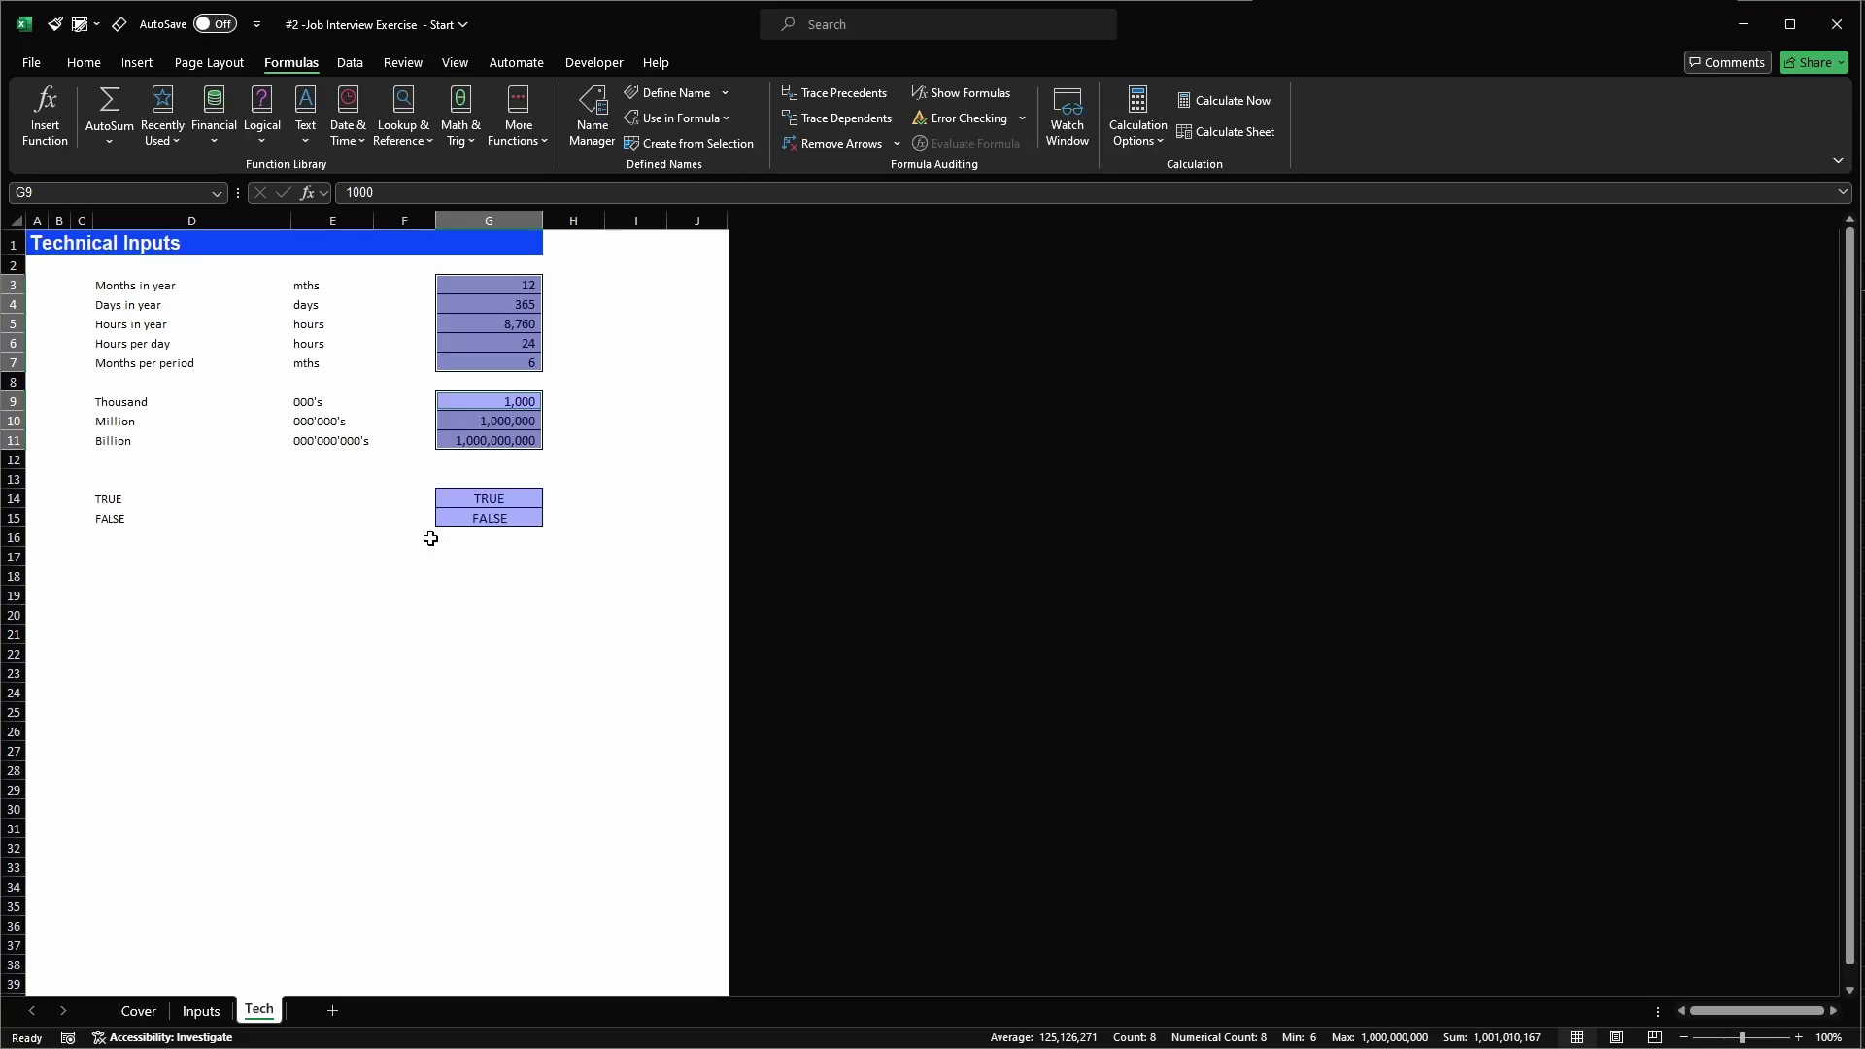
# - Check the name assigned to the Months in year cell on the Tech sheet and review the Inputs sheet's sections and empty Timing date cells
pyautogui.click(492, 287)
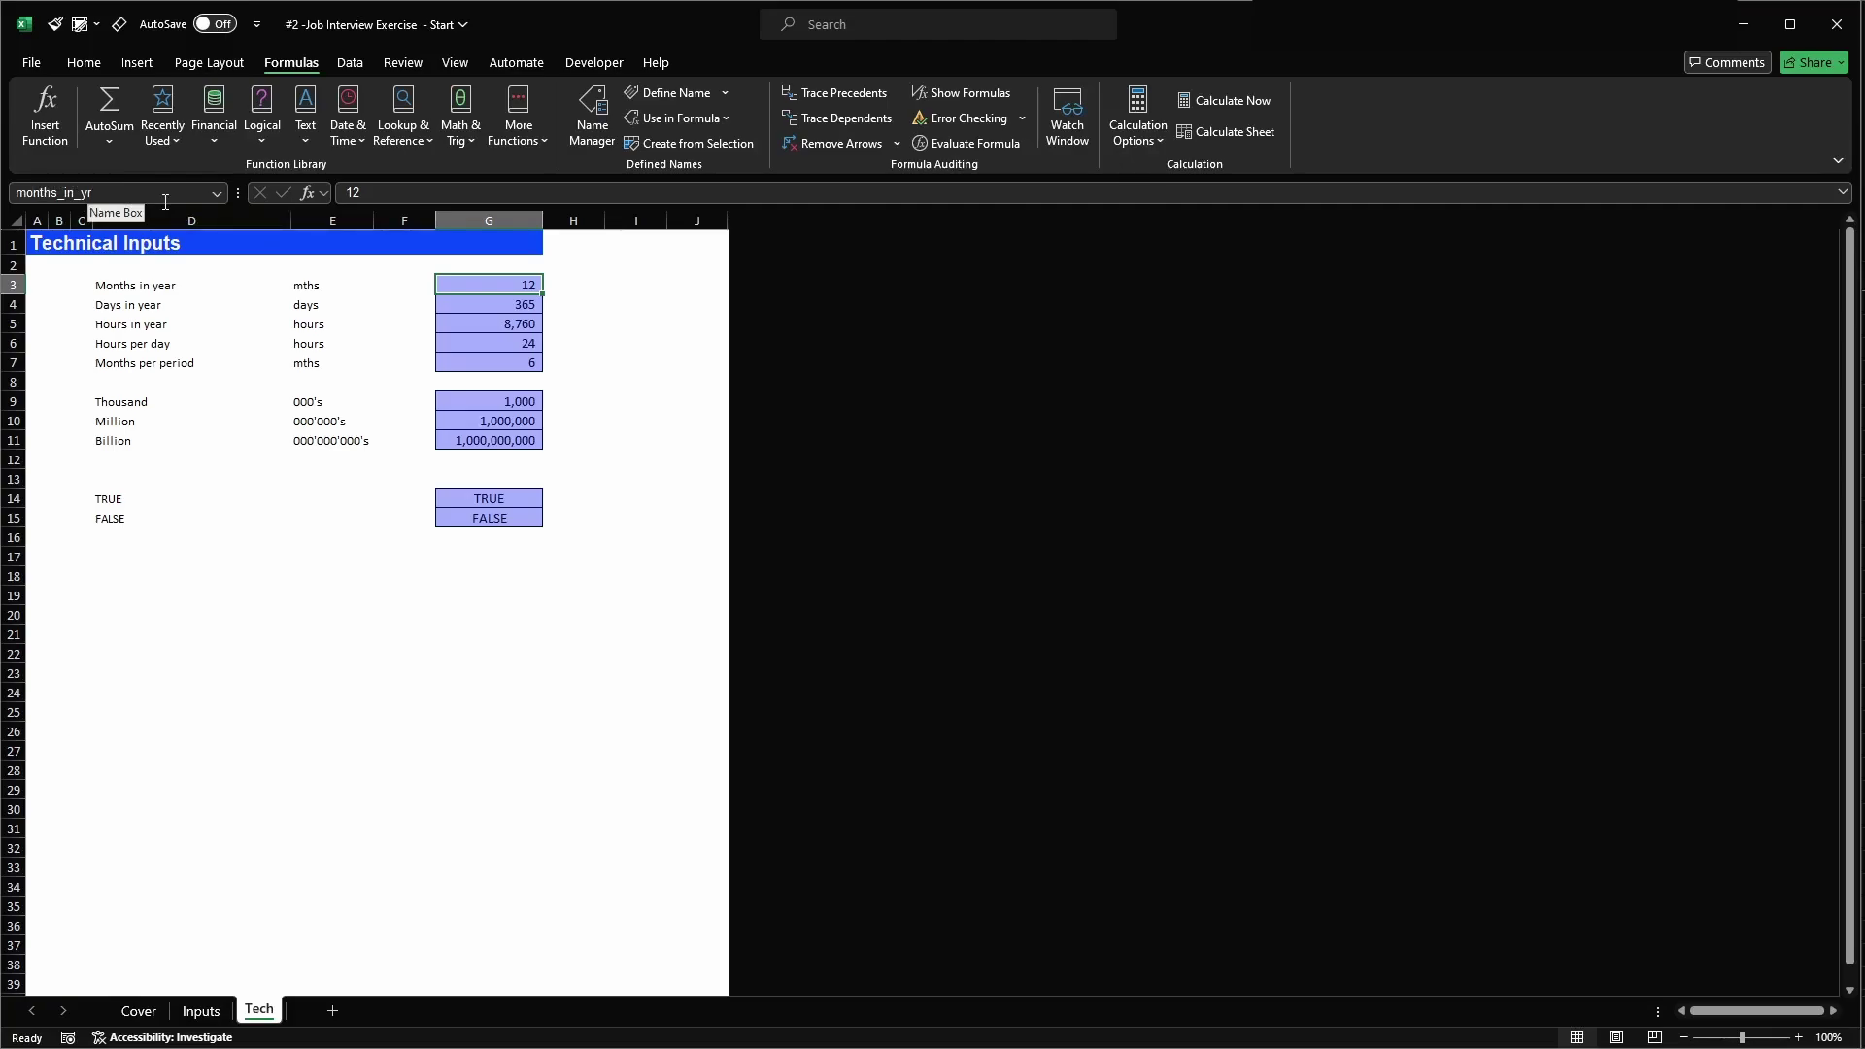
pyautogui.hotkey('ctrl', 'pageup')
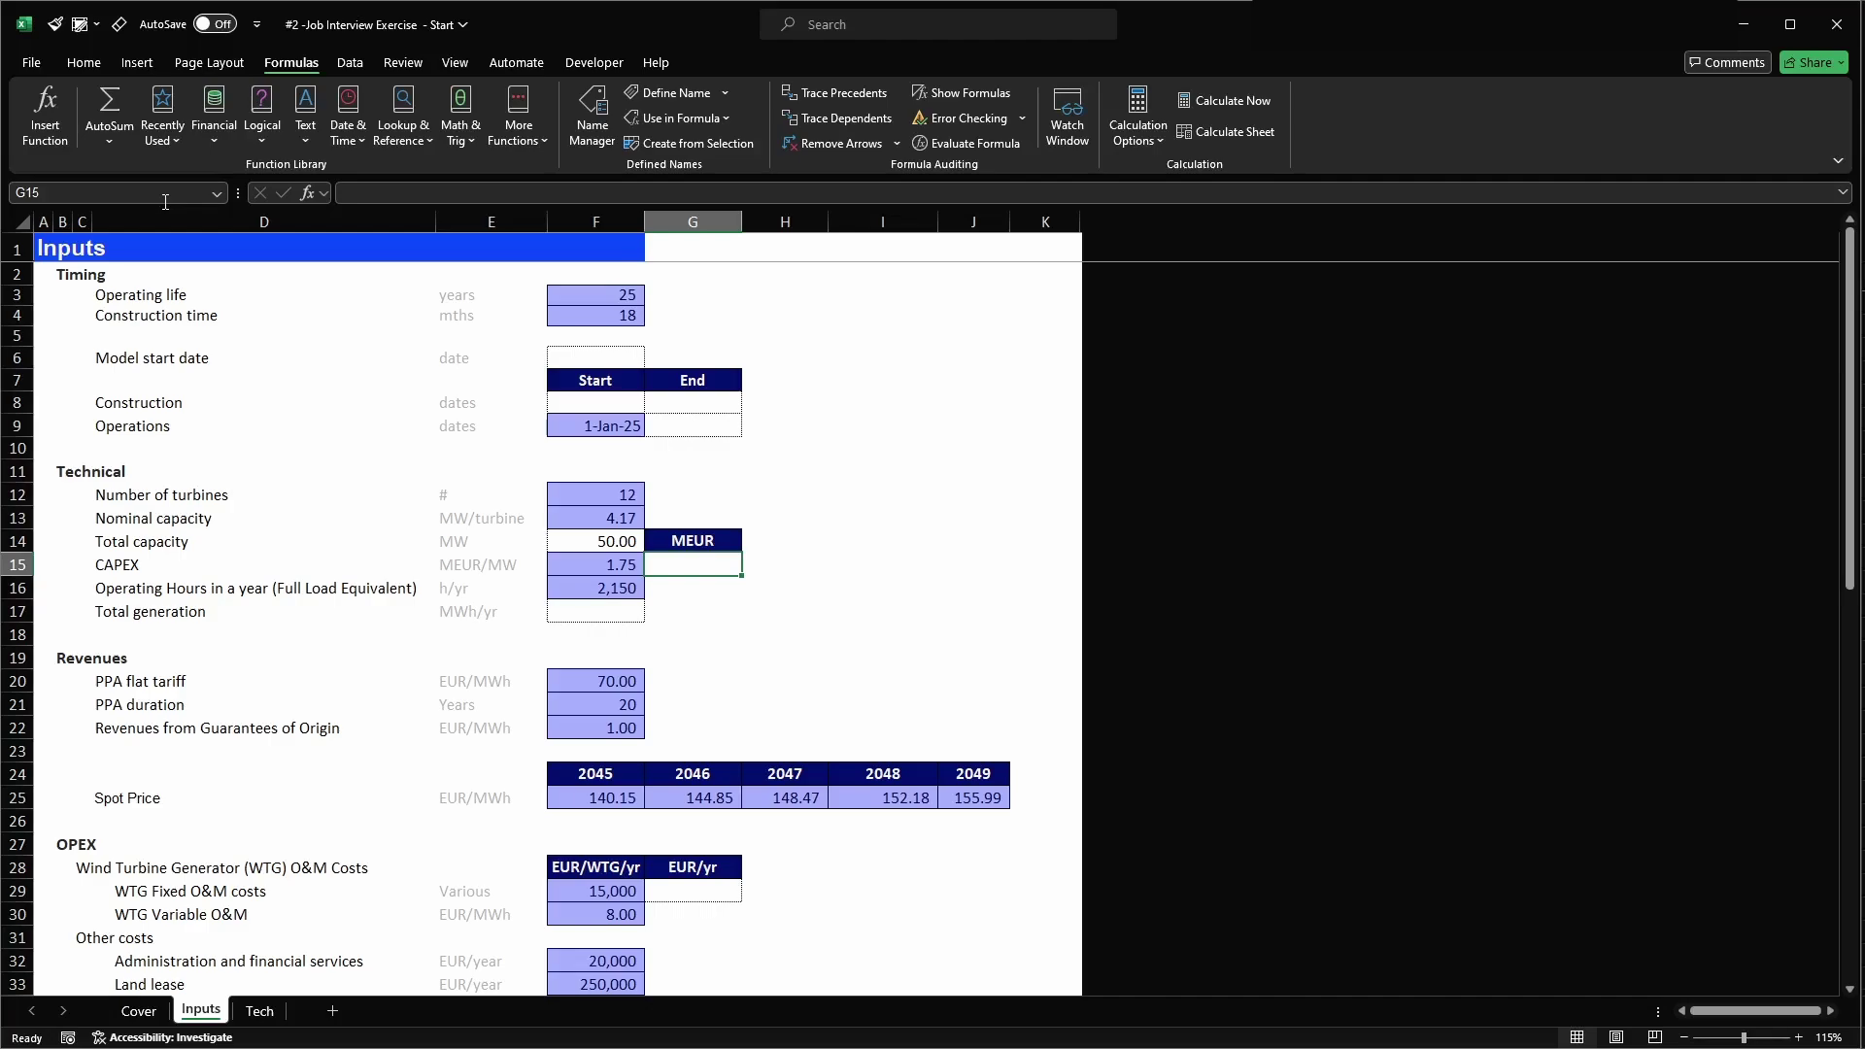
pyautogui.click(856, 474)
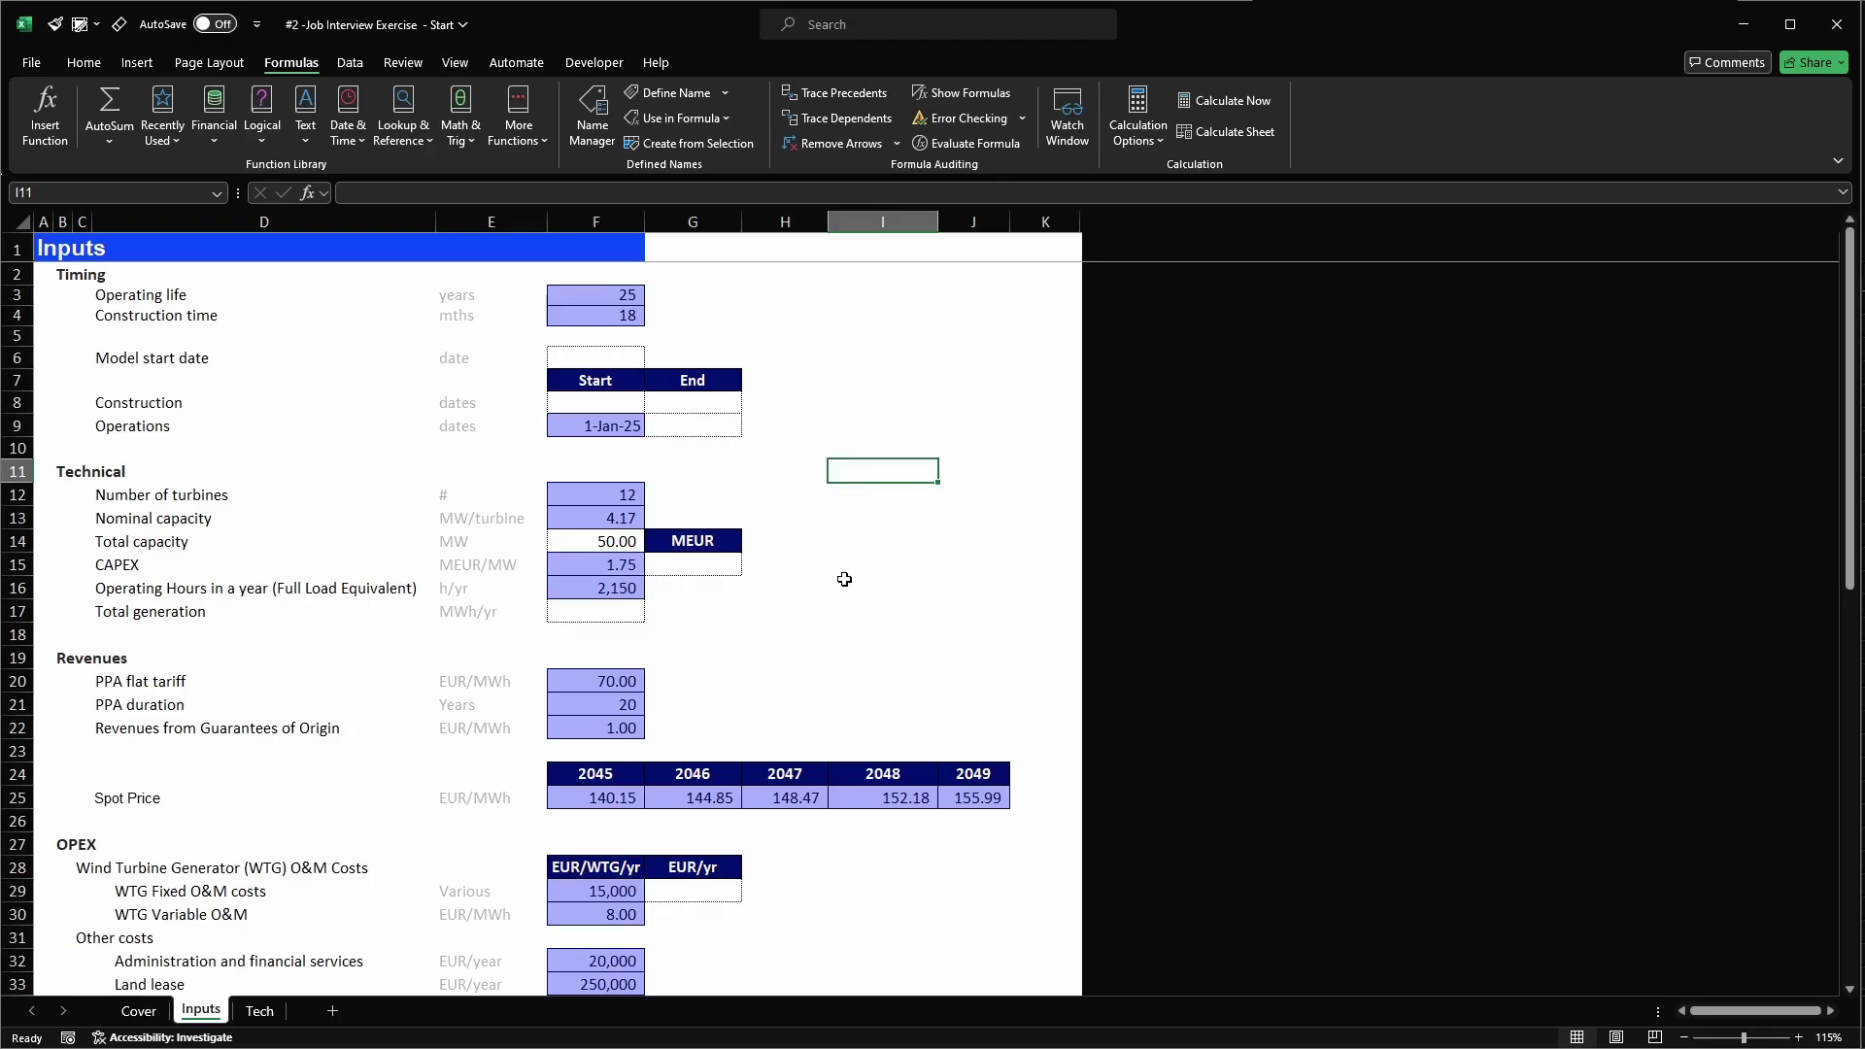
pyautogui.click(597, 359)
pyautogui.click(594, 408)
pyautogui.click(685, 402)
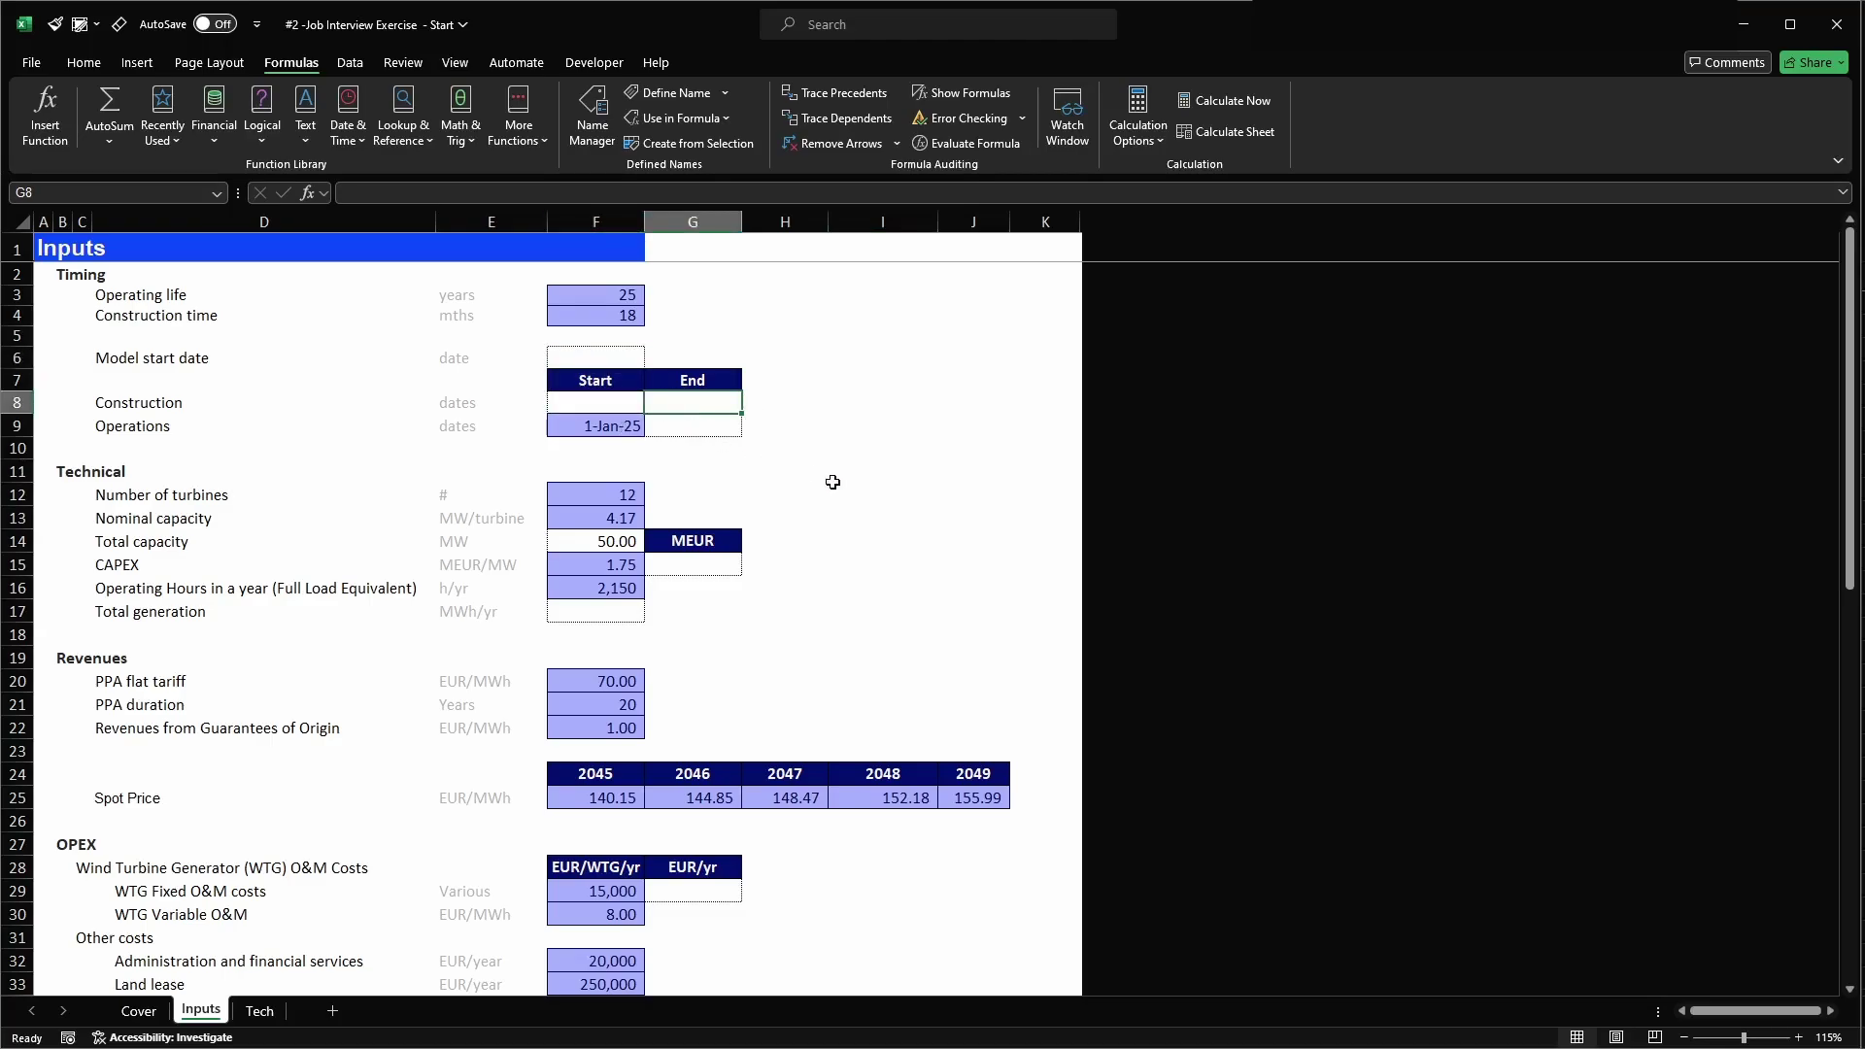
pyautogui.scroll(-4, 822, 595)
pyautogui.scroll(-6, 806, 641)
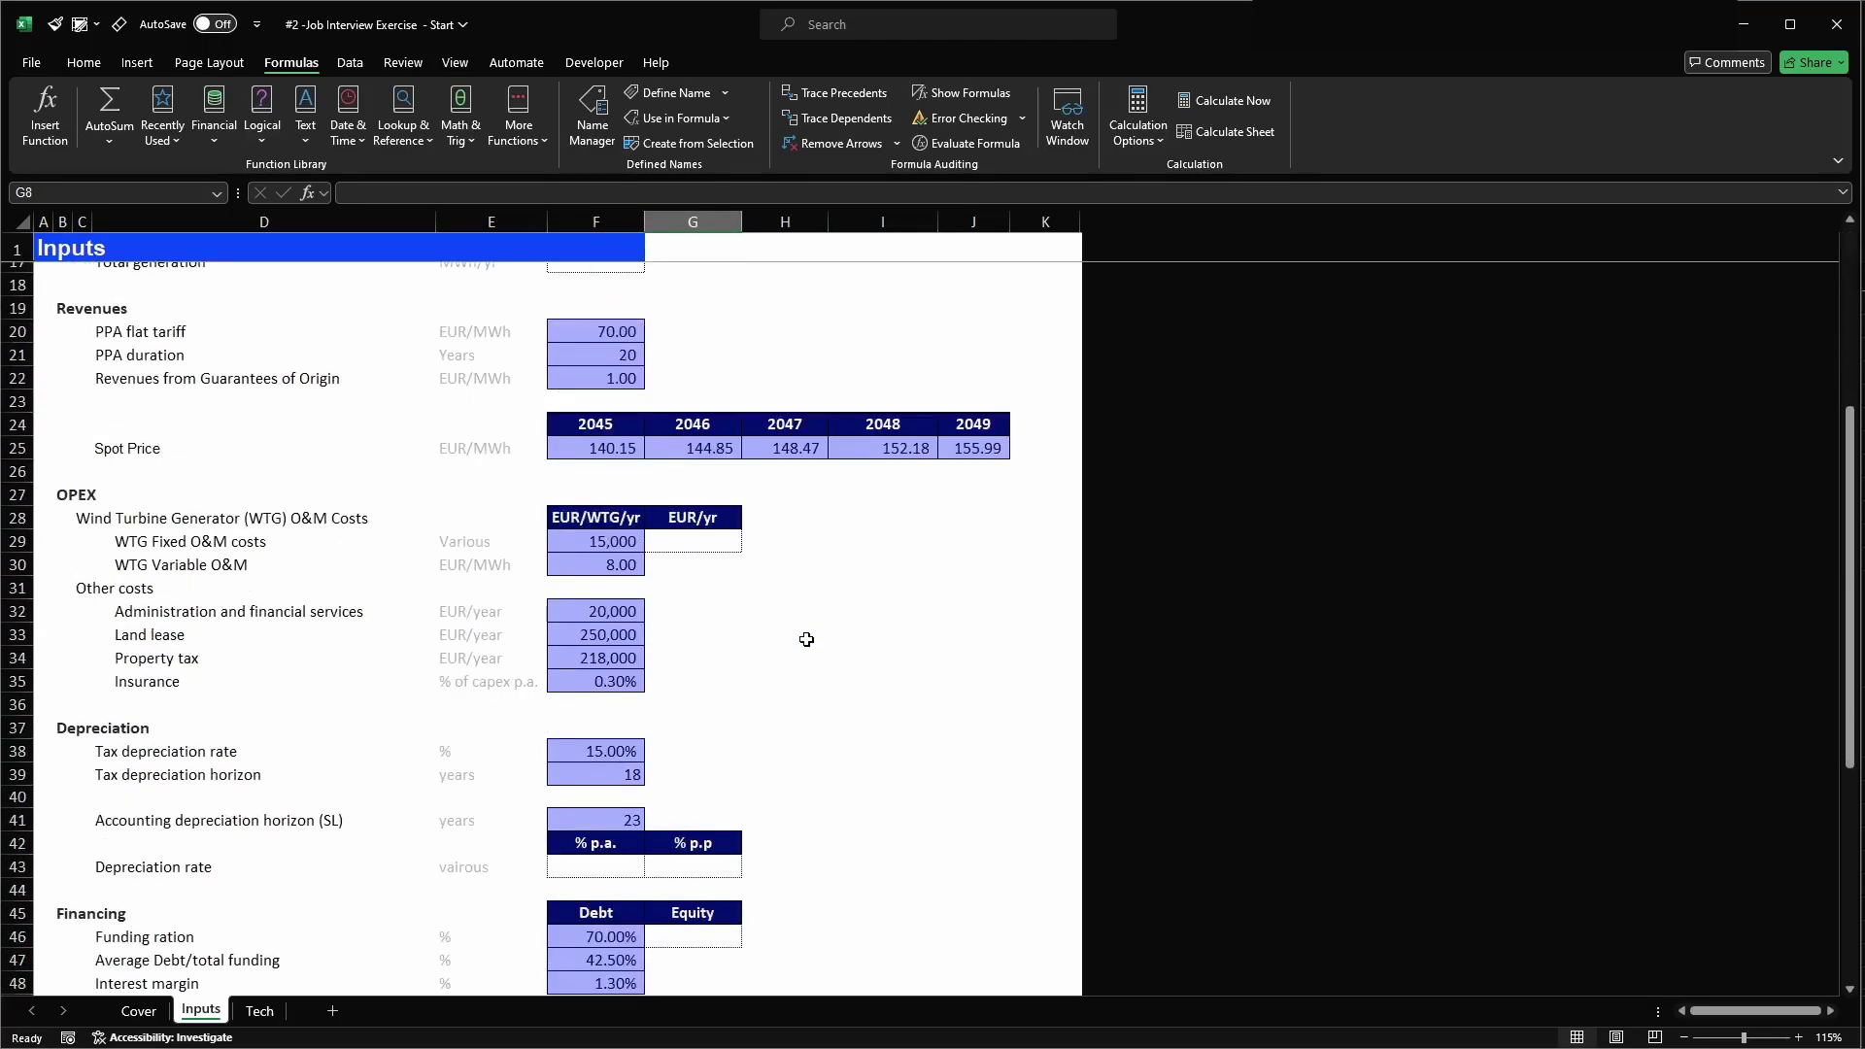
pyautogui.scroll(-2, 807, 651)
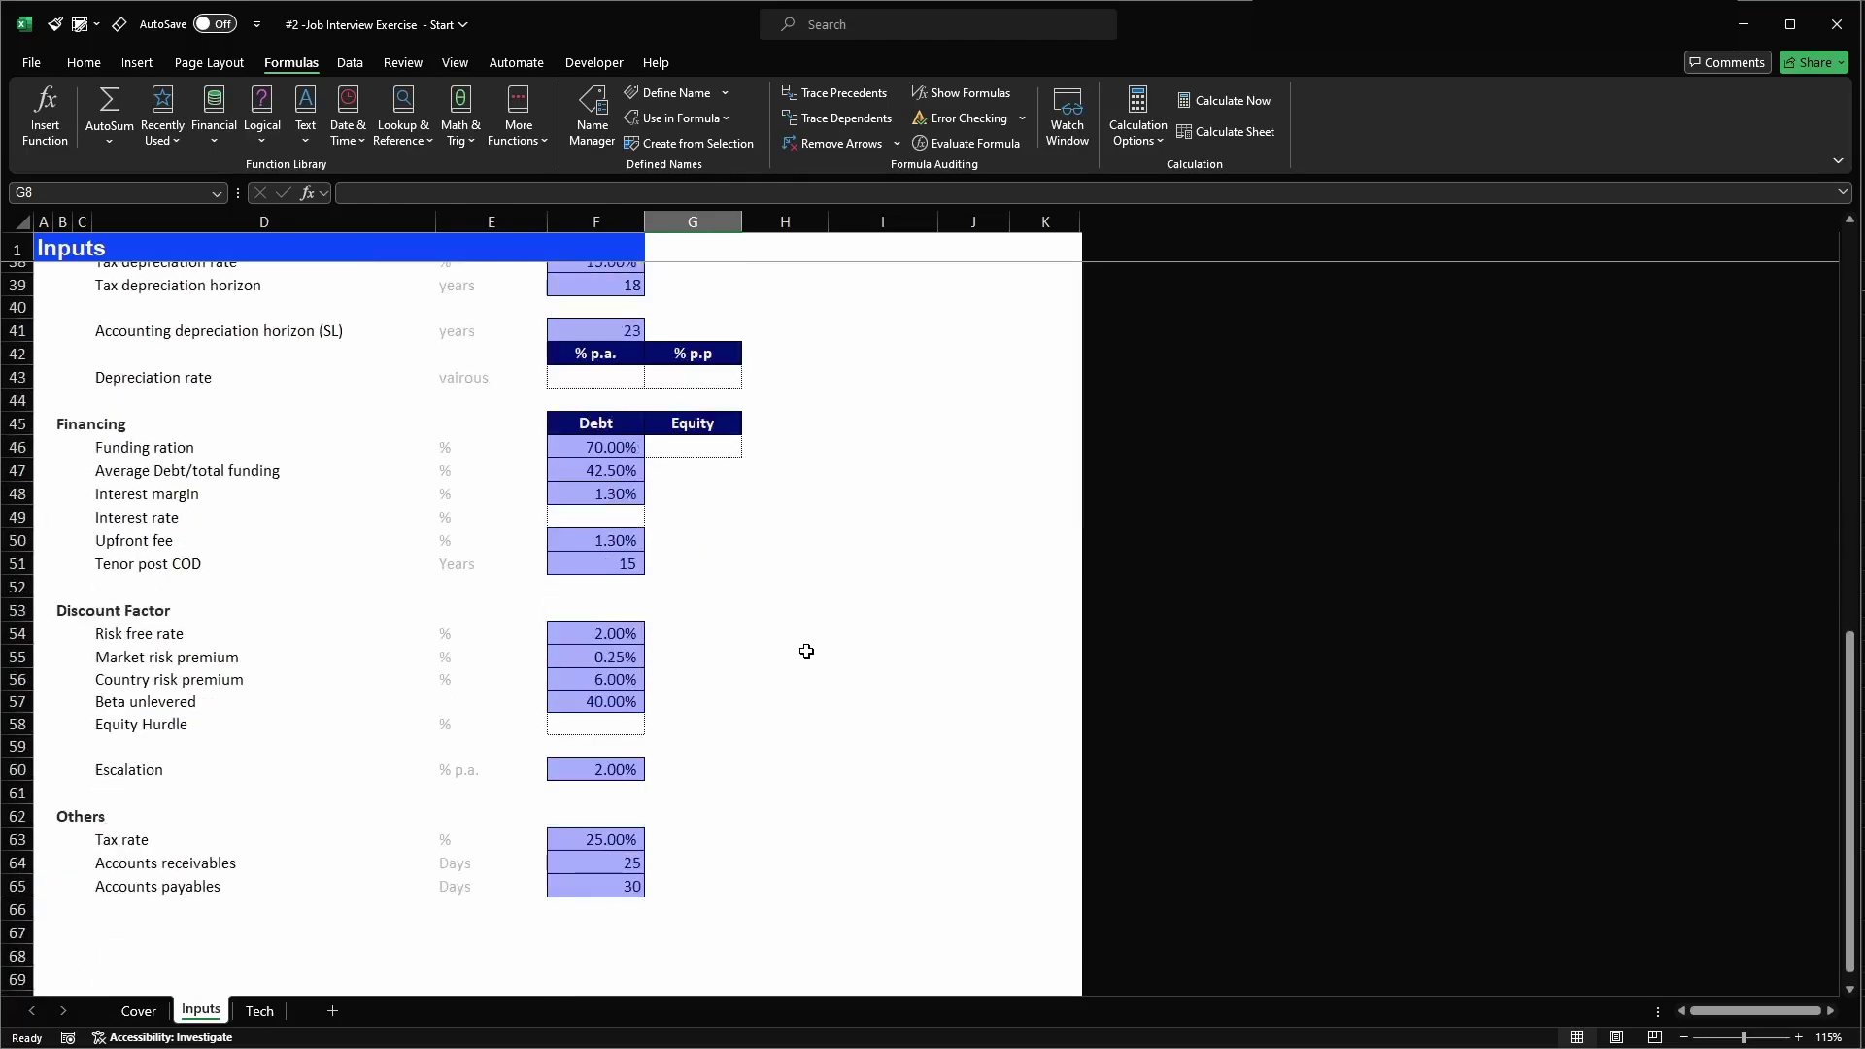
pyautogui.scroll(12, 806, 651)
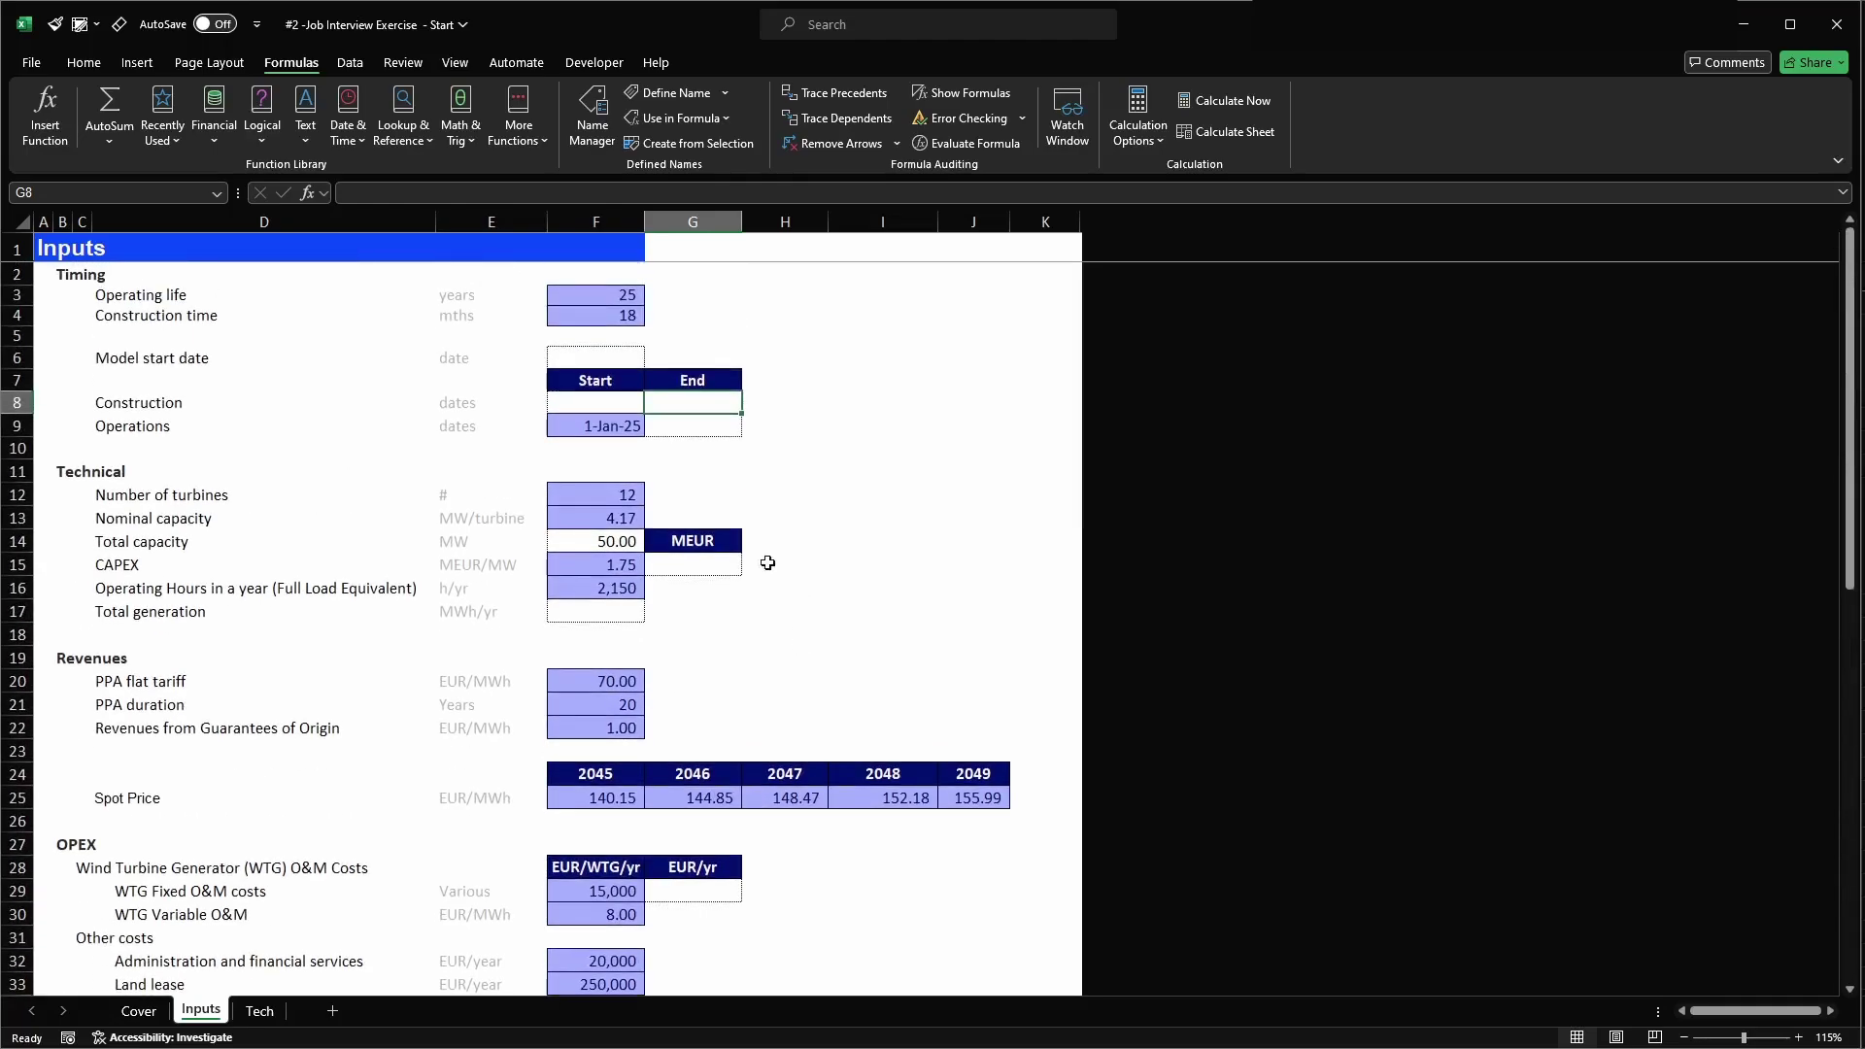
pyautogui.click(592, 366)
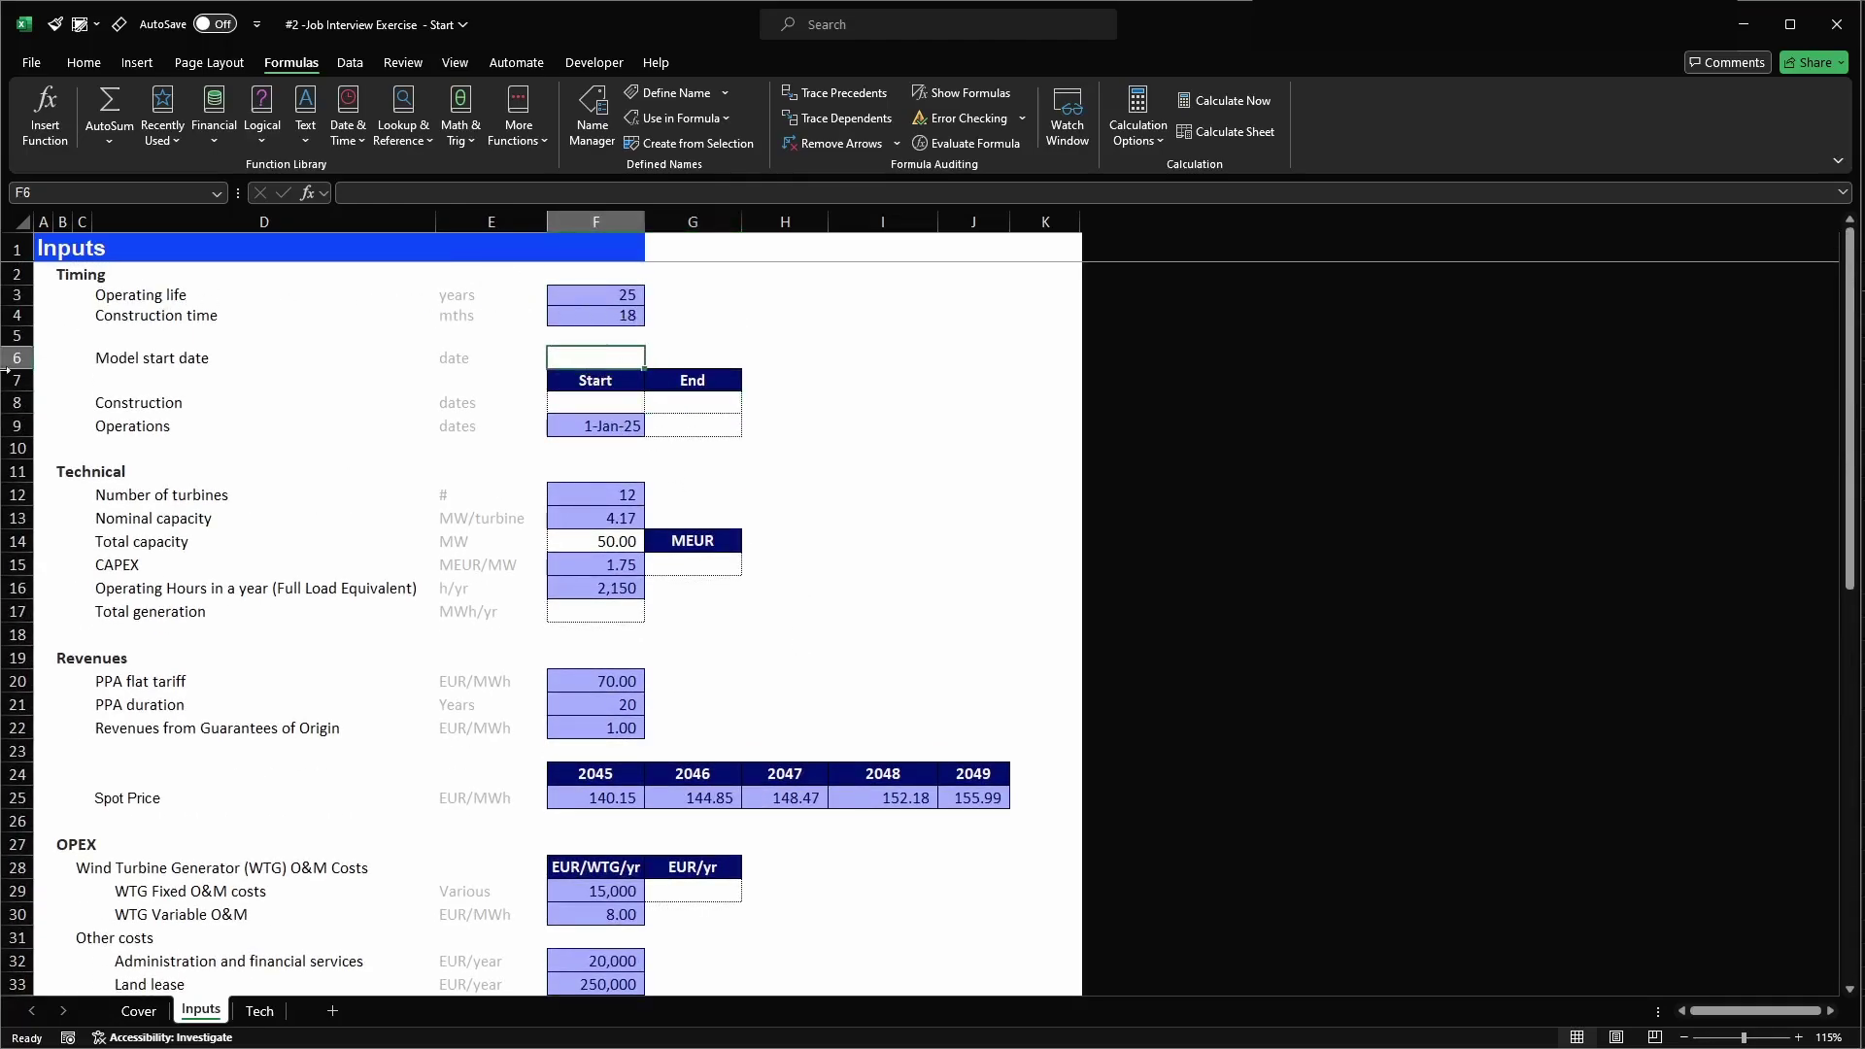
pyautogui.moveTo(6, 357); pyautogui.dragTo(12, 426)
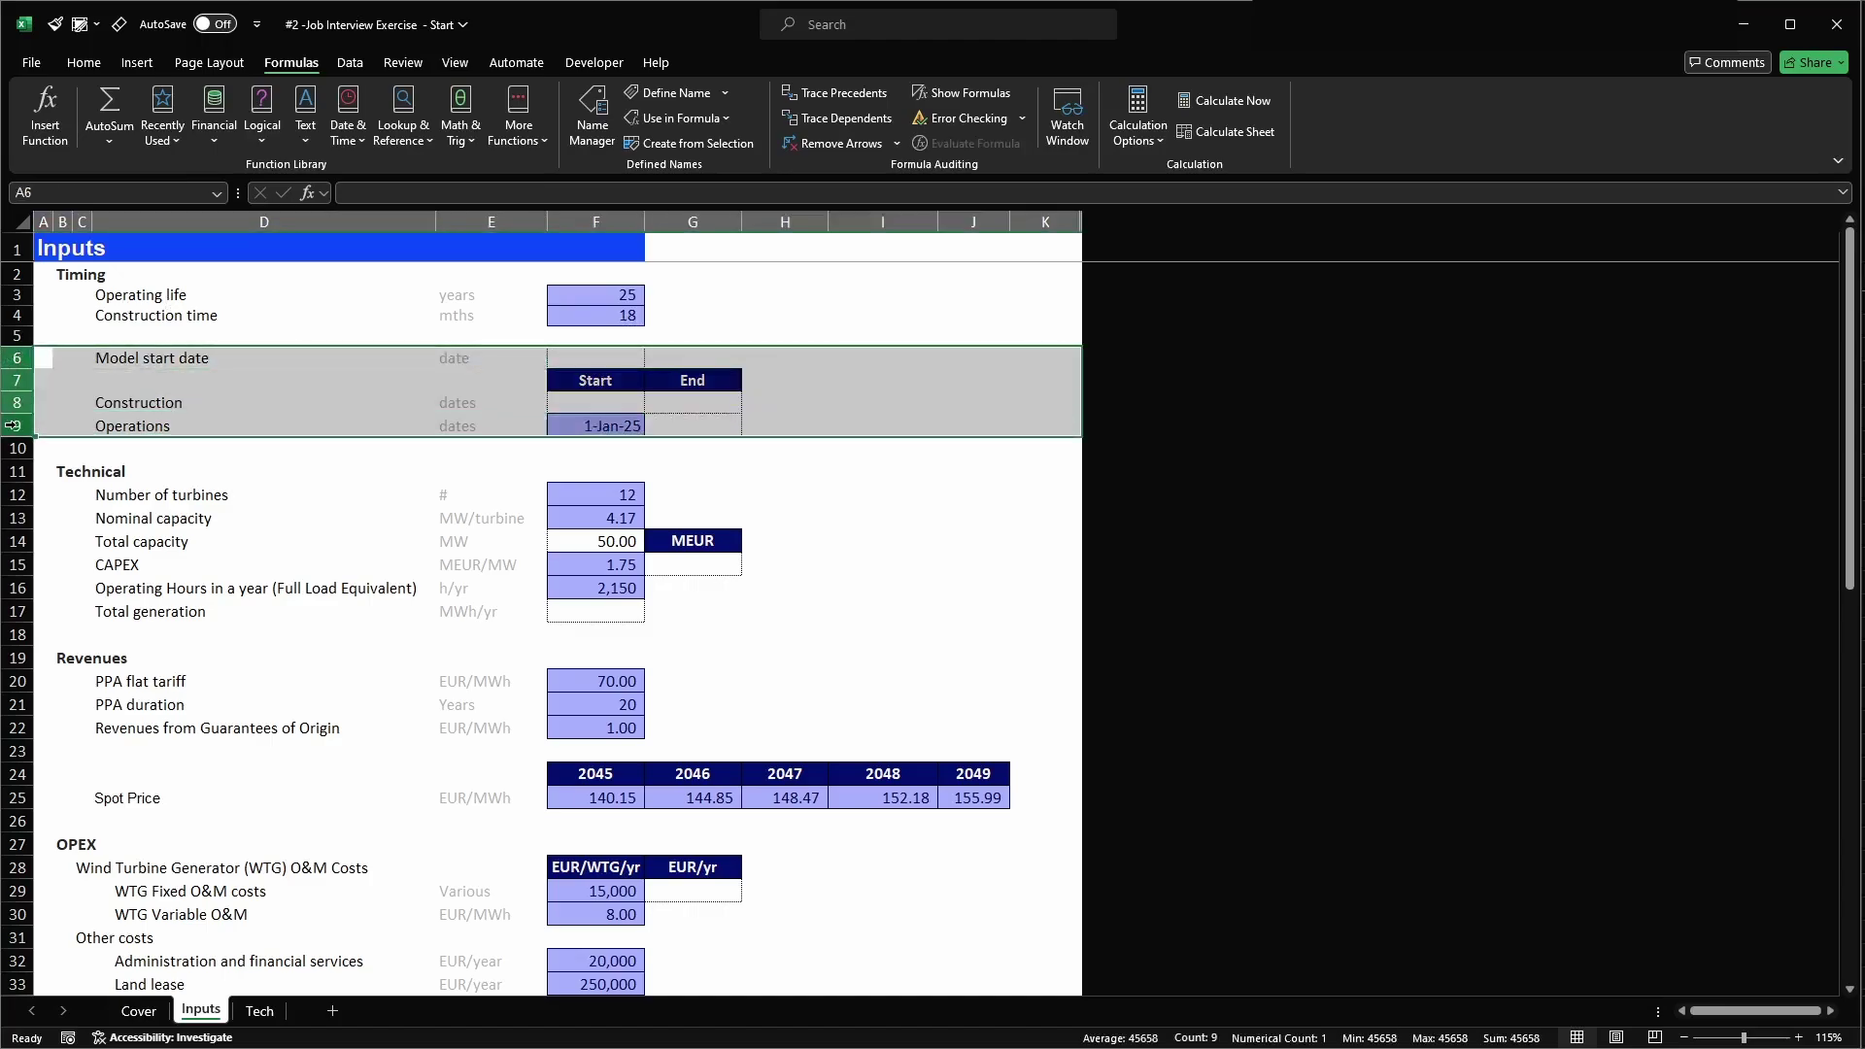
pyautogui.click(913, 432)
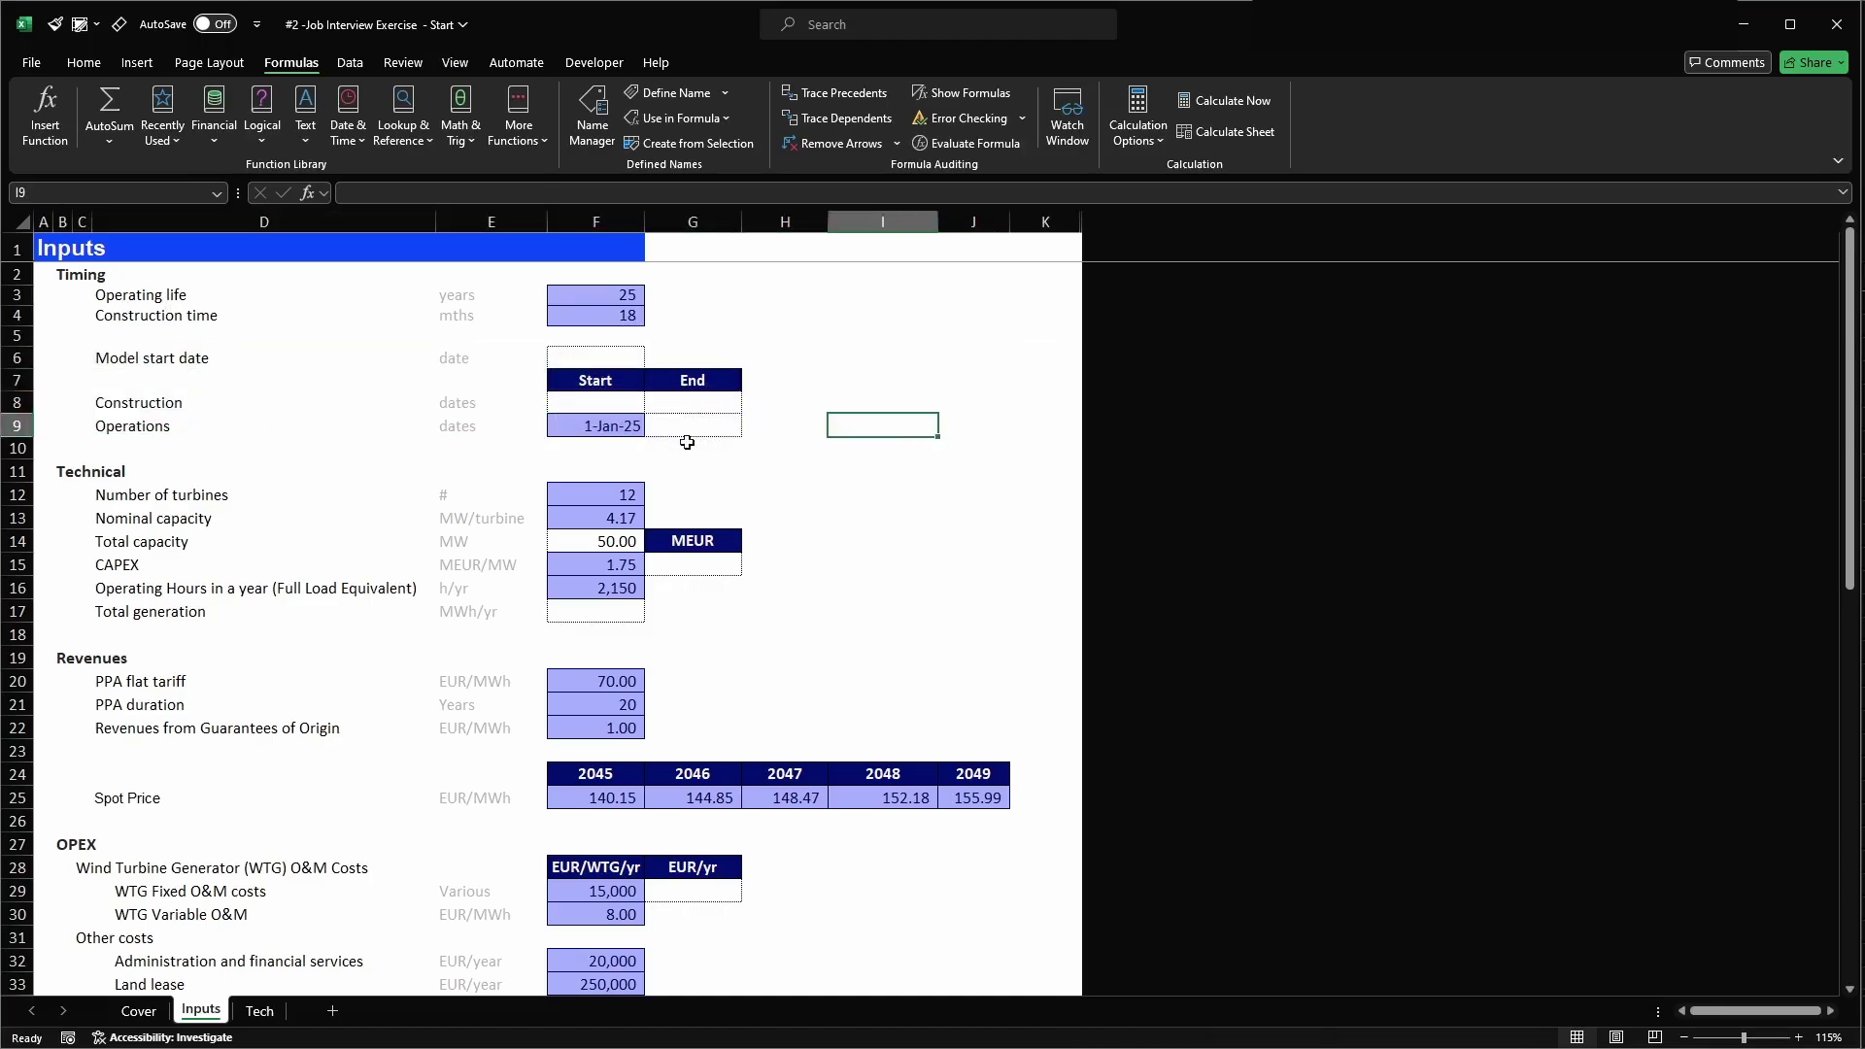
# - Name the Operations start date cell F9 on the Inputs sheet start_ops
pyautogui.click(621, 427)
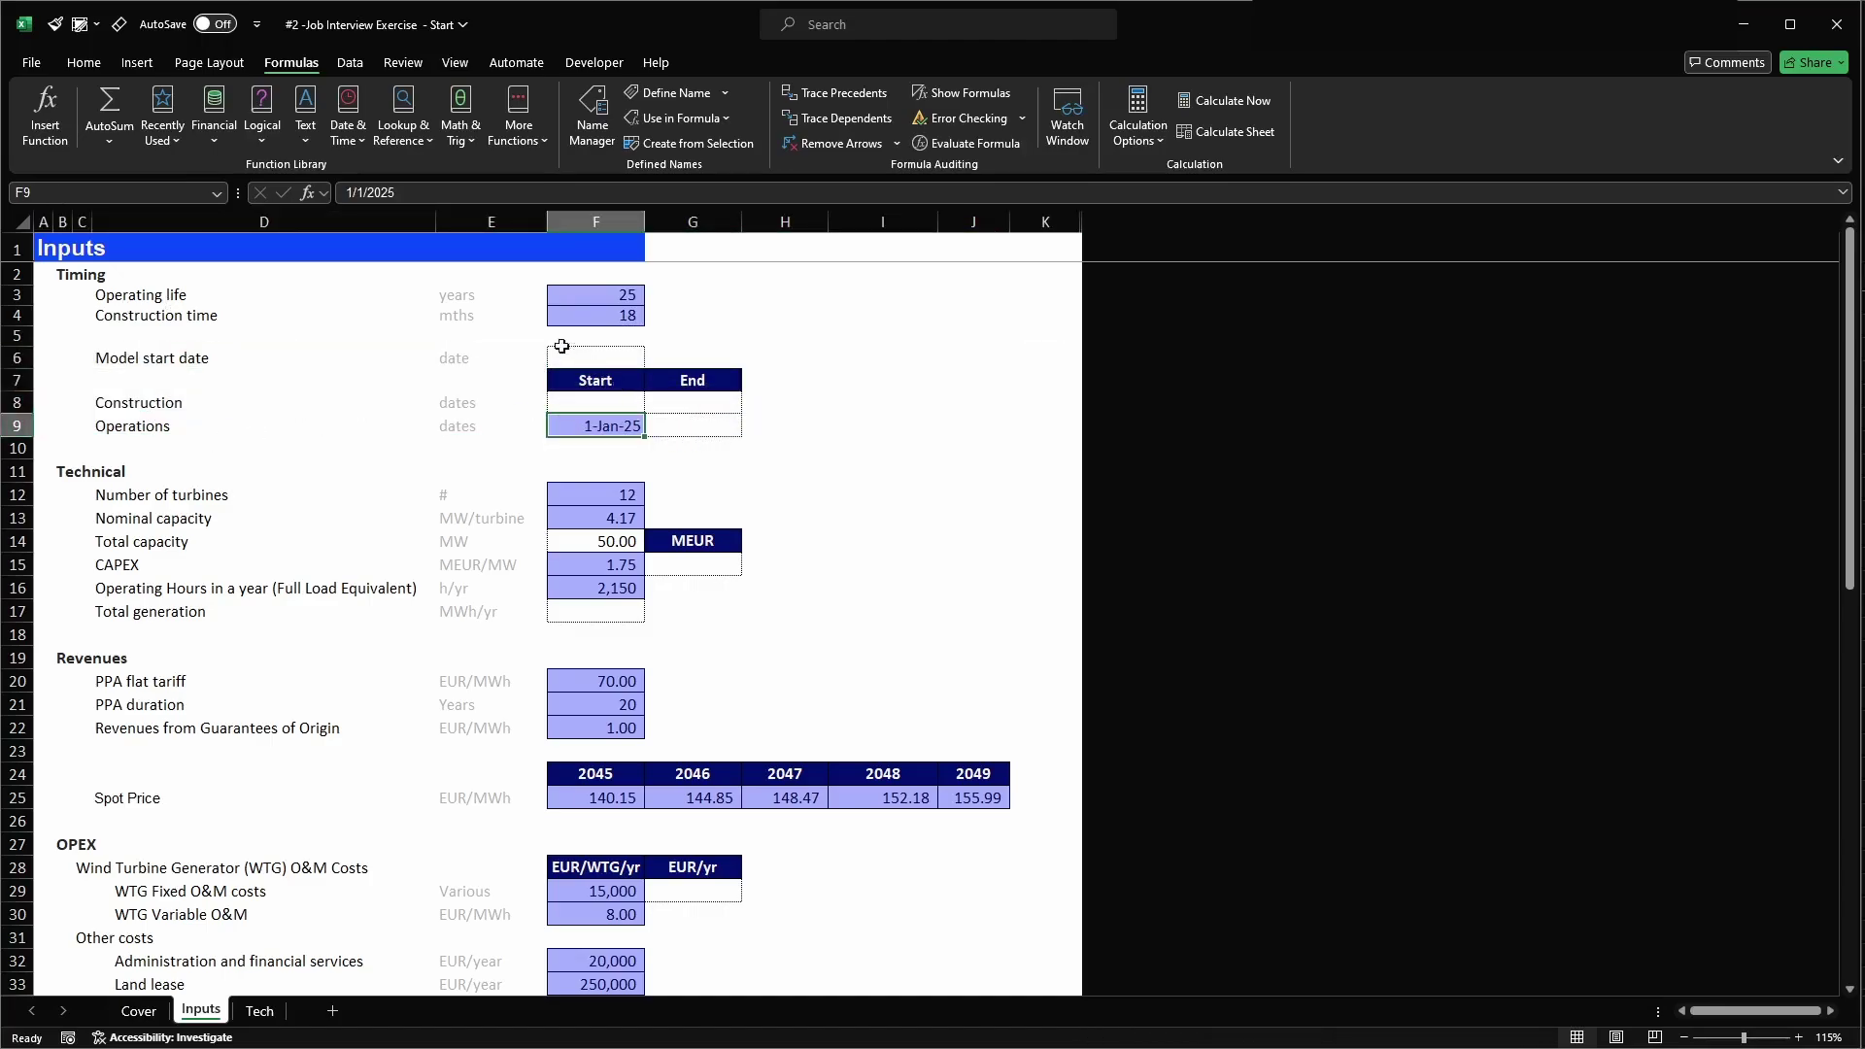
pyautogui.doubleClick(619, 427)
pyautogui.press('Escape')
pyautogui.click(714, 426)
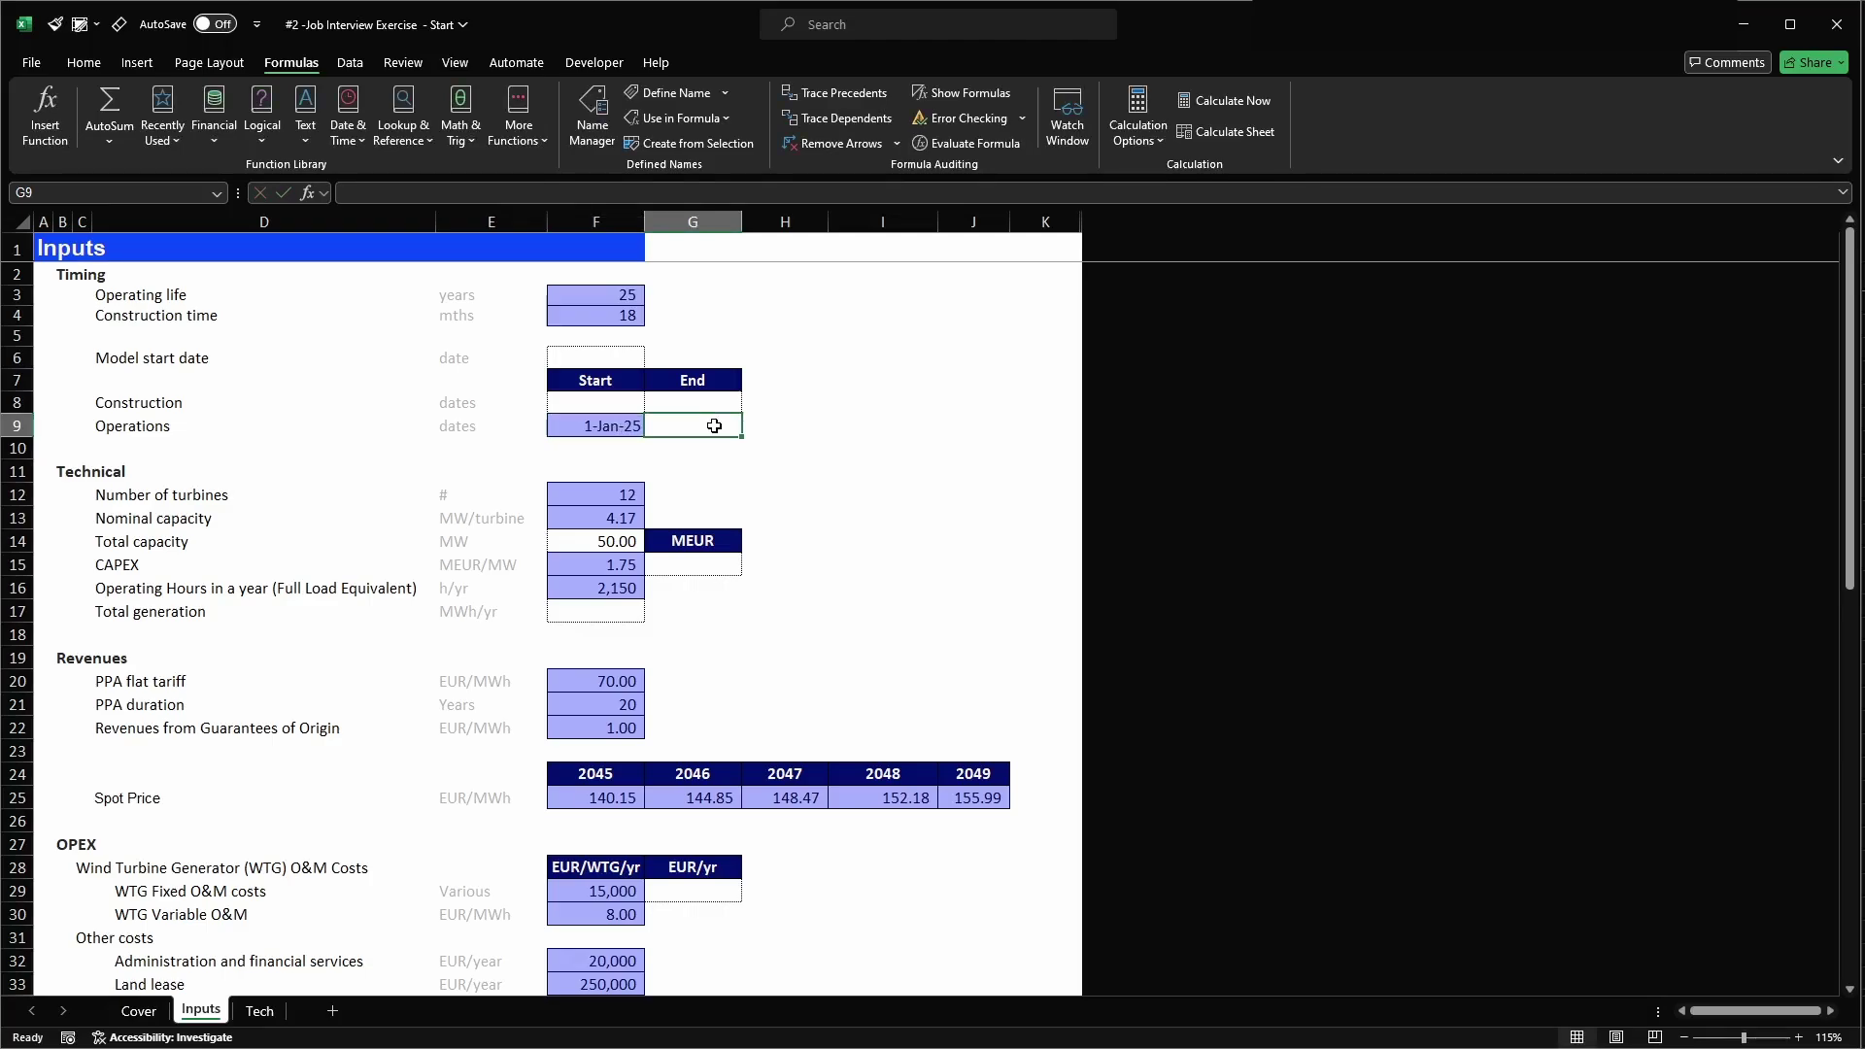
pyautogui.press('Left')
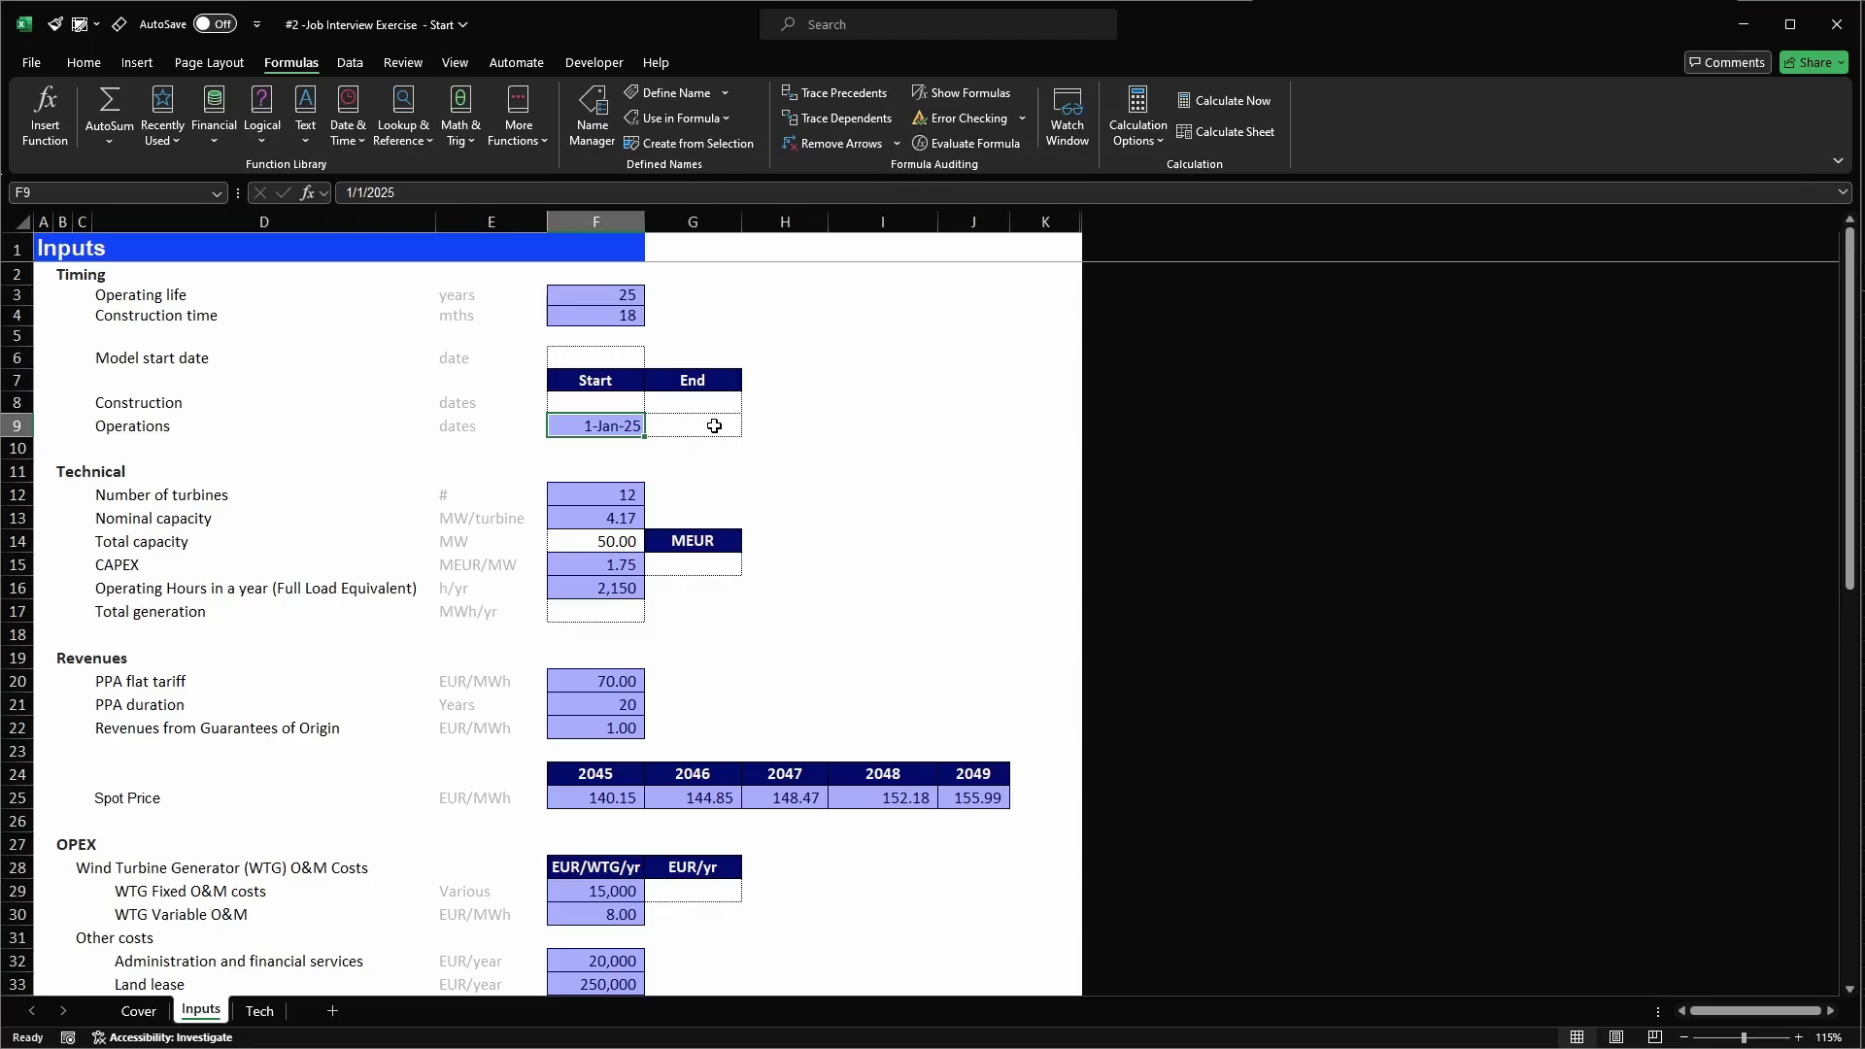
pyautogui.hotkey('alt', 'F3')
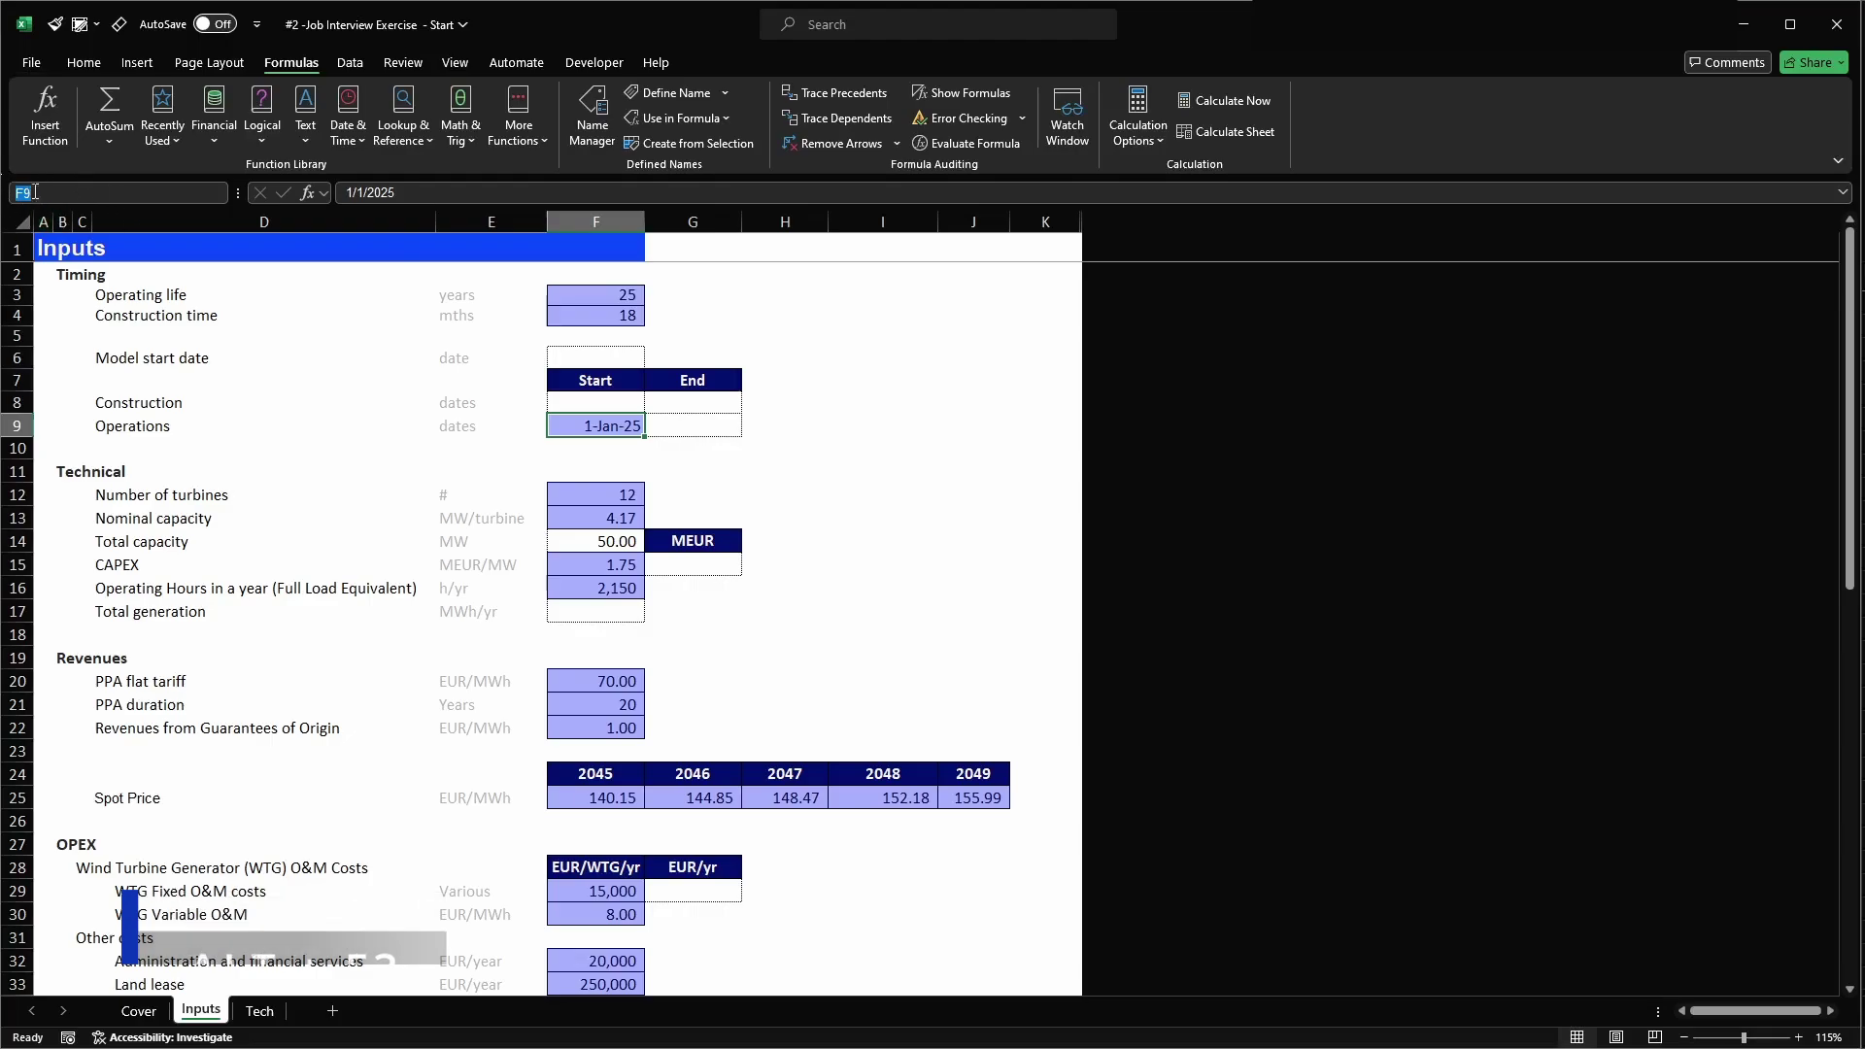
pyautogui.write('start_ops')
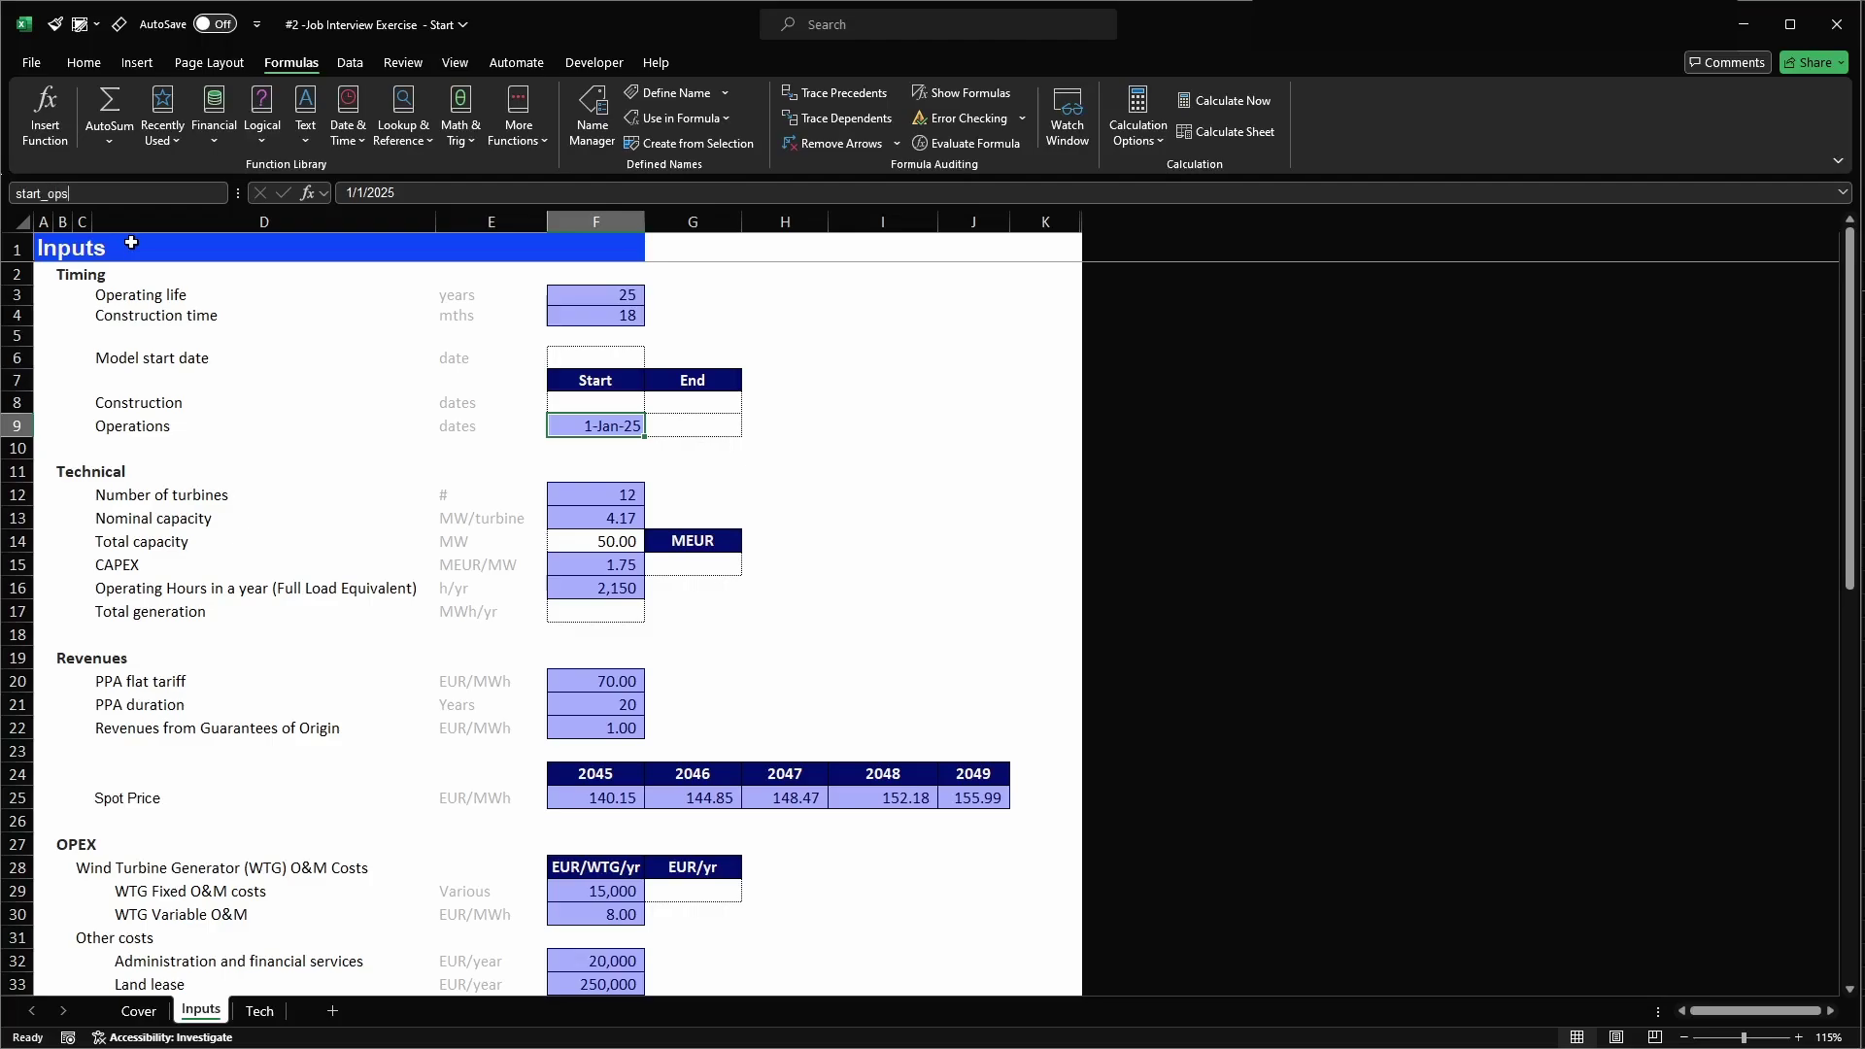
pyautogui.press('Return')
# - Calculate the Operations end date in G9 with =EOMONTH(start_ops,F3*months_in_yr-1)
pyautogui.click(670, 428)
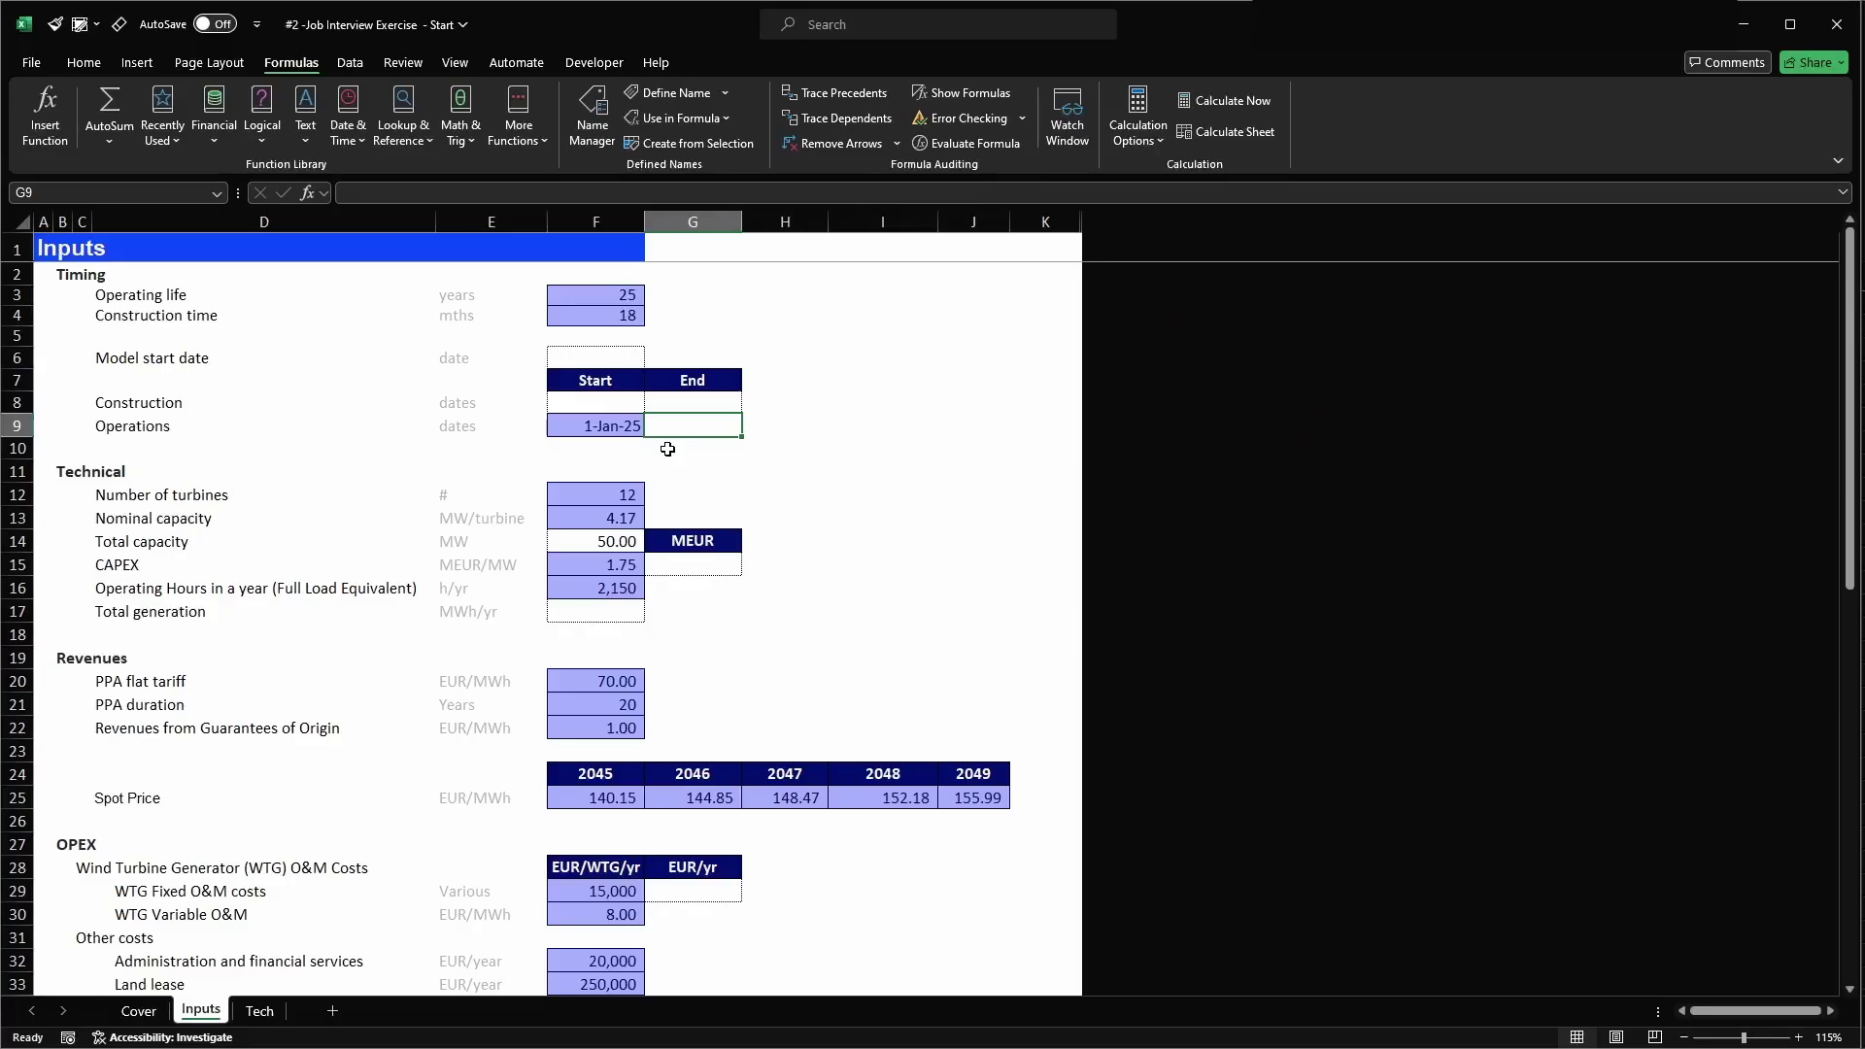
pyautogui.write('=')
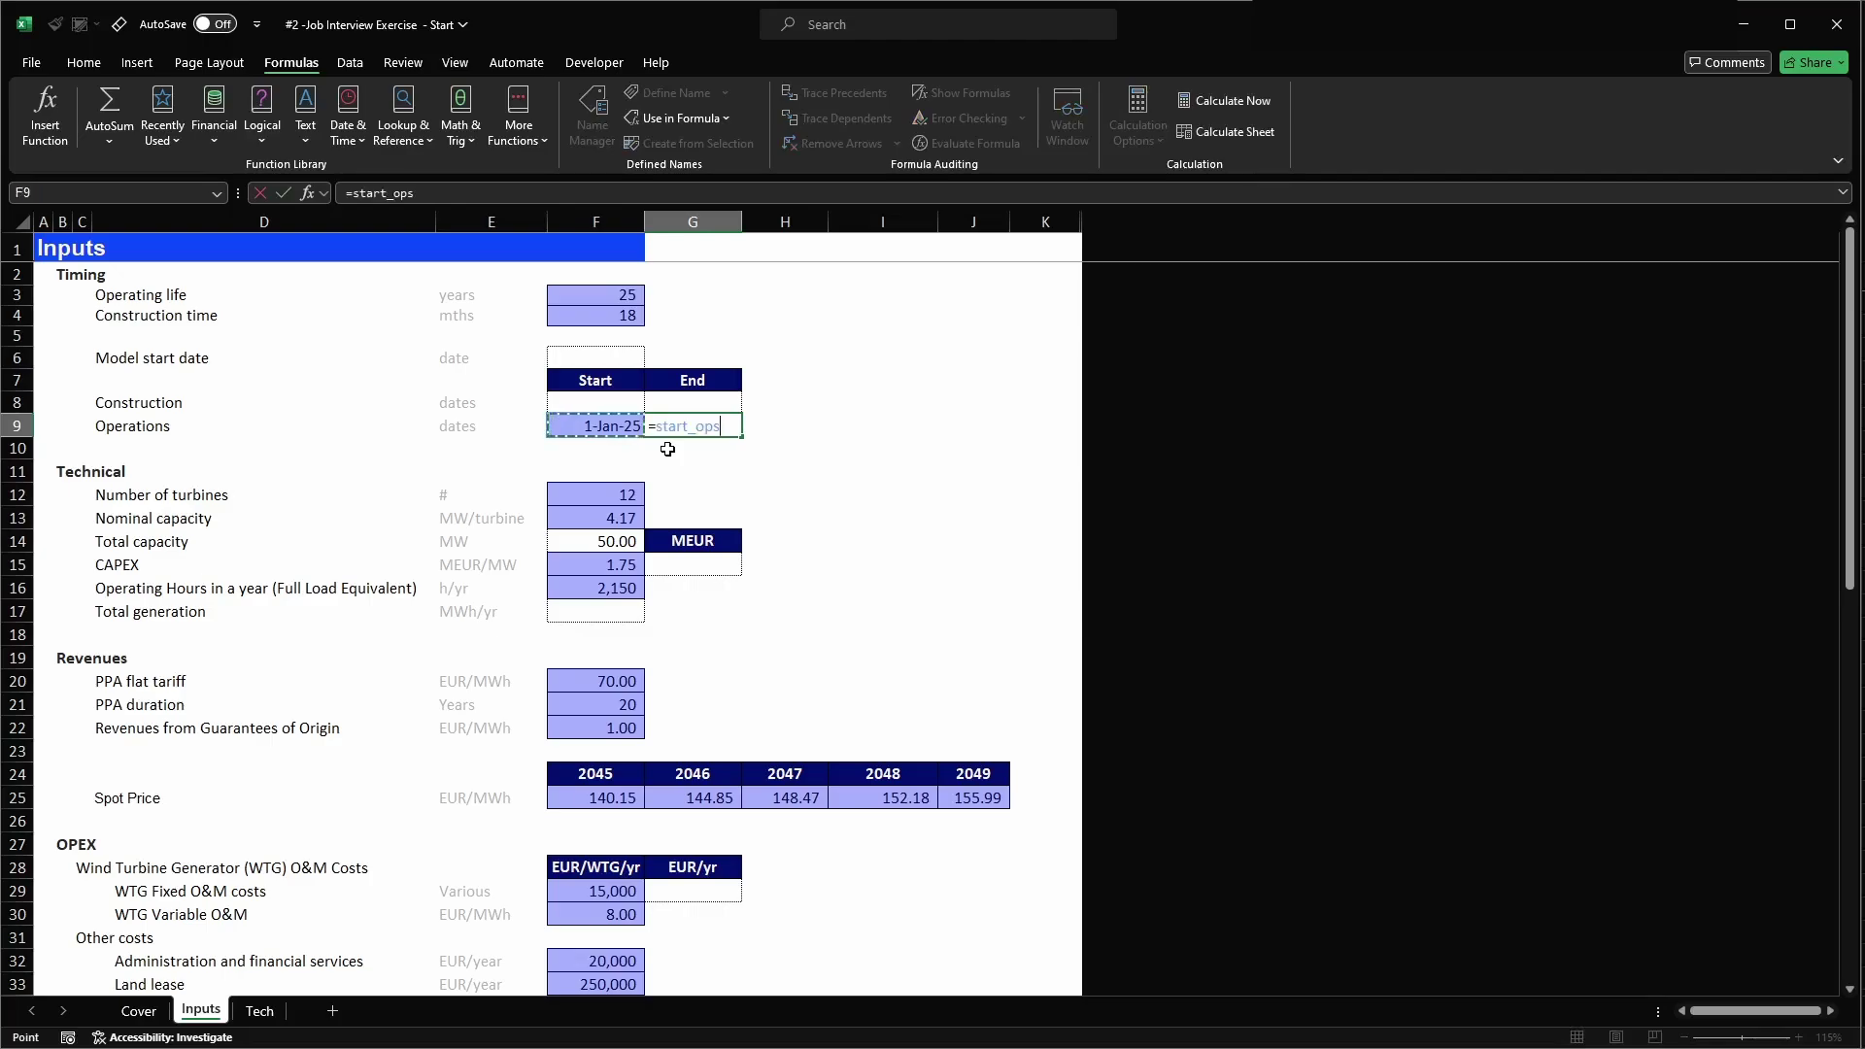
pyautogui.write('eo')
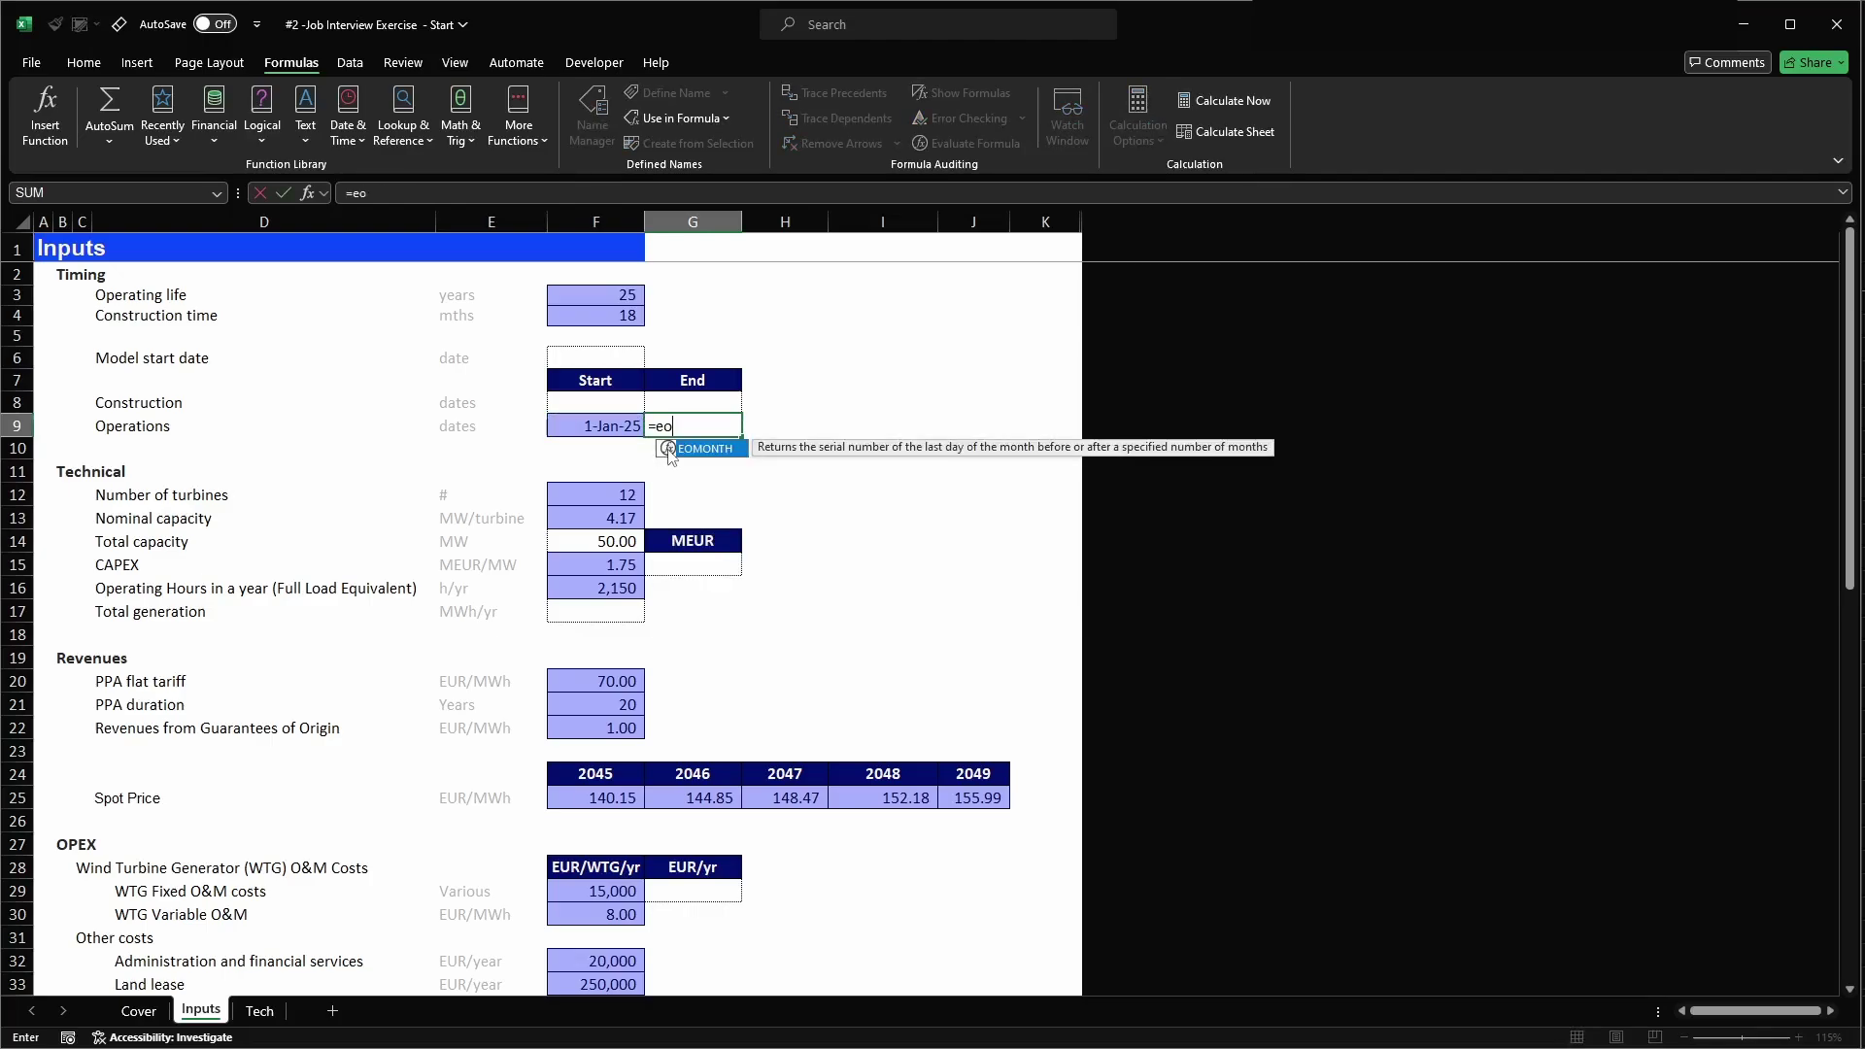
pyautogui.doubleClick(669, 449)
pyautogui.press('Left')
pyautogui.write(',')
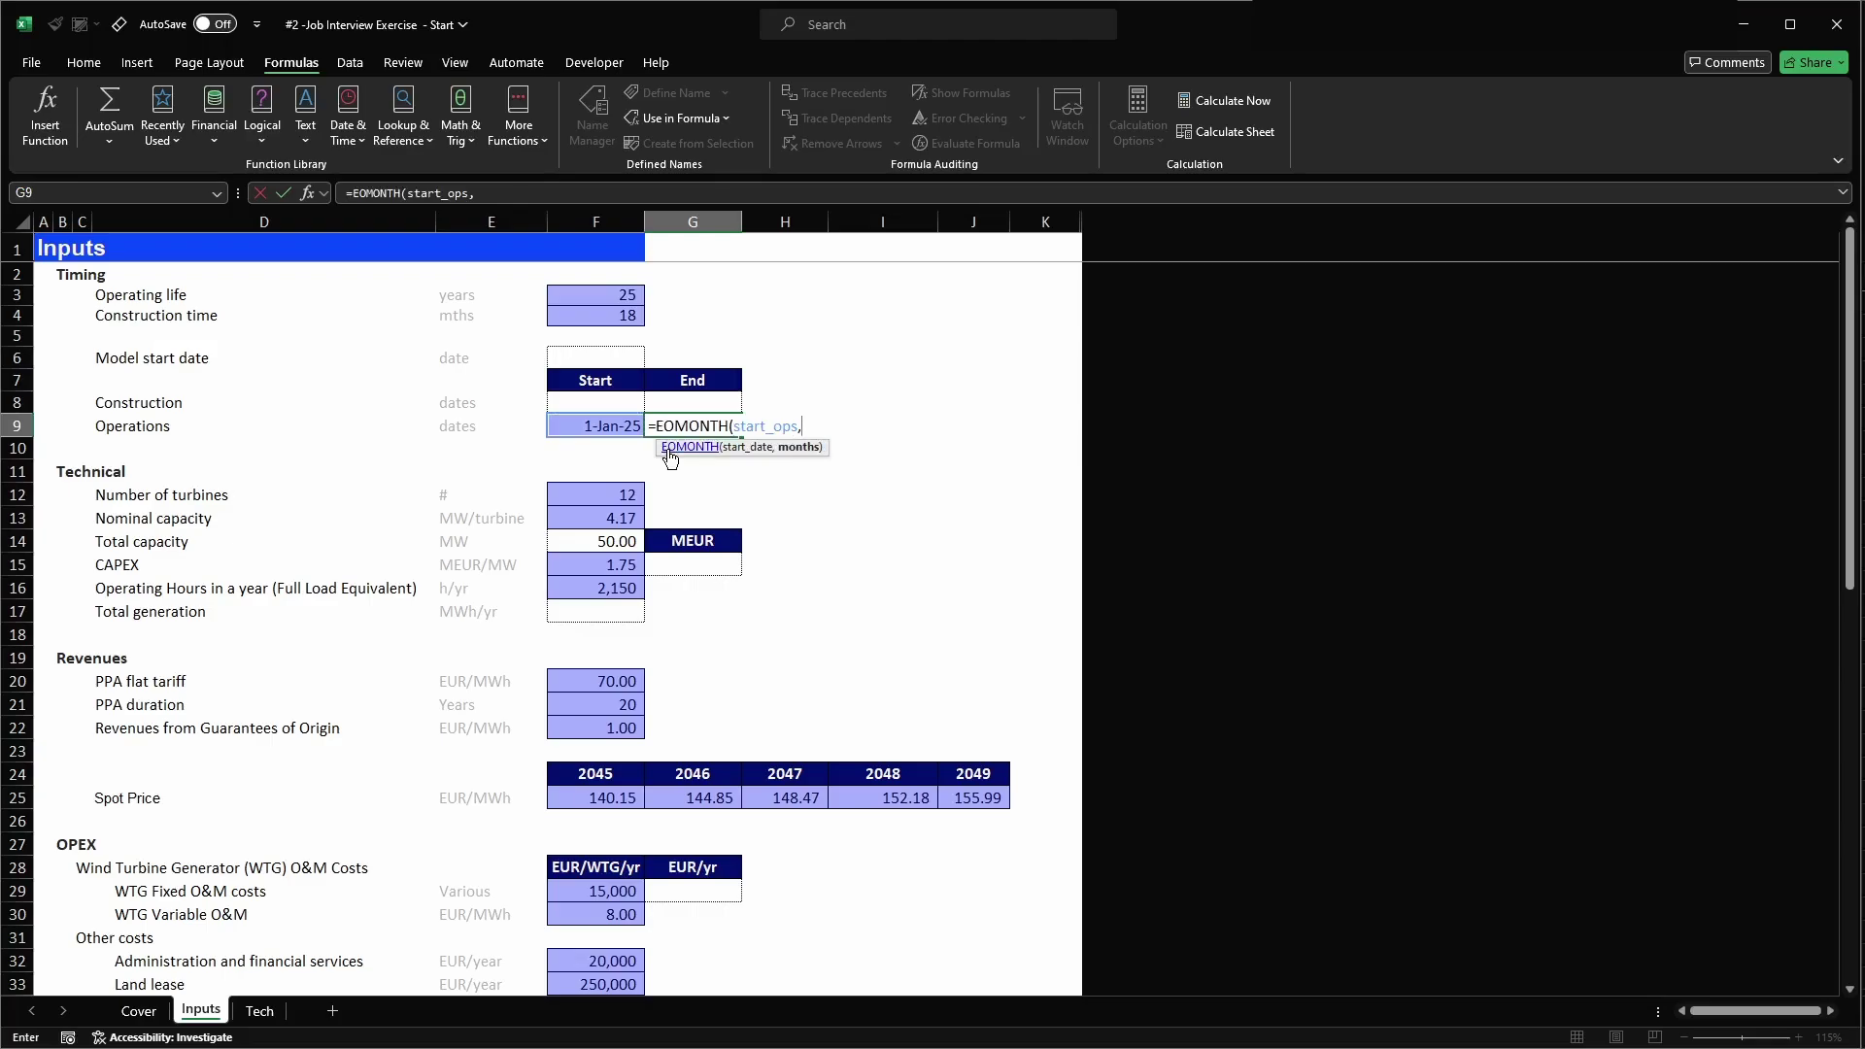
pyautogui.click(603, 299)
pyautogui.write('*')
pyautogui.write('mo')
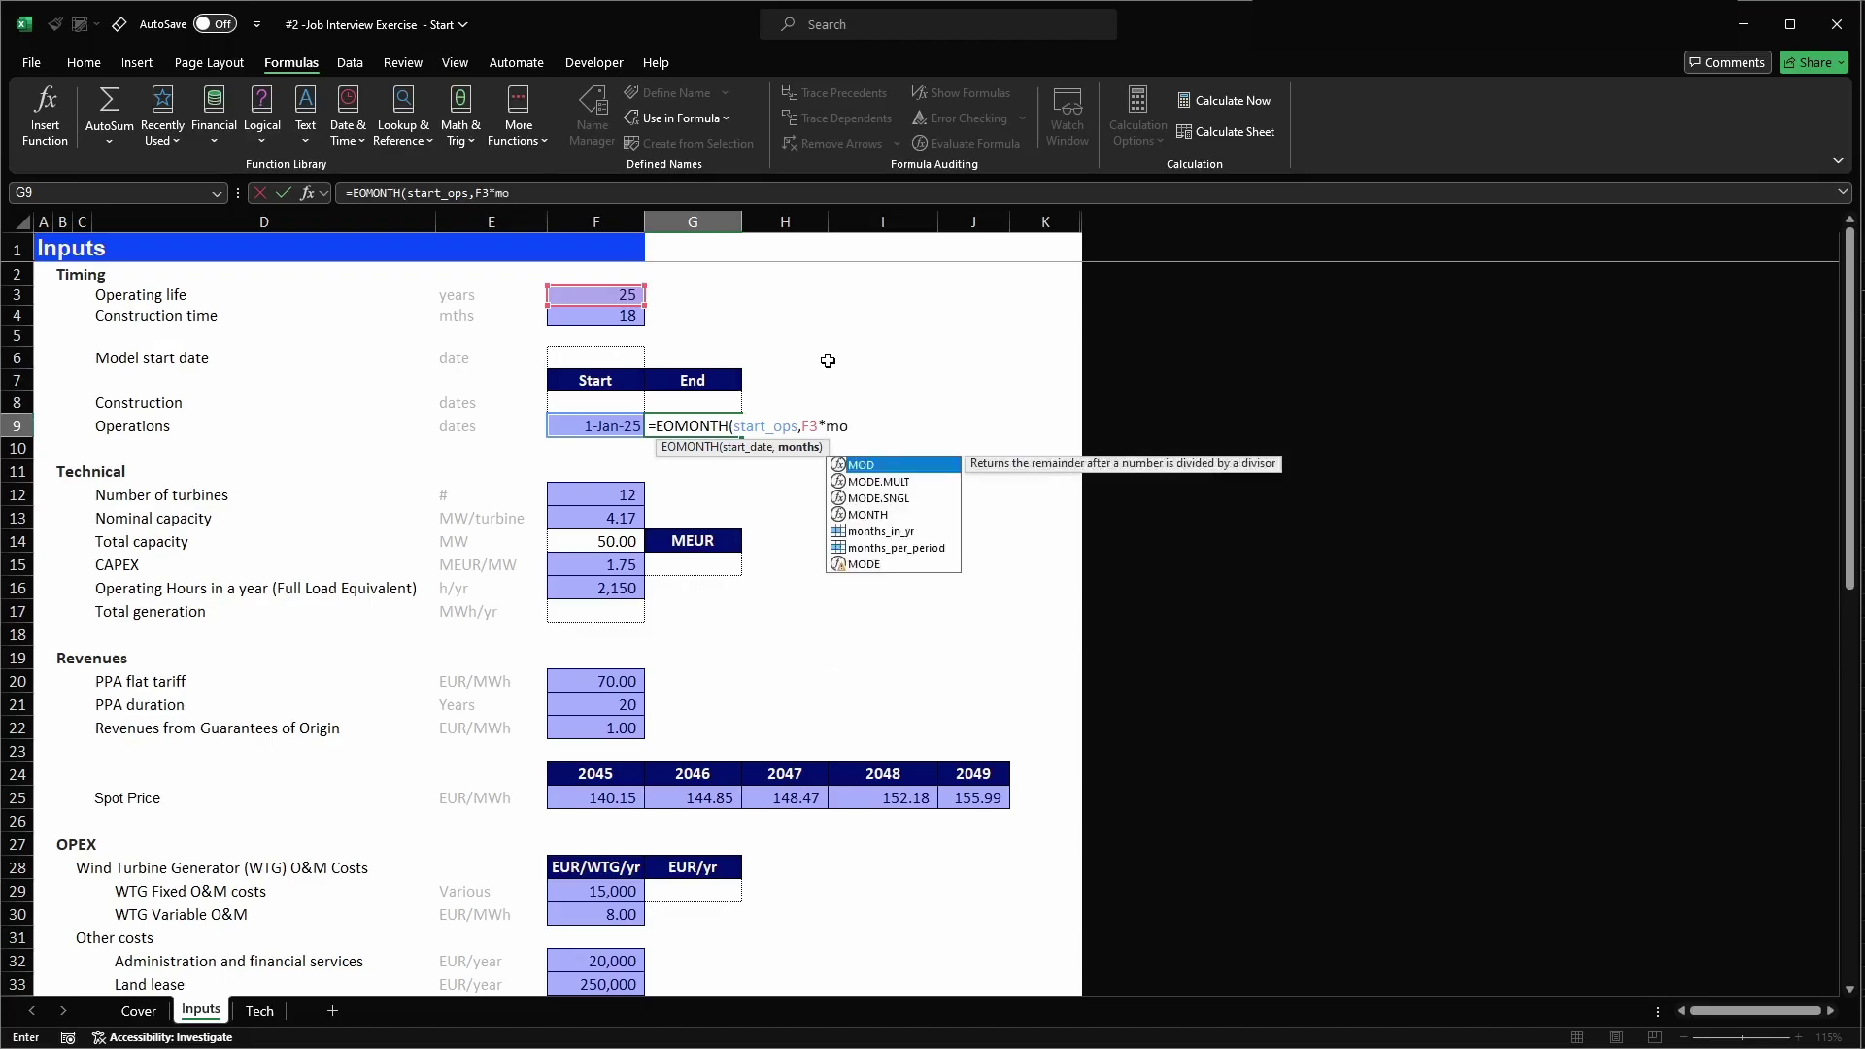
pyautogui.write('nt')
pyautogui.press('Down')
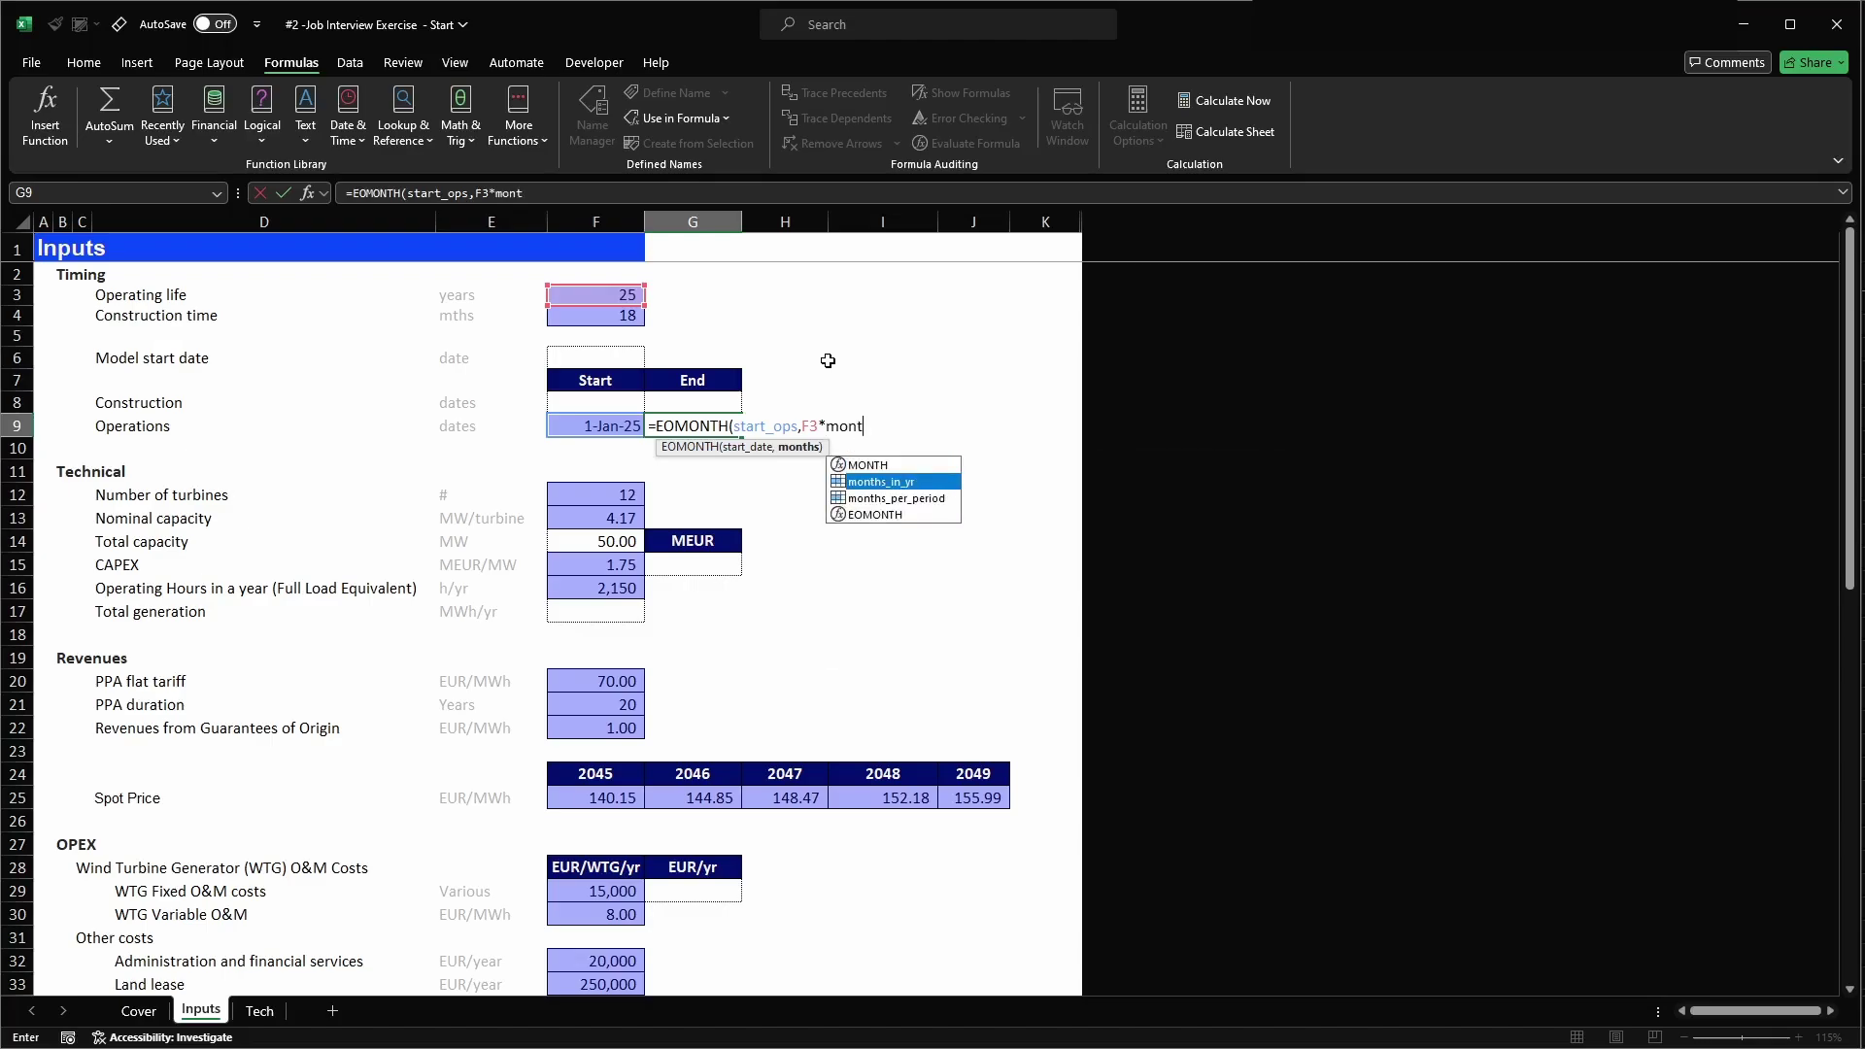
pyautogui.press('Tab')
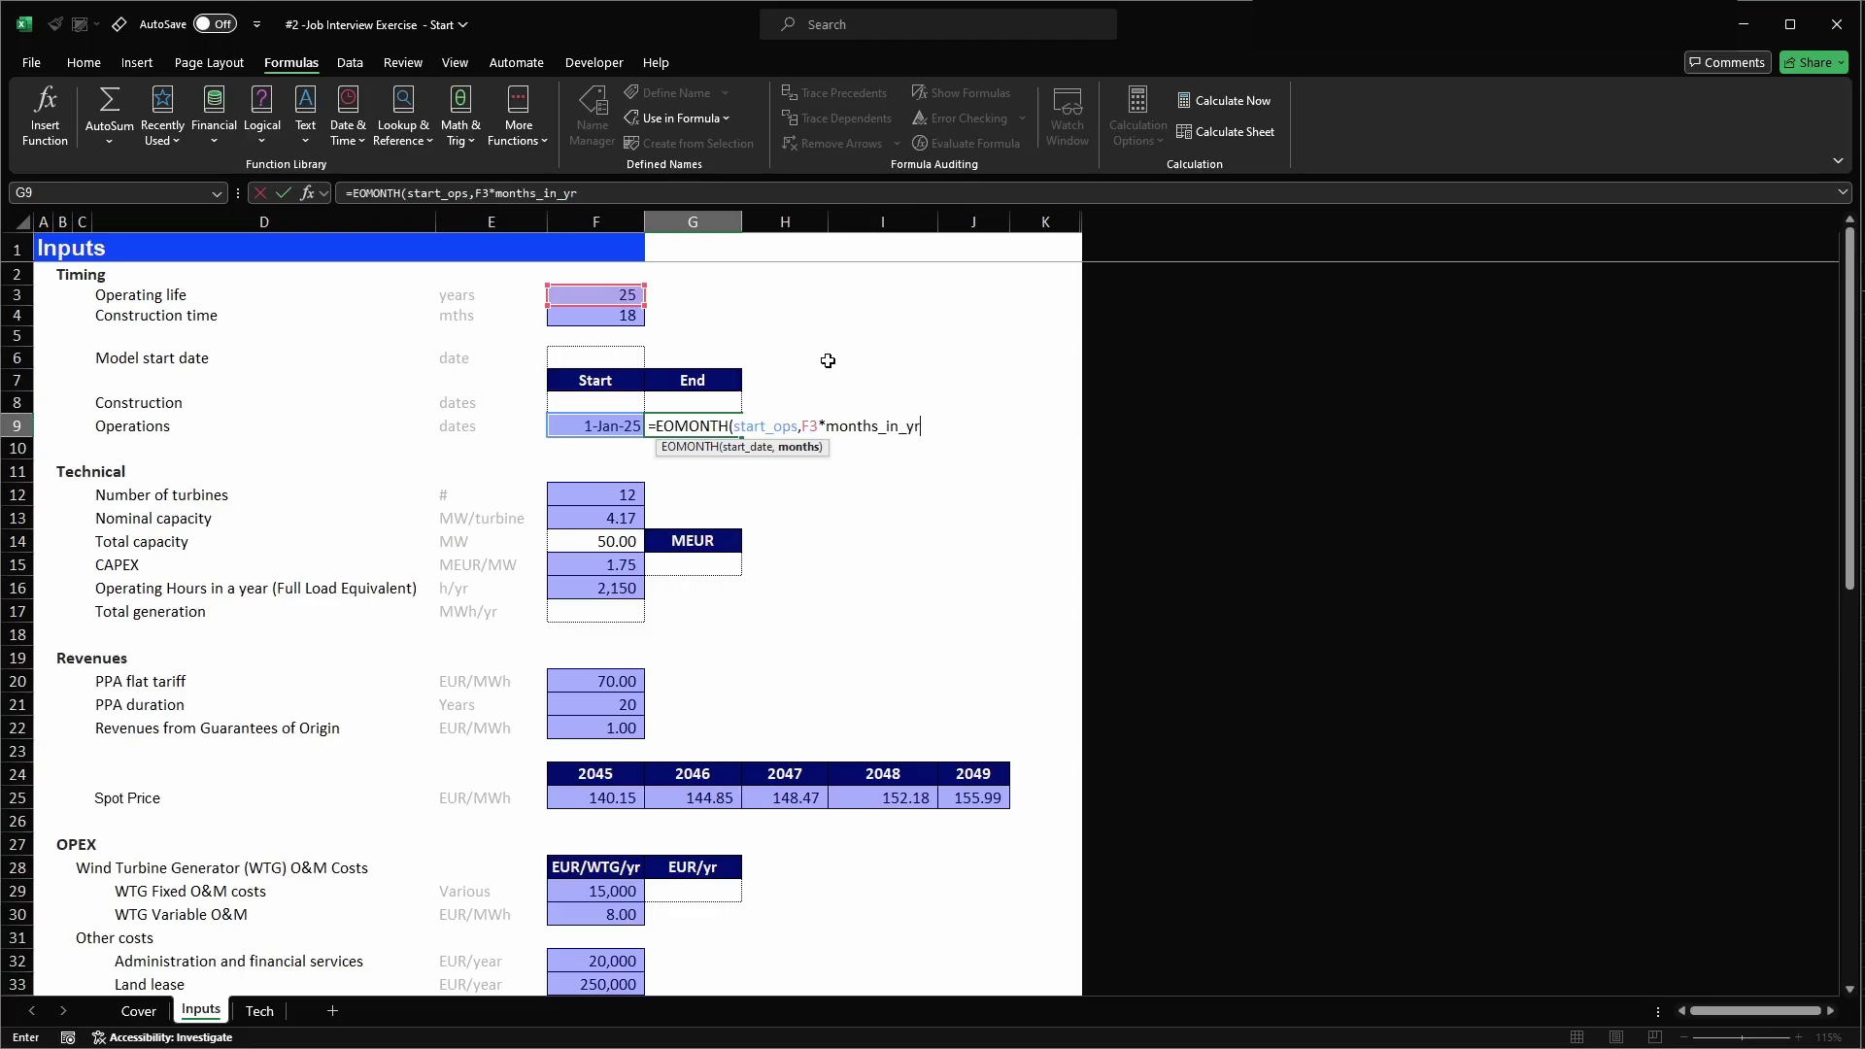
pyautogui.write('-1)')
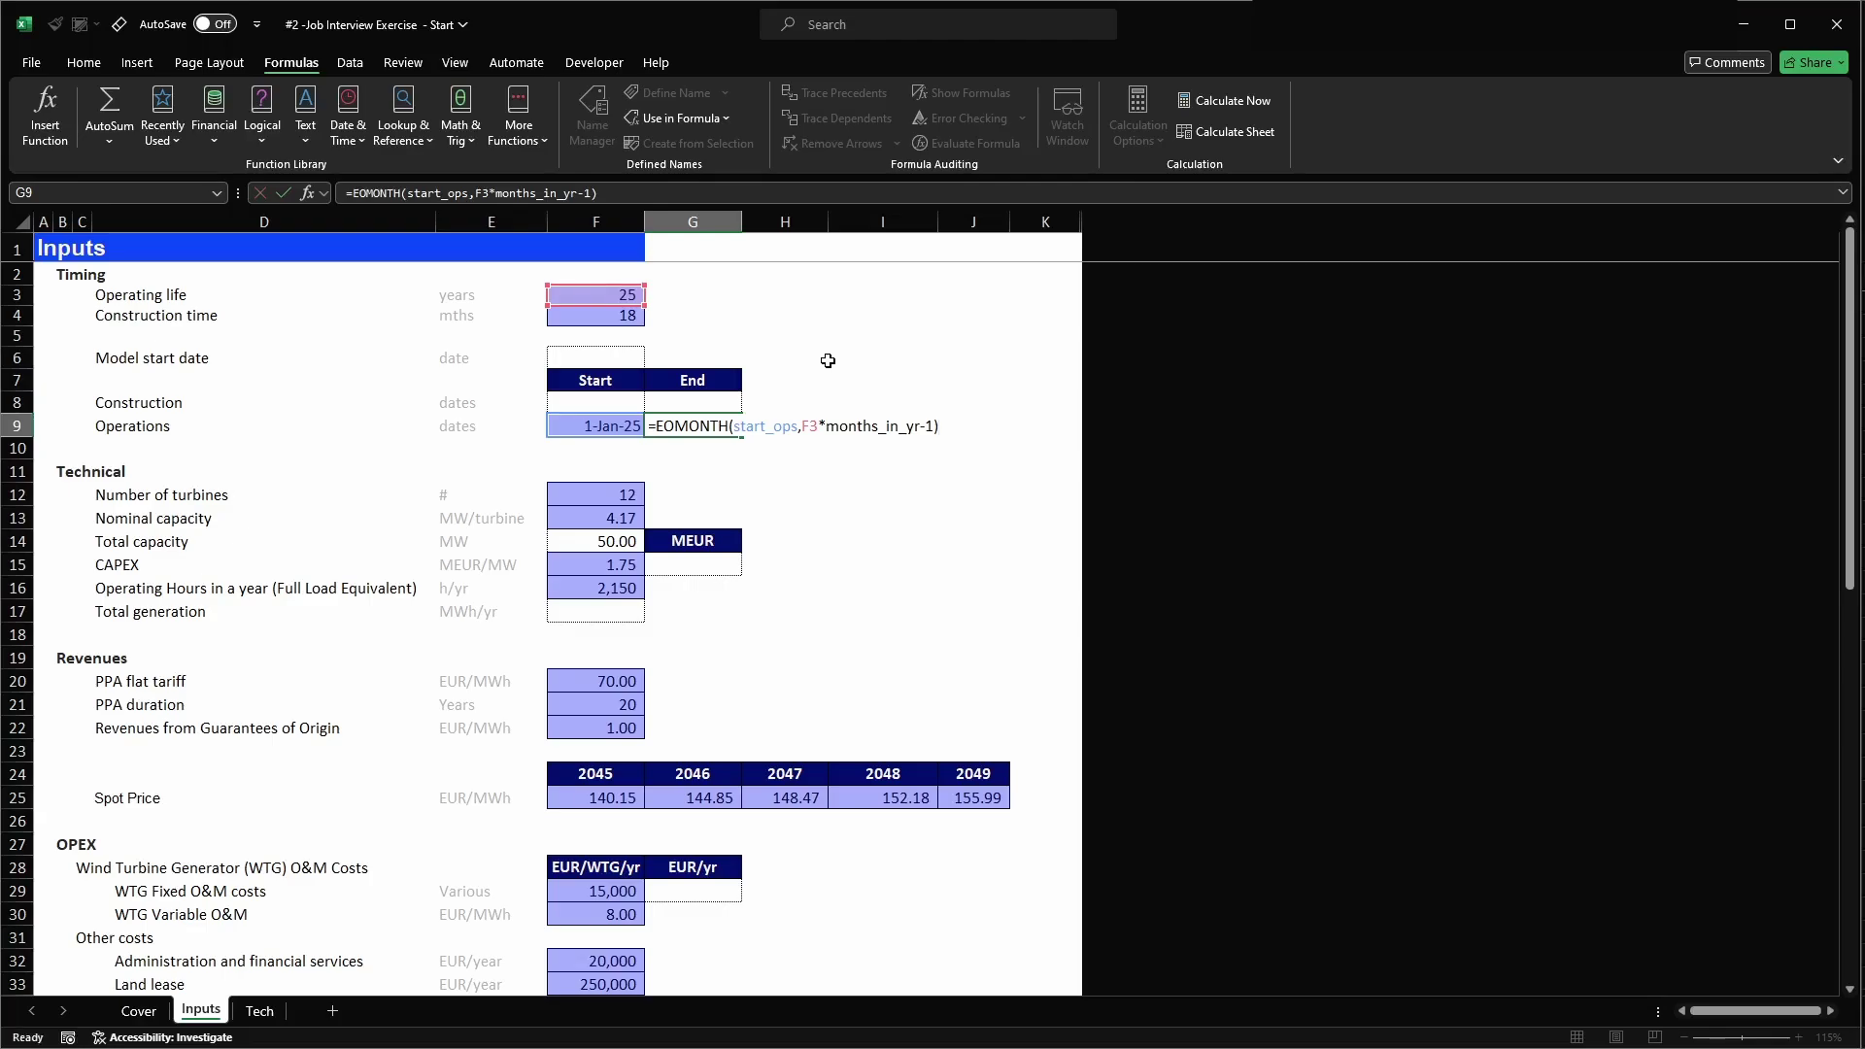
pyautogui.press('Return')
pyautogui.press('Left')
pyautogui.press('Up')
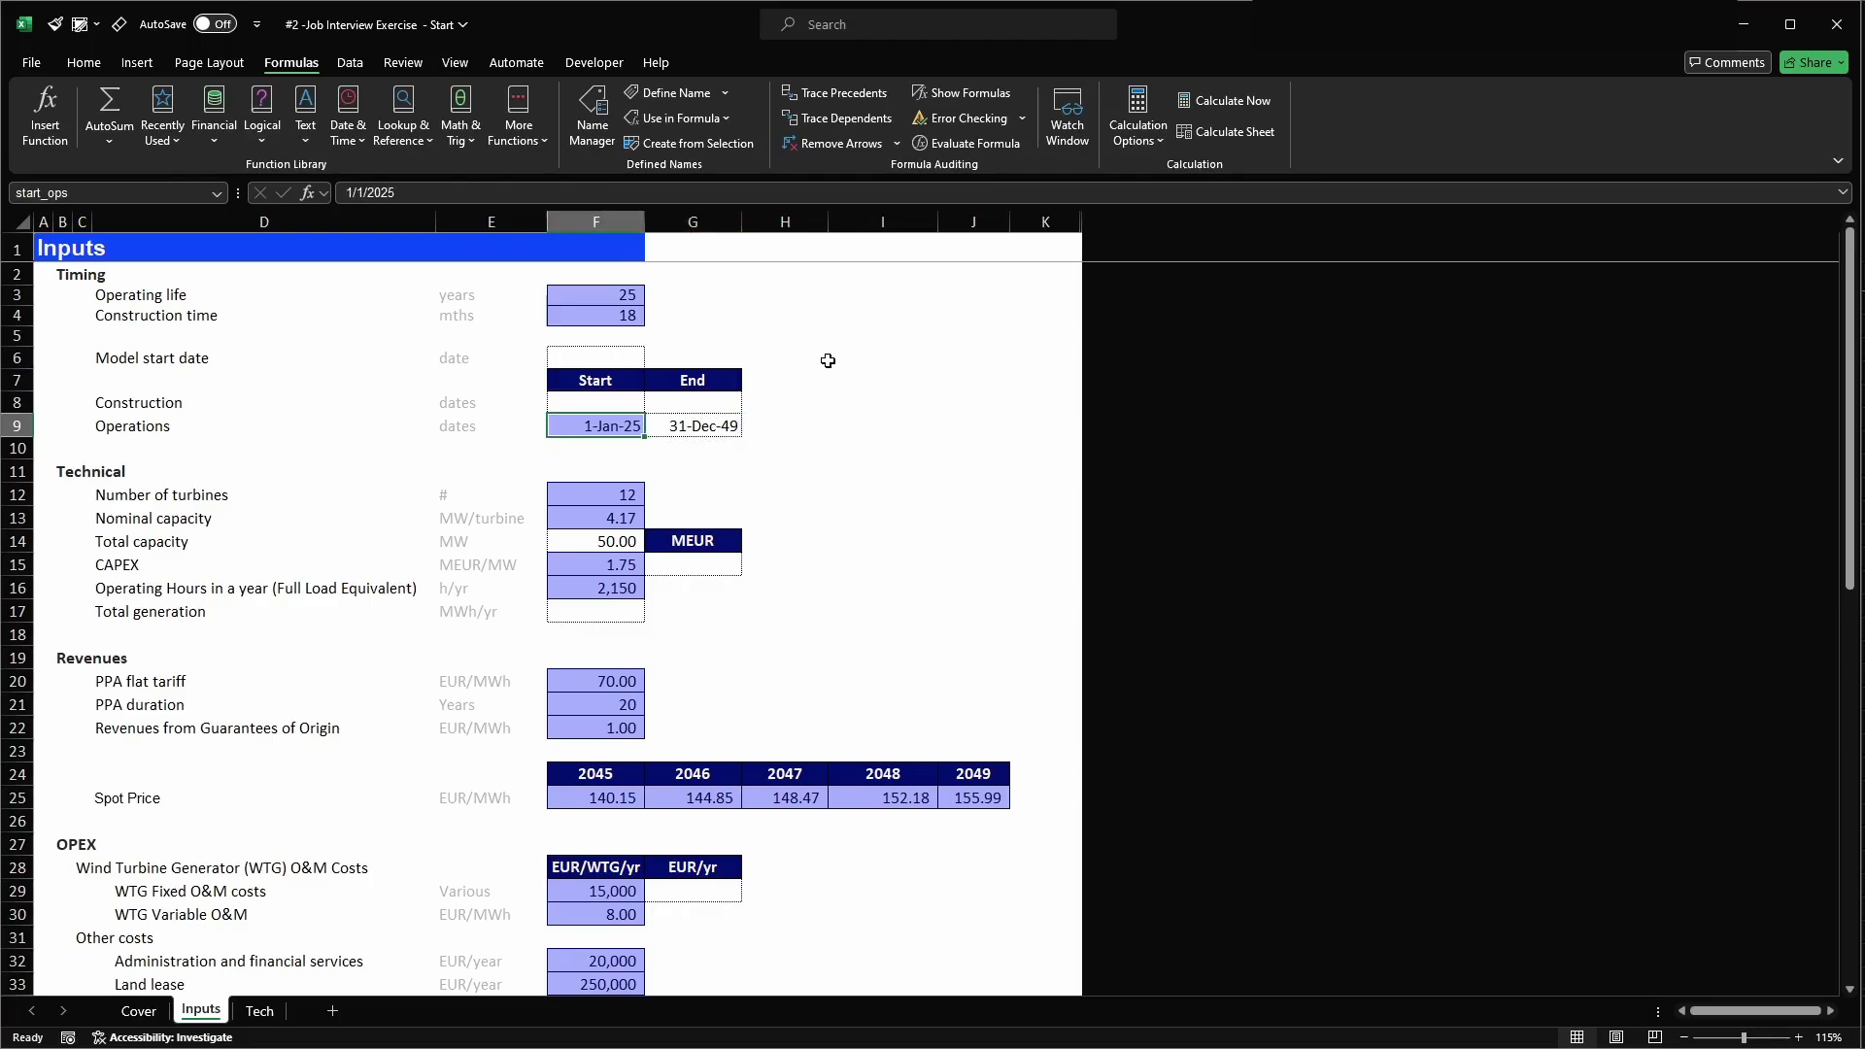
# - Name the Operations end date cell G9 end_ops
pyautogui.press('Right')
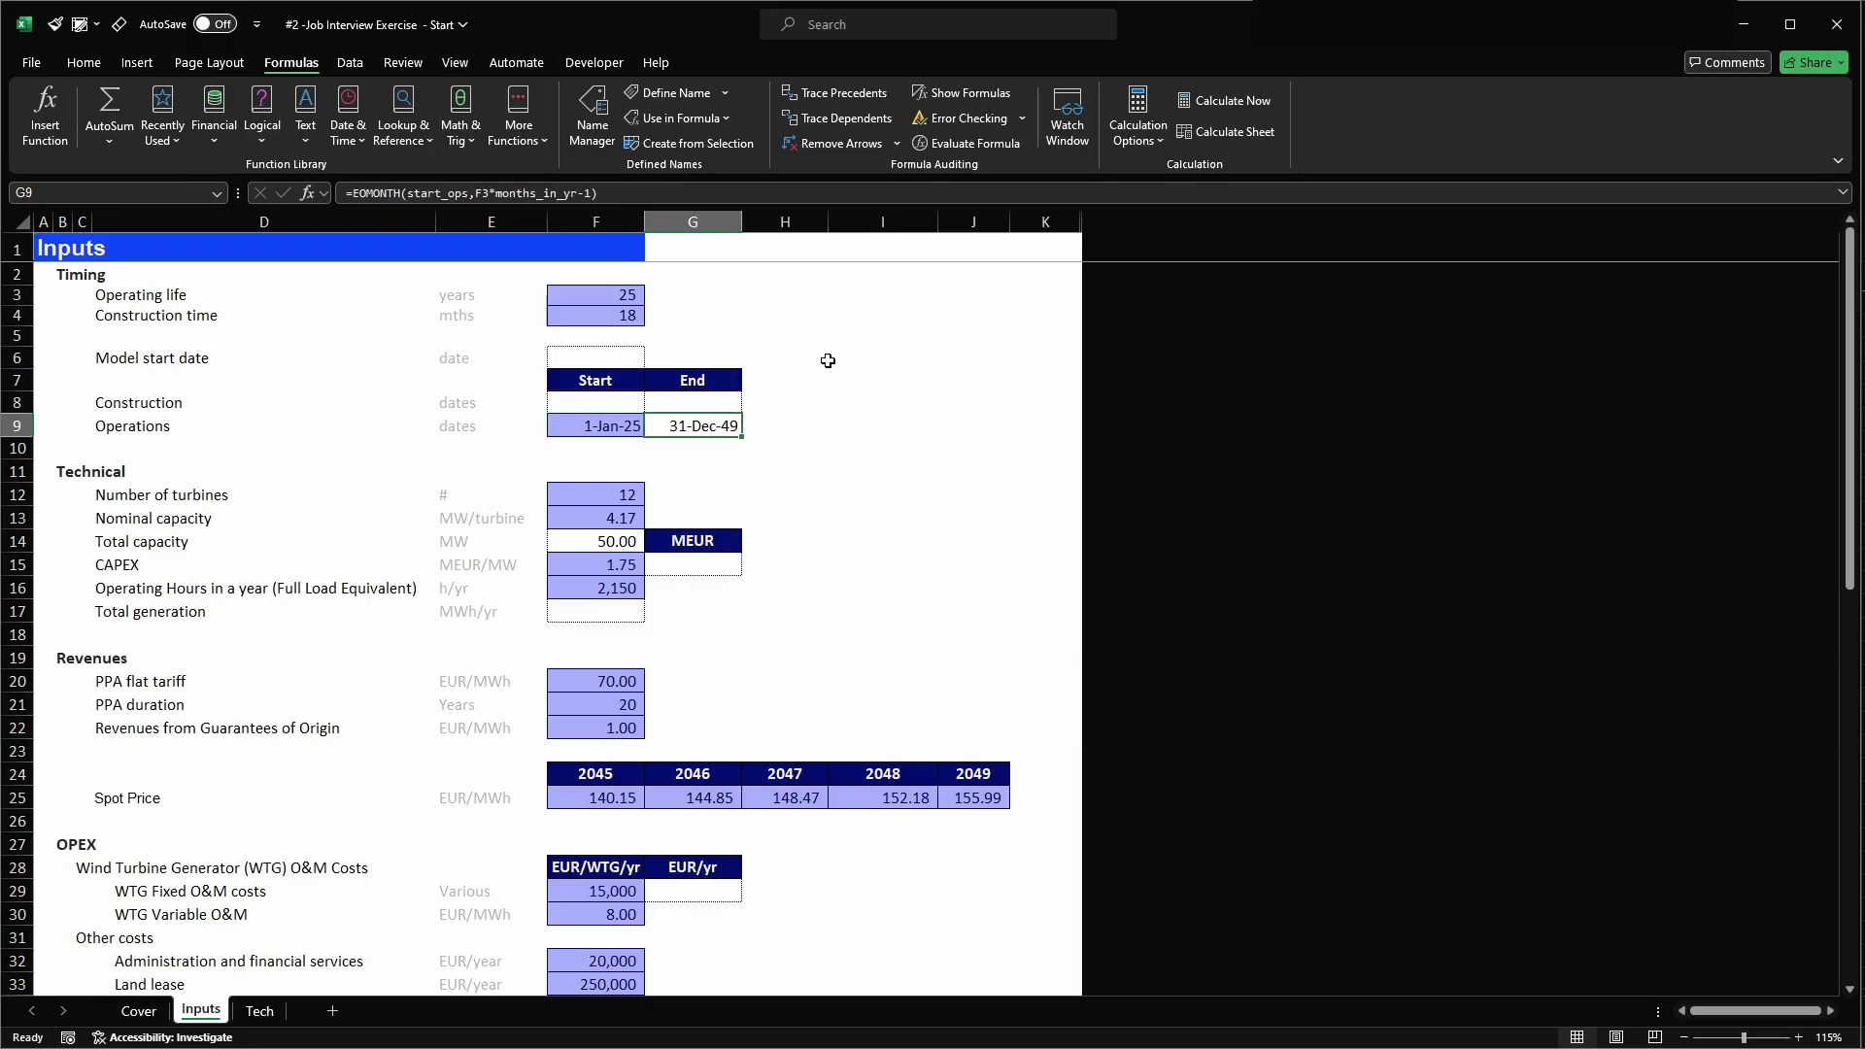
pyautogui.hotkey('alt', 'F3')
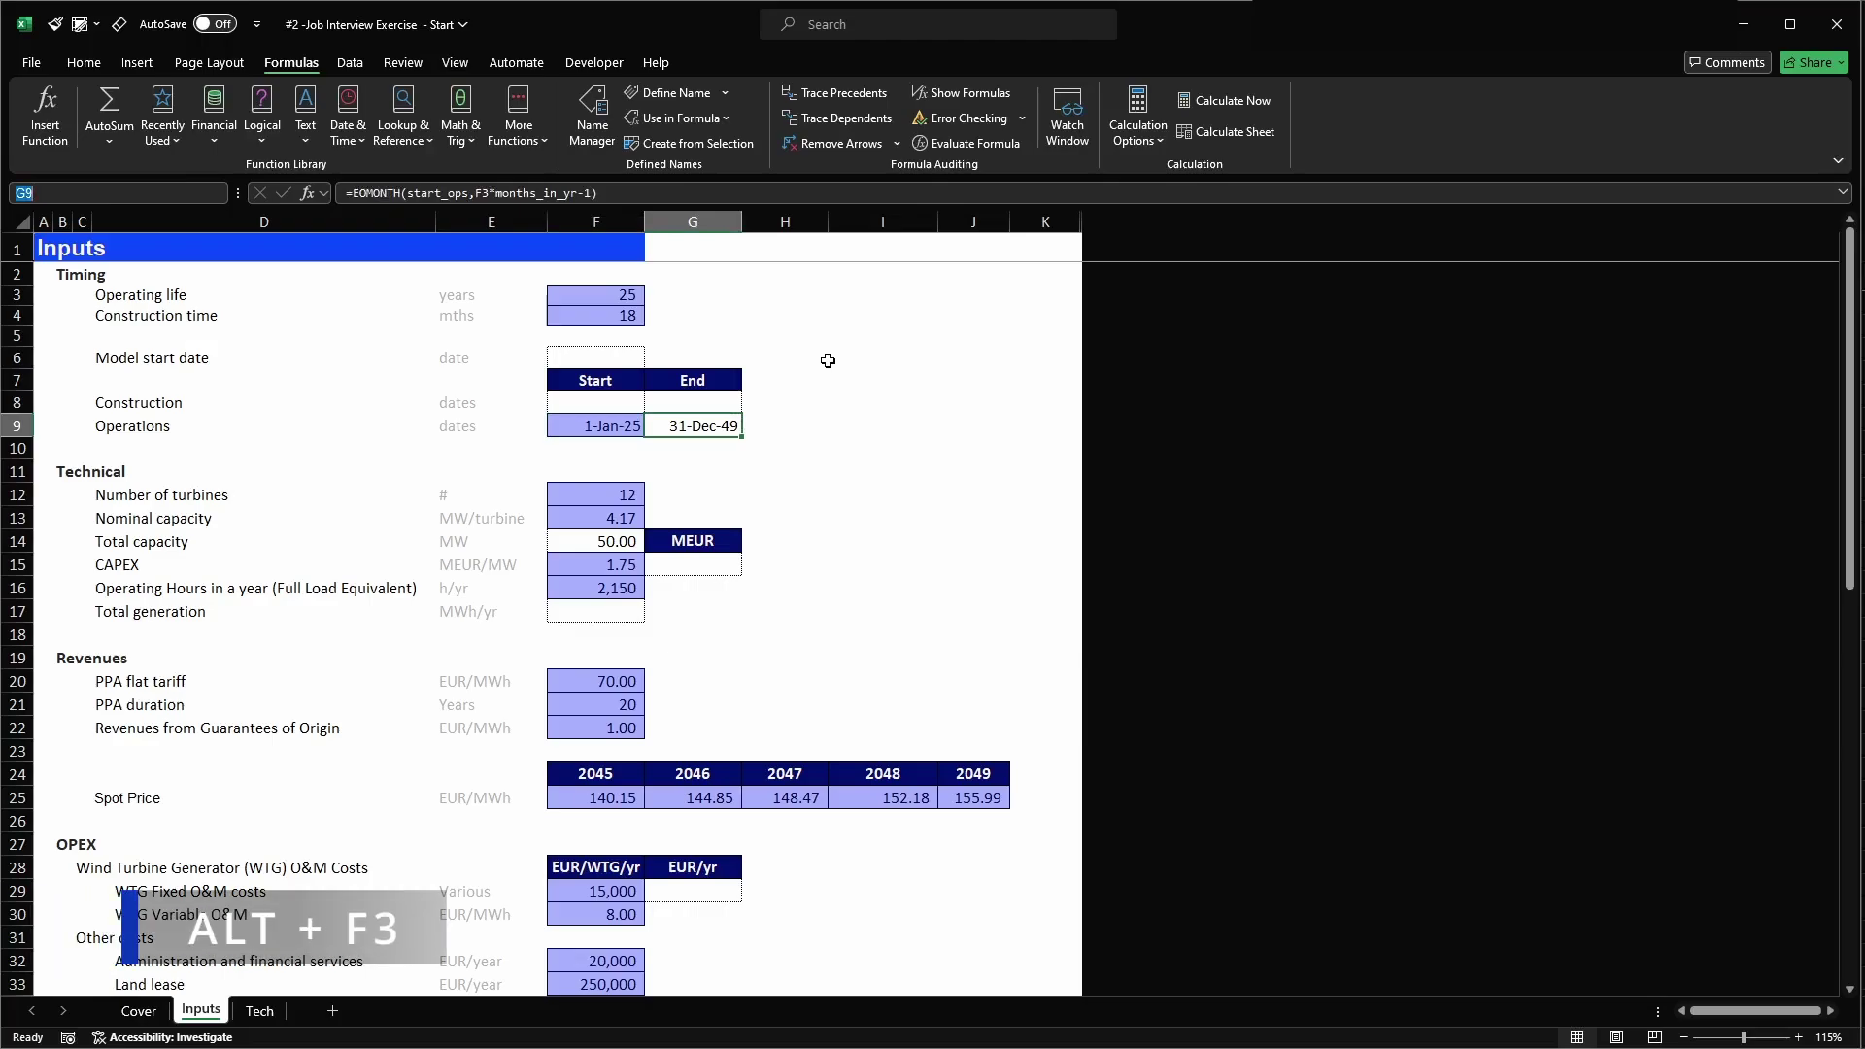
pyautogui.write('end_ops')
pyautogui.press('Return')
pyautogui.press('Left')
pyautogui.press('Right')
pyautogui.press('Left')
pyautogui.press('Right')
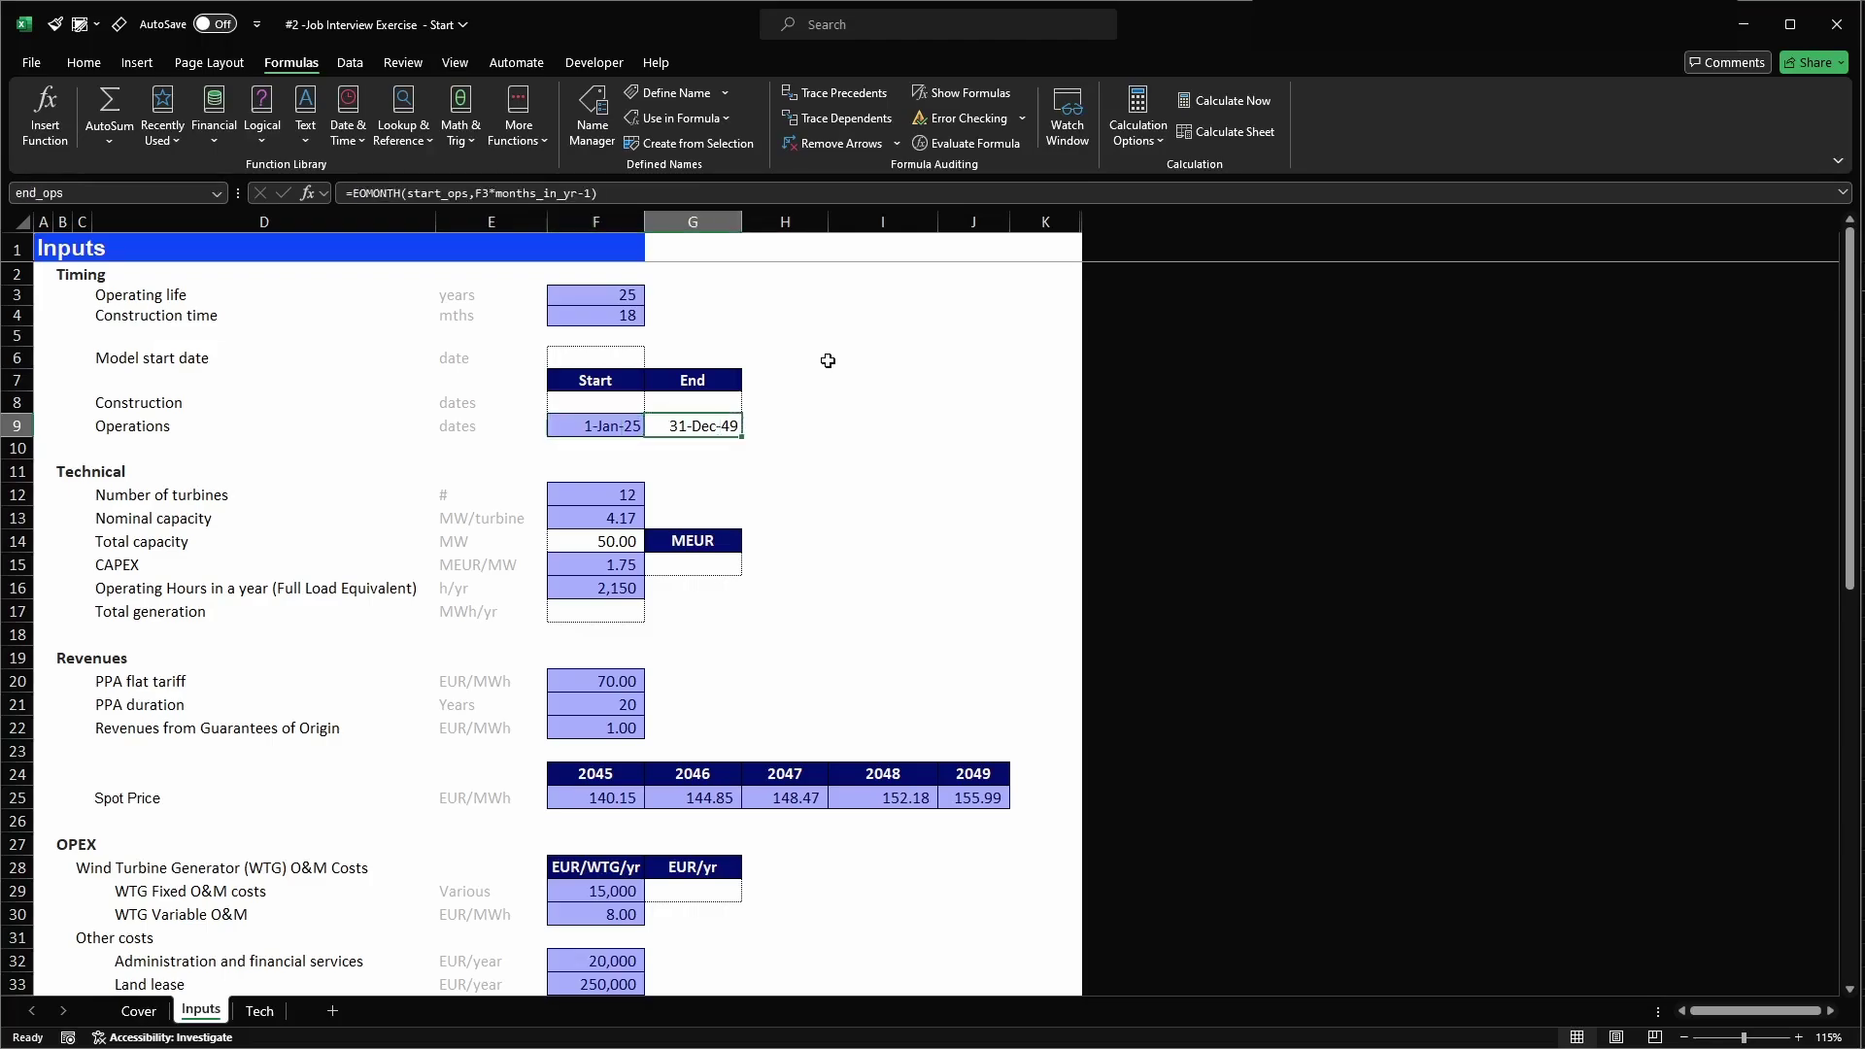
# - Calculate the Construction end date in G8 as the day before operations start, using =start_ops-1
pyautogui.press('Up')
pyautogui.press('Left')
pyautogui.press('Right')
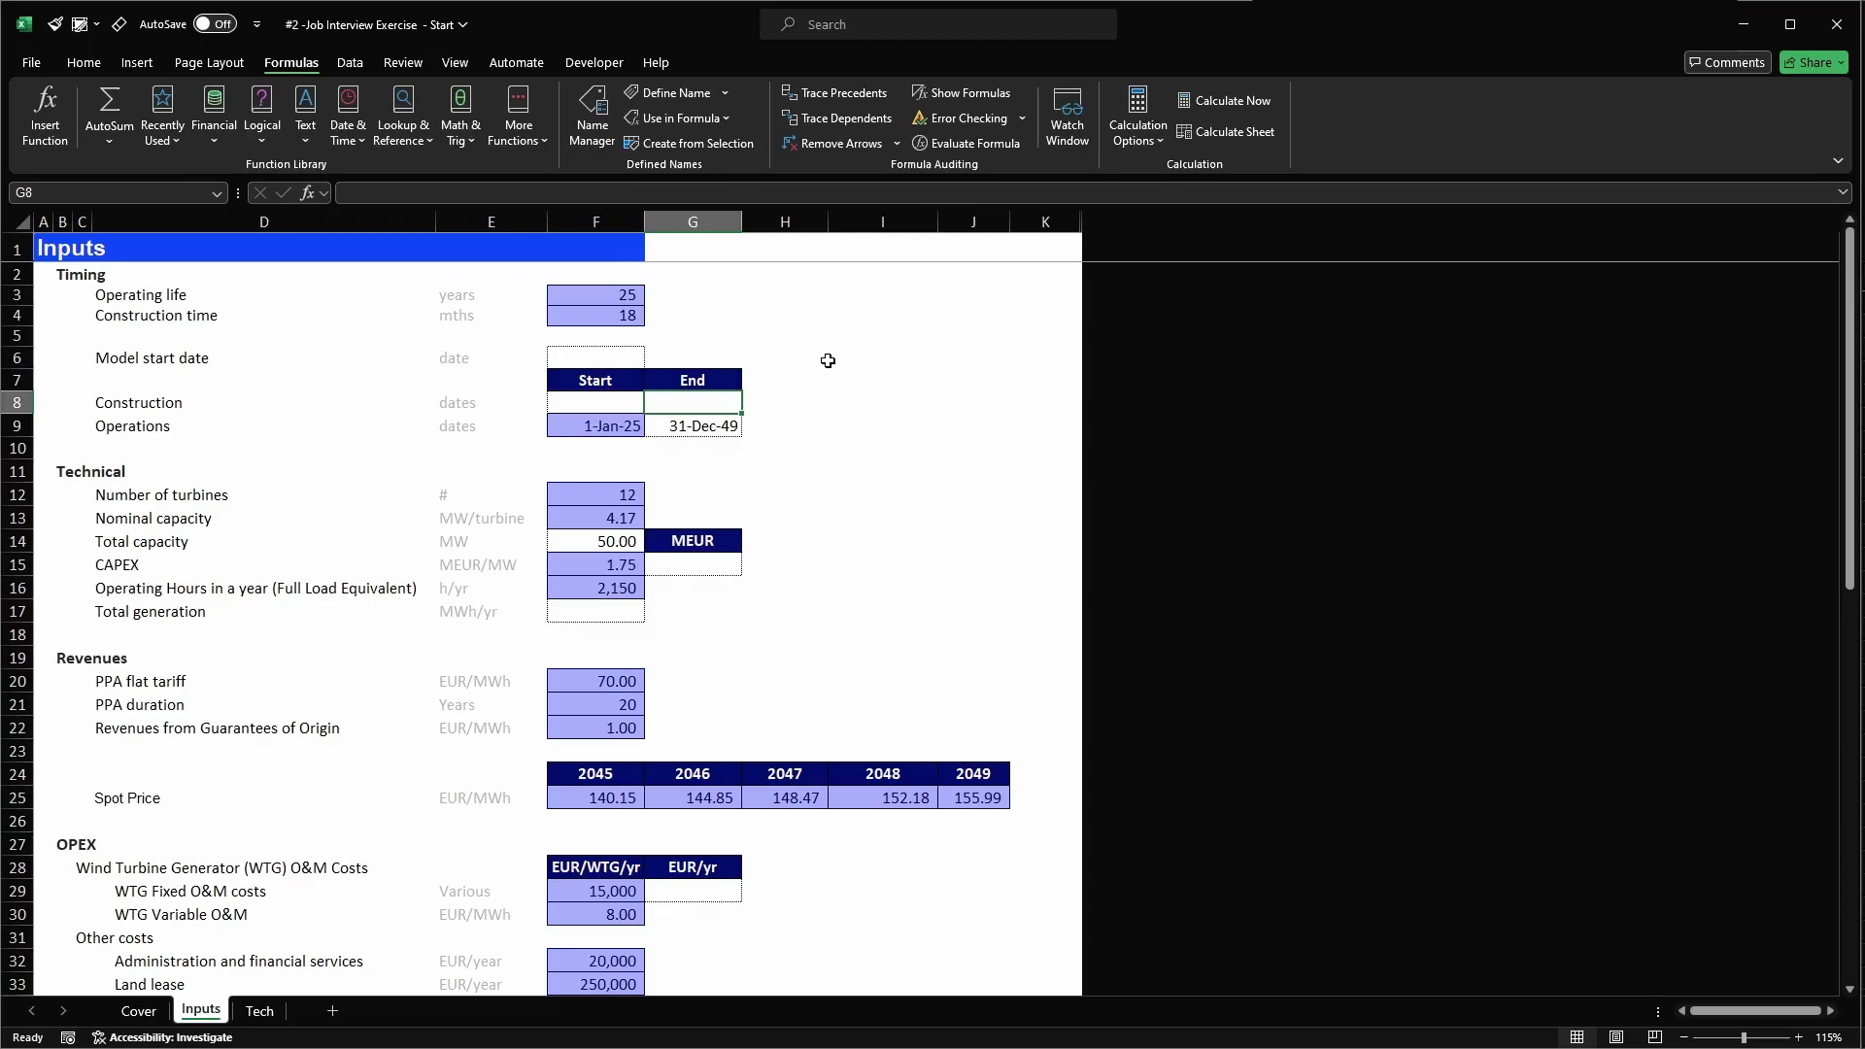
pyautogui.write('=')
pyautogui.press('Left')
pyautogui.press('Down')
pyautogui.write('+')
pyautogui.press('BackSpace')
pyautogui.write('-1')
pyautogui.press('Return')
pyautogui.press('Left')
pyautogui.press('Right')
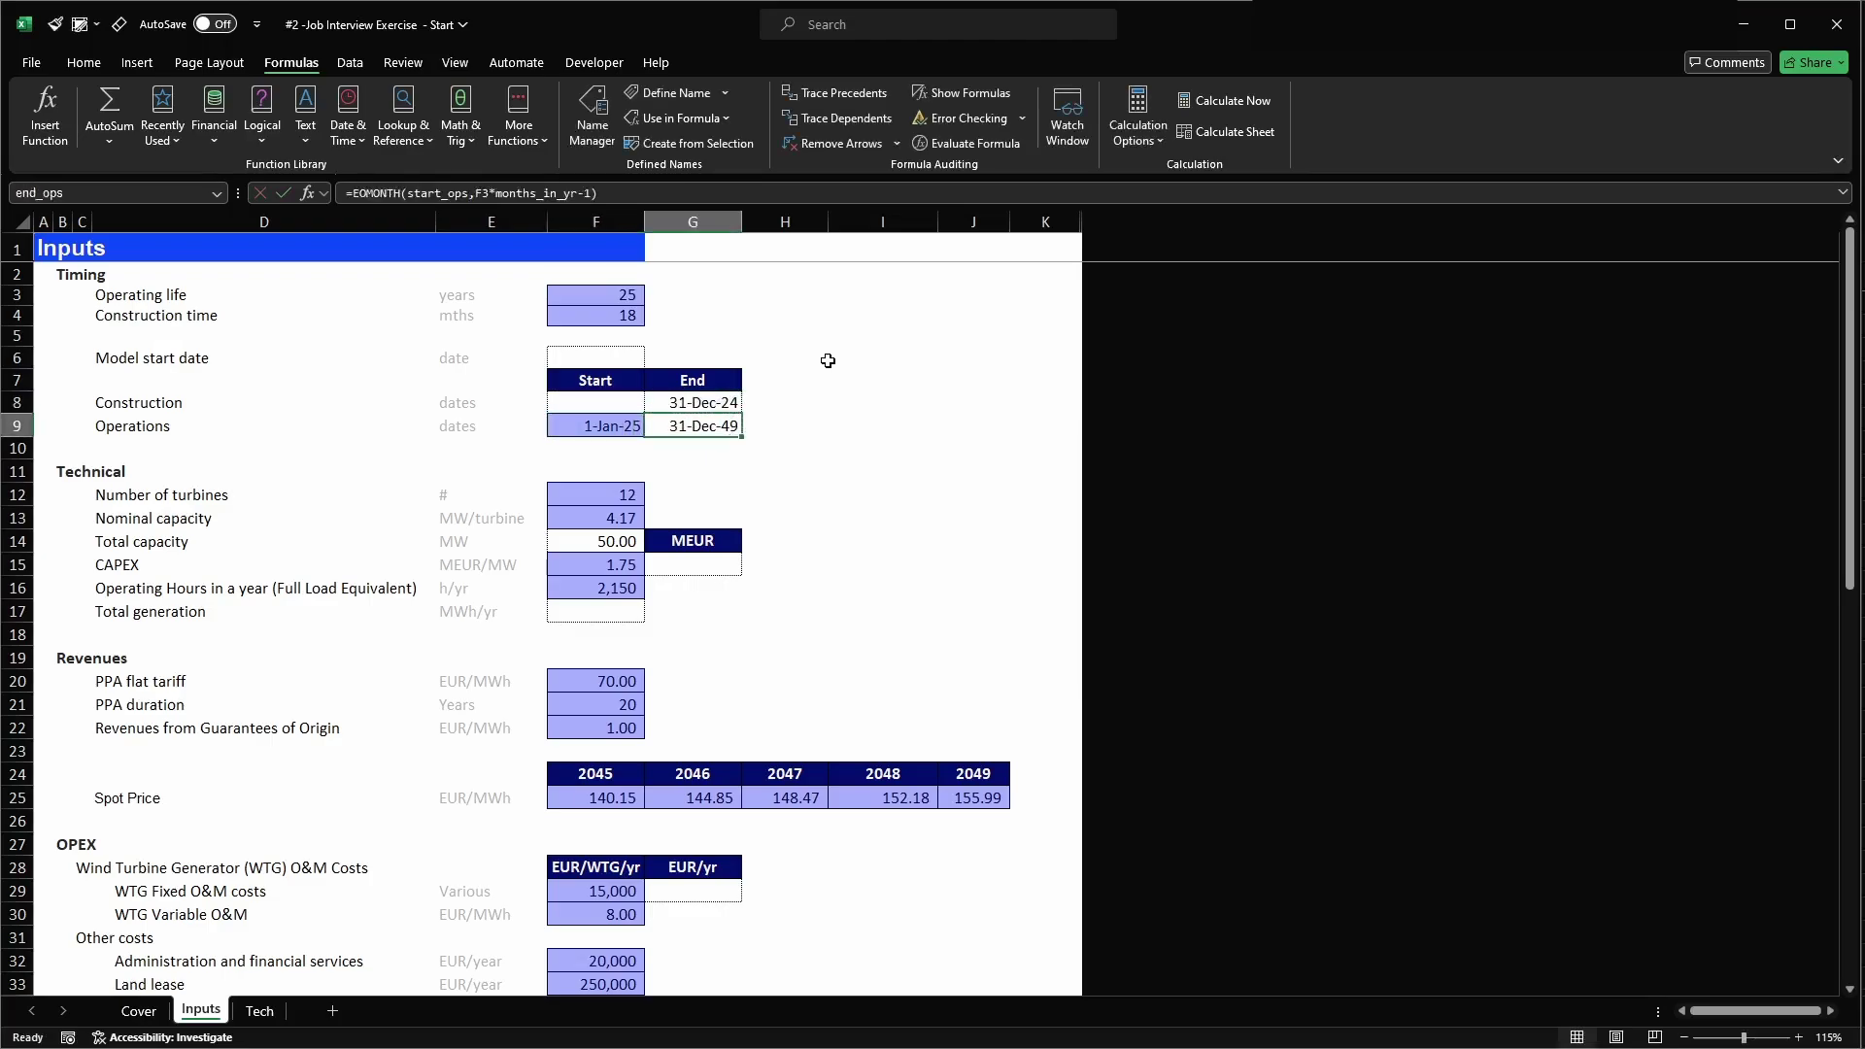
# - Name the Construction end date cell G8 end_cons
pyautogui.press('Up')
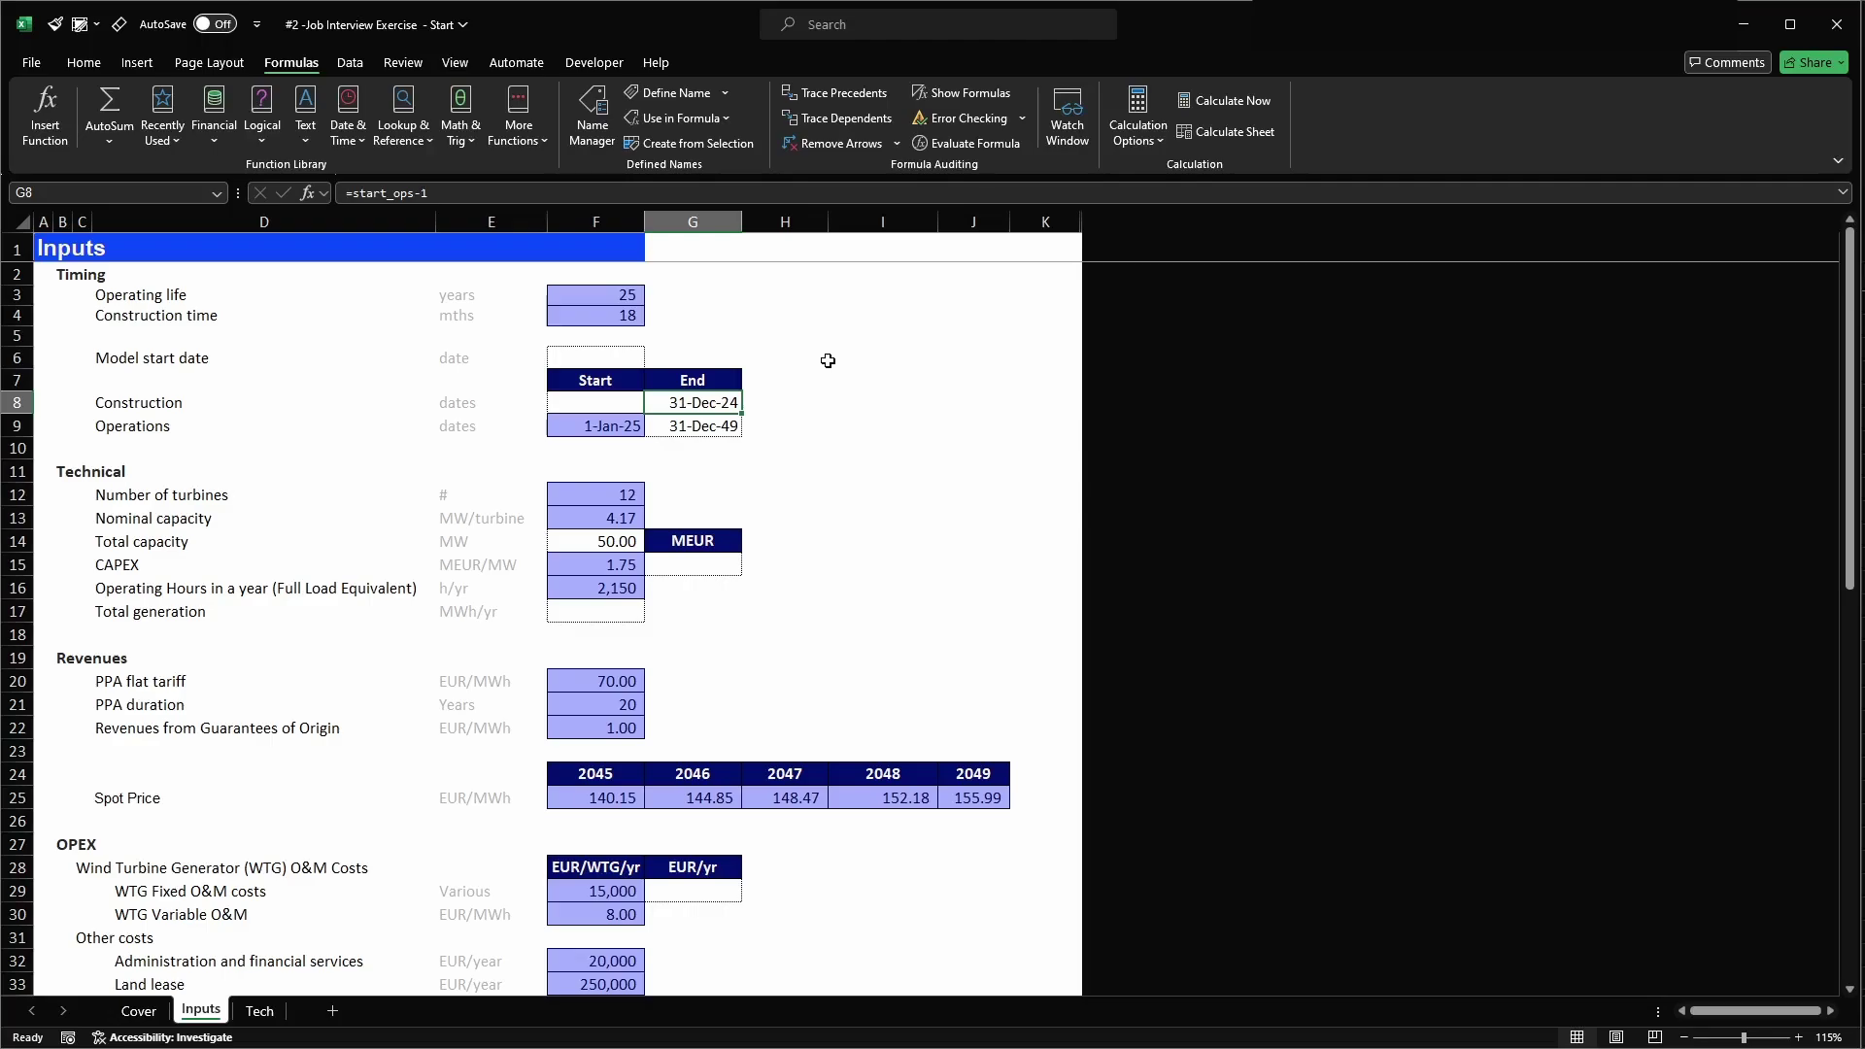
pyautogui.hotkey('alt', 'F3')
pyautogui.write('end_cons')
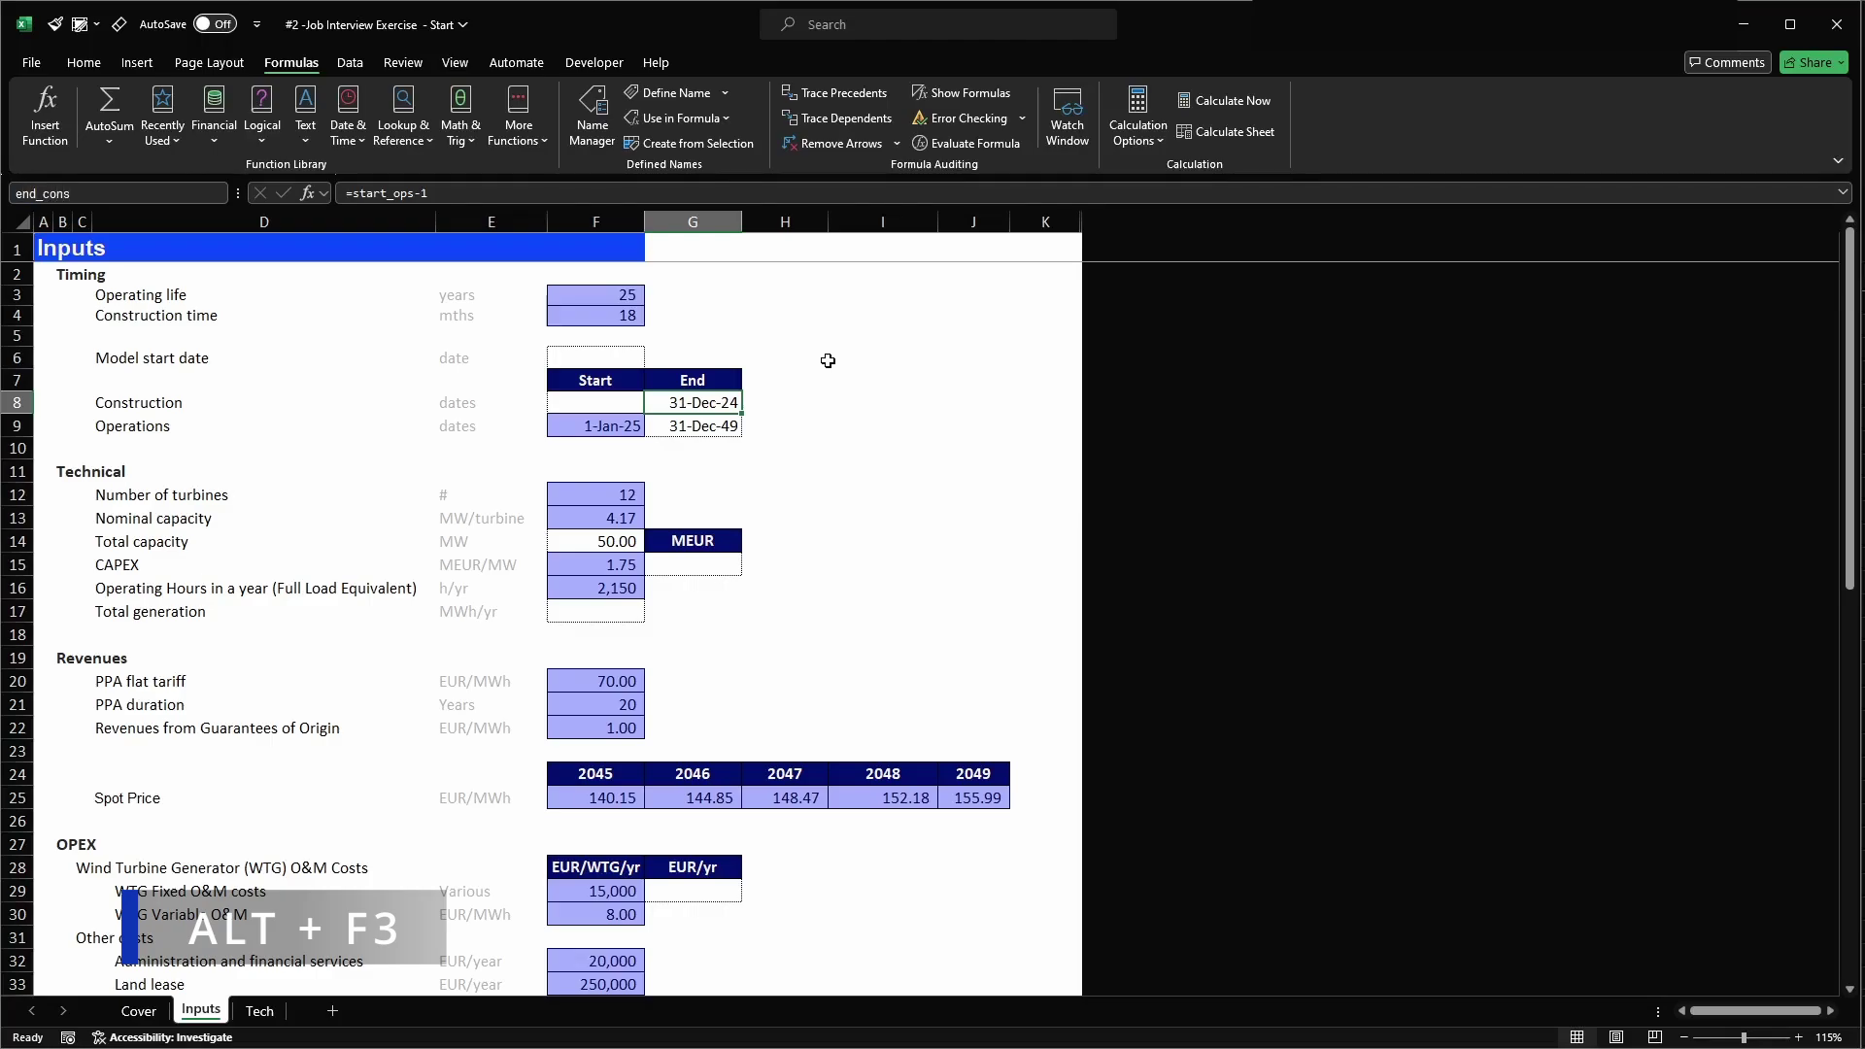
pyautogui.press('Return')
# - Calculate the Model start date in F6 by counting the construction time back from construction end, using =EOMONTH(end_cons,F4*-1)
pyautogui.press('Left')
pyautogui.press('Up')
pyautogui.press('Up')
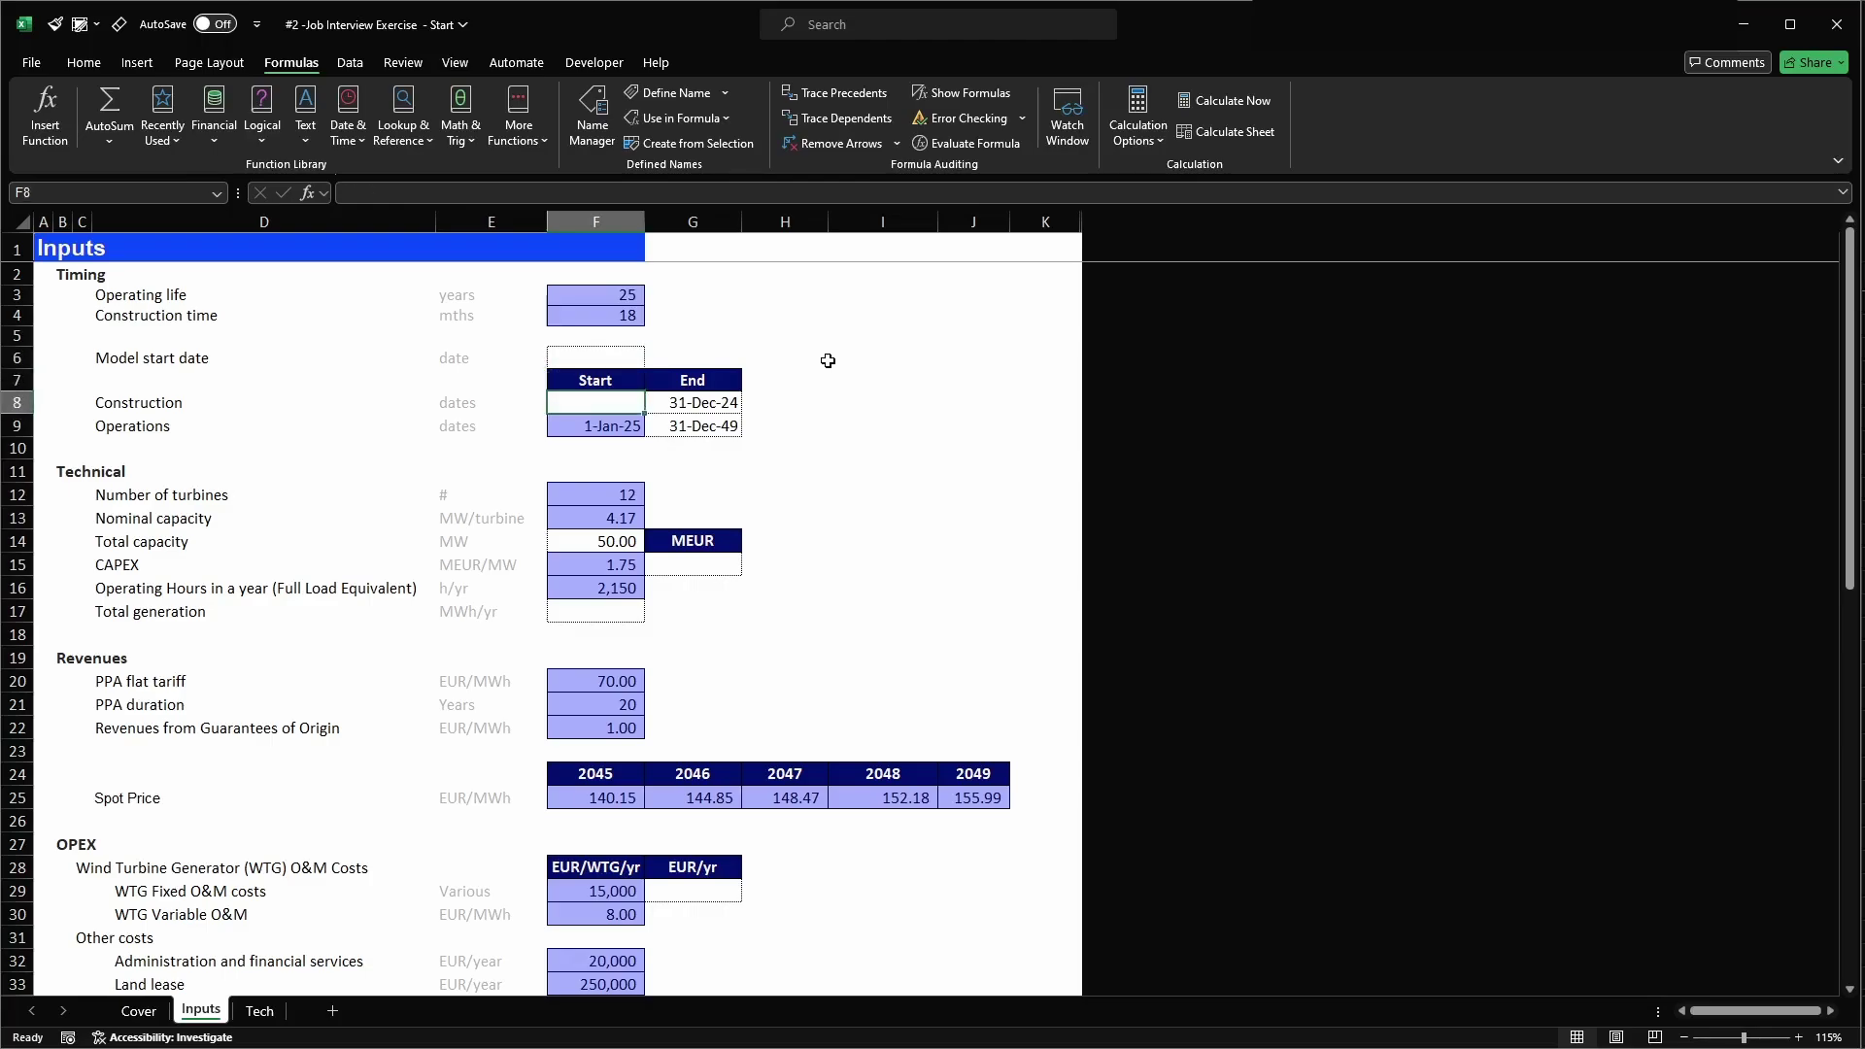
pyautogui.write('=EOMONTH(')
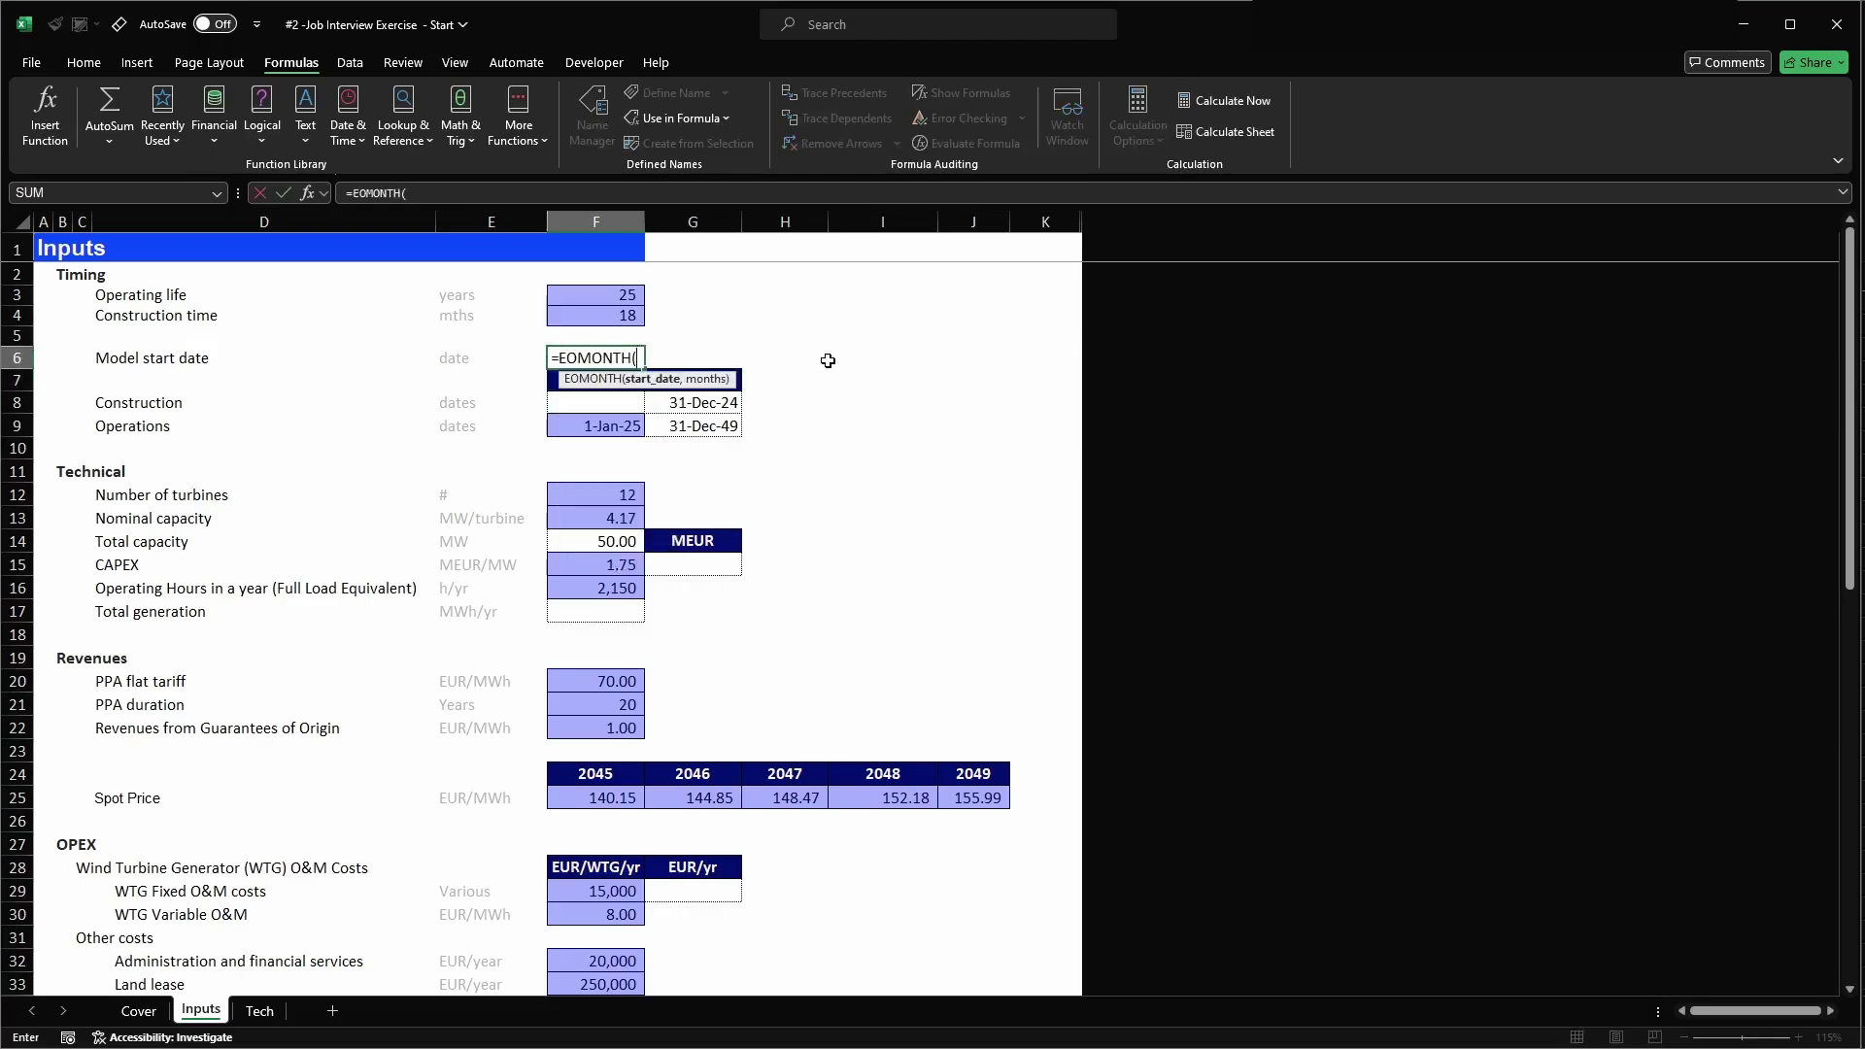
pyautogui.press('Right')
pyautogui.press('Down')
pyautogui.press('Down')
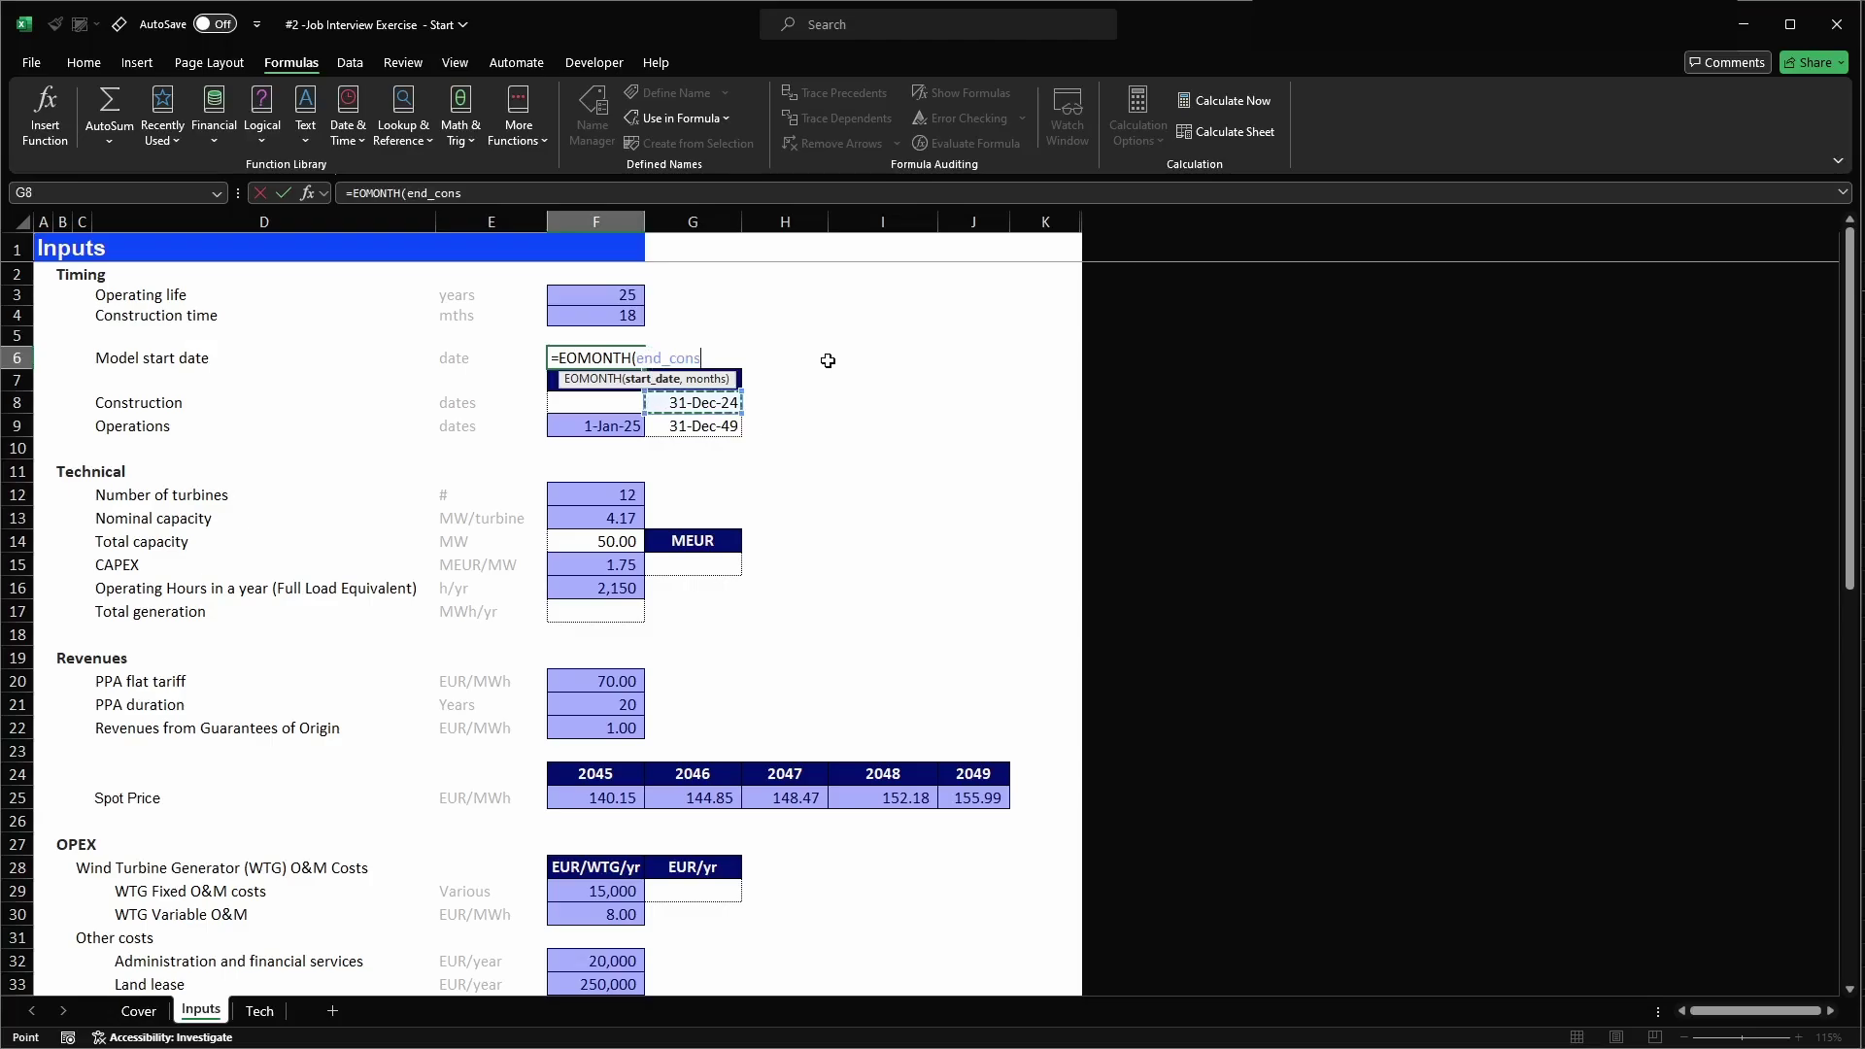
pyautogui.write(',')
pyautogui.press('Up')
pyautogui.press('Up')
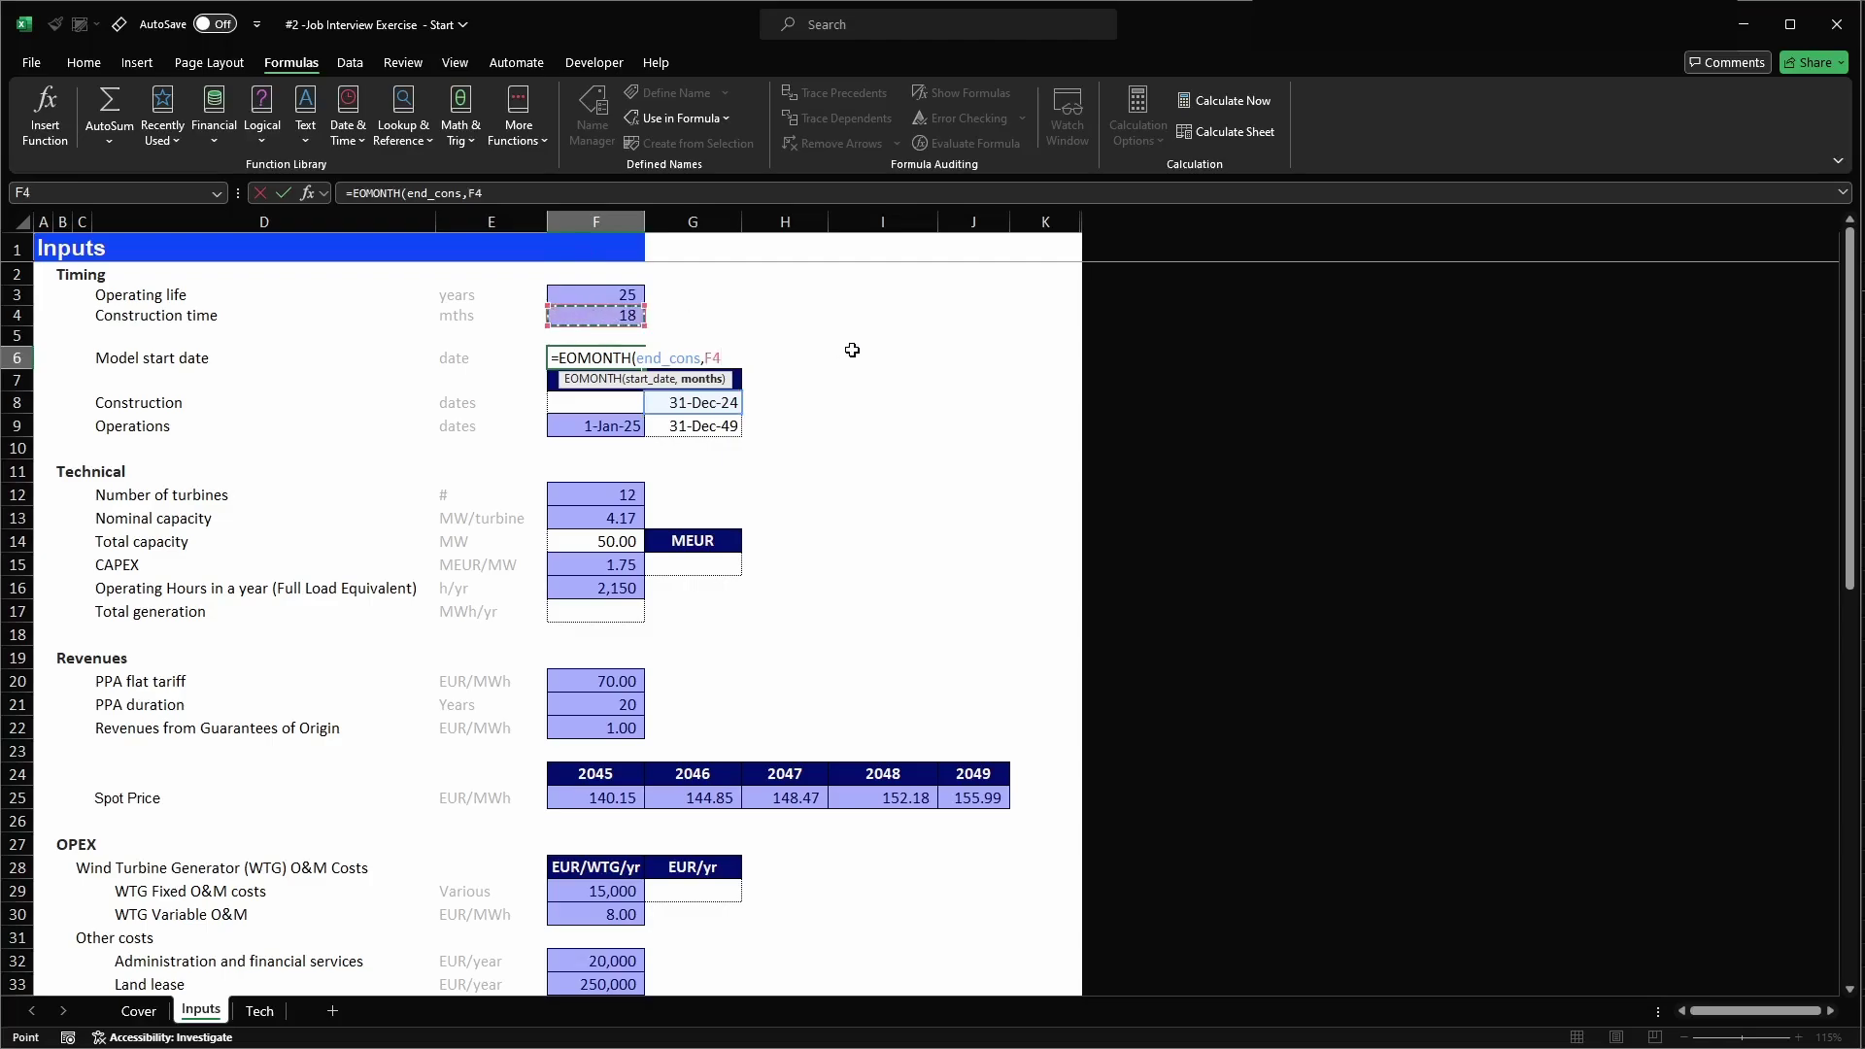
pyautogui.write('*-1)')
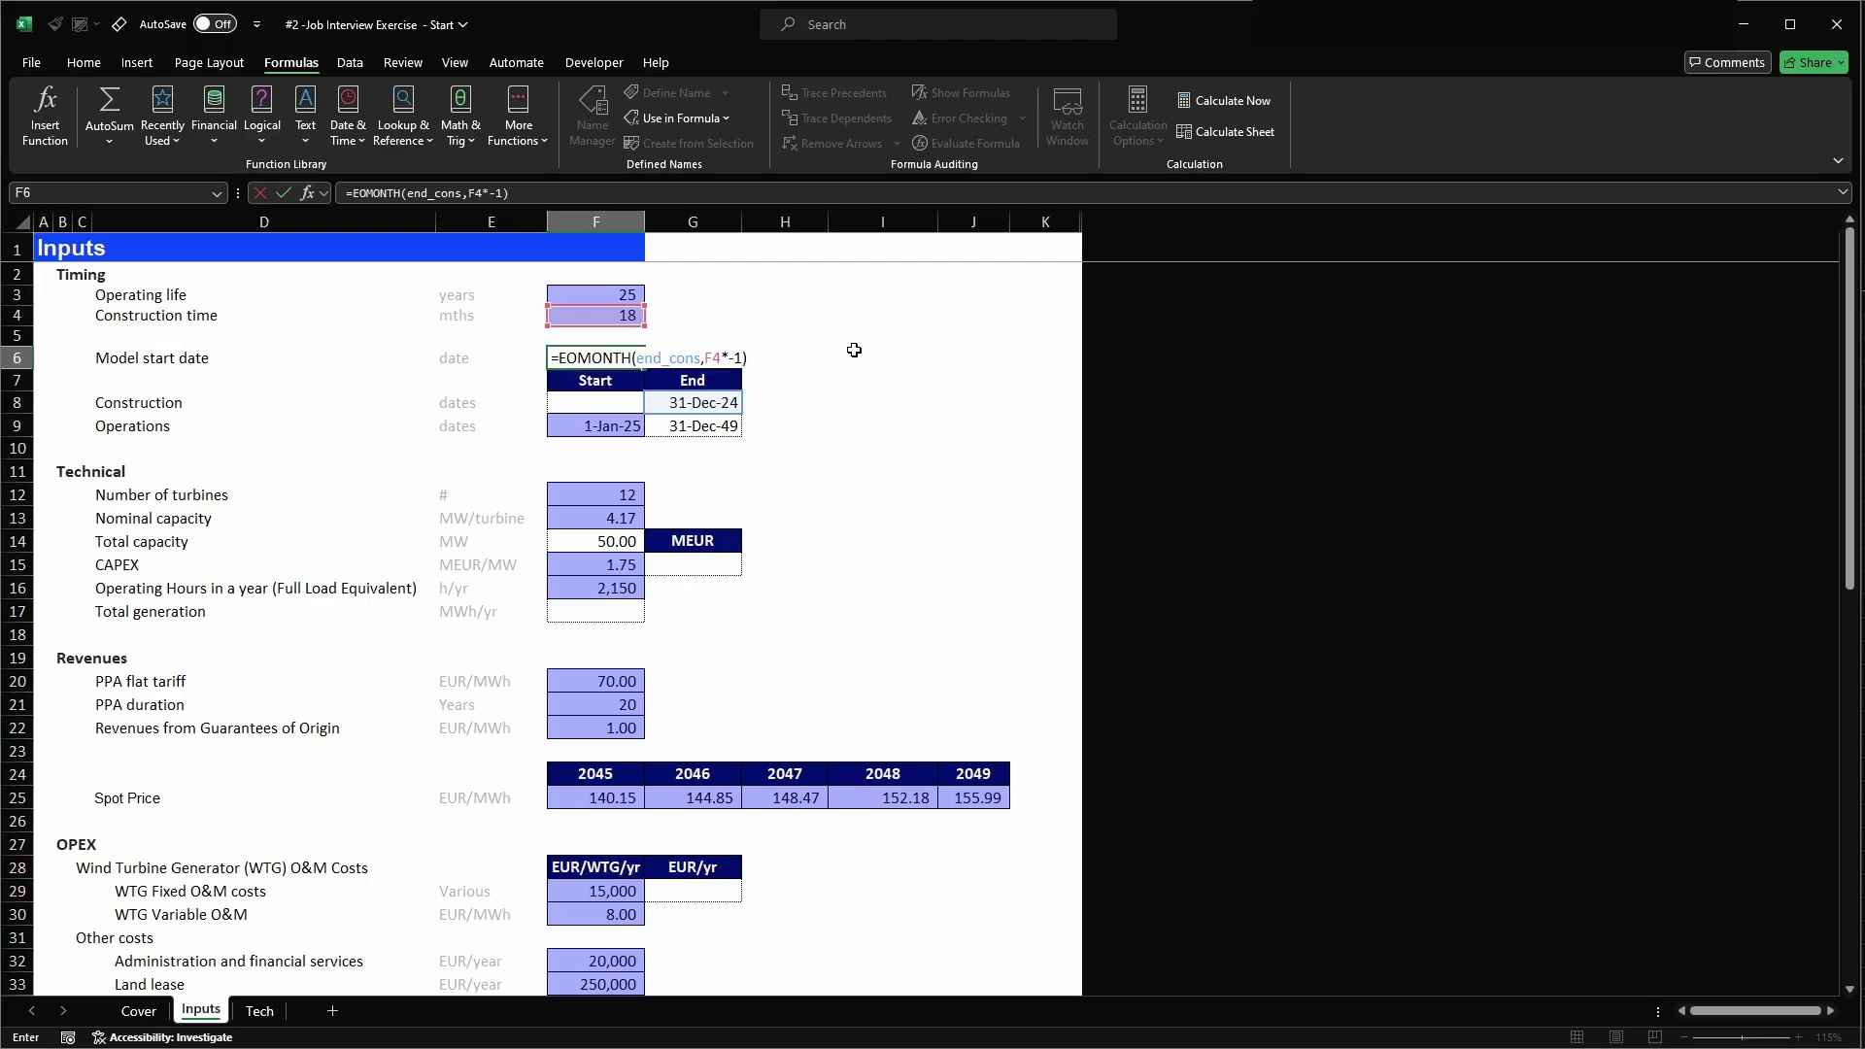
pyautogui.hotkey('ctrl', 'Return')
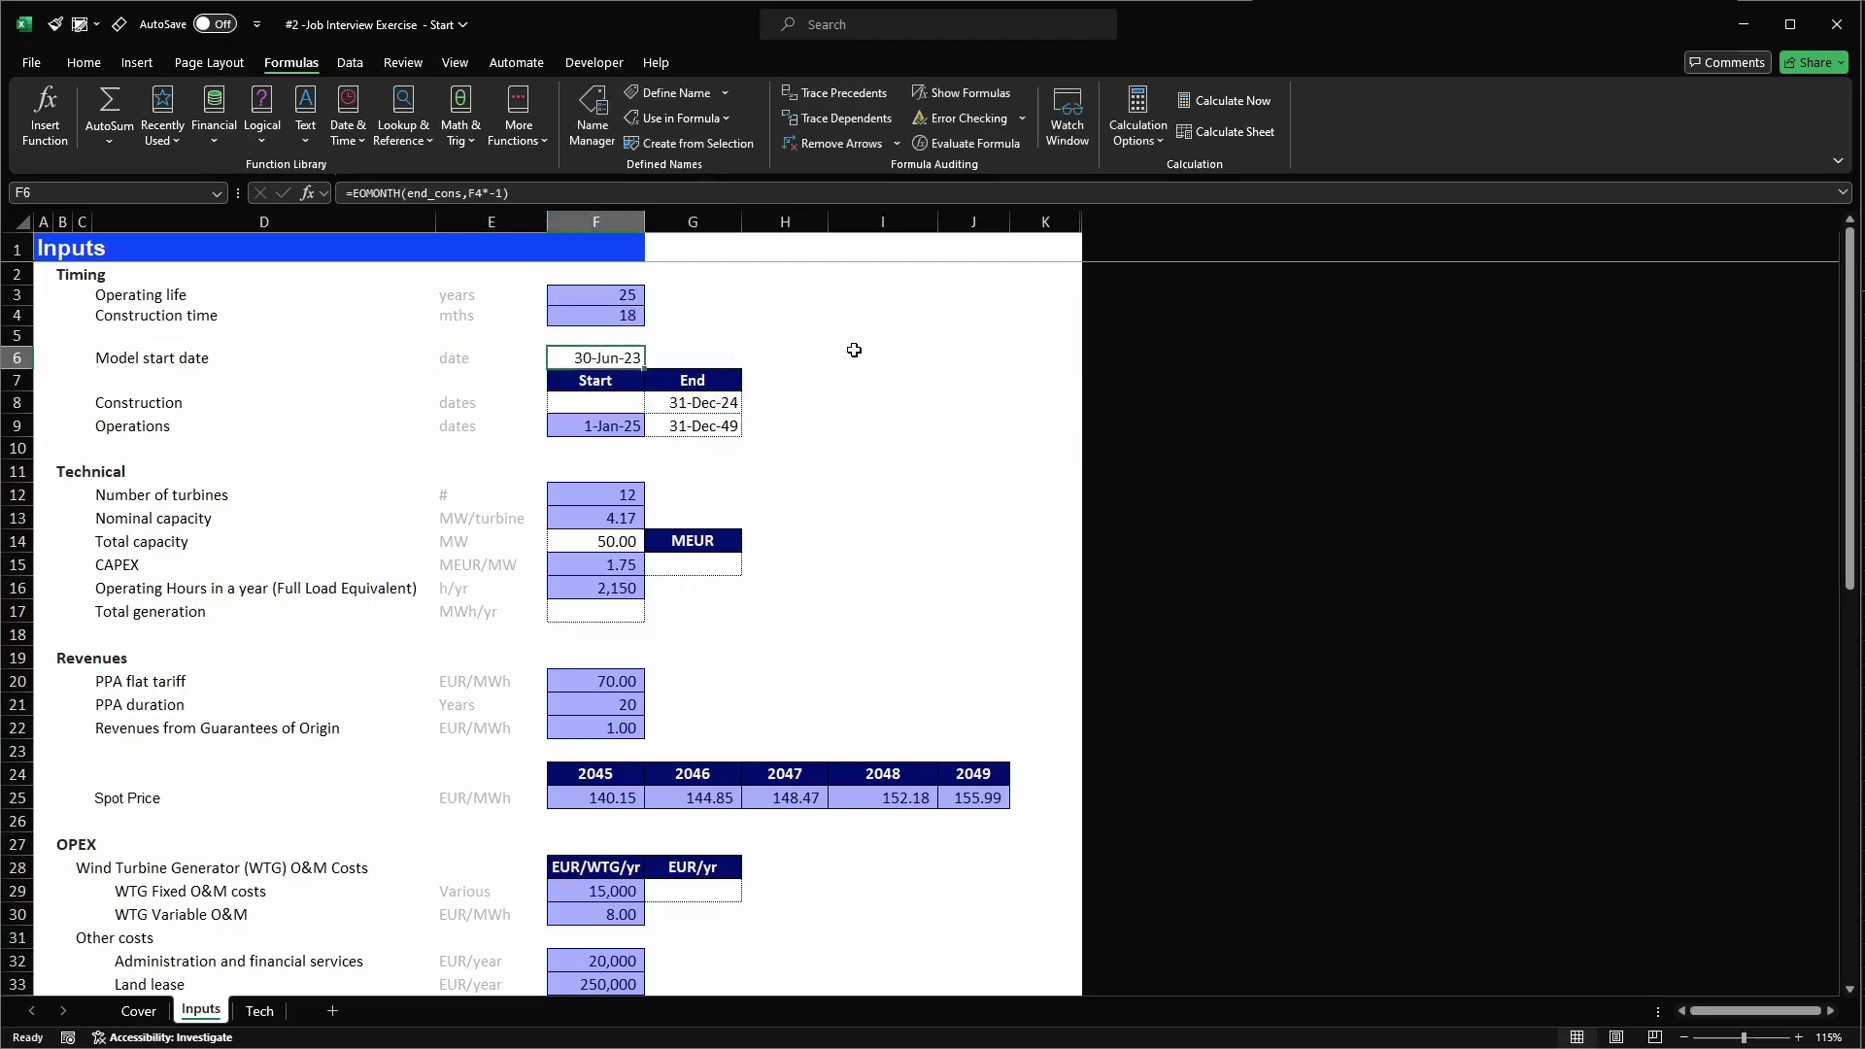
# - Examine the Model start date formula, the Construction time input in F4 and the surrounding construction date cells
pyautogui.press('F2')
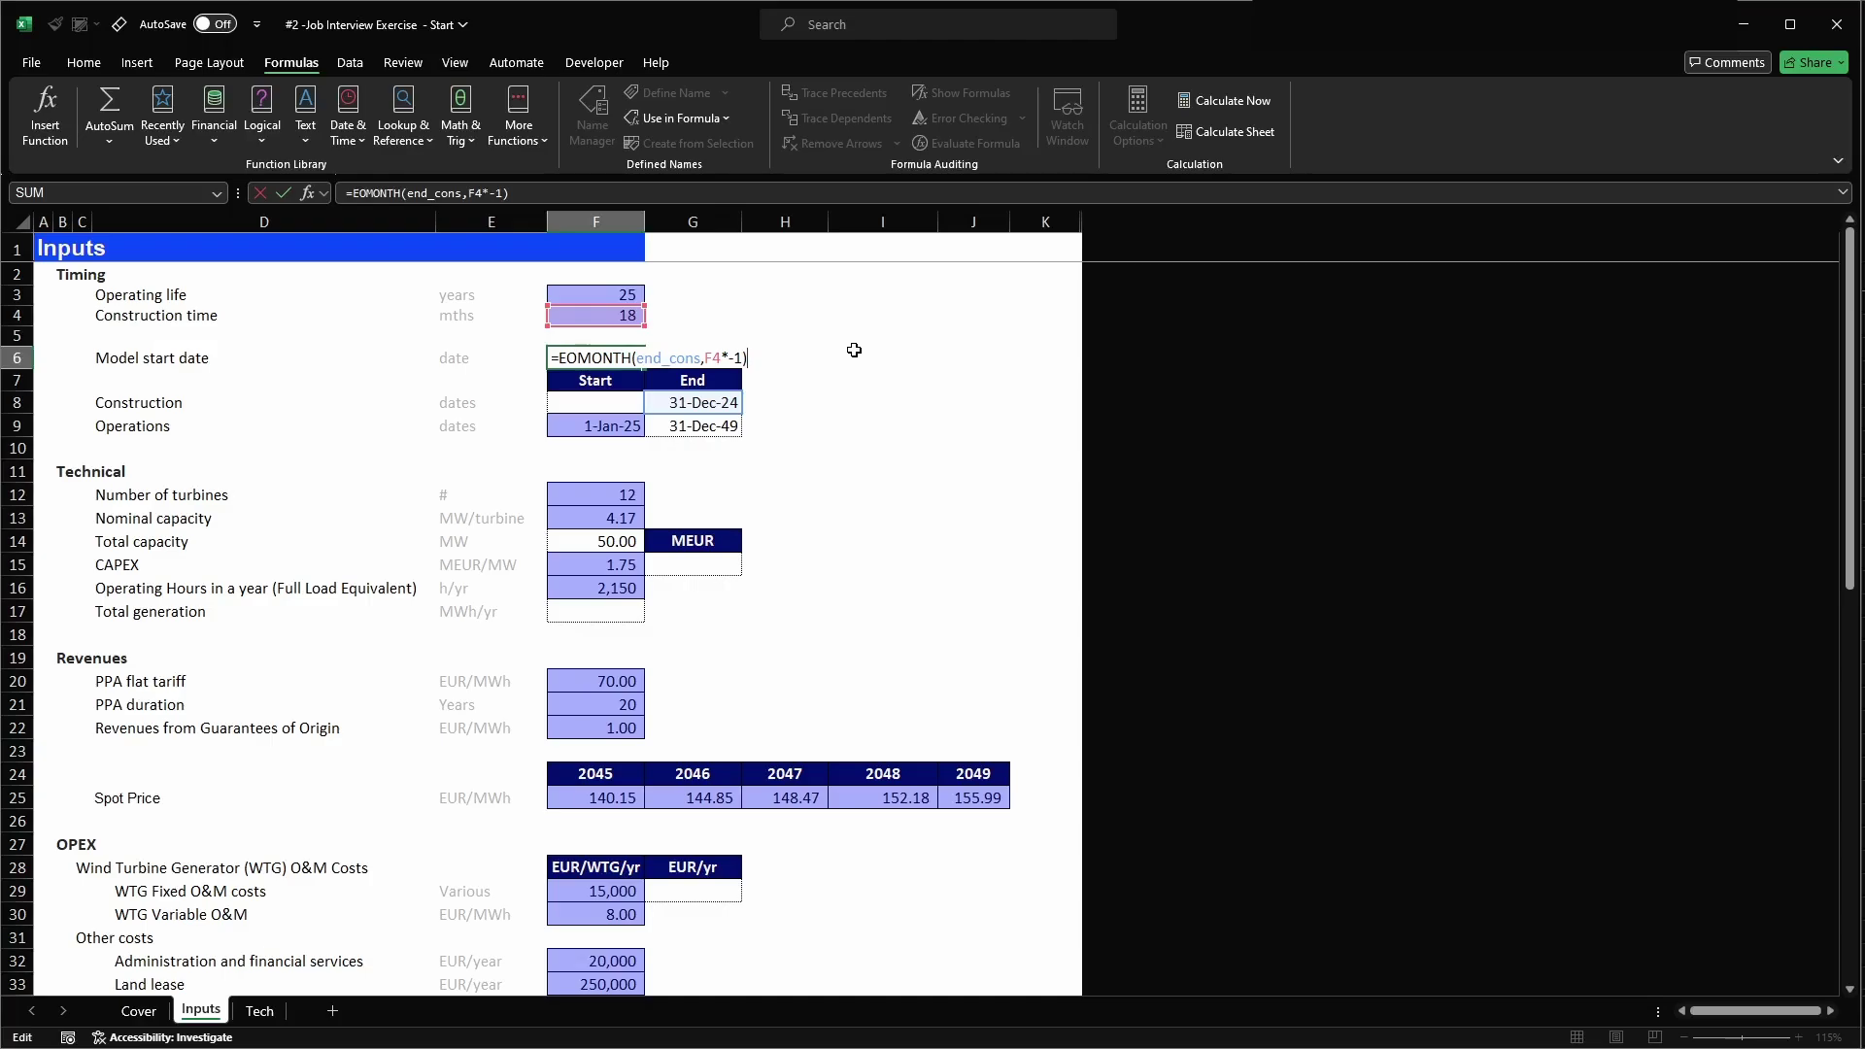
pyautogui.press('Escape')
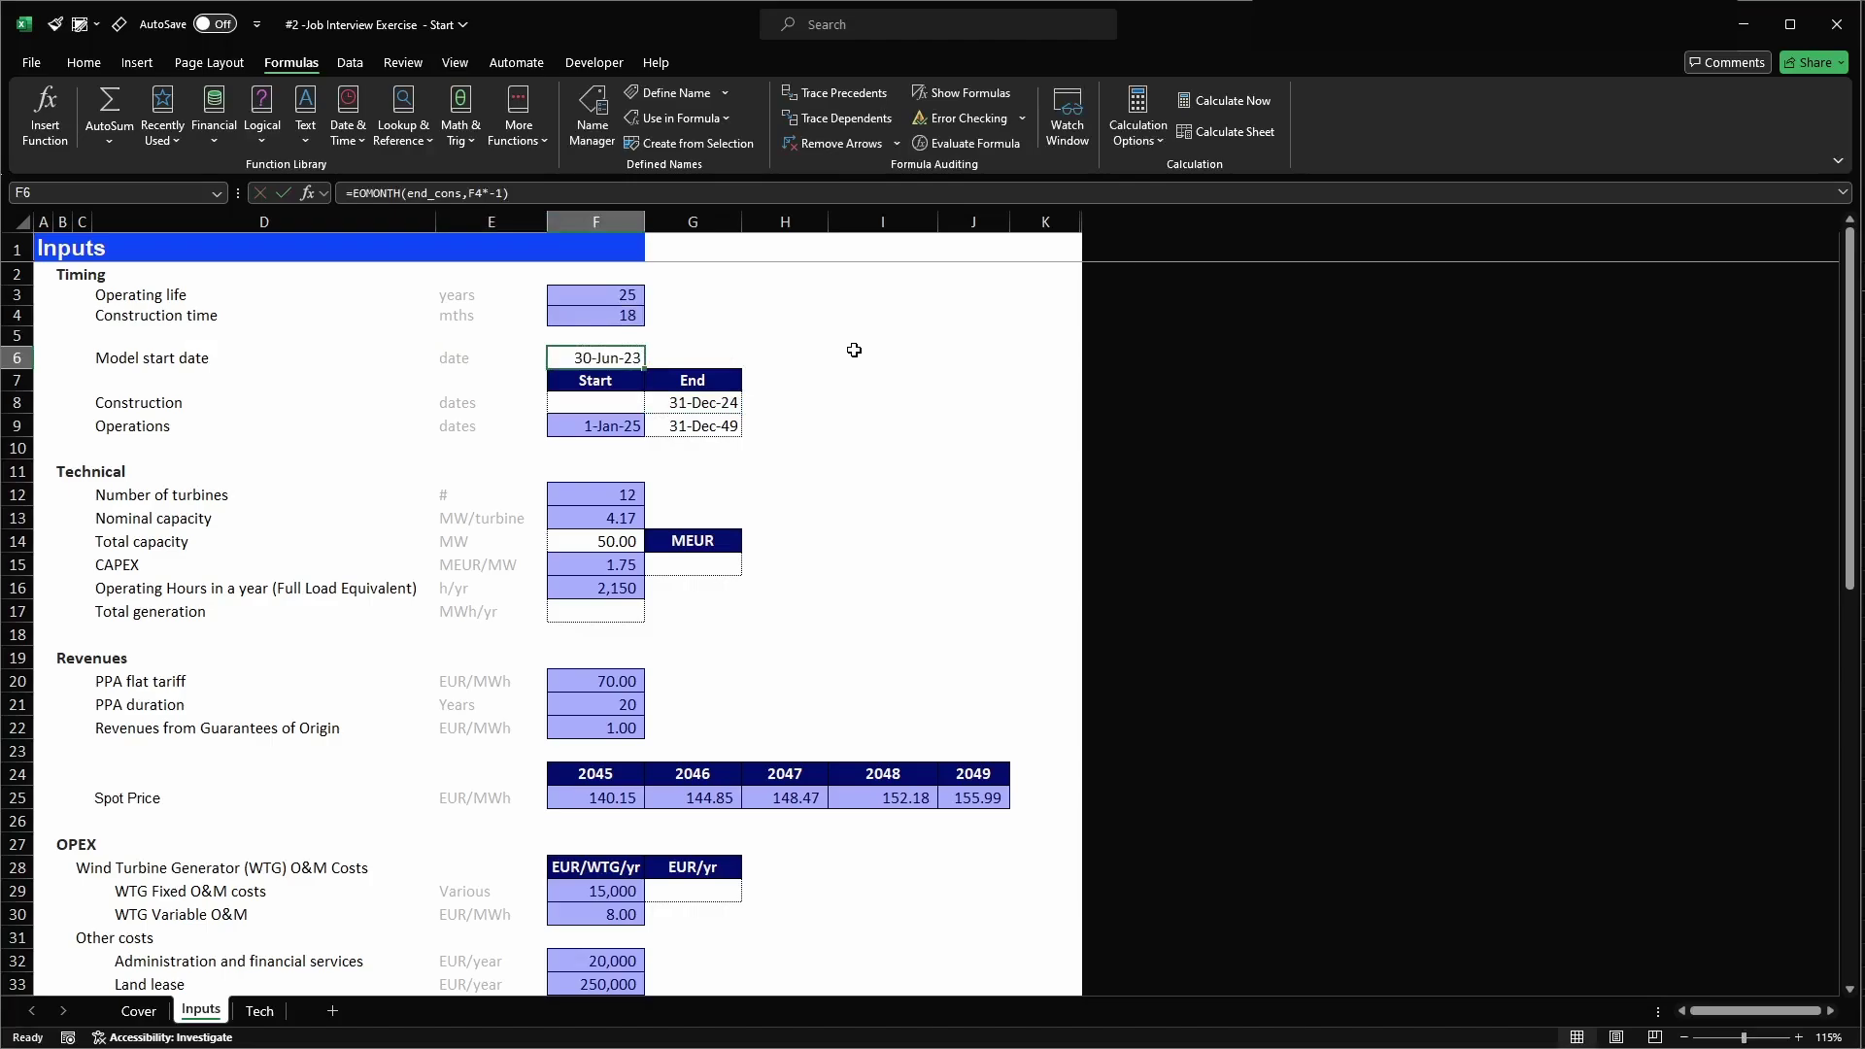
pyautogui.press('Down')
pyautogui.press('Right')
pyautogui.press('Down')
pyautogui.press('Left')
pyautogui.press('Up')
pyautogui.press('Up')
pyautogui.press('Up')
pyautogui.press('Up')
pyautogui.press('F2')
pyautogui.press('Escape')
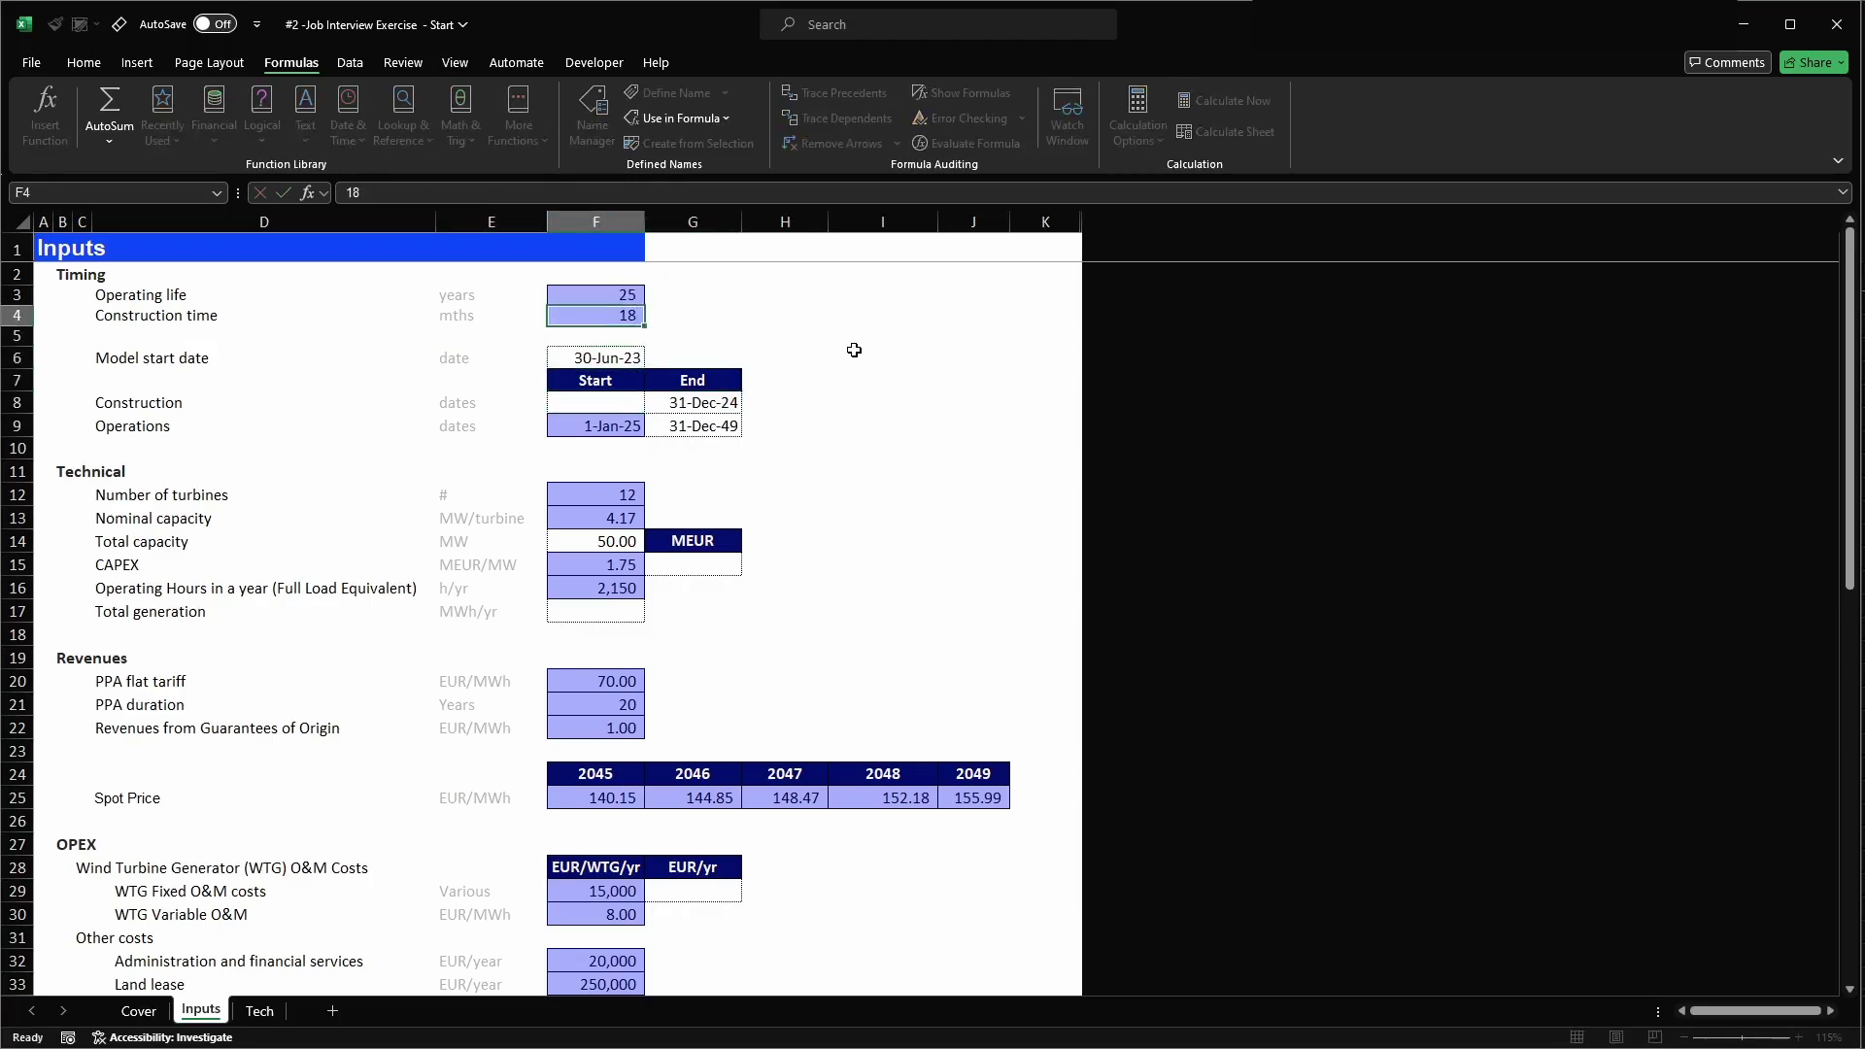
pyautogui.press('Down')
pyautogui.press('Down')
pyautogui.press('Down')
pyautogui.press('Down')
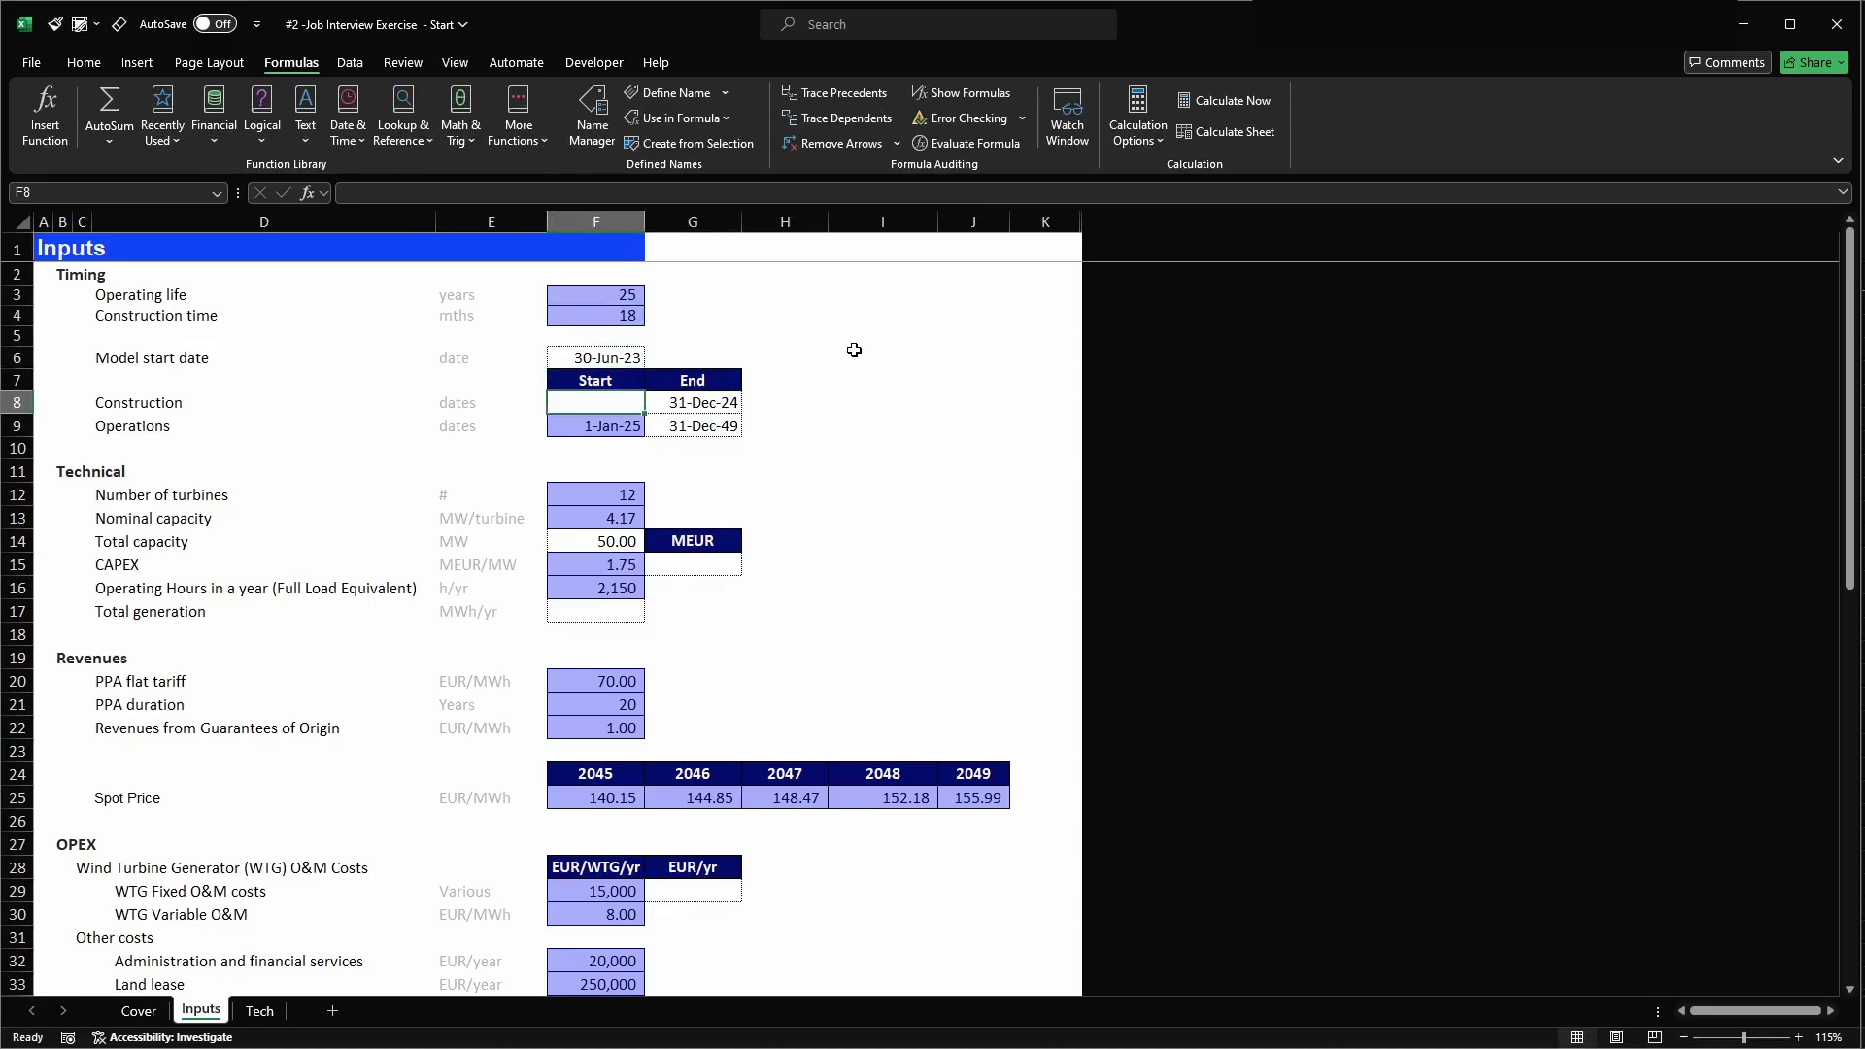
# - Name the Model start date cell F6 model_start_date
pyautogui.write('=')
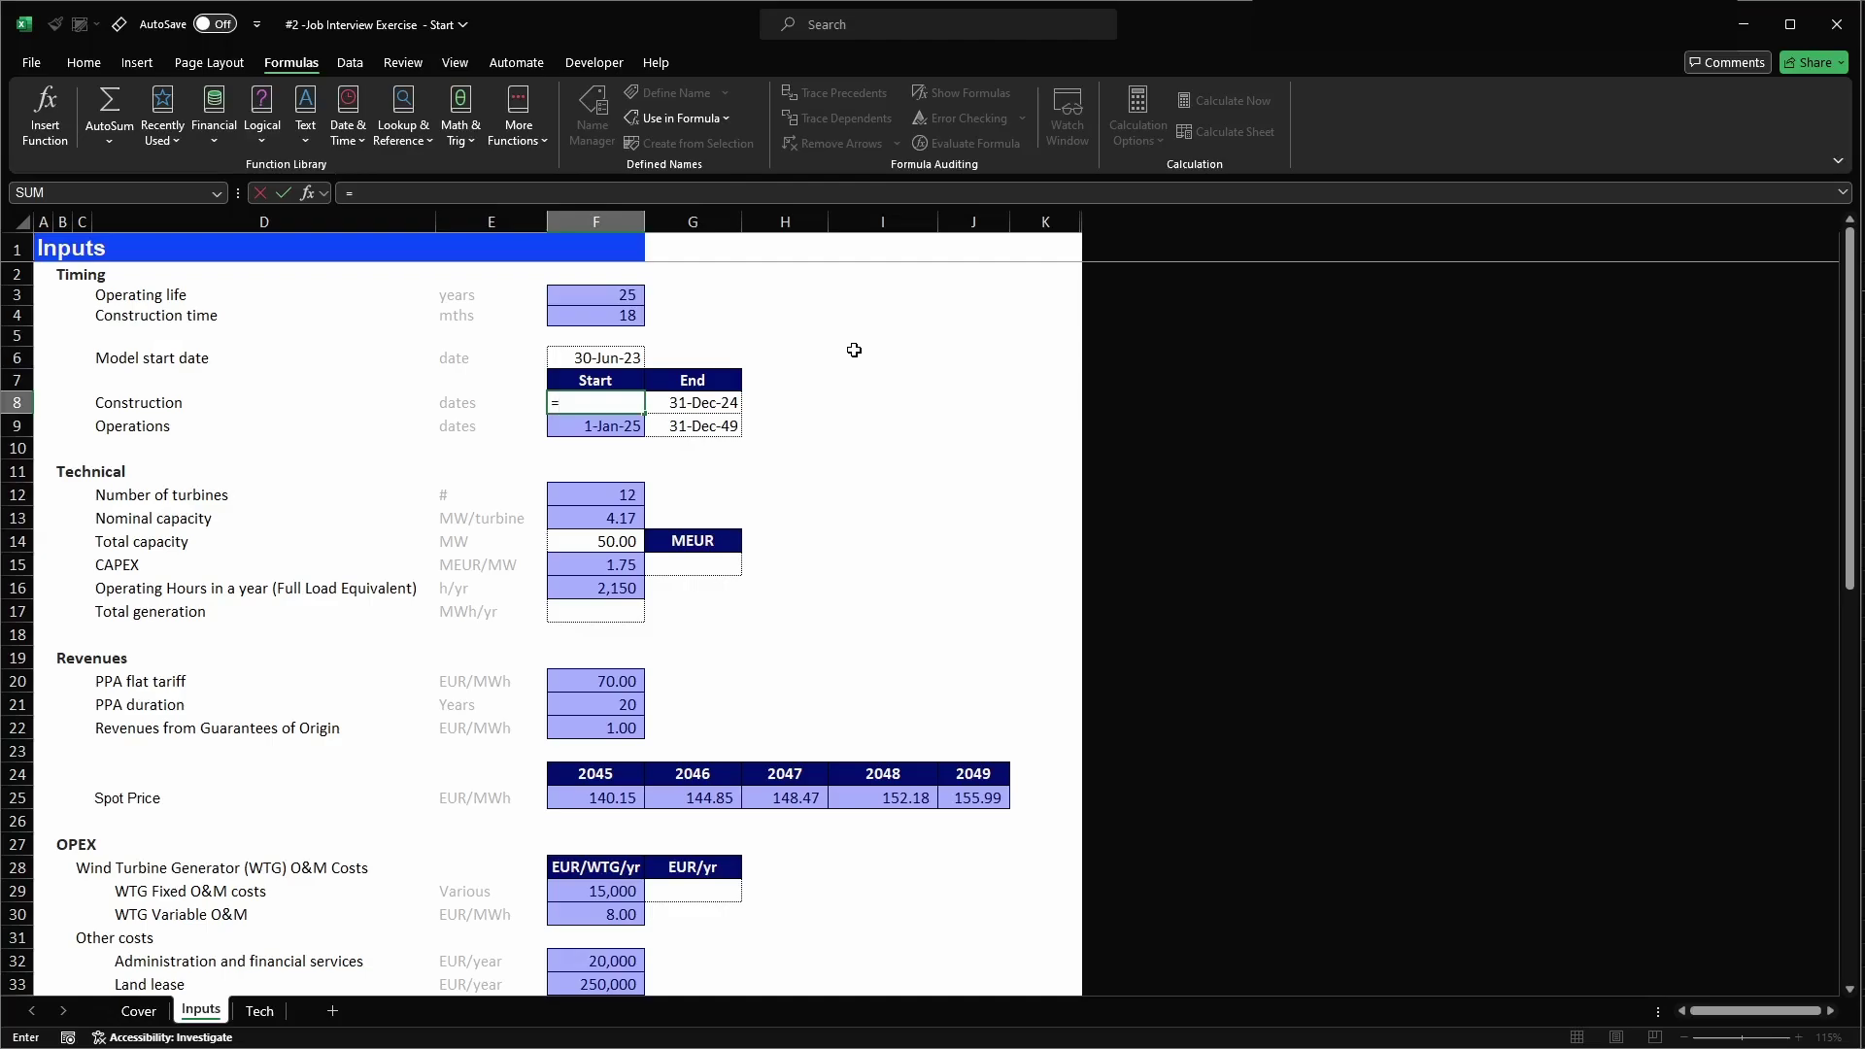
pyautogui.press('Escape')
pyautogui.press('Up')
pyautogui.press('Up')
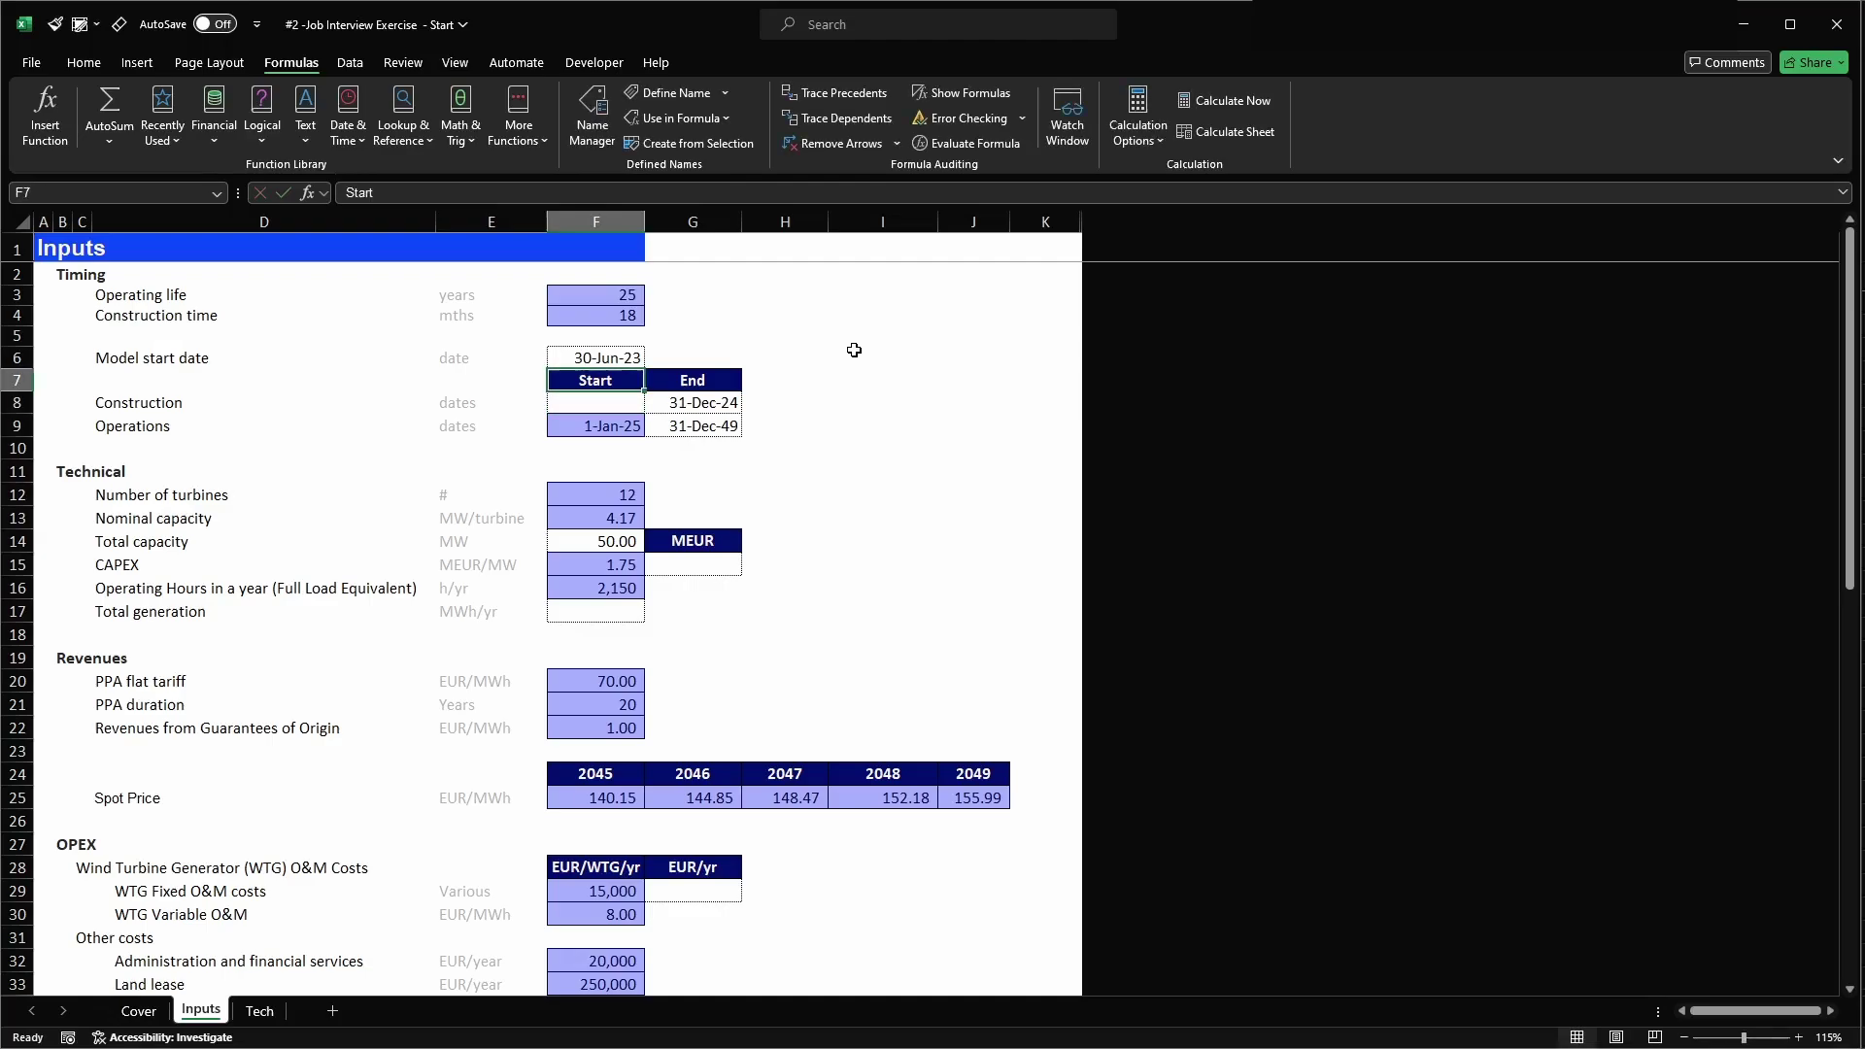
pyautogui.hotkey('alt', 'F3')
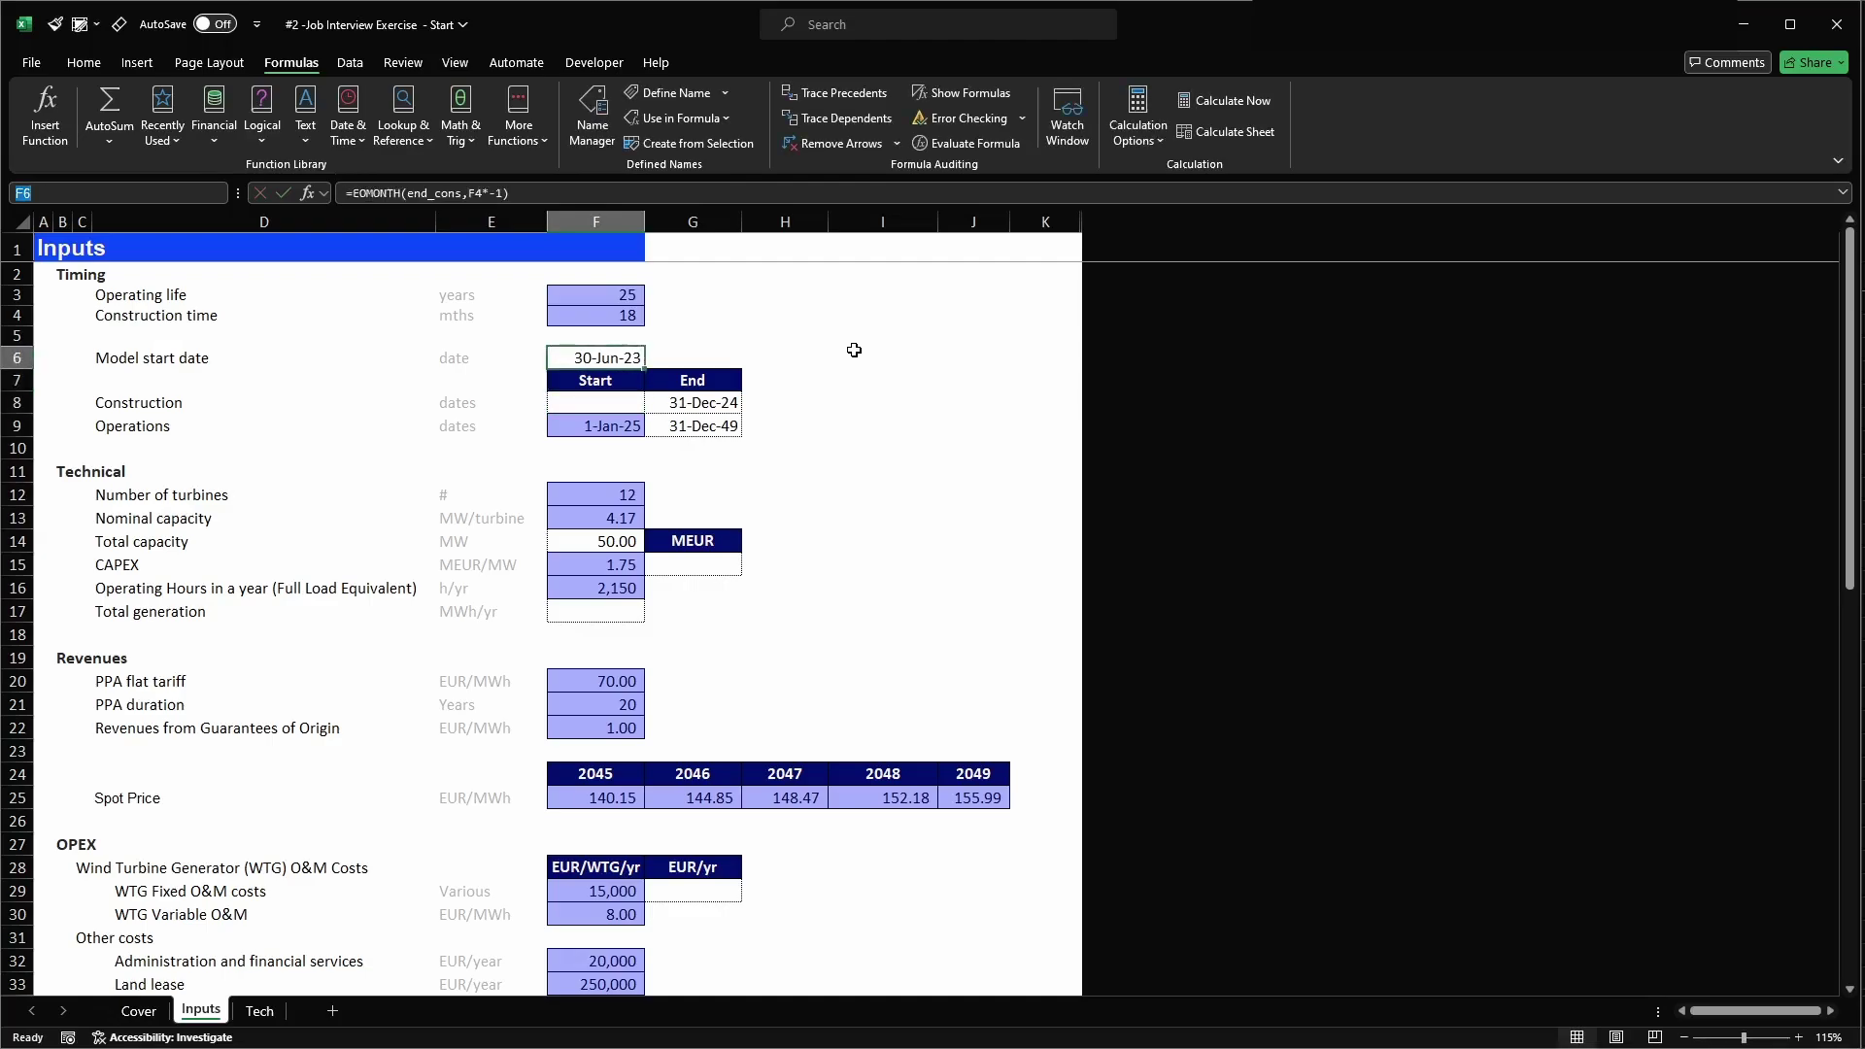
pyautogui.write('model_start_date')
pyautogui.press('Return')
# - Calculate the Construction start date in F8 as the day after the model start date, using =model_start_date+1
pyautogui.press('Down')
pyautogui.press('Down')
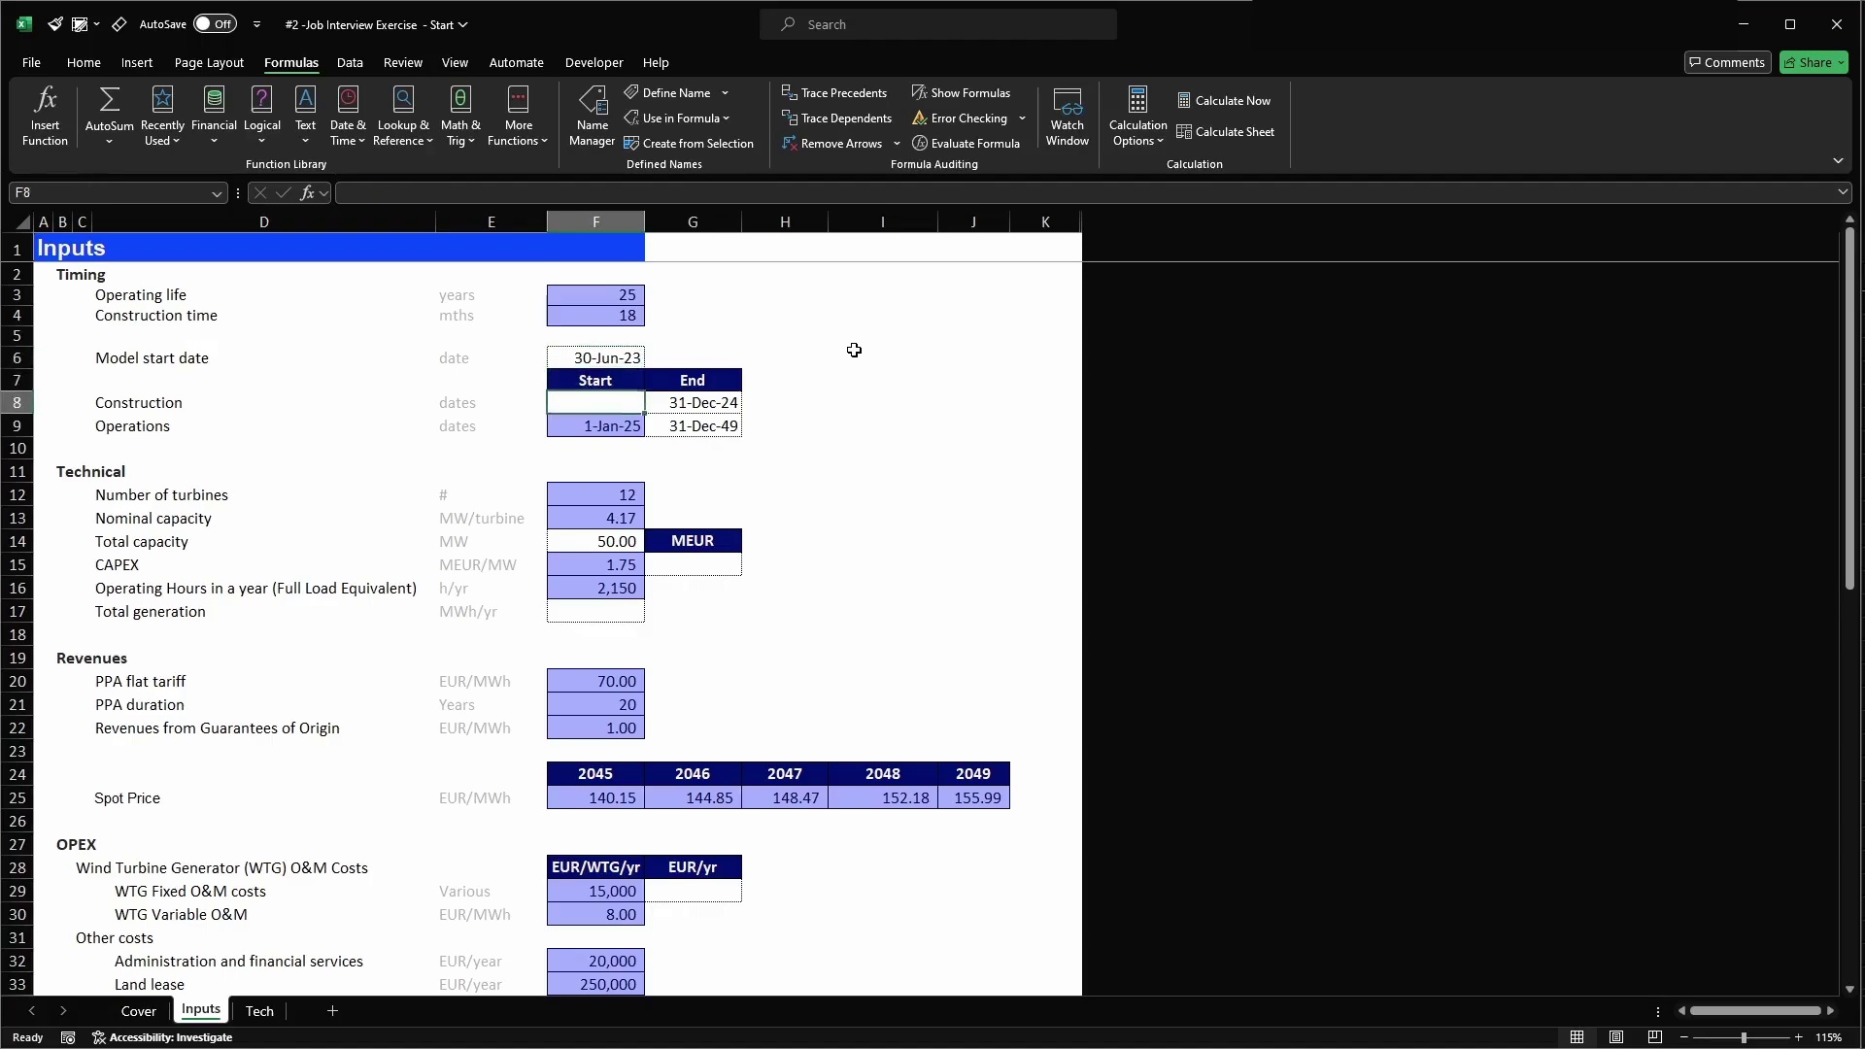
pyautogui.write('=')
pyautogui.press('Up')
pyautogui.press('Up')
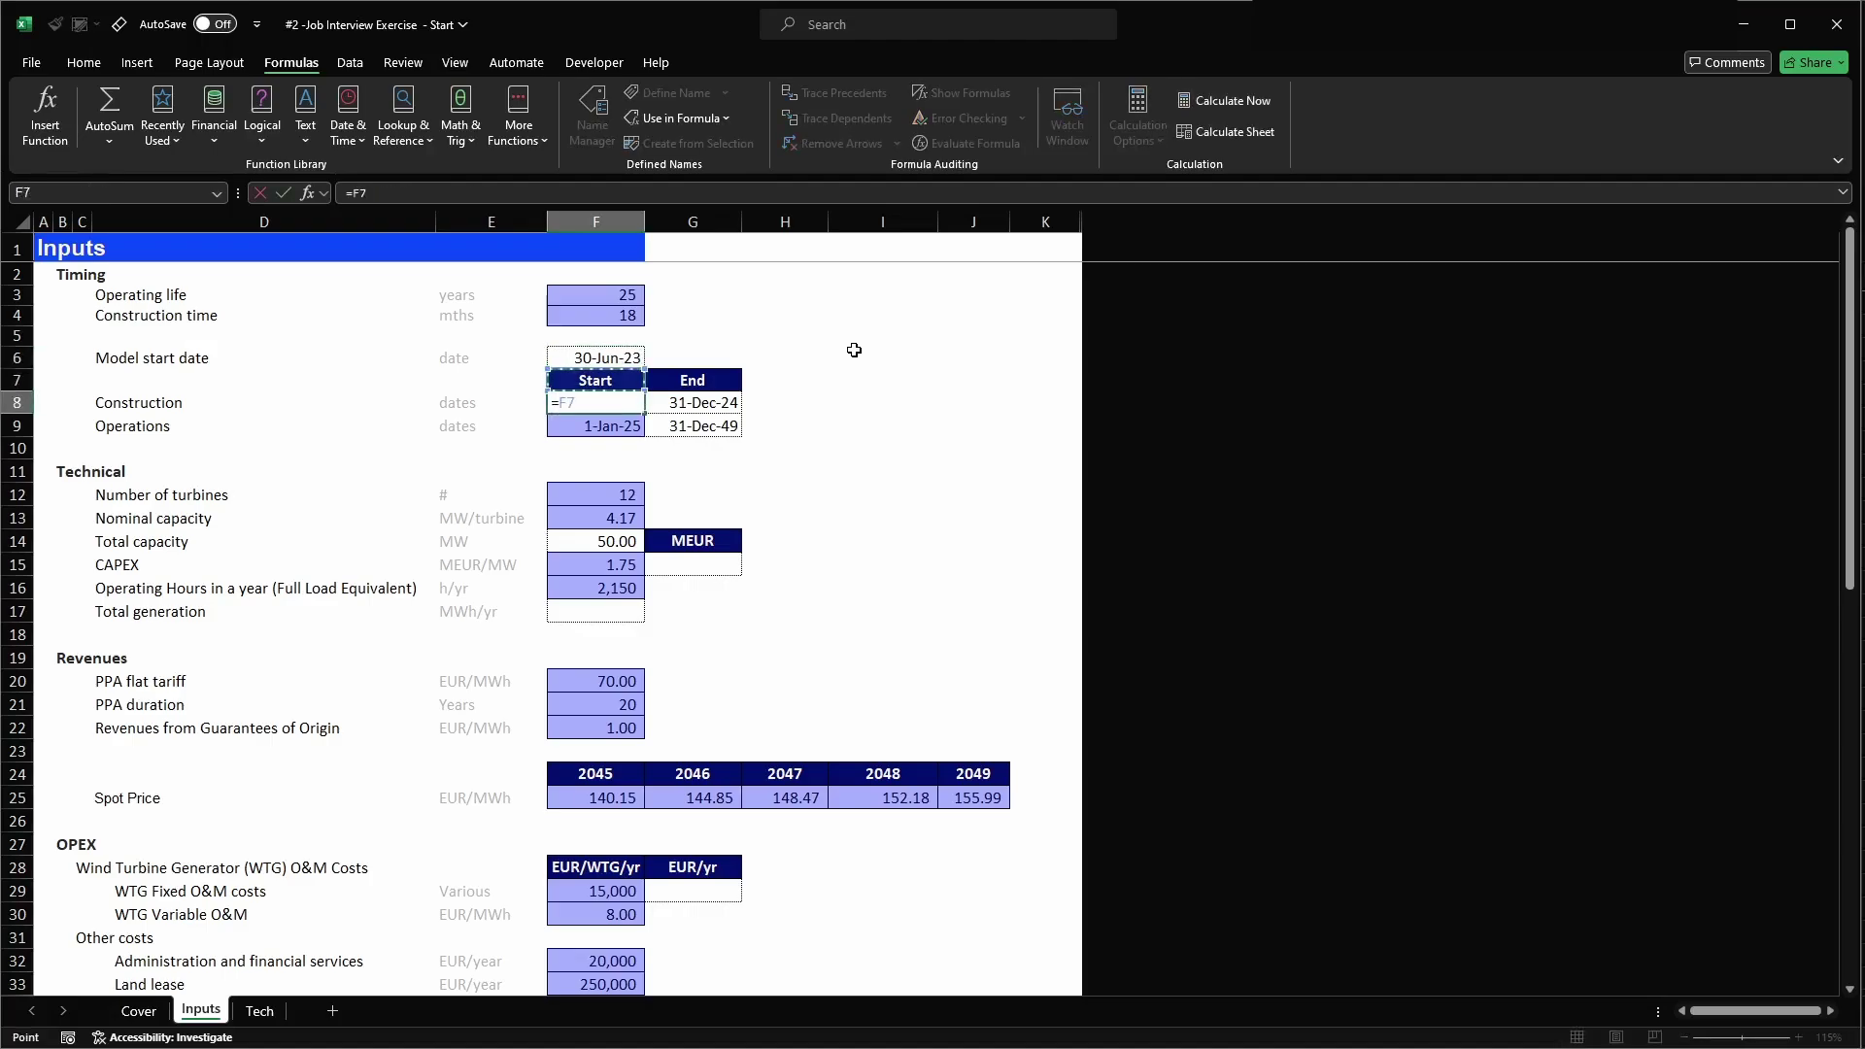
pyautogui.write('+1')
pyautogui.press('Return')
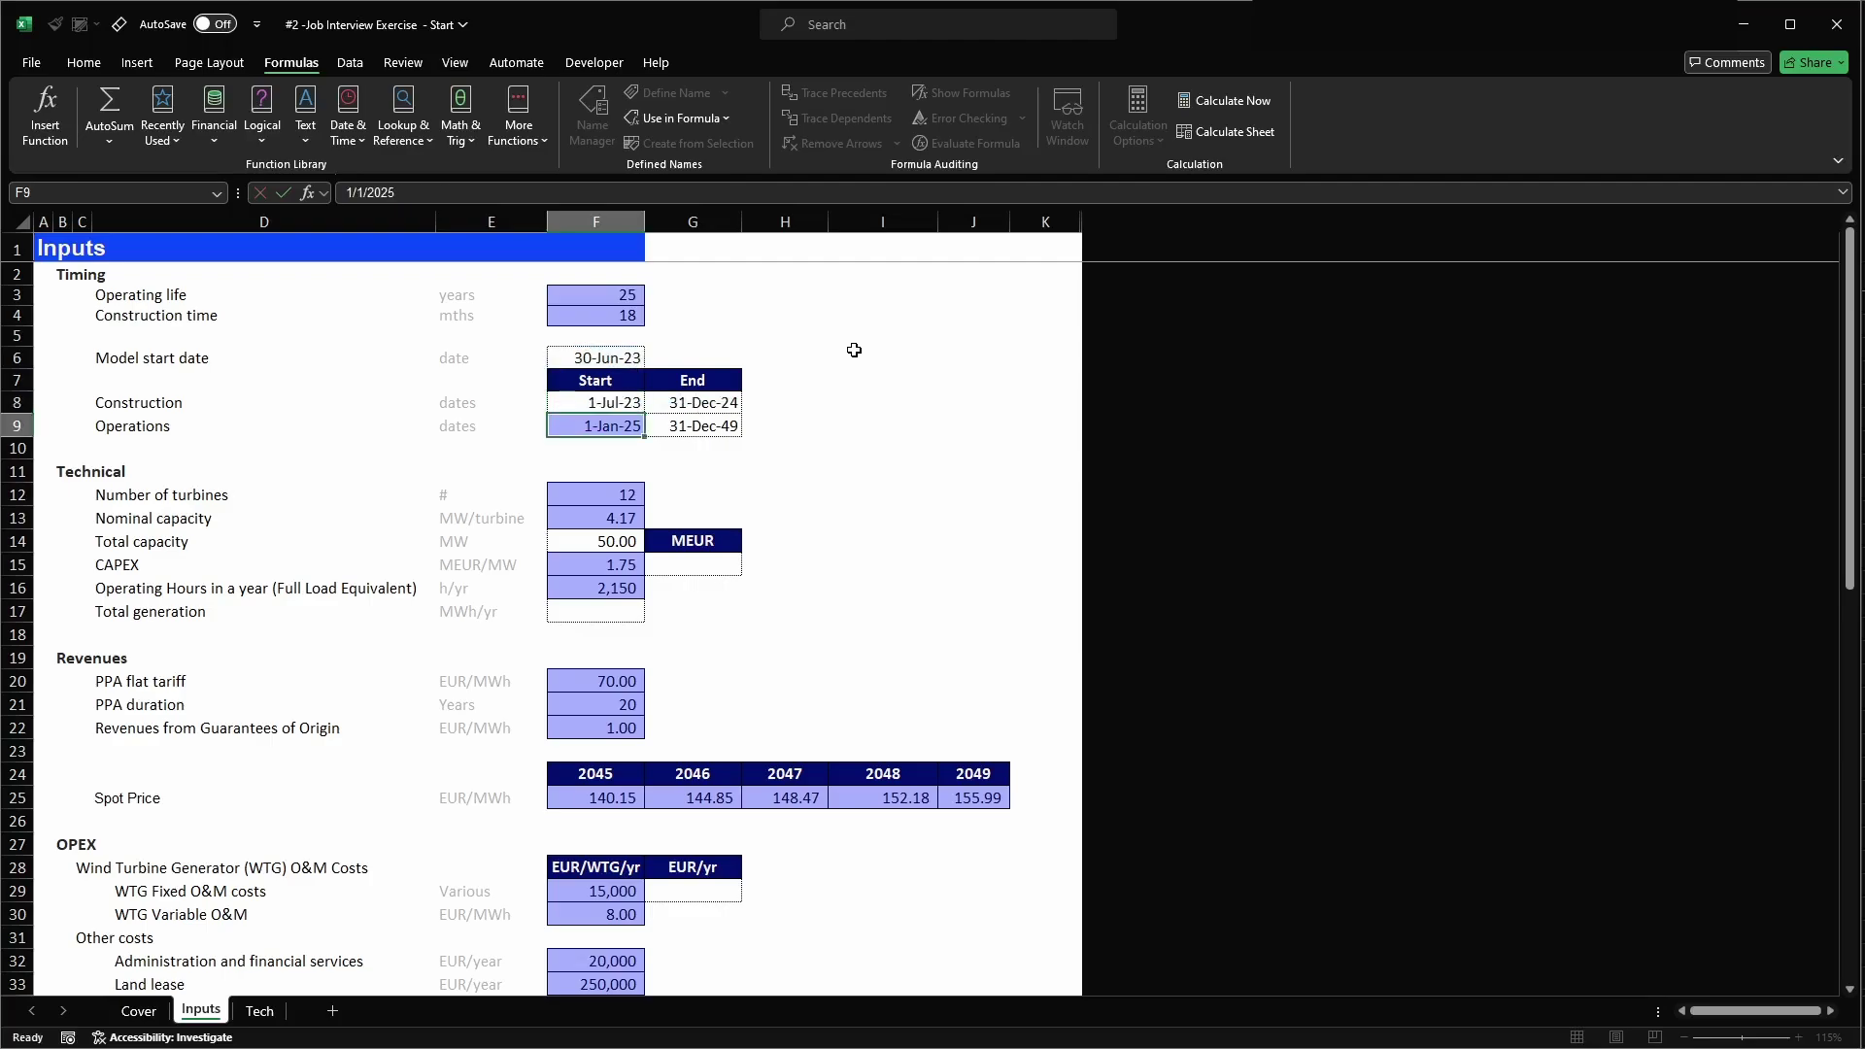
pyautogui.press('Up')
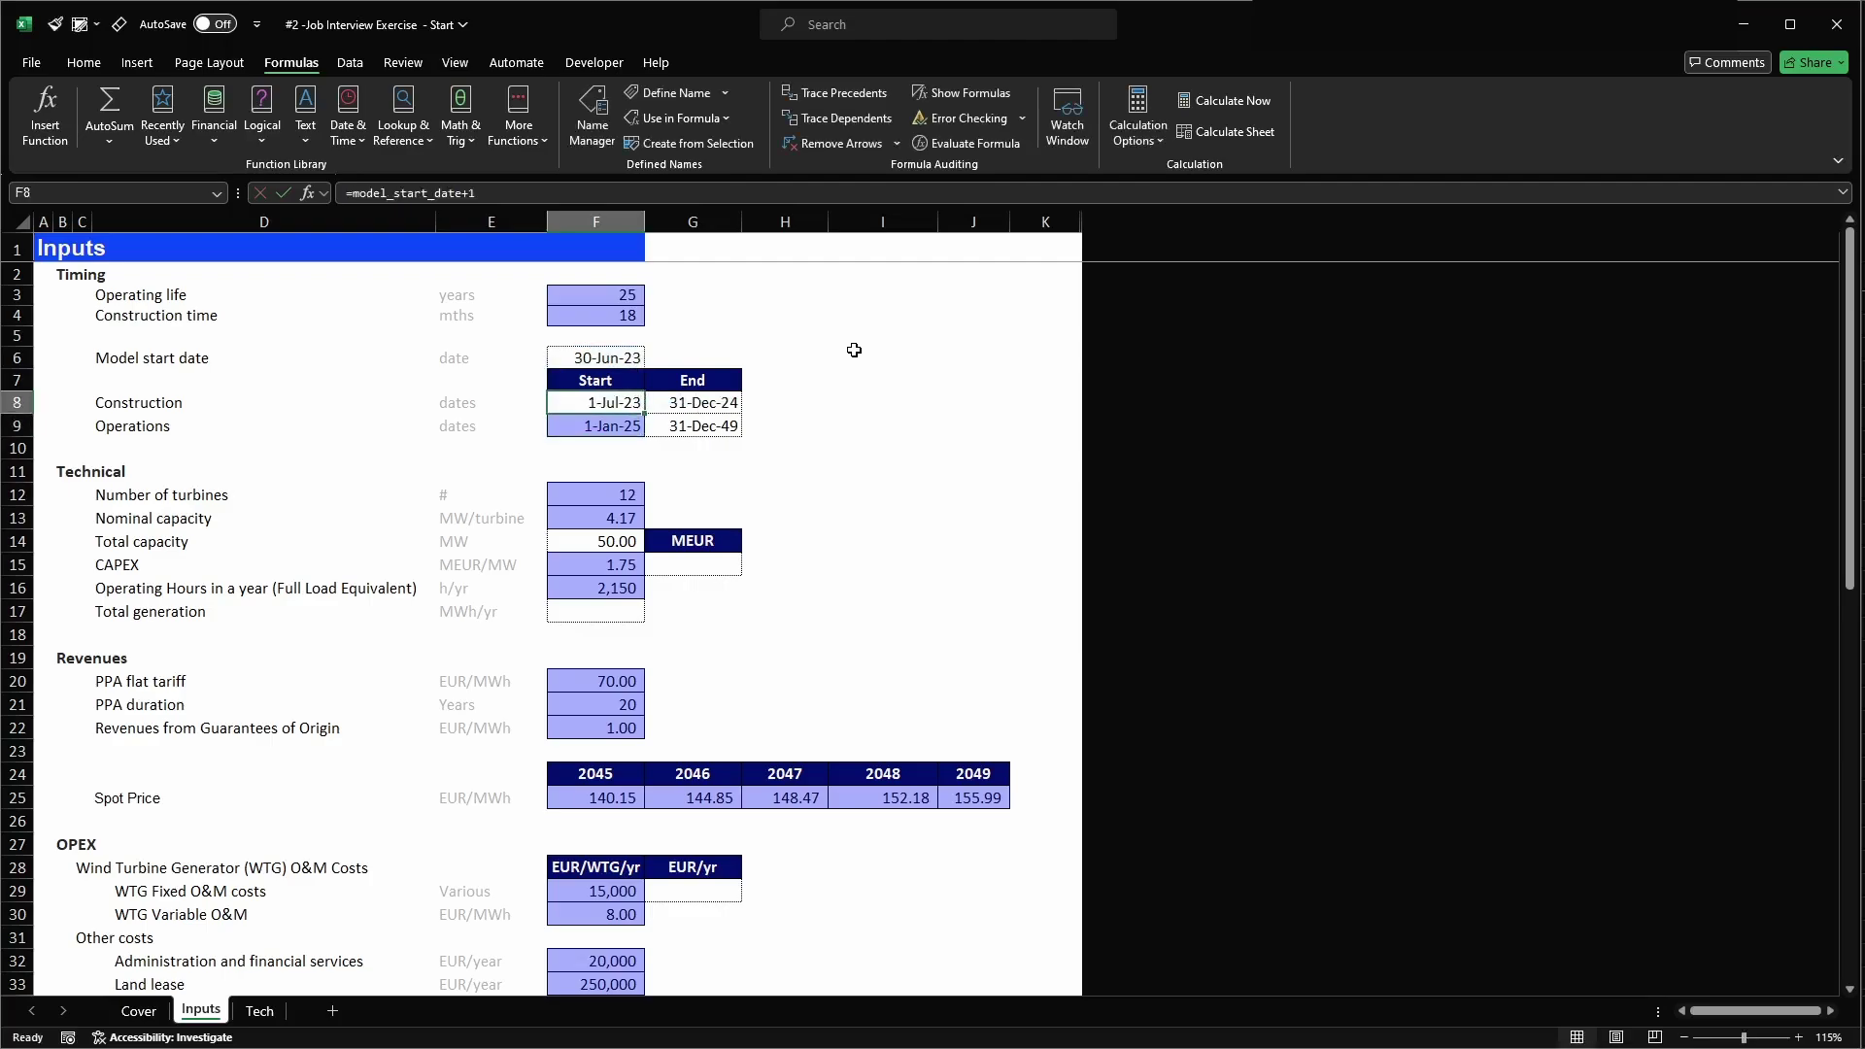
pyautogui.hotkey('alt', 'F3')
pyautogui.write('start_')
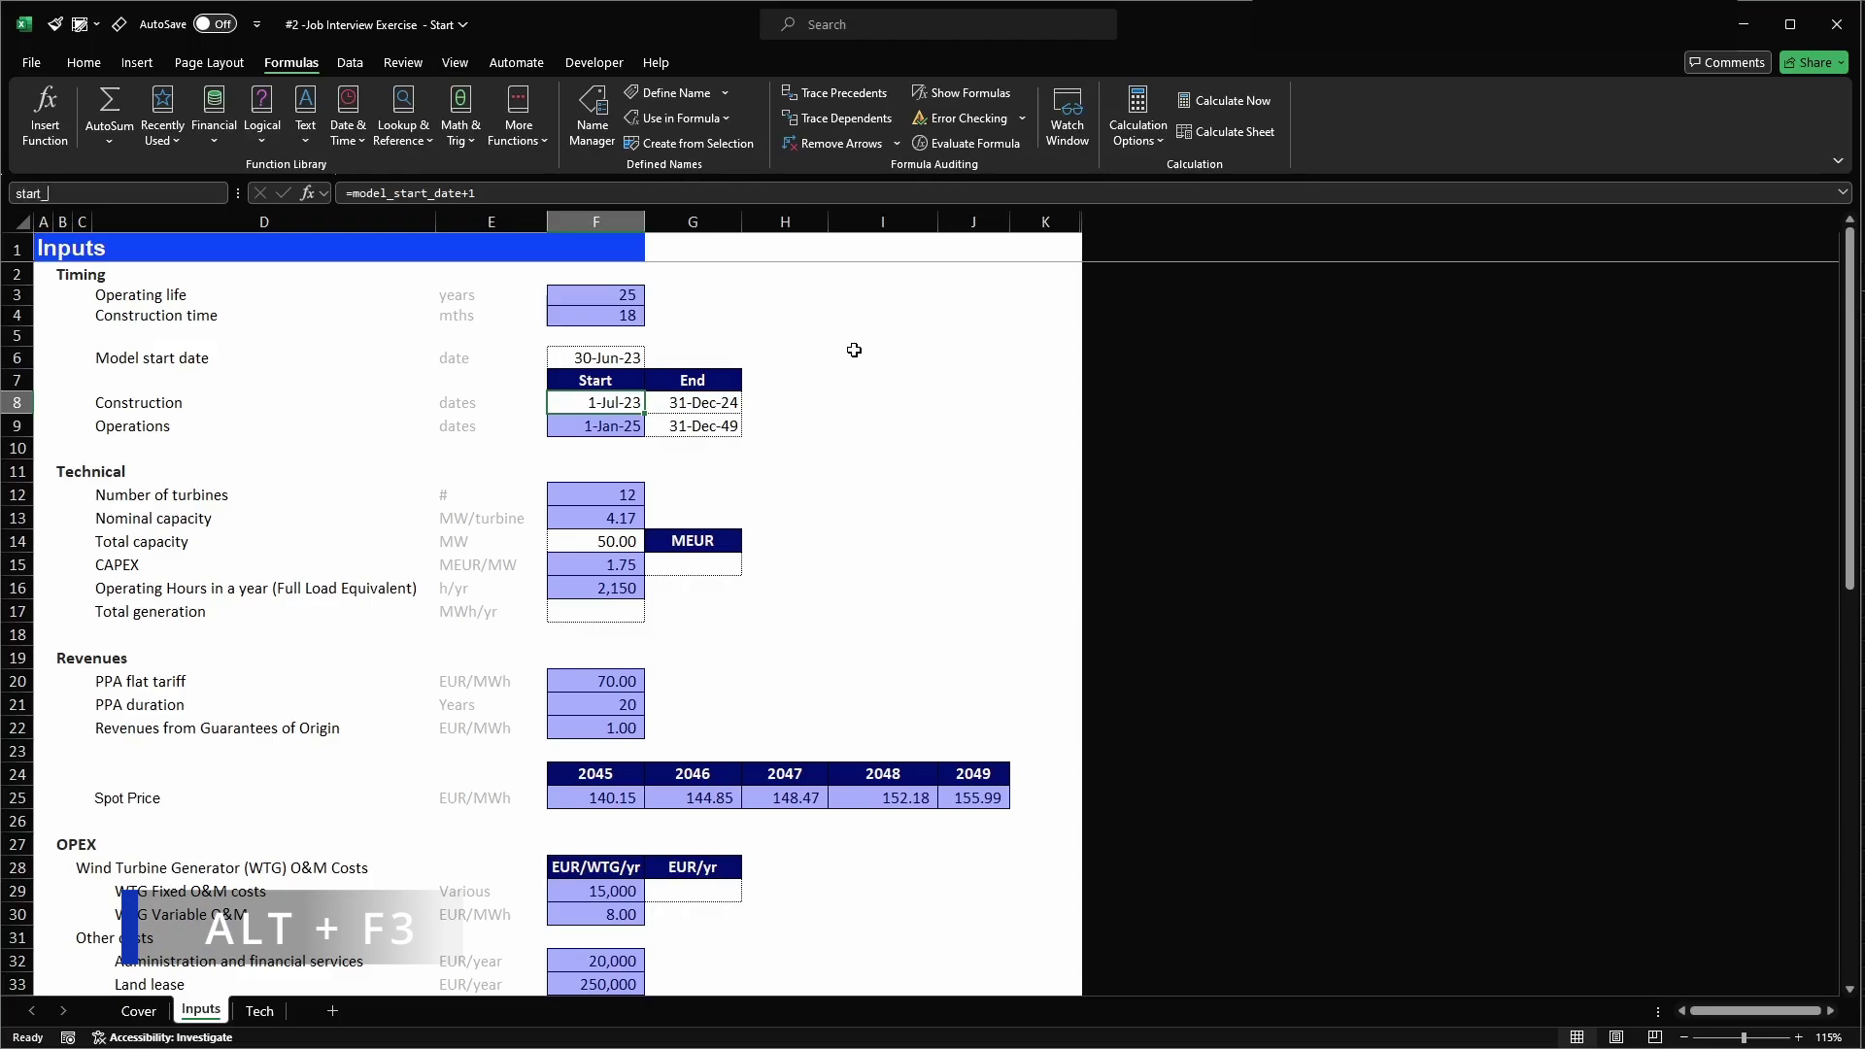
pyautogui.press('Escape')
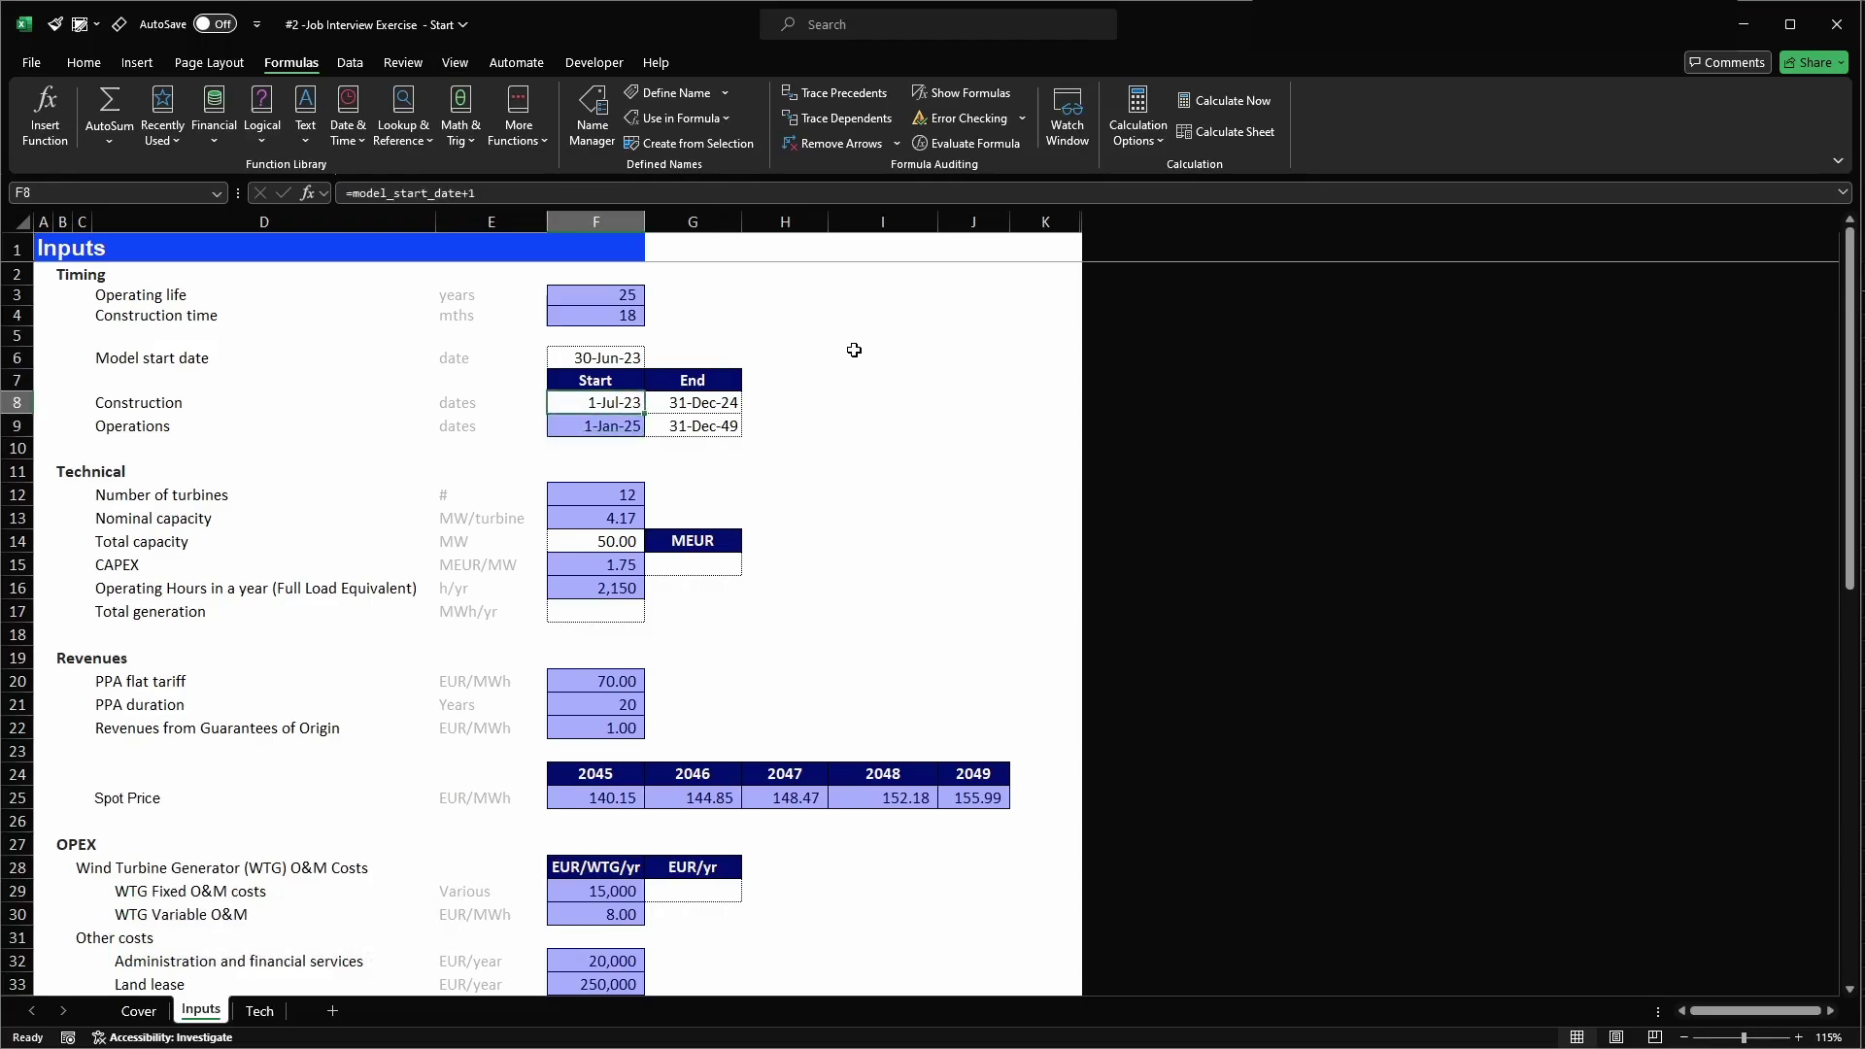
# - Check the start and end date cells of Construction and Operations in F8:G9
pyautogui.press('Right')
pyautogui.press('Down')
pyautogui.press('Up')
pyautogui.press('Left')
pyautogui.press('Down')
pyautogui.press('Right')
pyautogui.press('Left')
# - Name the Operating life cell F3 operation_lifetime
pyautogui.press('Up')
pyautogui.press('Up')
pyautogui.press('Up')
pyautogui.press('Up')
pyautogui.press('Up')
pyautogui.press('Up')
pyautogui.hotkey('alt', 'F3')
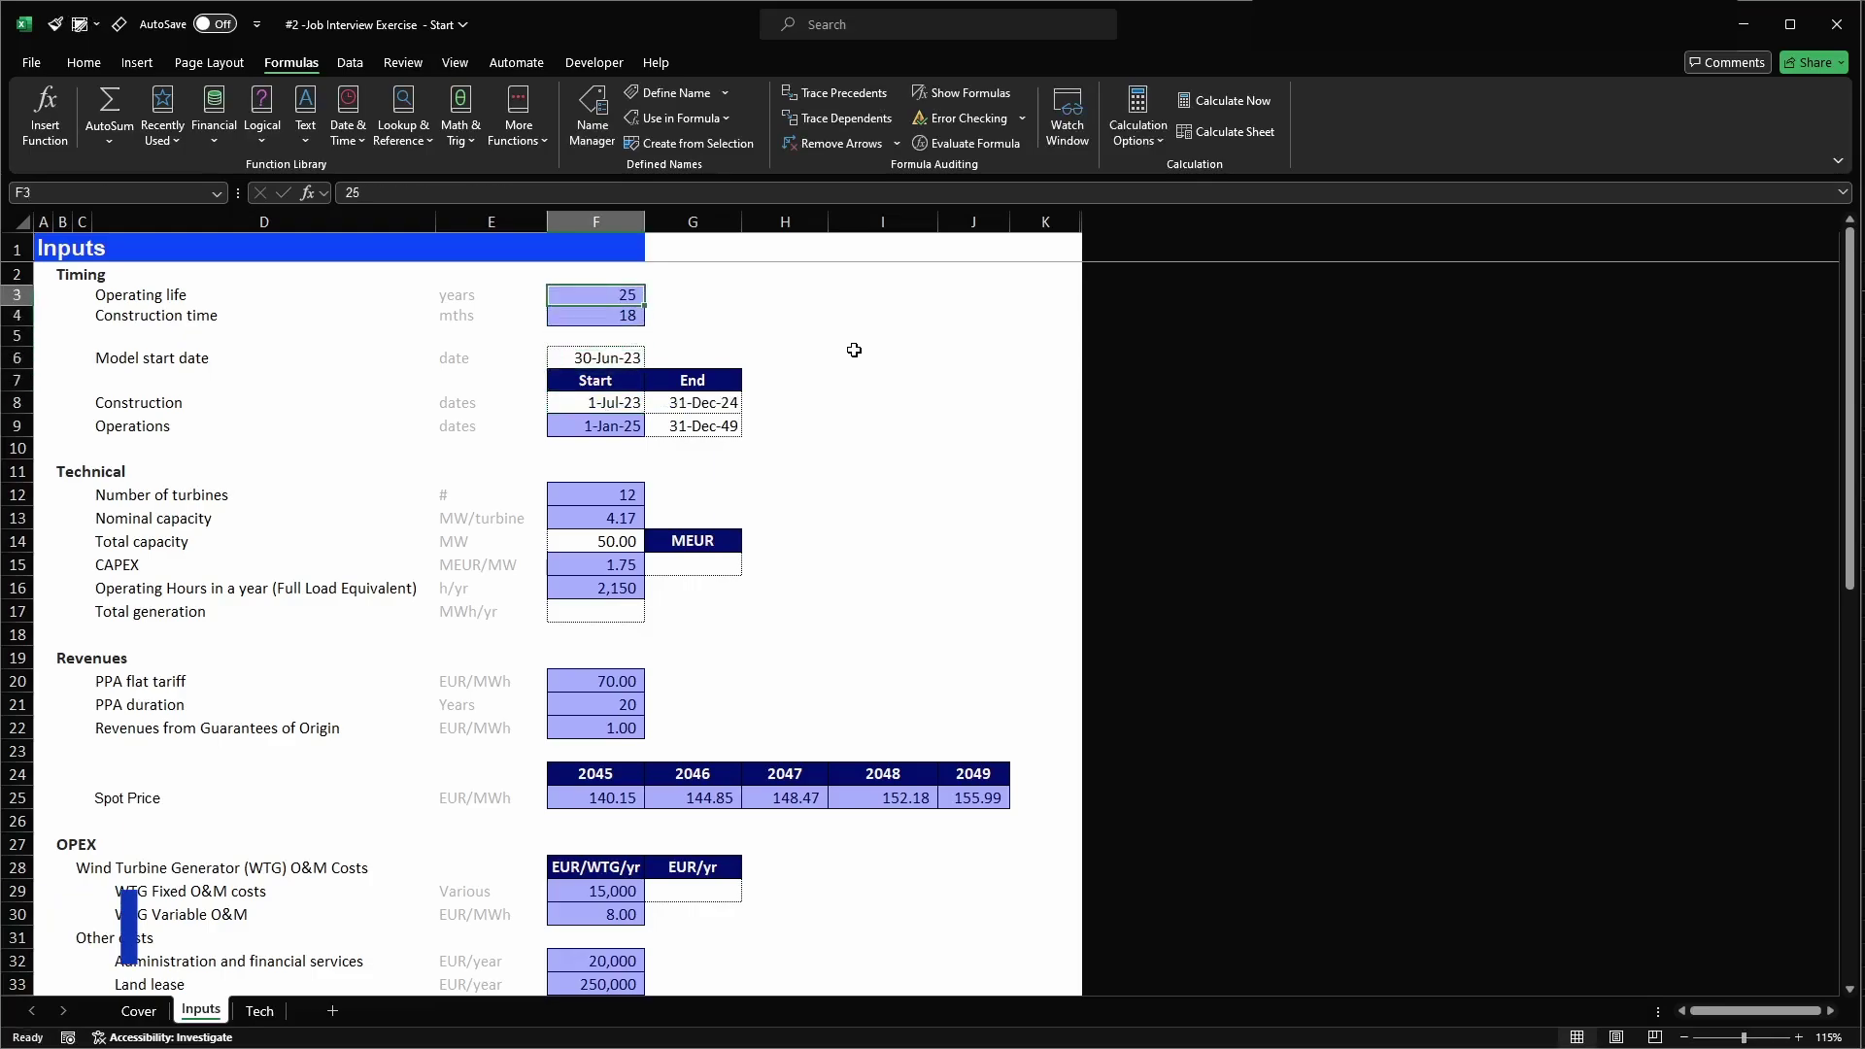
pyautogui.write('ops+')
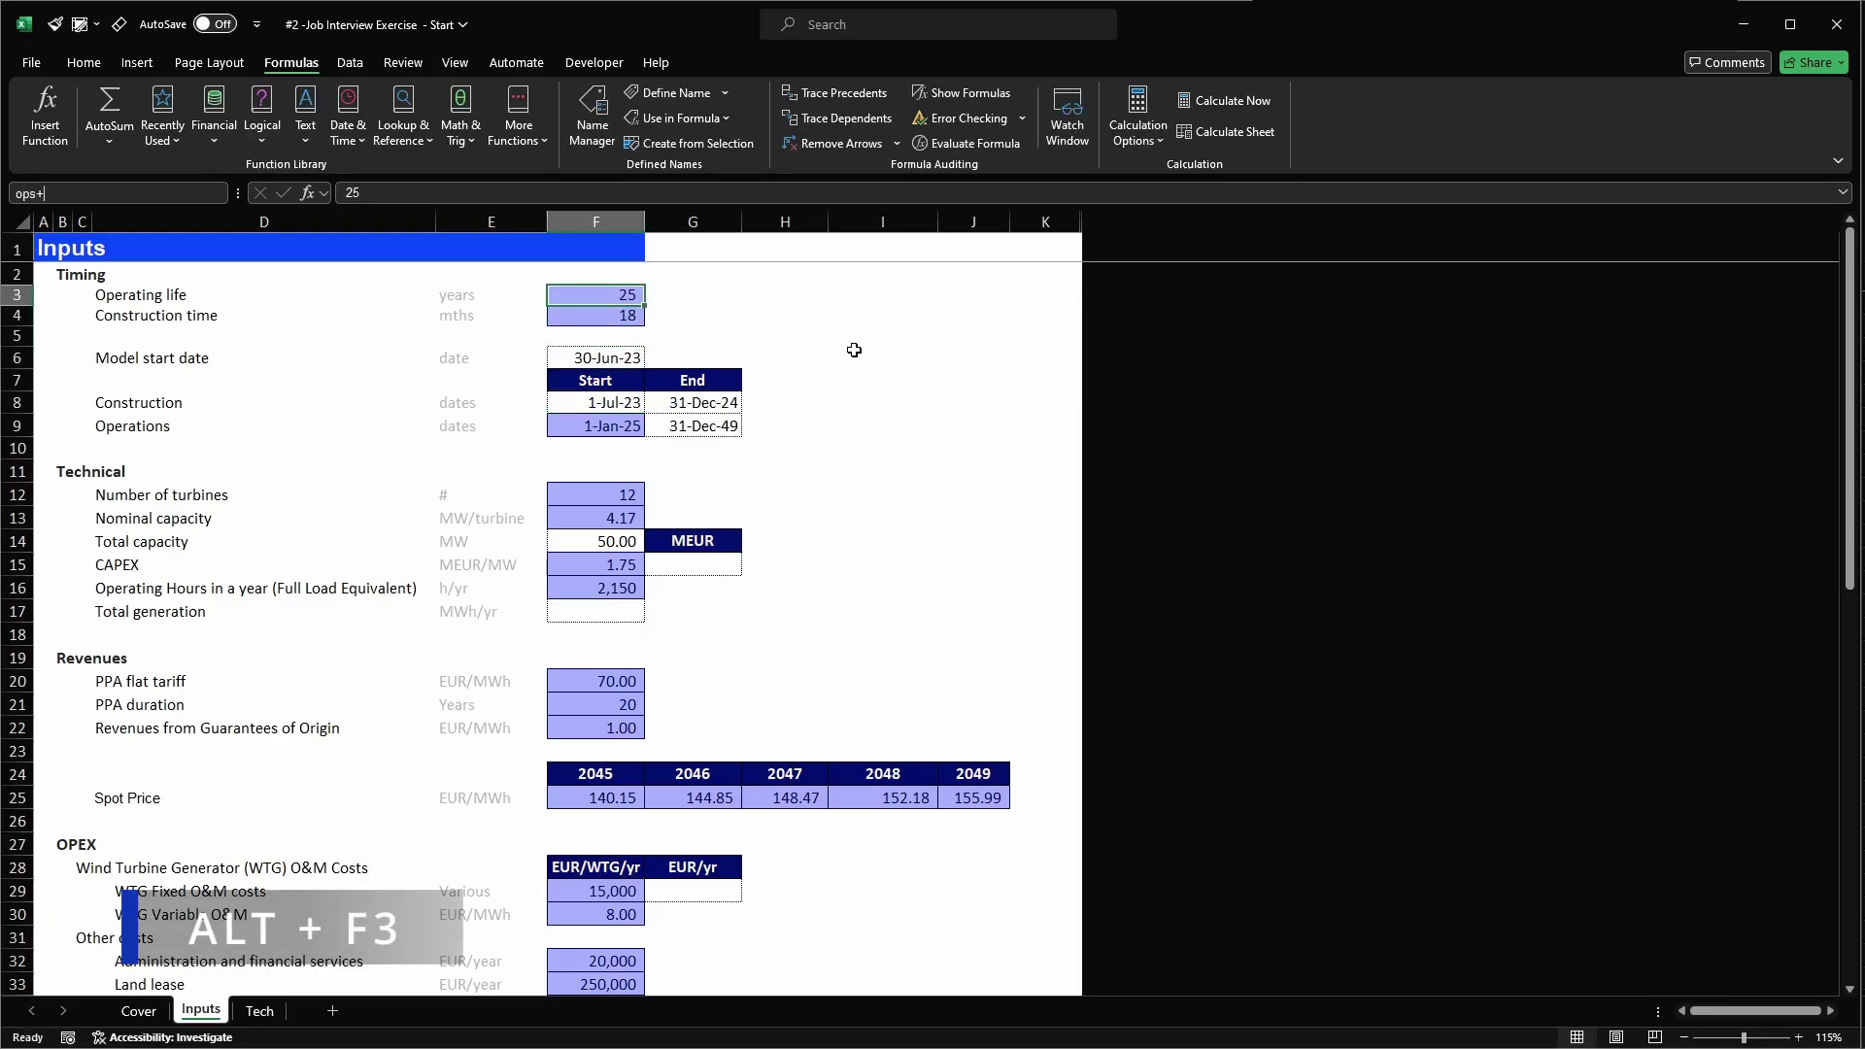
pyautogui.press('BackSpace')
pyautogui.press('BackSpace')
pyautogui.write('eration_')
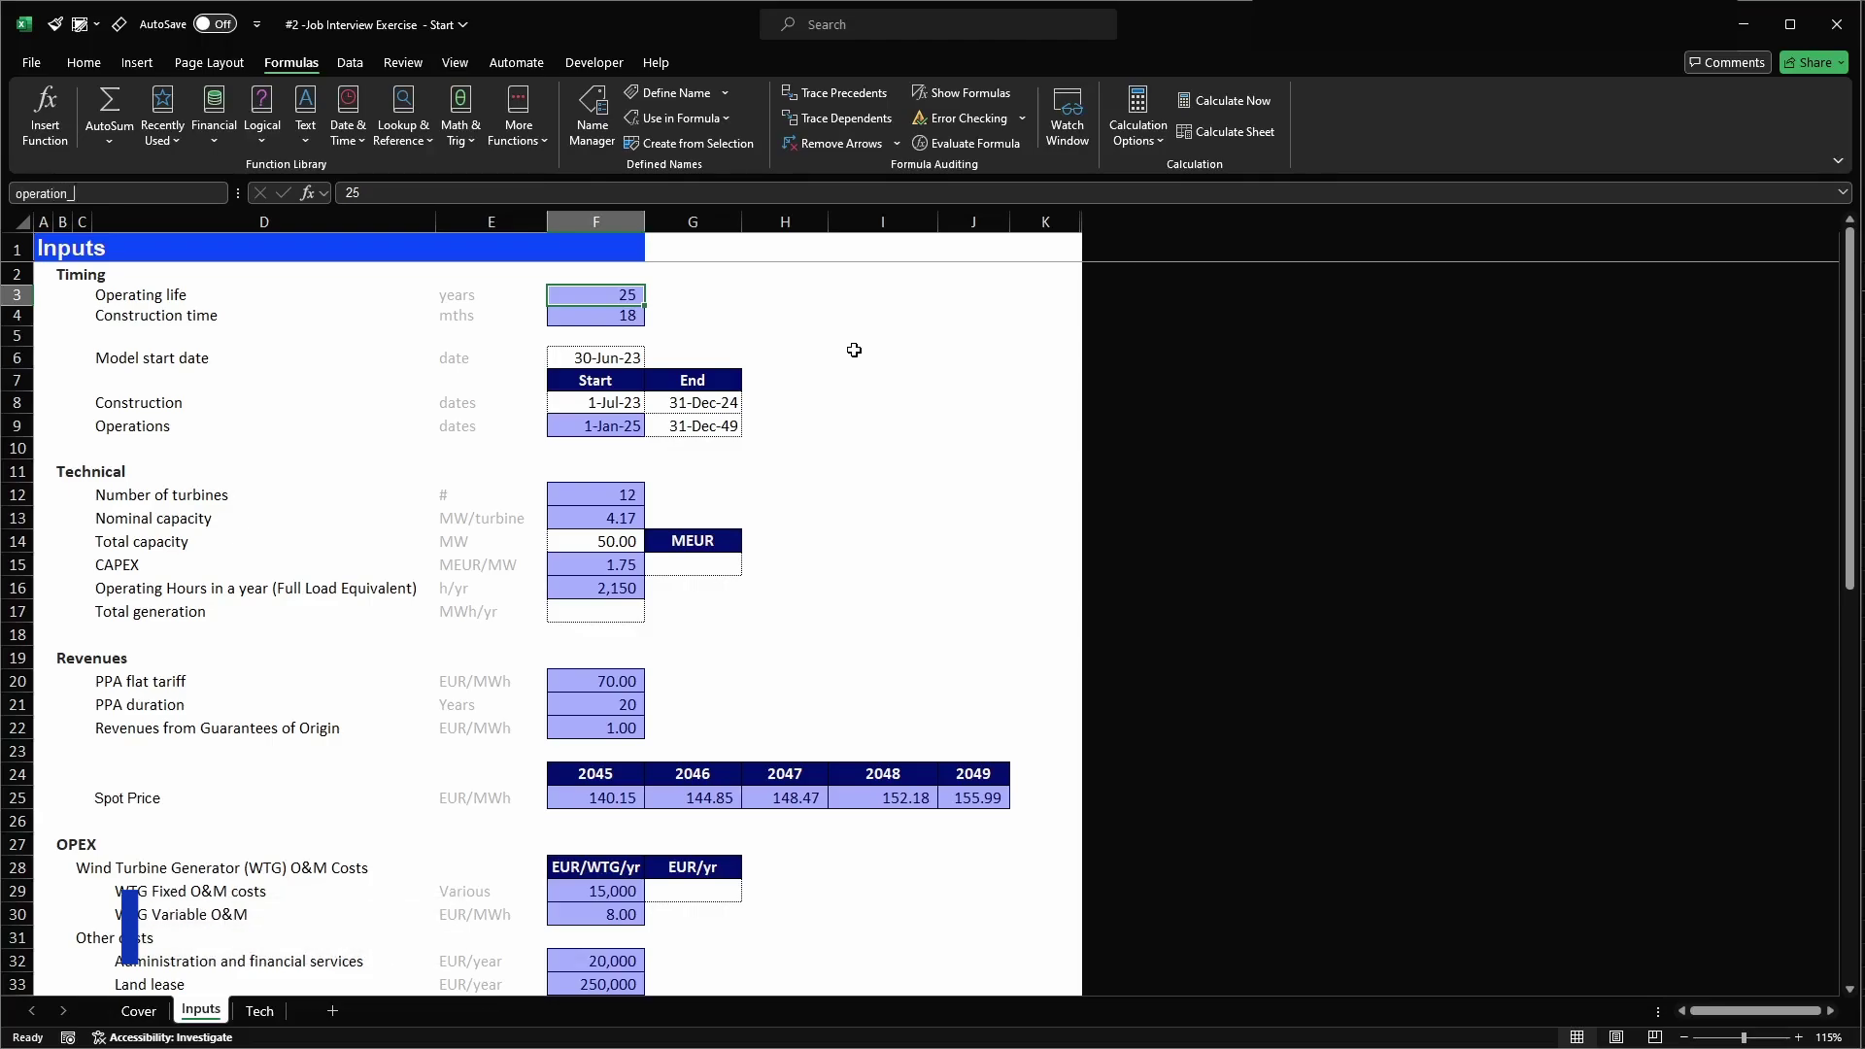
pyautogui.write('lifetime')
pyautogui.press('Return')
# - Name the Construction time cell F4 construction_time
pyautogui.press('Down')
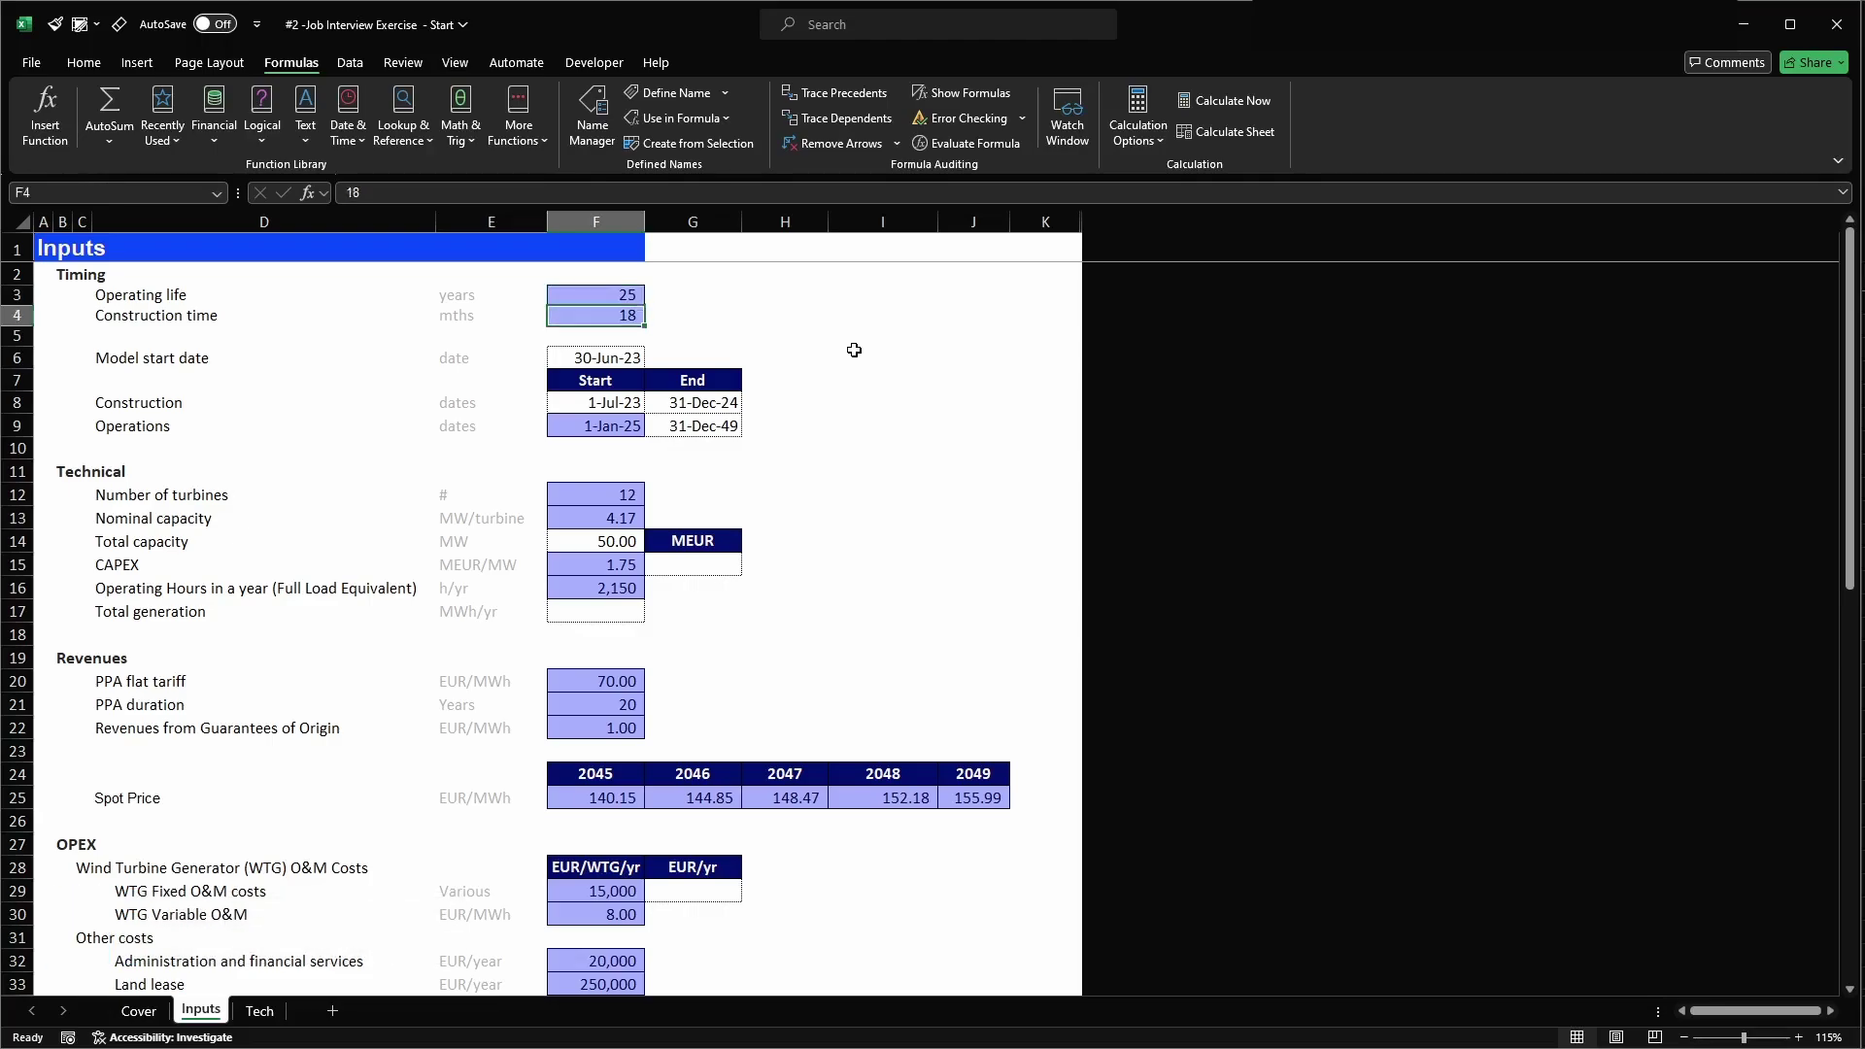
pyautogui.hotkey('alt', 'F3')
pyautogui.write('construcio')
pyautogui.press('BackSpace')
pyautogui.press('BackSpace')
pyautogui.write('tion_time')
pyautogui.press('Return')
# - Replace the F4 reference in the Model start date formula in F6 with the name construction_time
pyautogui.press('Down')
pyautogui.press('Down')
pyautogui.press('F2')
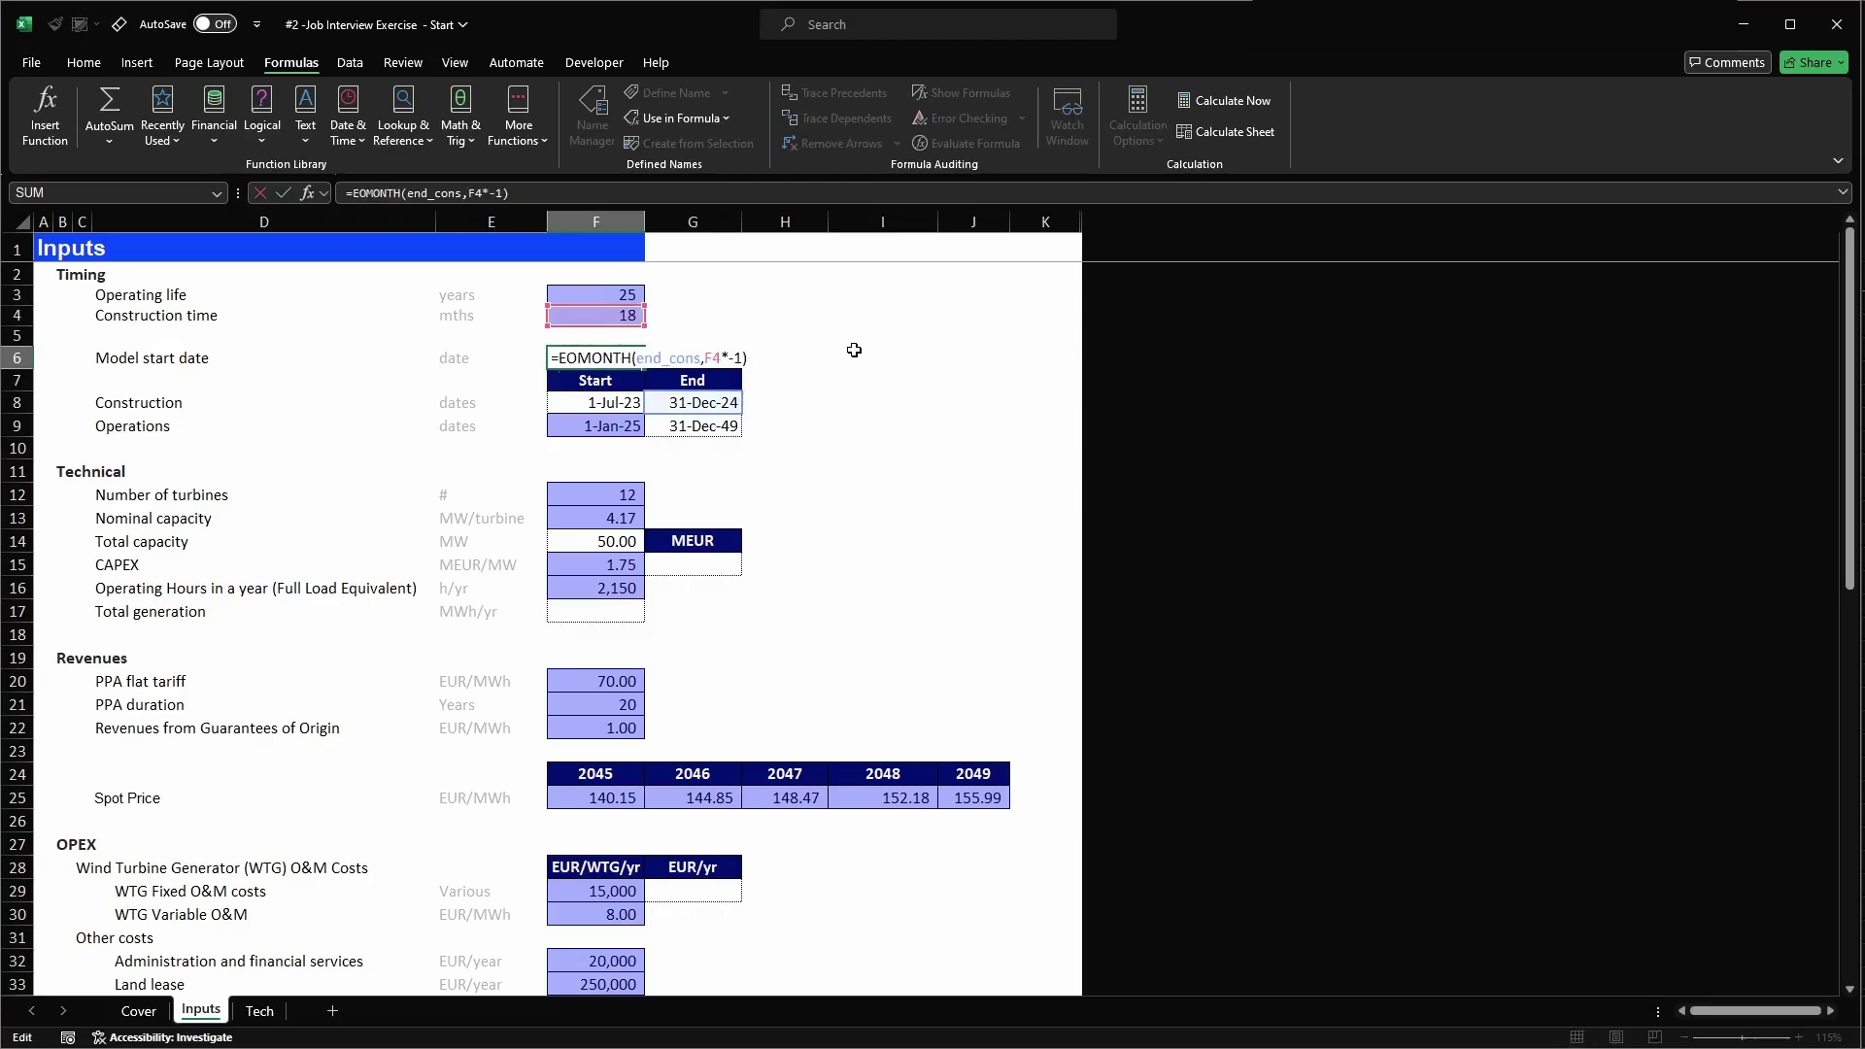
pyautogui.press('Left')
pyautogui.press('Left')
pyautogui.press('Left')
pyautogui.press('Left')
pyautogui.hotkey('shift', 'Left')
pyautogui.hotkey('shift', 'Left')
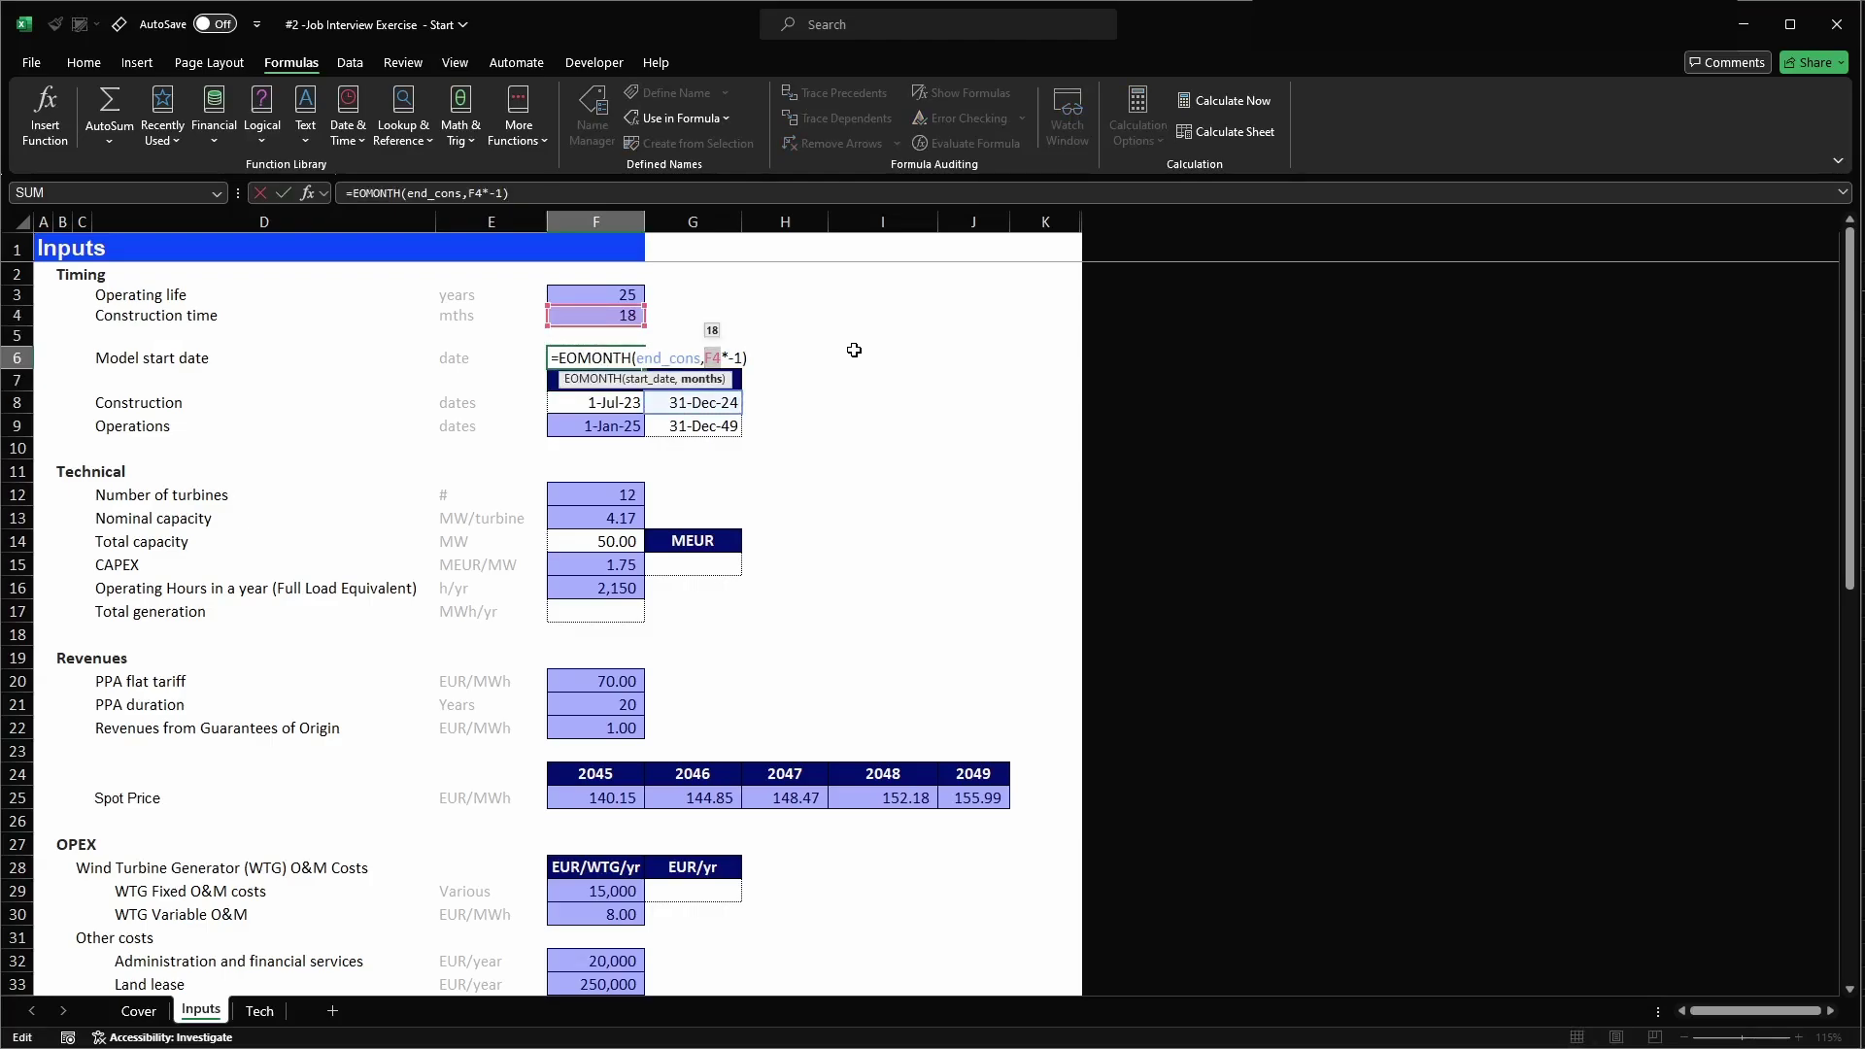
pyautogui.write('cons')
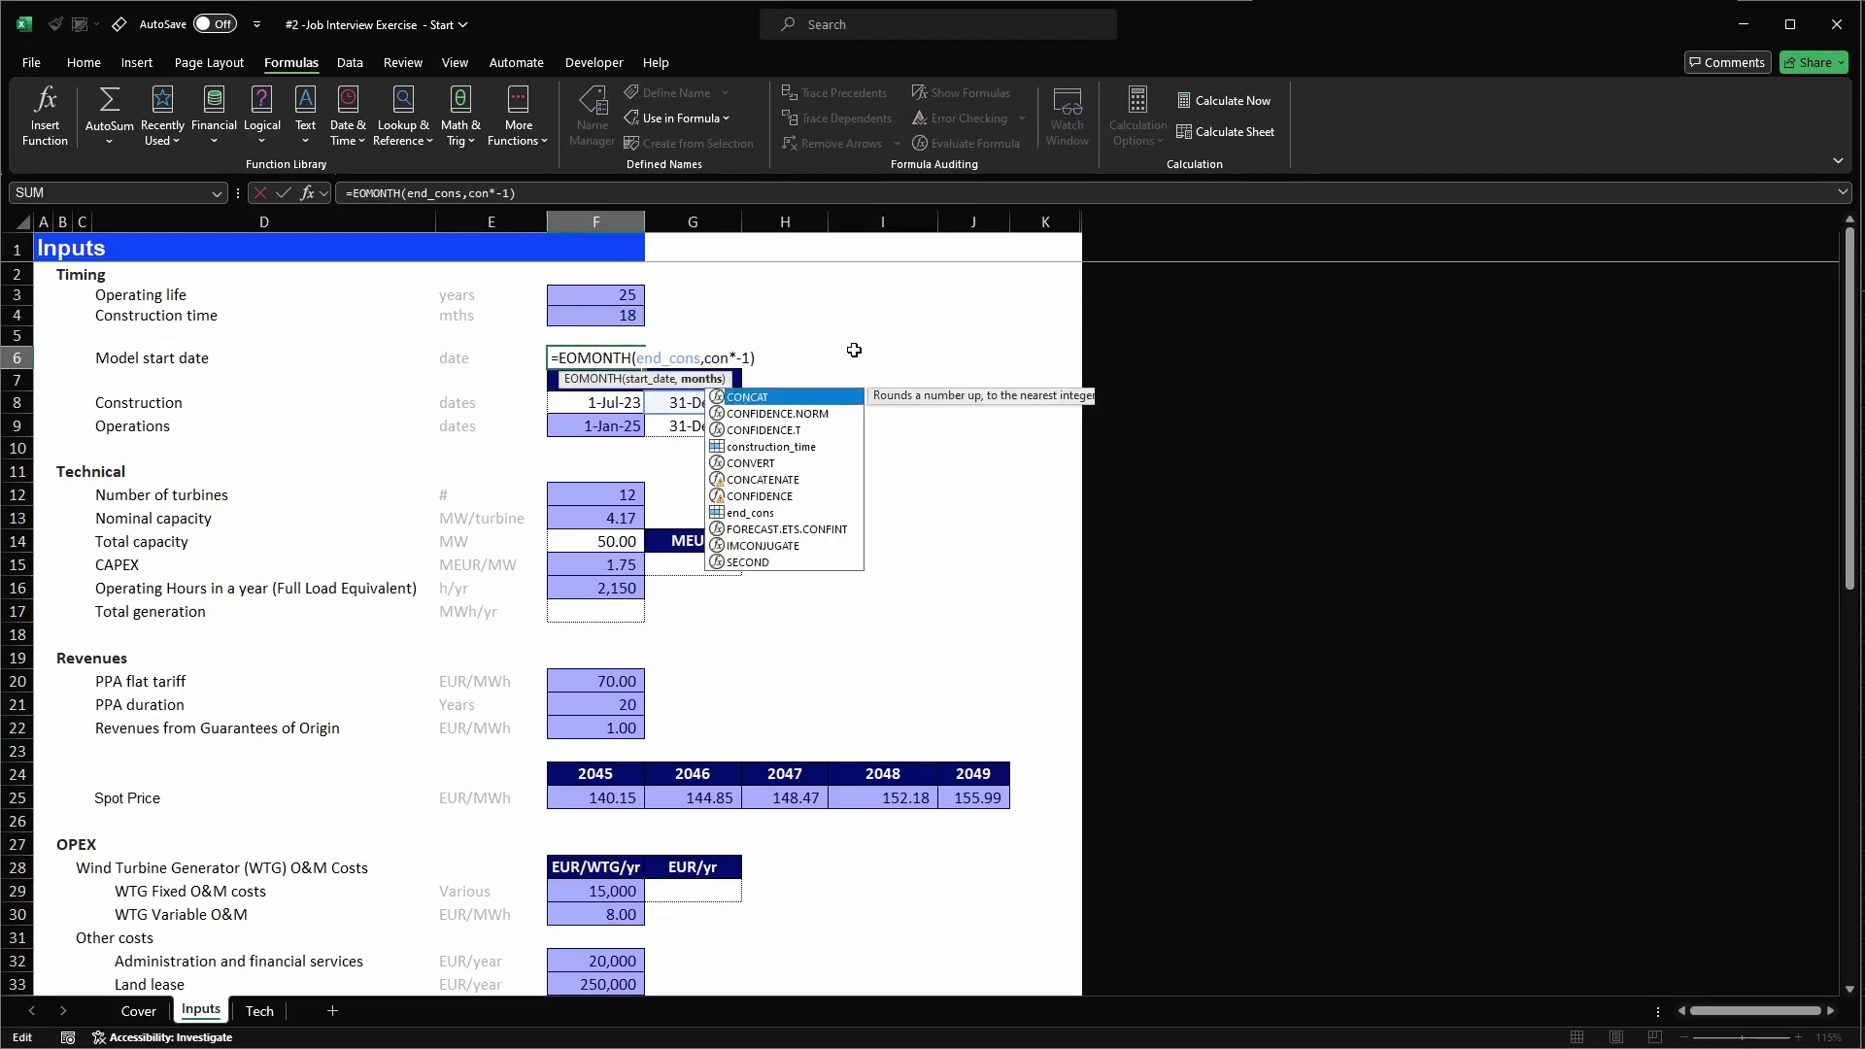
pyautogui.press('Tab')
pyautogui.press('Return')
# - Inspect the Construction start and end date formulas in F8 and G8 for references that lack names
pyautogui.press('Down')
pyautogui.press('F2')
pyautogui.press('Escape')
pyautogui.press('Down')
pyautogui.press('Right')
pyautogui.press('Up')
pyautogui.press('F2')
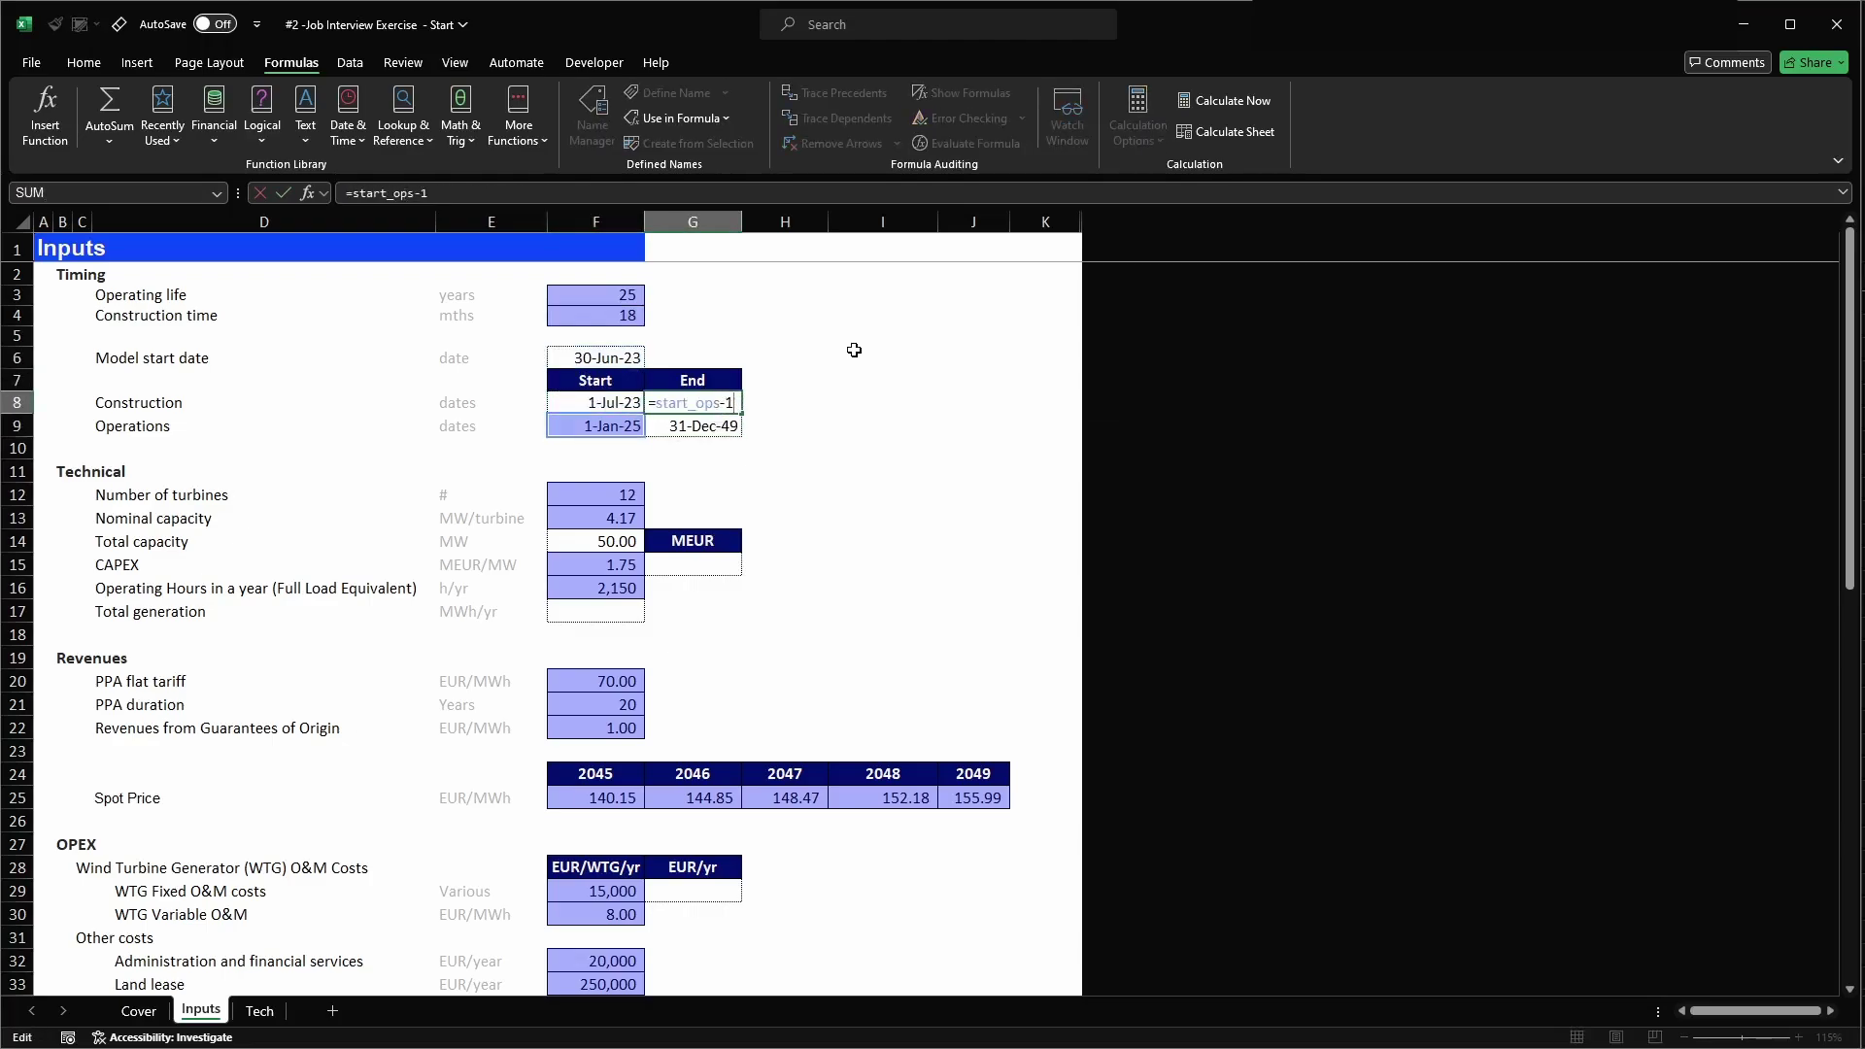
pyautogui.press('Escape')
# - Replace the F3 reference in the Operations end date formula in G9 with the name operation_lifetime
pyautogui.press('Down')
pyautogui.press('F2')
pyautogui.press('Left')
pyautogui.press('Left')
pyautogui.press('Left')
pyautogui.press('Left')
pyautogui.press('Left')
pyautogui.press('Left')
pyautogui.press('Left')
pyautogui.press('Left')
pyautogui.press('Left')
pyautogui.press('Left')
pyautogui.press('Left')
pyautogui.press('Left')
pyautogui.press('Left')
pyautogui.press('Left')
pyautogui.press('Left')
pyautogui.press('Left')
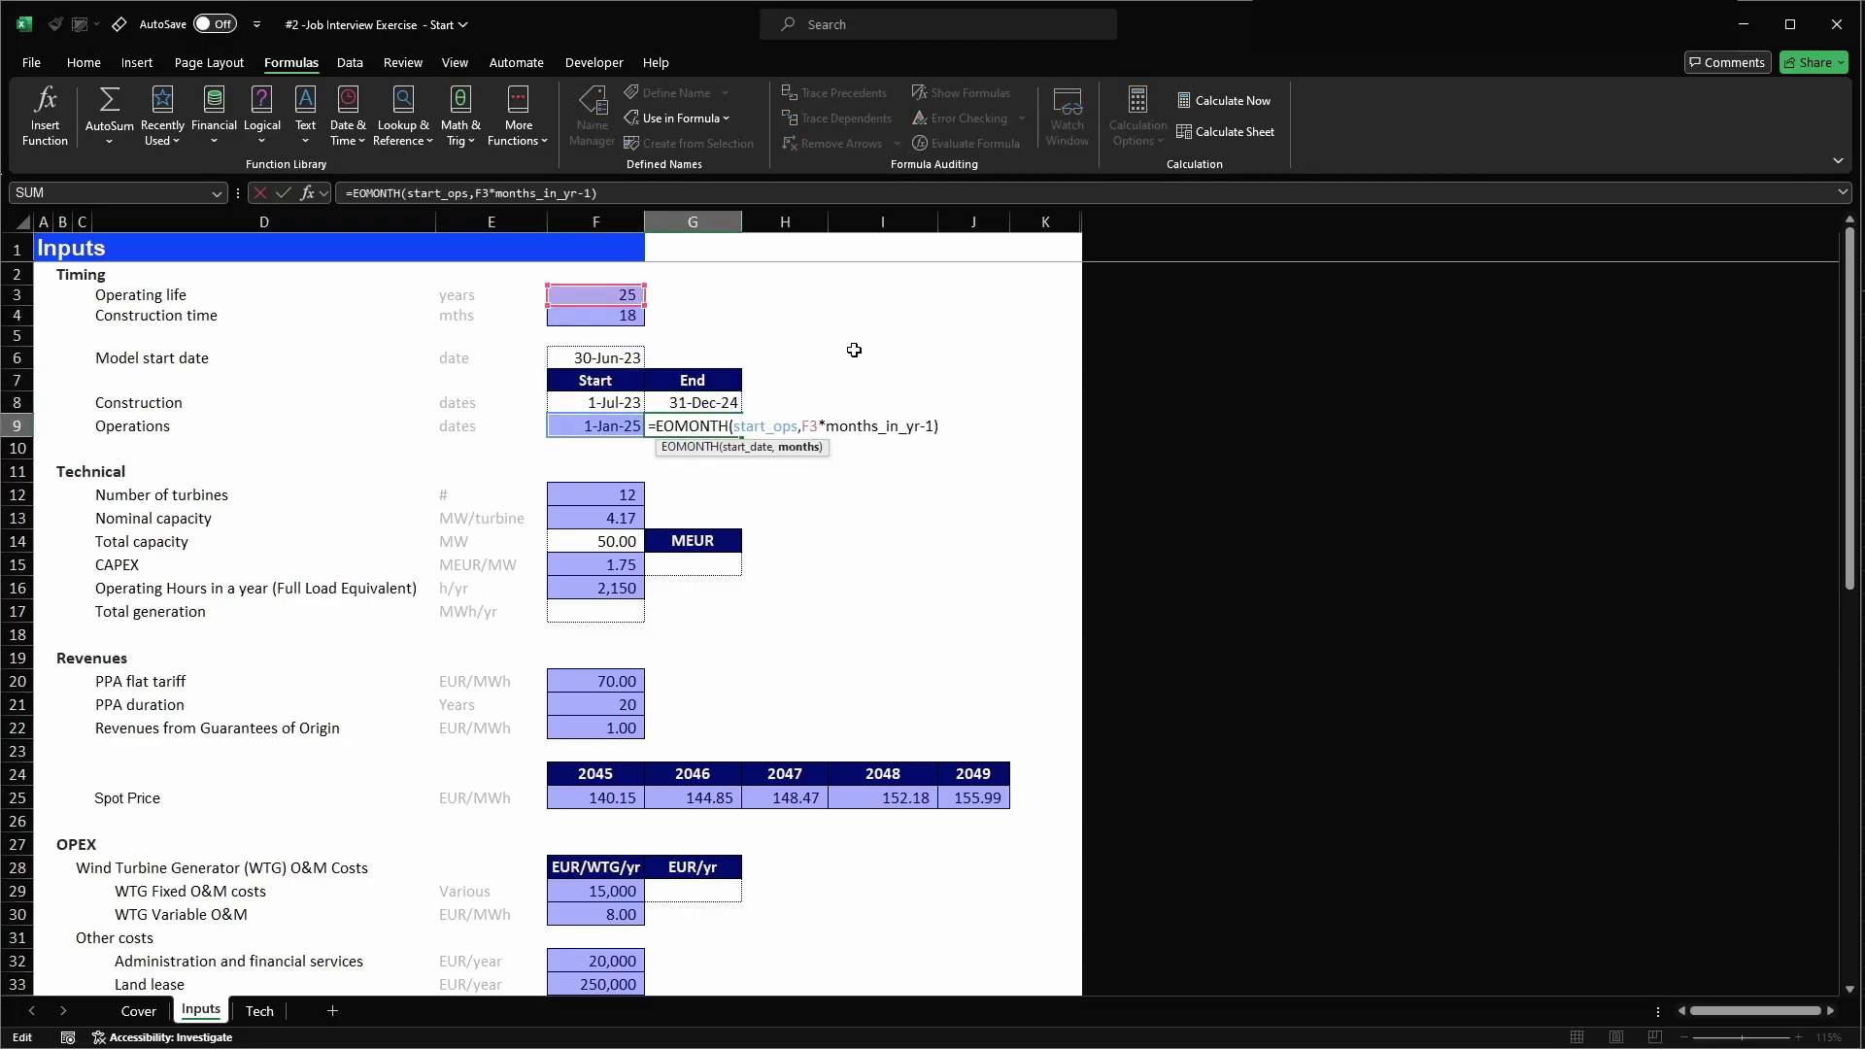
pyautogui.hotkey('shift', 'Left')
pyautogui.hotkey('shift', 'Left')
pyautogui.write('ope')
pyautogui.press('Tab')
pyautogui.press('Return')
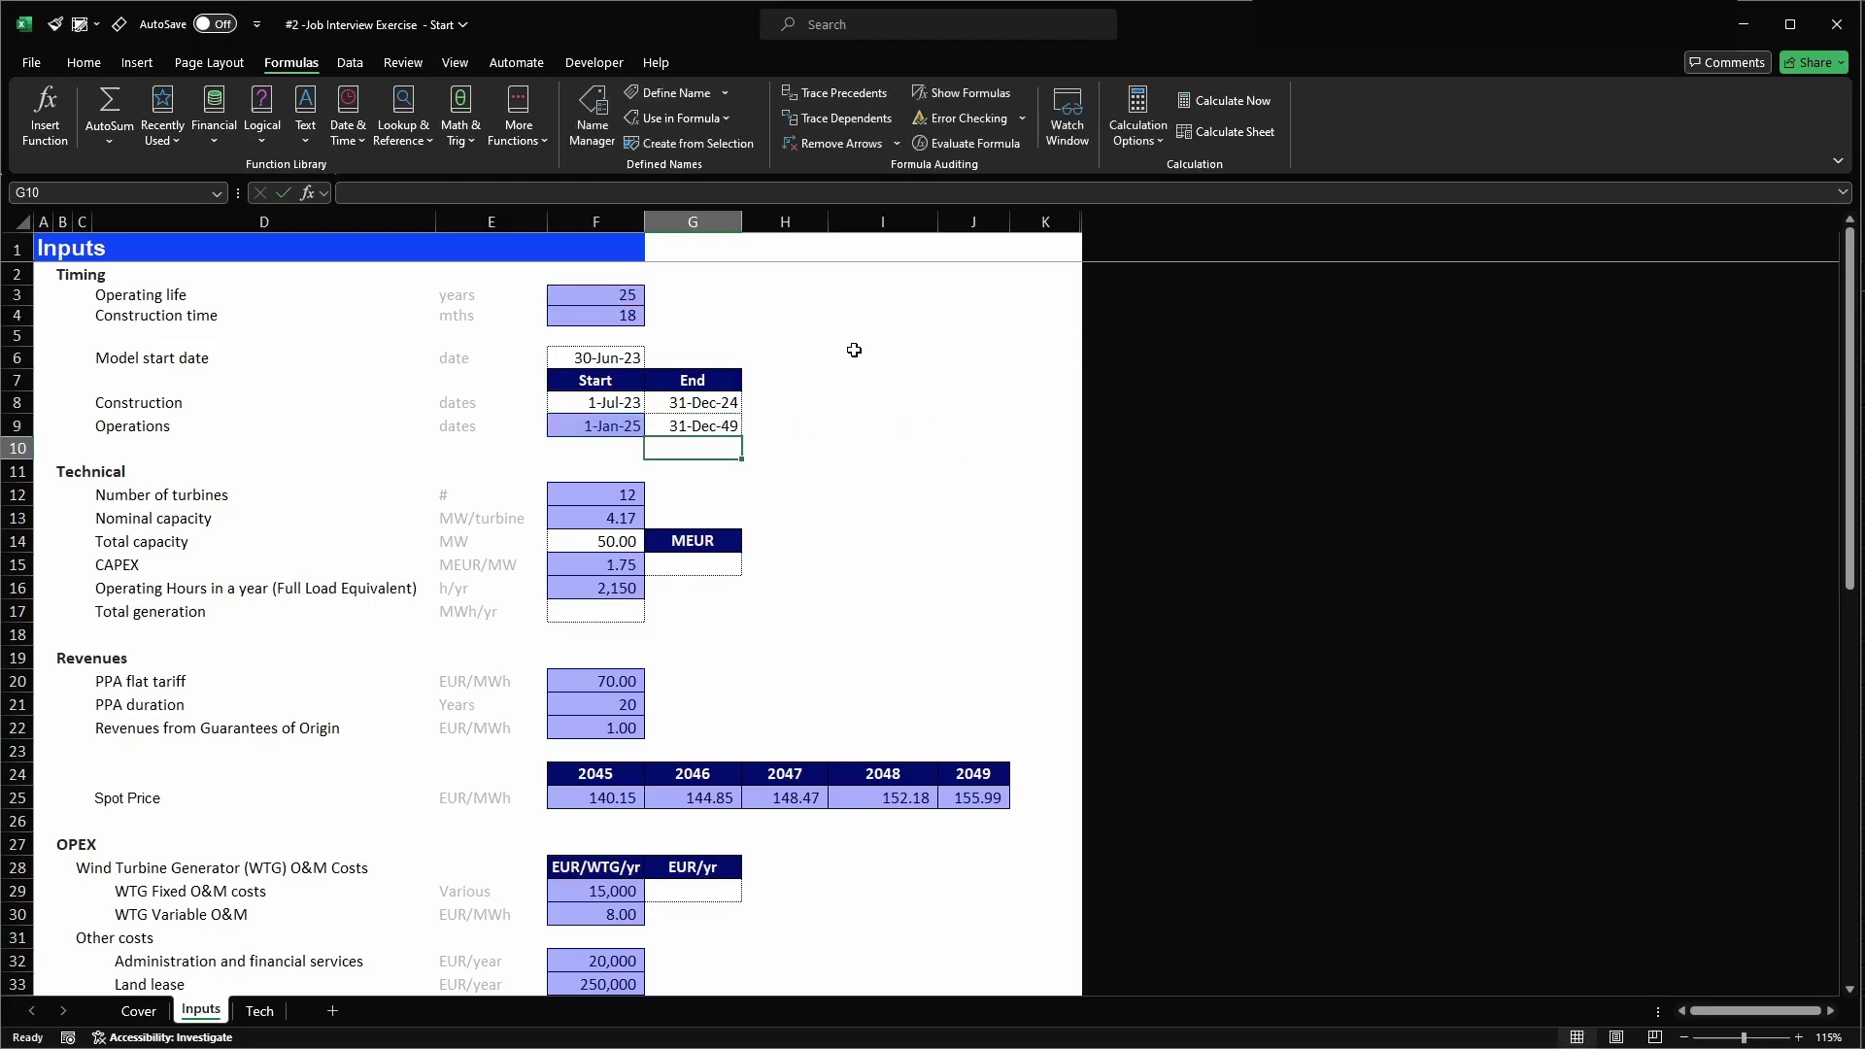
# - Review the Operations end date formula in G9 and highlight rows 6 to 9 of the Timing block
pyautogui.press('Up')
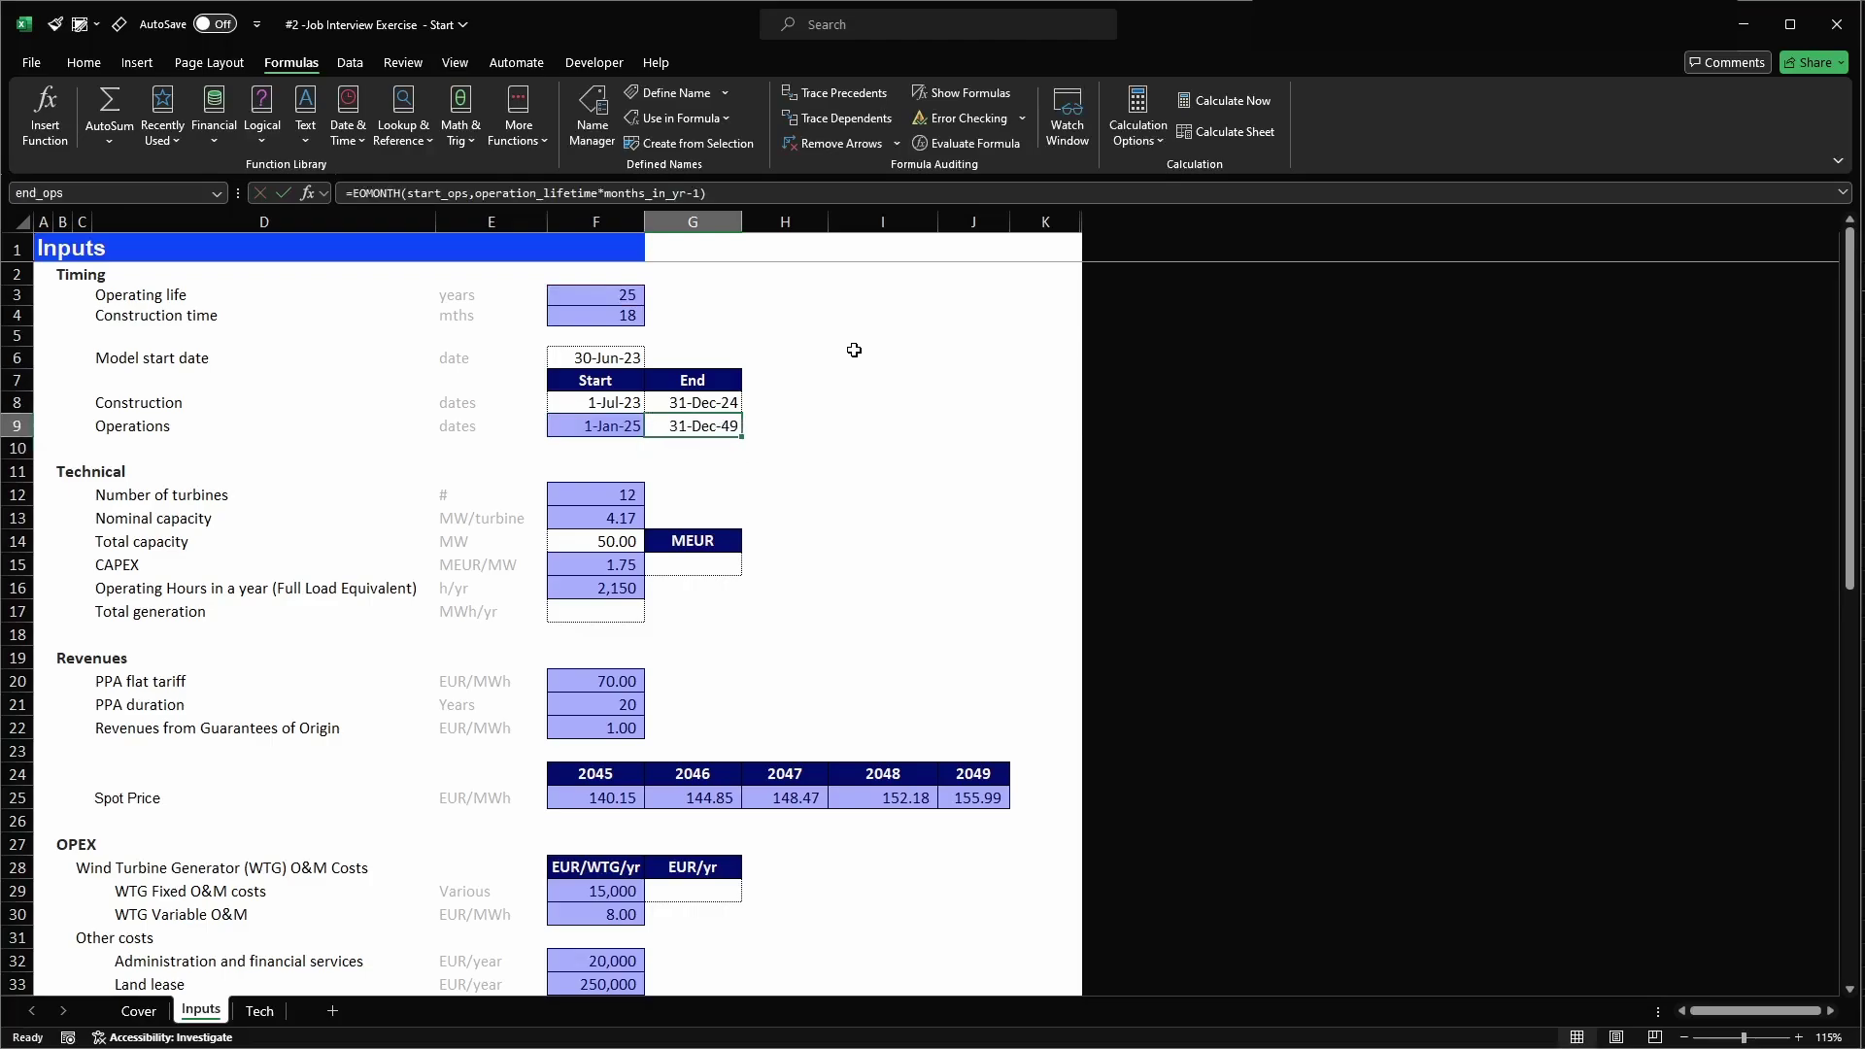
pyautogui.hotkey('shift', 'space')
pyautogui.hotkey('shift', 'Up')
pyautogui.hotkey('shift', 'Up')
pyautogui.hotkey('shift', 'Up')
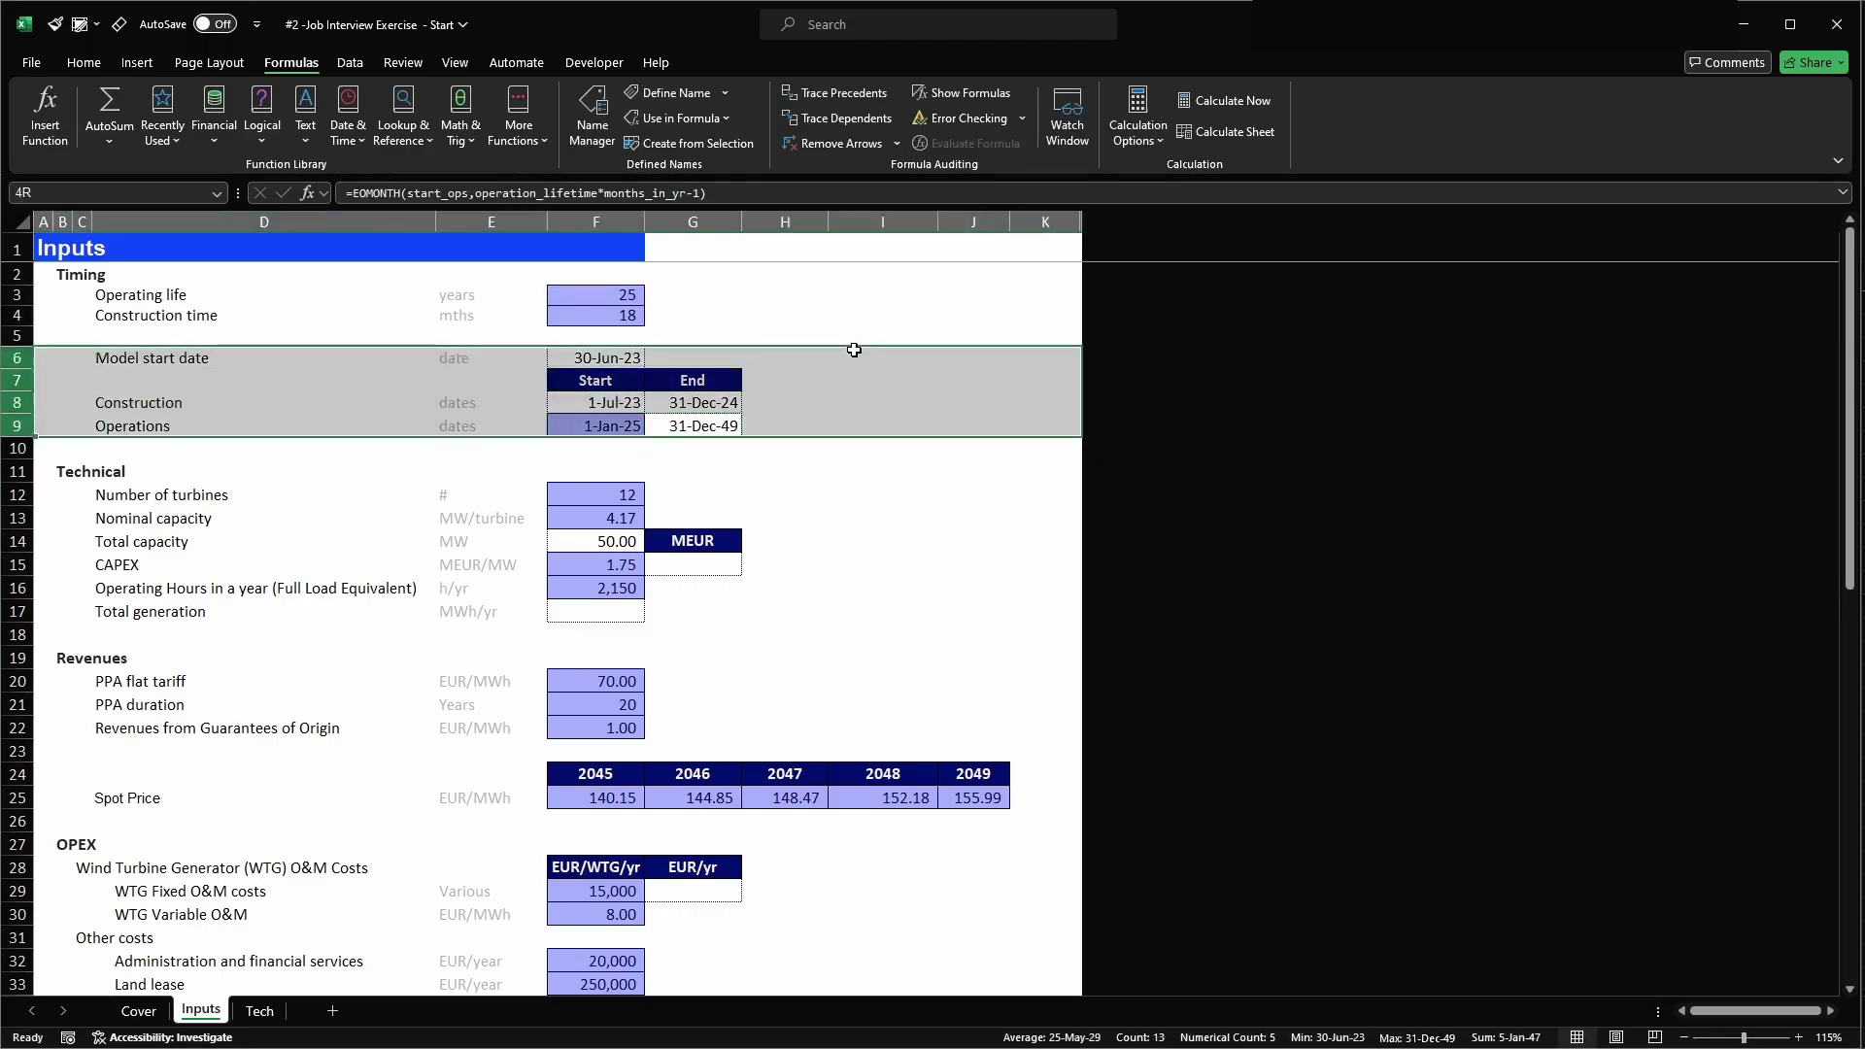
# - Clear the Total capacity formula in F14 and undo the deletion
pyautogui.press('Down')
pyautogui.press('Down')
pyautogui.press('Down')
pyautogui.press('Down')
pyautogui.press('Down')
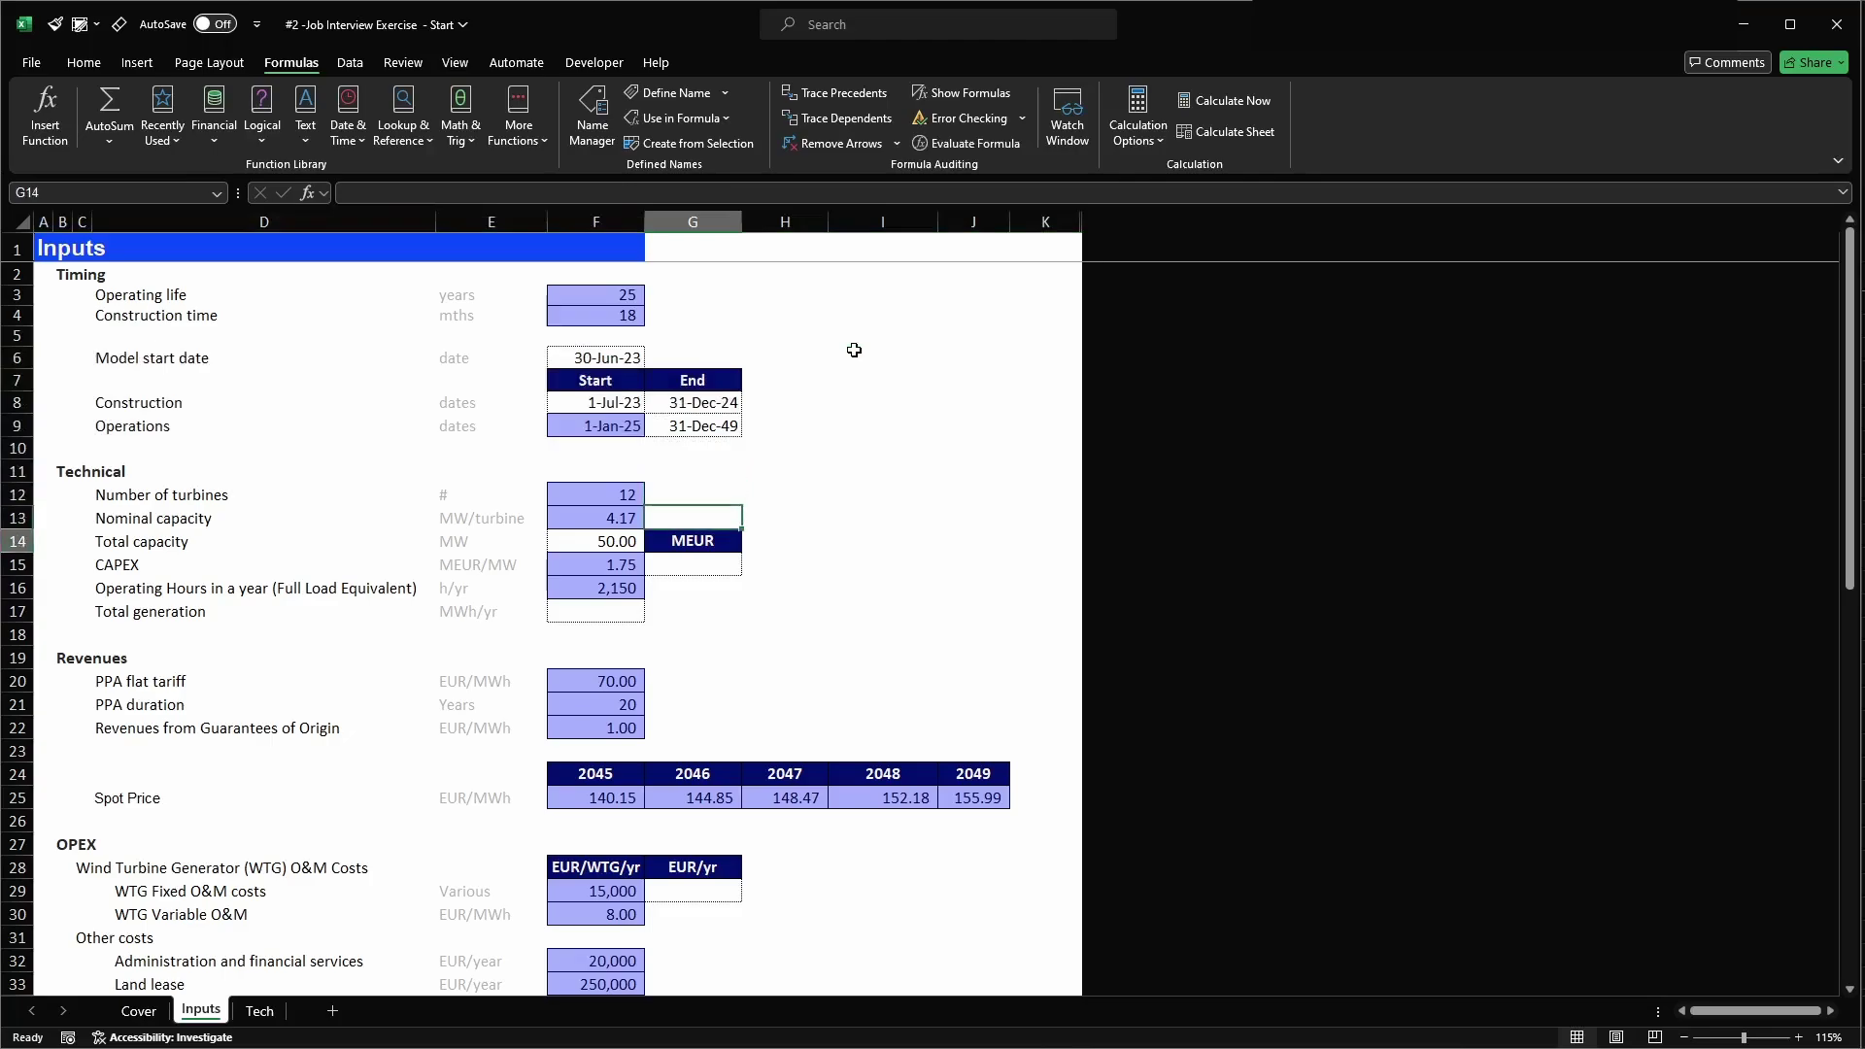
pyautogui.press('Left')
pyautogui.press('Delete')
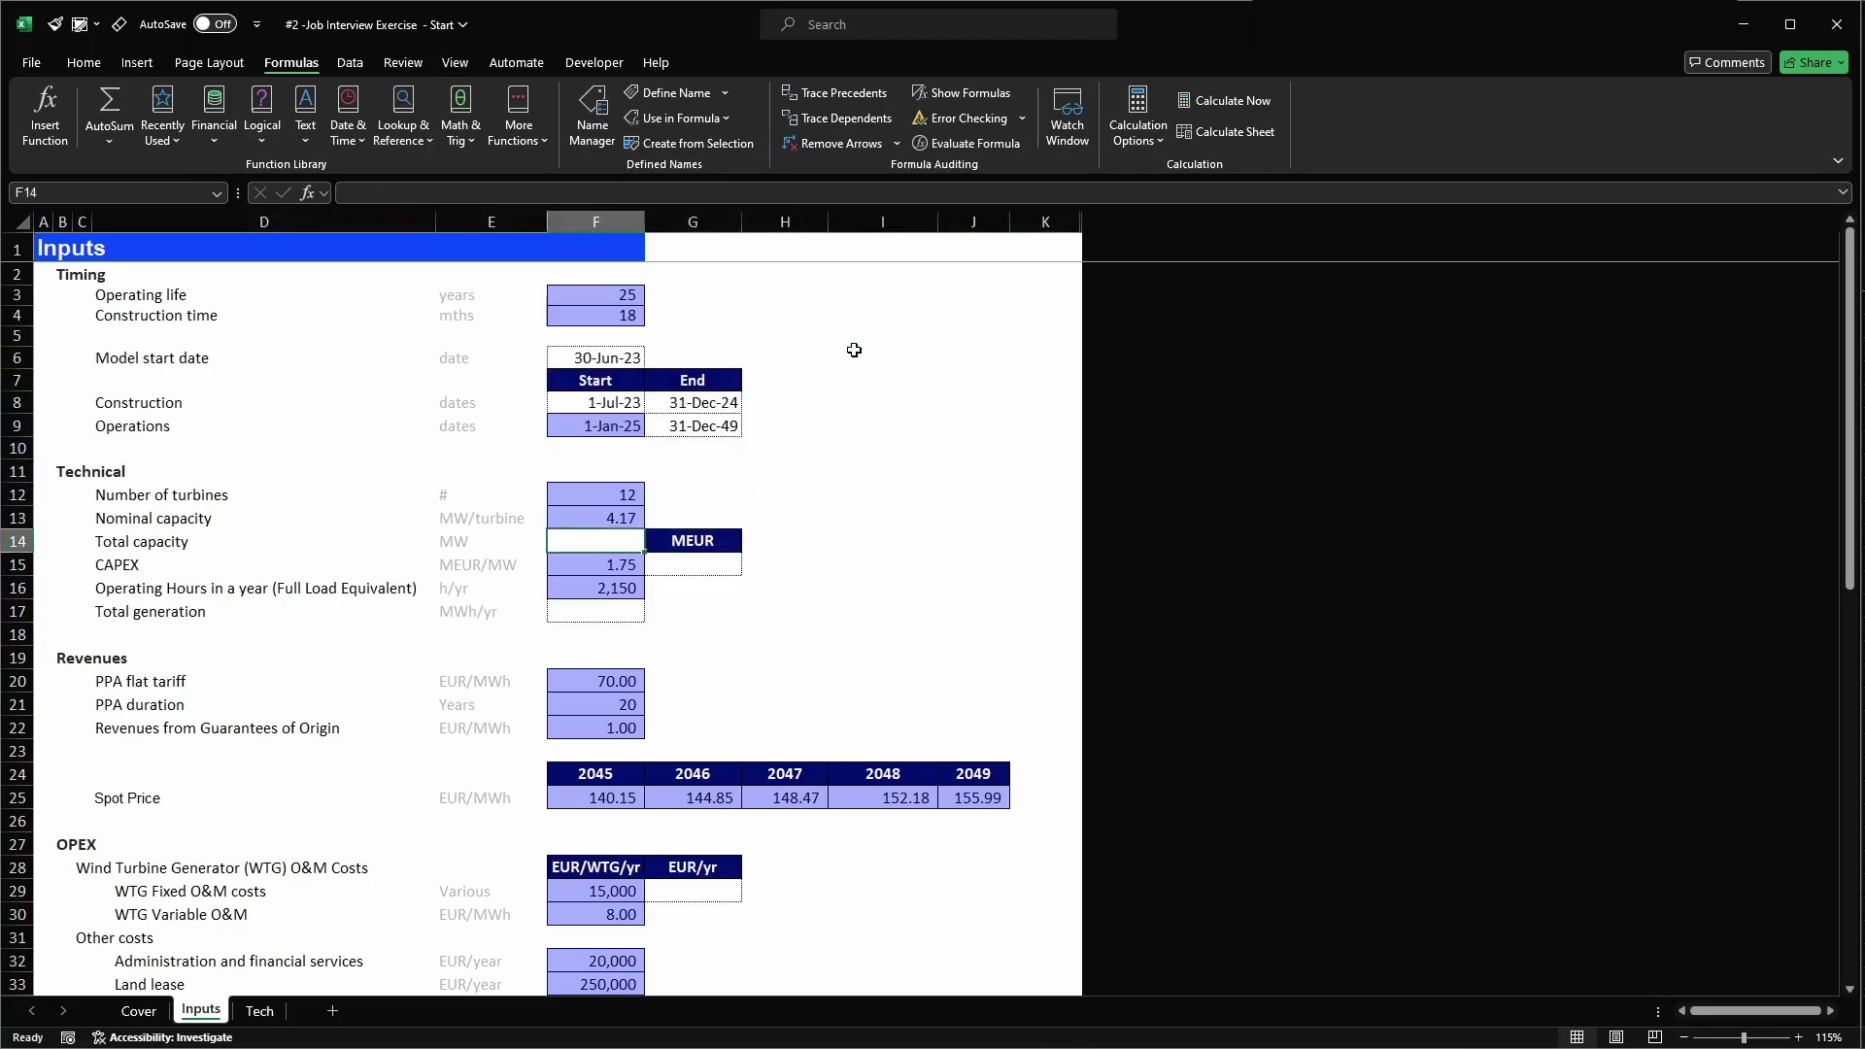
pyautogui.hotkey('ctrl', 'z')
# - Inspect the Total capacity formula in F14 and the turbine number and nominal capacity inputs it multiplies
pyautogui.press('F2')
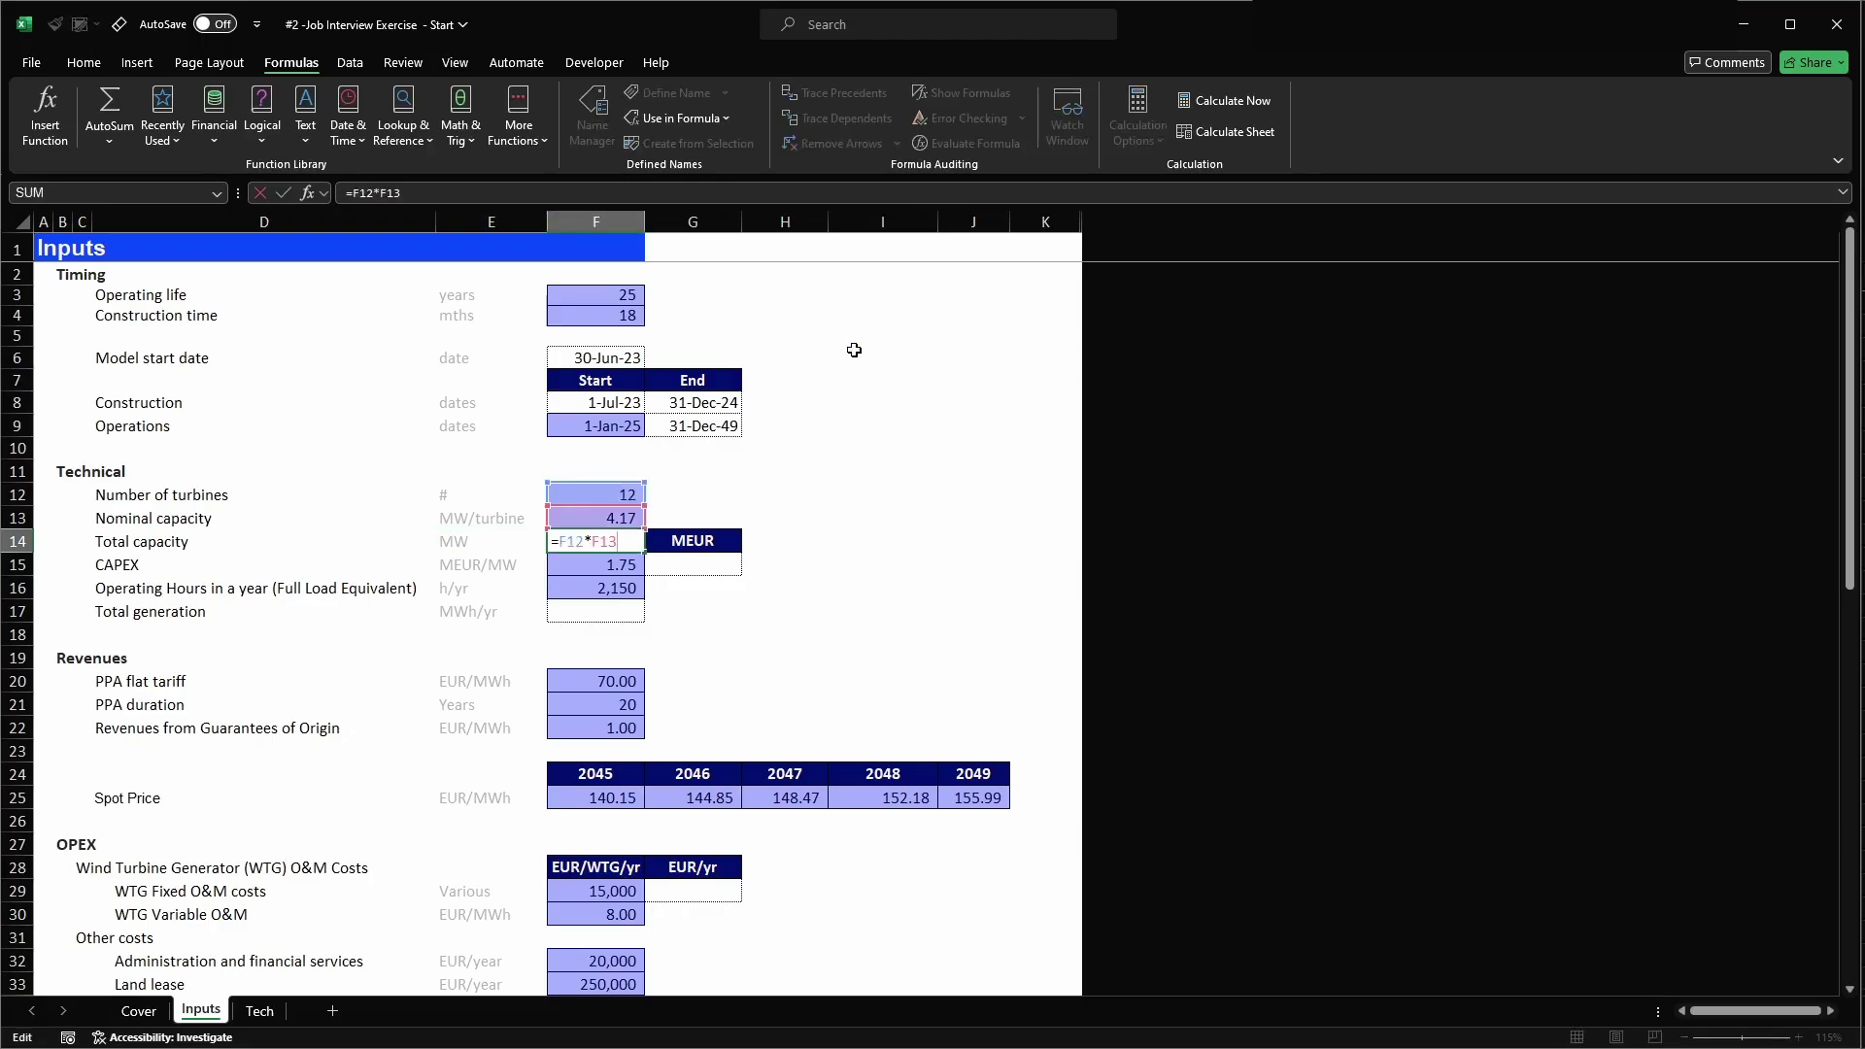
pyautogui.press('Escape')
pyautogui.press('Up')
pyautogui.press('Up')
pyautogui.press('Down')
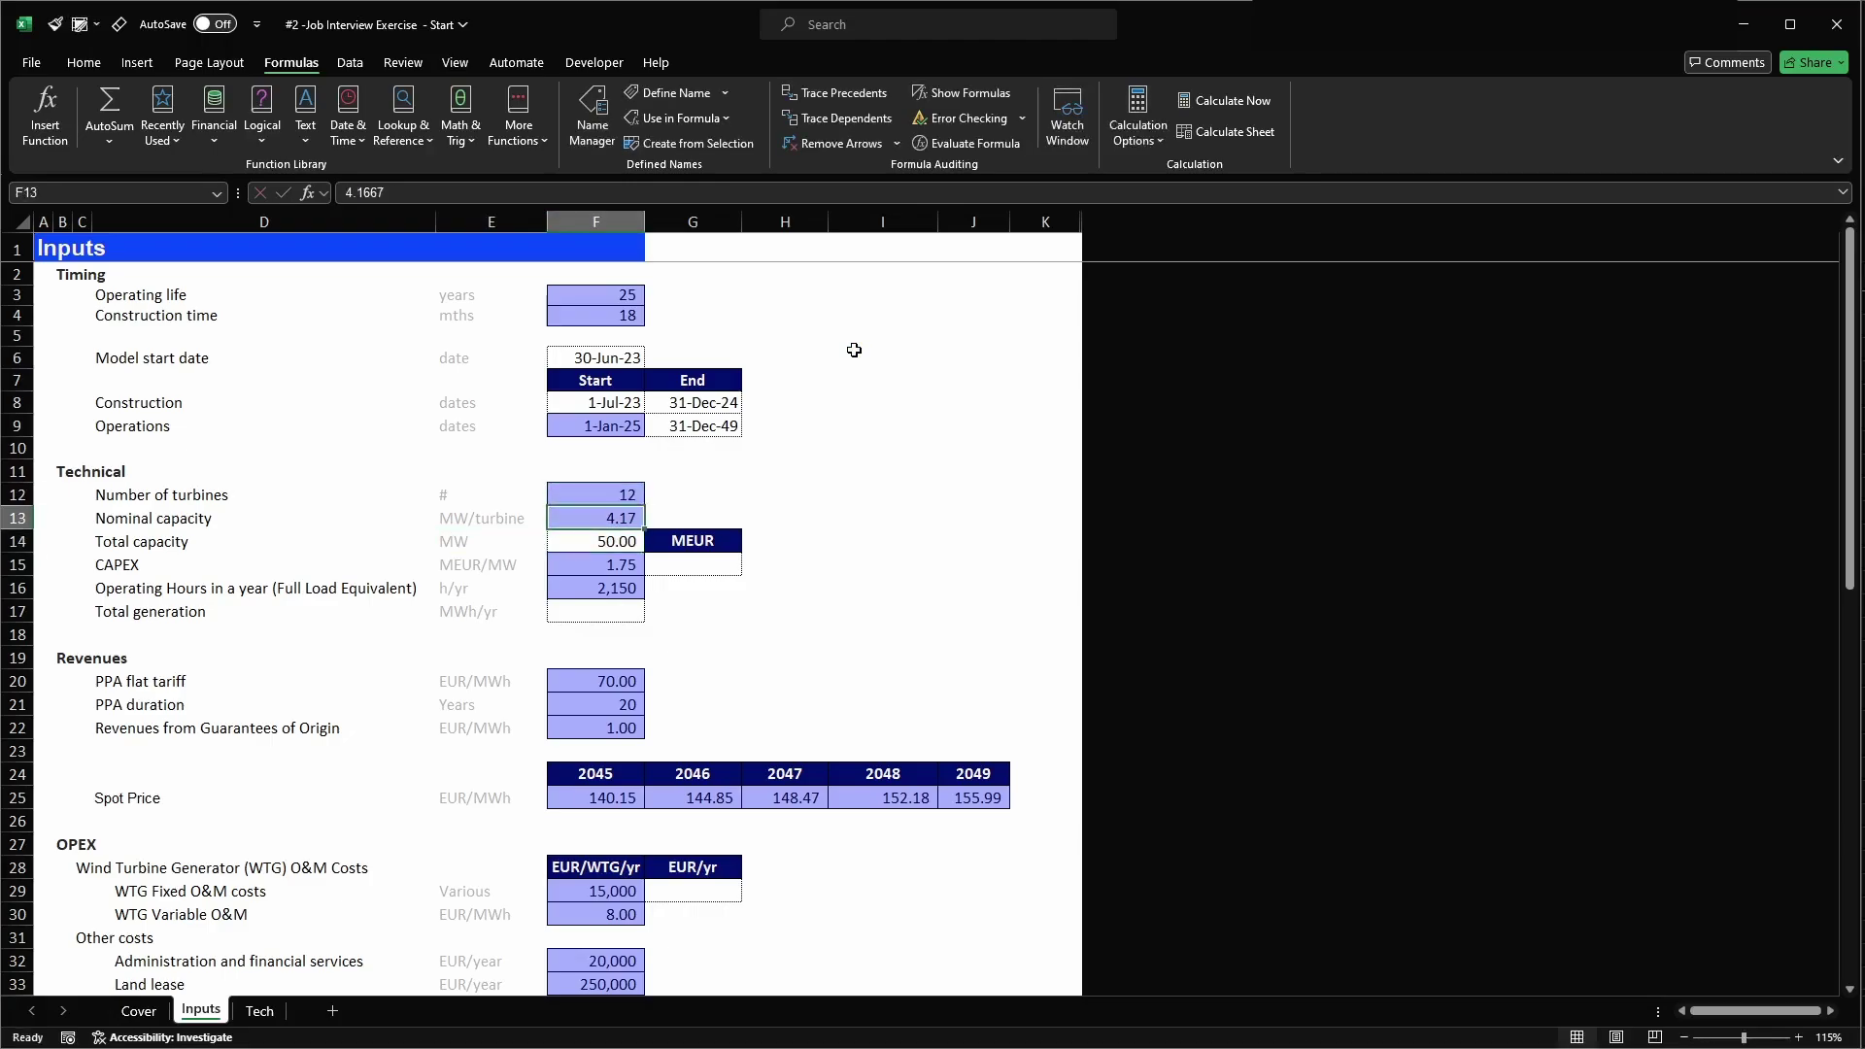
# - Review the formula in F14 that calculates the wind farm's Total capacity
pyautogui.press('Down')
pyautogui.press('F2')
pyautogui.press('Escape')
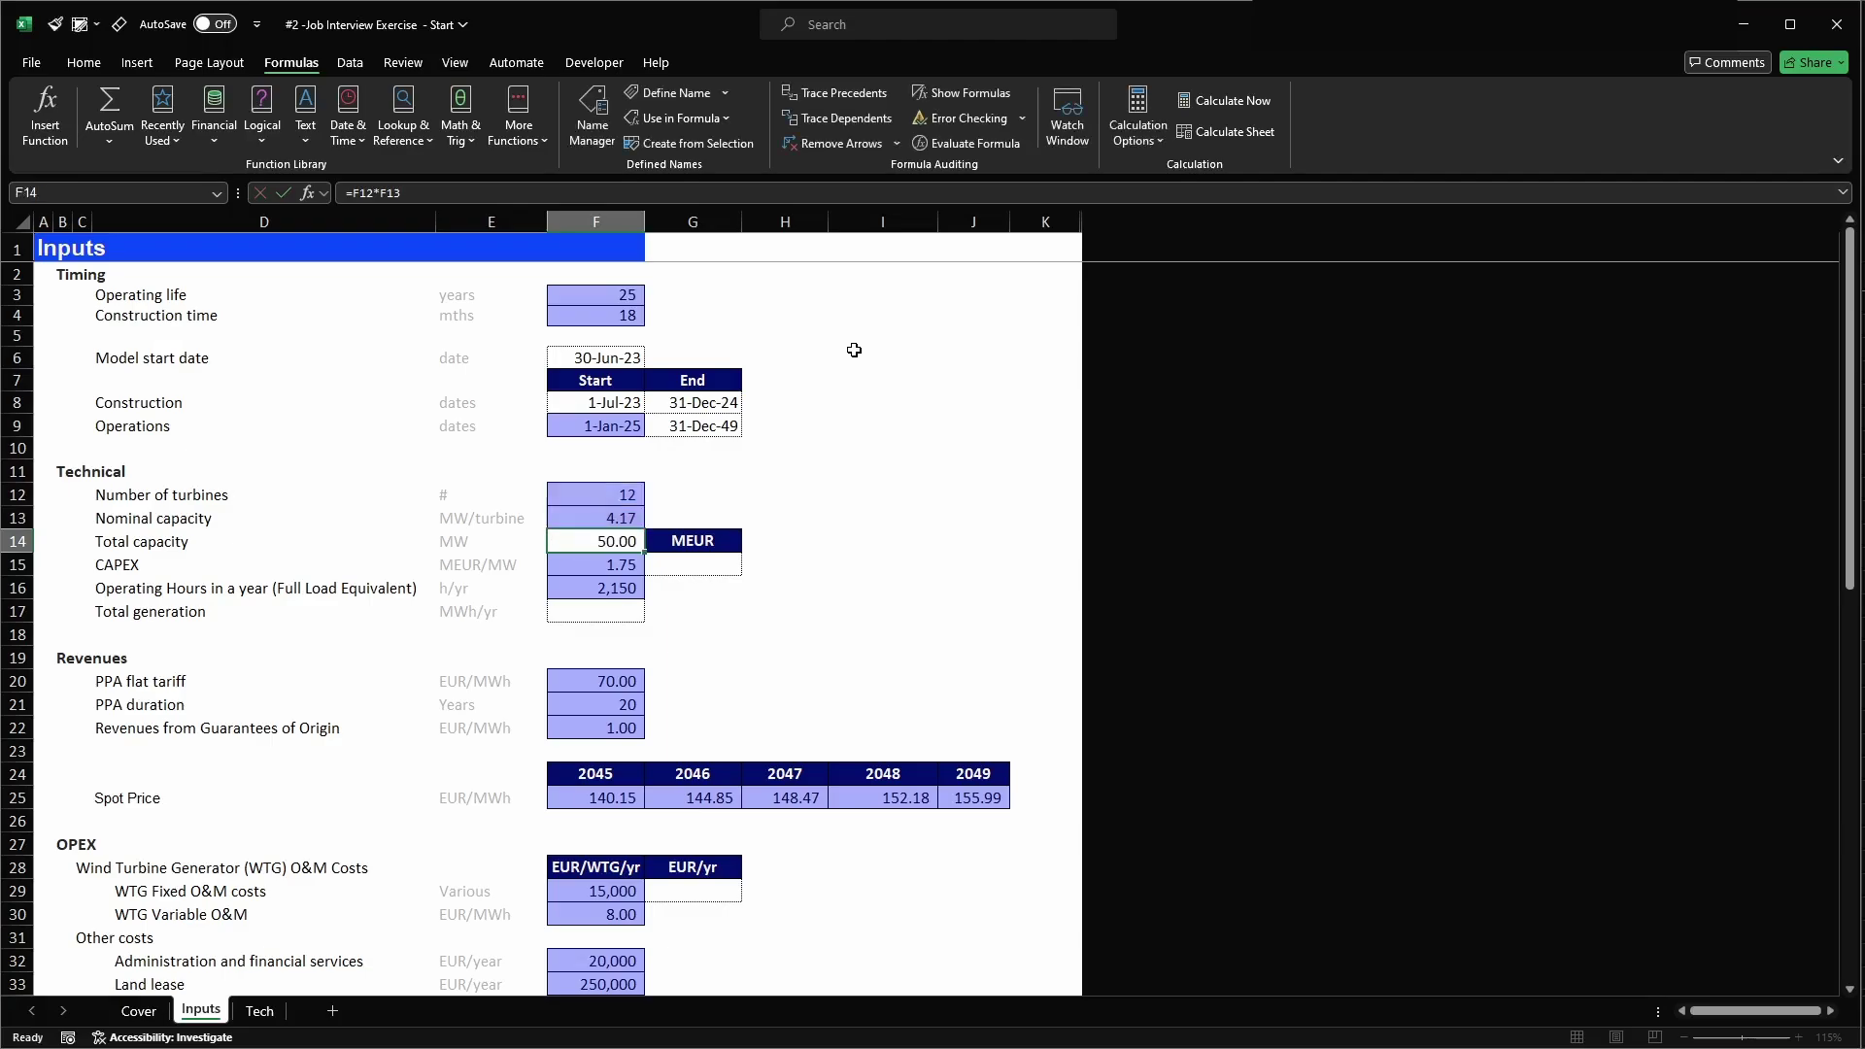
pyautogui.press('F2')
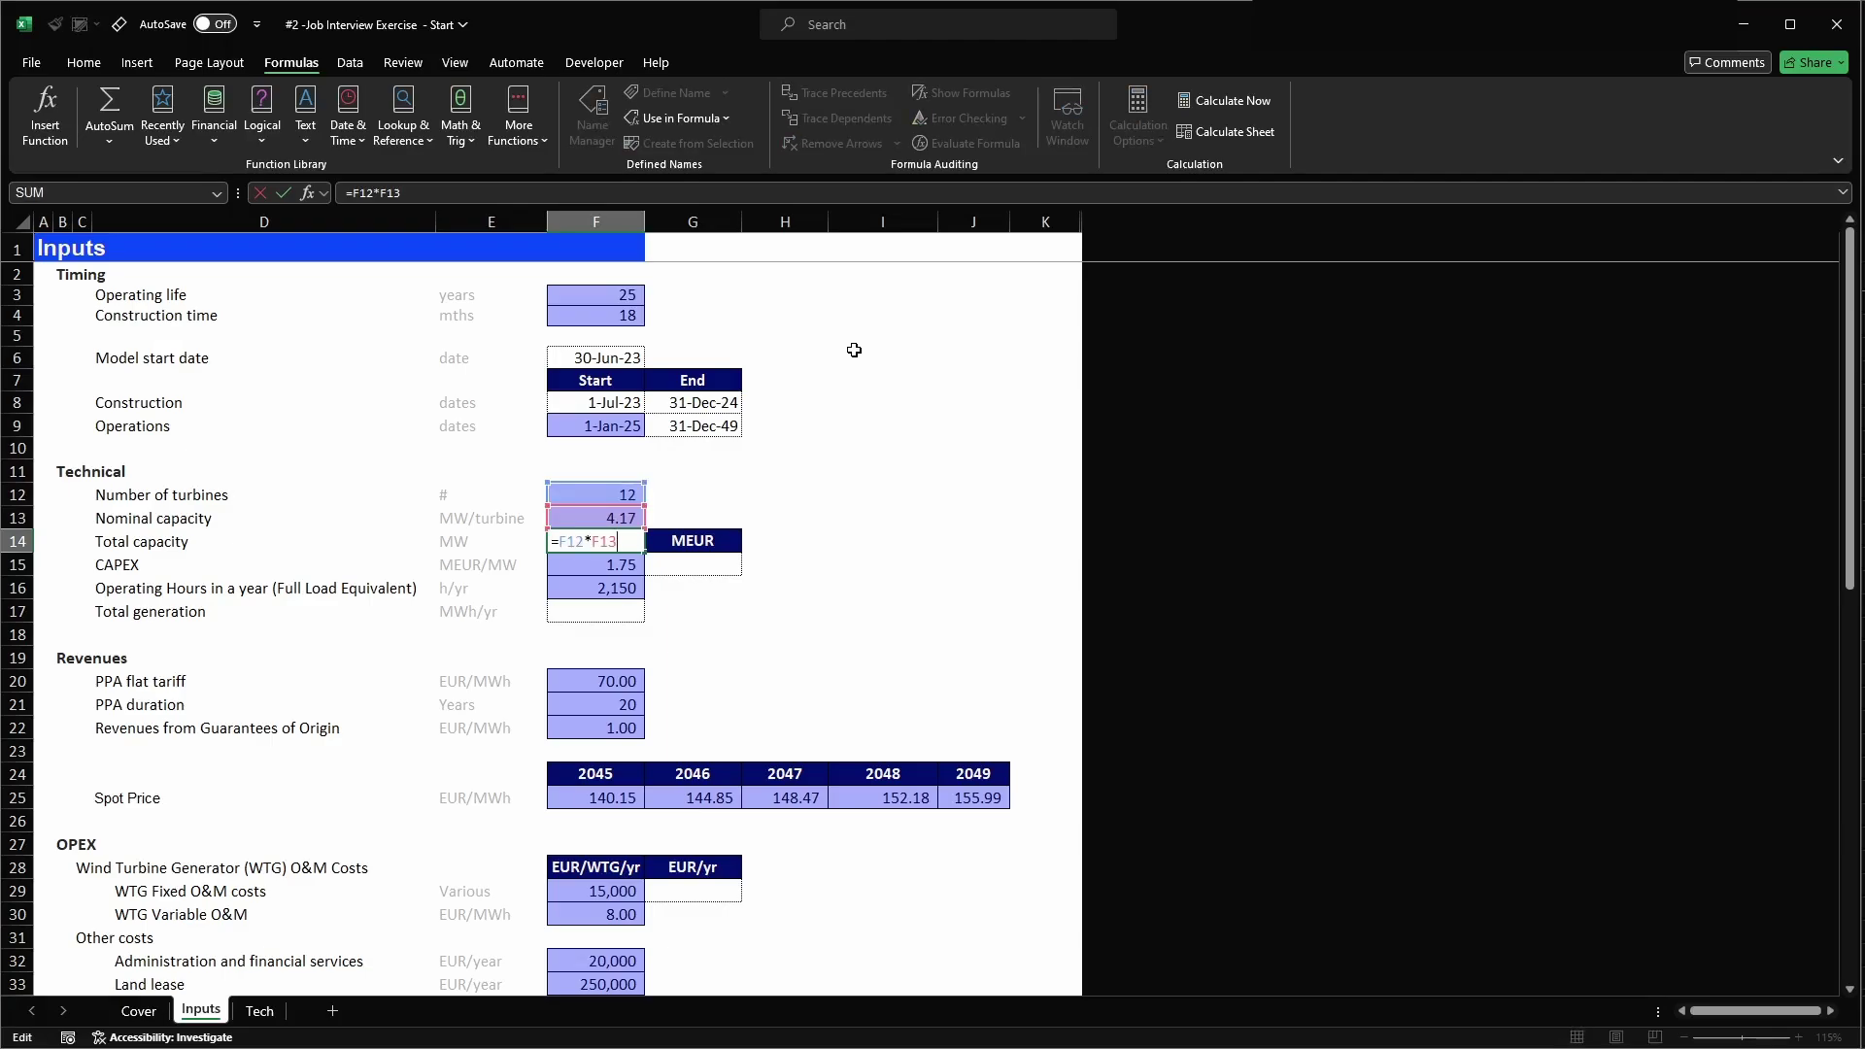
pyautogui.press('Return')
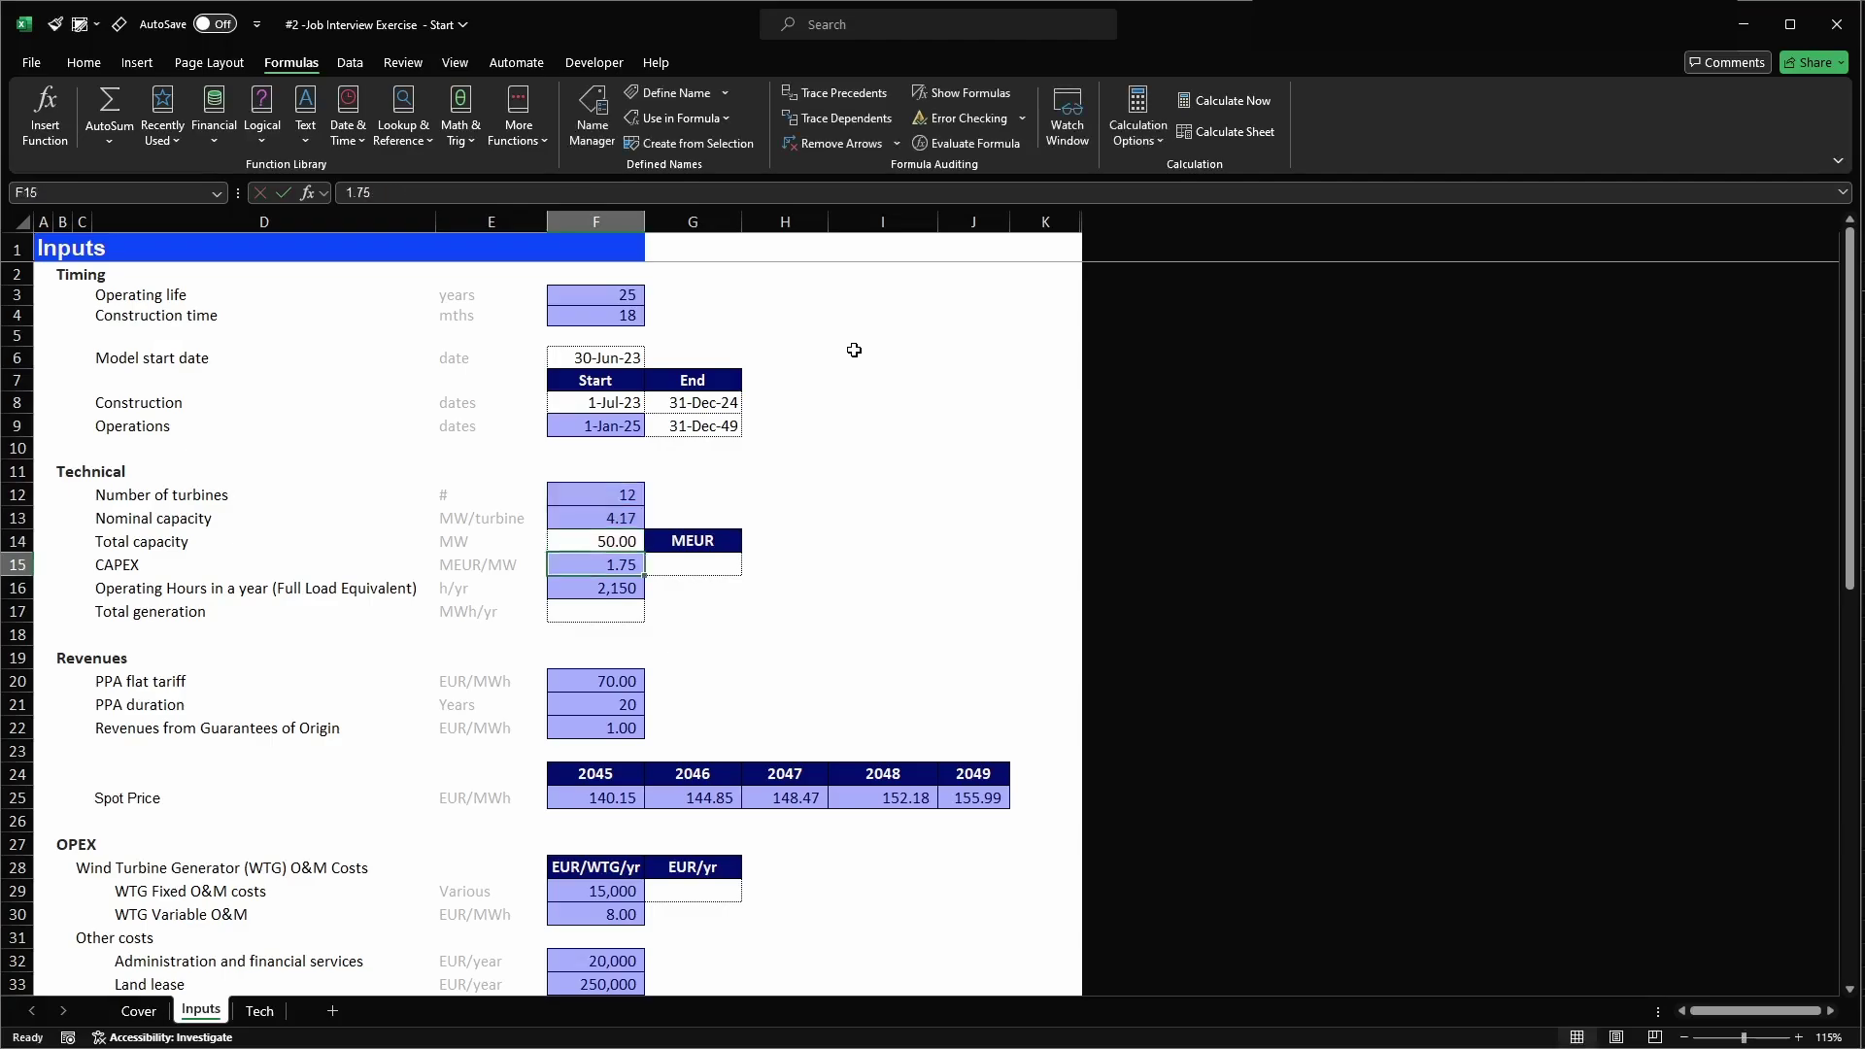
# - Insert a blank row above the CAPEX row in the Technical block
pyautogui.press('Right')
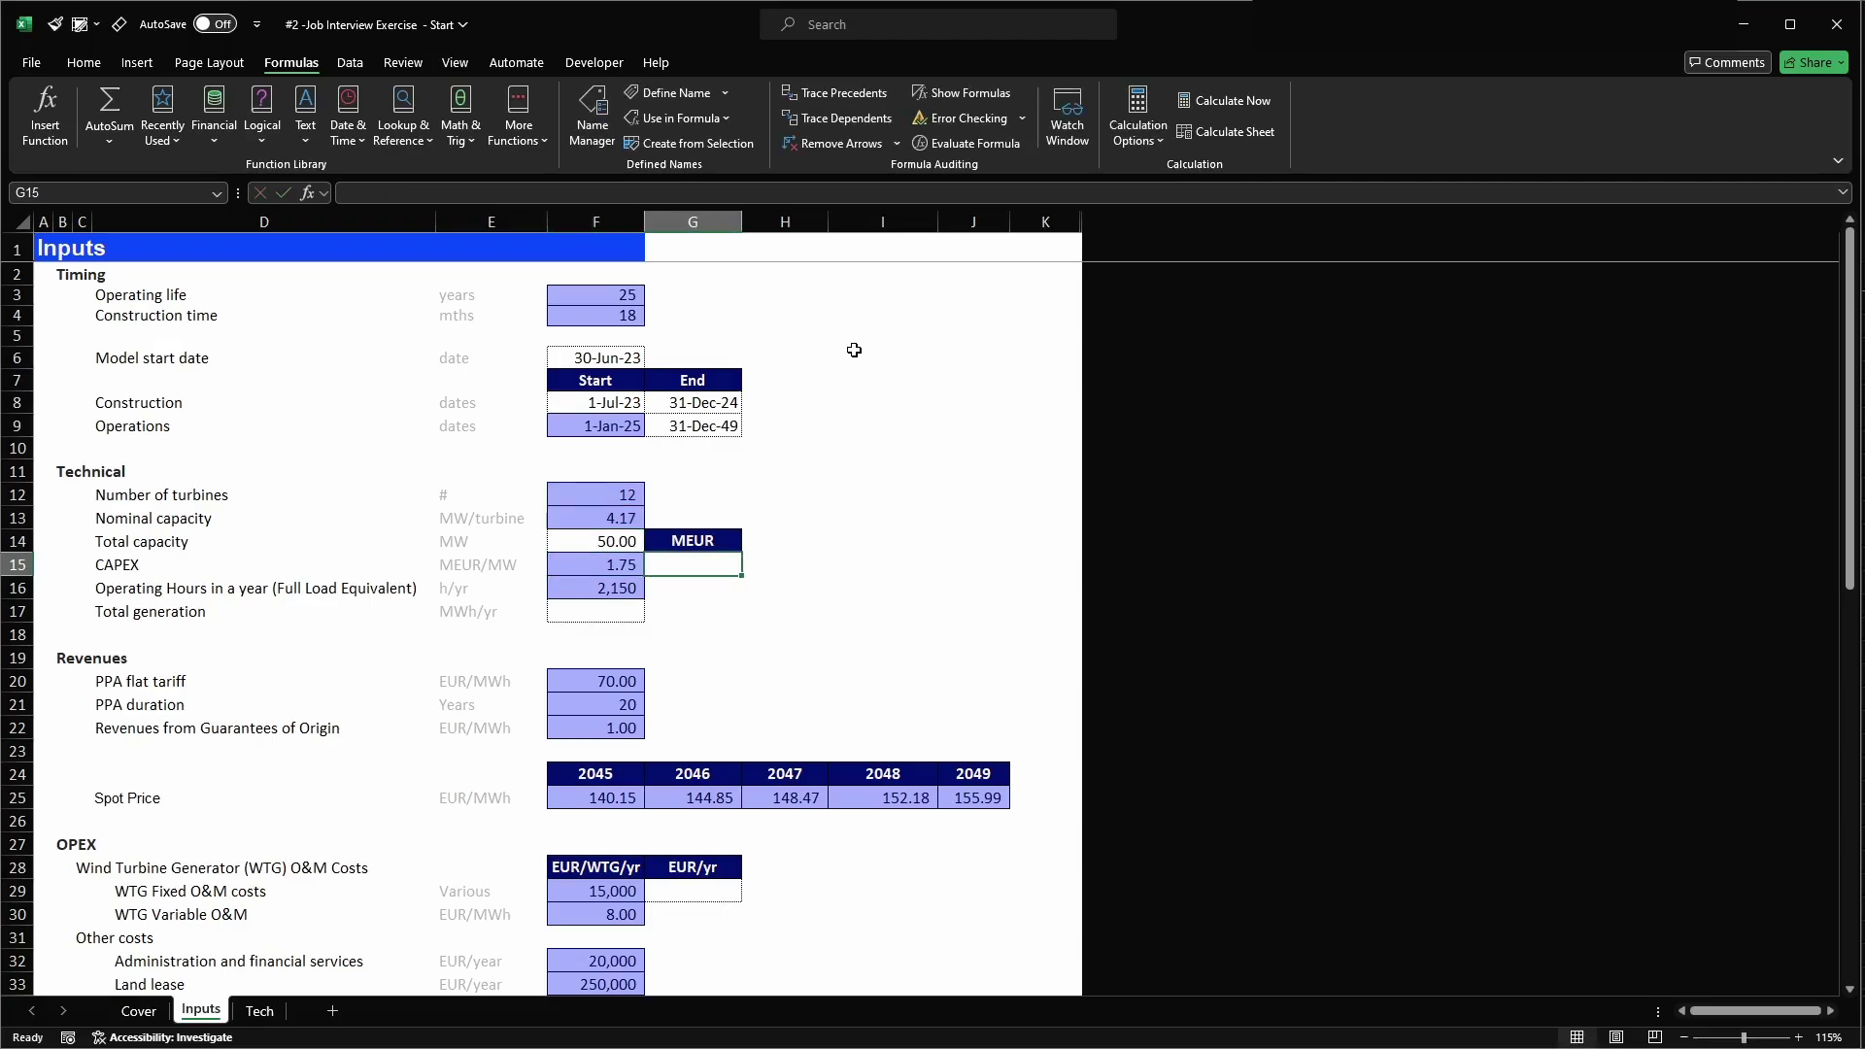
pyautogui.press('Left')
pyautogui.press('Left')
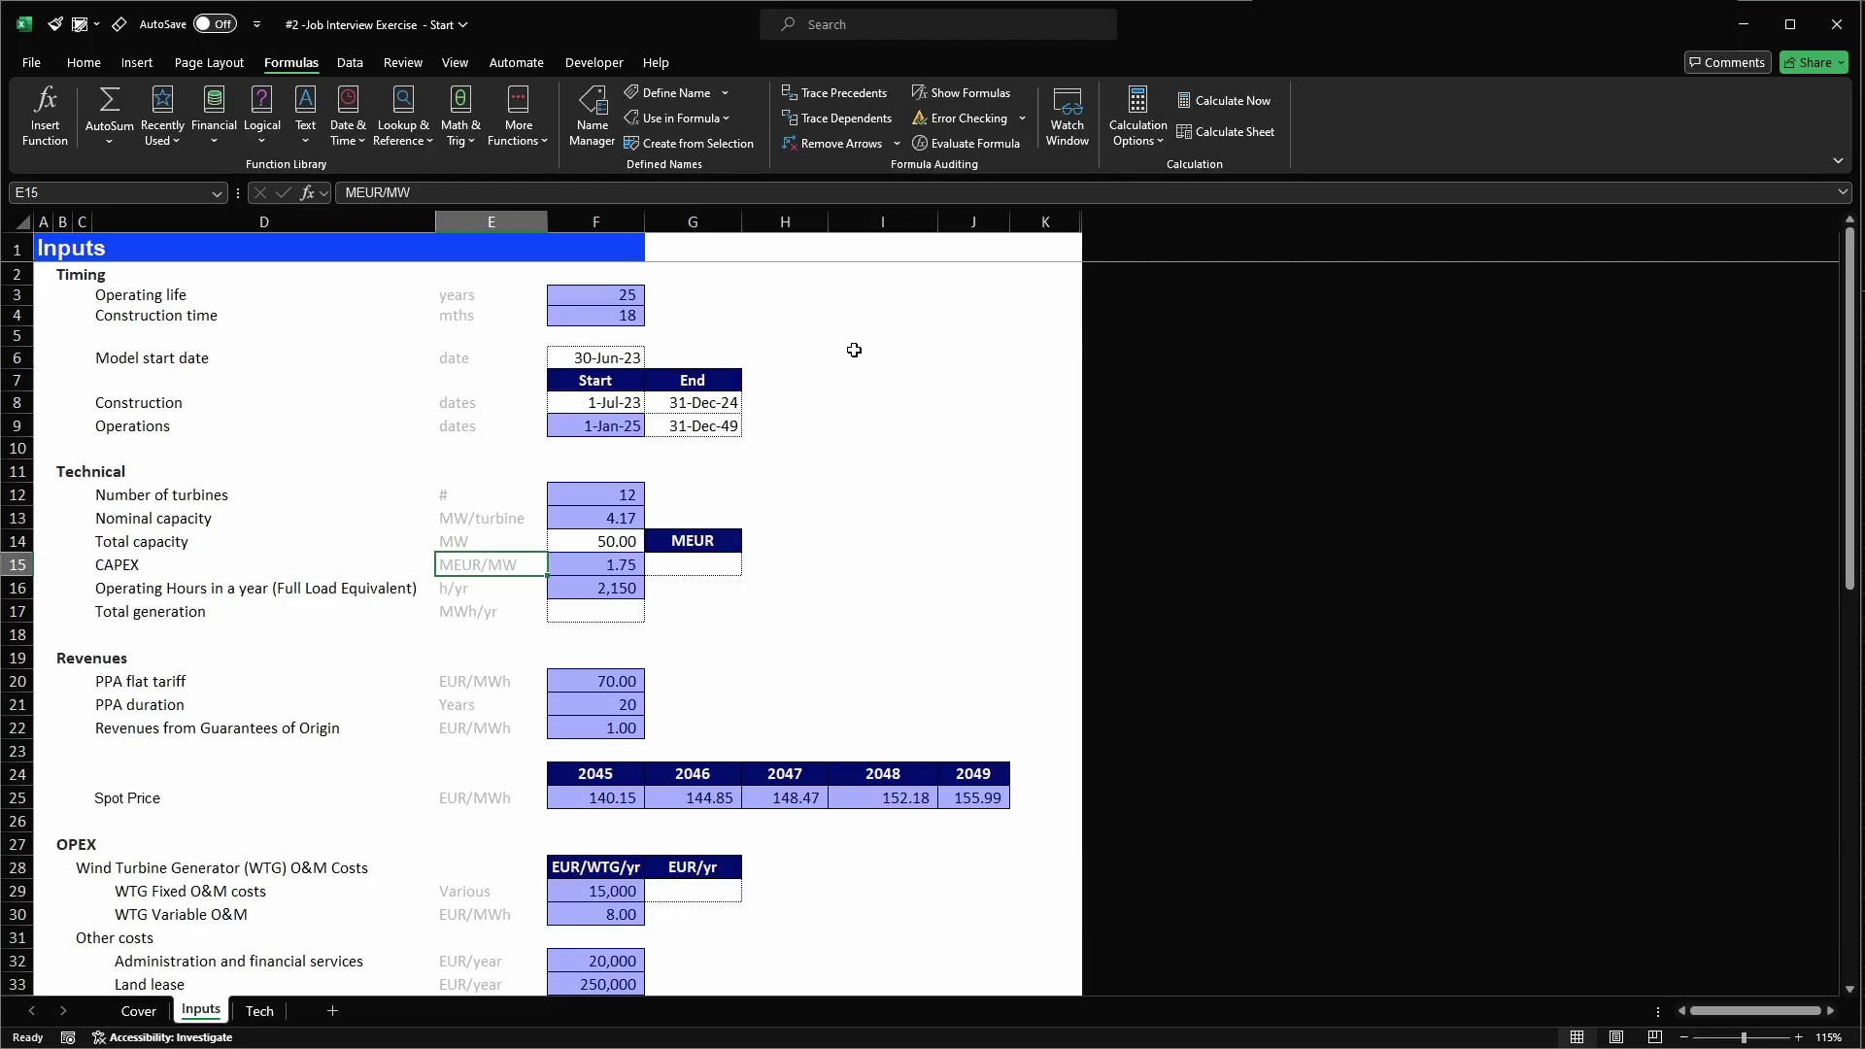
pyautogui.hotkey('shift', 'space')
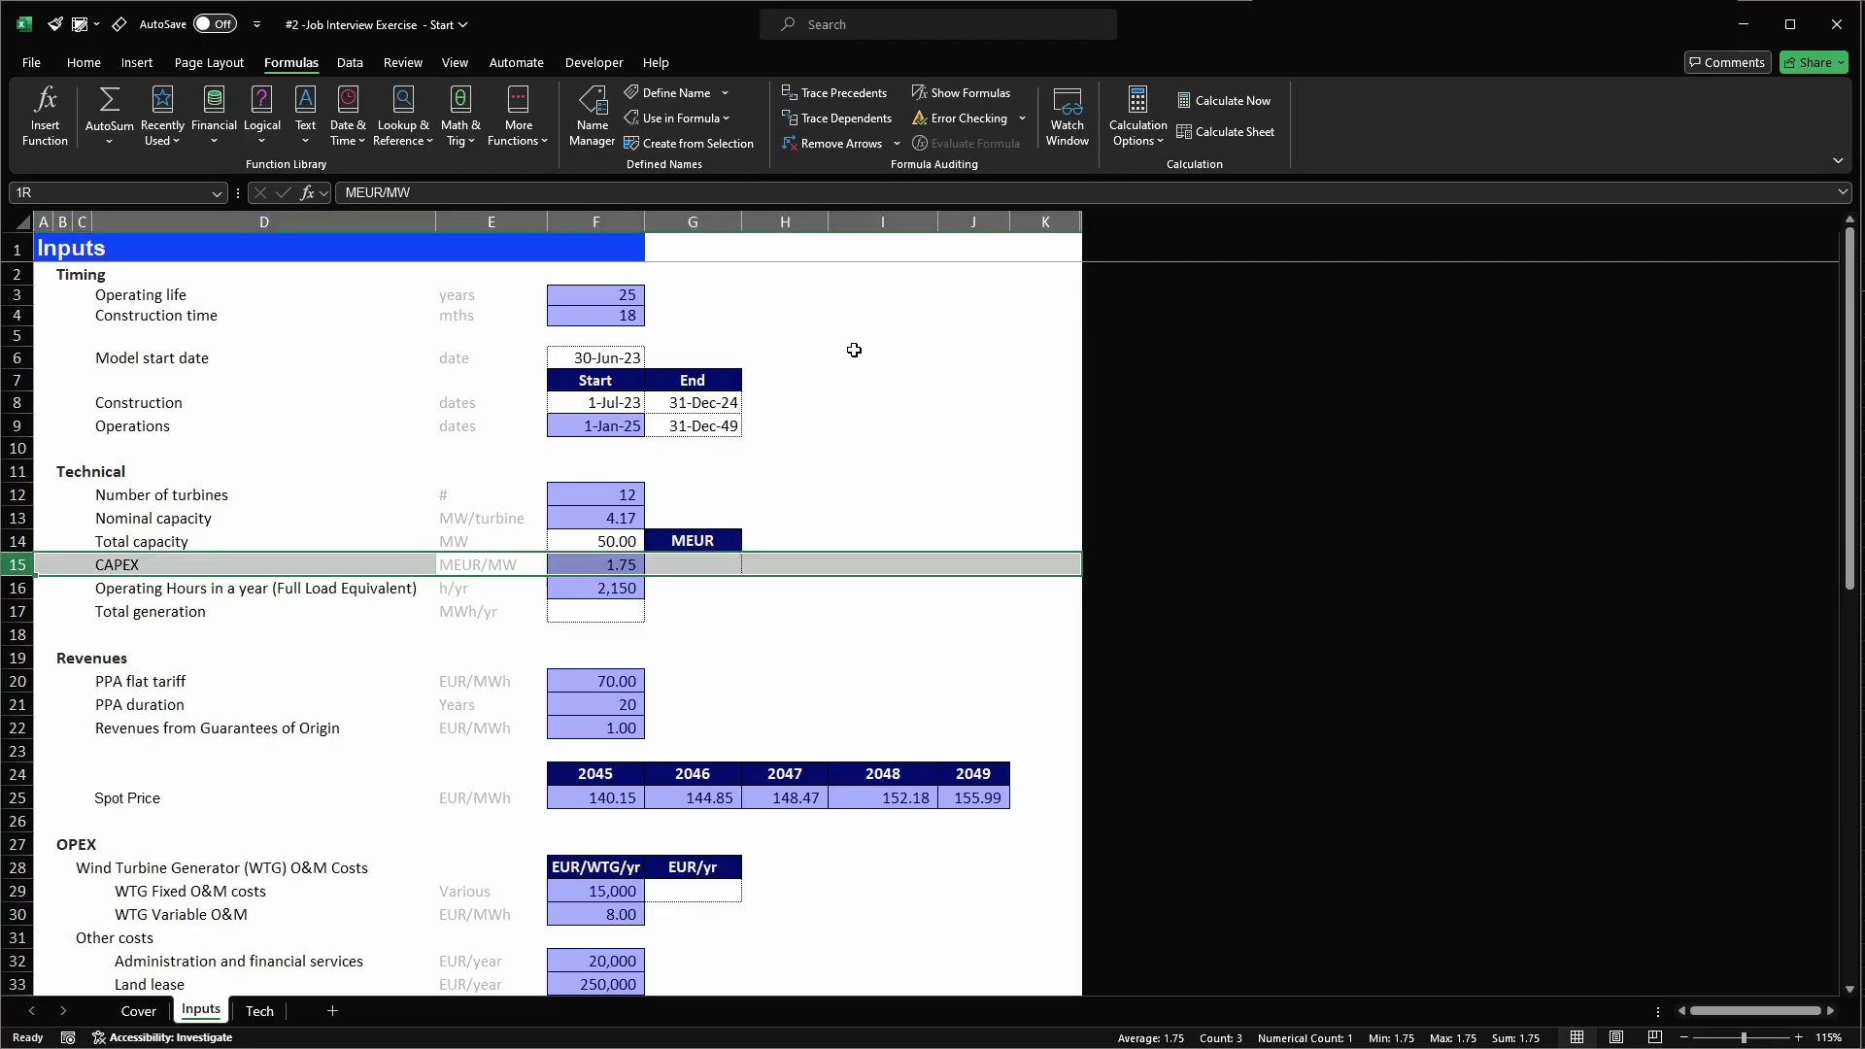
pyautogui.hotkey('shift', 'space')
pyautogui.hotkey('ctrl', '+')
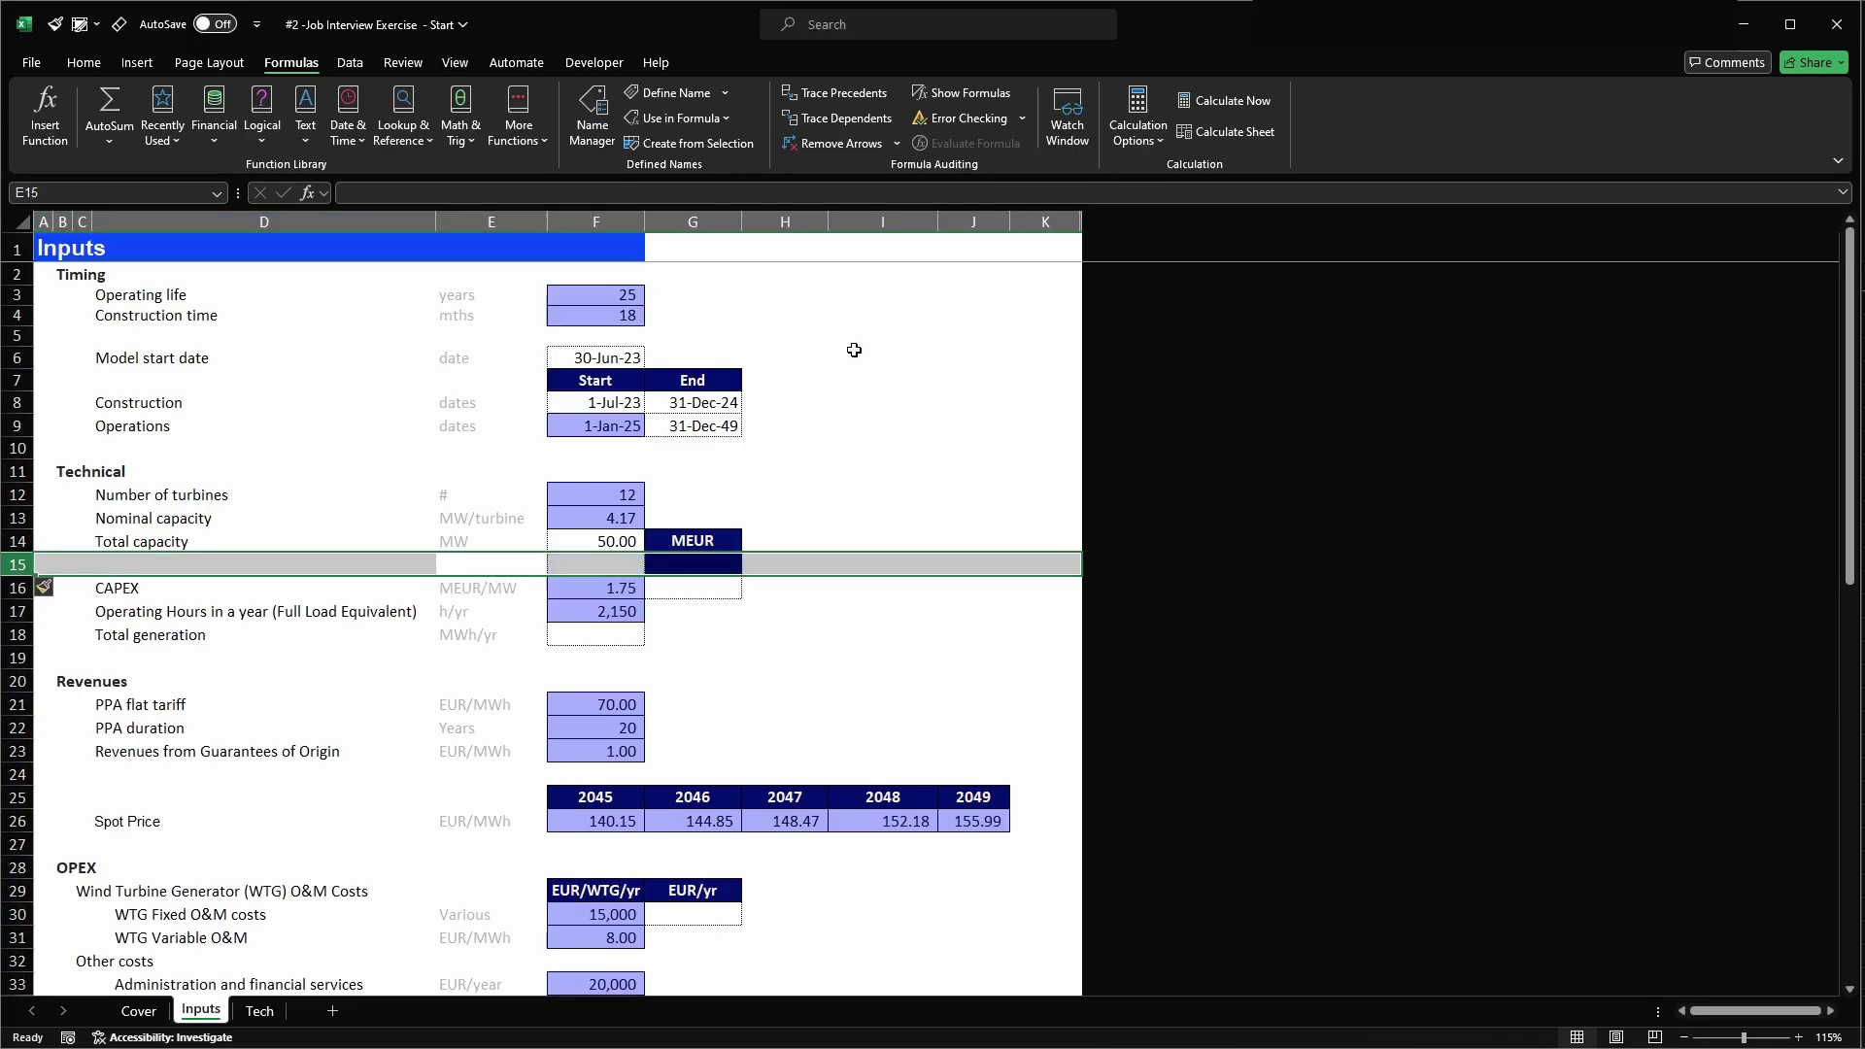
# - Examine the Clear command's options and the Quick Access Toolbar choice offered for Clear All
pyautogui.hotkey('ctrl', 'c')
pyautogui.press('alt')
pyautogui.press('alt')
pyautogui.click(98, 64)
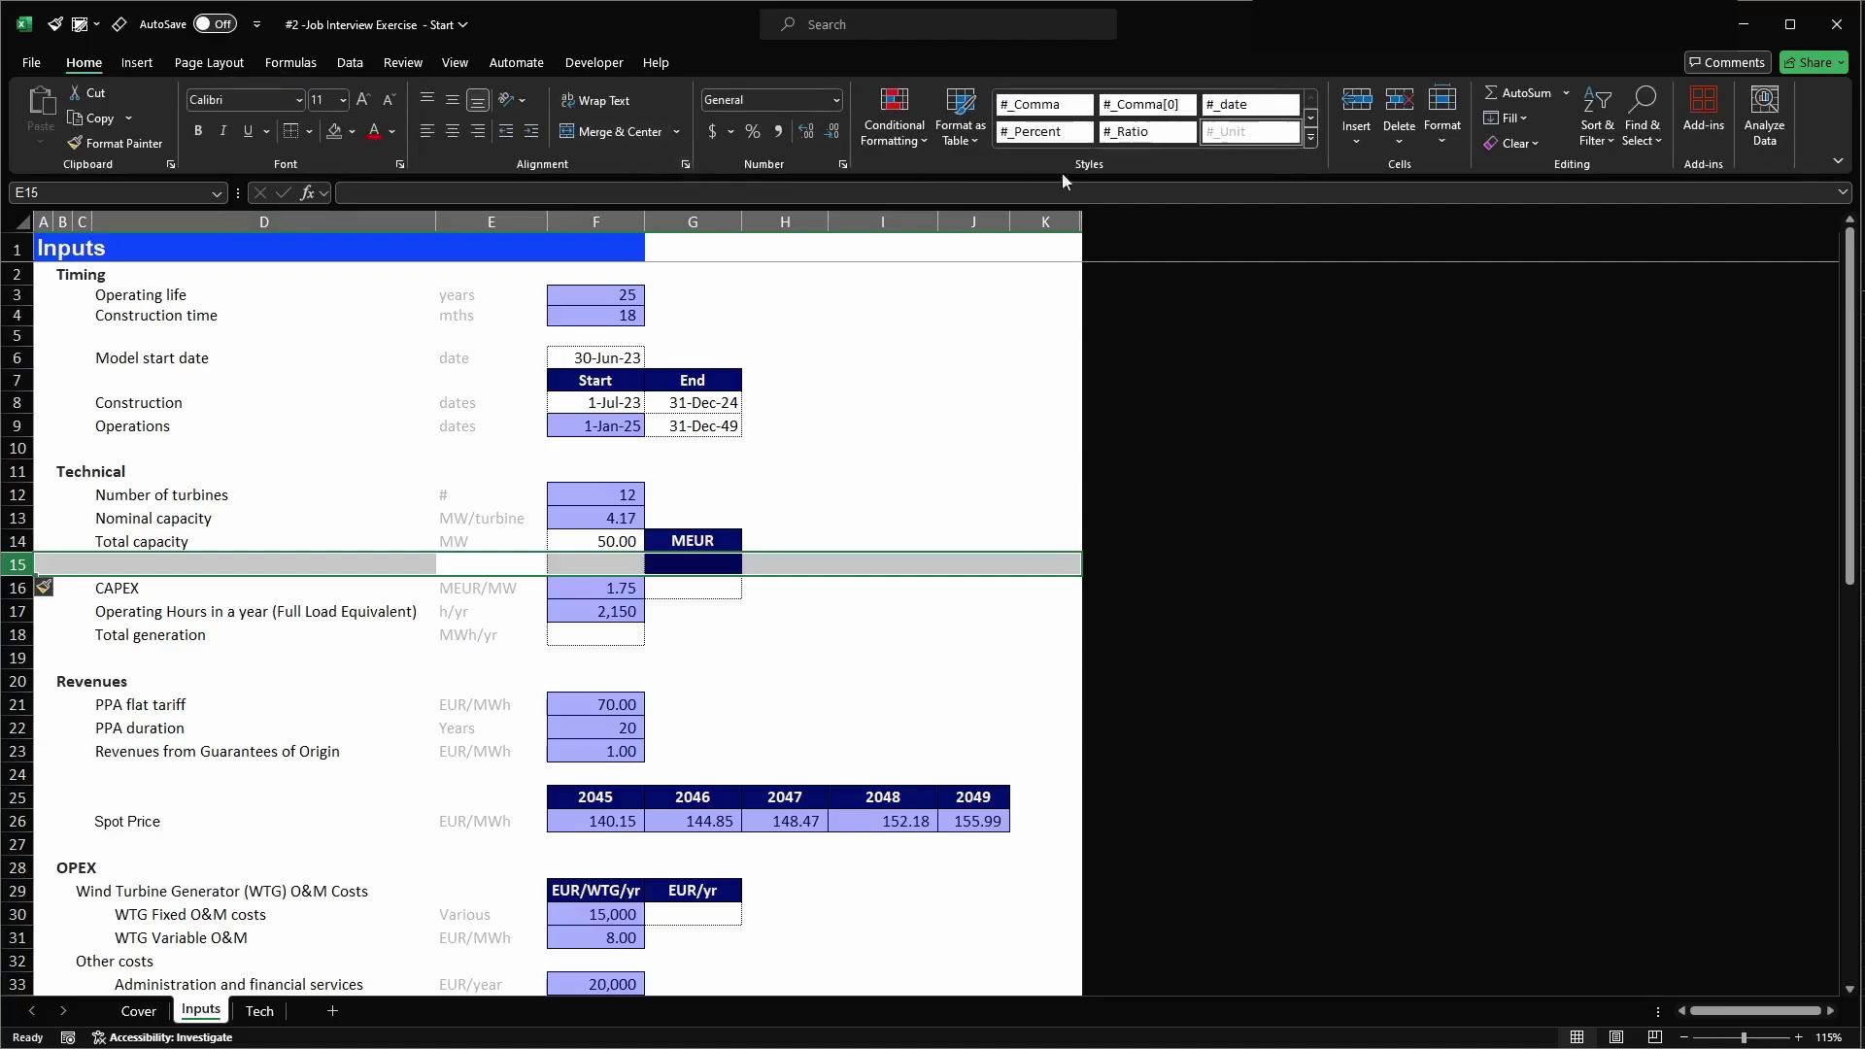
pyautogui.rightClick(1524, 140)
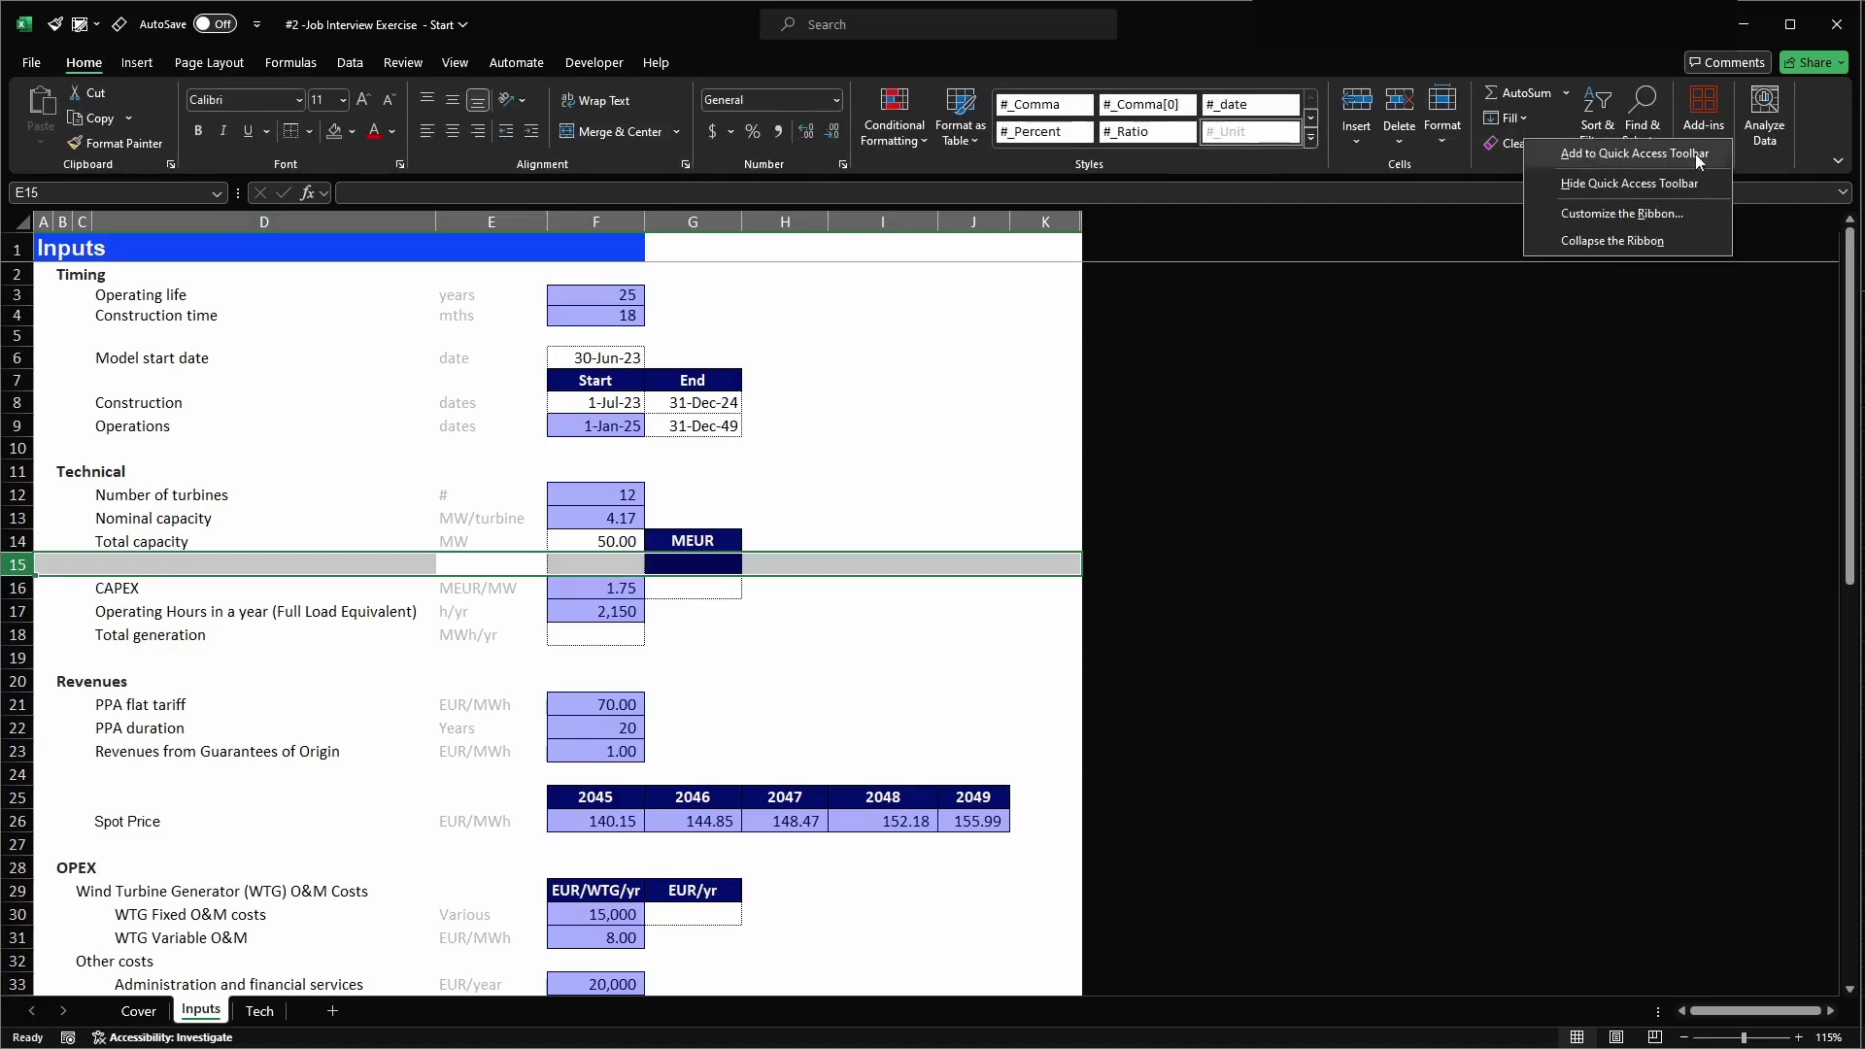
pyautogui.click(1533, 145)
pyautogui.click(1533, 145)
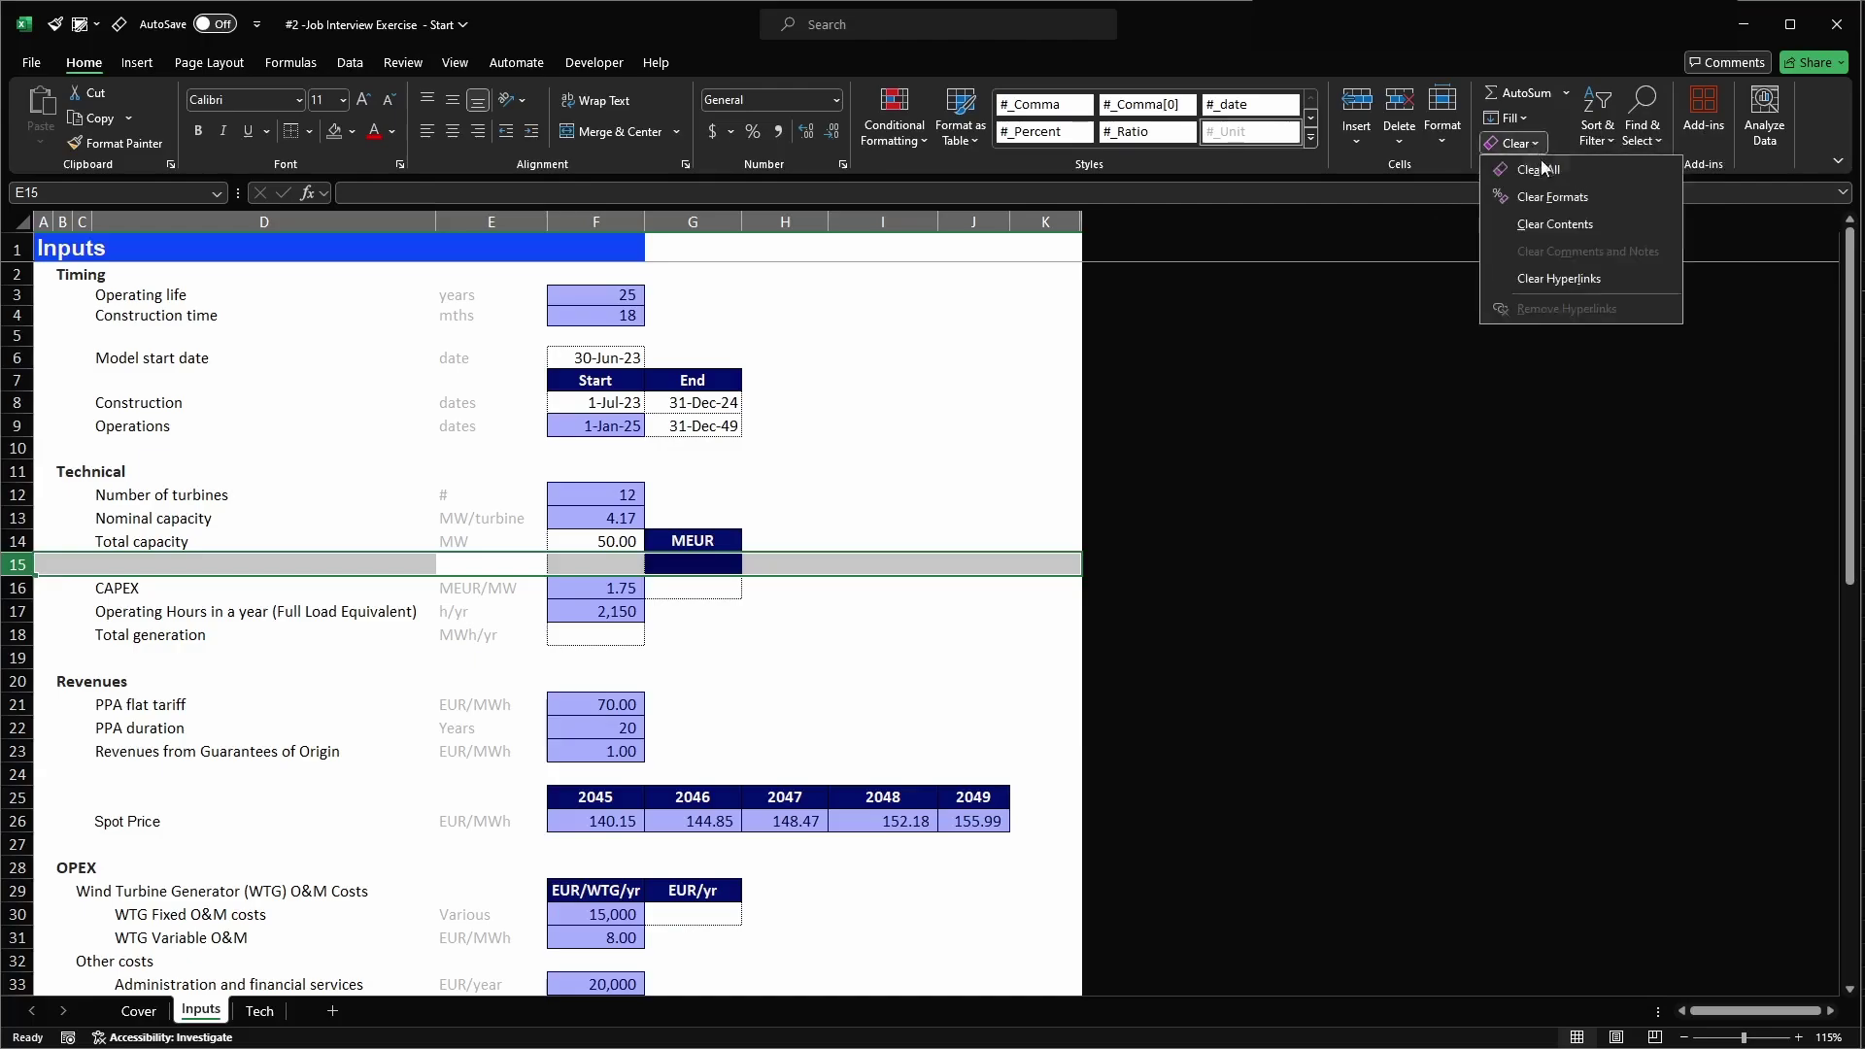
pyautogui.rightClick(1569, 168)
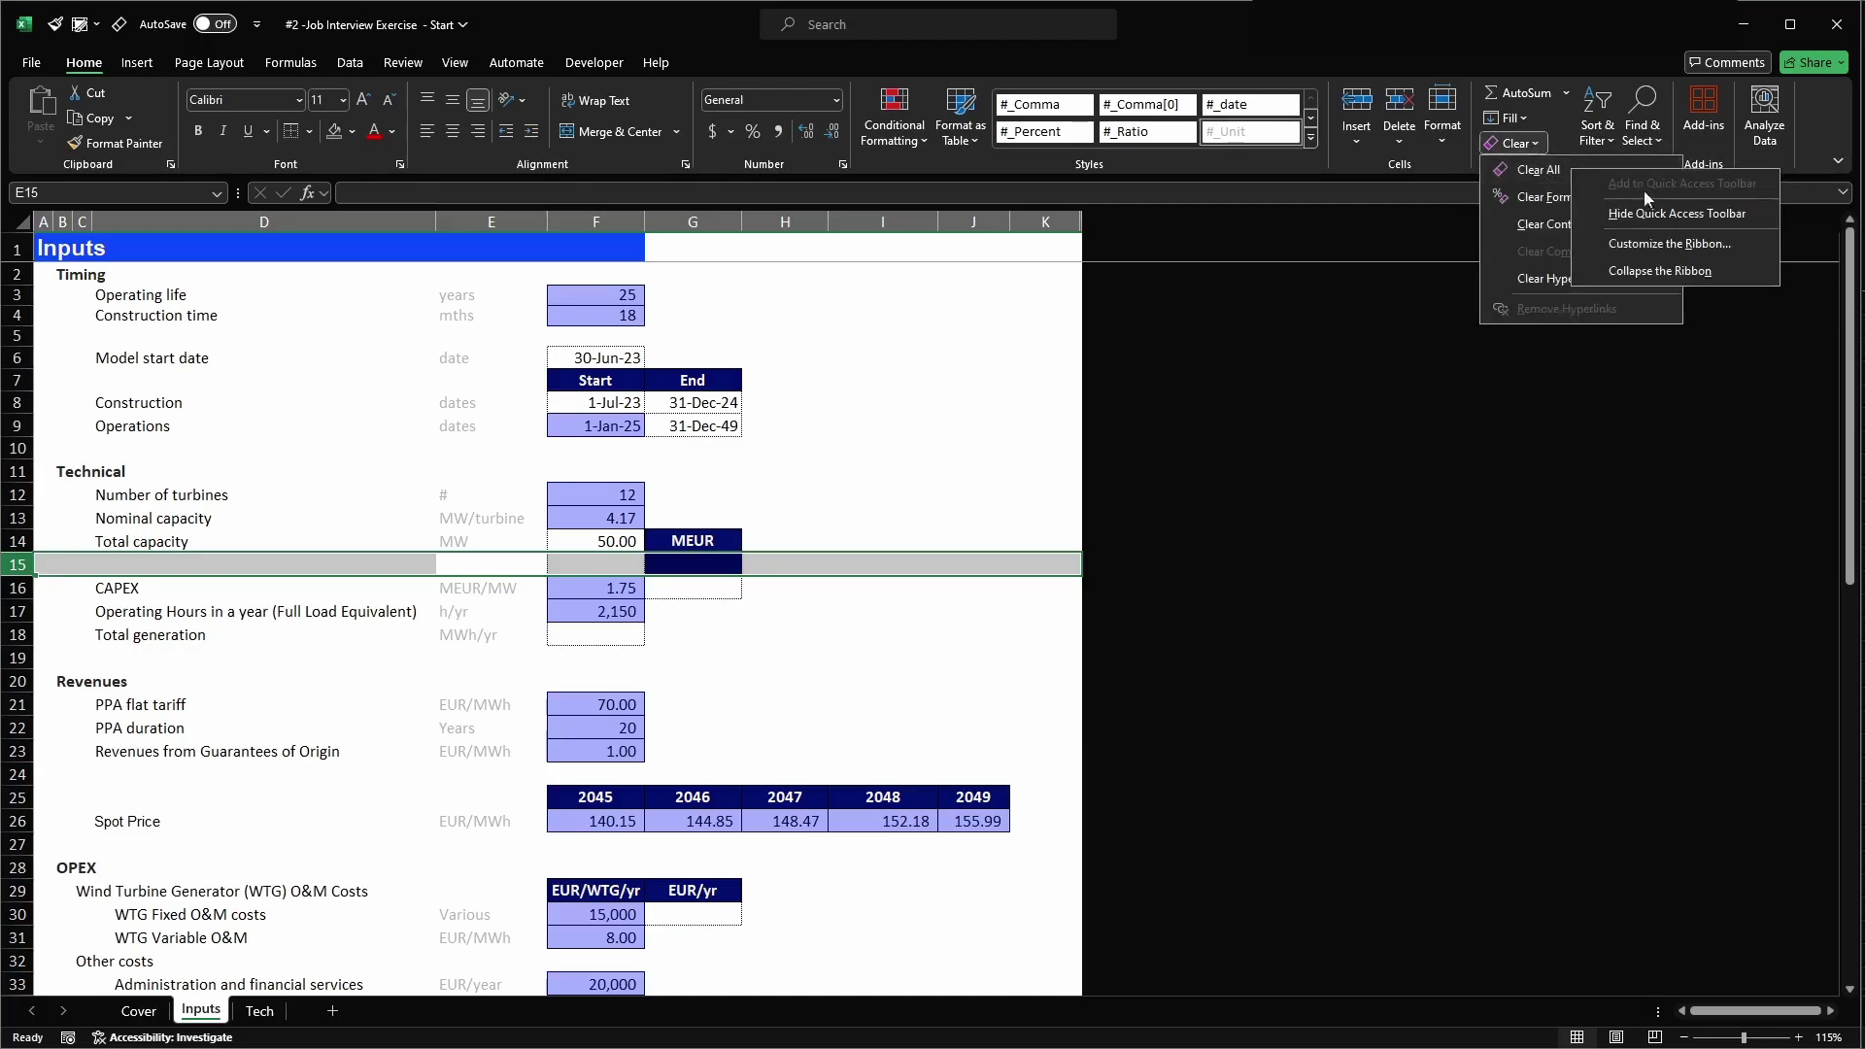
pyautogui.press('Escape')
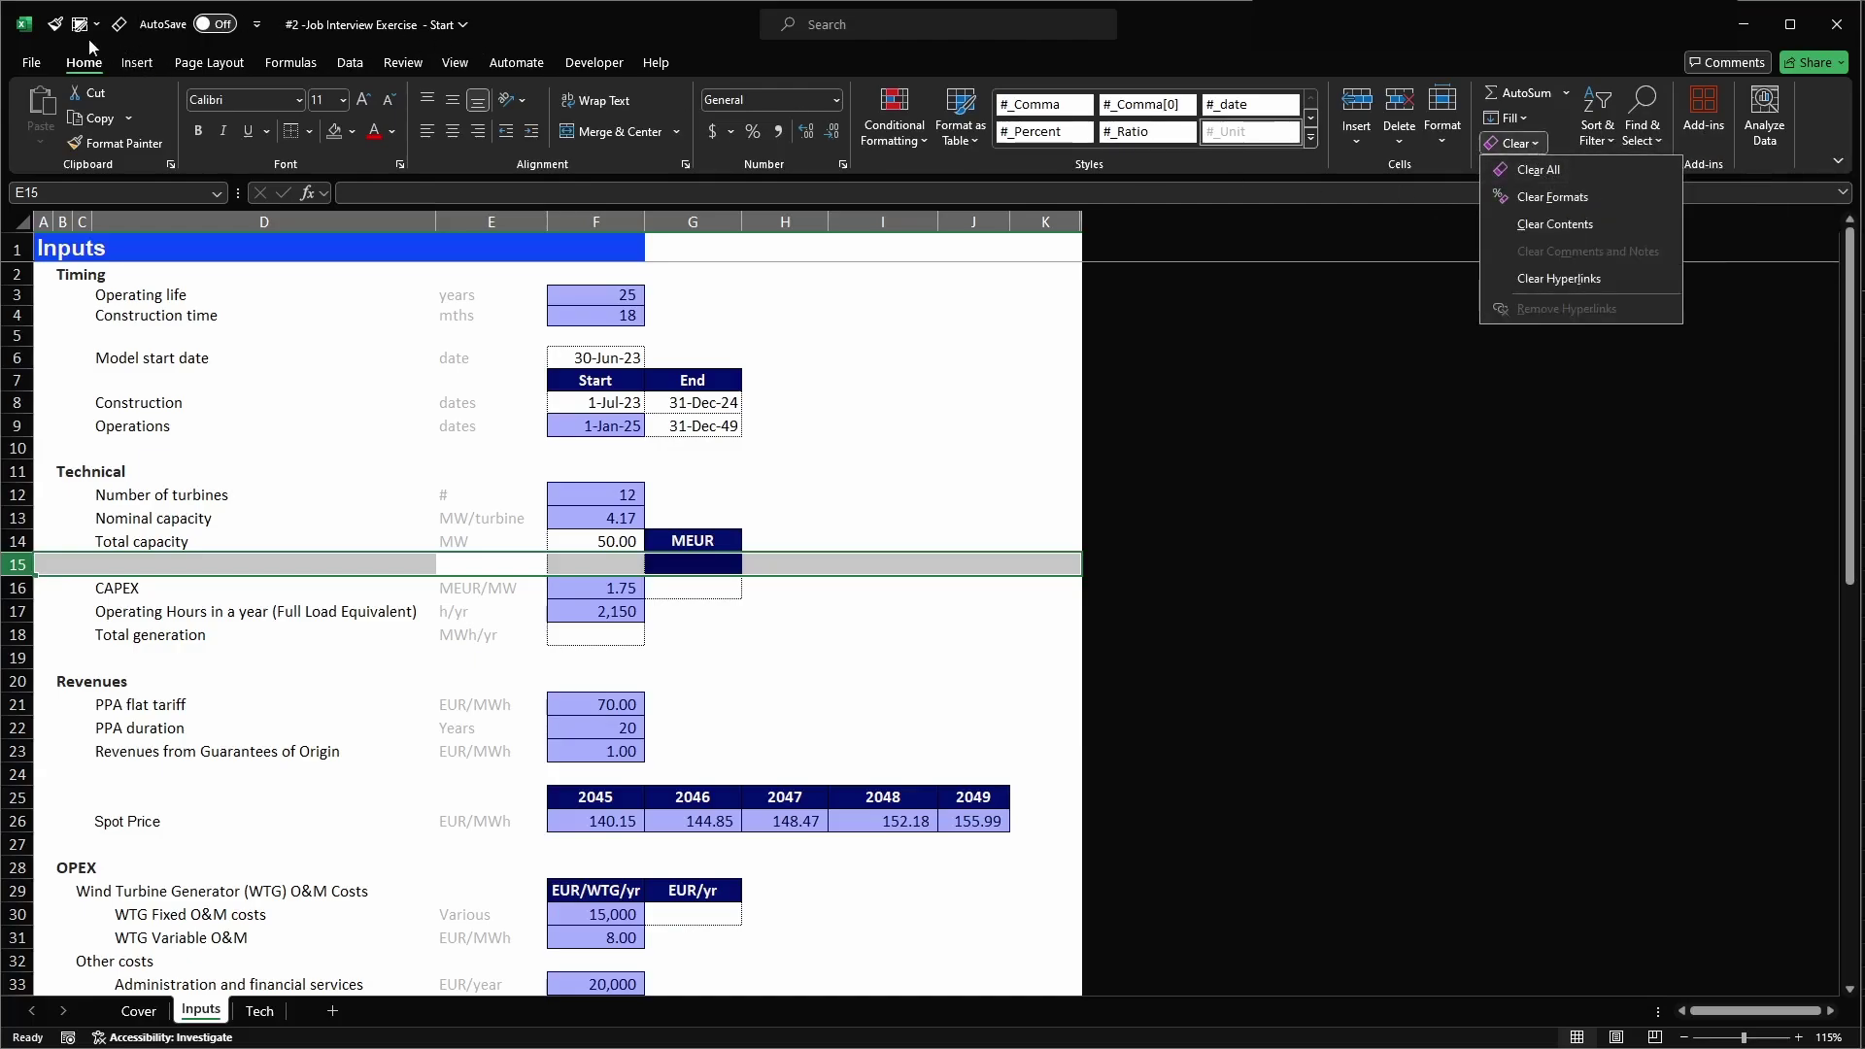
# - Look through the Cell Styles gallery and check its Quick Access Toolbar choice
pyautogui.click(83, 27)
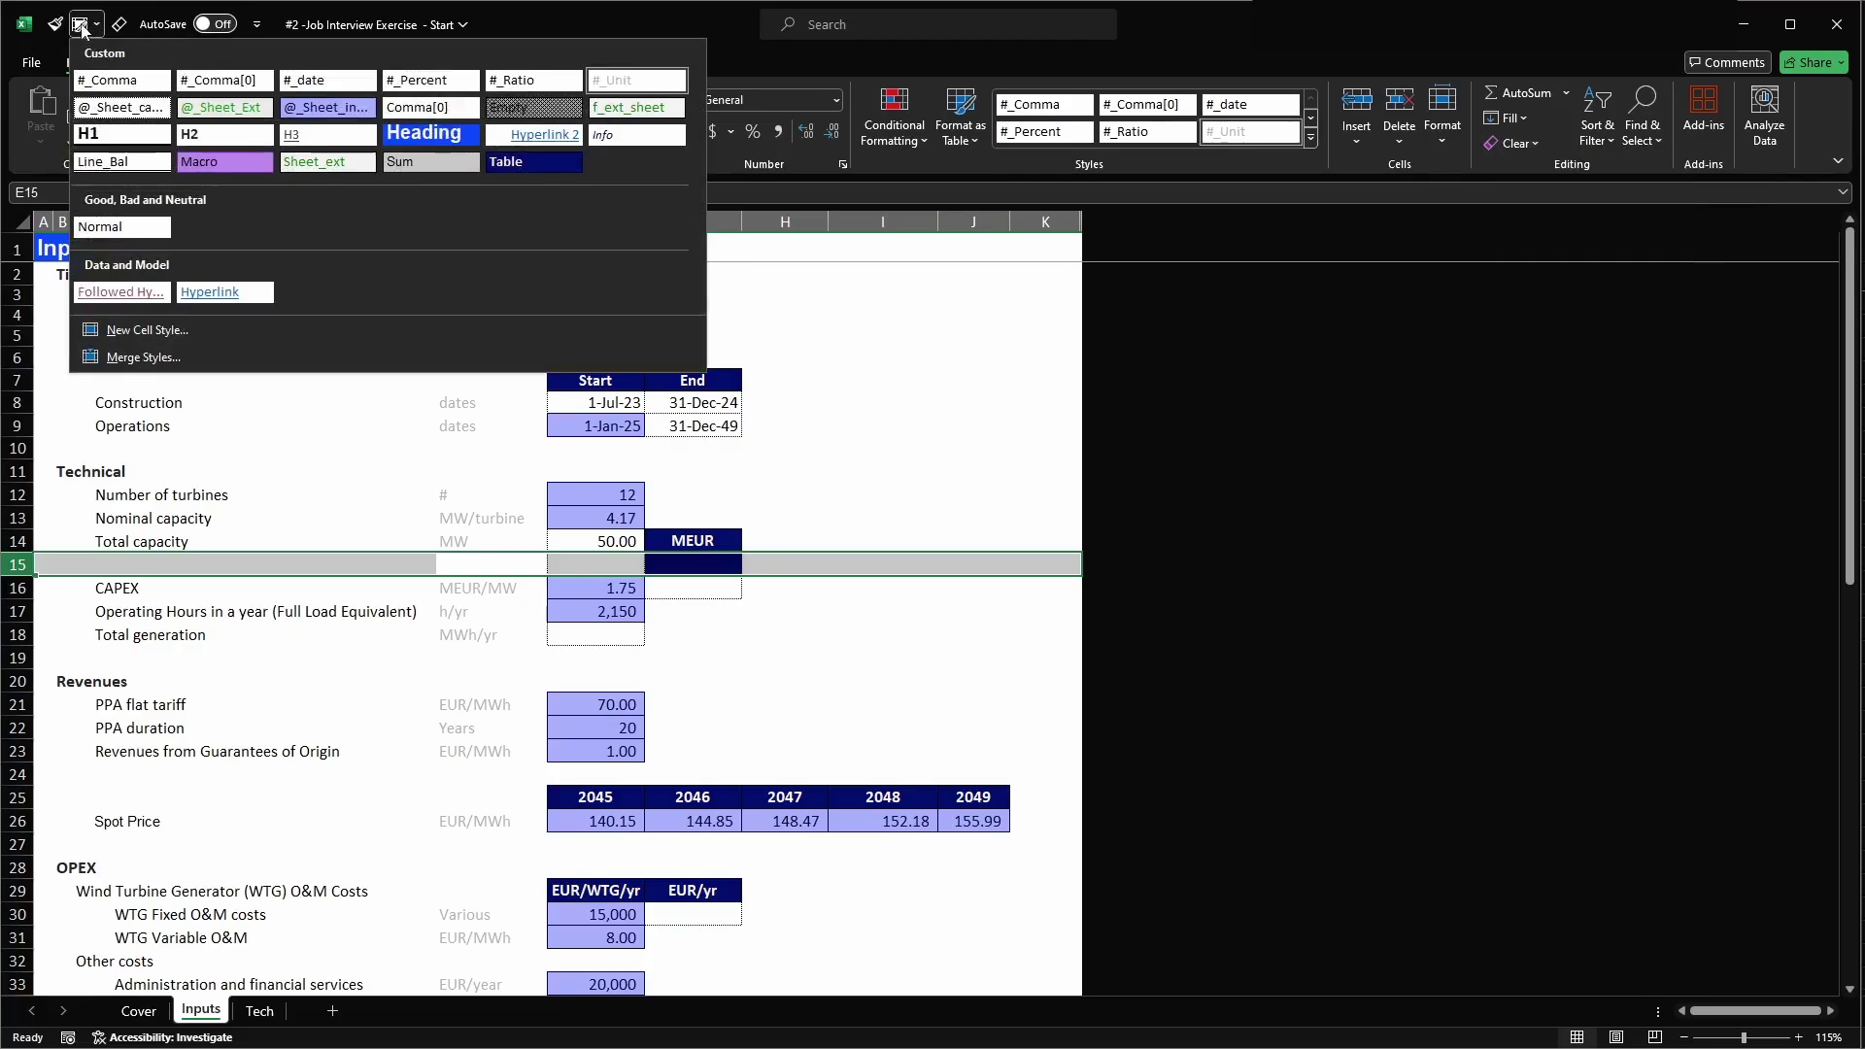
pyautogui.click(83, 27)
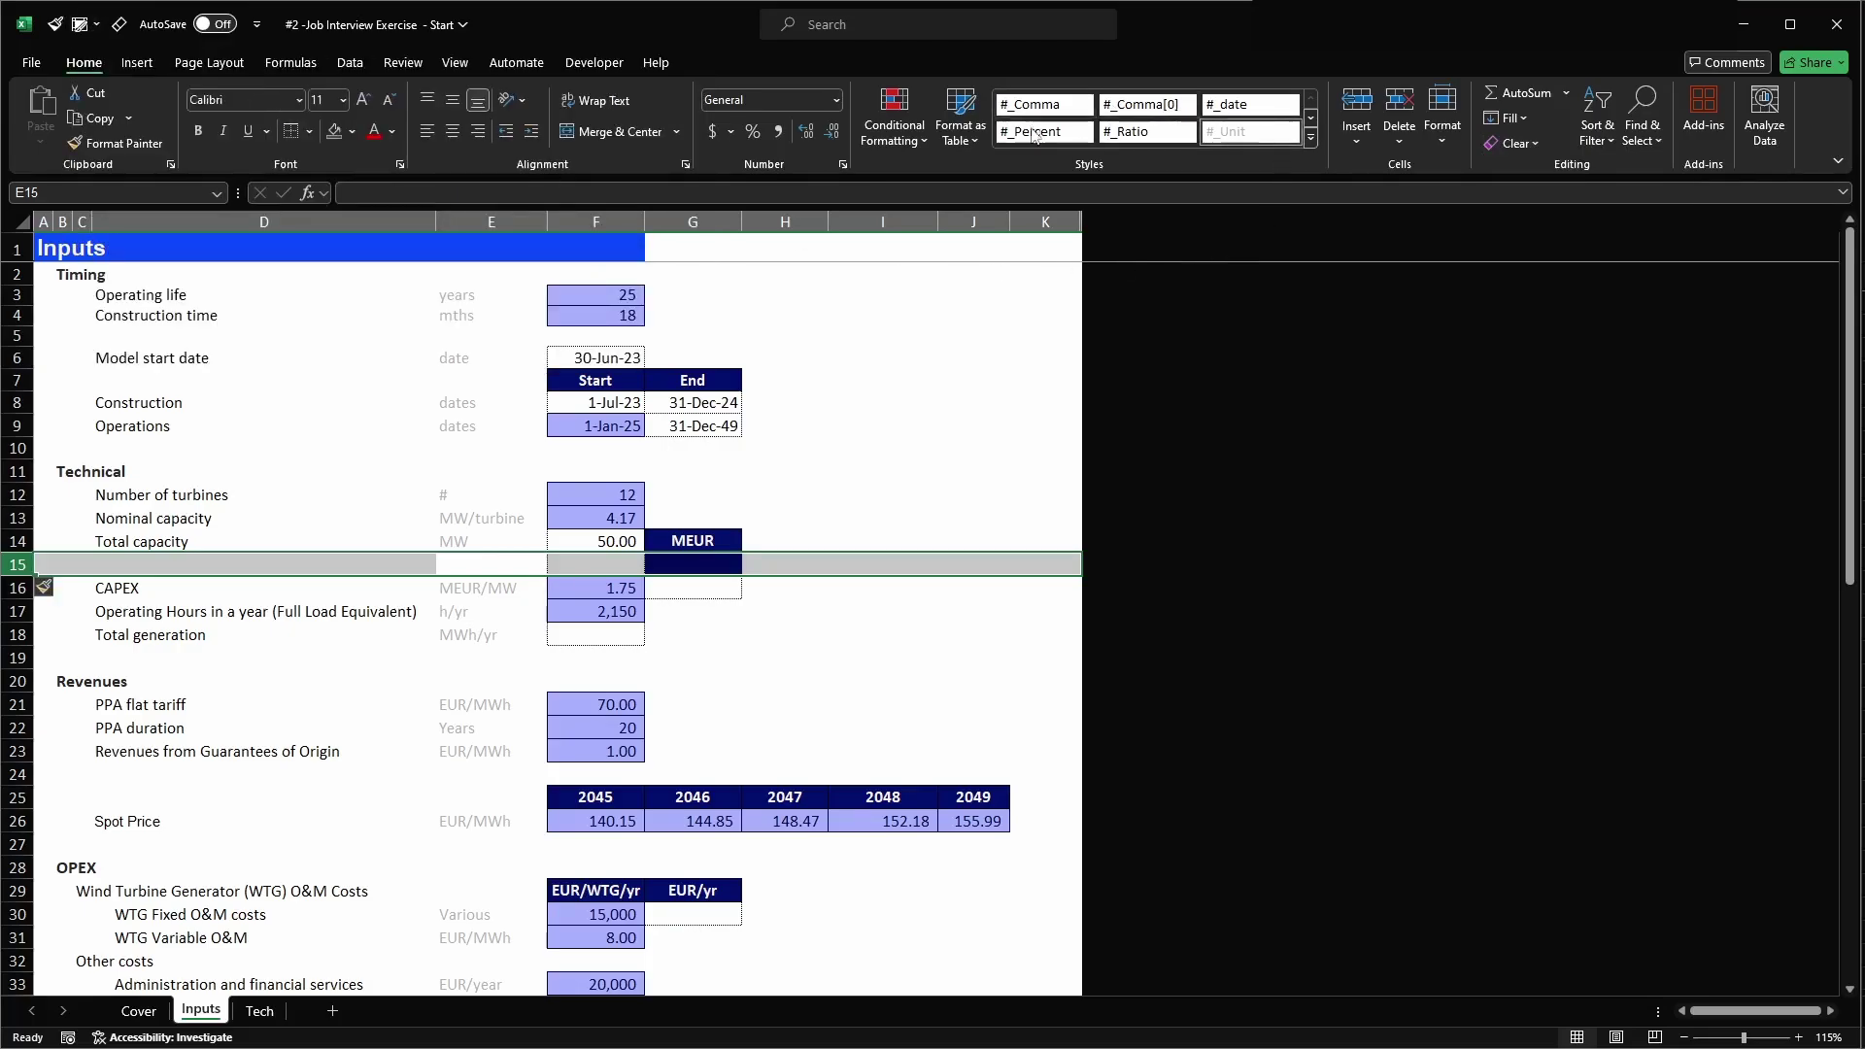
pyautogui.click(1310, 139)
pyautogui.press('Escape')
pyautogui.rightClick(1310, 140)
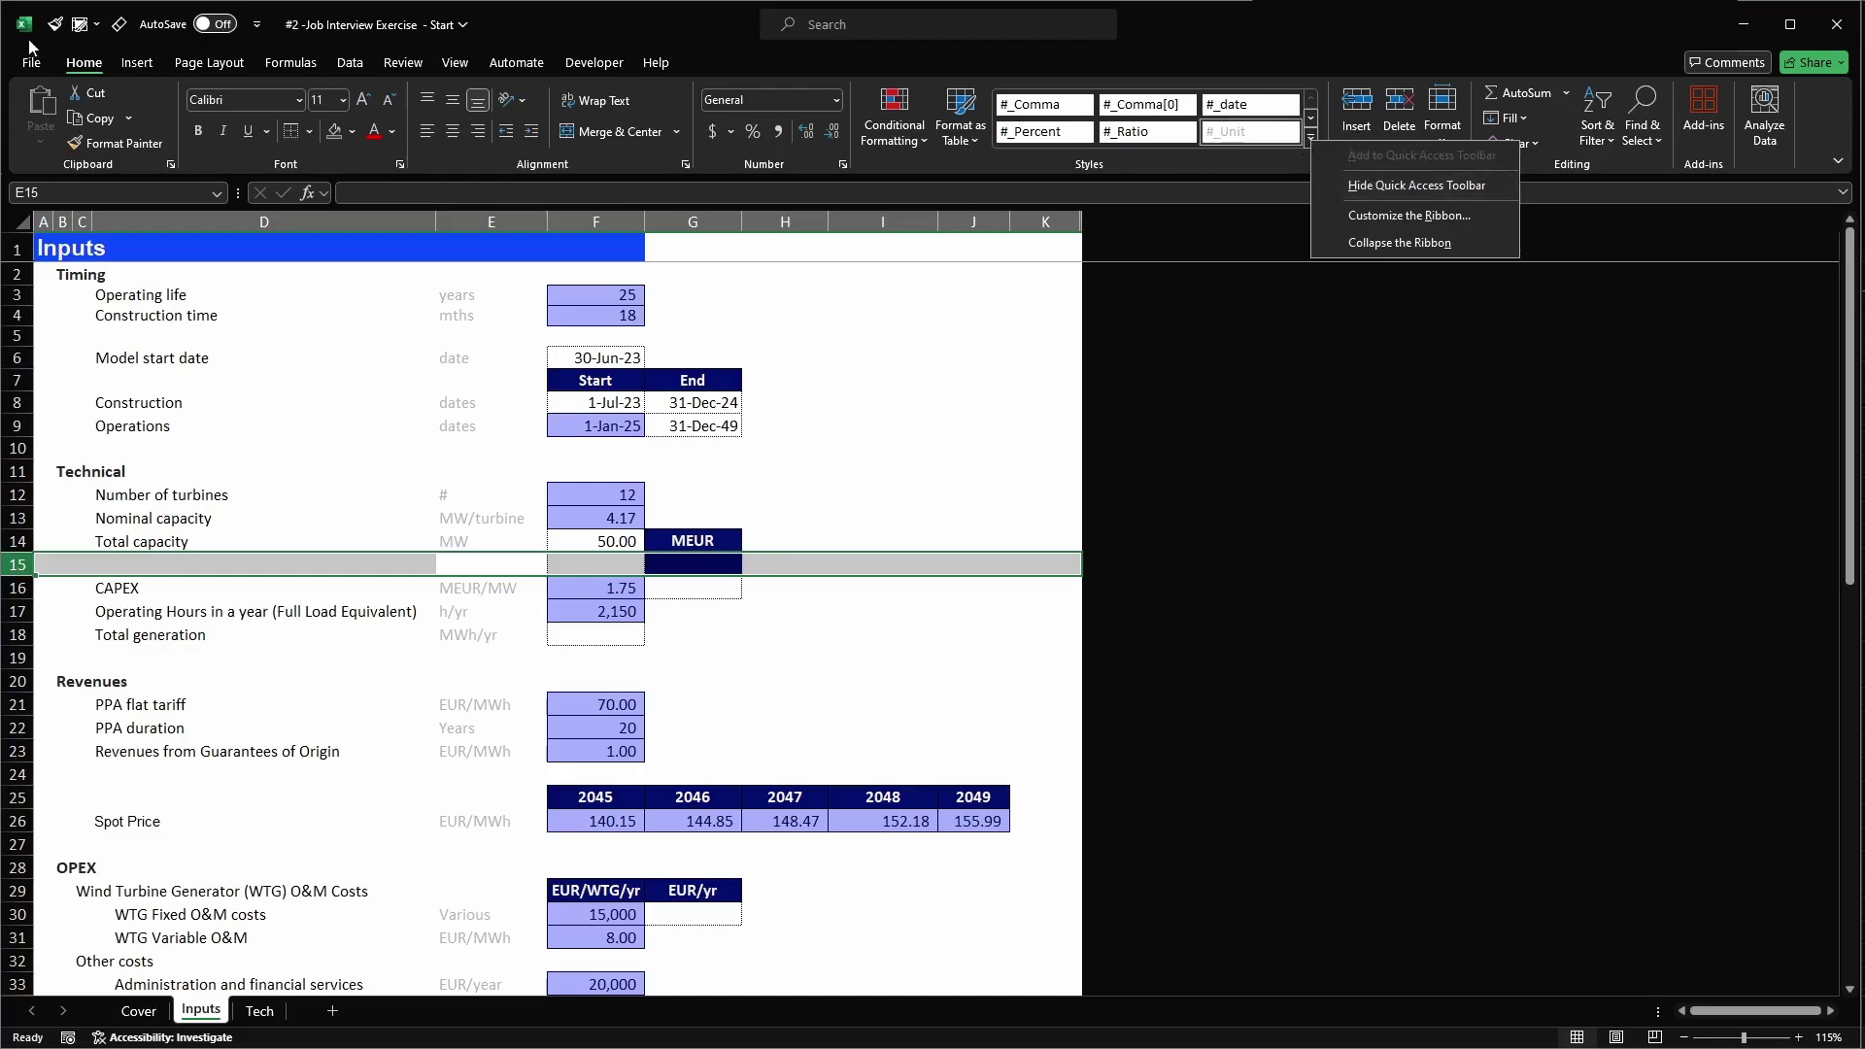
pyautogui.press('Escape')
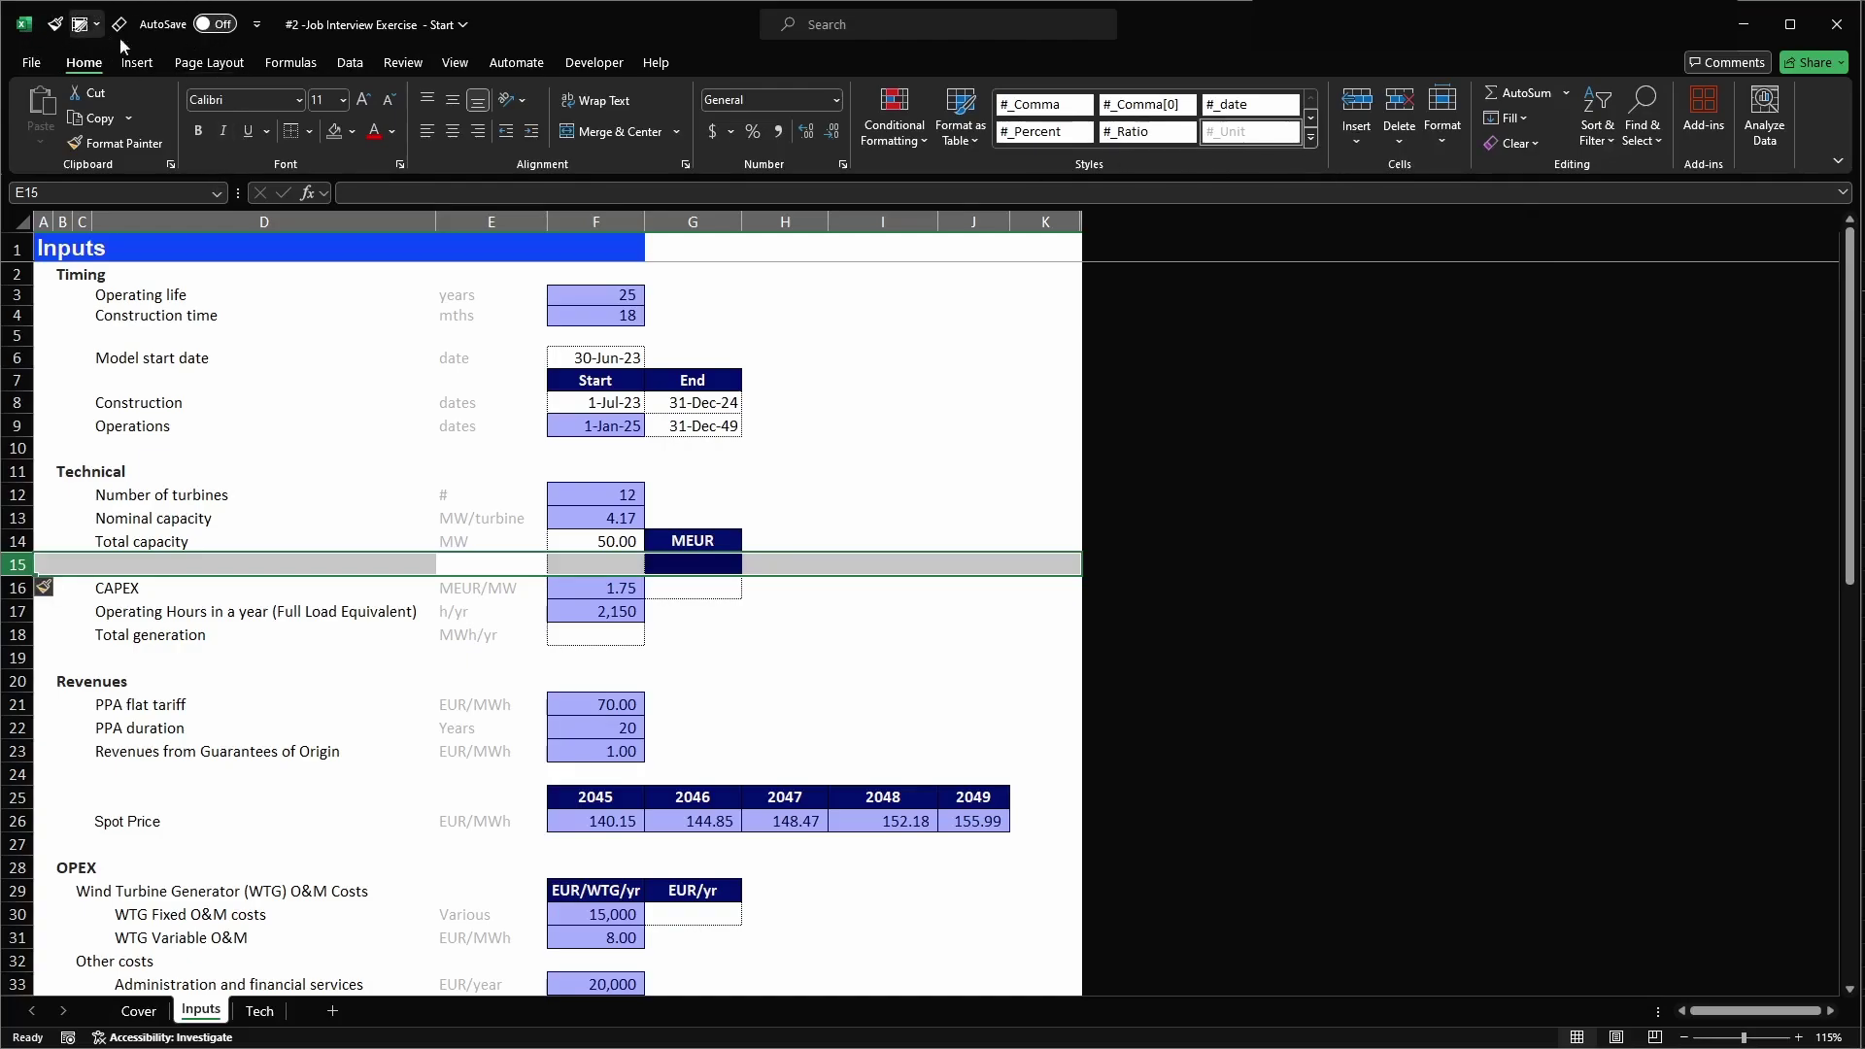
# - In the Quick Access Toolbar customization, move Format Painter below Cell Styles, return it to first place and accept
pyautogui.click(258, 24)
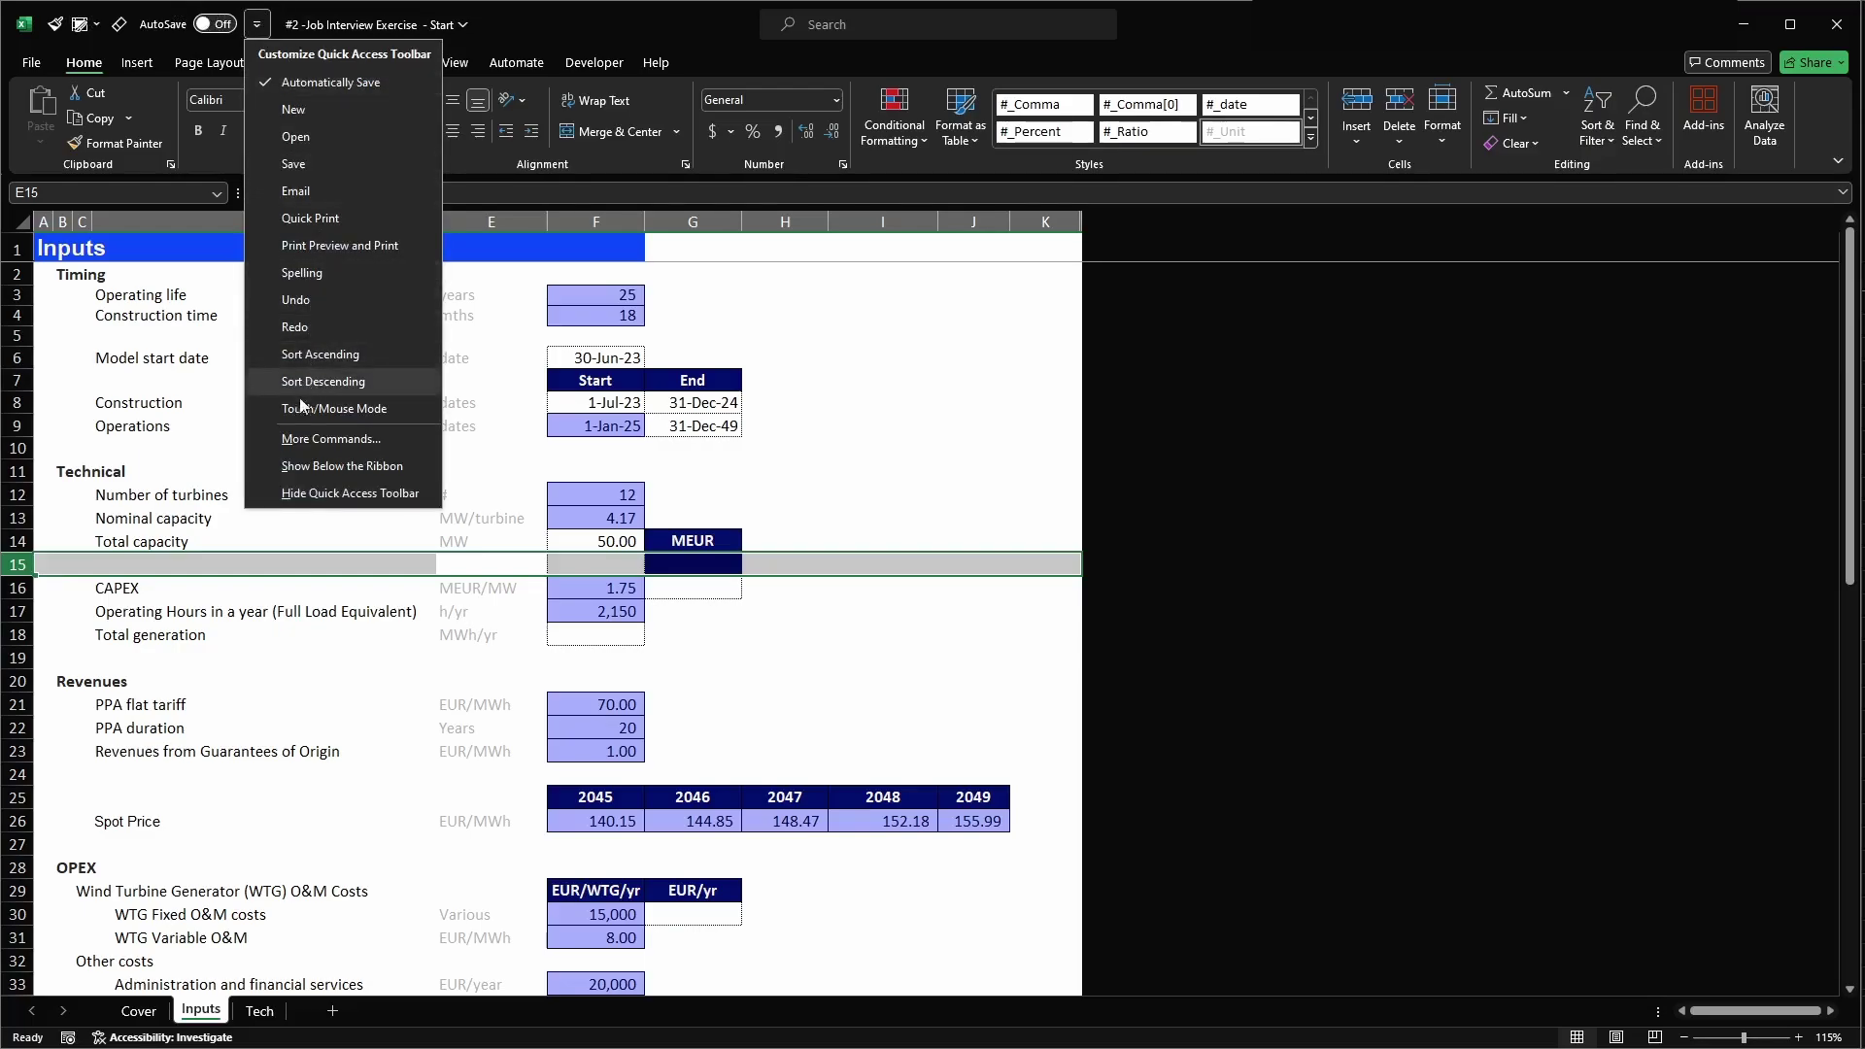
pyautogui.click(291, 438)
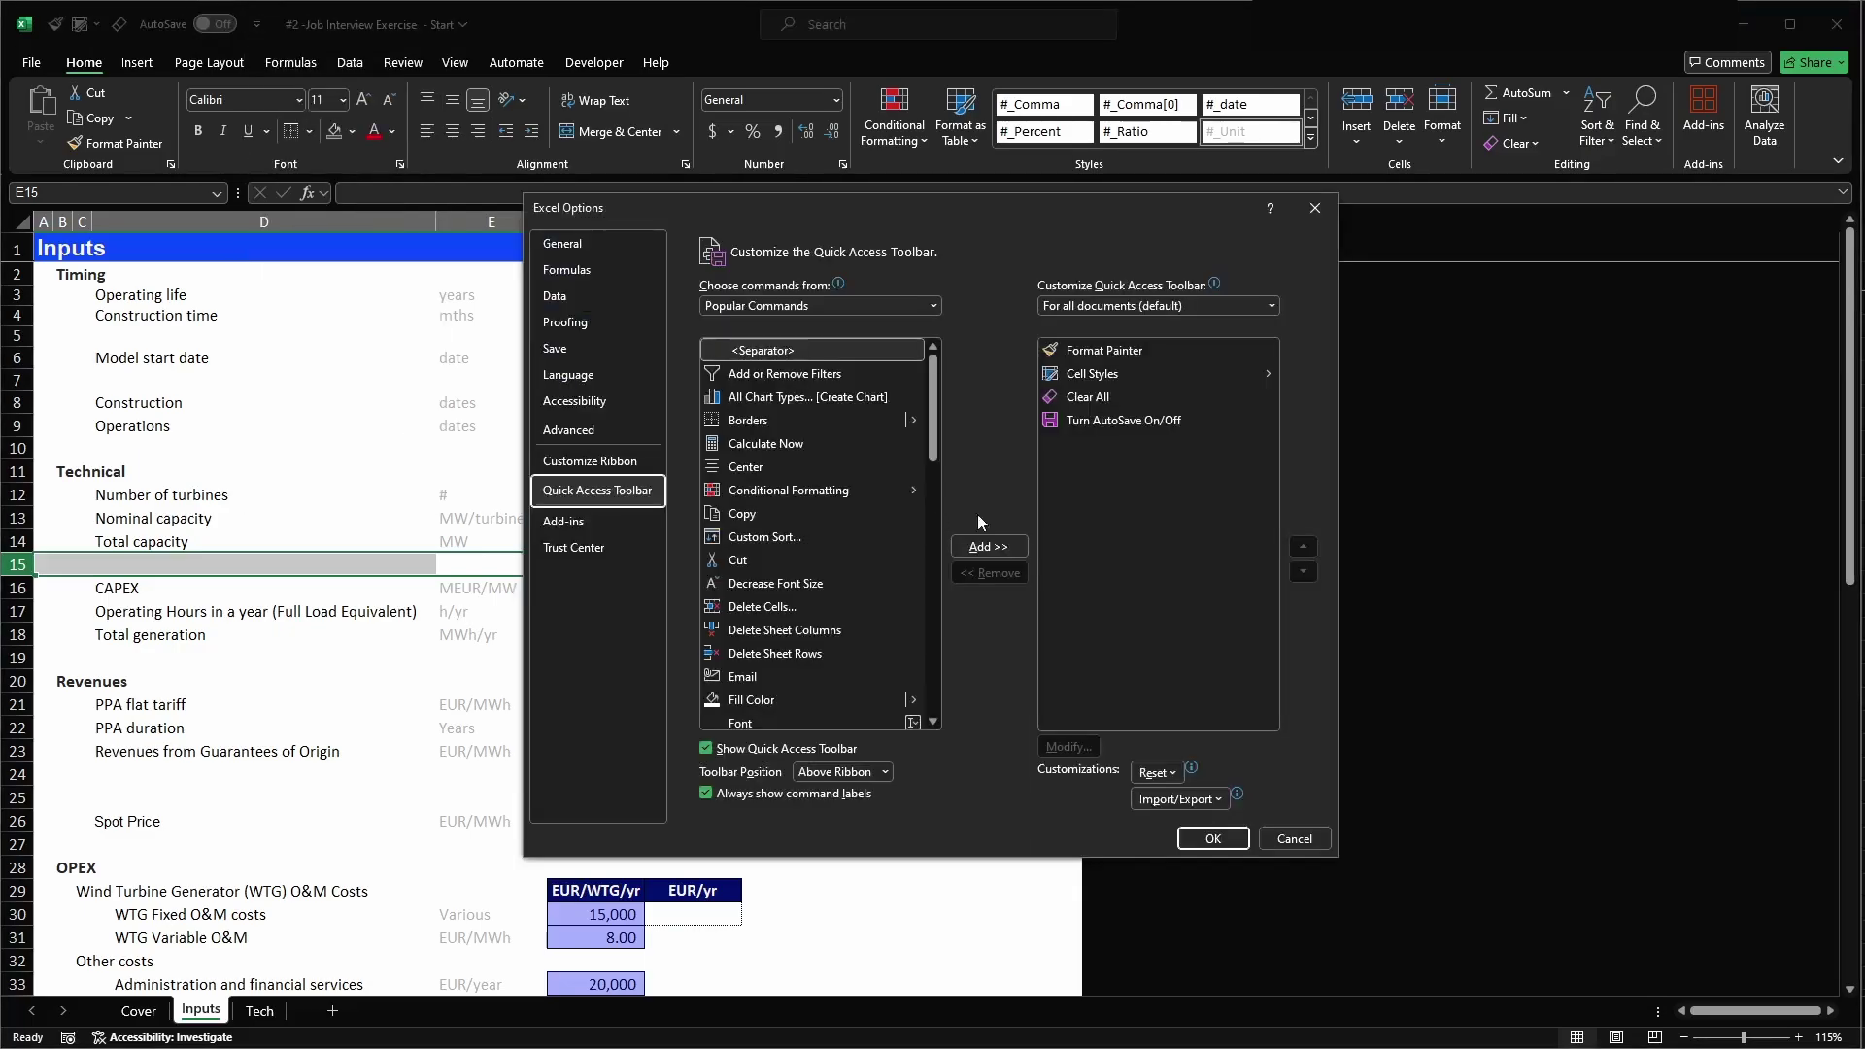
pyautogui.click(1117, 352)
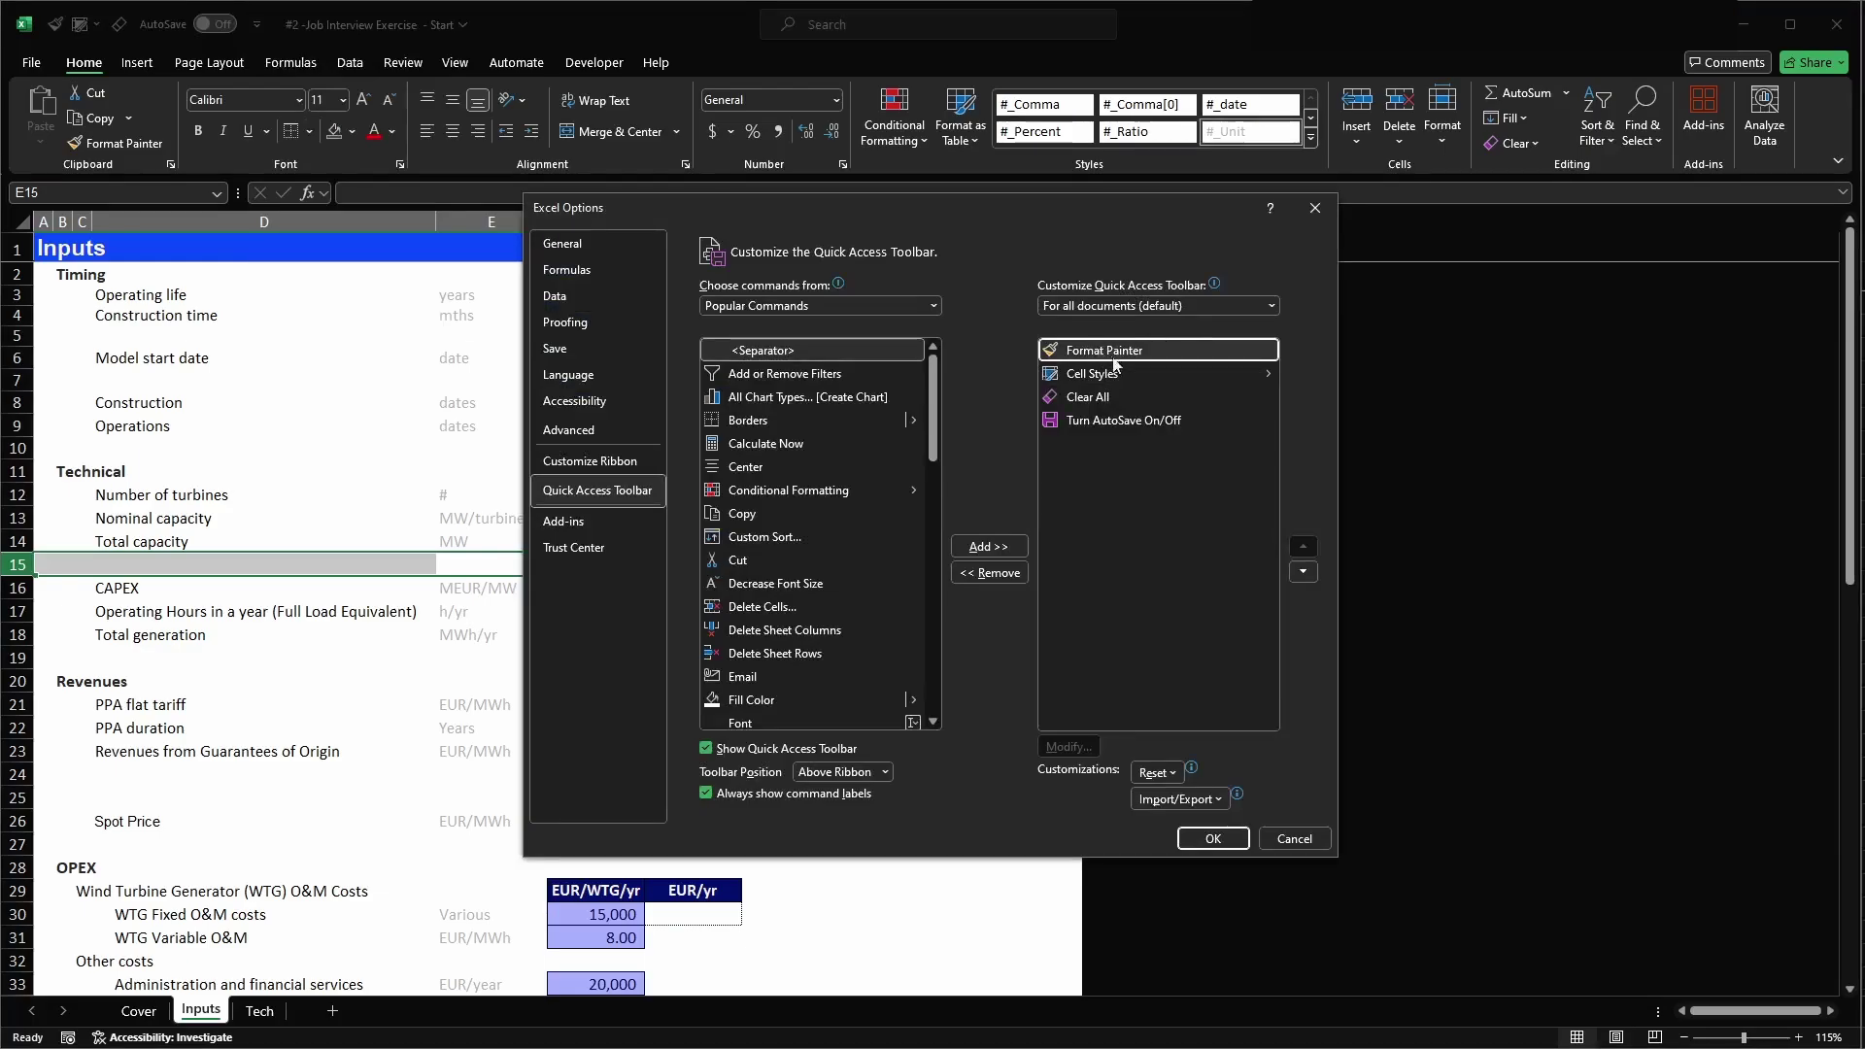
pyautogui.click(1304, 574)
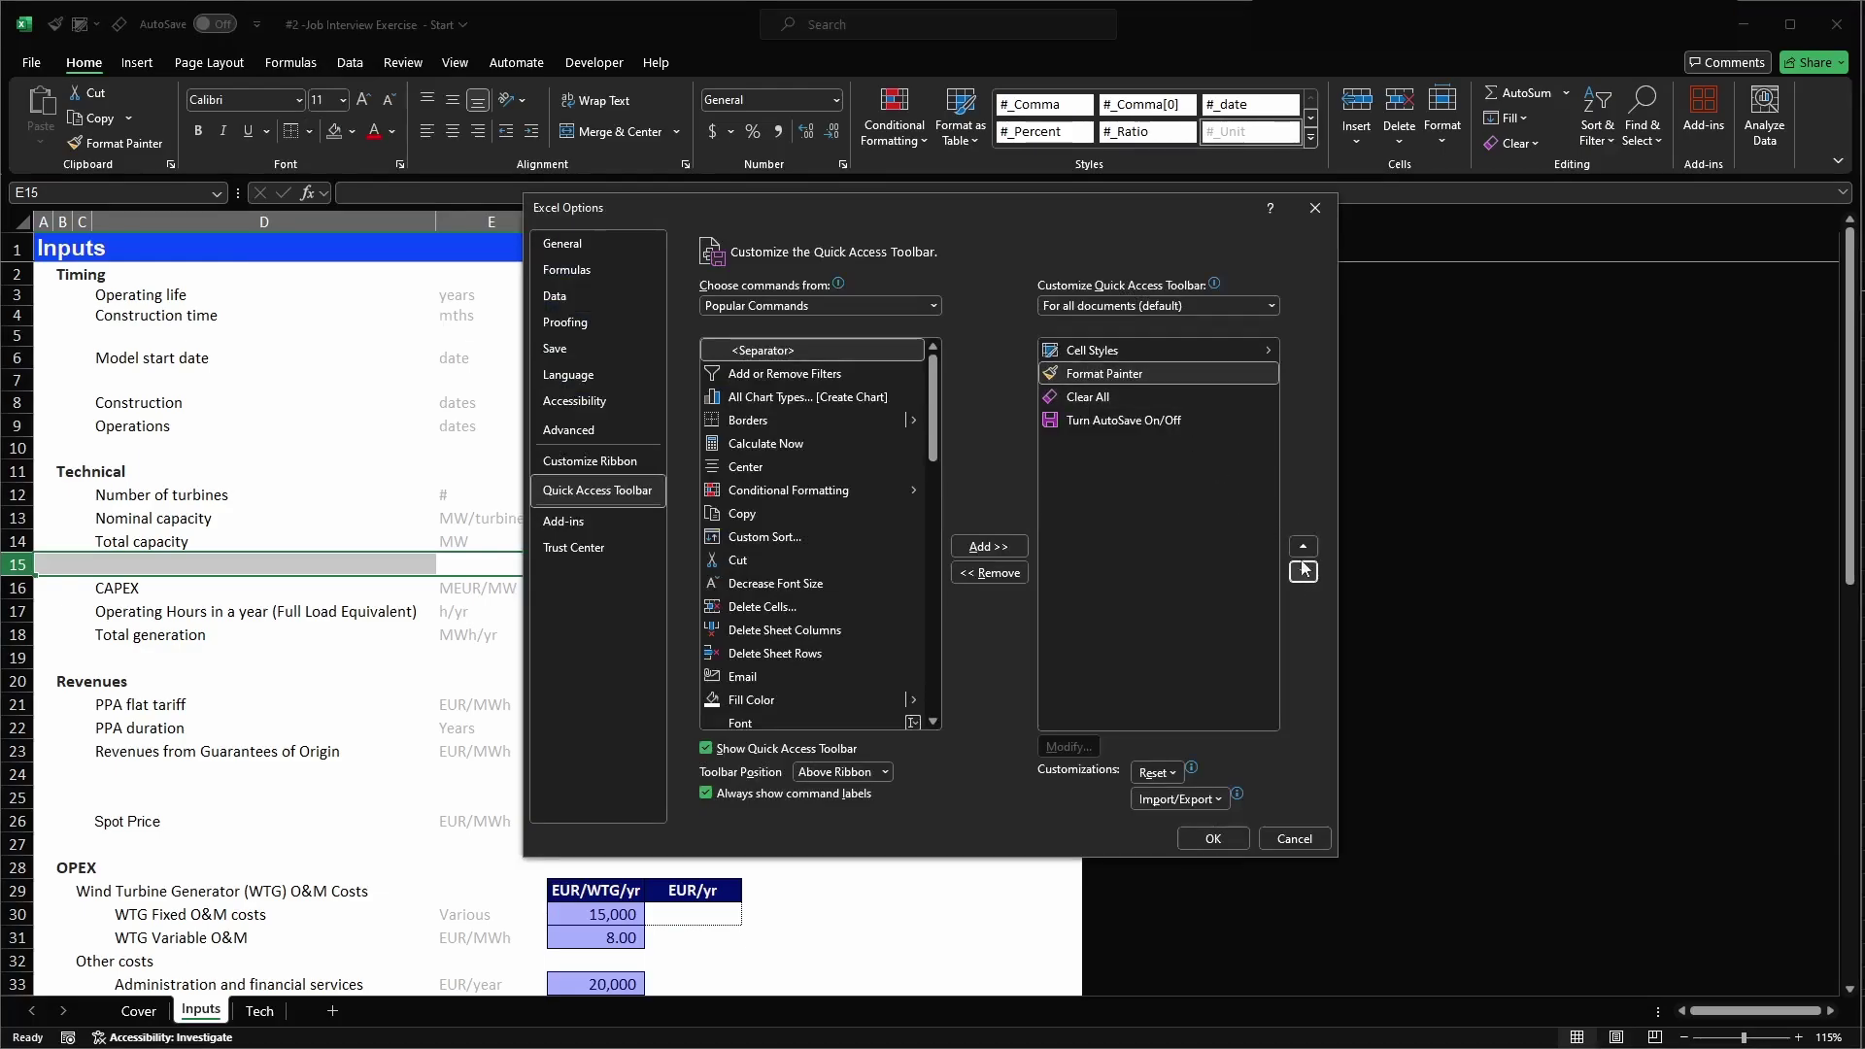
pyautogui.click(1302, 546)
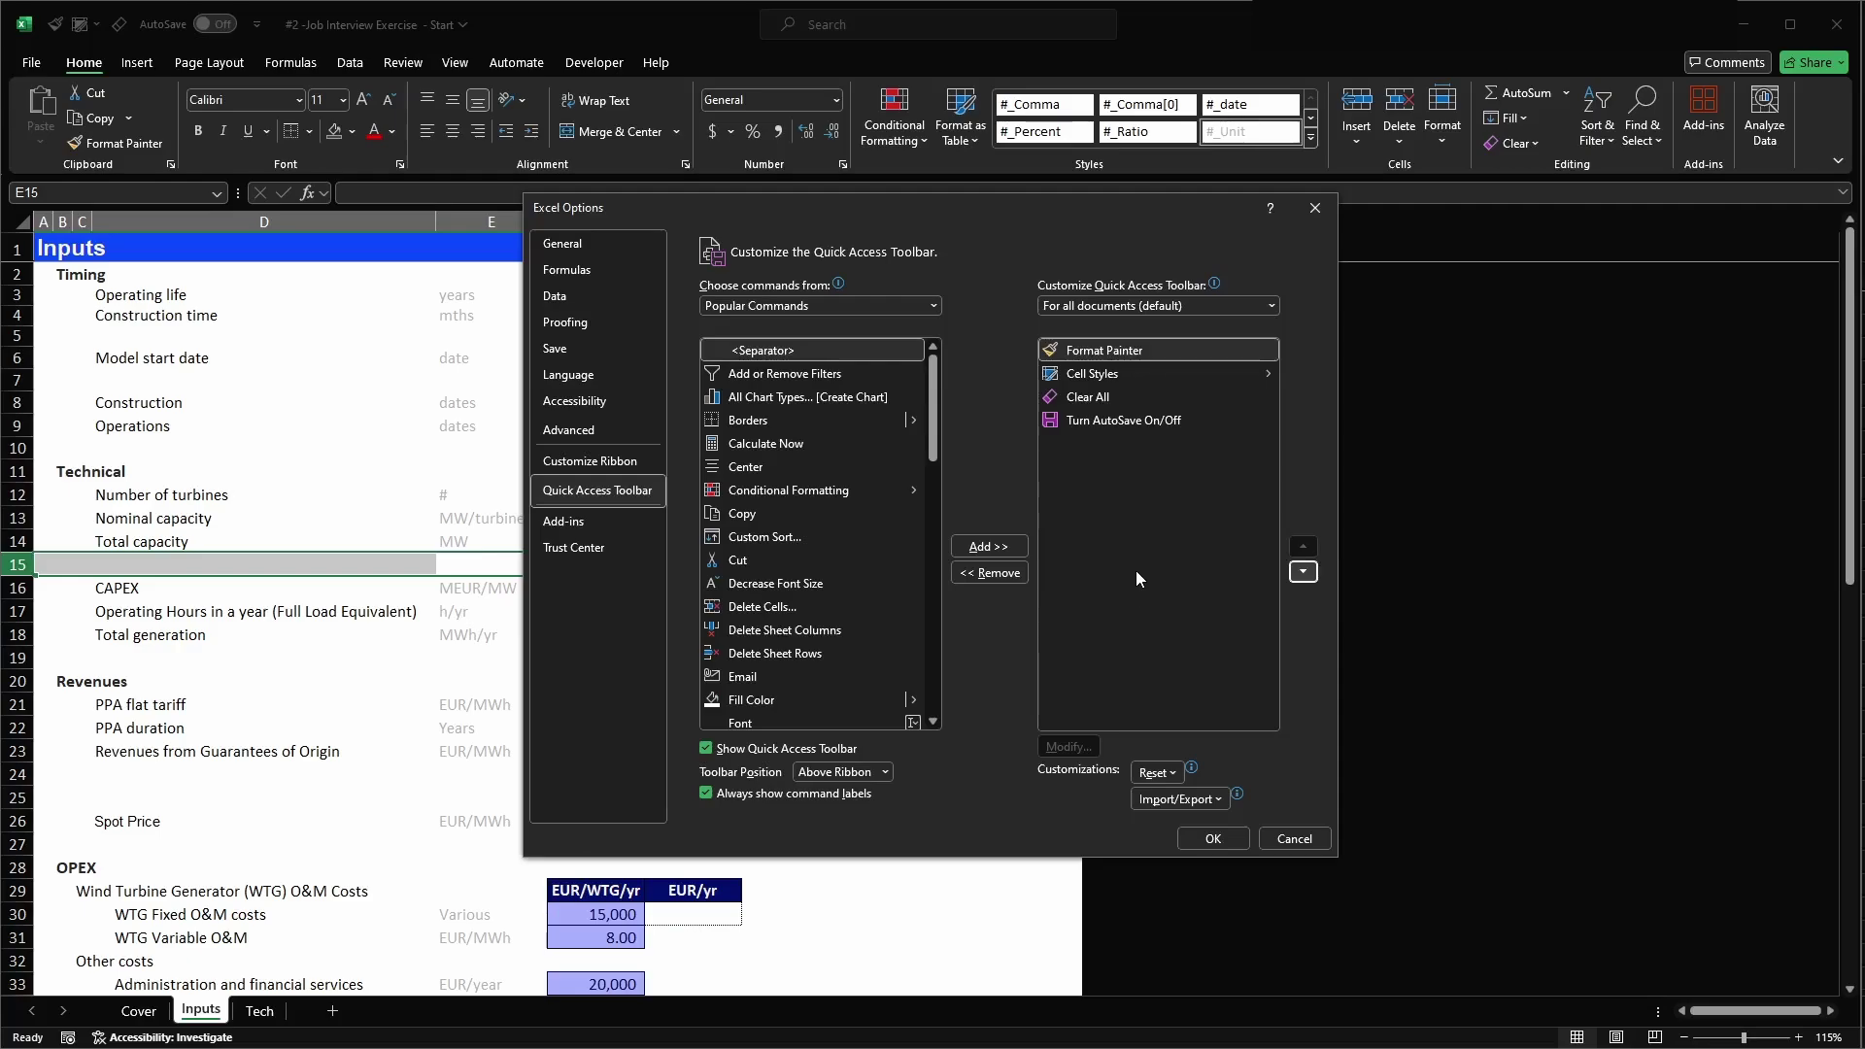
pyautogui.click(1209, 838)
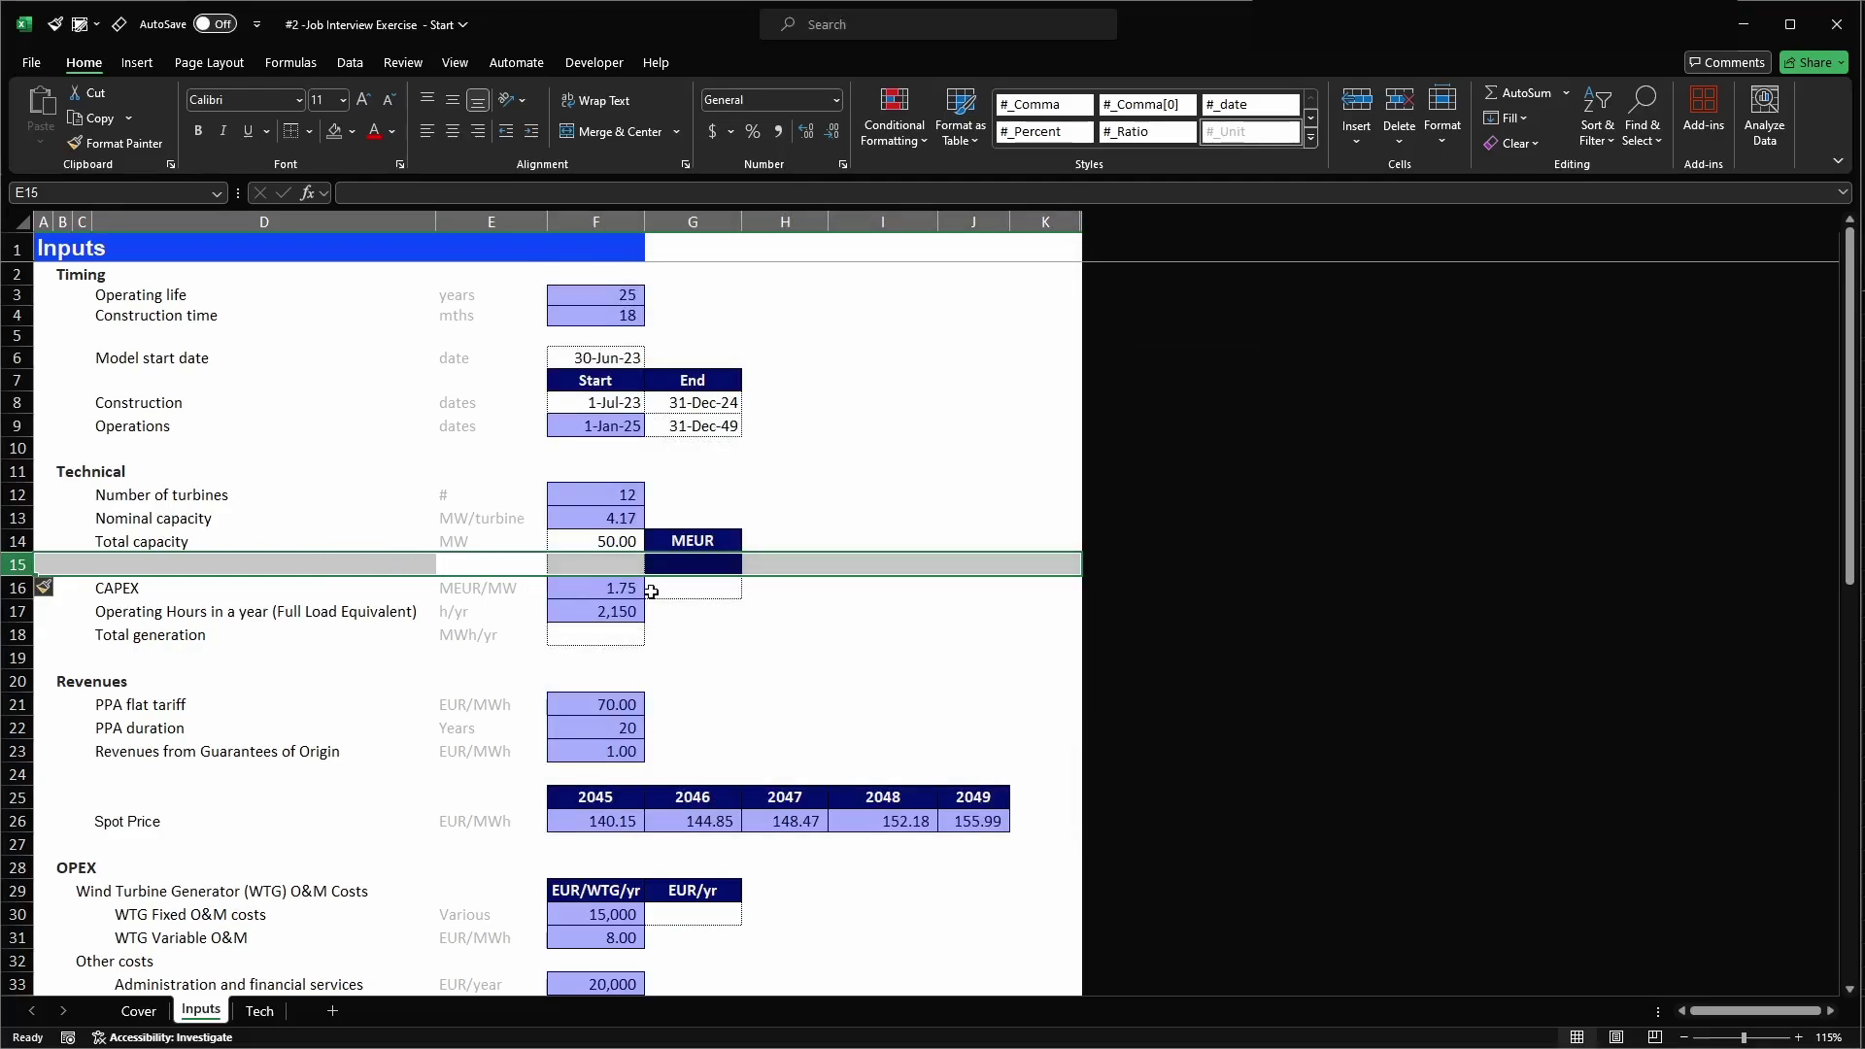
# - Clear all formatting and contents from the newly inserted row 15
pyautogui.press('alt')
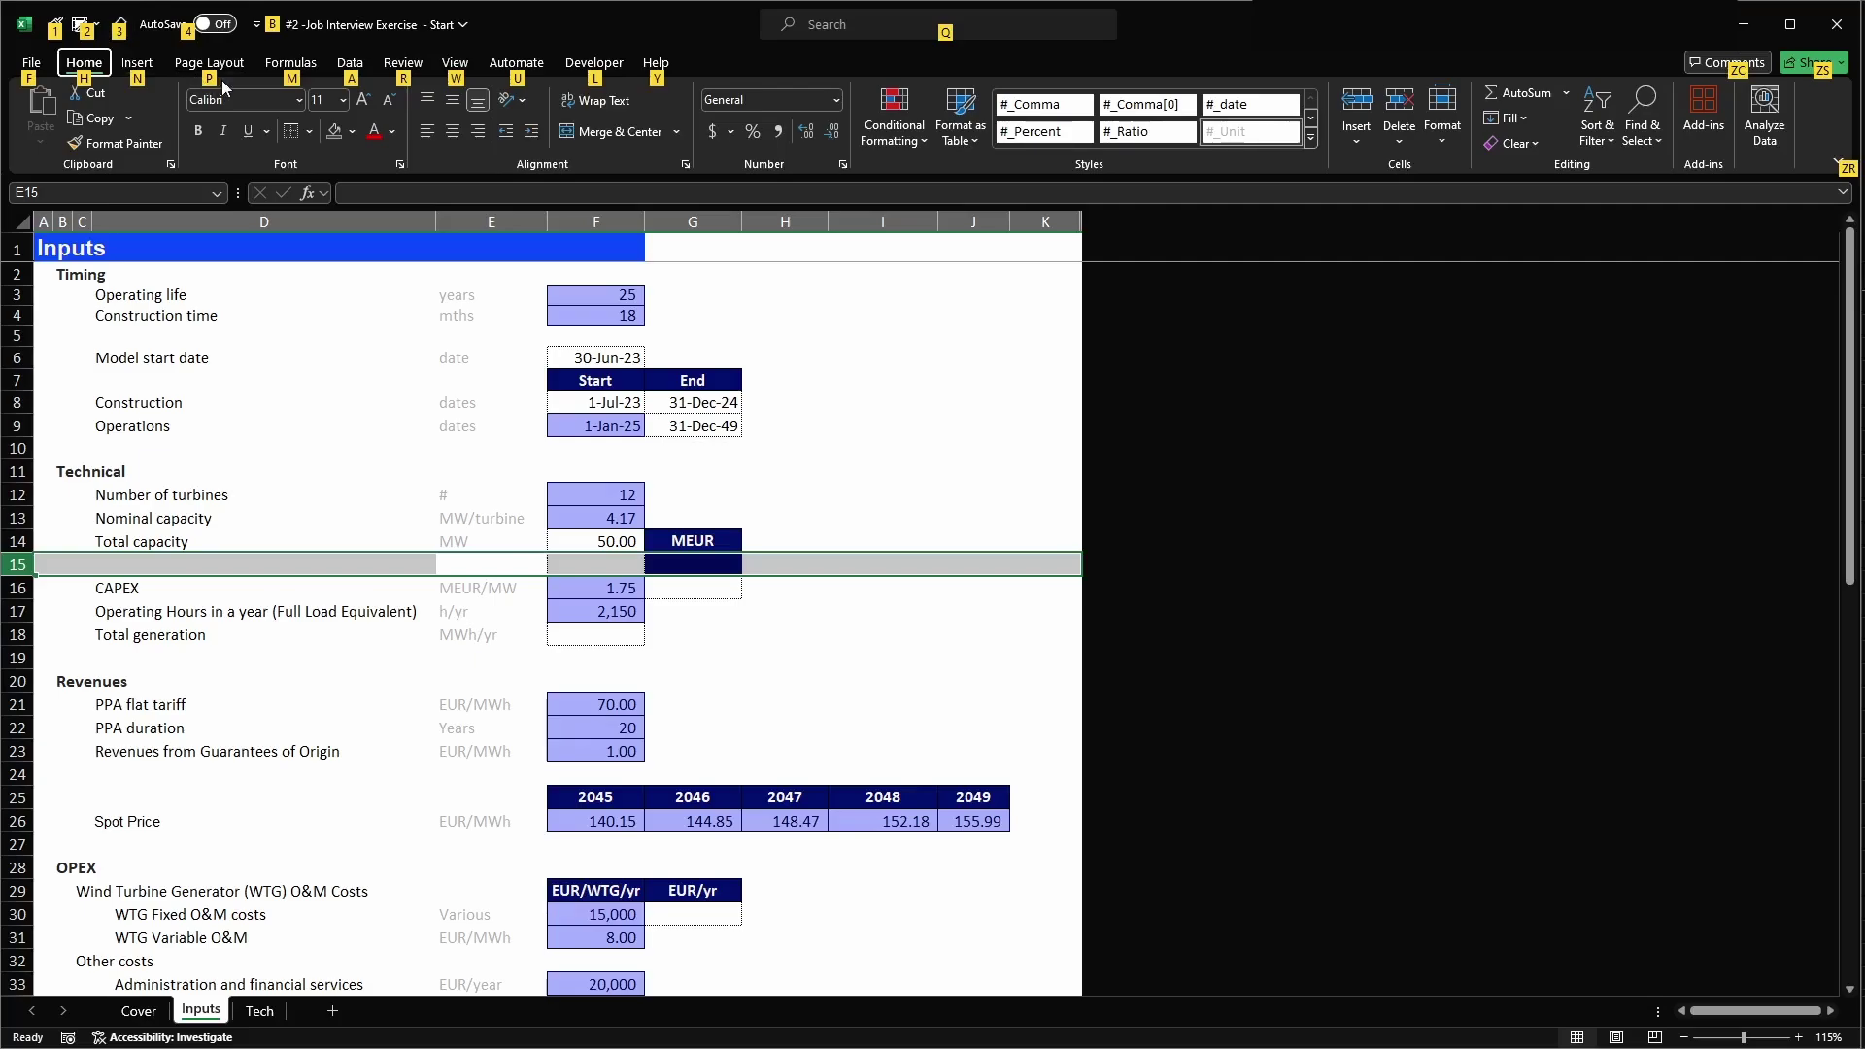
pyautogui.press('3')
pyautogui.click(871, 566)
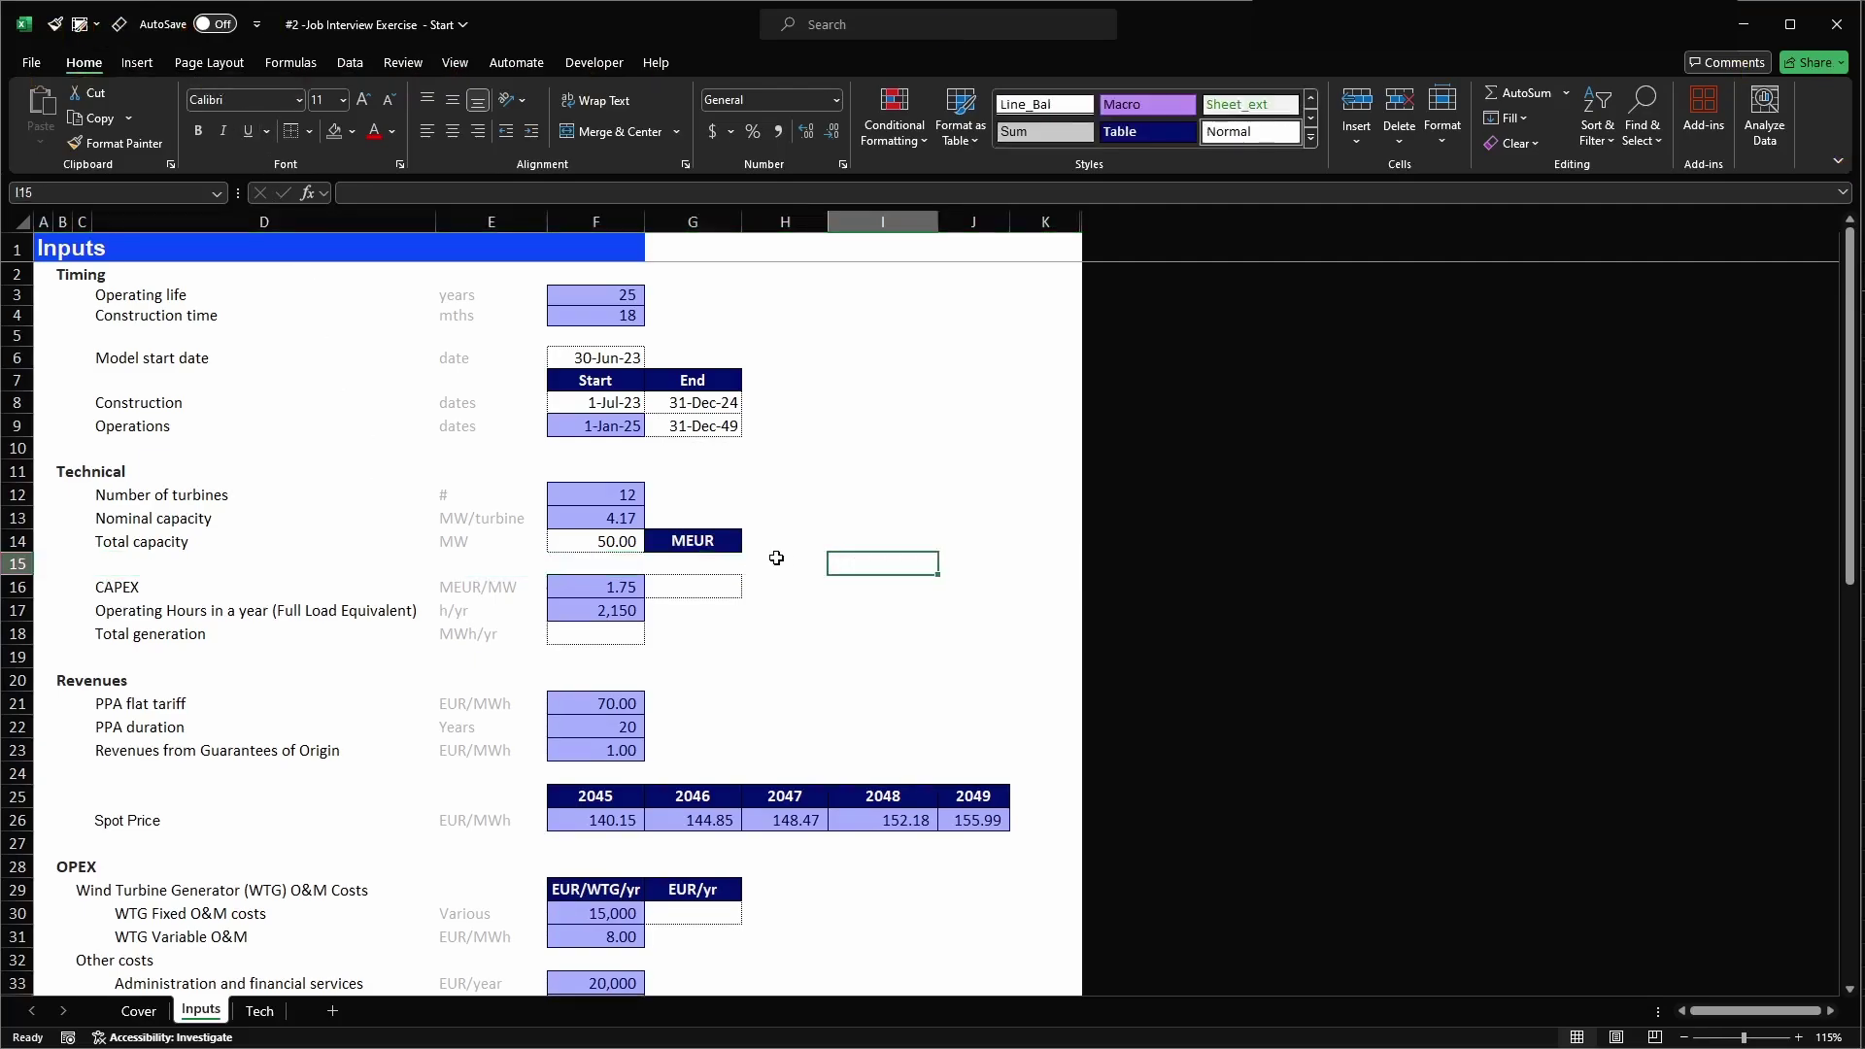
# - Move the MEUR header from G14 down to G15, directly above the CAPEX amount cell
pyautogui.click(726, 546)
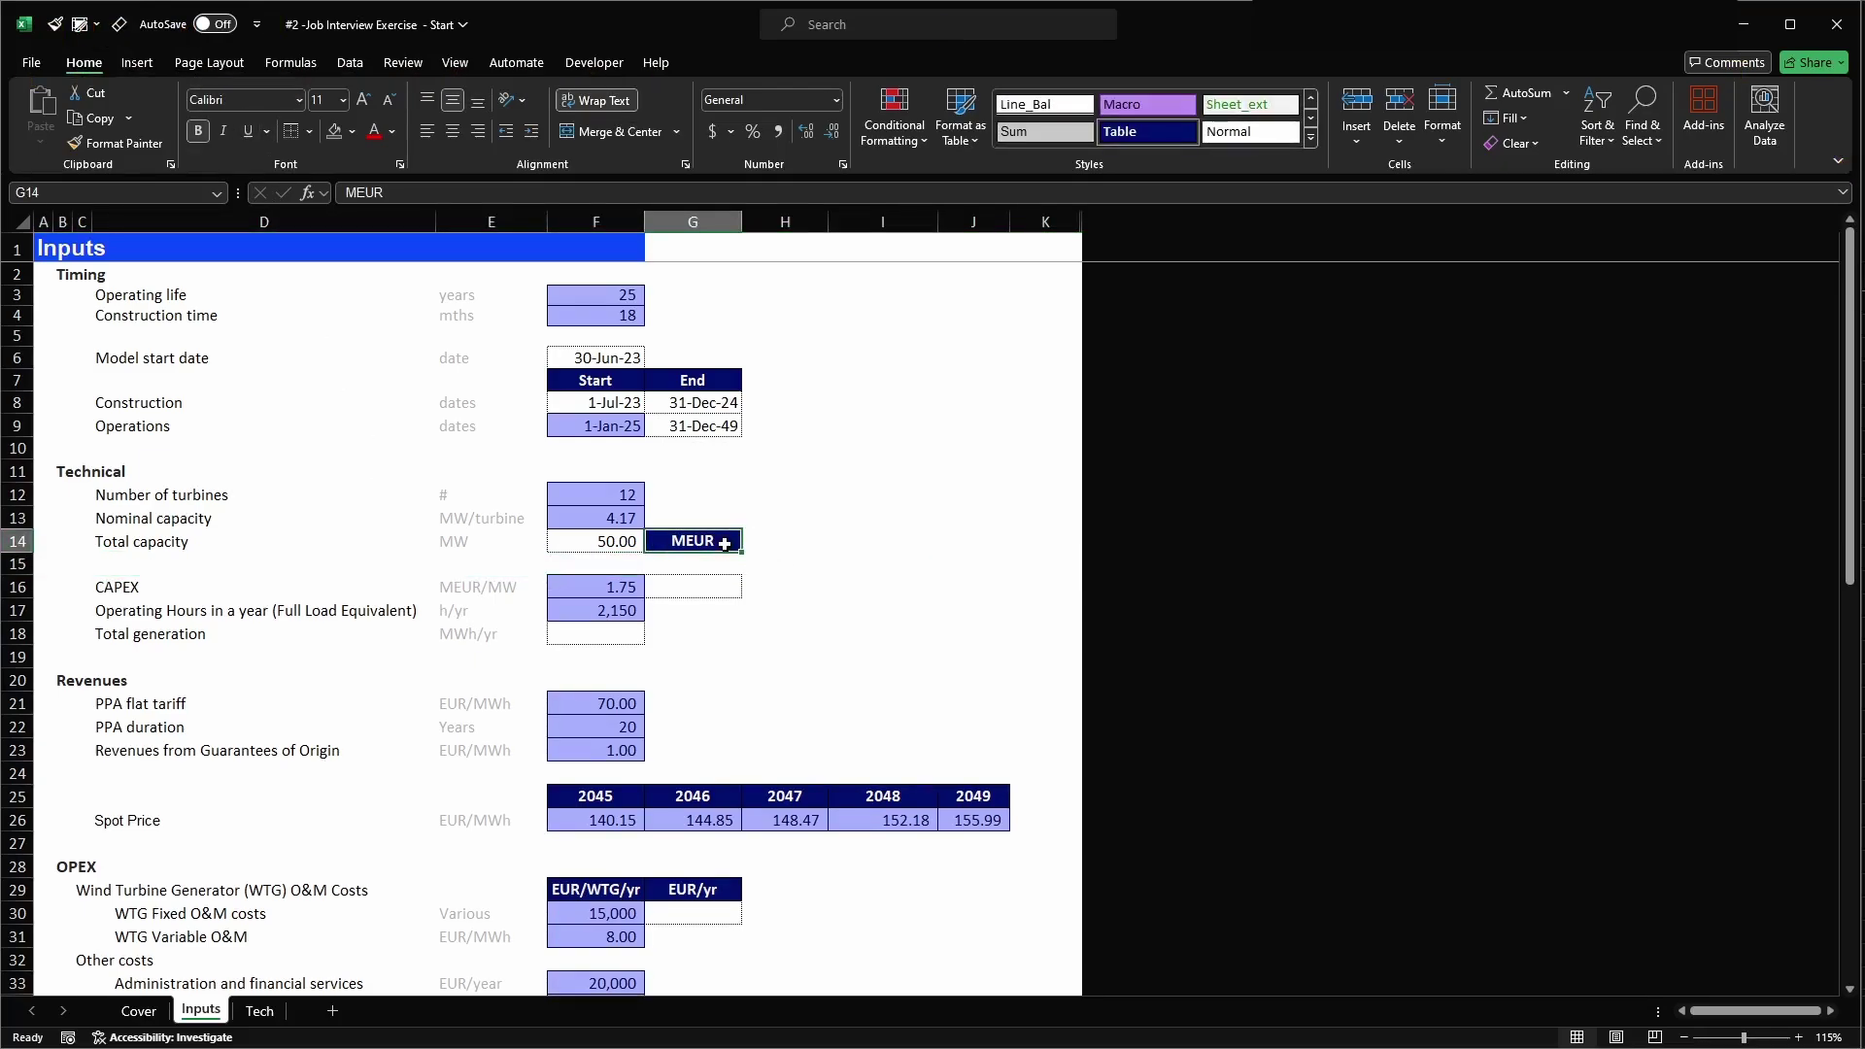
pyautogui.hotkey('ctrl', 'x')
pyautogui.press('Down')
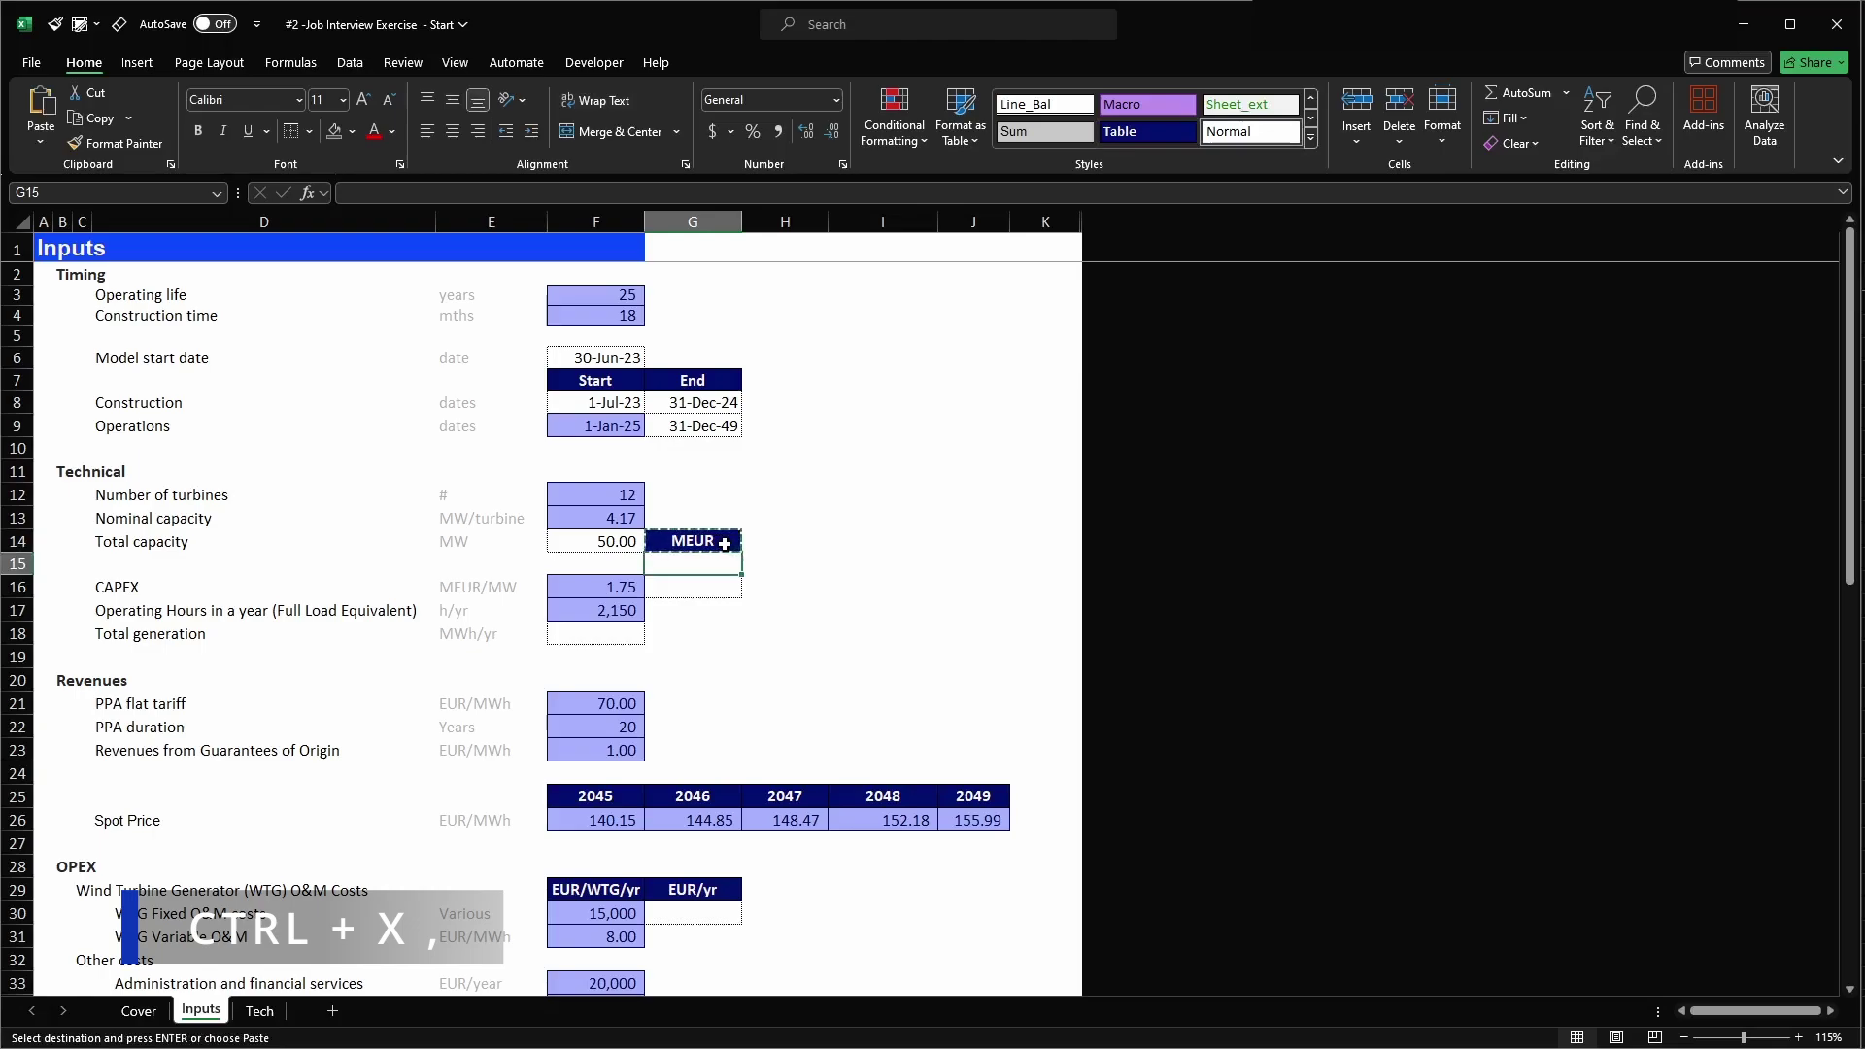
pyautogui.press('Return')
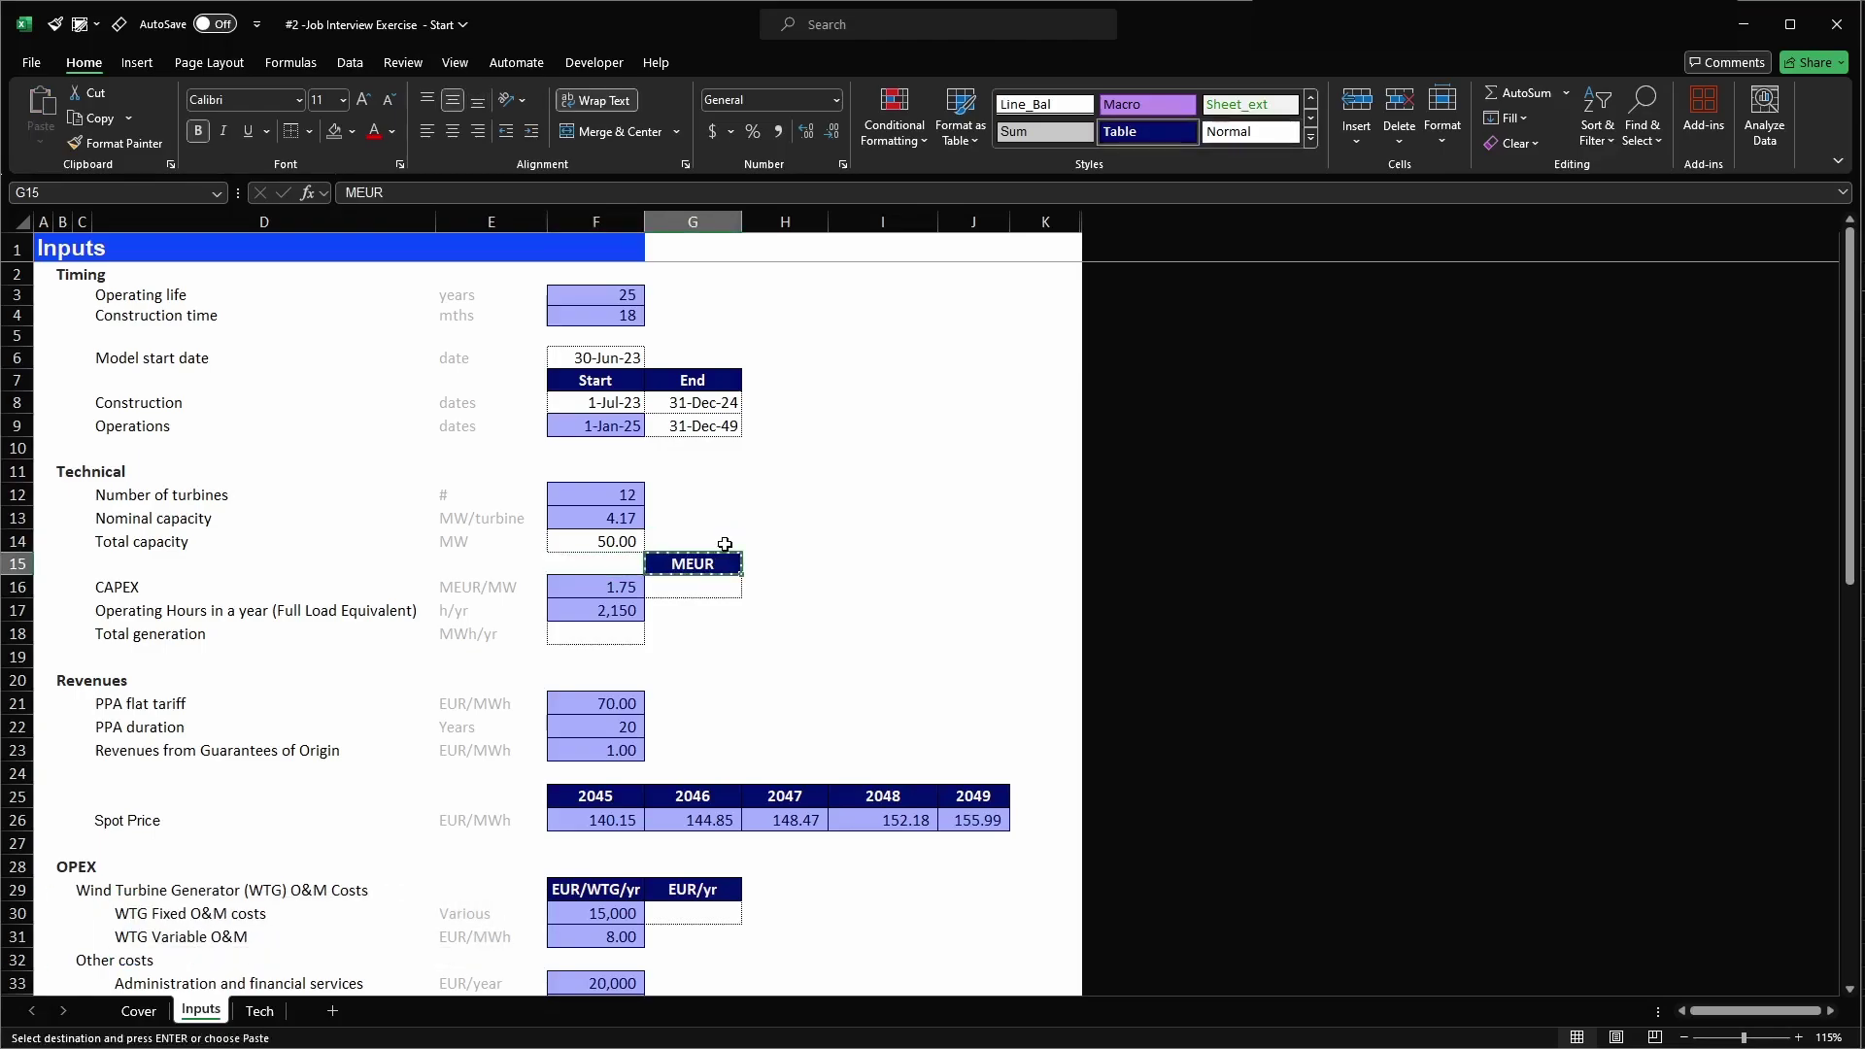
# - Copy the MEUR header into F15 and change its text to MEUR/MW
pyautogui.press('Left')
pyautogui.press('Return')
pyautogui.write('M')
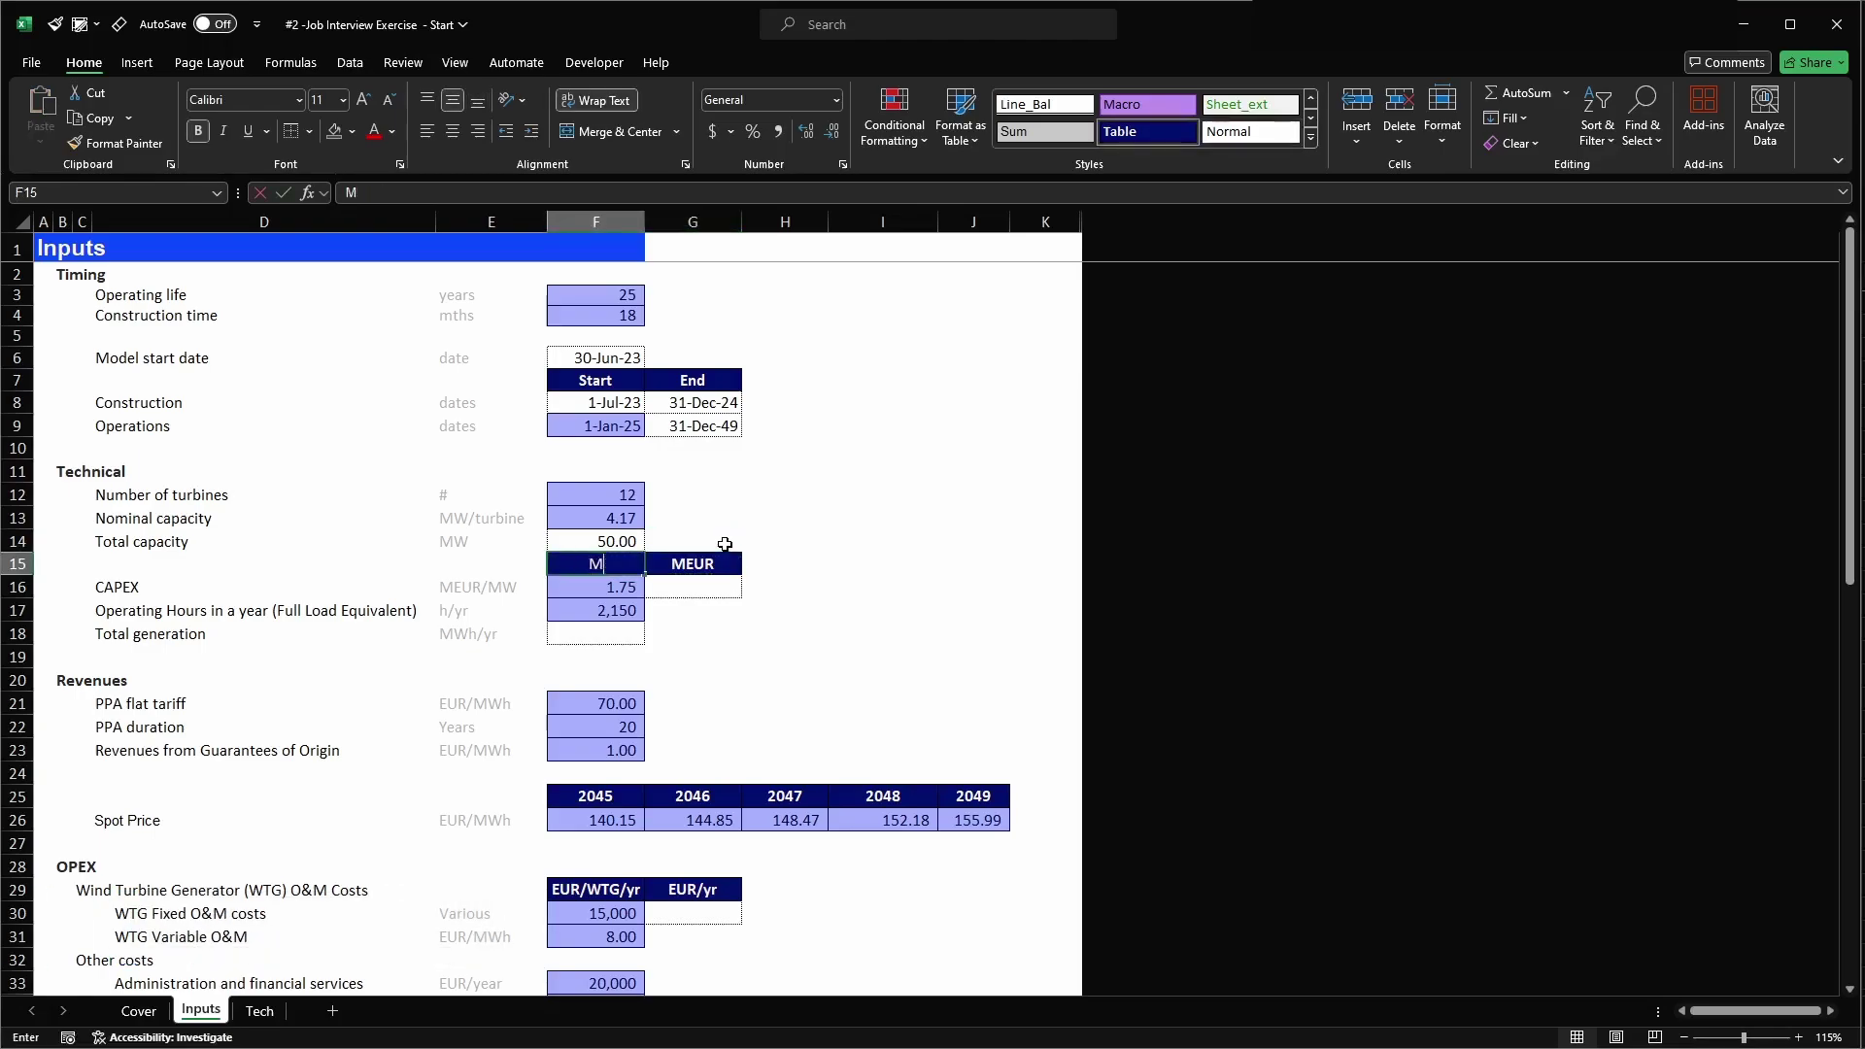
pyautogui.write('EUR/MW')
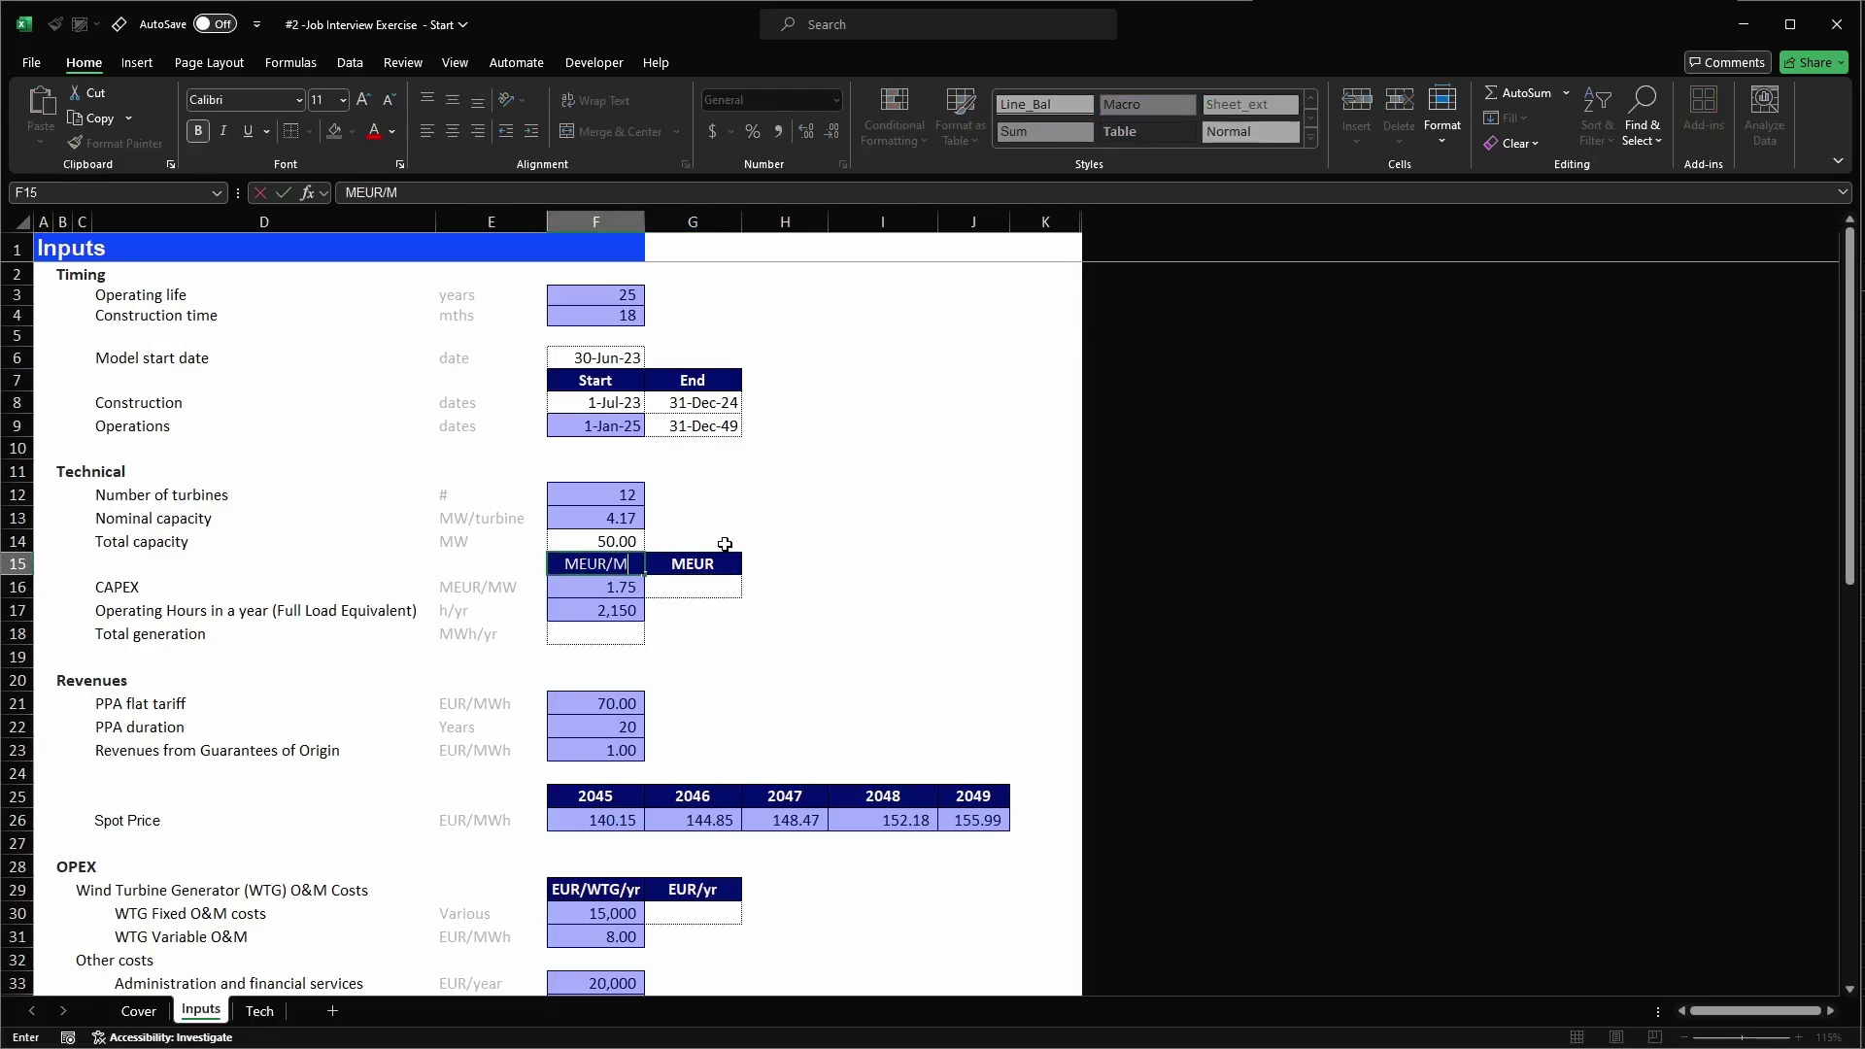
pyautogui.press('Return')
# - Replace the CAPEX unit in E16 with Various
pyautogui.press('Left')
pyautogui.press('BackSpace')
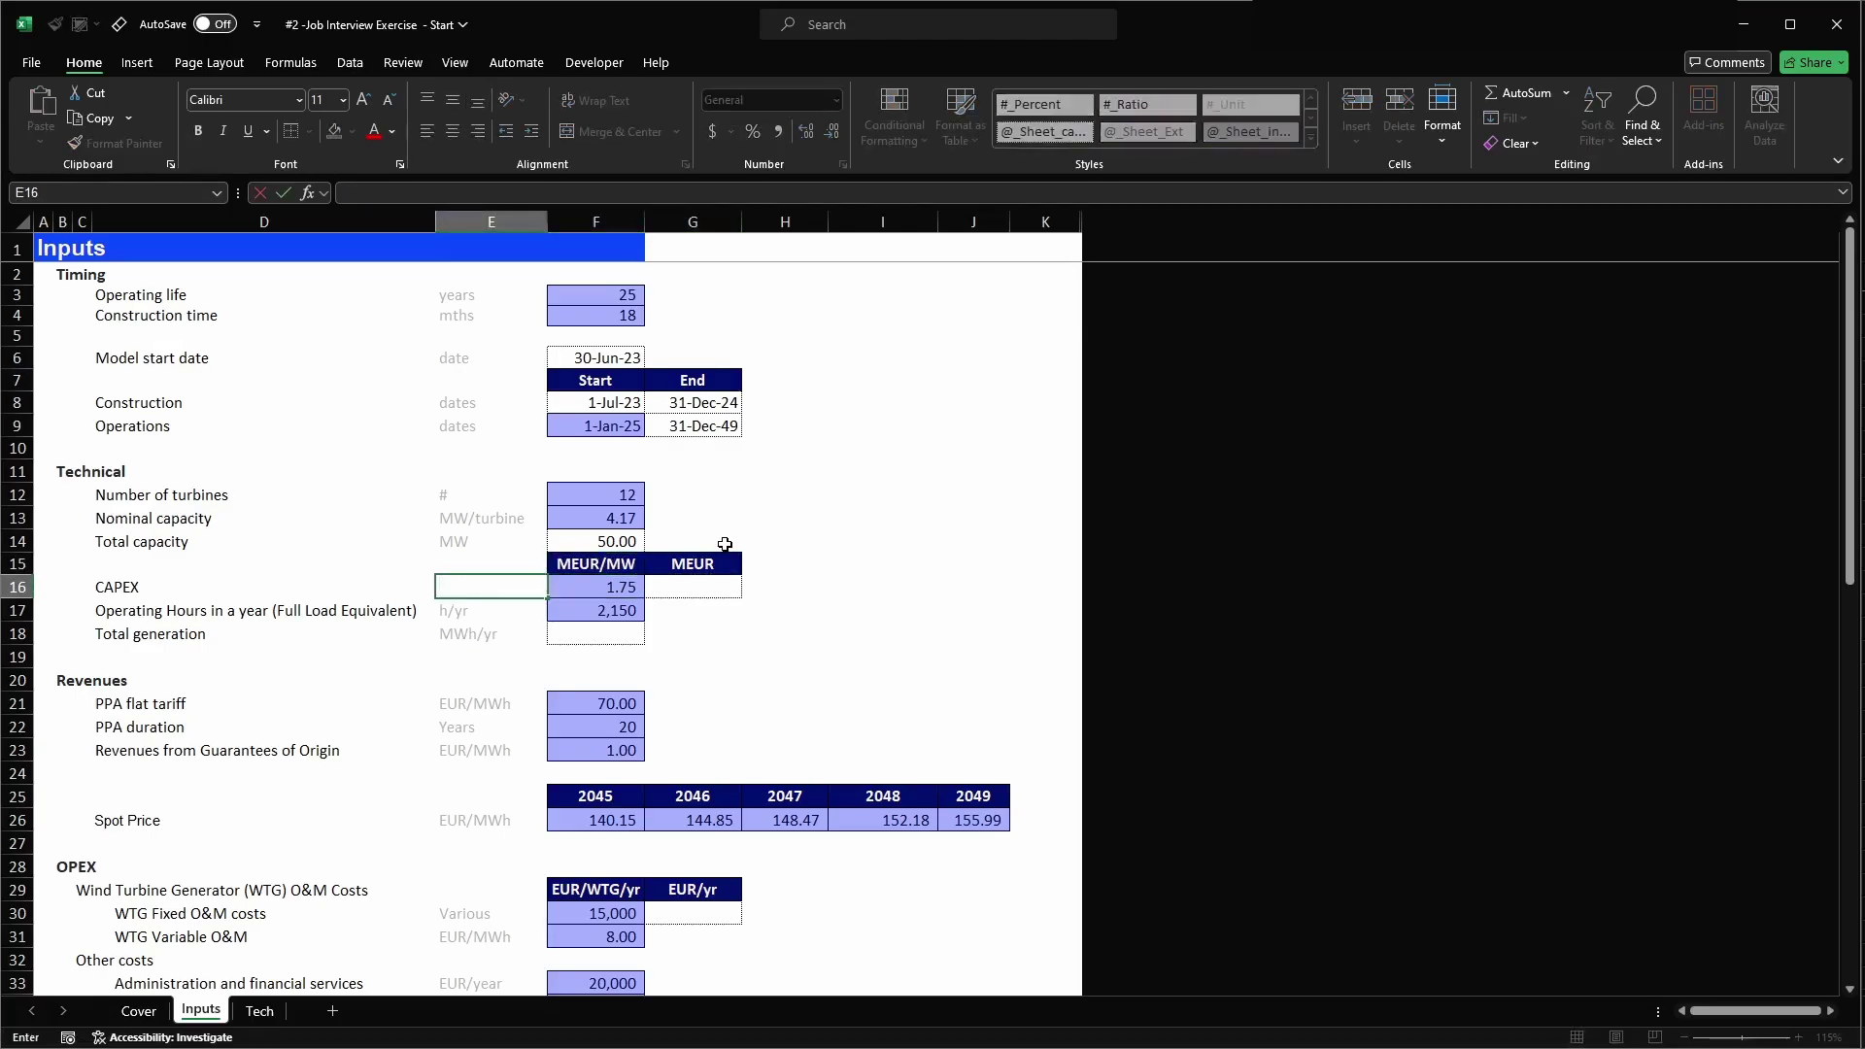
pyautogui.write('Various')
pyautogui.press('Return')
# - Calculate total CAPEX in G16 with the formula =F14*F16 and give that cell a defined name
pyautogui.press('Up')
pyautogui.press('Right')
pyautogui.press('Right')
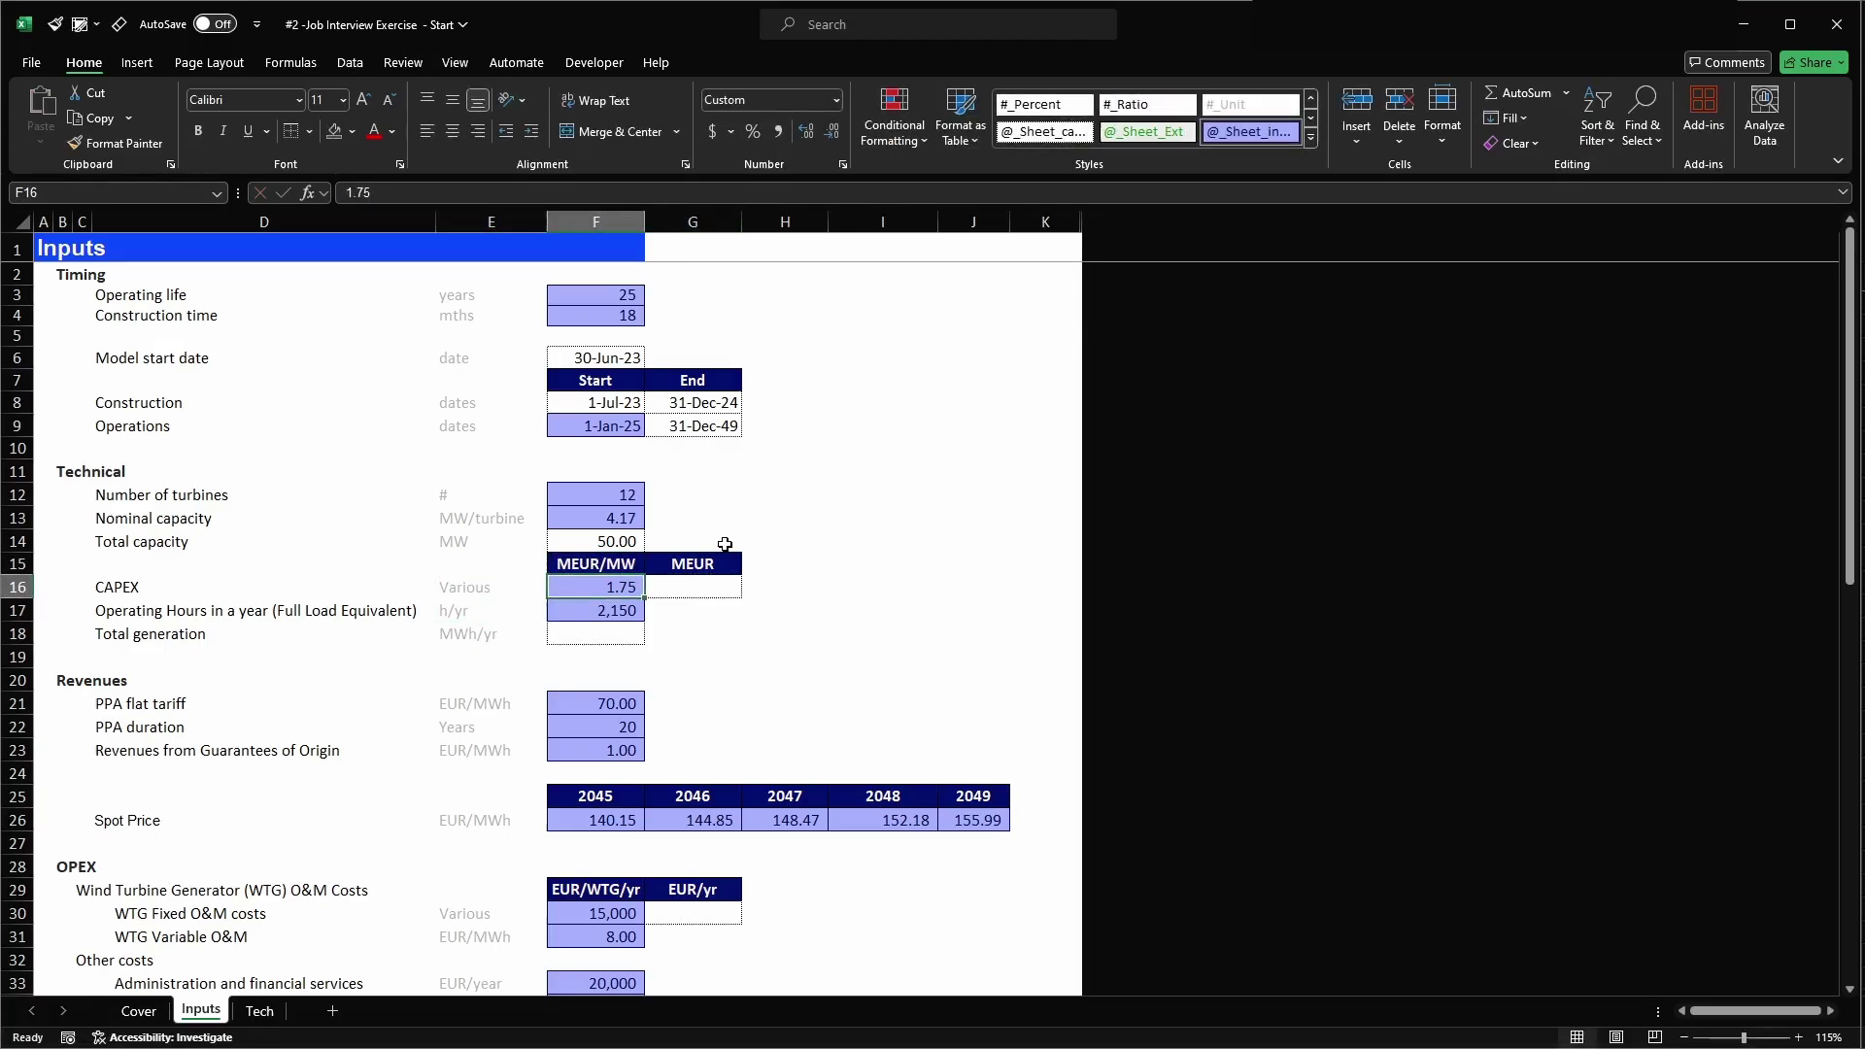
pyautogui.press('Up')
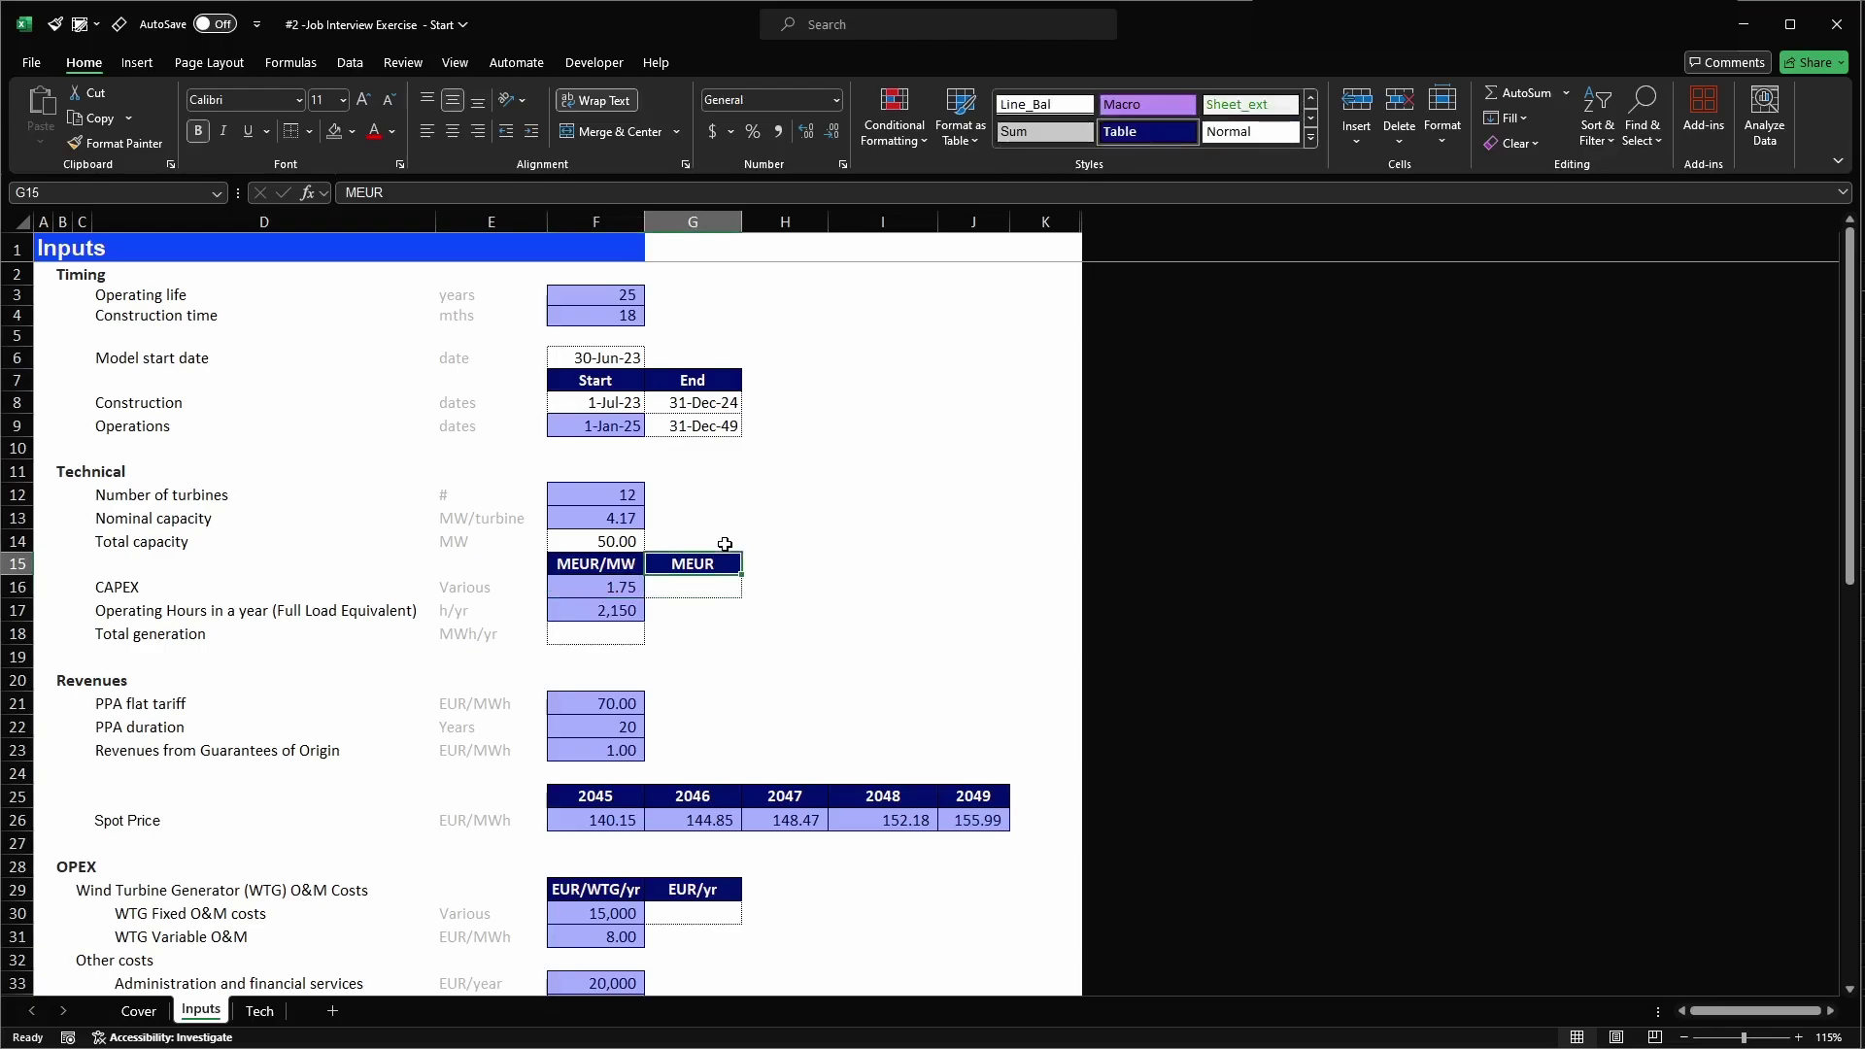
pyautogui.press('Down')
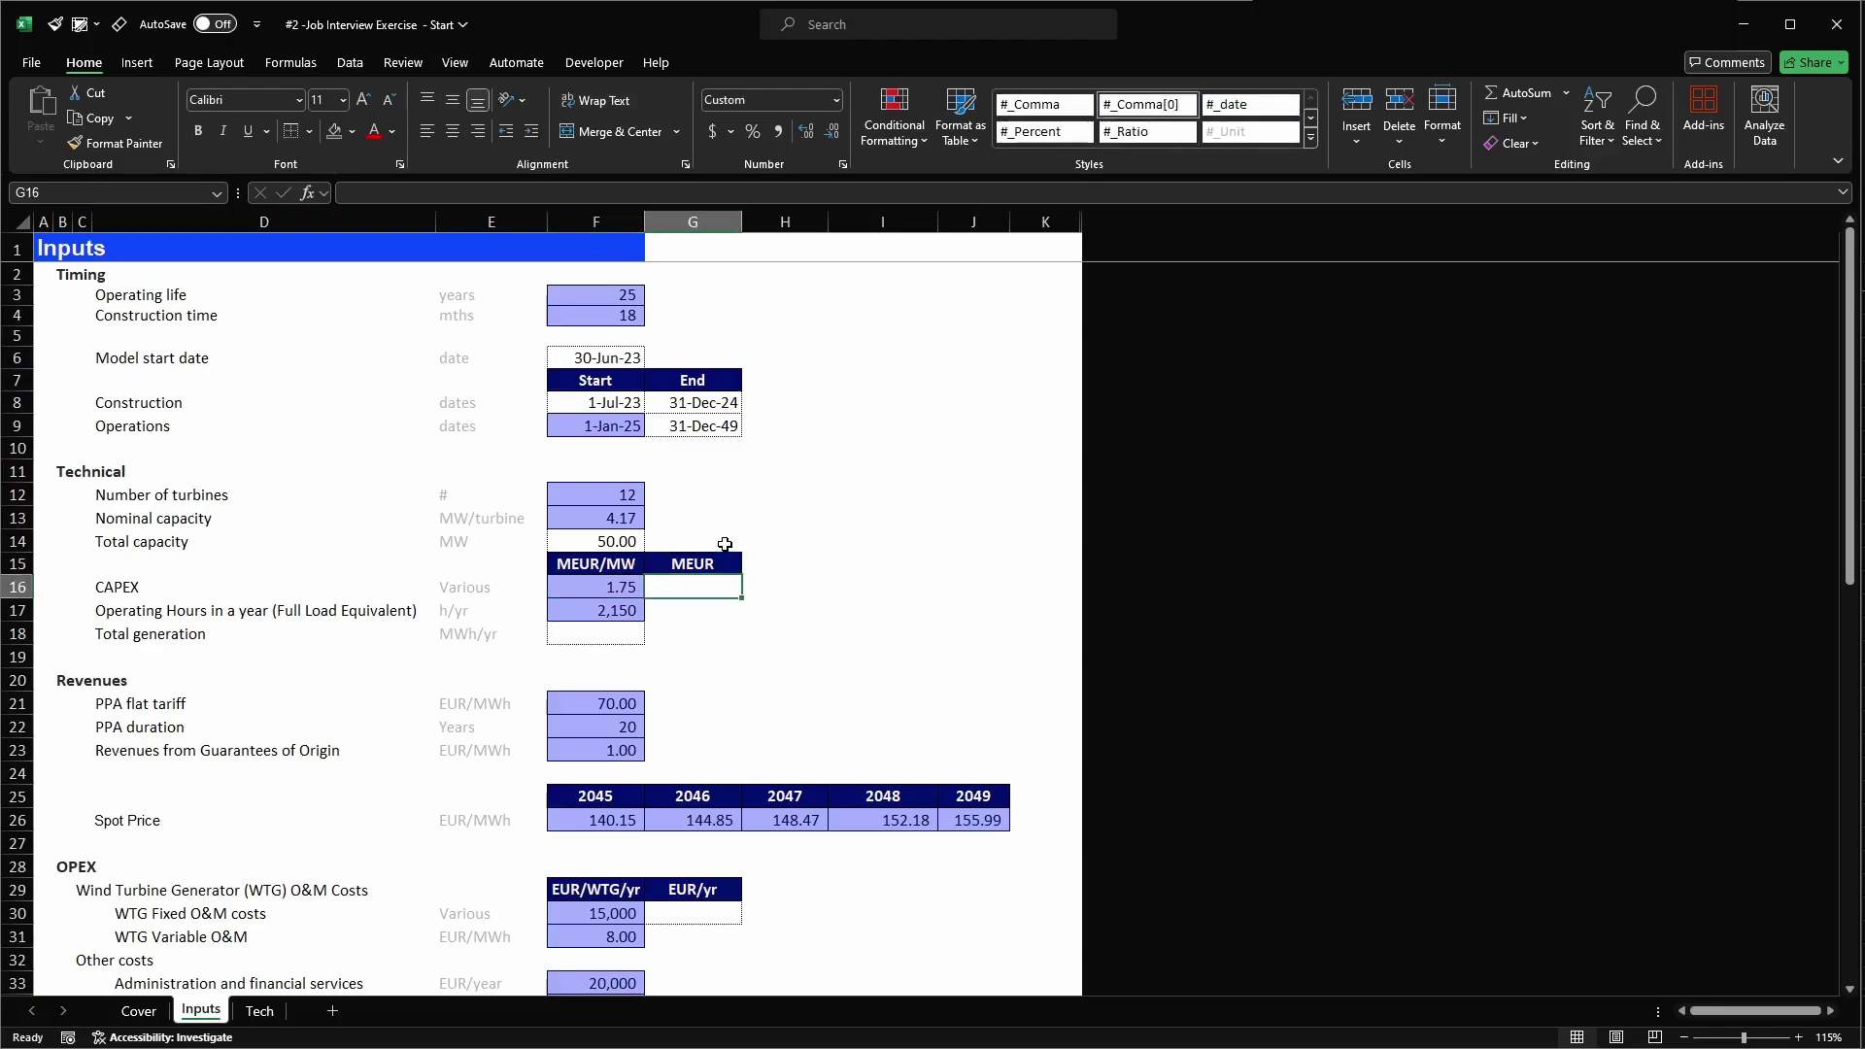
pyautogui.write('=')
pyautogui.press('Left')
pyautogui.press('Up')
pyautogui.press('Up')
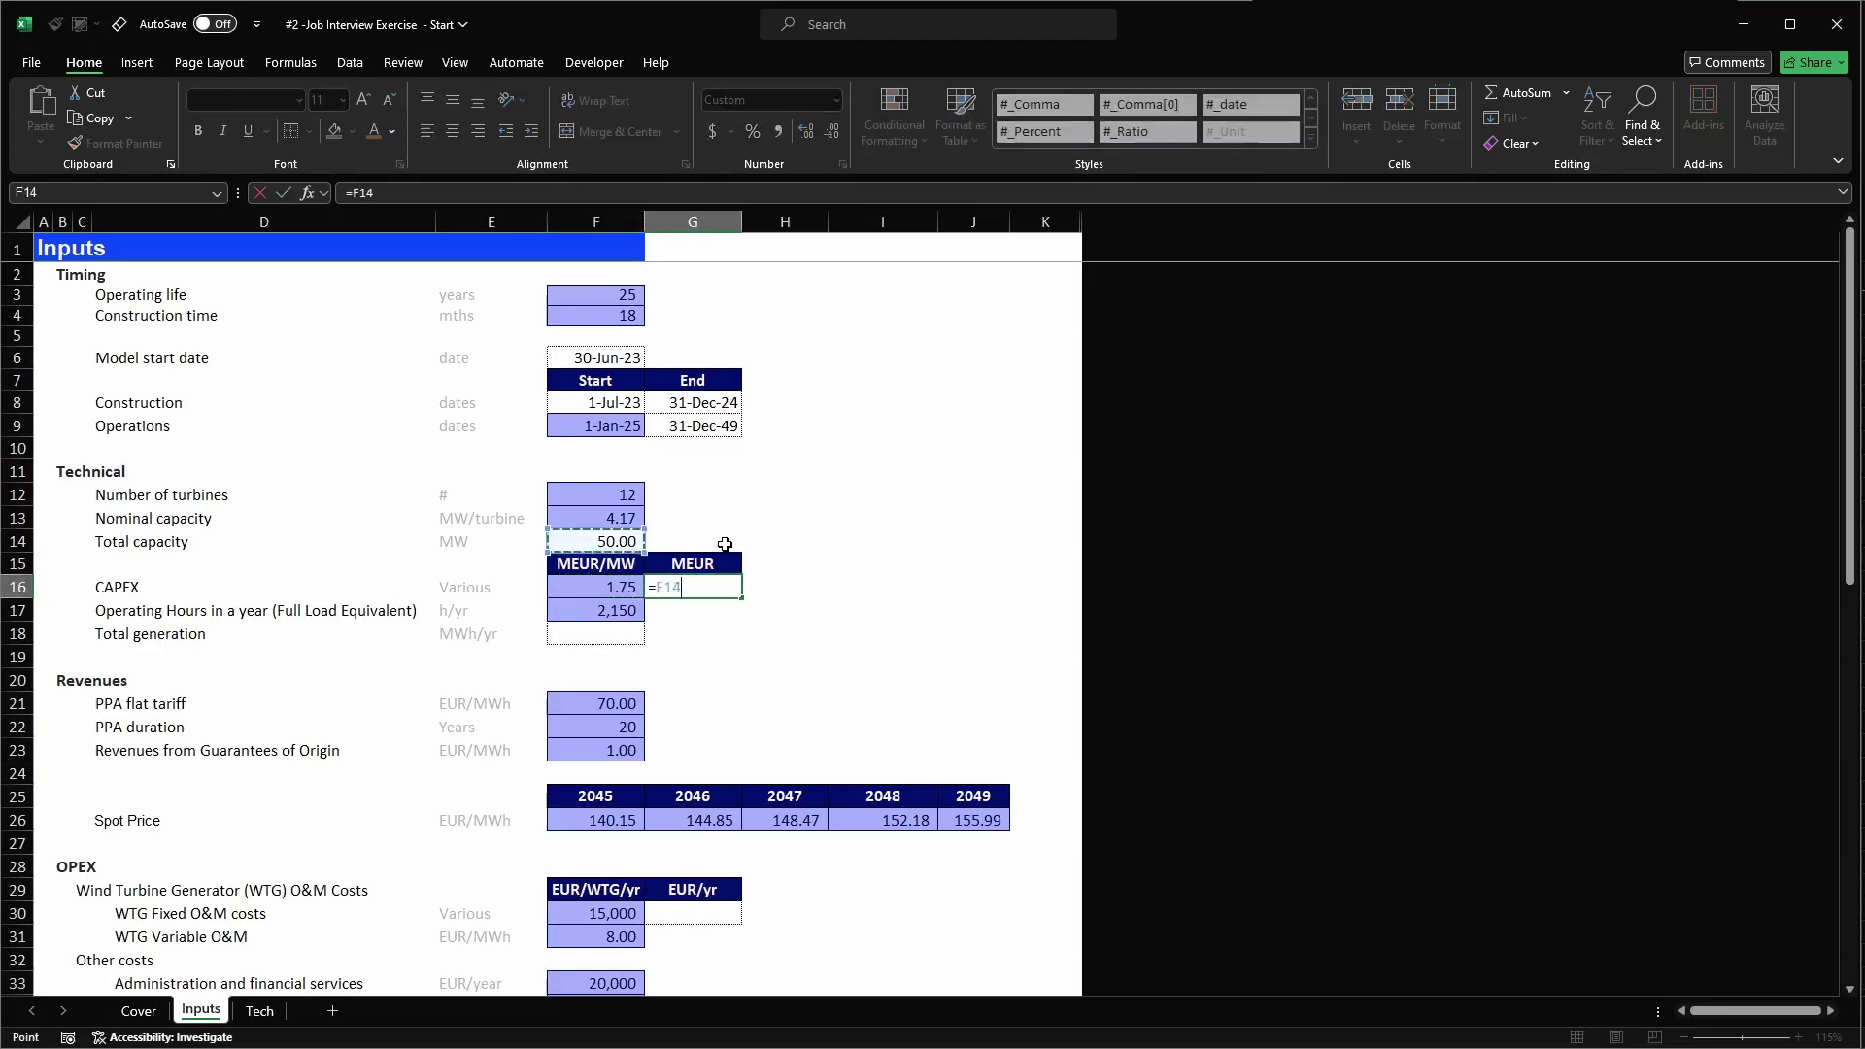
pyautogui.write('*')
pyautogui.press('Left')
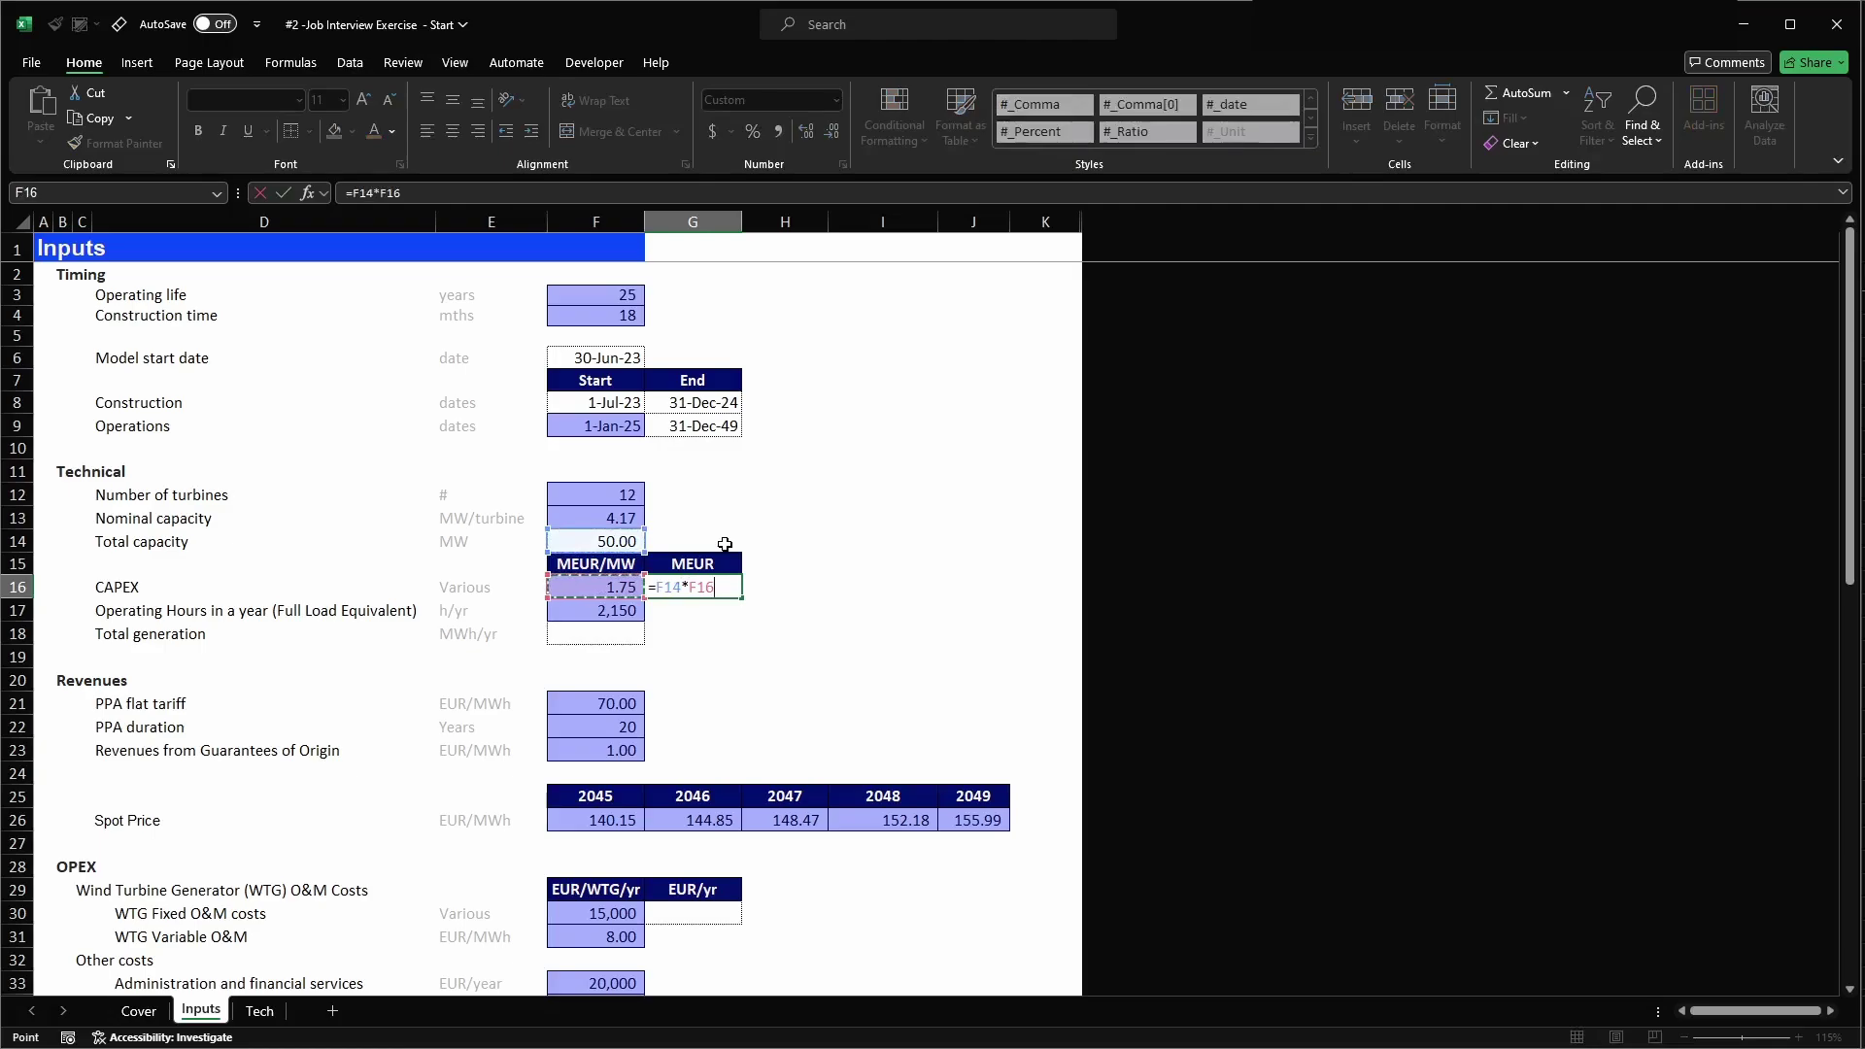
pyautogui.press('Return')
pyautogui.press('Up')
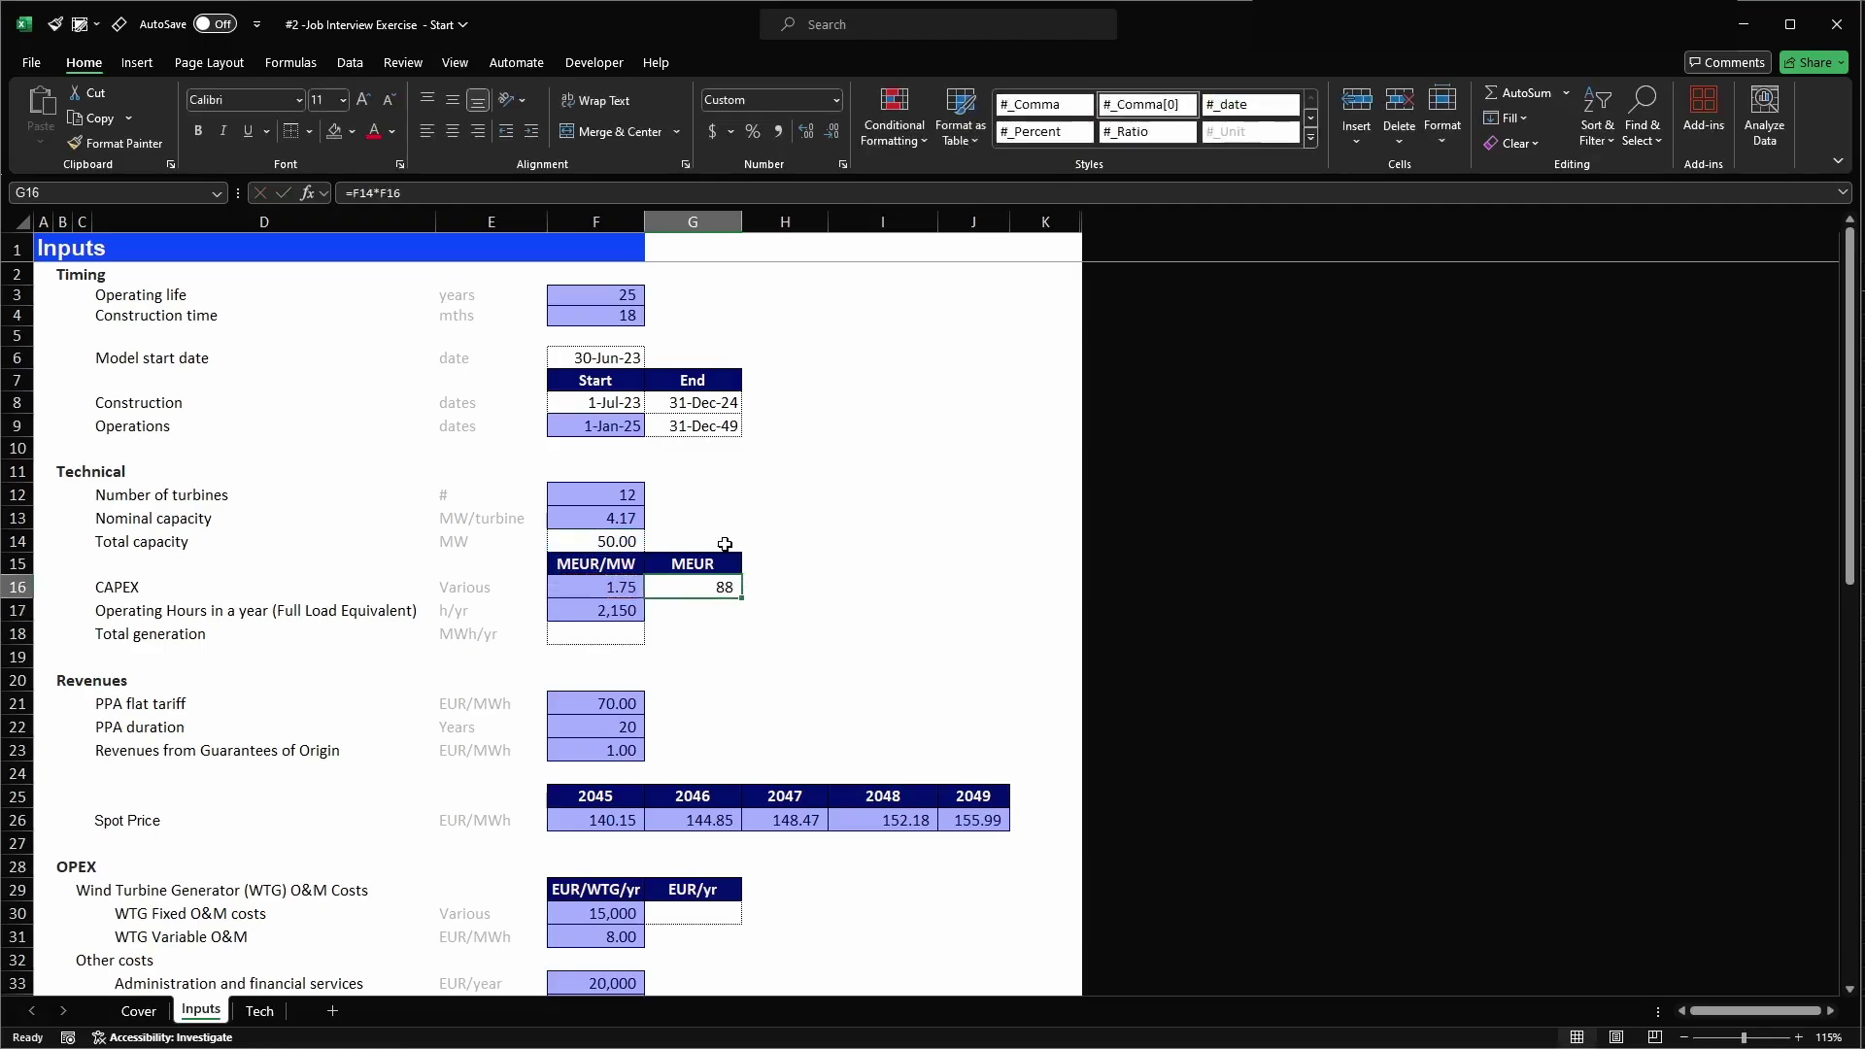
pyautogui.click(136, 193)
pyautogui.write('ca')
# - Insert a blank row 18 above Total generation and clear its formatting
pyautogui.press('Left')
pyautogui.press('Down')
pyautogui.press('Down')
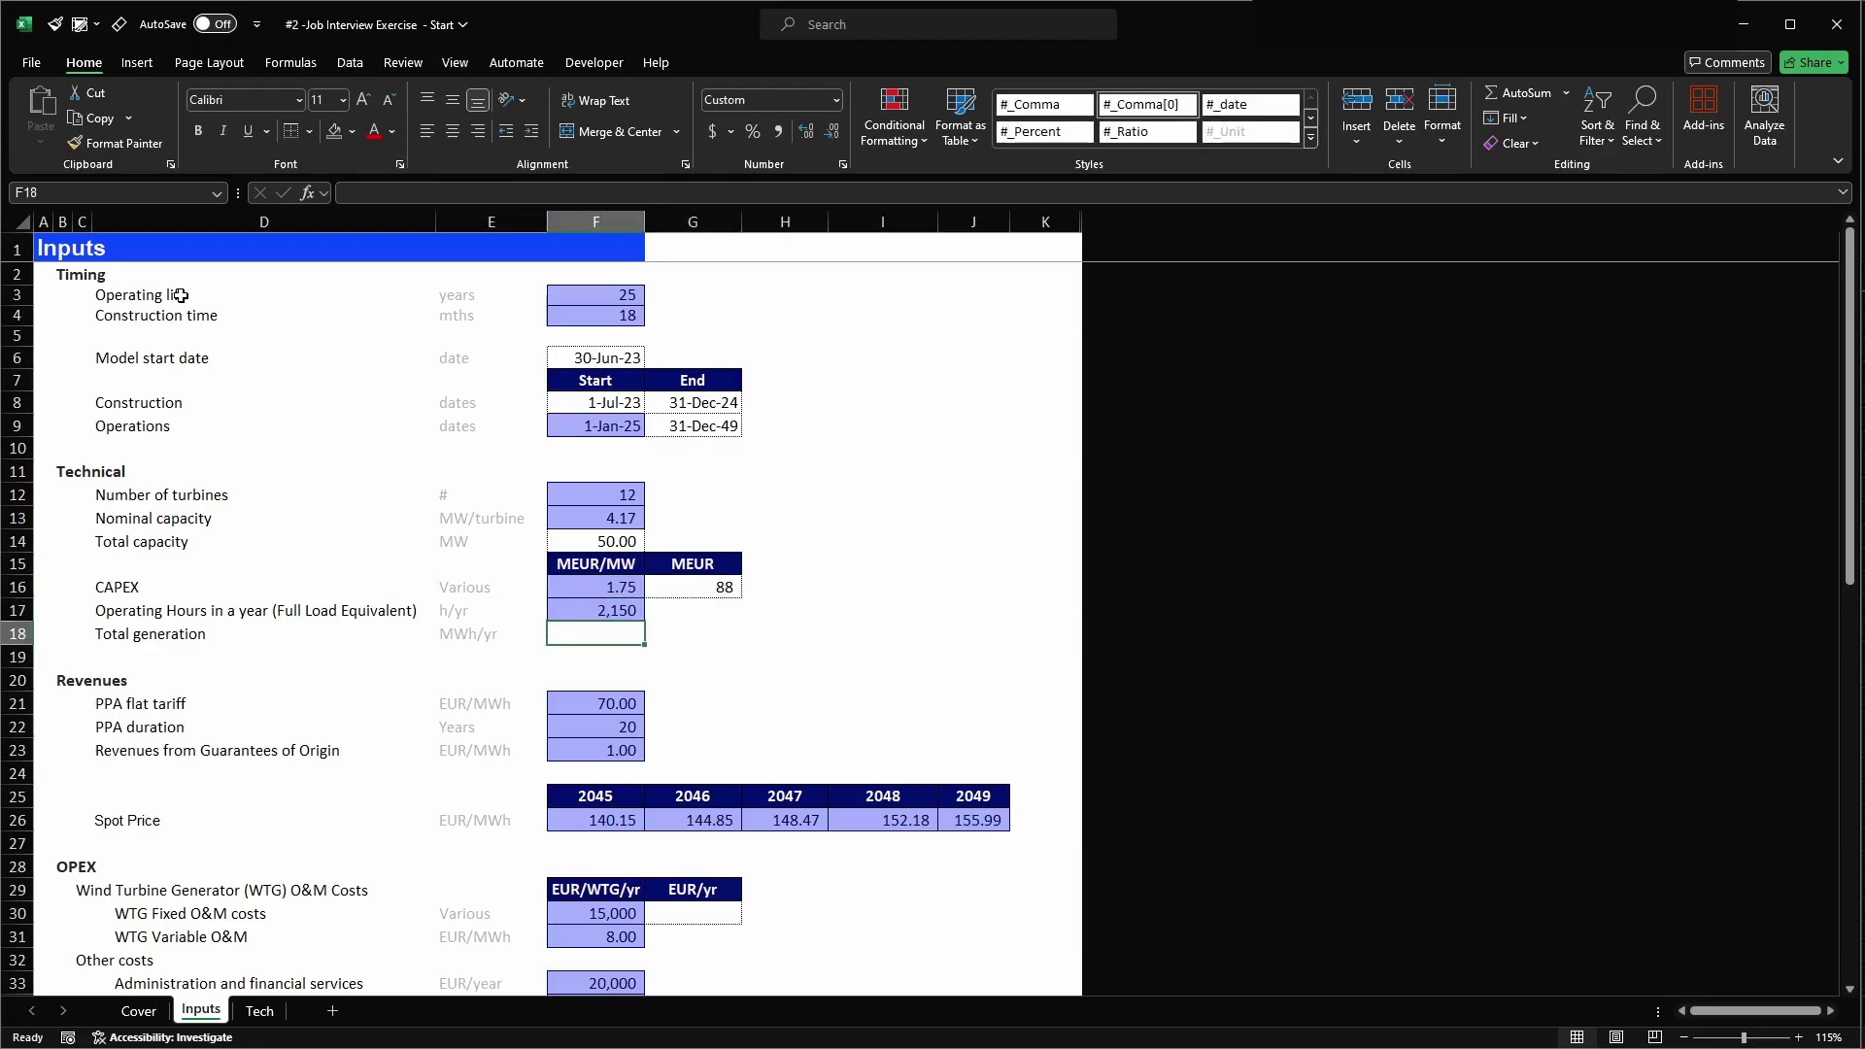
pyautogui.hotkey('alt', '3')
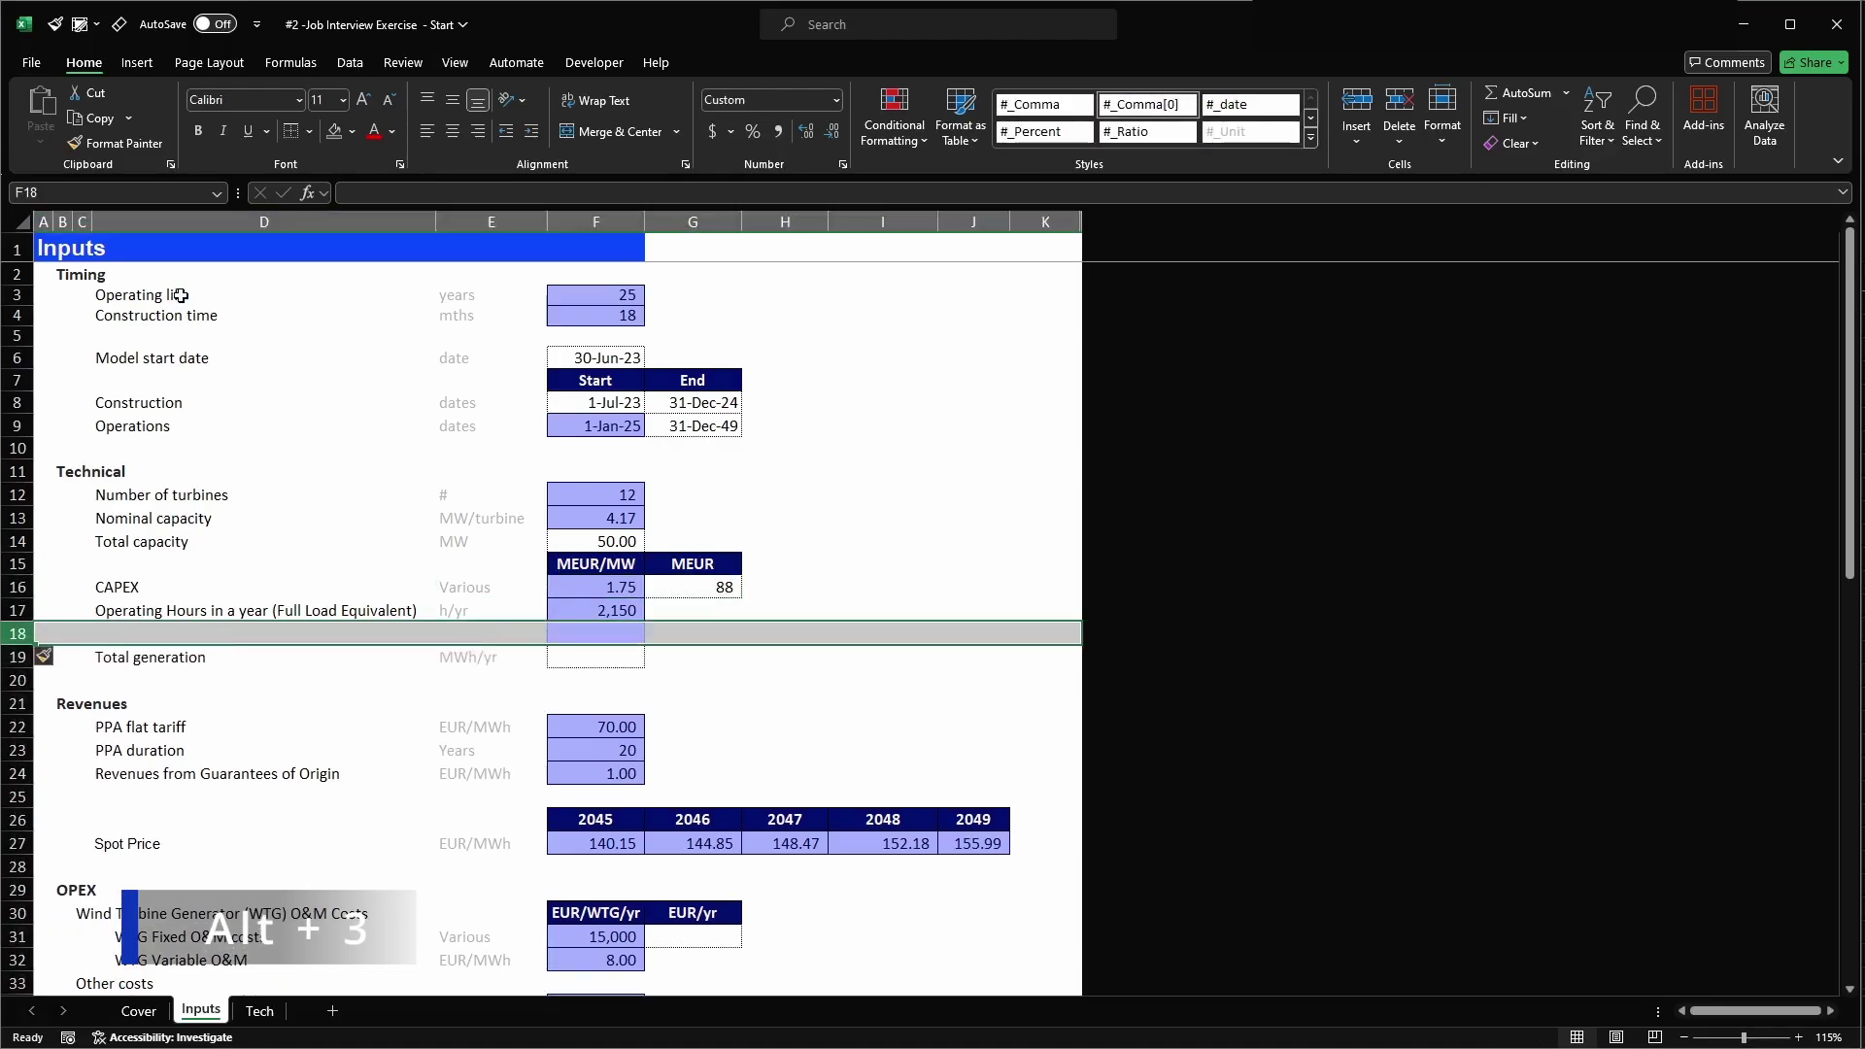
pyautogui.press('Left')
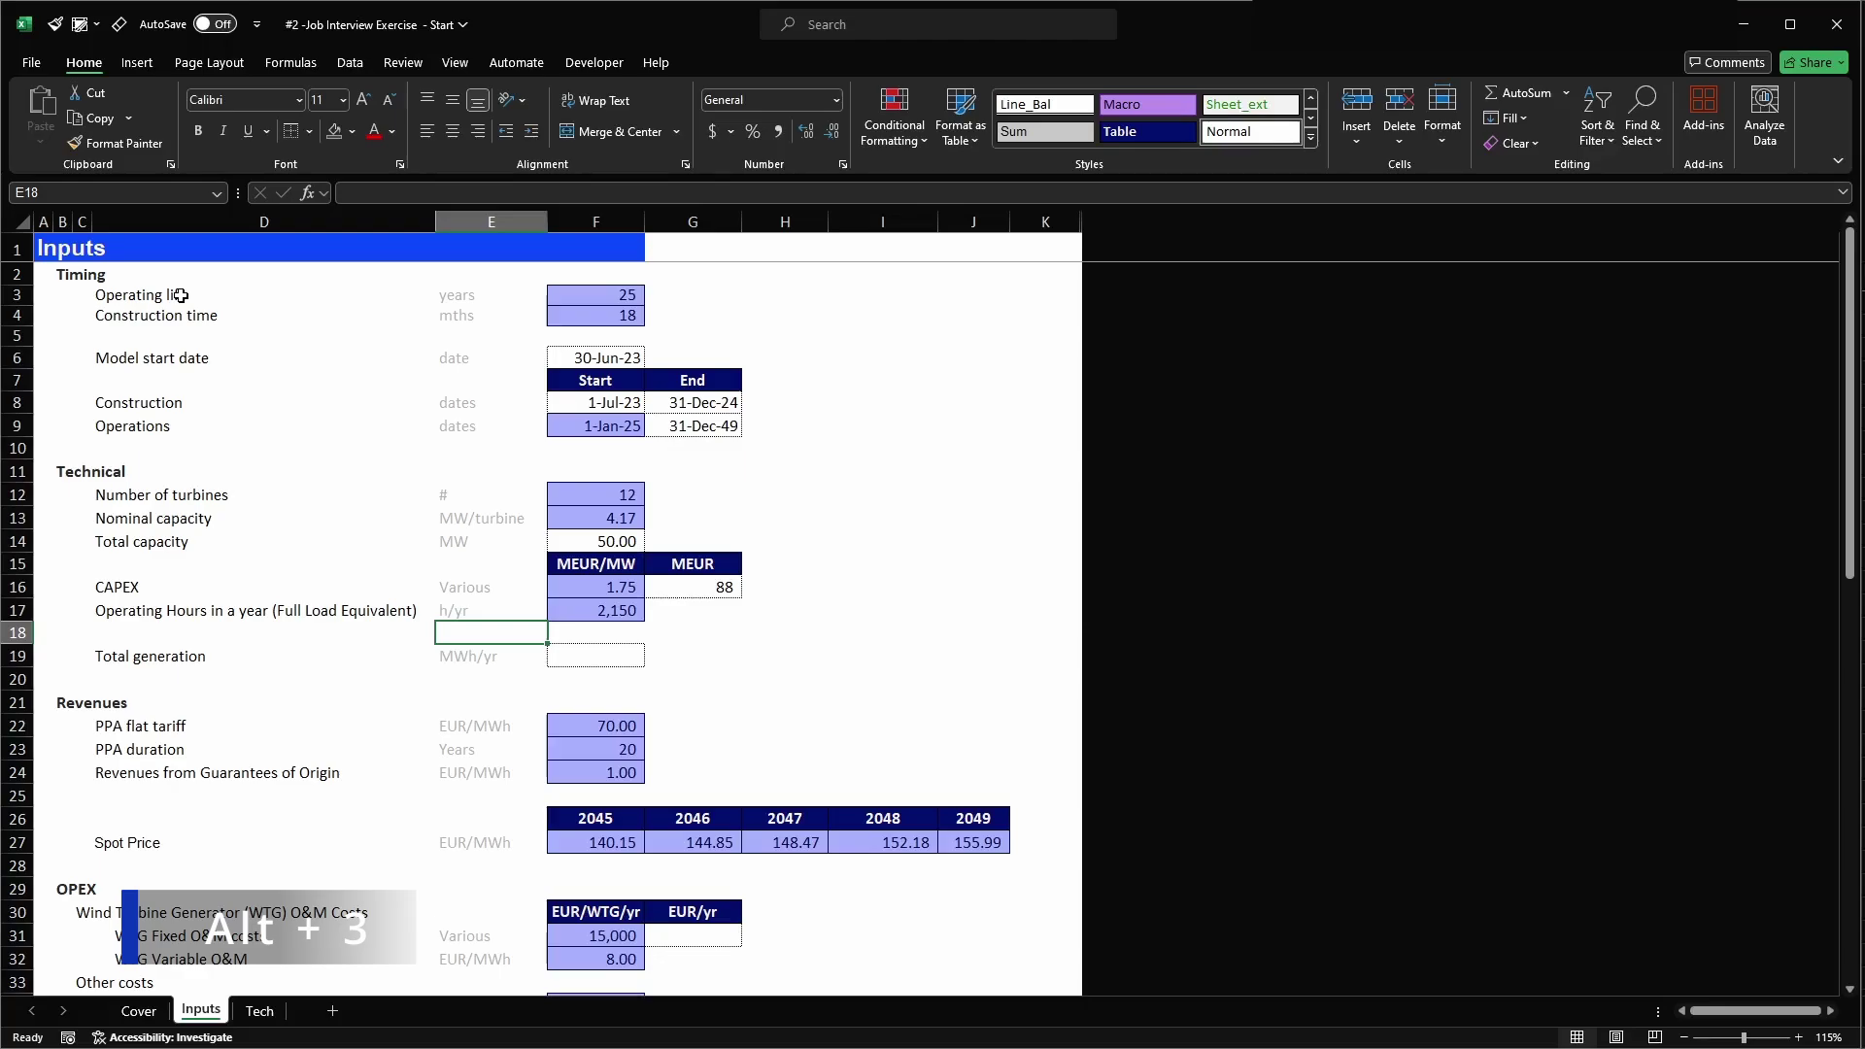
# - Calculate Total generation in F19 as total capacity times the yearly operating hours, using =F14*F17
pyautogui.press('Right')
pyautogui.press('Down')
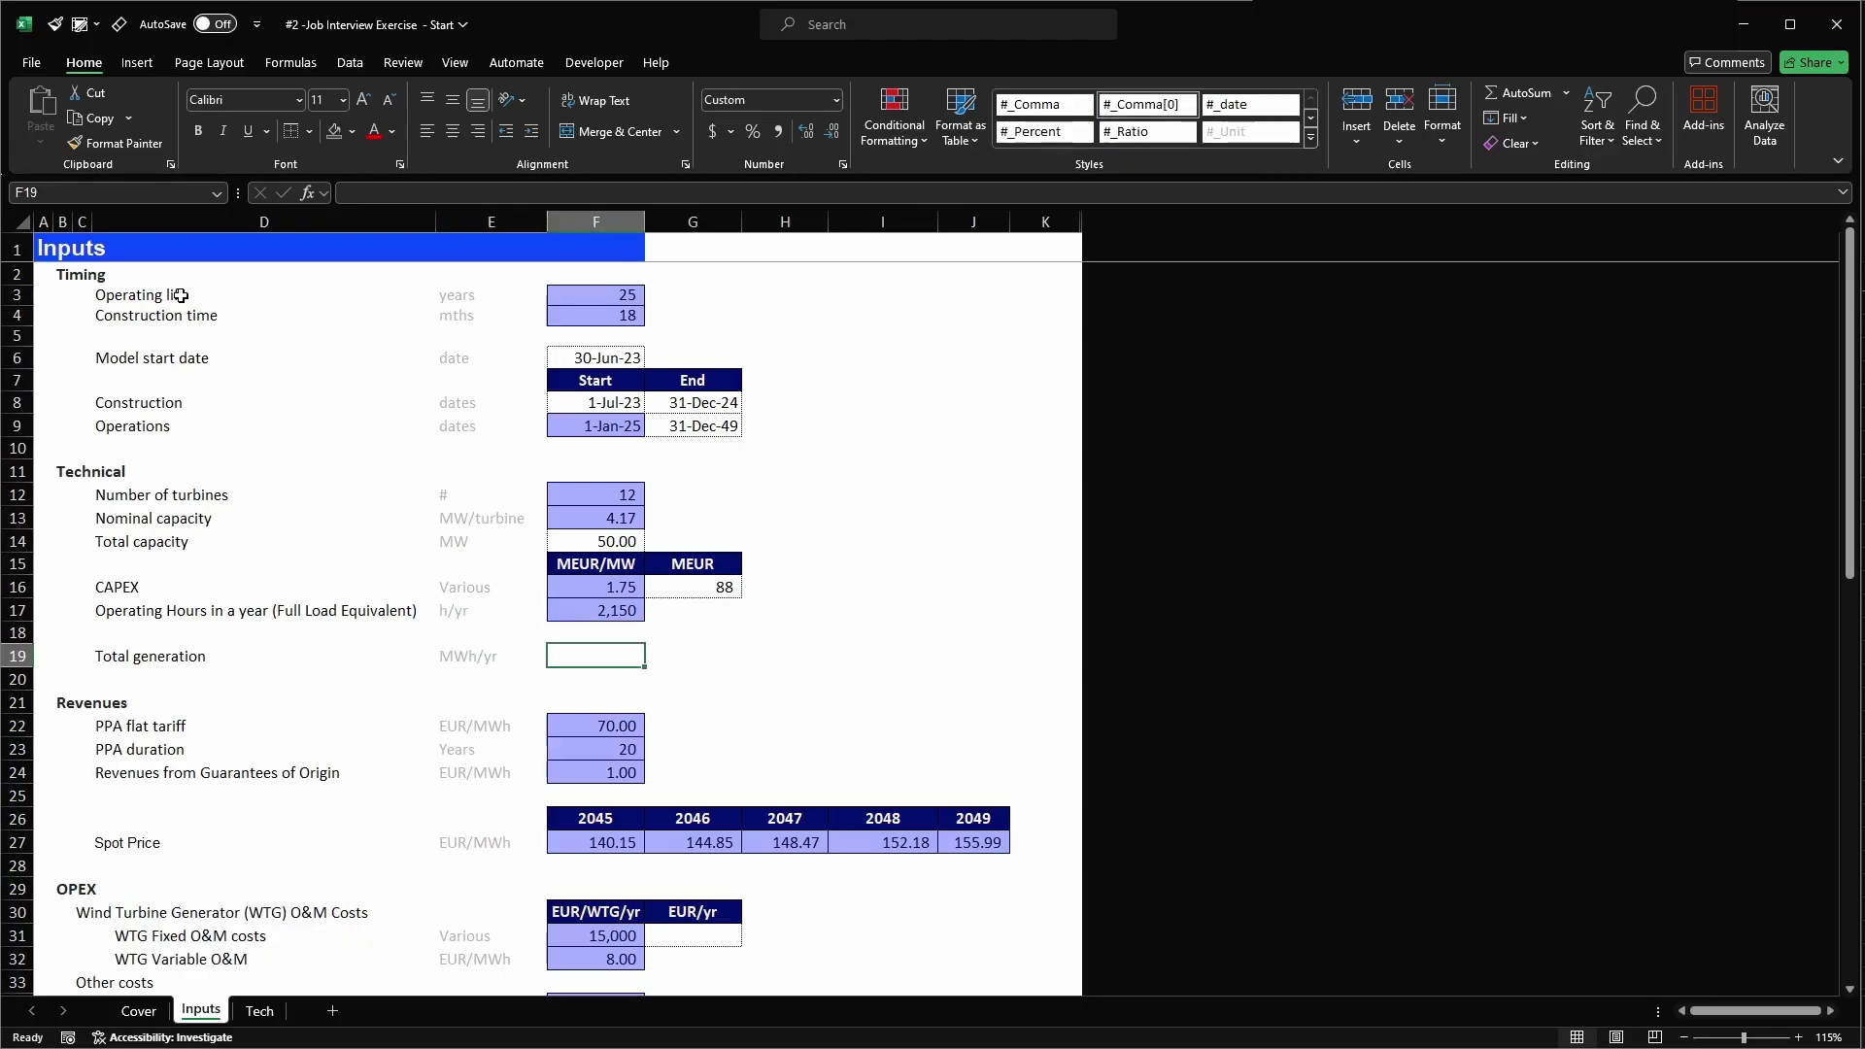
pyautogui.write('=')
pyautogui.click(578, 540)
pyautogui.write('*')
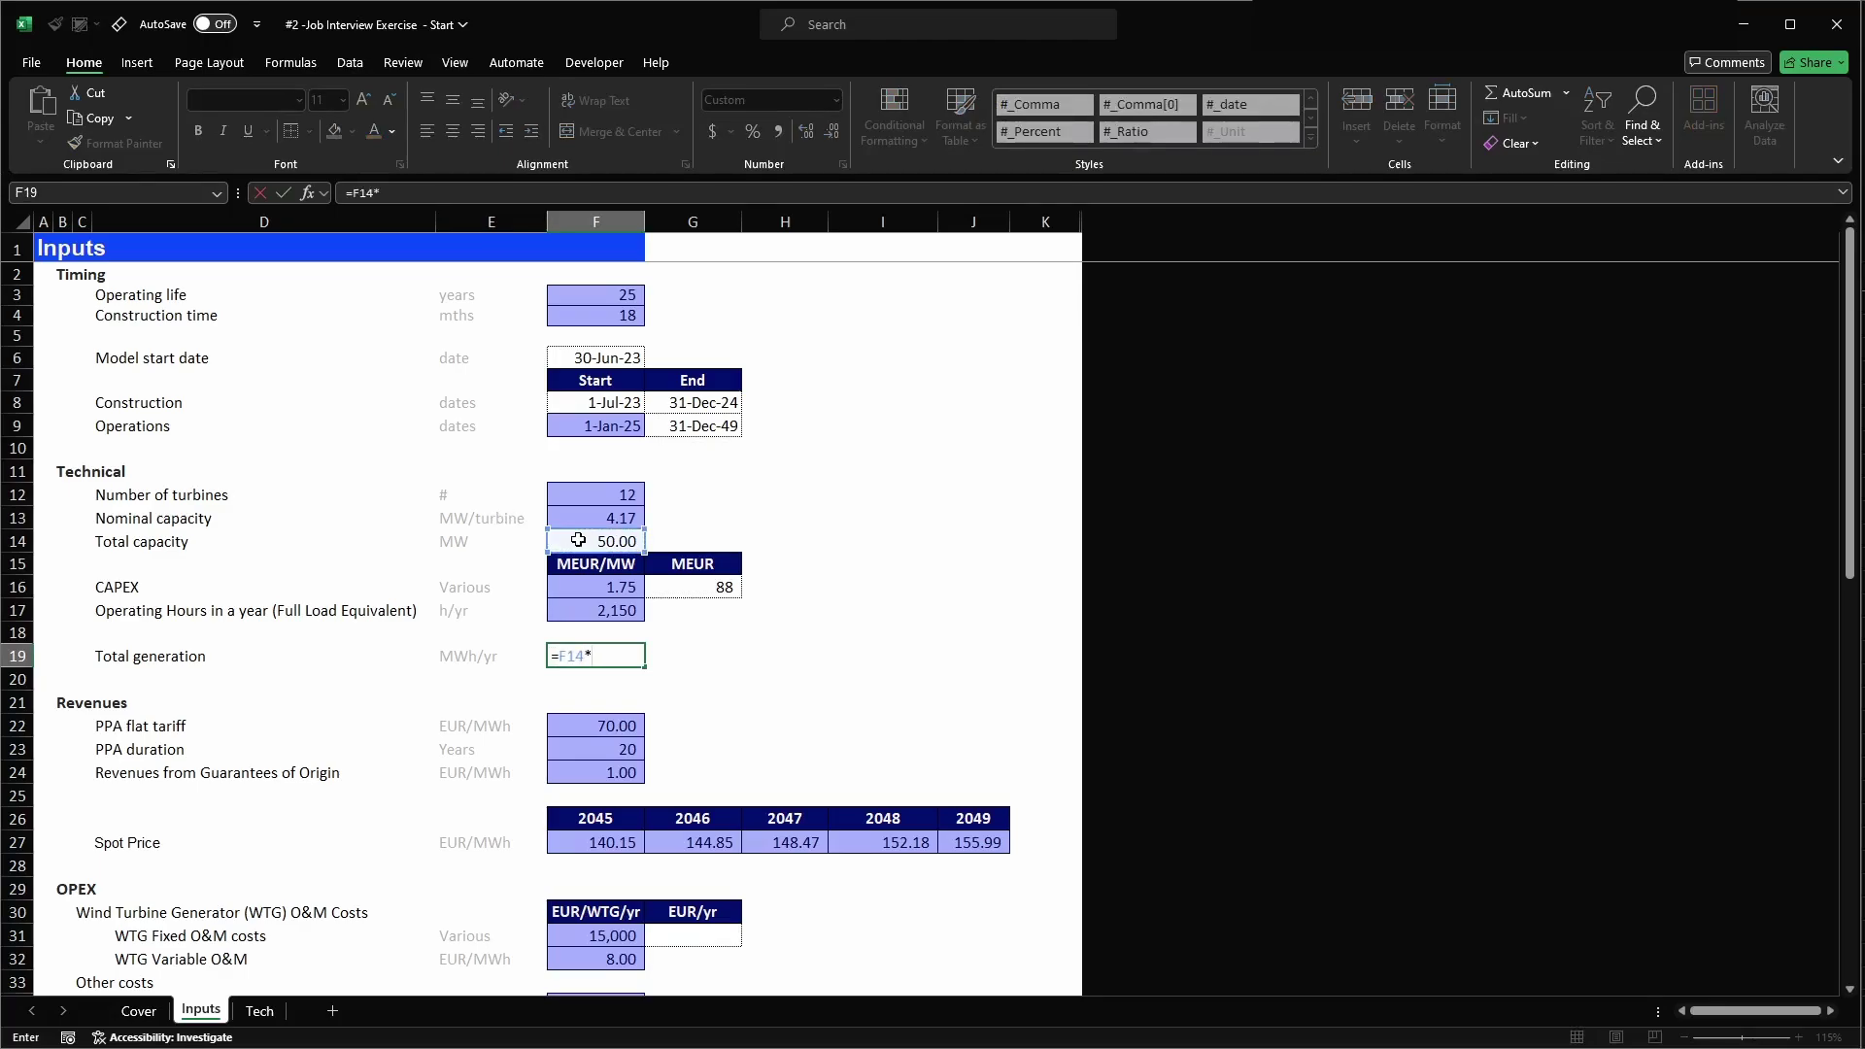
pyautogui.click(597, 614)
pyautogui.hotkey('ctrl', 'Return')
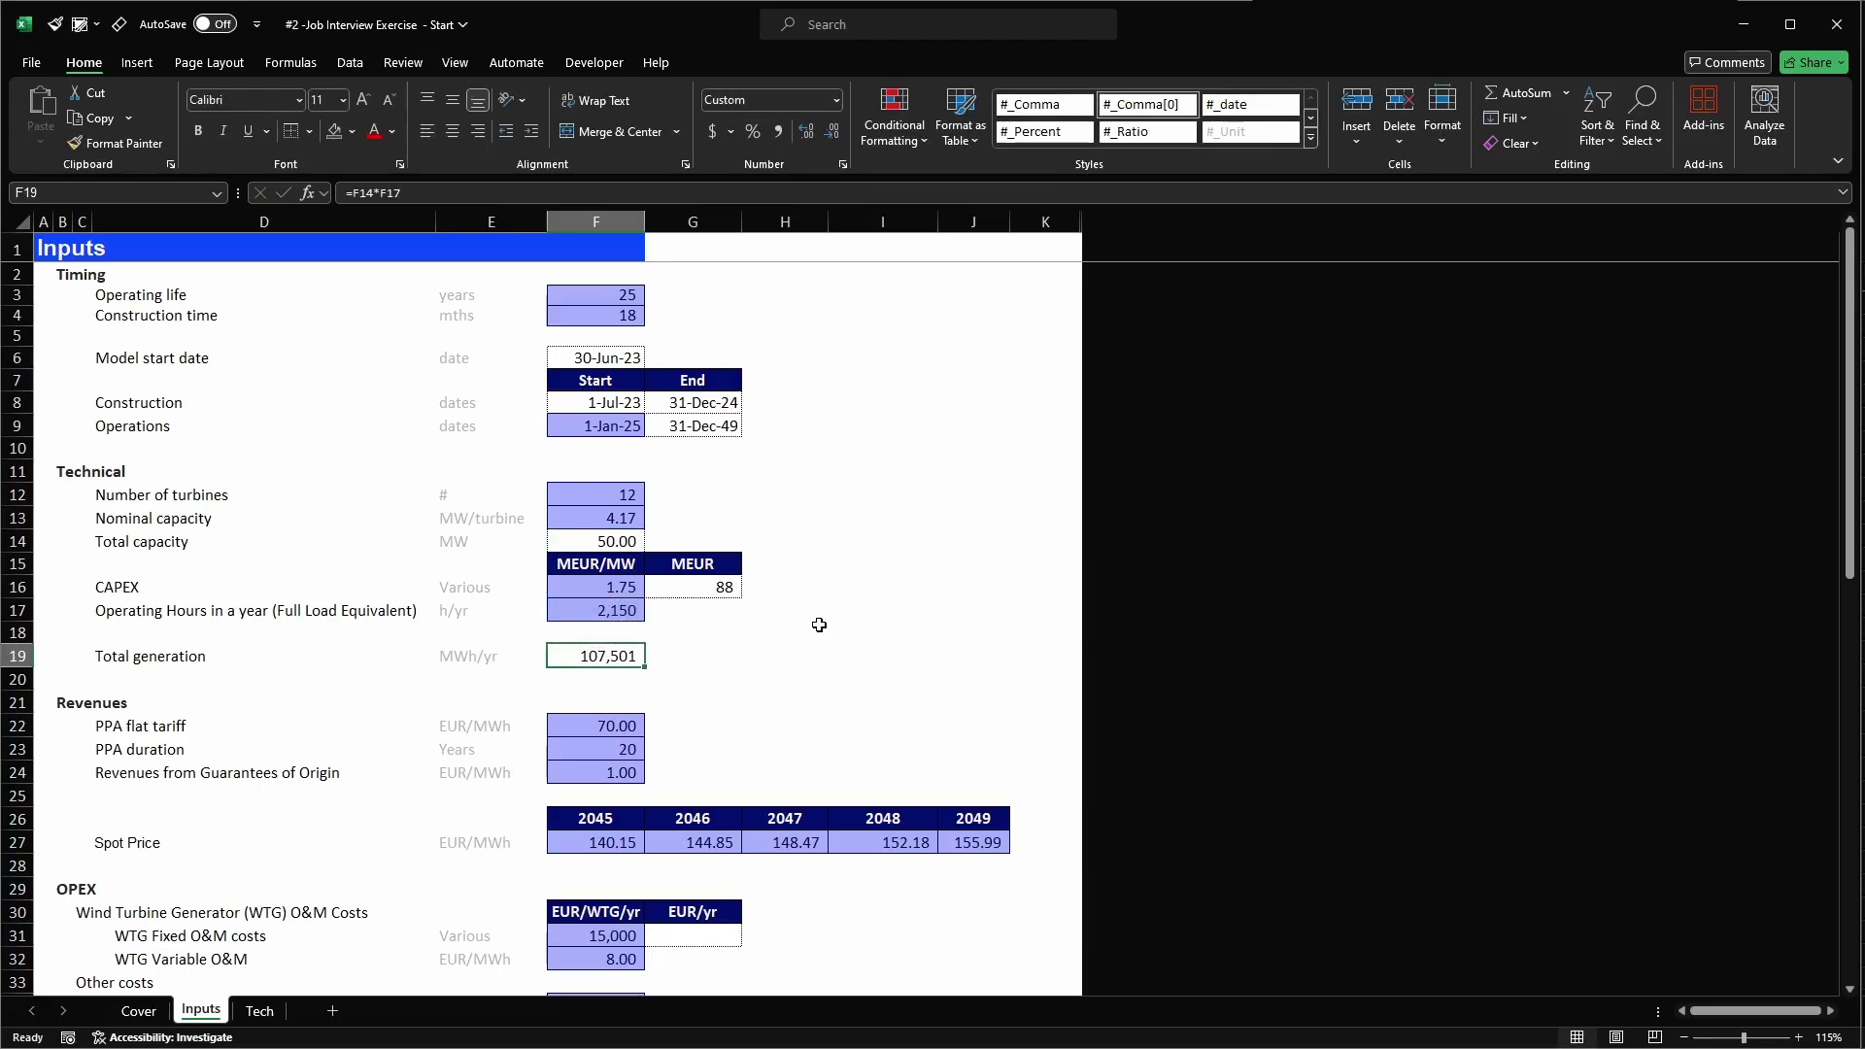
# - Assign a defined name to the Total generation cell F19
pyautogui.hotkey('alt', 'F3')
pyautogui.write('total')
pyautogui.press('Return')
# - Examine the Revenues inputs and the spot price table for 2045 to 2049
pyautogui.press('Down')
pyautogui.press('Down')
pyautogui.press('Down')
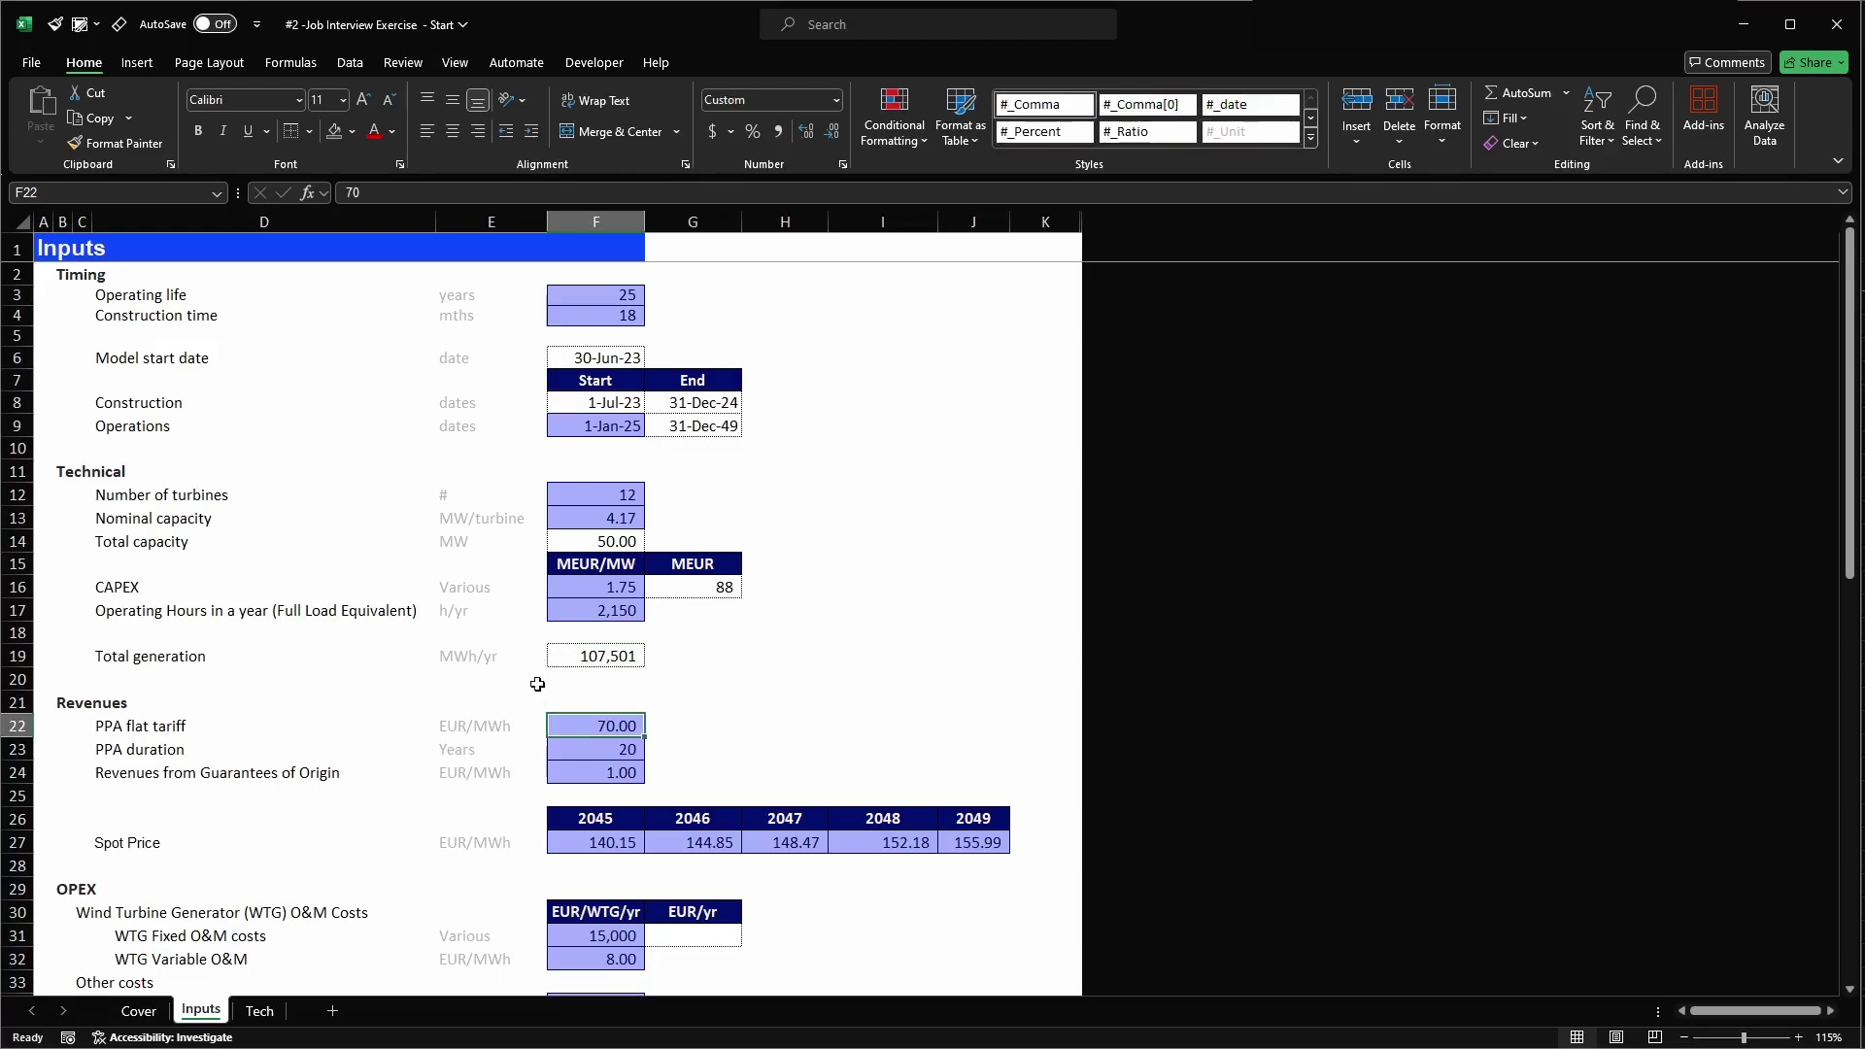
pyautogui.moveTo(610, 843); pyautogui.dragTo(960, 825)
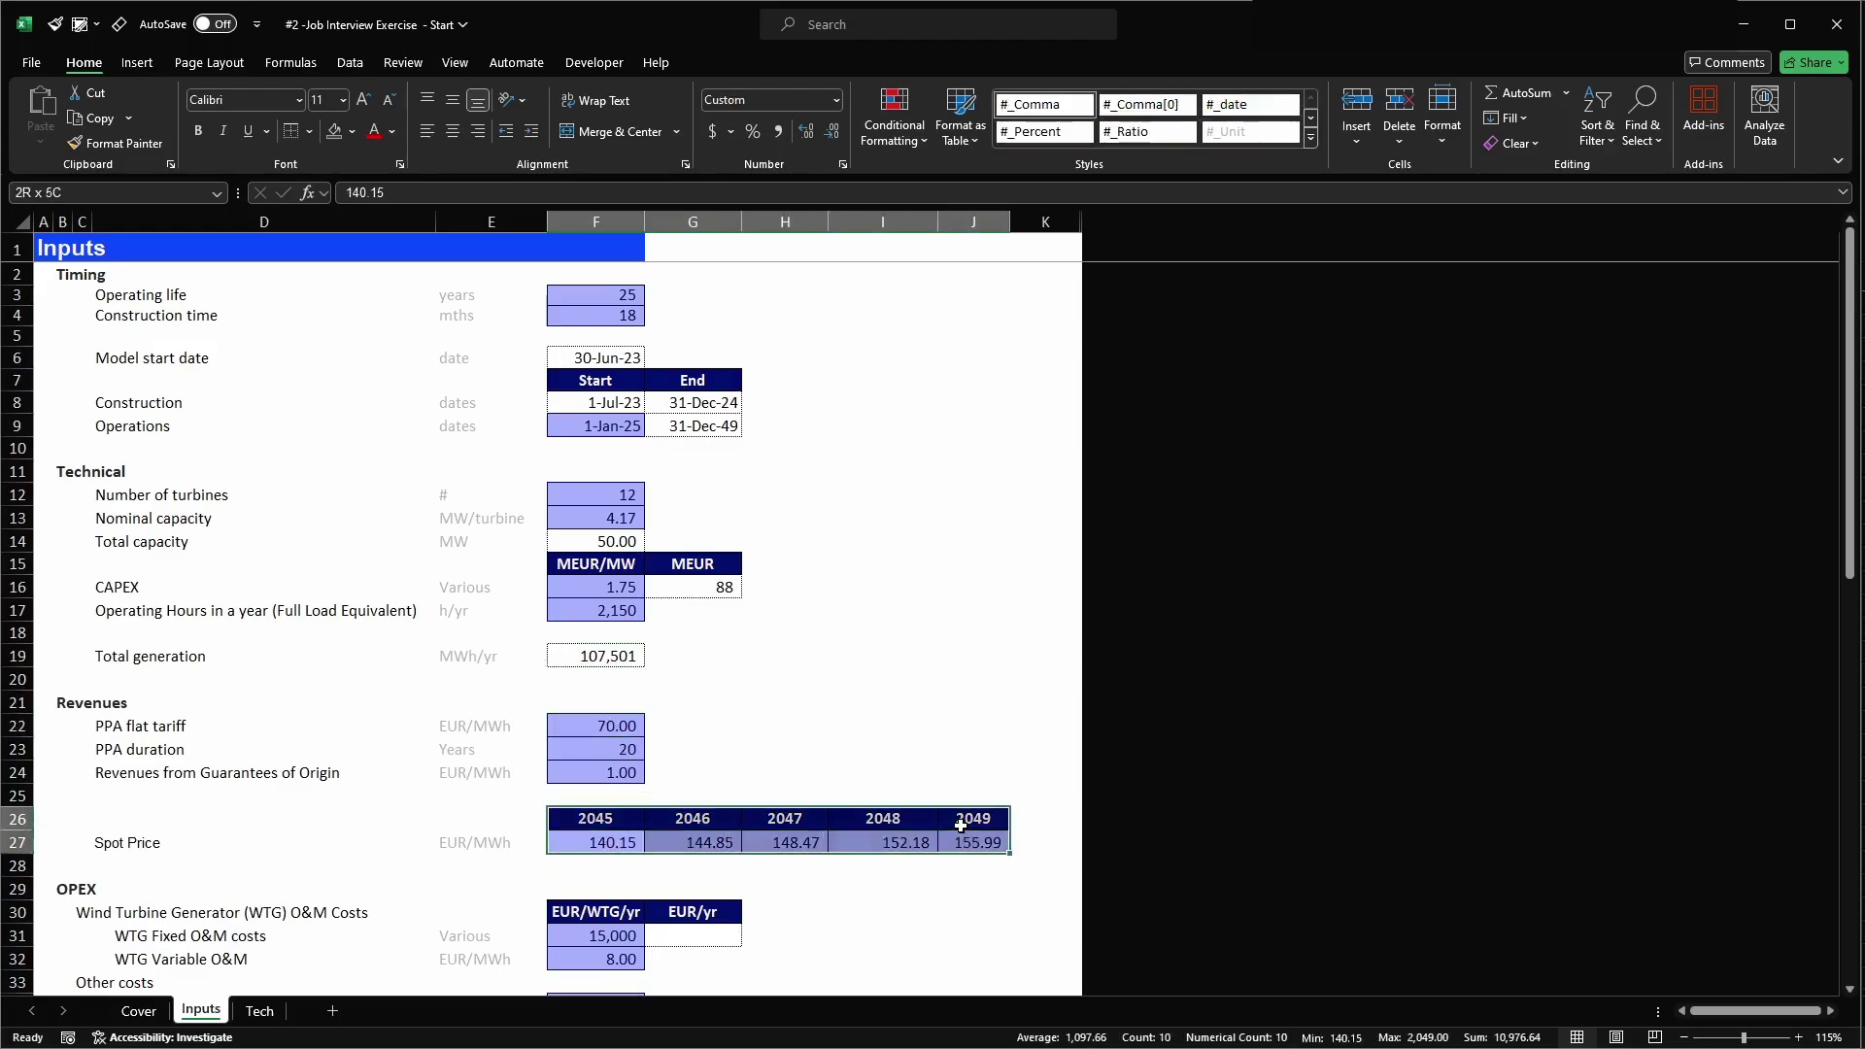
pyautogui.scroll(-2, 1023, 790)
pyautogui.click(869, 794)
pyautogui.moveTo(600, 683); pyautogui.dragTo(968, 700)
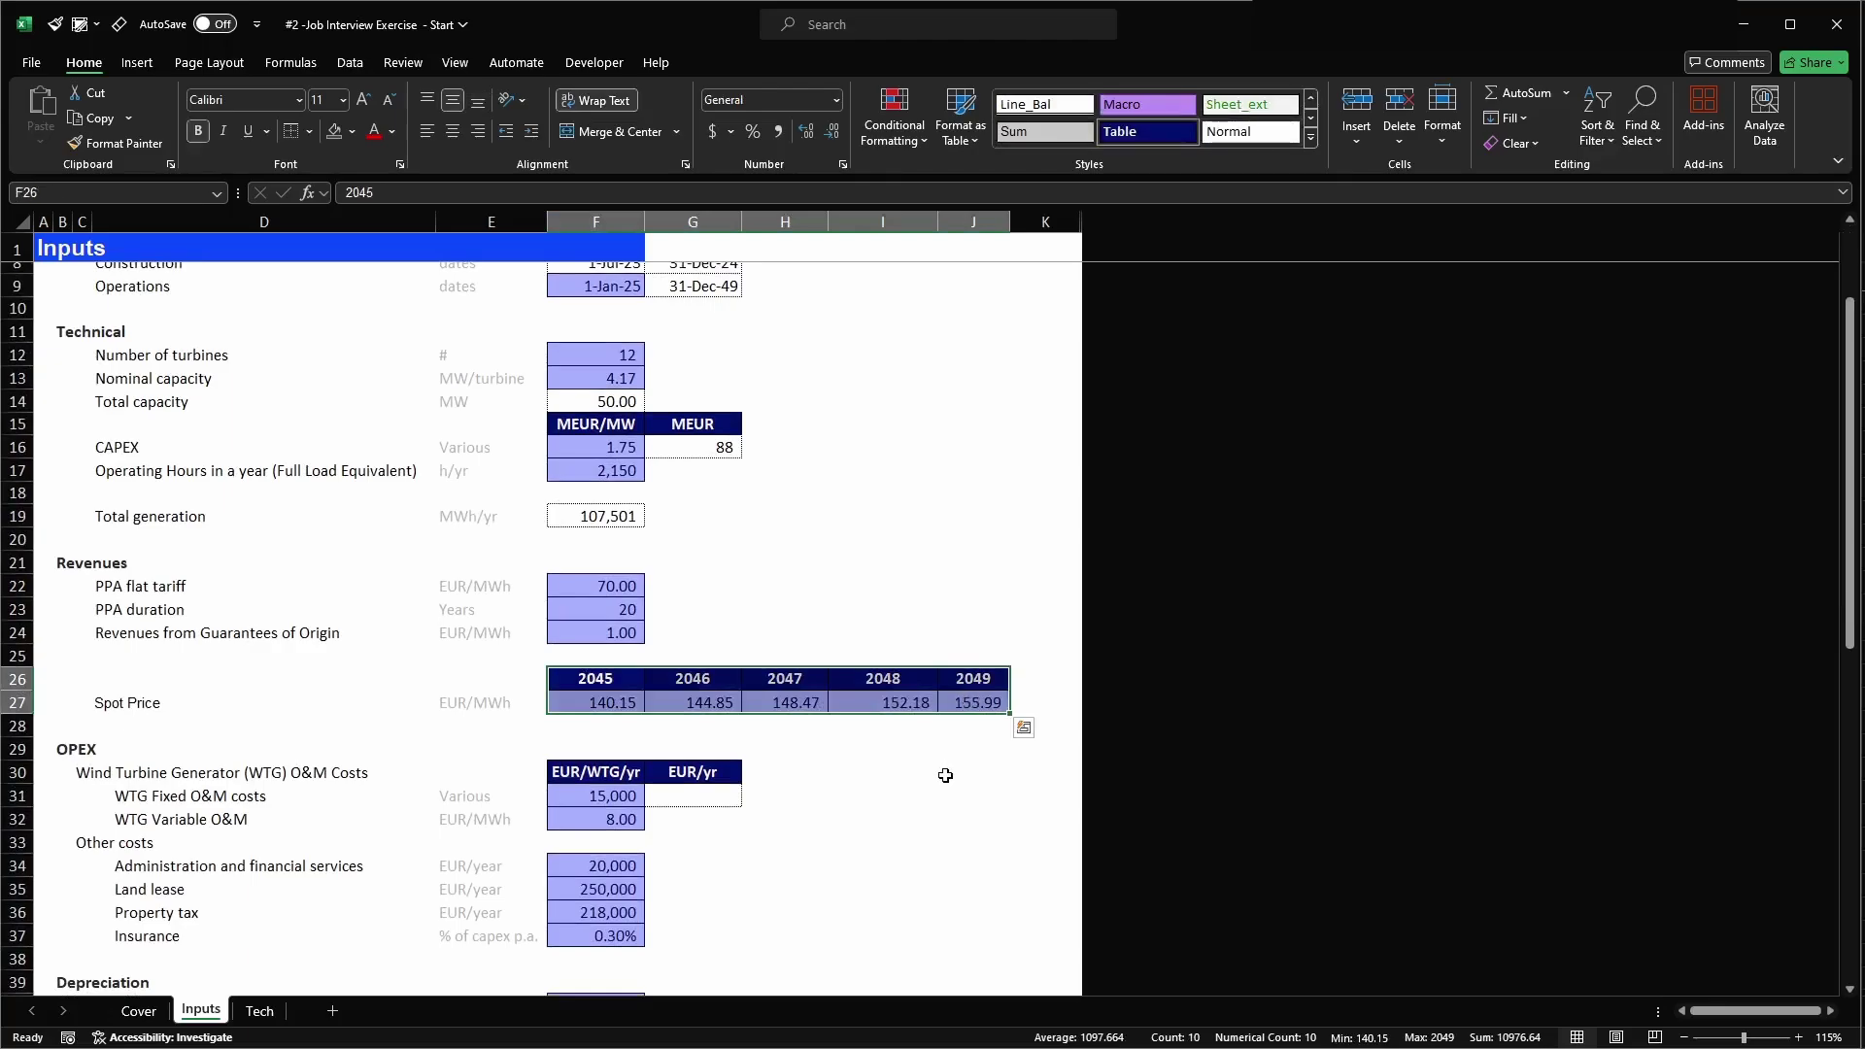
pyautogui.scroll(-1, 945, 774)
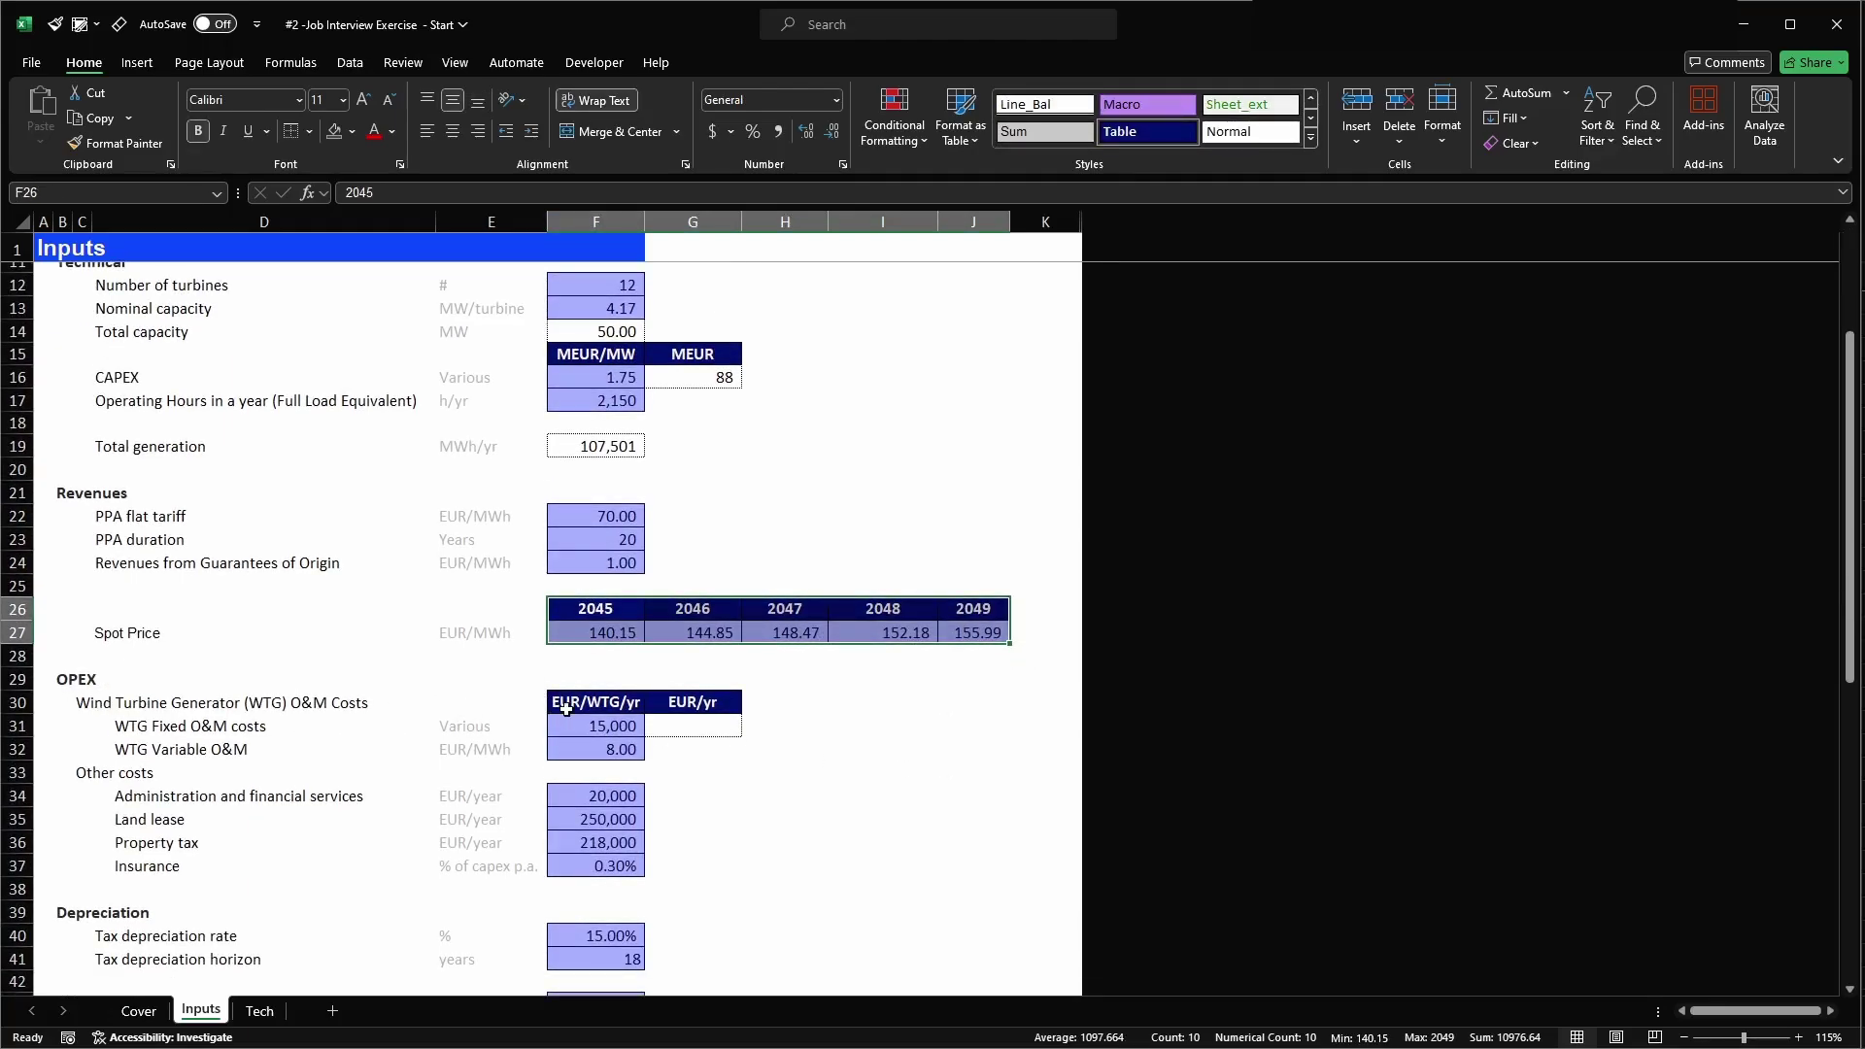
# - Calculate the yearly WTG Fixed O&M costs in G31 from the cost per turbine and number of turbines with =F31*F12
pyautogui.click(726, 725)
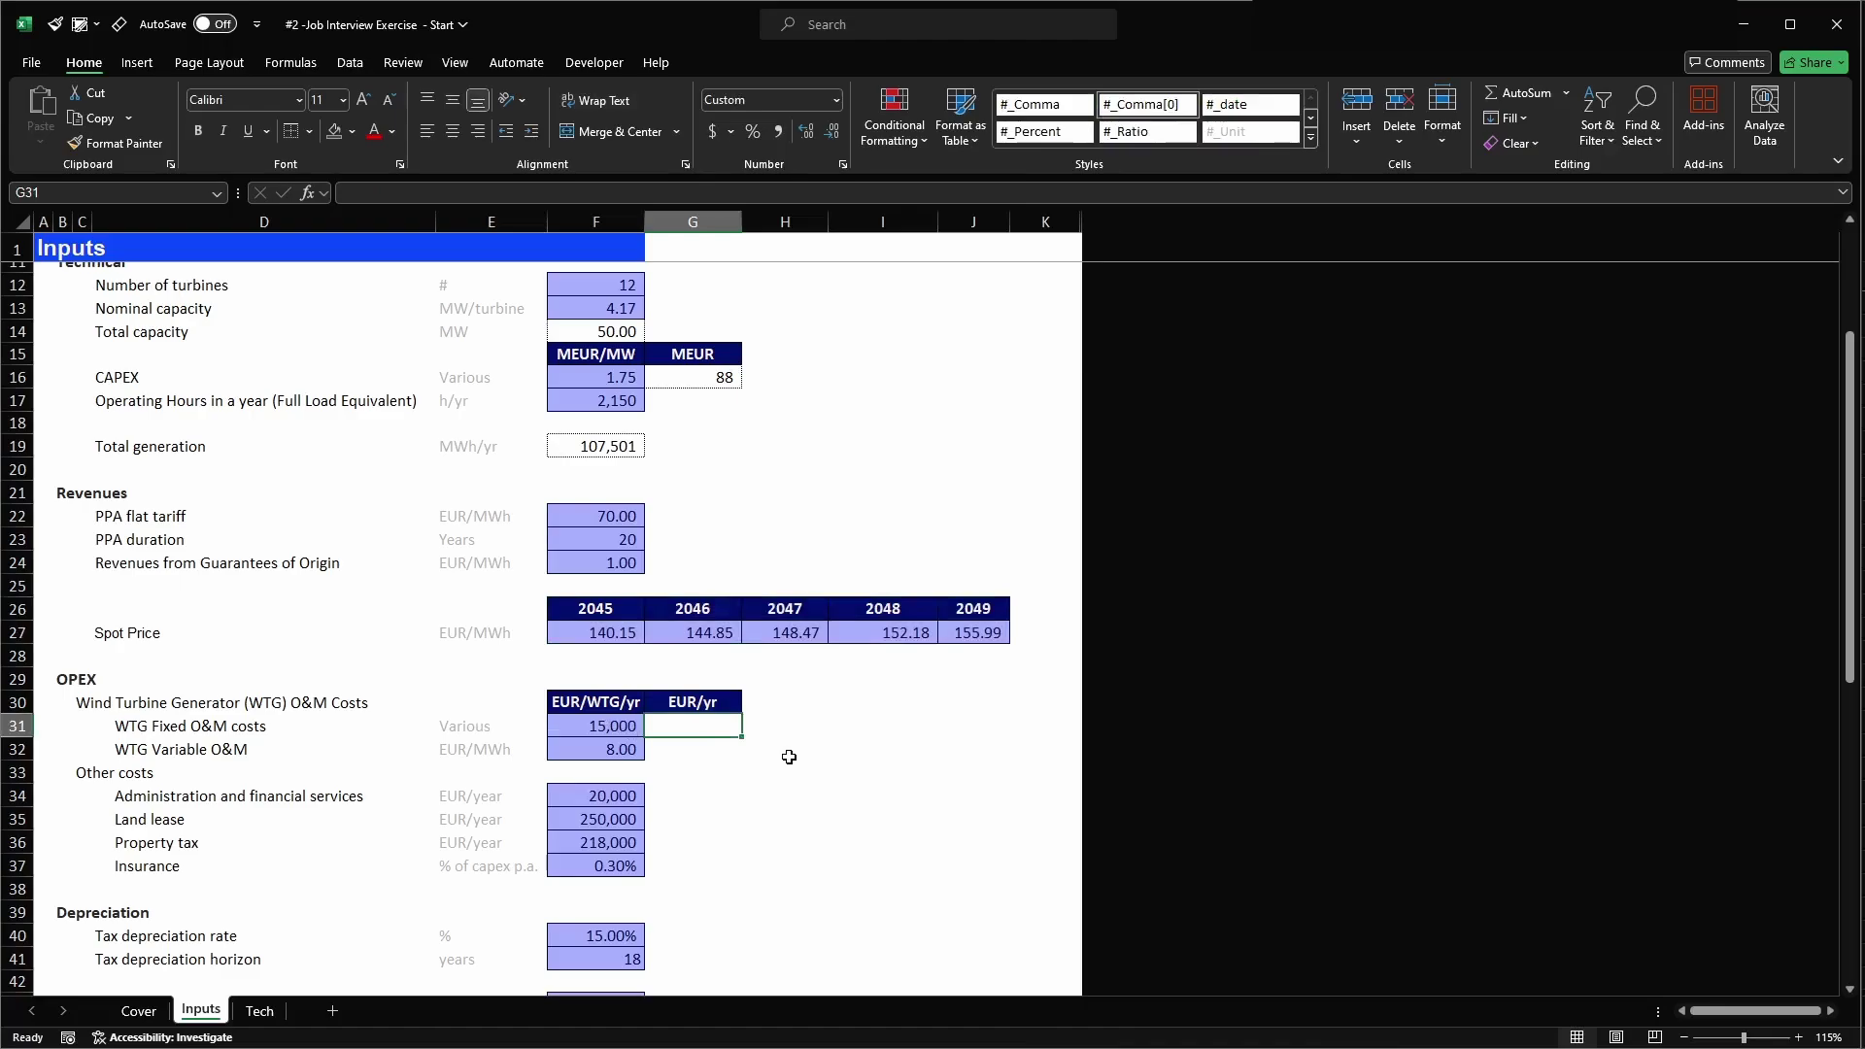
pyautogui.write('=')
pyautogui.press('Left')
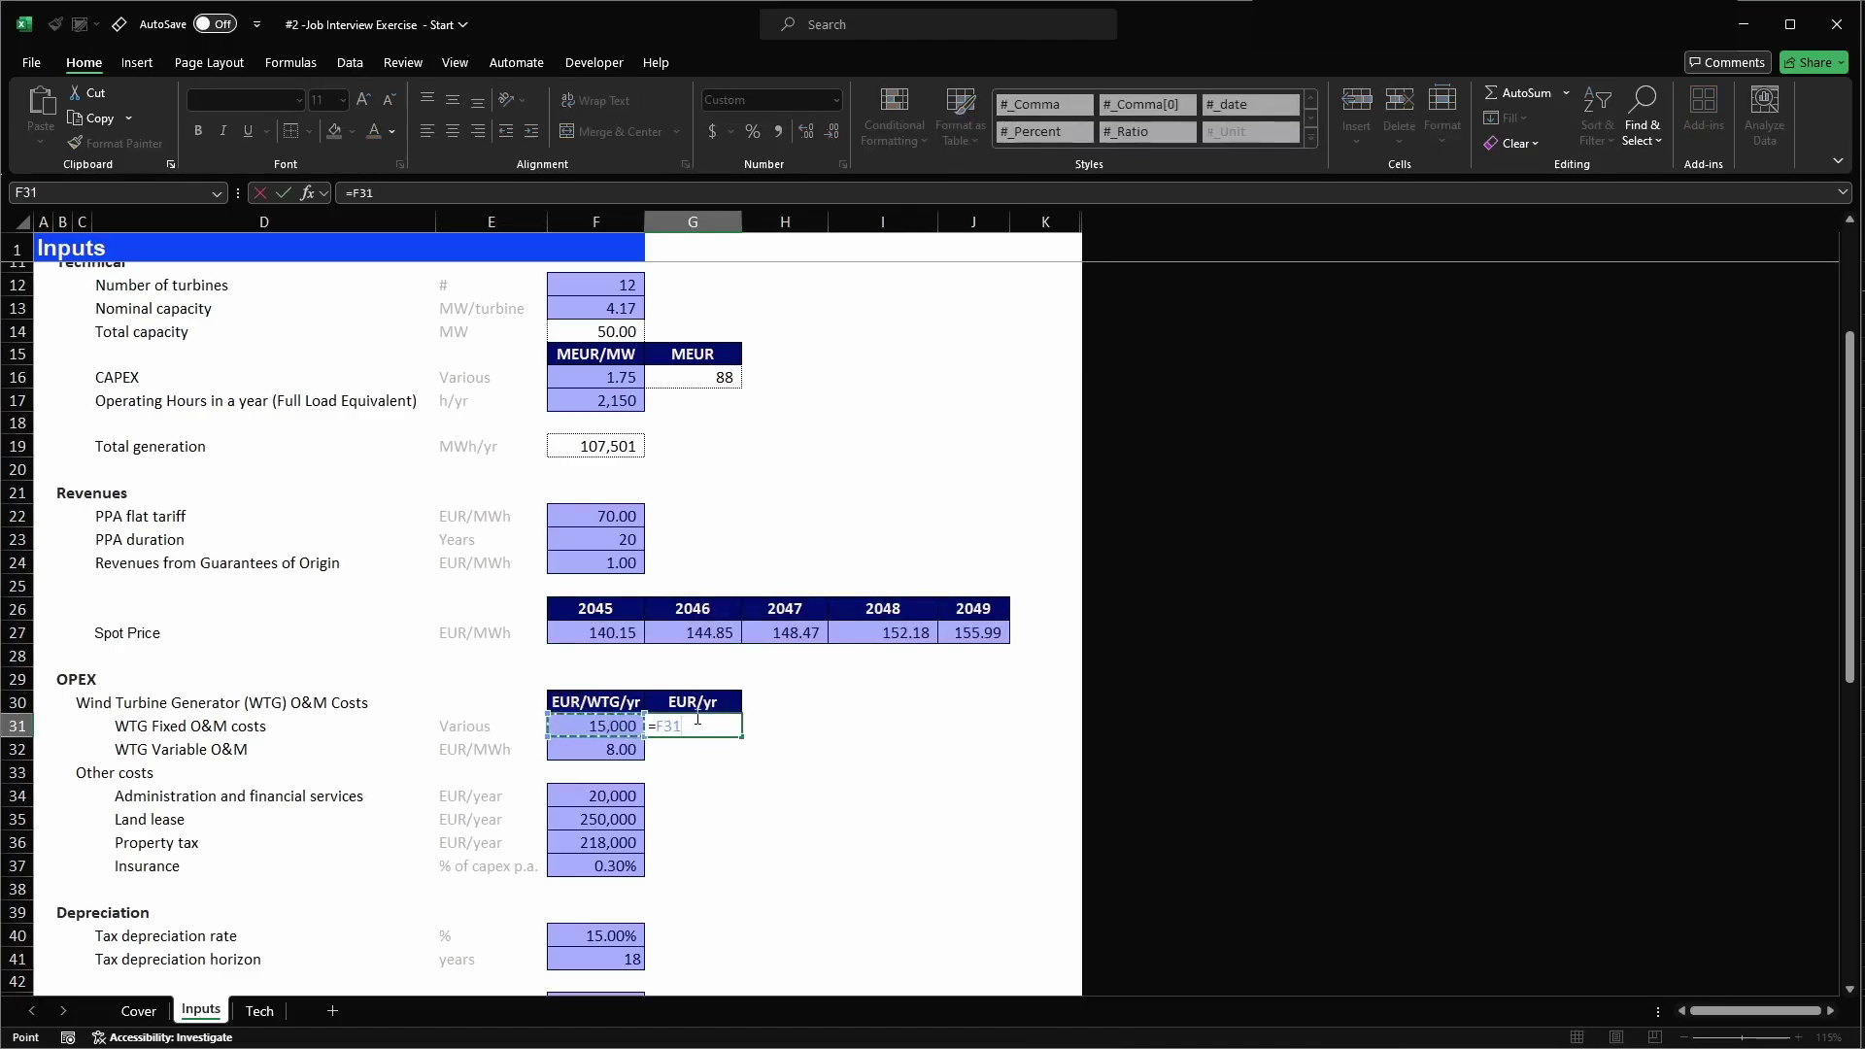
pyautogui.write('*')
pyautogui.click(602, 282)
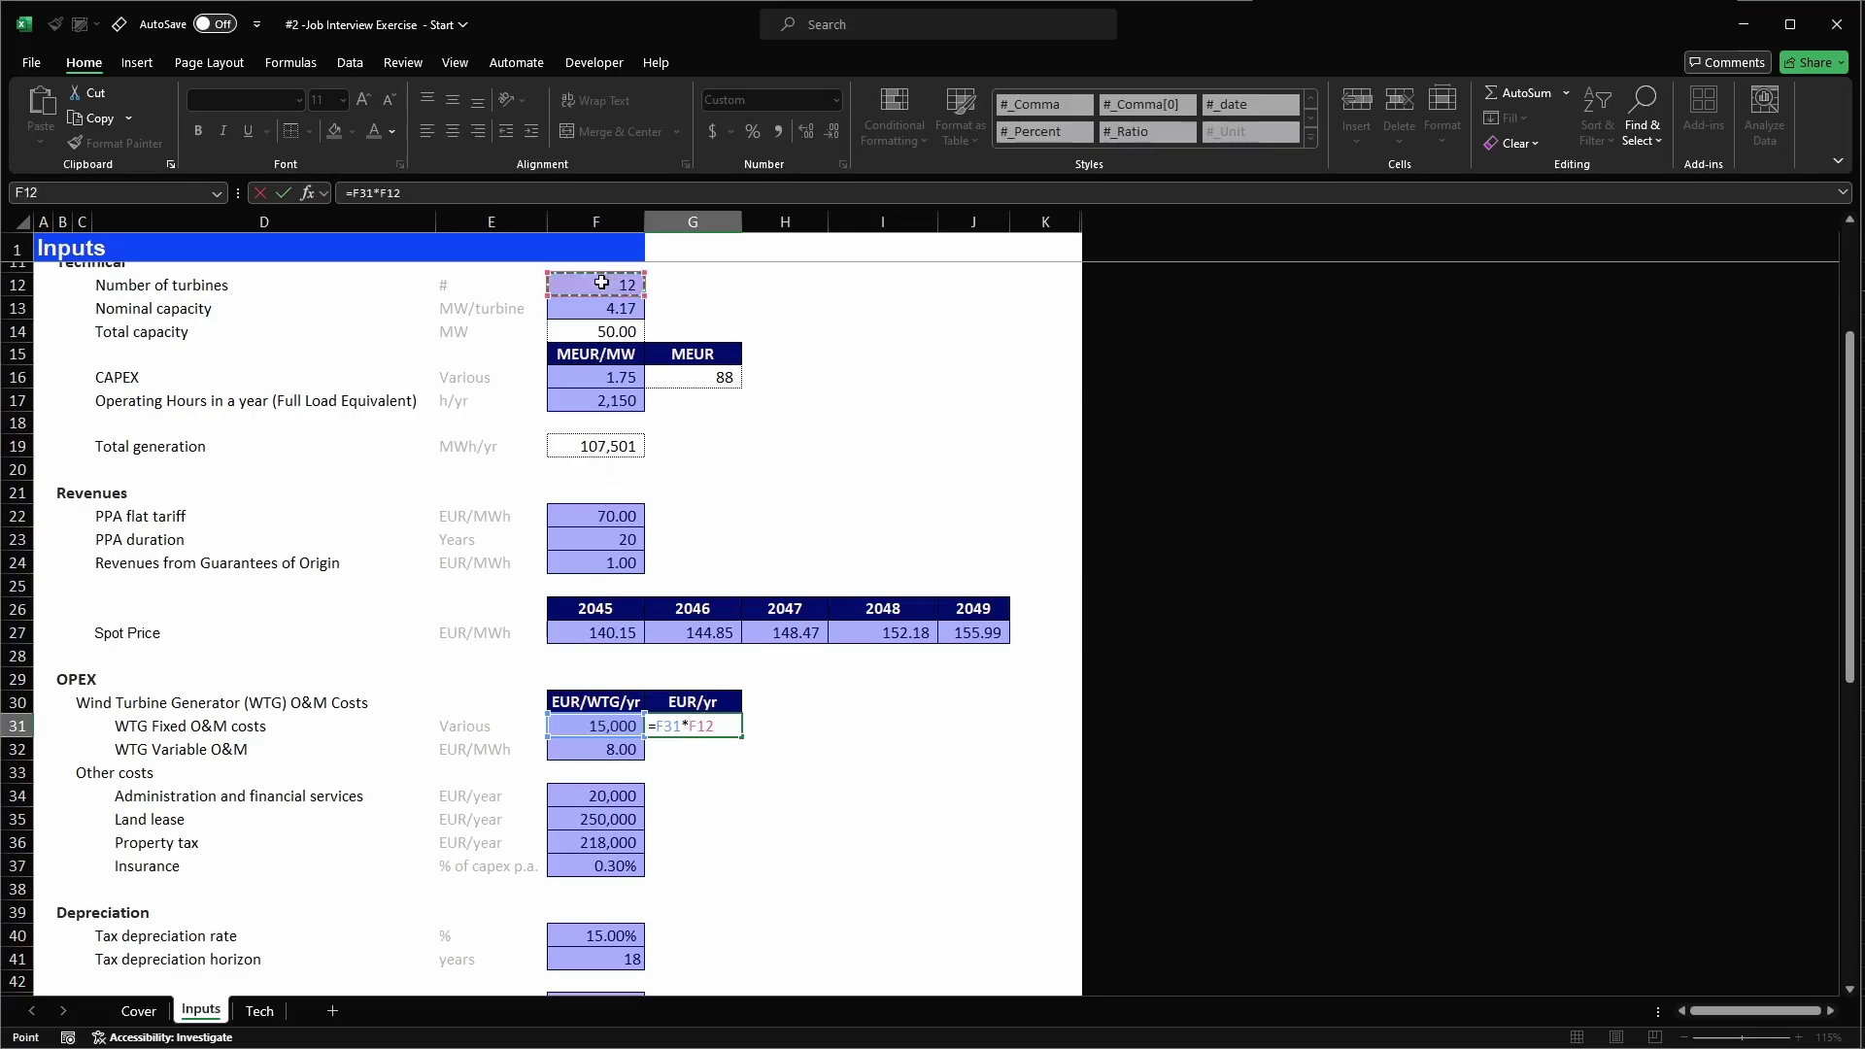
pyautogui.press('Return')
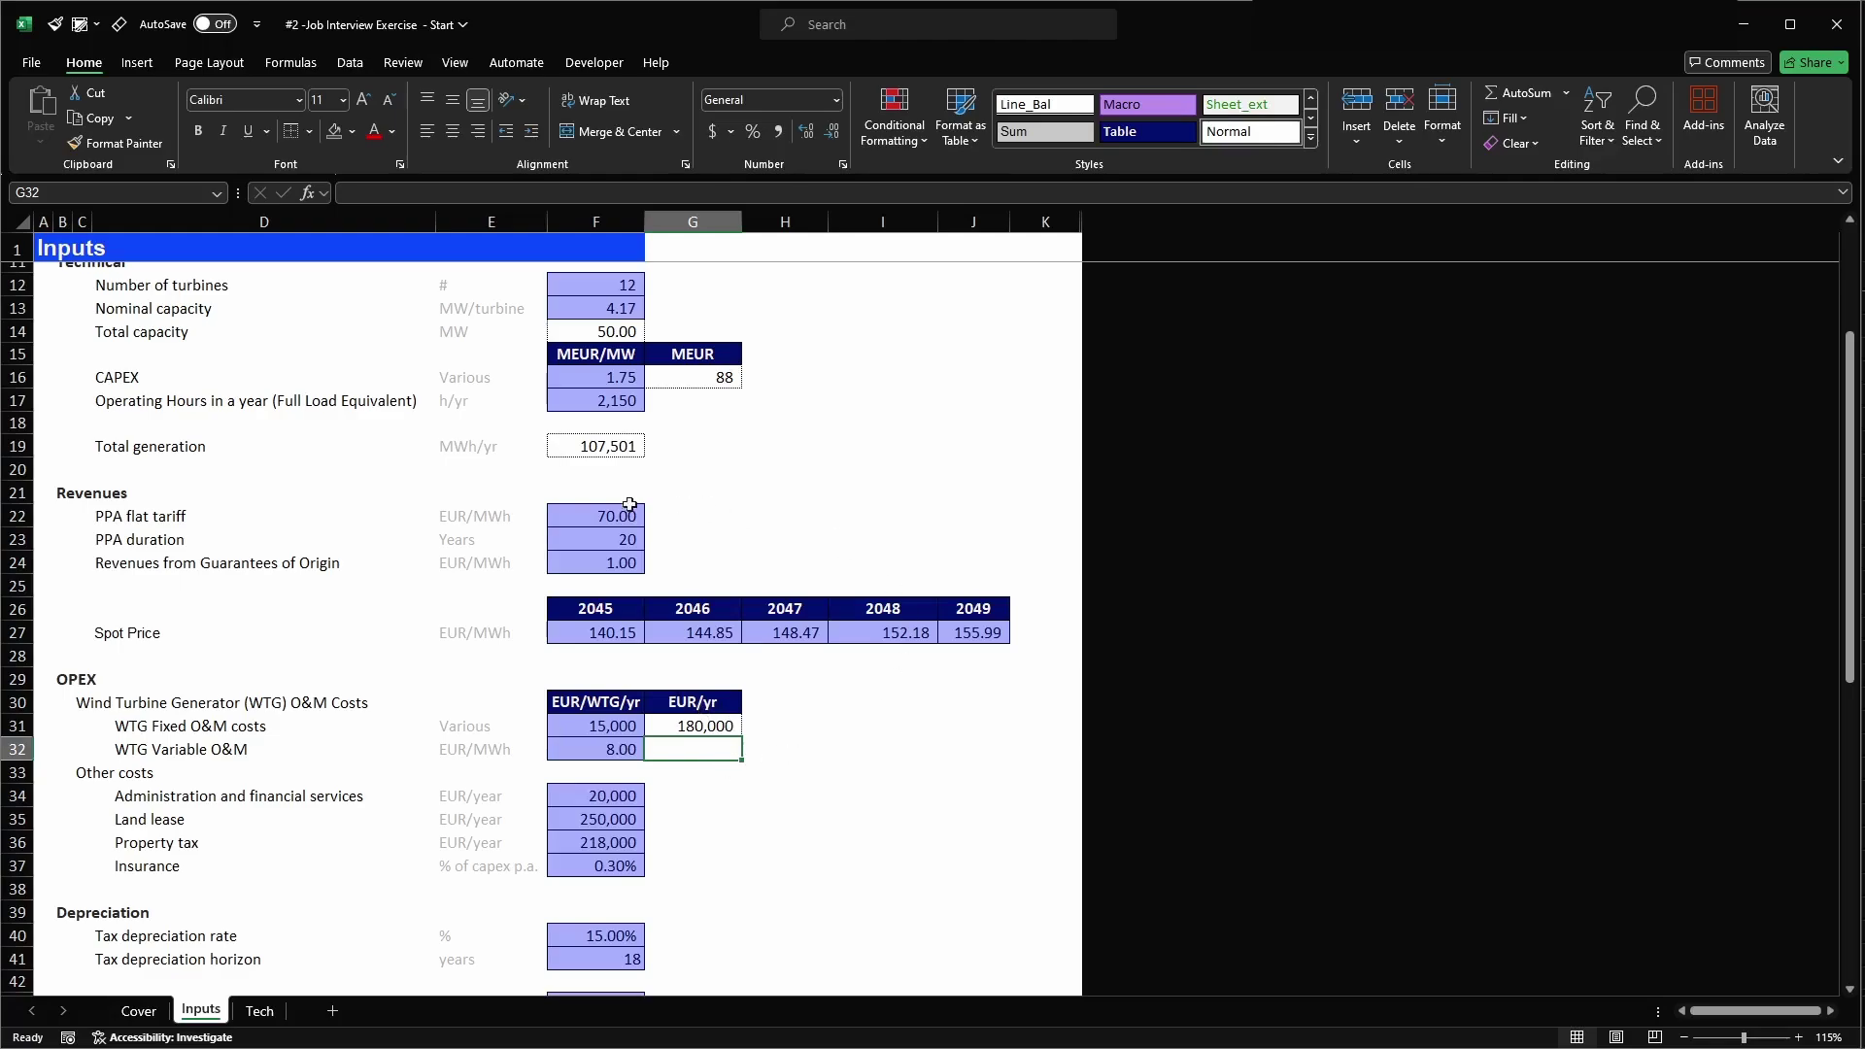
pyautogui.moveTo(614, 284); pyautogui.dragTo(616, 329)
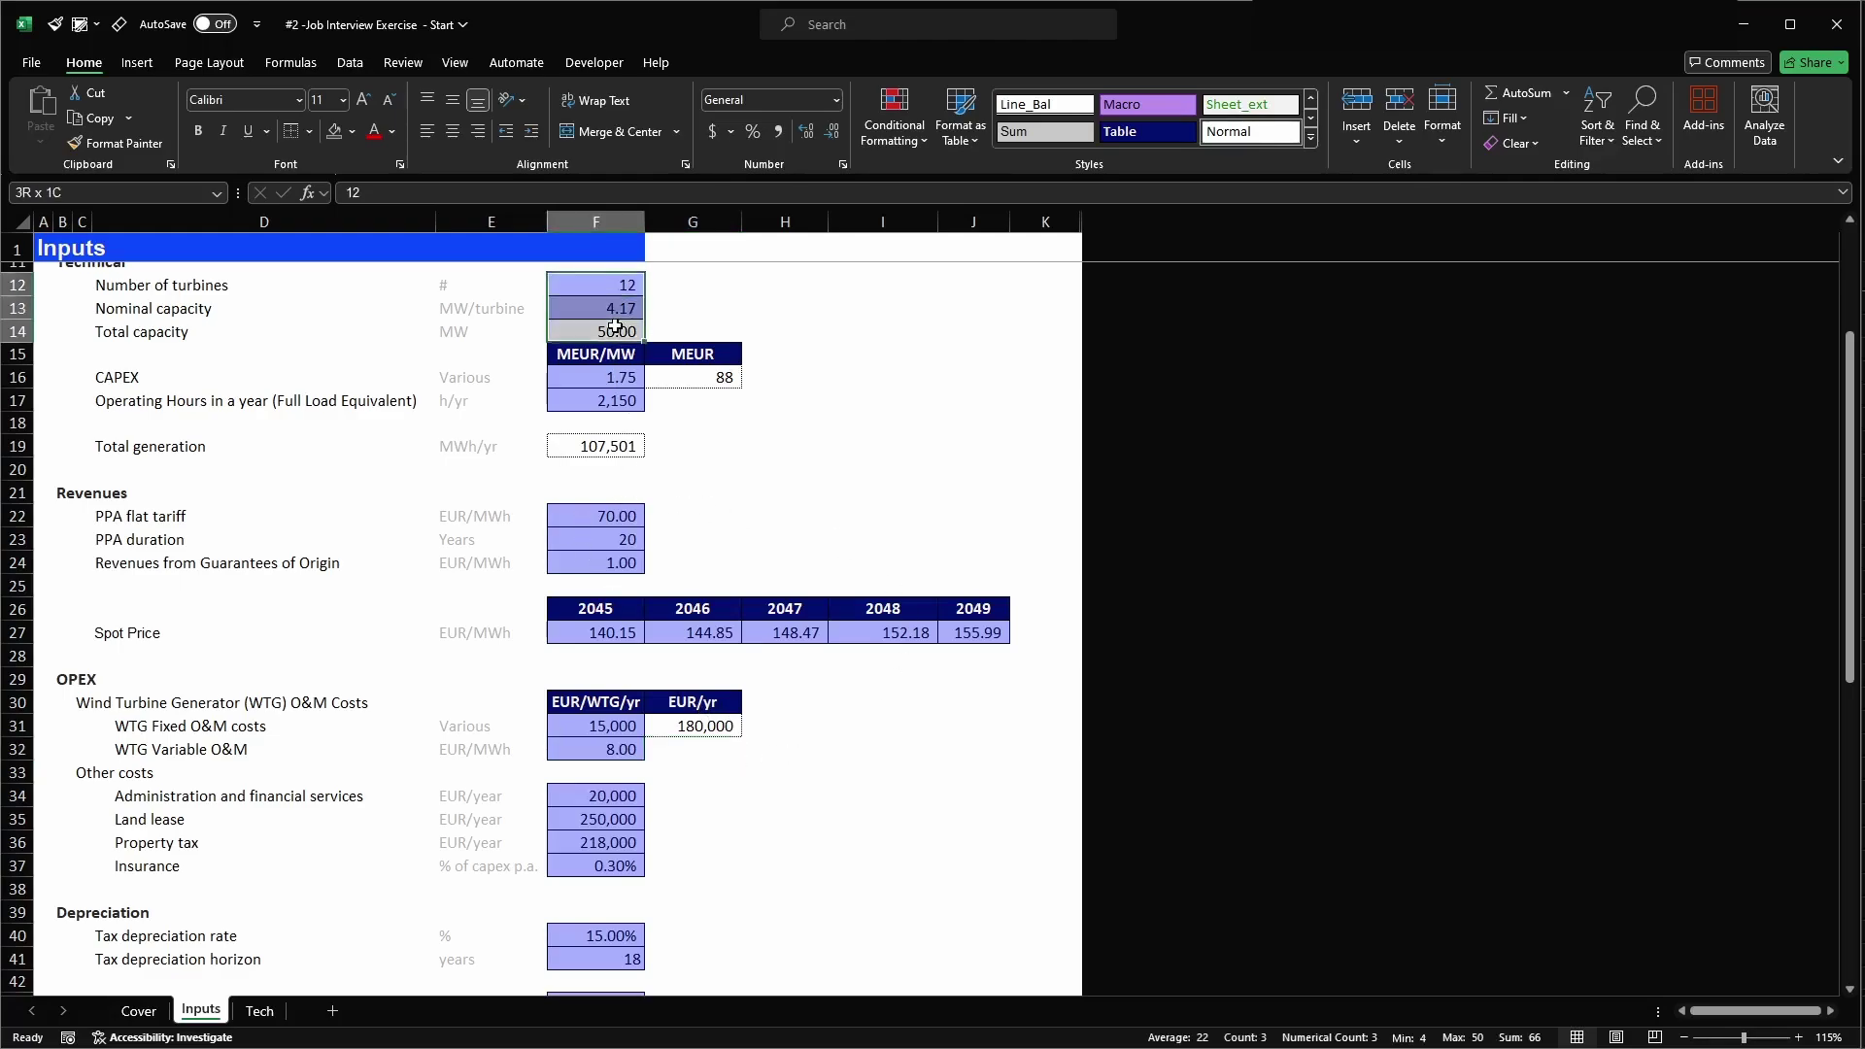
pyautogui.click(792, 774)
# - Calculate the annual depreciation rate in F45 from the accounting depreciation horizon with =1/F43
pyautogui.scroll(-3, 793, 774)
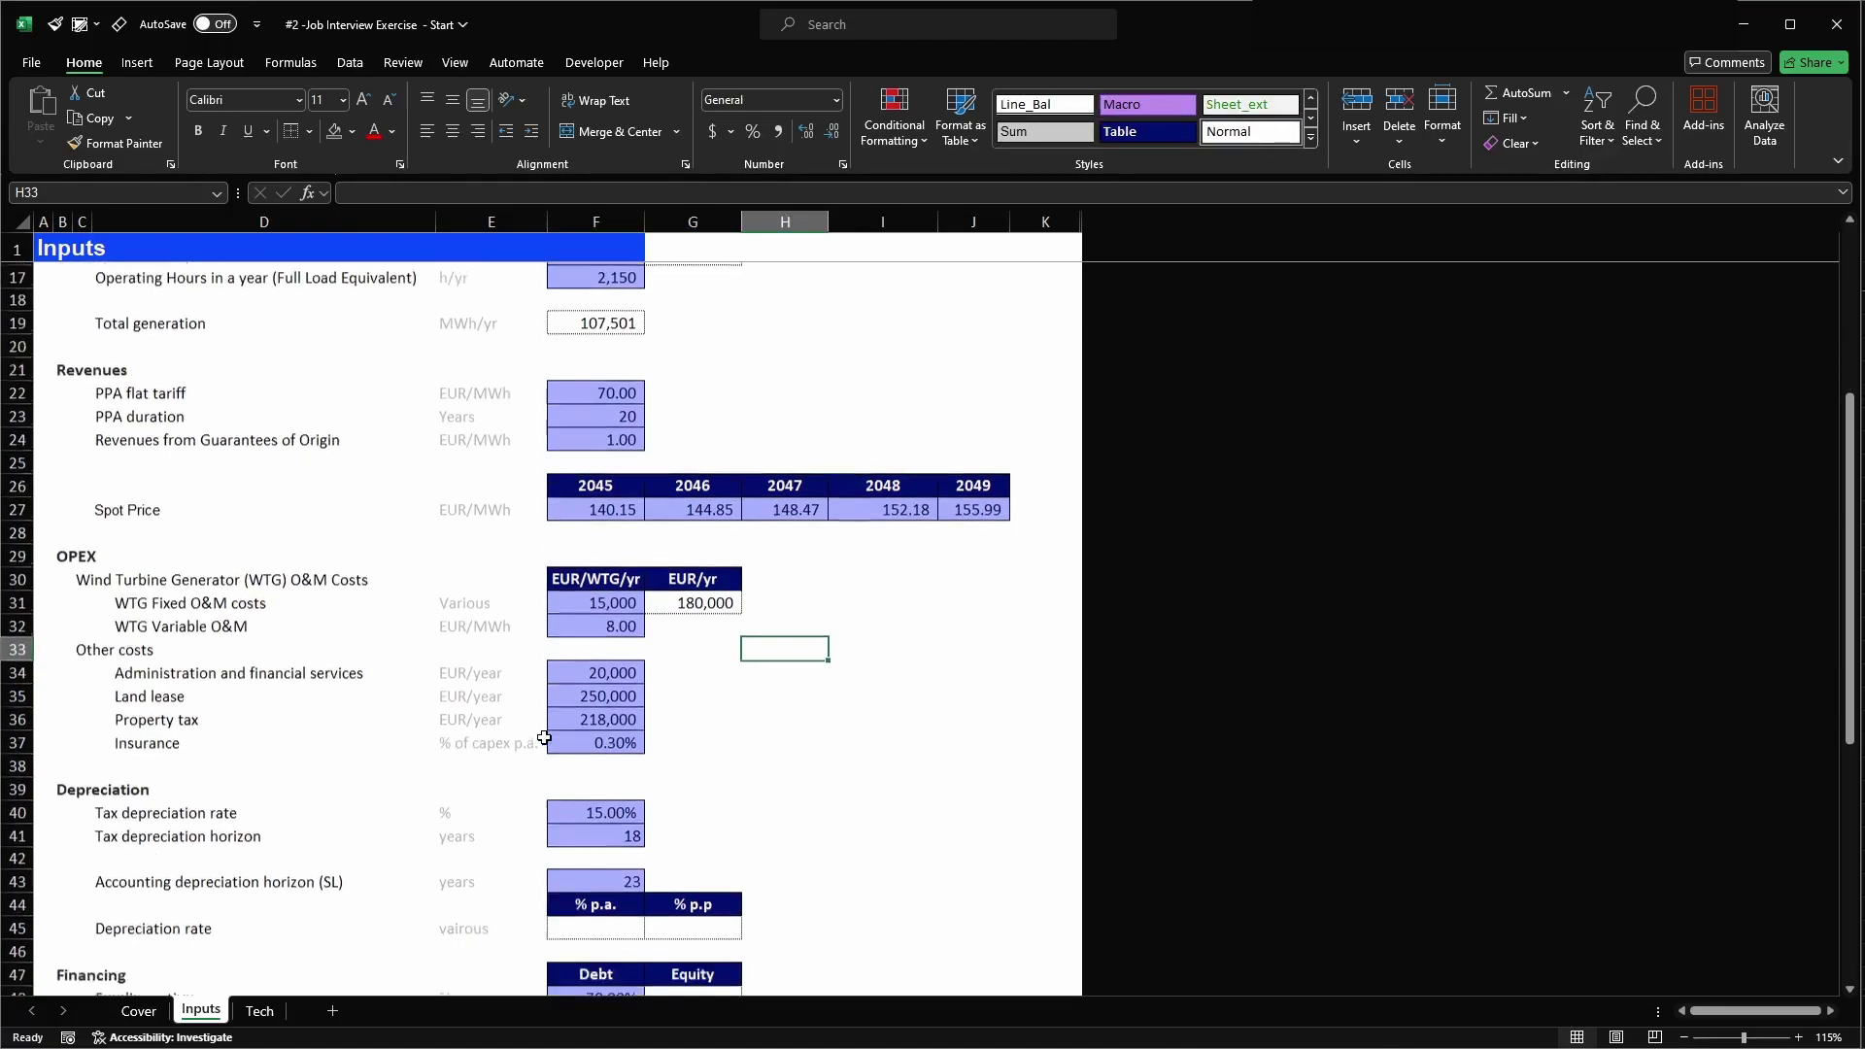
pyautogui.click(586, 841)
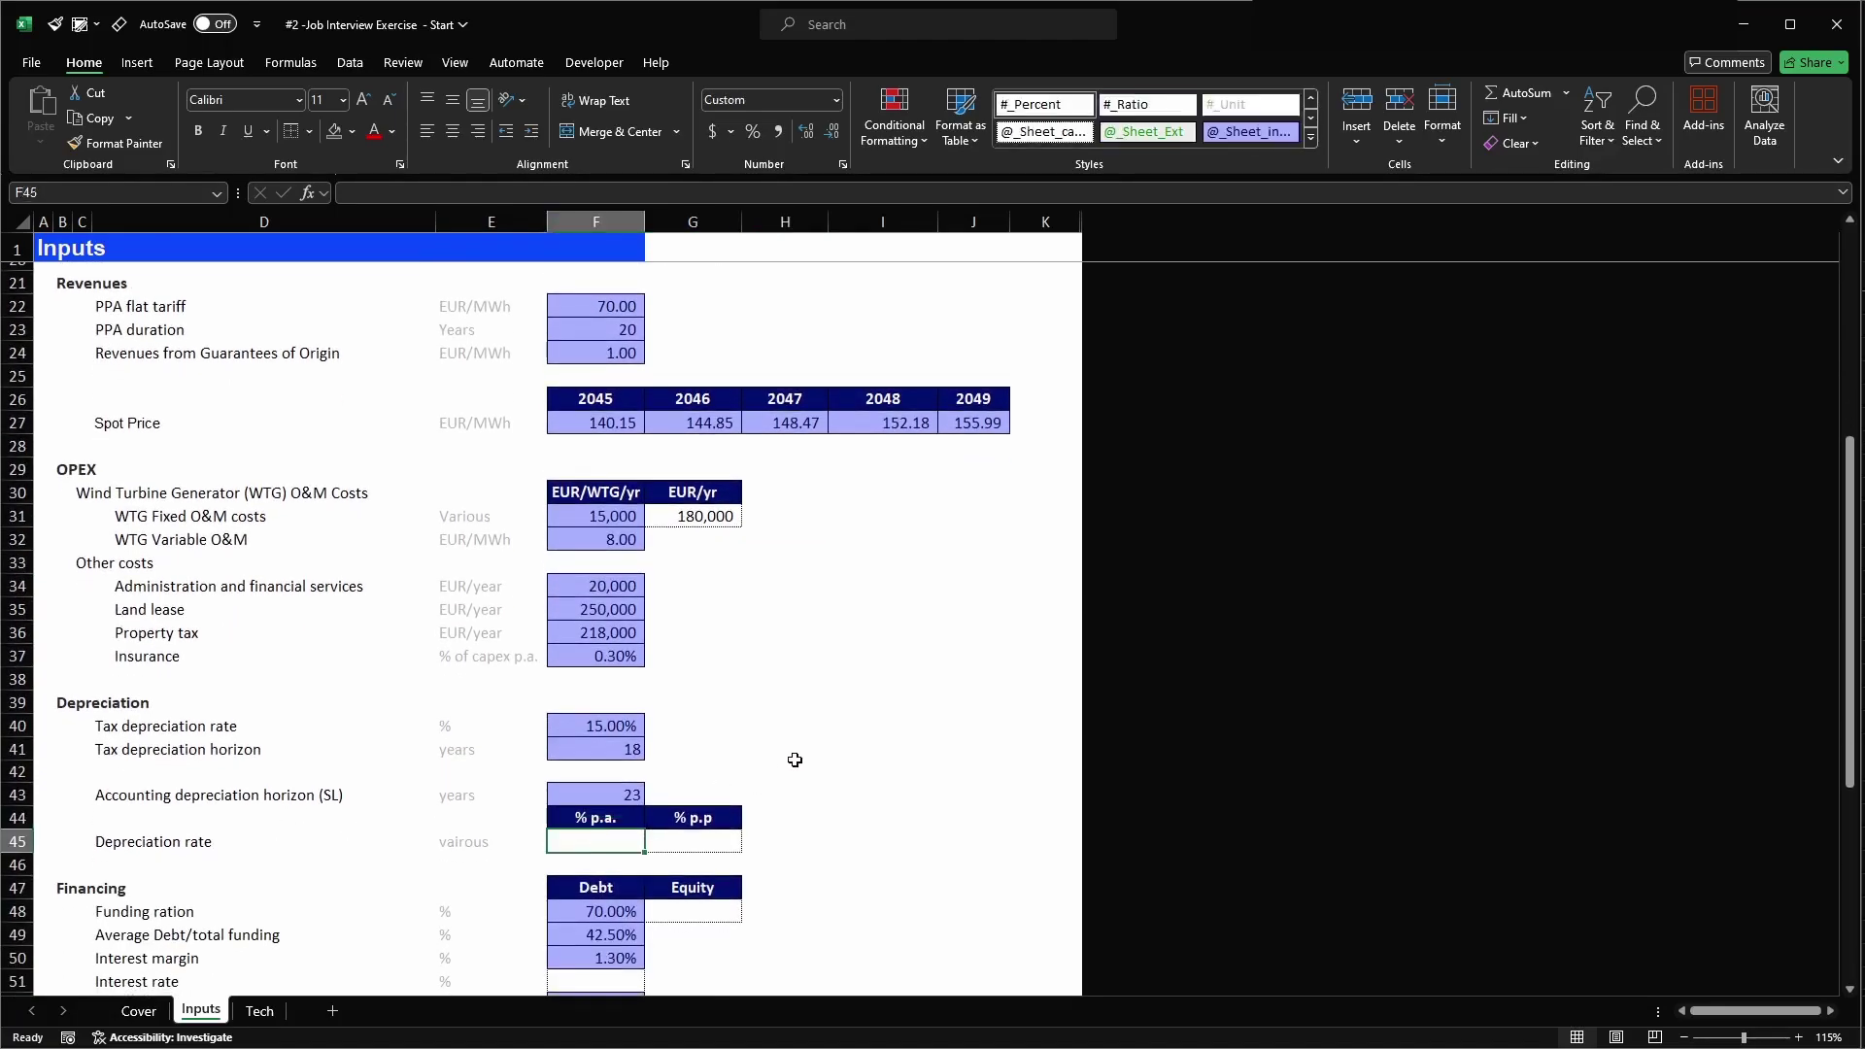
pyautogui.click(5, 795)
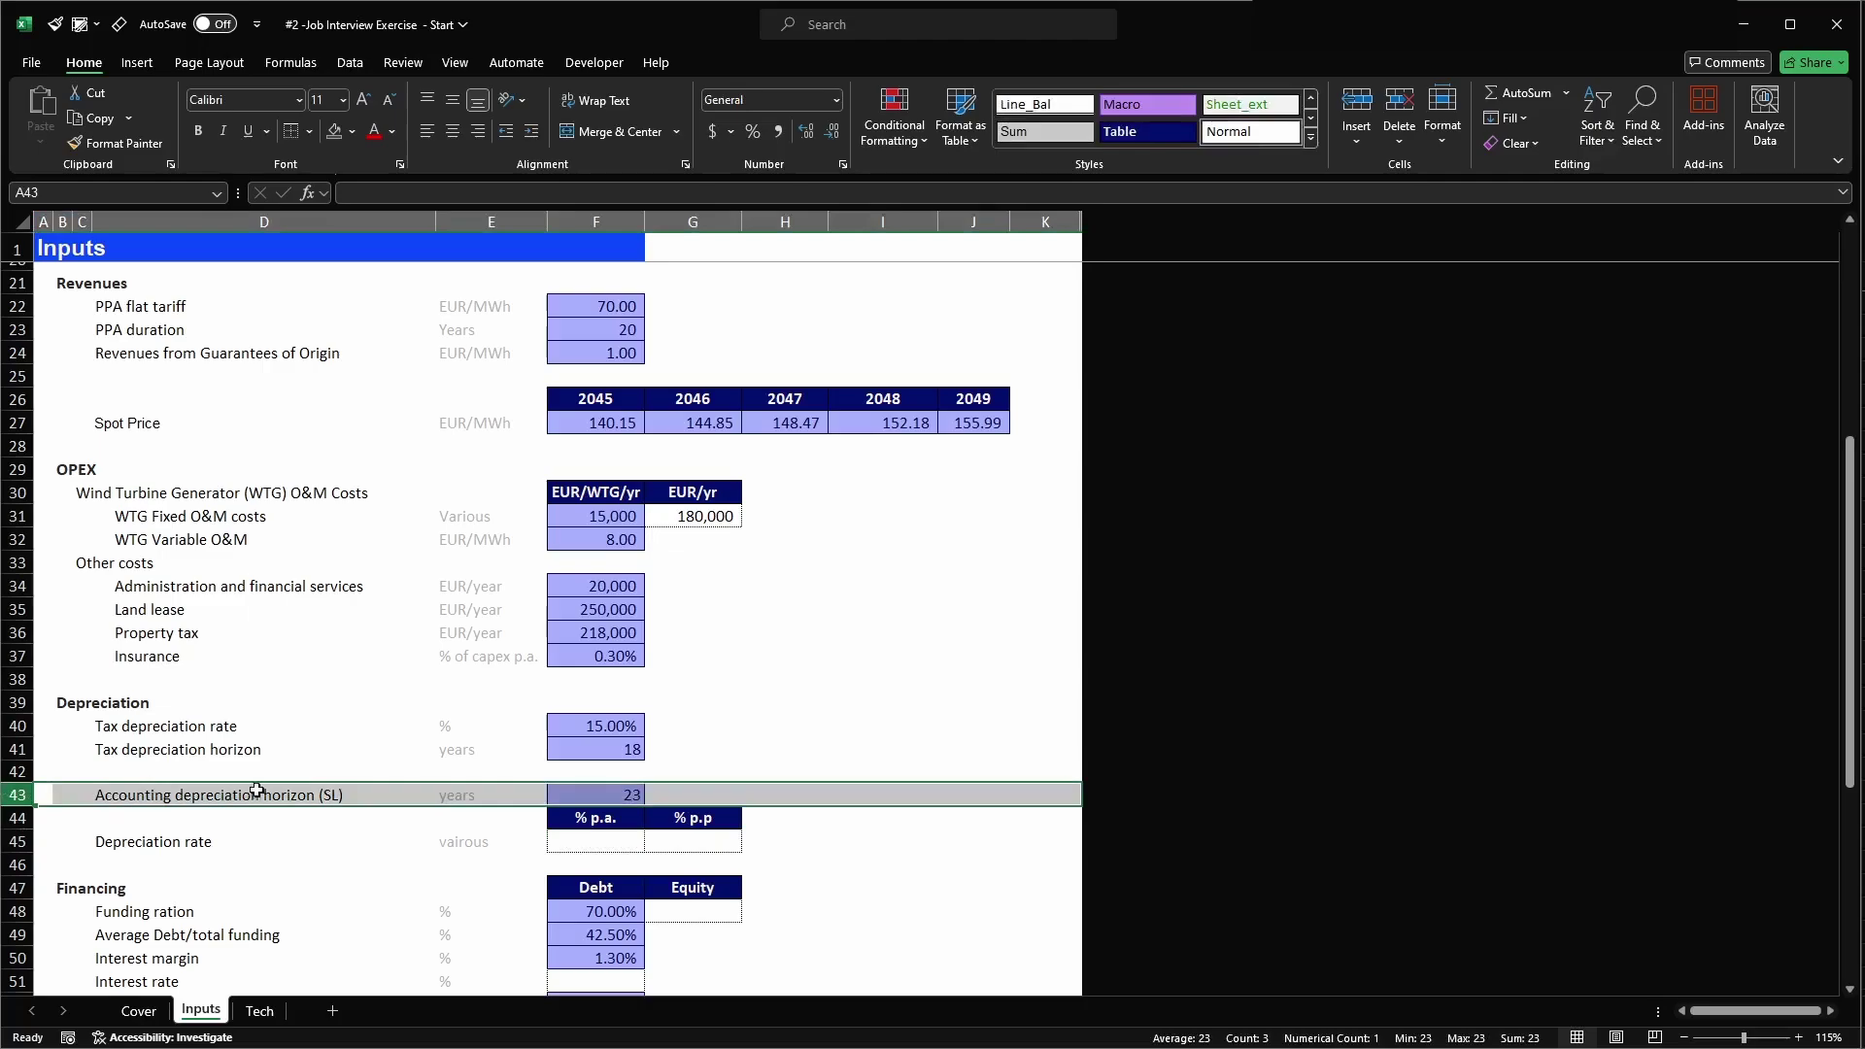
pyautogui.click(602, 839)
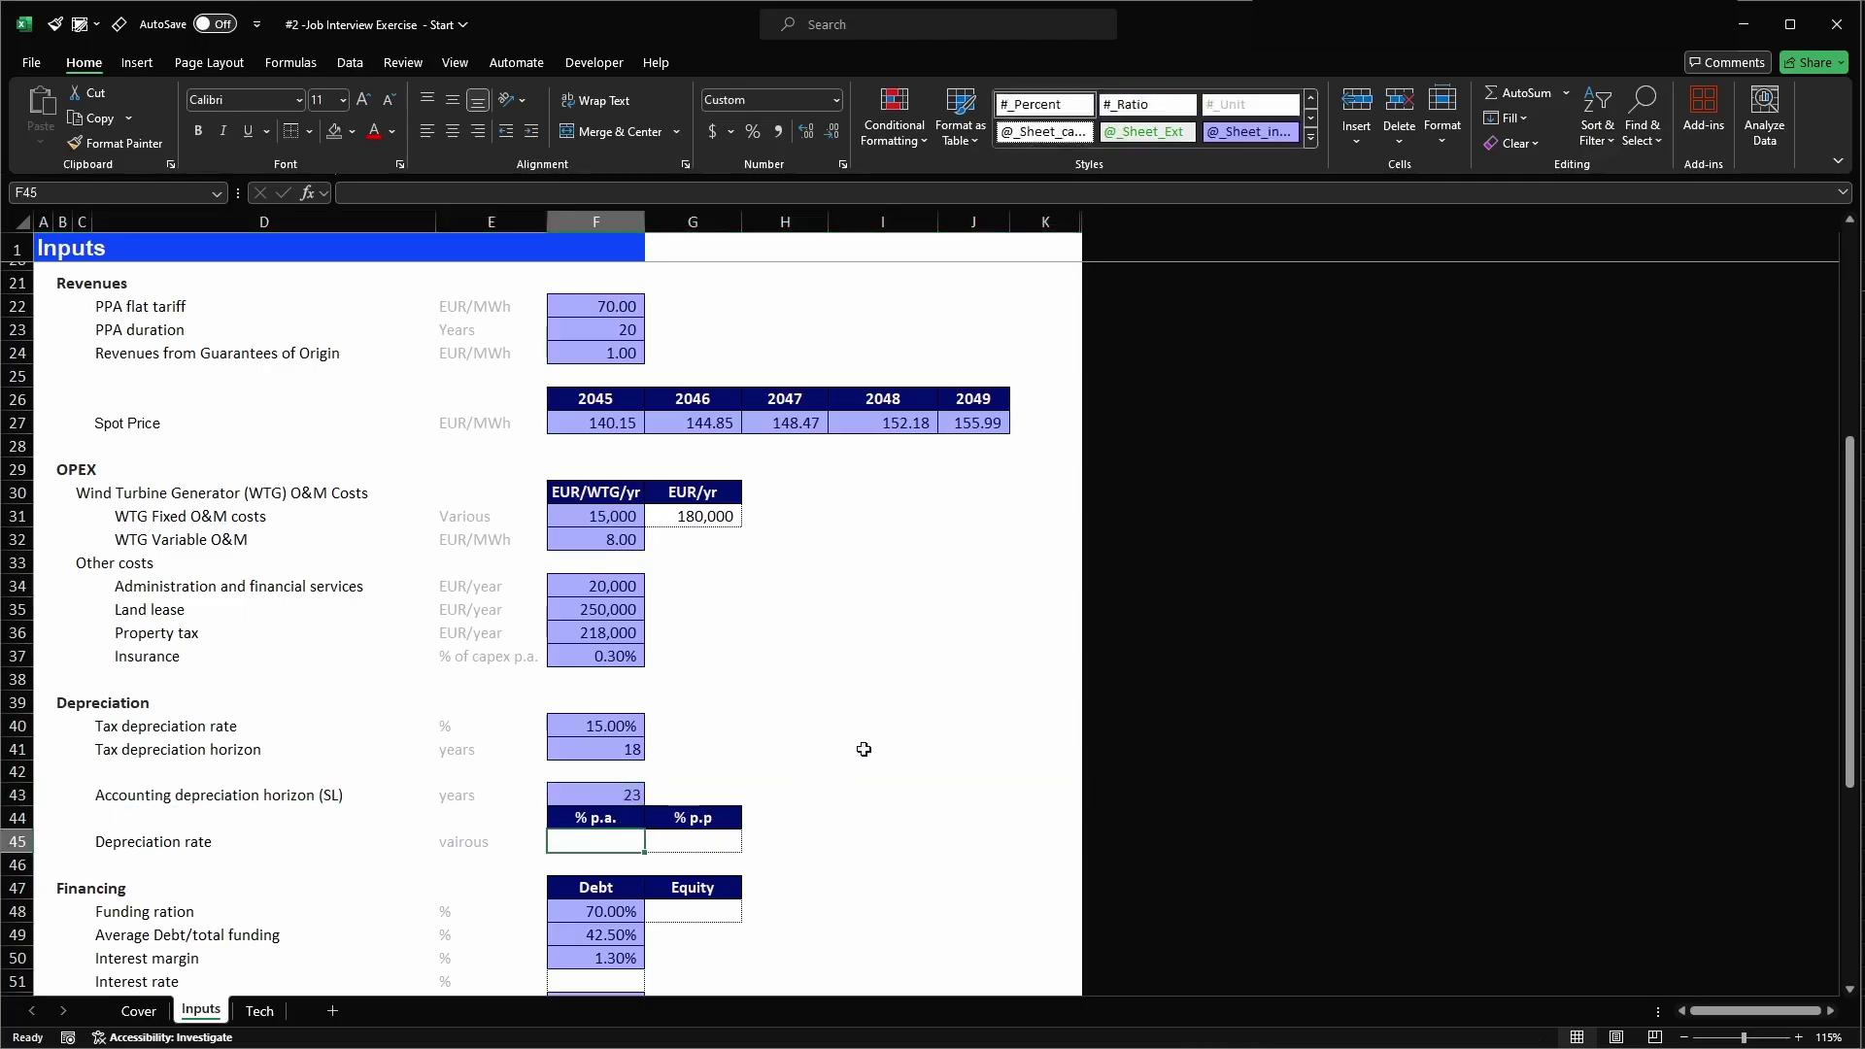
pyautogui.write('=1/')
pyautogui.press('Up')
pyautogui.press('Up')
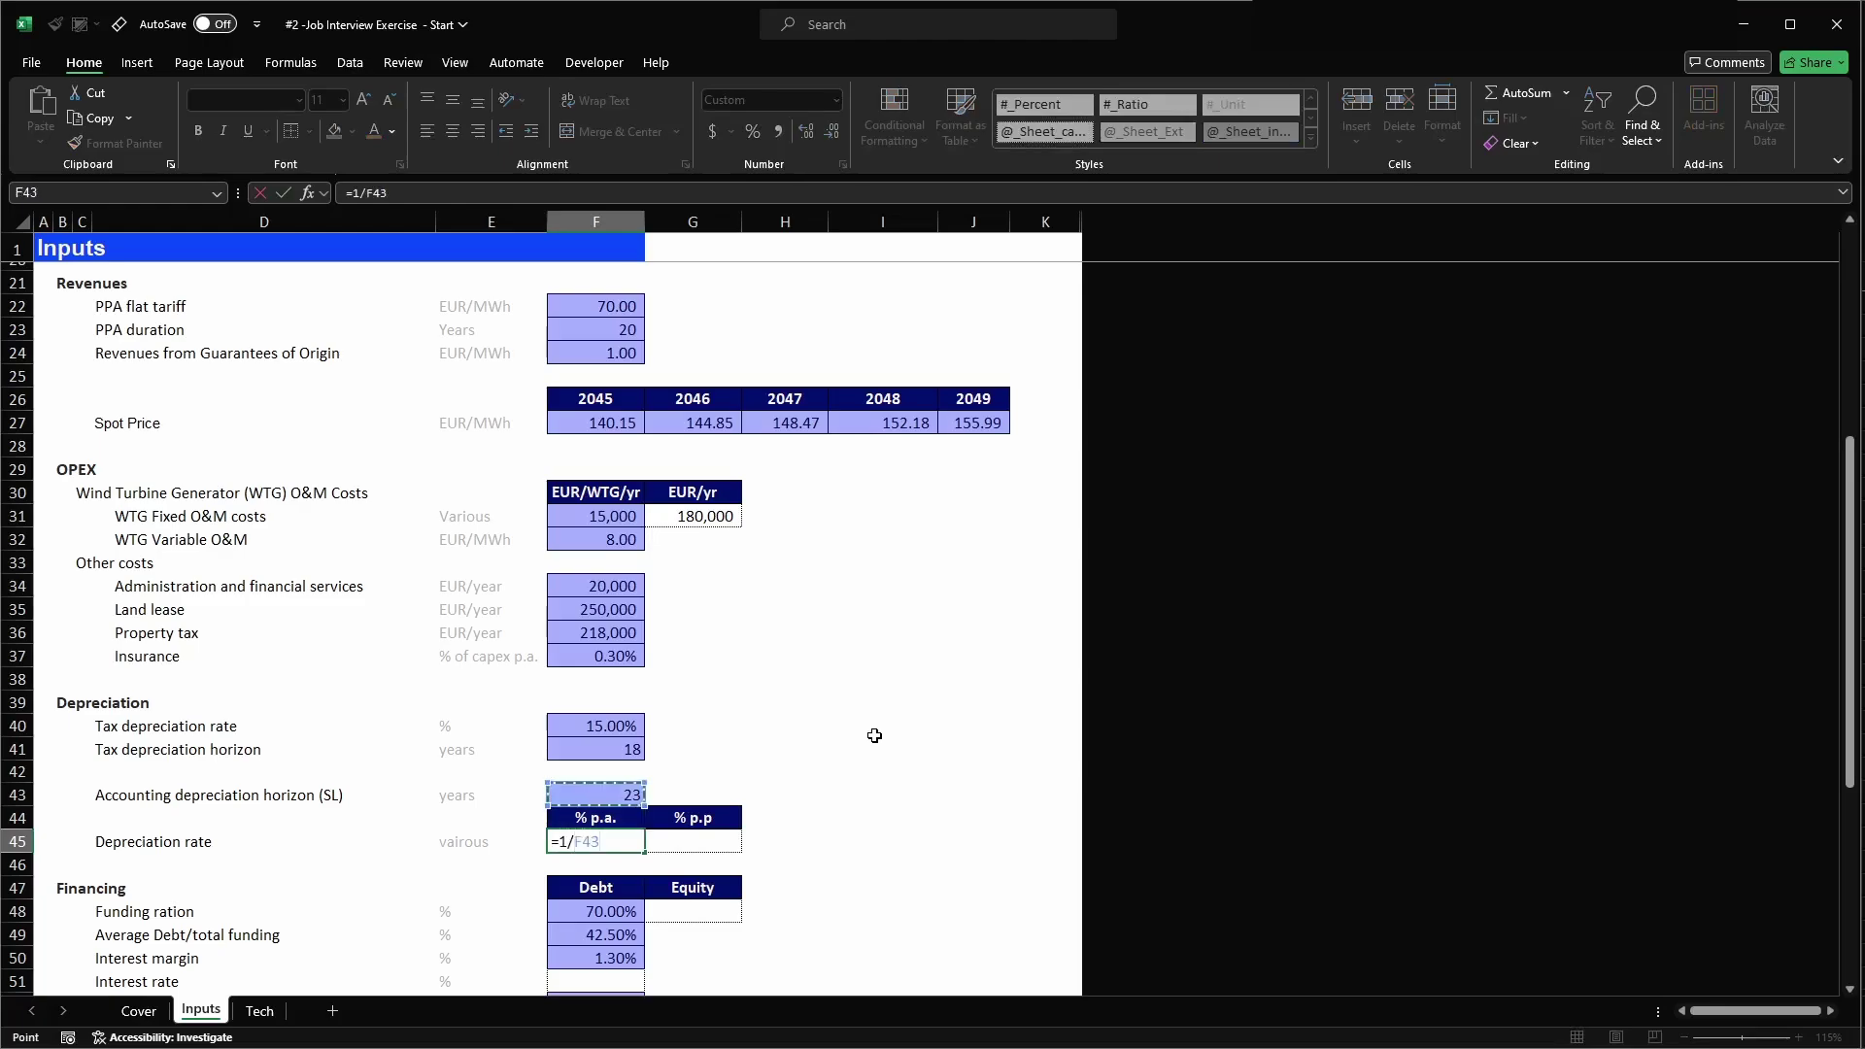
pyautogui.hotkey('ctrl', 'Return')
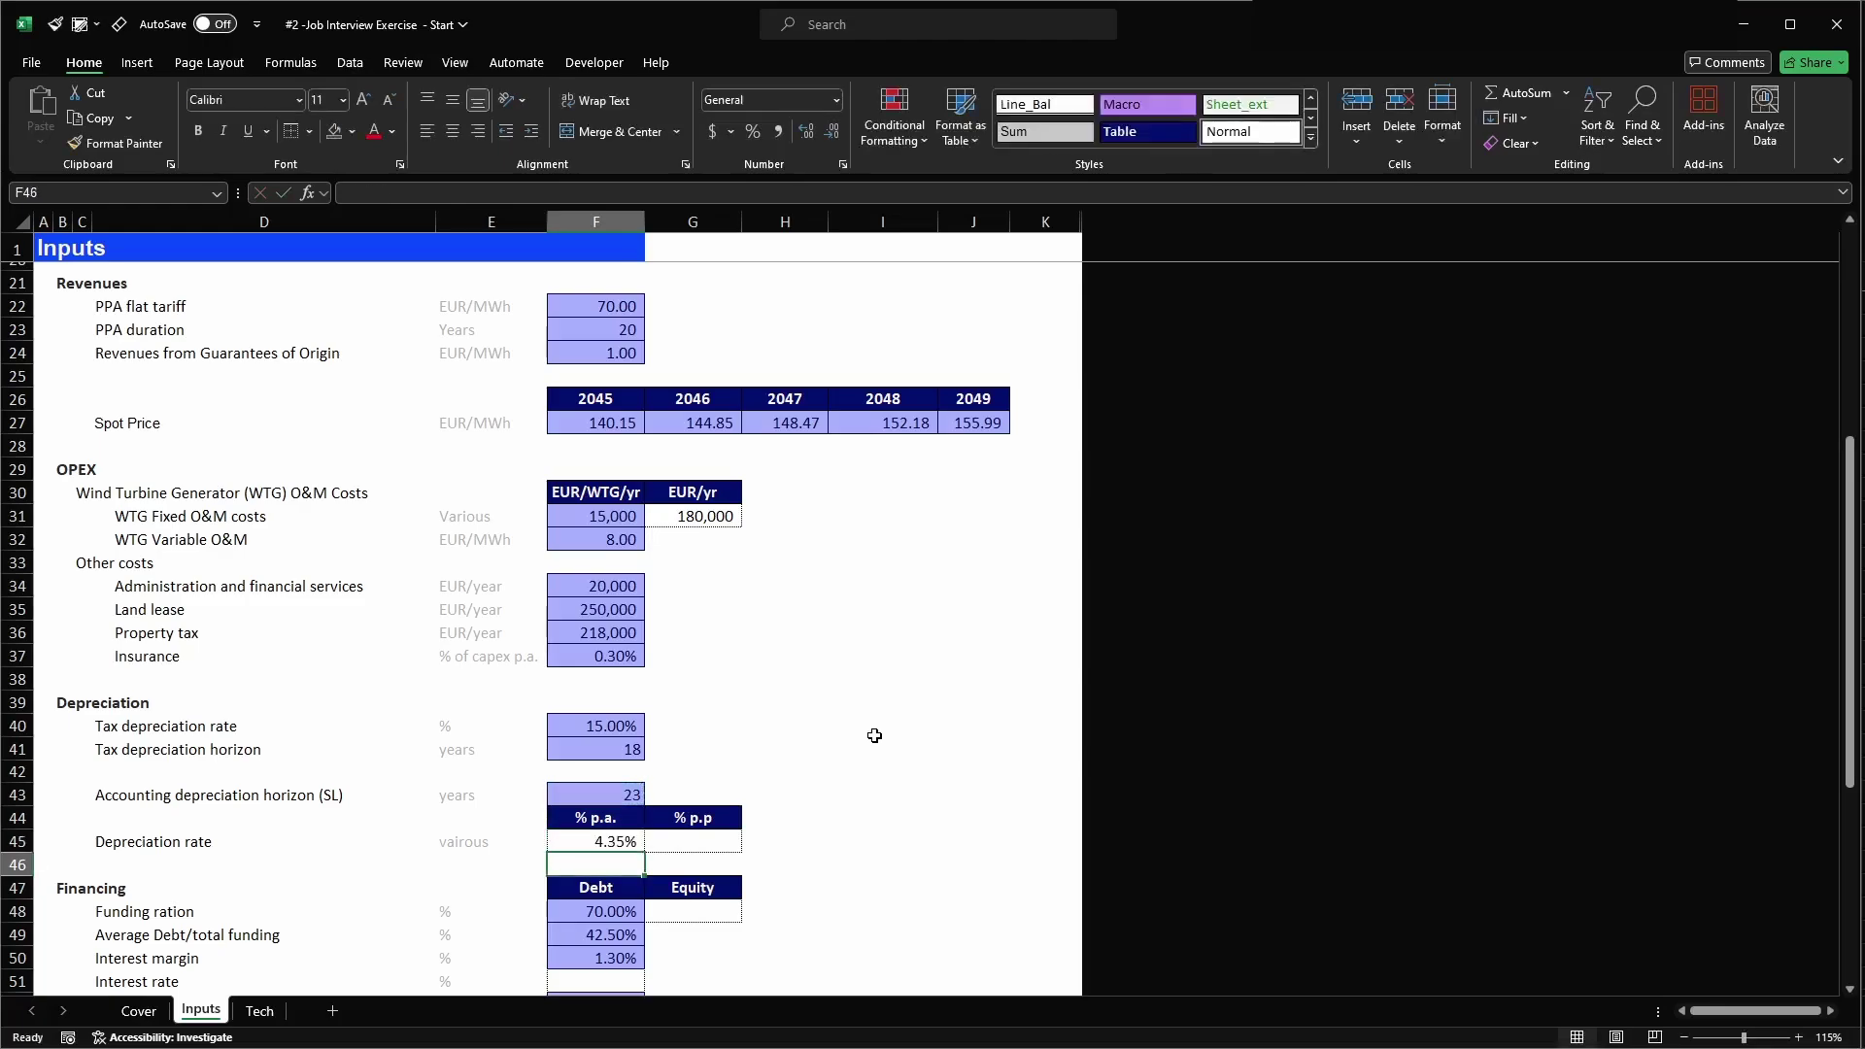
pyautogui.press('Up')
pyautogui.press('Down')
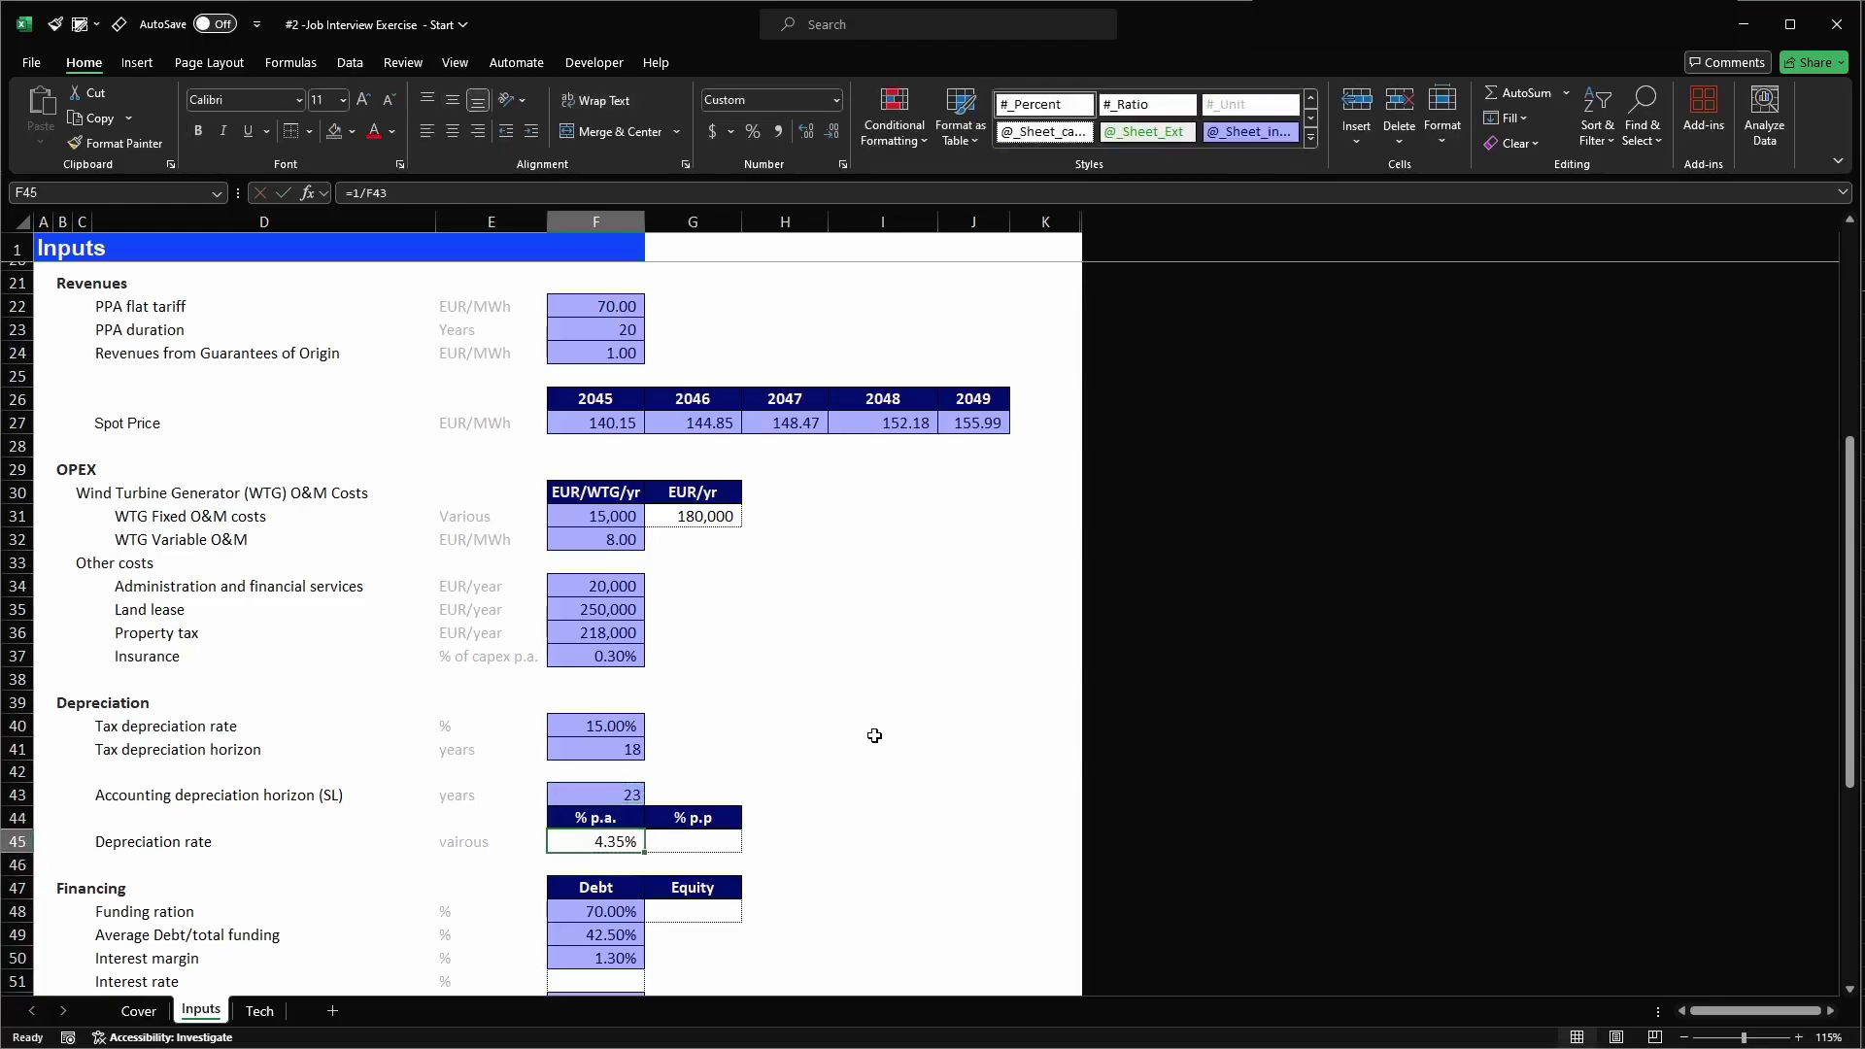
pyautogui.press('Right')
pyautogui.press('Up')
pyautogui.press('Down')
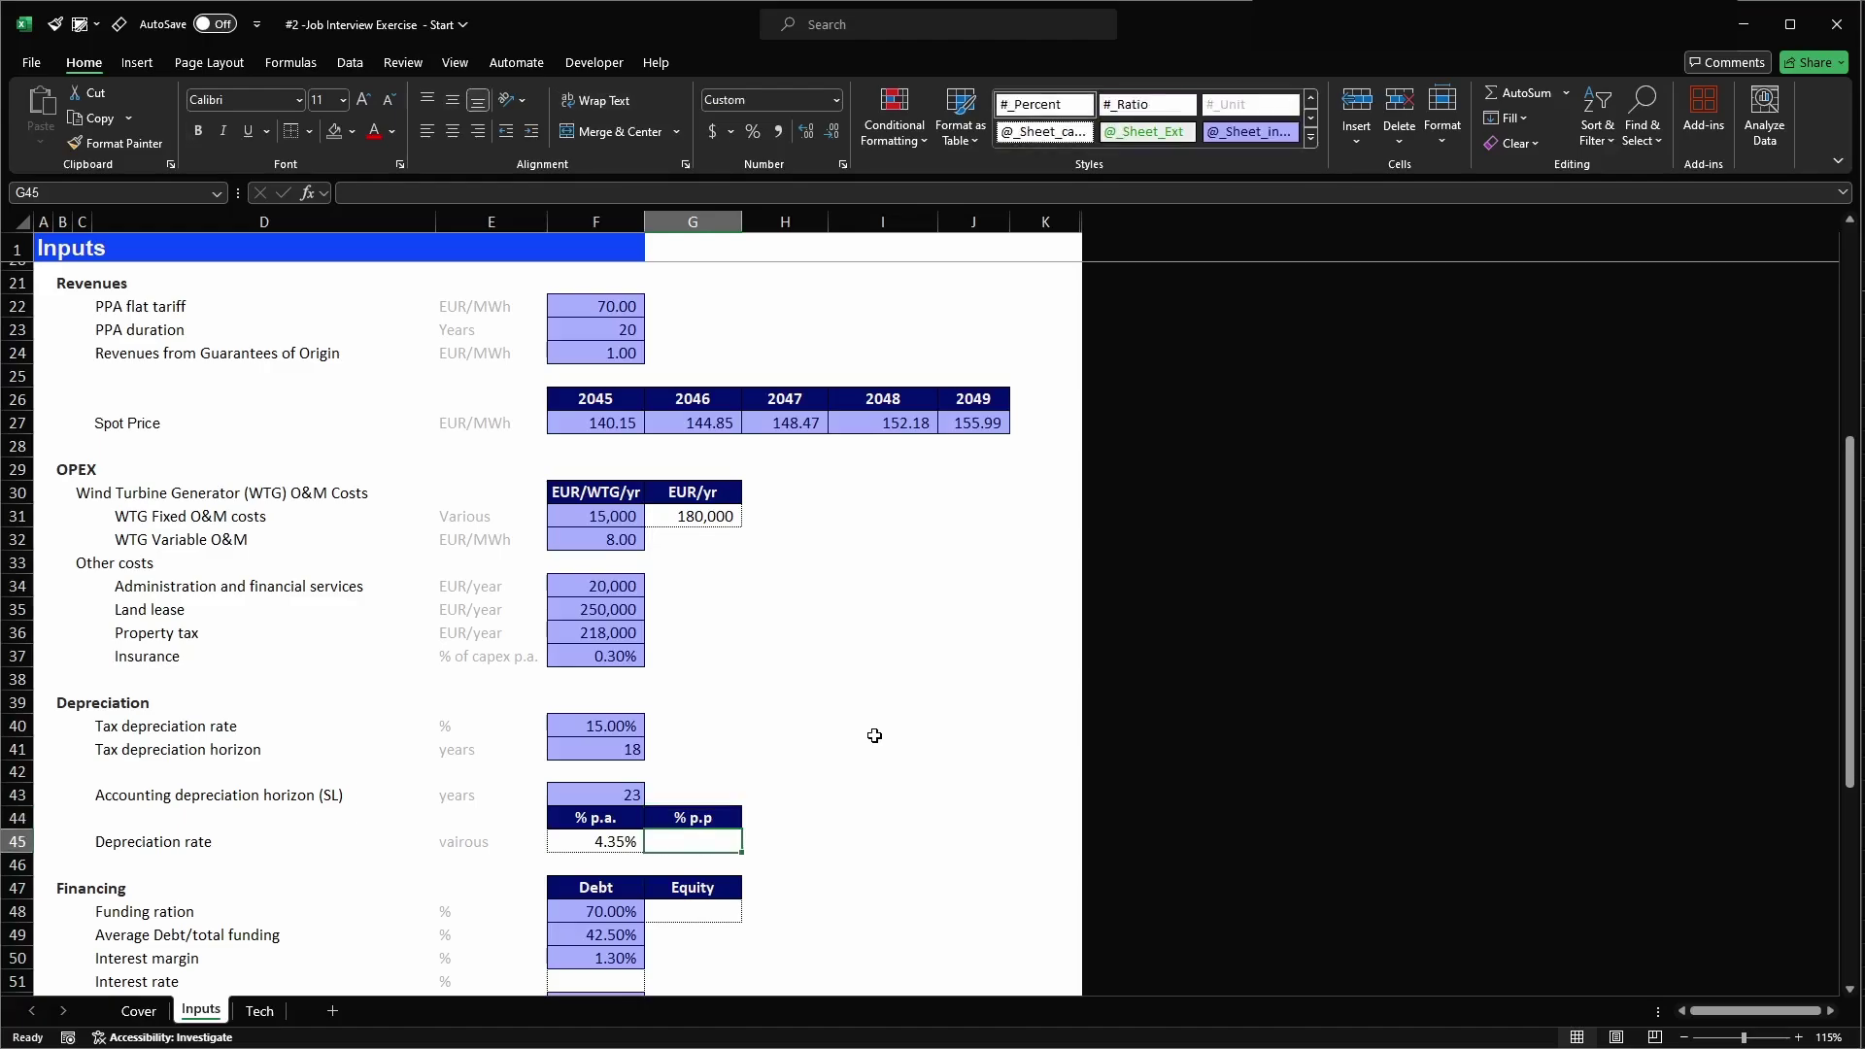
pyautogui.press('Left')
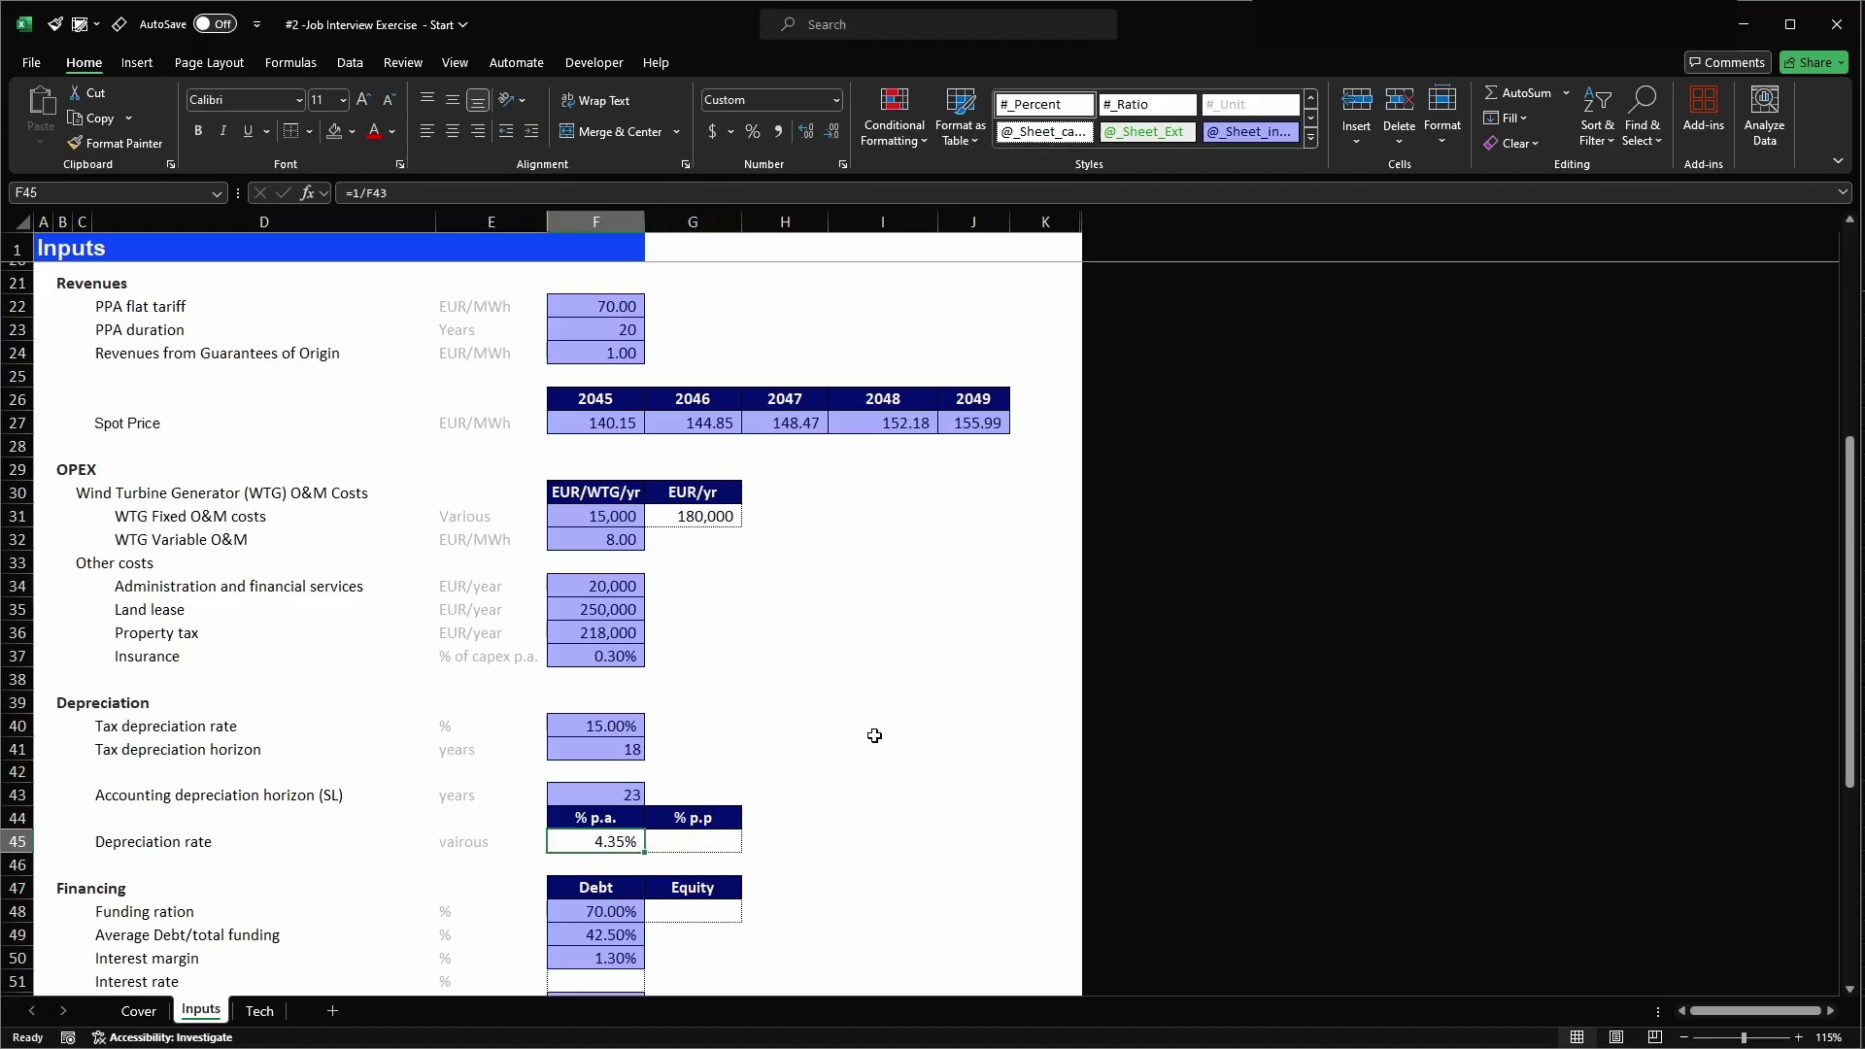
# - Correct the Financing label "Funding ration" in row 48 to "Funding ratio"
pyautogui.scroll(-2, 833, 754)
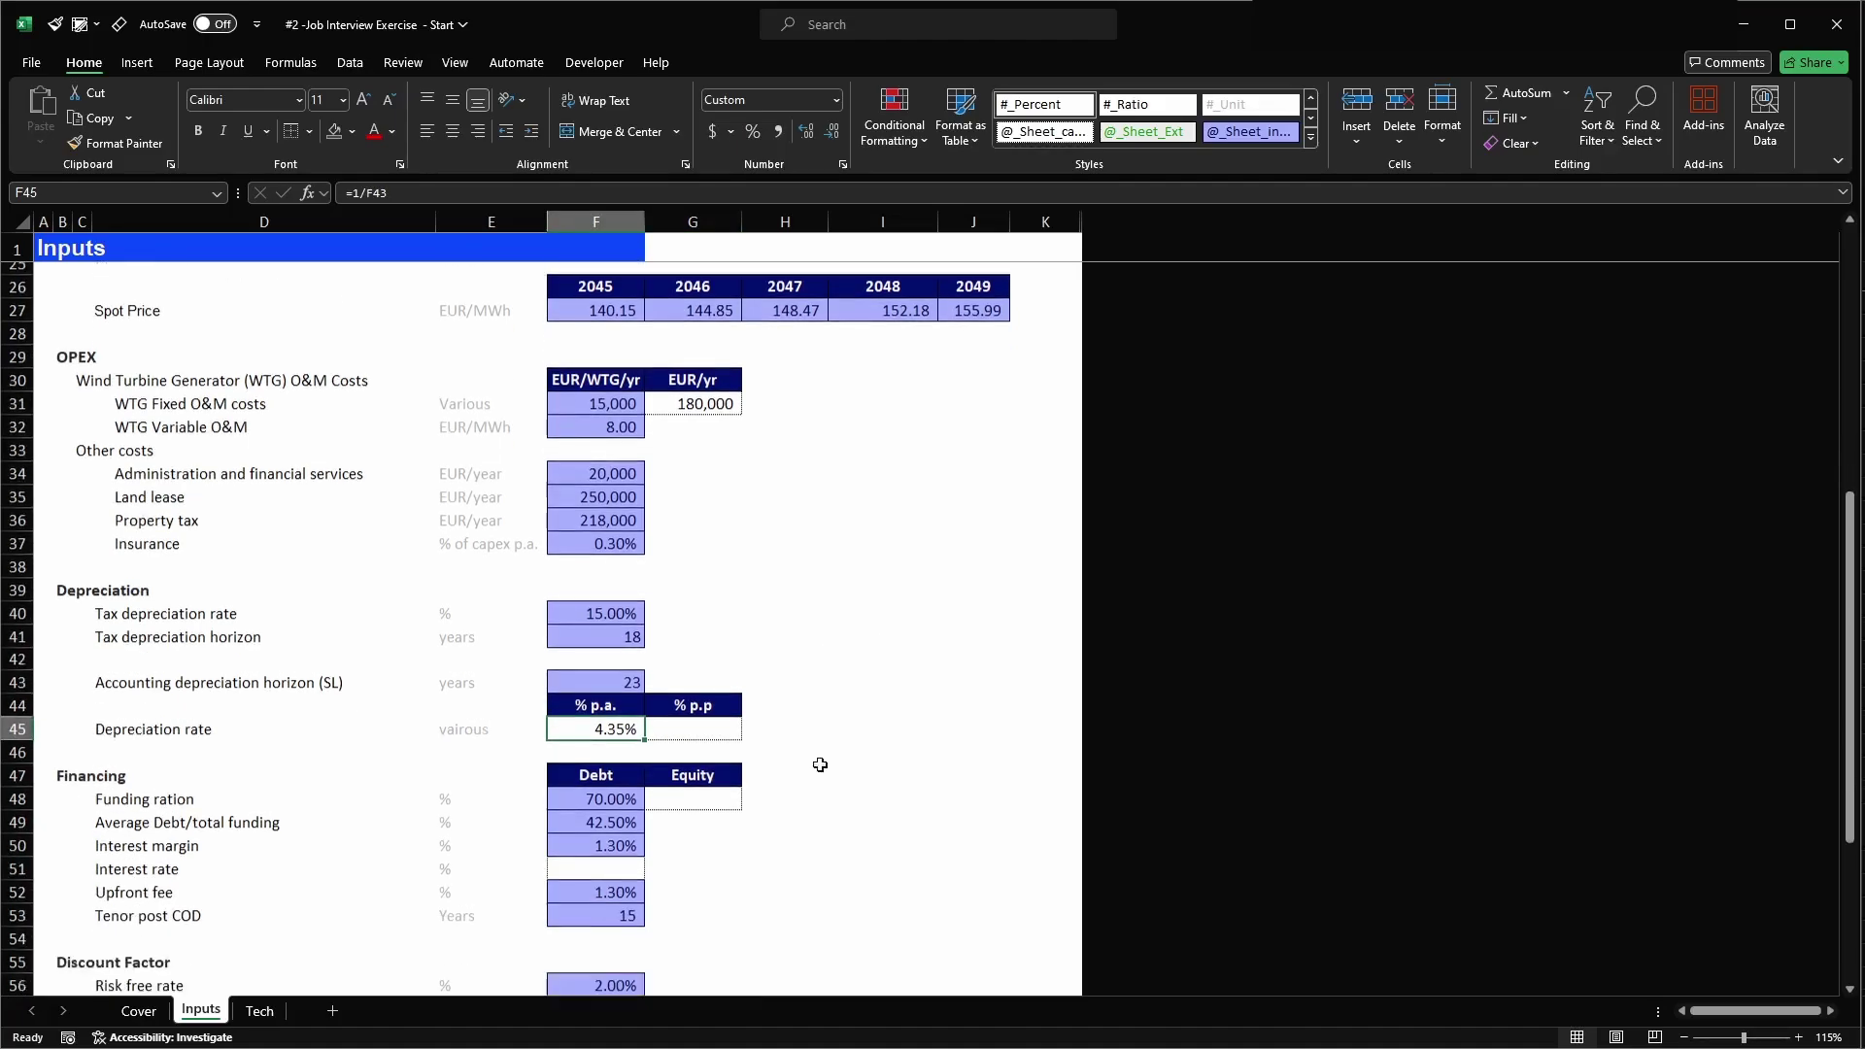
pyautogui.click(110, 777)
pyautogui.press('F2')
pyautogui.press('BackSpace')
pyautogui.press('Return')
pyautogui.click(110, 777)
# - Calculate the equity funding ratio in G48 as one minus the debt share, using =1-F48
pyautogui.press('Right')
pyautogui.press('Right')
pyautogui.press('Right')
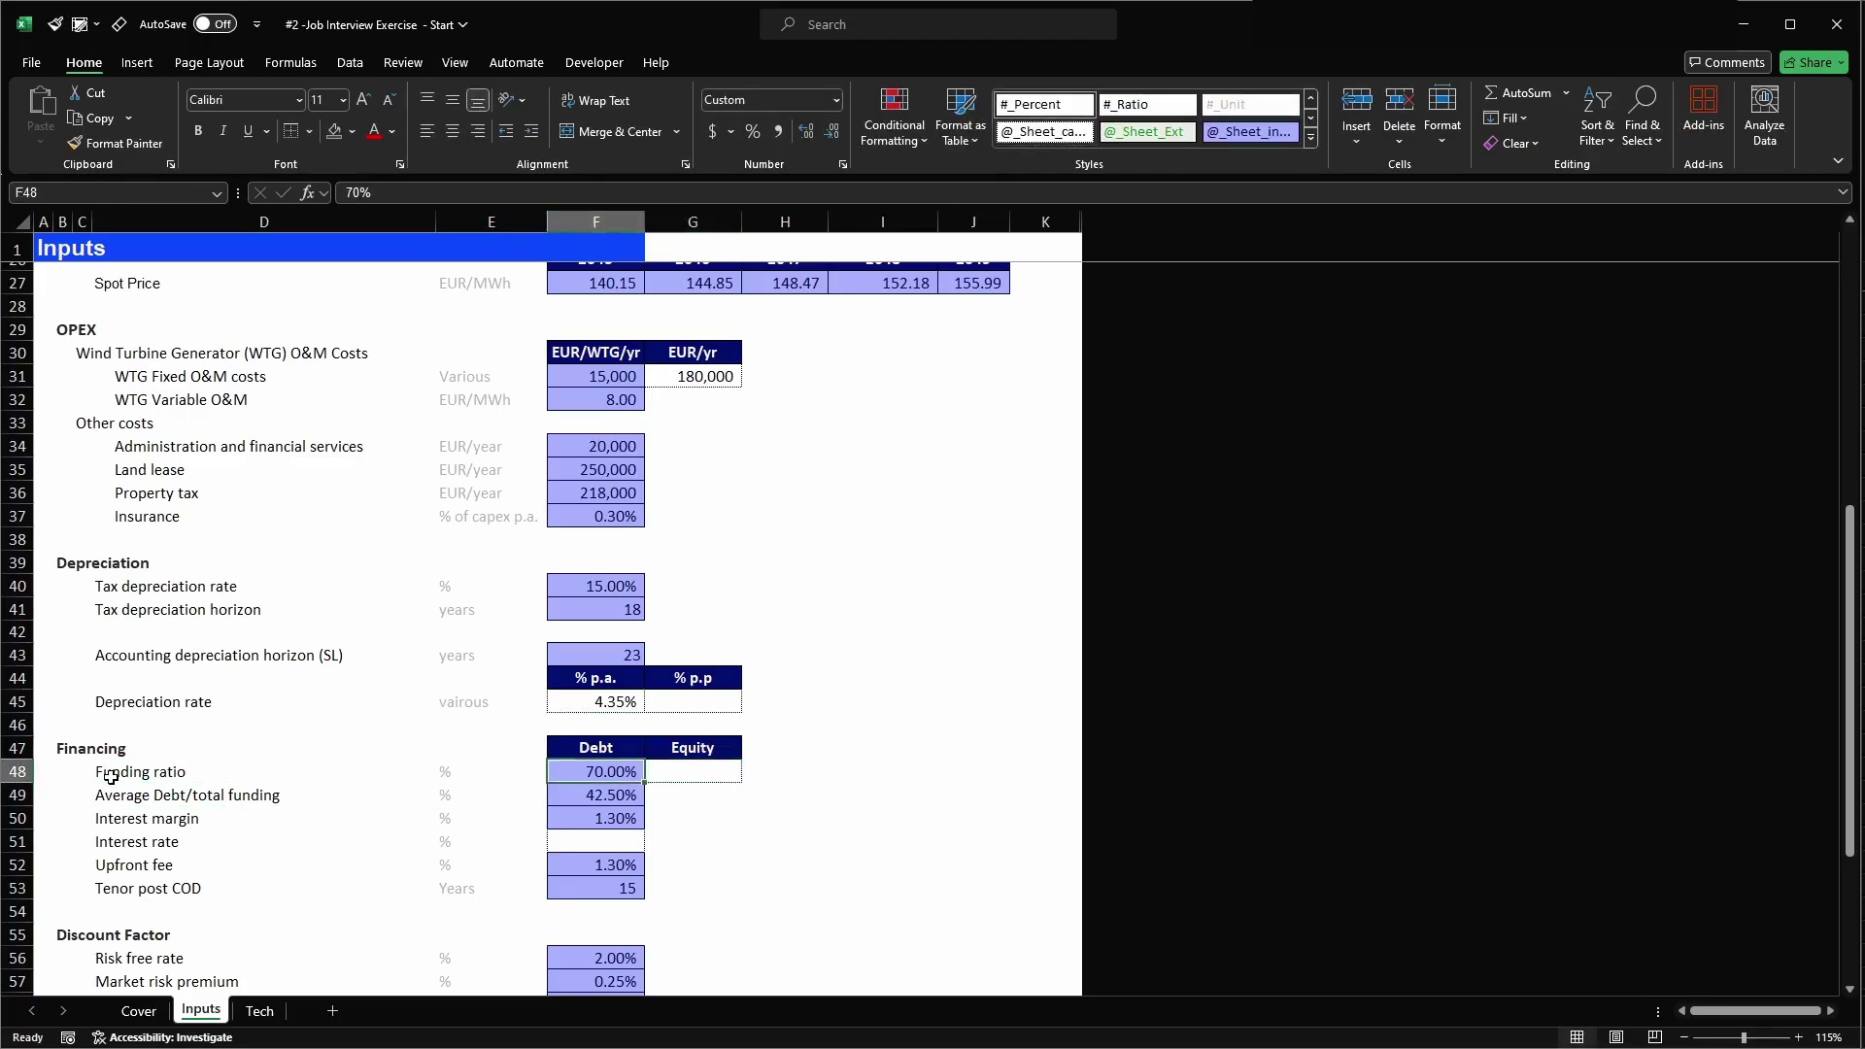
pyautogui.write('=1-')
pyautogui.press('Left')
pyautogui.press('Return')
pyautogui.press('Up')
# - Delete the entire Average Debt/total funding row from the Financing block
pyautogui.press('Left')
pyautogui.press('Down')
pyautogui.hotkey('shift', 'space')
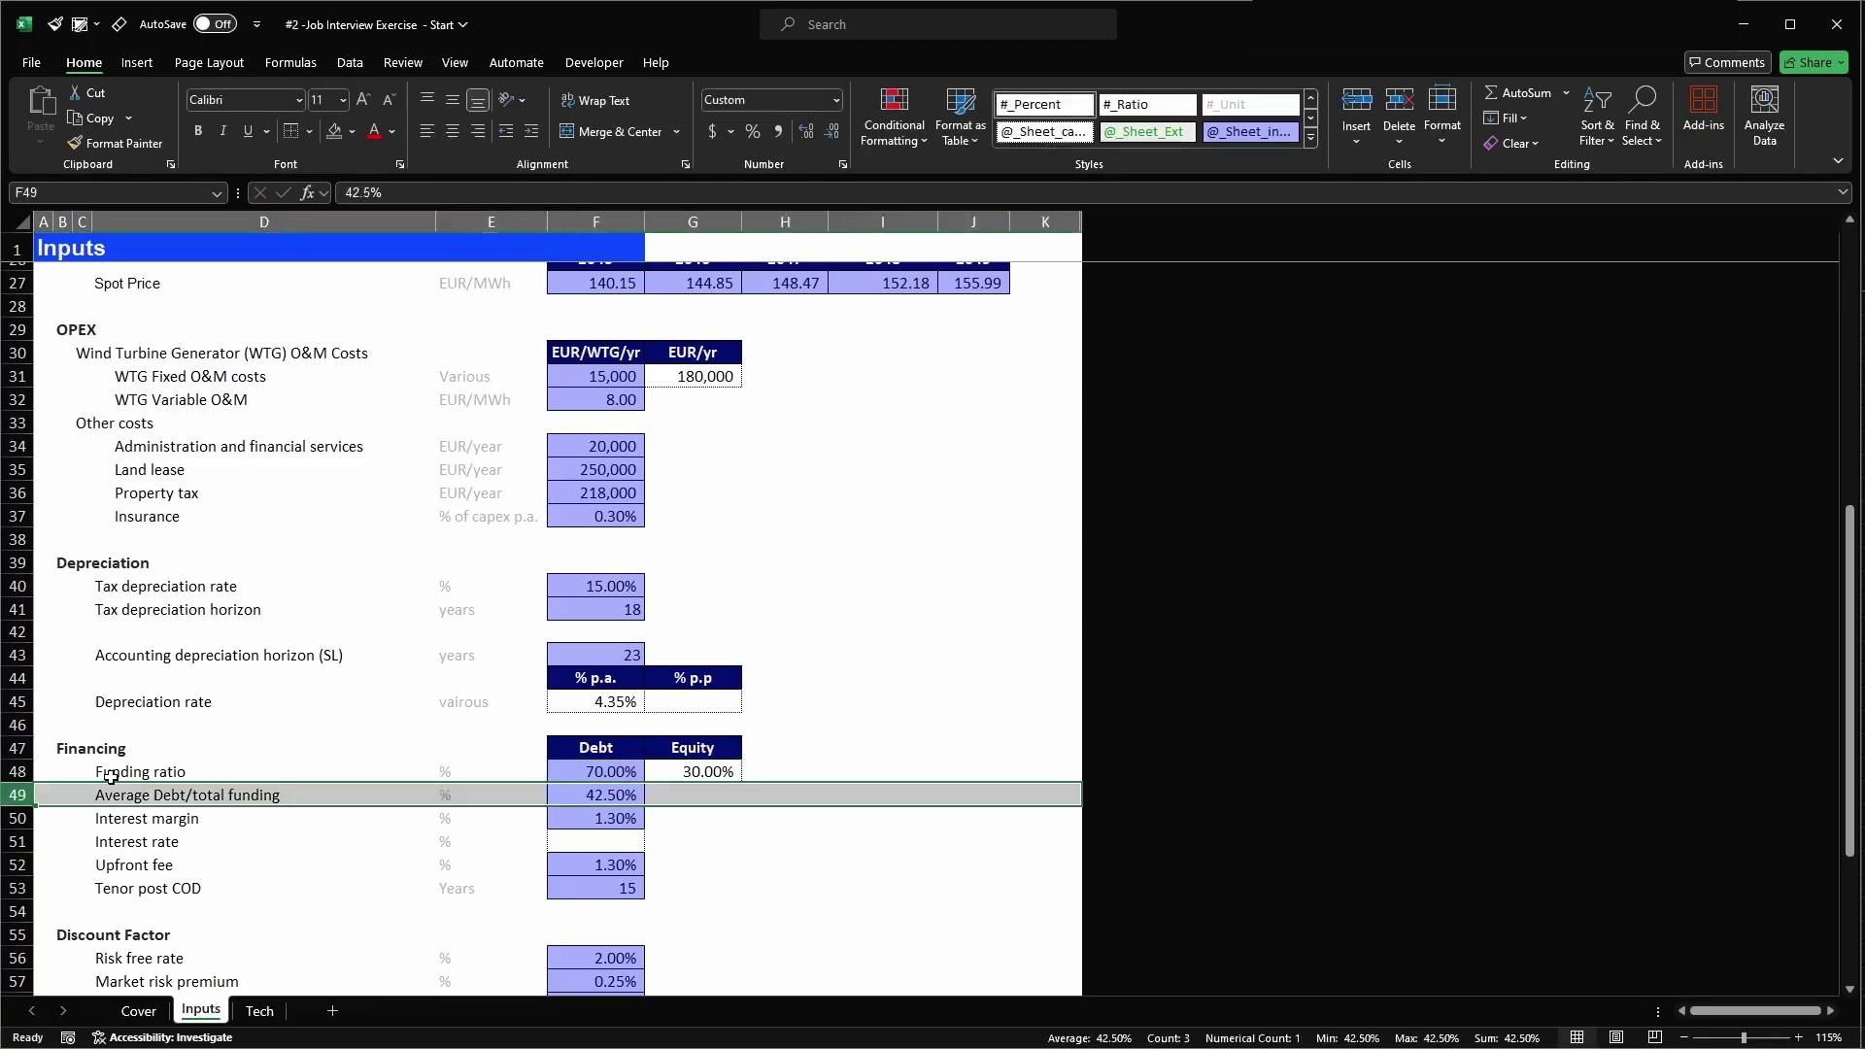
pyautogui.hotkey('ctrl', '-')
pyautogui.press('Left')
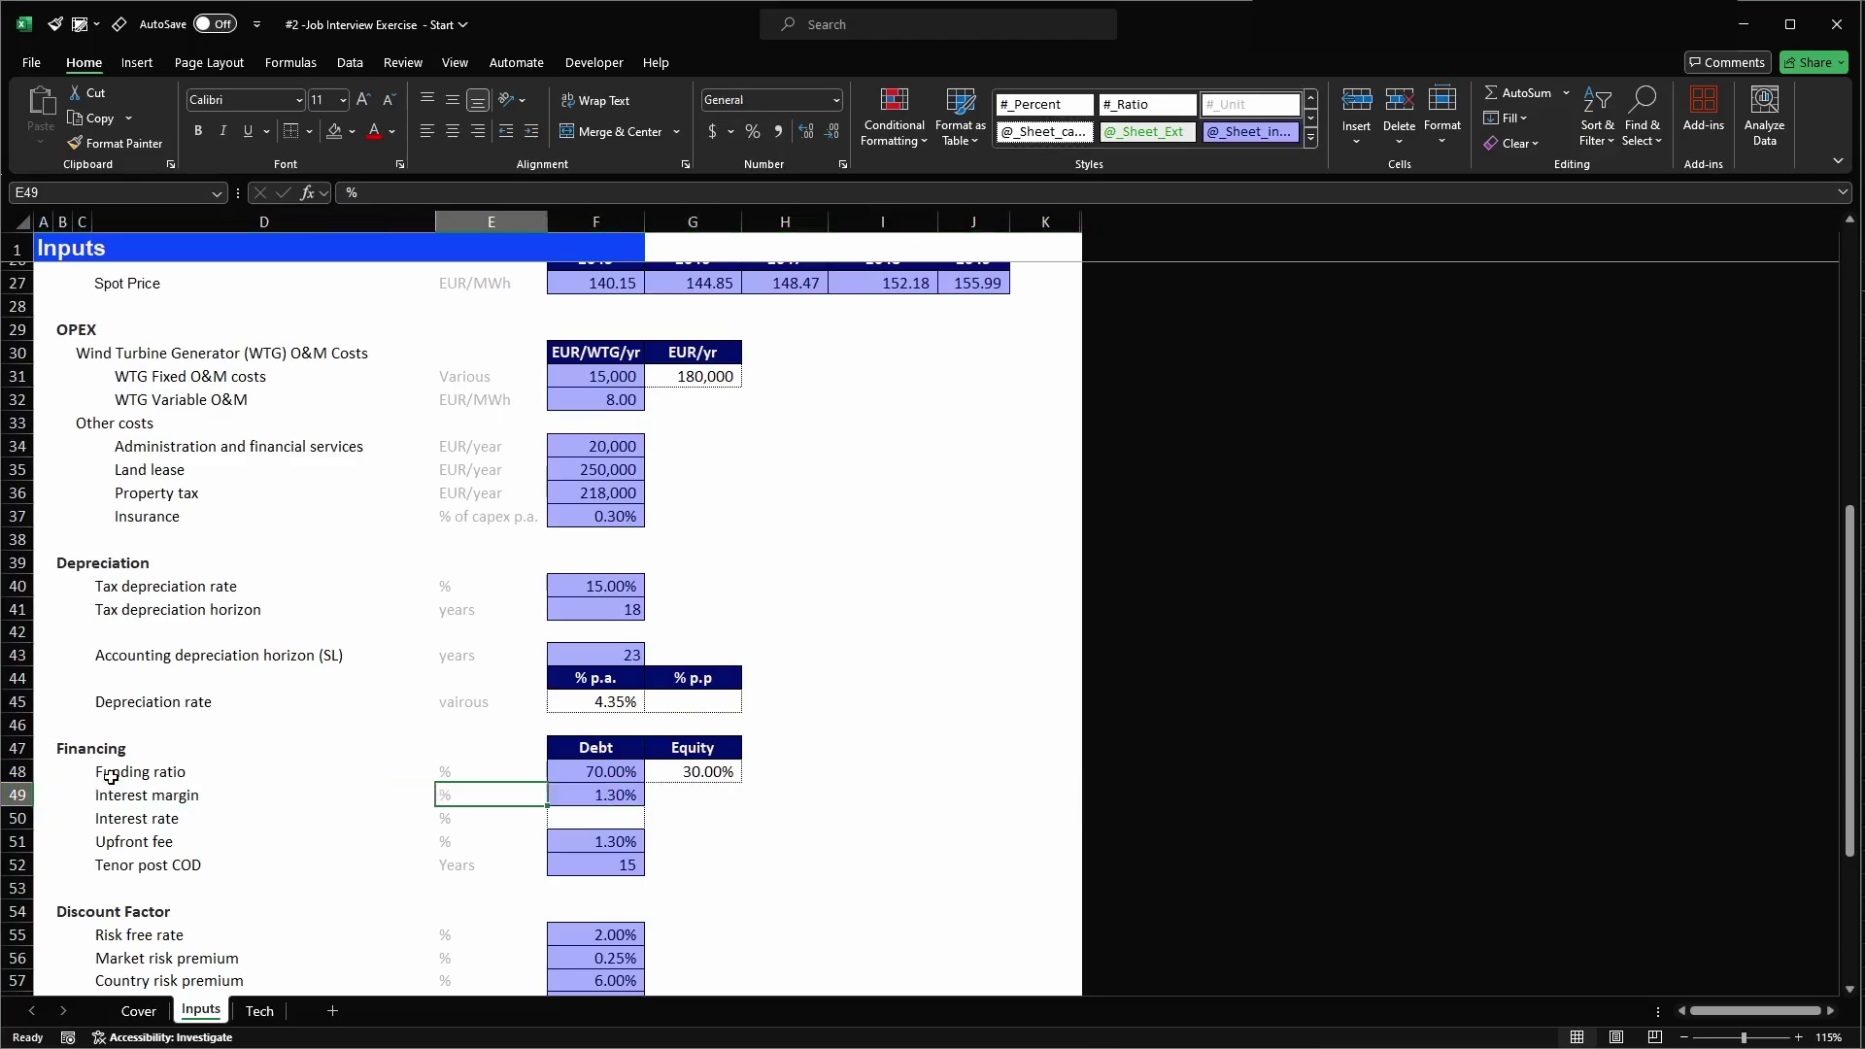
pyautogui.press('Right')
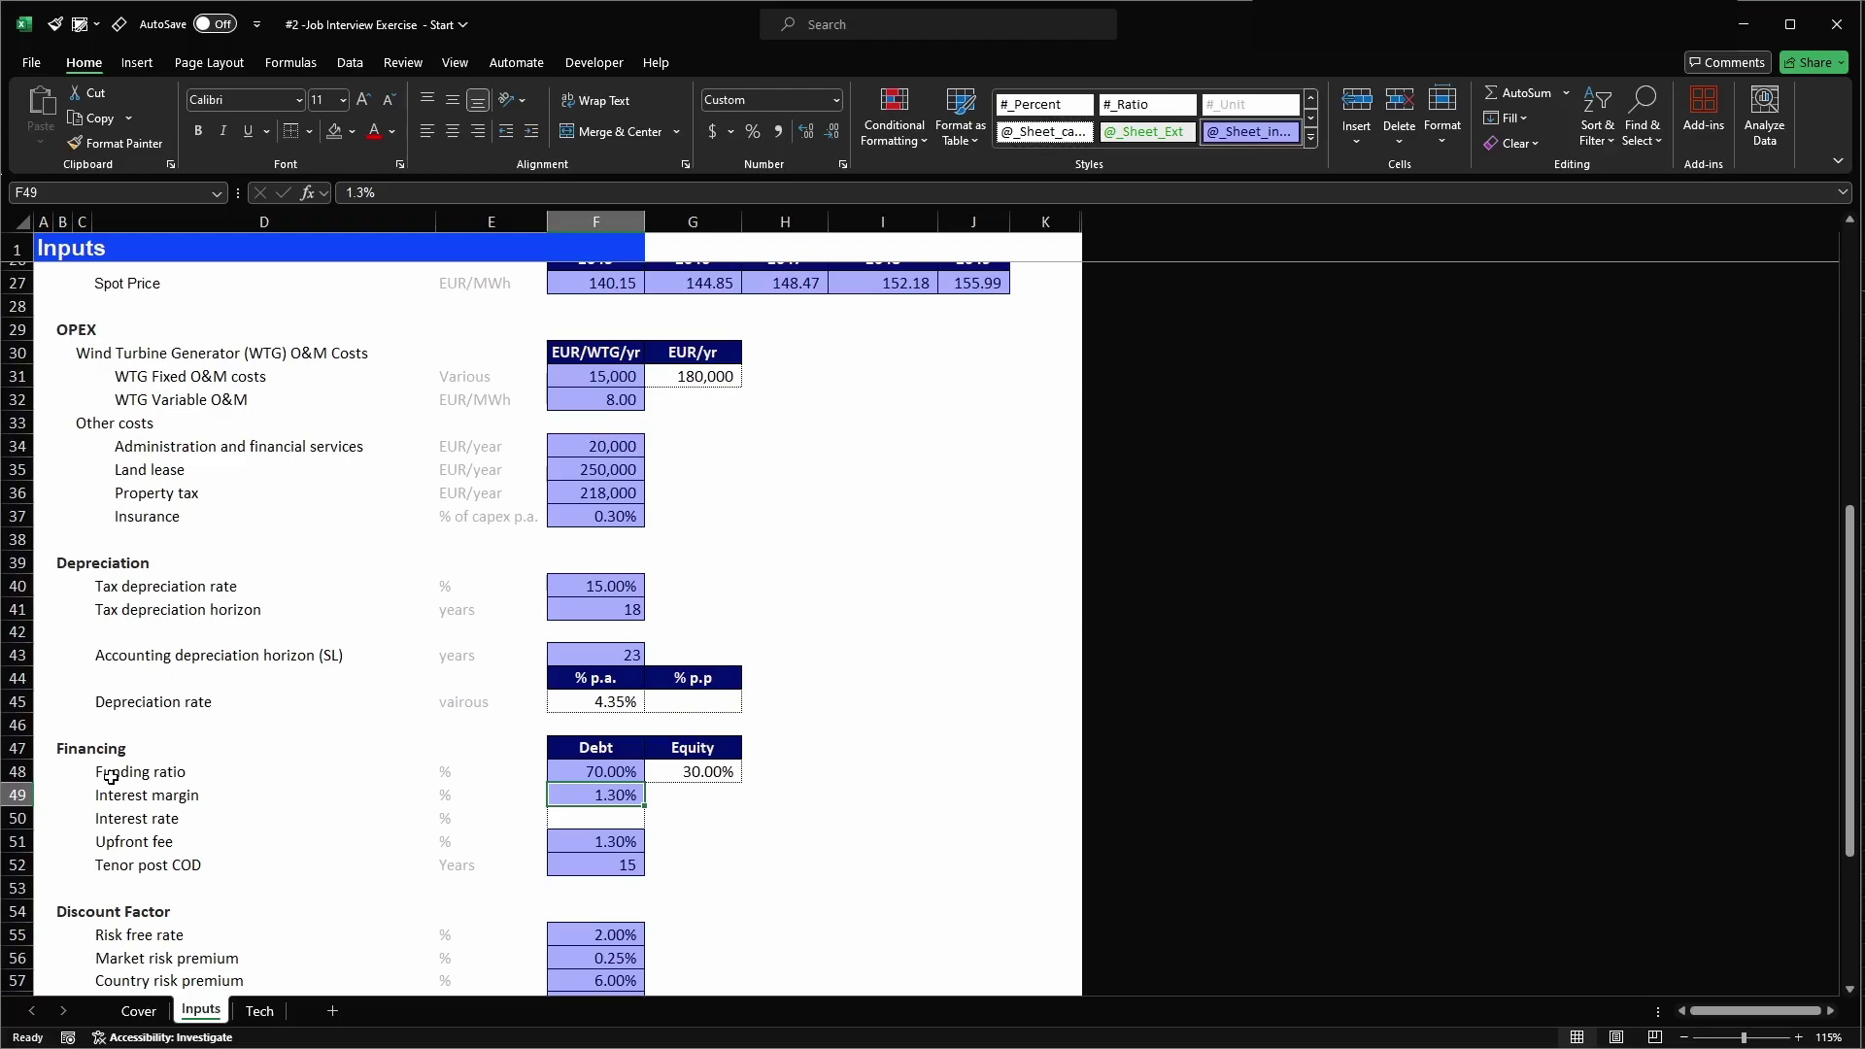
# - Calculate the debt interest rate in F50 as interest margin plus risk free rate plus market risk premium, using =F49+F55+F56
pyautogui.press('Down')
pyautogui.scroll(-1, 774, 792)
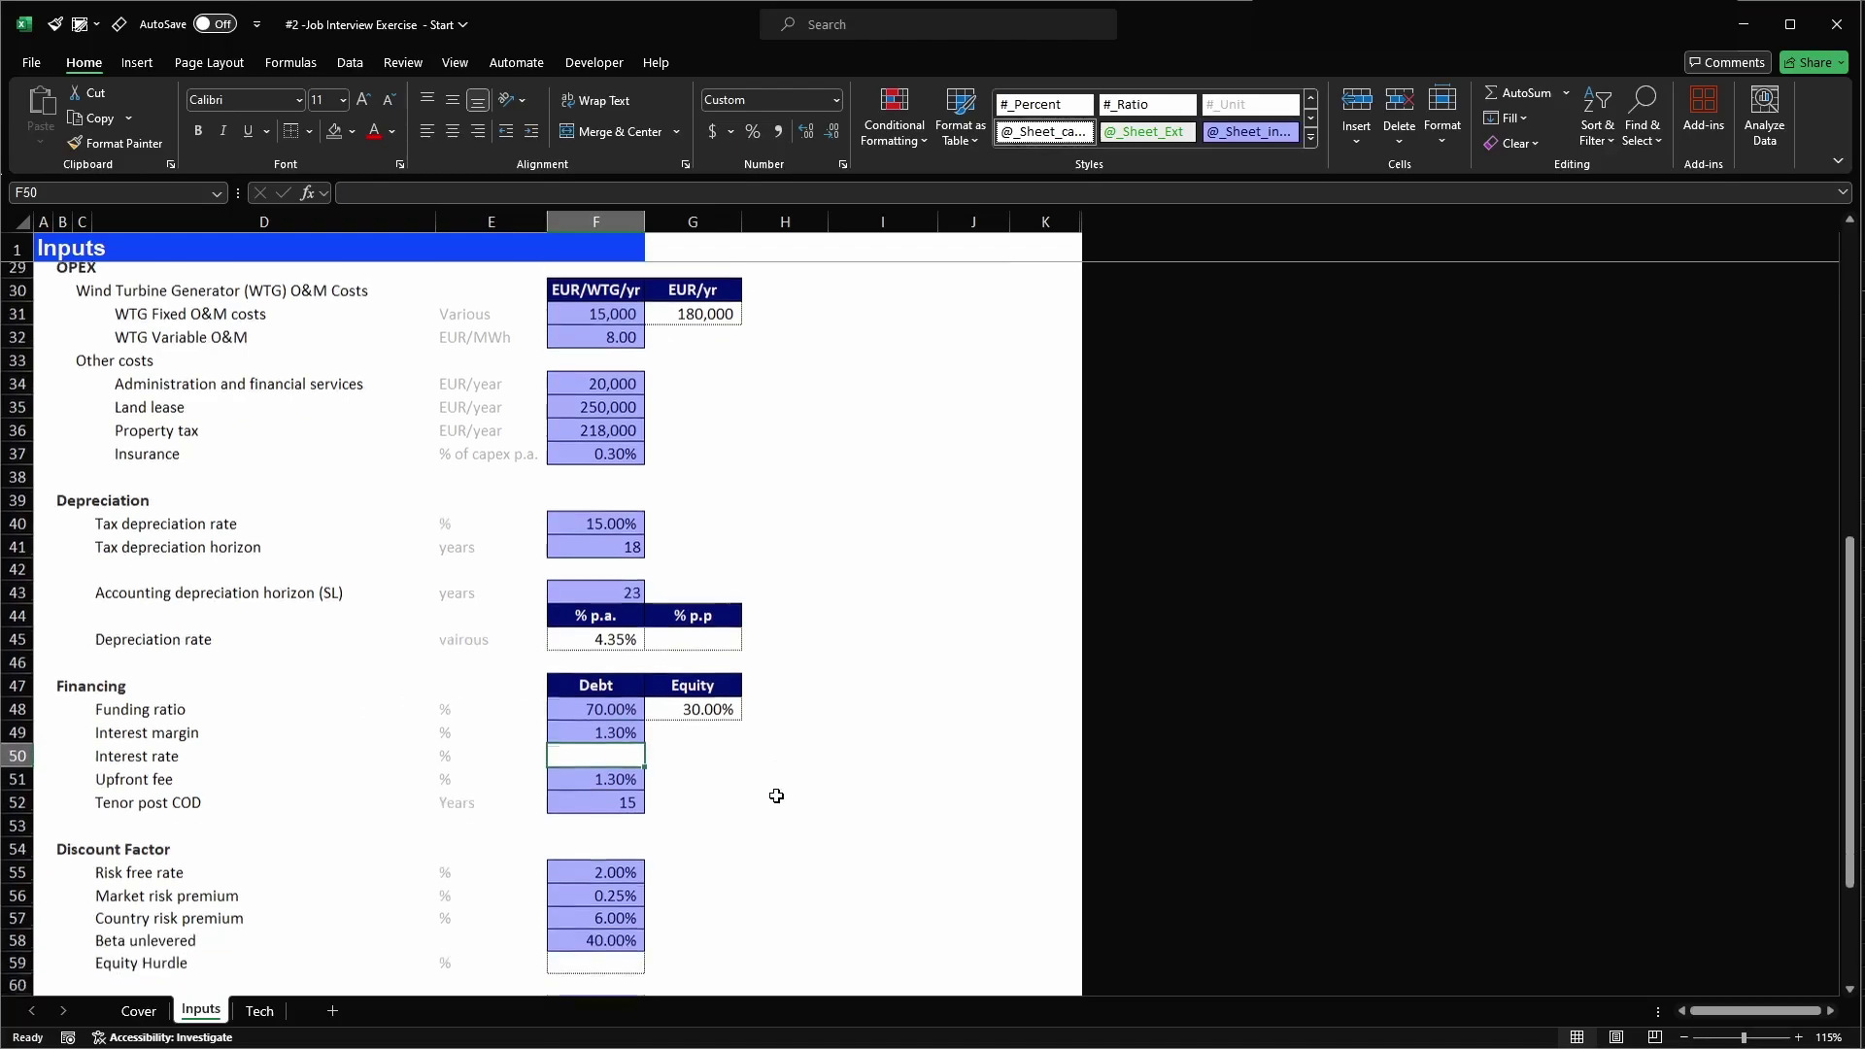
pyautogui.write('=')
pyautogui.press('Up')
pyautogui.write('+')
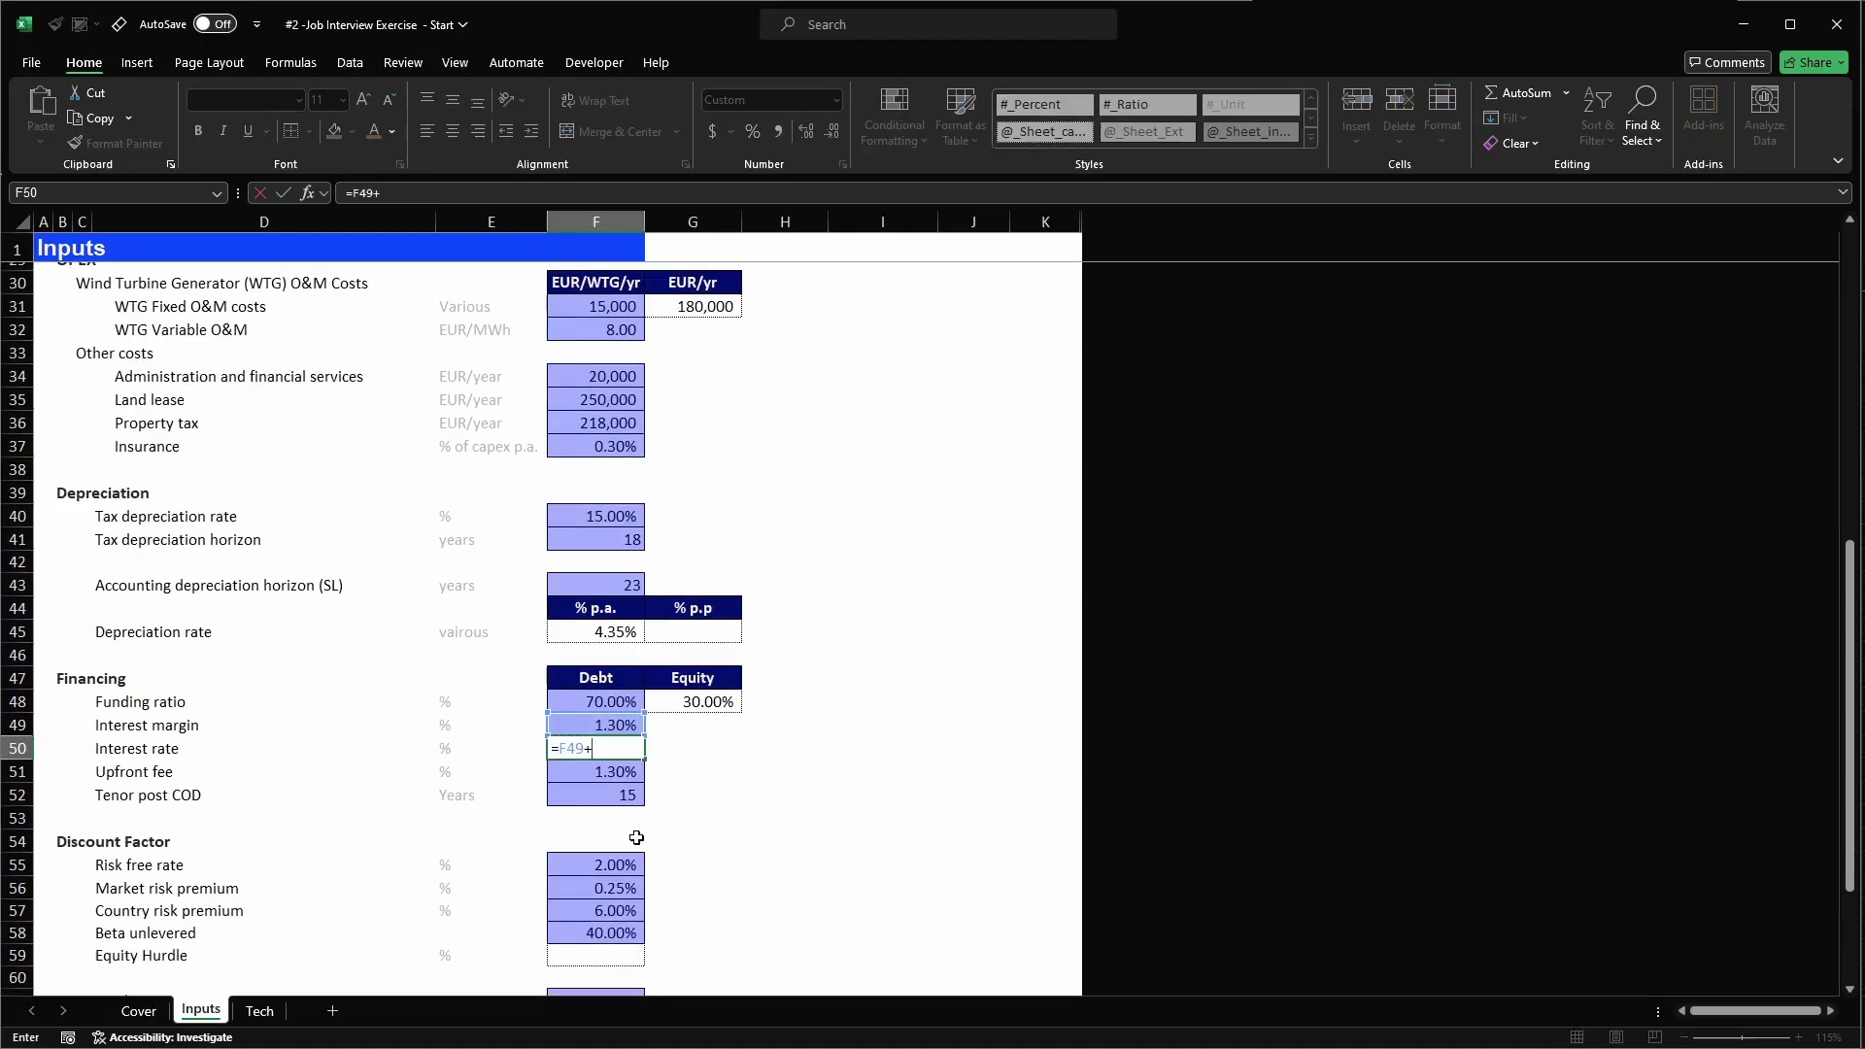
pyautogui.click(604, 861)
pyautogui.write('+')
pyautogui.click(611, 885)
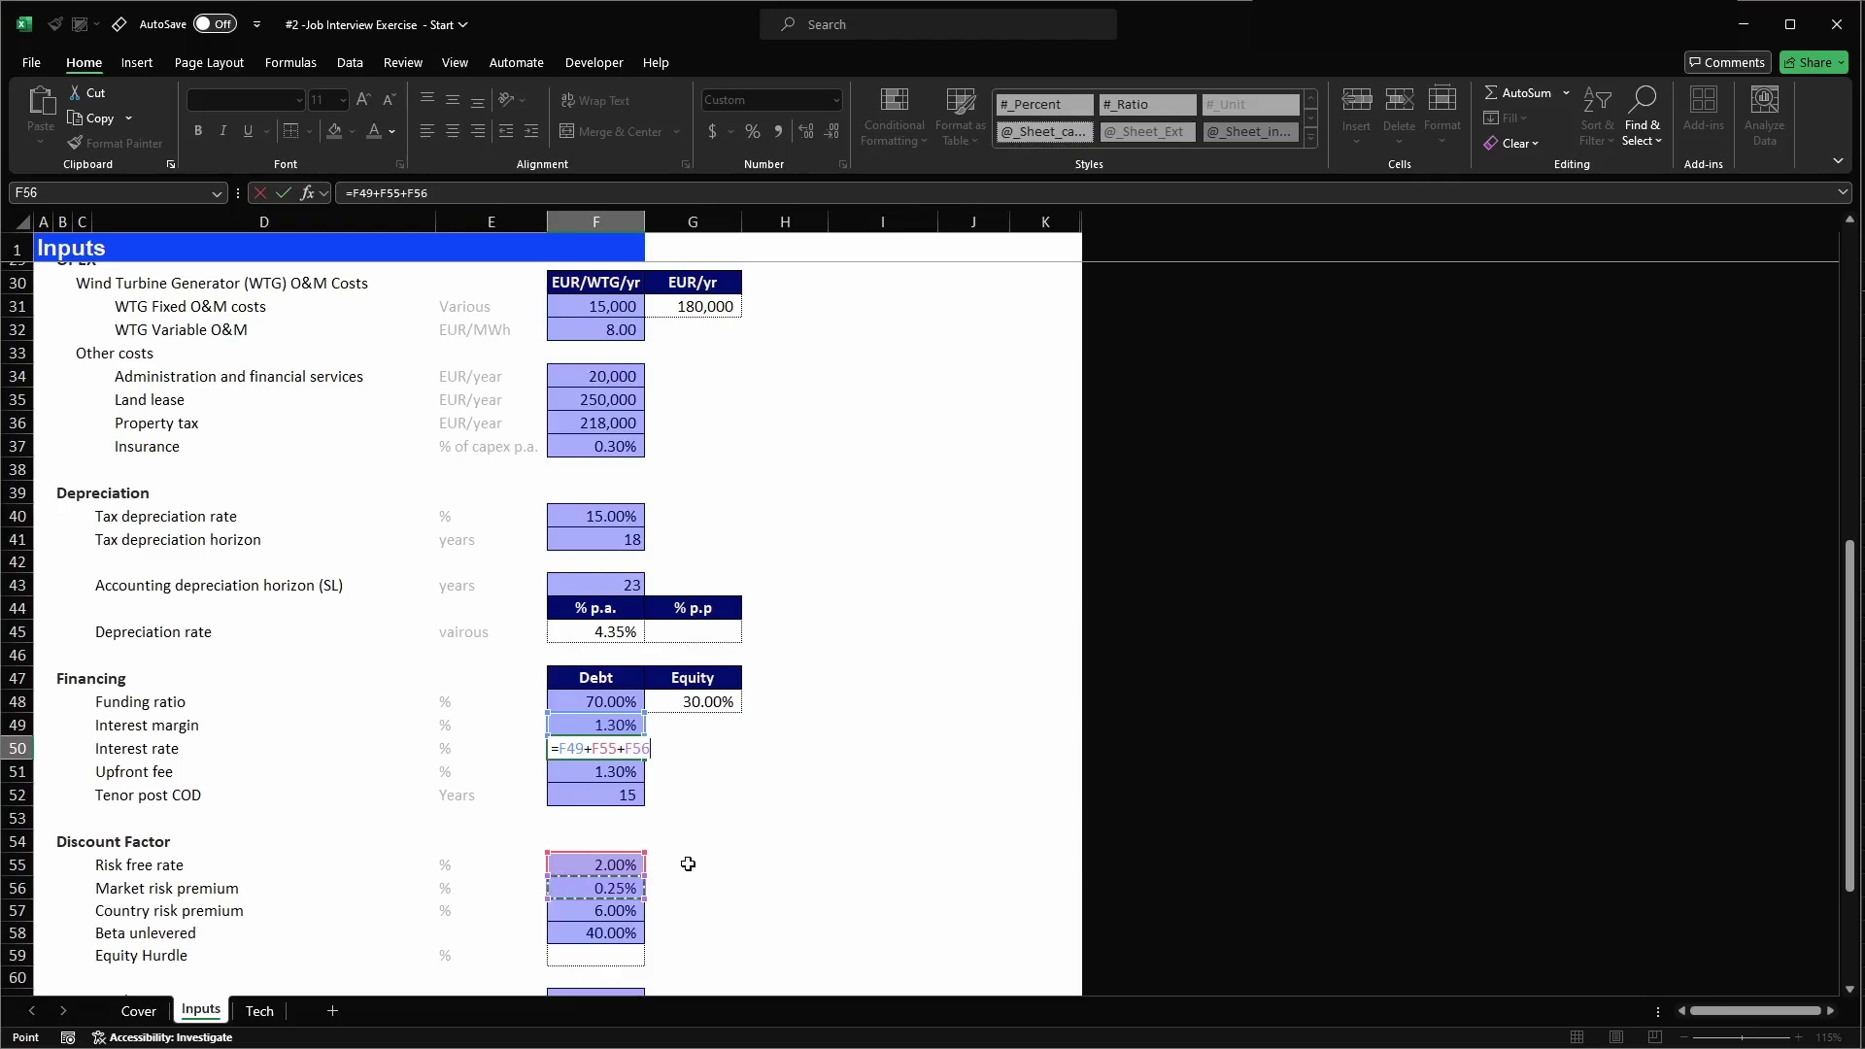
pyautogui.press('Return')
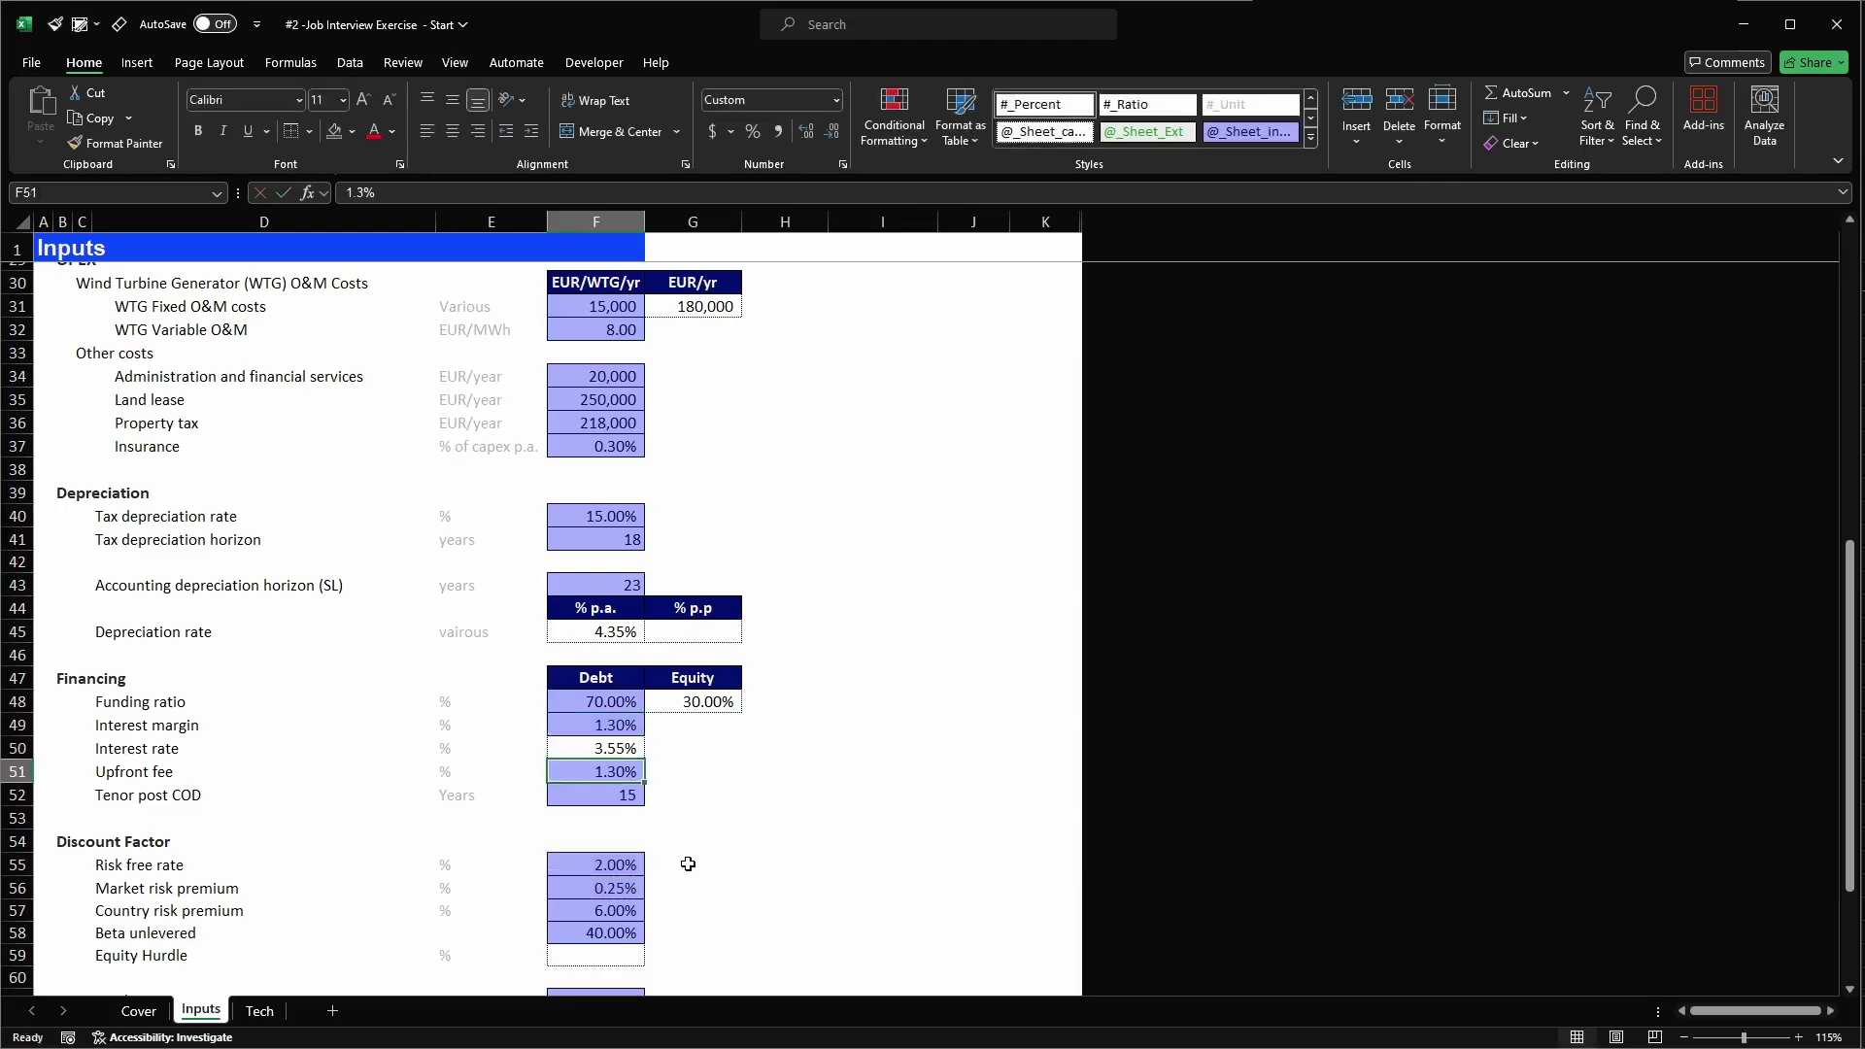
pyautogui.press('Up')
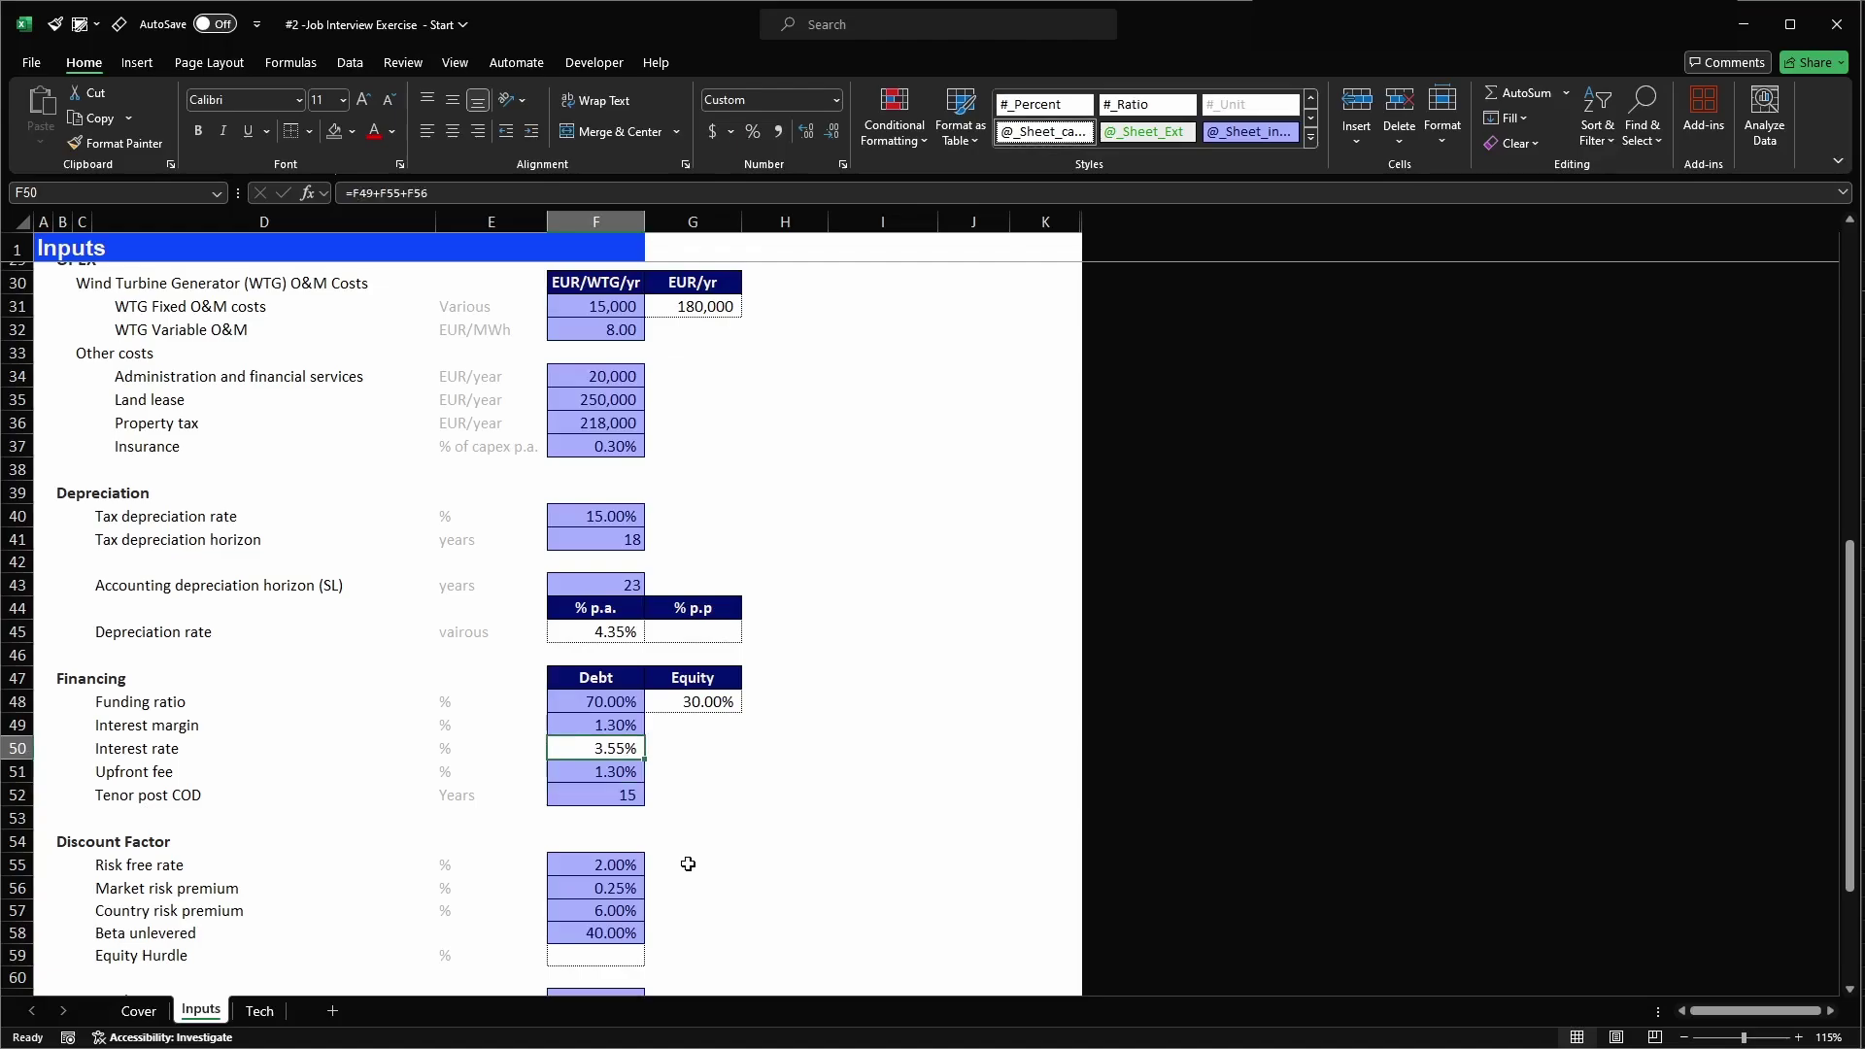
# - Calculate the equity hurdle in F59 from the risk free rate, unlevered beta and risk premiums with =F55+F58*SUM(F56:F57)
pyautogui.scroll(-3, 688, 863)
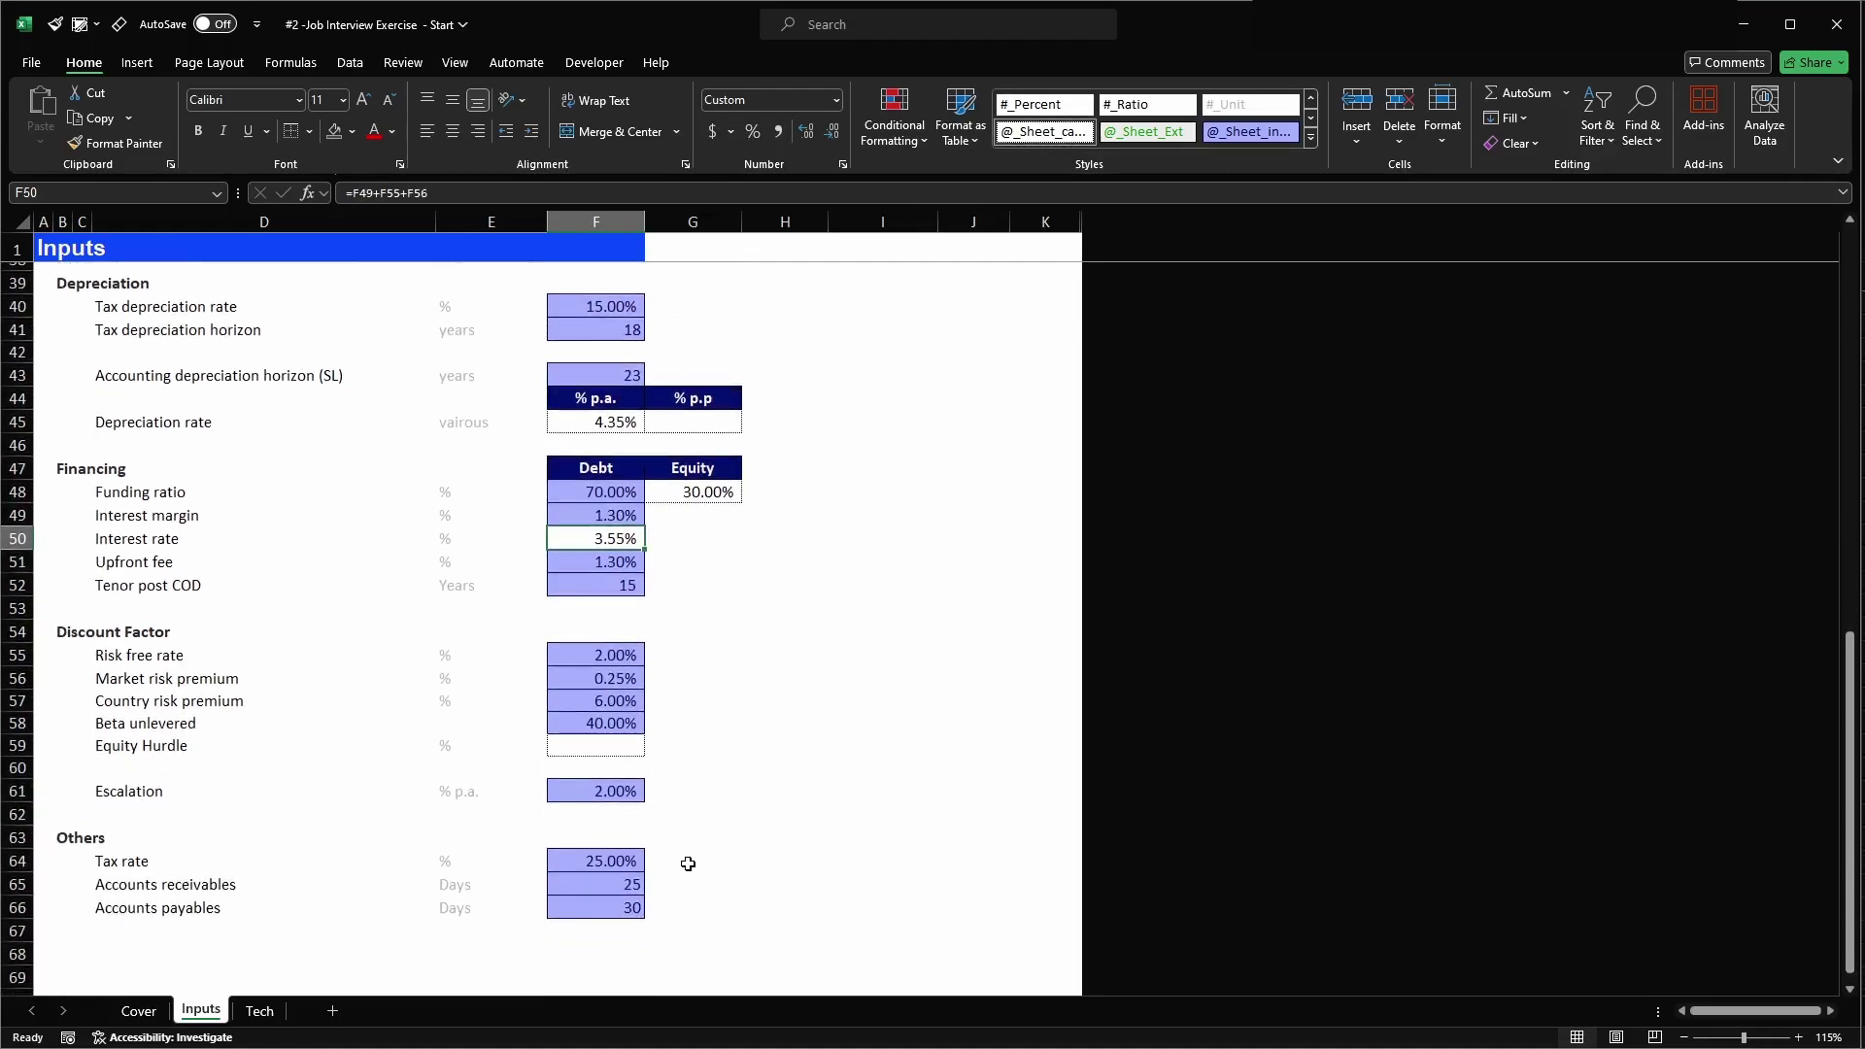
pyautogui.click(617, 745)
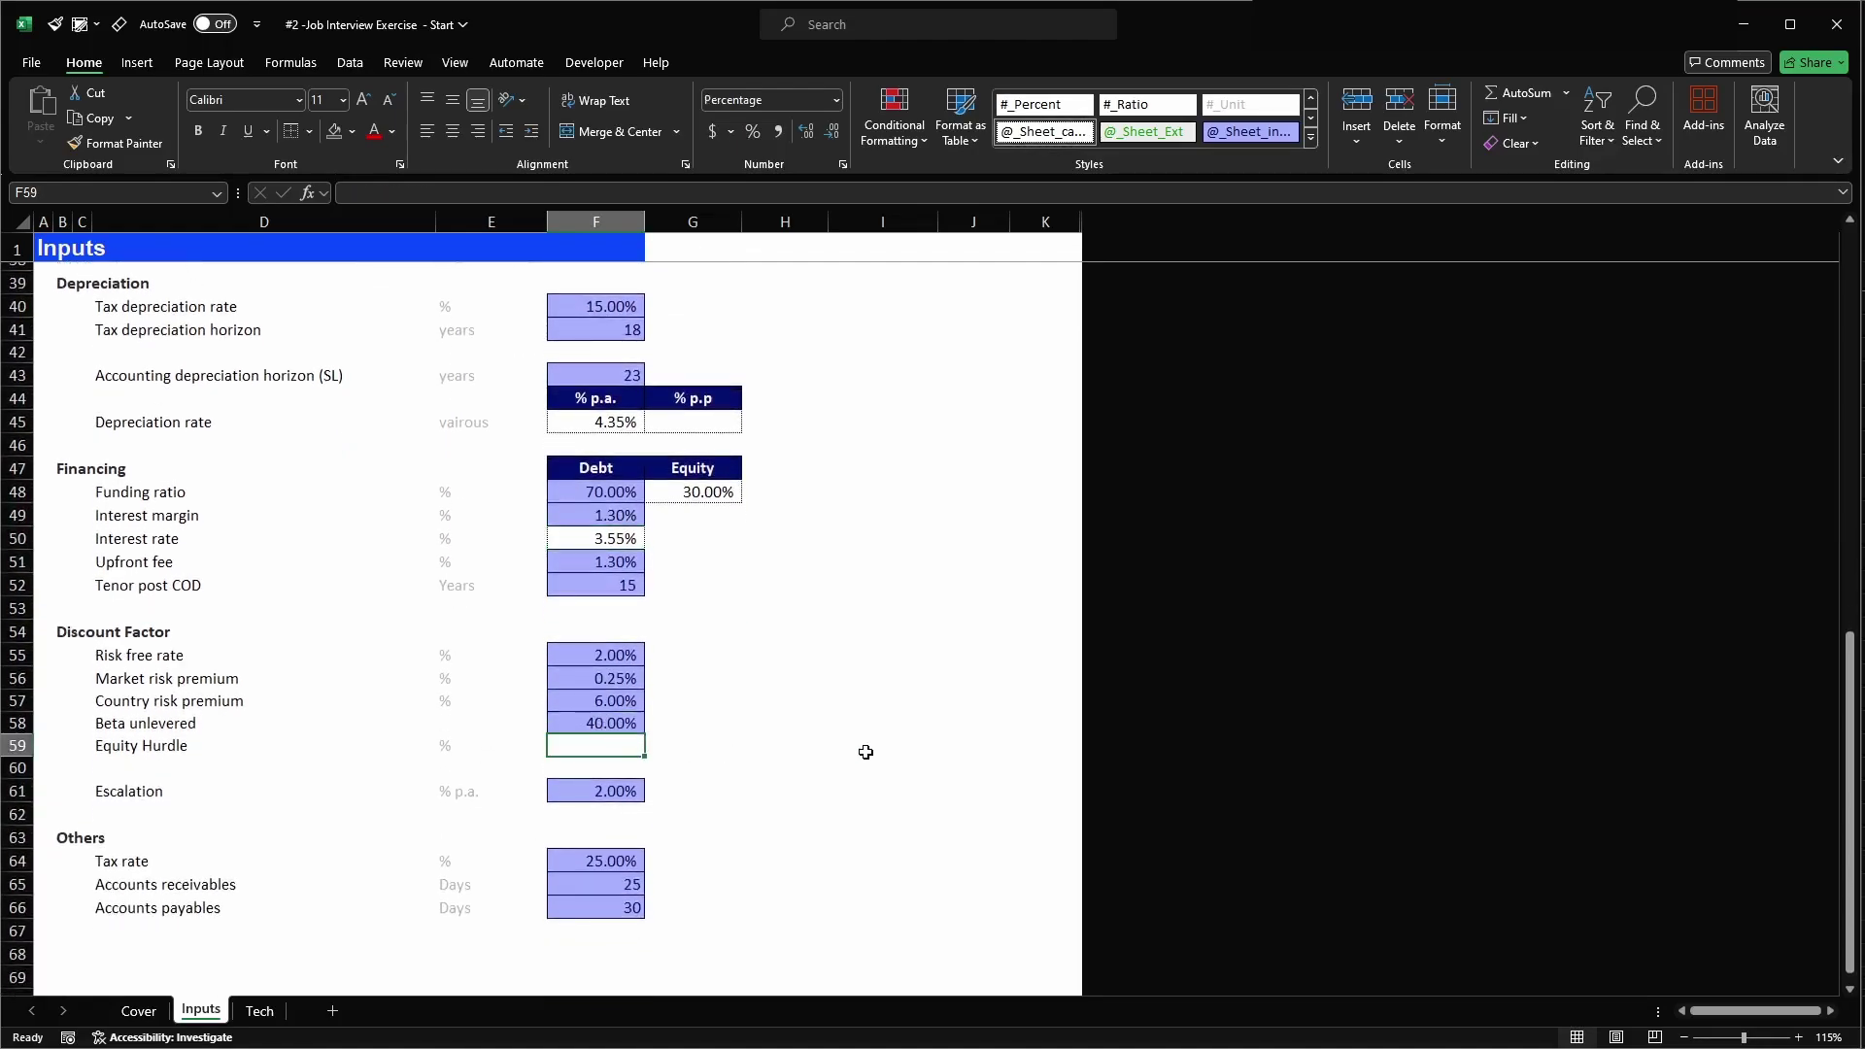
pyautogui.press('Up')
pyautogui.hotkey('shift', 'space')
pyautogui.hotkey('shift', 'Up')
pyautogui.hotkey('shift', 'Up')
pyautogui.hotkey('shift', 'Up')
pyautogui.press('Down')
pyautogui.write('=')
pyautogui.press('Up')
pyautogui.press('Up')
pyautogui.press('Up')
pyautogui.press('Up')
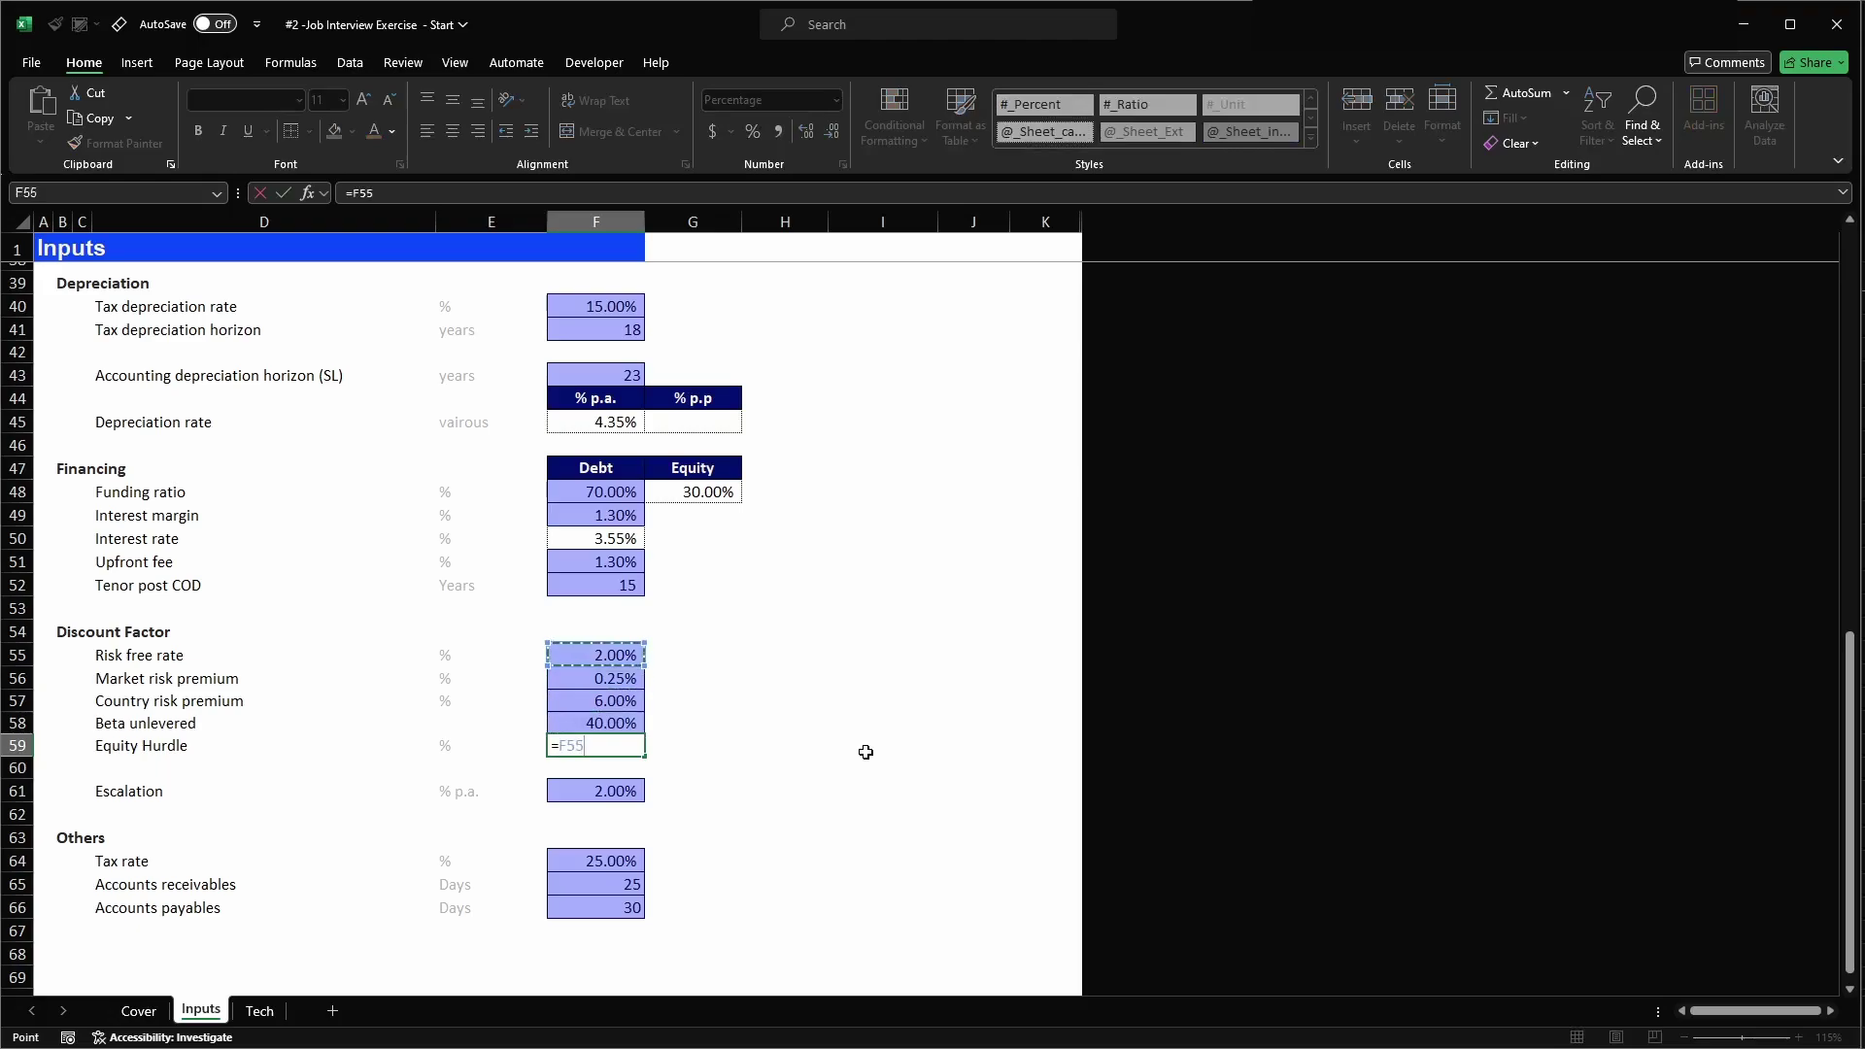
pyautogui.write('+')
pyautogui.press('Up')
pyautogui.write('*SUM(')
pyautogui.press('Up')
pyautogui.press('Up')
pyautogui.hotkey('shift', 'Up')
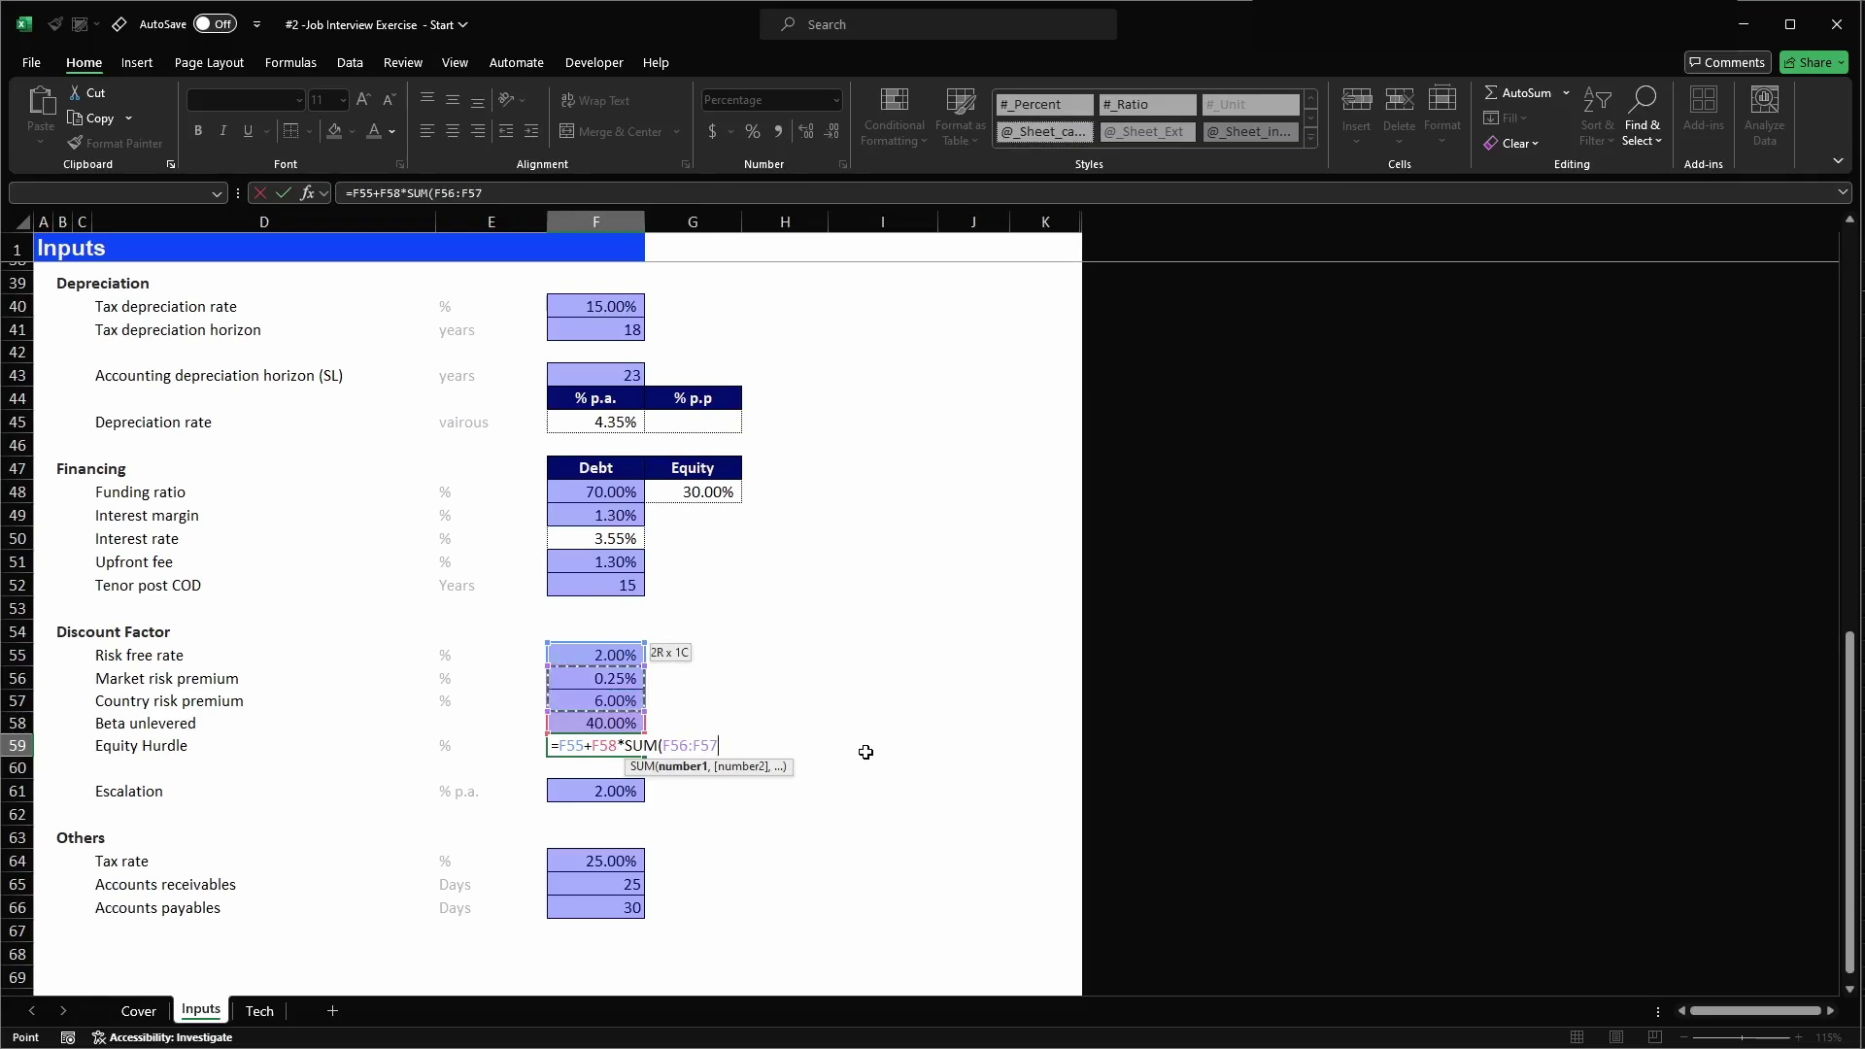
pyautogui.press('Return')
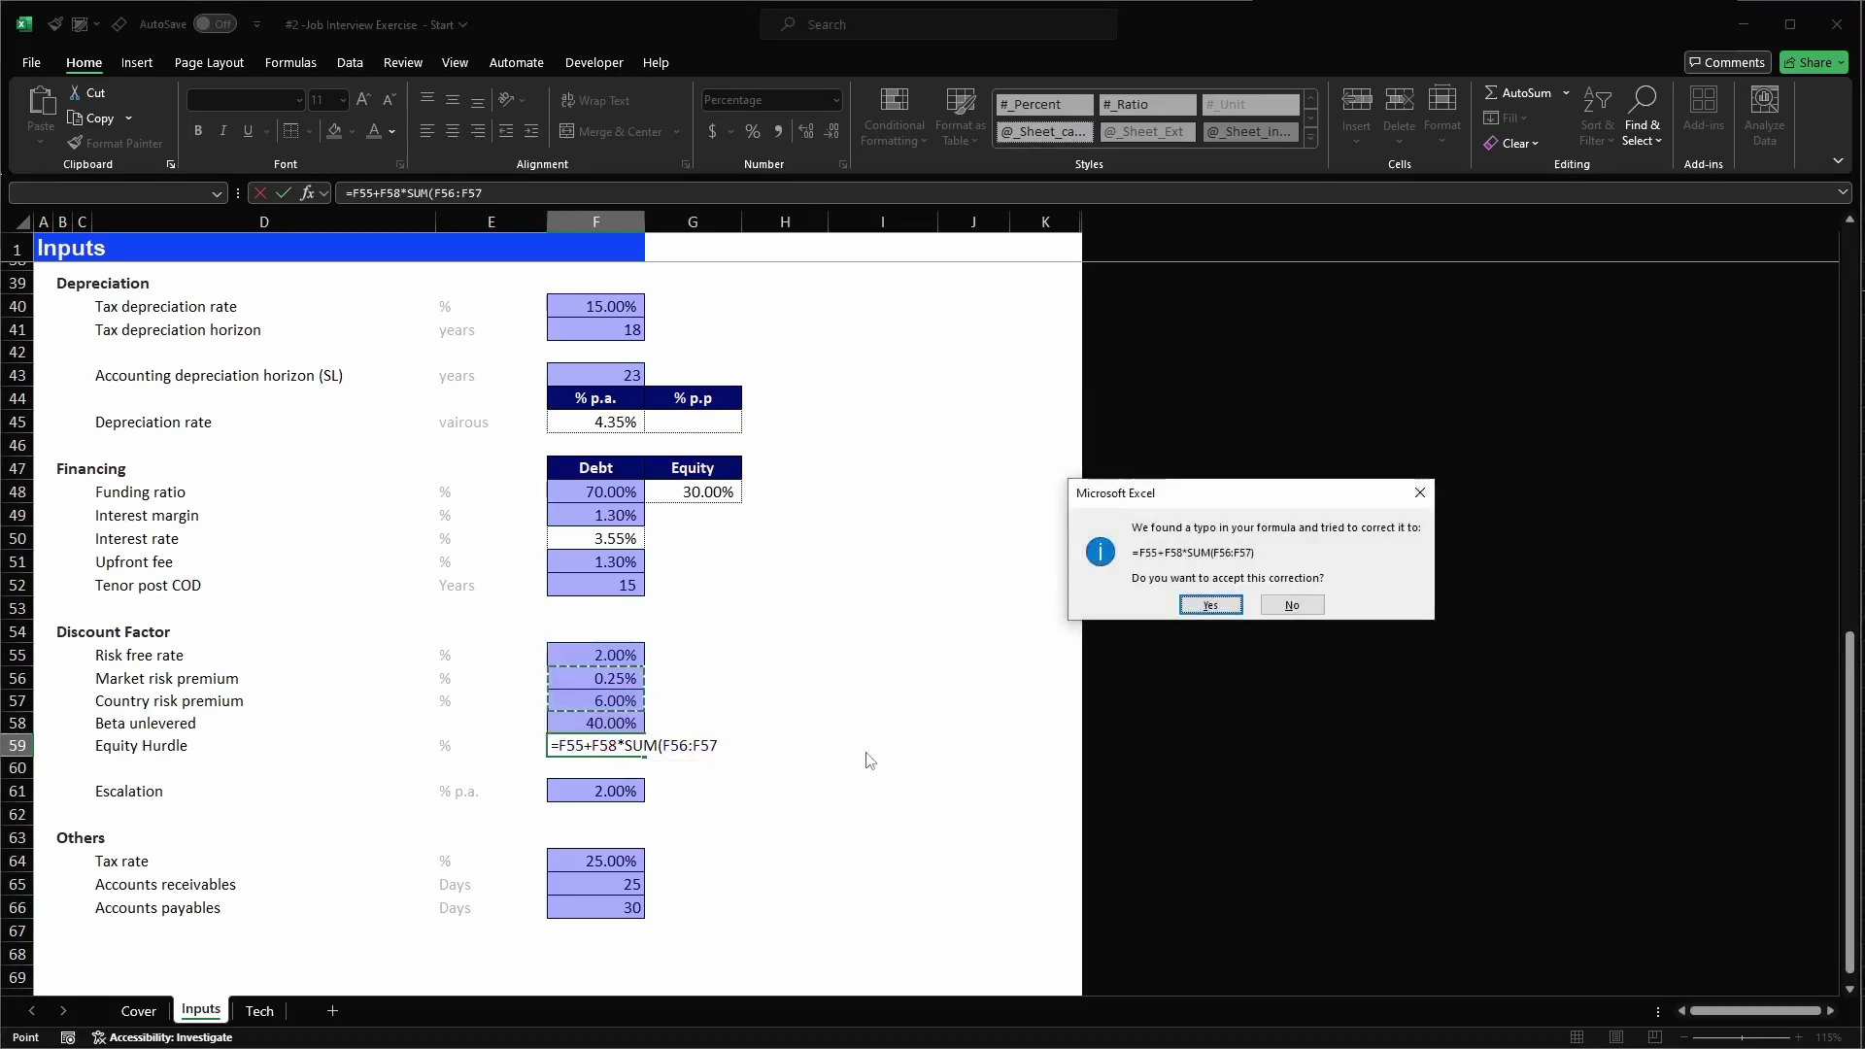
pyautogui.press('Return')
pyautogui.press('Up')
pyautogui.press('F2')
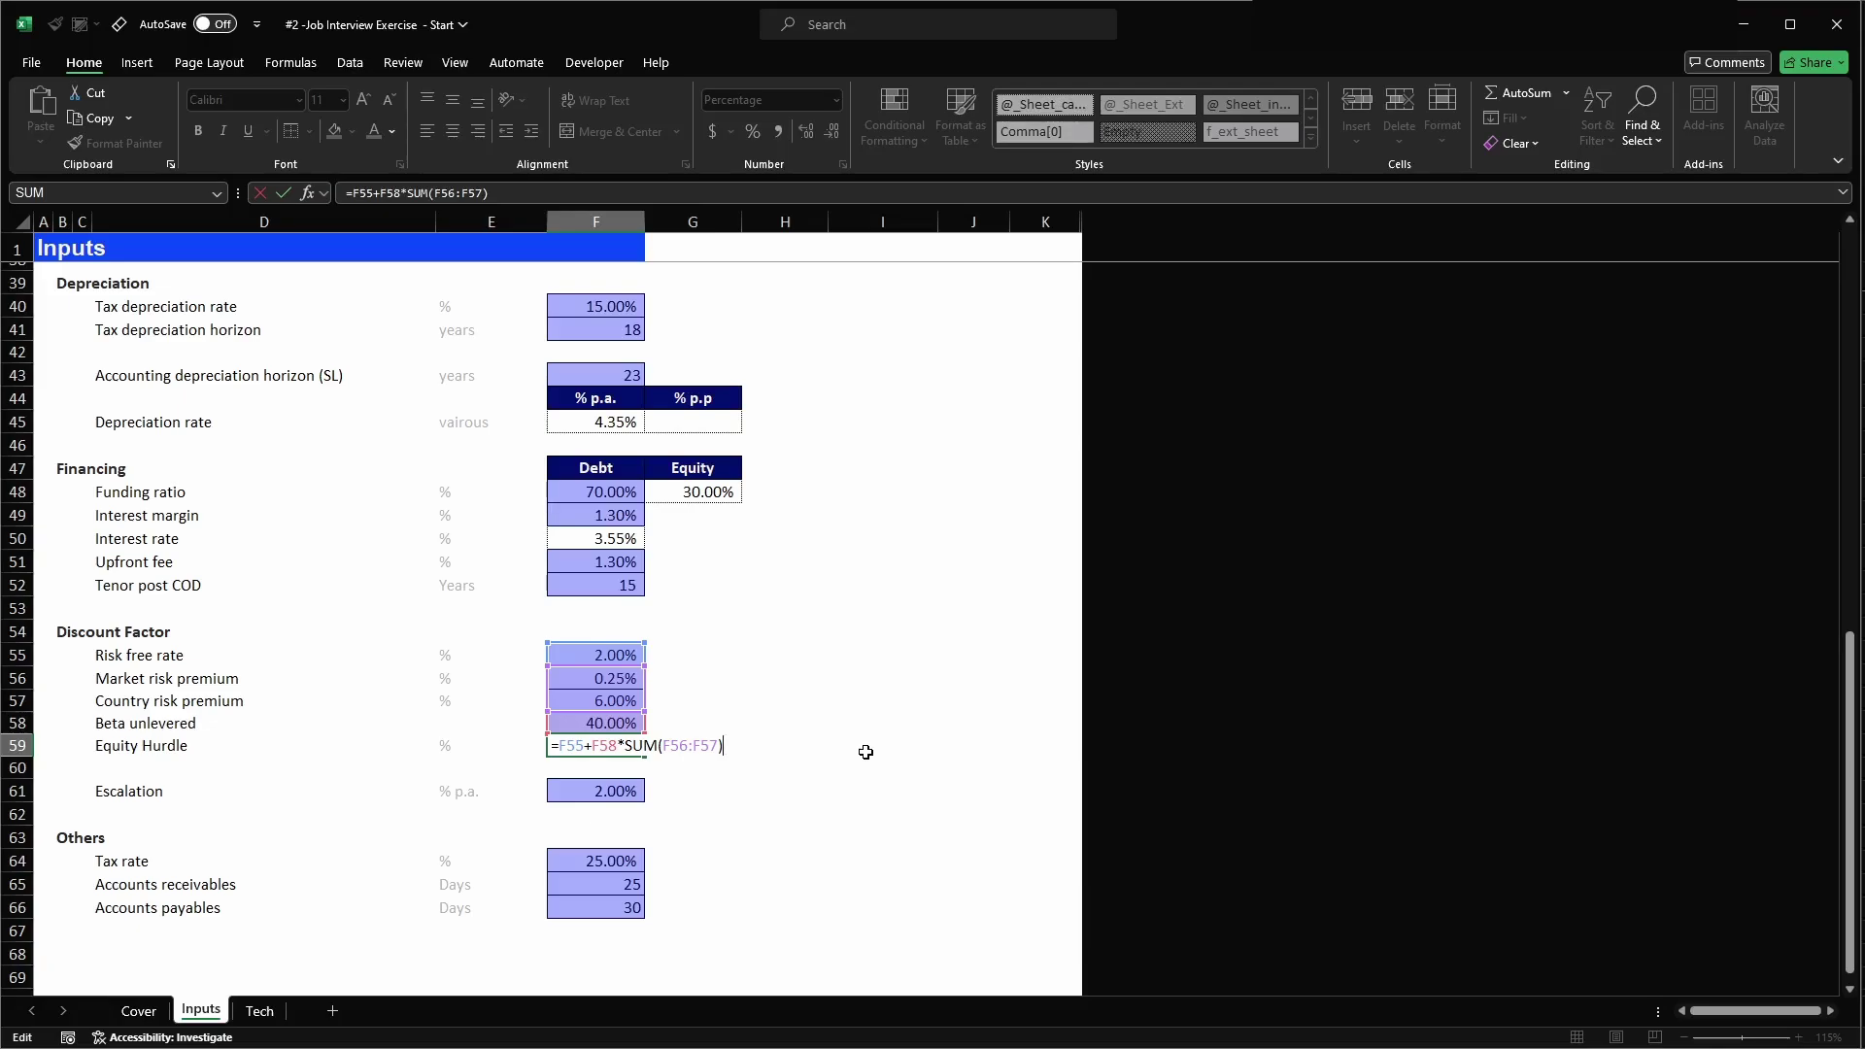
pyautogui.press('Escape')
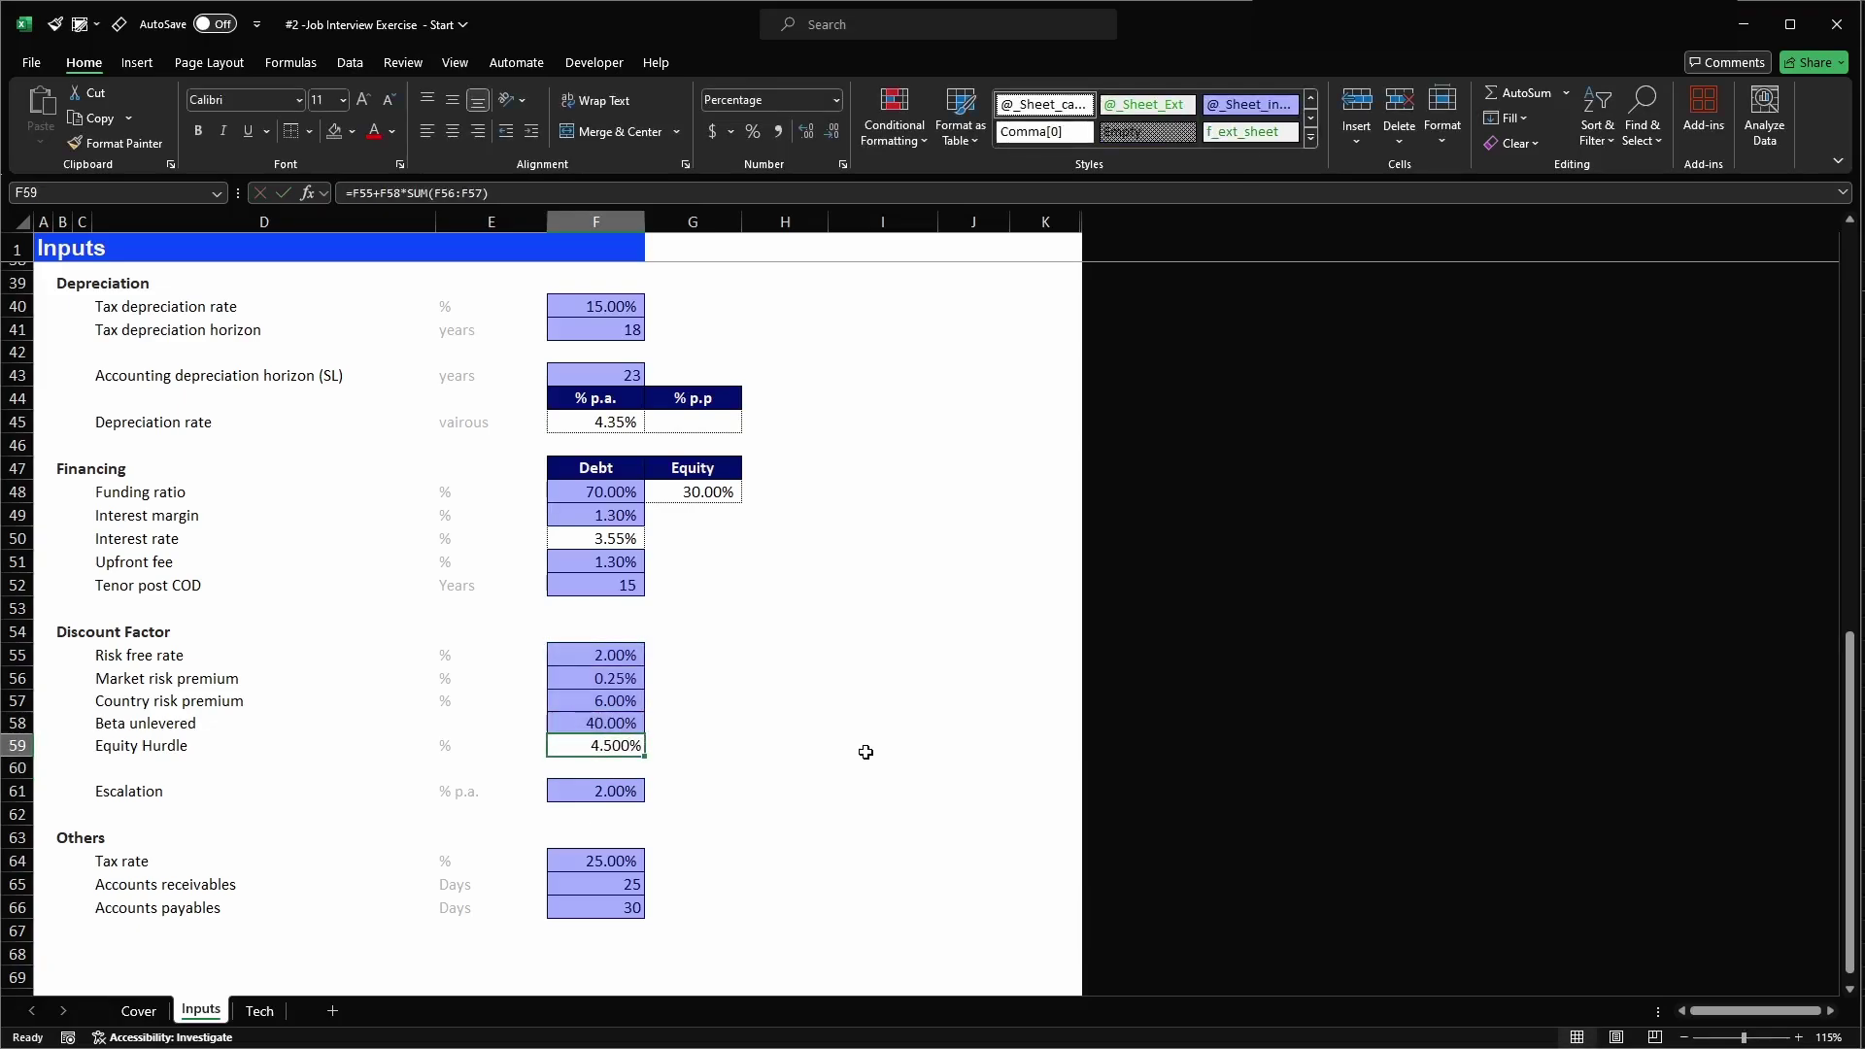
# - Add a new worksheet after the Tech sheet and enter the title "Timeline" in A1
pyautogui.scroll(4, 851, 749)
pyautogui.scroll(8, 851, 749)
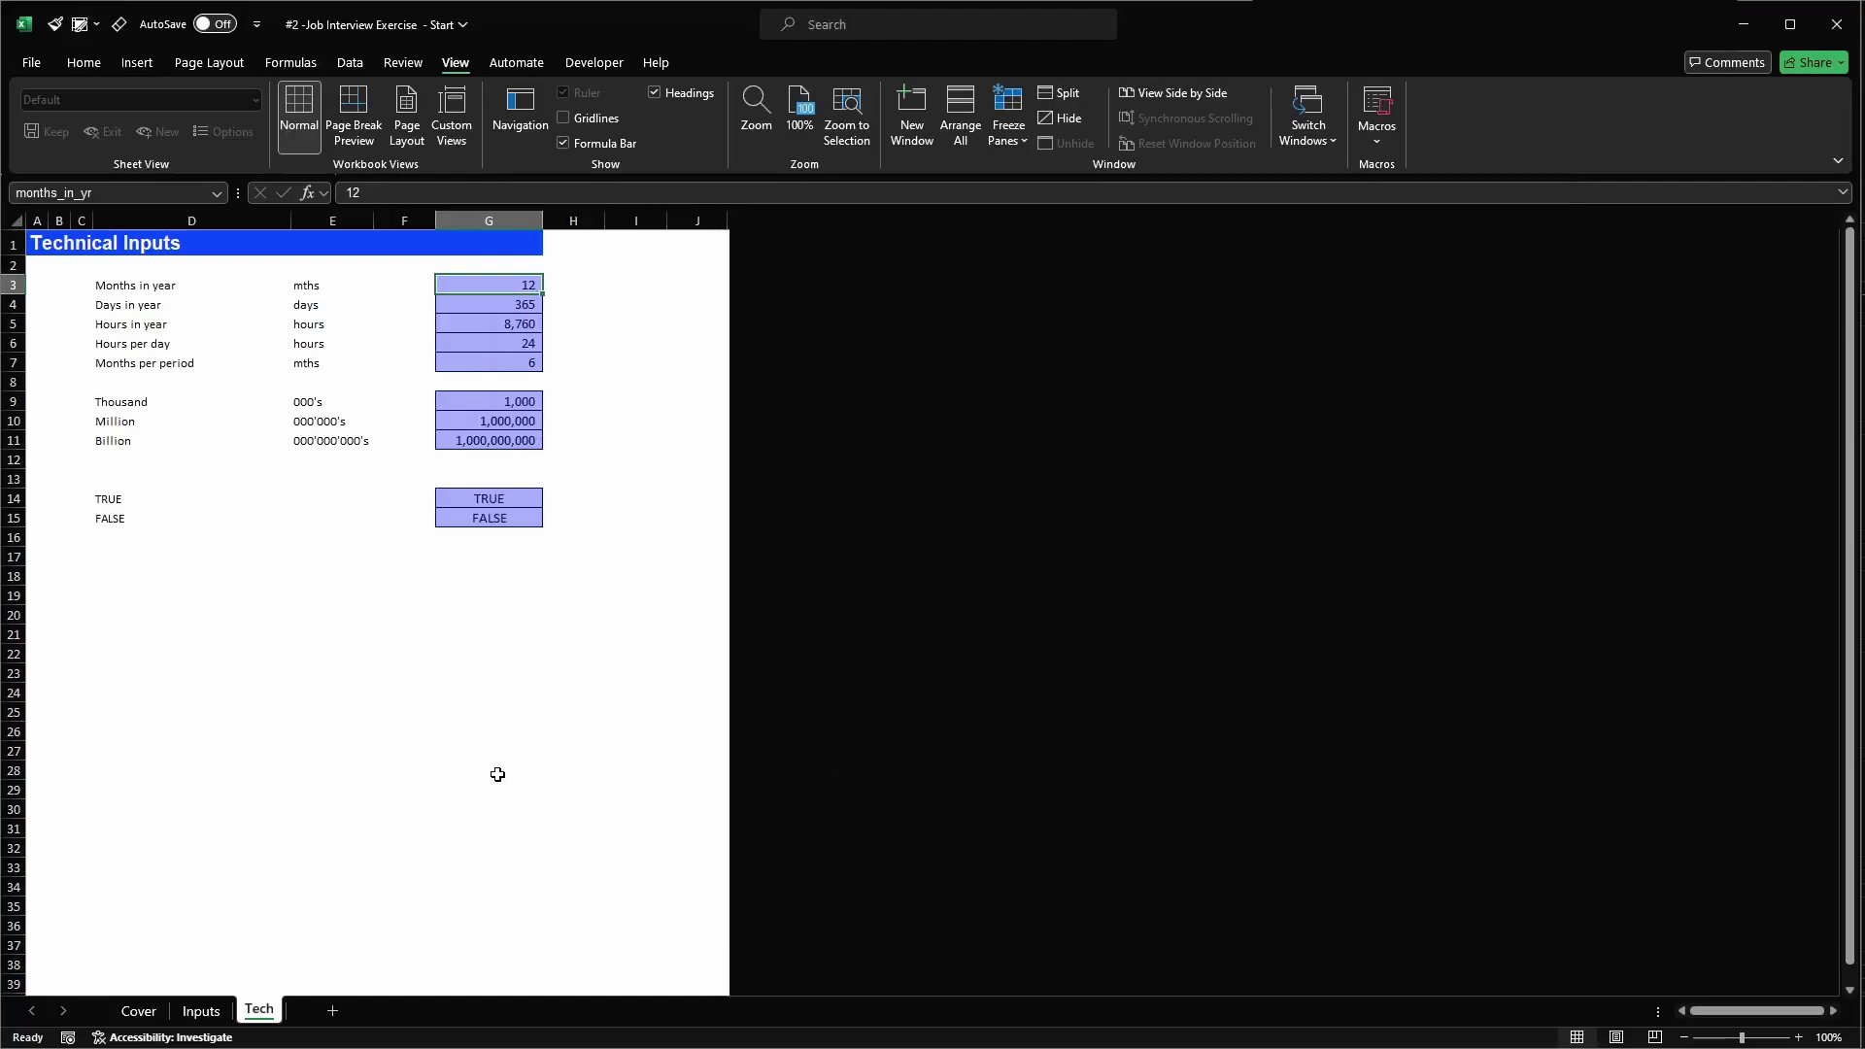
pyautogui.click(333, 1012)
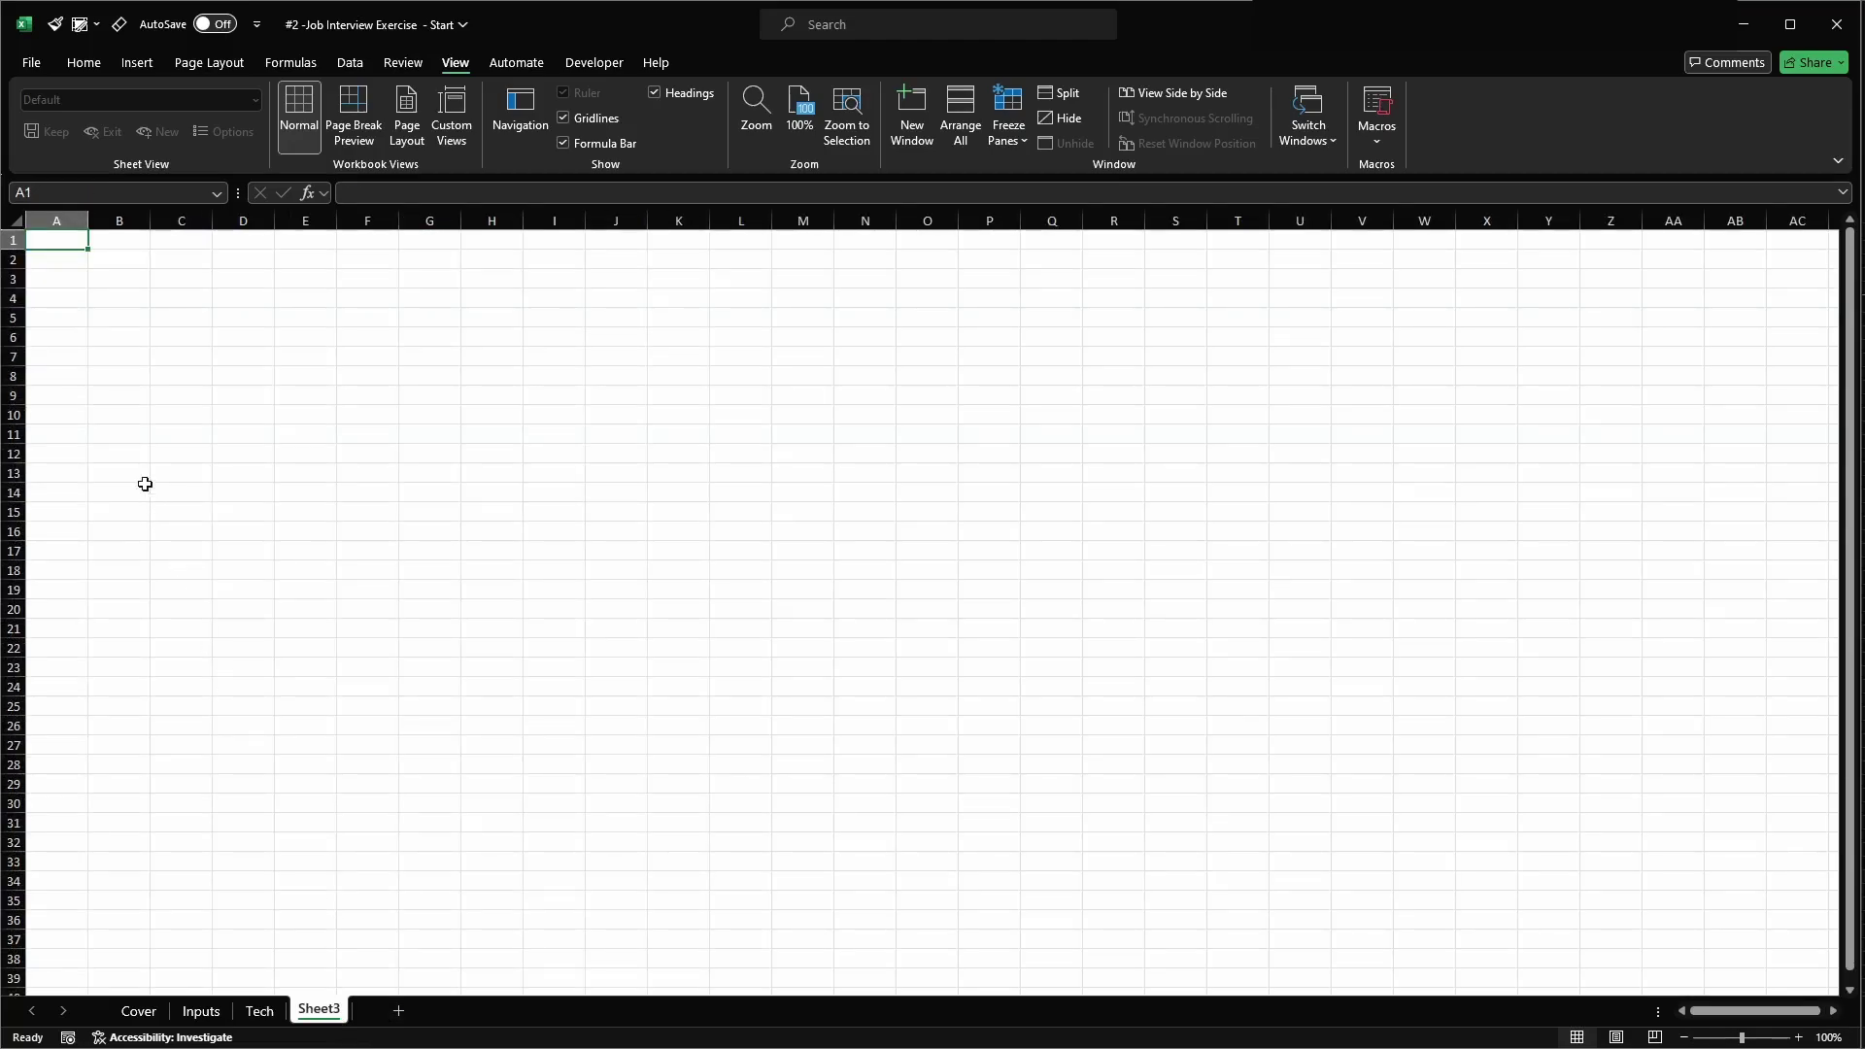
pyautogui.write('Timeline')
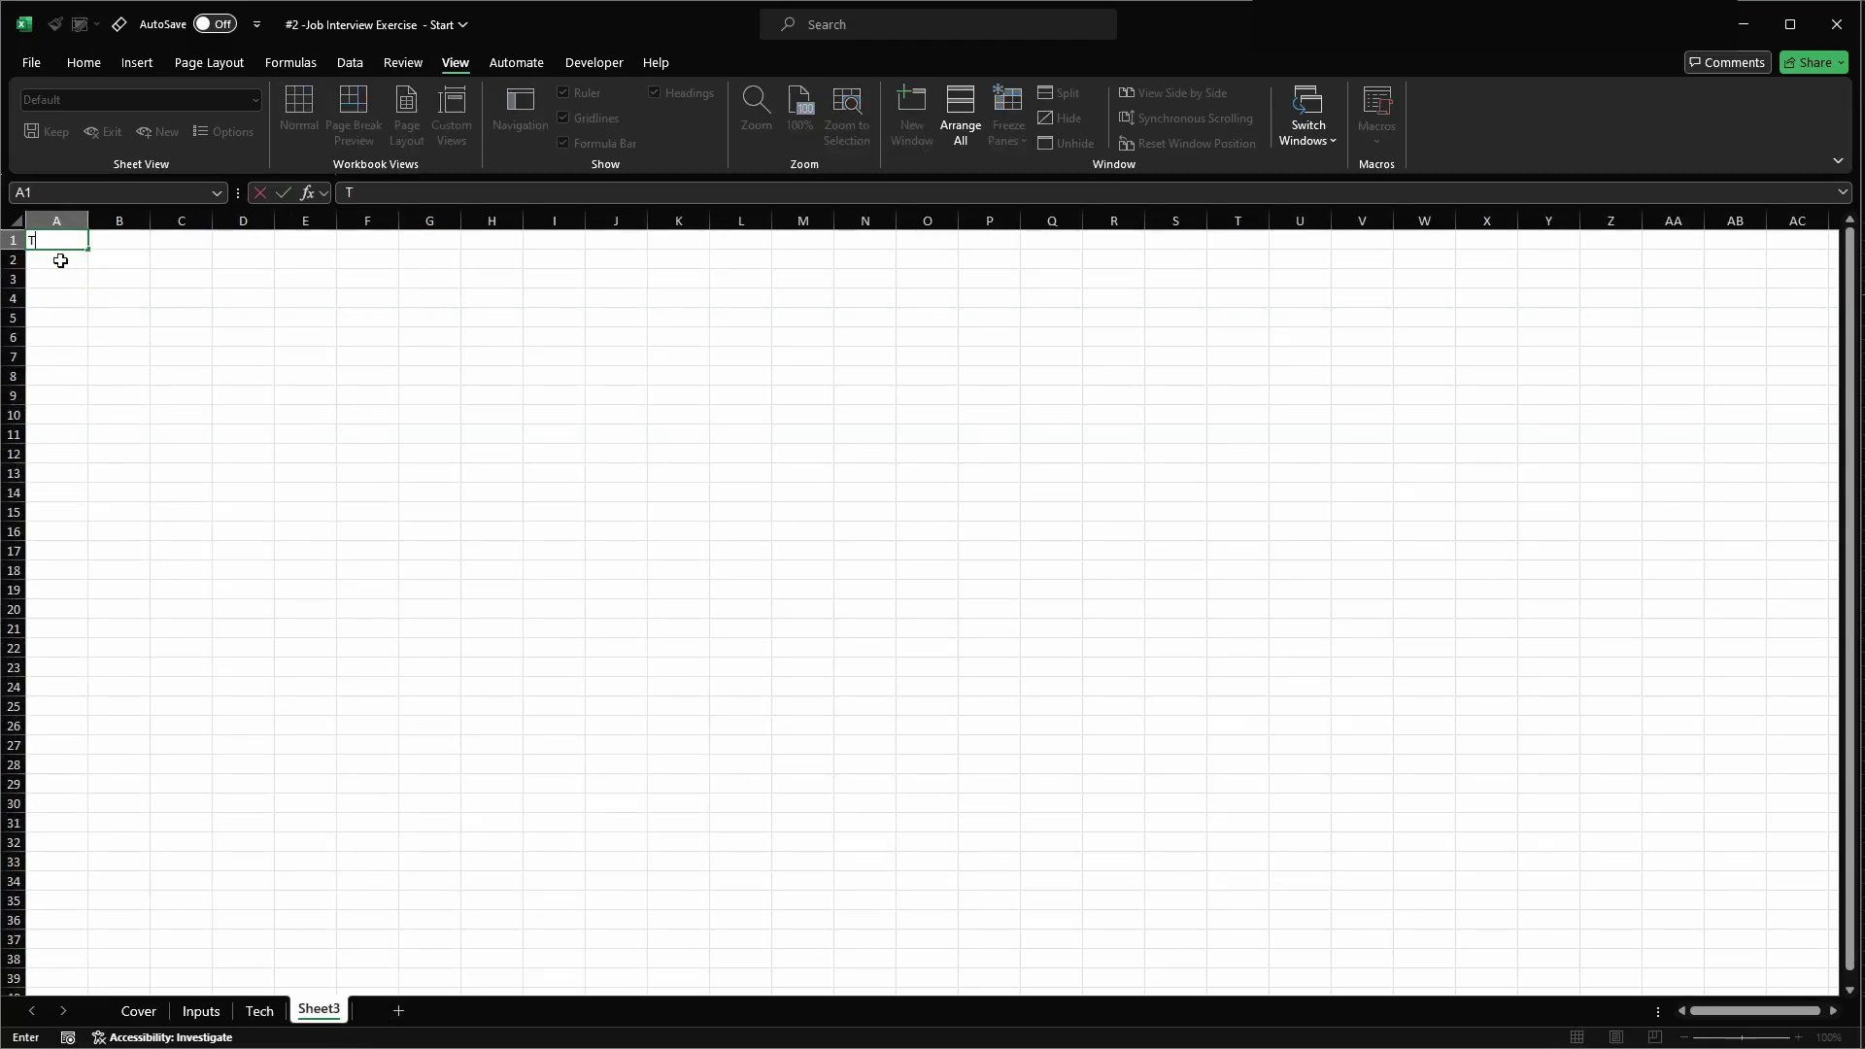
pyautogui.press('Return')
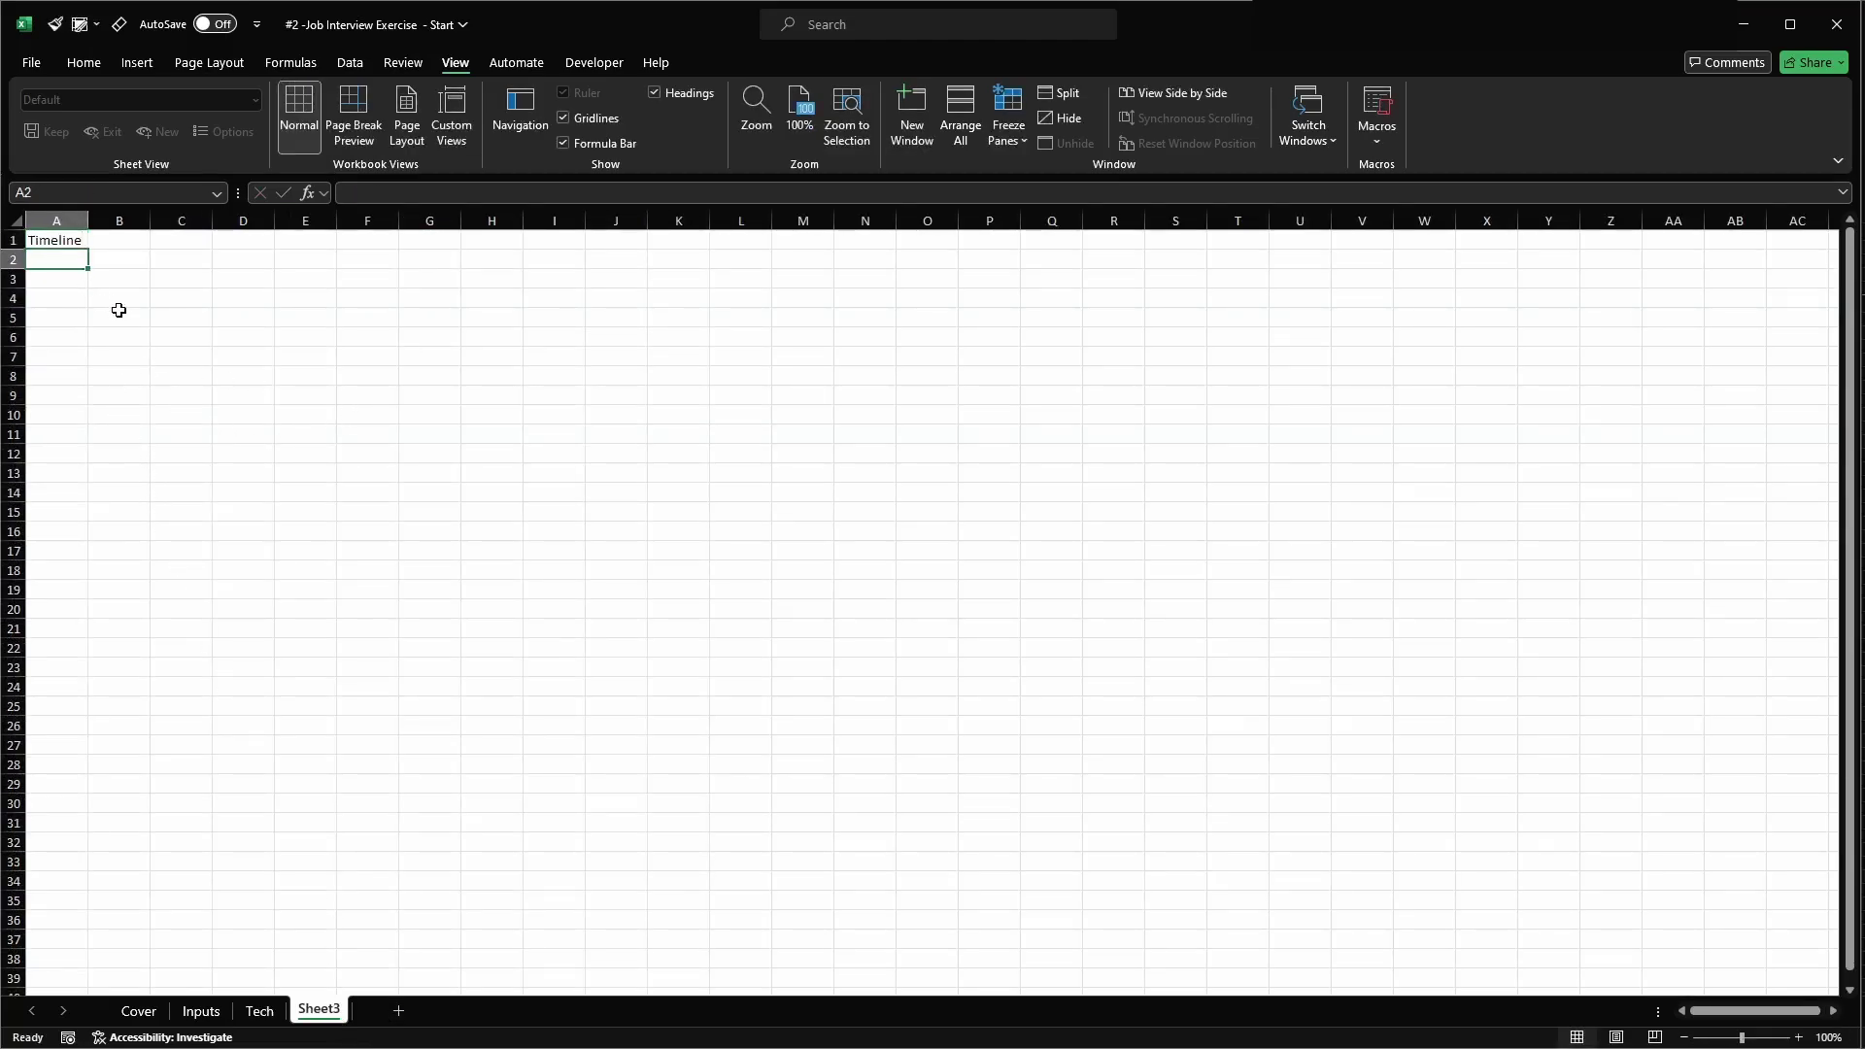
# - Narrow columns A to C into slim indent columns and widen column D for the row labels
pyautogui.moveTo(56, 220); pyautogui.dragTo(382, 222)
pyautogui.click(114, 220)
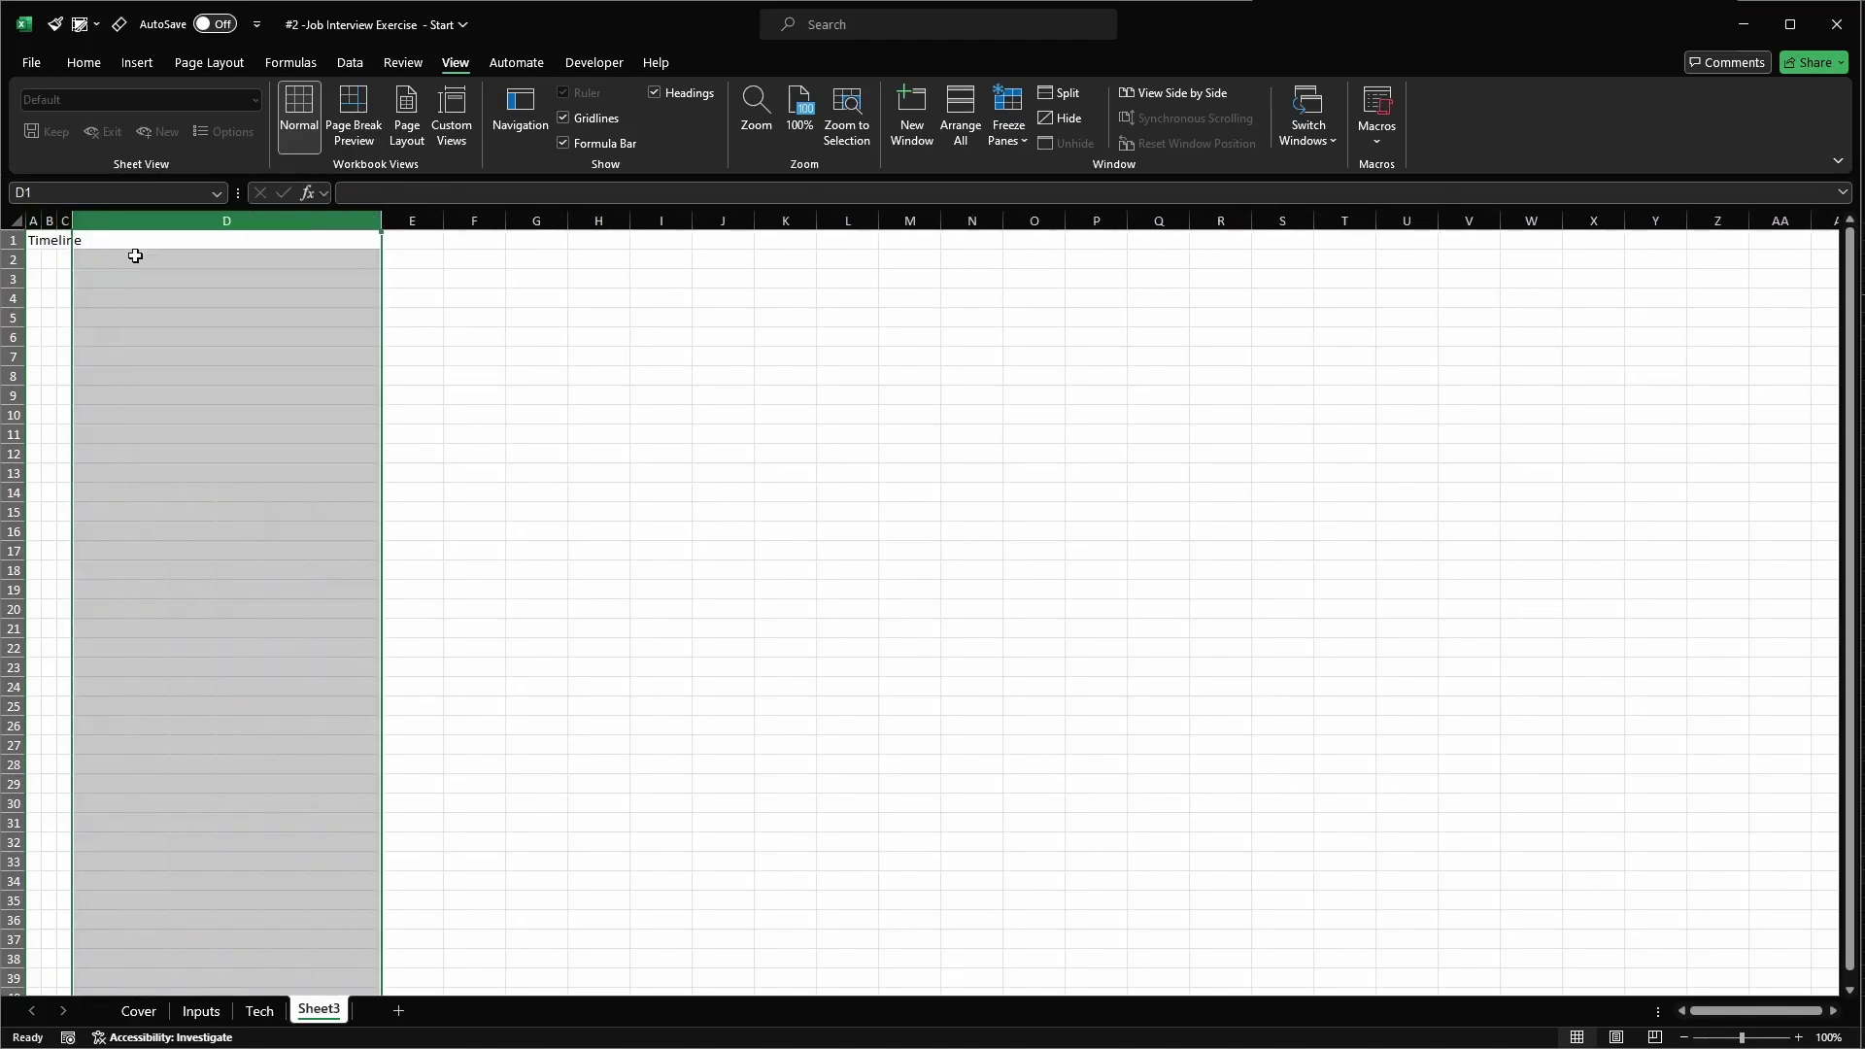
pyautogui.click(227, 259)
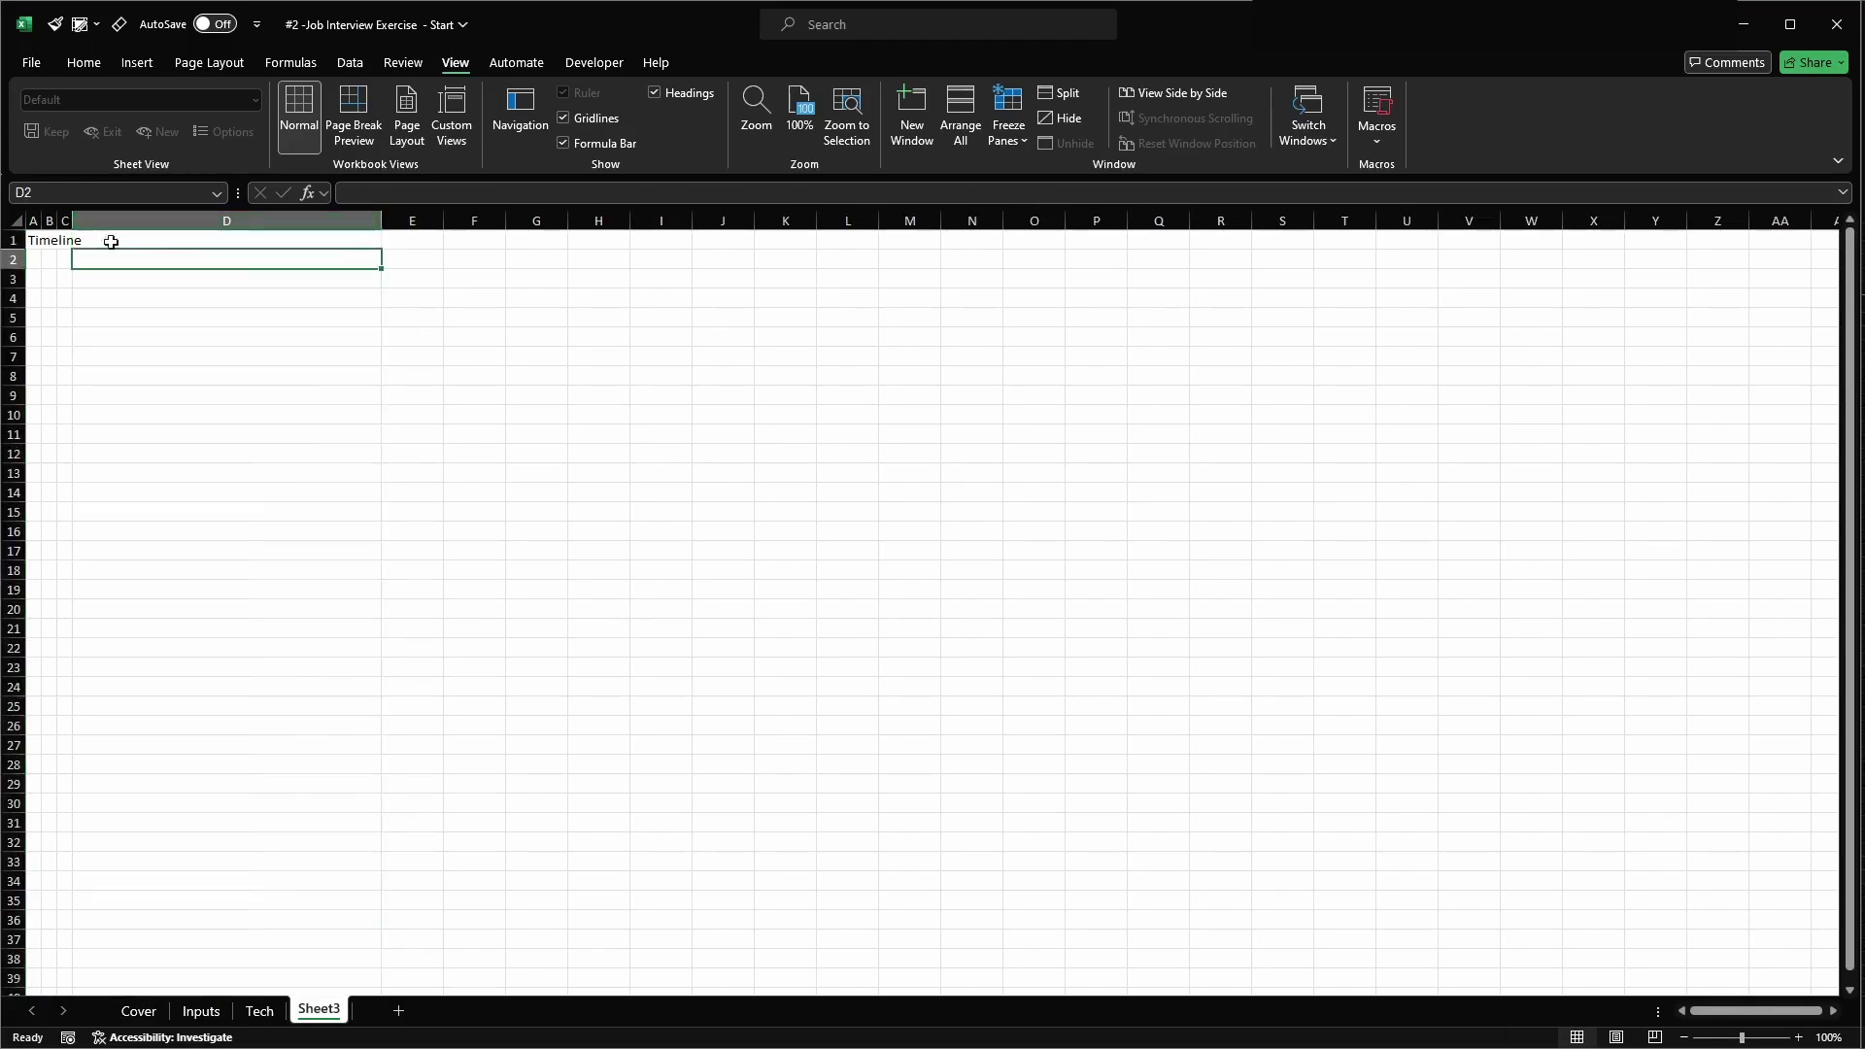
pyautogui.click(30, 220)
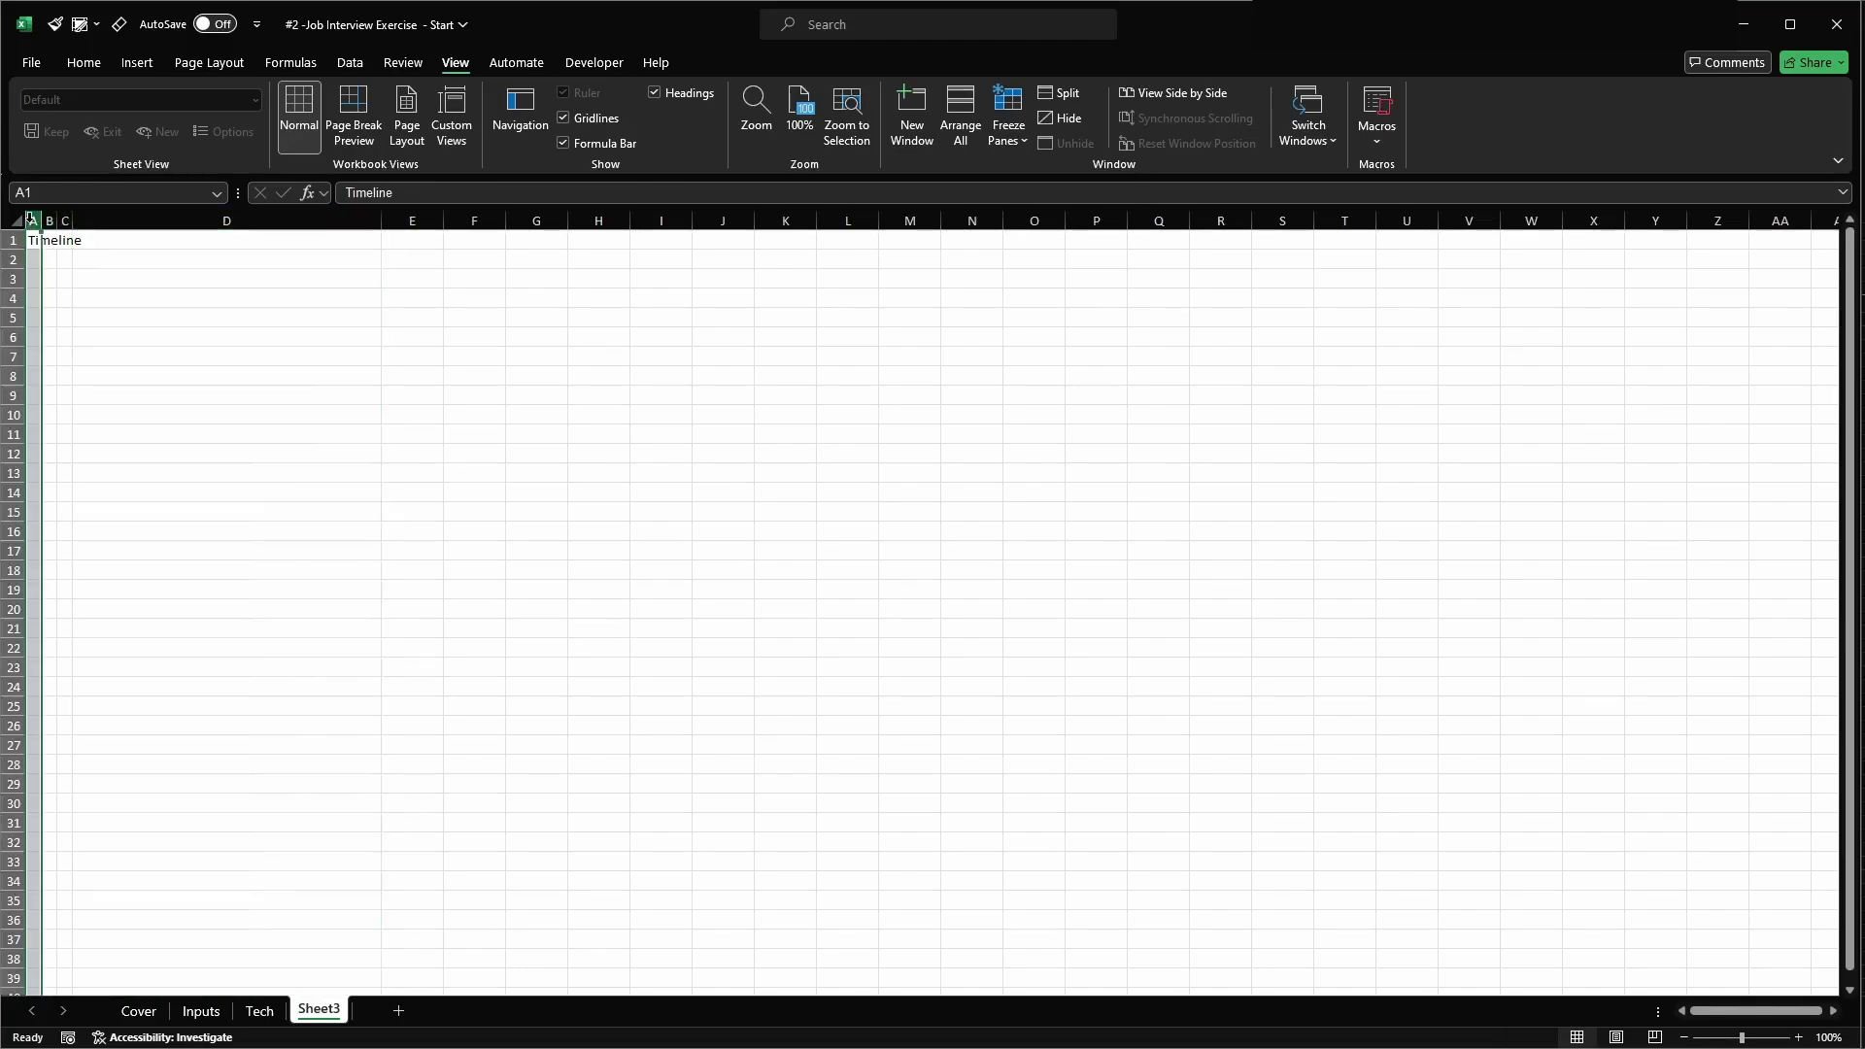
pyautogui.hotkey('shift', 'Right')
pyautogui.hotkey('shift', 'Right')
pyautogui.press('Down')
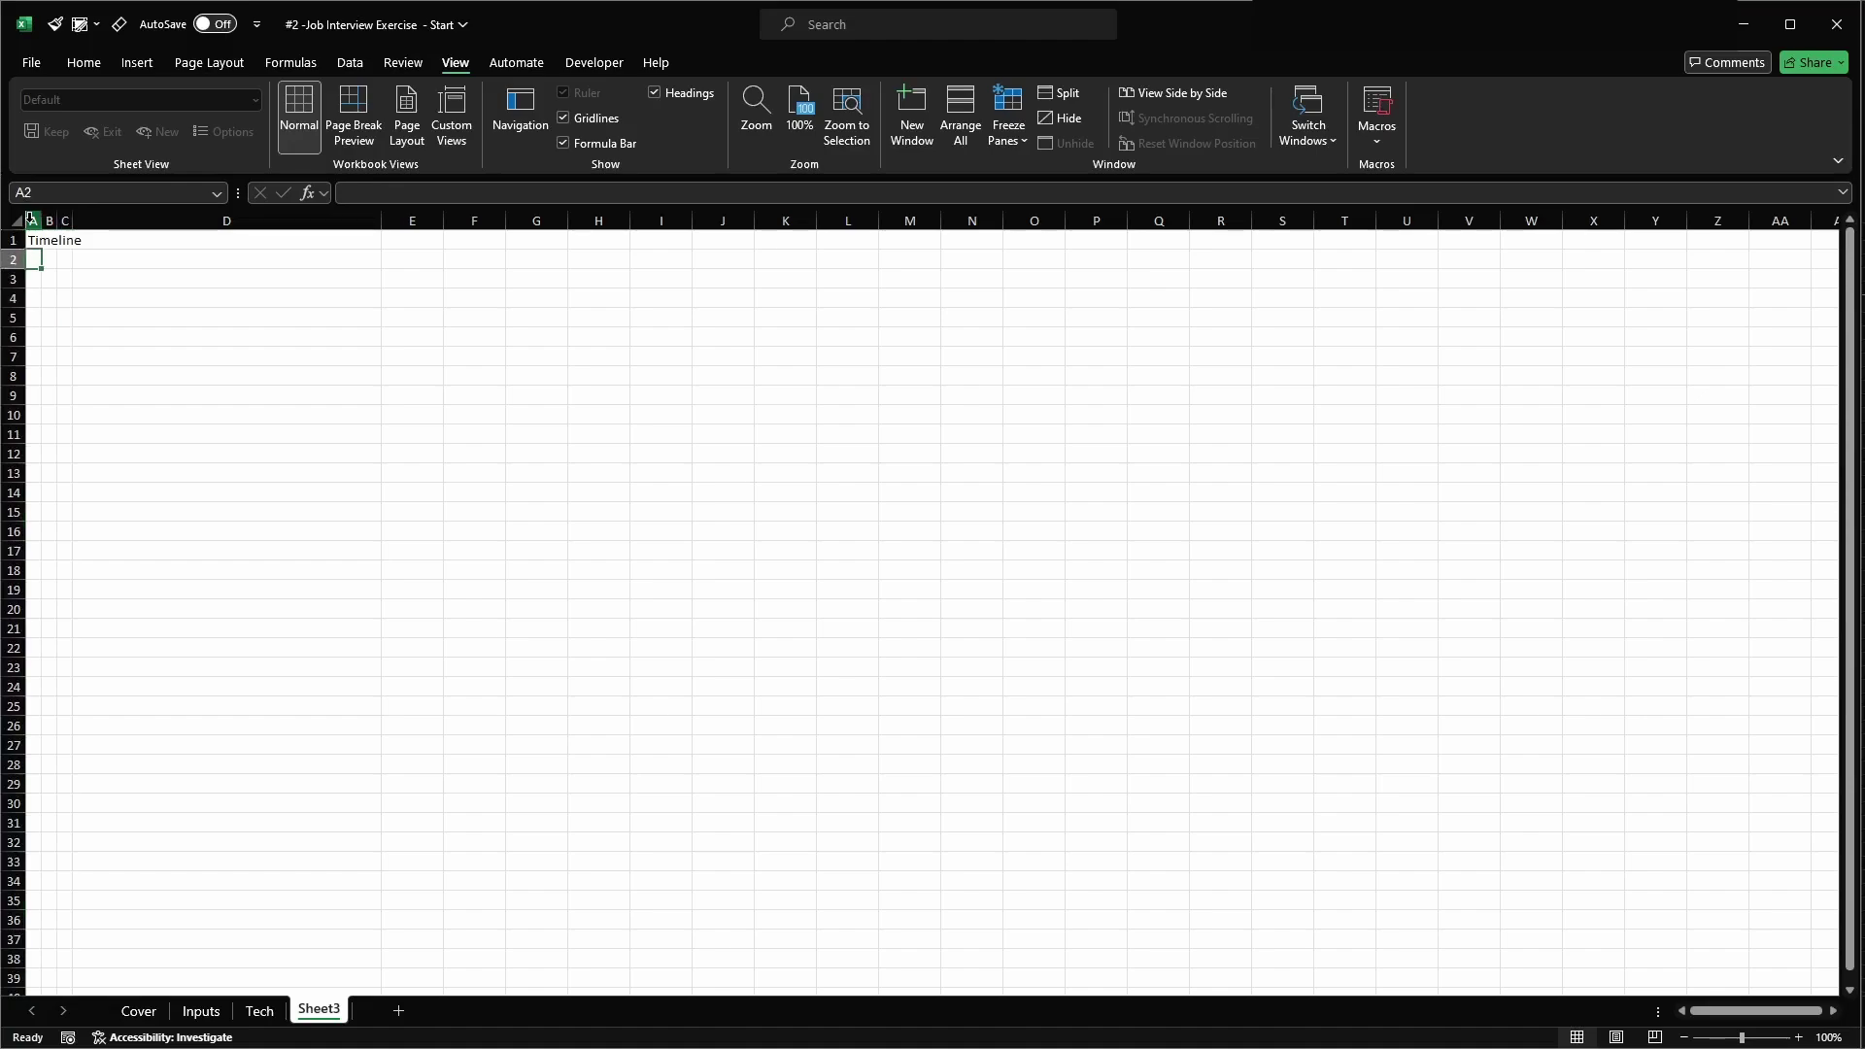
# - Enter the timeline row labels "Start", "End", "Construction" and "Operations" in D2:D5
pyautogui.click(151, 262)
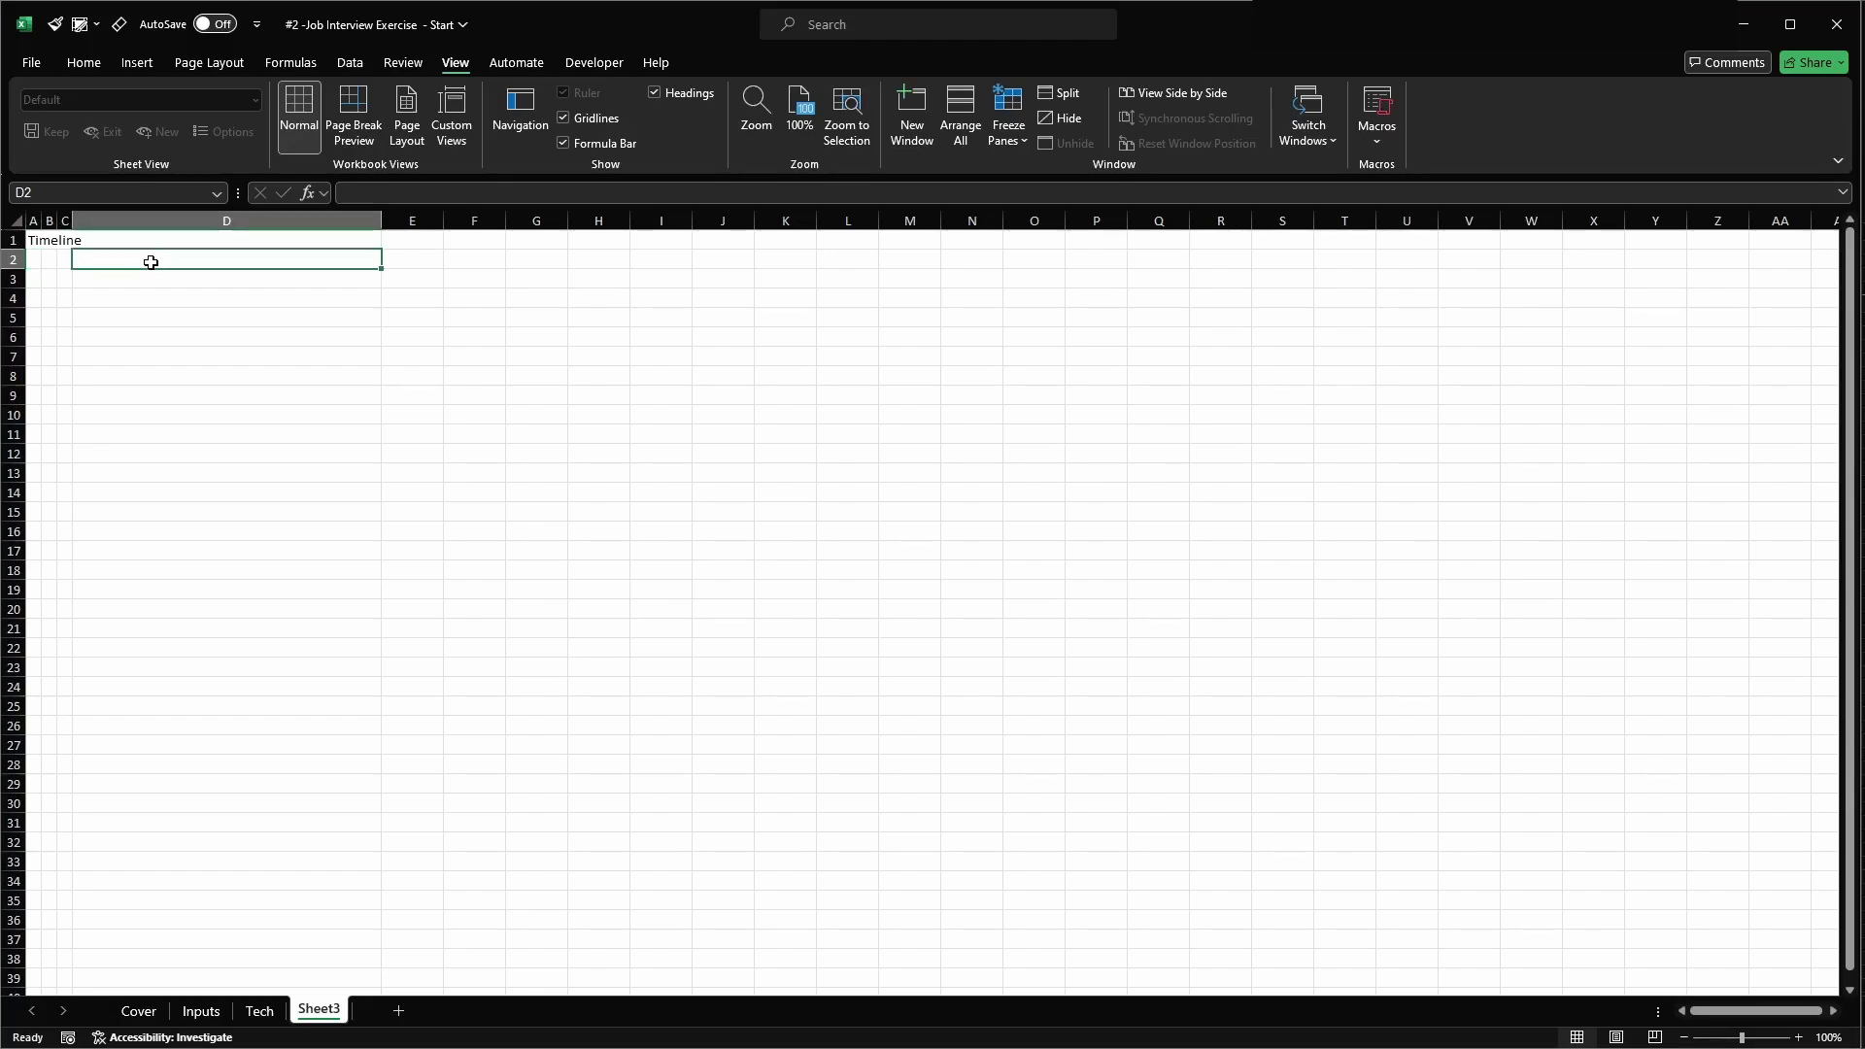
pyautogui.write('Start')
pyautogui.press('Return')
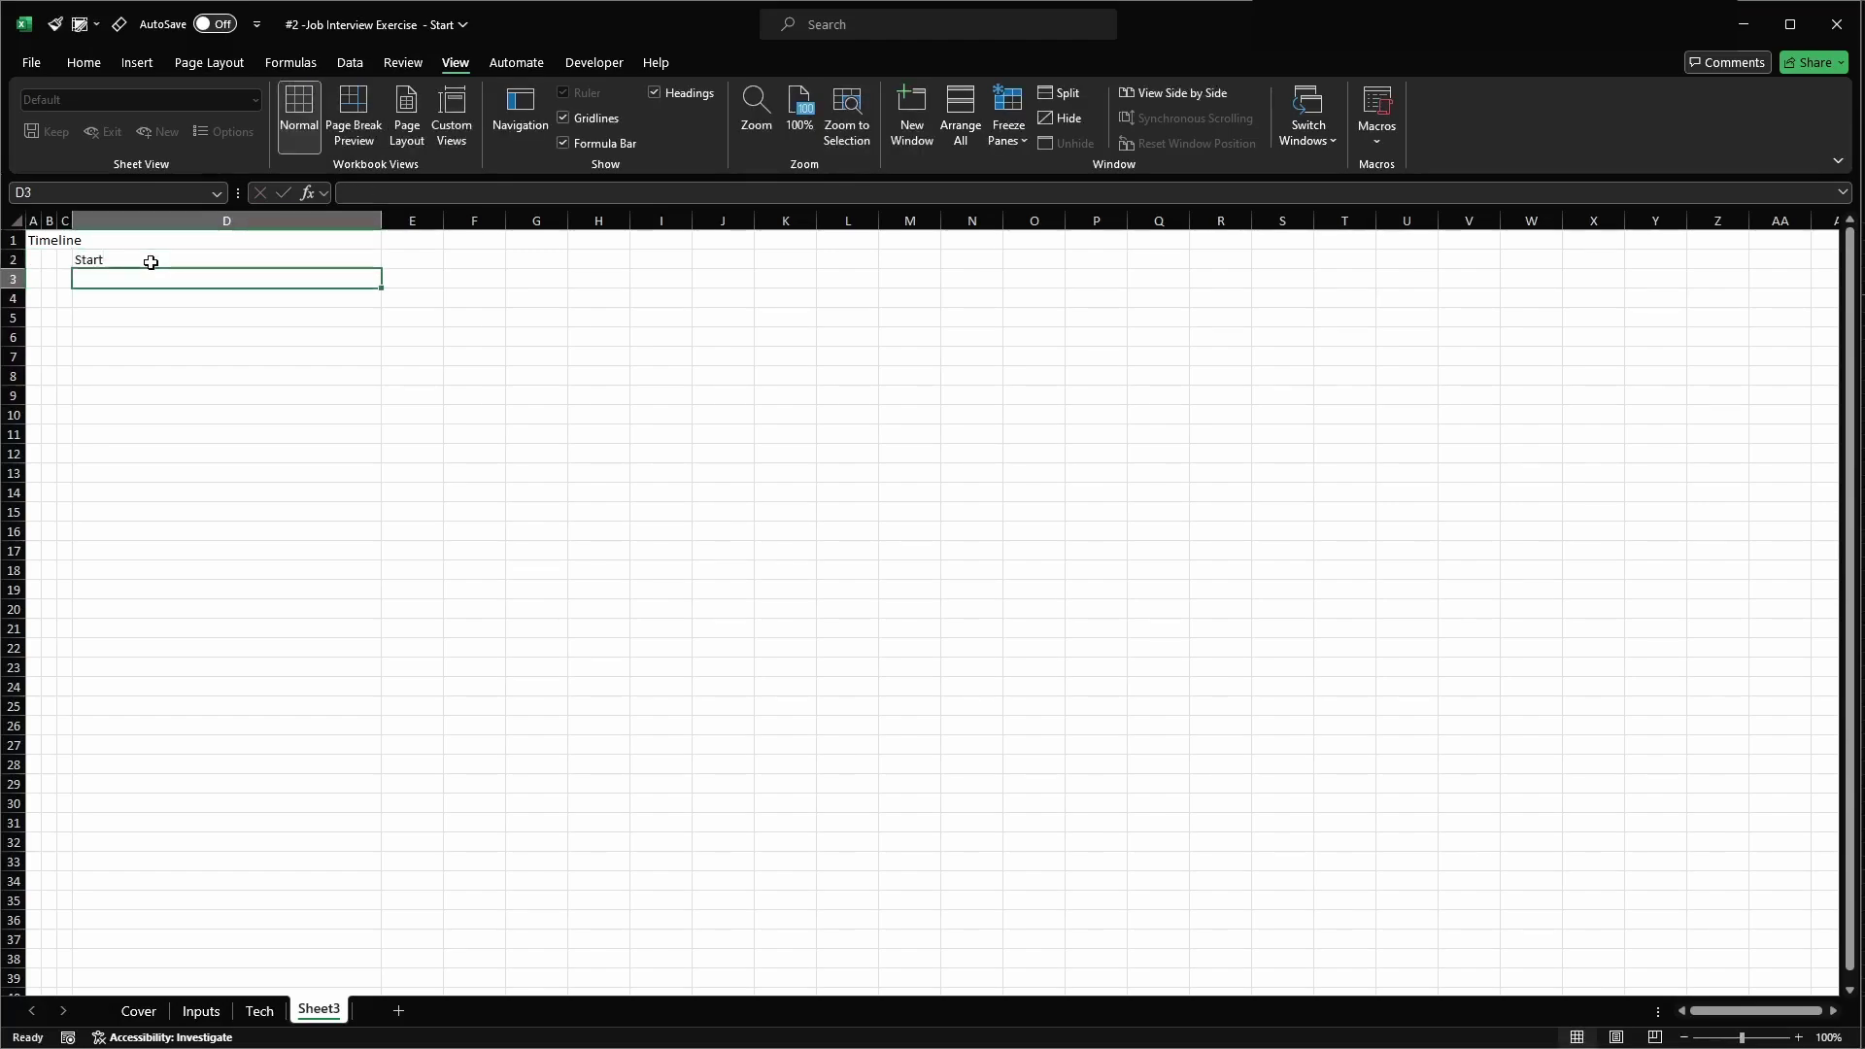
pyautogui.write('End')
pyautogui.press('Return')
pyautogui.write('Cons')
pyautogui.write('tr')
pyautogui.write('ict')
pyautogui.write('uction')
pyautogui.press('Return')
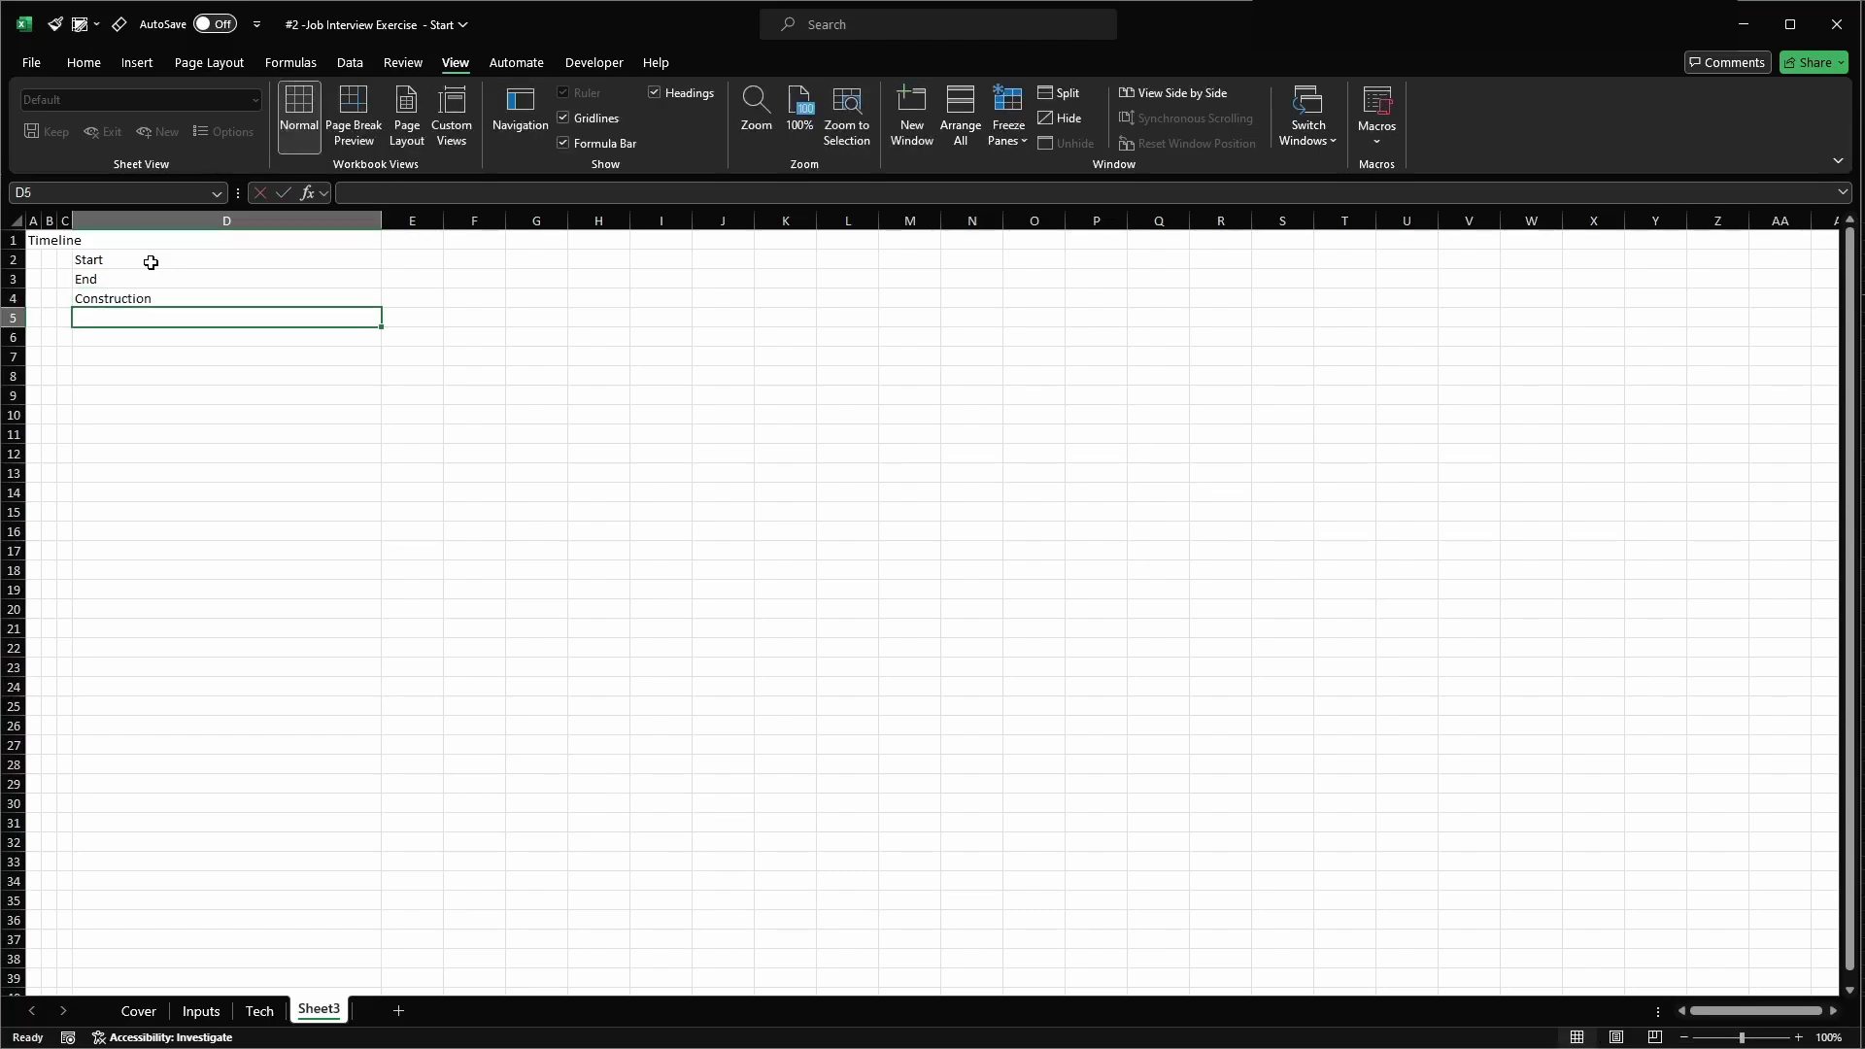
pyautogui.write('Operations')
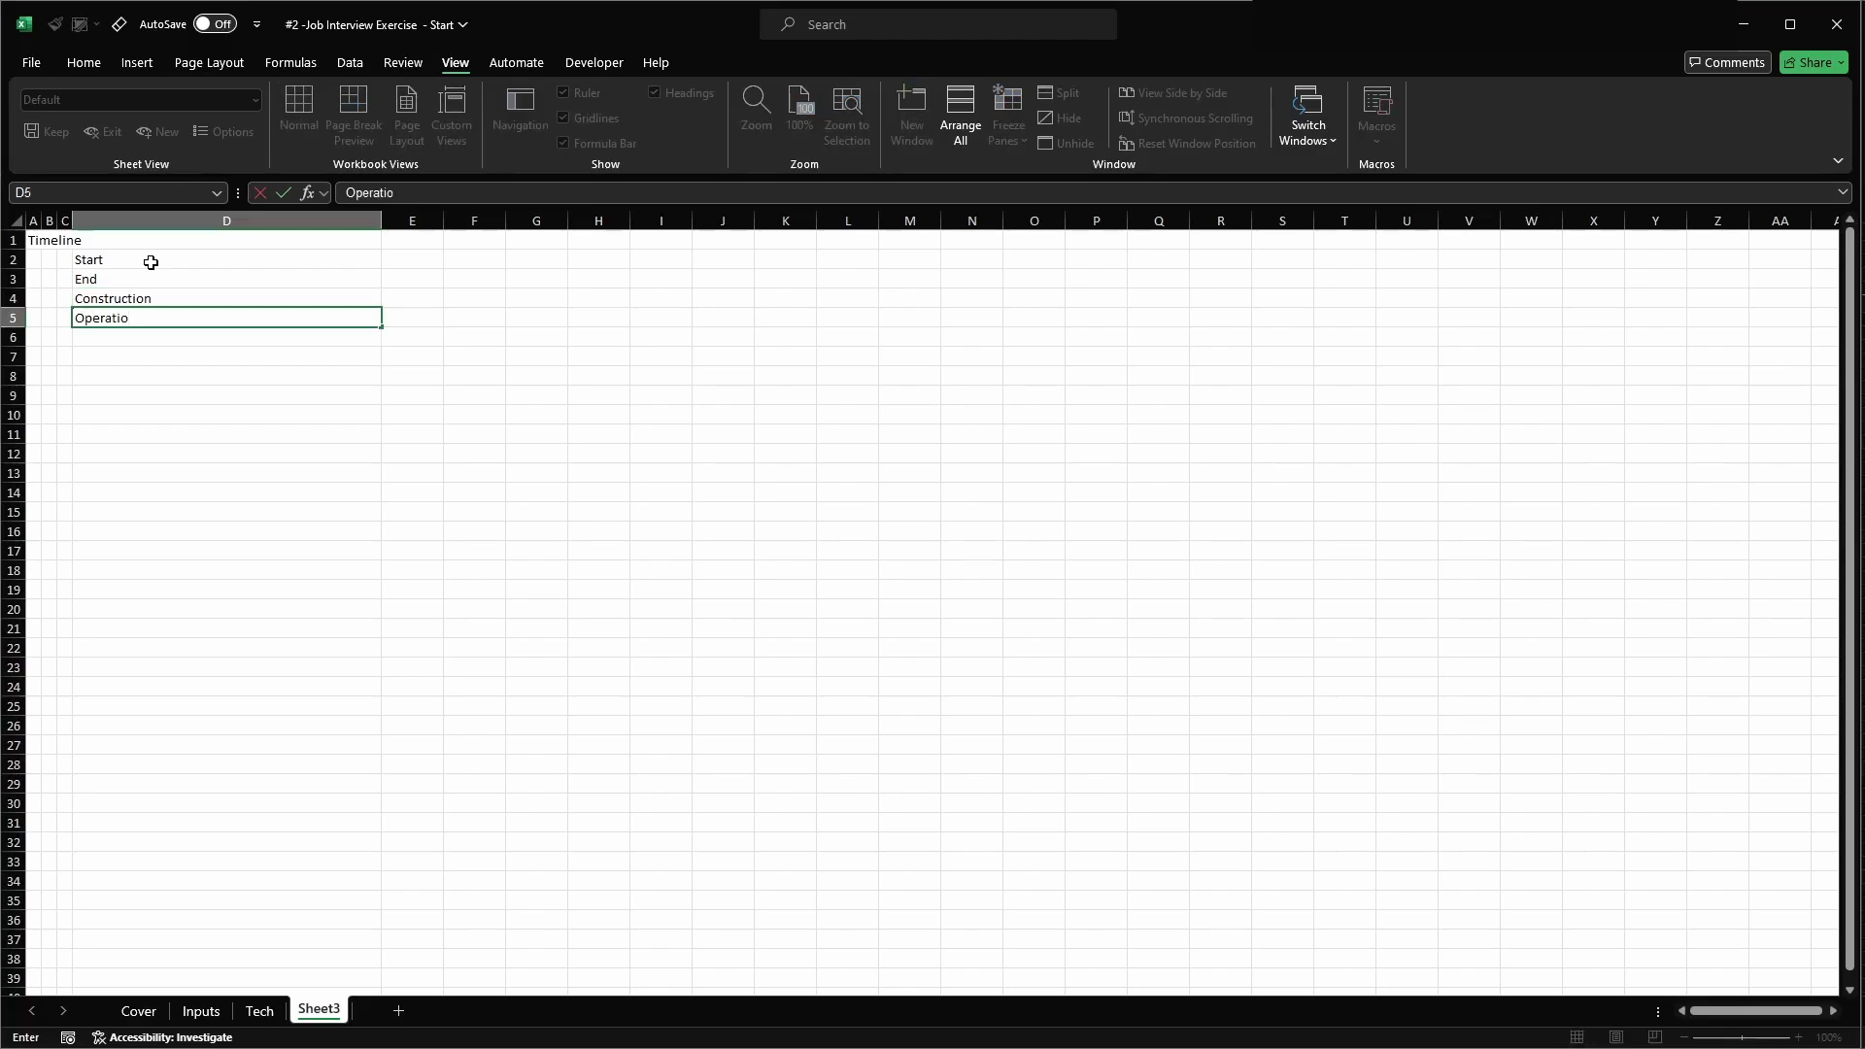
pyautogui.press('Return')
pyautogui.press('Up')
pyautogui.press('Down')
pyautogui.press('Down')
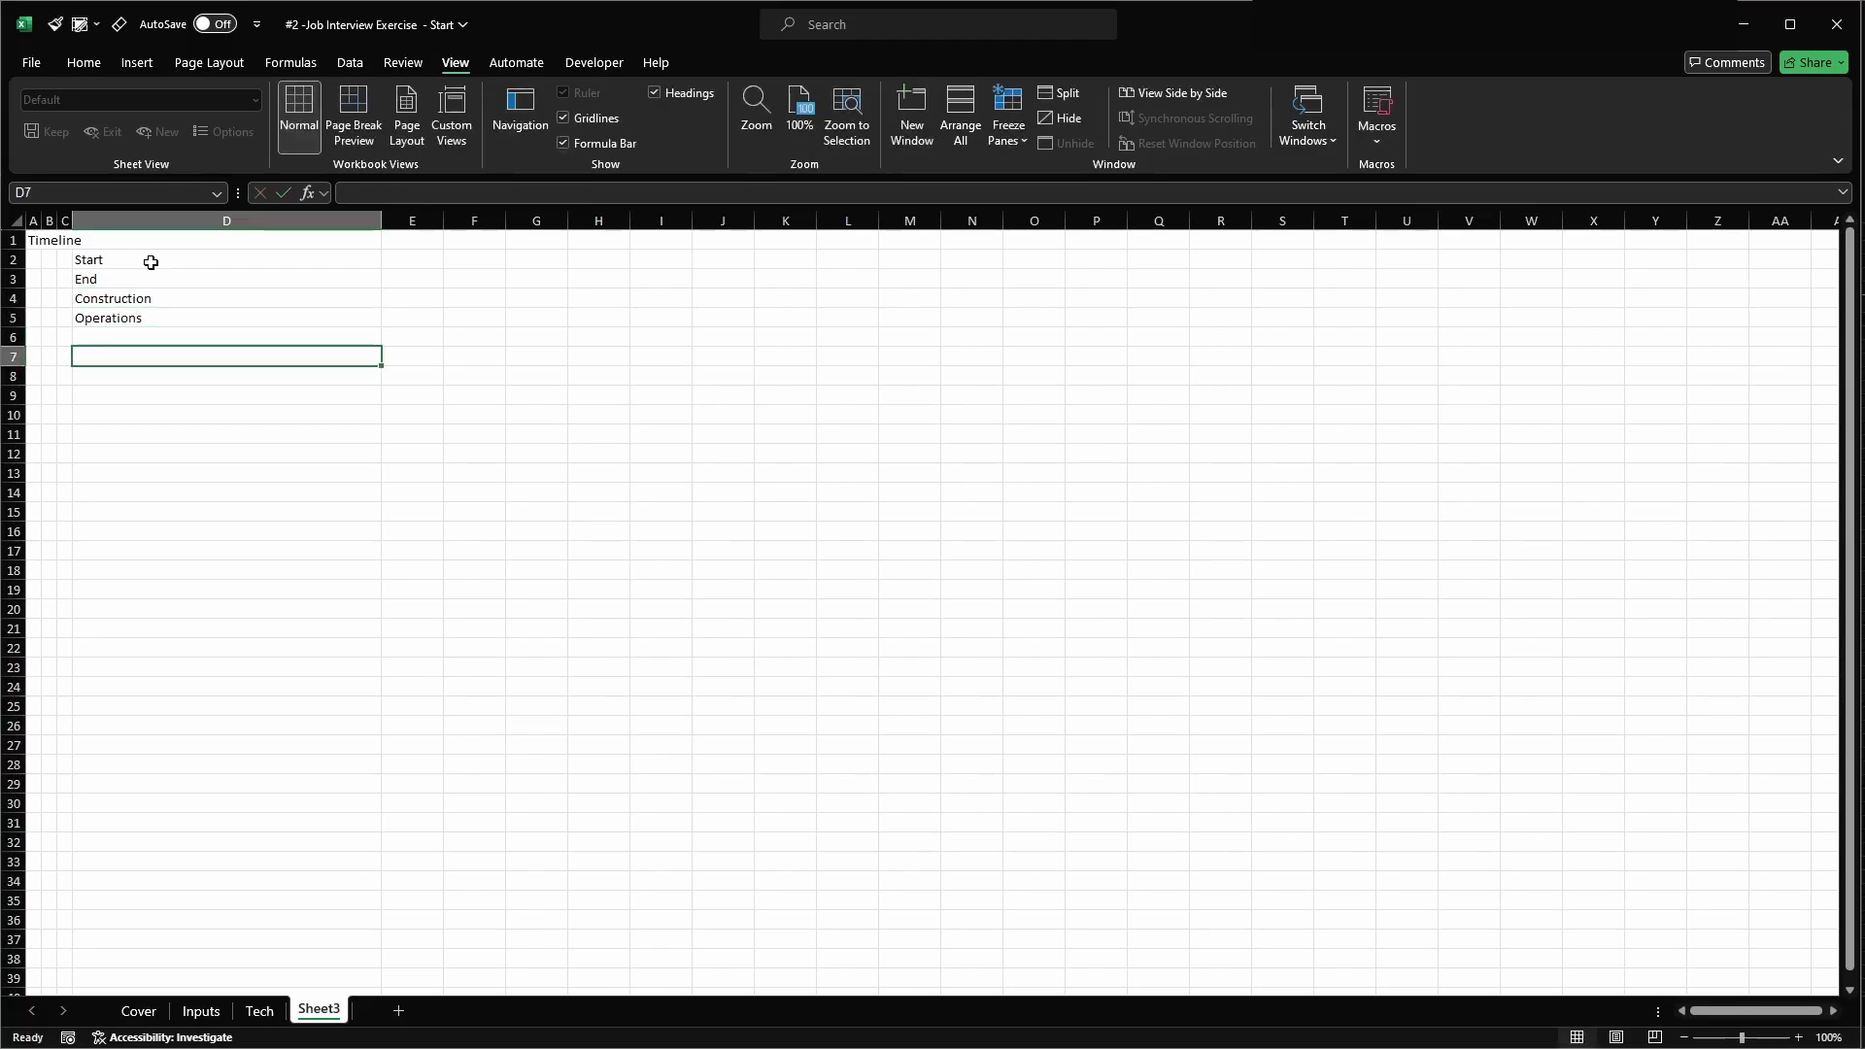
pyautogui.hotkey('shift', 'space')
pyautogui.hotkey('shift', 'Down')
pyautogui.hotkey('shift', 'Down')
pyautogui.hotkey('shift', 'Down')
pyautogui.press('Up')
pyautogui.press('Up')
pyautogui.press('Up')
pyautogui.press('Up')
pyautogui.press('Up')
pyautogui.press('Up')
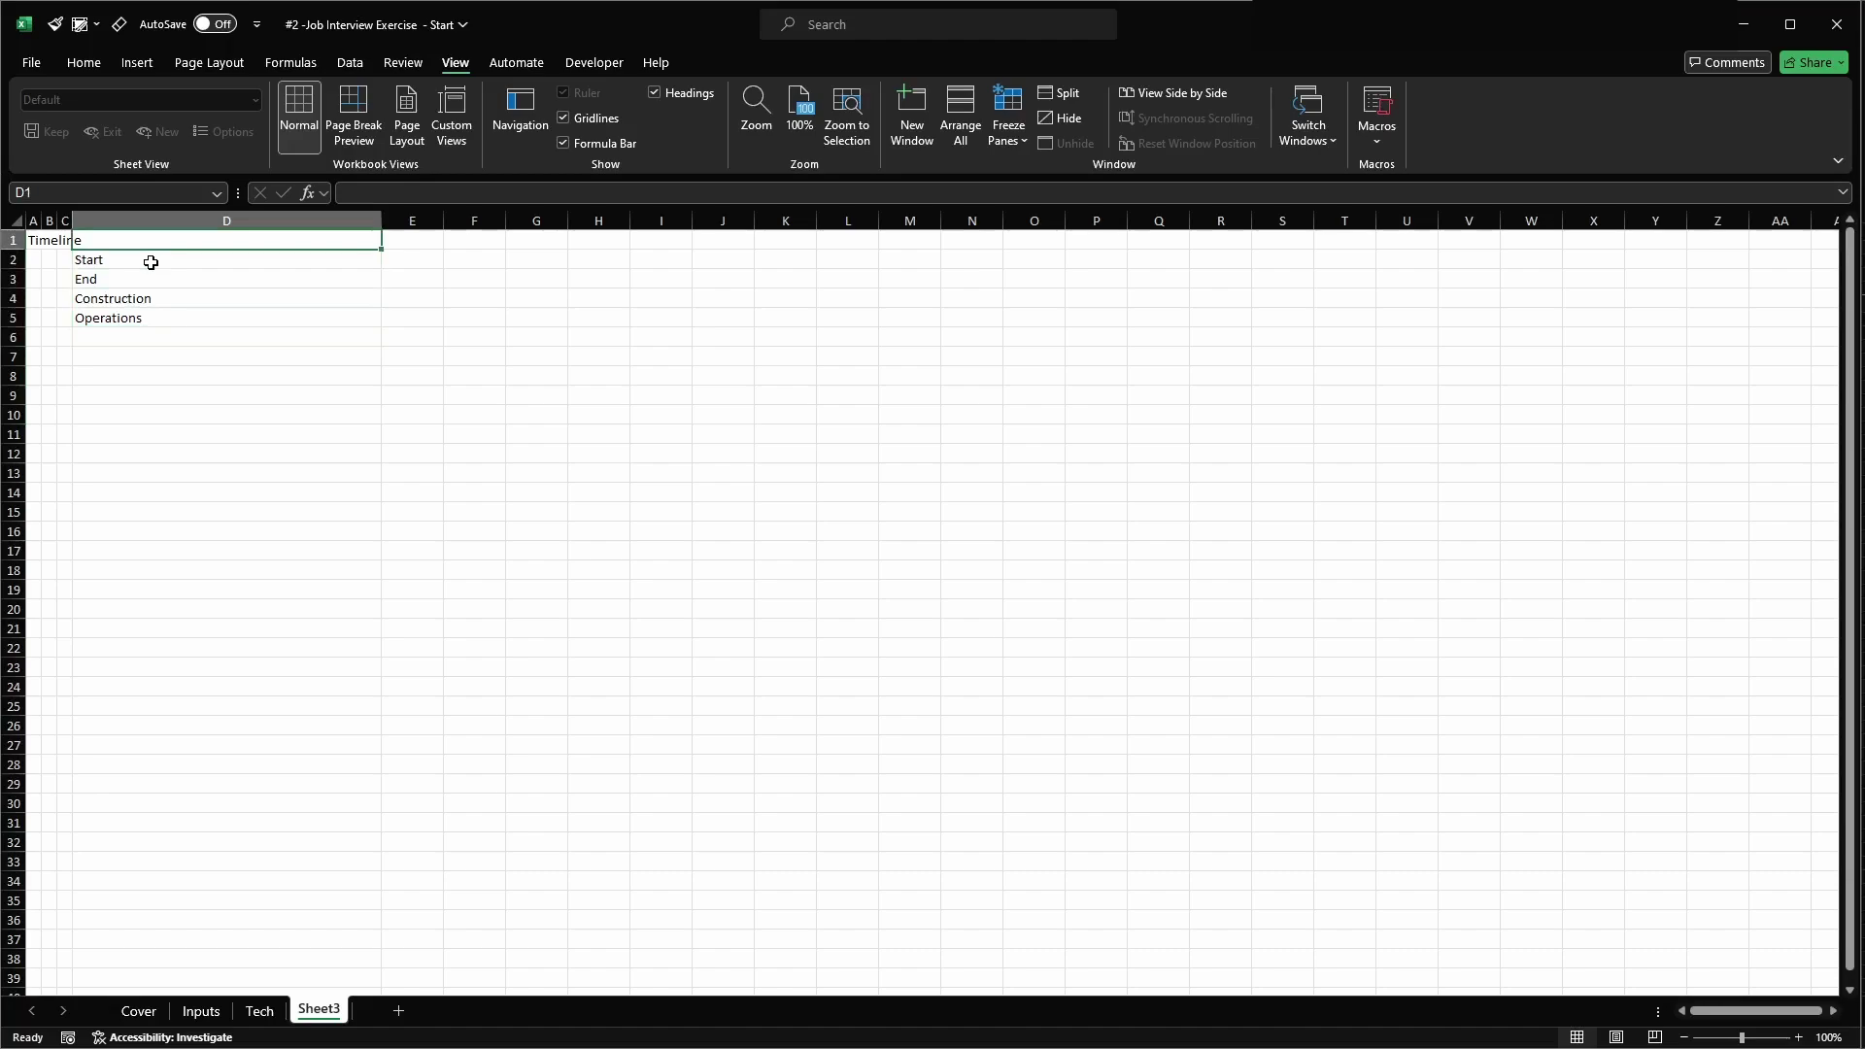
pyautogui.press('Down')
pyautogui.press('Down')
pyautogui.hotkey('ctrl', 'space')
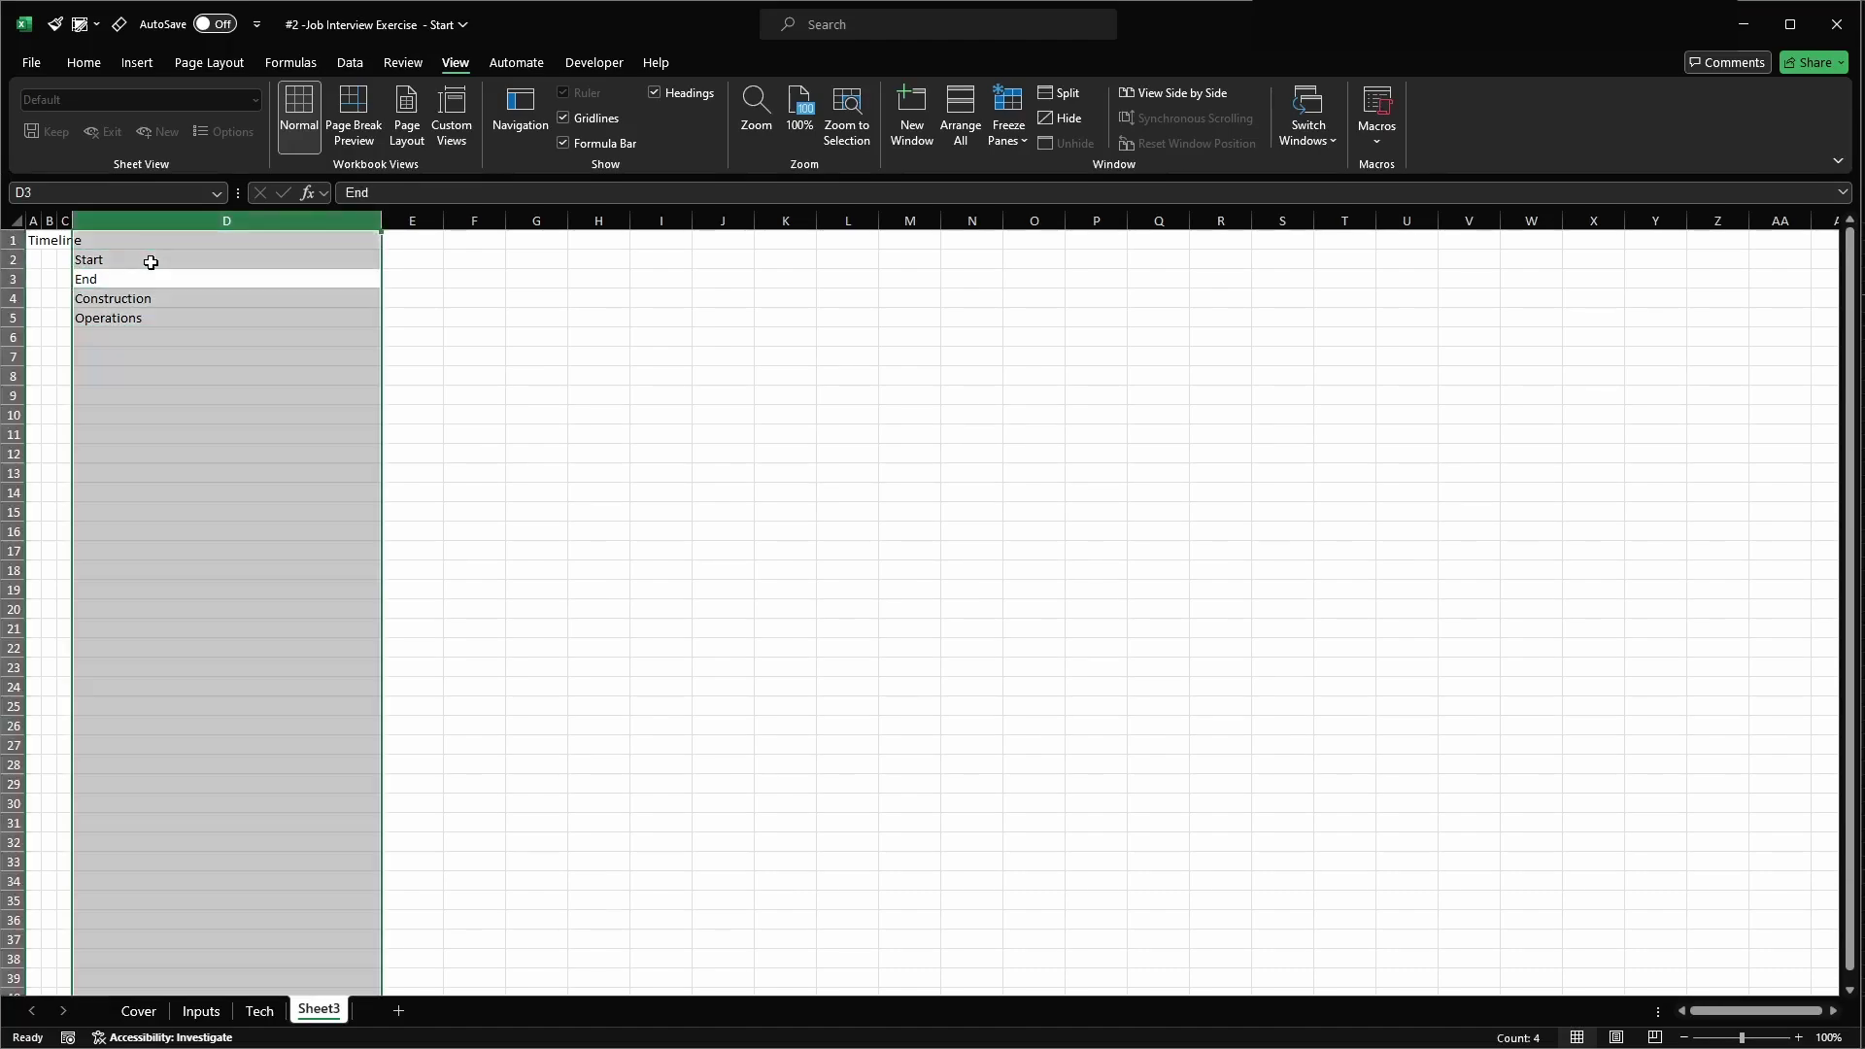
# - Freeze the panes at K6 so that rows 1 to 5 and columns A to J stay fixed
pyautogui.press('Right')
pyautogui.press('Right')
pyautogui.press('Left')
pyautogui.press('Right')
pyautogui.press('Left')
pyautogui.press('Right')
pyautogui.press('Right')
pyautogui.press('Right')
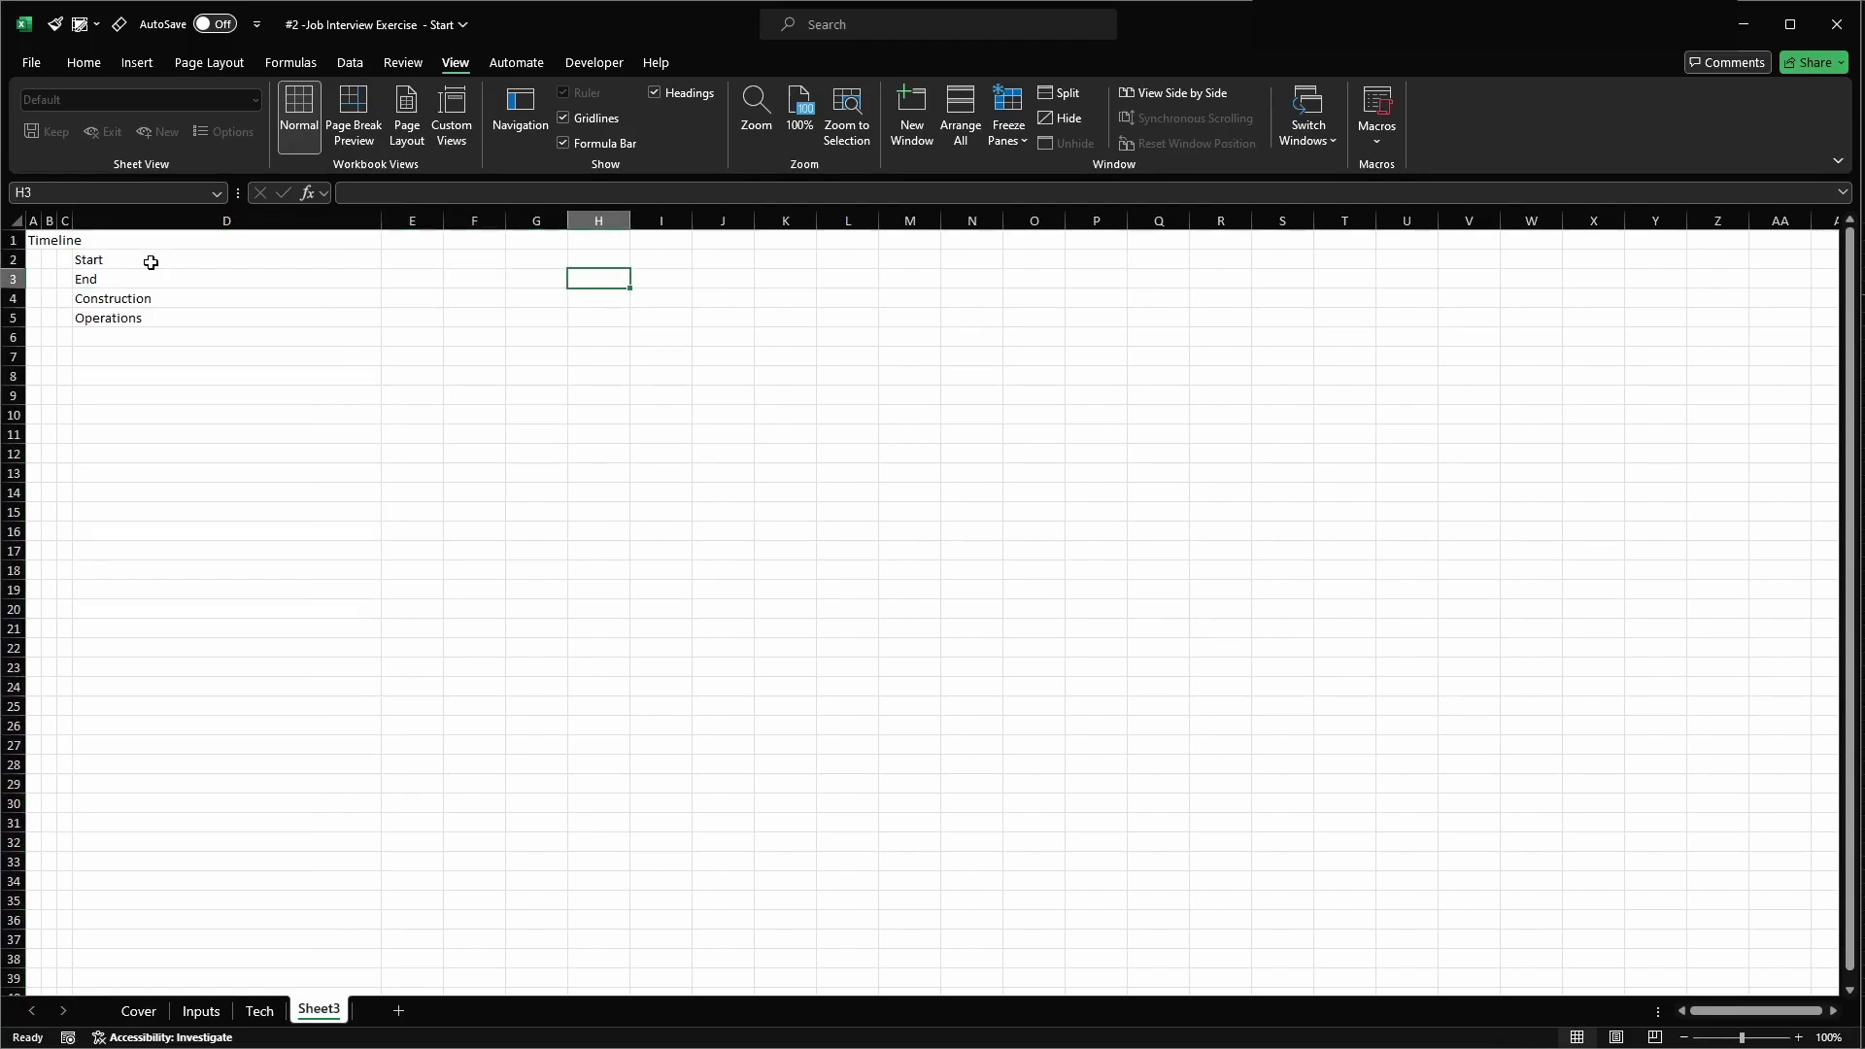
pyautogui.press('Right')
pyautogui.press('Right')
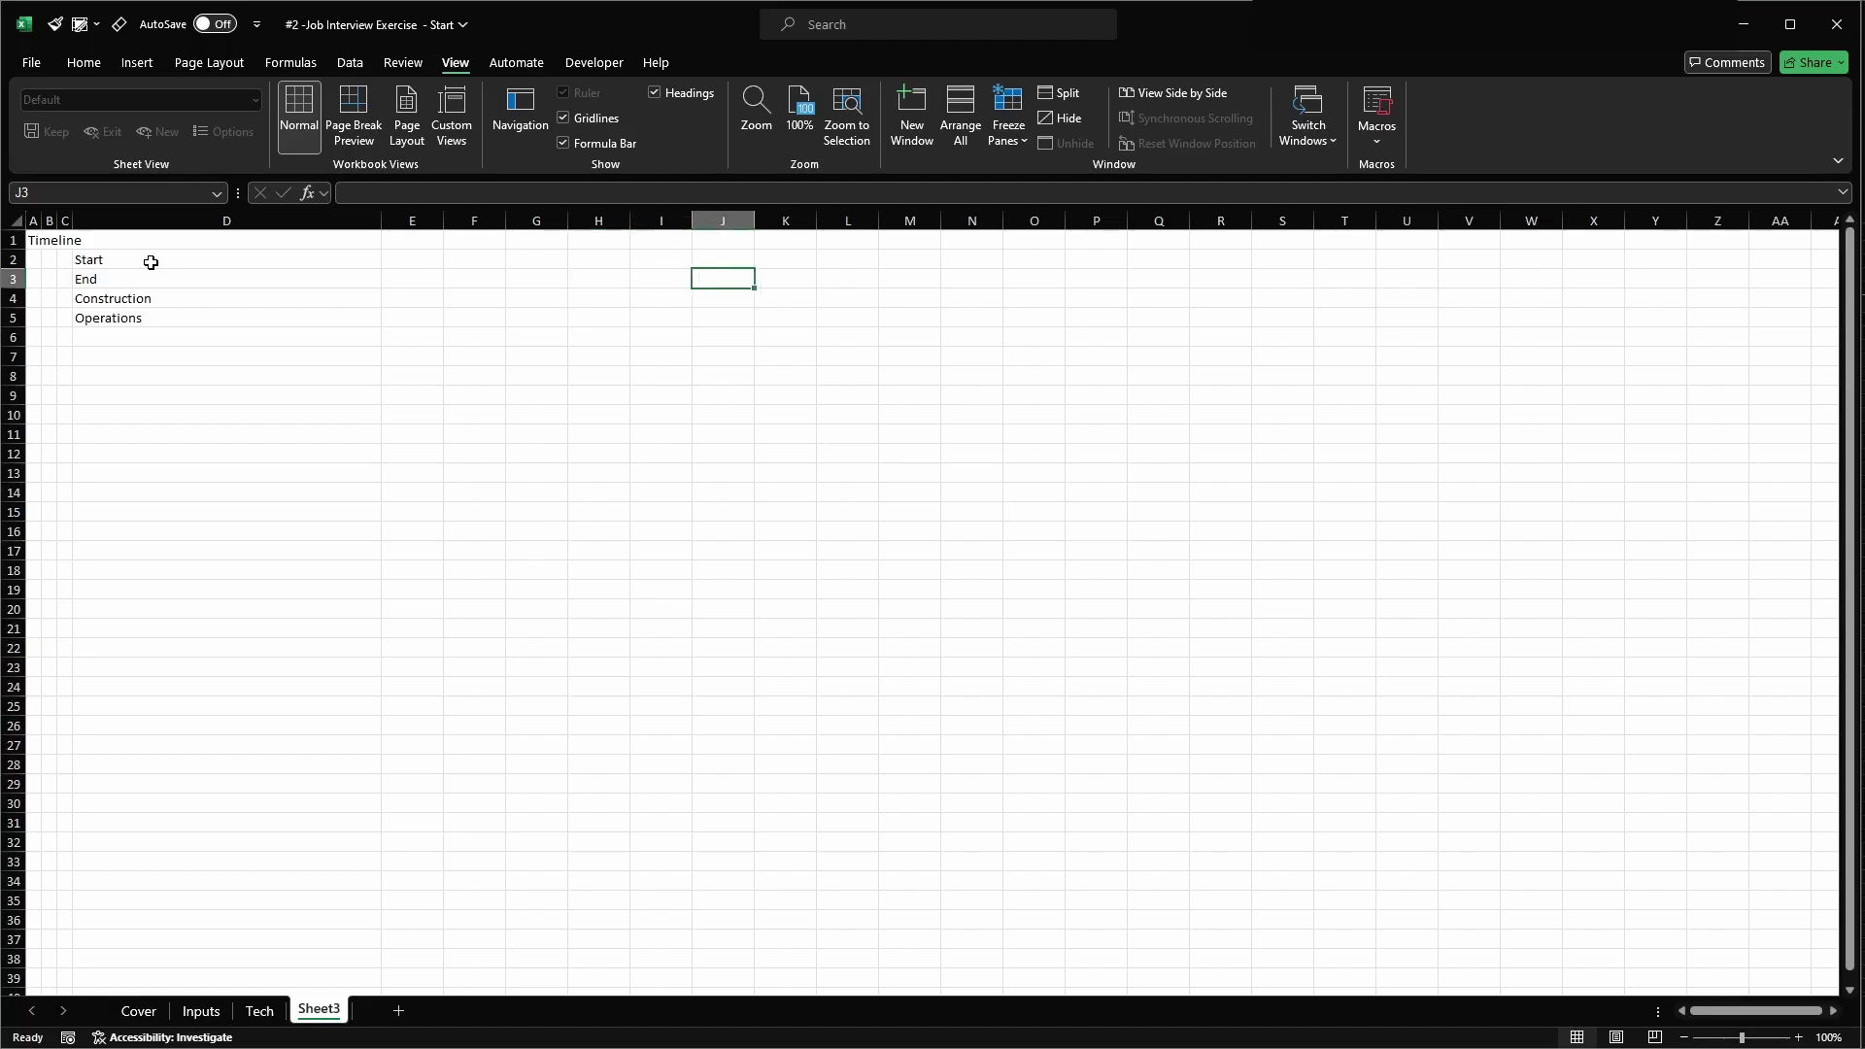
pyautogui.press('Right')
pyautogui.press('Down')
pyautogui.press('Down')
pyautogui.press('Down')
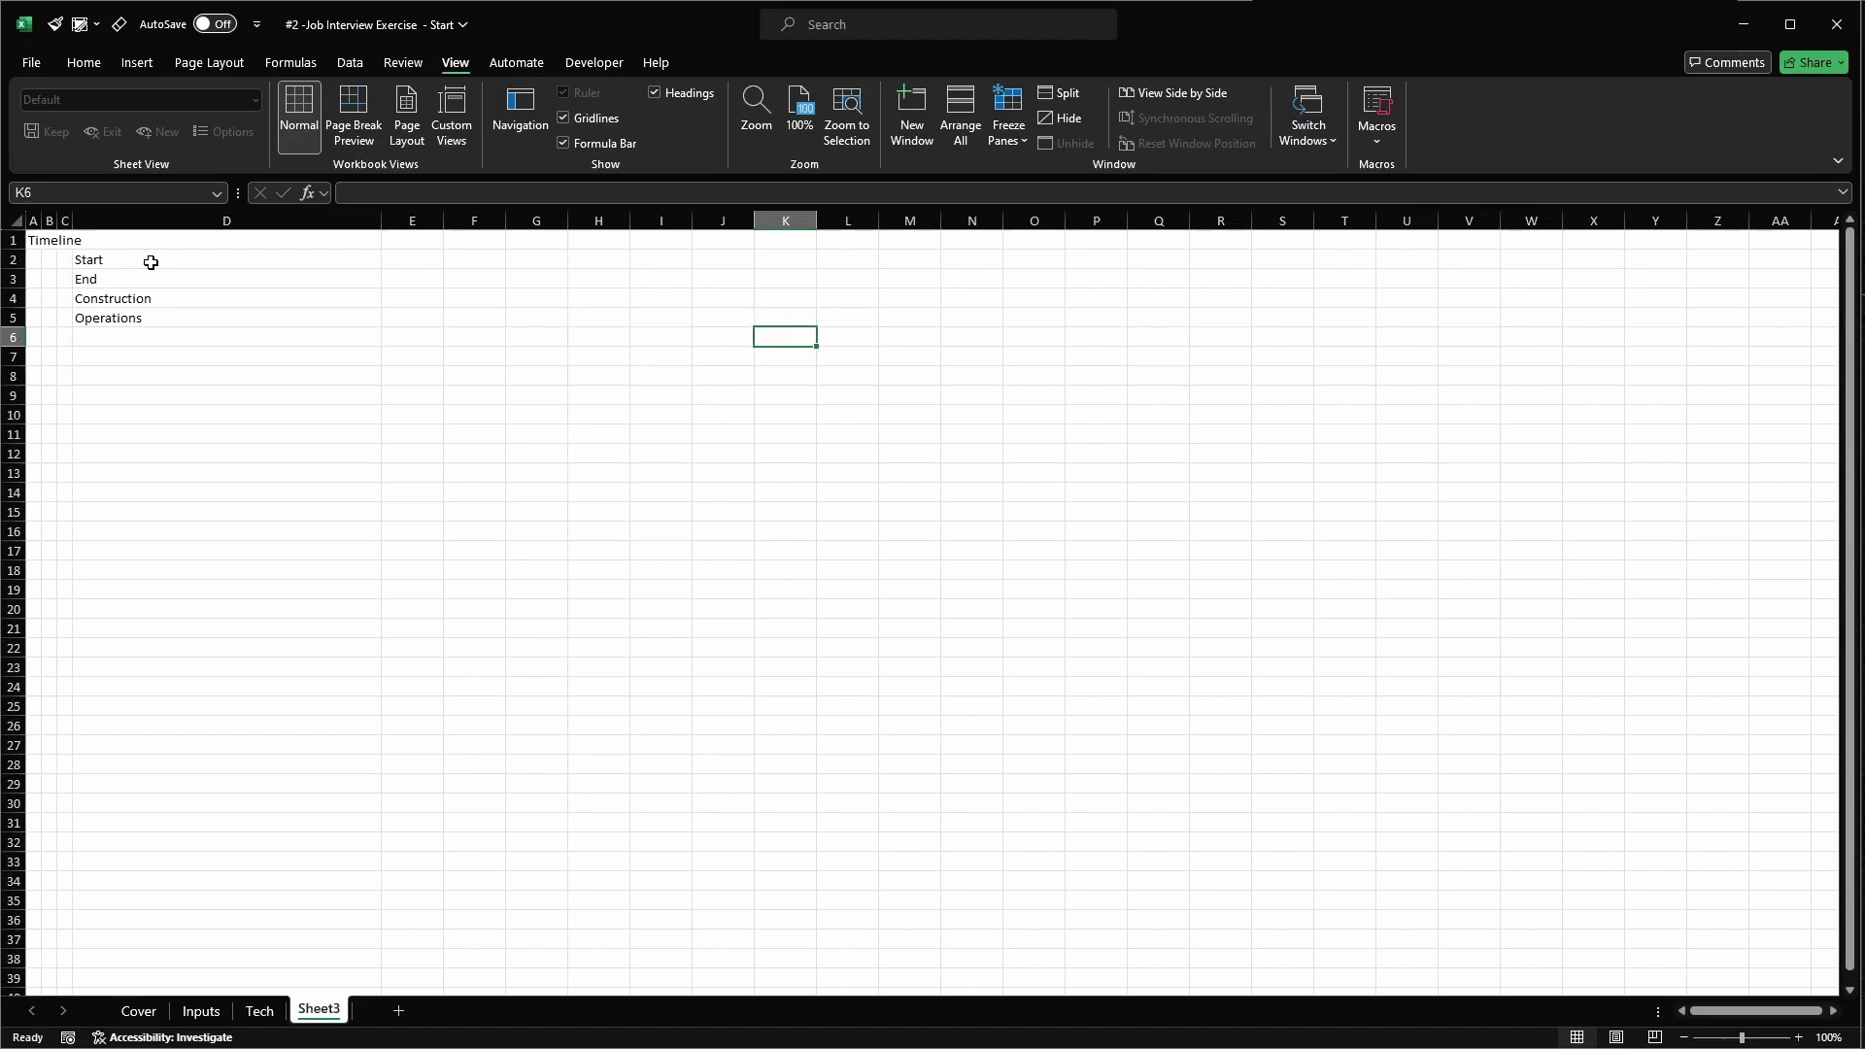
pyautogui.hotkey('alt', 'w')
pyautogui.press('f')
pyautogui.press('f')
pyautogui.hotkey('alt', 'w')
pyautogui.press('f')
pyautogui.press('f')
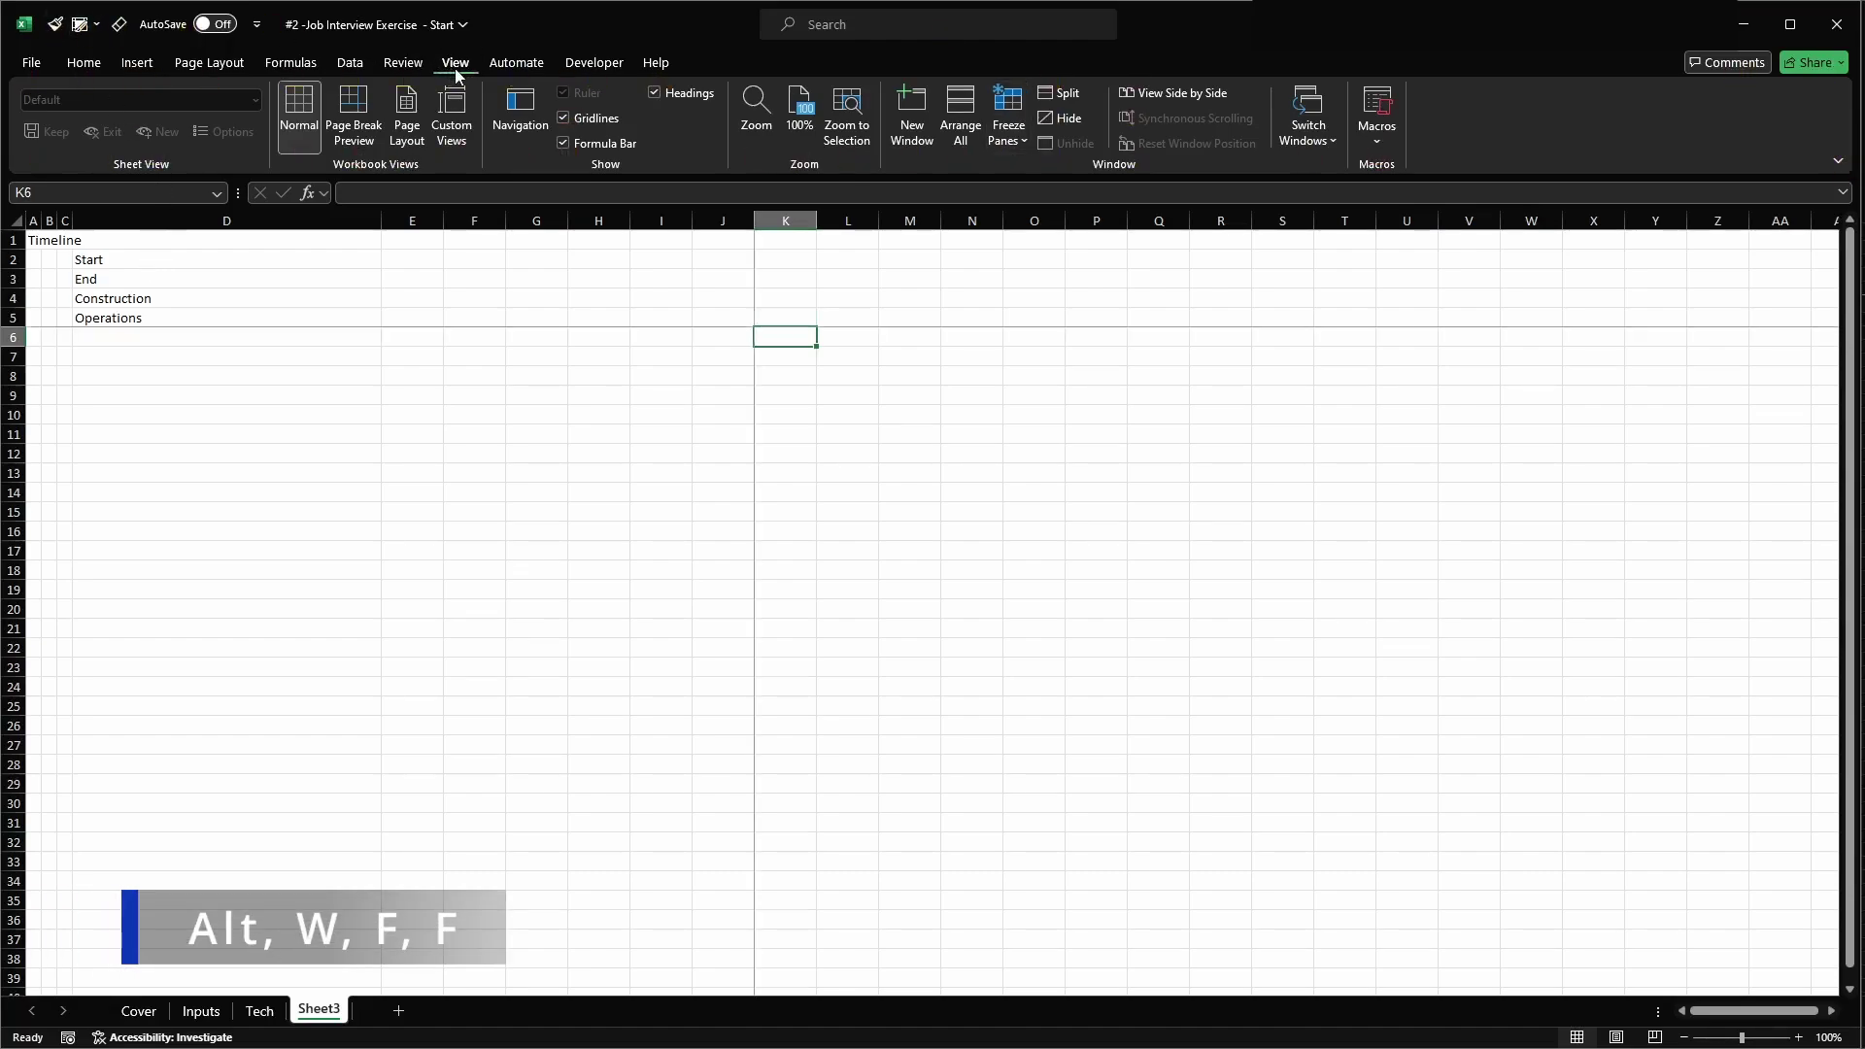
# - Unfreeze the panes and freeze them again at the same cell, K6
pyautogui.click(1020, 143)
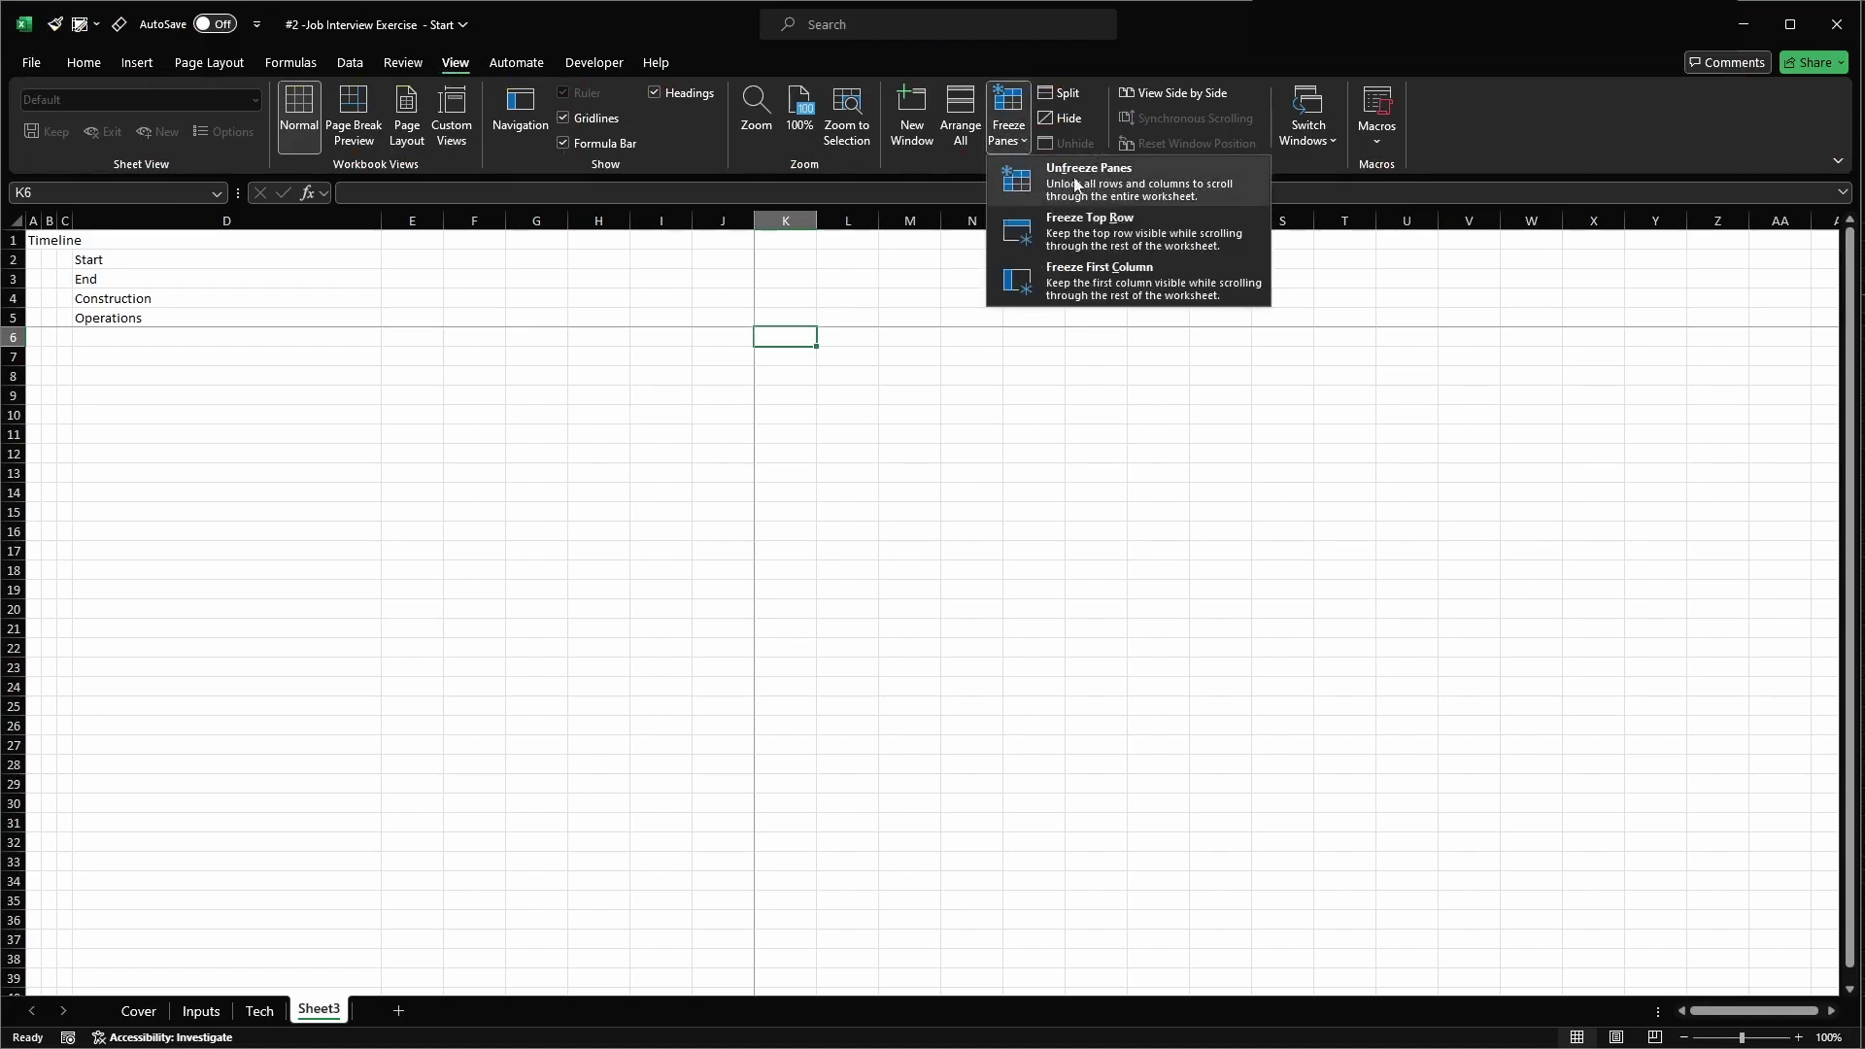
pyautogui.click(1065, 185)
pyautogui.click(1028, 130)
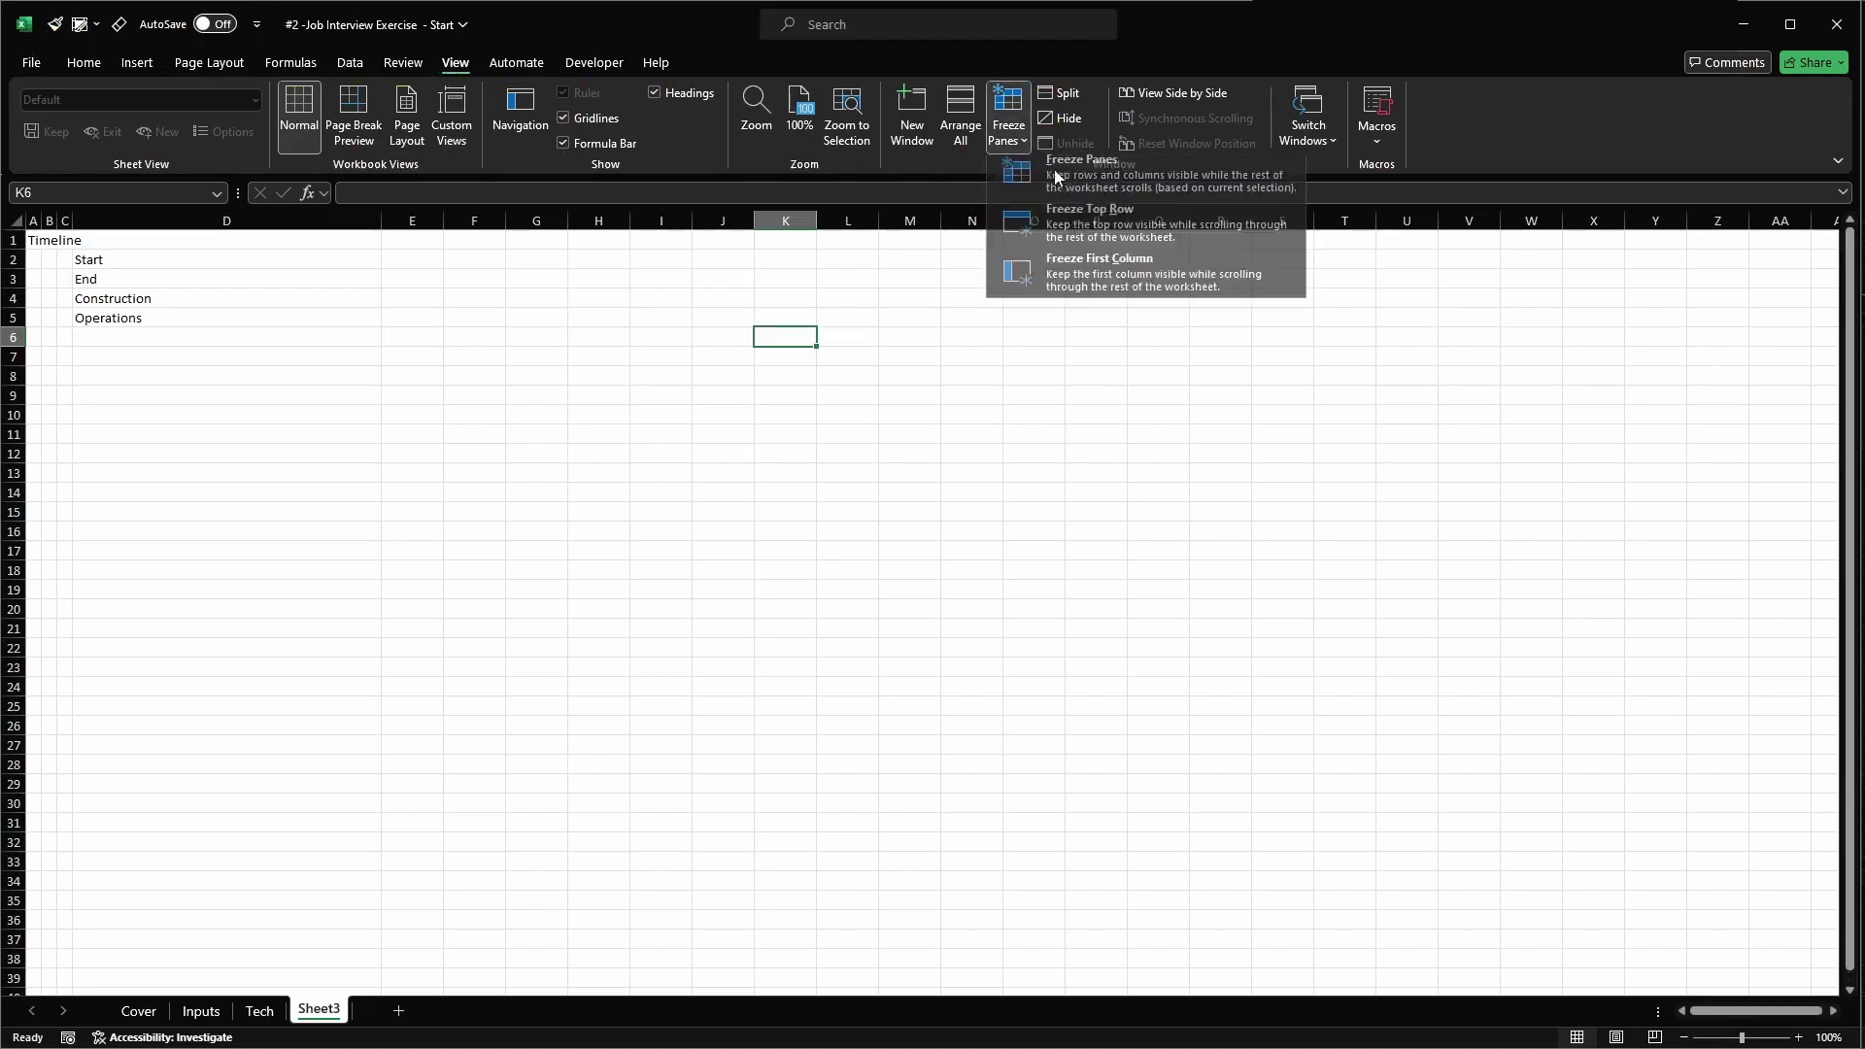
pyautogui.click(1057, 179)
# - Hide the gridlines on the new timeline sheet
pyautogui.click(661, 376)
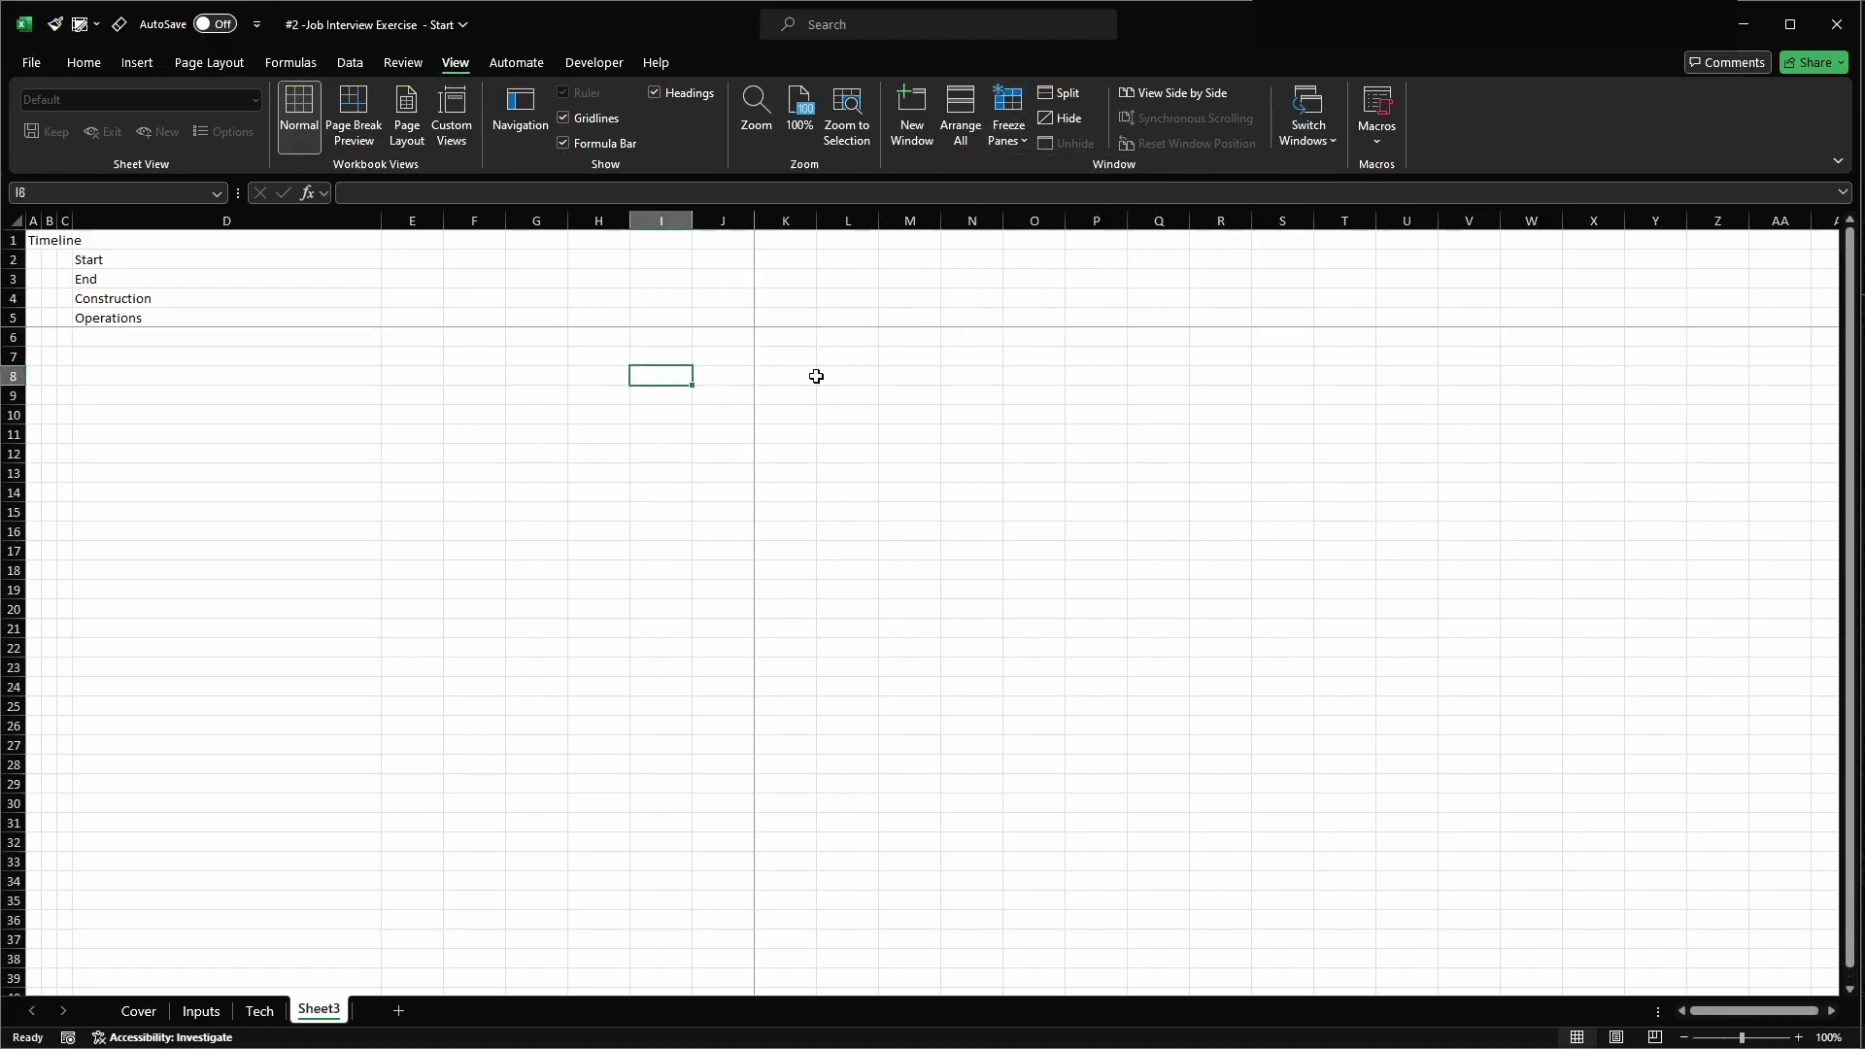
pyautogui.click(565, 119)
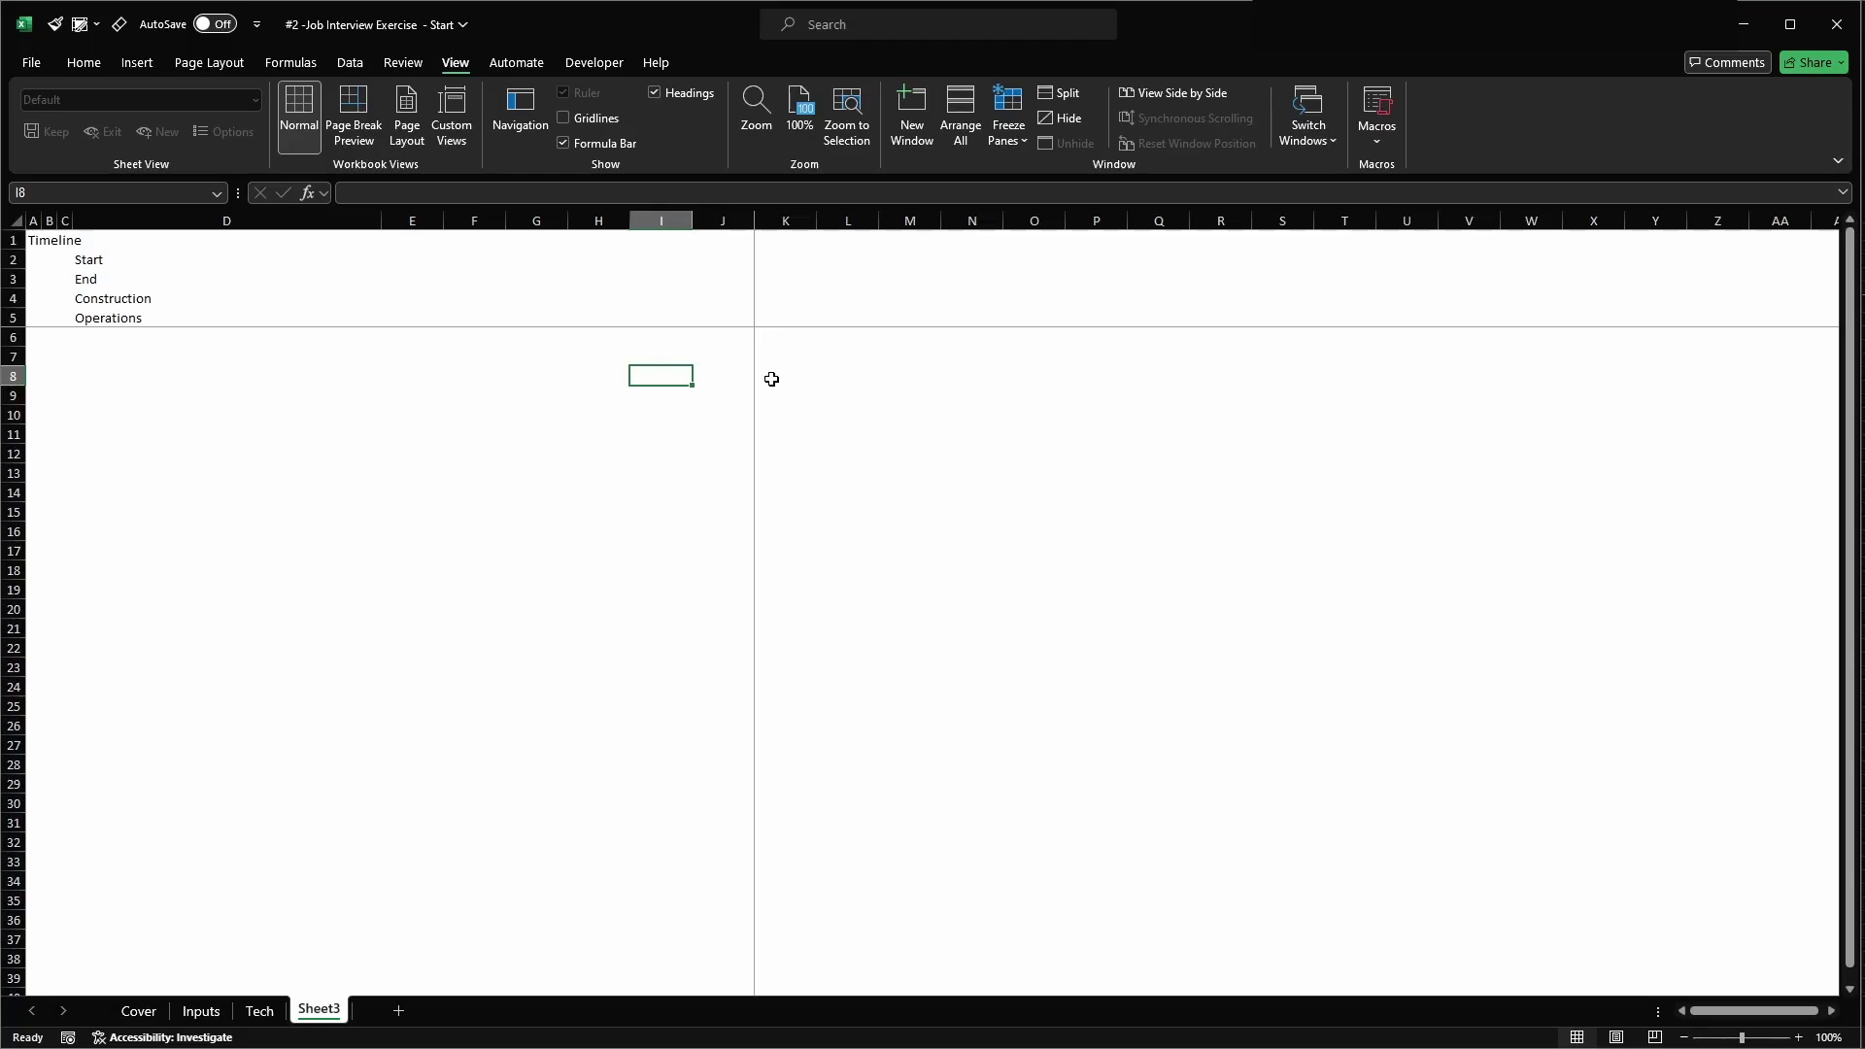
# - Apply the #_Unit cell style to the whole of column E on the timeline sheet
pyautogui.press('Left')
pyautogui.press('Left')
pyautogui.press('Left')
pyautogui.press('Left')
pyautogui.hotkey('ctrl', 'space')
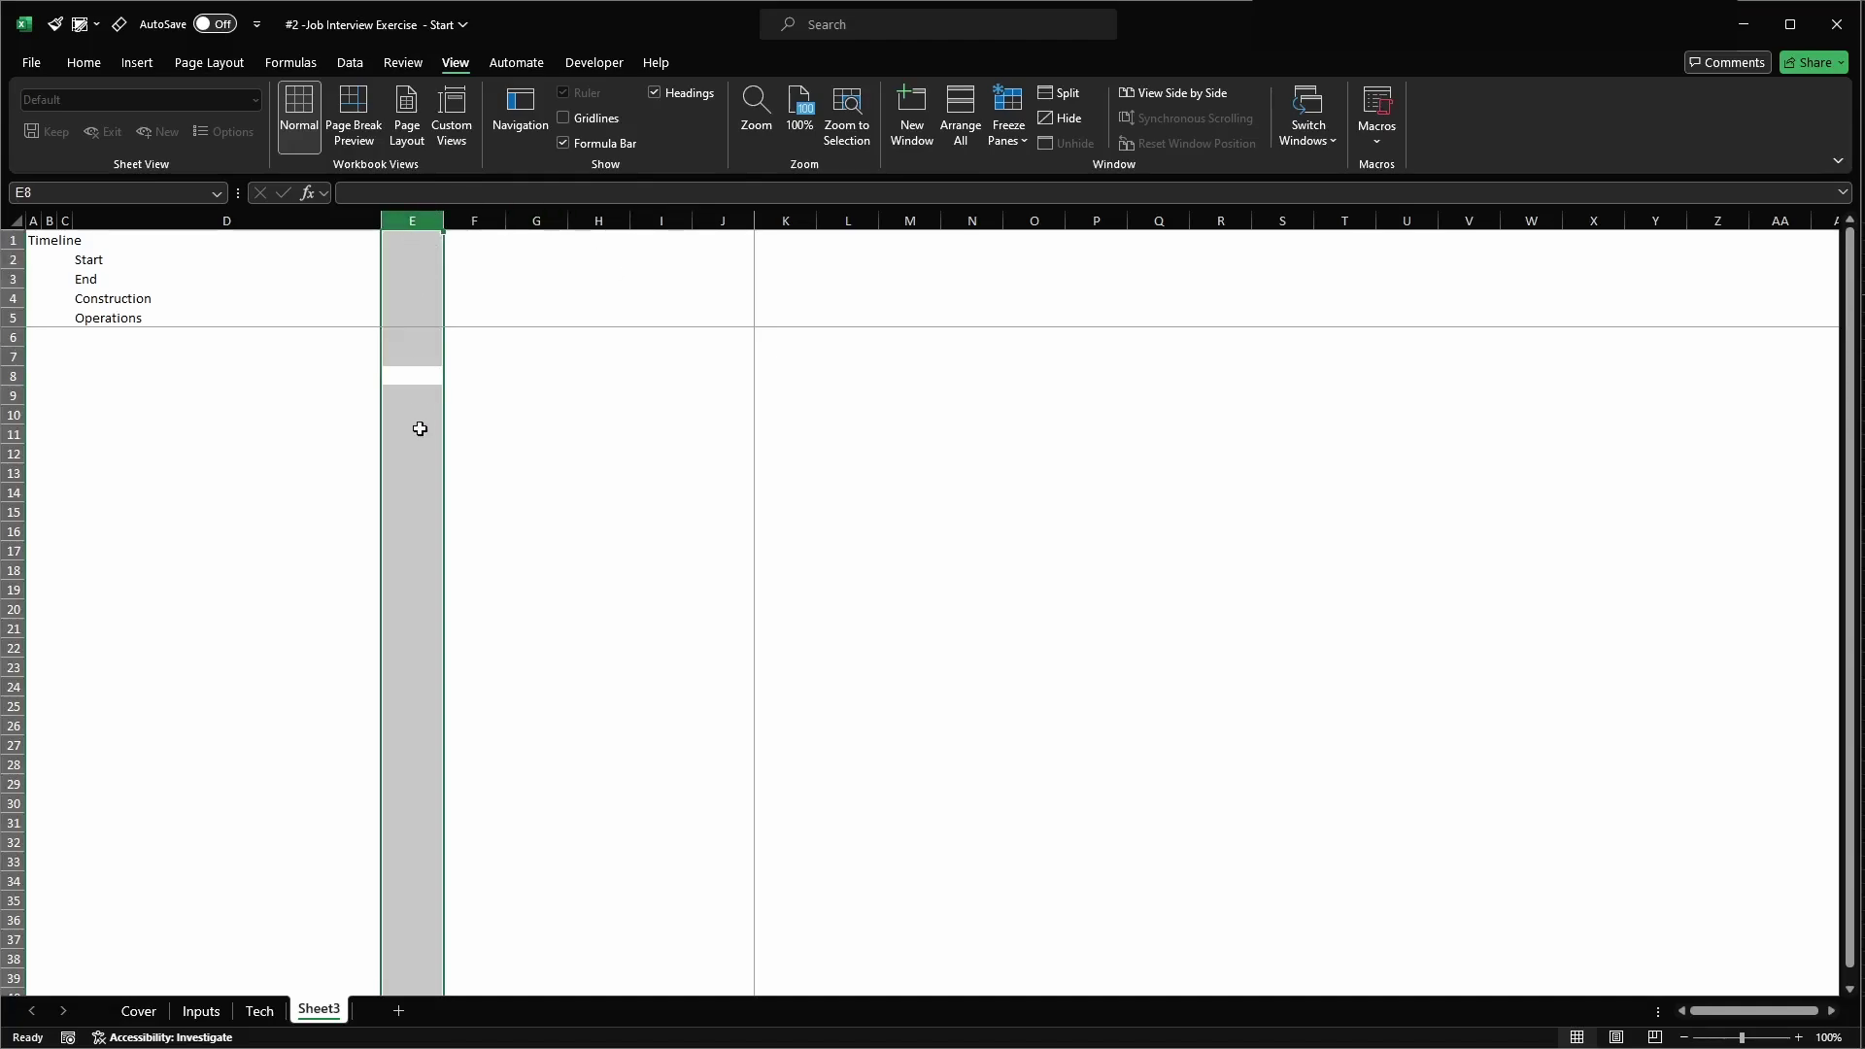
pyautogui.hotkey('alt', '2')
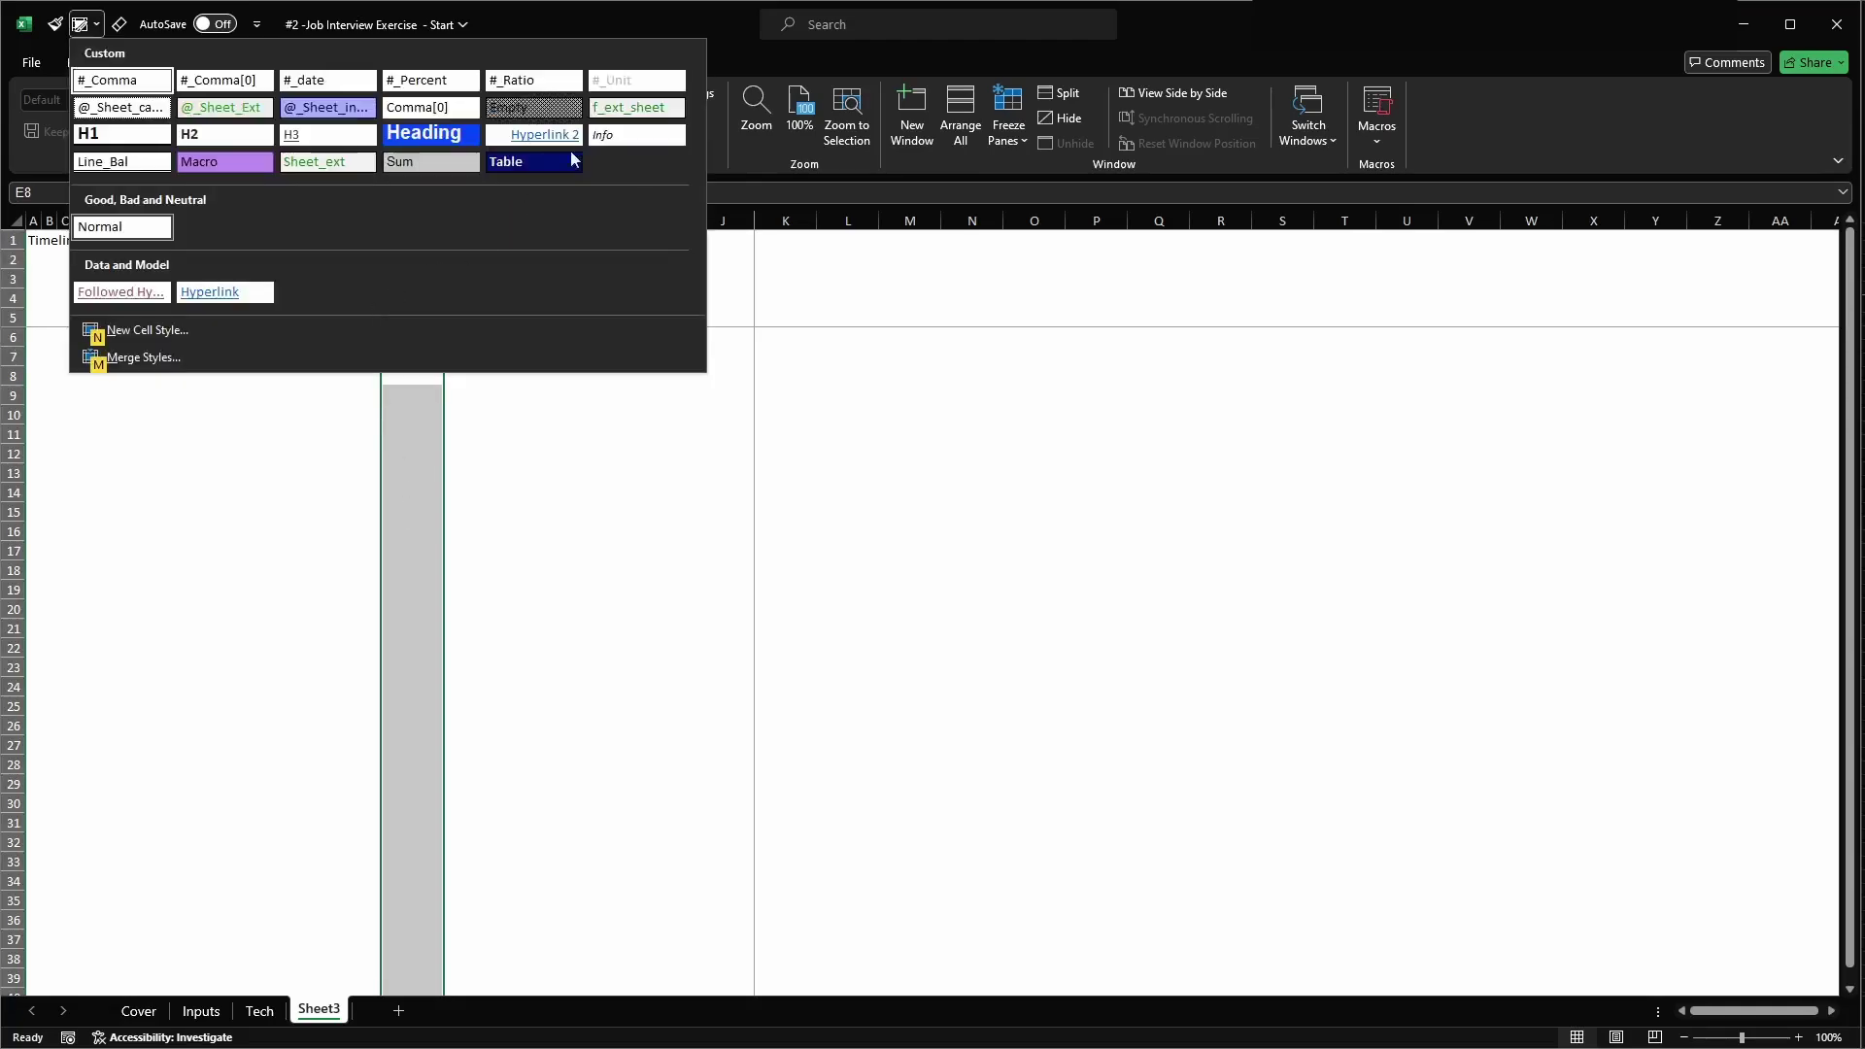
pyautogui.click(625, 86)
pyautogui.click(412, 340)
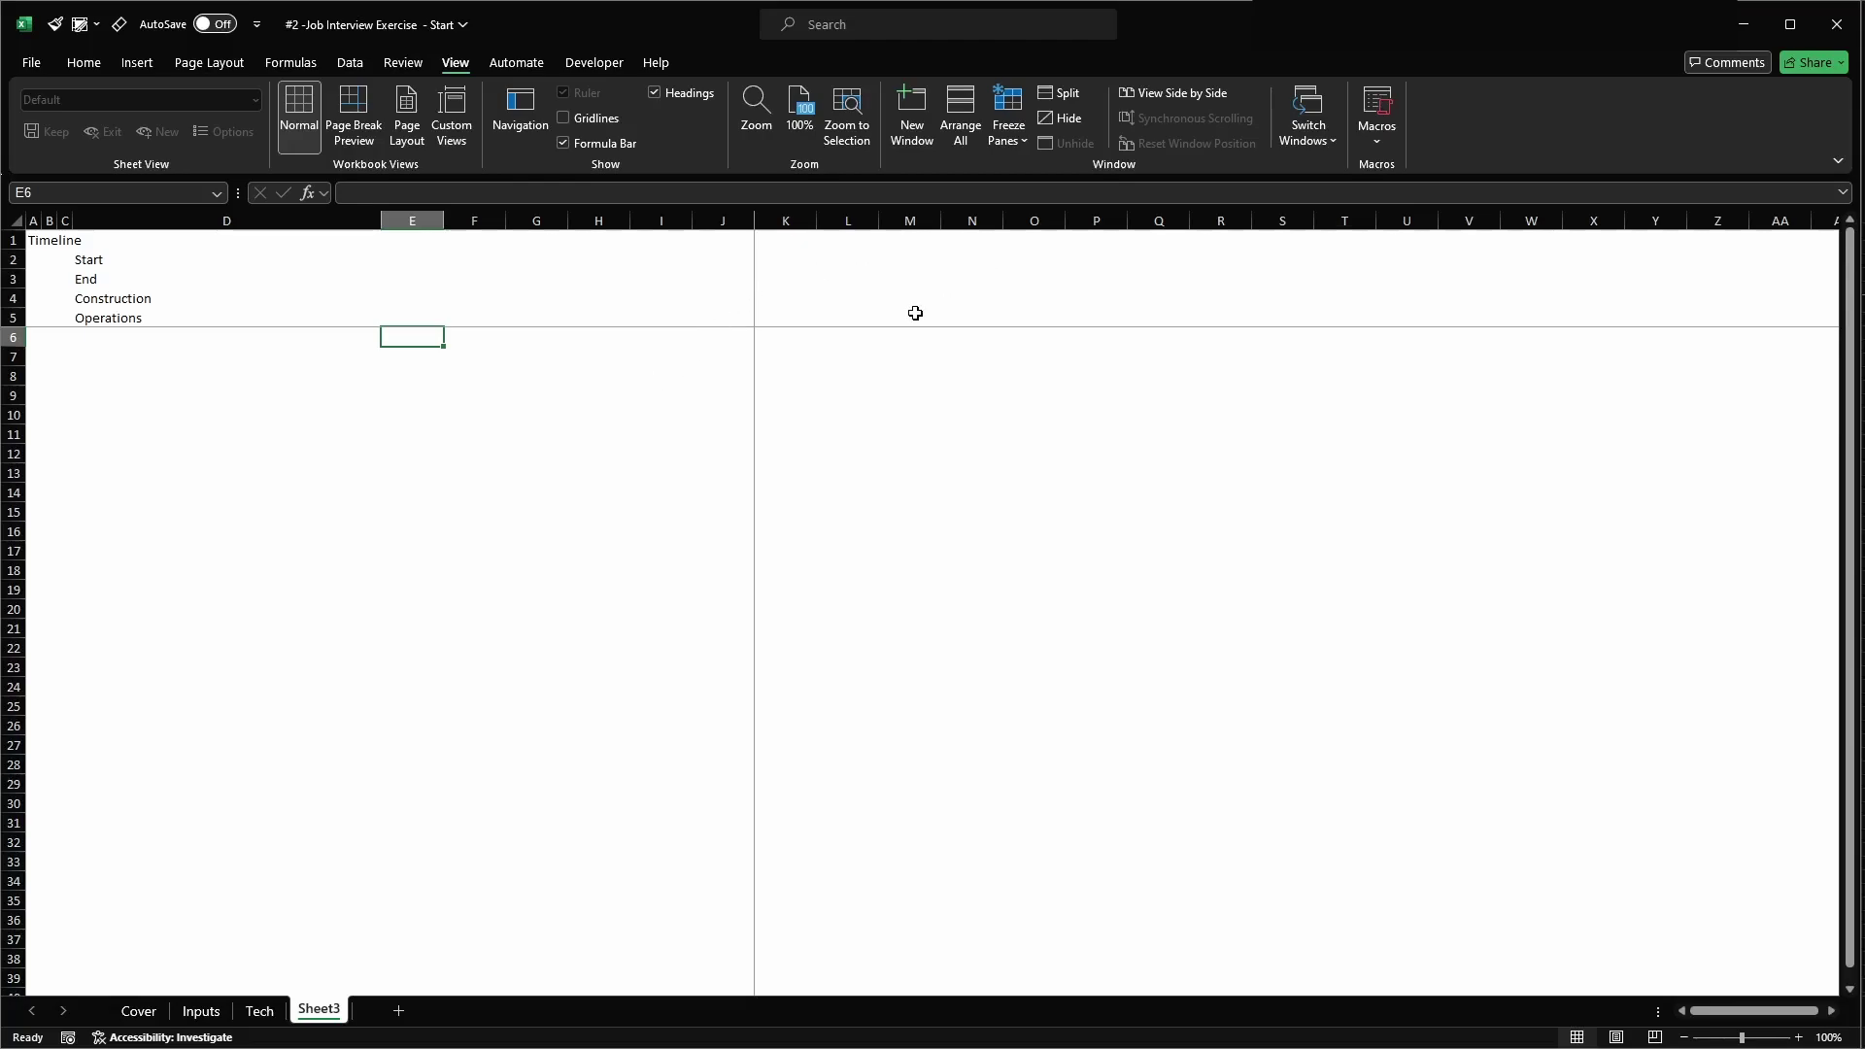
# - Enter the unit labels "Dates" in E2:E3 and "Flag" in E4:E5 beside the timeline row labels
pyautogui.click(429, 256)
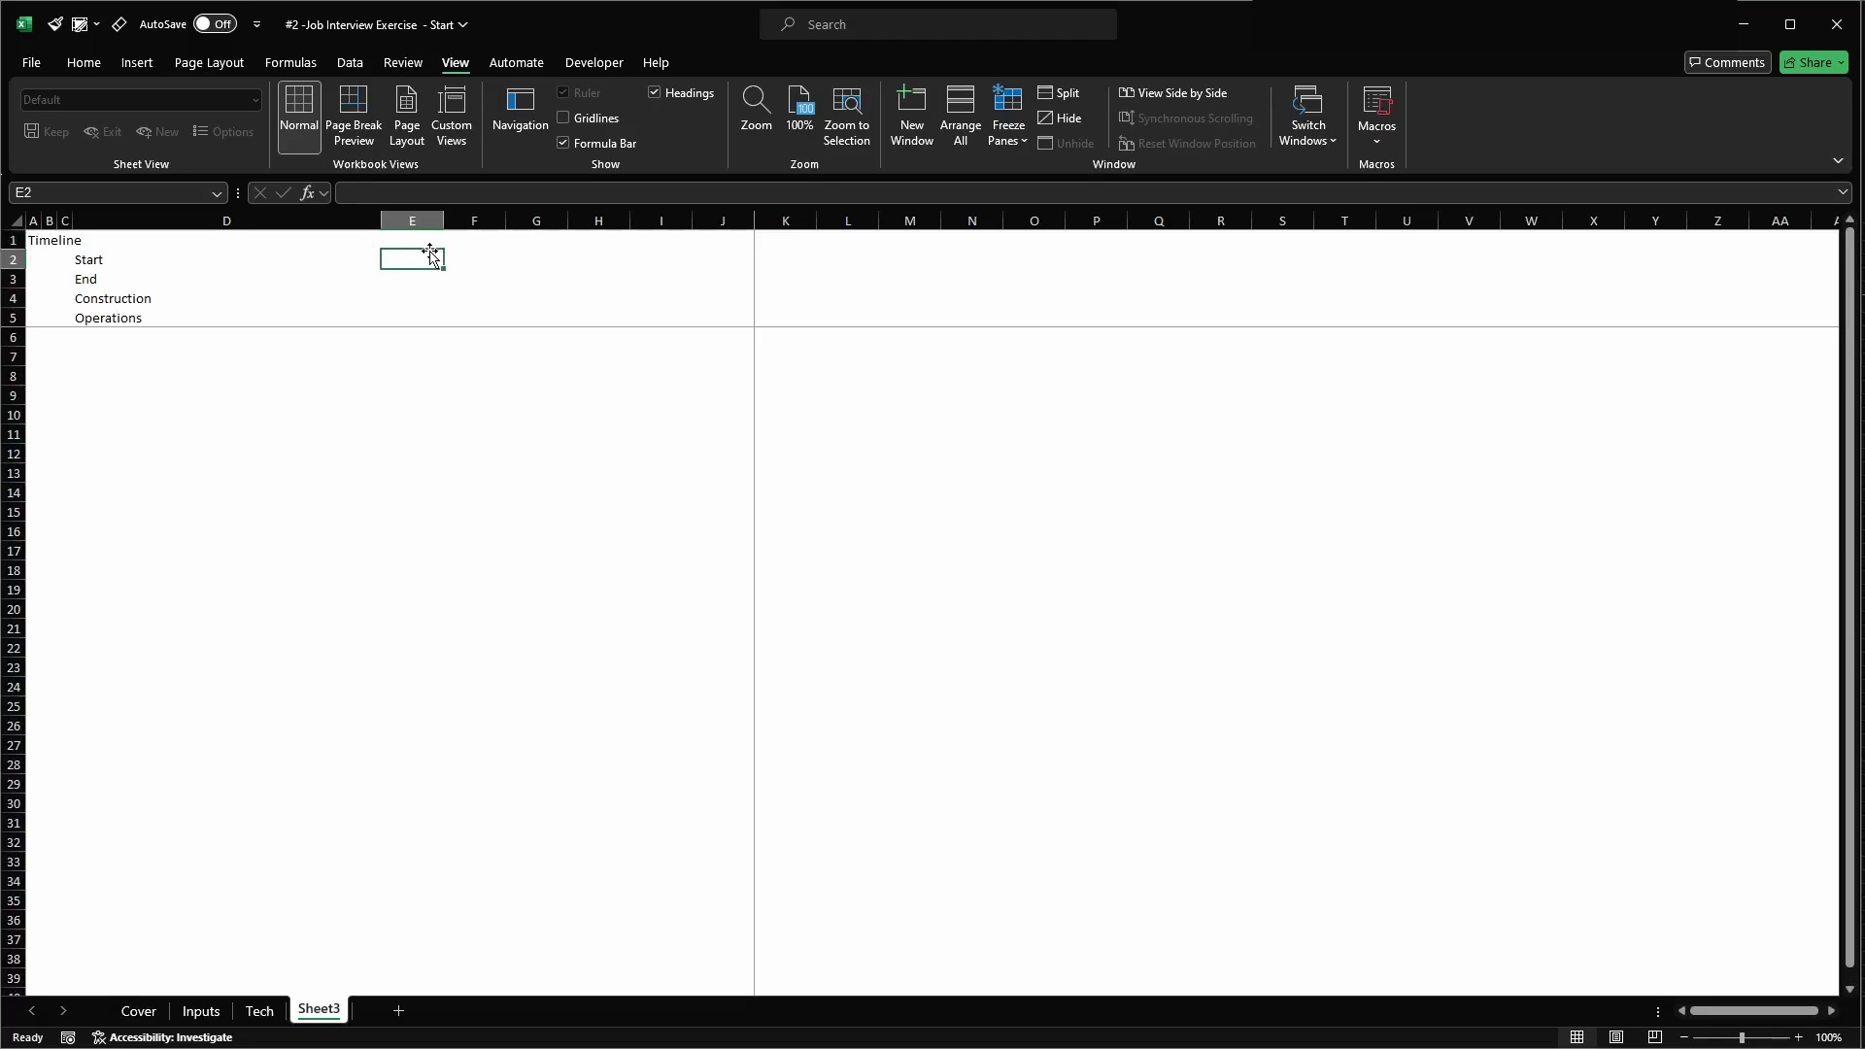
pyautogui.write('Dates')
pyautogui.press('Return')
pyautogui.hotkey('ctrl', 'd')
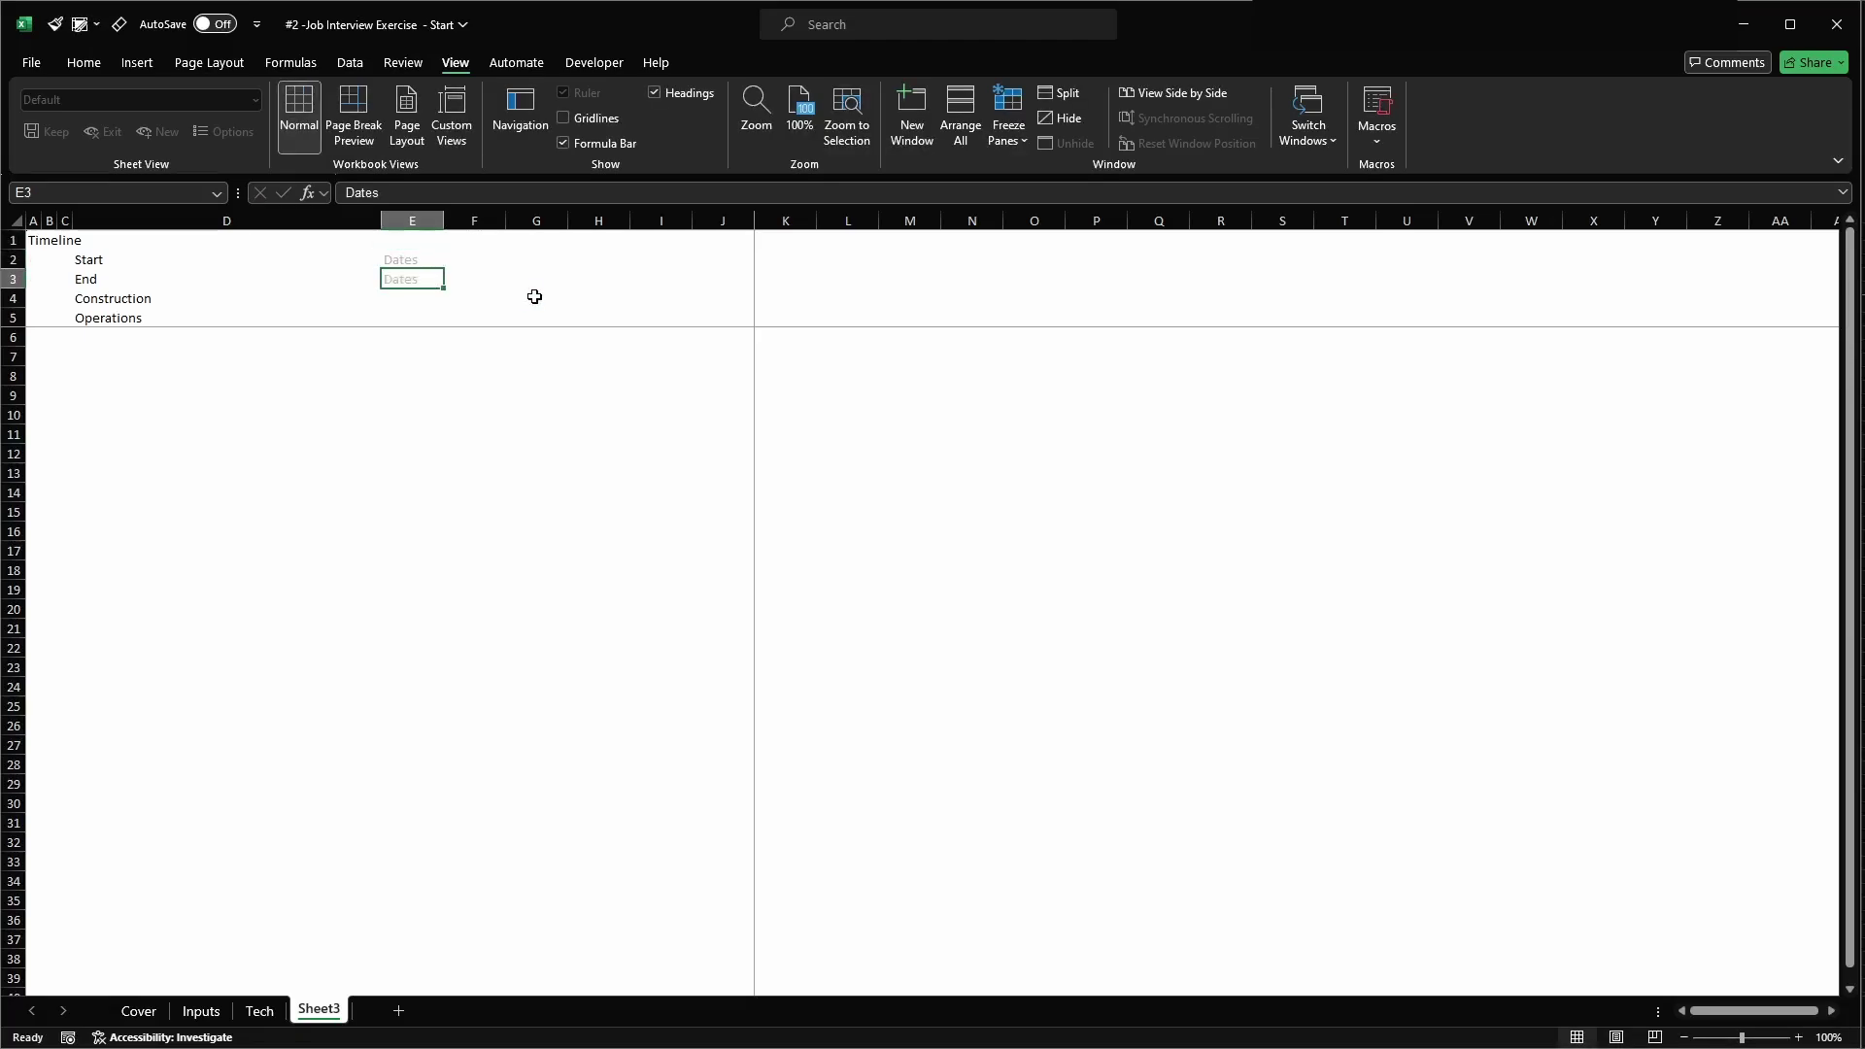
pyautogui.press('Down')
pyautogui.write('Flag')
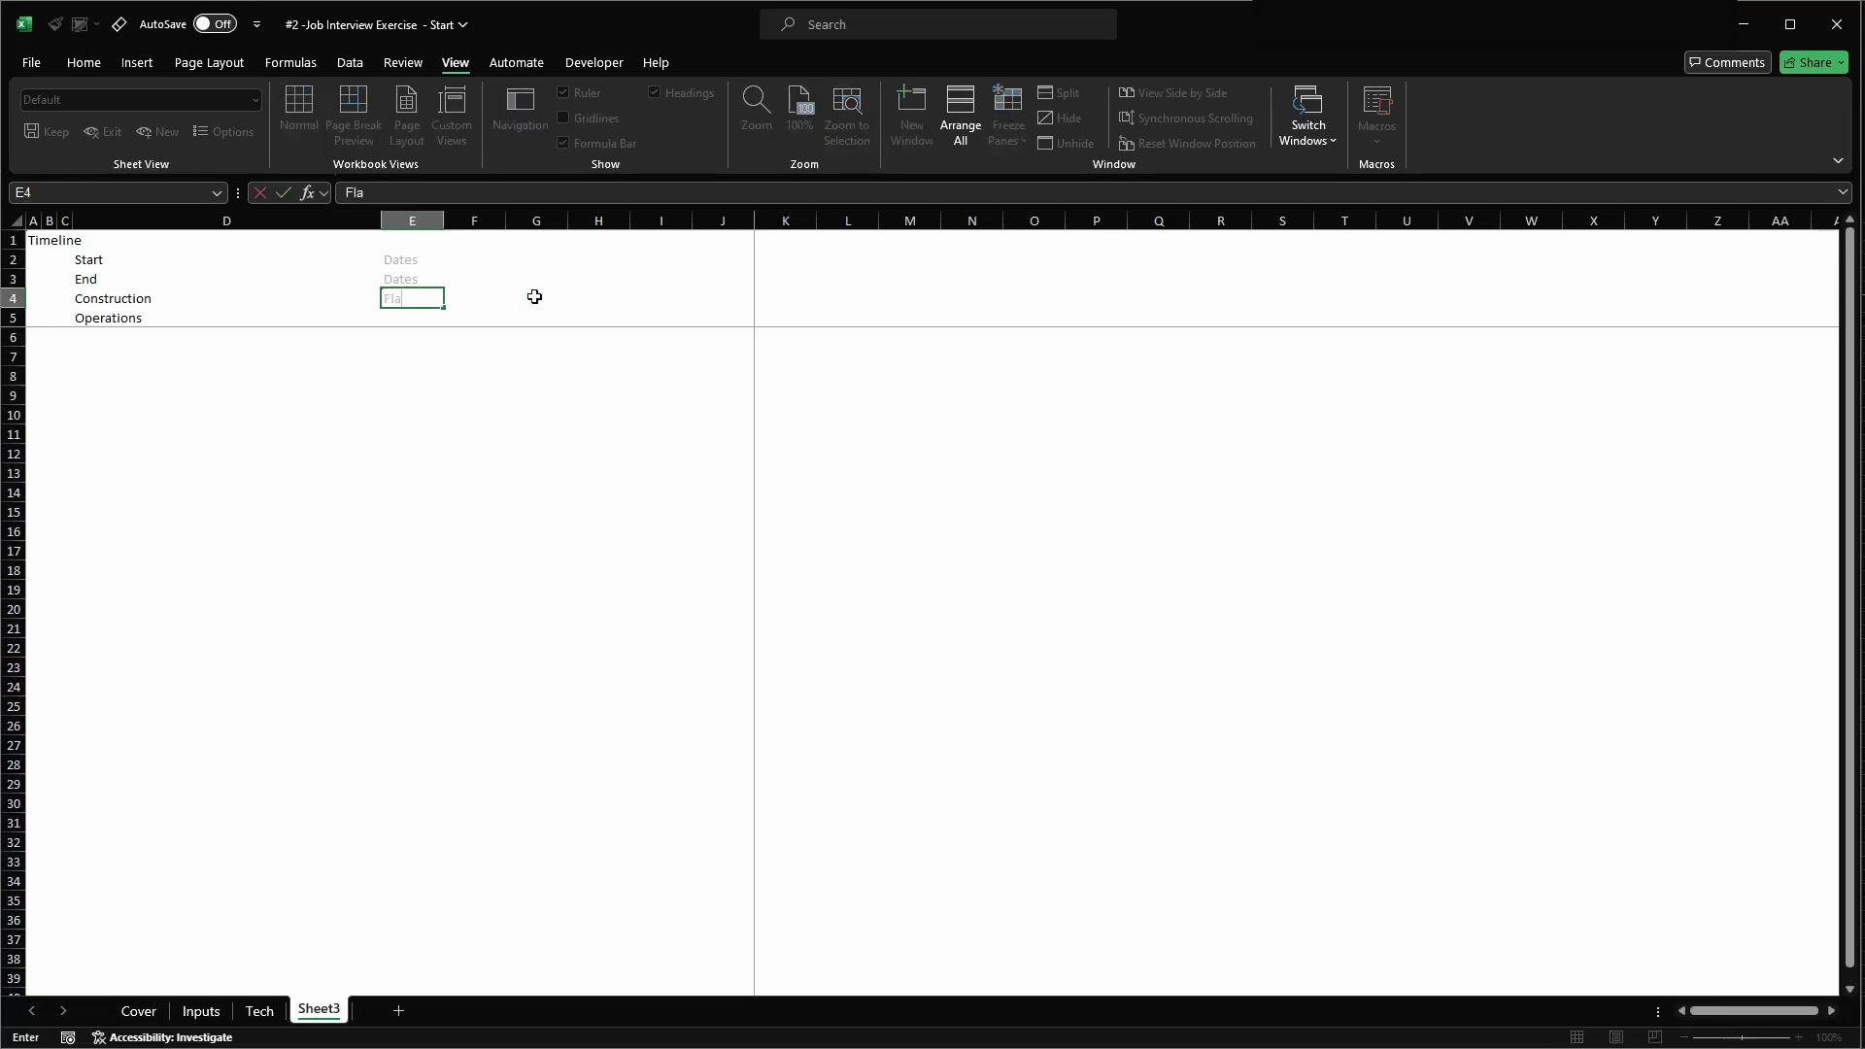
pyautogui.press('Return')
pyautogui.hotkey('ctrl', 'd')
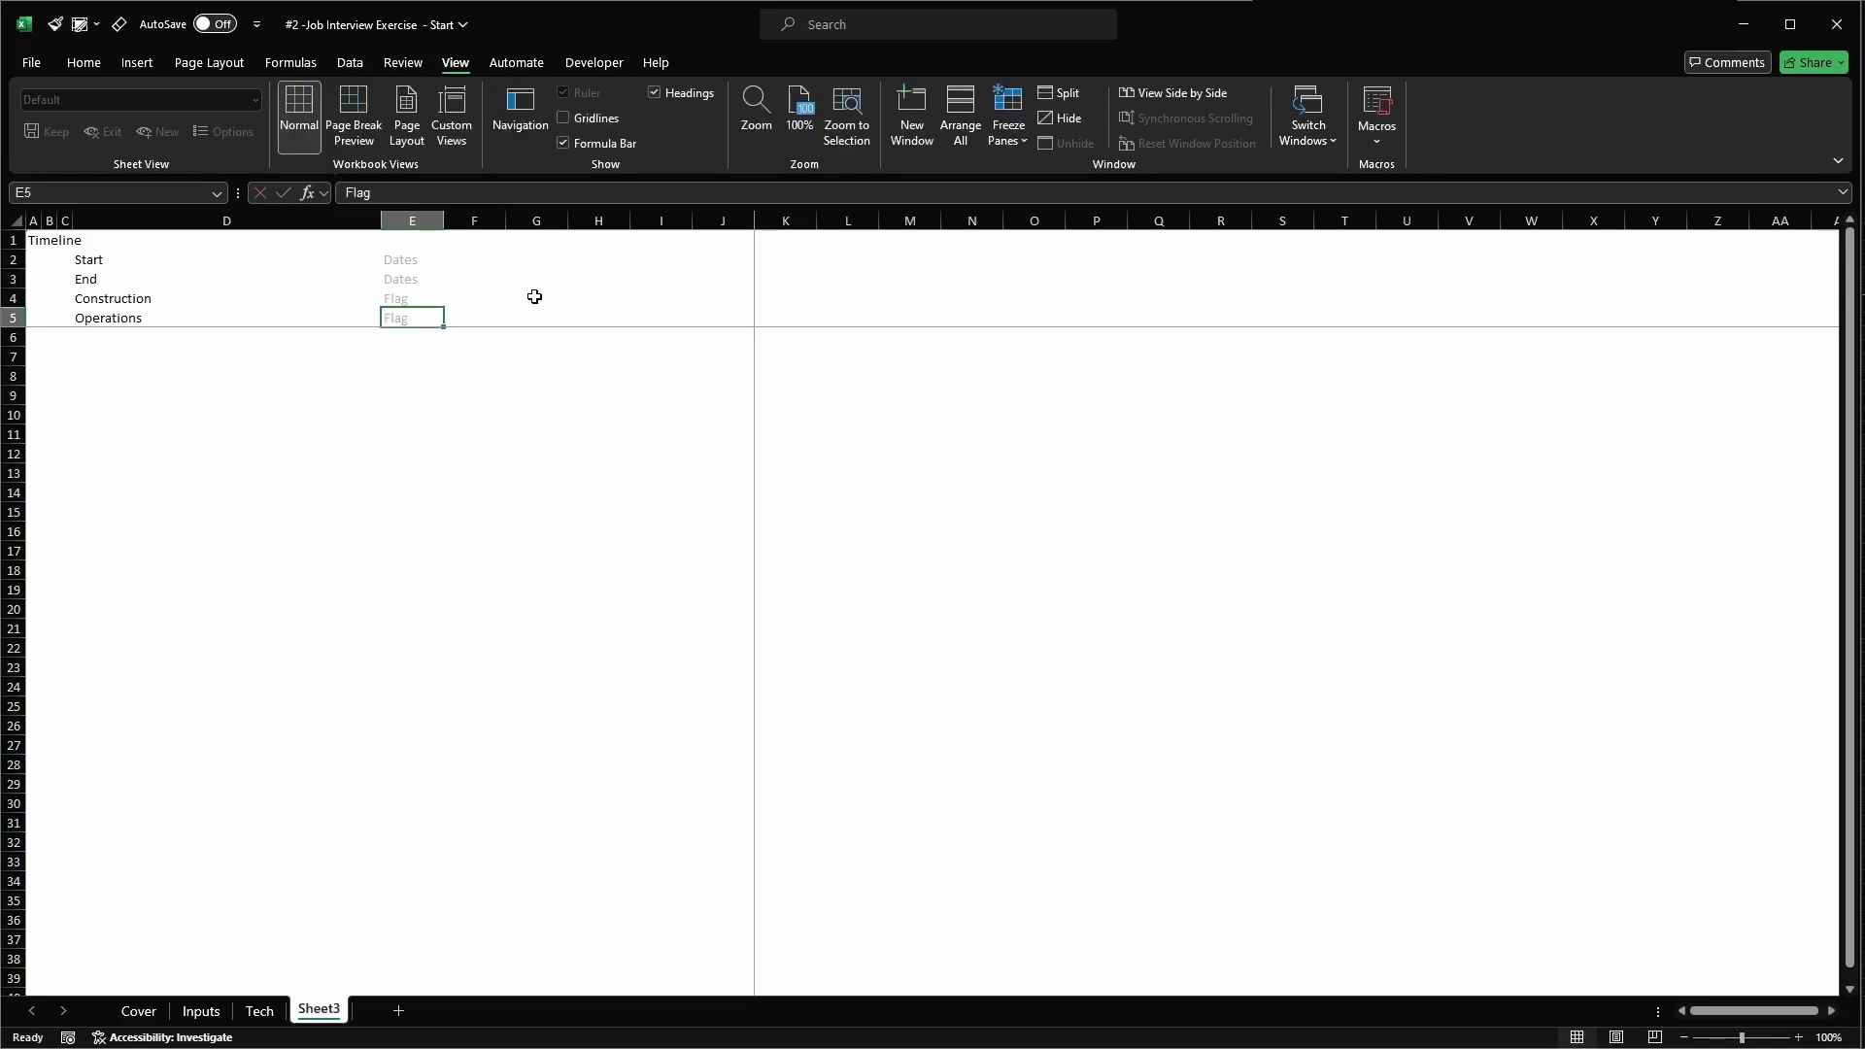
pyautogui.press('Right')
pyautogui.press('Right')
pyautogui.press('Right')
pyautogui.press('Right')
pyautogui.press('Right')
pyautogui.press('Up')
pyautogui.press('Up')
pyautogui.press('Right')
pyautogui.press('Up')
pyautogui.press('Left')
pyautogui.press('Right')
pyautogui.press('Left')
pyautogui.press('Down')
pyautogui.press('Right')
pyautogui.press('Up')
pyautogui.press('Left')
pyautogui.press('Left')
pyautogui.press('Left')
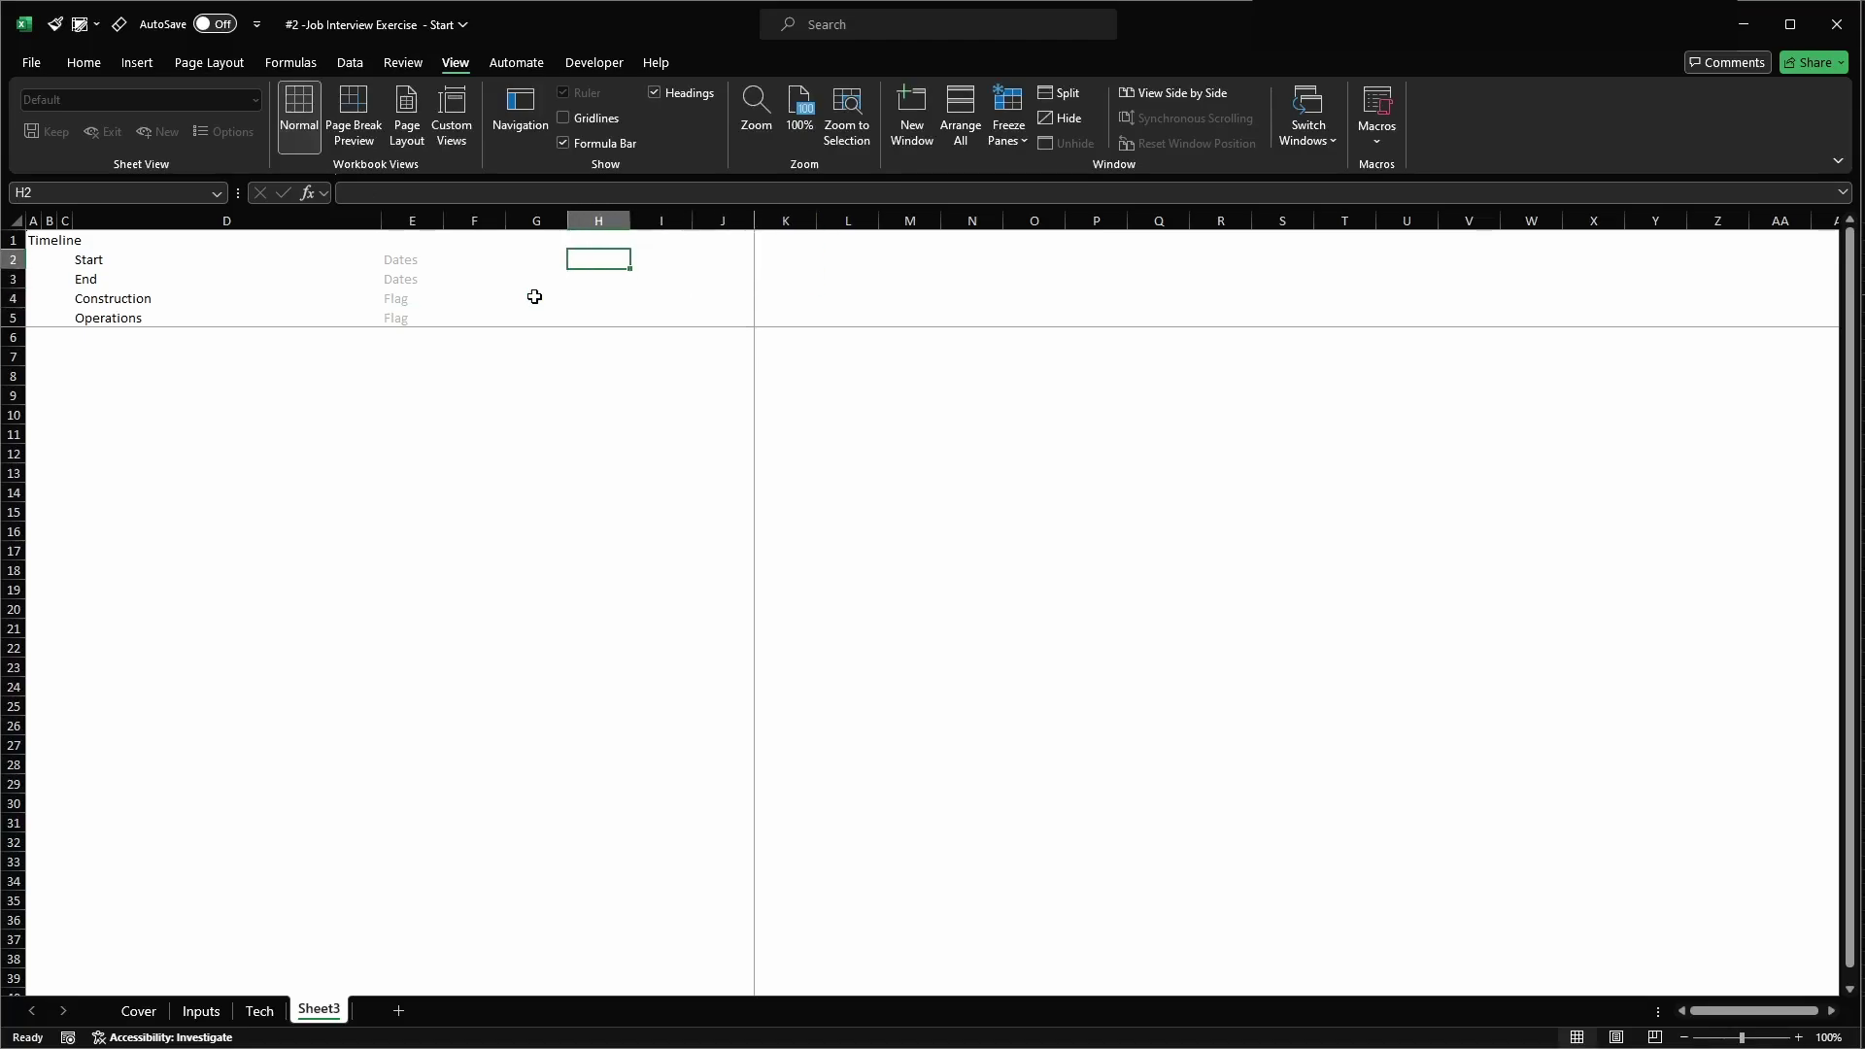
pyautogui.press('Left')
pyautogui.press('Down')
pyautogui.press('Left')
pyautogui.press('Right')
pyautogui.press('Right')
pyautogui.press('Right')
pyautogui.press('Right')
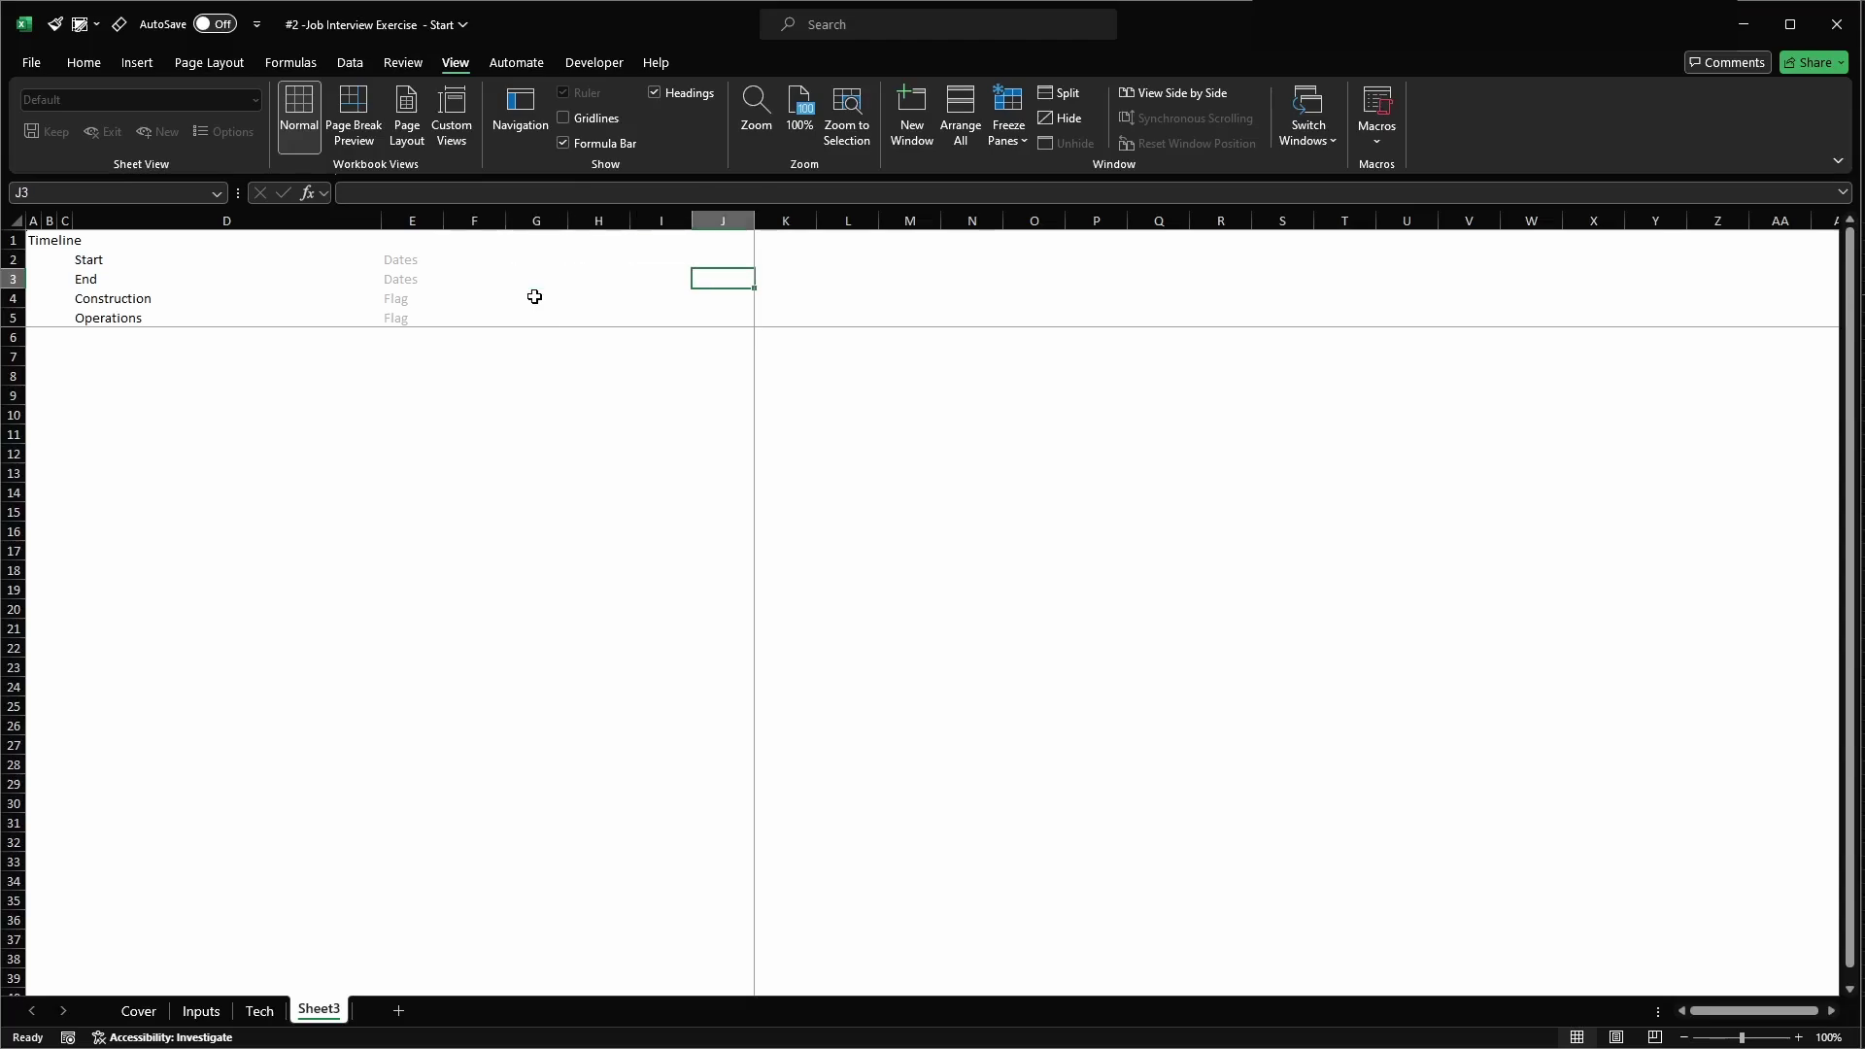
pyautogui.write('=mode')
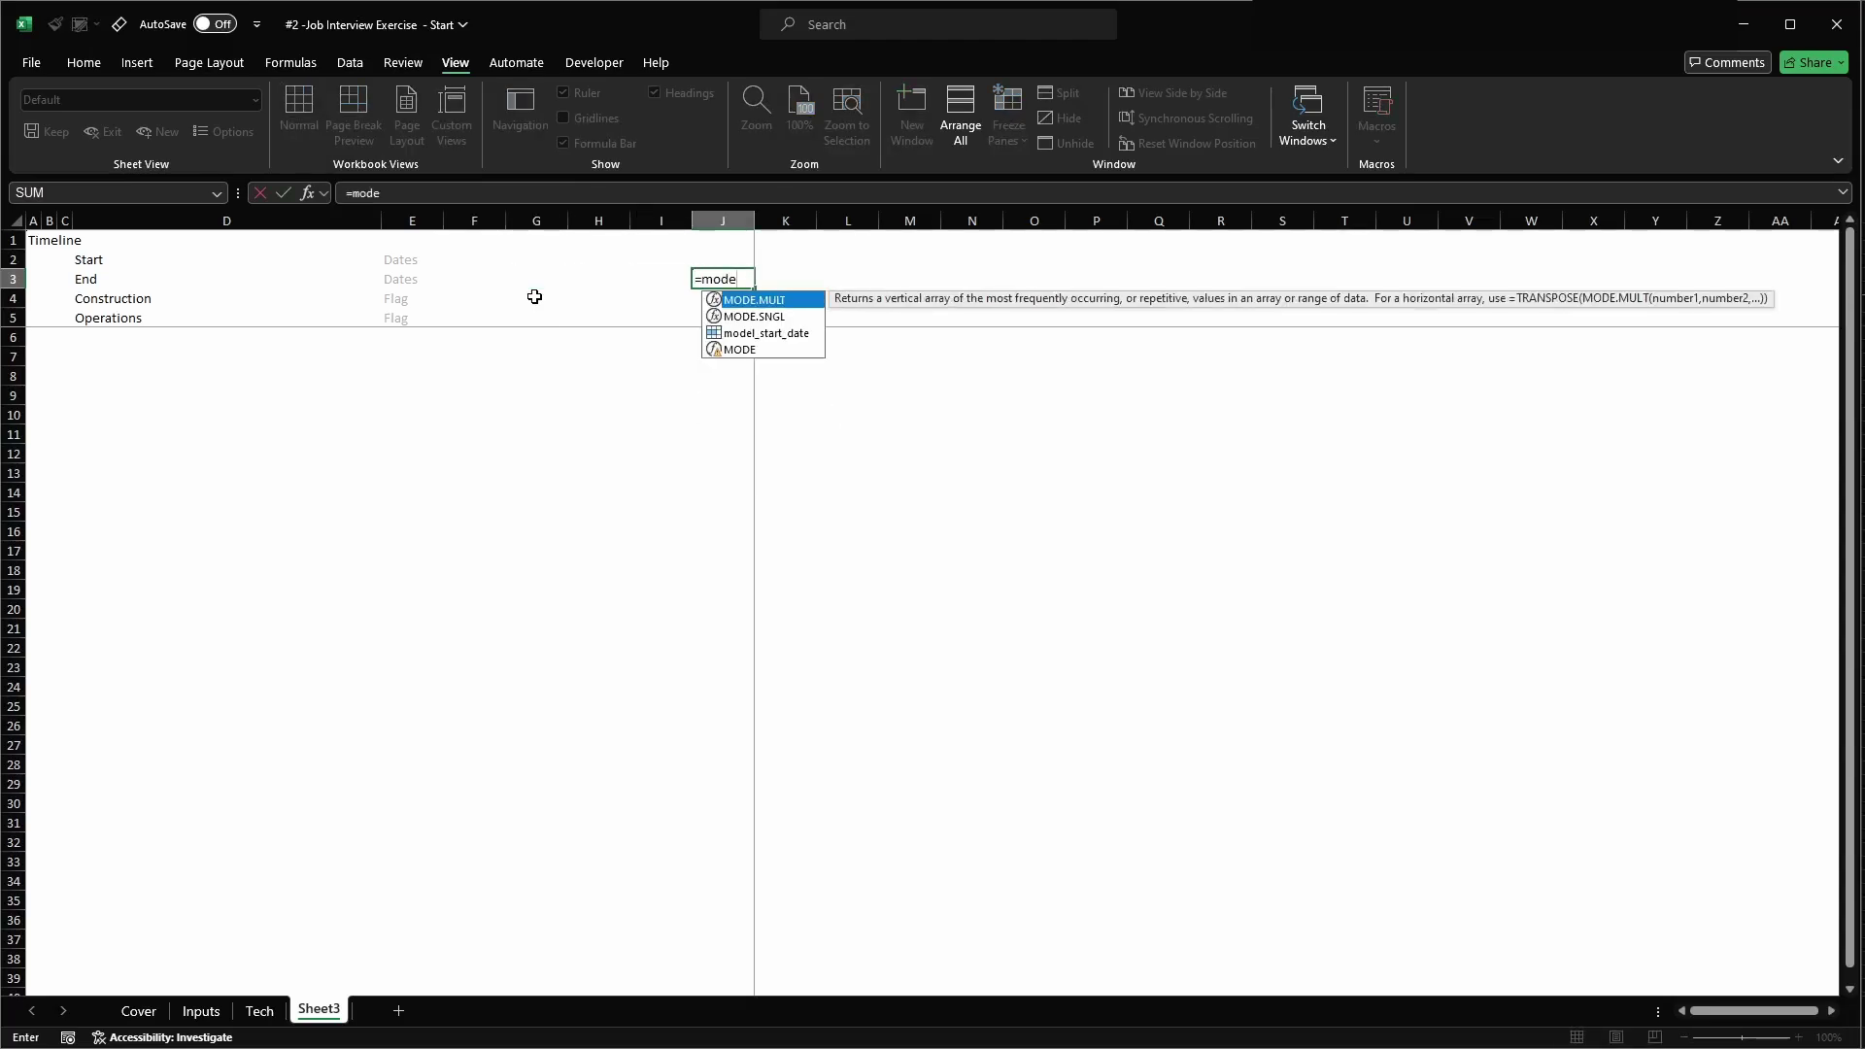
pyautogui.press('Tab')
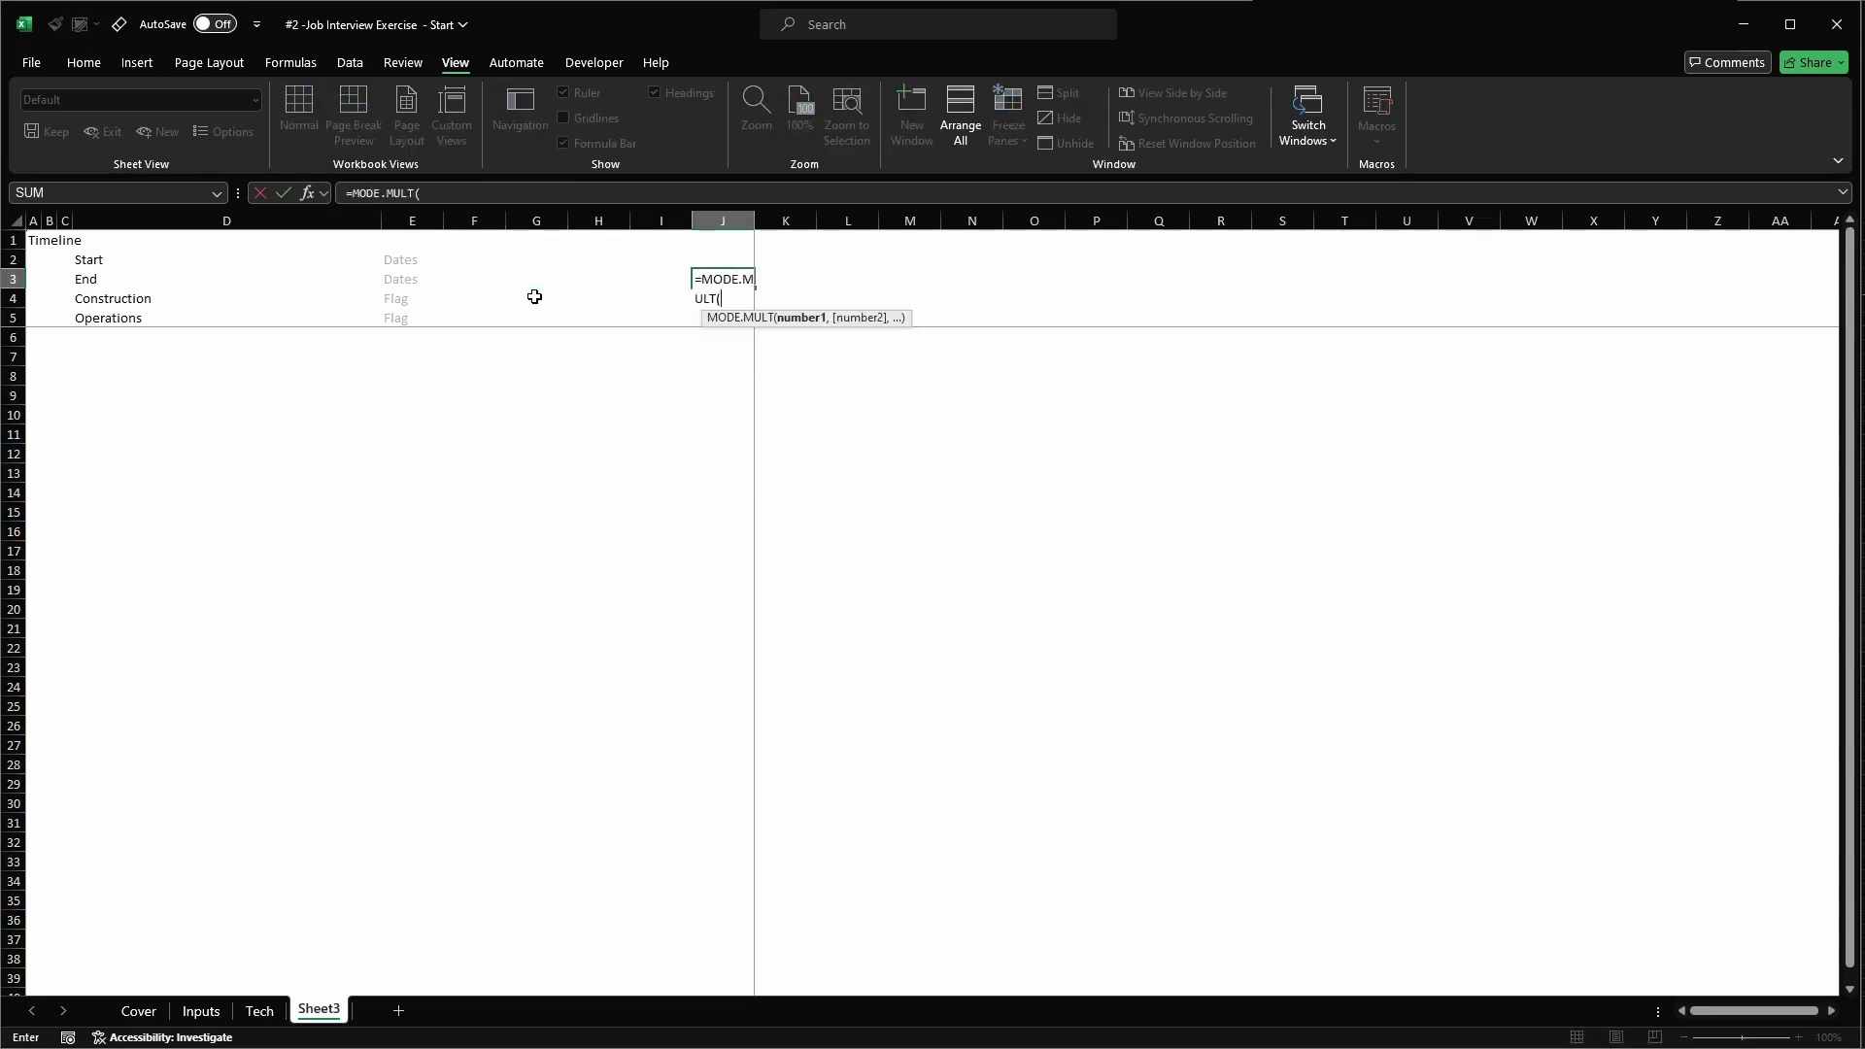
pyautogui.press('BackSpace')
pyautogui.press('BackSpace')
pyautogui.hotkey('shift', 'Up')
pyautogui.press('Down')
pyautogui.press('Up')
# - Enter the formula =model_start_date in J3, in the End row just before the first timeline column
pyautogui.press('F2')
pyautogui.write('=modle')
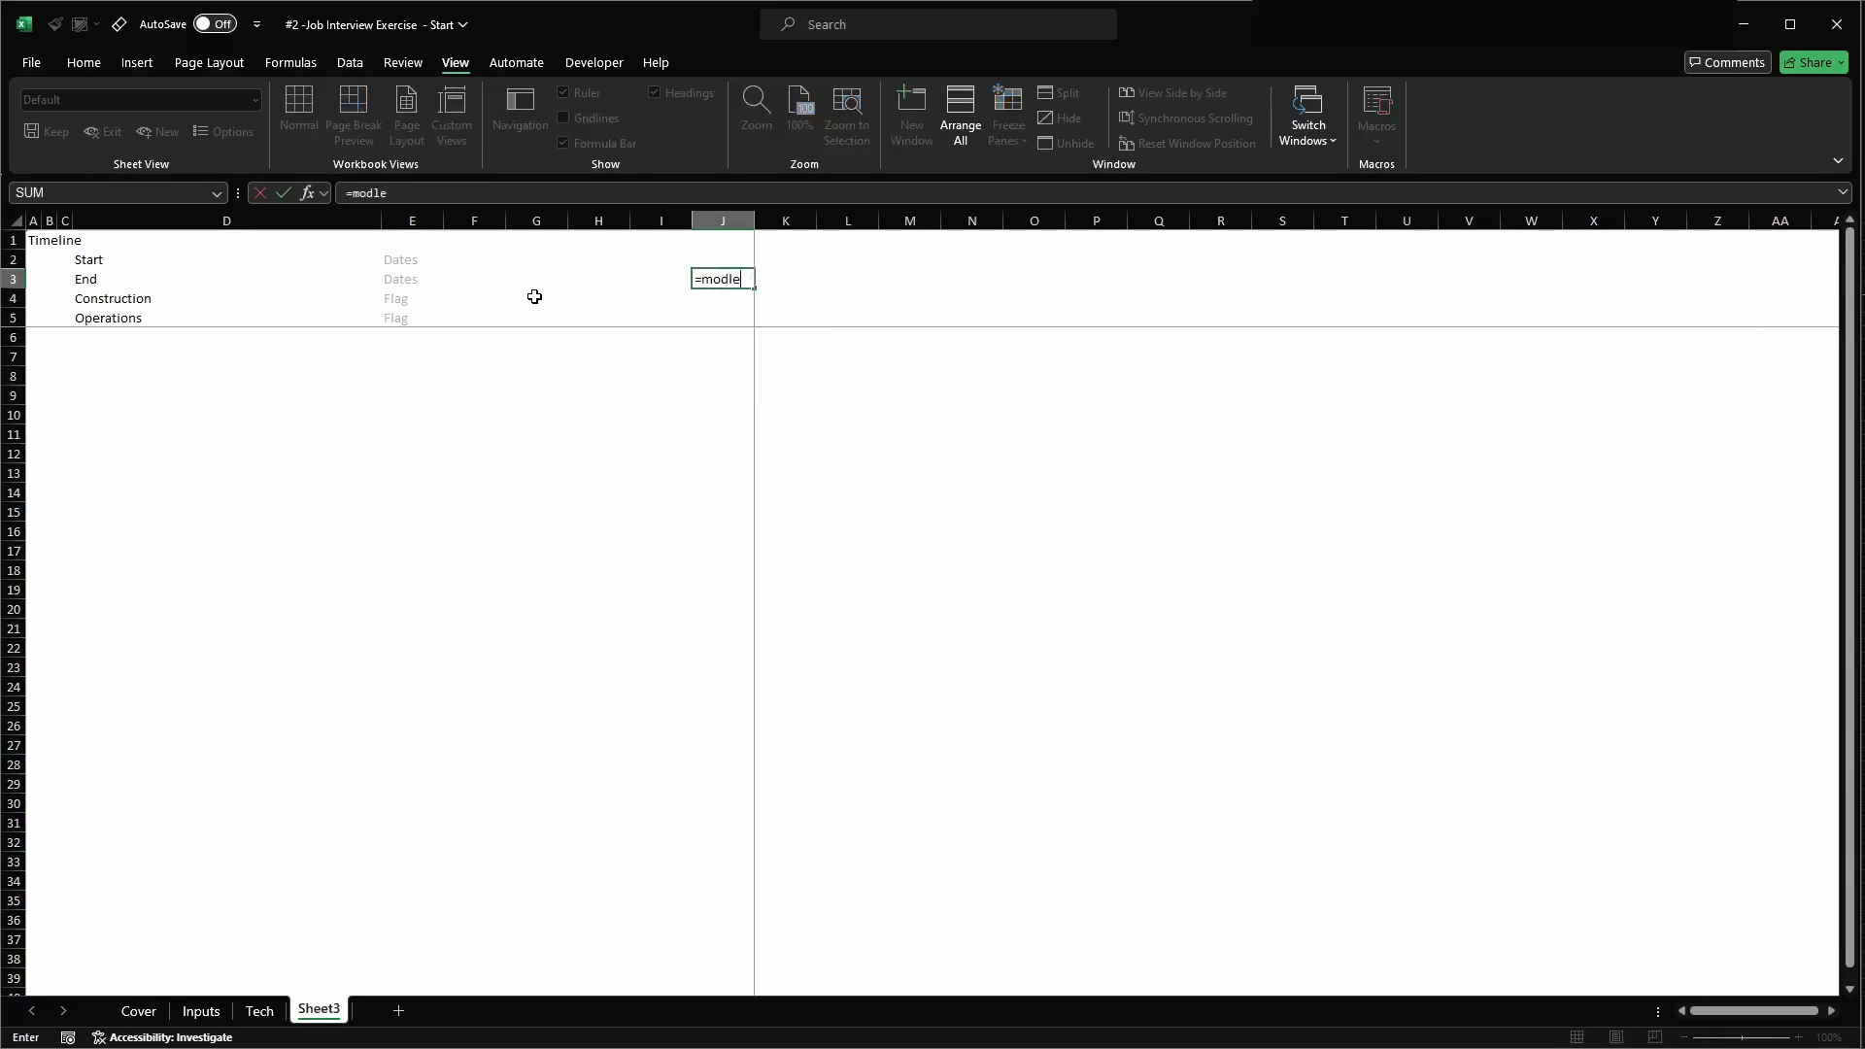
pyautogui.press('BackSpace')
pyautogui.press('BackSpace')
pyautogui.write('e')
pyautogui.press('Down')
pyautogui.press('Down')
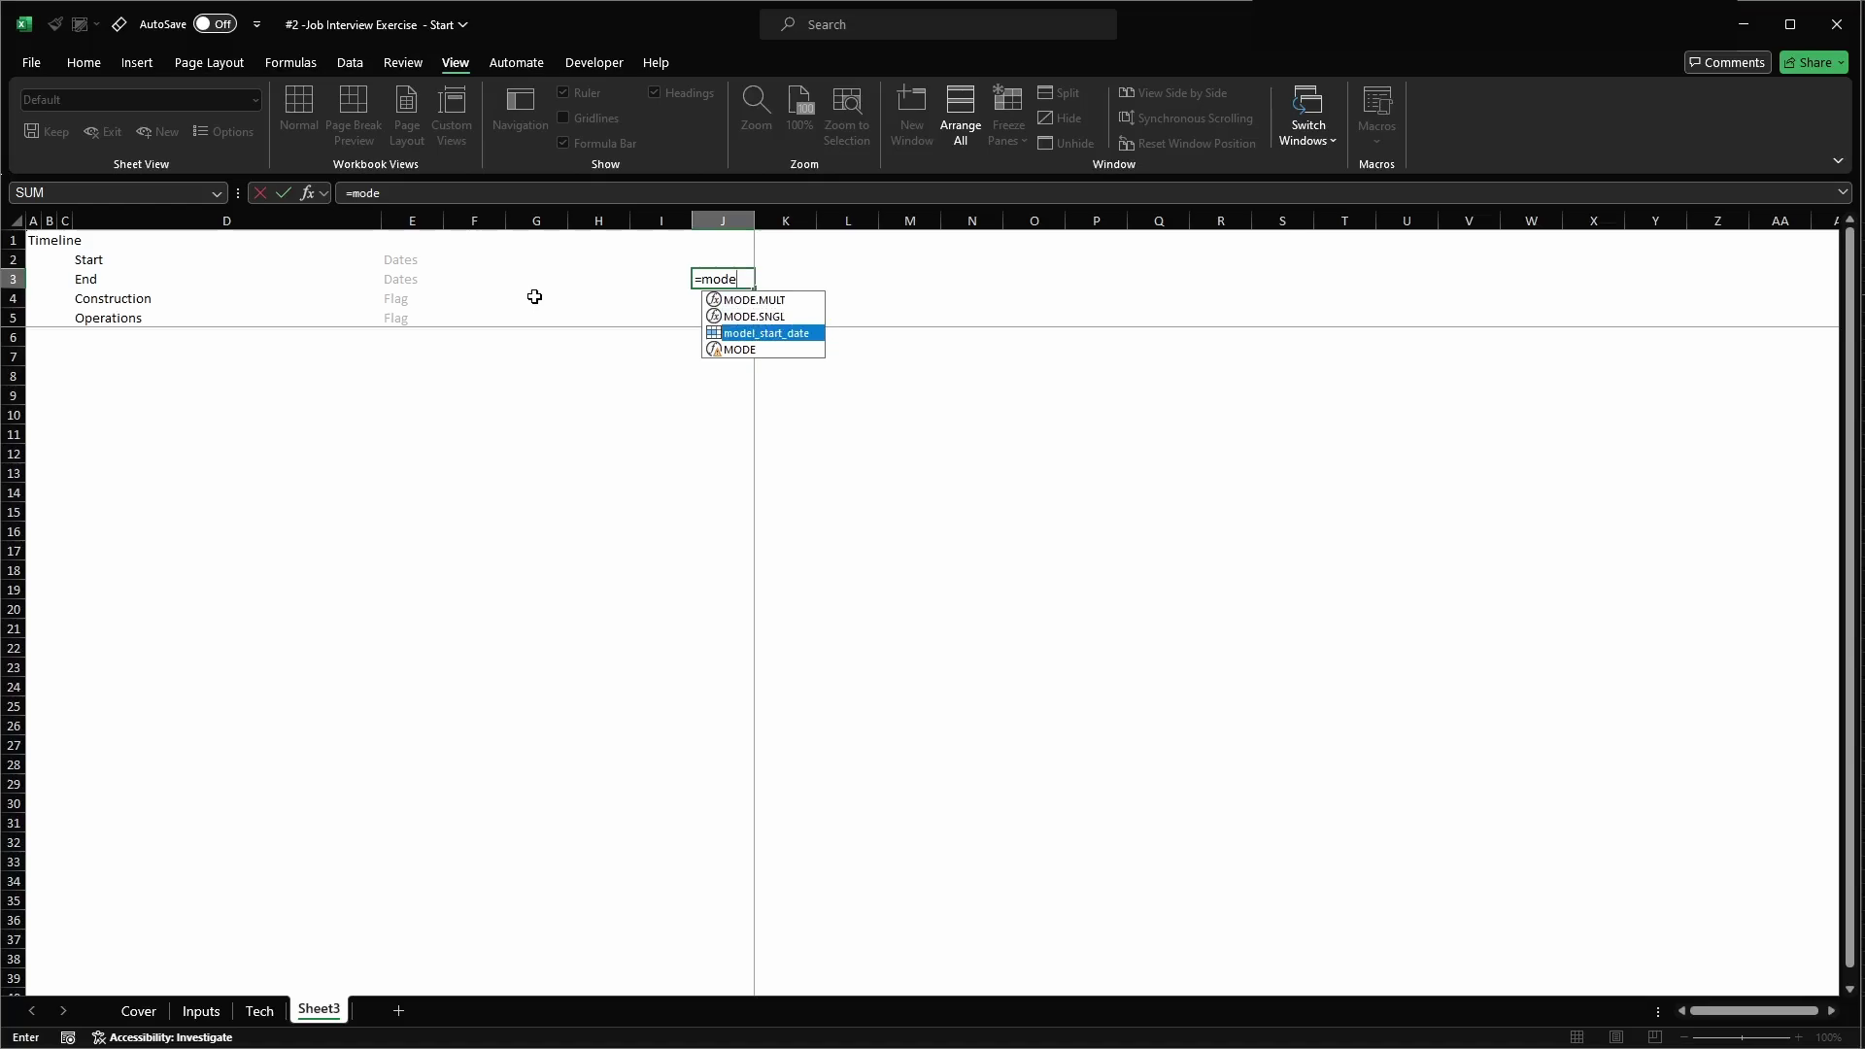
pyautogui.press('Tab')
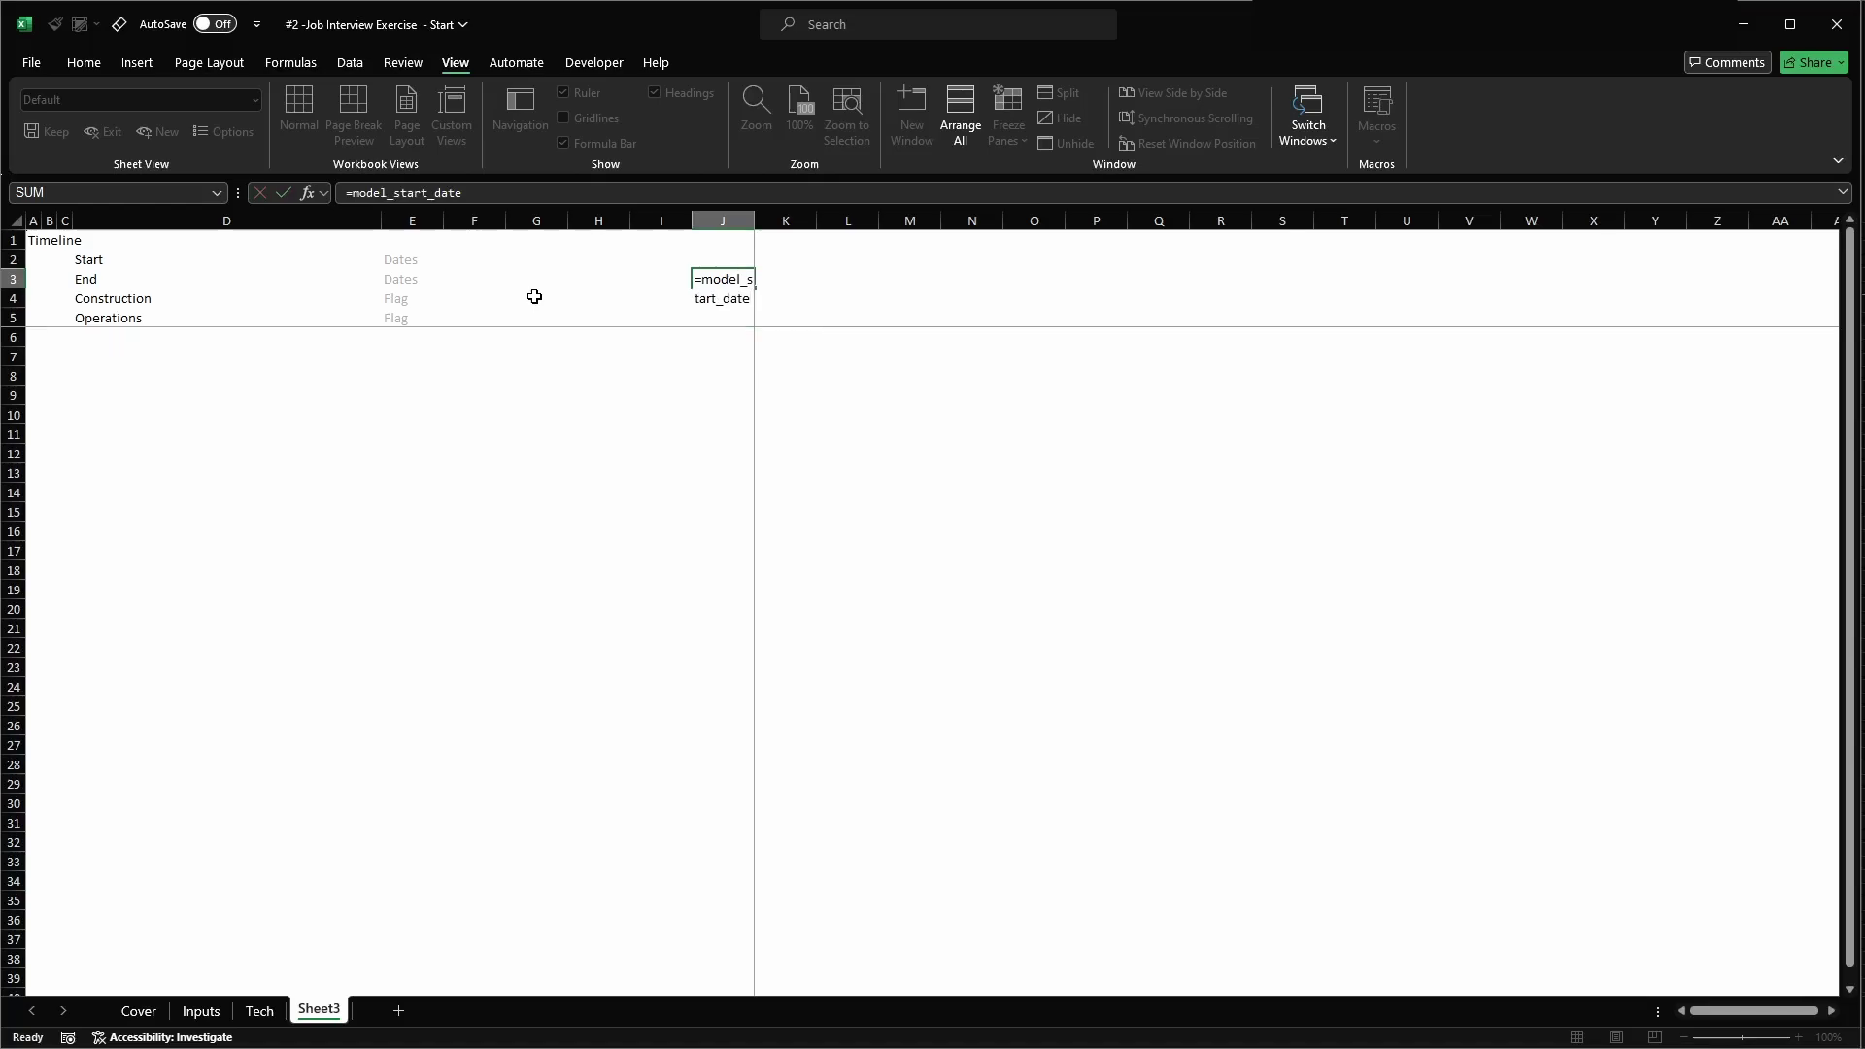
pyautogui.hotkey('ctrl', 'Return')
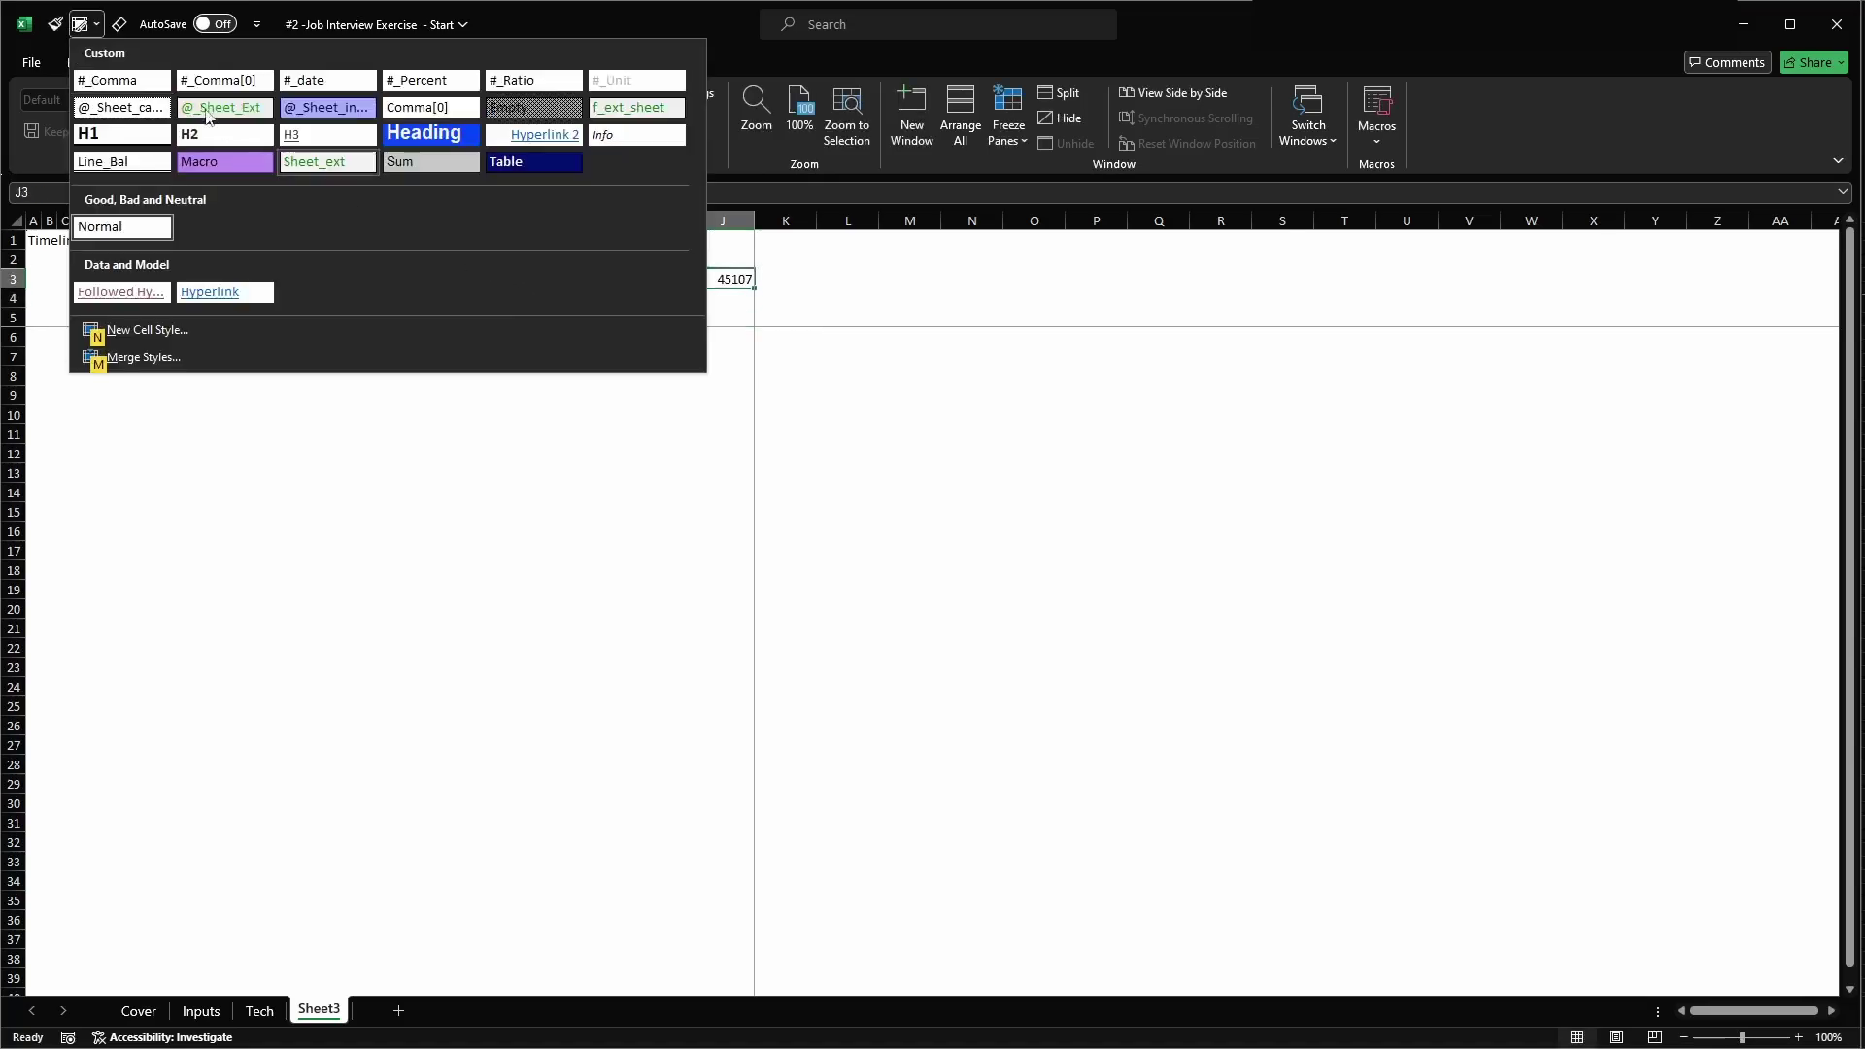
pyautogui.click(202, 78)
pyautogui.hotkey('alt', '2')
pyautogui.click(305, 87)
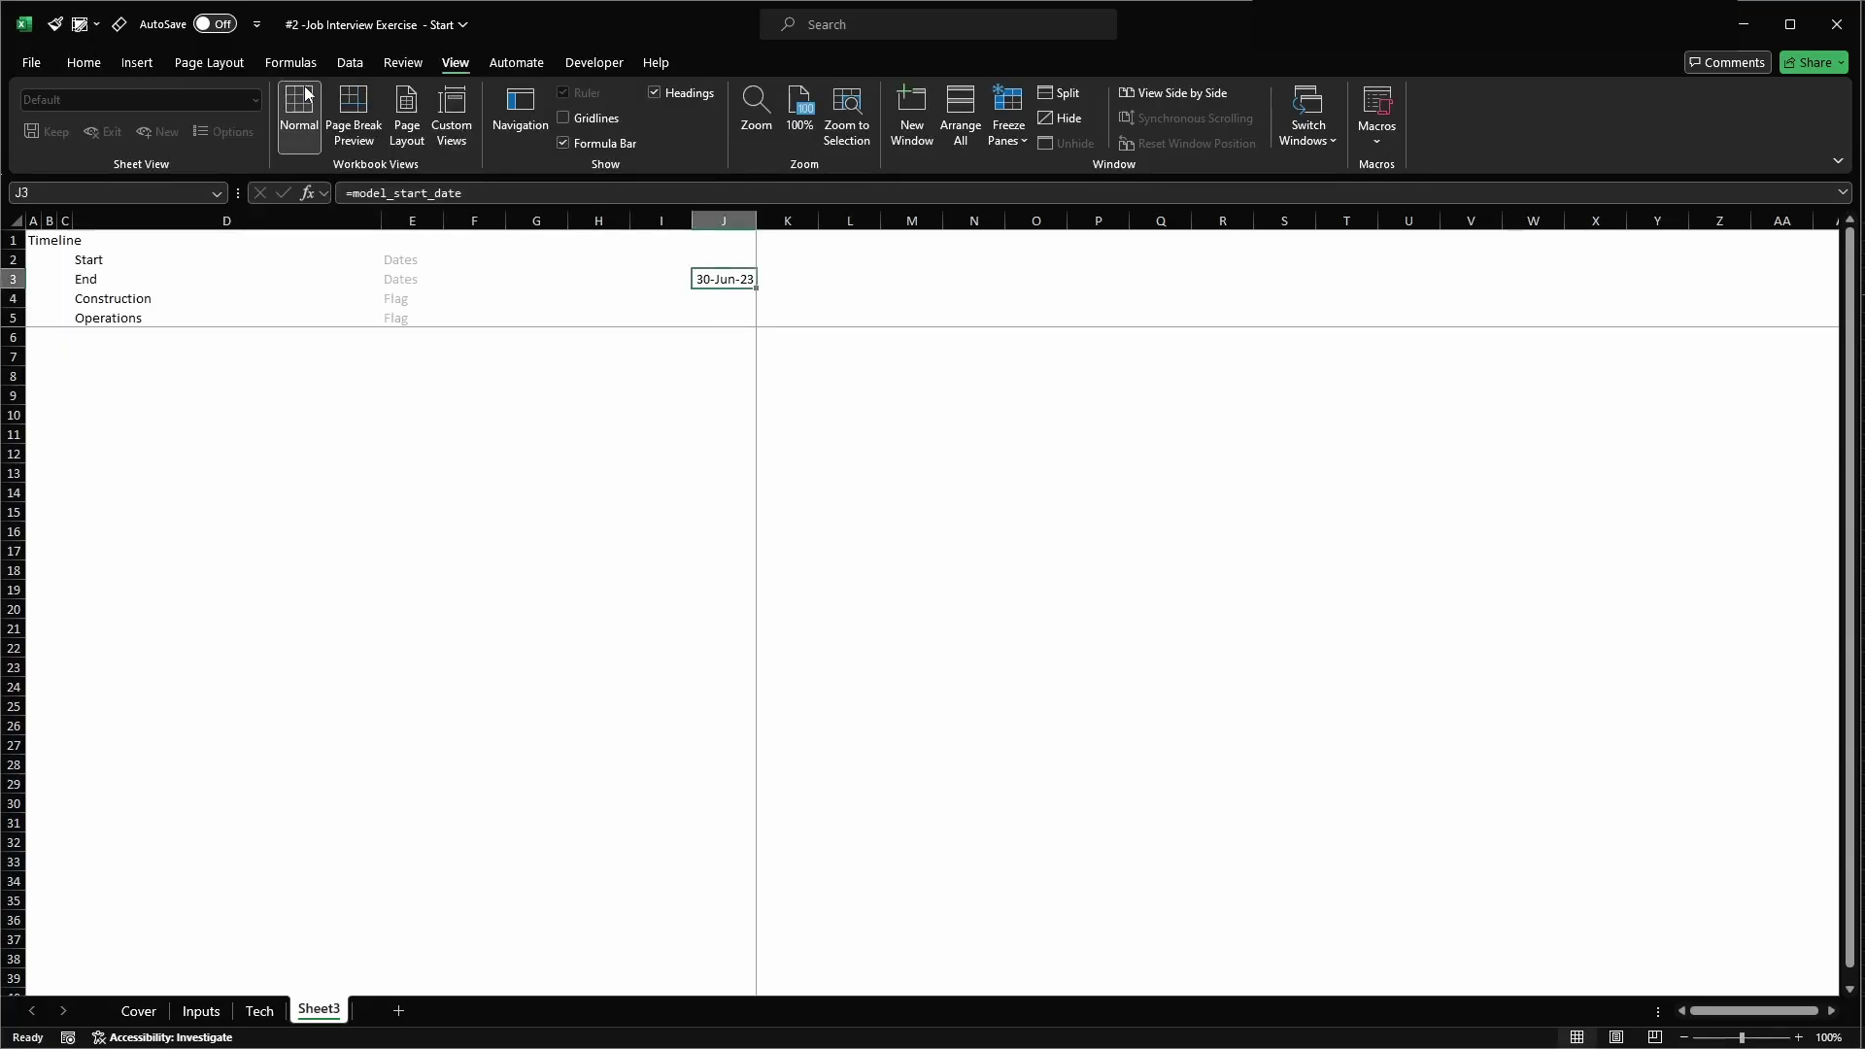
pyautogui.hotkey('alt', '2')
pyautogui.click(221, 111)
# - Enter the first period's start date in K2 as the opening date plus one day, =J3+1
pyautogui.click(778, 265)
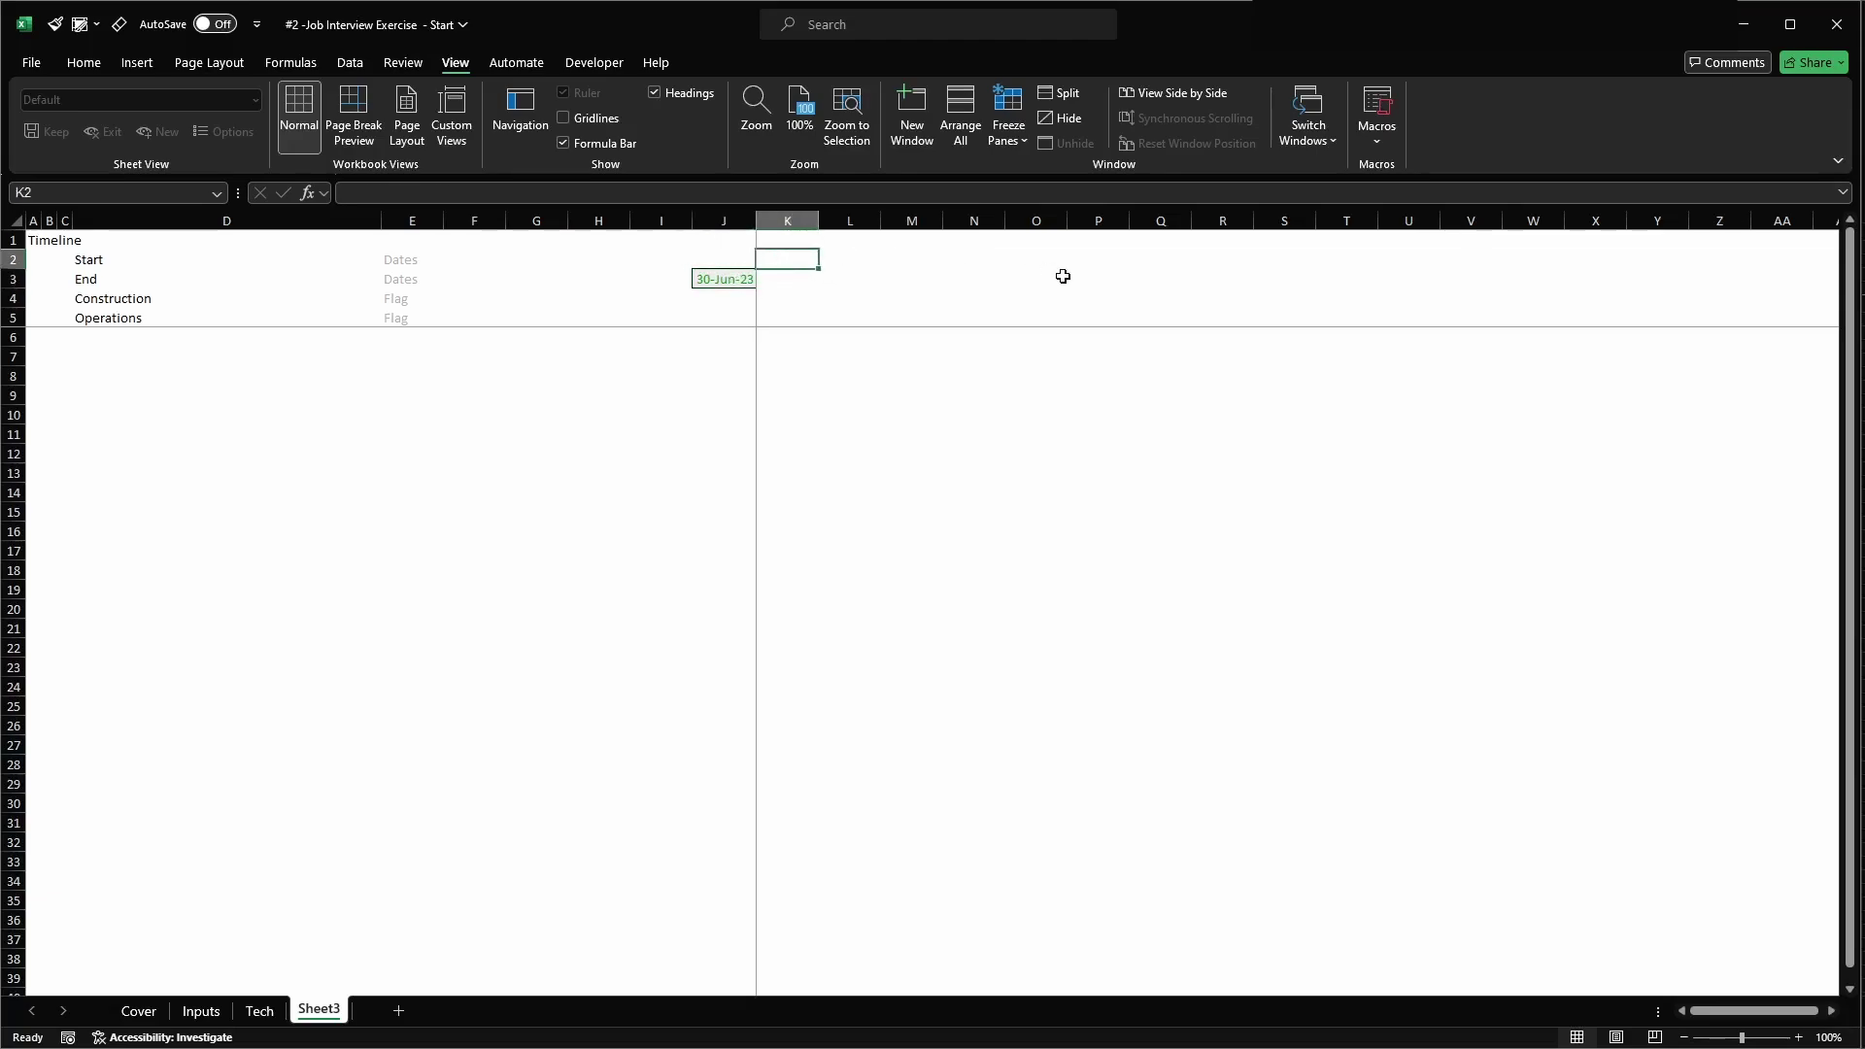
pyautogui.write('=')
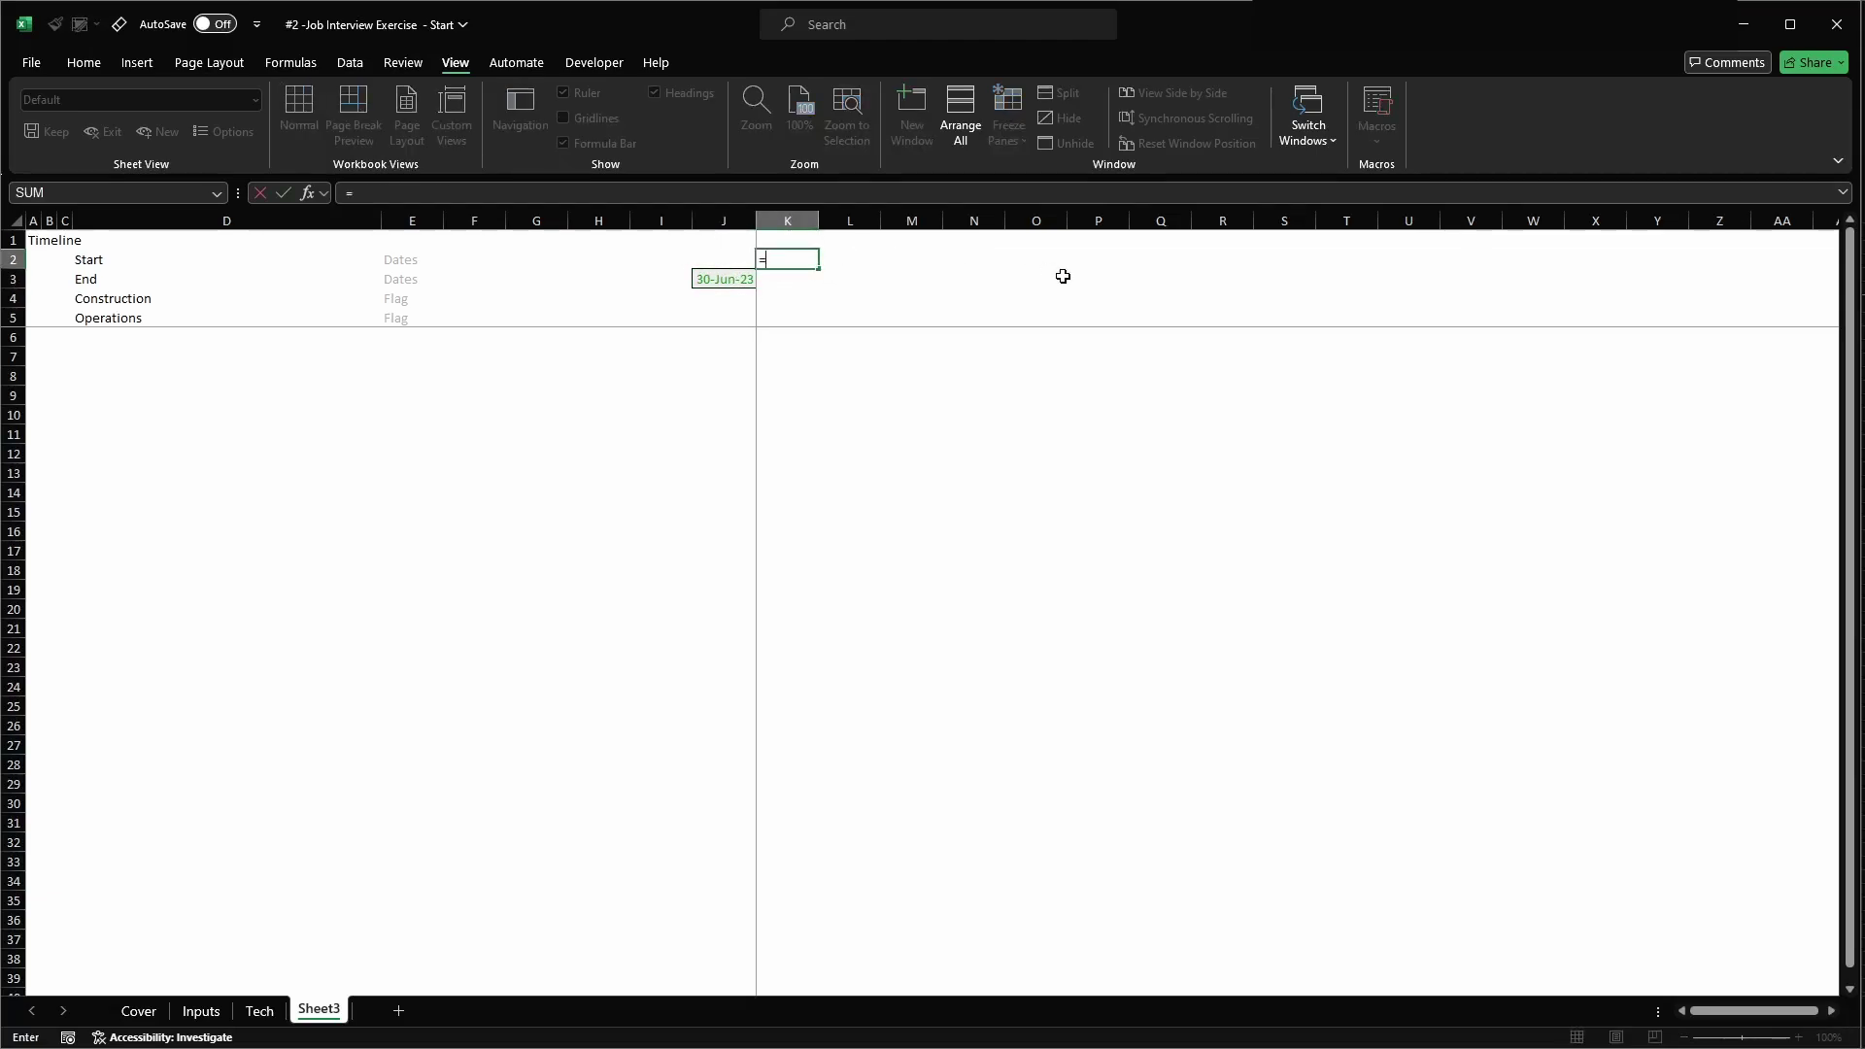
pyautogui.press('Left')
pyautogui.press('Down')
pyautogui.write('+')
pyautogui.press('Return')
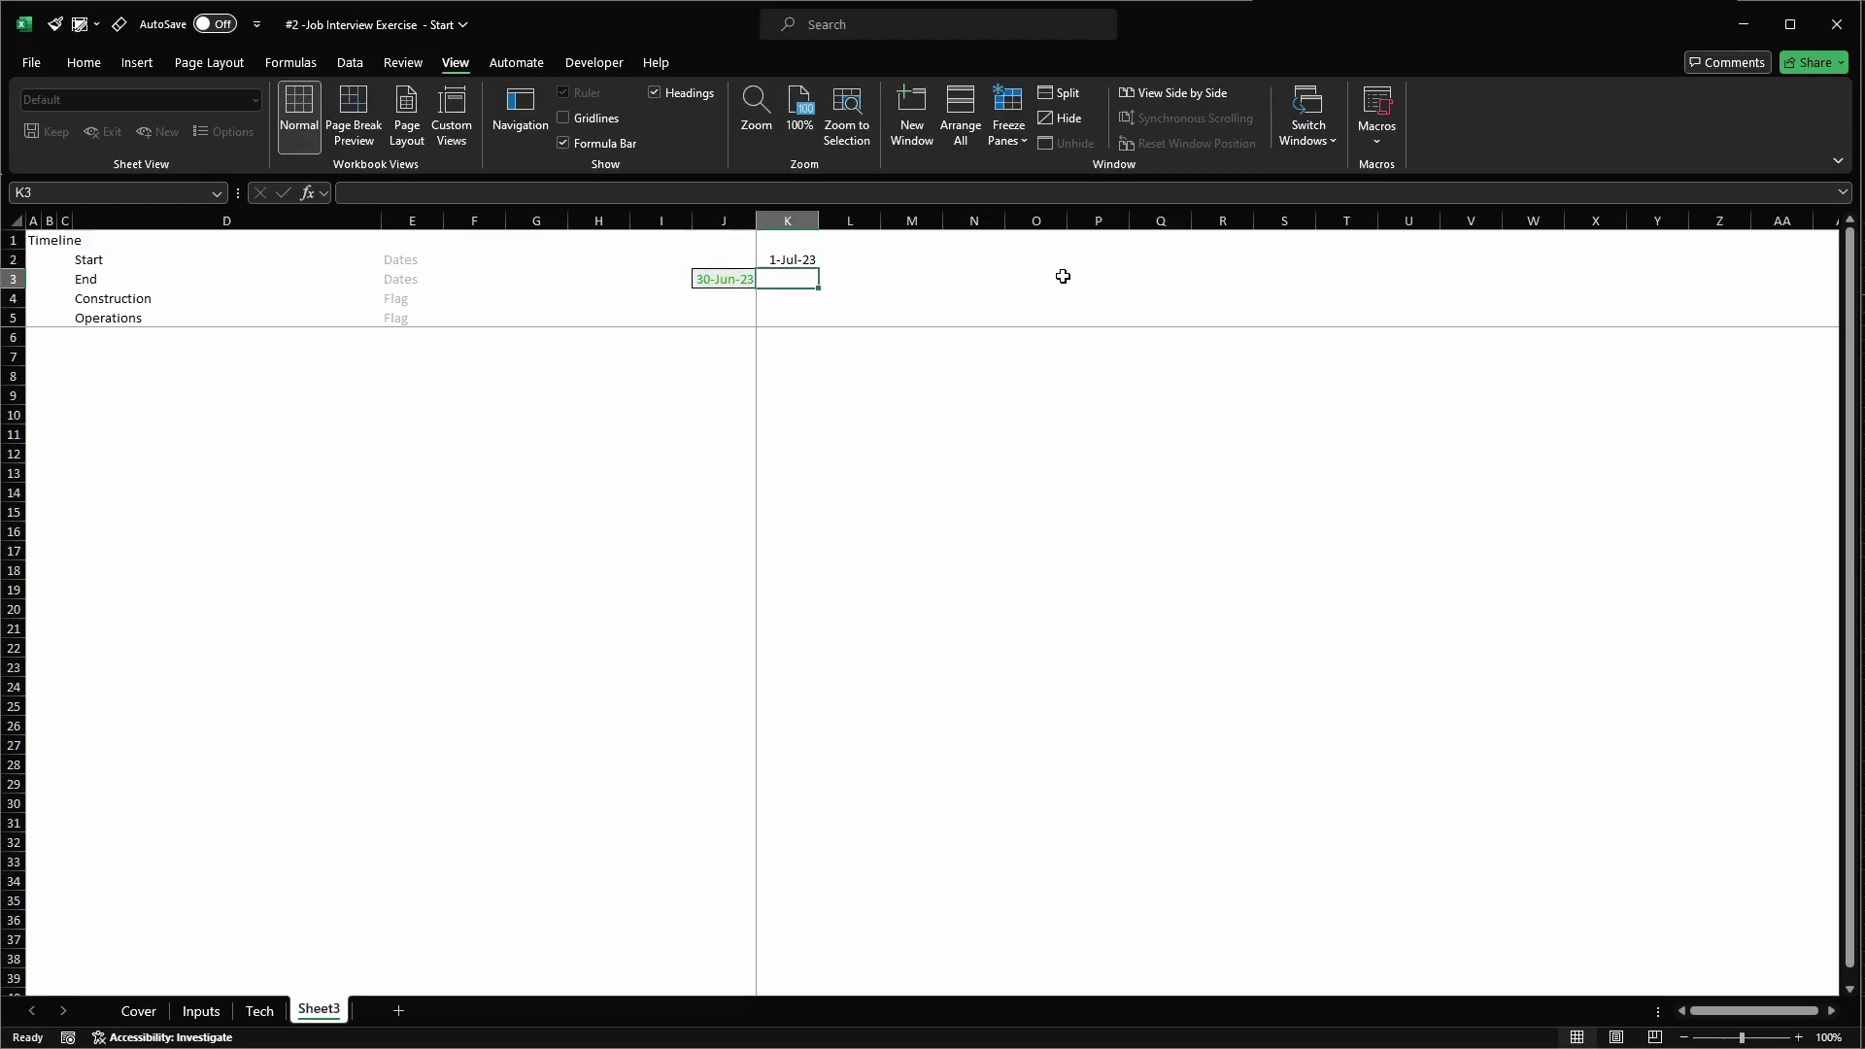
# - Check the Months per period input and its defined name in G7 of the Tech sheet
pyautogui.hotkey('ctrl', 'pageup')
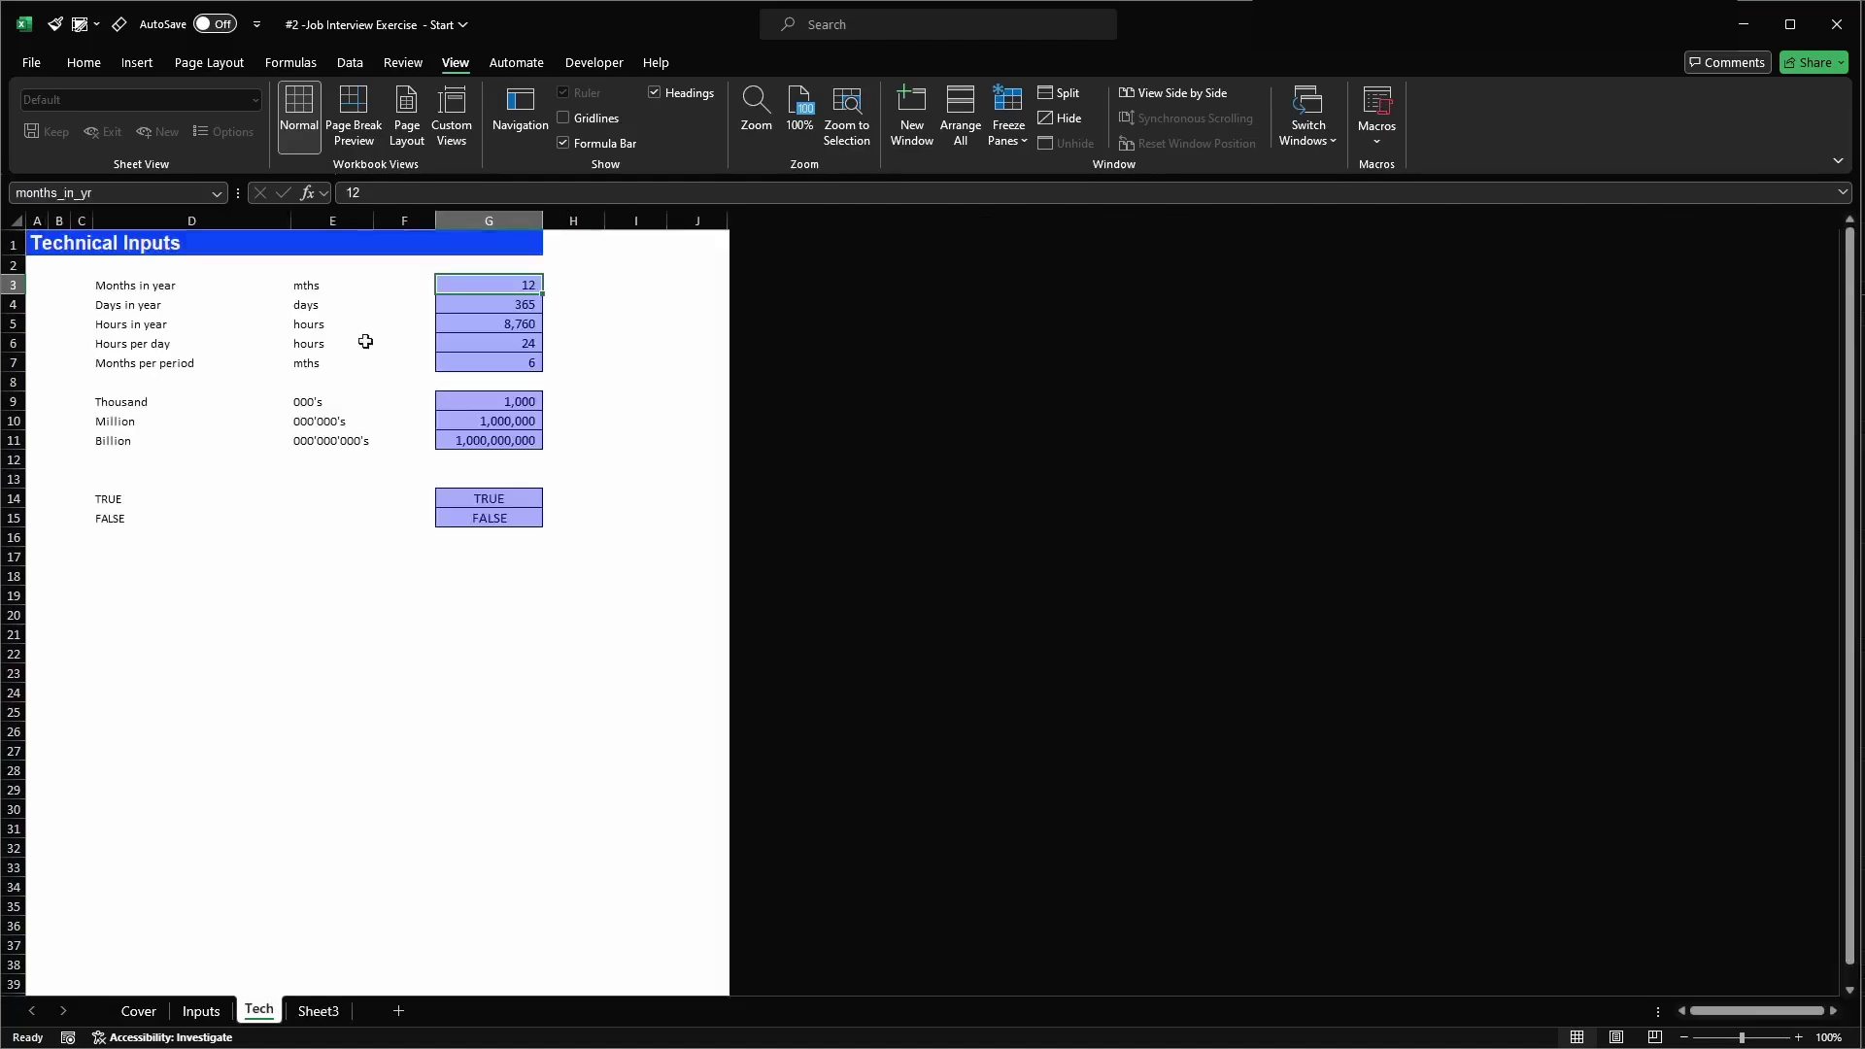
pyautogui.click(452, 360)
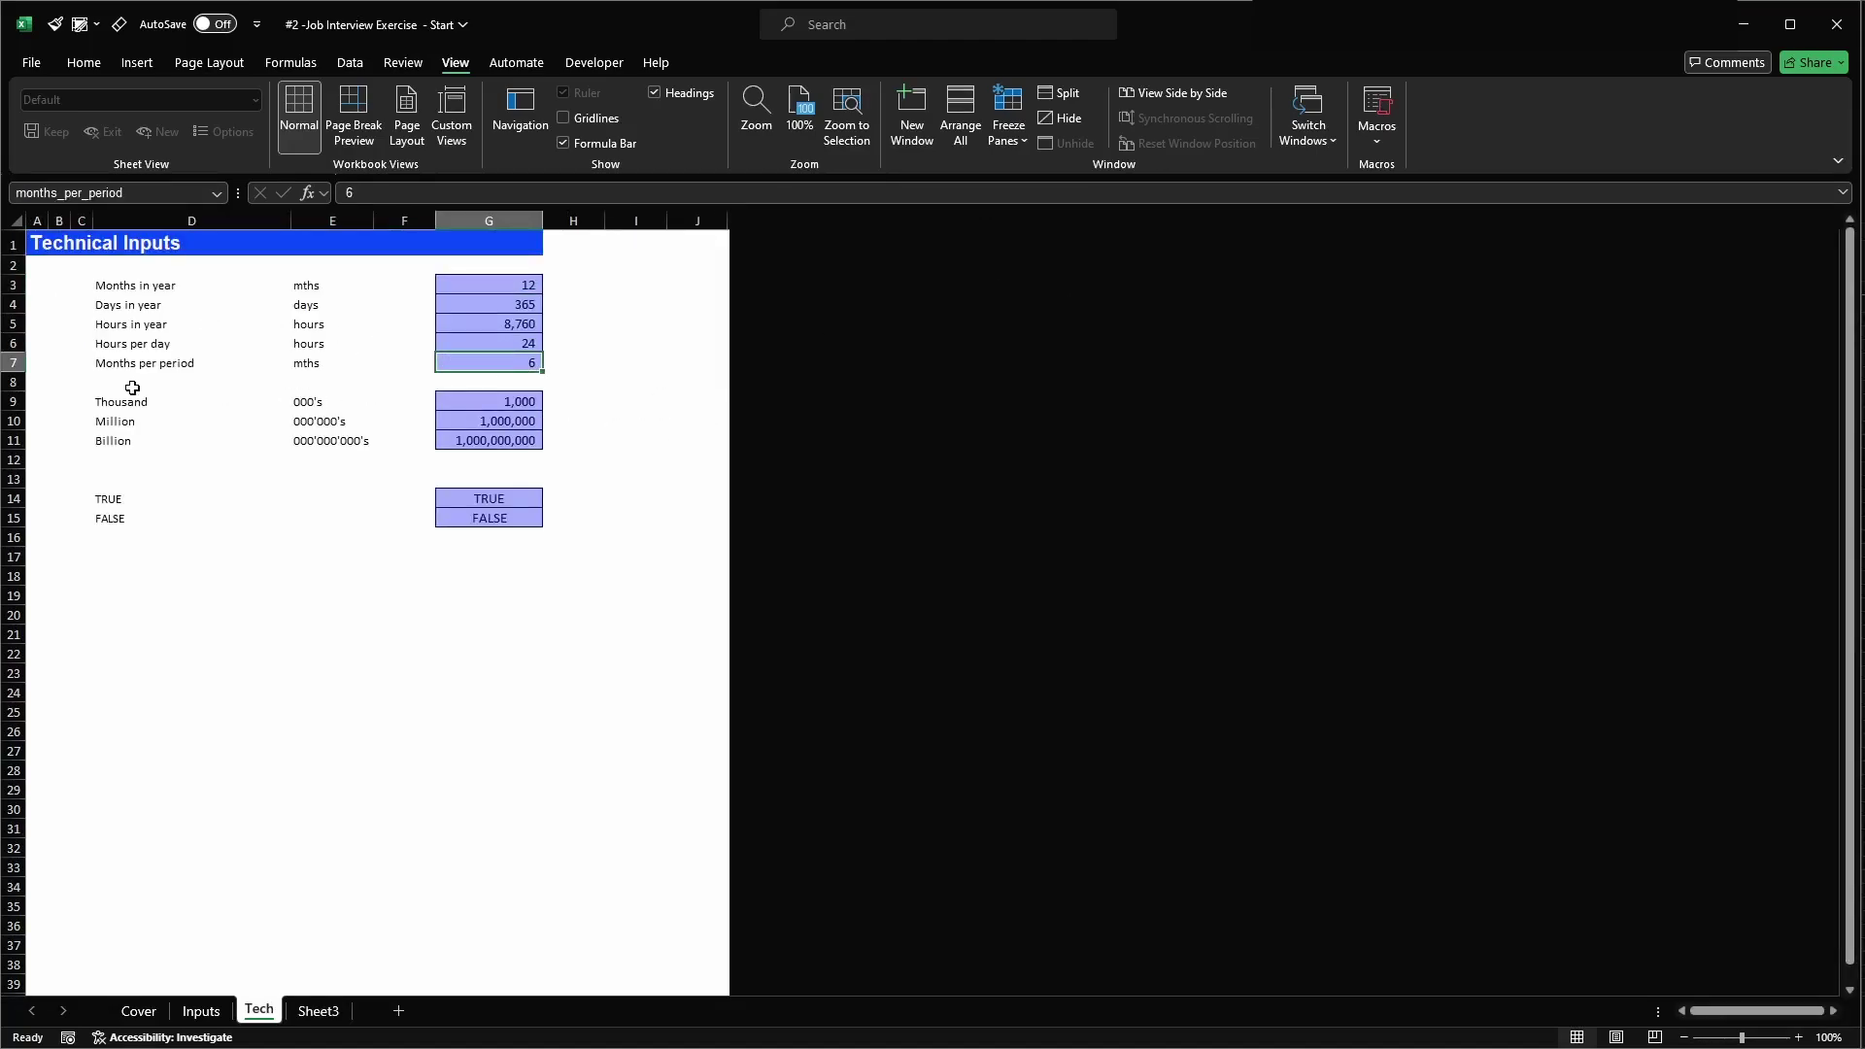
pyautogui.click(163, 364)
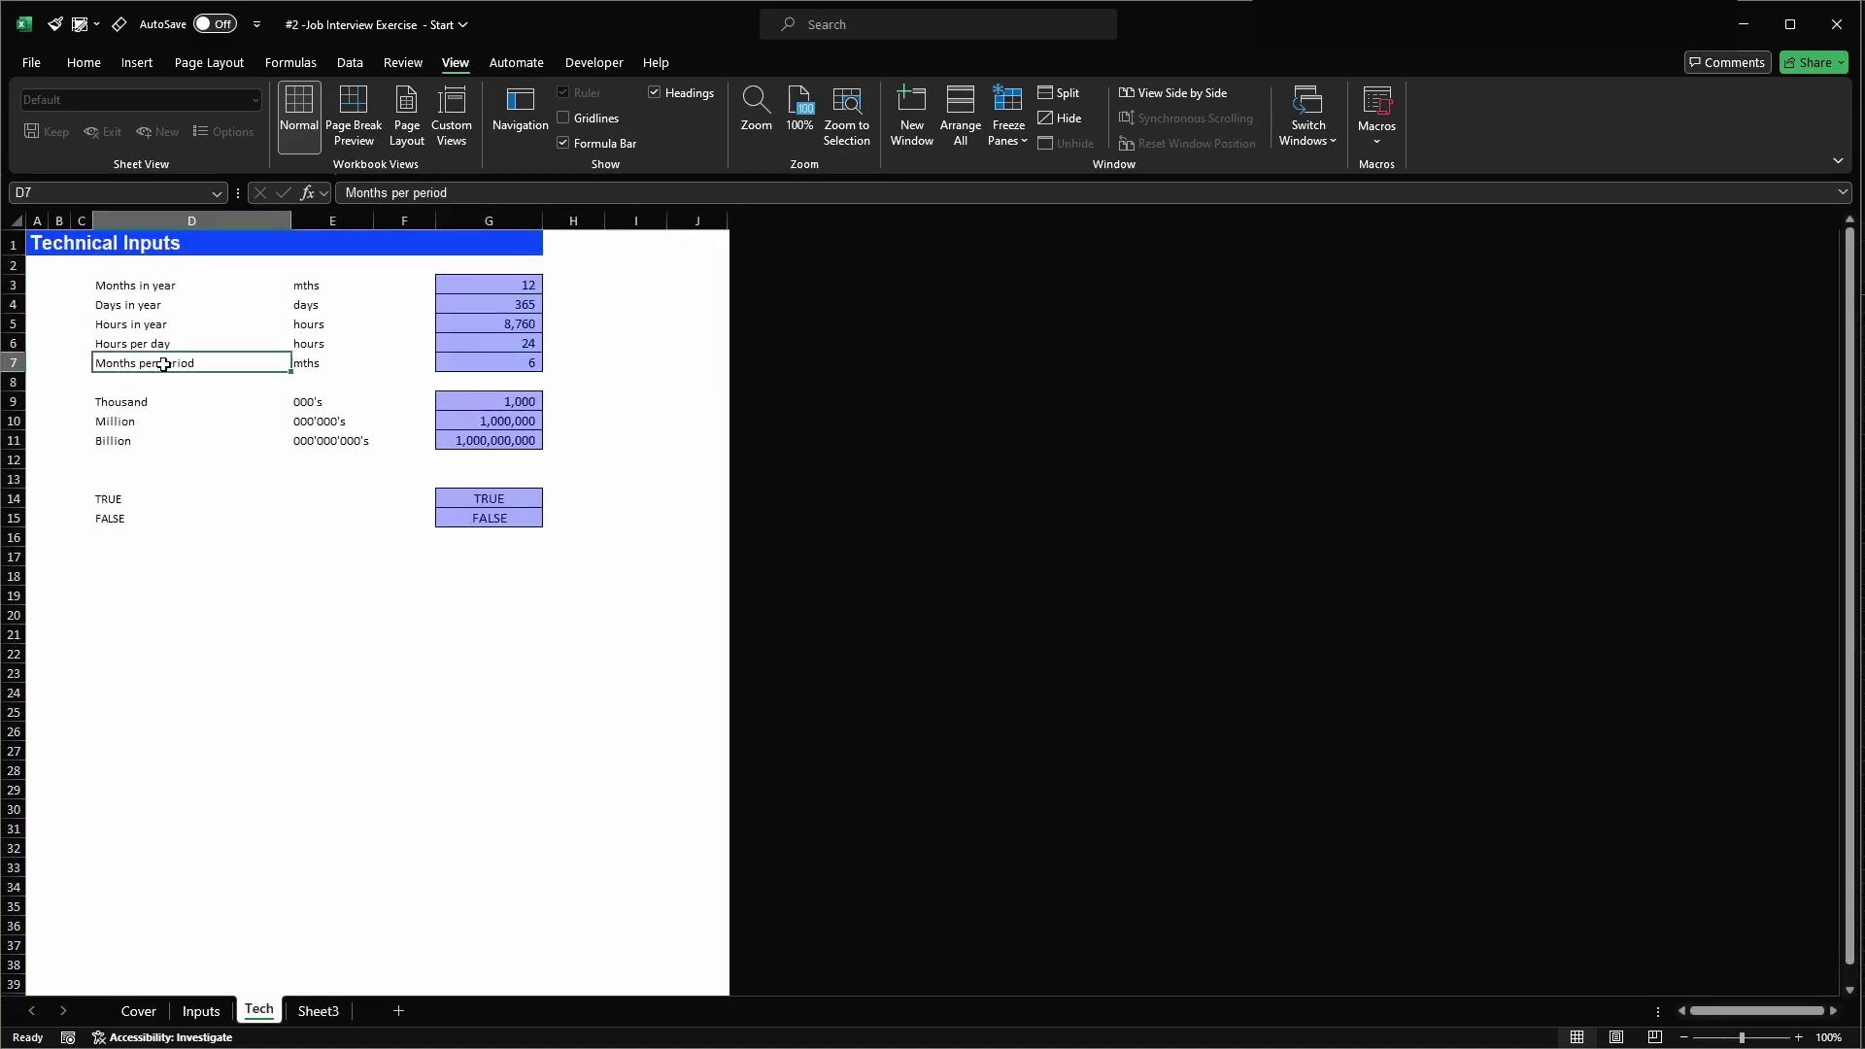
pyautogui.click(502, 355)
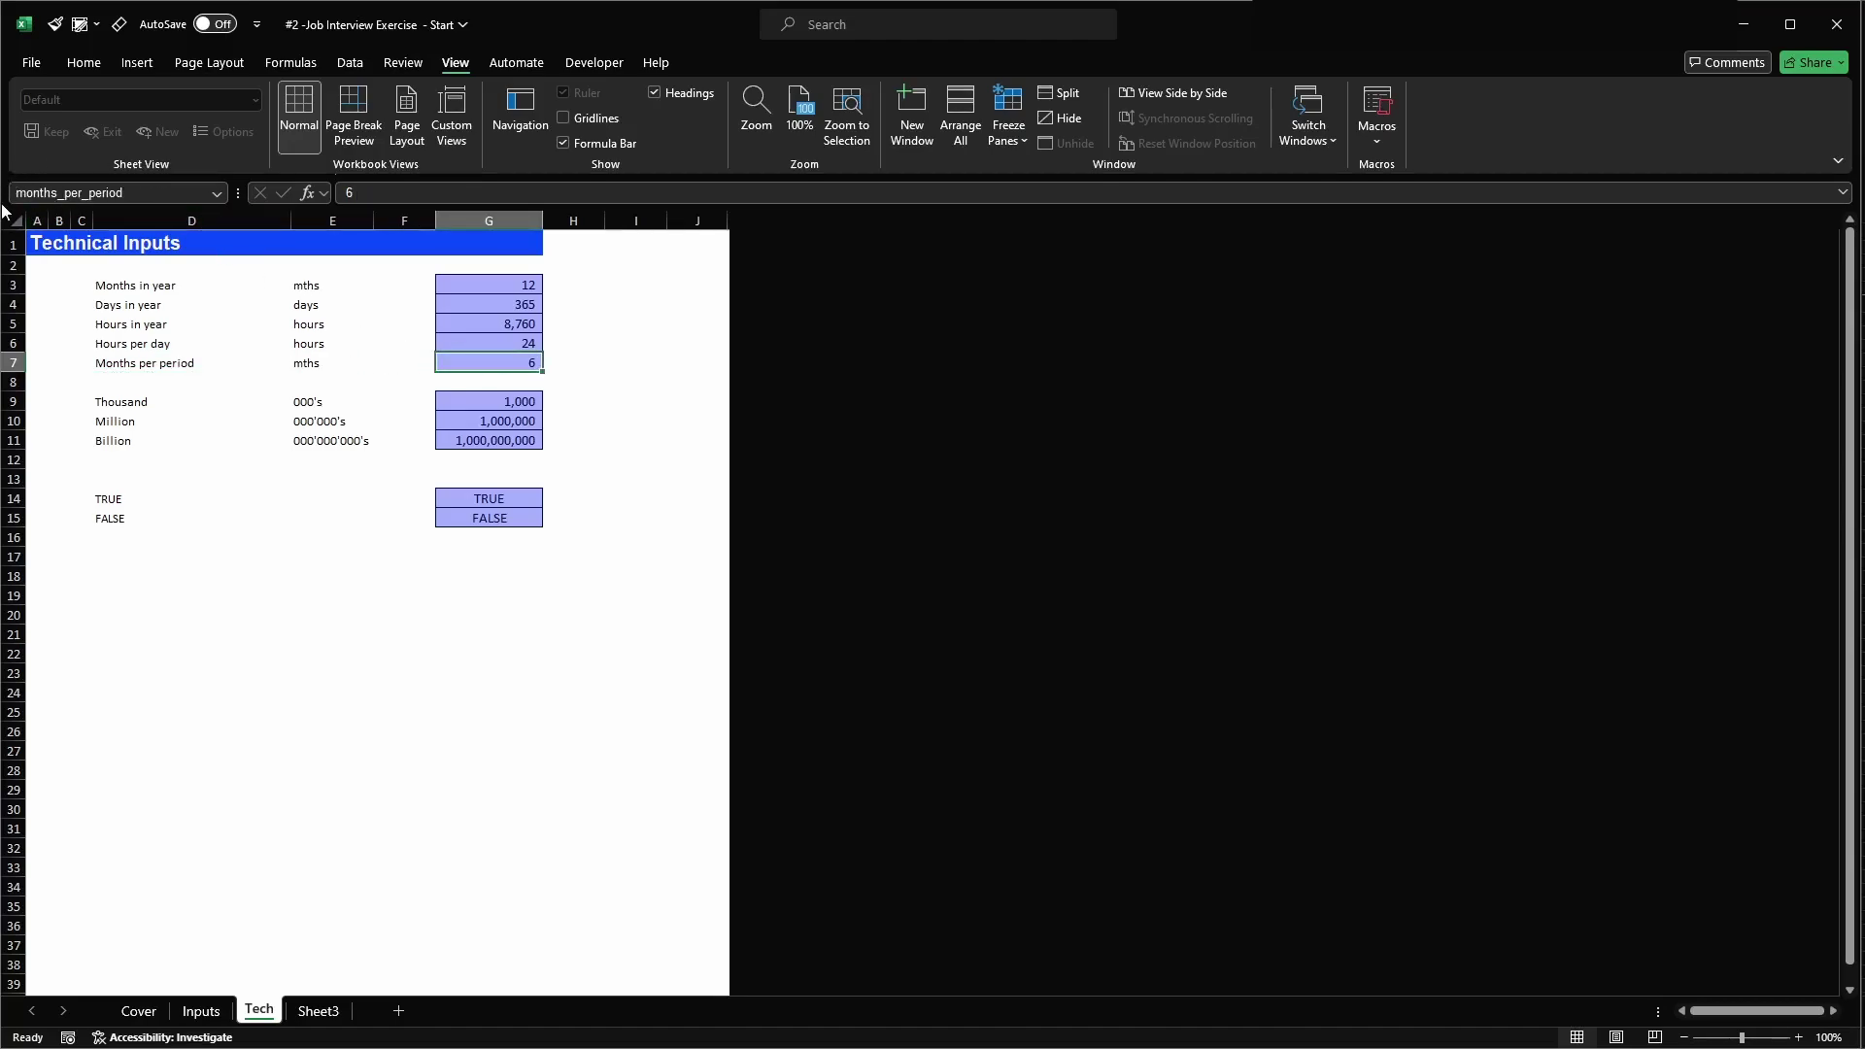
# - Return to Sheet3 and rename it "Timeline"
pyautogui.hotkey('ctrl', 'pagedown')
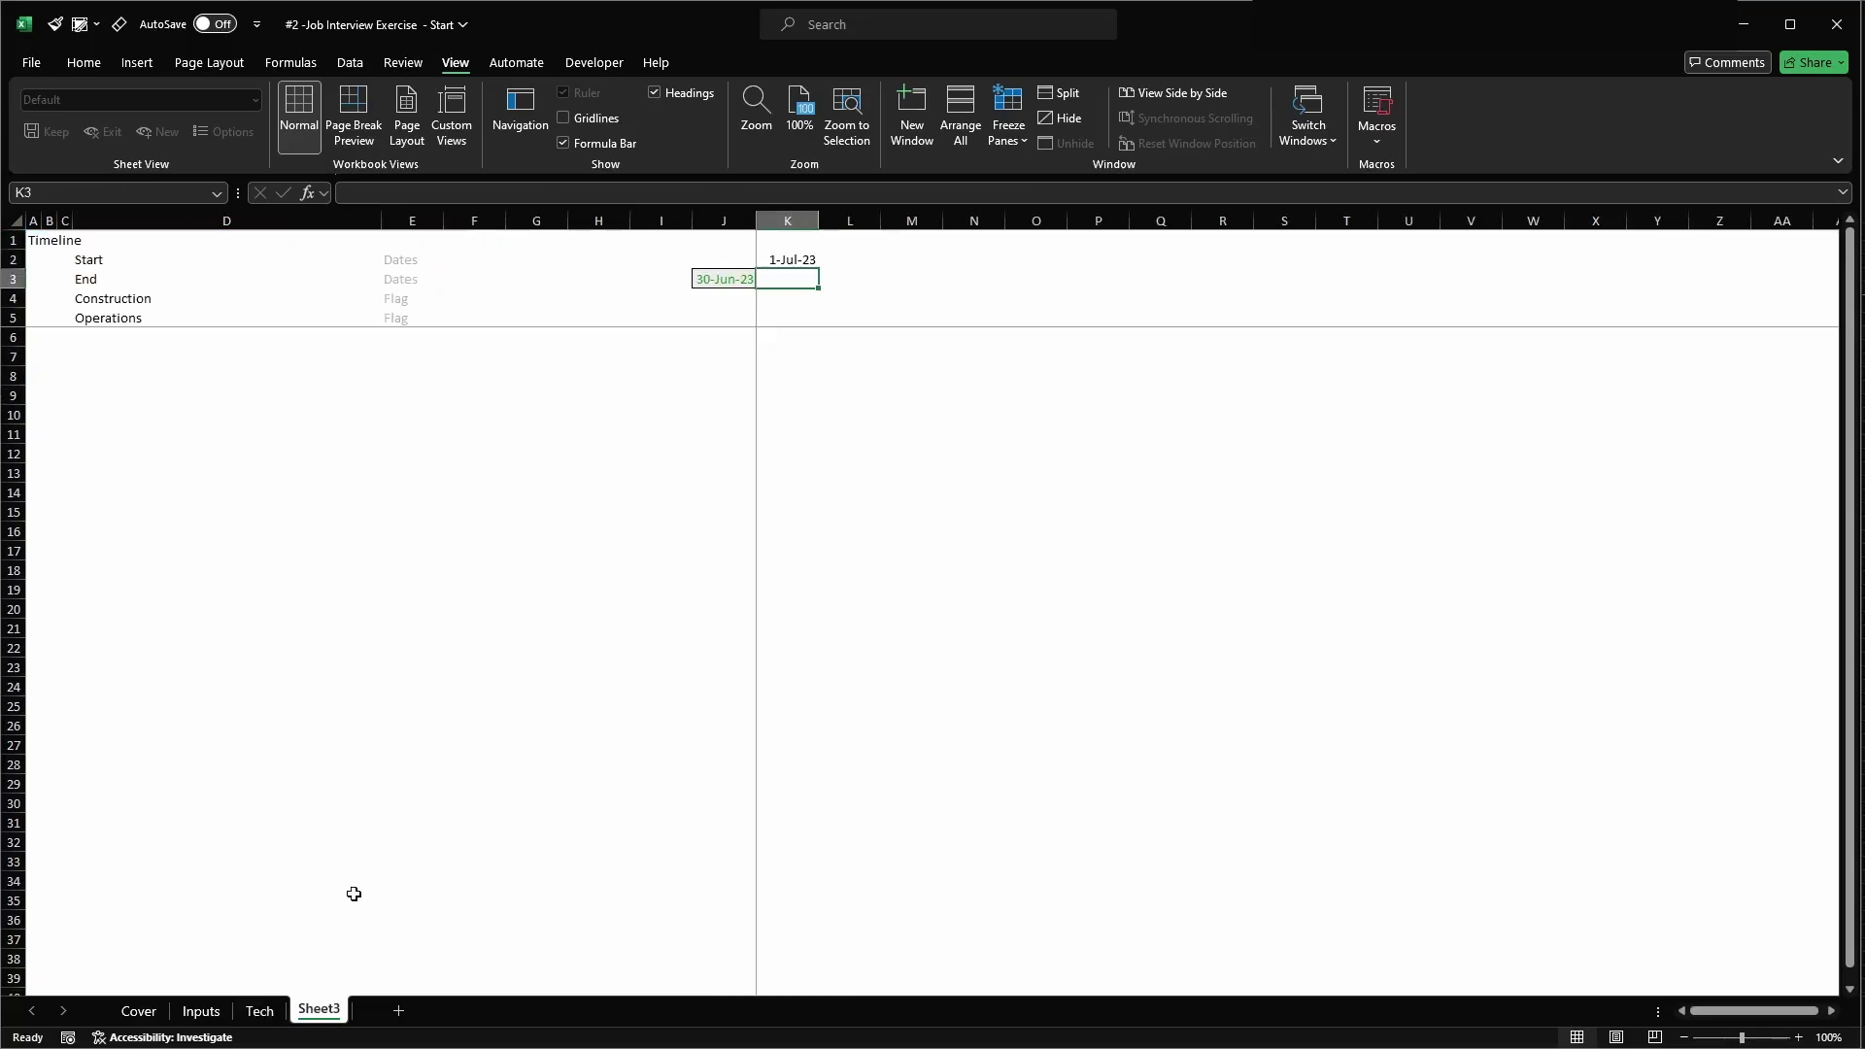
pyautogui.doubleClick(340, 1011)
pyautogui.write('Timeline')
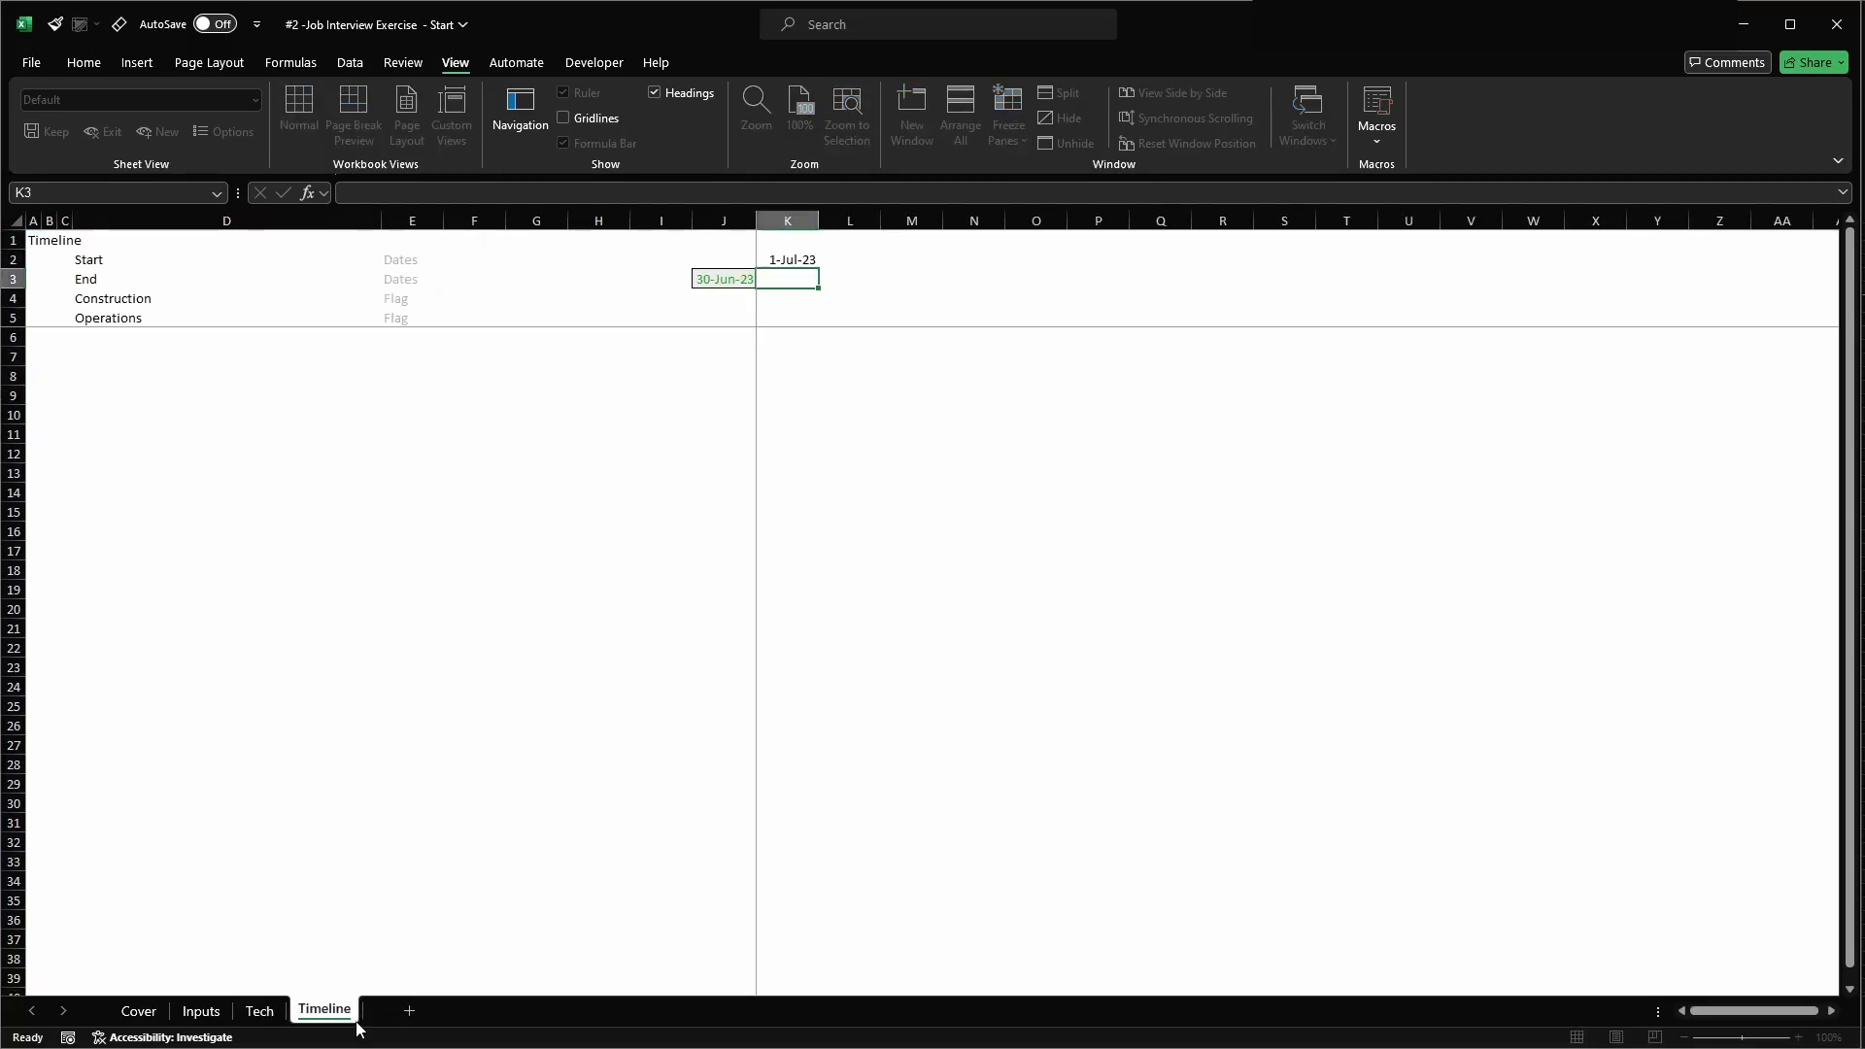
pyautogui.press('Return')
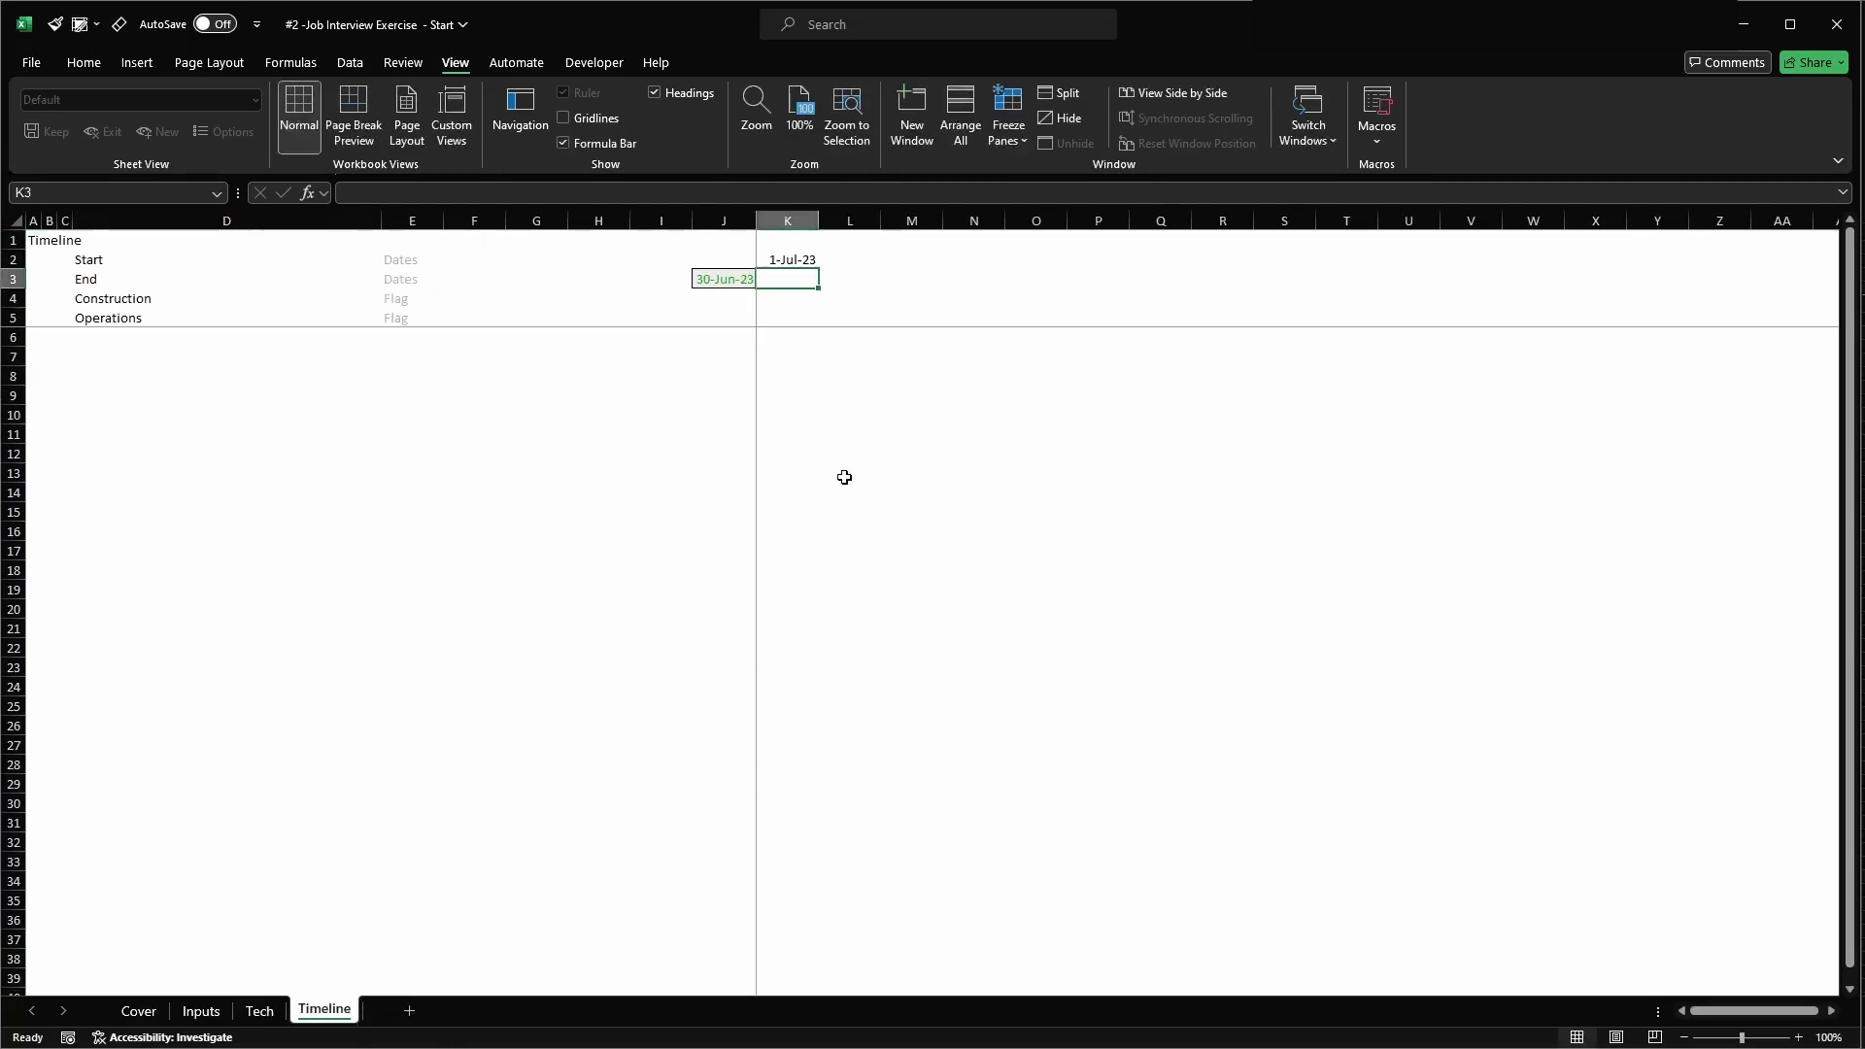
pyautogui.write('=mo')
pyautogui.press('Escape')
pyautogui.press('Escape')
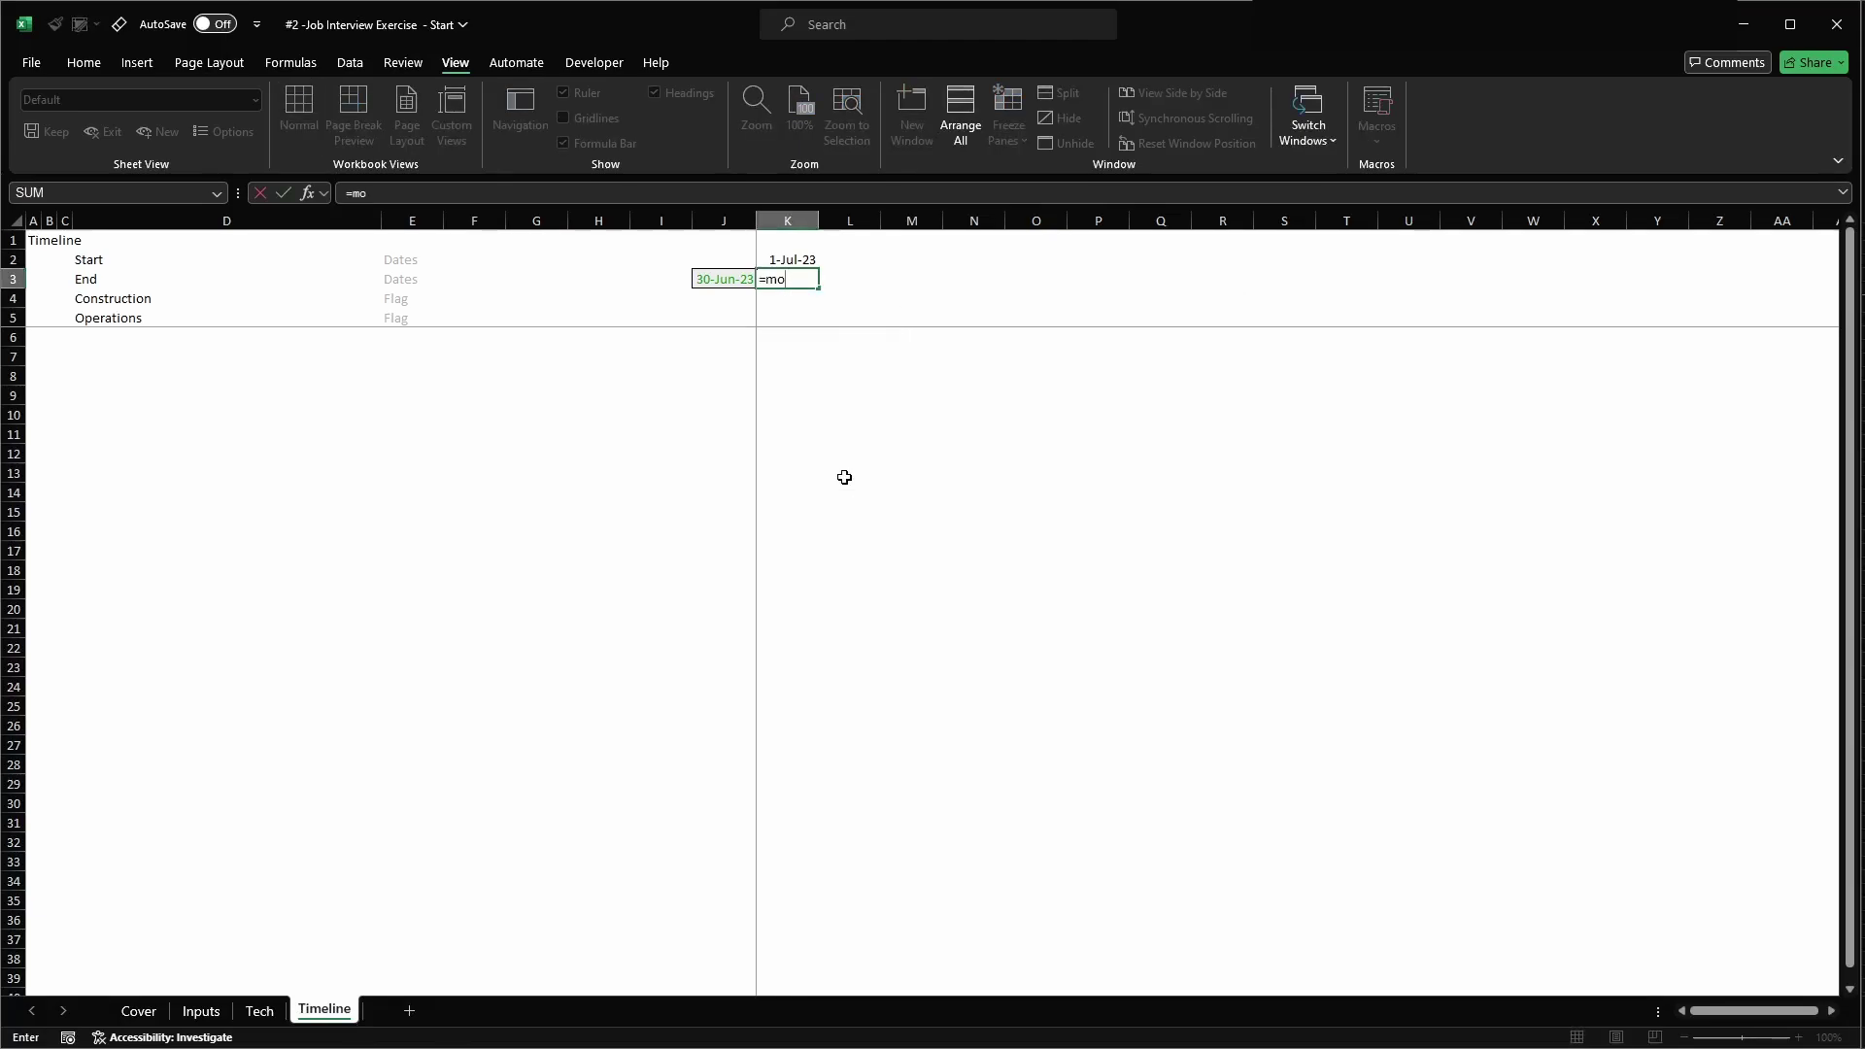
pyautogui.write('-')
pyautogui.press('BackSpace')
# - Enter the first period's end date in K3 with the formula =EOMONTH(K2,months_per_period-1)
pyautogui.write('=eom')
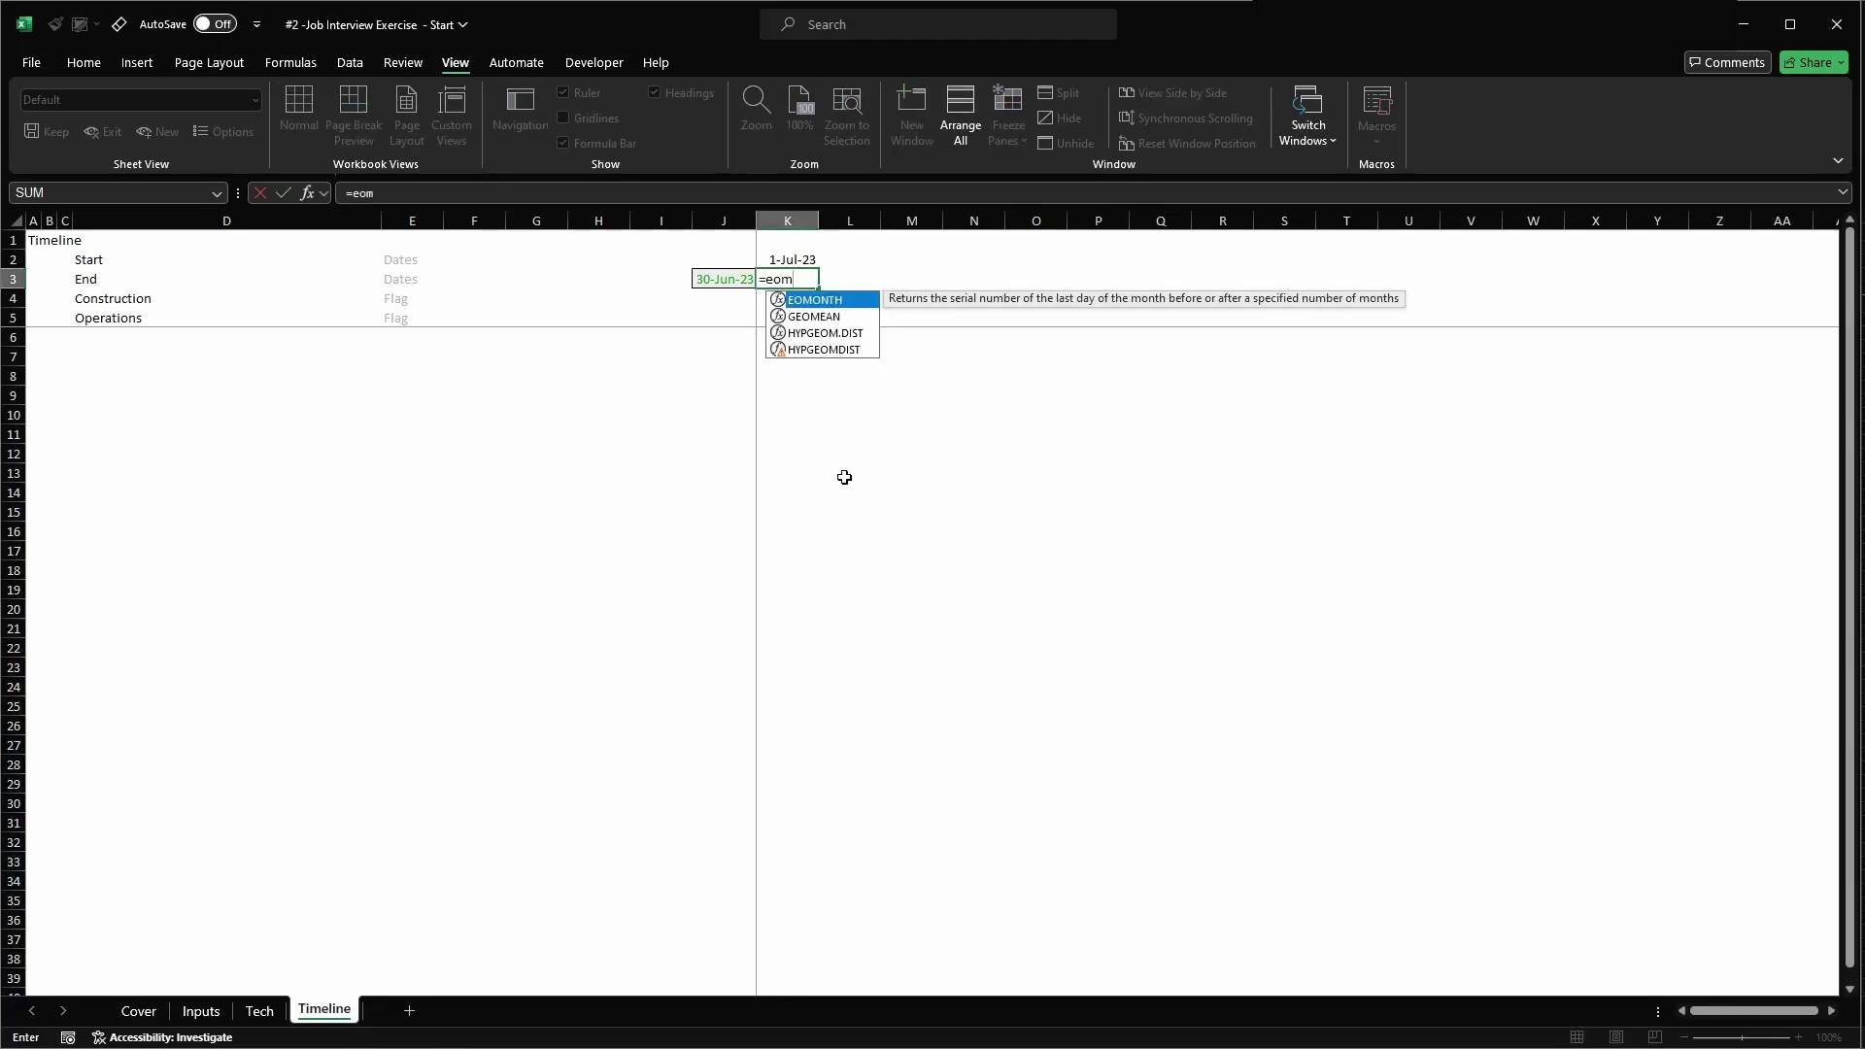
pyautogui.press('Tab')
pyautogui.press('Up')
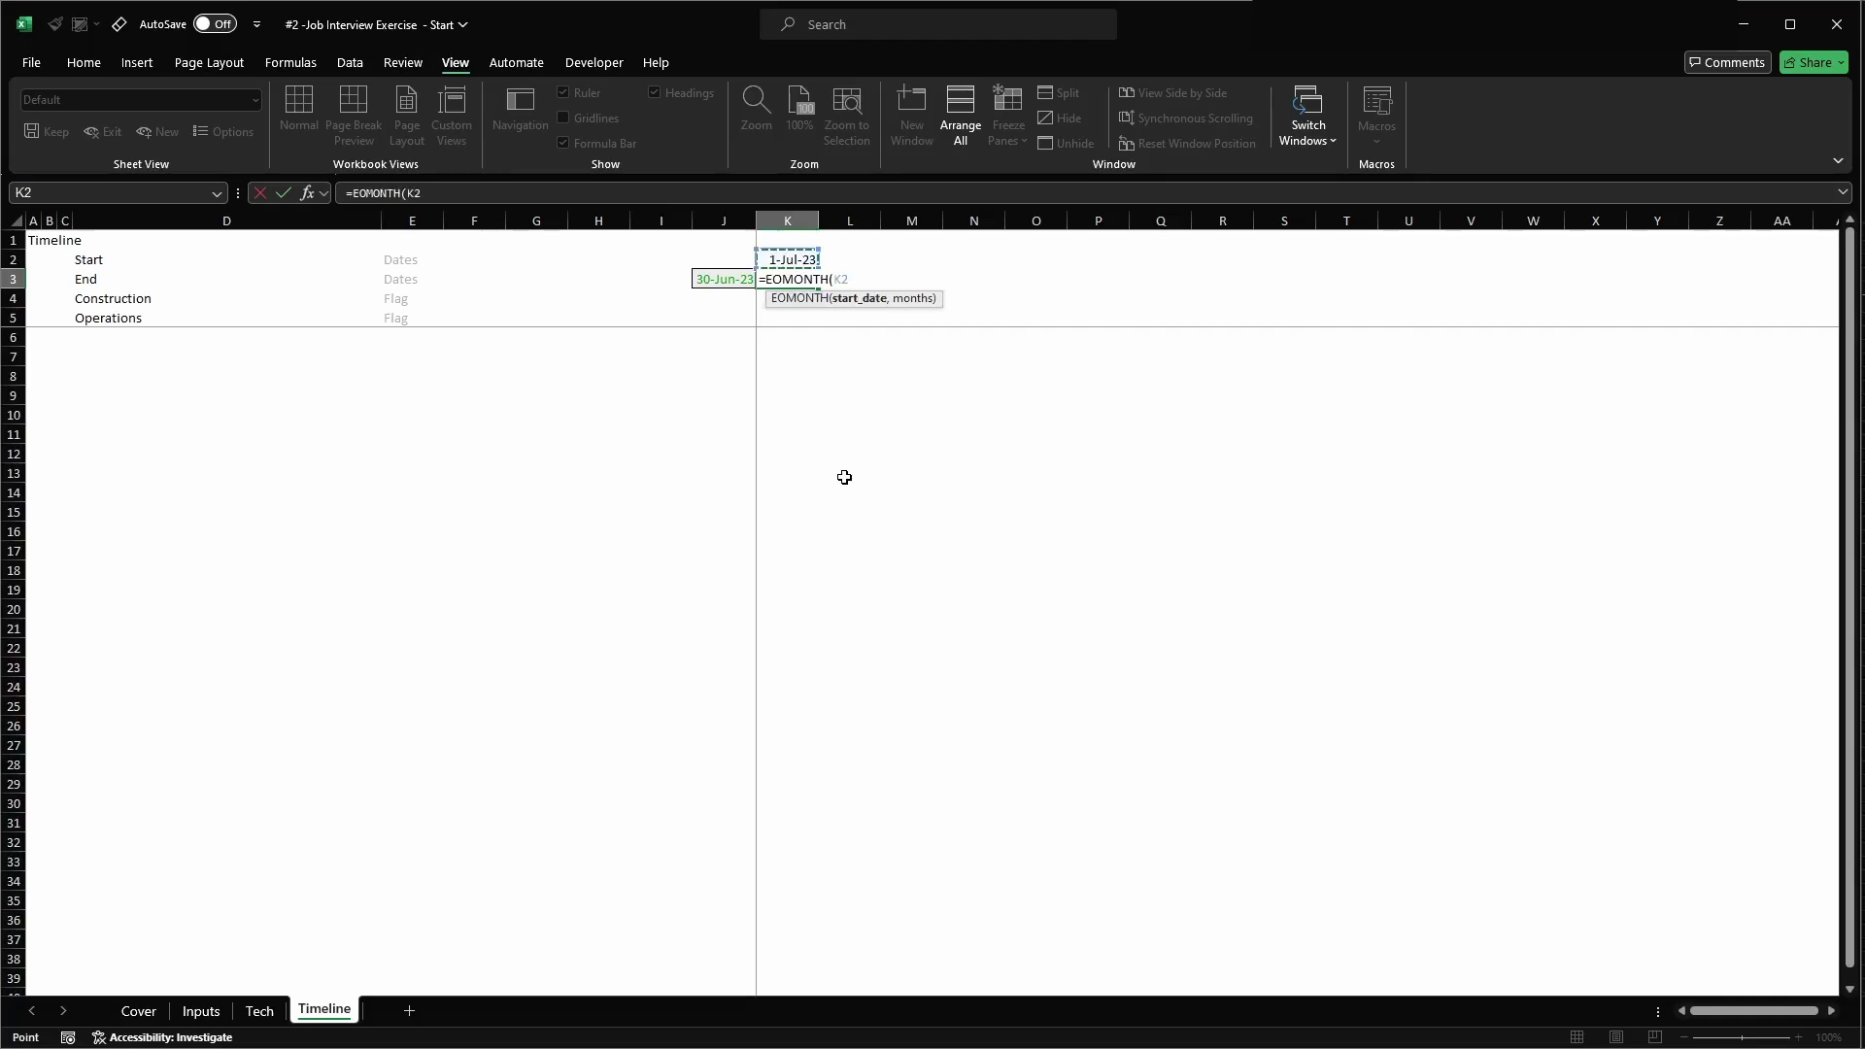
pyautogui.write(',month')
pyautogui.press('Down')
pyautogui.press('Down')
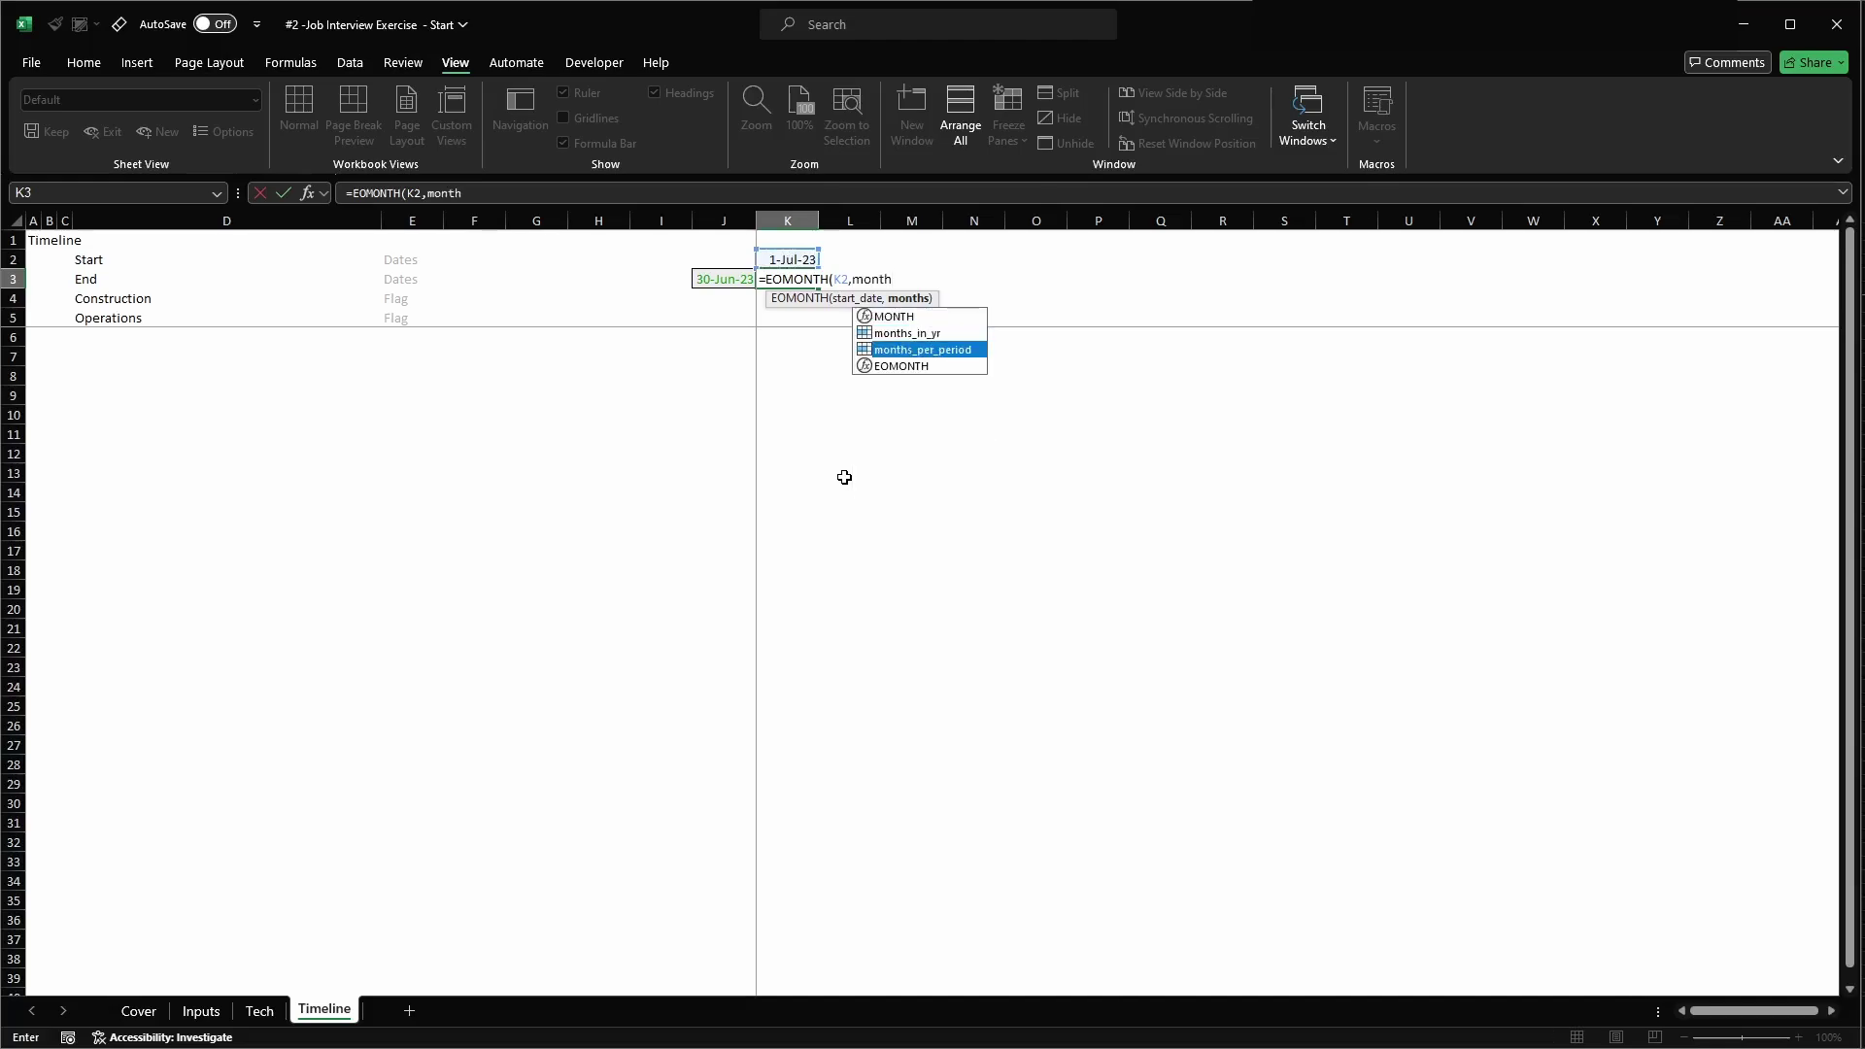
pyautogui.press('Tab')
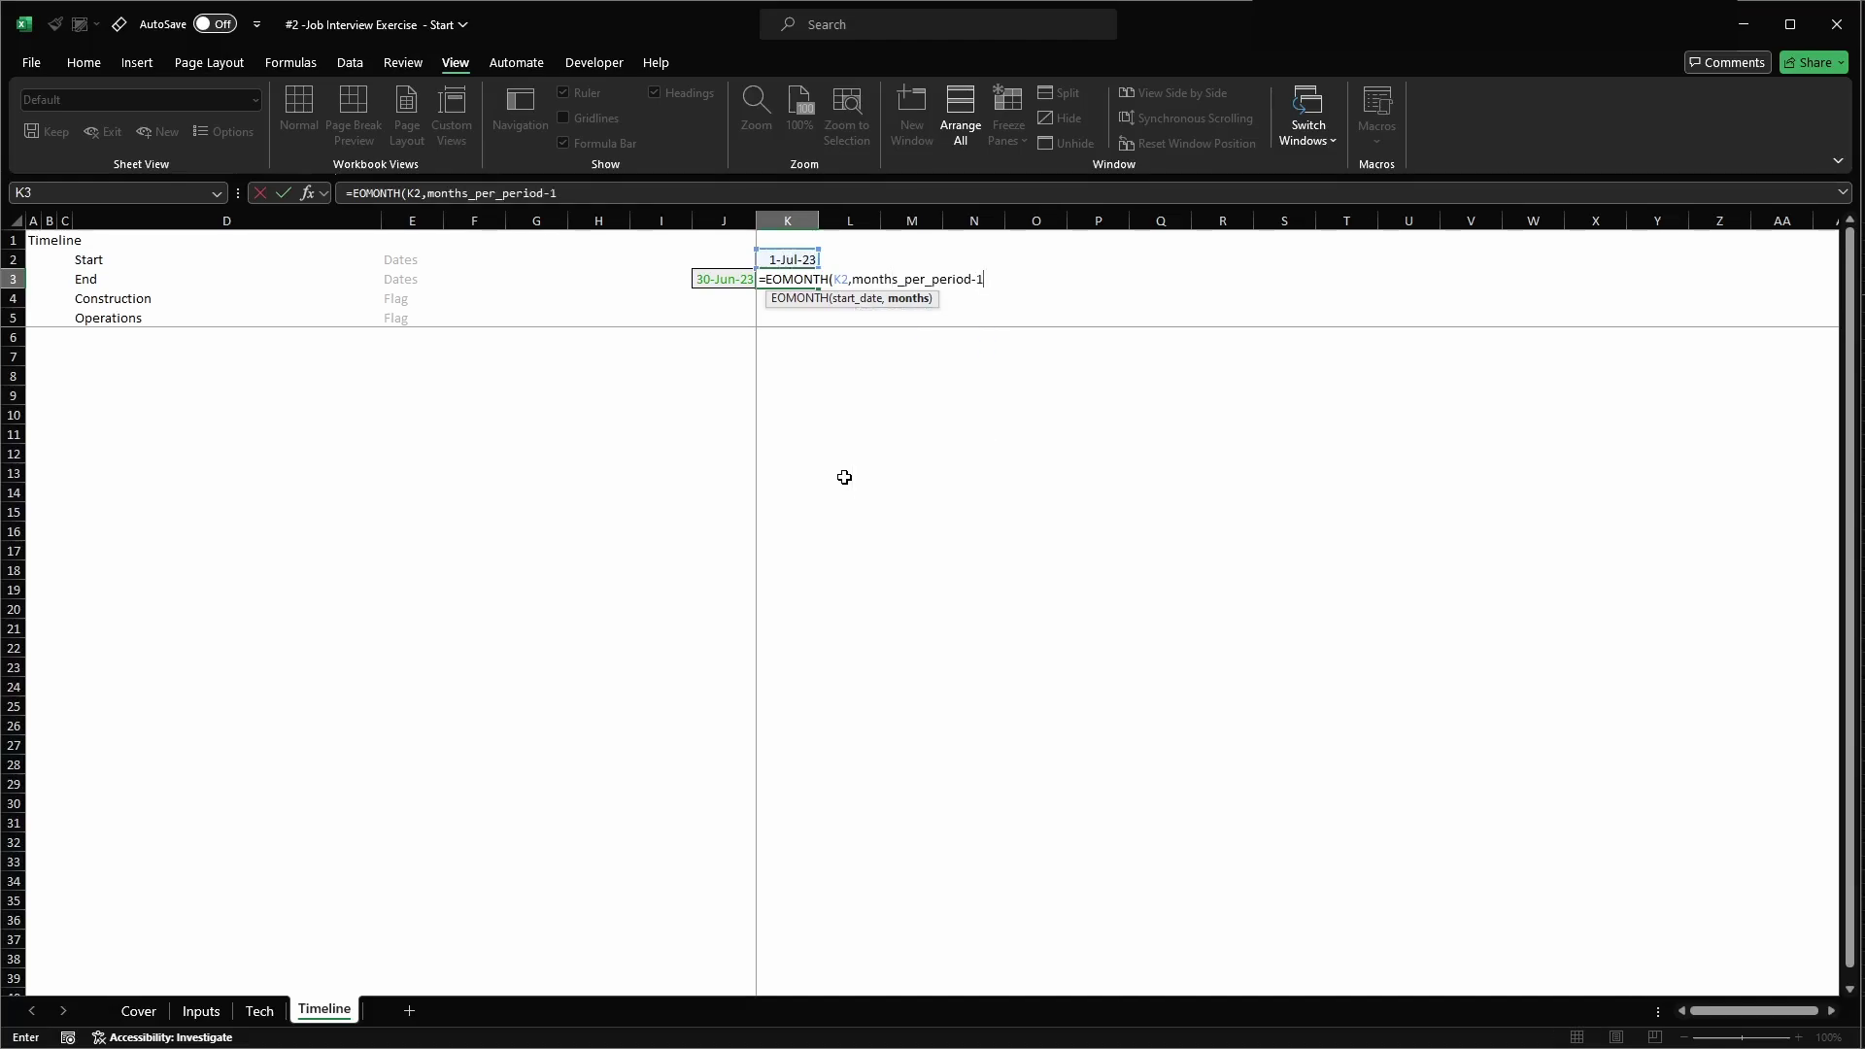
pyautogui.press('Return')
# - Apply the #_date cell style to the end date in K3
pyautogui.press('Up')
pyautogui.press('Up')
pyautogui.press('Down')
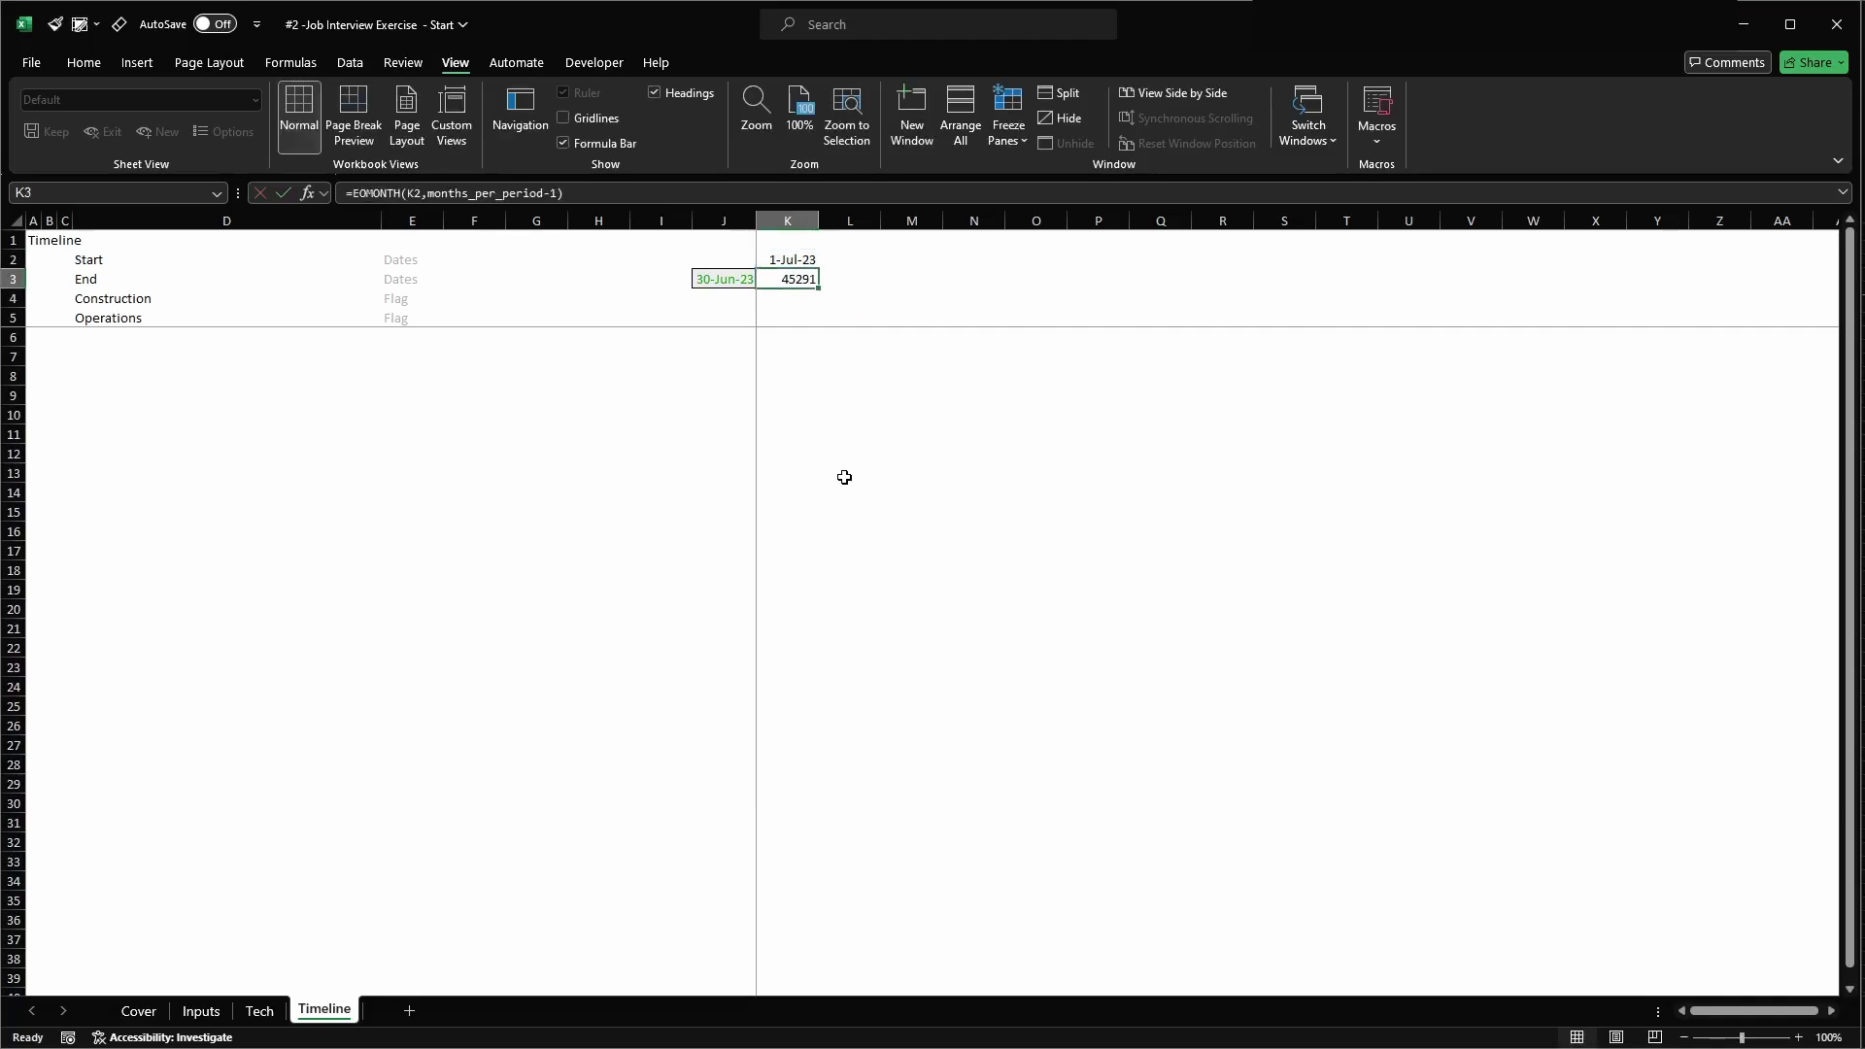
pyautogui.hotkey('alt', '2')
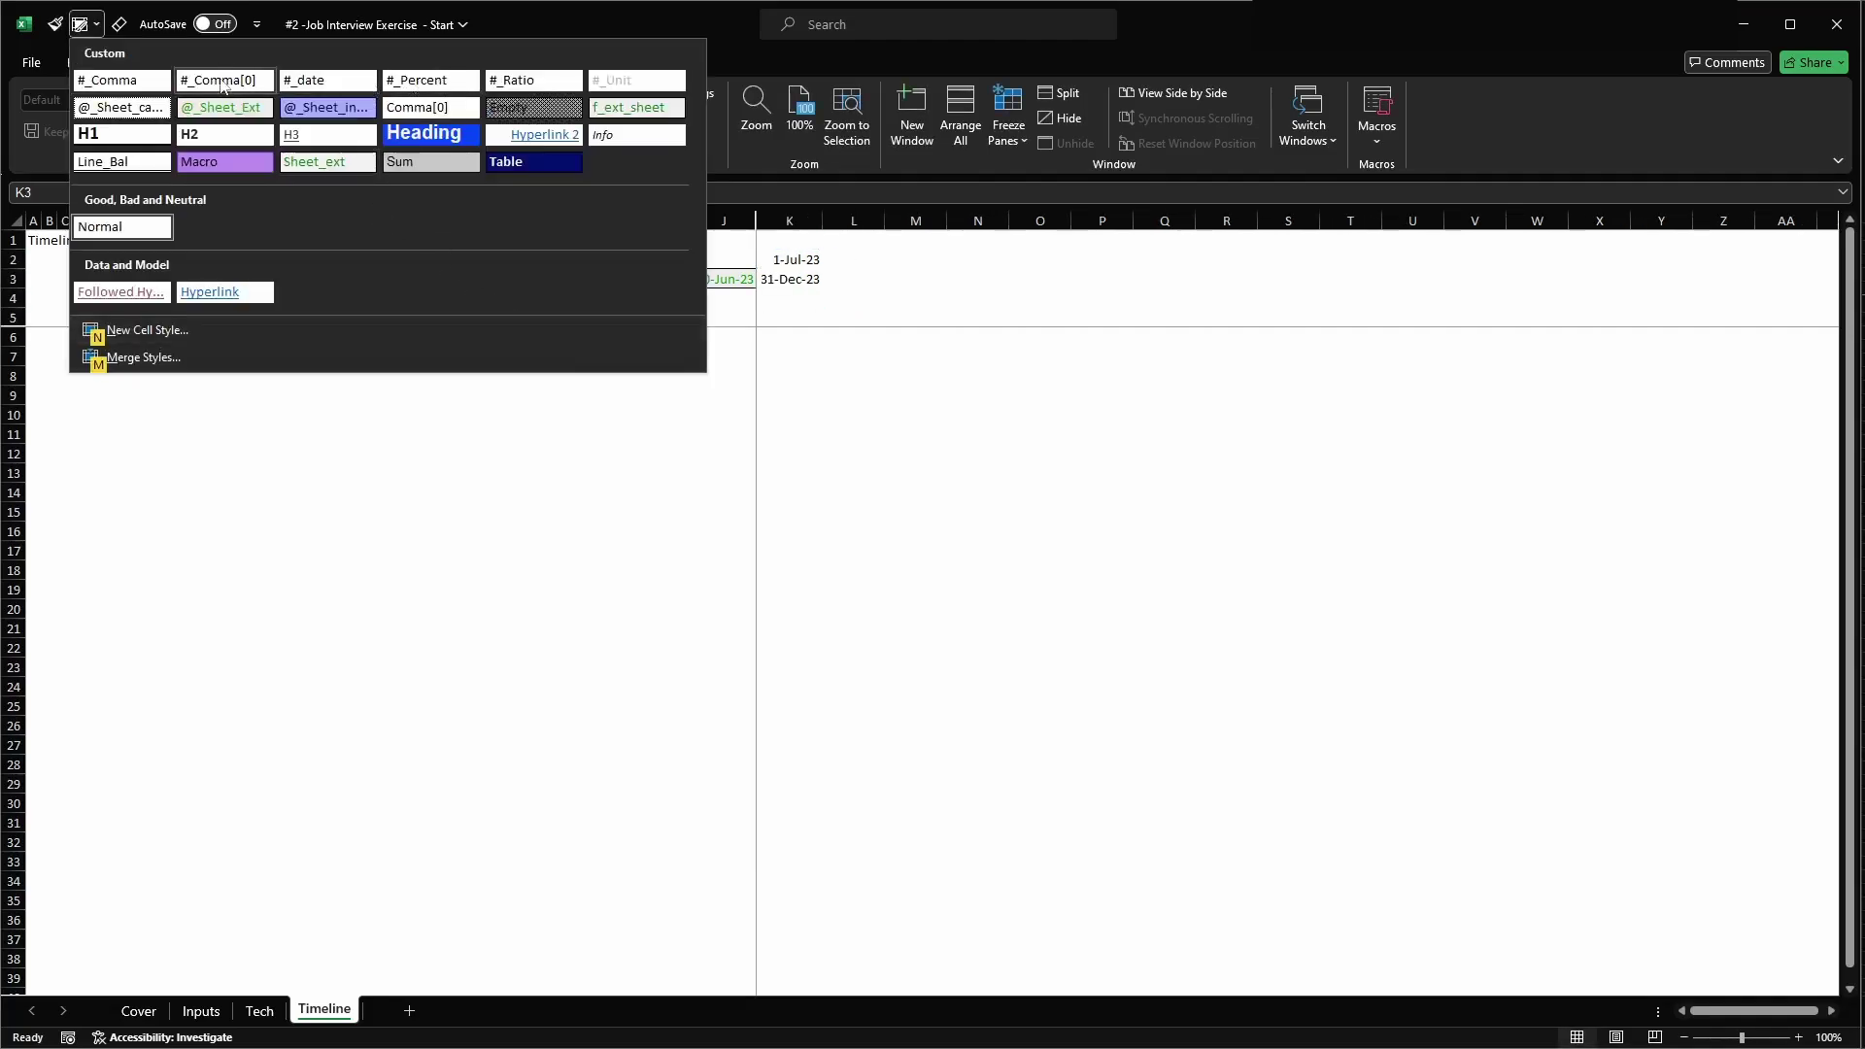
pyautogui.click(327, 79)
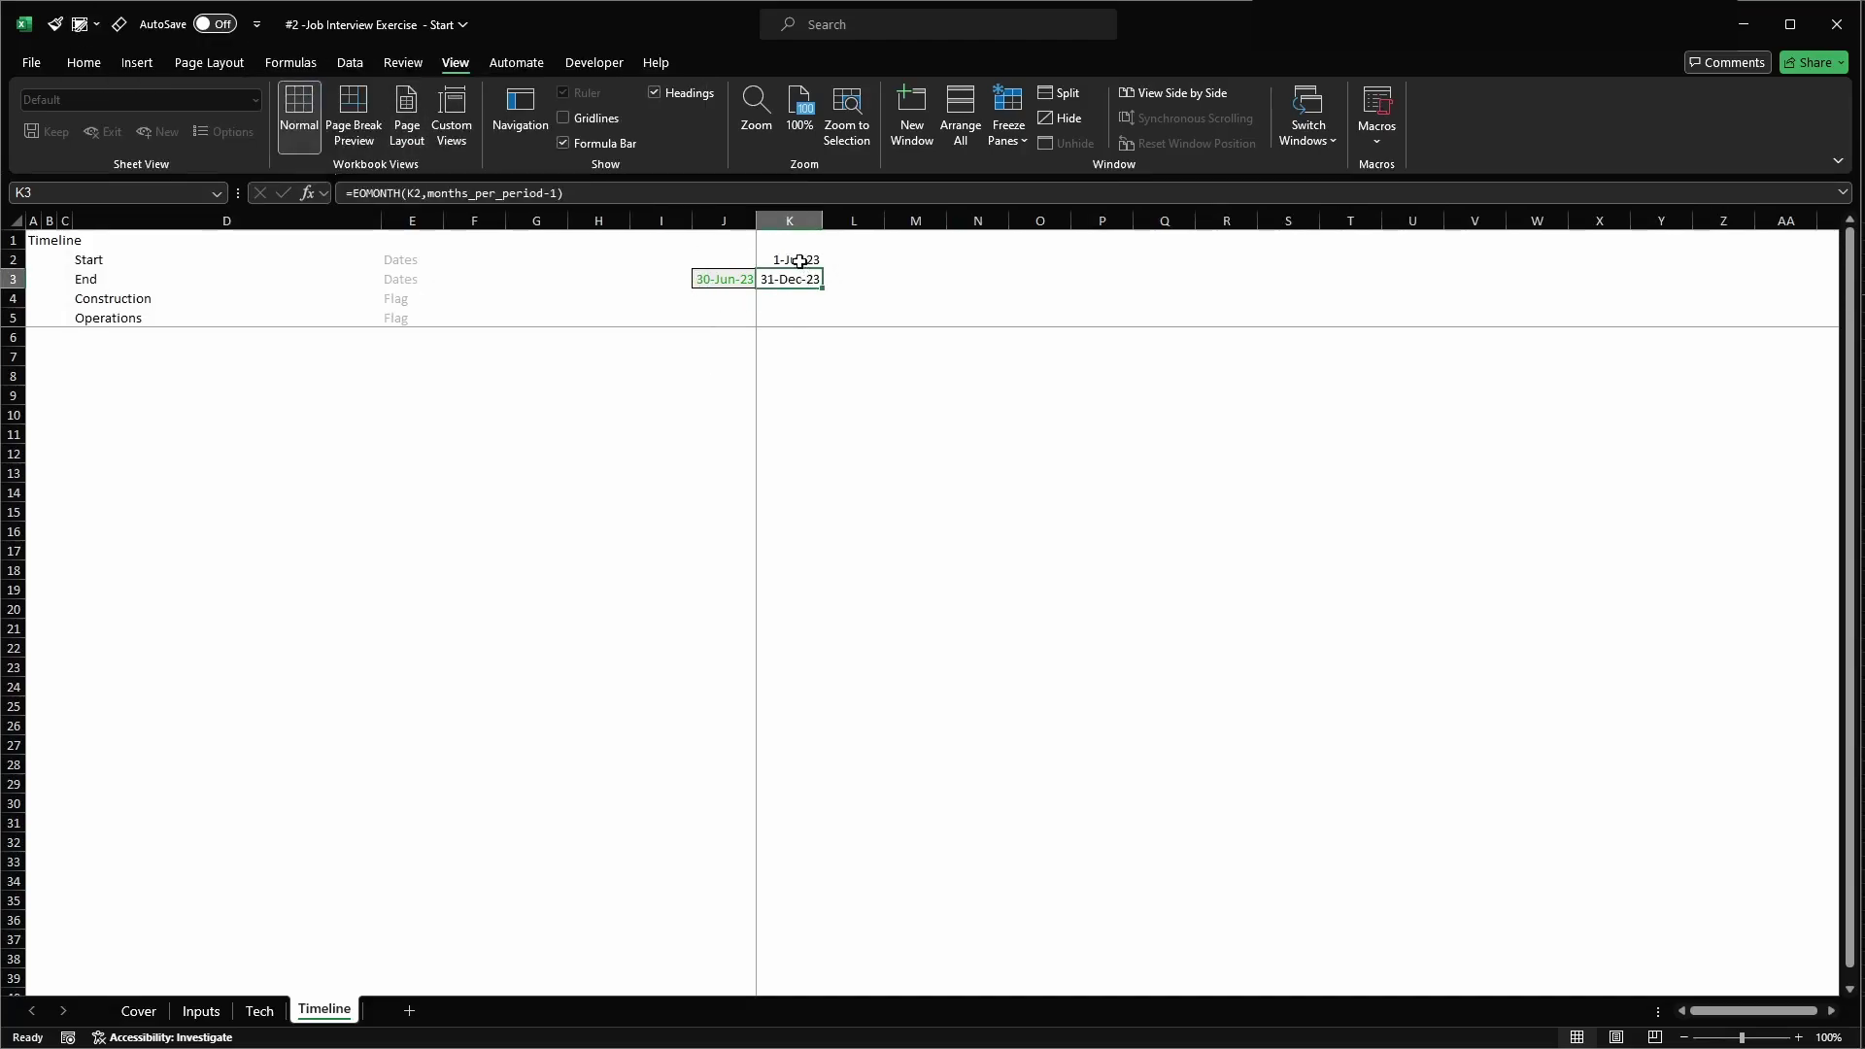
# - Test the Timeline end date with Months per period set to 12 on the Tech sheet, and restore the input to 6
pyautogui.click(260, 1013)
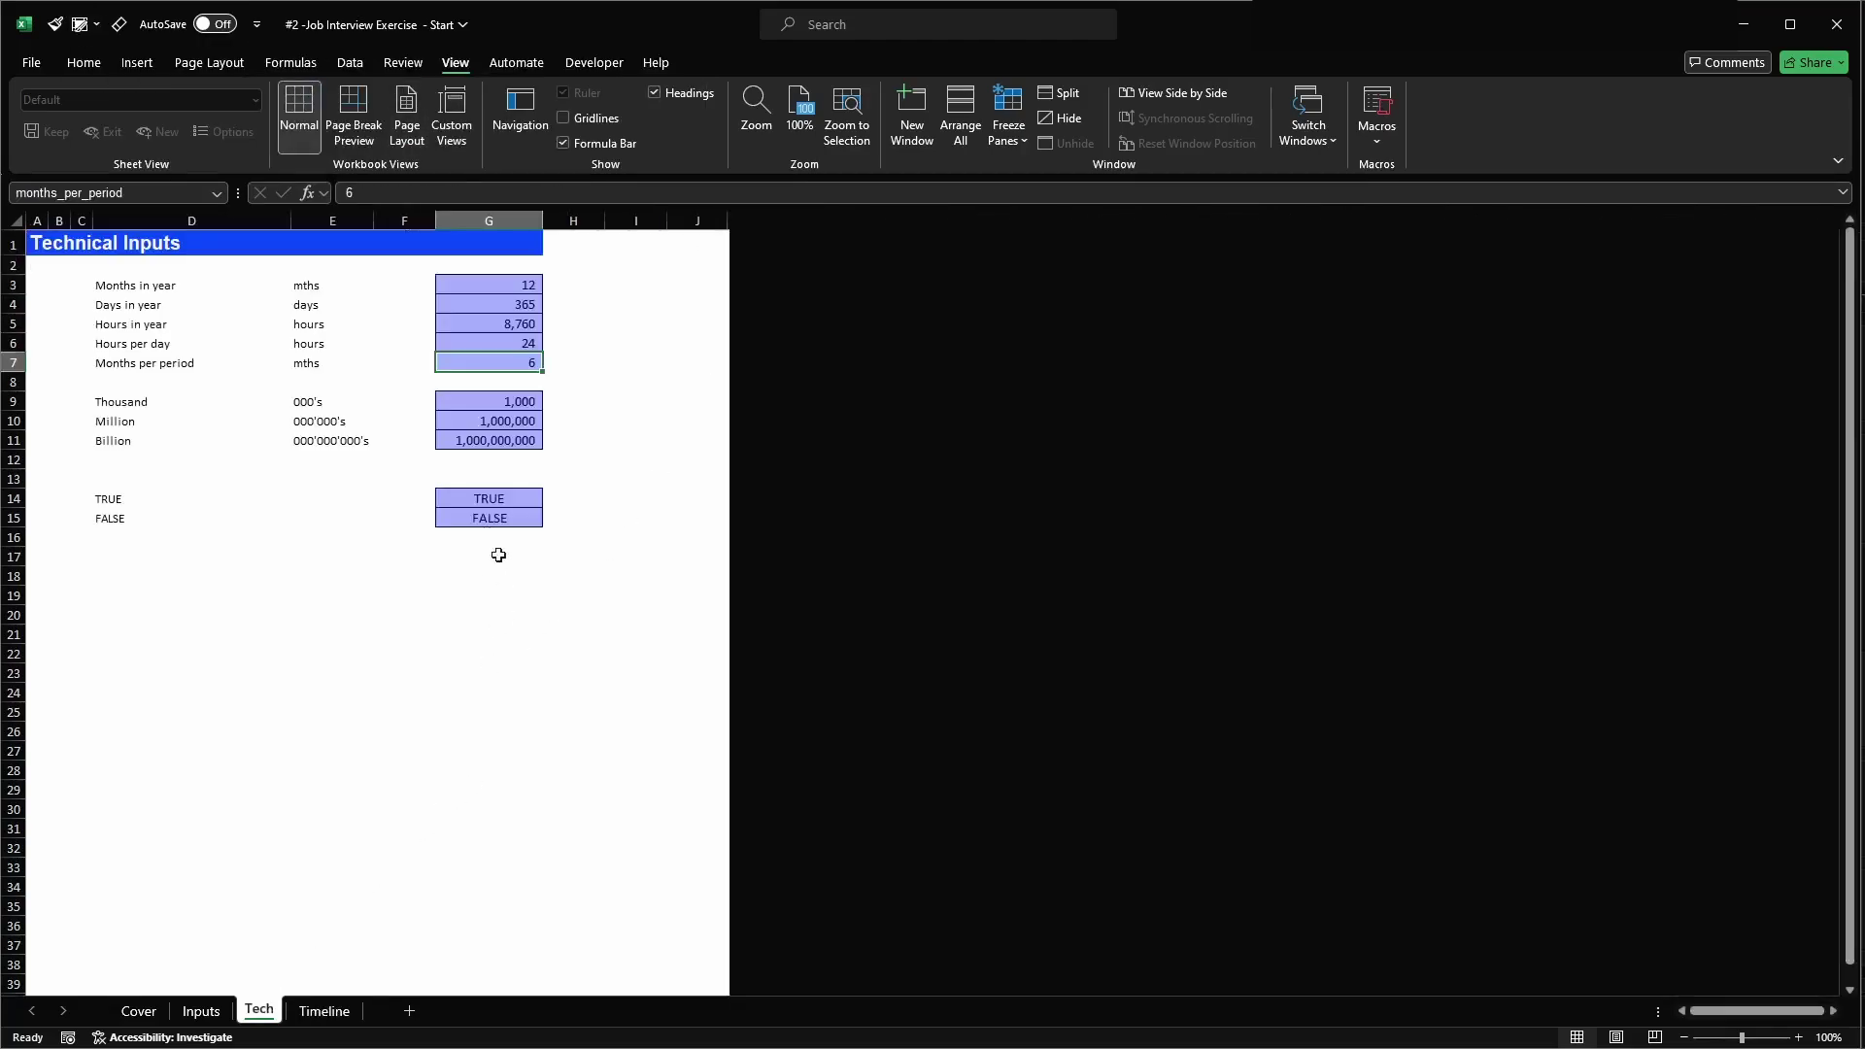
pyautogui.write('12')
pyautogui.press('Return')
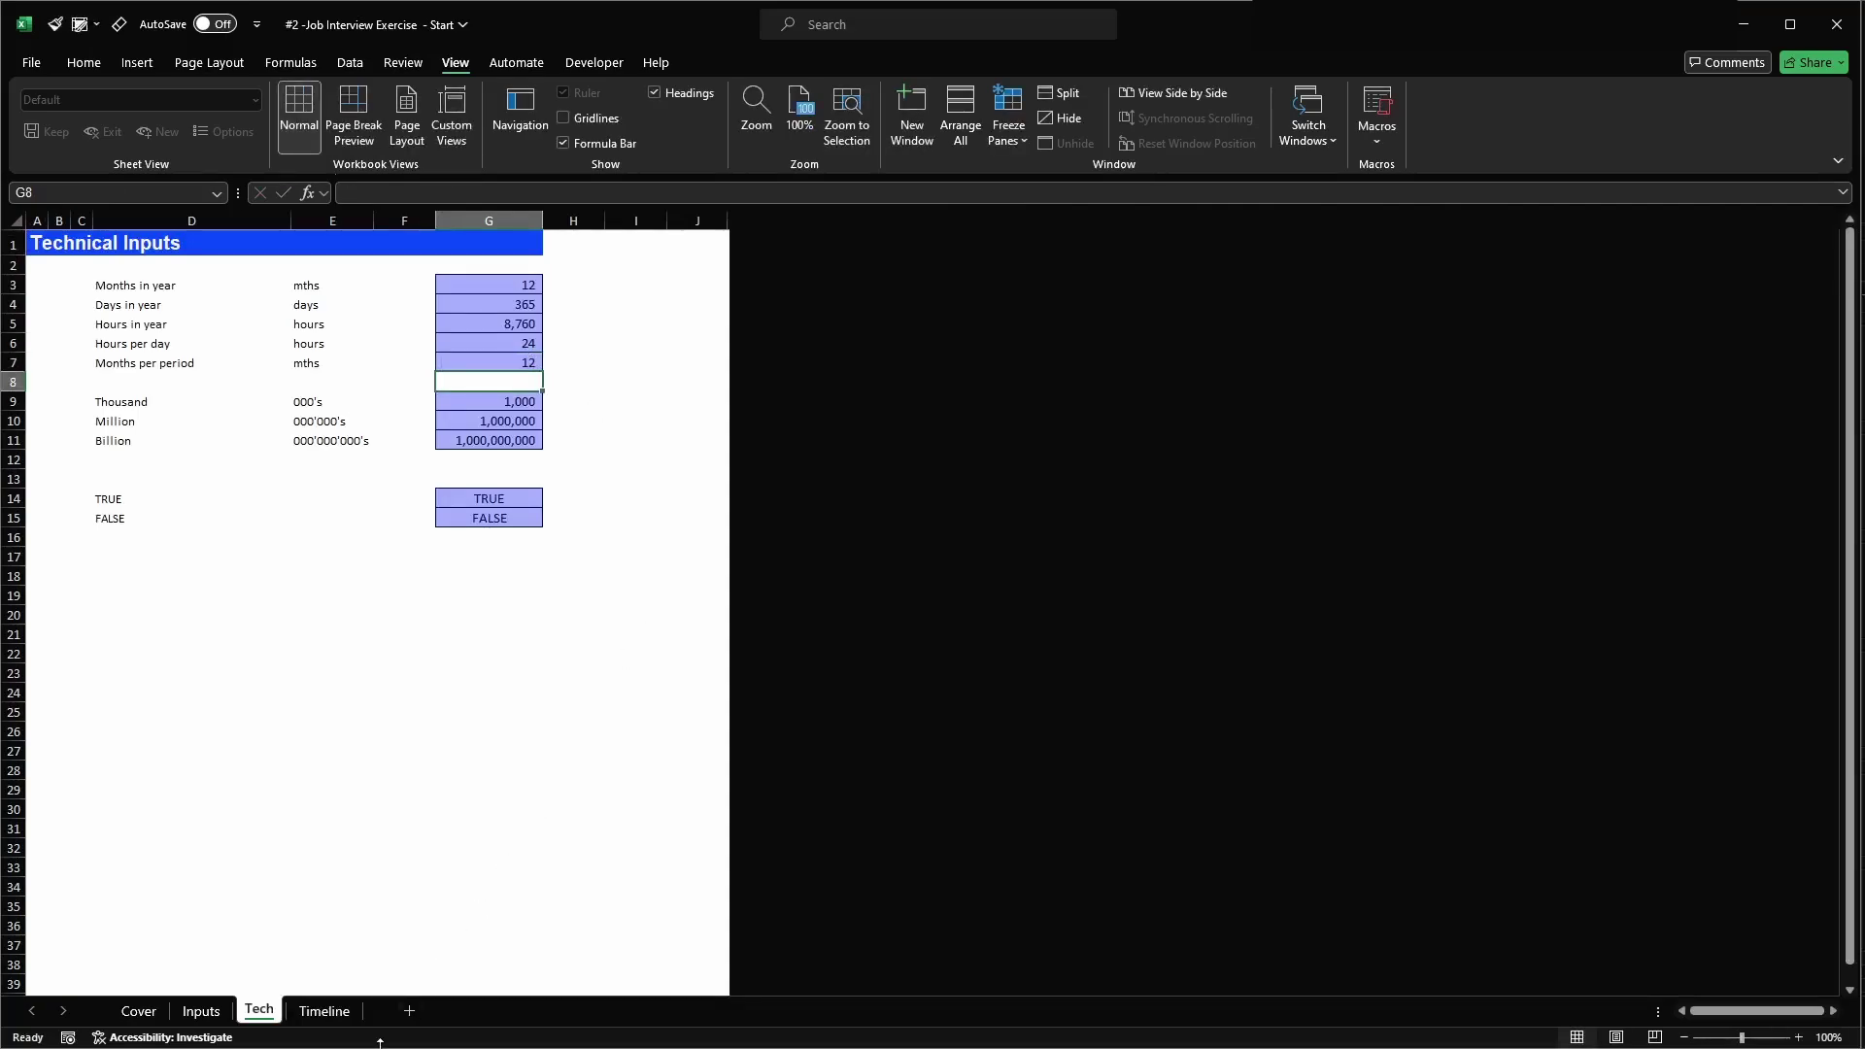
pyautogui.click(313, 1019)
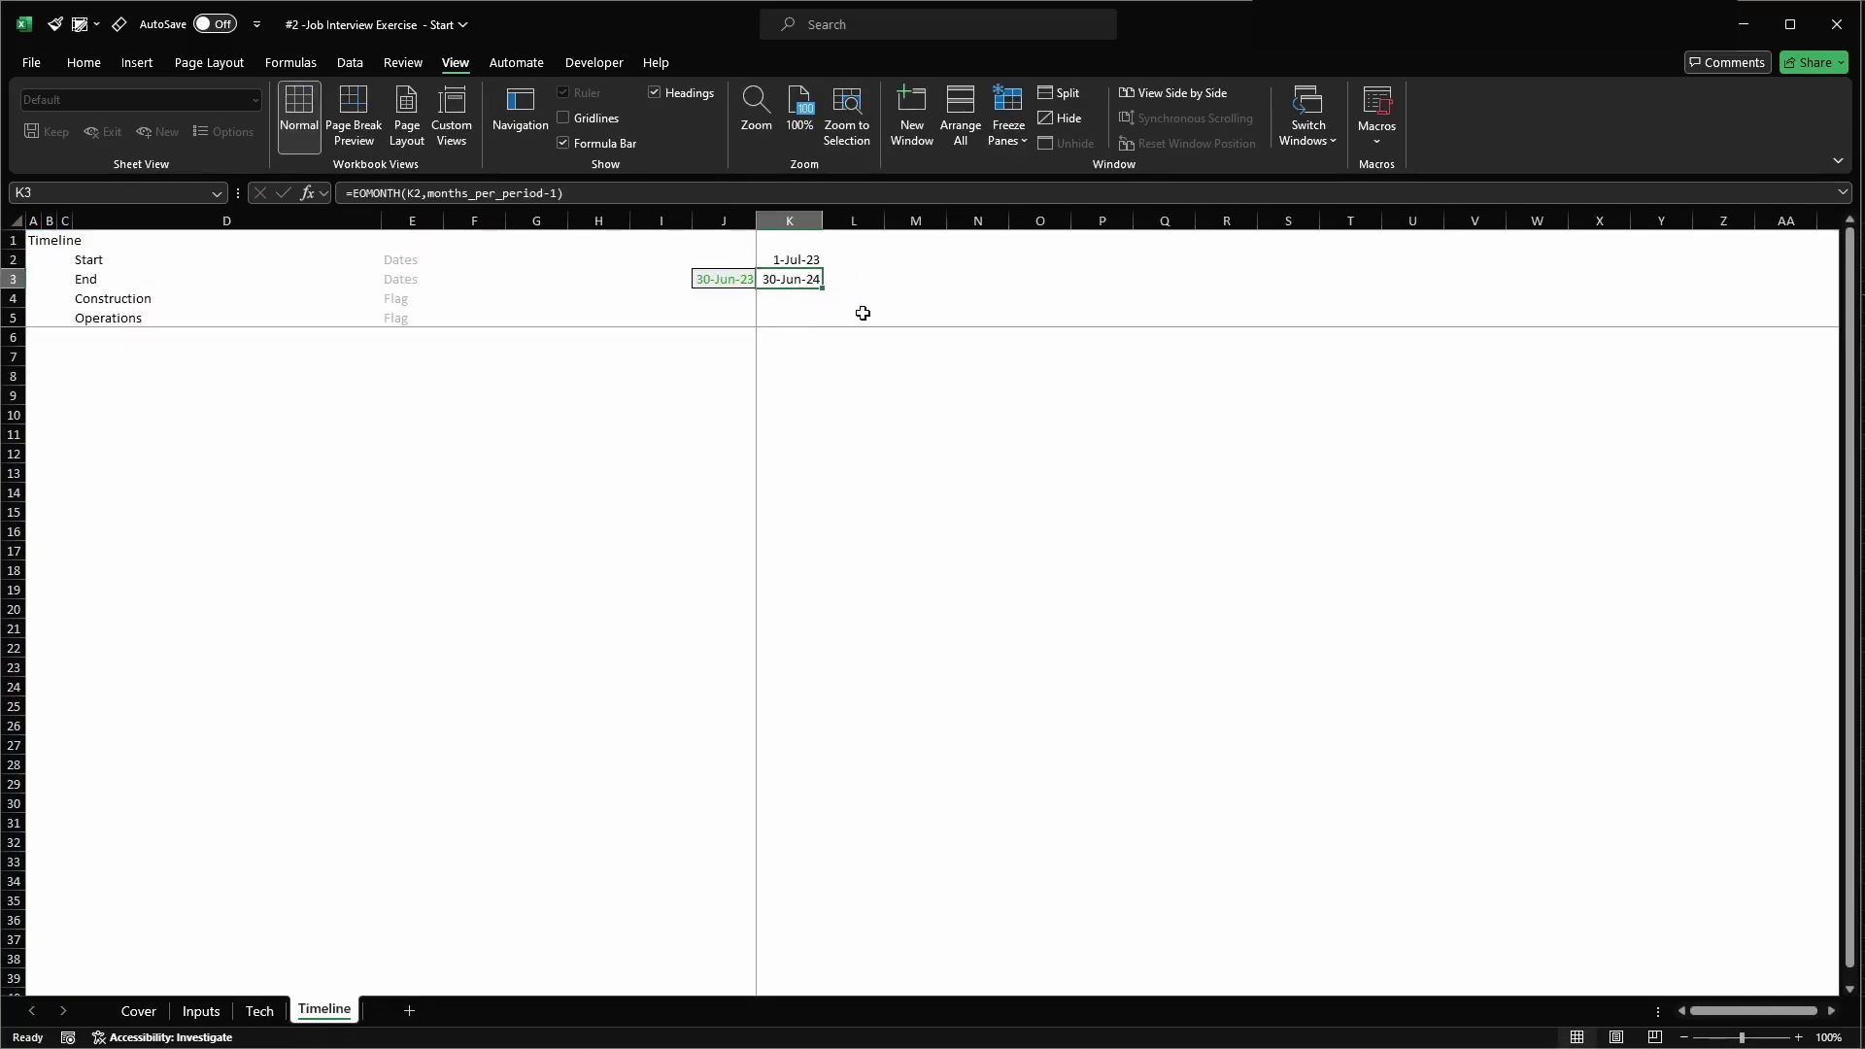
pyautogui.hotkey('ctrl', '[')
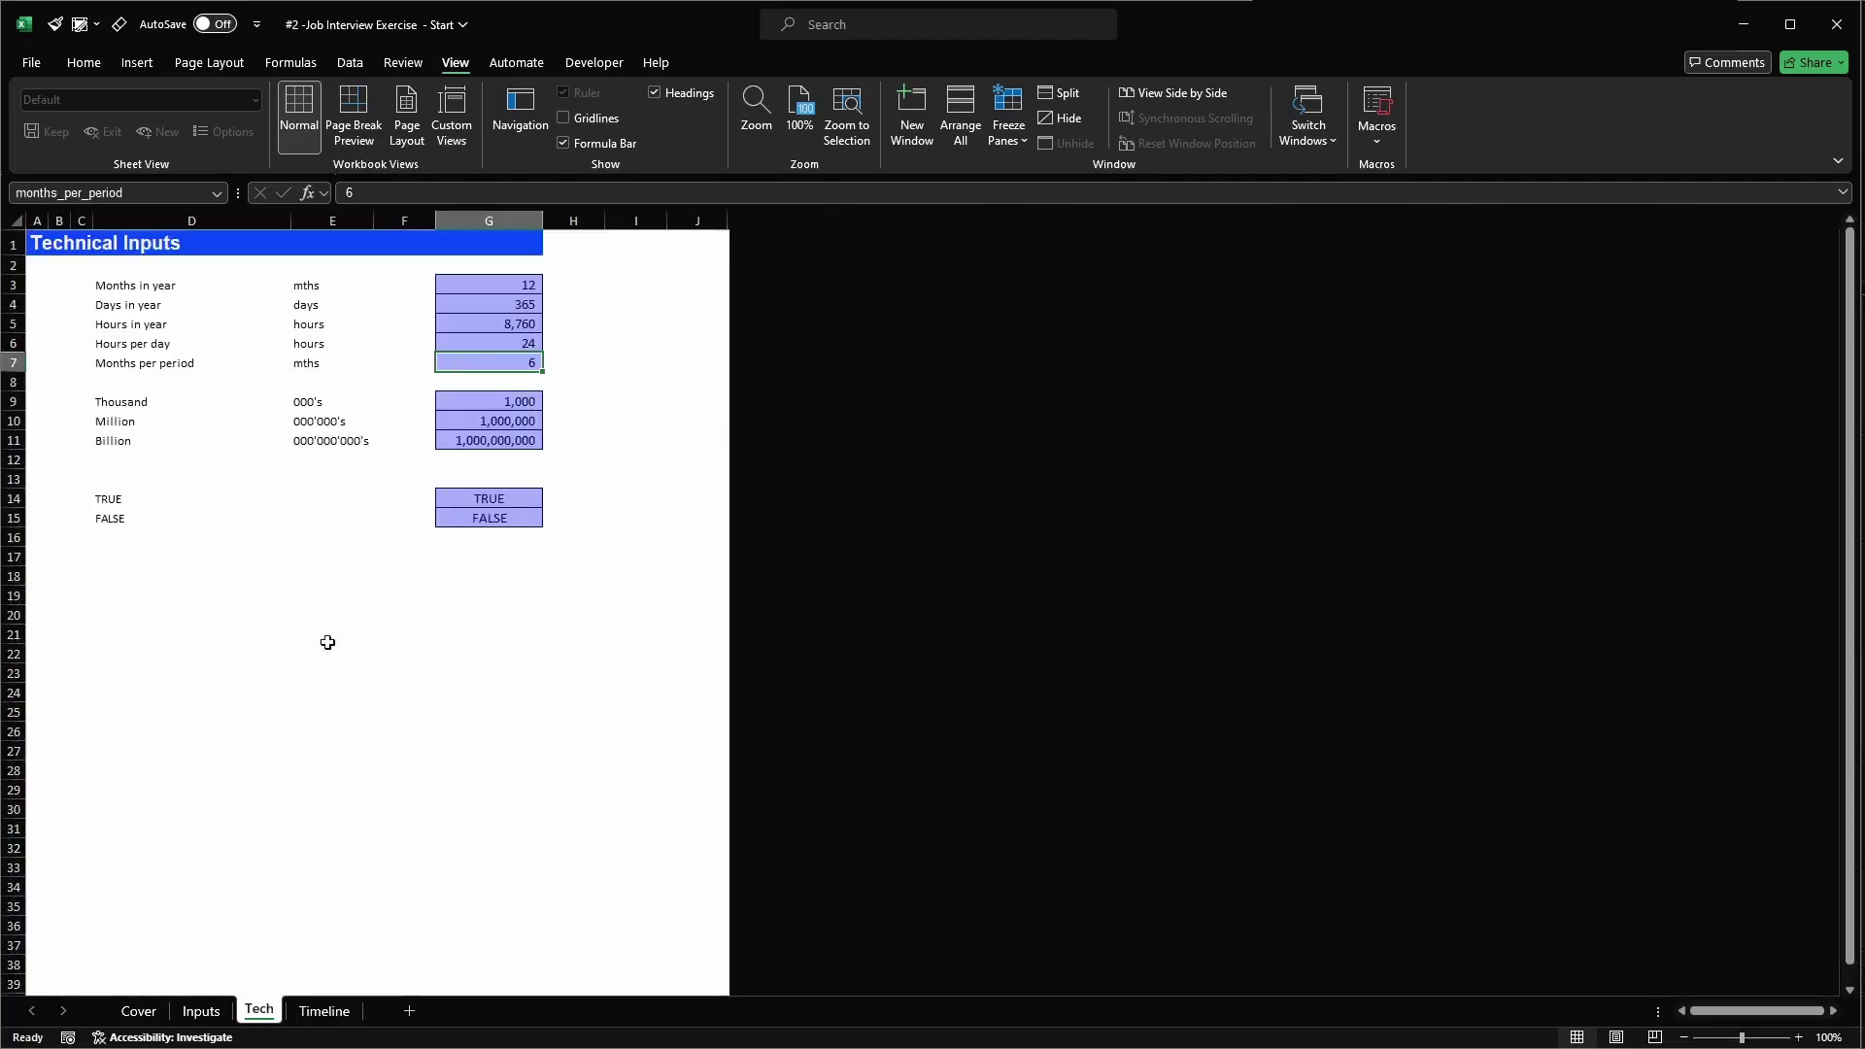
pyautogui.click(313, 1015)
# - Copy the start and end date formulas in K2:K3 across the timeline to column DI and go to the last column
pyautogui.moveTo(799, 259); pyautogui.dragTo(802, 275)
pyautogui.hotkey('ctrl', 'c')
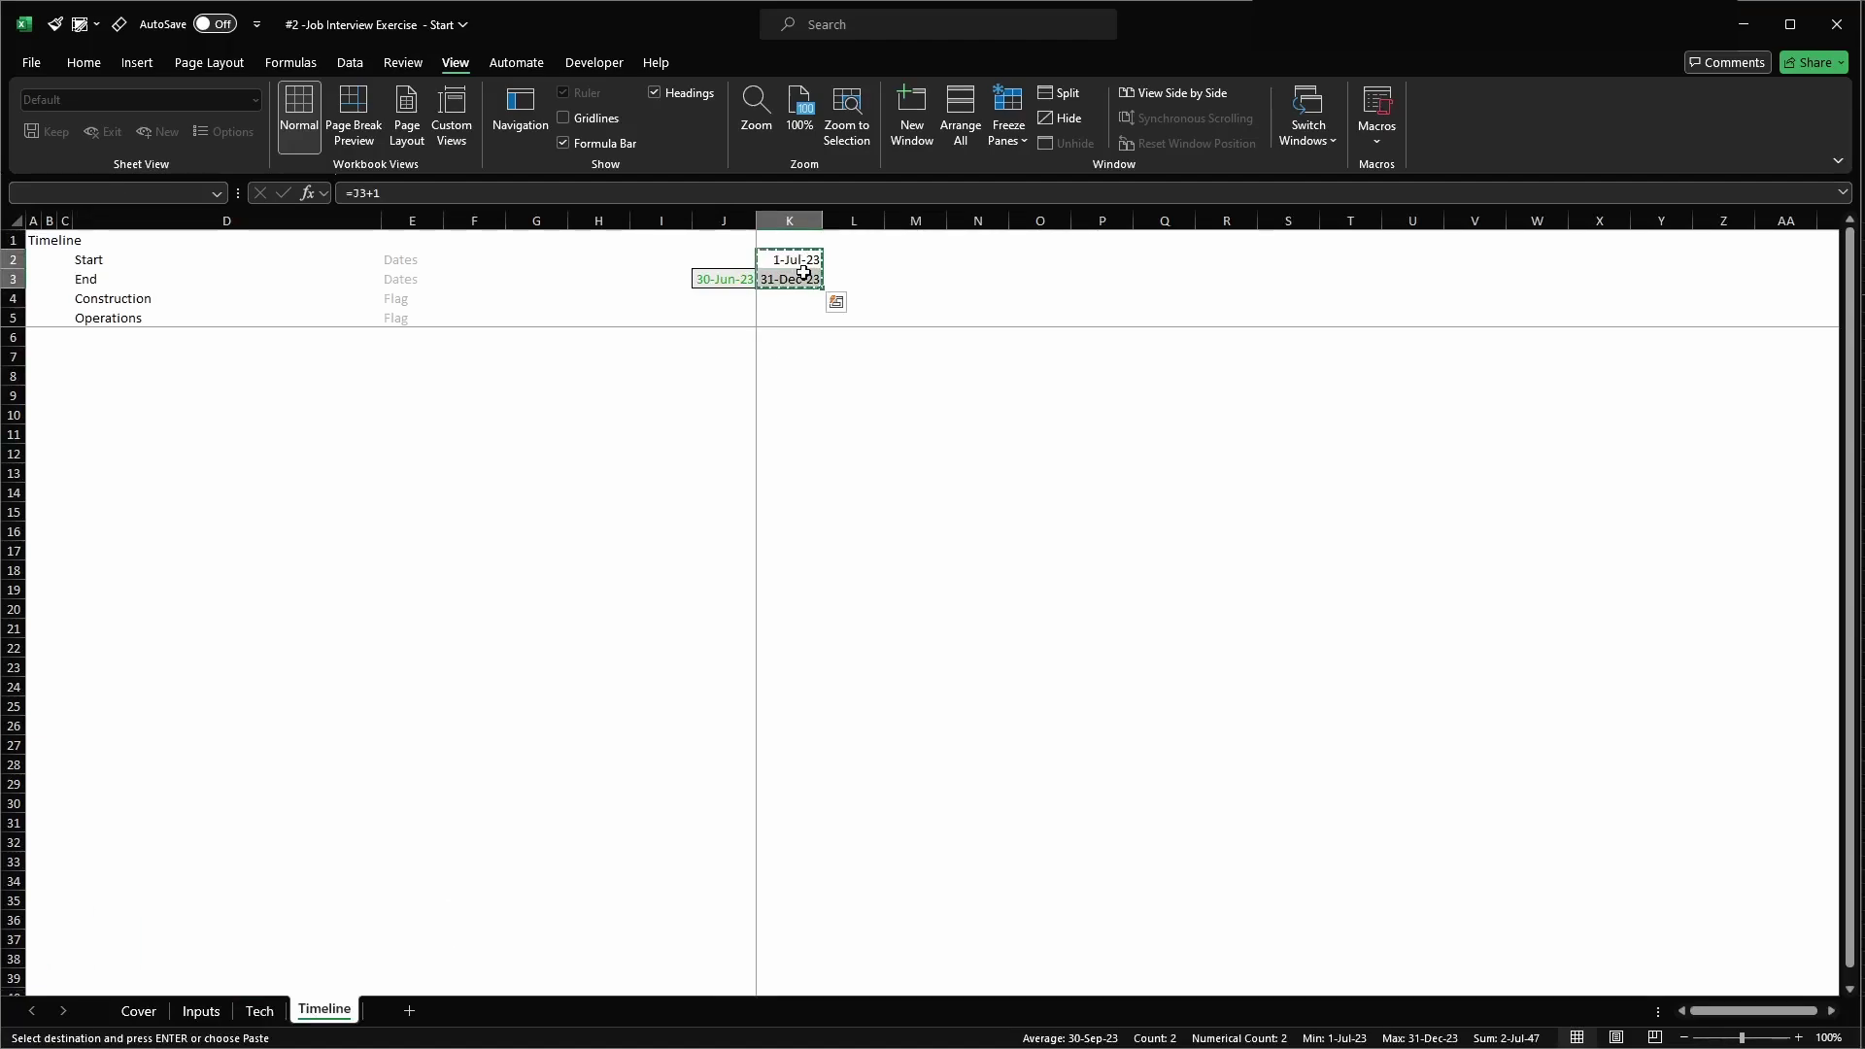
pyautogui.hotkey('shift', 'alt', 'pagedown')
pyautogui.hotkey('shift', 'alt', 'pagedown')
pyautogui.press('Return')
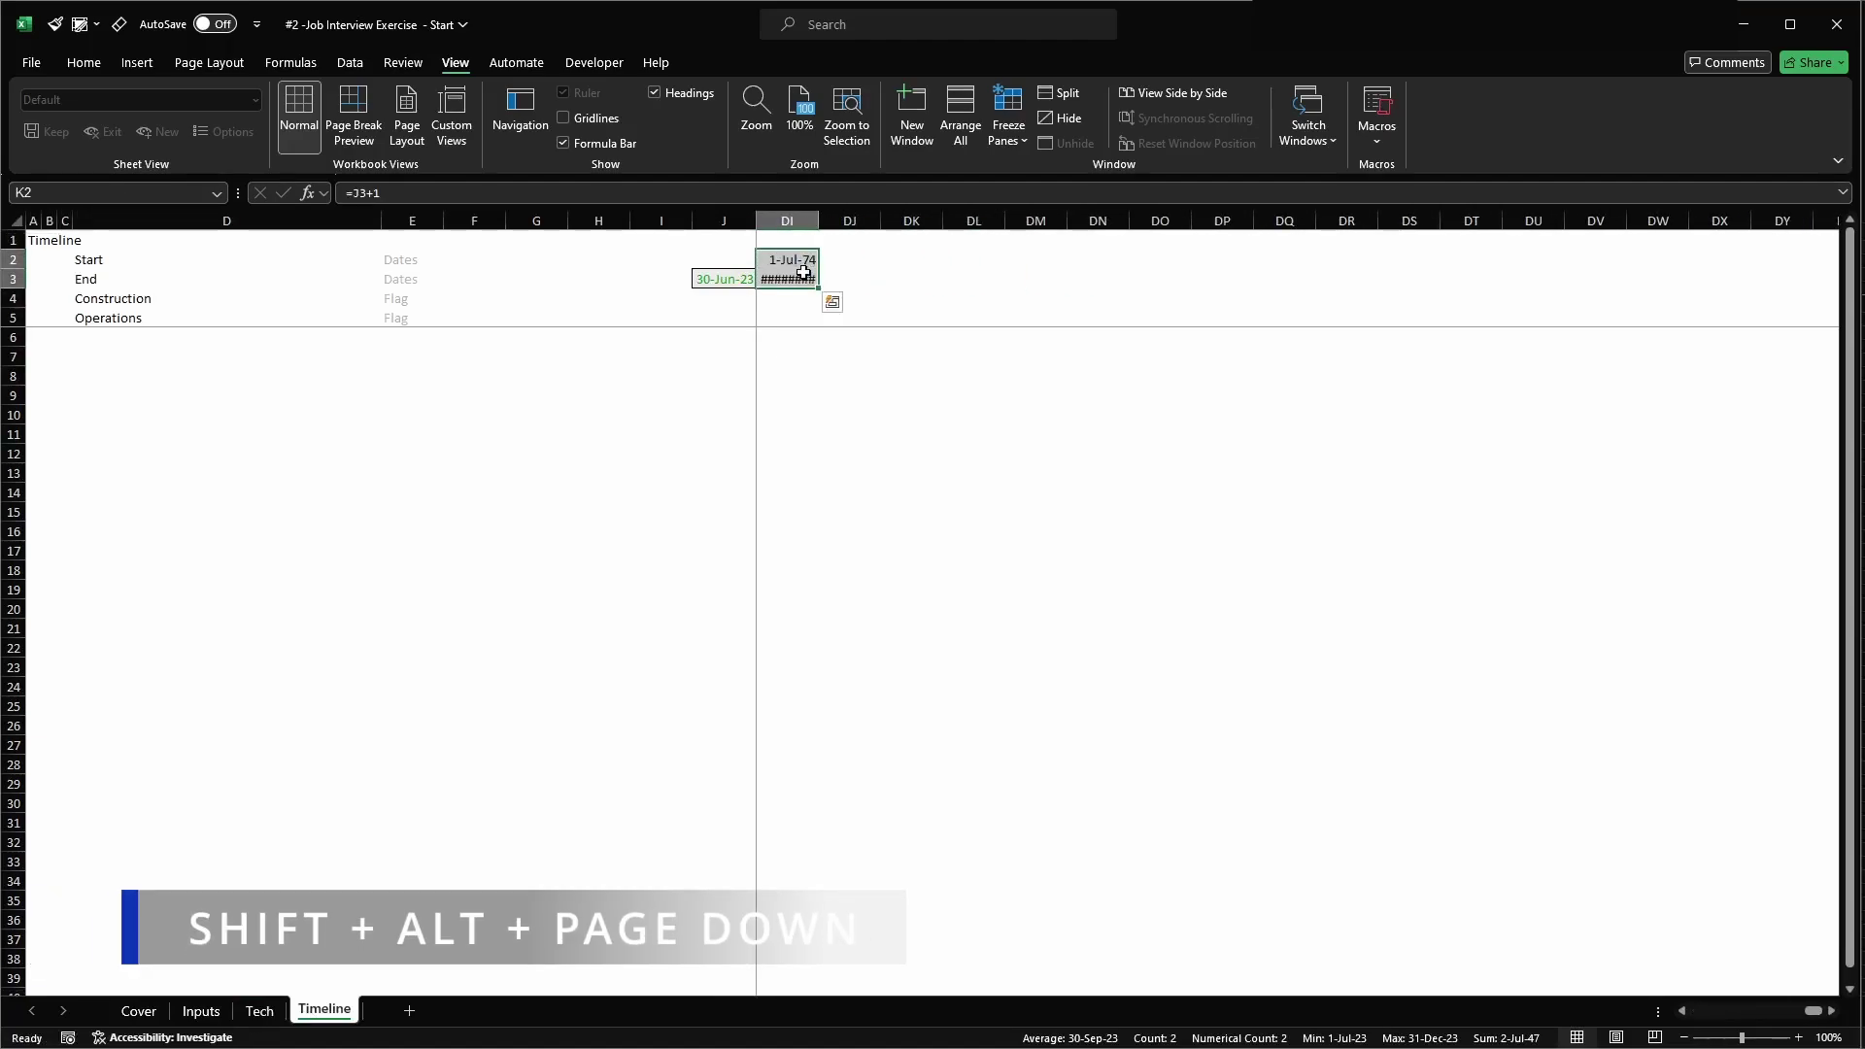
pyautogui.hotkey('ctrl', 'BackSpace')
pyautogui.press('Right')
pyautogui.hotkey('ctrl', 'Right')
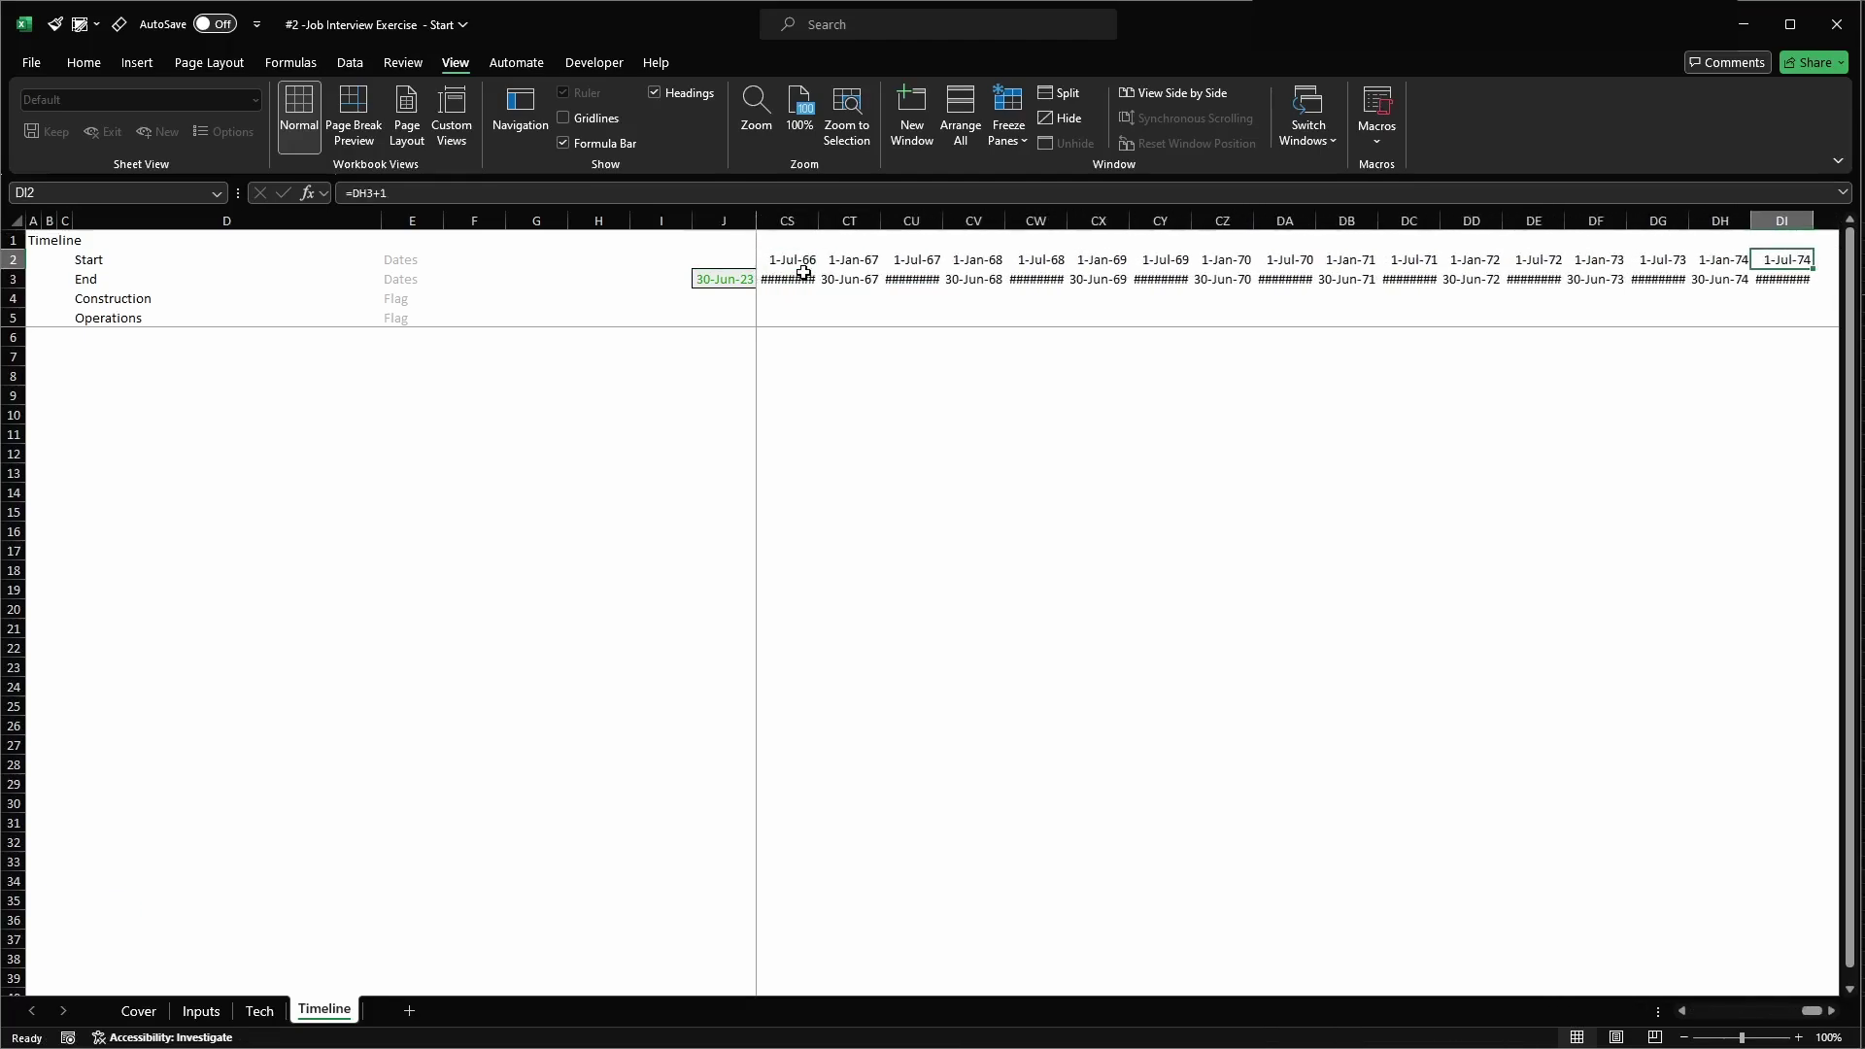
# - Extend the date formulas from DI2:DI3 three more columns to DL, and clear the two dates in column DL
pyautogui.hotkey('shift', 'Down')
pyautogui.hotkey('ctrl', 'c')
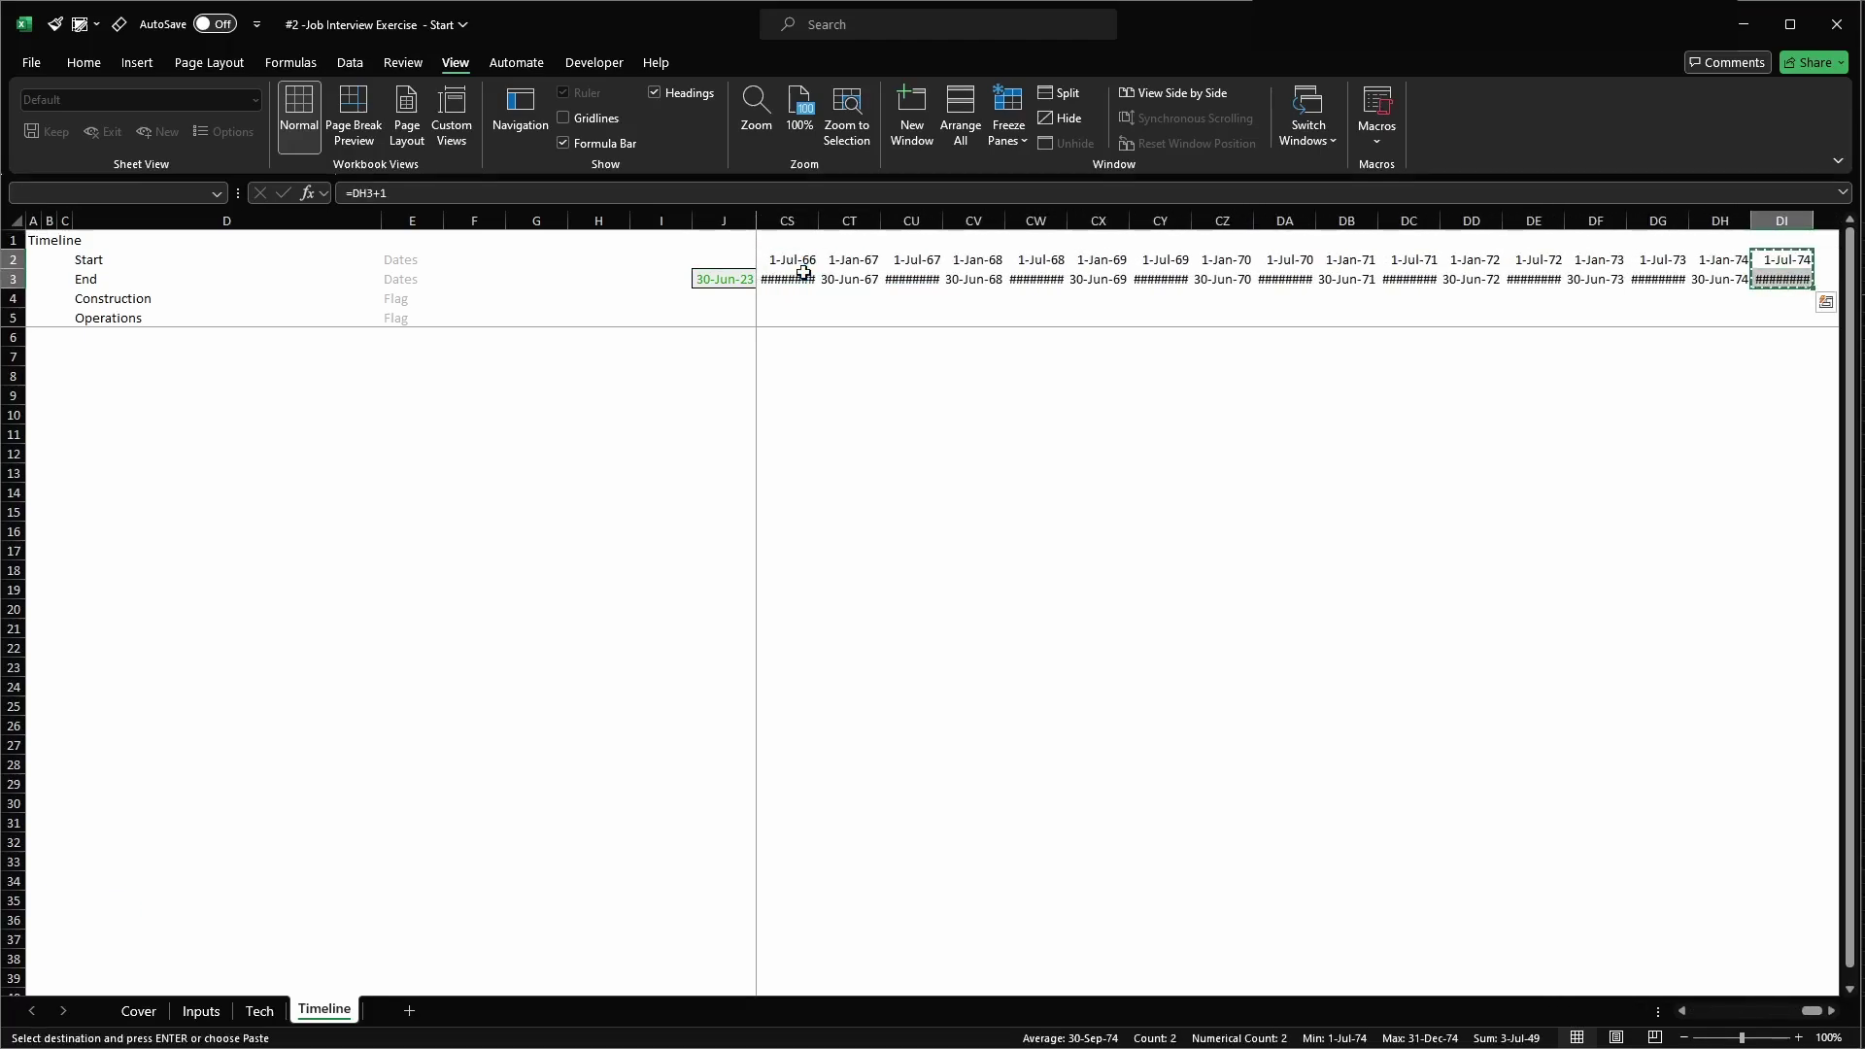
pyautogui.hotkey('shift', 'Right')
pyautogui.hotkey('shift', 'Right')
pyautogui.hotkey('shift', 'Right')
pyautogui.press('Return')
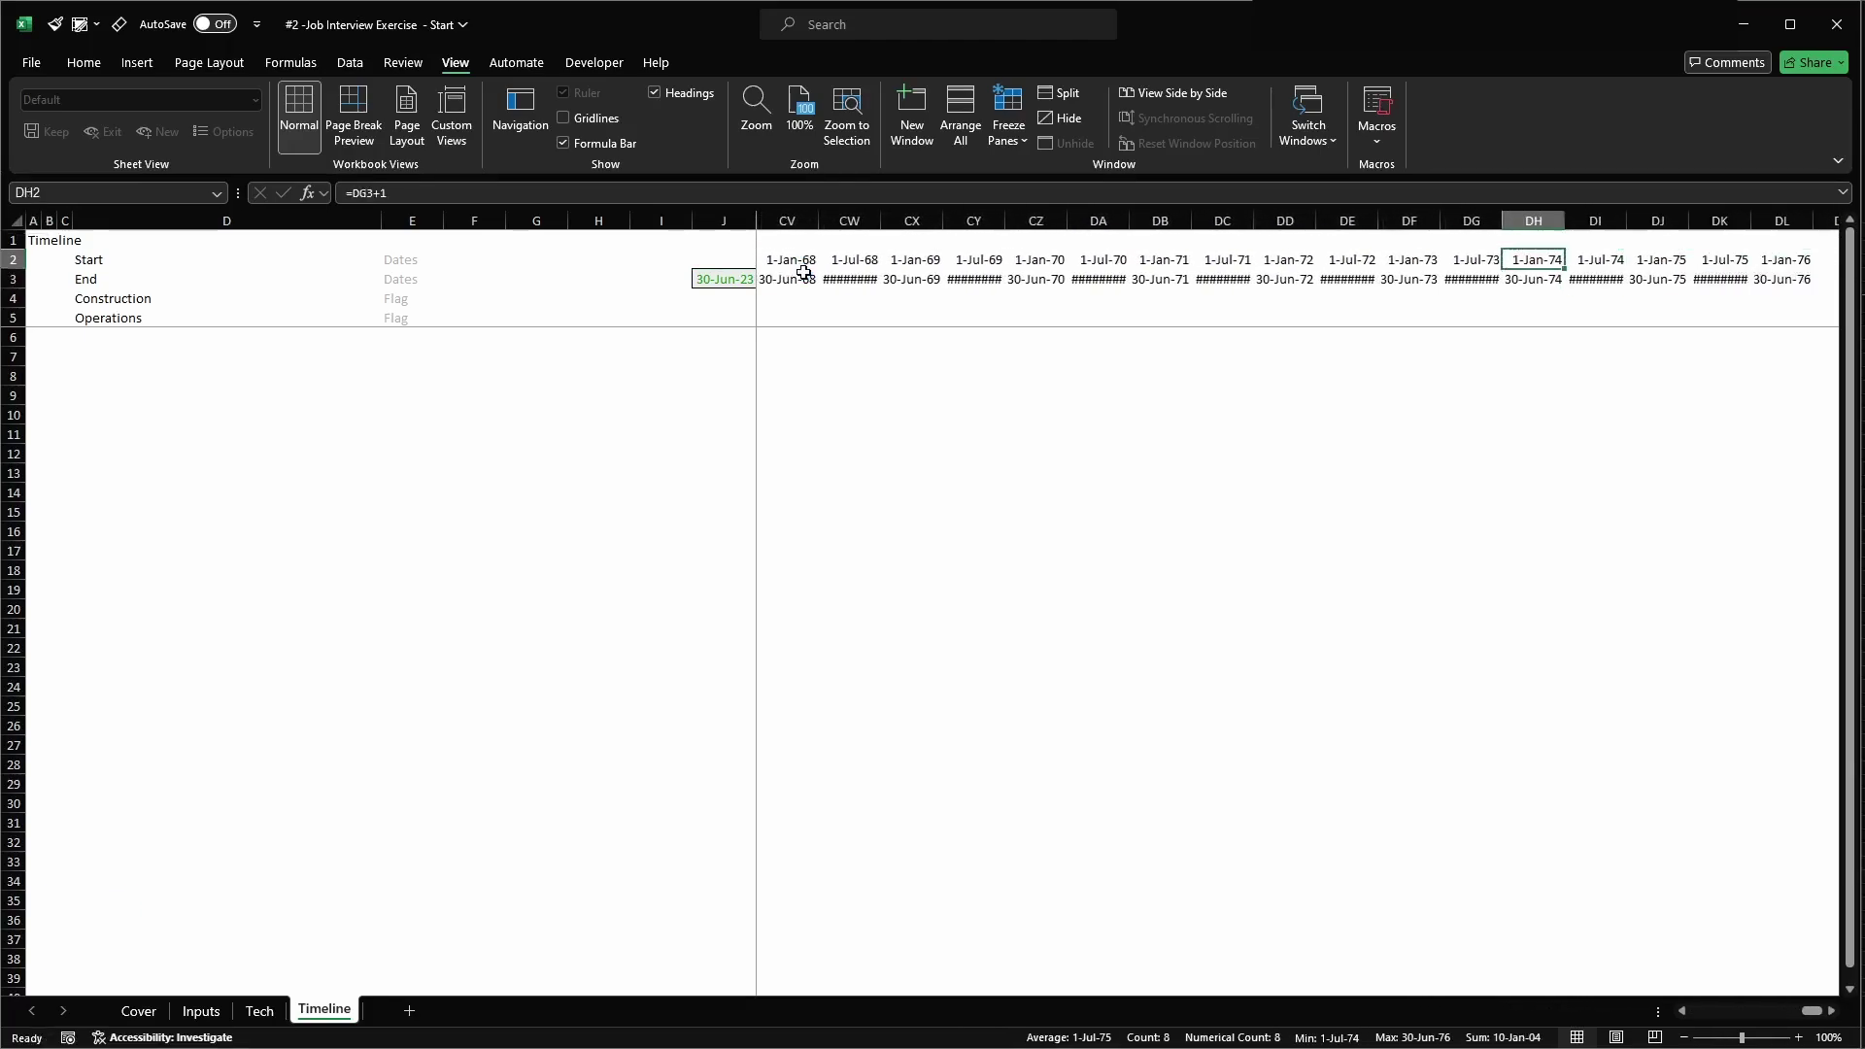
pyautogui.press('Right')
pyautogui.press('Right')
pyautogui.hotkey('shift', 'Down')
pyautogui.press('Delete')
pyautogui.press('Left')
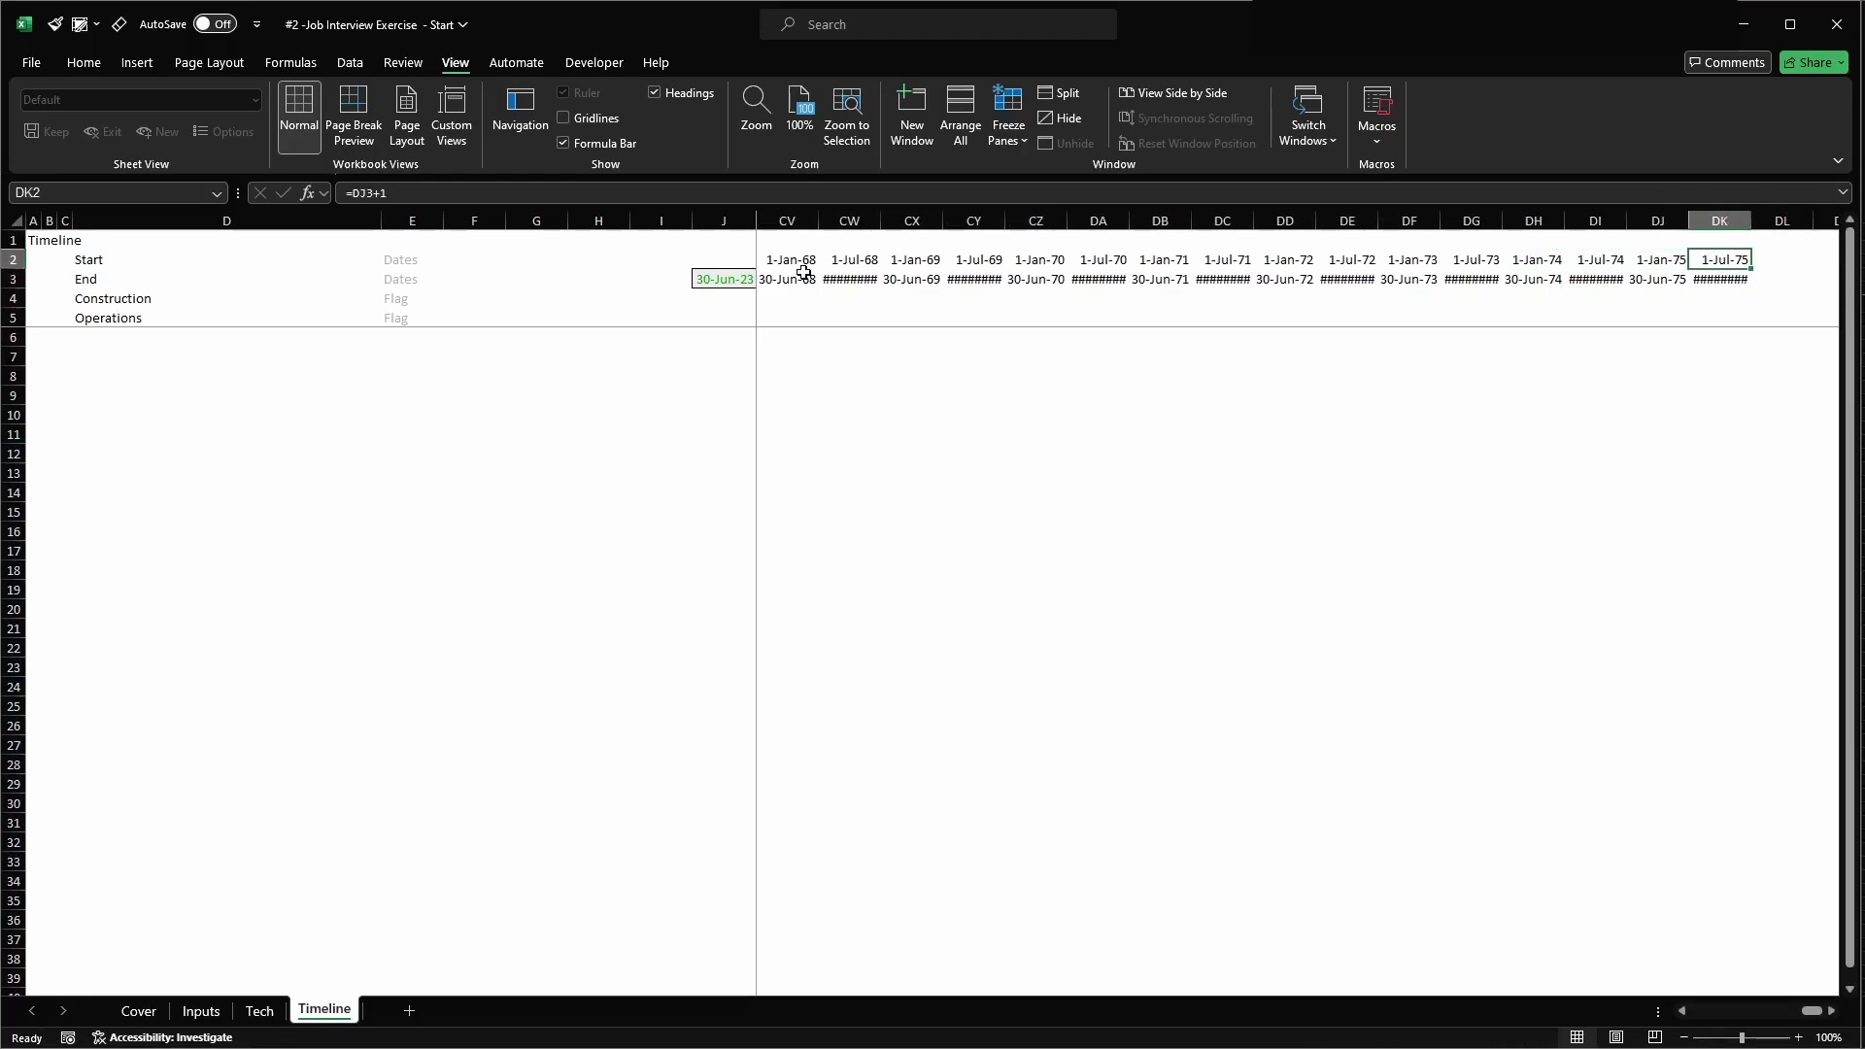
# - Check the operations end date on the Inputs sheet and clear the surplus Timeline dates in CH2:DK3
pyautogui.hotkey('shift', 'Down')
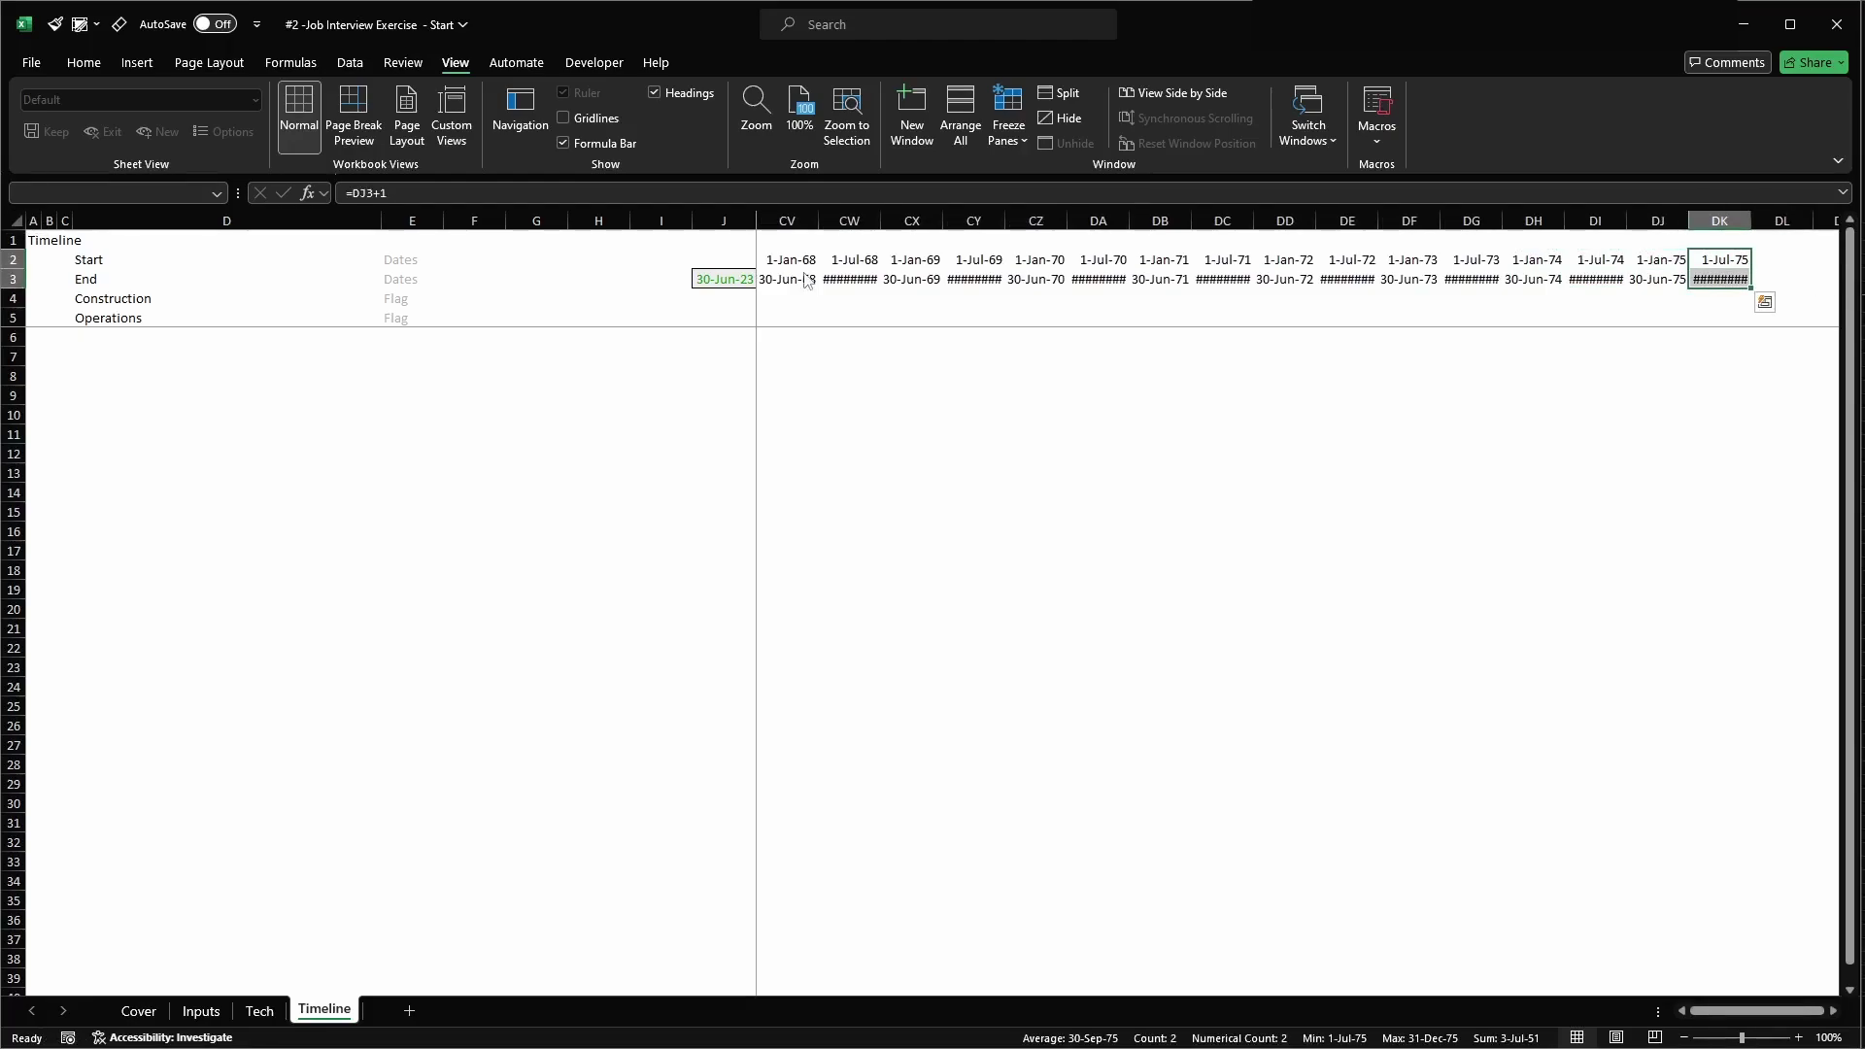
pyautogui.hotkey('ctrl', 'pageup')
pyautogui.hotkey('ctrl', 'pageup')
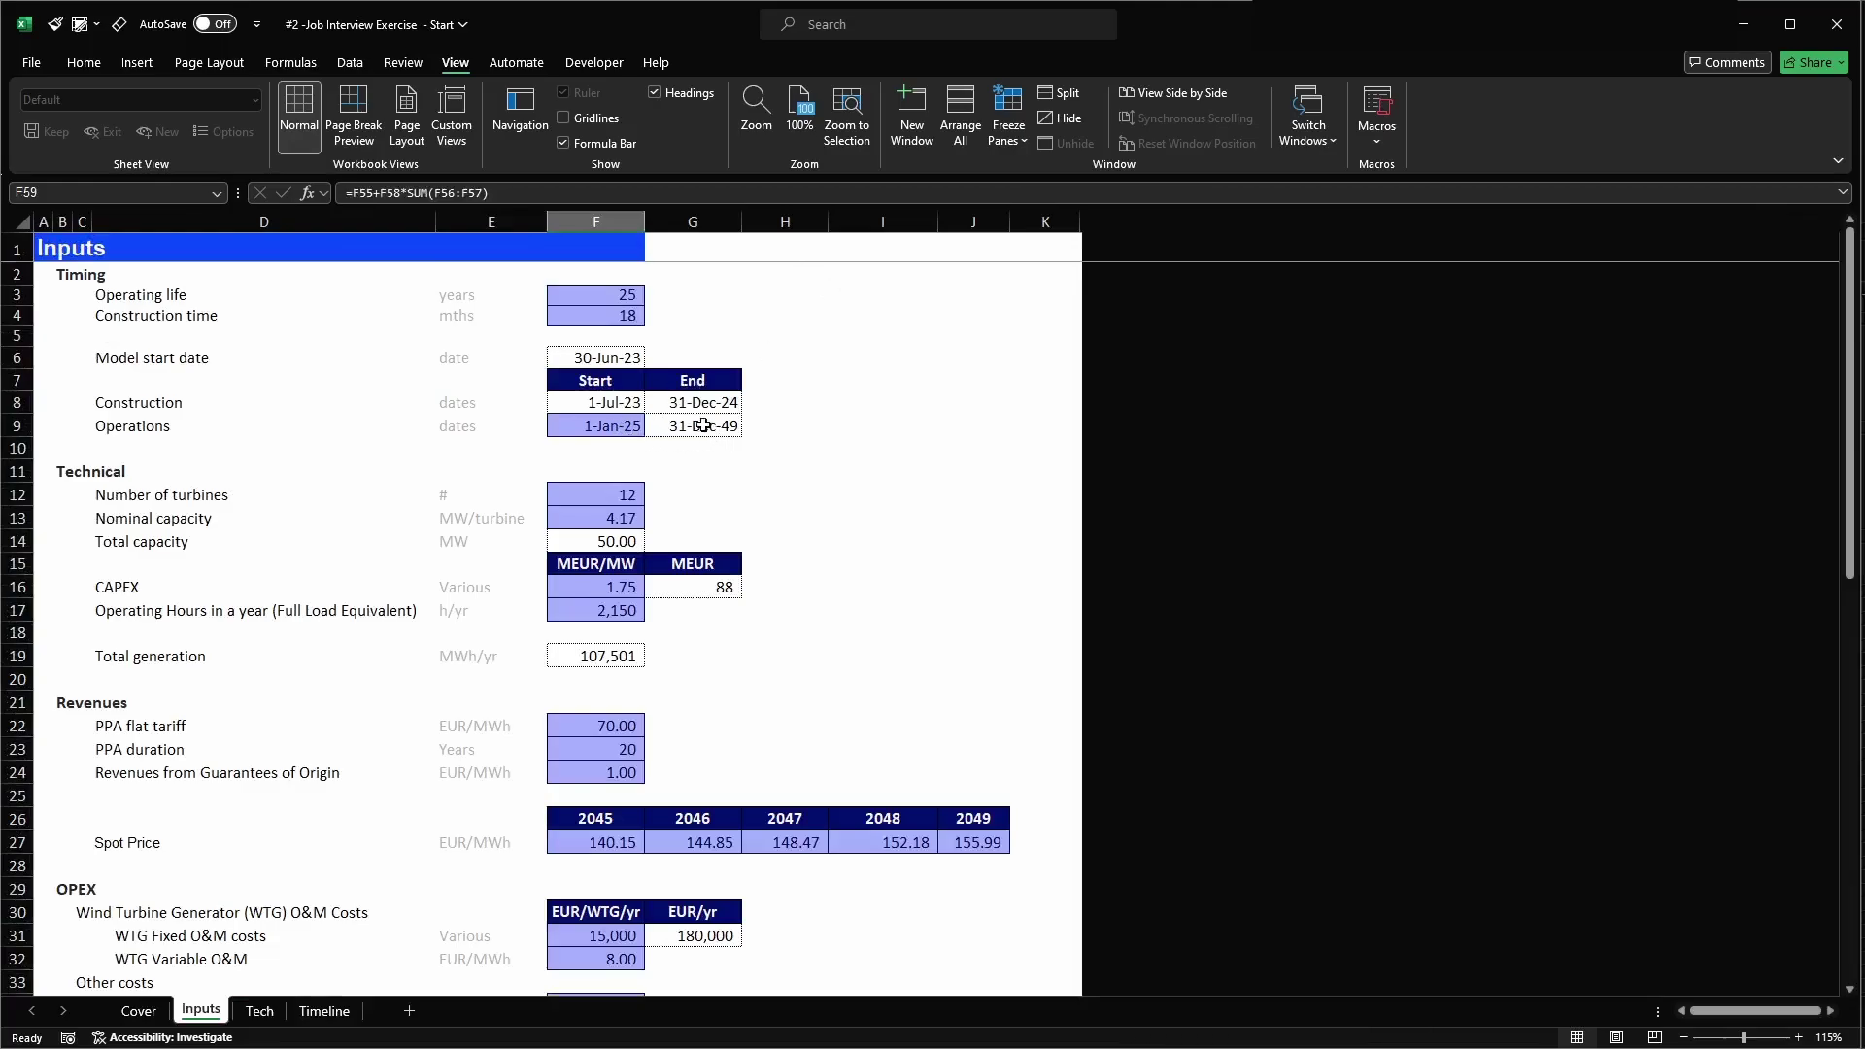
pyautogui.click(320, 1011)
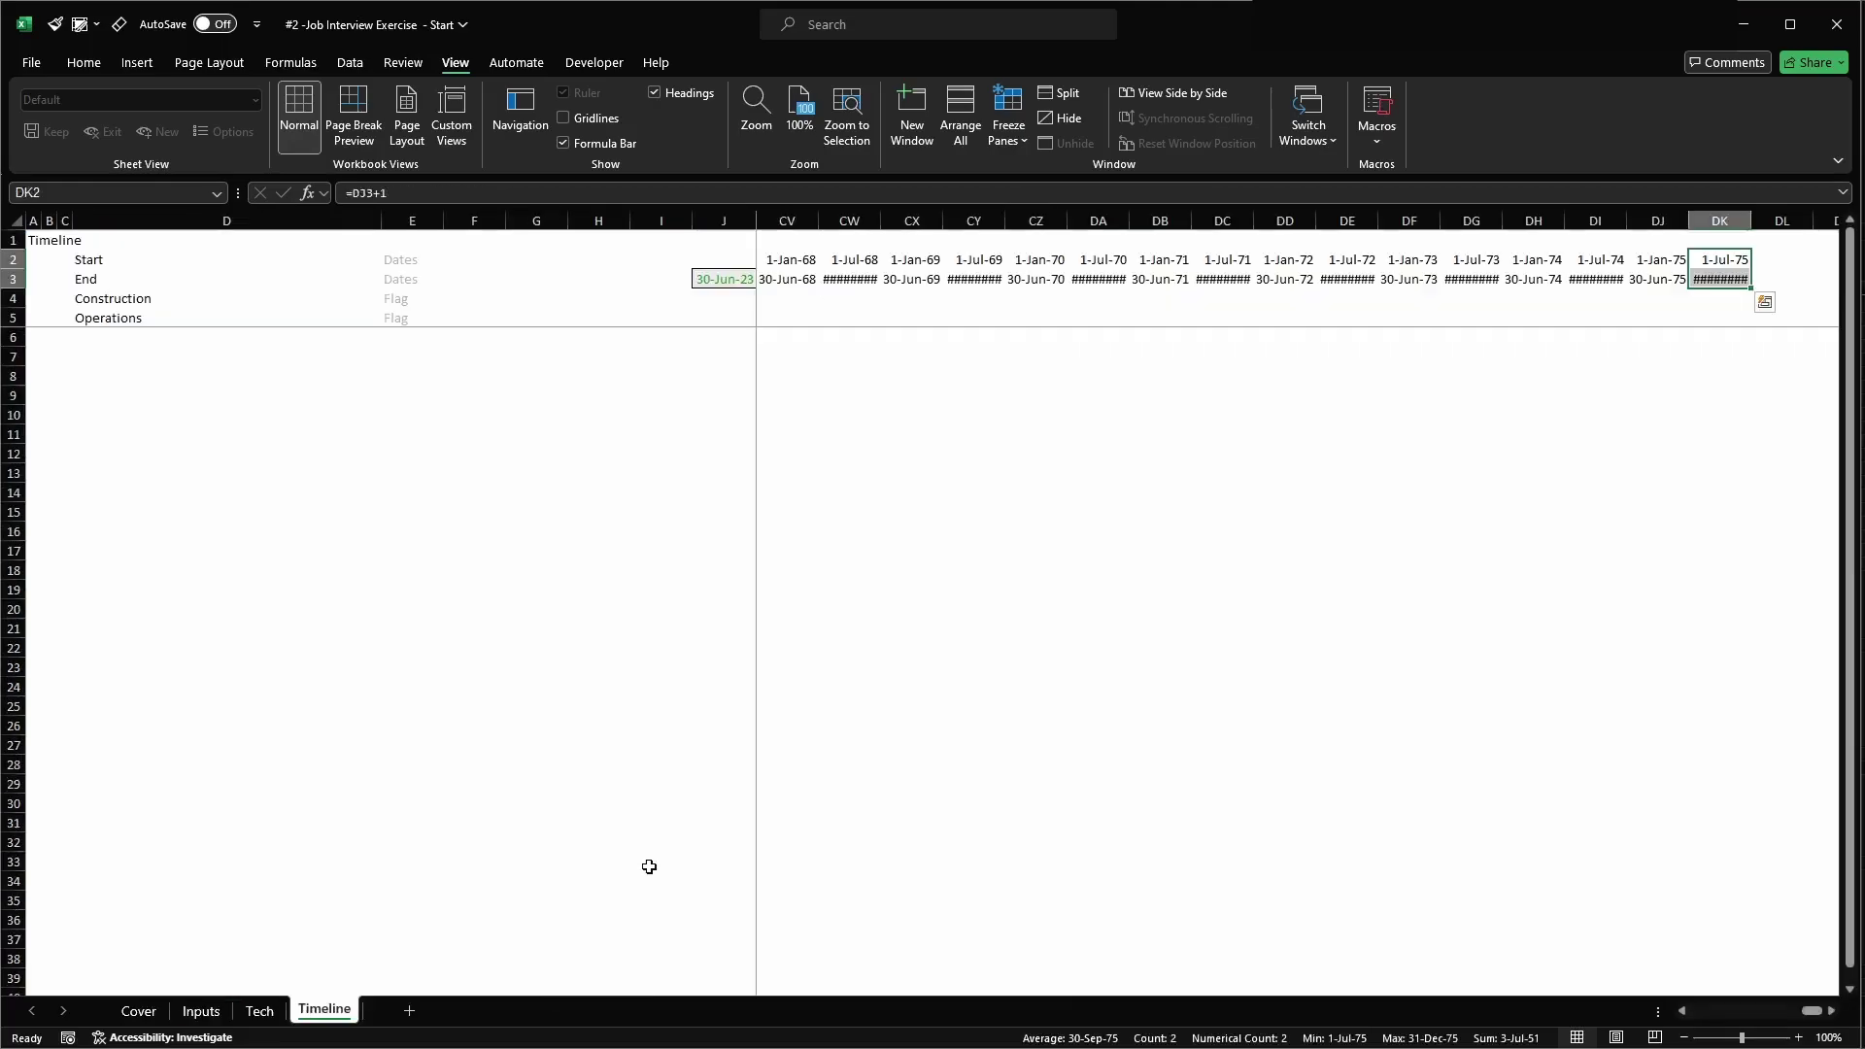
pyautogui.hotkey('shift', 'Left')
pyautogui.hotkey('shift', 'Left')
pyautogui.hotkey('shift', 'Left')
pyautogui.hotkey('shift', 'Left')
pyautogui.hotkey('shift', 'Left')
pyautogui.hotkey('shift', 'Left')
pyautogui.hotkey('shift', 'Left')
pyautogui.hotkey('shift', 'Left')
pyautogui.hotkey('shift', 'Left')
pyautogui.hotkey('shift', 'Left')
pyautogui.hotkey('shift', 'Left')
pyautogui.hotkey('shift', 'Left')
pyautogui.hotkey('shift', 'Left')
pyautogui.hotkey('shift', 'Left')
pyautogui.hotkey('shift', 'Left')
pyautogui.hotkey('shift', 'Left')
pyautogui.hotkey('shift', 'Left')
pyautogui.hotkey('shift', 'Left')
pyautogui.hotkey('shift', 'Left')
pyautogui.hotkey('shift', 'Left')
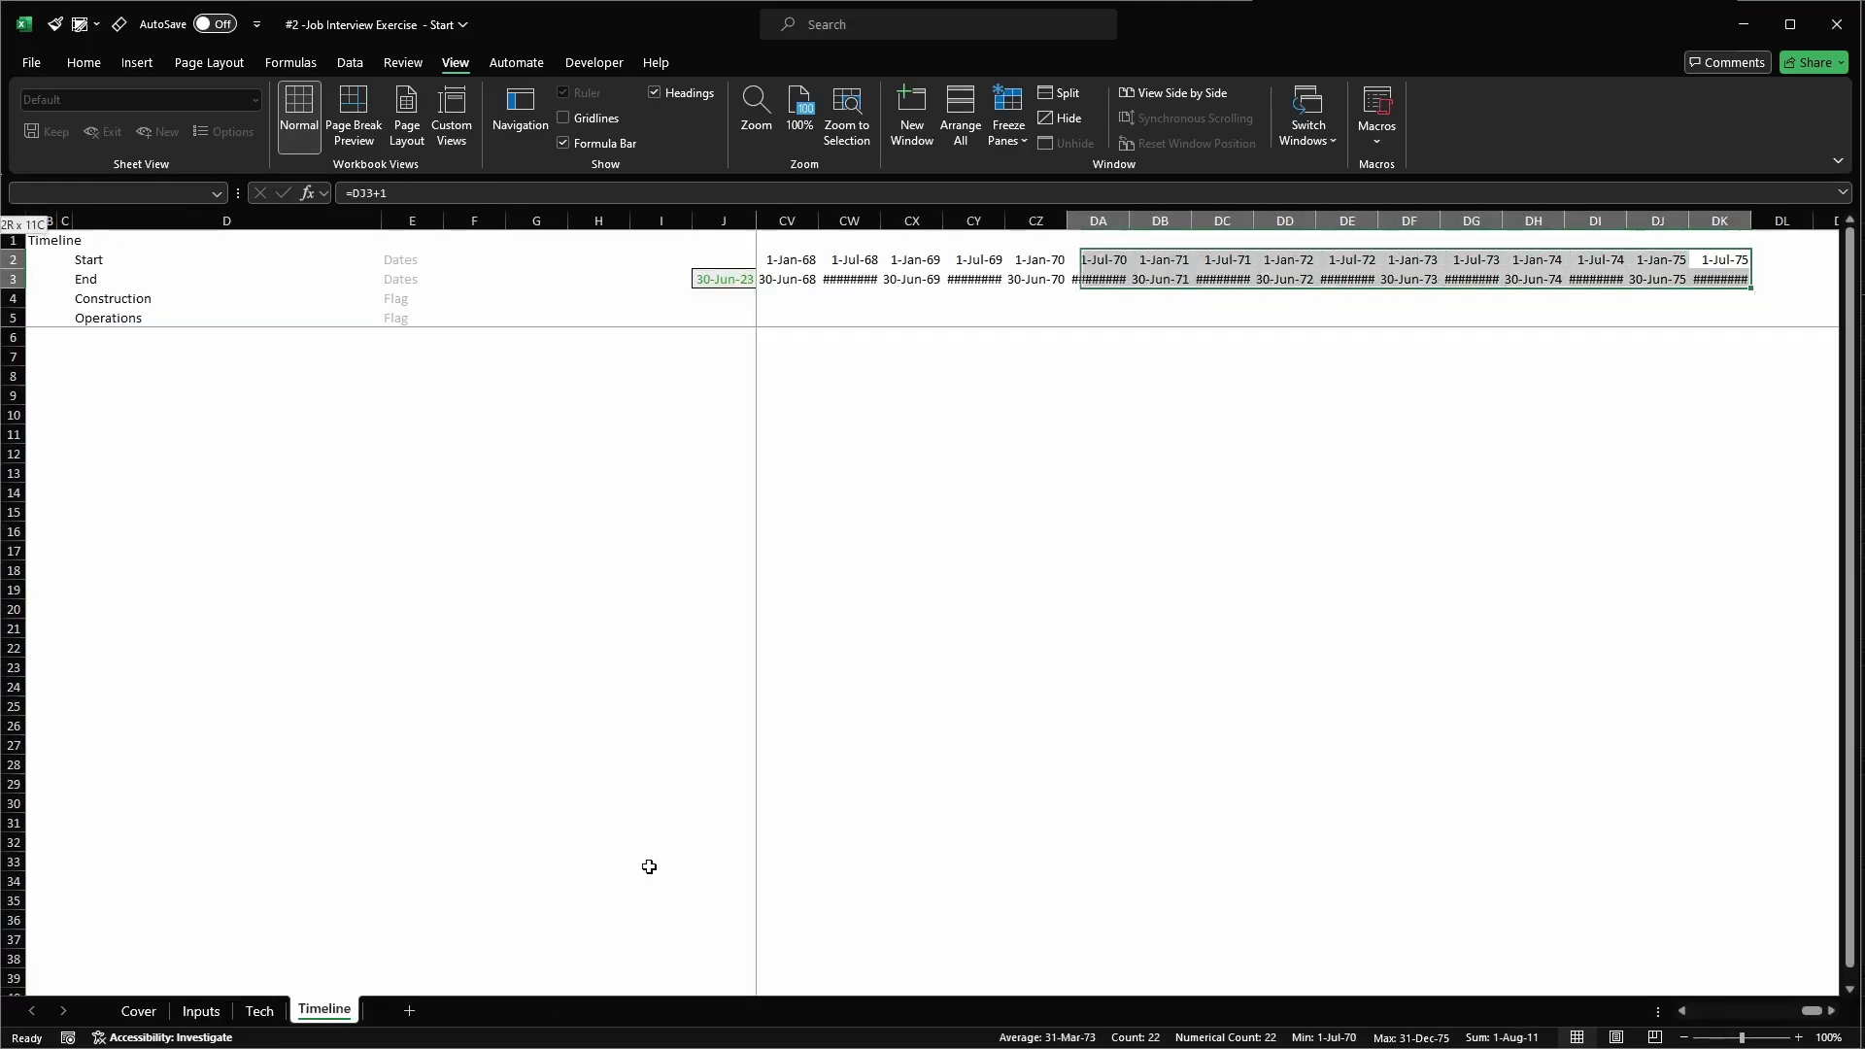
pyautogui.hotkey('shift', 'Left')
pyautogui.hotkey('shift', 'Left')
pyautogui.hotkey('shift', 'Left')
pyautogui.hotkey('shift', 'Left')
pyautogui.hotkey('shift', 'Left')
pyautogui.hotkey('shift', 'Left')
pyautogui.hotkey('shift', 'Left')
pyautogui.hotkey('shift', 'Left')
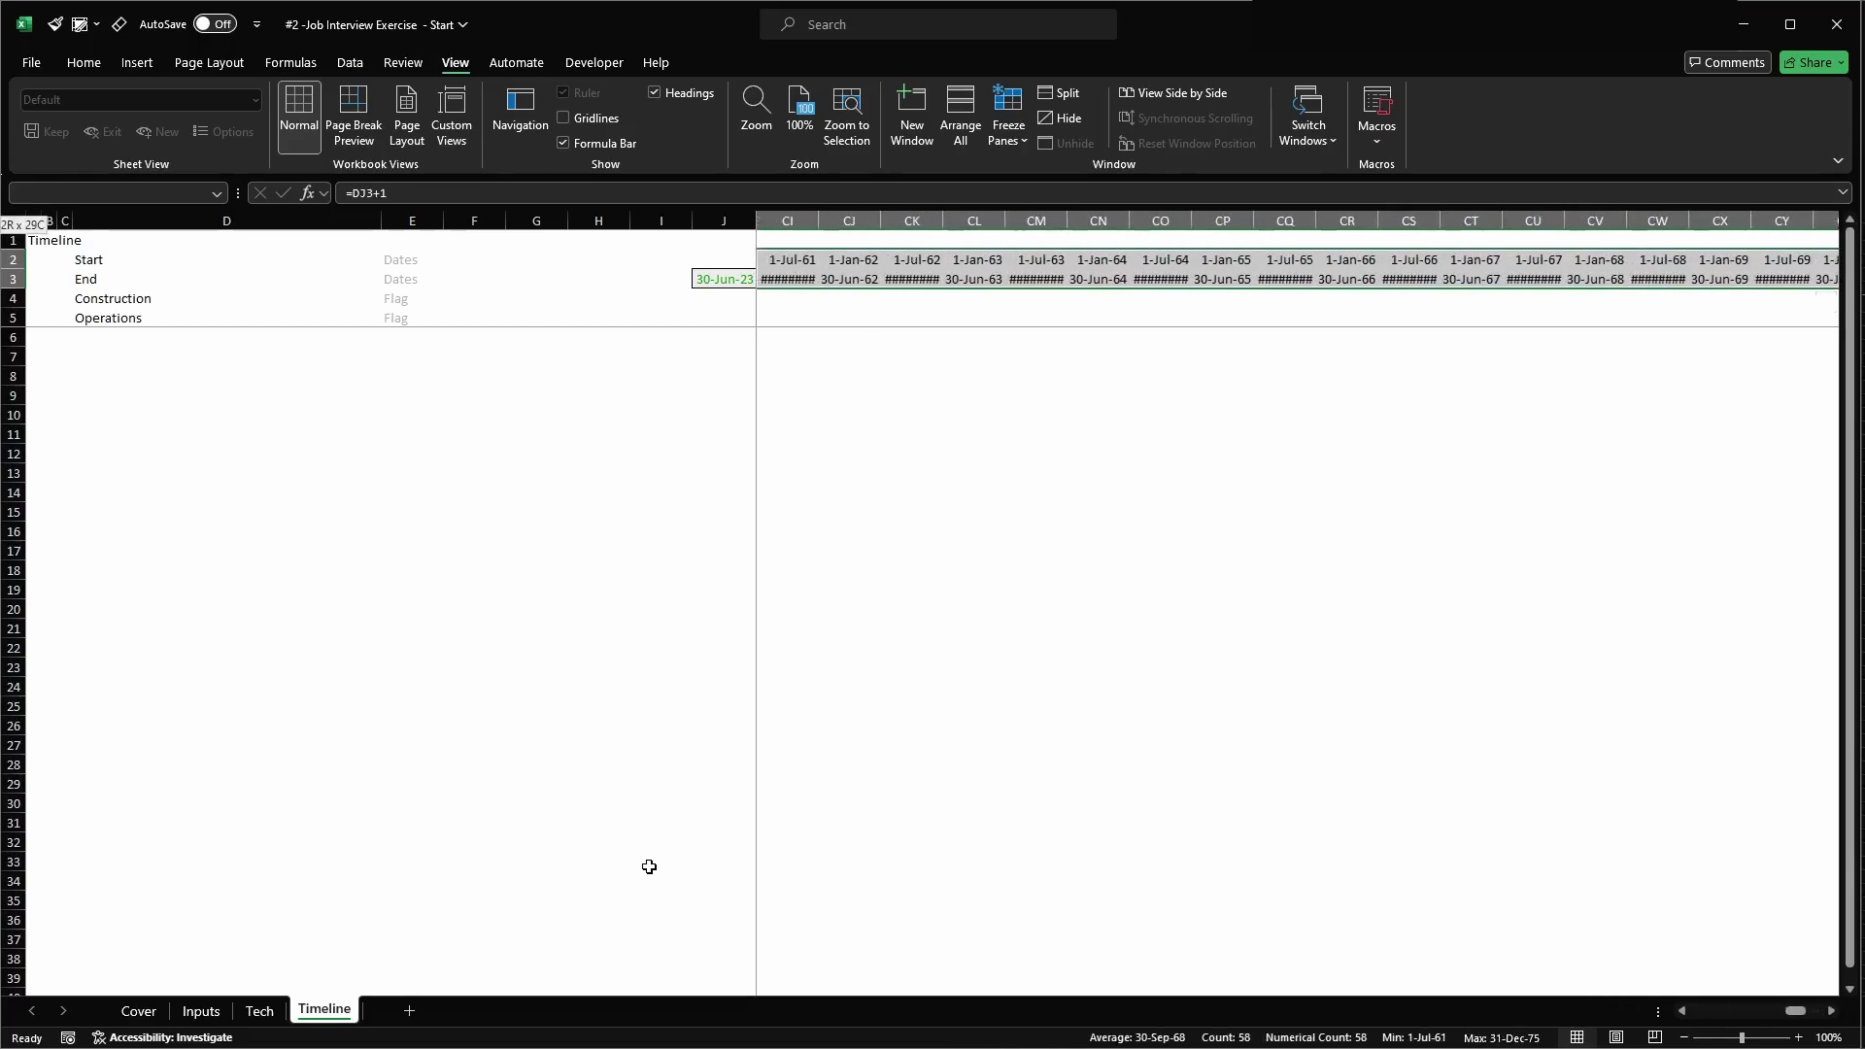
pyautogui.hotkey('shift', 'Right')
pyautogui.press('Delete')
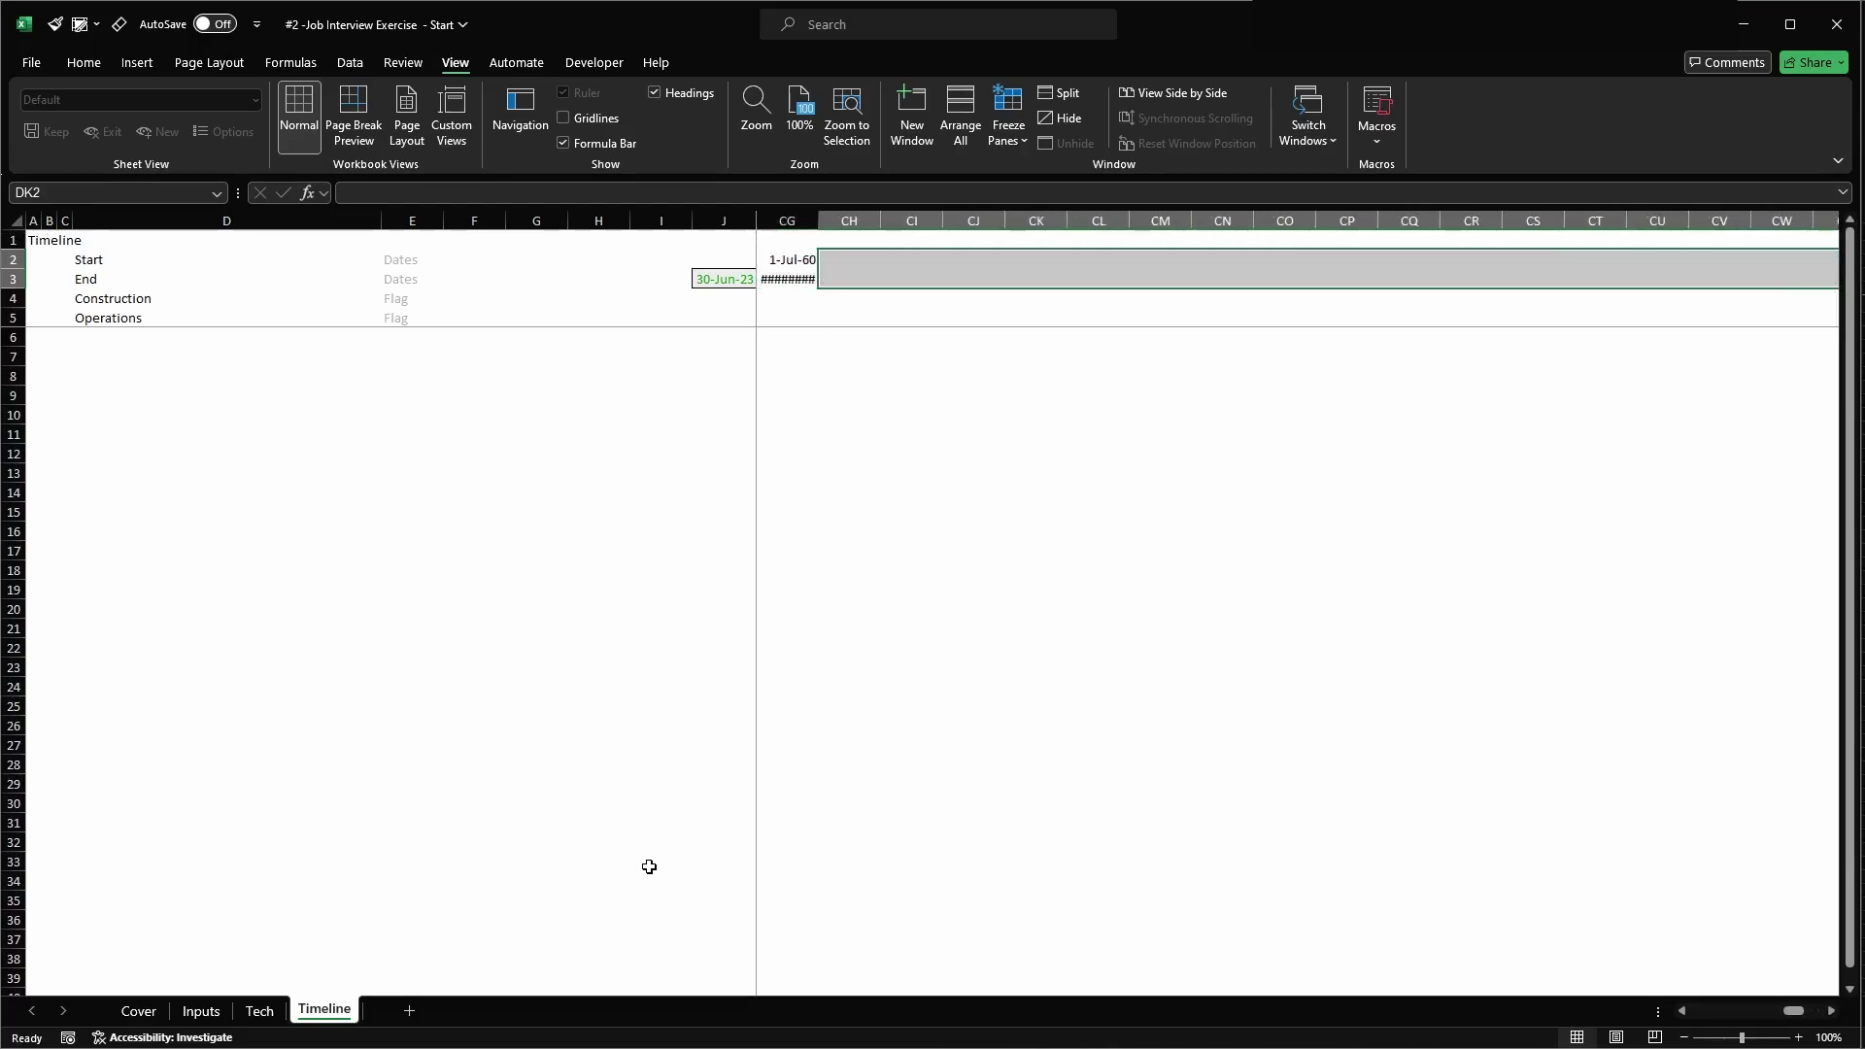
# - Autofit the widths of all timeline columns from K to CG so the end dates fit
pyautogui.press('Left')
pyautogui.press('Left')
pyautogui.press('Left')
pyautogui.hotkey('ctrl', 'Left')
pyautogui.press('Left')
pyautogui.press('Left')
pyautogui.press('Left')
pyautogui.press('Left')
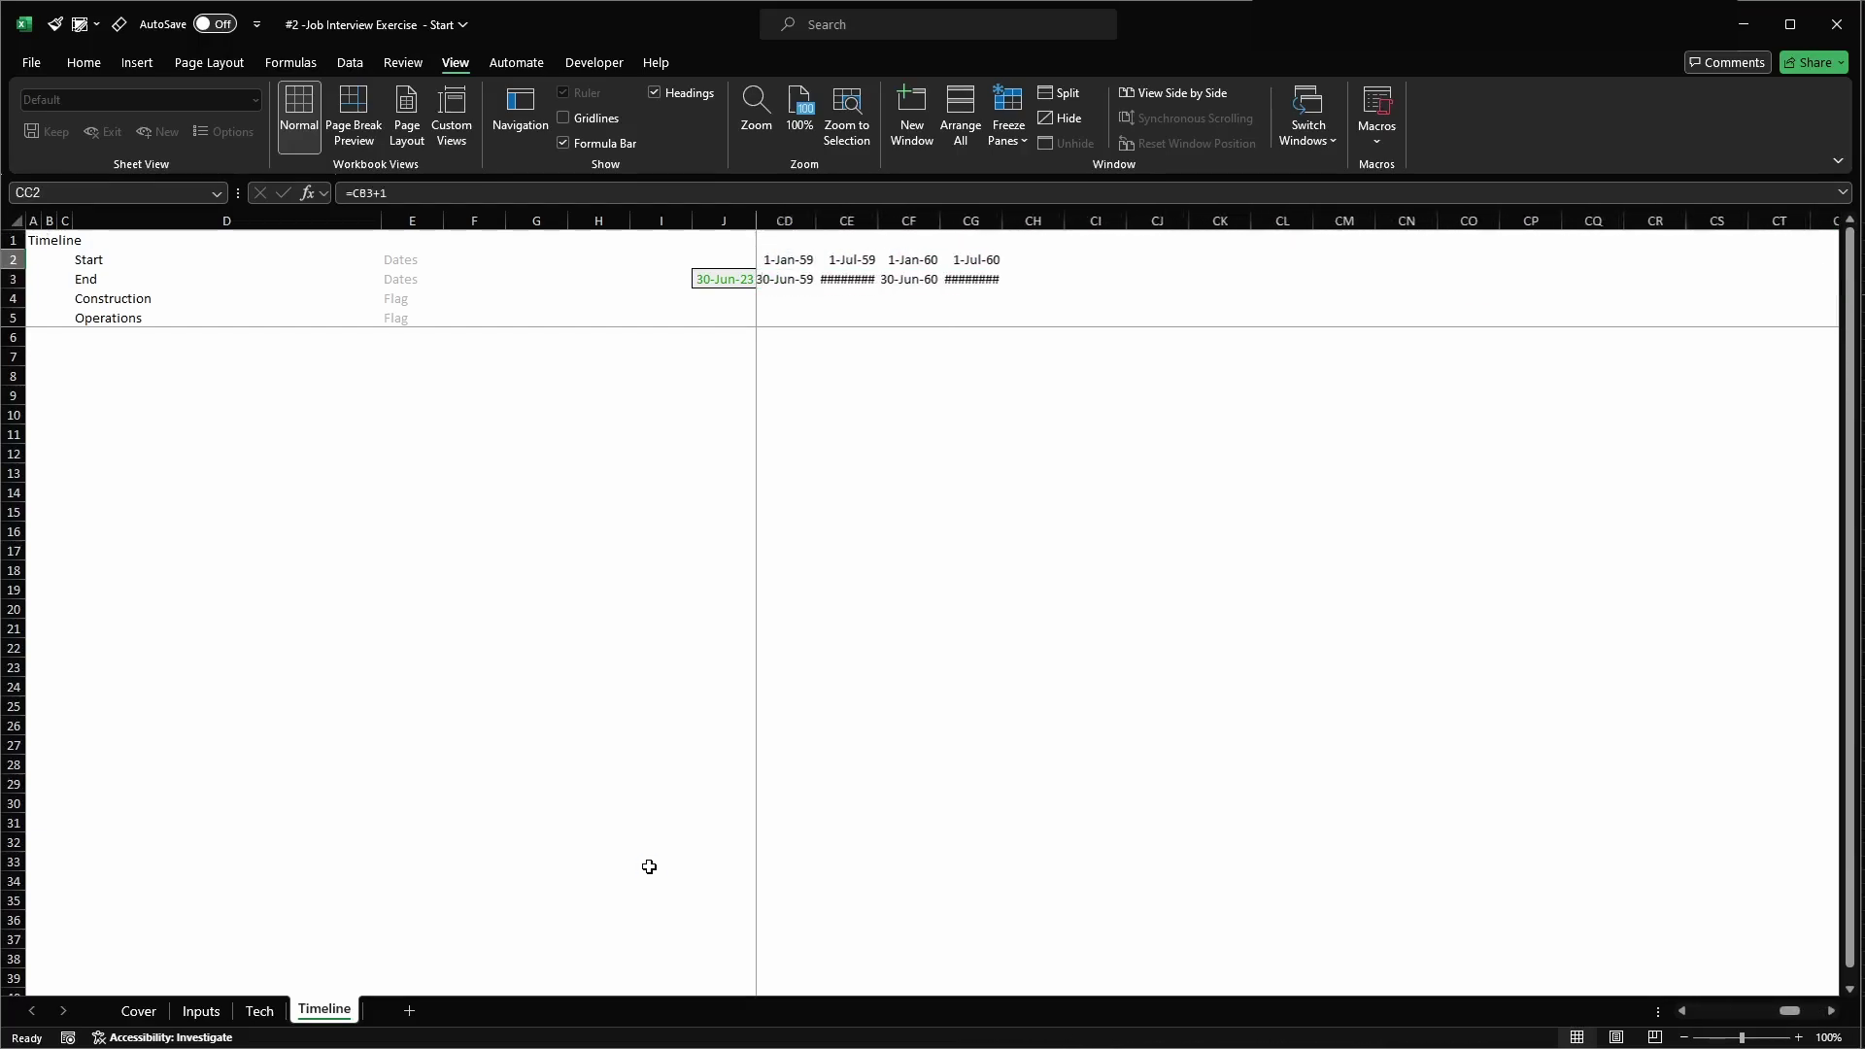
pyautogui.press('Right')
pyautogui.press('Right')
pyautogui.press('Right')
pyautogui.press('Right')
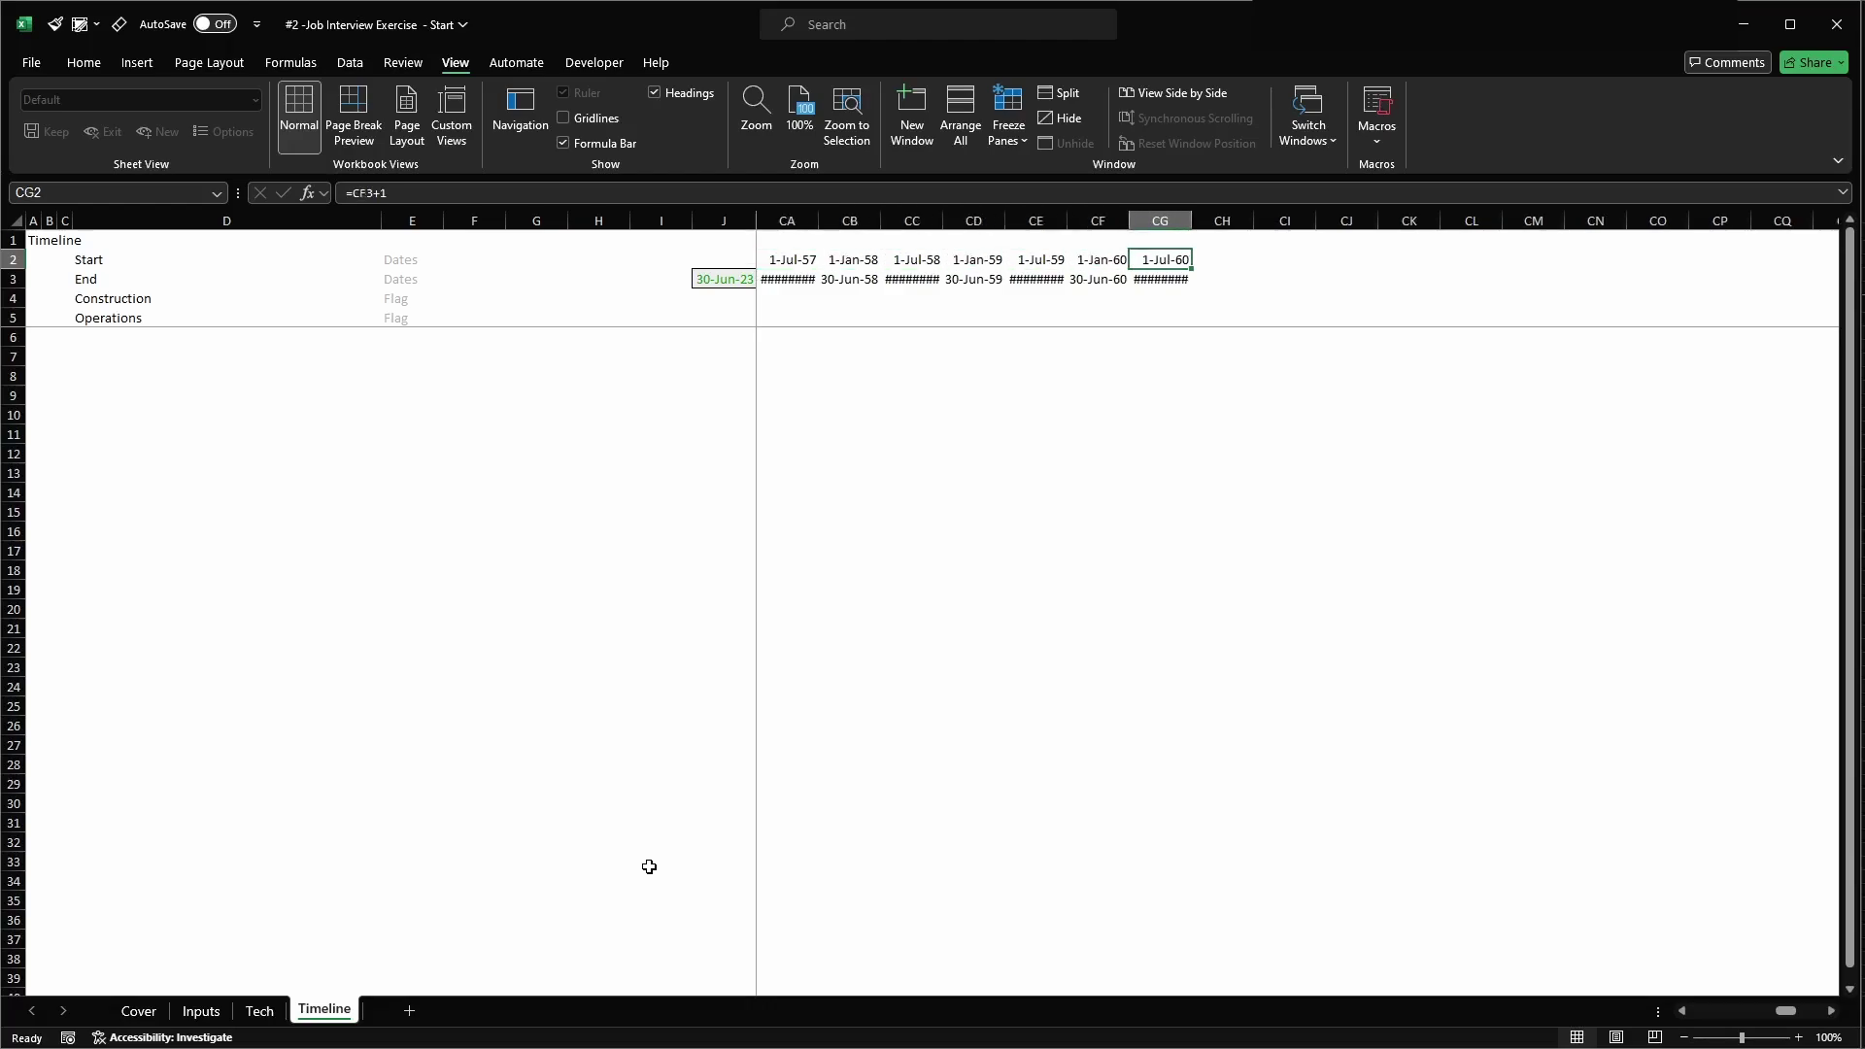
pyautogui.hotkey('ctrl', 'space')
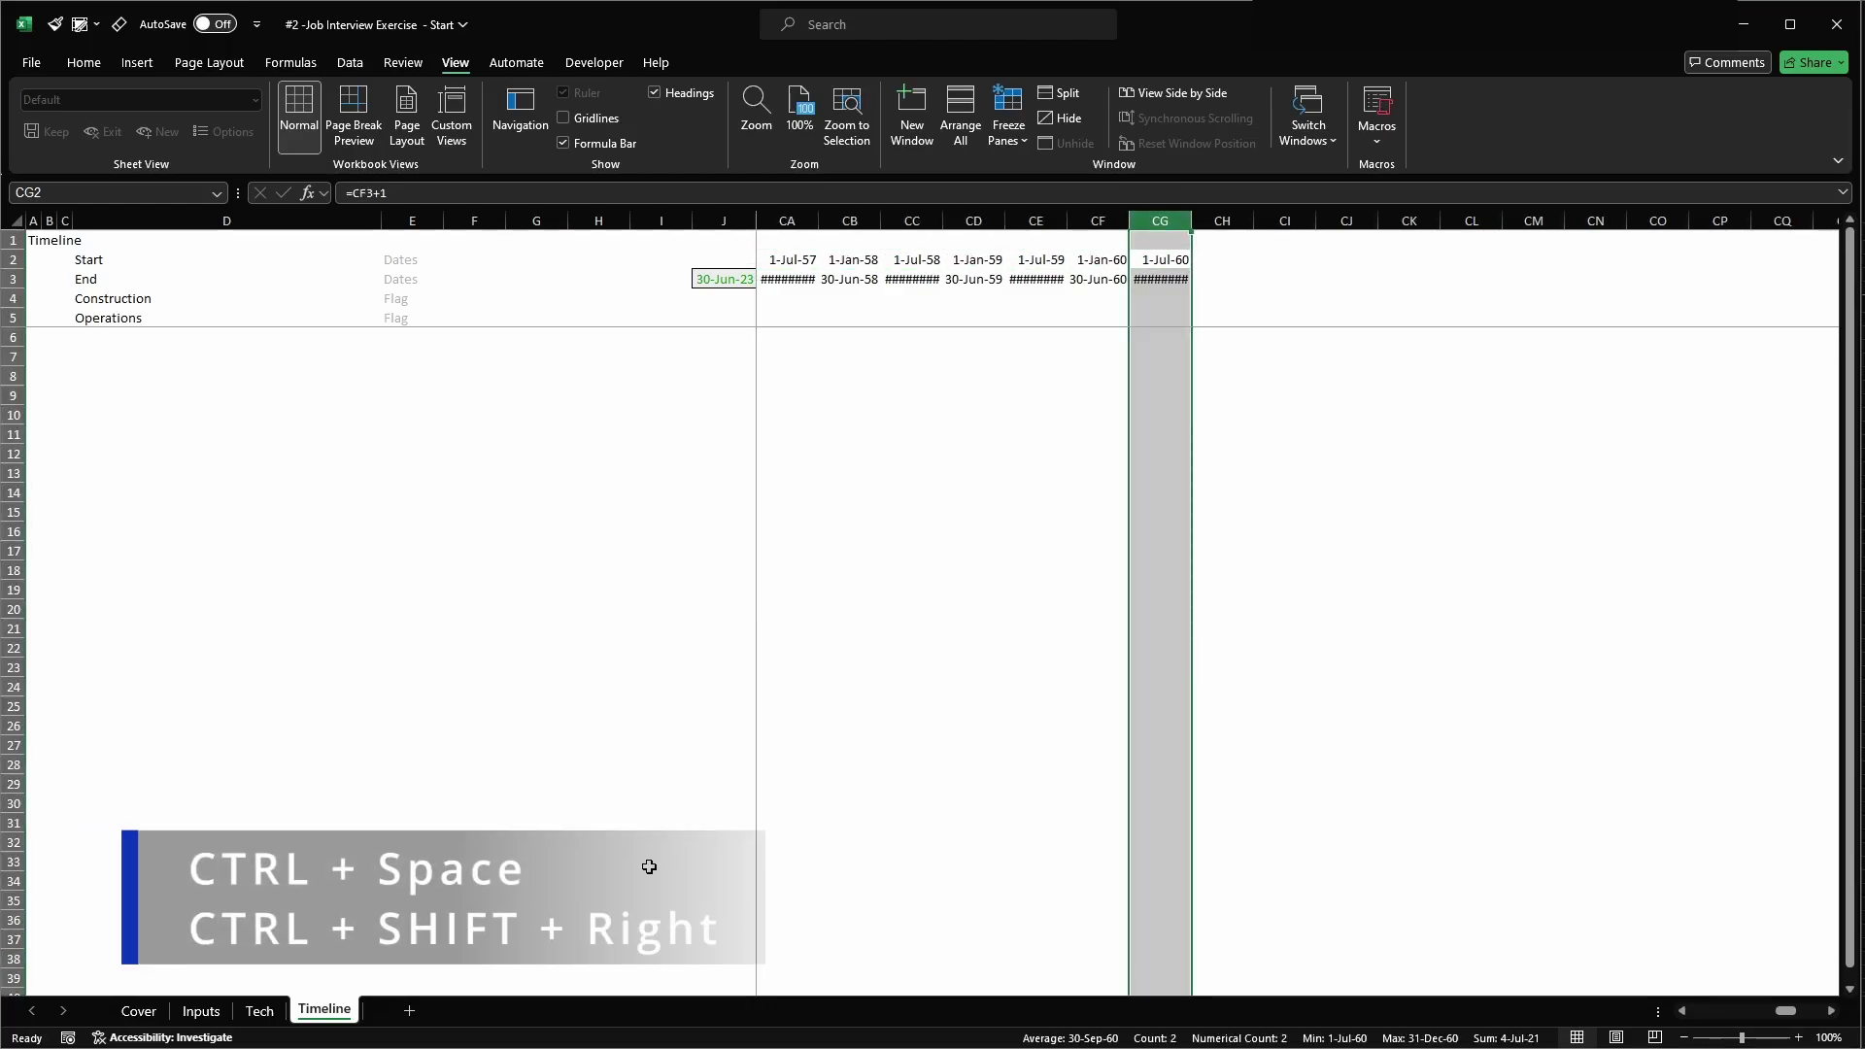
pyautogui.hotkey('ctrl', 'shift', 'Left')
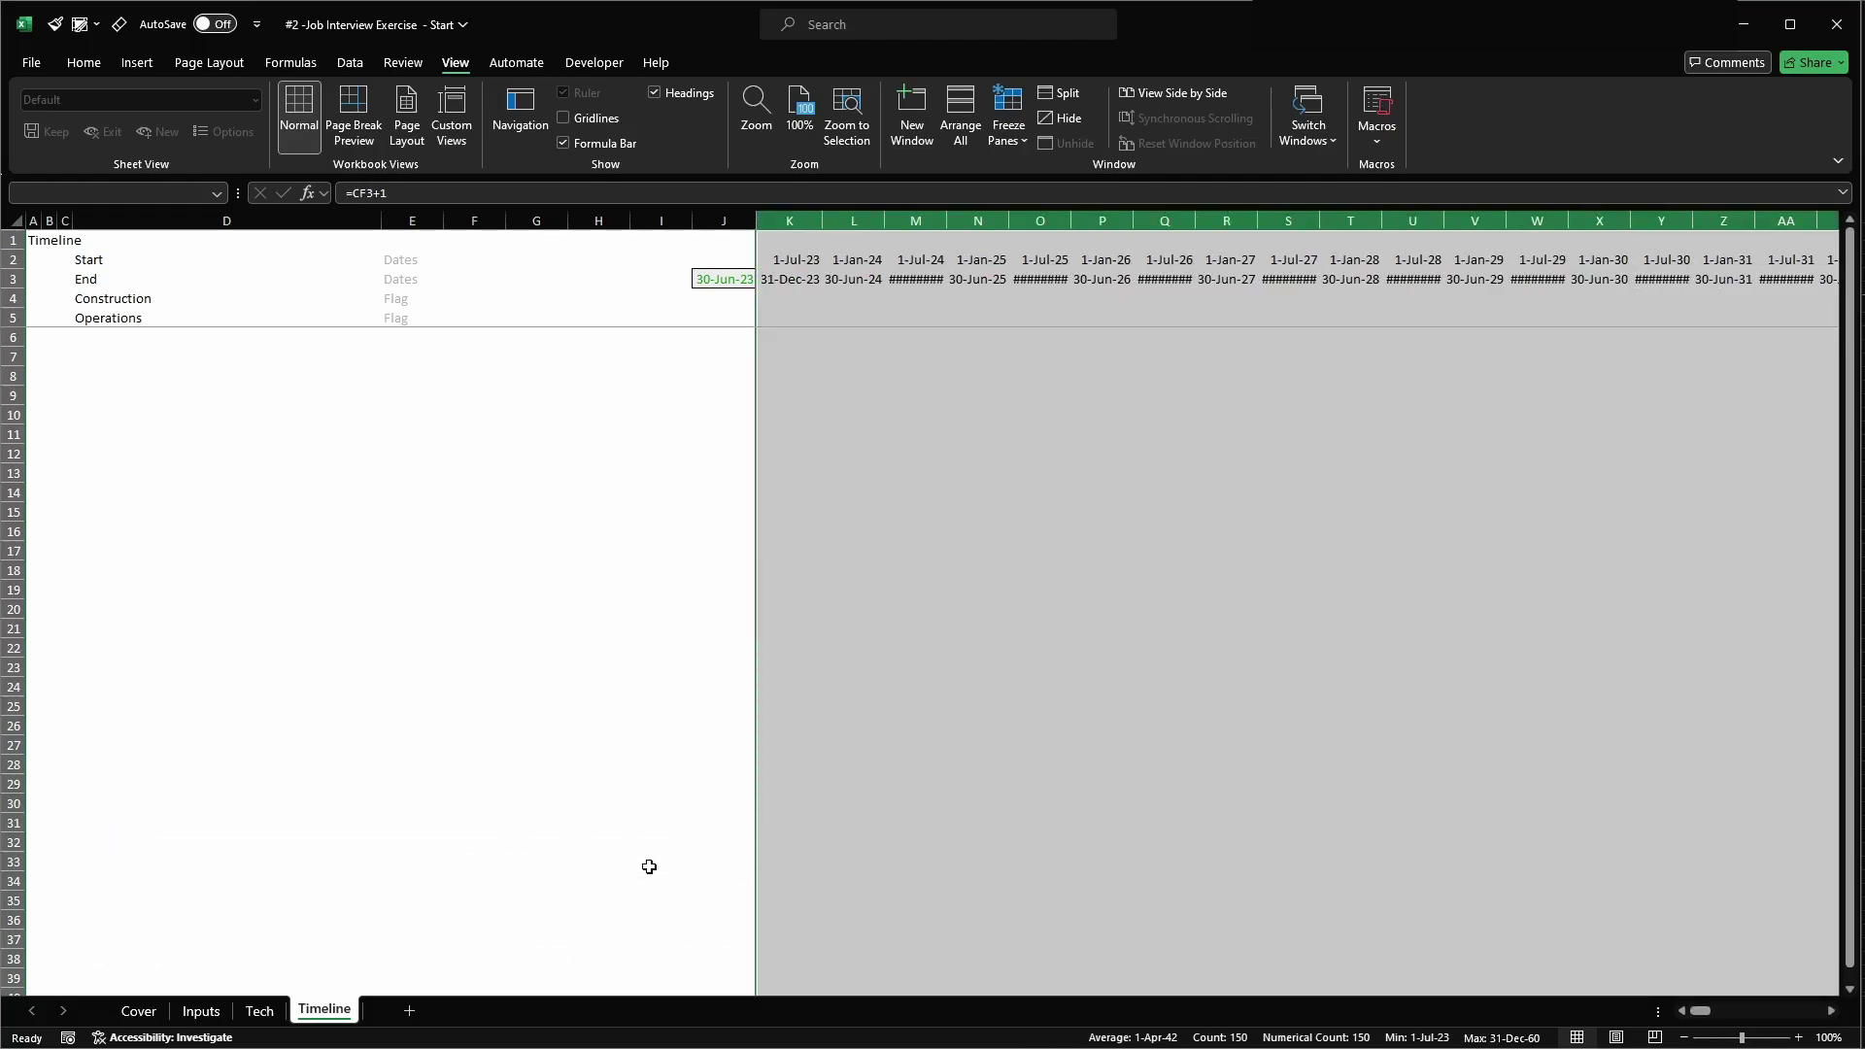
pyautogui.hotkey('alt', 'o')
pyautogui.press('c')
pyautogui.press('a')
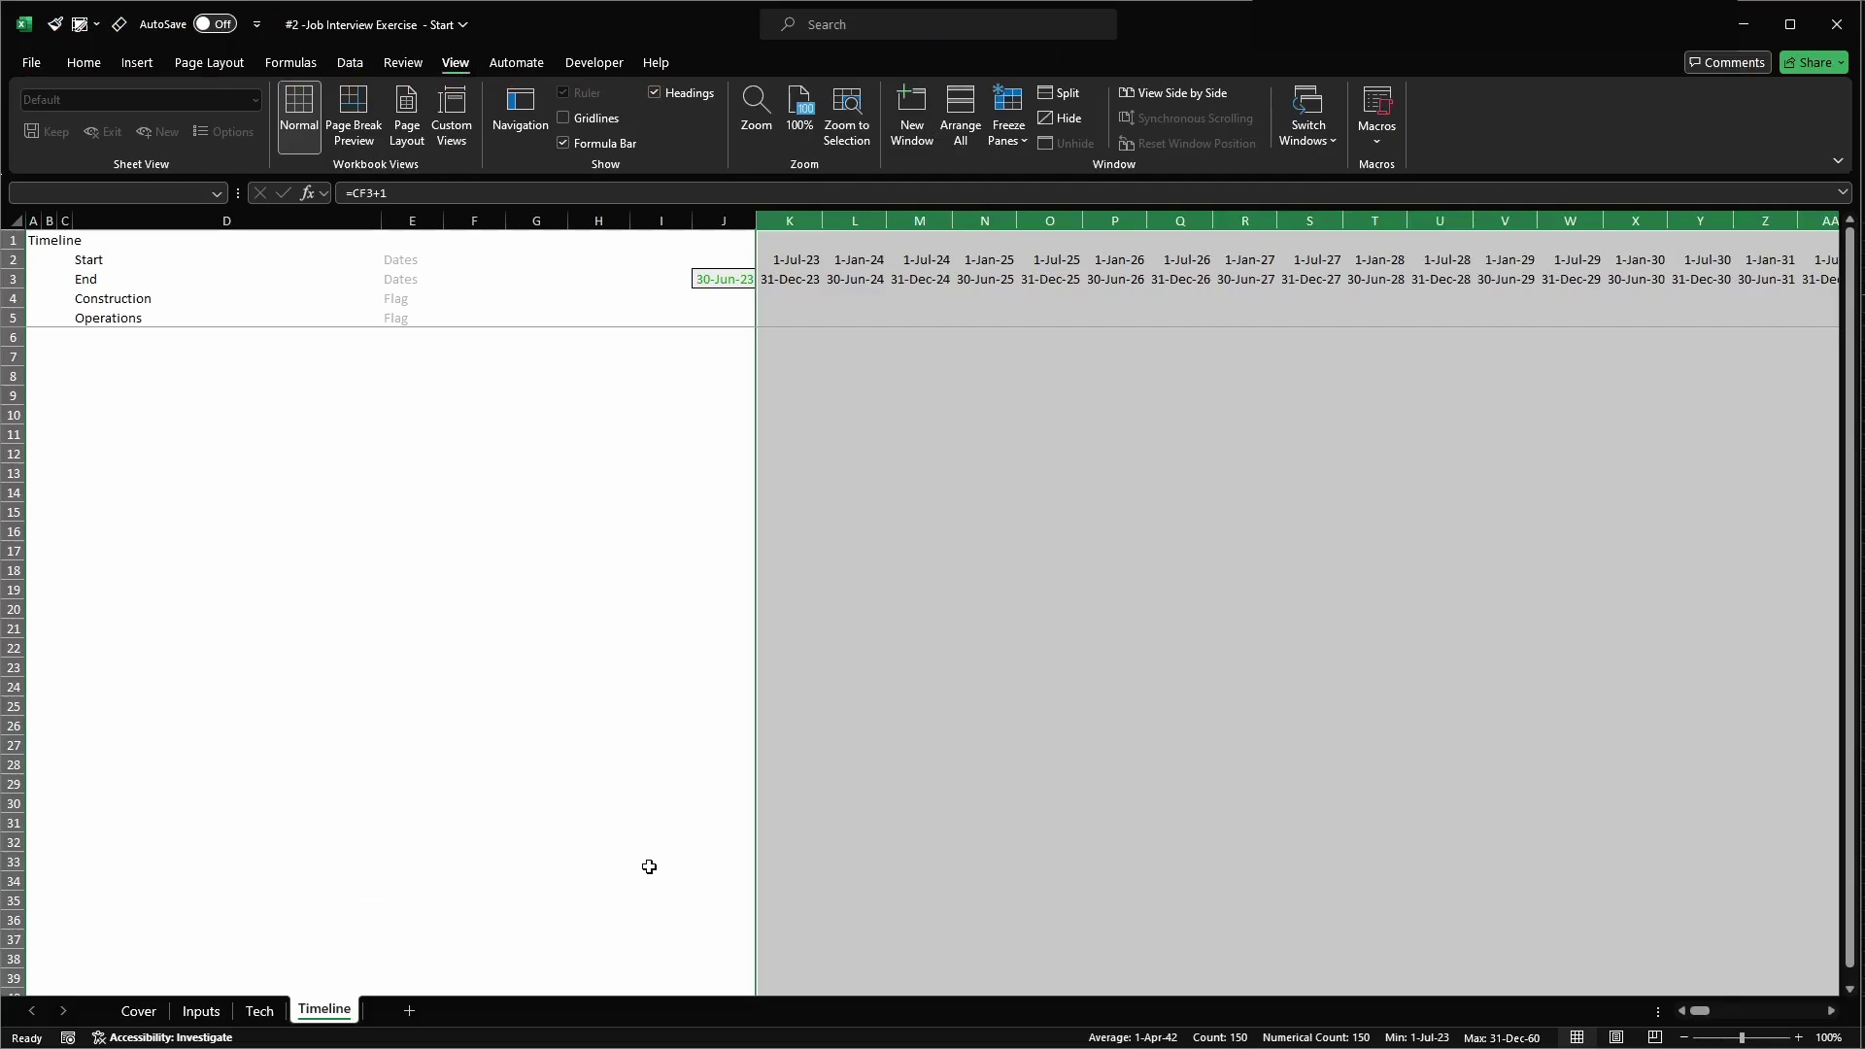
# - Examine the period start and end dates in the first and last timeline columns and how consecutive periods connect
pyautogui.press('Left')
pyautogui.press('Left')
pyautogui.press('Left')
pyautogui.press('Left')
pyautogui.press('Left')
pyautogui.press('Left')
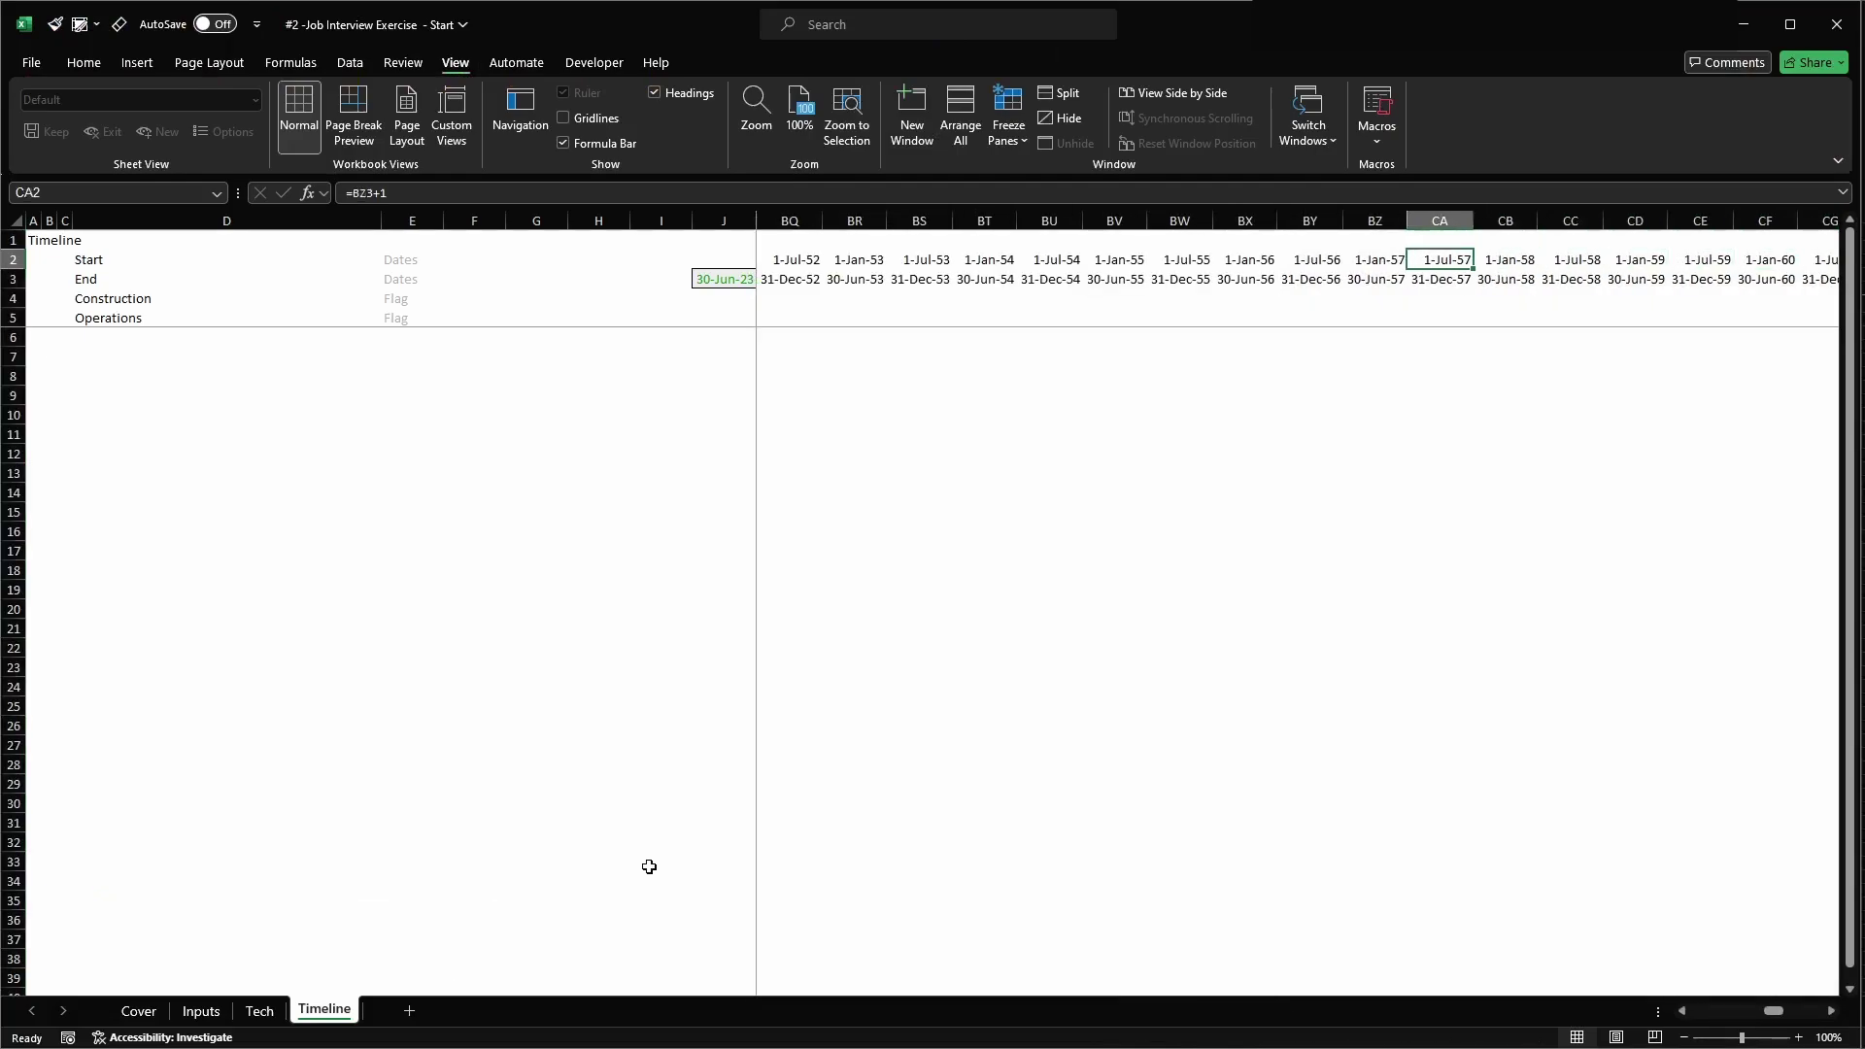
pyautogui.press('Down')
pyautogui.hotkey('ctrl', 'Left')
pyautogui.press('Right')
pyautogui.press('Right')
pyautogui.press('Right')
pyautogui.press('Right')
pyautogui.press('Left')
pyautogui.press('Left')
pyautogui.press('Left')
pyautogui.press('Left')
pyautogui.press('Right')
pyautogui.press('Up')
pyautogui.press('Down')
pyautogui.press('Right')
pyautogui.press('Up')
pyautogui.press('Left')
pyautogui.press('Down')
pyautogui.press('Right')
pyautogui.press('Right')
pyautogui.press('Up')
pyautogui.press('Left')
pyautogui.press('Down')
pyautogui.press('Right')
pyautogui.press('Up')
pyautogui.press('Left')
pyautogui.press('Down')
pyautogui.press('Down')
pyautogui.press('Down')
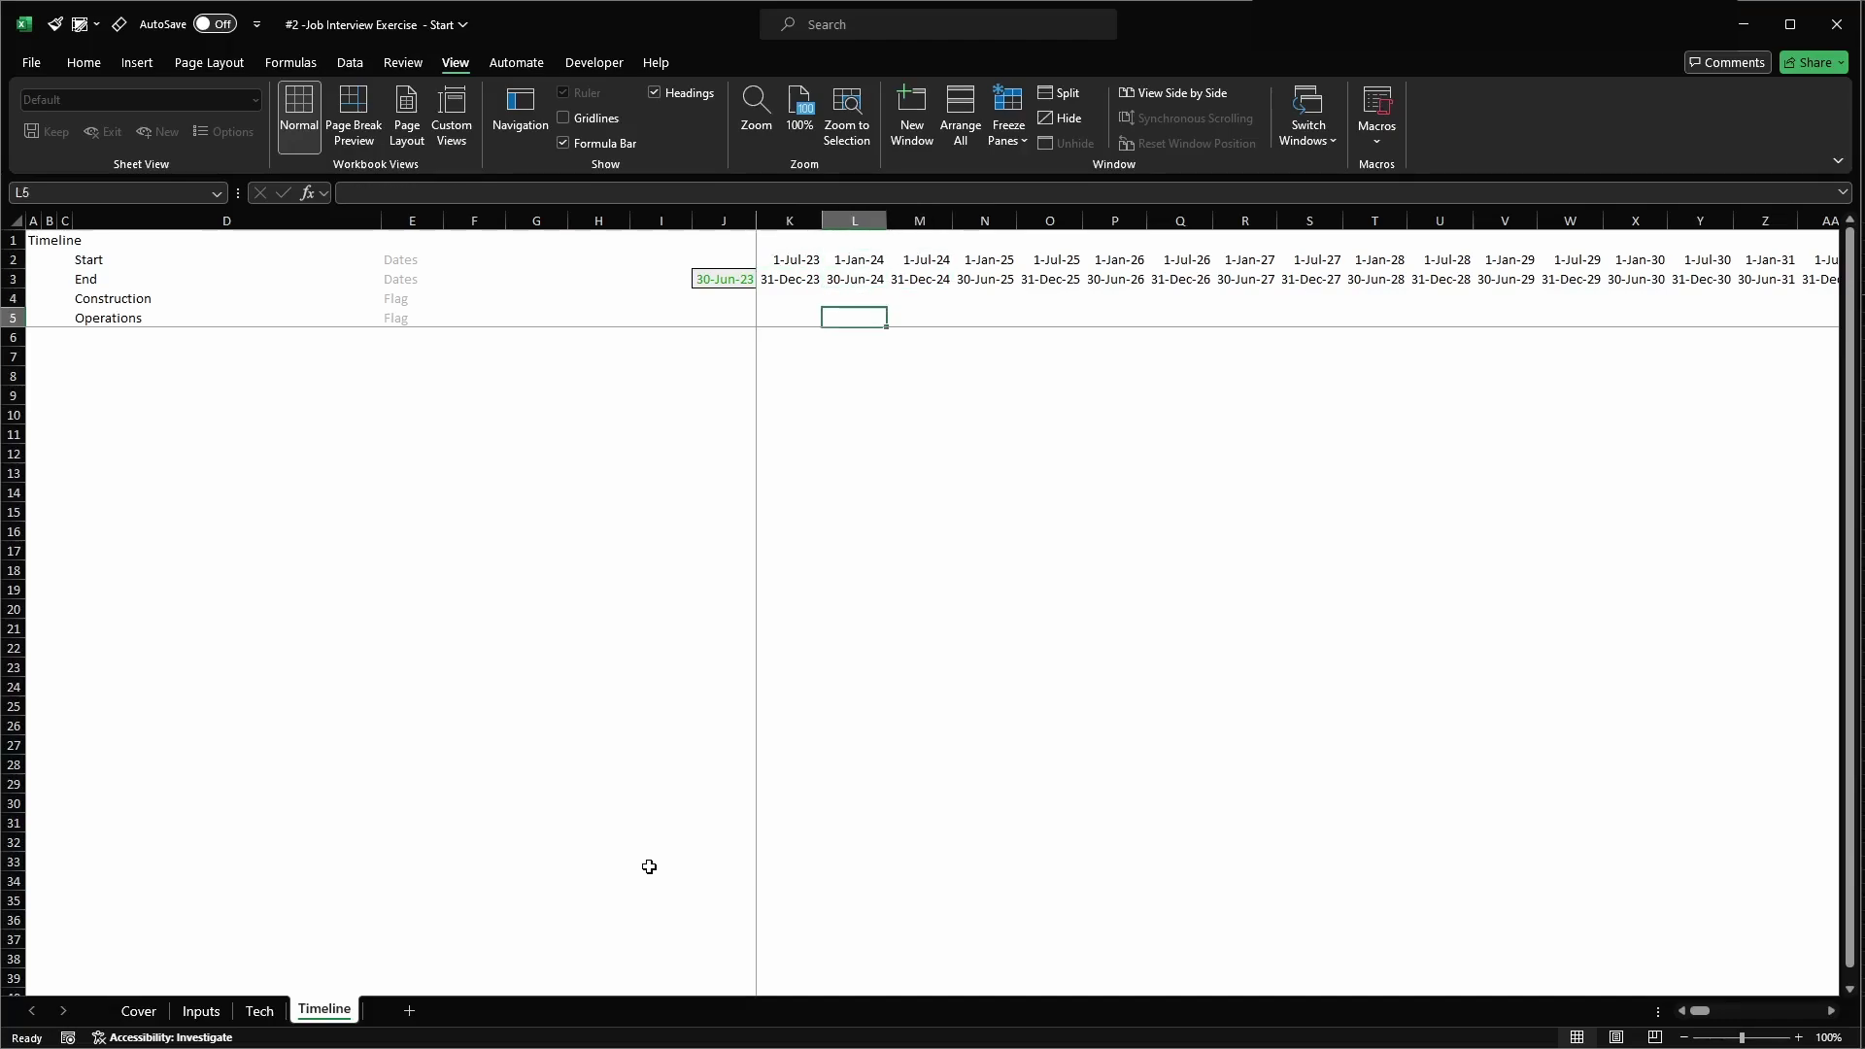
# - Examine the empty Construction and Operations flag rows 4 and 5 around the first period column
pyautogui.press('Left')
pyautogui.hotkey('ctrl', 'shift', 'Right')
pyautogui.hotkey('shift', 'space')
pyautogui.hotkey('shift', 'Up')
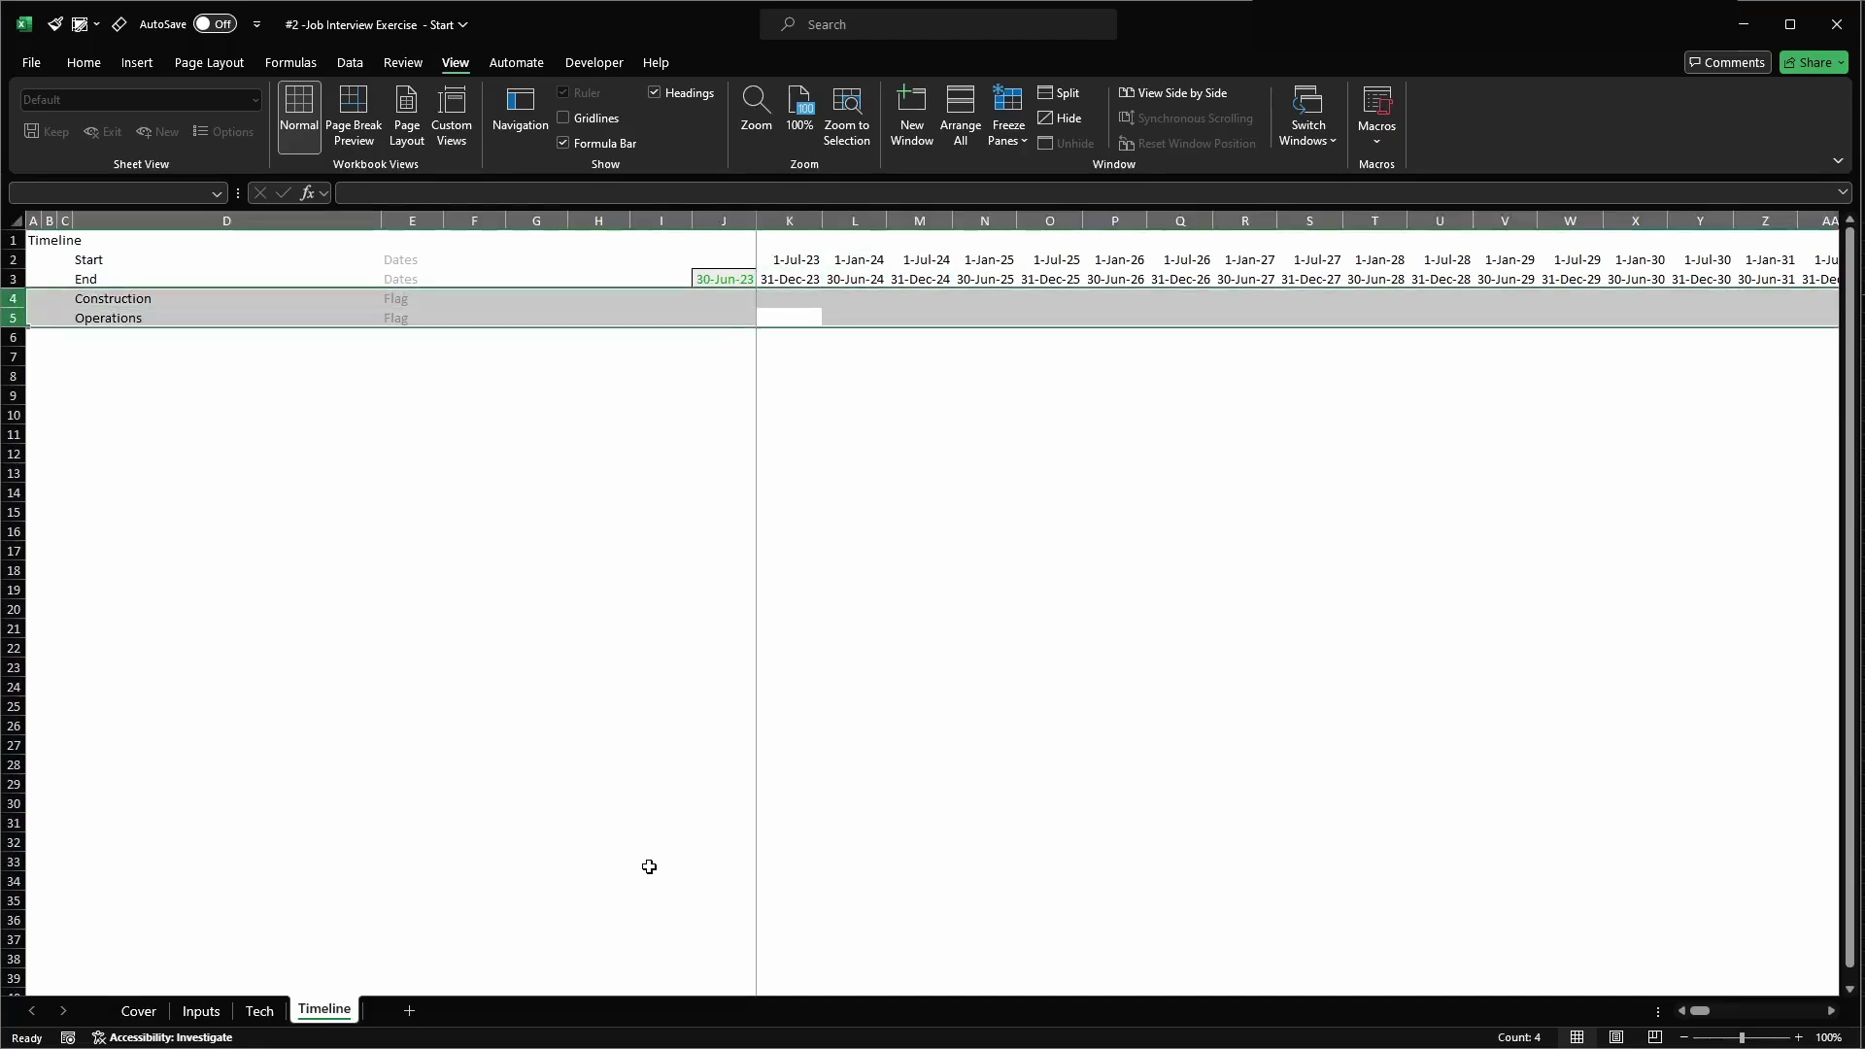
pyautogui.press('Left')
pyautogui.press('Left')
pyautogui.press('Left')
pyautogui.press('Left')
pyautogui.press('Left')
pyautogui.press('Left')
pyautogui.press('Right')
pyautogui.press('Right')
pyautogui.press('Right')
pyautogui.press('Right')
pyautogui.press('Right')
pyautogui.press('Right')
pyautogui.press('Right')
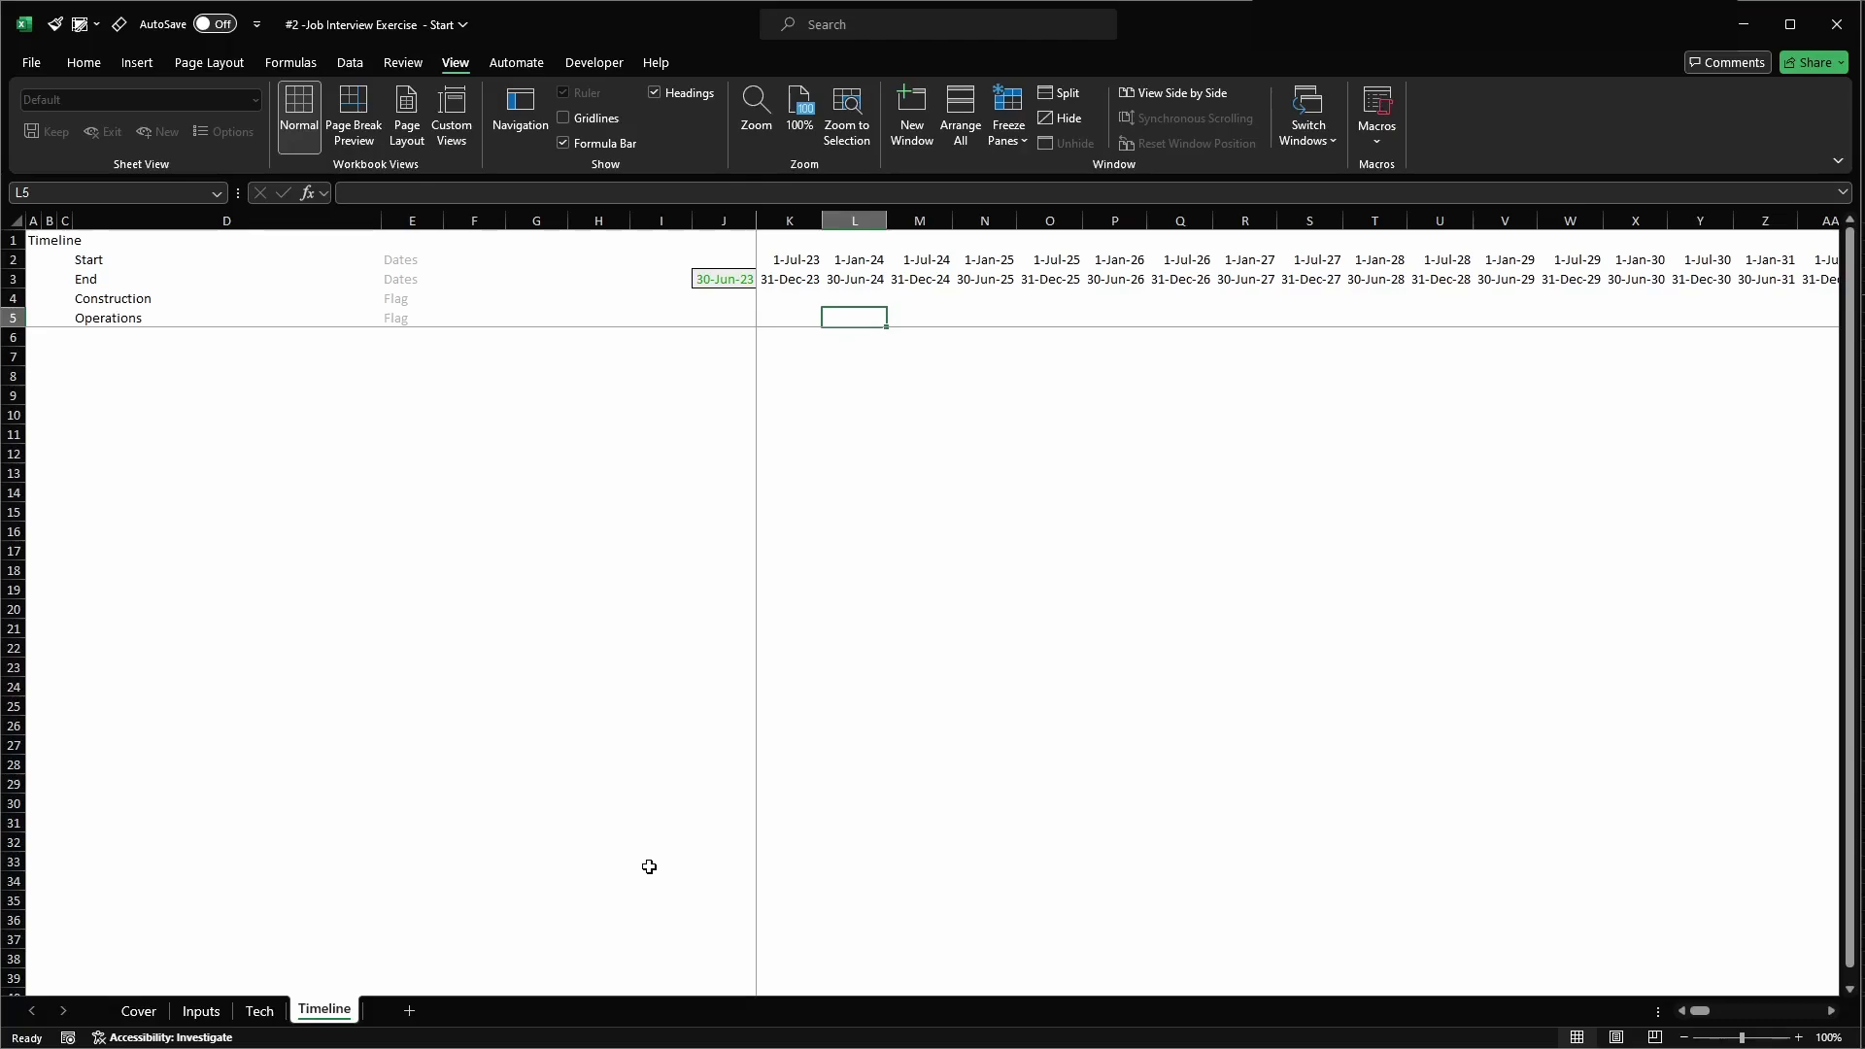
pyautogui.press('Left')
pyautogui.press('Left')
pyautogui.press('Left')
pyautogui.press('Right')
pyautogui.press('Right')
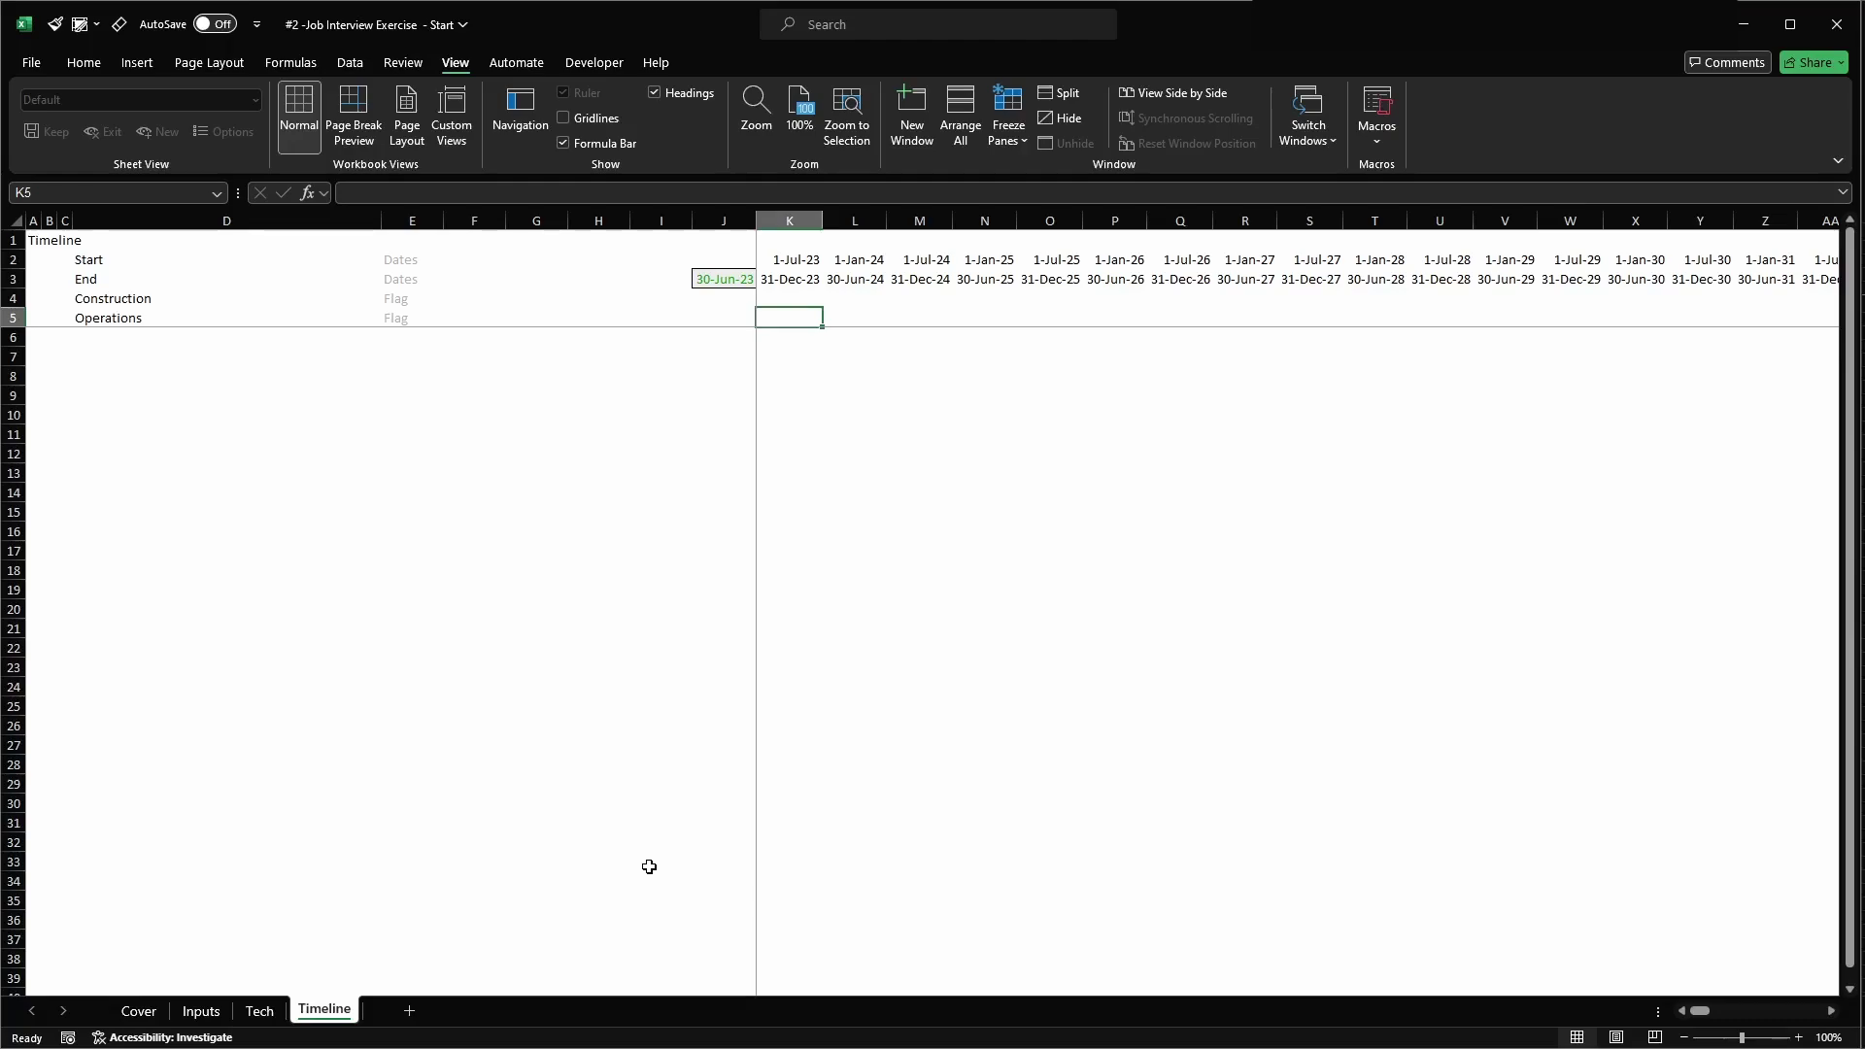
pyautogui.press('Left')
pyautogui.press('Right')
pyautogui.press('Up')
pyautogui.press('Left')
pyautogui.press('Right')
pyautogui.press('Left')
pyautogui.press('Right')
# - Highlight the first few period columns starting at K to look at the construction periods
pyautogui.hotkey('ctrl', 'space')
pyautogui.hotkey('shift', 'Right')
pyautogui.hotkey('shift', 'Right')
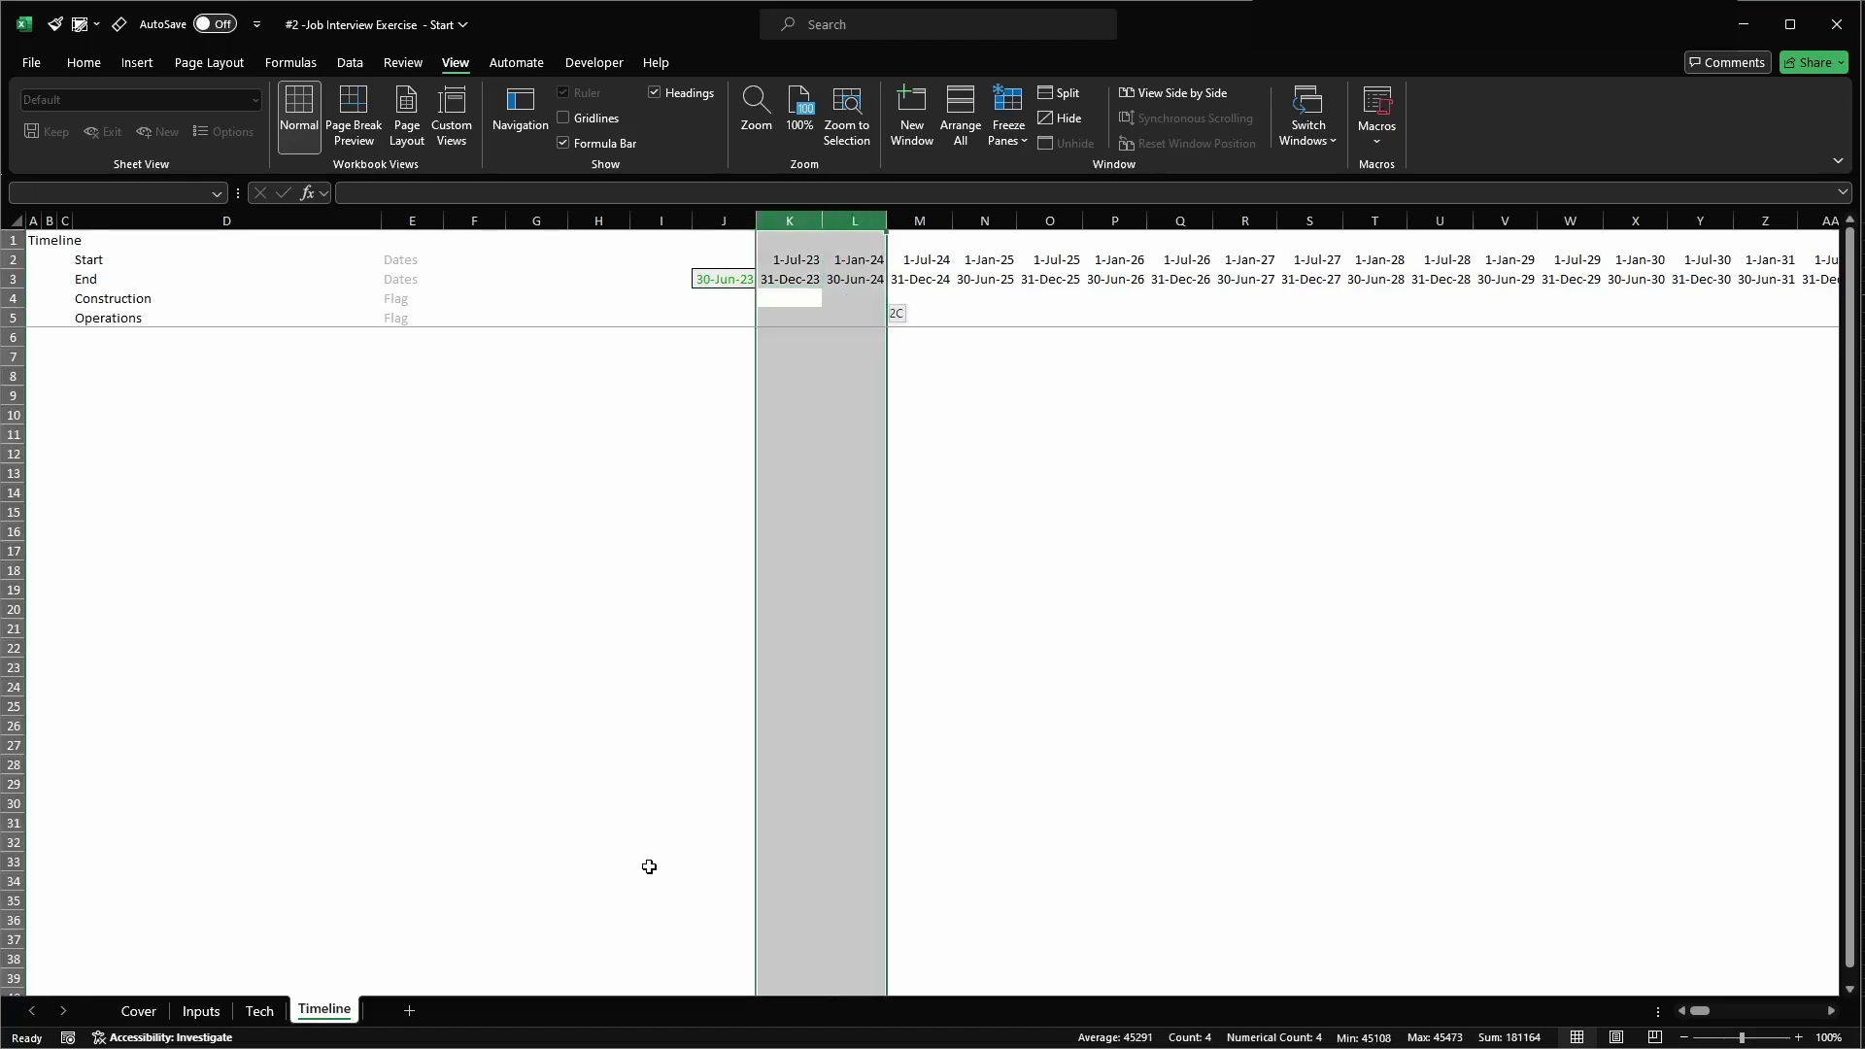
pyautogui.hotkey('shift', 'Right')
pyautogui.hotkey('shift', 'Right')
pyautogui.hotkey('shift', 'Left')
pyautogui.hotkey('shift', 'Left')
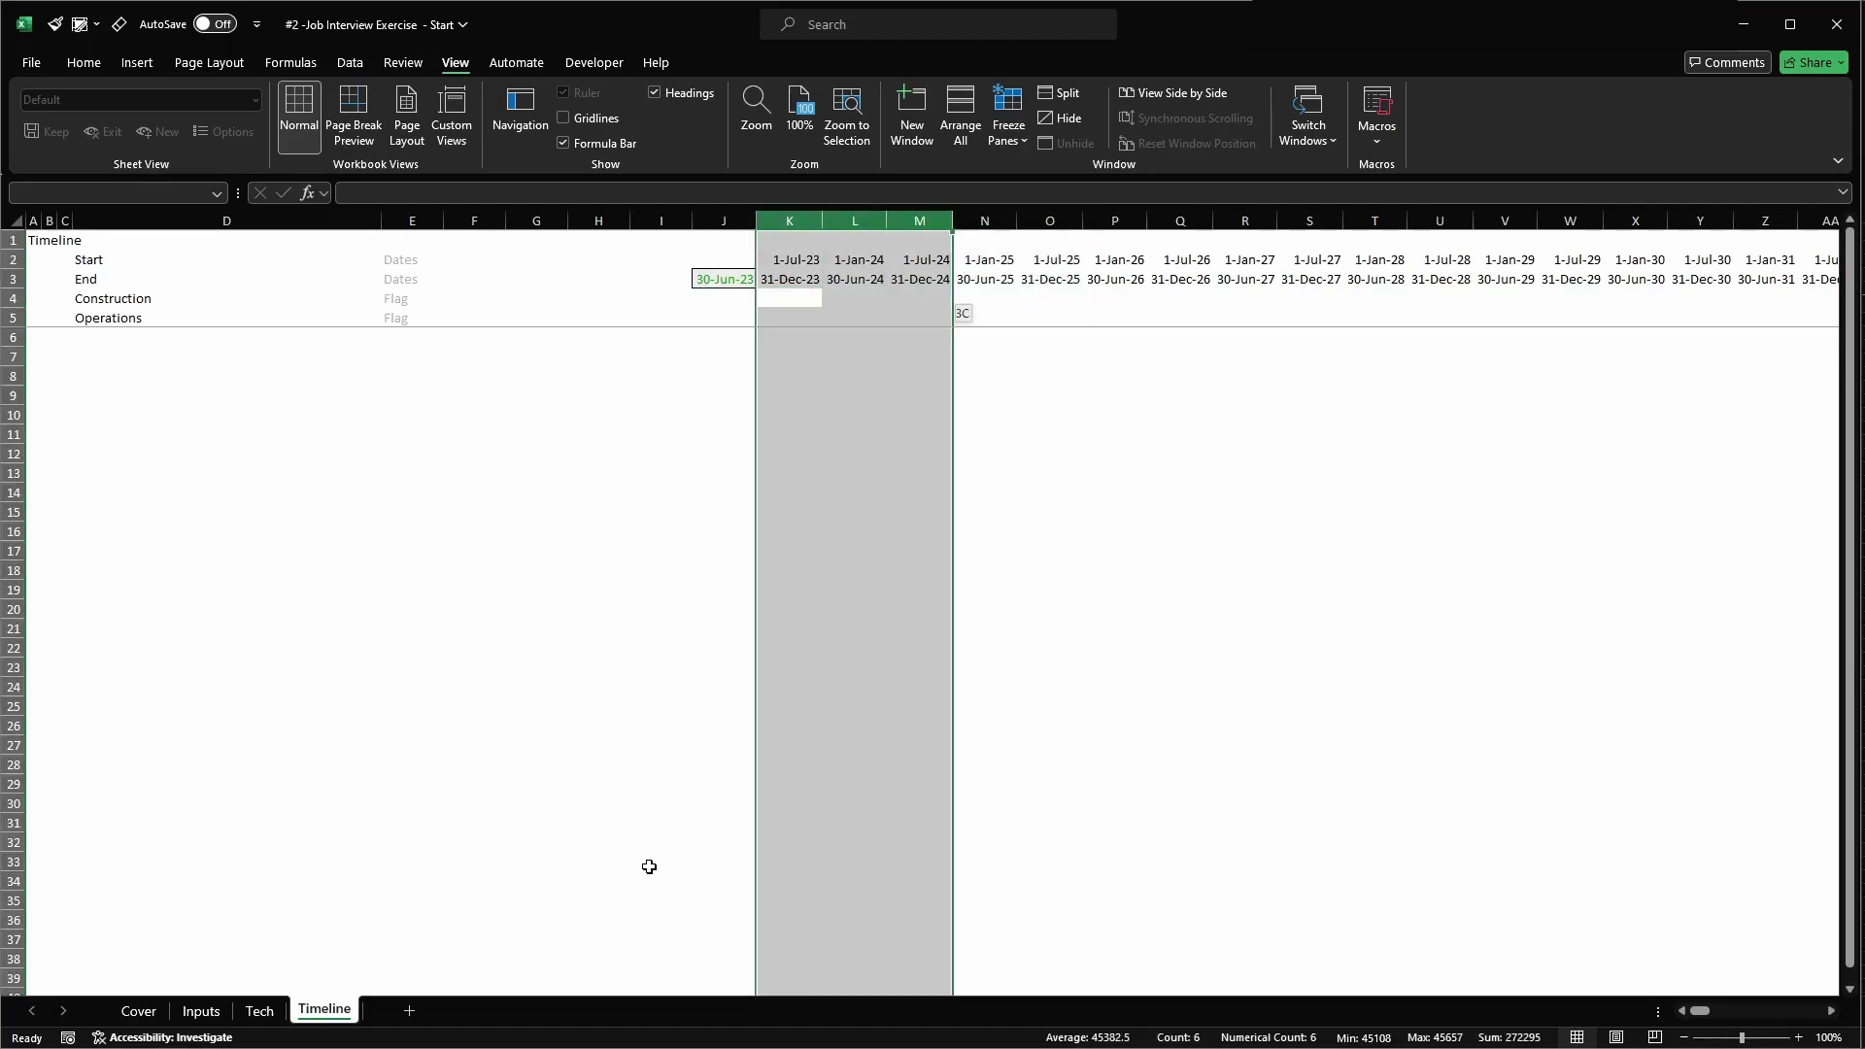
pyautogui.hotkey('shift', 'Left')
pyautogui.press('Left')
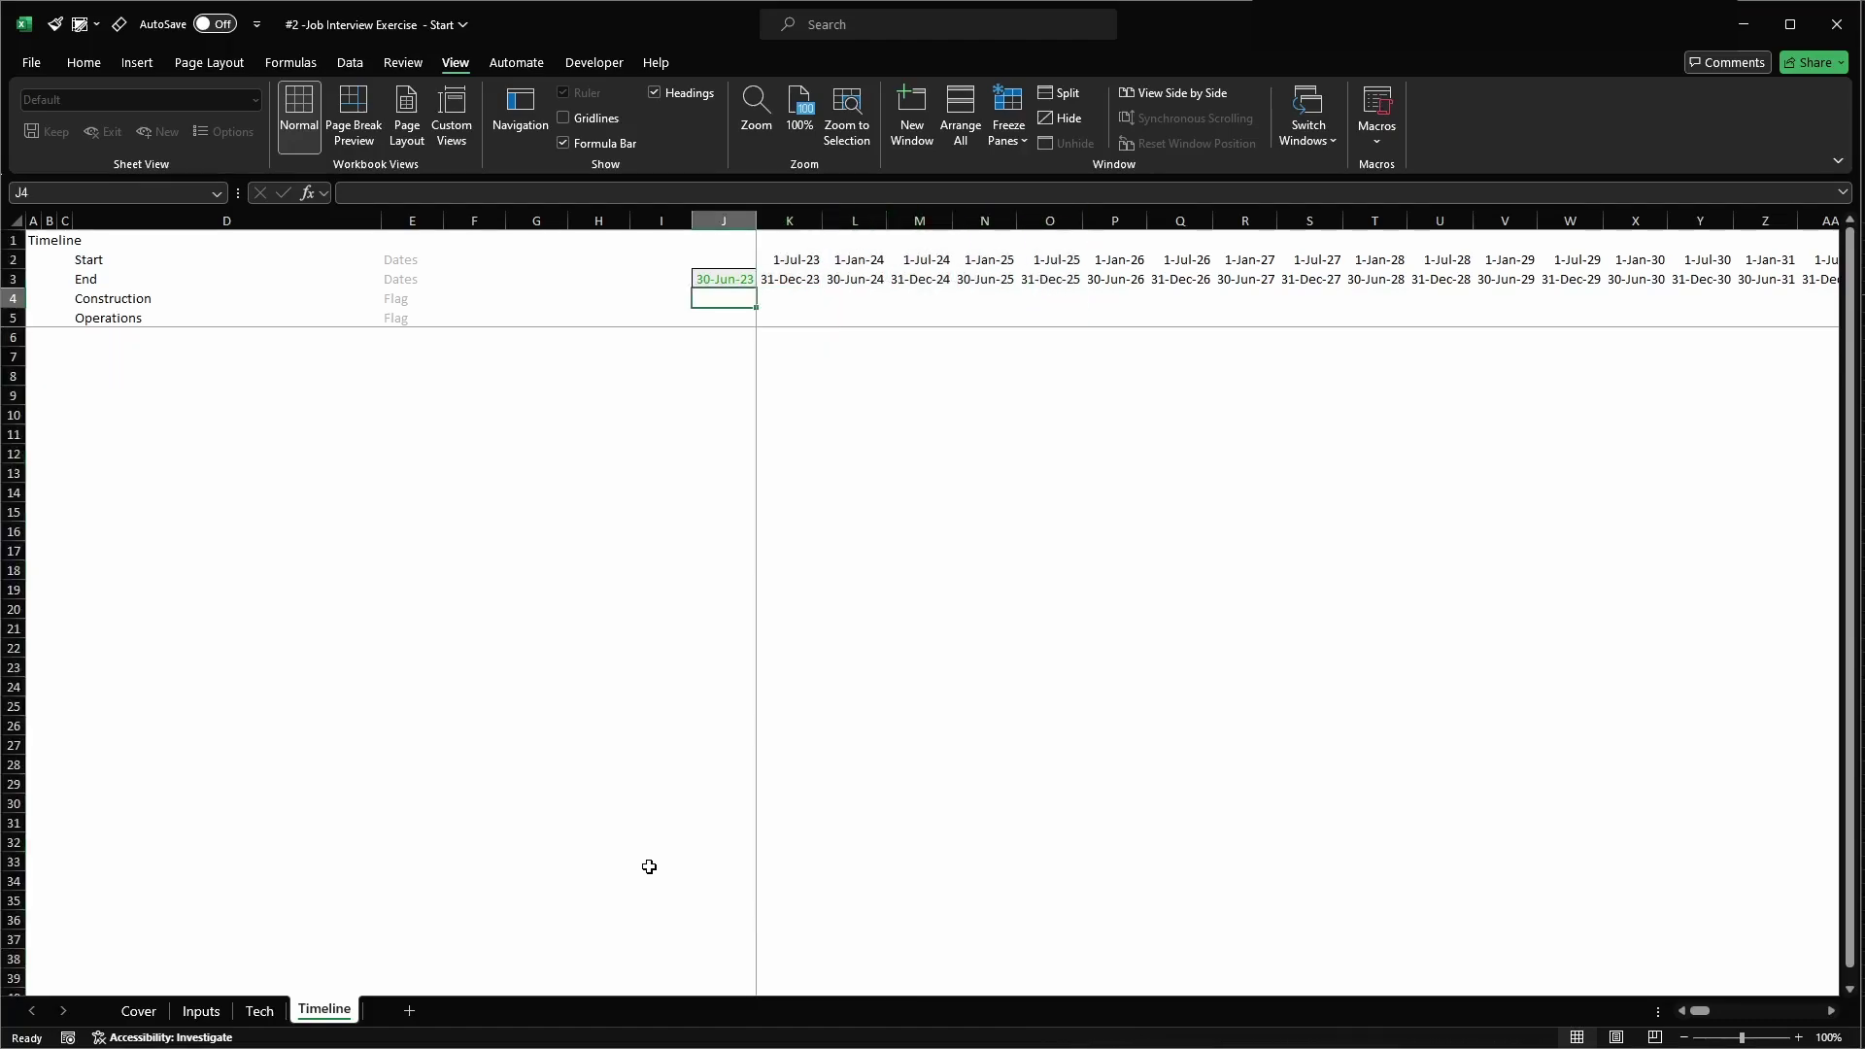
# - Check the construction start and end dates in F8 and G8 of the Inputs sheet, including their formulas and defined names
pyautogui.hotkey('ctrl', 'pageup')
pyautogui.hotkey('ctrl', 'pageup')
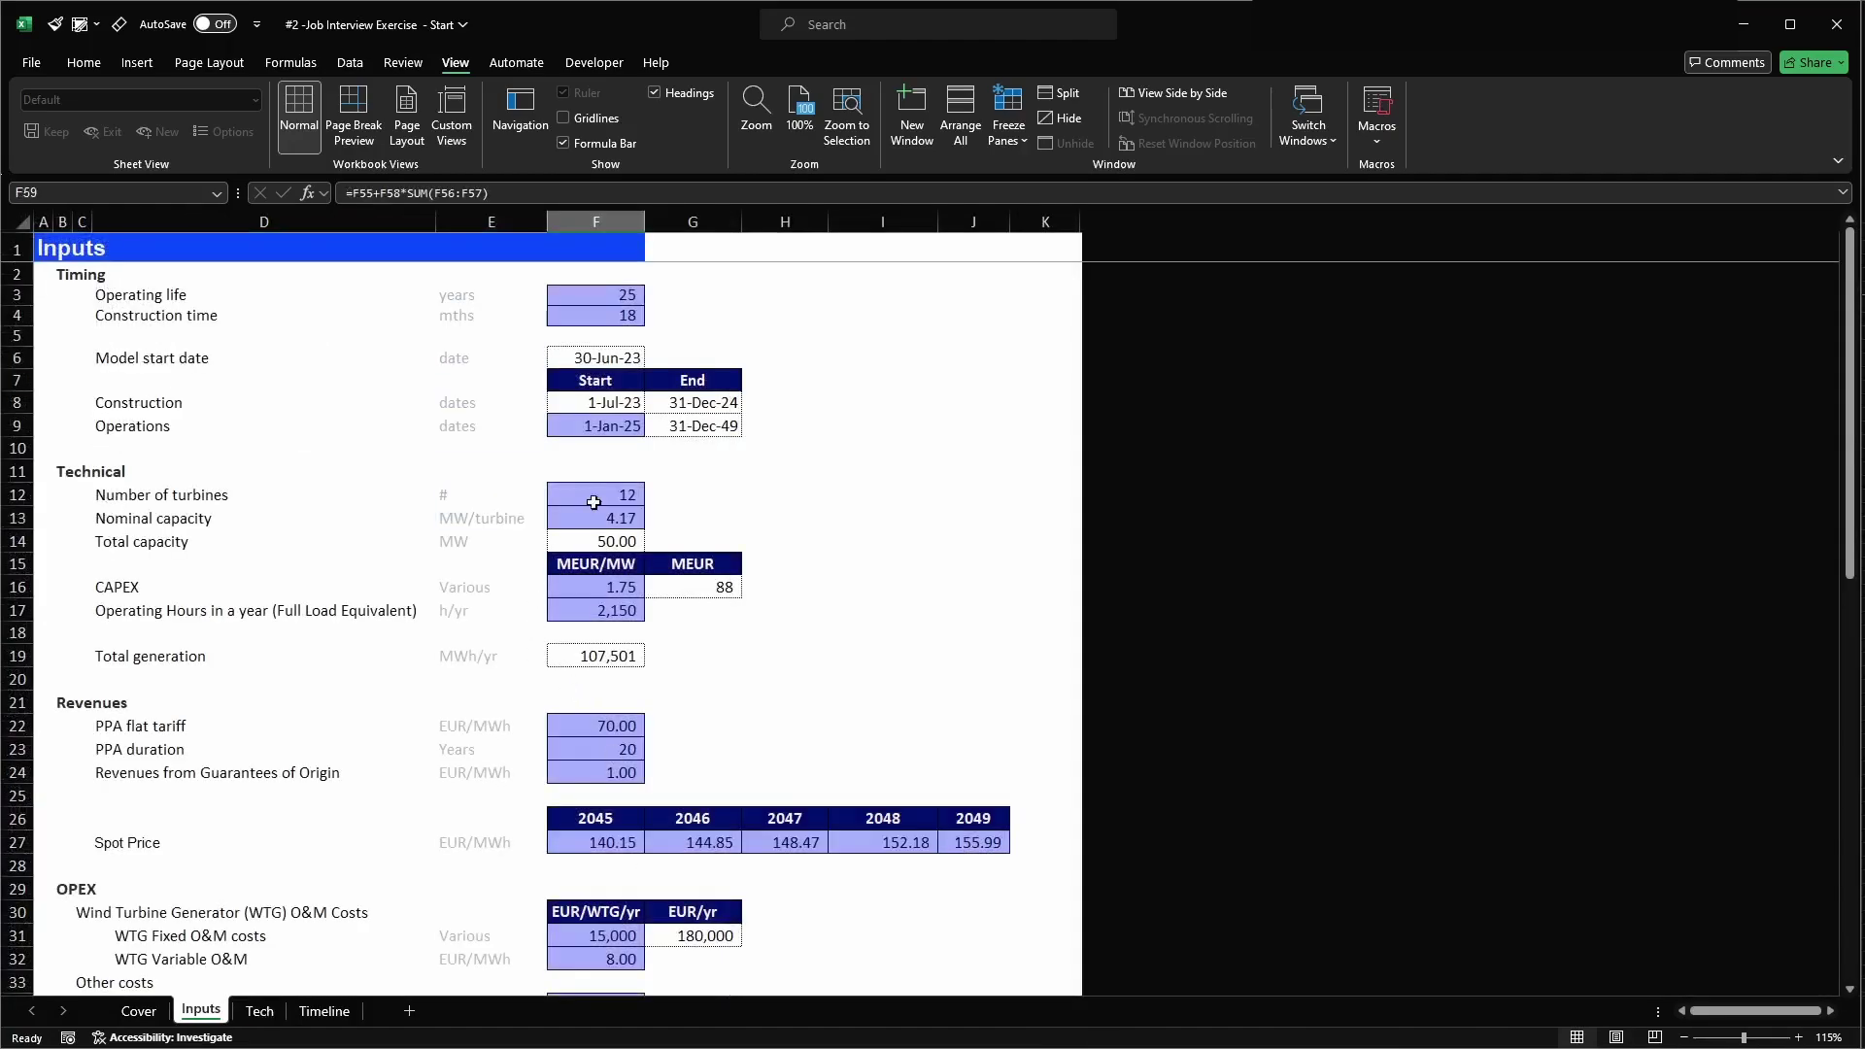
pyautogui.moveTo(604, 402); pyautogui.dragTo(699, 400)
pyautogui.click(783, 470)
pyautogui.click(597, 399)
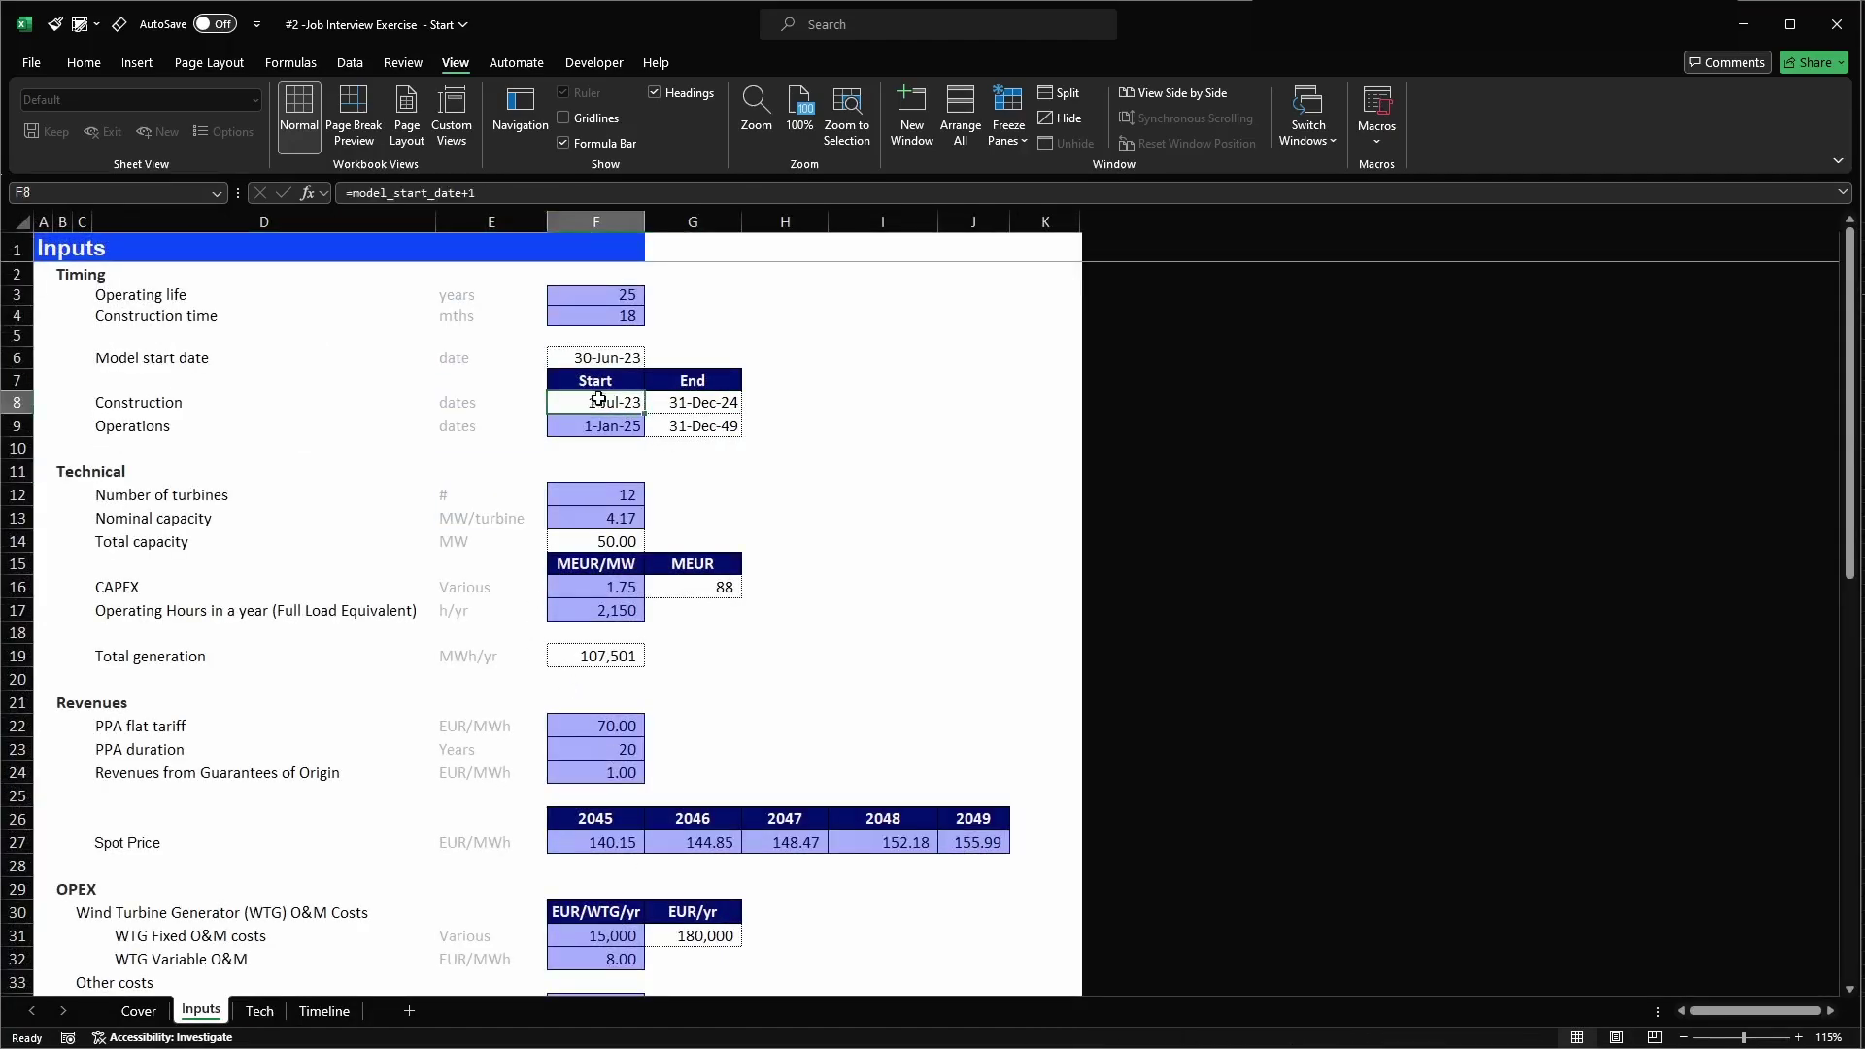
pyautogui.click(707, 406)
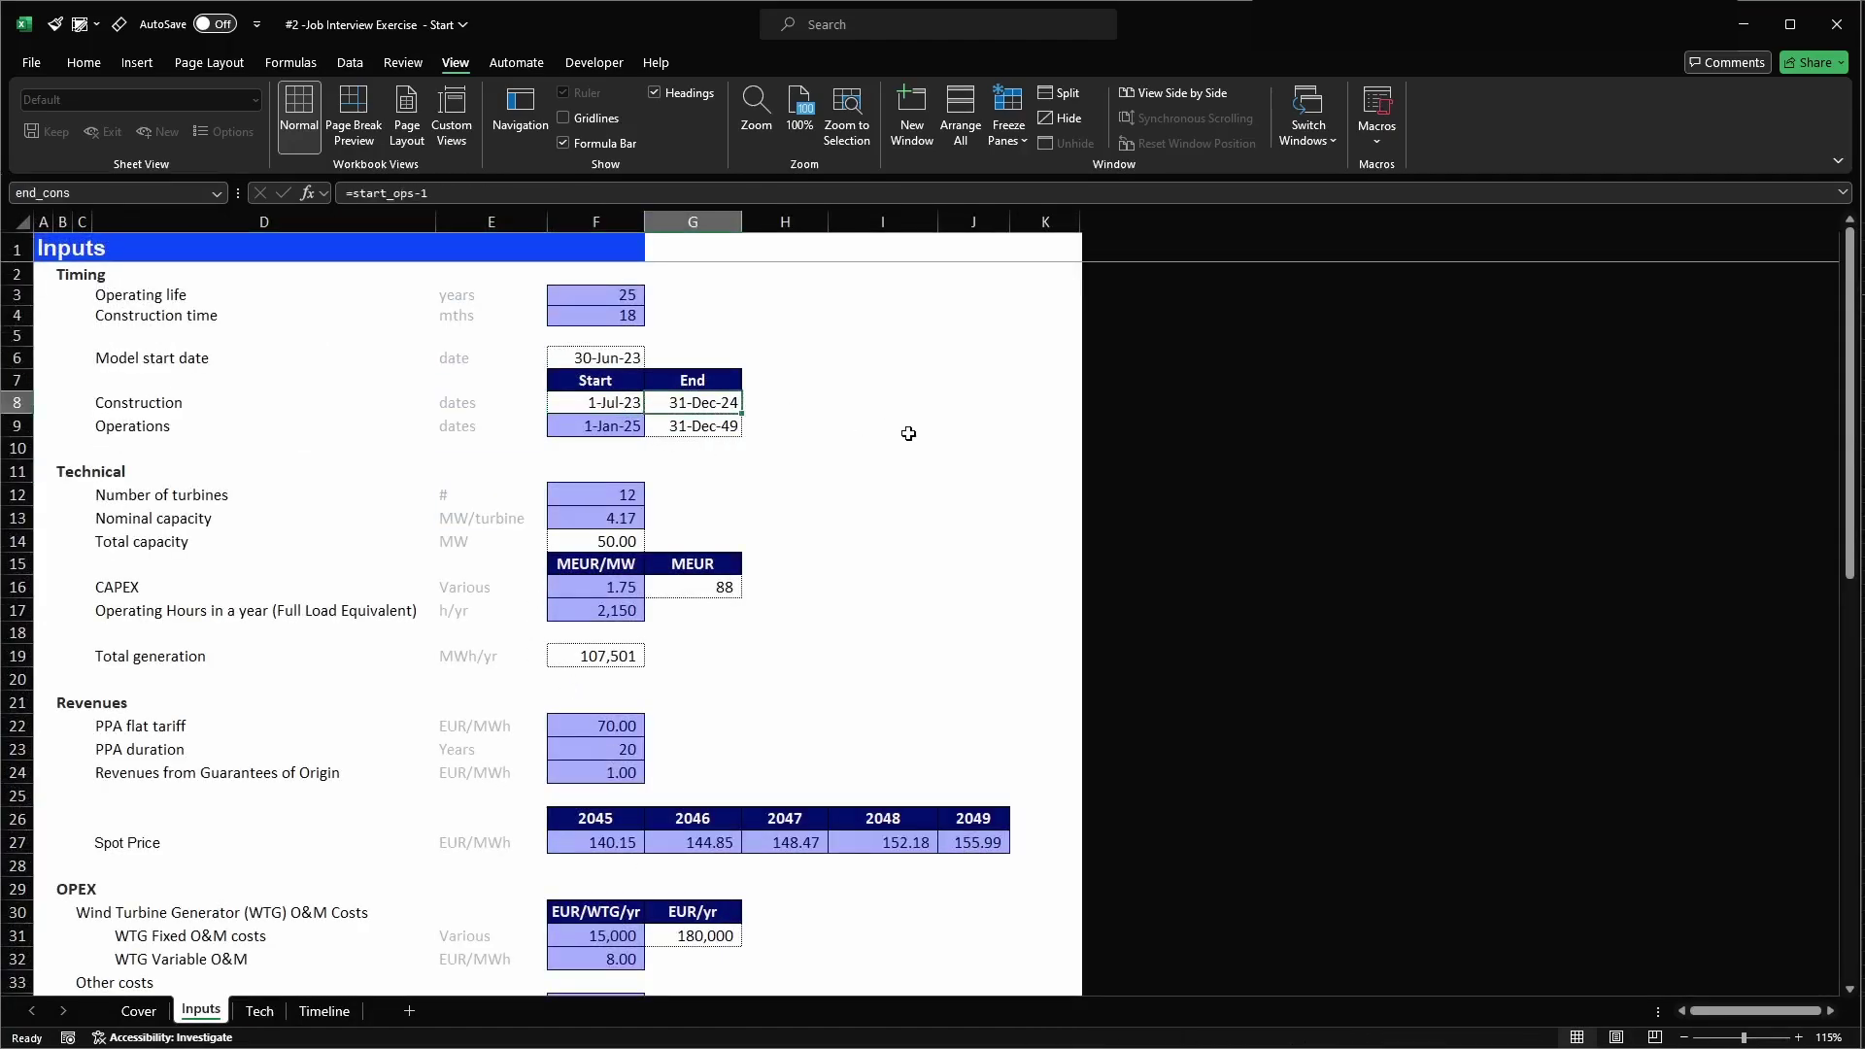
# - Return to the Timeline sheet and highlight columns K to M, the three periods covered by construction
pyautogui.hotkey('ctrl', 'pagedown')
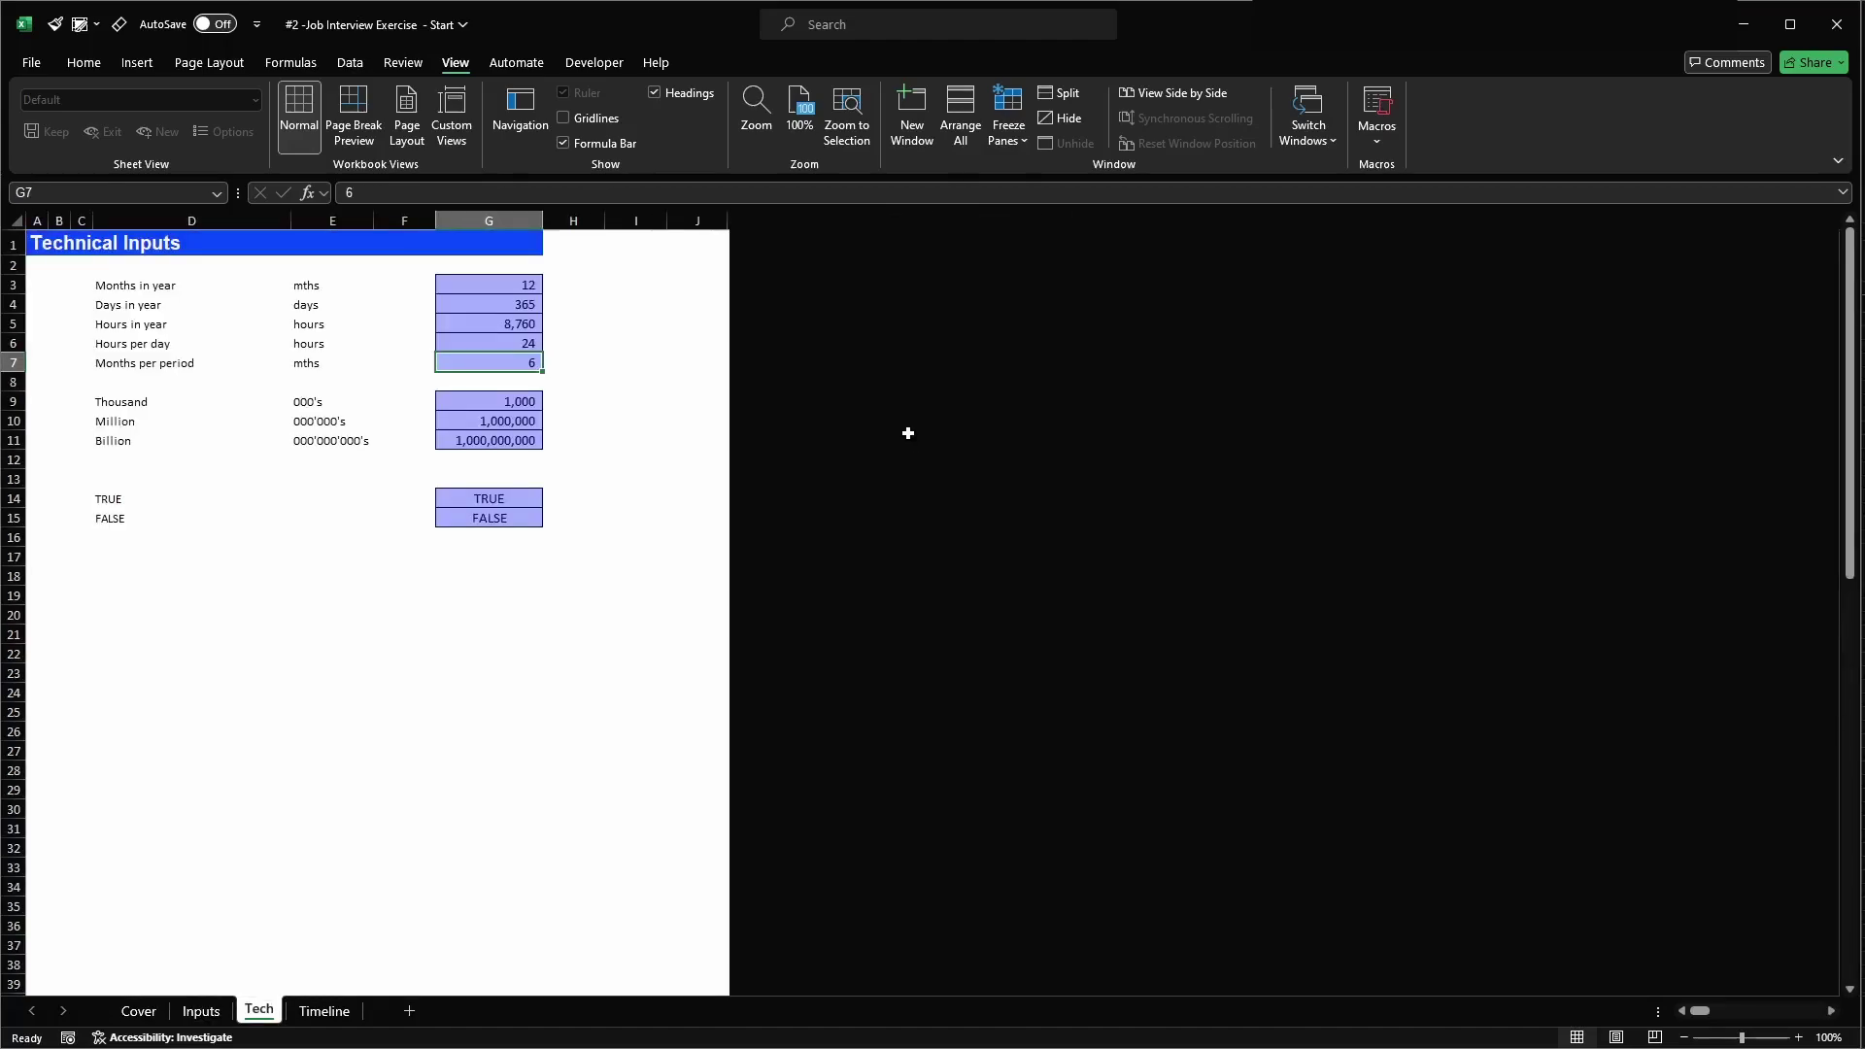
pyautogui.hotkey('ctrl', 'pagedown')
pyautogui.click(822, 259)
pyautogui.moveTo(821, 259); pyautogui.dragTo(922, 280)
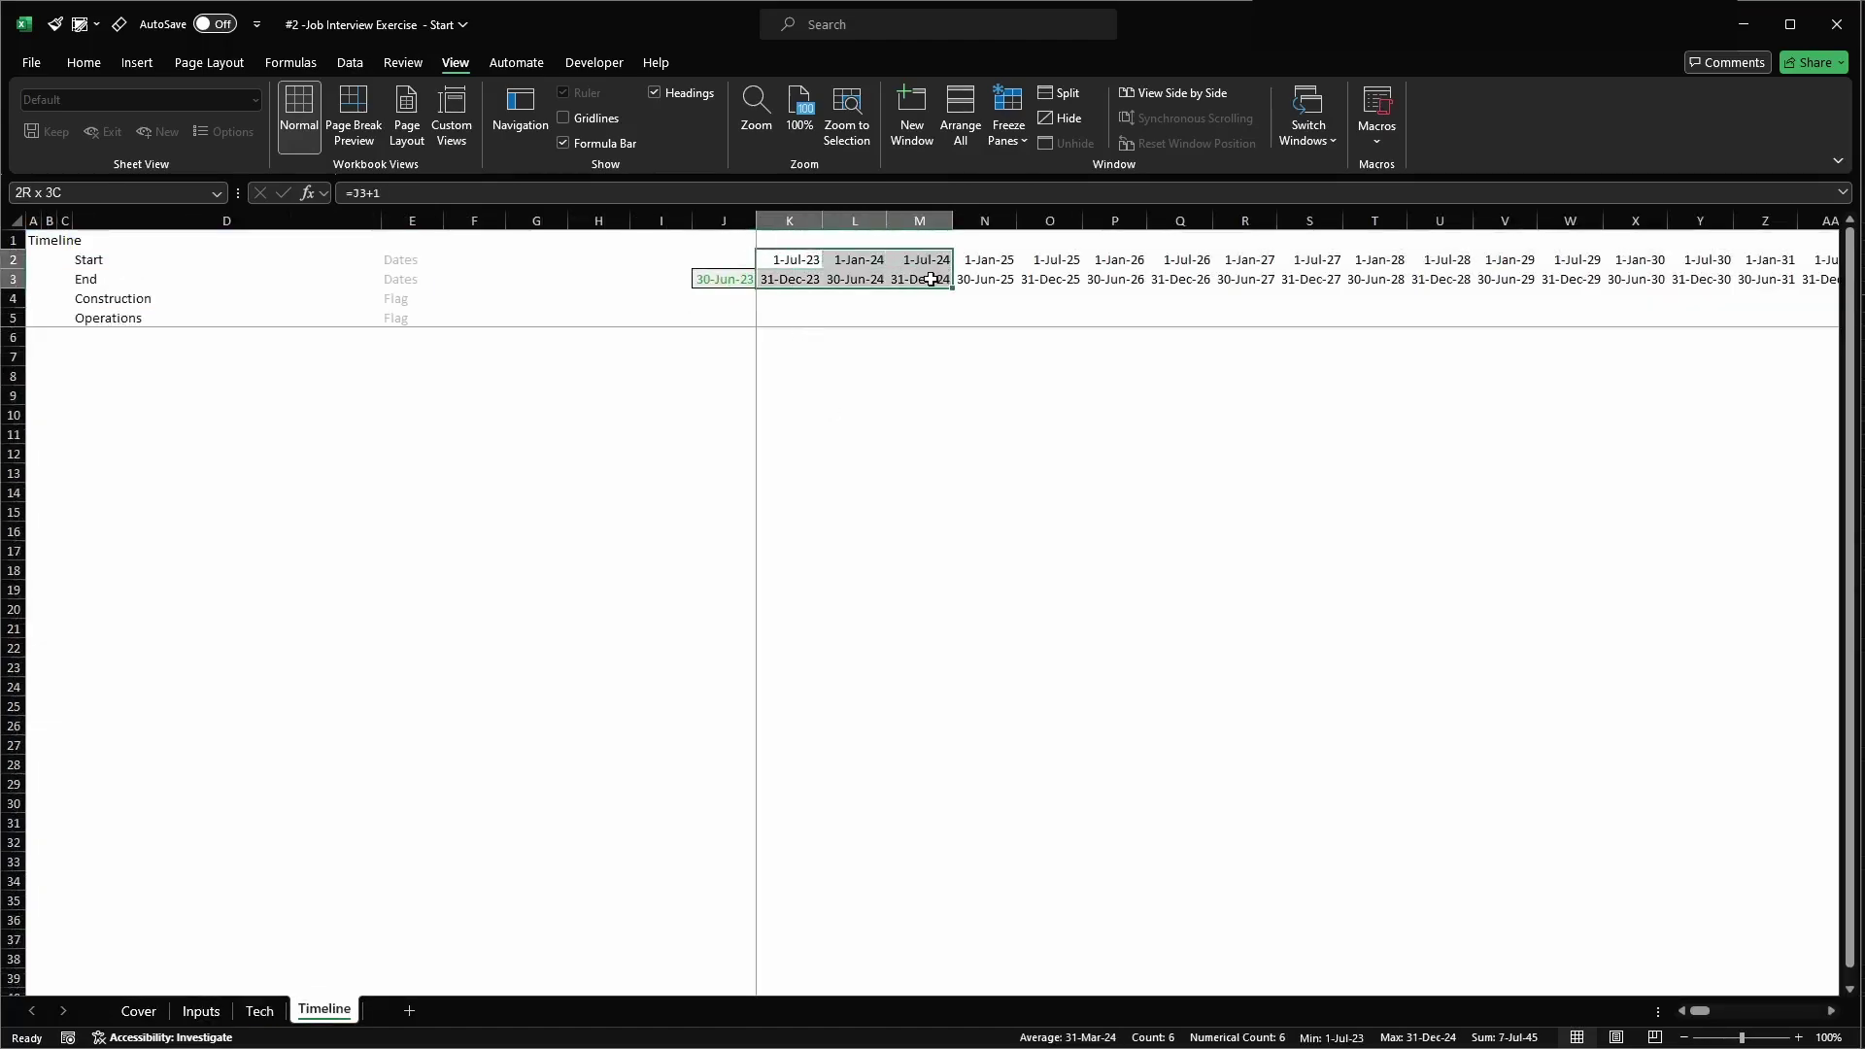
pyautogui.hotkey('ctrl', 'space')
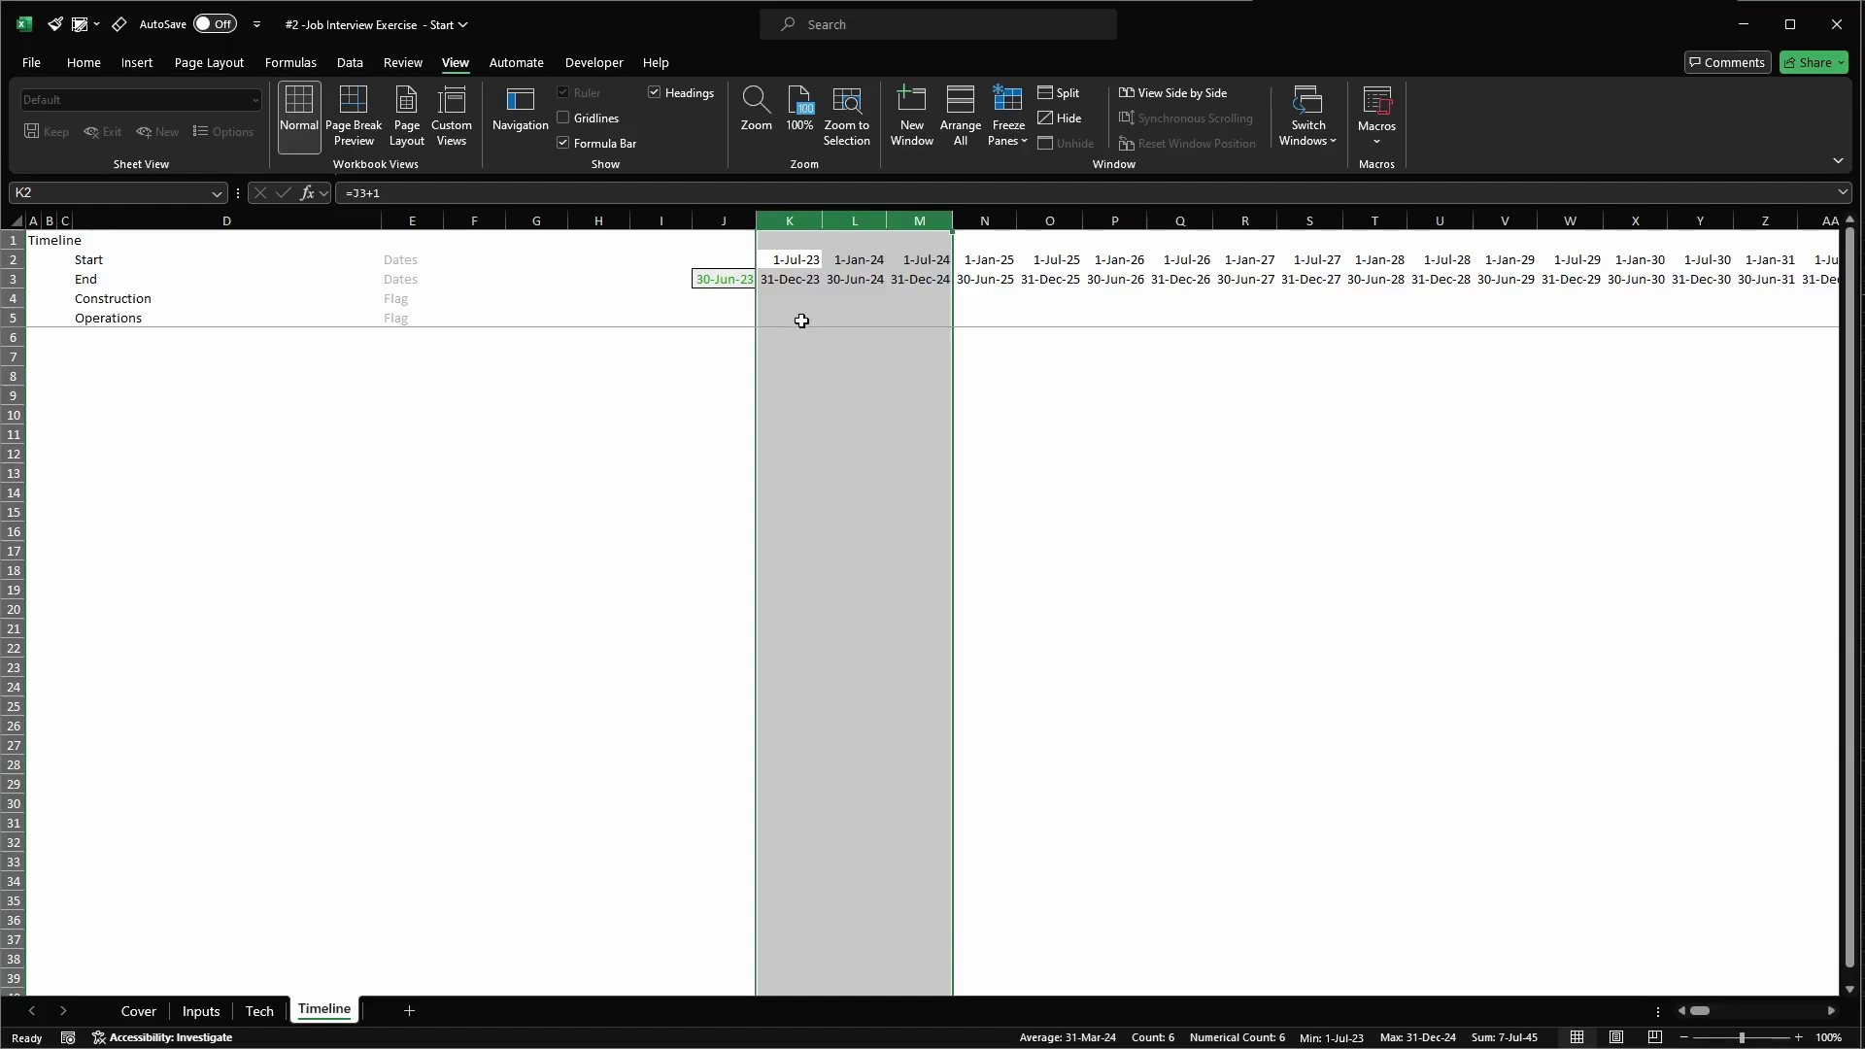
# - Enter TRUE as the Construction flag in K4 and copy it across to L4 and M4
pyautogui.press('Left')
pyautogui.press('Right')
pyautogui.press('Down')
pyautogui.press('Down')
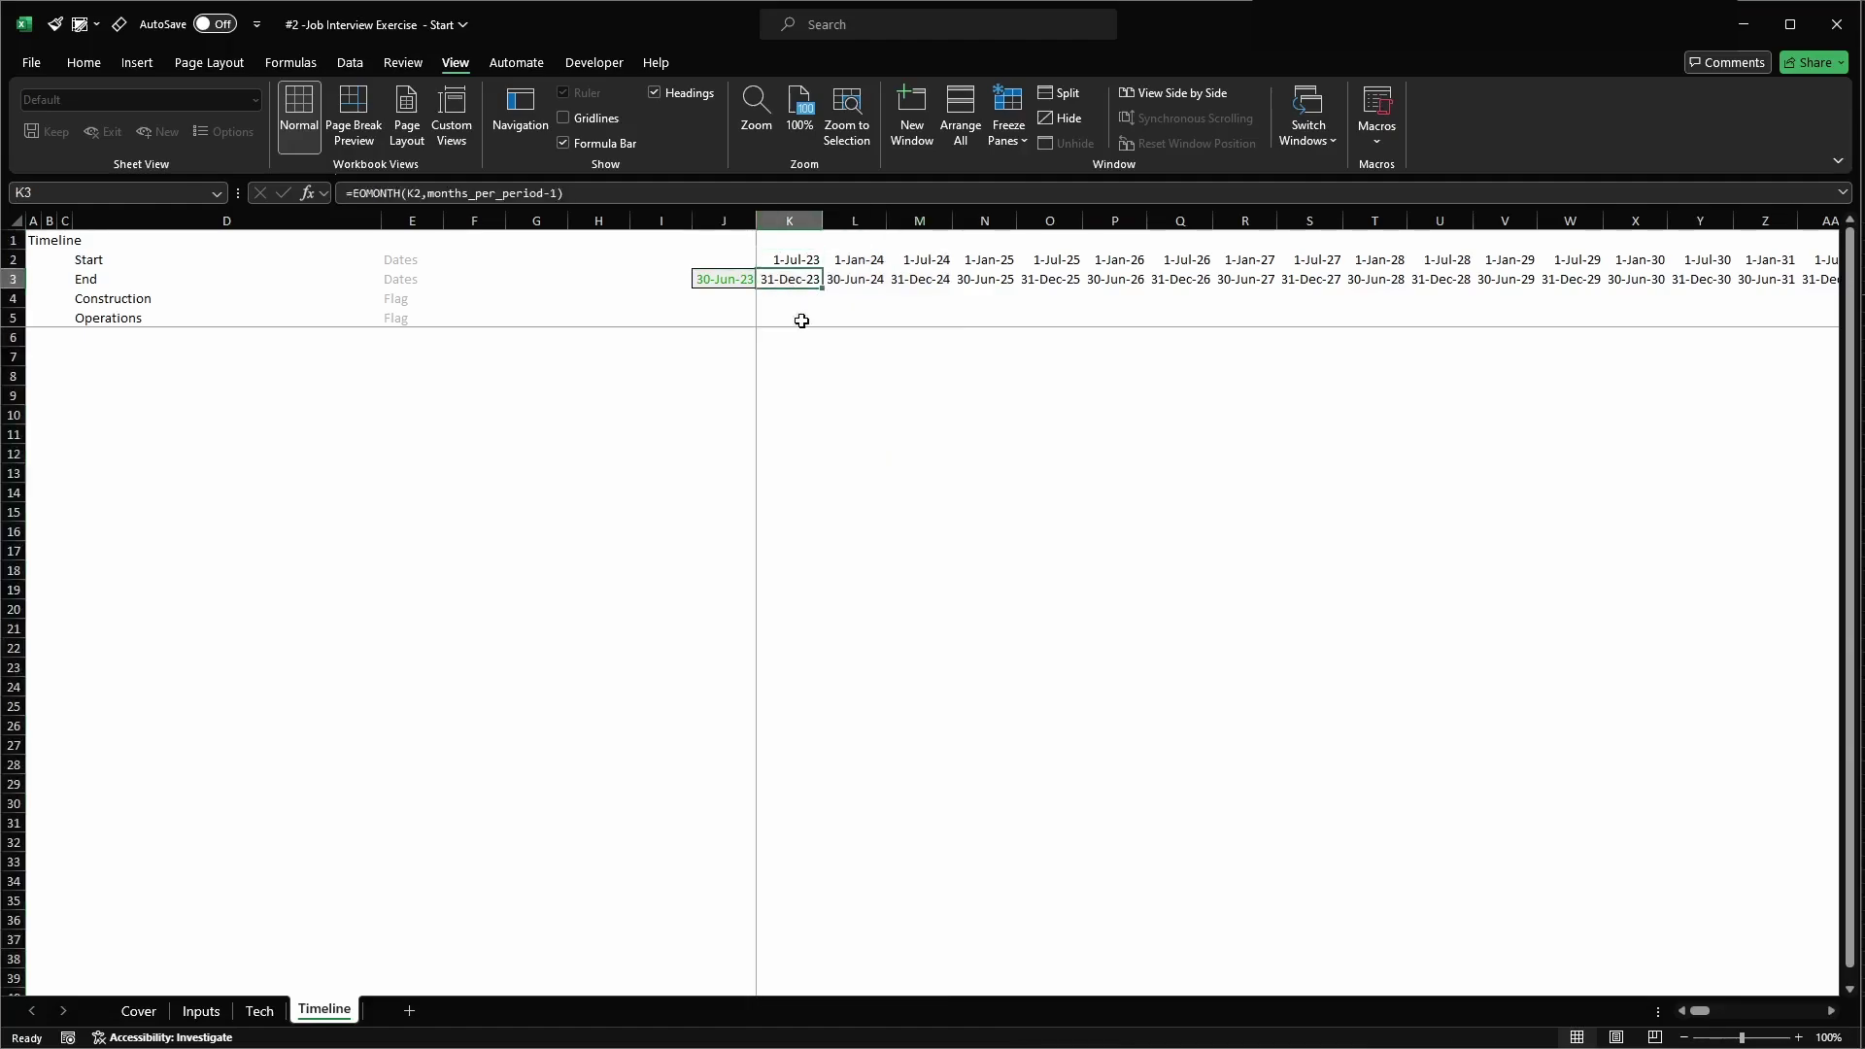
pyautogui.write('true')
pyautogui.press('Return')
pyautogui.press('Up')
pyautogui.hotkey('ctrl', 'c')
pyautogui.hotkey('shift', 'Right')
pyautogui.hotkey('shift', 'Right')
pyautogui.press('Return')
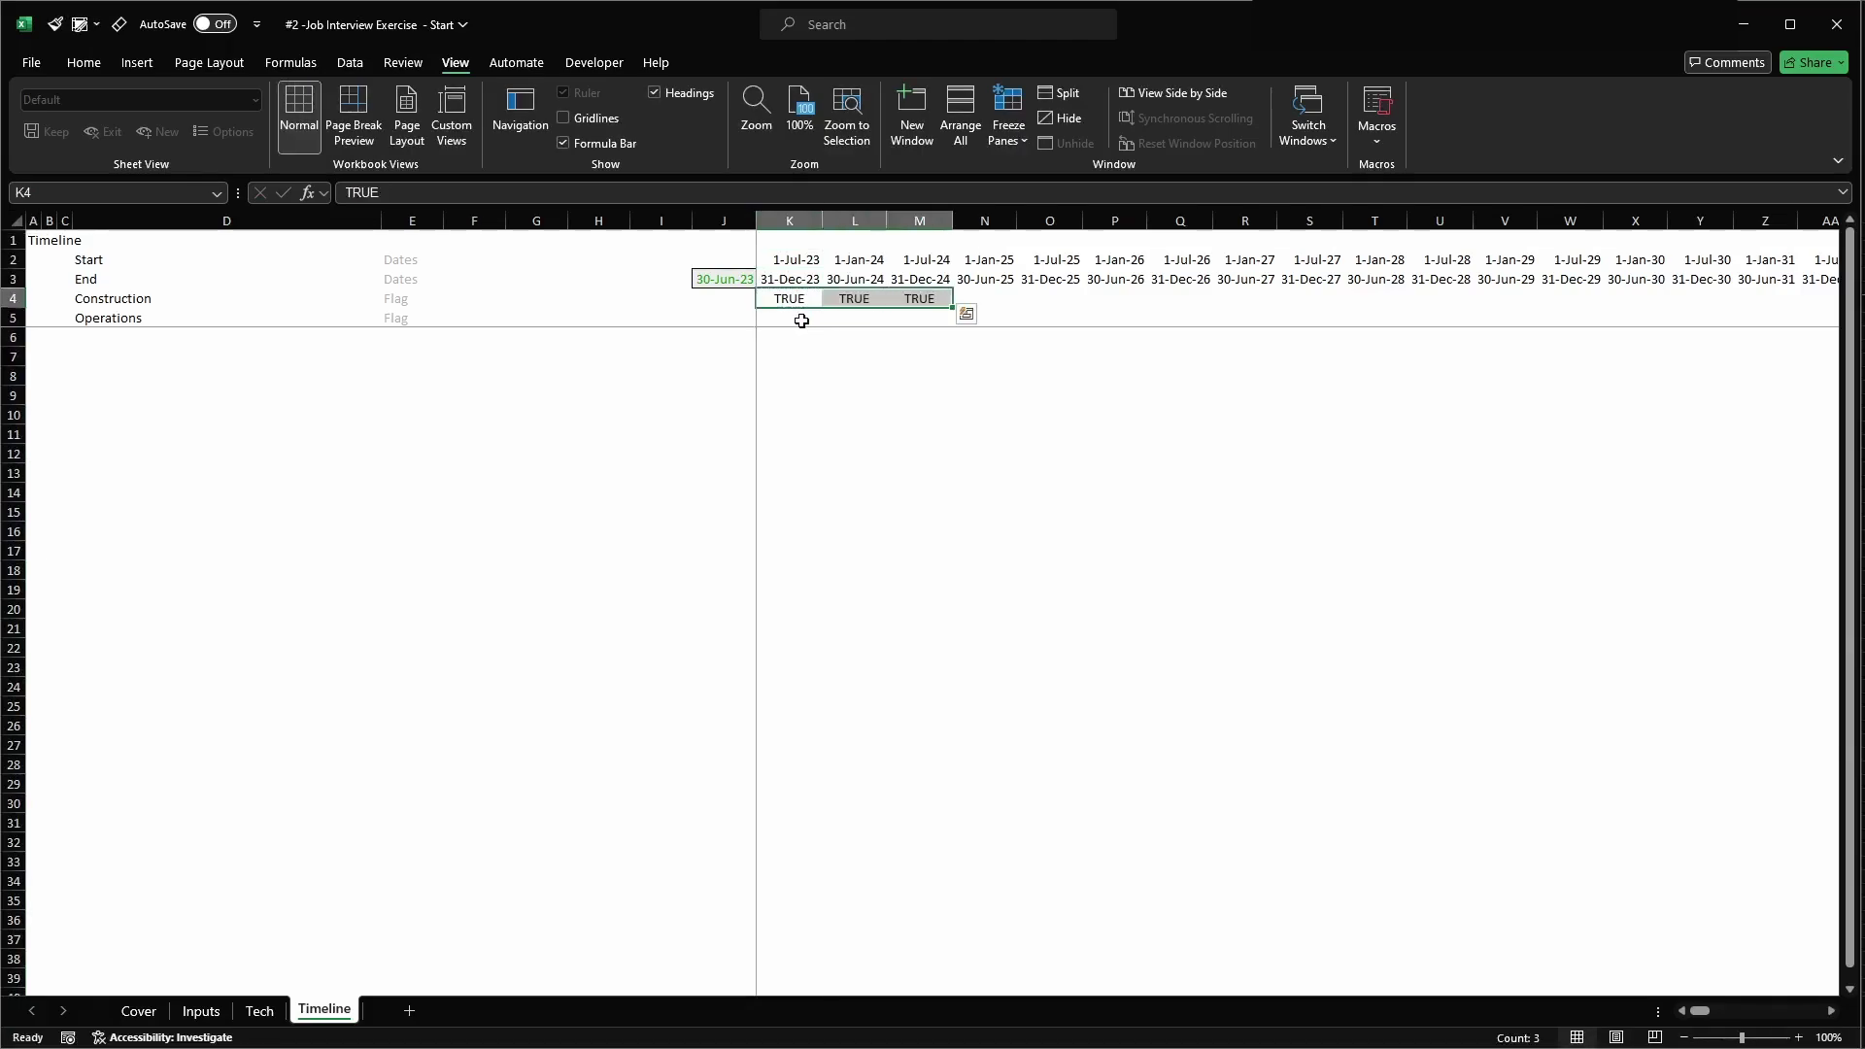
# - Highlight columns K to M, and enter FALSE as the Construction flag in N4
pyautogui.press('Left')
pyautogui.press('Right')
pyautogui.hotkey('ctrl', 'space')
pyautogui.hotkey('shift', 'Right')
pyautogui.hotkey('shift', 'Right')
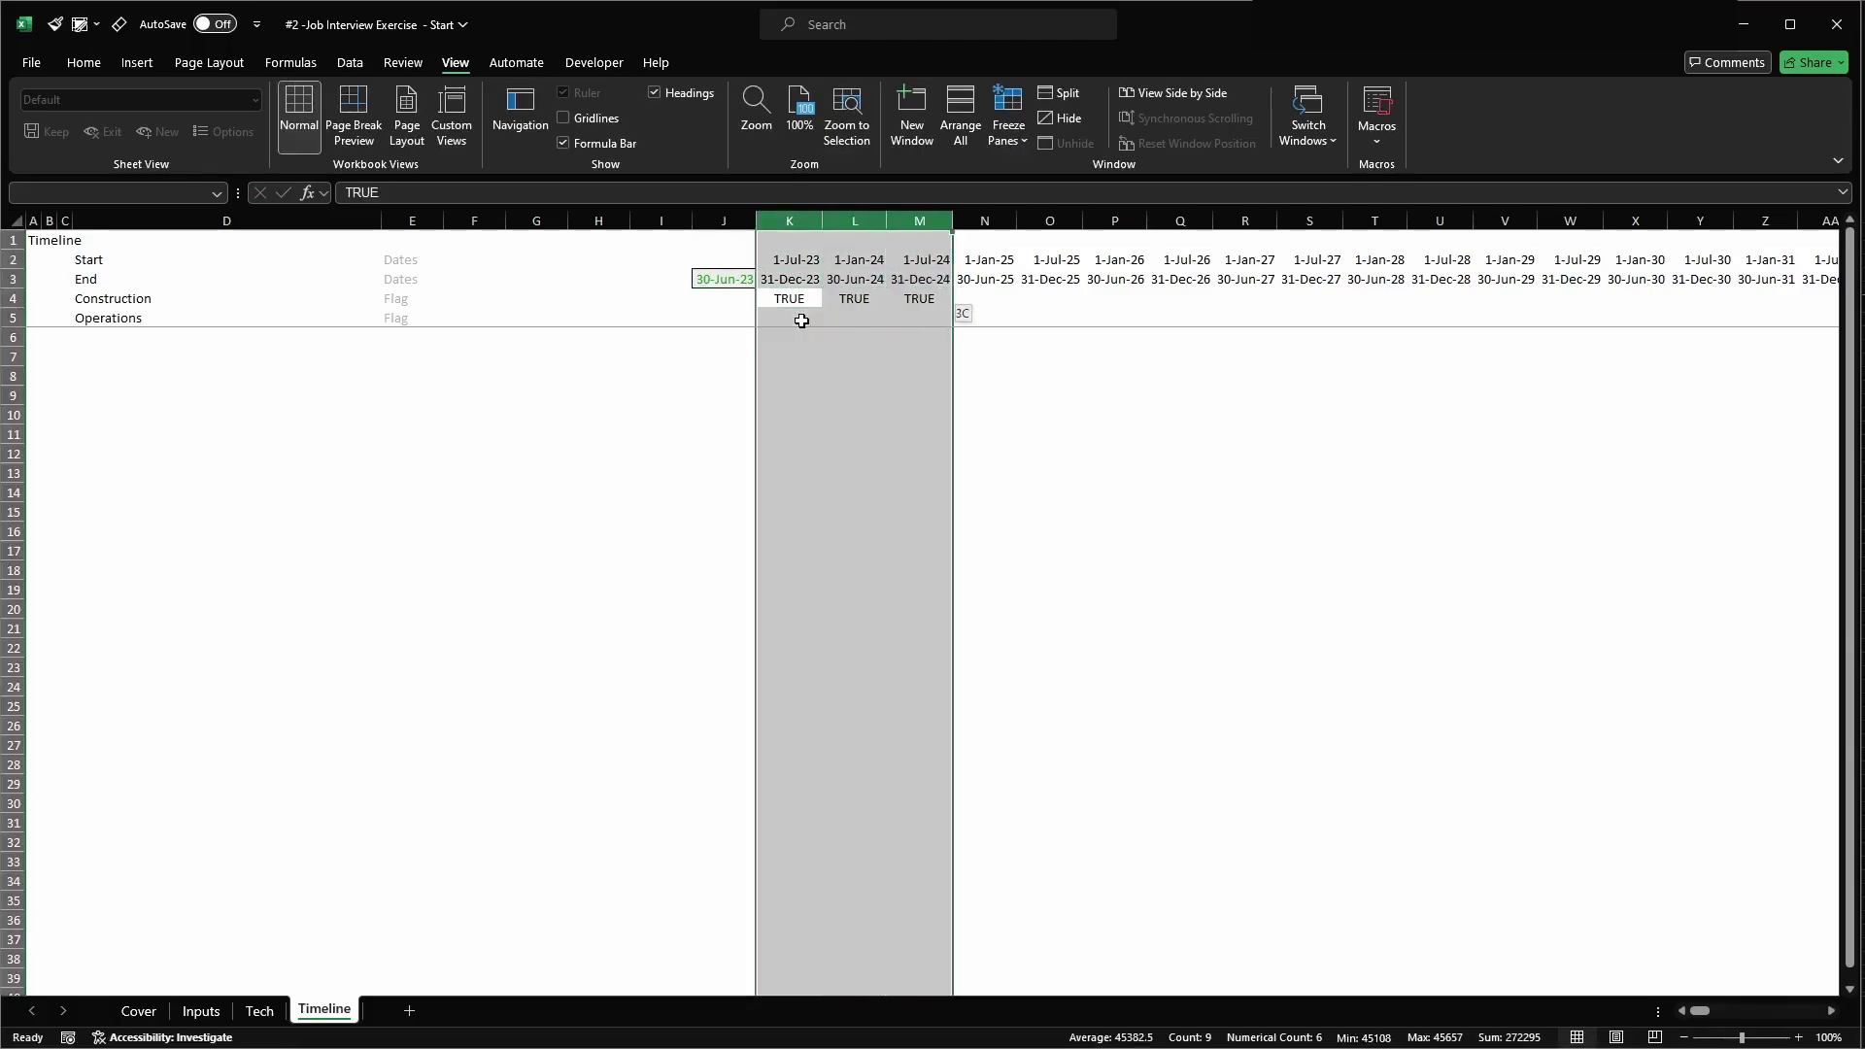
pyautogui.press('Right')
pyautogui.press('Right')
pyautogui.press('Right')
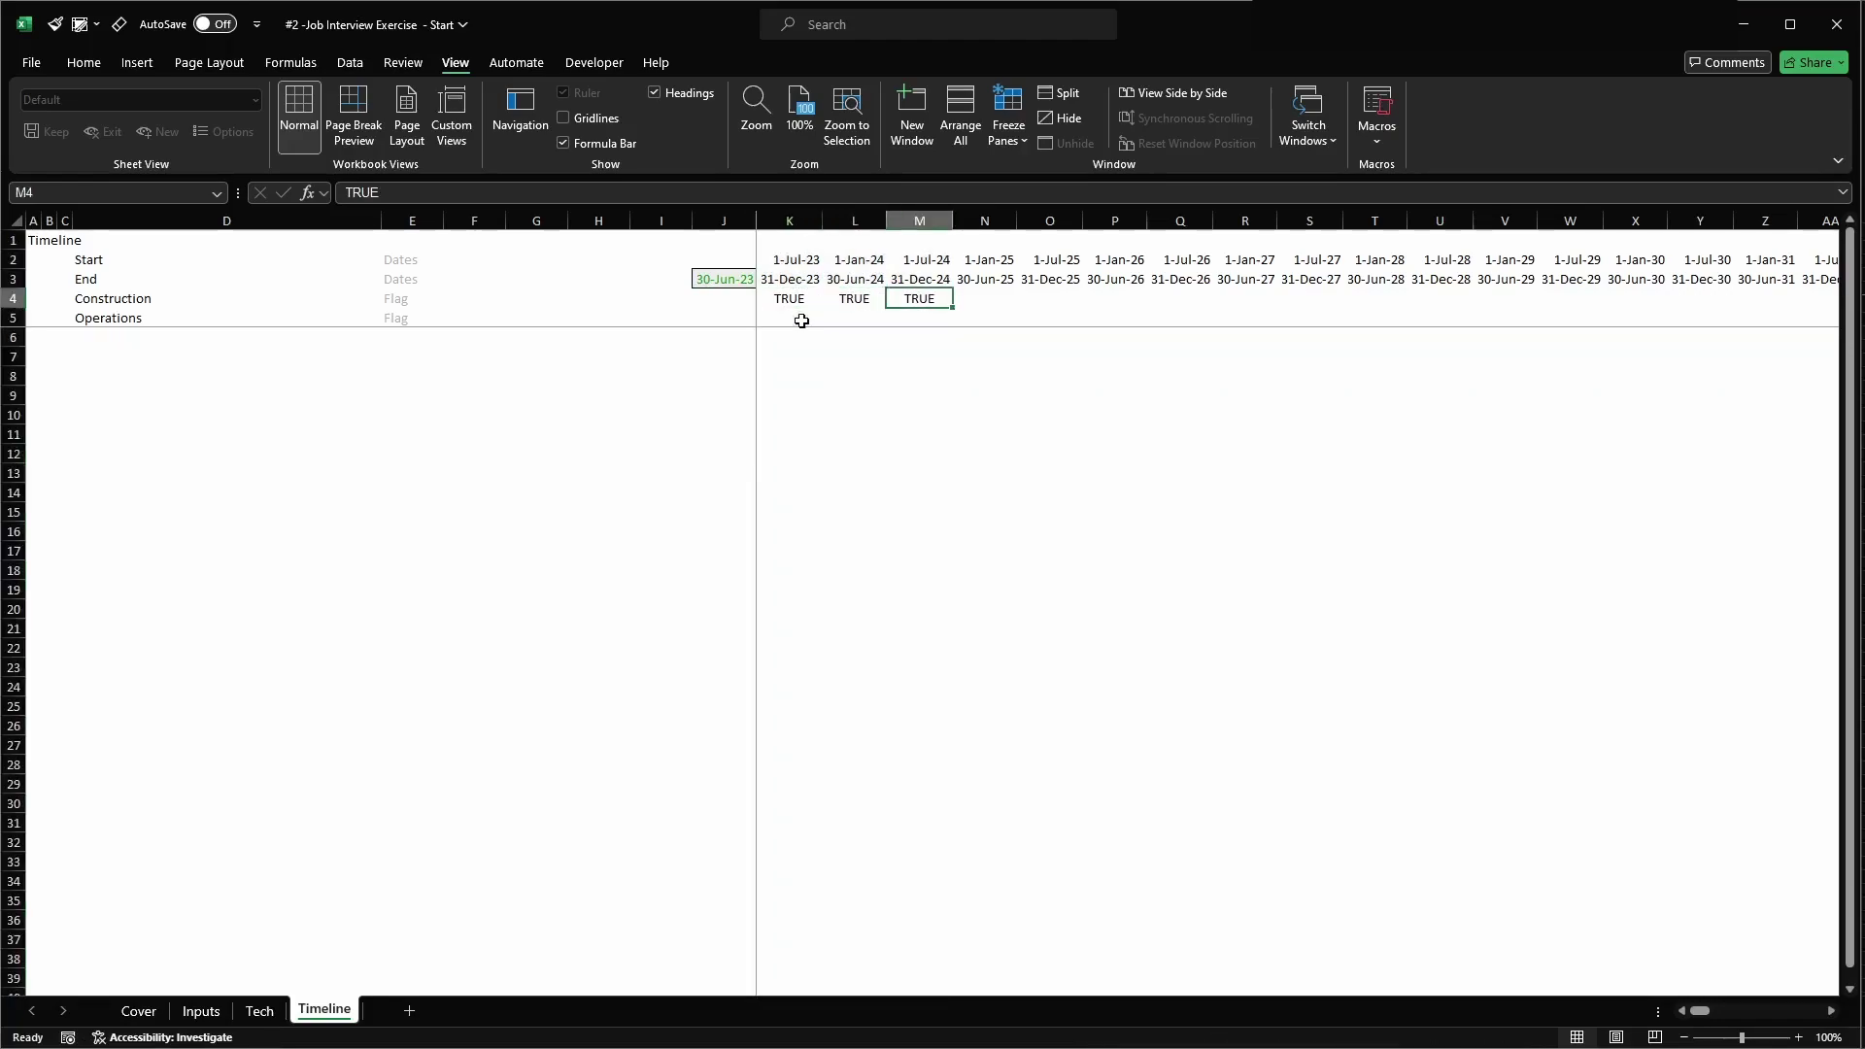
pyautogui.write('FALSE')
pyautogui.press('Return')
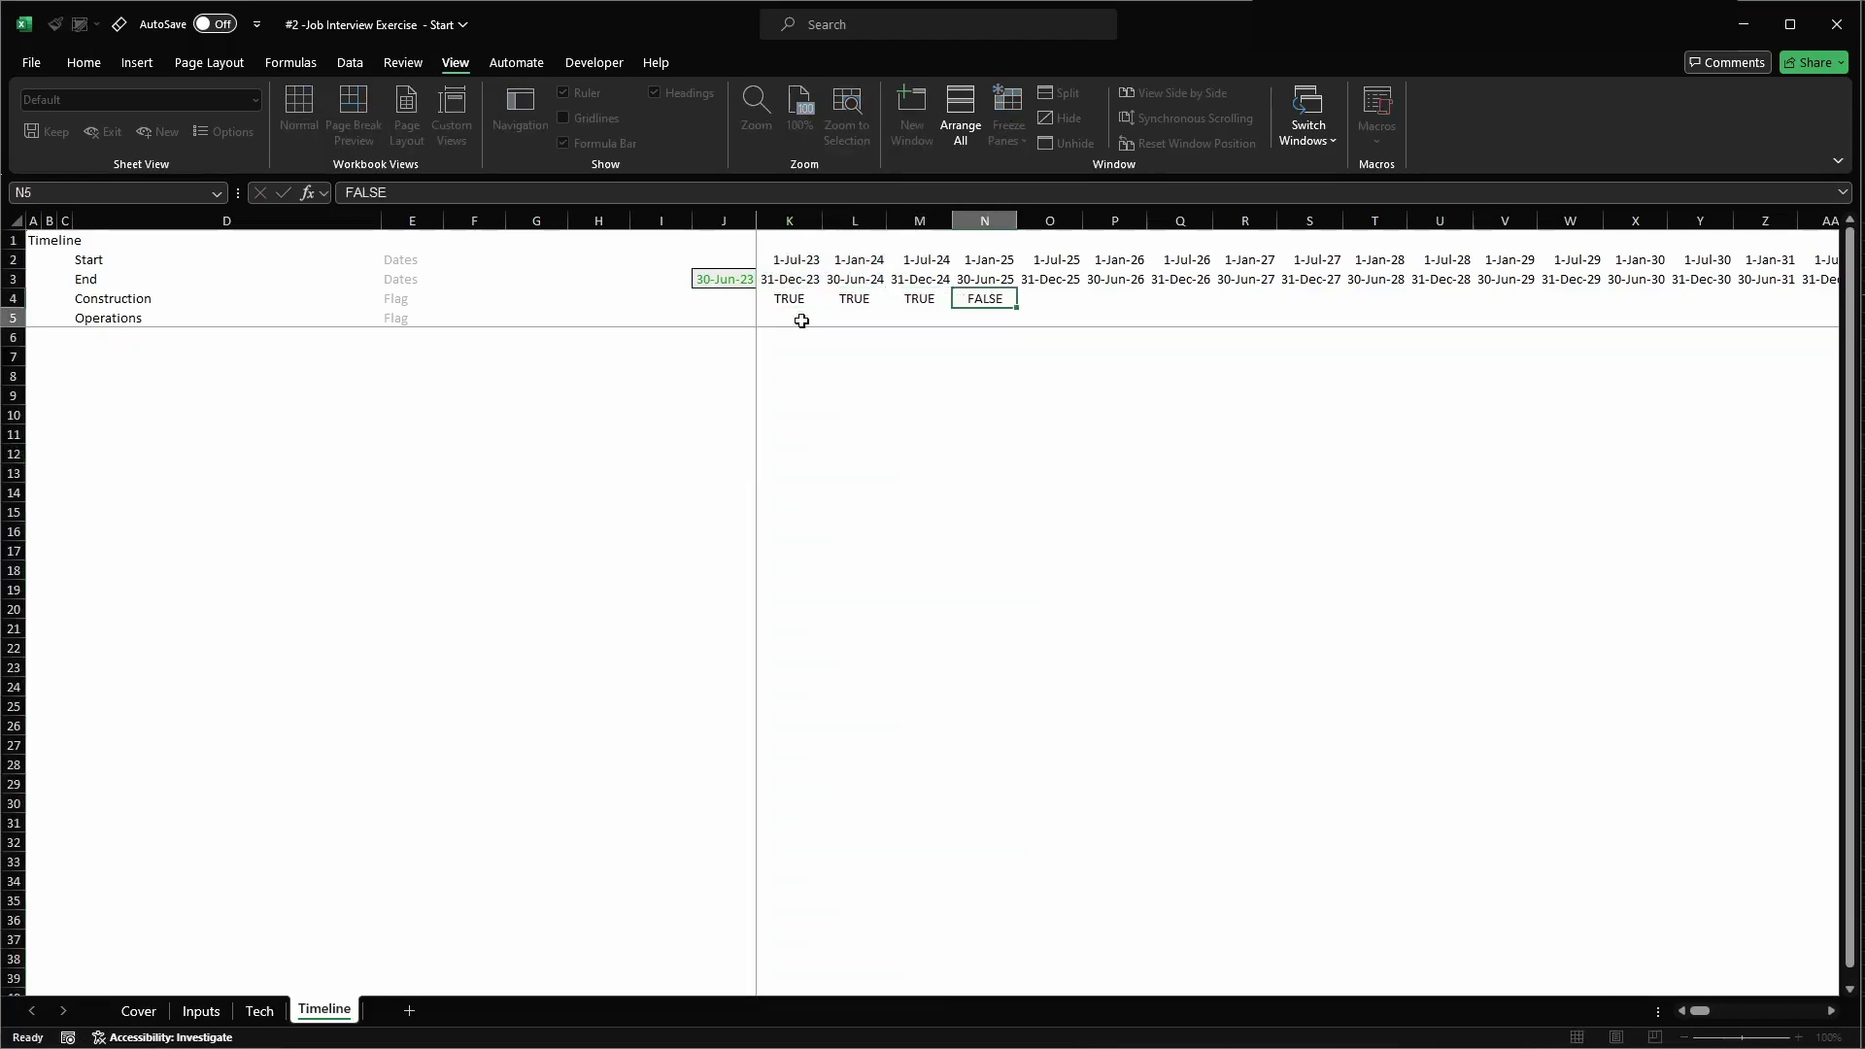
# - Copy the FALSE Construction flag from N4 into O4 and P4
pyautogui.press('Up')
pyautogui.press('Left')
pyautogui.press('Left')
pyautogui.press('Left')
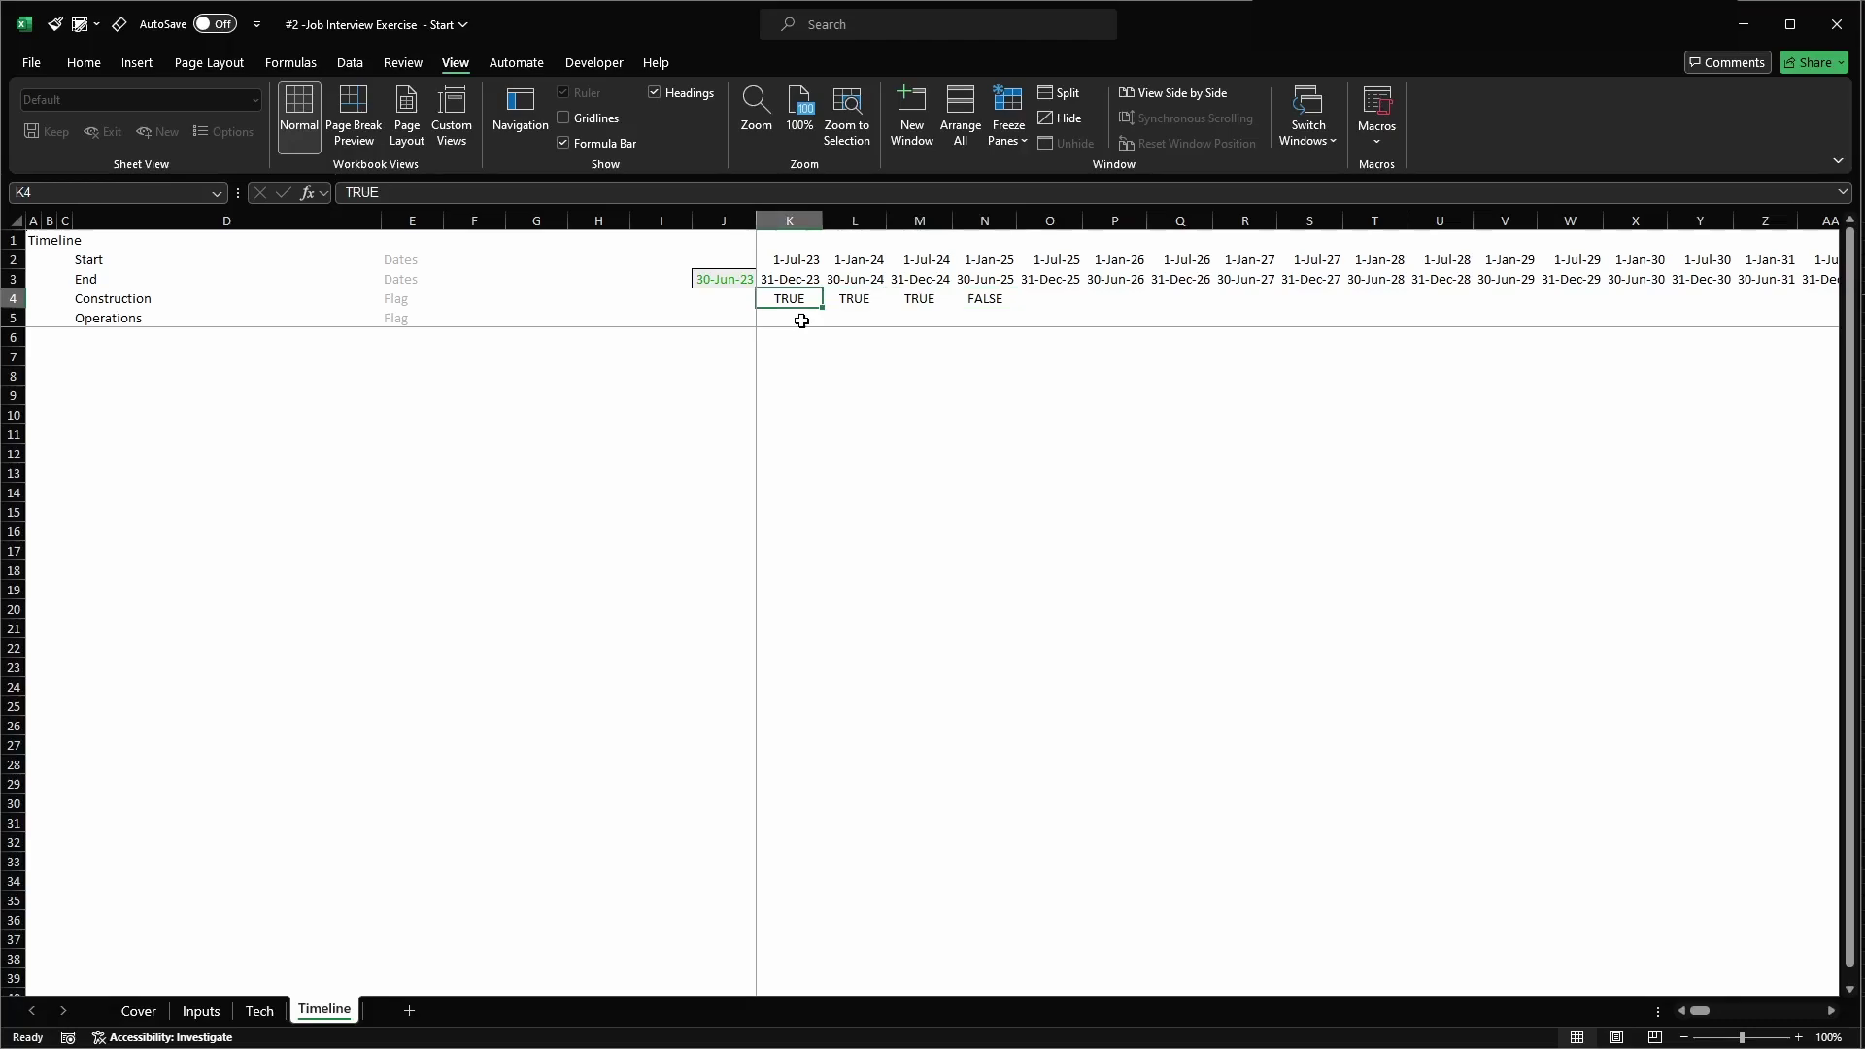
pyautogui.press('Right')
pyautogui.press('Right')
pyautogui.press('Right')
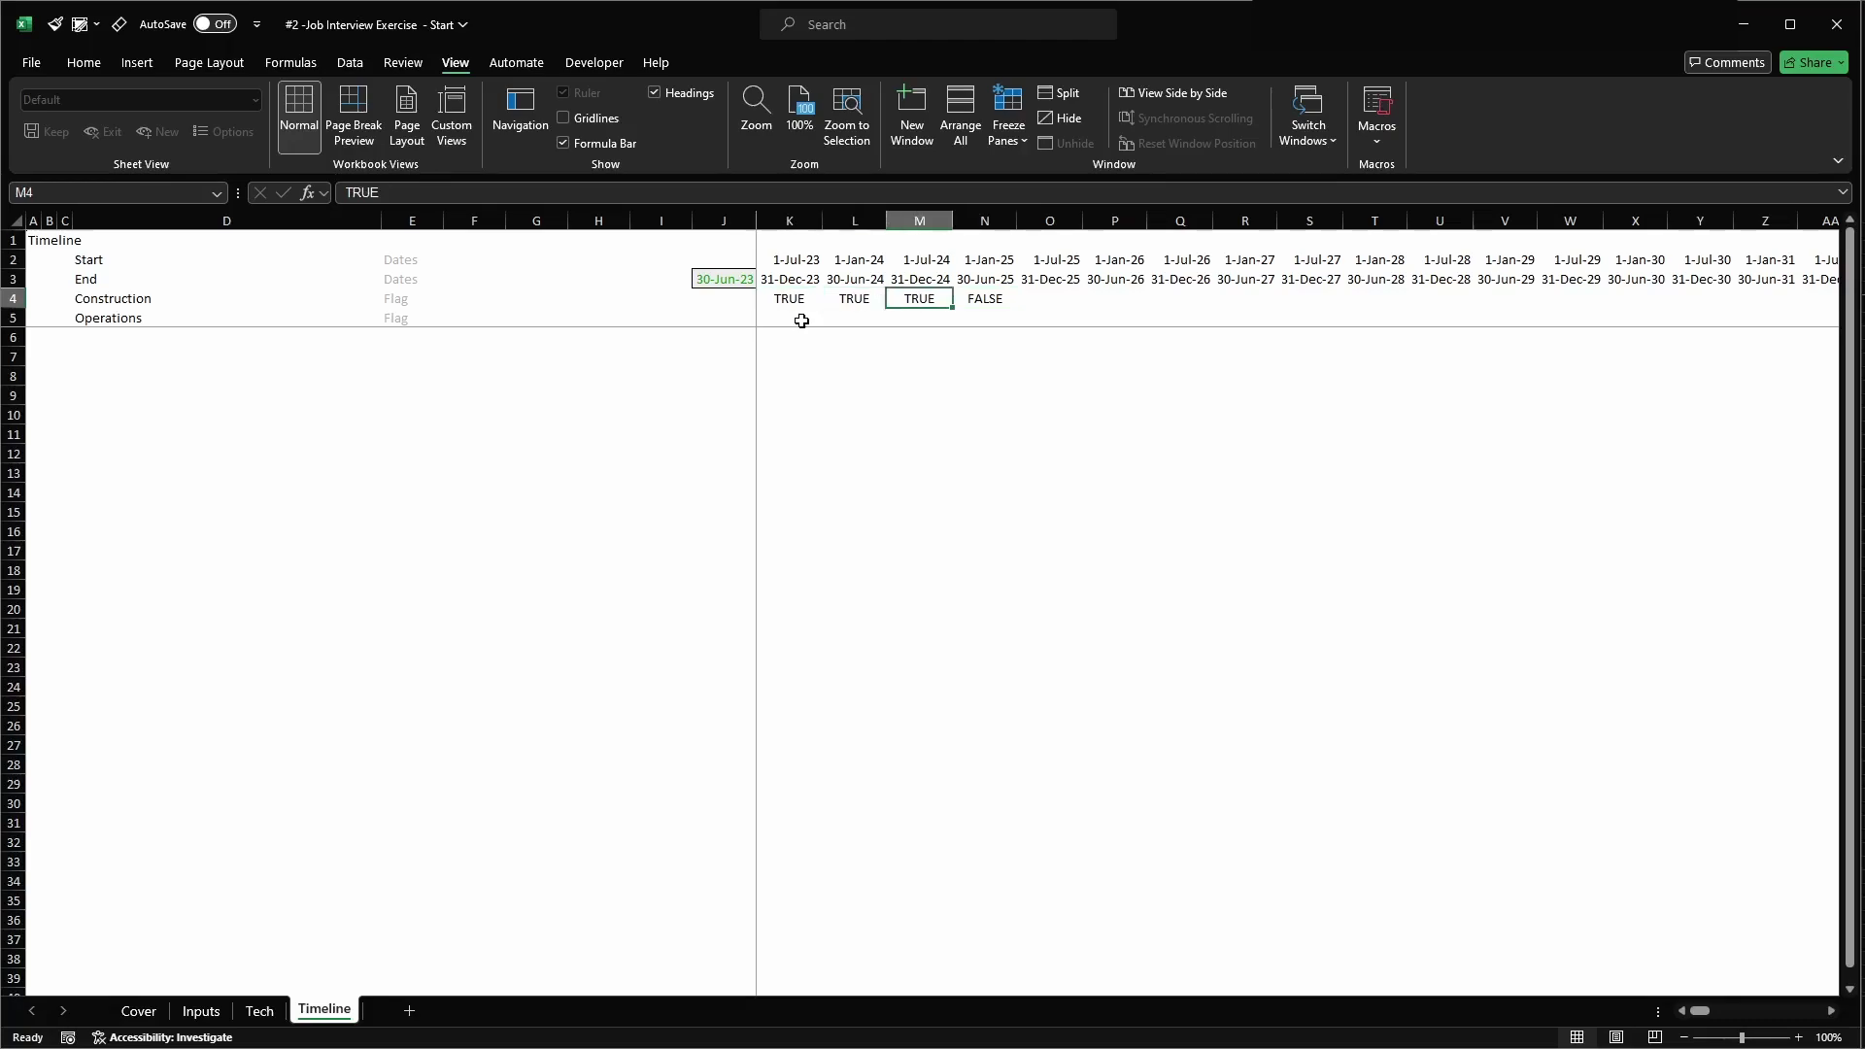
pyautogui.hotkey('ctrl', 'c')
pyautogui.hotkey('shift', 'Right')
pyautogui.hotkey('shift', 'Right')
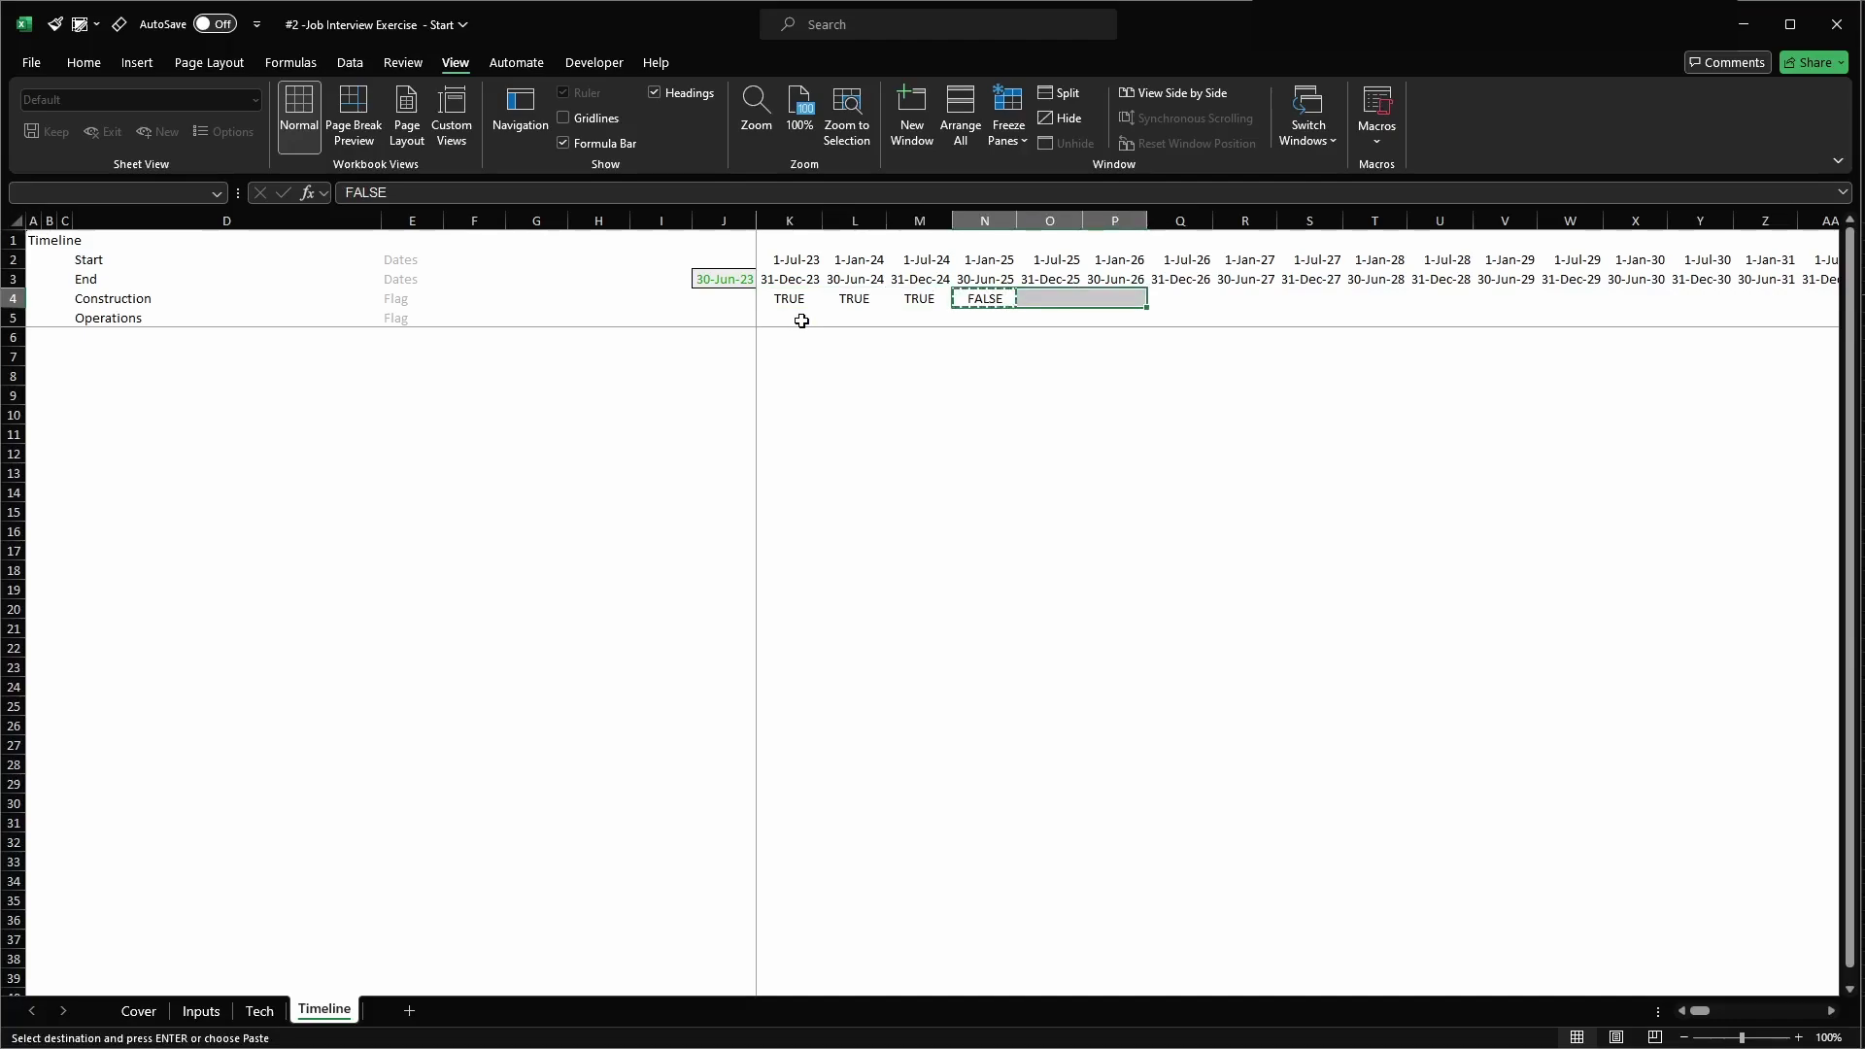
pyautogui.press('Return')
# - Review the Construction flags in row 4 around the switch from construction to post-construction periods
pyautogui.press('Left')
pyautogui.press('Left')
pyautogui.press('Right')
pyautogui.press('Right')
pyautogui.press('Right')
pyautogui.press('Right')
pyautogui.press('Left')
pyautogui.press('Left')
pyautogui.press('Left')
pyautogui.press('Left')
pyautogui.press('Left')
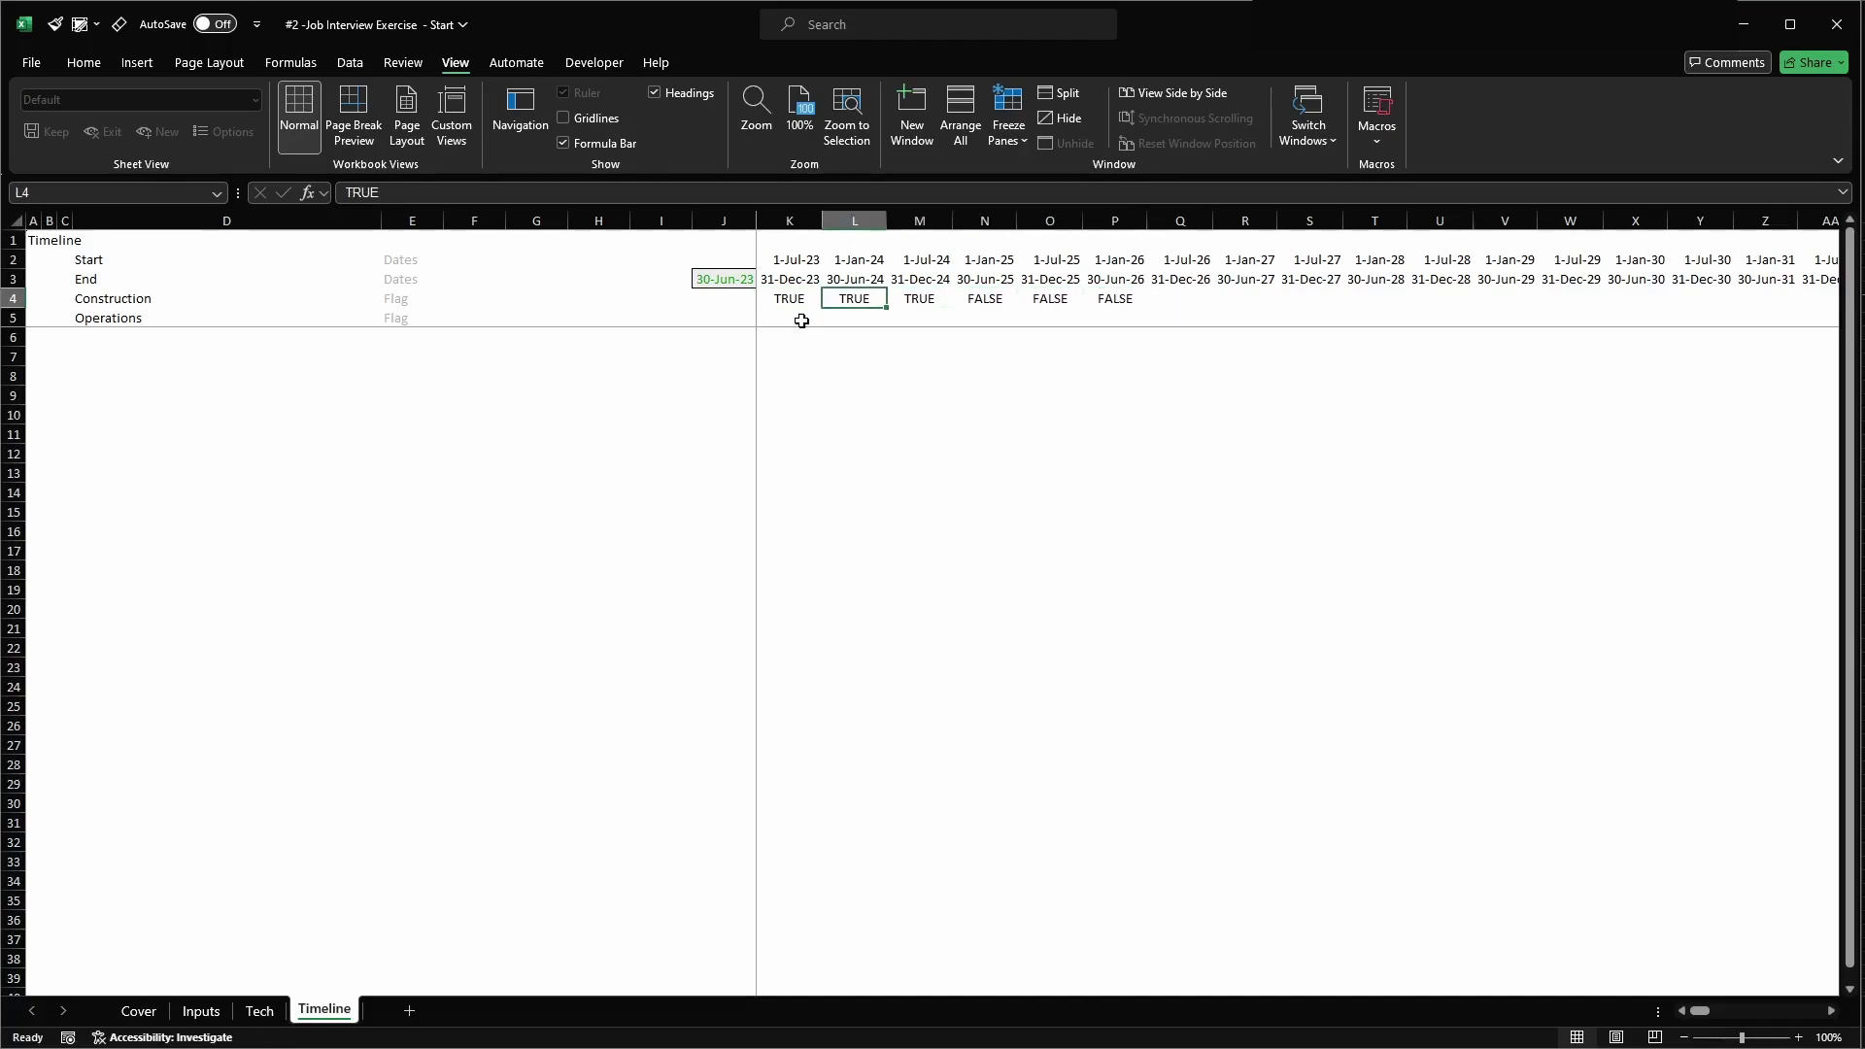
# - Enter FALSE as the Operations flag in K5 and copy it across to L5 and M5
pyautogui.press('Down')
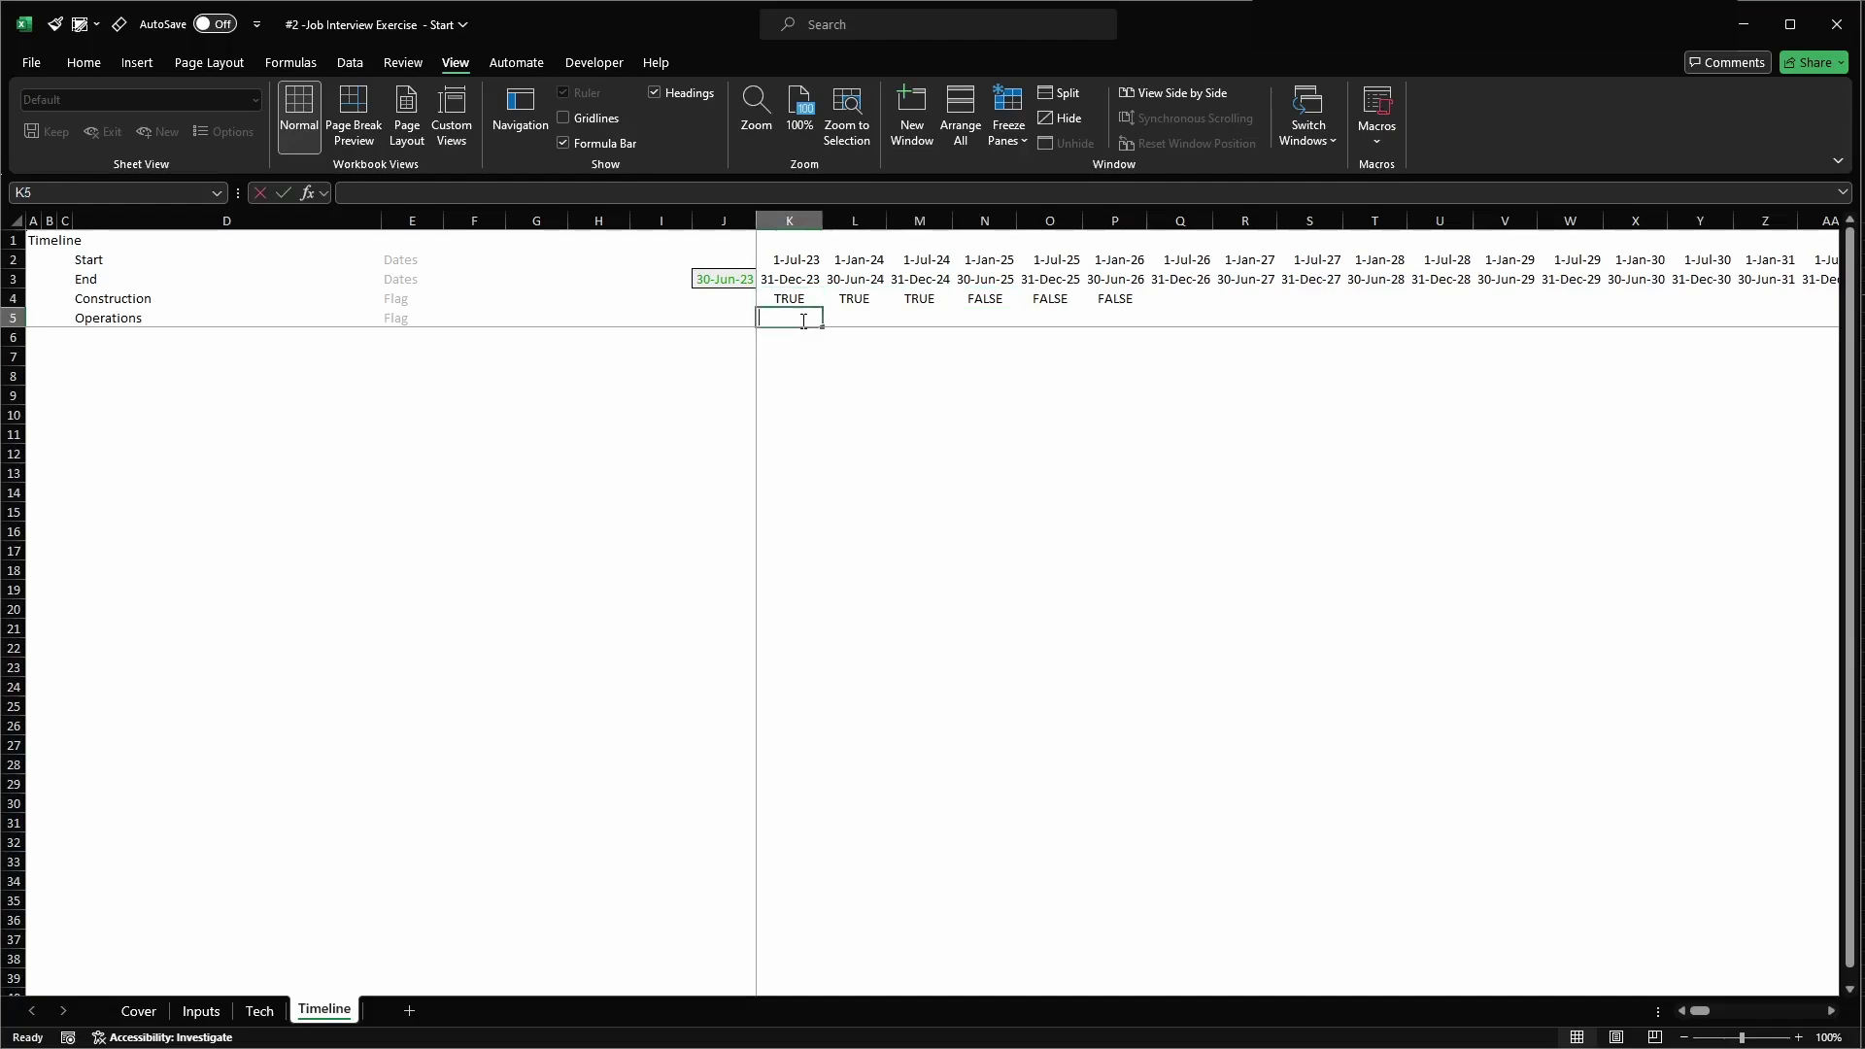
pyautogui.write('FALSE')
pyautogui.hotkey('ctrl', 'Return')
pyautogui.hotkey('ctrl', 'c')
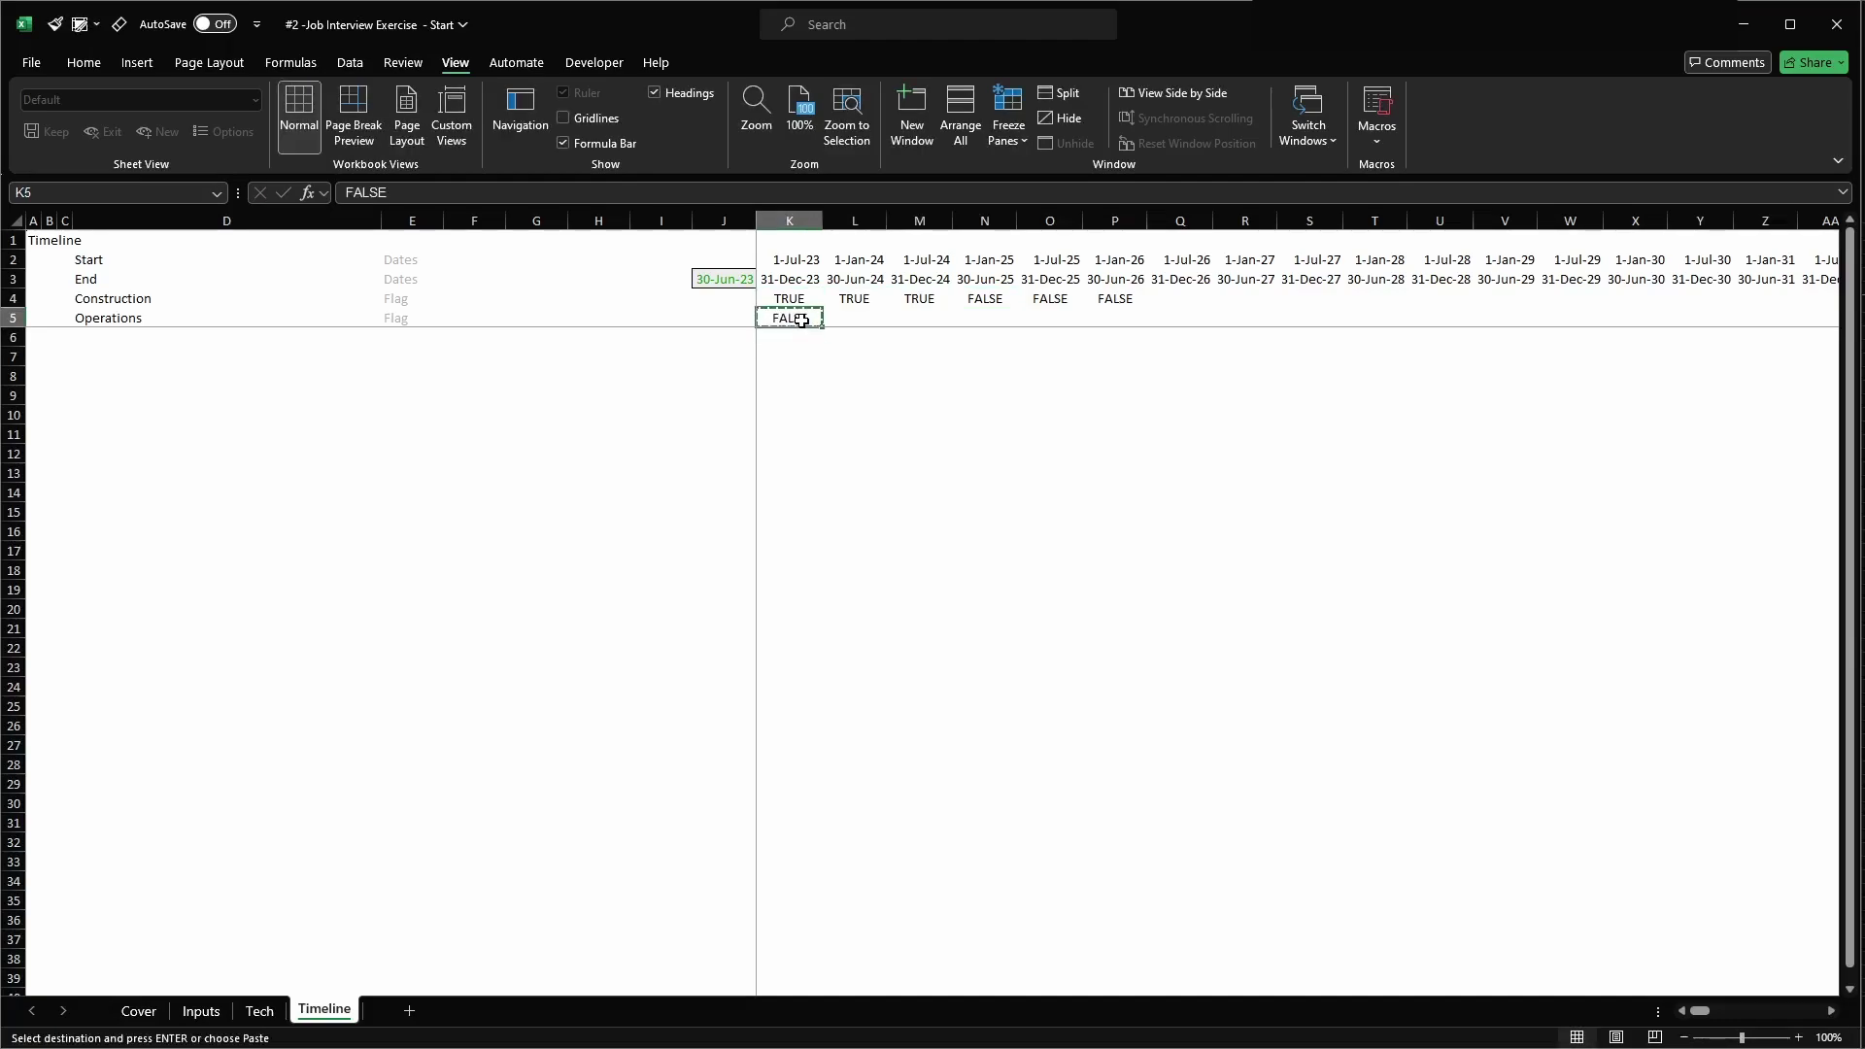
pyautogui.hotkey('shift', 'Right')
pyautogui.hotkey('shift', 'Right')
pyautogui.press('Return')
# - Copy the TRUE flag from K4 into the Operations row for N5 to P5
pyautogui.press('Up')
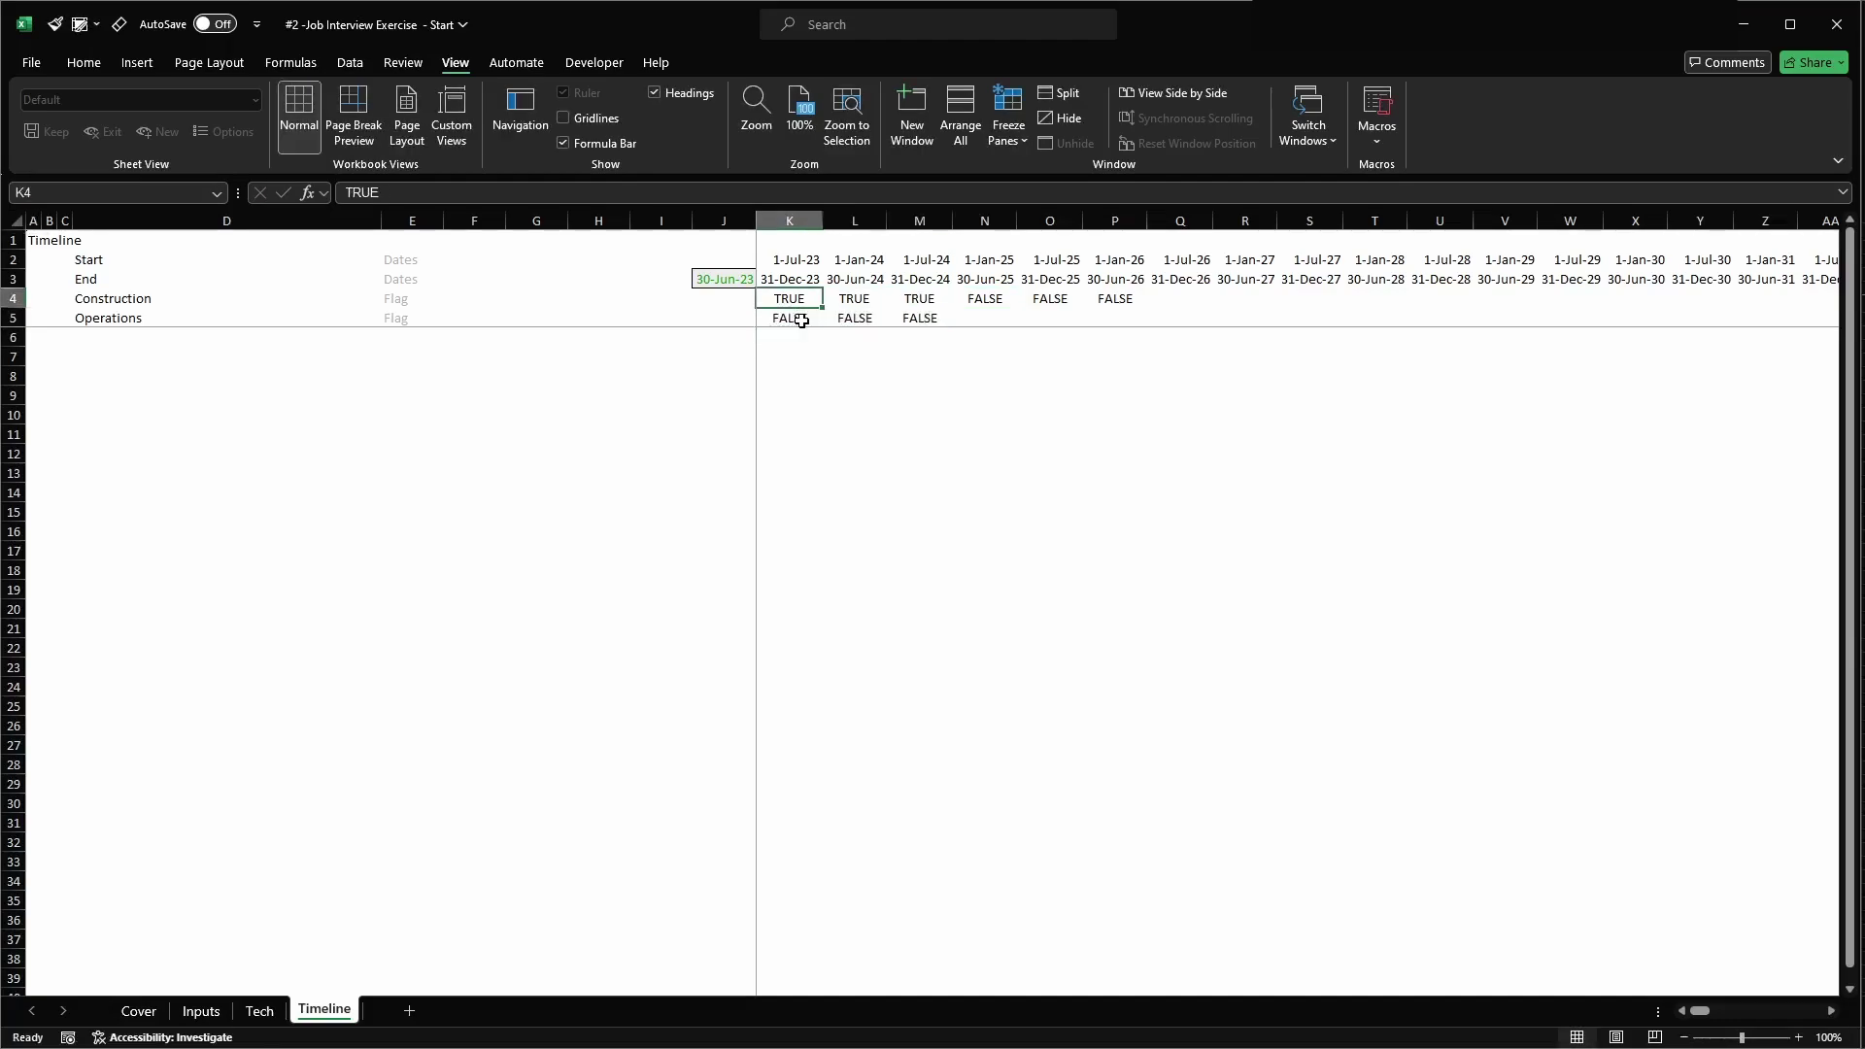
pyautogui.hotkey('ctrl', 'c')
pyautogui.press('Down')
pyautogui.press('Right')
pyautogui.press('Right')
pyautogui.press('Right')
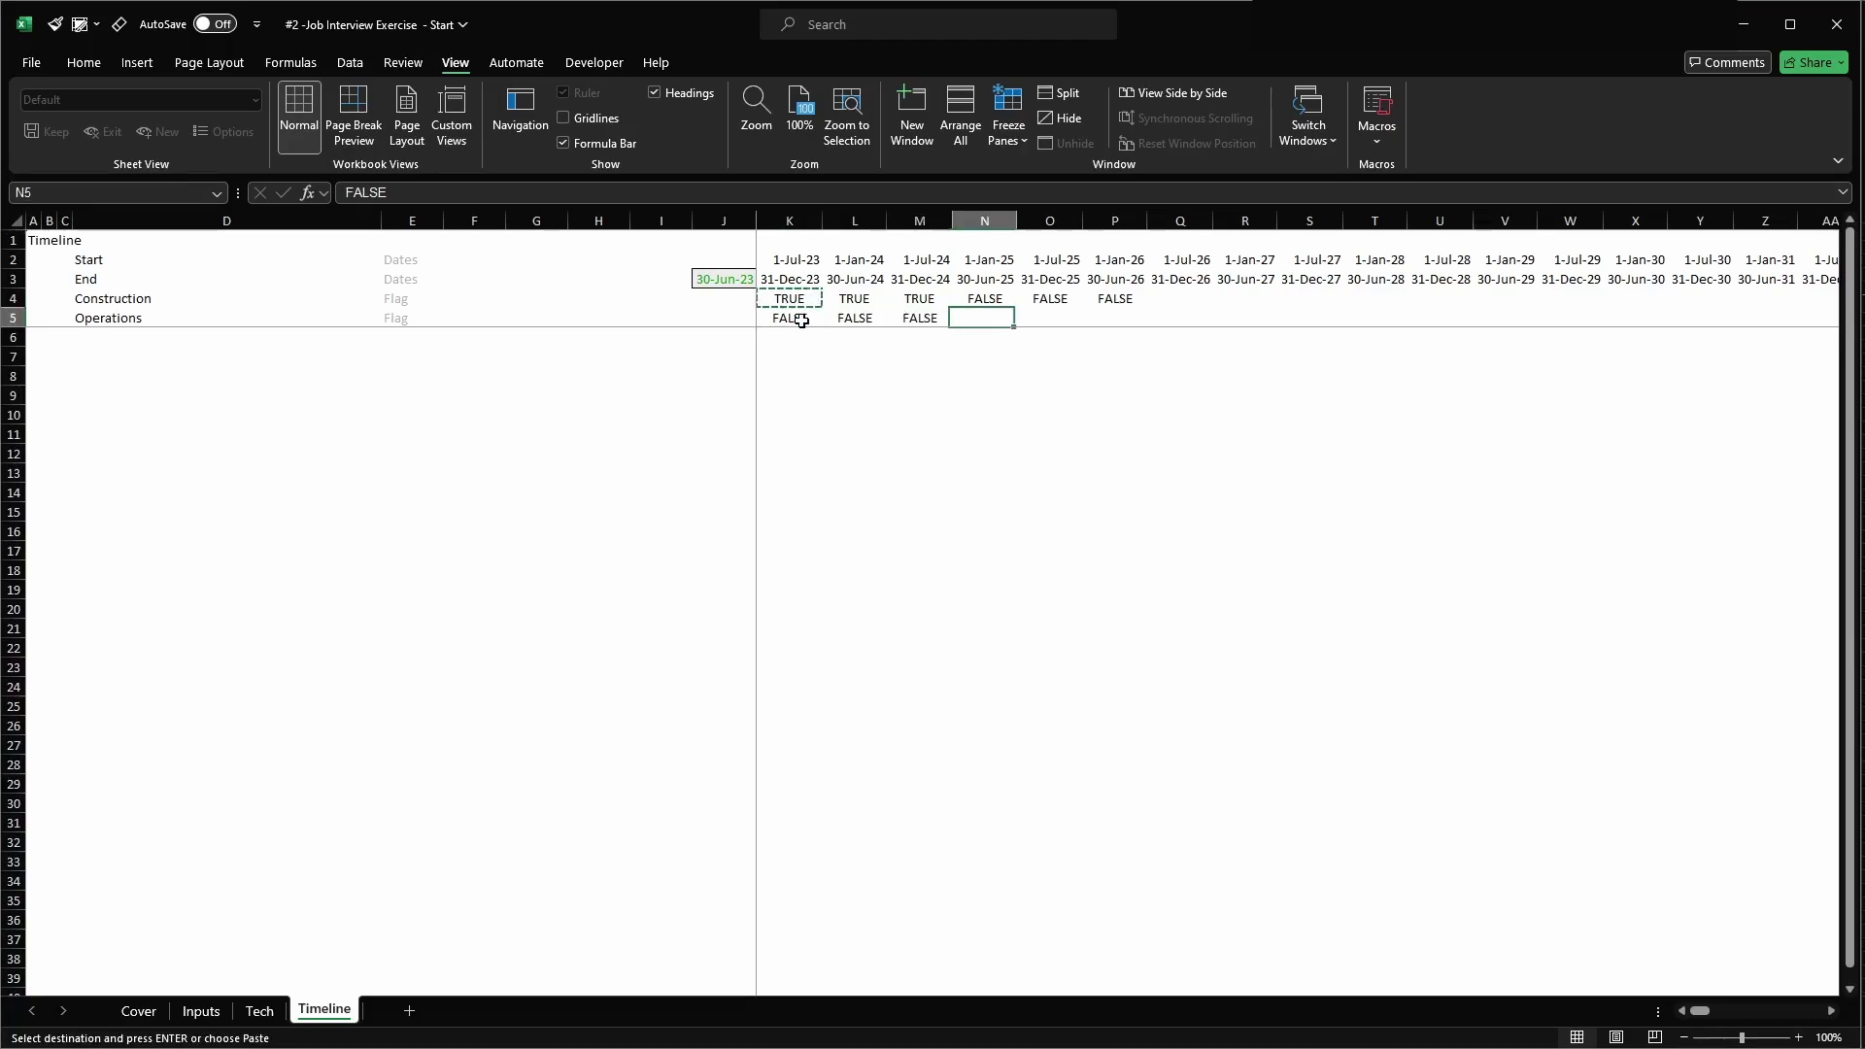
pyautogui.hotkey('ctrl', 'v')
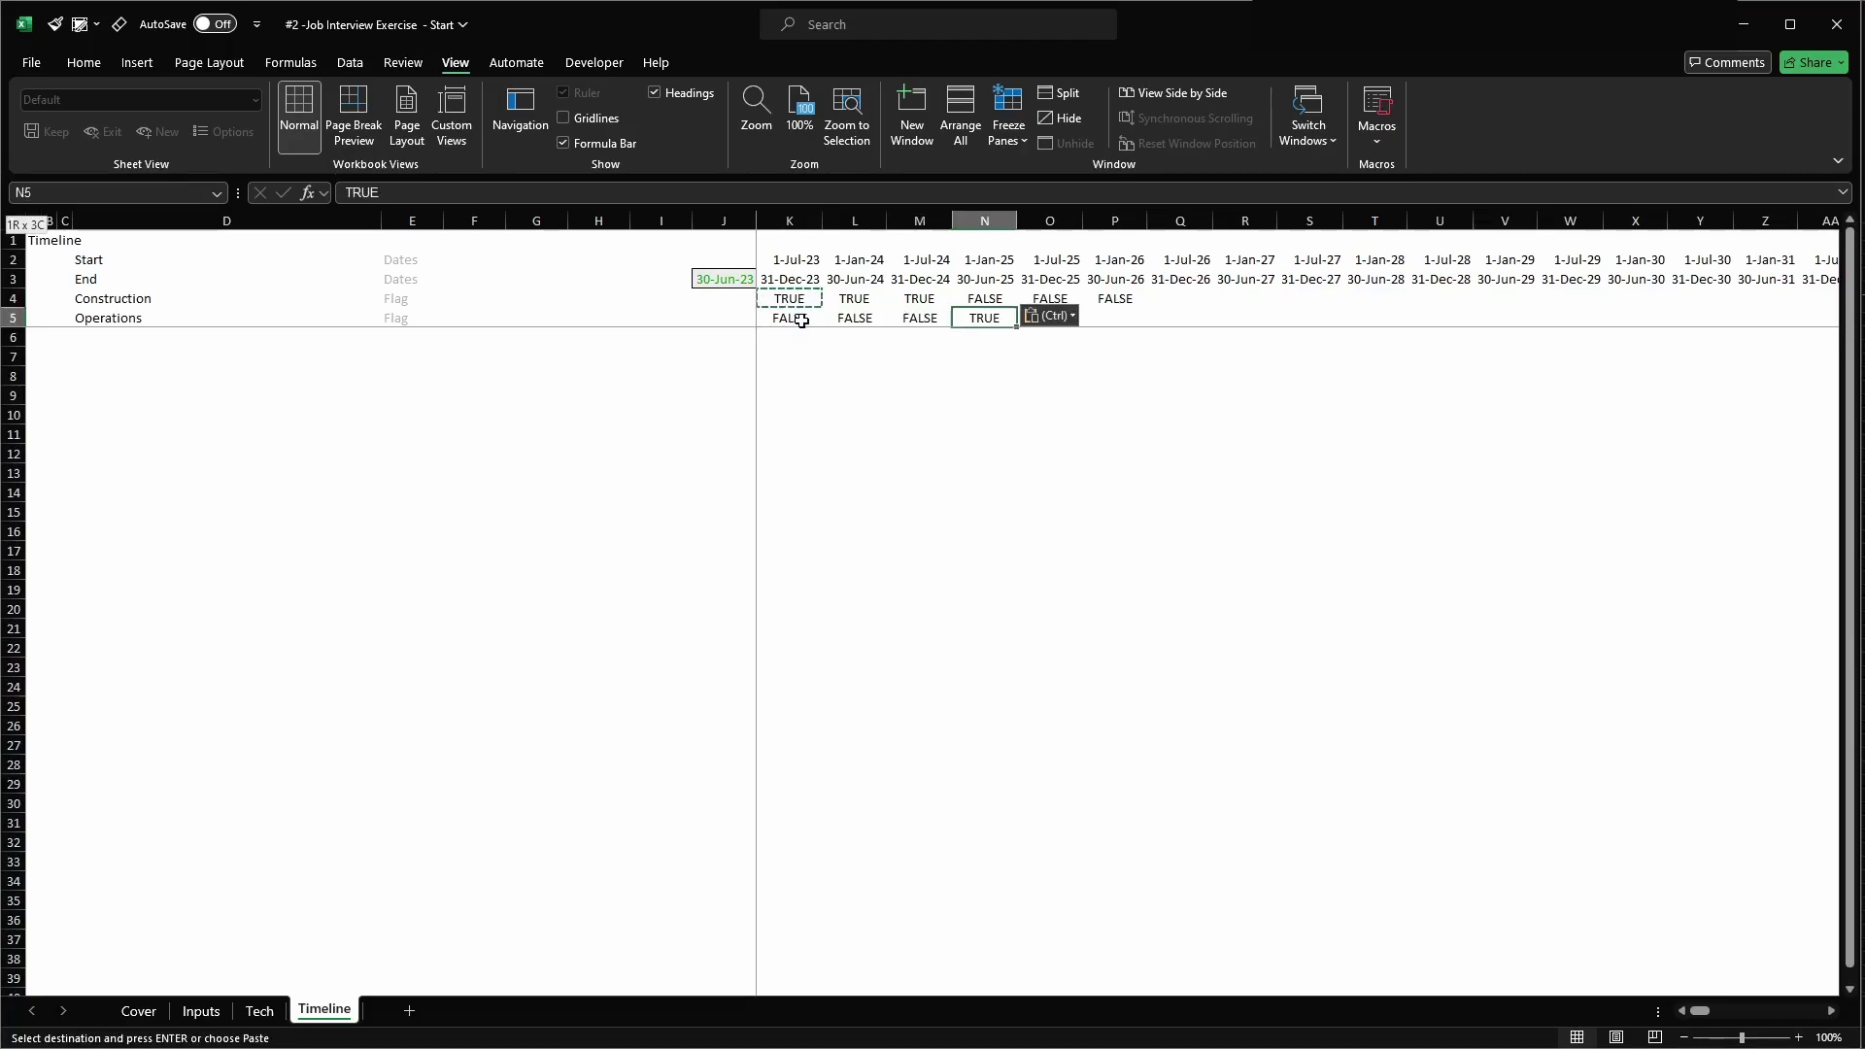
pyautogui.hotkey('shift', 'Right')
pyautogui.hotkey('shift', 'Right')
pyautogui.press('Return')
# - Review the flag rows, highlighting the timeline block K2:V5 and the row labels with their units in D2:E5
pyautogui.press('Right')
pyautogui.press('Right')
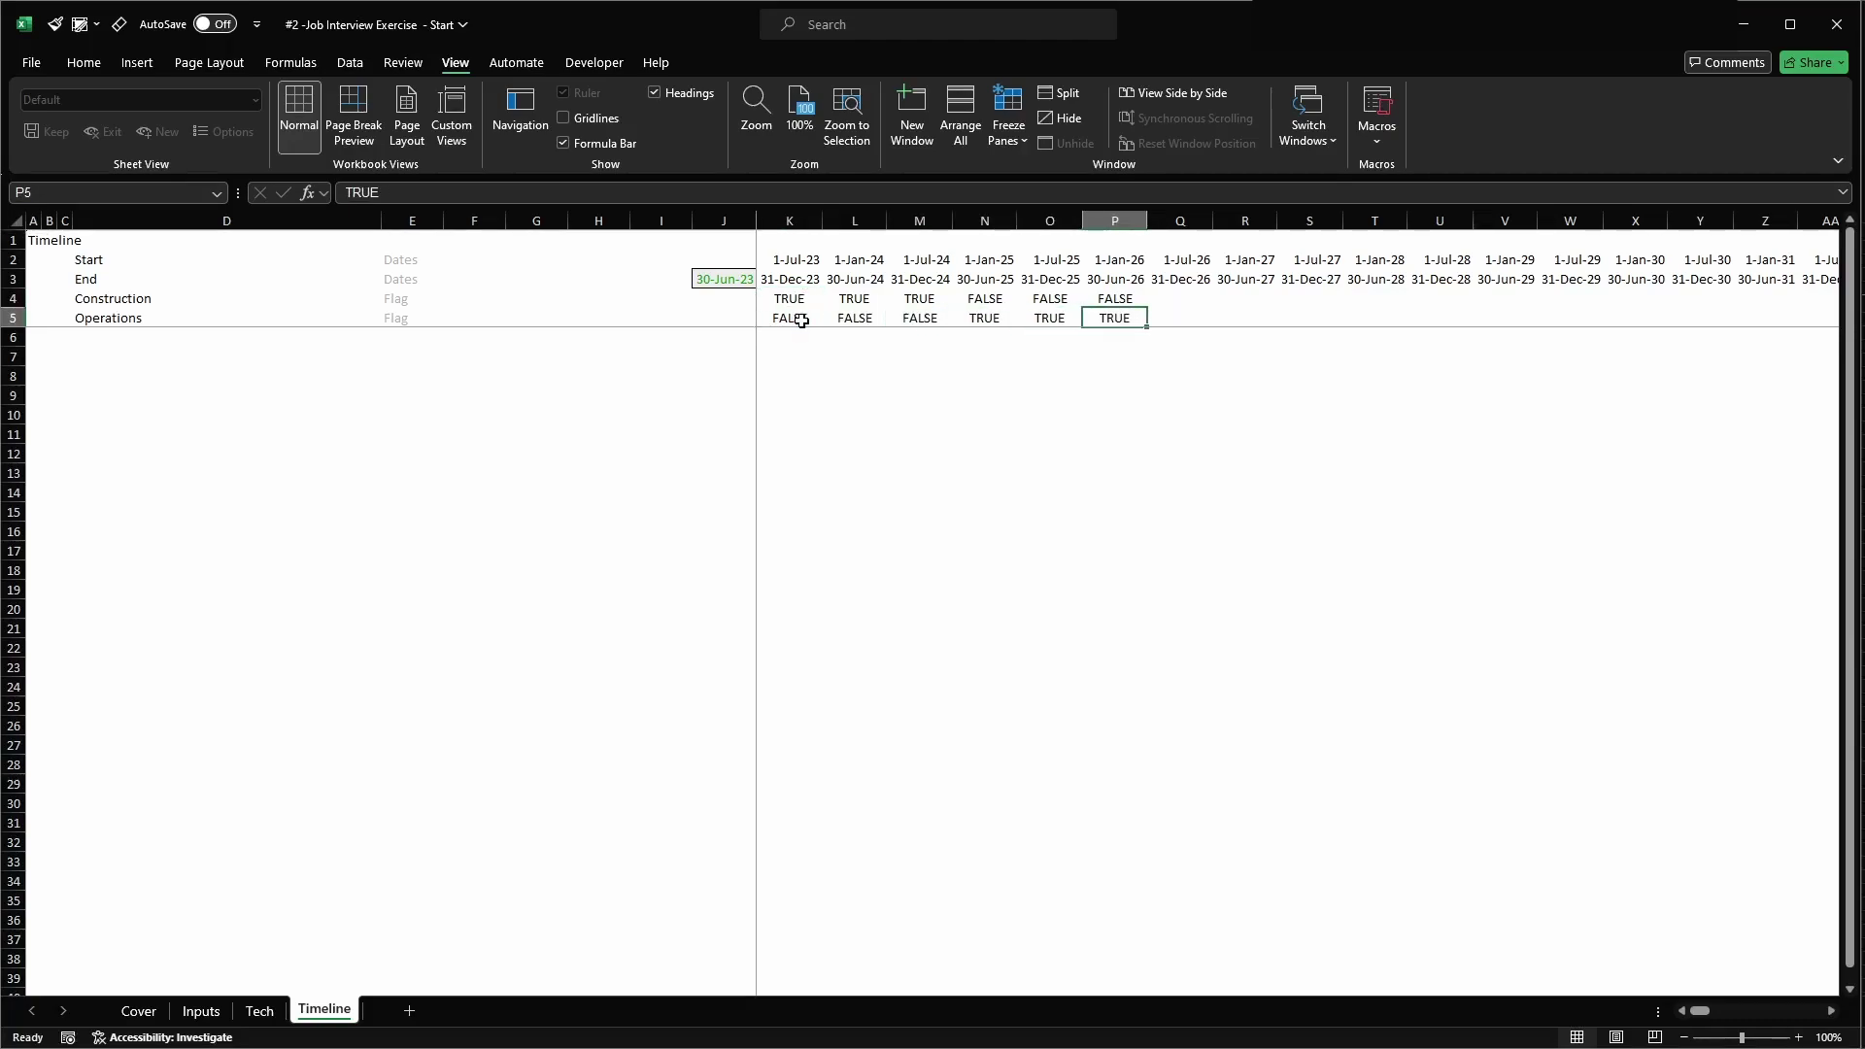
pyautogui.press('Up')
pyautogui.press('Left')
pyautogui.press('Left')
pyautogui.press('Left')
pyautogui.press('Left')
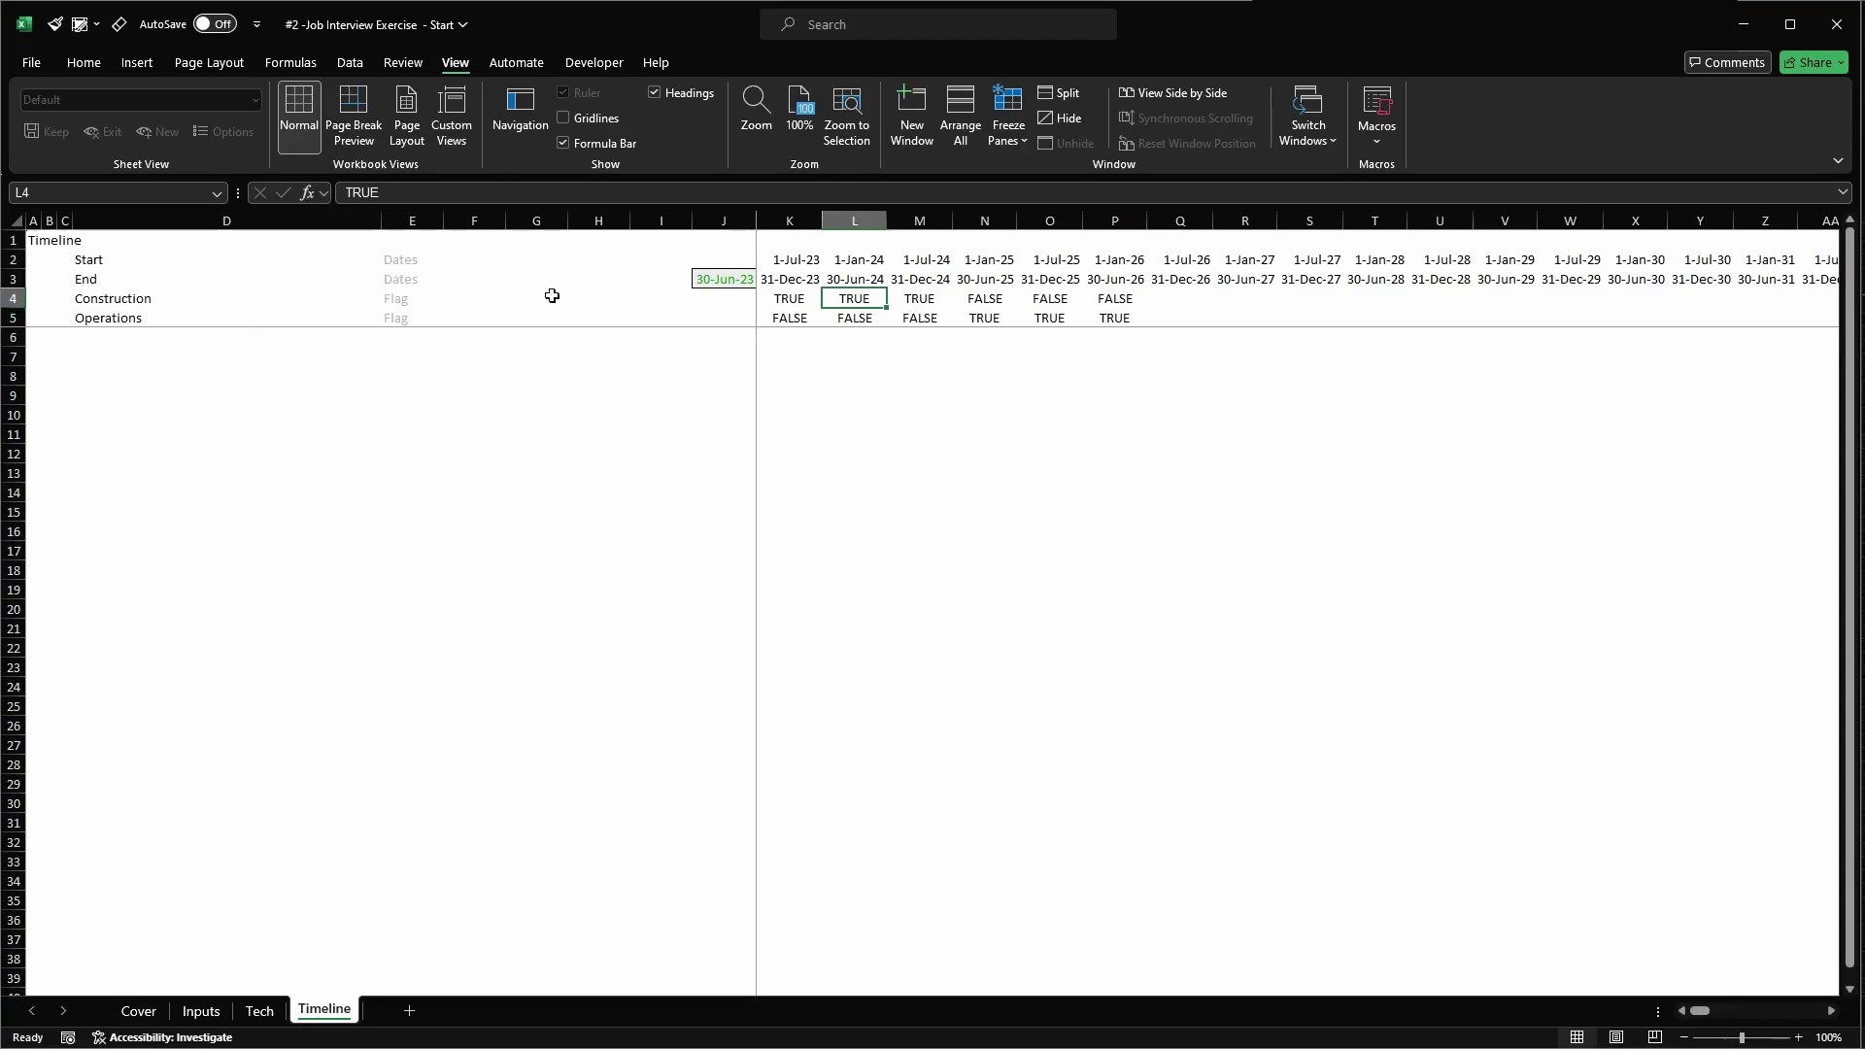
pyautogui.moveTo(782, 258); pyautogui.dragTo(1474, 328)
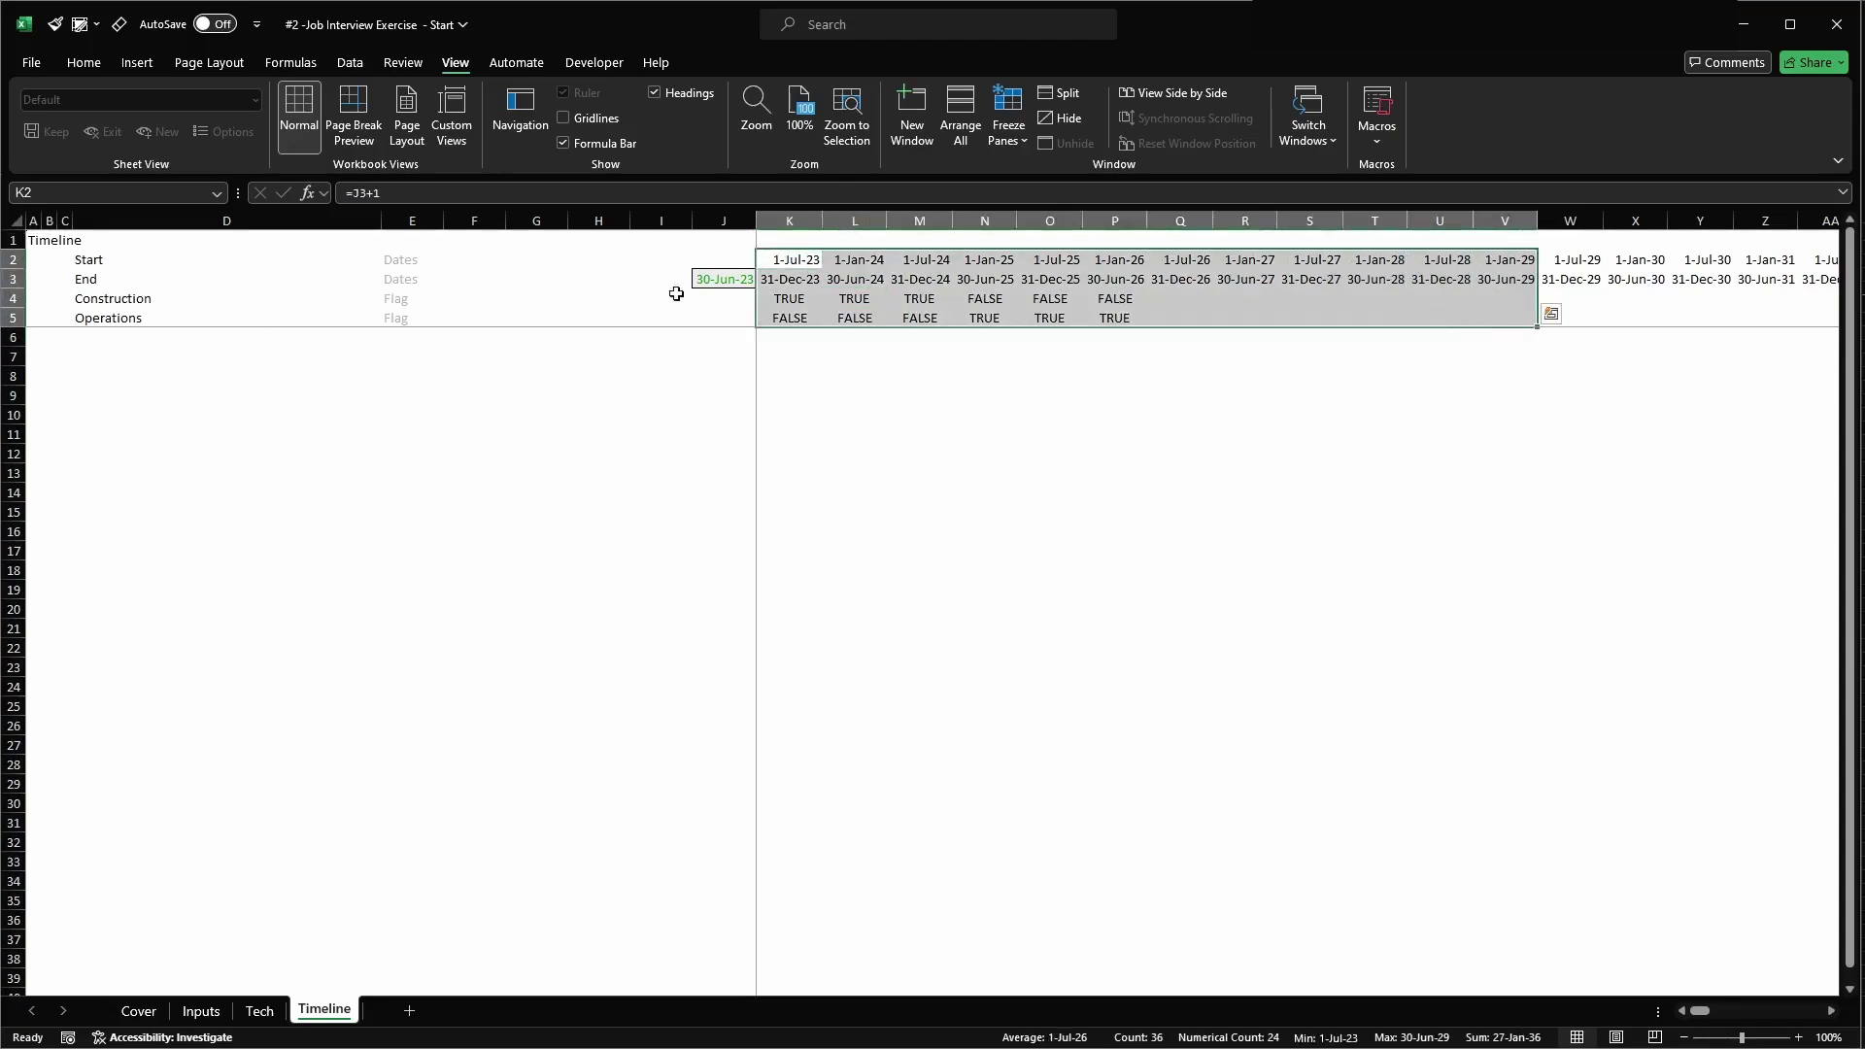
pyautogui.moveTo(87, 258); pyautogui.dragTo(399, 315)
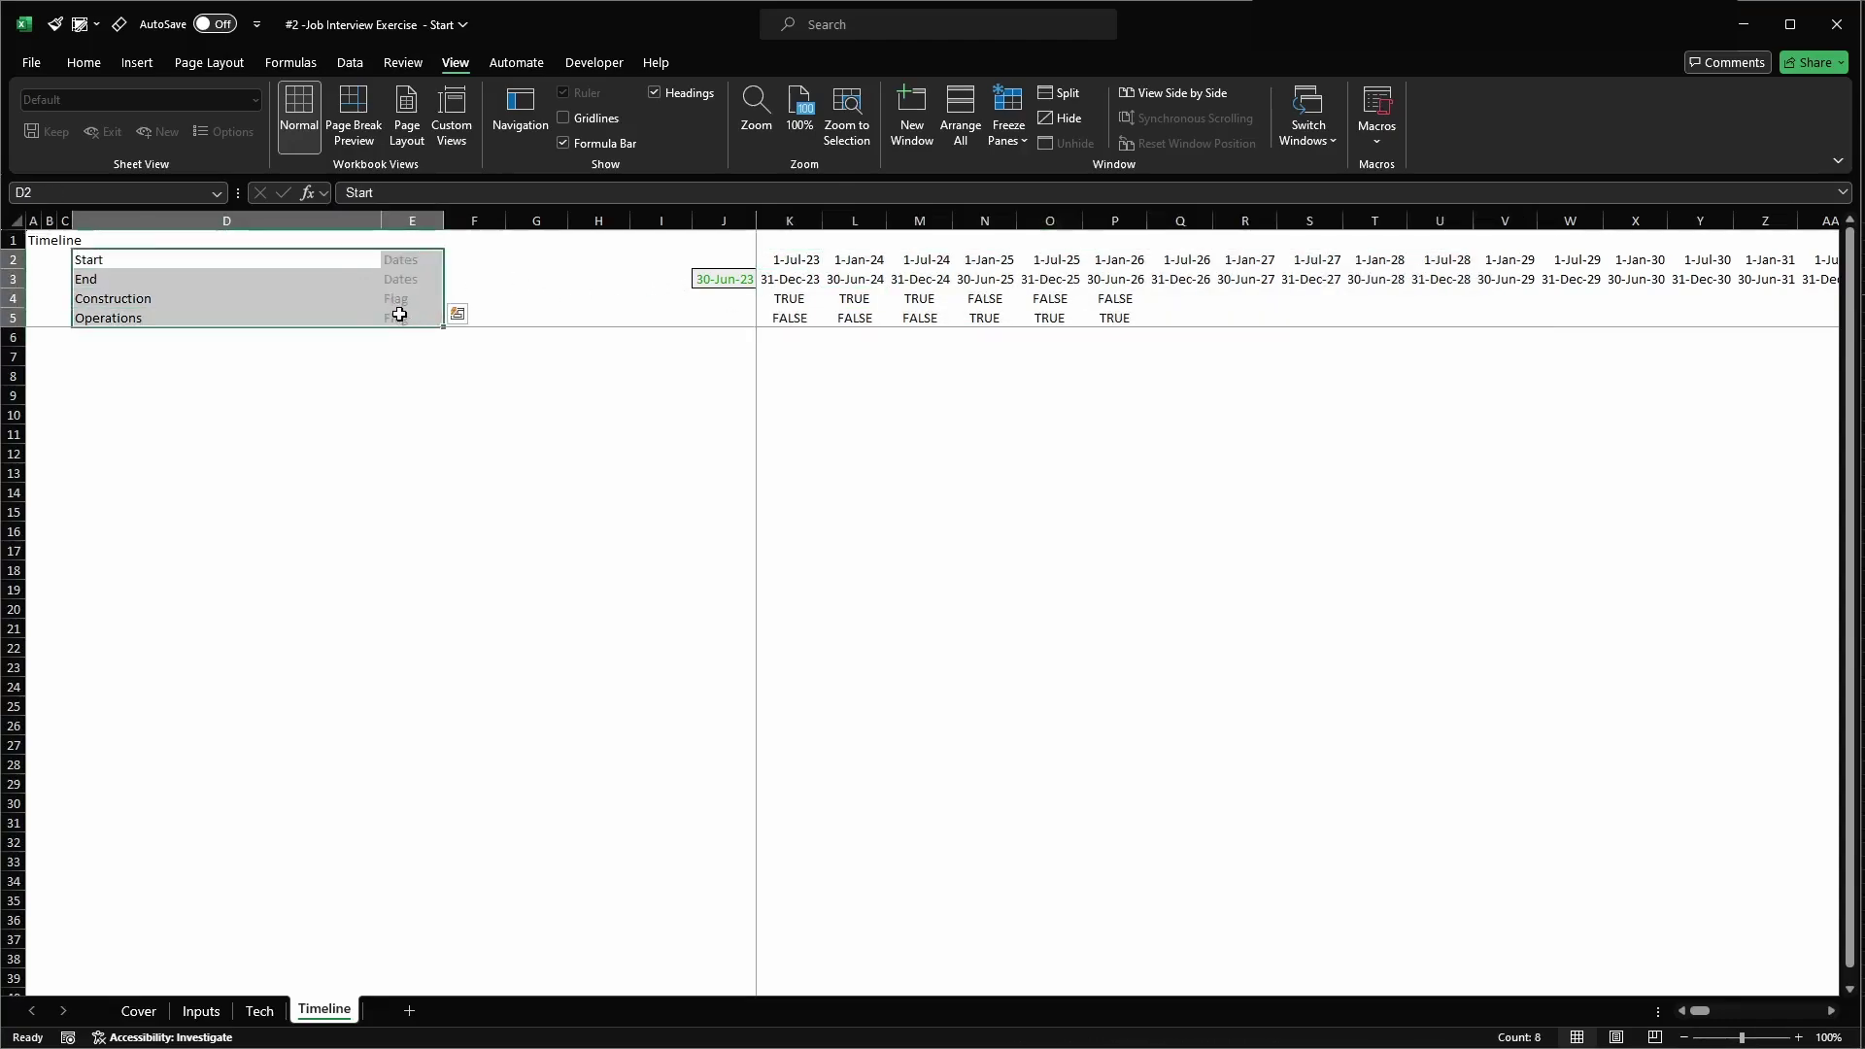
# - Highlight the empty areas below the header, A6:J31 for labels and K6:Y36 for period calculations
pyautogui.click(113, 384)
pyautogui.moveTo(35, 337); pyautogui.dragTo(709, 825)
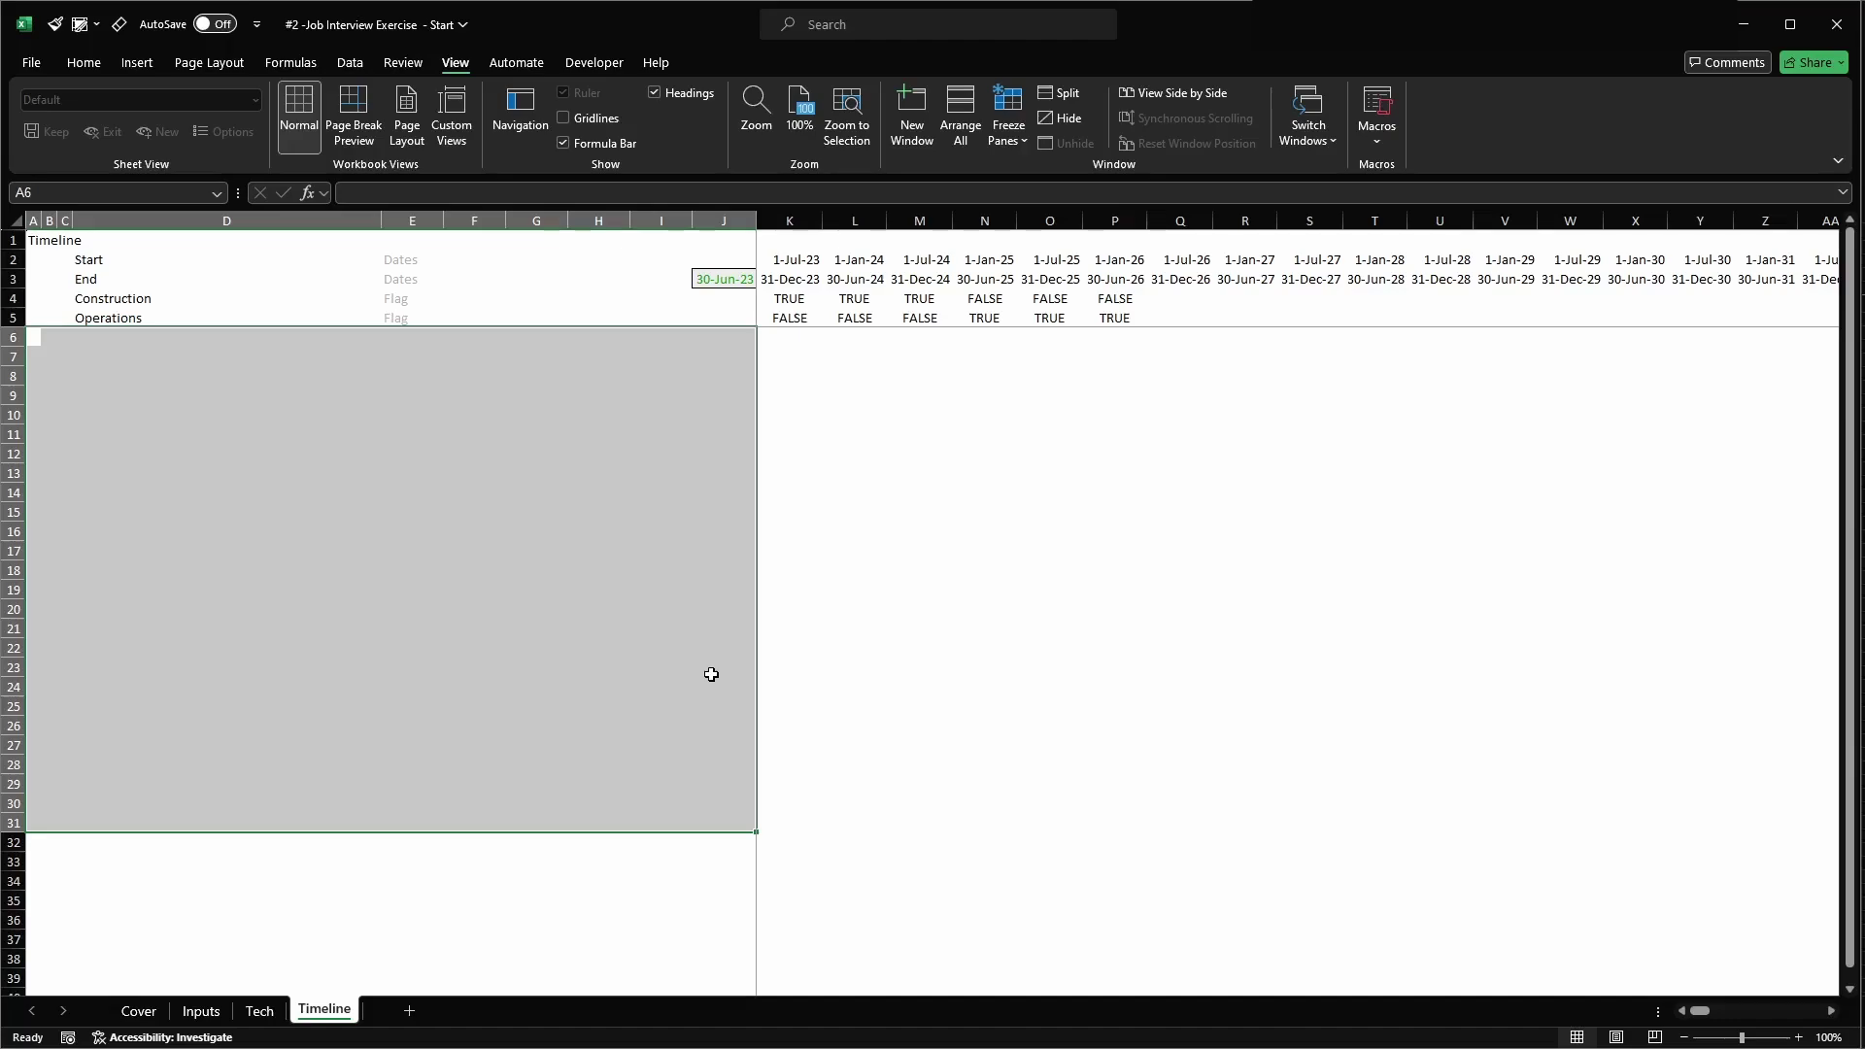
pyautogui.click(962, 563)
pyautogui.moveTo(775, 342); pyautogui.dragTo(1715, 908)
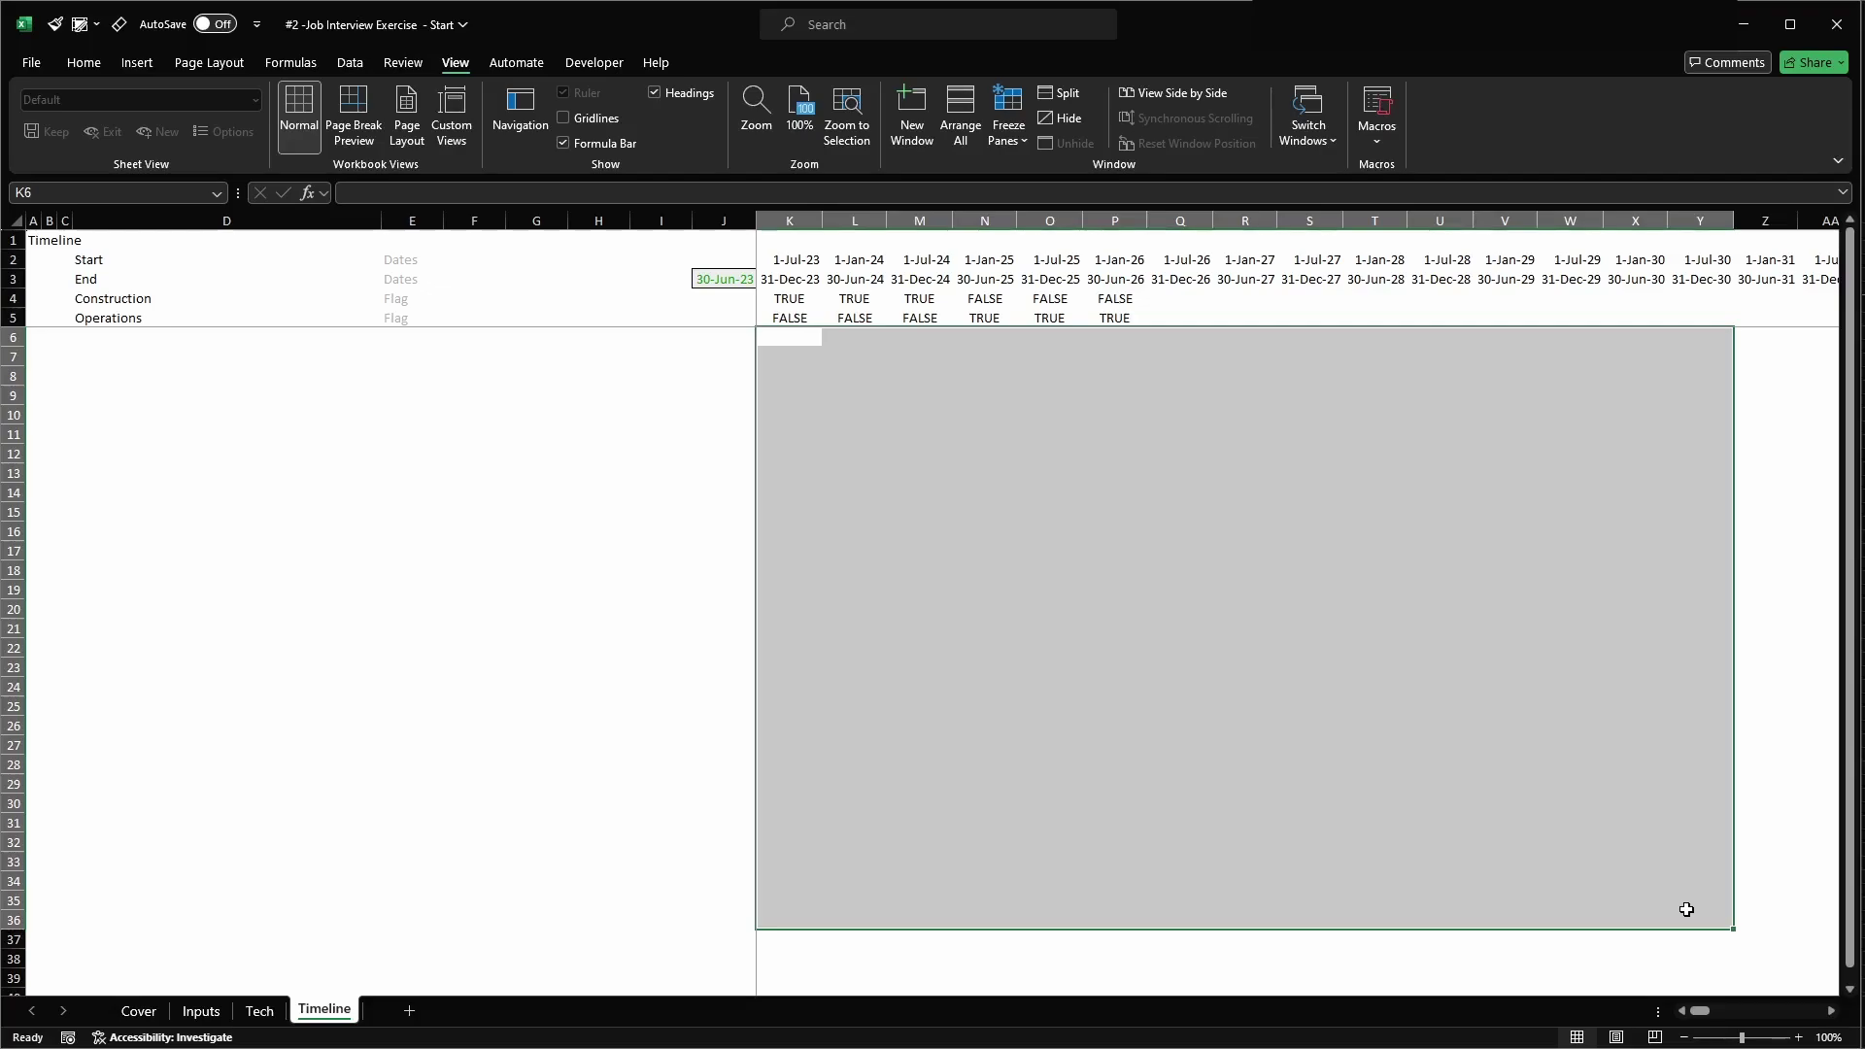
# - Examine the flag rows at column K and highlight K8:V8 as an example calculation row across the periods
pyautogui.press('Up')
pyautogui.press('Up')
pyautogui.press('Up')
pyautogui.press('Down')
pyautogui.press('Down')
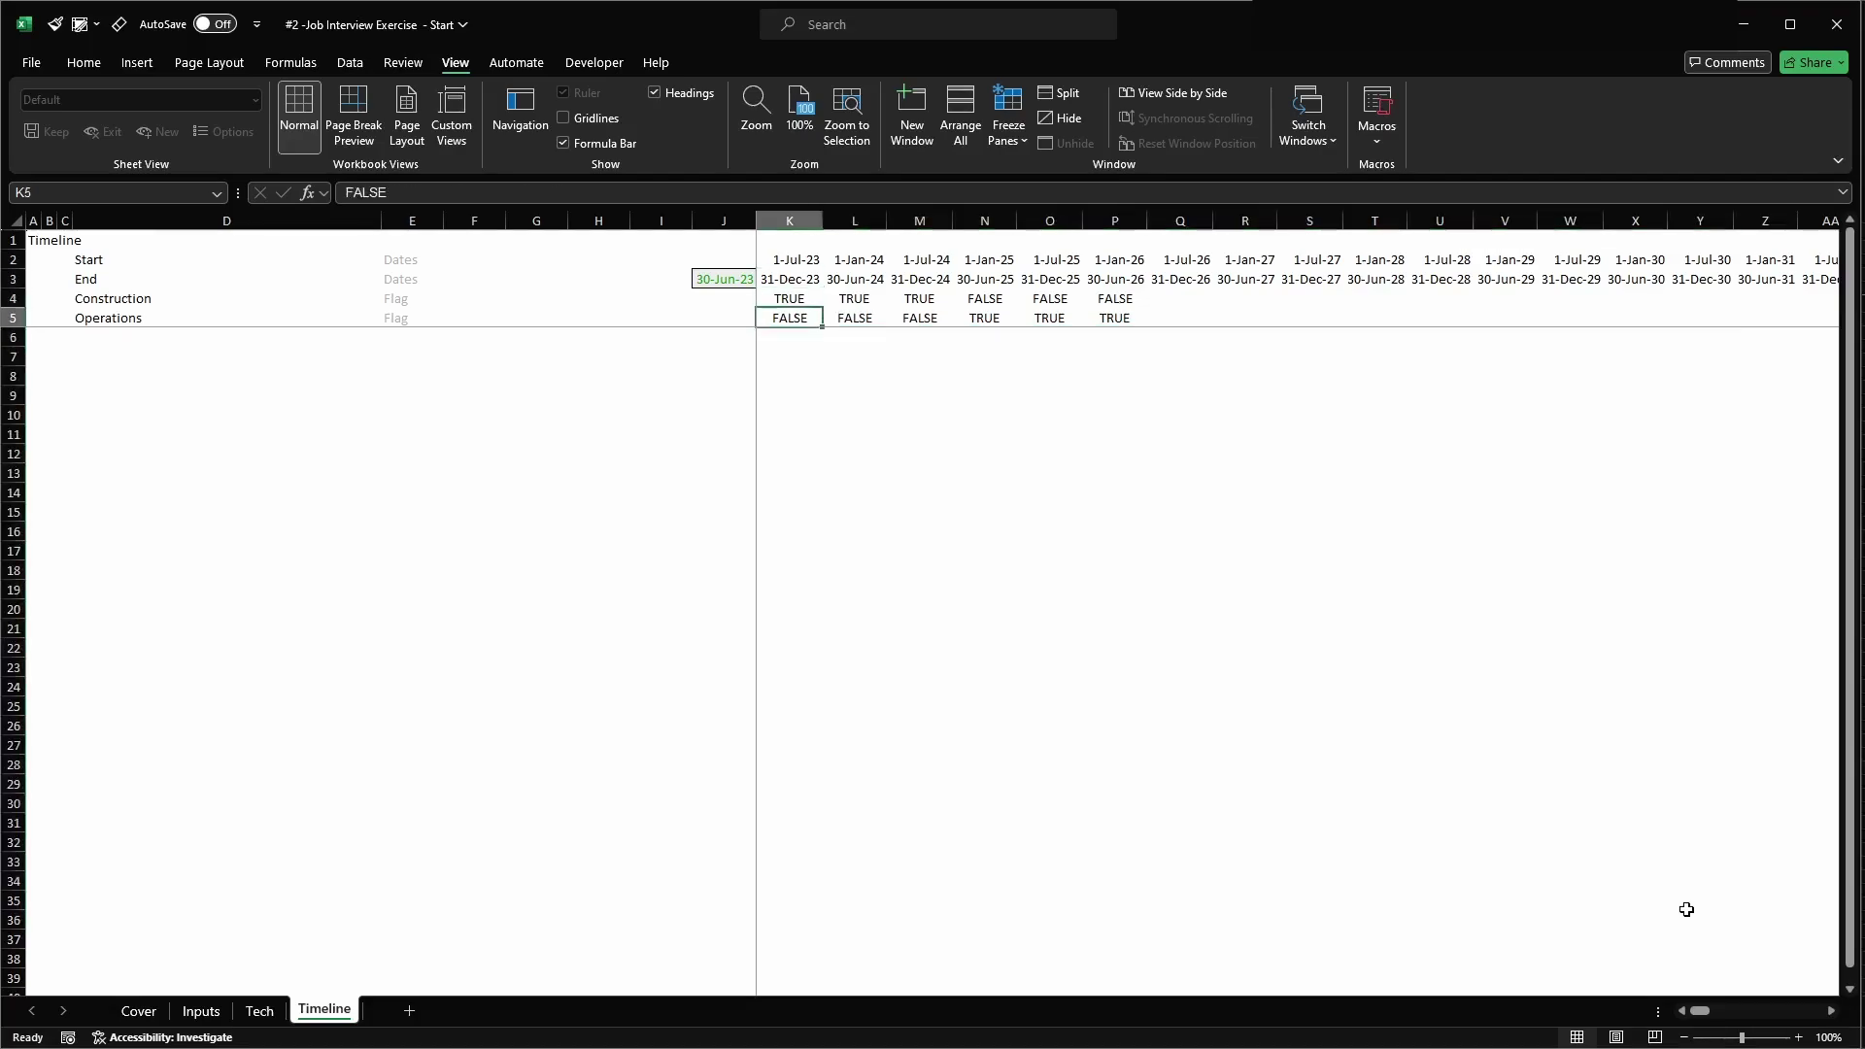
pyautogui.press('Down')
pyautogui.press('Down')
pyautogui.press('Down')
pyautogui.hotkey('shift', 'Right')
pyautogui.hotkey('shift', 'Right')
pyautogui.hotkey('shift', 'Right')
pyautogui.hotkey('shift', 'Right')
pyautogui.hotkey('shift', 'Right')
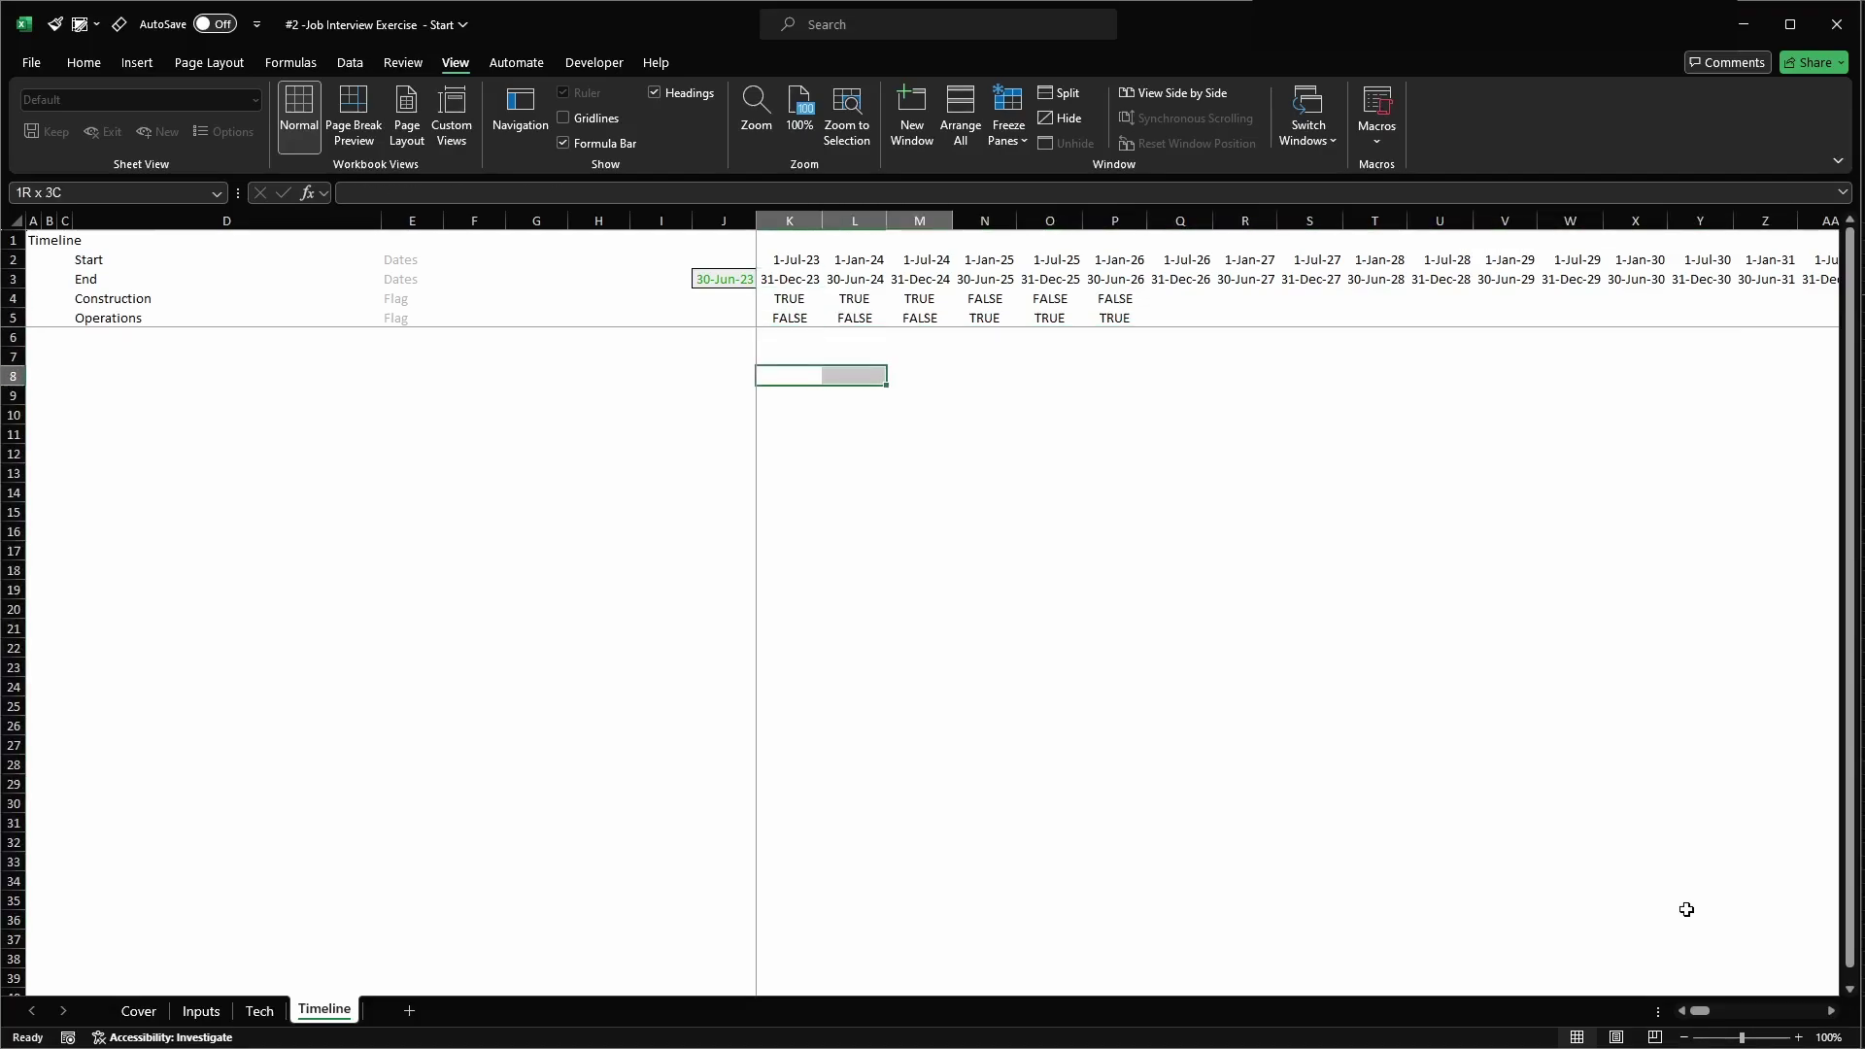
pyautogui.hotkey('shift', 'Right')
pyautogui.hotkey('shift', 'Right')
pyautogui.hotkey('shift', 'Right')
pyautogui.hotkey('shift', 'Right')
pyautogui.hotkey('shift', 'Right')
pyautogui.hotkey('shift', 'Right')
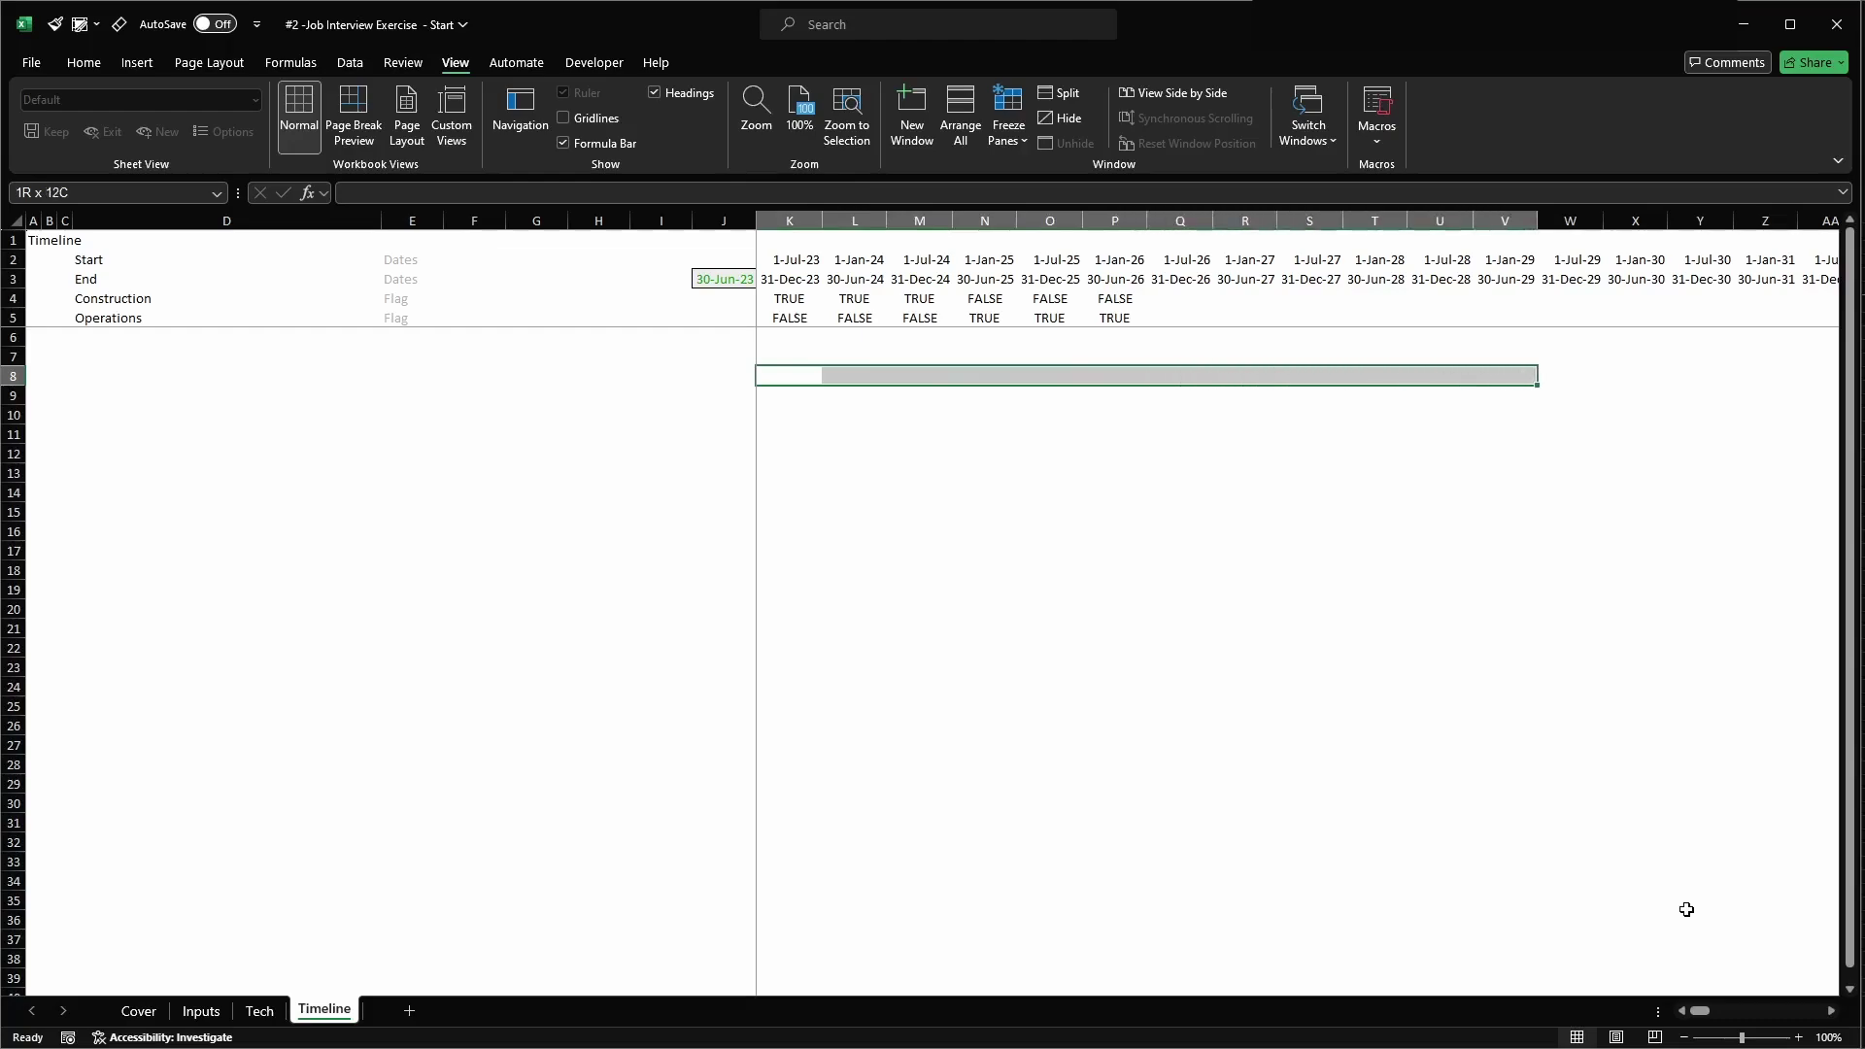
pyautogui.press('Left')
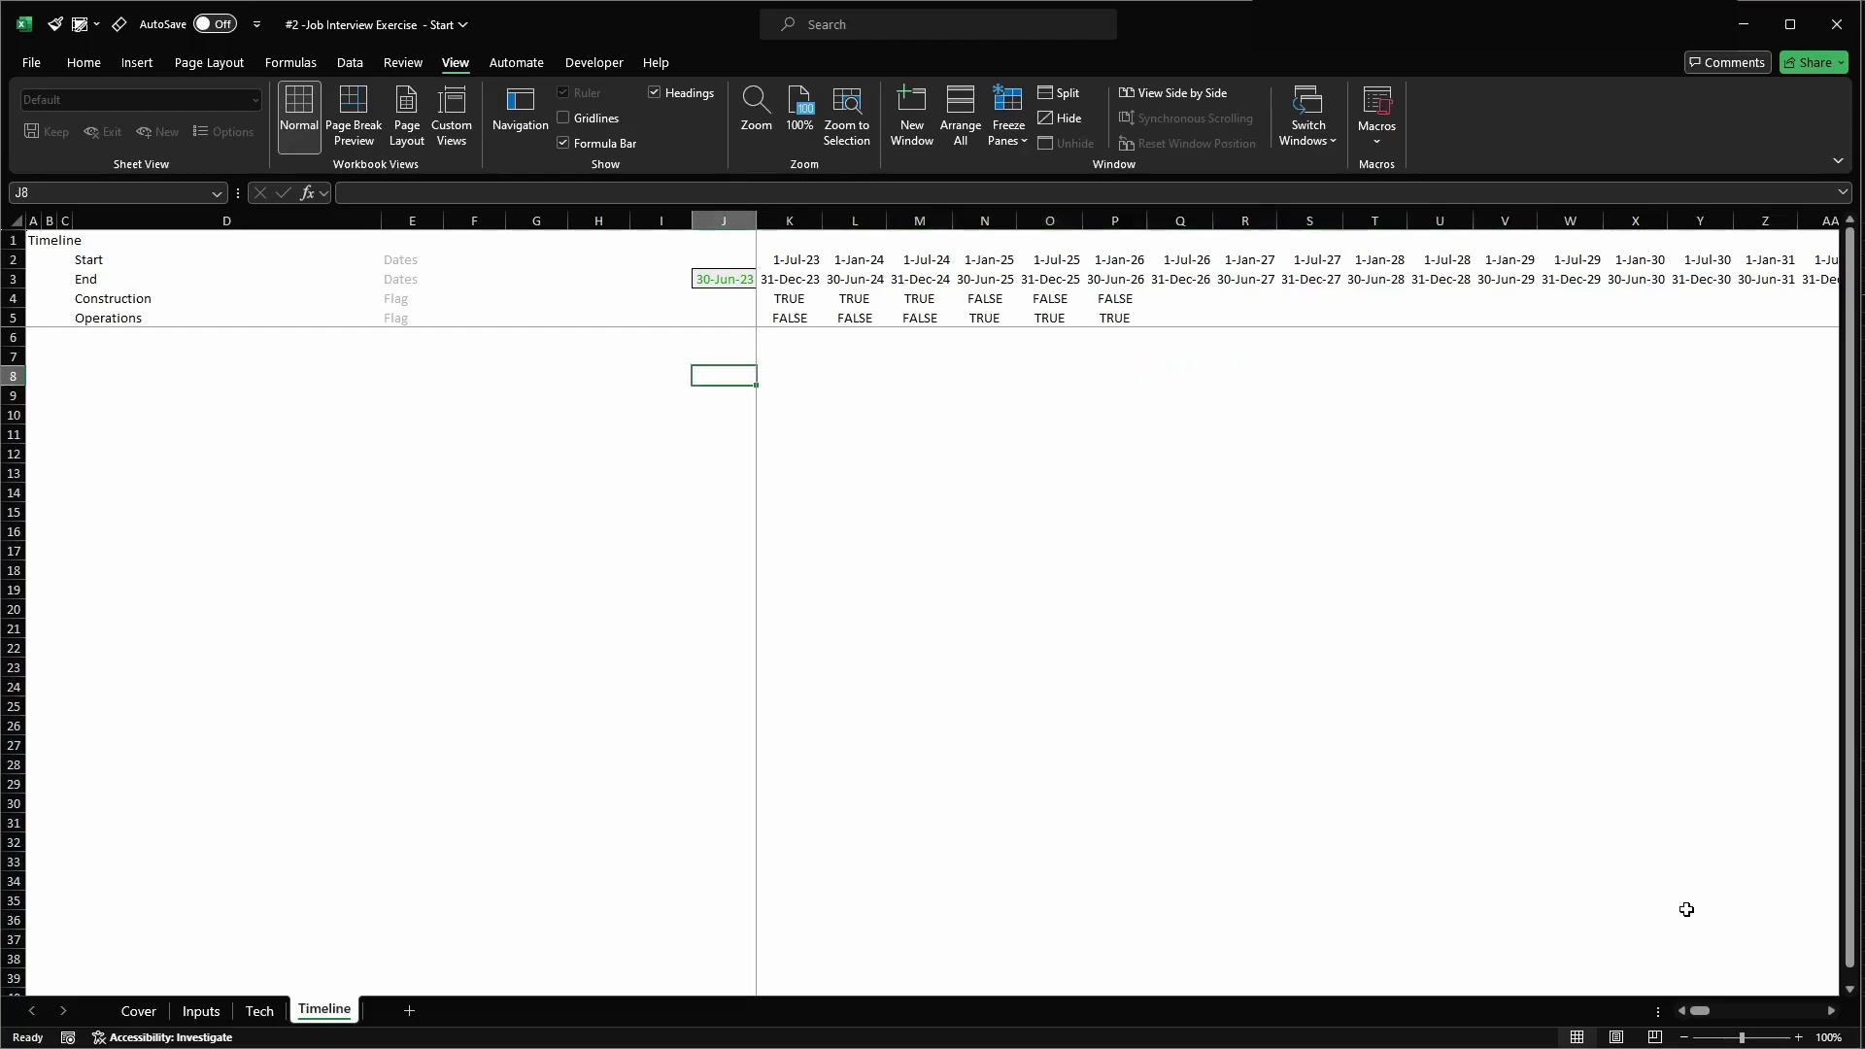
pyautogui.press('Right')
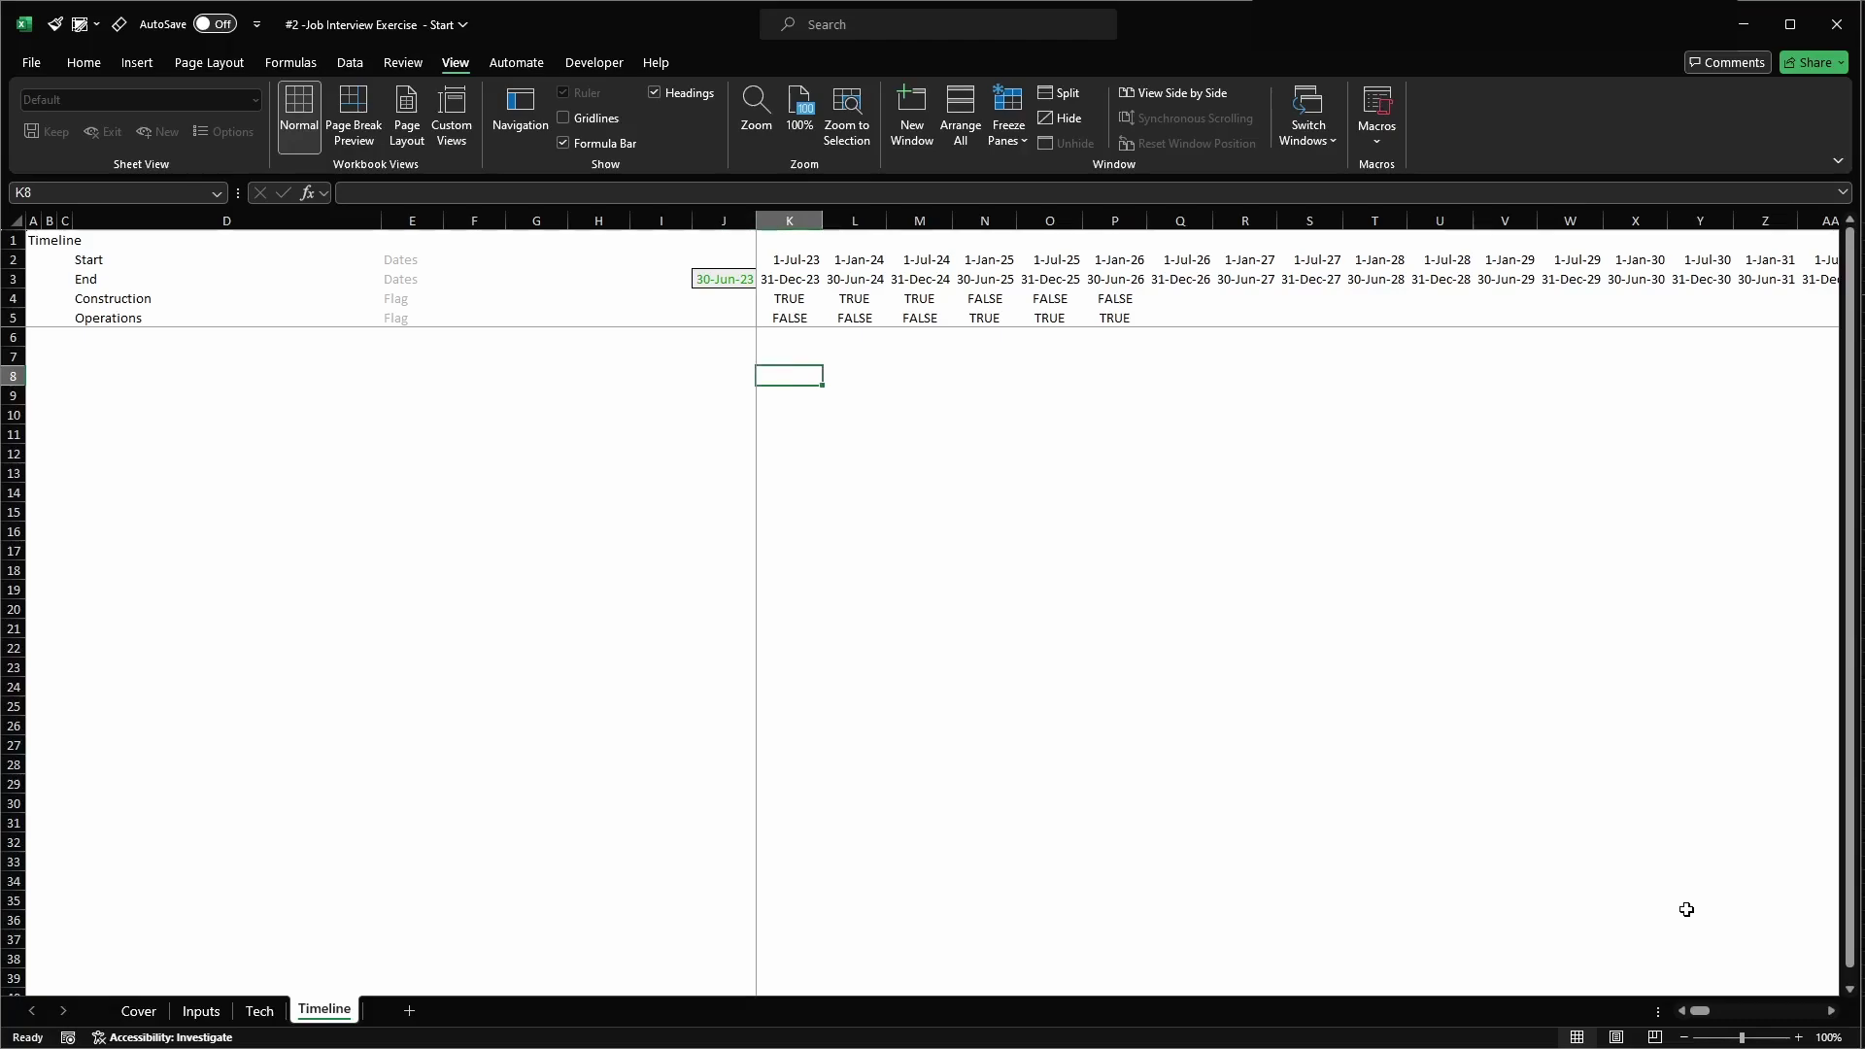
# - Clear the hard-coded Construction and Operations flags from K4:P5
pyautogui.press('Left')
pyautogui.press('Left')
pyautogui.press('Left')
pyautogui.press('Right')
pyautogui.press('Right')
pyautogui.press('Right')
pyautogui.press('Up')
pyautogui.press('Up')
pyautogui.press('Up')
pyautogui.press('Up')
pyautogui.hotkey('shift', 'Down')
pyautogui.hotkey('shift', 'Right')
pyautogui.hotkey('shift', 'Right')
pyautogui.hotkey('shift', 'Right')
pyautogui.hotkey('shift', 'Right')
pyautogui.hotkey('shift', 'Right')
pyautogui.press('Delete')
pyautogui.press('Left')
pyautogui.press('Right')
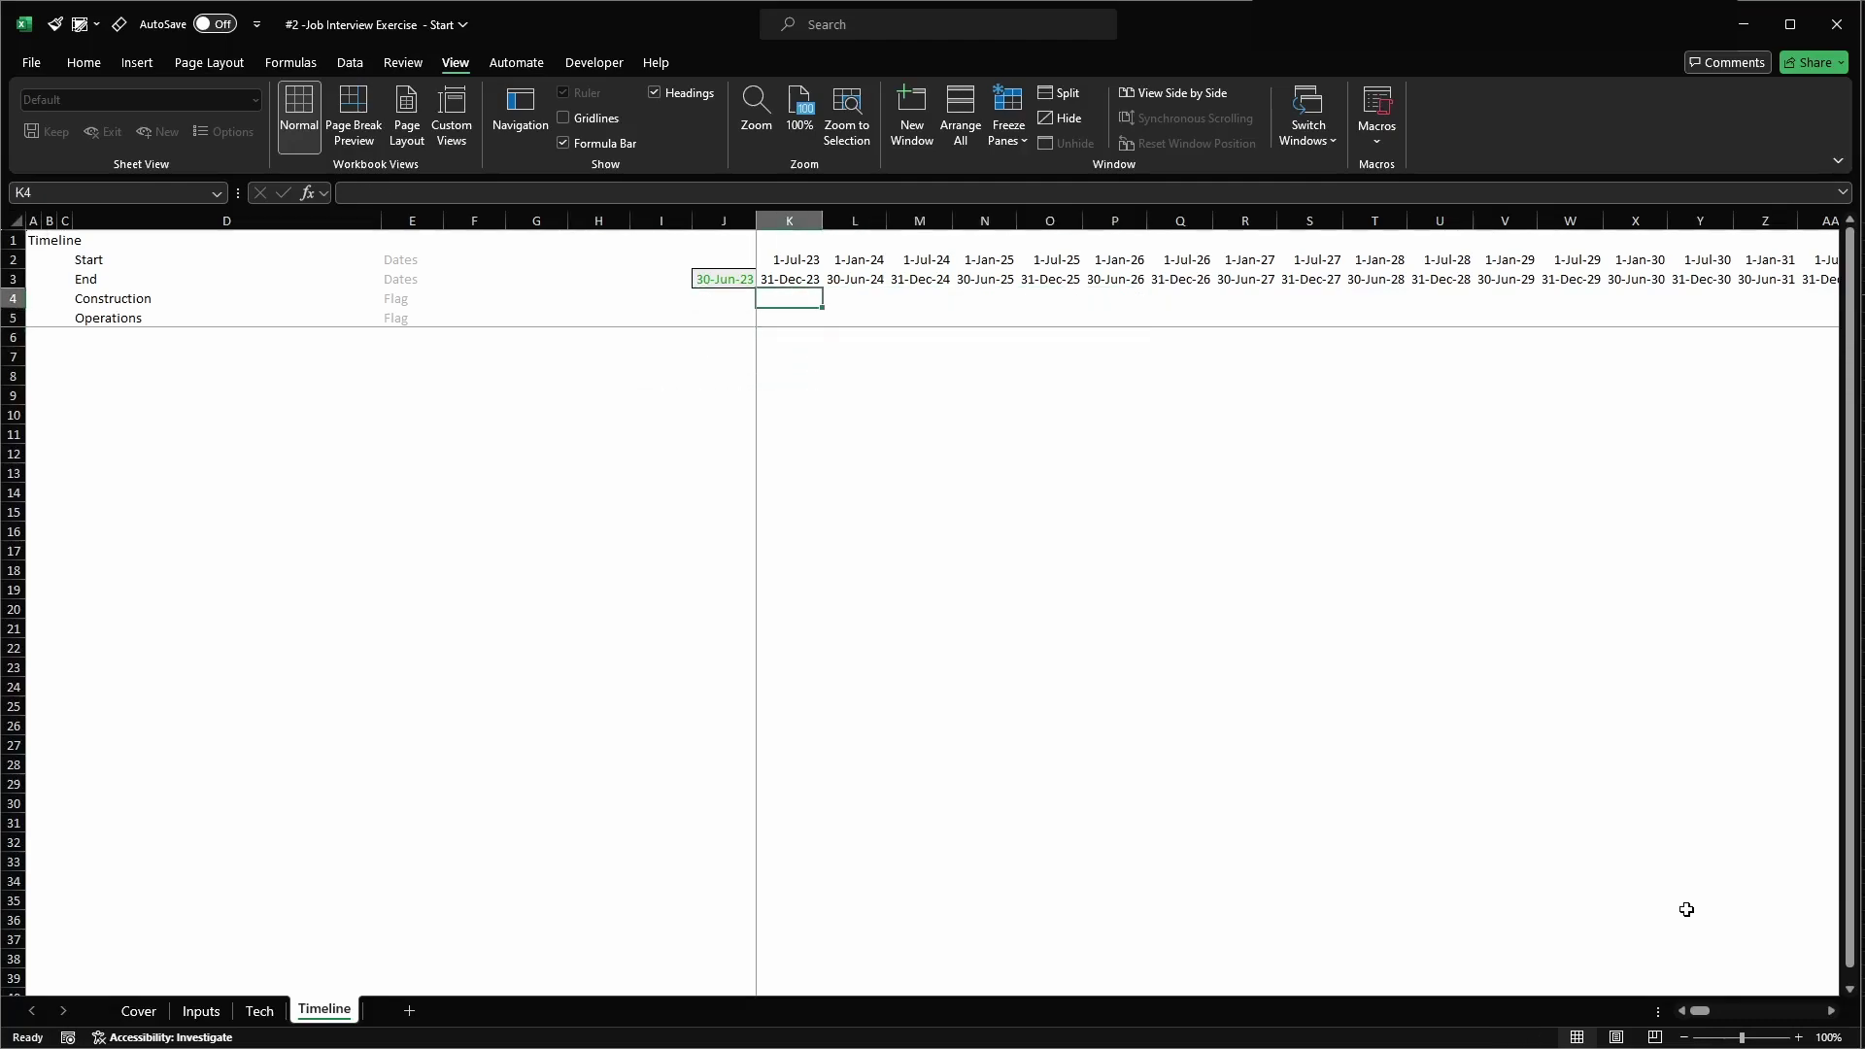
# - Enter the column headings Start in F3 and End in G3 beside the flag rows
pyautogui.press('Left')
pyautogui.press('Left')
pyautogui.press('Left')
pyautogui.press('Left')
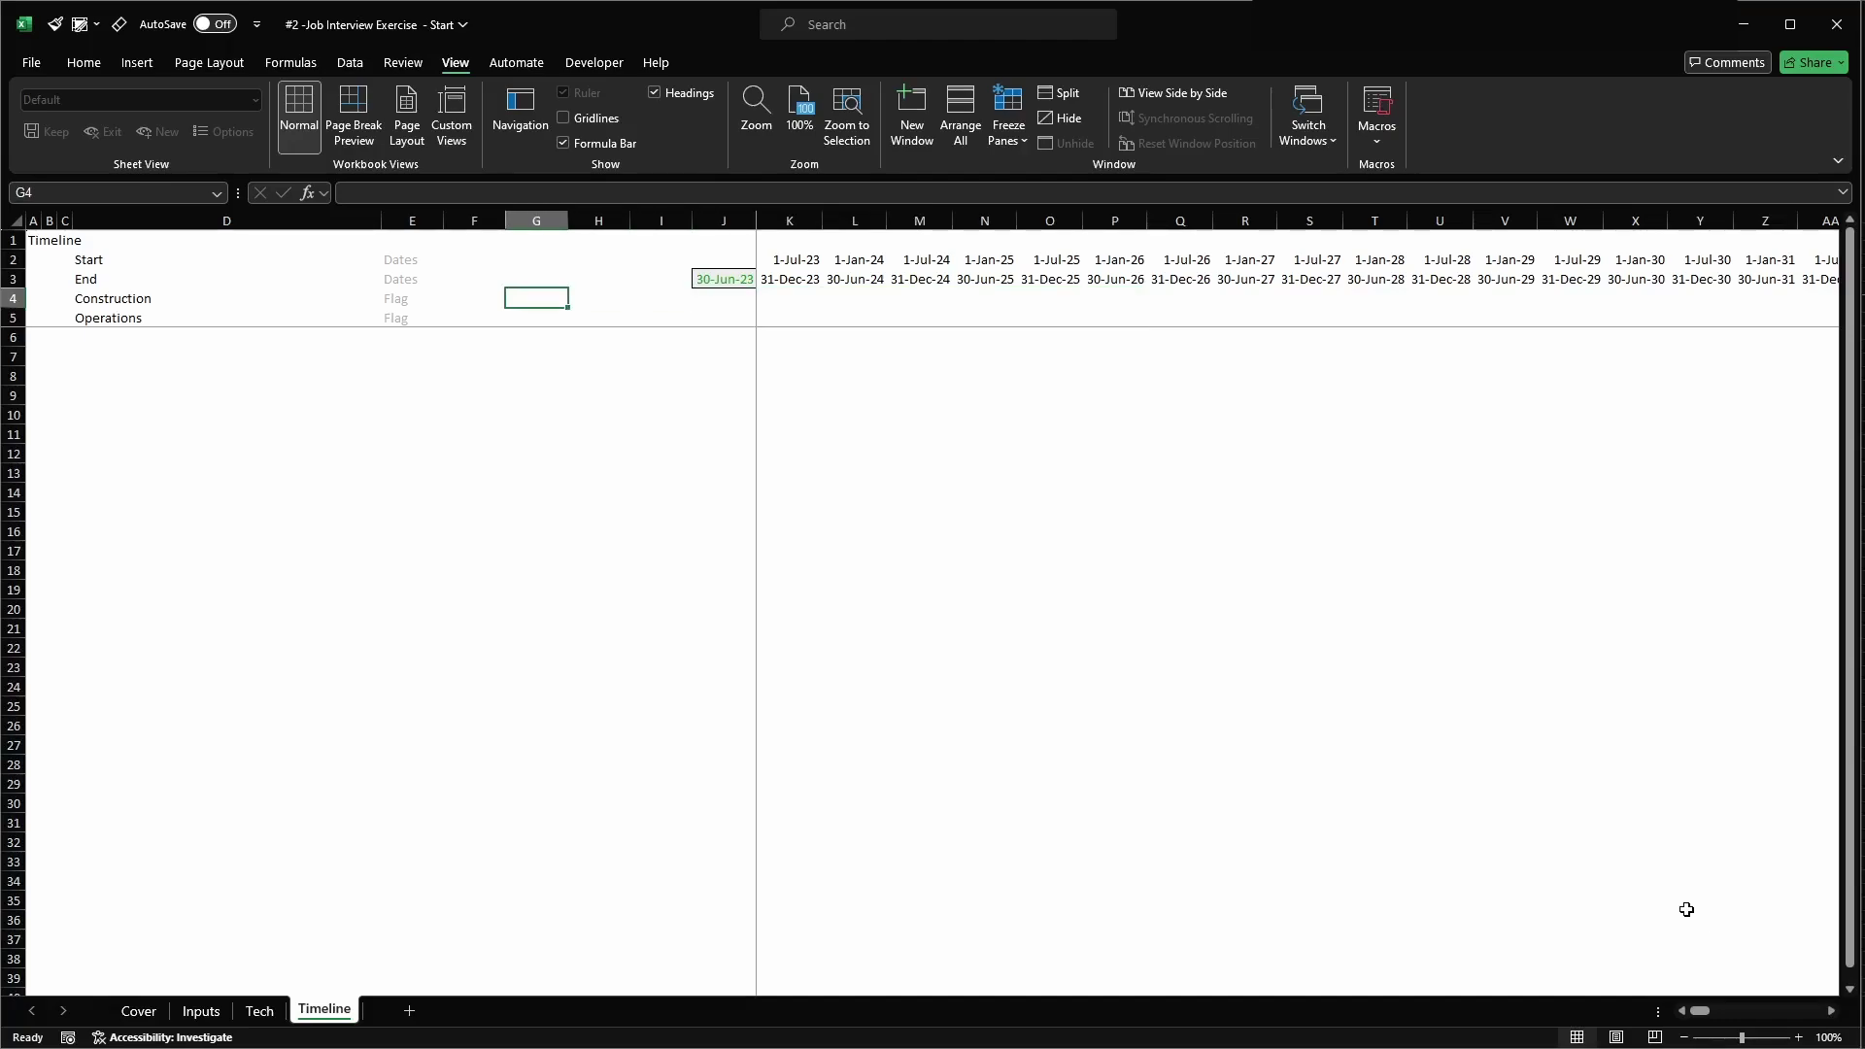
pyautogui.press('Left')
pyautogui.press('Up')
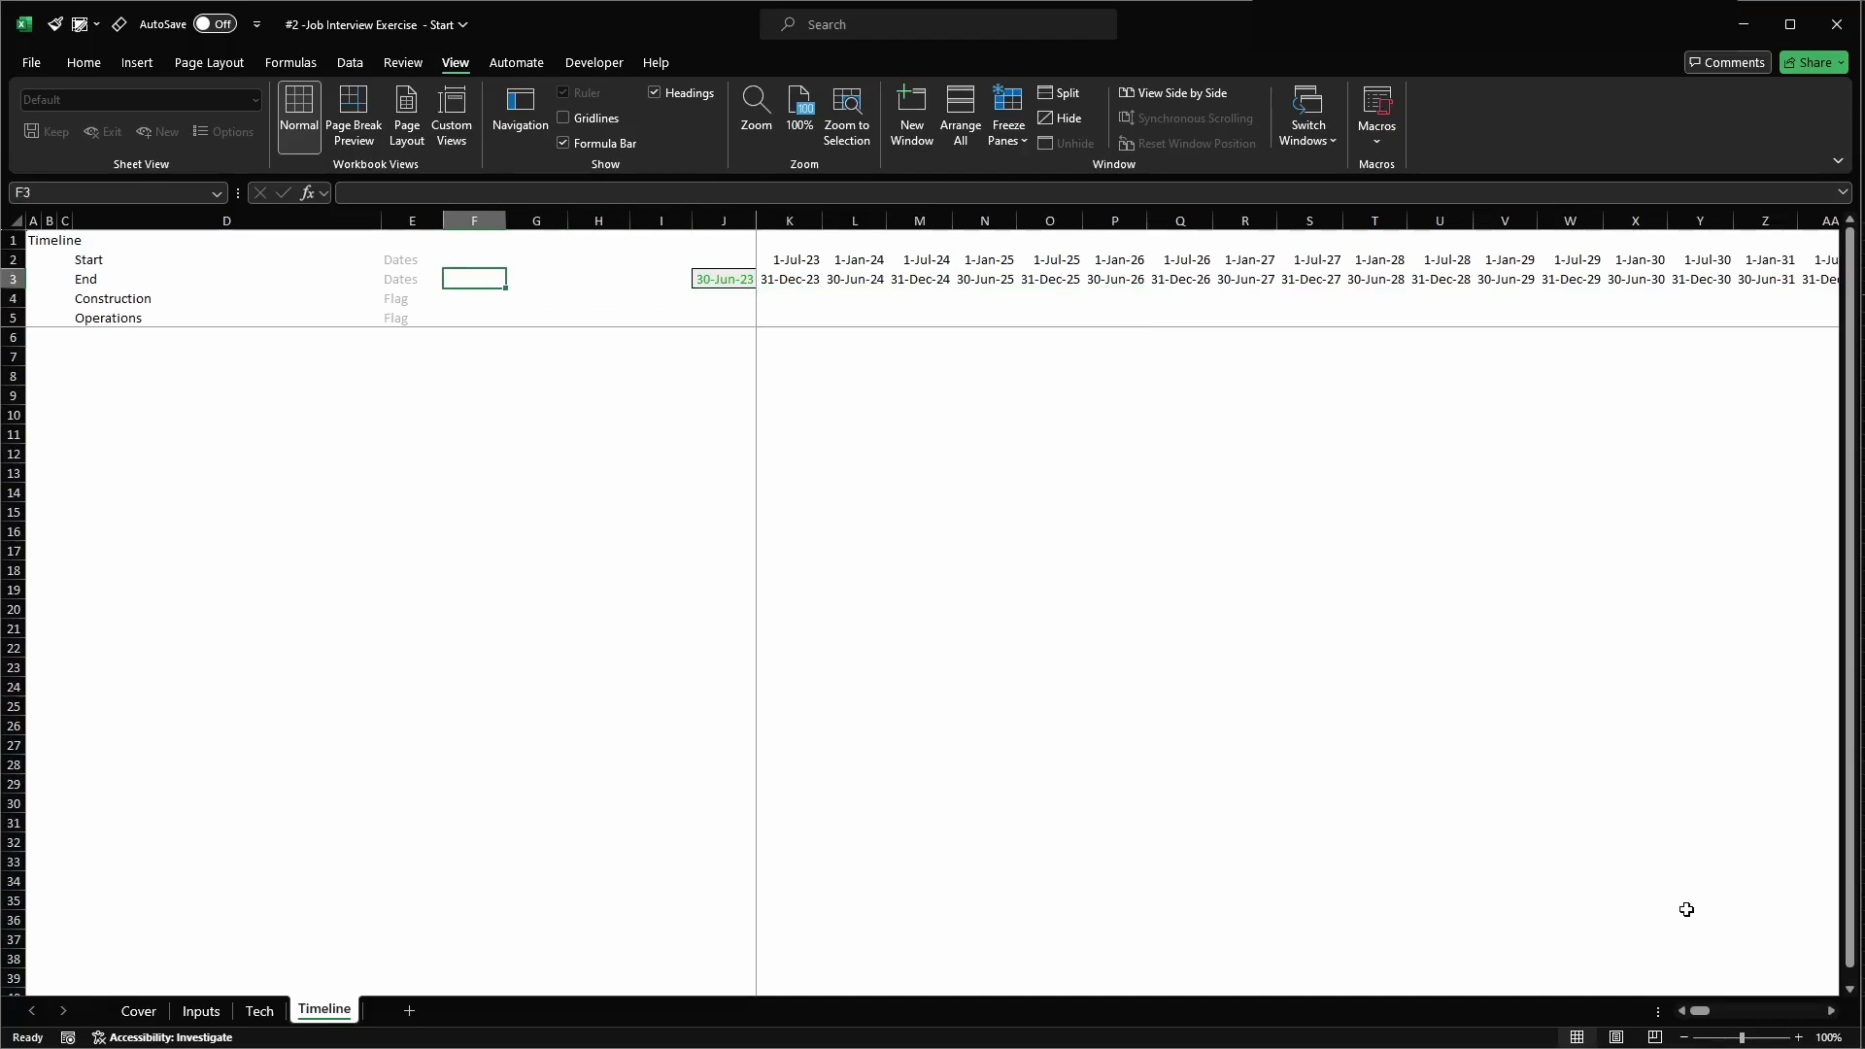
pyautogui.write('Start')
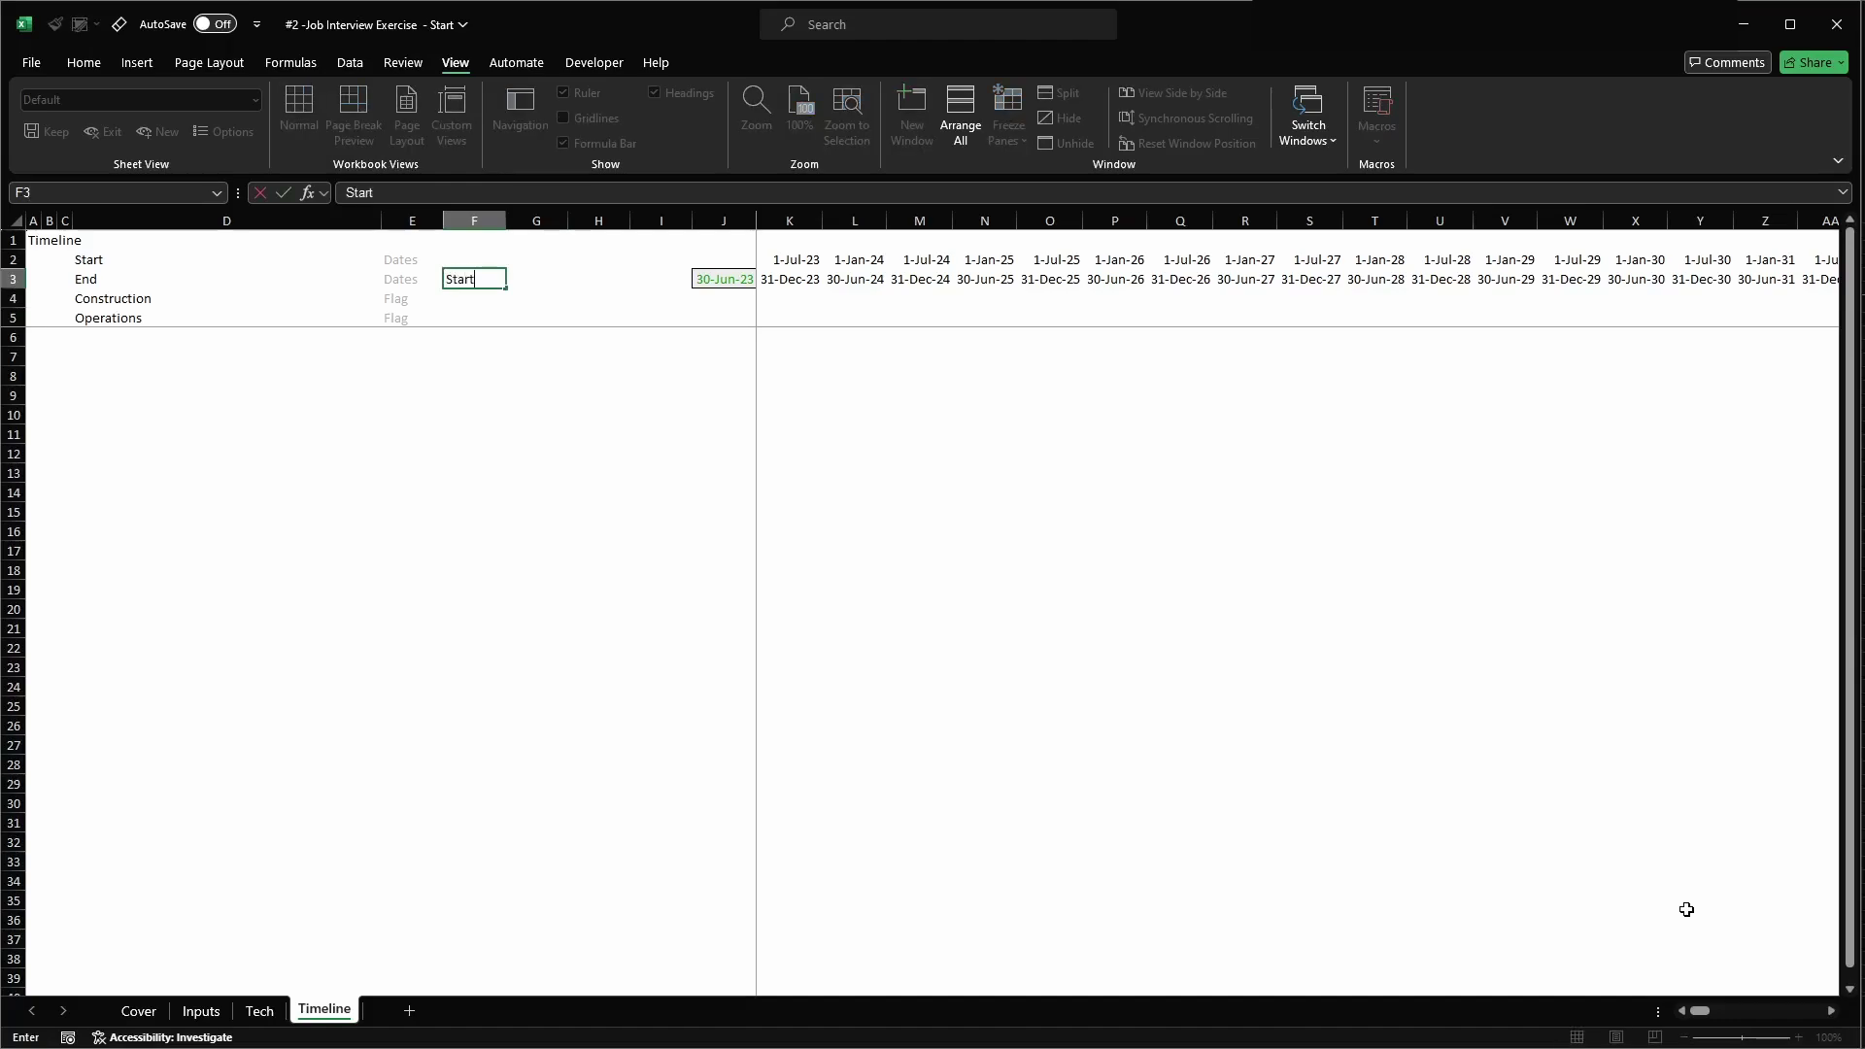
pyautogui.press('Right')
pyautogui.write('End')
pyautogui.press('Return')
# - Apply the Table cell style to the Start and End headings in F3:G3
pyautogui.press('Up')
pyautogui.hotkey('shift', 'Left')
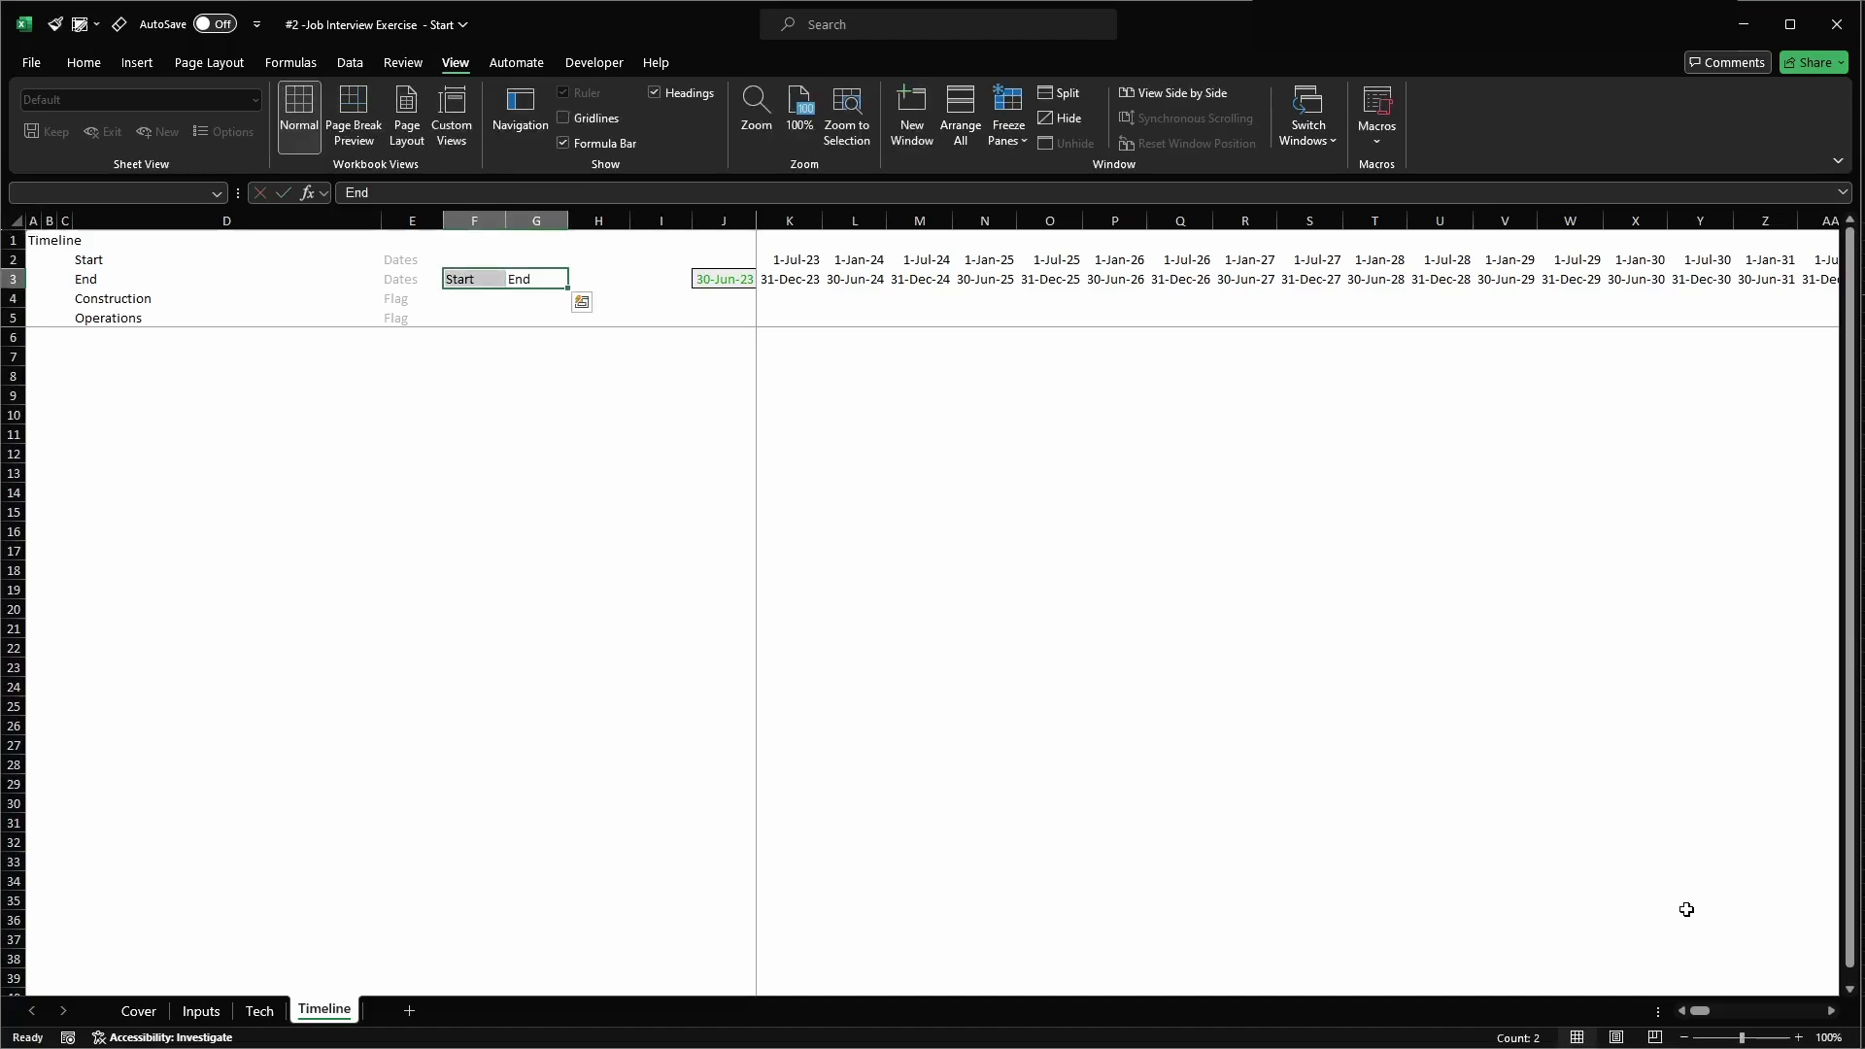
pyautogui.hotkey('alt', '2')
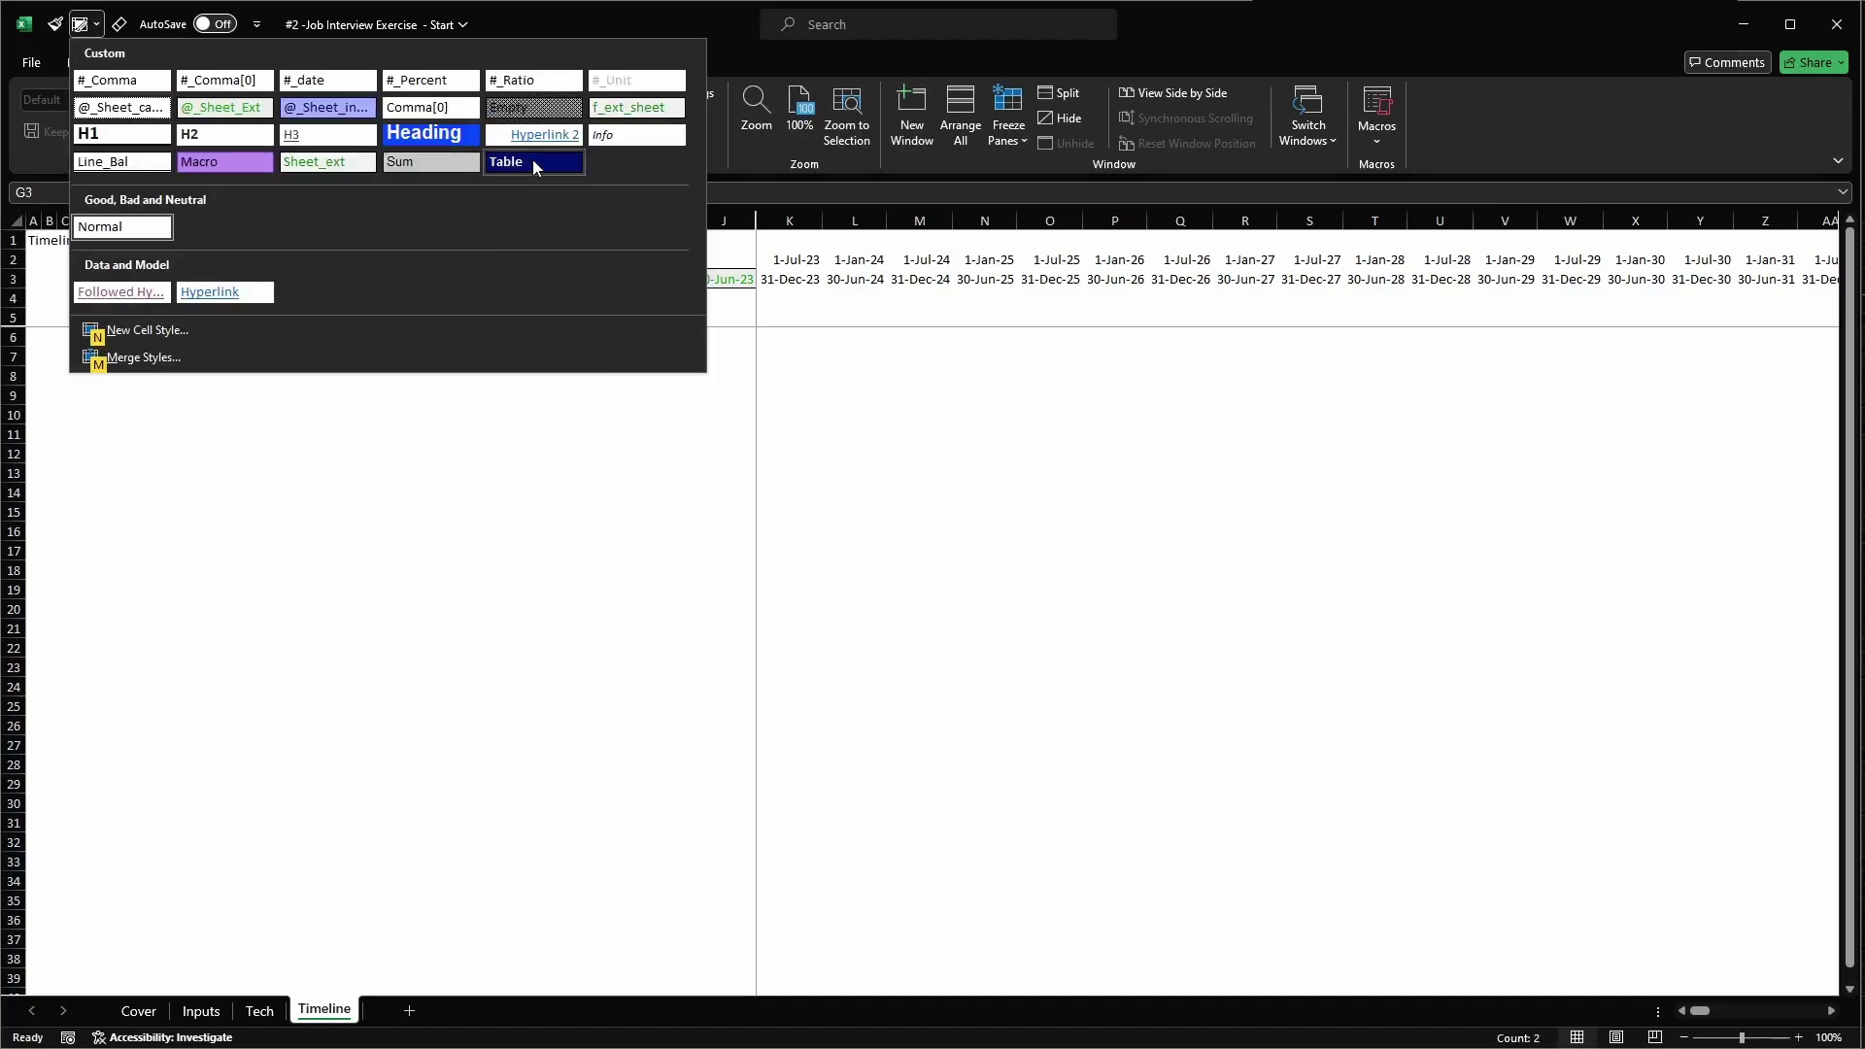
pyautogui.click(533, 161)
# - Set the Construction start date in F4 to =start_ops
pyautogui.click(464, 296)
pyautogui.write('=st')
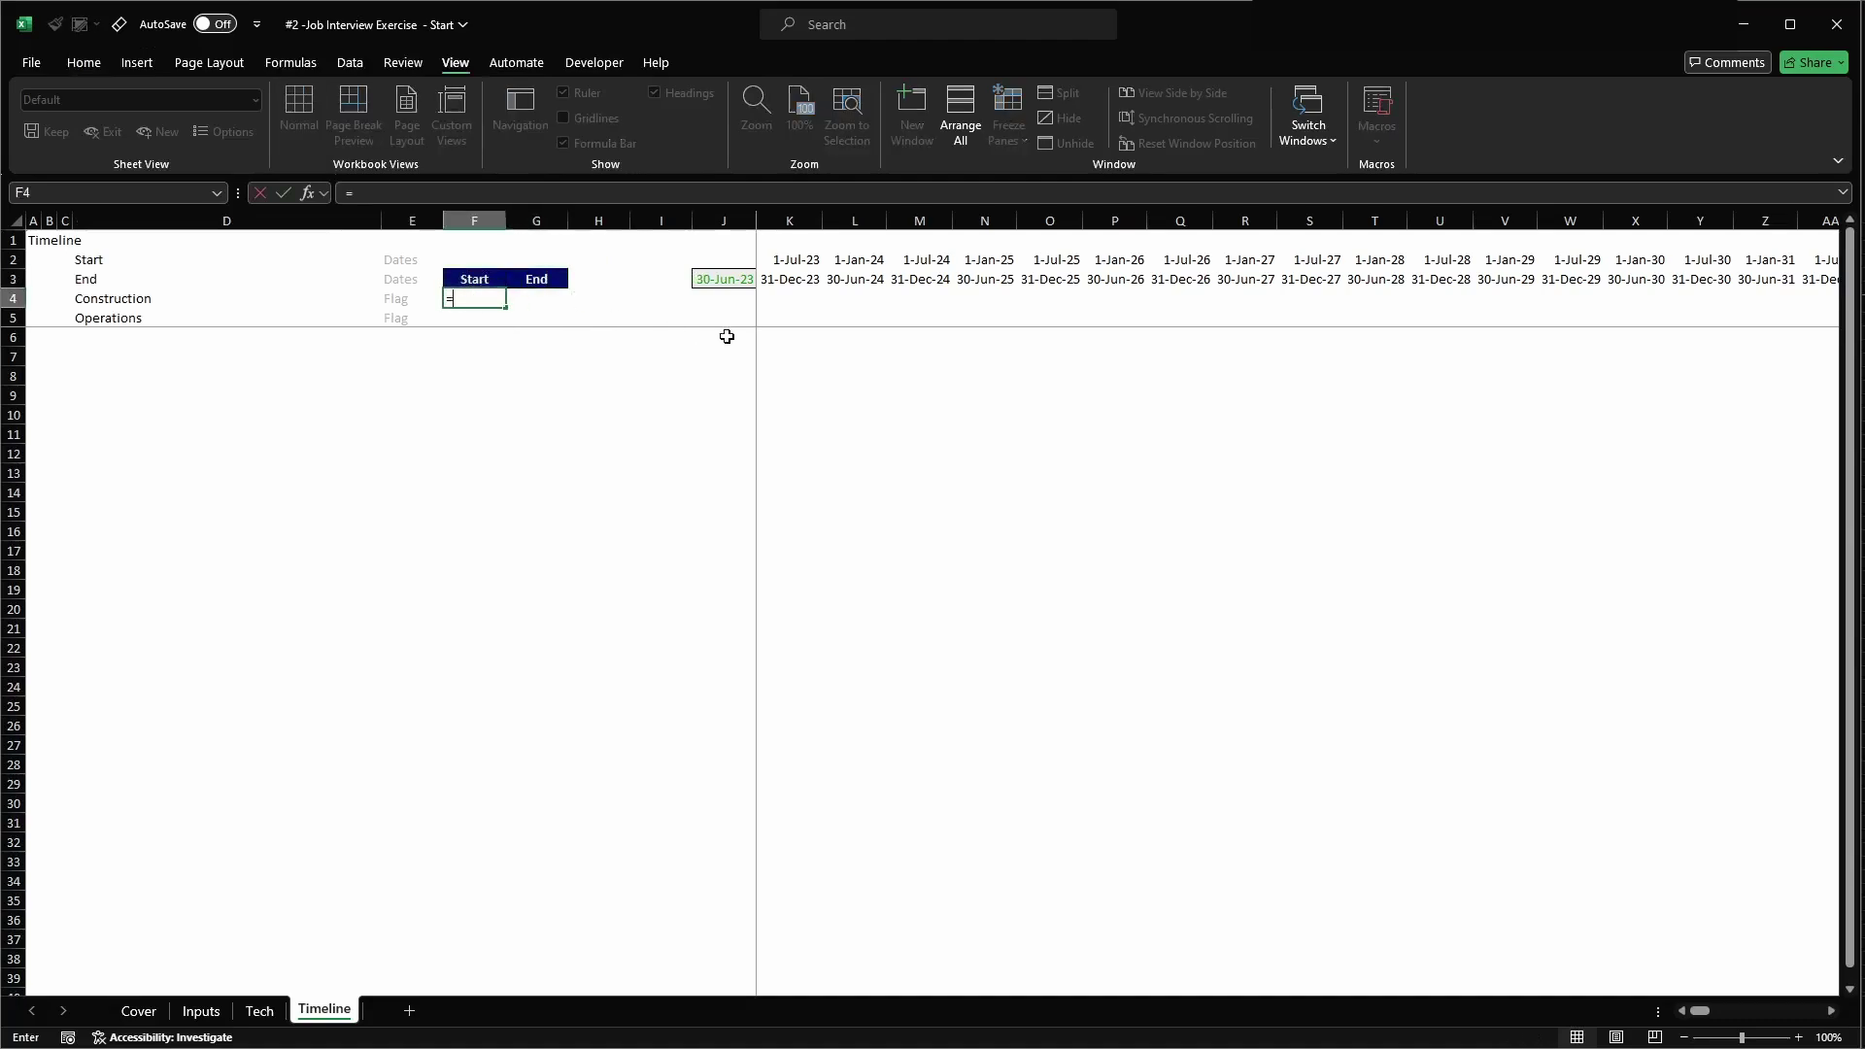
pyautogui.press('Down')
pyautogui.press('Tab')
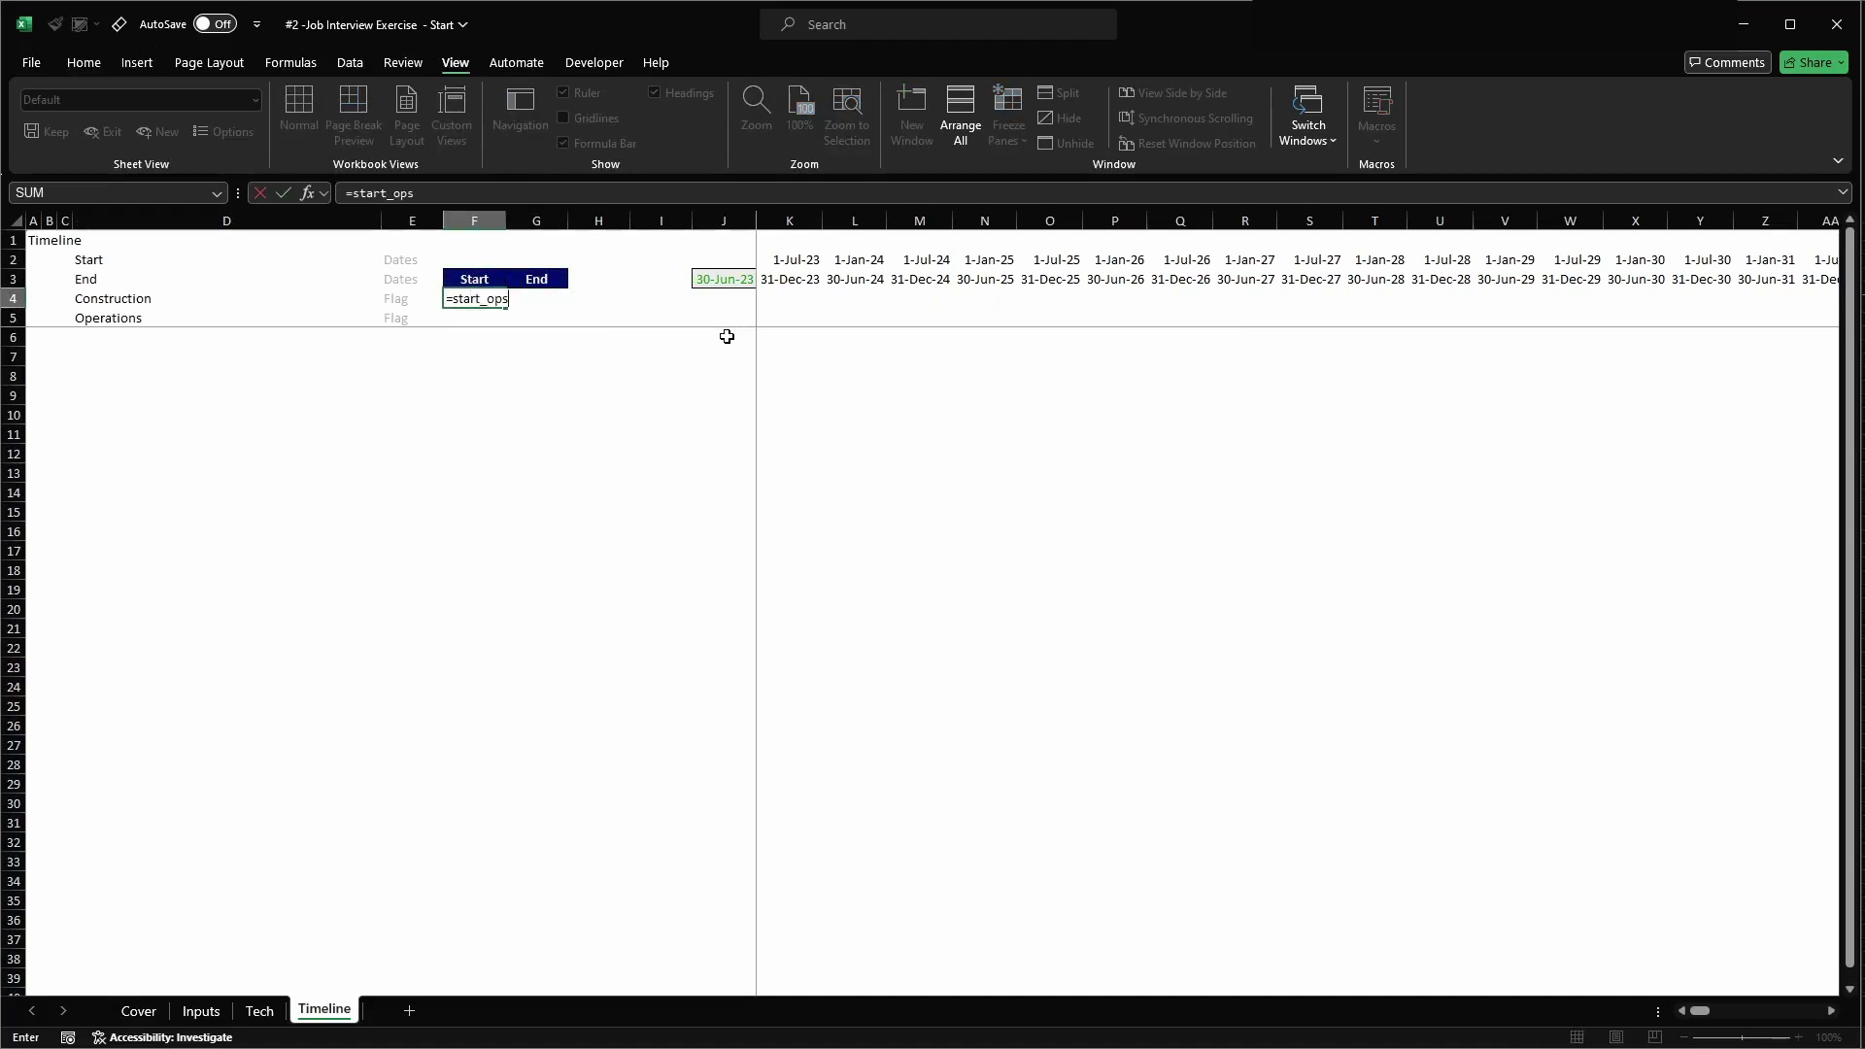
pyautogui.press('Return')
pyautogui.press('Up')
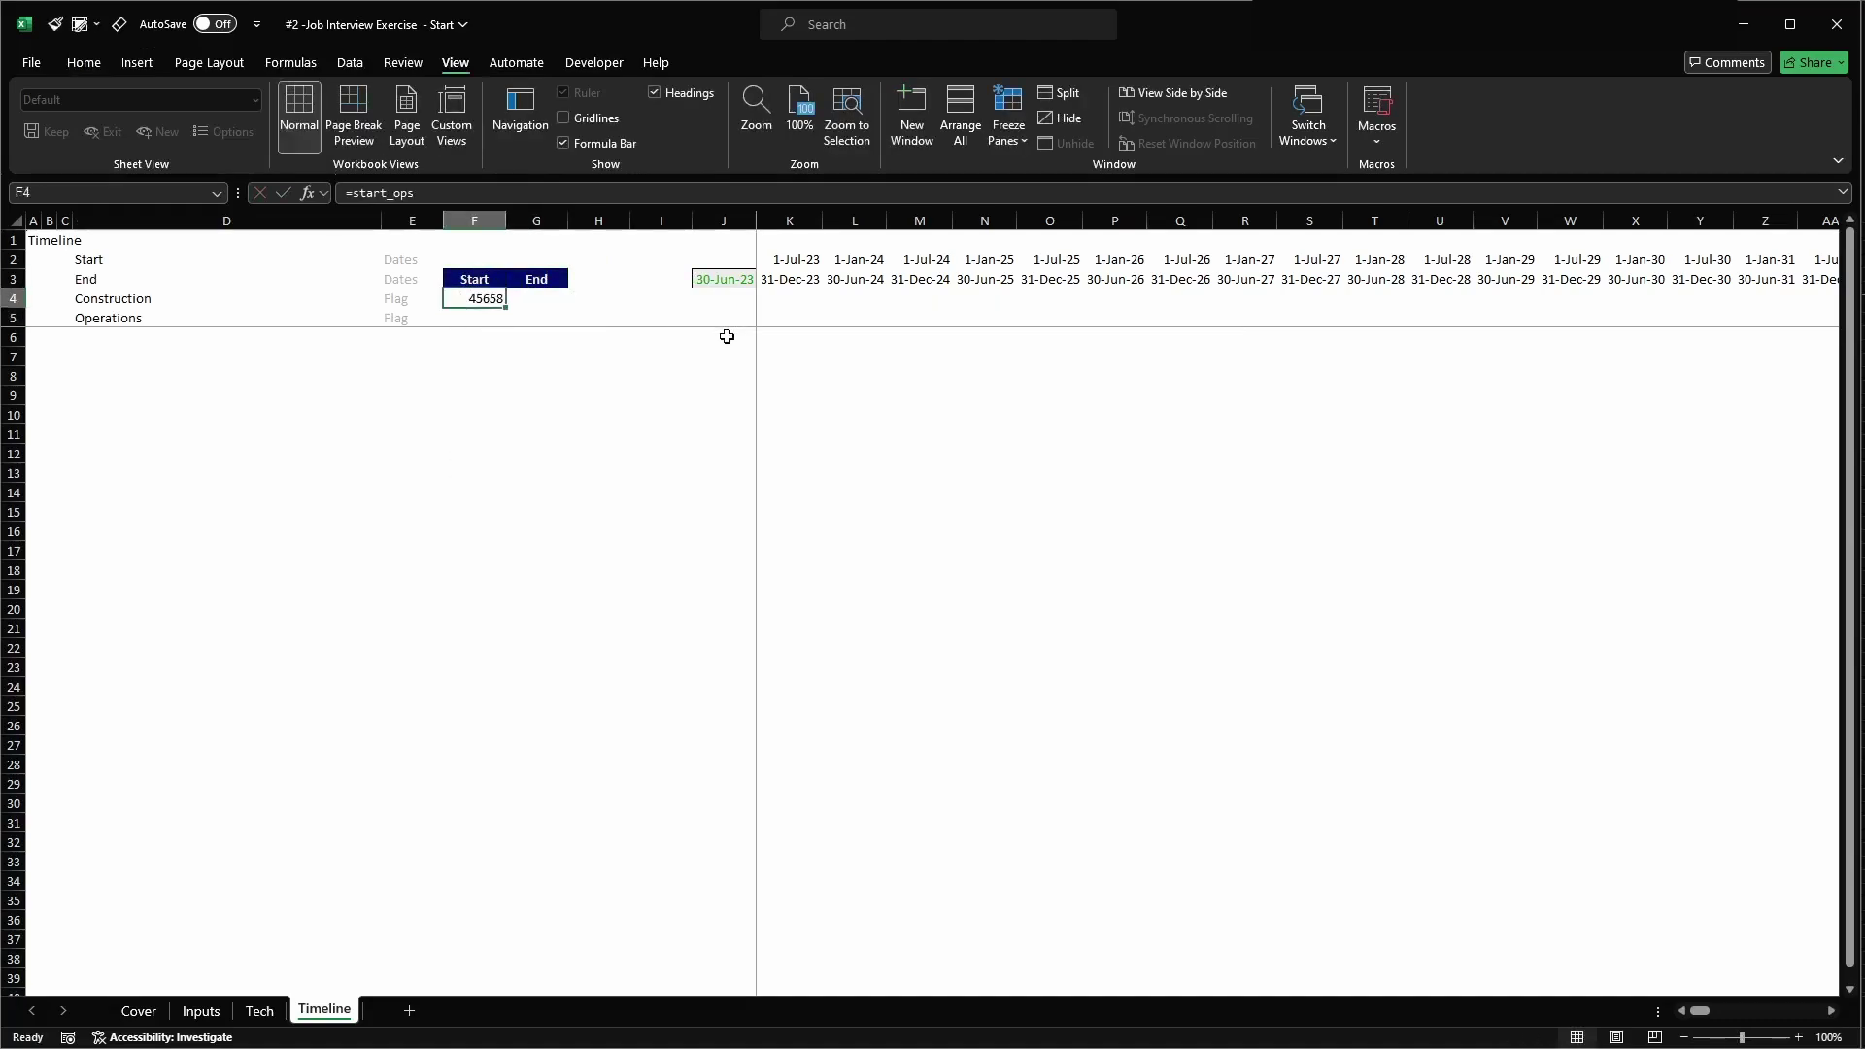
pyautogui.write('=start')
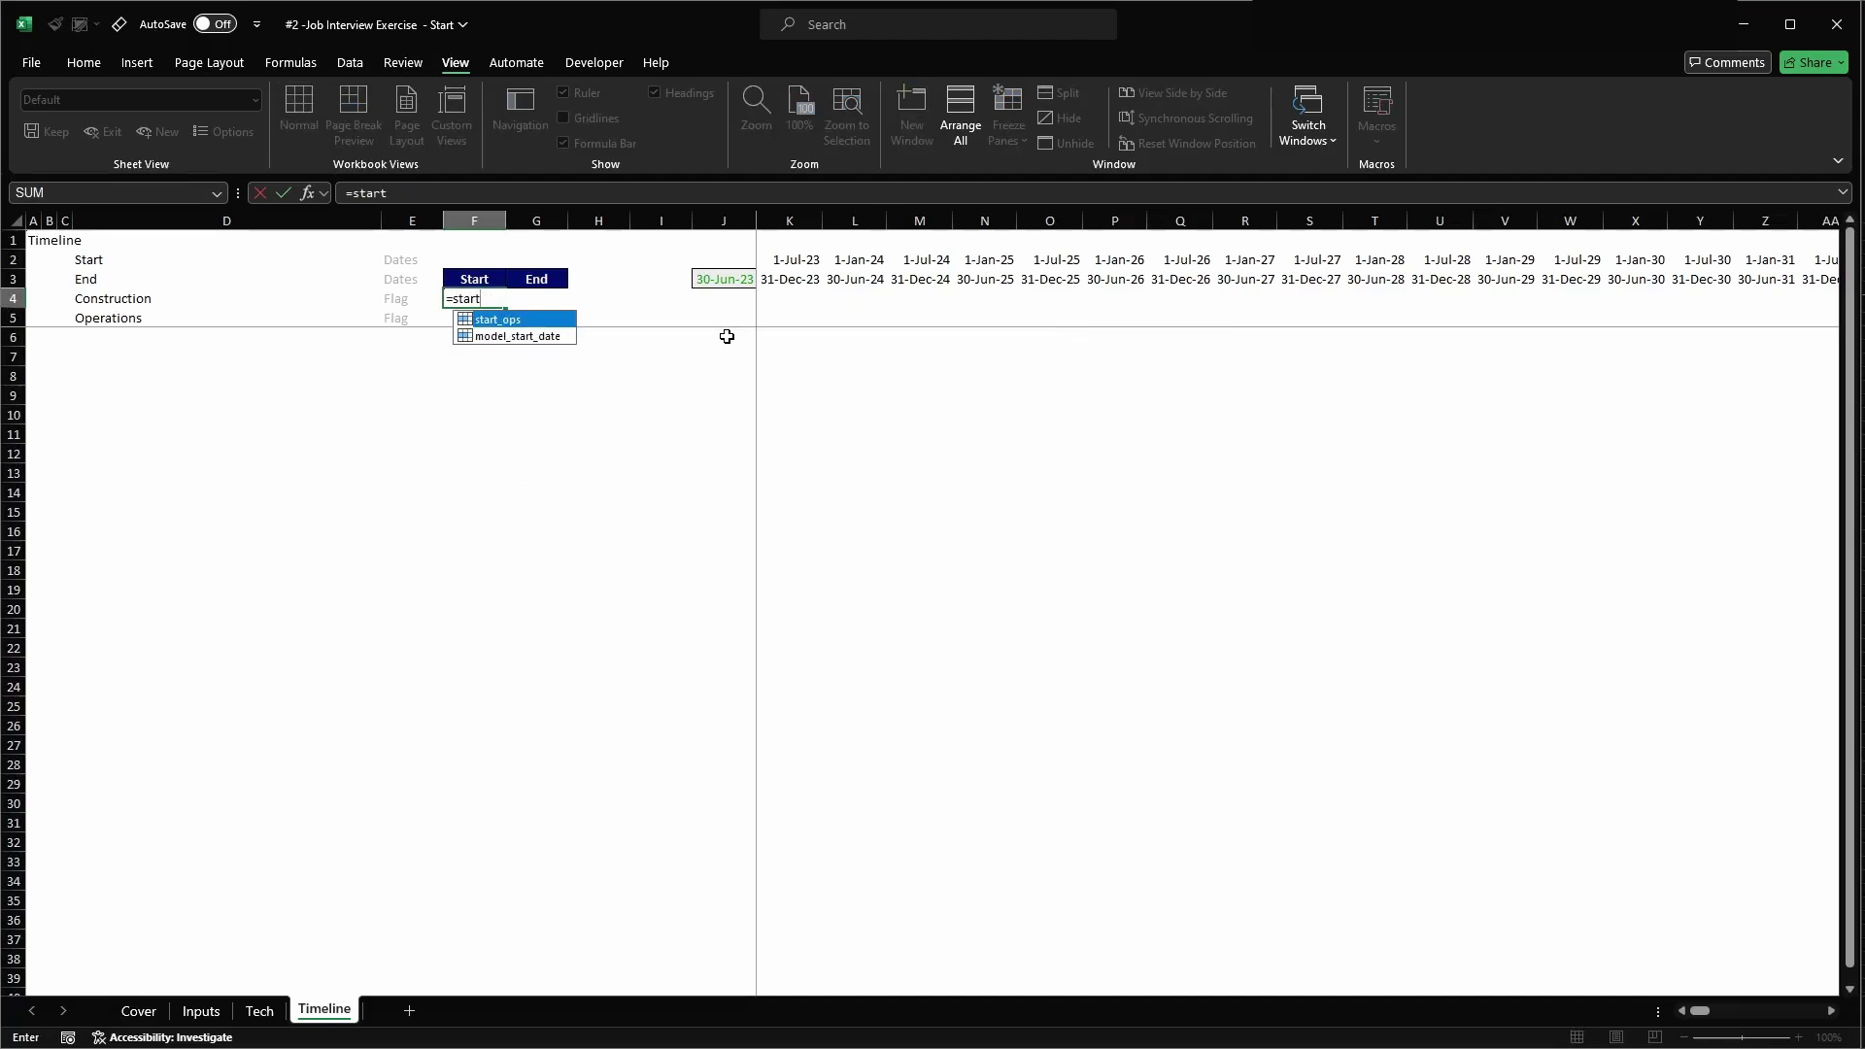
pyautogui.press('BackSpace')
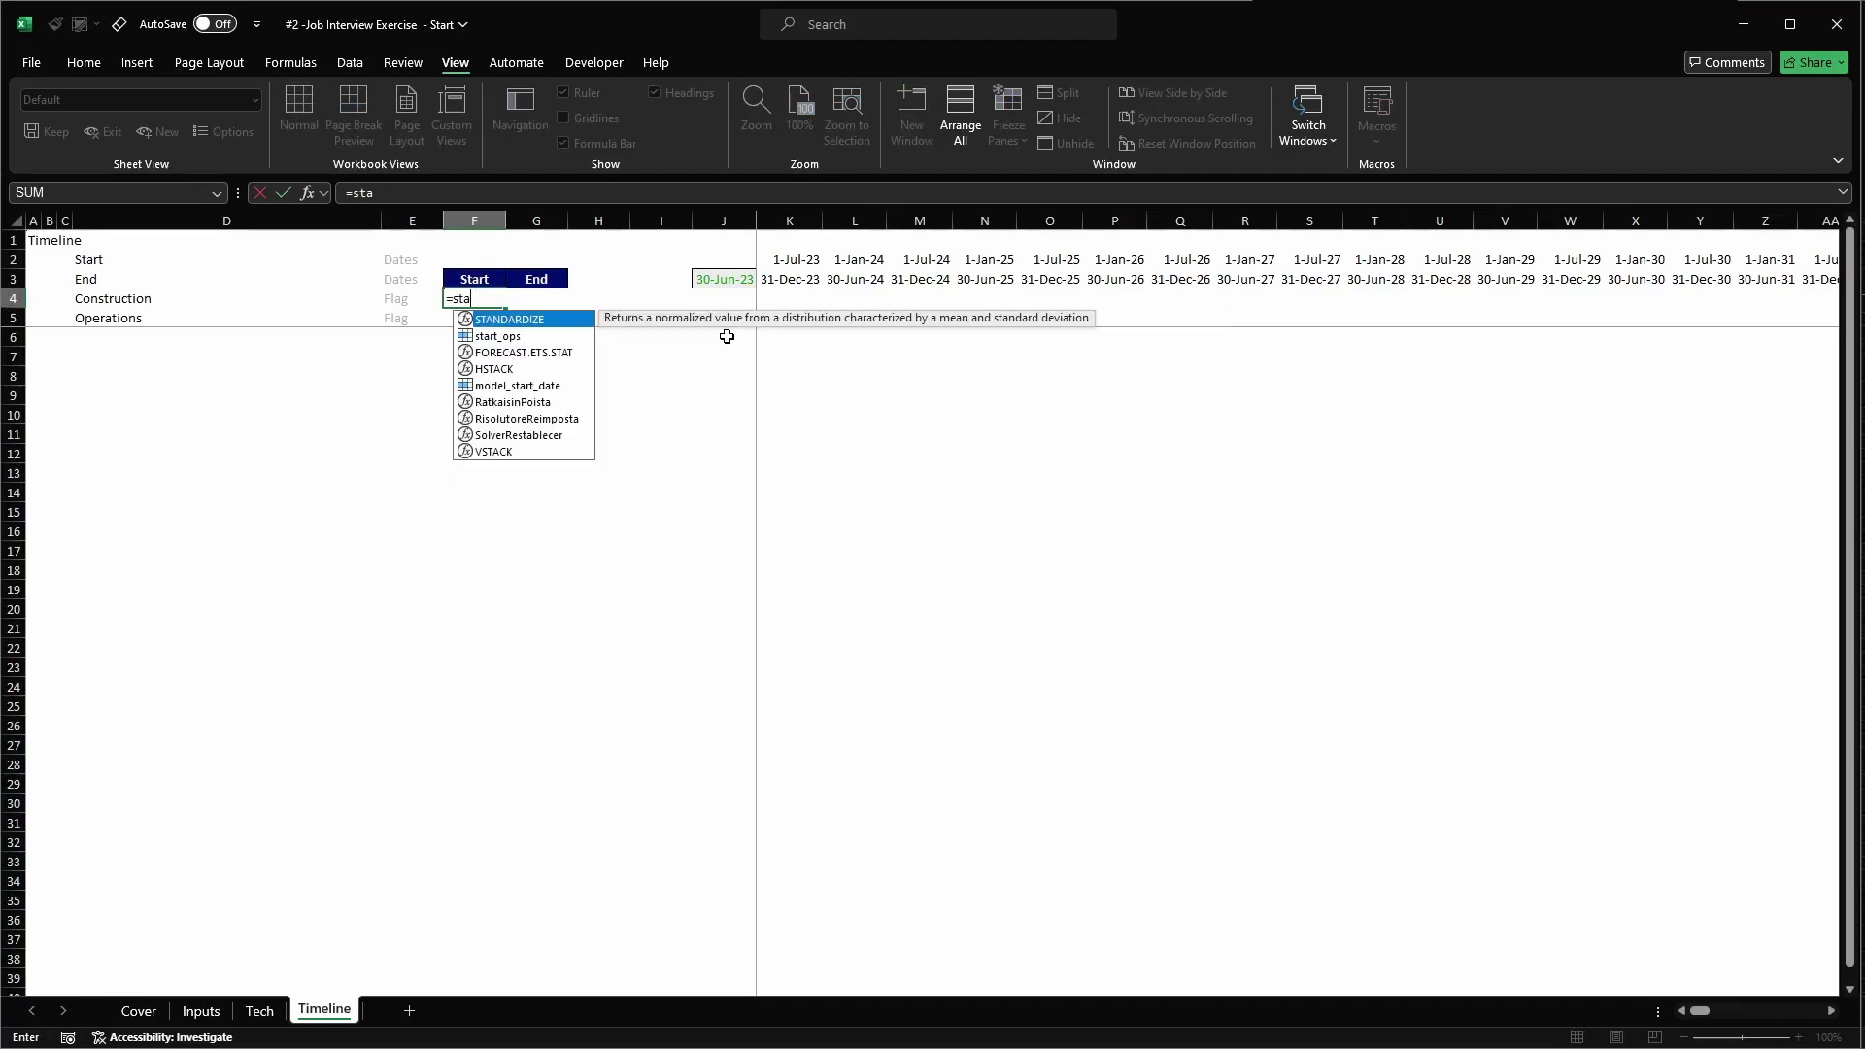
pyautogui.press('BackSpace')
pyautogui.press('BackSpace')
pyautogui.press('BackSpace')
pyautogui.write('con')
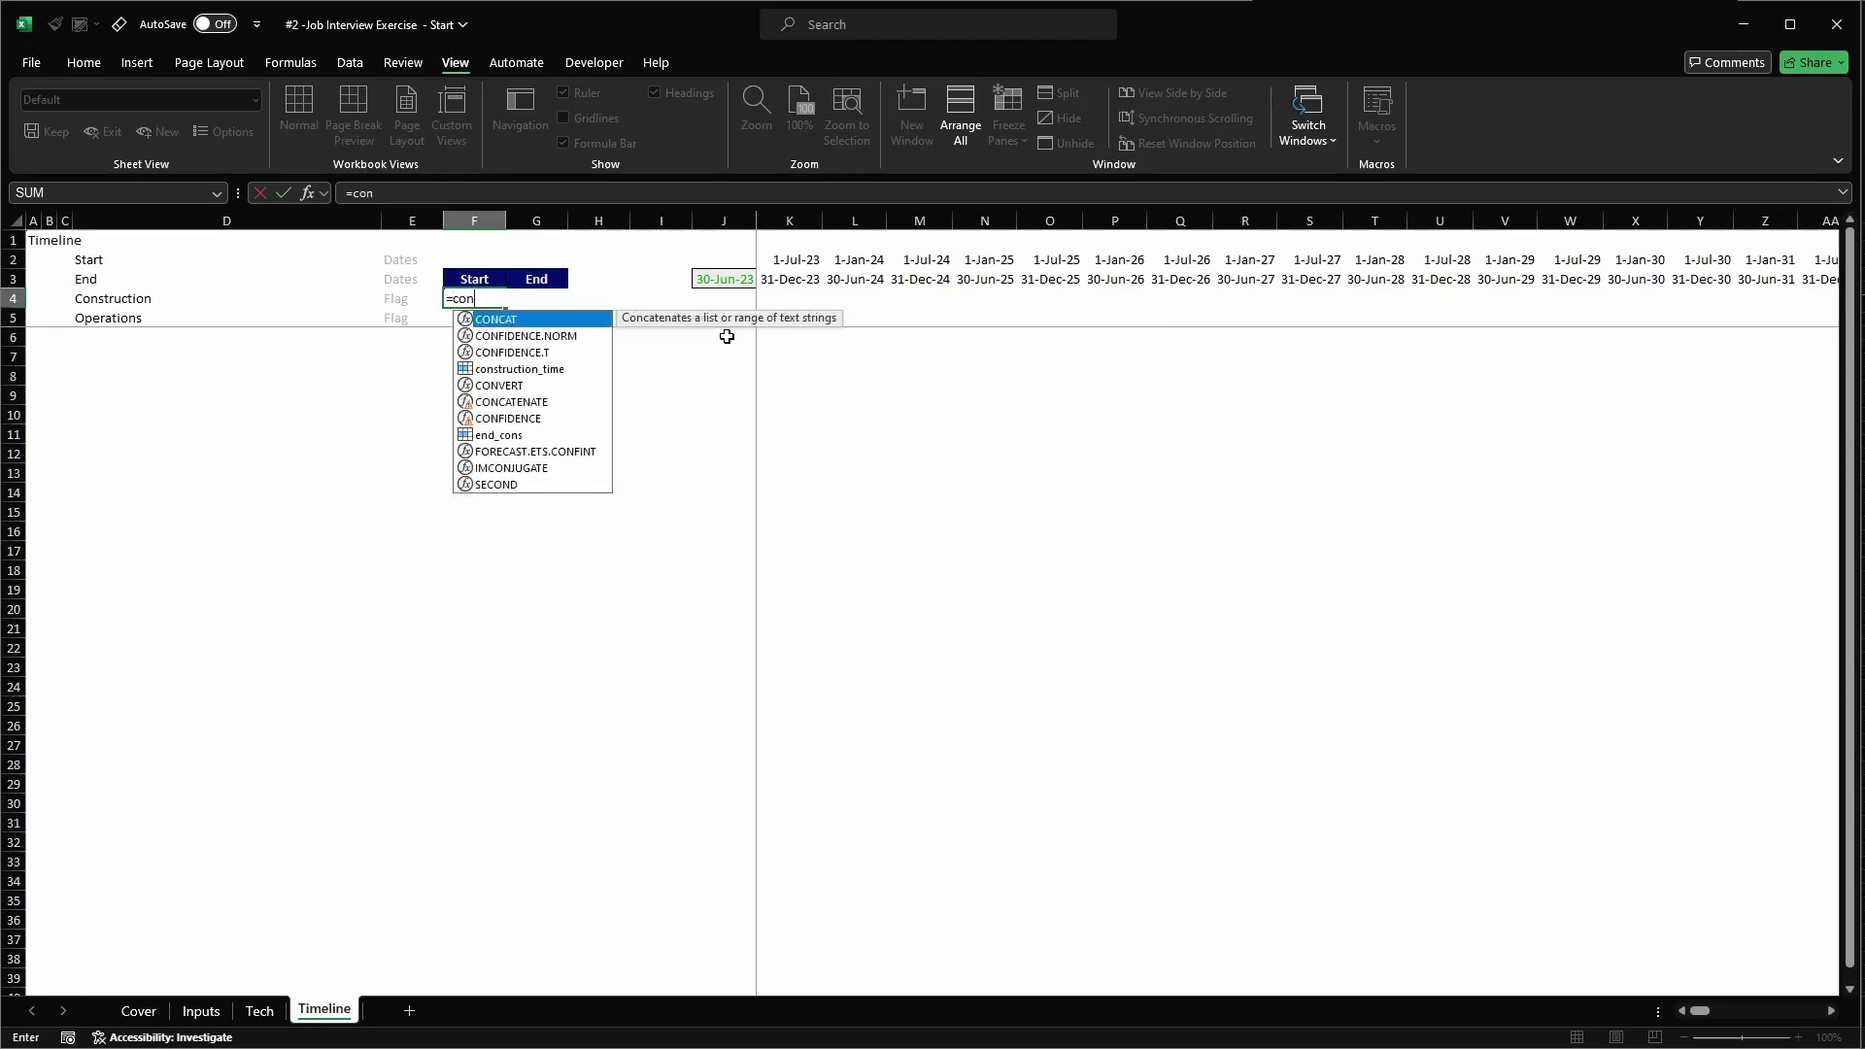
pyautogui.press('Escape')
pyautogui.press('Escape')
# - Name the Construction start date cell F8 on the Inputs sheet start_cons
pyautogui.click(201, 1010)
pyautogui.click(633, 394)
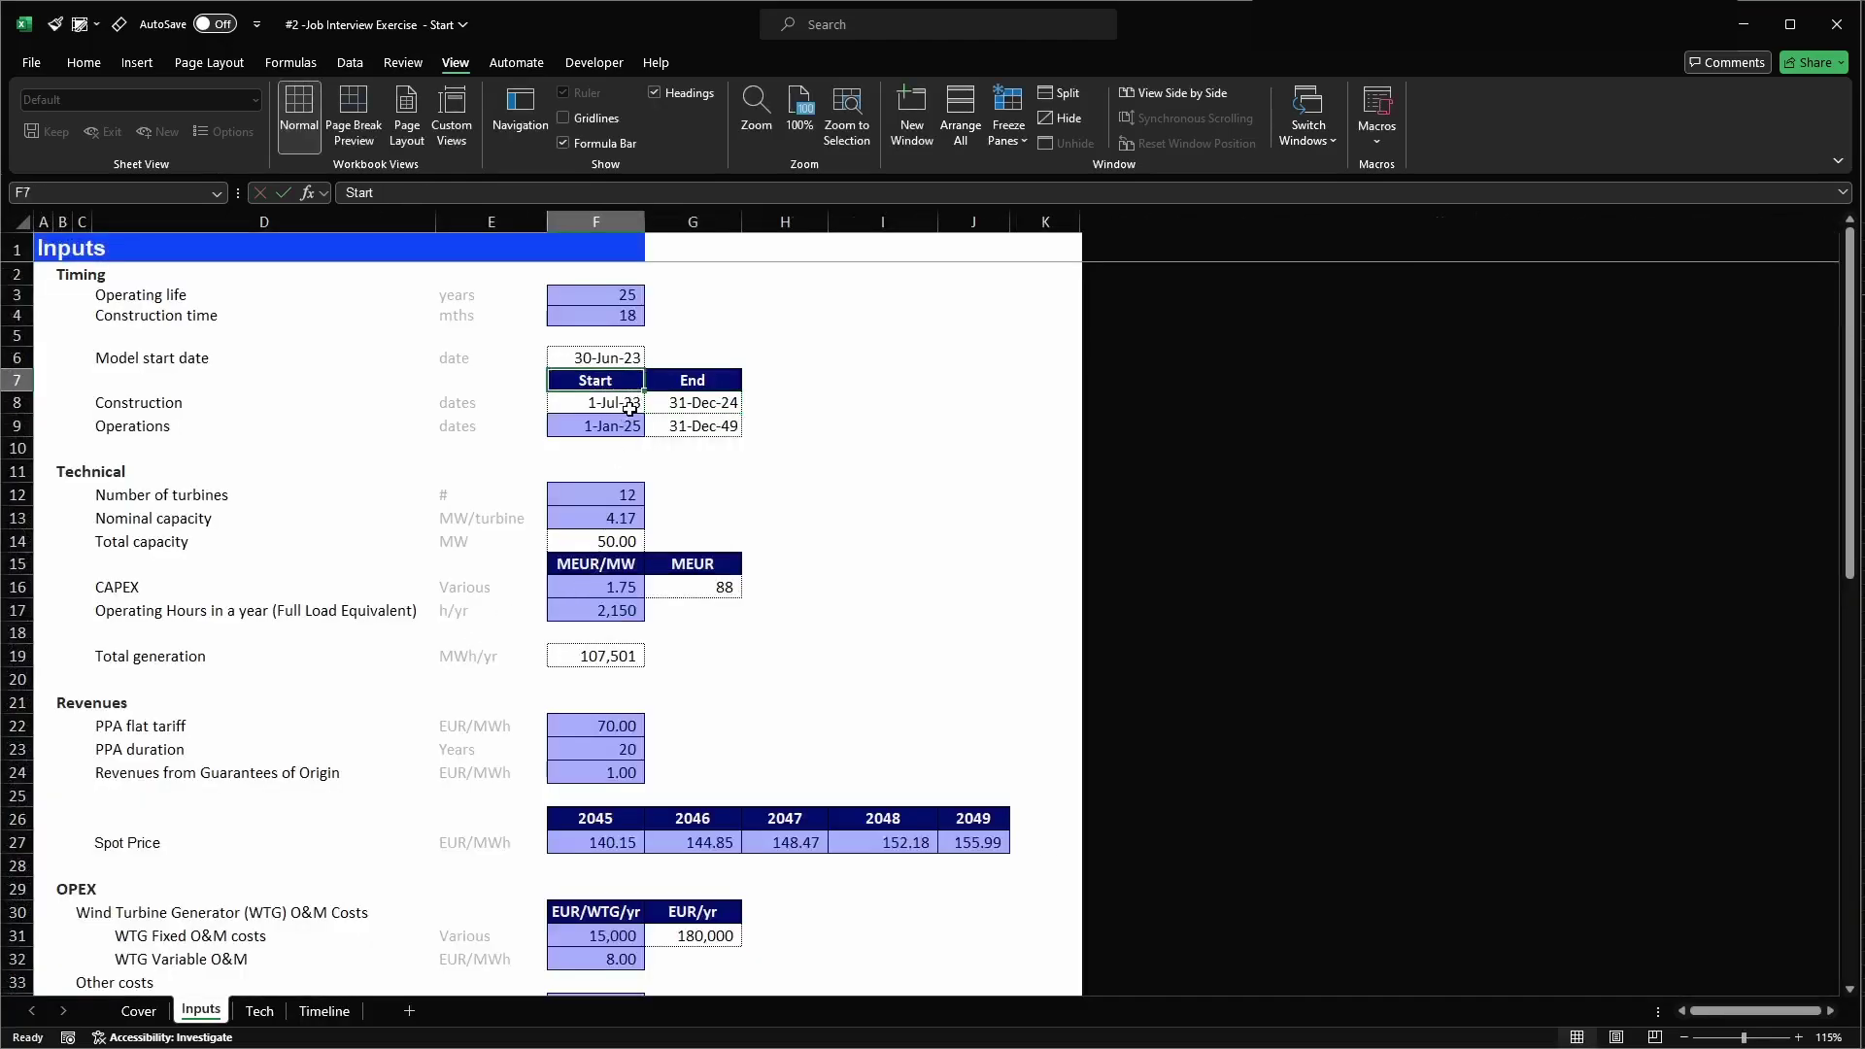
pyautogui.hotkey('alt', 'F3')
pyautogui.write('start')
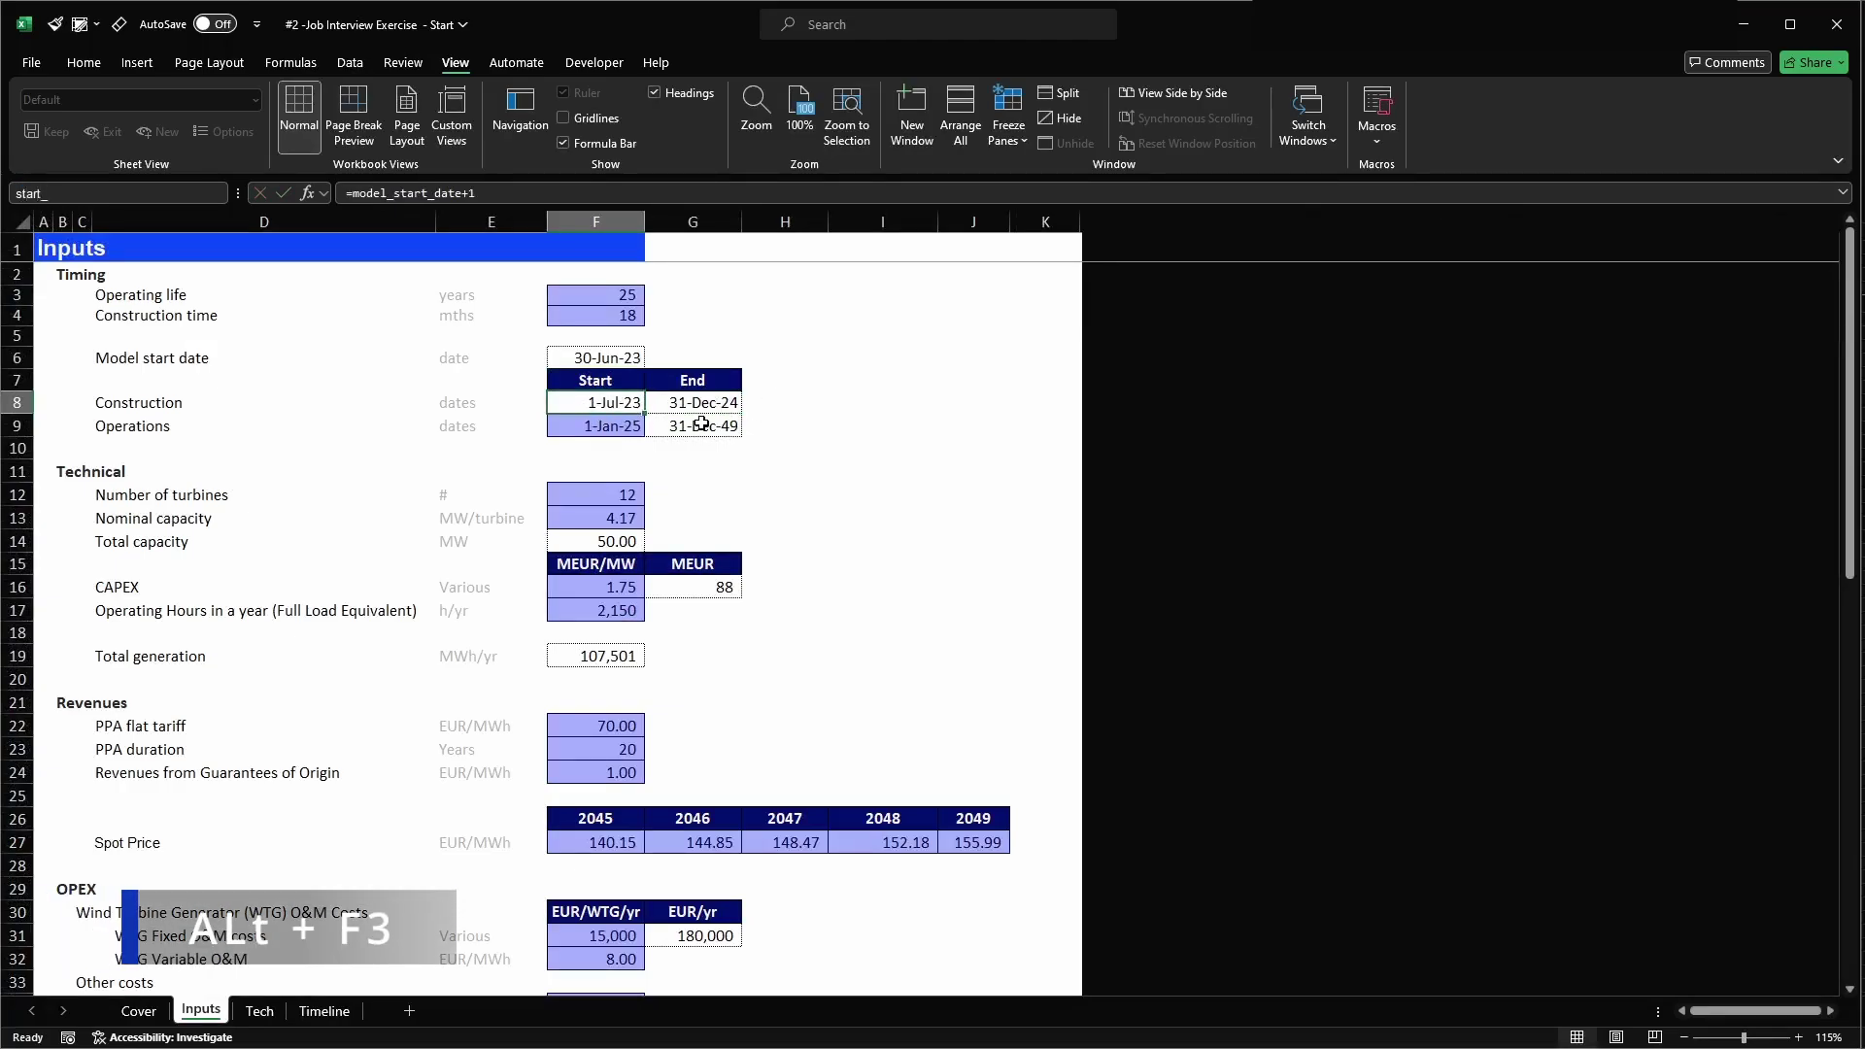
pyautogui.write('_cons')
pyautogui.press('Return')
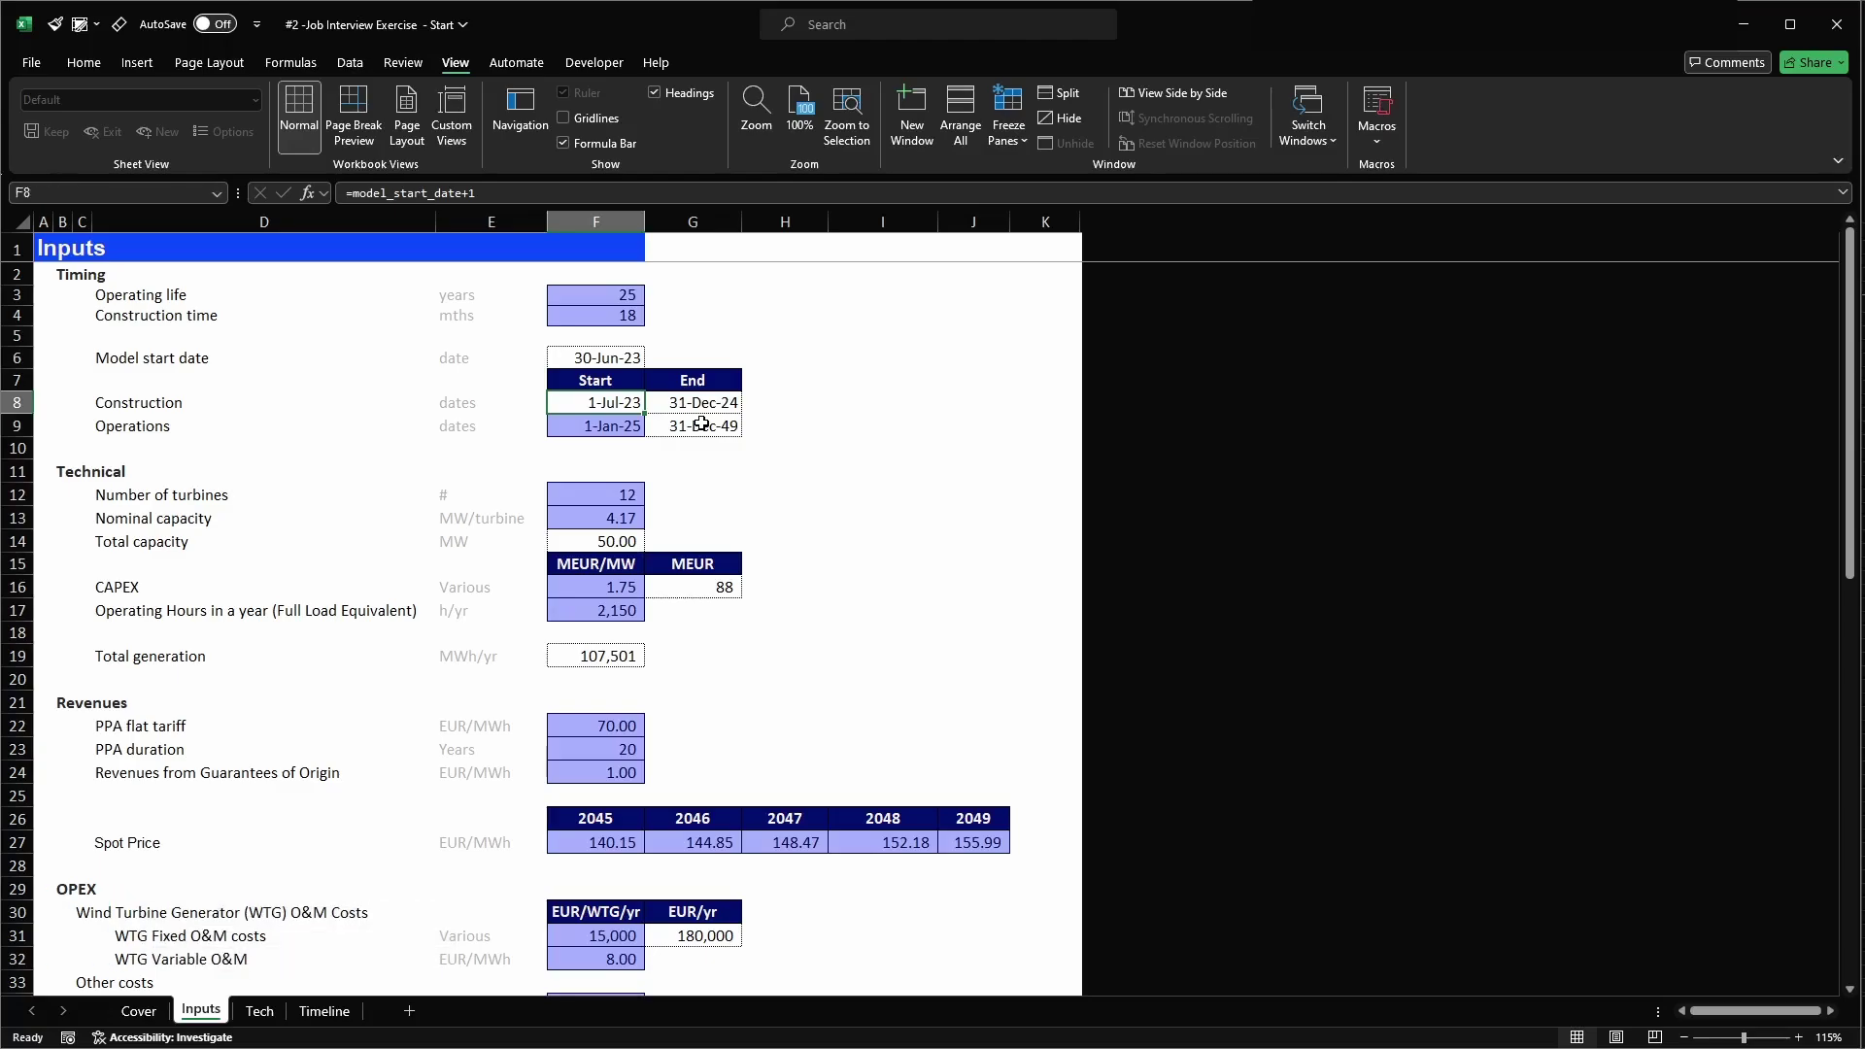
# - Link the Timeline start dates by setting F4 to =start_cons and F5 to =start_ops
pyautogui.hotkey('ctrl', 'pagedown')
pyautogui.hotkey('ctrl', 'pagedown')
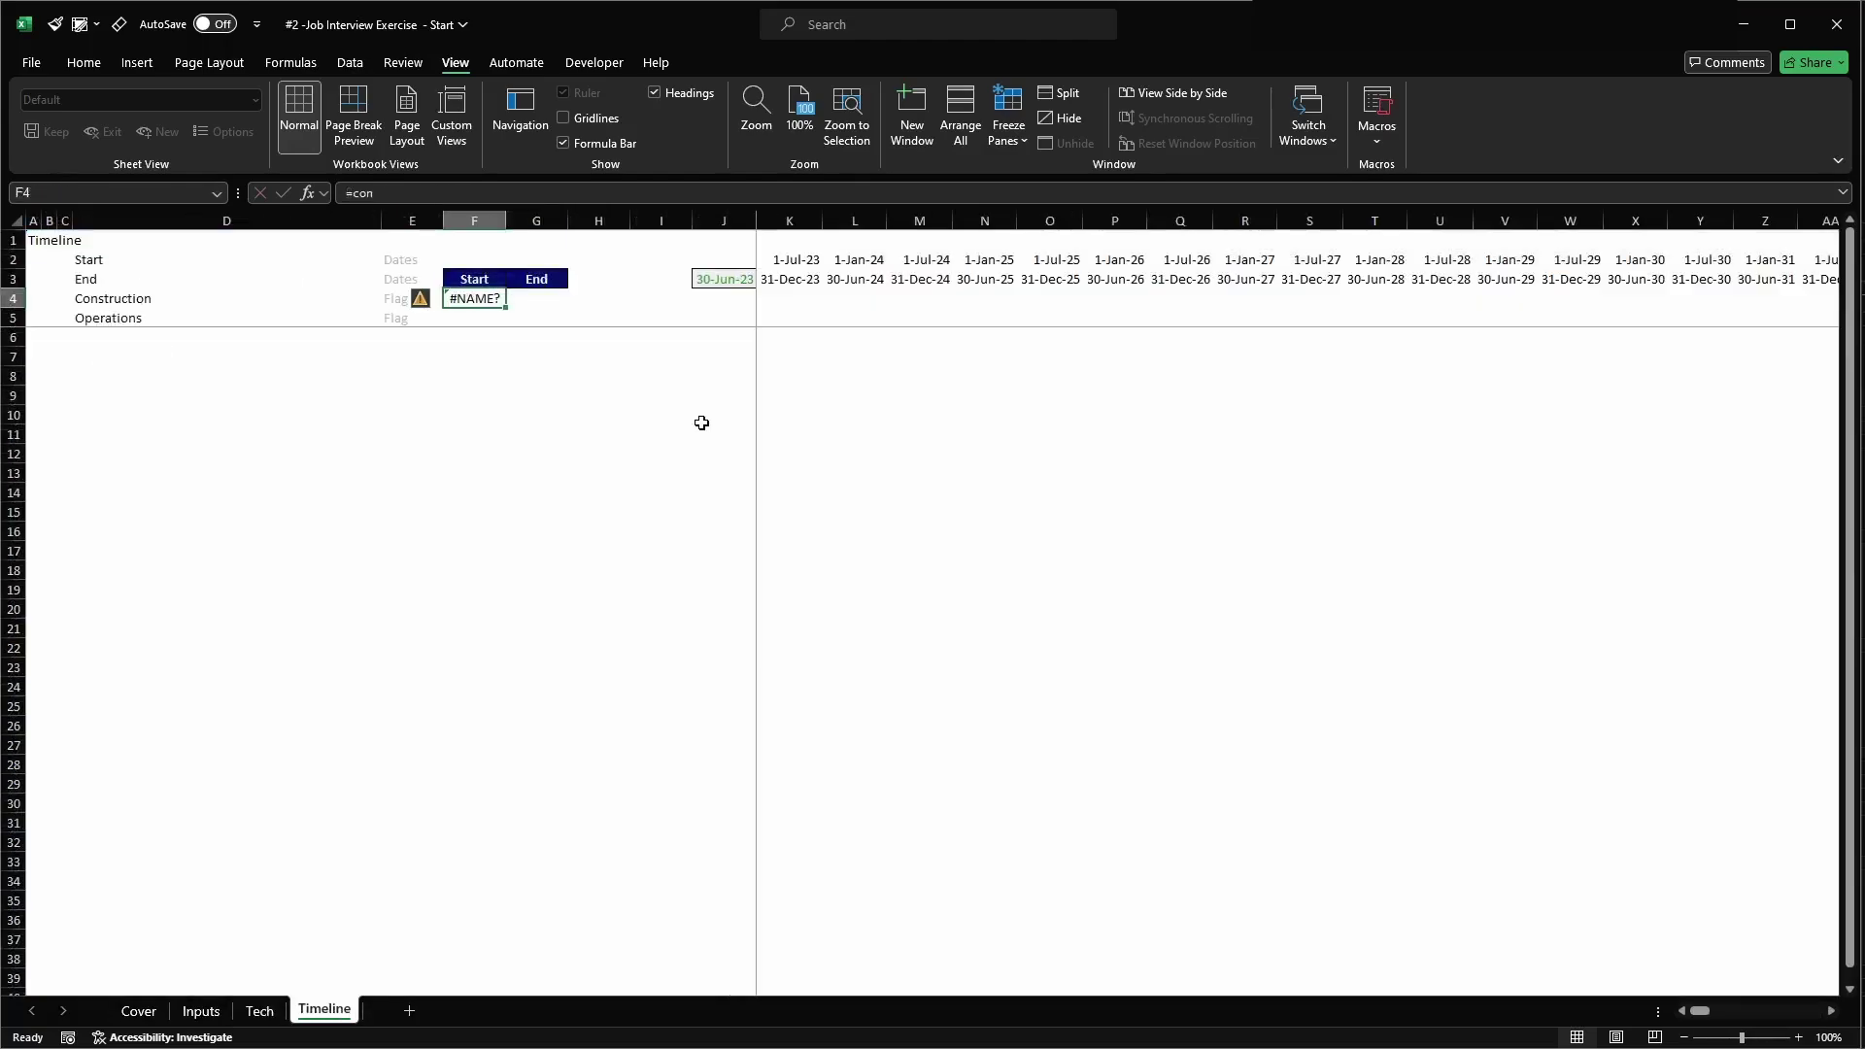
pyautogui.write('=start_cons')
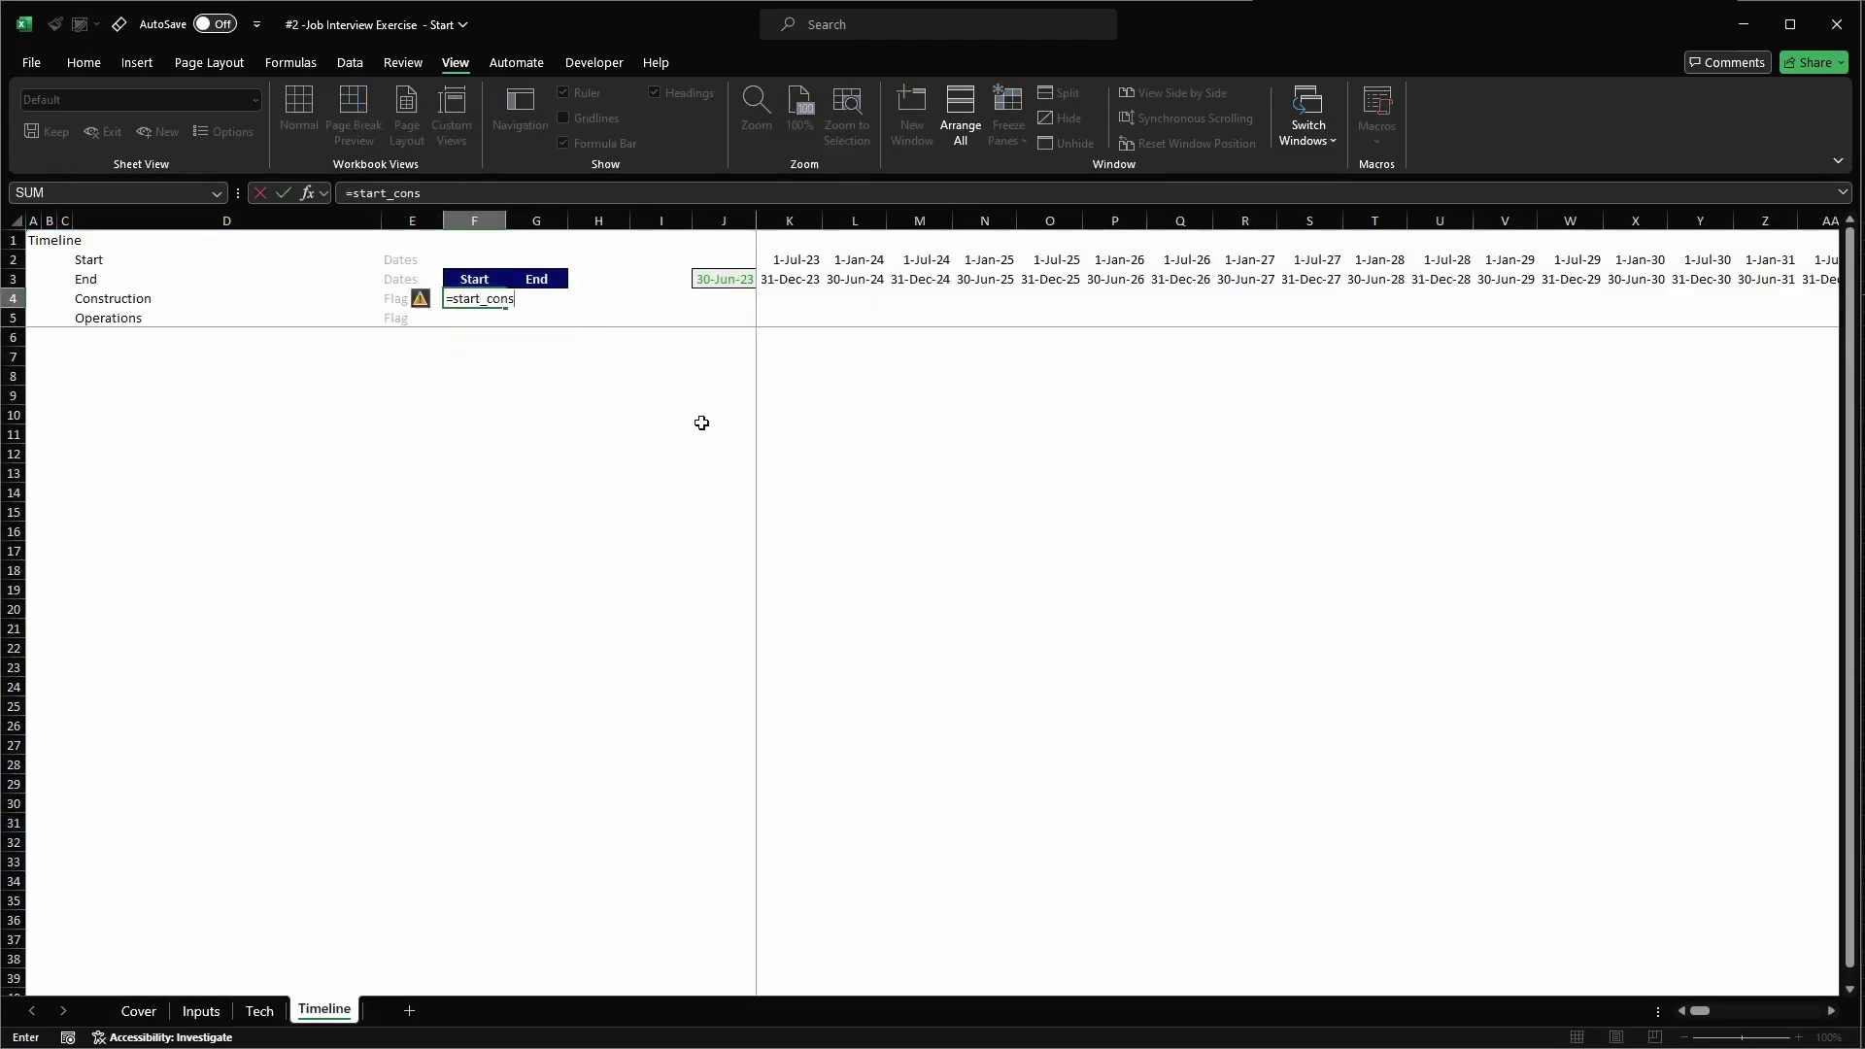
pyautogui.press('Return')
pyautogui.write('=start')
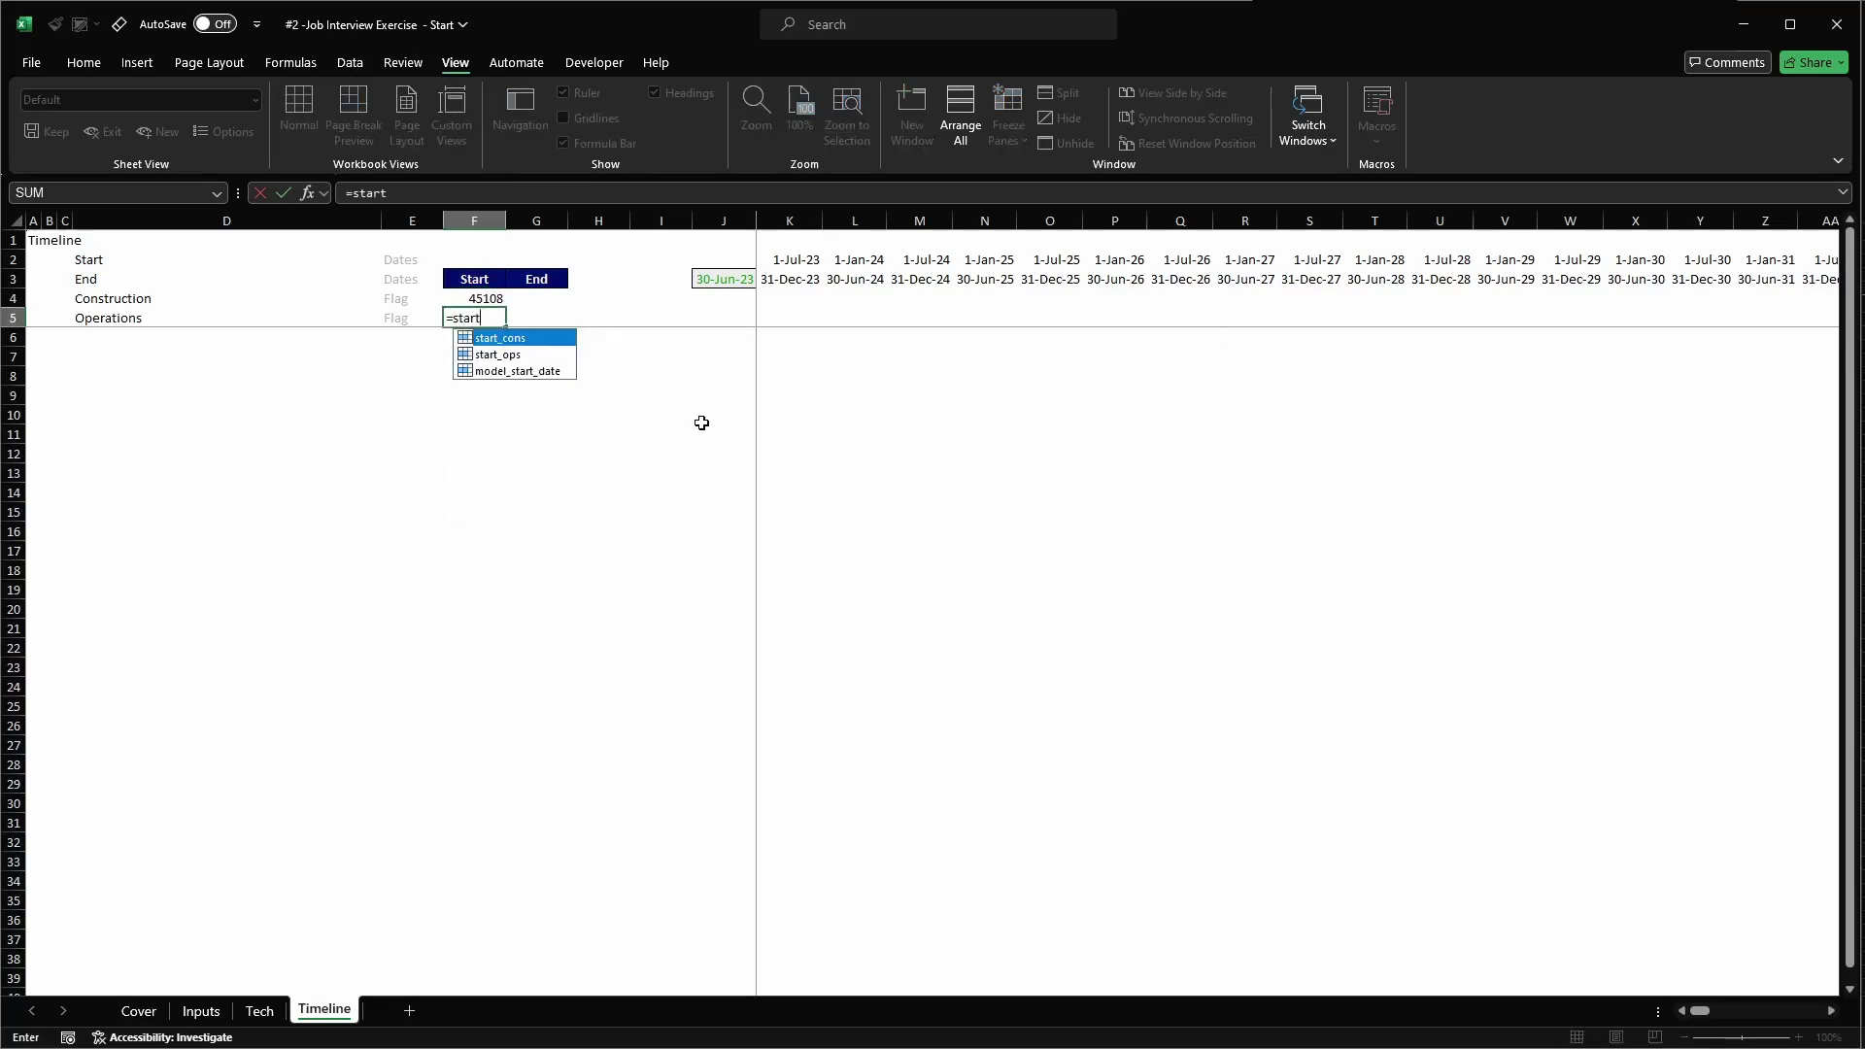
pyautogui.write('_ops')
pyautogui.press('Return')
# - Link the Timeline end dates by setting G4 to =end_cons and G5 to =end_ops
pyautogui.press('Up')
pyautogui.press('Up')
pyautogui.press('Right')
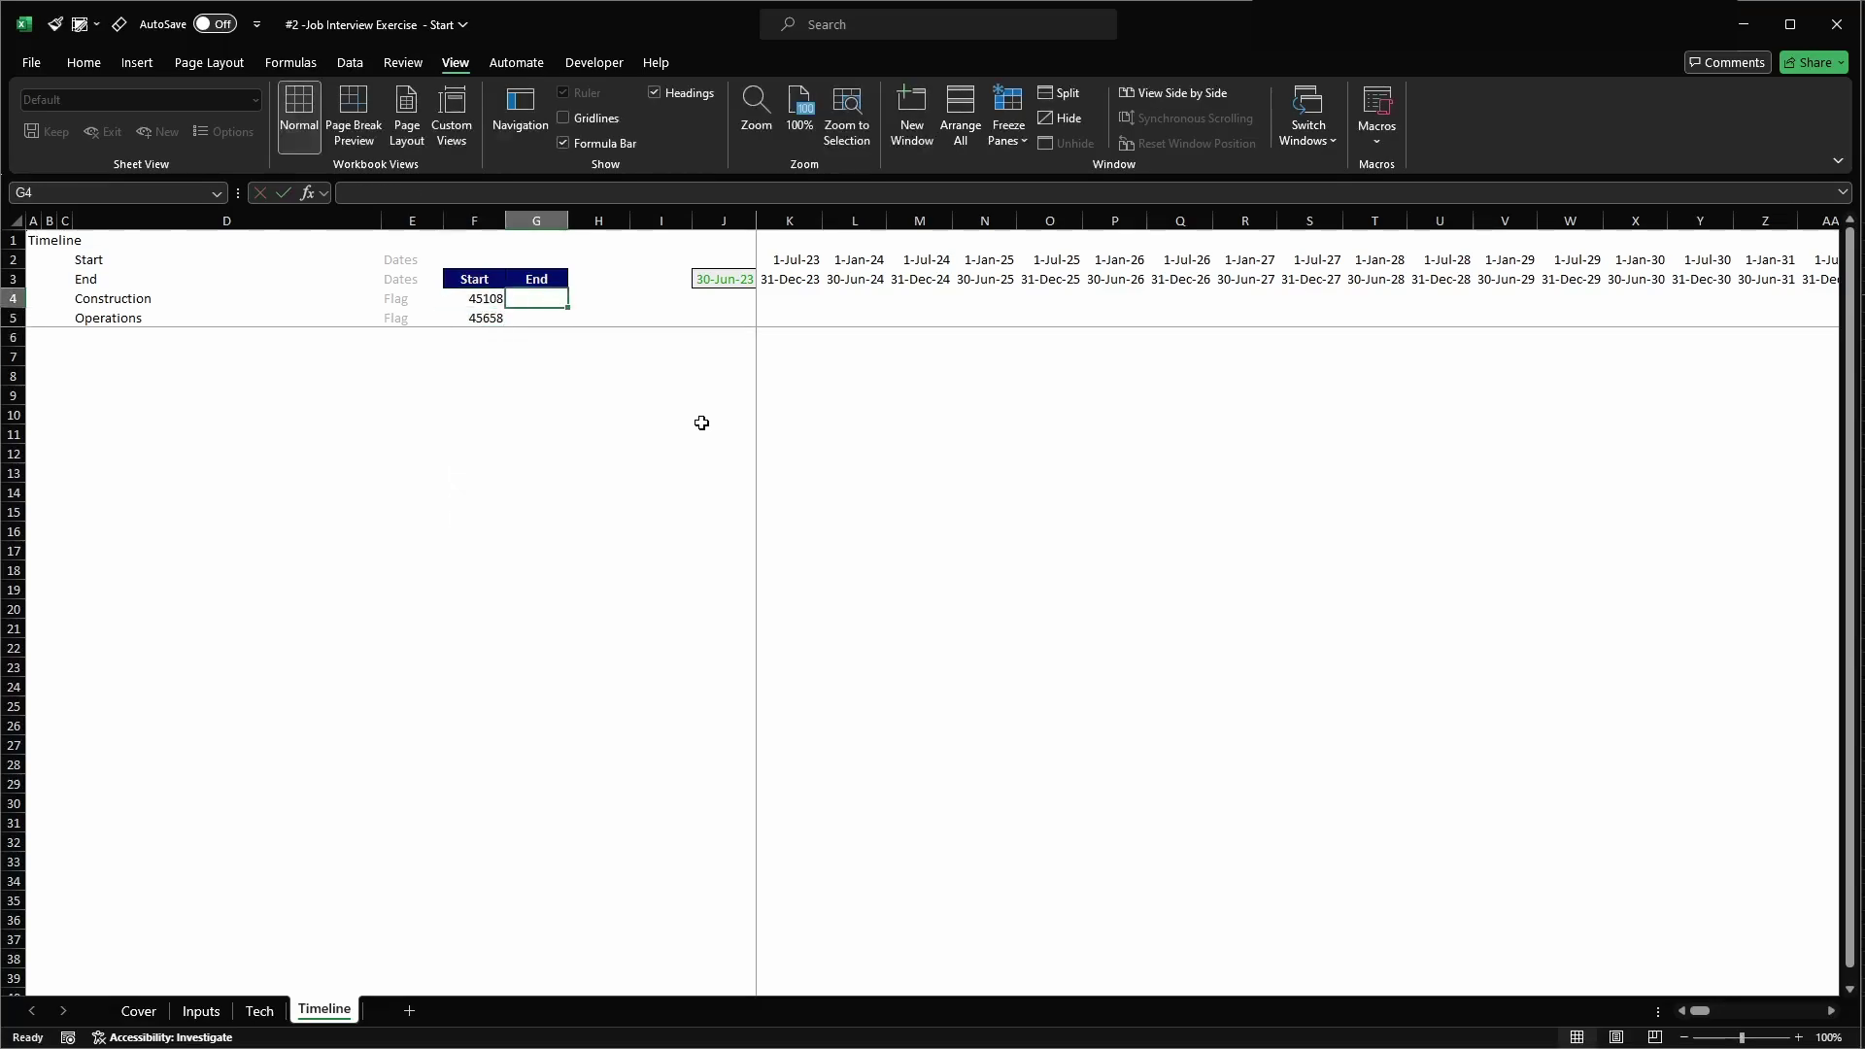
pyautogui.write('end')
pyautogui.press('BackSpace')
pyautogui.press('BackSpace')
pyautogui.press('BackSpace')
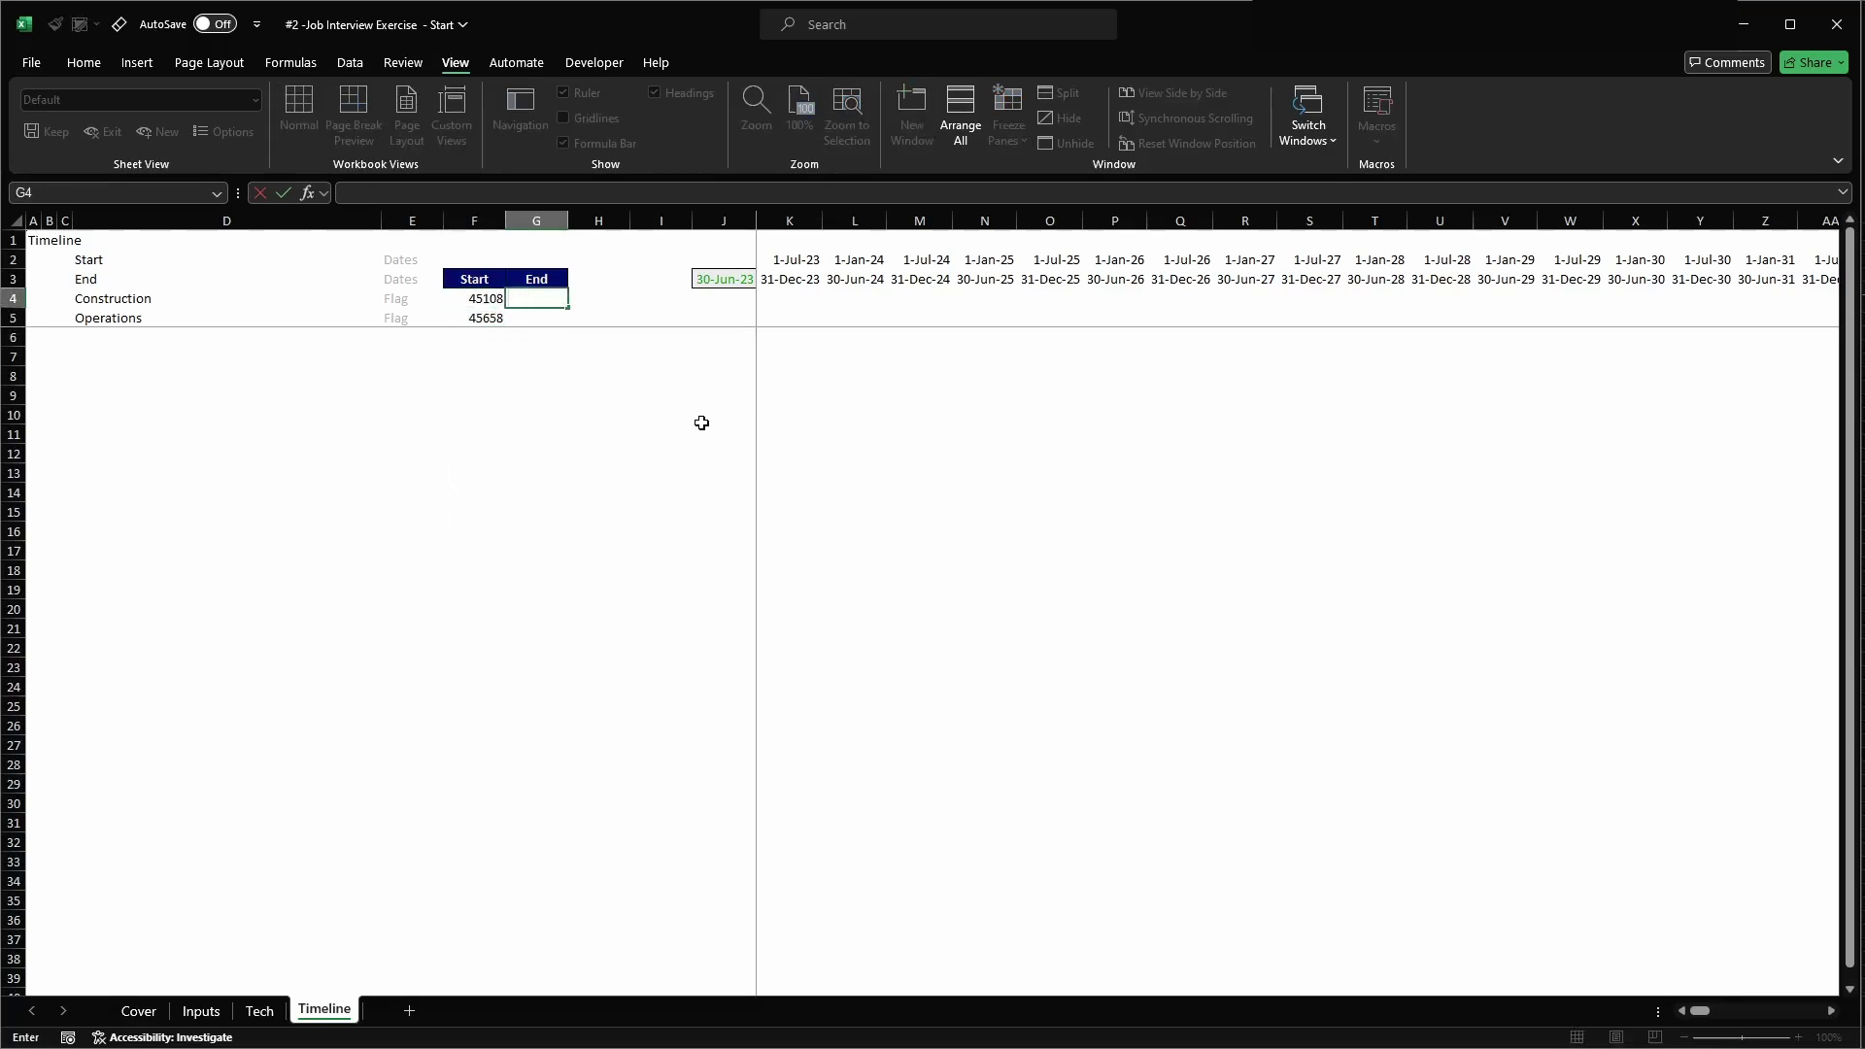
pyautogui.write('=end_cons')
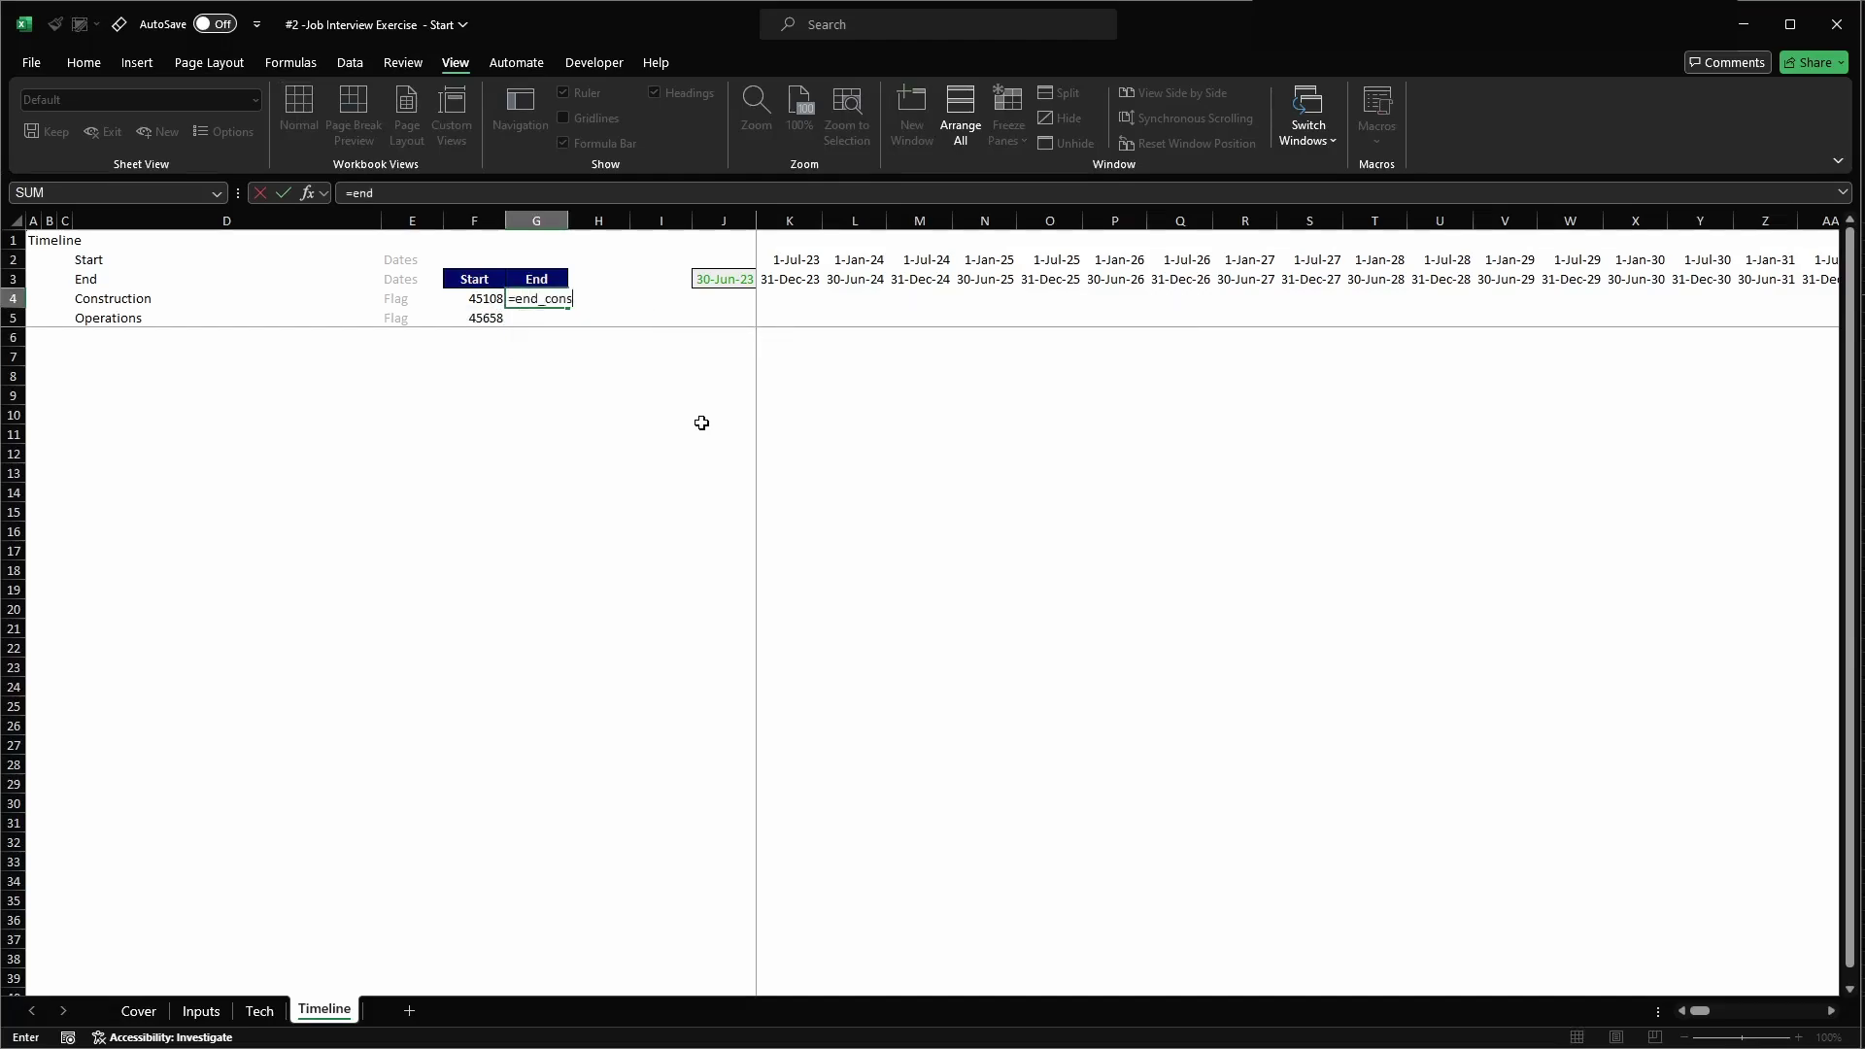
pyautogui.press('Return')
pyautogui.write('=end')
pyautogui.press('Down')
pyautogui.press('Tab')
pyautogui.press('Return')
# - Format the start and end dates in F4:G5 as dates with the bordered green link style used in J3
pyautogui.press('Up')
pyautogui.hotkey('shift', 'Left')
pyautogui.hotkey('shift', 'Up')
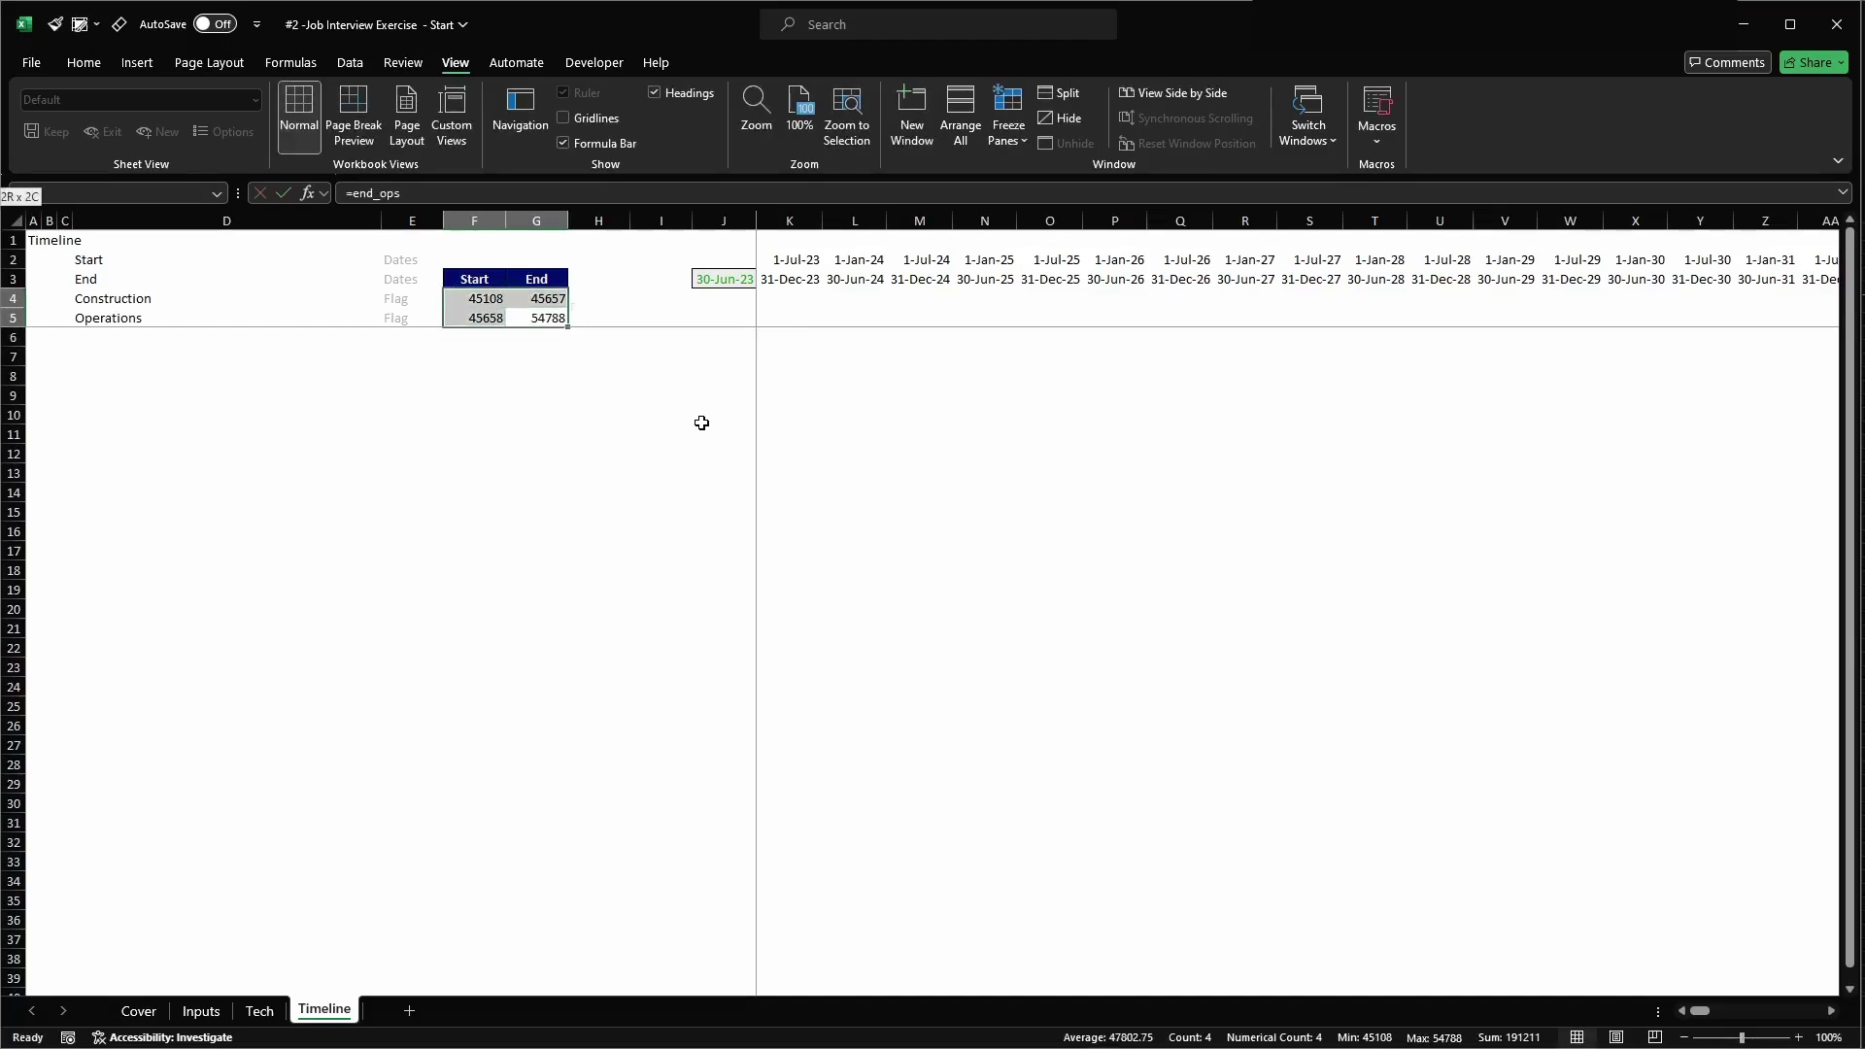
pyautogui.hotkey('alt', '2')
pyautogui.click(226, 107)
pyautogui.hotkey('alt', '2')
pyautogui.click(330, 80)
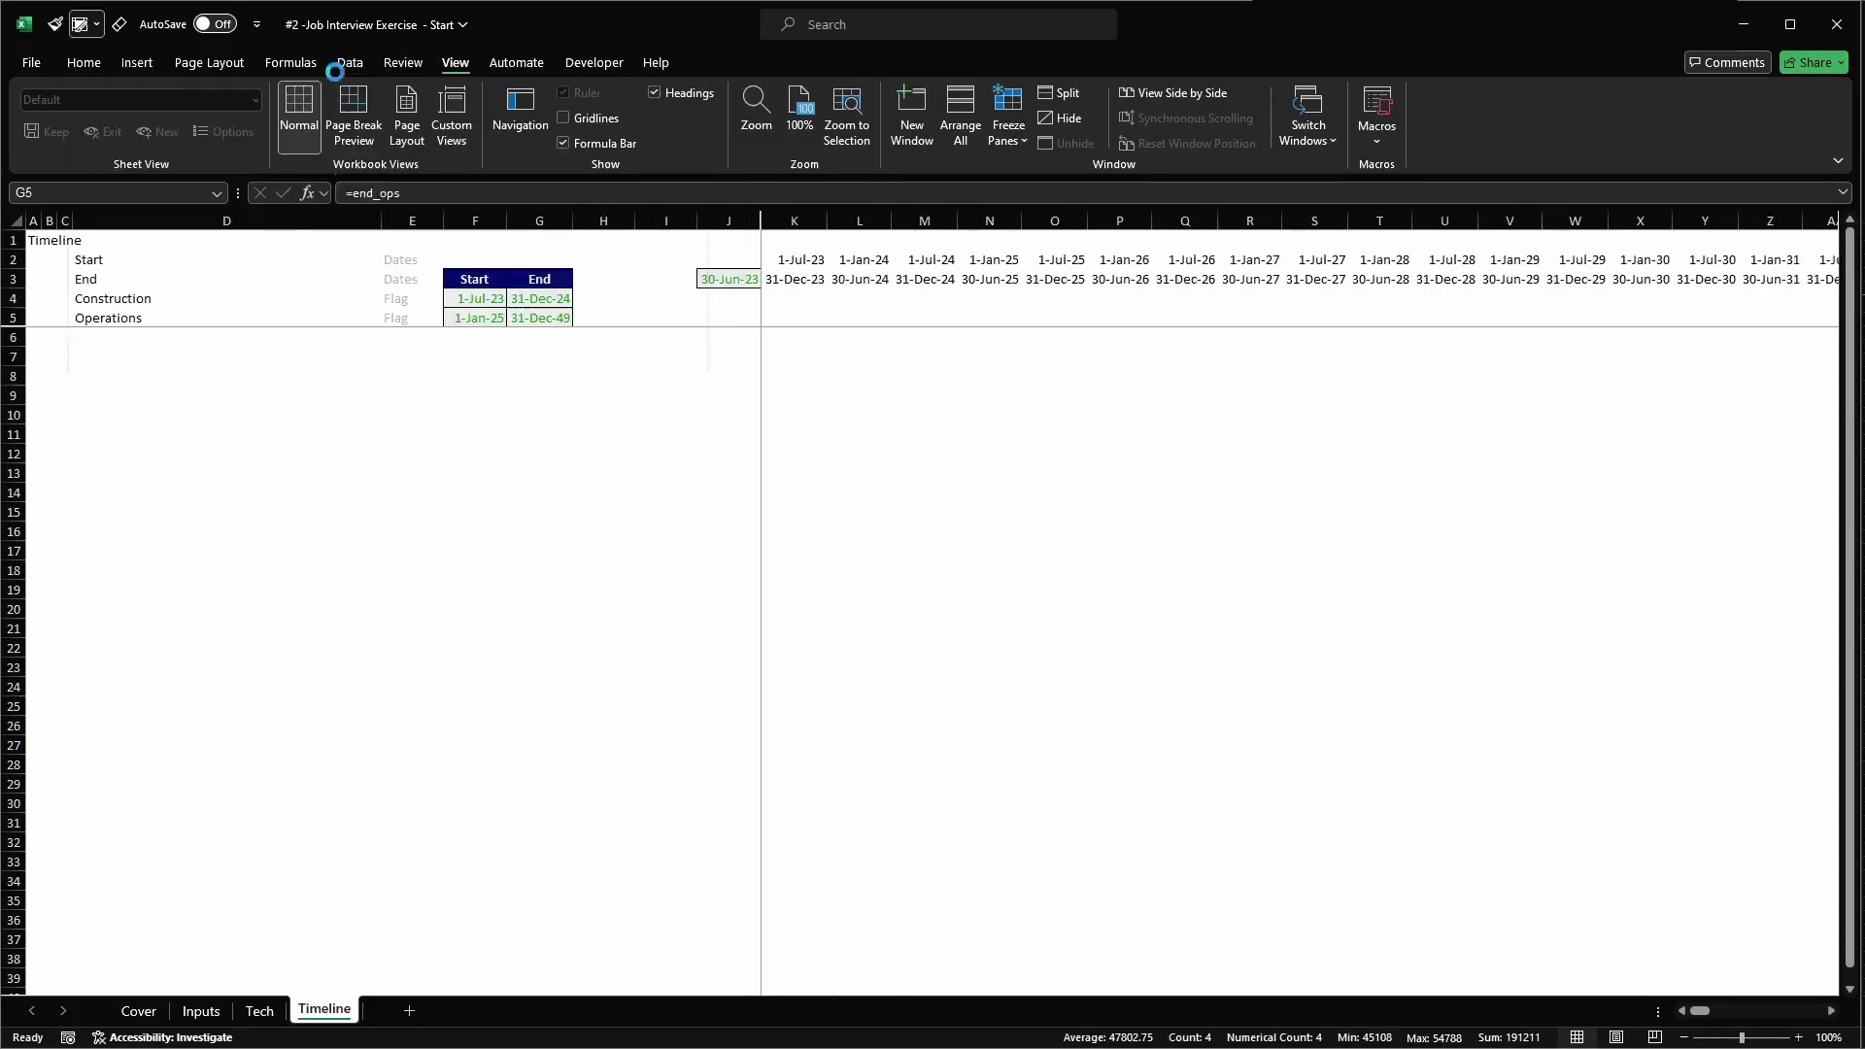
pyautogui.click(499, 345)
# - Compare the period start dates in K2:M2 with the Construction start in F4, and the period ends in K3:M3 with G4
pyautogui.moveTo(483, 295); pyautogui.dragTo(533, 317)
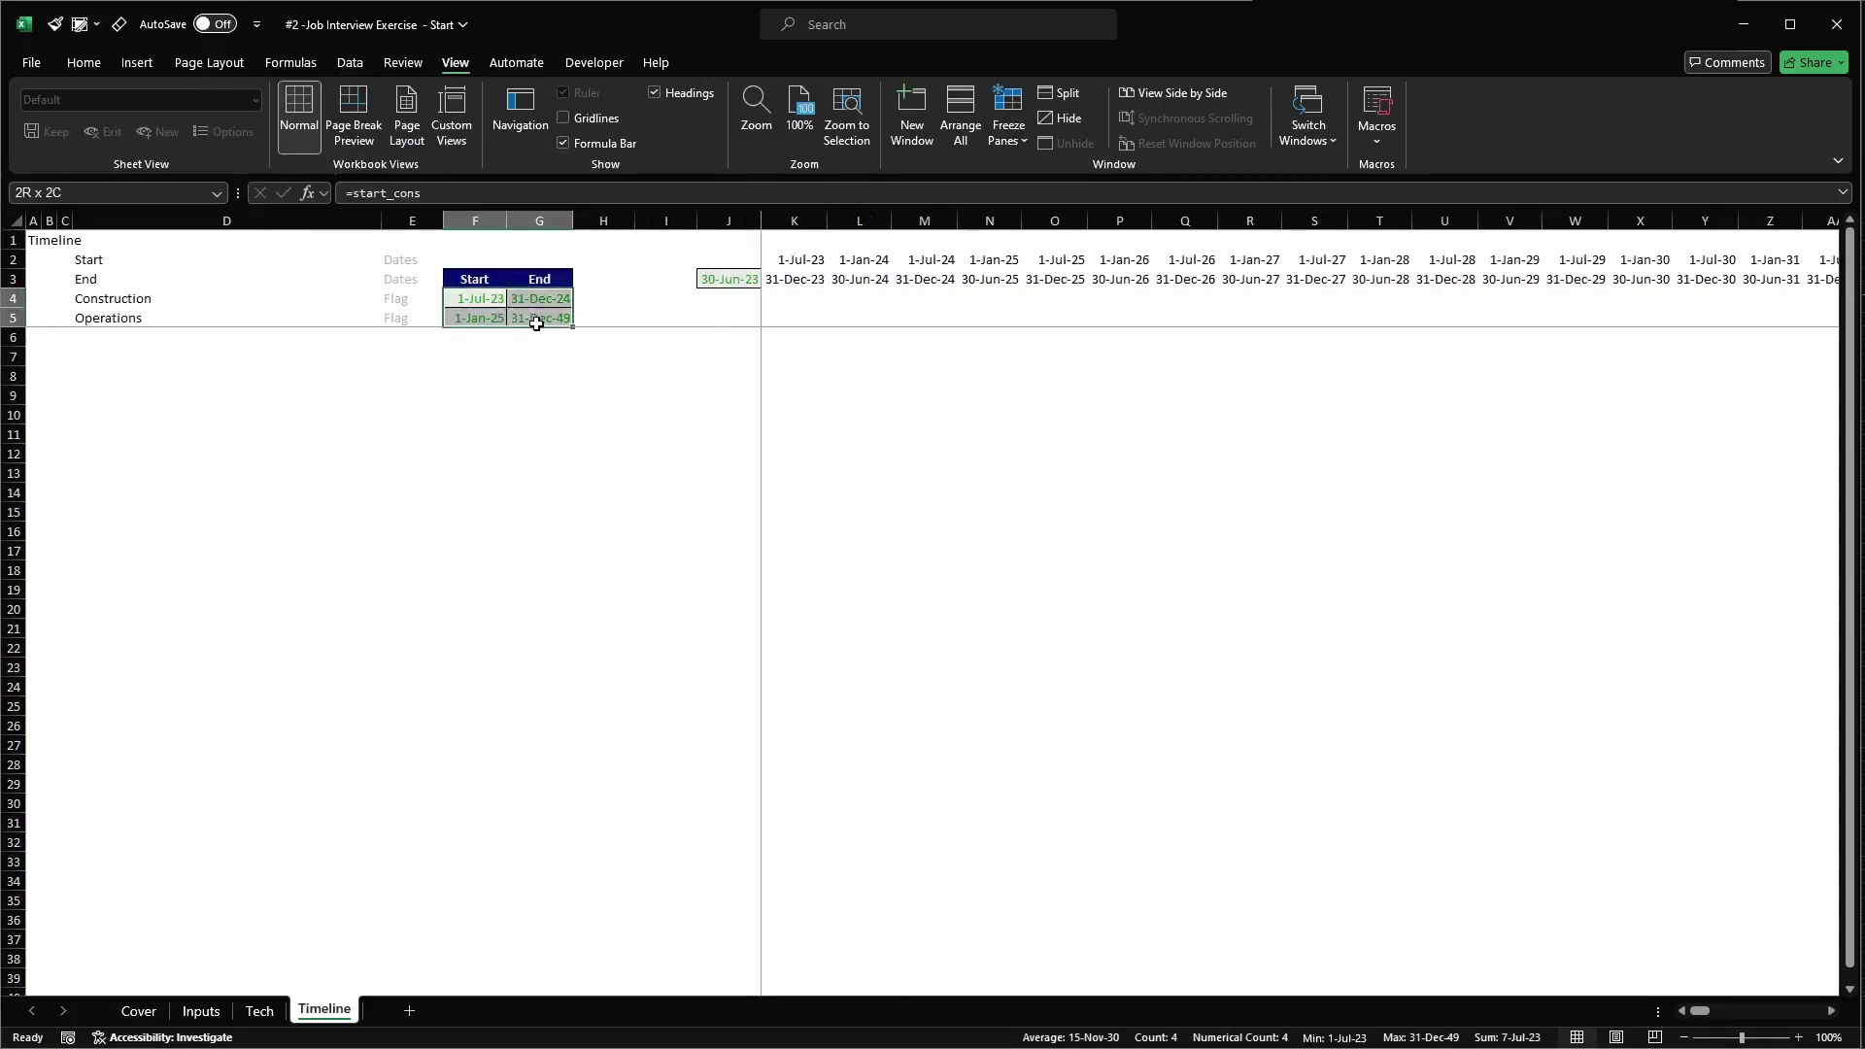
pyautogui.moveTo(791, 258); pyautogui.dragTo(922, 279)
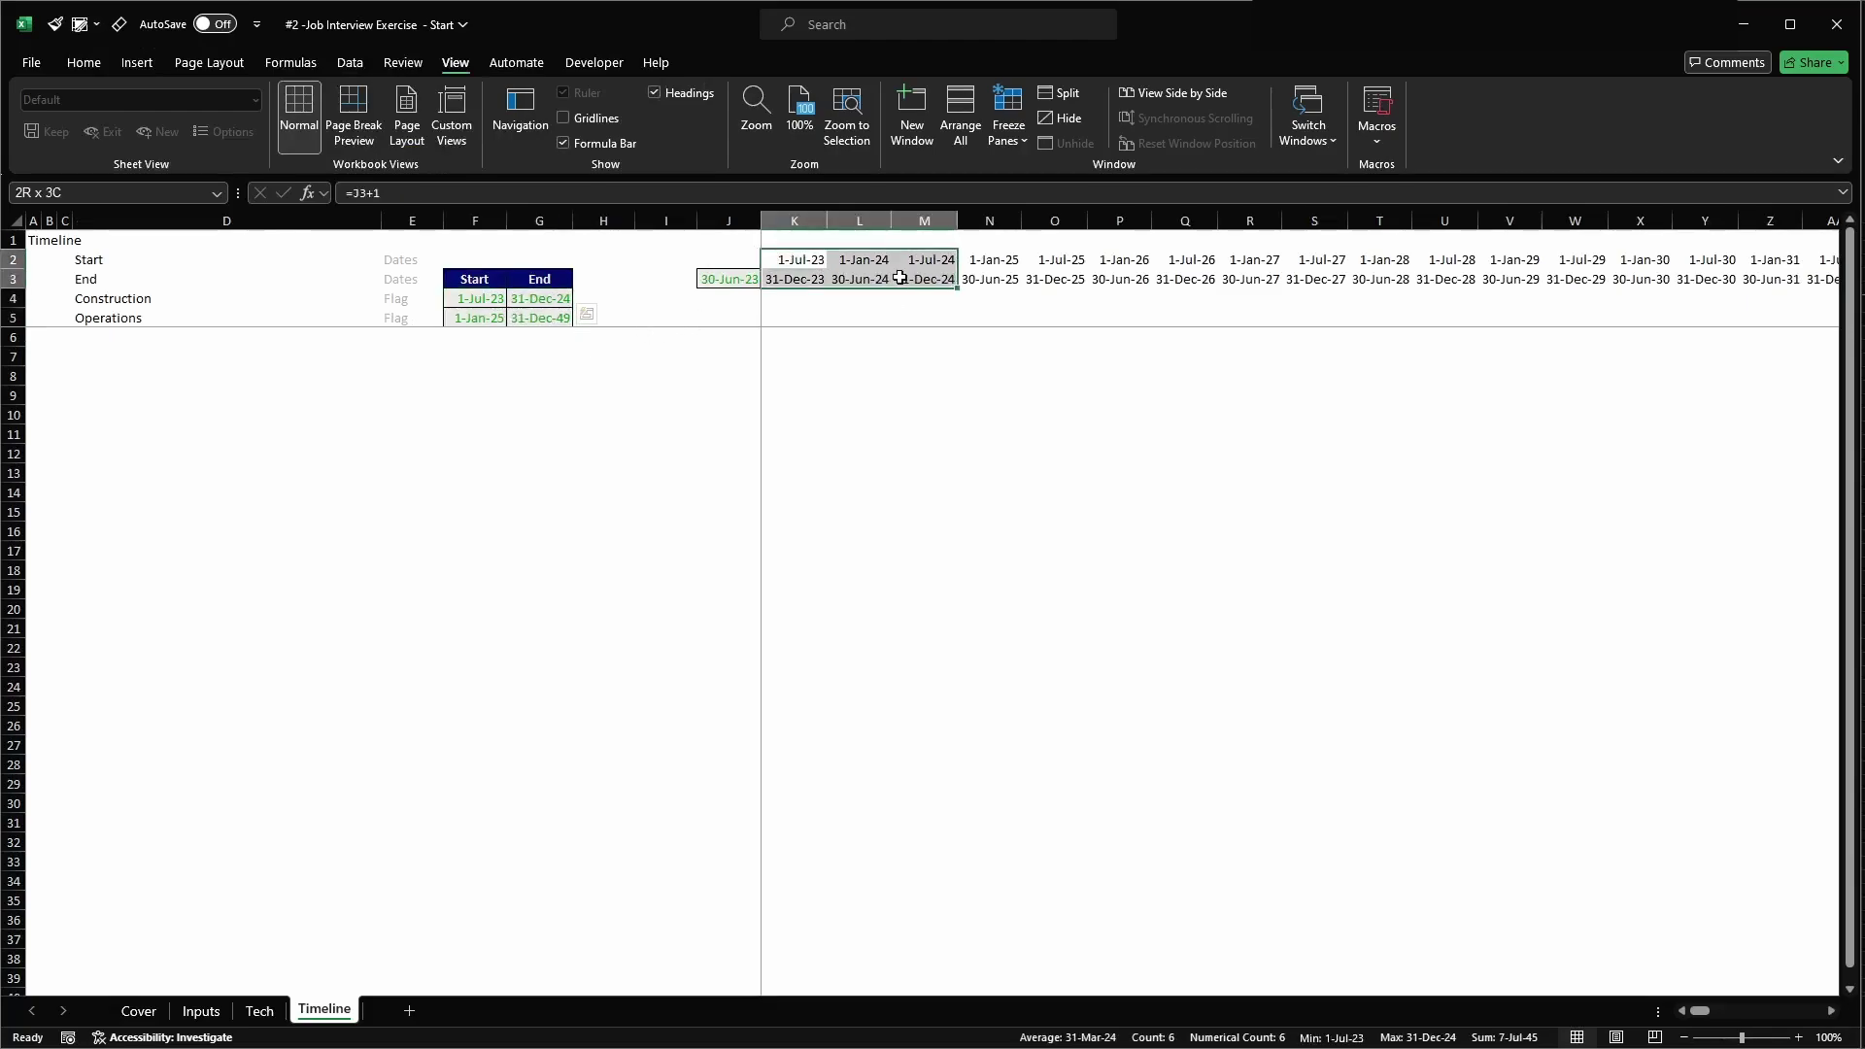
pyautogui.click(796, 293)
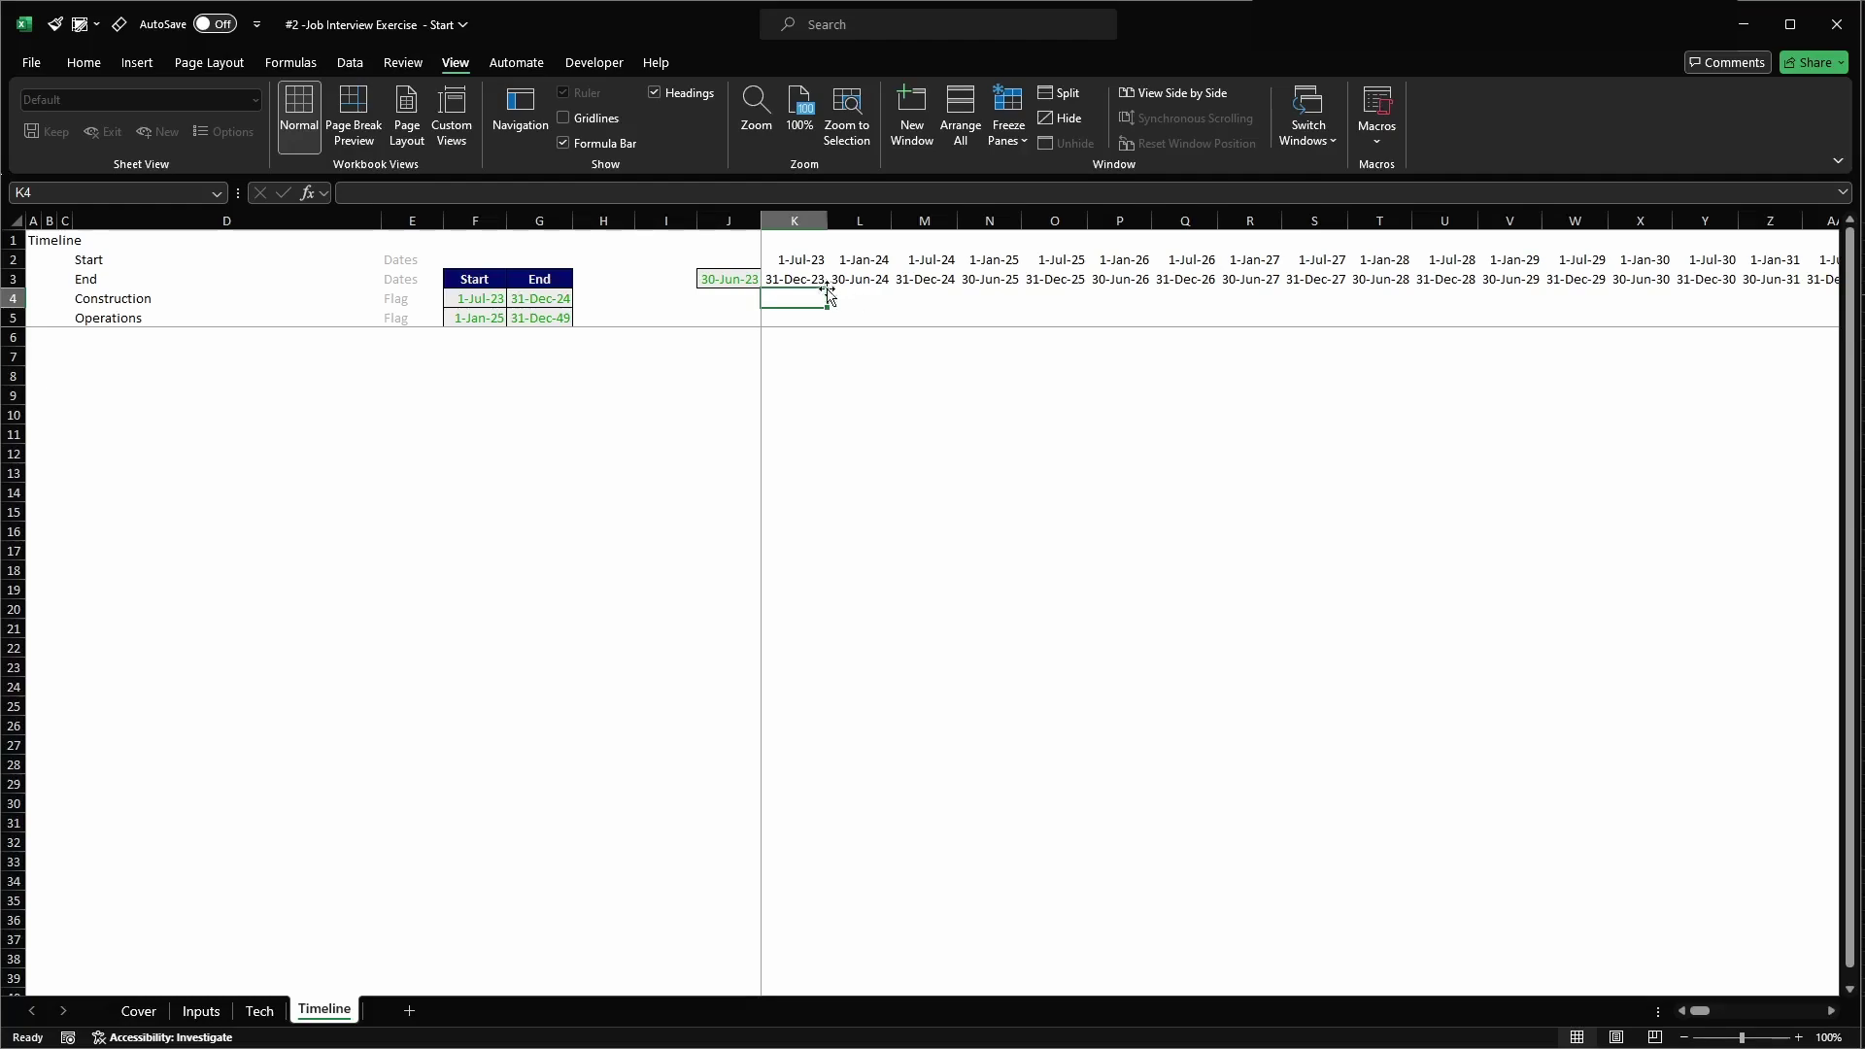
pyautogui.moveTo(795, 259); pyautogui.dragTo(939, 254)
pyautogui.keyDown('ctrl'); pyautogui.click(490, 299); pyautogui.keyUp('ctrl')
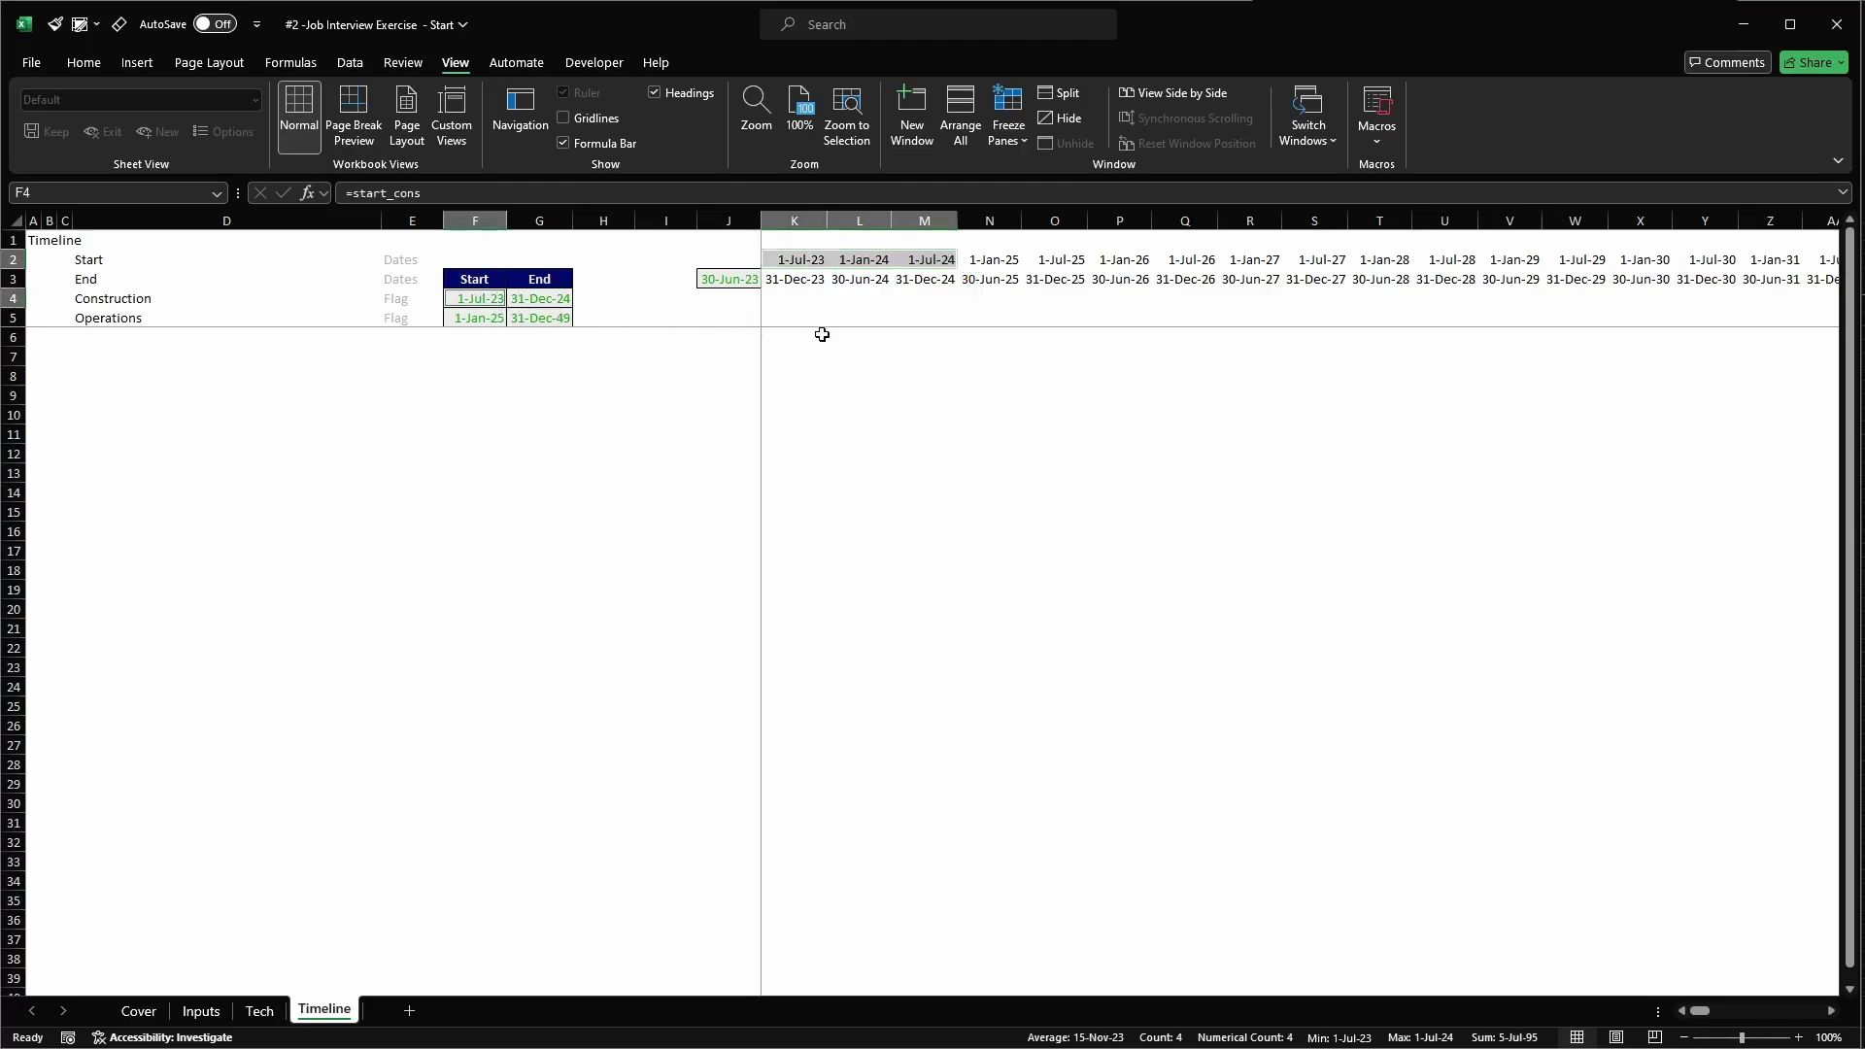
pyautogui.click(830, 317)
pyautogui.click(820, 287)
pyautogui.moveTo(820, 286); pyautogui.dragTo(948, 281)
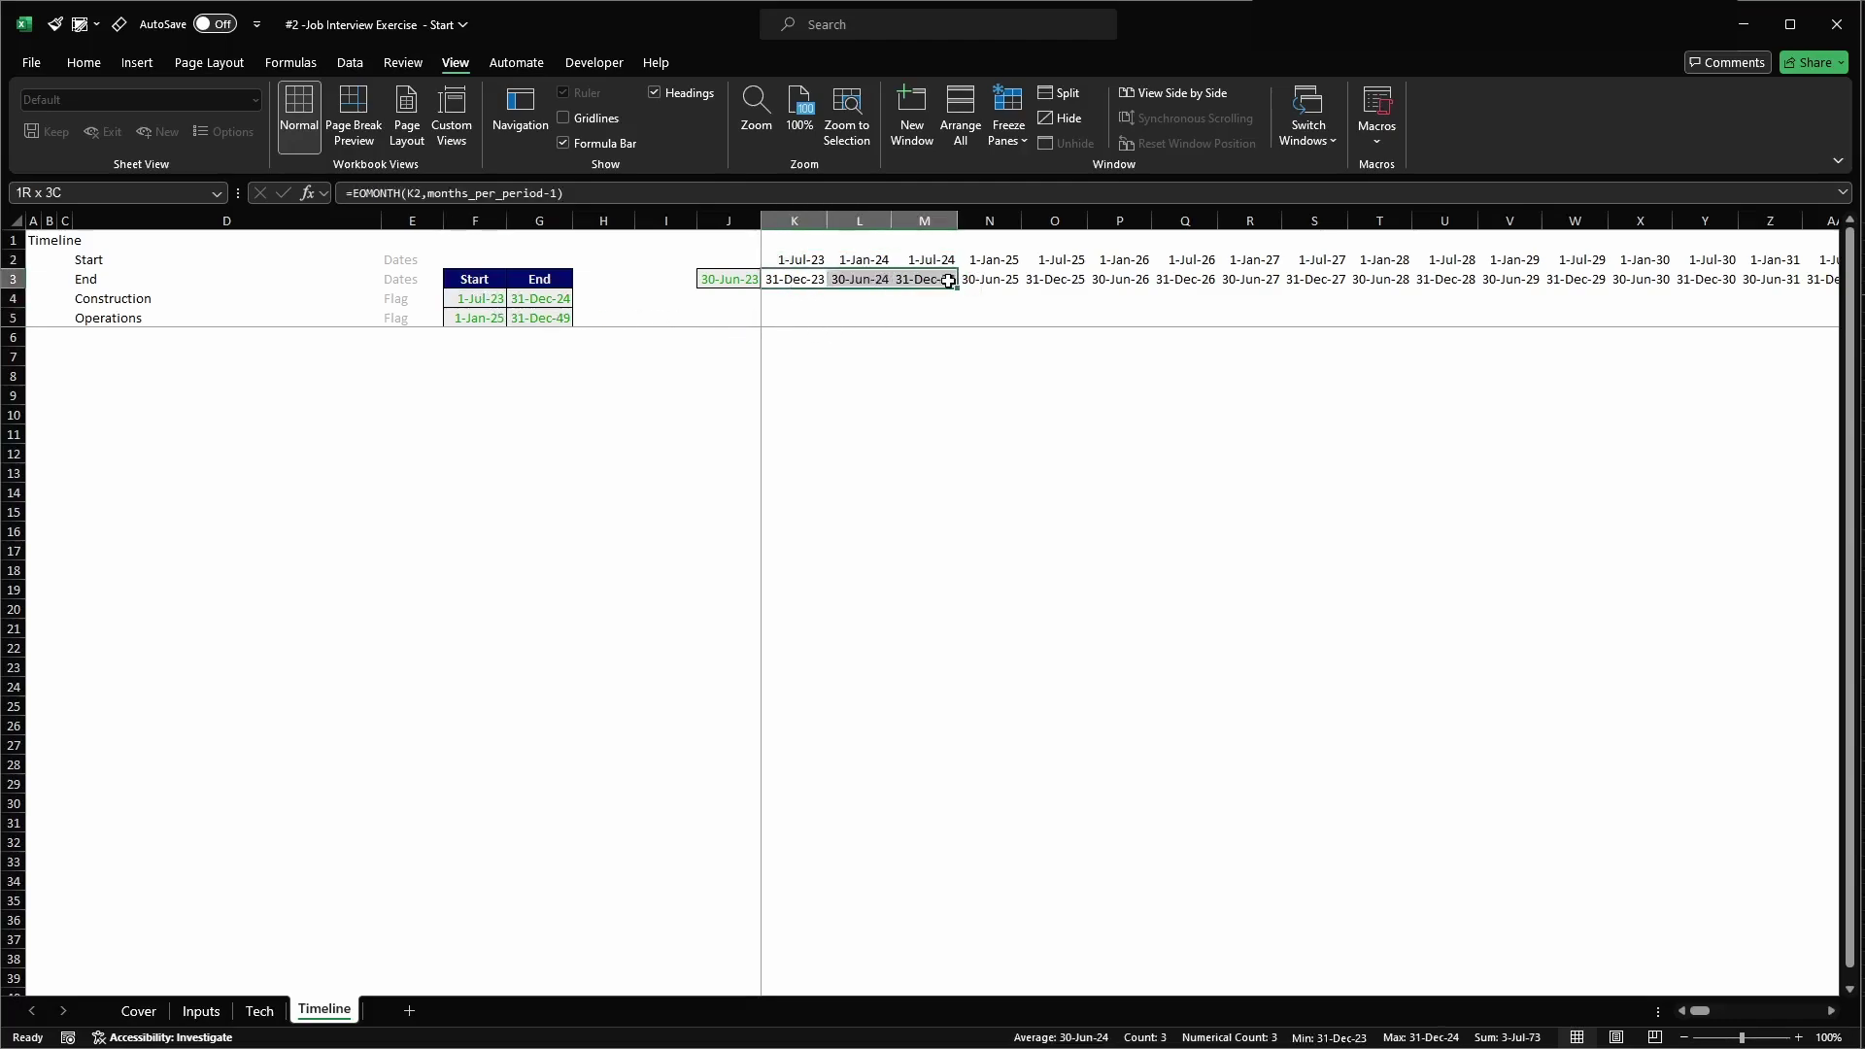
pyautogui.keyDown('ctrl'); pyautogui.click(539, 303); pyautogui.keyUp('ctrl')
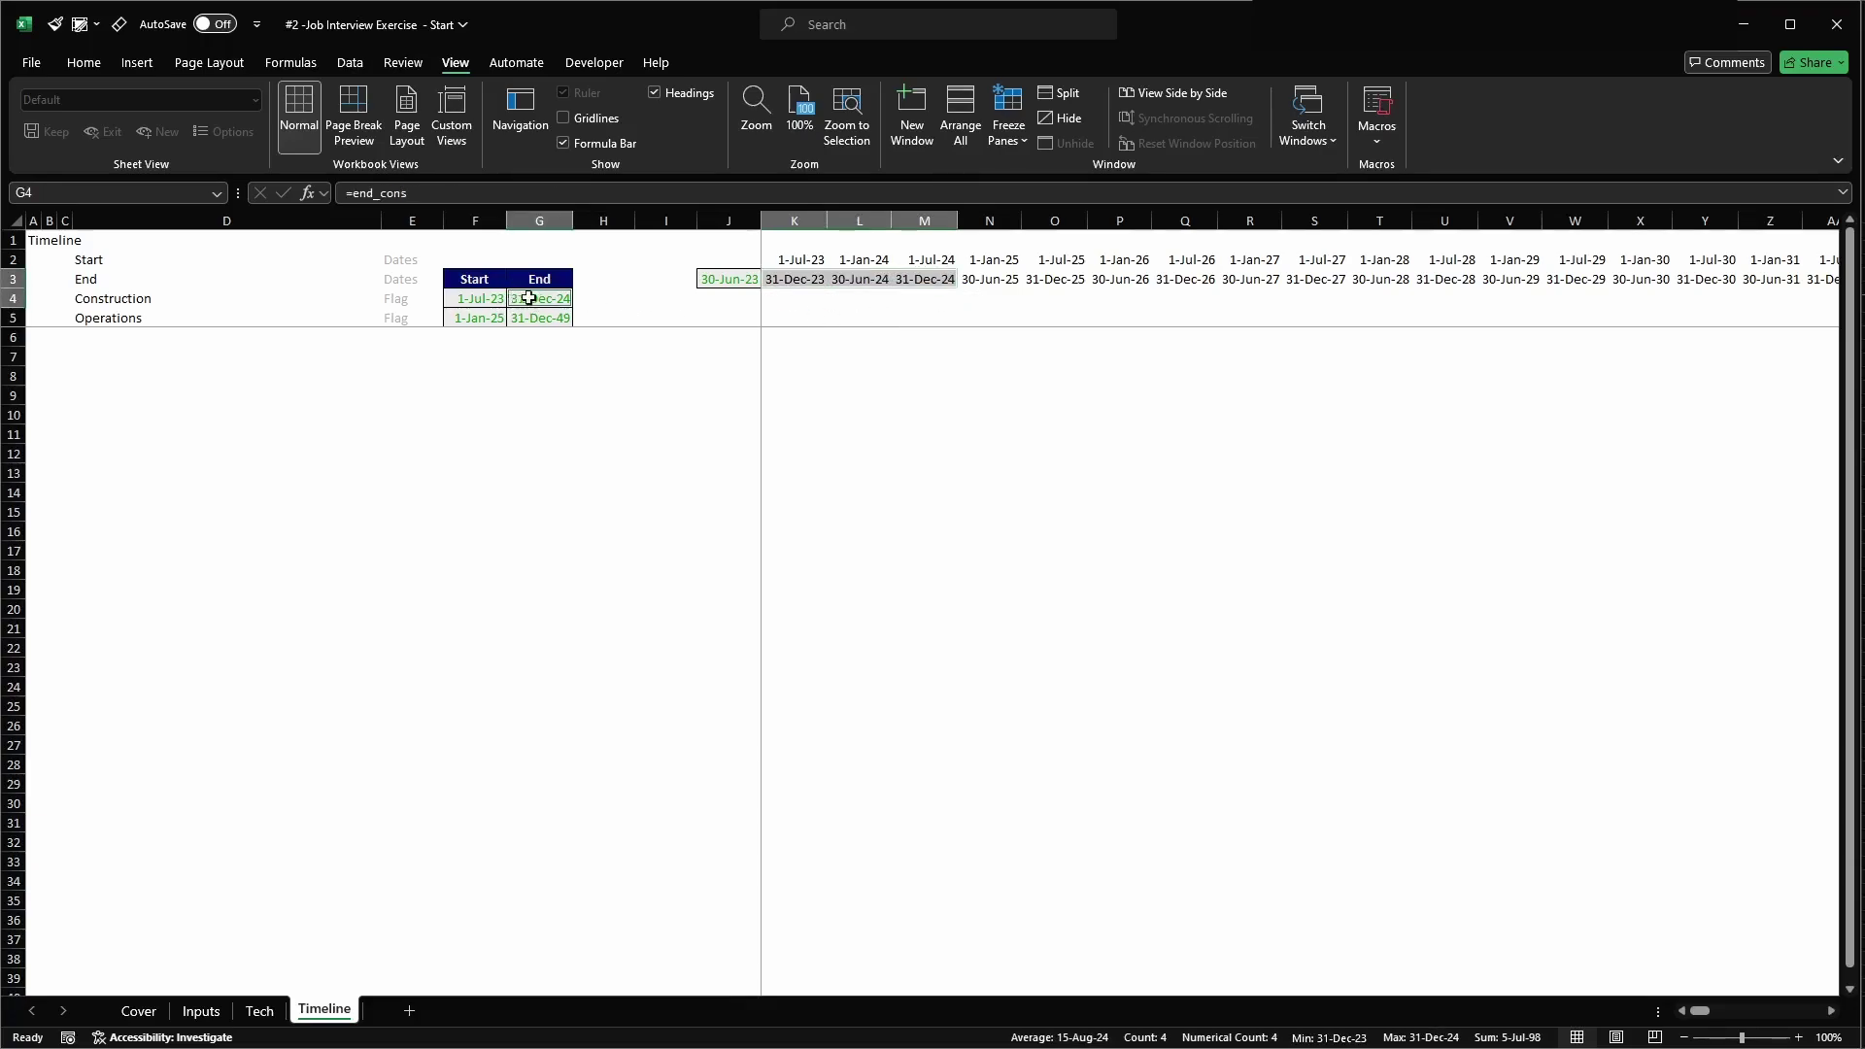
# - Begin the Construction flag formula in K4 with an AND function whose first test is K$2>=$F4
pyautogui.click(798, 298)
pyautogui.write('=AND(')
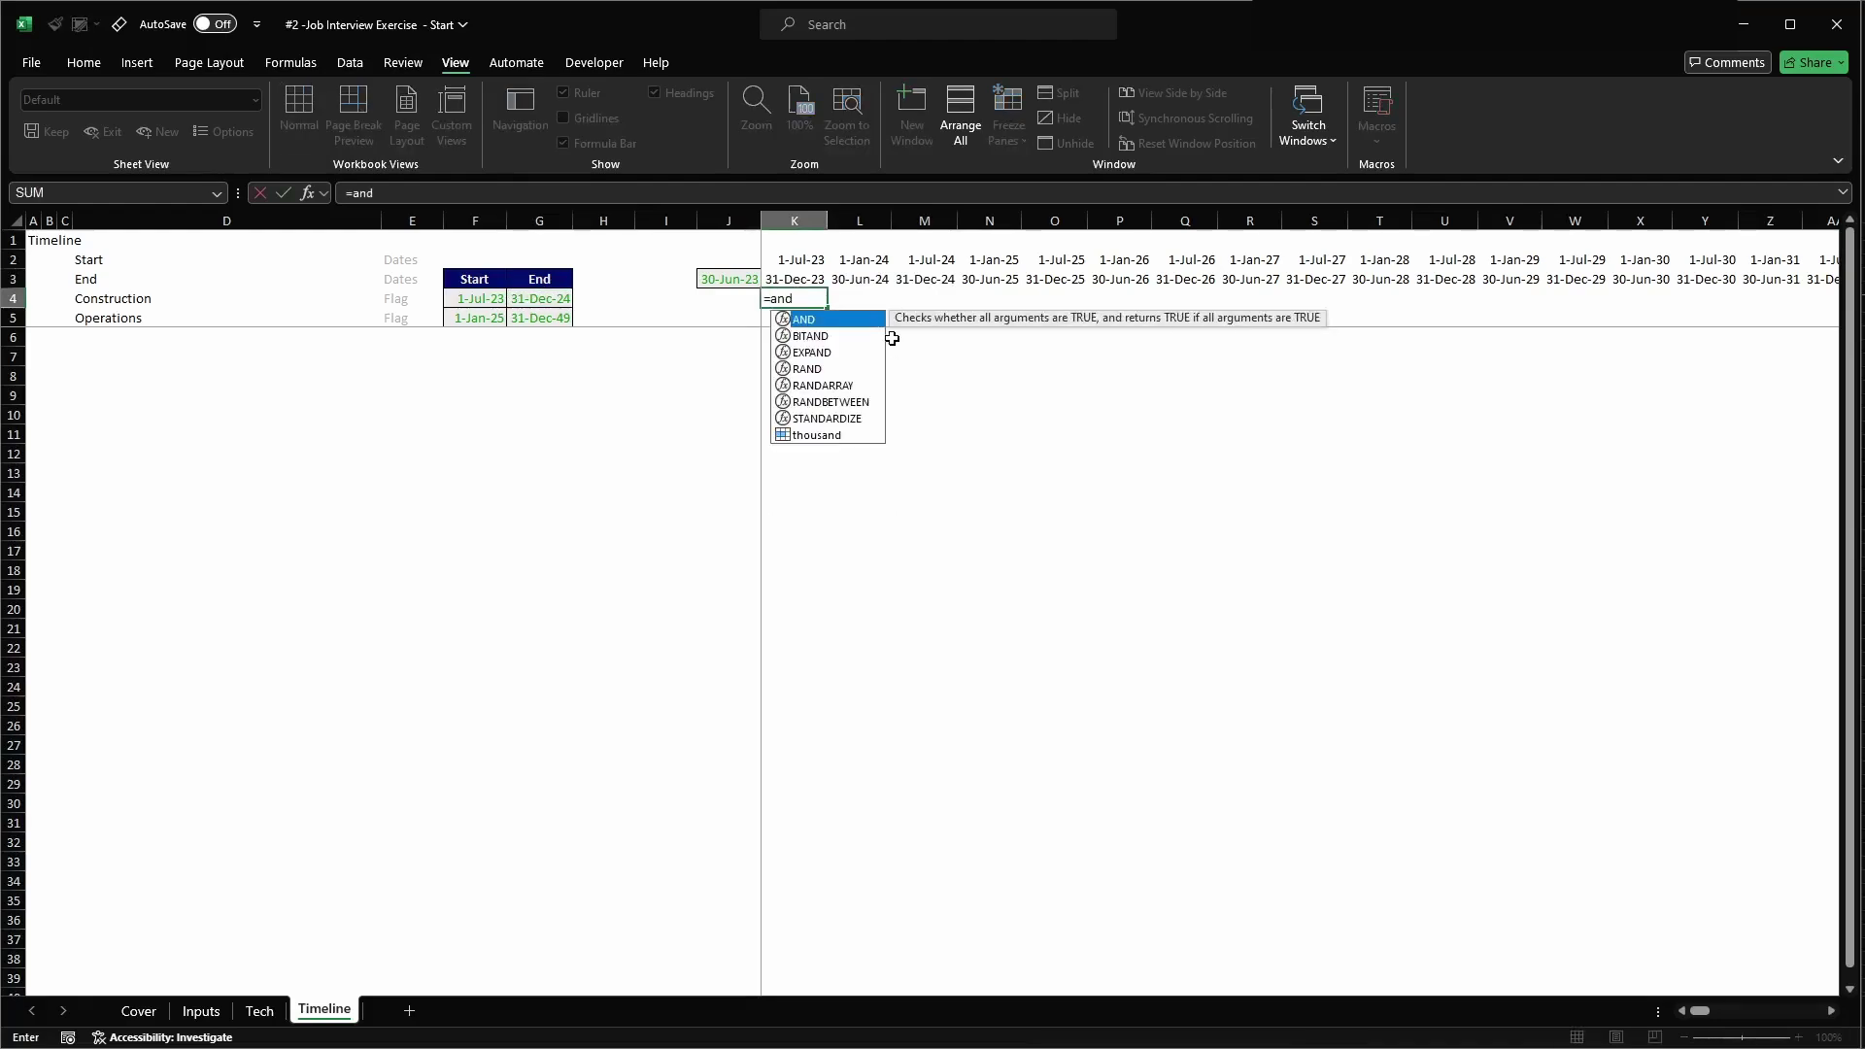
pyautogui.press('Up')
pyautogui.press('Up')
pyautogui.press('F4')
pyautogui.press('F4')
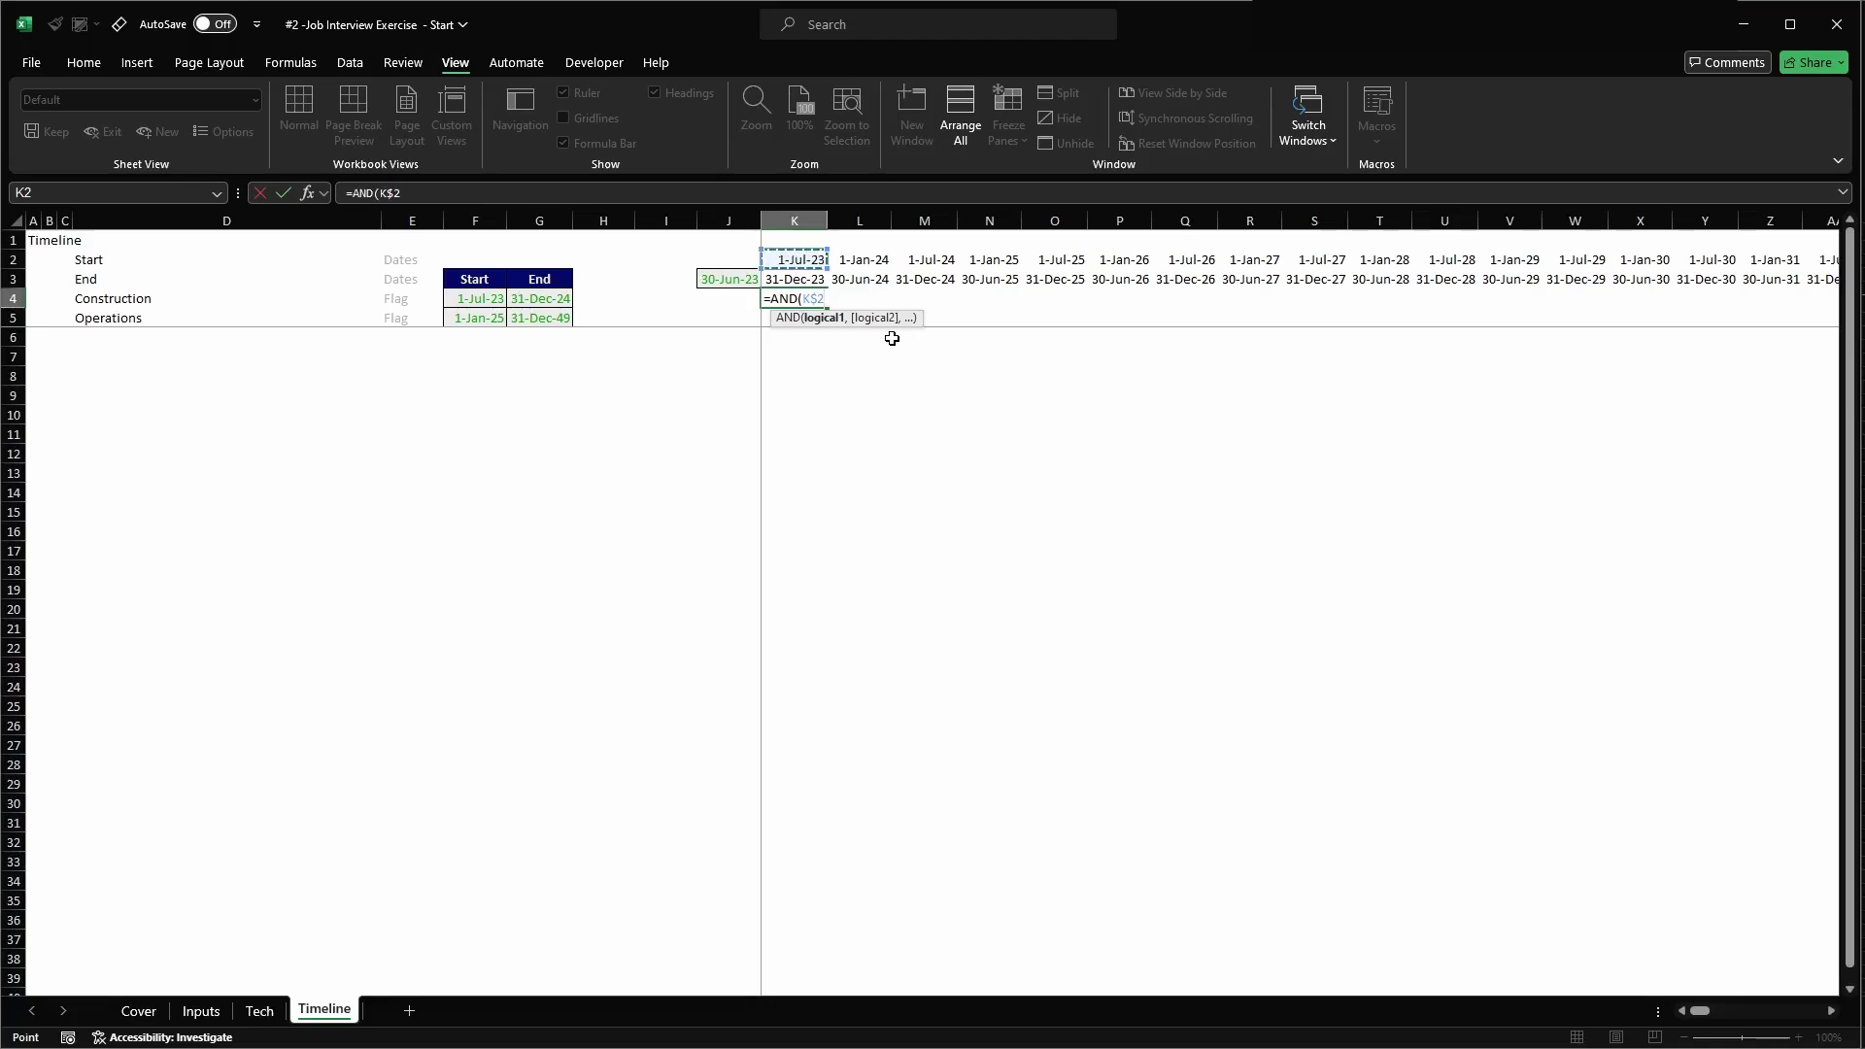
pyautogui.write('>=')
pyautogui.hotkey('ctrl', 'Left')
pyautogui.hotkey('ctrl', 'Left')
pyautogui.press('Right')
pyautogui.press('Right')
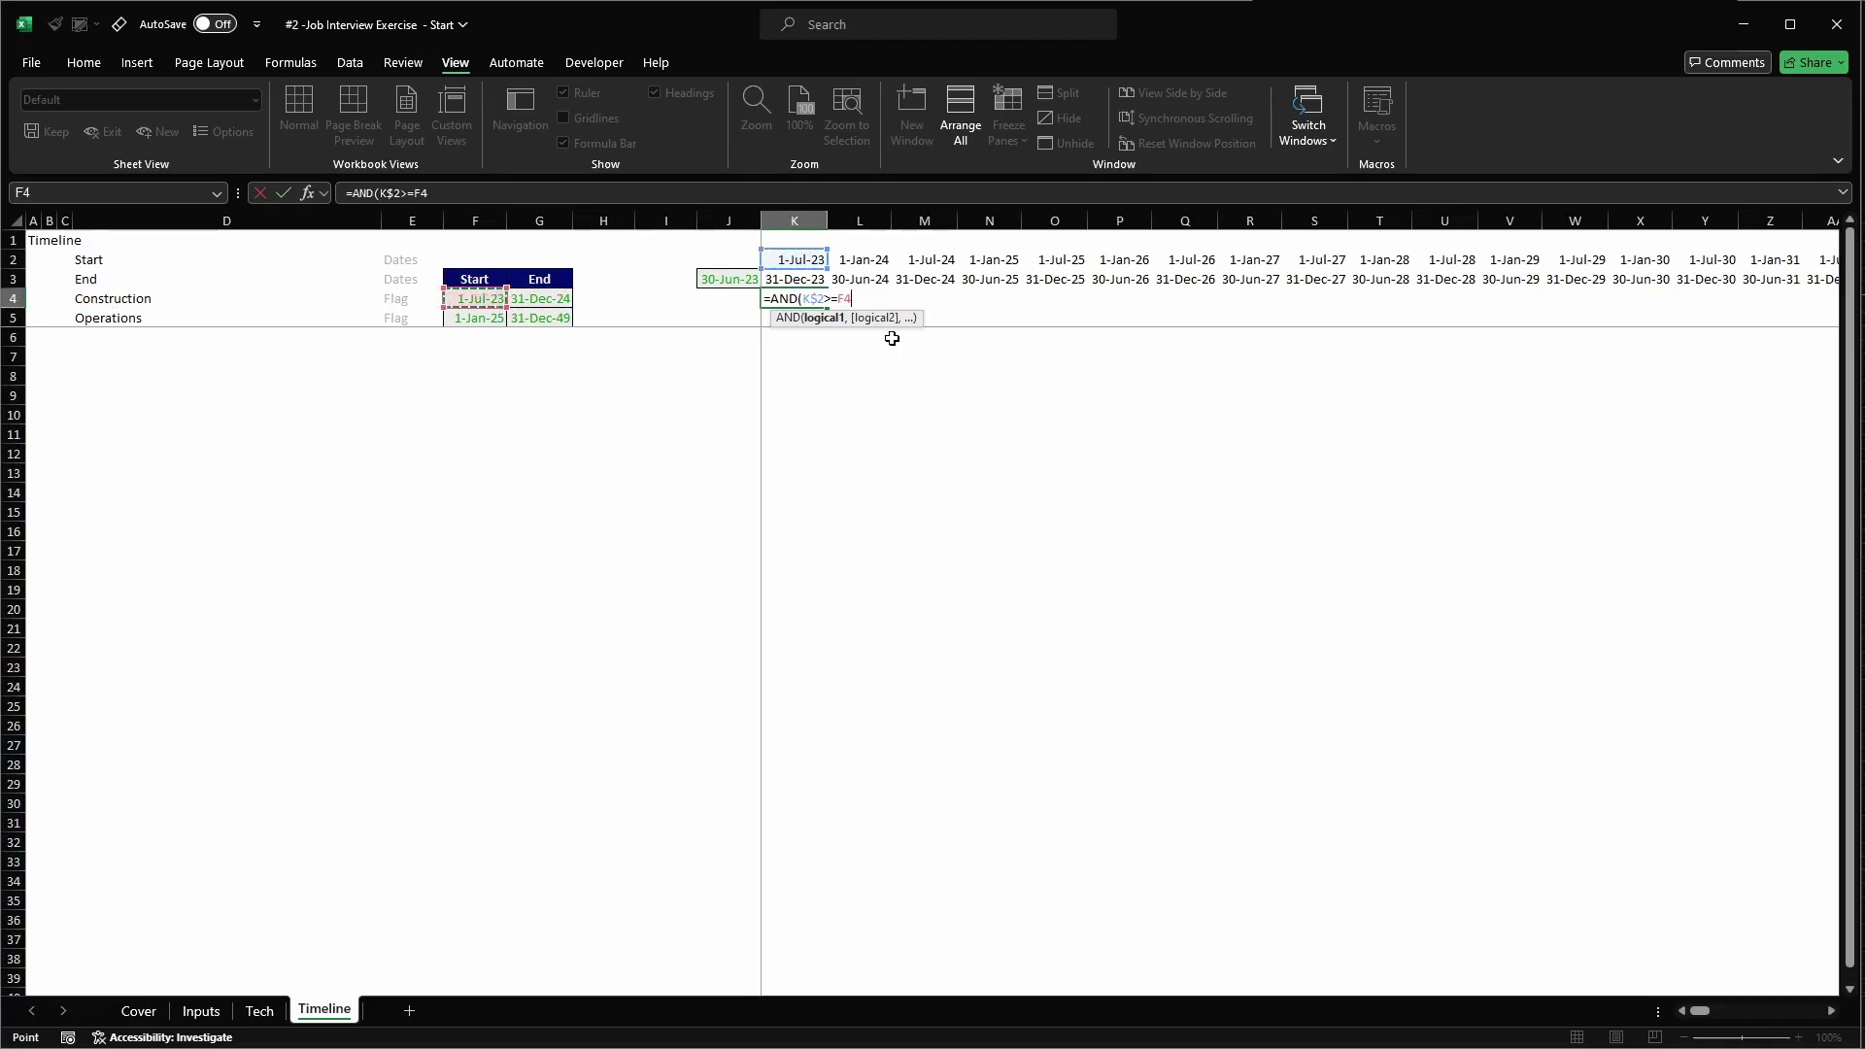
pyautogui.press('F4')
pyautogui.press('F4')
pyautogui.press('F4')
# - Complete the Construction flag in K4 with the second test K$3<=$G4, giving =AND(K$2>=$F4,K$3<=$G4)
pyautogui.write(',')
pyautogui.press('Up')
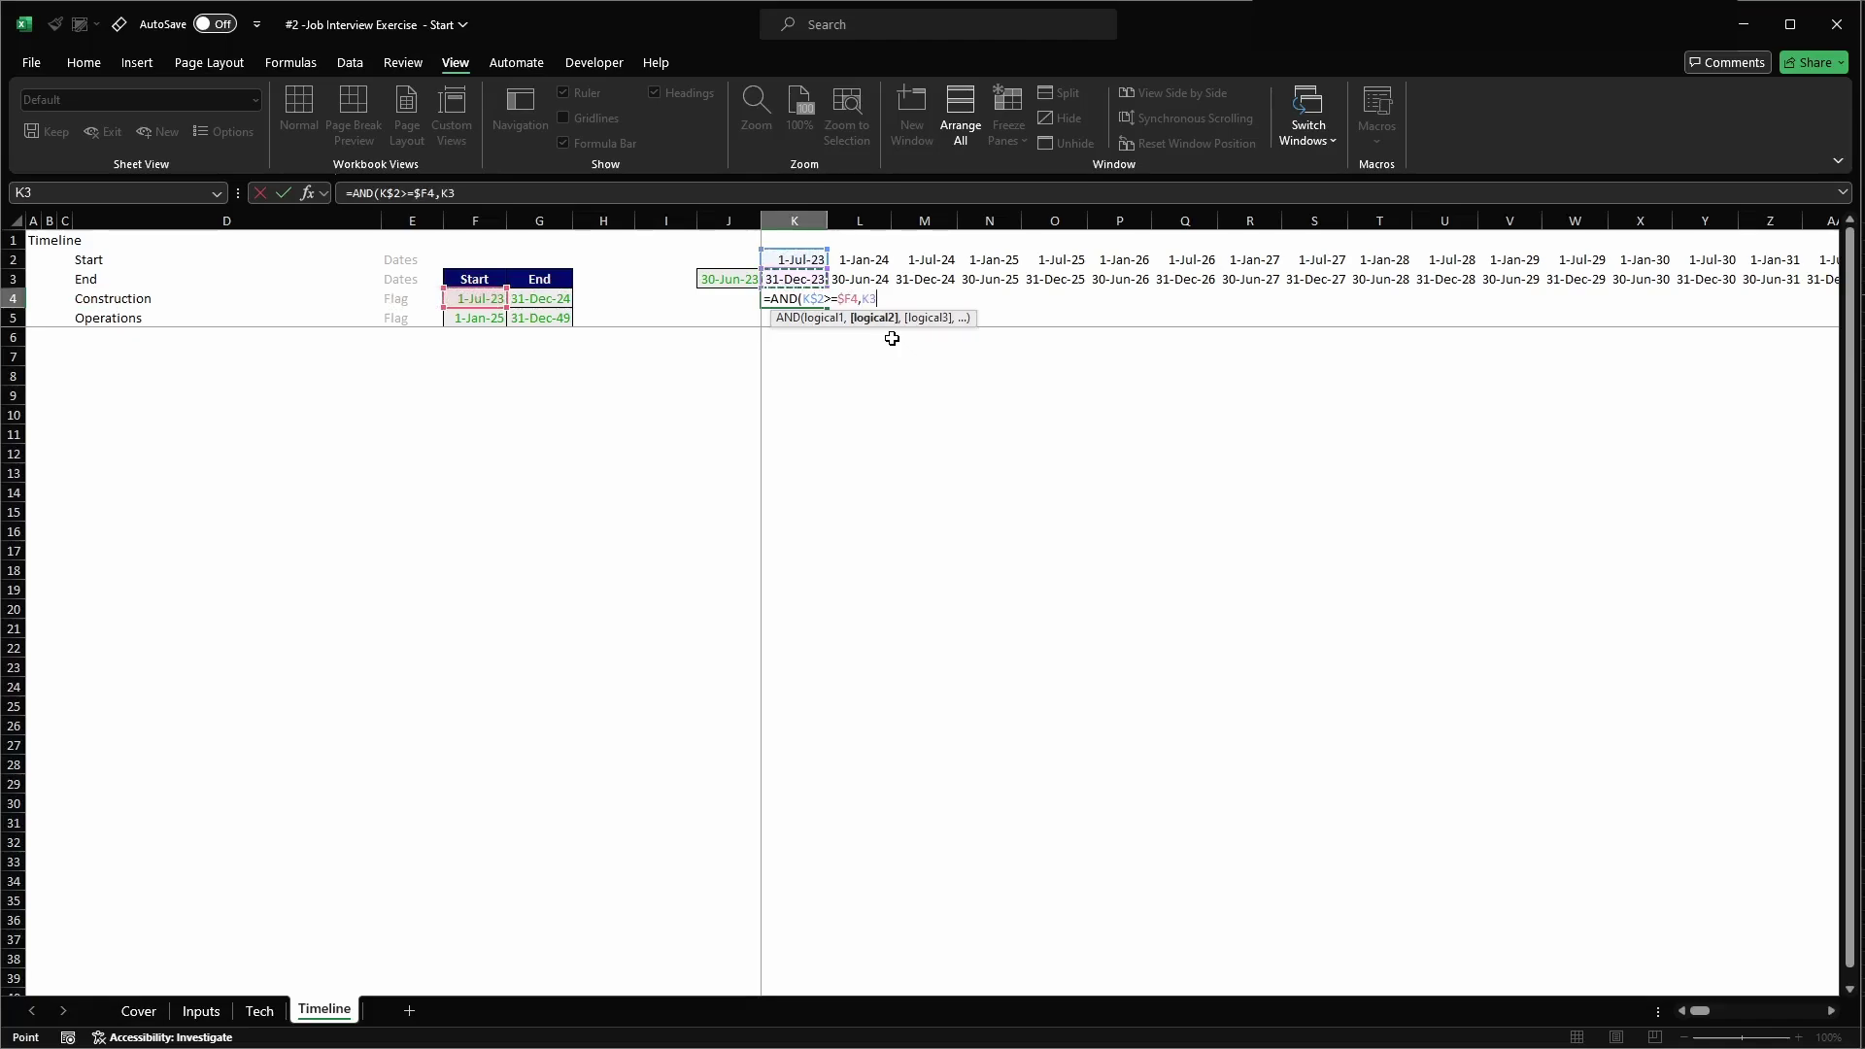
pyautogui.press('F4')
pyautogui.press('F4')
pyautogui.write('<=')
pyautogui.press('Left')
pyautogui.press('Left')
pyautogui.press('Left')
pyautogui.press('Left')
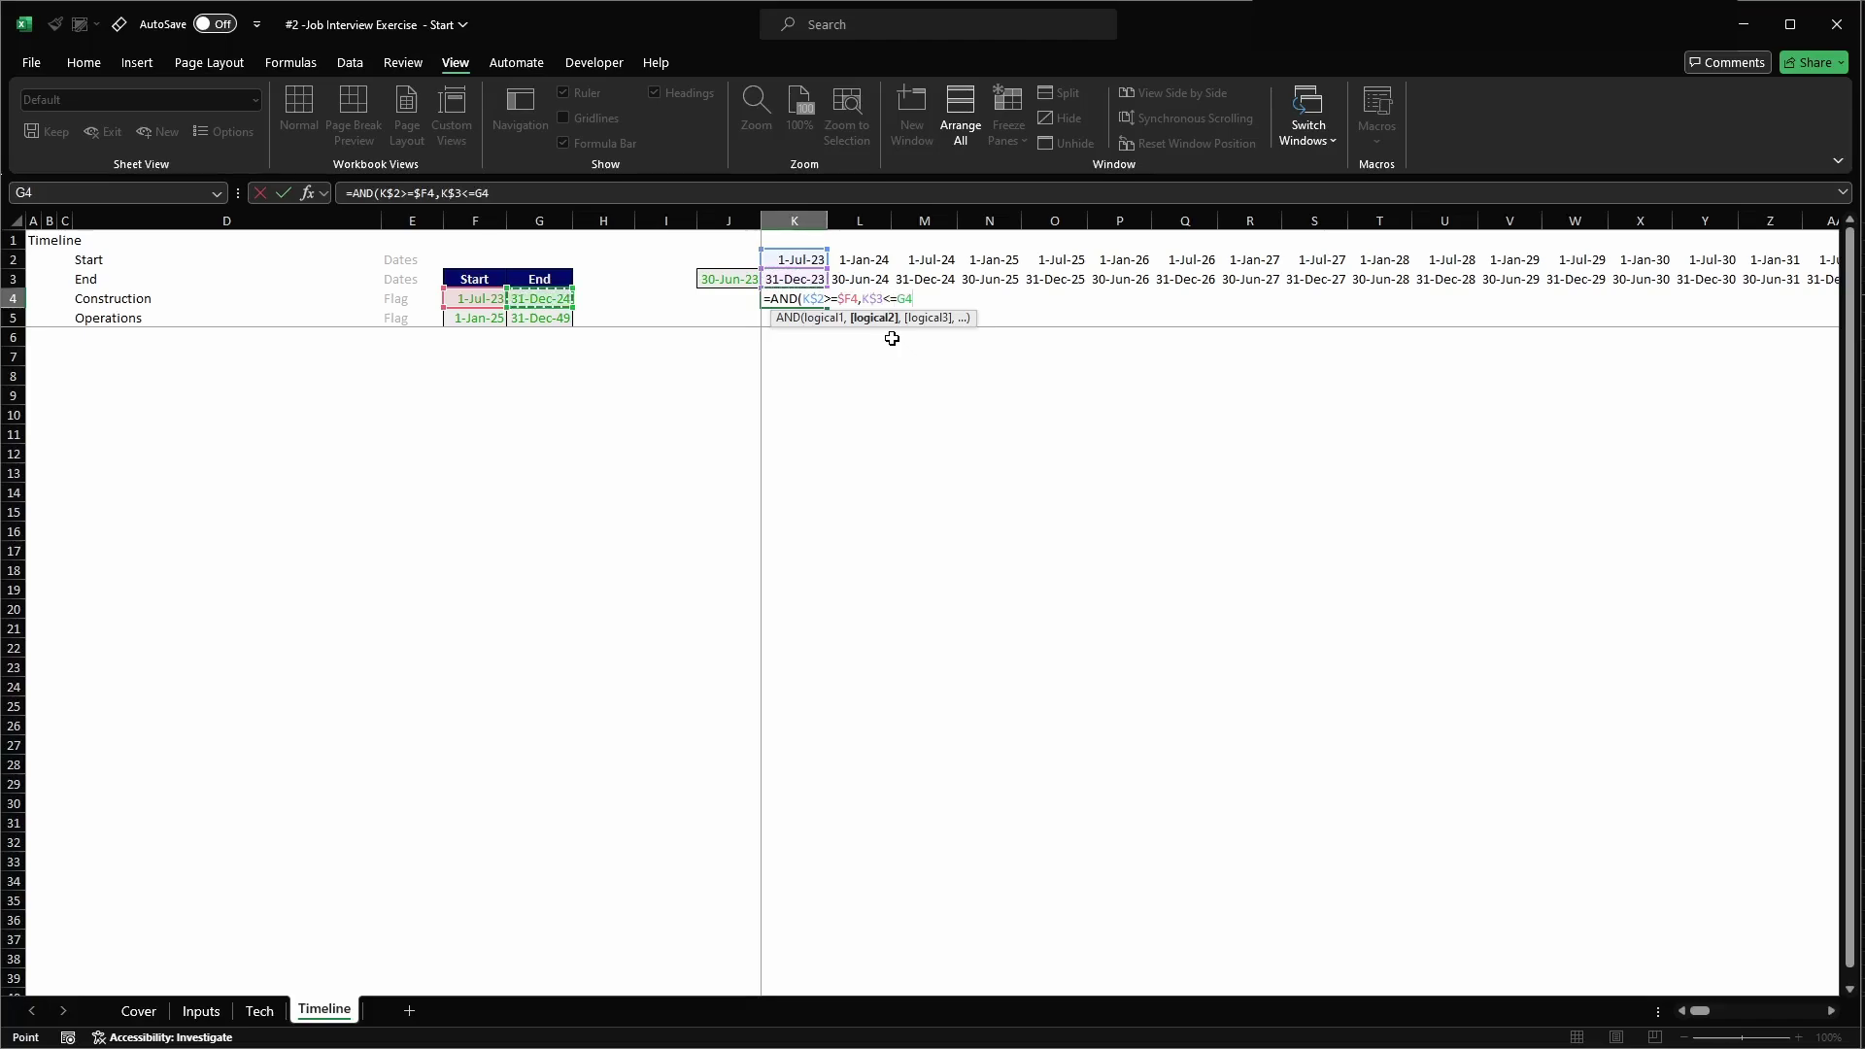
pyautogui.press('F4')
pyautogui.press('F4')
pyautogui.press('F4')
pyautogui.write(')')
pyautogui.press('Return')
pyautogui.press('Up')
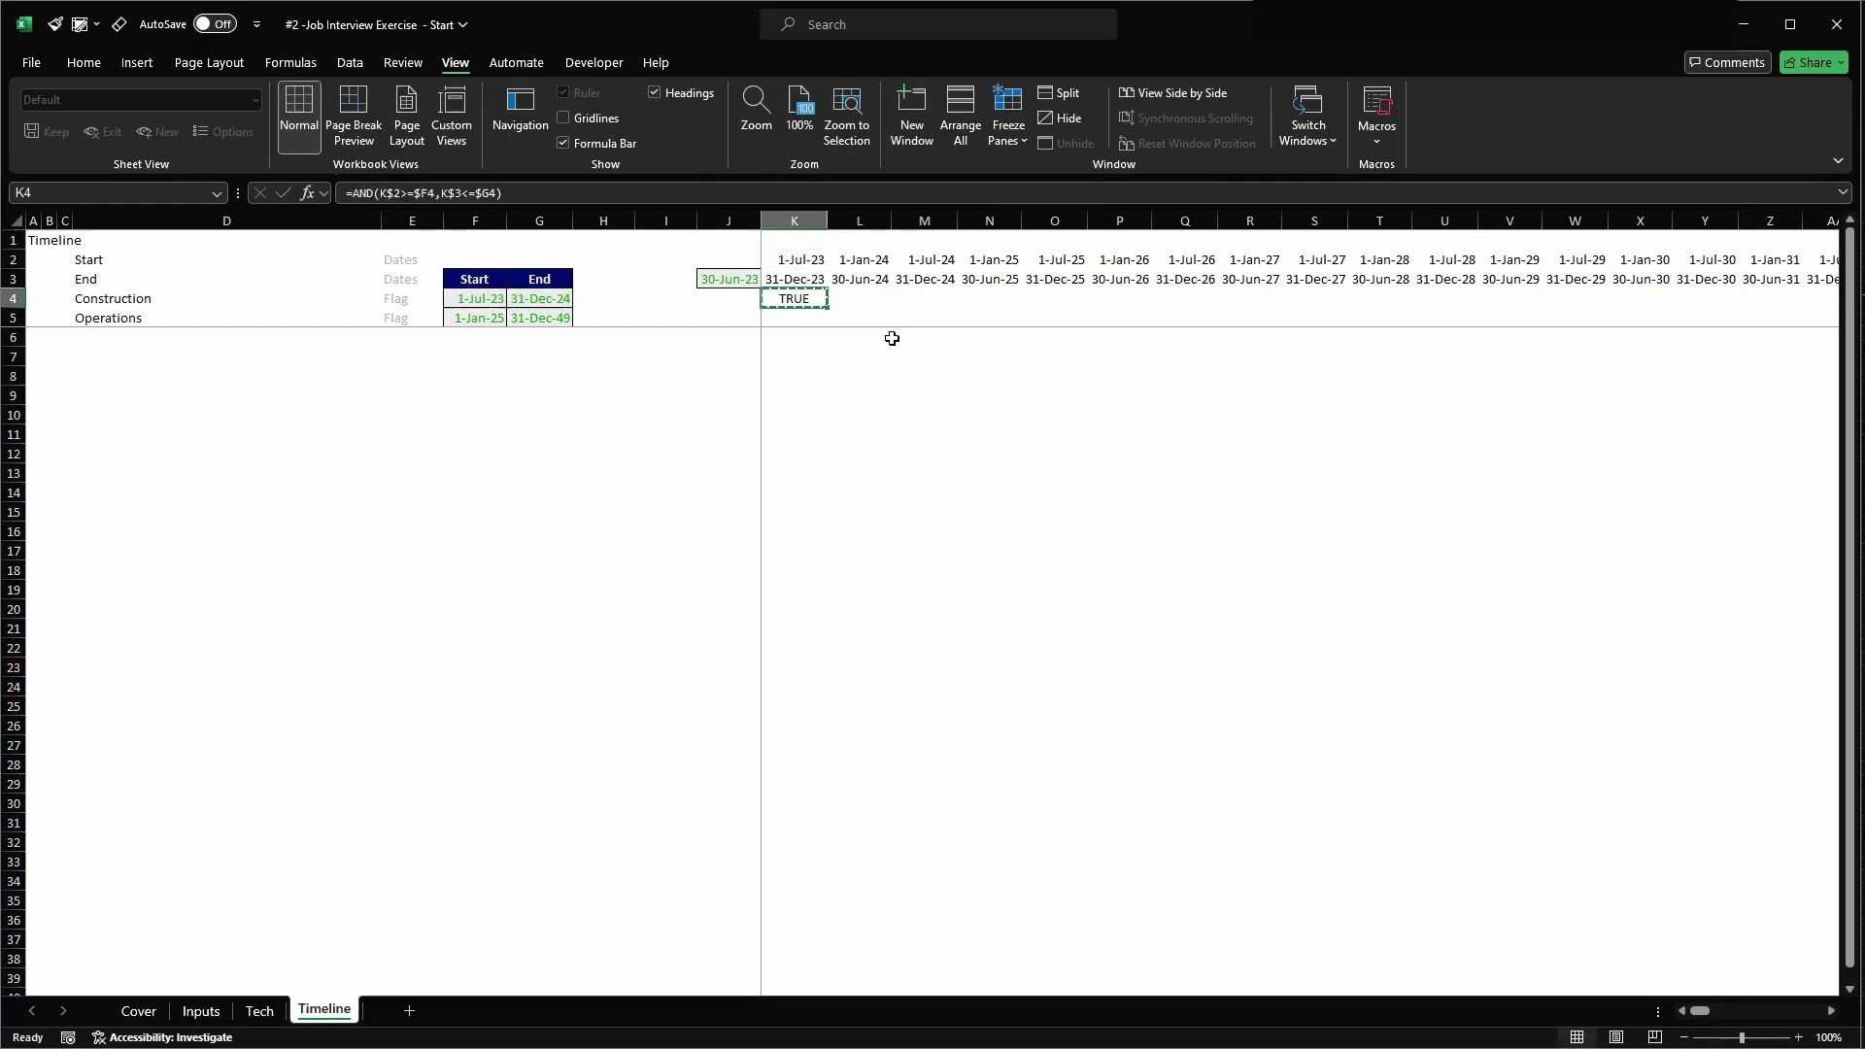
# - Copy the Construction flag formula from K4 across to O4
pyautogui.hotkey('ctrl', 'c')
pyautogui.hotkey('shift', 'Right')
pyautogui.hotkey('shift', 'Right')
pyautogui.hotkey('shift', 'Right')
pyautogui.hotkey('shift', 'Right')
pyautogui.press('Return')
# - Check the Construction flags in row 4 against the period dates above, up to and beyond the construction end date
pyautogui.press('Right')
pyautogui.press('Left')
pyautogui.press('Left')
pyautogui.press('Right')
pyautogui.press('Right')
pyautogui.press('Right')
pyautogui.hotkey('ctrl', 'space')
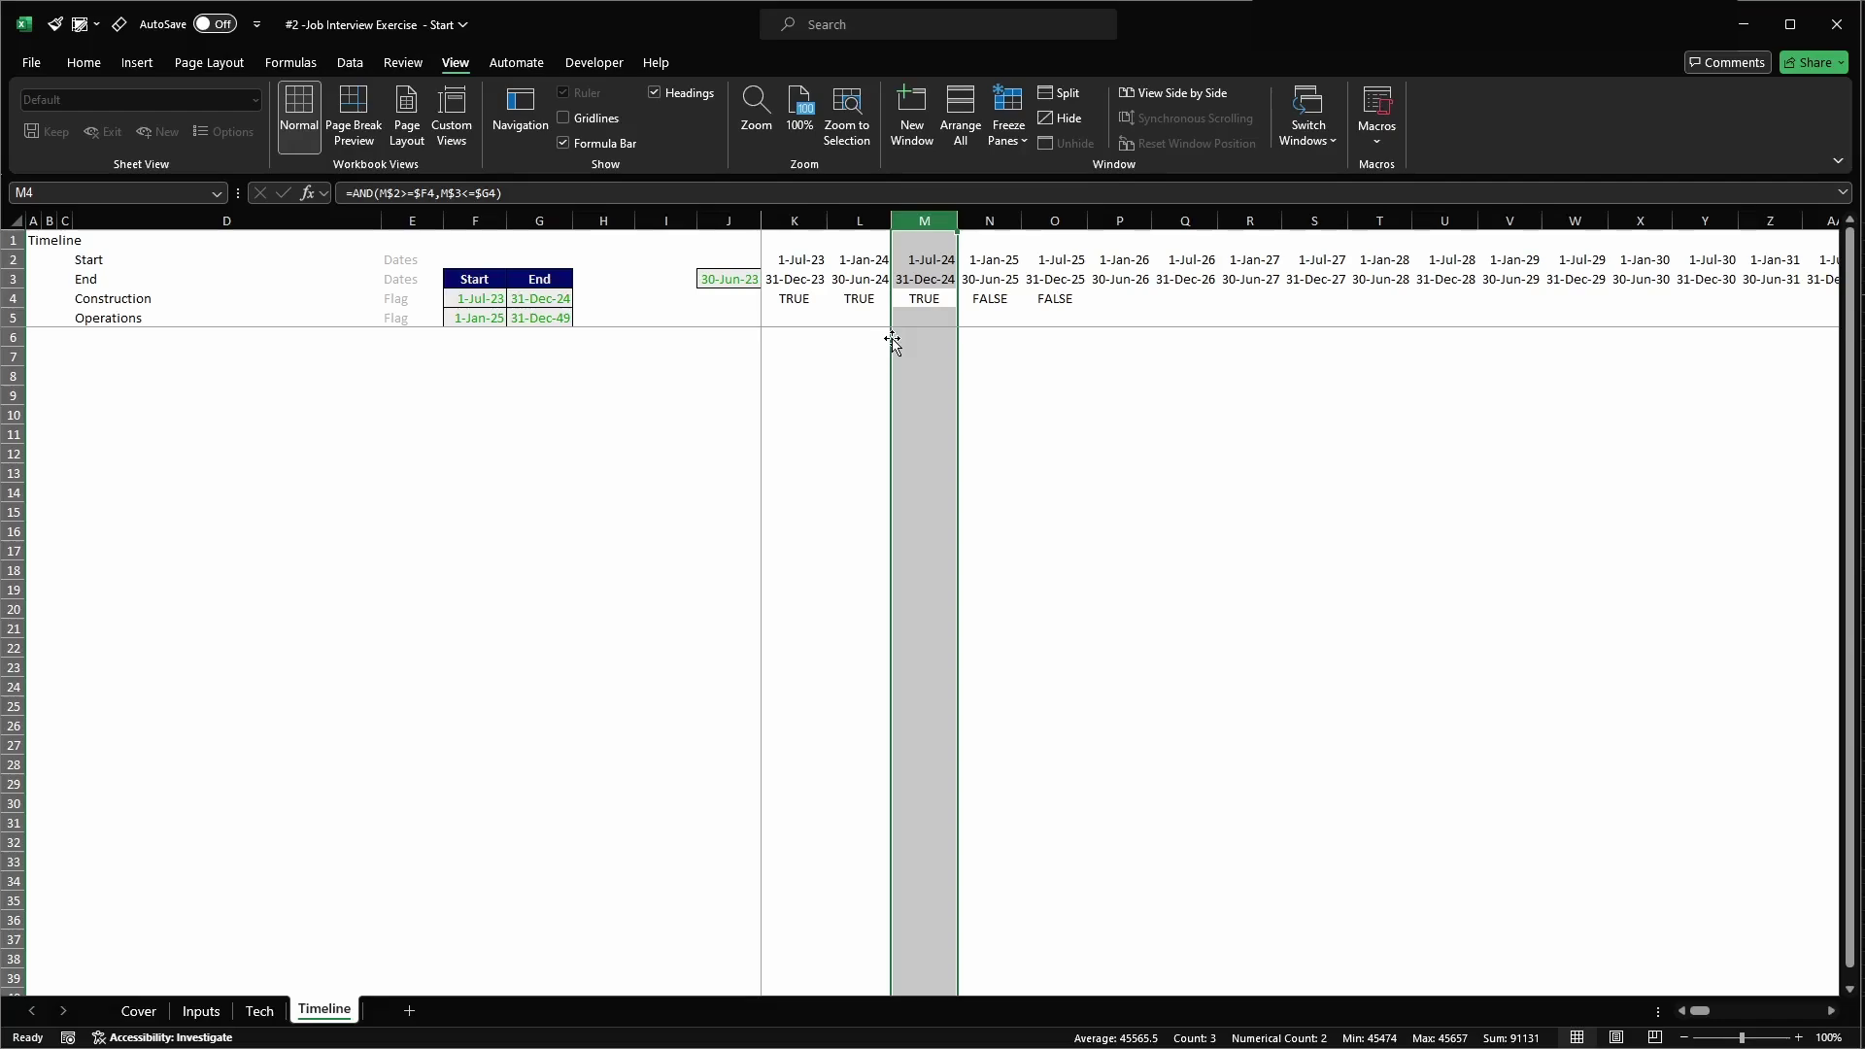
pyautogui.press('Right')
pyautogui.hotkey('ctrl', 'space')
pyautogui.hotkey('shift', 'Right')
pyautogui.hotkey('shift', 'Right')
pyautogui.hotkey('shift', 'Right')
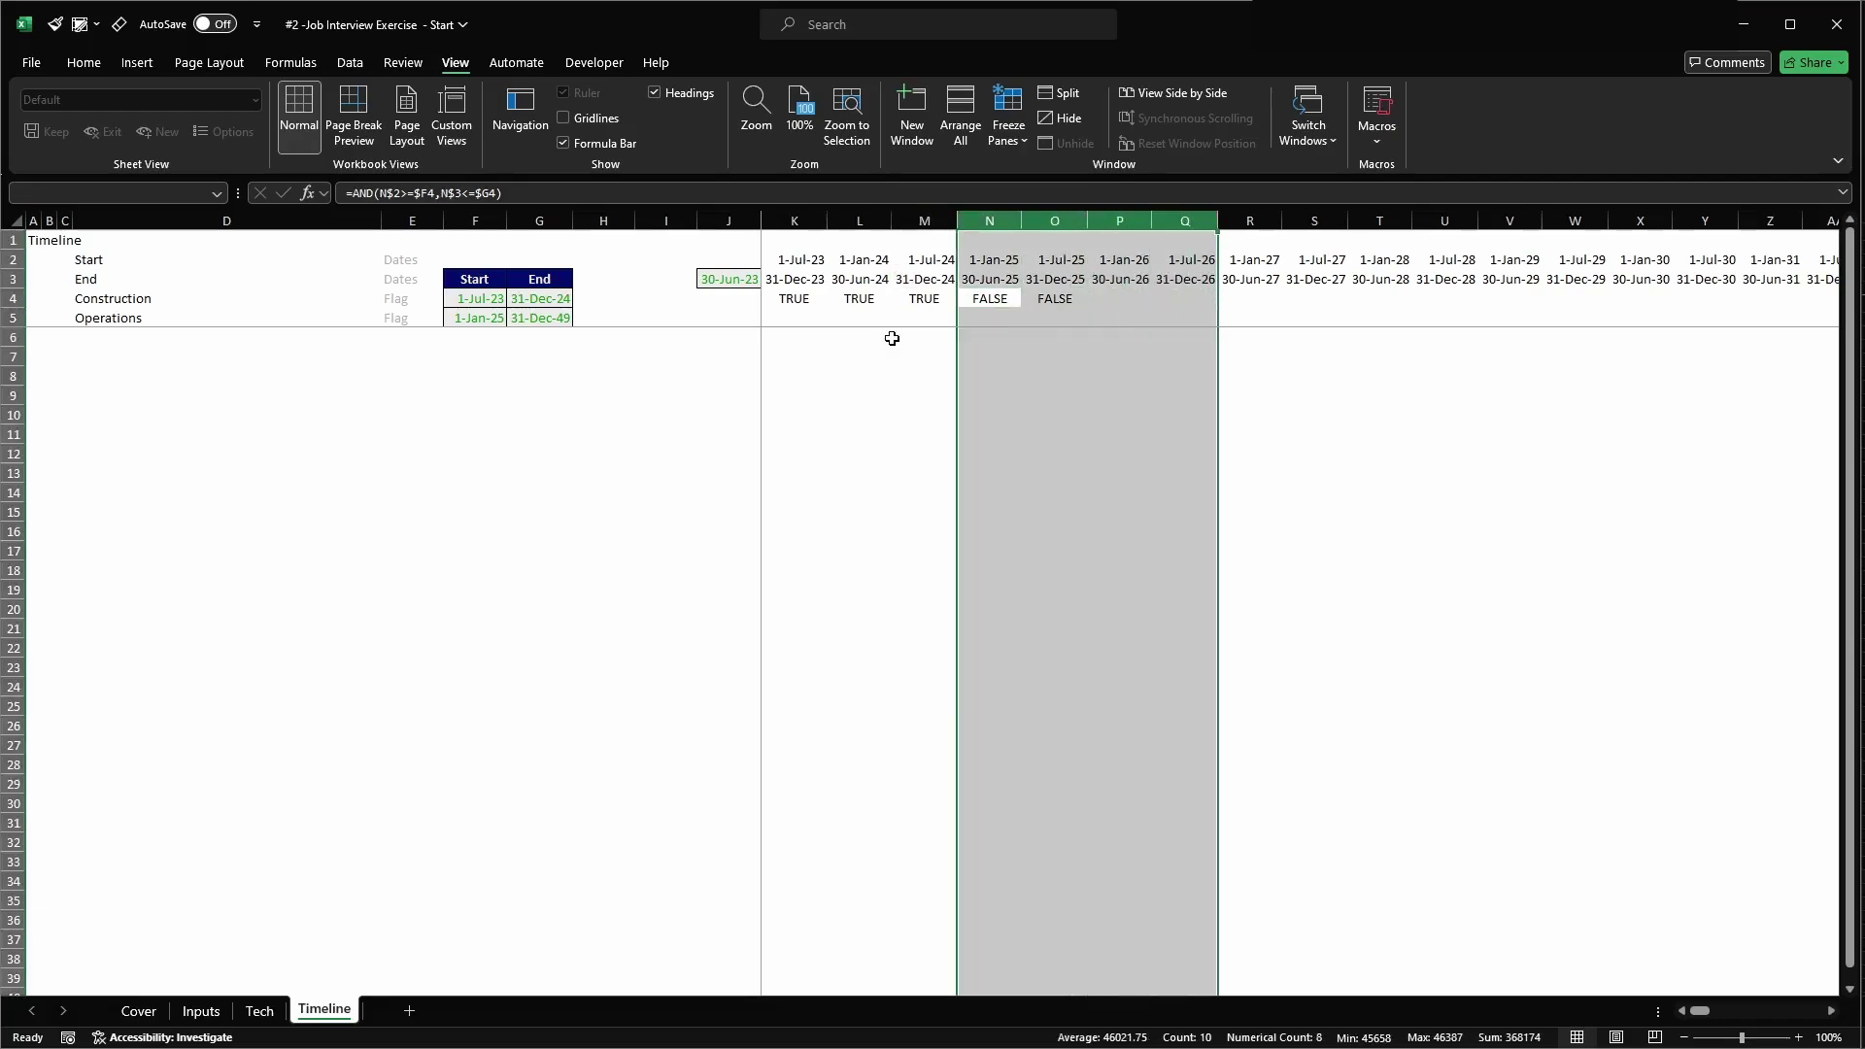
pyautogui.press('Left')
pyautogui.press('Left')
pyautogui.press('Left')
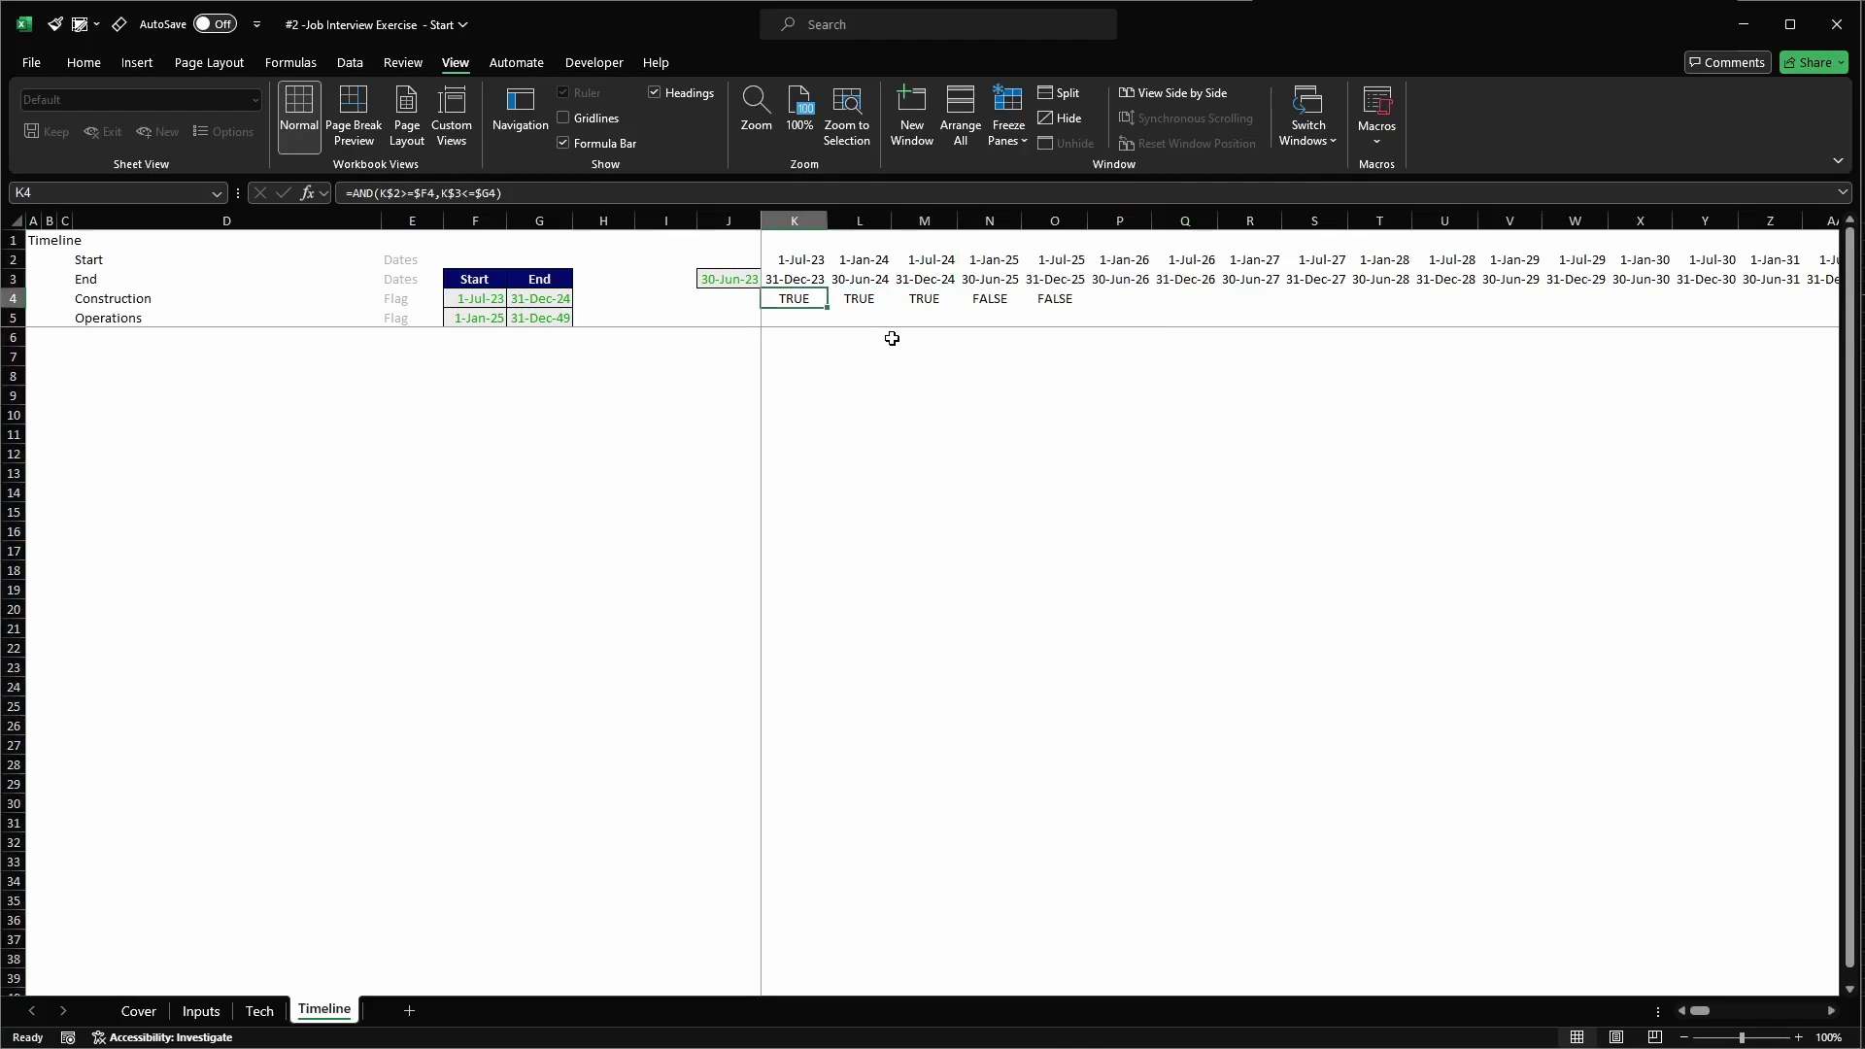
# - Copy the flag formula from K4 into K5 for Operations and check its references to $F5 and $G5
pyautogui.hotkey('ctrl', 'c')
pyautogui.press('Down')
pyautogui.press('Return')
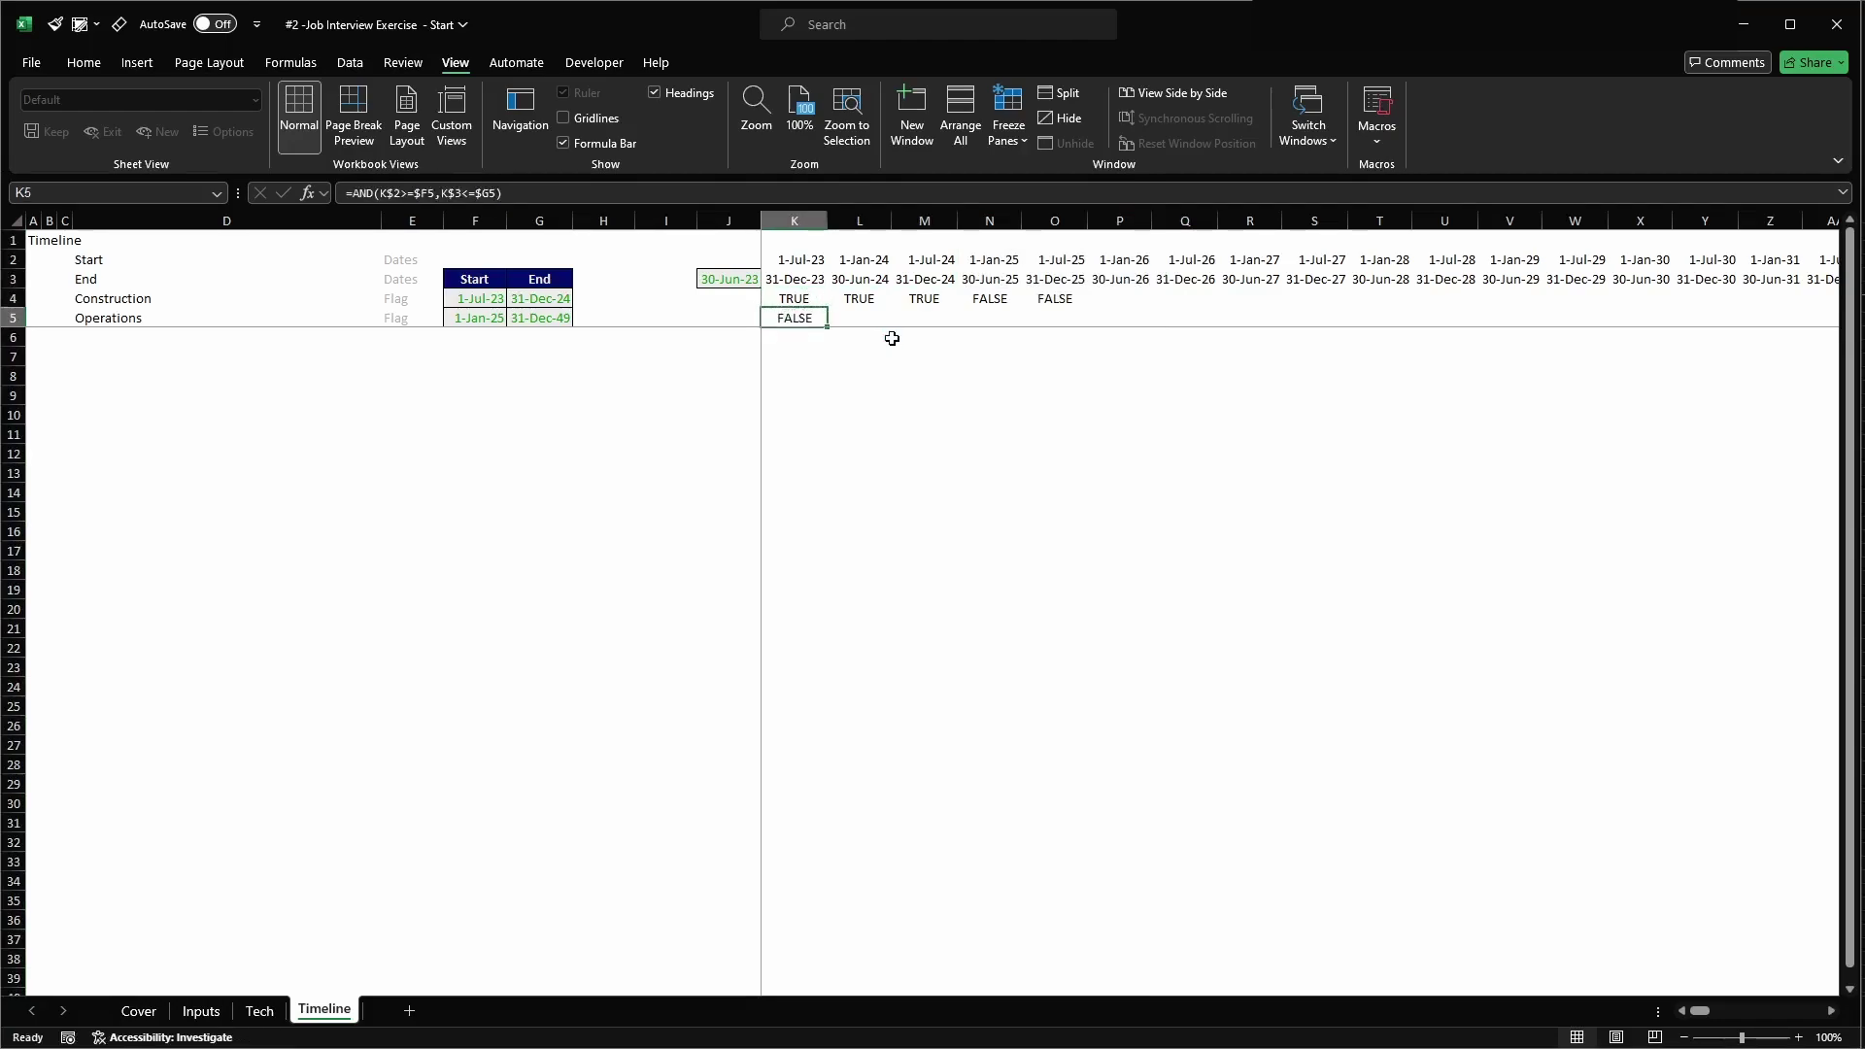
pyautogui.press('F2')
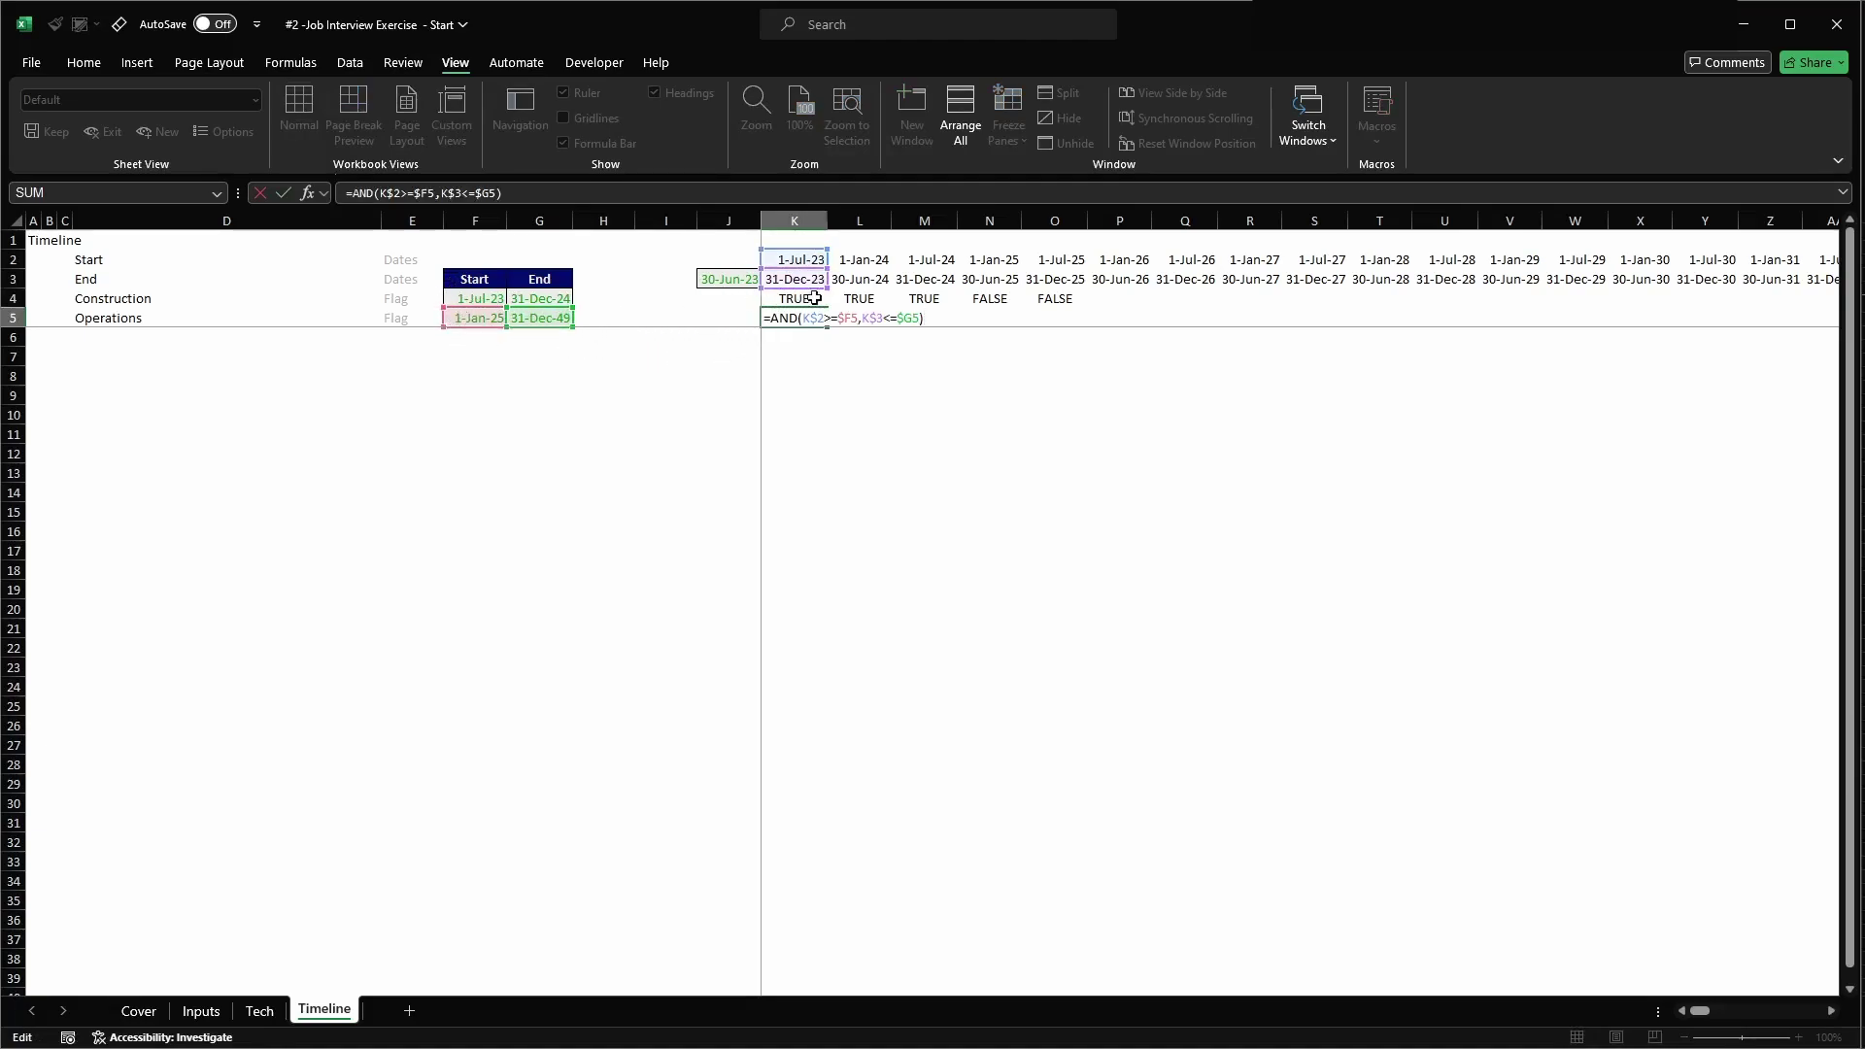
pyautogui.hotkey('ctrl', 'Return')
pyautogui.hotkey('ctrl', 'c')
pyautogui.hotkey('shift', 'Up')
pyautogui.hotkey('shift', 'Up')
pyautogui.hotkey('shift', 'Up')
pyautogui.hotkey('ctrl', 'q')
pyautogui.press('Escape')
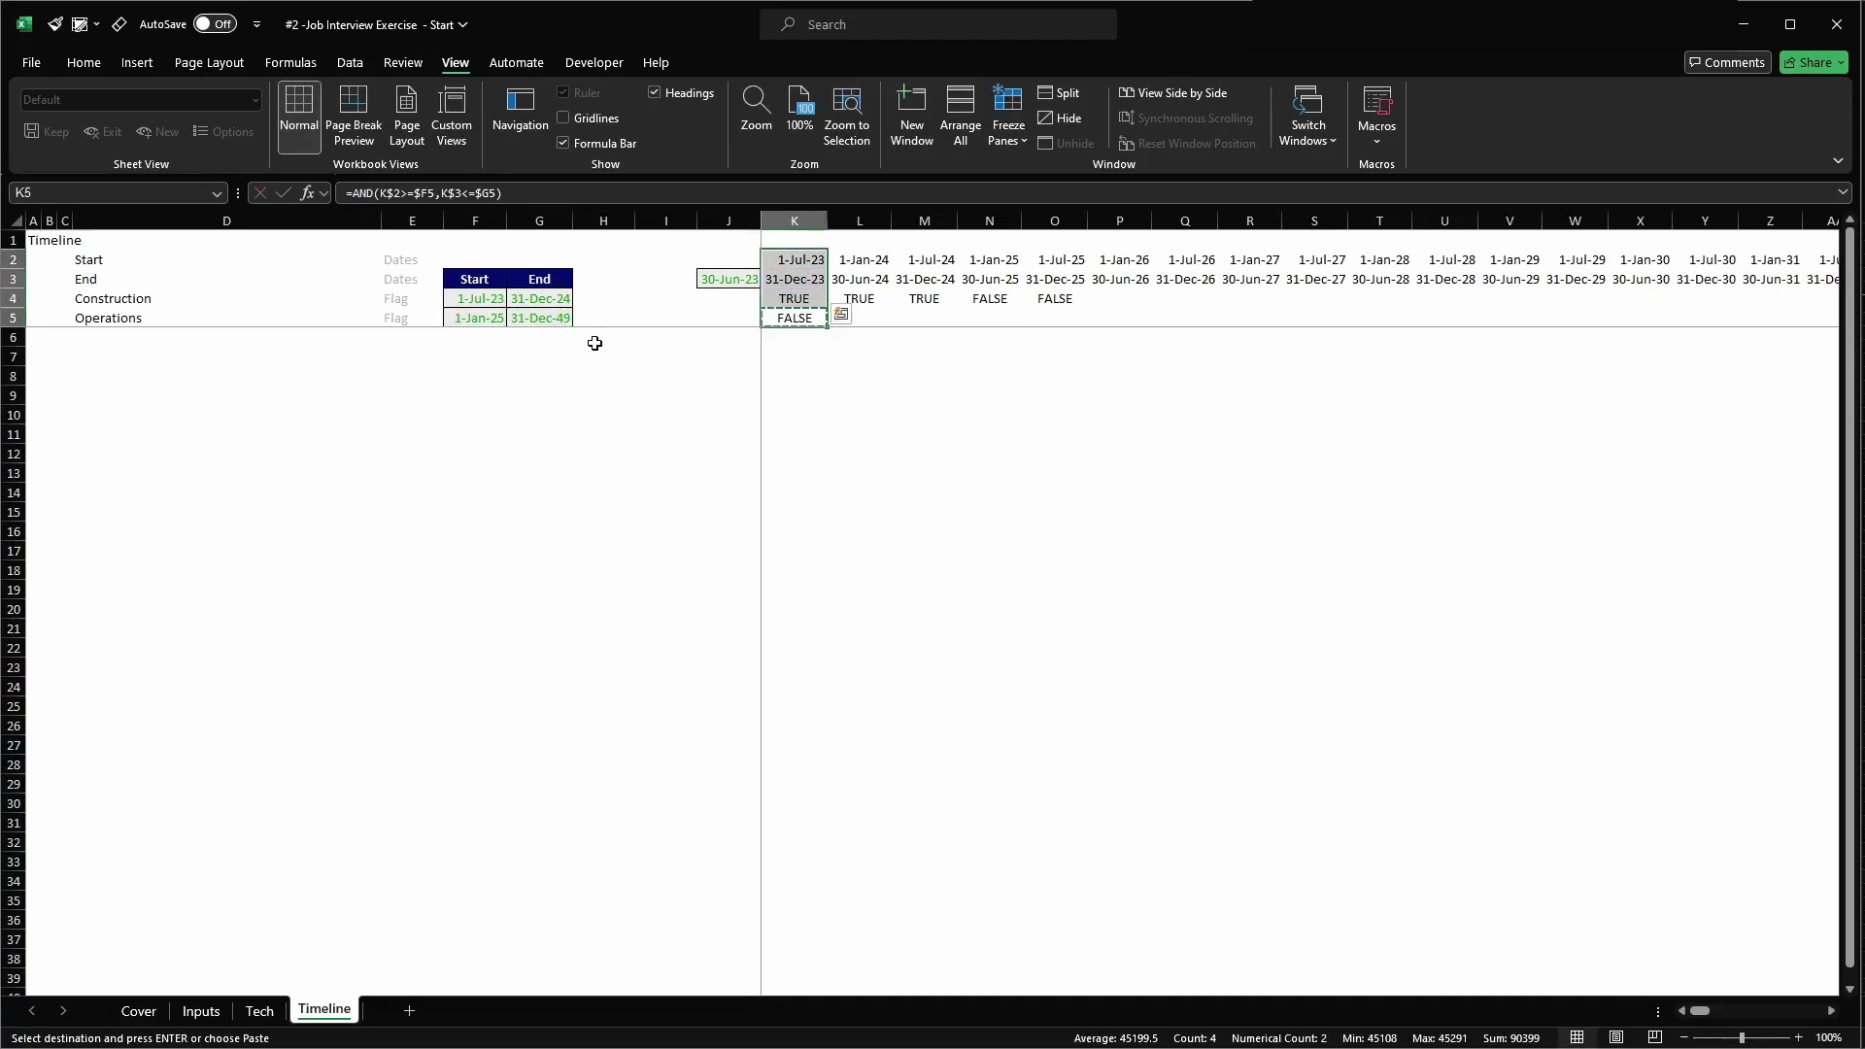
pyautogui.hotkey('shift', 'Down')
pyautogui.hotkey('shift', 'Down')
pyautogui.hotkey('ctrl', 'shift', 'Right')
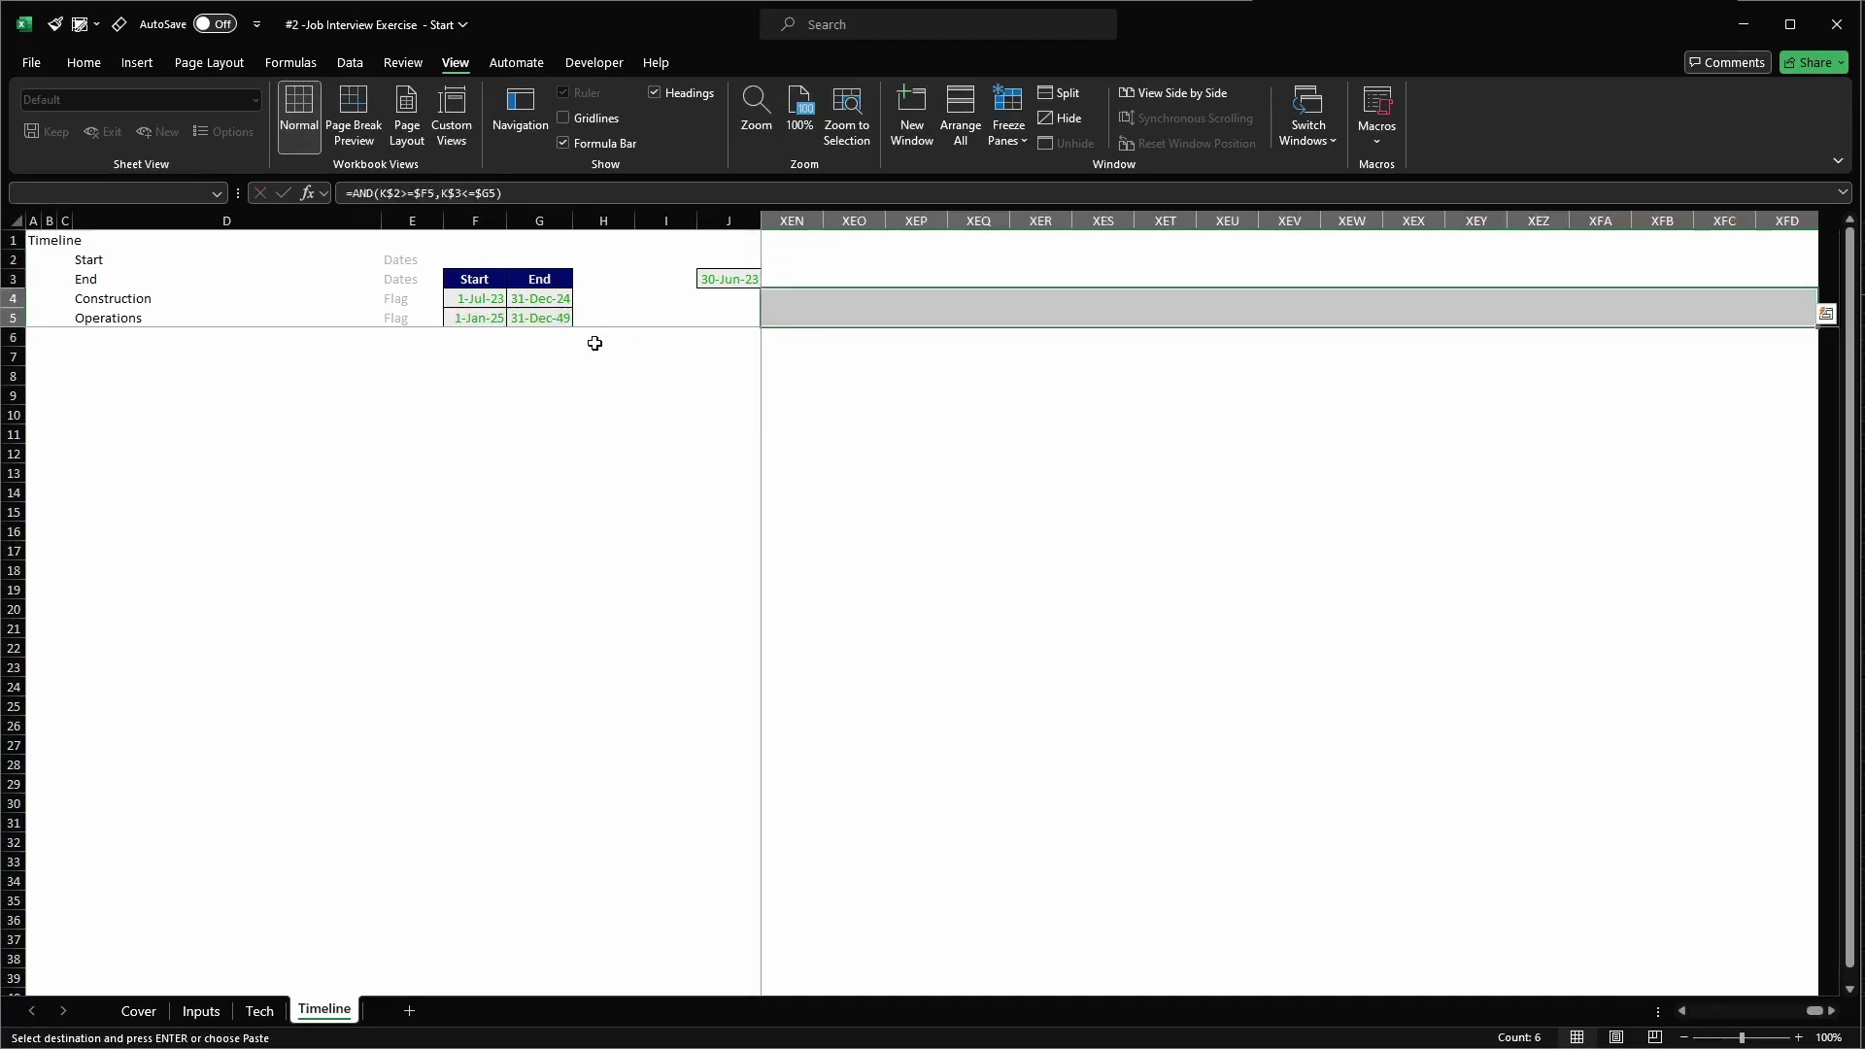
# - Copy the Construction and Operations flag formulas from K4:K5 across all periods to column CG
pyautogui.hotkey('ctrl', 'v')
pyautogui.hotkey('shift', 'Down')
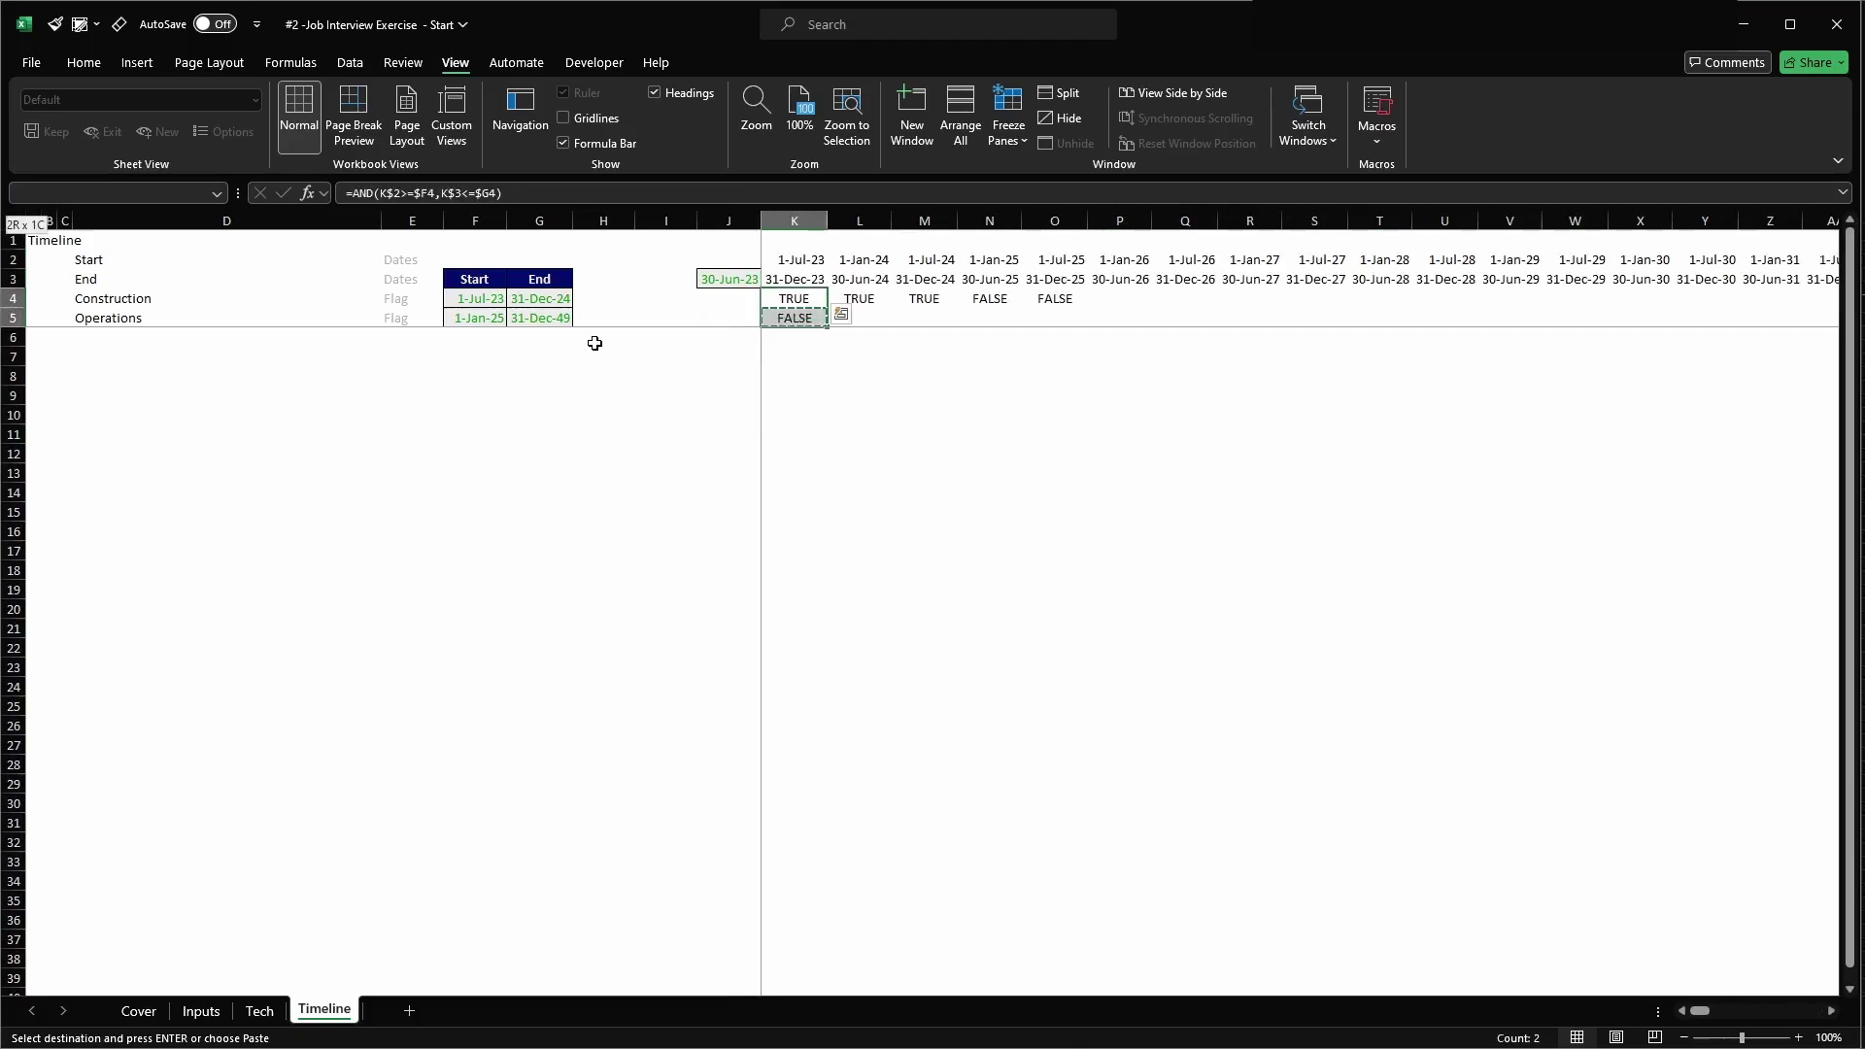
pyautogui.hotkey('shift', 'Right')
pyautogui.hotkey('shift', 'Right')
pyautogui.hotkey('shift', 'Right')
pyautogui.hotkey('shift', 'Right')
pyautogui.hotkey('shift', 'Right')
pyautogui.hotkey('shift', 'Right')
pyautogui.hotkey('shift', 'Right')
pyautogui.hotkey('shift', 'Right')
pyautogui.hotkey('shift', 'Right')
pyautogui.hotkey('shift', 'Right')
pyautogui.hotkey('shift', 'Right')
pyautogui.hotkey('shift', 'Right')
pyautogui.hotkey('shift', 'Right')
pyautogui.hotkey('shift', 'Right')
pyautogui.hotkey('shift', 'Right')
pyautogui.hotkey('shift', 'Right')
pyautogui.hotkey('shift', 'Right')
pyautogui.hotkey('shift', 'Right')
pyautogui.hotkey('shift', 'Right')
pyautogui.hotkey('shift', 'Right')
pyautogui.hotkey('shift', 'Right')
pyautogui.hotkey('shift', 'Right')
pyautogui.hotkey('shift', 'Right')
pyautogui.hotkey('shift', 'Right')
pyautogui.hotkey('shift', 'Right')
pyautogui.hotkey('shift', 'Right')
pyautogui.hotkey('shift', 'Right')
pyautogui.hotkey('shift', 'Right')
pyautogui.hotkey('shift', 'Right')
pyautogui.hotkey('shift', 'Right')
pyautogui.hotkey('shift', 'Right')
pyautogui.hotkey('shift', 'Right')
pyautogui.hotkey('shift', 'Right')
pyautogui.hotkey('shift', 'Right')
pyautogui.hotkey('shift', 'Right')
pyautogui.hotkey('shift', 'Right')
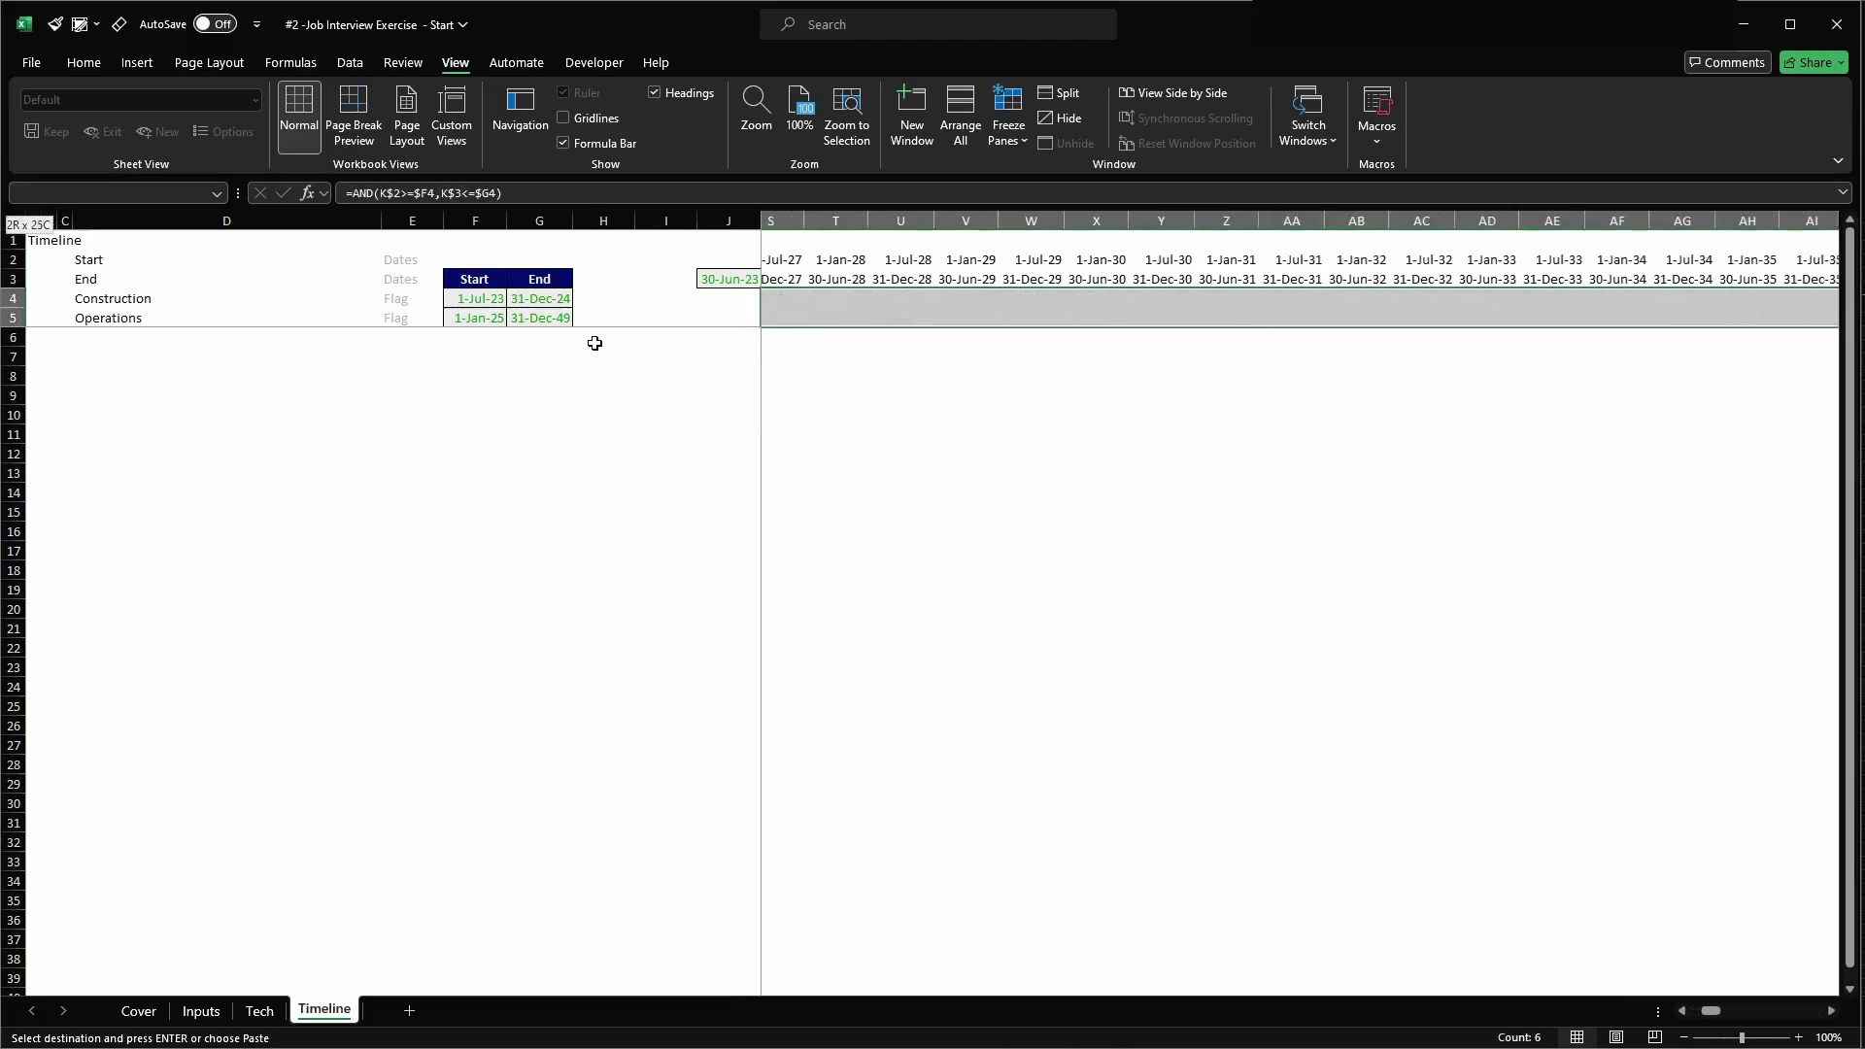
pyautogui.hotkey('shift', 'Right')
pyautogui.hotkey('shift', 'Right')
pyautogui.hotkey('shift', 'Right')
pyautogui.hotkey('shift', 'Right')
pyautogui.hotkey('shift', 'Right')
pyautogui.hotkey('shift', 'Right')
pyautogui.hotkey('shift', 'Right')
pyautogui.hotkey('shift', 'Right')
pyautogui.hotkey('shift', 'Right')
pyautogui.hotkey('shift', 'Right')
pyautogui.hotkey('shift', 'Right')
pyautogui.hotkey('shift', 'Right')
pyautogui.hotkey('shift', 'Right')
pyautogui.hotkey('shift', 'Right')
pyautogui.hotkey('shift', 'Right')
pyautogui.hotkey('shift', 'Right')
pyautogui.hotkey('shift', 'Right')
pyautogui.hotkey('shift', 'Right')
pyautogui.hotkey('shift', 'Right')
pyautogui.hotkey('shift', 'Right')
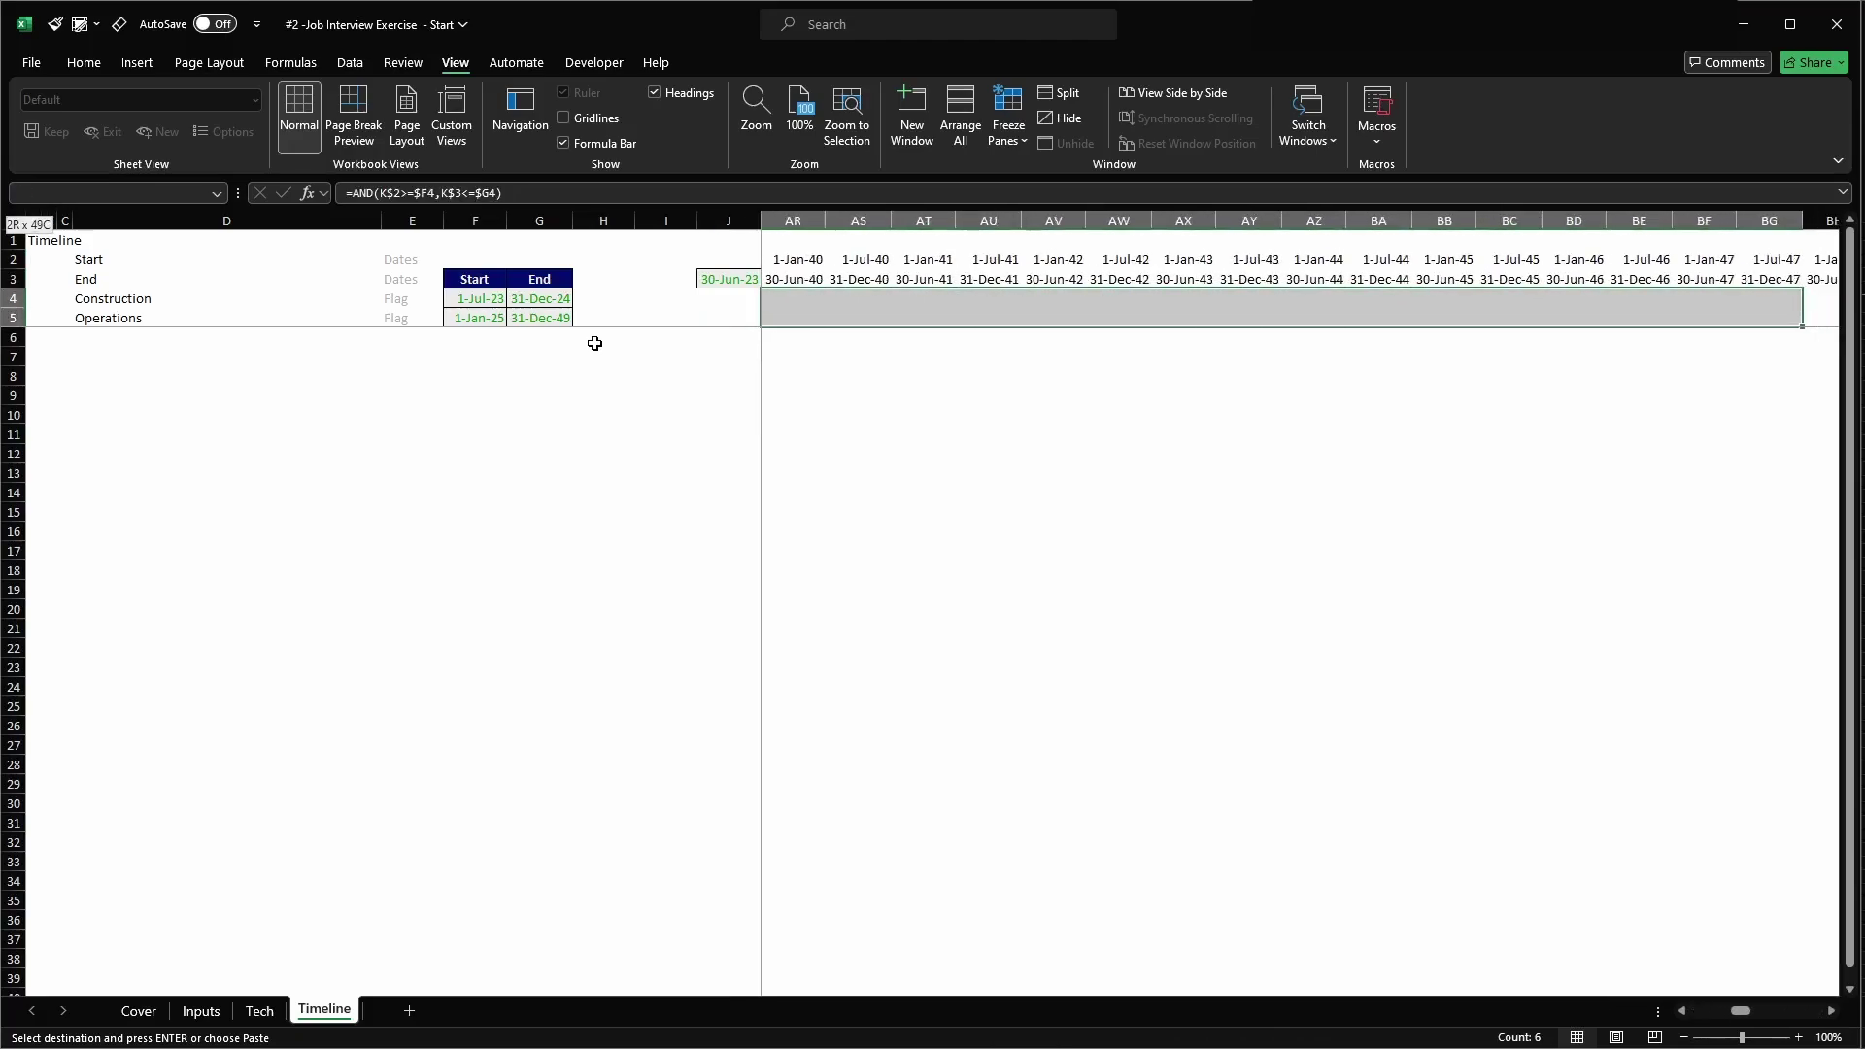
pyautogui.hotkey('shift', 'Right')
pyautogui.hotkey('shift', 'Right')
pyautogui.hotkey('shift', 'Right')
pyautogui.hotkey('shift', 'Right')
pyautogui.hotkey('shift', 'Right')
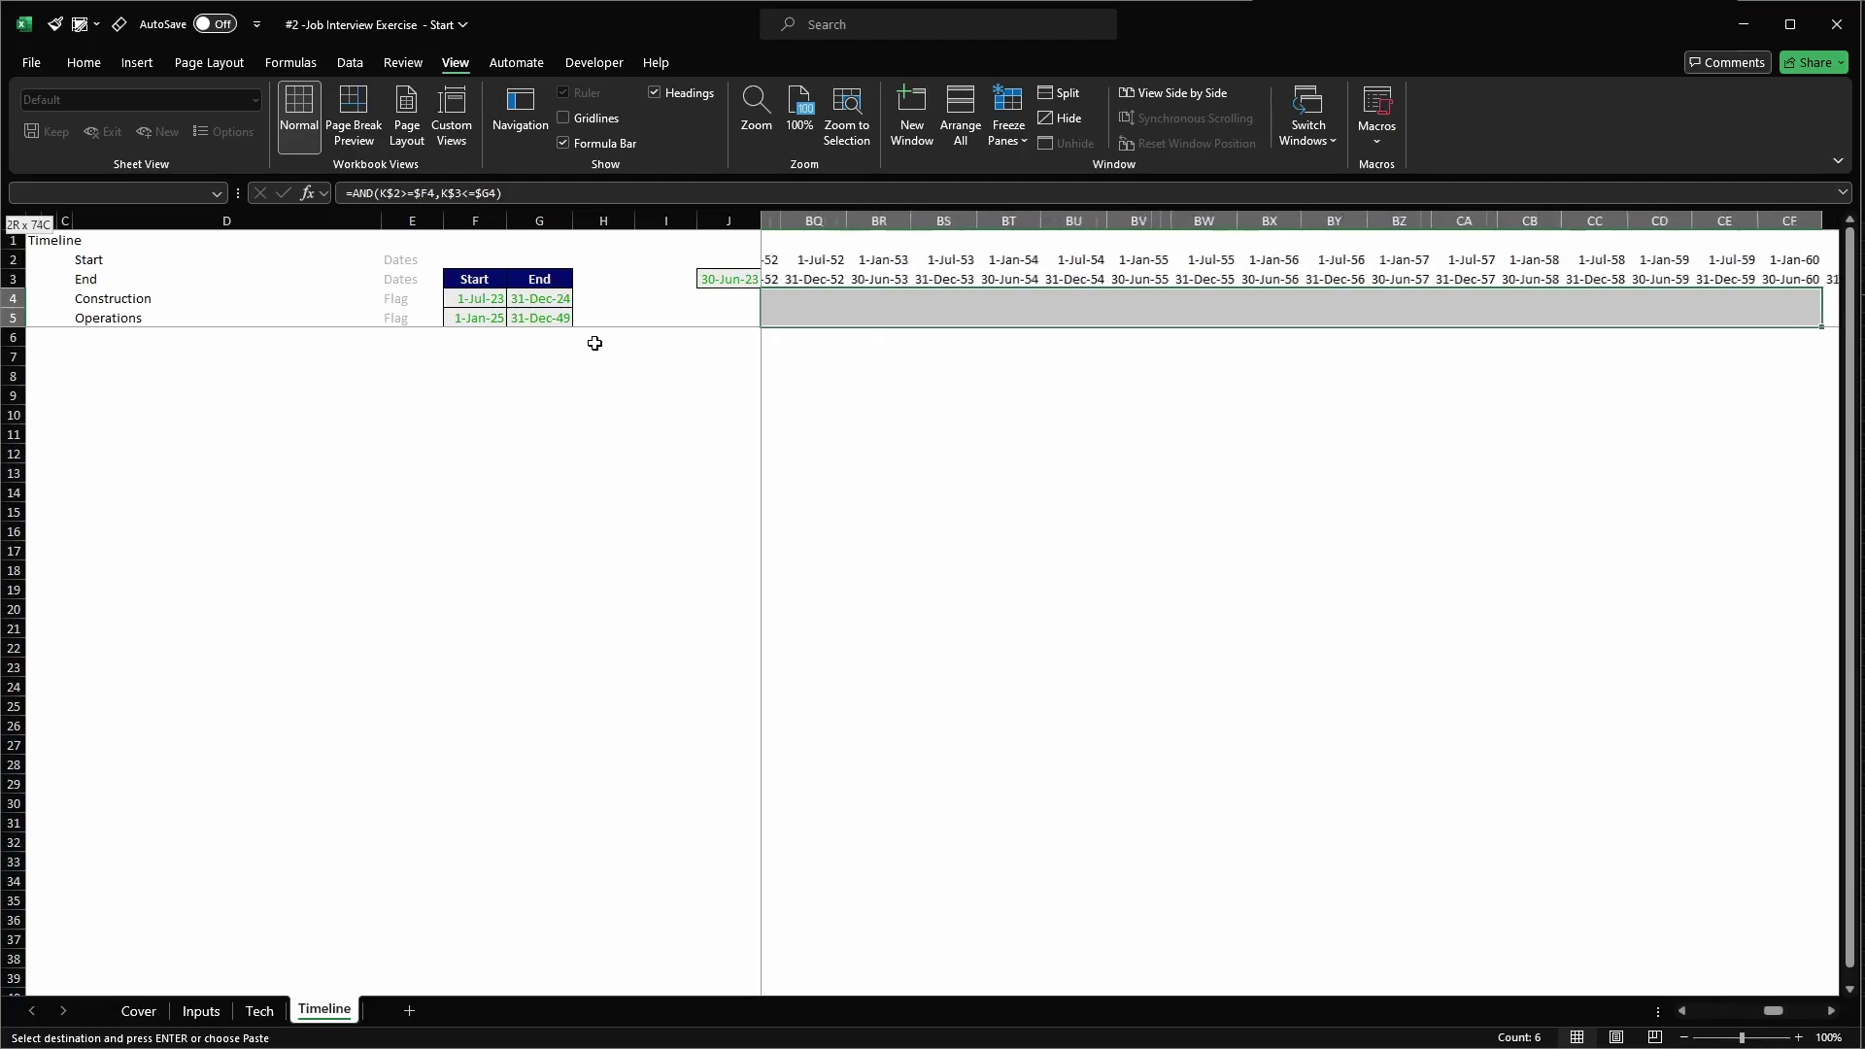
pyautogui.hotkey('ctrl', 'v')
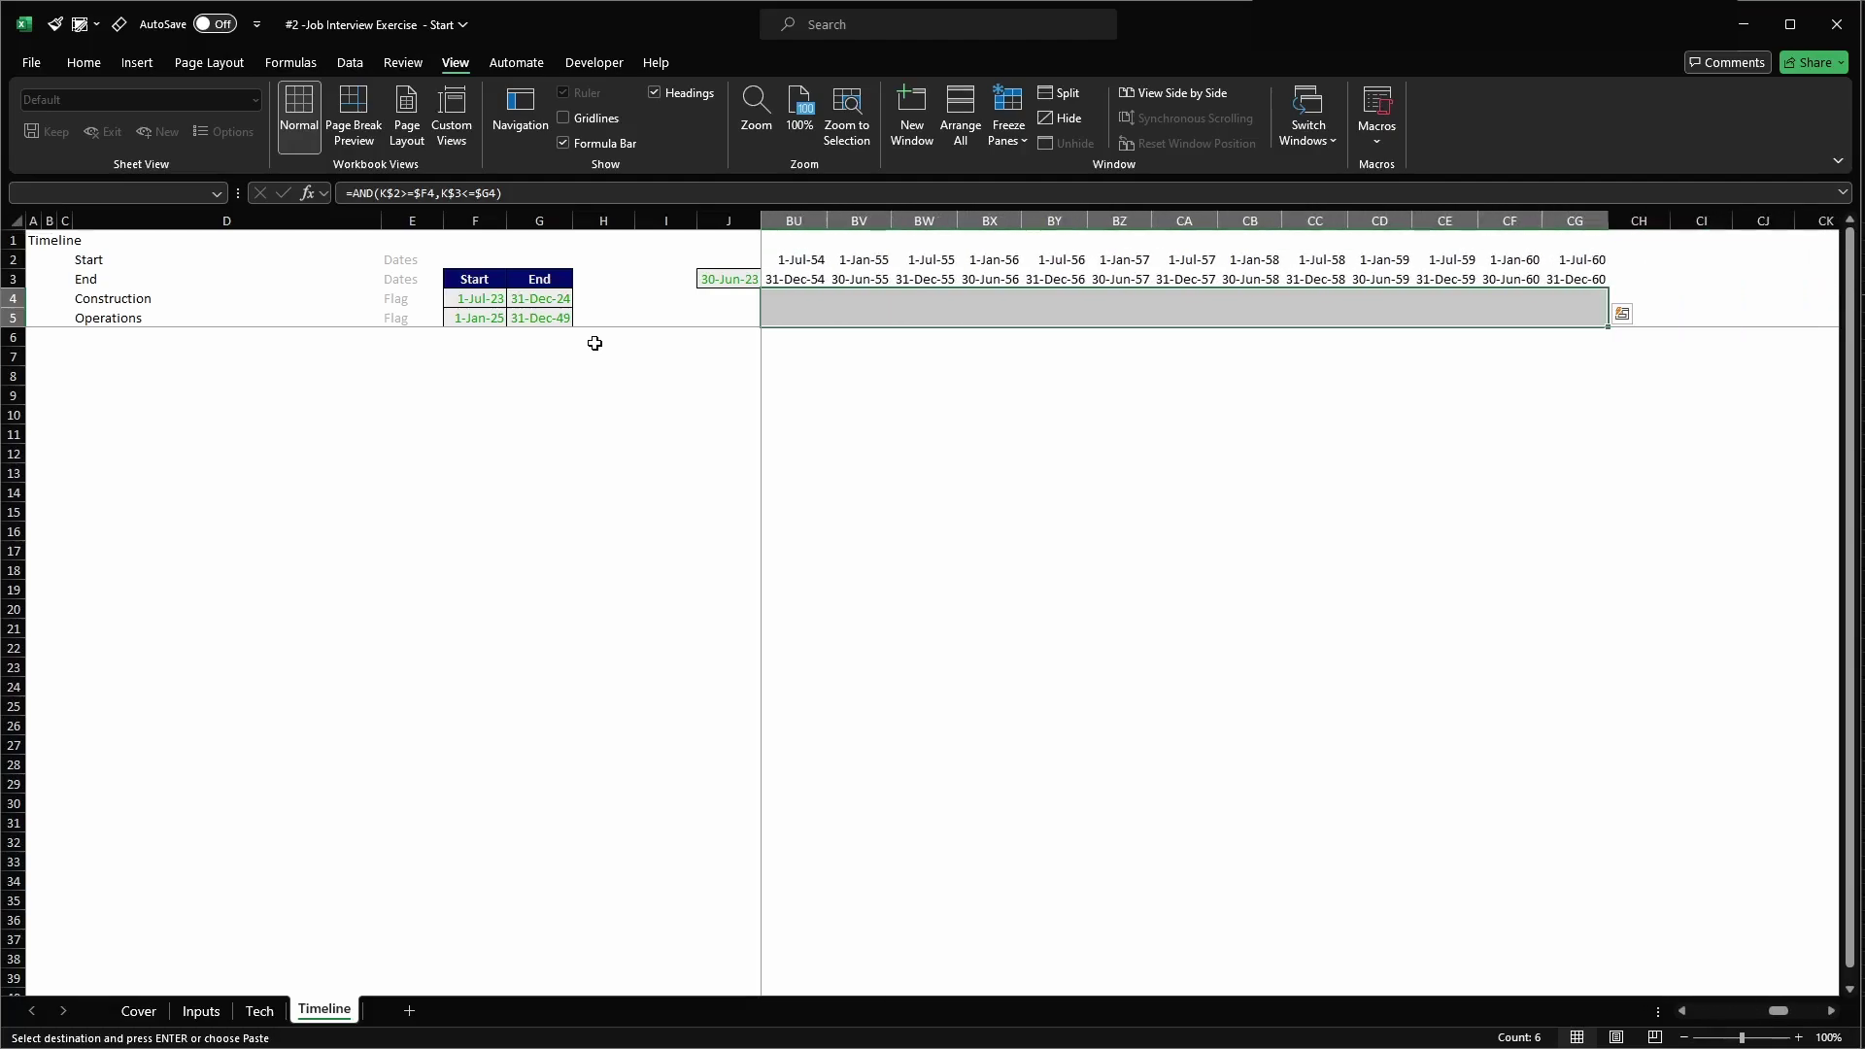
pyautogui.press('Return')
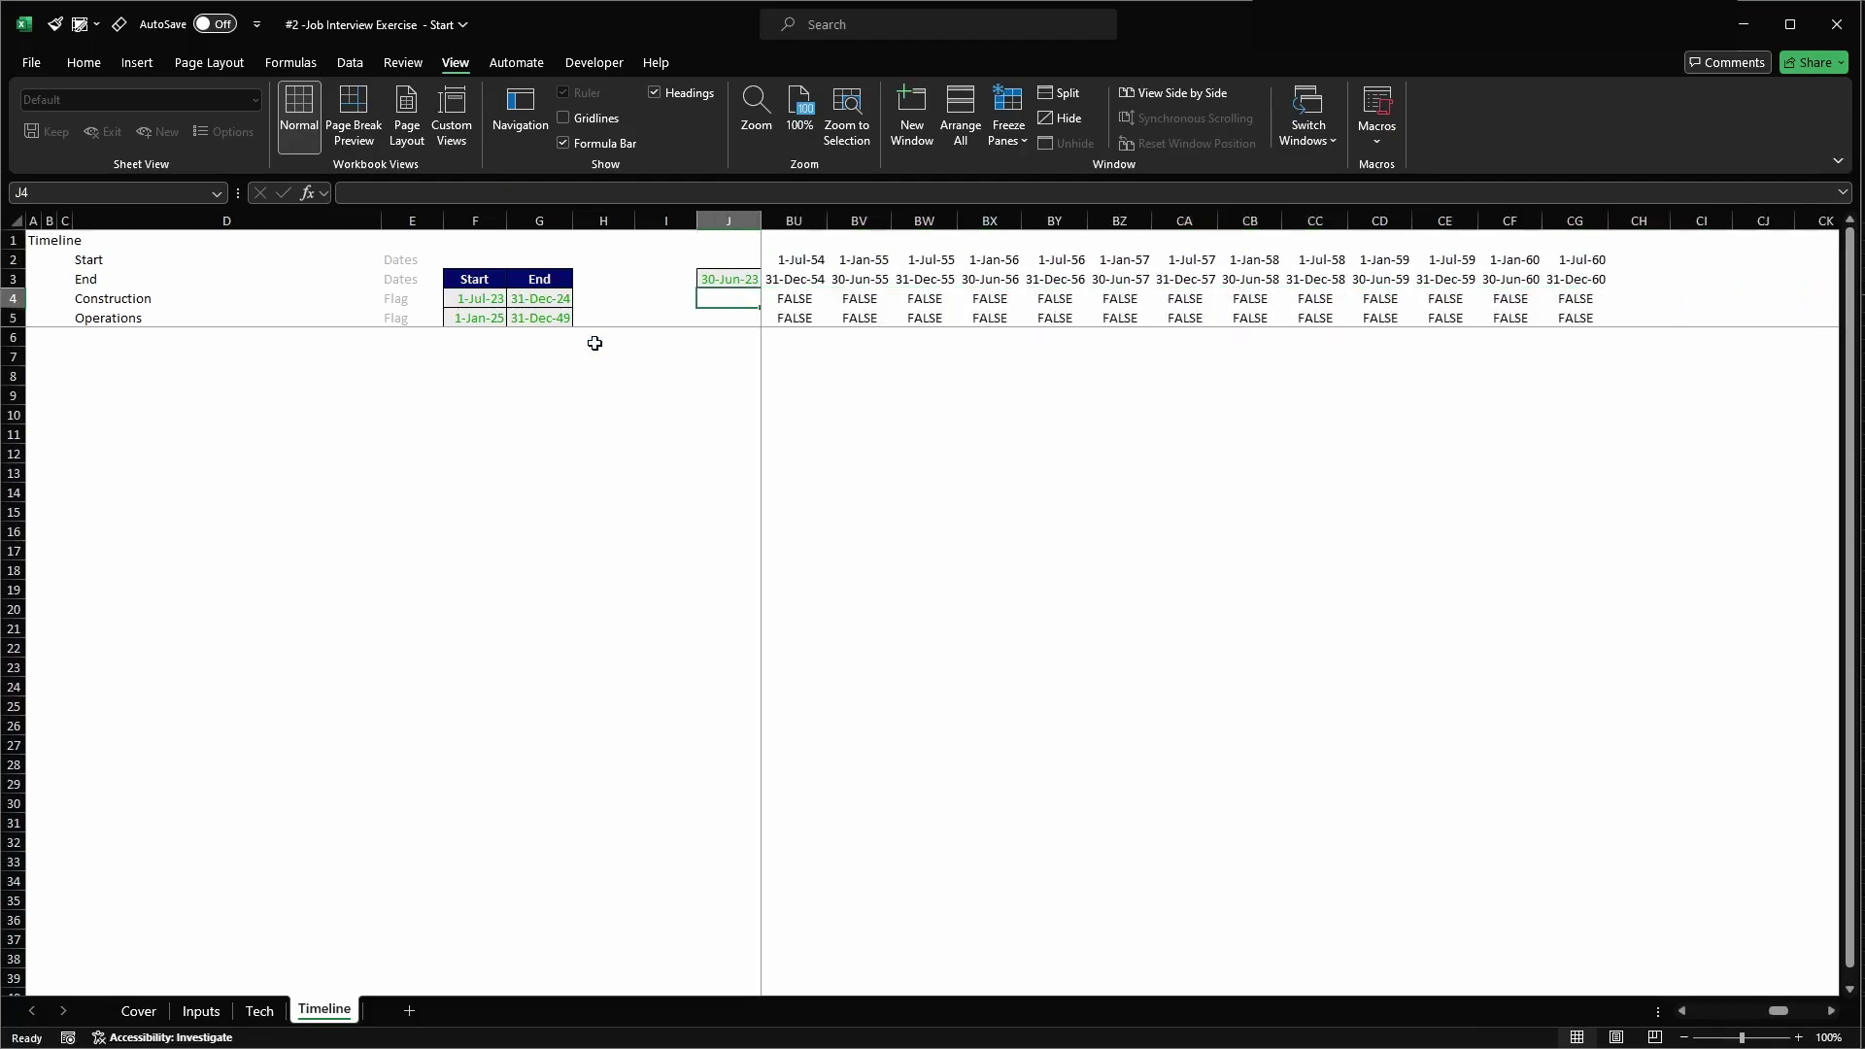
# - Check the flags in rows 4 and 5 where construction hands over to operations, around columns M and N
pyautogui.press('Right')
pyautogui.press('Right')
pyautogui.press('Right')
pyautogui.hotkey('ctrl', 'space')
pyautogui.hotkey('shift', 'Right')
pyautogui.hotkey('shift', 'Right')
pyautogui.press('Left')
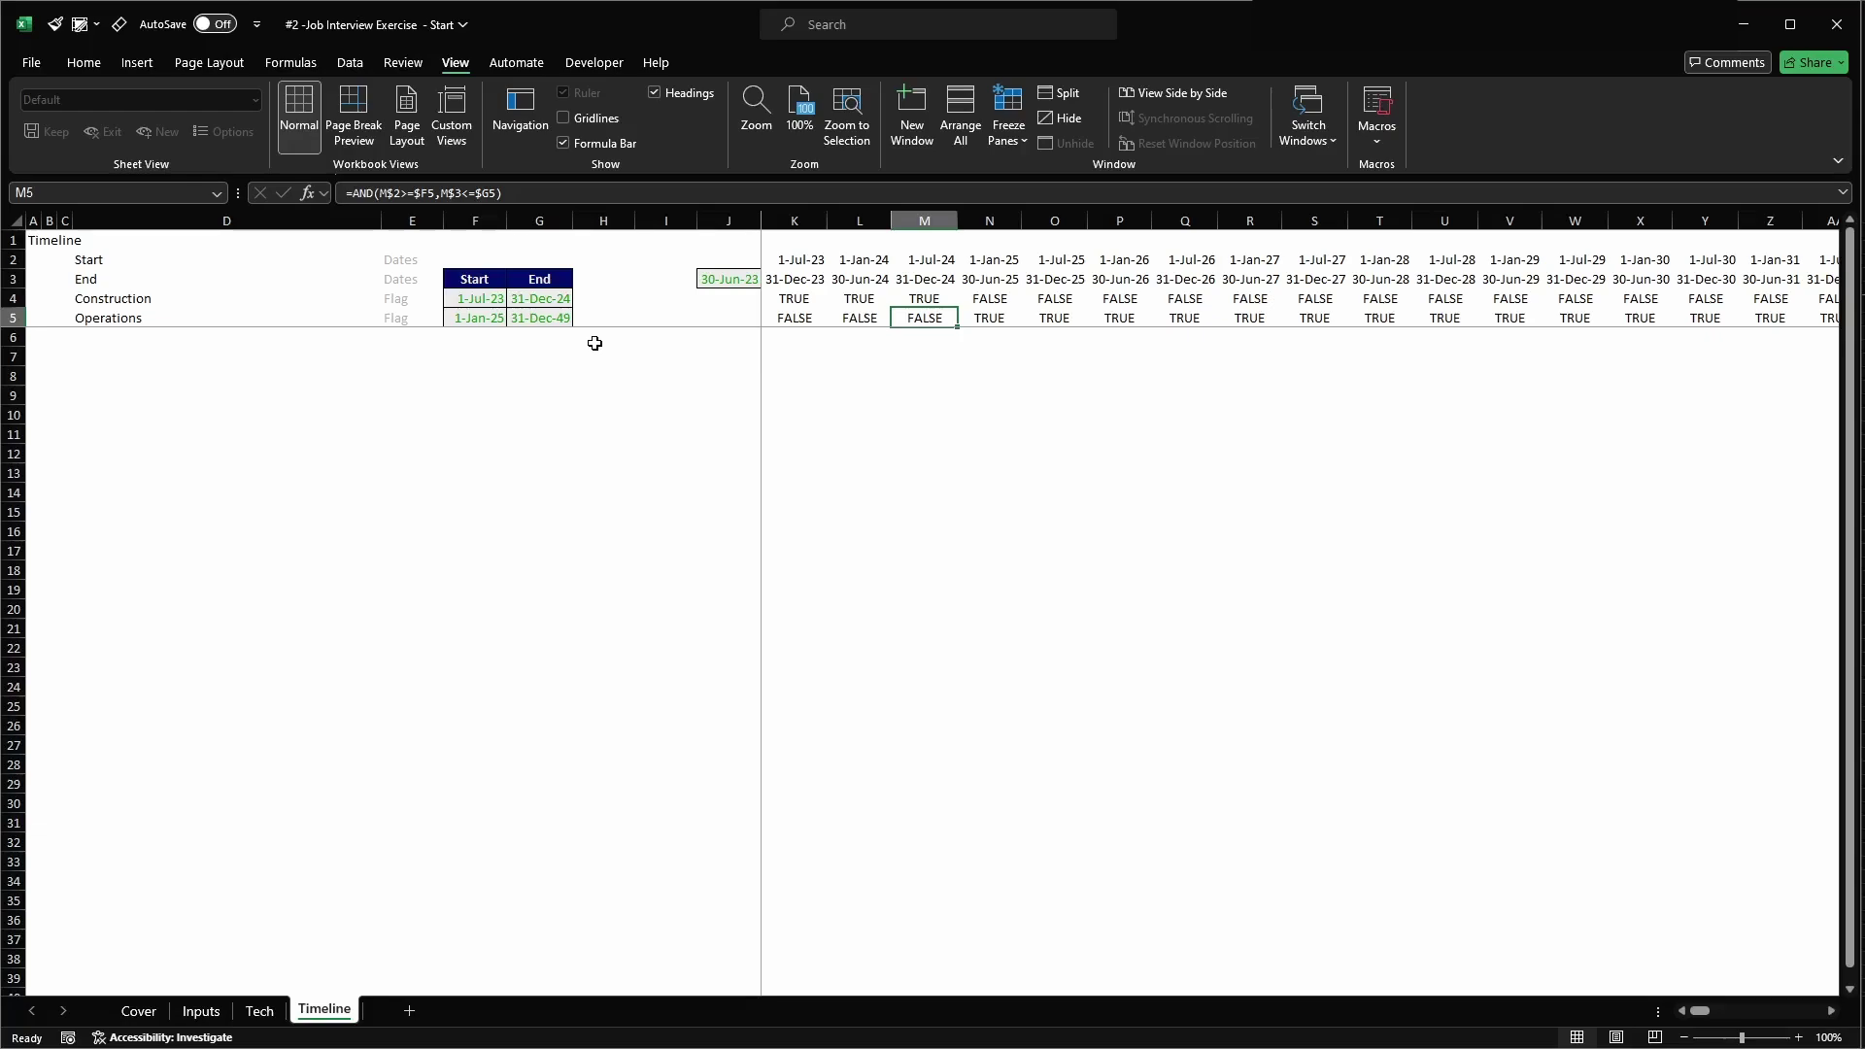
# - Hide all unused columns from CI to the end of the Timeline sheet, leaving CH as a blank column
pyautogui.hotkey('ctrl', 'Right')
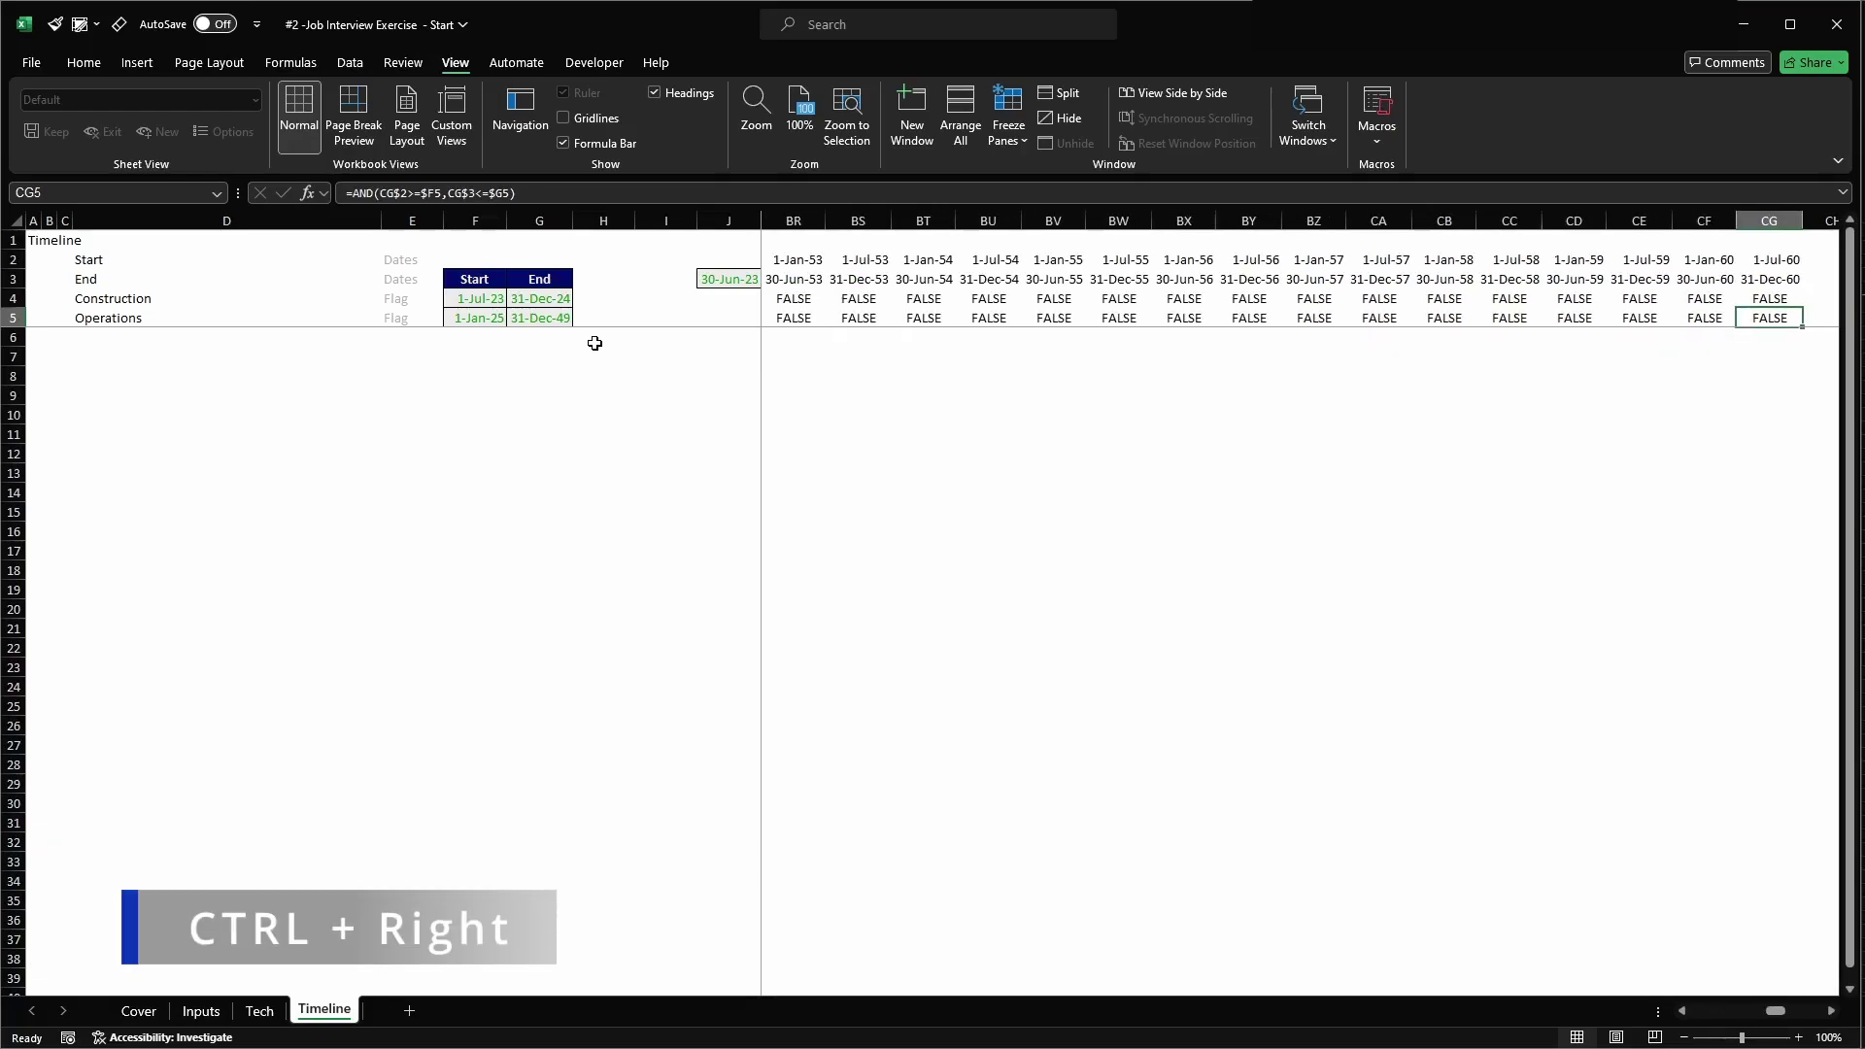
pyautogui.press('Right')
pyautogui.press('Right')
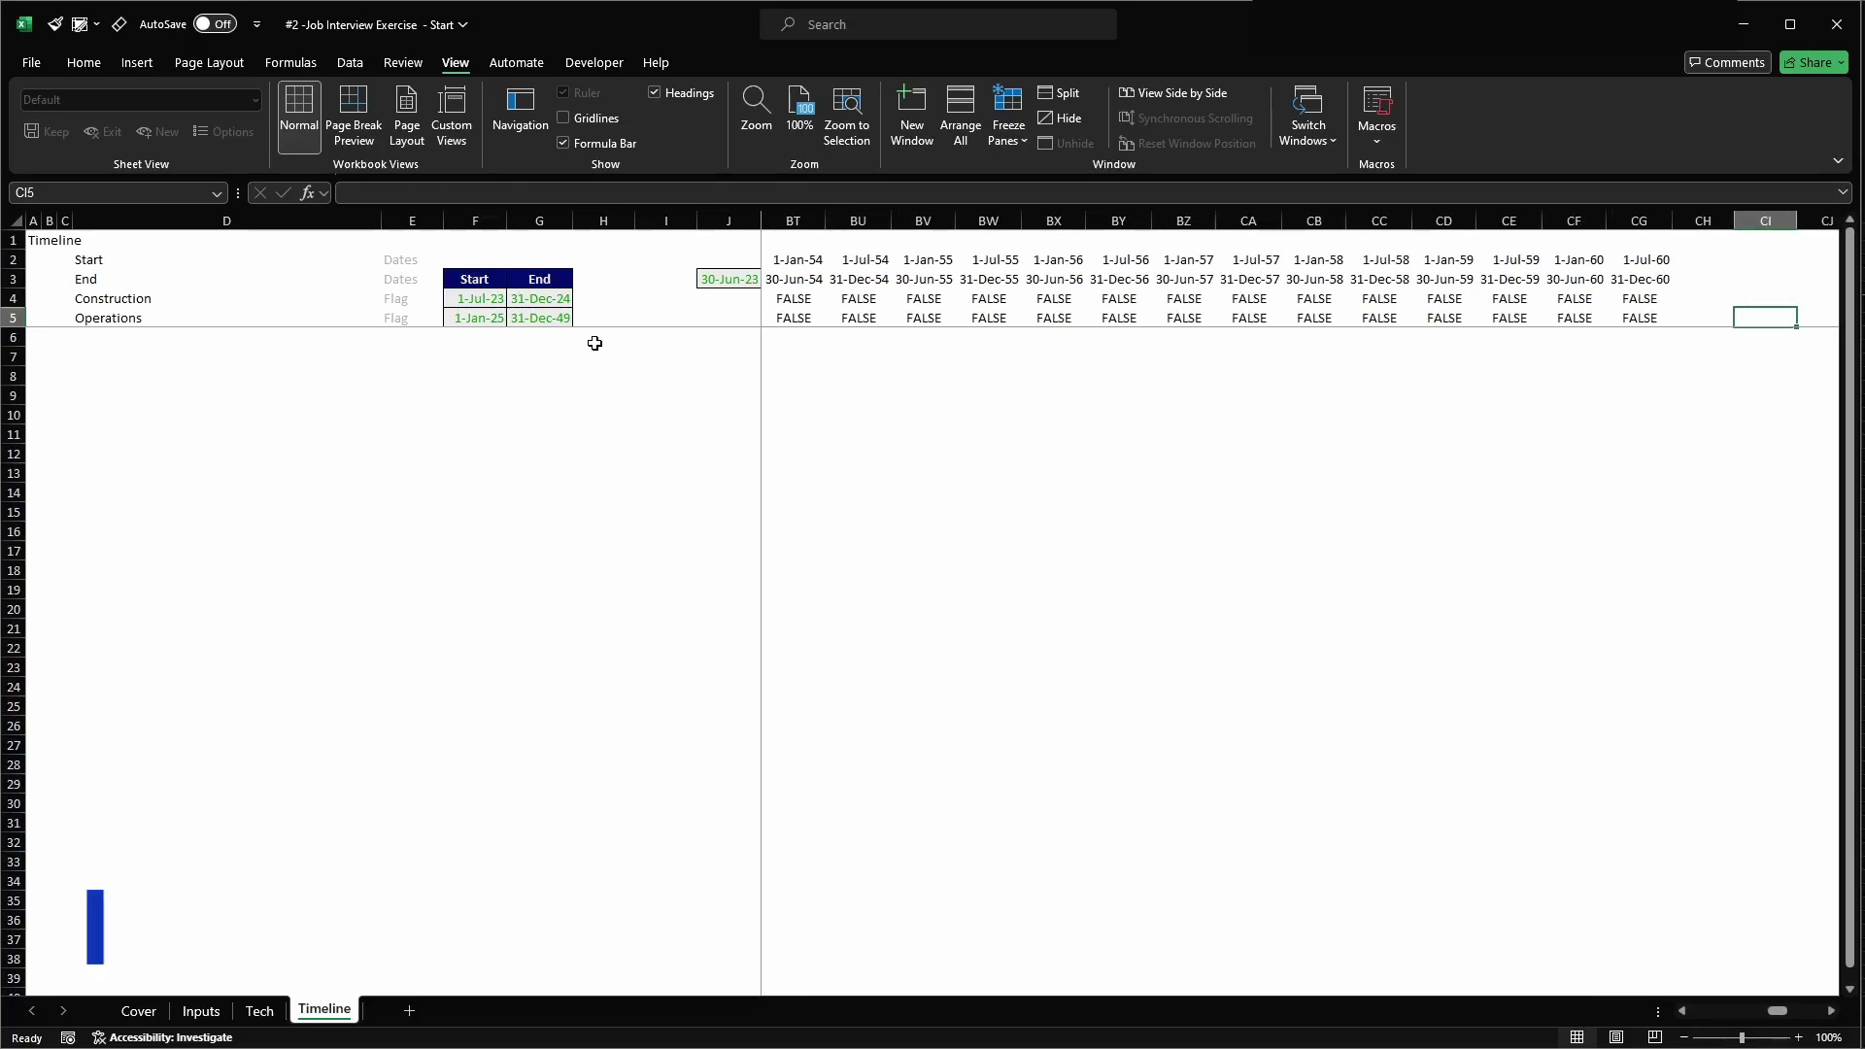
pyautogui.hotkey('ctrl', 'space')
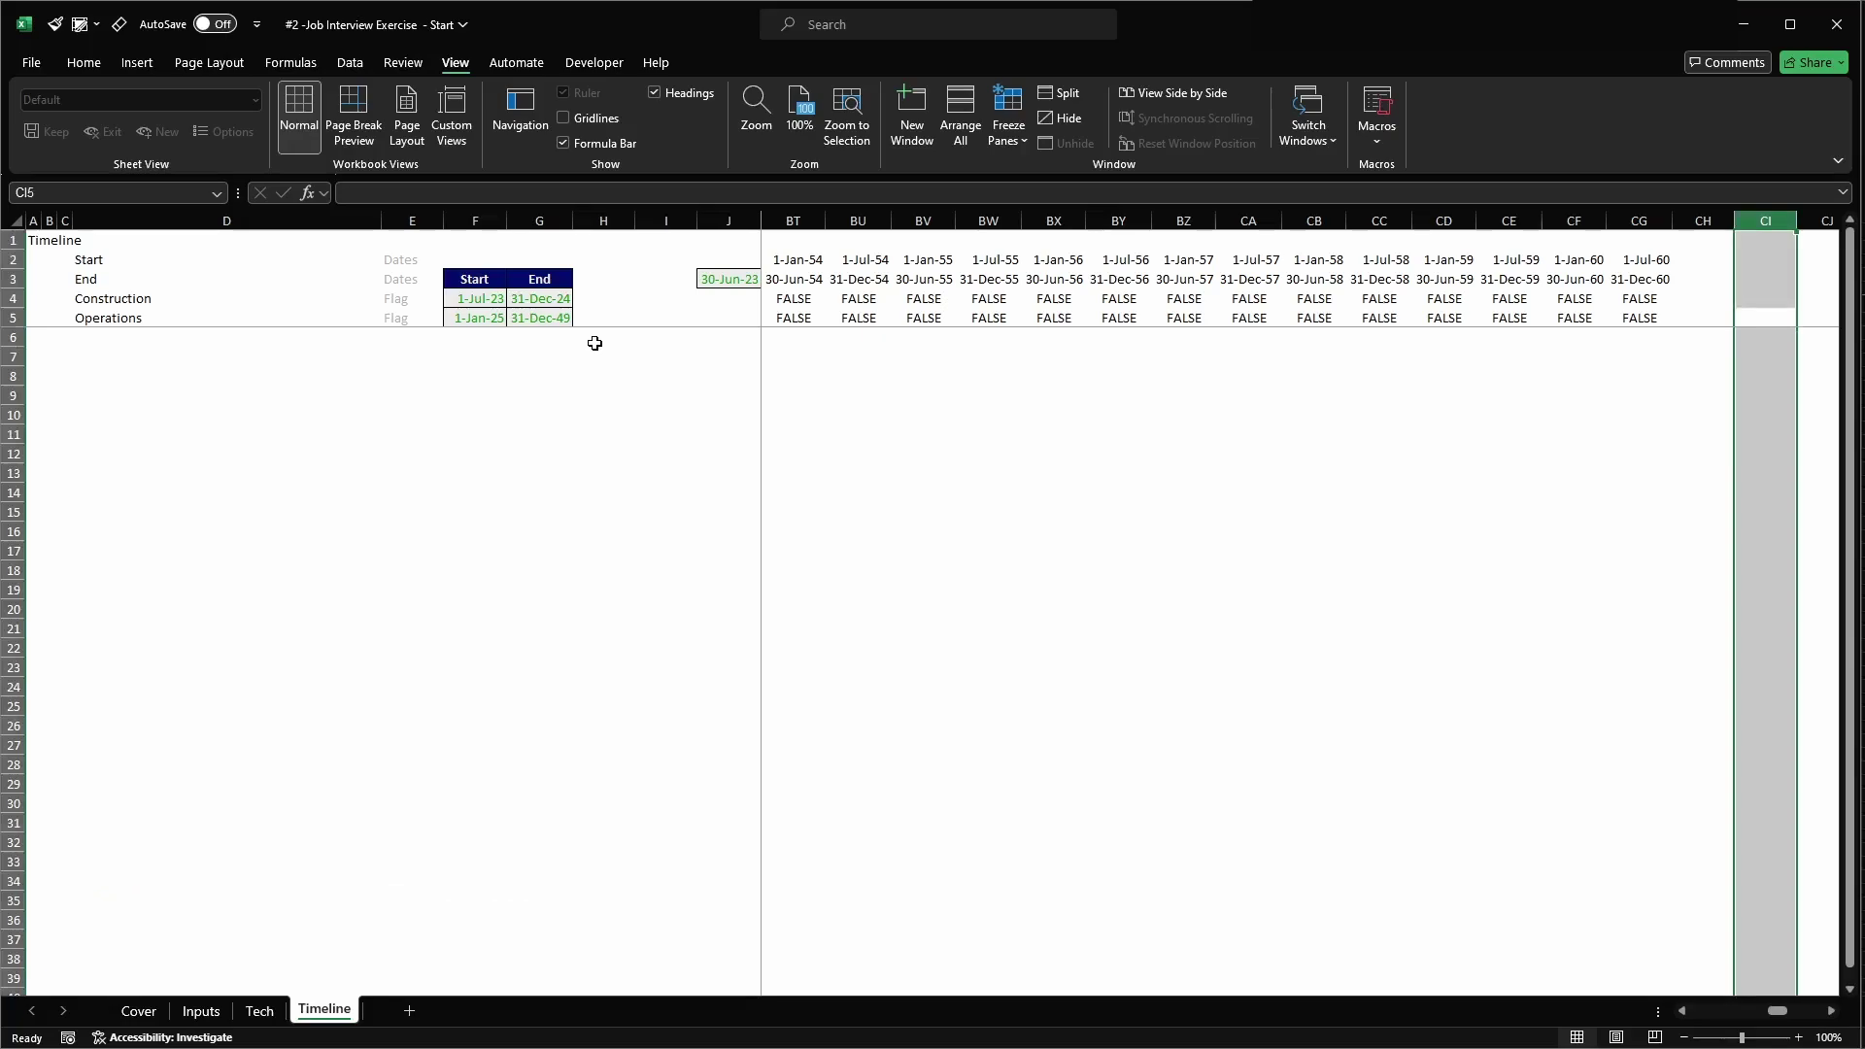
pyautogui.hotkey('ctrl', 'shift', 'Right')
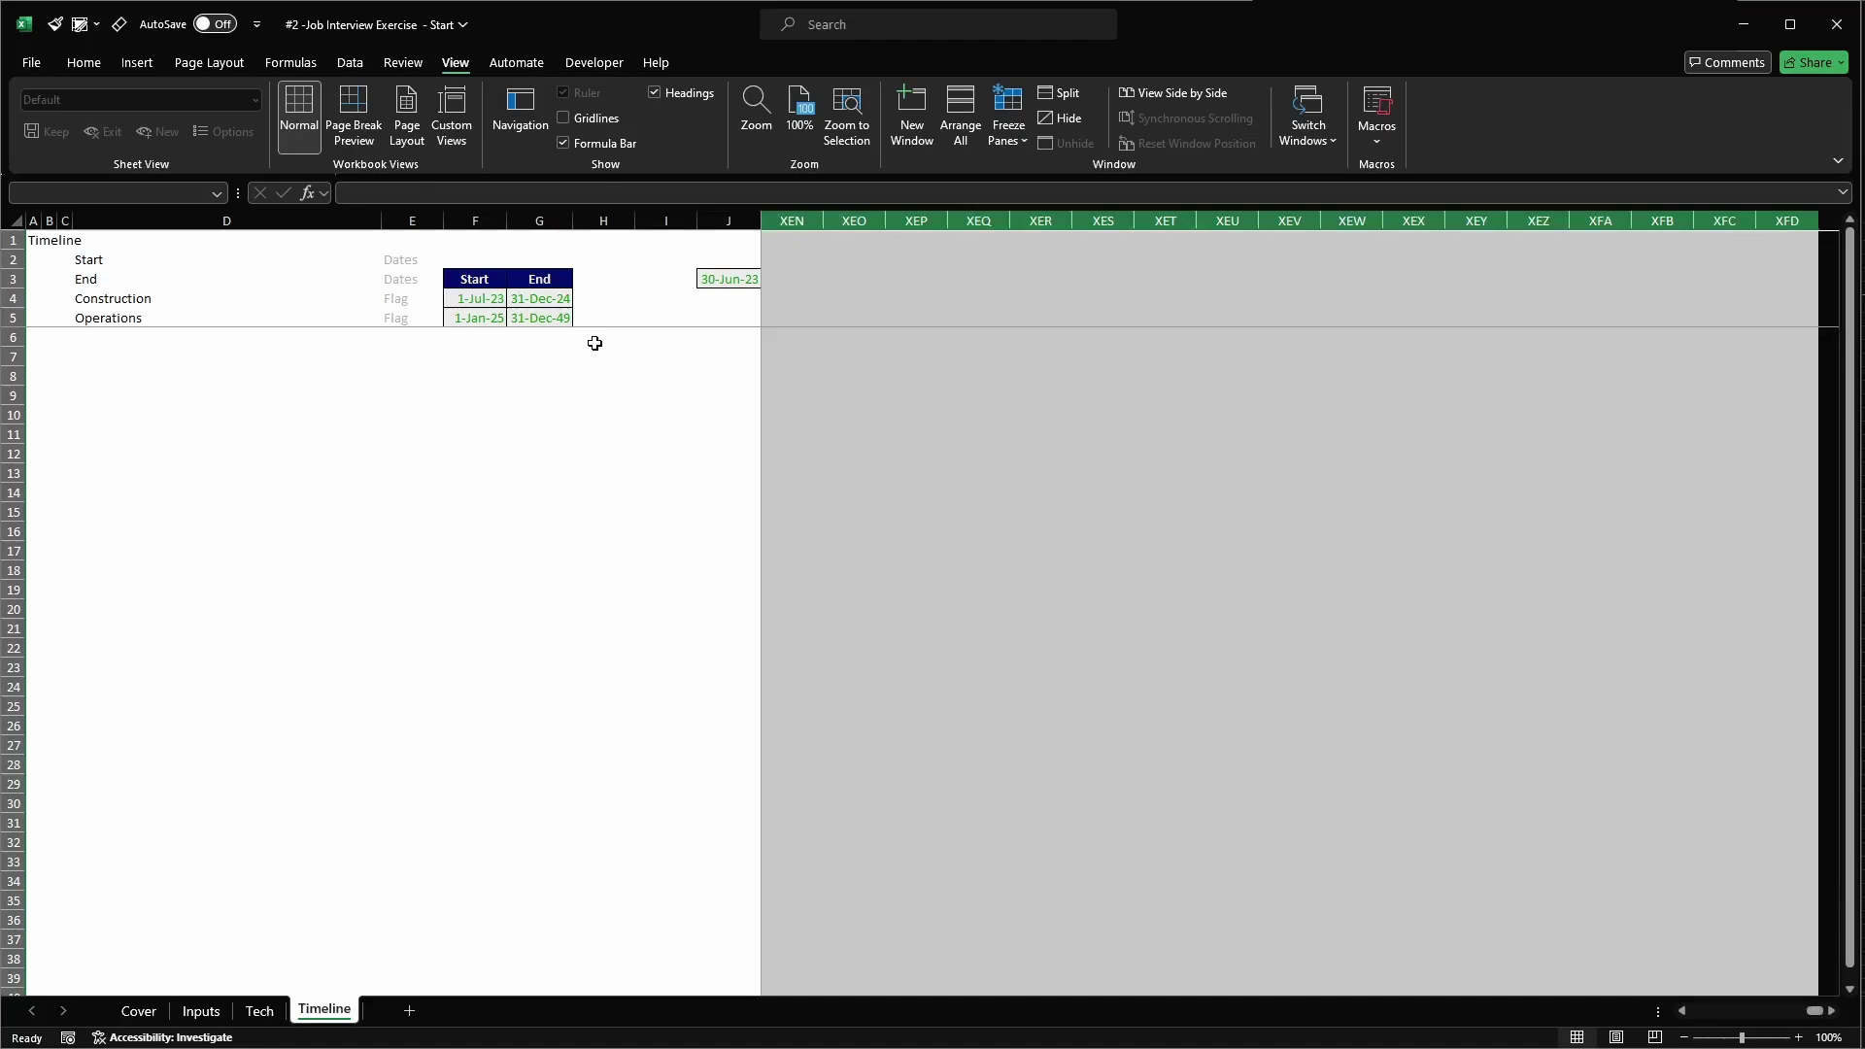
pyautogui.hotkey('ctrl', '0')
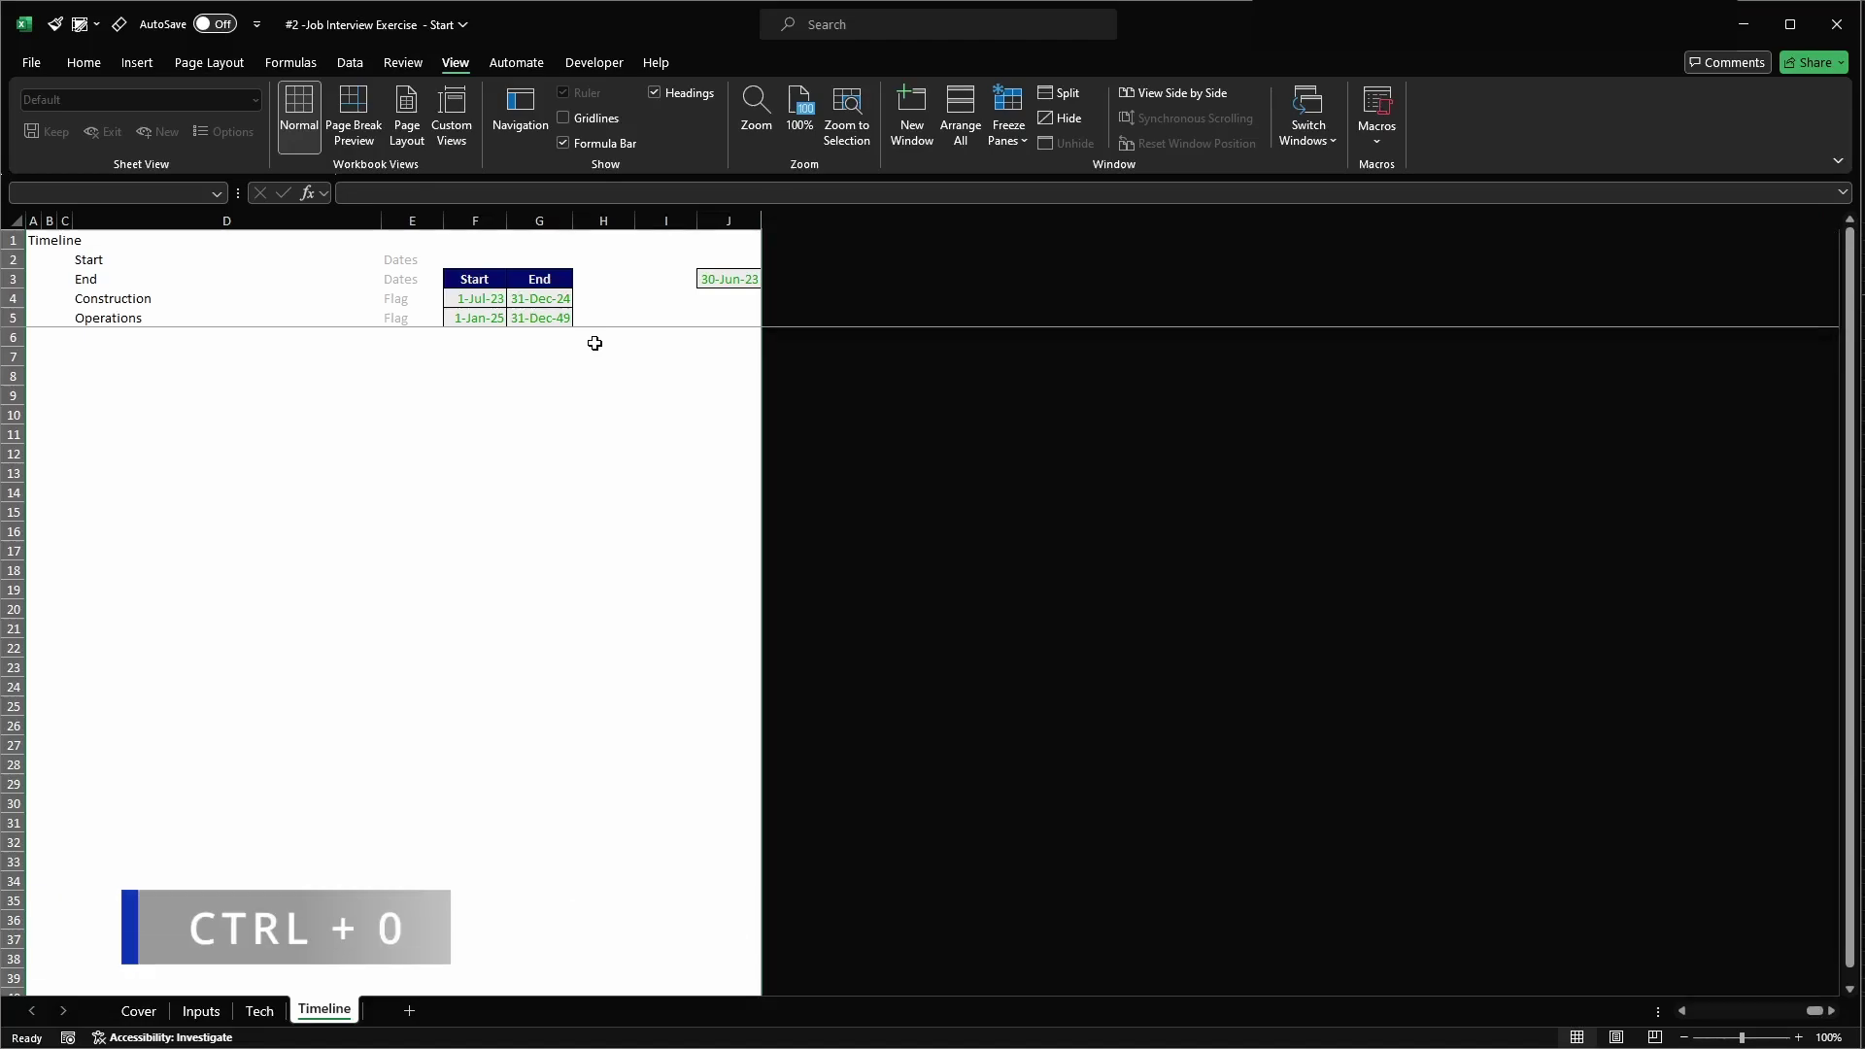
# - Clear the copied flags from L4:CG5, keeping the original formulas in K4:K5
pyautogui.press('Right')
pyautogui.press('Right')
pyautogui.press('Right')
pyautogui.press('Right')
pyautogui.press('Right')
pyautogui.press('Right')
pyautogui.hotkey('shift', 'Up')
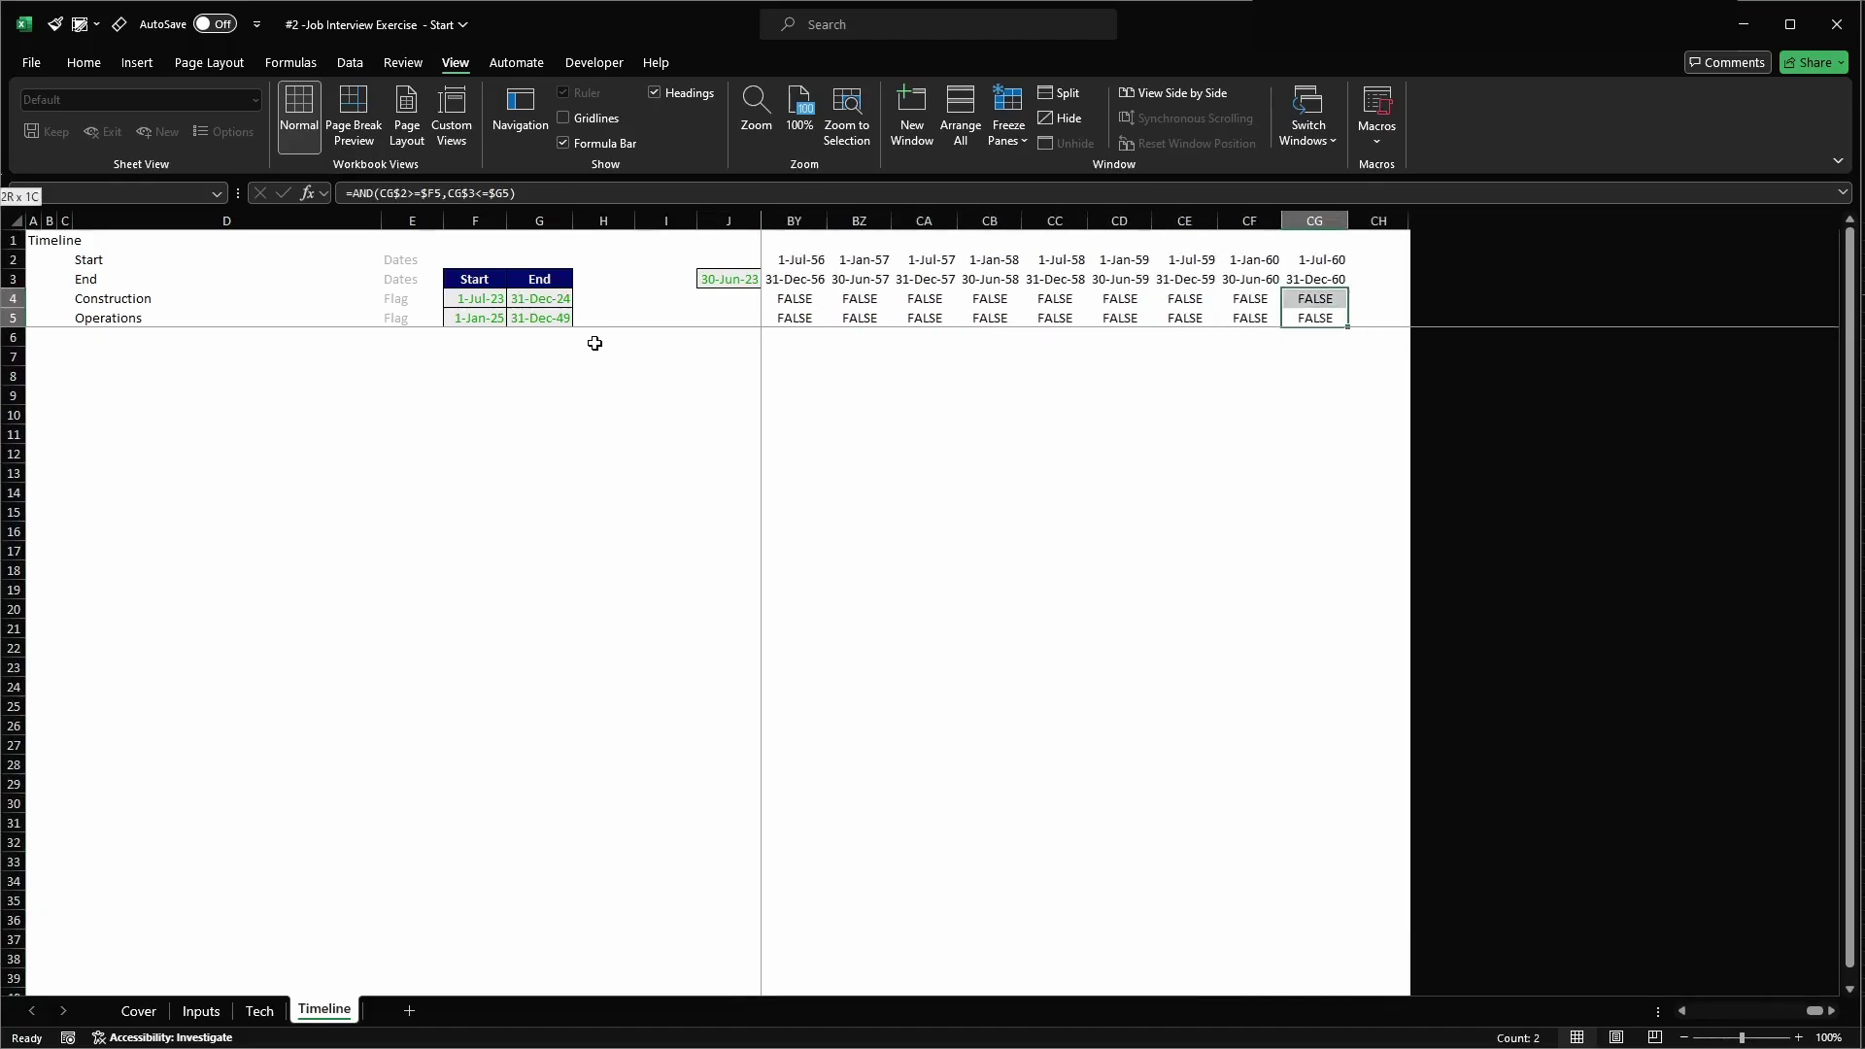
pyautogui.hotkey('ctrl', 'shift', 'Left')
pyautogui.hotkey('shift', 'Right')
pyautogui.press('Delete')
pyautogui.press('Left')
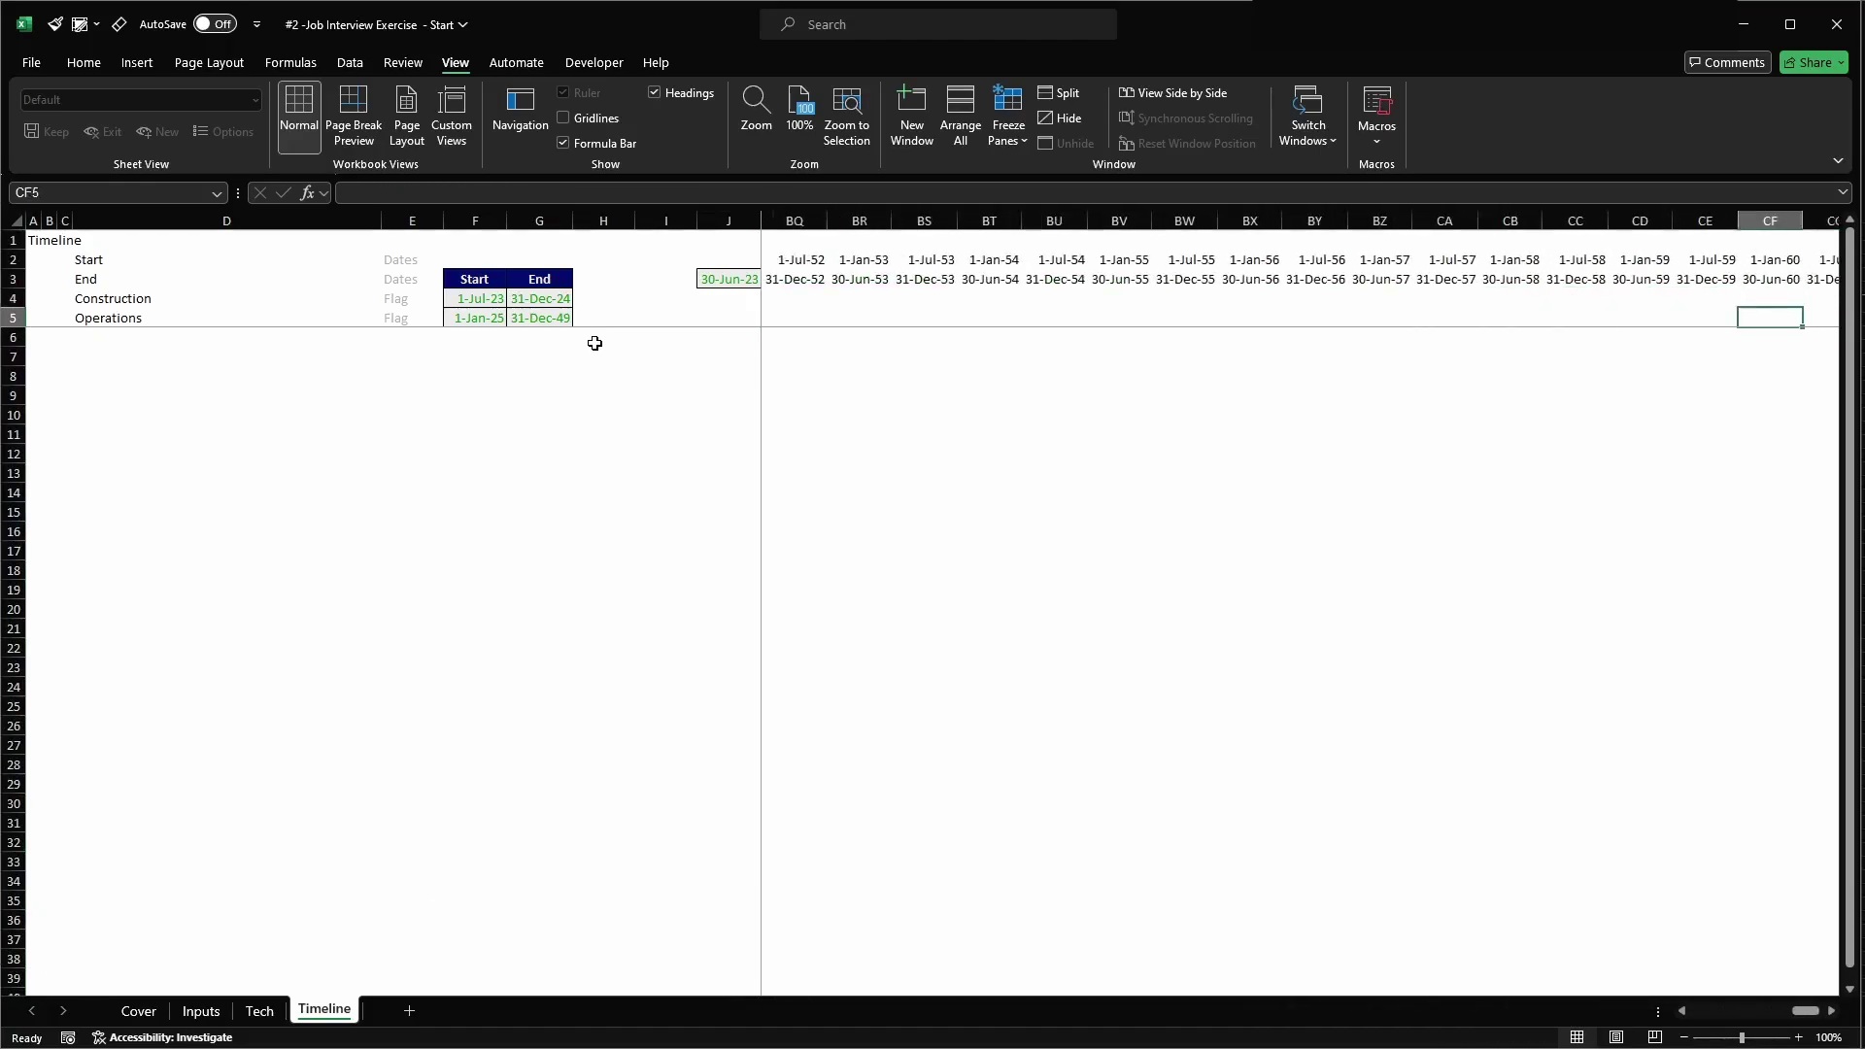
# - Fill the Construction and Operations flags in L4:CG5 with the formulas copied from K4:K5, stopping at the last dated period
pyautogui.hotkey('ctrl', 'Left')
pyautogui.press('Left')
pyautogui.press('Left')
pyautogui.press('Left')
pyautogui.press('Right')
pyautogui.press('Right')
pyautogui.press('Right')
pyautogui.press('Up')
pyautogui.hotkey('shift', 'Down')
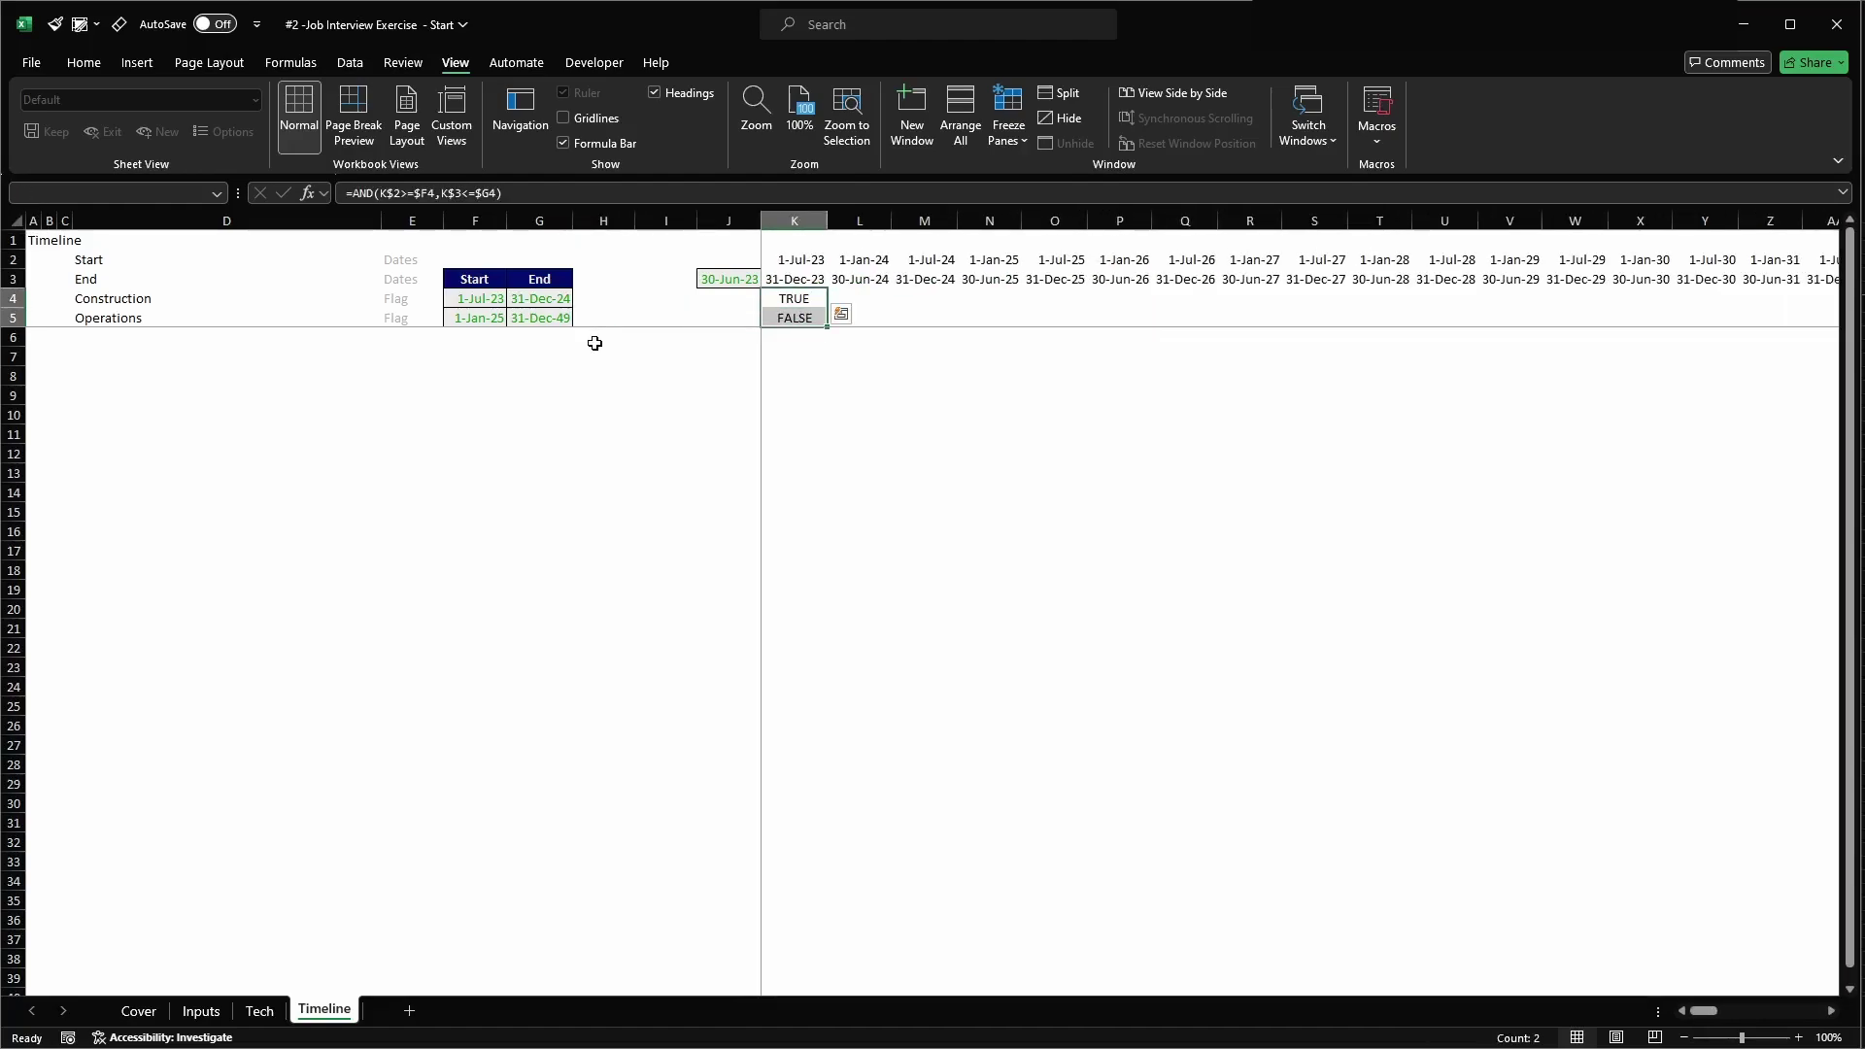
pyautogui.hotkey('ctrl', 'c')
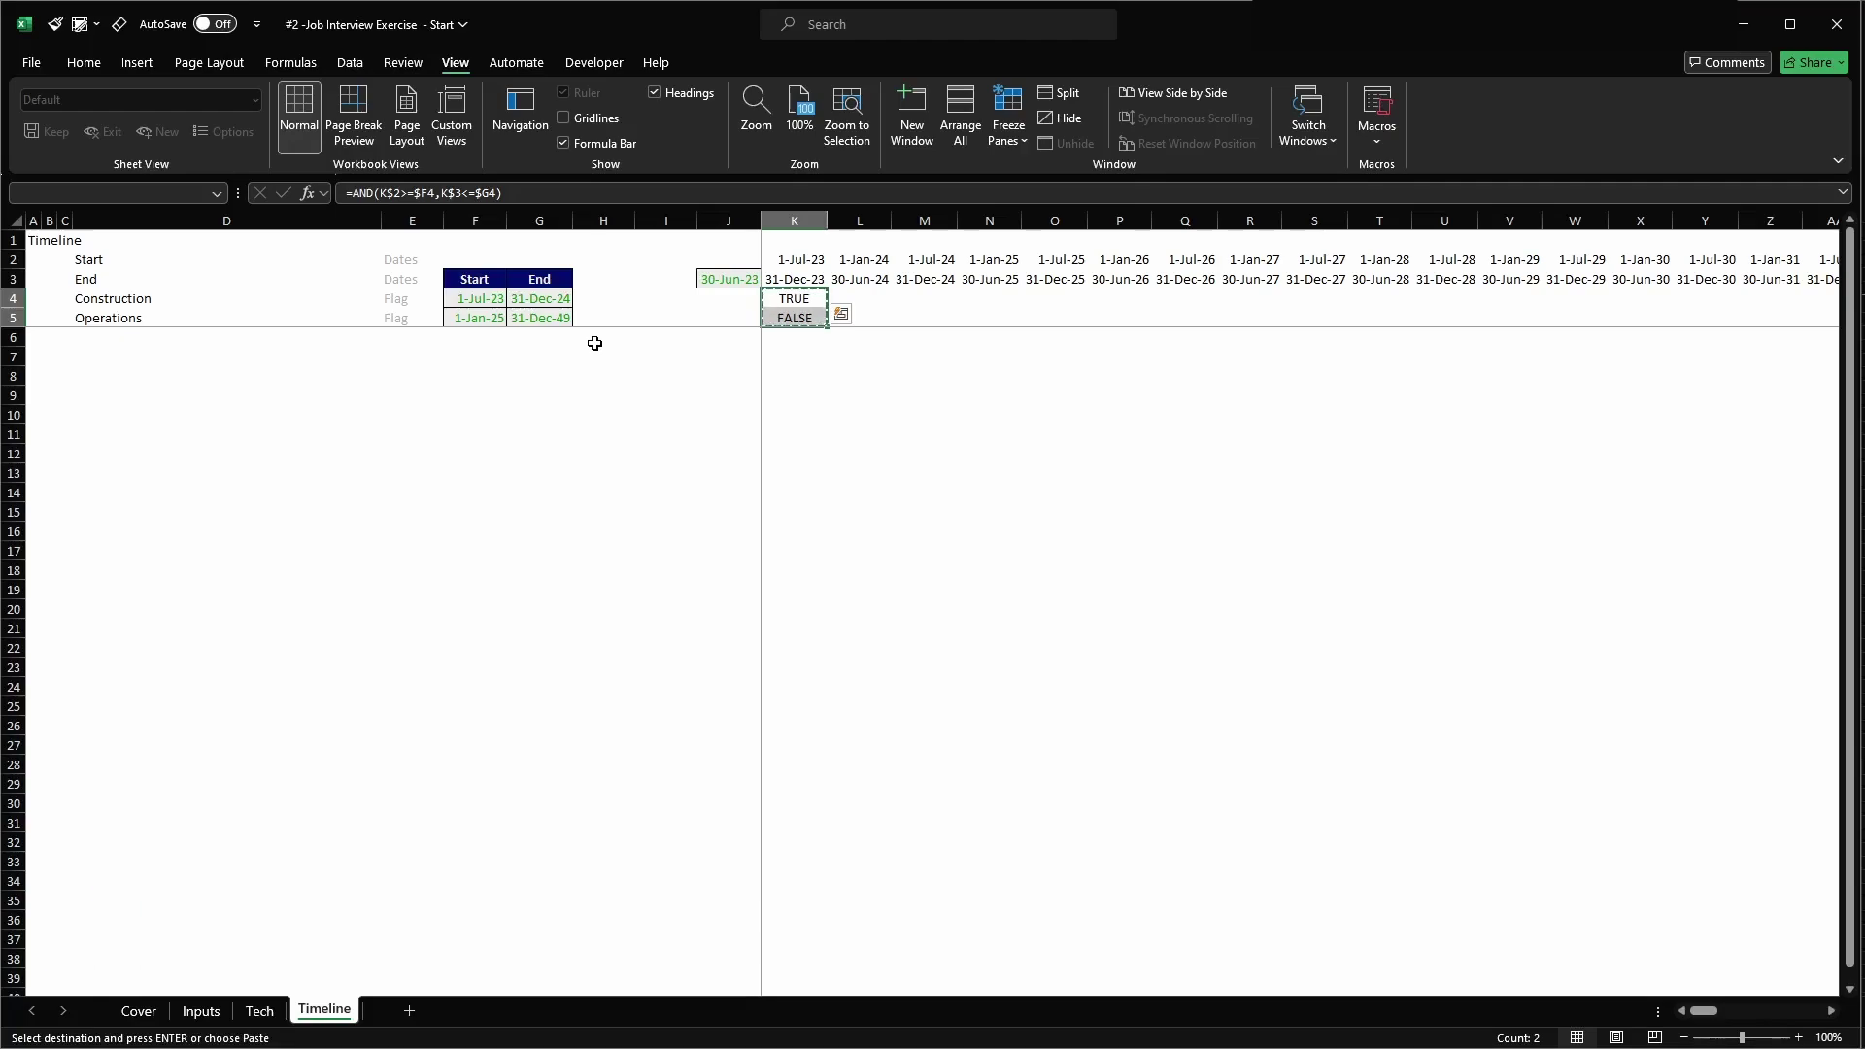
pyautogui.hotkey('ctrl', 'shift', 'Right')
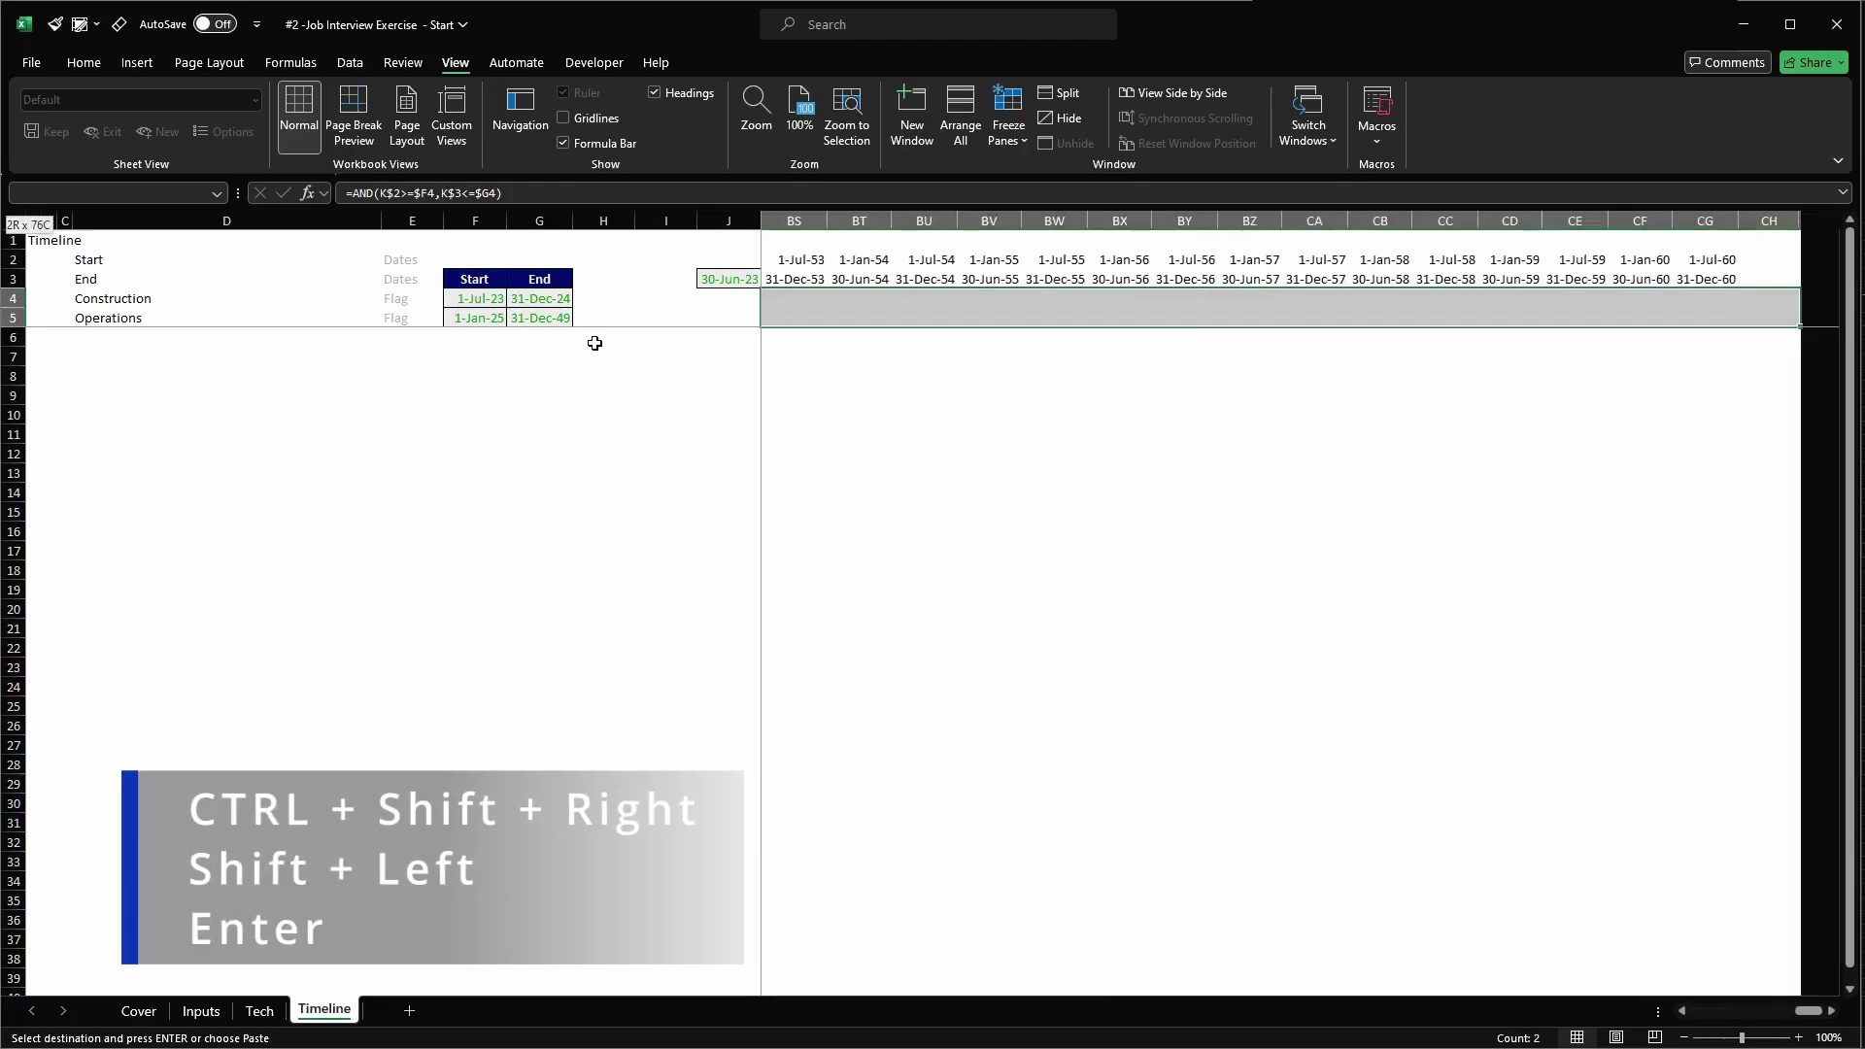
pyautogui.hotkey('shift', 'Left')
pyautogui.press('Return')
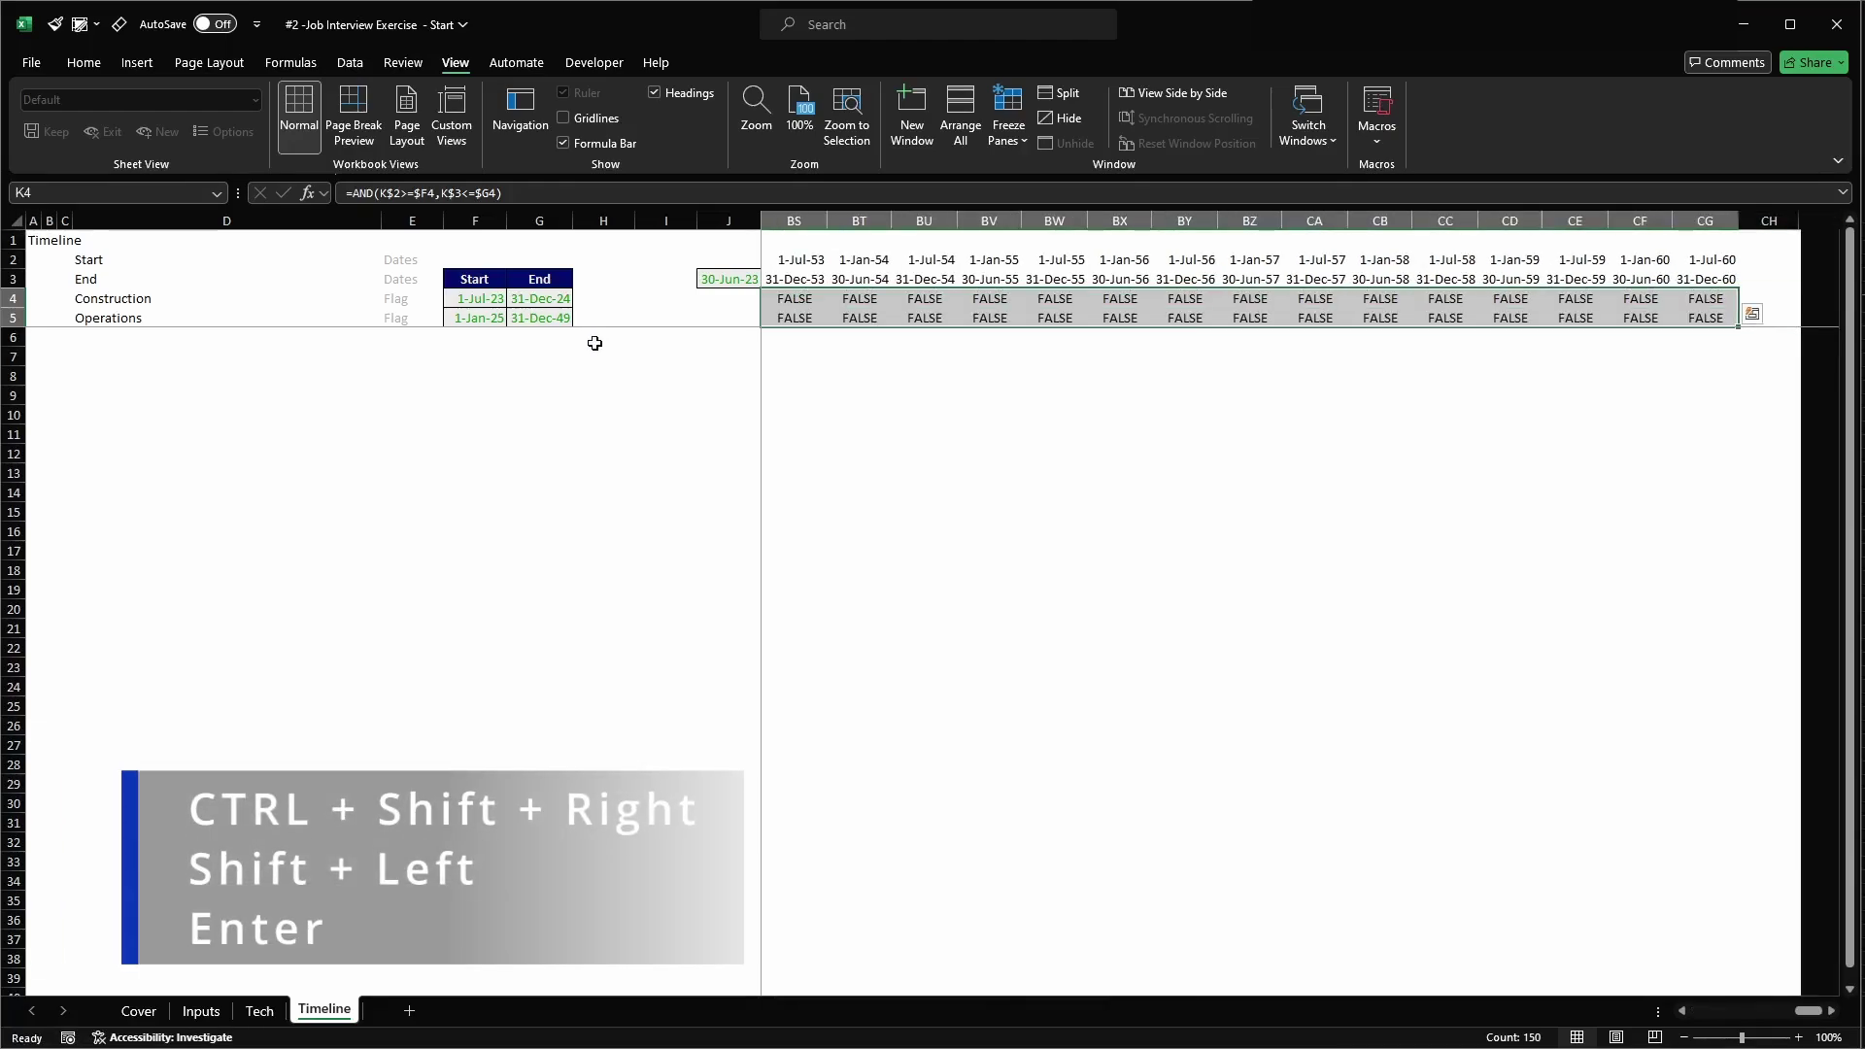
# - Review the Construction and Operations flags along the timeline from the first period to the last period in column CG
pyautogui.press('Right')
pyautogui.press('Right')
pyautogui.press('Right')
pyautogui.press('Right')
pyautogui.press('Right')
pyautogui.press('Right')
pyautogui.press('Right')
pyautogui.press('Right')
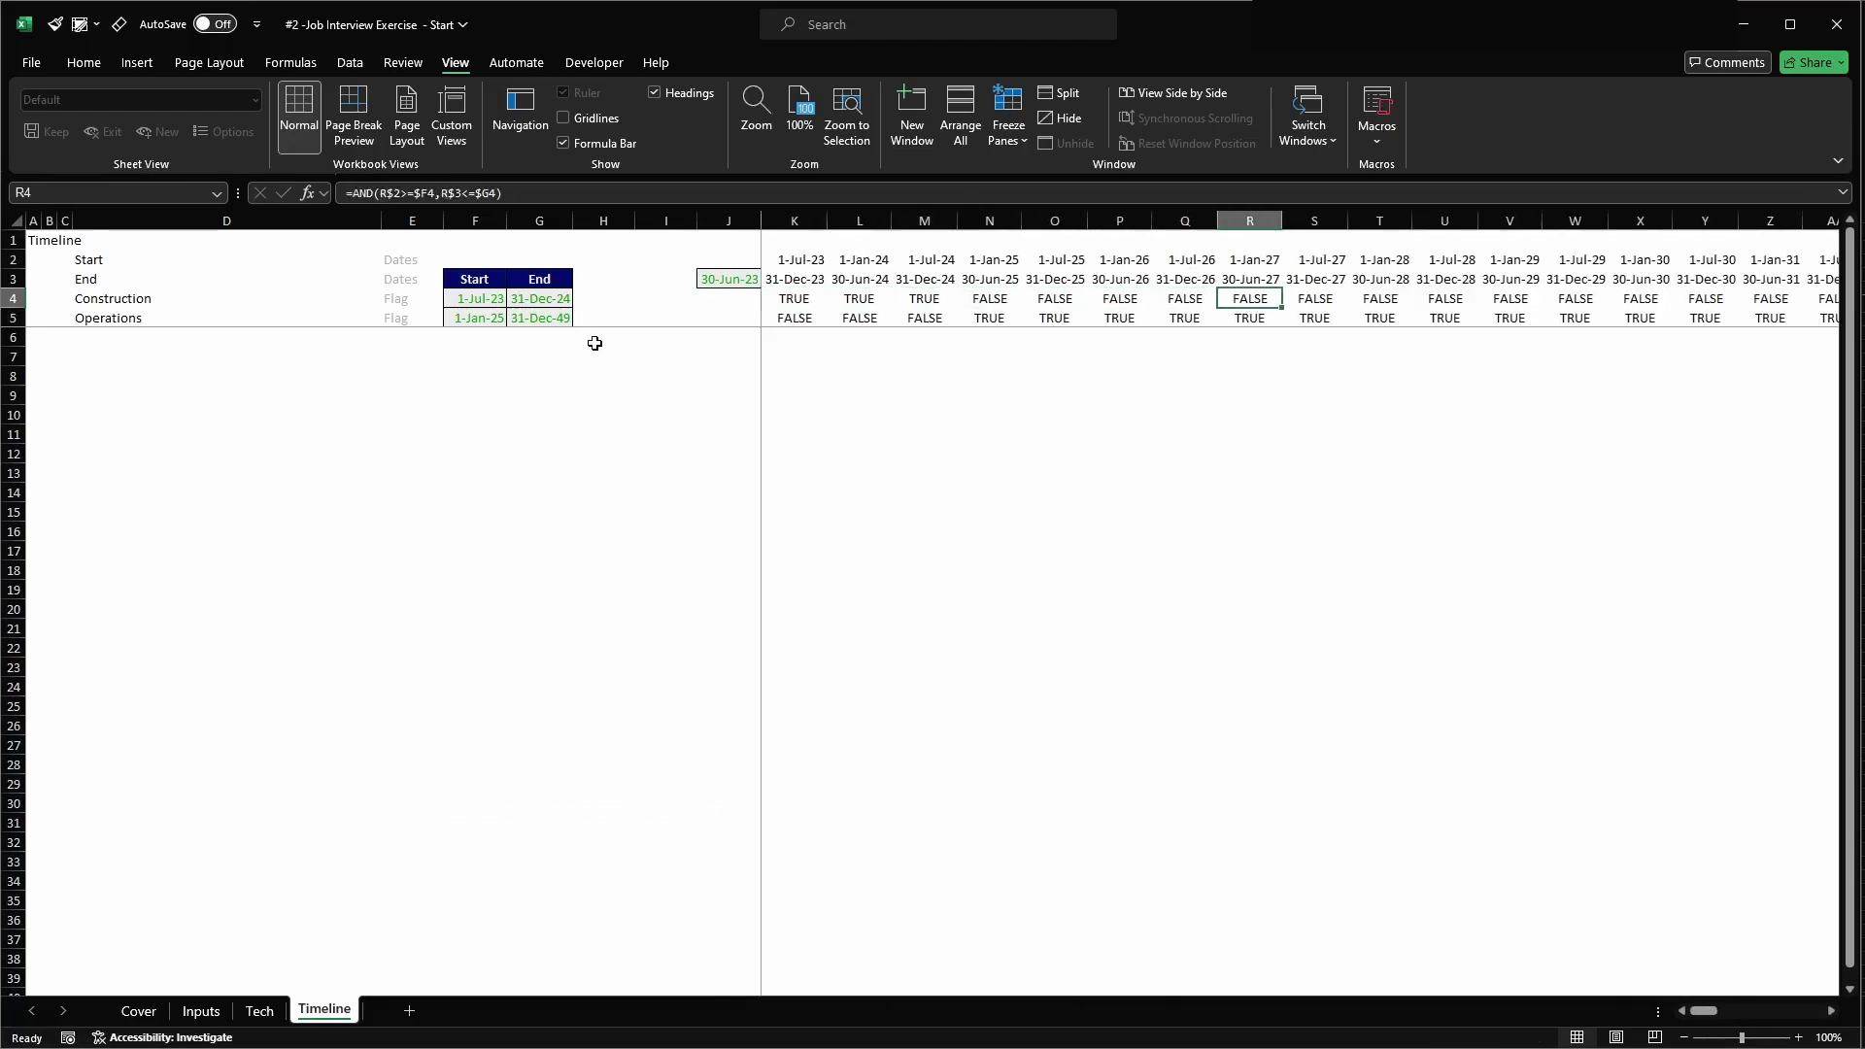
pyautogui.press('Right')
pyautogui.press('Right')
pyautogui.press('Right')
pyautogui.press('Right')
pyautogui.press('Right')
pyautogui.press('Right')
pyautogui.press('Right')
pyautogui.press('Left')
pyautogui.press('Left')
pyautogui.press('Left')
pyautogui.press('Left')
pyautogui.press('Left')
pyautogui.press('Left')
pyautogui.press('Left')
pyautogui.press('Left')
pyautogui.press('Left')
pyautogui.press('Left')
pyautogui.press('Left')
pyautogui.press('Left')
pyautogui.press('Left')
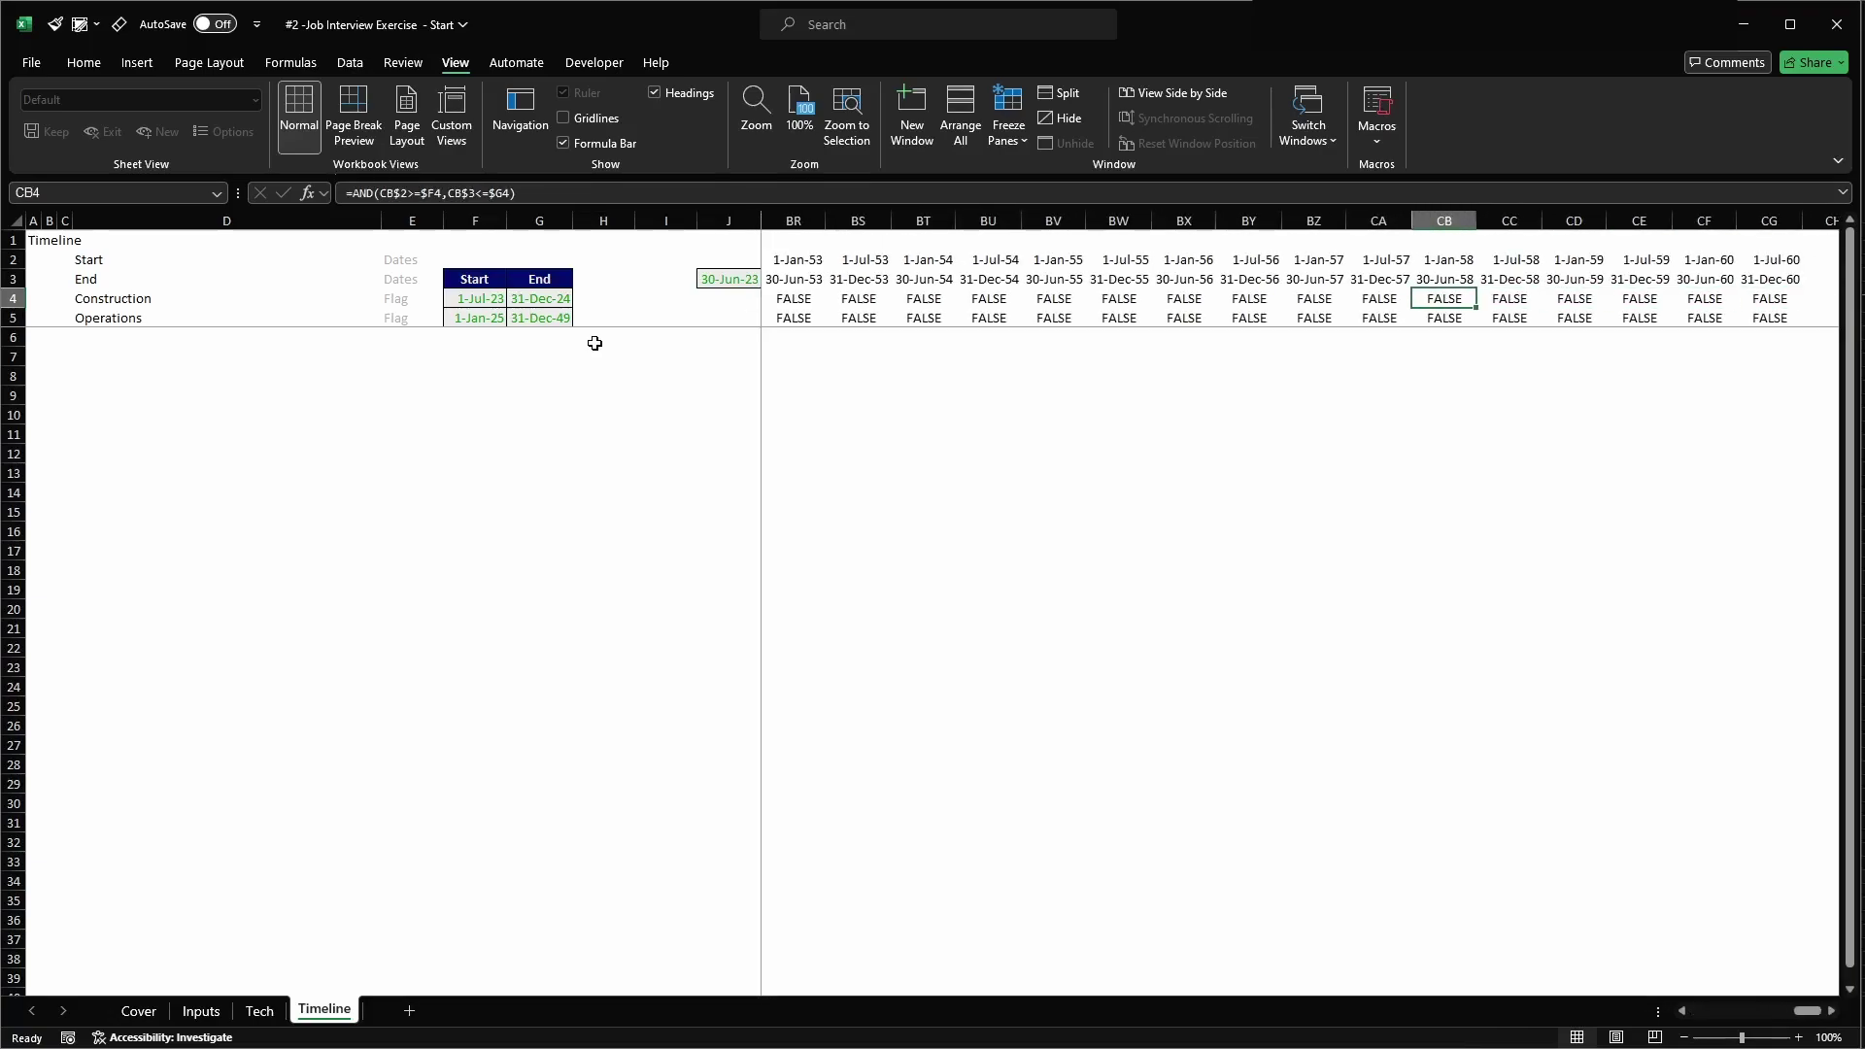
pyautogui.press('Left')
pyautogui.press('Left')
pyautogui.press('Left')
pyautogui.press('Left')
pyautogui.press('Left')
pyautogui.press('Right')
pyautogui.press('Right')
pyautogui.press('Right')
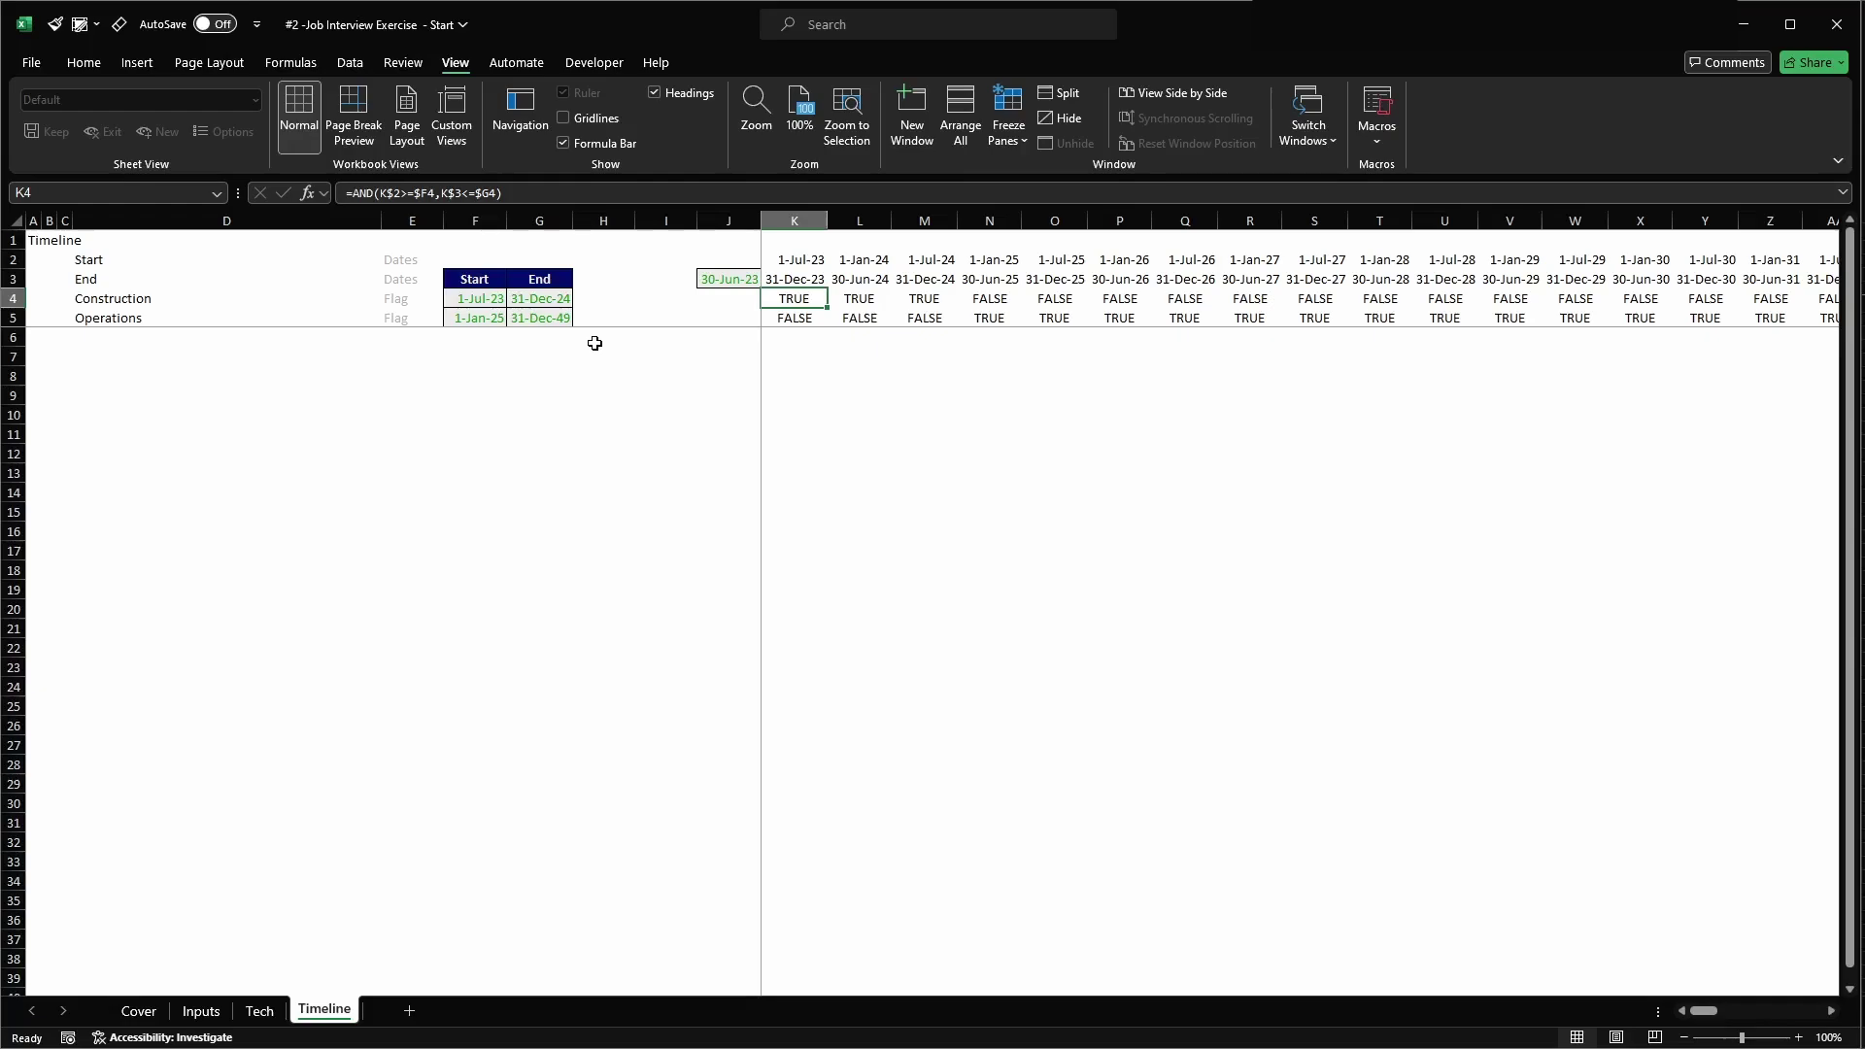
# - Compare the flags in columns M and N with the construction end date and the operations start date
pyautogui.press('Right')
pyautogui.press('Right')
pyautogui.hotkey('ctrl', 'space')
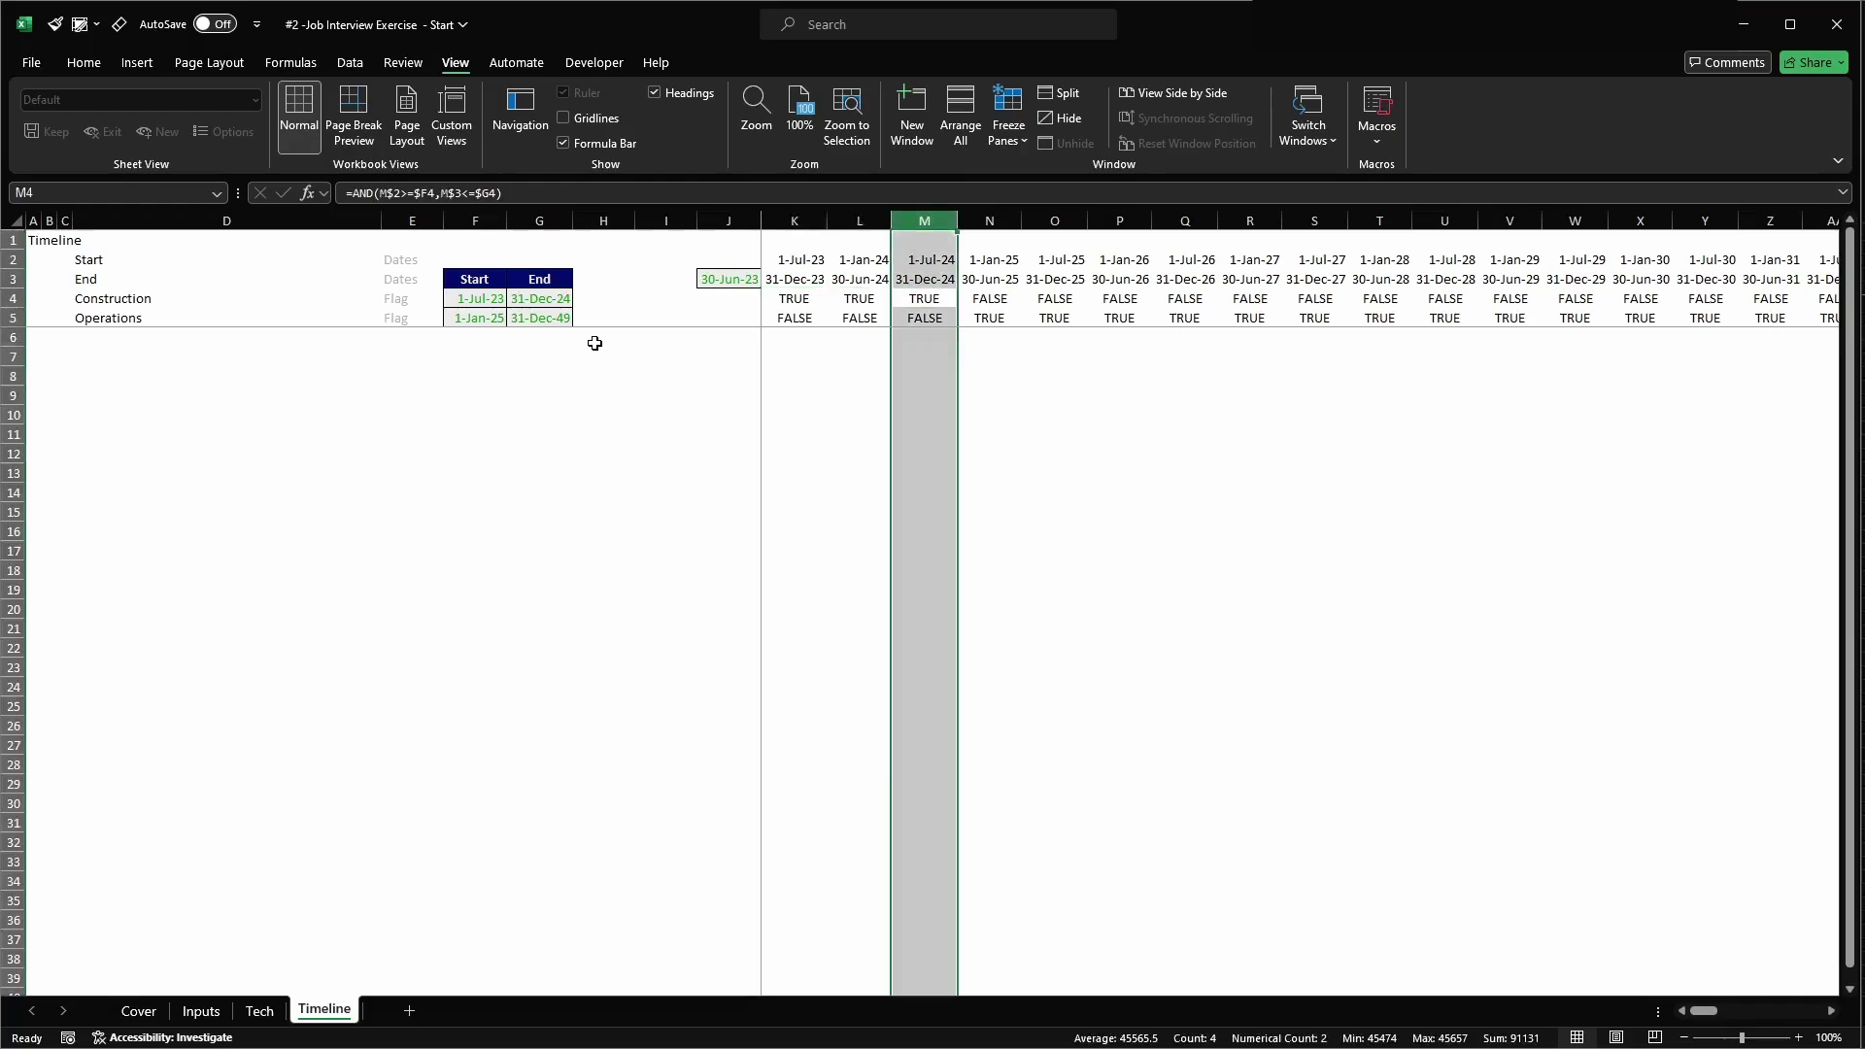
pyautogui.hotkey('shift', 'Right')
pyautogui.press('Left')
pyautogui.press('Right')
pyautogui.press('Right')
# - Compare the Operations flags in columns BK and BL with the operations end date in G5
pyautogui.hotkey('alt', 'pagedown')
pyautogui.hotkey('alt', 'pagedown')
pyautogui.hotkey('alt', 'pagedown')
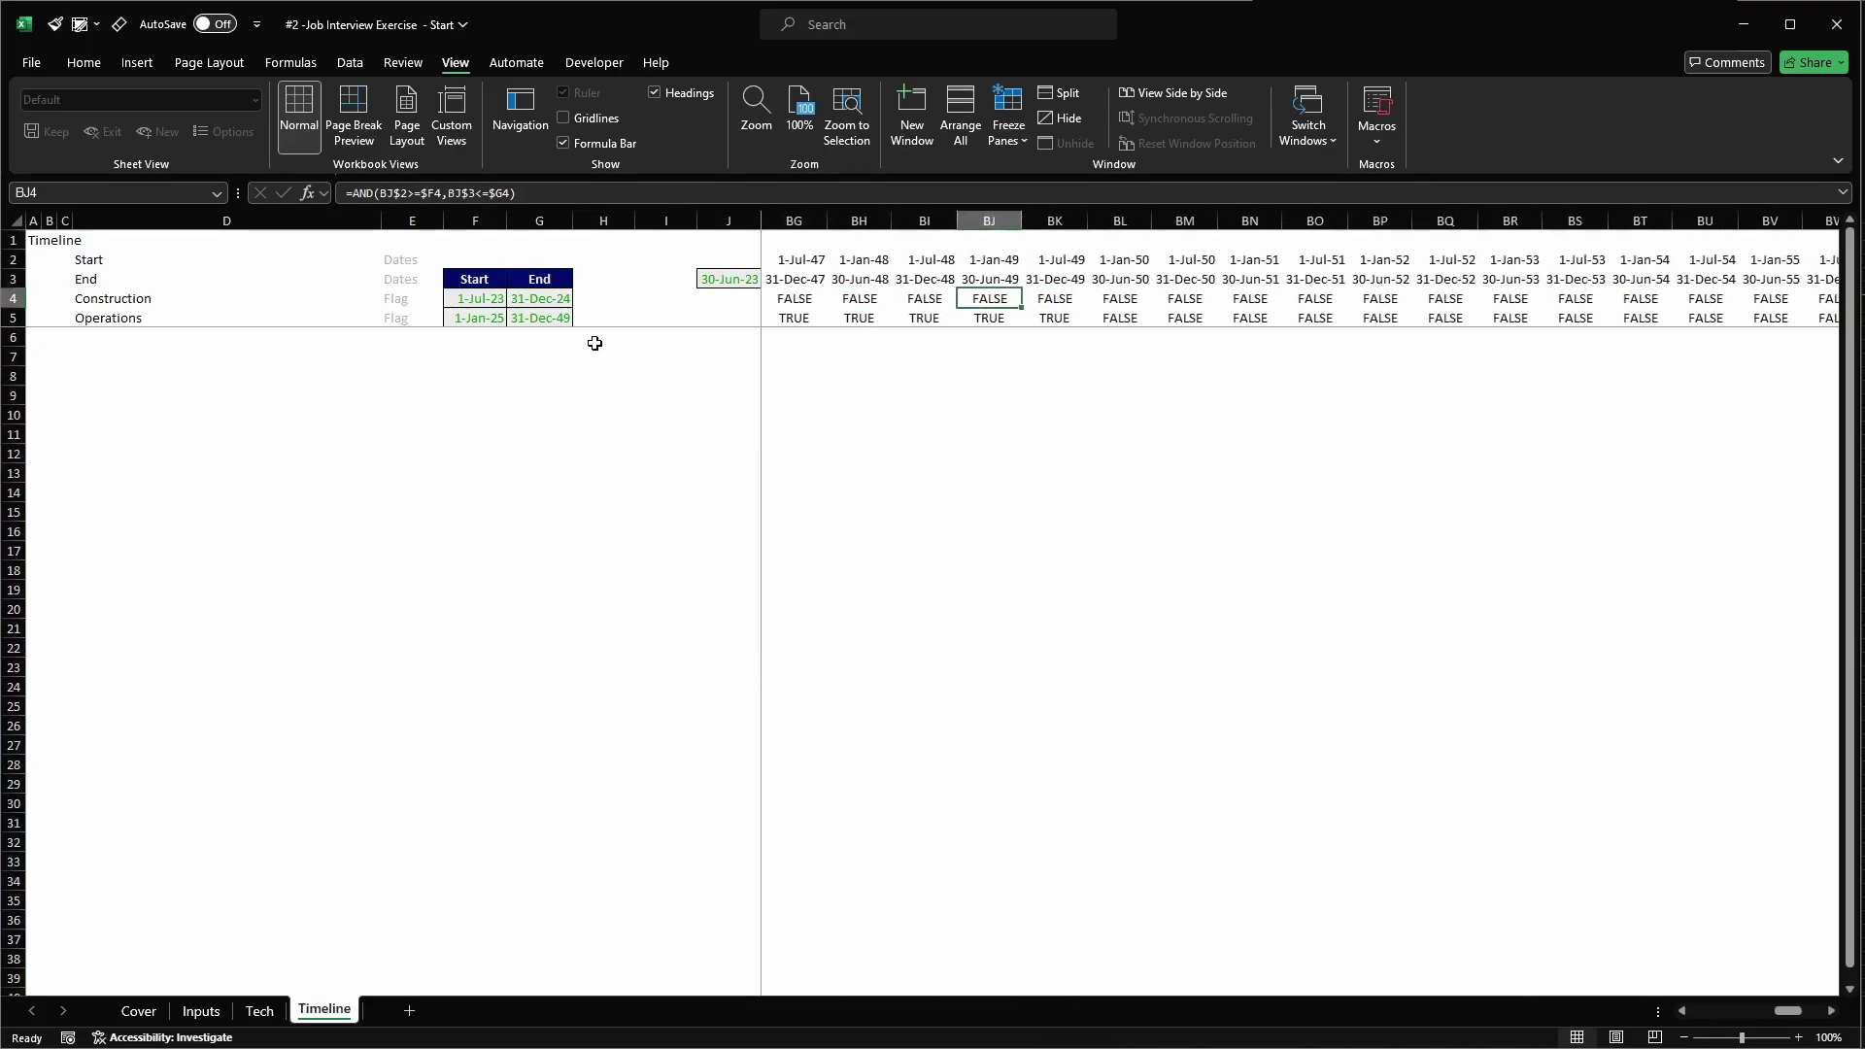
pyautogui.press('Right')
pyautogui.hotkey('ctrl', 'space')
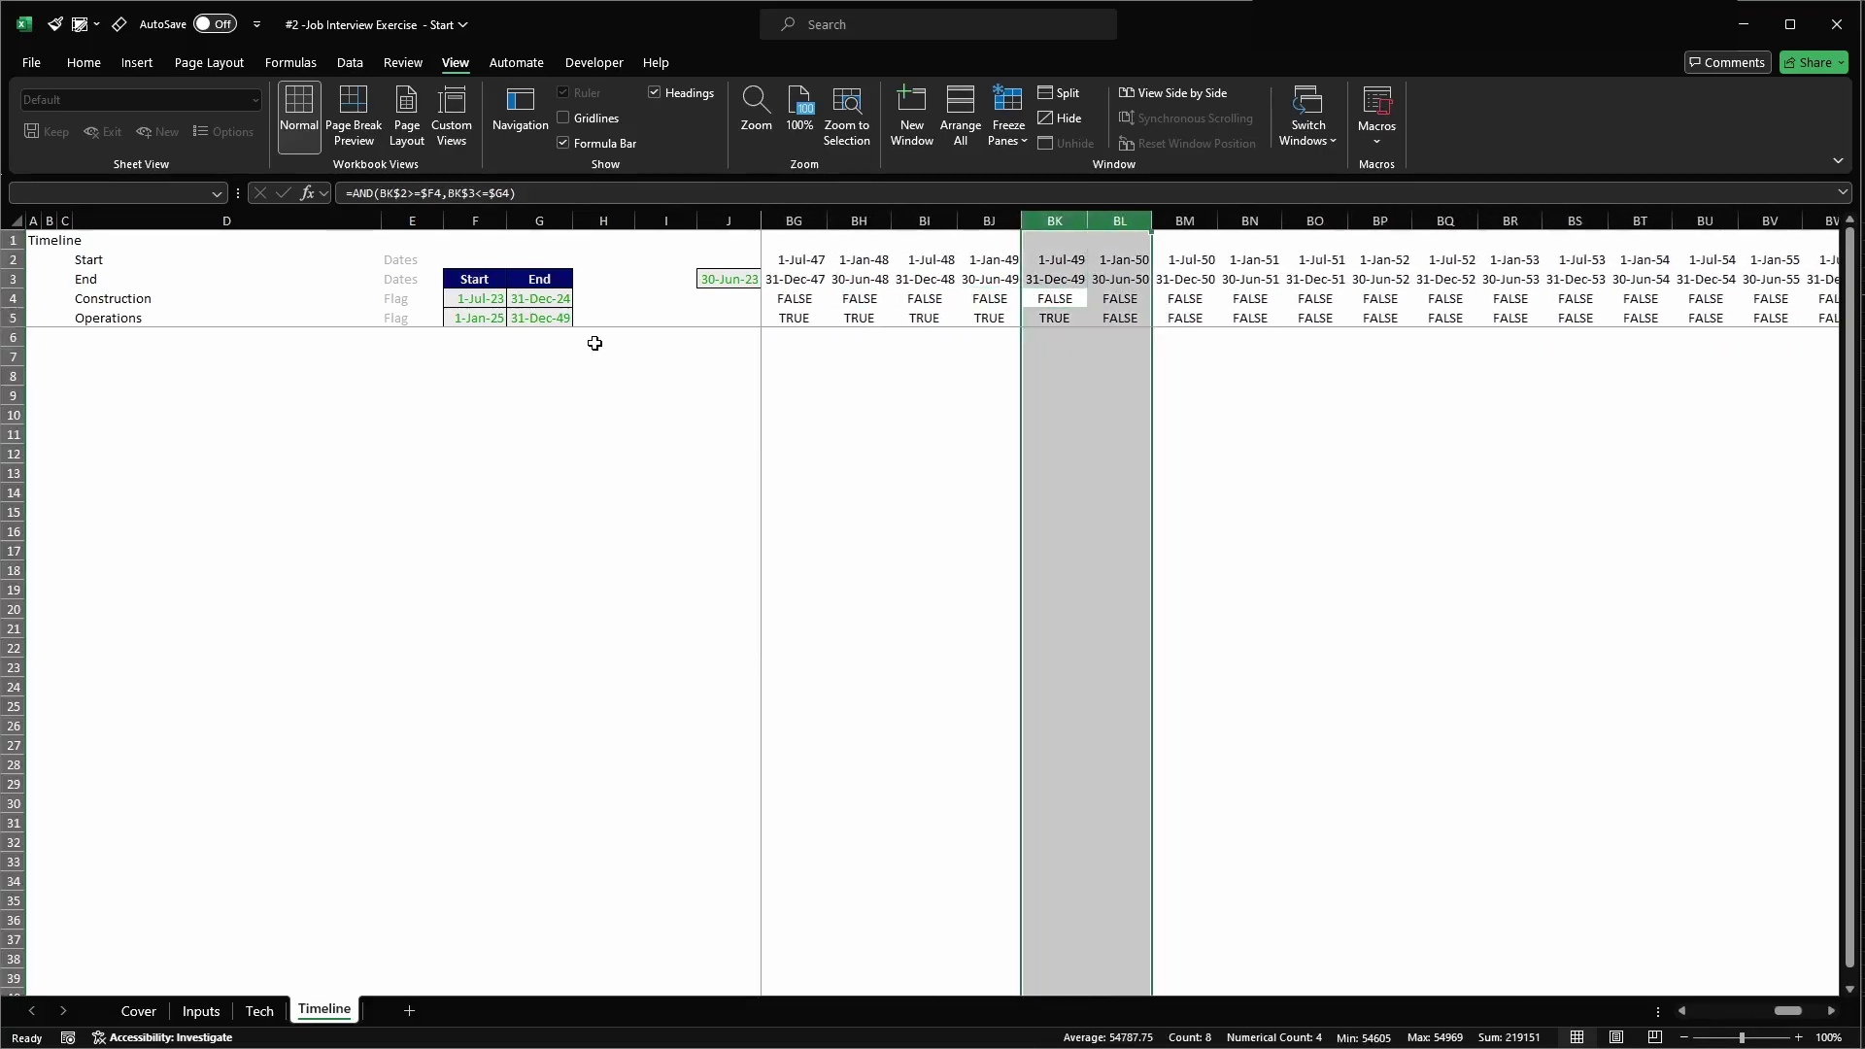
pyautogui.click(1059, 315)
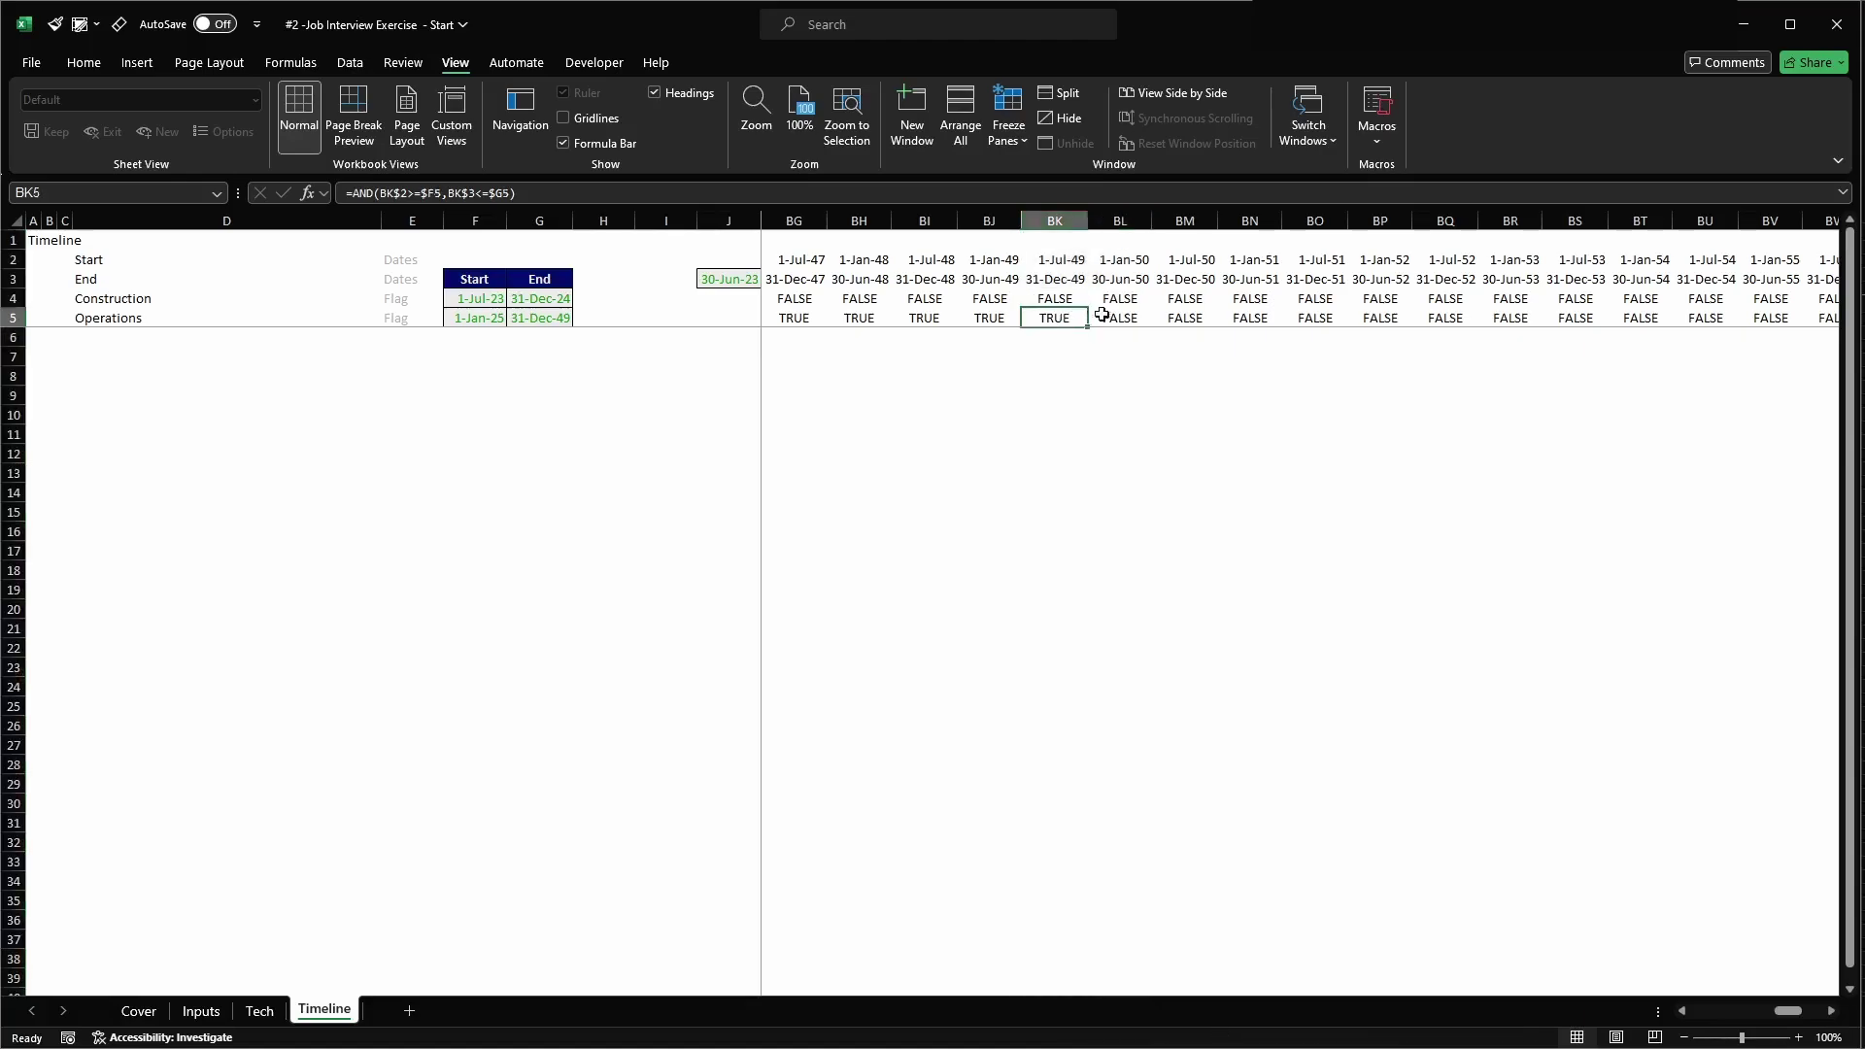
pyautogui.hotkey('ctrl', 'space')
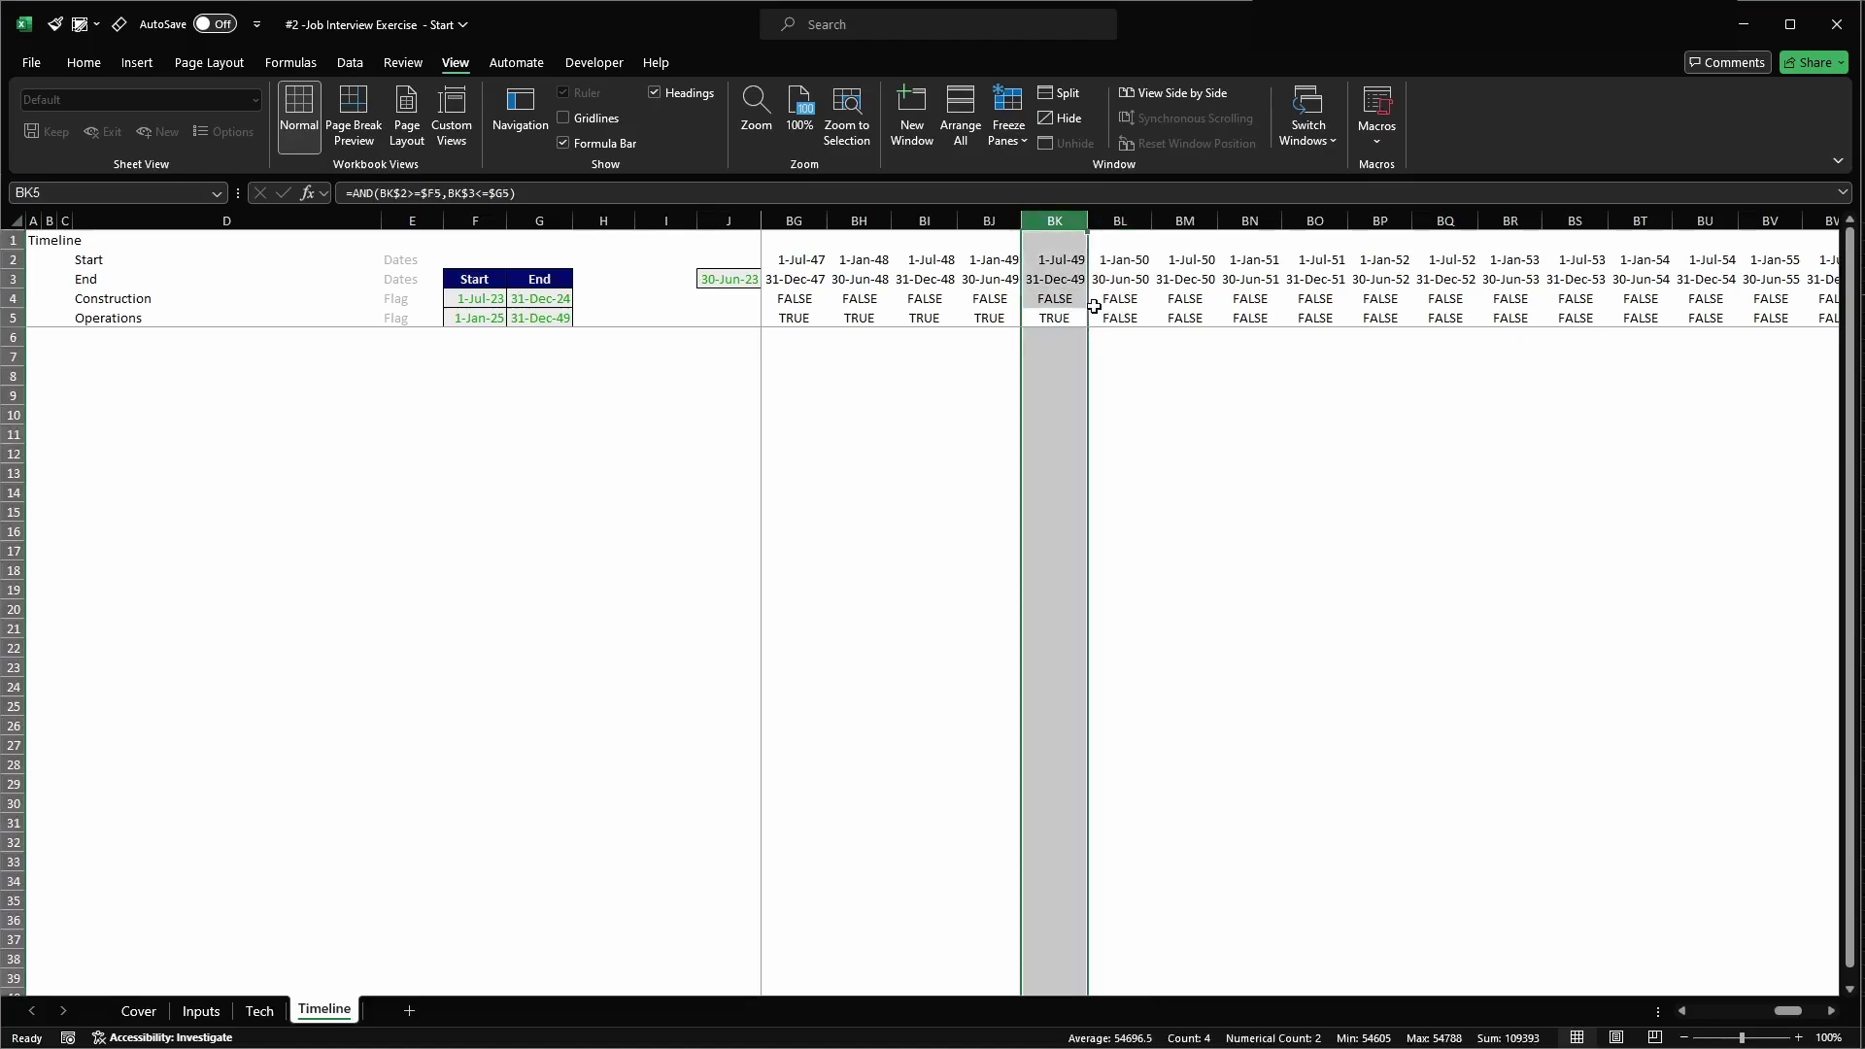
pyautogui.press('Right')
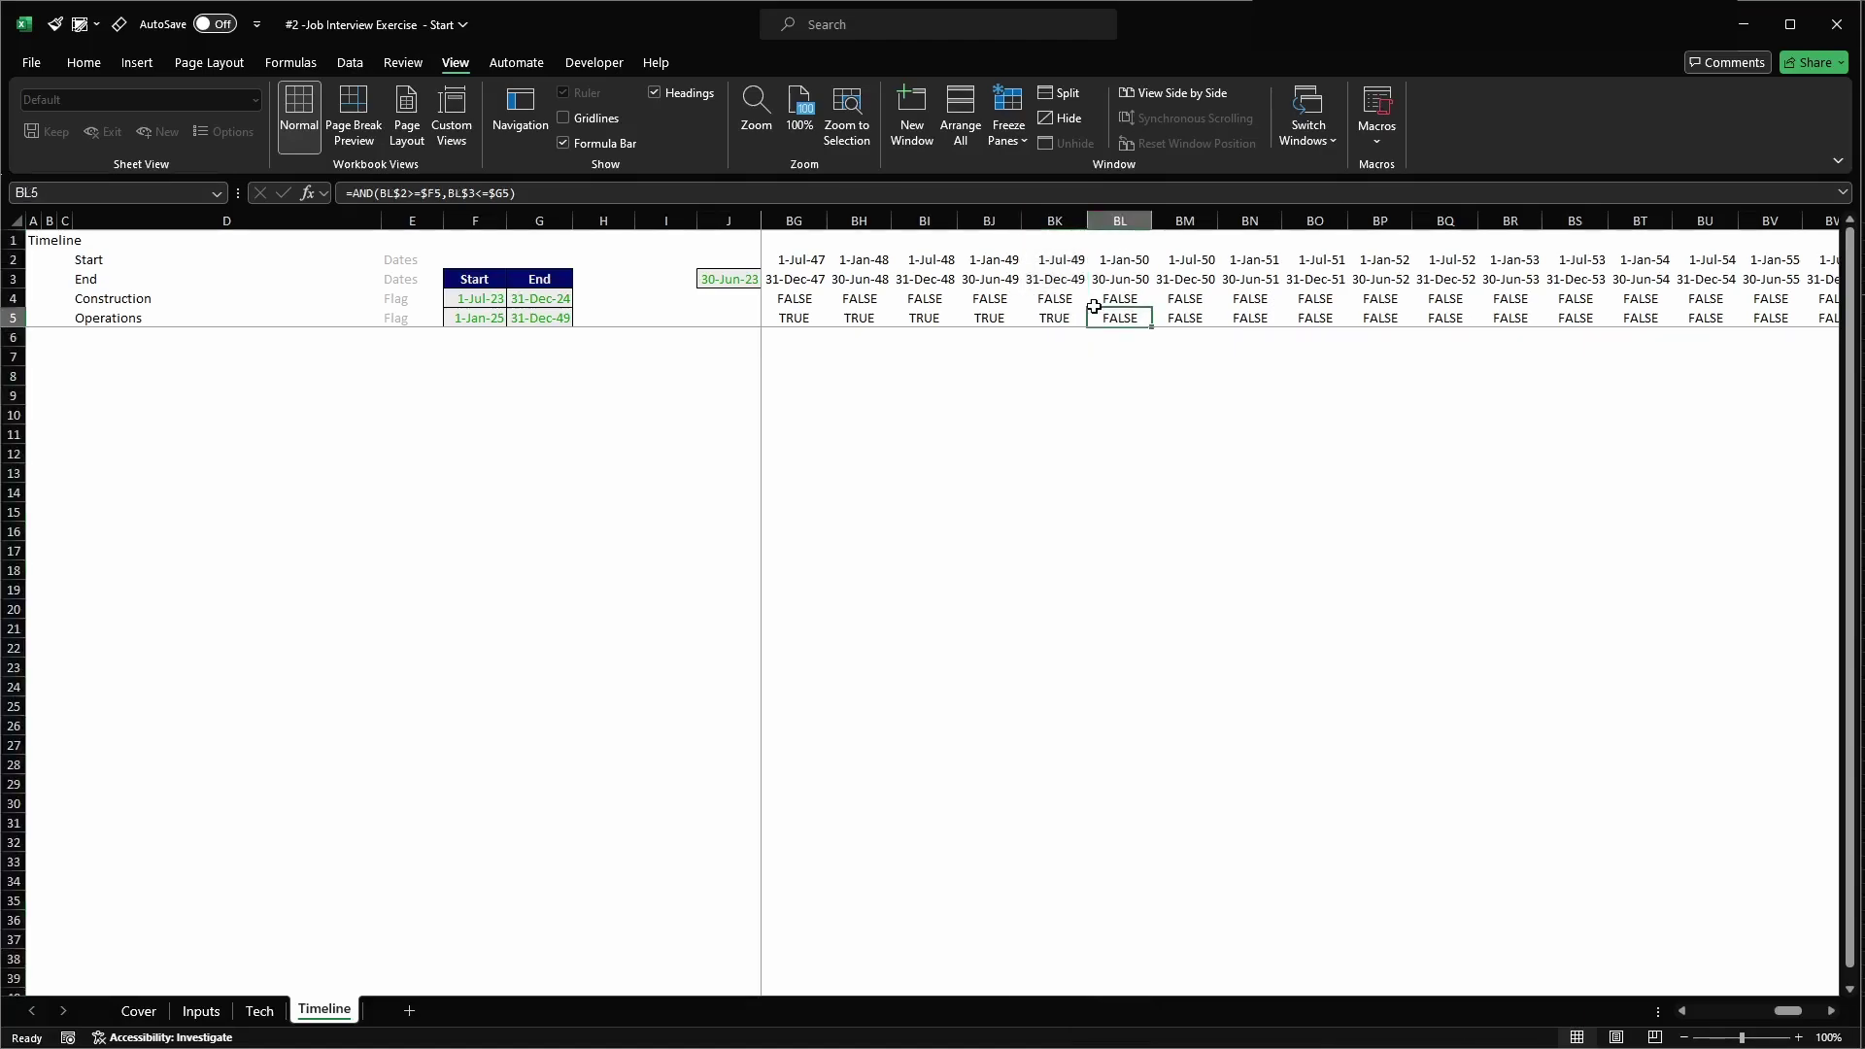
pyautogui.hotkey('ctrl', 'space')
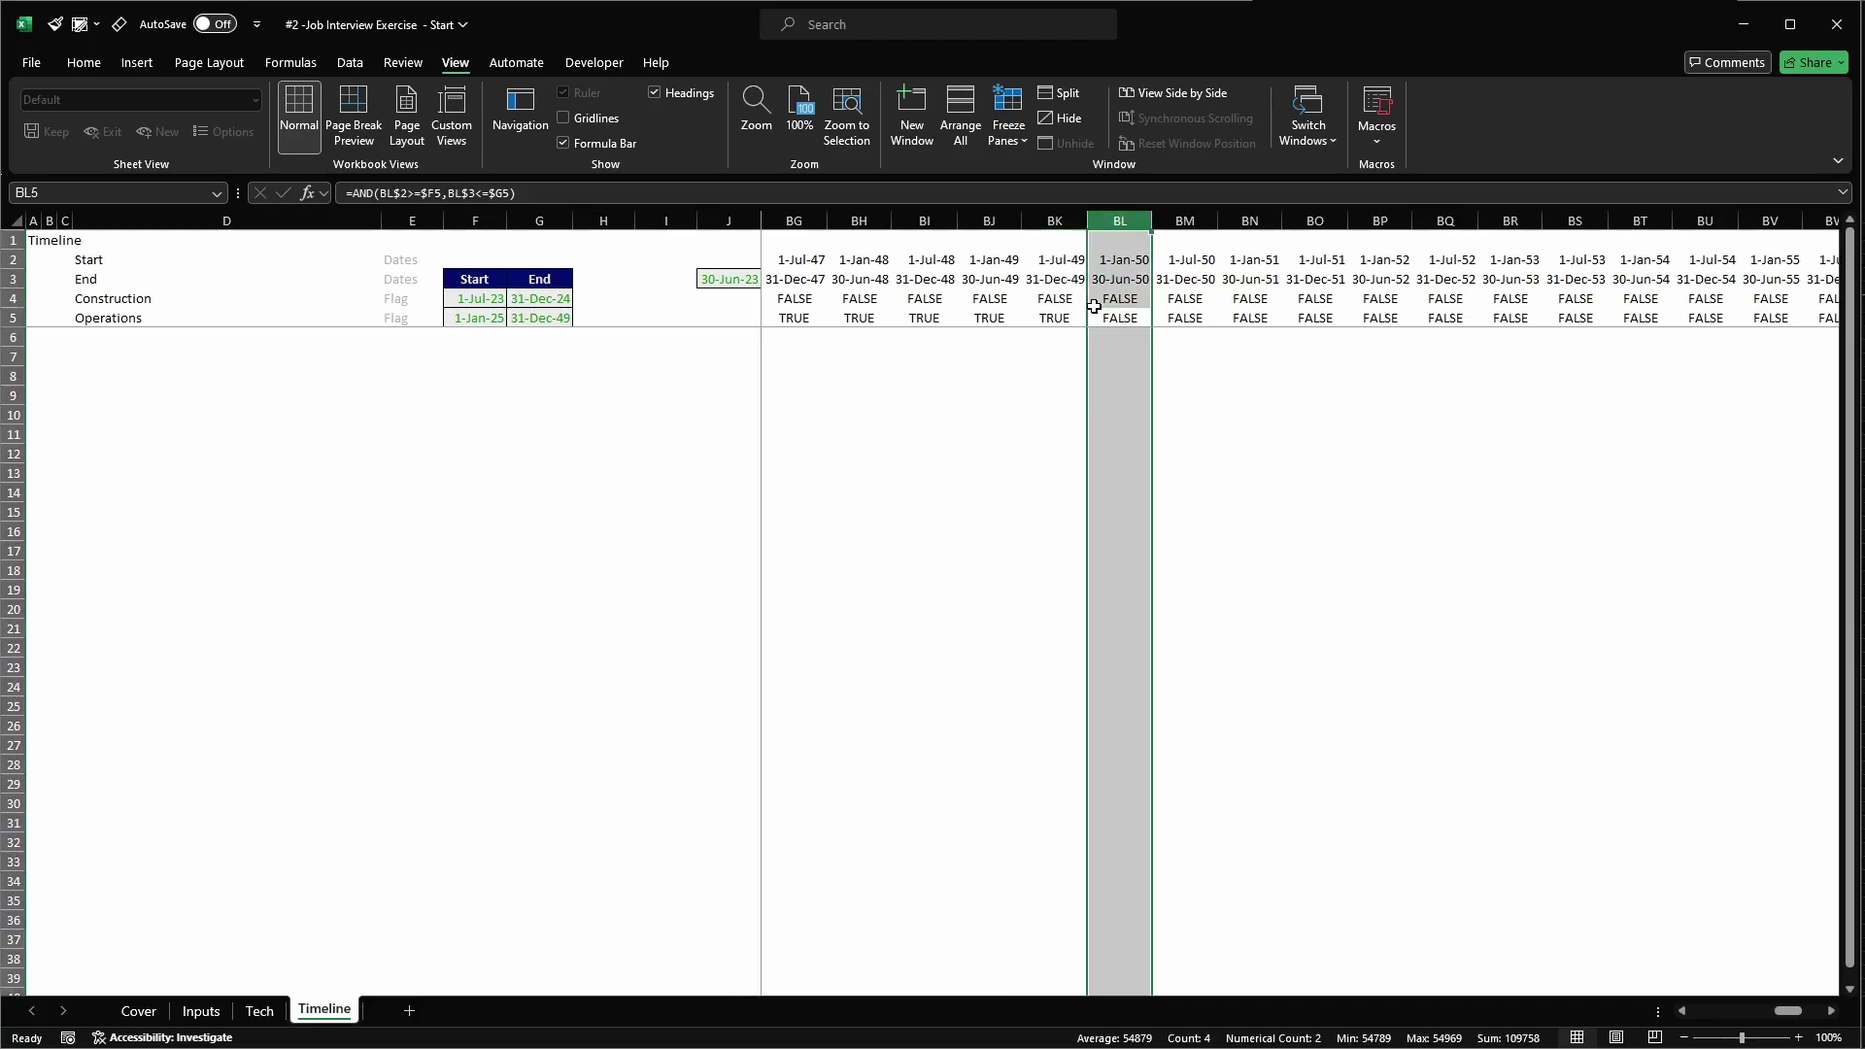
# - Start a conditional formatting rule on the flags in K4:CG5 that formats only cells with a value equal to True
pyautogui.press('Left')
pyautogui.hotkey('ctrl', 'Left')
pyautogui.press('Right')
pyautogui.press('Up')
pyautogui.press('Left')
pyautogui.hotkey('shift', 'Down')
pyautogui.hotkey('ctrl', 'shift', 'Right')
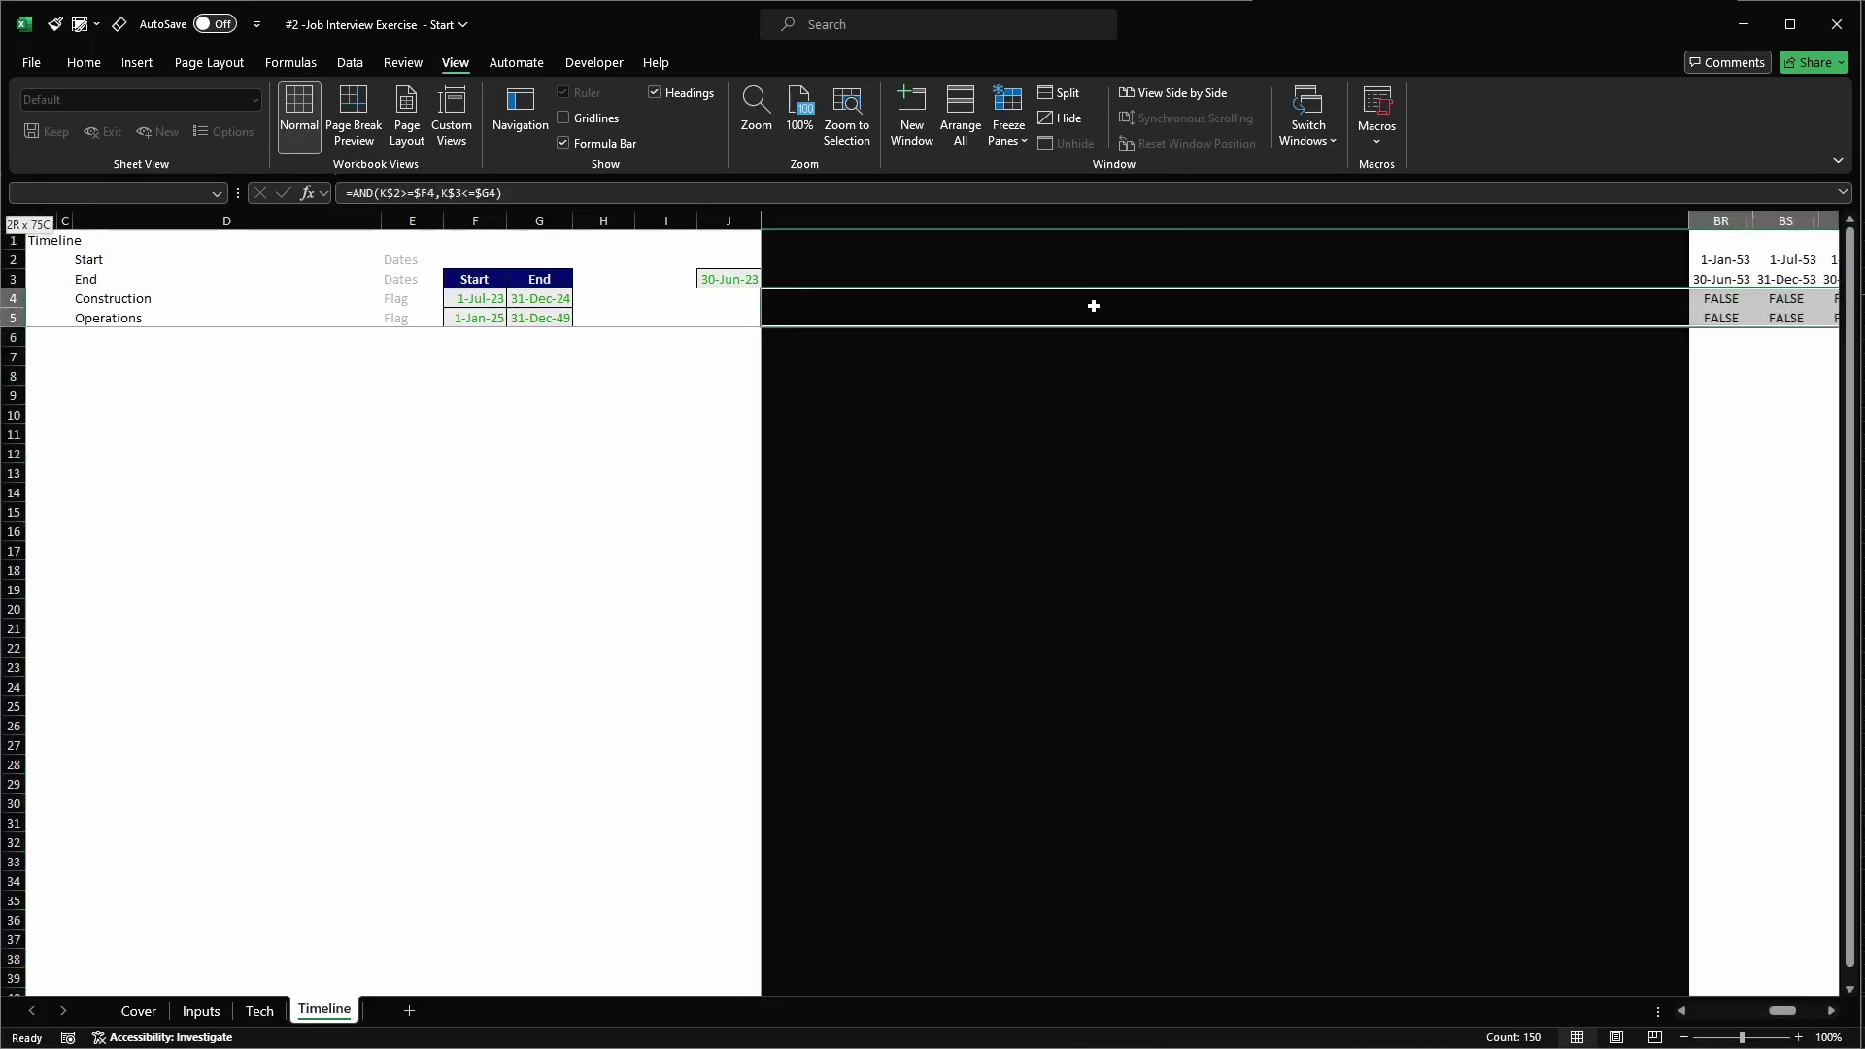
pyautogui.hotkey('ctrl', 'Right')
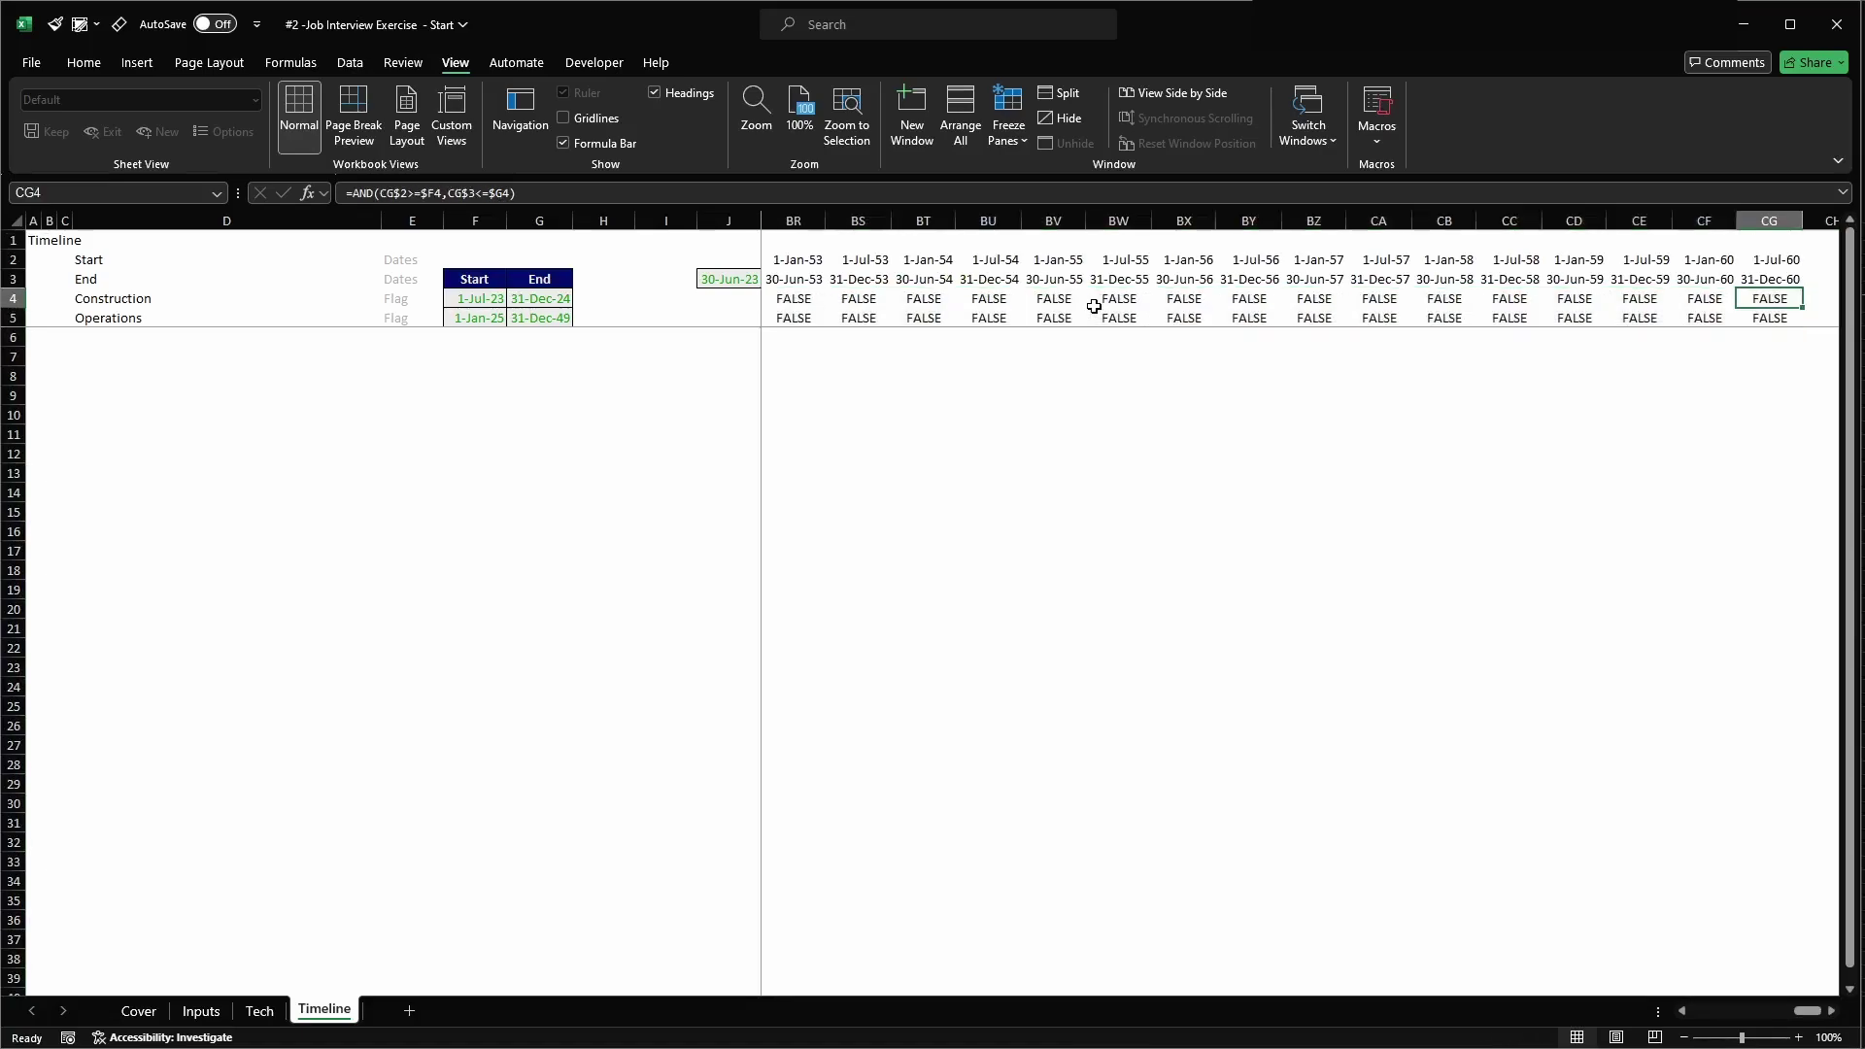
pyautogui.hotkey('shift', 'Down')
pyautogui.hotkey('ctrl', 'shift', 'Left')
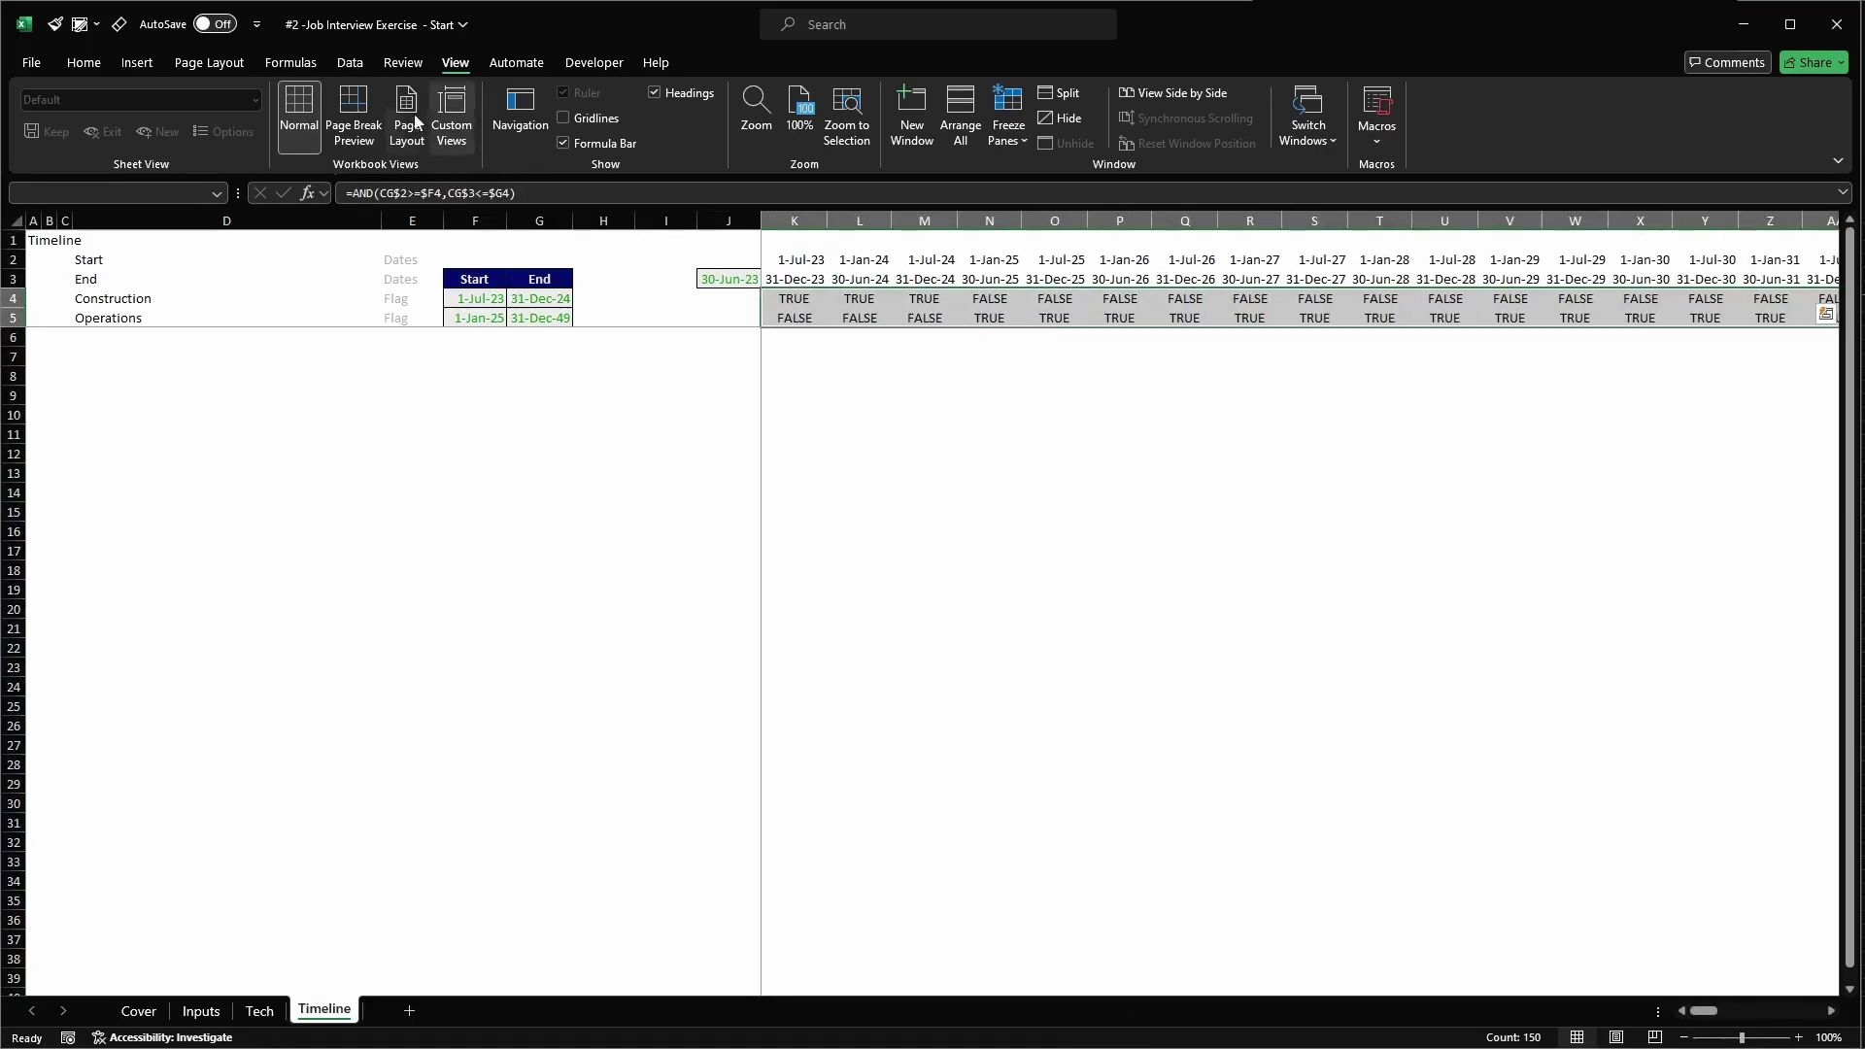
pyautogui.click(94, 63)
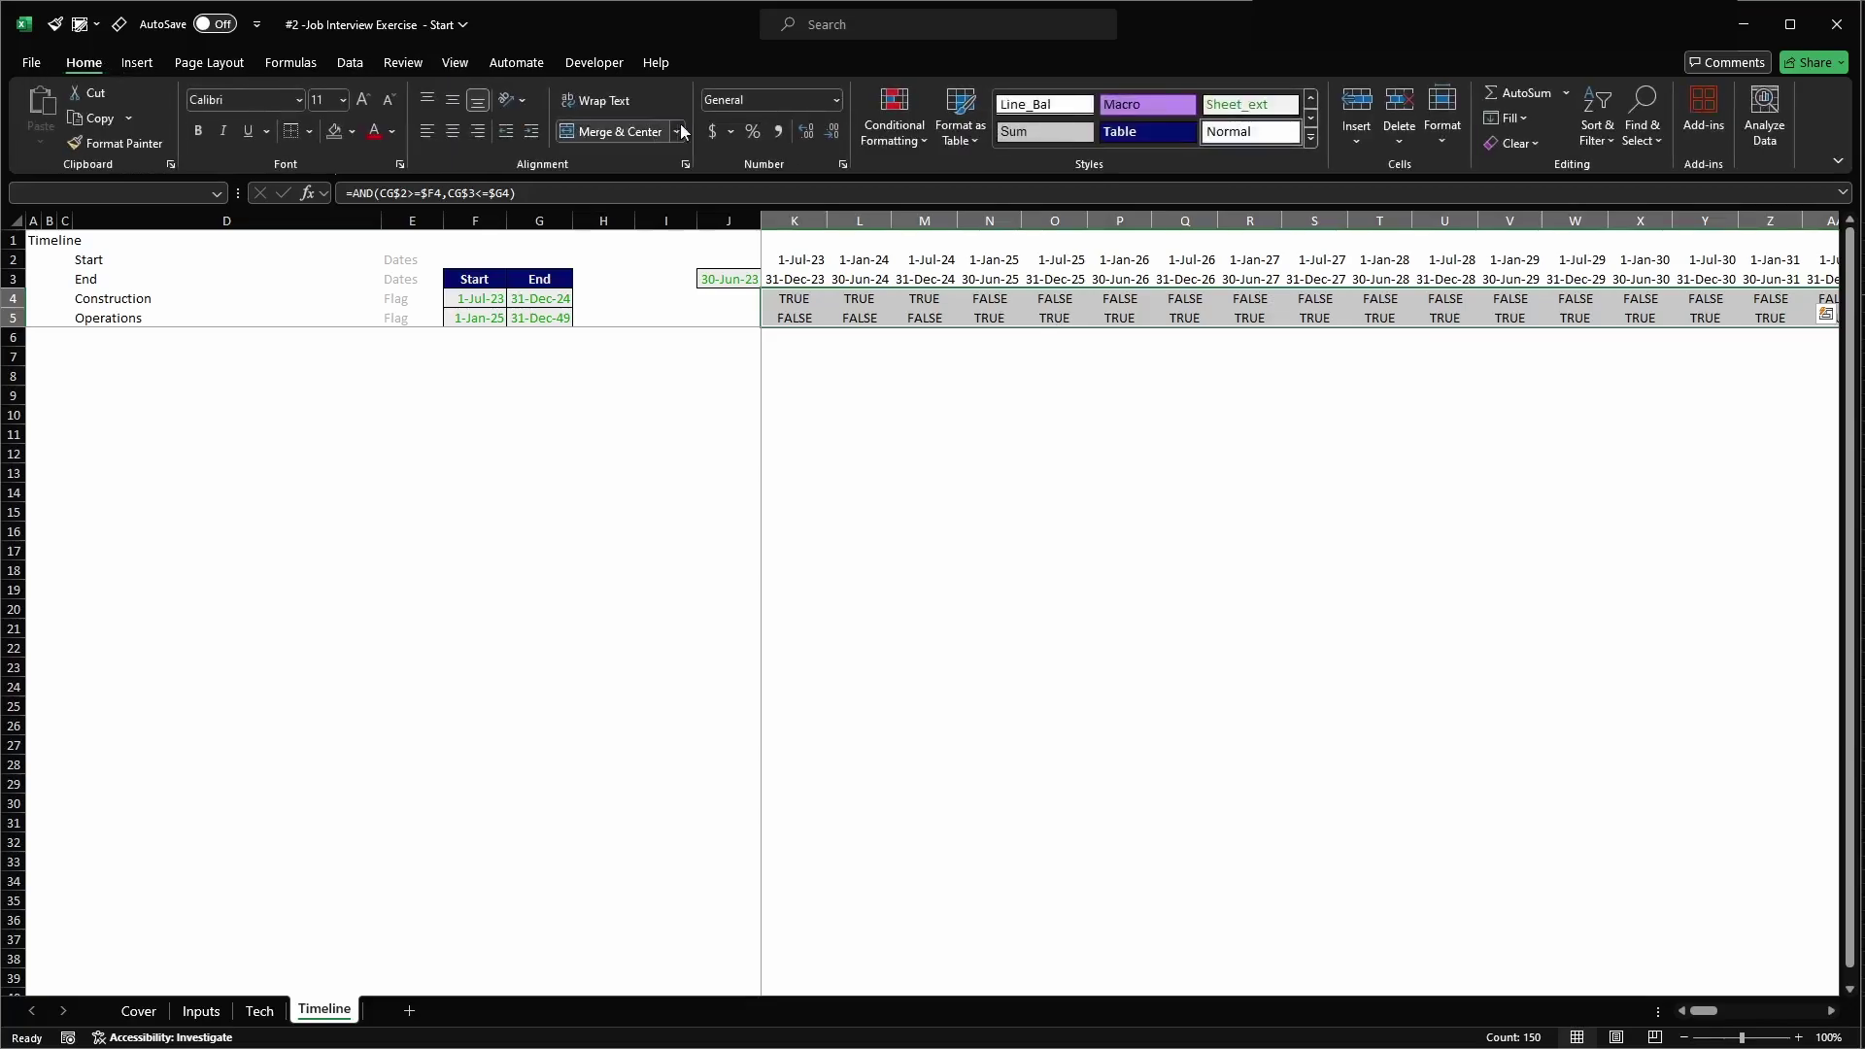
pyautogui.click(894, 131)
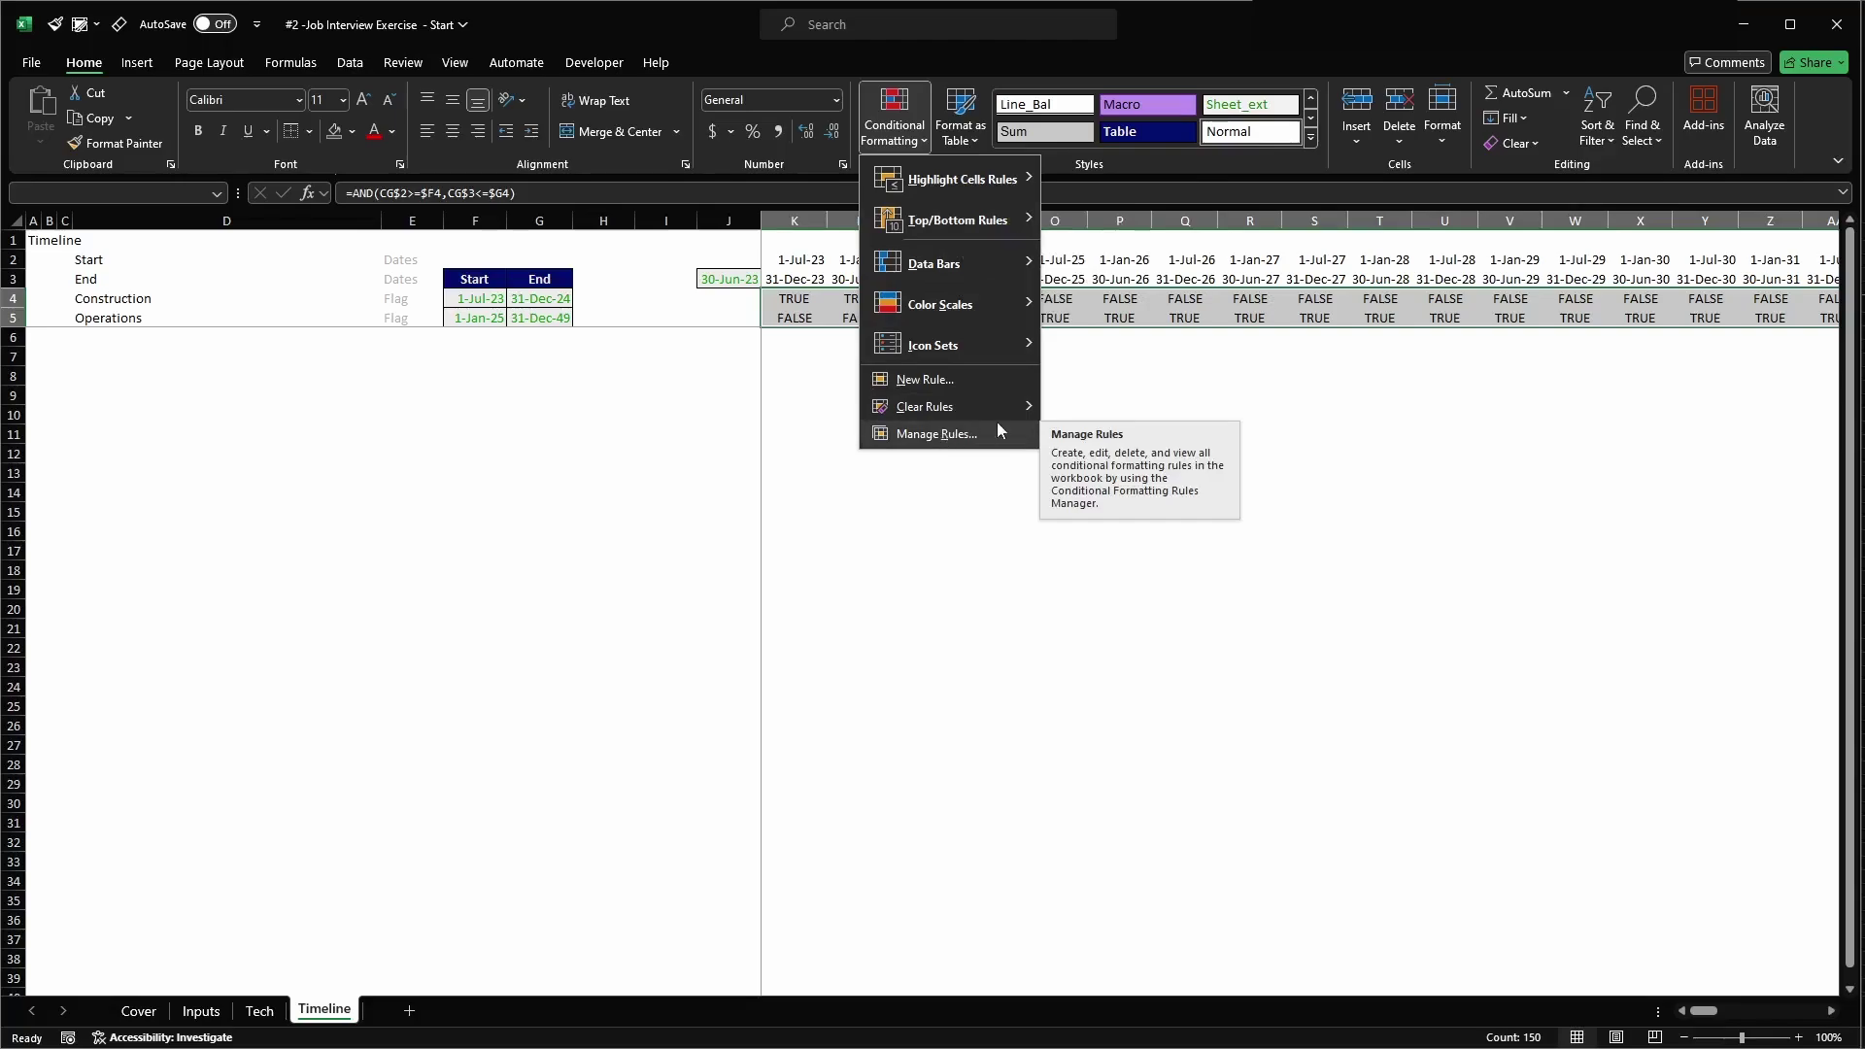
pyautogui.click(926, 381)
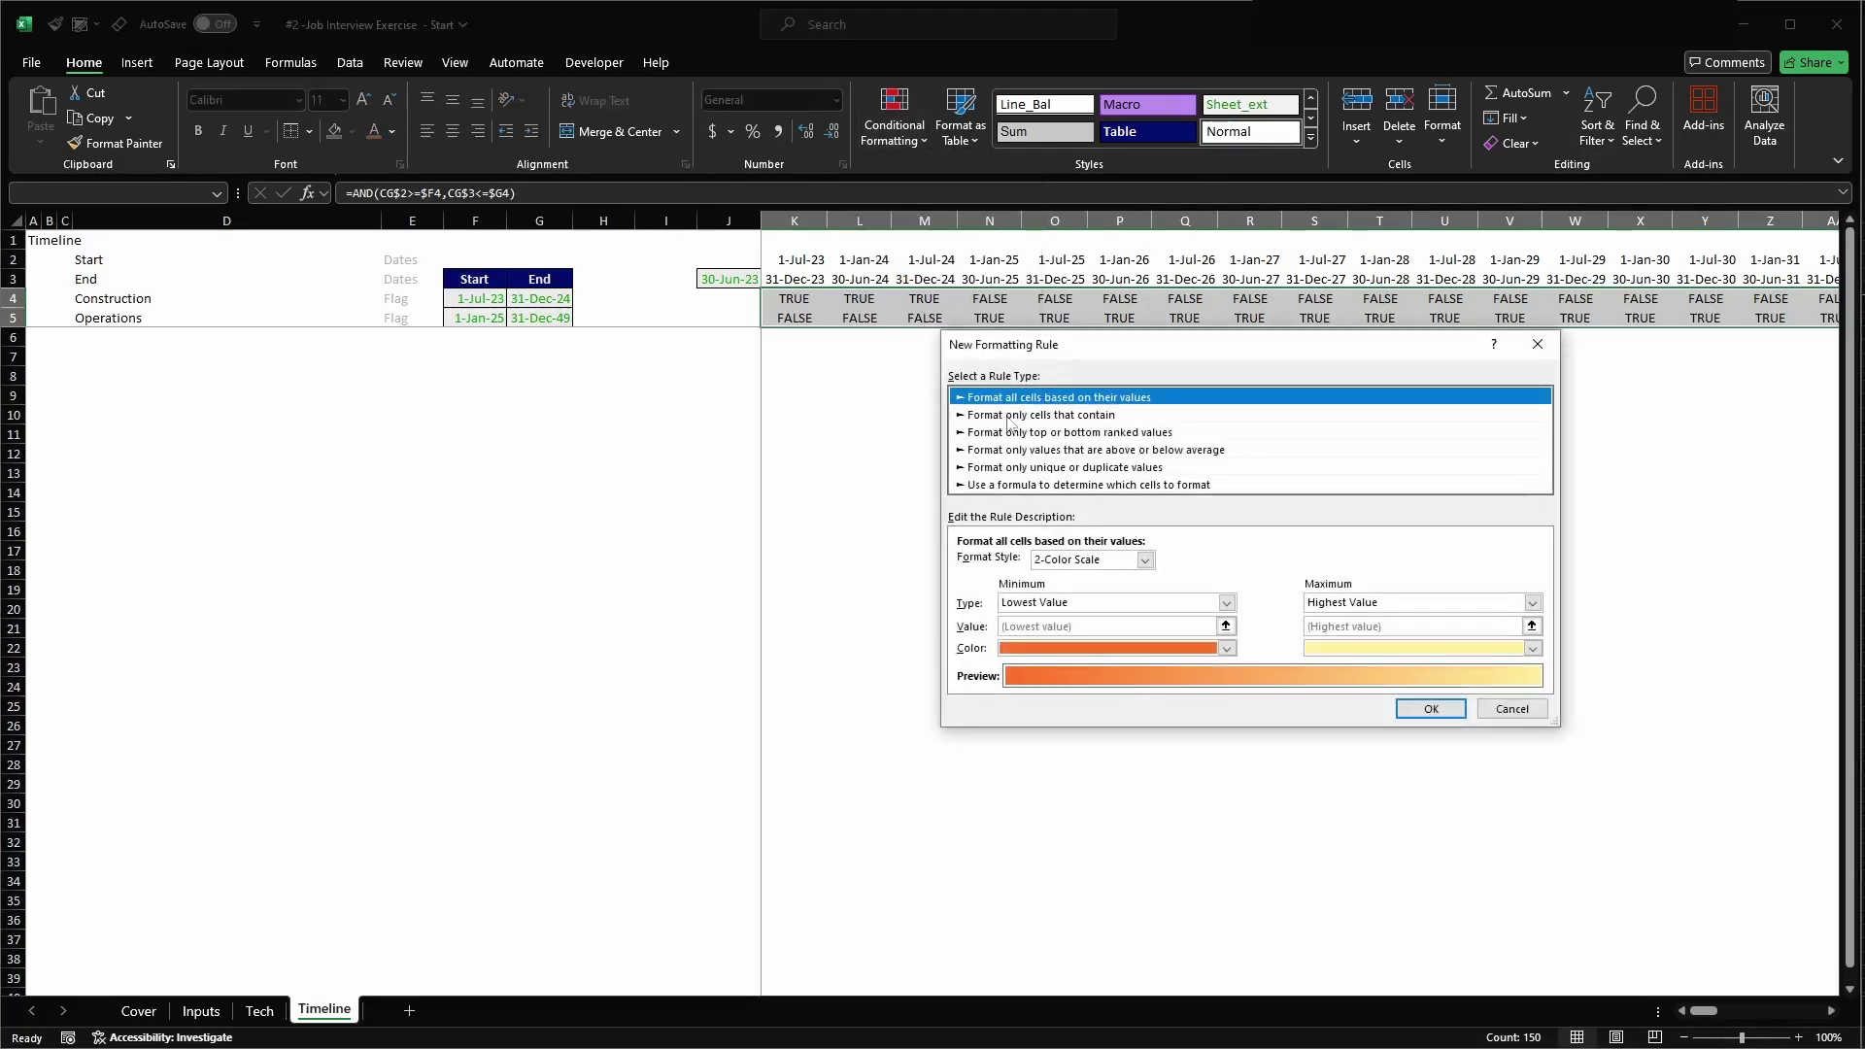
pyautogui.click(1030, 418)
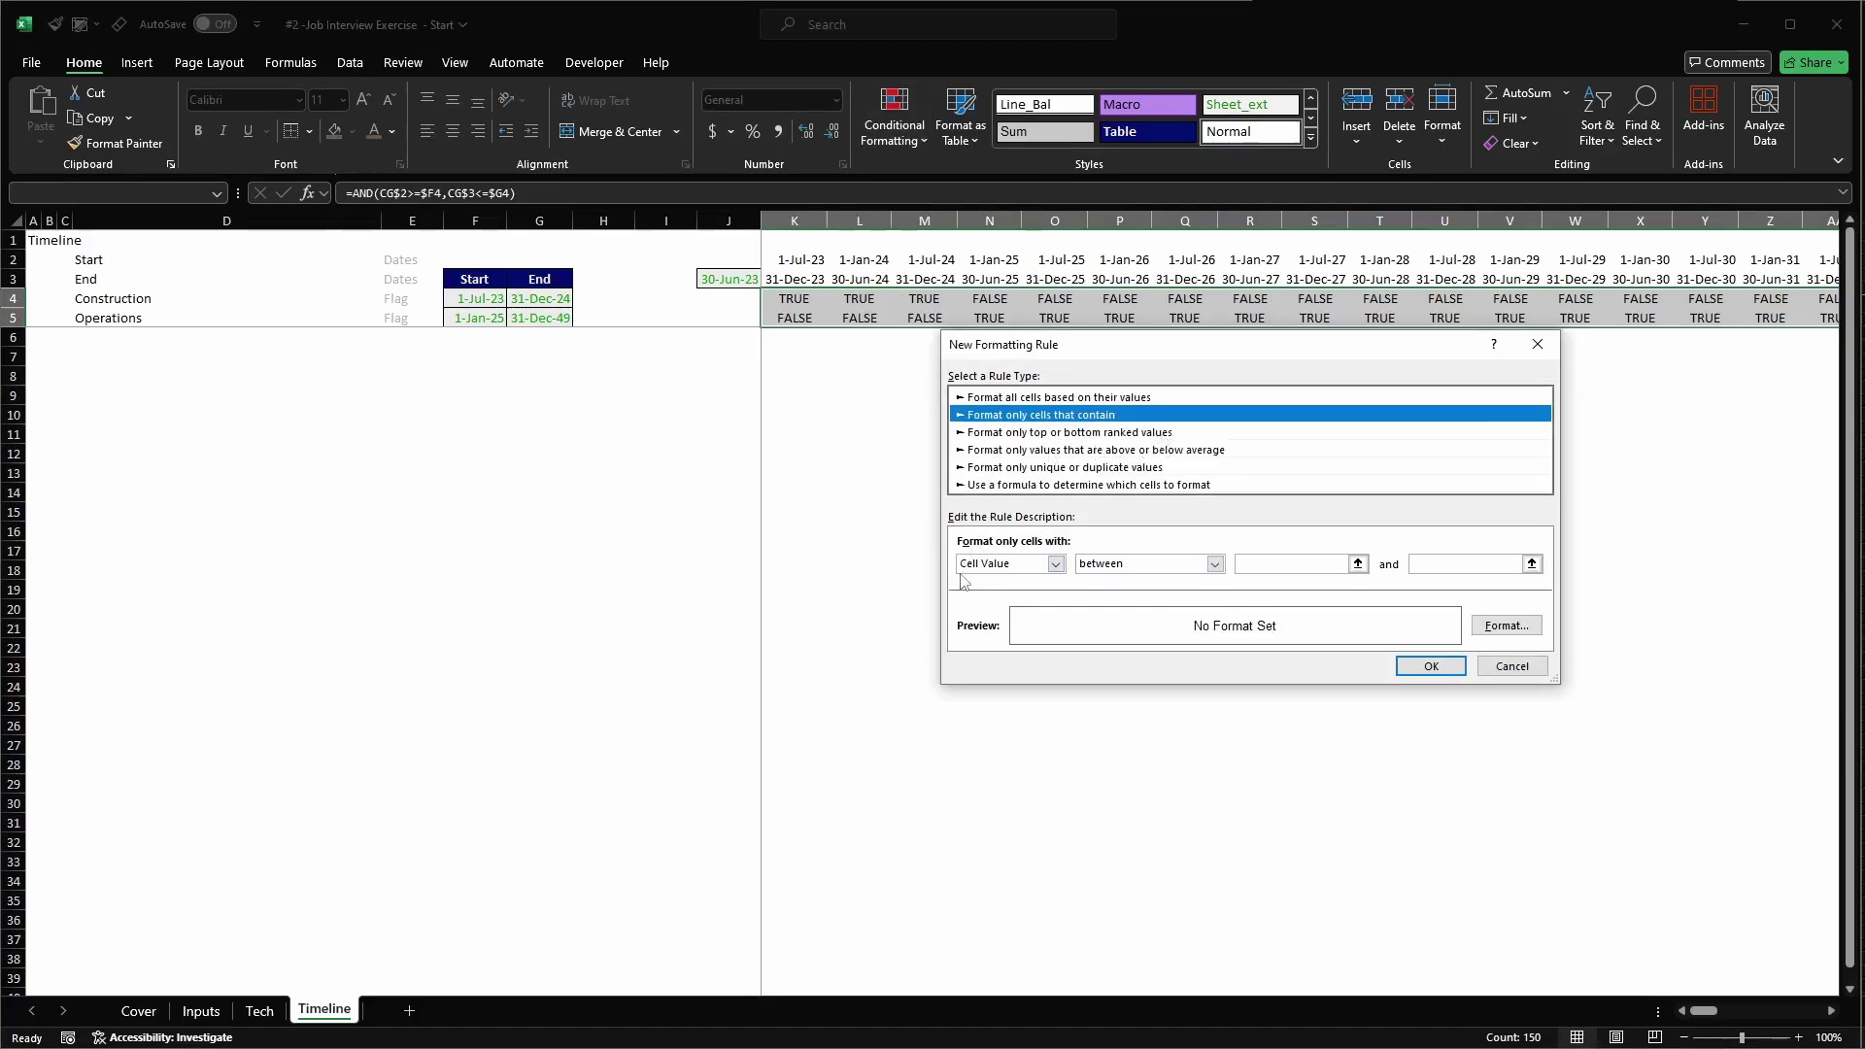
pyautogui.click(1214, 563)
pyautogui.click(1103, 607)
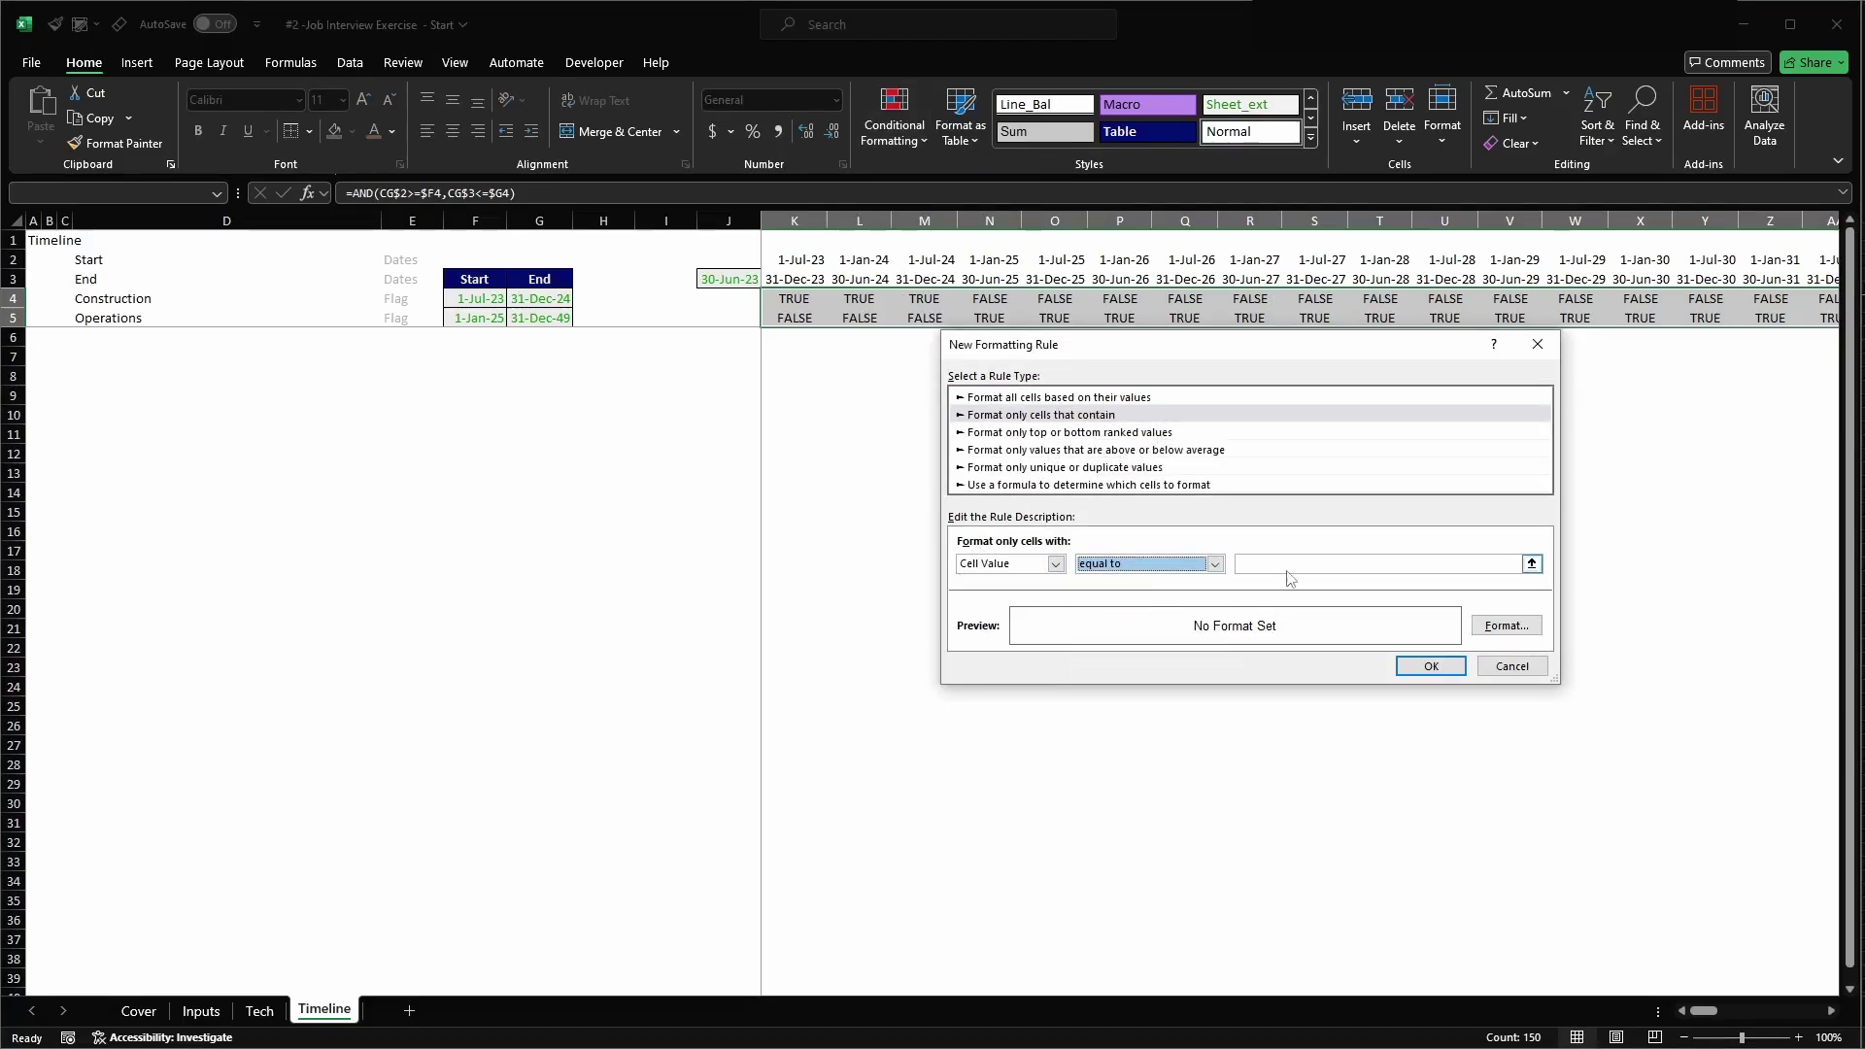
pyautogui.click(1299, 565)
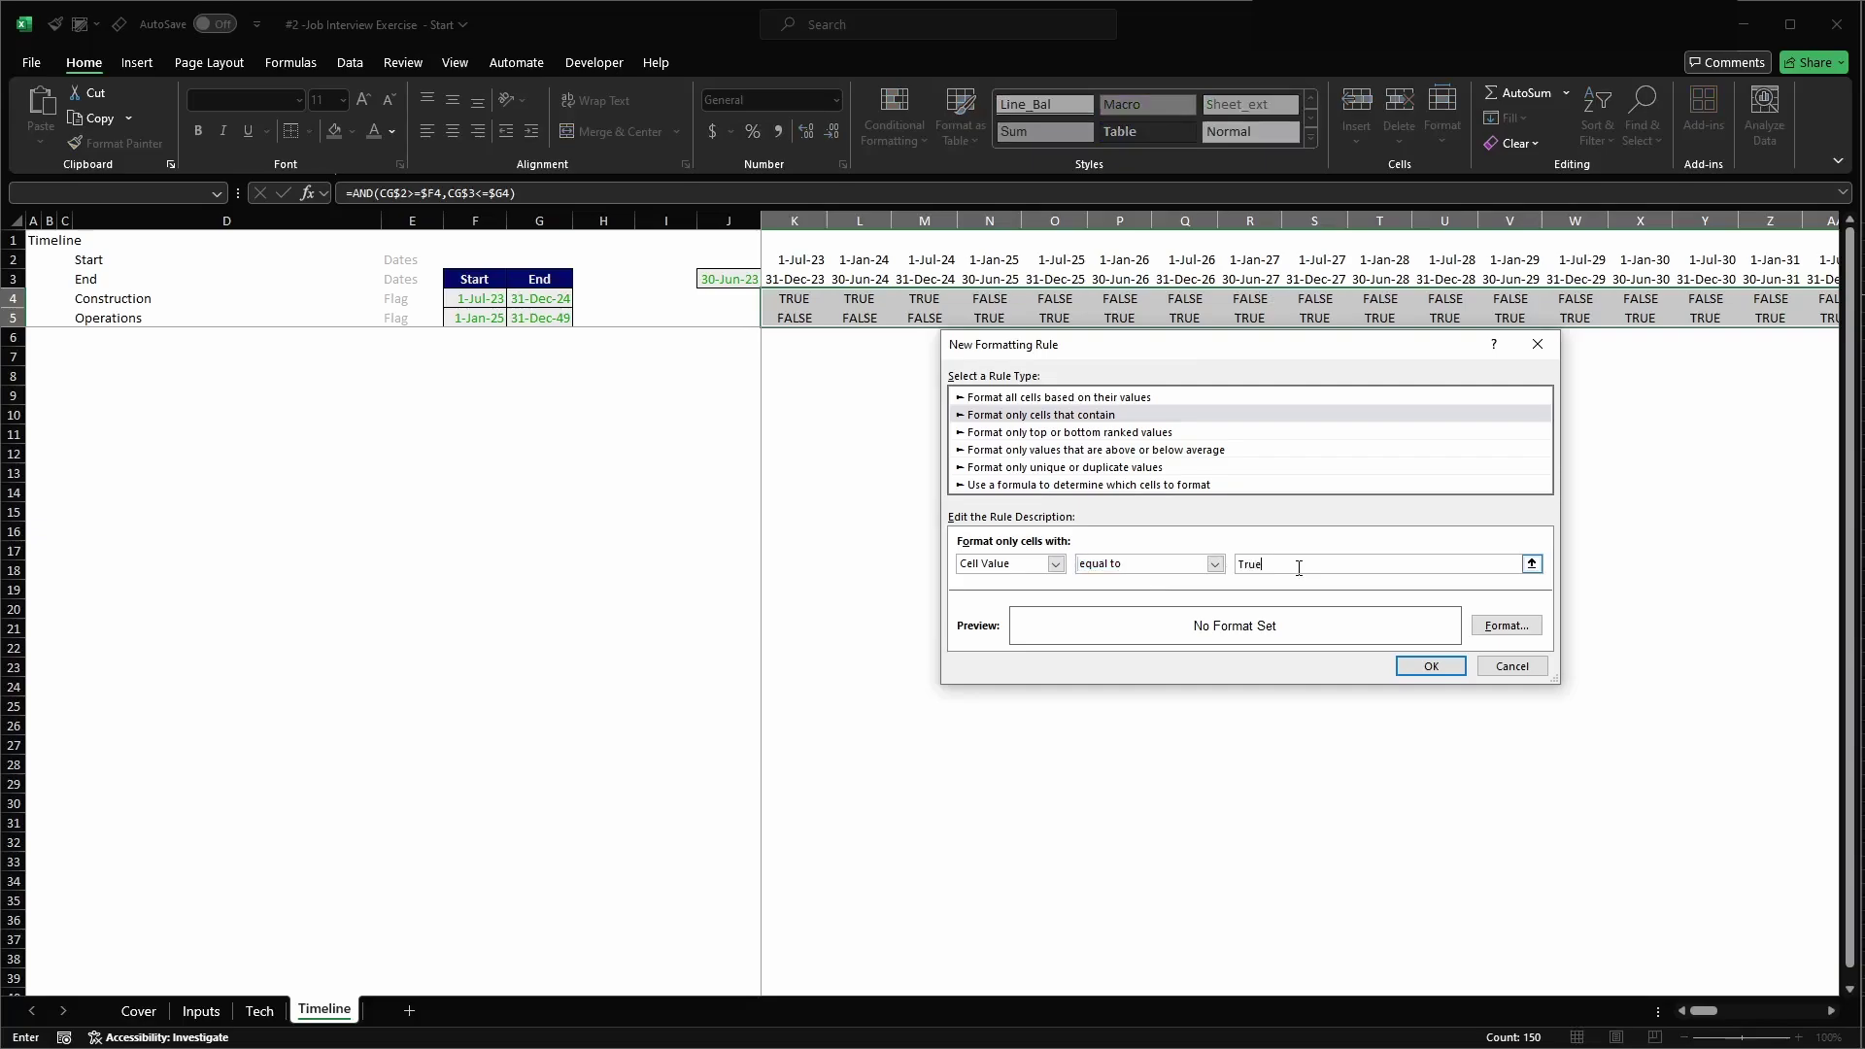
# - Give the True rule's format a dark blue font and a blue outline border
pyautogui.click(1505, 625)
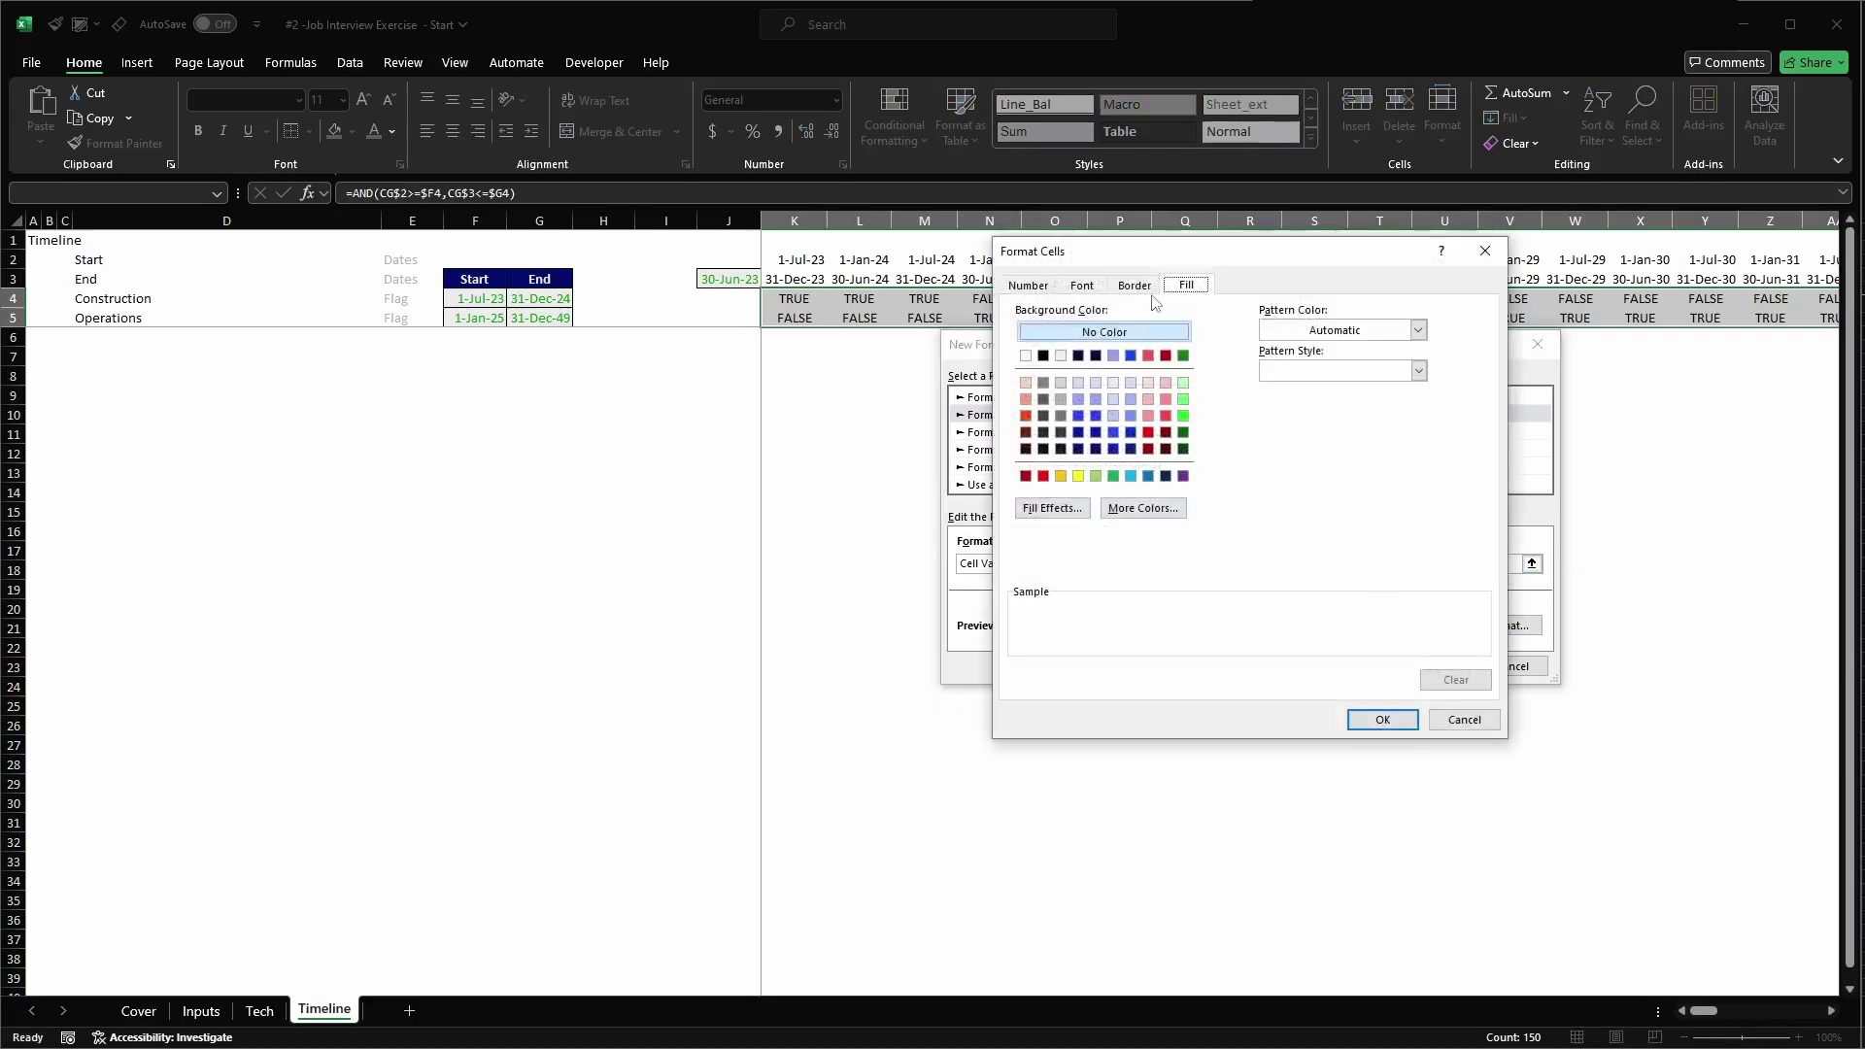
pyautogui.click(1081, 286)
pyautogui.click(1332, 447)
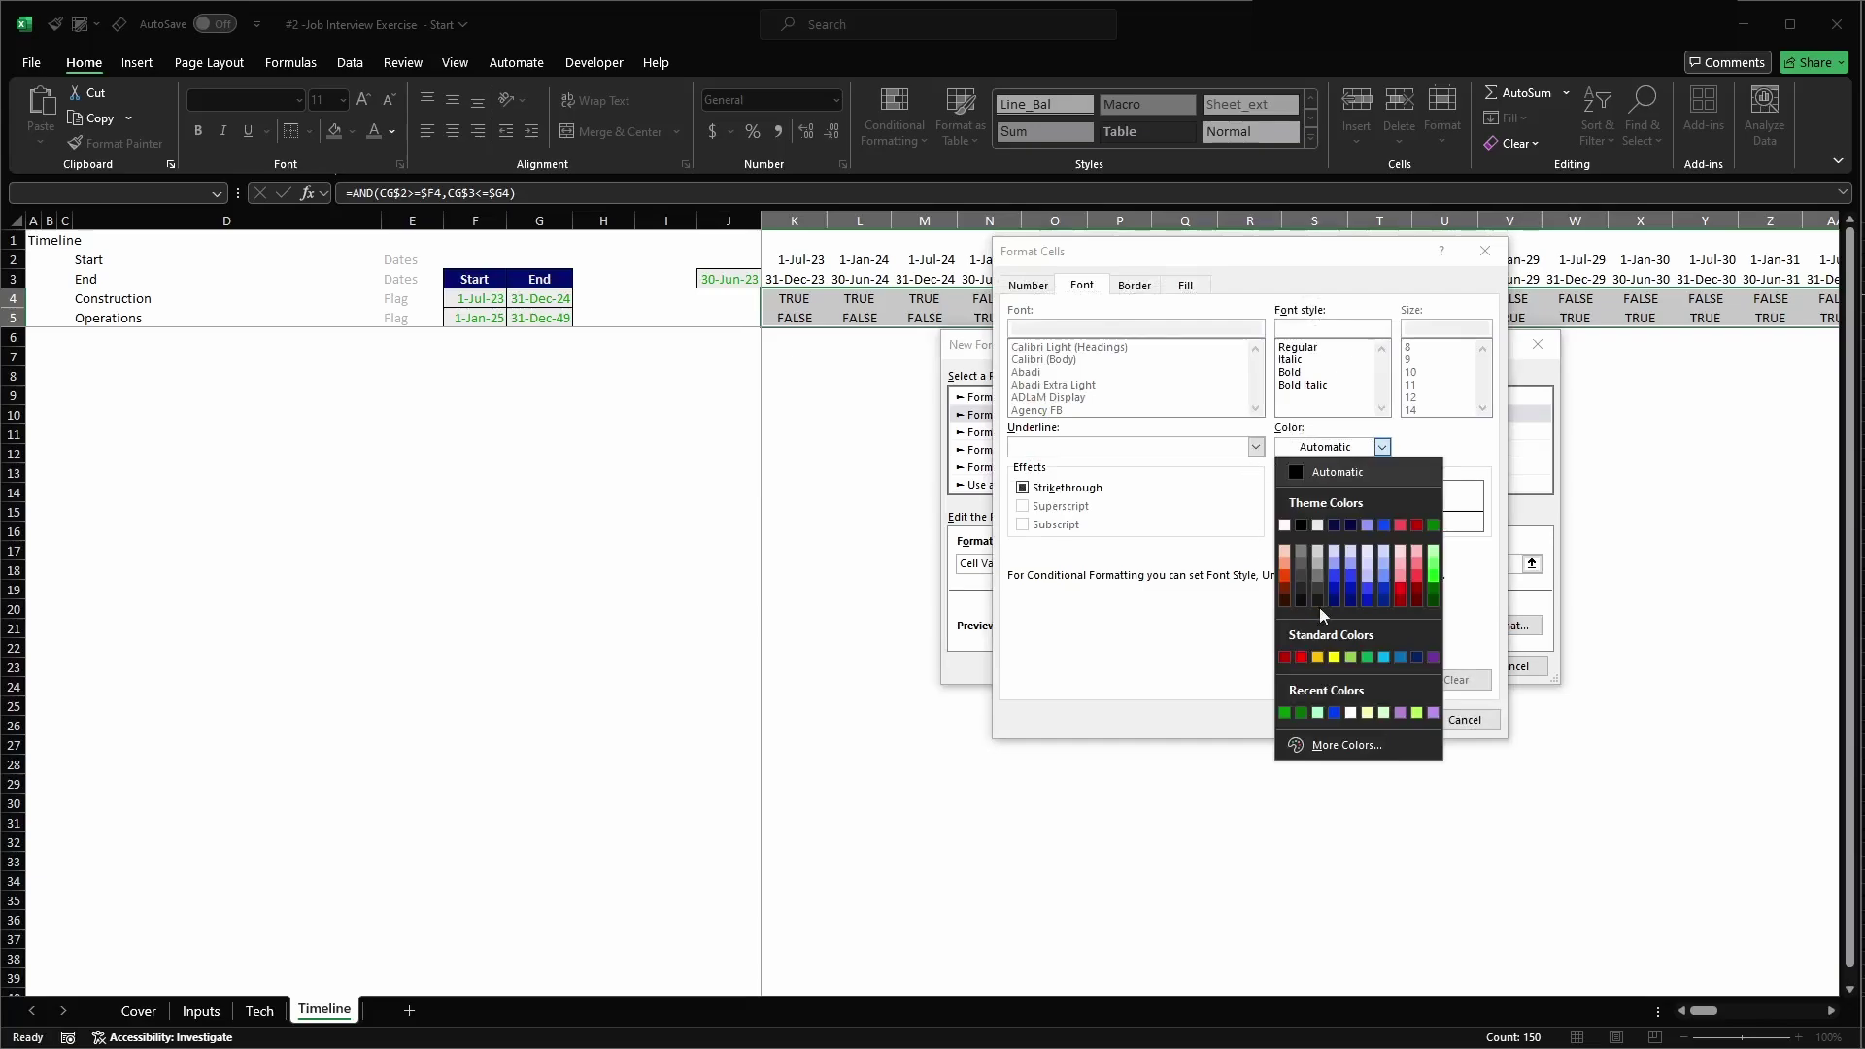
pyautogui.click(1368, 602)
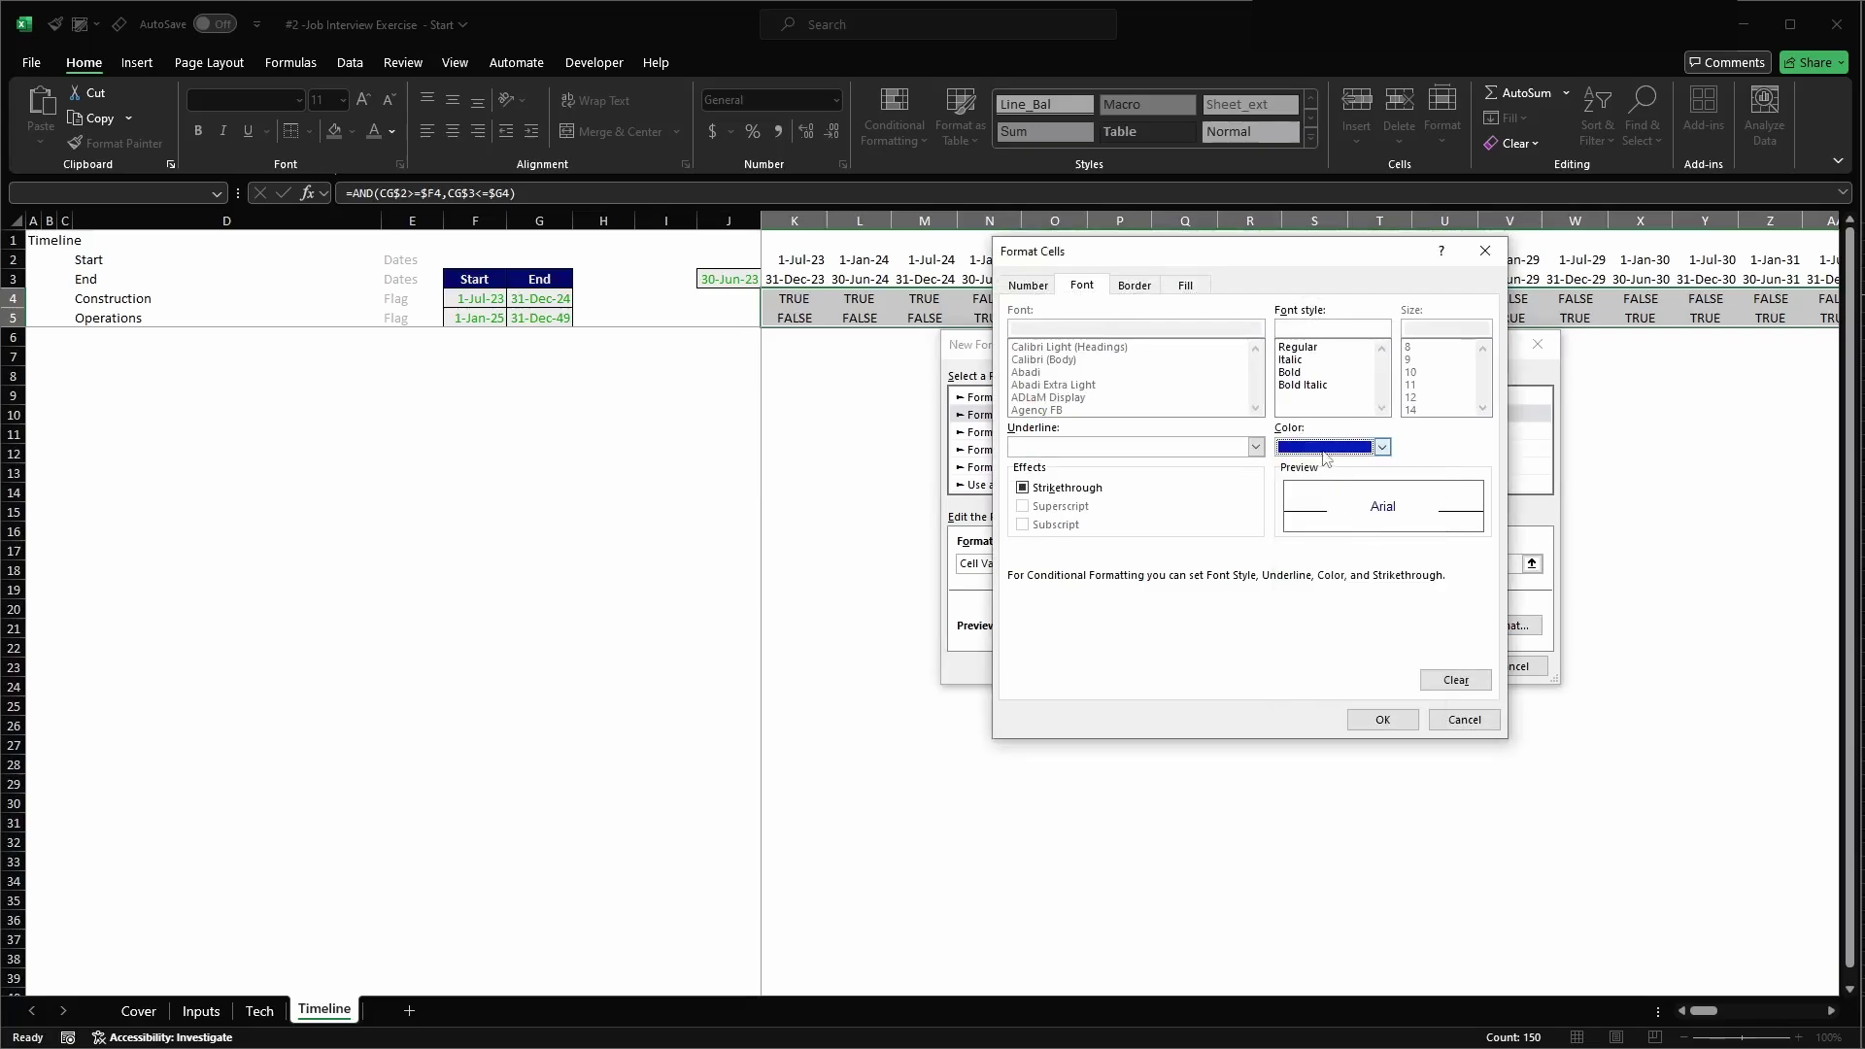
pyautogui.click(1134, 284)
pyautogui.click(1049, 486)
pyautogui.click(1108, 639)
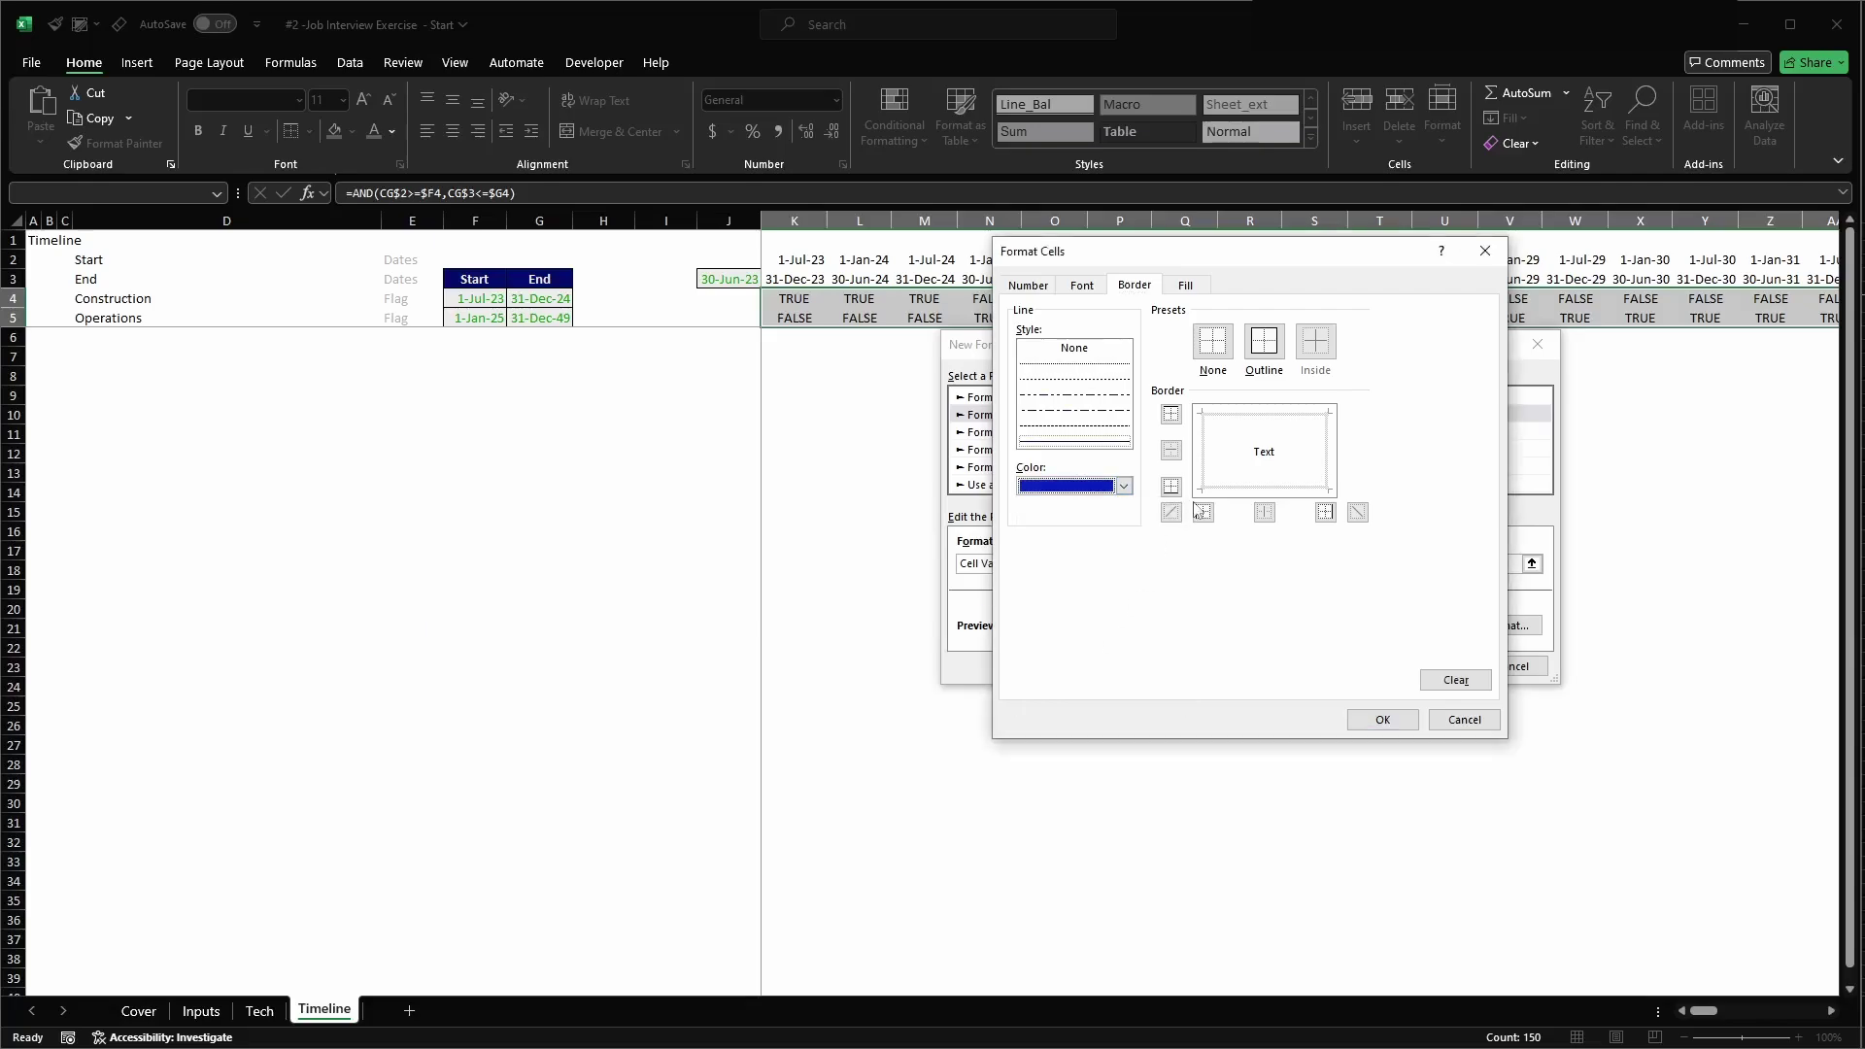
pyautogui.click(1264, 340)
# - Set the True rule's fill to pale lavender with a bright blue diagonal stripe pattern and apply the rule
pyautogui.click(1181, 286)
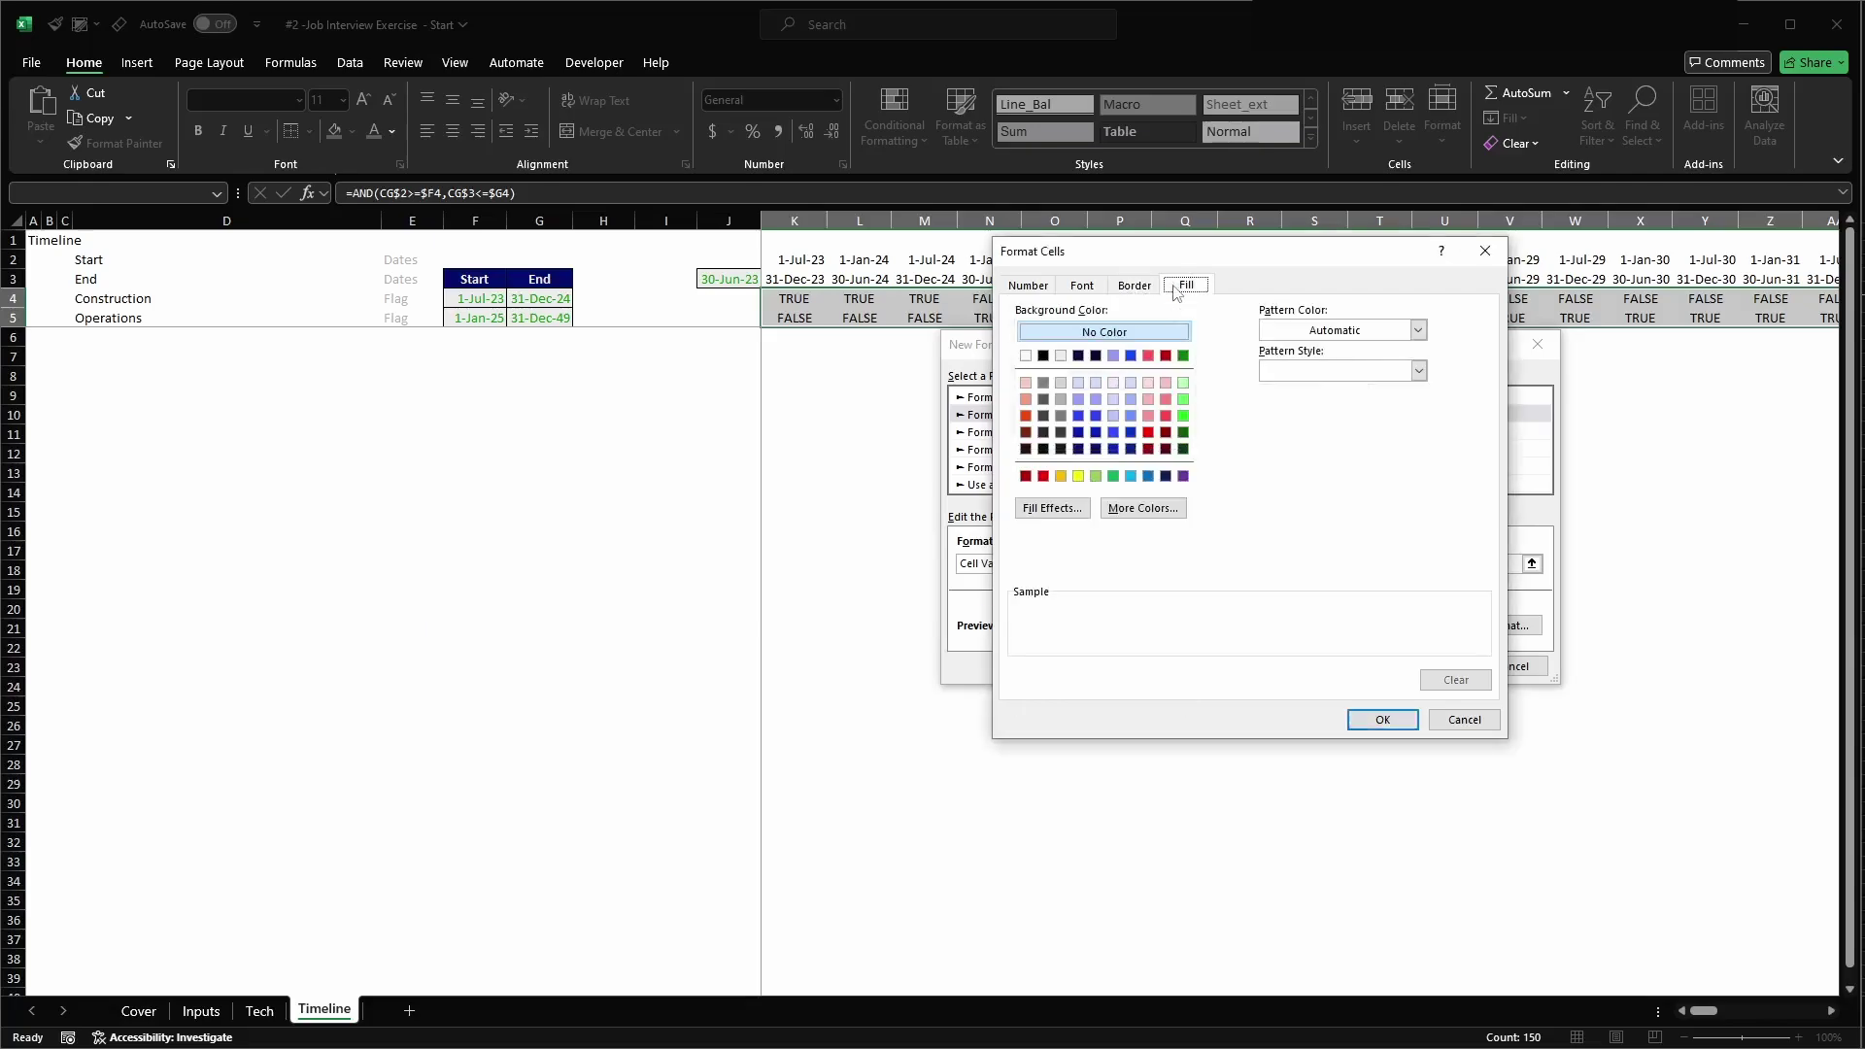
pyautogui.click(1113, 383)
pyautogui.click(1418, 330)
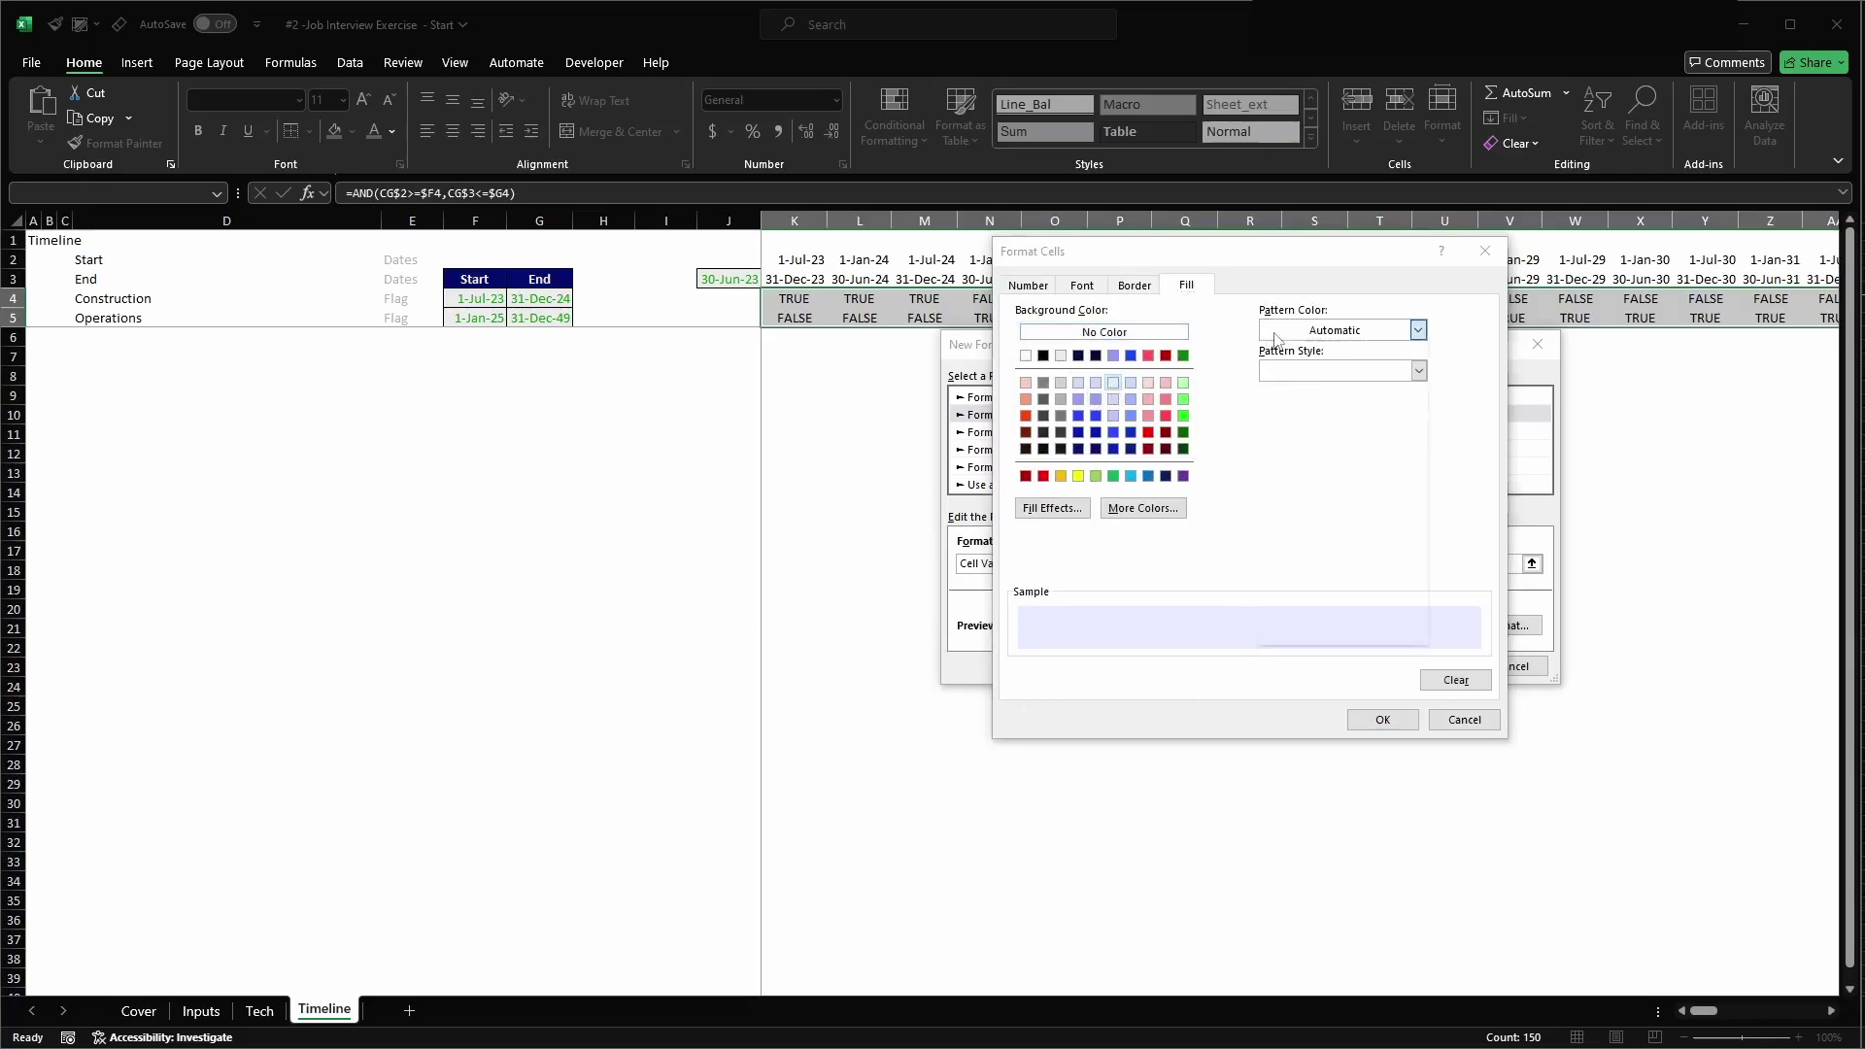
pyautogui.click(1367, 489)
pyautogui.click(1419, 371)
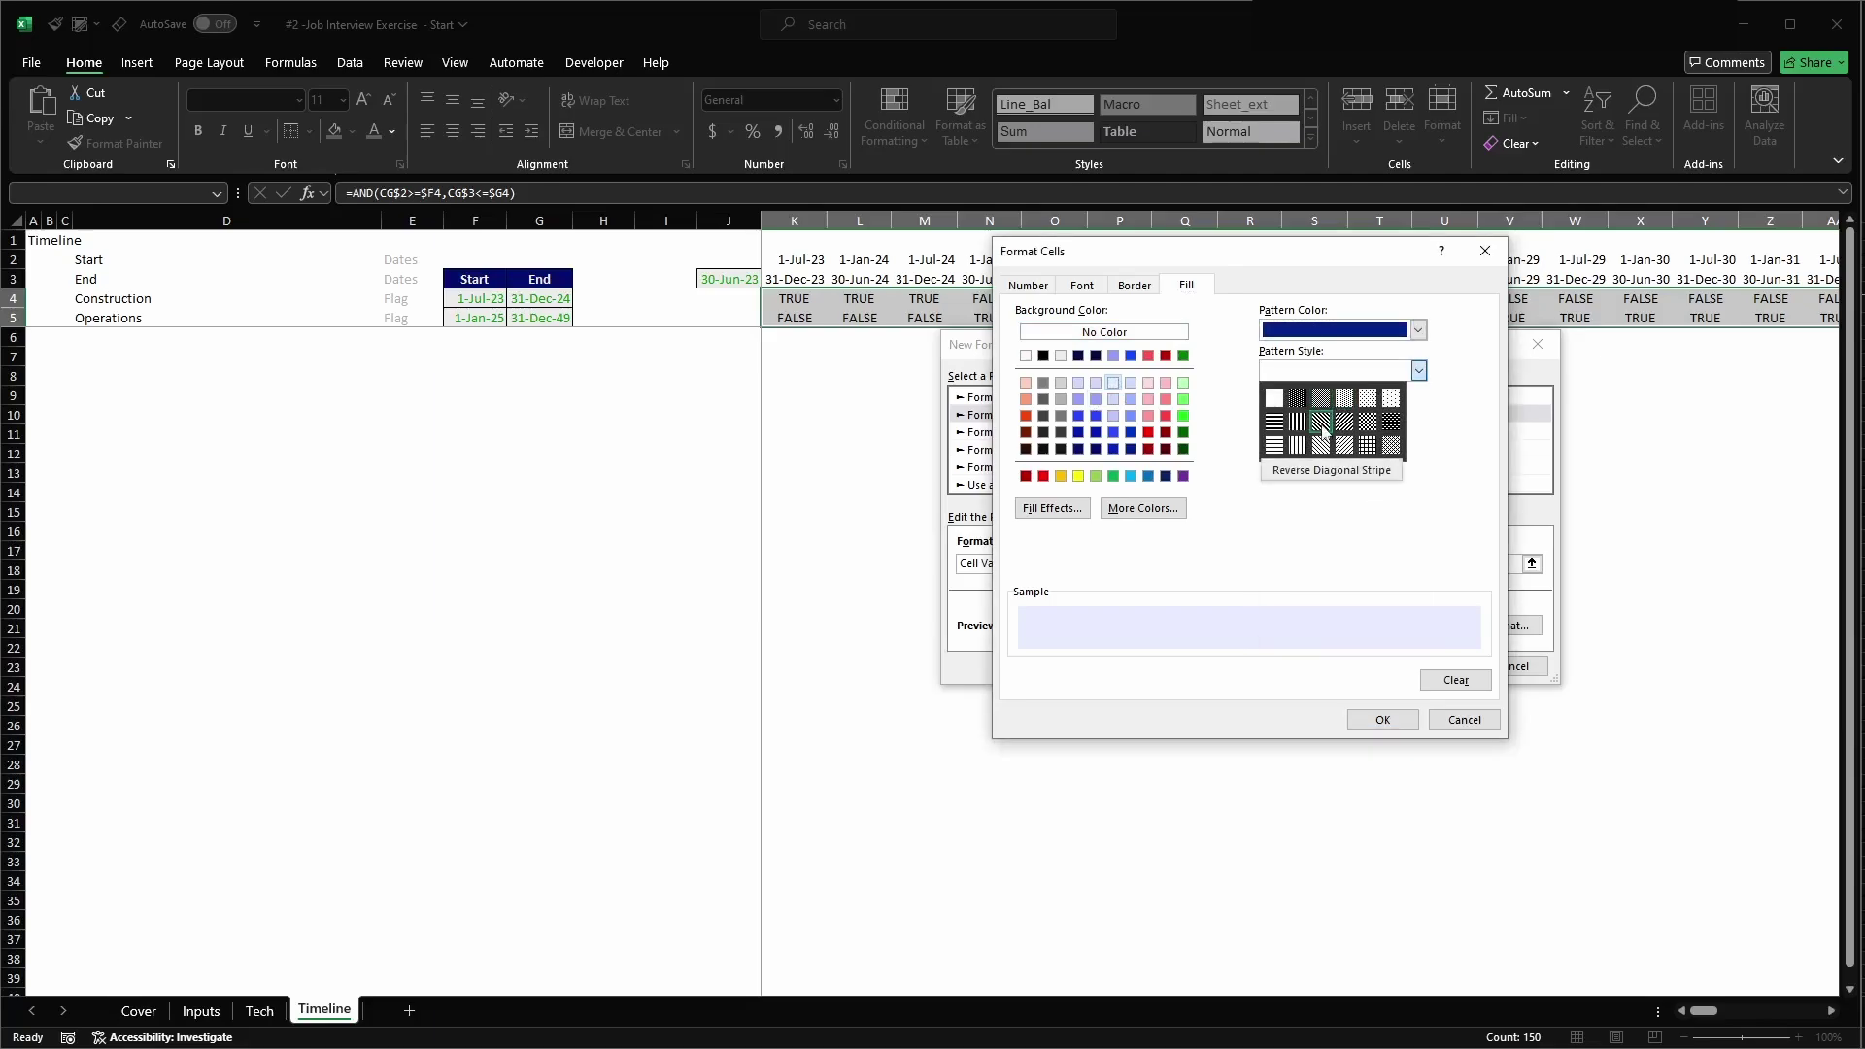
pyautogui.click(1321, 422)
pyautogui.click(1345, 422)
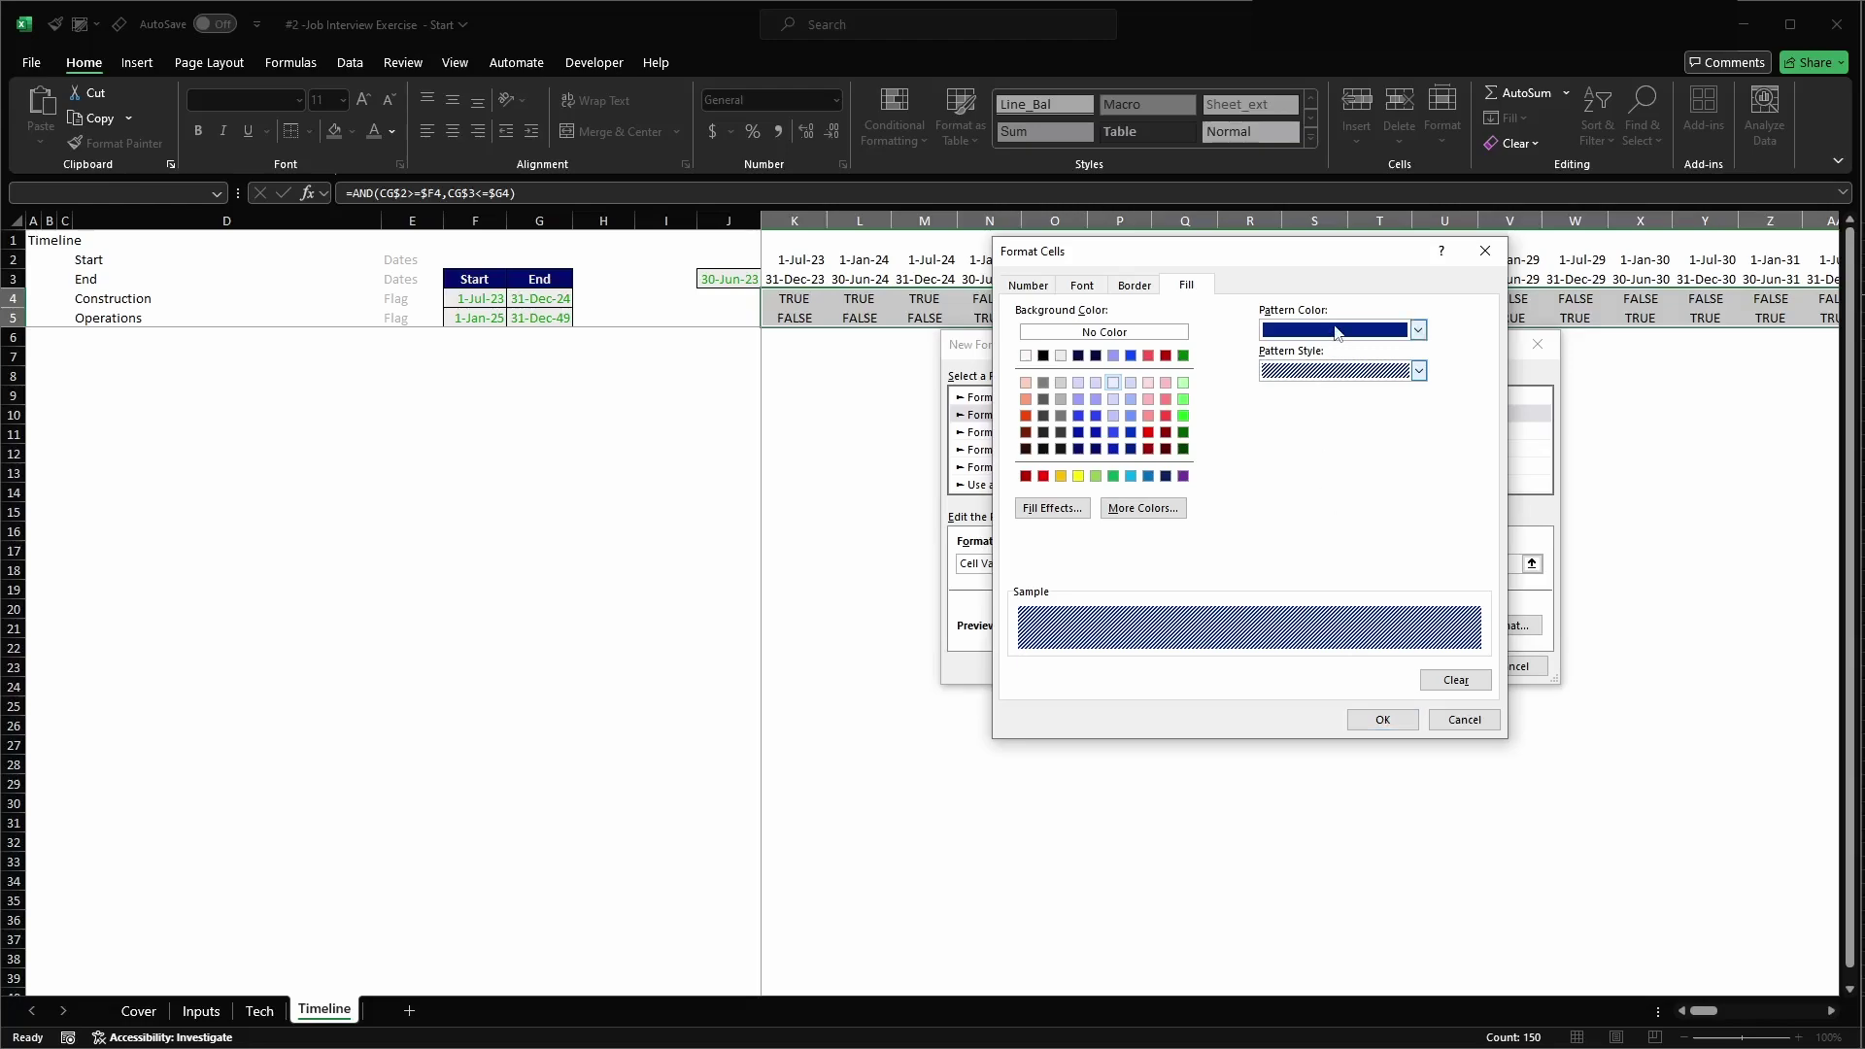
pyautogui.click(1418, 330)
pyautogui.click(1335, 475)
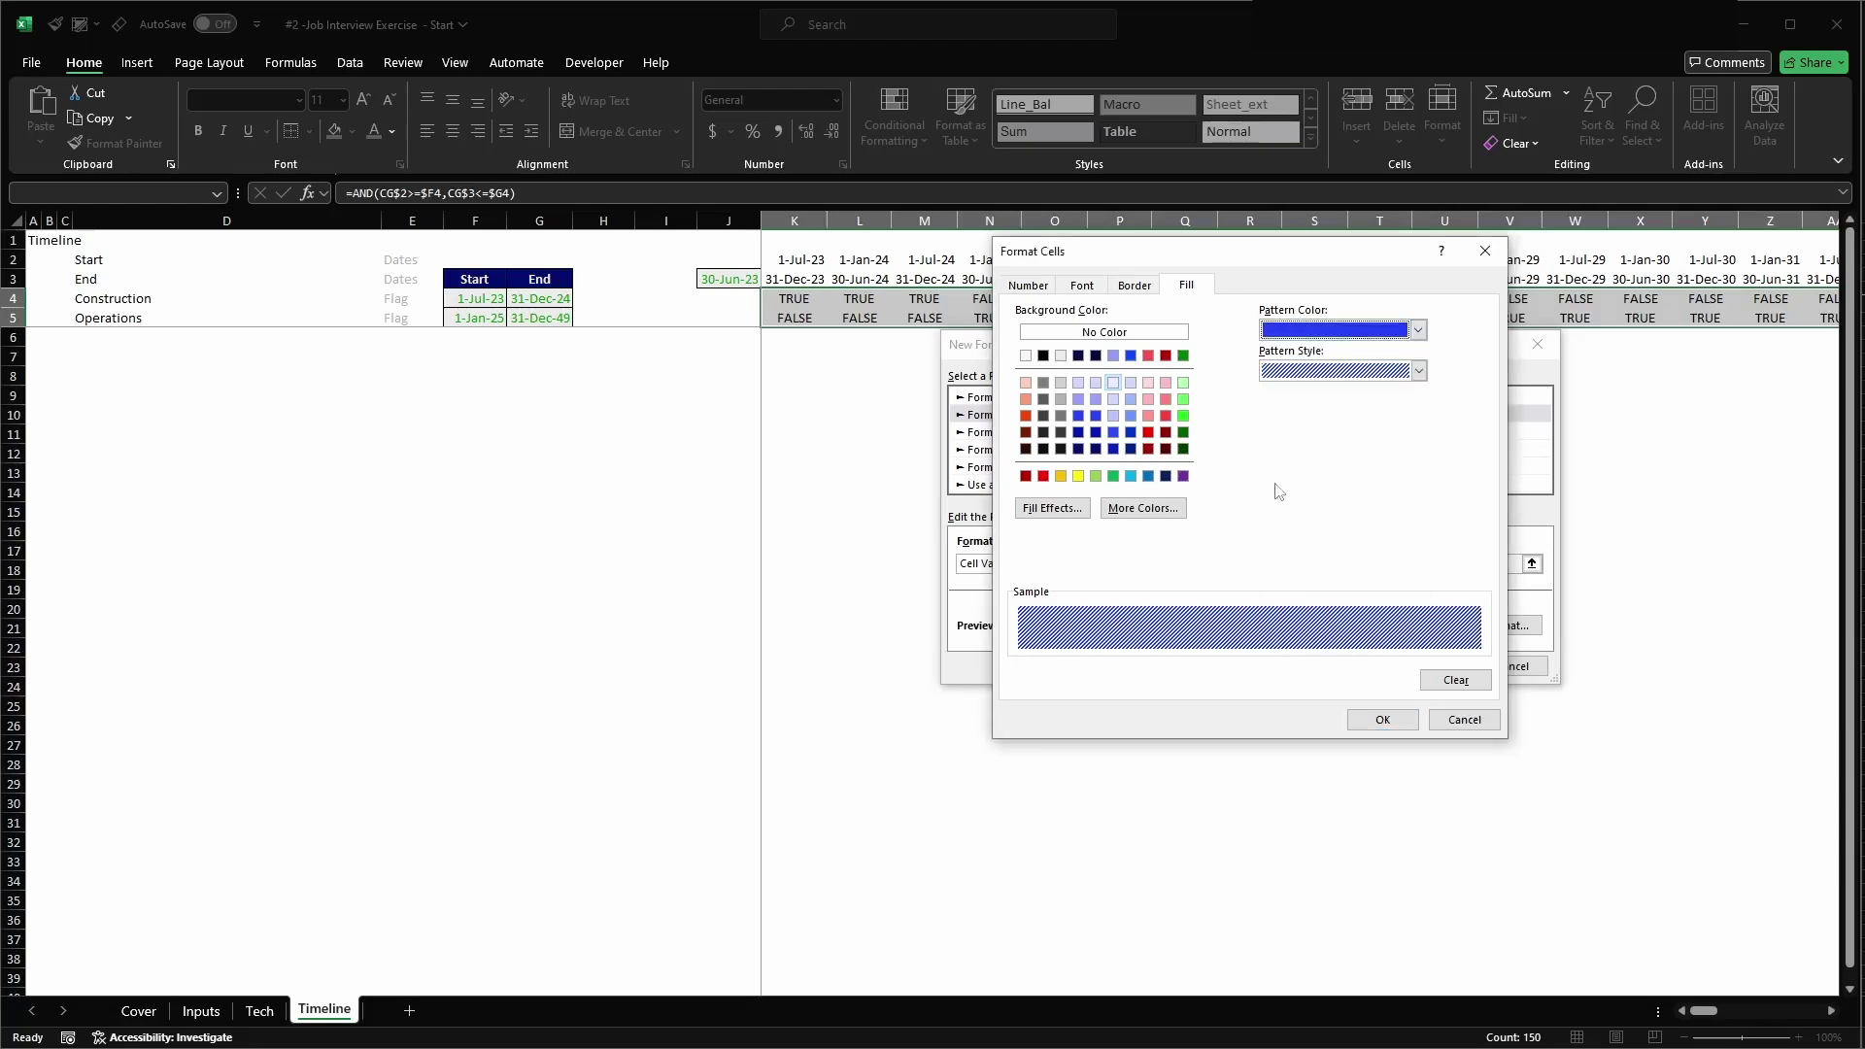
pyautogui.click(1382, 719)
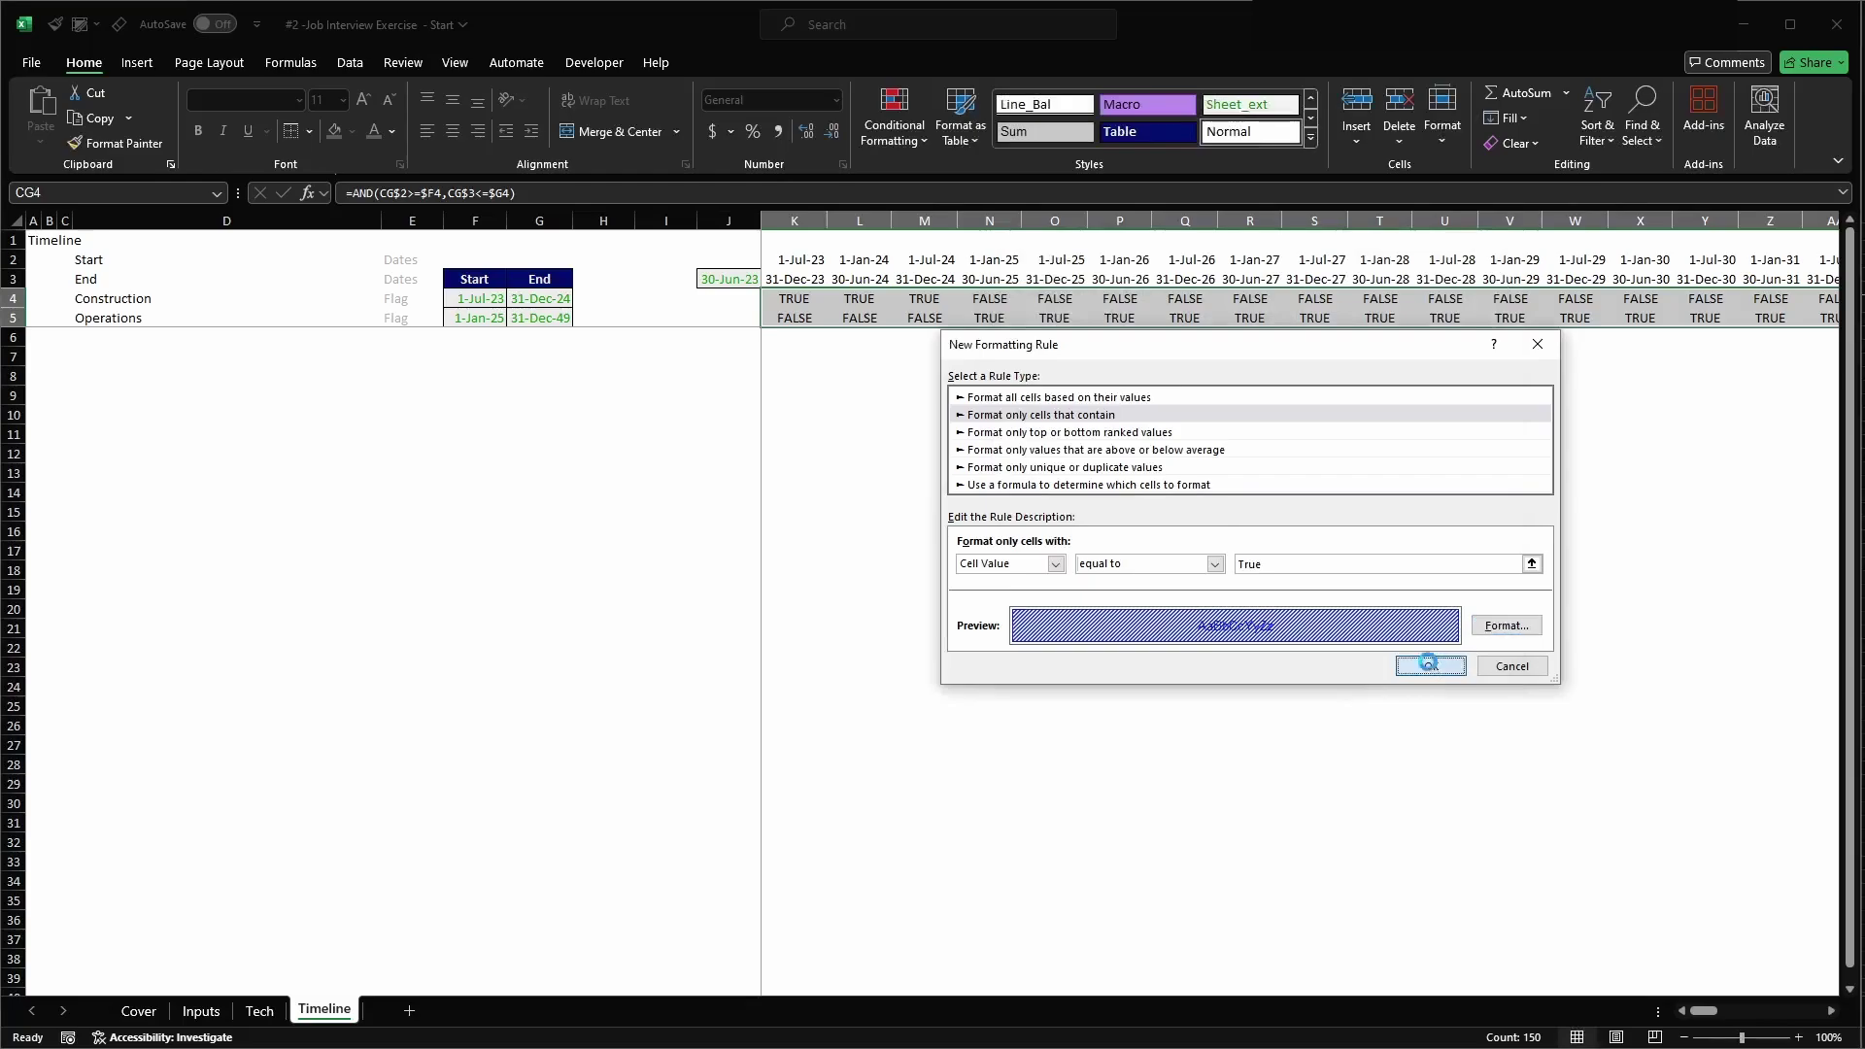
pyautogui.click(1432, 667)
# - Check the highlighting where the Construction flag ends in column M and the Operations flag starts in column N
pyautogui.click(923, 358)
pyautogui.click(1059, 488)
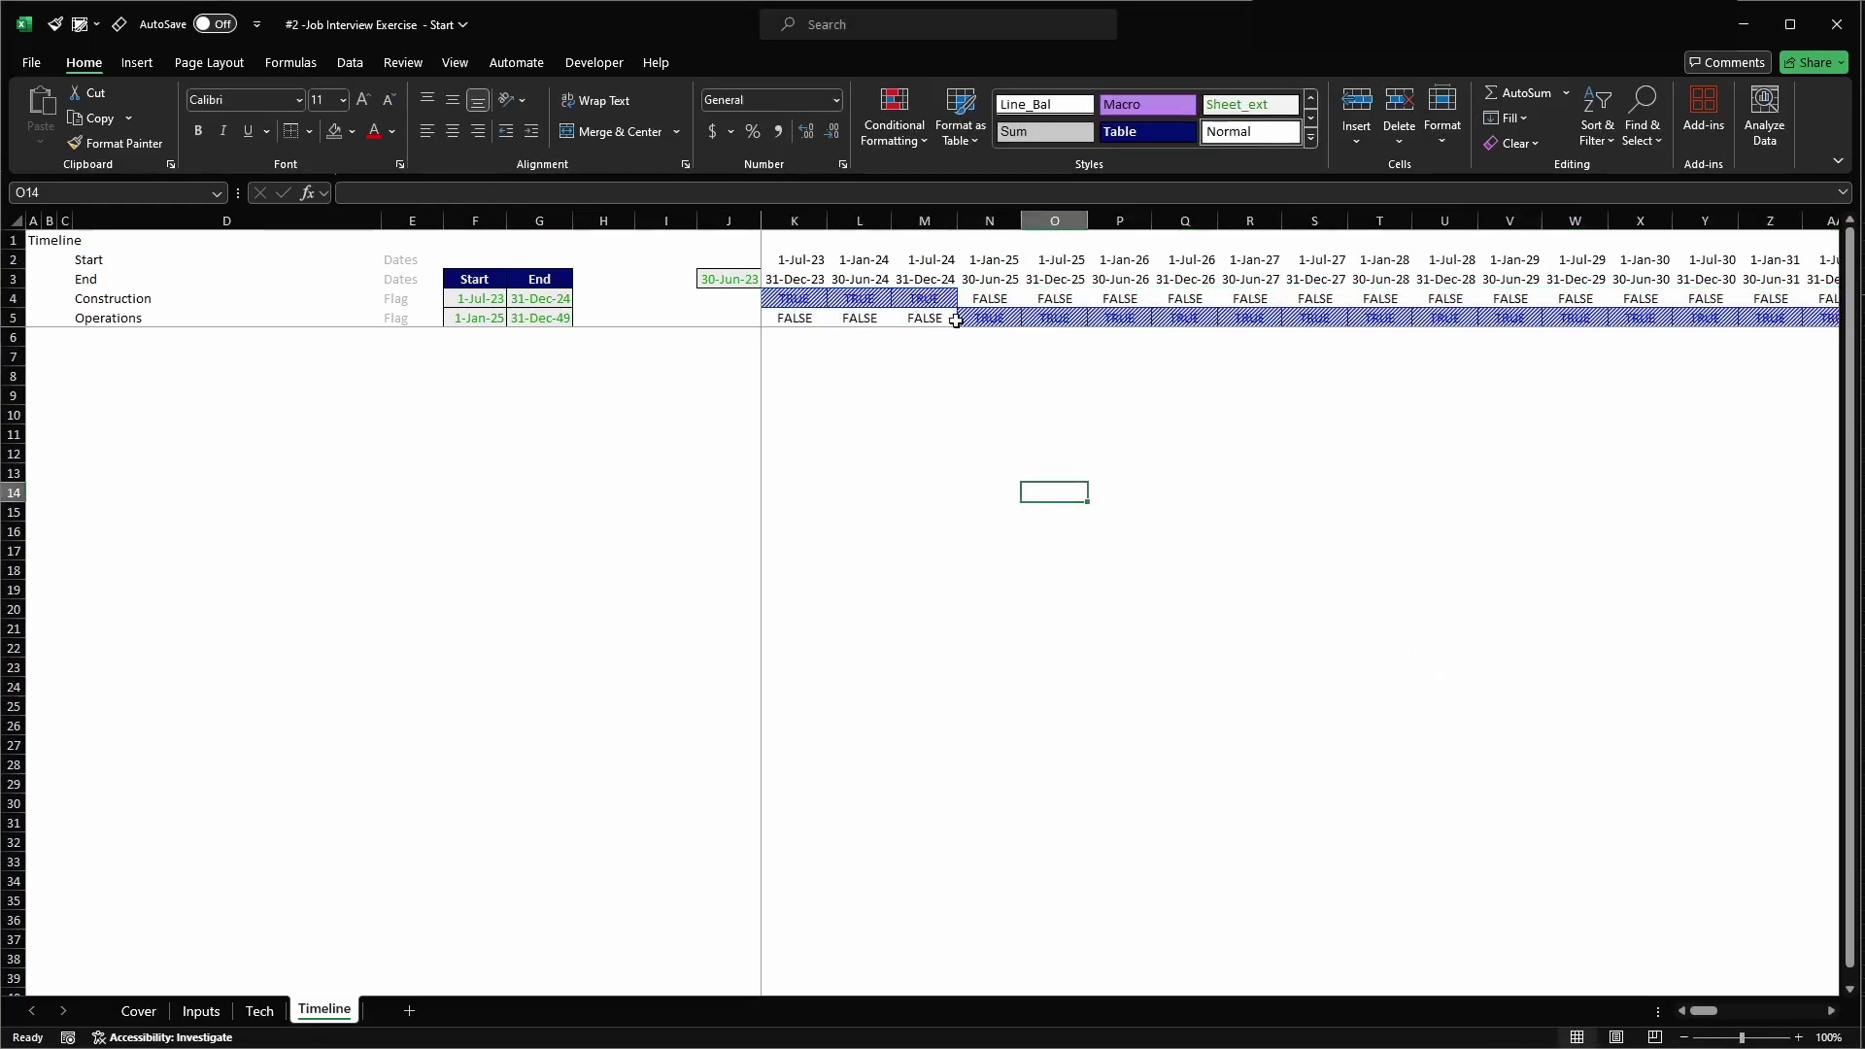
pyautogui.click(922, 300)
pyautogui.click(985, 317)
pyautogui.click(930, 302)
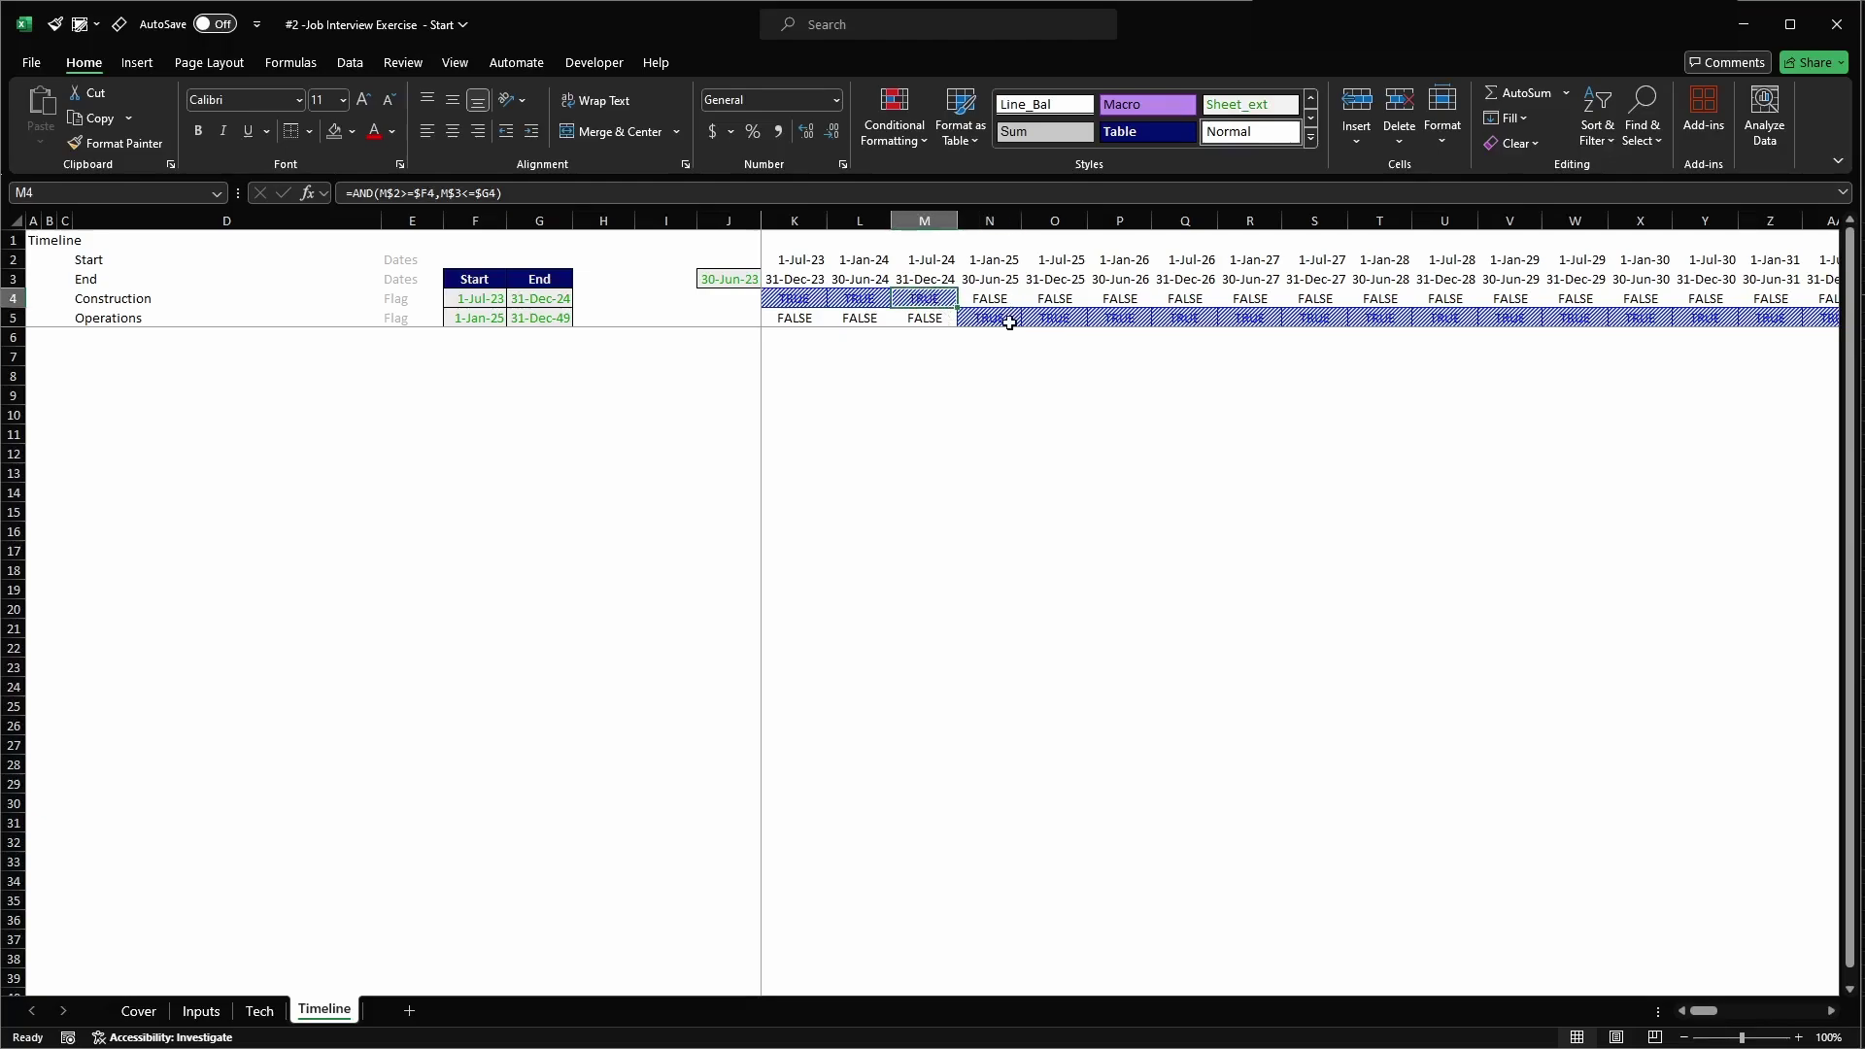
# - Duplicate the TRUE conditional formatting rule for K4:CG5 and enable Stop If True on the first copy
pyautogui.click(785, 298)
pyautogui.hotkey('shift', 'Down')
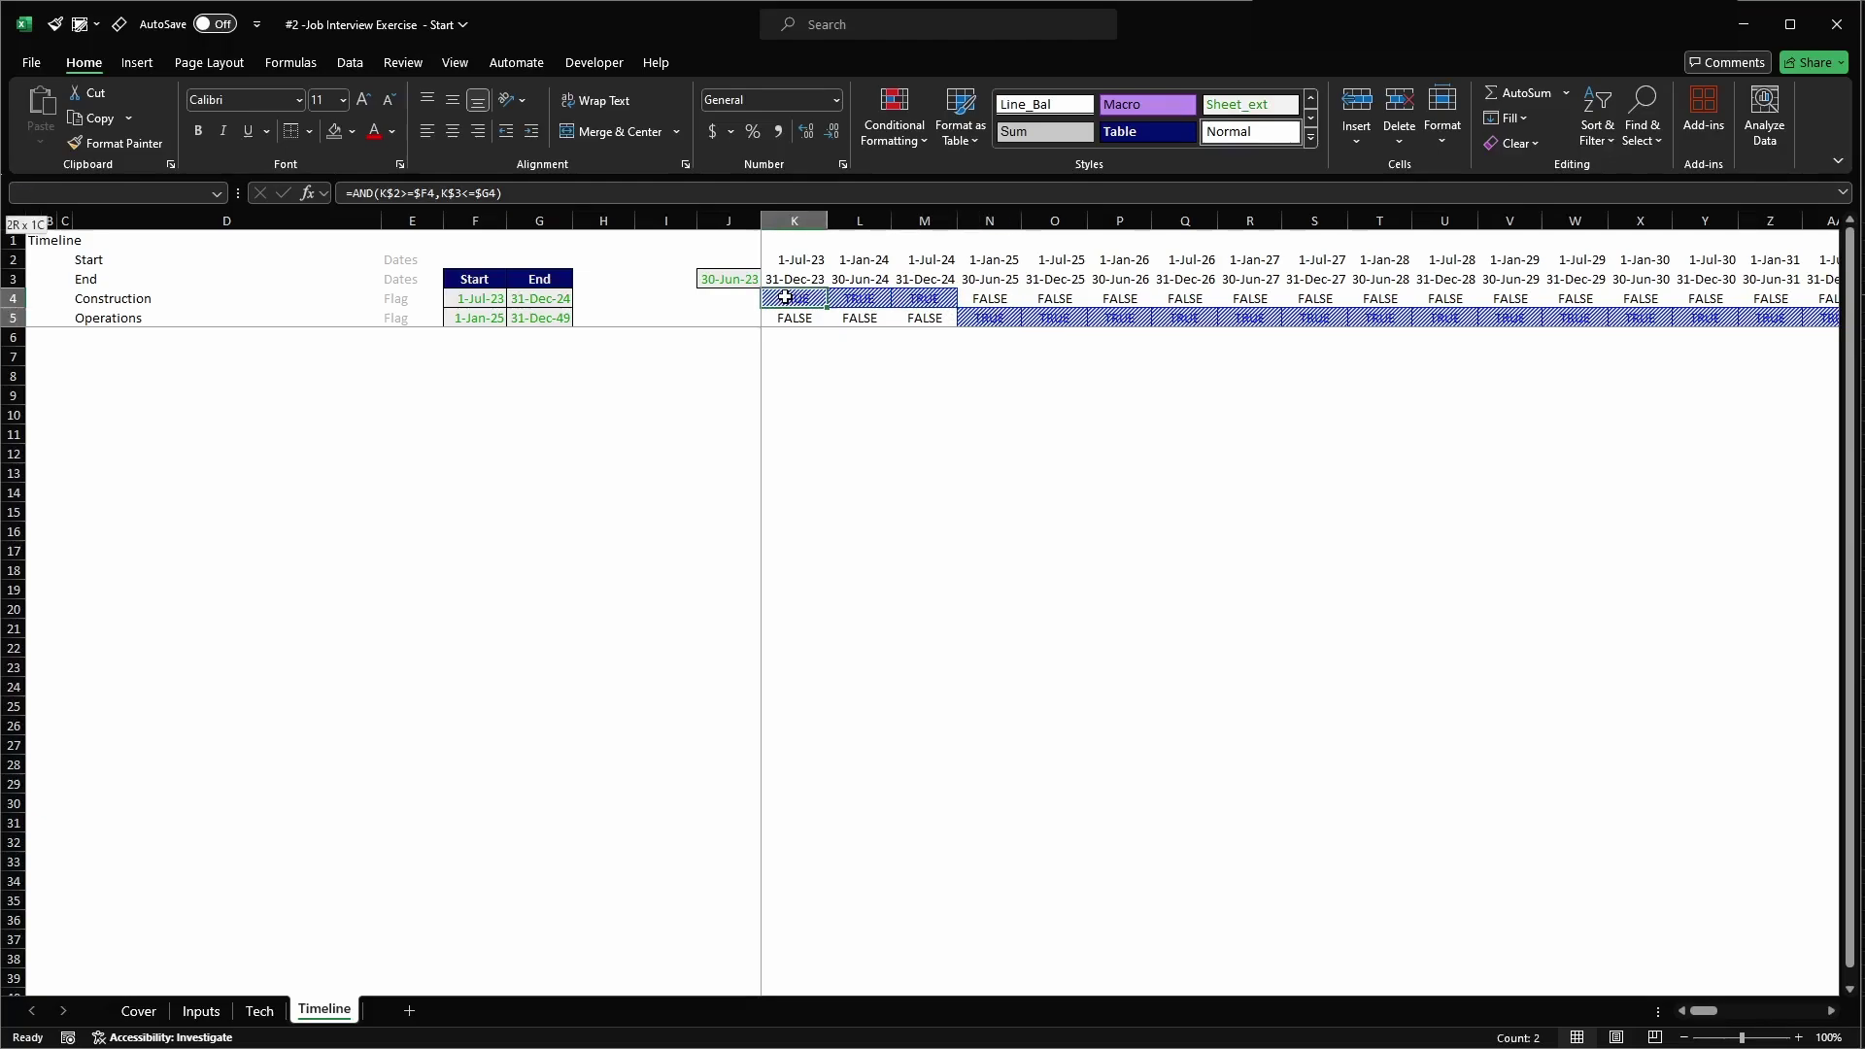
pyautogui.hotkey('ctrl', 'shift', 'Right')
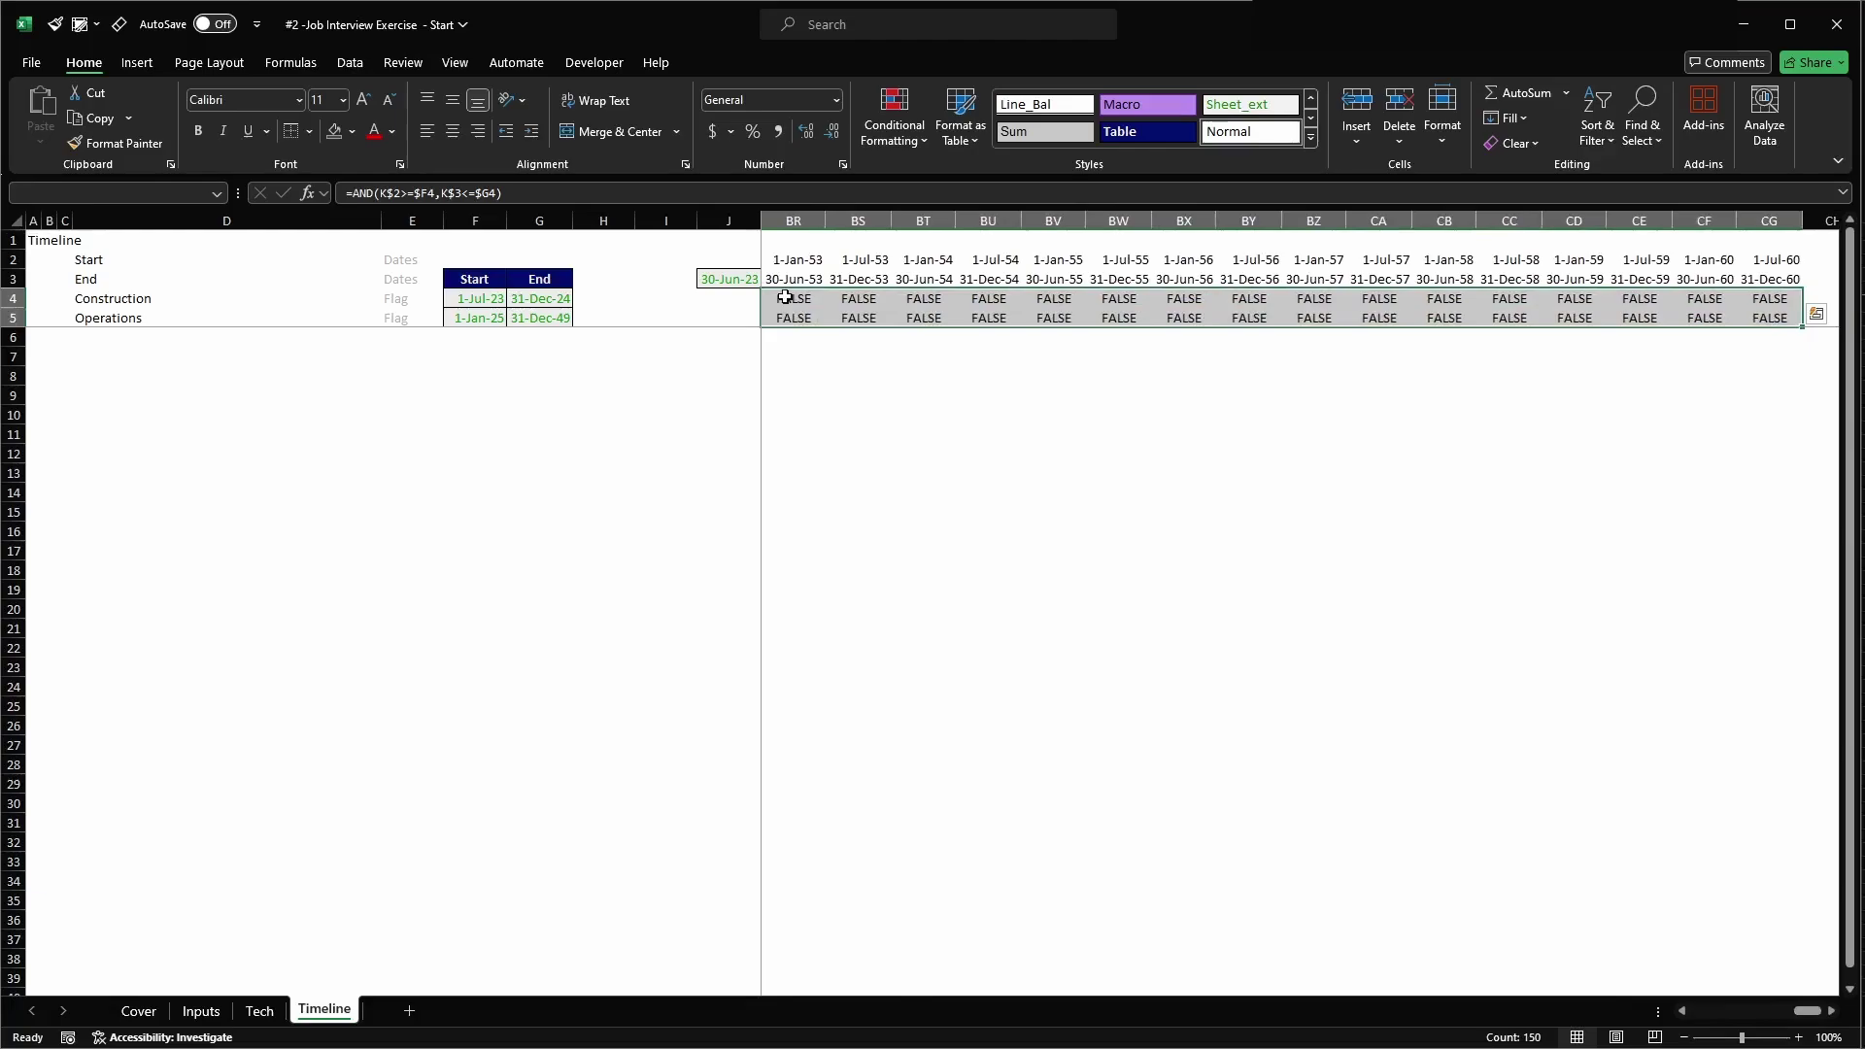
pyautogui.click(893, 114)
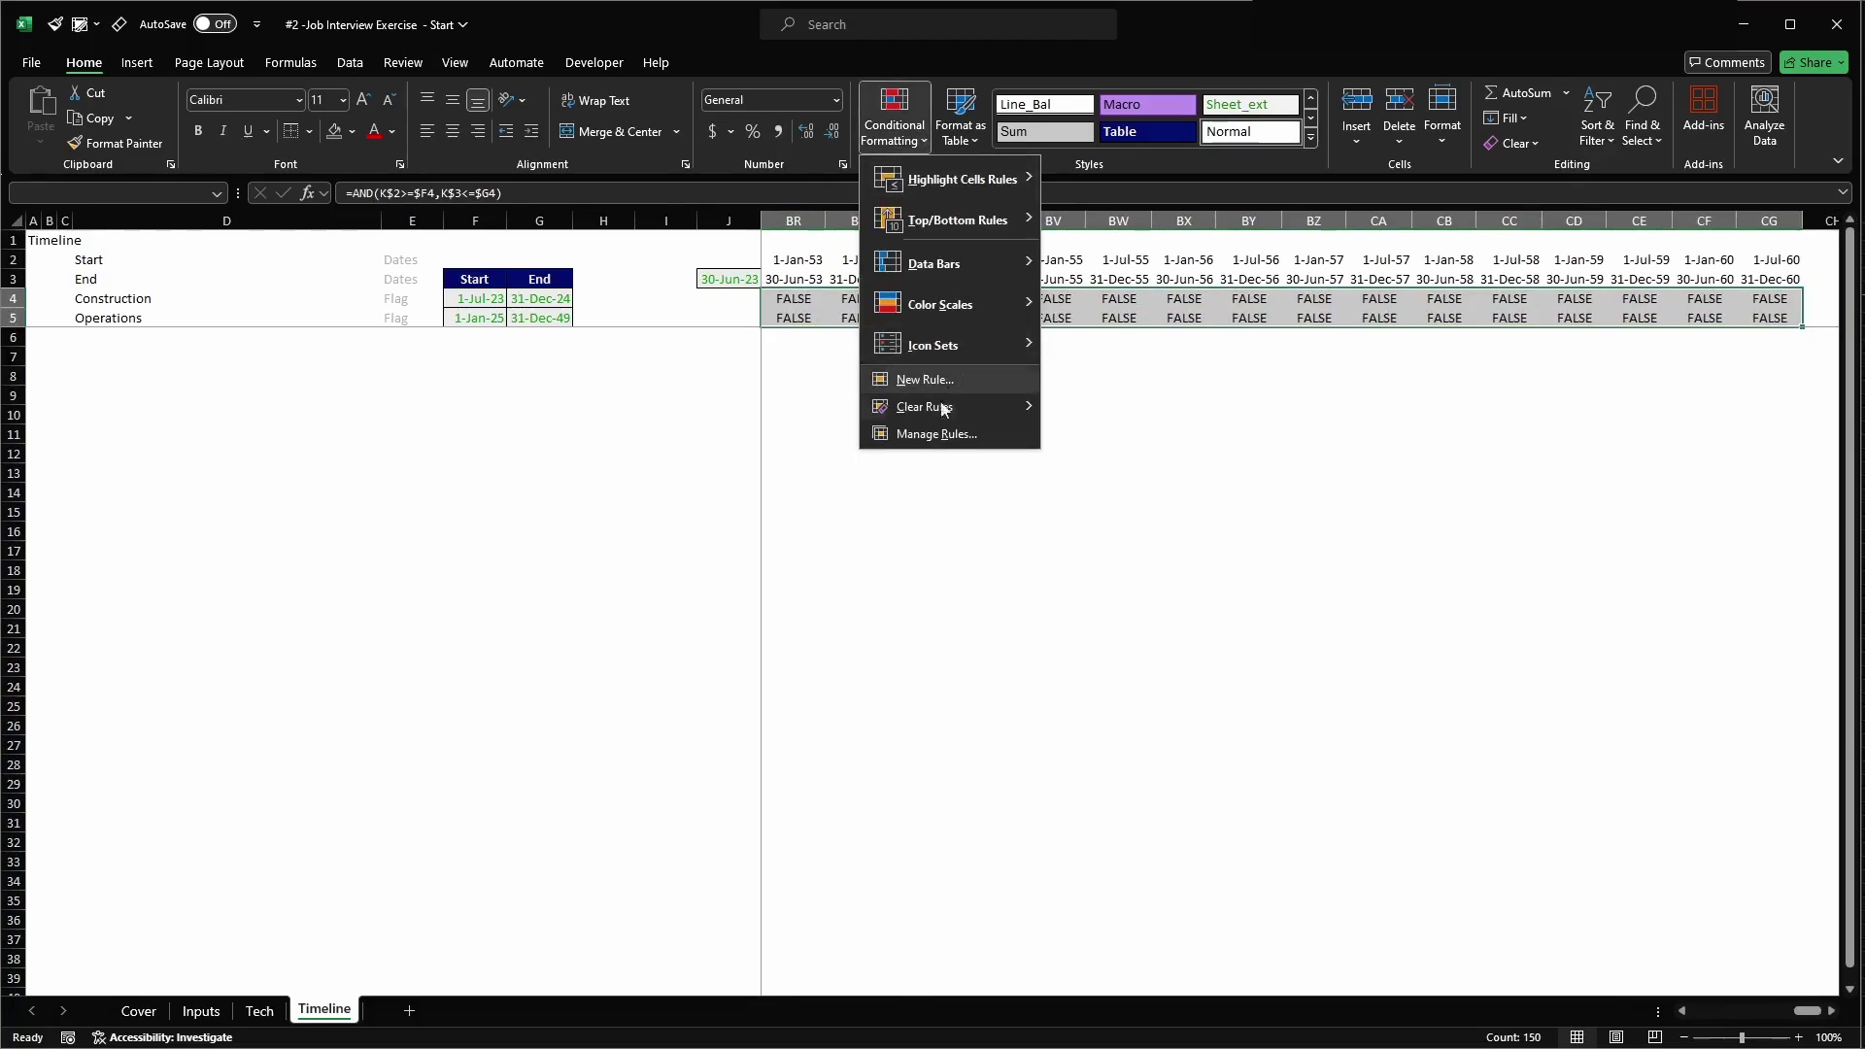
pyautogui.click(930, 433)
pyautogui.click(942, 498)
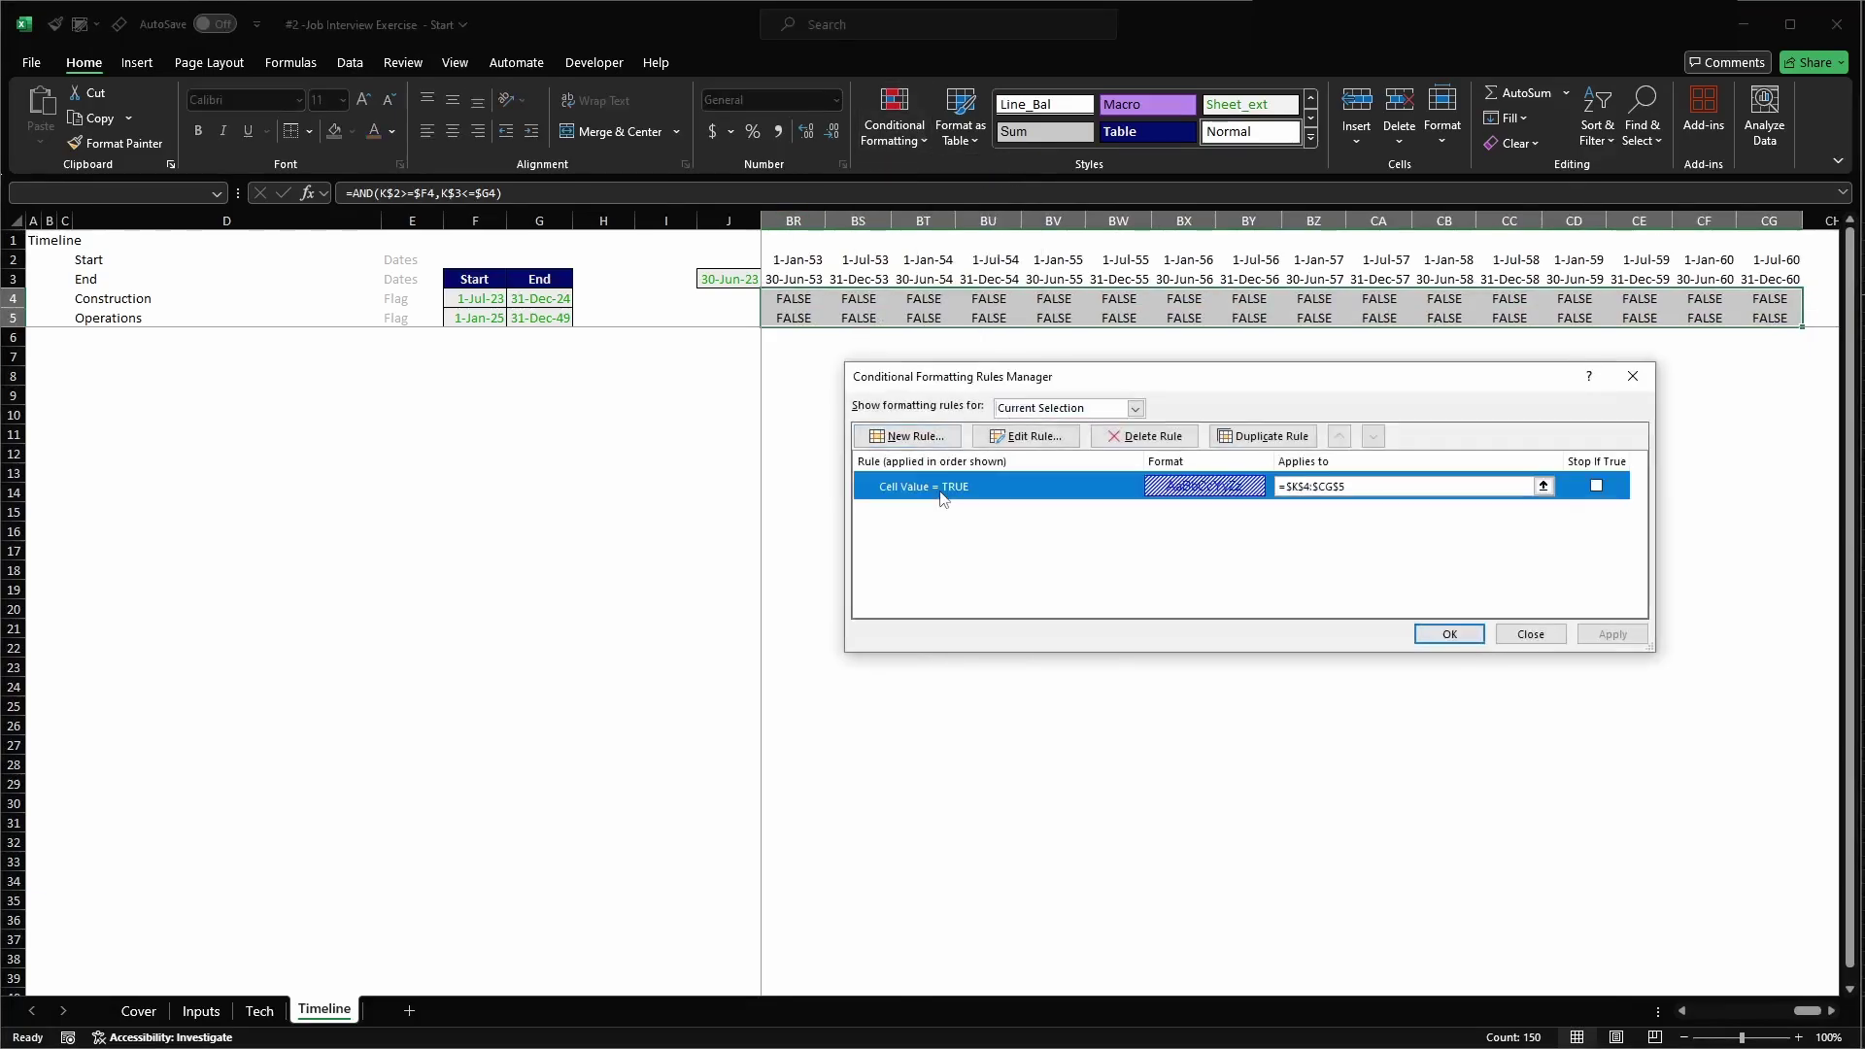
pyautogui.click(1250, 439)
pyautogui.click(1454, 514)
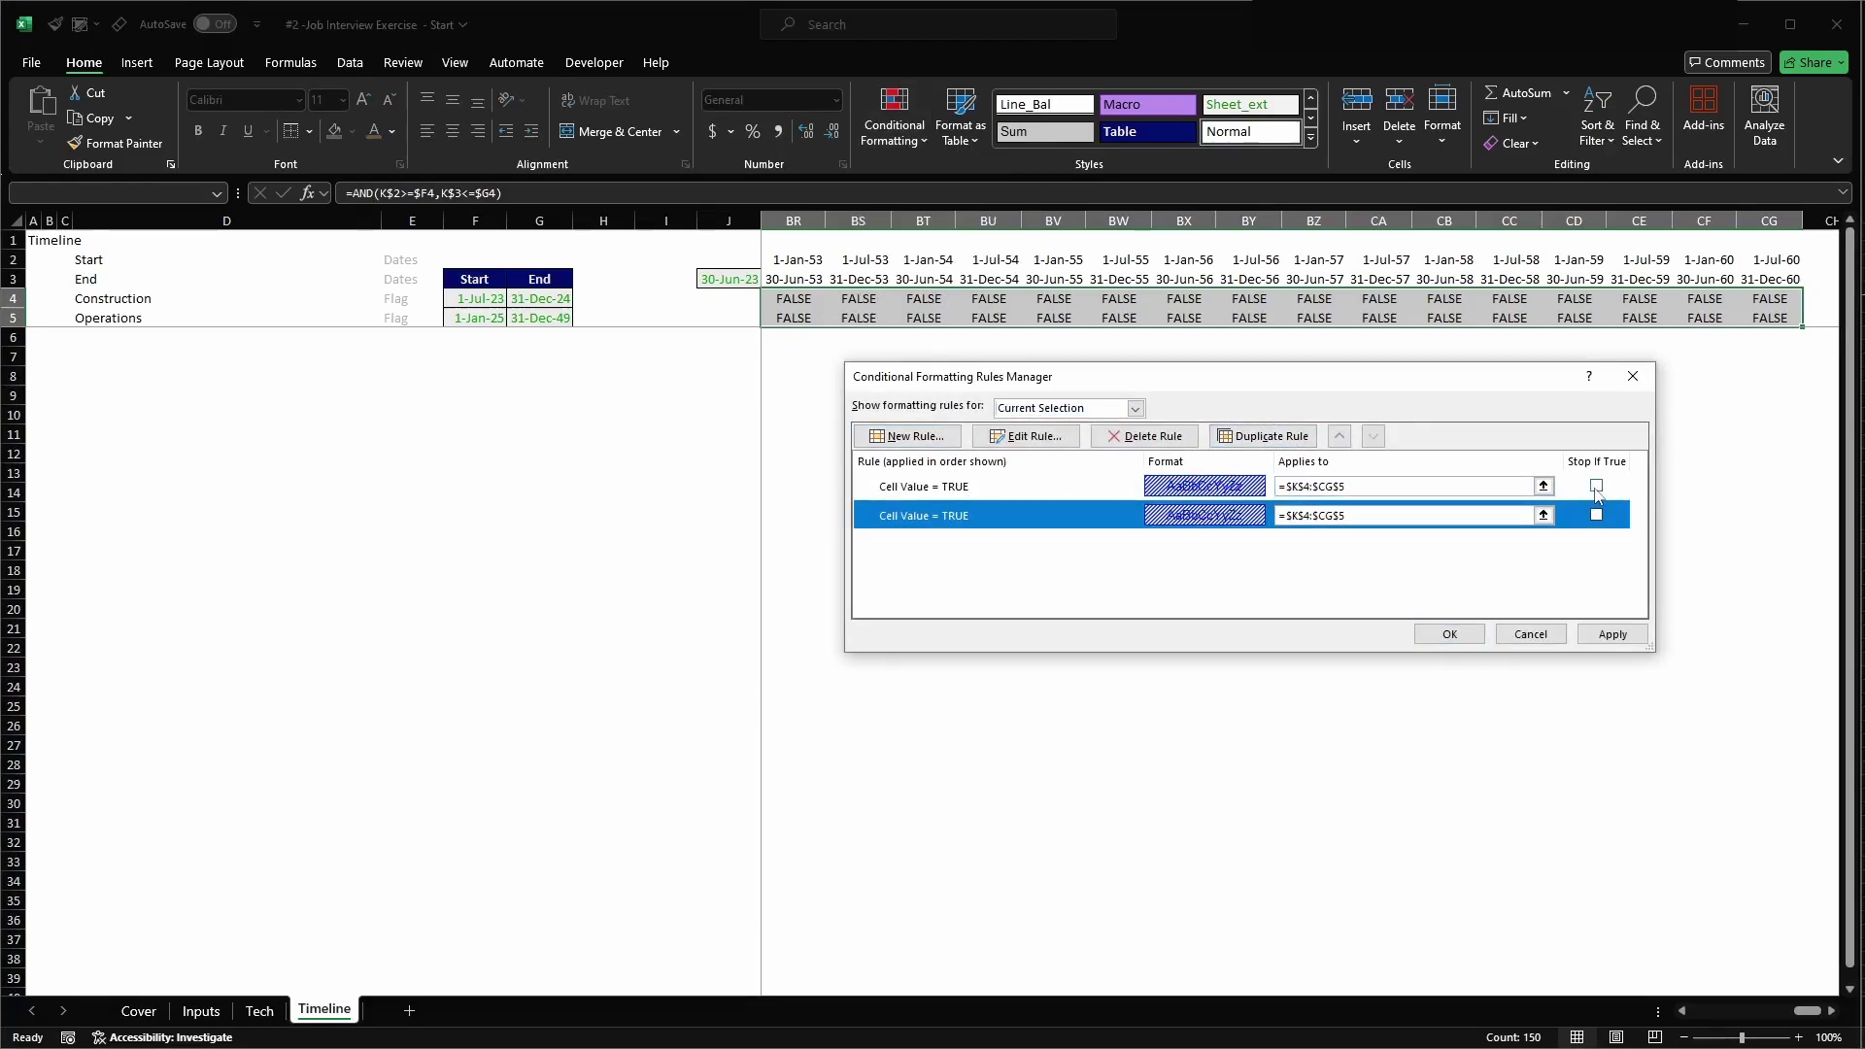
pyautogui.click(1596, 488)
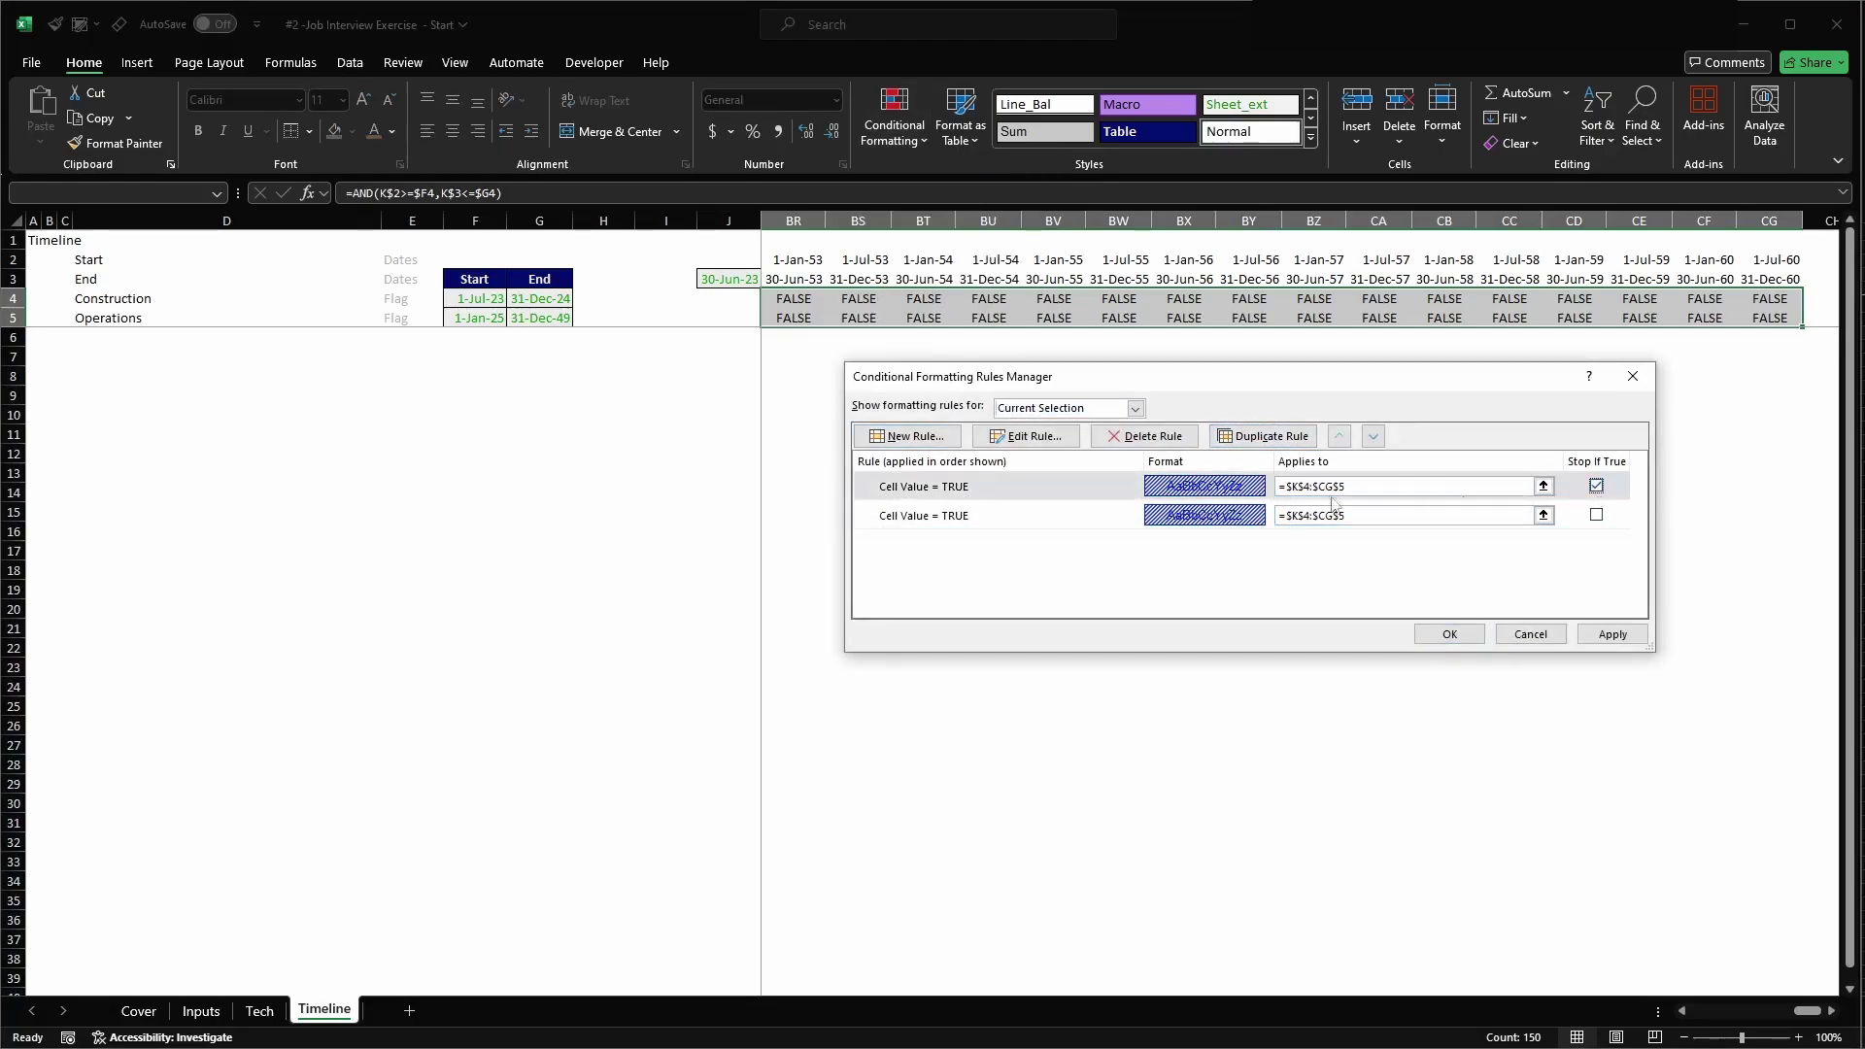
# - Change the condition of the second duplicated rule to a cell value equal to FALSE
pyautogui.click(1047, 518)
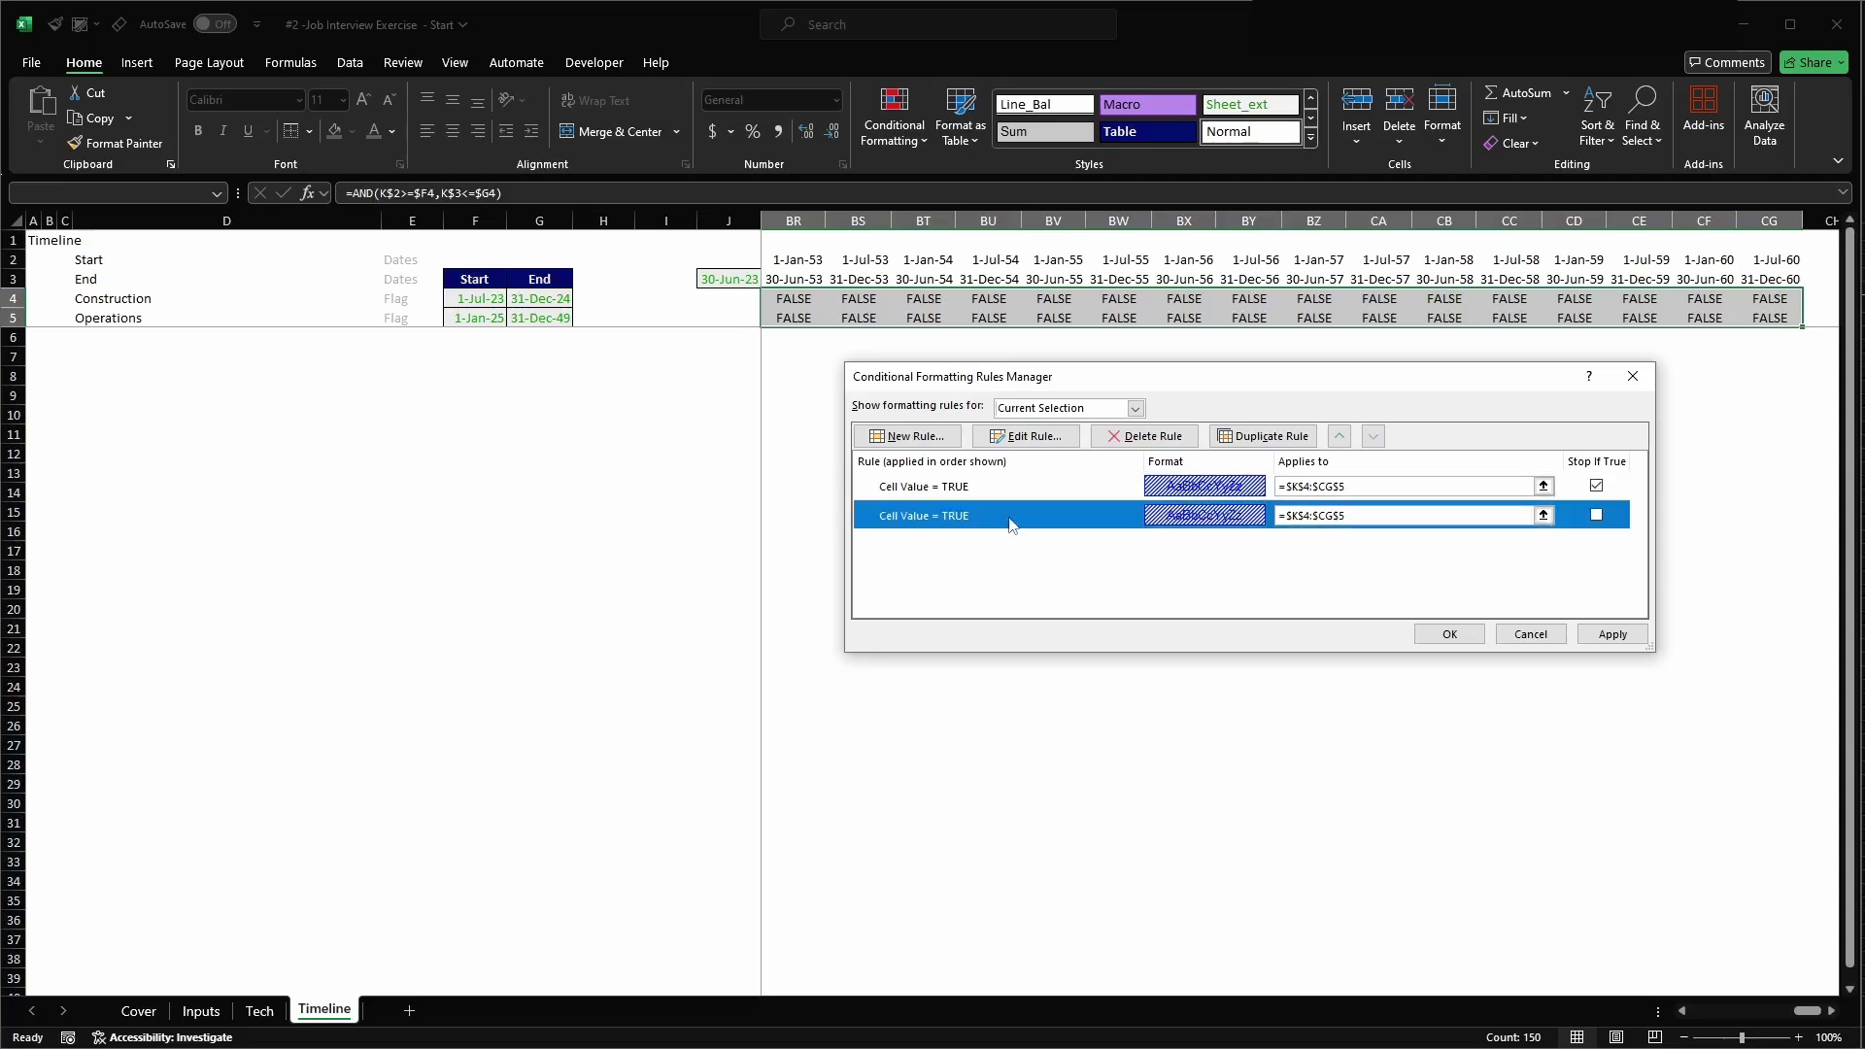
pyautogui.doubleClick(935, 516)
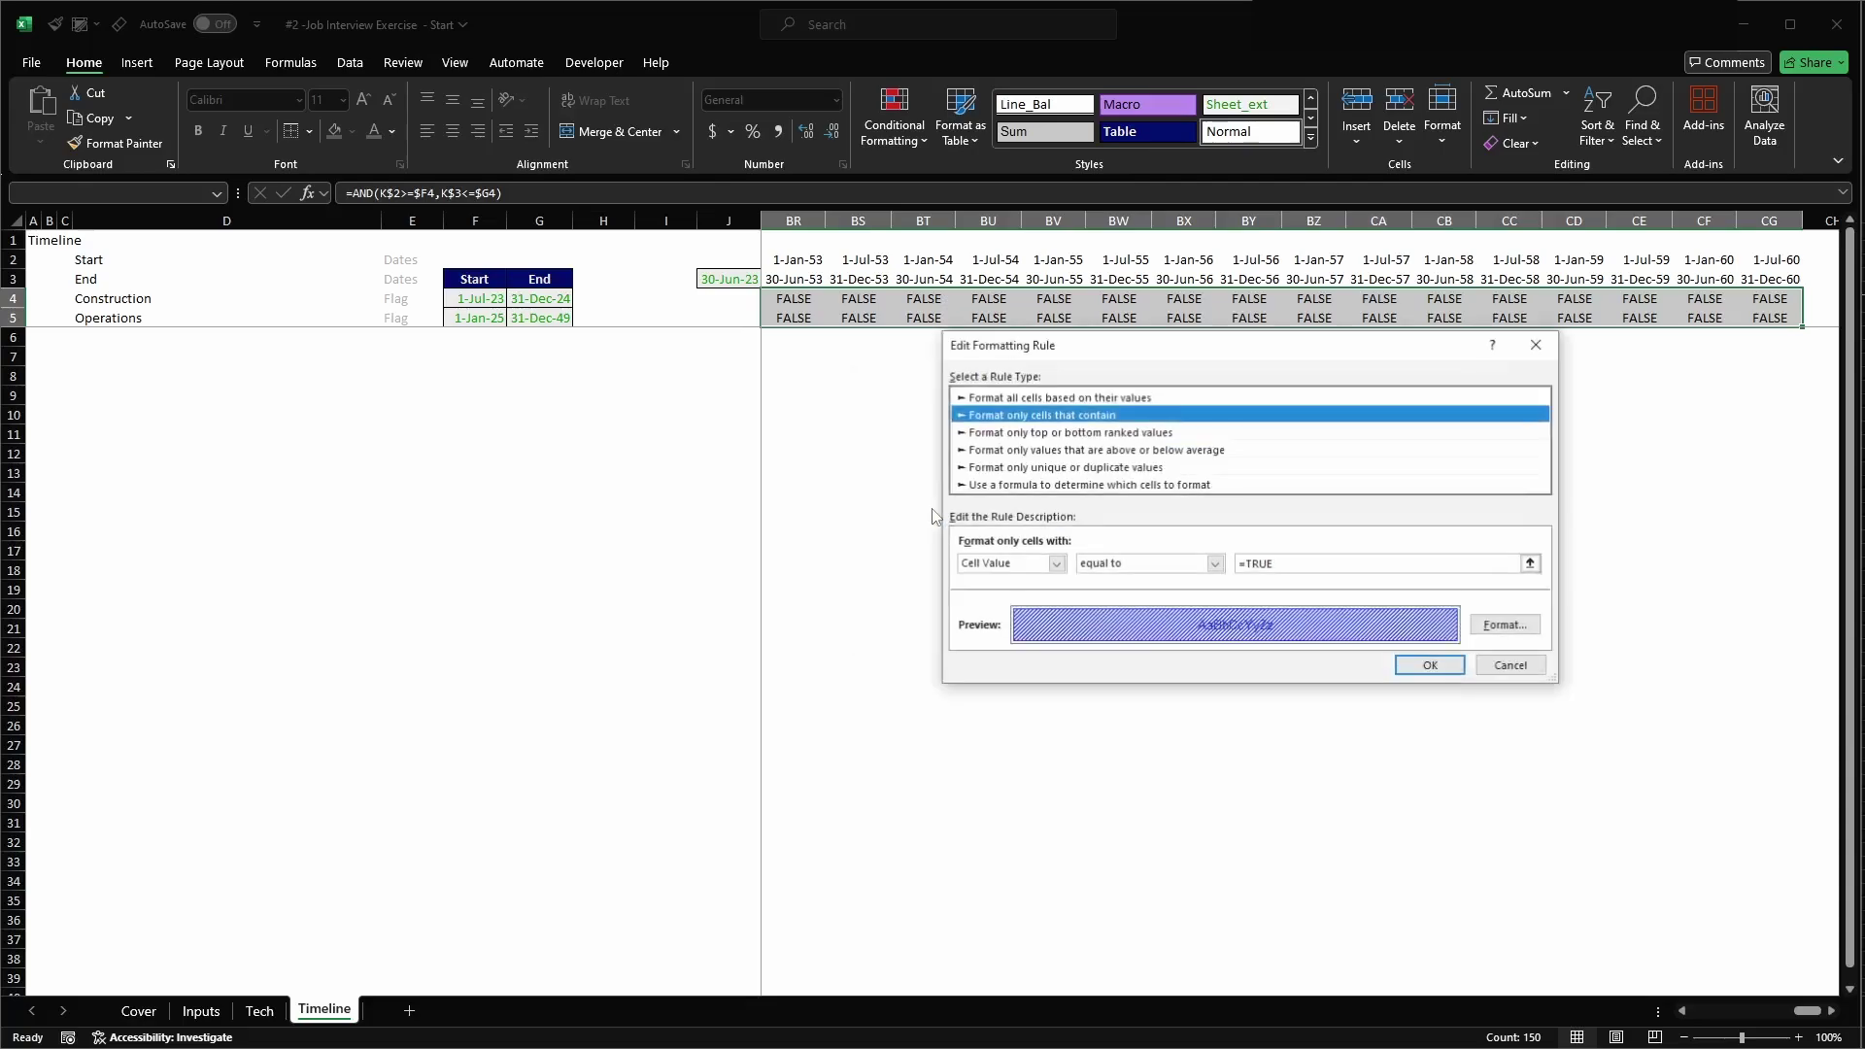
pyautogui.click(1285, 564)
pyautogui.write('FALSE')
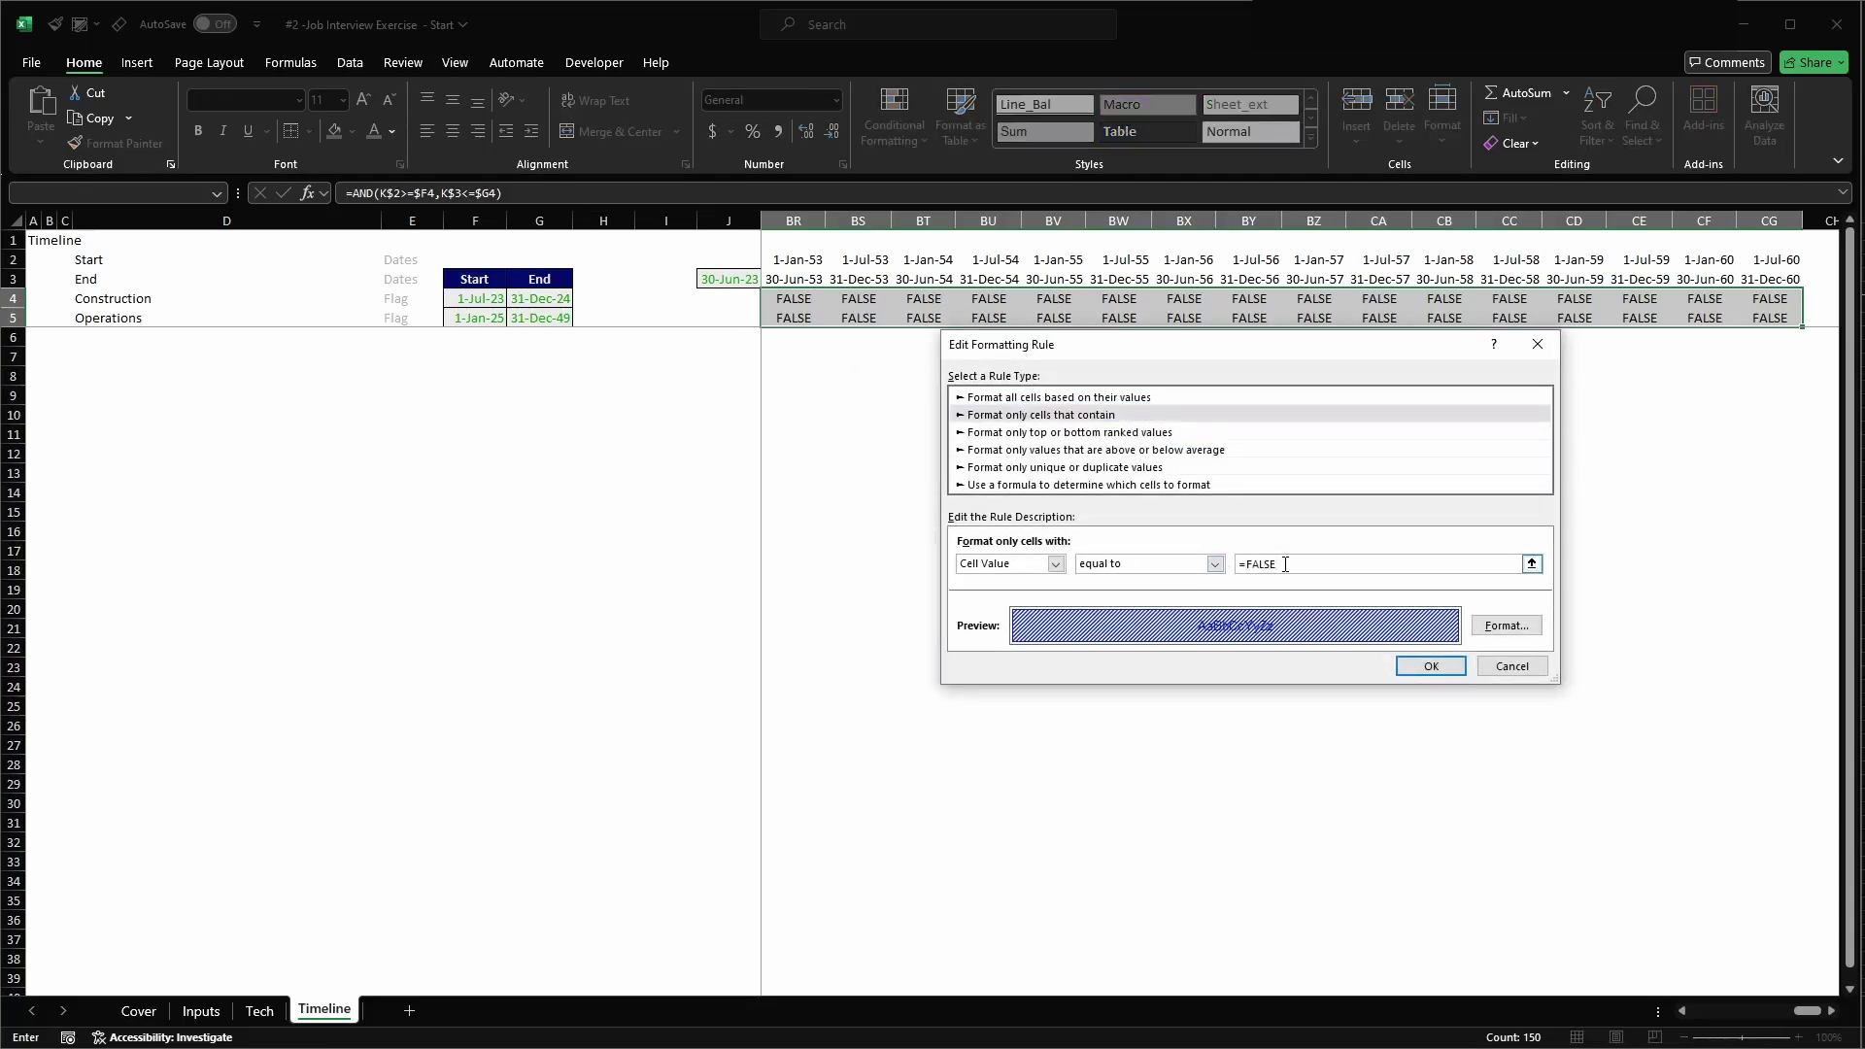
# - Set the FALSE rule's fill to light grey with a dark grey pattern color
pyautogui.click(1507, 626)
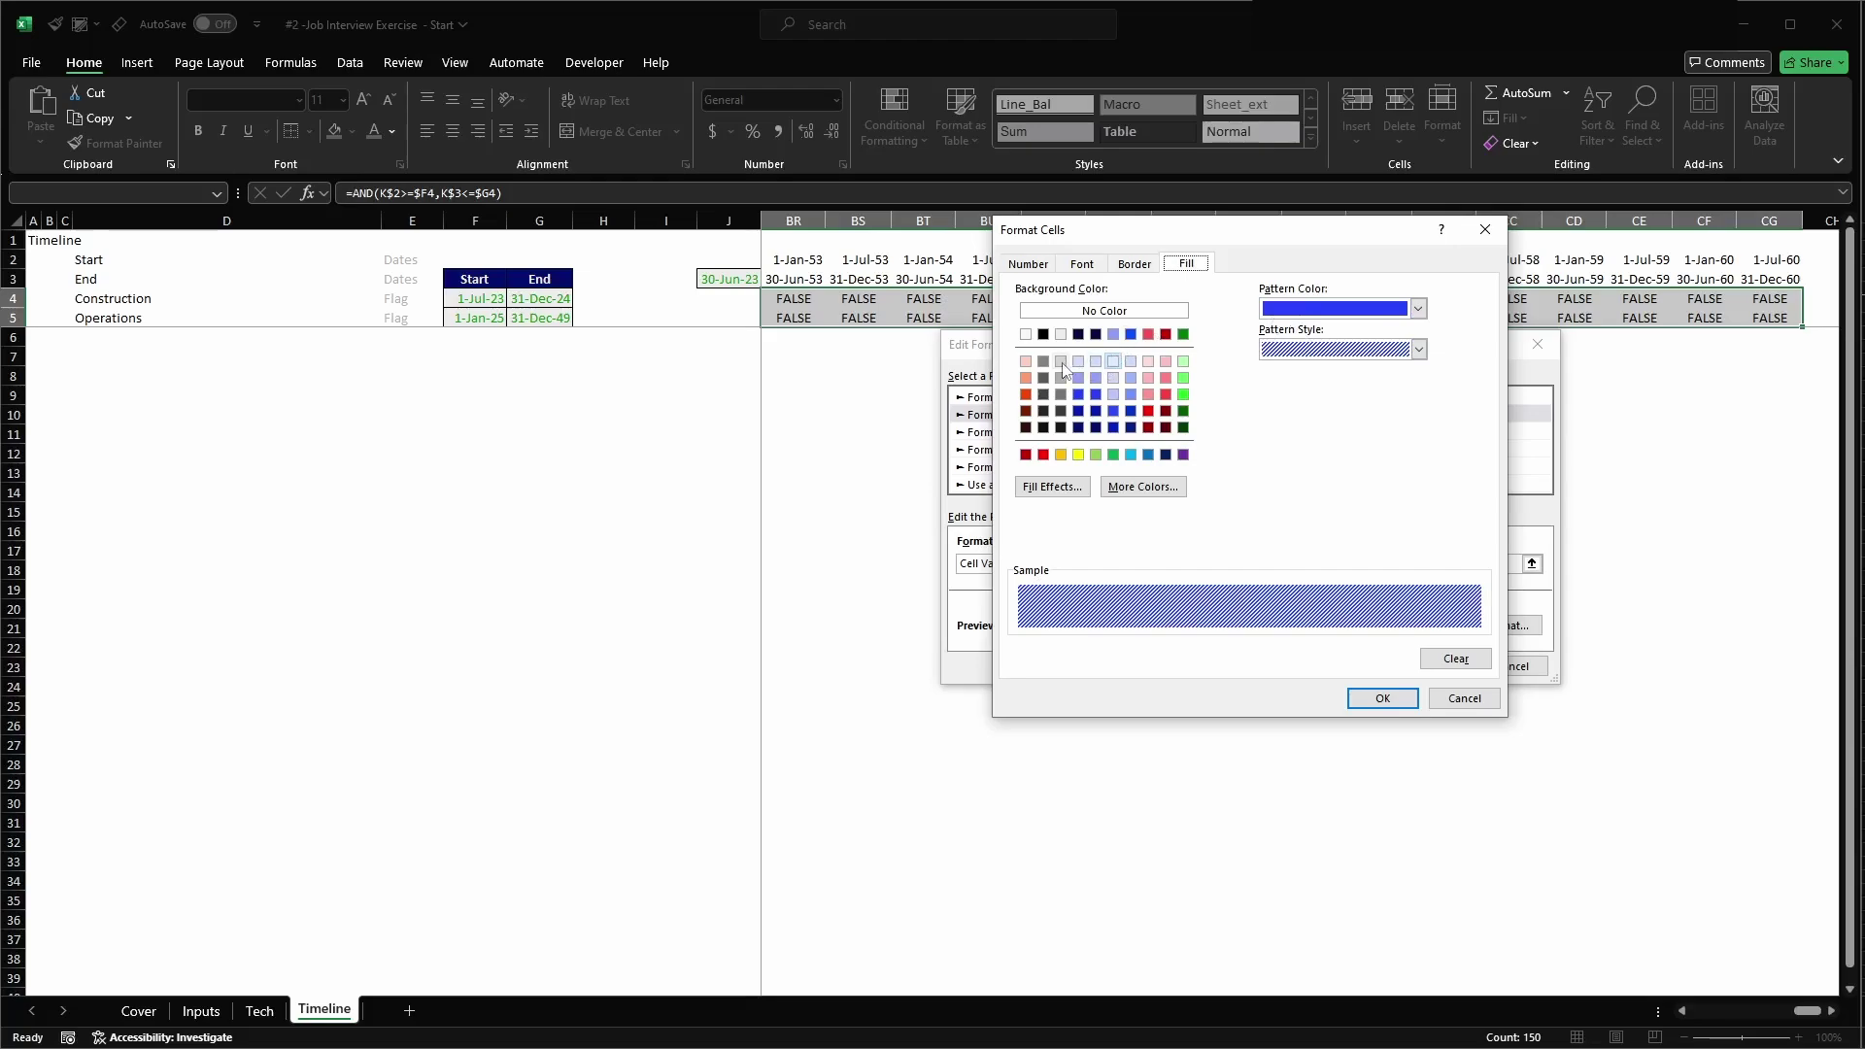
pyautogui.click(1061, 362)
pyautogui.click(1419, 309)
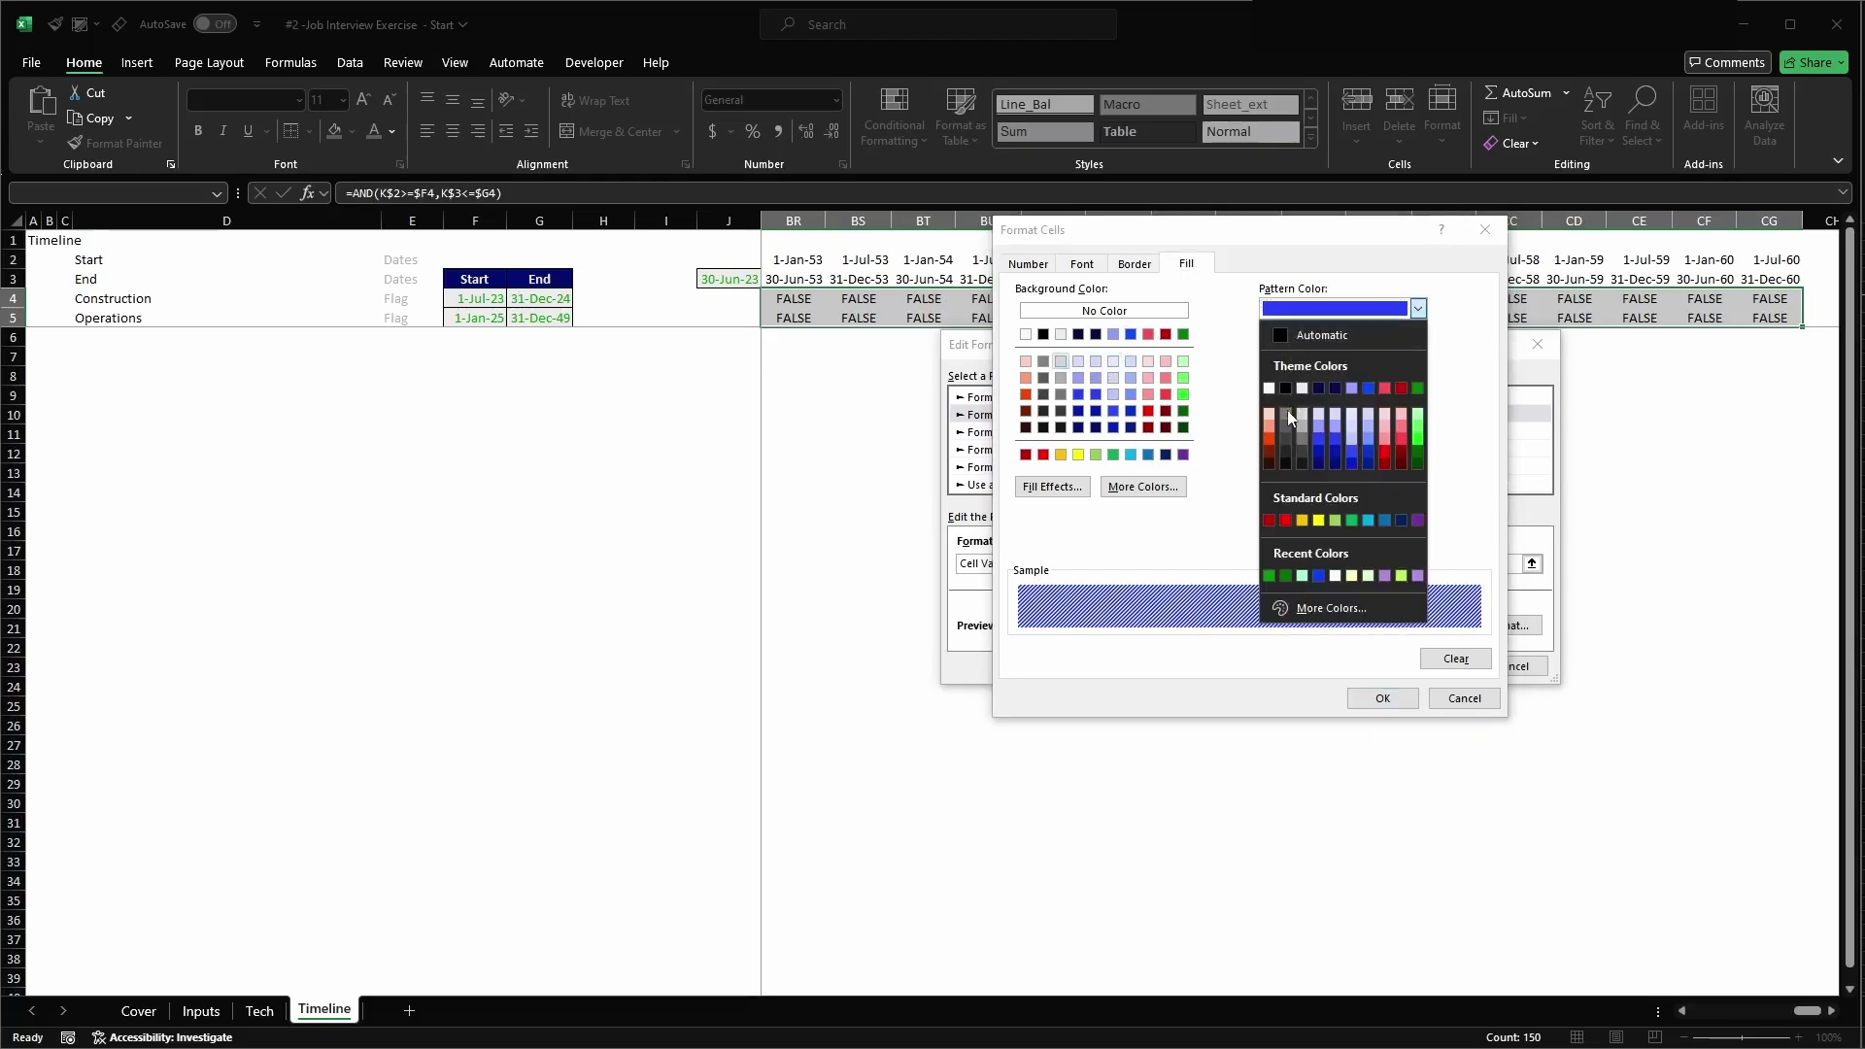
pyautogui.click(1302, 450)
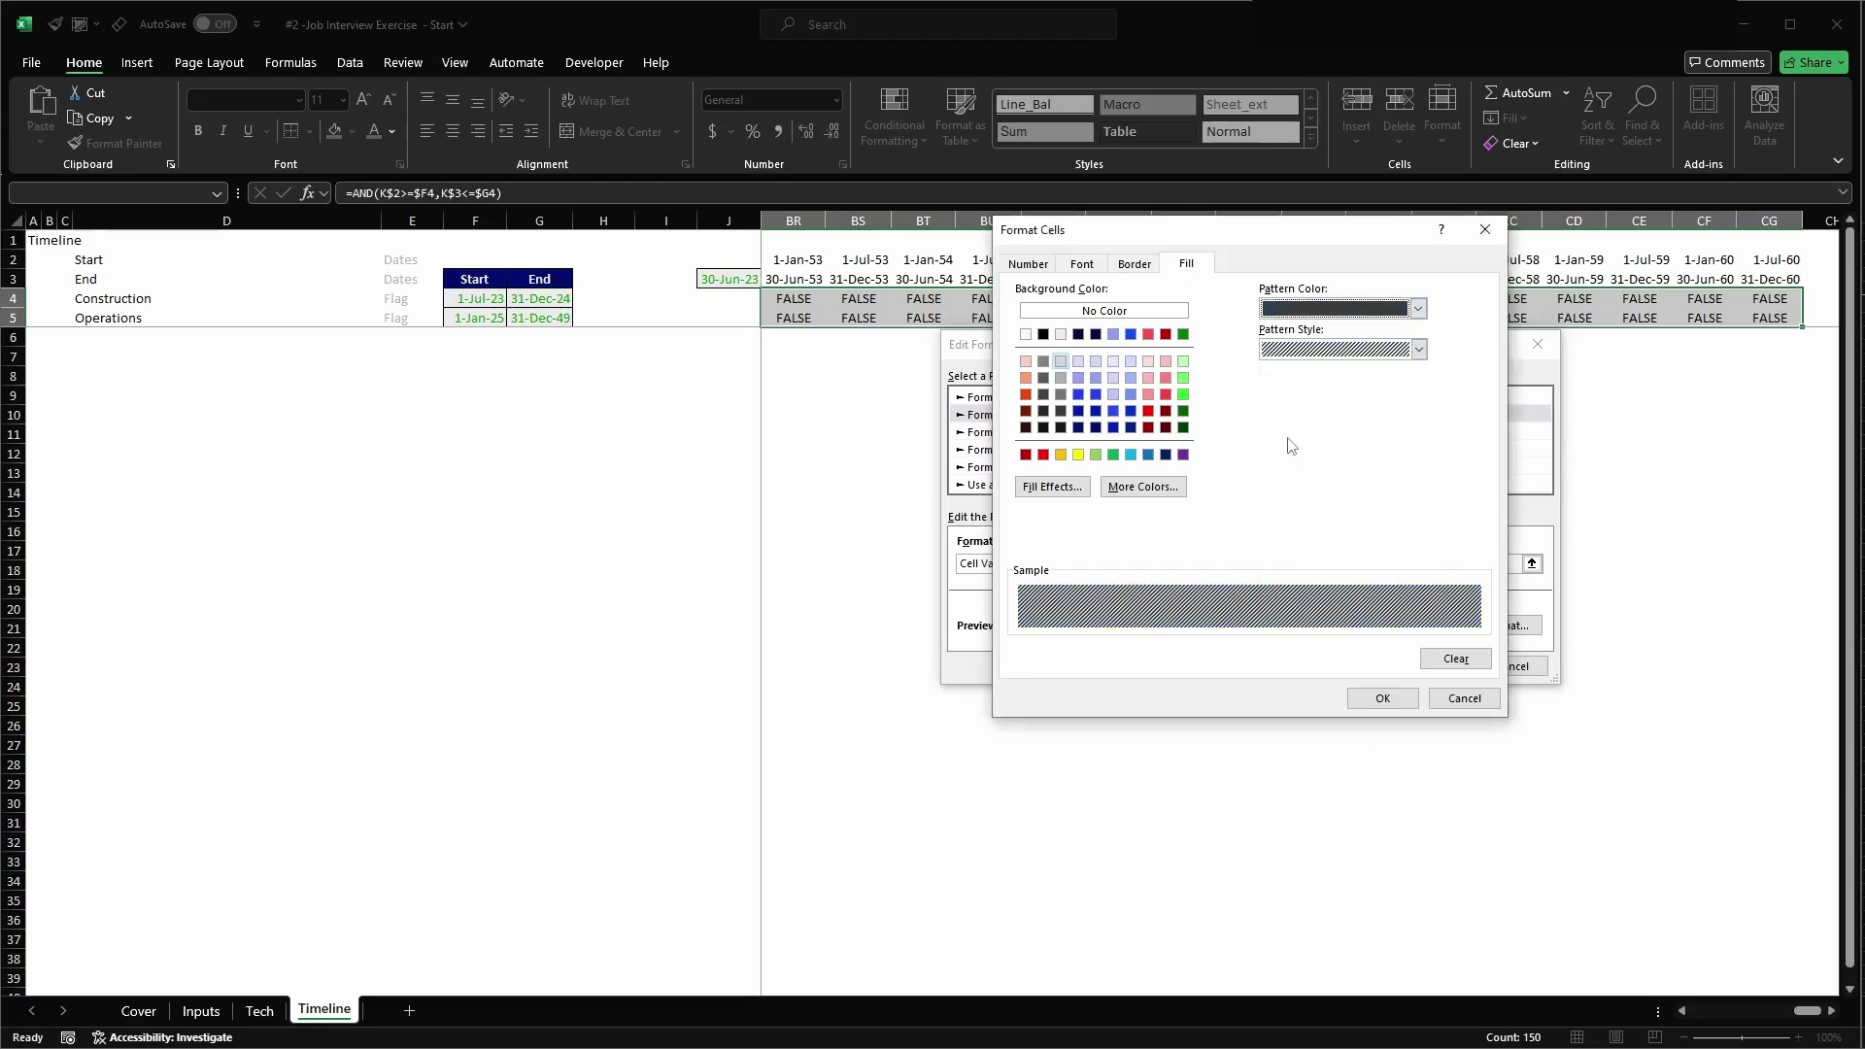
# - Give the FALSE rule's format an outline border in a dark theme color instead of blue
pyautogui.click(1129, 273)
pyautogui.click(1124, 464)
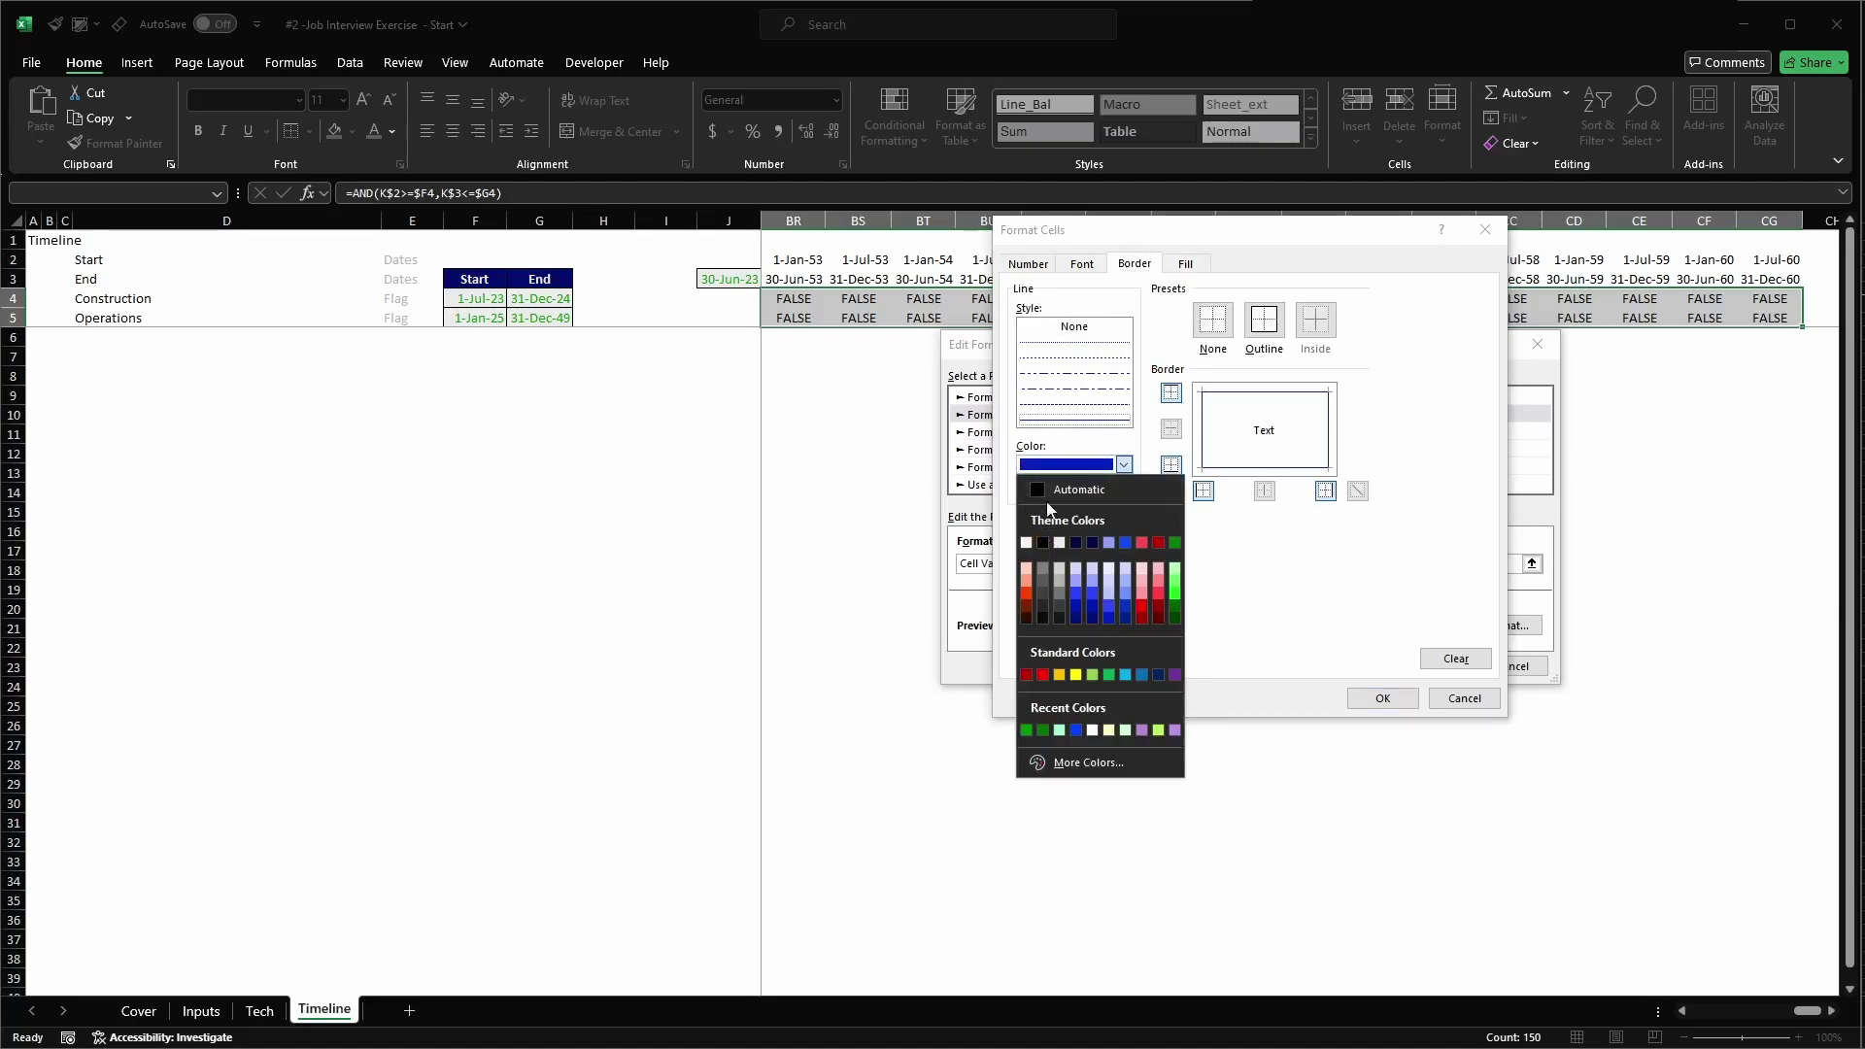
pyautogui.click(1044, 616)
pyautogui.click(1265, 328)
# - Set the FALSE rule's font color to grey and apply the conditional formatting rules to the flag range
pyautogui.click(1082, 264)
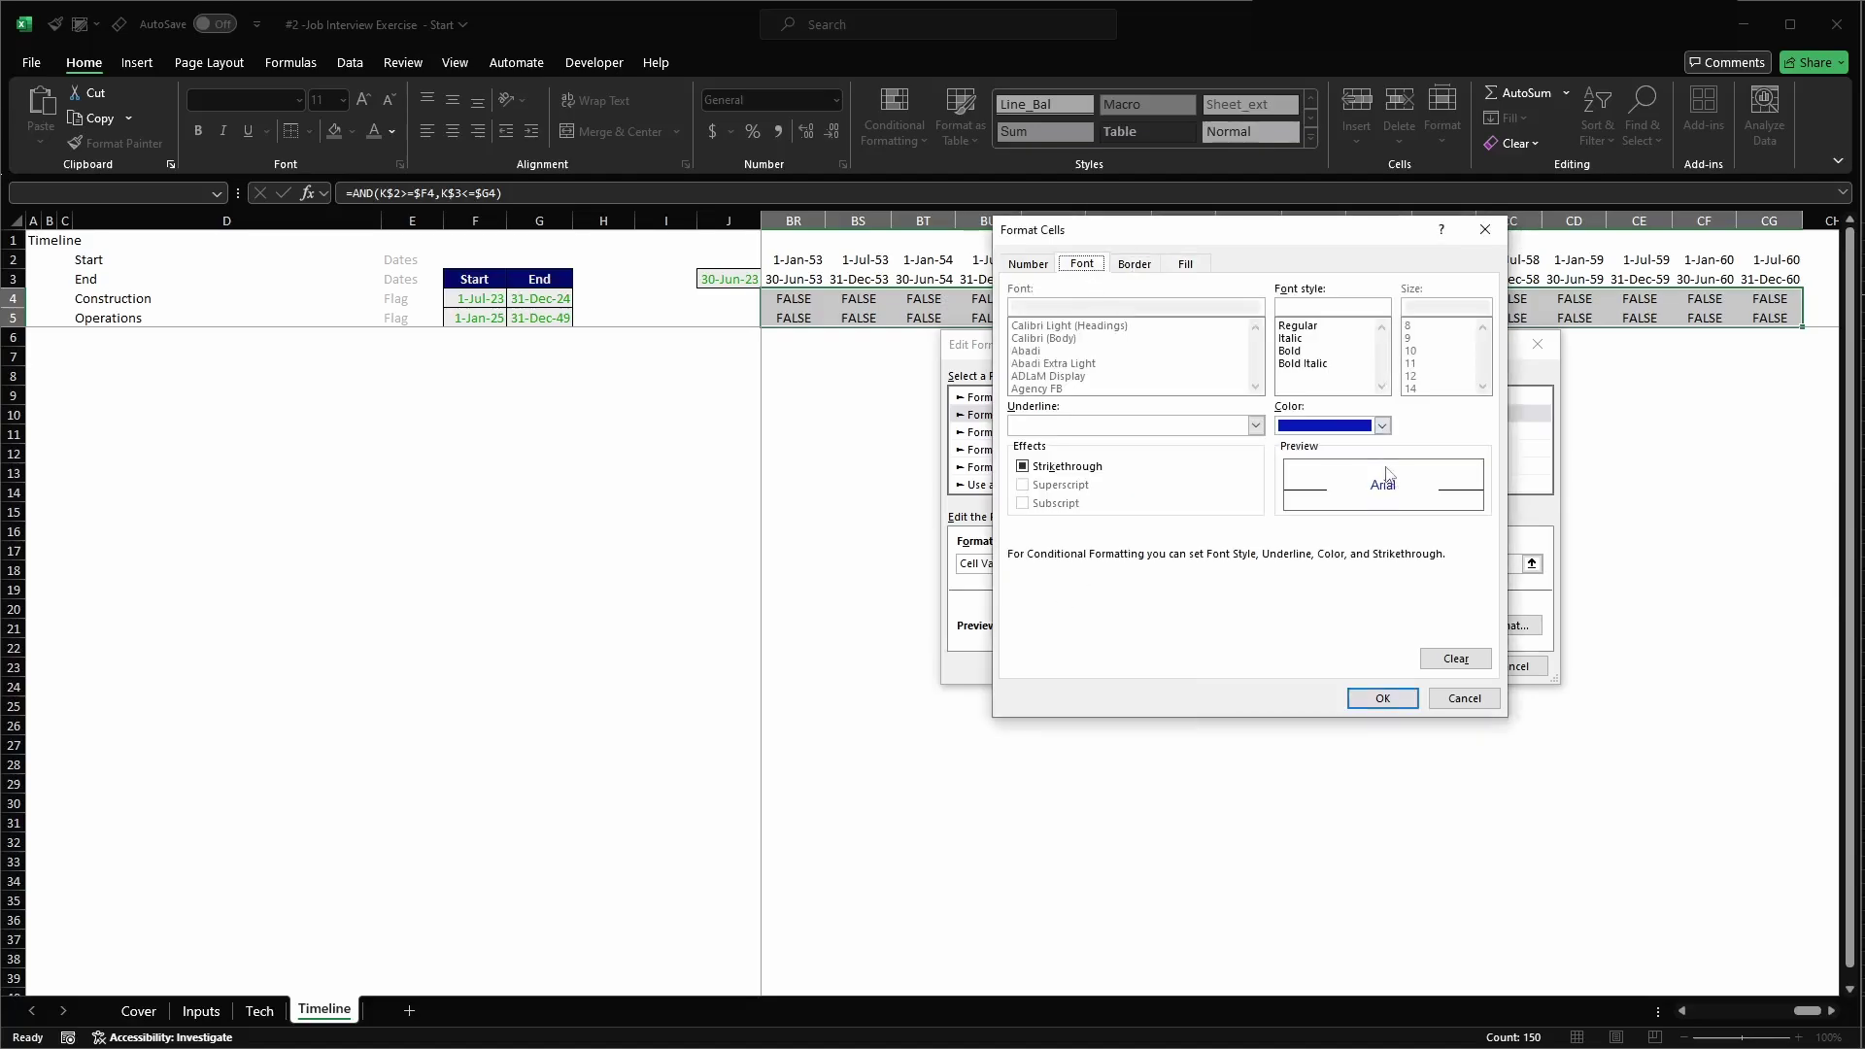
pyautogui.click(1357, 432)
pyautogui.click(1320, 539)
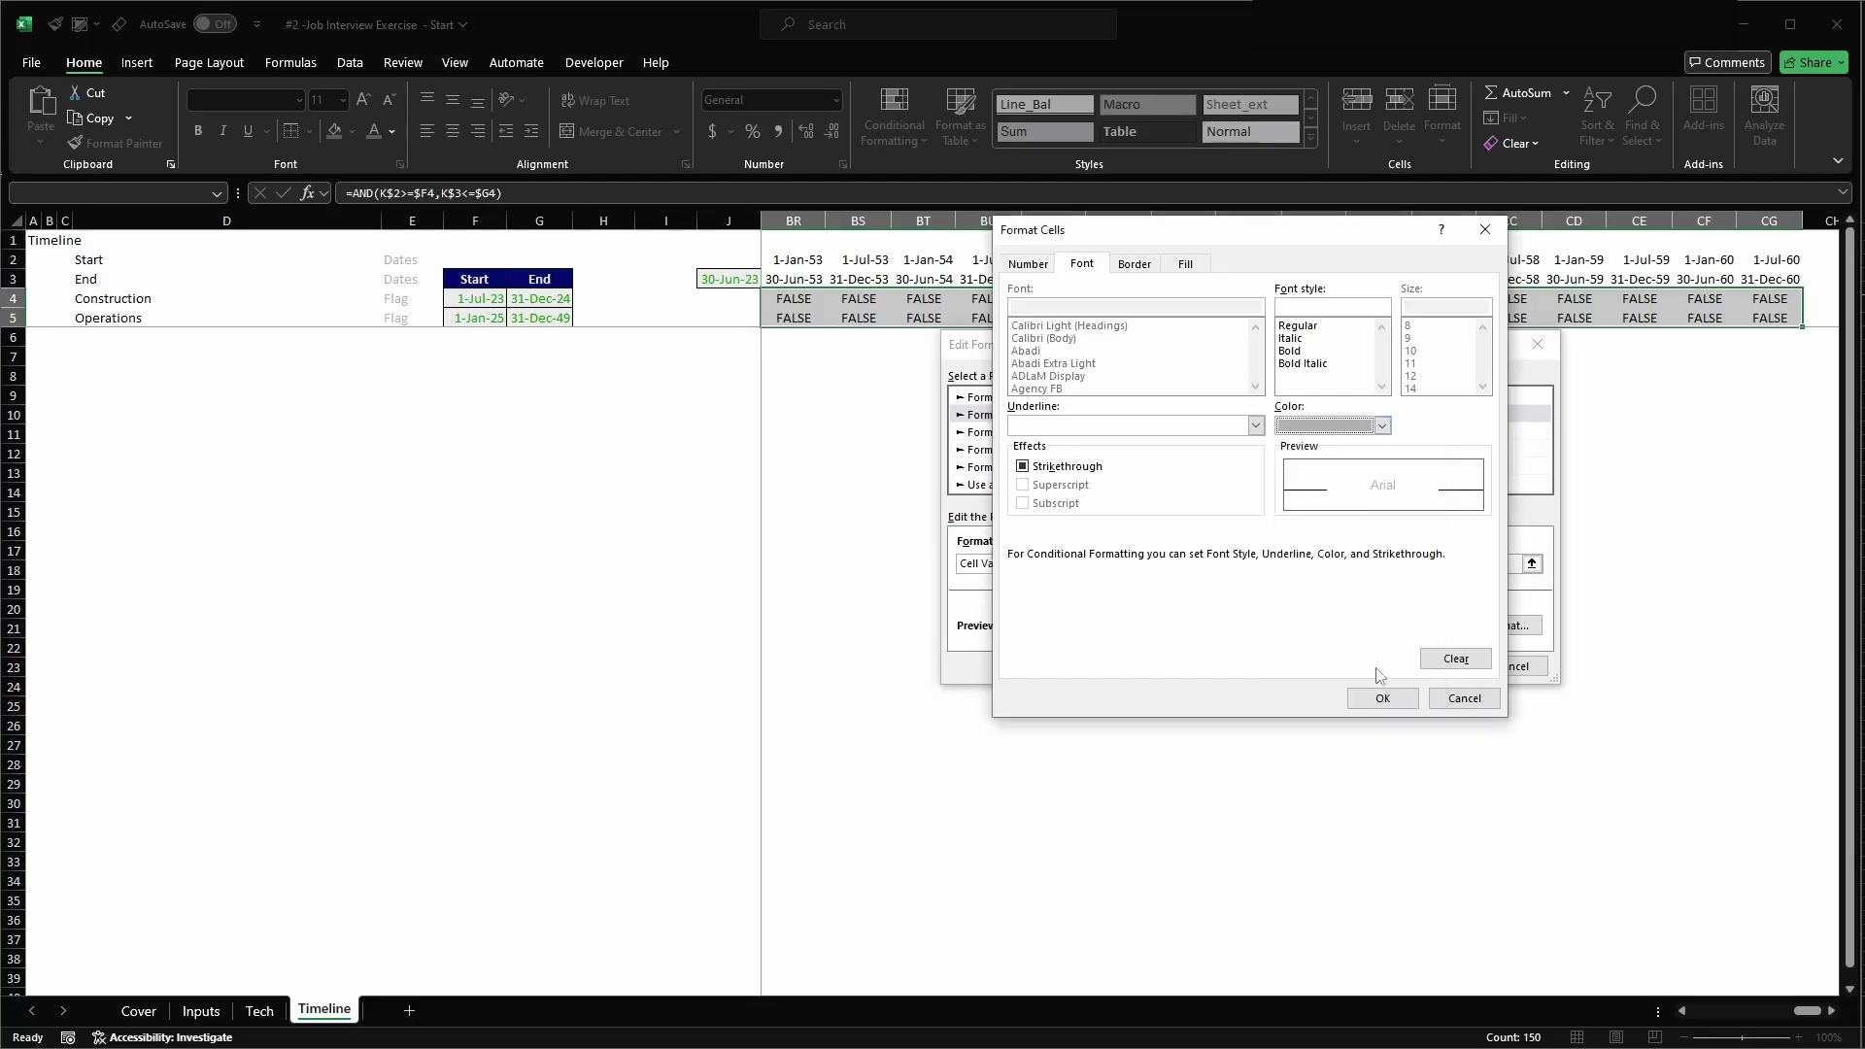
pyautogui.click(1381, 699)
pyautogui.click(1431, 666)
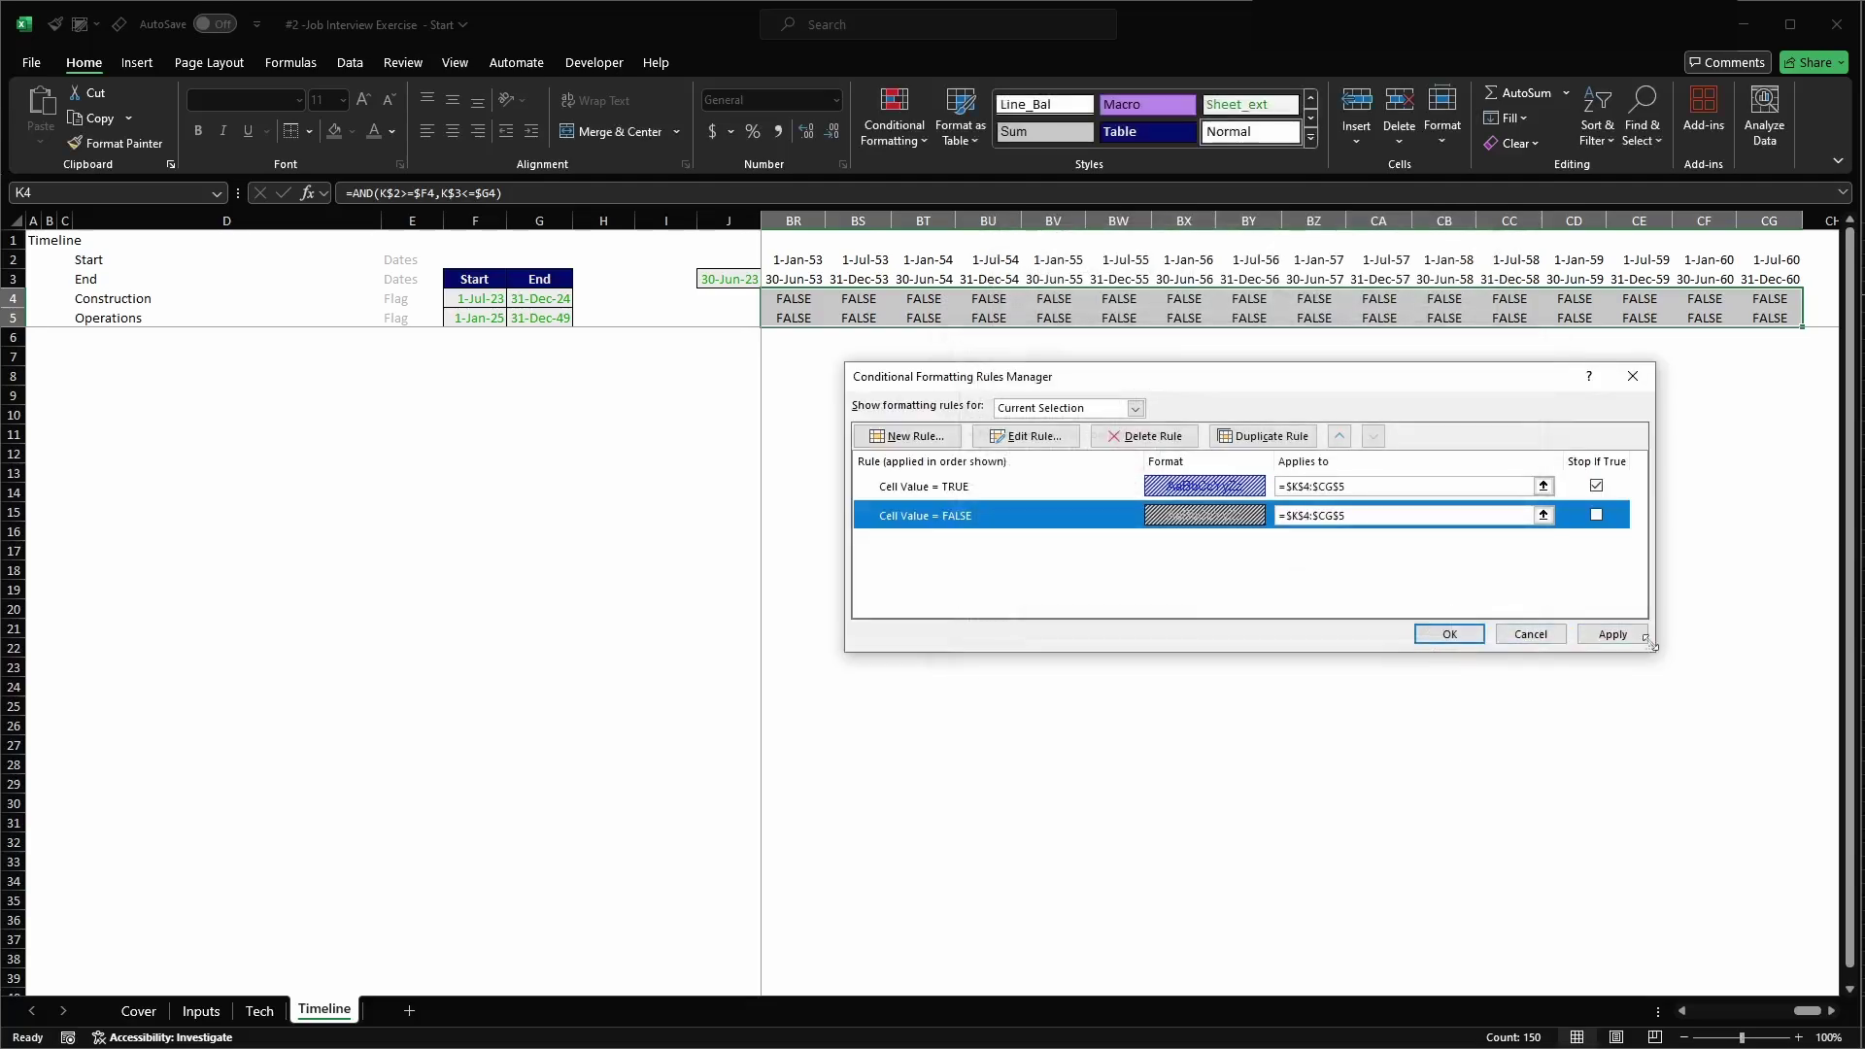
pyautogui.click(1624, 636)
pyautogui.click(1449, 634)
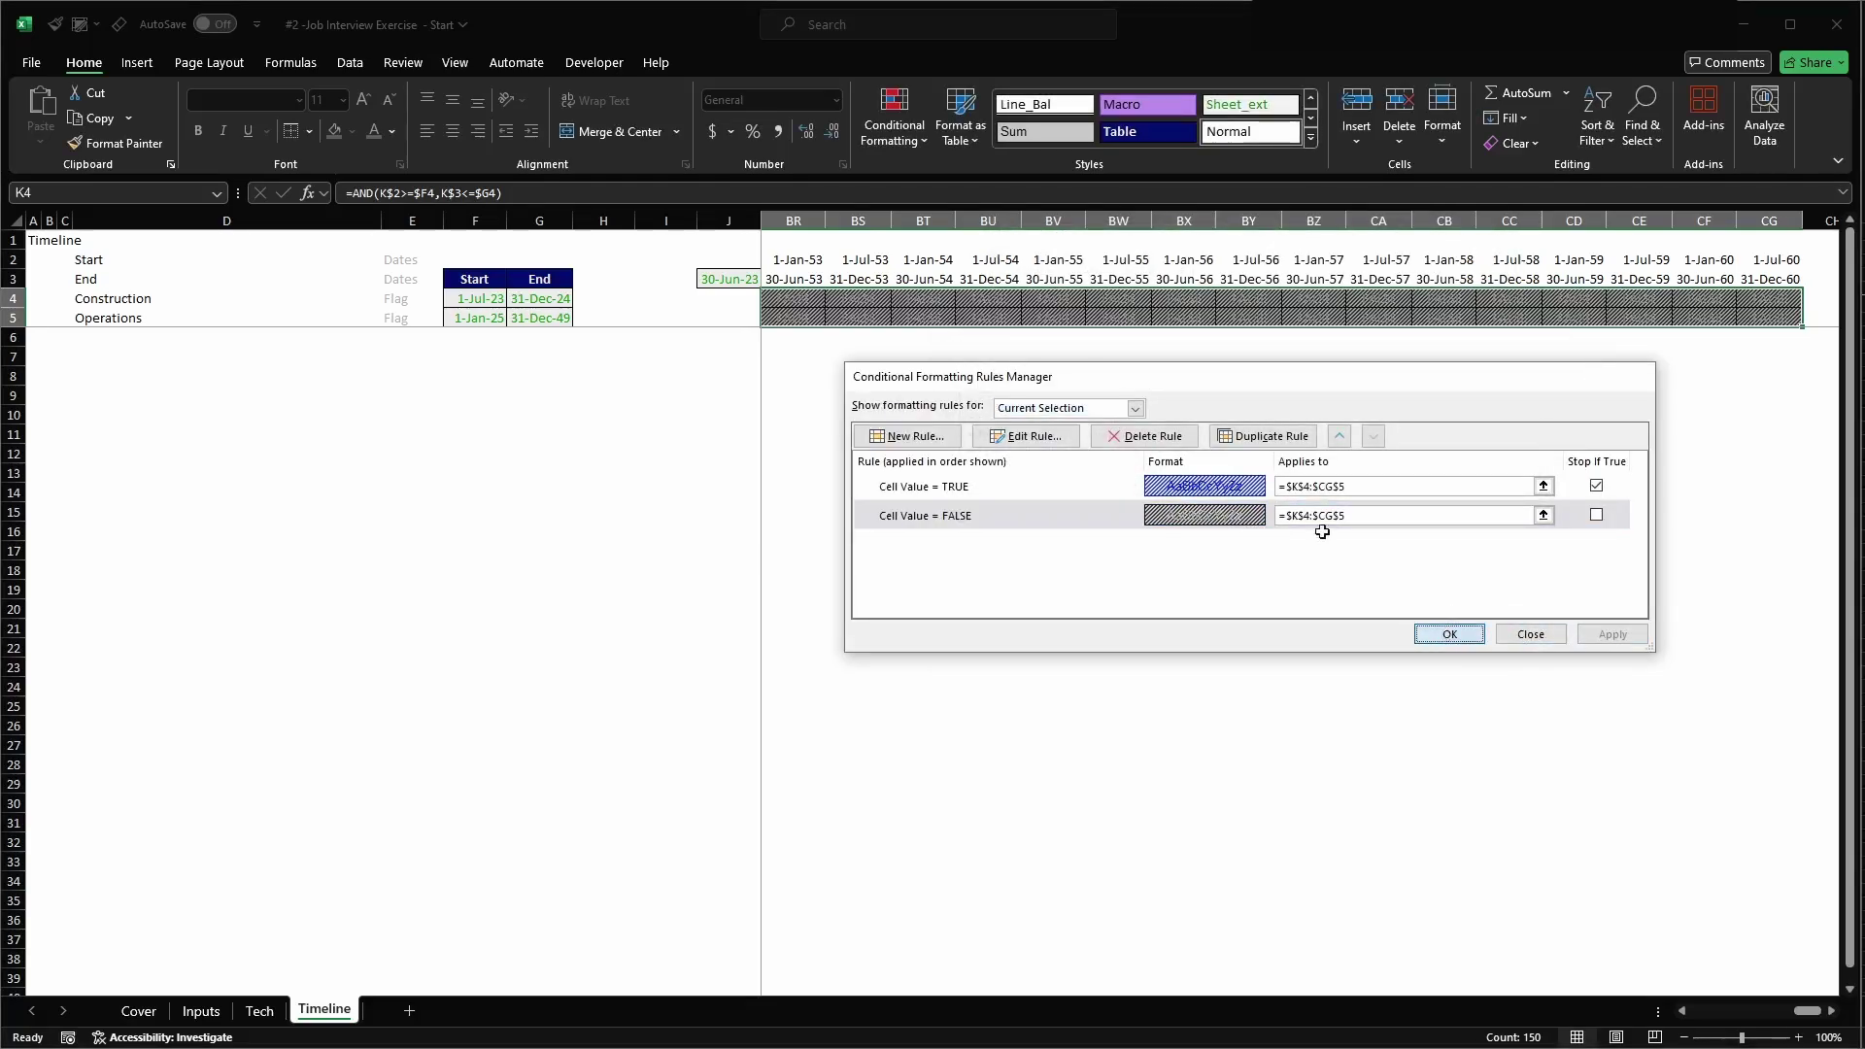
# - Examine the TRUE and FALSE formatting at the start of the Construction and Operations flag rows
pyautogui.click(1169, 311)
pyautogui.hotkey('ctrl', 'Left')
pyautogui.press('Up')
pyautogui.press('Right')
pyautogui.press('Right')
pyautogui.press('Left')
pyautogui.press('Left')
pyautogui.press('Left')
pyautogui.press('Right')
pyautogui.press('Right')
pyautogui.press('Right')
pyautogui.press('Down')
# - Change the FALSE rule's font color for K4:CG5 to the darkest shade of the theme grey and apply it
pyautogui.press('Left')
pyautogui.press('Left')
pyautogui.hotkey('shift', 'Up')
pyautogui.hotkey('ctrl', 'shift', 'Right')
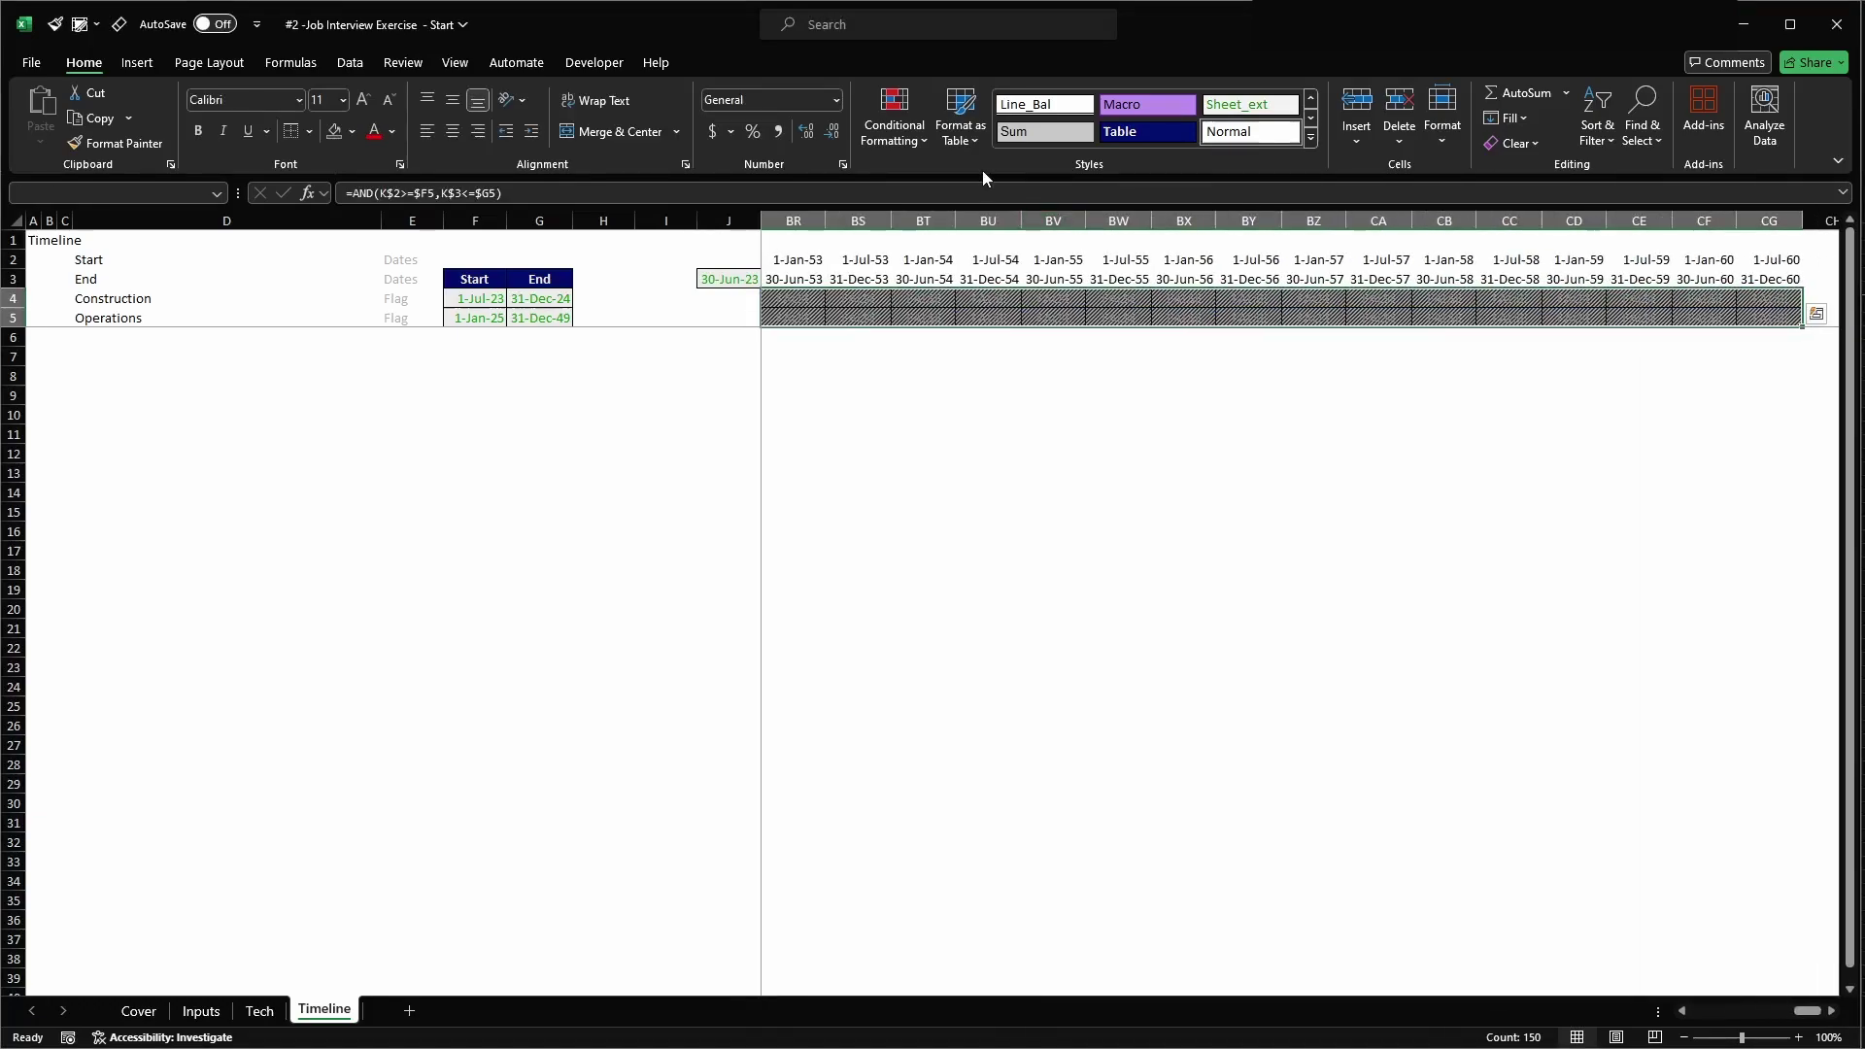
pyautogui.click(911, 142)
pyautogui.click(931, 437)
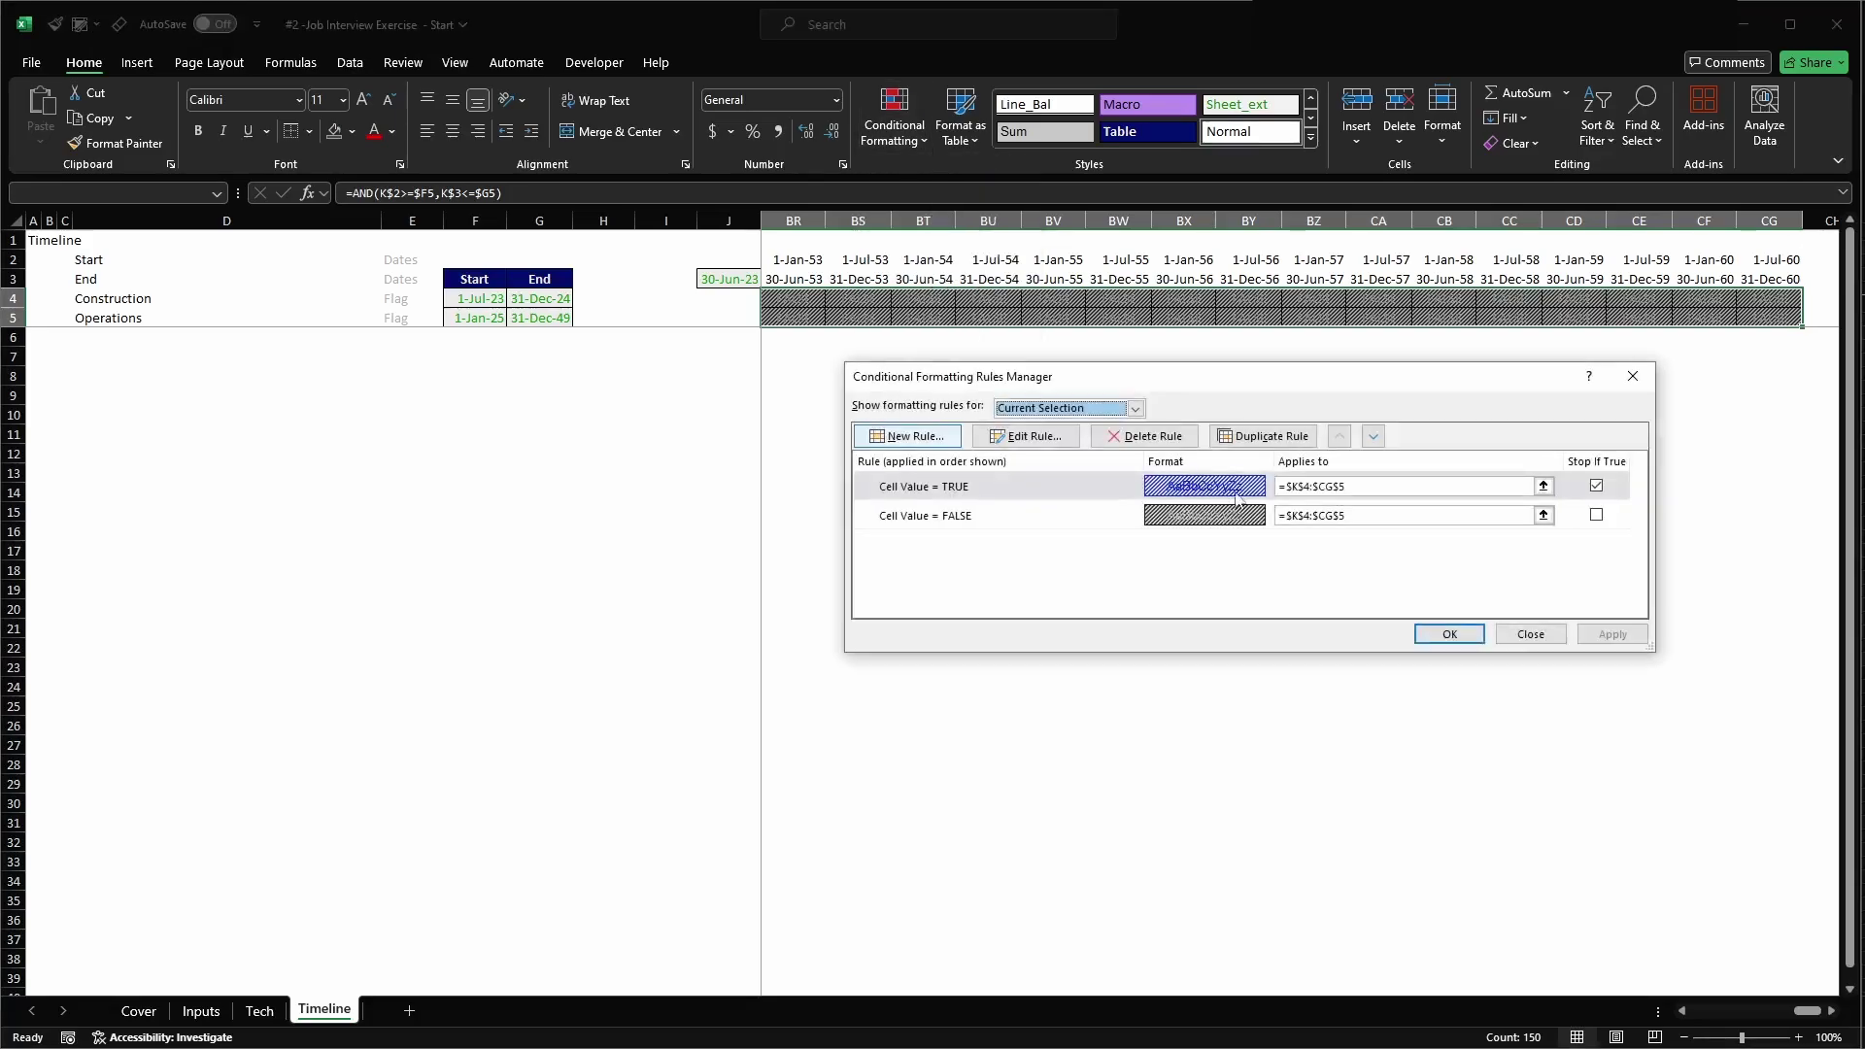
pyautogui.doubleClick(1226, 515)
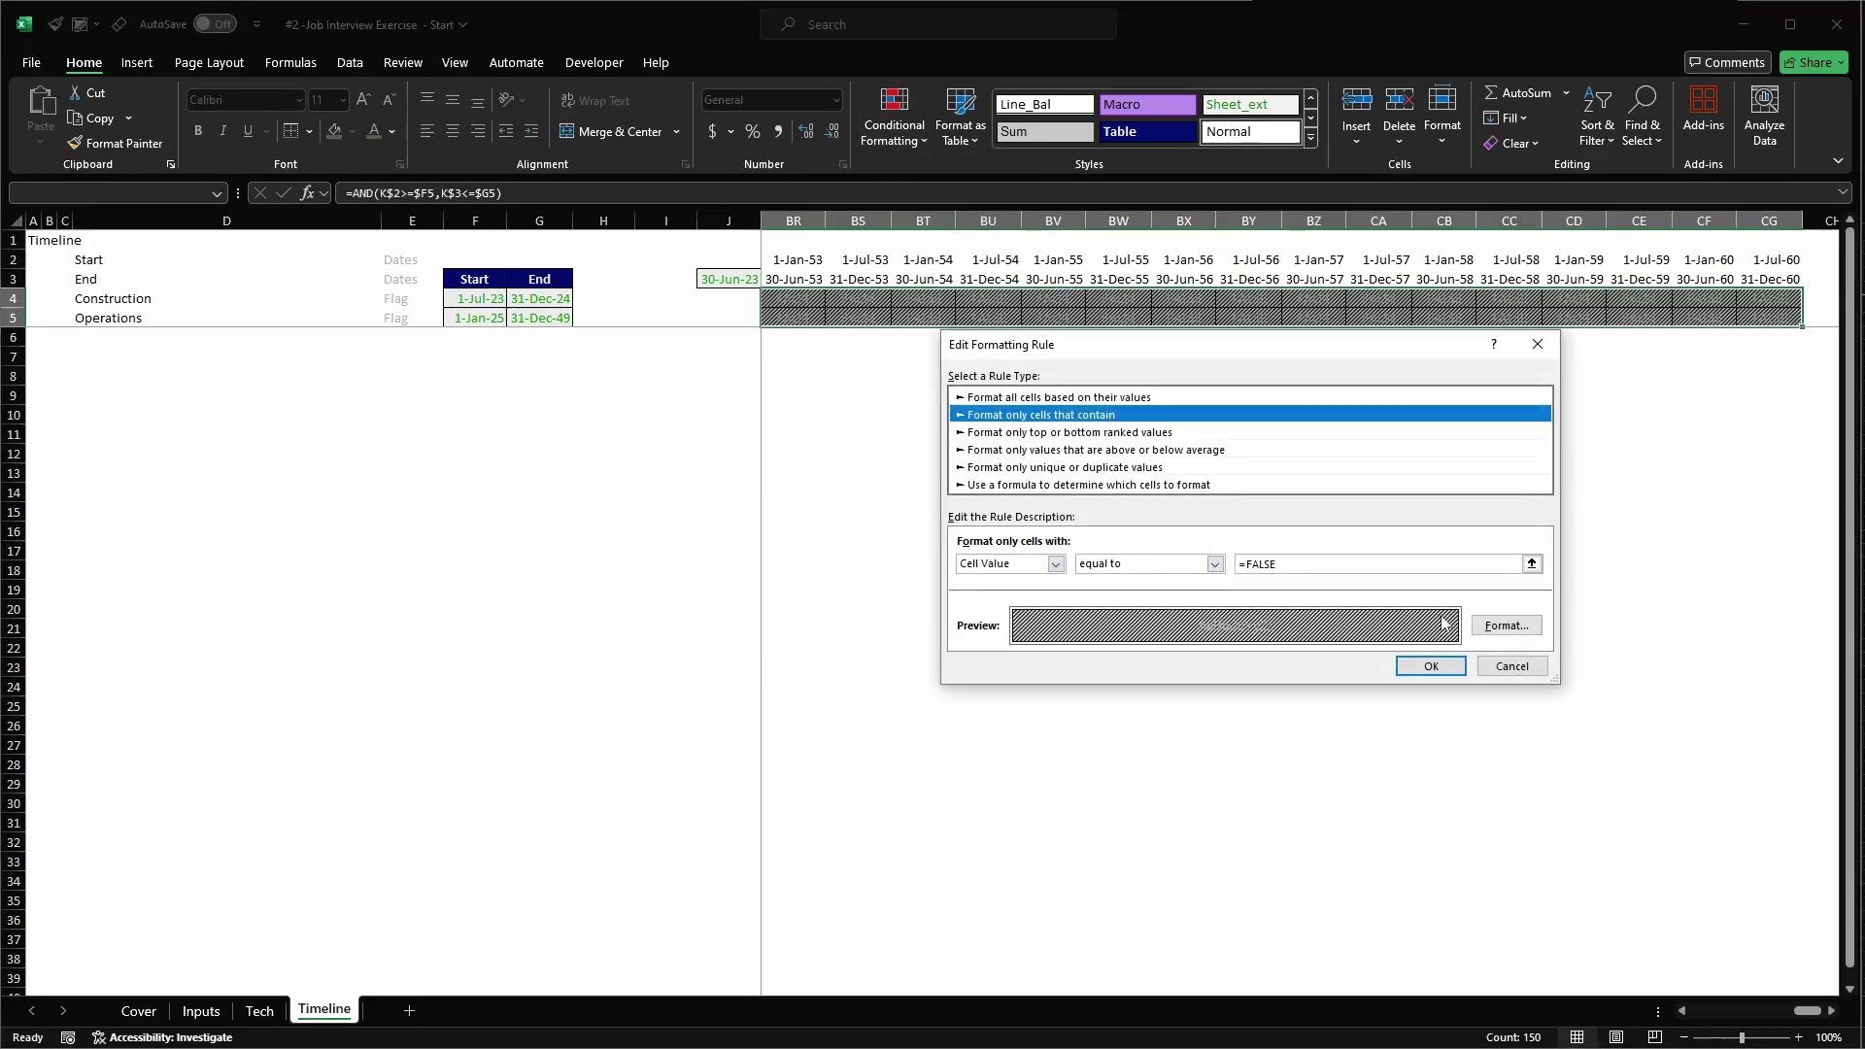
pyautogui.click(1506, 624)
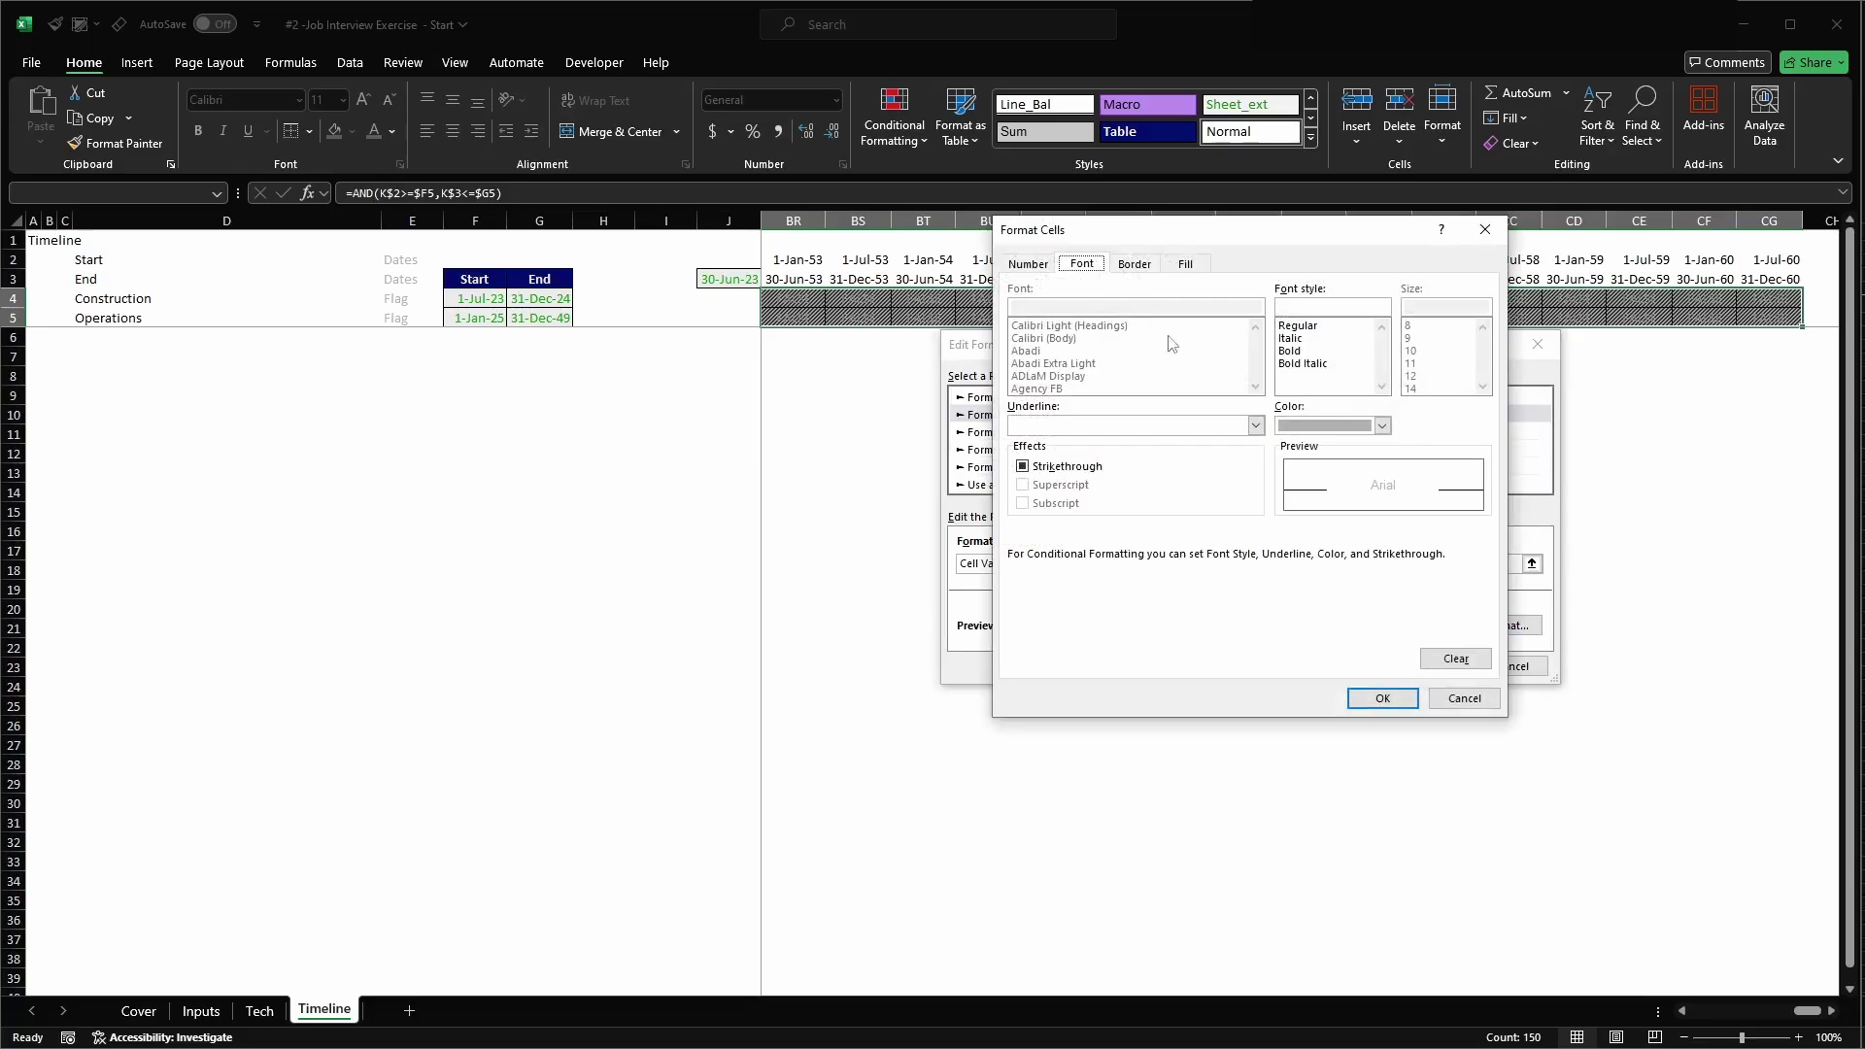
pyautogui.click(1302, 428)
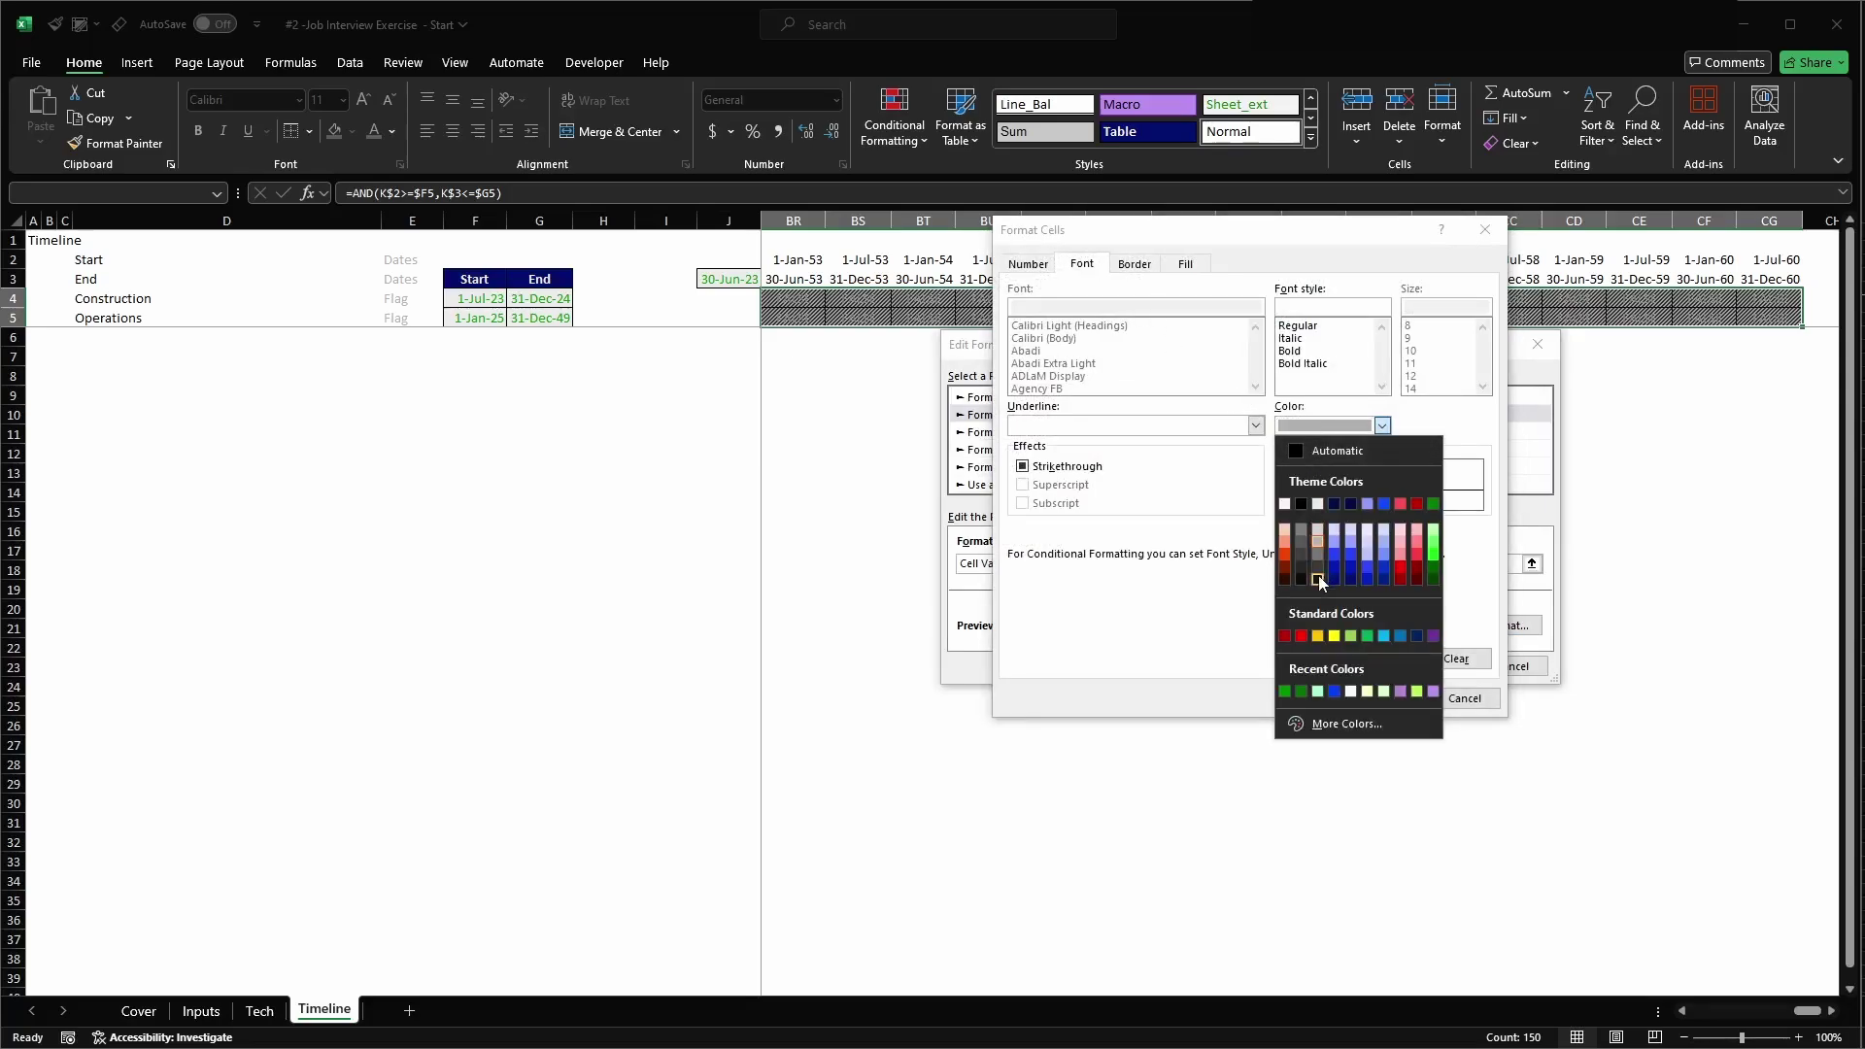
pyautogui.click(1323, 583)
pyautogui.click(1382, 698)
pyautogui.click(1430, 663)
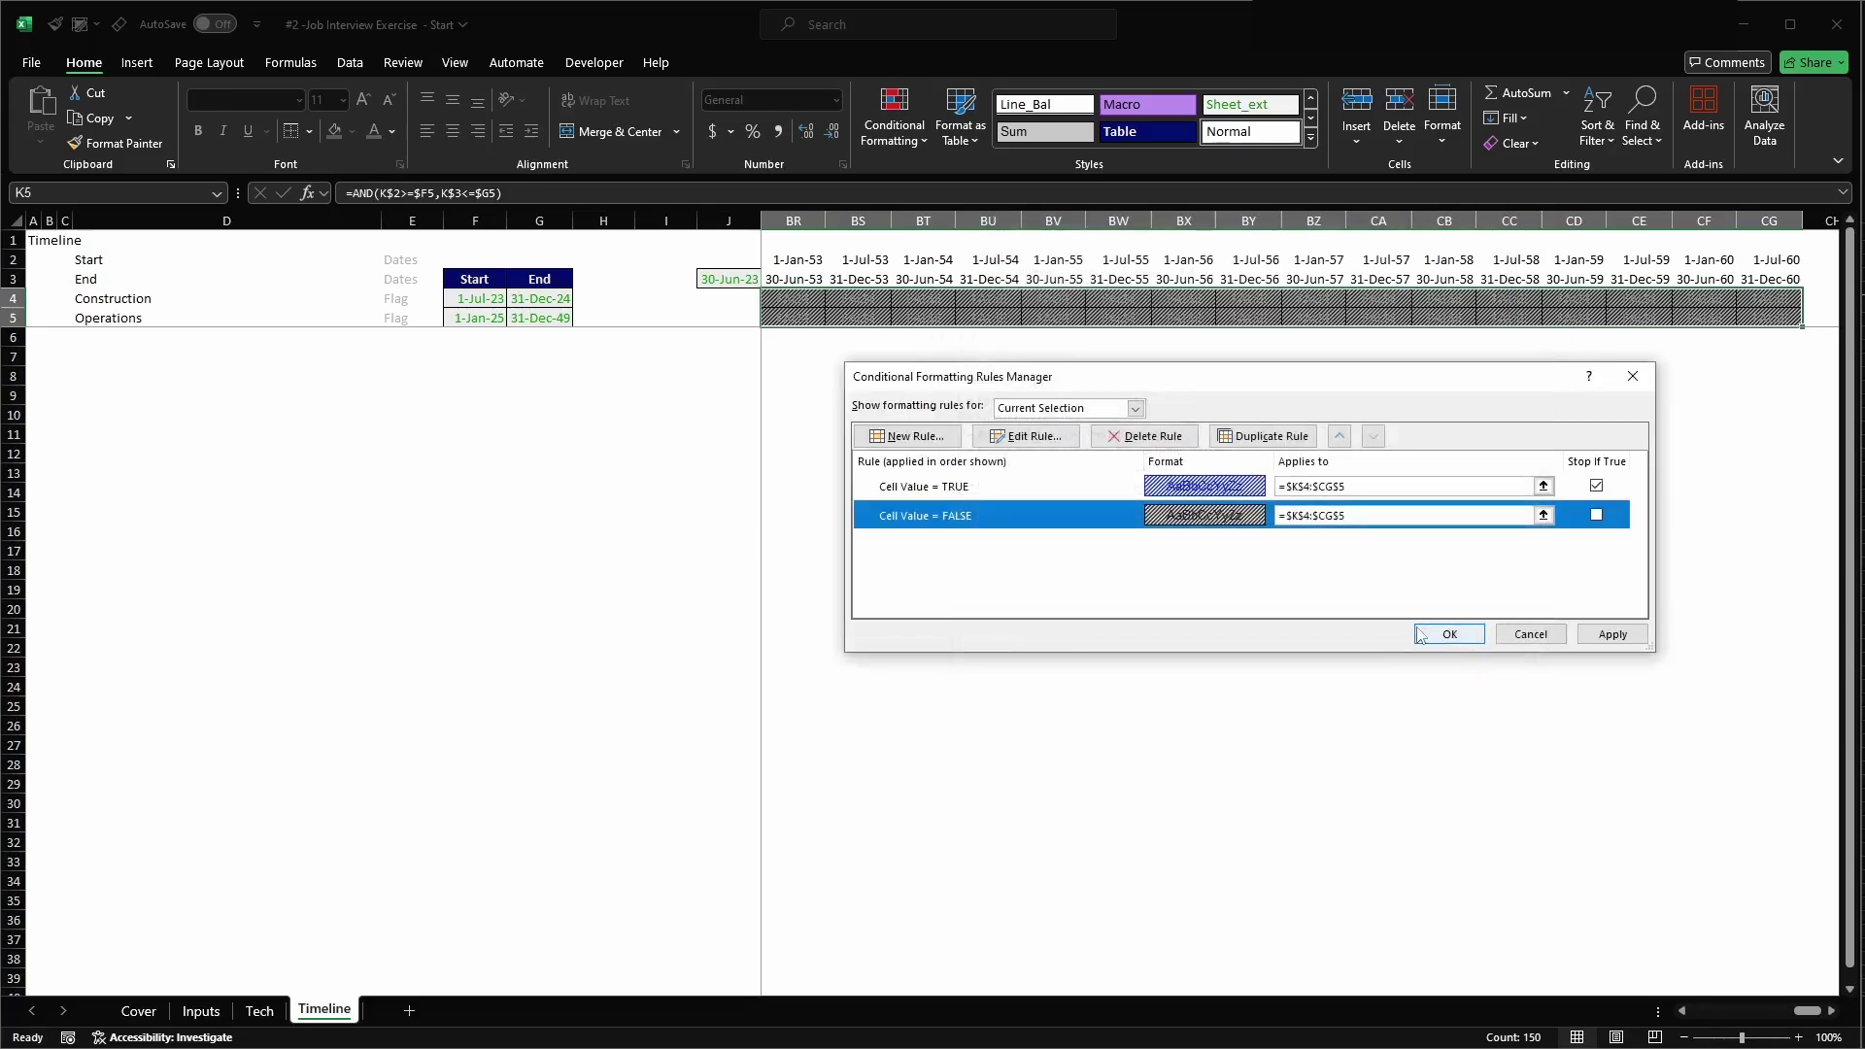
pyautogui.click(1604, 634)
pyautogui.click(1449, 633)
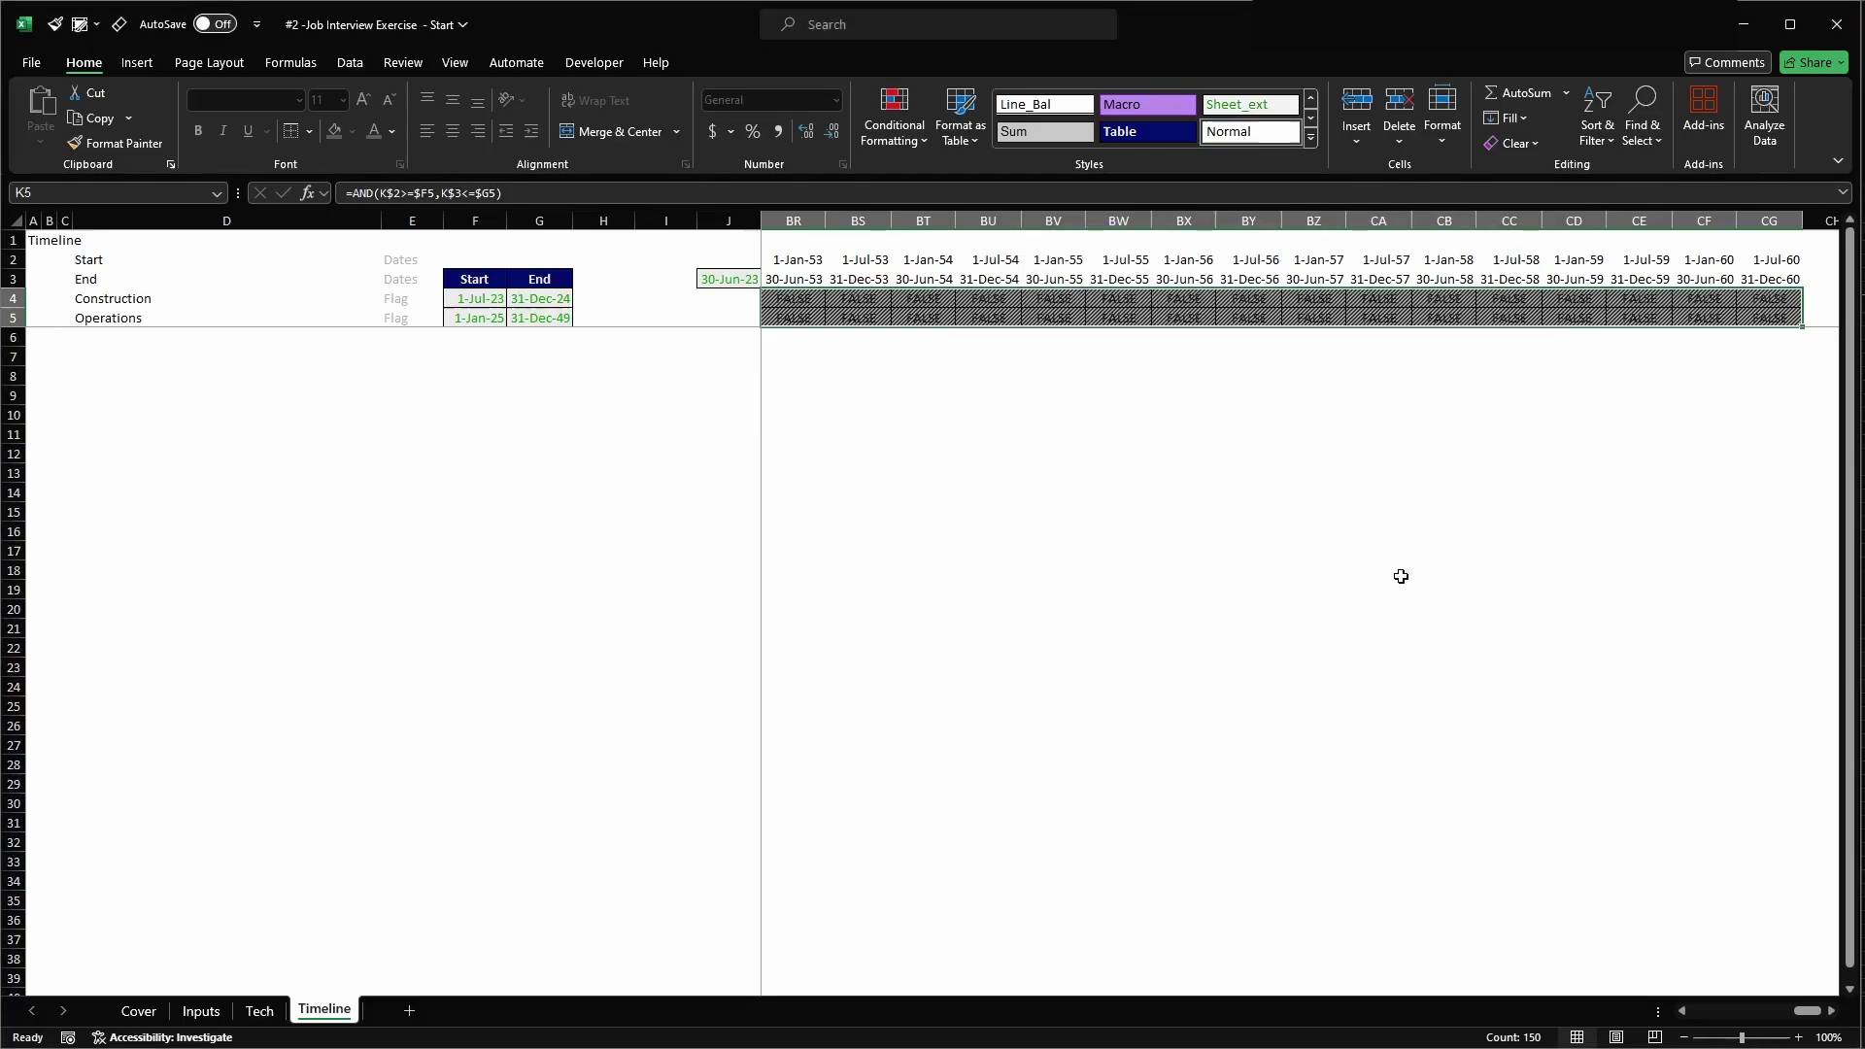
# - Check the legibility of the TRUE and FALSE flags in the first timeline columns
pyautogui.press('Left')
pyautogui.press('Right')
pyautogui.press('Right')
pyautogui.press('Right')
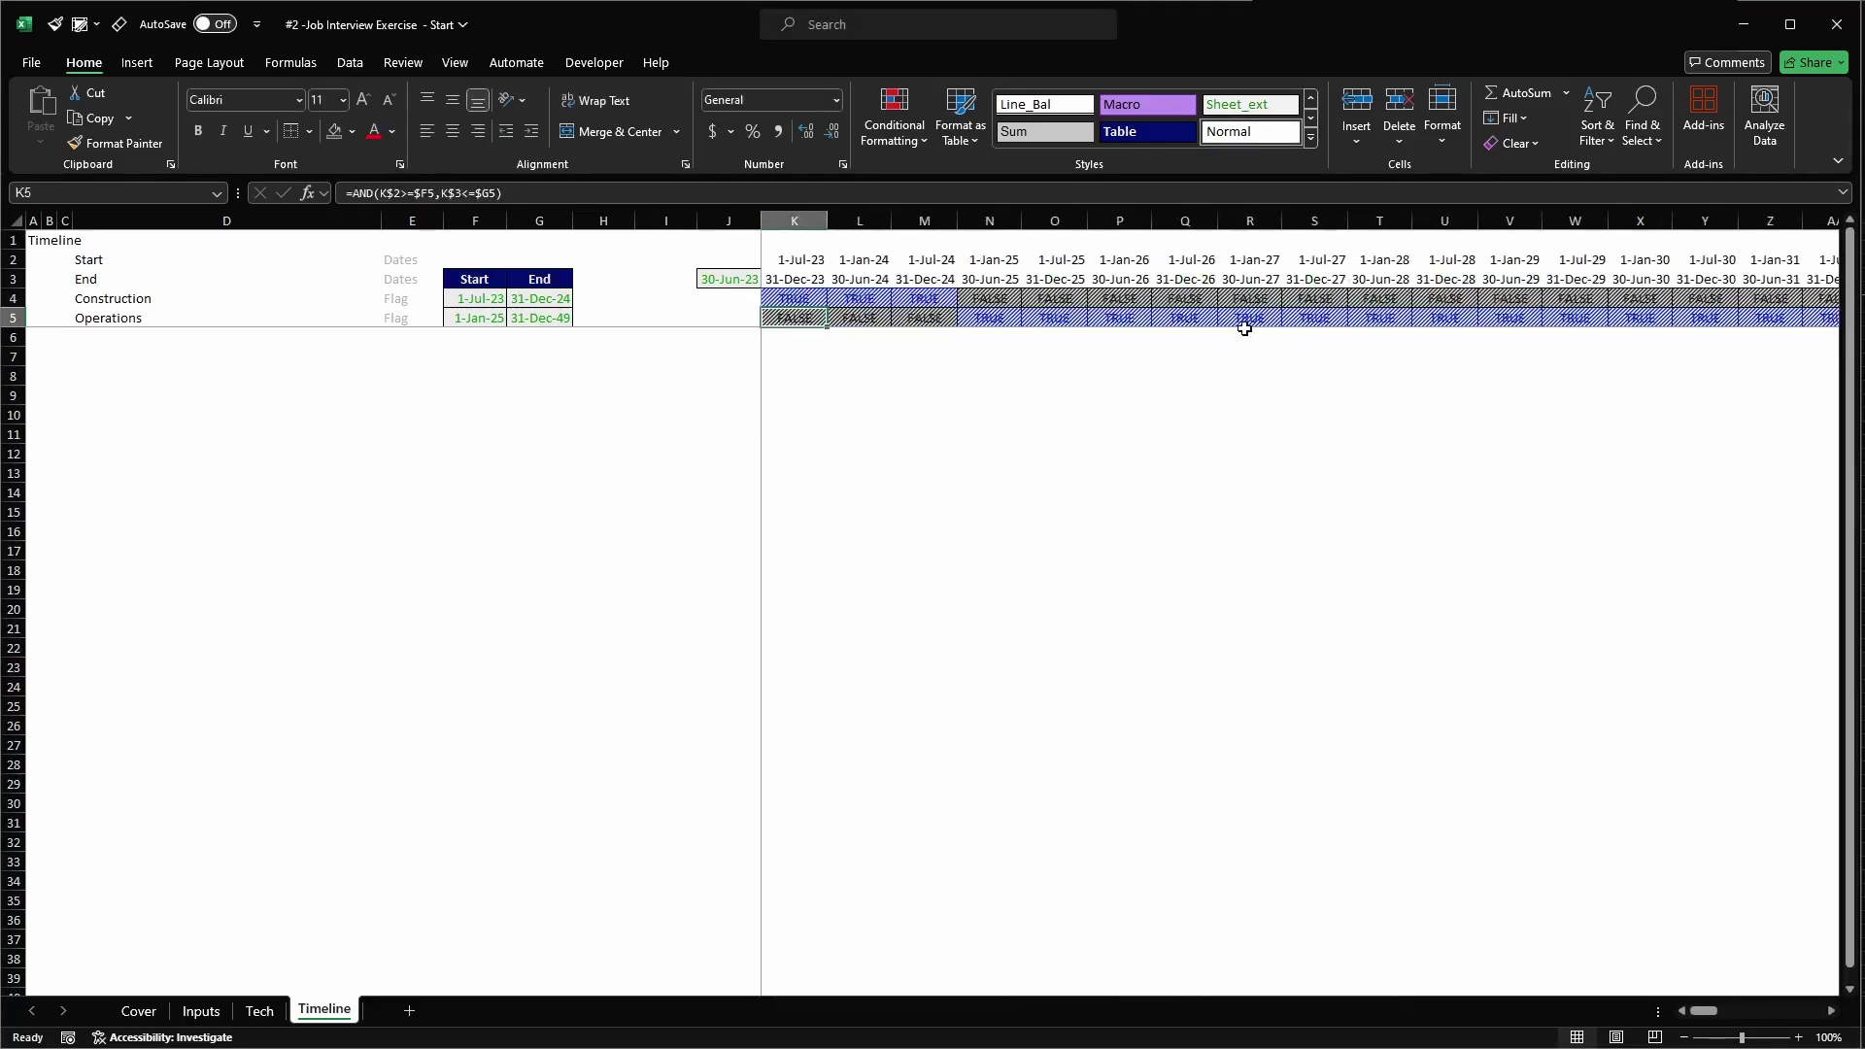
pyautogui.press('Right')
pyautogui.press('Up')
pyautogui.press('Left')
pyautogui.press('Left')
pyautogui.press('Left')
pyautogui.press('Left')
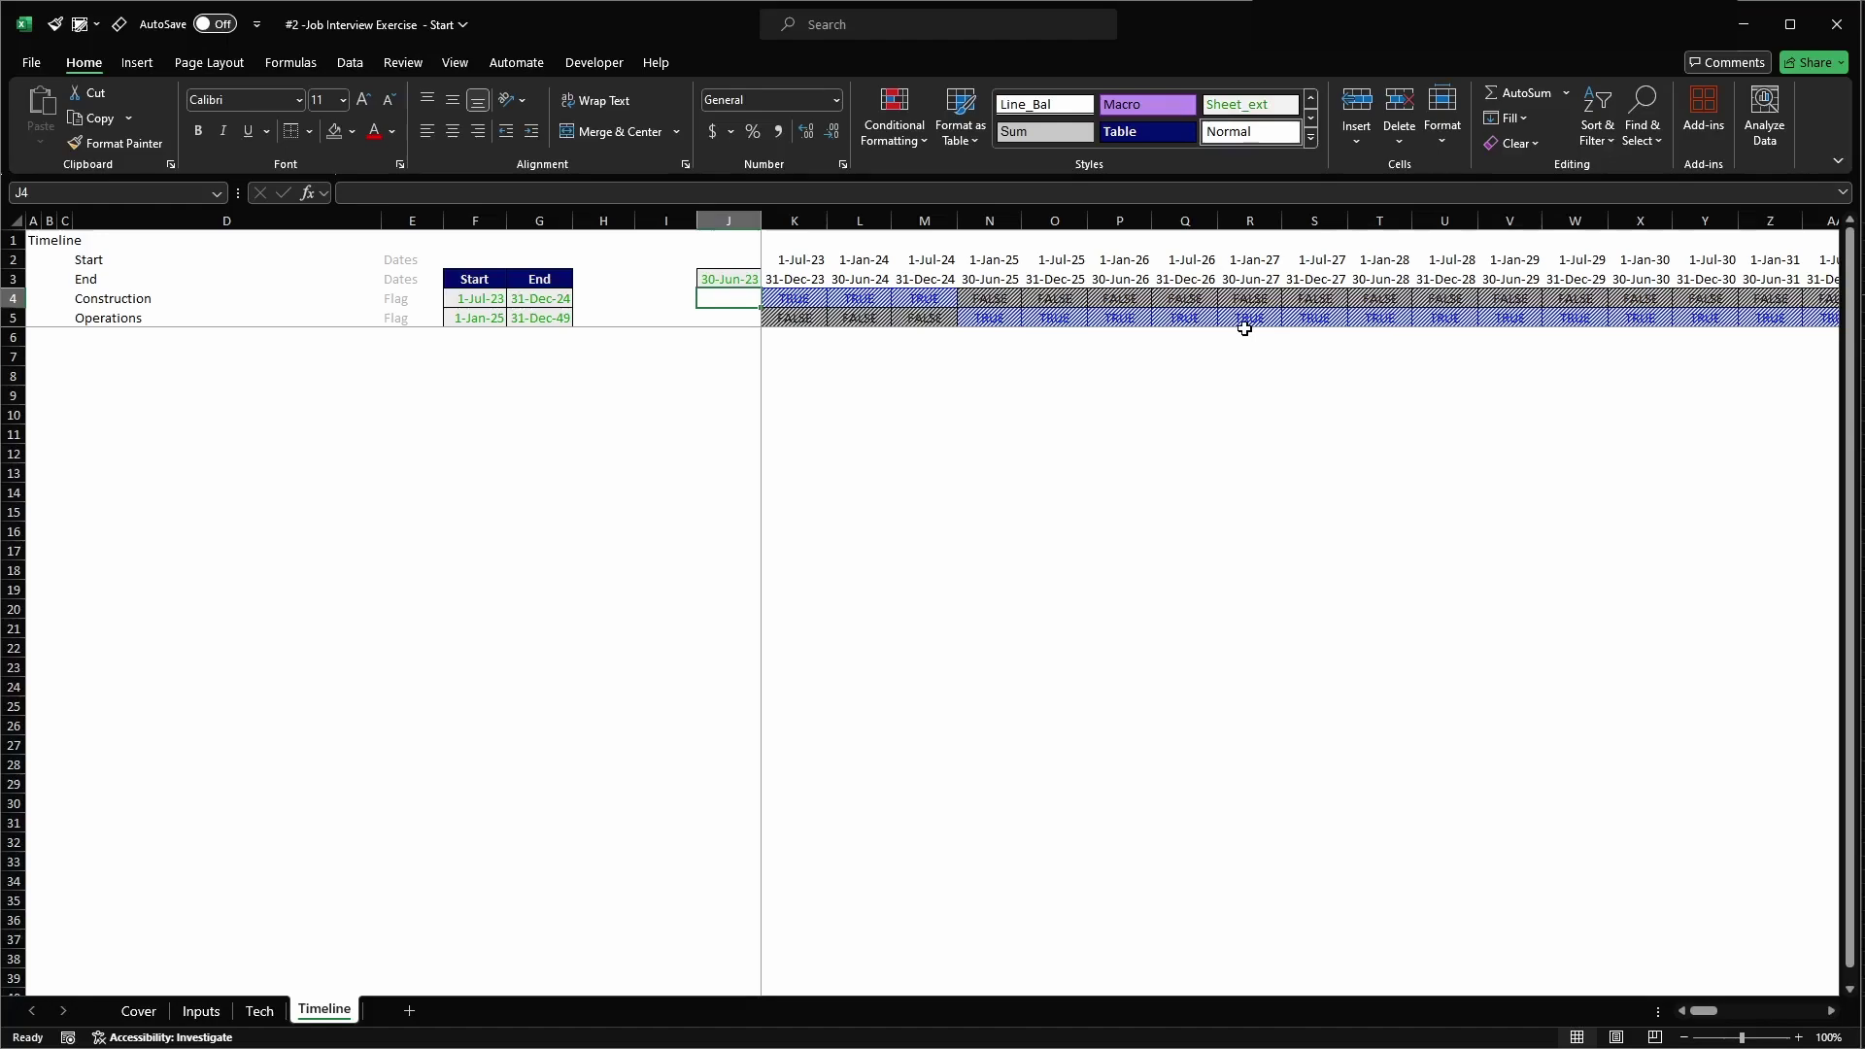
# - Save the workbook under its current name
pyautogui.hotkey('ctrl', 's')
pyautogui.press('F12')
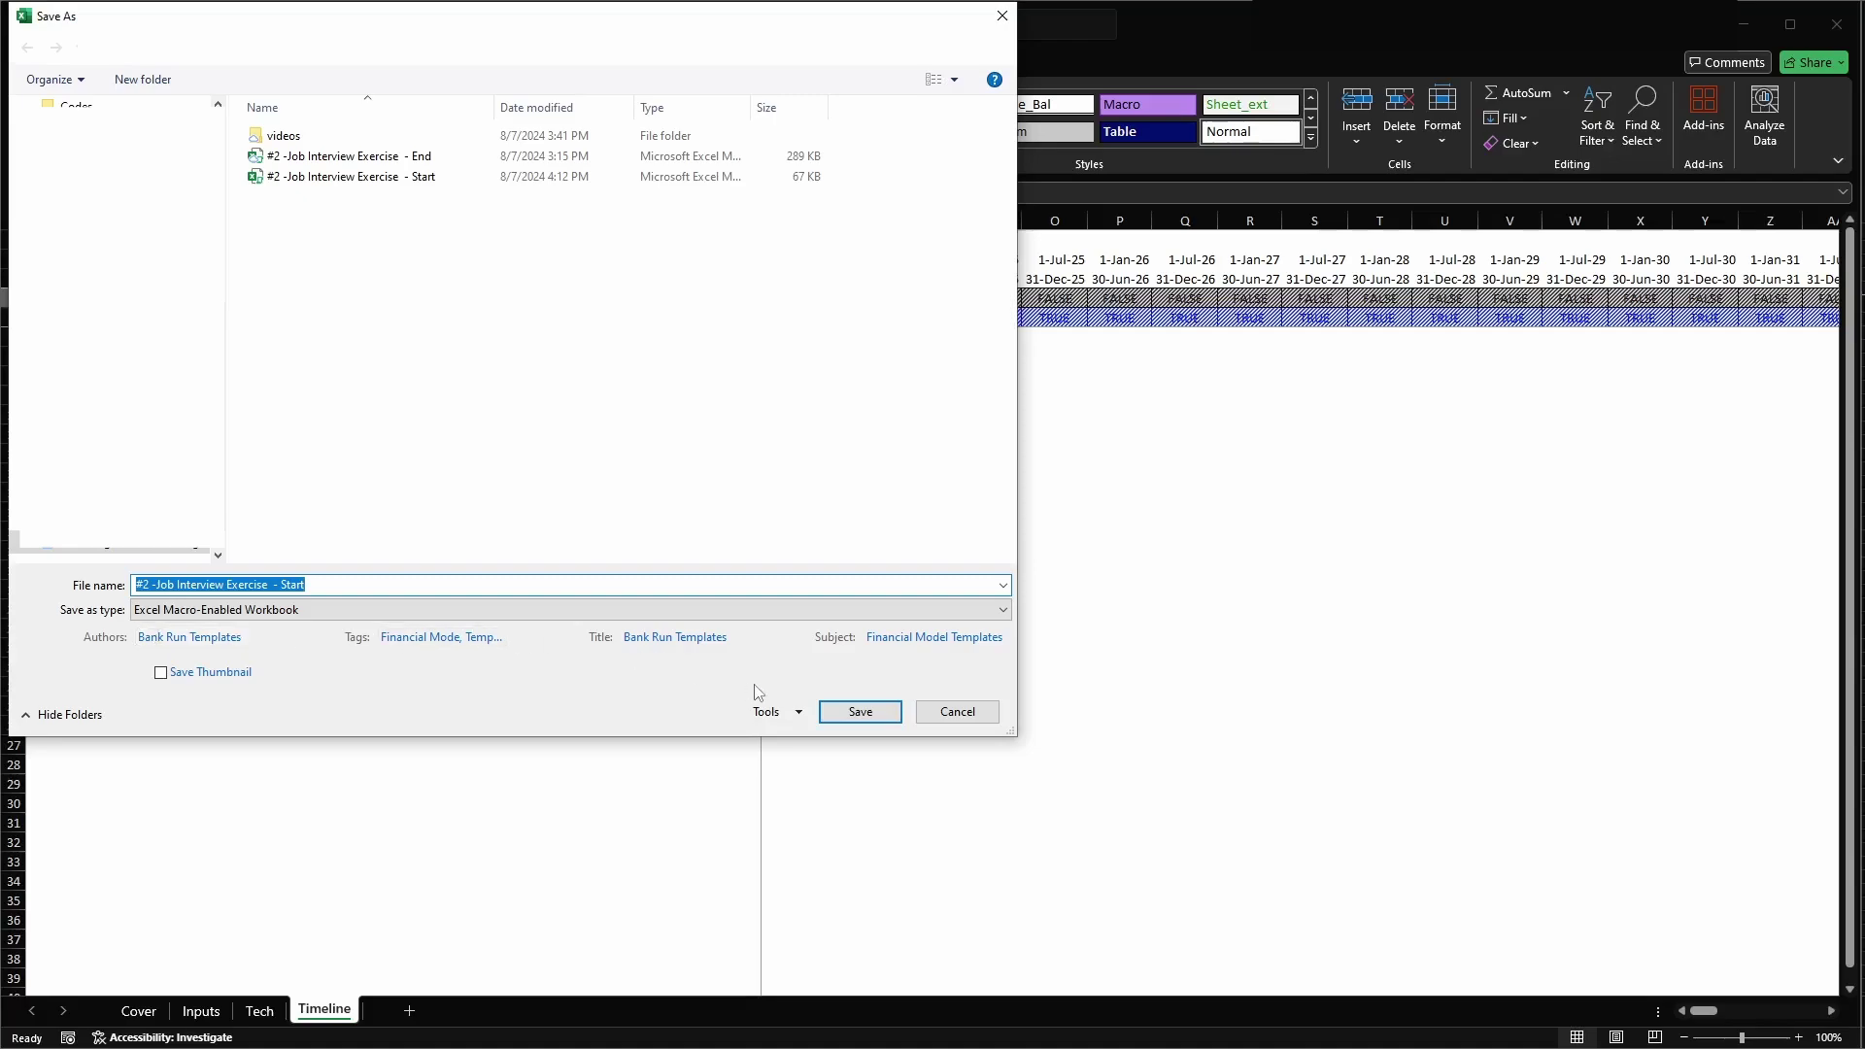
pyautogui.click(950, 715)
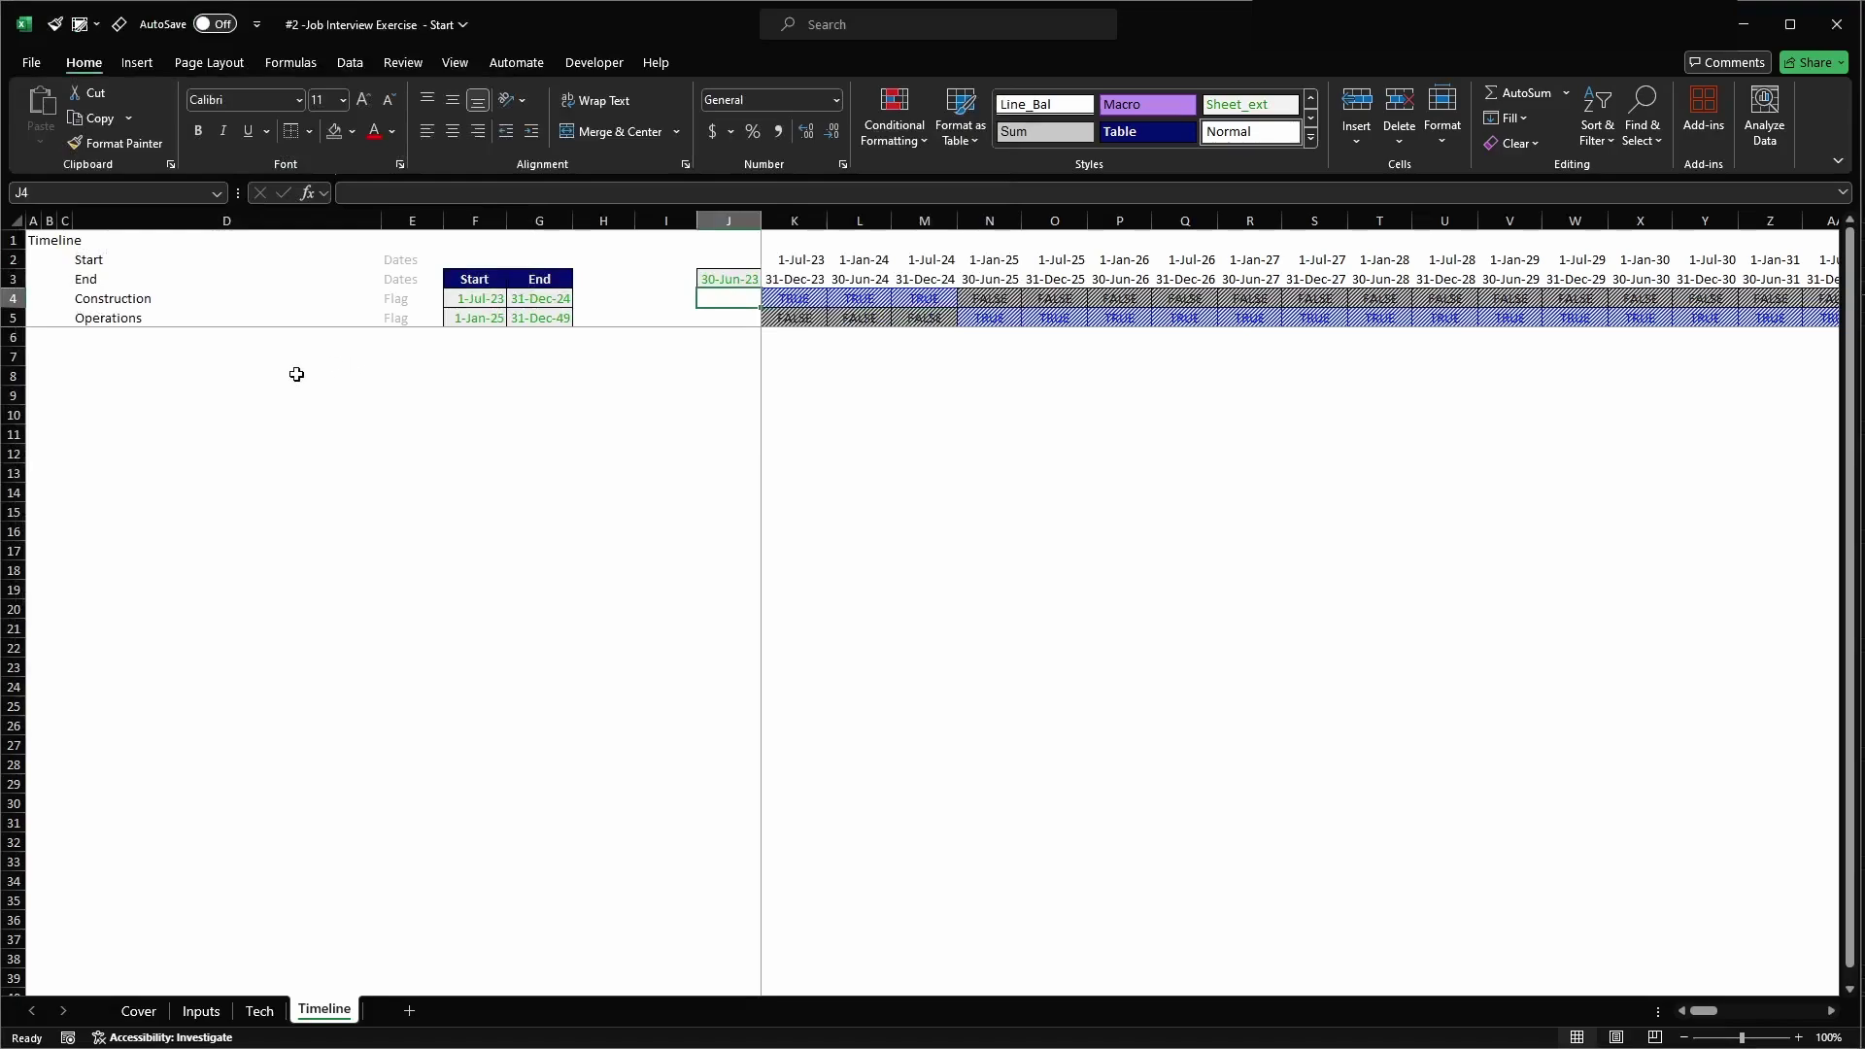
# - Enter the row label "Days in period" in D7 below the Operations flag row
pyautogui.click(114, 357)
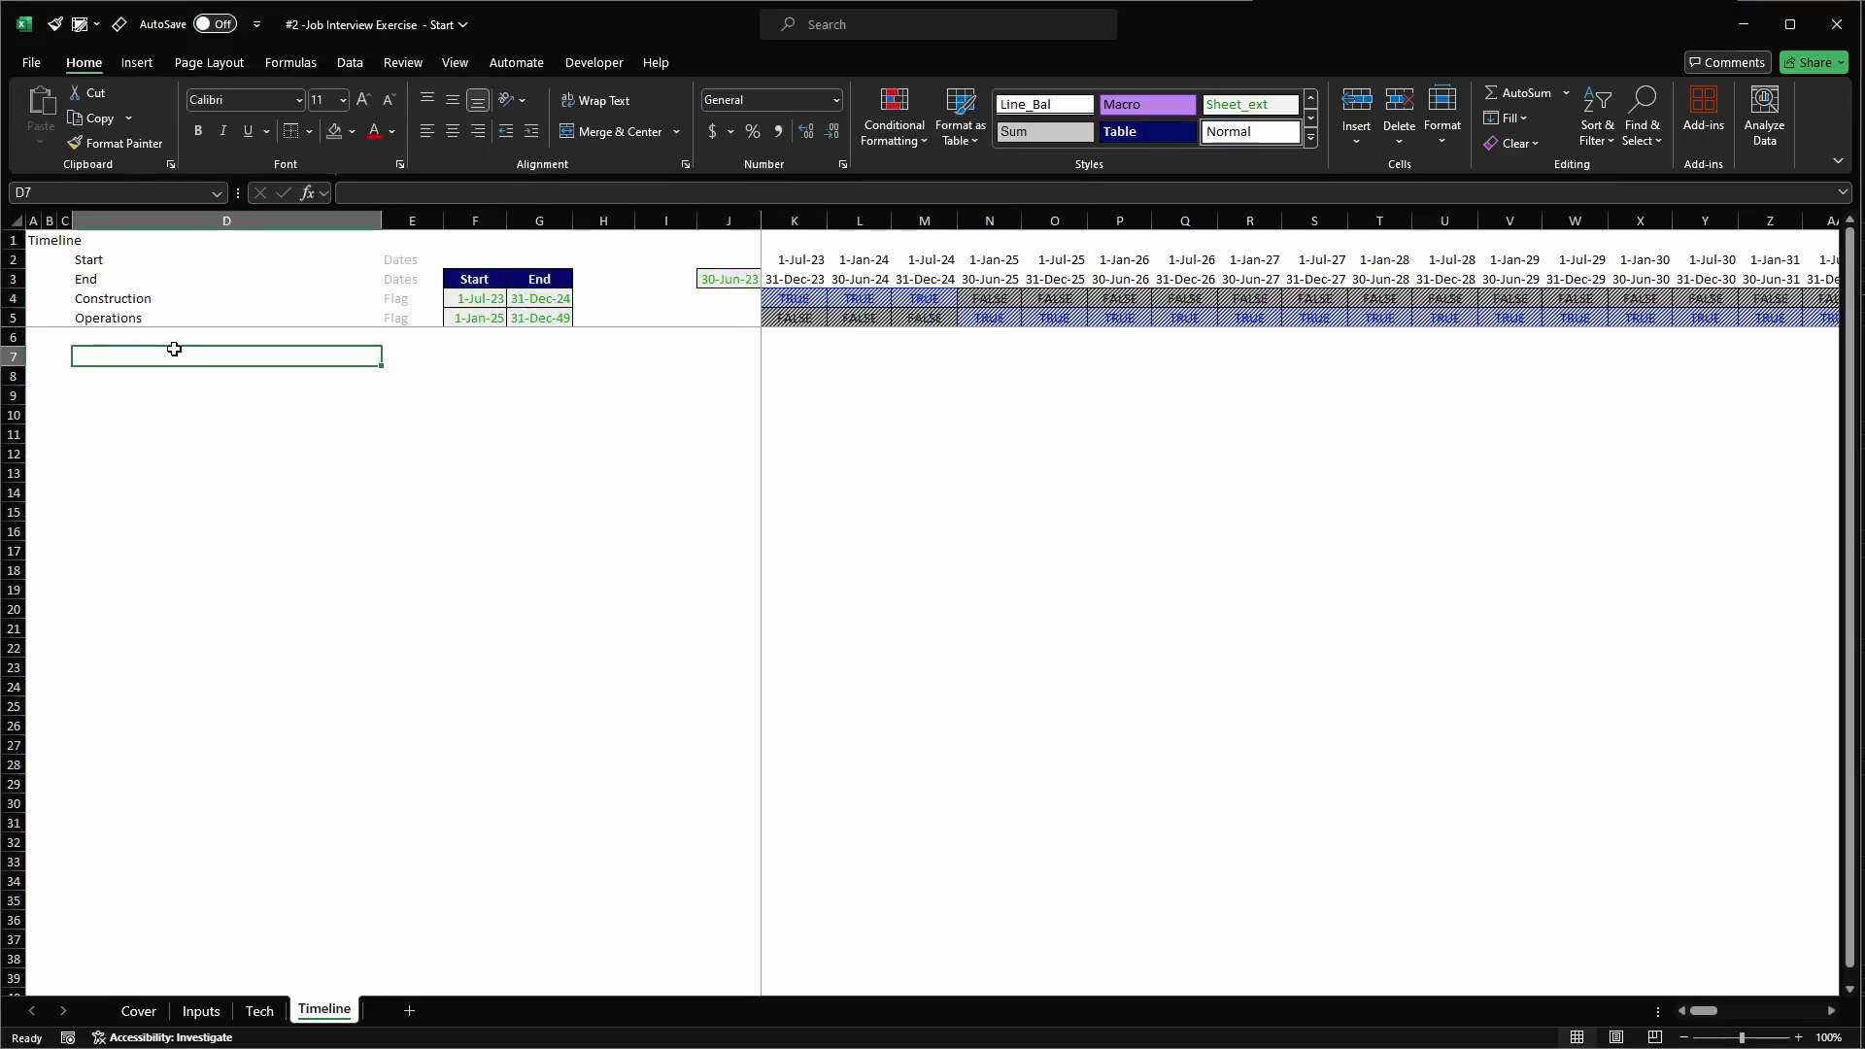
pyautogui.press('Up')
pyautogui.press('Up')
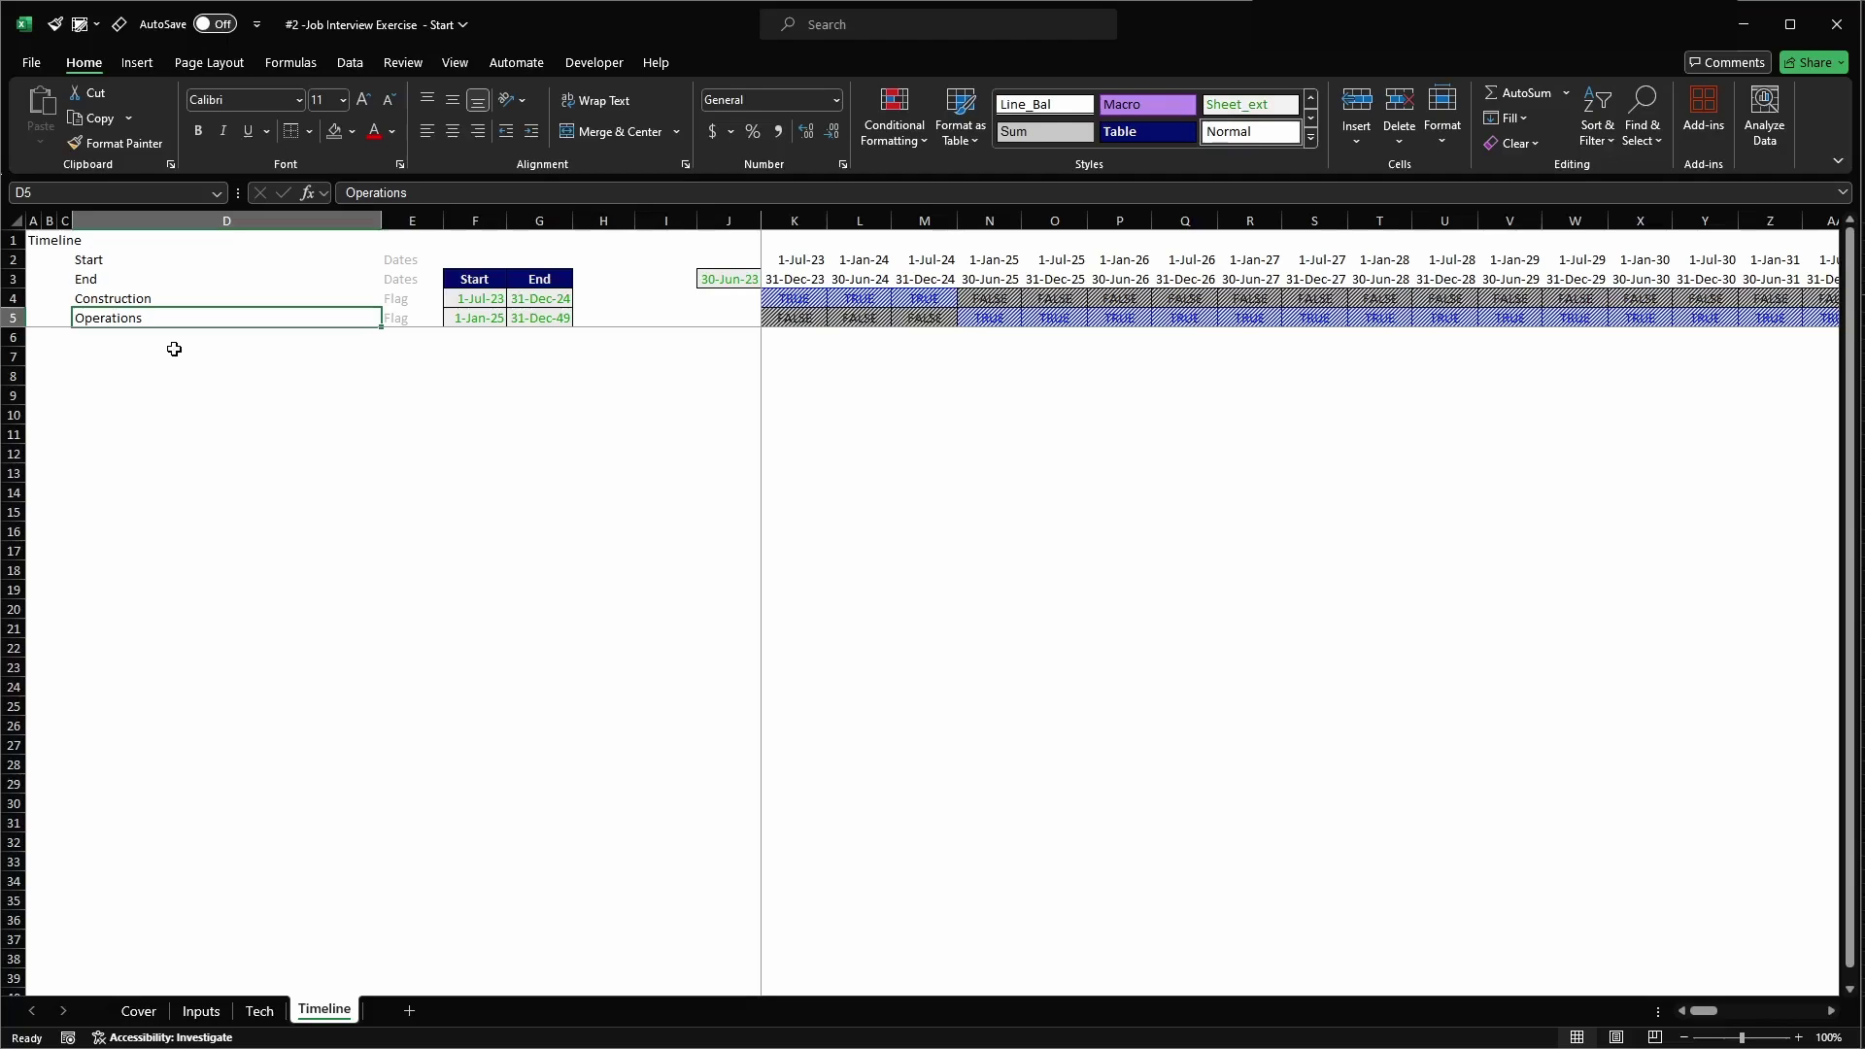
pyautogui.click(174, 349)
pyautogui.press('Left')
pyautogui.press('Left')
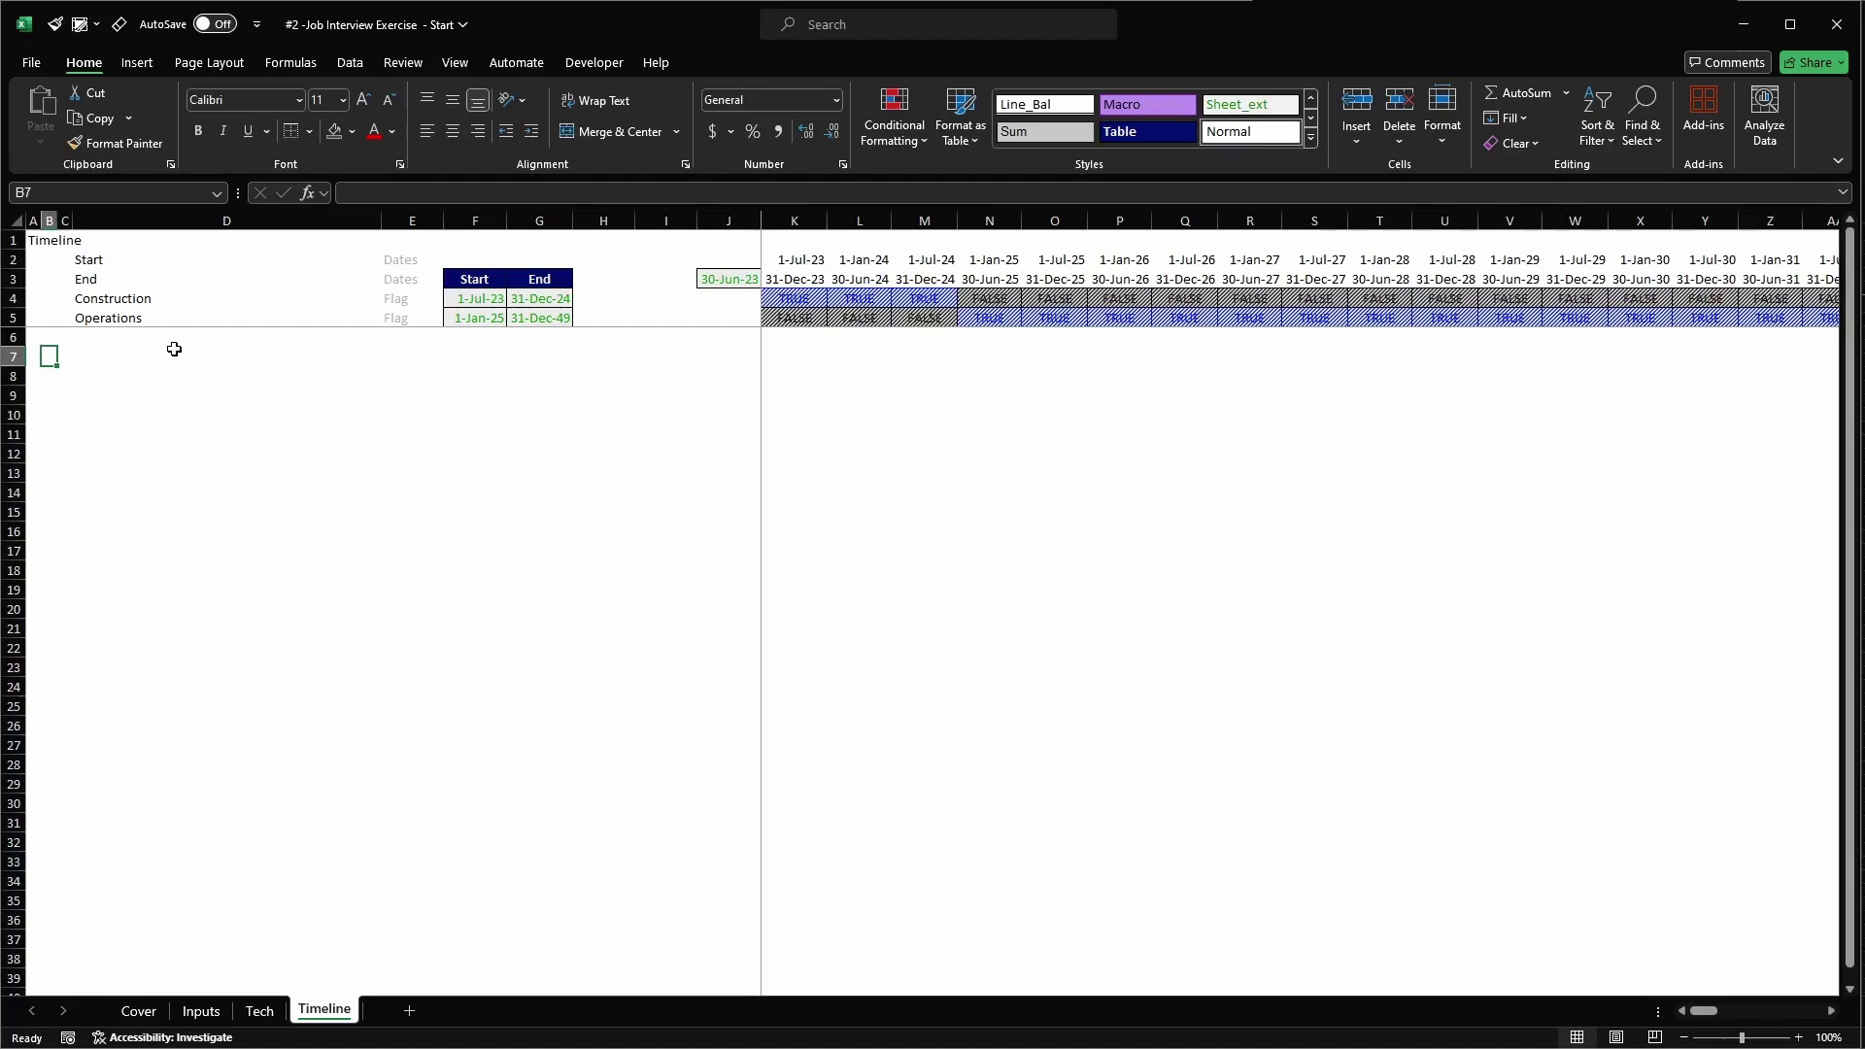
pyautogui.press('Up')
pyautogui.press('Down')
pyautogui.press('Right')
pyautogui.press('Right')
pyautogui.write('Days in perio')
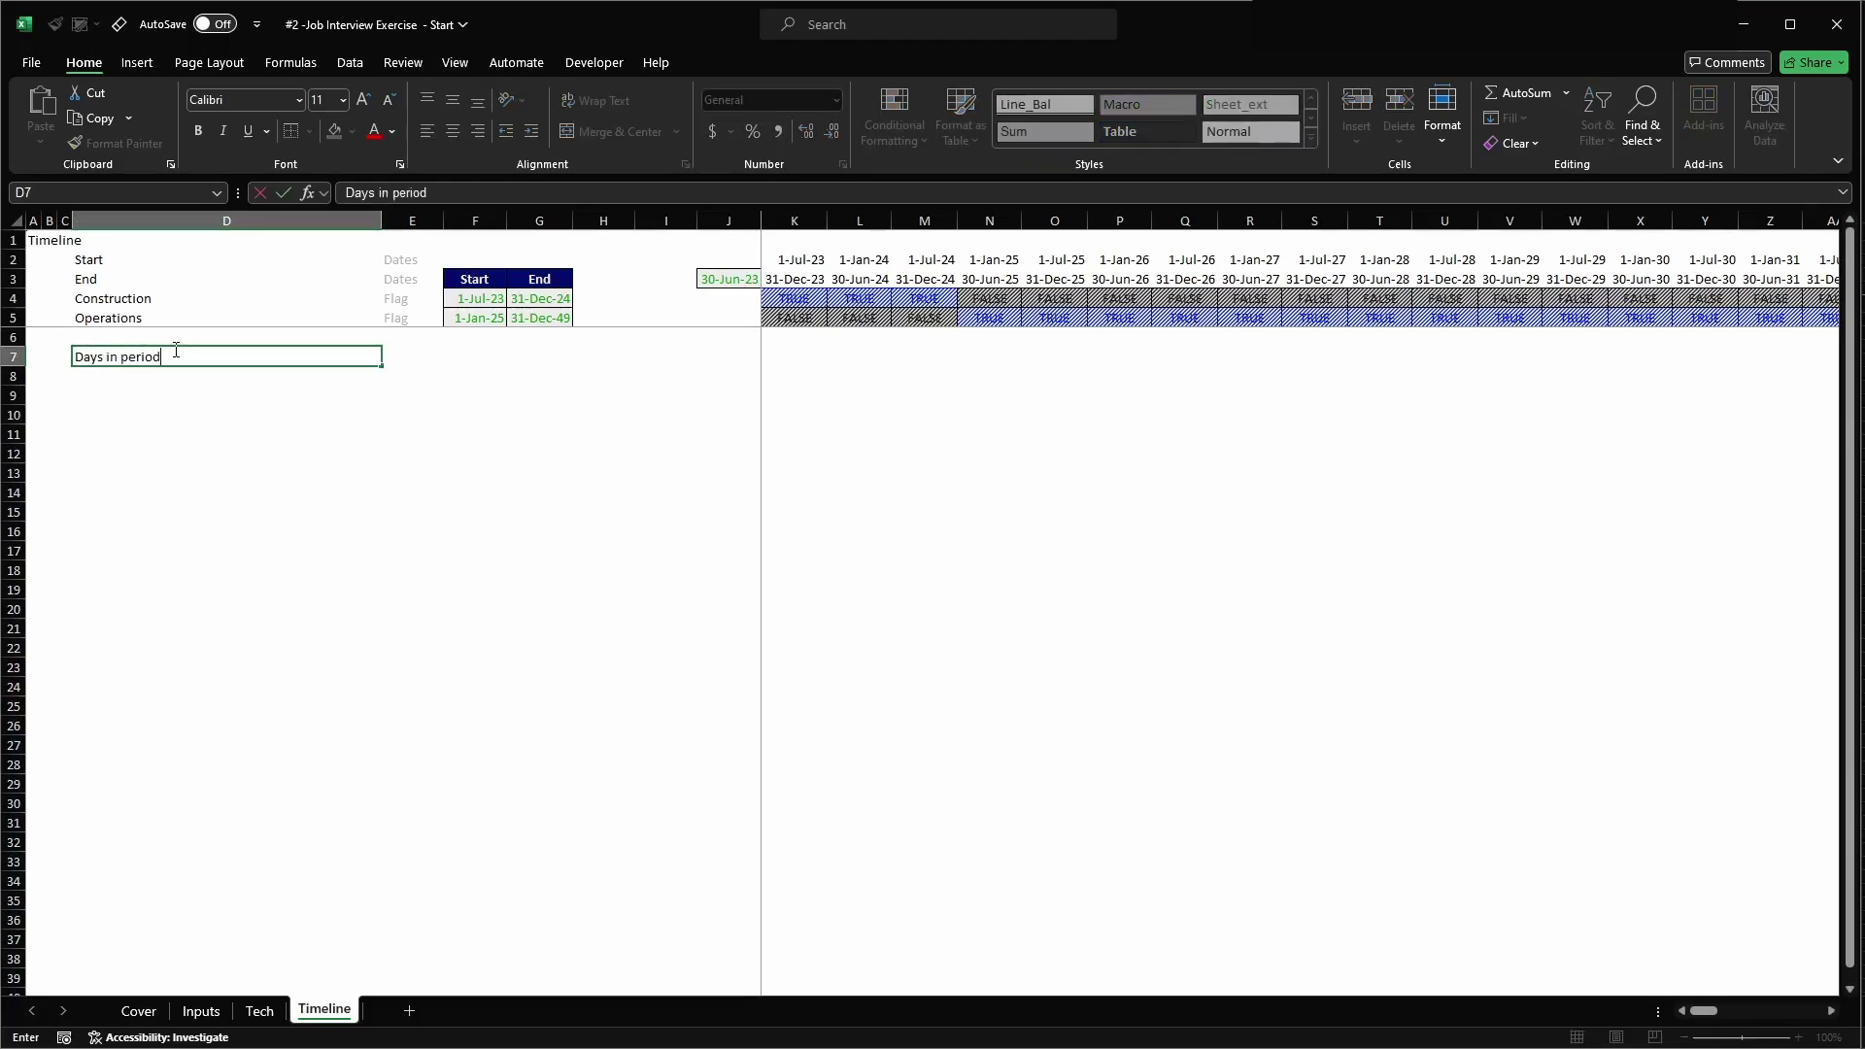
pyautogui.press('Return')
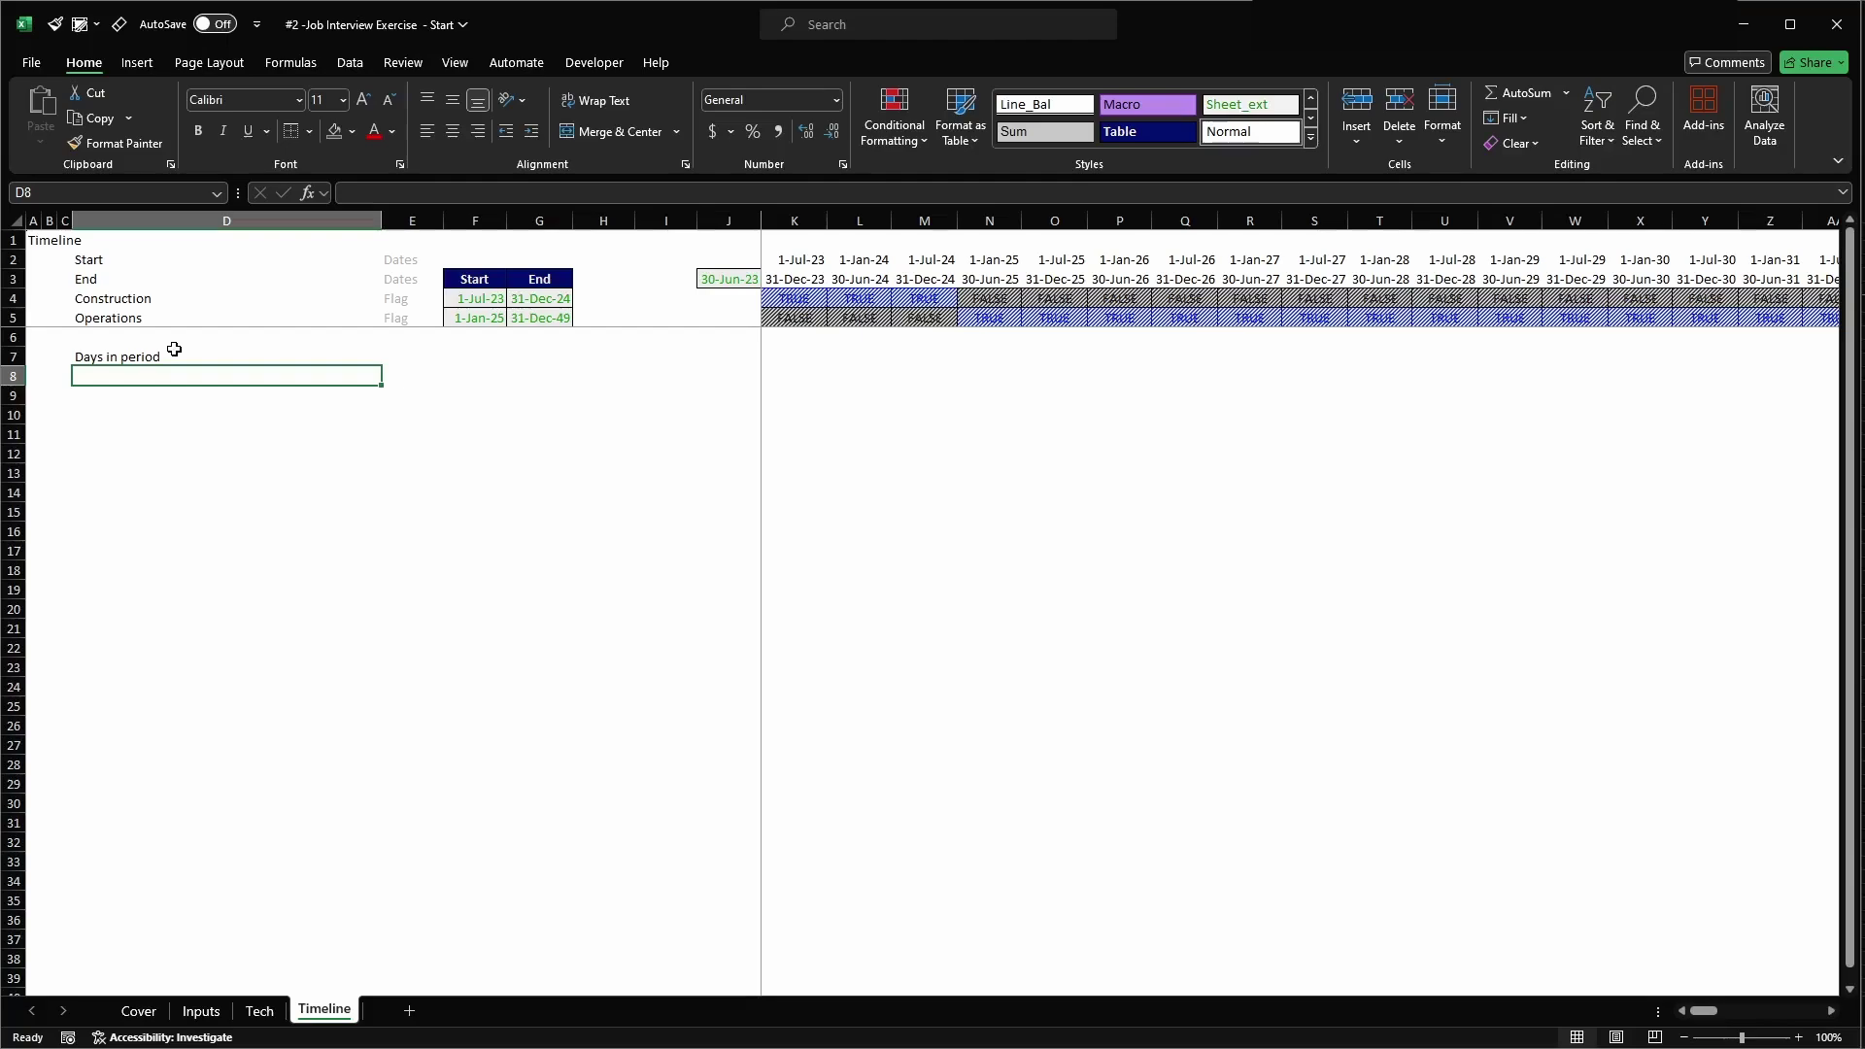
# - Add the row labels "Operation year" in D8 and "Indexation multiplier" in D10
pyautogui.write('Operation y')
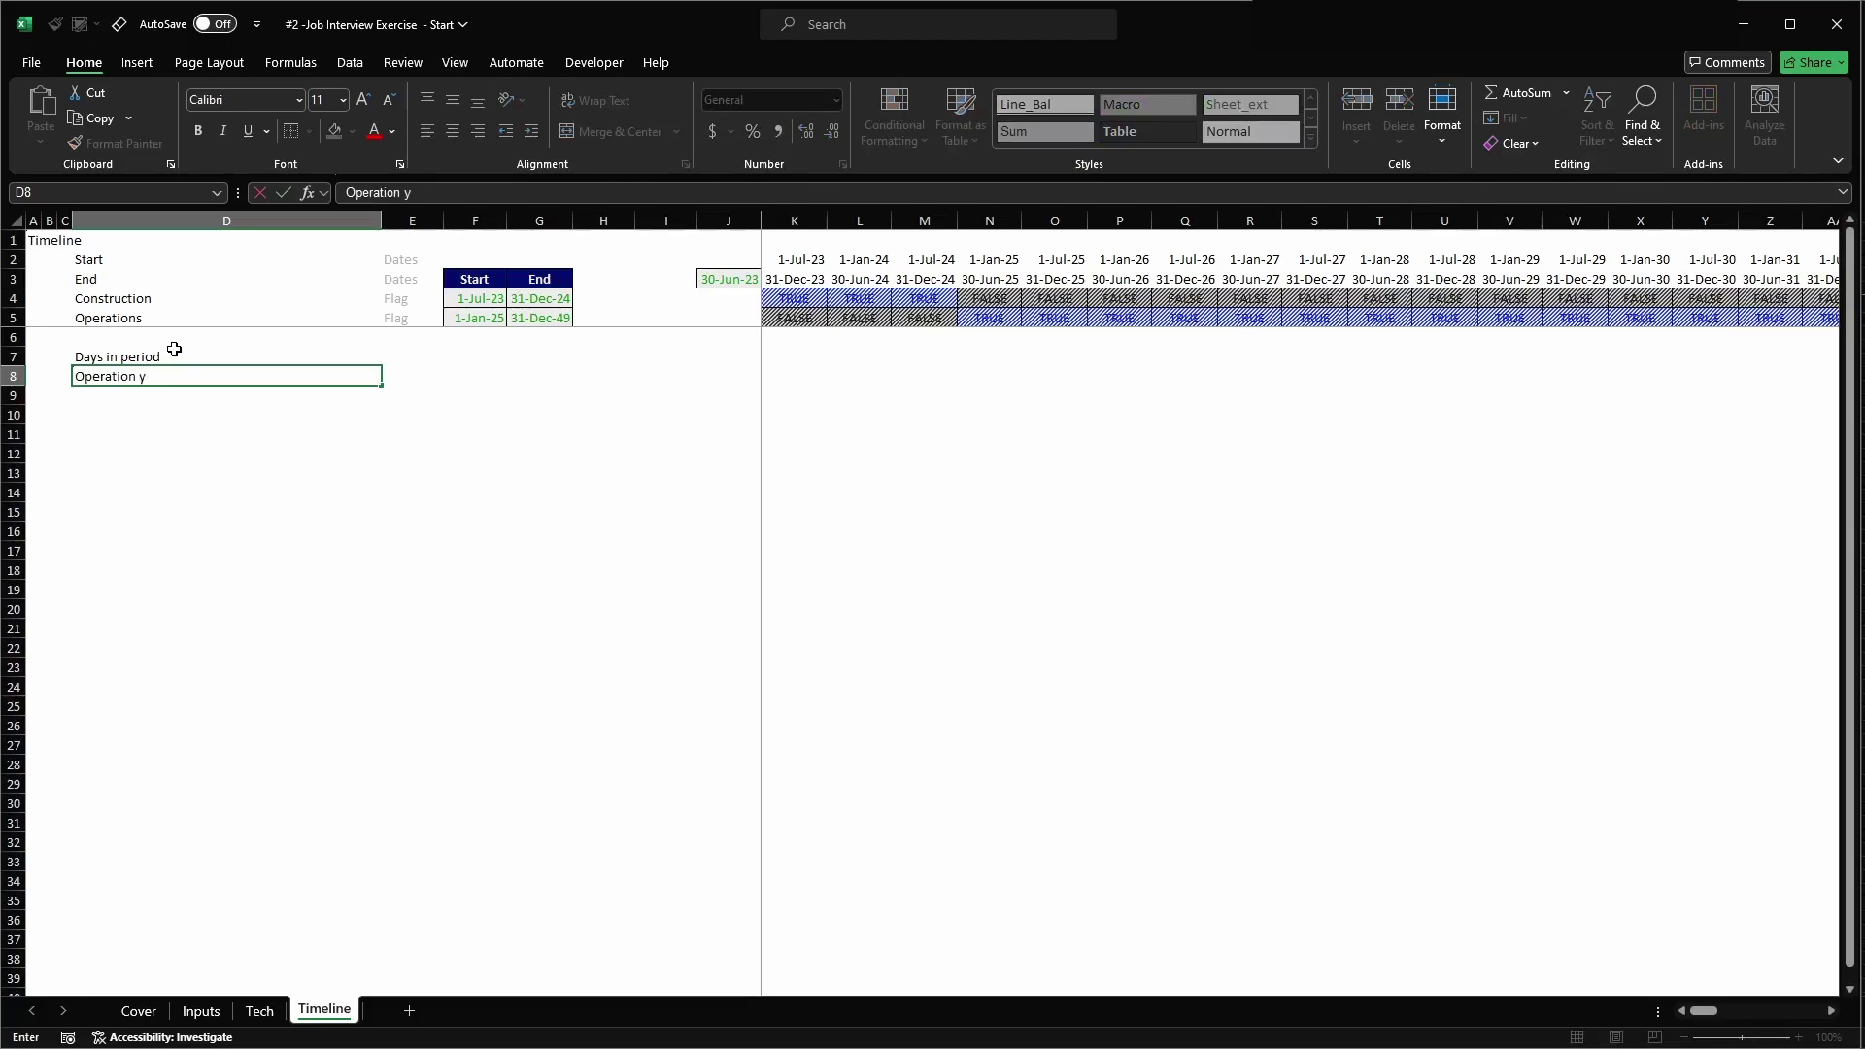
pyautogui.press('Return')
pyautogui.press('Return')
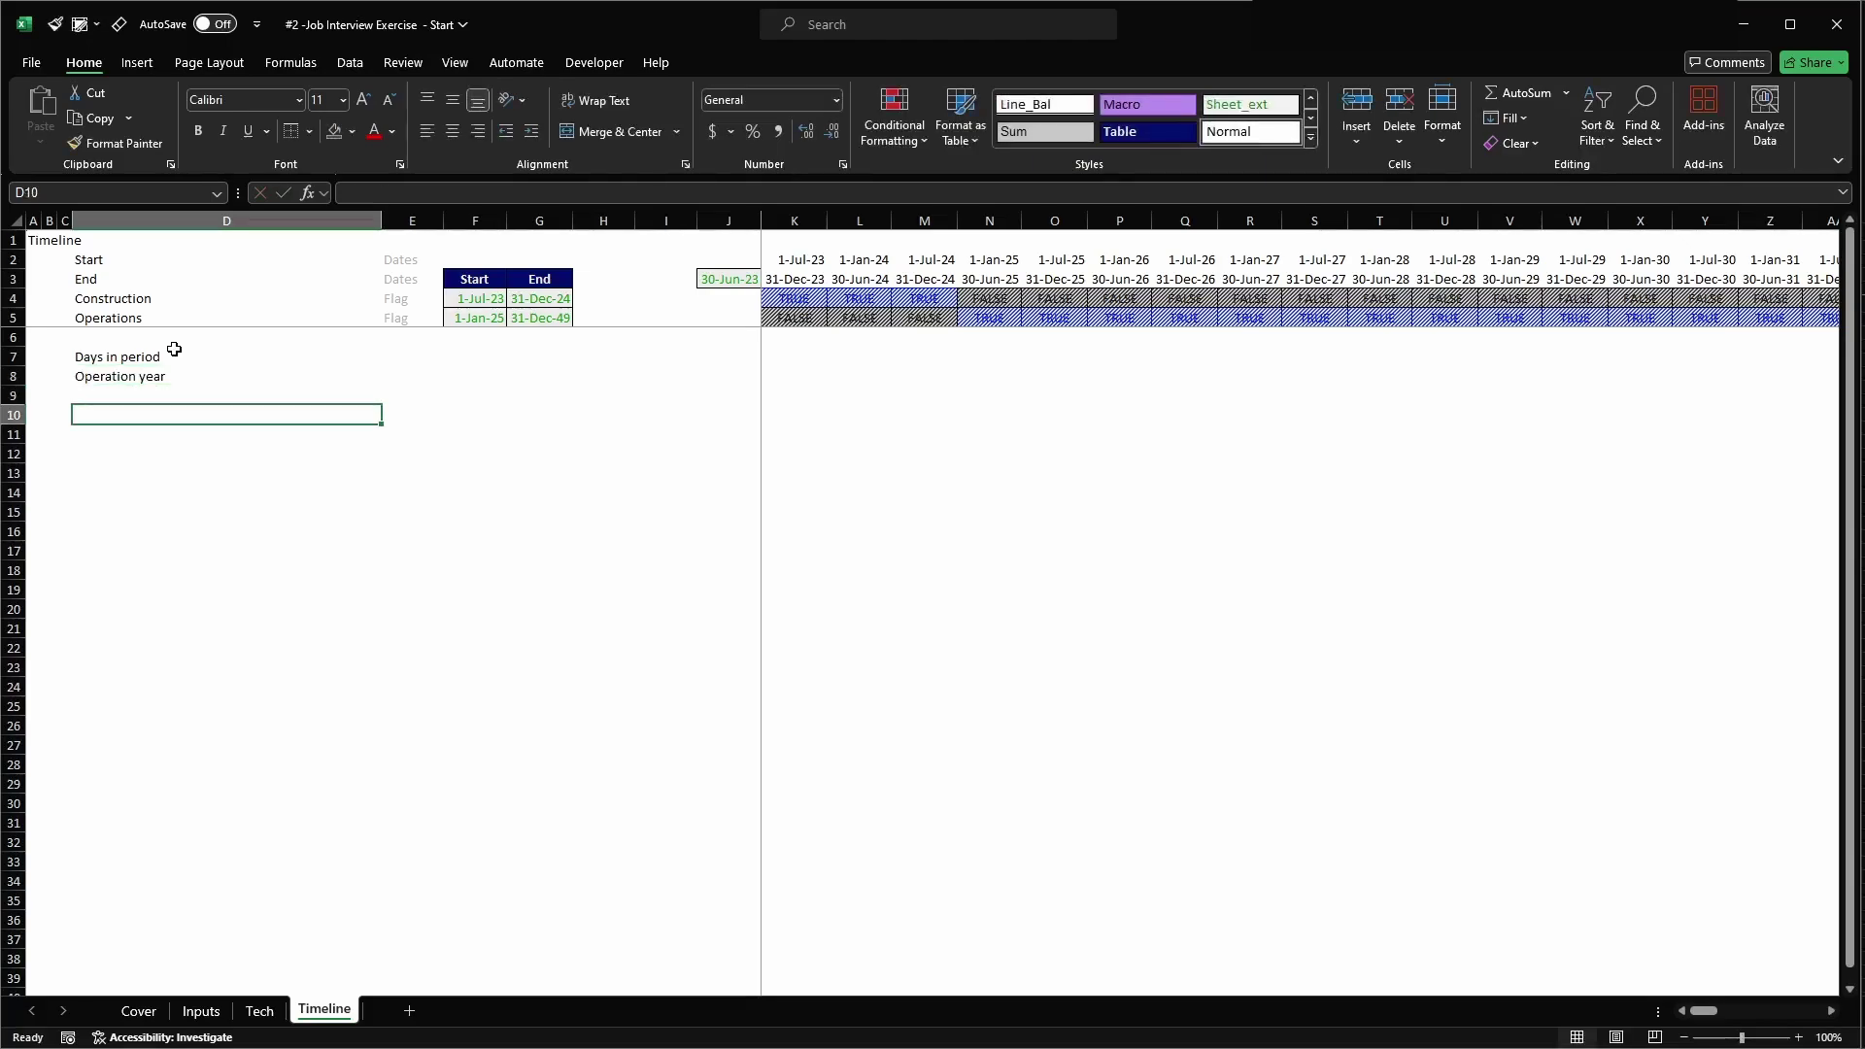
pyautogui.write('Indexation multi')
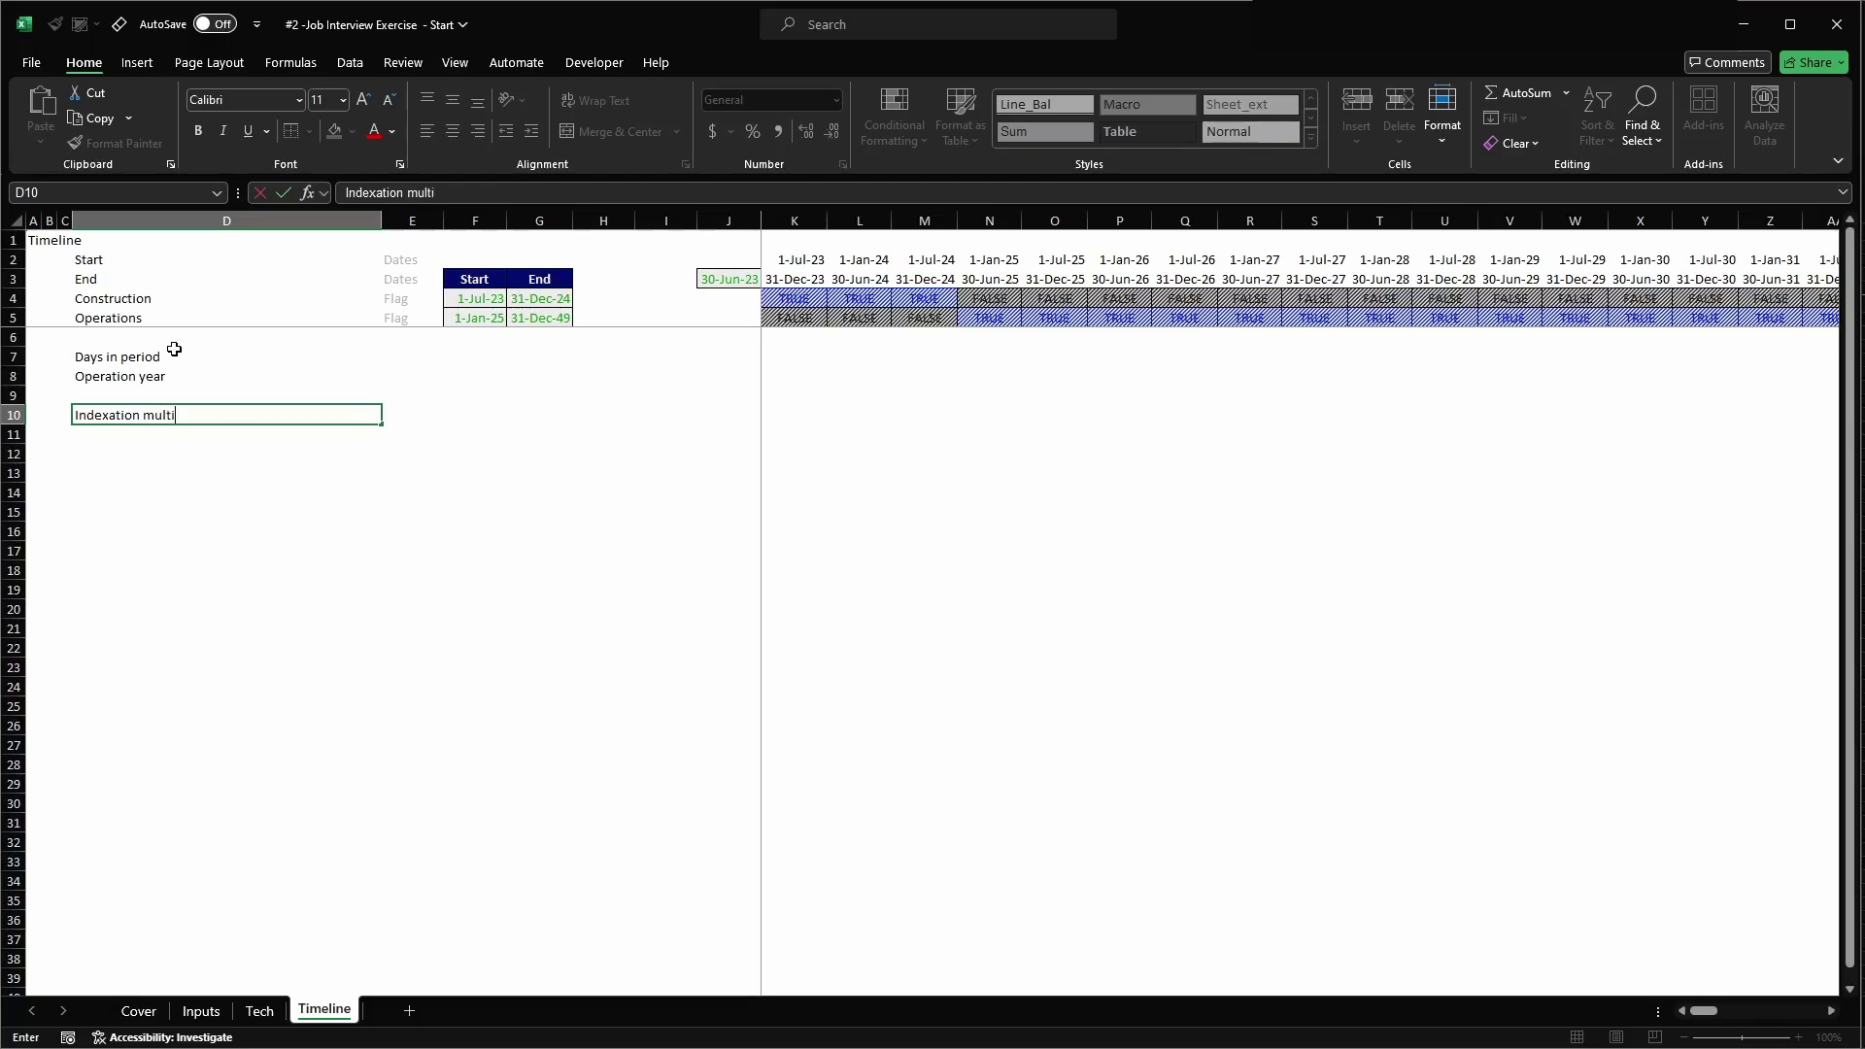
pyautogui.write('plier')
pyautogui.press('Return')
# - Enter the section heading "Call ups" in B6 and apply the H1 cell style
pyautogui.press('Up')
pyautogui.press('Up')
pyautogui.press('Up')
pyautogui.press('Up')
pyautogui.press('Up')
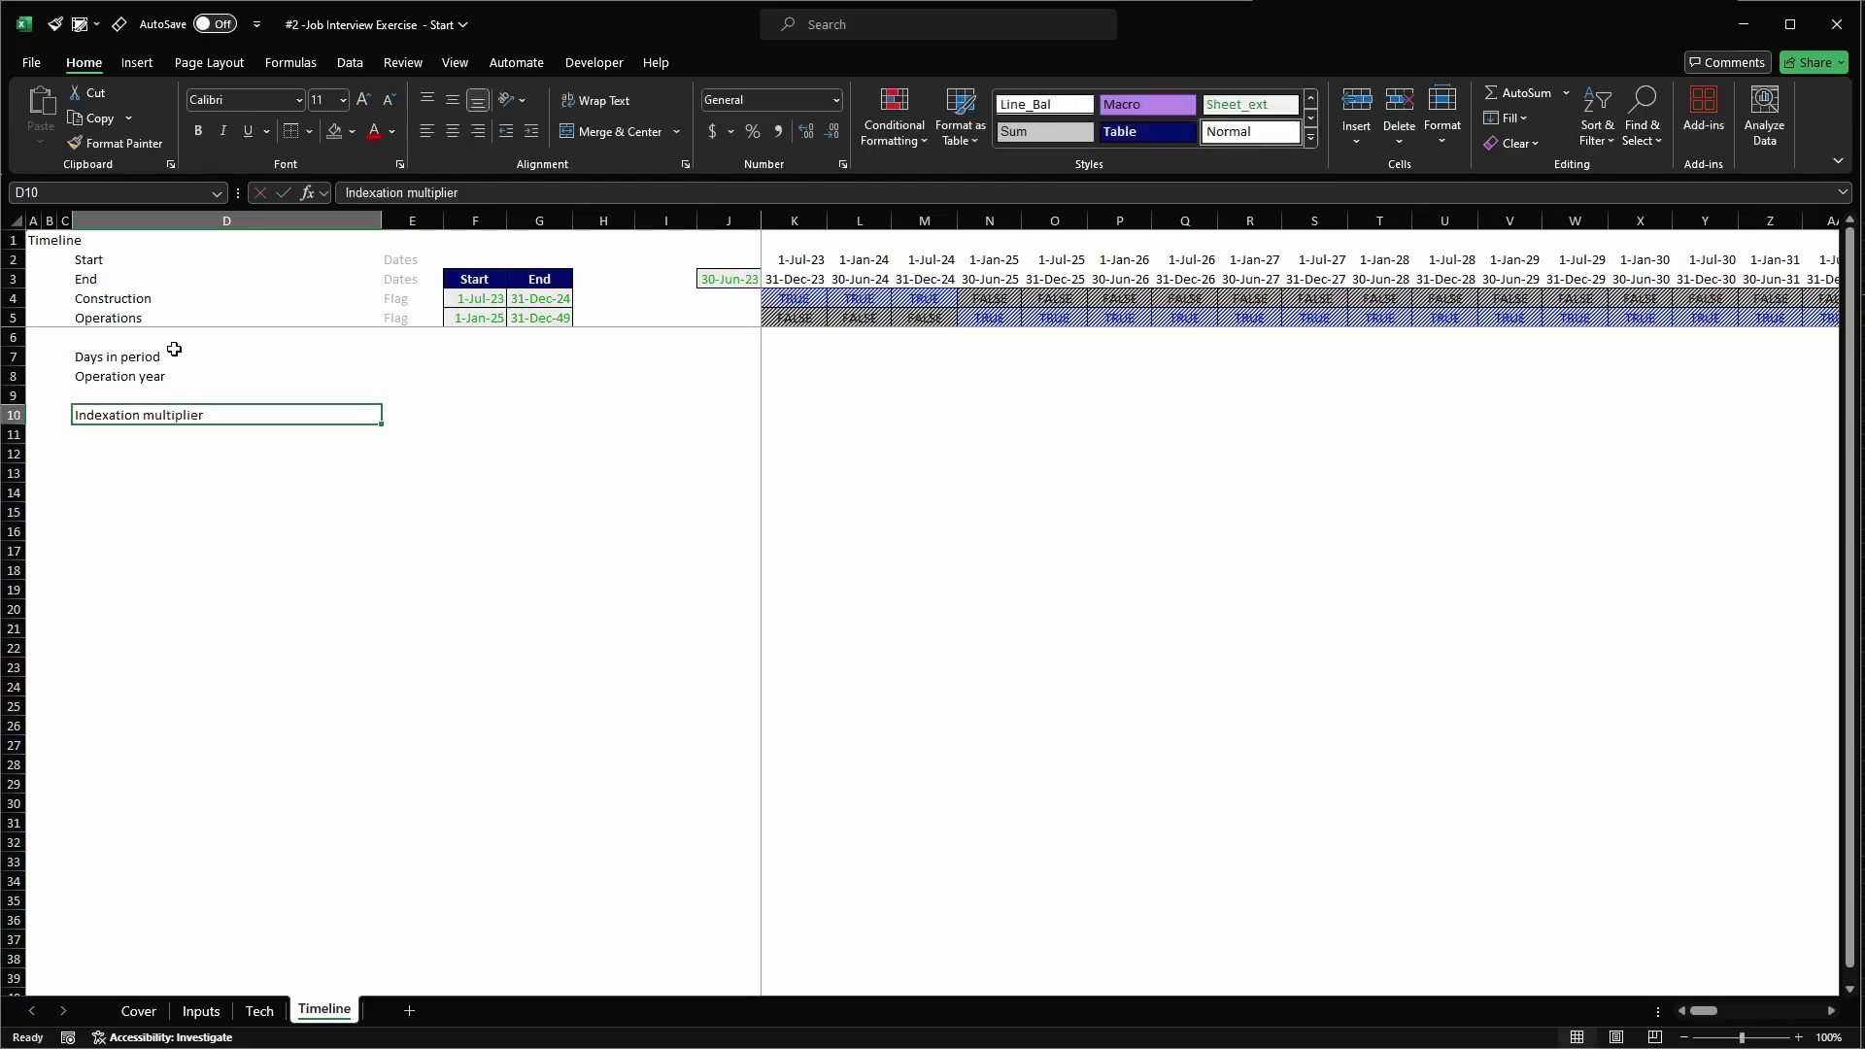
pyautogui.press('Left')
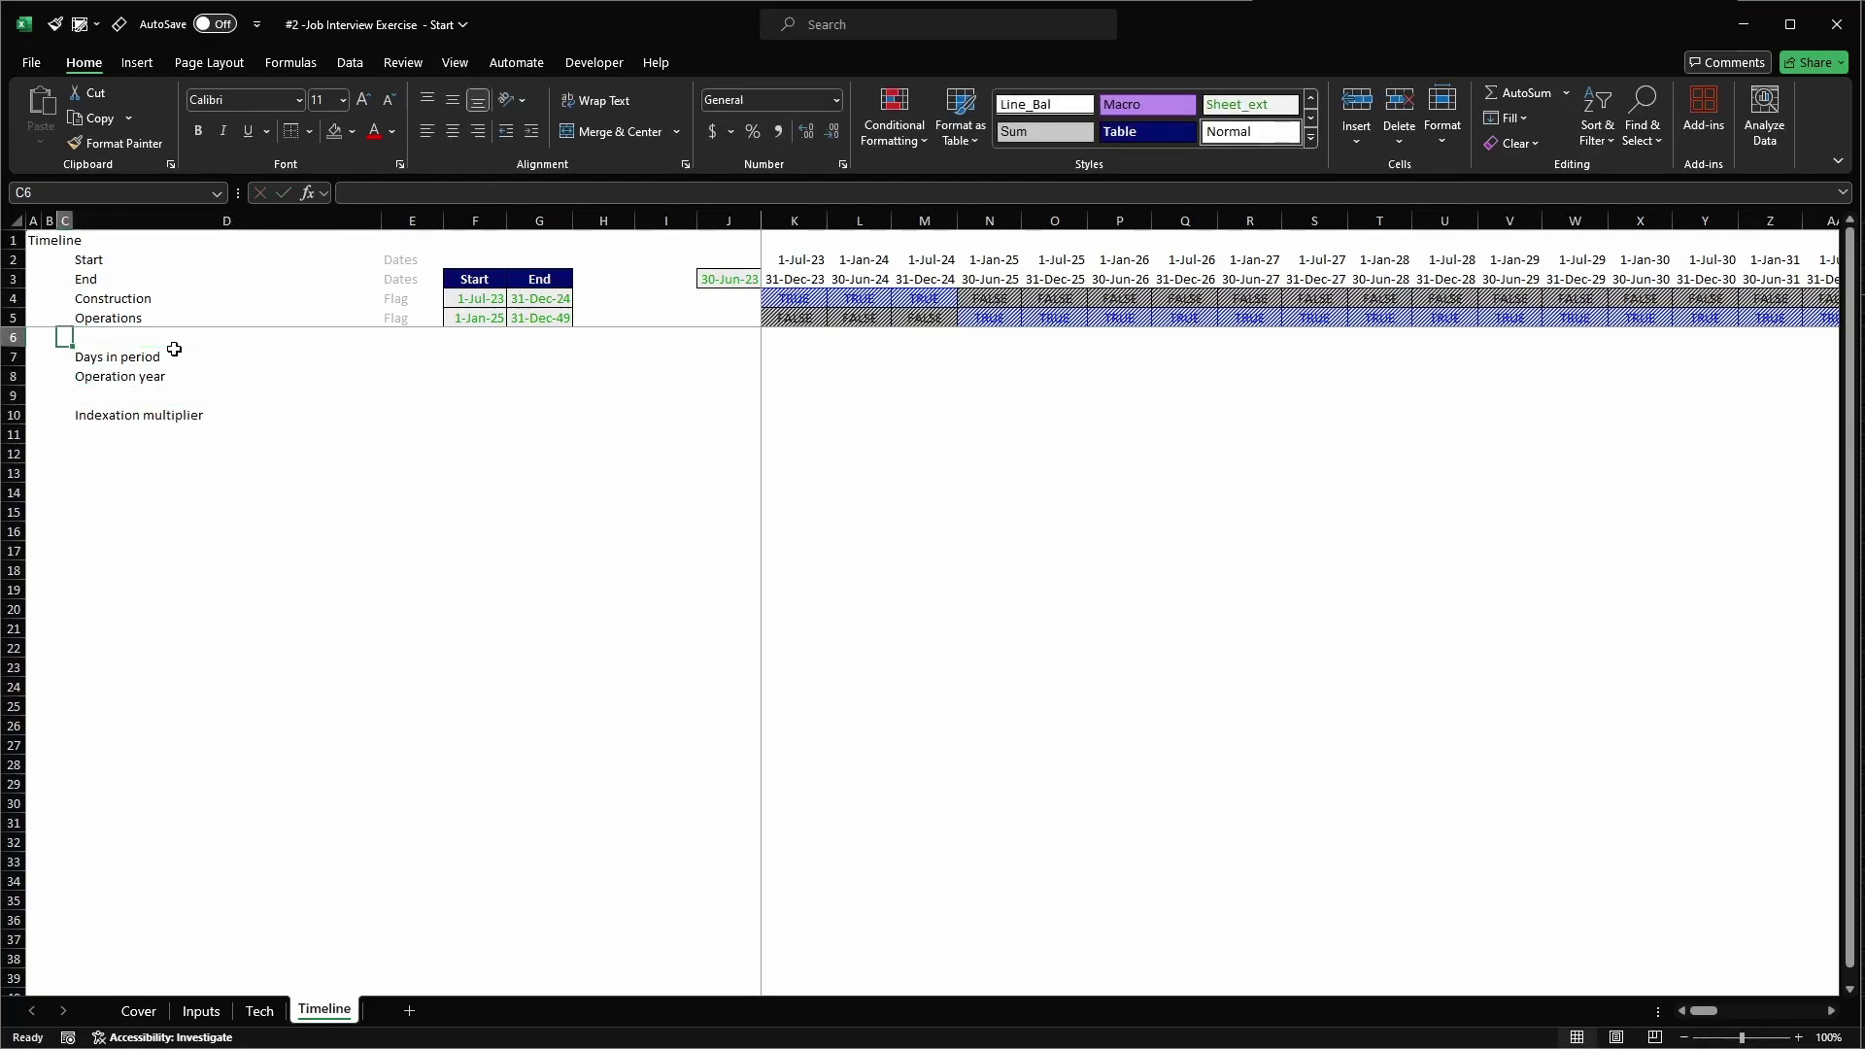
pyautogui.press('Left')
pyautogui.write('Call u')
pyautogui.hotkey('ctrl', 'Return')
pyautogui.hotkey('alt', '2')
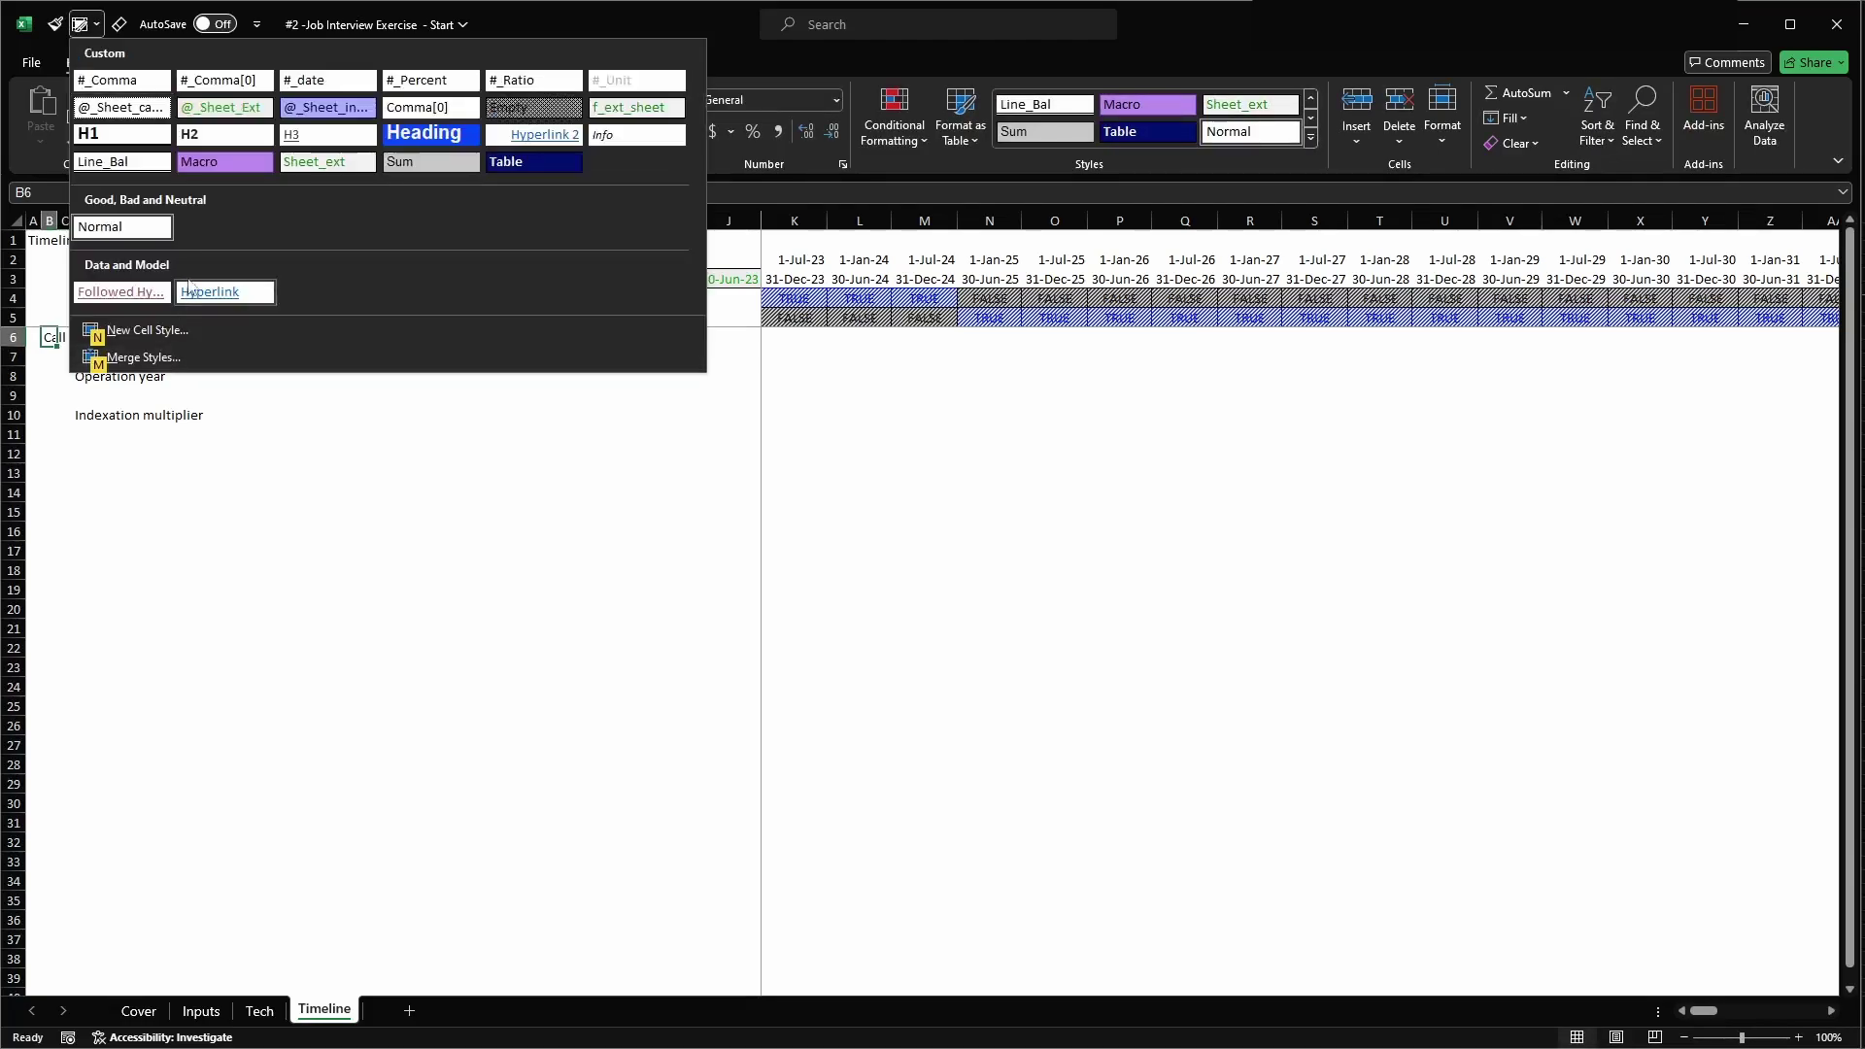
pyautogui.click(130, 132)
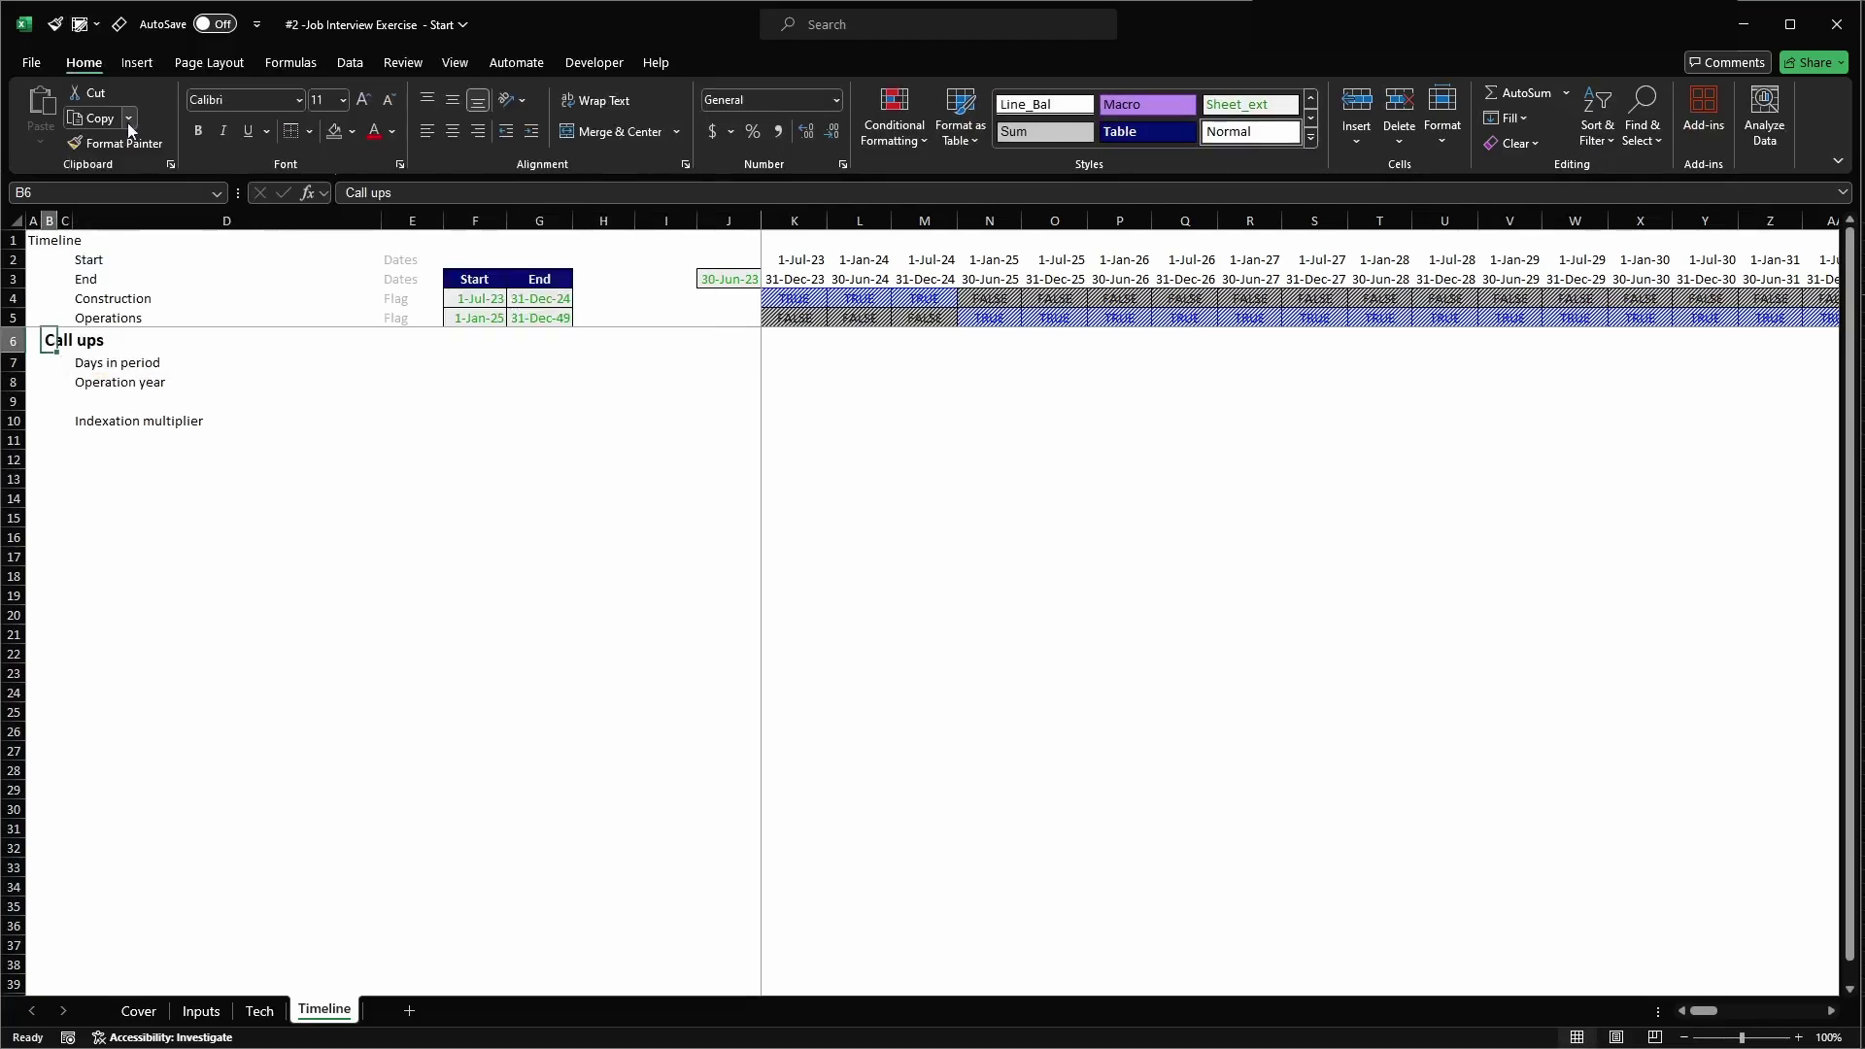
# - Copy the heading cell B6 across row 6 through column CG to extend its underlined style
pyautogui.hotkey('ctrl', 'c')
pyautogui.hotkey('ctrl', 'shift', 'Right')
pyautogui.hotkey('shift', 'Left')
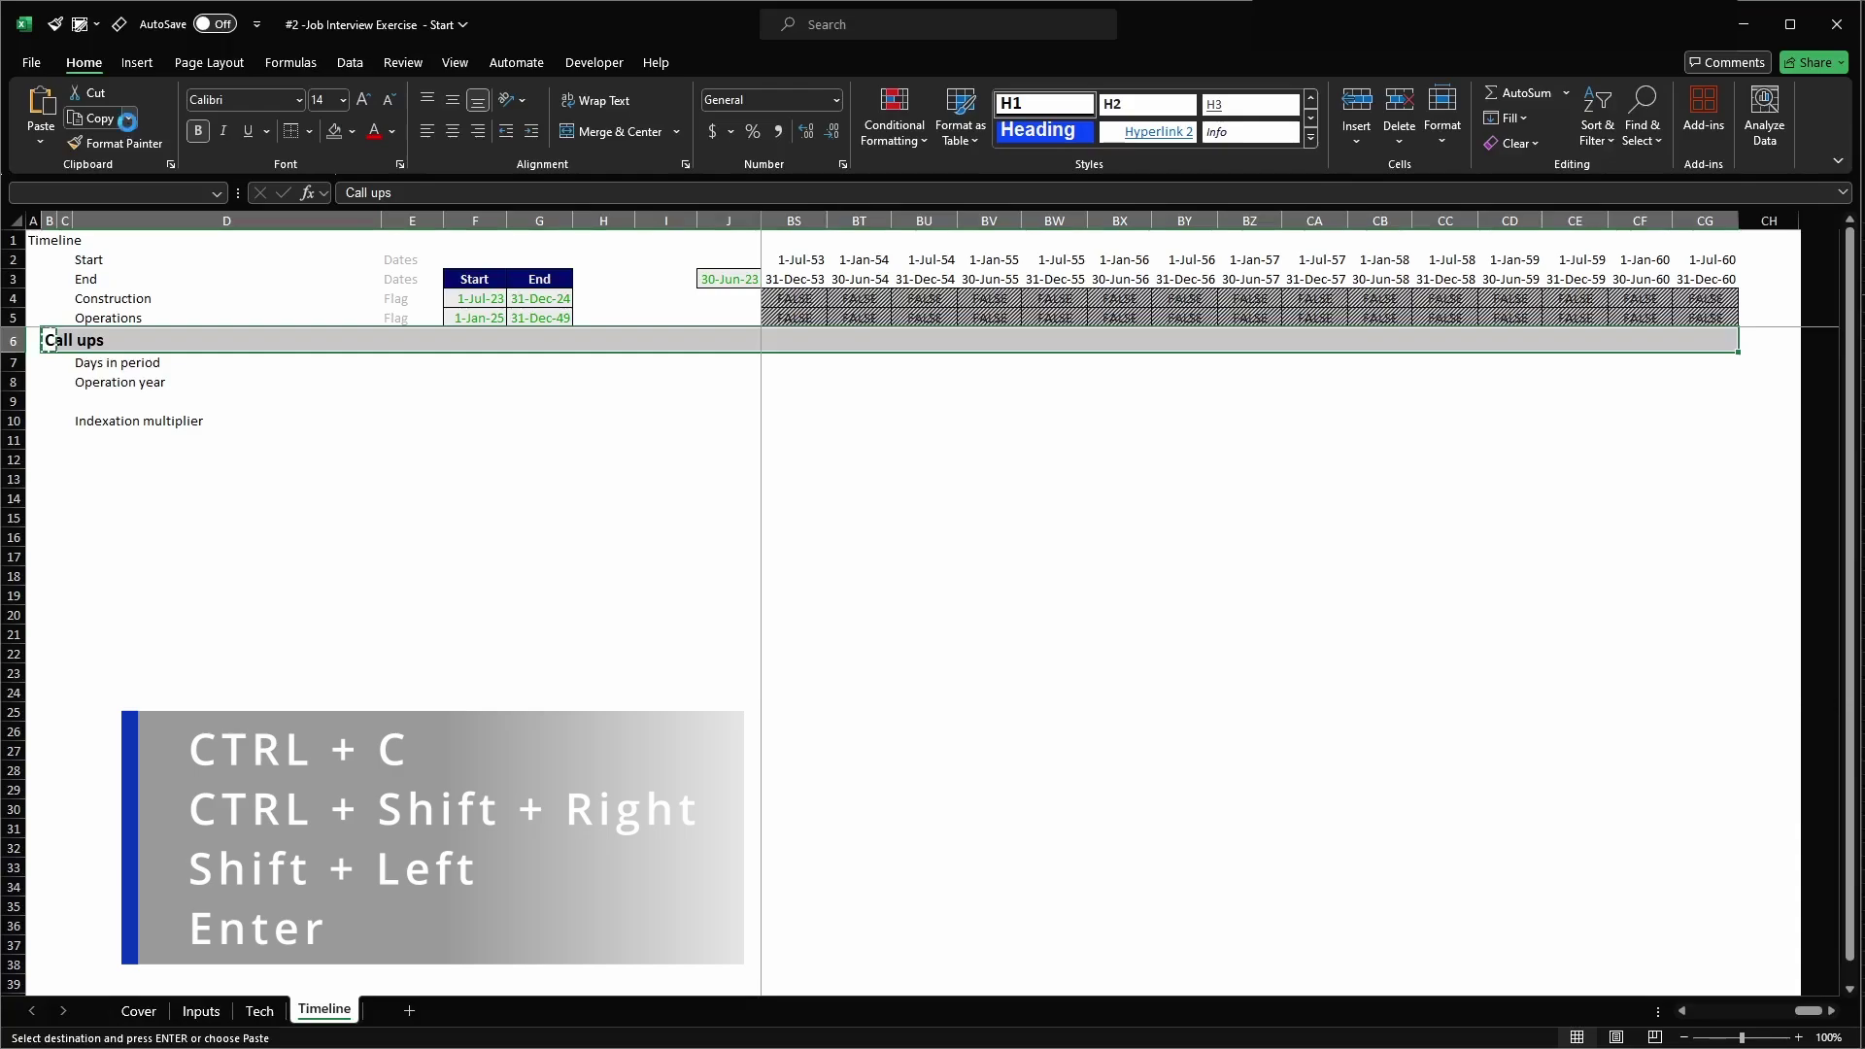
pyautogui.press('Return')
# - Clear the duplicated heading text from C6:CG6 while keeping the H1 formatting
pyautogui.press('Right')
pyautogui.hotkey('ctrl', 'shift', 'Right')
pyautogui.hotkey('ctrl', 'c')
pyautogui.press('Left')
pyautogui.press('Right')
pyautogui.hotkey('ctrl', 'shift', 'Right')
pyautogui.press('Delete')
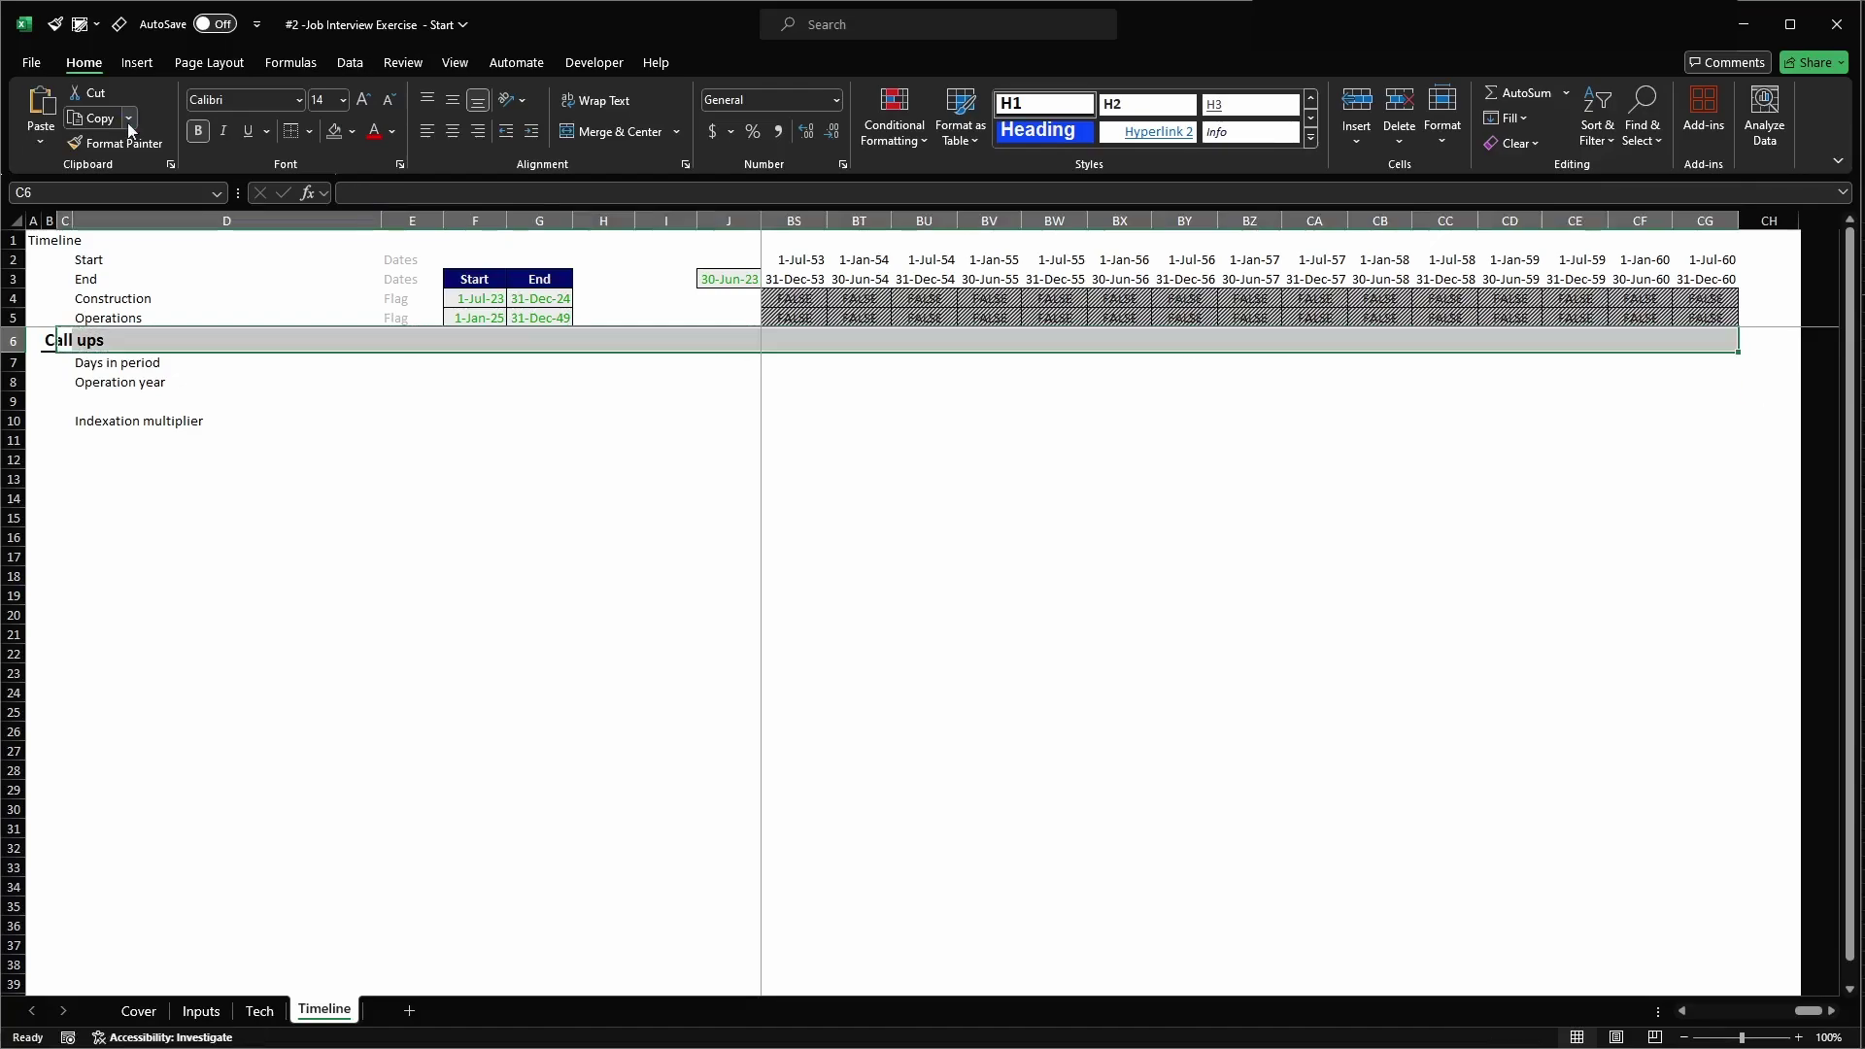
pyautogui.press('Left')
pyautogui.press('Down')
pyautogui.press('Up')
pyautogui.press('Down')
pyautogui.press('Down')
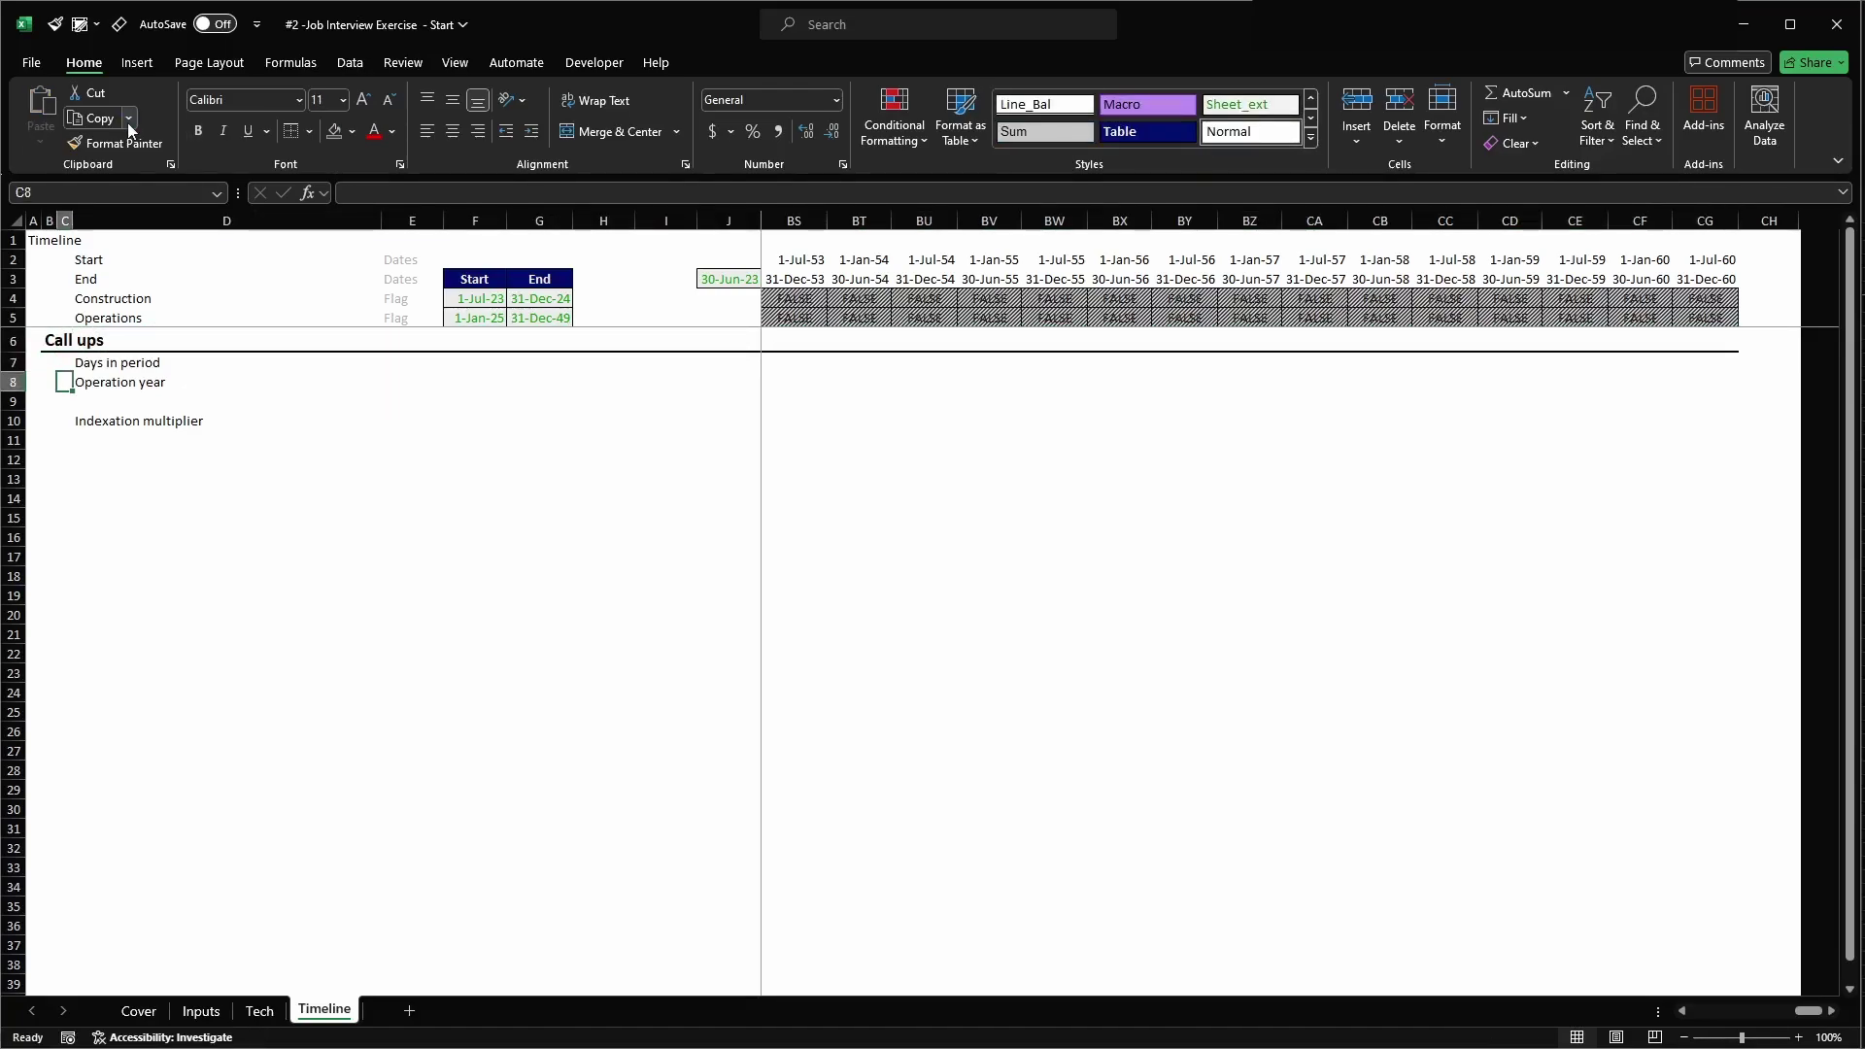
pyautogui.press('Right')
pyautogui.press('Right')
pyautogui.press('Right')
pyautogui.press('Right')
pyautogui.press('Up')
pyautogui.press('Up')
pyautogui.press('Left')
pyautogui.press('Left')
pyautogui.press('Left')
pyautogui.press('Left')
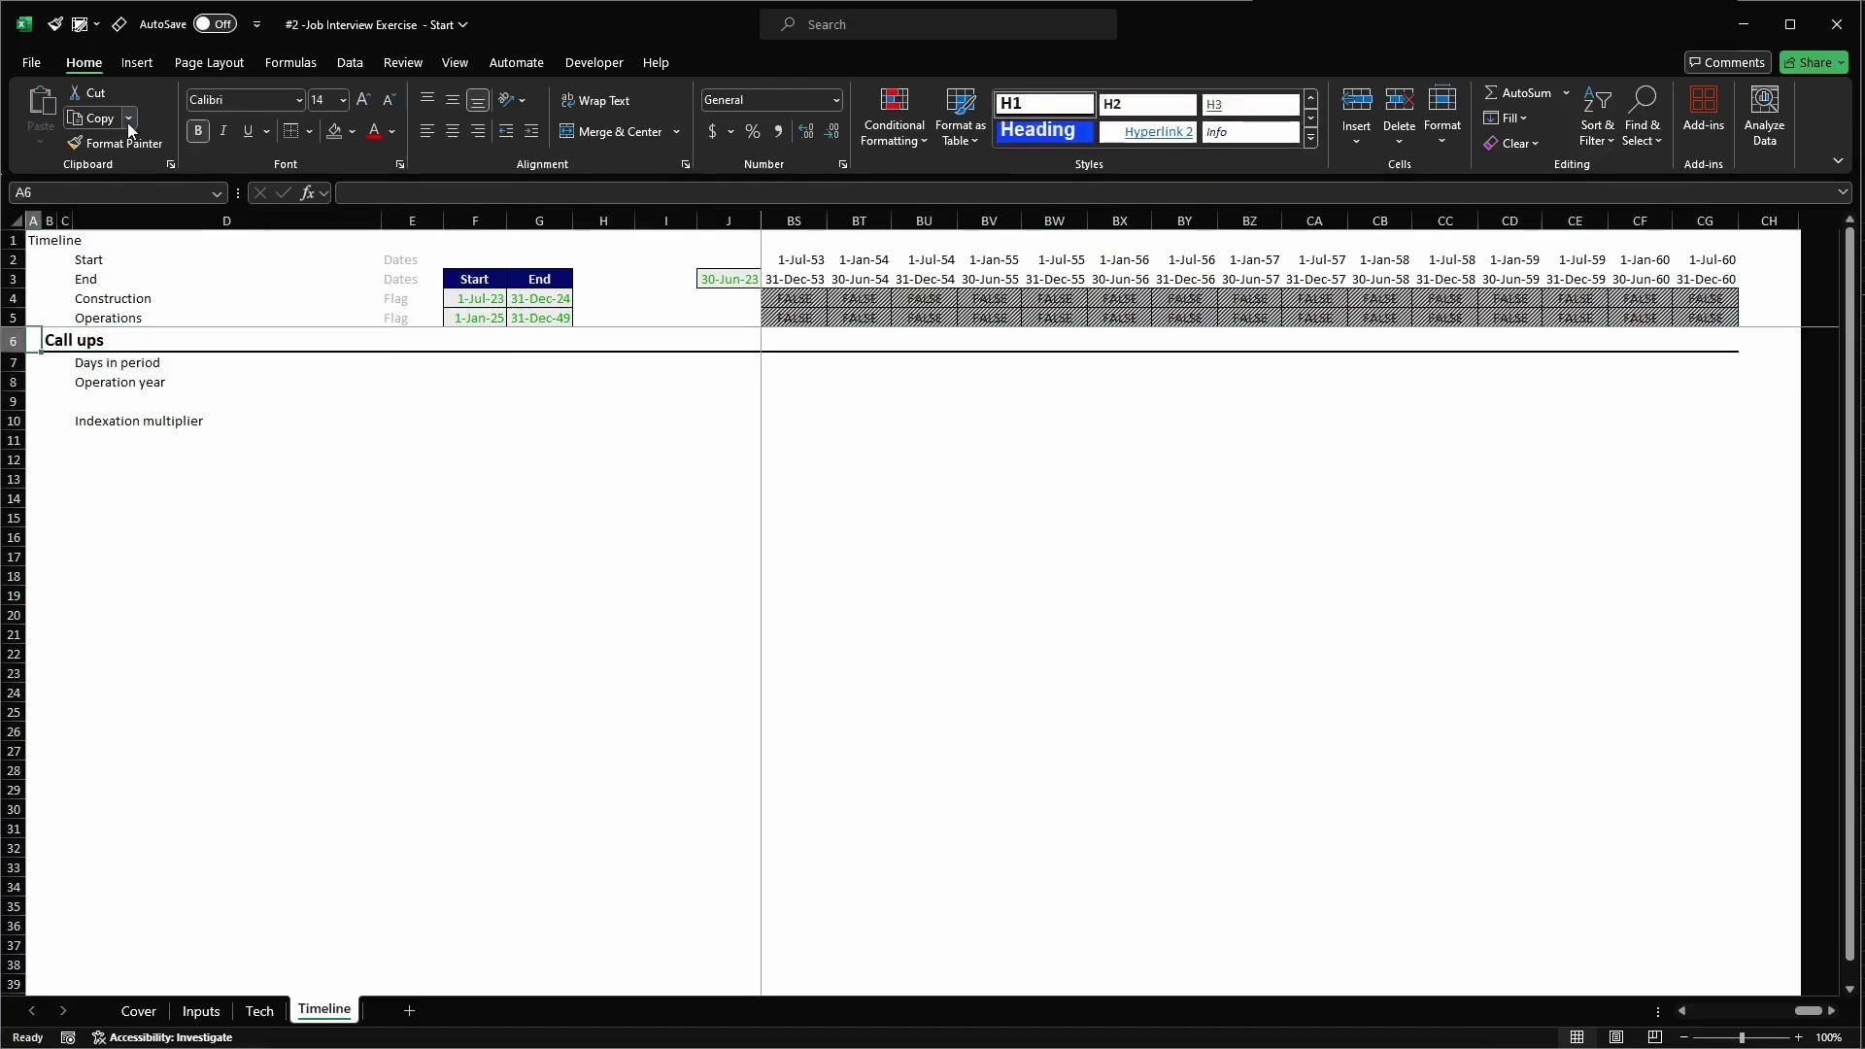
pyautogui.press('Right')
pyautogui.press('Right')
pyautogui.press('Down')
pyautogui.press('Down')
pyautogui.press('Left')
pyautogui.press('Up')
pyautogui.press('Left')
pyautogui.press('Up')
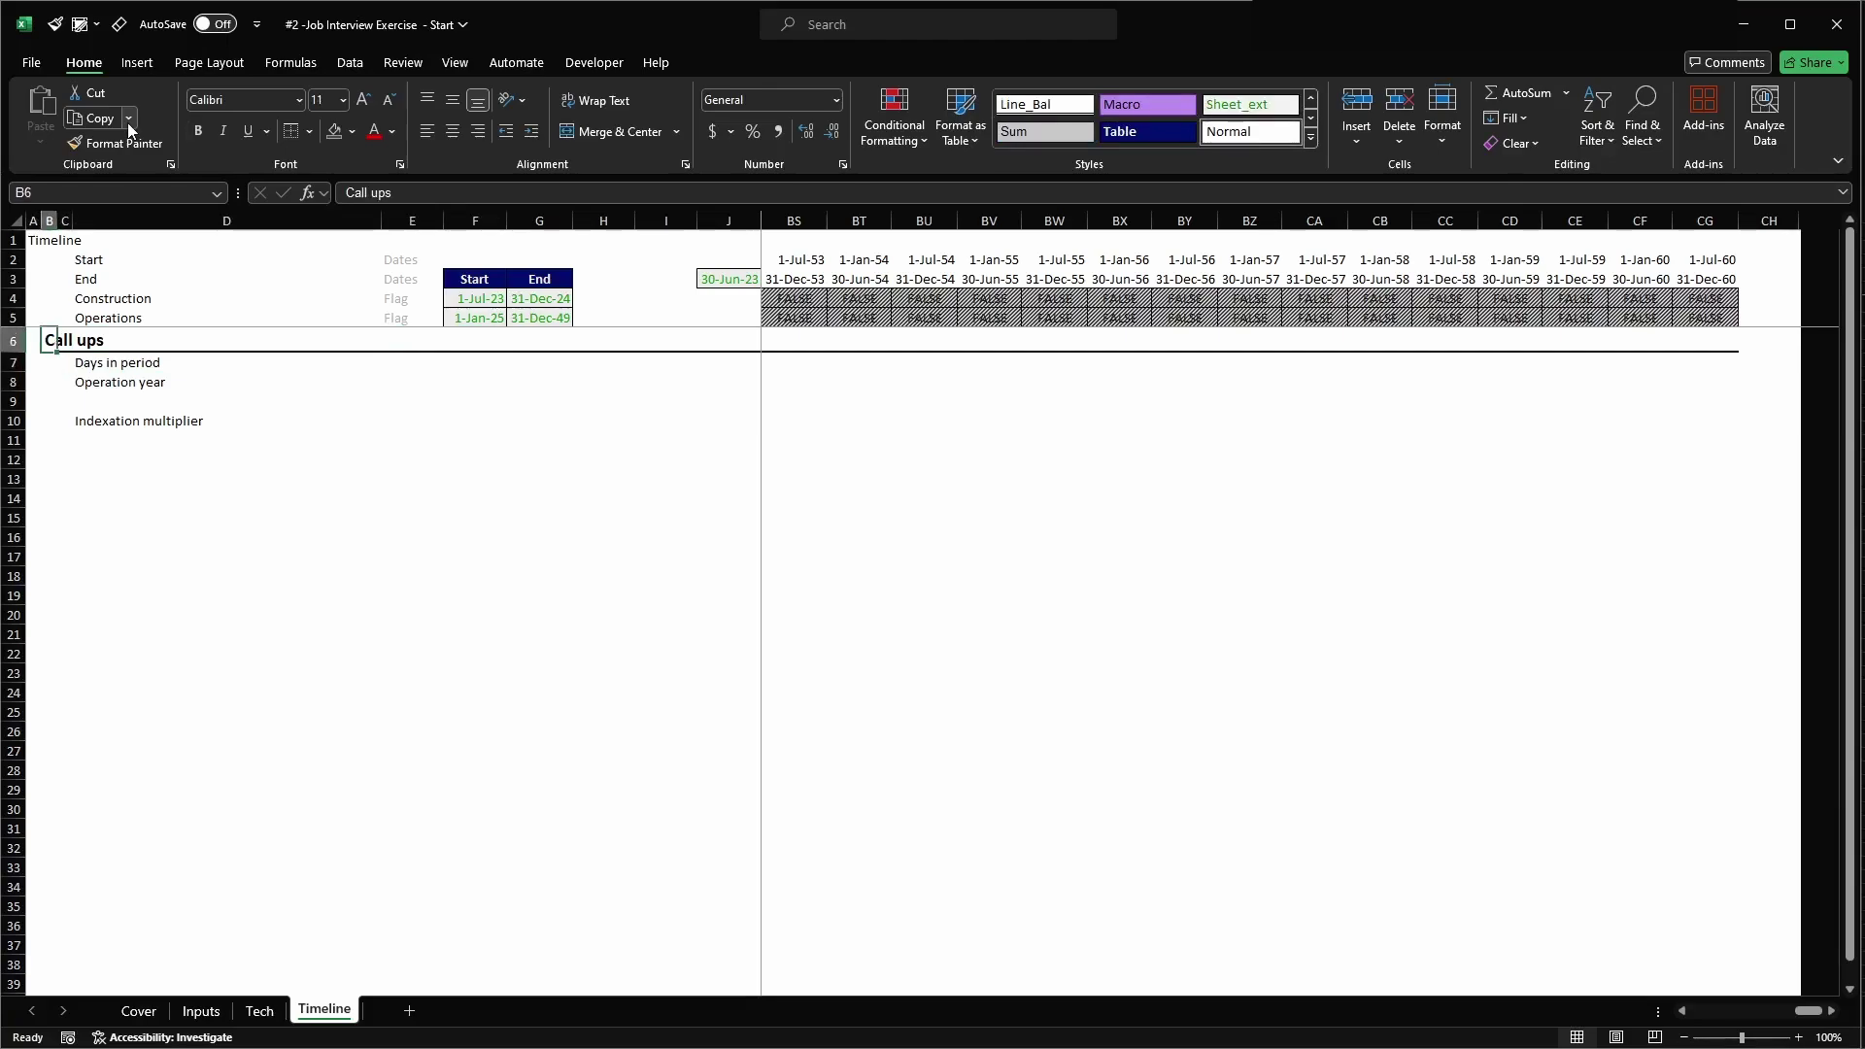
# - Enter the units in column E: "#" for Days in period and Operation year, and "x" for Indexation multiplier
pyautogui.press('Down')
pyautogui.press('Right')
pyautogui.press('Right')
pyautogui.press('Right')
pyautogui.press('Right')
pyautogui.press('Left')
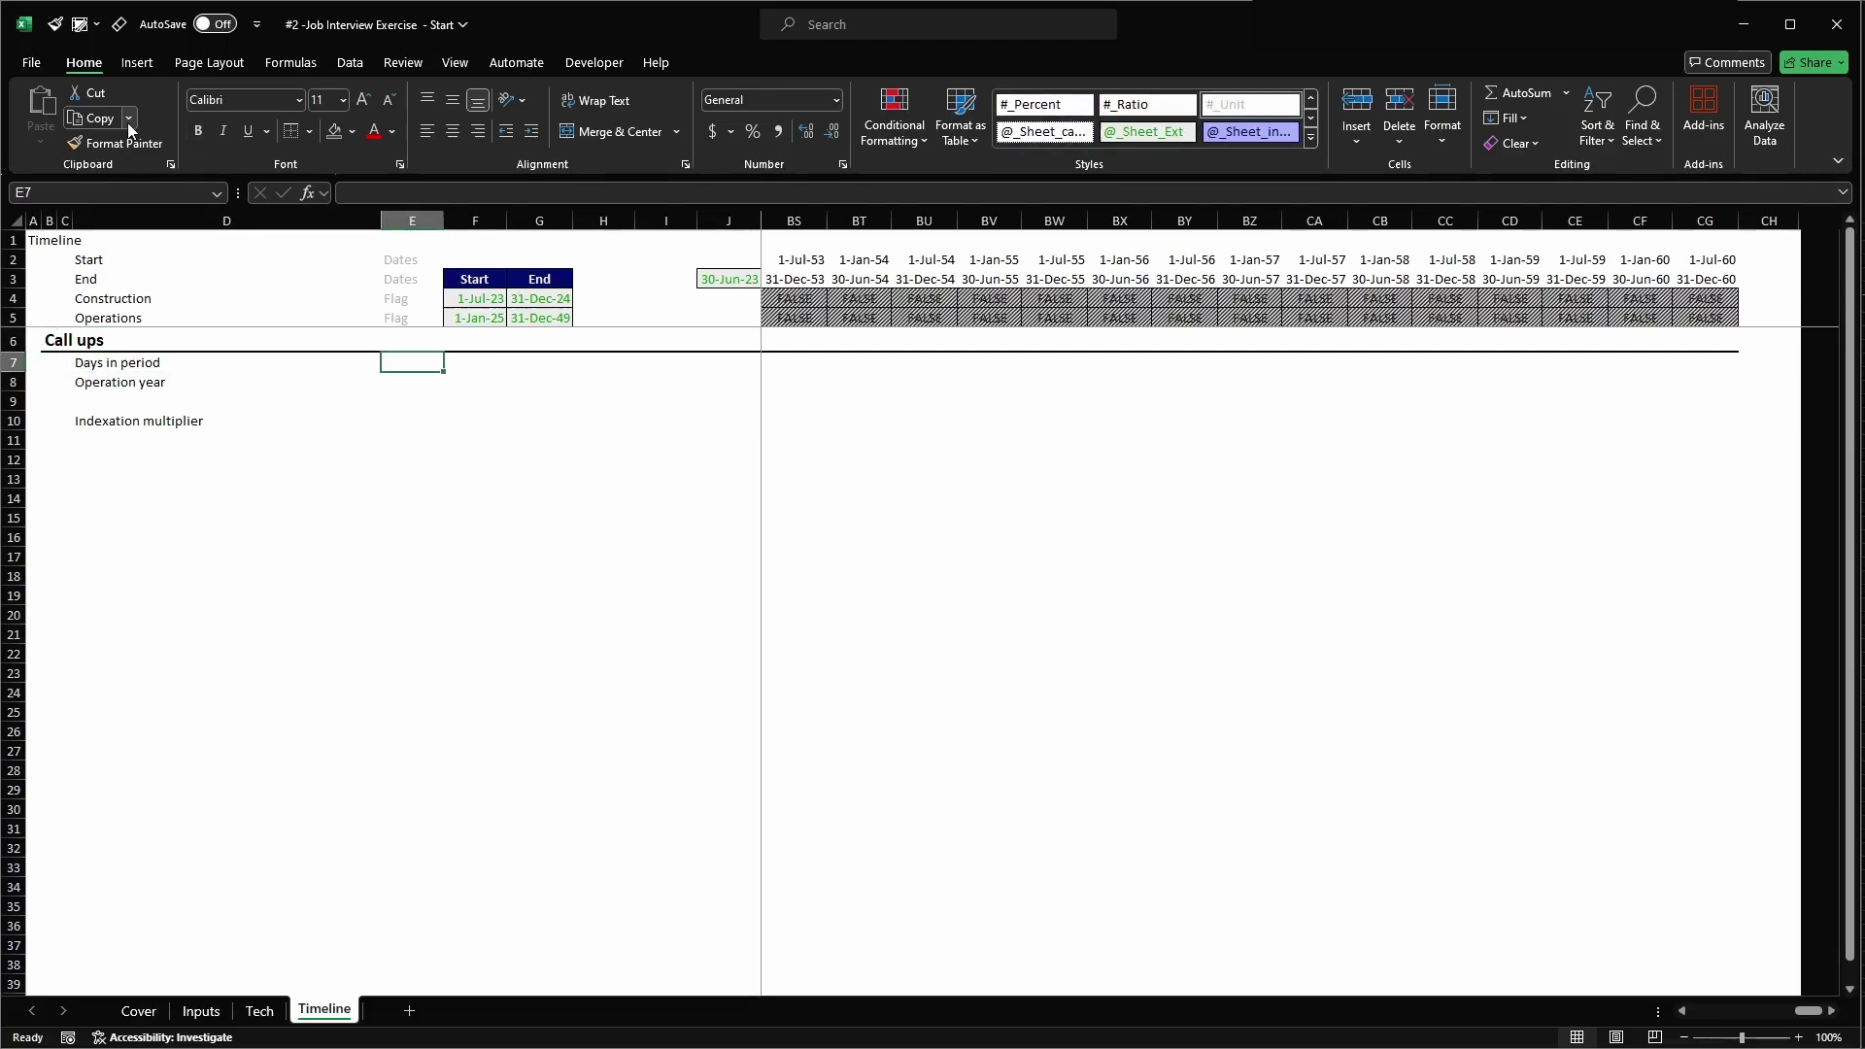
pyautogui.write('#')
pyautogui.press('Return')
pyautogui.write('#')
pyautogui.press('Return')
pyautogui.press('Return')
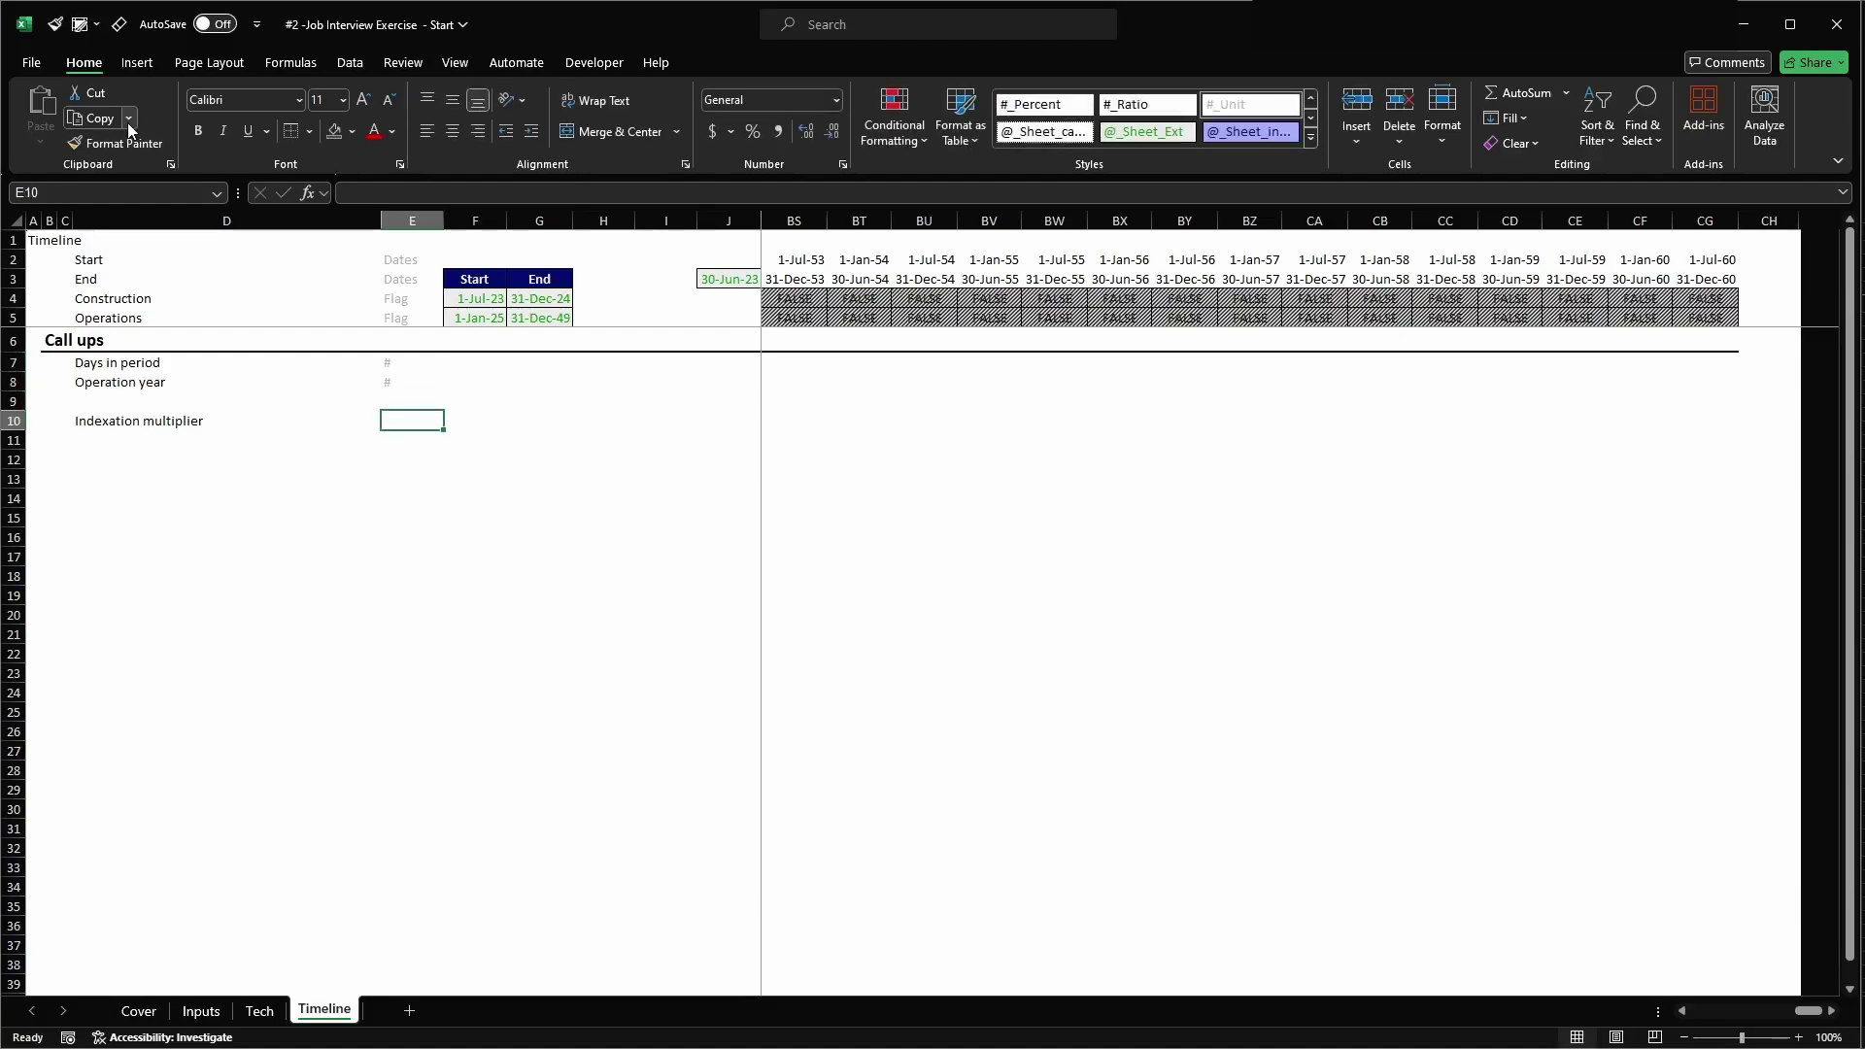
pyautogui.write('x')
pyautogui.press('Return')
# - Enter =K3-K2 in K7 to subtract the first period's start date from its end date
pyautogui.press('Up')
pyautogui.press('Up')
pyautogui.press('Up')
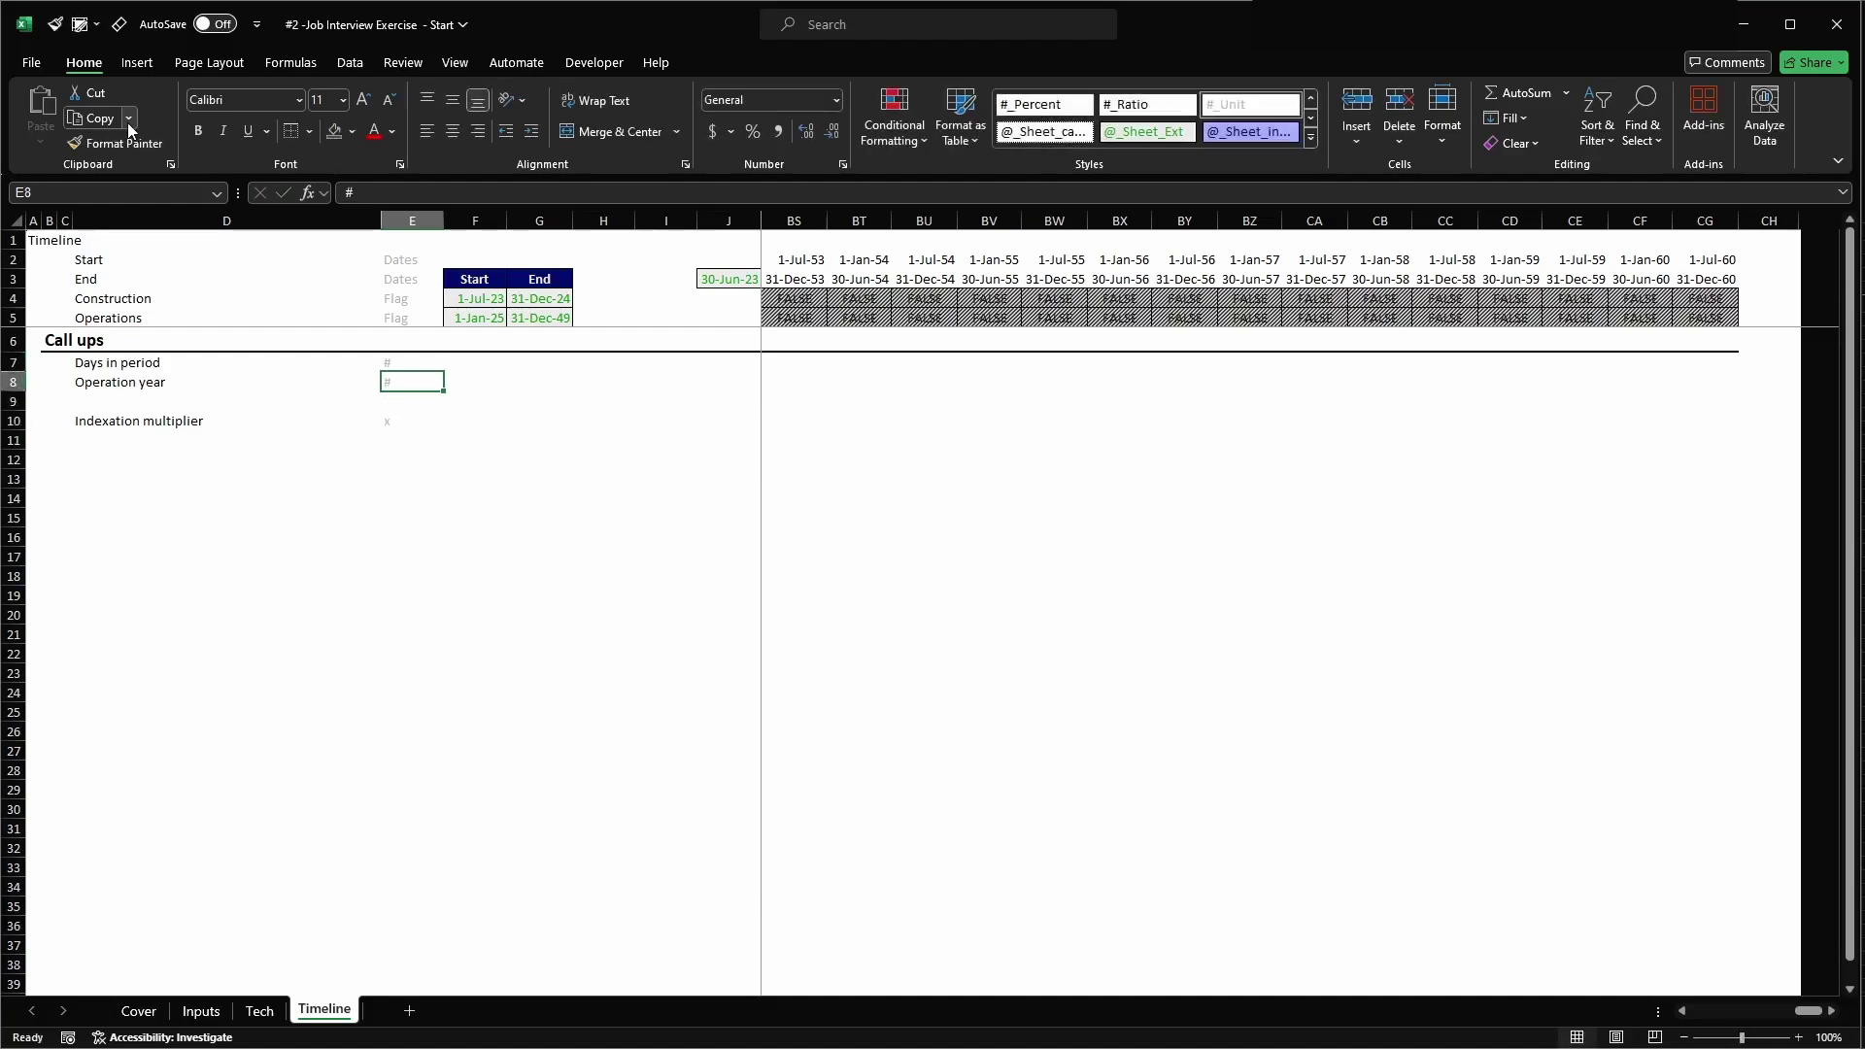
pyautogui.press('Up')
pyautogui.press('Right')
pyautogui.press('Right')
pyautogui.press('Right')
pyautogui.press('Right')
pyautogui.press('Right')
pyautogui.press('Right')
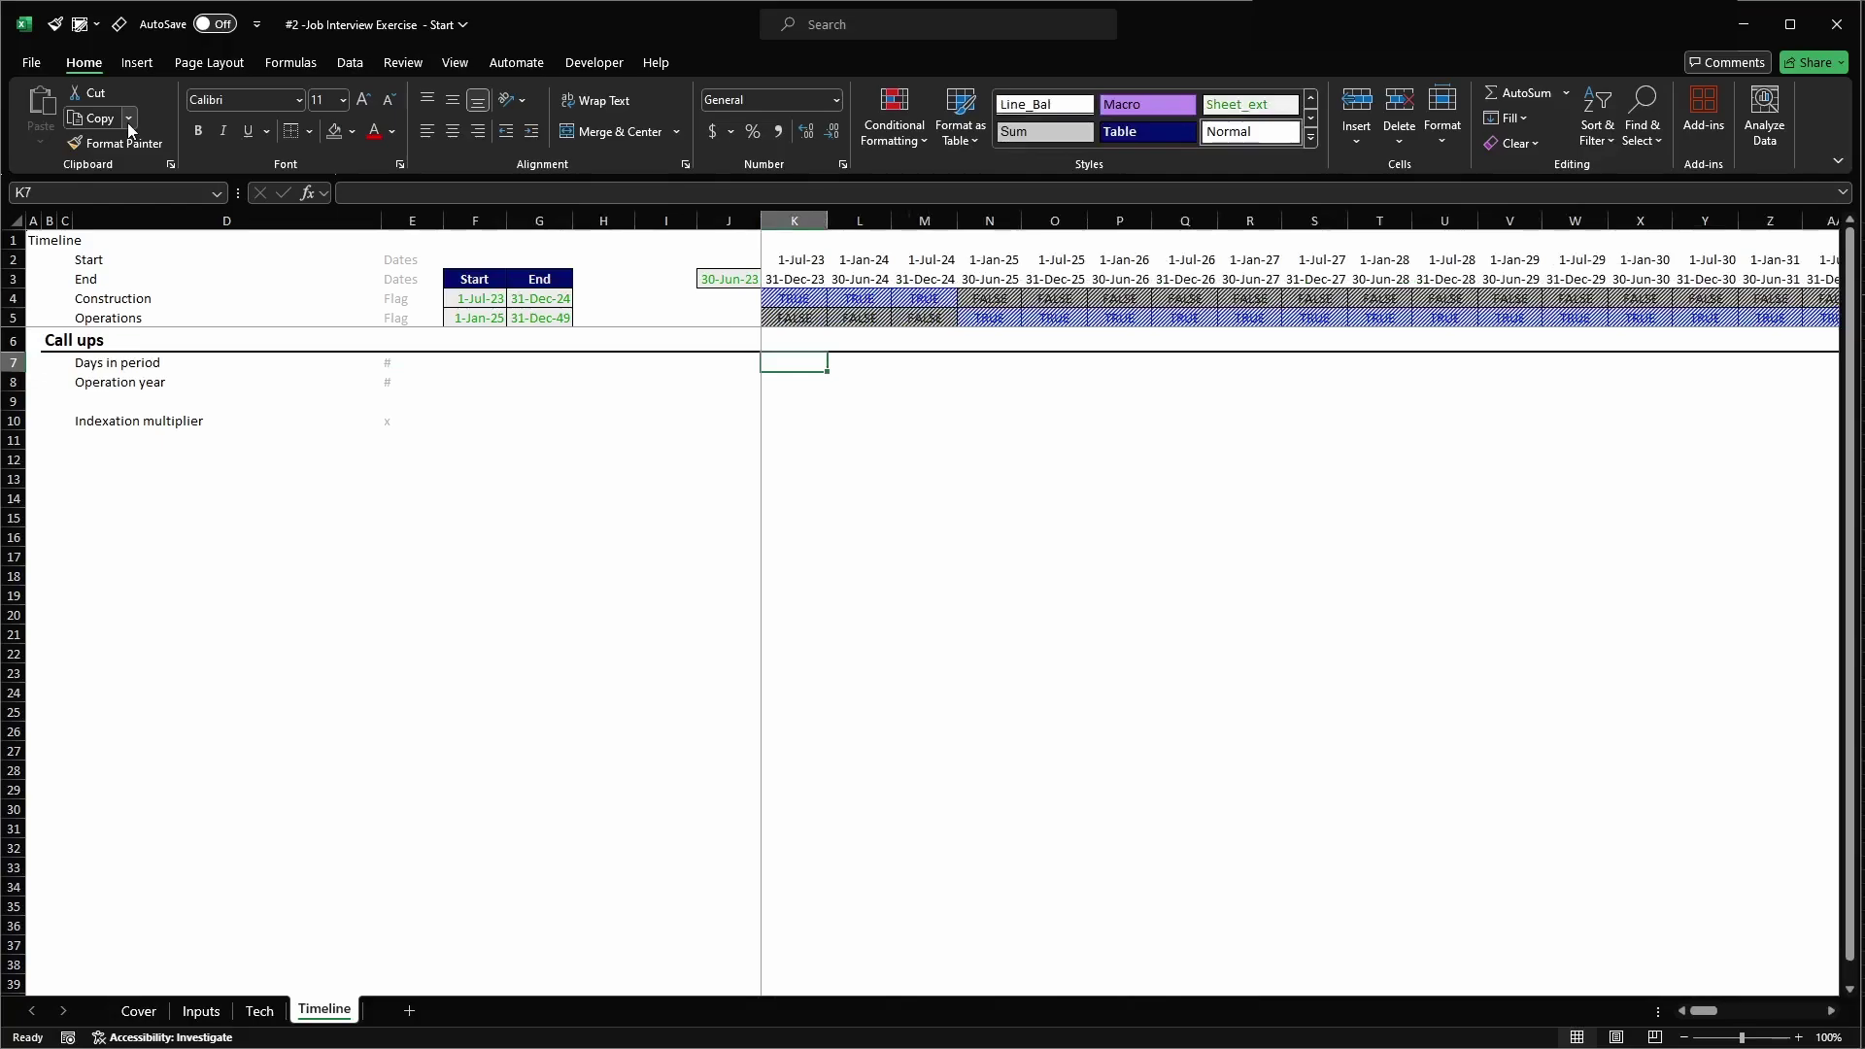
pyautogui.write('=')
pyautogui.press('Up')
pyautogui.press('Up')
pyautogui.press('Up')
pyautogui.press('Up')
pyautogui.press('Up')
pyautogui.press('Down')
pyautogui.write('-')
pyautogui.press('Up')
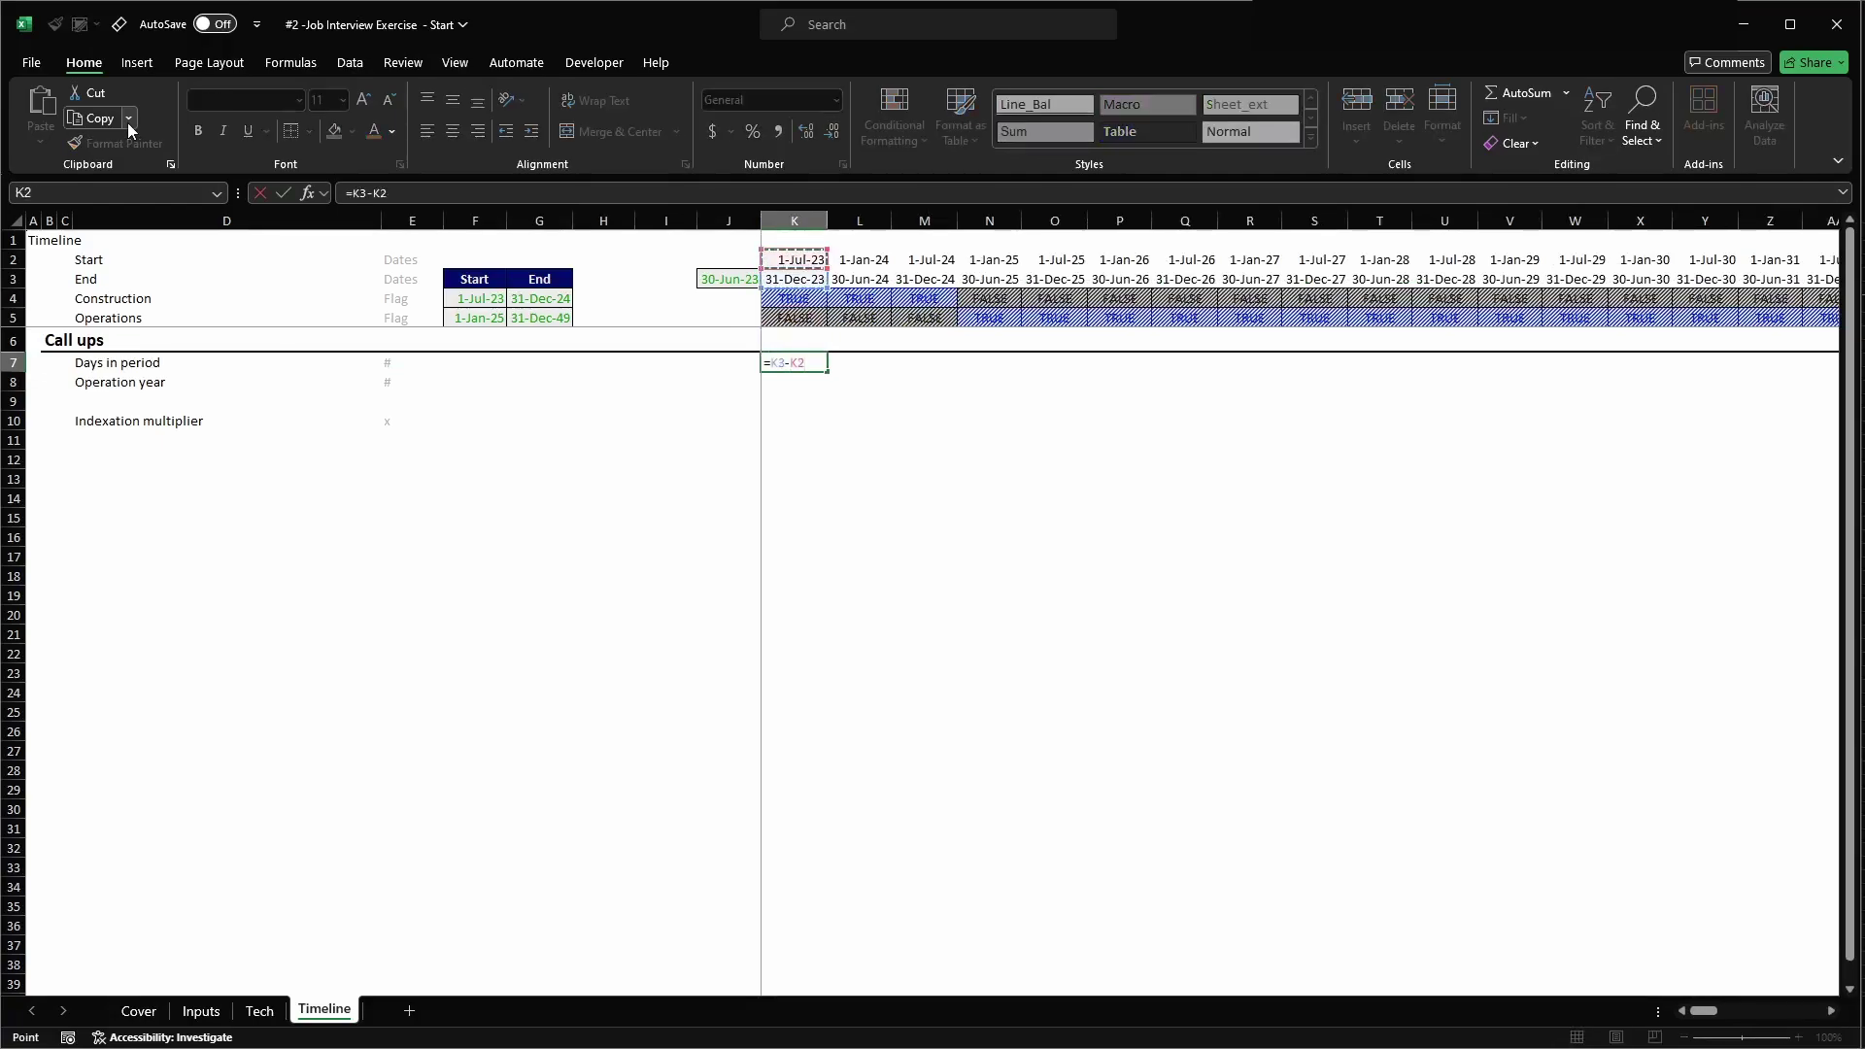
pyautogui.press('Return')
# - Add one day to the Days in period formula in K7, making it =K3-K2+1
pyautogui.press('Up')
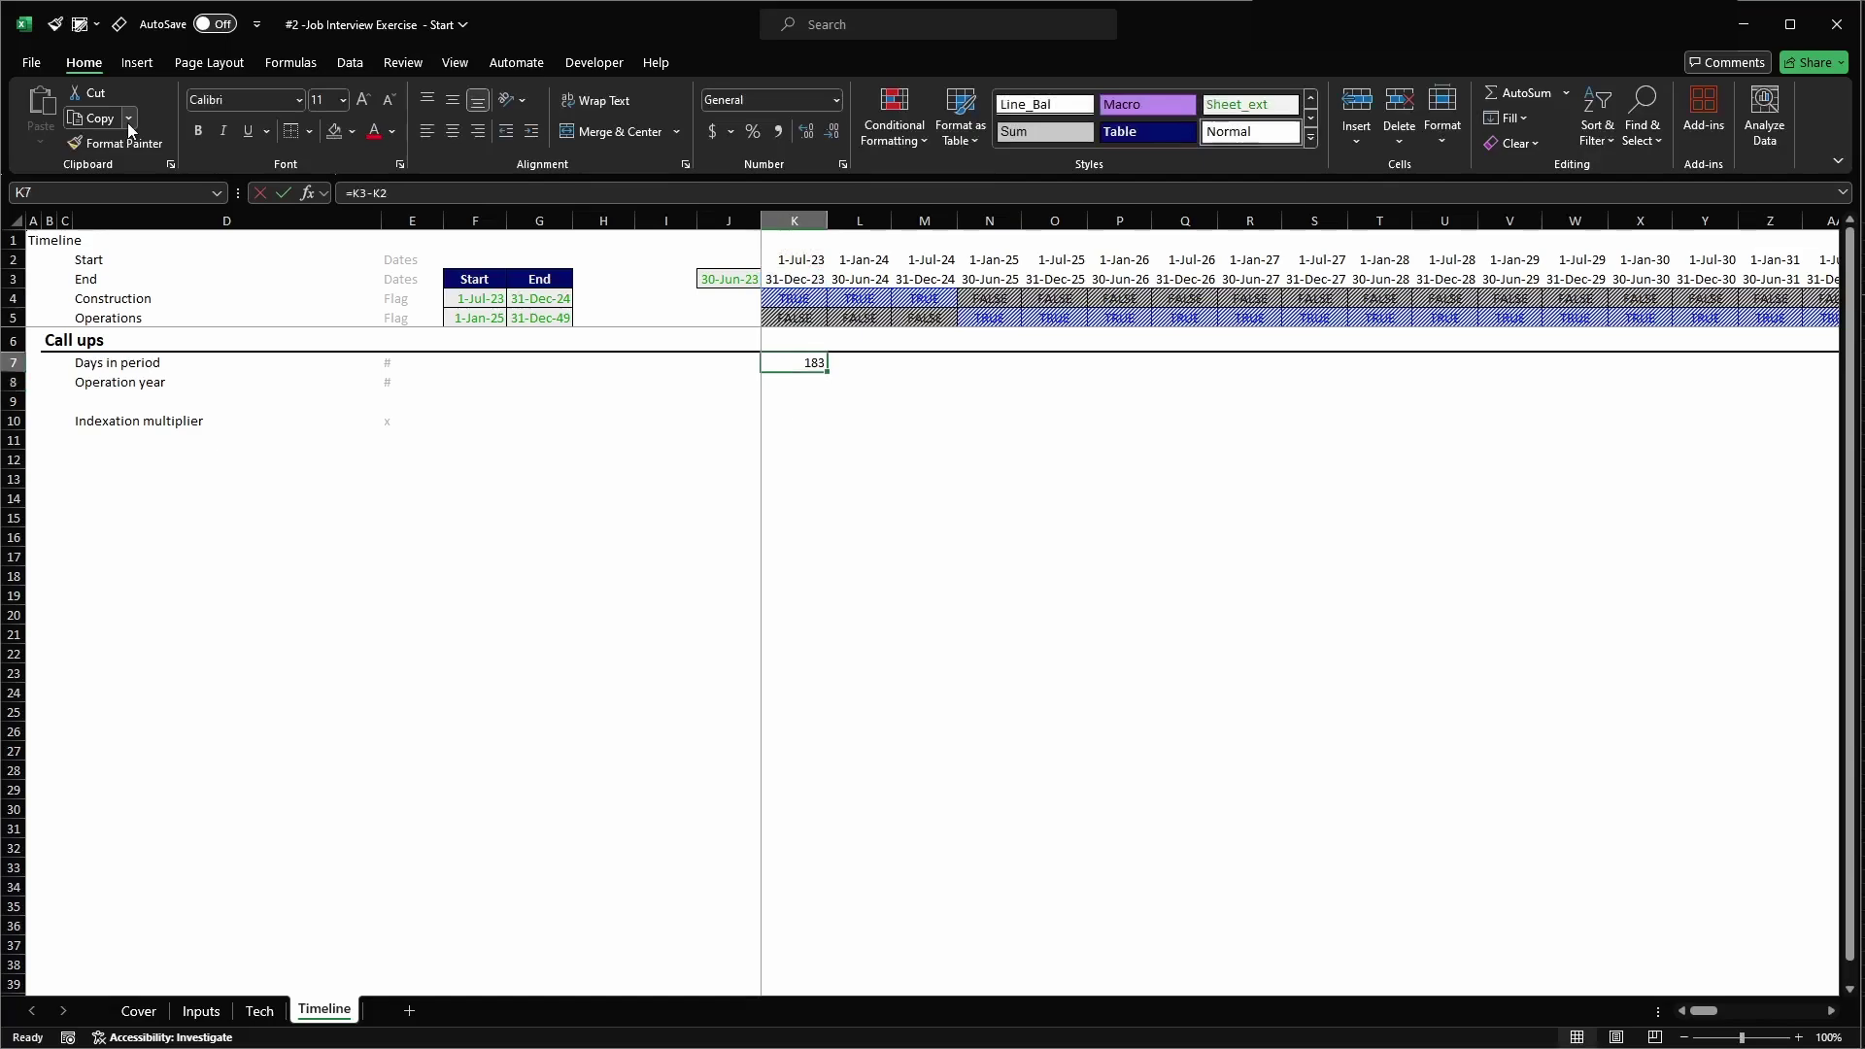
pyautogui.press('F2')
pyautogui.write('+1')
pyautogui.press('Return')
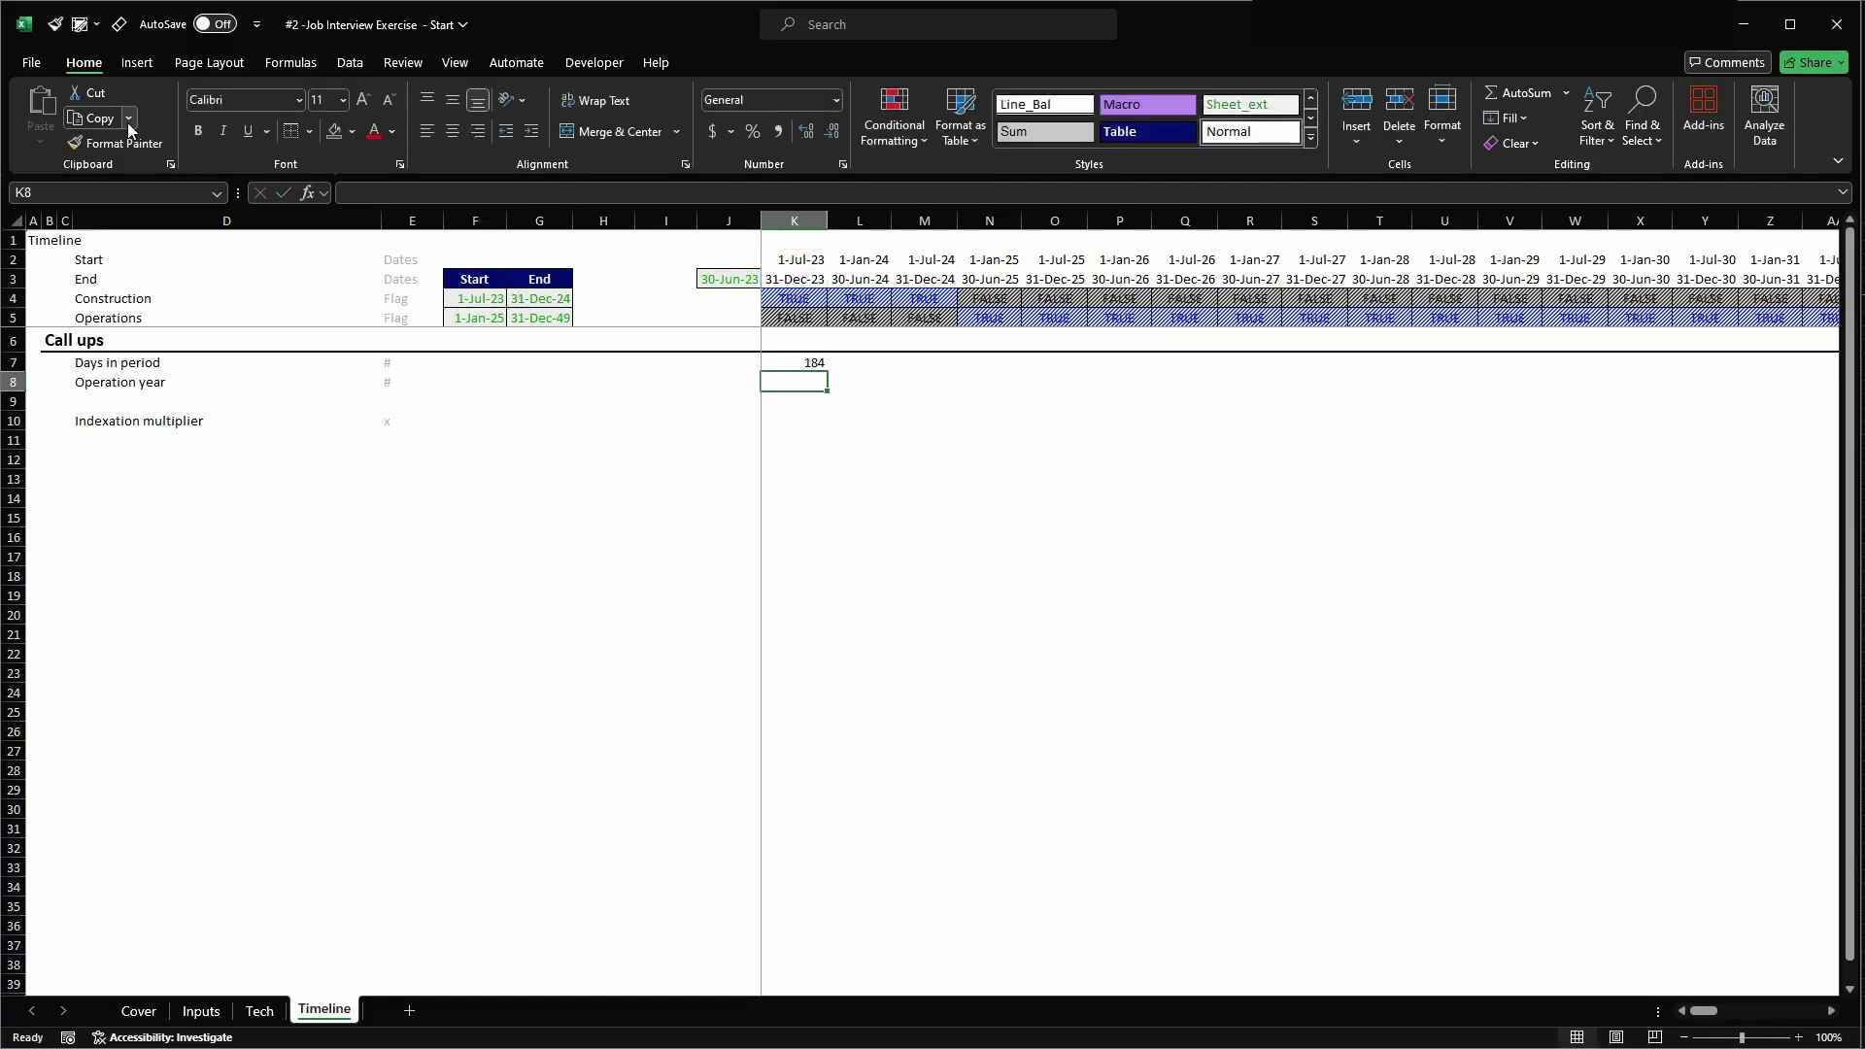
# - Copy the Days in period formula from K7 across row 7 through the last timeline column, CG
pyautogui.press('Up')
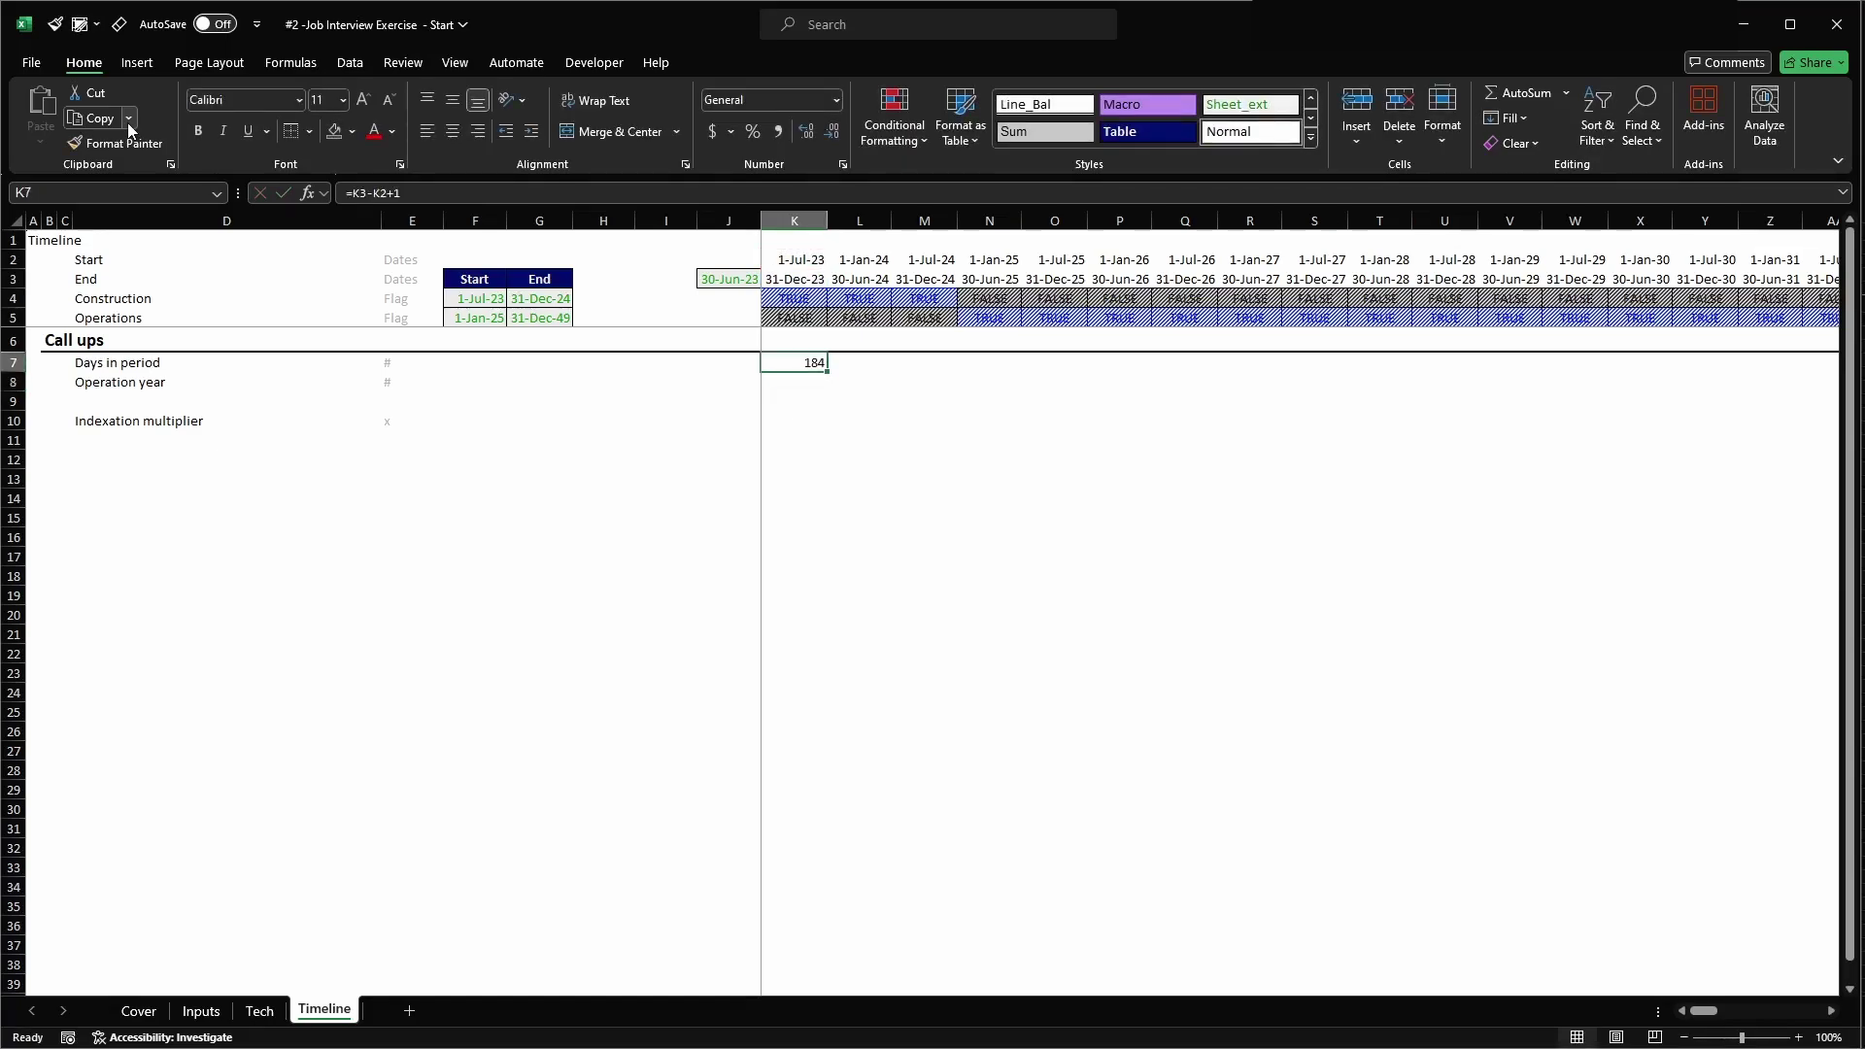
pyautogui.click(785, 281)
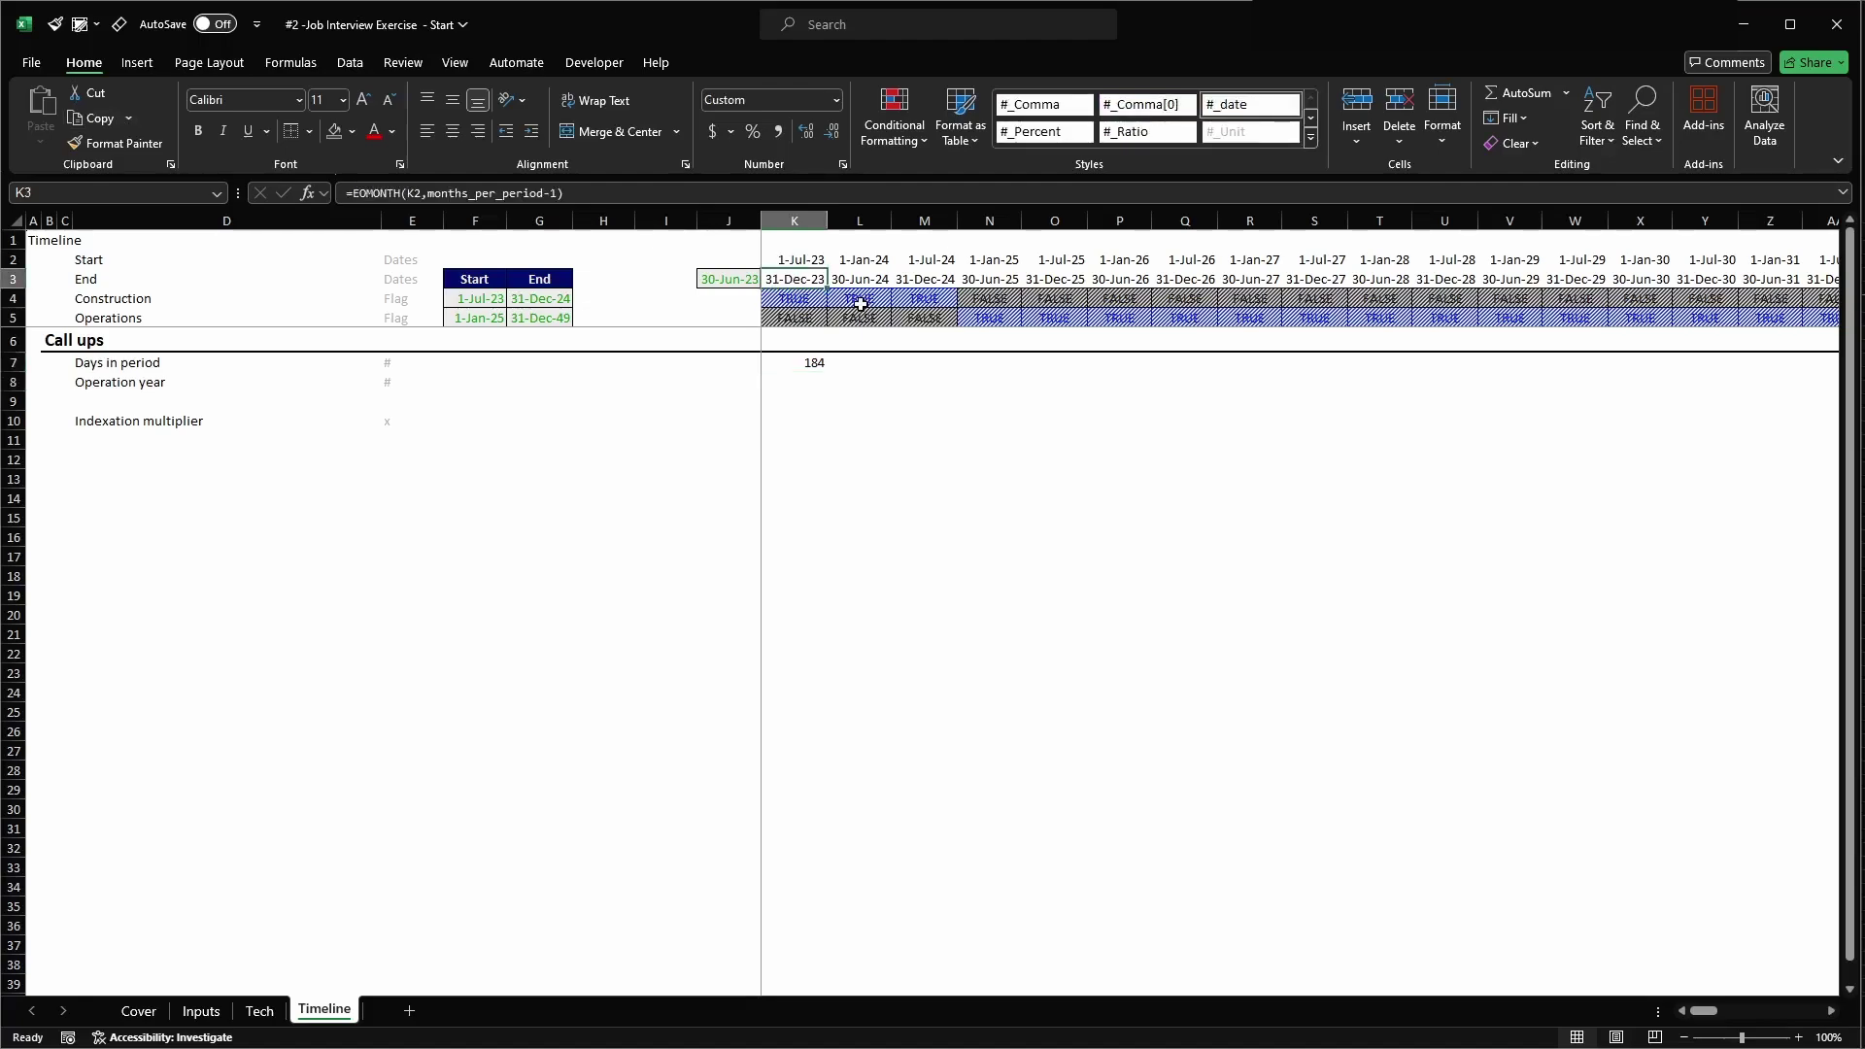
pyautogui.press('Down')
pyautogui.press('Down')
pyautogui.press('Down')
pyautogui.press('Down')
pyautogui.hotkey('ctrl', 'c')
pyautogui.hotkey('ctrl', 'shift', 'Right')
pyautogui.hotkey('shift', 'Left')
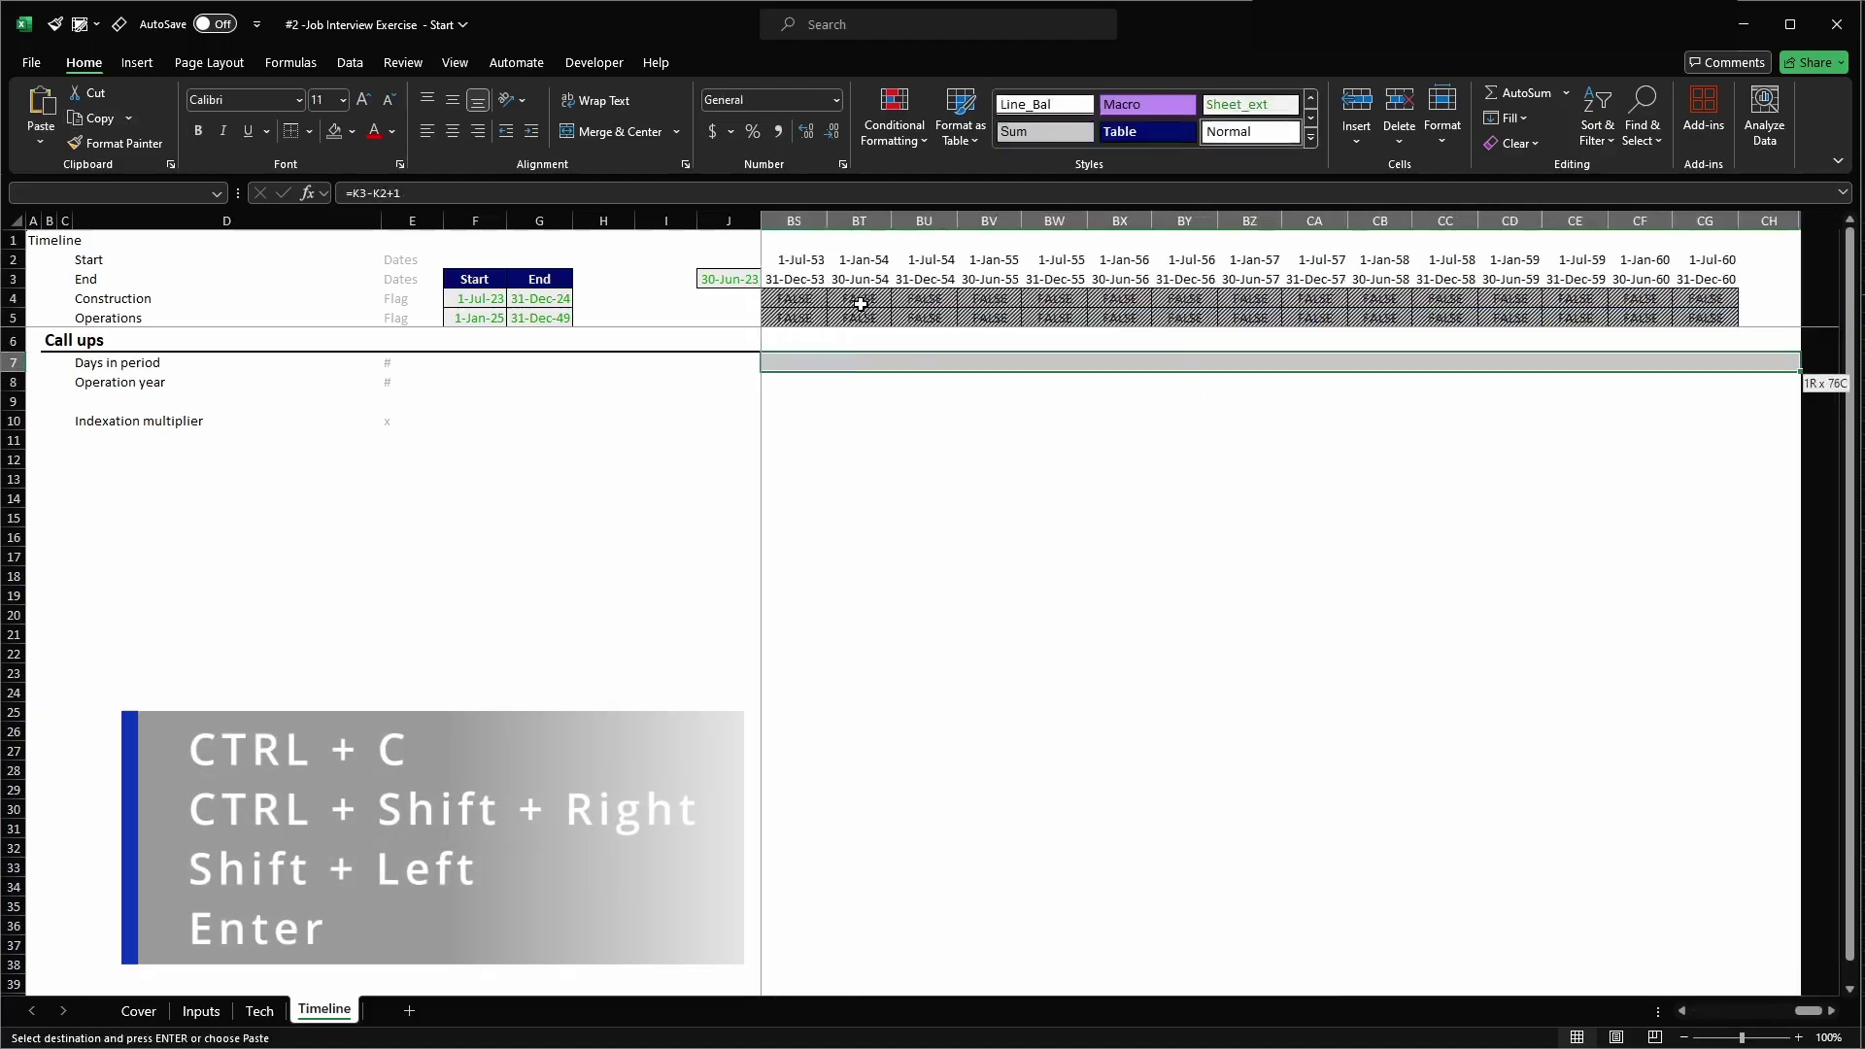
pyautogui.hotkey('shift', 'Left')
pyautogui.press('Return')
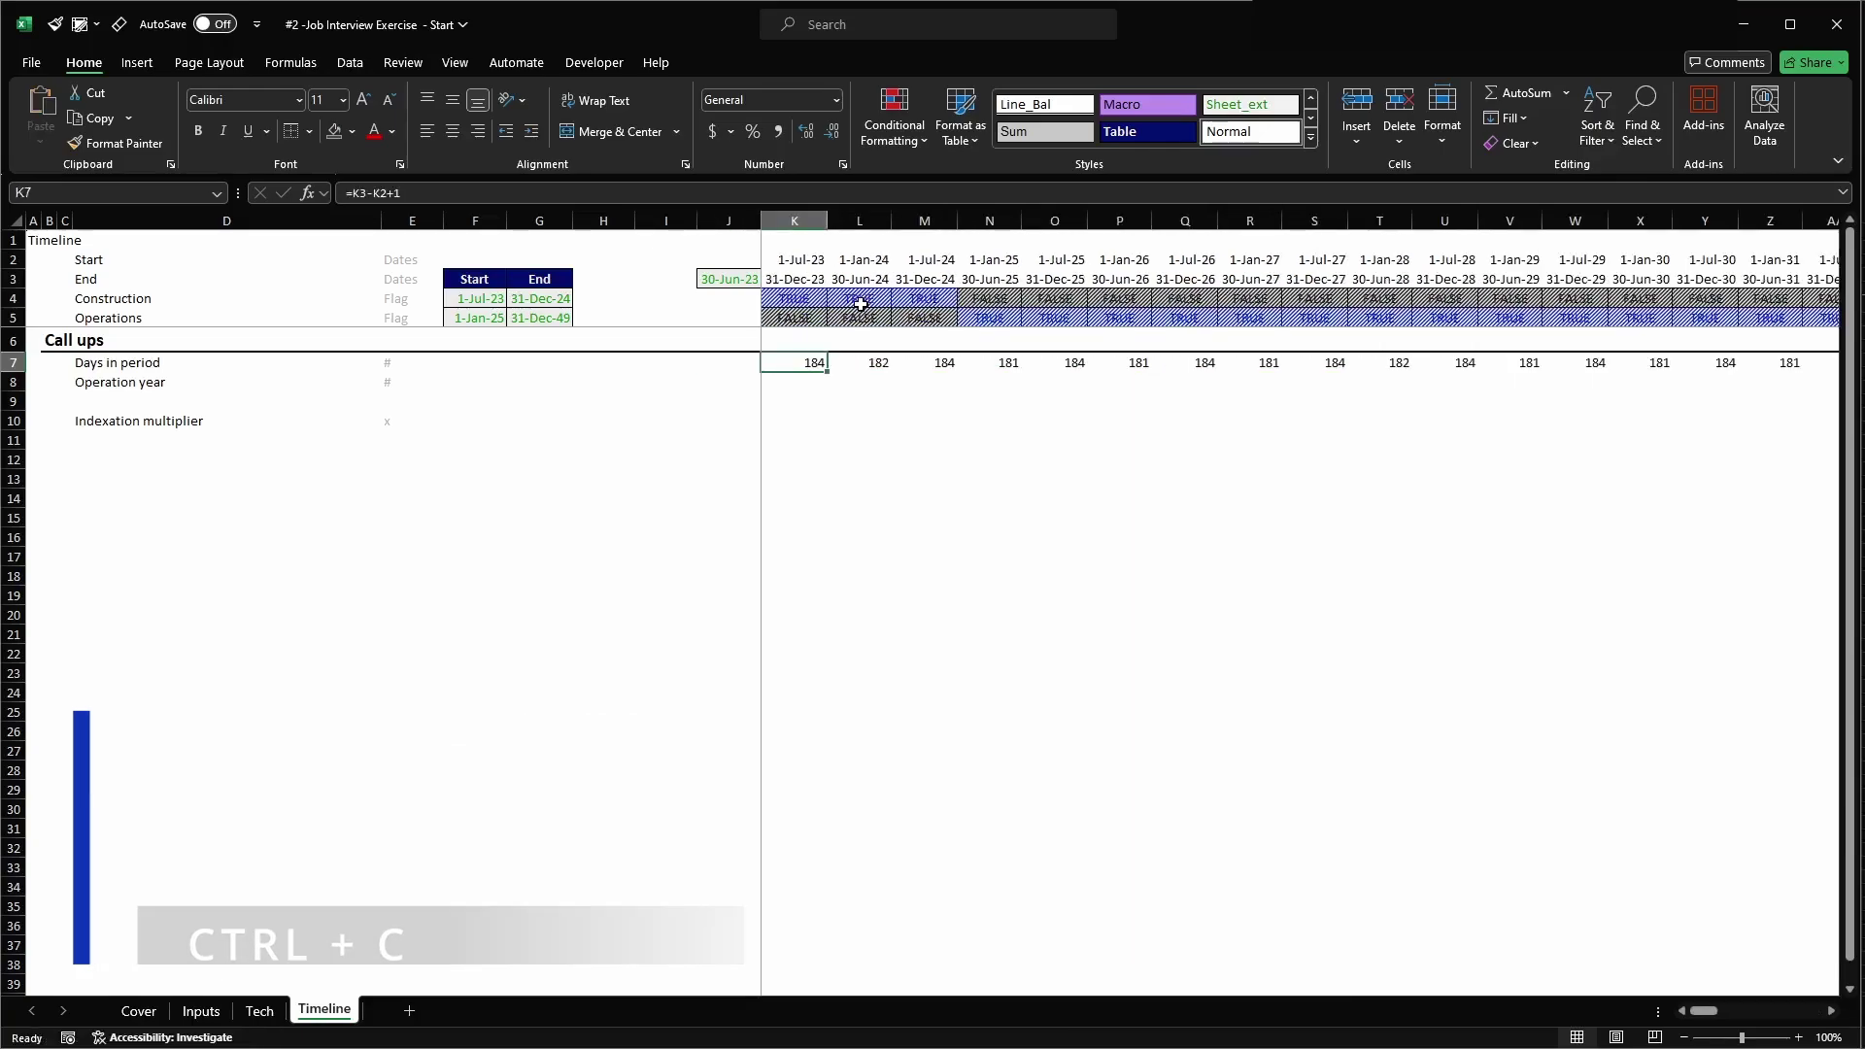
# - Check the combined days of adjacent periods in row 7 for K7:L7, M7:N7 and N7:O7
pyautogui.hotkey('shift', 'Right')
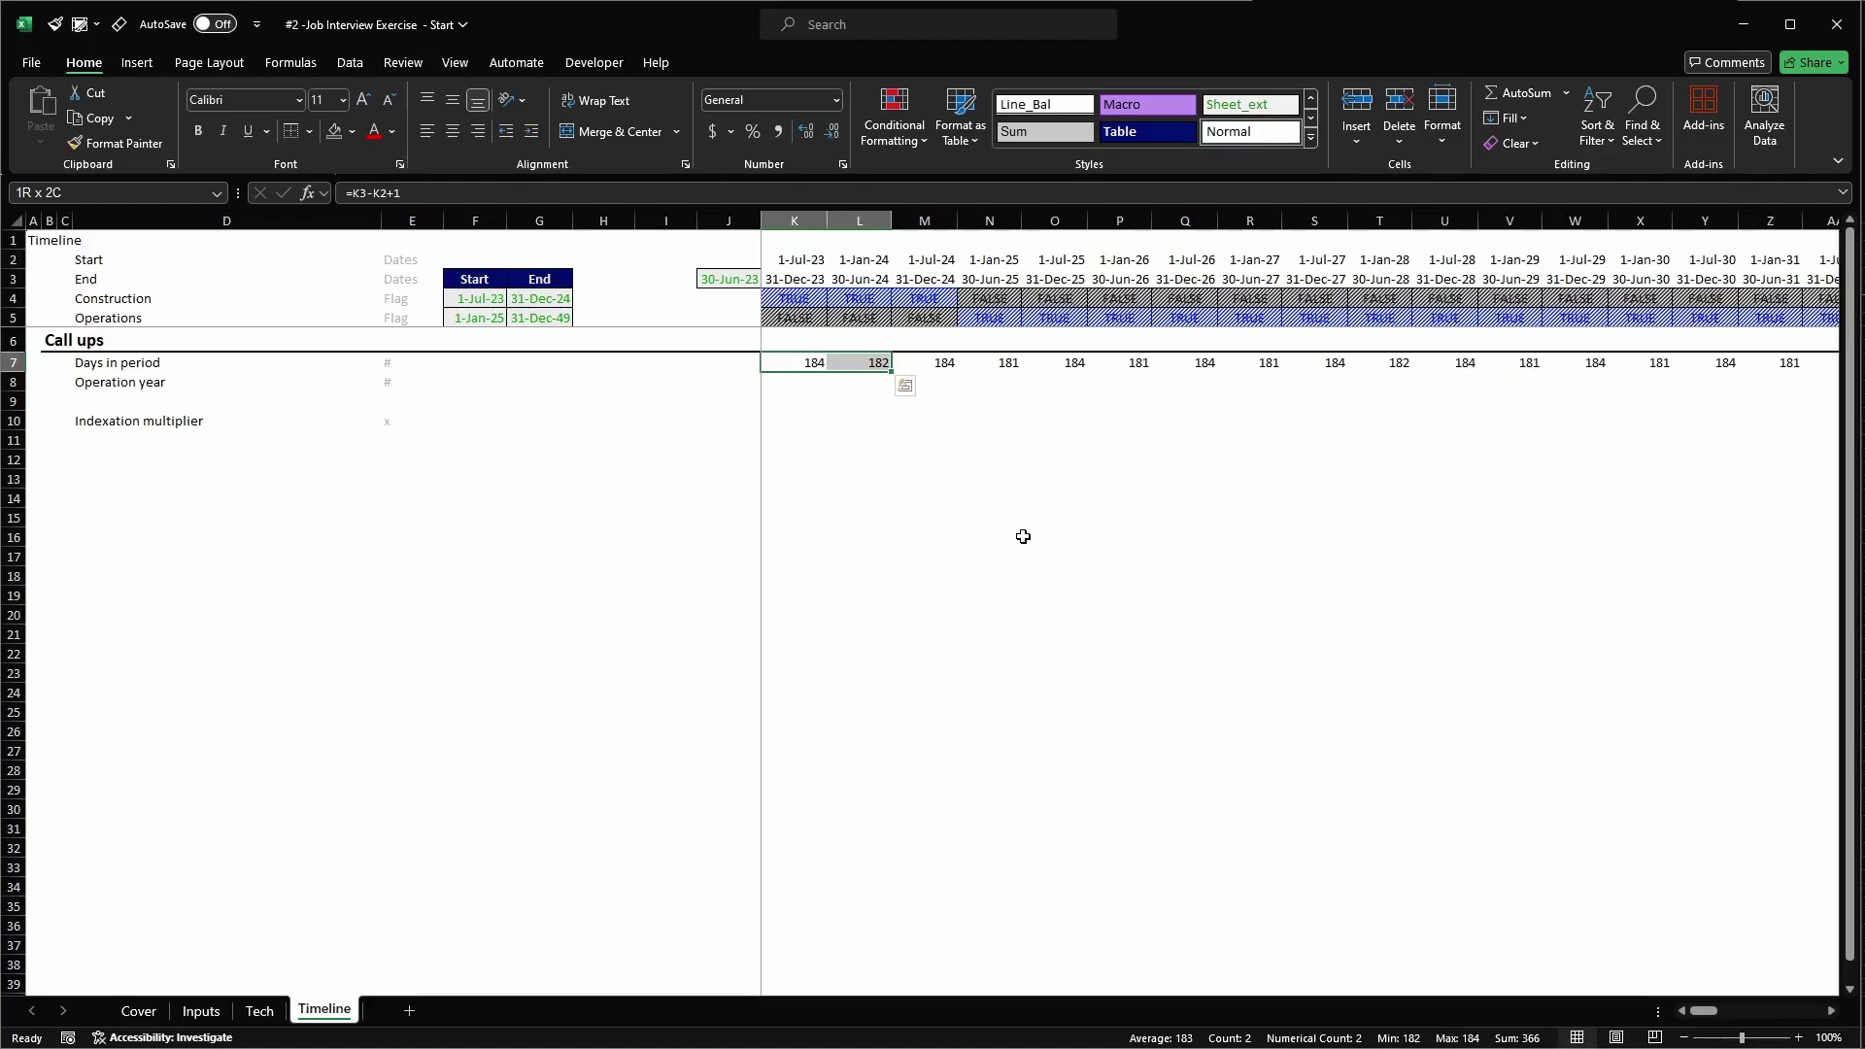
pyautogui.press('Right')
pyautogui.press('Right')
pyautogui.hotkey('shift', 'Right')
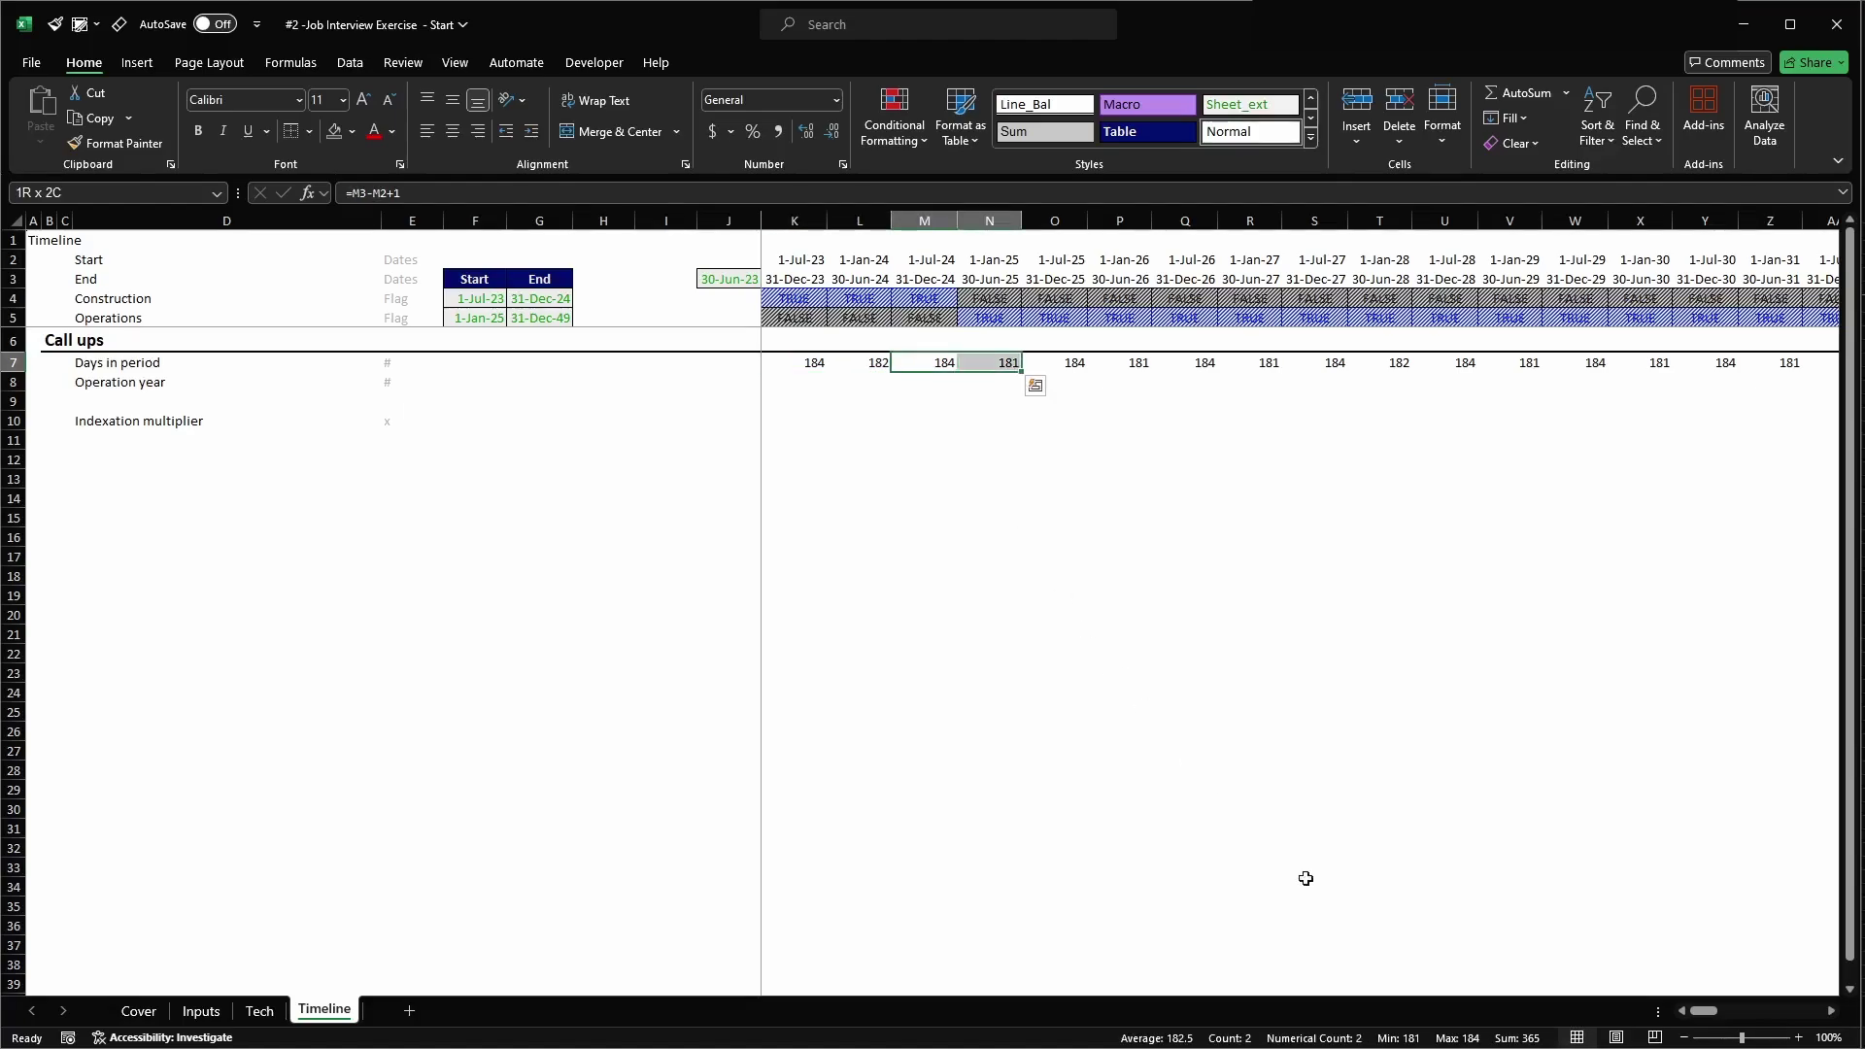
pyautogui.press('Right')
pyautogui.hotkey('shift', 'Right')
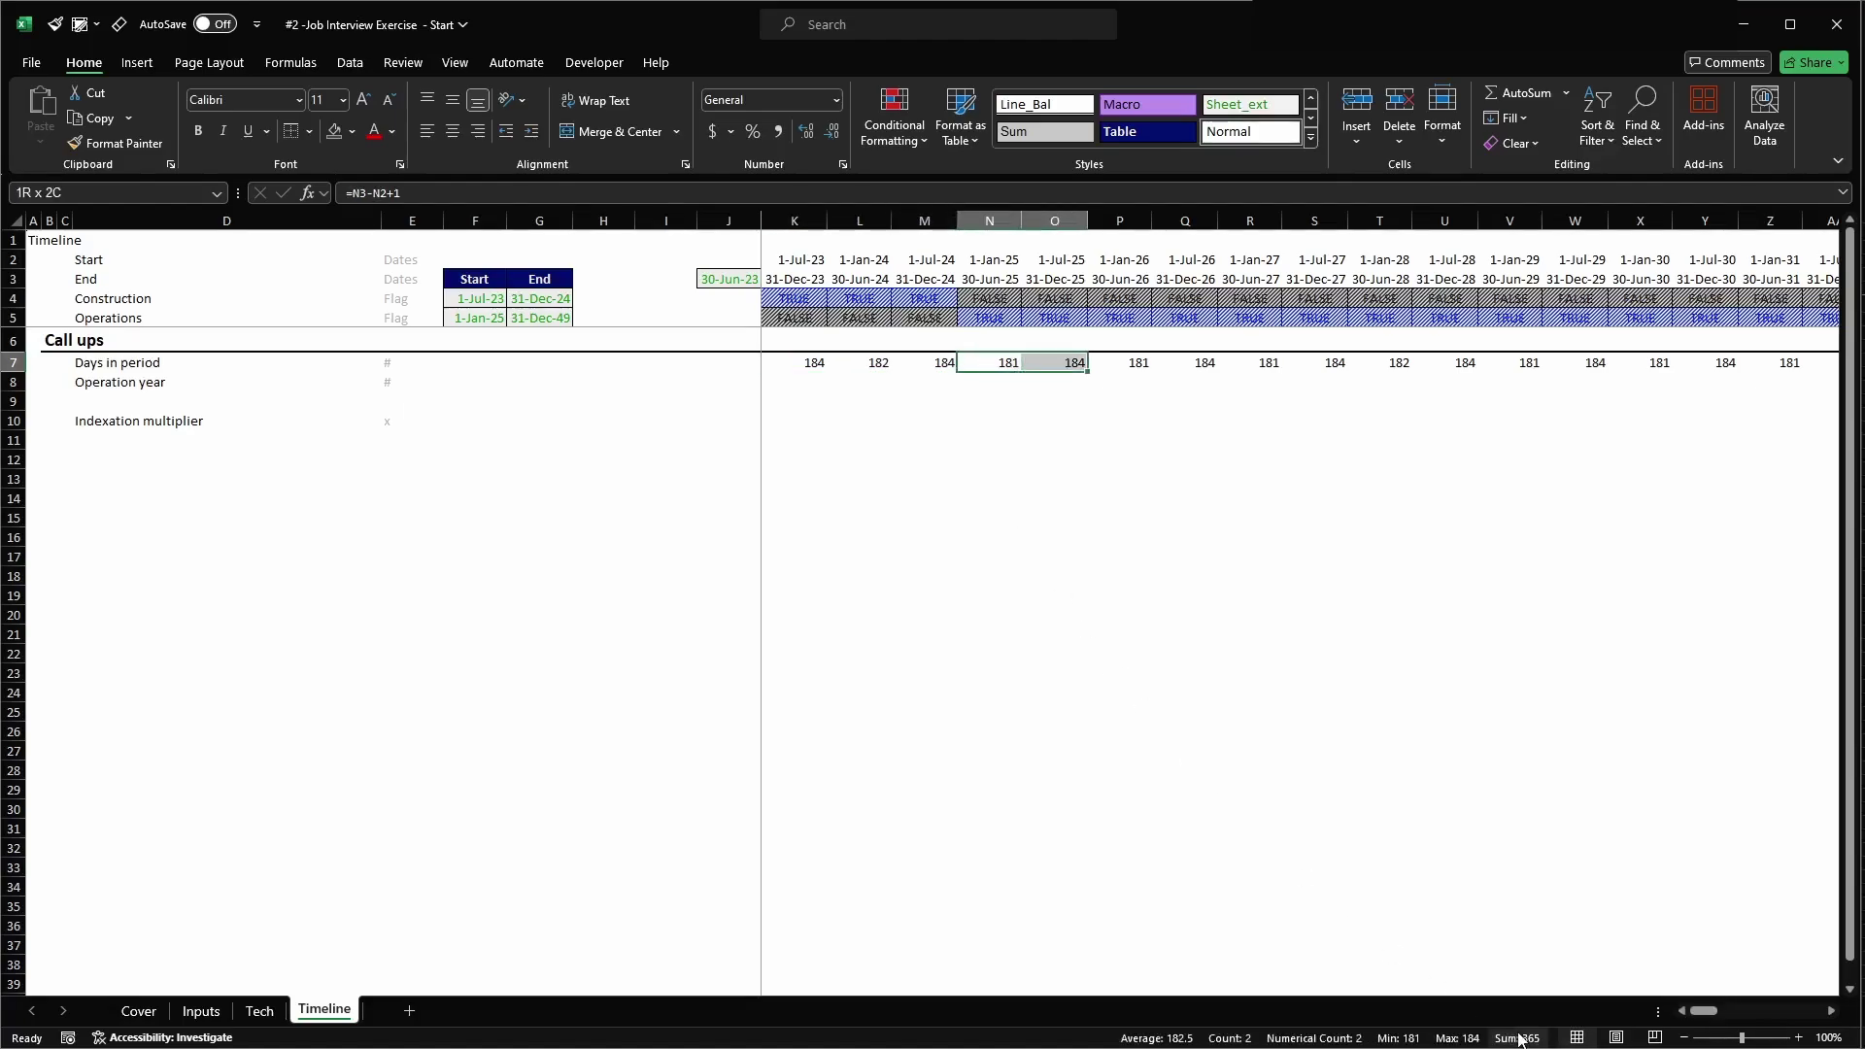
pyautogui.press('Left')
pyautogui.press('Left')
pyautogui.press('Left')
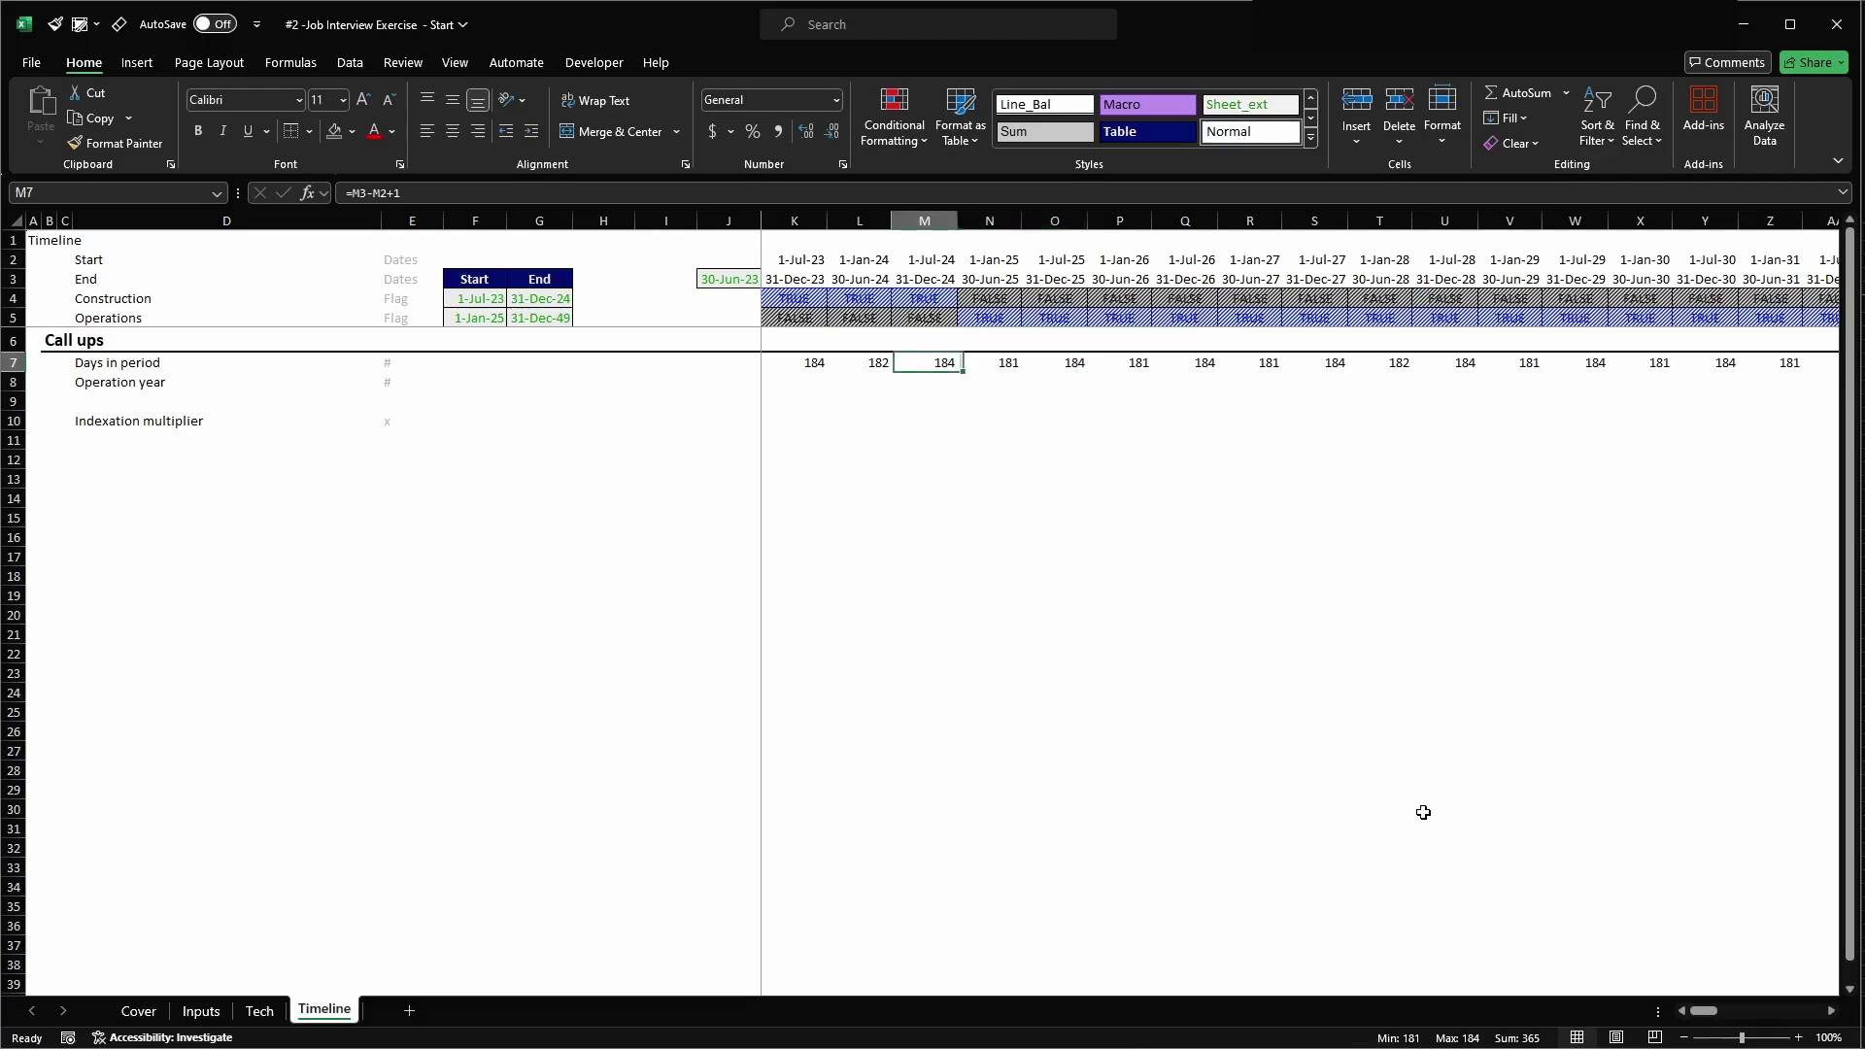
pyautogui.press('Left')
pyautogui.press('Left')
pyautogui.press('Left')
pyautogui.press('Right')
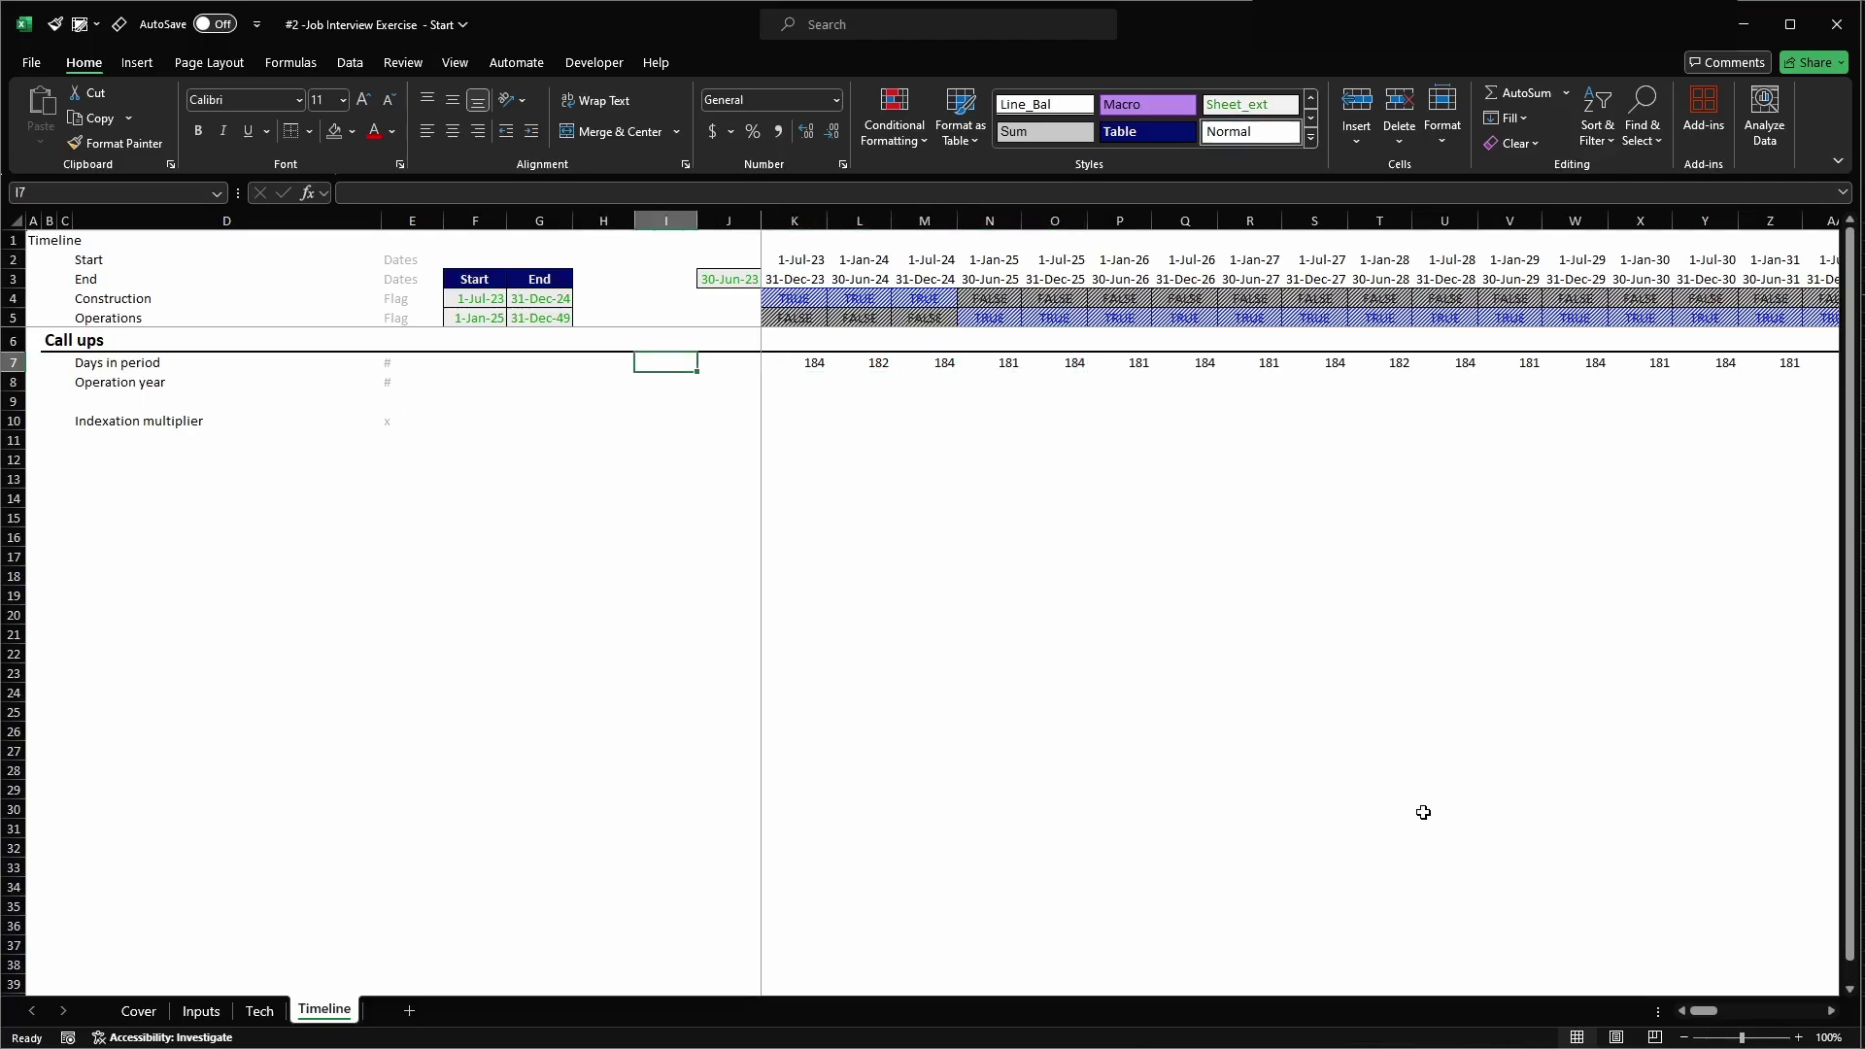
pyautogui.press('Right')
pyautogui.press('Right')
pyautogui.press('Right')
pyautogui.press('Left')
pyautogui.press('Left')
pyautogui.press('Left')
pyautogui.press('Right')
pyautogui.press('Right')
pyautogui.press('Down')
pyautogui.press('Right')
pyautogui.press('Right')
pyautogui.press('Left')
pyautogui.press('Left')
pyautogui.press('Left')
# - Enter sample operation years 1, 1, 2, 2, 3, 3 in cells N8 through S8
pyautogui.press('Right')
pyautogui.press('Right')
pyautogui.press('Right')
pyautogui.press('Right')
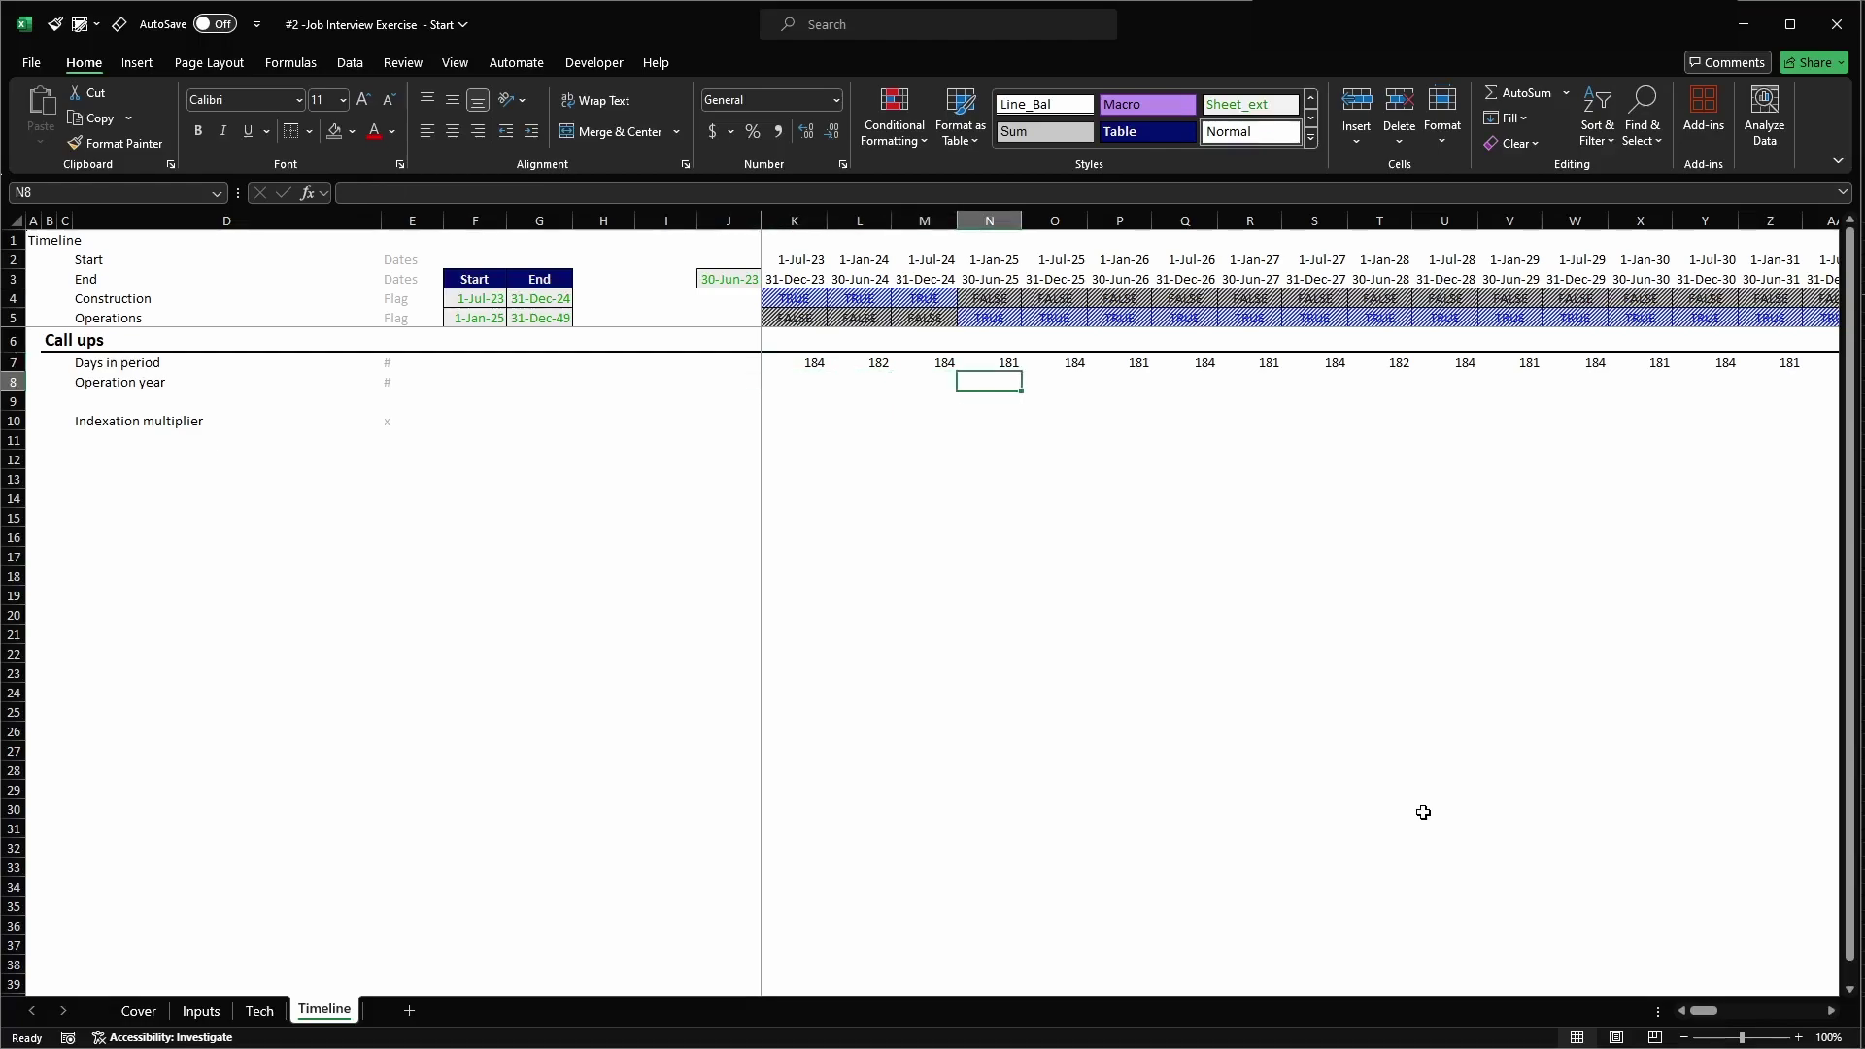
pyautogui.write('1')
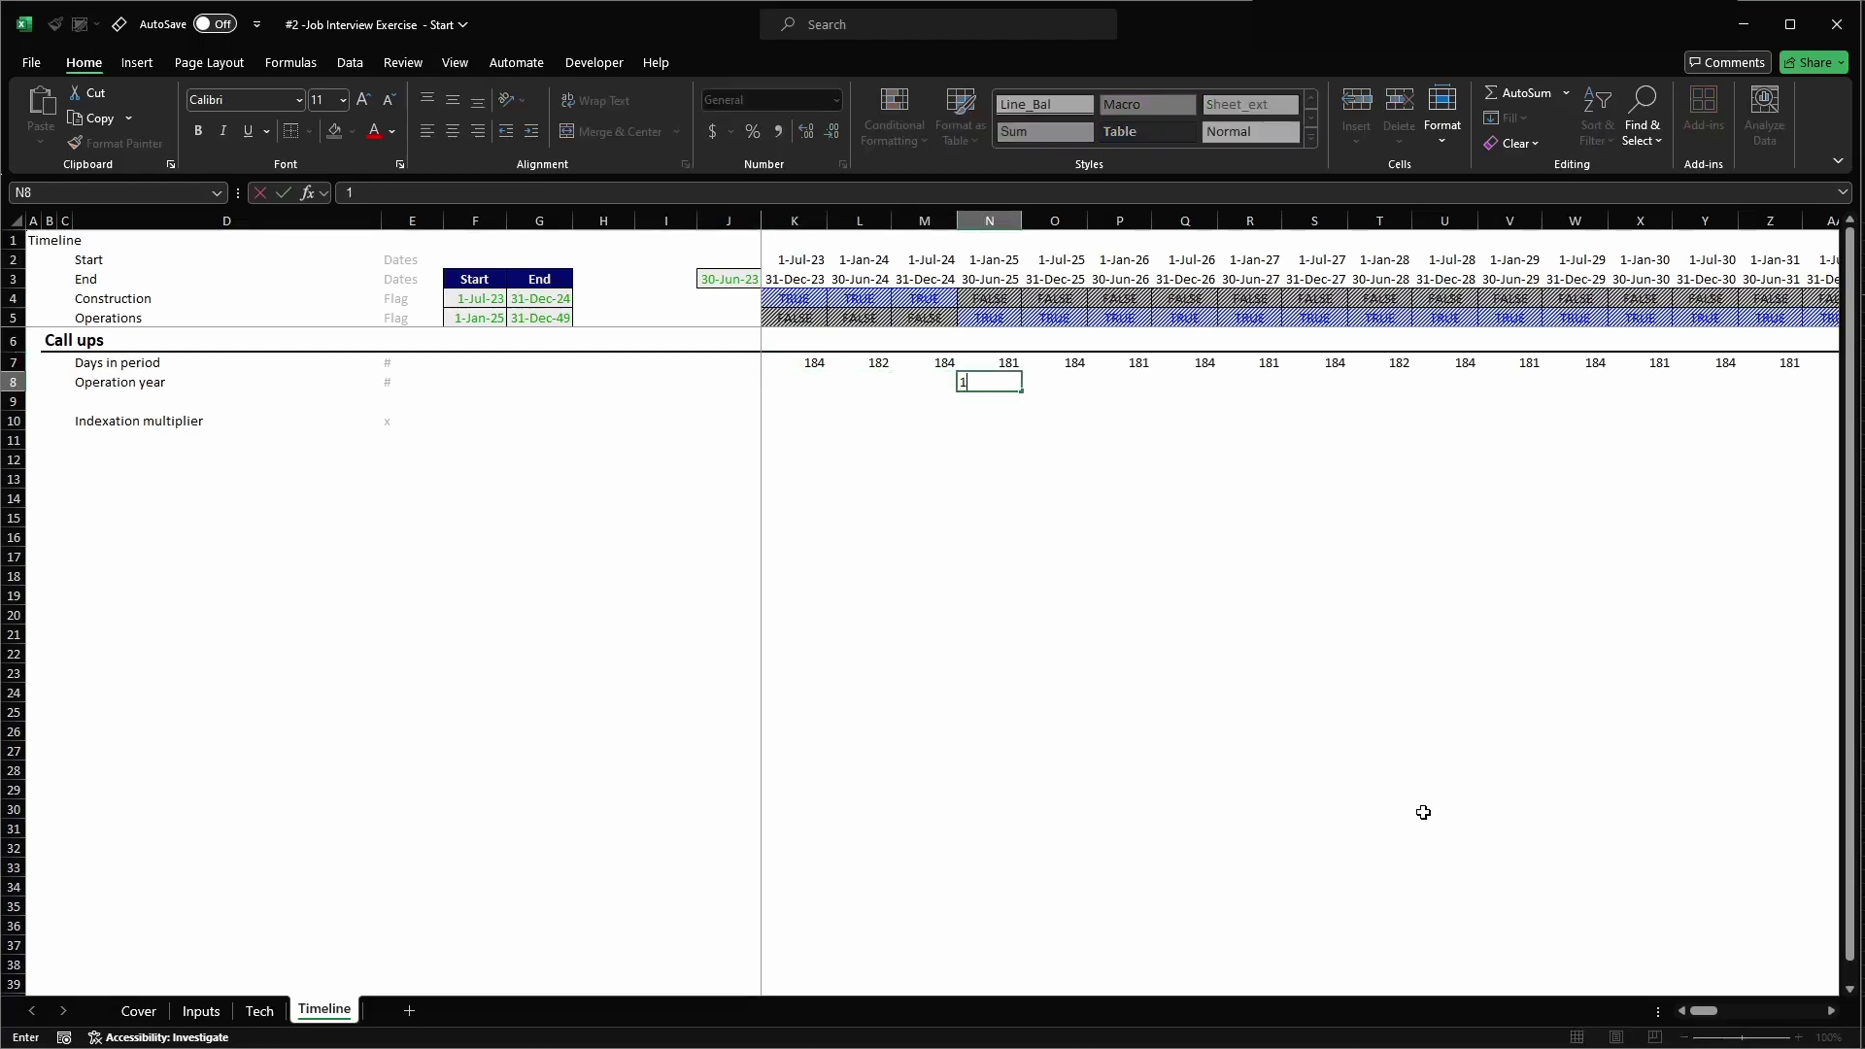
pyautogui.press('Right')
pyautogui.write('1')
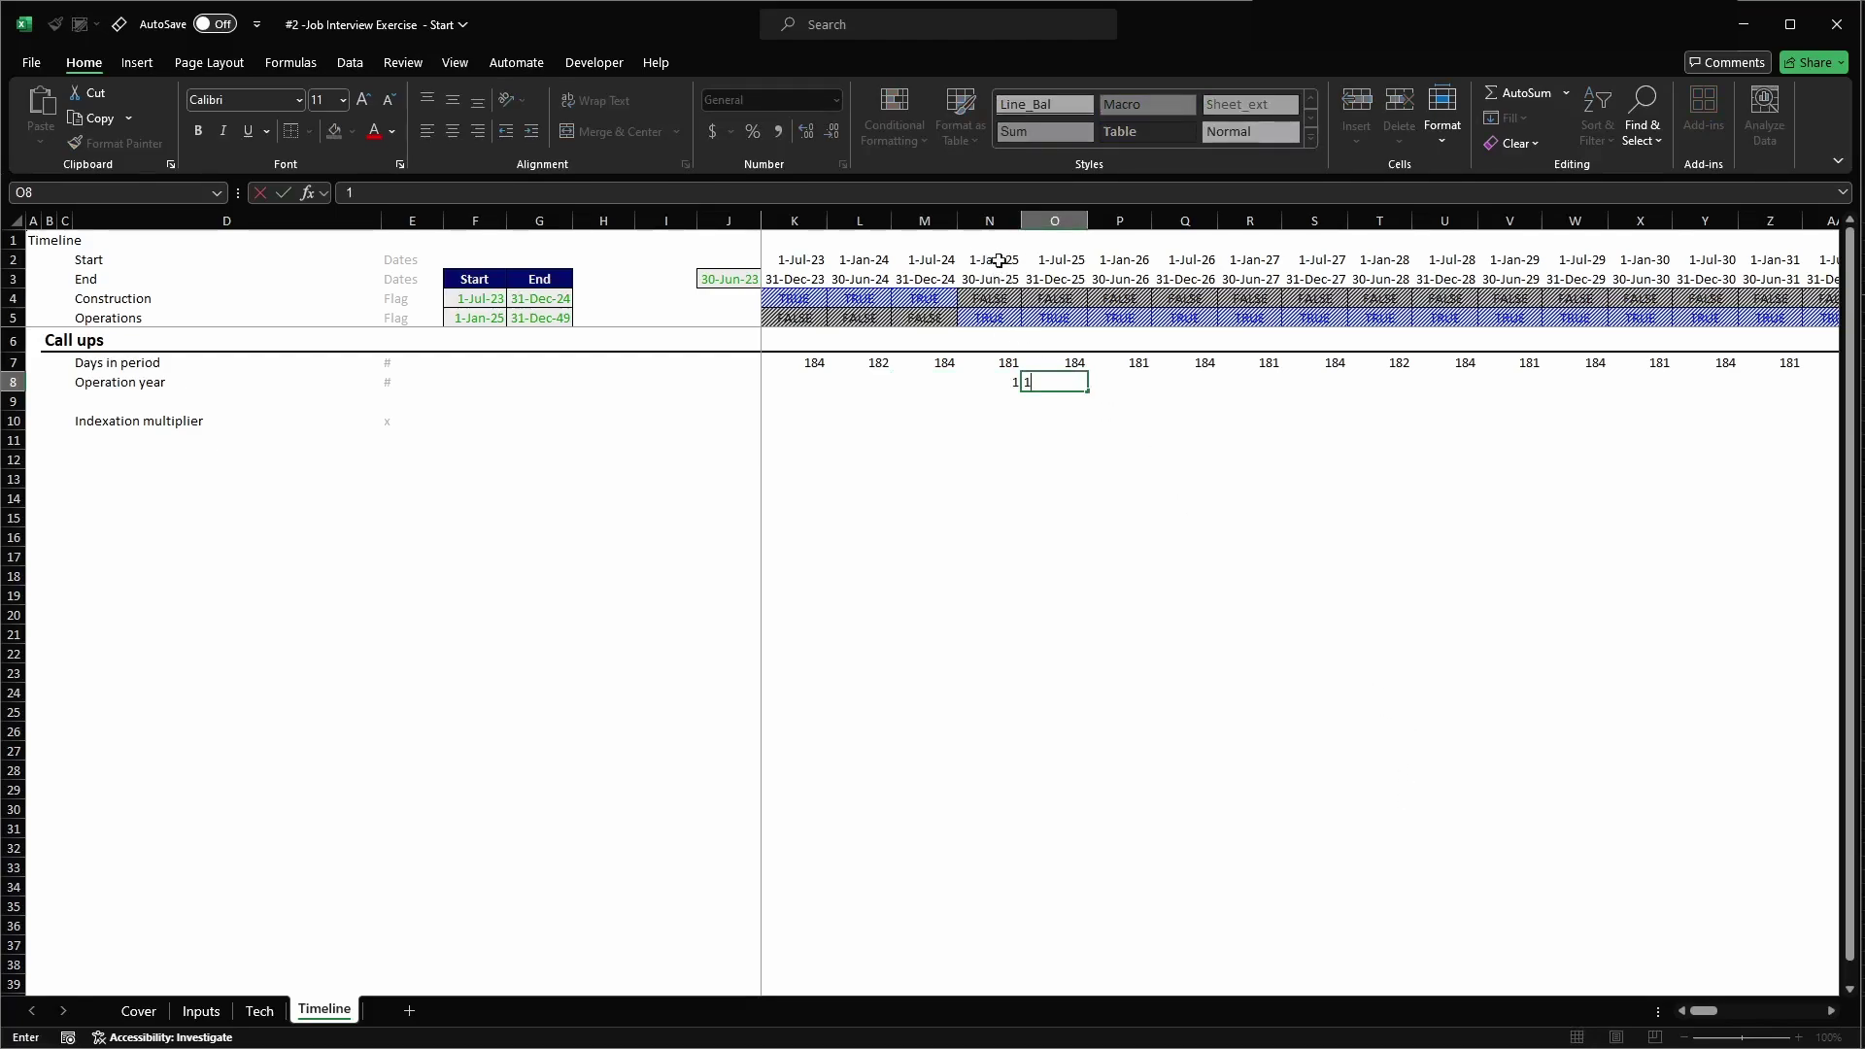
pyautogui.press('Right')
pyautogui.write('2')
pyautogui.press('Right')
pyautogui.write('2')
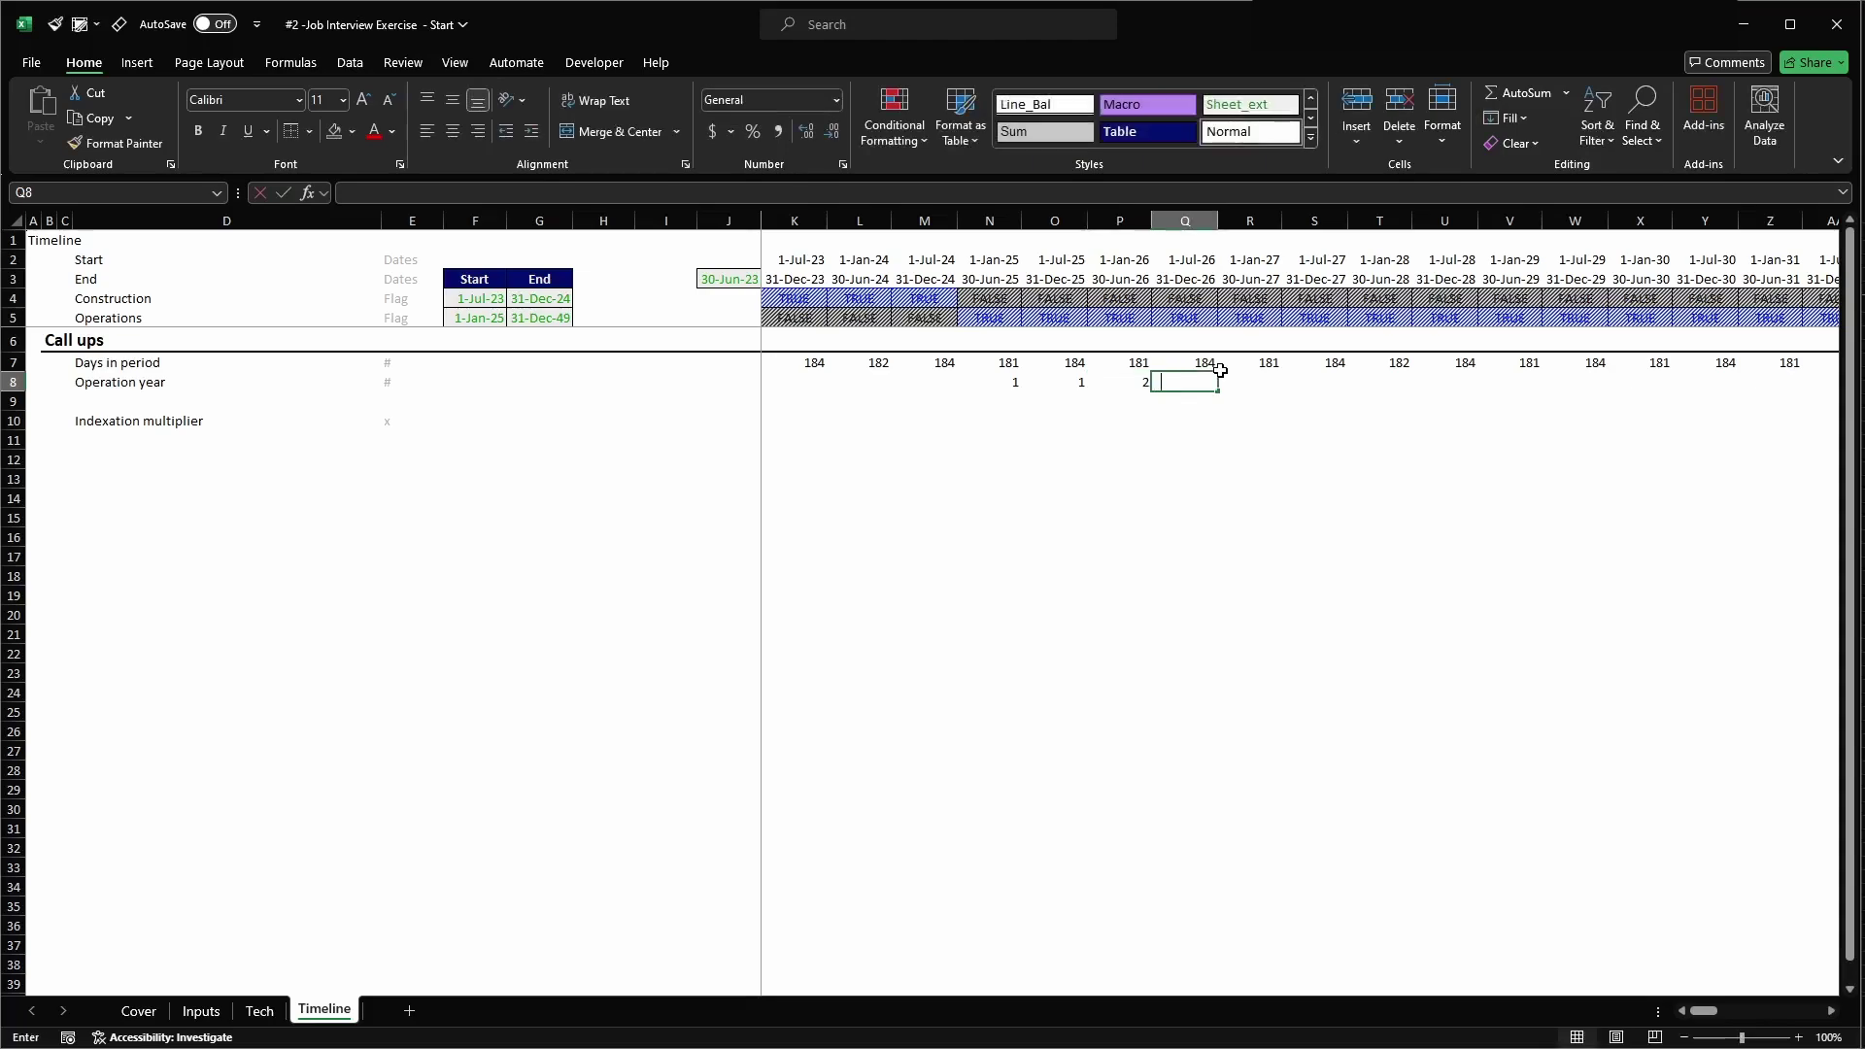
pyautogui.press('Right')
pyautogui.write('3')
pyautogui.press('Right')
pyautogui.write('3')
pyautogui.press('Right')
# - Enter 0 as the sample operation year for the three construction periods in K8, L8 and M8
pyautogui.press('Left')
pyautogui.press('Left')
pyautogui.press('Left')
pyautogui.press('Left')
pyautogui.press('Left')
pyautogui.press('Left')
pyautogui.press('Left')
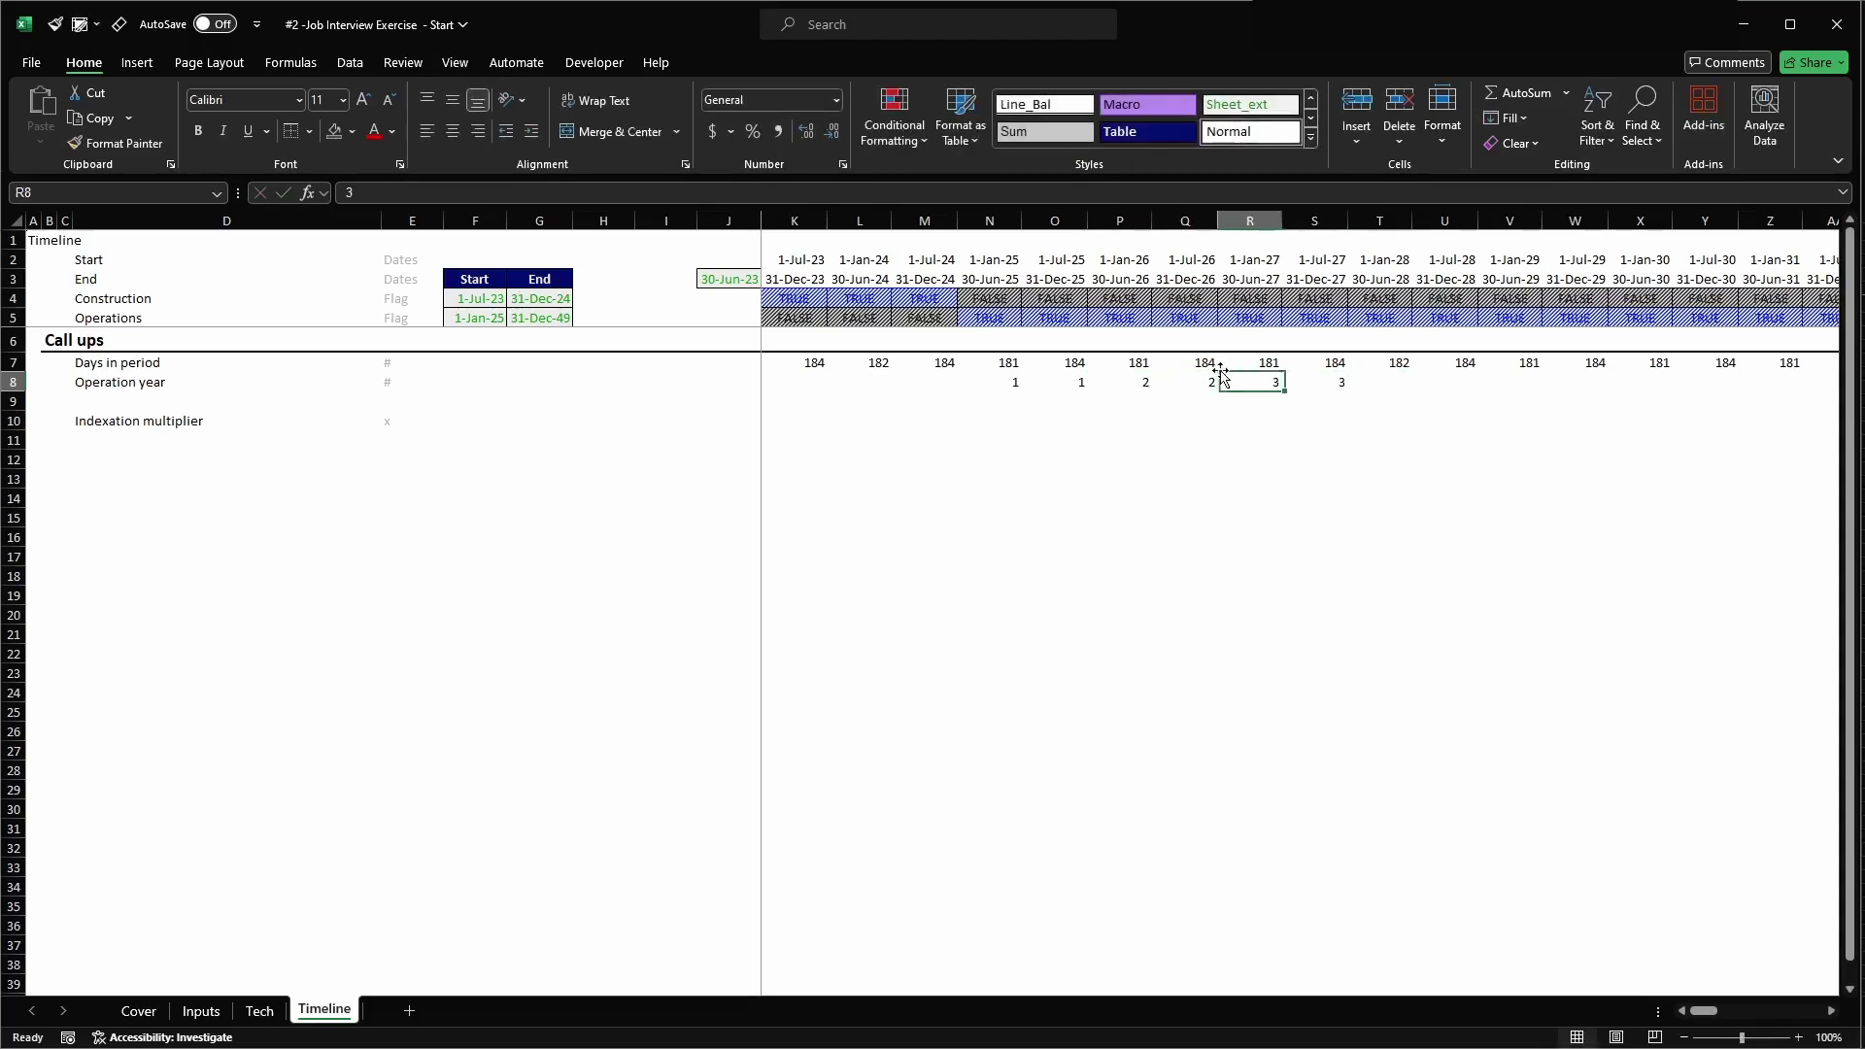
pyautogui.write('0')
pyautogui.press('Left')
pyautogui.write('0')
pyautogui.press('Left')
pyautogui.write('0')
pyautogui.press('Left')
pyautogui.press('Right')
pyautogui.press('Right')
pyautogui.press('Right')
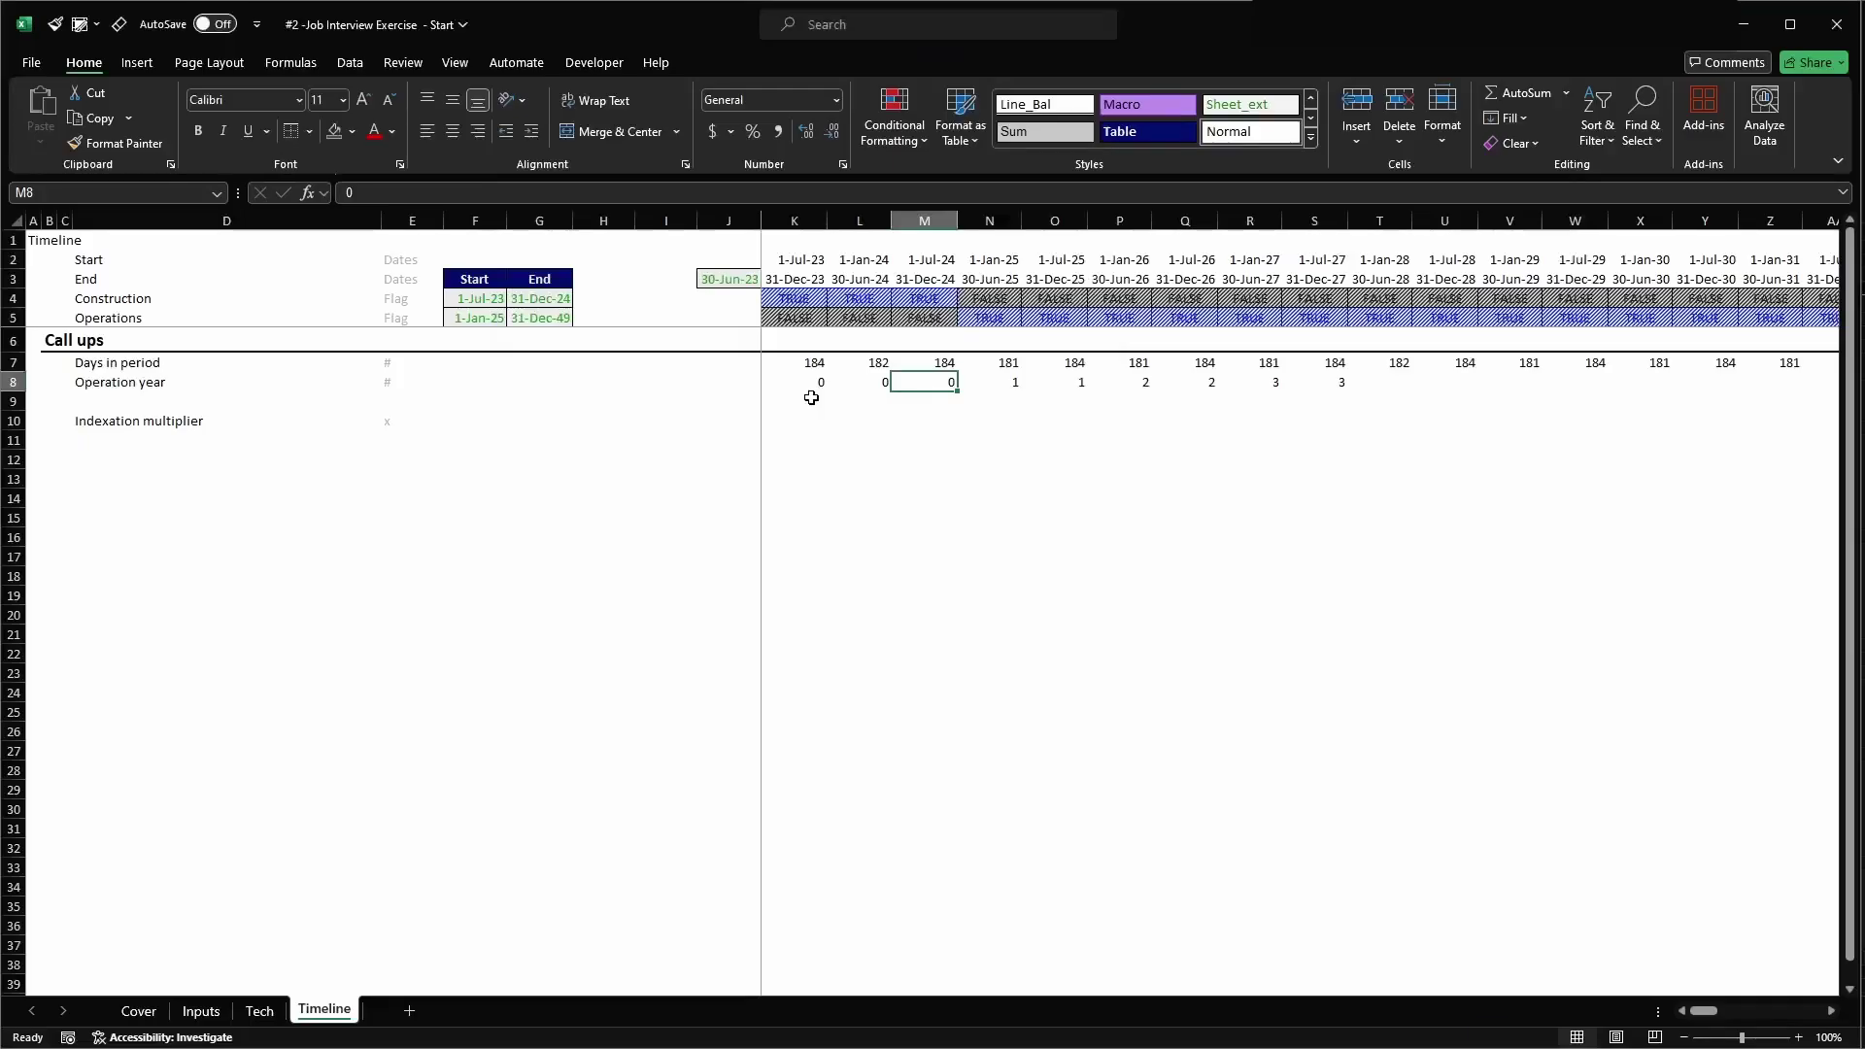
# - Enter =YEAR(start_ops) in F8 to extract the year in which operations start
pyautogui.click(467, 384)
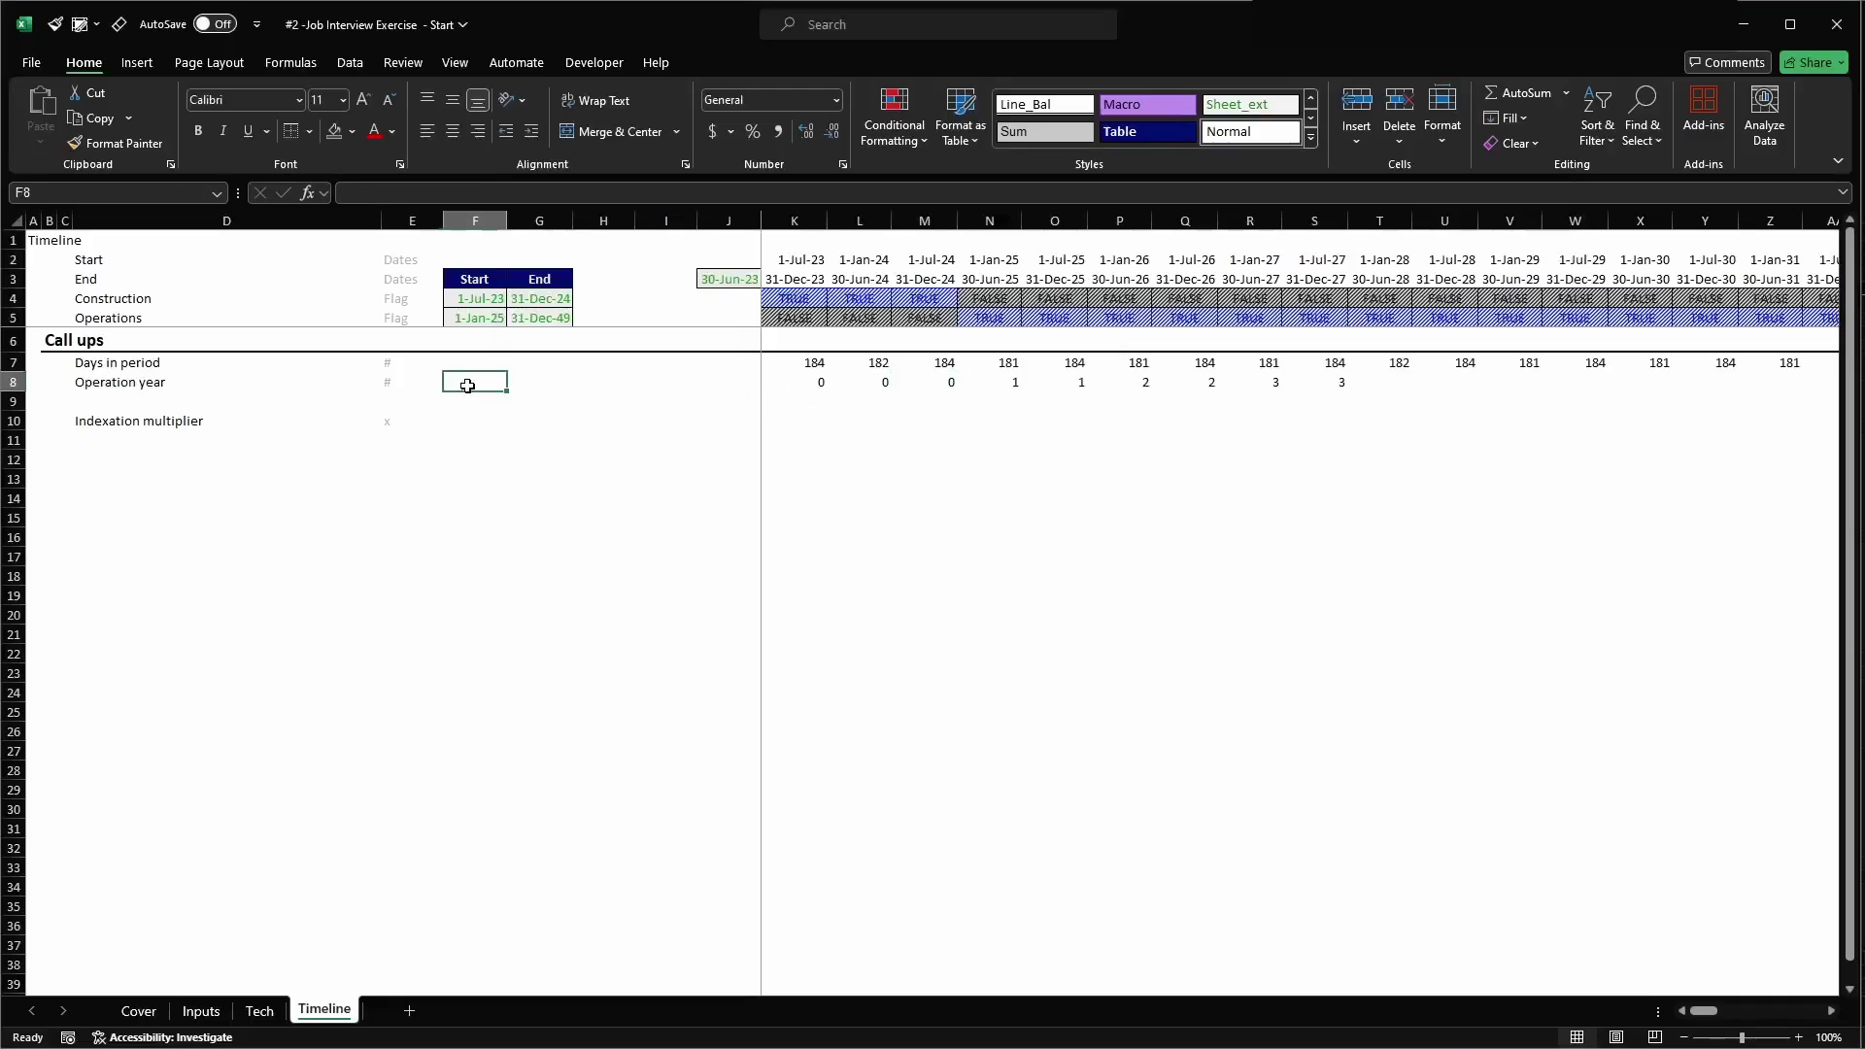
pyautogui.write('=')
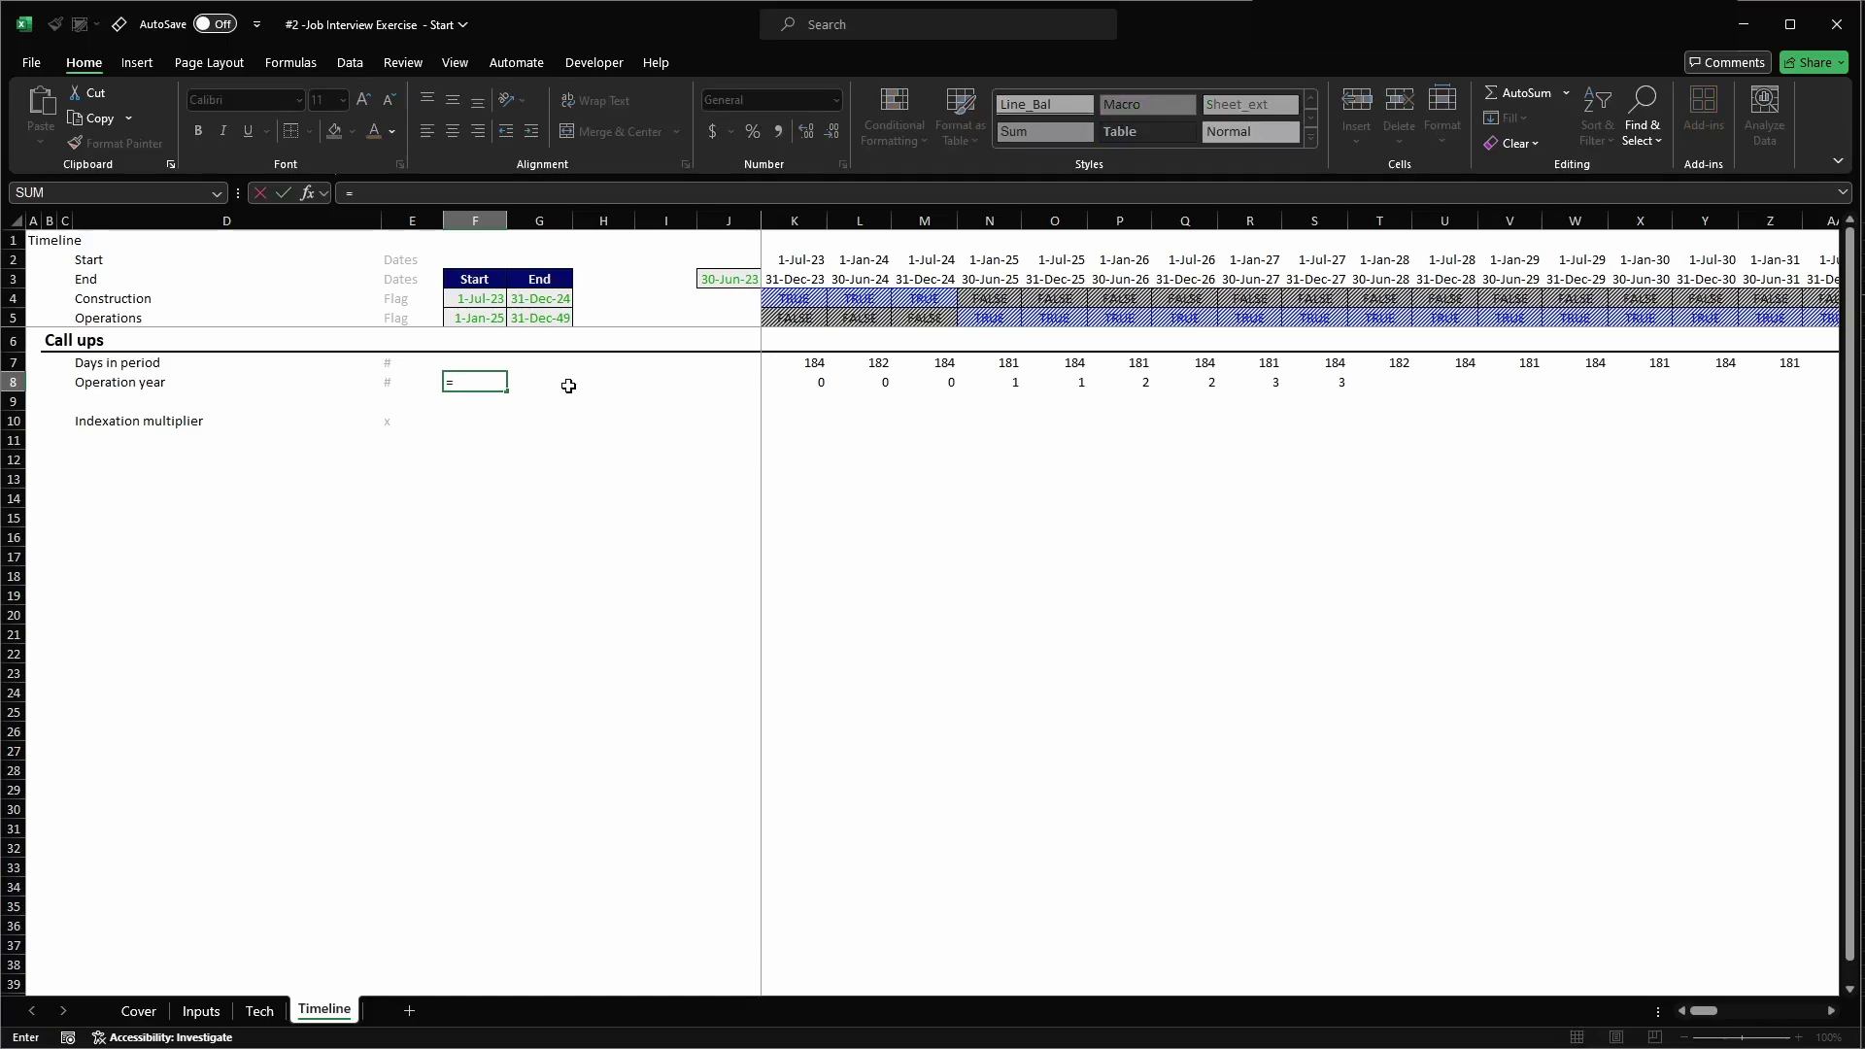
pyautogui.write('year(sta')
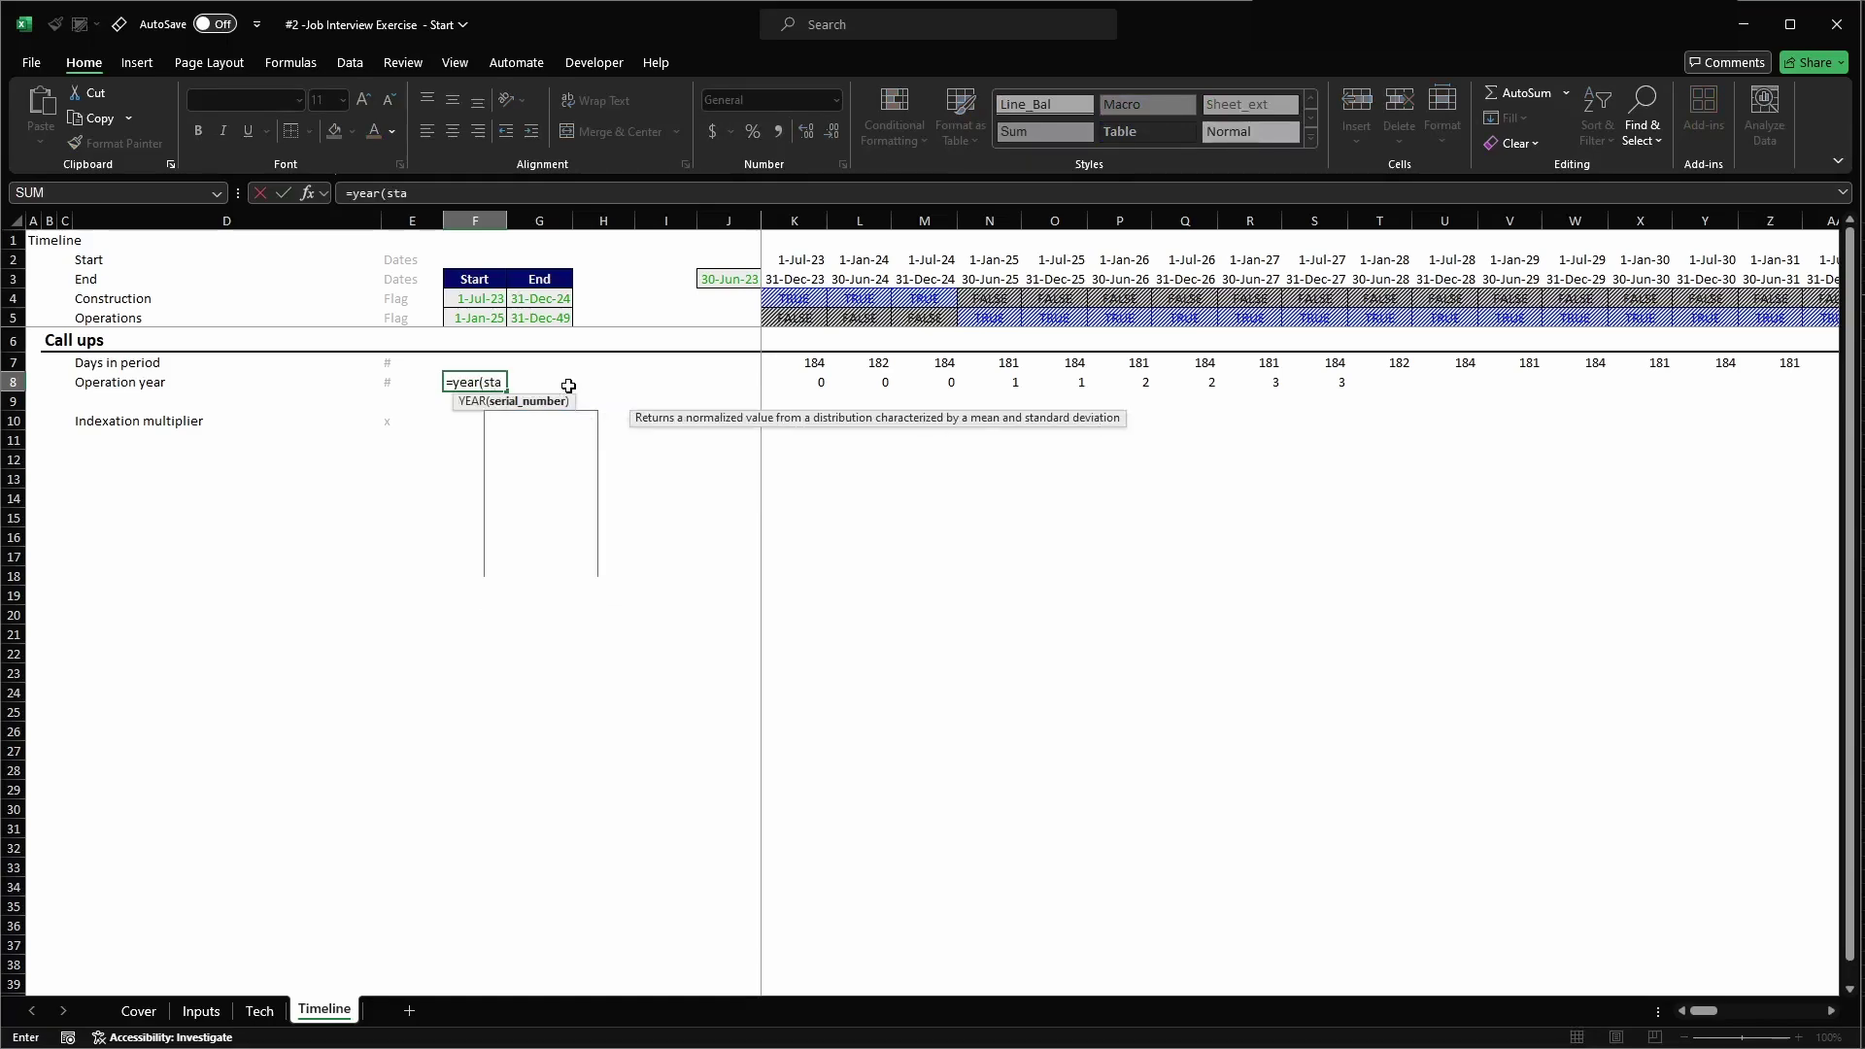
pyautogui.write('rt')
pyautogui.press('Down')
pyautogui.press('Tab')
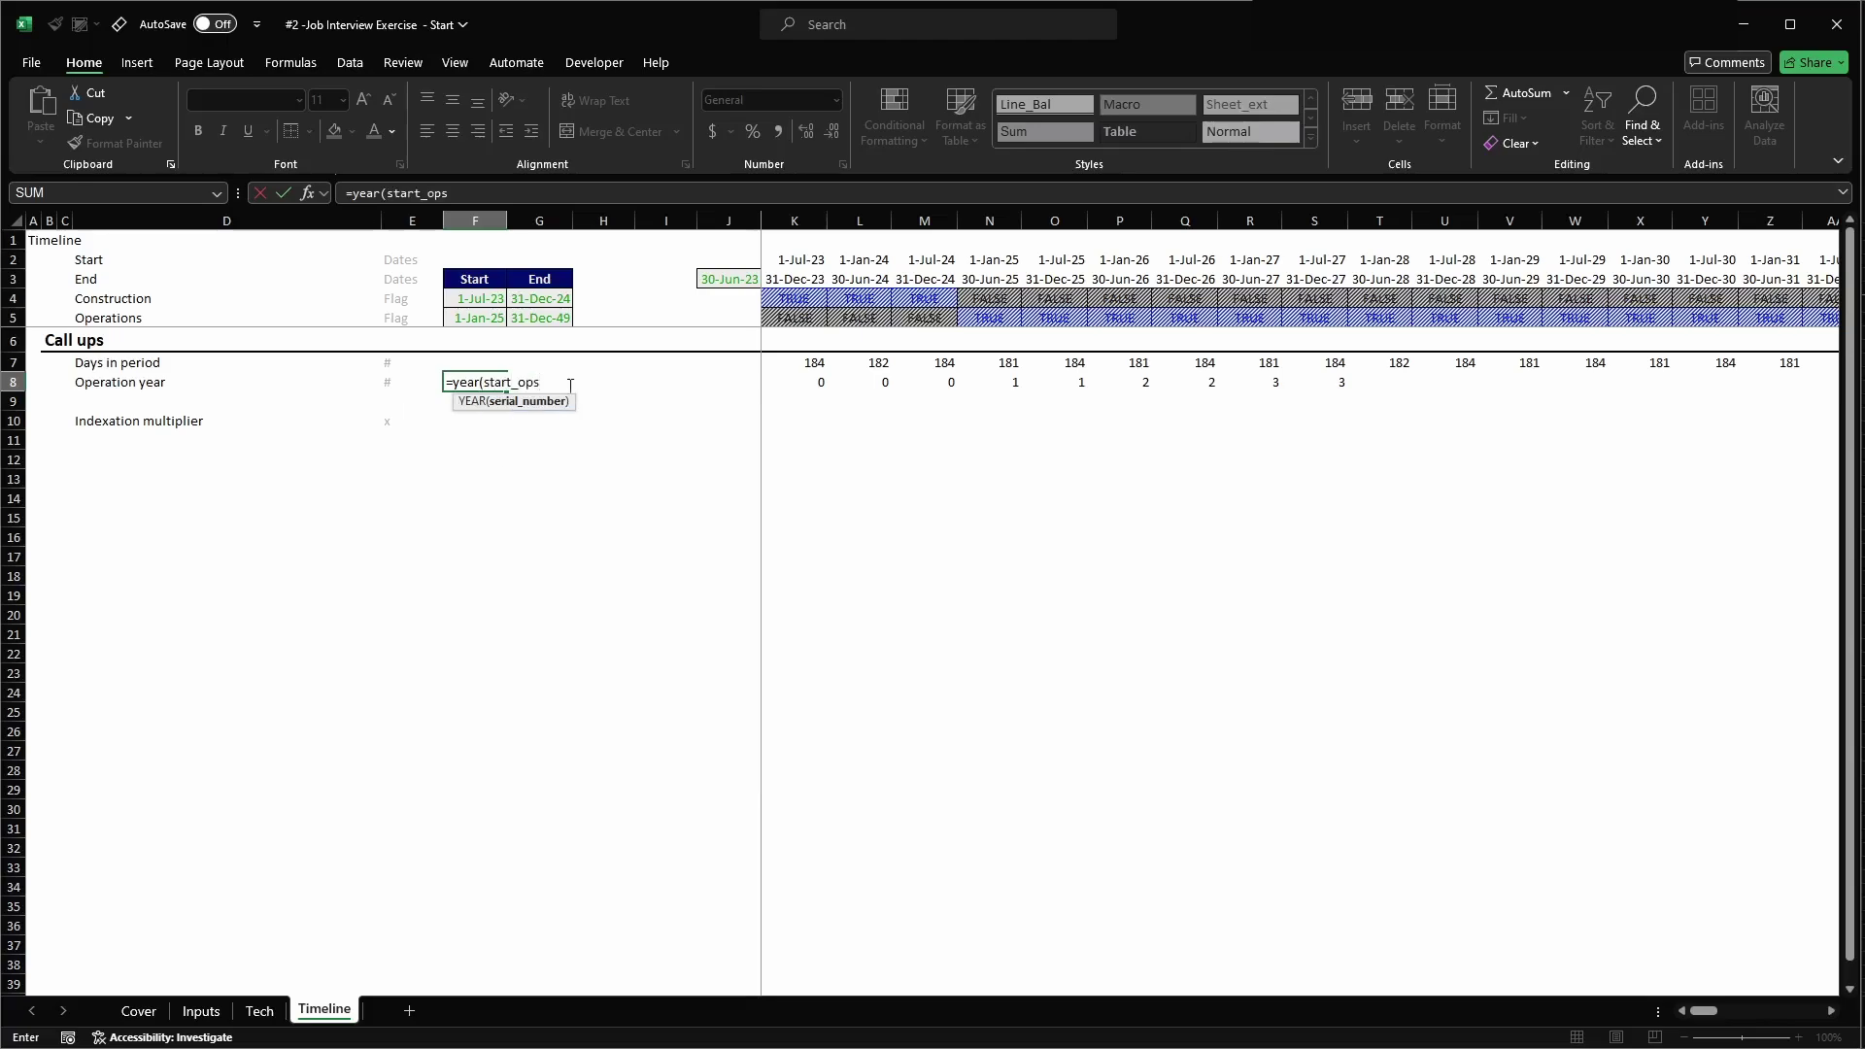
pyautogui.write(')')
pyautogui.press('Return')
pyautogui.press('Up')
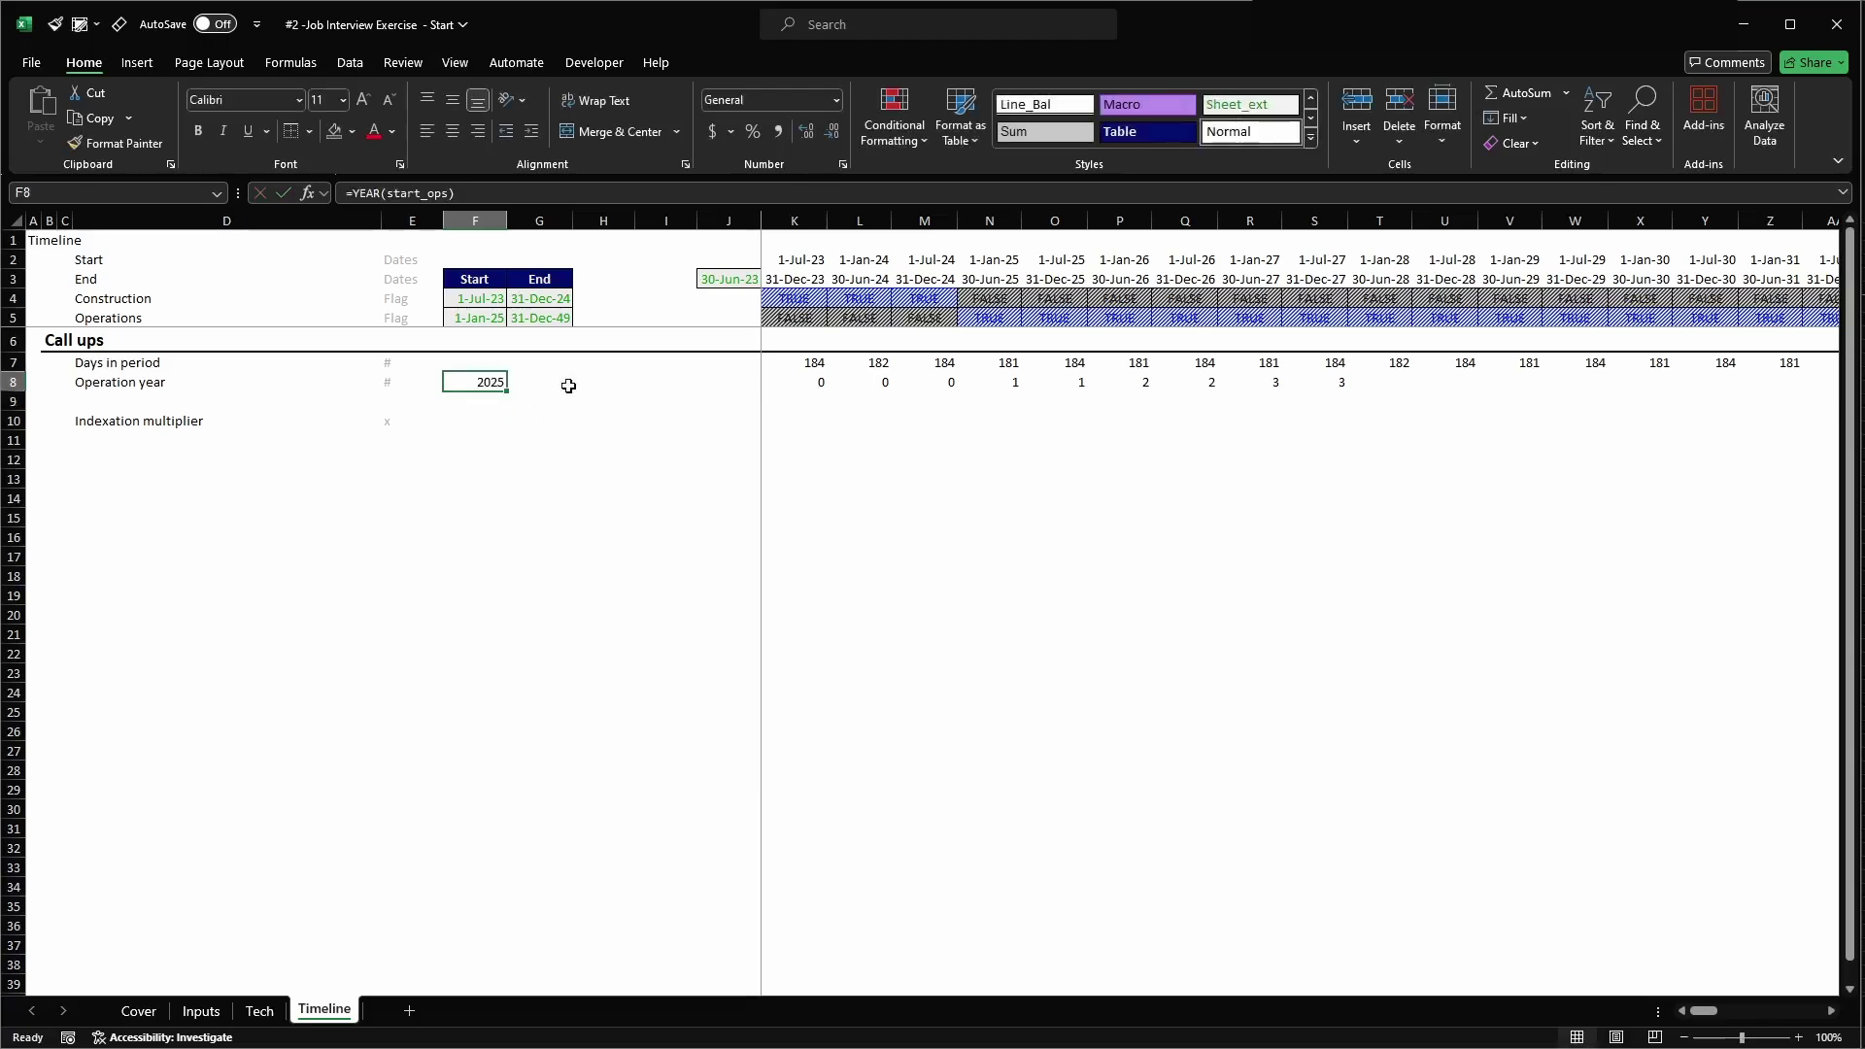
# - Format F8 with green text, a grey bordered fill and the comma-separated number format
pyautogui.hotkey('alt', '2')
pyautogui.click(251, 110)
pyautogui.hotkey('alt', '2')
pyautogui.click(233, 82)
# - Compare the sample operation year in N8 with the operations start year in F8
pyautogui.press('Right')
pyautogui.press('Right')
pyautogui.press('Right')
pyautogui.press('Right')
pyautogui.press('Right')
pyautogui.press('Right')
pyautogui.press('Right')
pyautogui.press('Right')
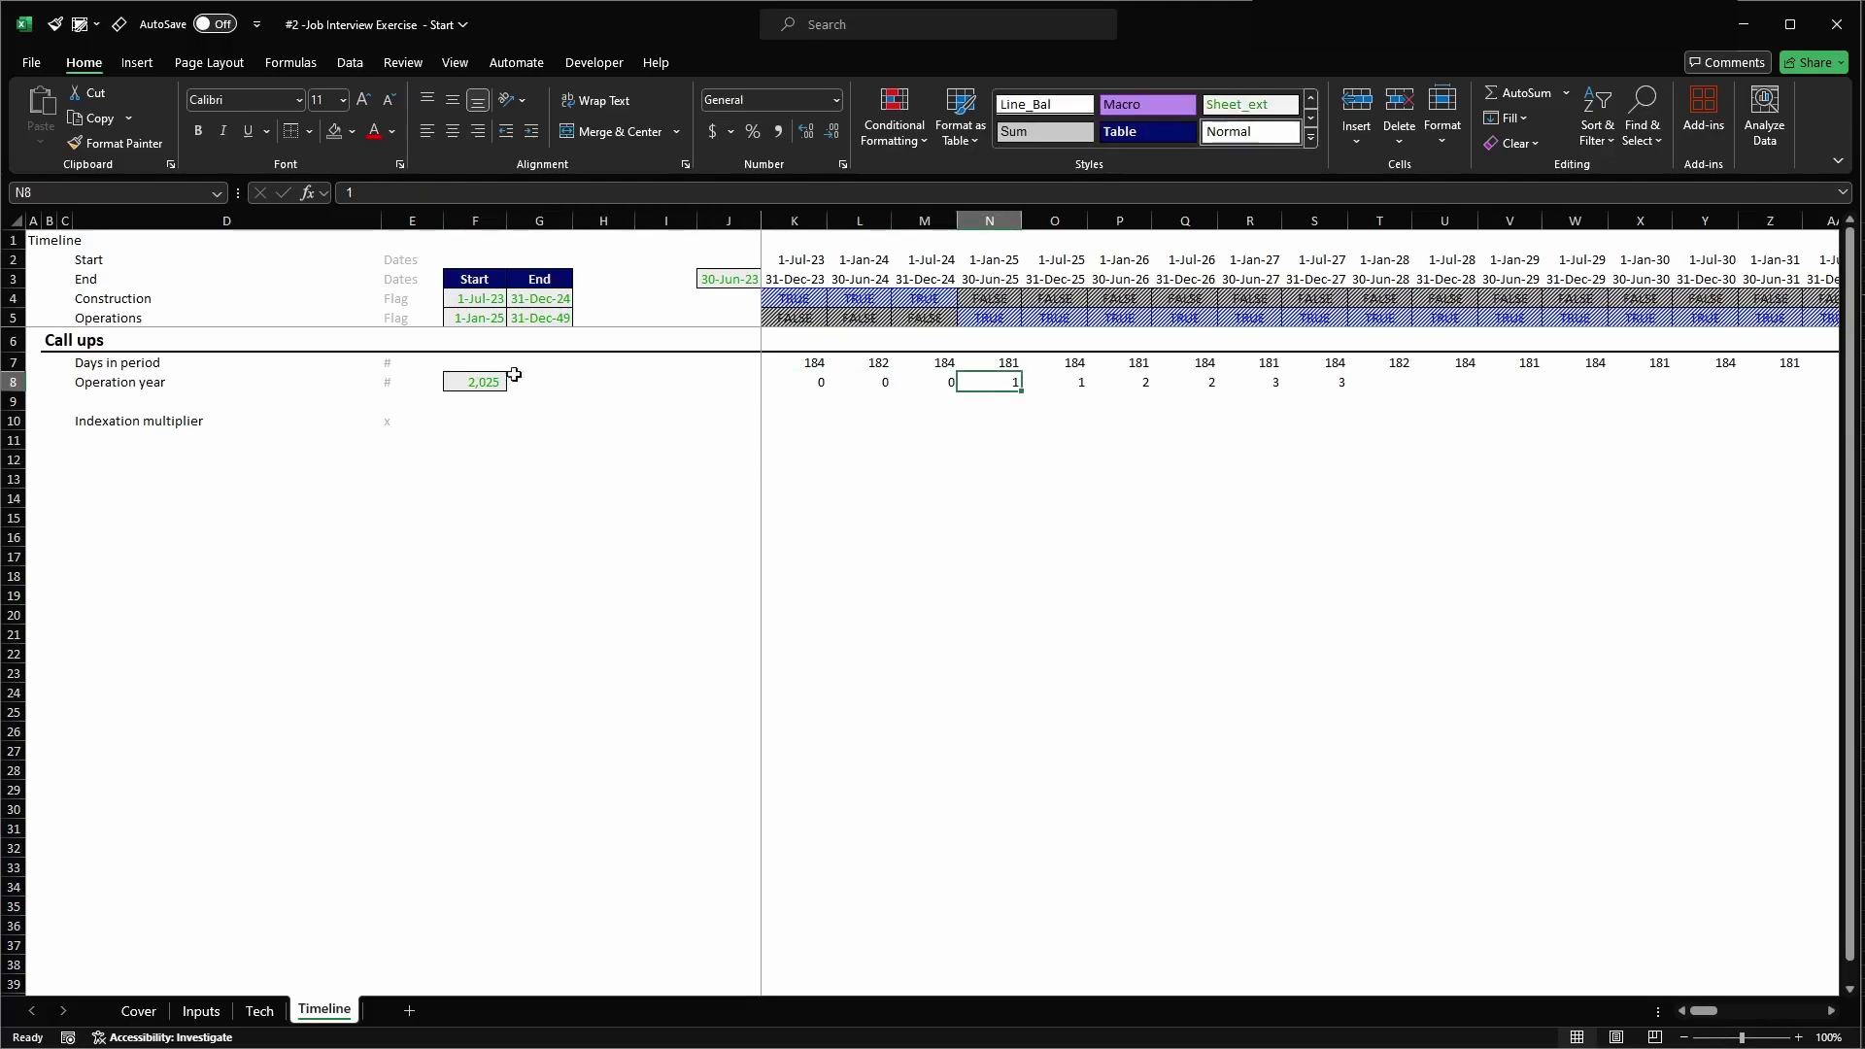
pyautogui.keyDown('ctrl'); pyautogui.click(473, 385); pyautogui.keyUp('ctrl')
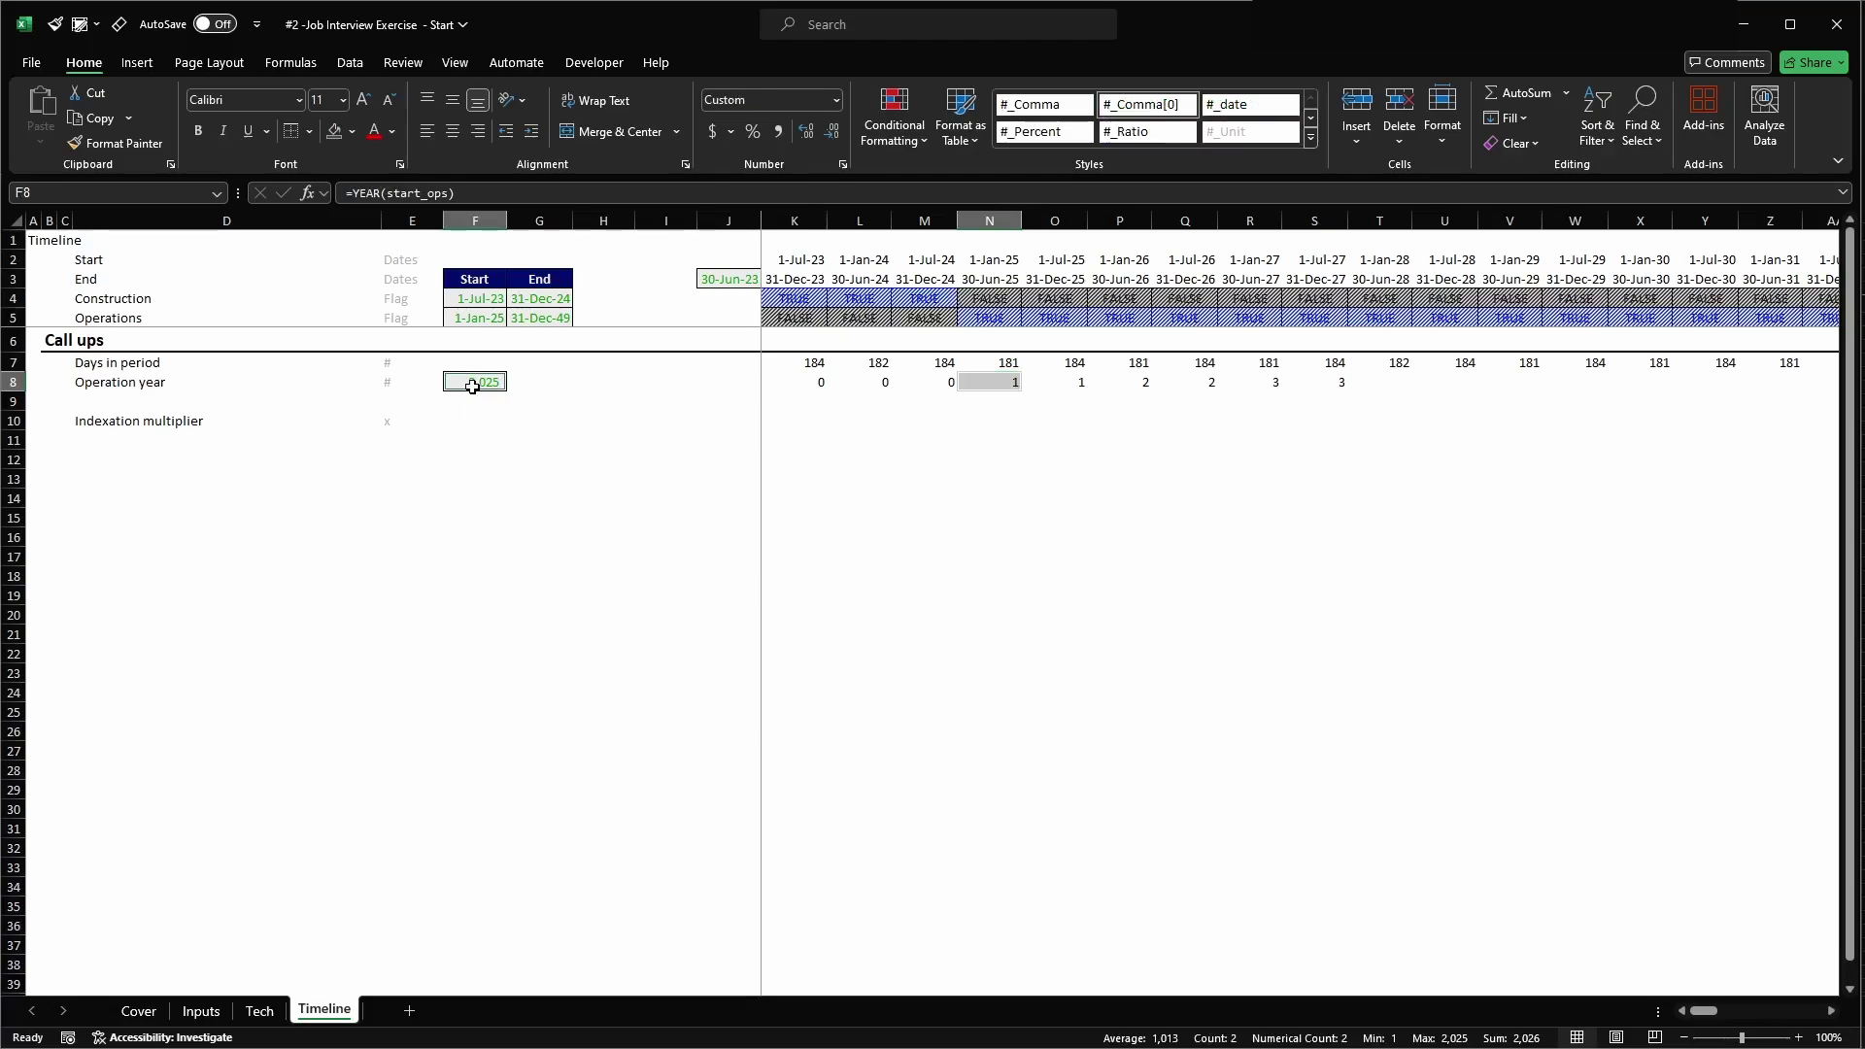
pyautogui.click(1010, 380)
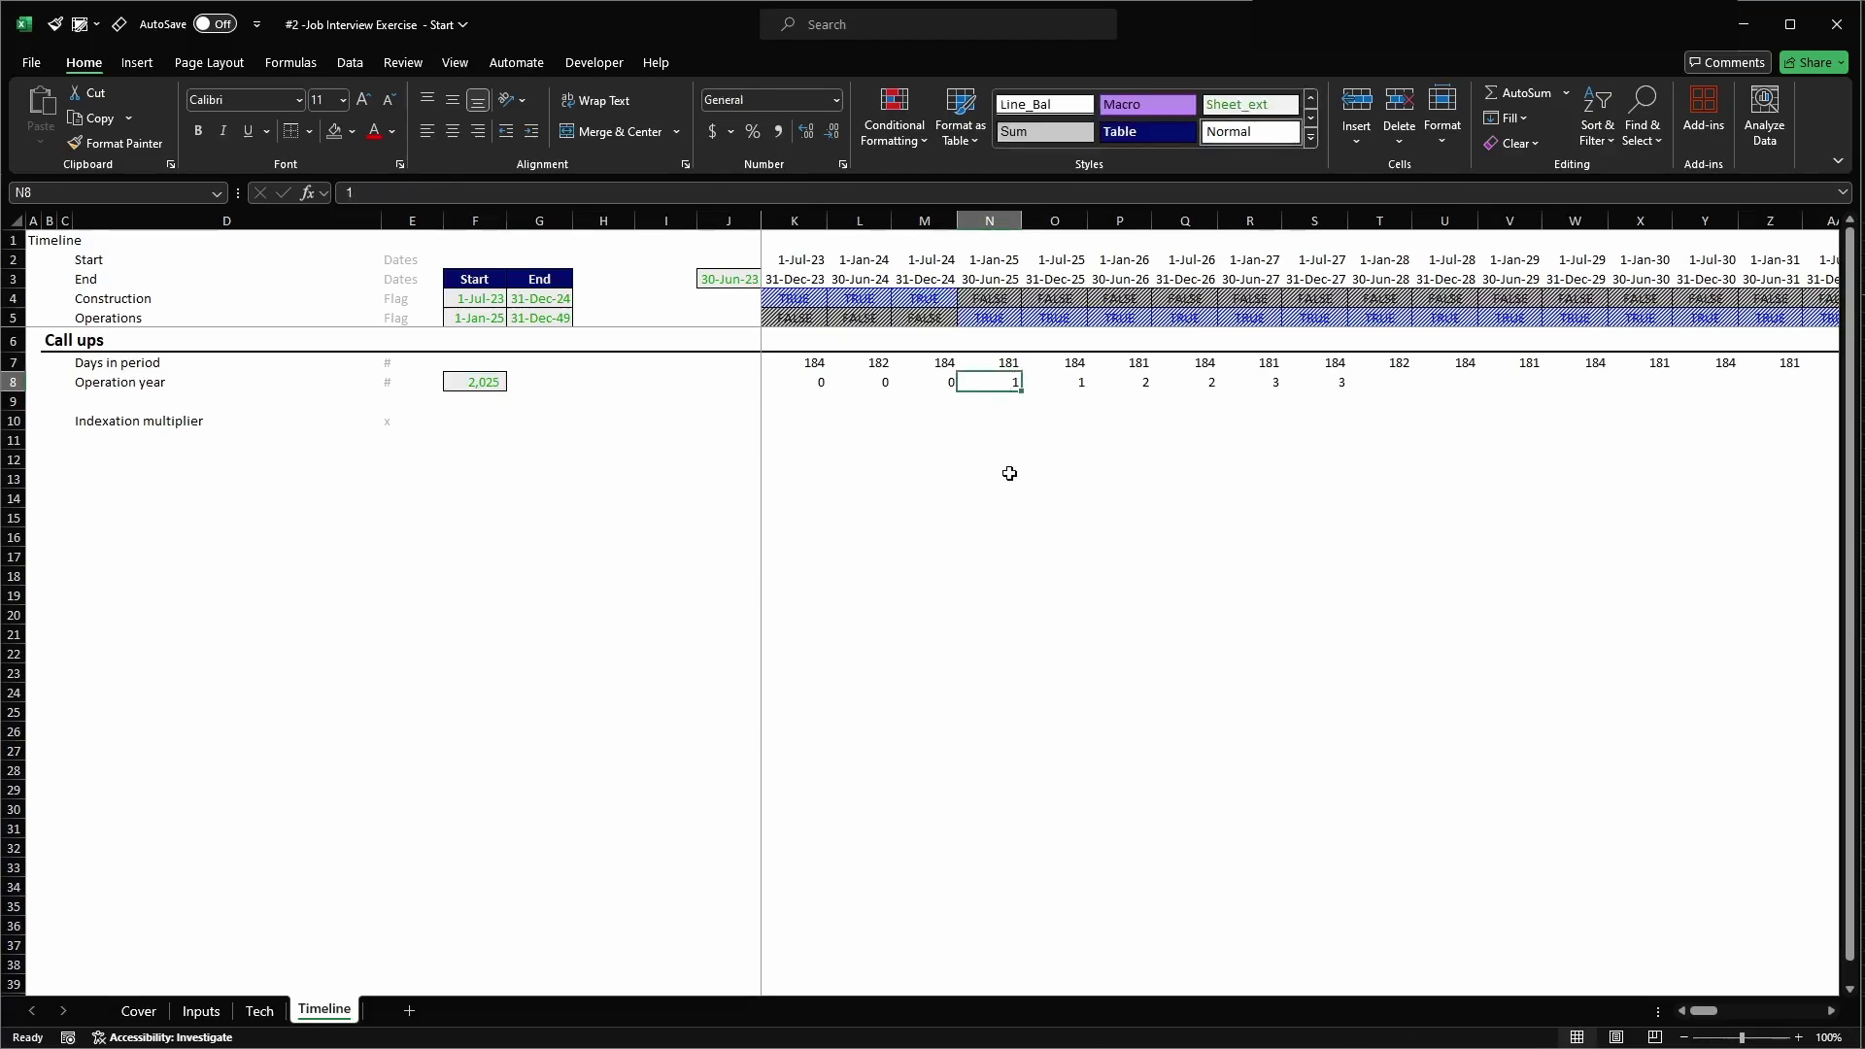
# - Move the sample operation years from K8:S8 down to row 9 as a reference
pyautogui.click(765, 379)
pyautogui.hotkey('ctrl', 'shift', 'Right')
pyautogui.hotkey('ctrl', 'c')
pyautogui.press('Down')
pyautogui.press('Return')
# - Enter =(YEAR(N$3)-F8+1) in N8 to count operation years from the operations start year
pyautogui.press('Up')
pyautogui.press('Right')
pyautogui.press('Right')
pyautogui.press('Right')
pyautogui.write('=(')
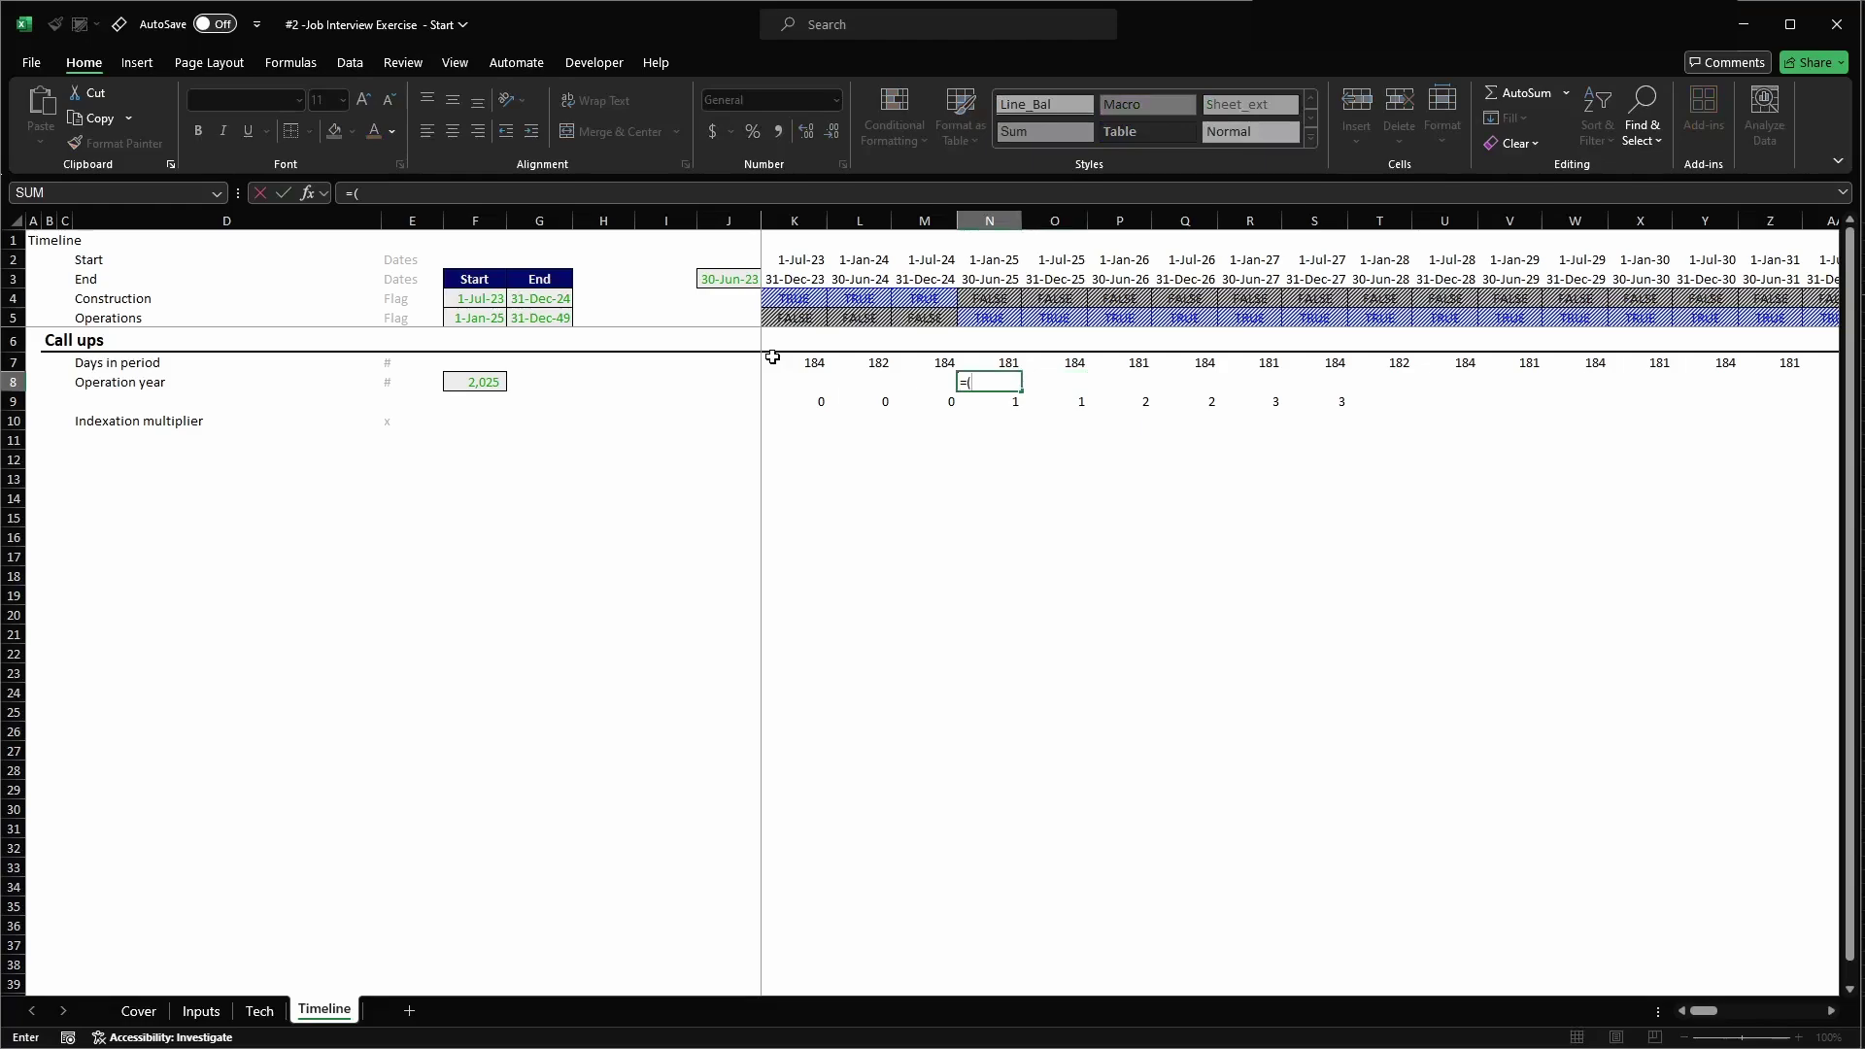
pyautogui.write('N')
pyautogui.press('BackSpace')
pyautogui.press('BackSpace')
pyautogui.write('YEAR(')
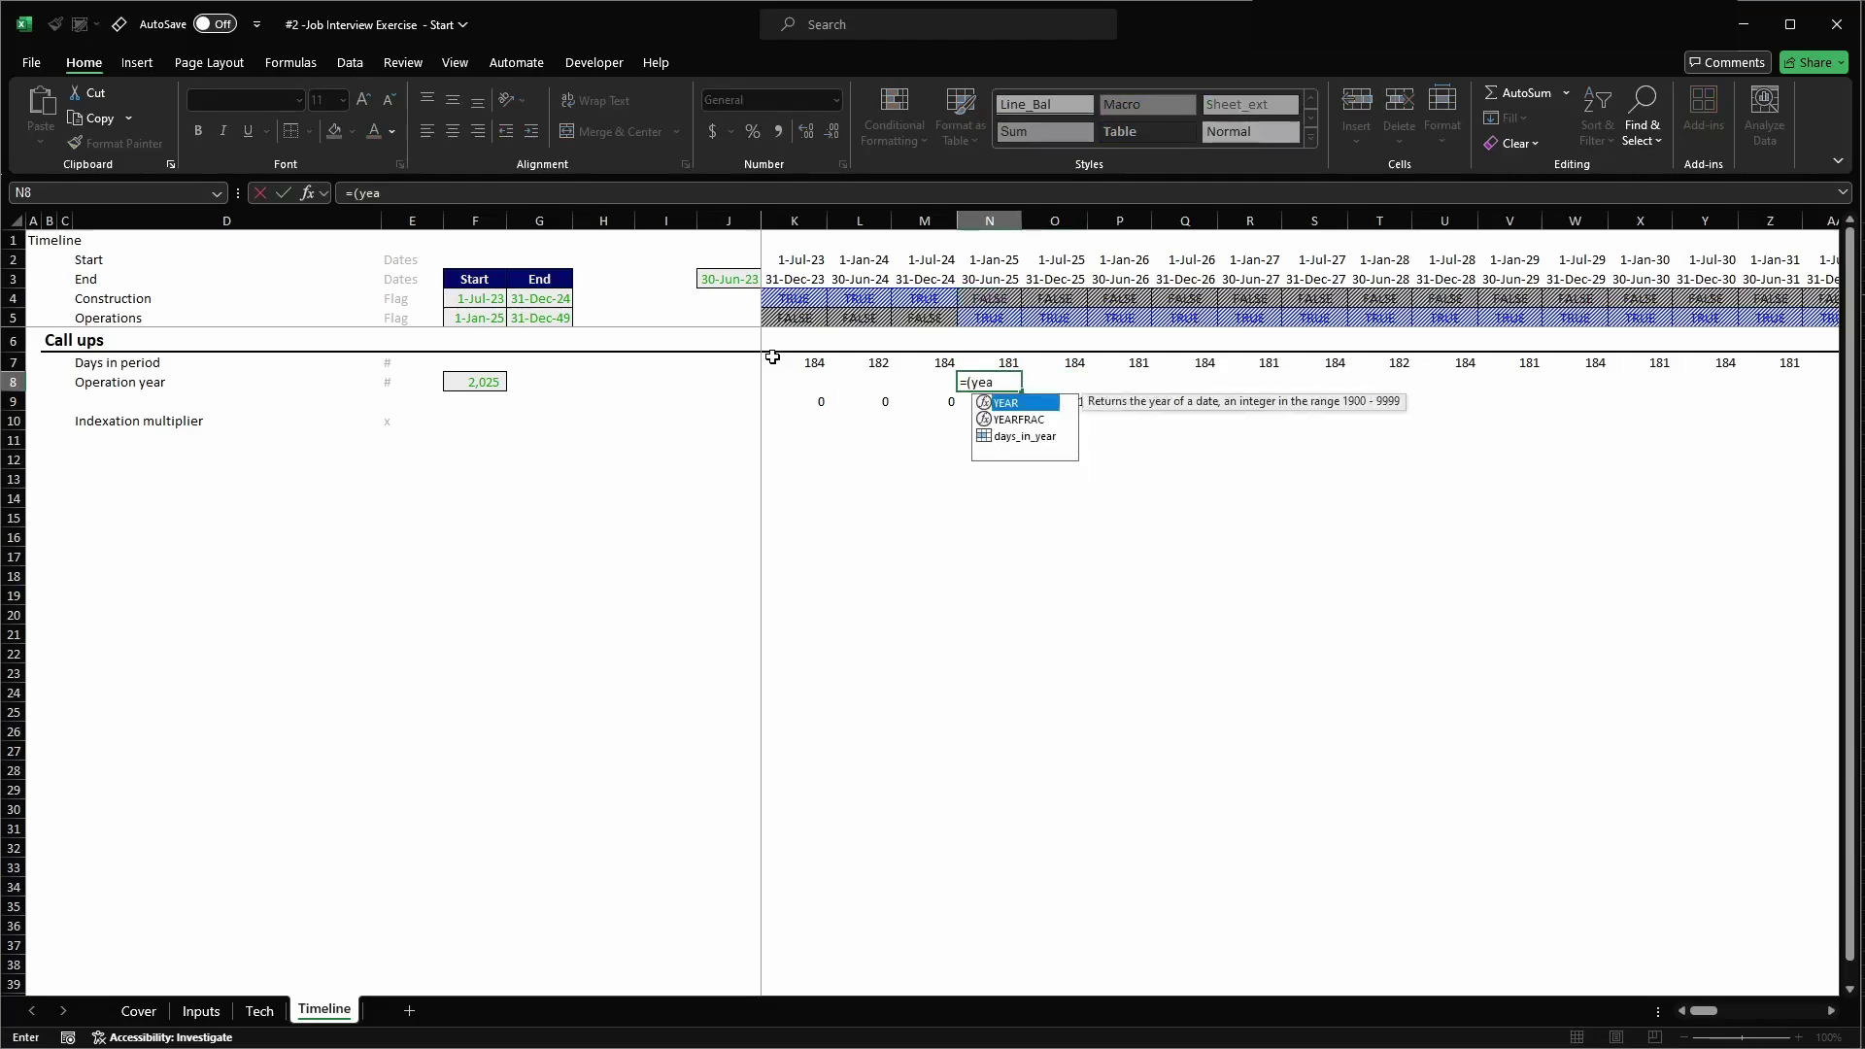
pyautogui.click(984, 292)
pyautogui.press('F4')
pyautogui.press('F4')
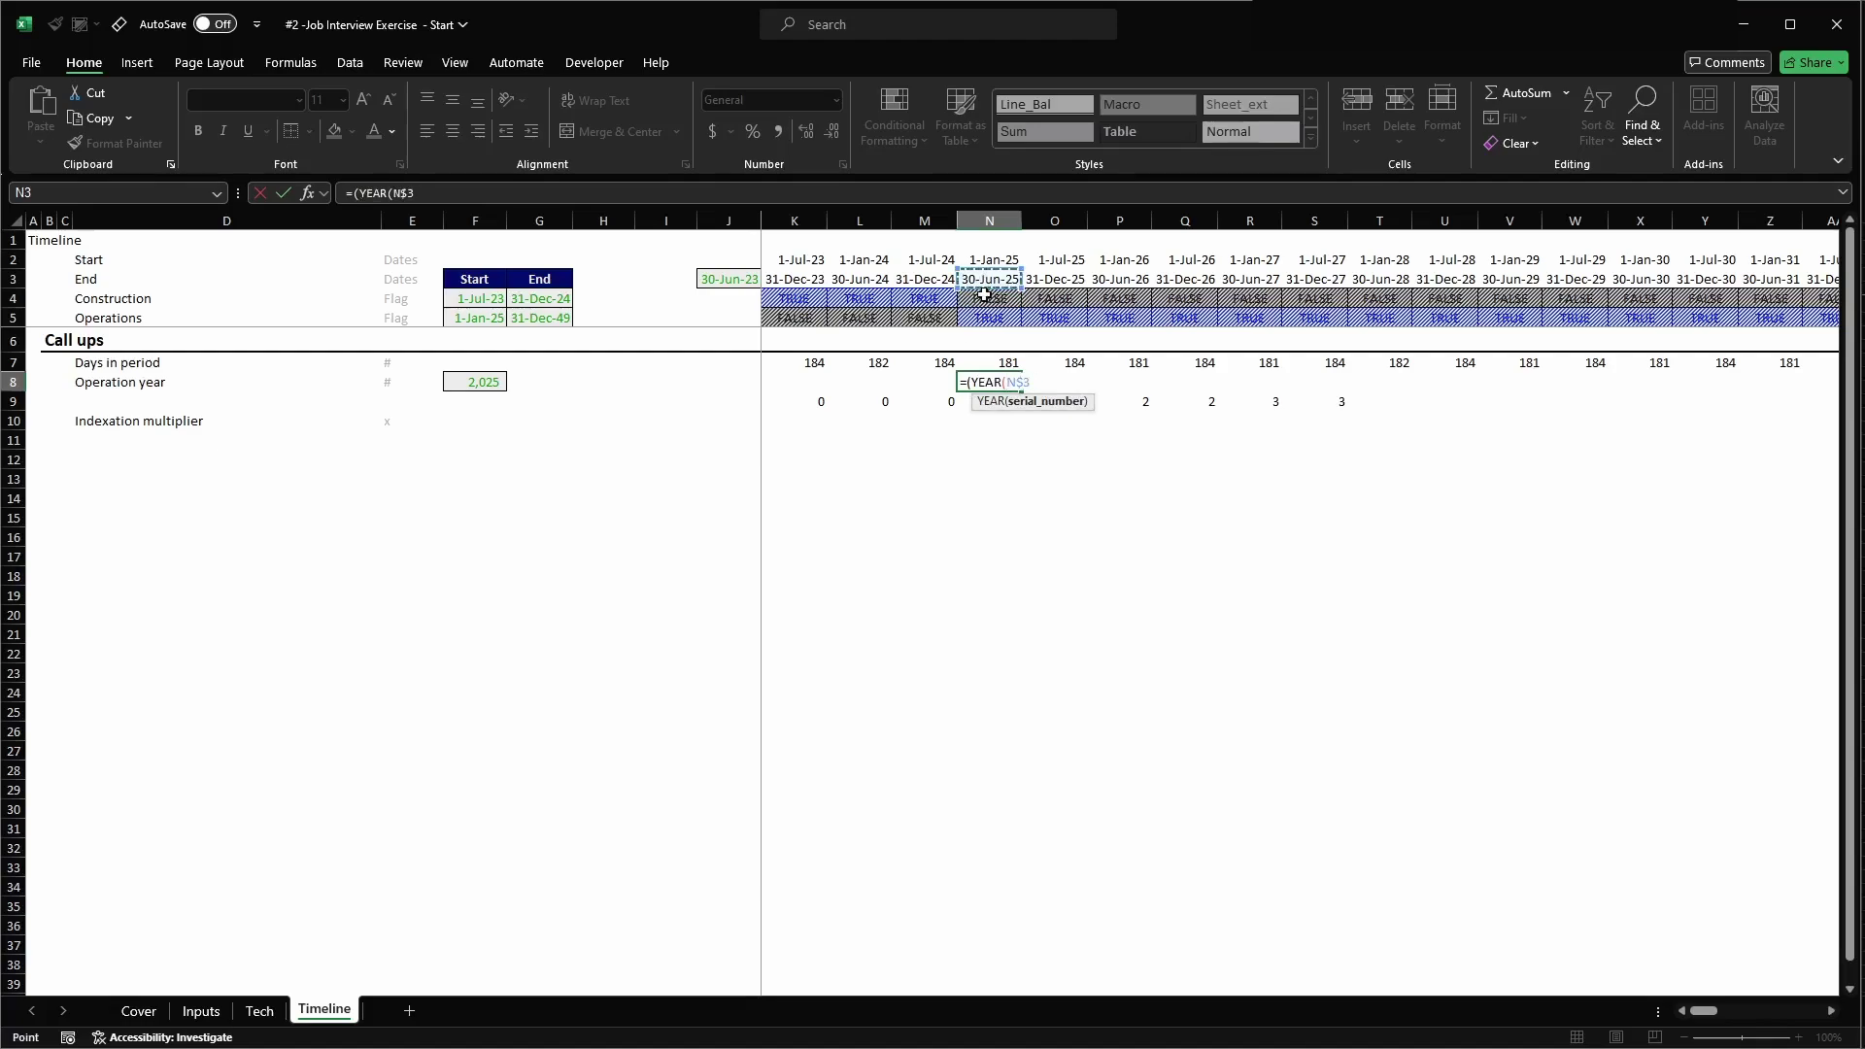
pyautogui.write(')-')
pyautogui.click(474, 382)
pyautogui.write('+1')
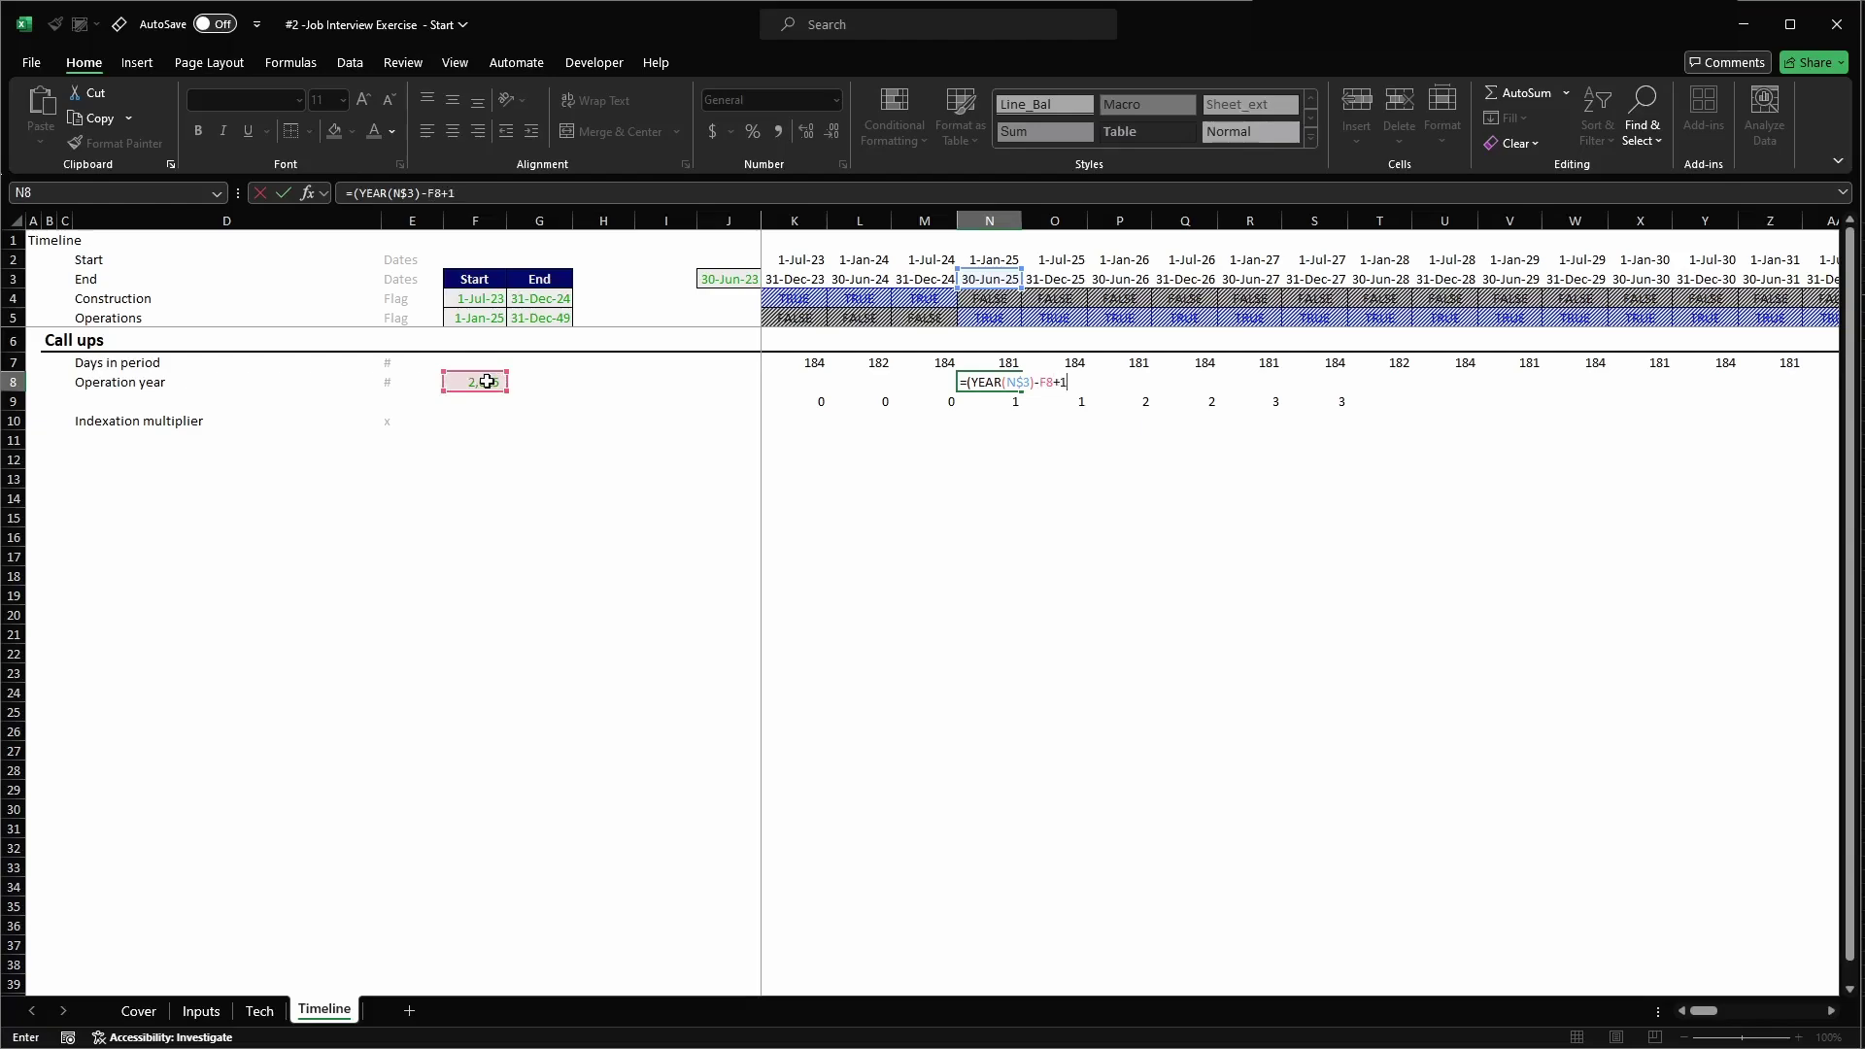
pyautogui.press('Return')
# - Copy the operation year formula from N8 across to O8:Q8
pyautogui.press('Return')
pyautogui.press('Up')
pyautogui.hotkey('ctrl', 'c')
pyautogui.hotkey('shift', 'Right')
pyautogui.hotkey('shift', 'Right')
pyautogui.hotkey('shift', 'Right')
pyautogui.press('Return')
pyautogui.press('Left')
pyautogui.press('Right')
pyautogui.press('Right')
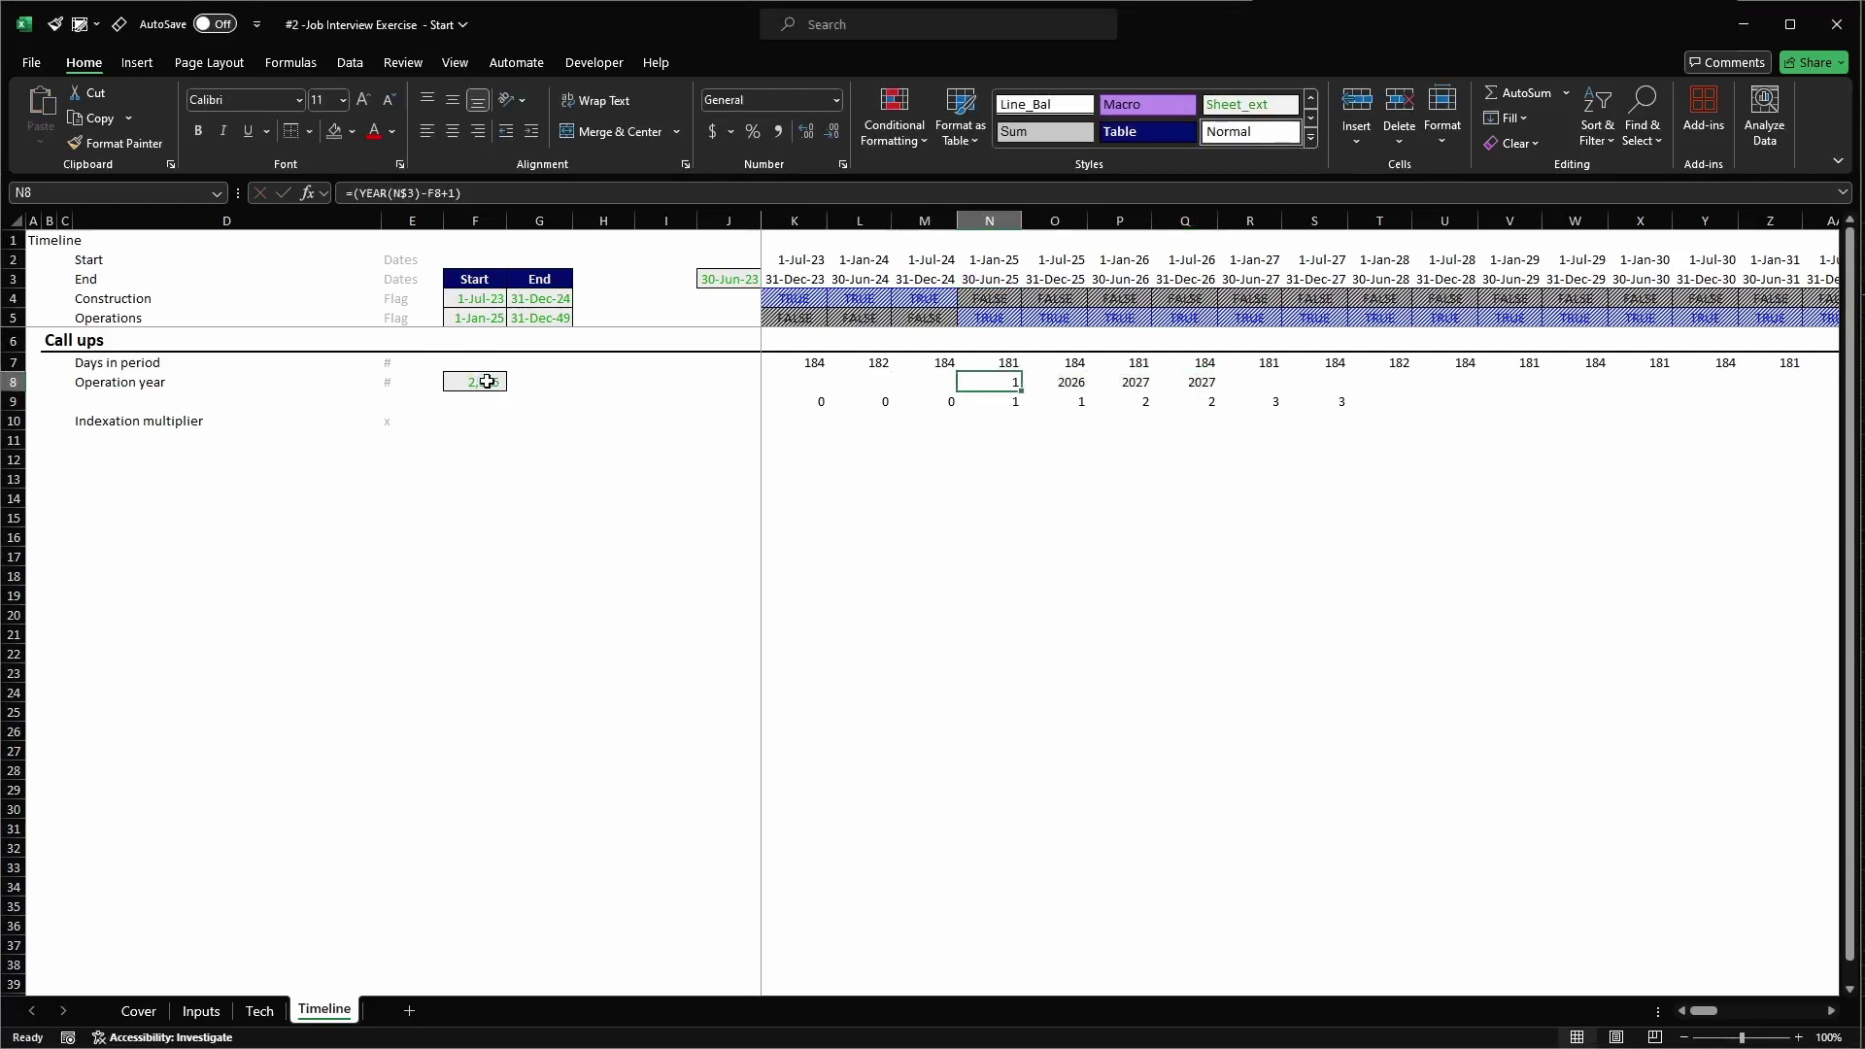
# - Anchor the start-year reference in N8 to column F so the formula reads =(YEAR(N$3)-$F8+1)
pyautogui.press('F2')
pyautogui.press('Escape')
pyautogui.press('Left')
pyautogui.press('F2')
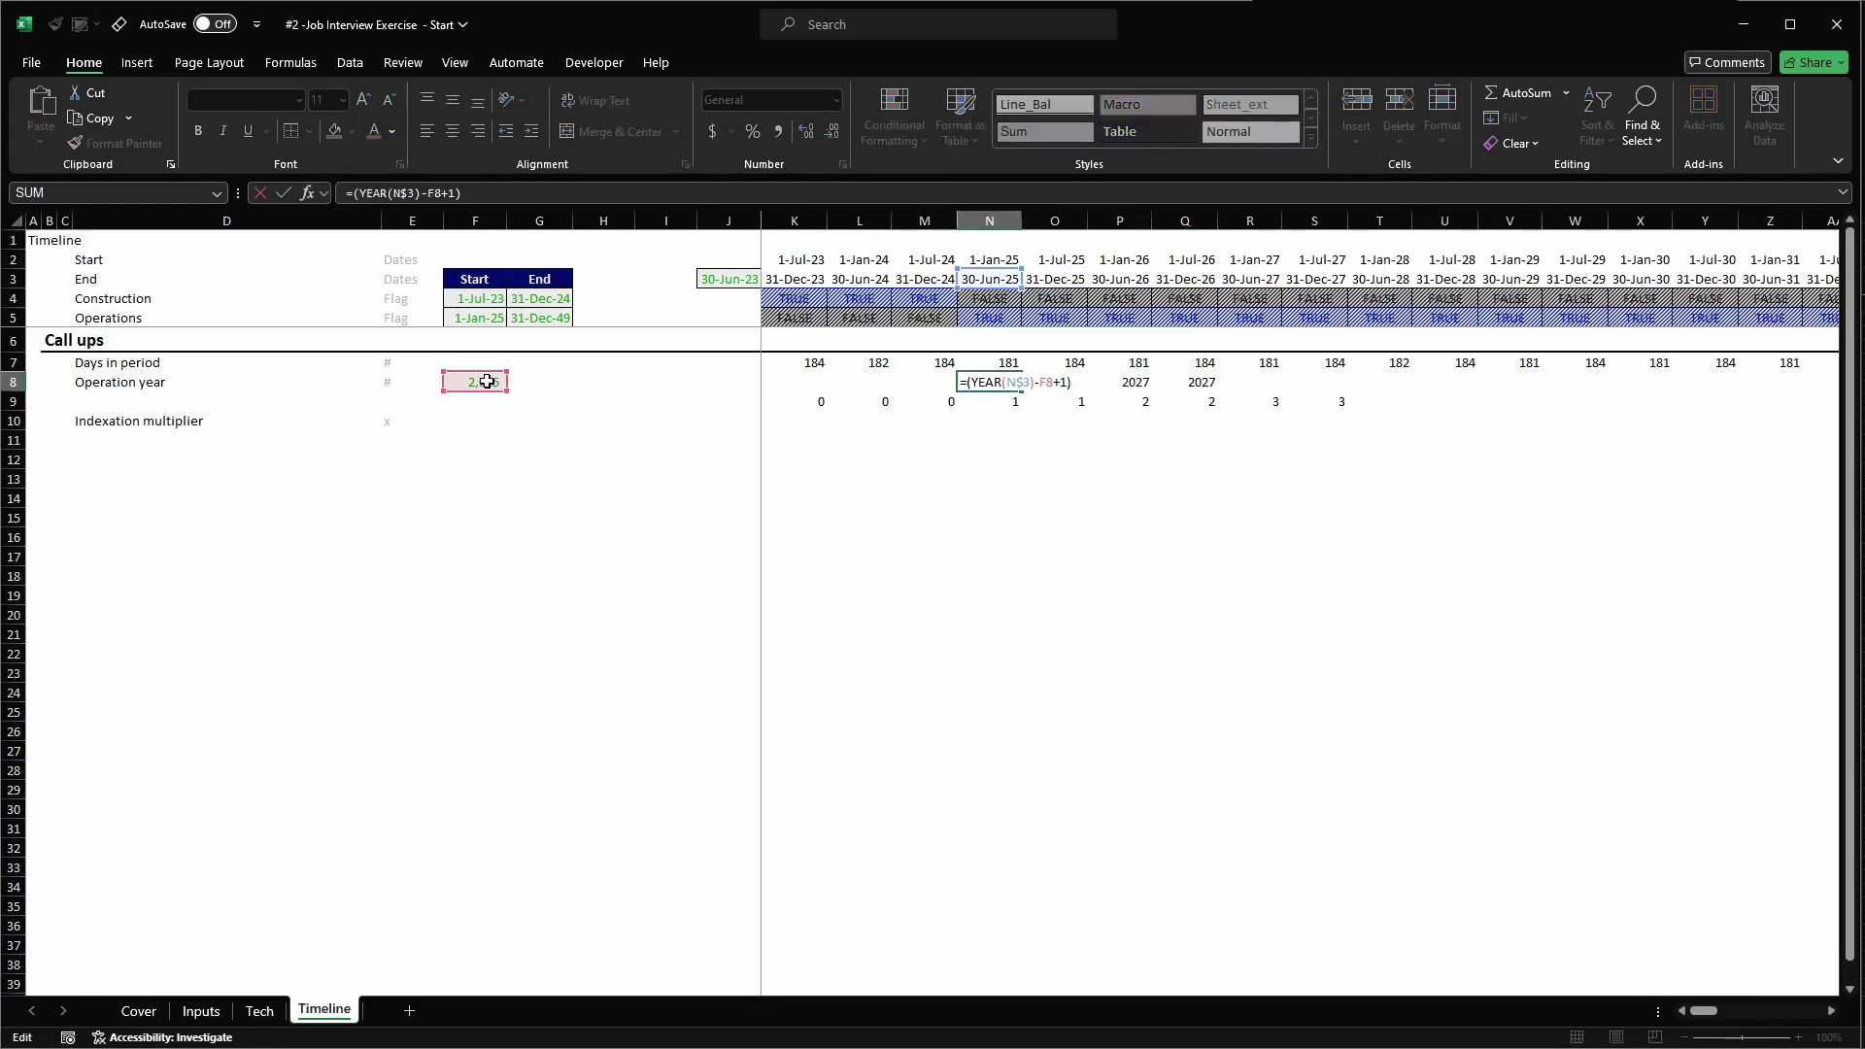
pyautogui.press('Left')
pyautogui.press('Left')
pyautogui.press('Left')
pyautogui.press('F4')
pyautogui.press('F4')
pyautogui.hotkey('ctrl', 'Return')
# - Copy the column-anchored formula from N8 into O8:Q8 and check it against the reference years in row 9
pyautogui.hotkey('ctrl', 'c')
pyautogui.hotkey('shift', 'Right')
pyautogui.hotkey('shift', 'Right')
pyautogui.hotkey('shift', 'Right')
pyautogui.press('Return')
pyautogui.hotkey('shift', 'Left')
pyautogui.hotkey('shift', 'Left')
pyautogui.hotkey('shift', 'Left')
pyautogui.press('Right')
pyautogui.press('Right')
pyautogui.press('Right')
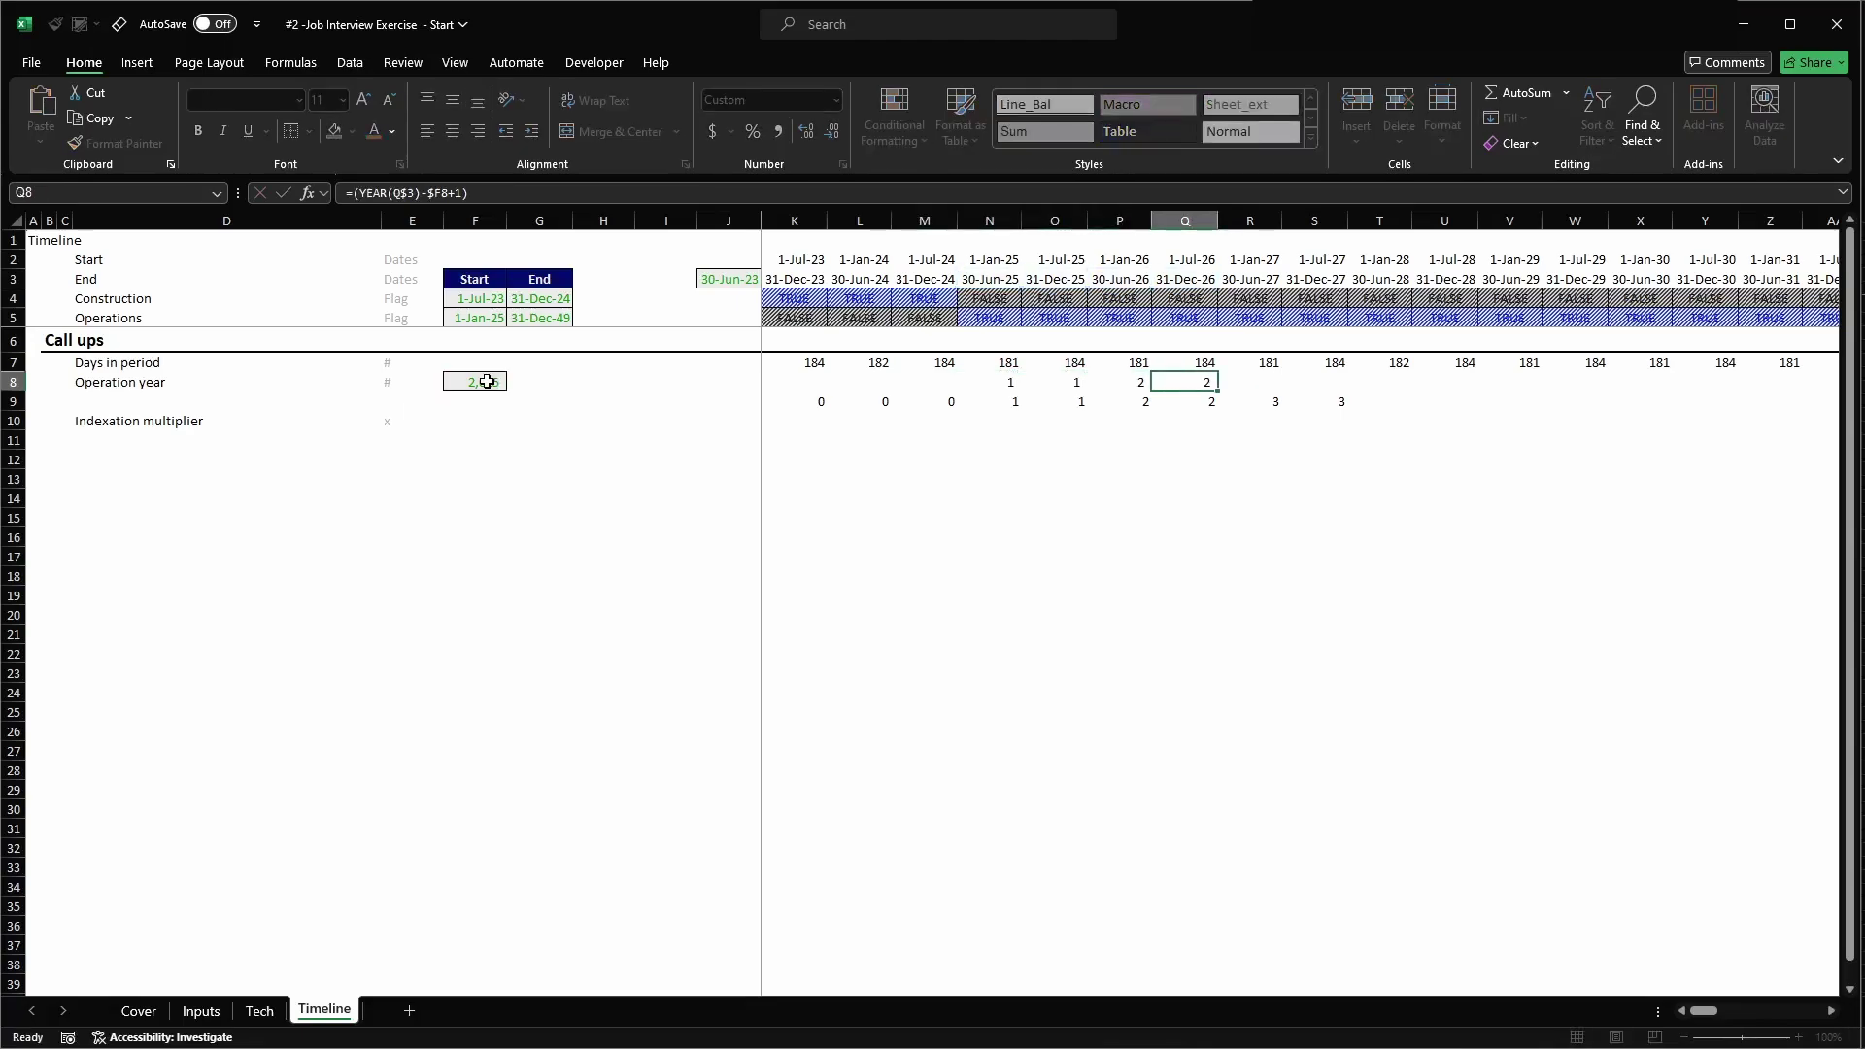
pyautogui.press('Left')
pyautogui.press('Left')
pyautogui.press('Left')
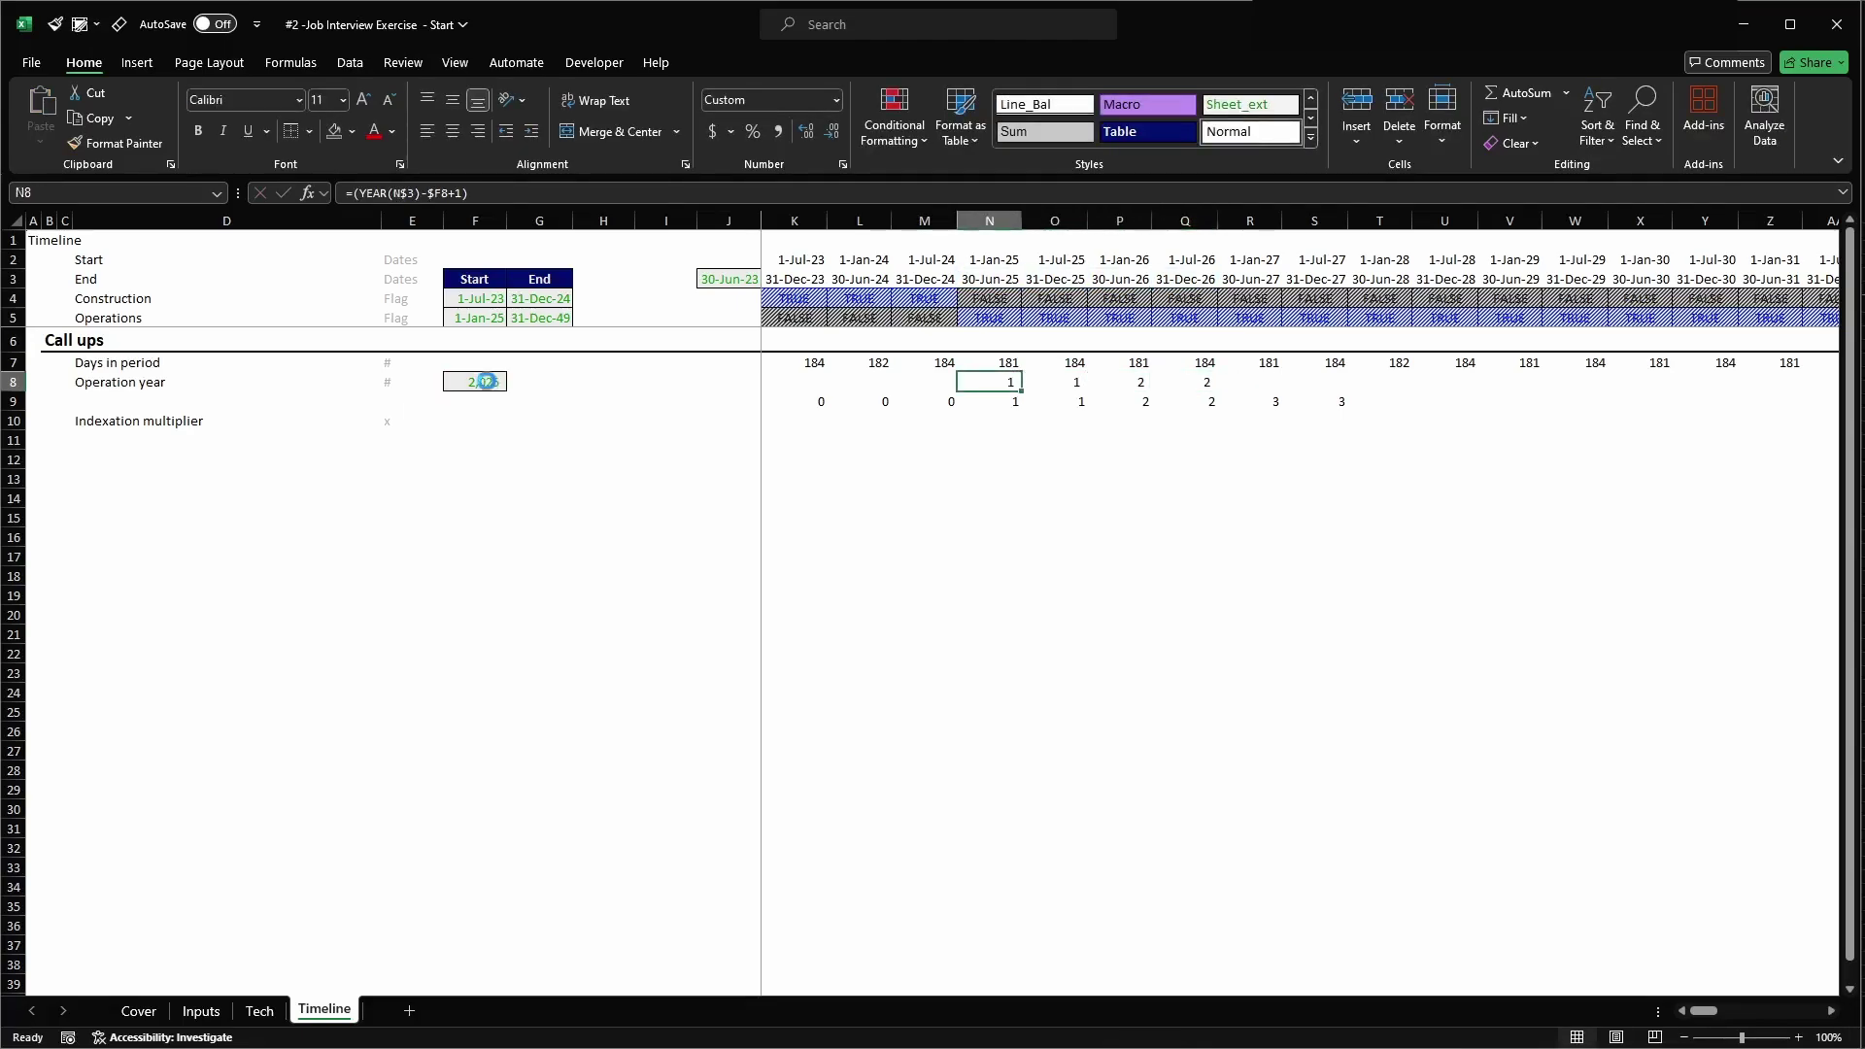
# - Extend the operation year formula from N8 back into the construction periods K8:M8
pyautogui.hotkey('shift', 'Left')
pyautogui.hotkey('shift', 'Left')
pyautogui.hotkey('shift', 'Left')
pyautogui.press('Left')
pyautogui.press('Left')
pyautogui.press('Left')
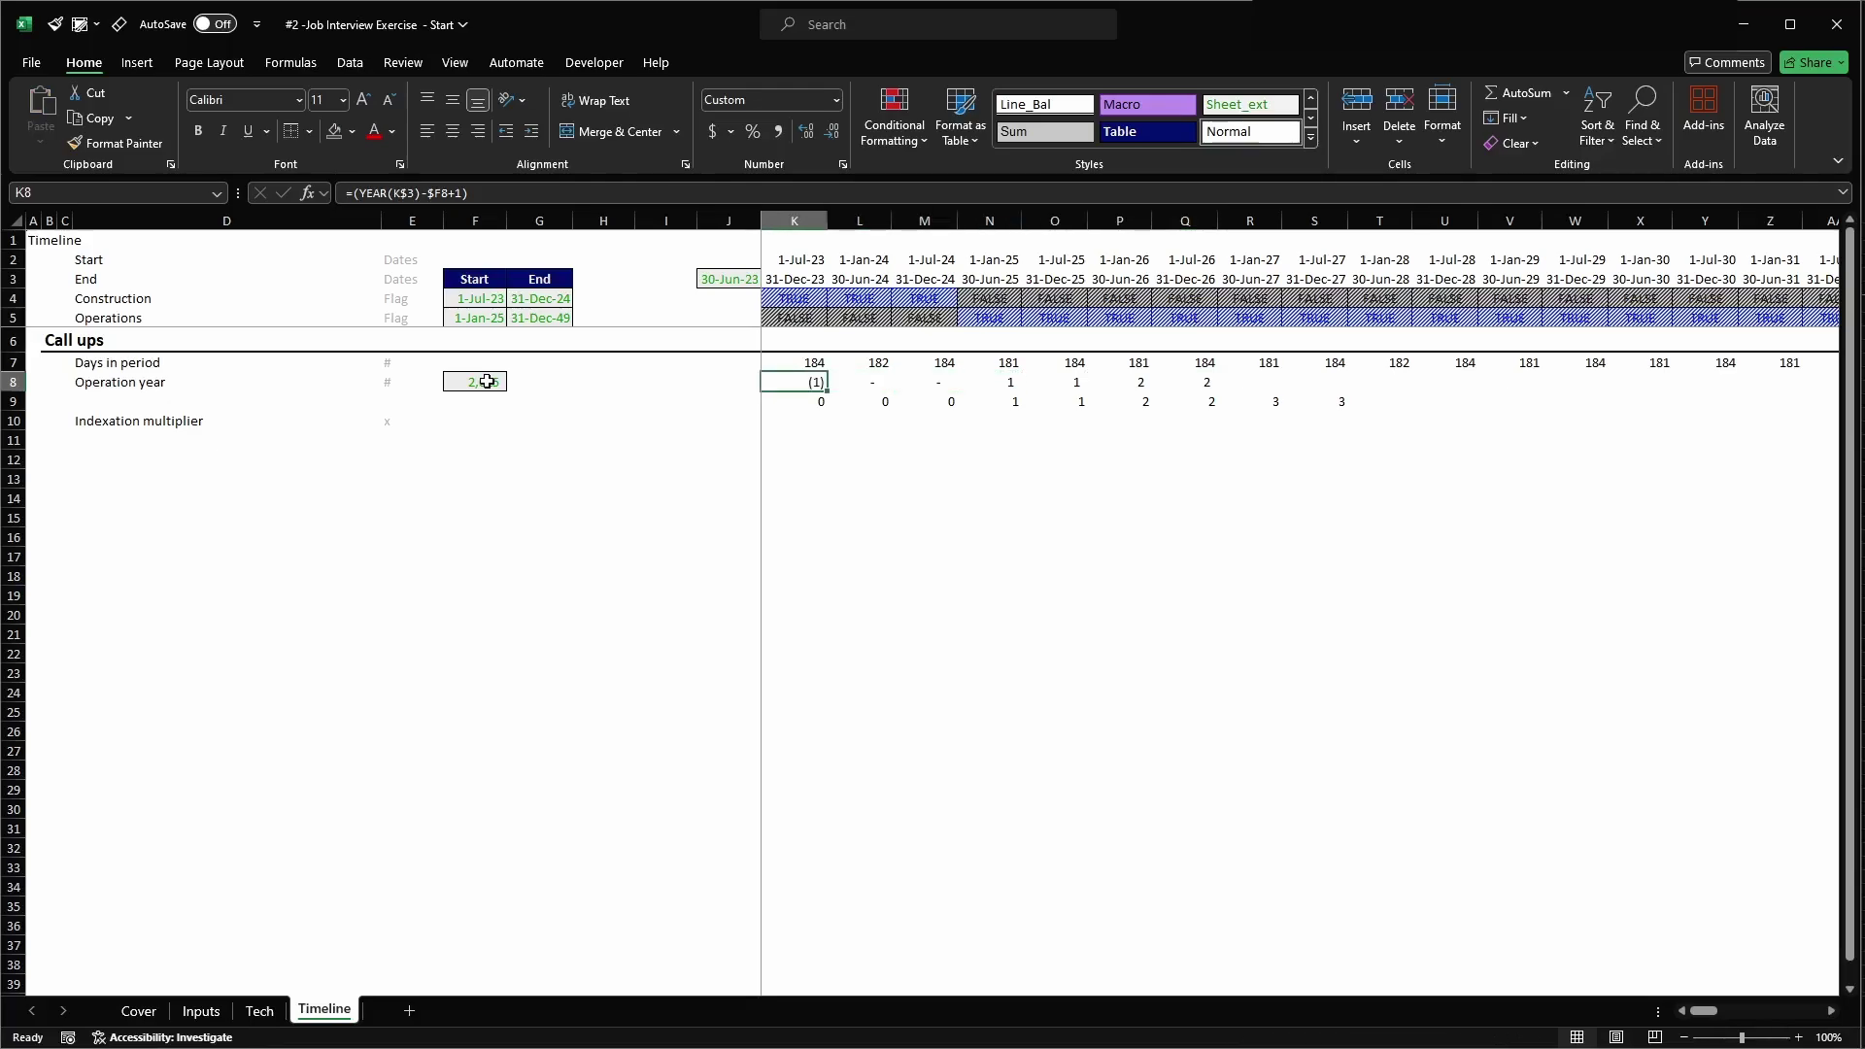
# - Multiply the operation year formula in K8 by the Operations flag K5, giving =(YEAR(K$3)-$F8+1)*K5
pyautogui.press('F2')
pyautogui.write('*')
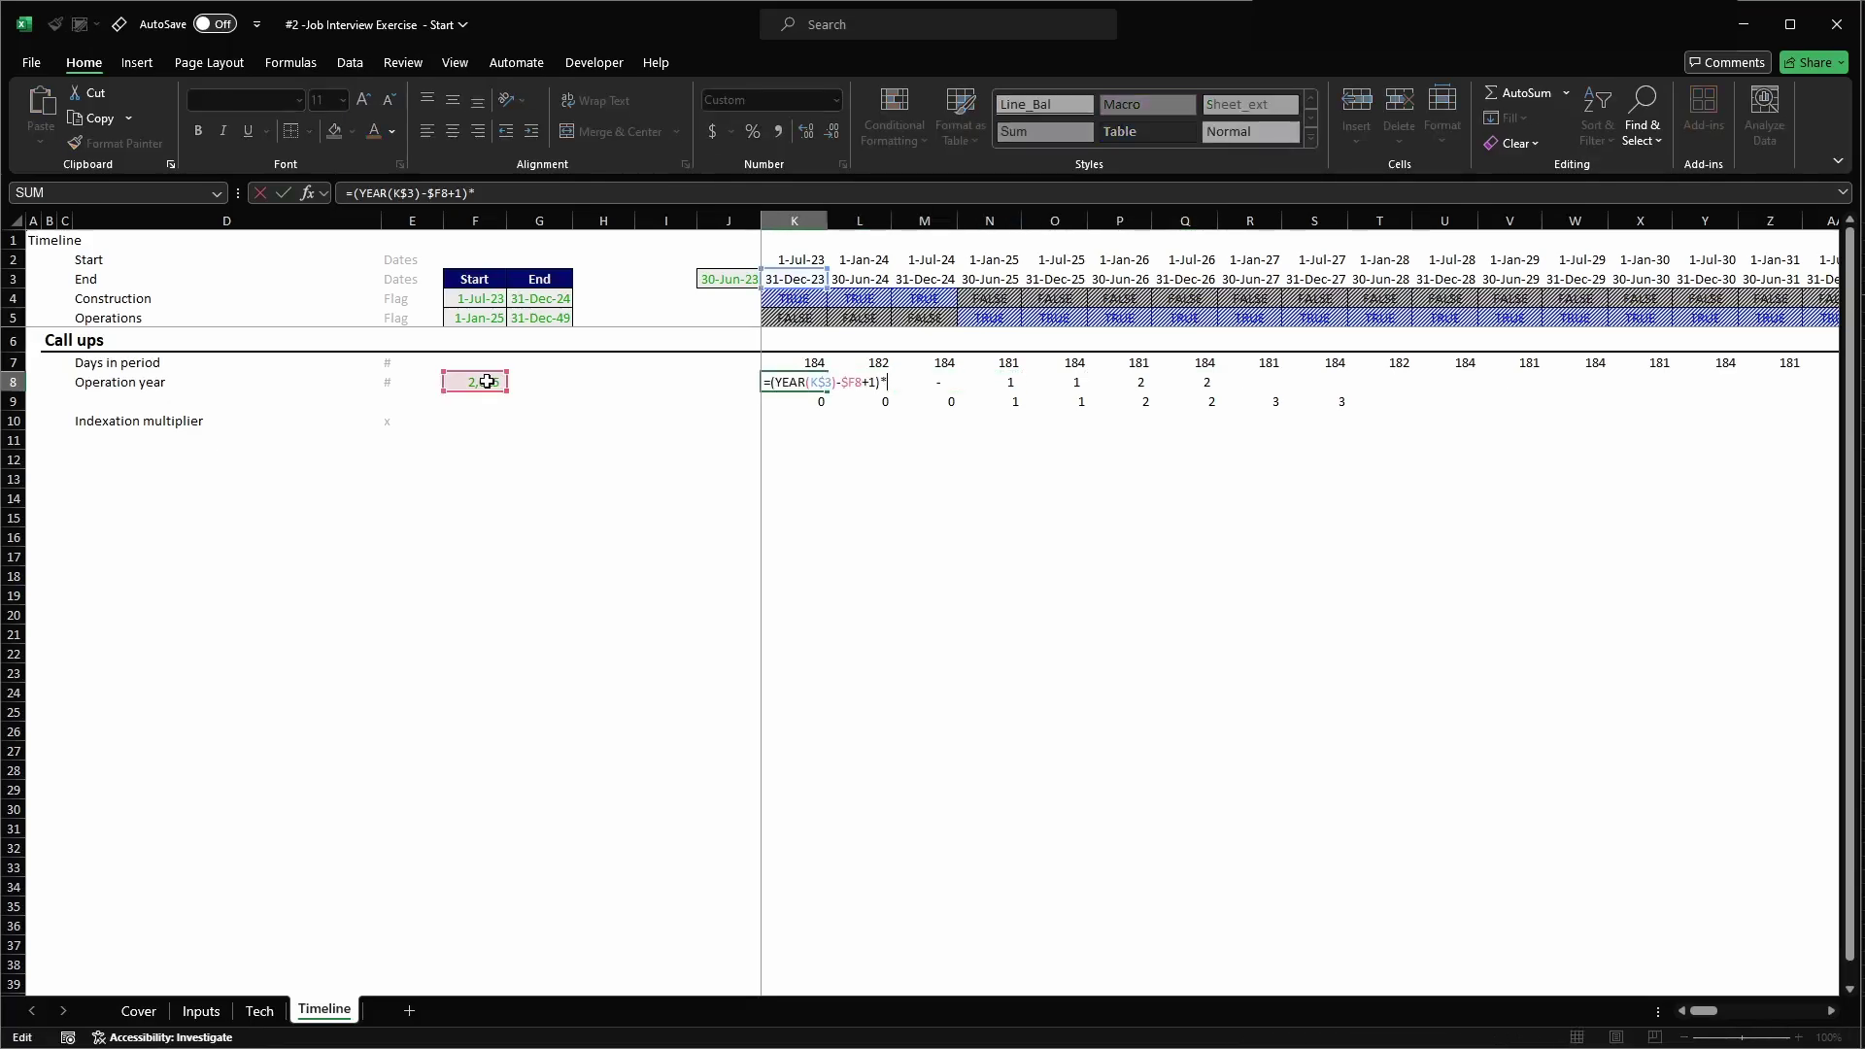
pyautogui.click(802, 317)
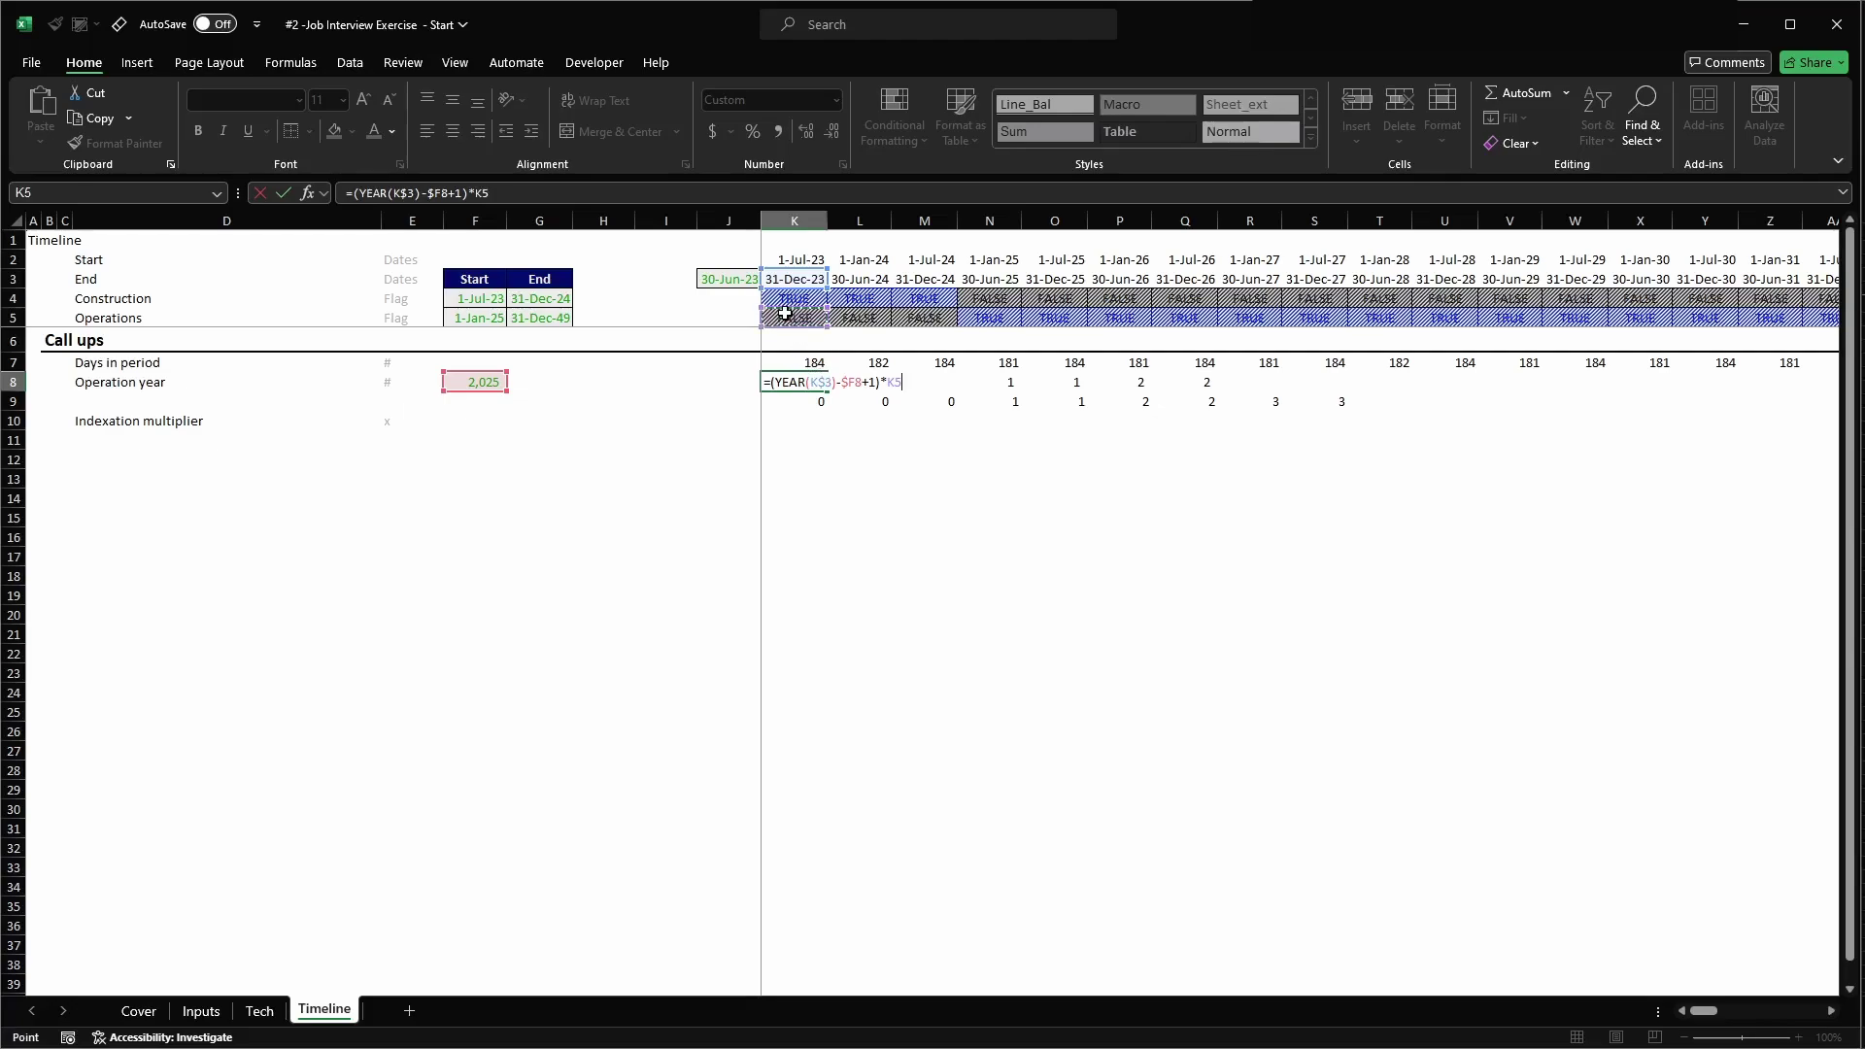
pyautogui.press('Return')
# - Copy the flag-adjusted operation year formula from K8 across to L8:Q8
pyautogui.press('Up')
pyautogui.hotkey('ctrl', 'c')
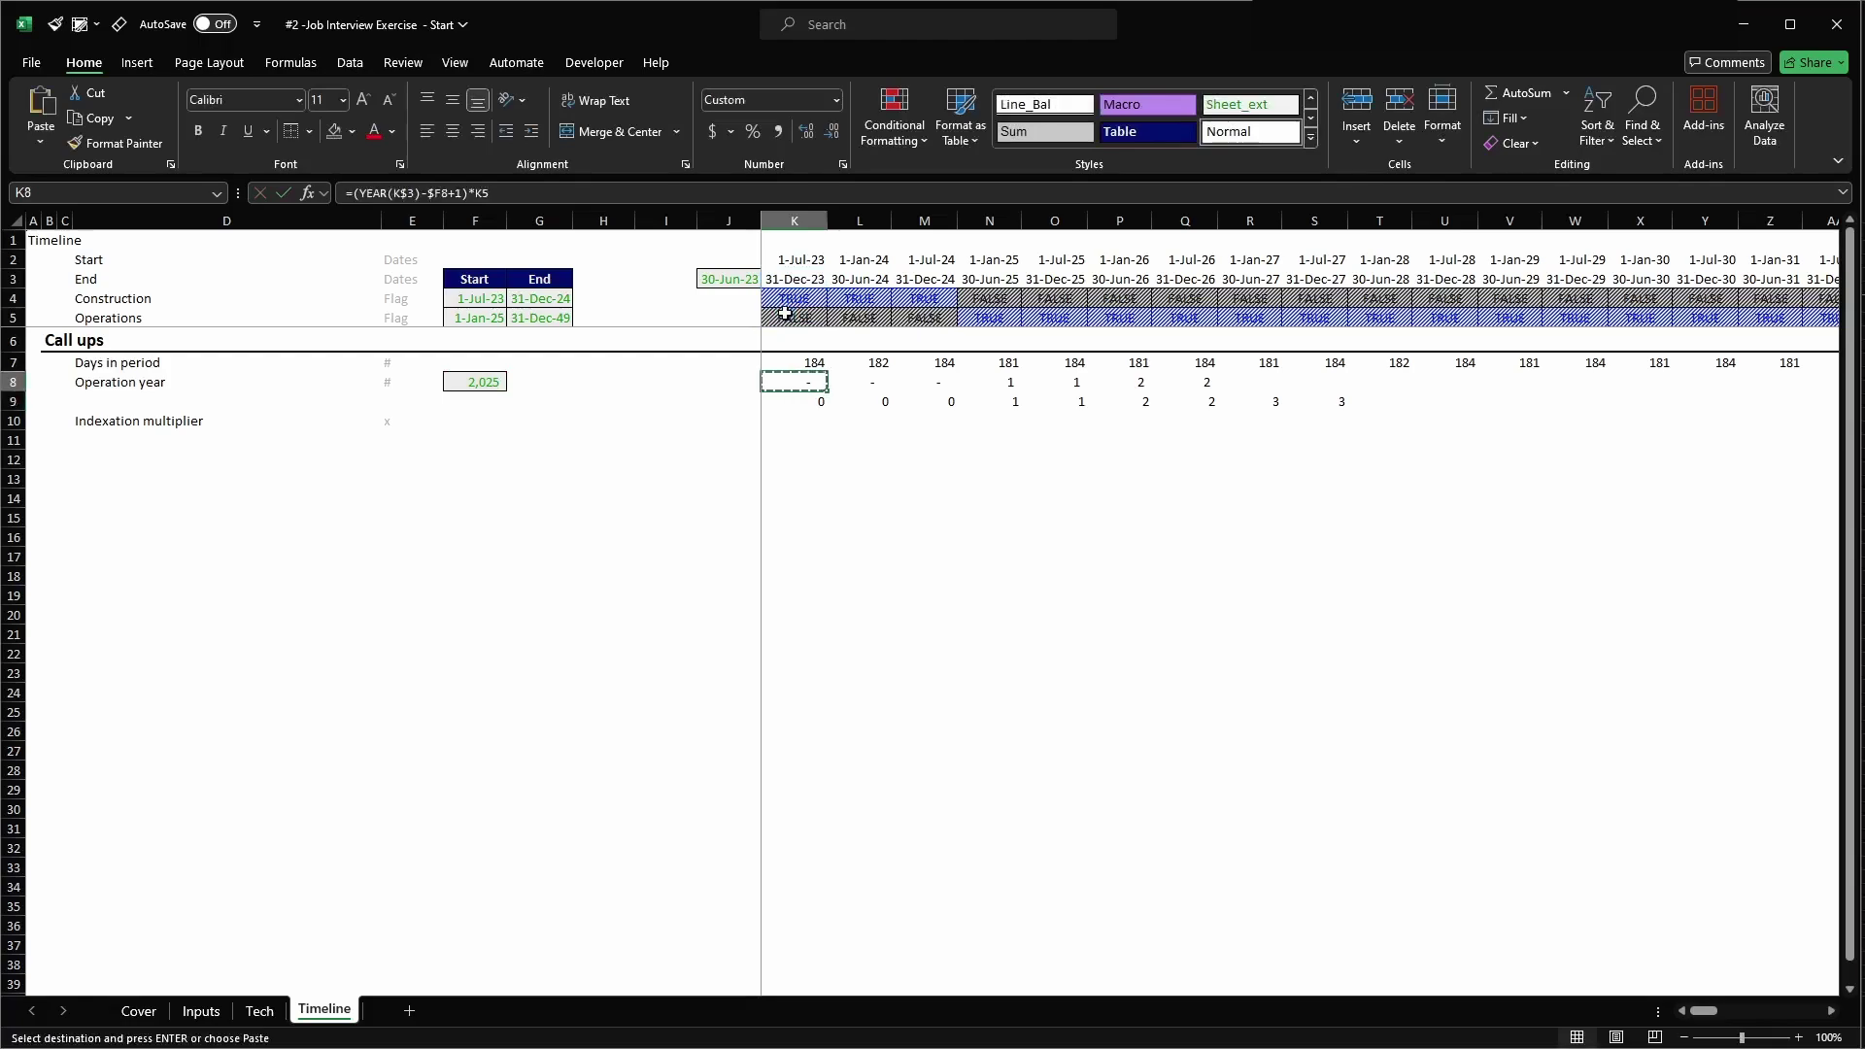
pyautogui.hotkey('shift', 'Right')
pyautogui.hotkey('shift', 'Right')
pyautogui.hotkey('shift', 'Right')
pyautogui.hotkey('shift', 'Right')
pyautogui.hotkey('shift', 'Right')
pyautogui.hotkey('shift', 'Right')
pyautogui.press('Escape')
# - Clear the reference operation years from K9:S9
pyautogui.press('Down')
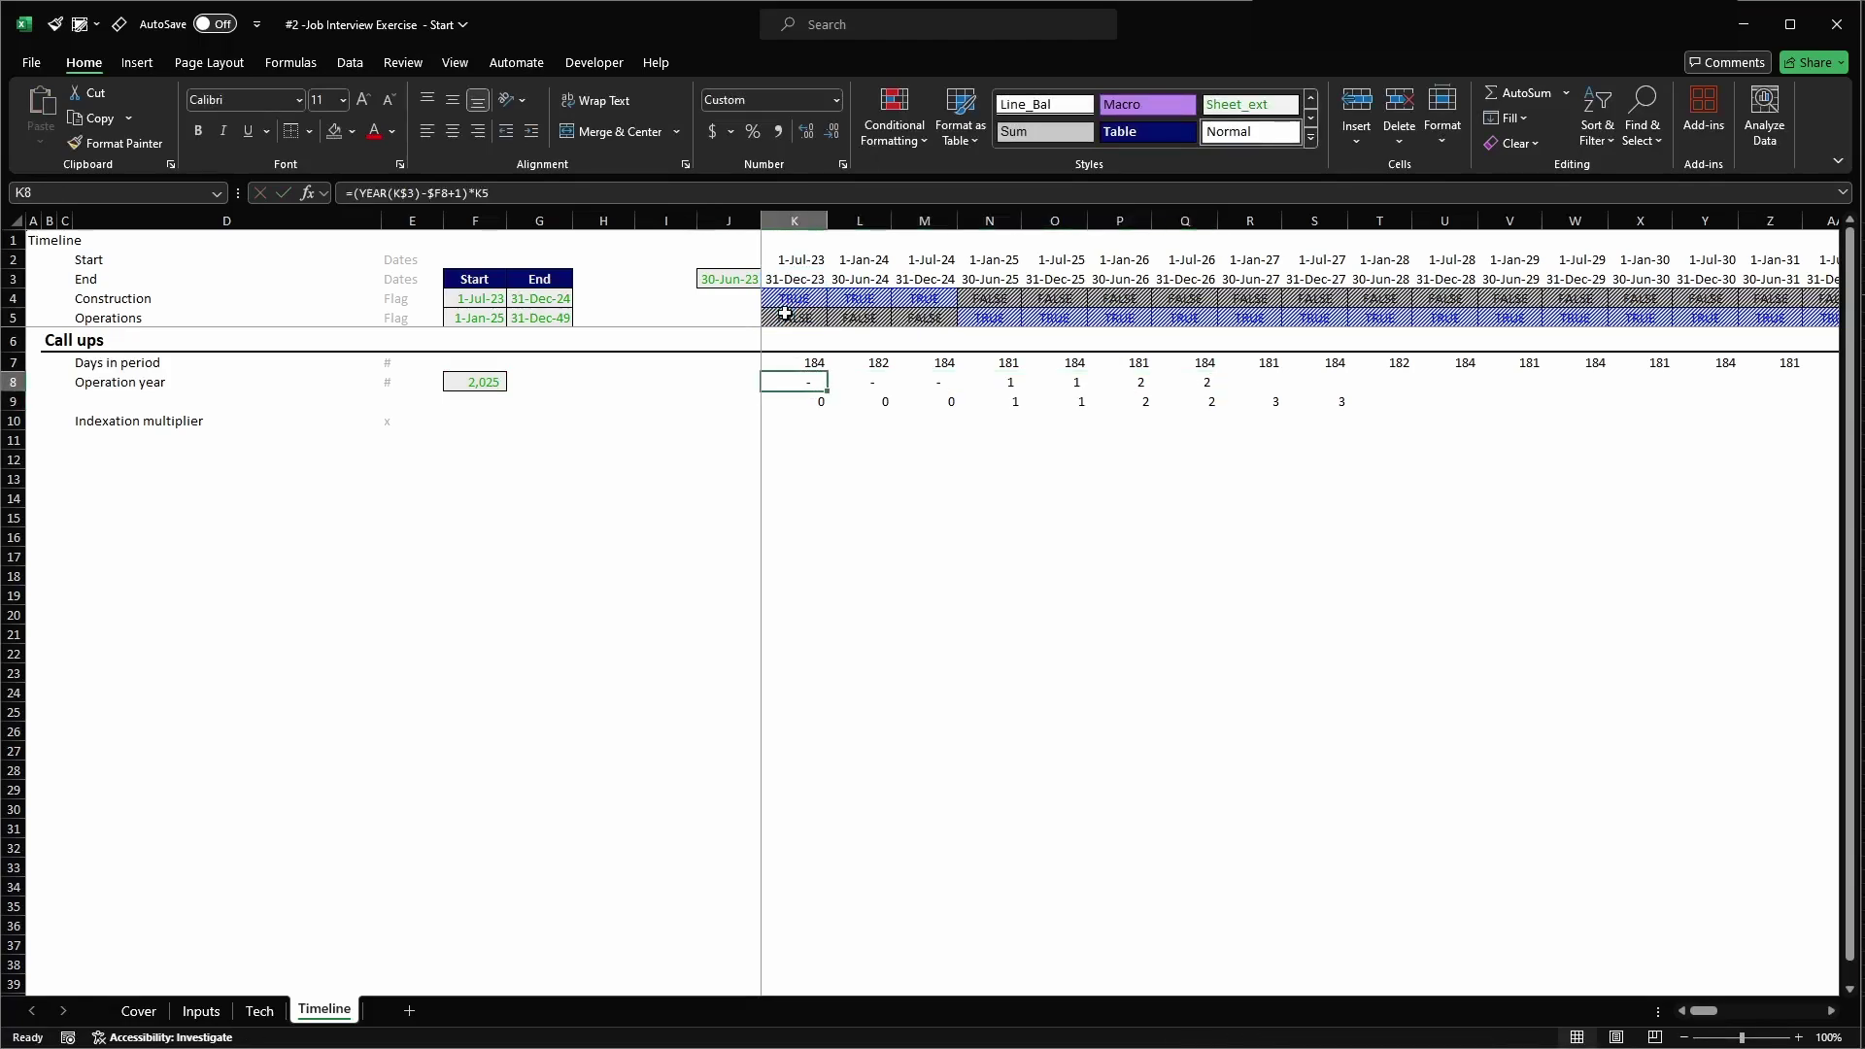
pyautogui.hotkey('ctrl', 'shift', 'Right')
pyautogui.press('Delete')
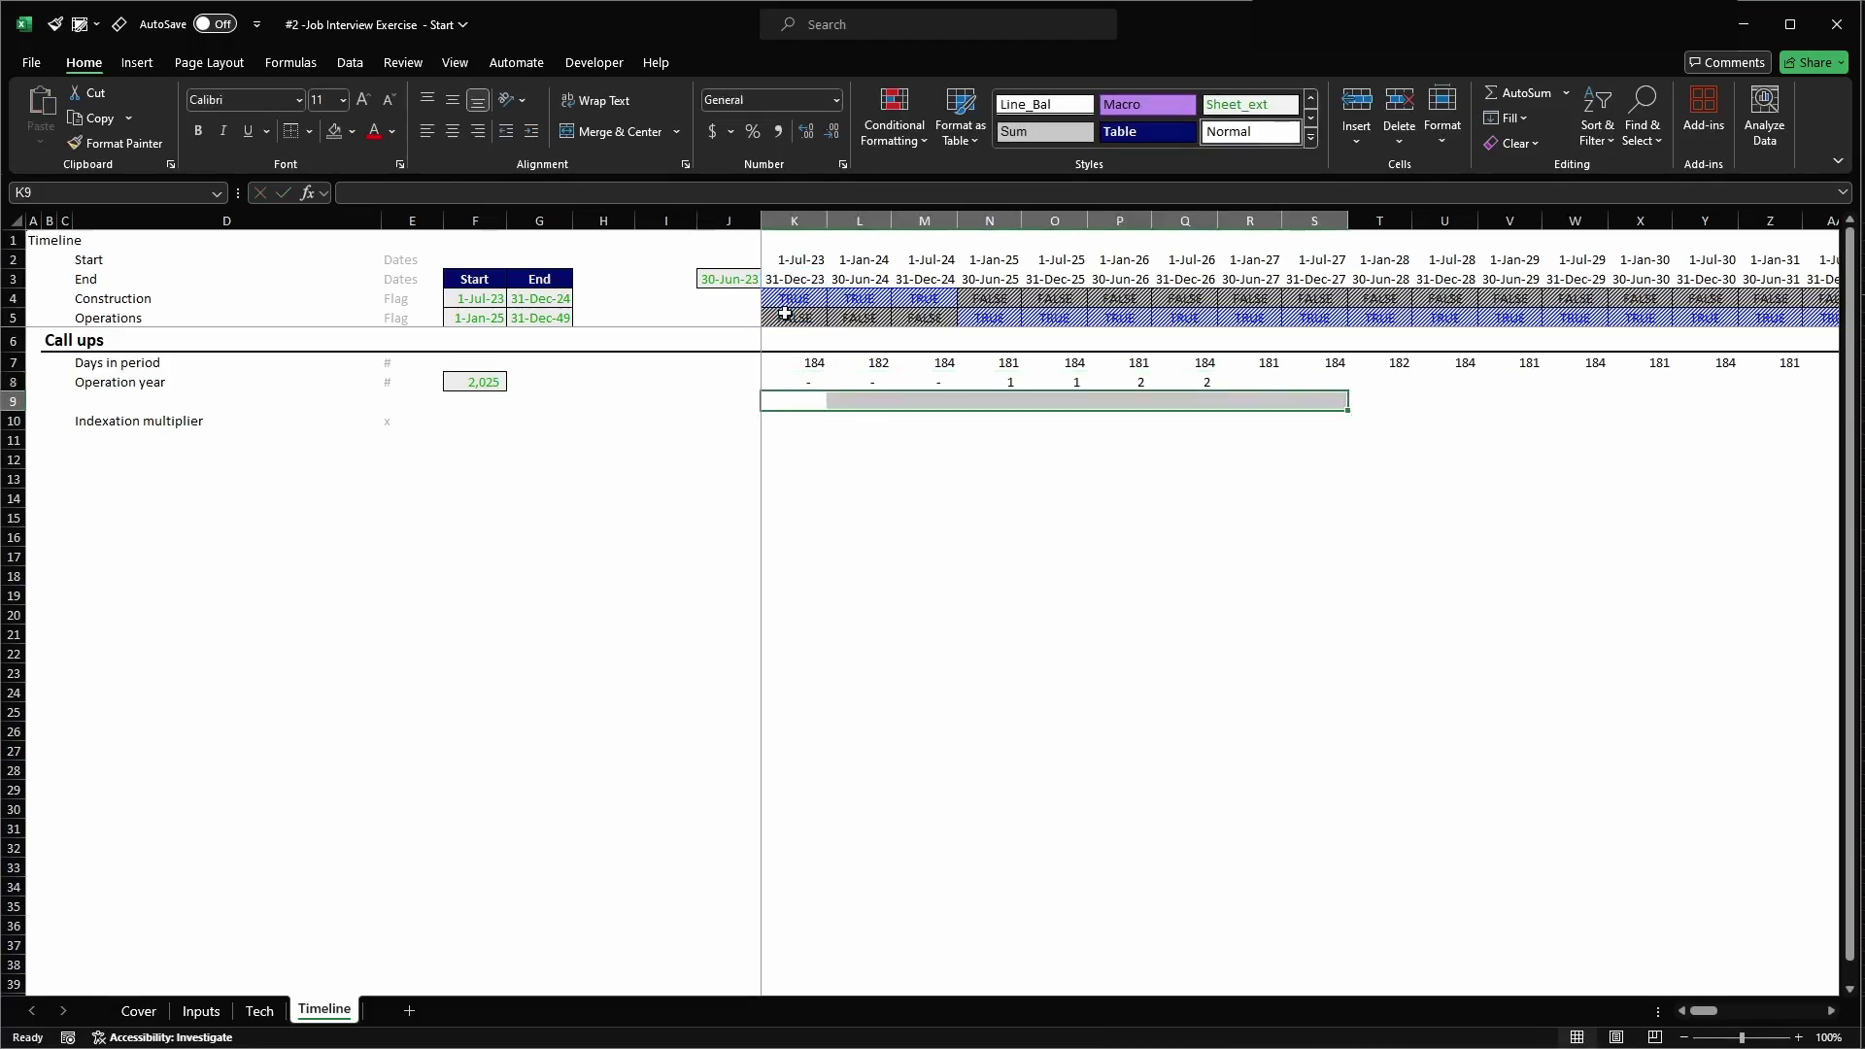
pyautogui.press('Up')
pyautogui.press('Up')
pyautogui.press('Down')
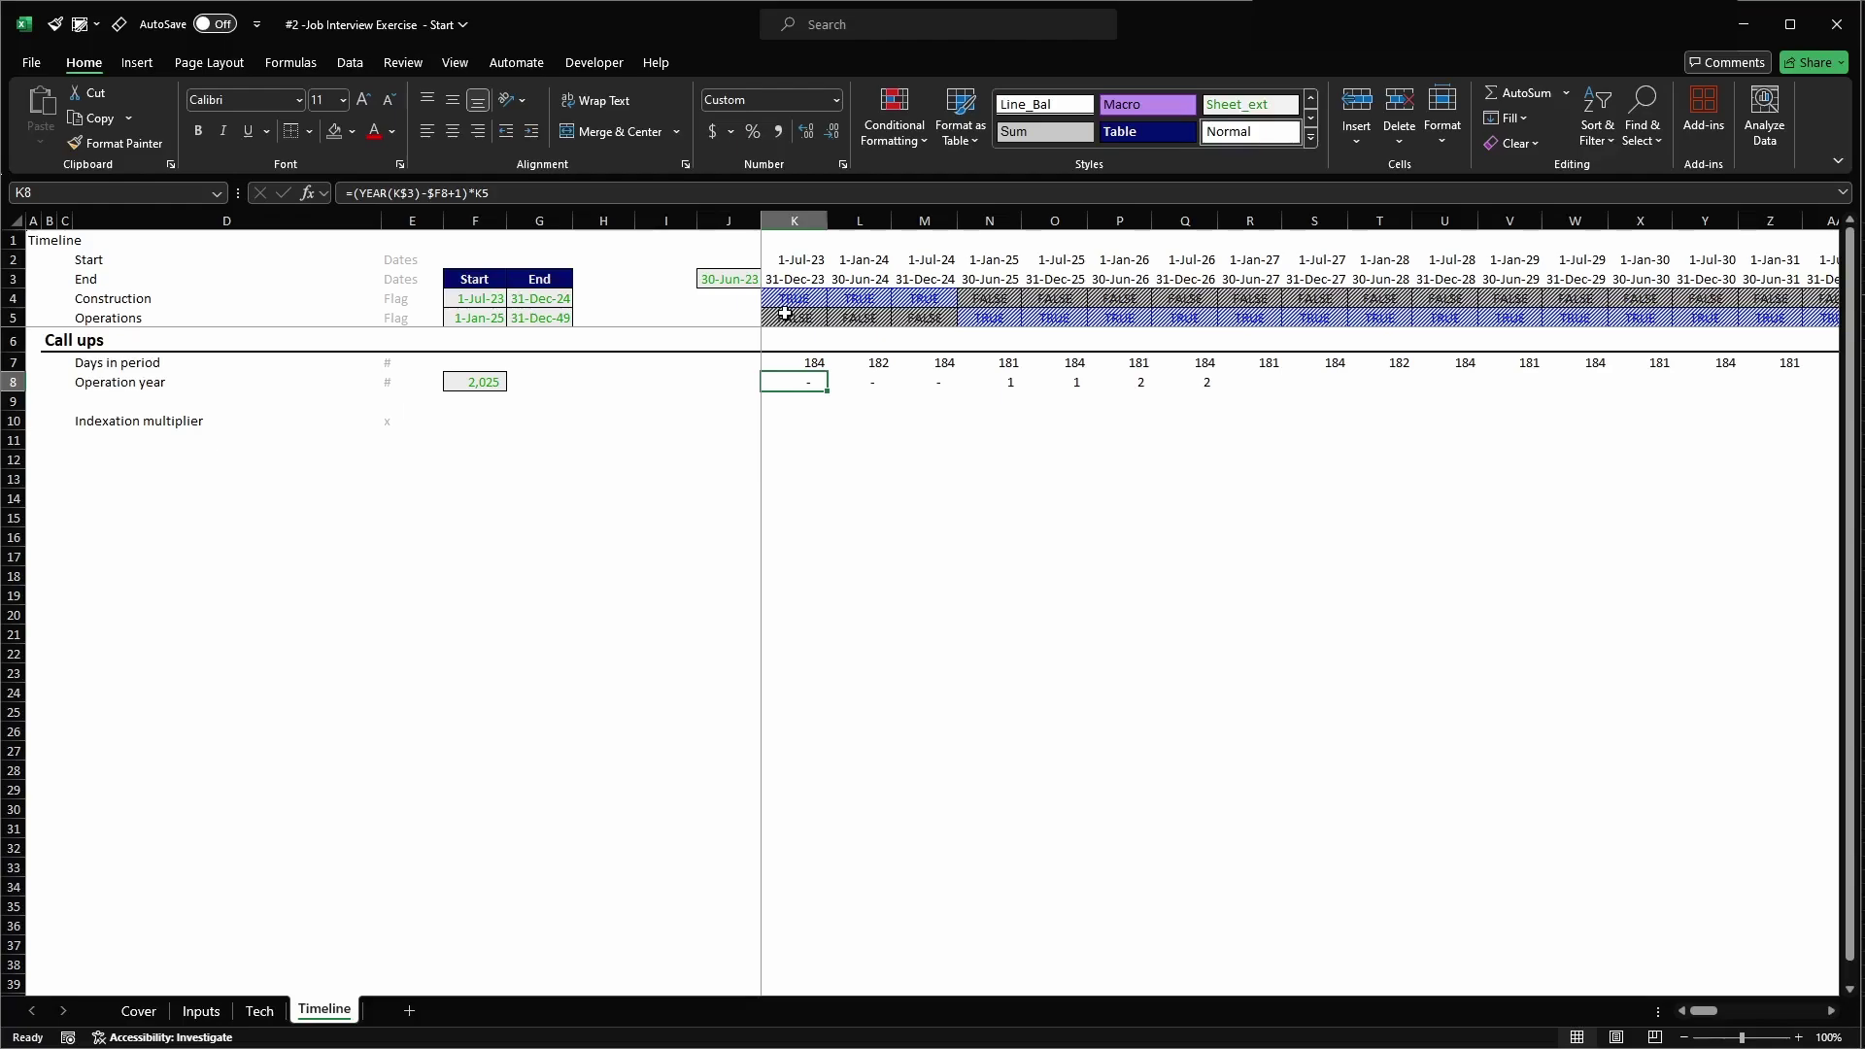
# - Check the operation year formulas and values across K8:O8
pyautogui.press('Right')
pyautogui.press('Right')
pyautogui.press('Right')
pyautogui.press('Right')
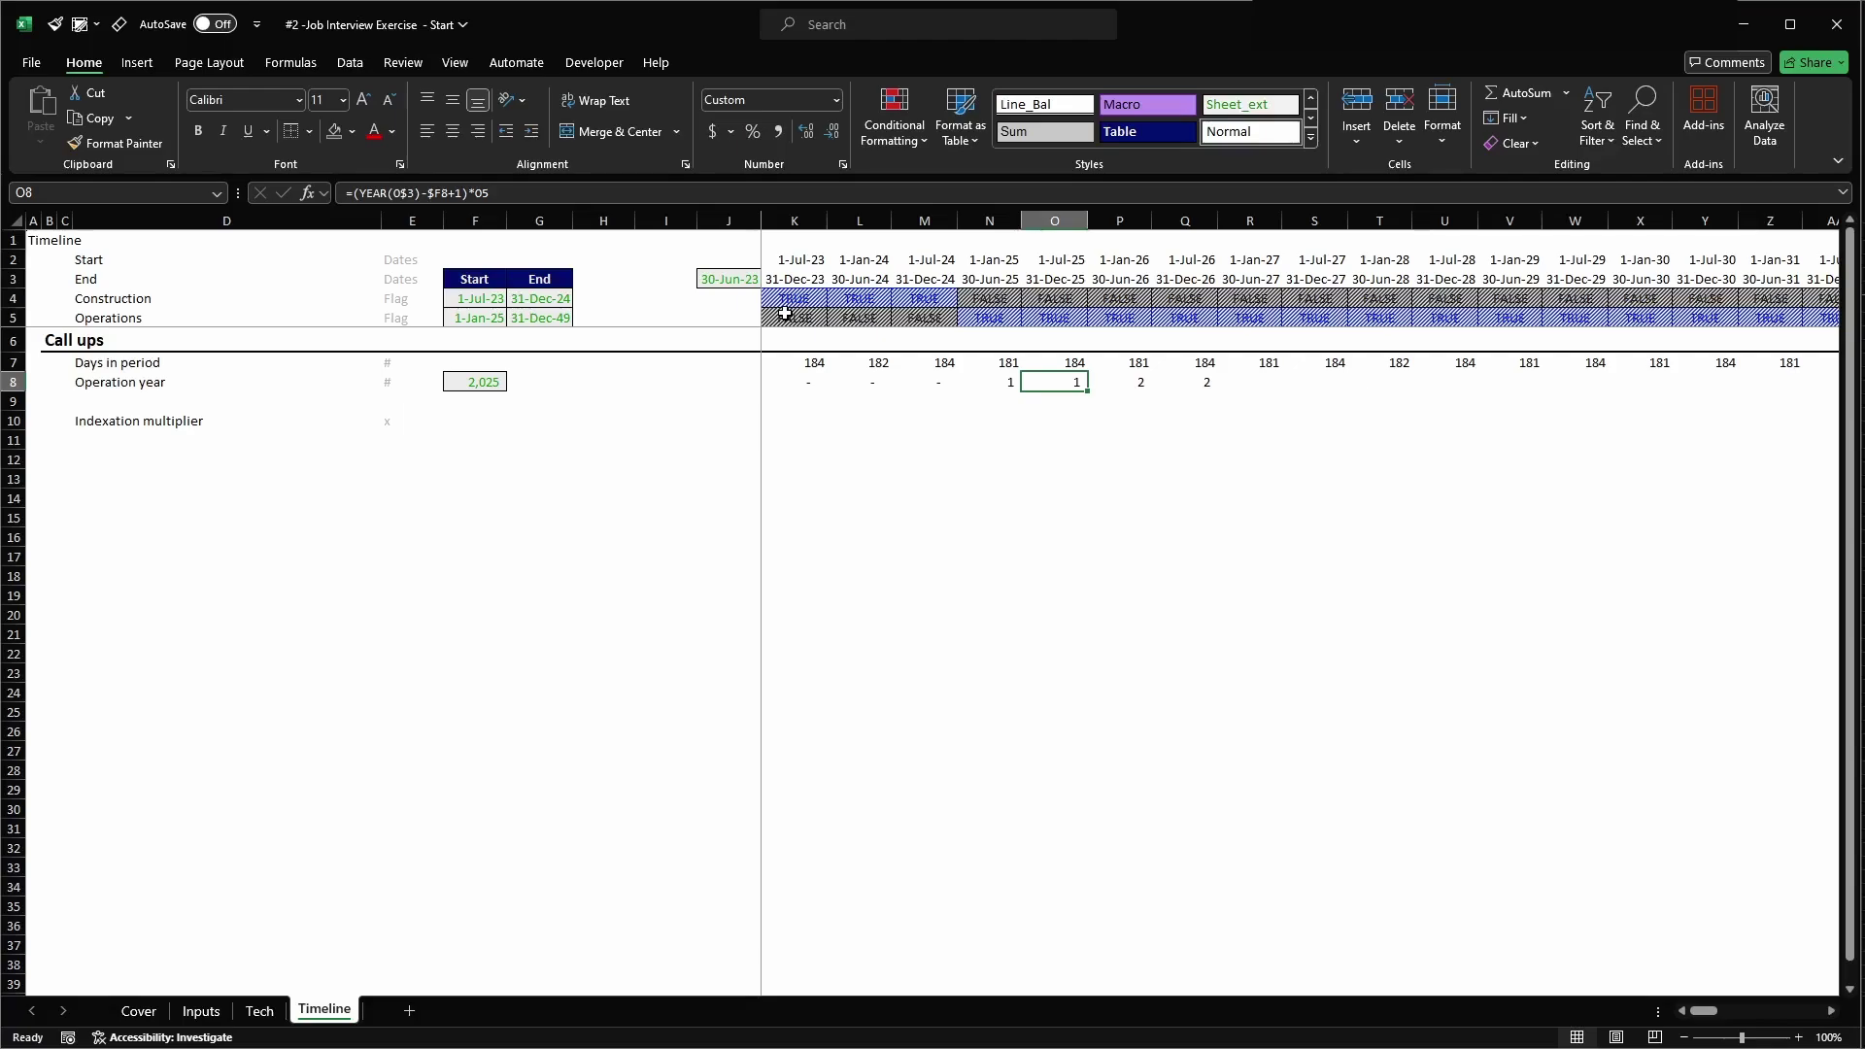
pyautogui.press('Left')
# - Enter 1/7/2025 as the Operations start date in F9 of the Inputs sheet
pyautogui.hotkey('ctrl', 'pageup')
pyautogui.hotkey('ctrl', 'pageup')
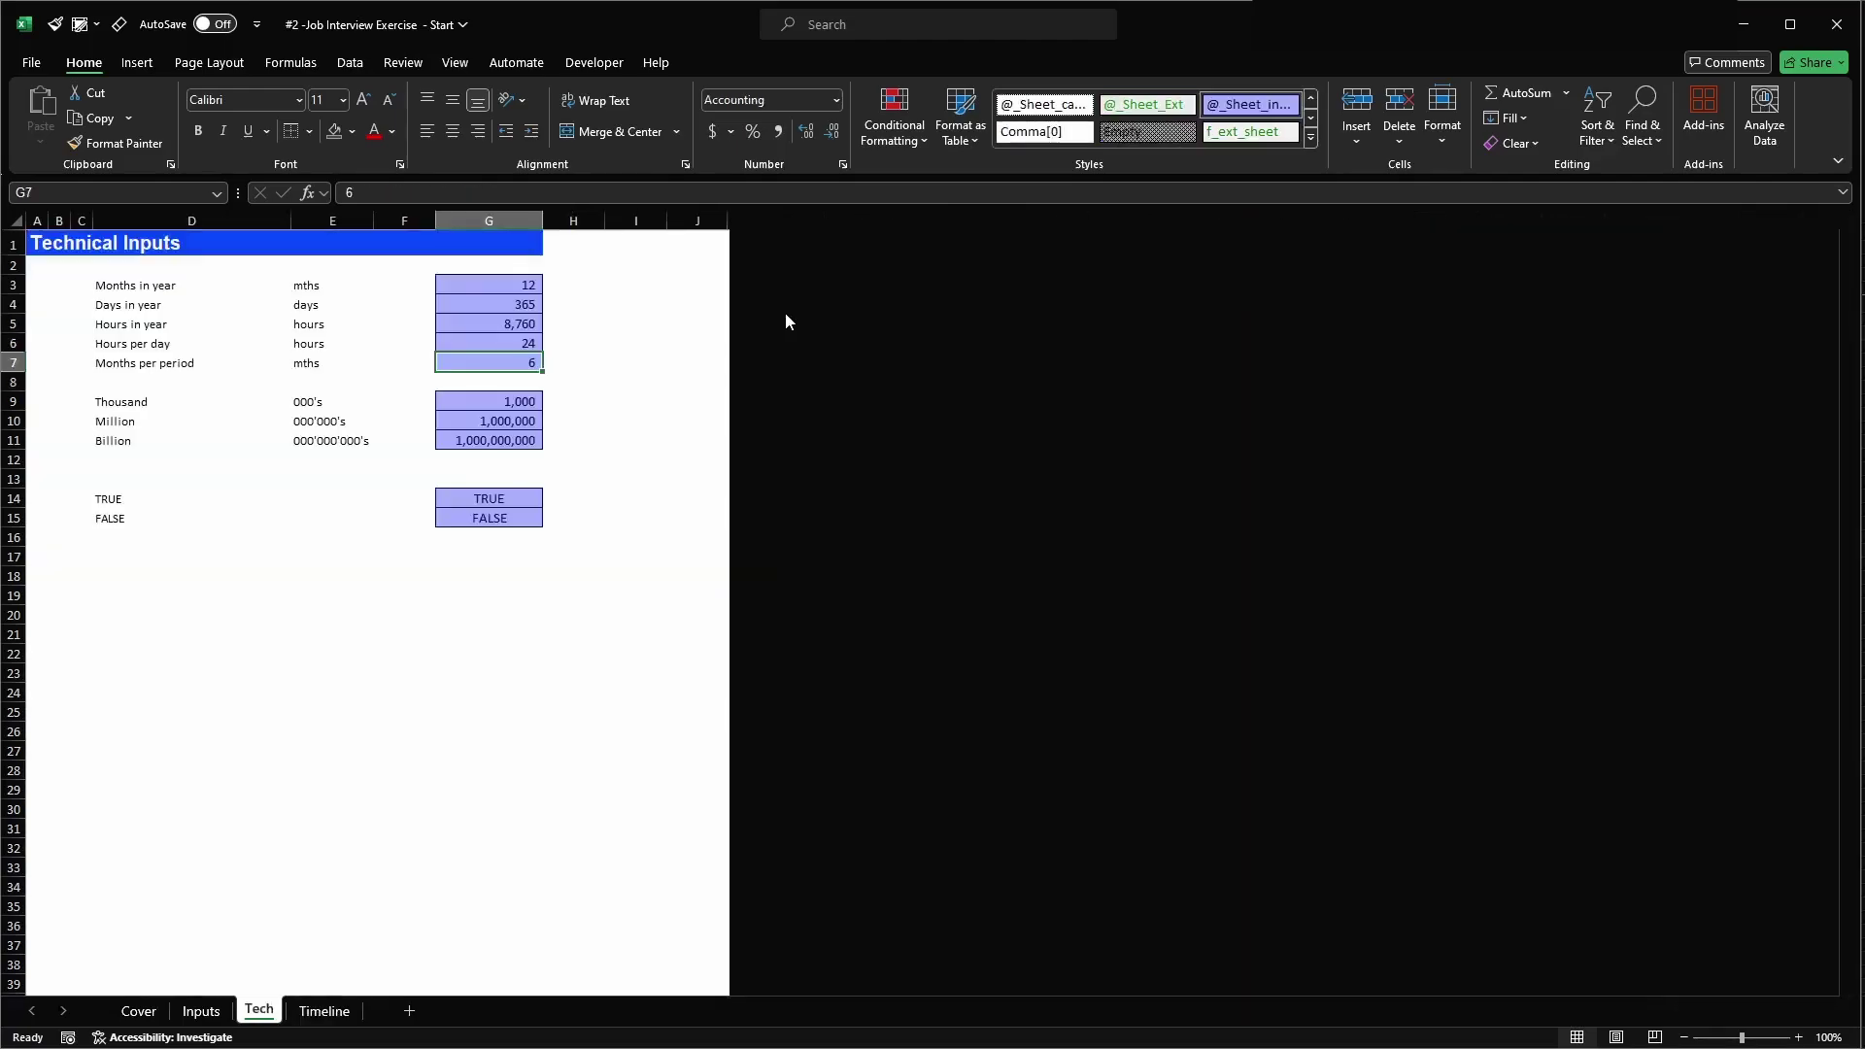
pyautogui.click(580, 422)
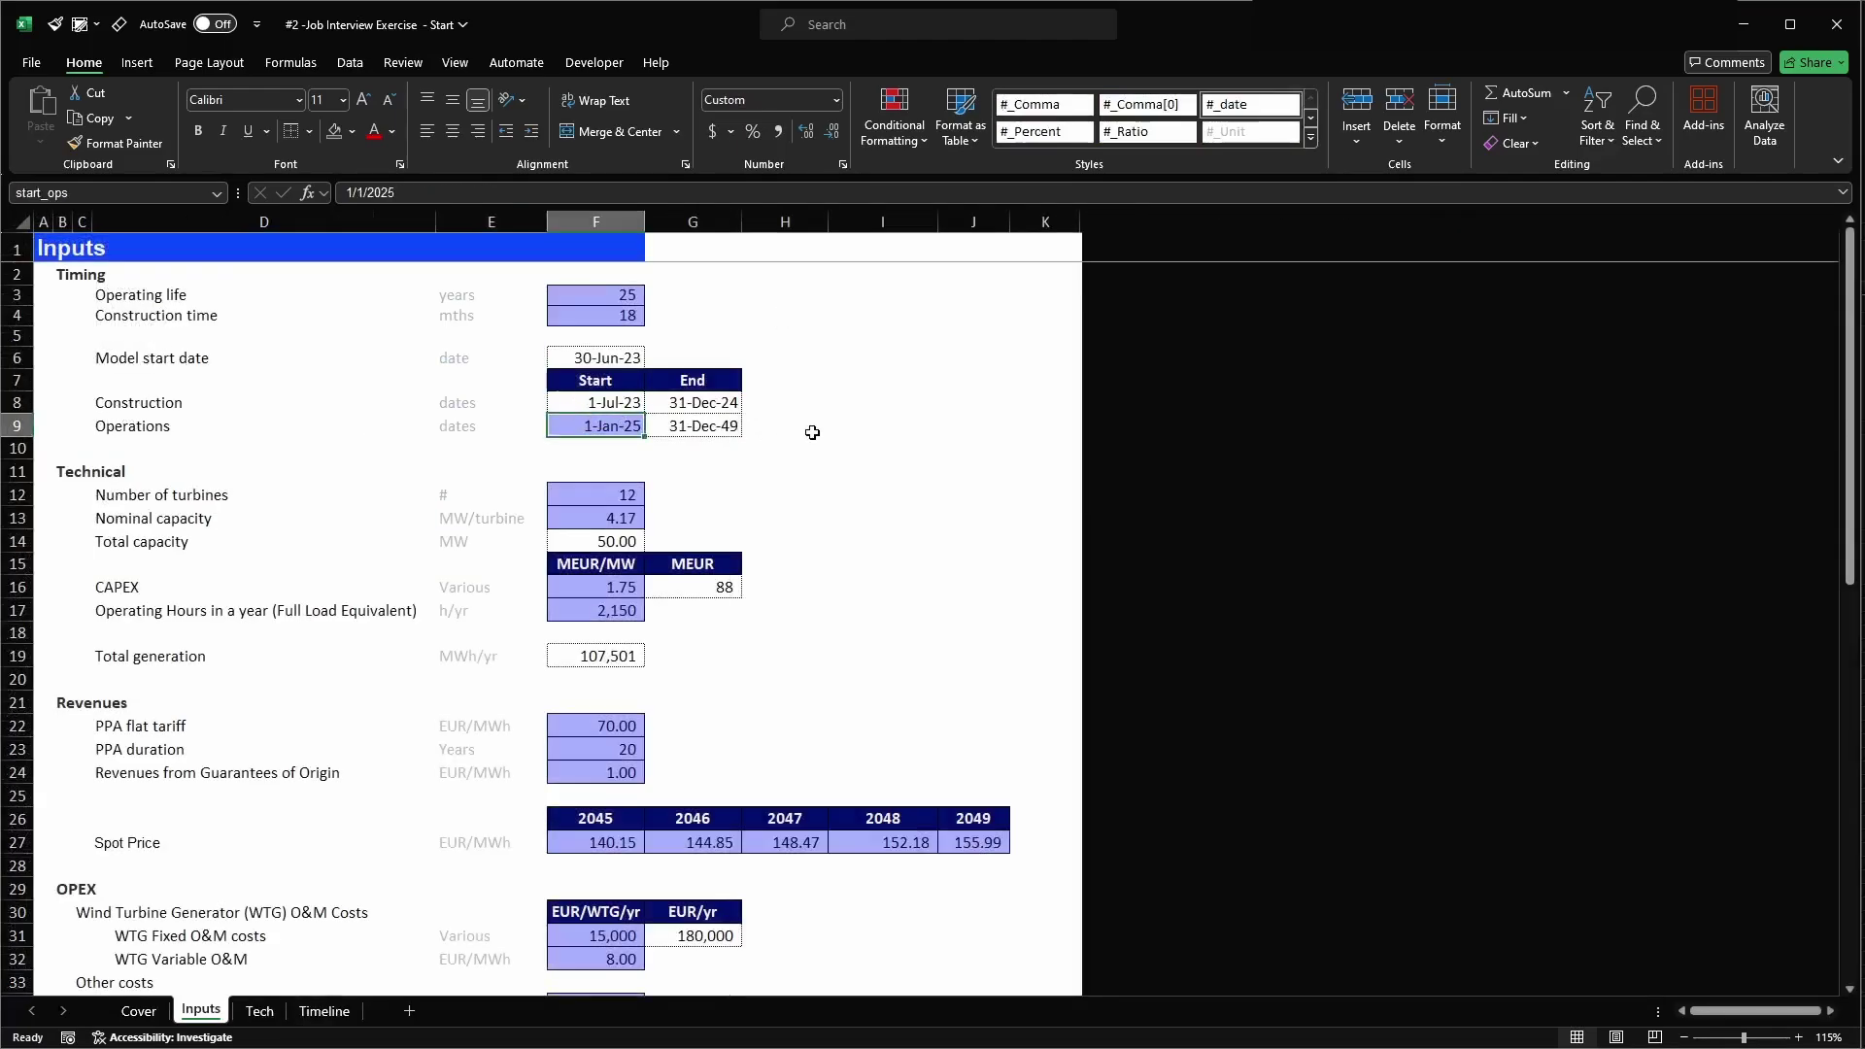
pyautogui.press('F2')
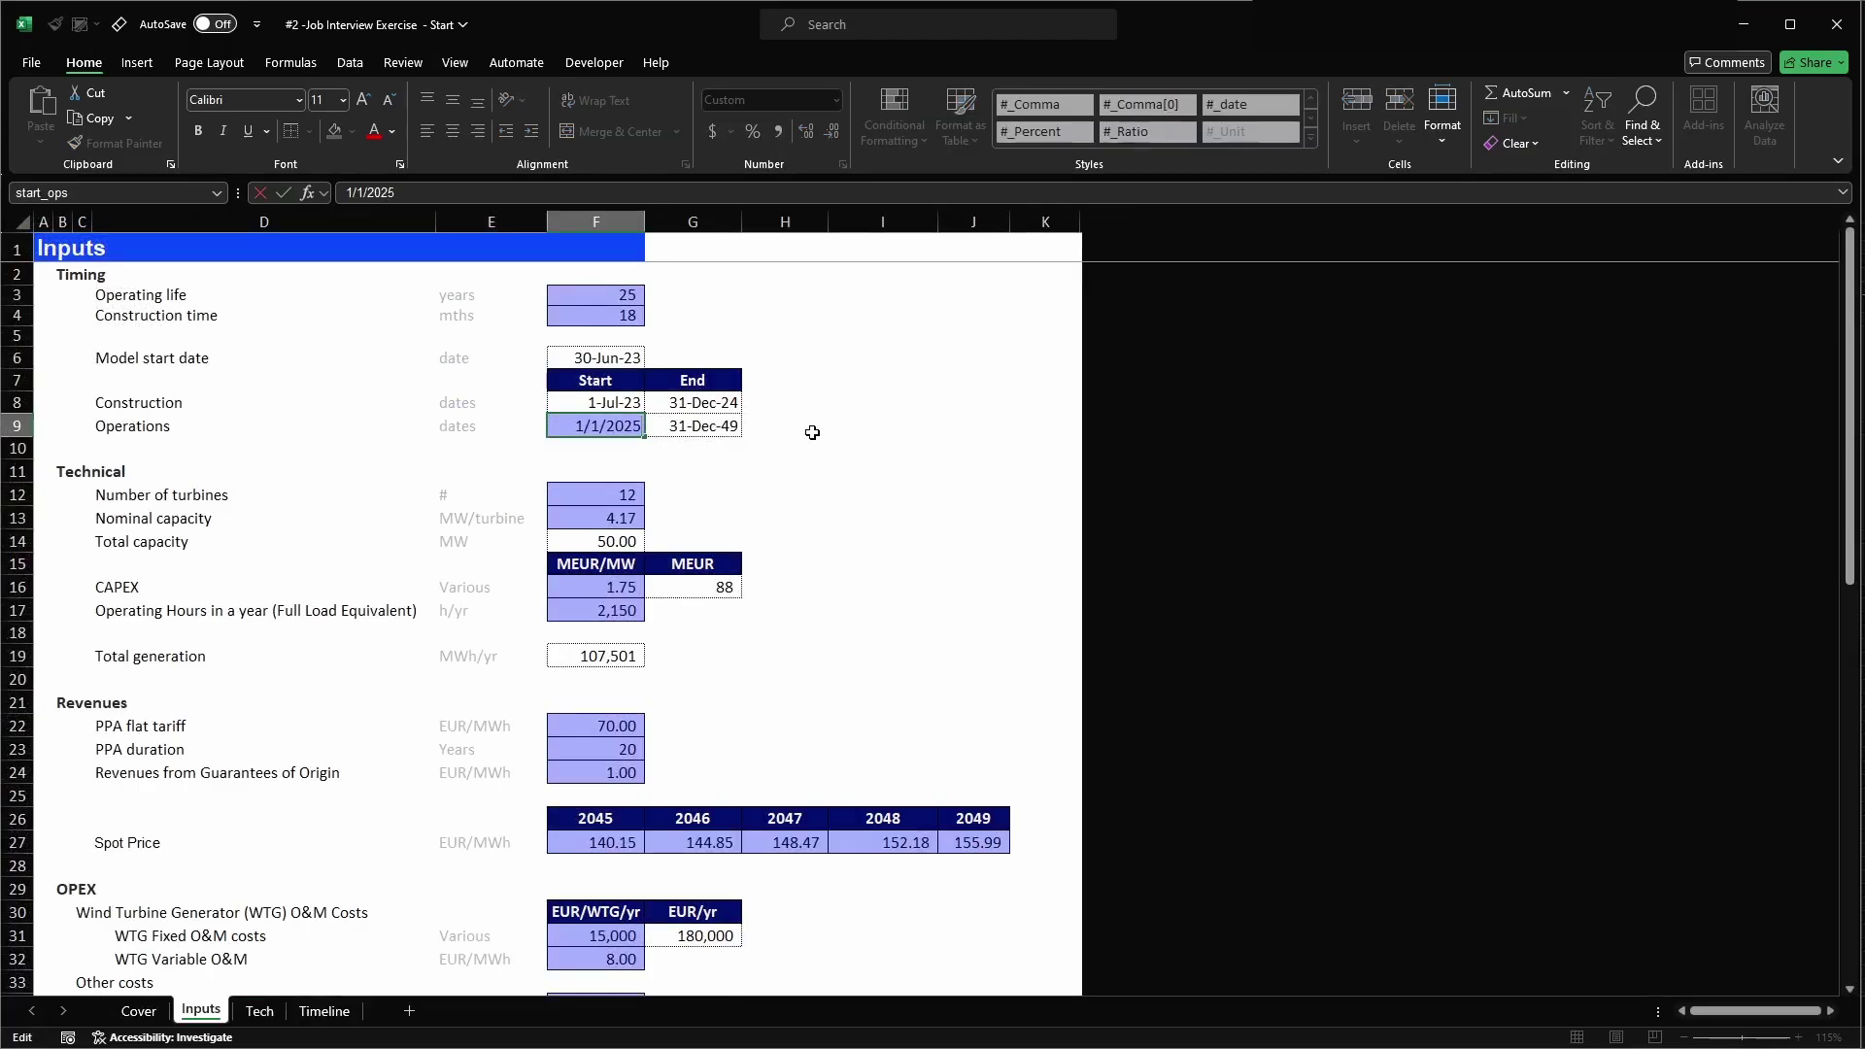
pyautogui.press('BackSpace')
pyautogui.write('7')
pyautogui.press('Return')
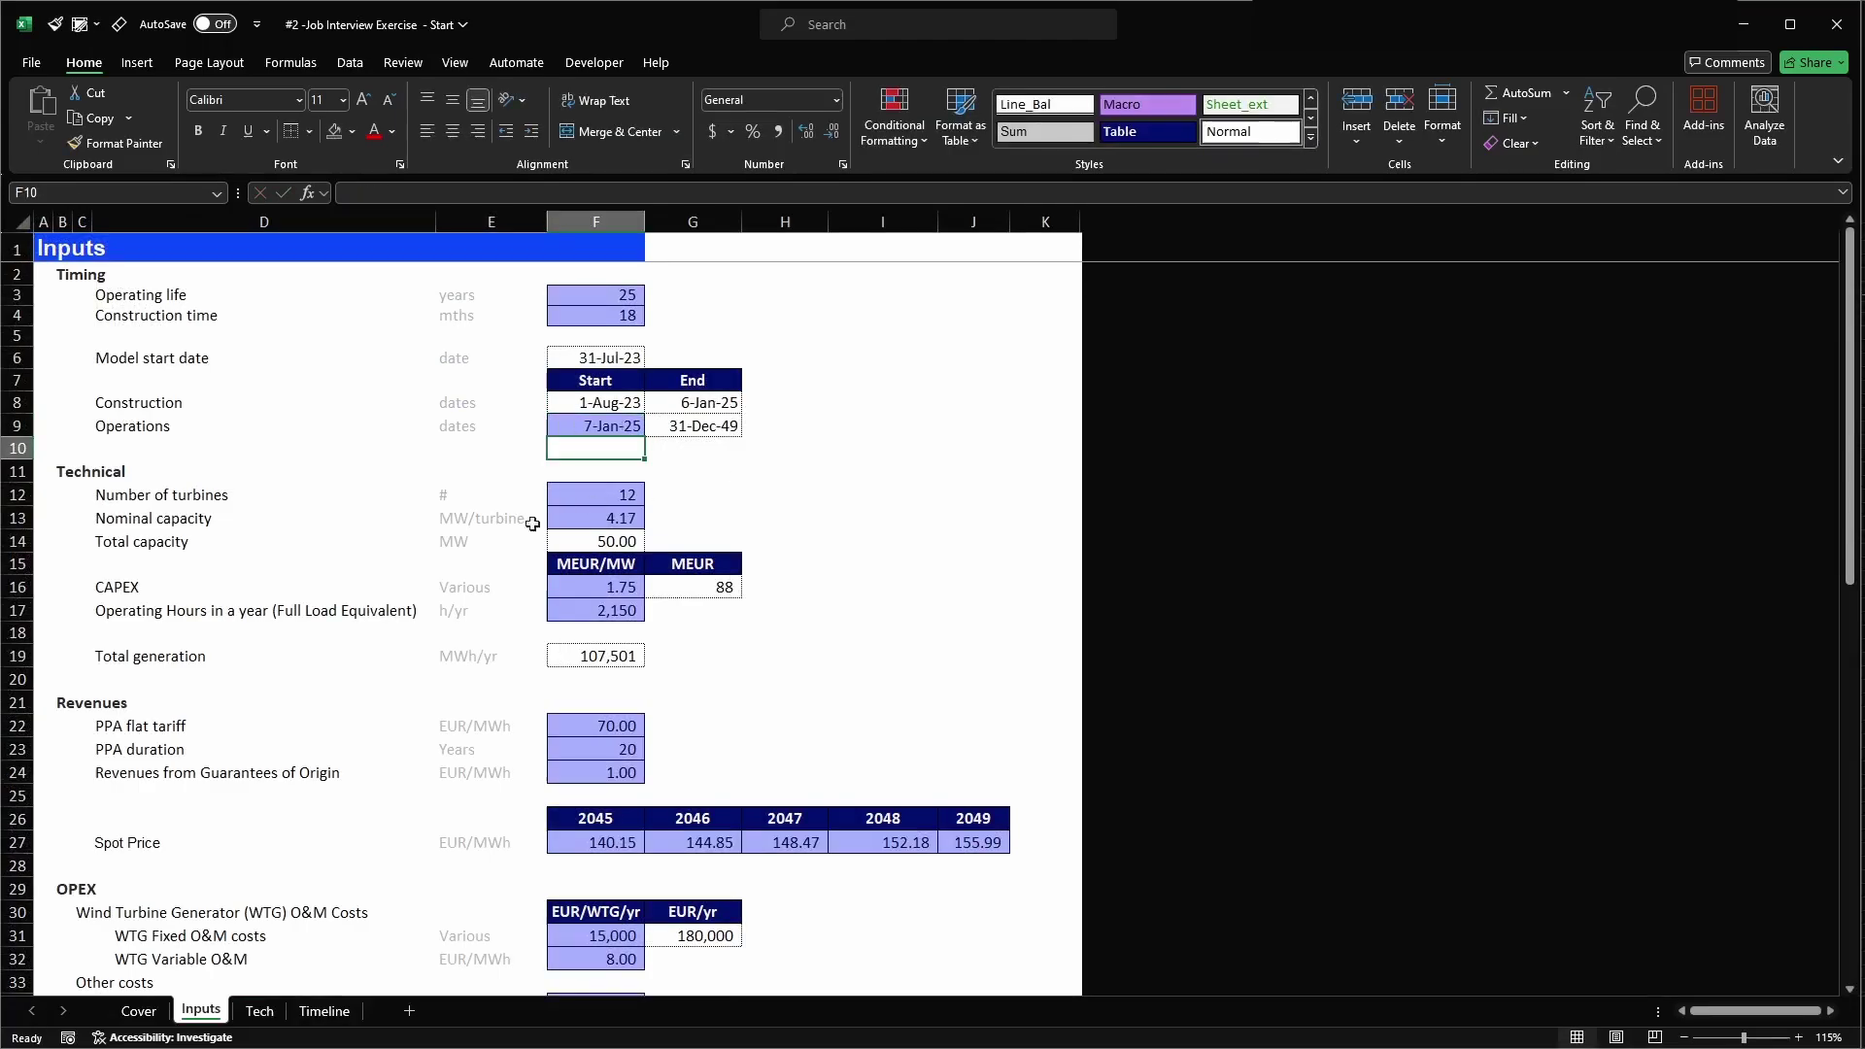
# - Set the Operations start date in F9 to 7/1/2025, meaning 1 July 2025
pyautogui.press('Up')
pyautogui.press('F2')
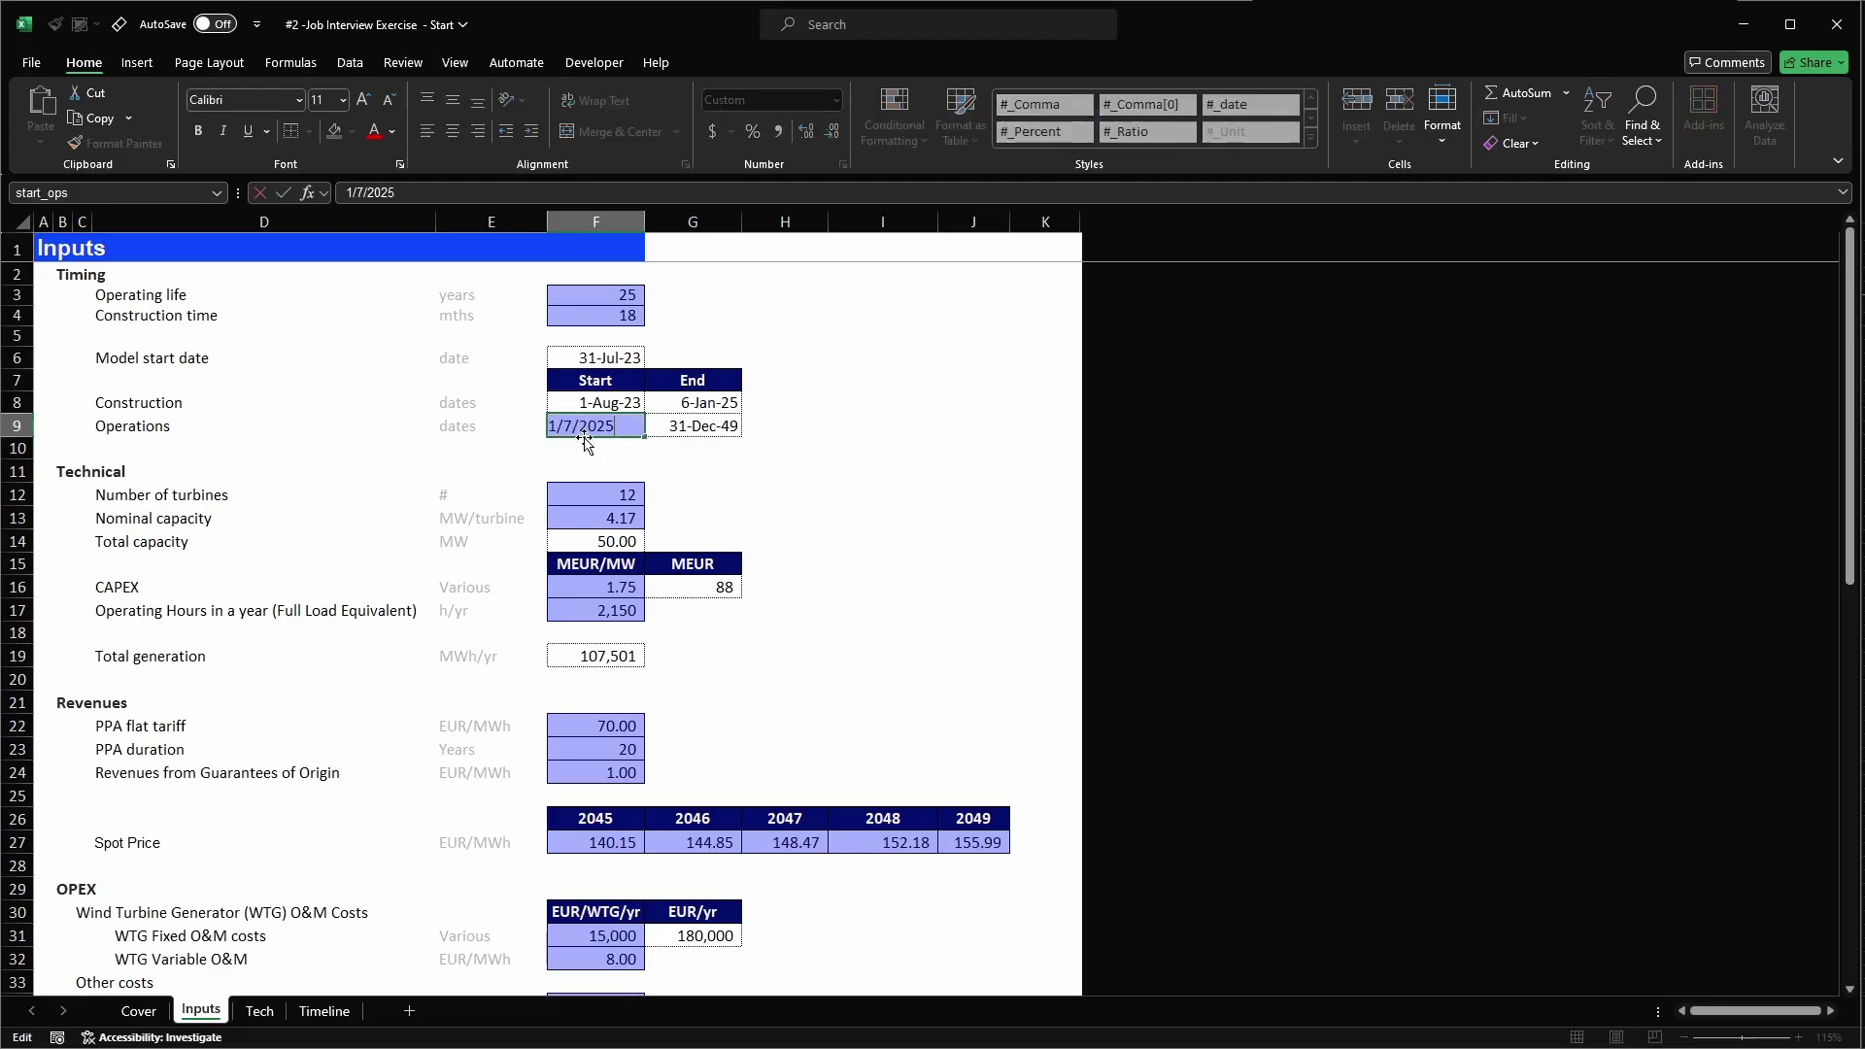
pyautogui.press('BackSpace')
pyautogui.write('7/')
pyautogui.press('Return')
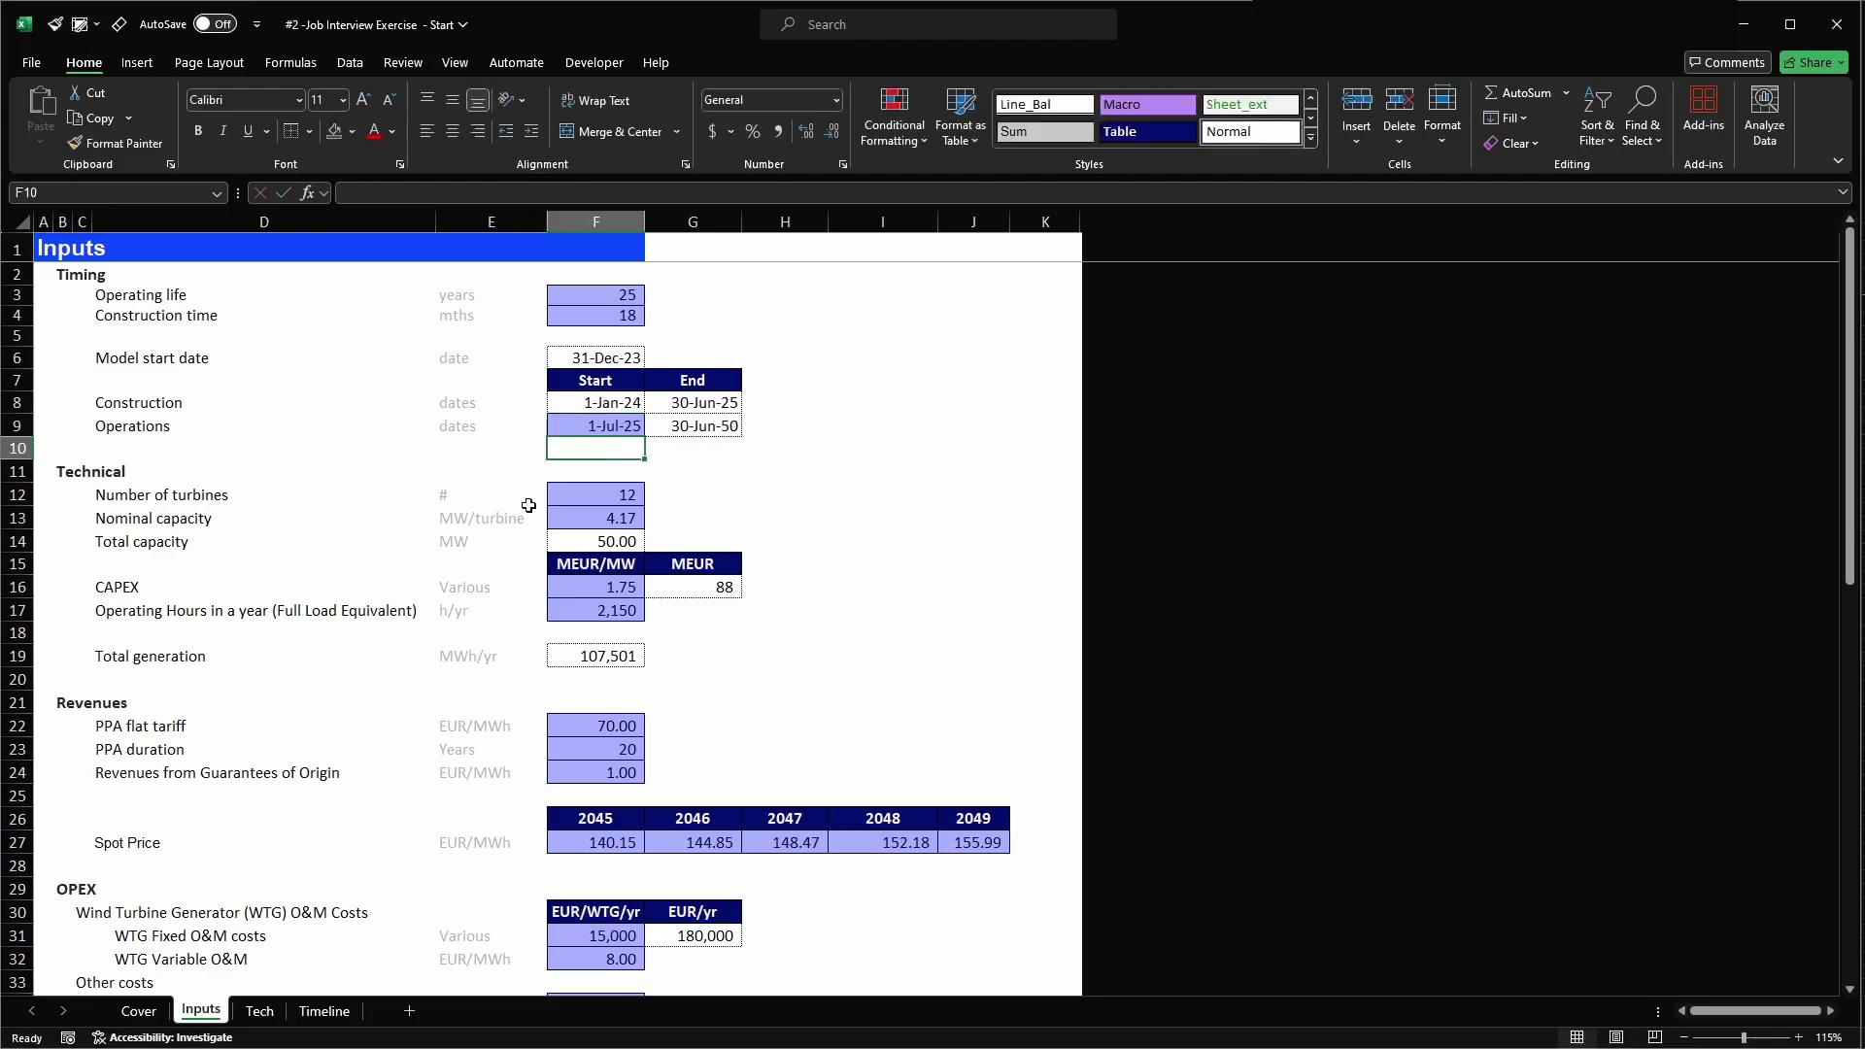
# - Return to the Timeline sheet and examine the operation year formulas in N8 and O8 under the new start date
pyautogui.click(304, 1013)
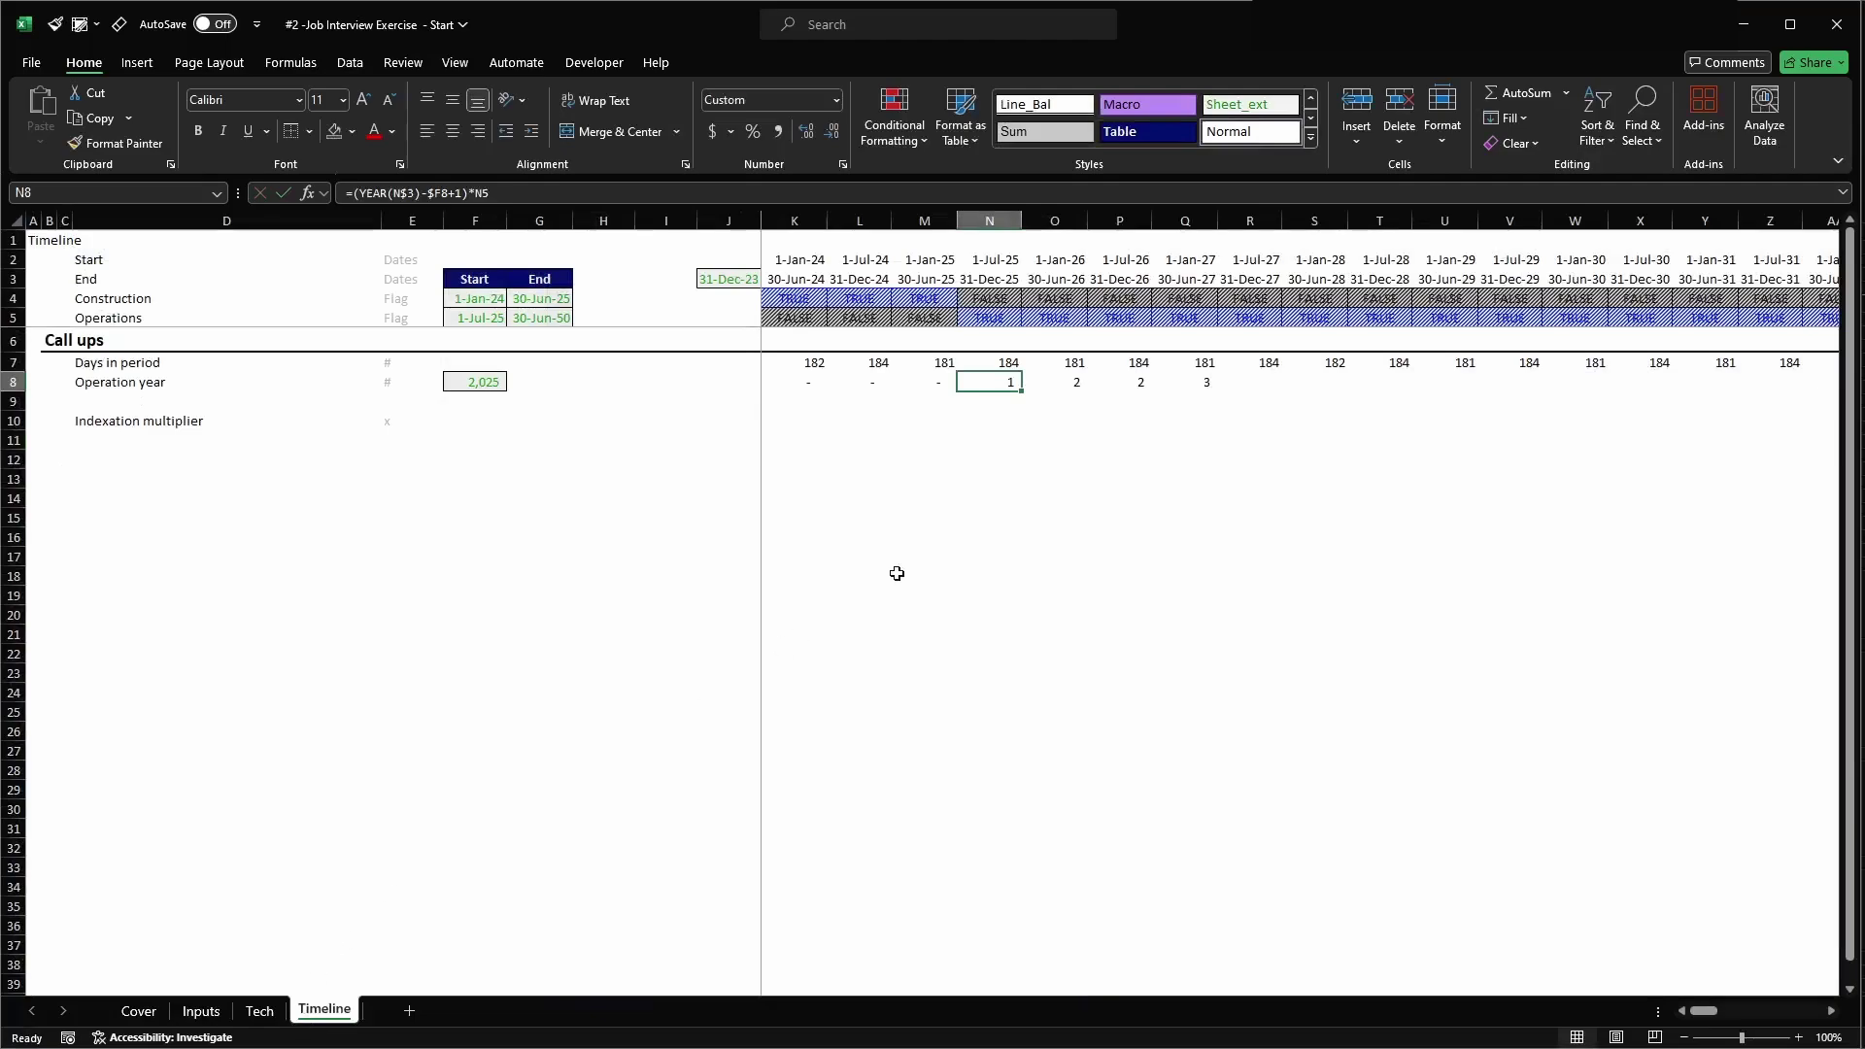
pyautogui.press('F2')
pyautogui.press('Tab')
pyautogui.press('F2')
pyautogui.hotkey('shift', 'Tab')
pyautogui.hotkey('ctrl', 'space')
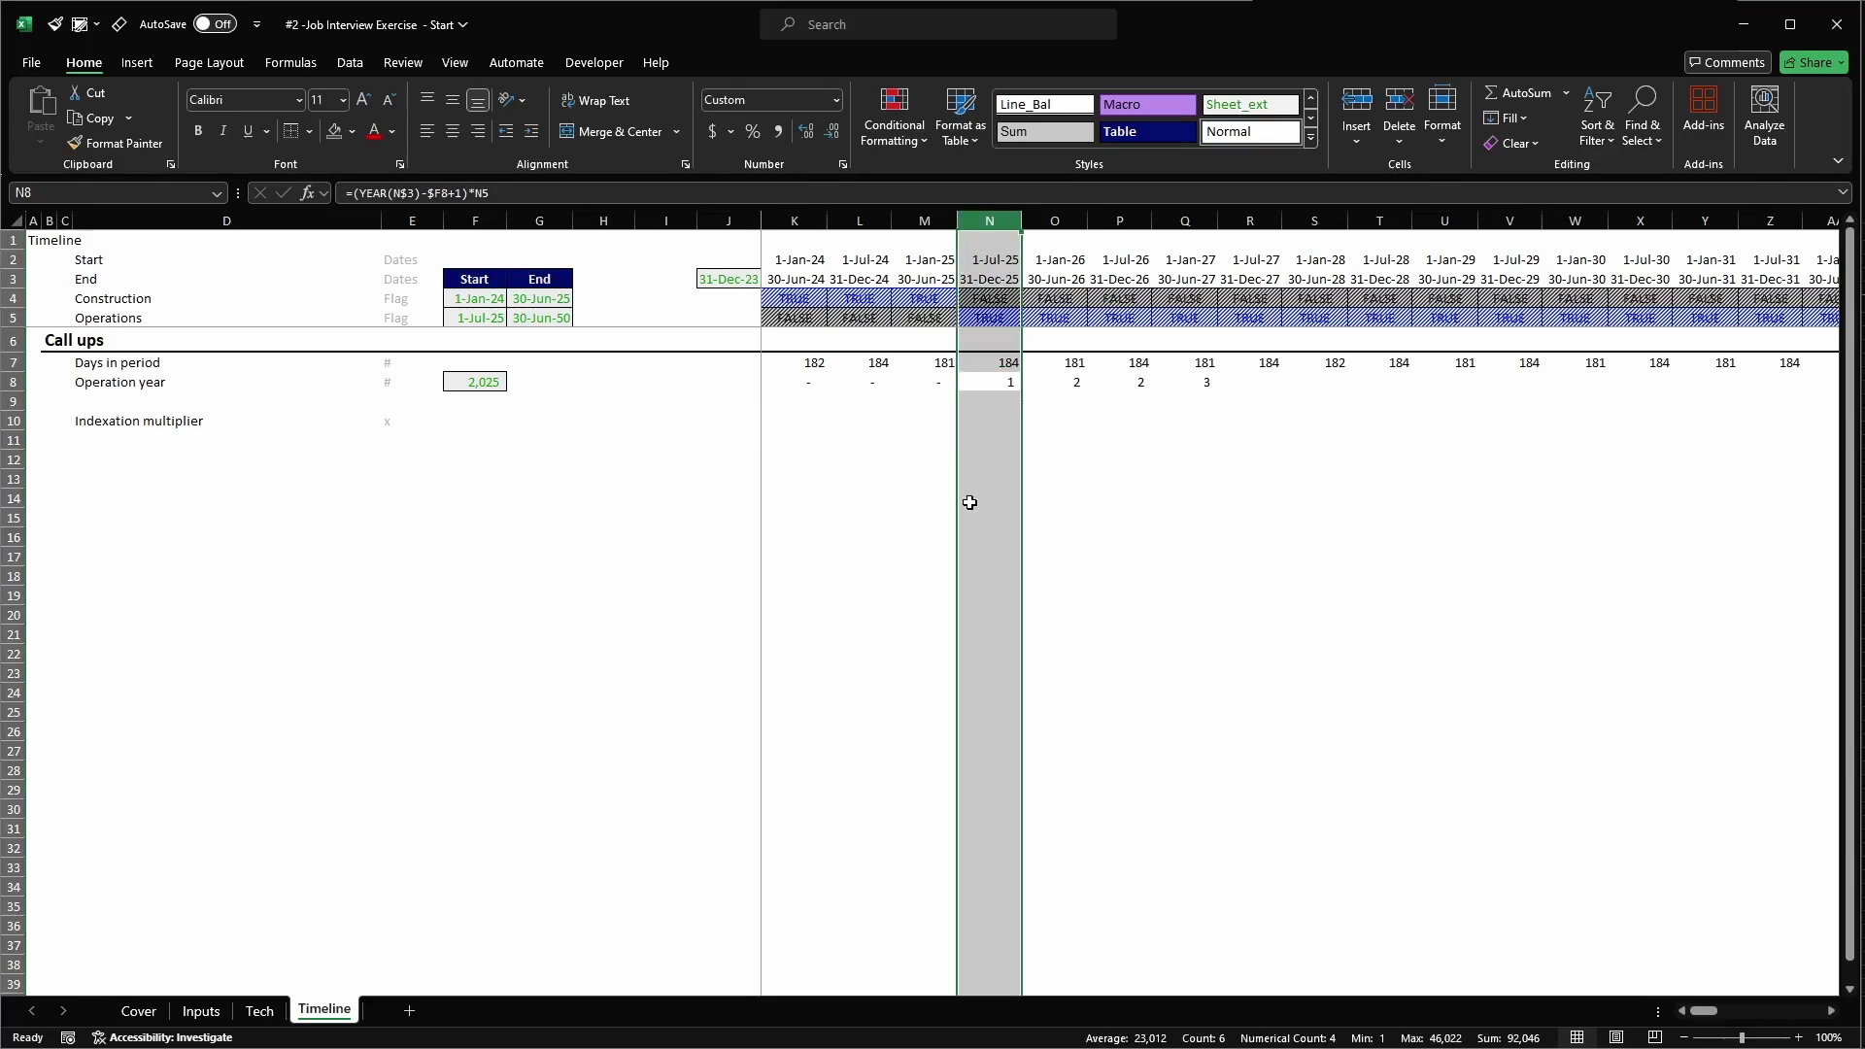
pyautogui.press('Right')
pyautogui.press('F2')
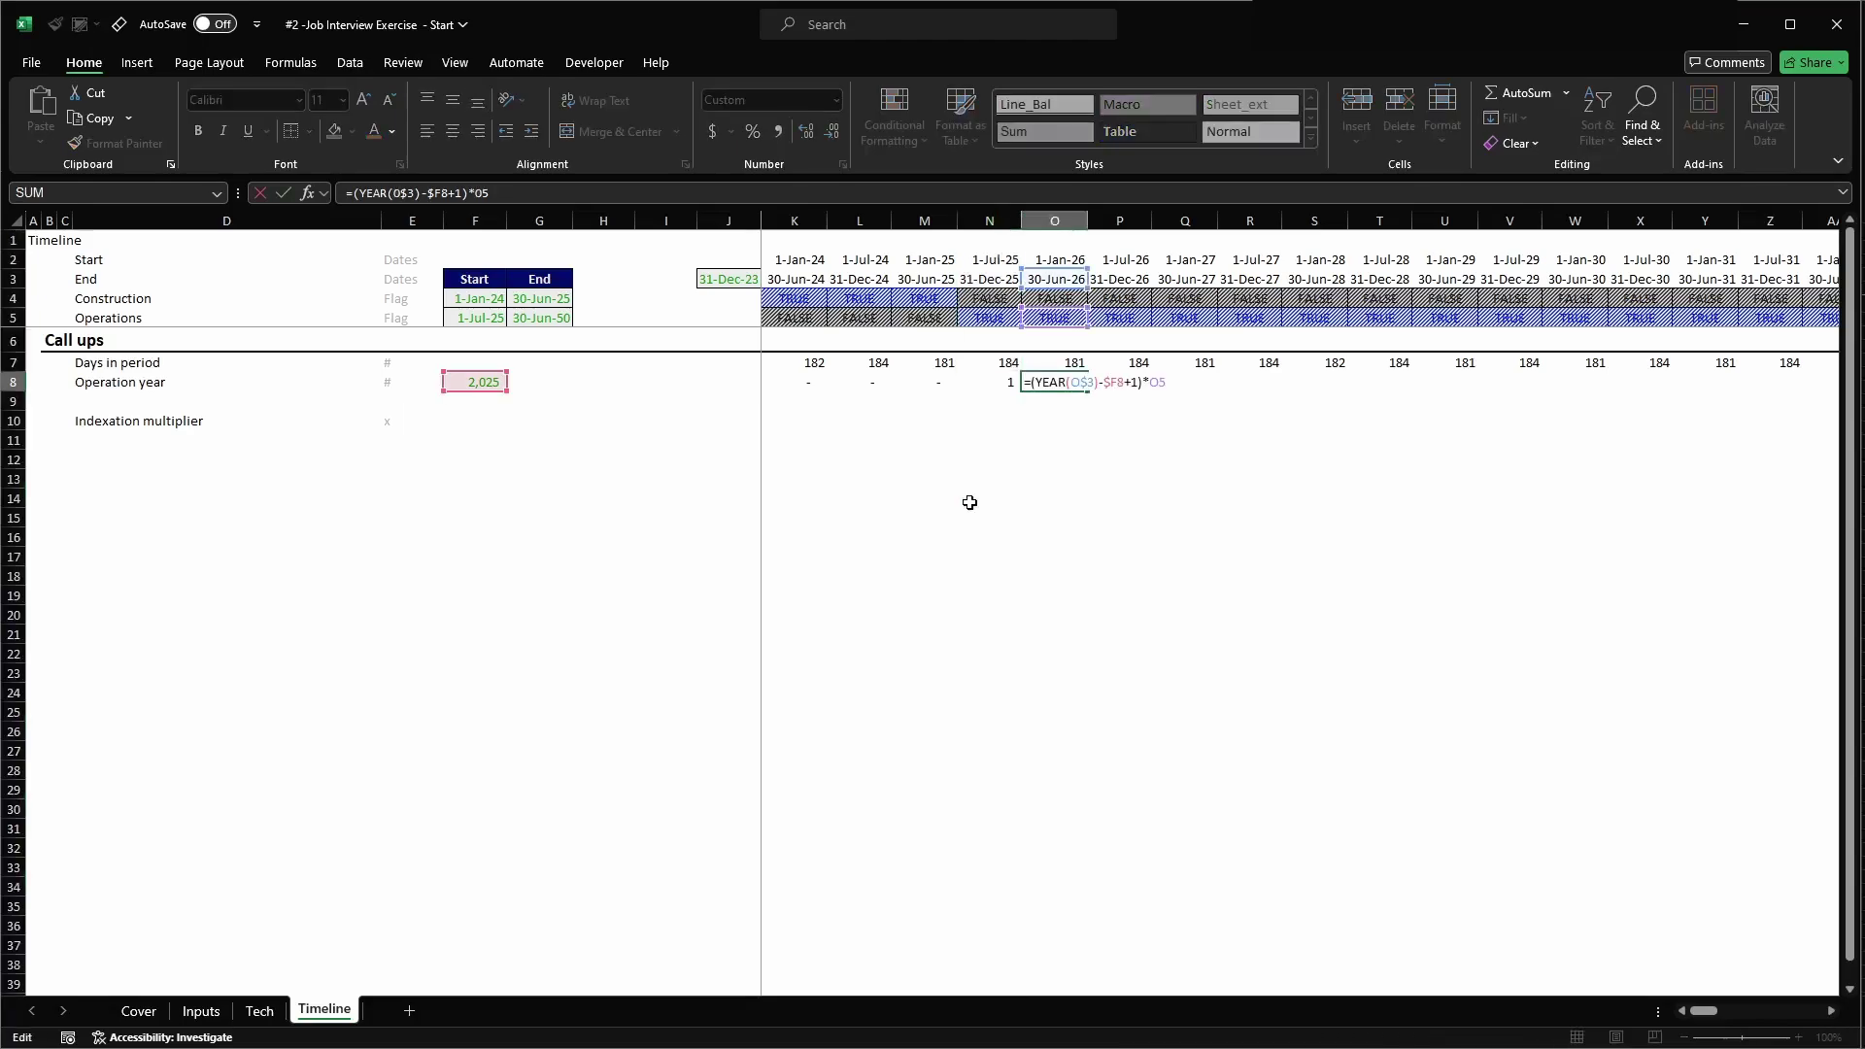
pyautogui.press('Escape')
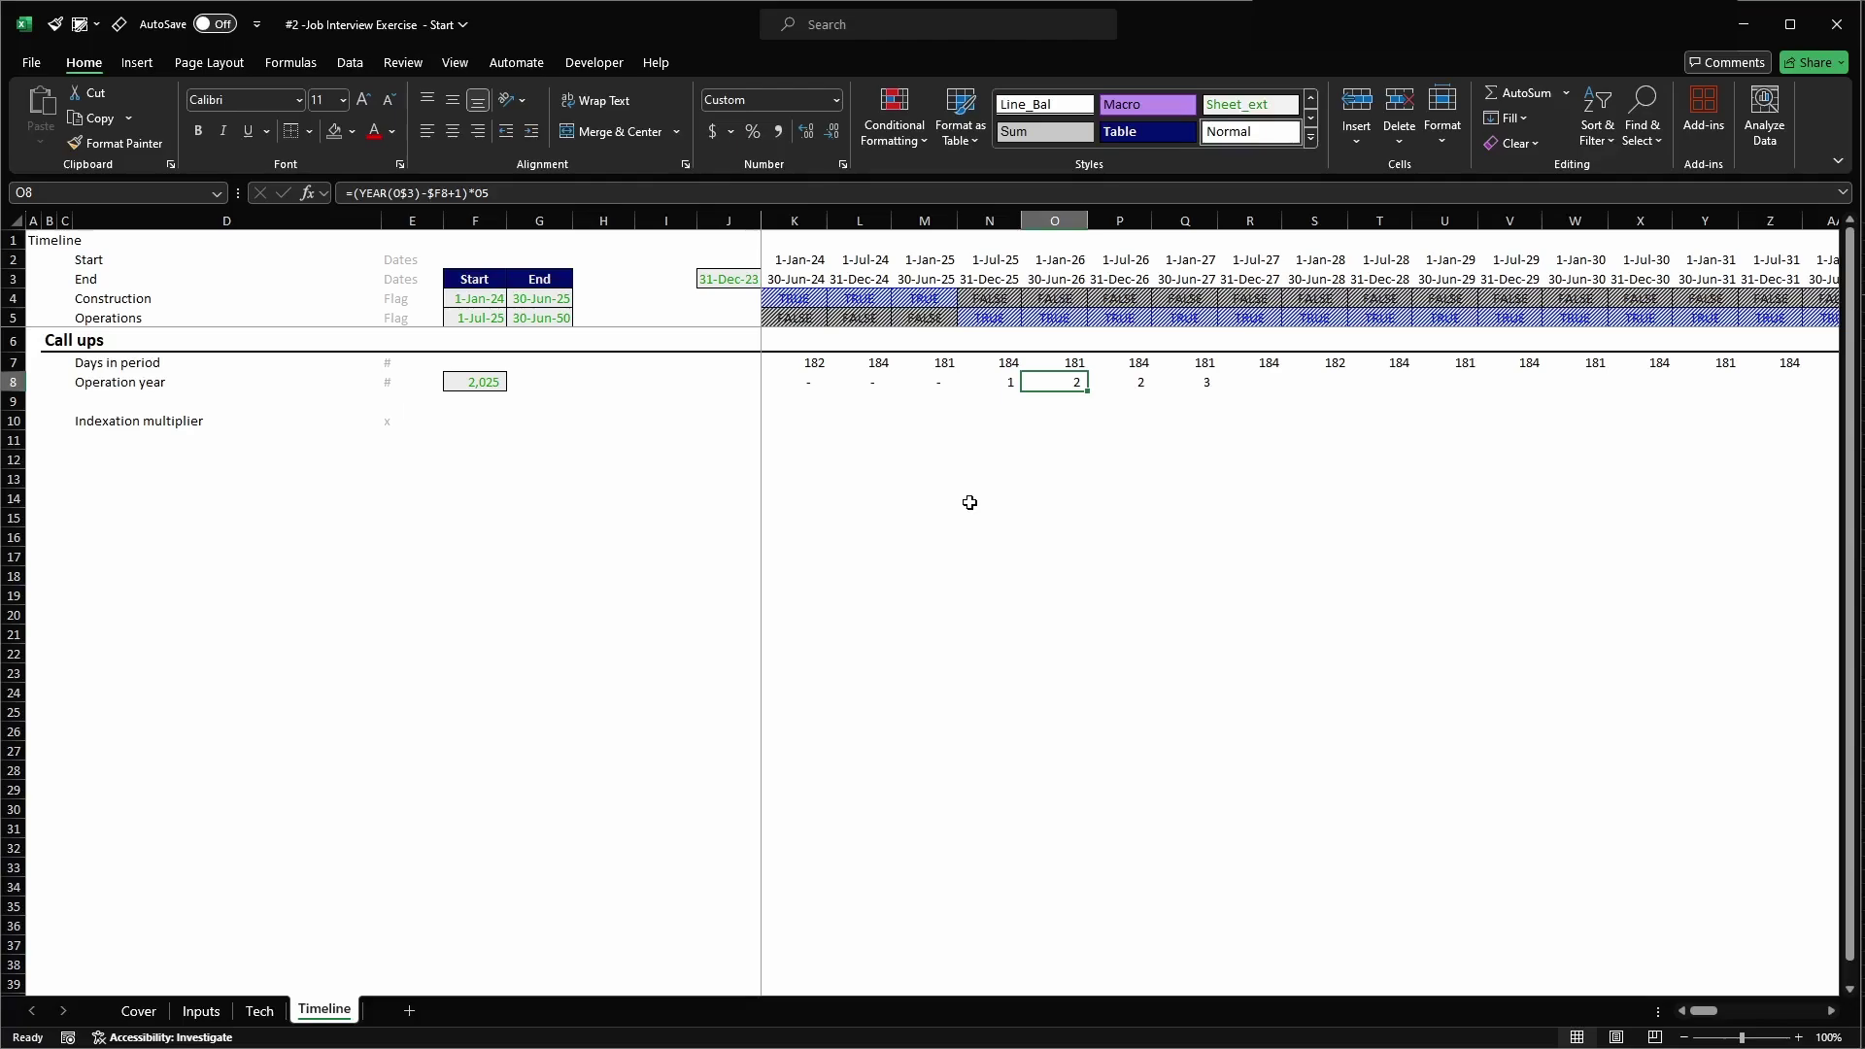
# - Change the formula in F8 to =MONTH(start_ops) to extract the month in which operations start
pyautogui.press('Left')
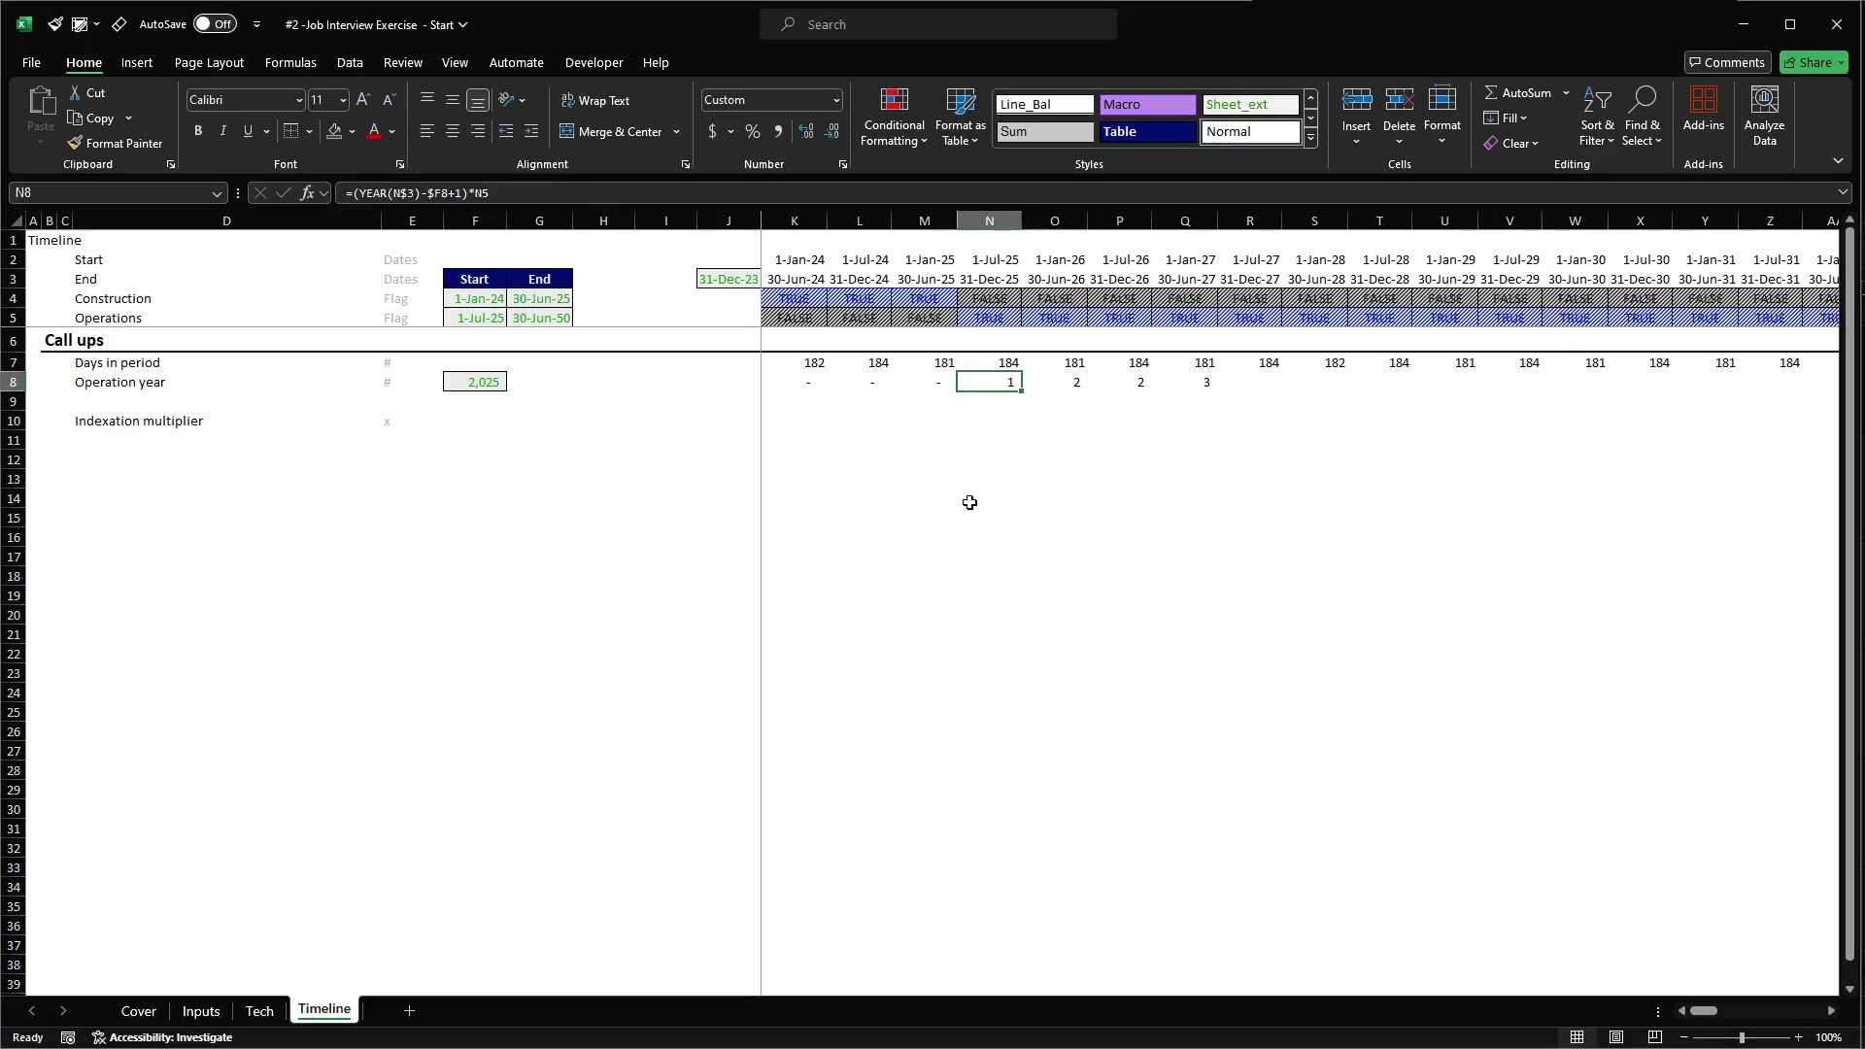
pyautogui.press('Left')
pyautogui.press('Left')
pyautogui.press('Left')
pyautogui.press('Left')
pyautogui.press('Left')
pyautogui.press('Left')
pyautogui.press('Left')
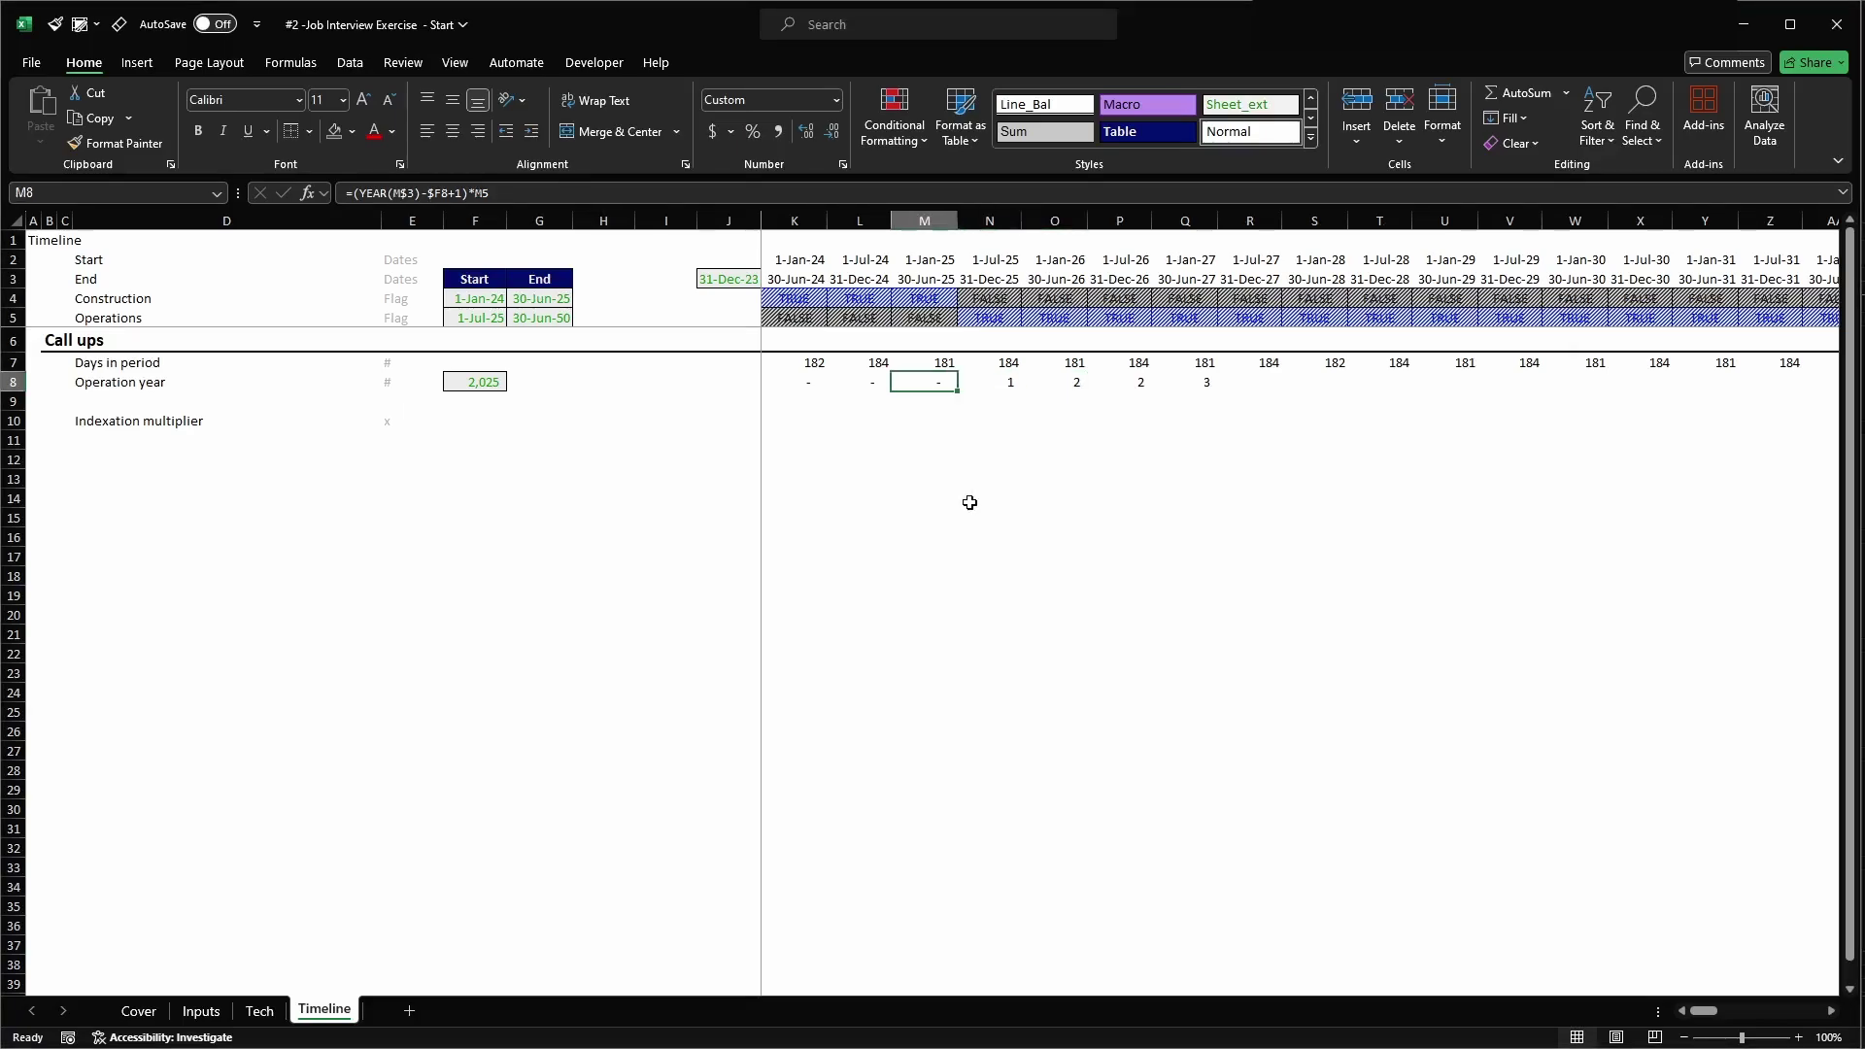
pyautogui.press('Left')
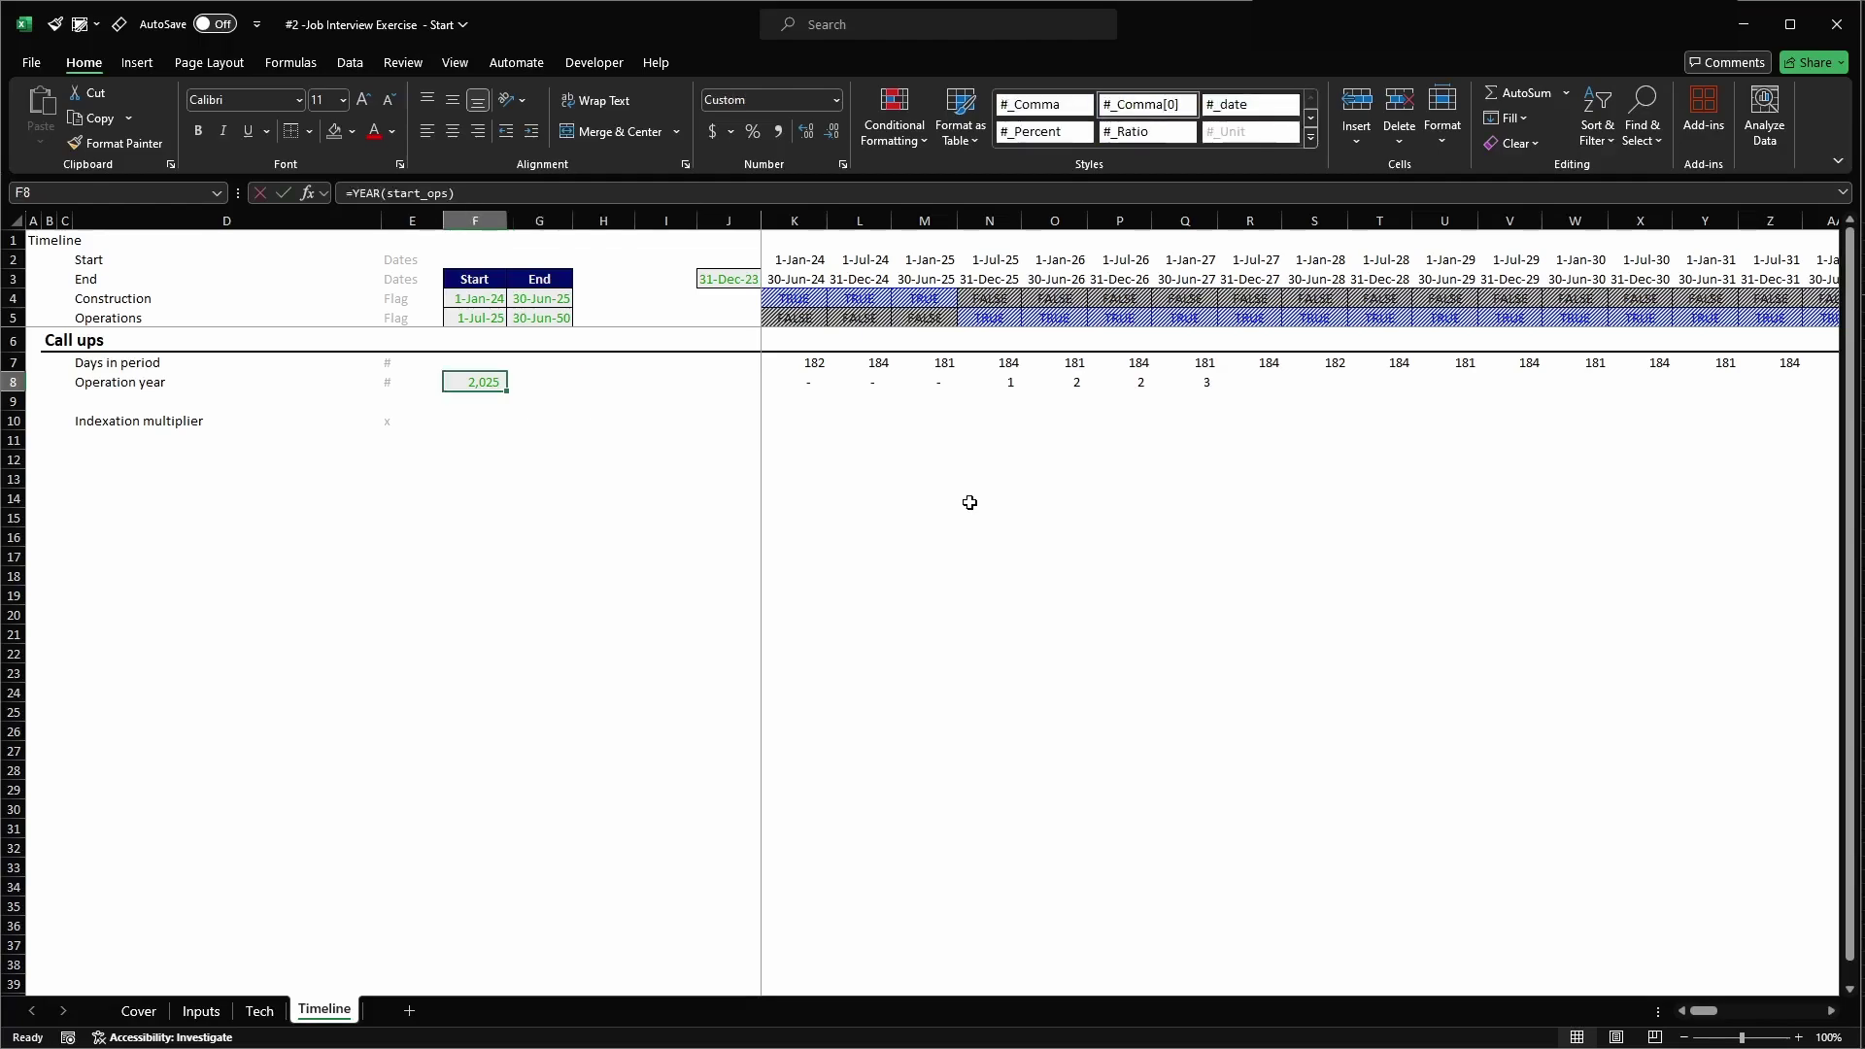
pyautogui.press('F2')
pyautogui.press('Home')
pyautogui.press('Right')
pyautogui.press('Delete')
pyautogui.press('Delete')
pyautogui.press('Delete')
pyautogui.press('Delete')
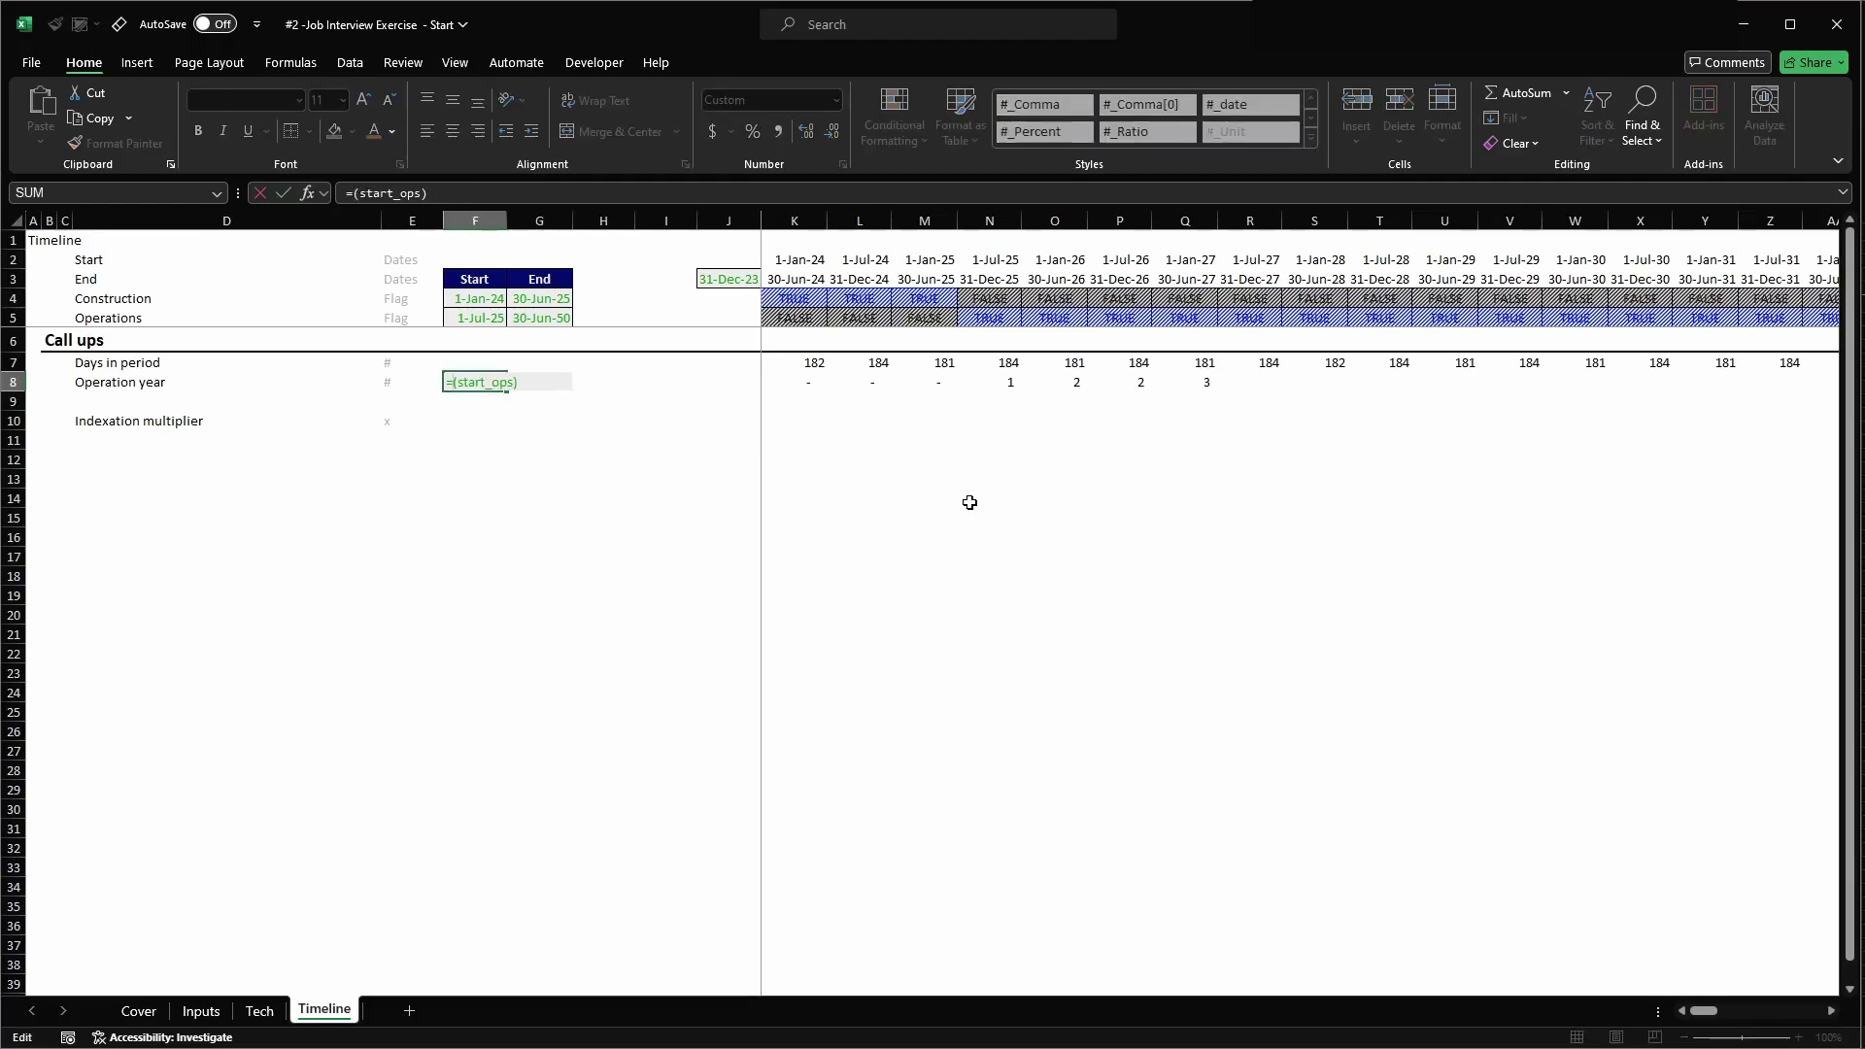
pyautogui.write('Mont')
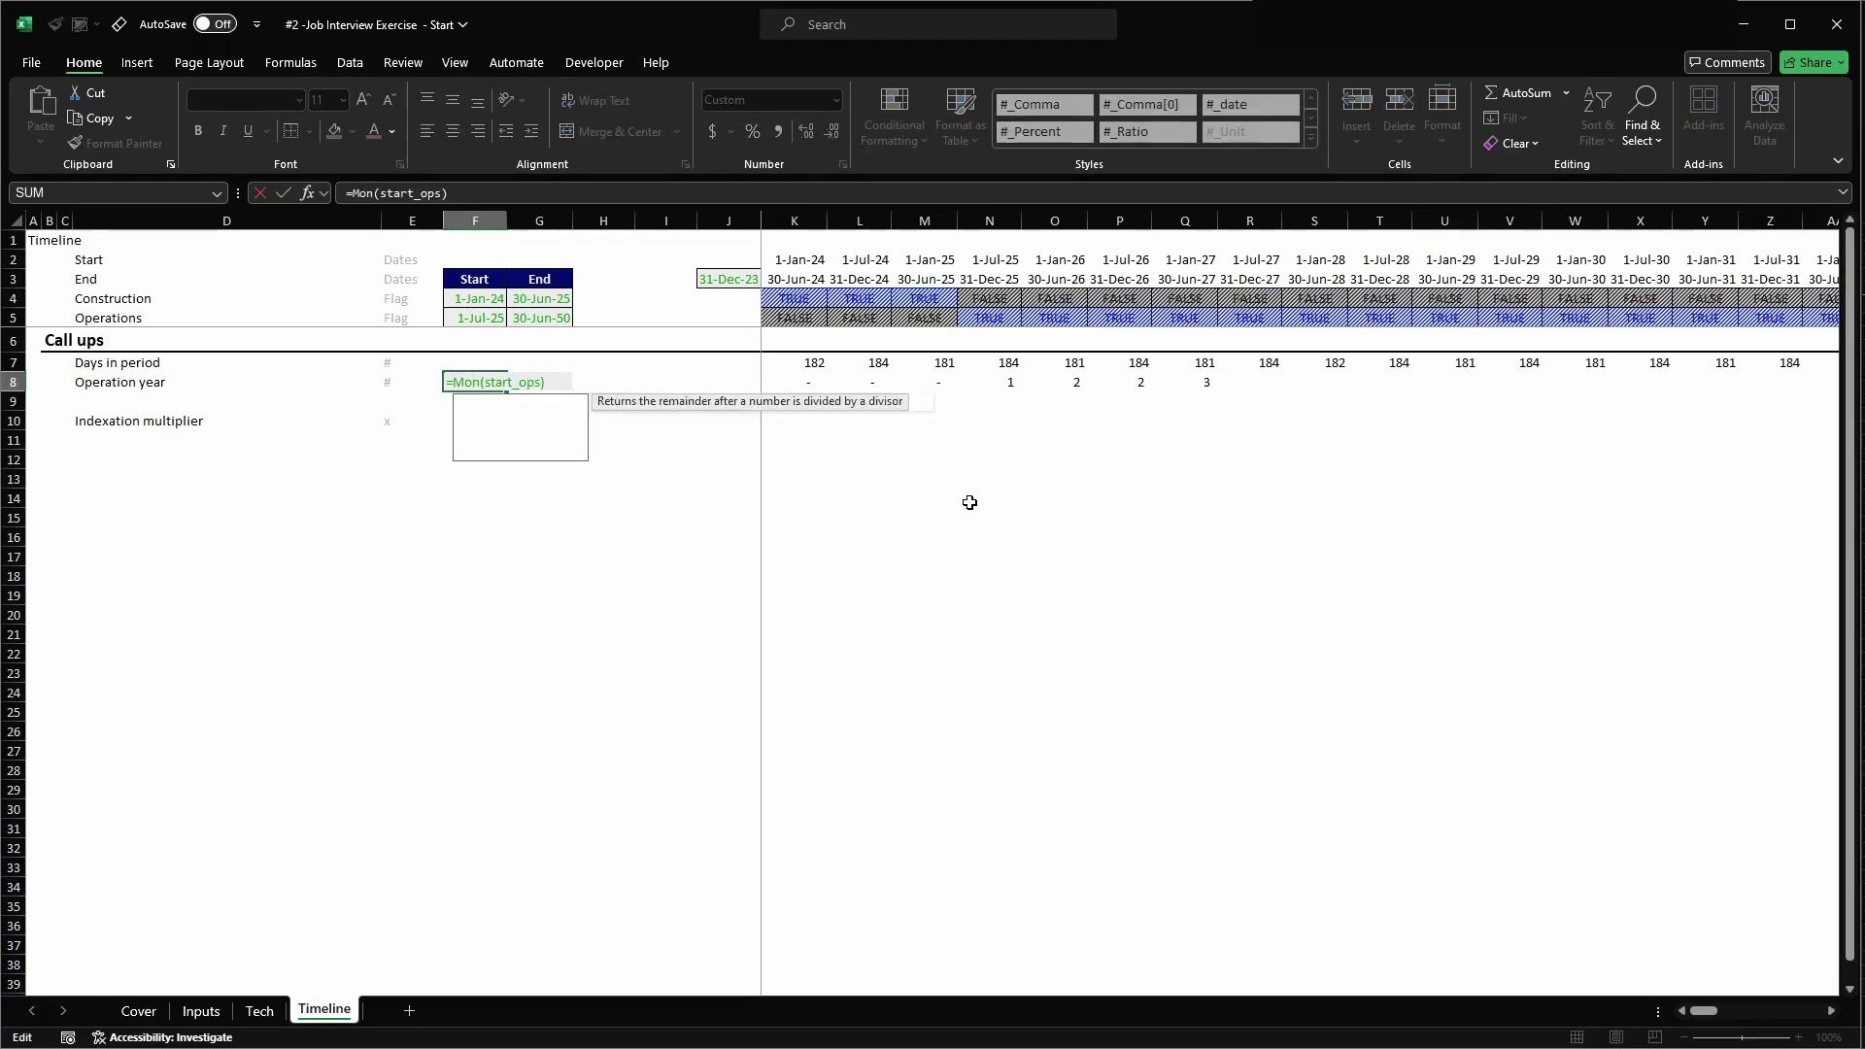
pyautogui.write('h')
pyautogui.press('Return')
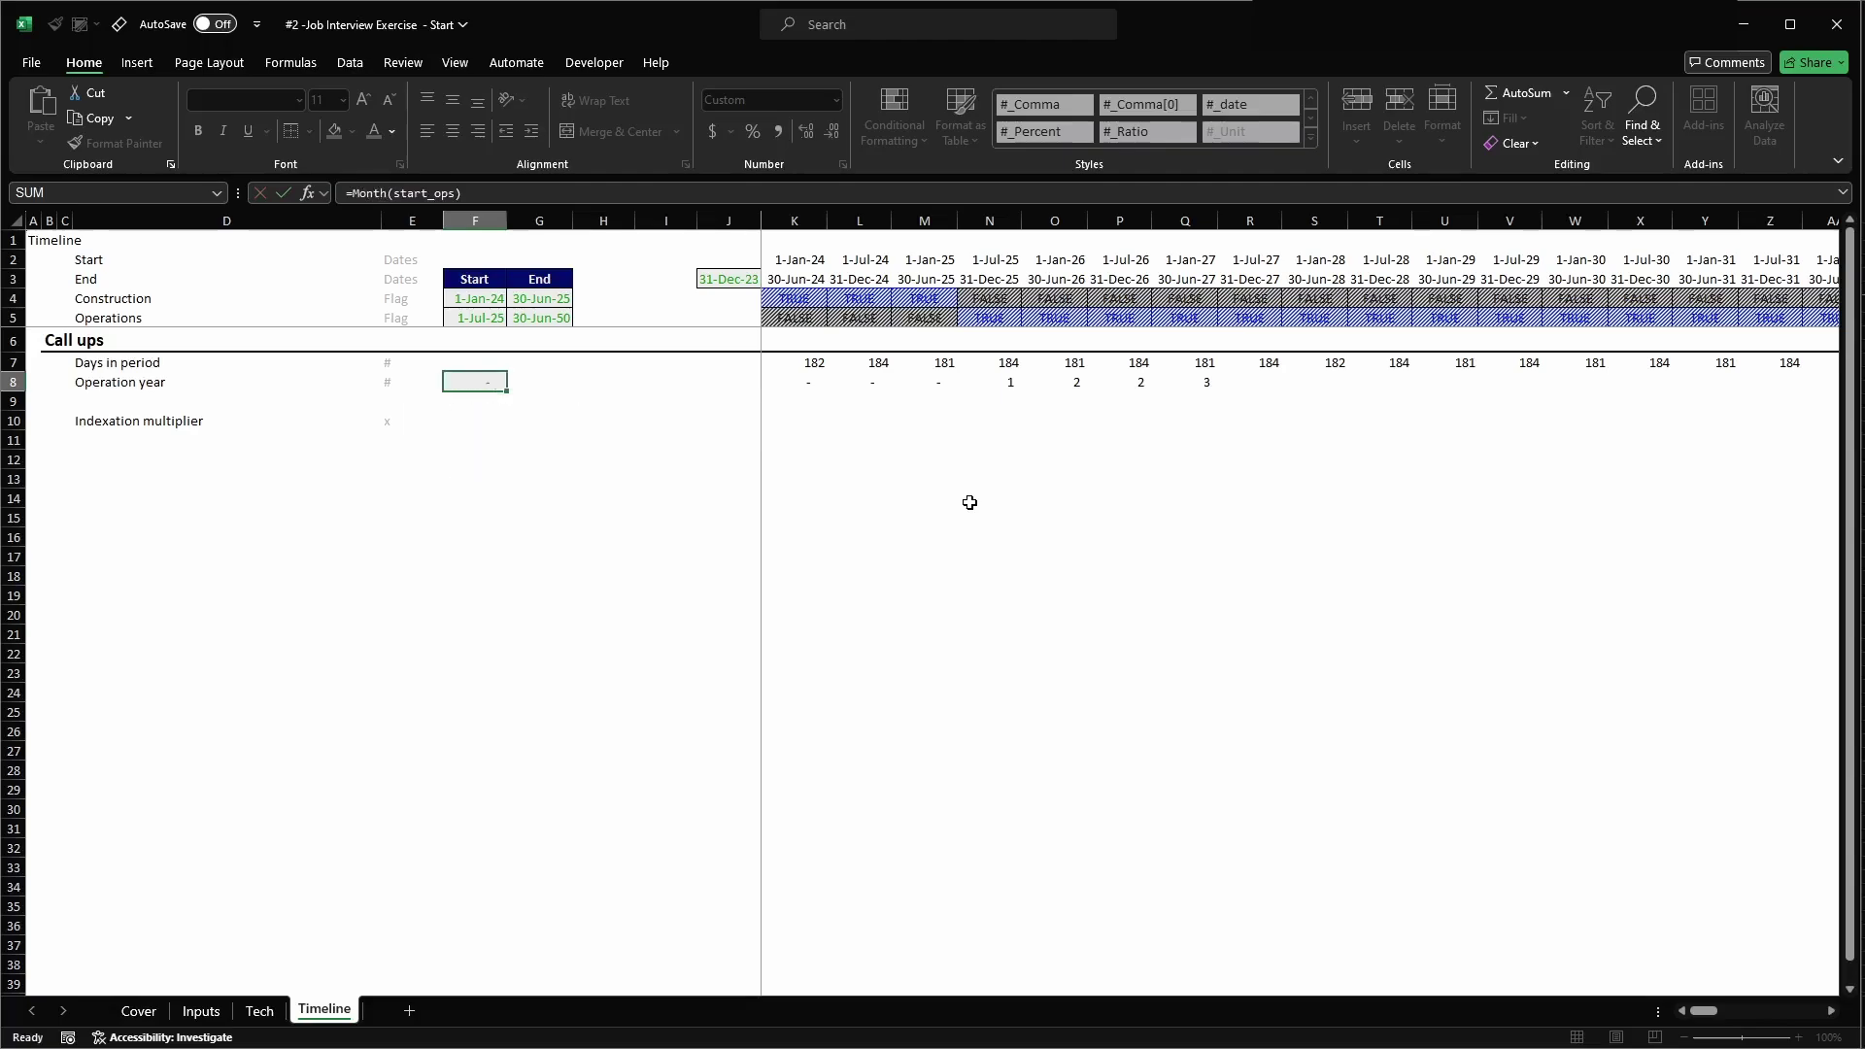
# - Replace the YEAR function with MONTH in the operation year formula in N8
pyautogui.press('Up')
pyautogui.press('Right')
pyautogui.press('Right')
pyautogui.press('Right')
pyautogui.press('Right')
pyautogui.press('Right')
pyautogui.press('Right')
pyautogui.press('Right')
pyautogui.press('Right')
pyautogui.press('Right')
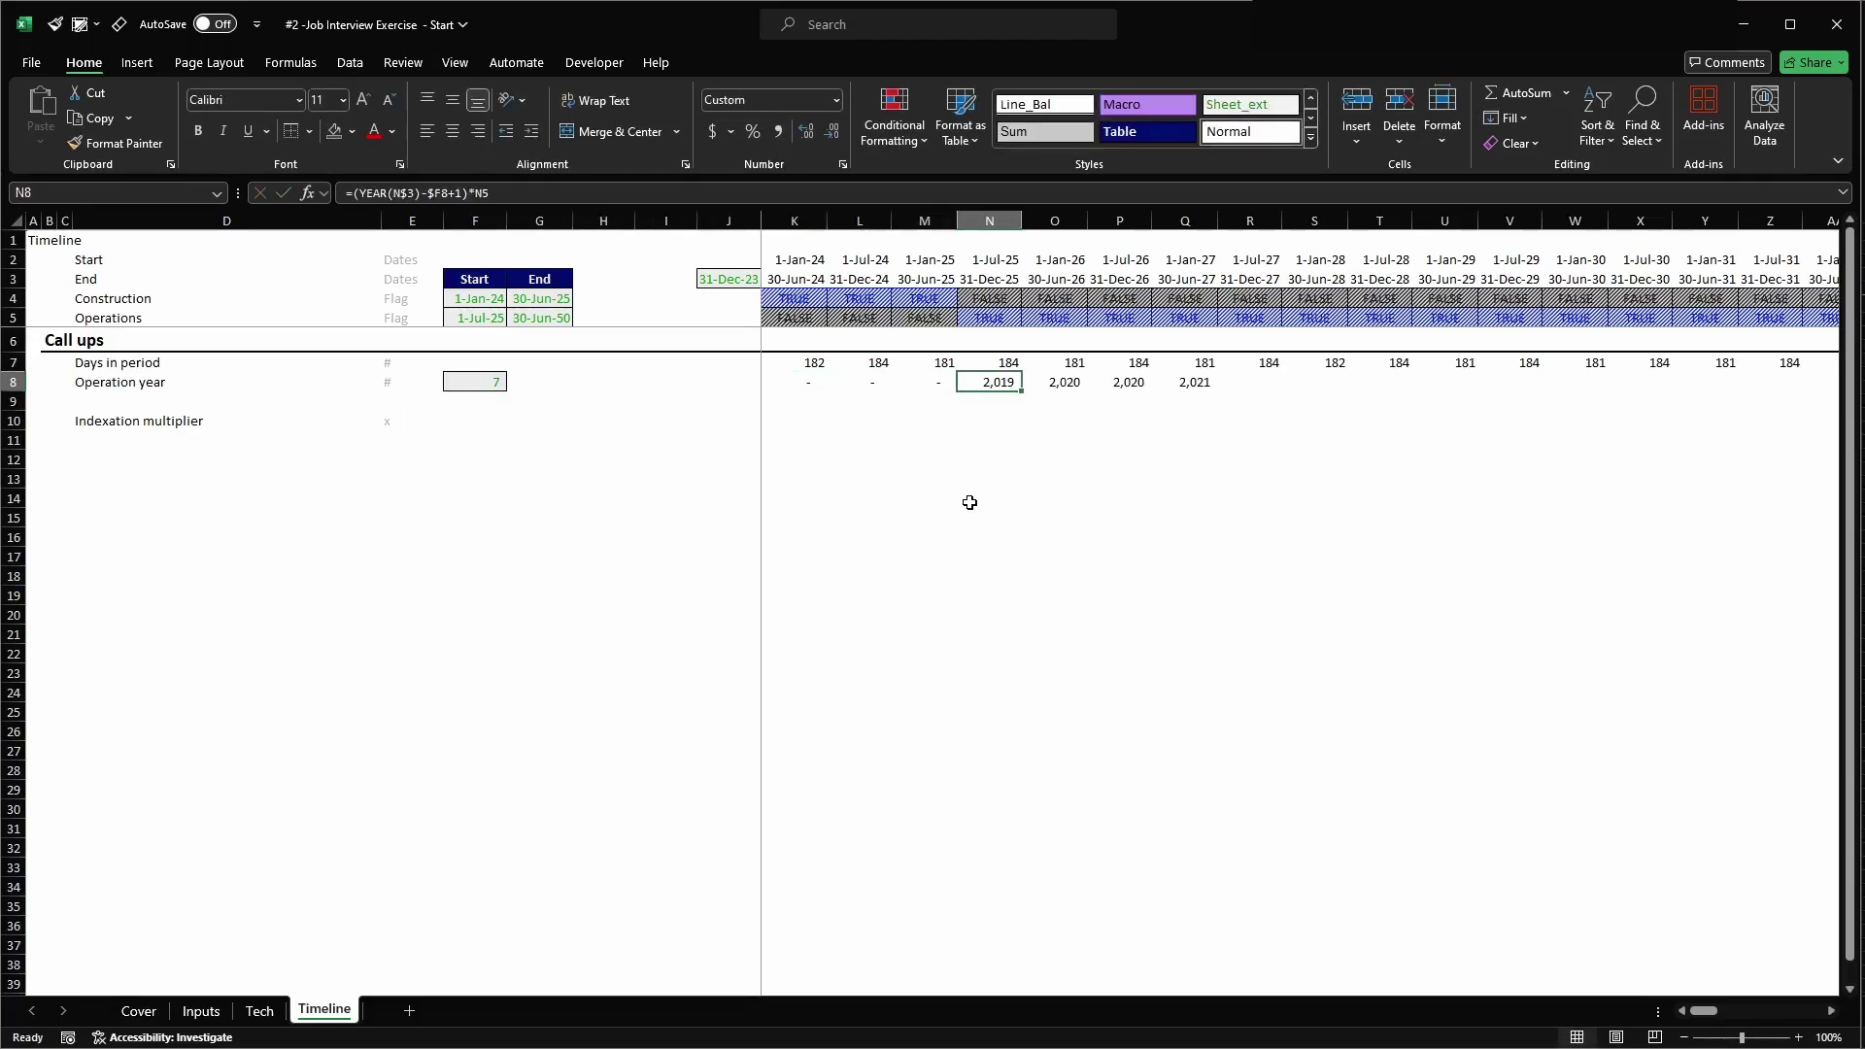
pyautogui.press('F2')
pyautogui.press('Escape')
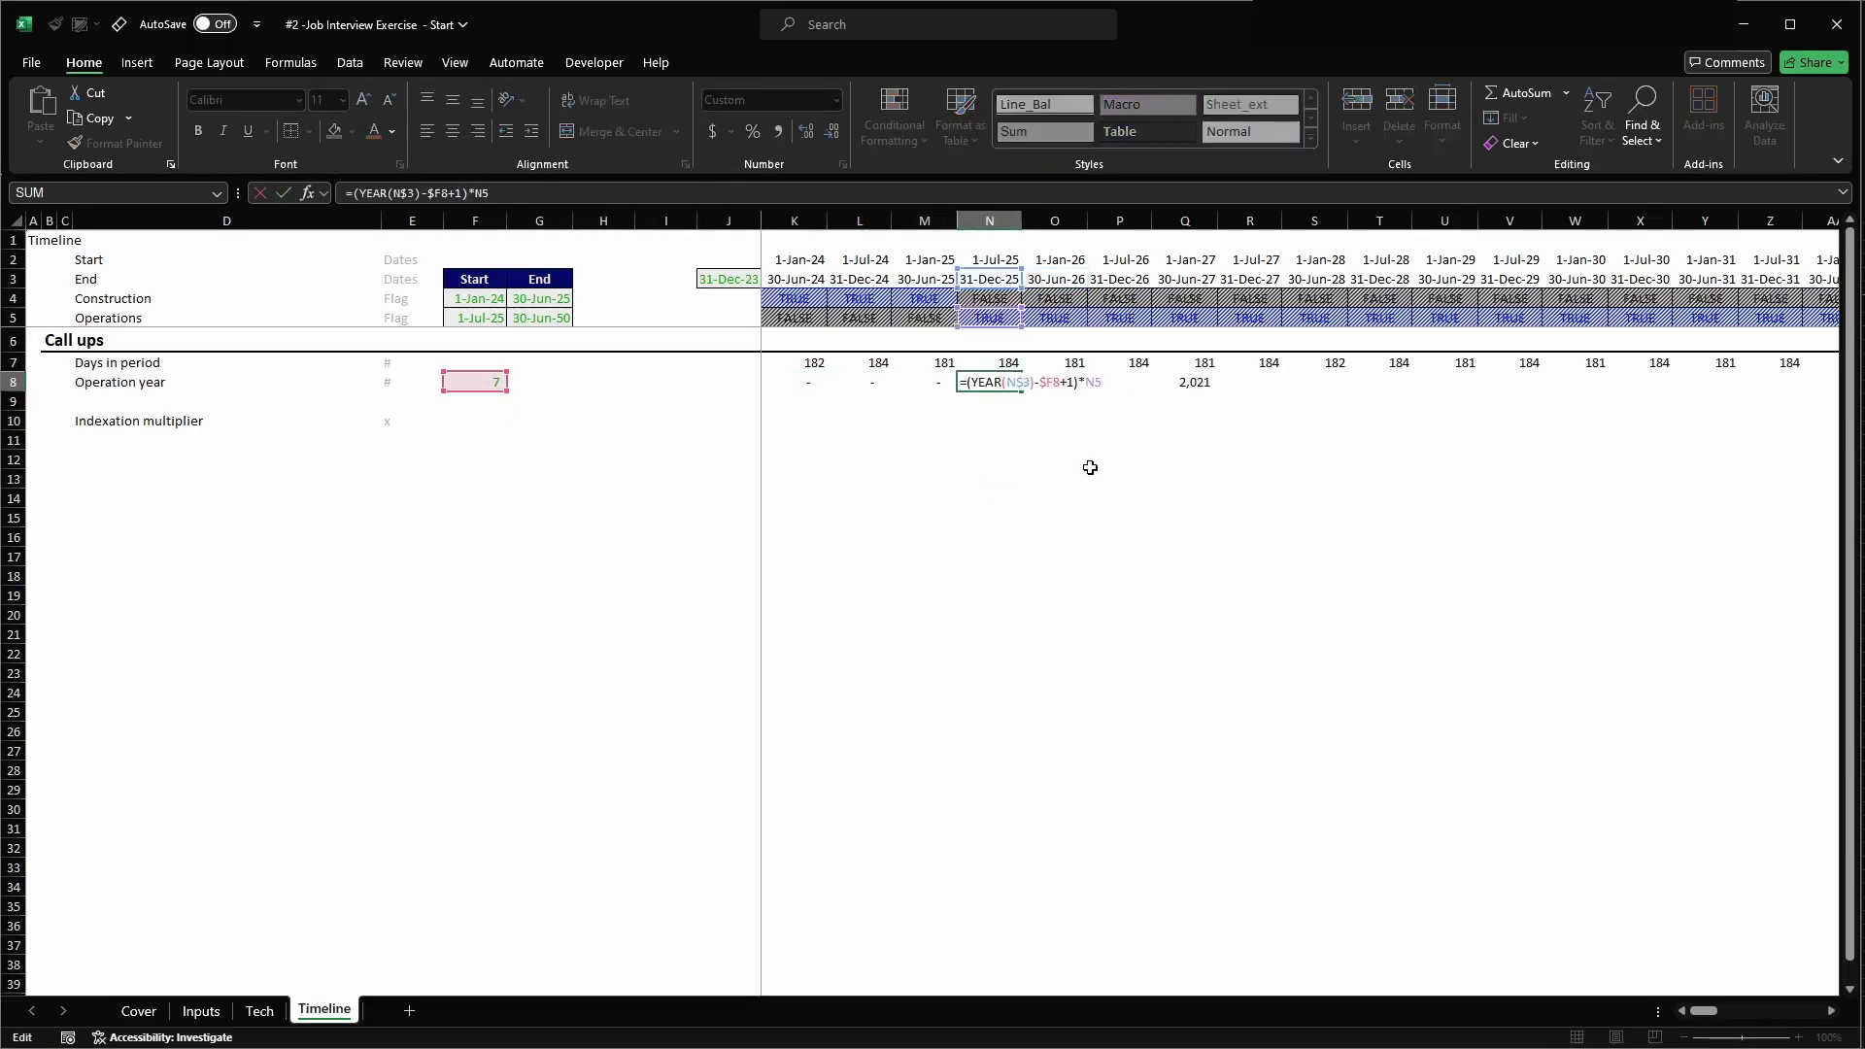
pyautogui.doubleClick(983, 382)
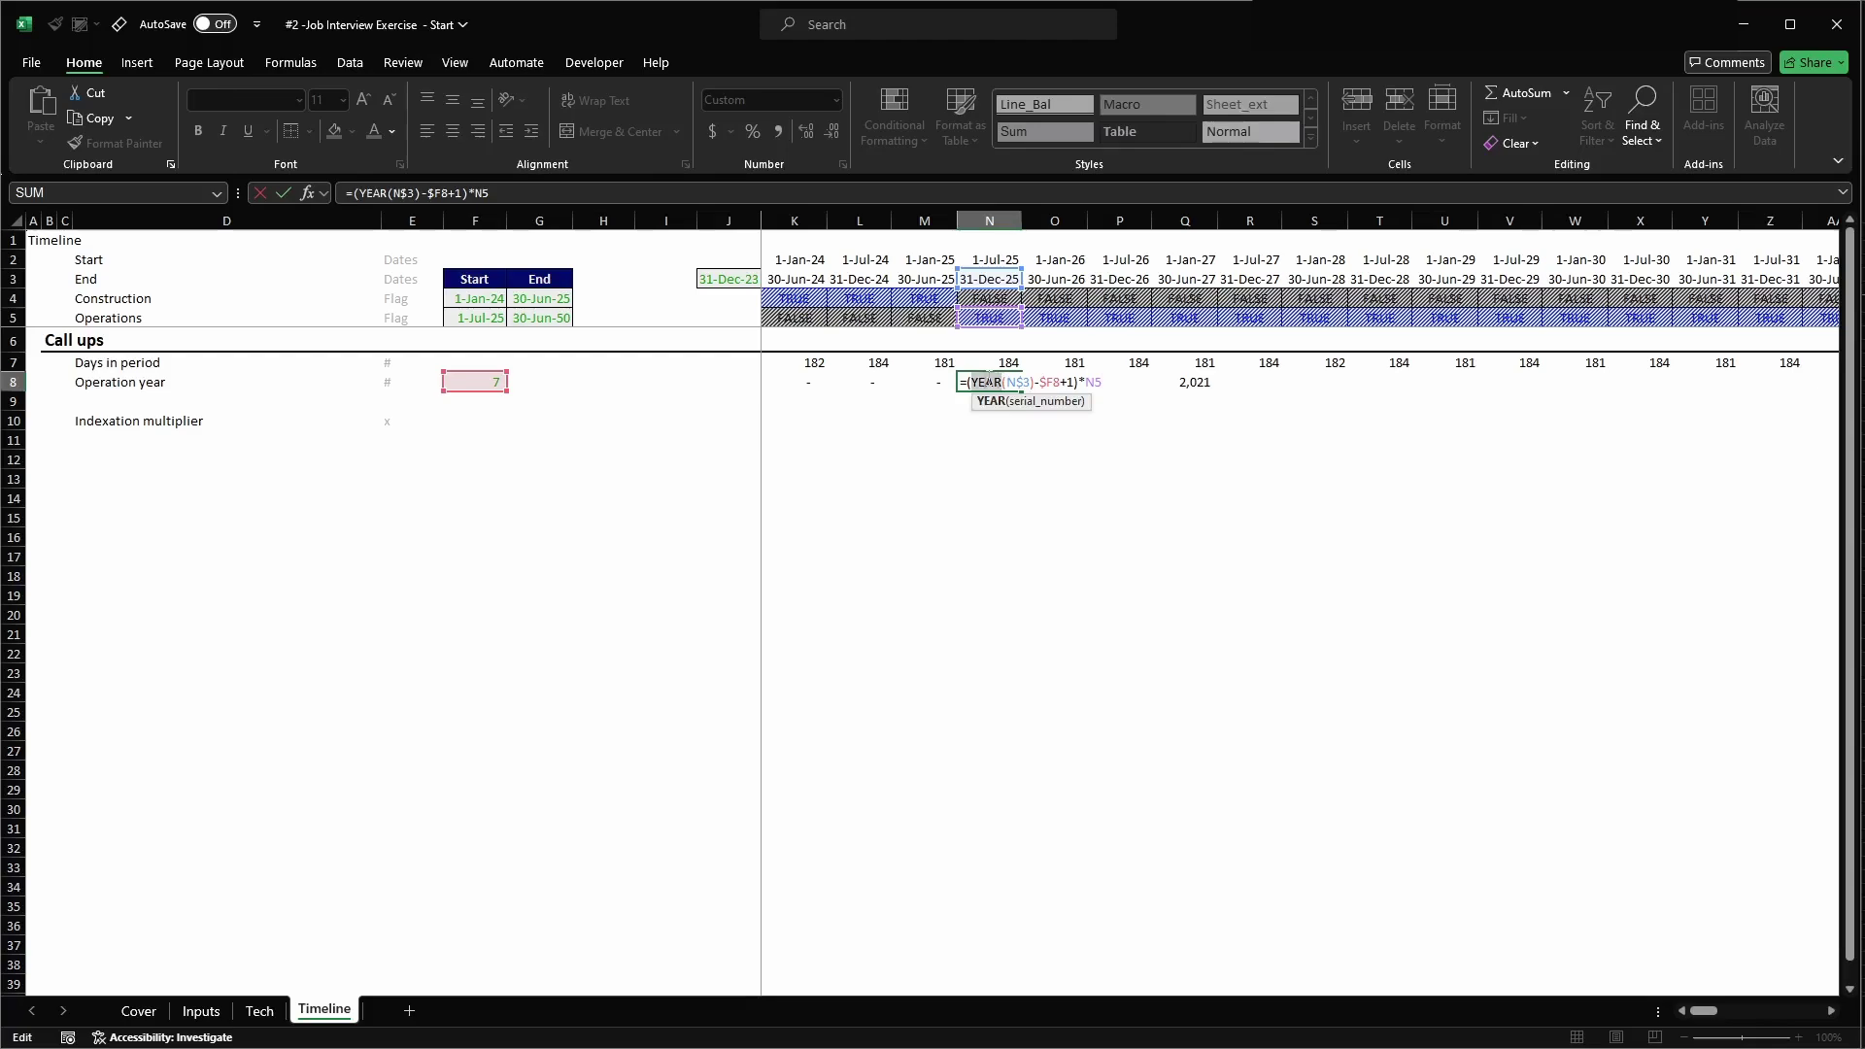
pyautogui.write('Month')
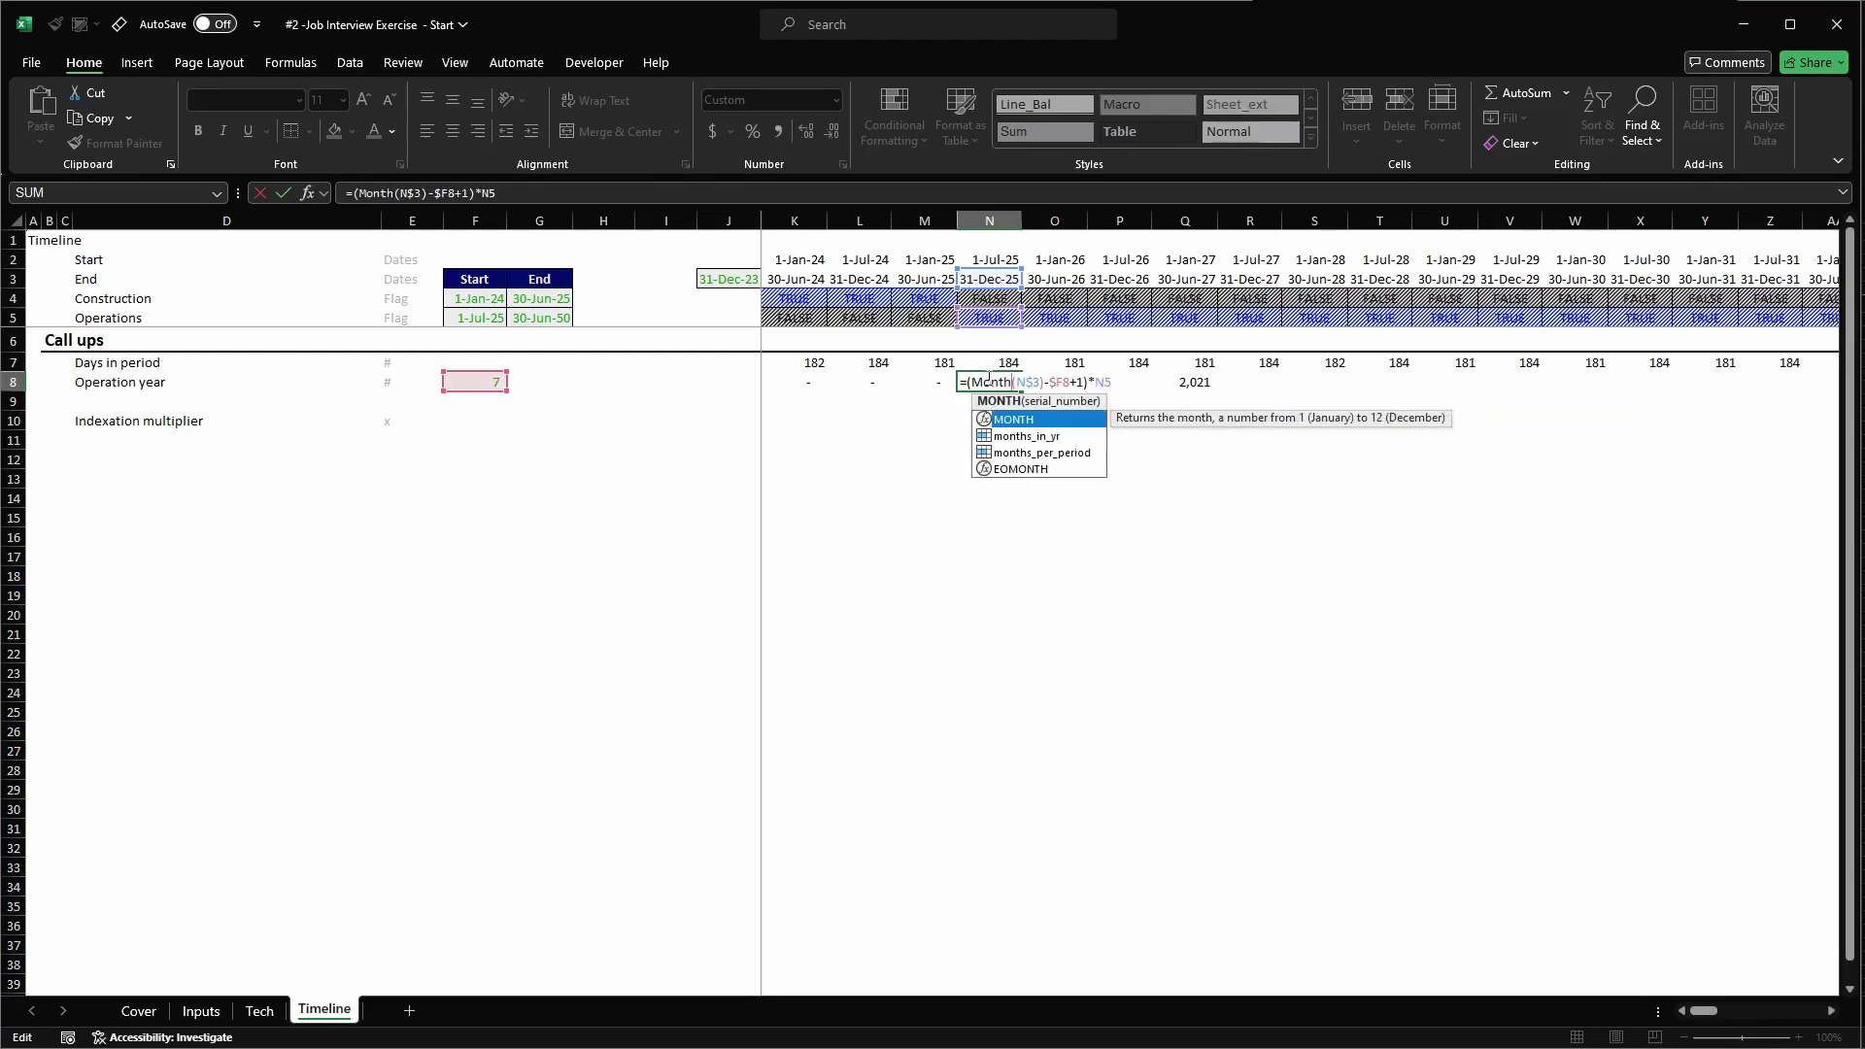
pyautogui.press('Return')
# - Point the MONTH reference in N8 to the period start date in N$2 and copy the formula across to Q8
pyautogui.doubleClick(989, 382)
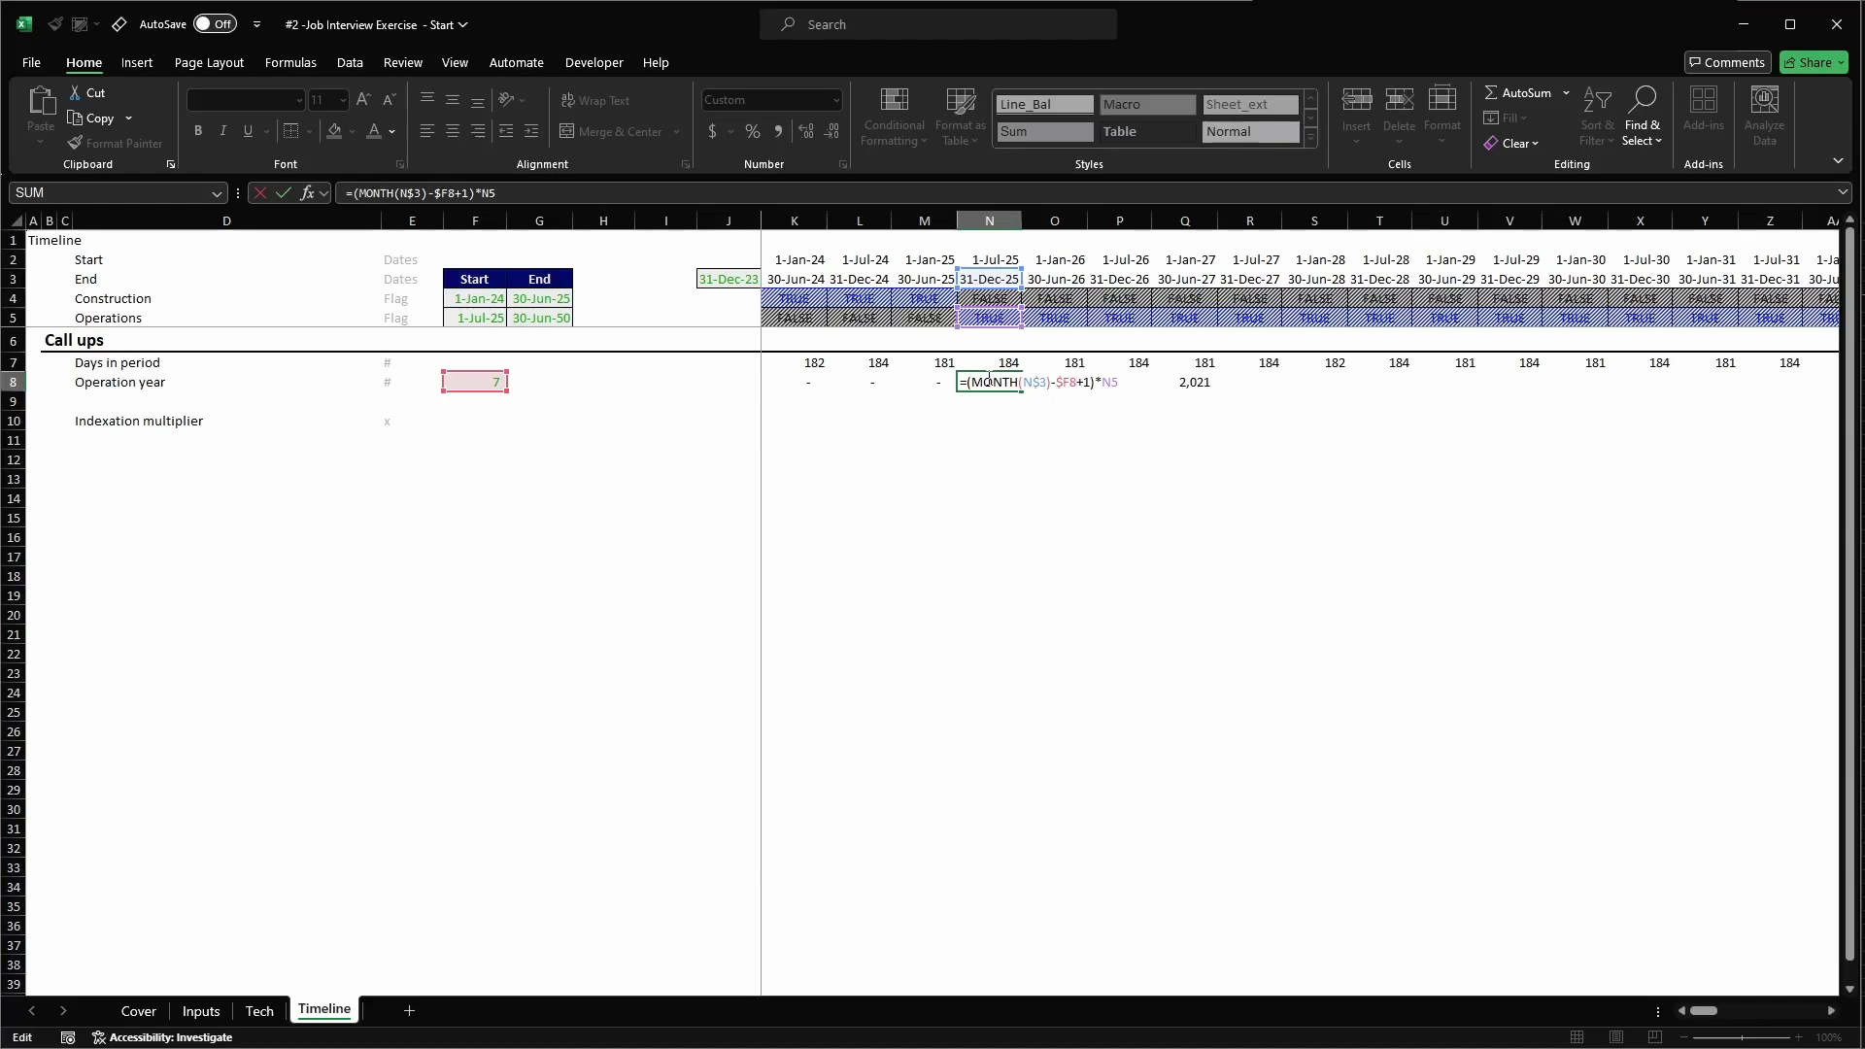
pyautogui.moveTo(977, 273); pyautogui.dragTo(976, 257)
pyautogui.press('Return')
pyautogui.press('Up')
pyautogui.hotkey('ctrl', 'c')
pyautogui.hotkey('shift', 'Right')
pyautogui.hotkey('shift', 'Right')
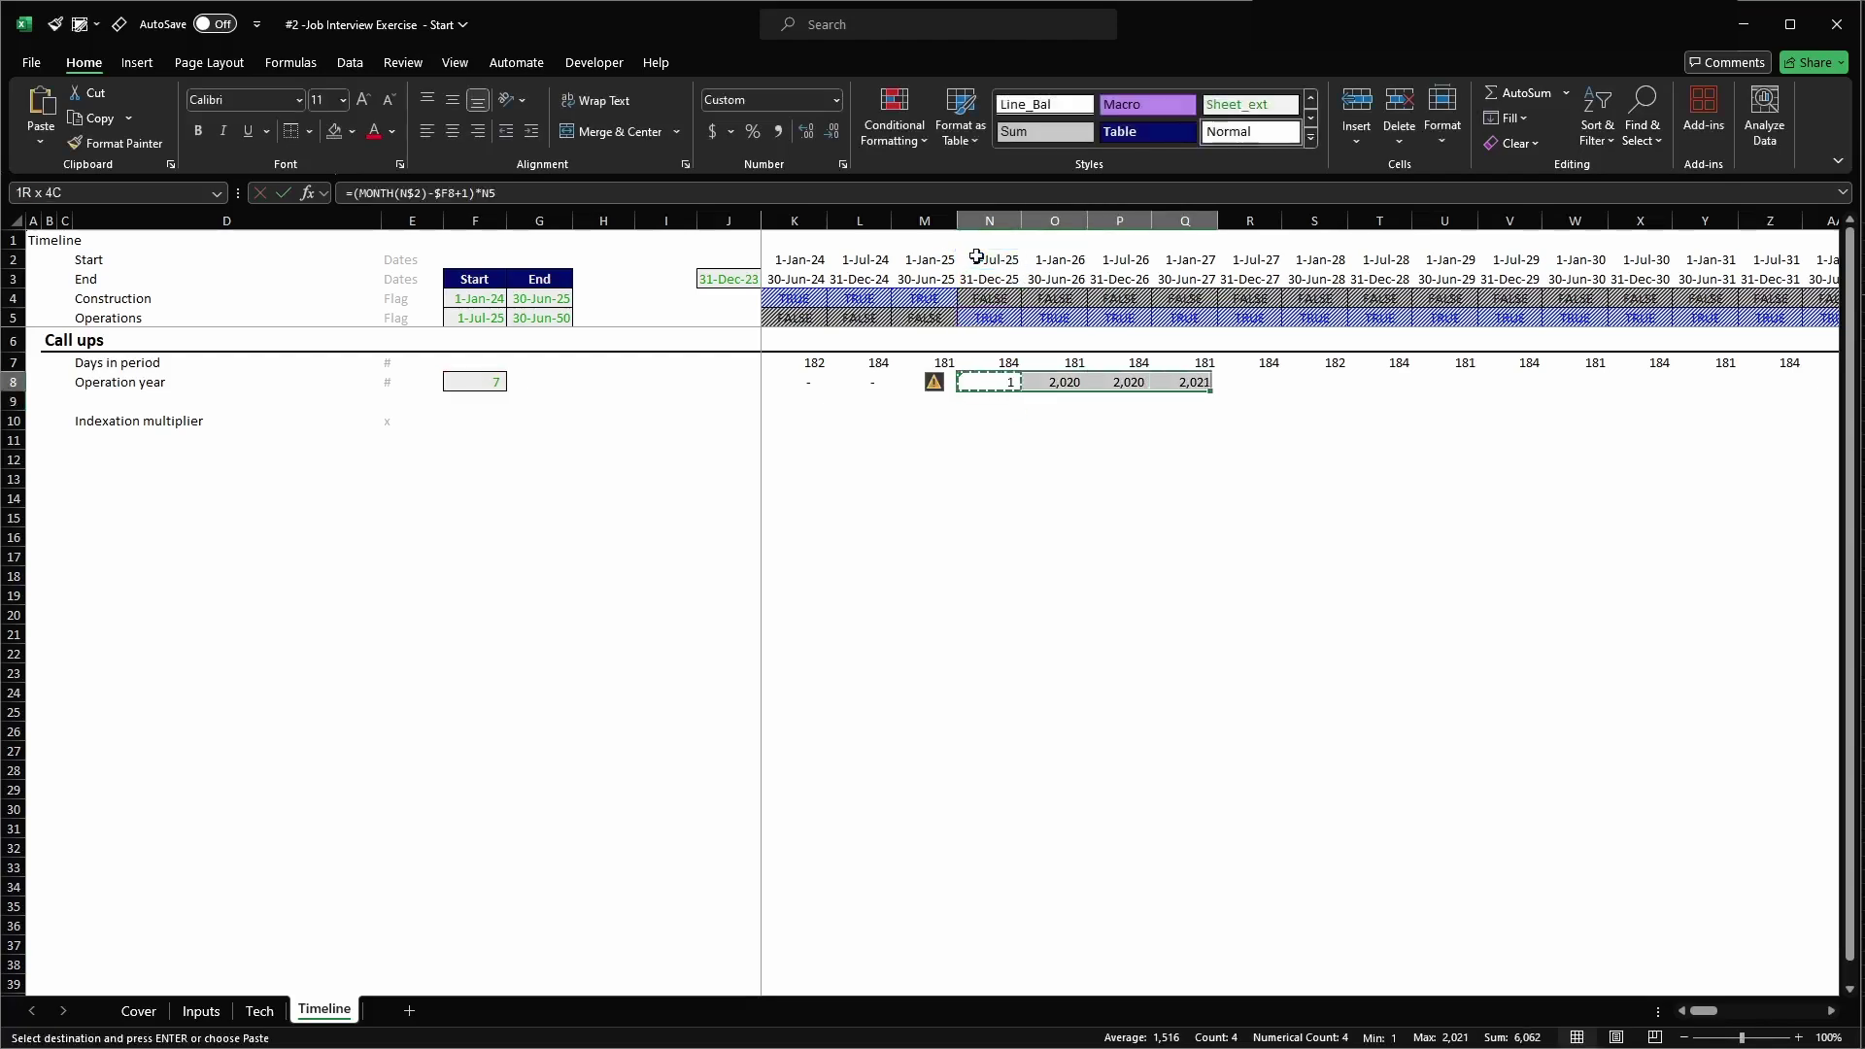
pyautogui.hotkey('shift', 'Right')
pyautogui.press('Return')
# - Examine the copied operation year formula in O8
pyautogui.press('Left')
pyautogui.press('Right')
pyautogui.press('Right')
pyautogui.press('Right')
pyautogui.press('Left')
pyautogui.press('F2')
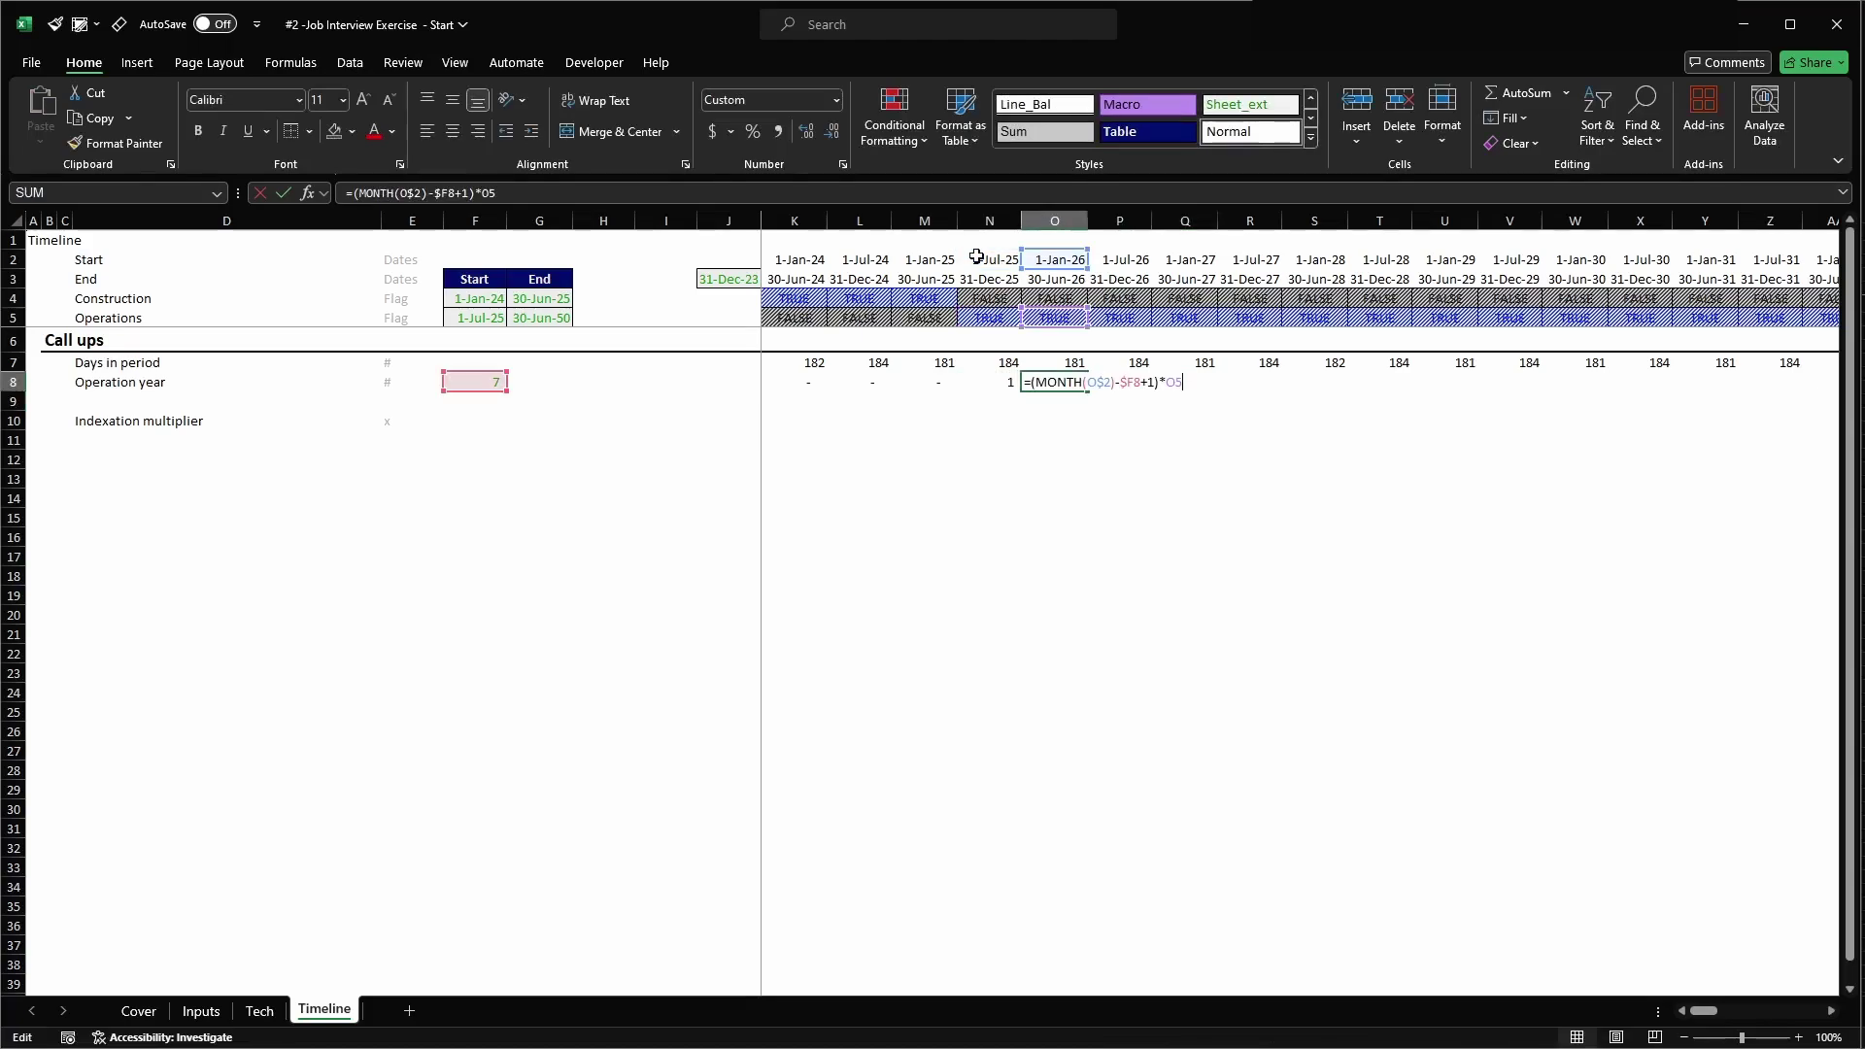
pyautogui.press('Escape')
# - Begin turning the N8 formula into an IF function with MONTH(N$2)-$F8 as its logical test
pyautogui.press('Left')
pyautogui.press('F2')
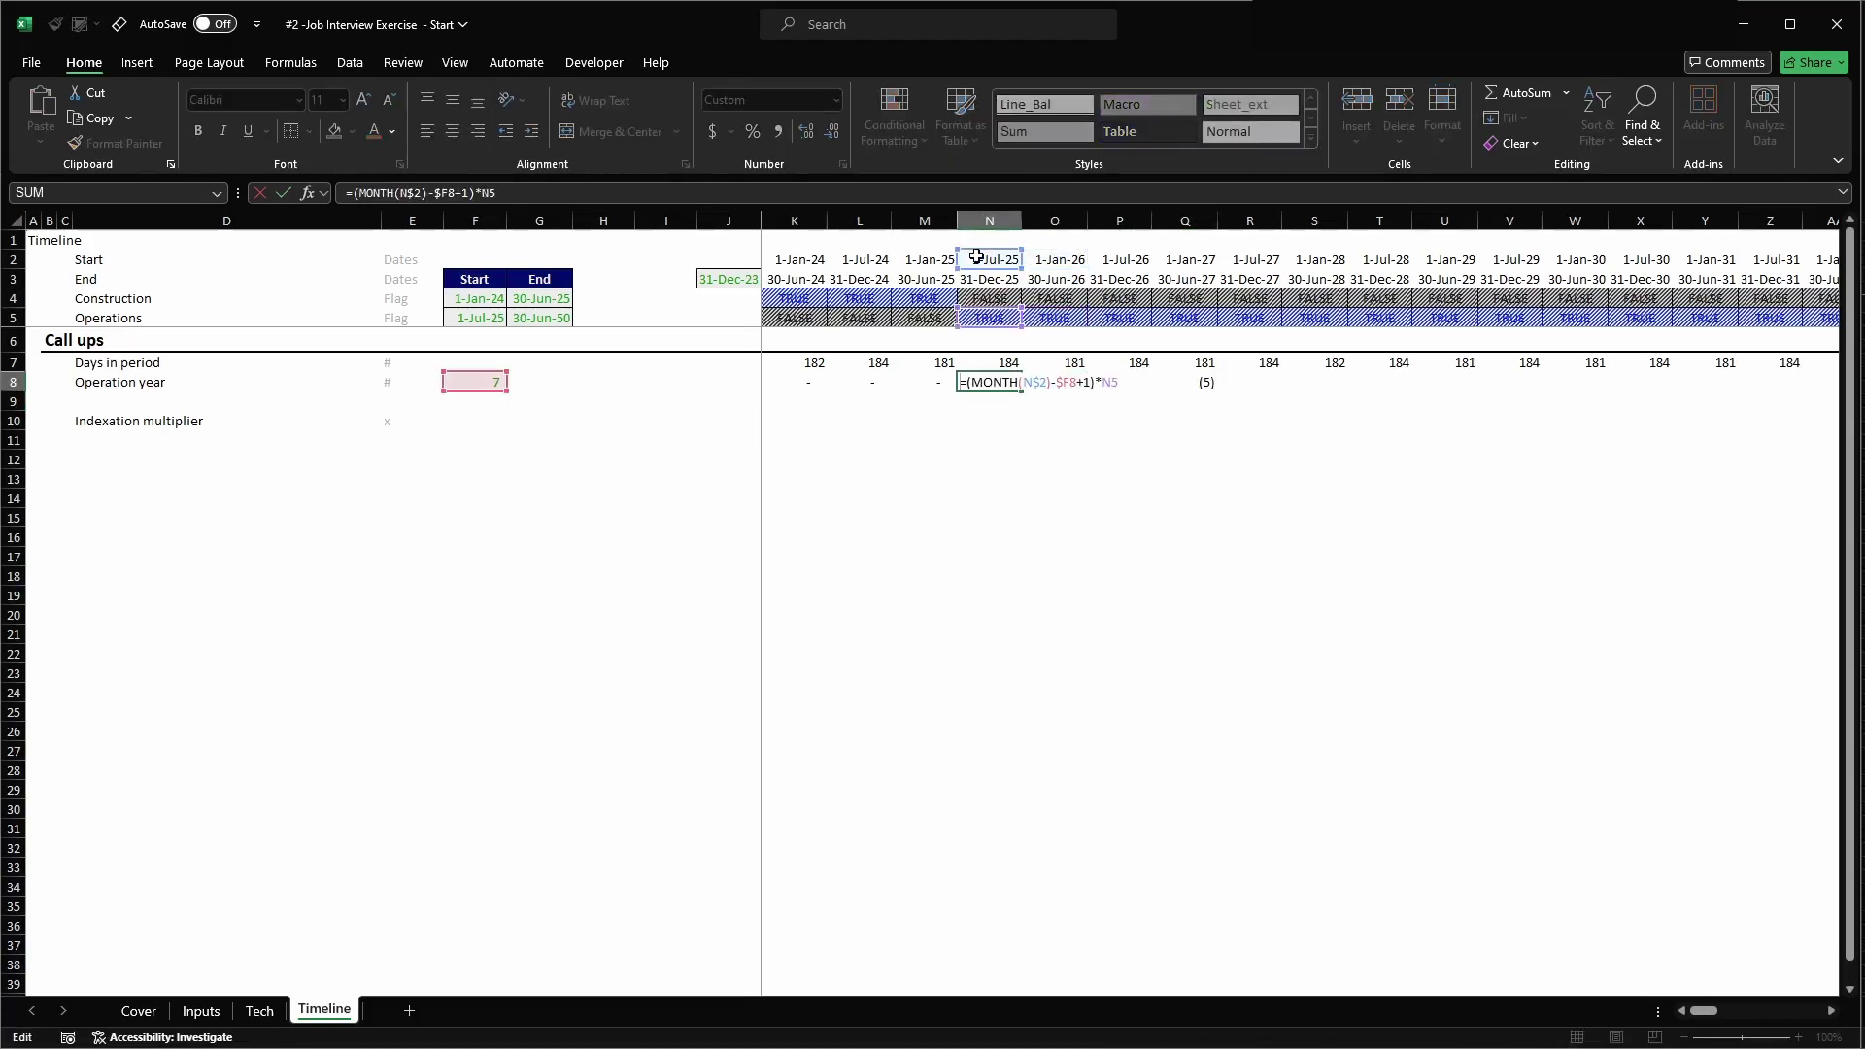
pyautogui.write('if')
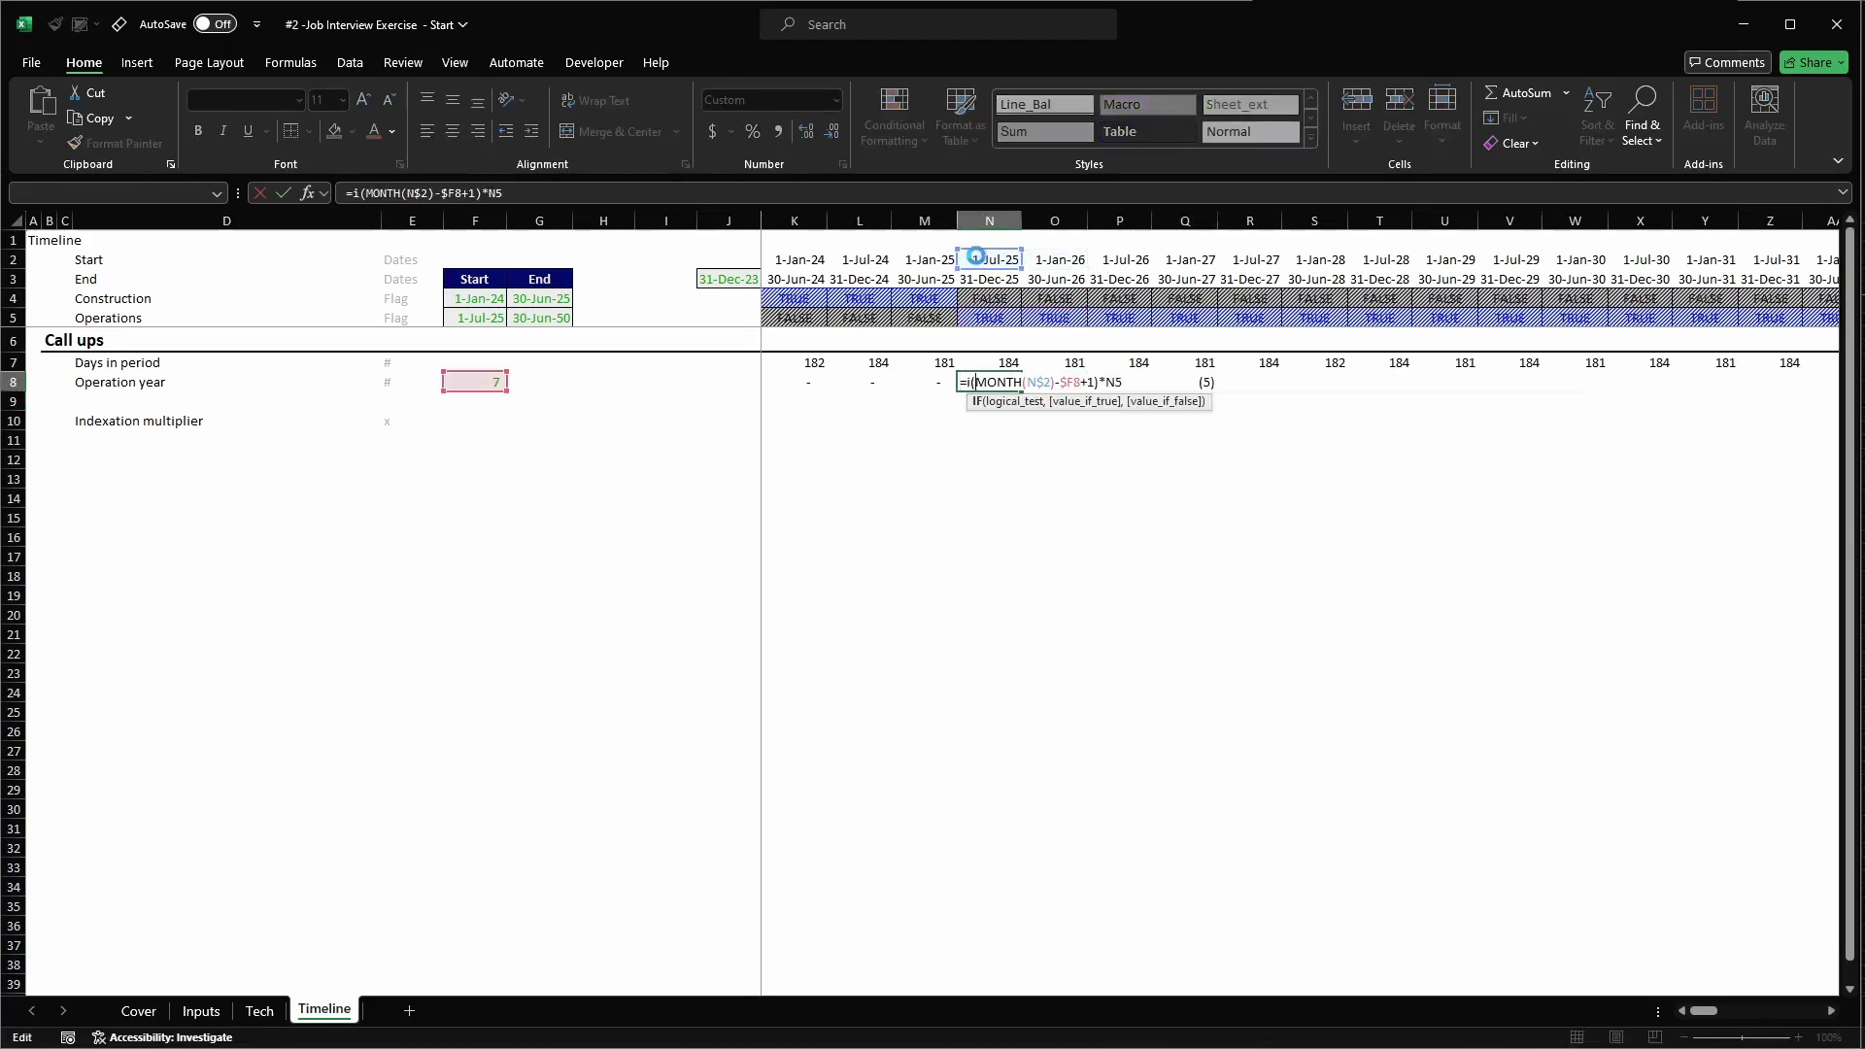
pyautogui.press('Tab')
pyautogui.press('Tab')
pyautogui.press('Escape')
pyautogui.press('Left')
pyautogui.press('Left')
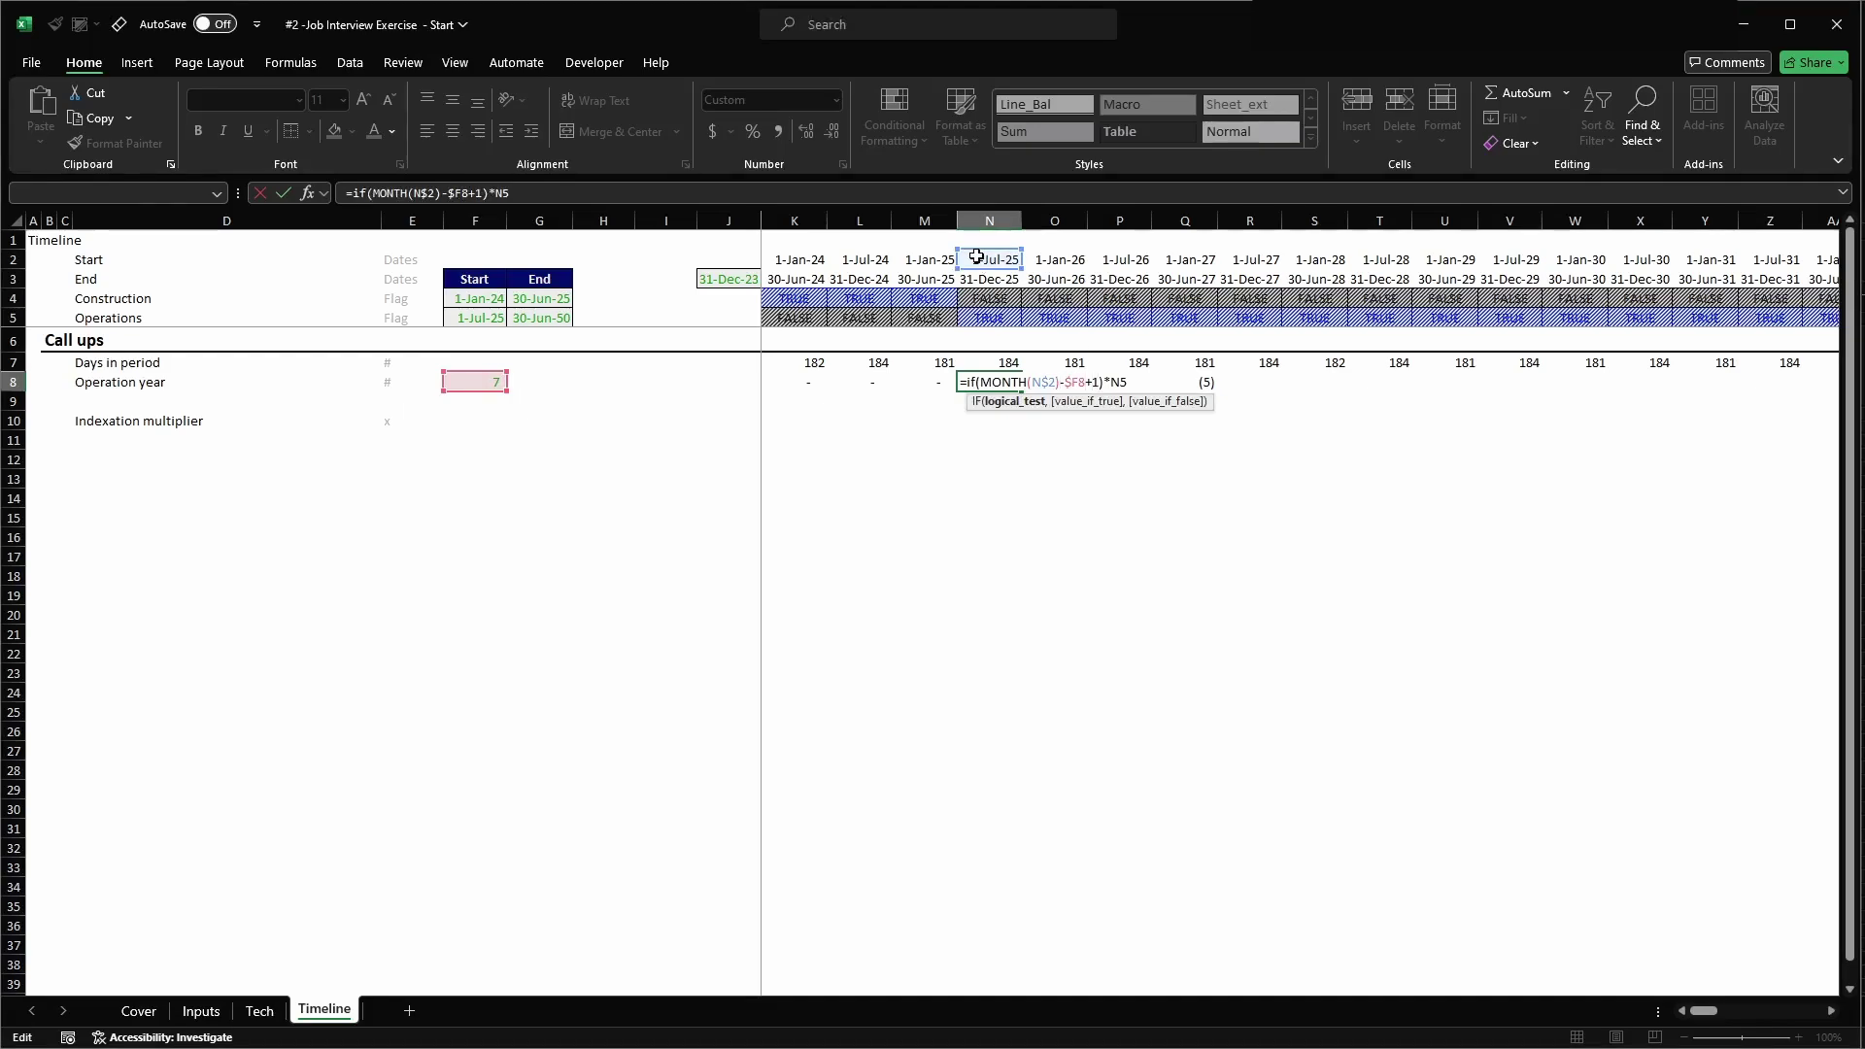
pyautogui.write(')')
pyautogui.press('Delete')
pyautogui.write(',')
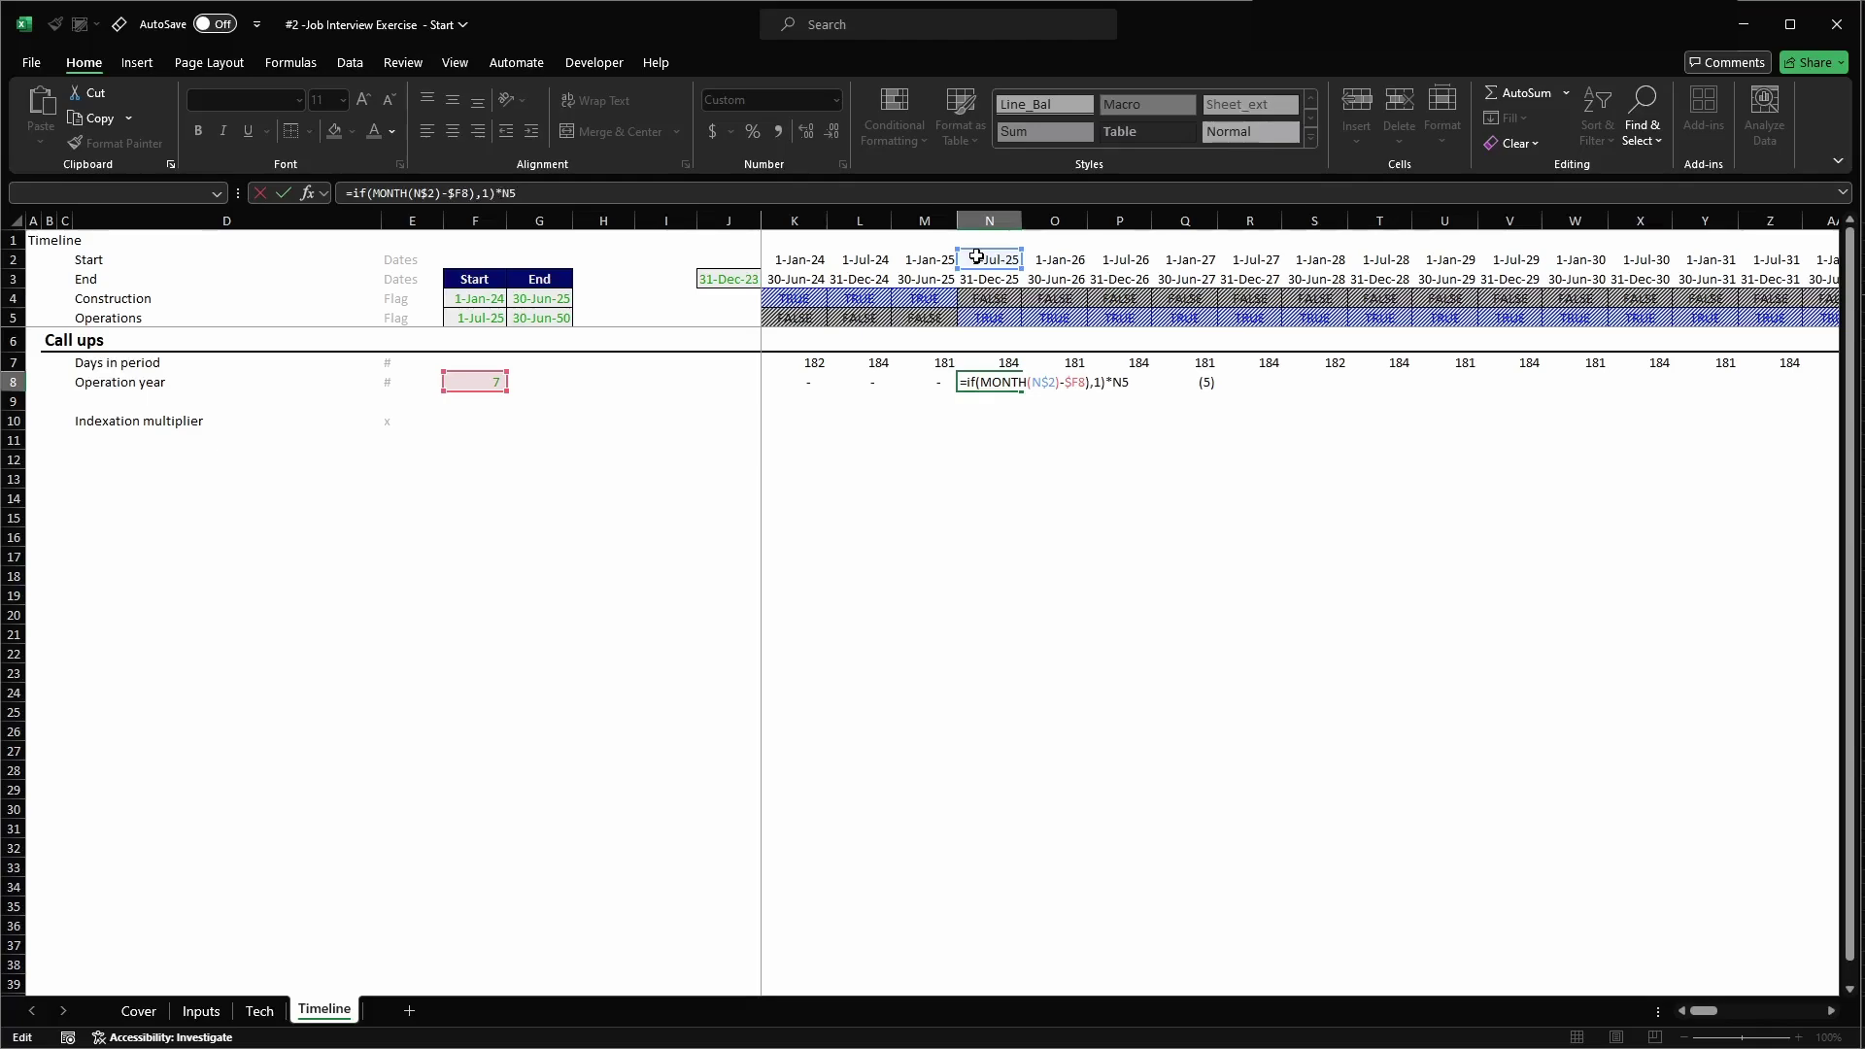
# - Complete the N8 formula as =IF(MONTH(N$2)-$F8,M8+1,M8)*N5, removing the stray closing parenthesis after $F8
pyautogui.write('M8+')
pyautogui.press('Right')
pyautogui.press('BackSpace')
pyautogui.press('BackSpace')
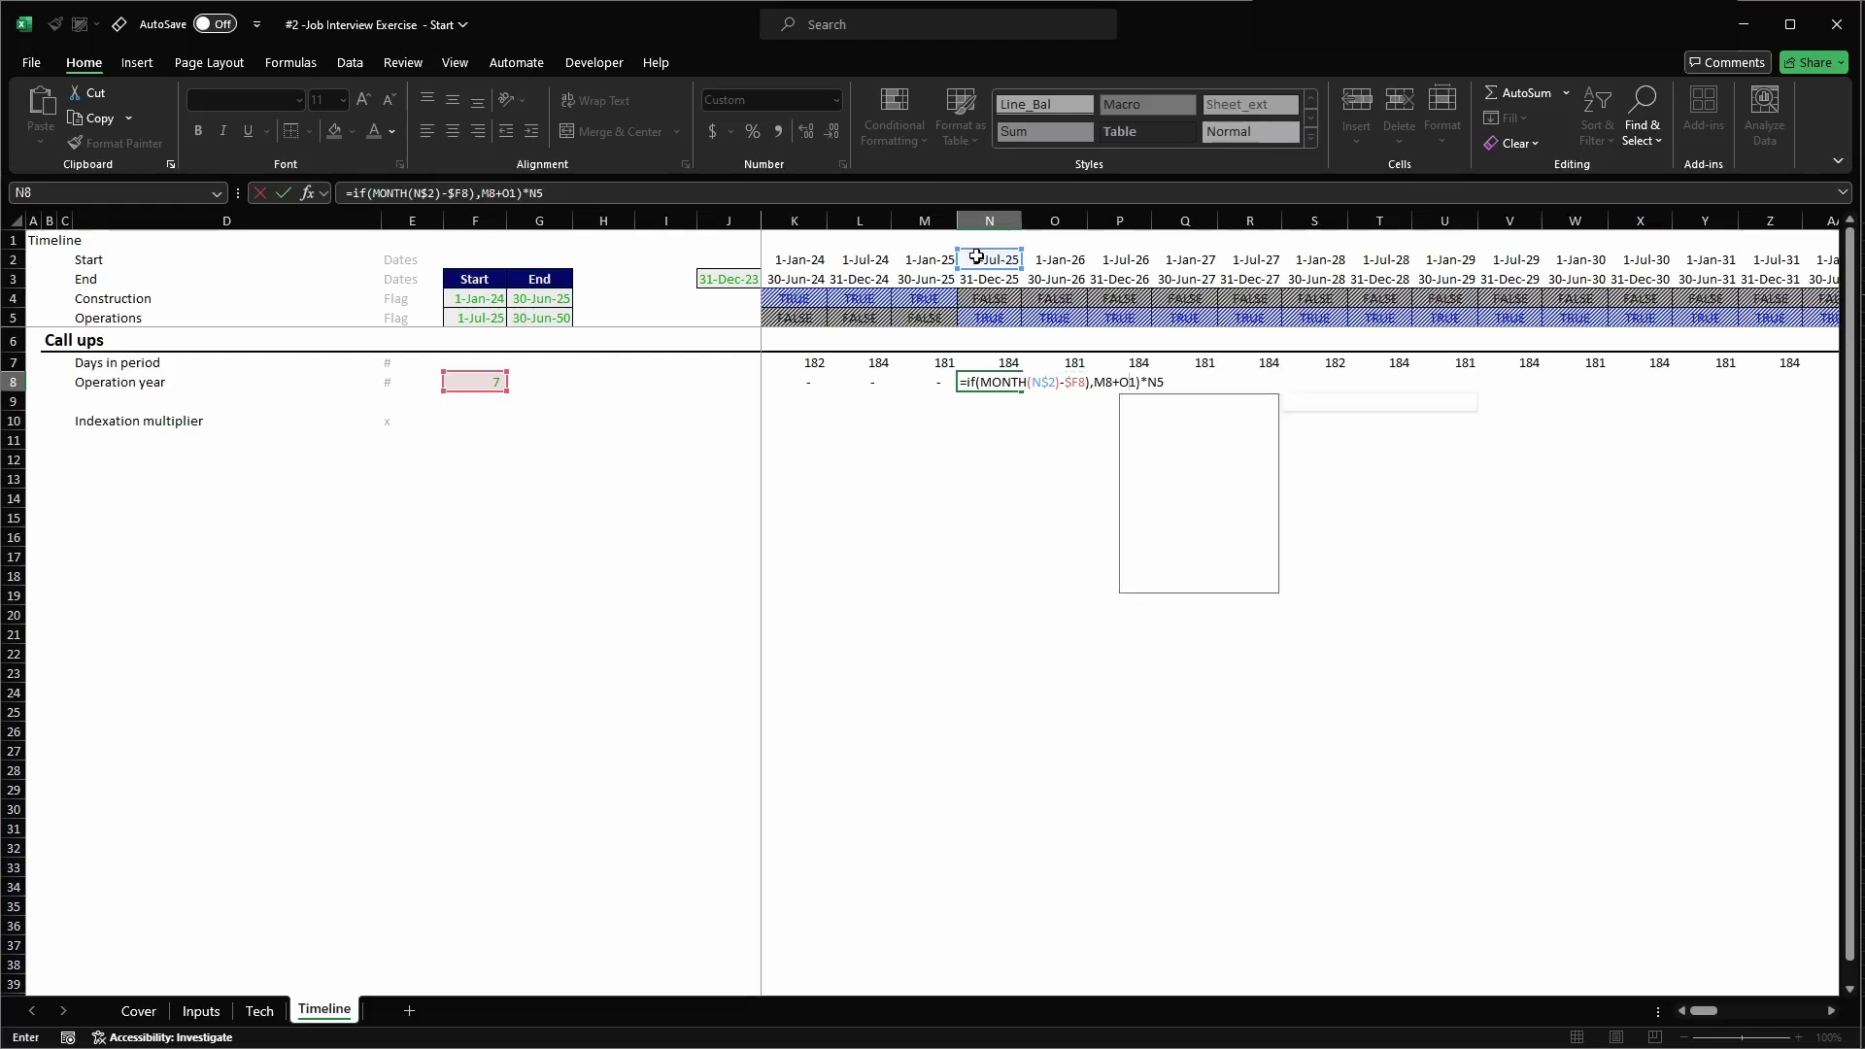
pyautogui.press('Delete')
pyautogui.write('1,')
pyautogui.press('Left')
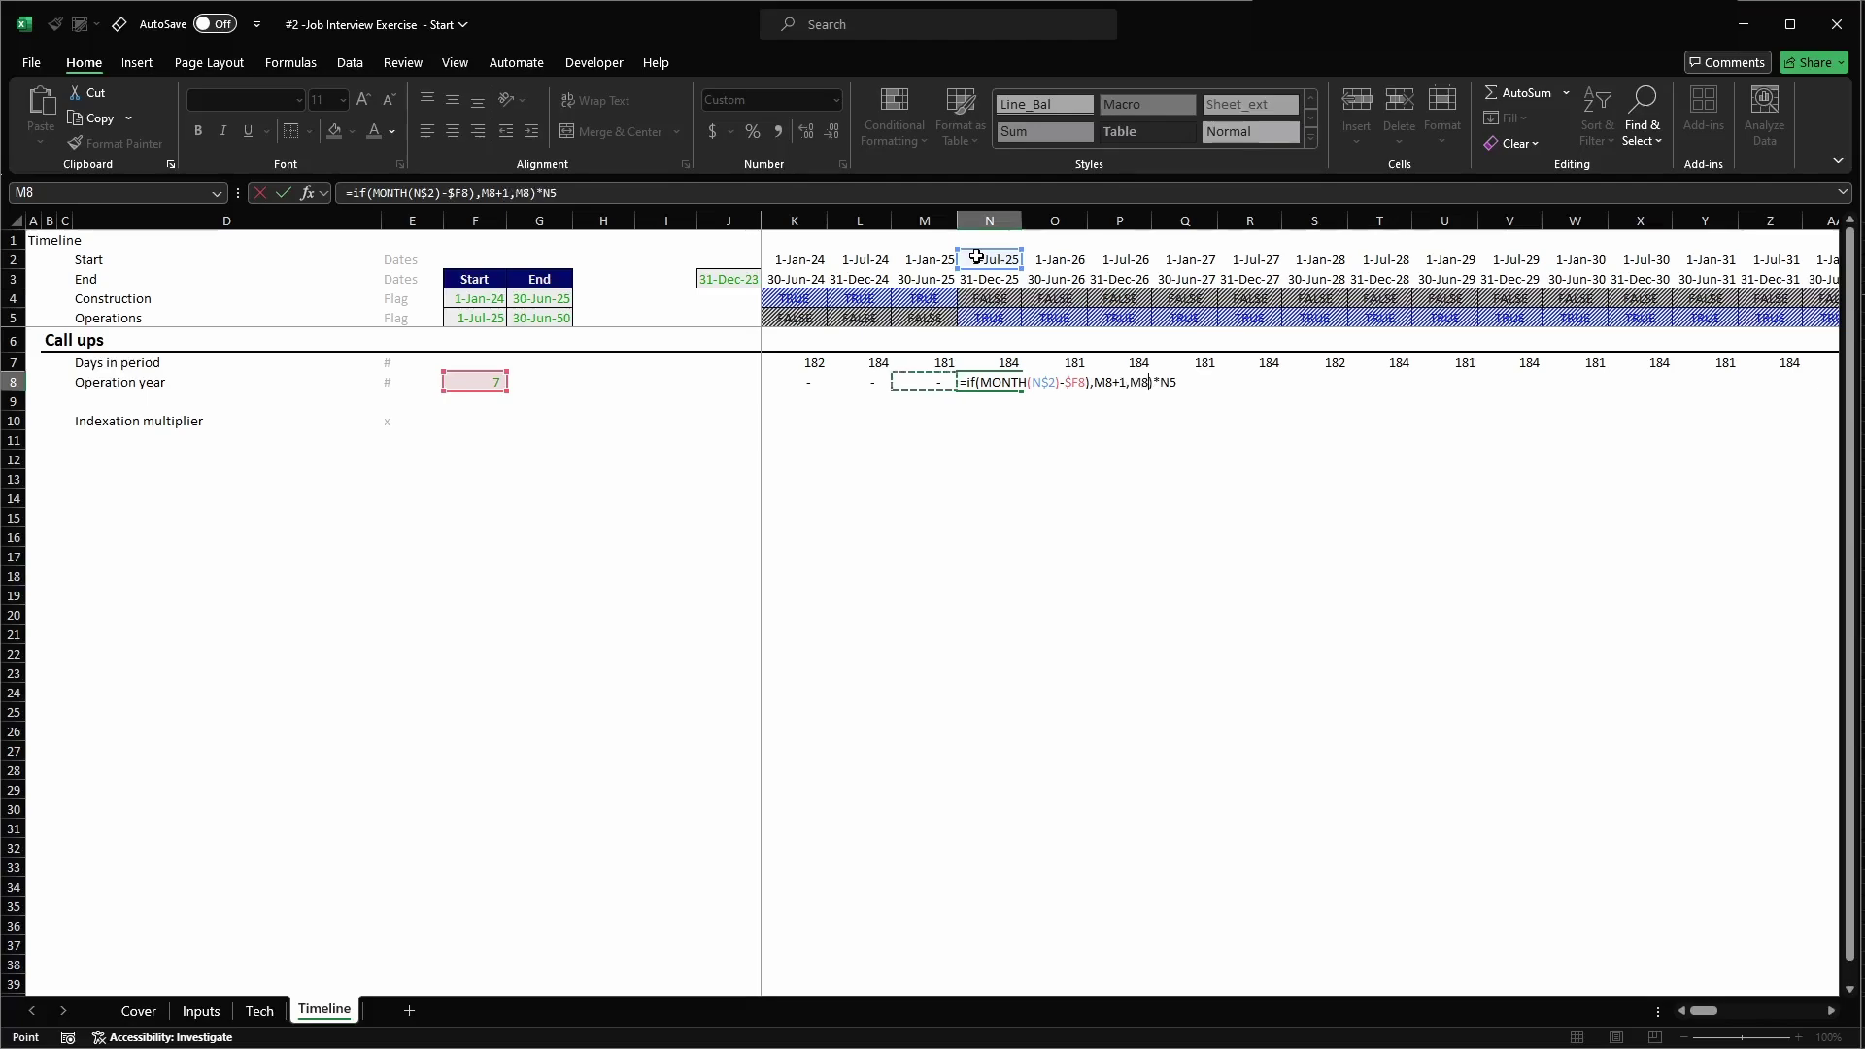
pyautogui.press('Return')
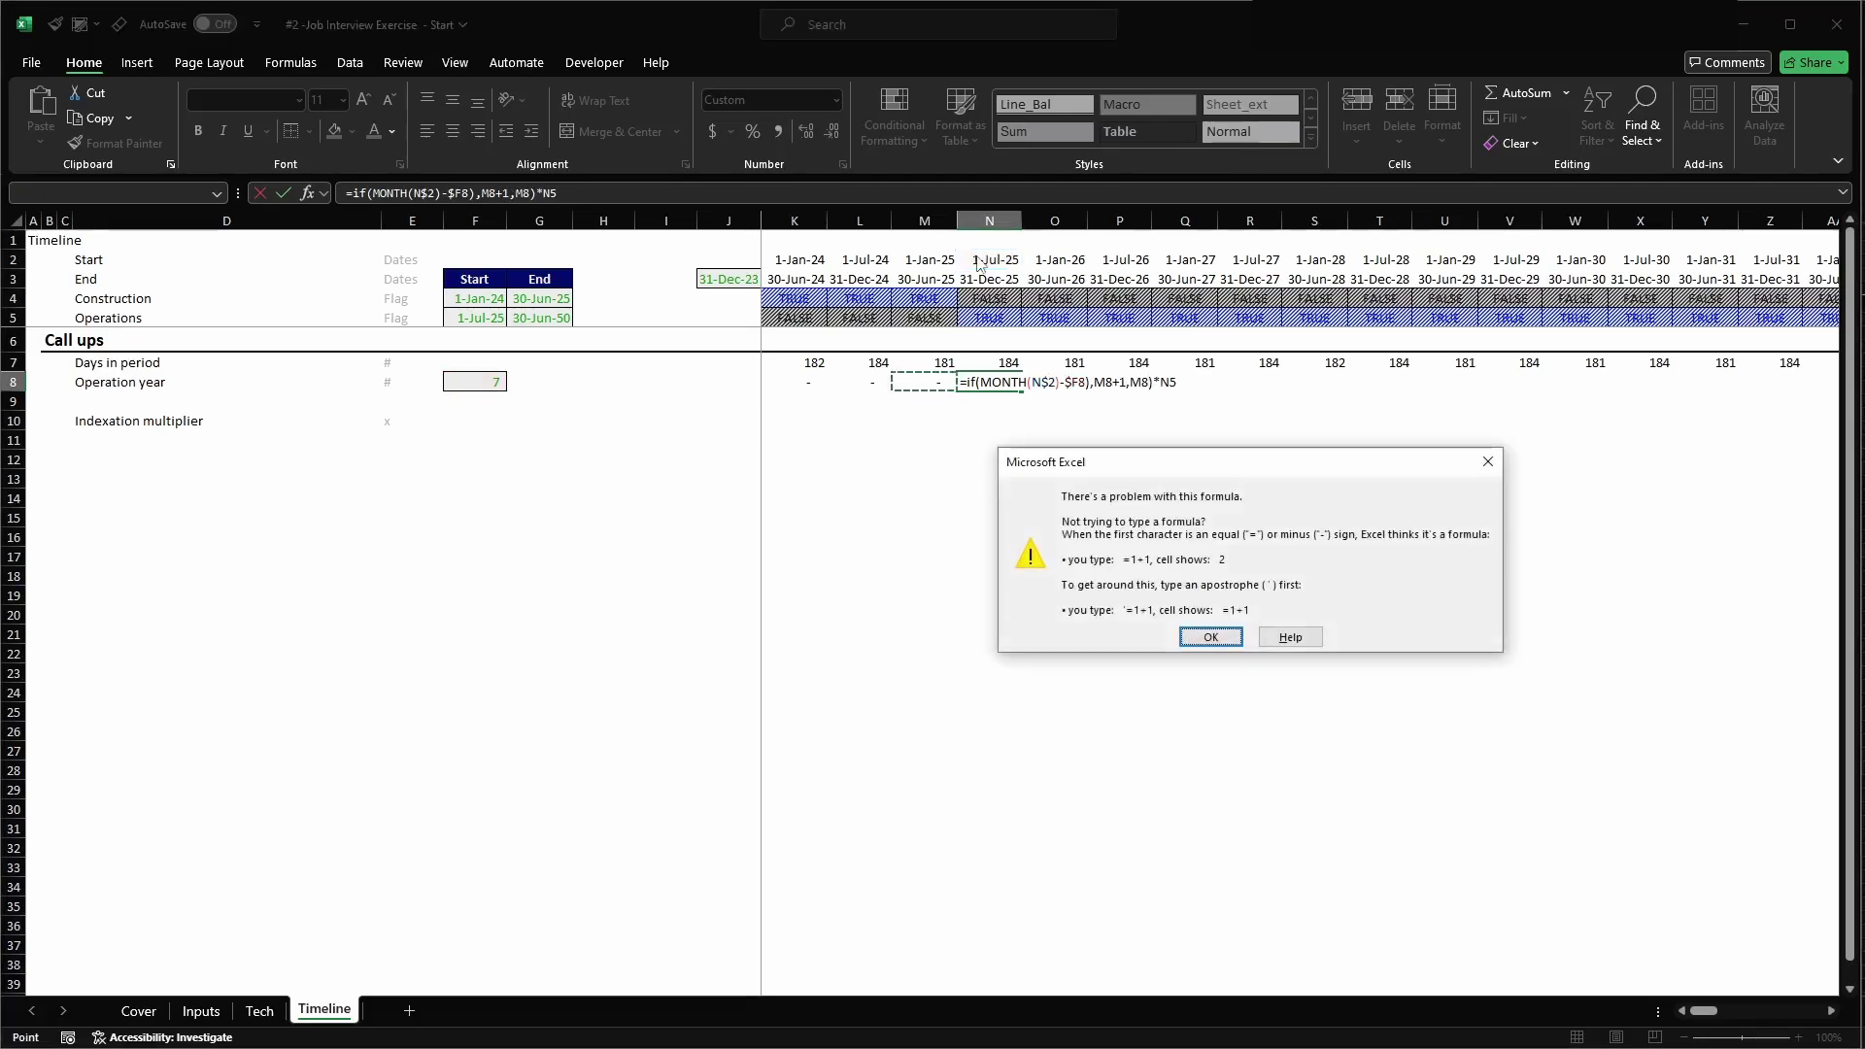
pyautogui.press('Return')
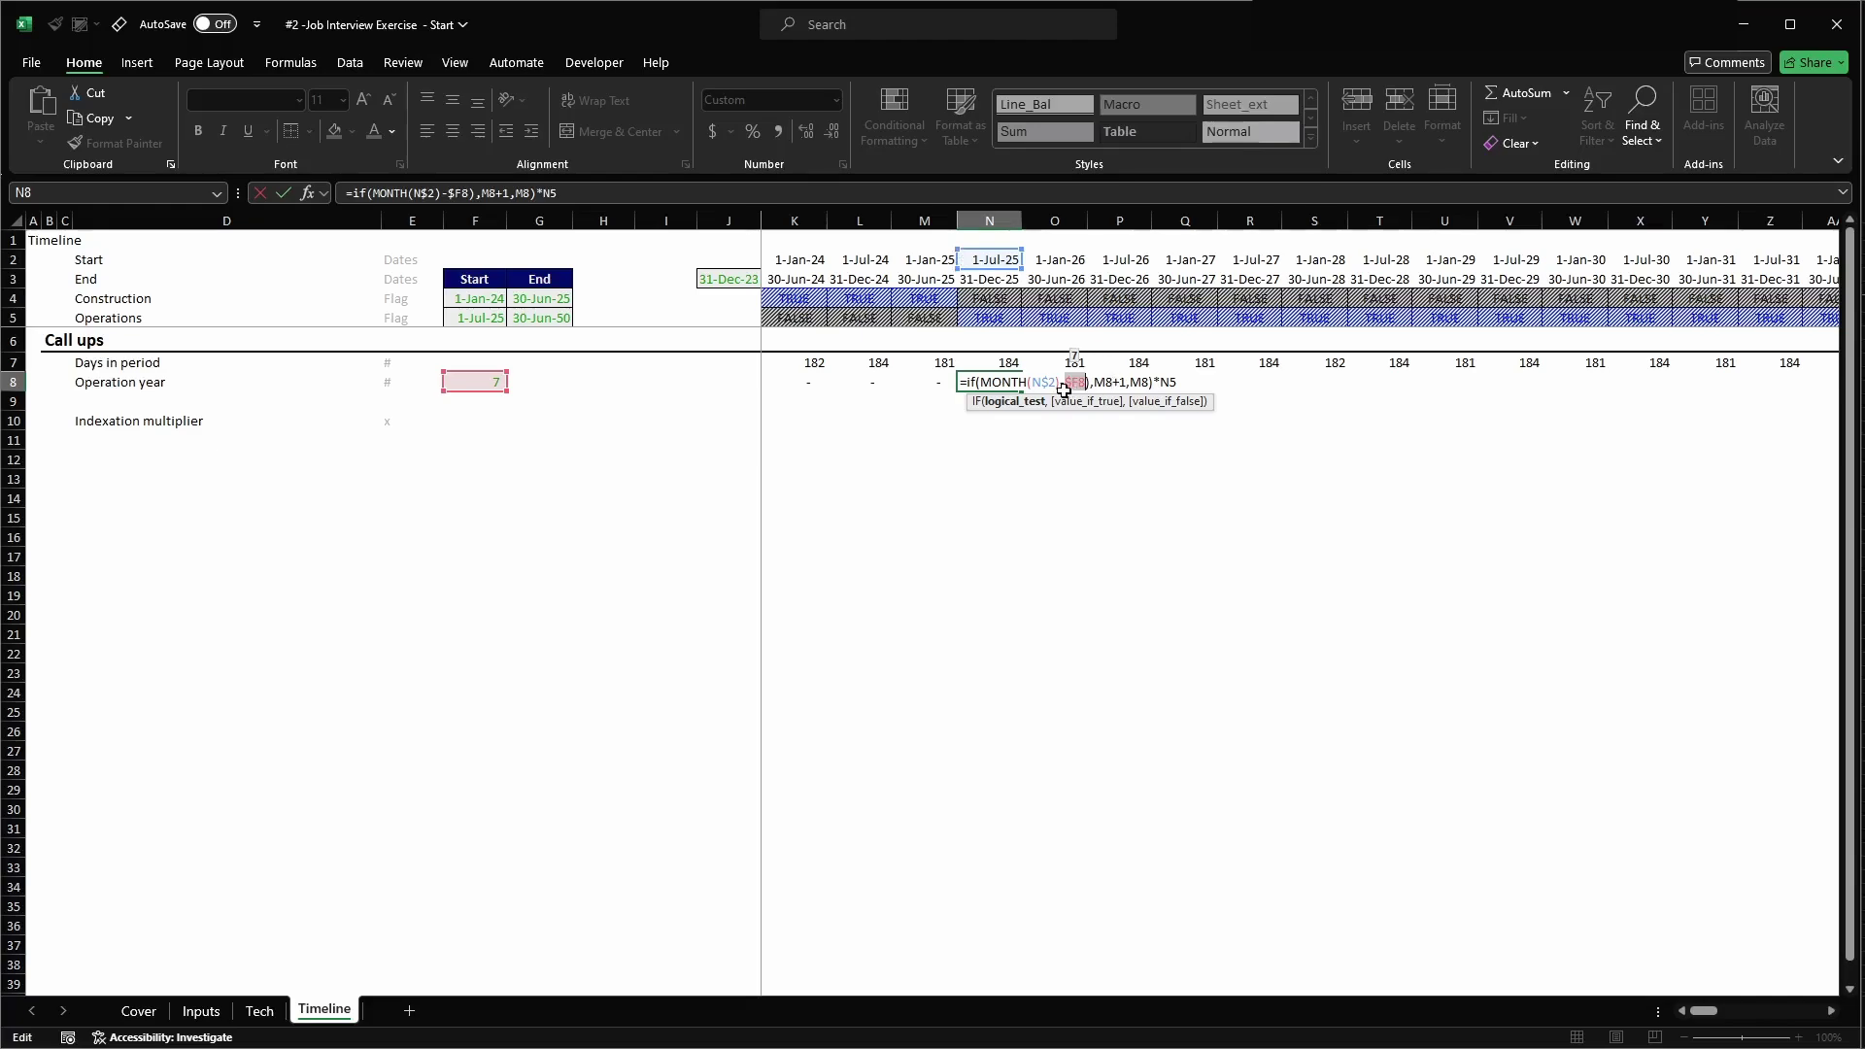
pyautogui.click(1095, 383)
pyautogui.press('BackSpace')
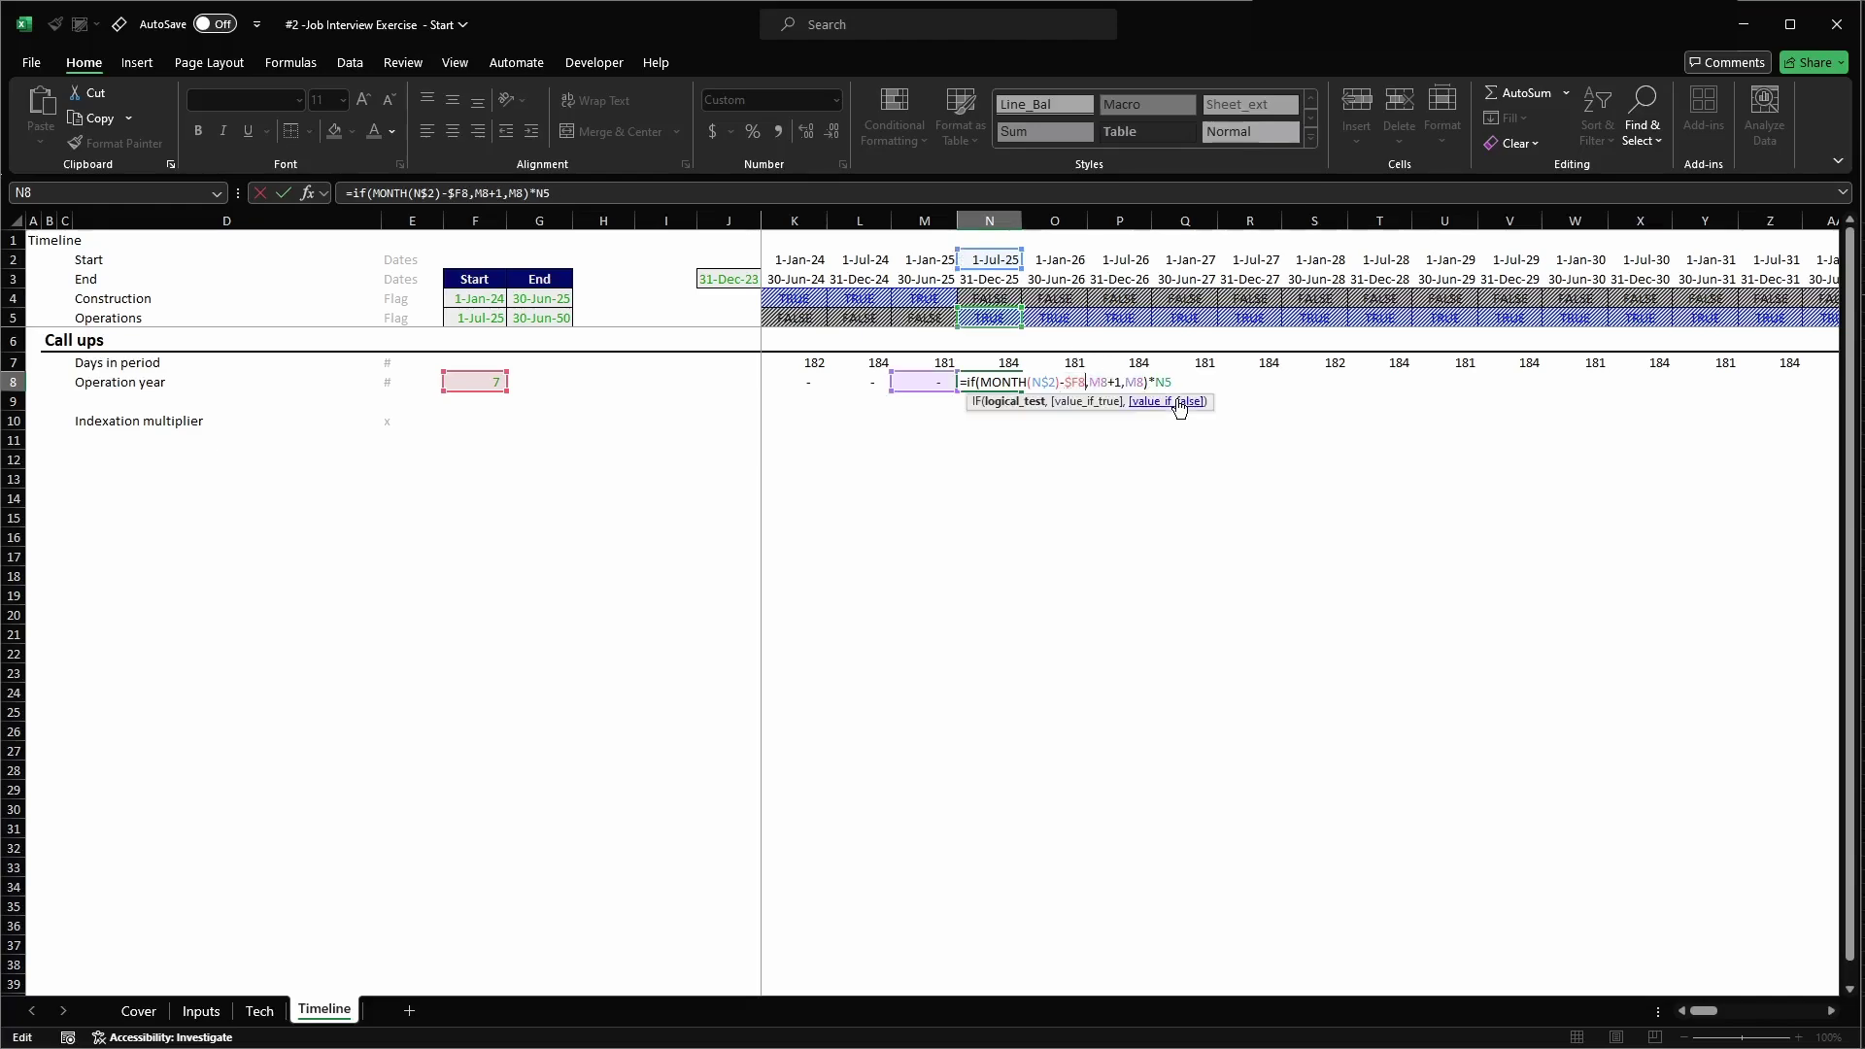
pyautogui.press('Return')
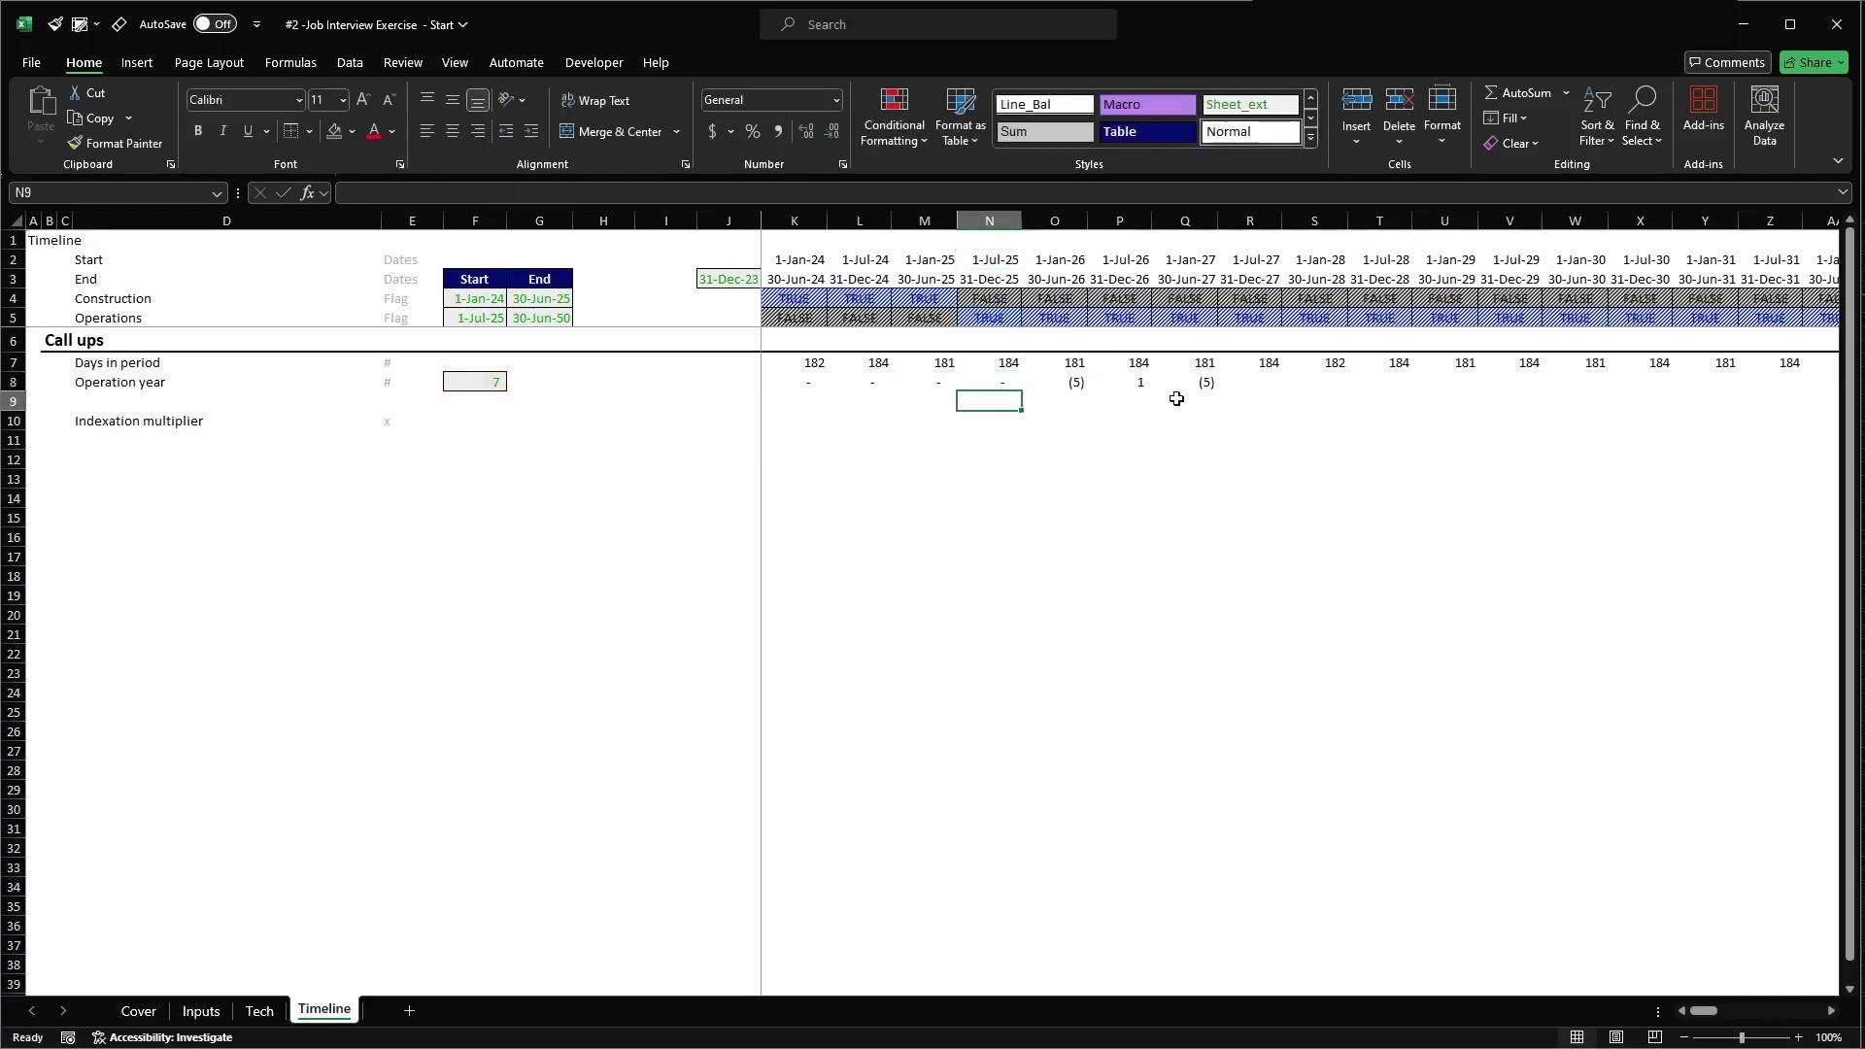
# - Add =0 to the logical test in N8 so the formula reads =IF(MONTH(N$2)-$F8=0,M8+1,M8)*N5
pyautogui.press('Up')
pyautogui.press('F2')
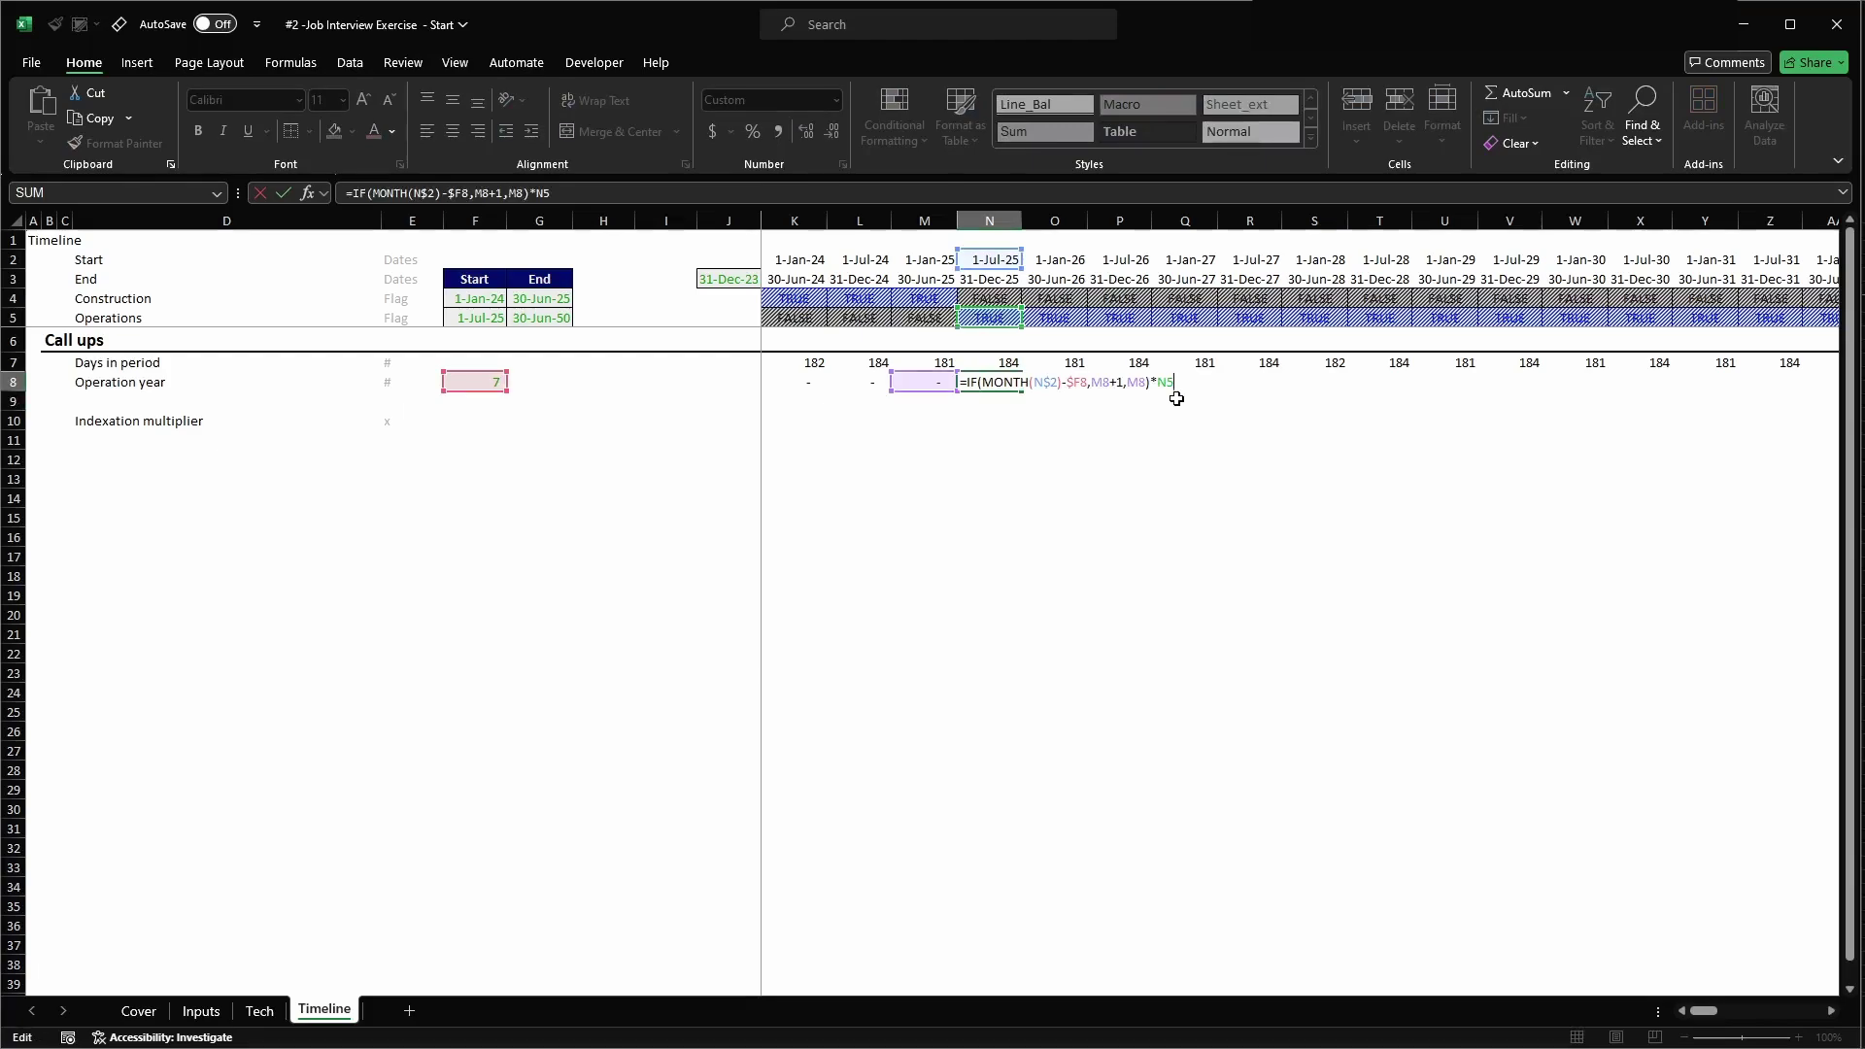
pyautogui.click(1087, 383)
pyautogui.write('=0')
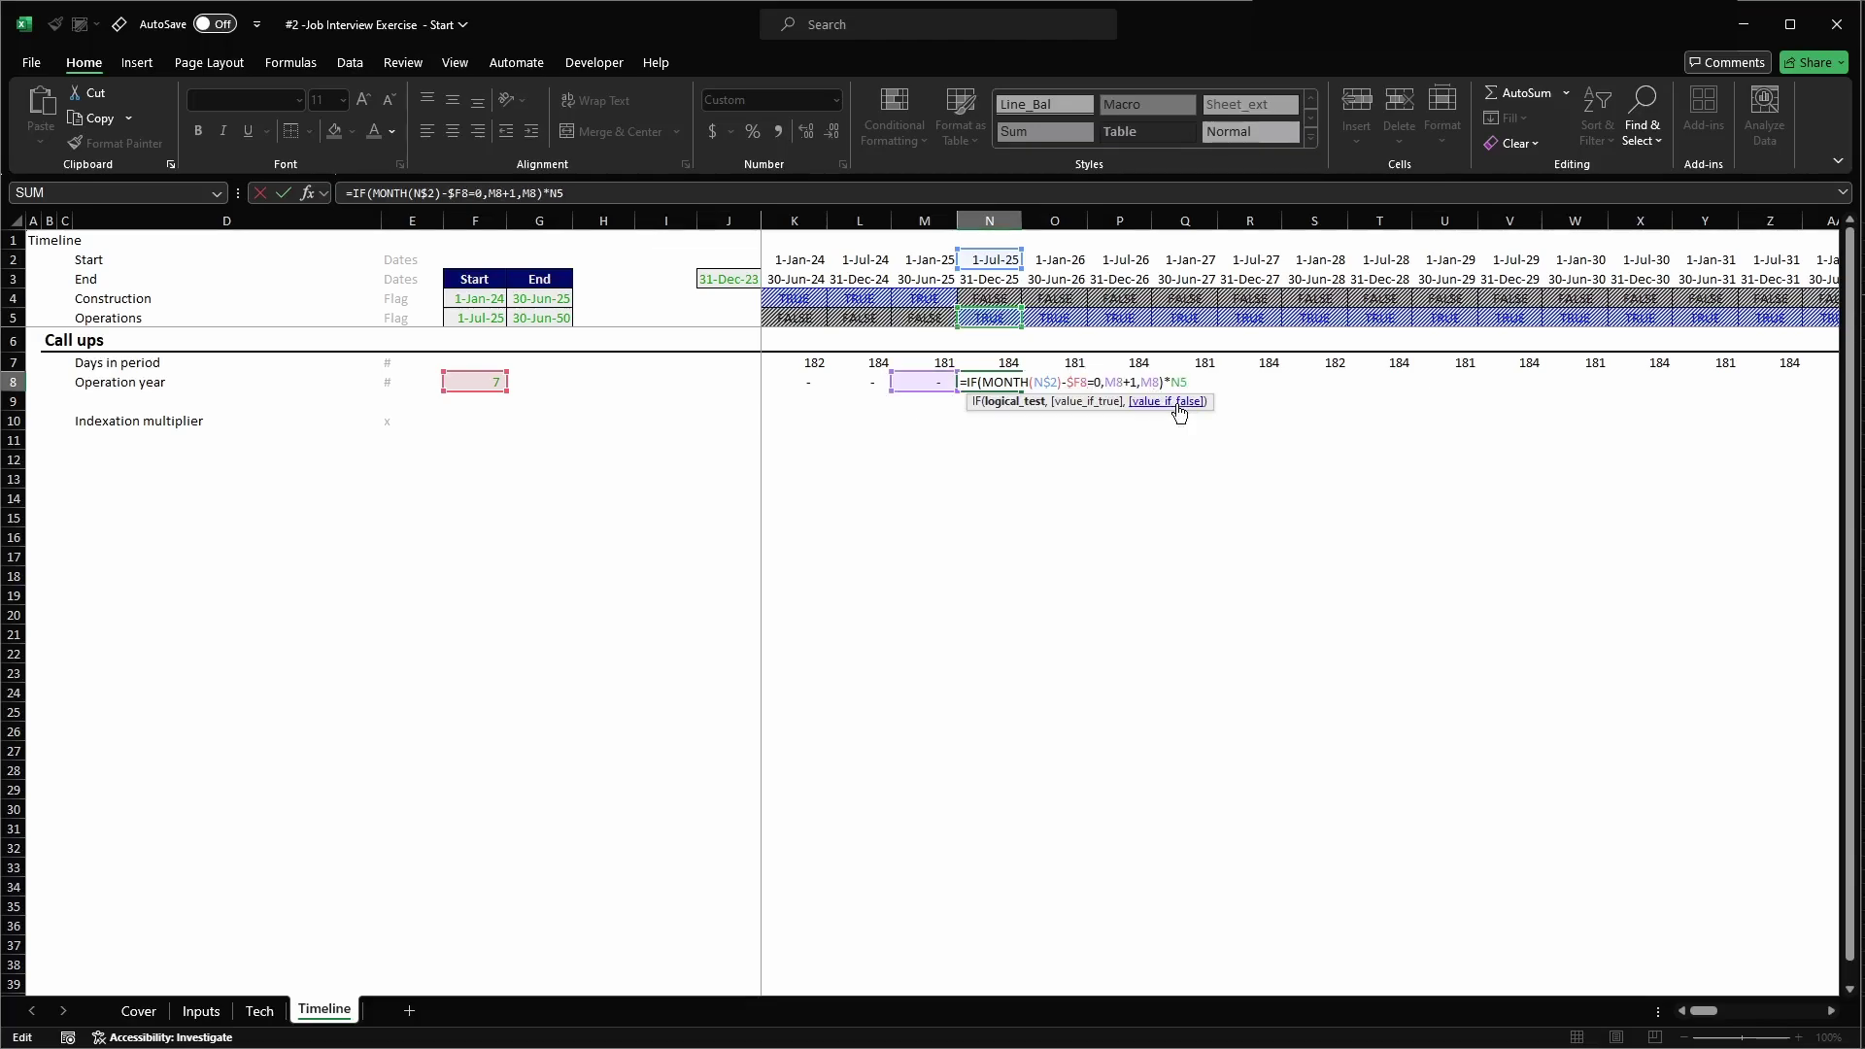
pyautogui.press('Return')
pyautogui.press('Up')
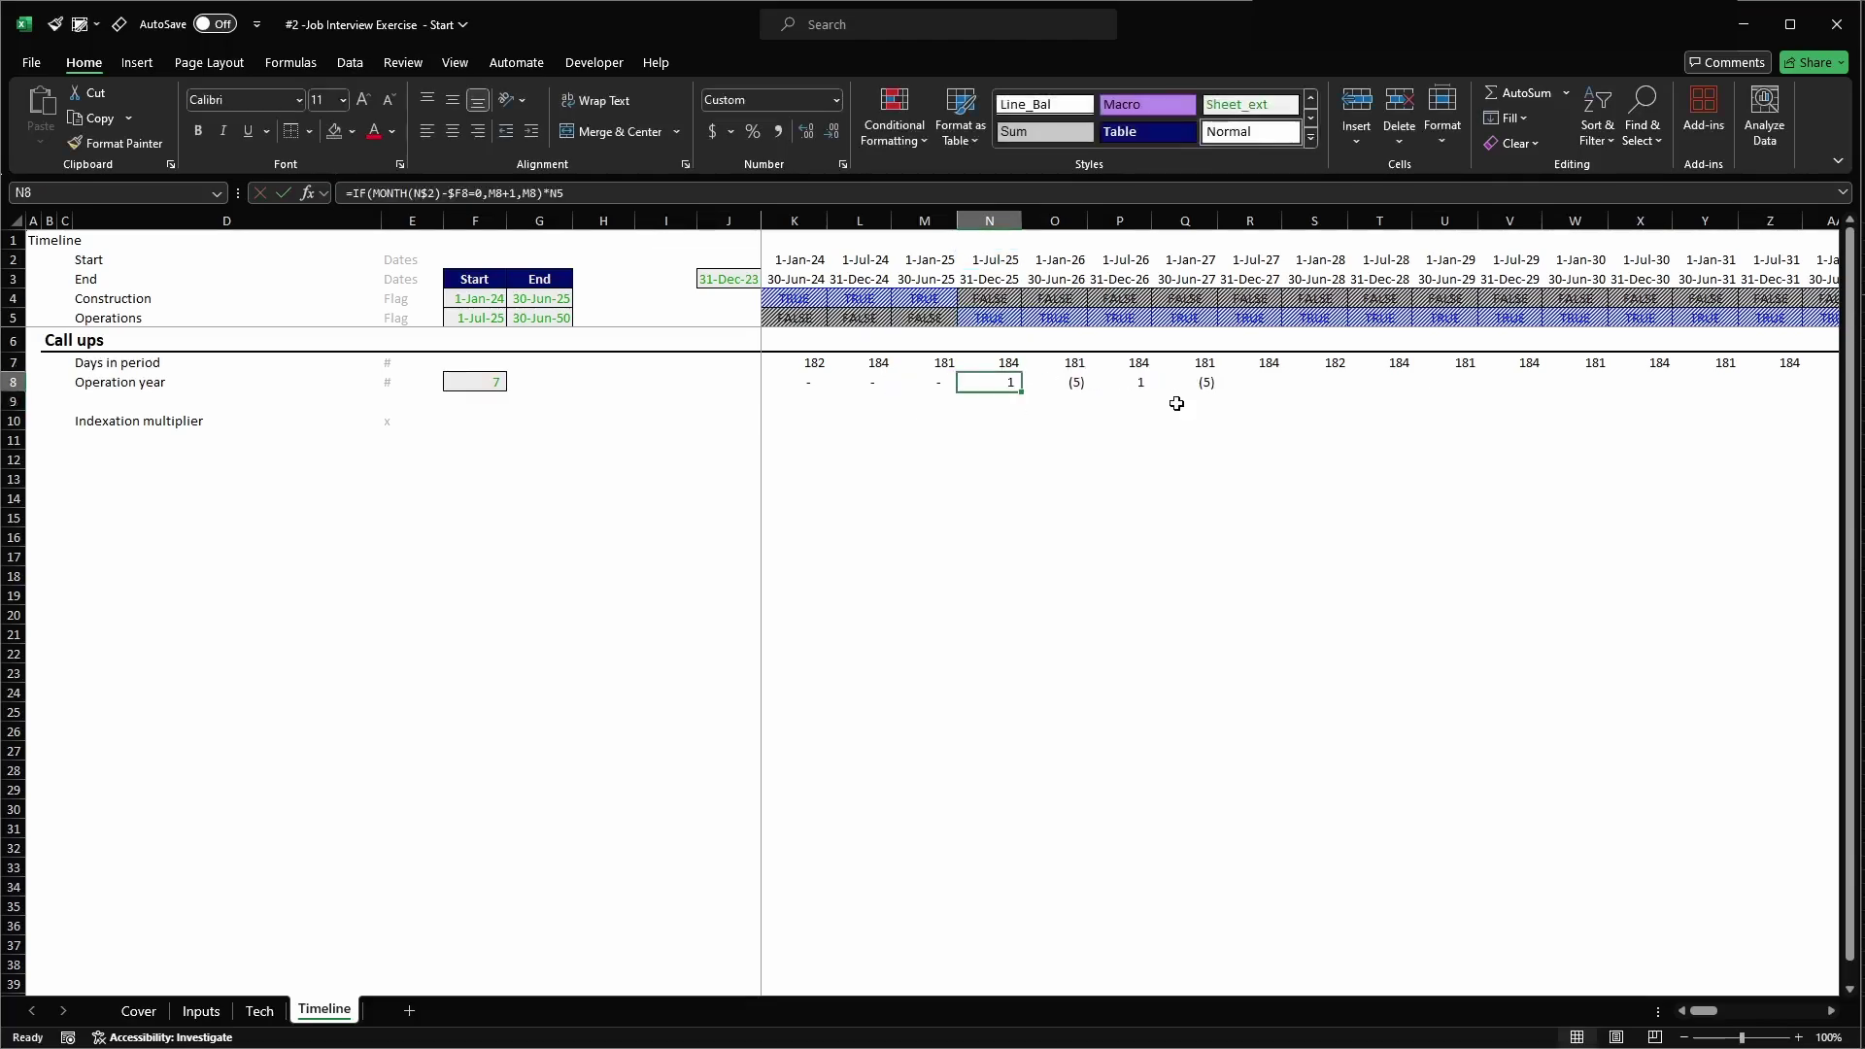
# - Copy the IF formula from N8 across O8:Q8 of the Operation year row
pyautogui.press('F2')
pyautogui.press('Escape')
pyautogui.hotkey('ctrl', 'c')
pyautogui.hotkey('shift', 'Right')
pyautogui.hotkey('shift', 'Right')
pyautogui.hotkey('shift', 'Right')
pyautogui.hotkey('ctrl', 'v')
# - Copy the N8 formula back over the earlier periods K8:M8
pyautogui.hotkey('shift', 'Left')
pyautogui.hotkey('shift', 'Left')
pyautogui.hotkey('shift', 'Left')
pyautogui.press('Escape')
pyautogui.hotkey('ctrl', 'c')
pyautogui.hotkey('ctrl', 'shift', 'Left')
pyautogui.press('Return')
pyautogui.press('Left')
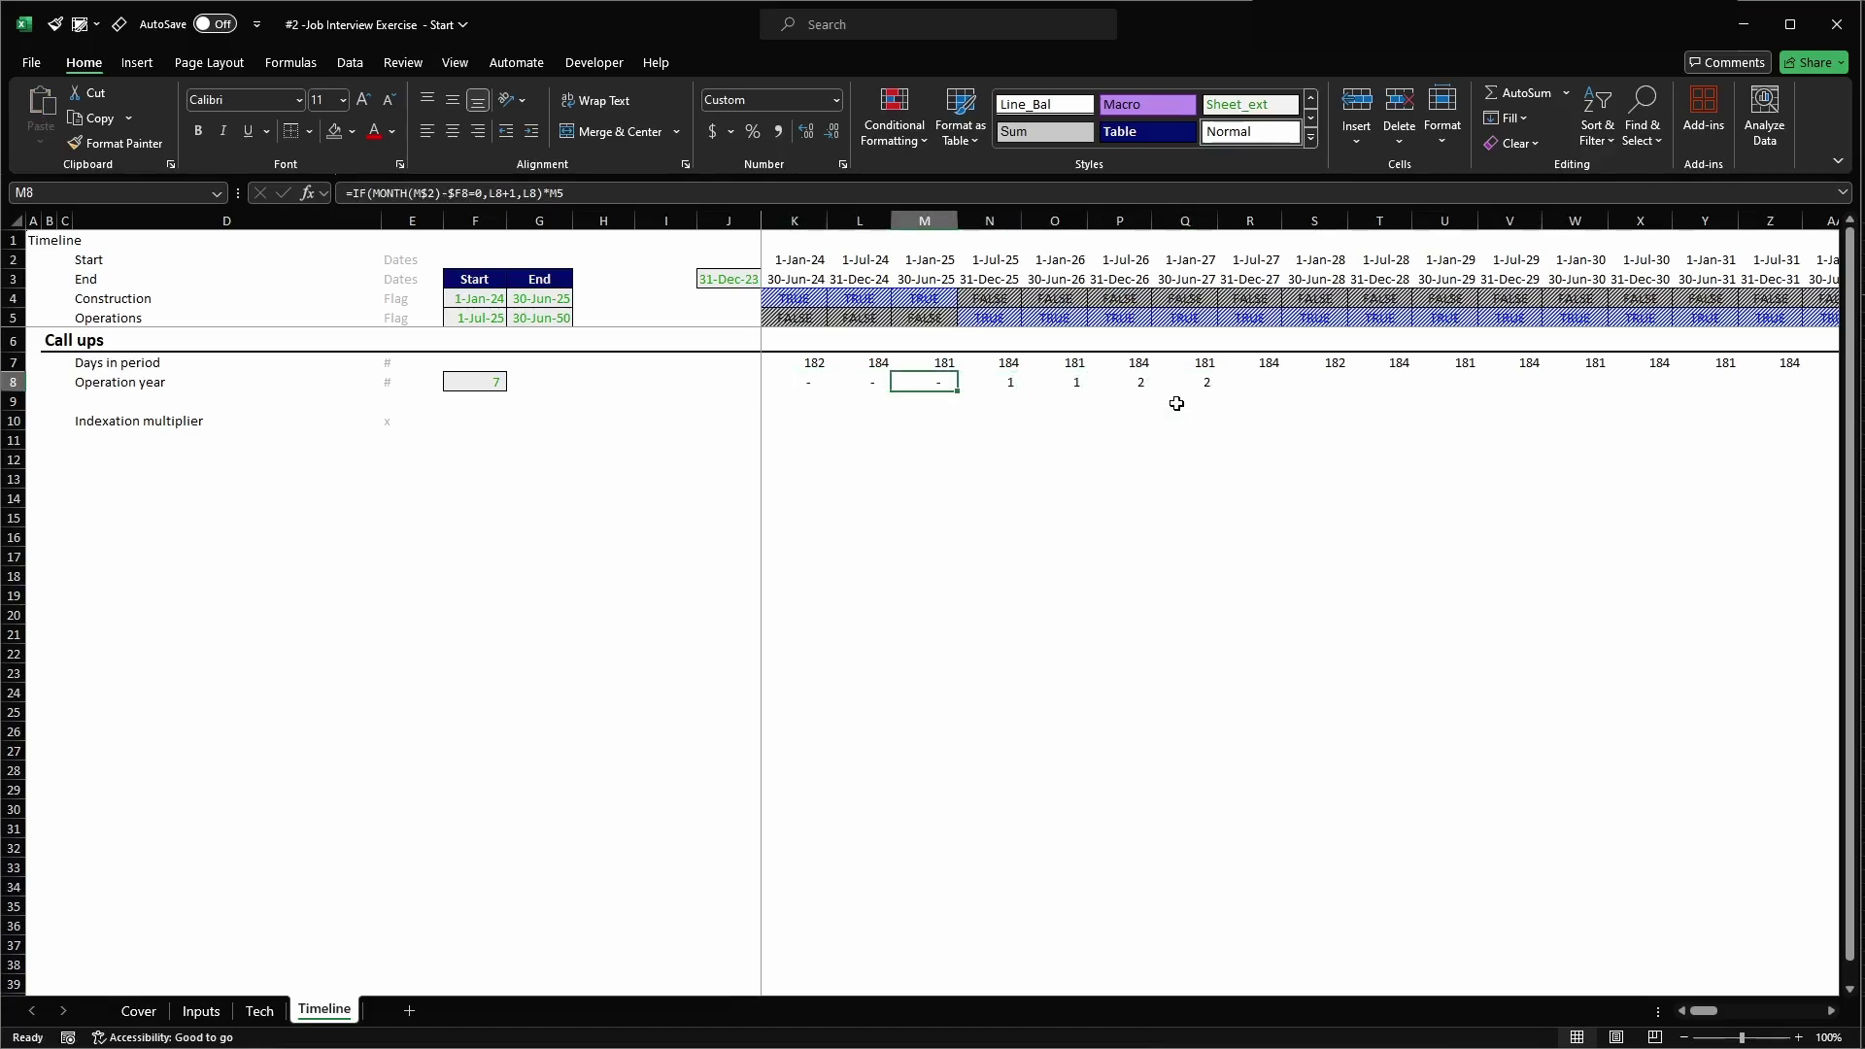
# - Examine the copied operation year formulas in M8 and O8
pyautogui.press('F2')
pyautogui.press('Escape')
pyautogui.press('Right')
pyautogui.press('Right')
pyautogui.press('F2')
pyautogui.press('Escape')
pyautogui.press('Left')
# - Simplify the logical test in N8 to MONTH(N$2)=$F8, dropping the subtraction and the =0 comparison
pyautogui.press('F2')
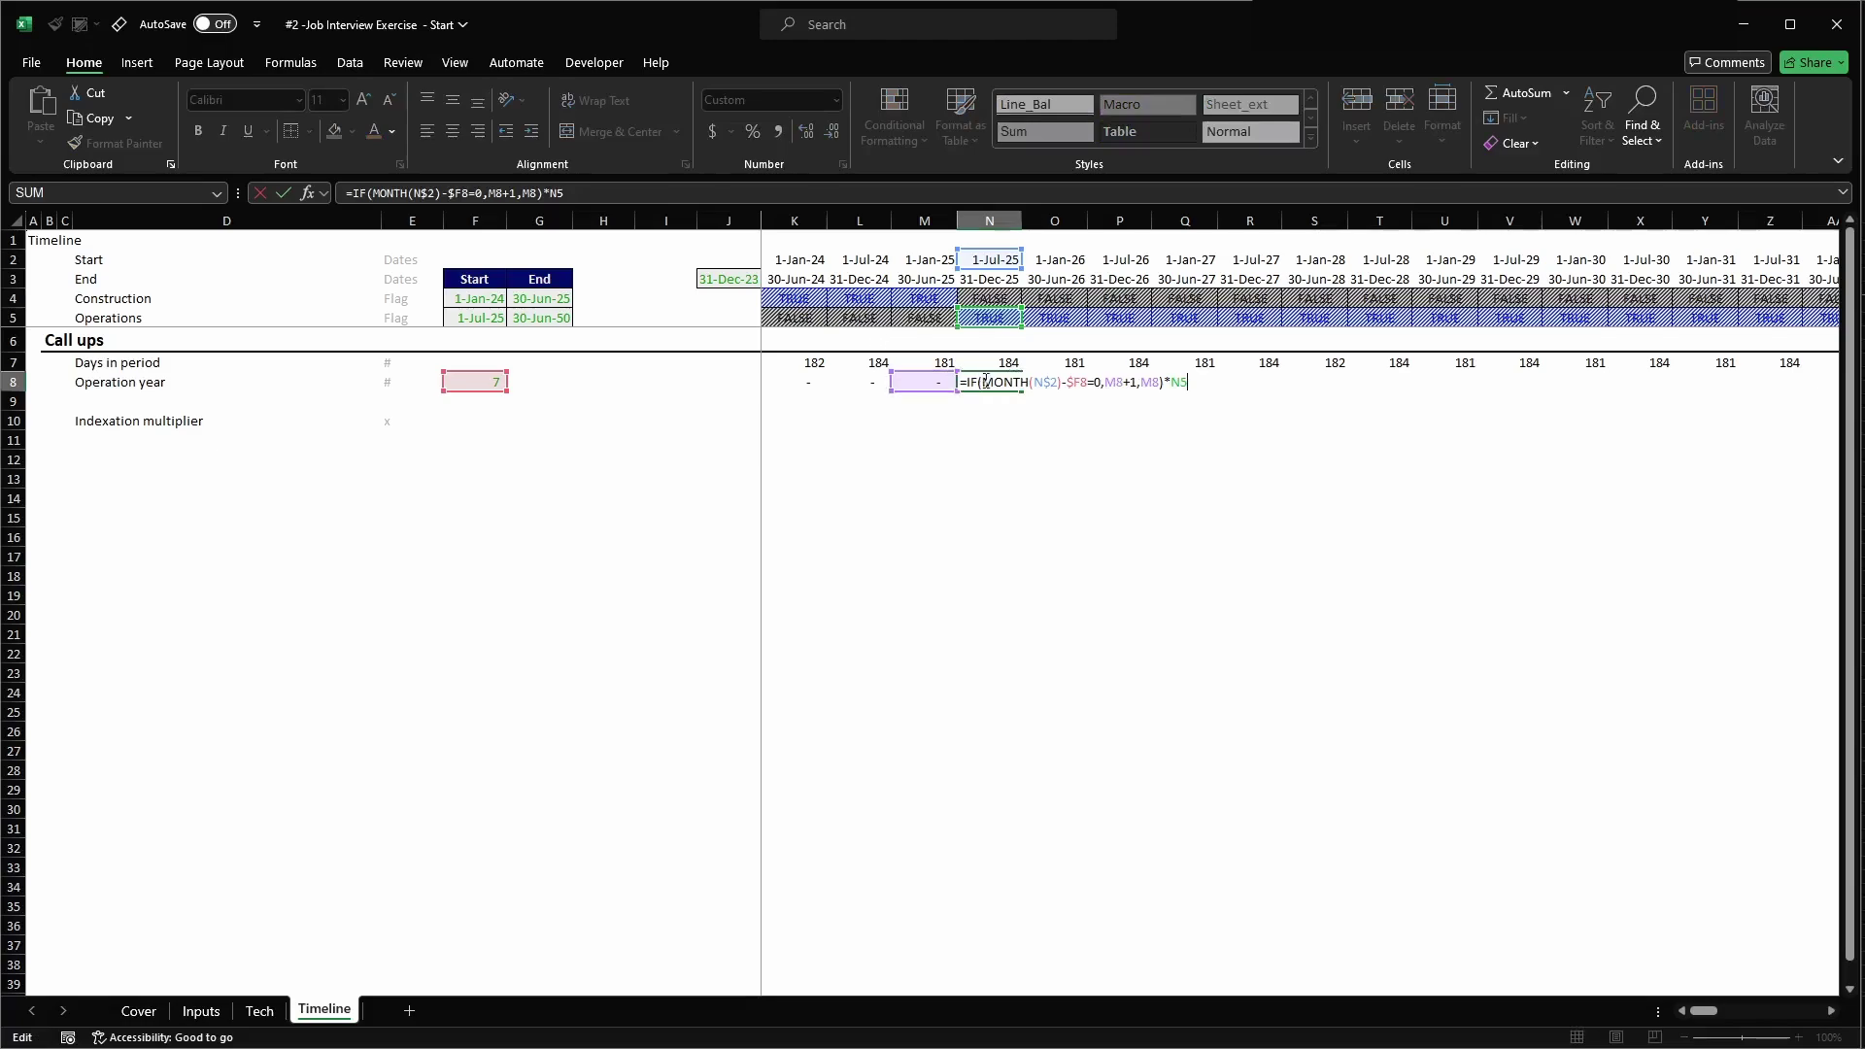
pyautogui.click(1071, 385)
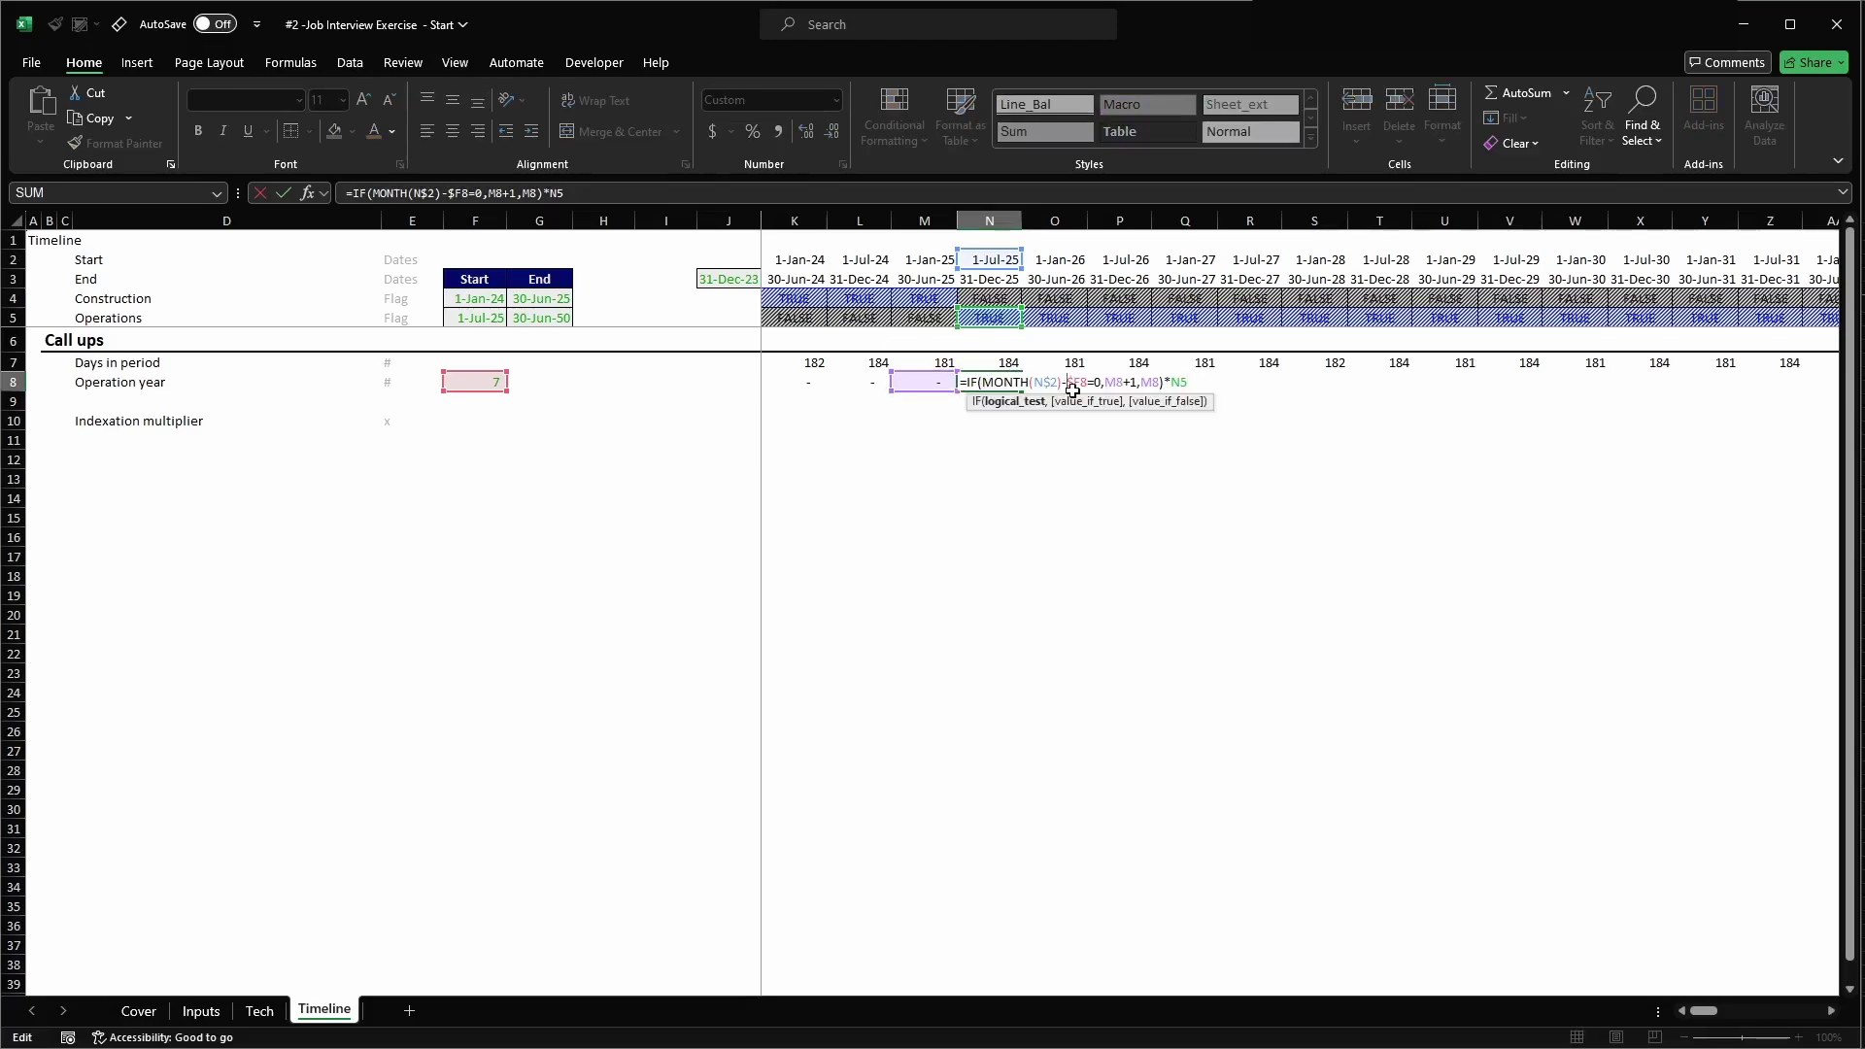
pyautogui.press('BackSpace')
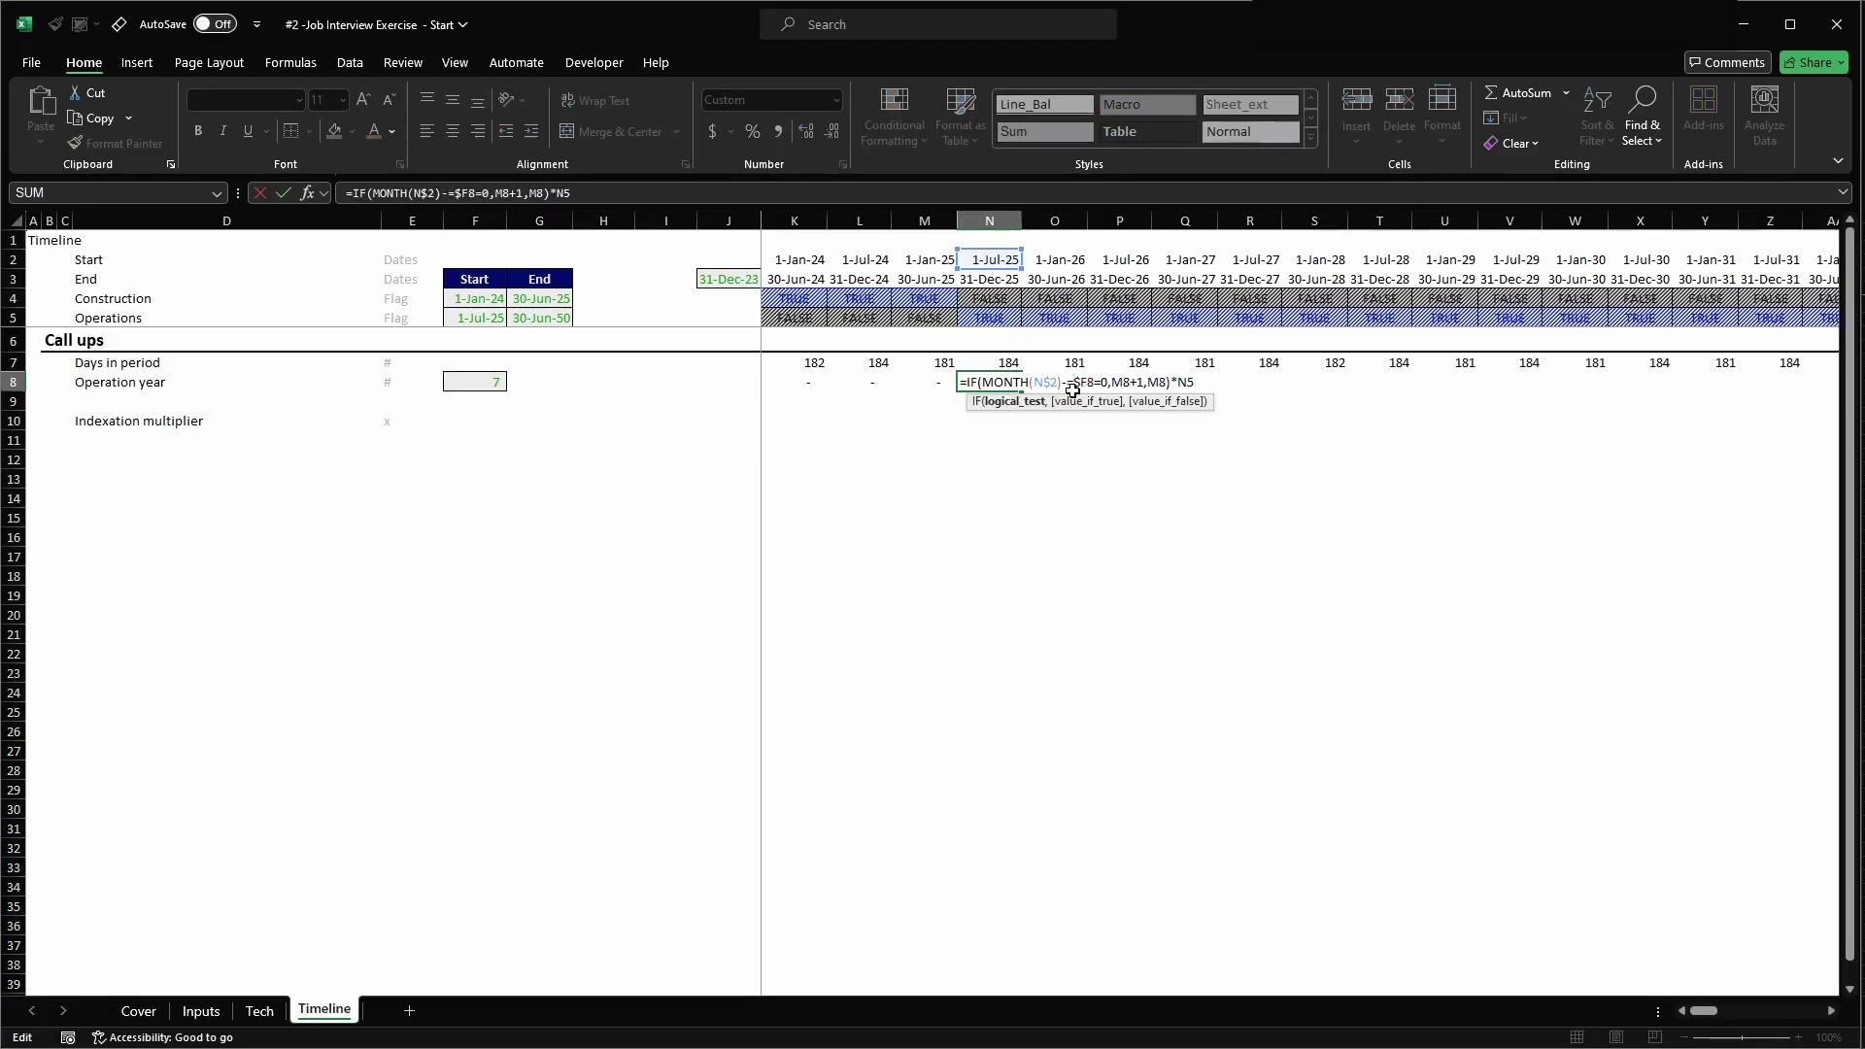
pyautogui.write('=')
pyautogui.press('Left')
pyautogui.press('Left')
pyautogui.press('Right')
pyautogui.press('Right')
pyautogui.press('Right')
pyautogui.press('Right')
pyautogui.press('Right')
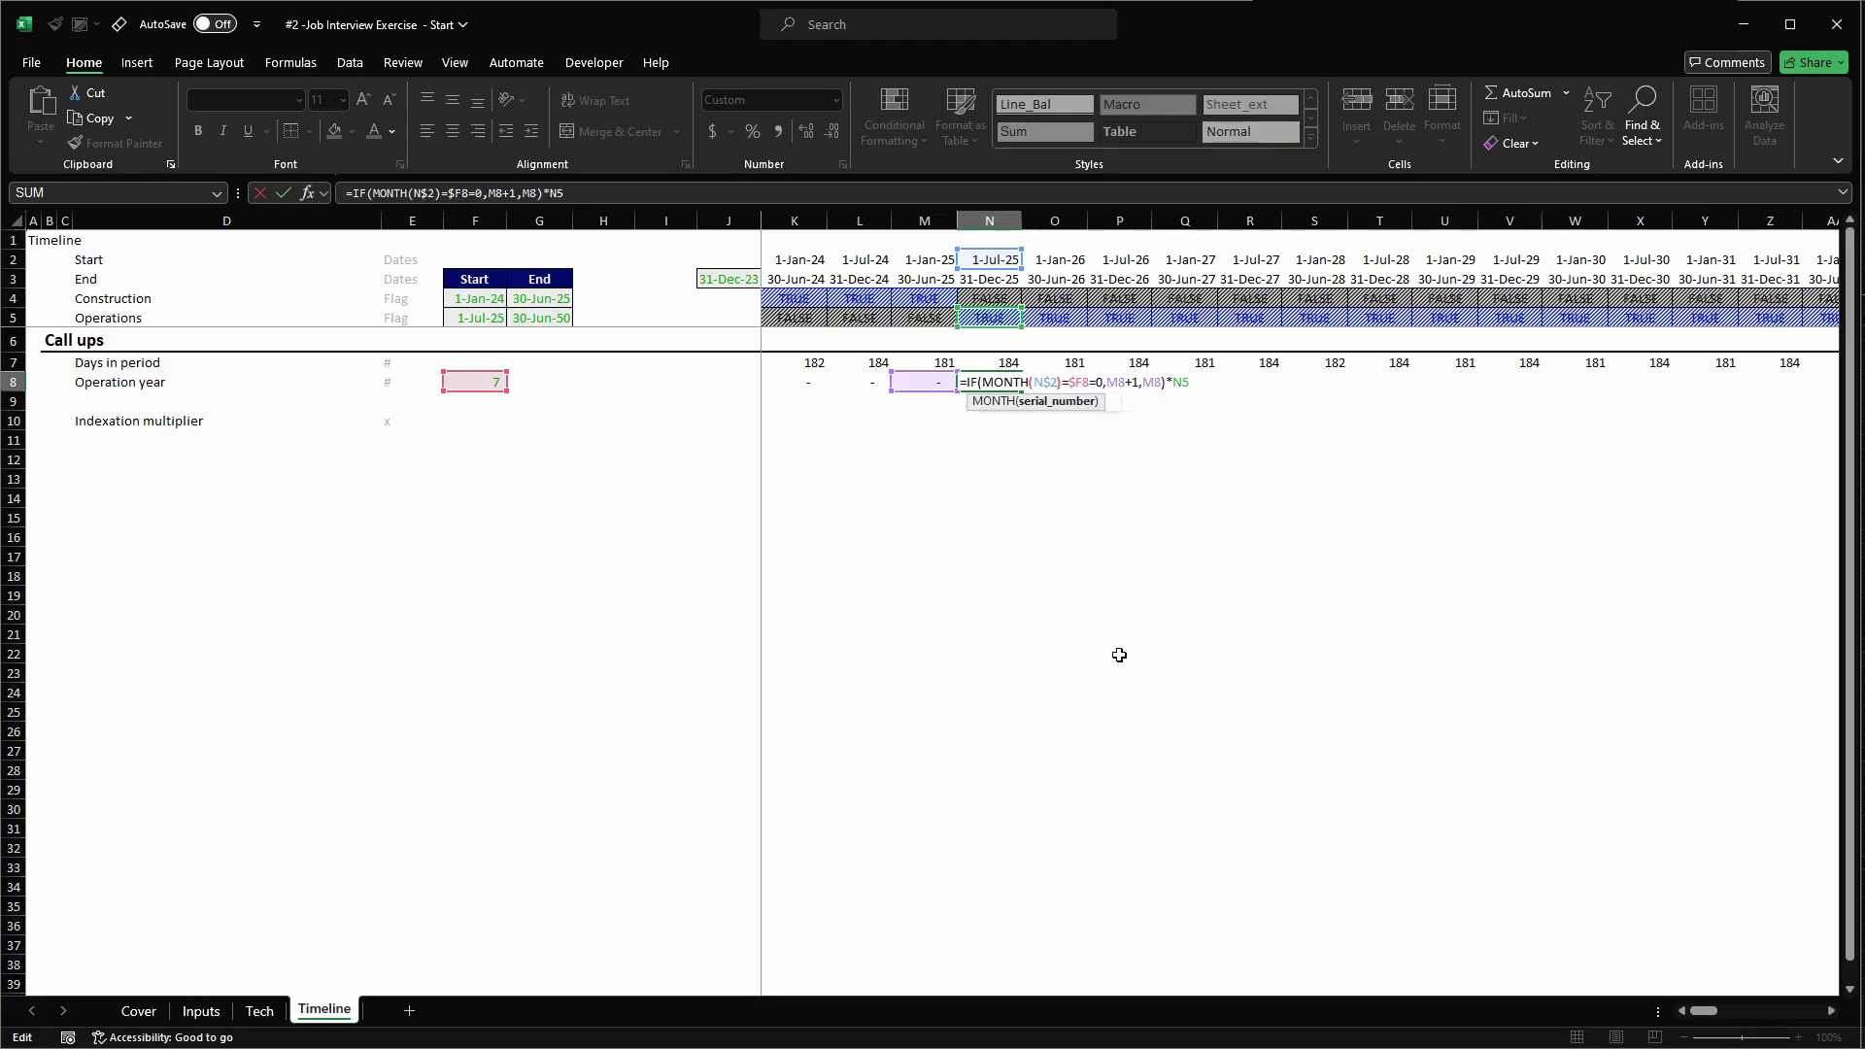
pyautogui.press('Delete')
pyautogui.press('Delete')
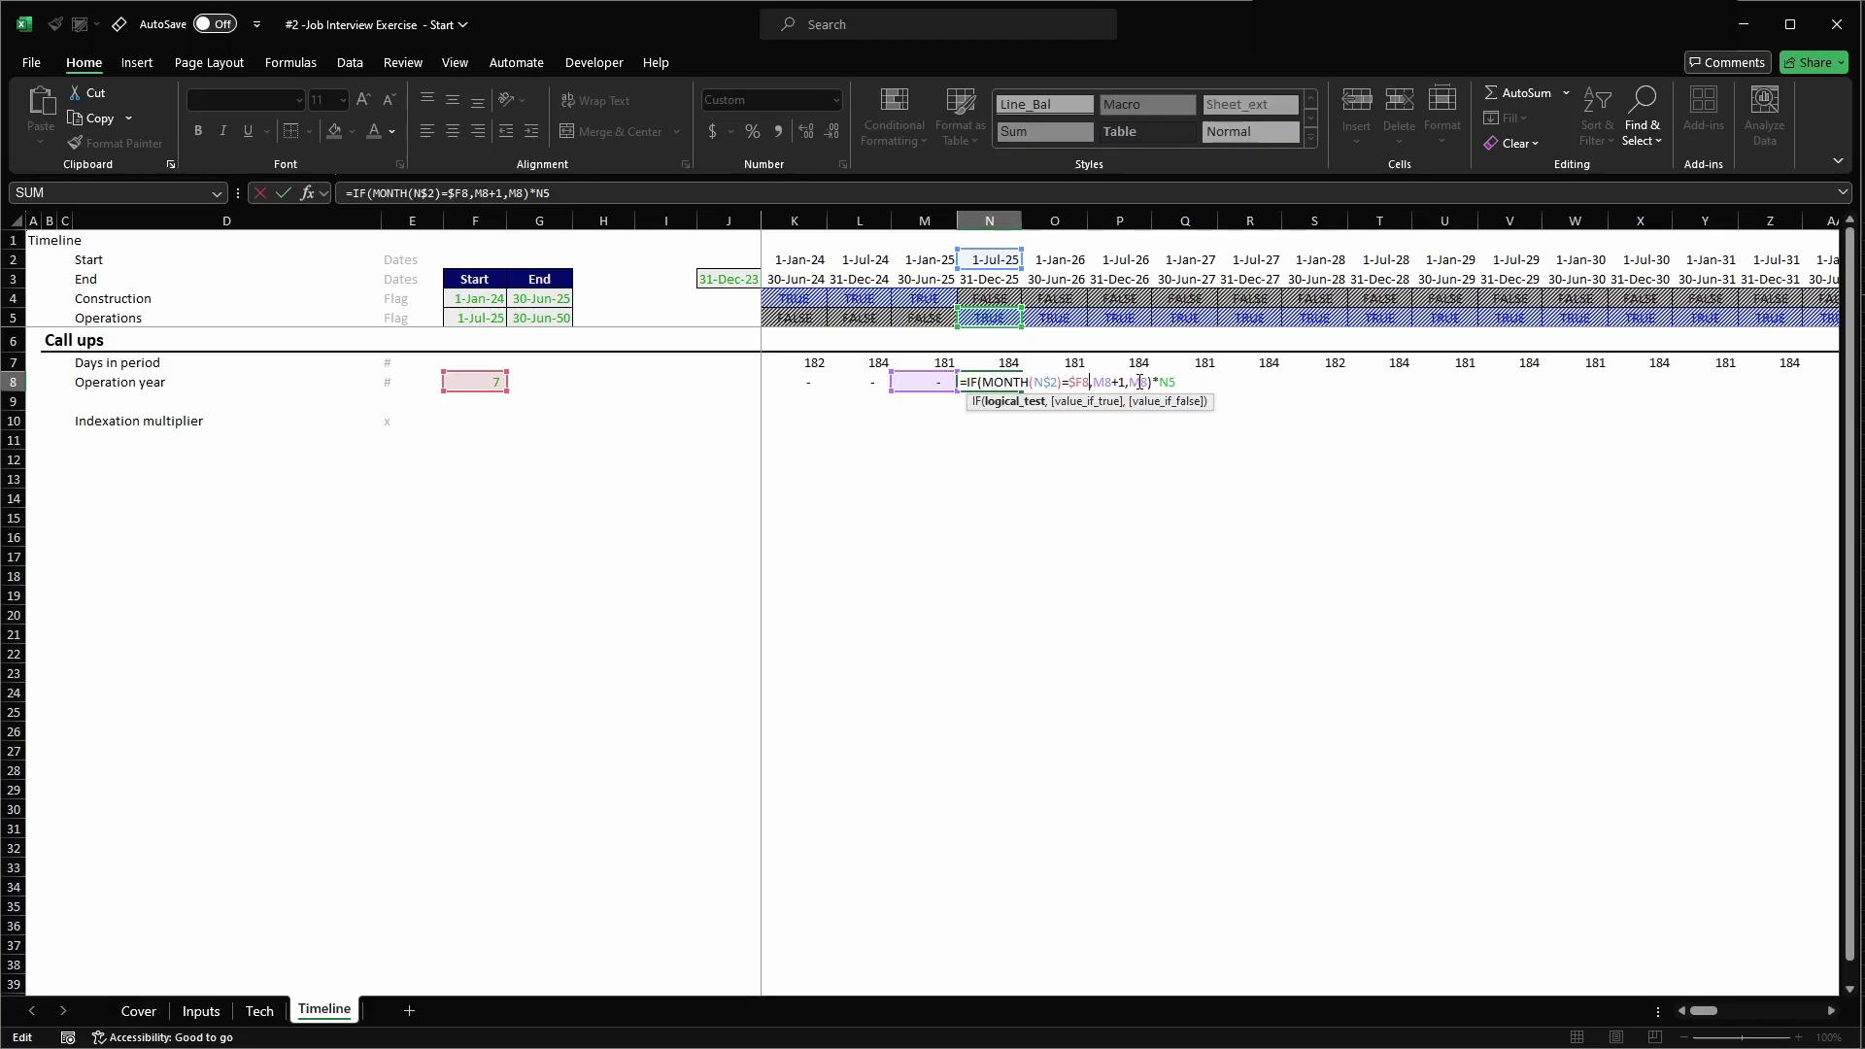
pyautogui.press('Escape')
# - Check the first period's formula in K8 and apply the Empty cell style to J8, the blank cell it refers to
pyautogui.press('Left')
pyautogui.press('Left')
pyautogui.press('Left')
pyautogui.press('F2')
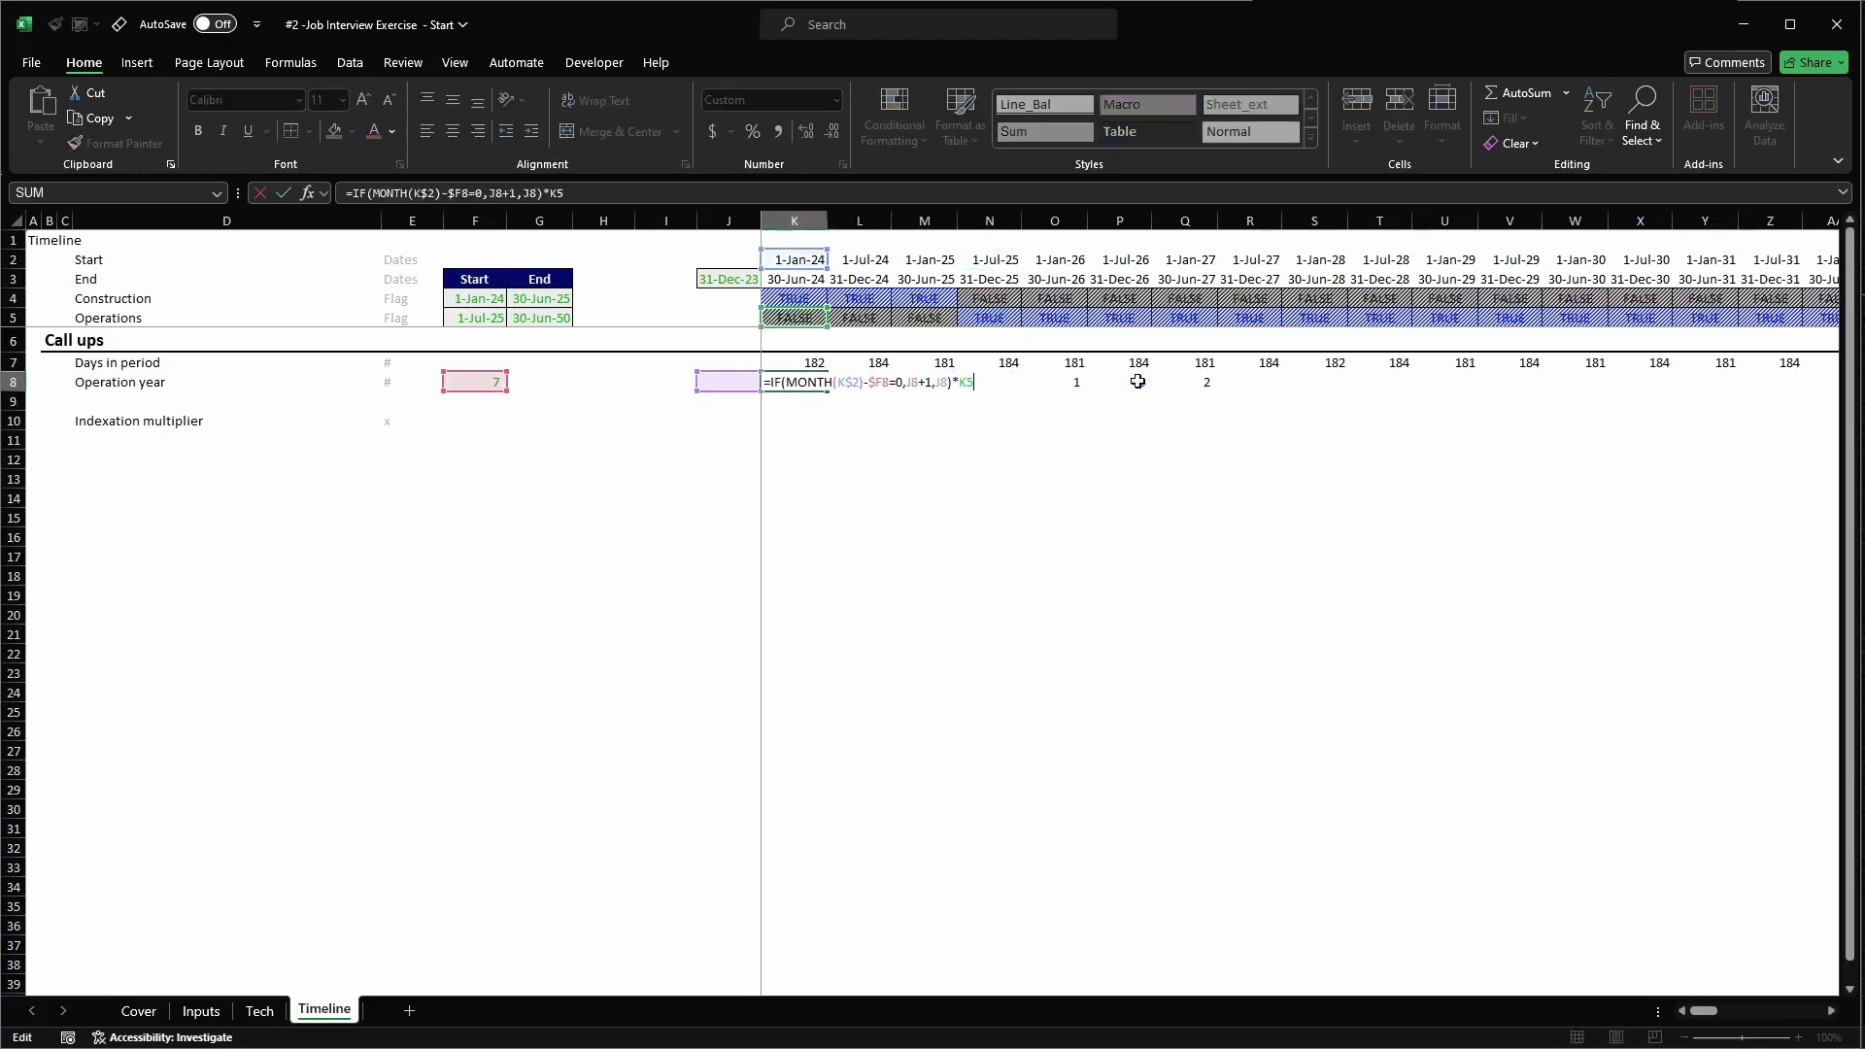
pyautogui.press('Escape')
pyautogui.click(739, 382)
pyautogui.hotkey('alt', '2')
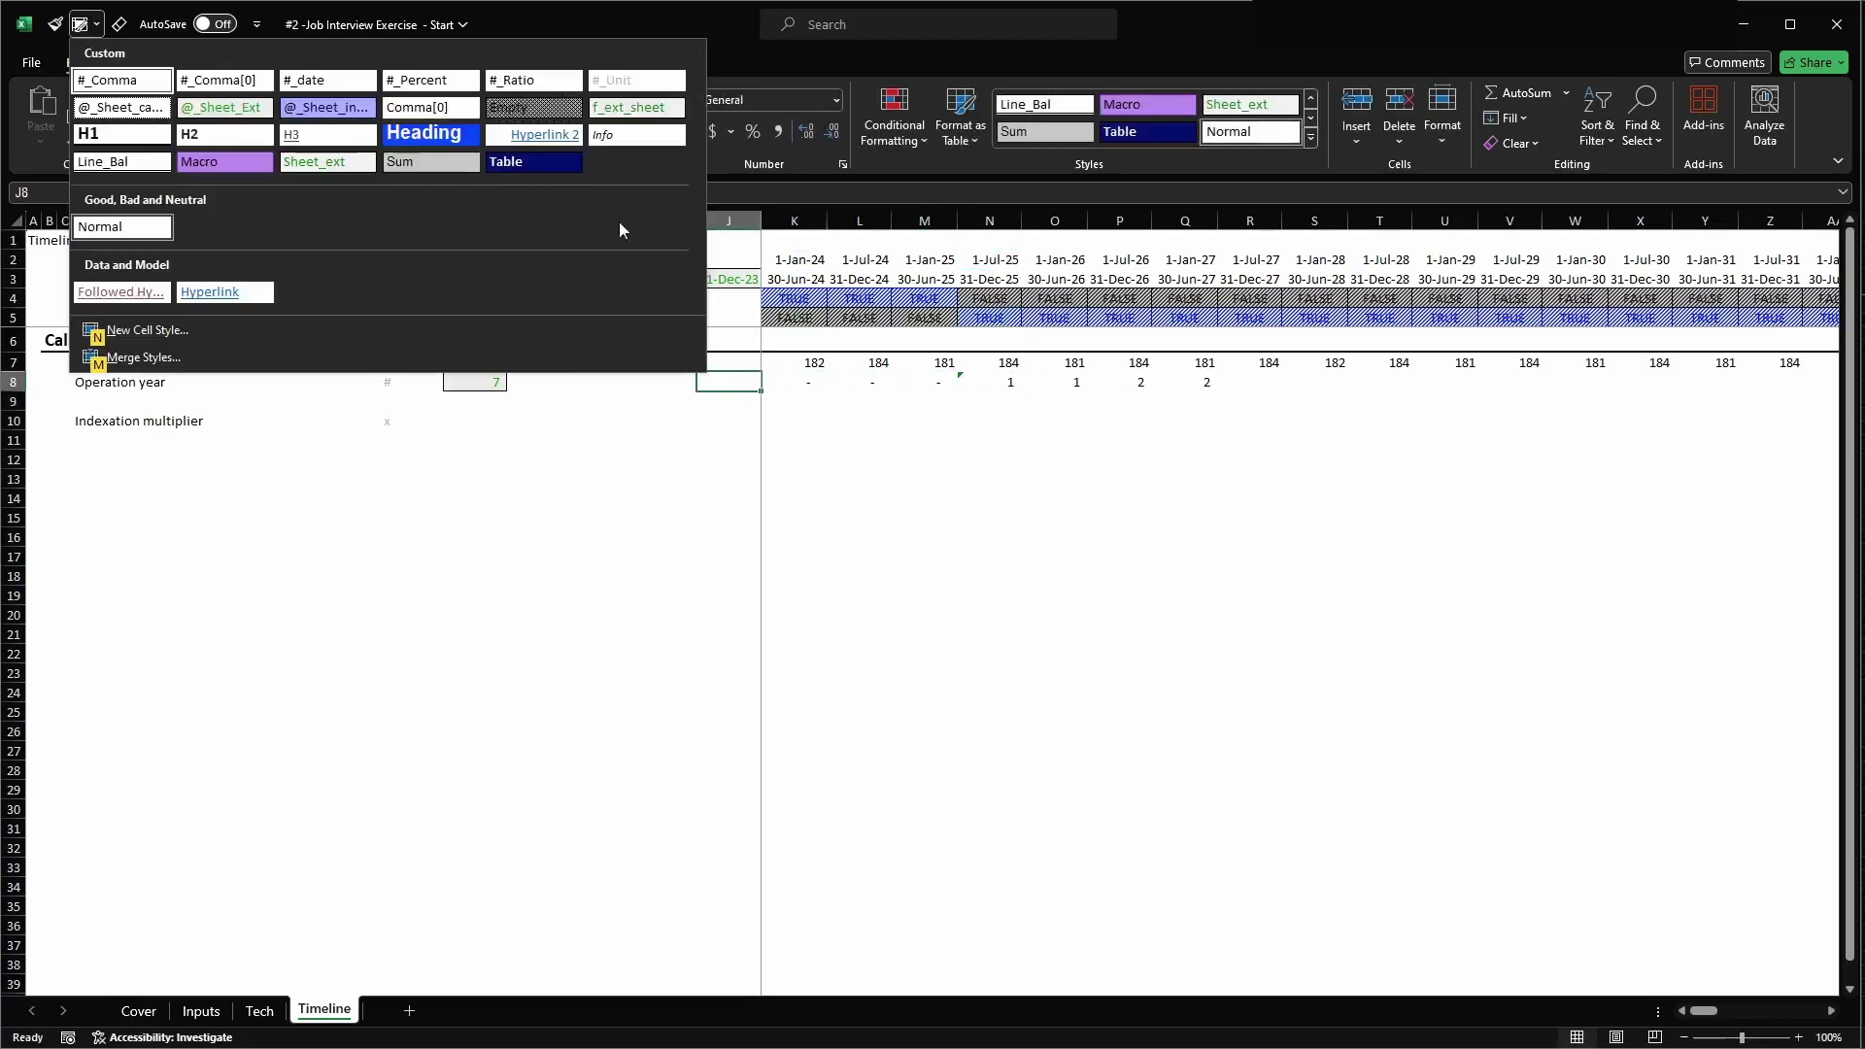
pyautogui.click(533, 107)
# - Check the formula in F8 and label it by entering Mth start ops in F7 above
pyautogui.press('Left')
pyautogui.press('Left')
pyautogui.press('Left')
pyautogui.press('Left')
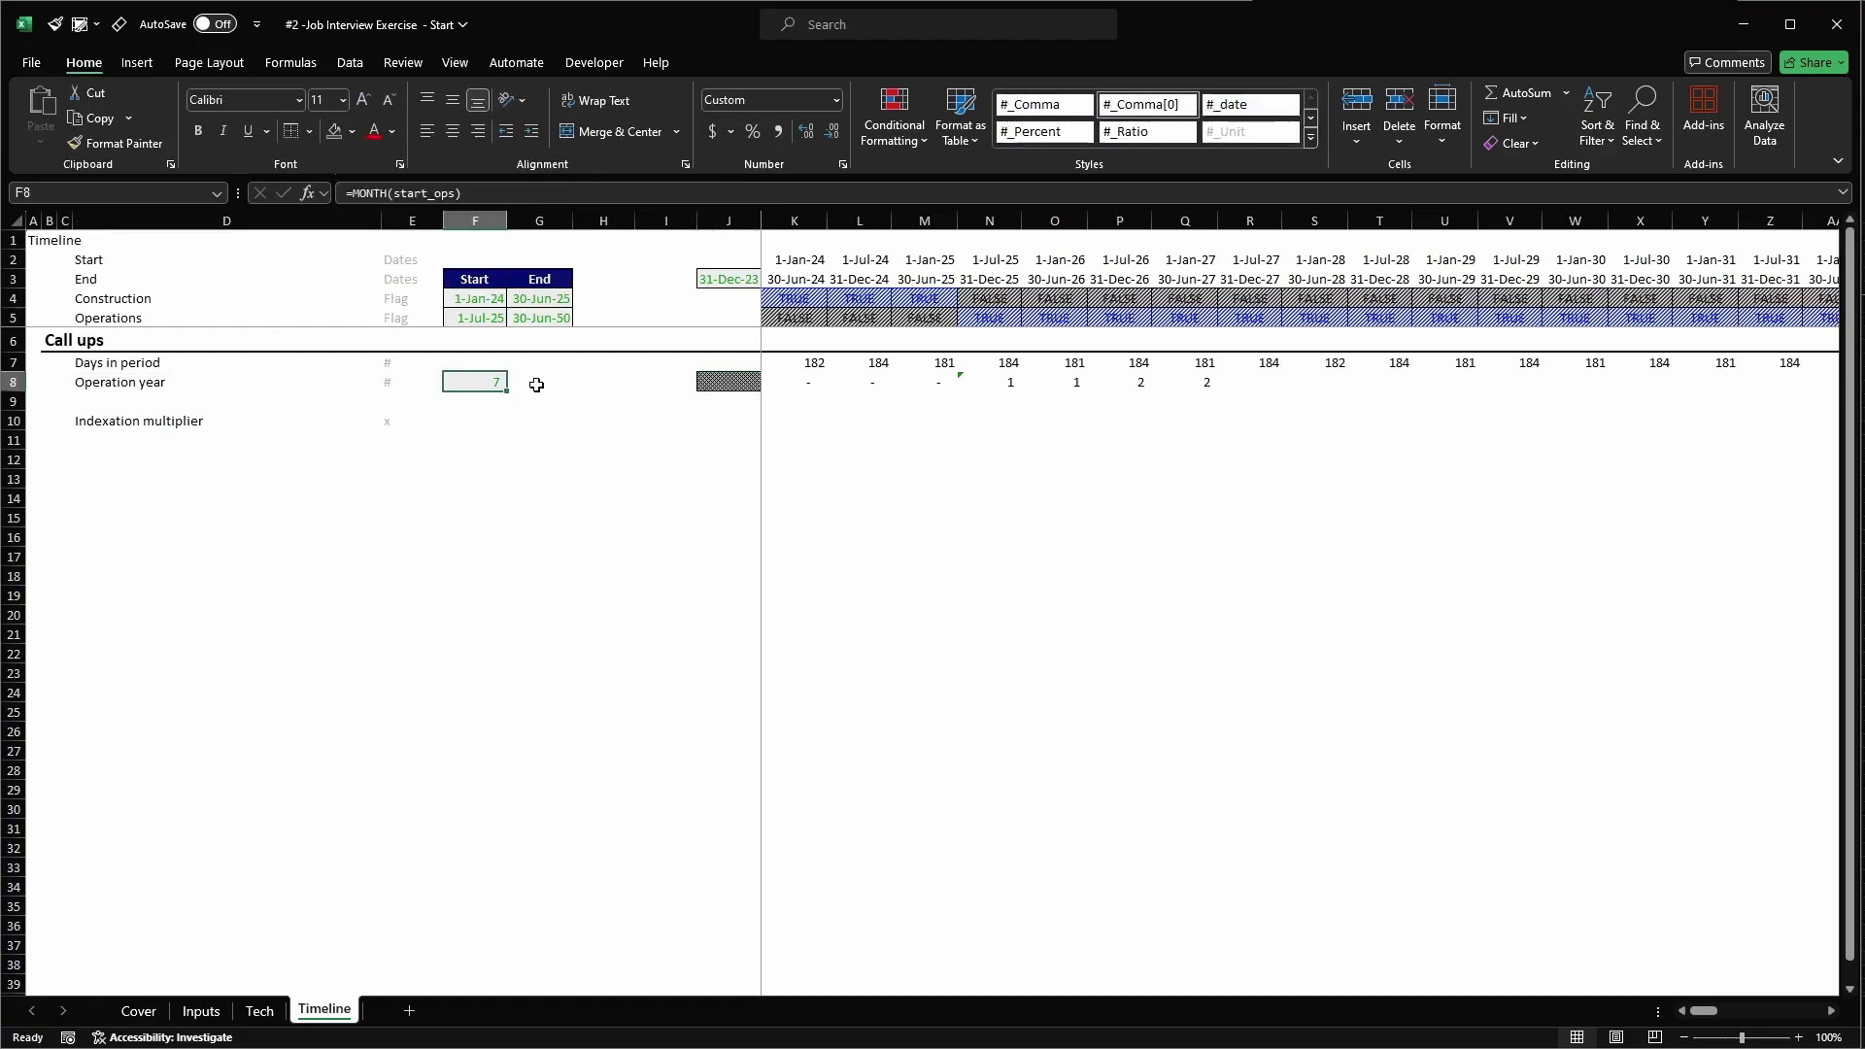
pyautogui.press('F2')
pyautogui.doubleClick(533, 382)
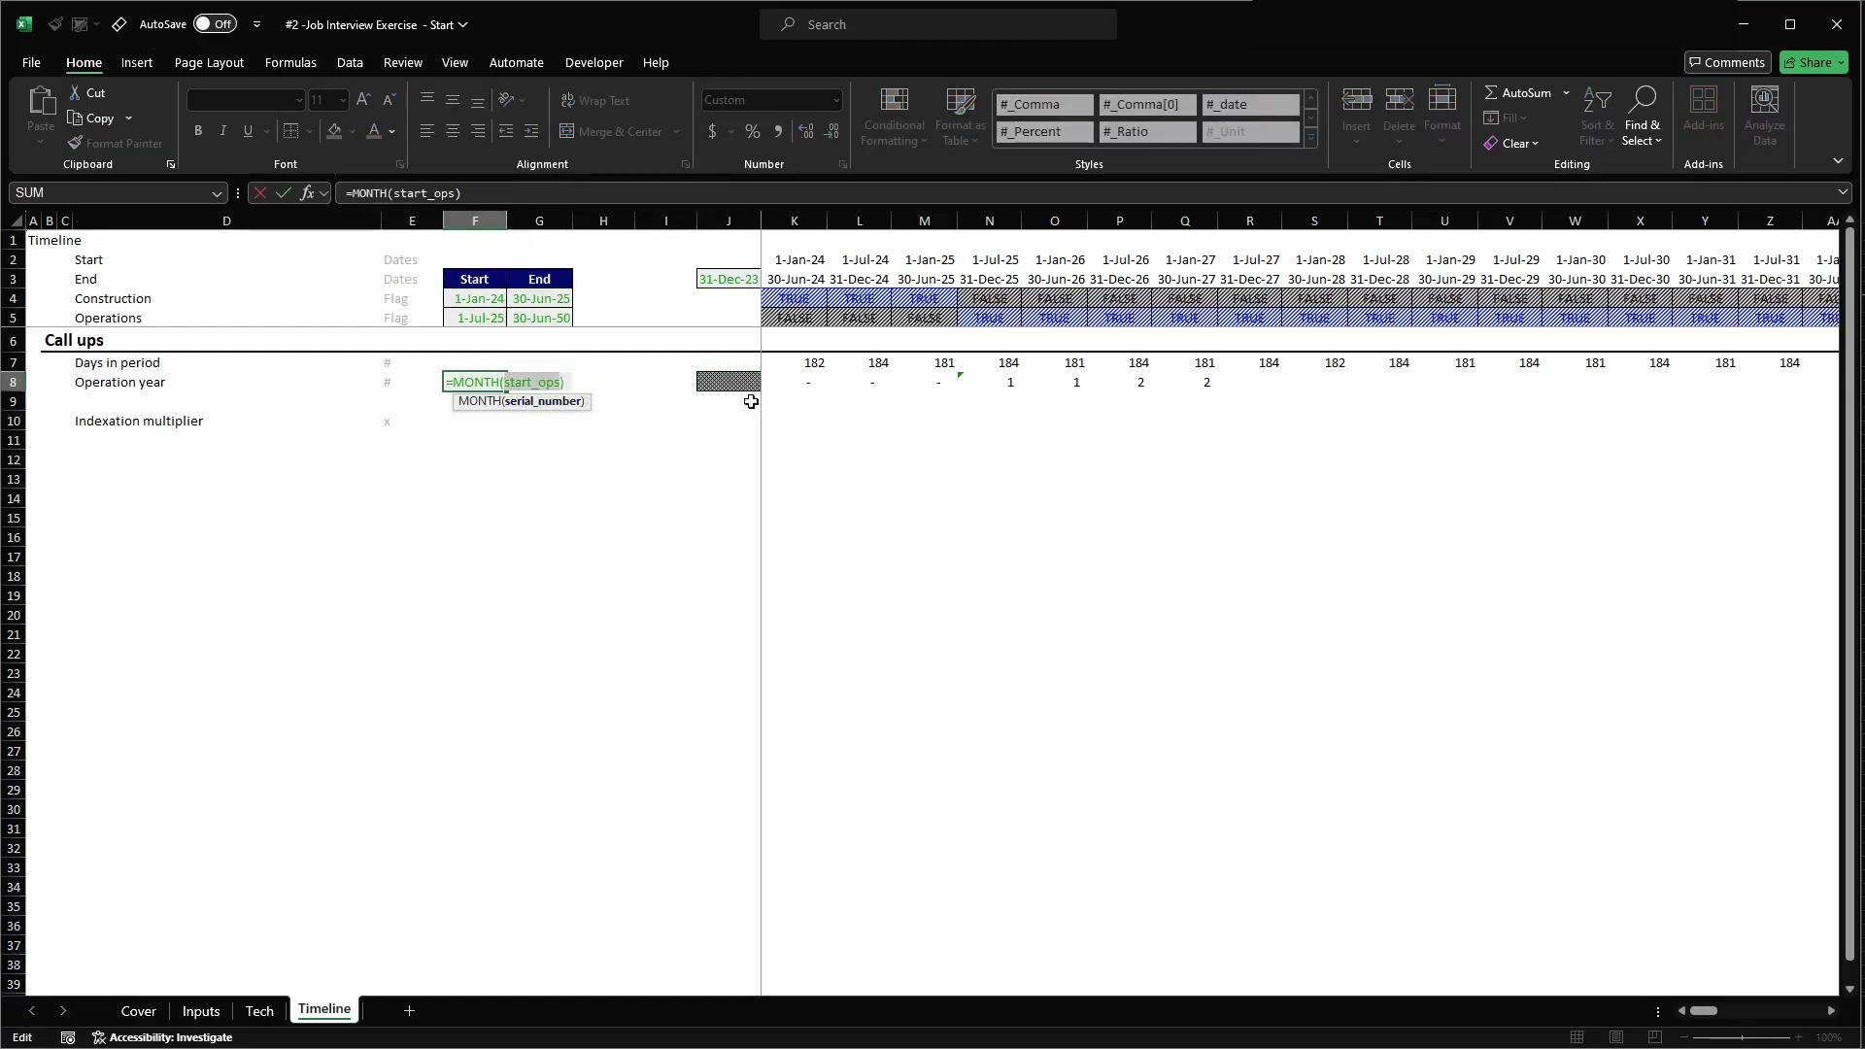
pyautogui.press('Escape')
pyautogui.press('Up')
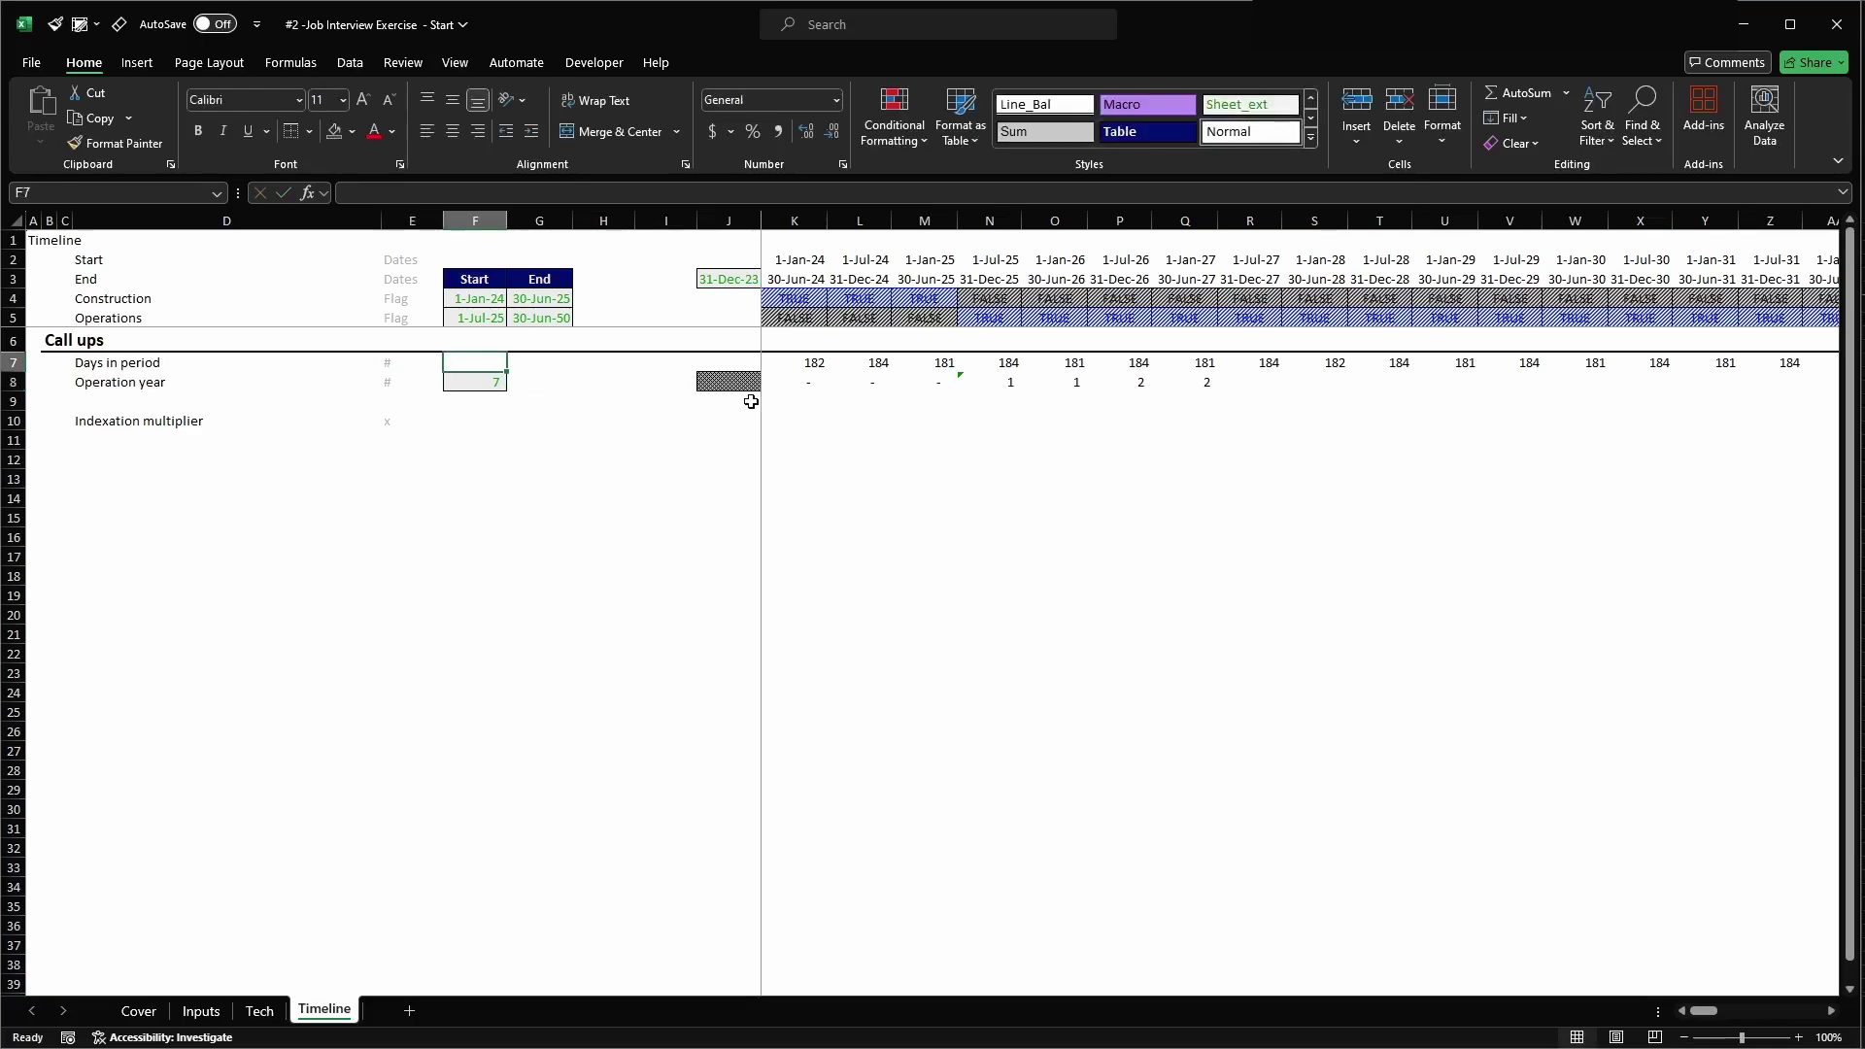
pyautogui.write('Mo')
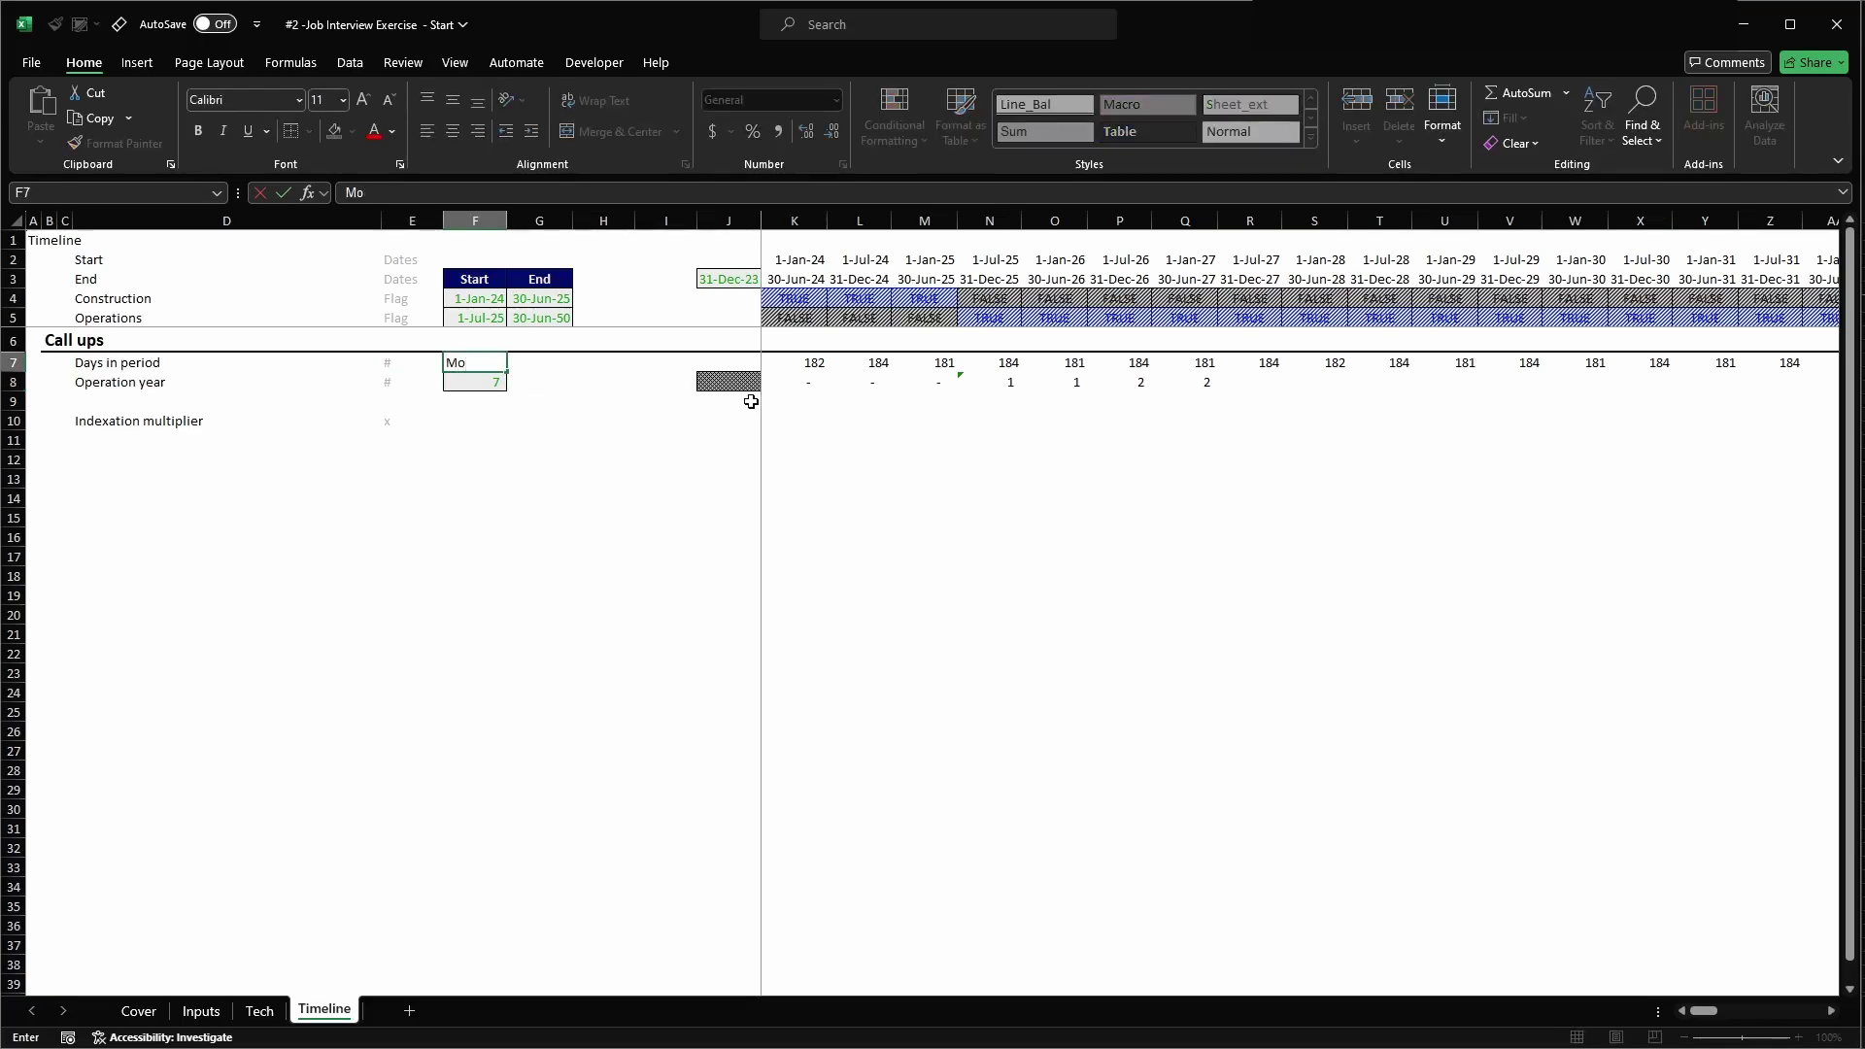
pyautogui.write('t start ops')
pyautogui.press('Return')
# - Apply the Table cell style to the F7 label and widen column F so the text fits on one line
pyautogui.press('Up')
pyautogui.hotkey('alt', '2')
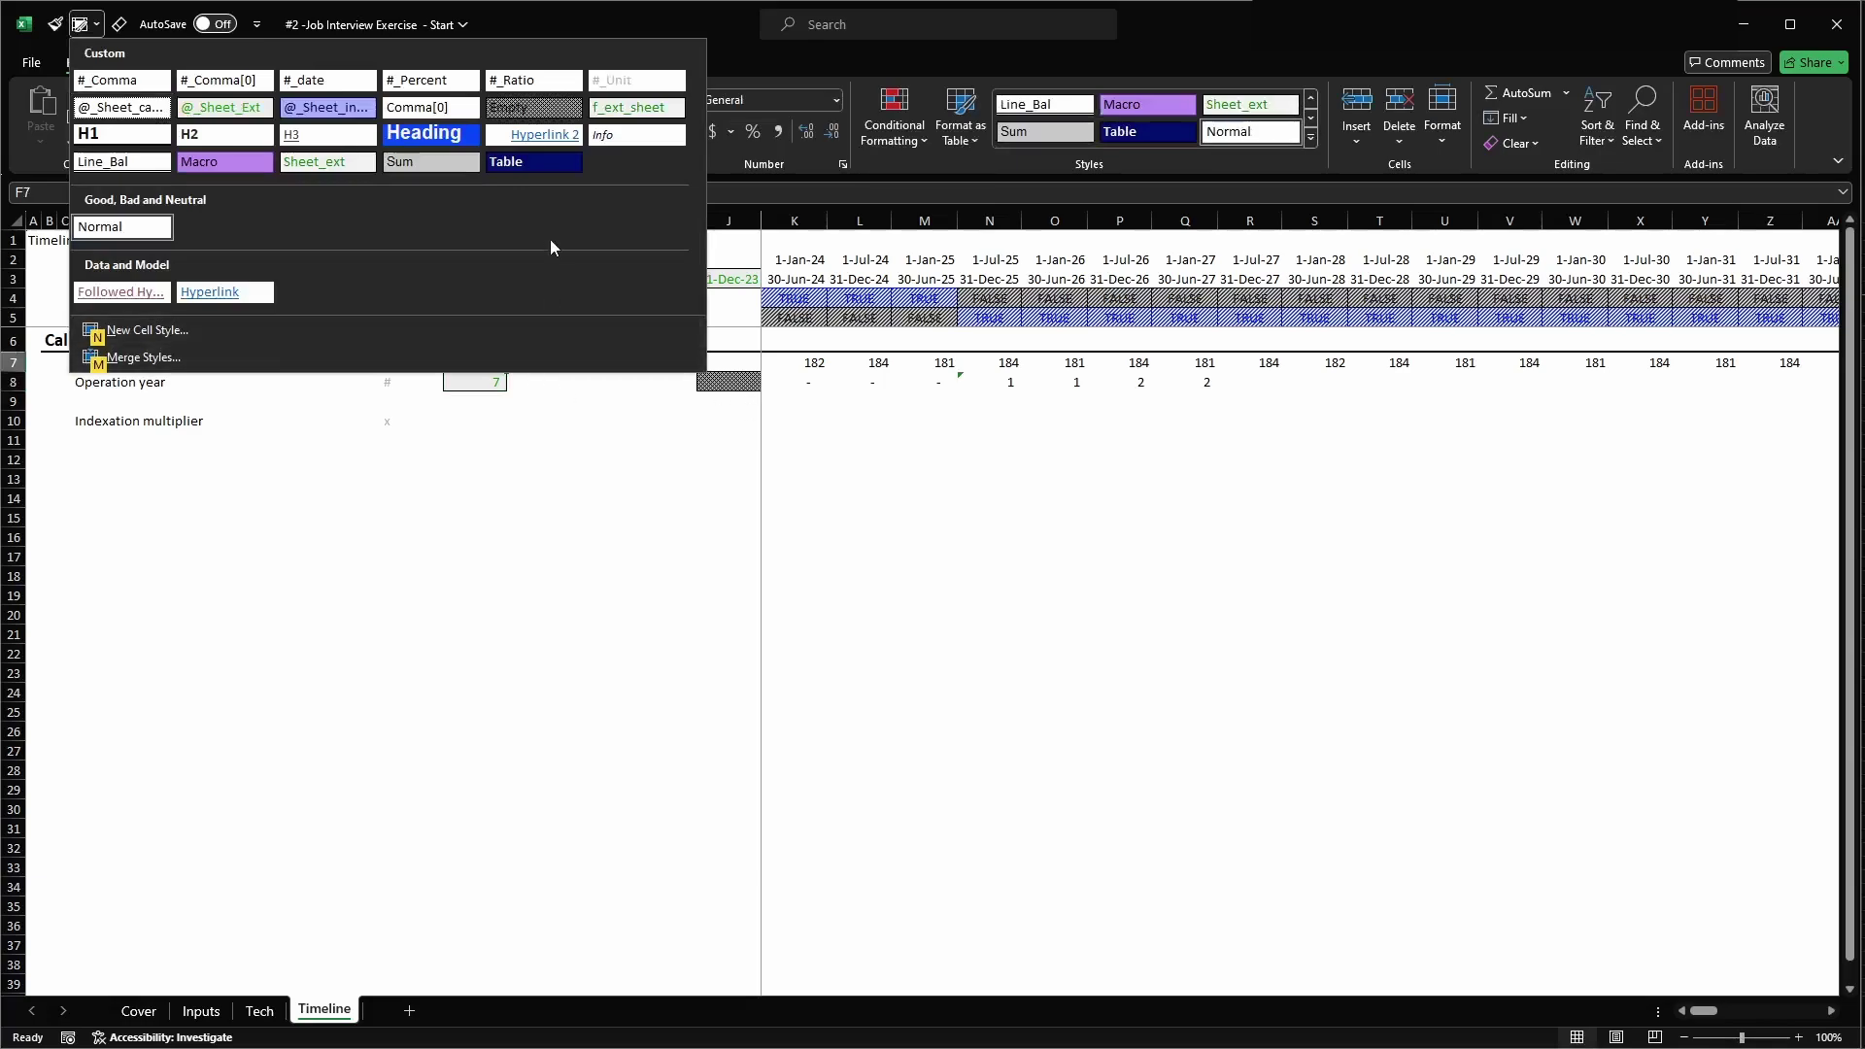
pyautogui.click(531, 171)
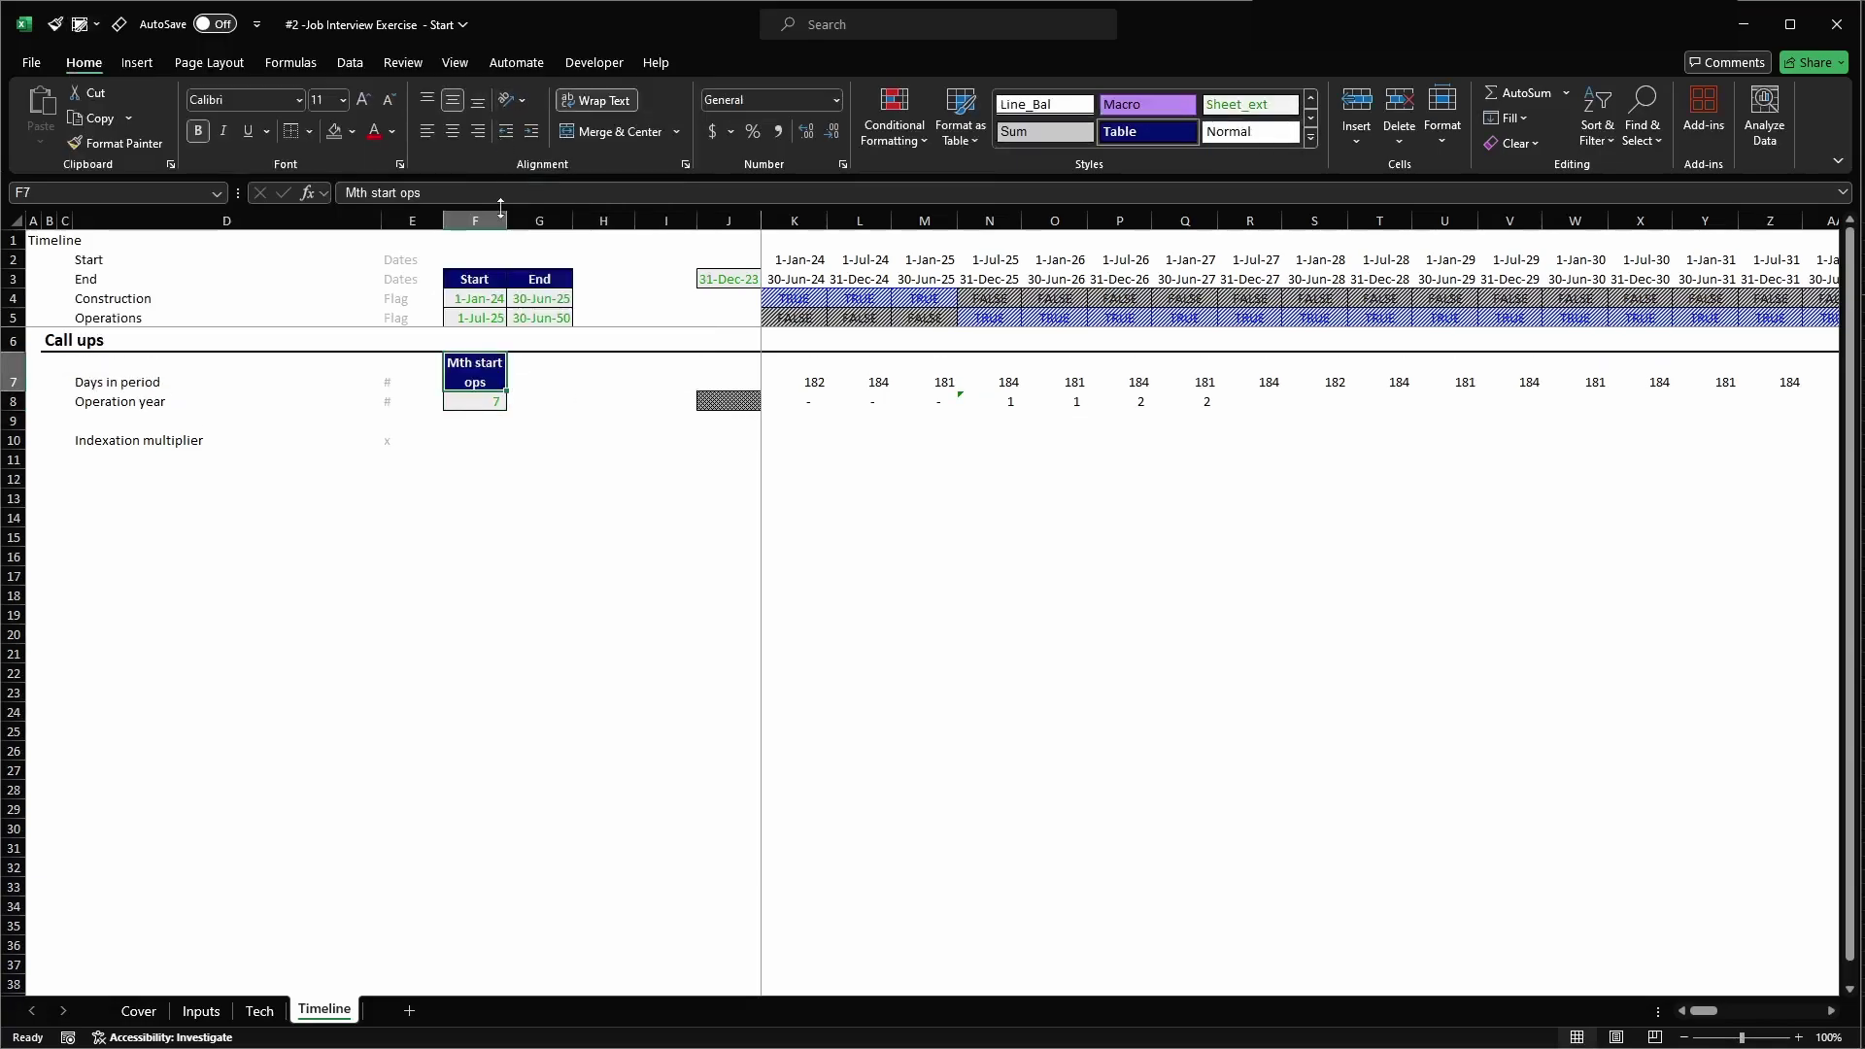
pyautogui.moveTo(506, 220); pyautogui.dragTo(535, 221)
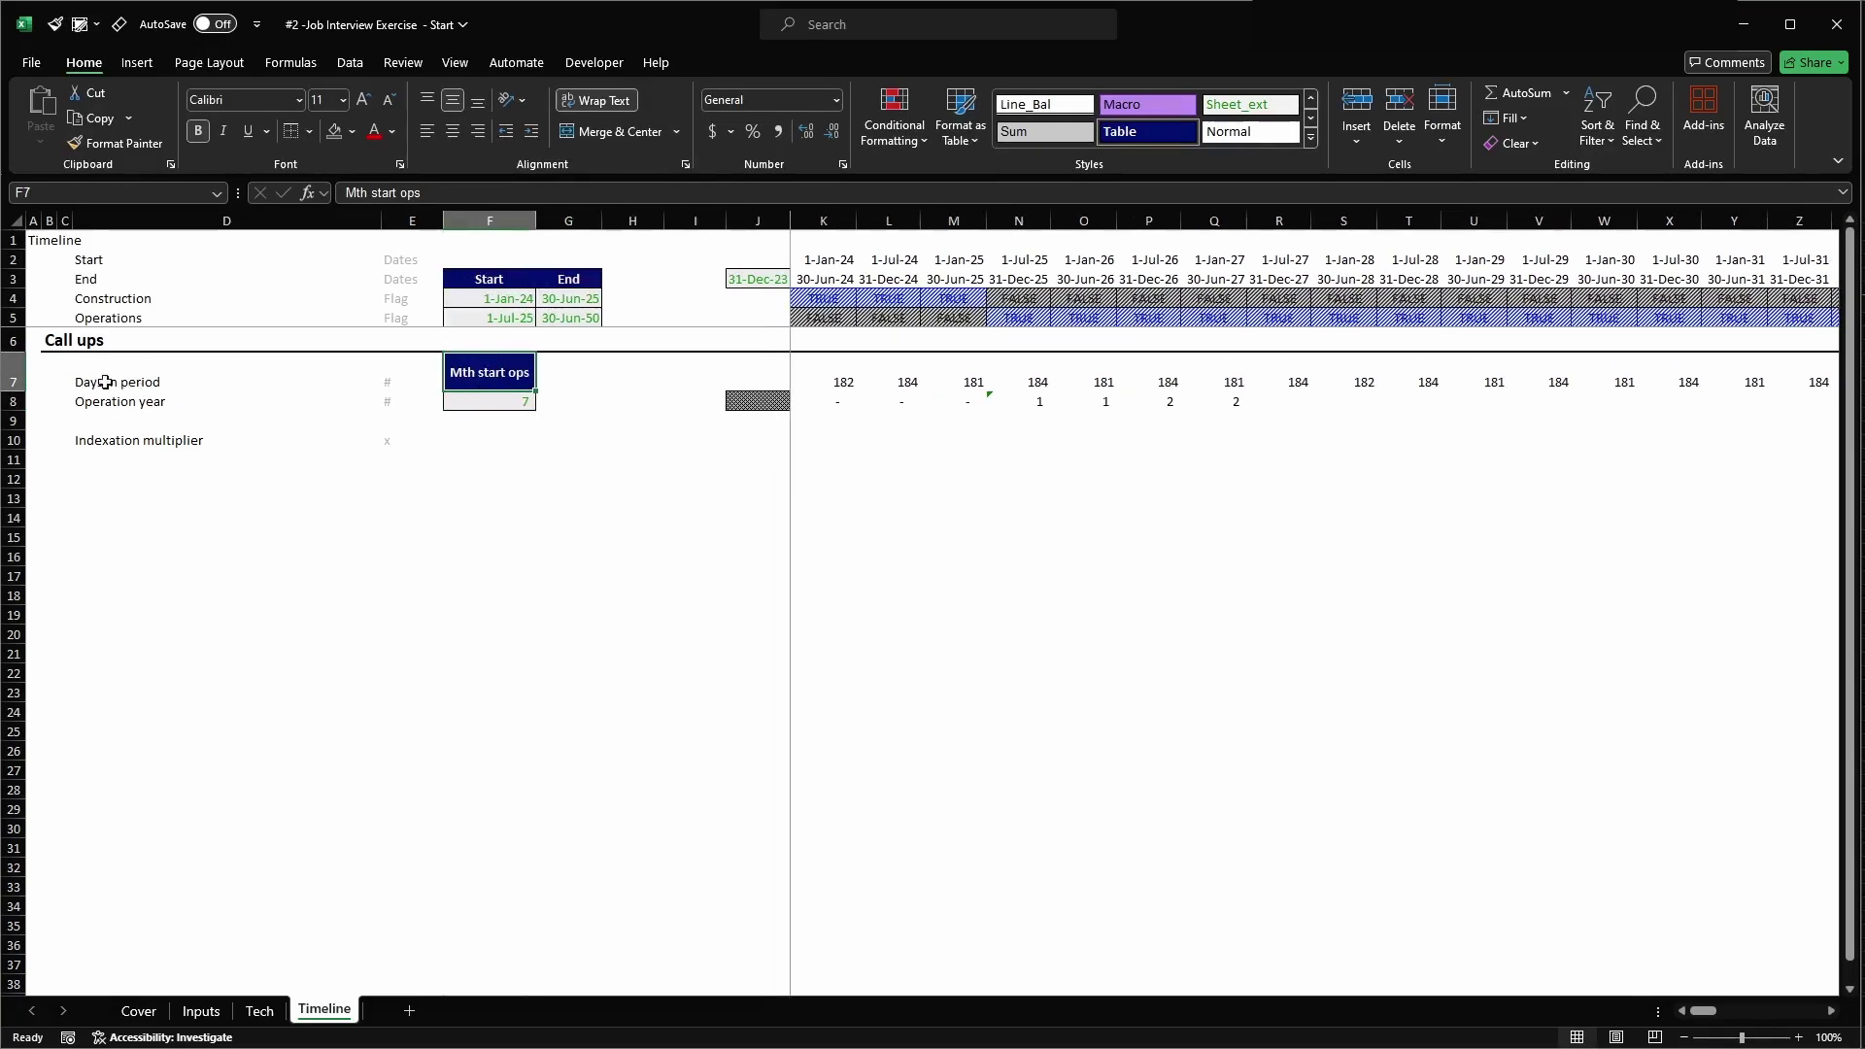
# - Fit row 7's height to its text and copy the Operation year formula from Q8 across the remaining periods
pyautogui.doubleClick(6, 393)
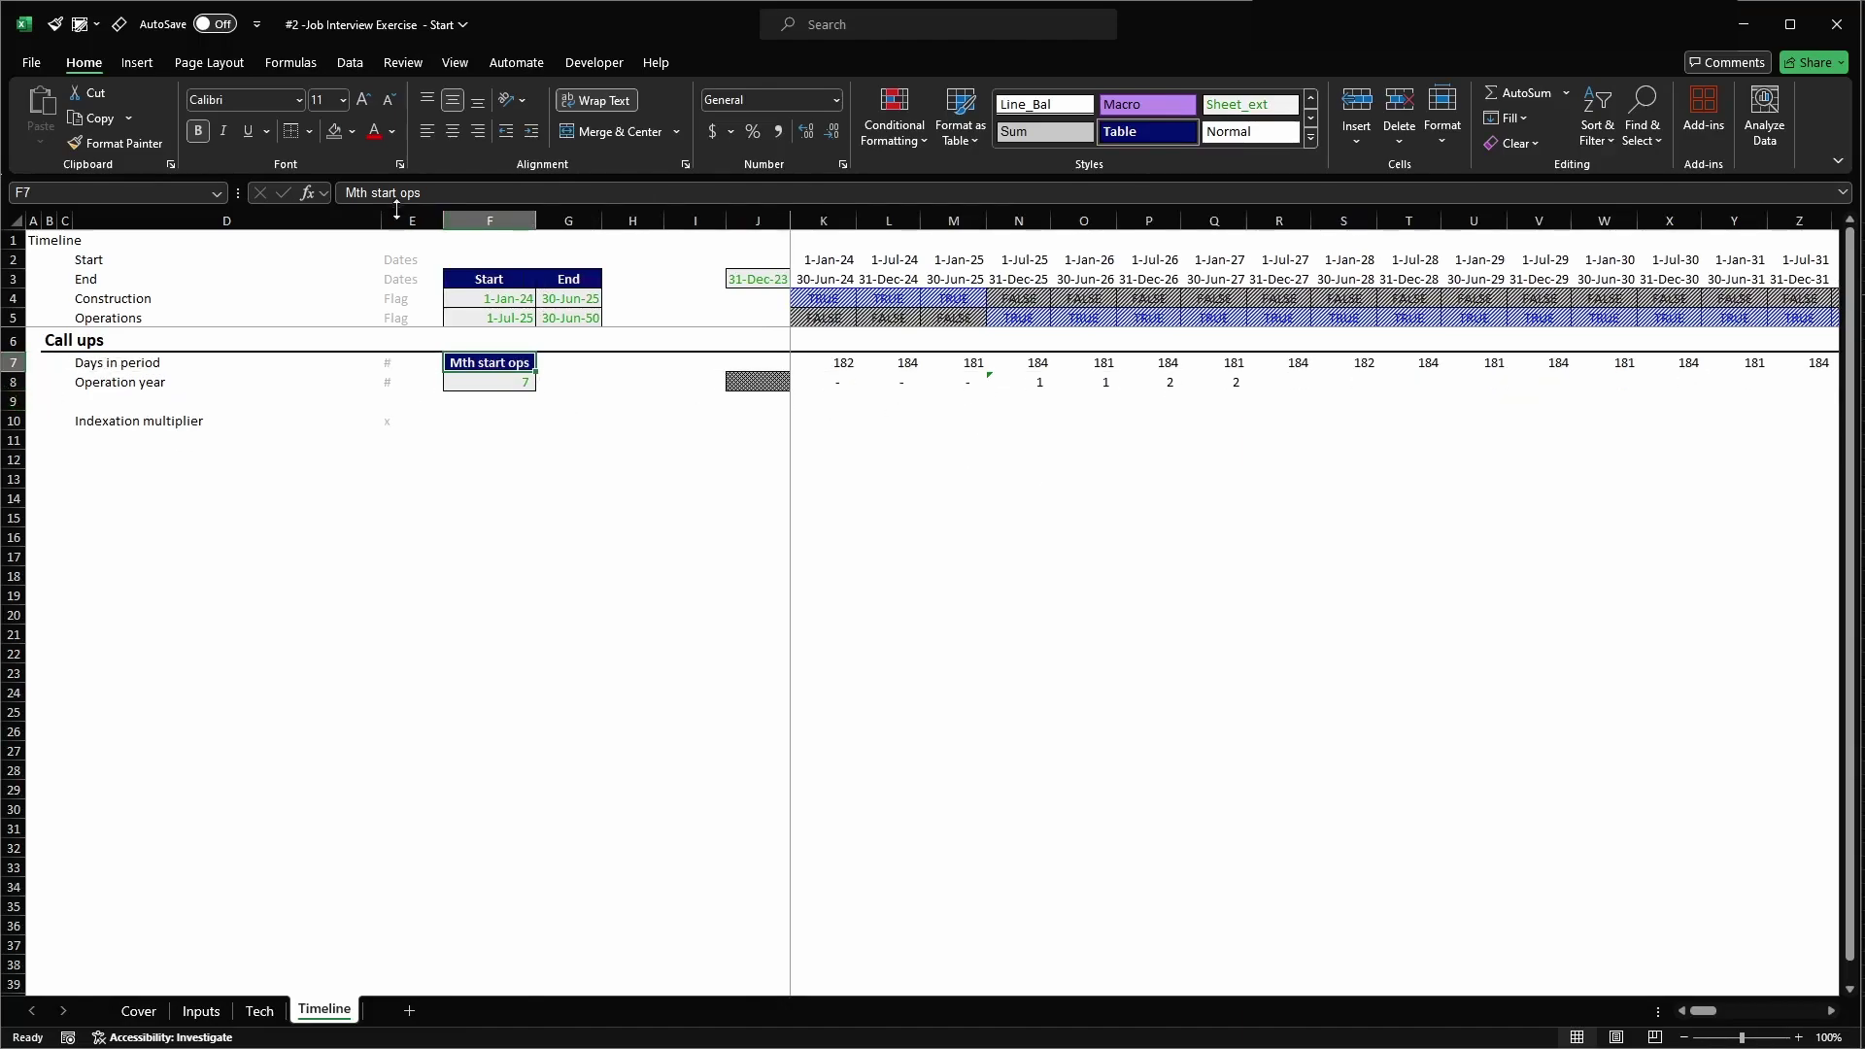
pyautogui.click(1232, 385)
pyautogui.hotkey('ctrl', 'c')
pyautogui.hotkey('ctrl', 'shift', 'Right')
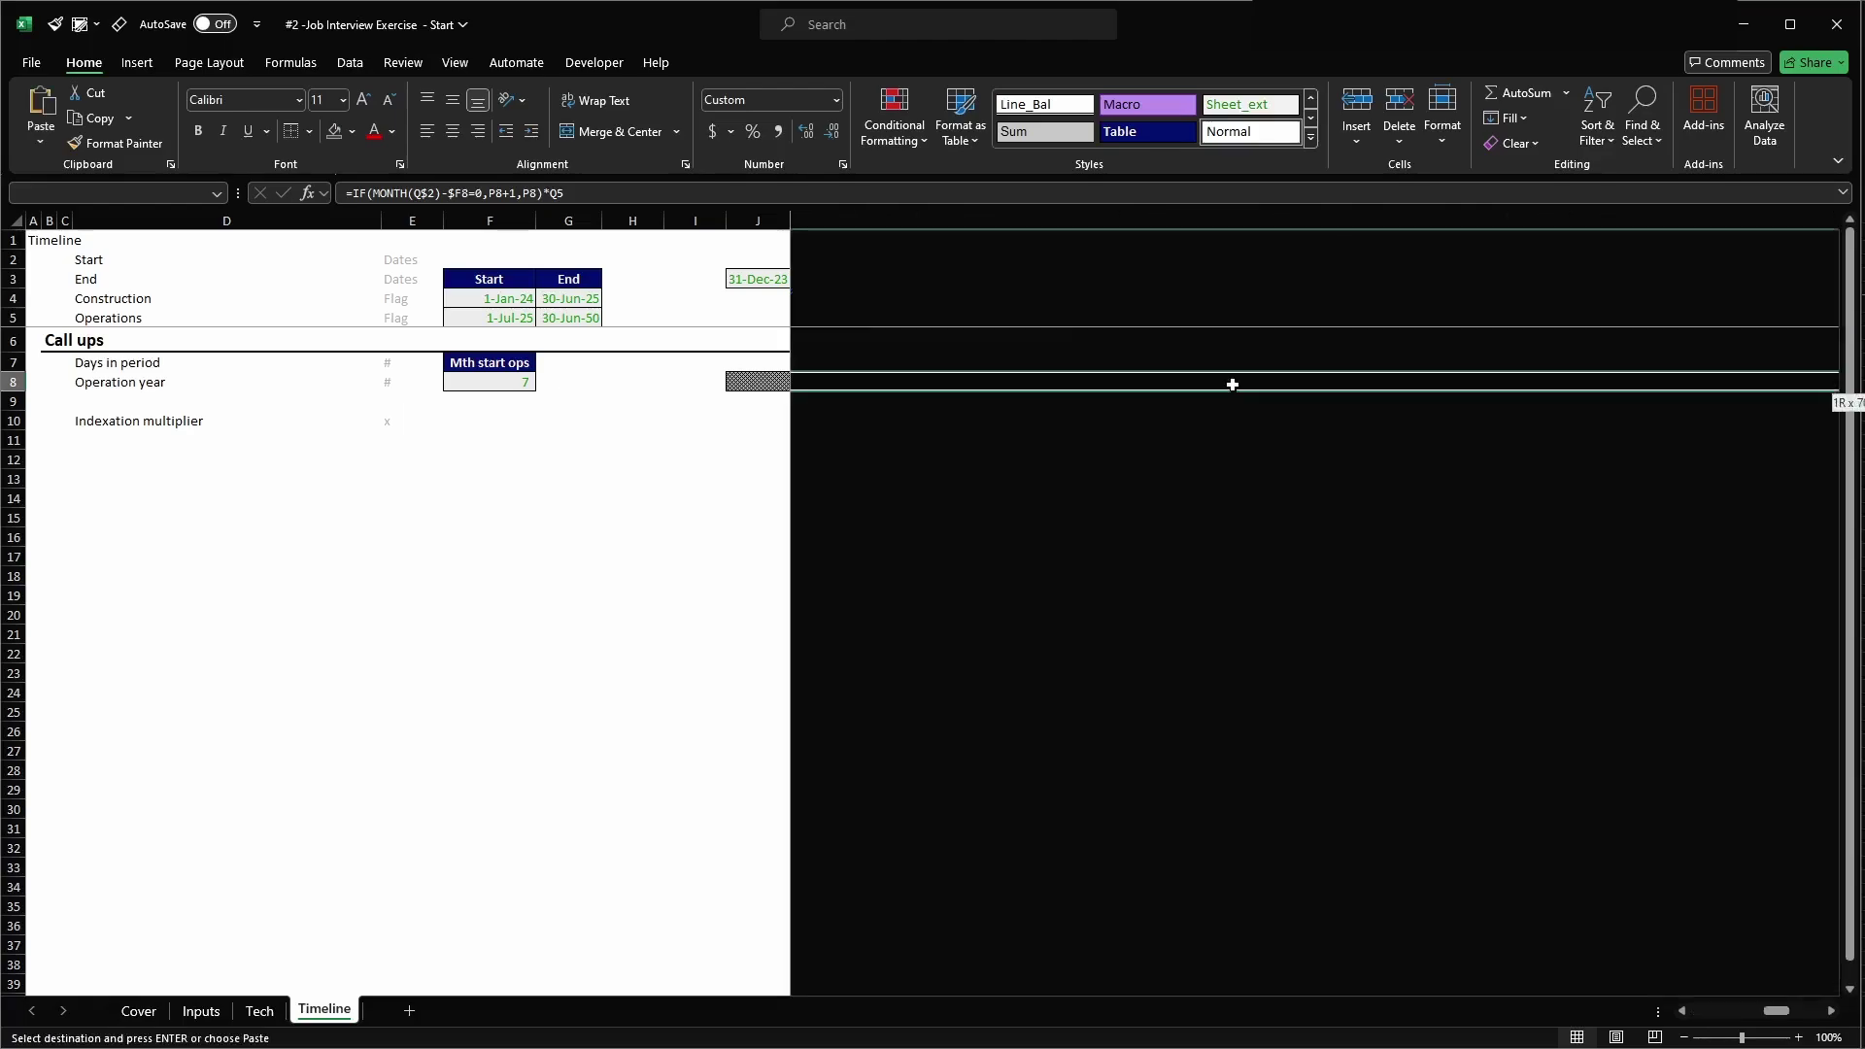
pyautogui.press('Return')
# - Inspect the Operation year formulas in K8 through N8 and the cells they refer to
pyautogui.press('Left')
pyautogui.press('Left')
pyautogui.press('Left')
pyautogui.press('Left')
pyautogui.press('Left')
pyautogui.press('Left')
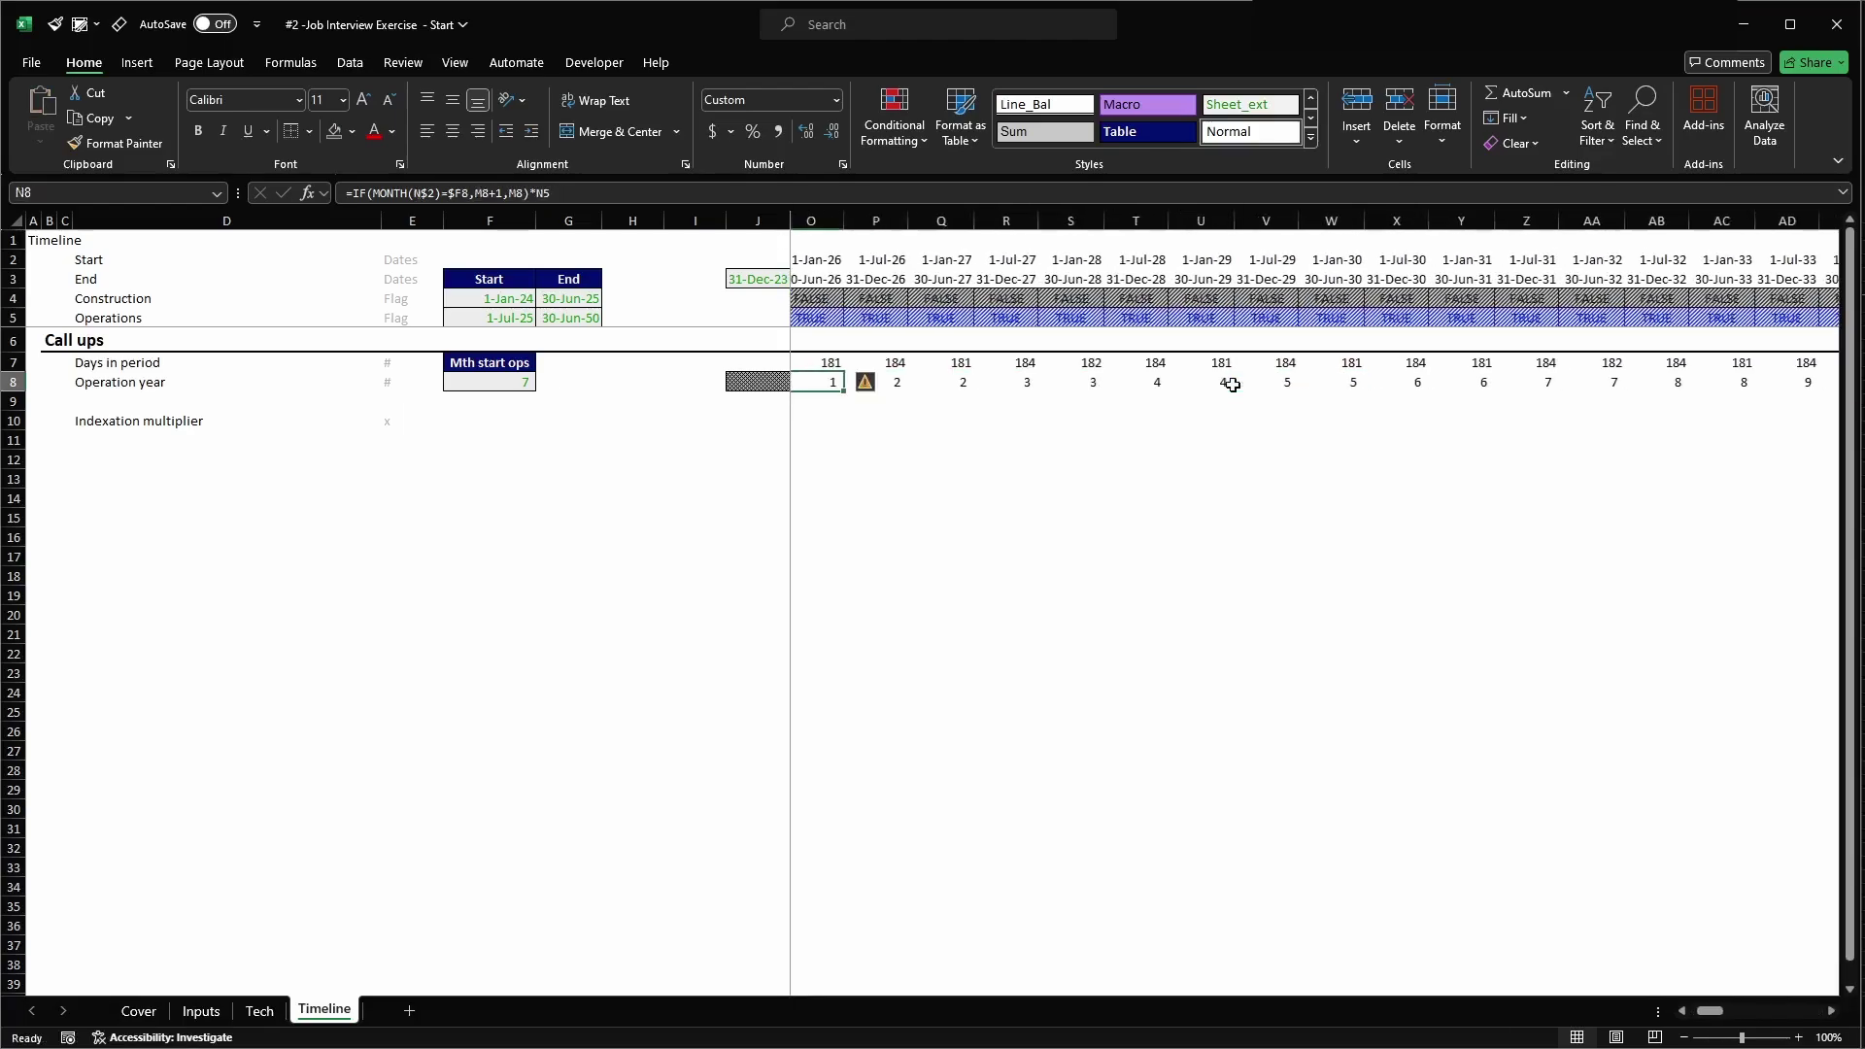
pyautogui.hotkey('shift', 'Right')
pyautogui.hotkey('shift', 'Right')
pyautogui.hotkey('shift', 'Right')
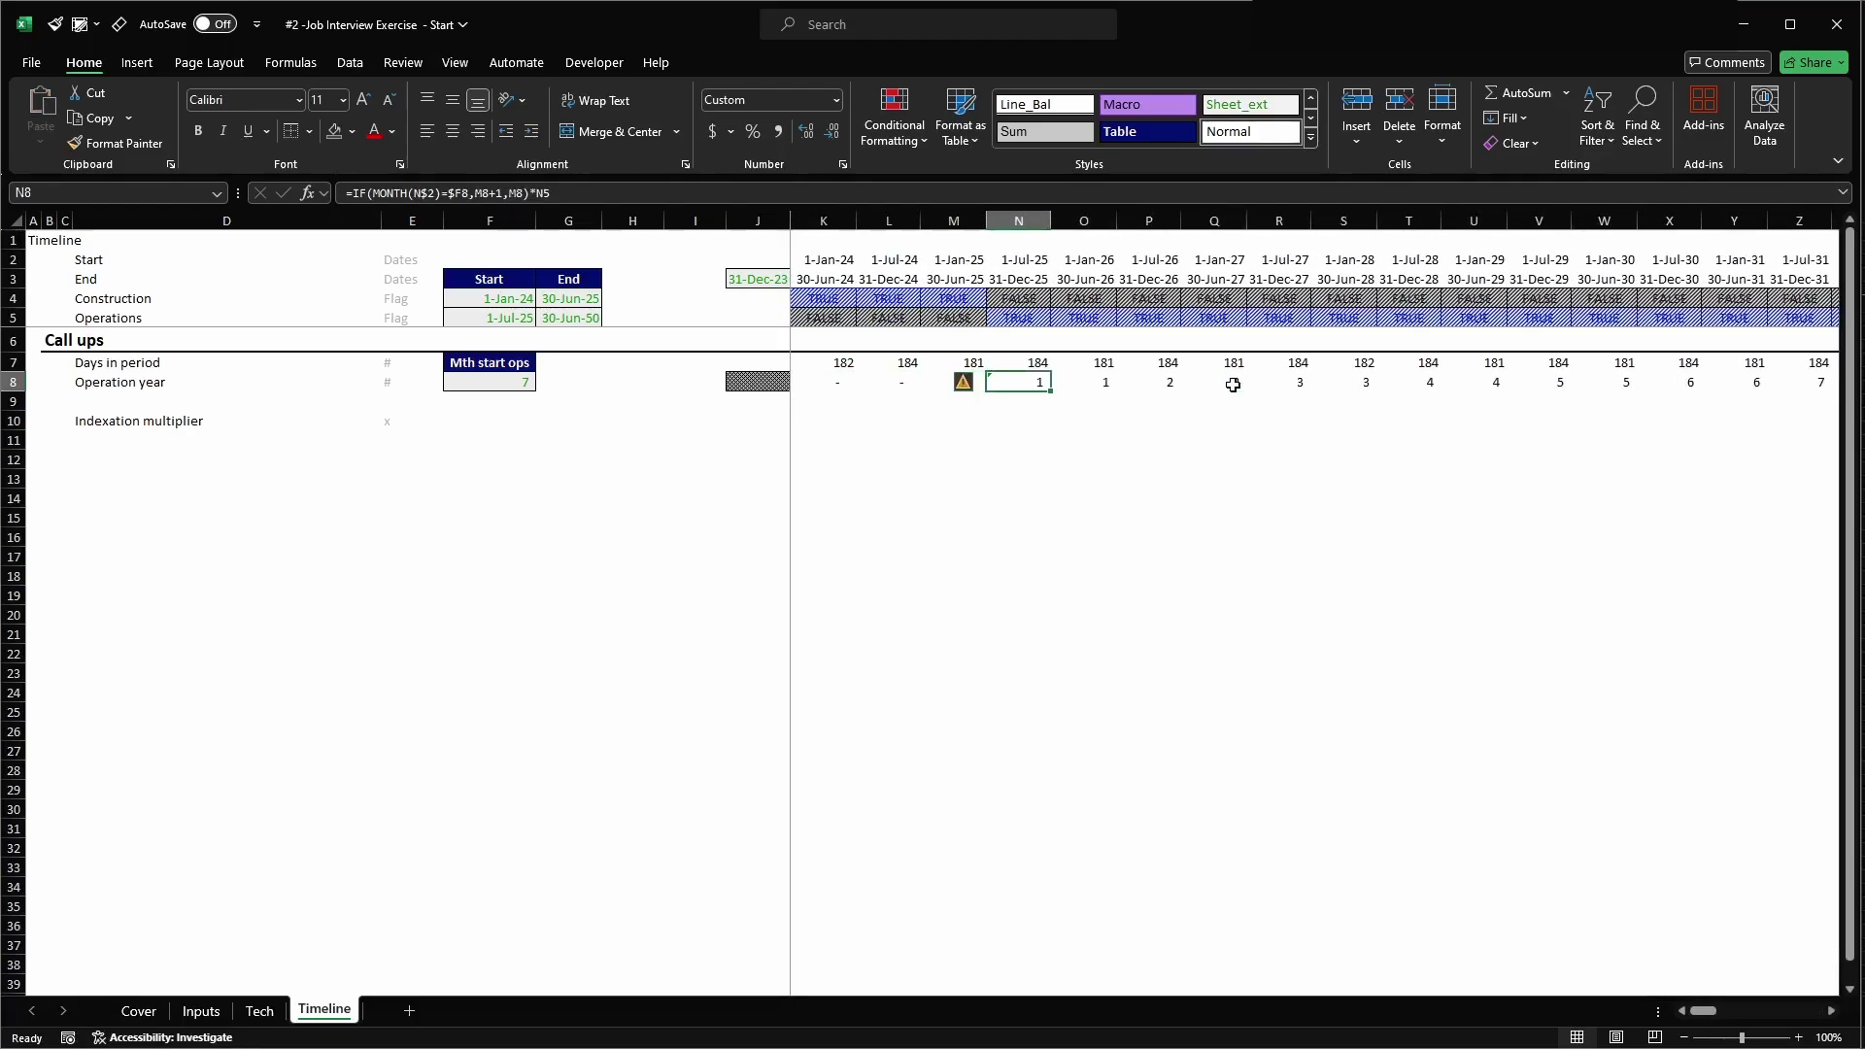
pyautogui.press('Left')
pyautogui.press('Left')
pyautogui.press('Left')
pyautogui.press('F2')
pyautogui.press('Escape')
pyautogui.press('Right')
pyautogui.press('F2')
pyautogui.press('Escape')
pyautogui.press('Right')
pyautogui.press('F2')
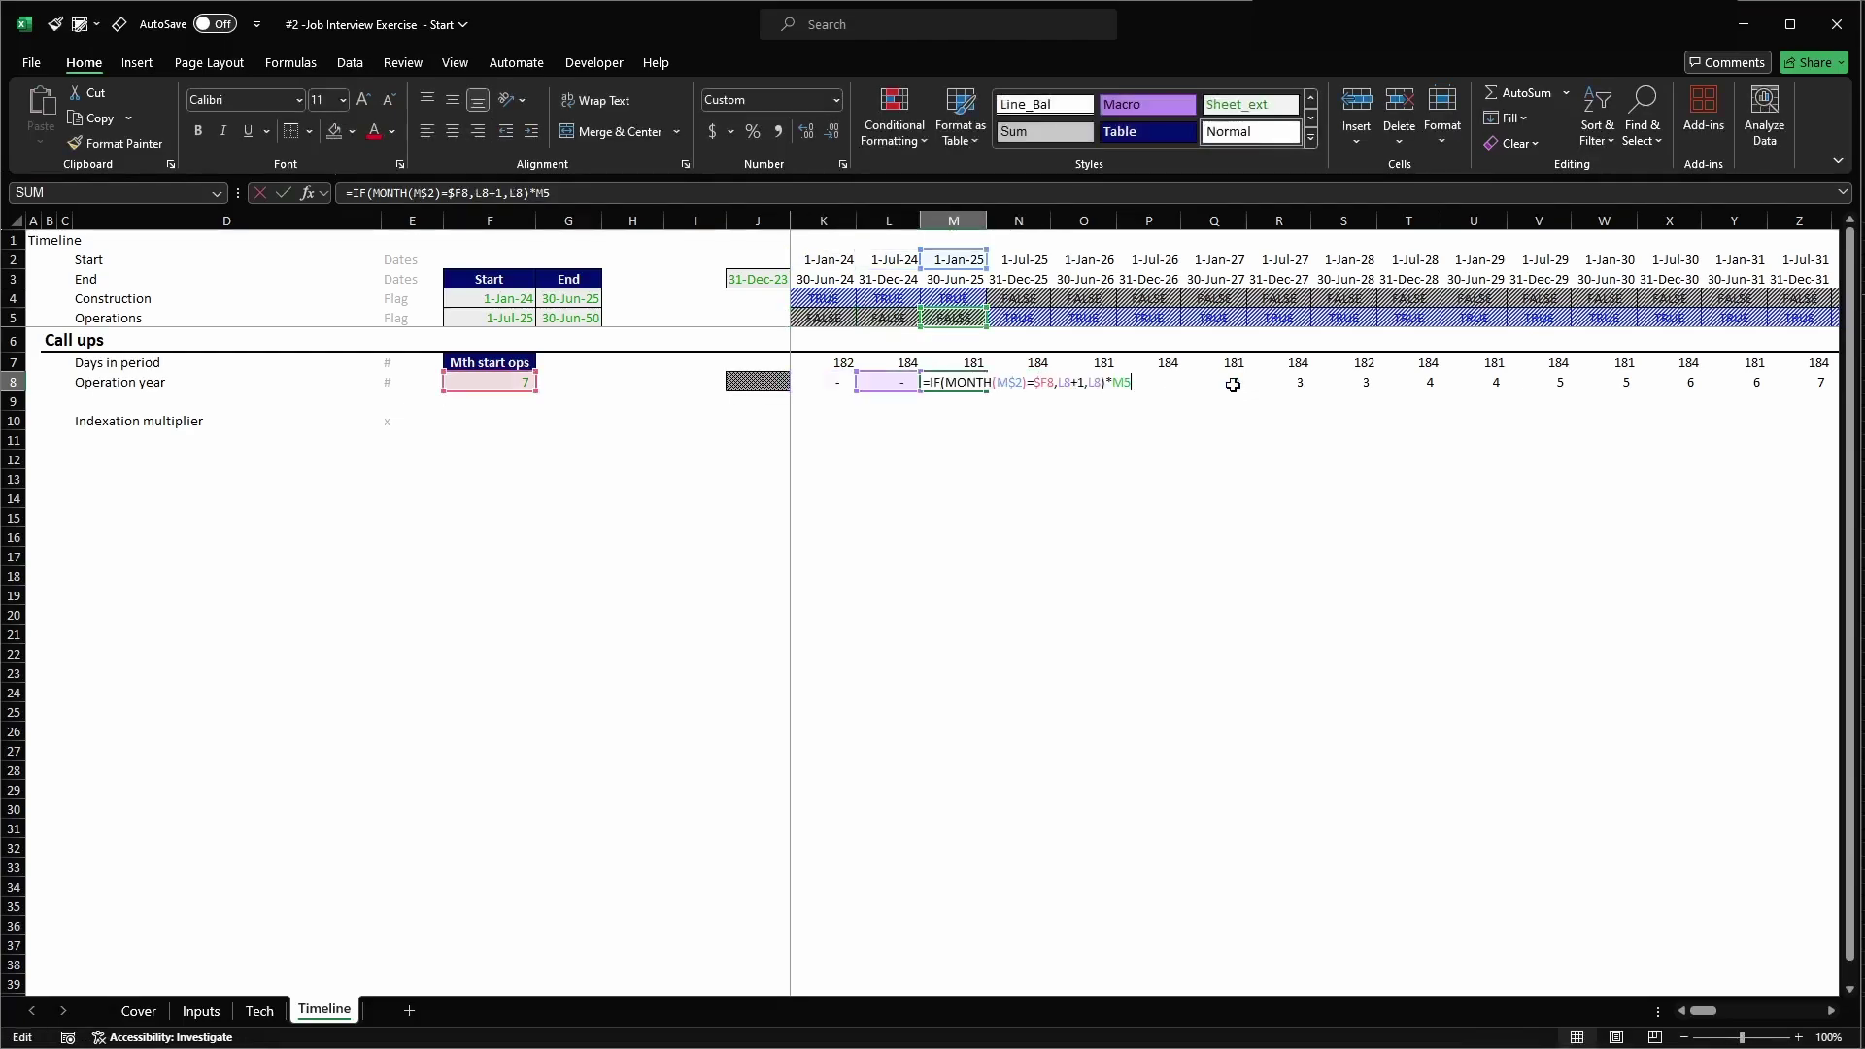
pyautogui.press('Escape')
pyautogui.press('Right')
pyautogui.press('F2')
pyautogui.press('Escape')
# - Examine the Operation year values along row 8 up to the last operating period in column BK
pyautogui.press('Right')
pyautogui.press('Right')
pyautogui.press('Right')
pyautogui.press('Right')
pyautogui.press('Right')
pyautogui.press('Right')
pyautogui.press('Right')
pyautogui.press('Right')
pyautogui.press('Right')
pyautogui.press('Right')
pyautogui.press('Right')
pyautogui.press('Right')
pyautogui.press('Right')
pyautogui.press('Right')
pyautogui.press('Right')
pyautogui.press('Right')
pyautogui.press('Right')
pyautogui.press('Right')
pyautogui.press('Right')
pyautogui.press('Right')
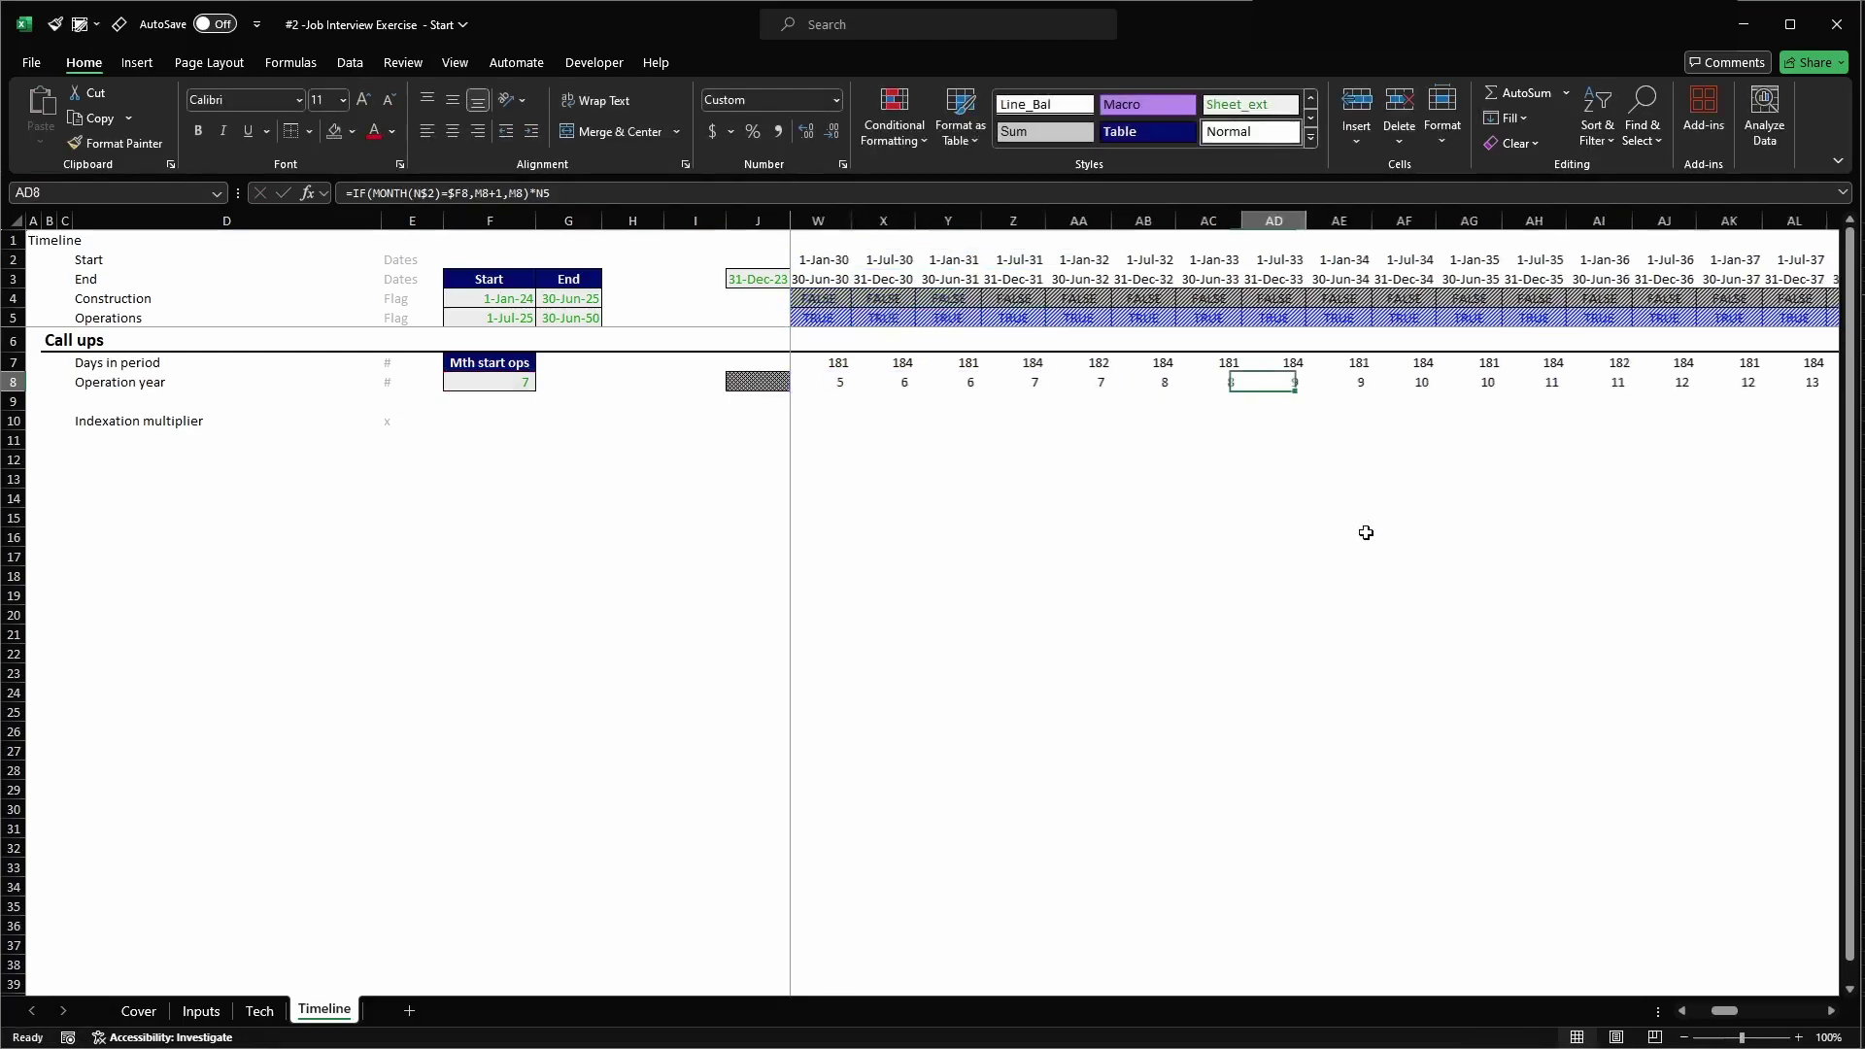
pyautogui.hscroll(3, 1366, 532)
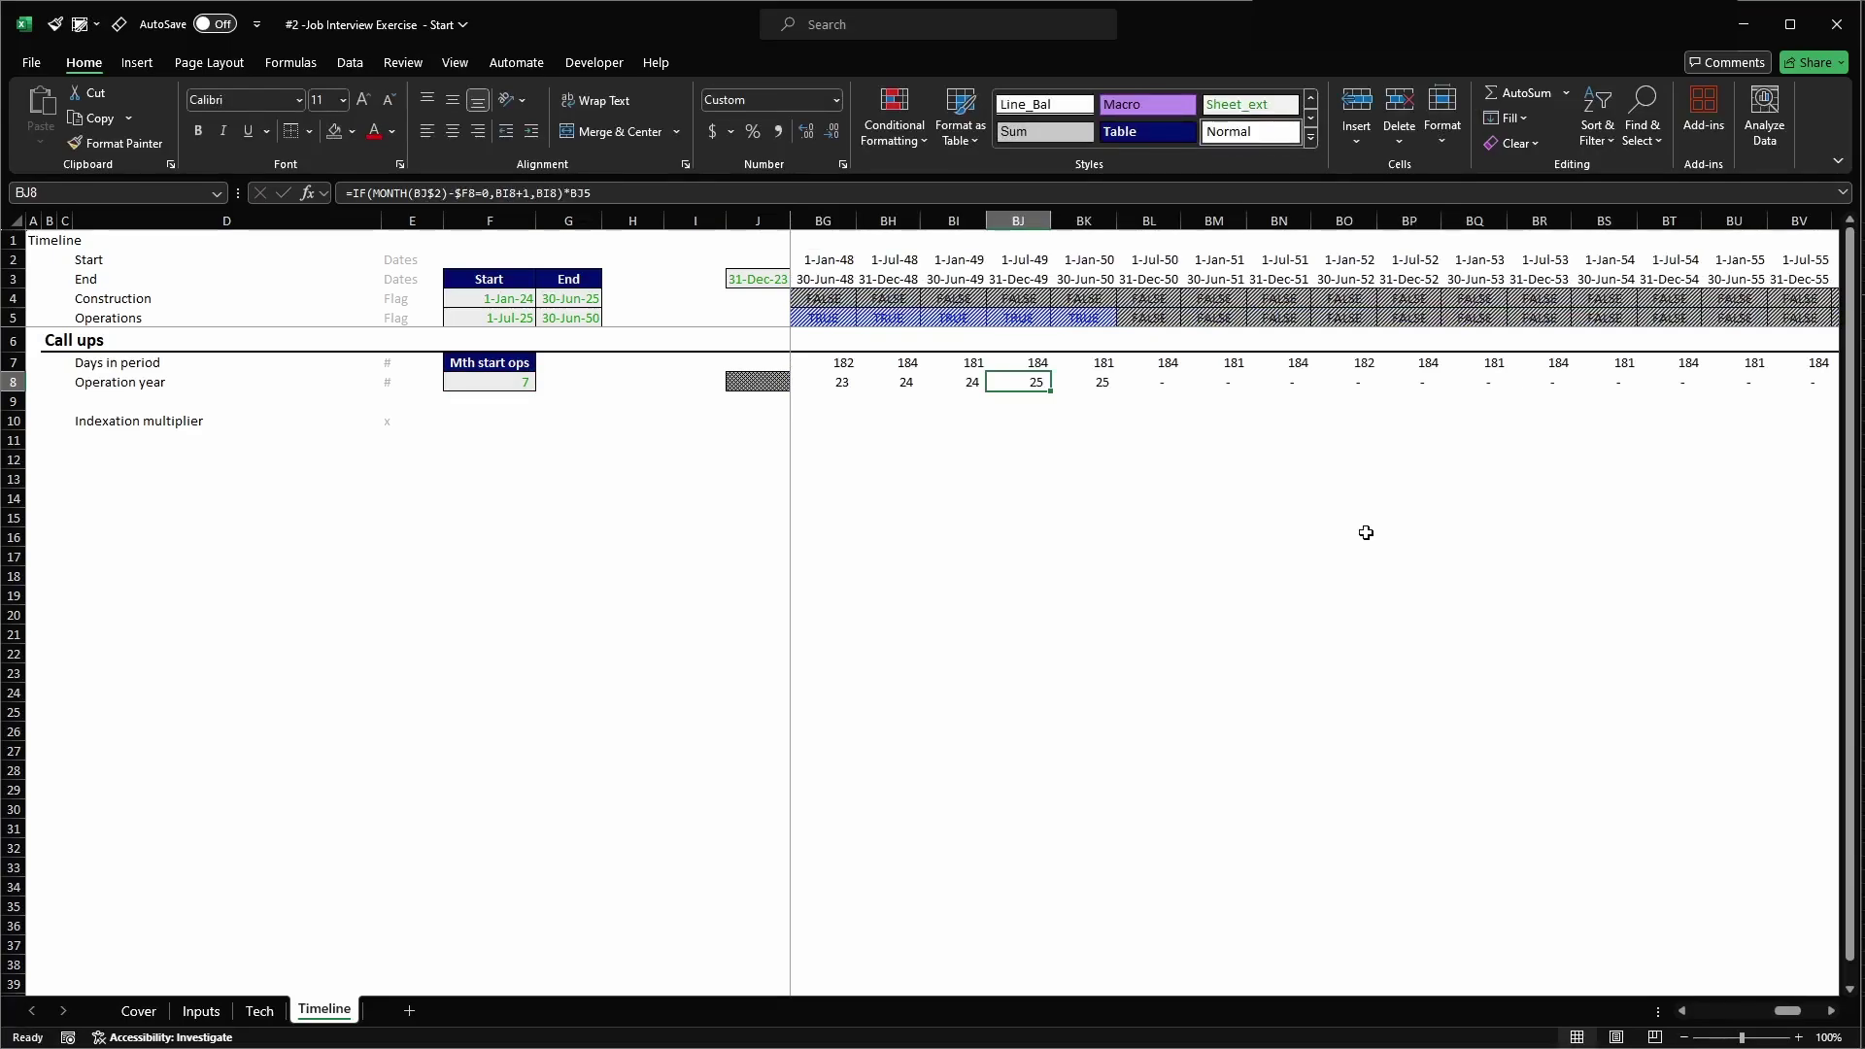
pyautogui.press('Right')
pyautogui.hotkey('ctrl', 'space')
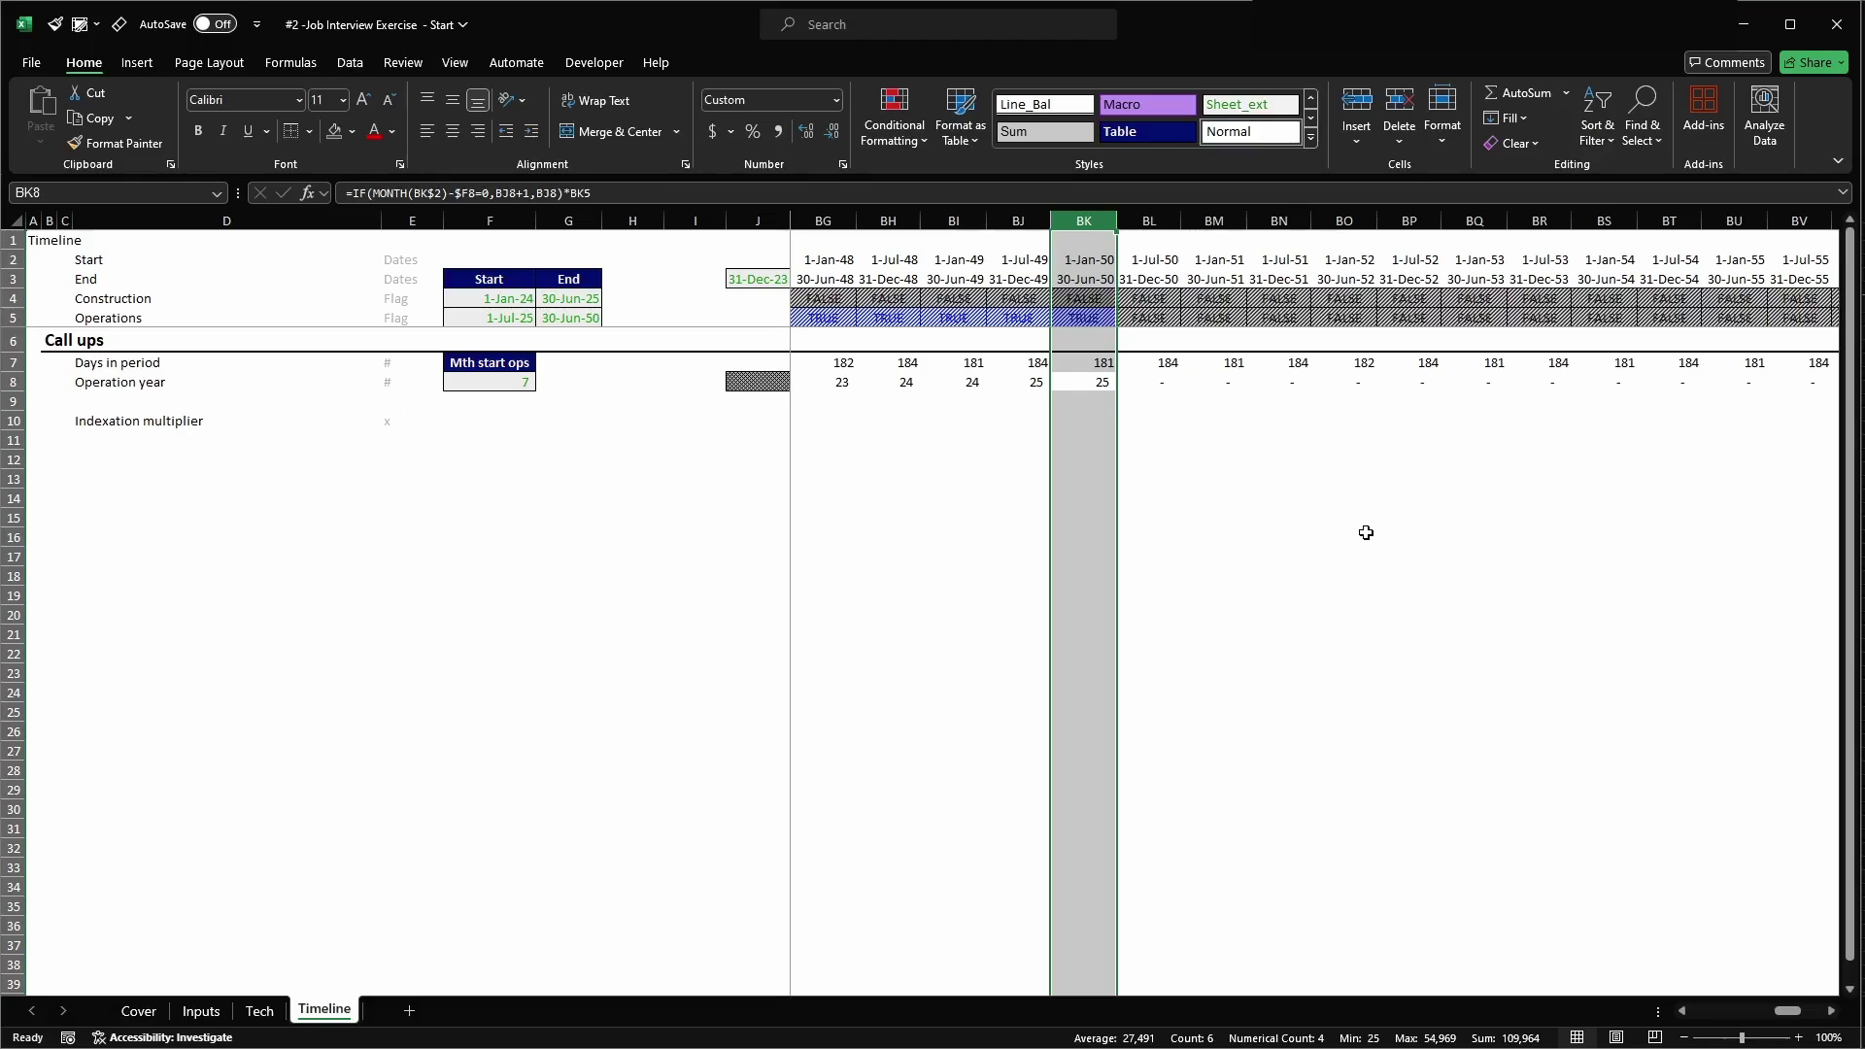
# - Go through row 8 again from the first operating periods to the end of operations, comparing year numbers with the period dates and flags
pyautogui.press('Left')
pyautogui.press('Left')
pyautogui.press('Left')
pyautogui.hotkey('ctrl', 'Left')
pyautogui.press('Right')
pyautogui.press('Right')
pyautogui.press('Right')
pyautogui.press('Right')
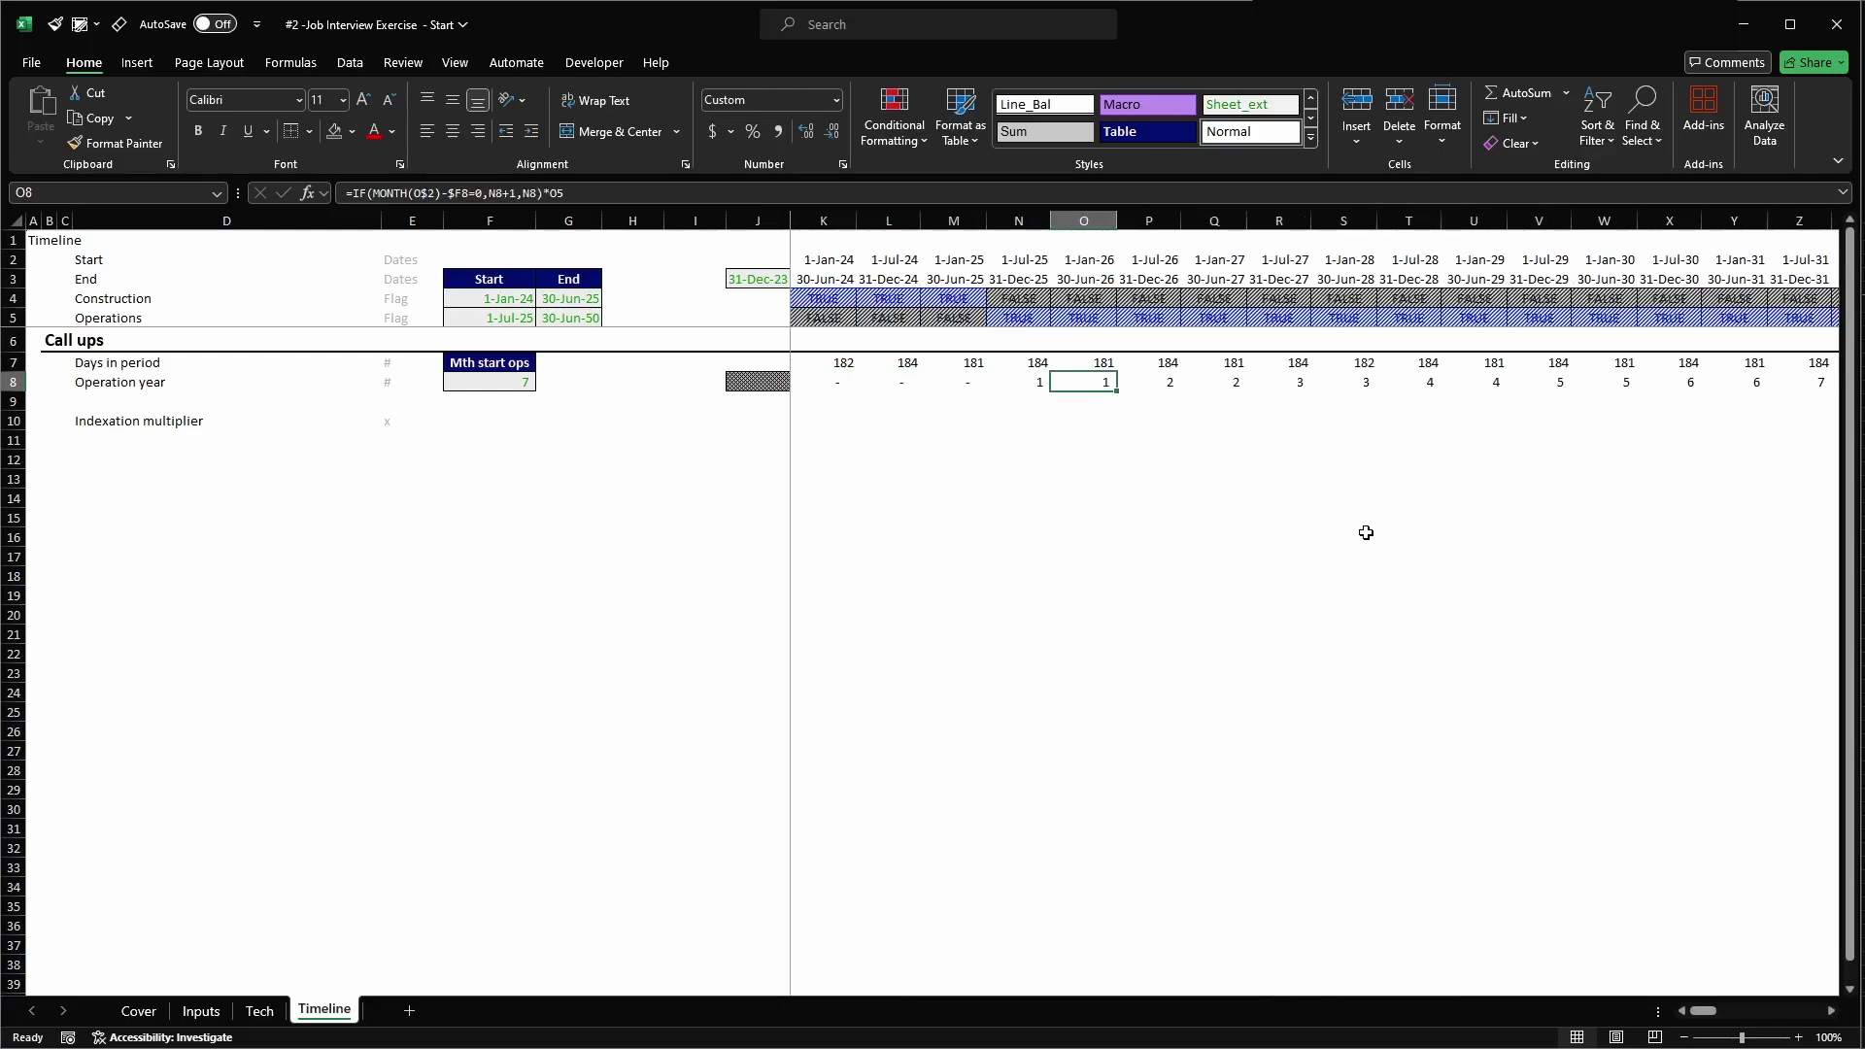
pyautogui.hotkey('alt', 'pagedown')
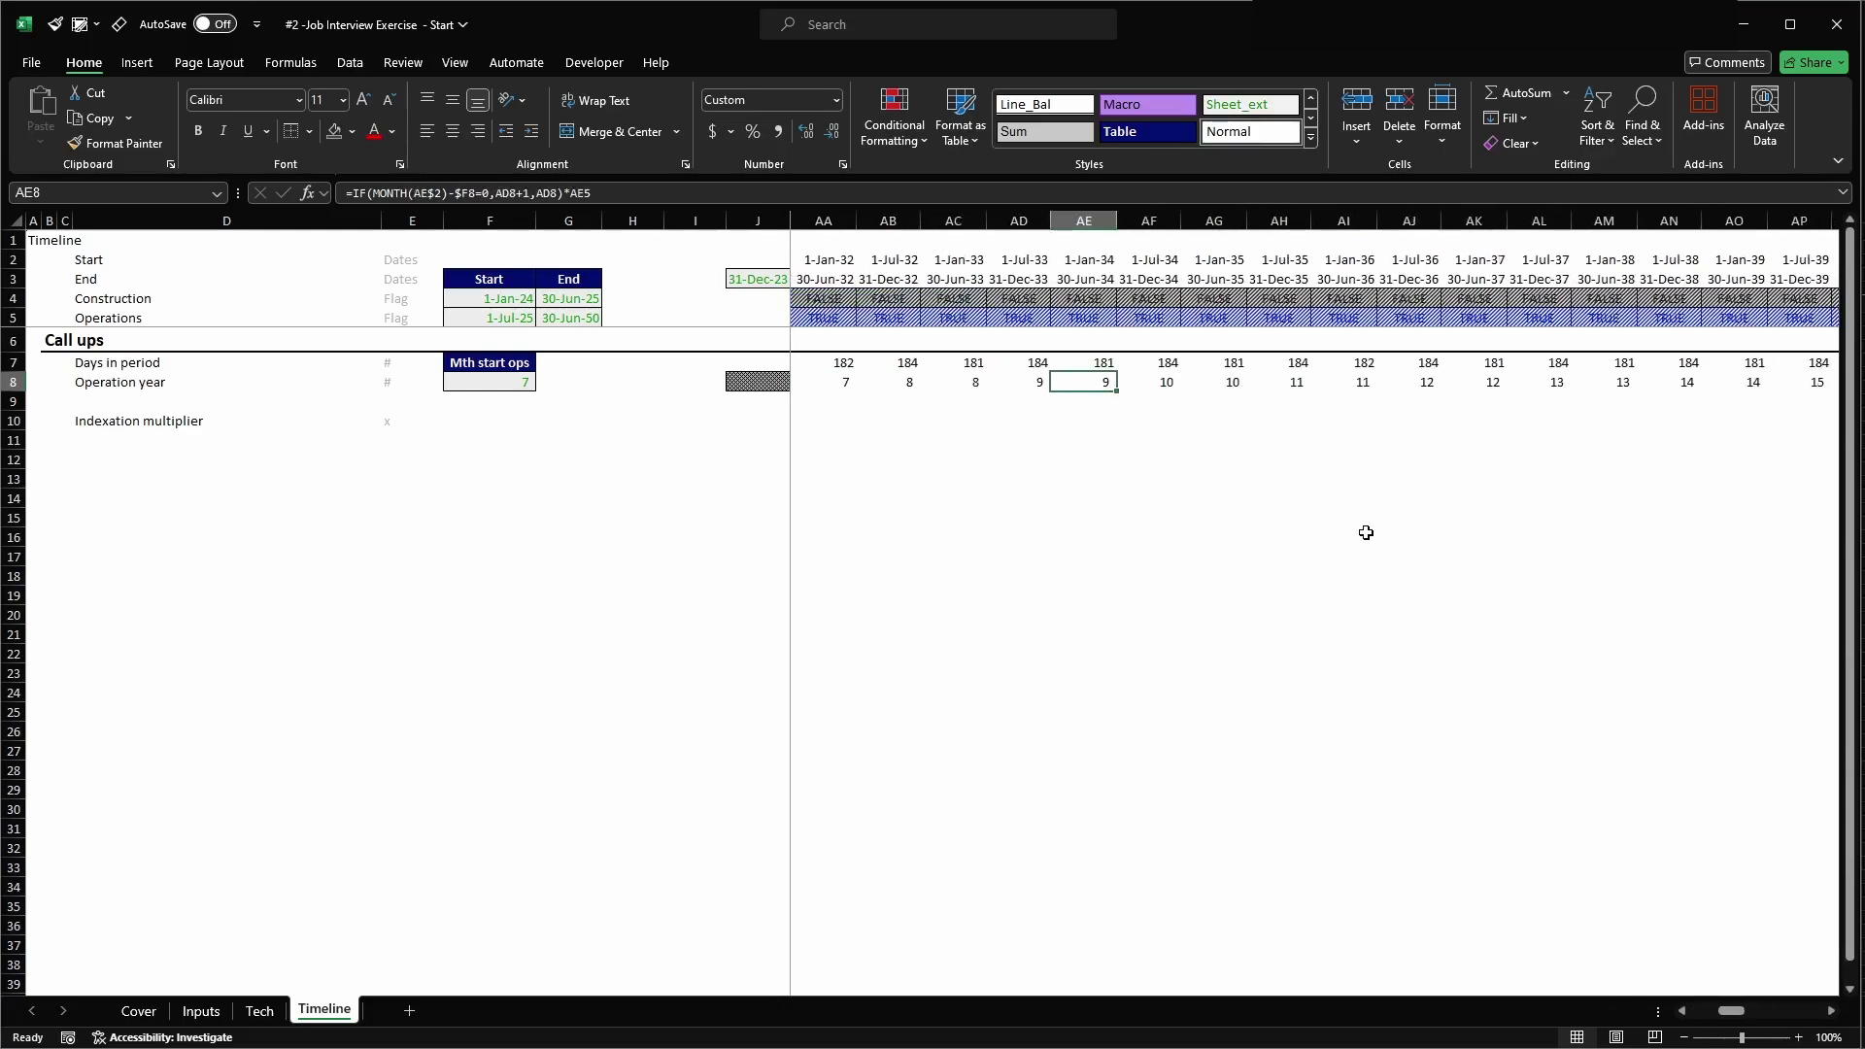
pyautogui.press('Left')
pyautogui.press('Left')
pyautogui.press('Left')
pyautogui.press('Right')
pyautogui.press('Right')
pyautogui.press('Right')
pyautogui.press('Right')
pyautogui.press('Right')
pyautogui.press('Right')
pyautogui.press('Right')
pyautogui.hotkey('alt', 'pagedown')
pyautogui.hotkey('alt', 'pagedown')
pyautogui.press('Left')
pyautogui.press('Left')
pyautogui.press('Left')
pyautogui.press('Left')
pyautogui.press('Left')
pyautogui.press('Left')
pyautogui.press('Left')
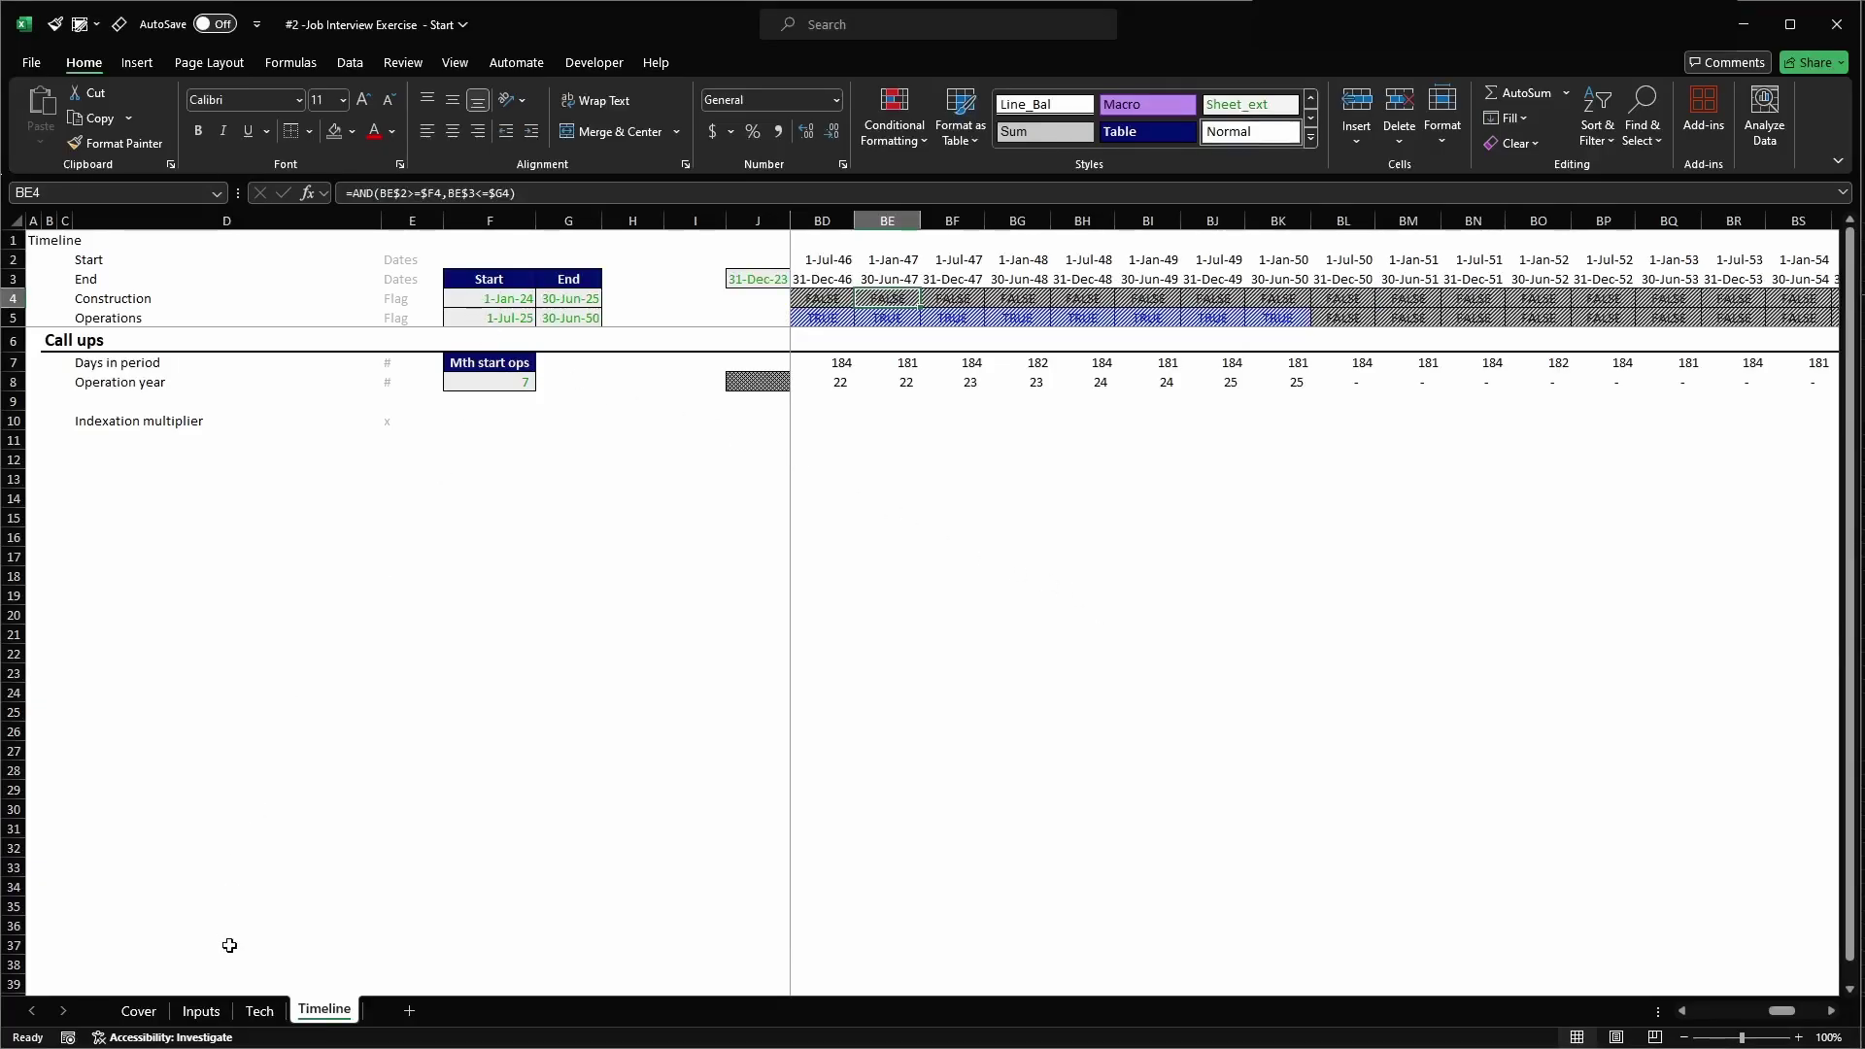
# - Set the Operations start date on the Inputs sheet to 1/1/2025 and return to the Timeline sheet
pyautogui.click(498, 303)
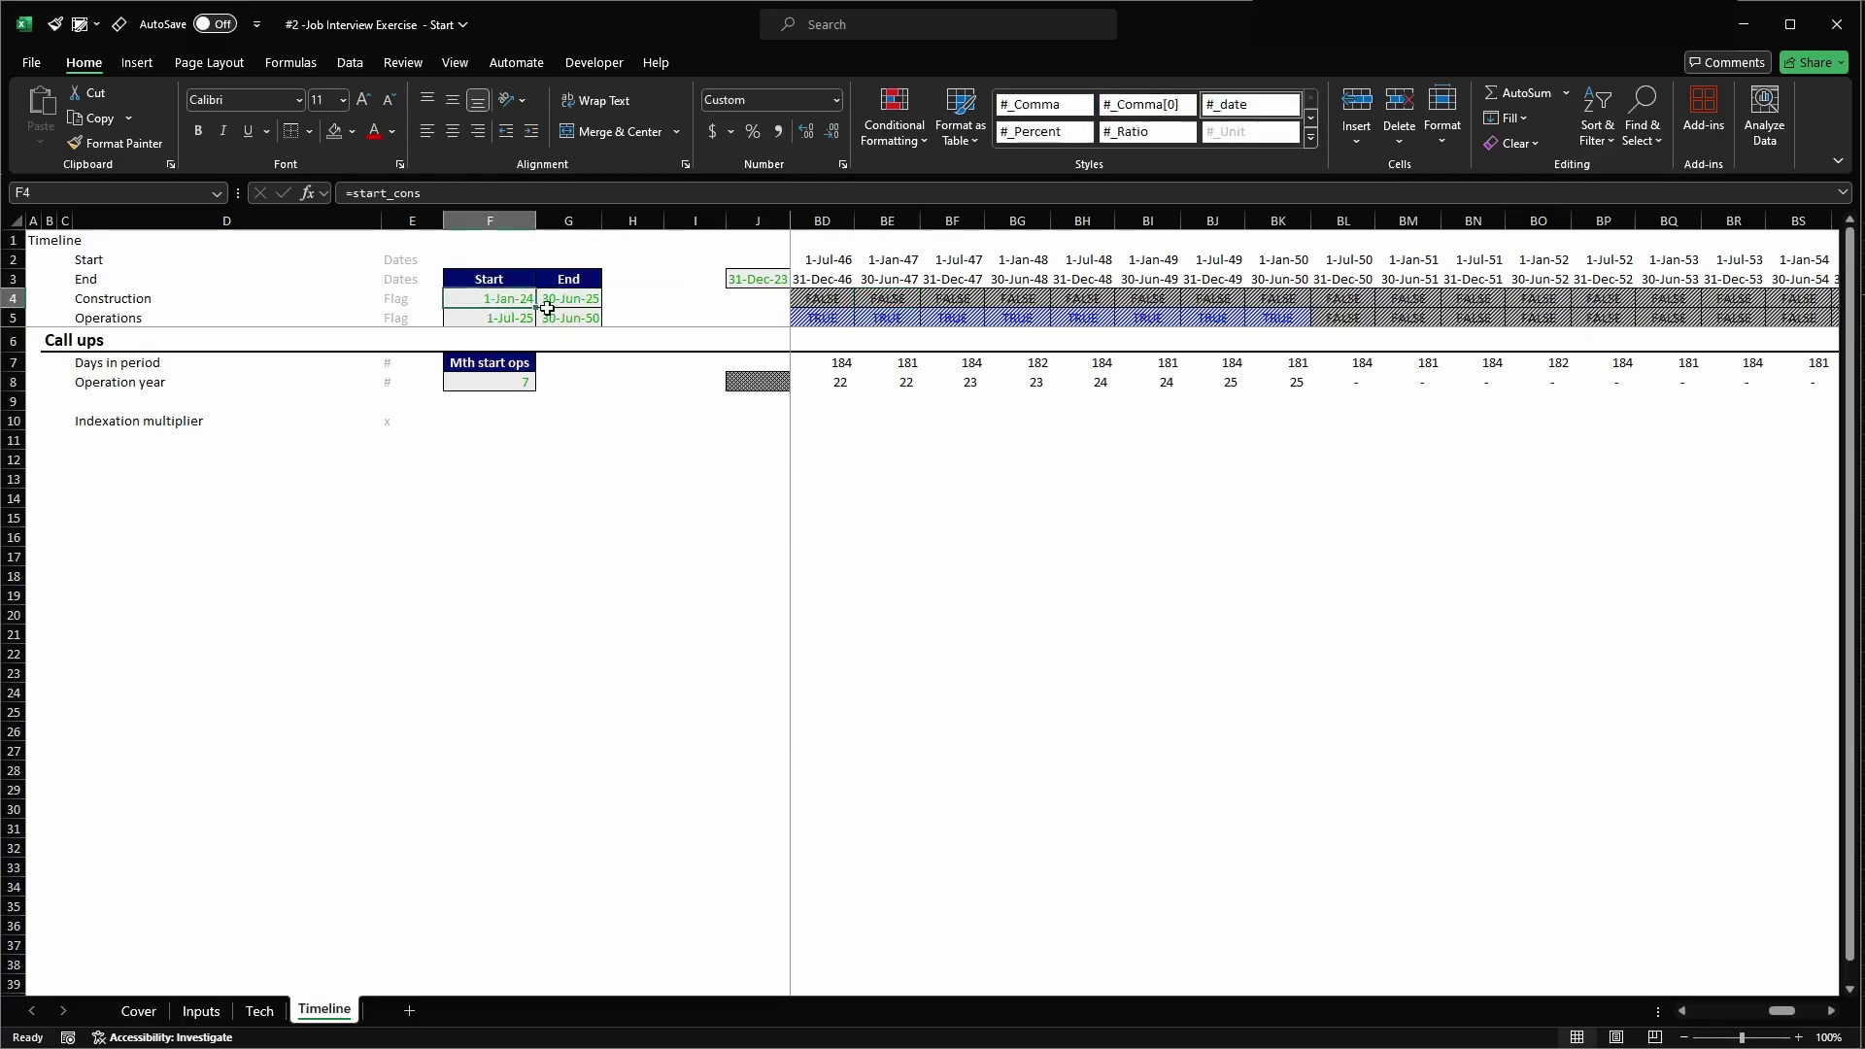
pyautogui.click(488, 320)
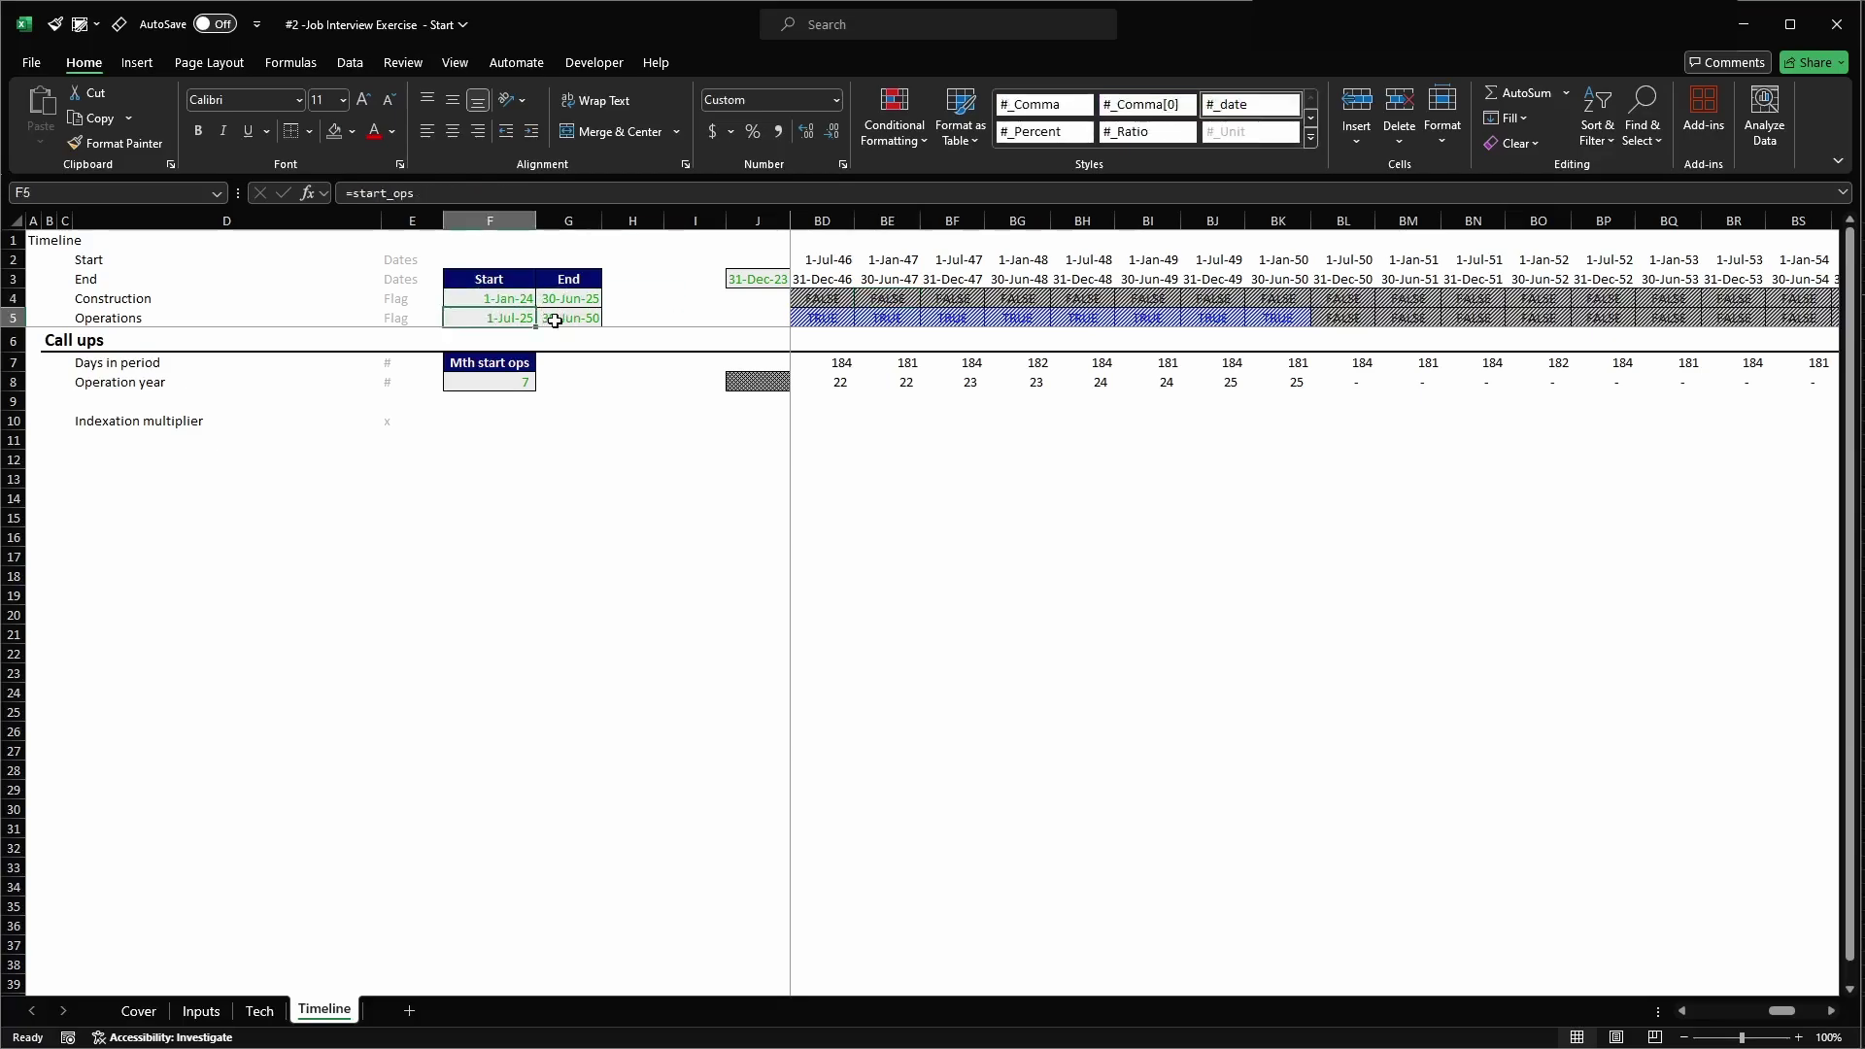
pyautogui.click(204, 1019)
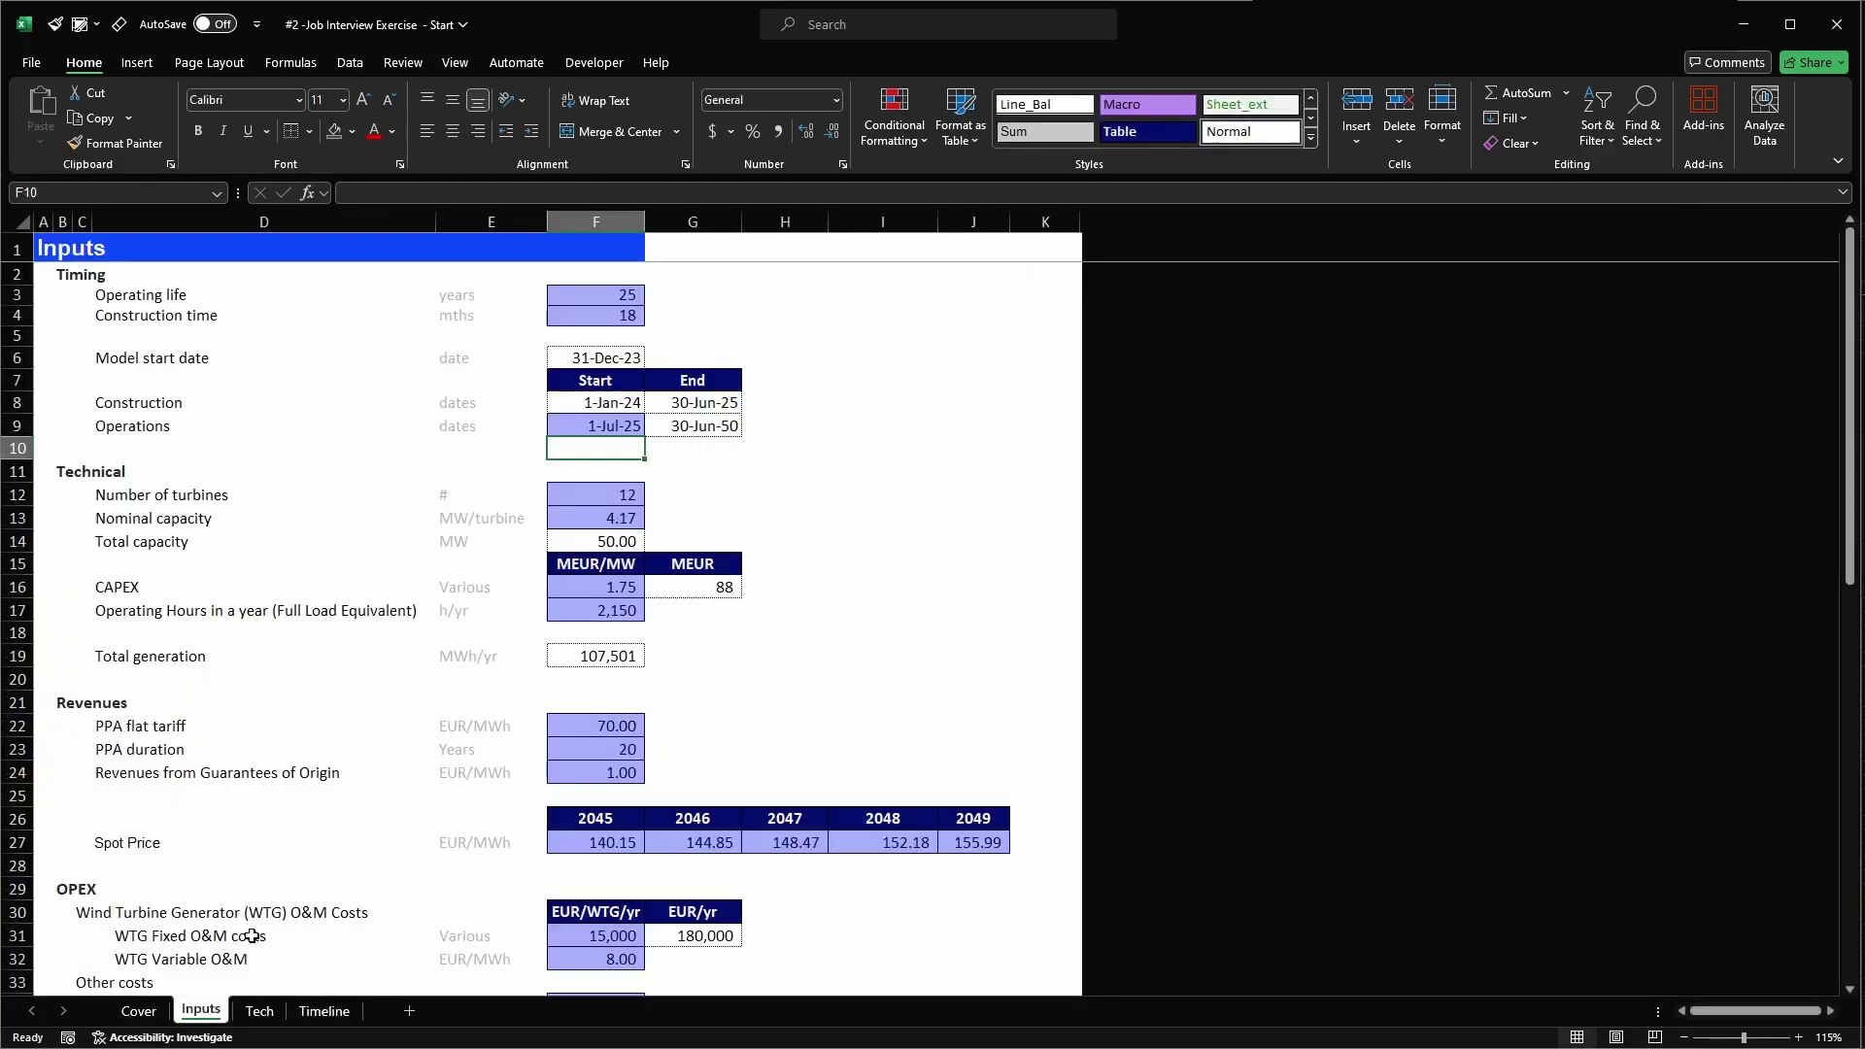
pyautogui.click(591, 423)
pyautogui.press('F2')
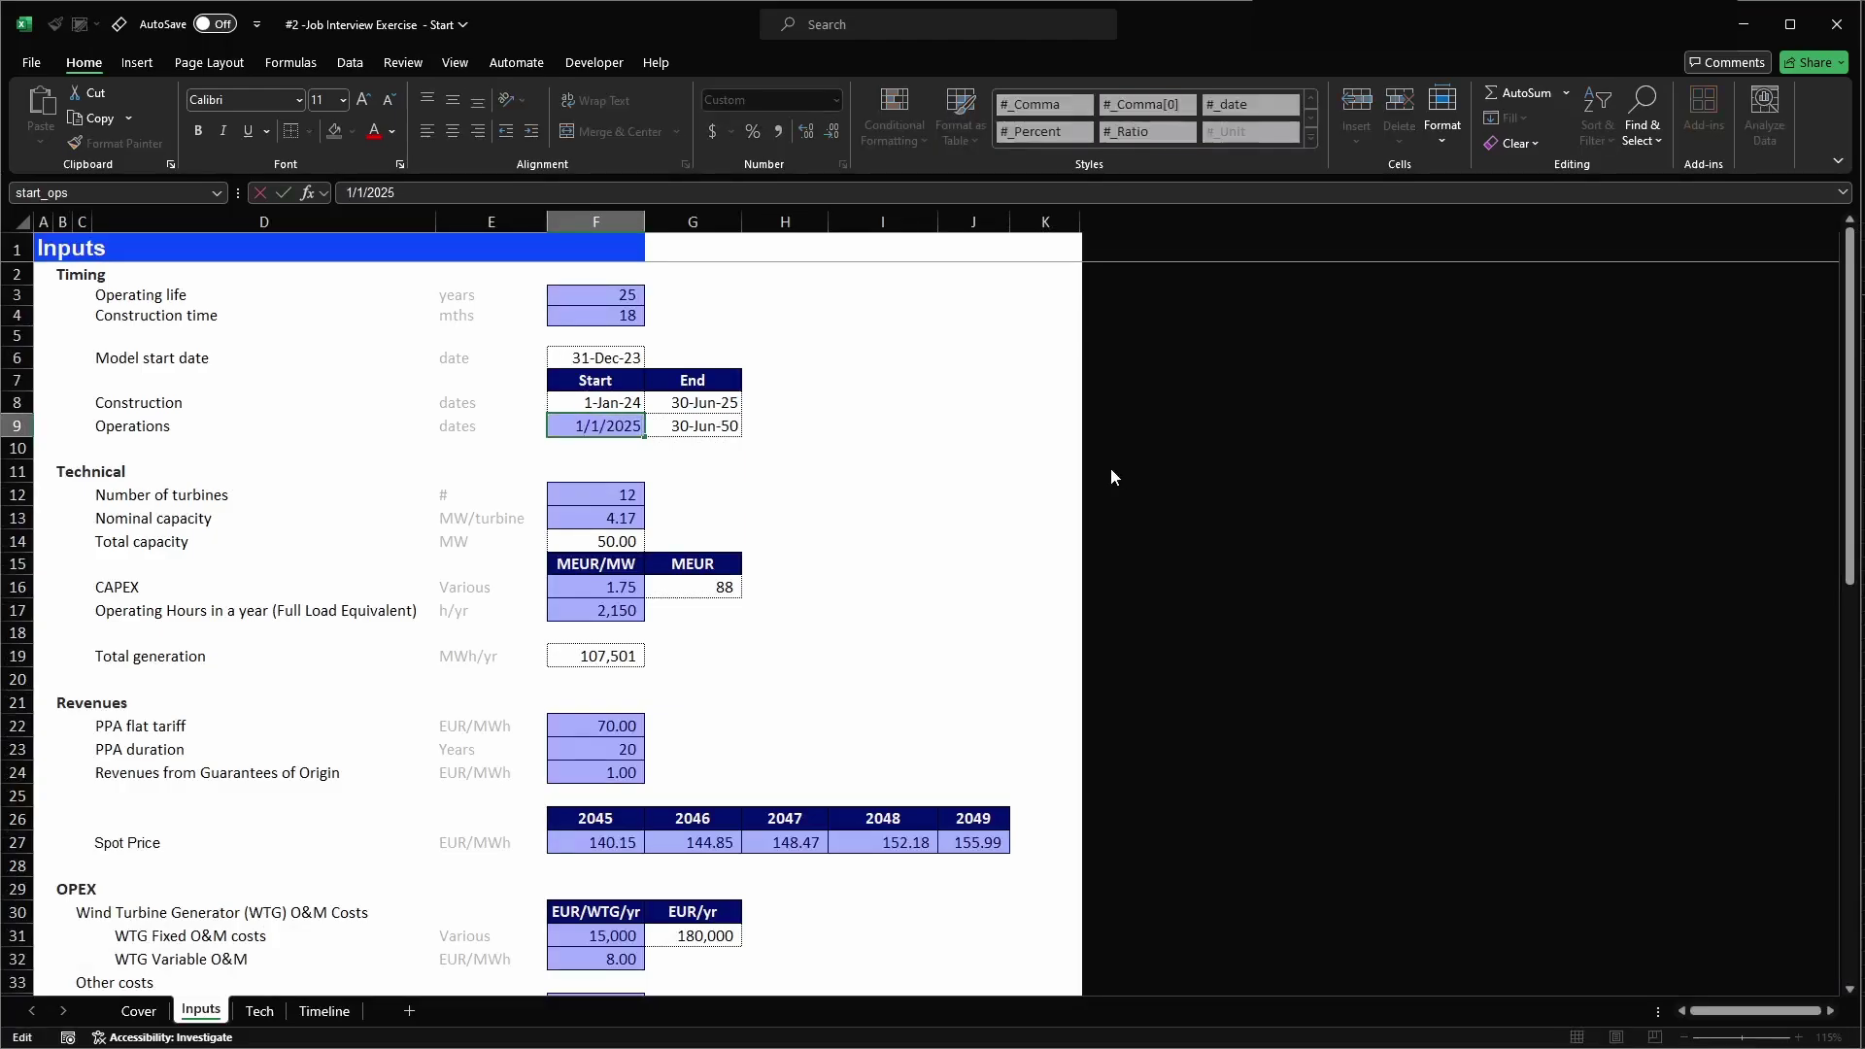
pyautogui.press('Return')
pyautogui.hotkey('ctrl', 'pagedown')
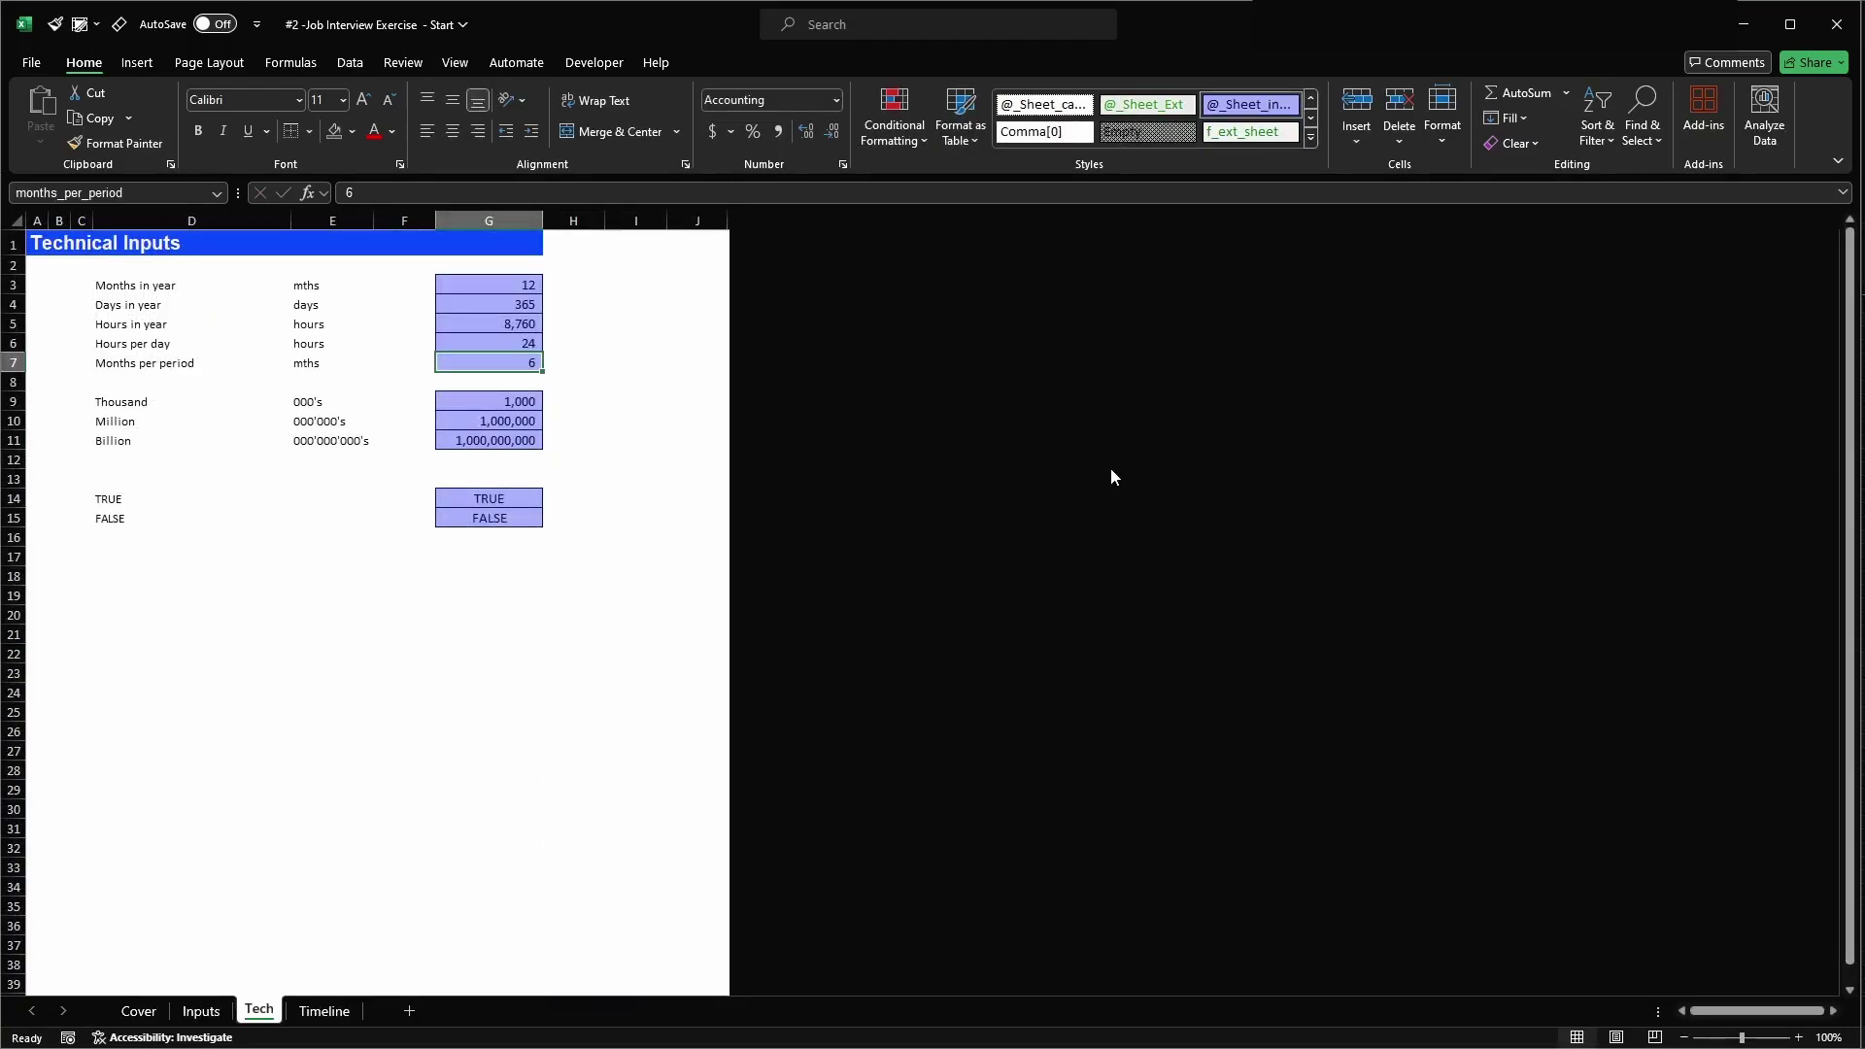
pyautogui.hotkey('ctrl', 'pagedown')
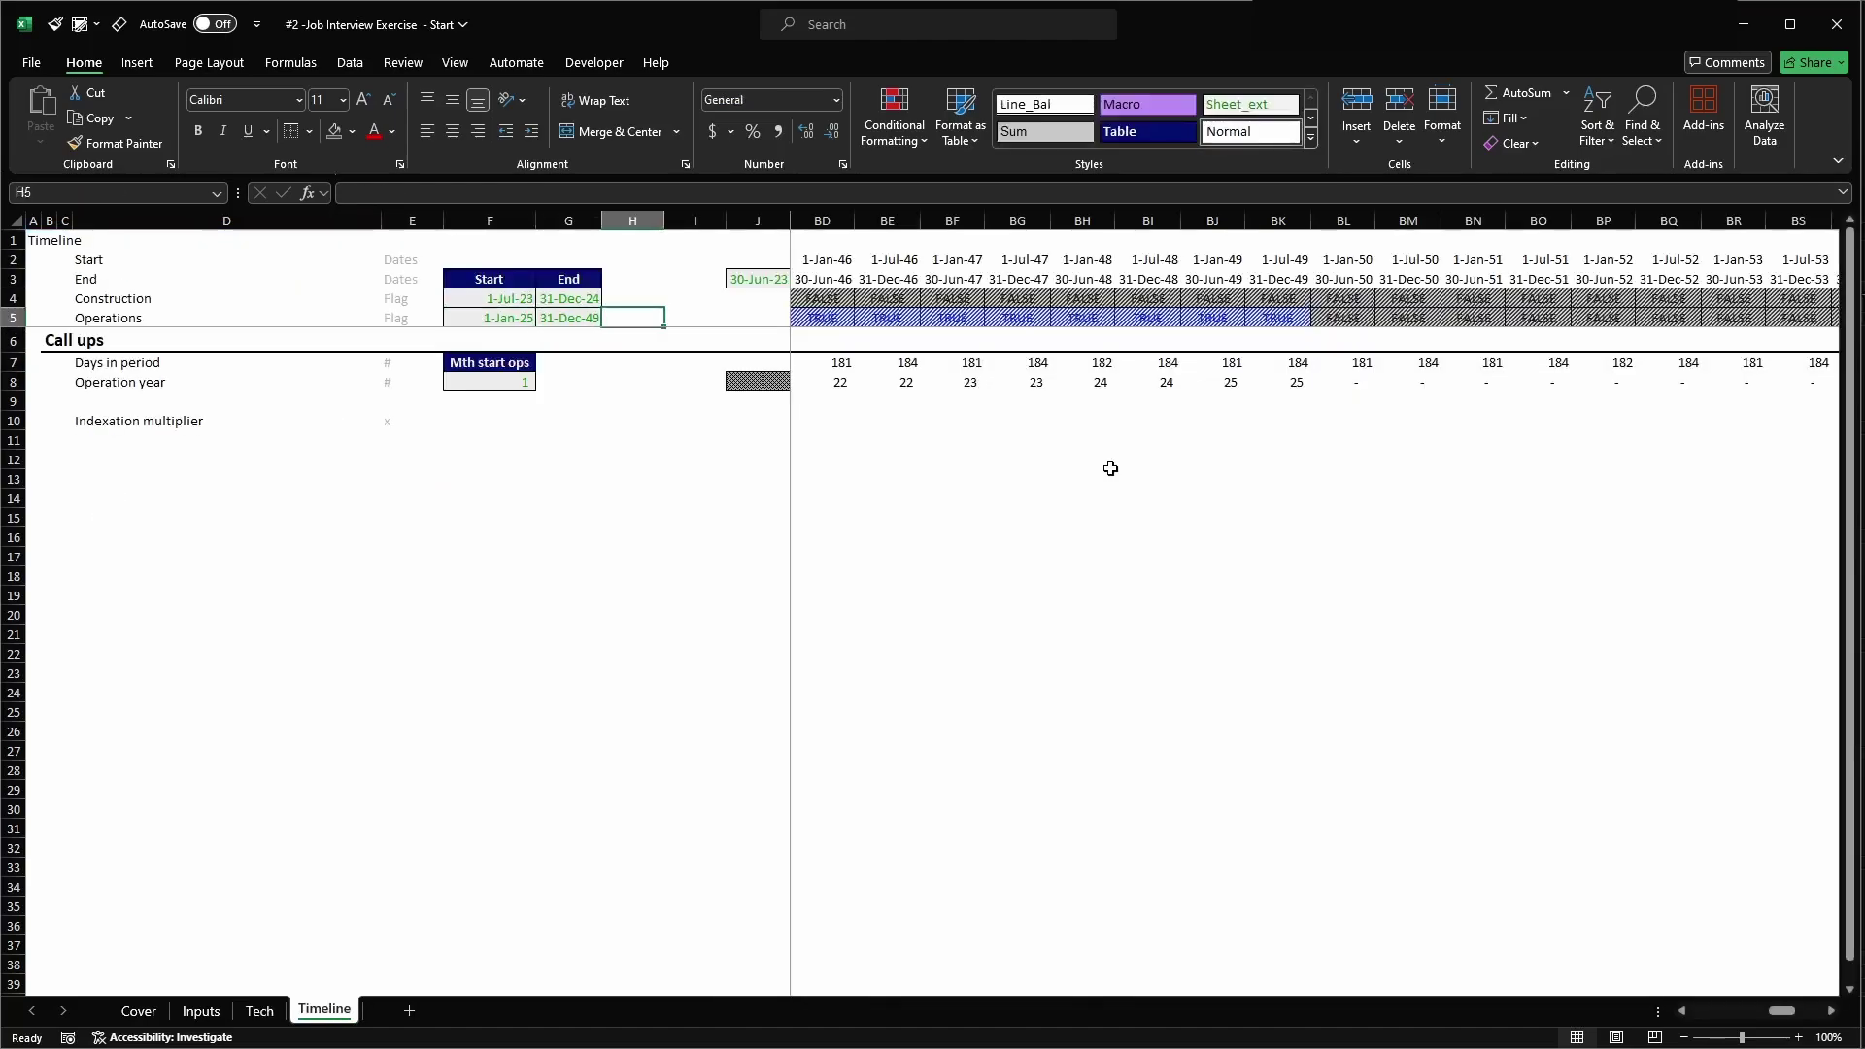
# - Check the Operation year row under the new start date, from K8 to the last operating period in column BK
pyautogui.press('Down')
pyautogui.press('Right')
pyautogui.press('Right')
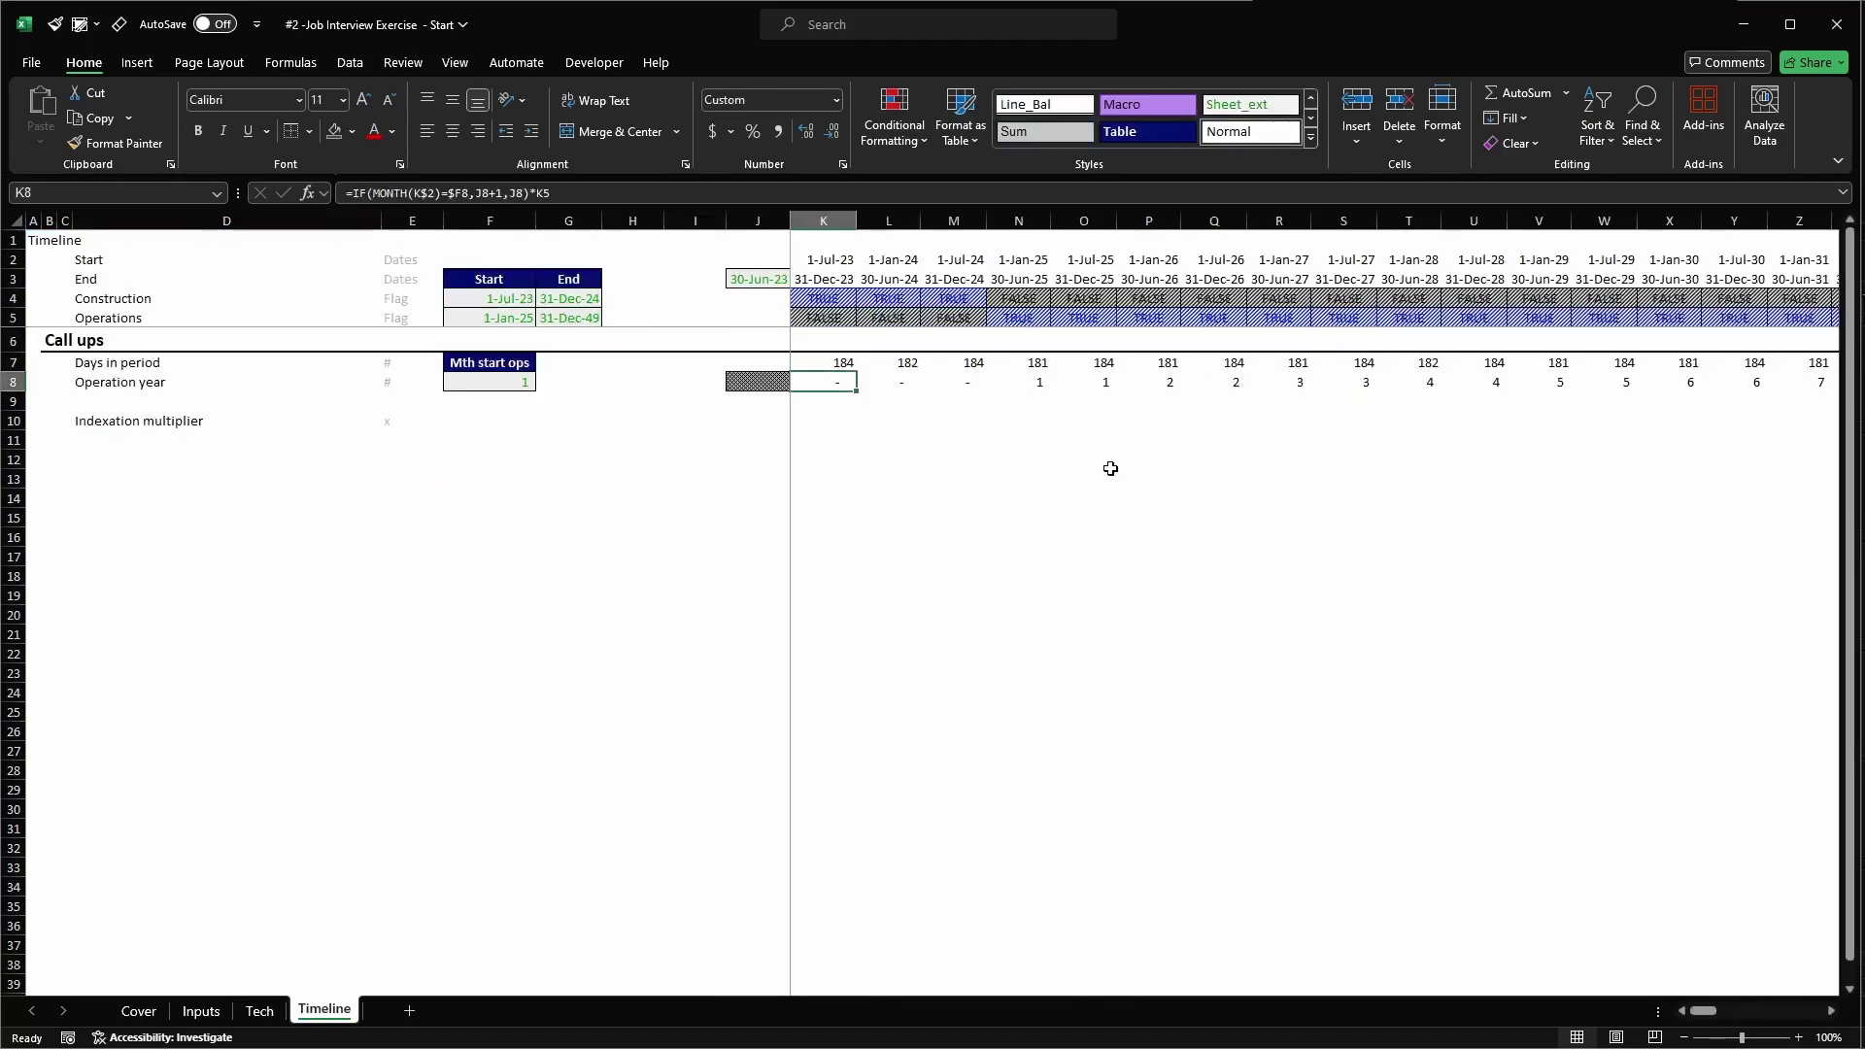
pyautogui.press('Right')
pyautogui.press('Right')
pyautogui.press('Right')
pyautogui.press('Right')
pyautogui.press('Right')
pyautogui.press('Right')
pyautogui.press('Right')
pyautogui.press('Right')
pyautogui.press('Right')
pyautogui.press('Right')
pyautogui.press('Right')
pyautogui.press('Right')
pyautogui.press('Right')
pyautogui.press('Right')
pyautogui.press('Right')
pyautogui.press('Right')
pyautogui.press('Right')
pyautogui.press('Right')
pyautogui.press('Right')
pyautogui.press('Right')
pyautogui.press('Right')
pyautogui.press('Right')
pyautogui.press('Right')
pyautogui.press('Right')
pyautogui.hotkey('ctrl', 'space')
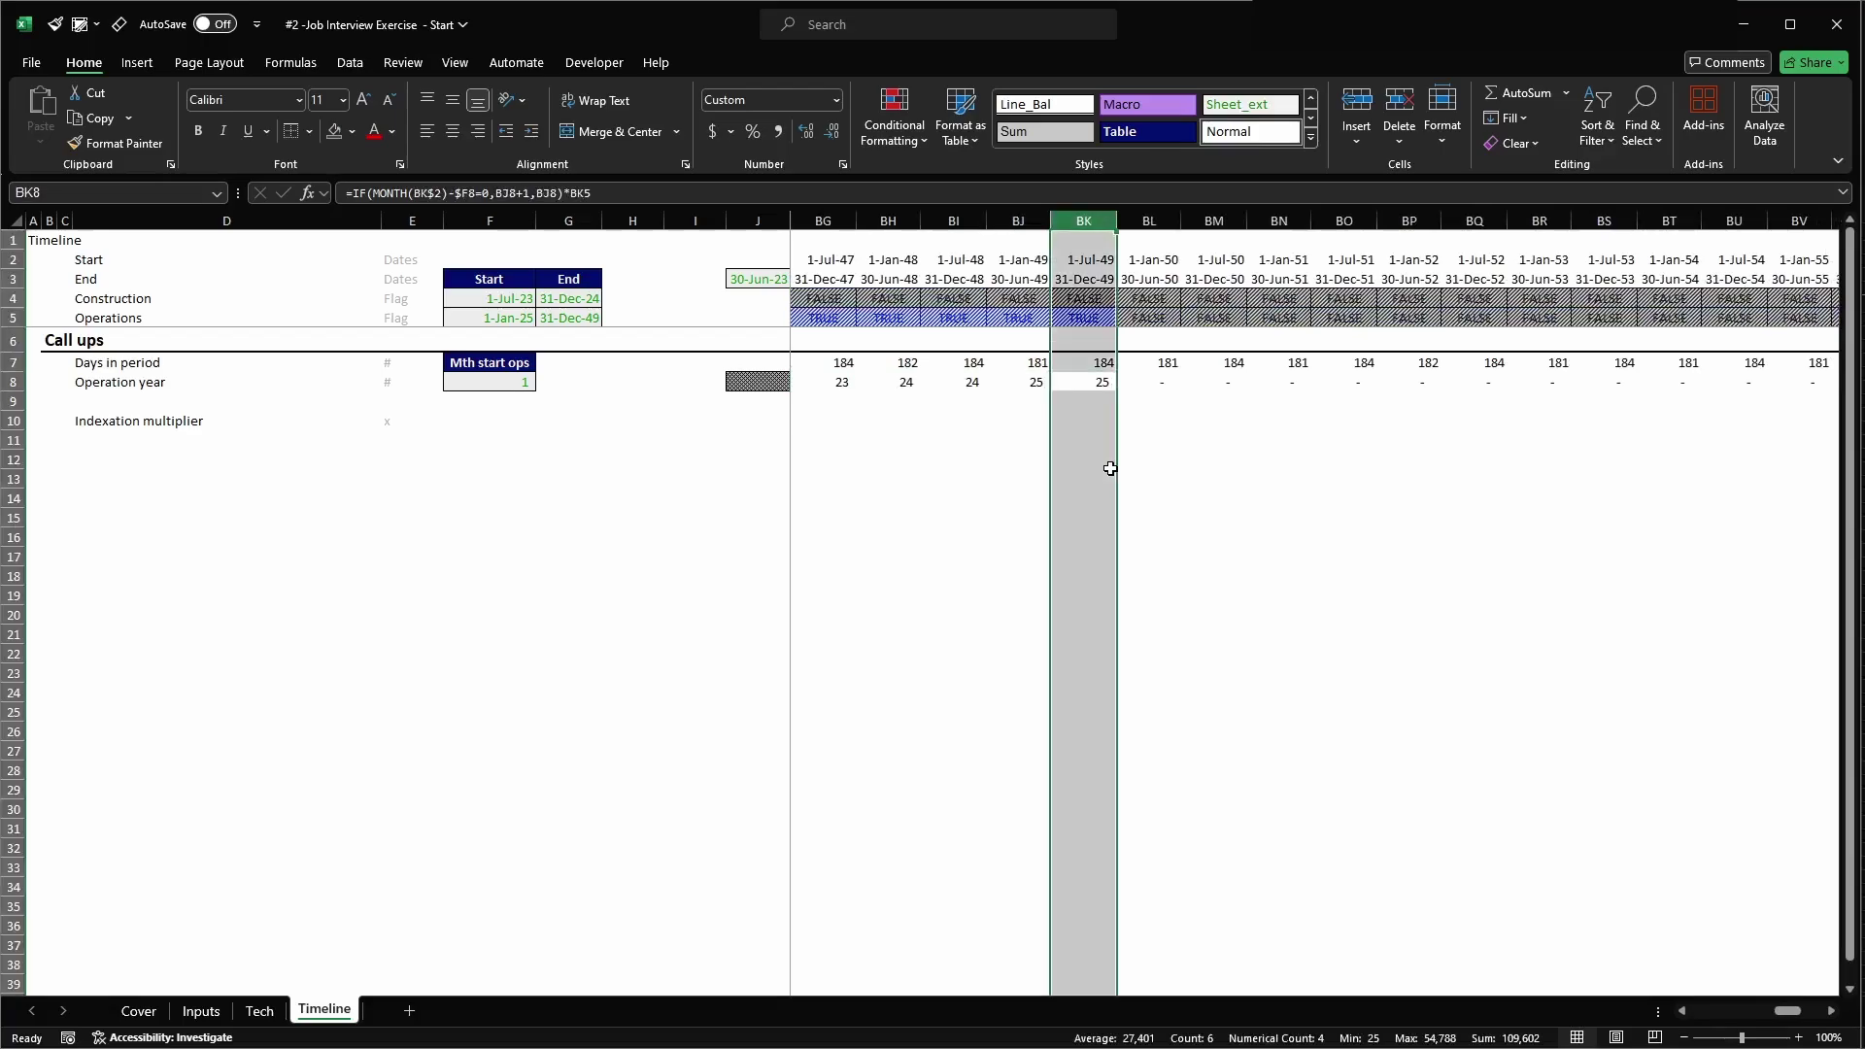
pyautogui.press('Up')
pyautogui.press('Left')
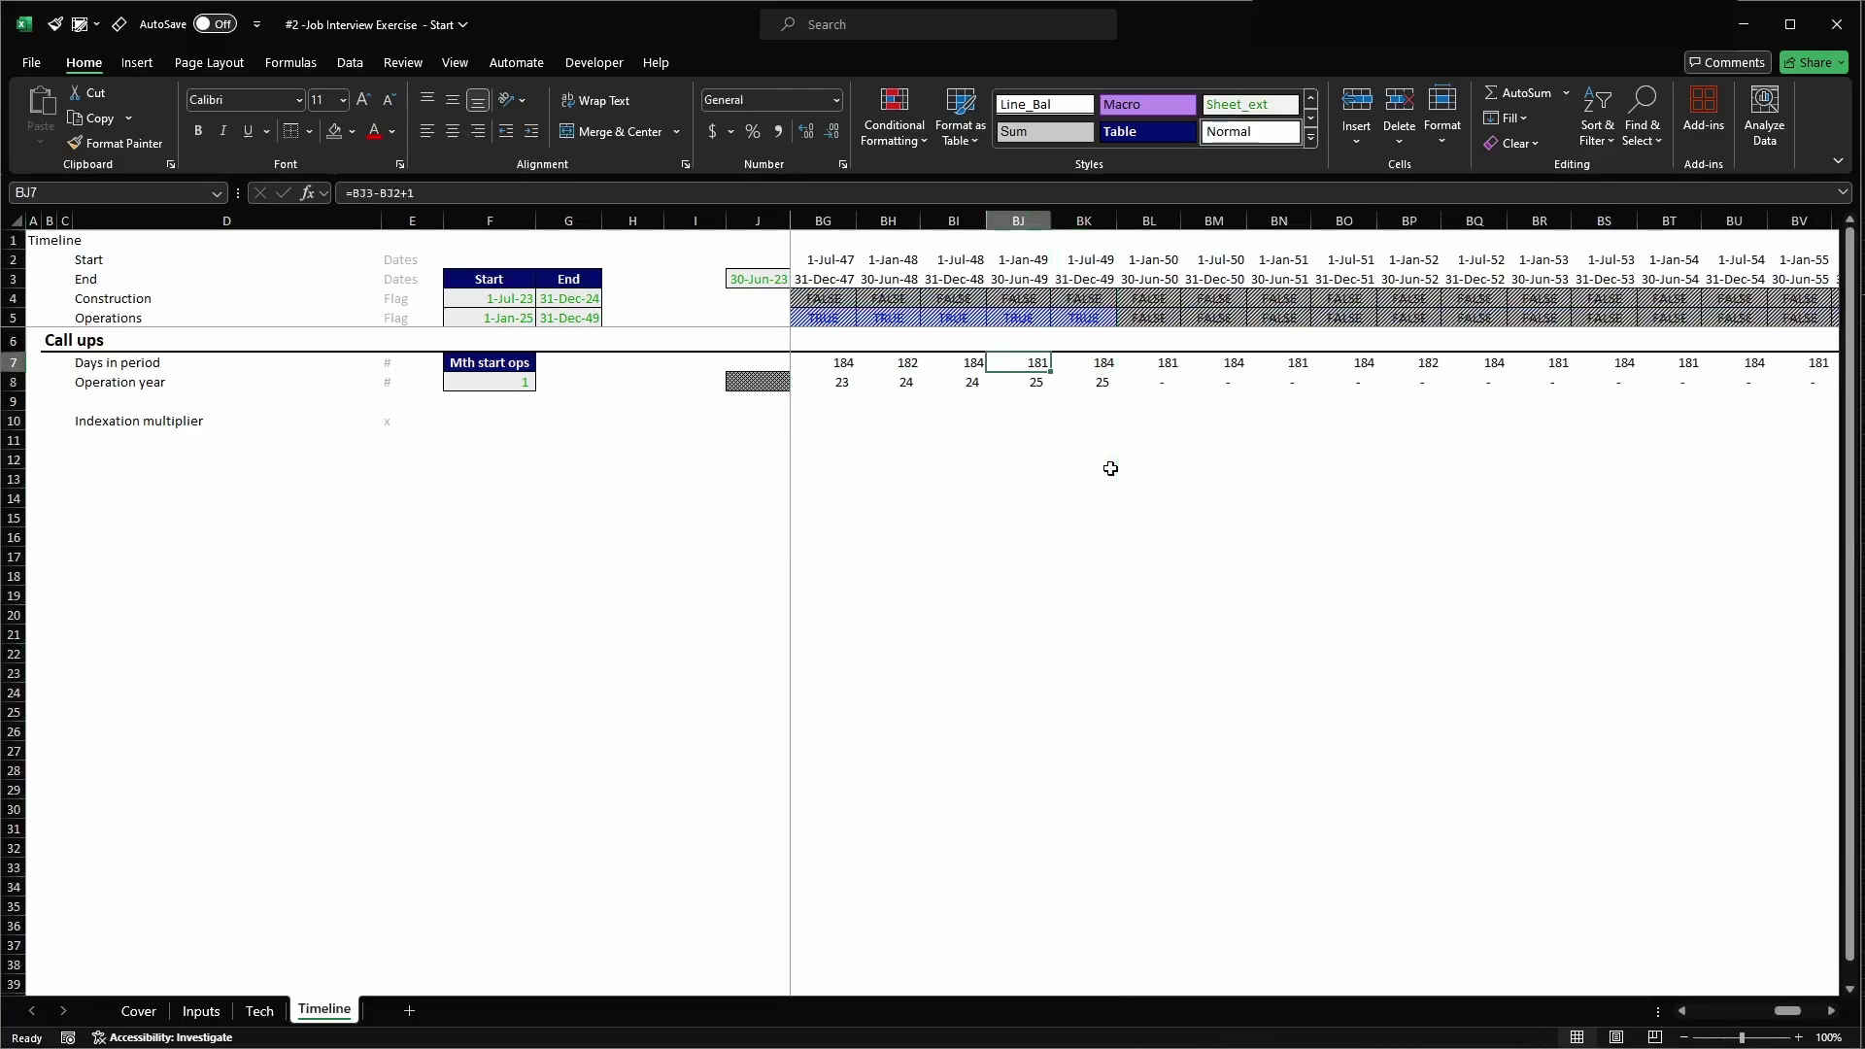
# - Return to the first periods and review the Operation year formula in K8
pyautogui.hotkey('ctrl', 'Left')
pyautogui.press('Right')
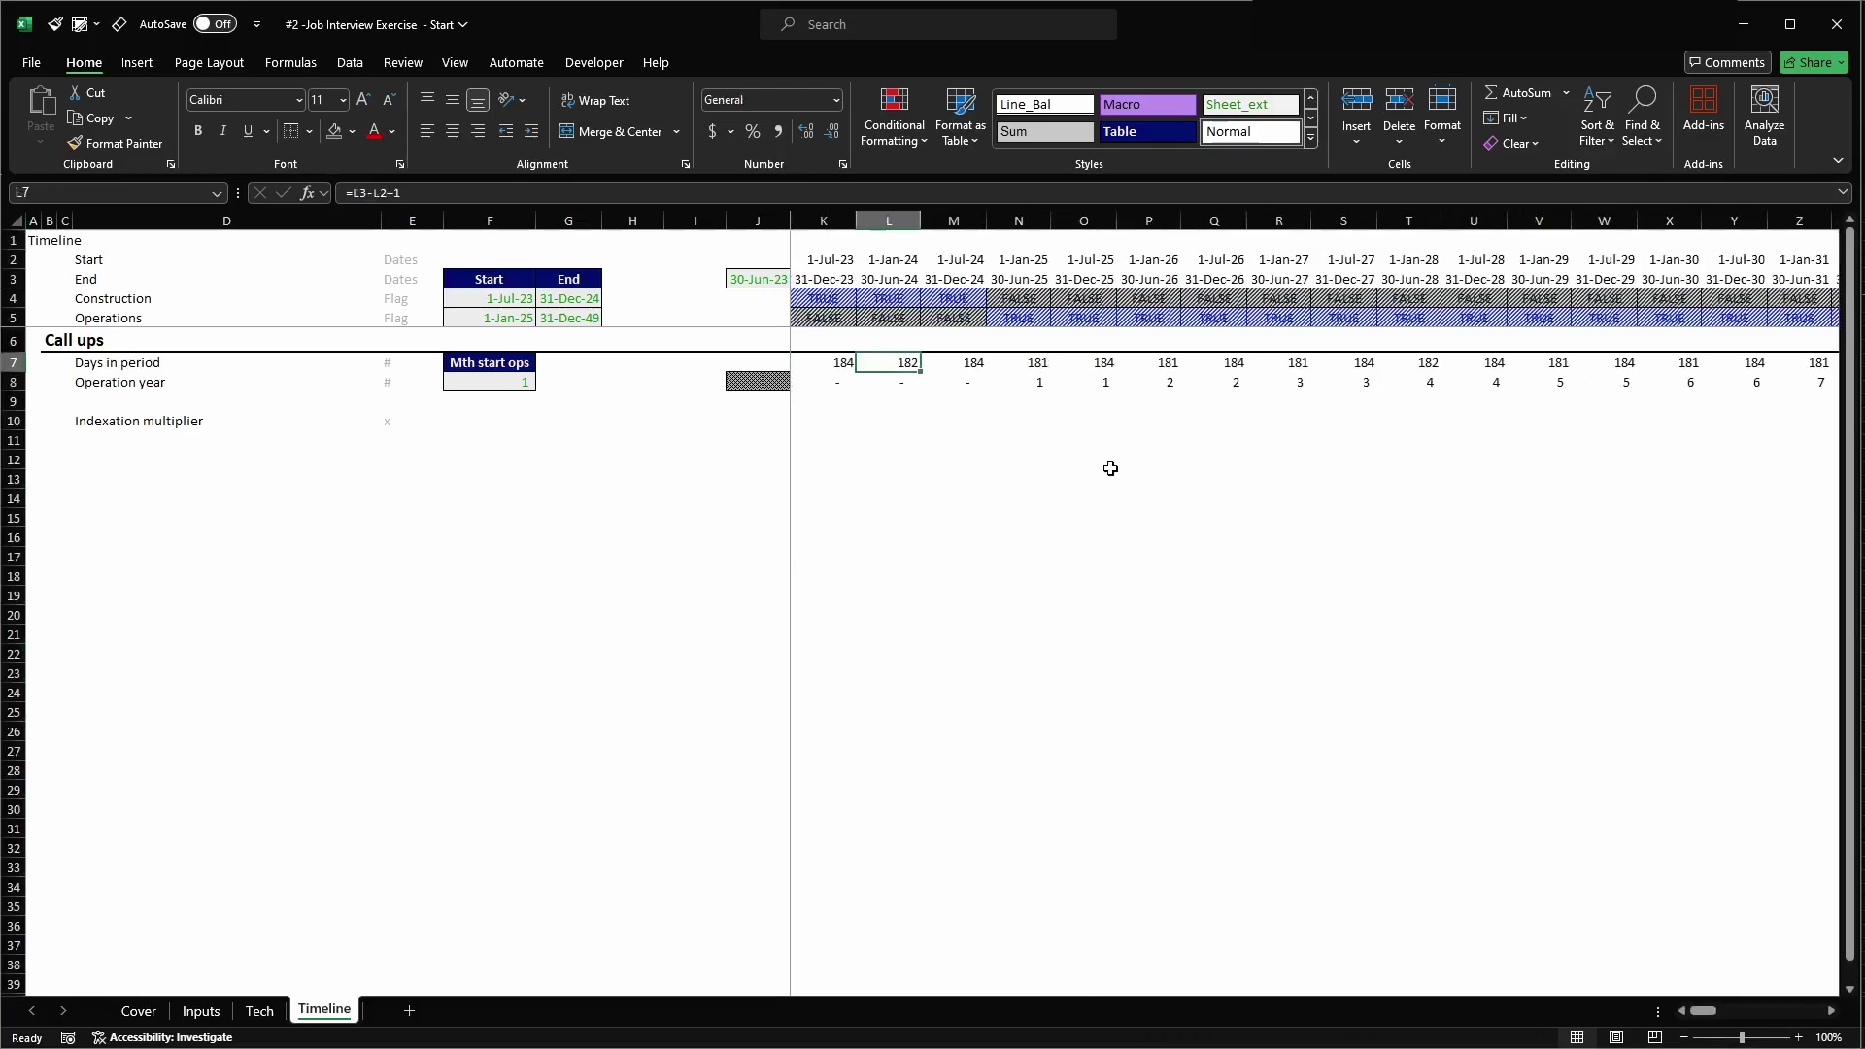
pyautogui.press('Down')
pyautogui.press('Left')
pyautogui.press('Left')
pyautogui.press('Right')
pyautogui.press('F2')
pyautogui.press('Escape')
pyautogui.press('Left')
pyautogui.press('Left')
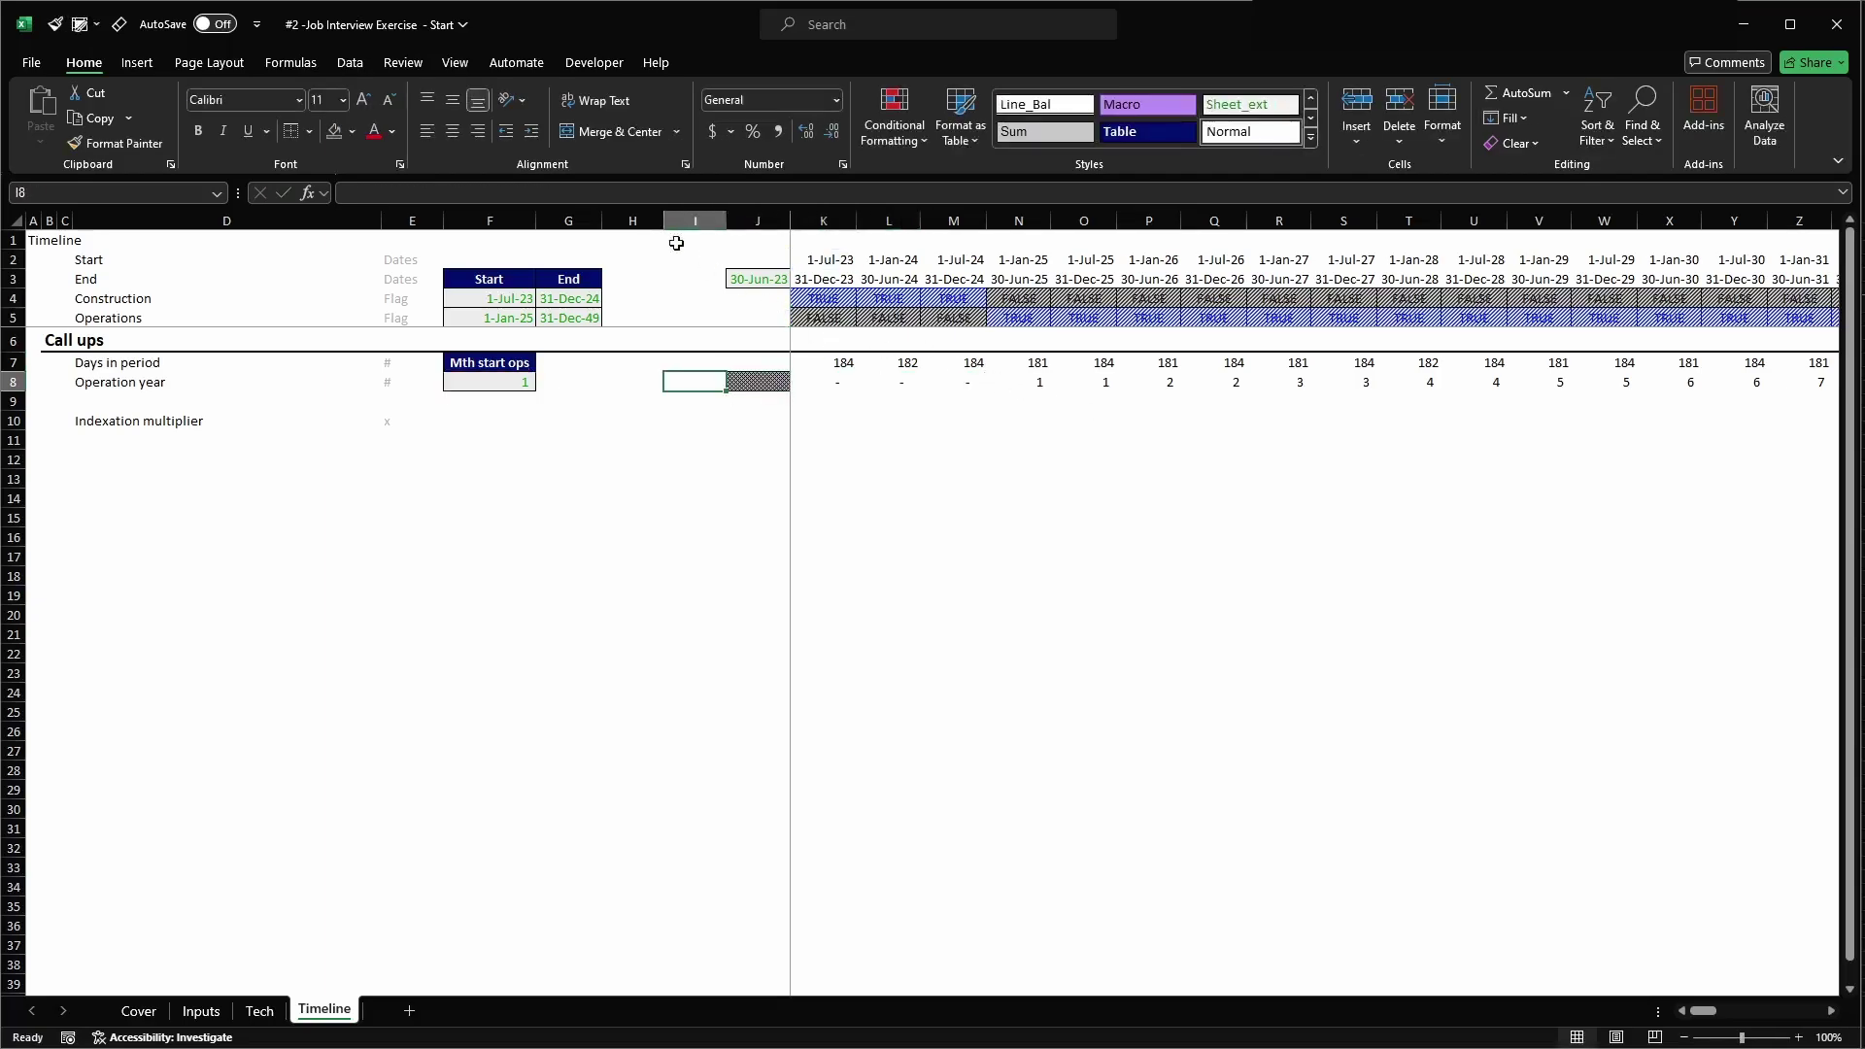
# - Widen column H to about three times its width to make room for formula text
pyautogui.click(632, 221)
pyautogui.moveTo(665, 221); pyautogui.dragTo(774, 241)
pyautogui.moveTo(774, 226); pyautogui.dragTo(793, 223)
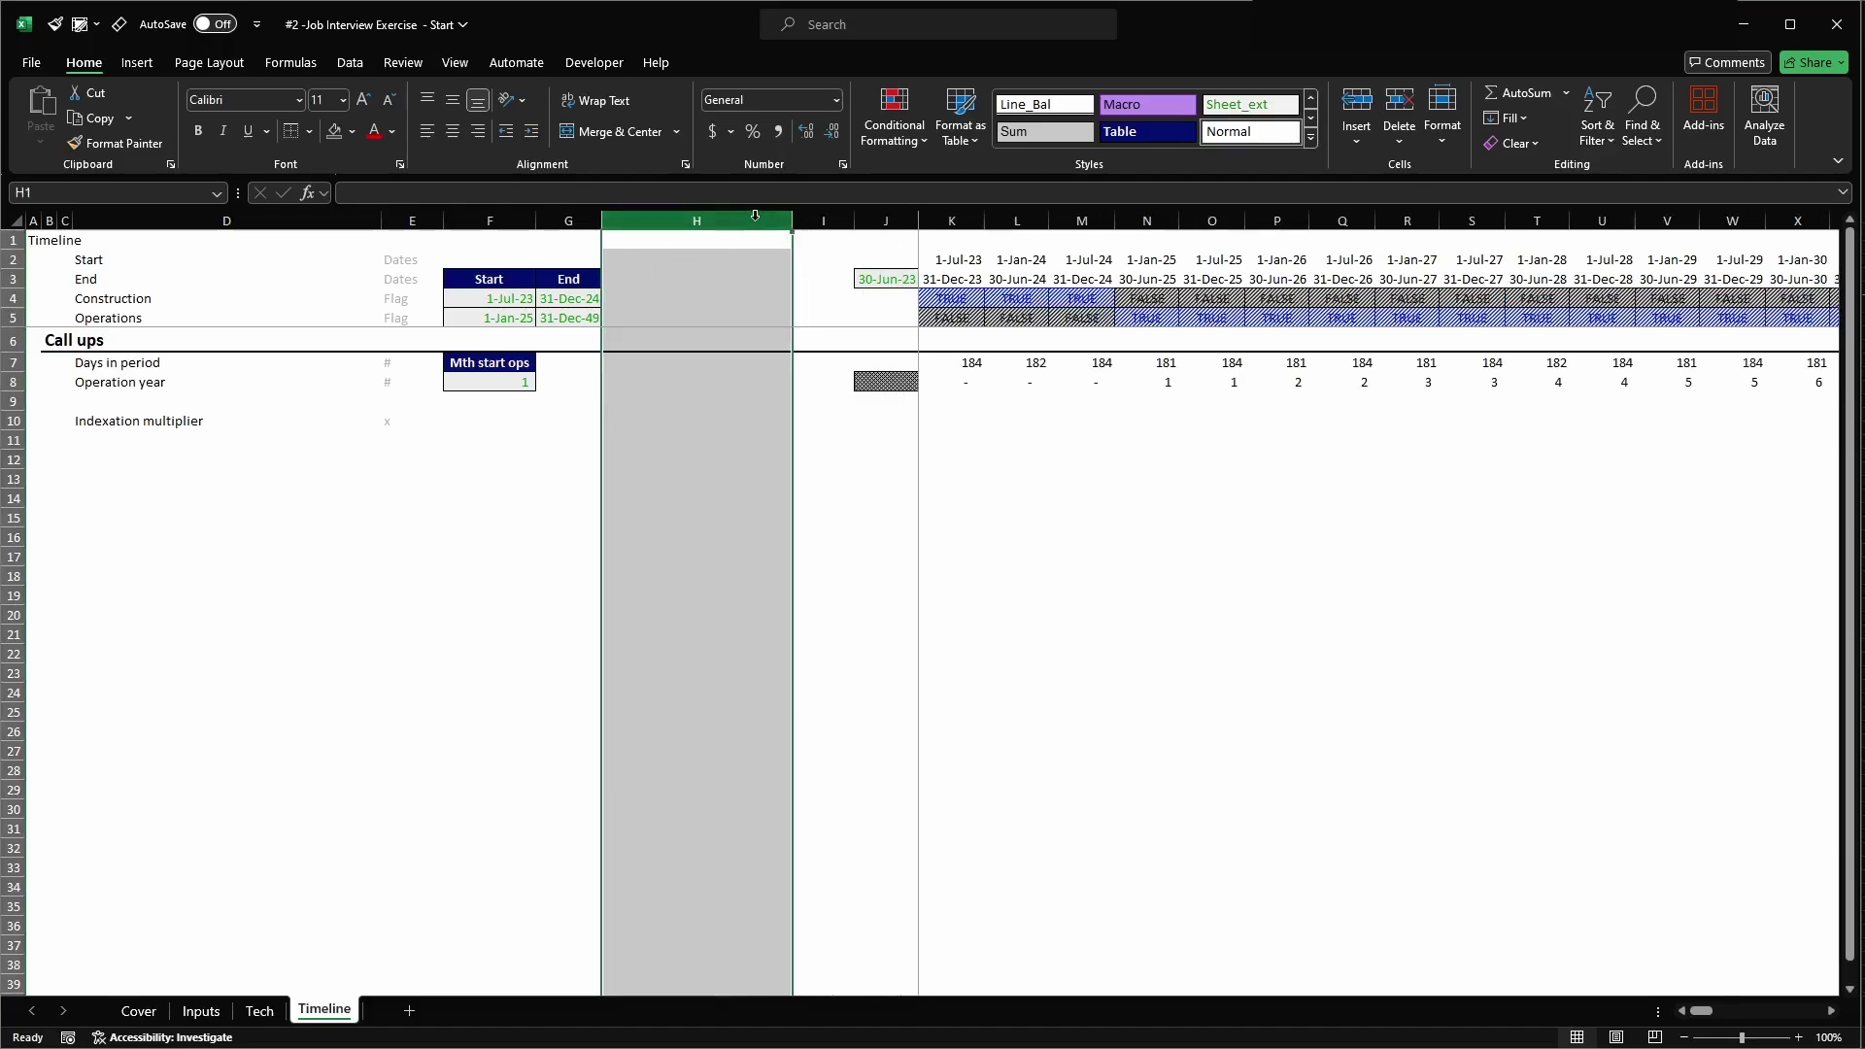
# - Enter =FORMULATEXT(K2) in H2 to display the Start row's formula
pyautogui.click(689, 263)
pyautogui.write('=form')
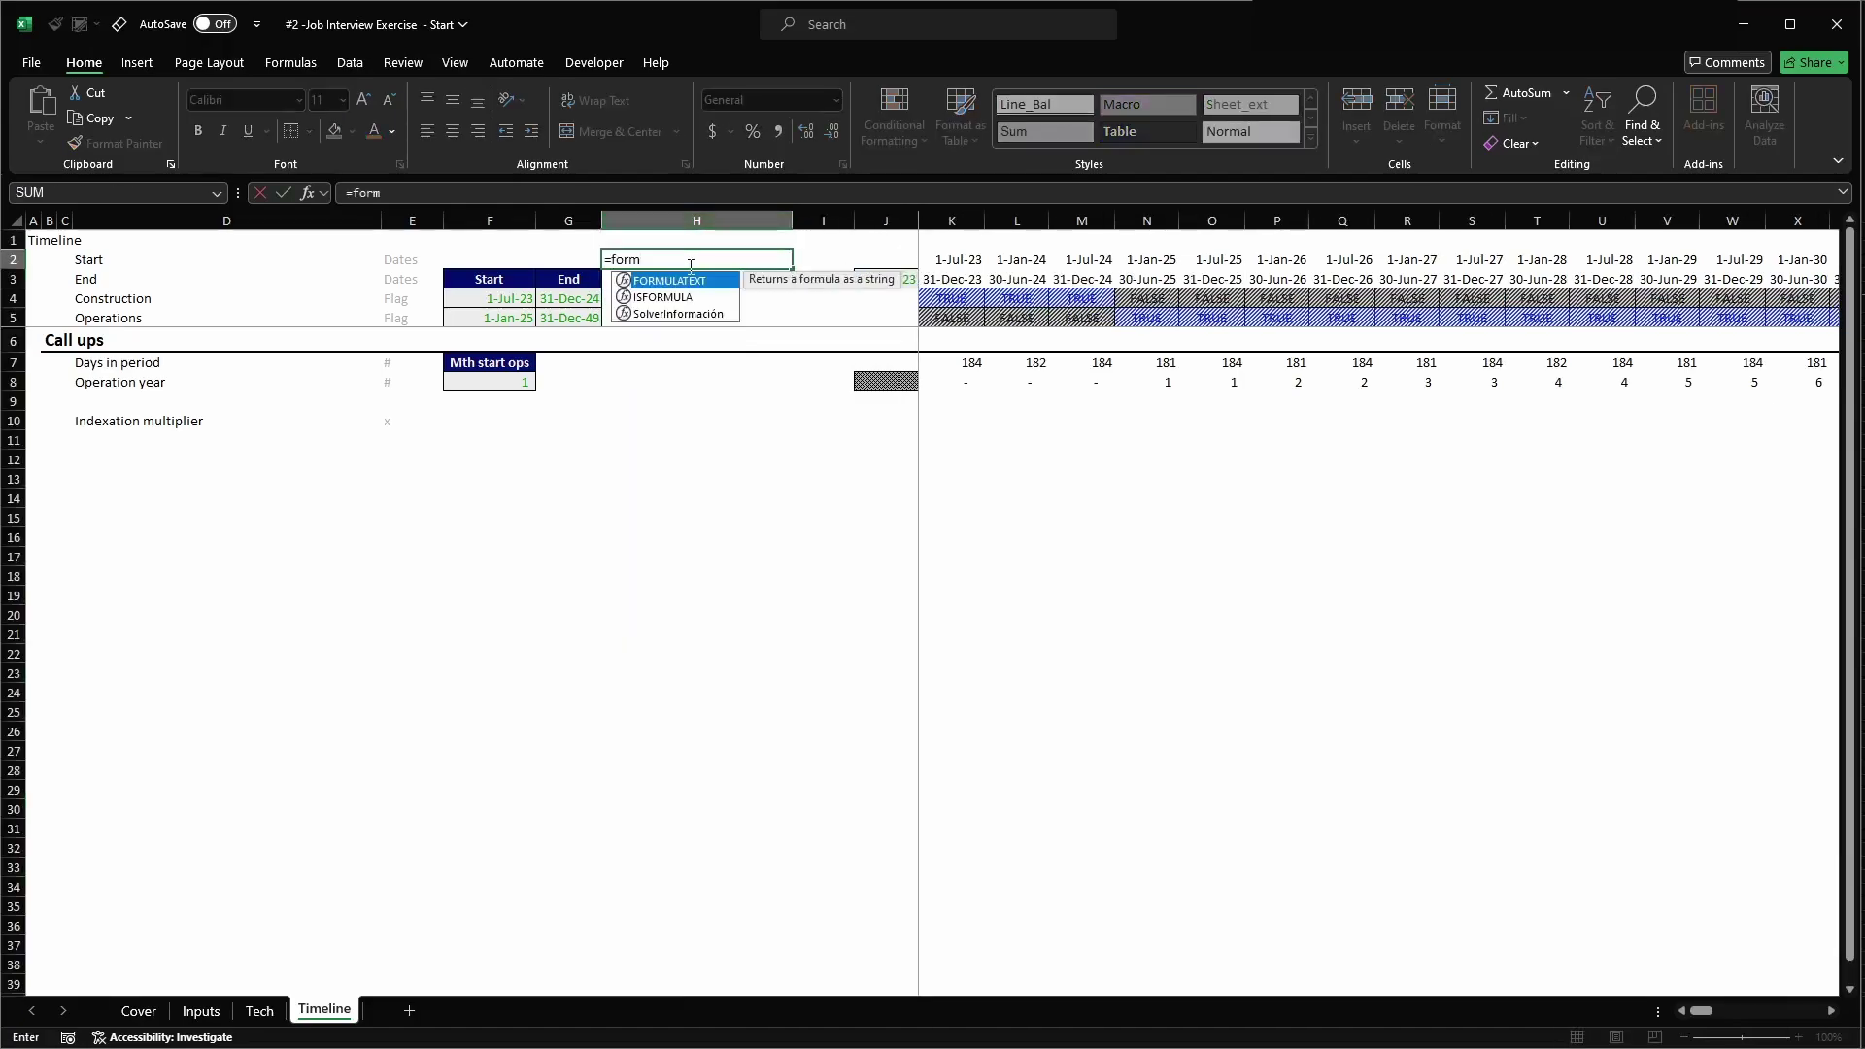
pyautogui.press('Tab')
pyautogui.press('Right')
pyautogui.press('Right')
pyautogui.press('Right')
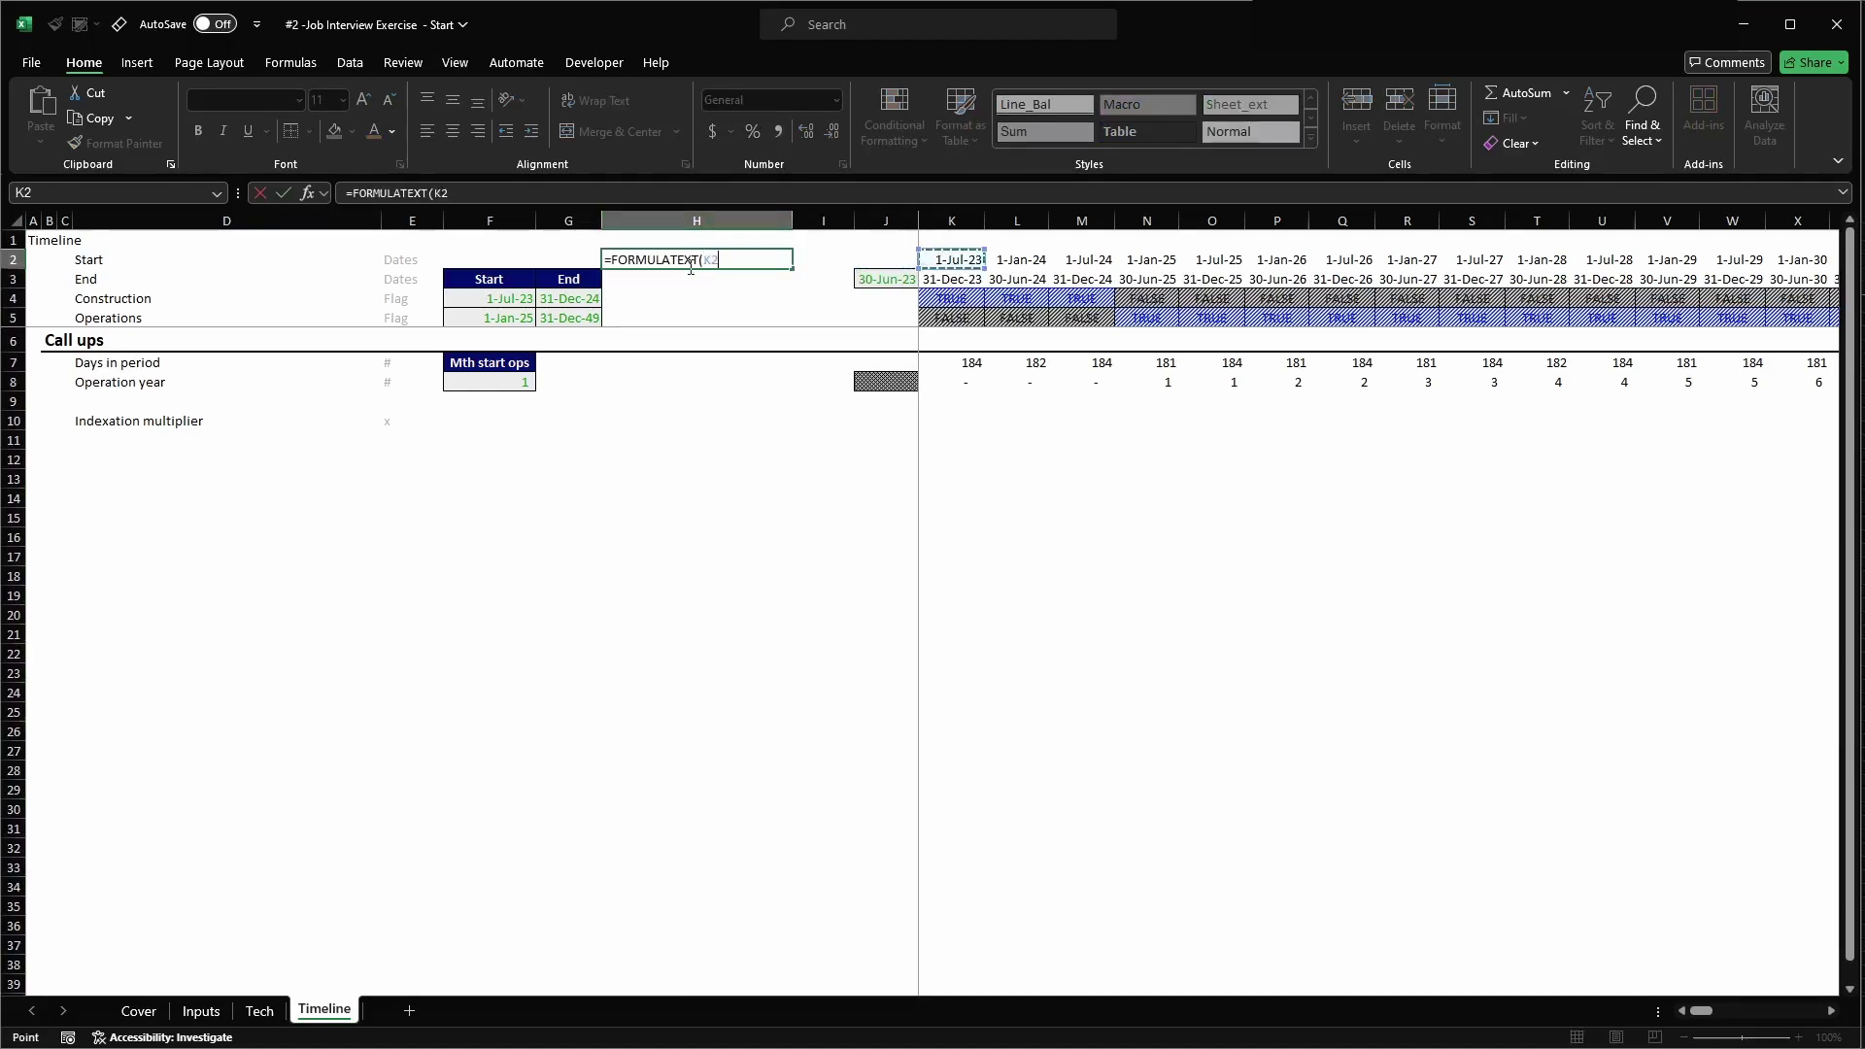
pyautogui.press('Return')
# - Copy the formula-text formula from H2 to H3:H5 and H7:H8 for the other timeline and call-up rows
pyautogui.press('Up')
pyautogui.hotkey('ctrl', 'c')
pyautogui.press('Down')
pyautogui.hotkey('ctrl', 'v')
pyautogui.press('Down')
pyautogui.hotkey('ctrl', 'v')
pyautogui.press('Down')
pyautogui.hotkey('ctrl', 'v')
pyautogui.press('Down')
pyautogui.press('Down')
pyautogui.hotkey('ctrl', 'v')
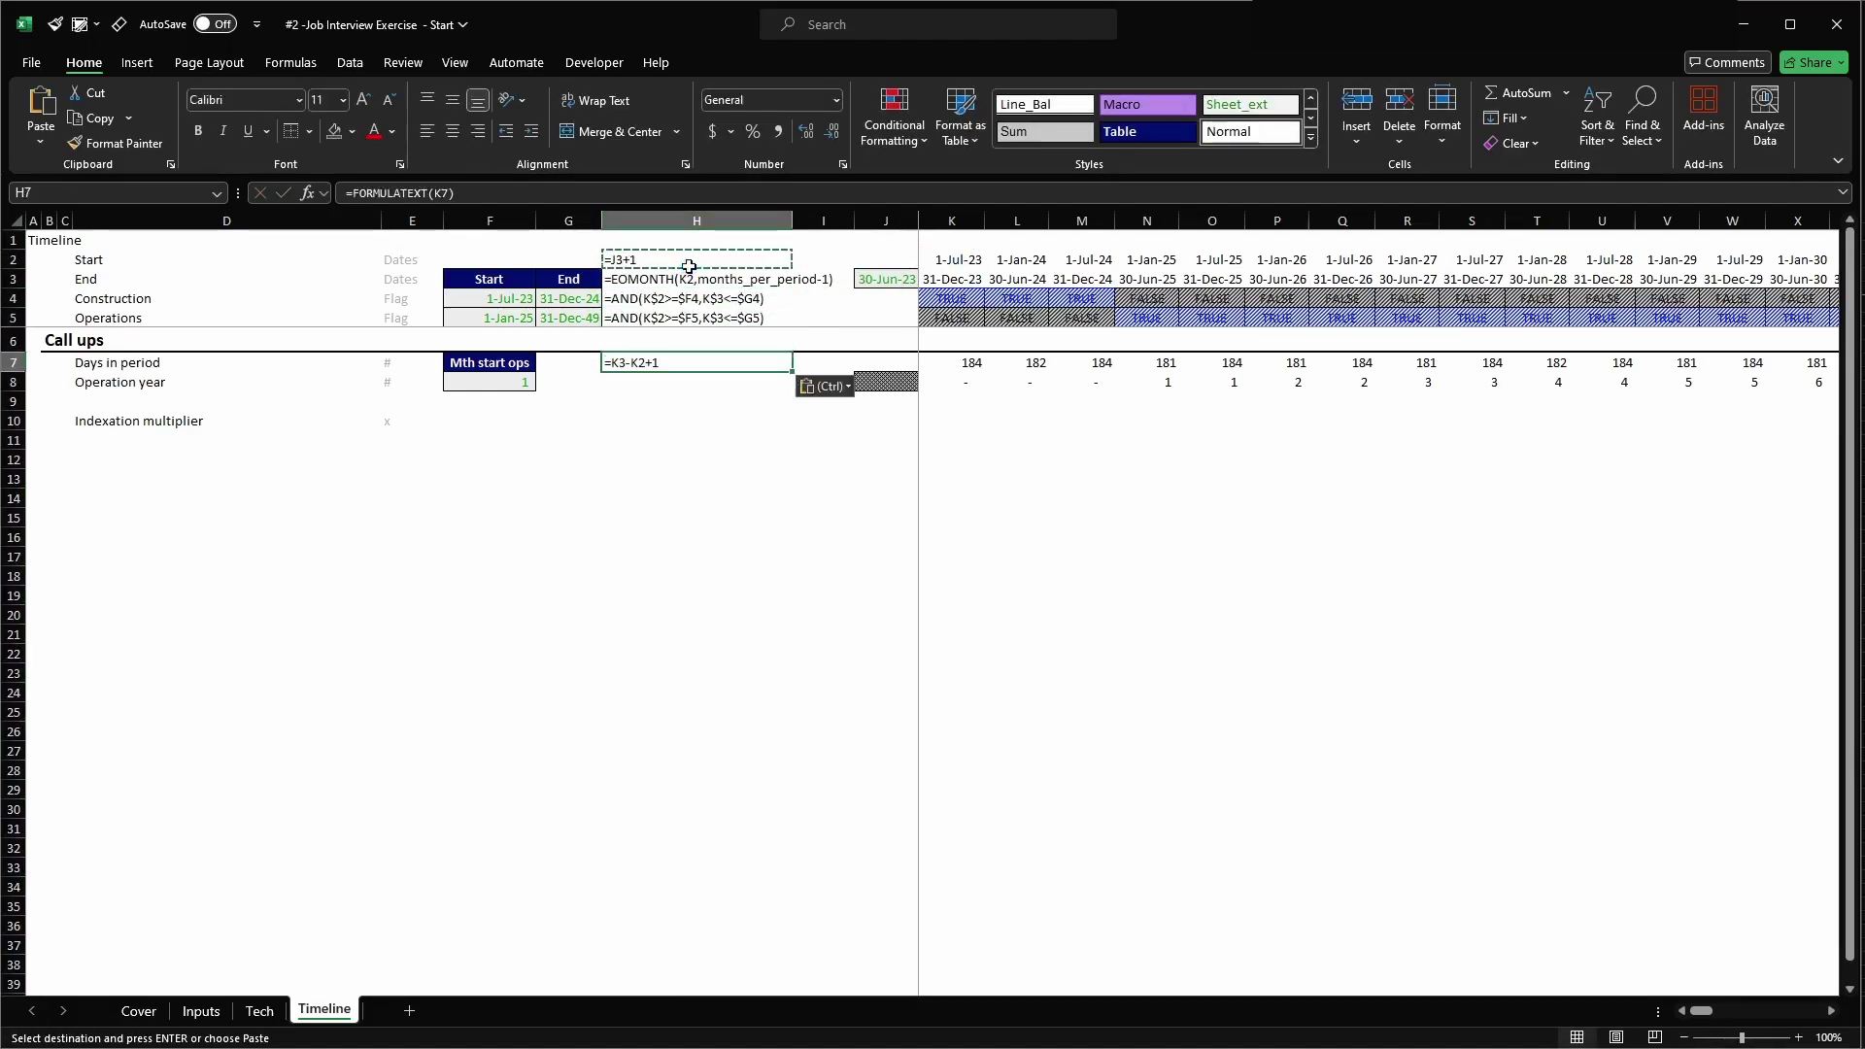
pyautogui.press('Down')
pyautogui.hotkey('ctrl', 'v')
pyautogui.press('Escape')
# - Look over the Operation year row and the empty Indexation multiplier row in row 10
pyautogui.press('Left')
pyautogui.press('Right')
pyautogui.press('Right')
pyautogui.press('Right')
pyautogui.press('Right')
pyautogui.press('Left')
pyautogui.press('Left')
pyautogui.press('Left')
pyautogui.press('Left')
pyautogui.press('Right')
pyautogui.press('Right')
pyautogui.press('Right')
pyautogui.press('Right')
pyautogui.press('Right')
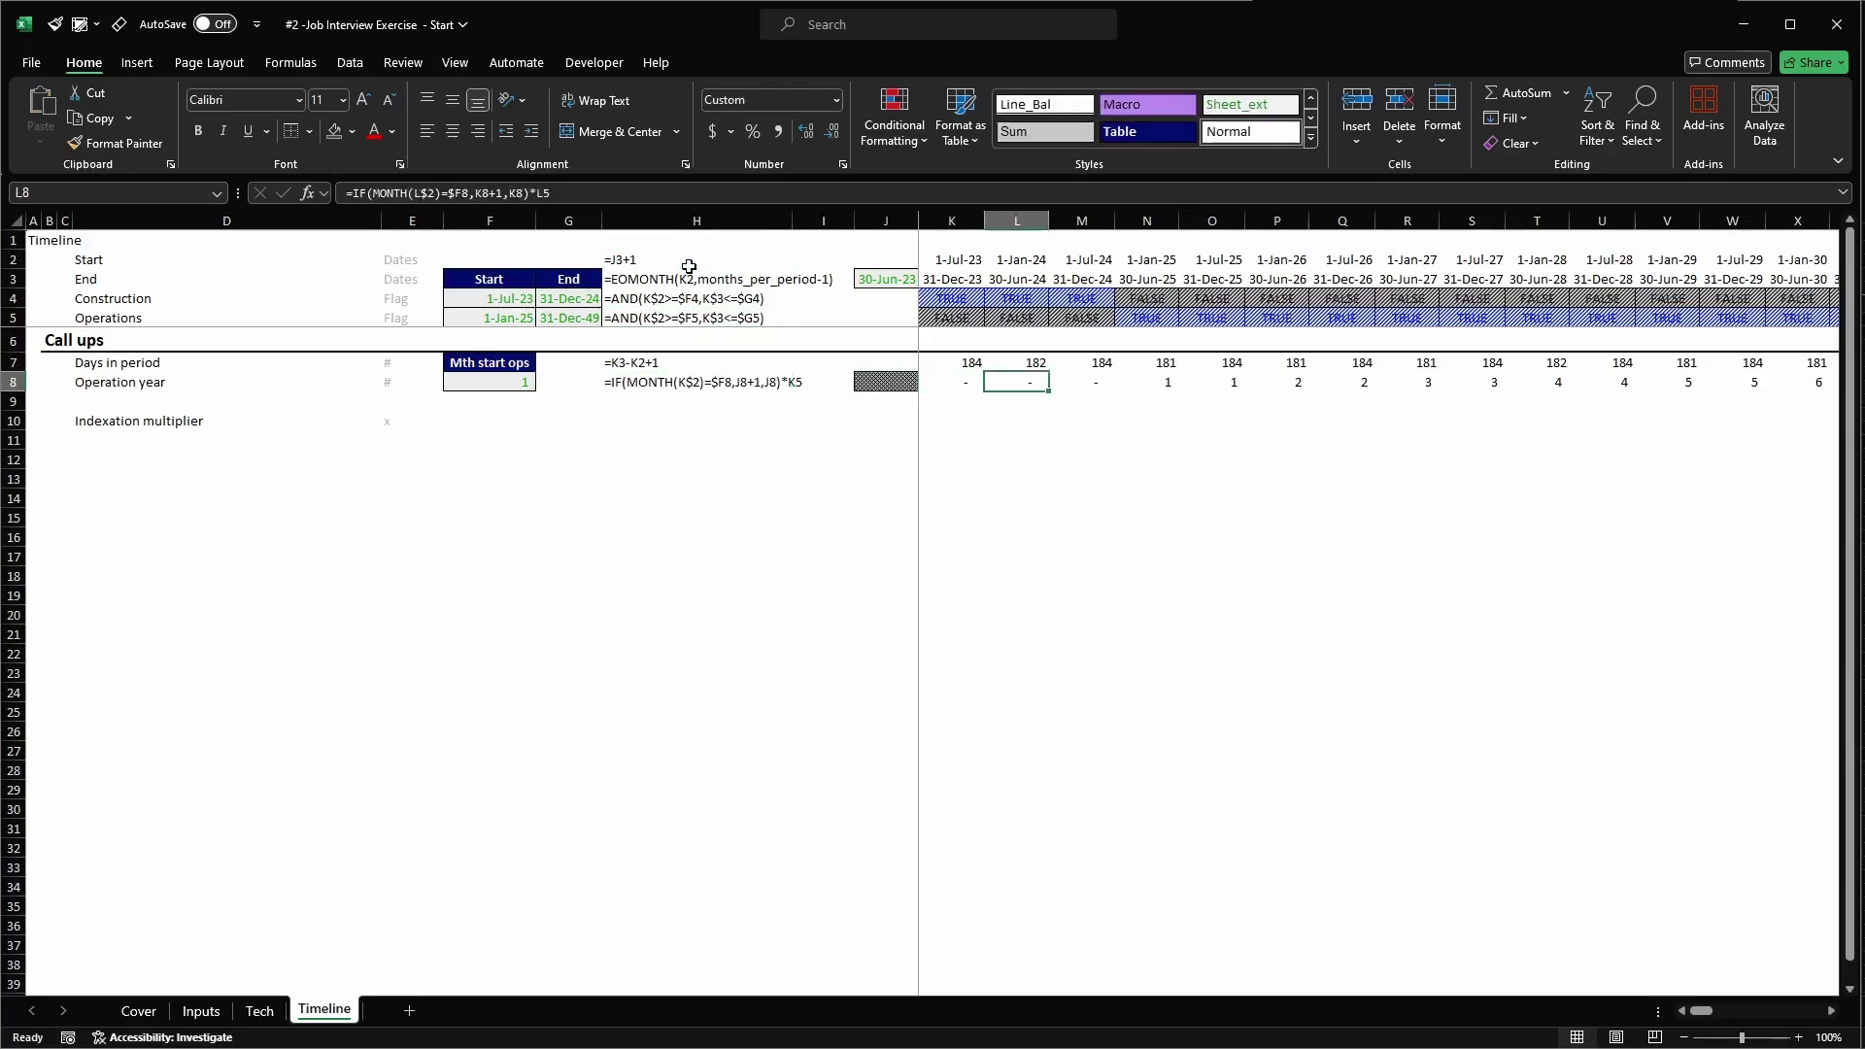
pyautogui.hotkey('shift', 'space')
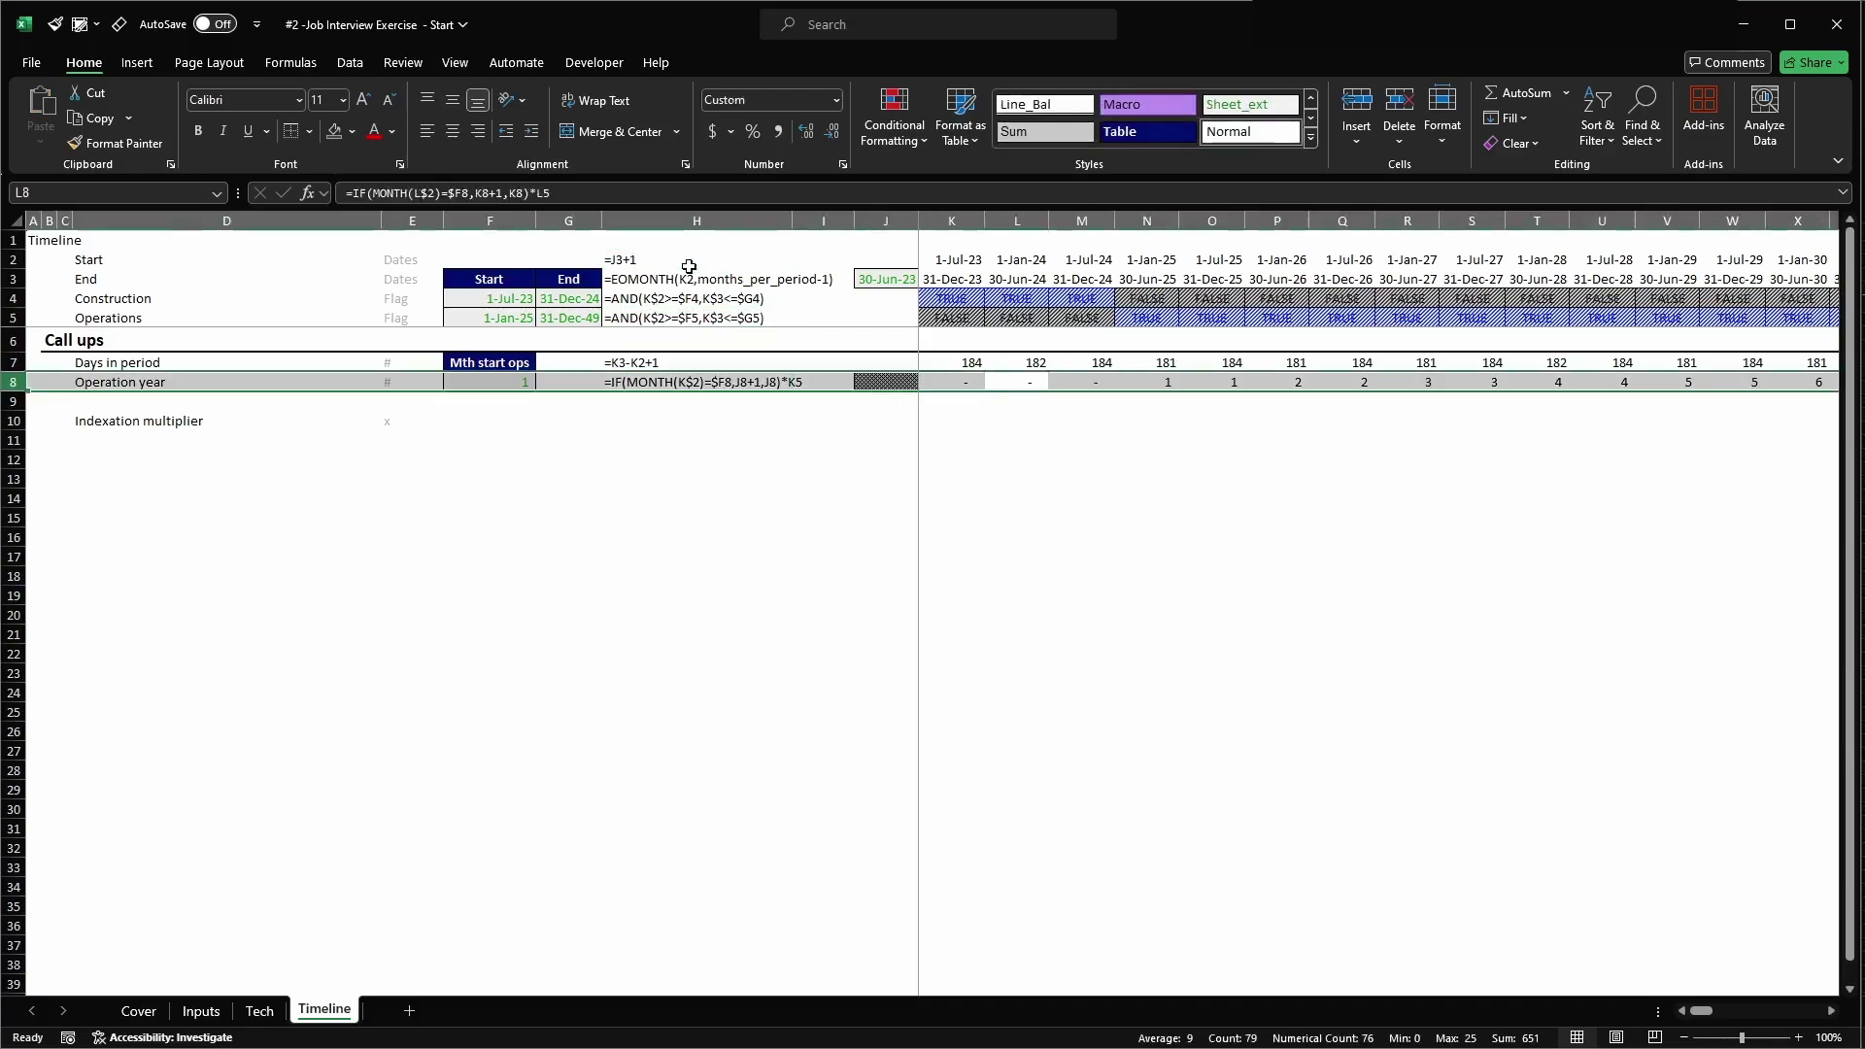
pyautogui.press('Down')
pyautogui.press('Down')
pyautogui.hotkey('shift', 'space')
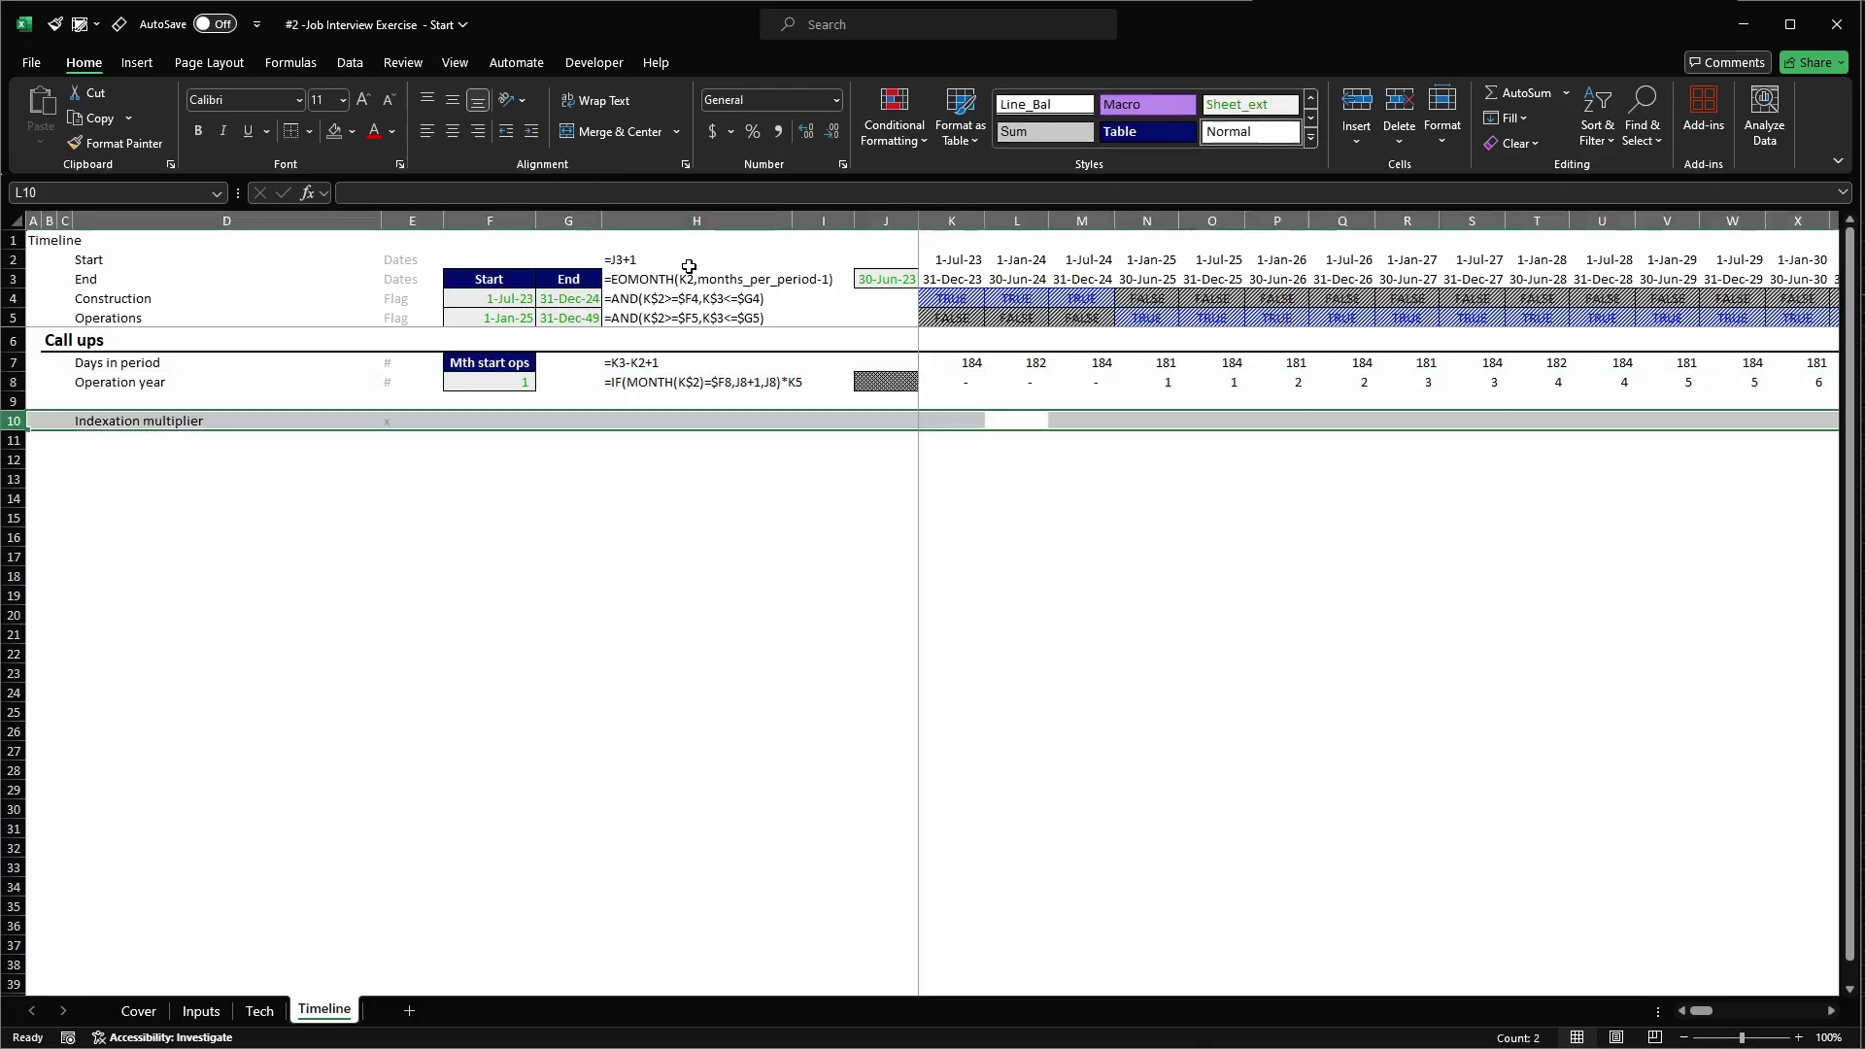
pyautogui.press('Left')
pyautogui.press('Left')
pyautogui.press('Left')
pyautogui.press('Left')
pyautogui.press('Left')
pyautogui.press('Left')
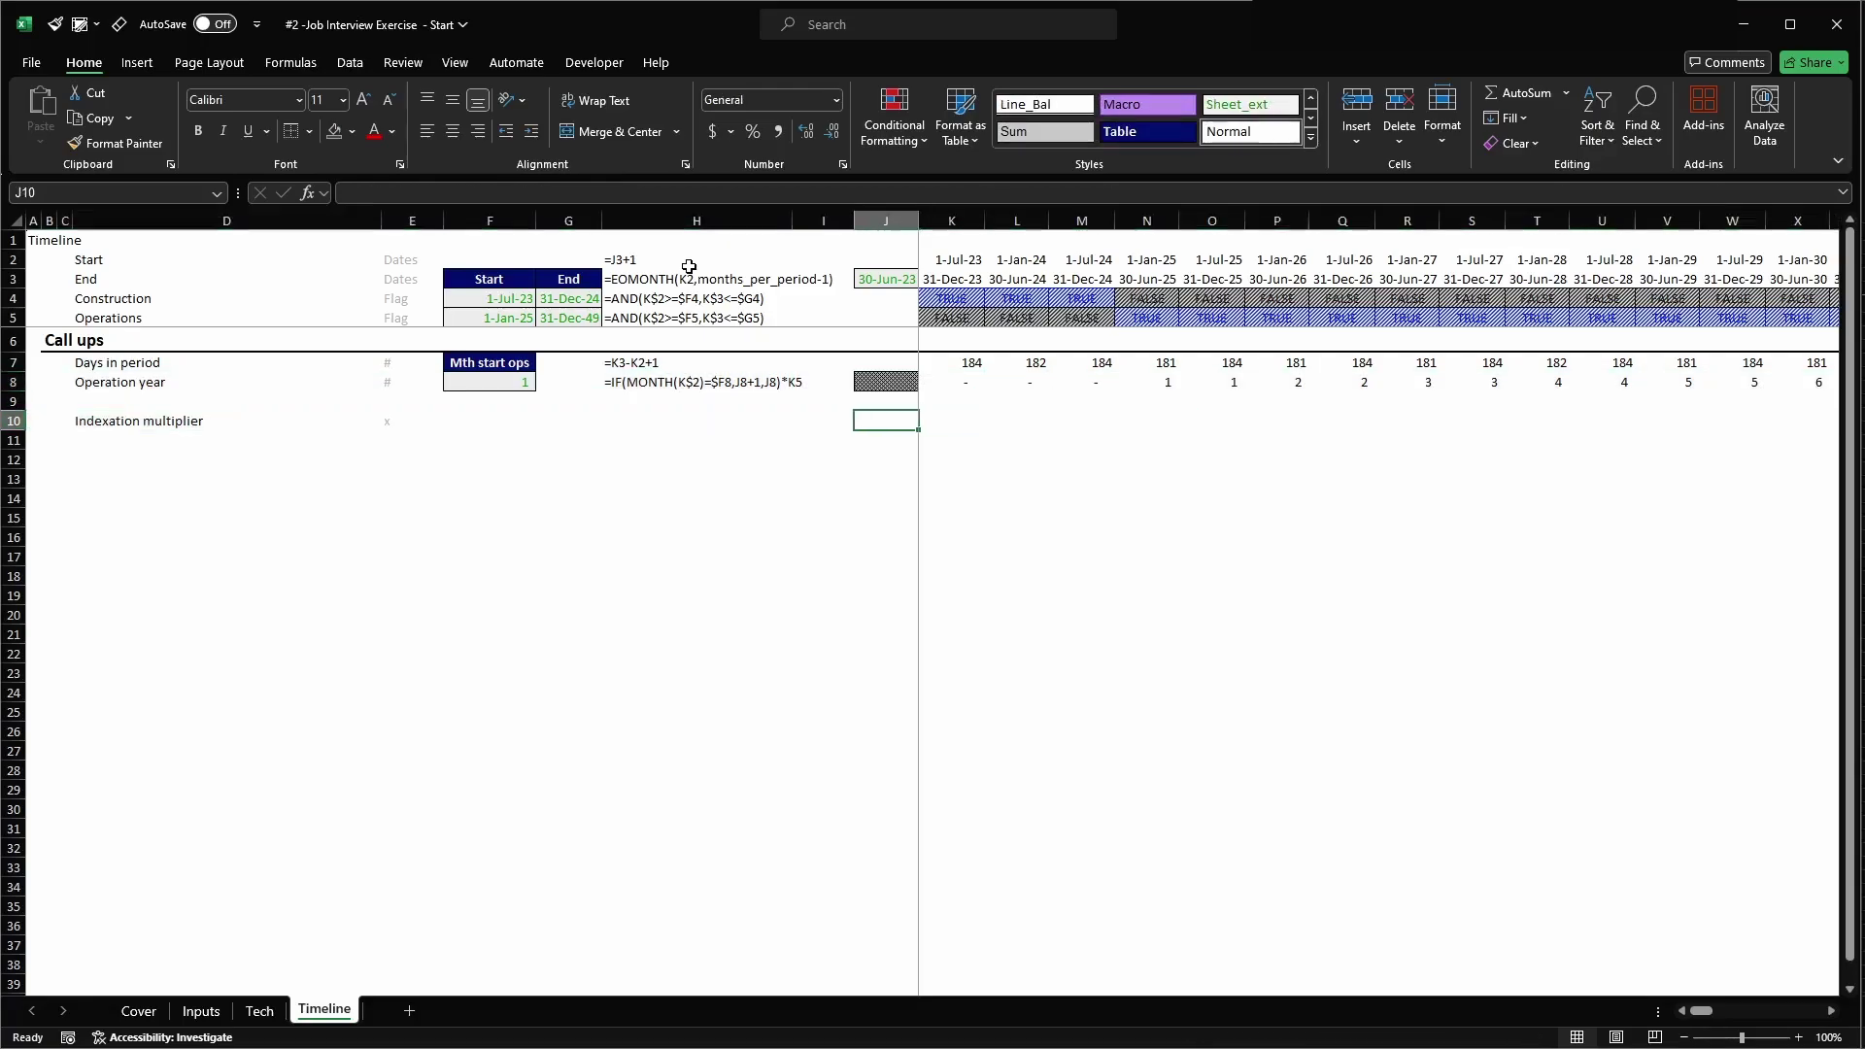
# - Rename the Escalation label in D61 of the Inputs sheet to Inflation
pyautogui.hotkey('ctrl', 'pageup')
pyautogui.hotkey('ctrl', 'pageup')
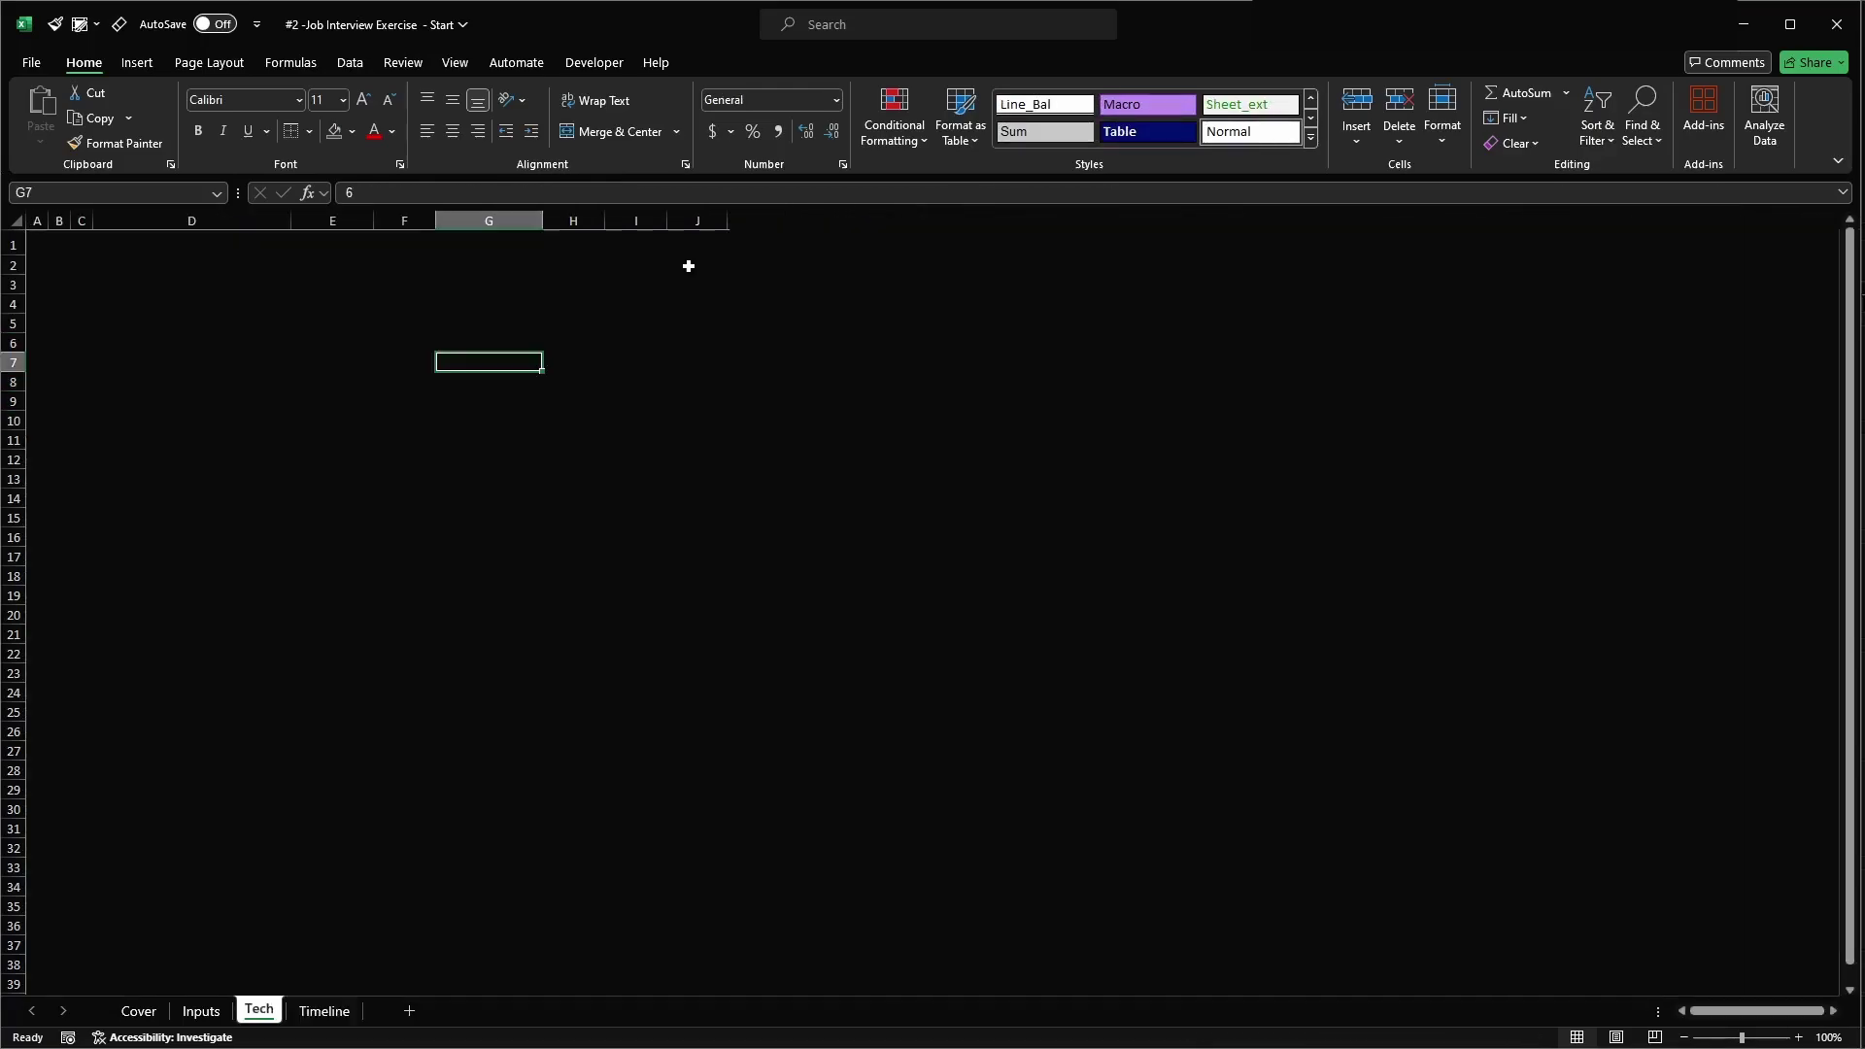
pyautogui.scroll(-4, 686, 618)
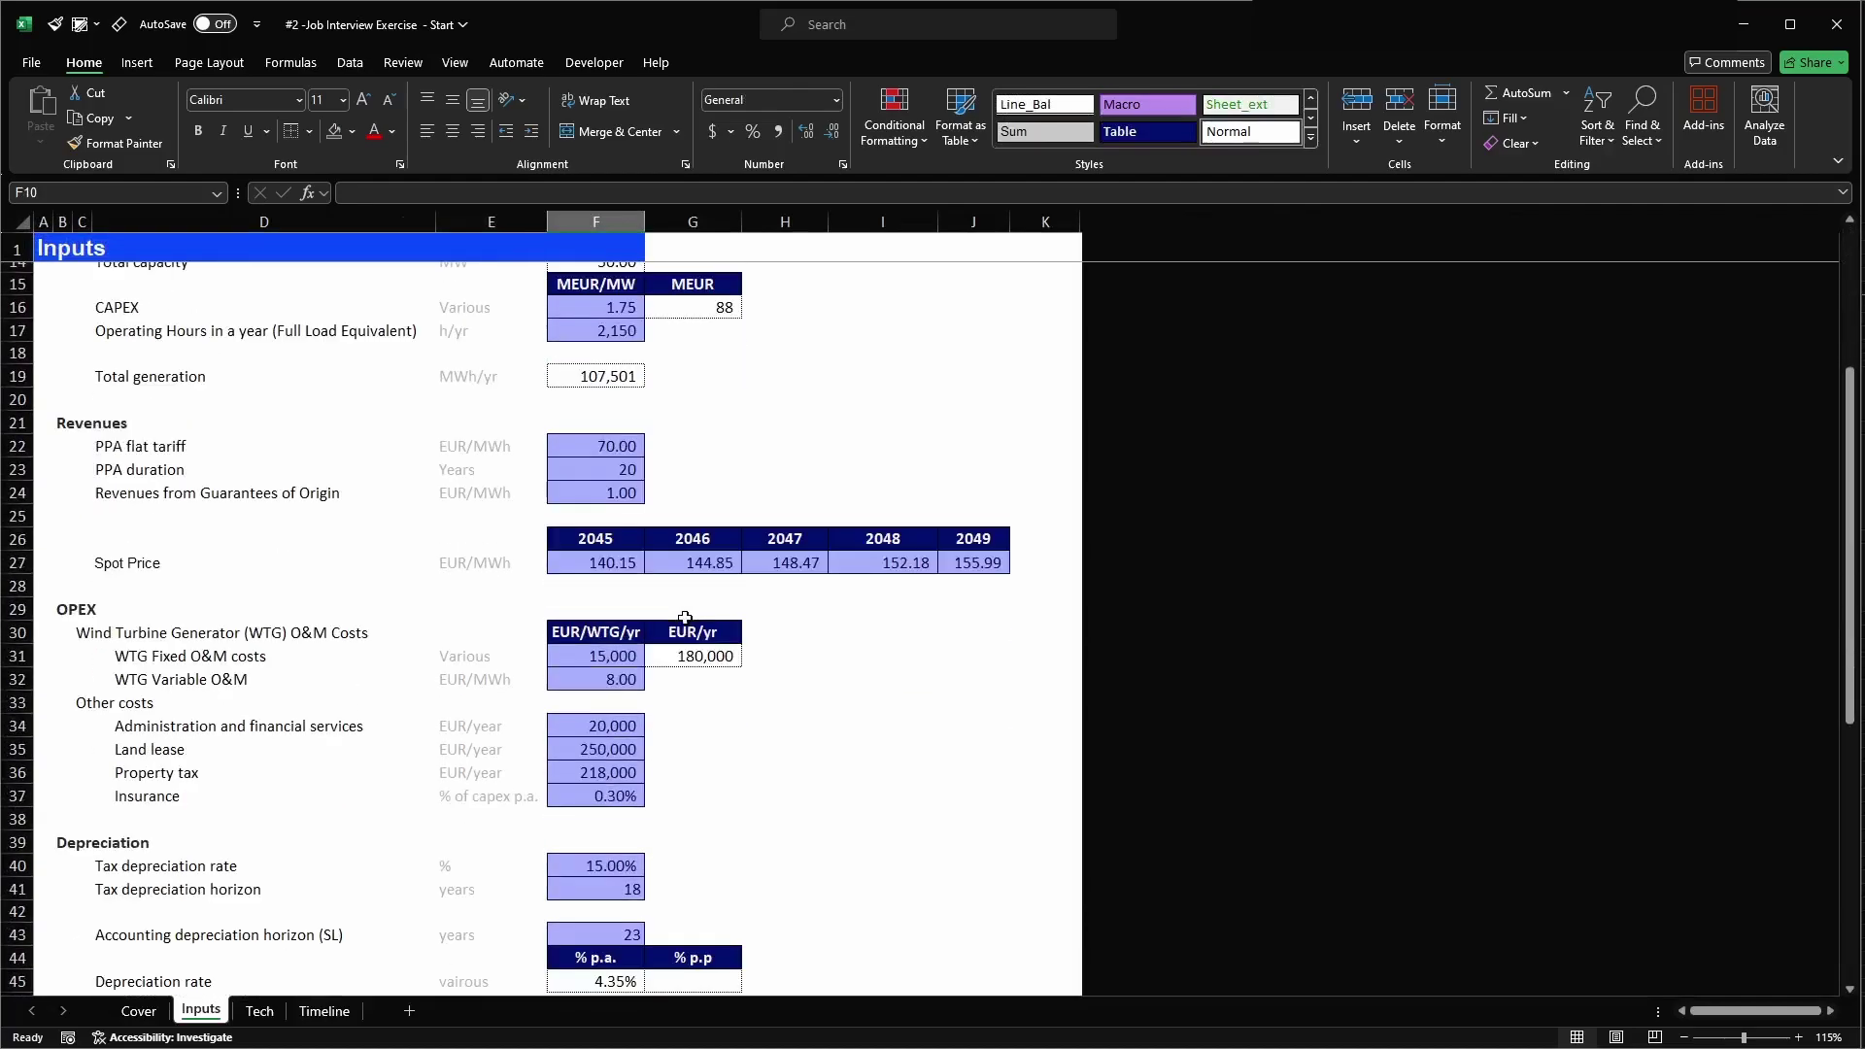
pyautogui.scroll(-6, 686, 766)
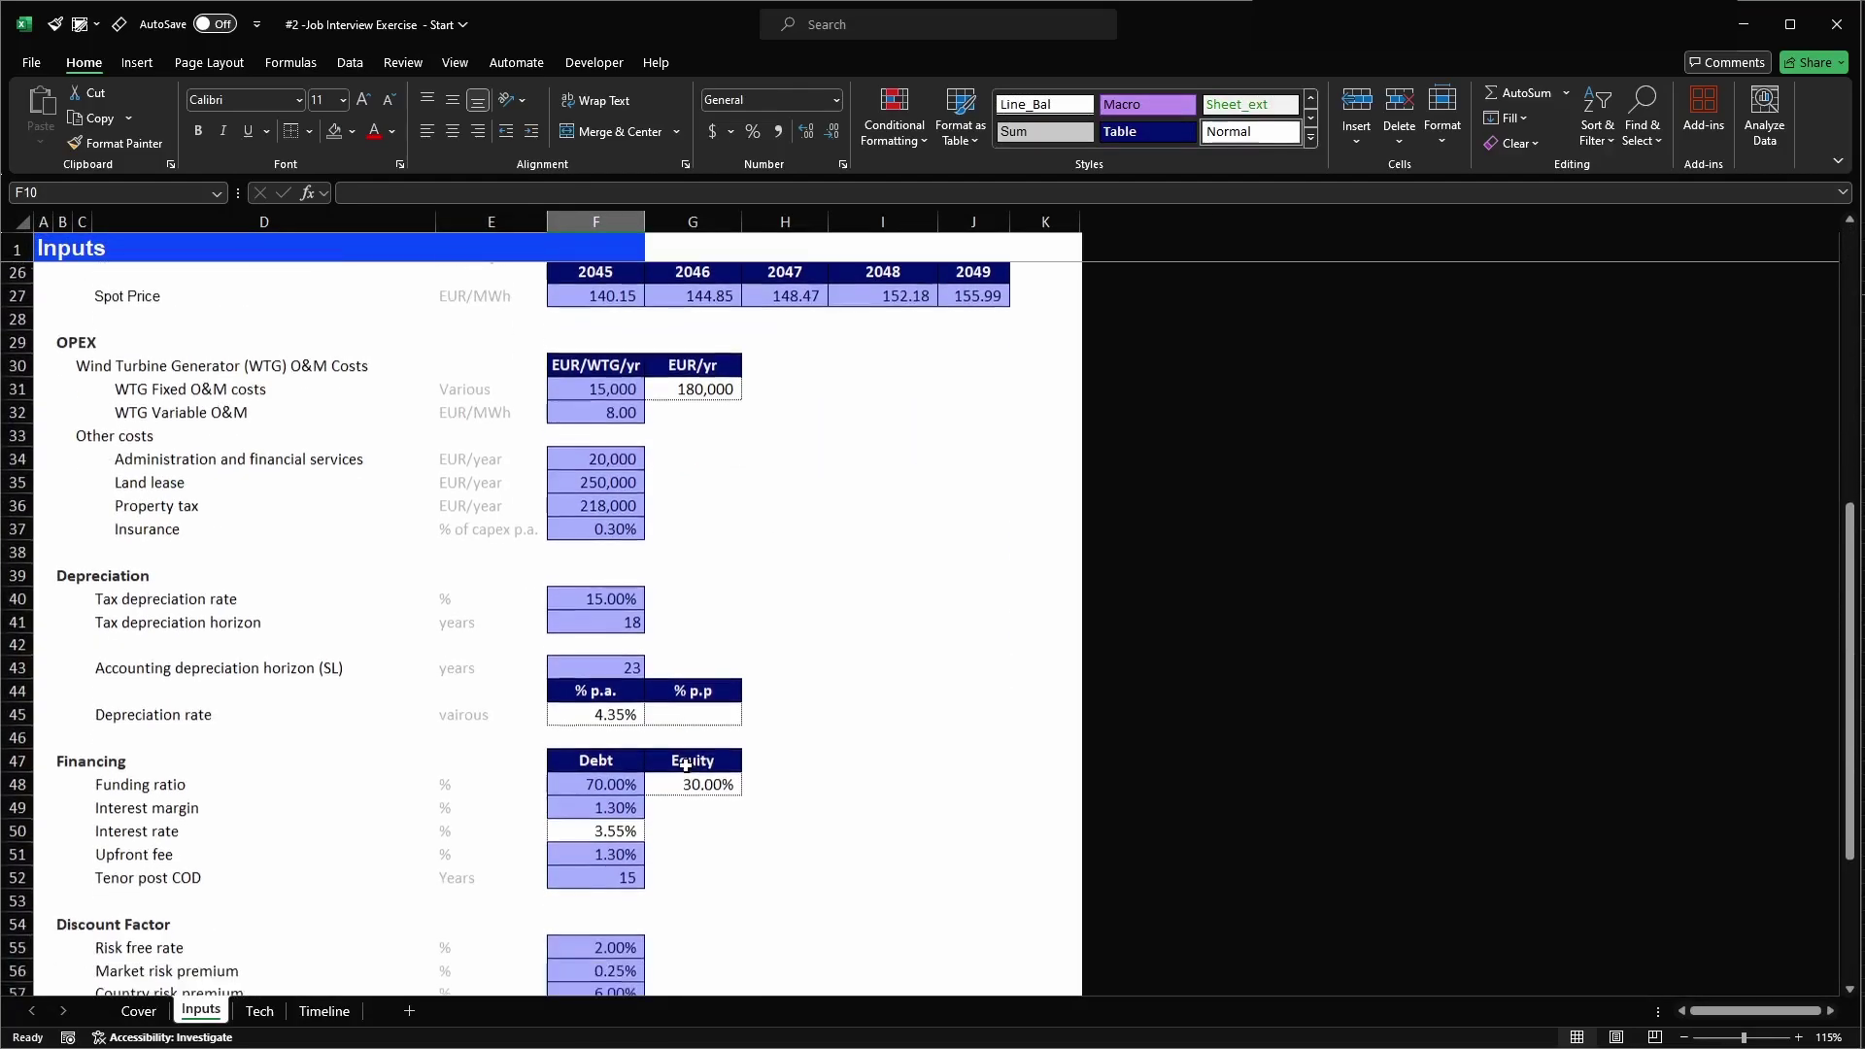
pyautogui.scroll(-1, 686, 766)
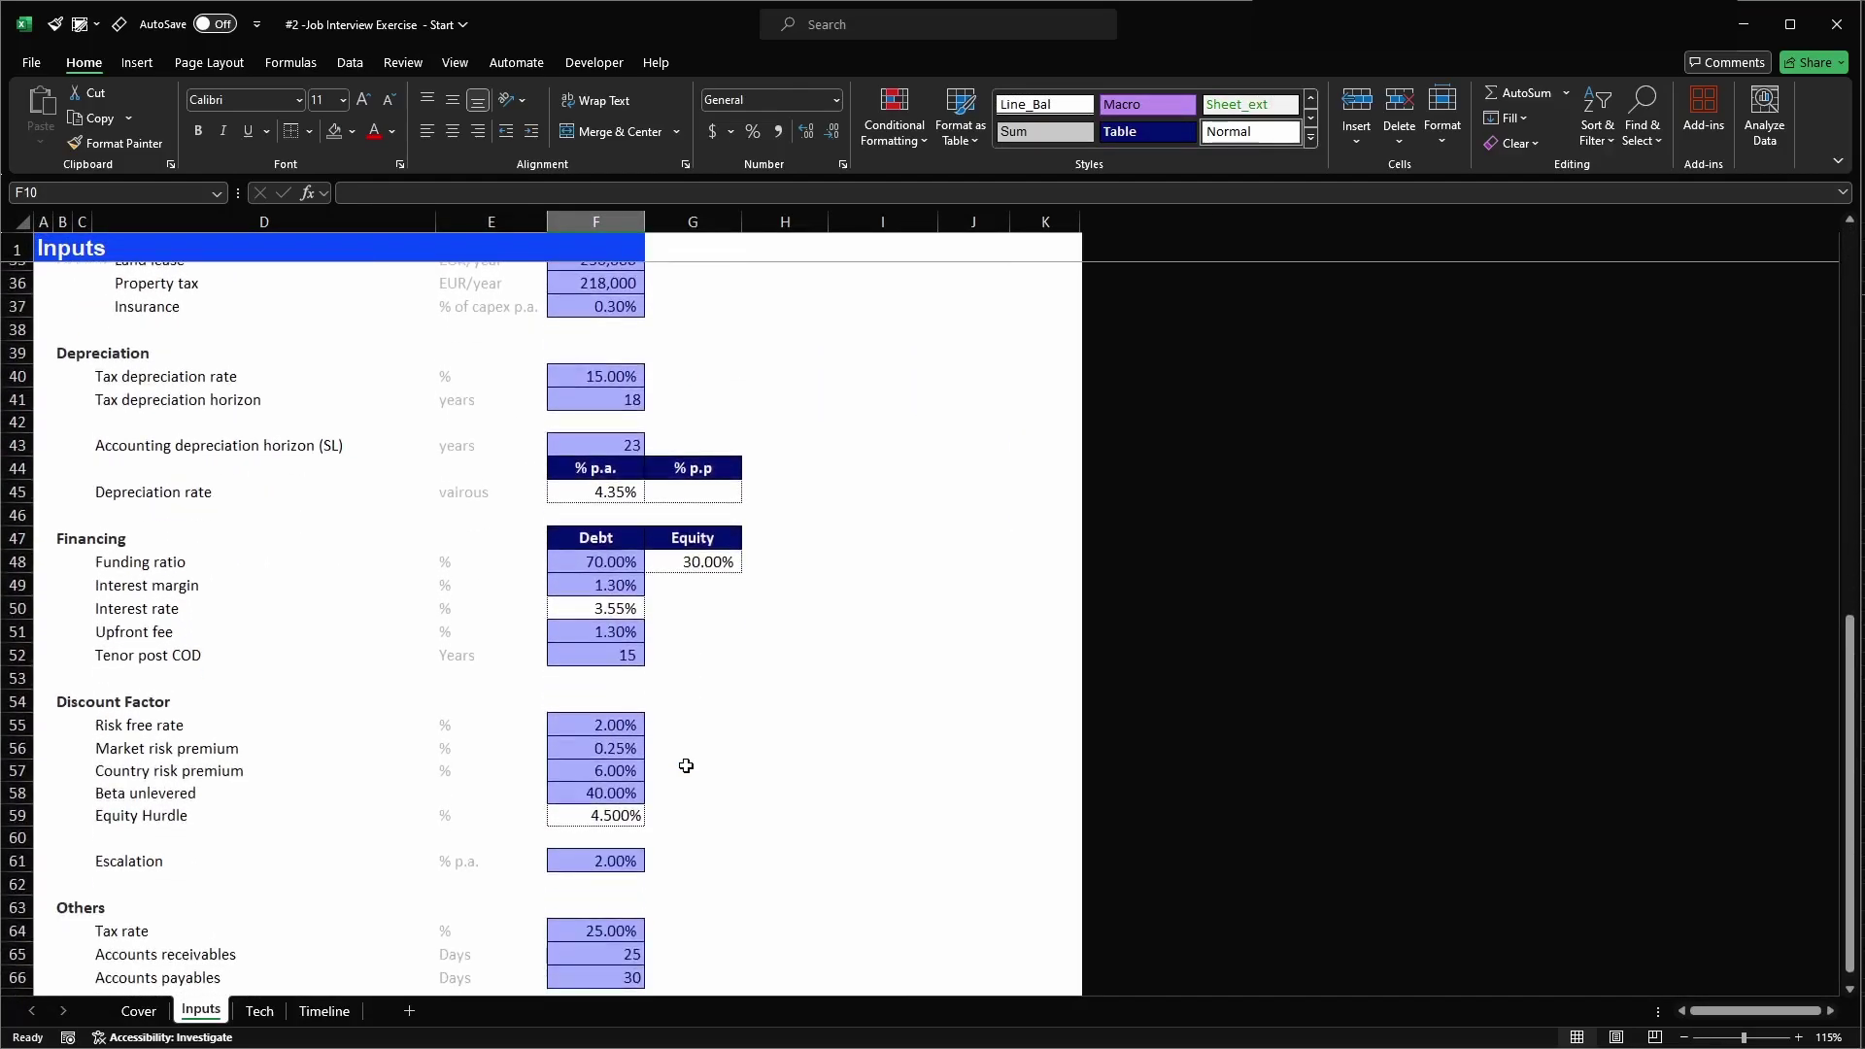
pyautogui.click(573, 863)
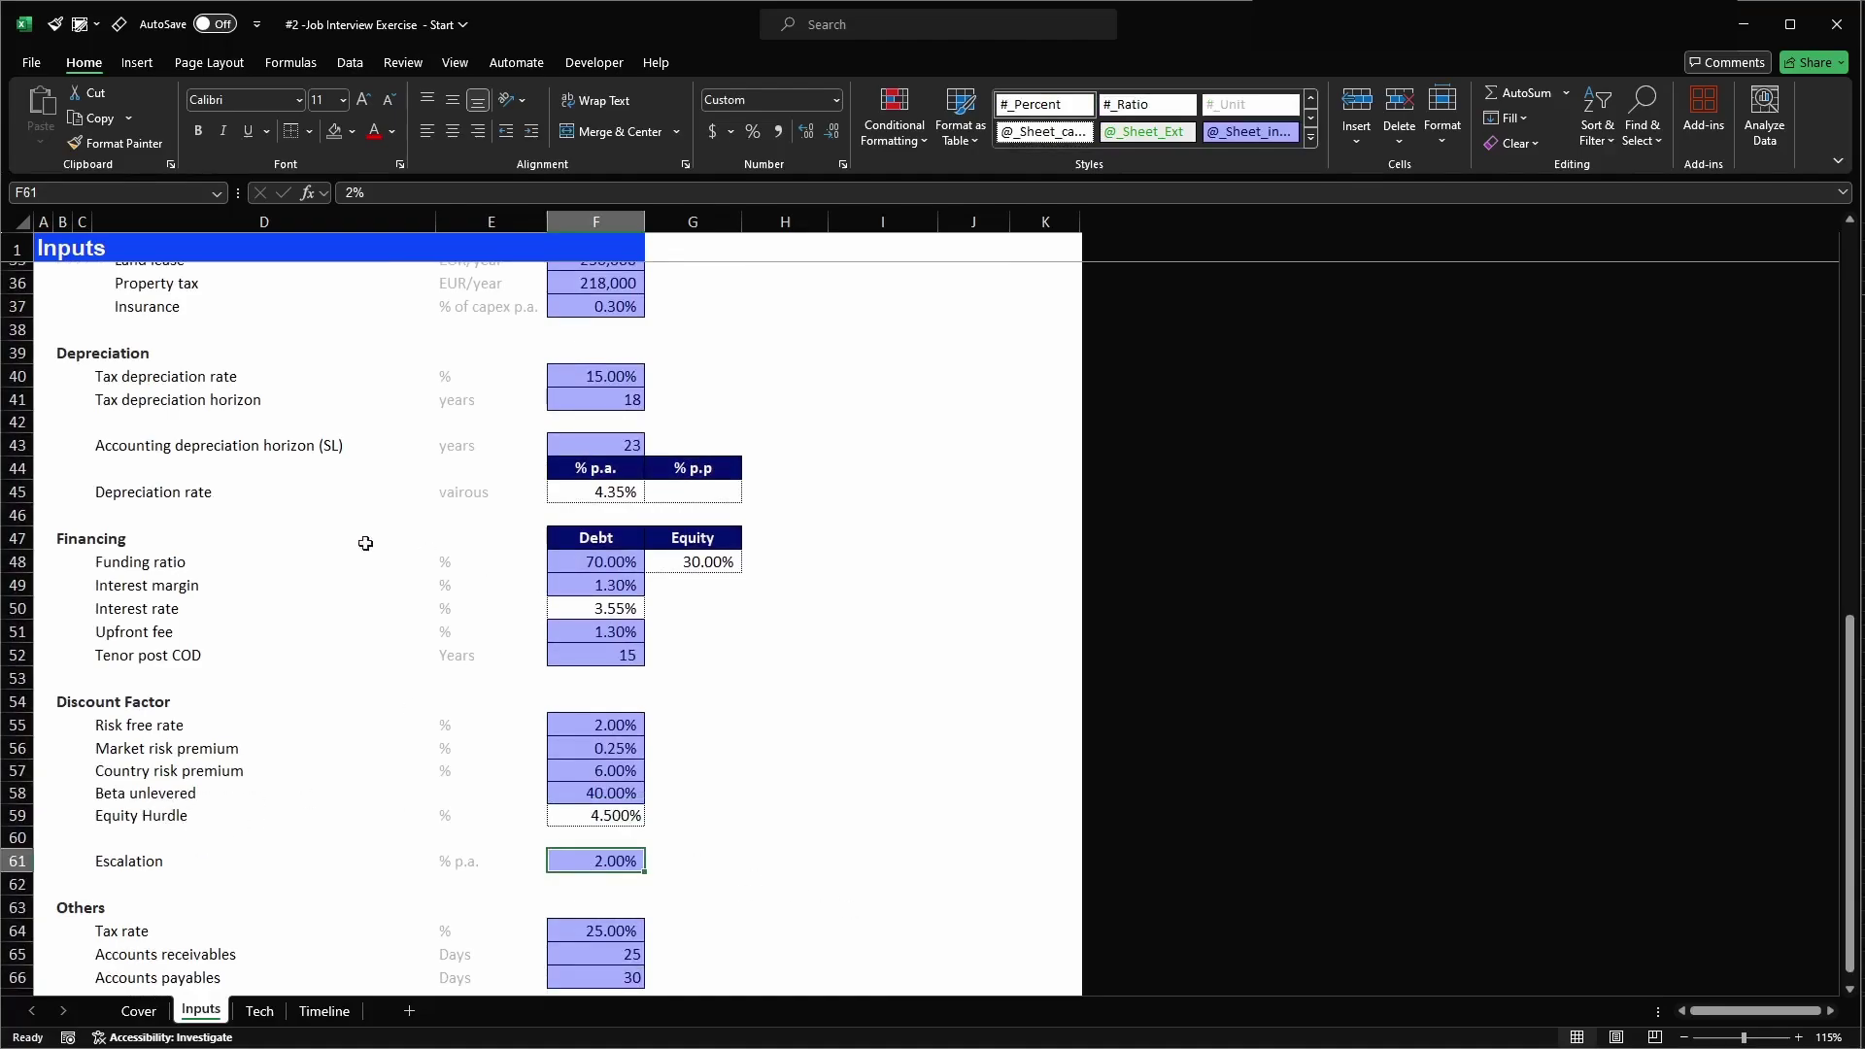
pyautogui.click(116, 861)
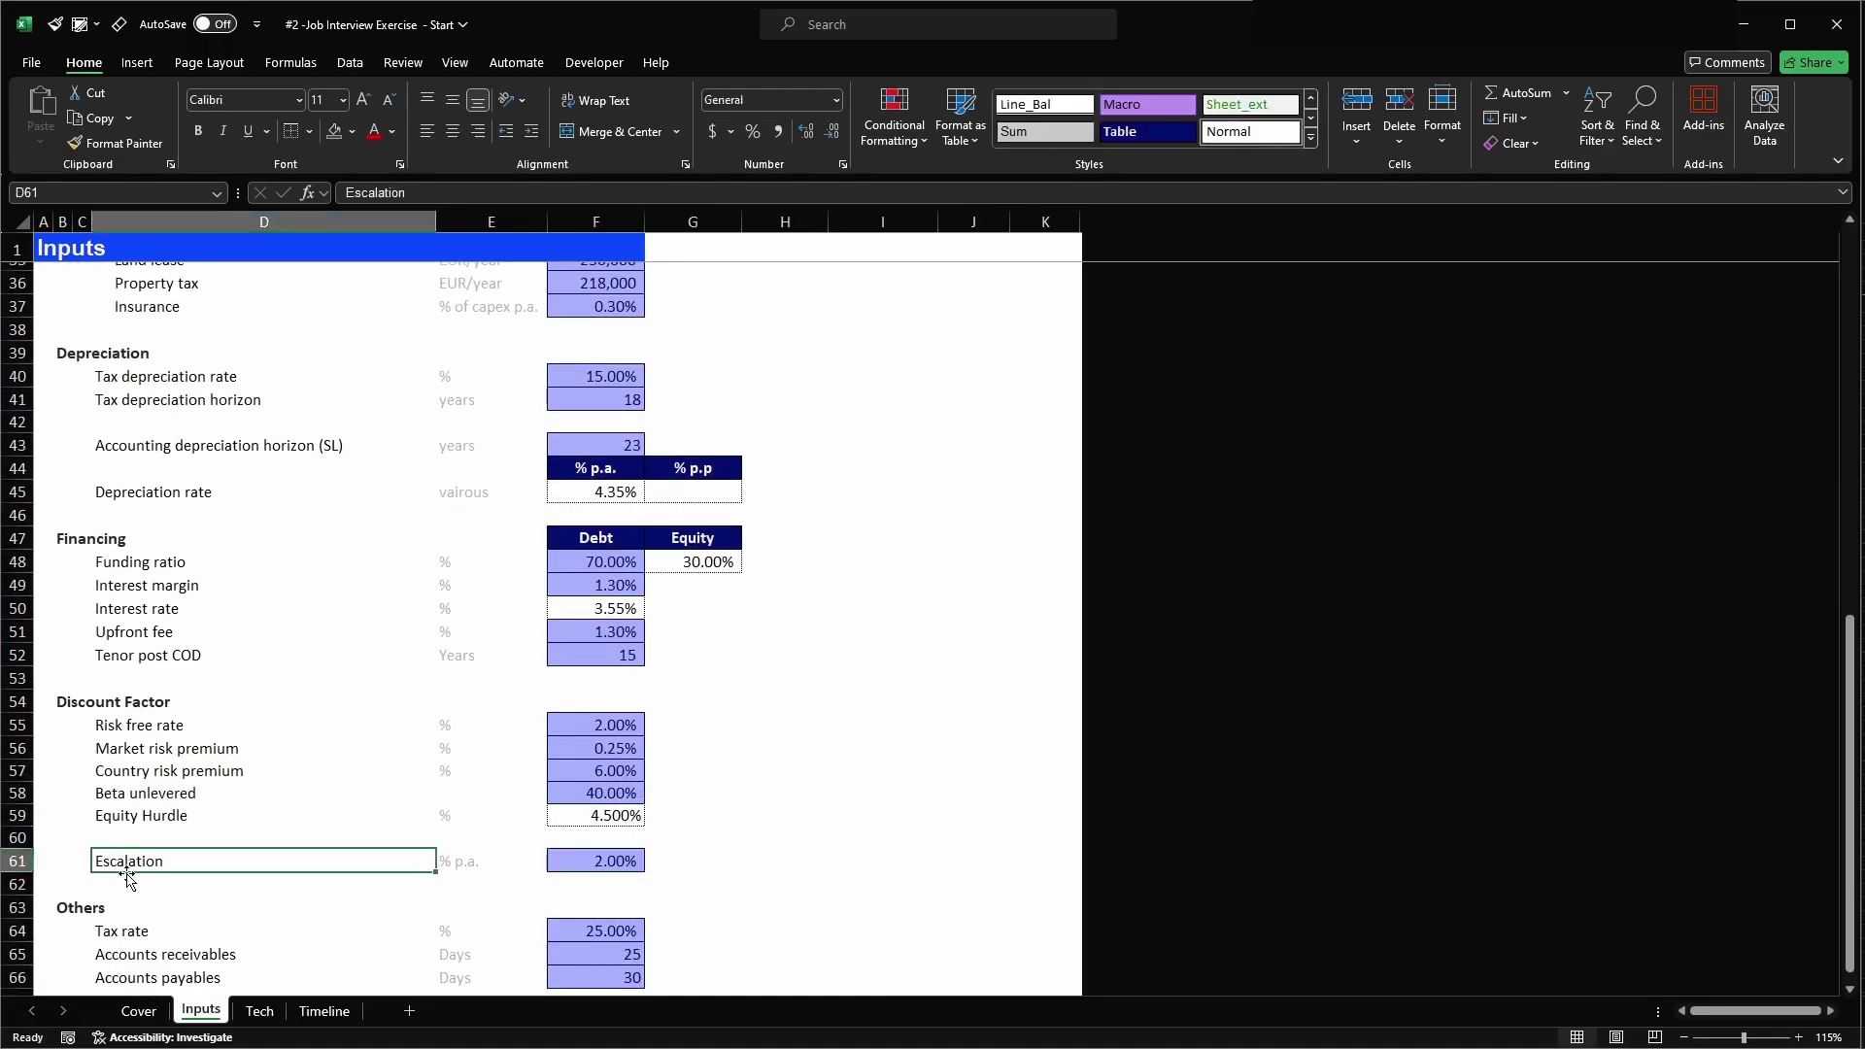
pyautogui.write('Inflation')
pyautogui.press('Return')
# - Assign the name inflation to the annual rate cell F61 on the Inputs sheet
pyautogui.press('Up')
pyautogui.press('Right')
pyautogui.press('Right')
pyautogui.press('Right')
pyautogui.press('Right')
pyautogui.press('Left')
pyautogui.press('Left')
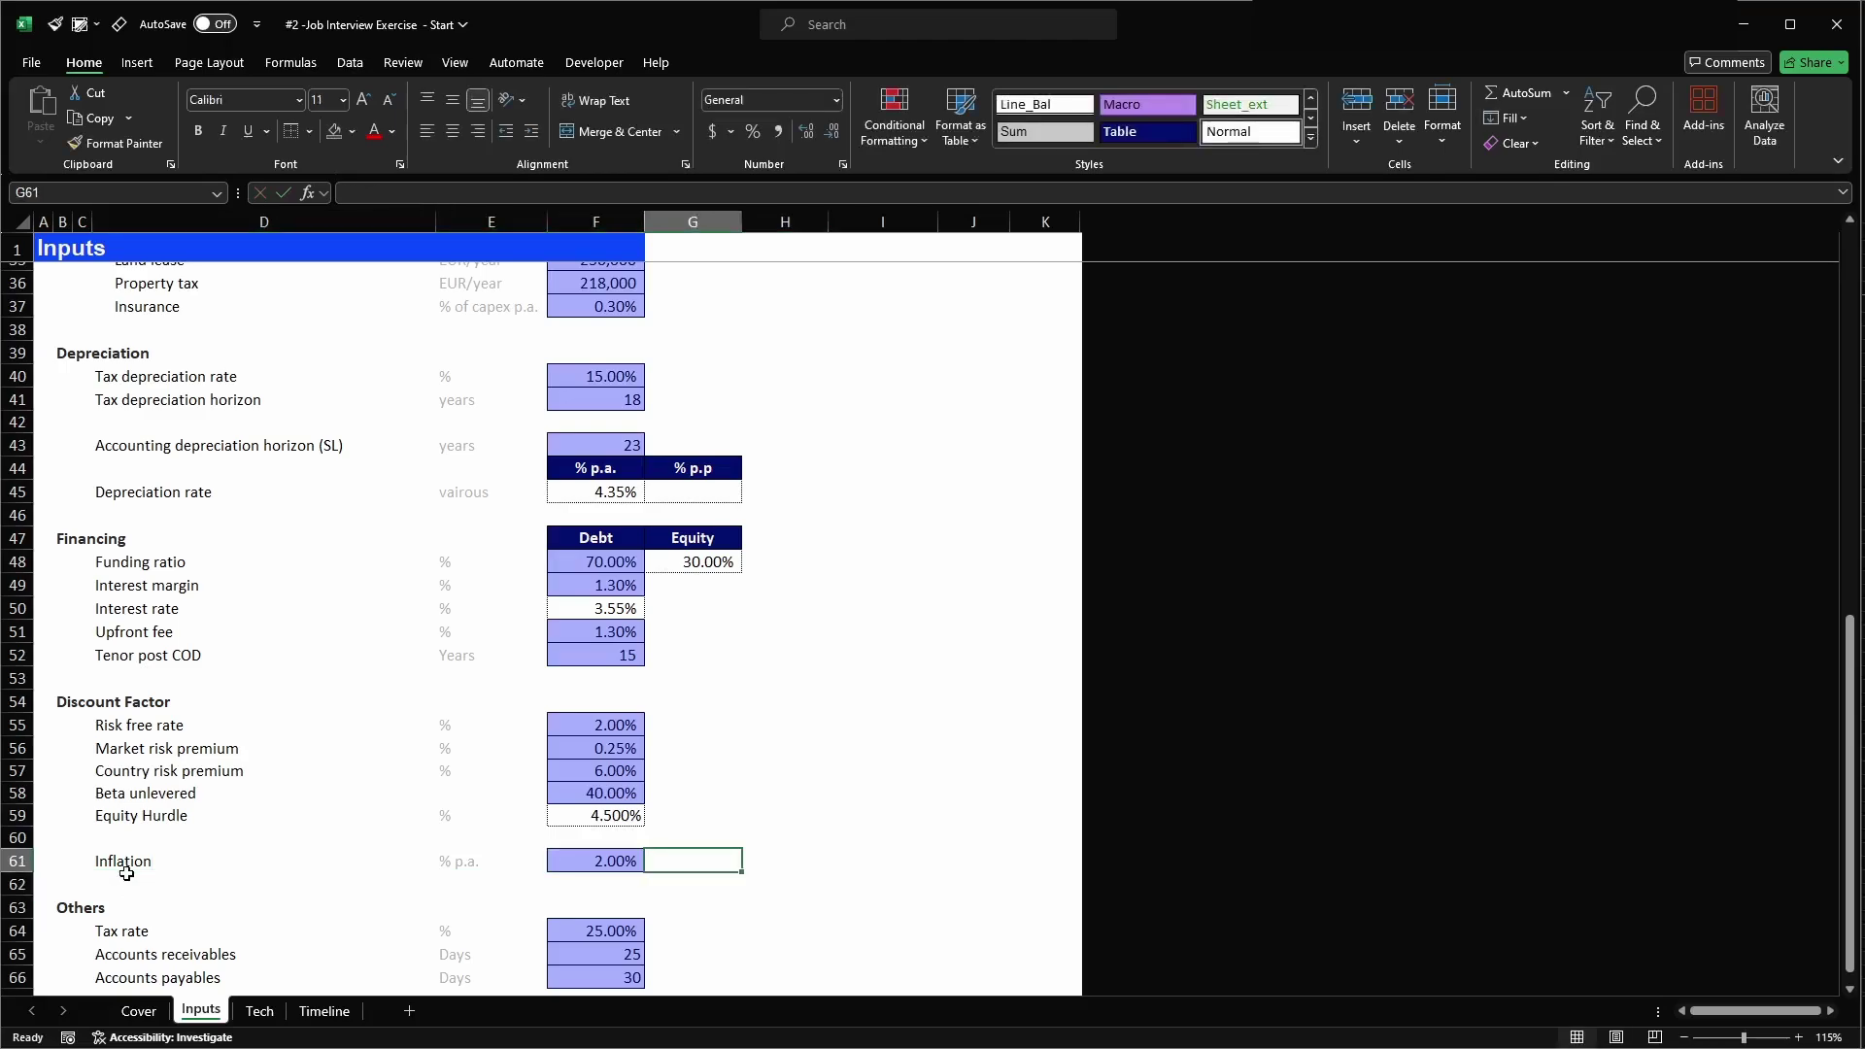
pyautogui.hotkey('alt', 'F3')
pyautogui.write('inflat')
pyautogui.press('Return')
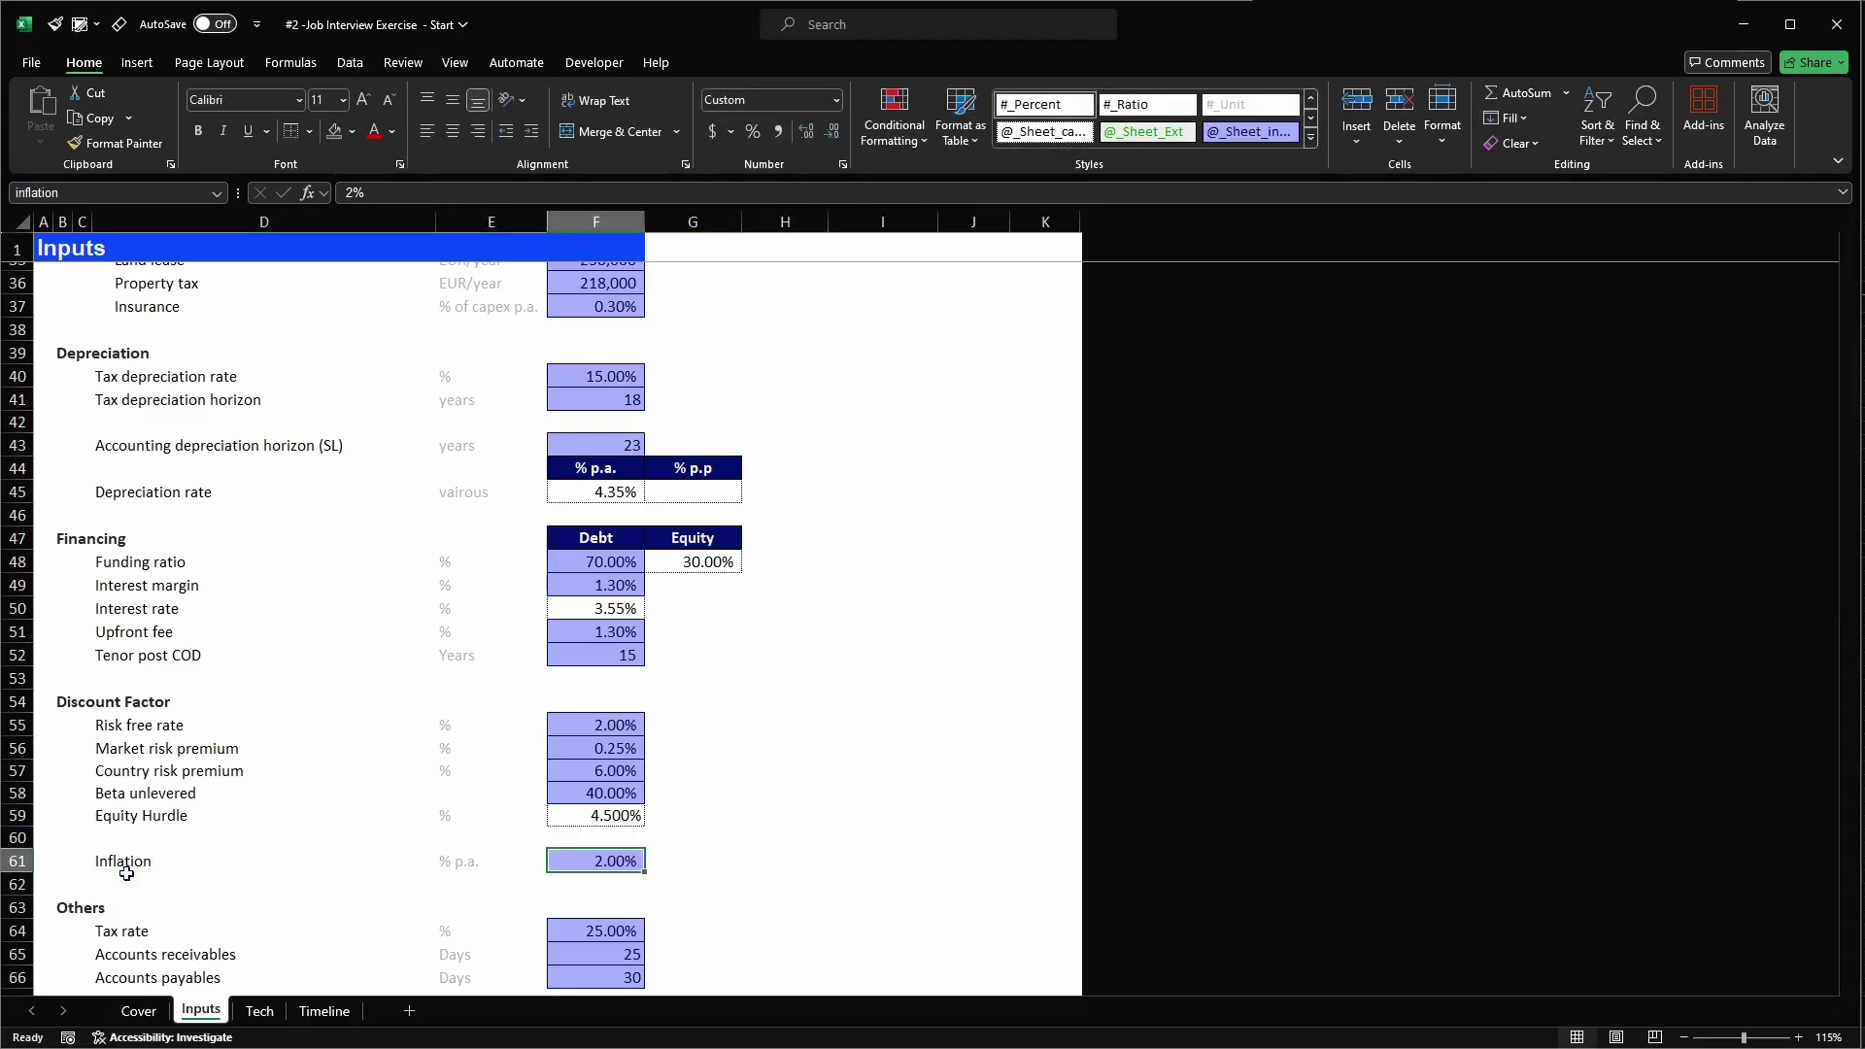
# - Enter =inflation in F10 of the Timeline sheet, in the Indexation multiplier row
pyautogui.hotkey('ctrl', 'pagedown')
pyautogui.hotkey('ctrl', 'pagedown')
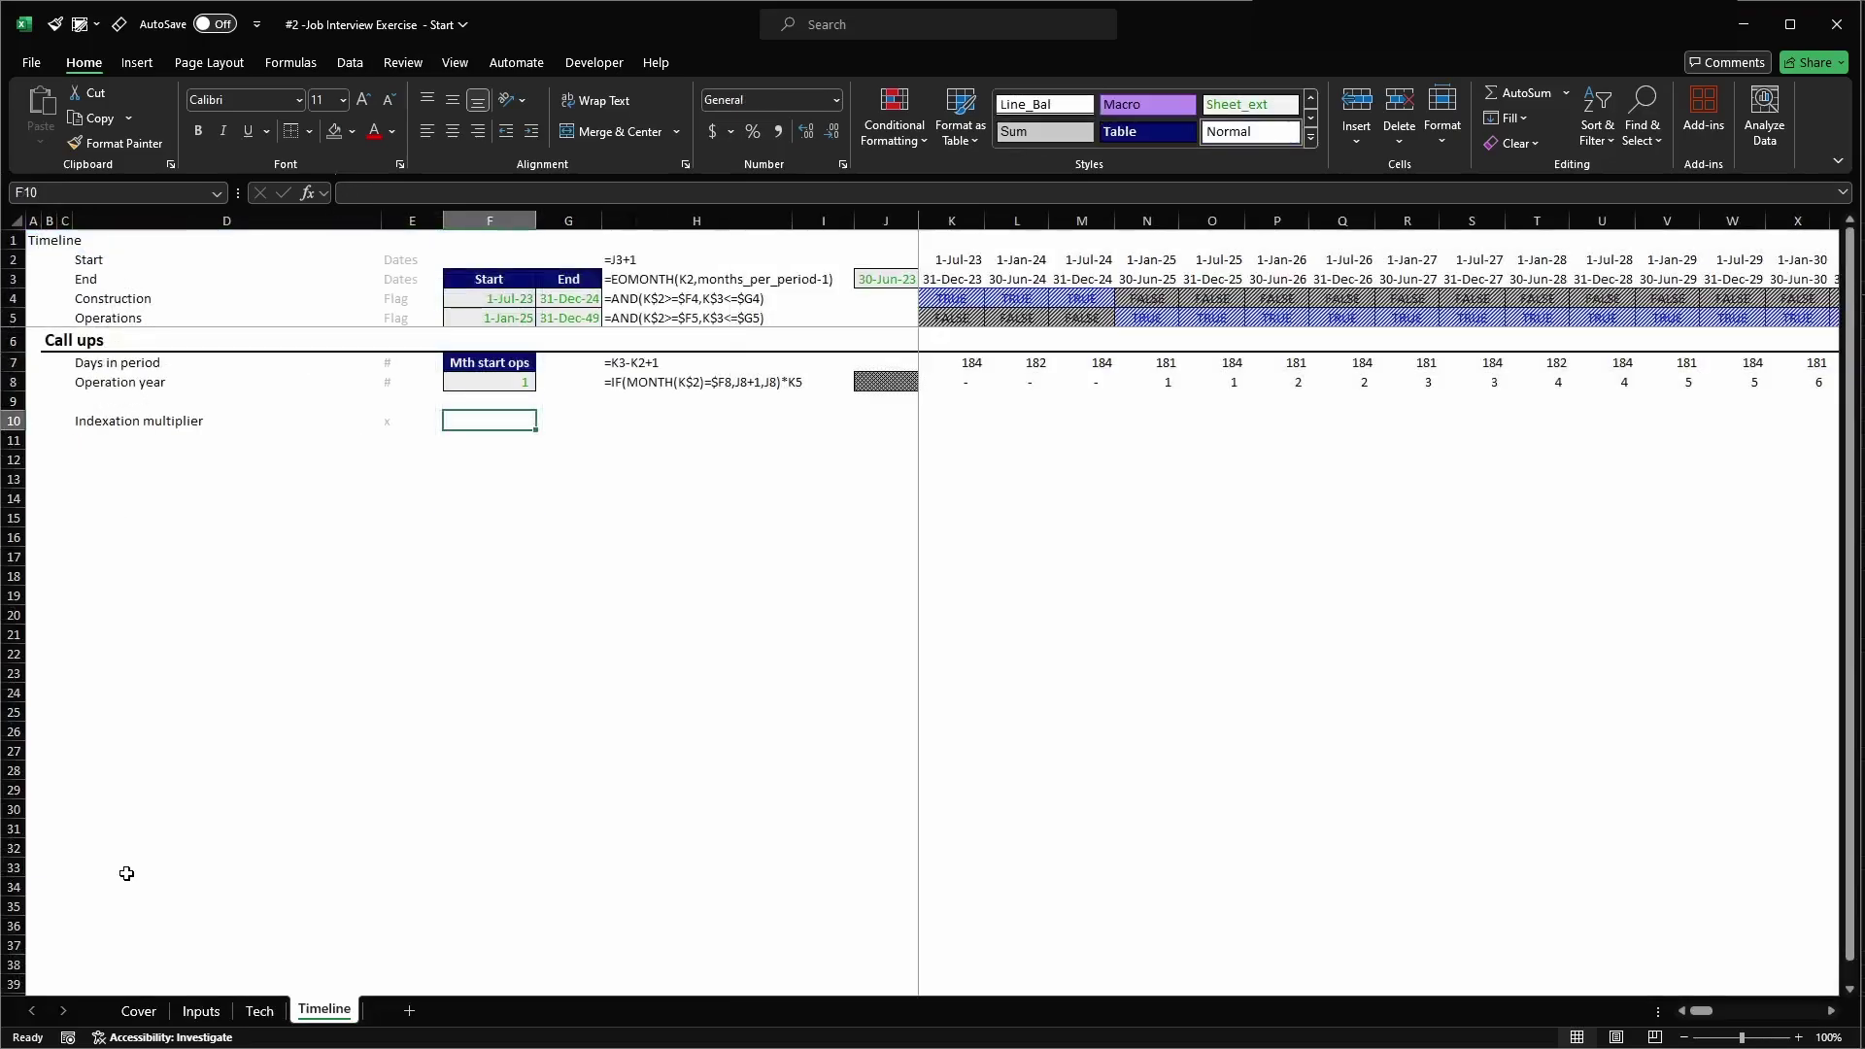
pyautogui.hotkey('ctrl', 'pagedown')
pyautogui.write('=inflation')
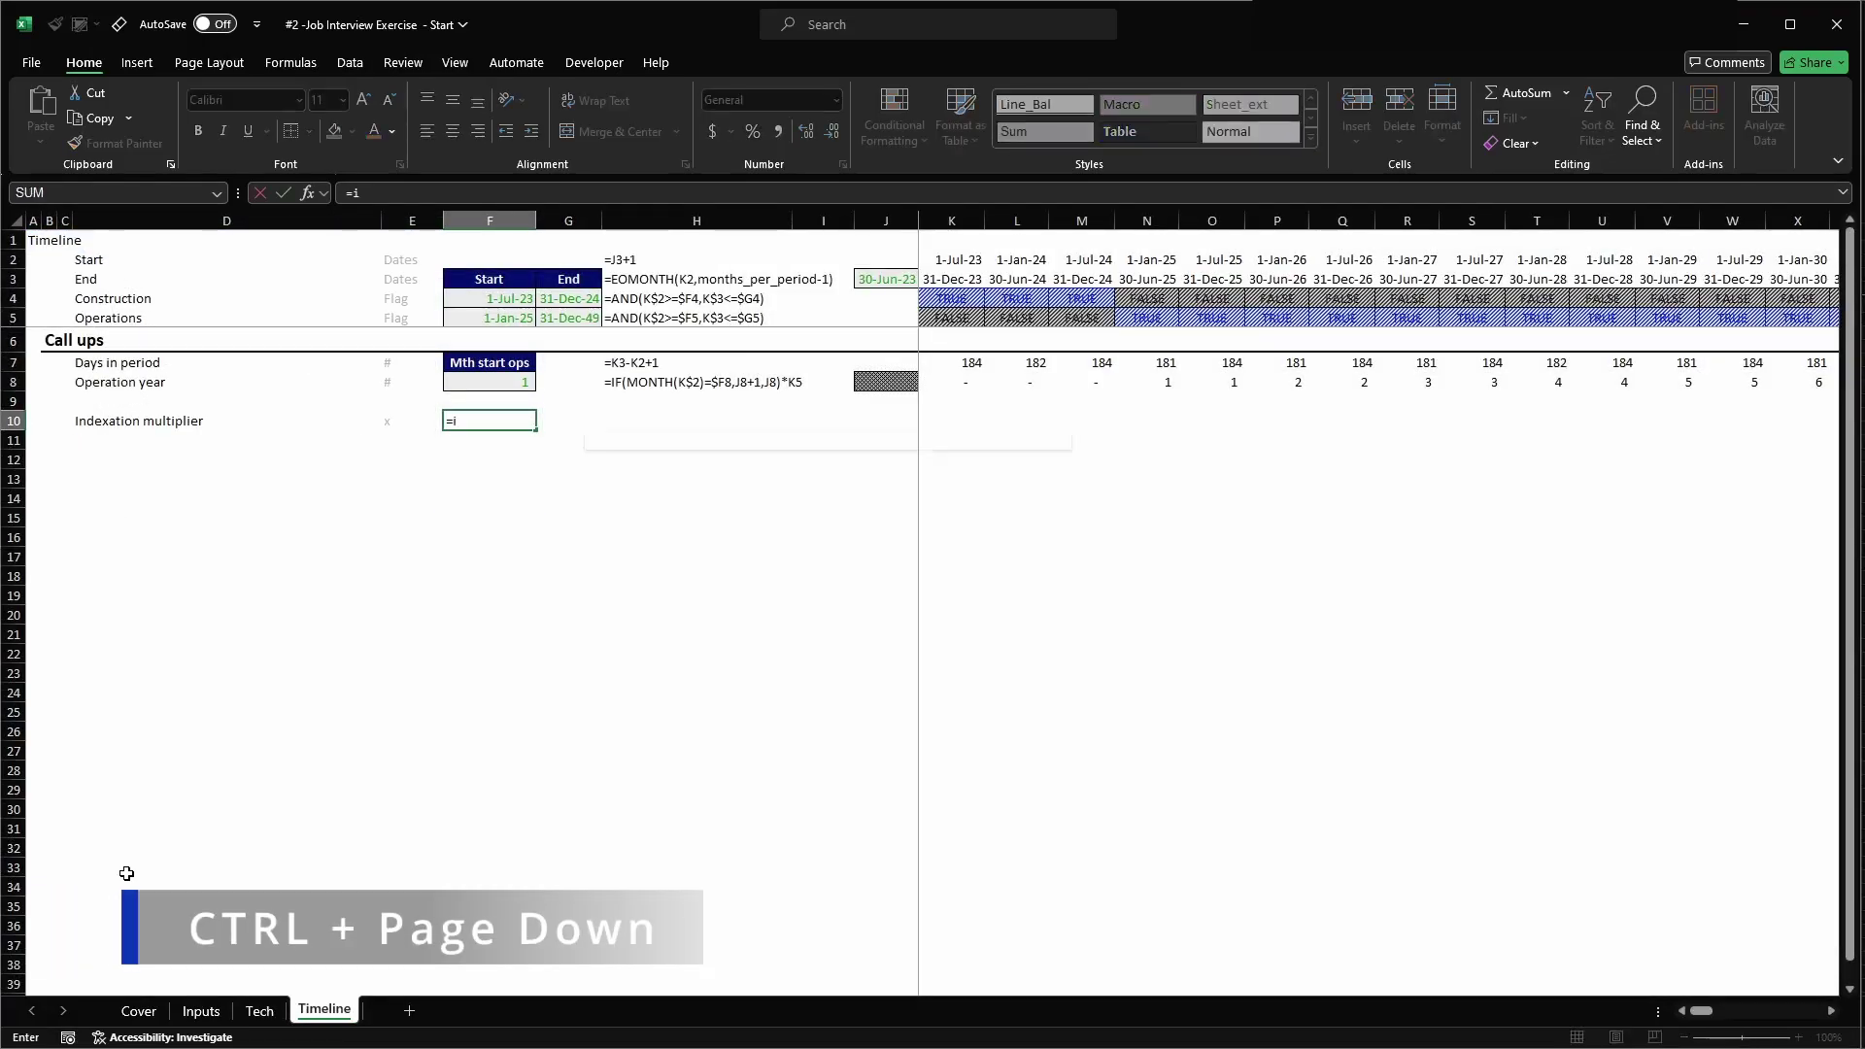
pyautogui.press('Return')
pyautogui.press('Up')
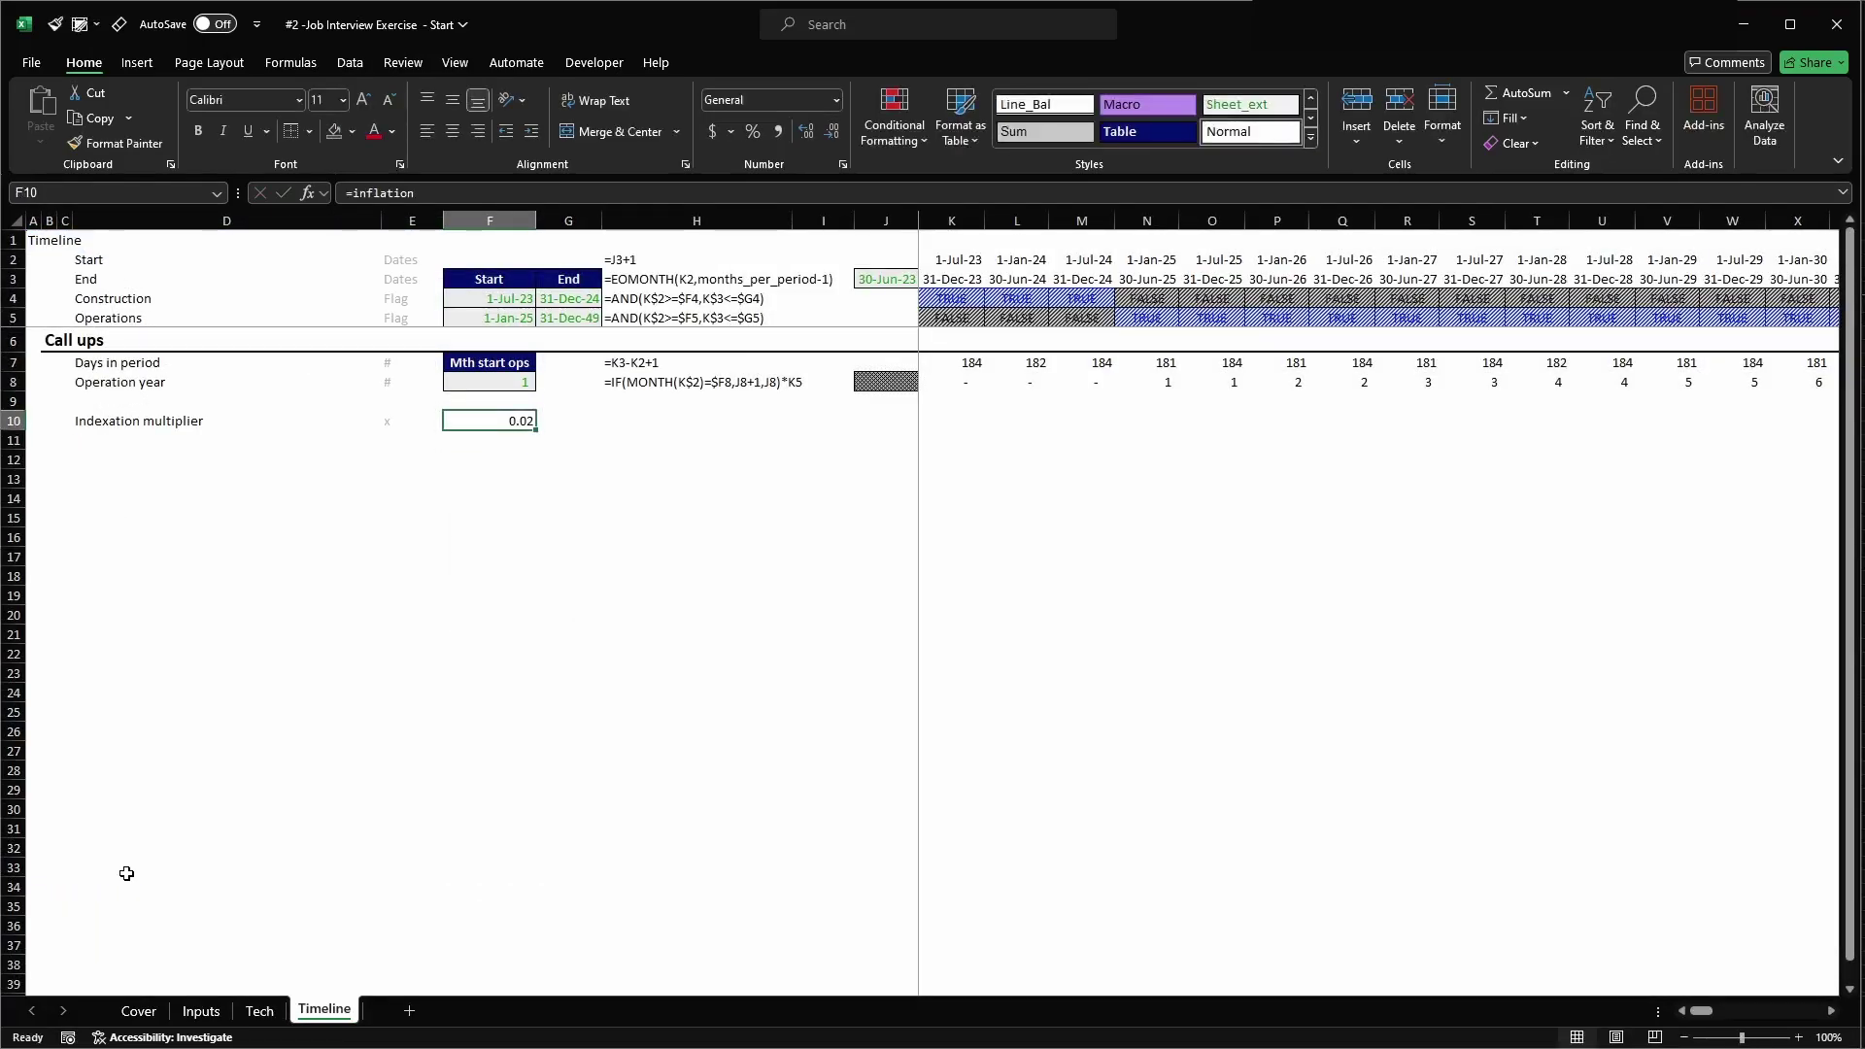
pyautogui.hotkey('alt', '2')
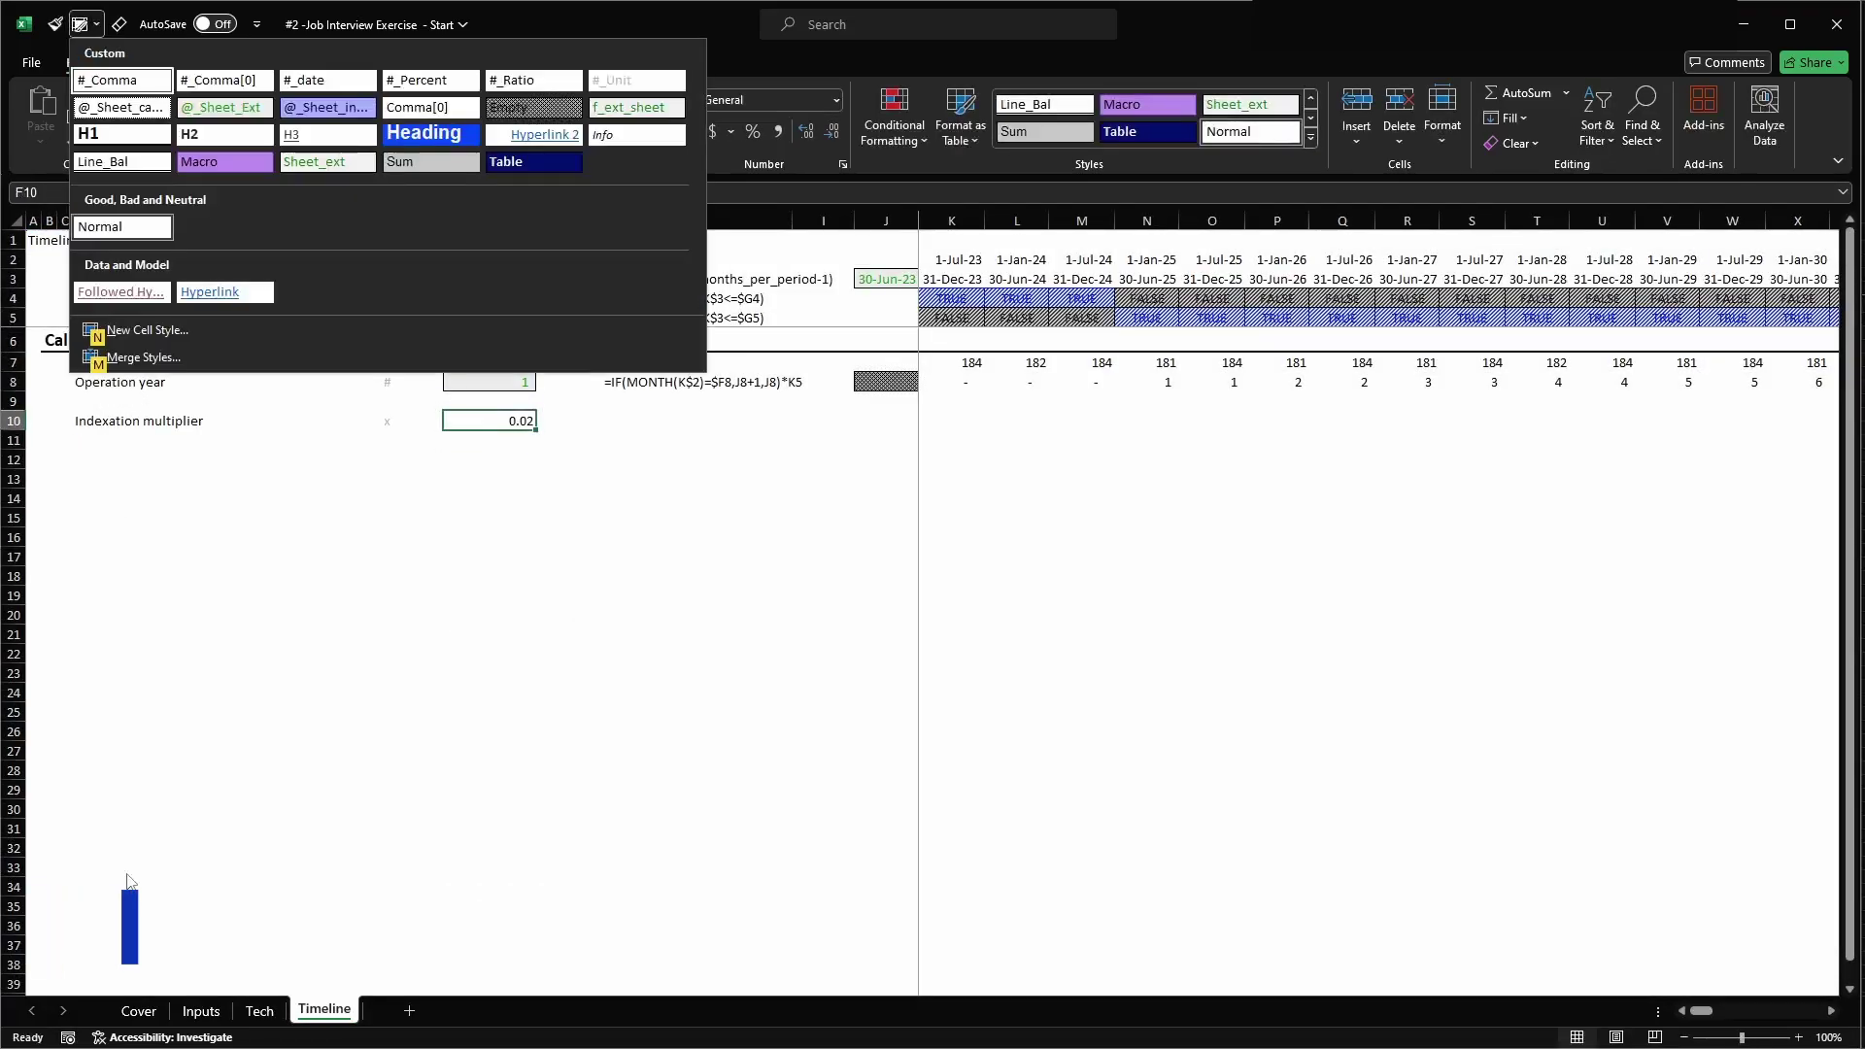
pyautogui.click(245, 107)
pyautogui.hotkey('alt', '2')
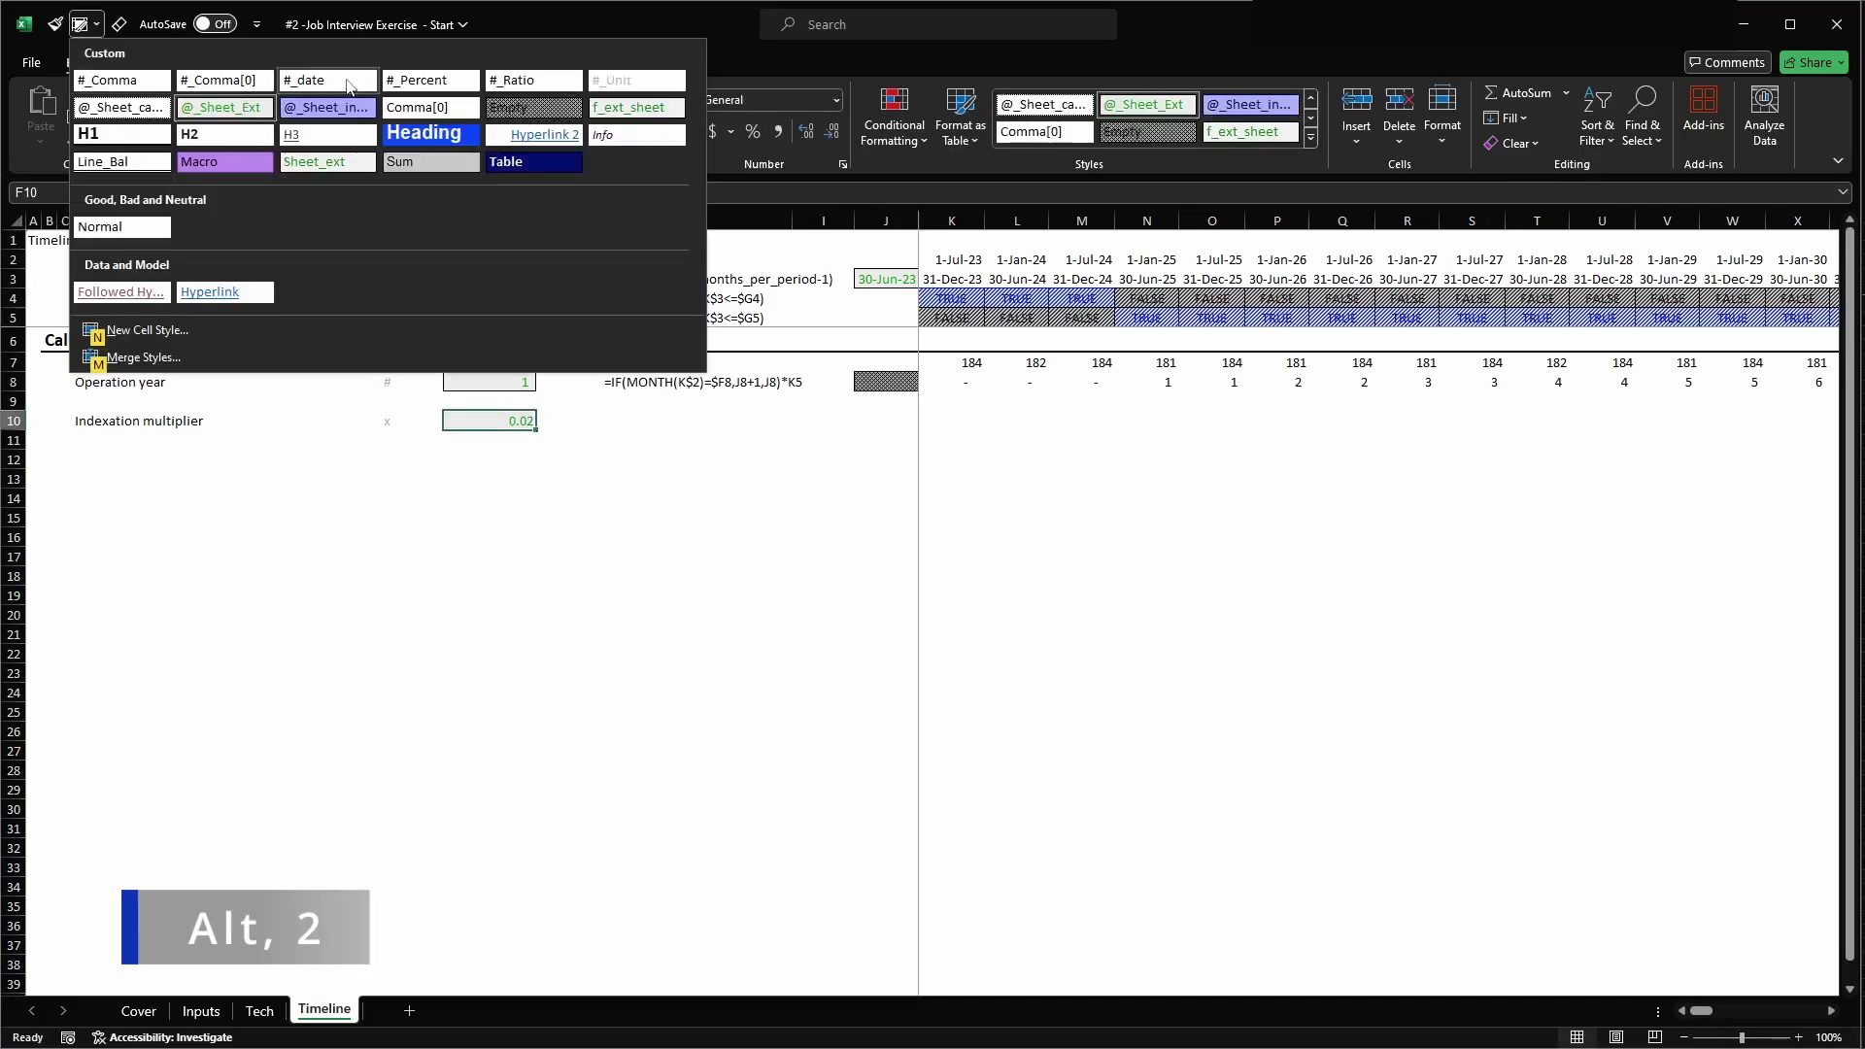
pyautogui.click(420, 85)
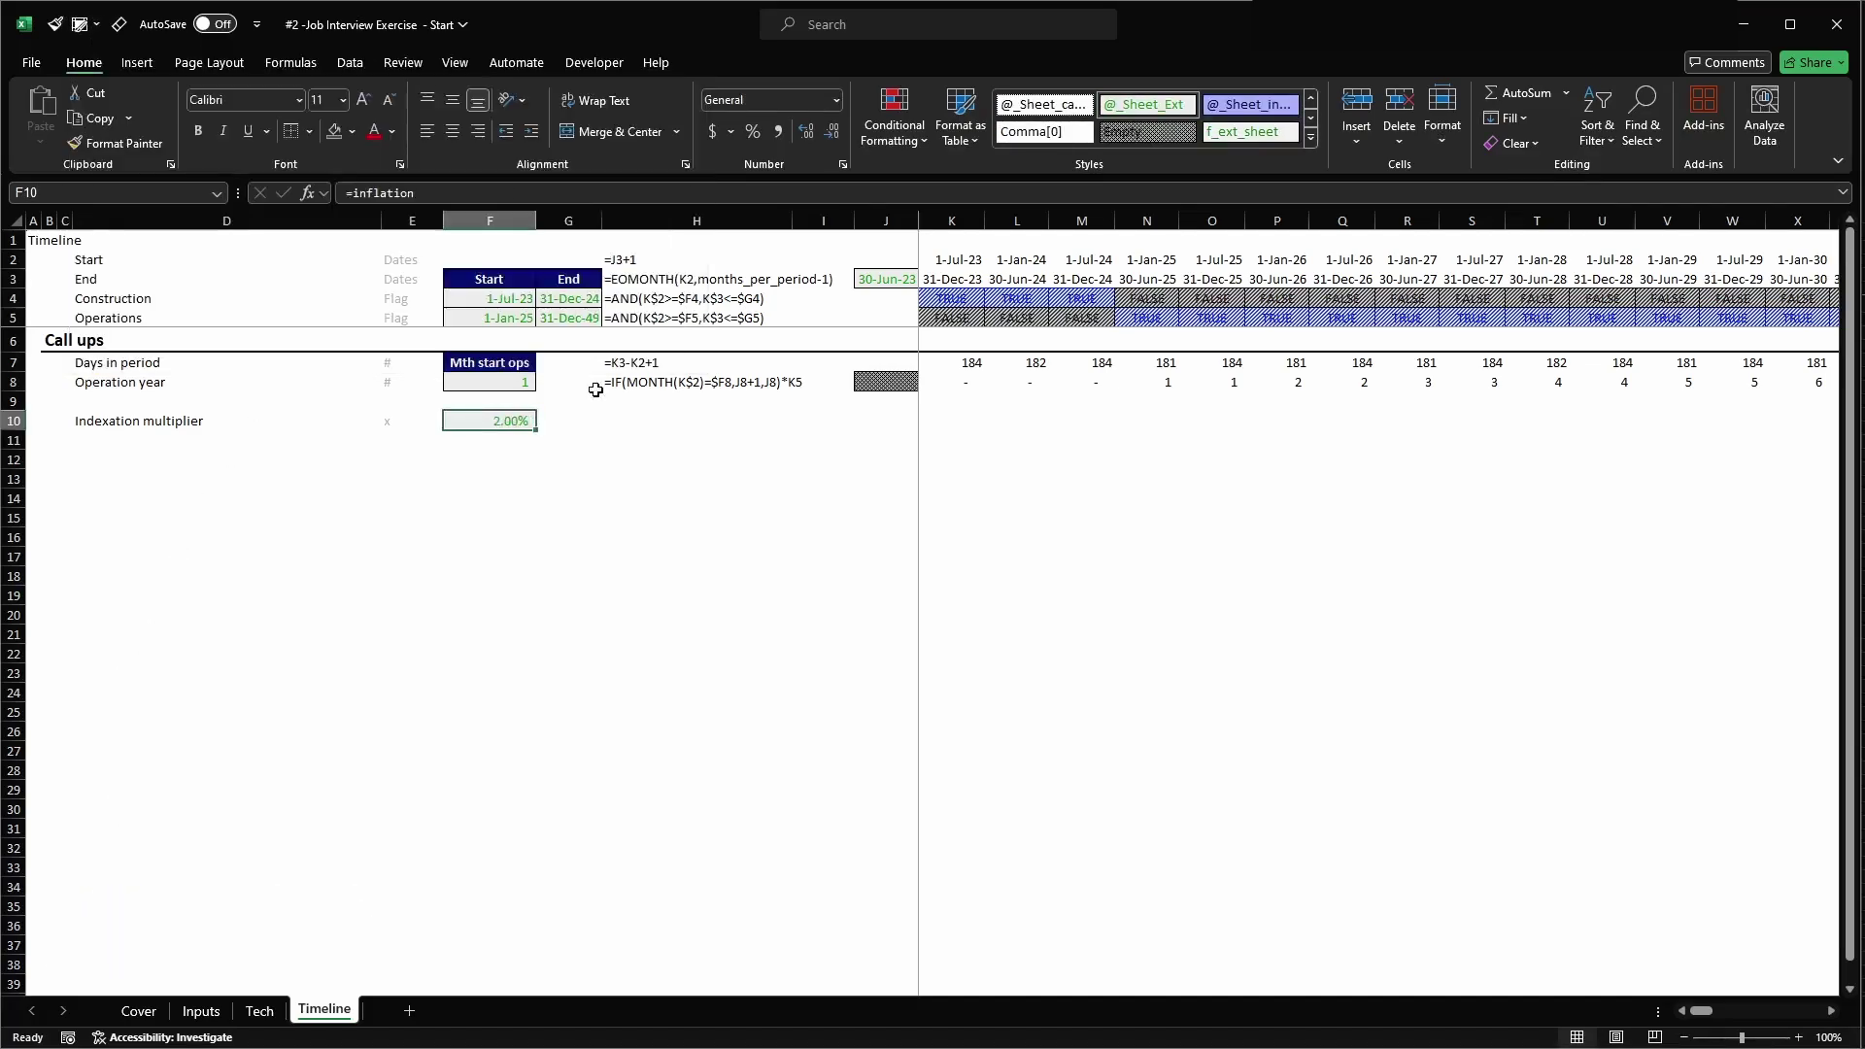
# - Add the header "% p.a." in F9 above the inflation rate and apply the Table style
pyautogui.click(516, 405)
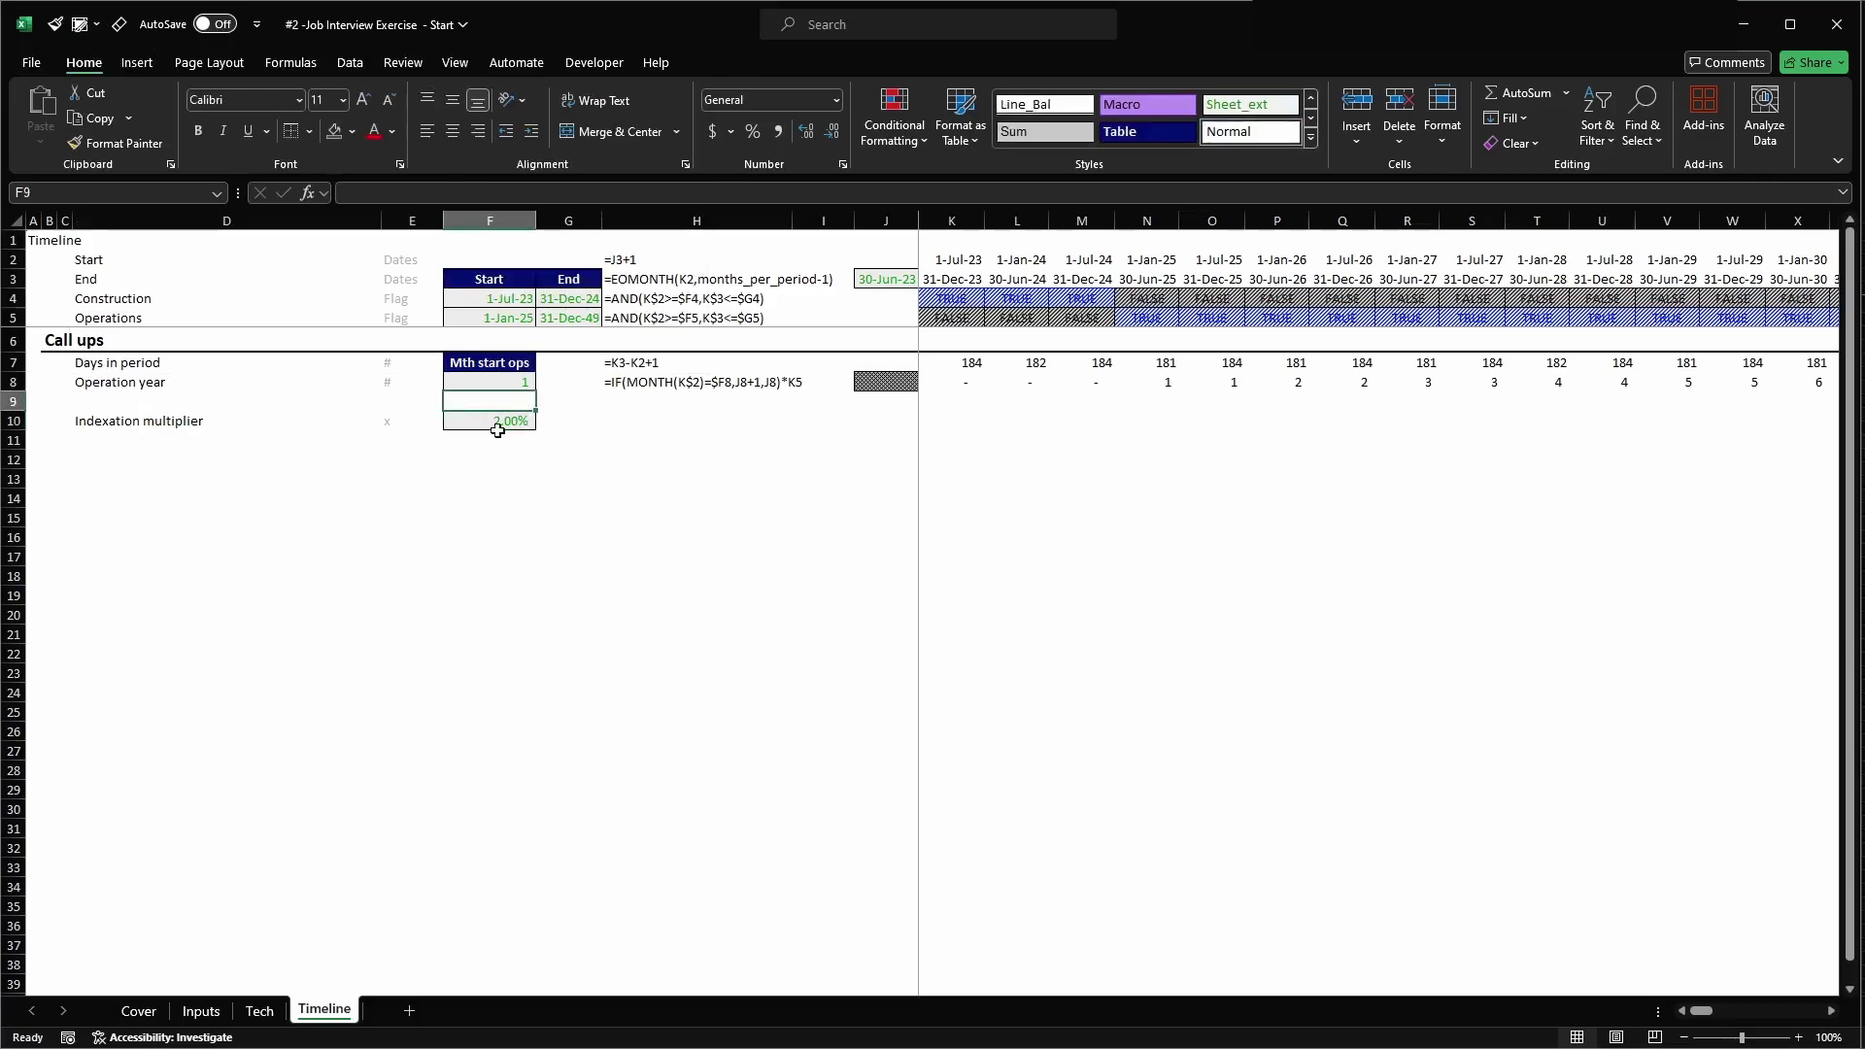
pyautogui.write('% p.a.')
pyautogui.press('Return')
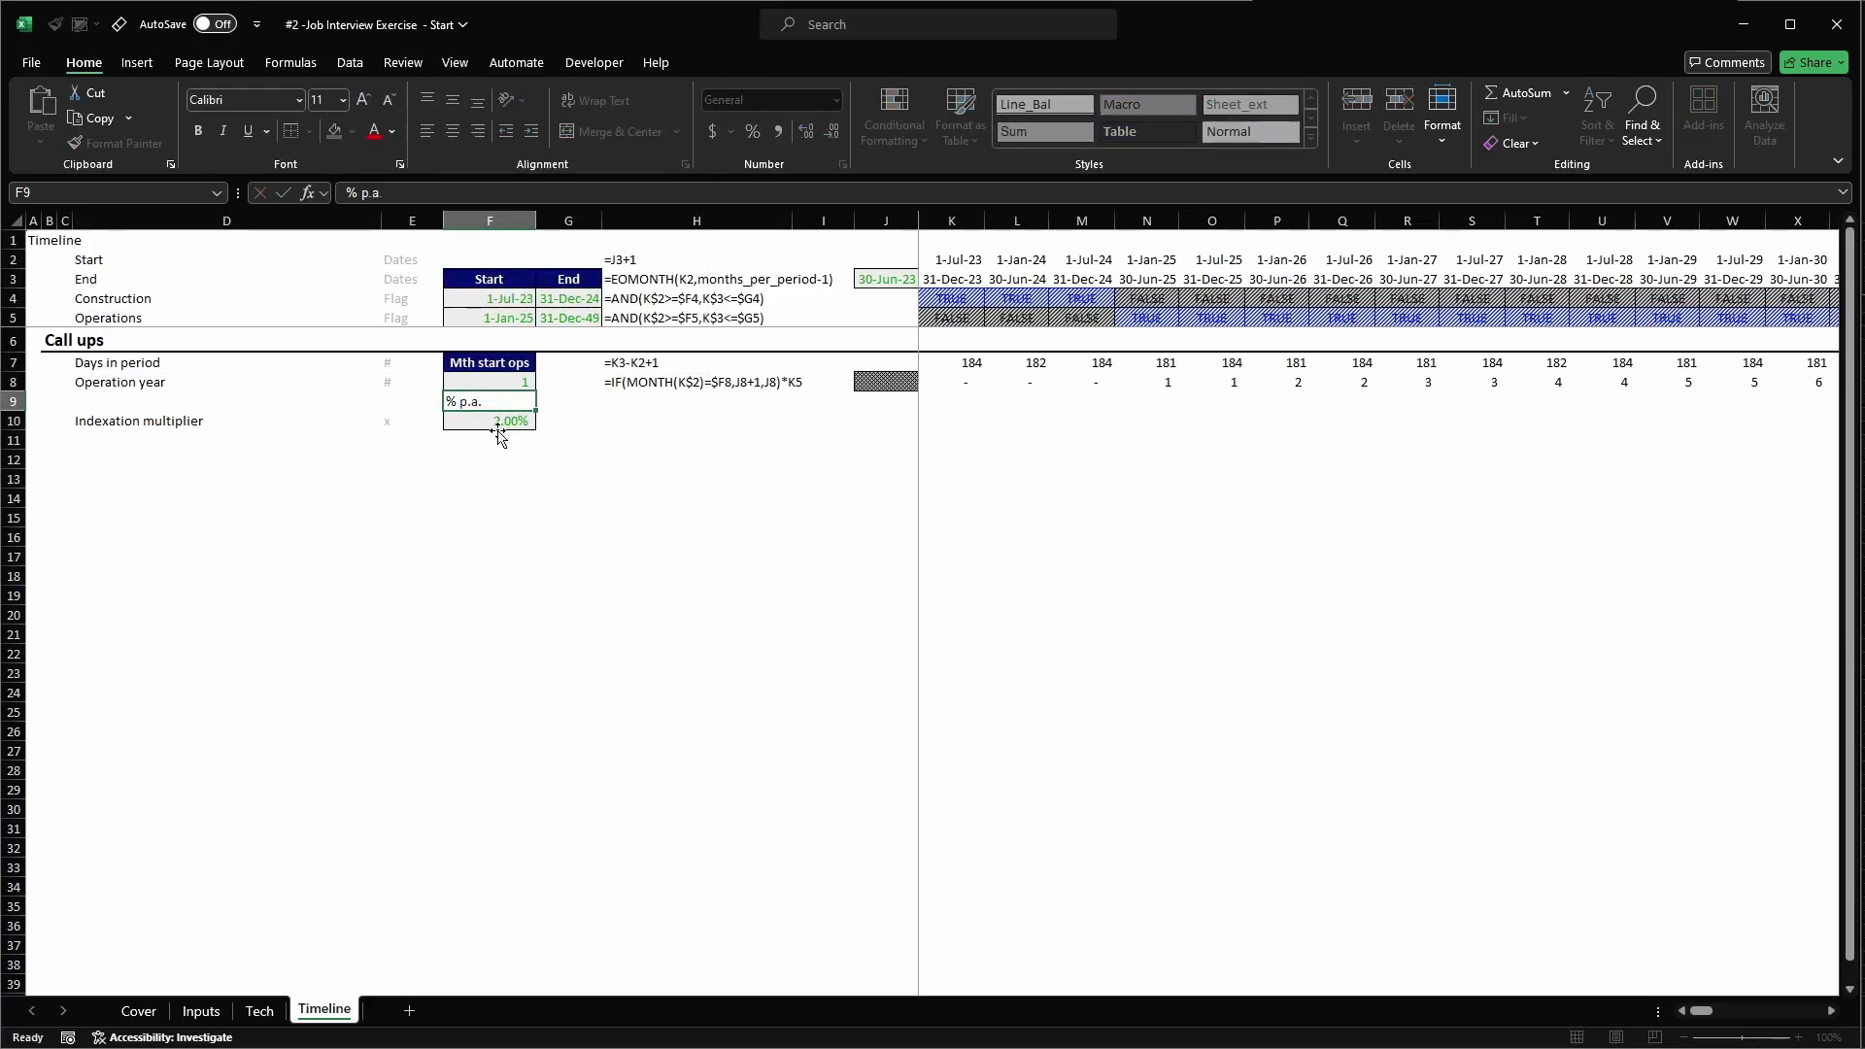
pyautogui.press('Up')
pyautogui.hotkey('alt', '2')
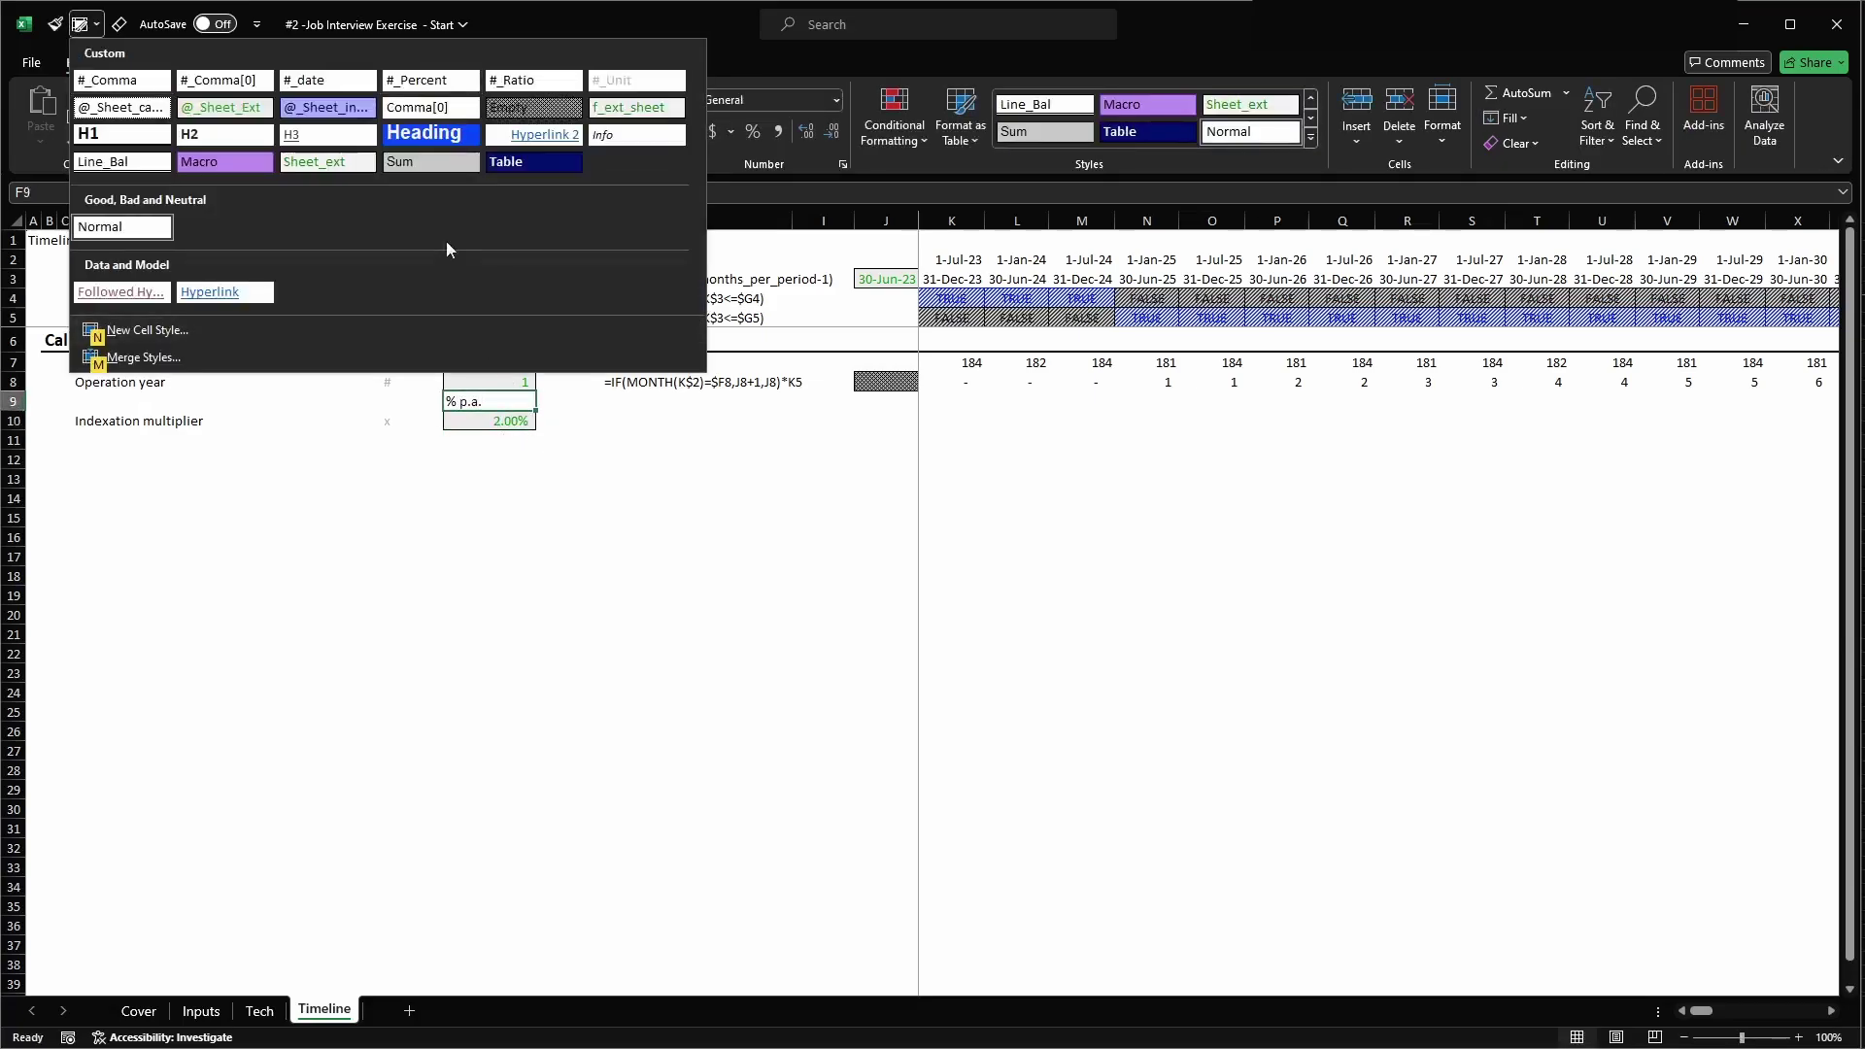
pyautogui.click(533, 162)
# - Examine the construction periods and first operating period in columns K to N, then the start of row 10
pyautogui.click(952, 221)
pyautogui.click(999, 222)
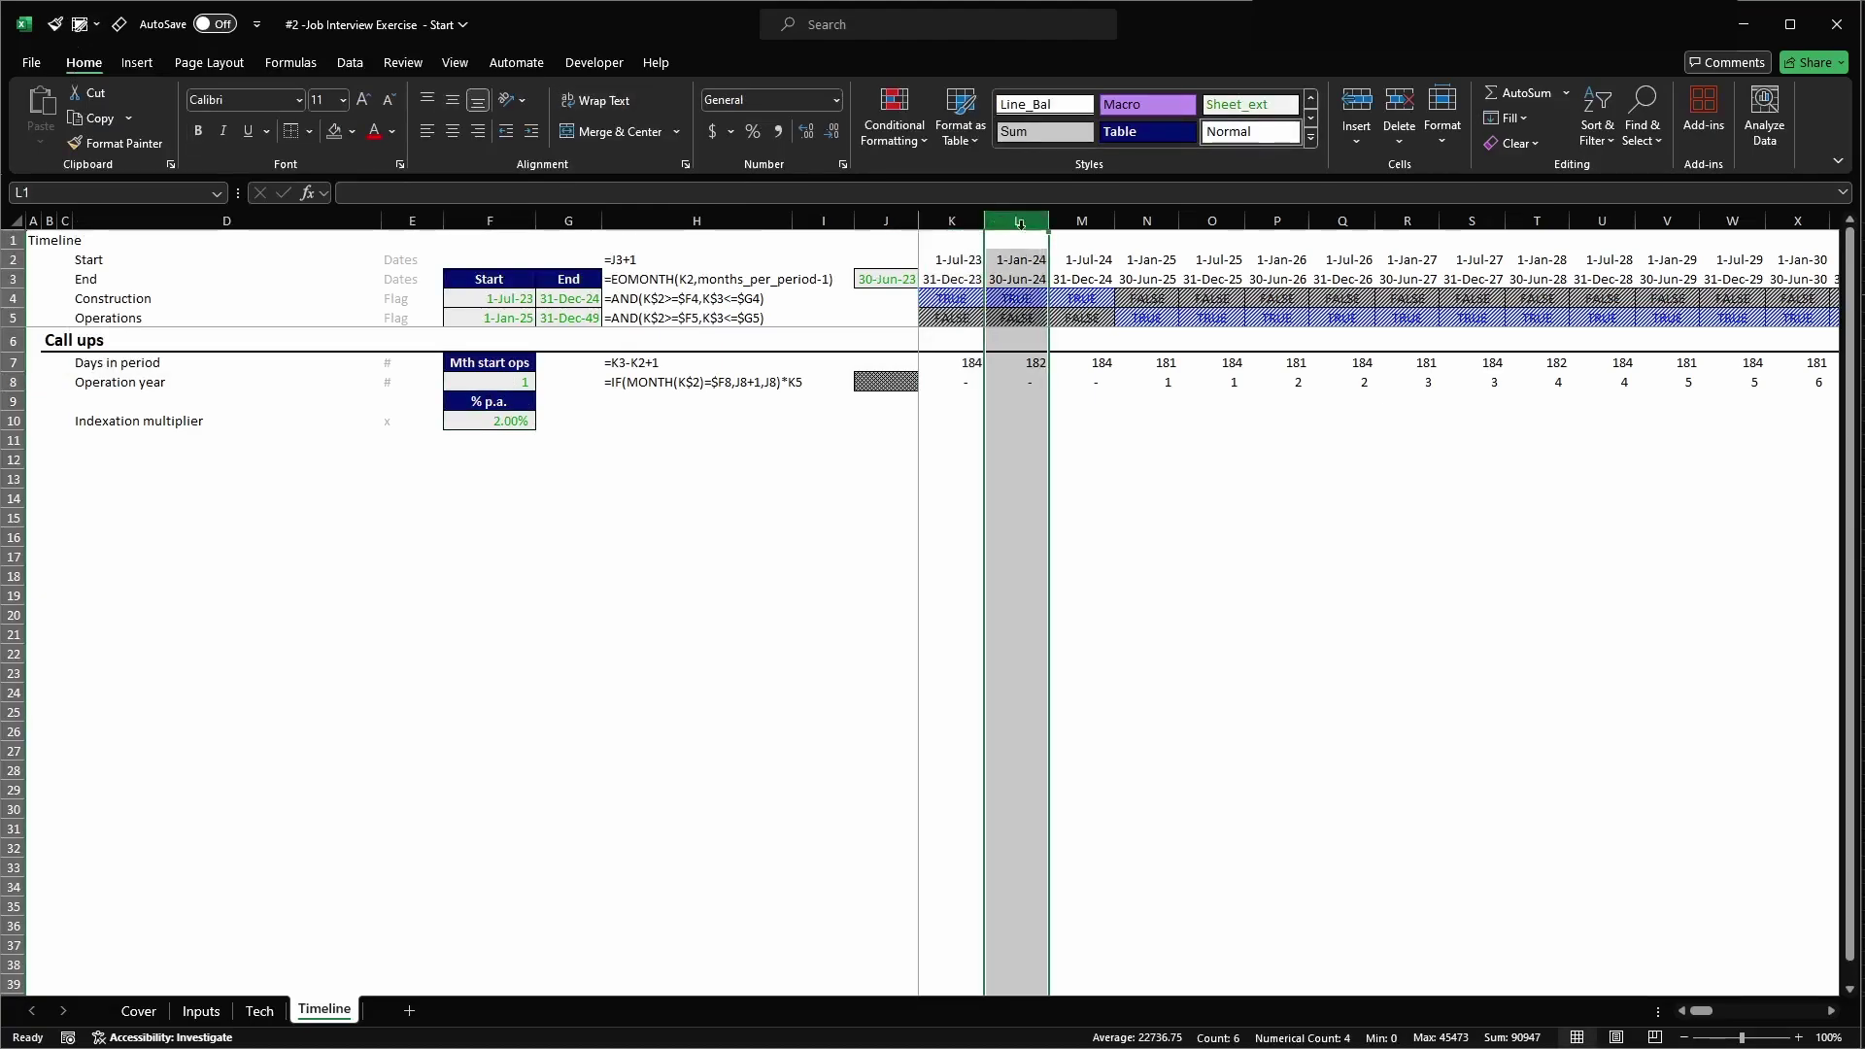
pyautogui.click(1081, 222)
pyautogui.click(1146, 222)
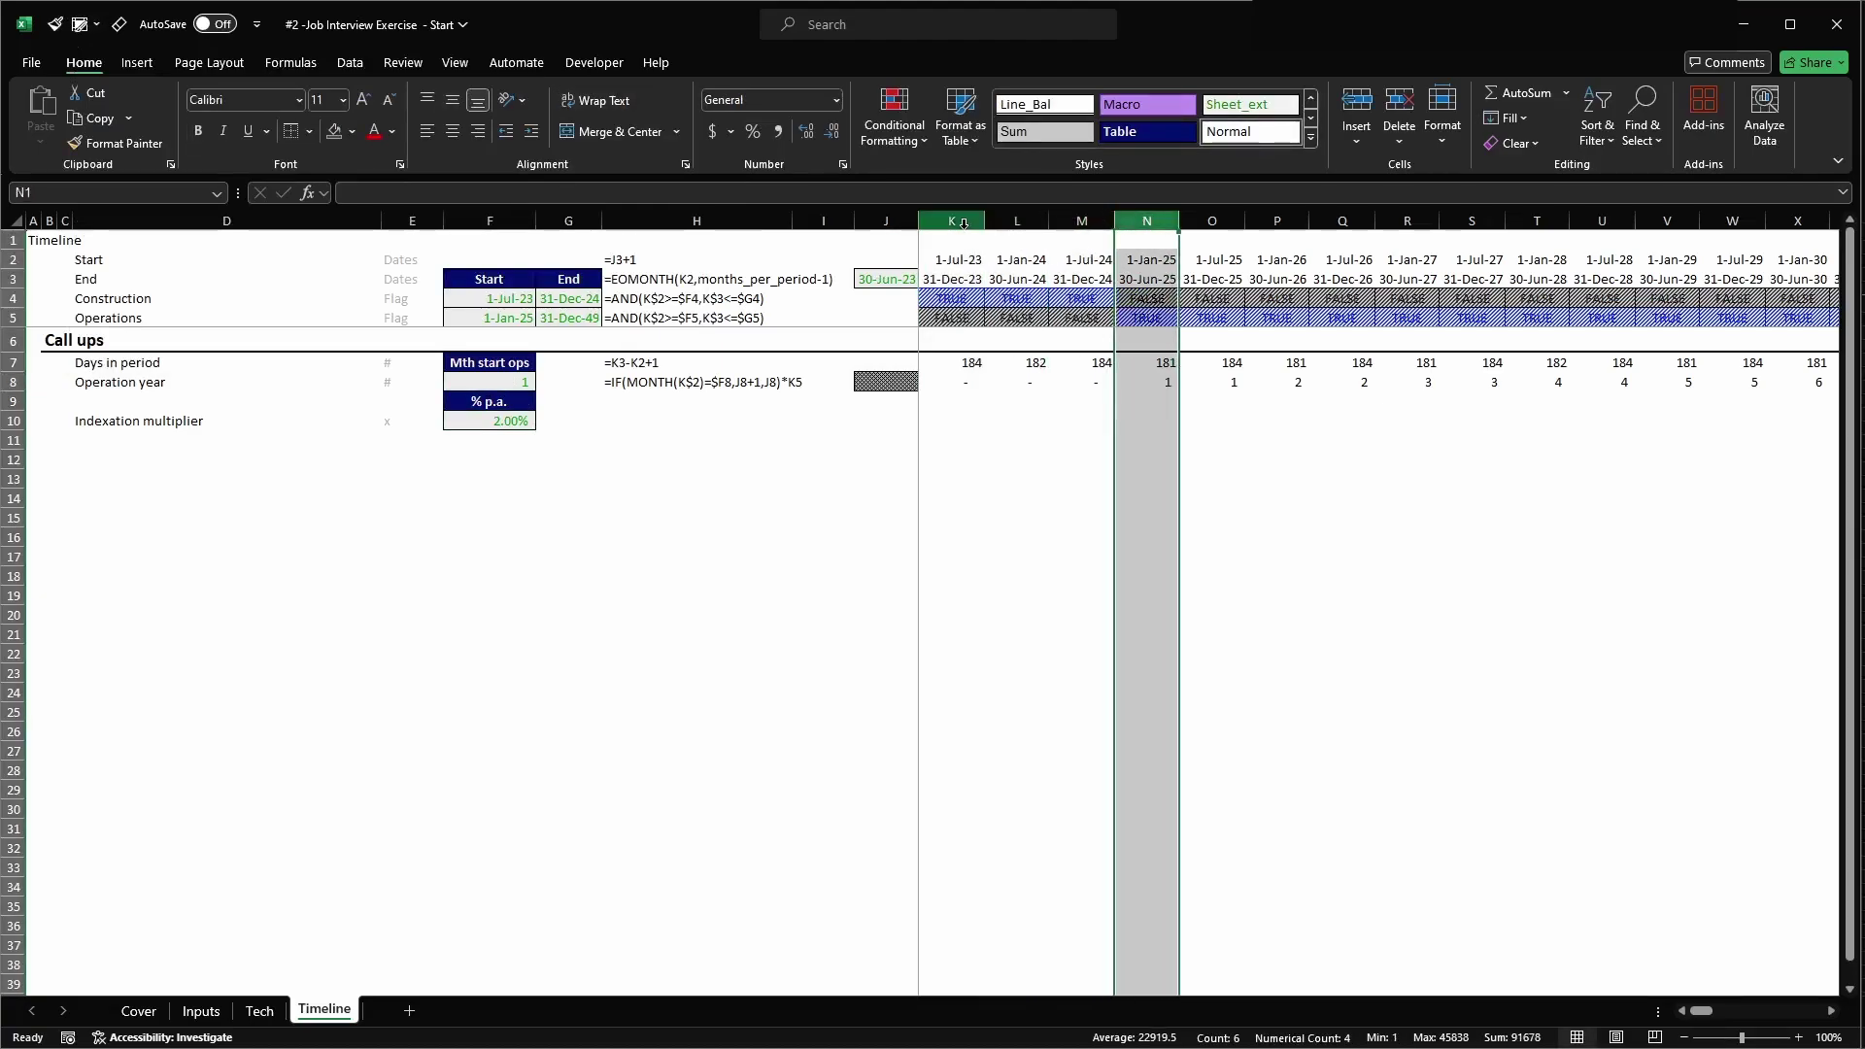
pyautogui.click(963, 222)
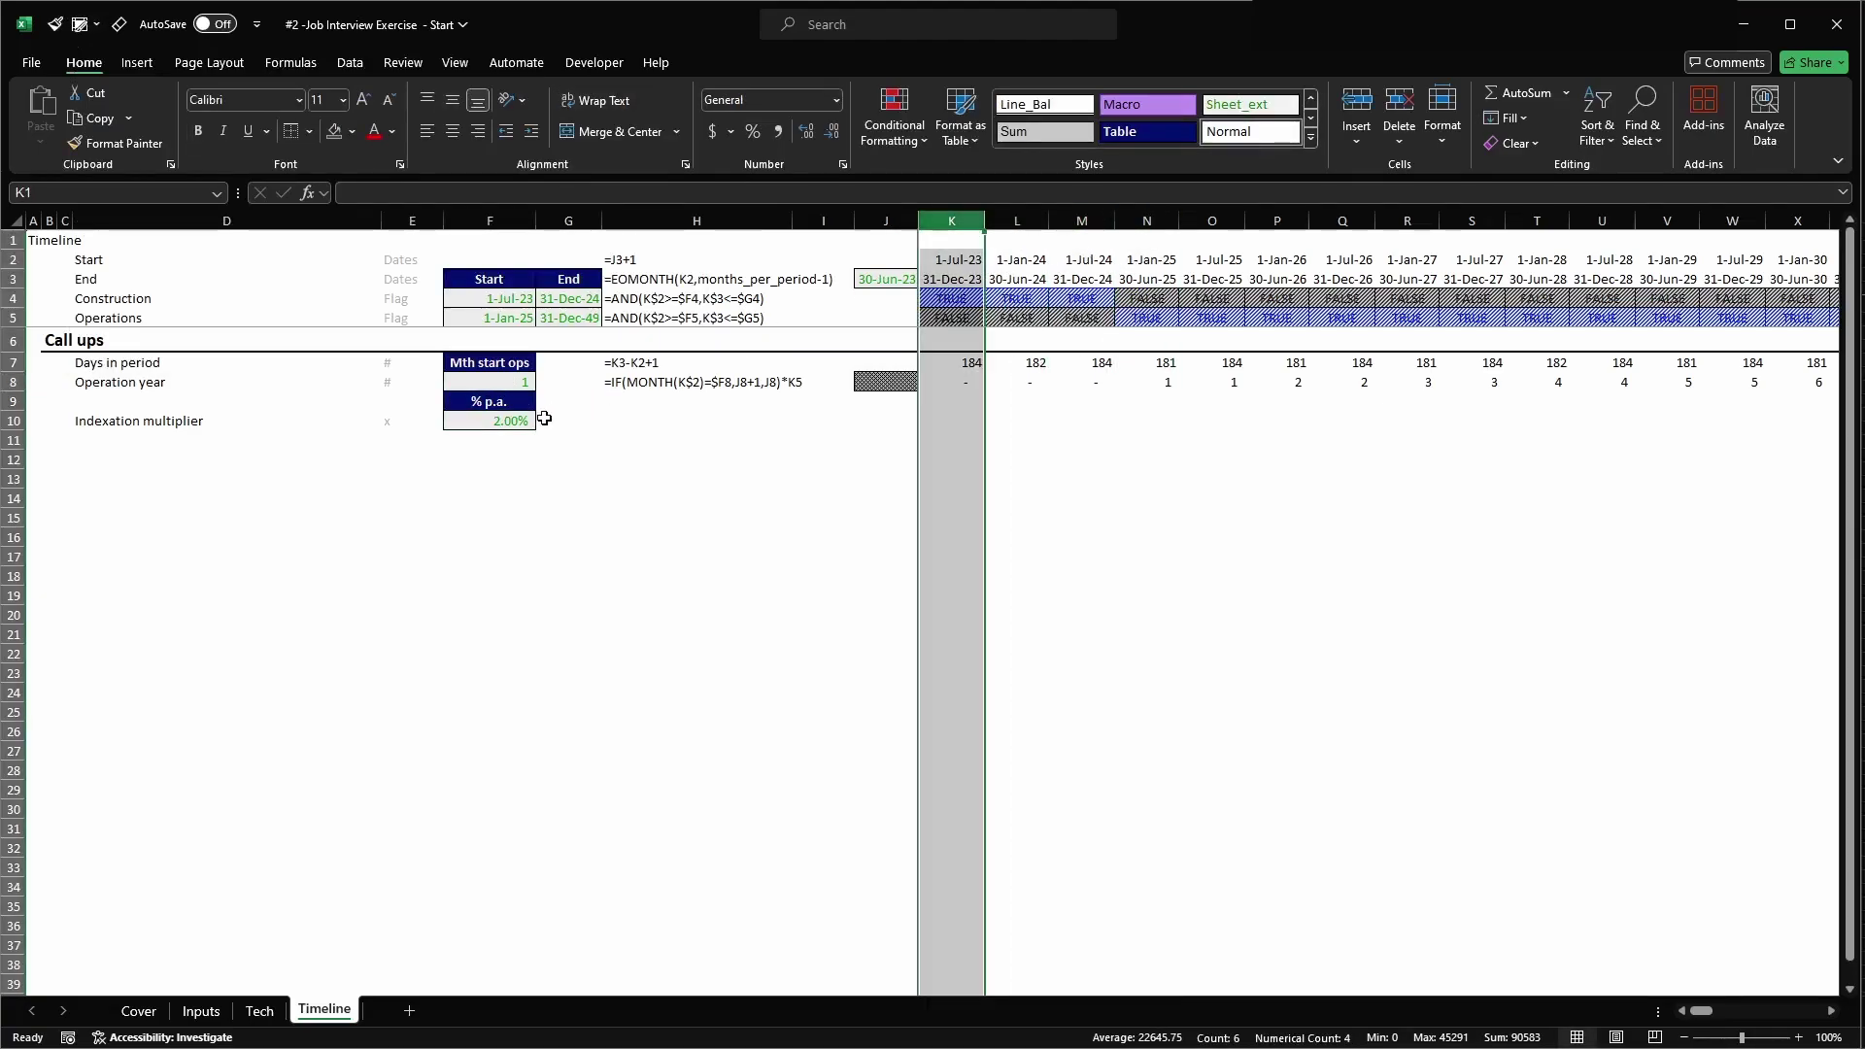
pyautogui.click(945, 406)
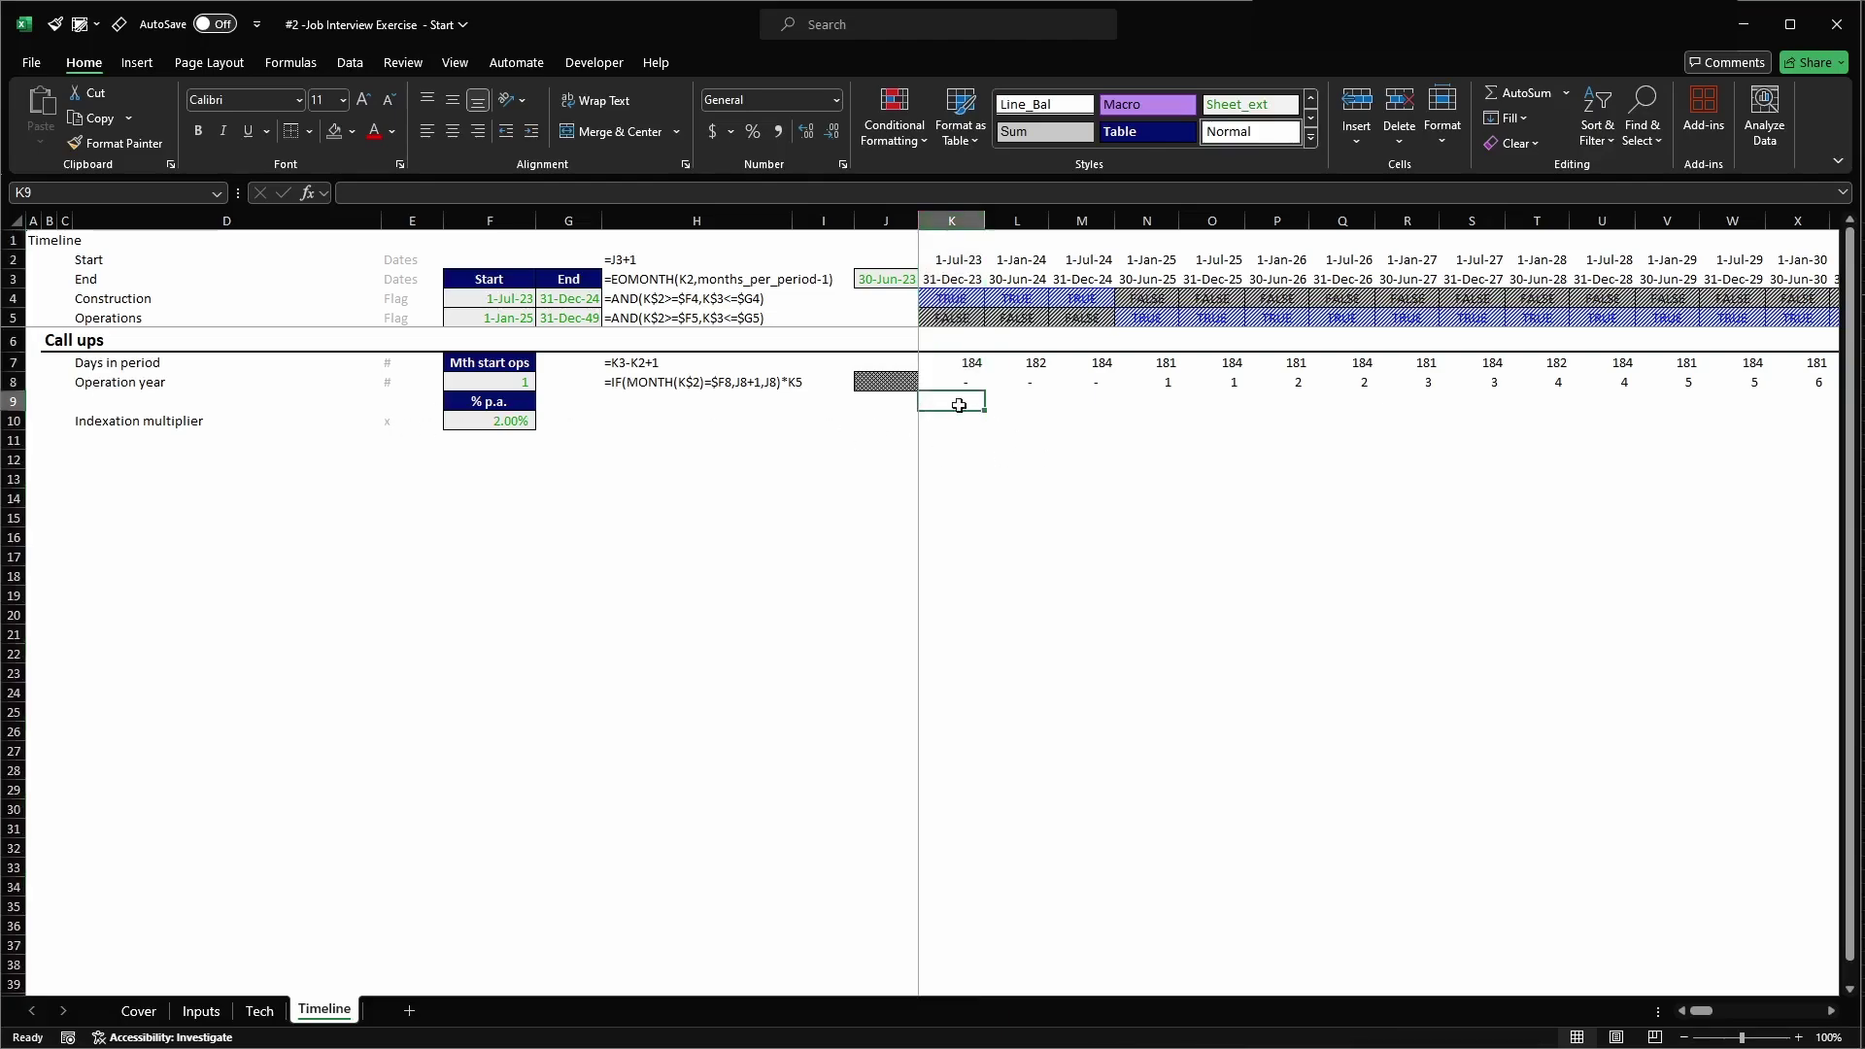
pyautogui.press('Down')
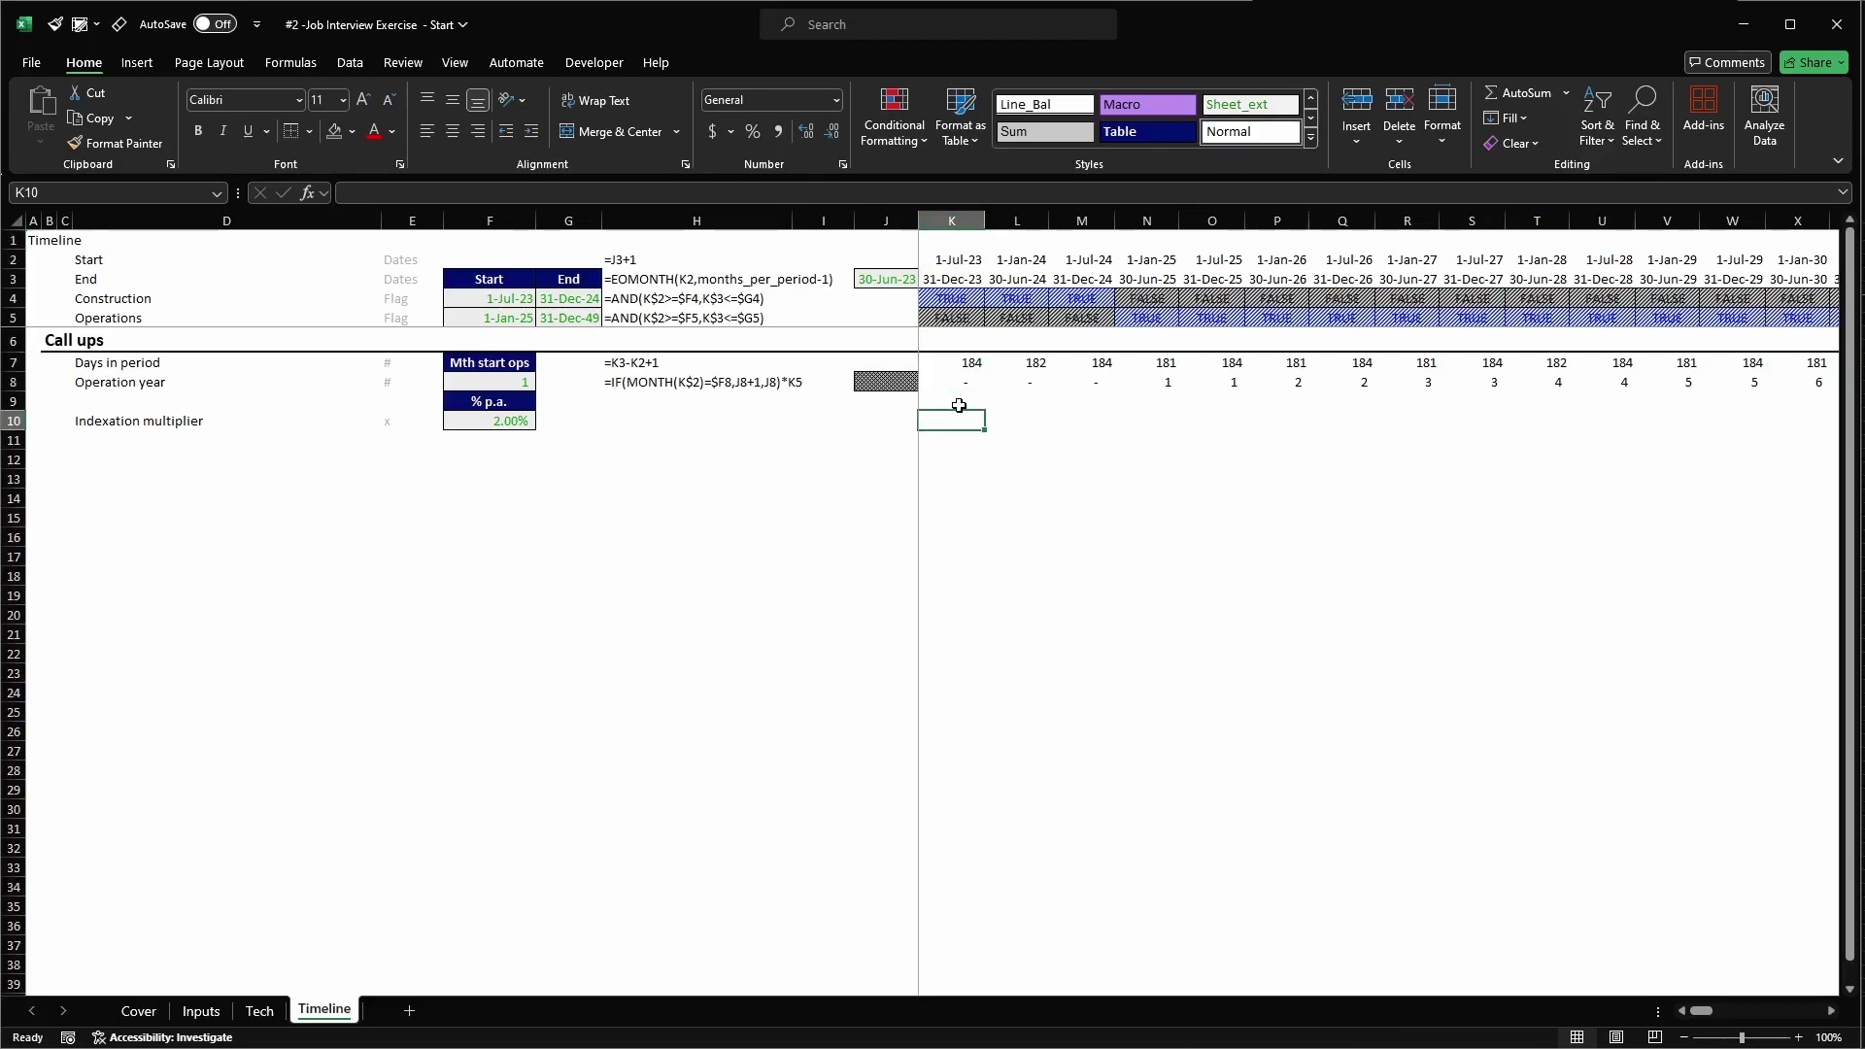
pyautogui.press('Left')
pyautogui.press('Left')
pyautogui.press('Right')
pyautogui.press('Right')
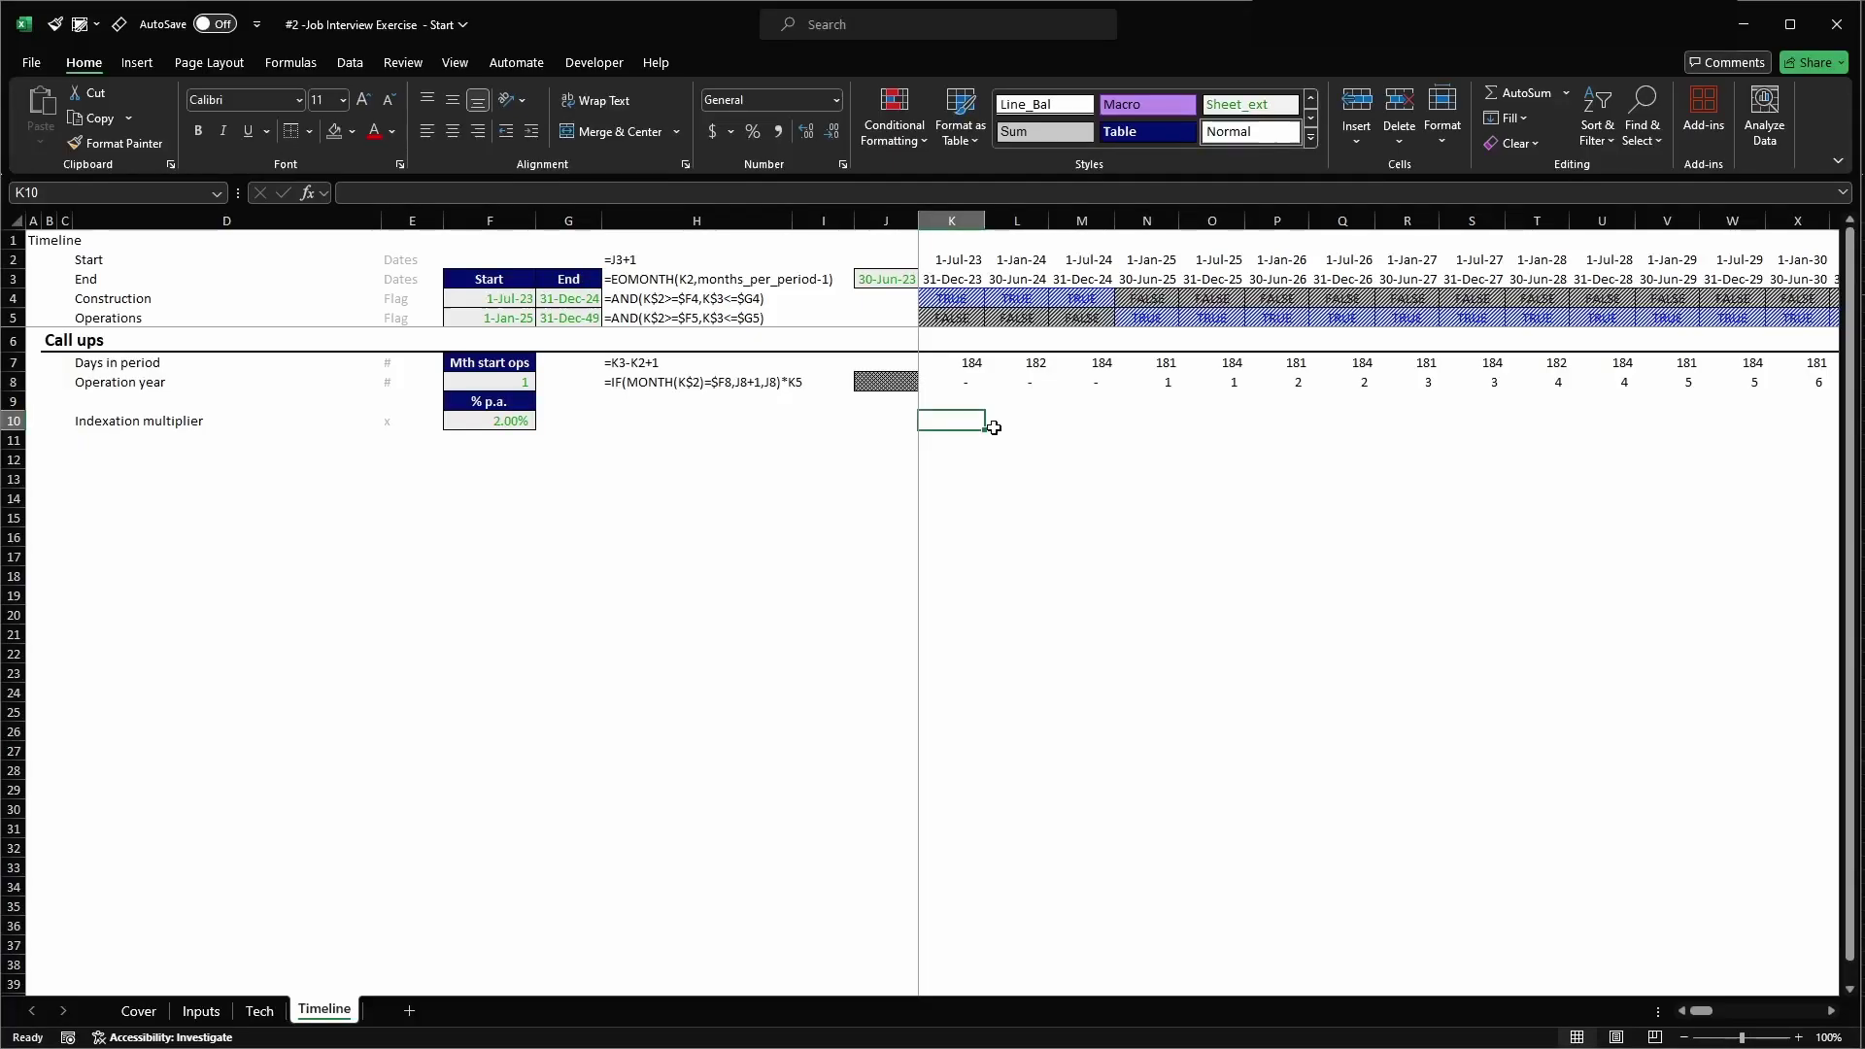
# - Enter 1 in N10 as the indexation multiplier for the first operating period
pyautogui.press('Right')
pyautogui.press('Right')
pyautogui.press('Right')
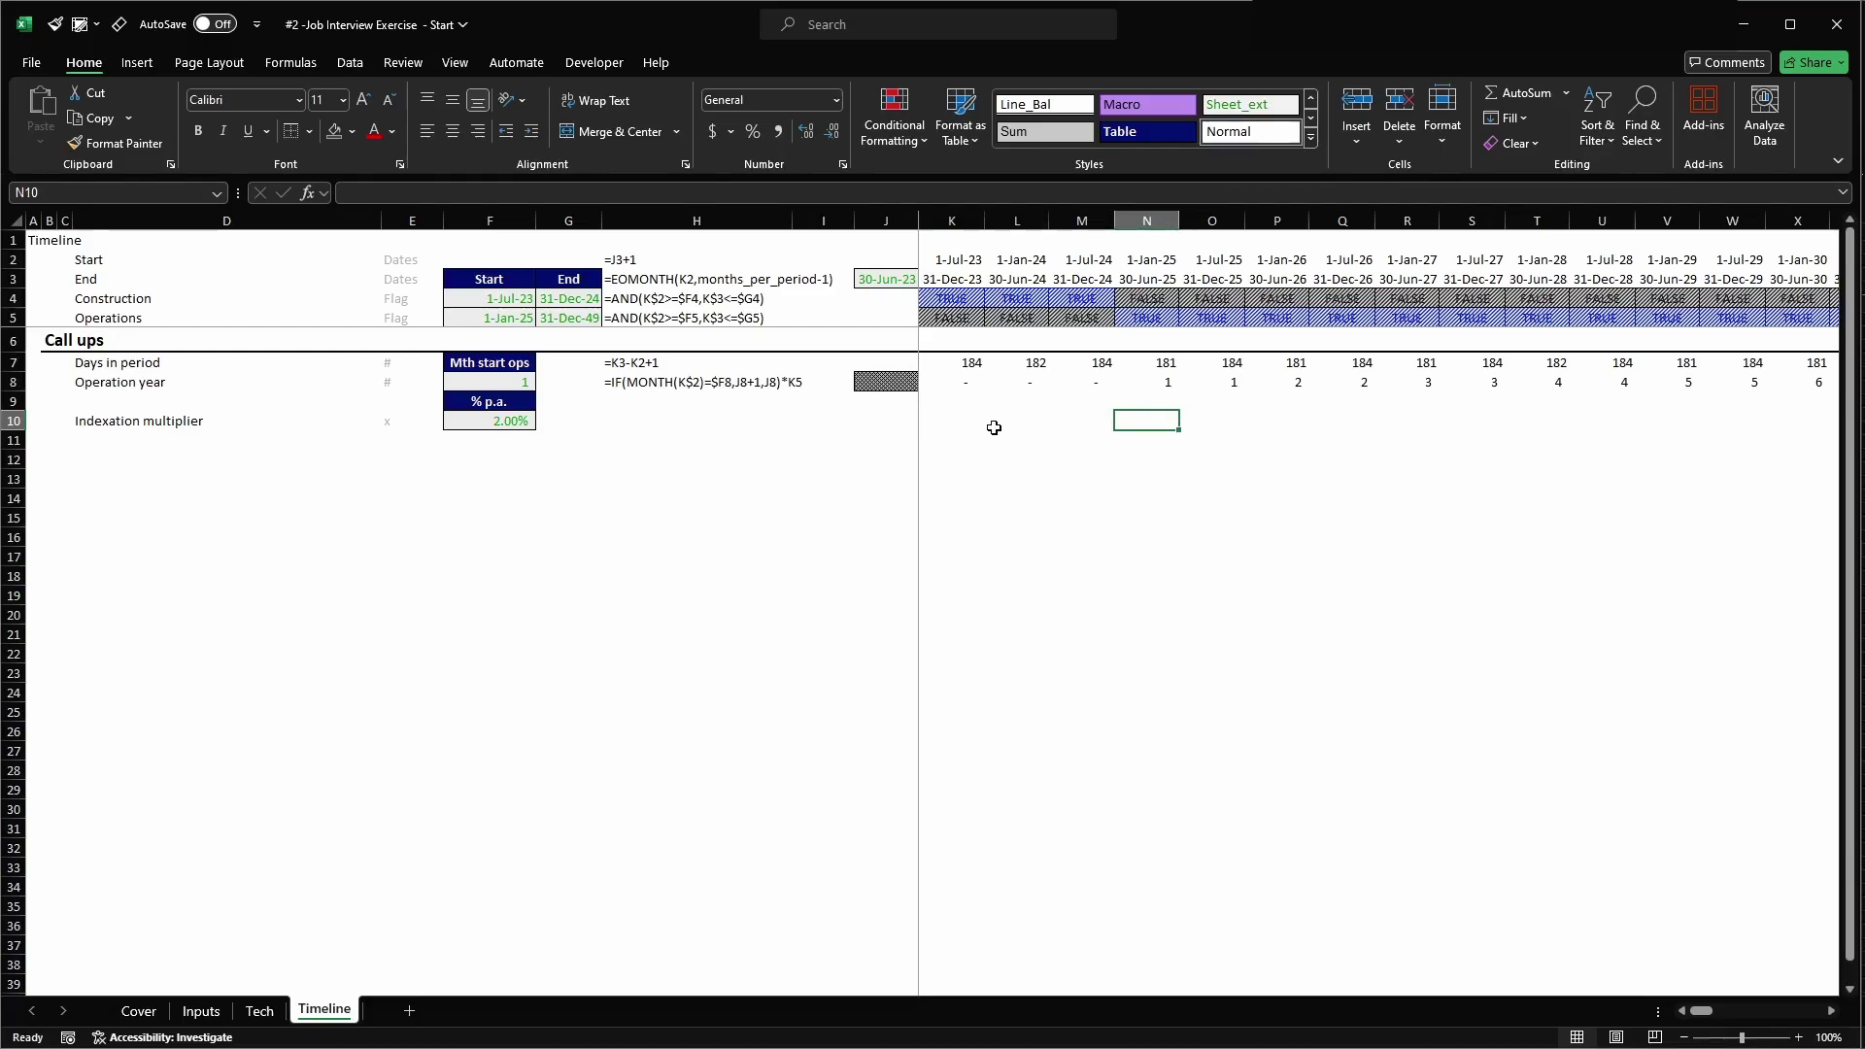
pyautogui.hotkey('ctrl', 'space')
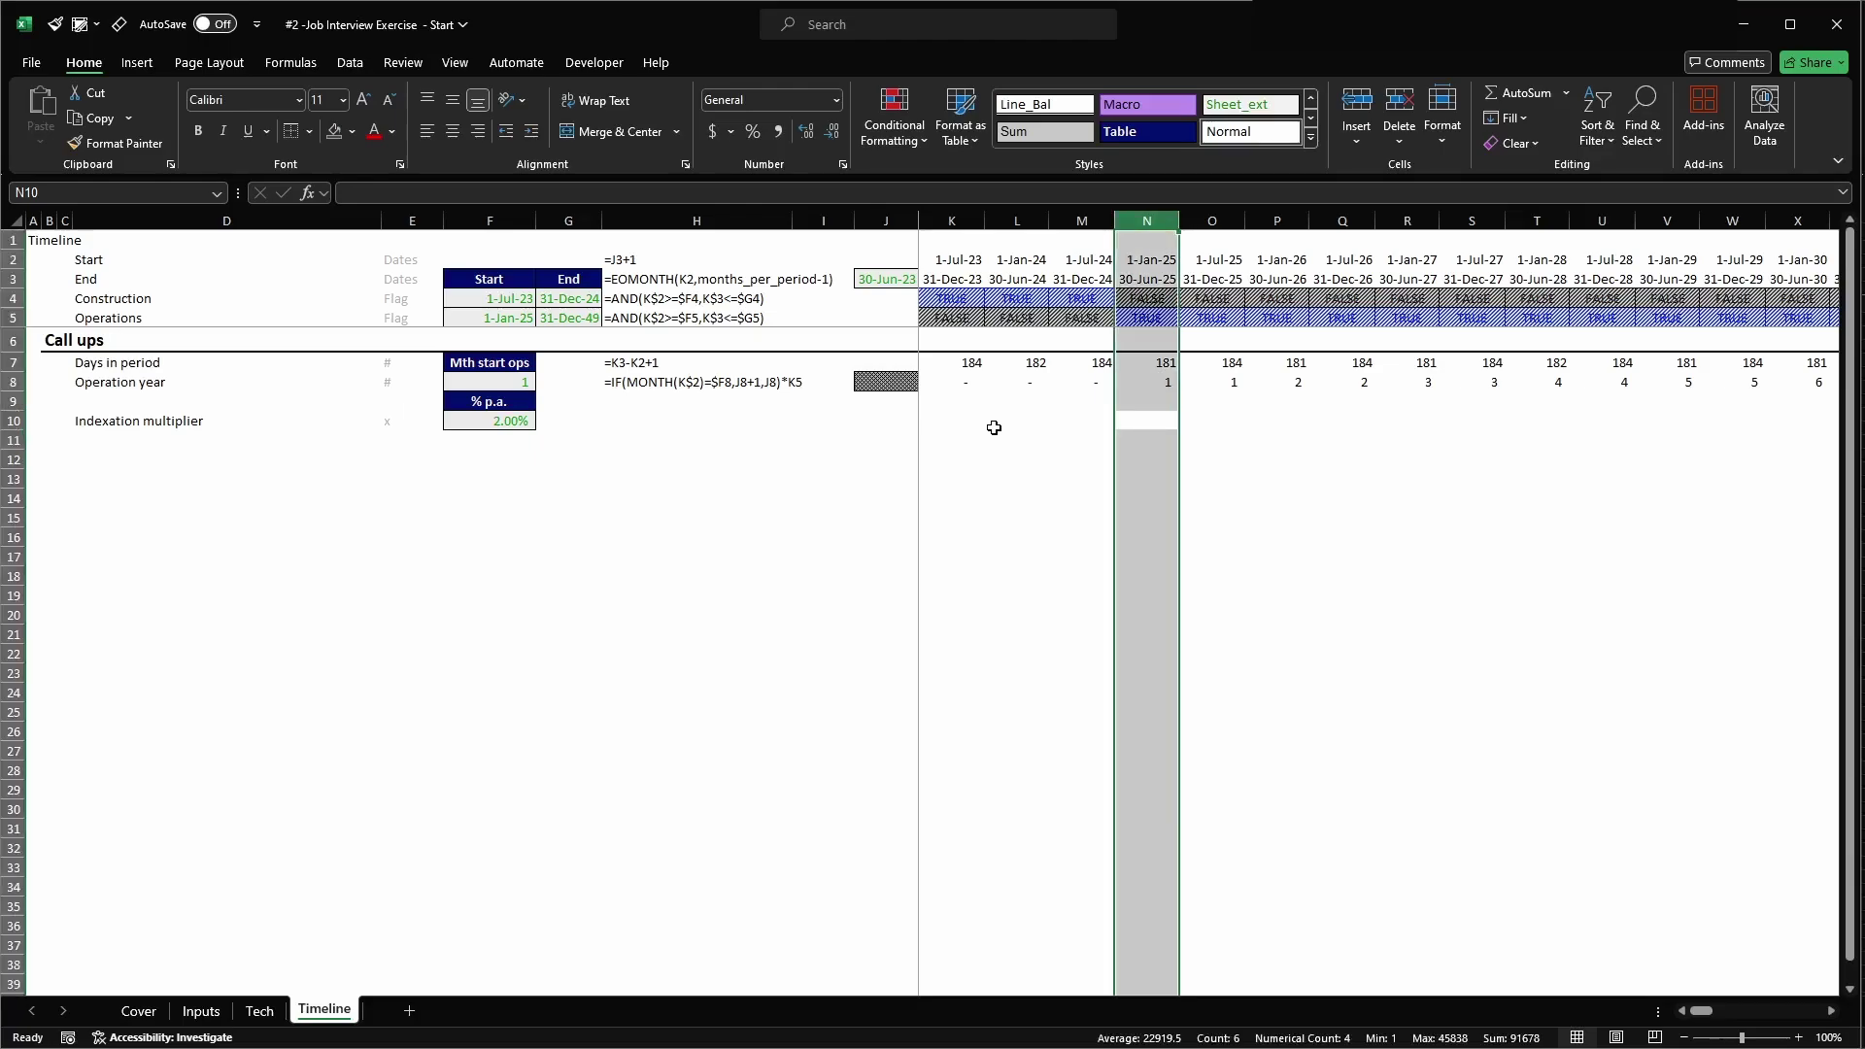
pyautogui.press('Left')
pyautogui.press('Right')
pyautogui.write('1')
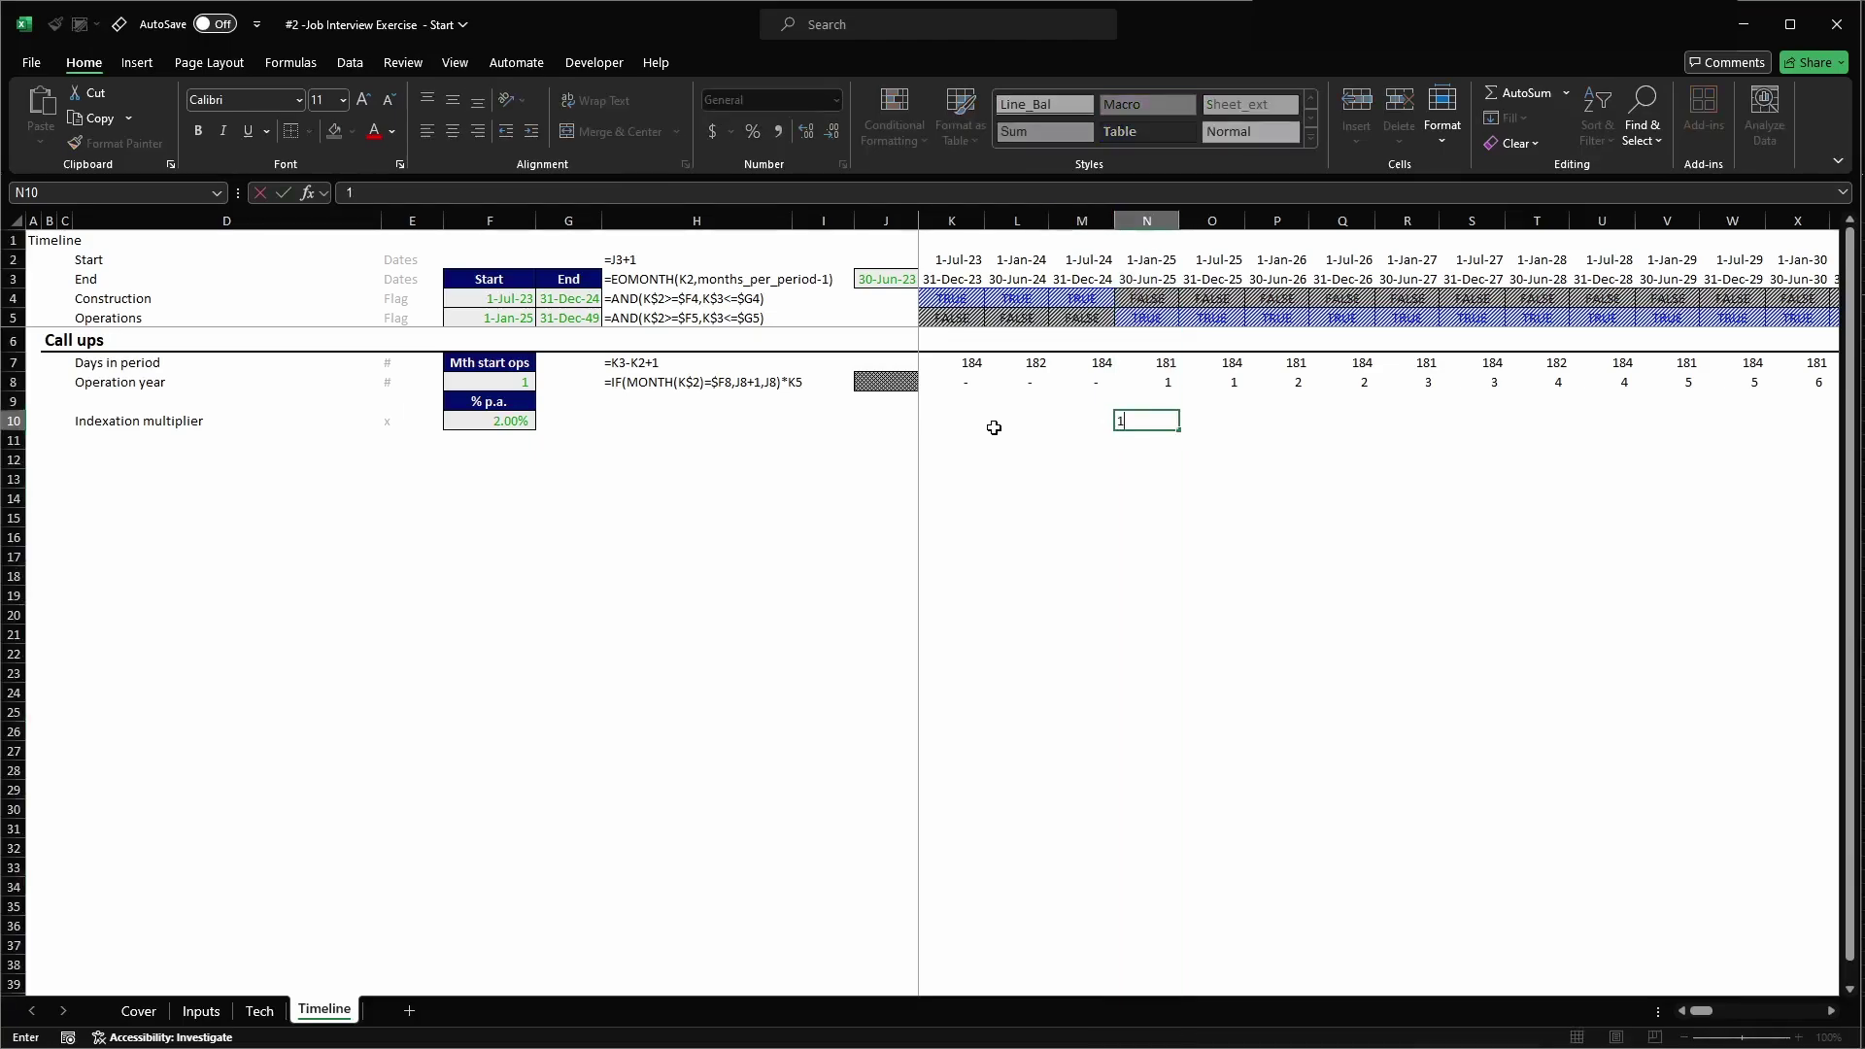
pyautogui.press('Right')
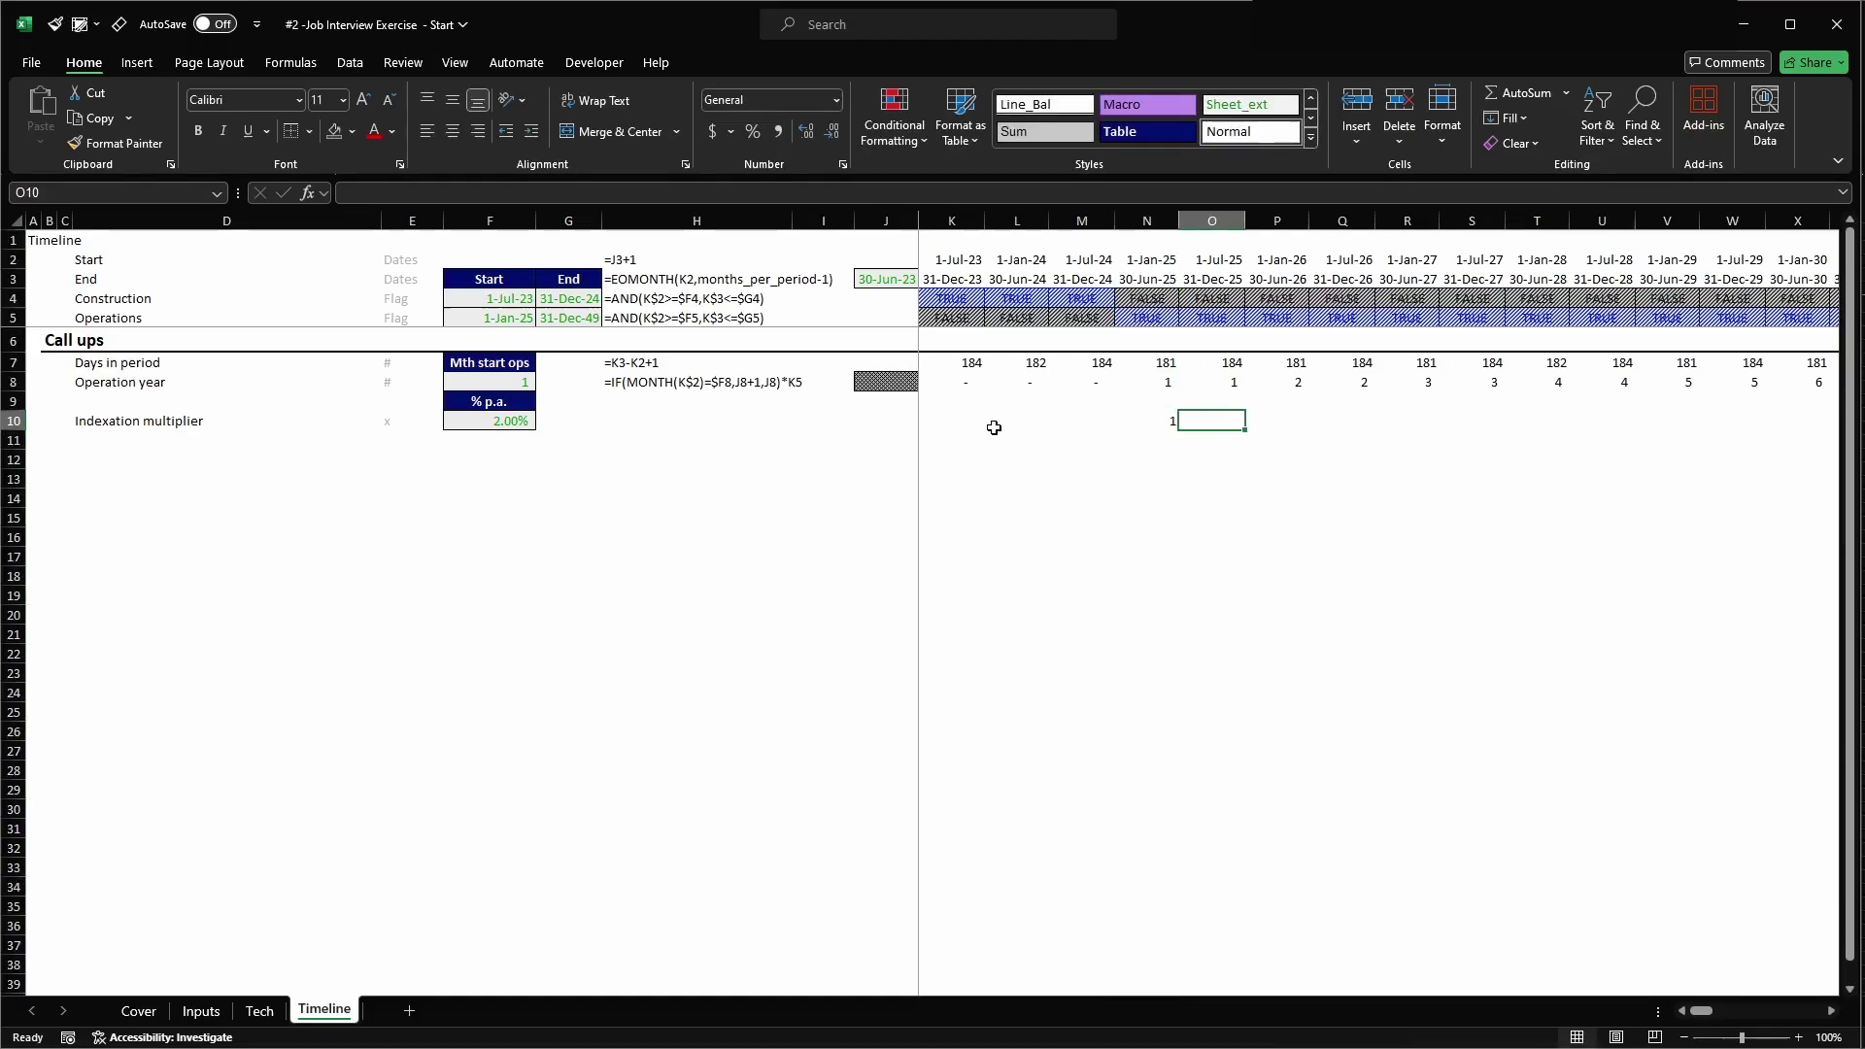
# - Start the indexation multiplier formula in O10 with =N10*(1+F10
pyautogui.write('=')
pyautogui.press('Left')
pyautogui.write('*(1+')
pyautogui.click(499, 417)
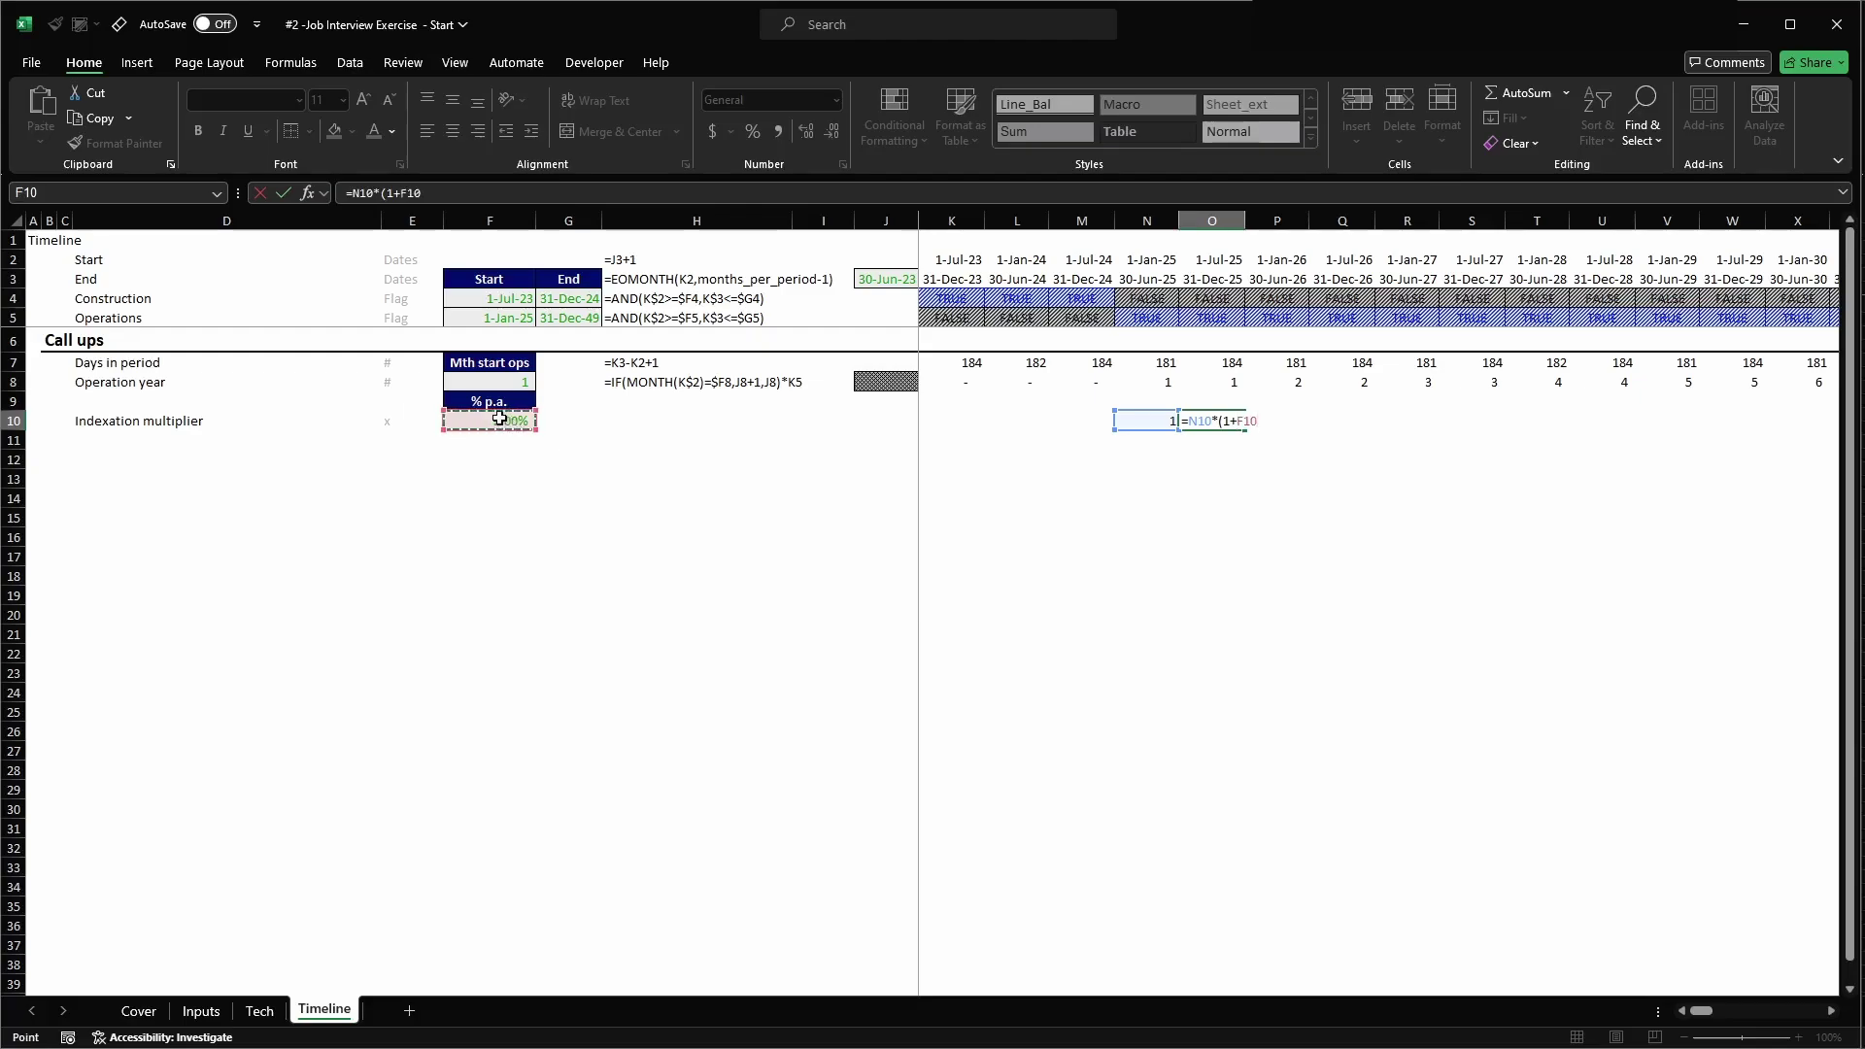
pyautogui.write('/')
pyautogui.write('(')
pyautogui.click(1229, 360)
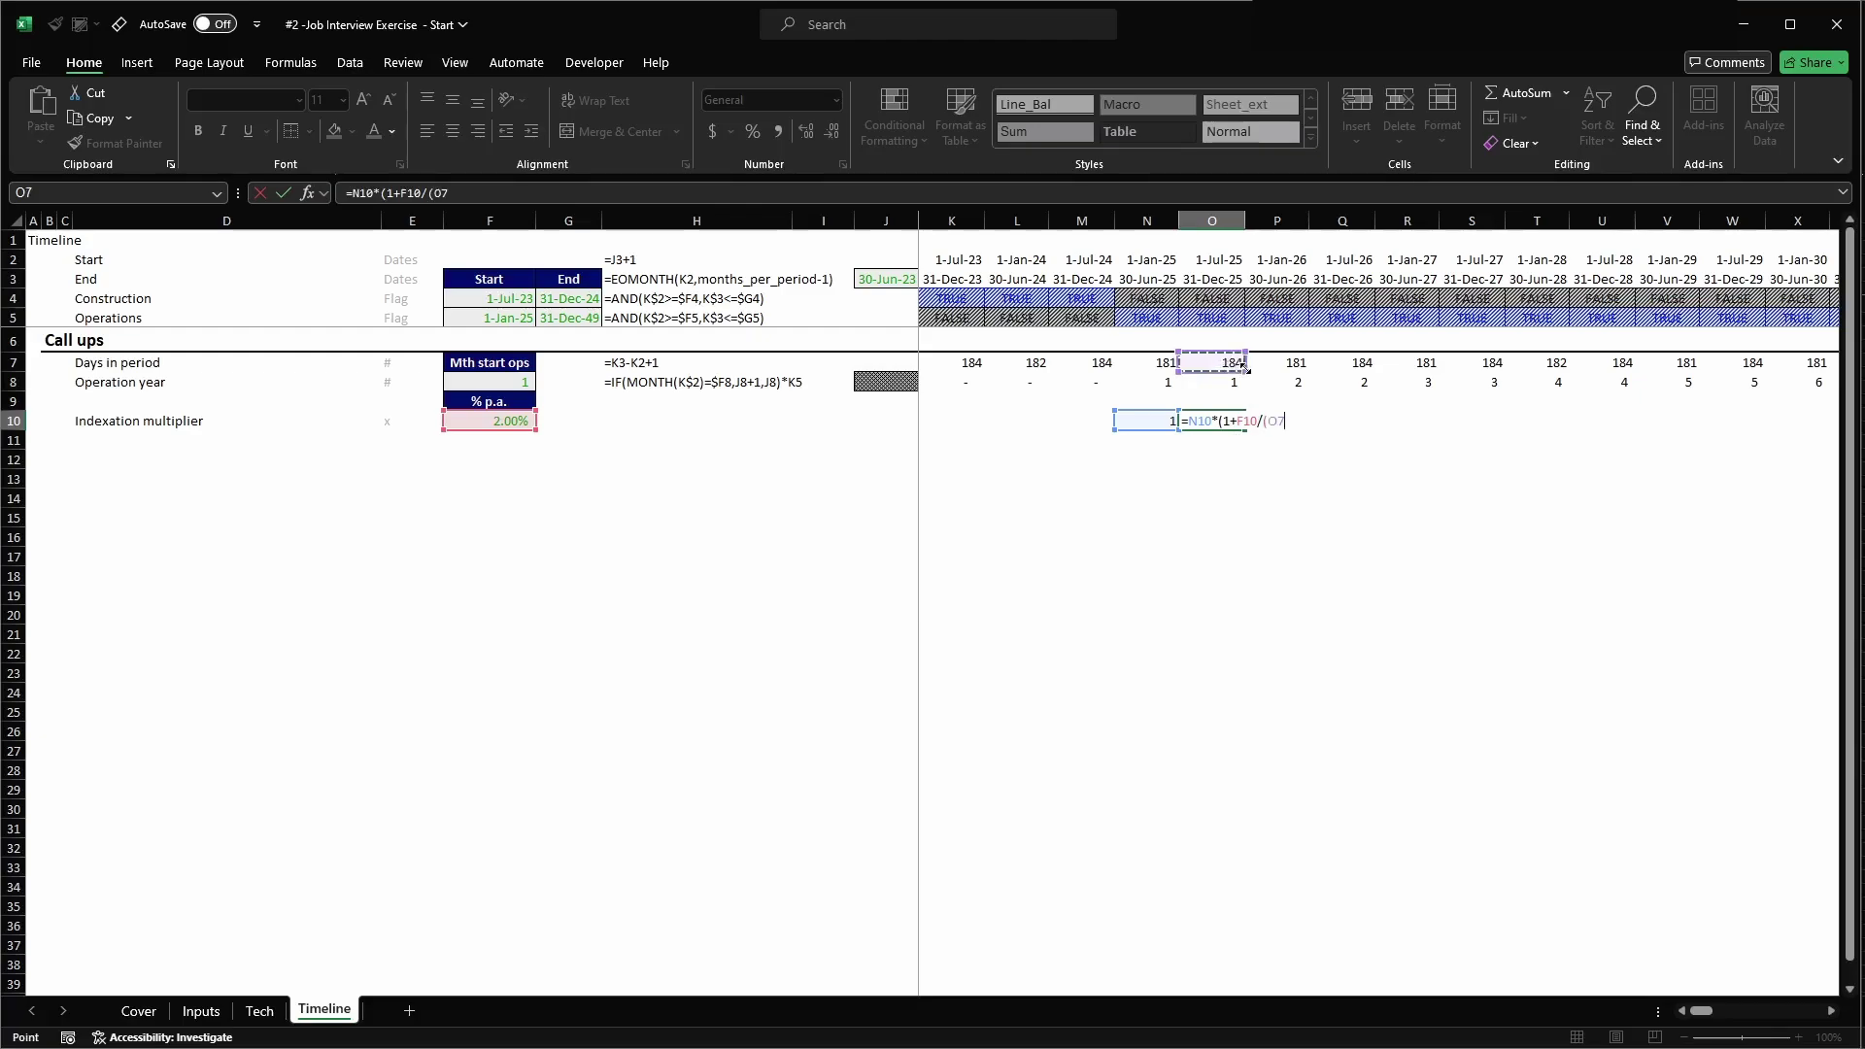
pyautogui.press('BackSpace')
pyautogui.press('BackSpace')
pyautogui.press('BackSpace')
pyautogui.press('BackSpace')
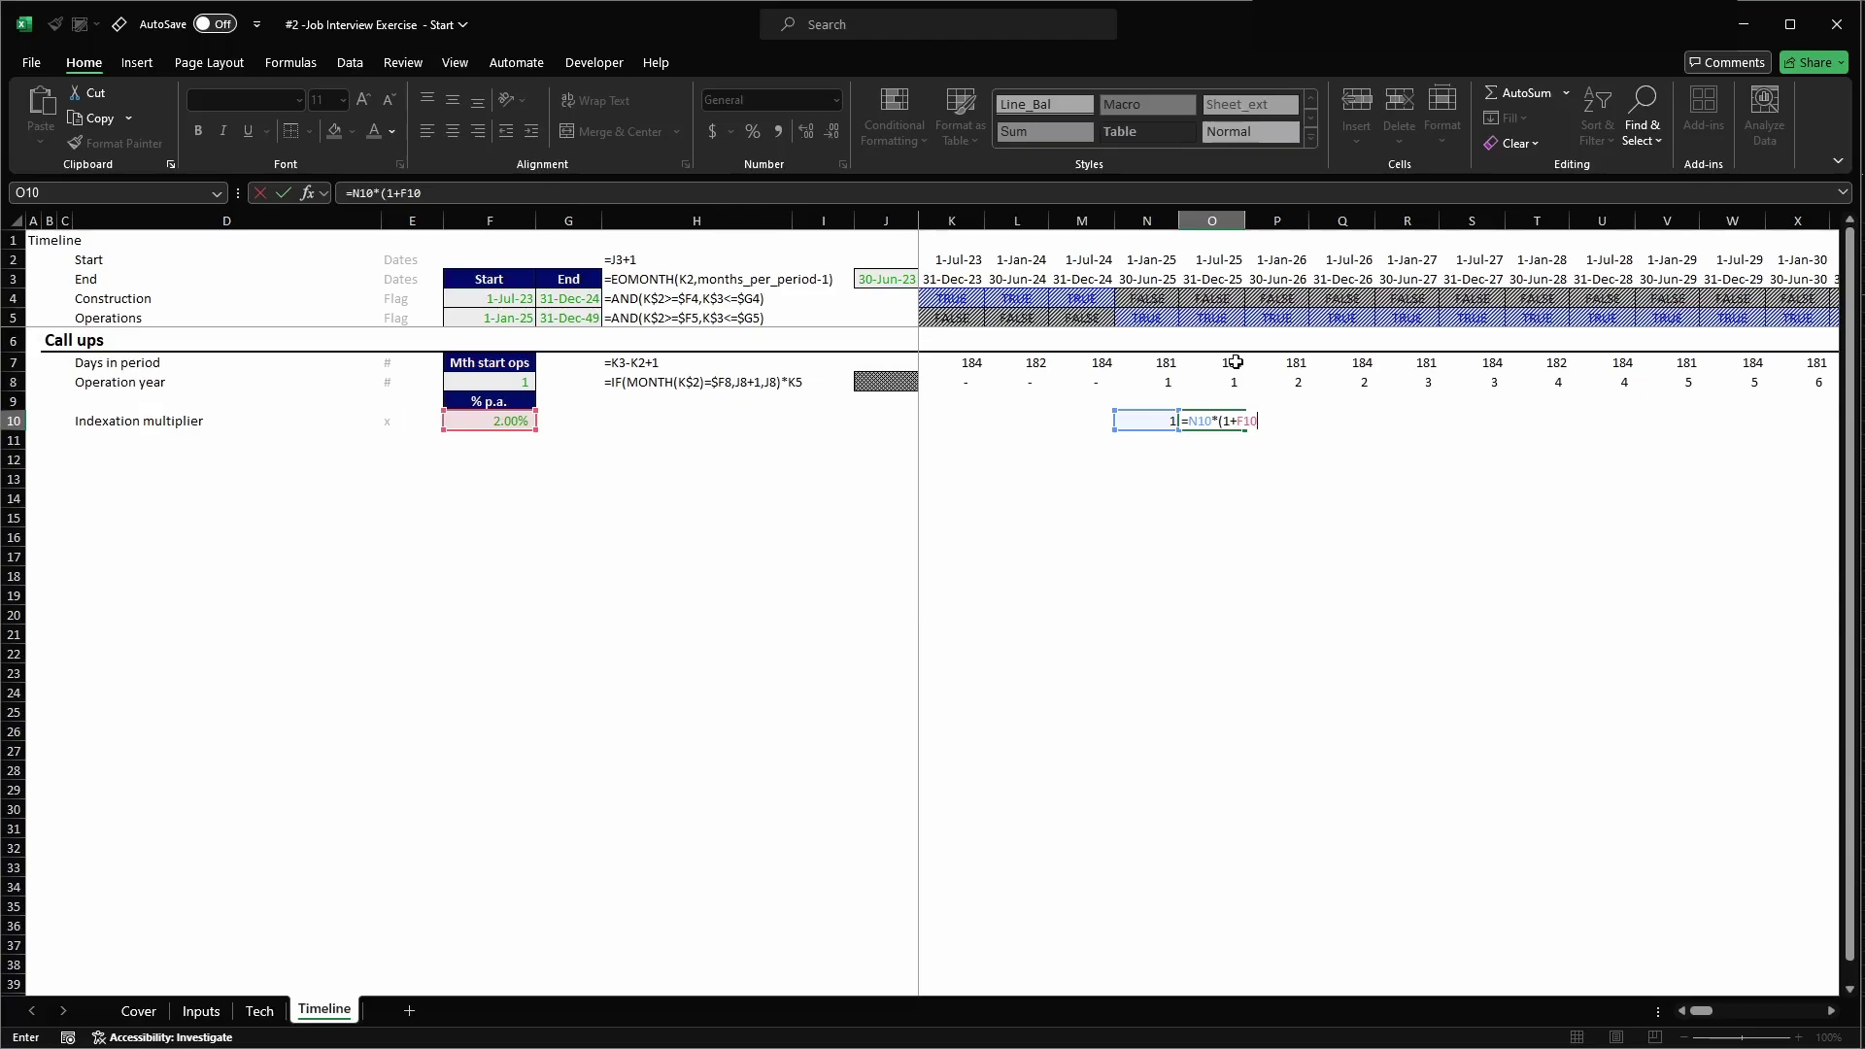
# - Complete the O10 indexation formula as =N10*(1+$F$10*O7/365), with the inflation rate reference absolute
pyautogui.write('*')
pyautogui.click(1235, 361)
pyautogui.write('/36')
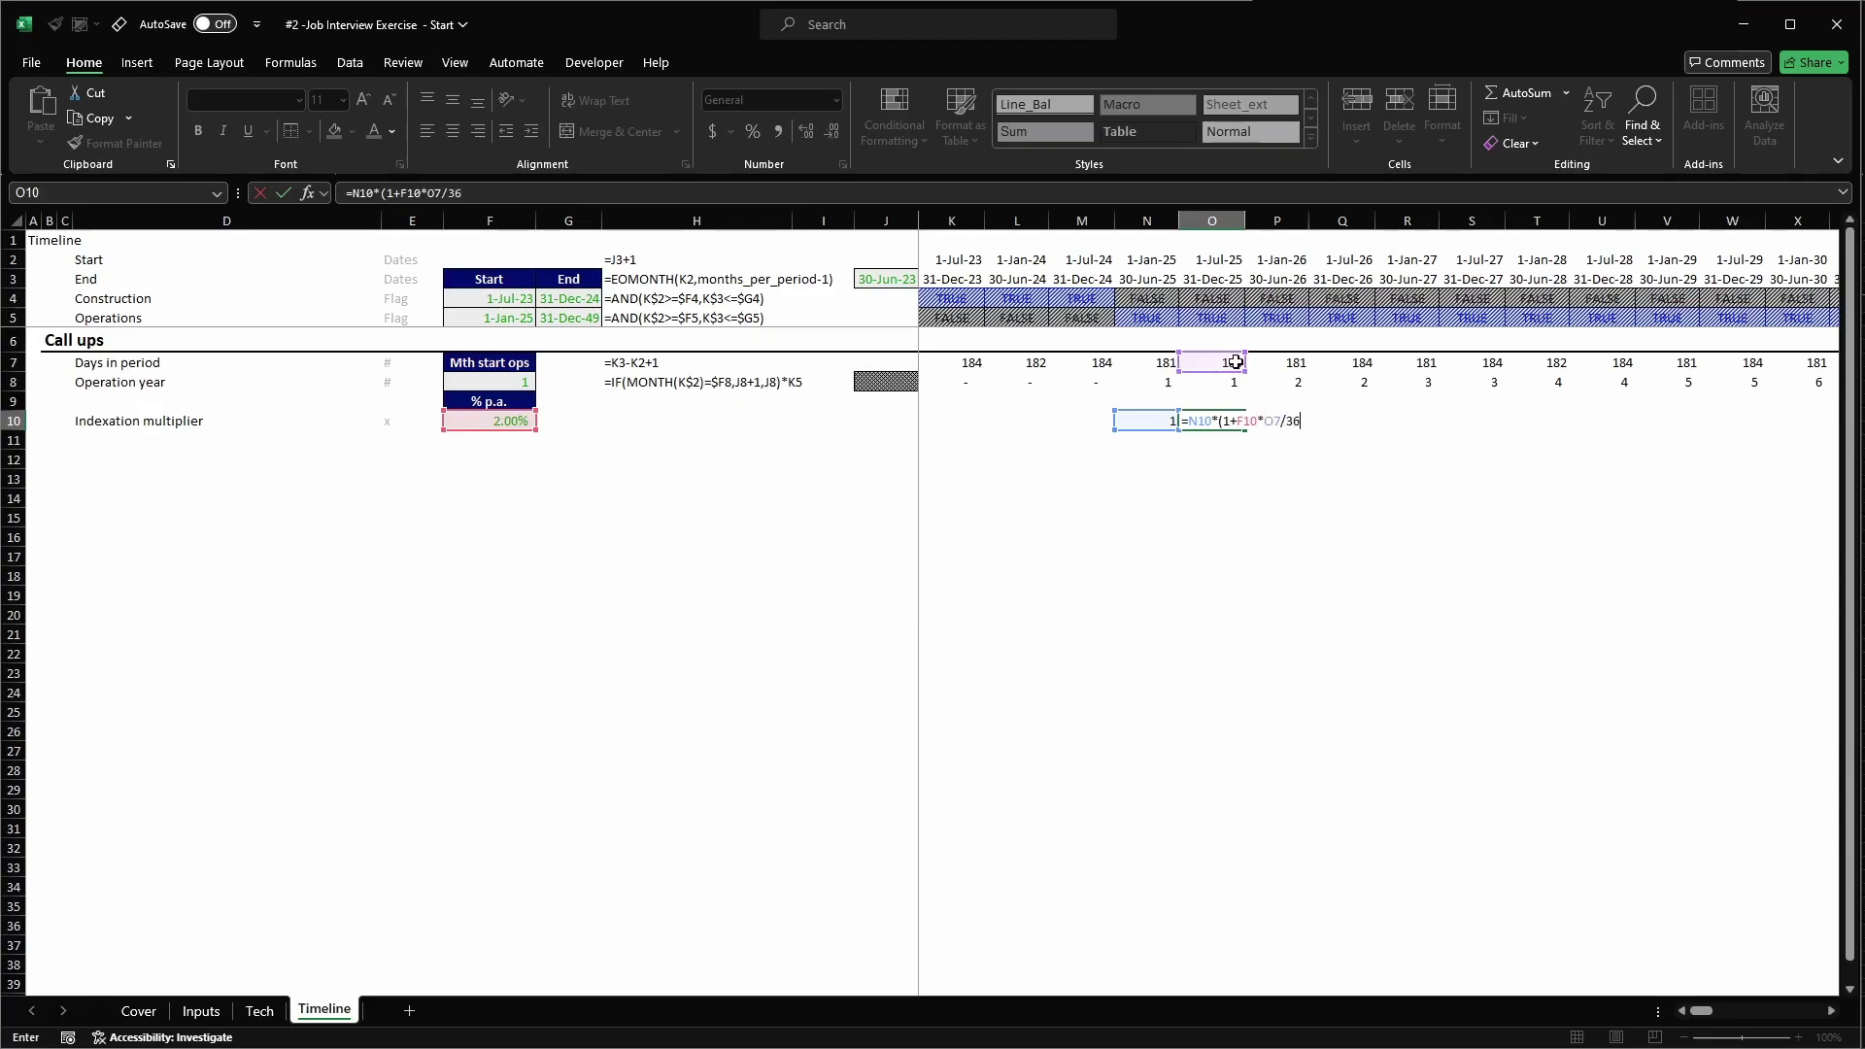
pyautogui.write('5')
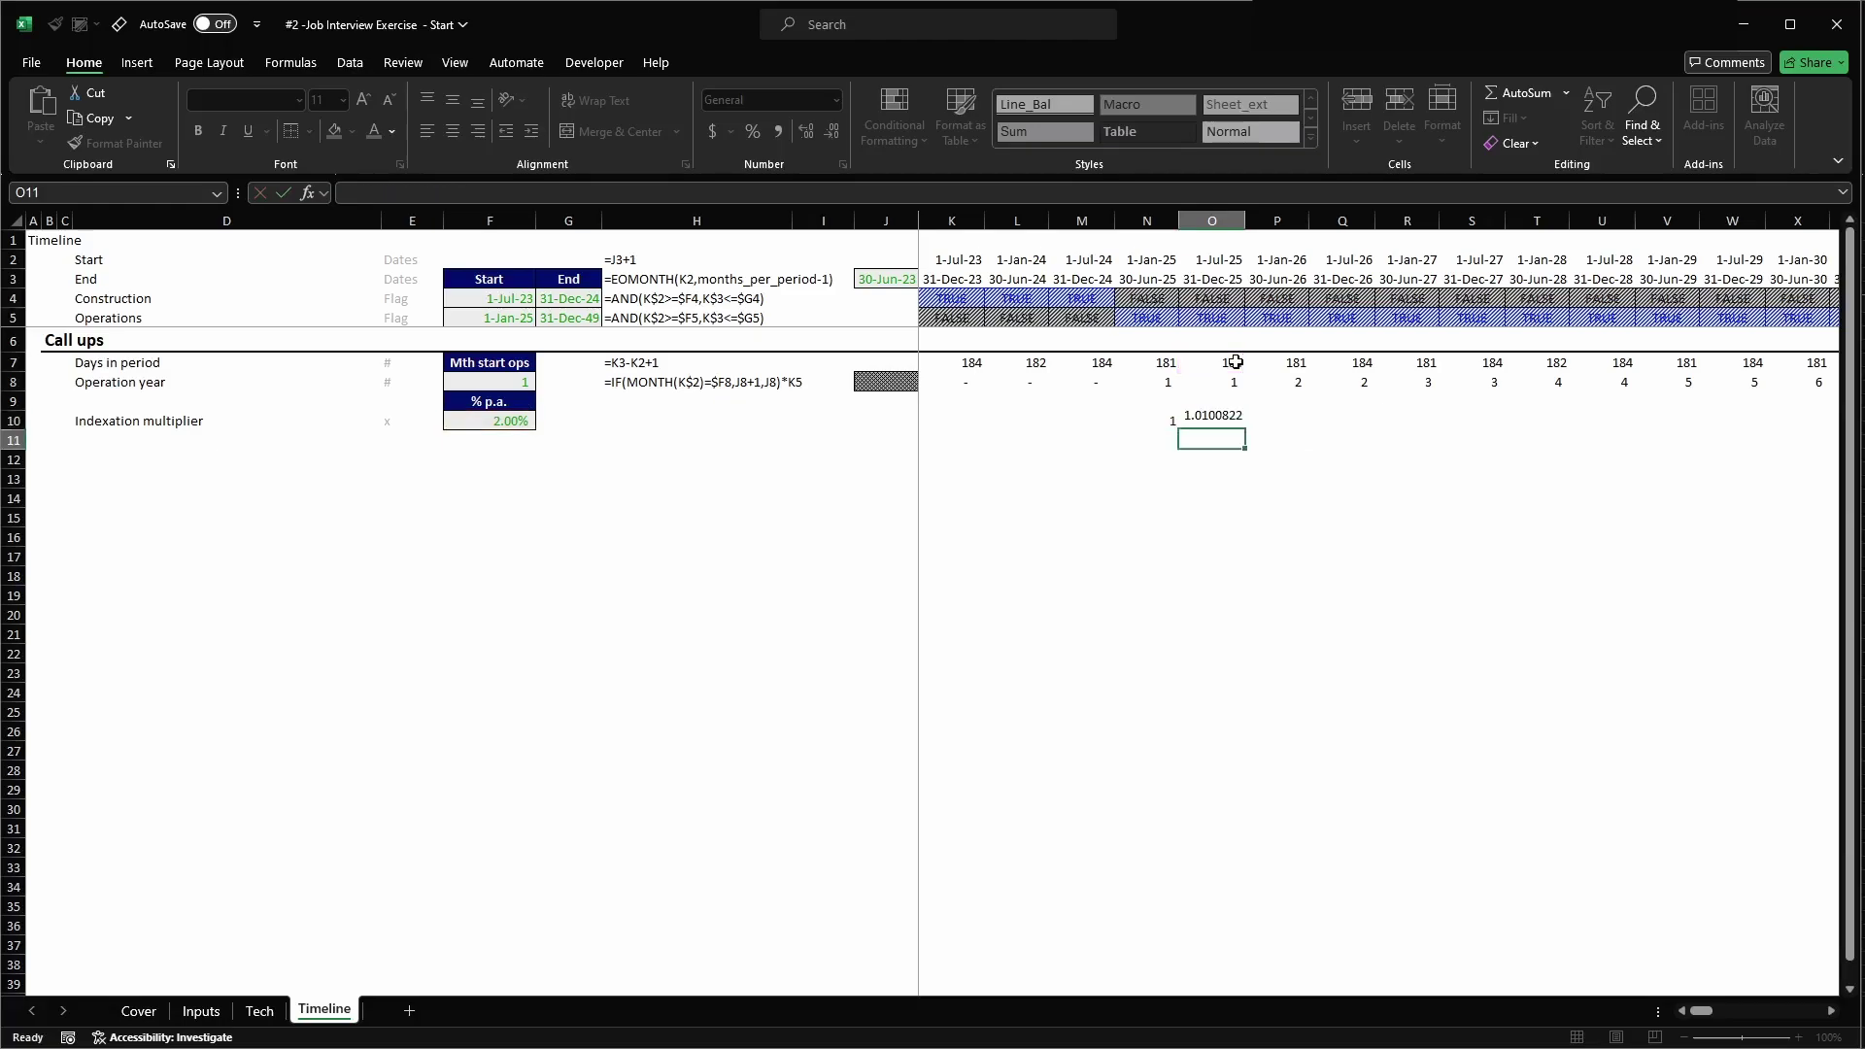
pyautogui.write(')')
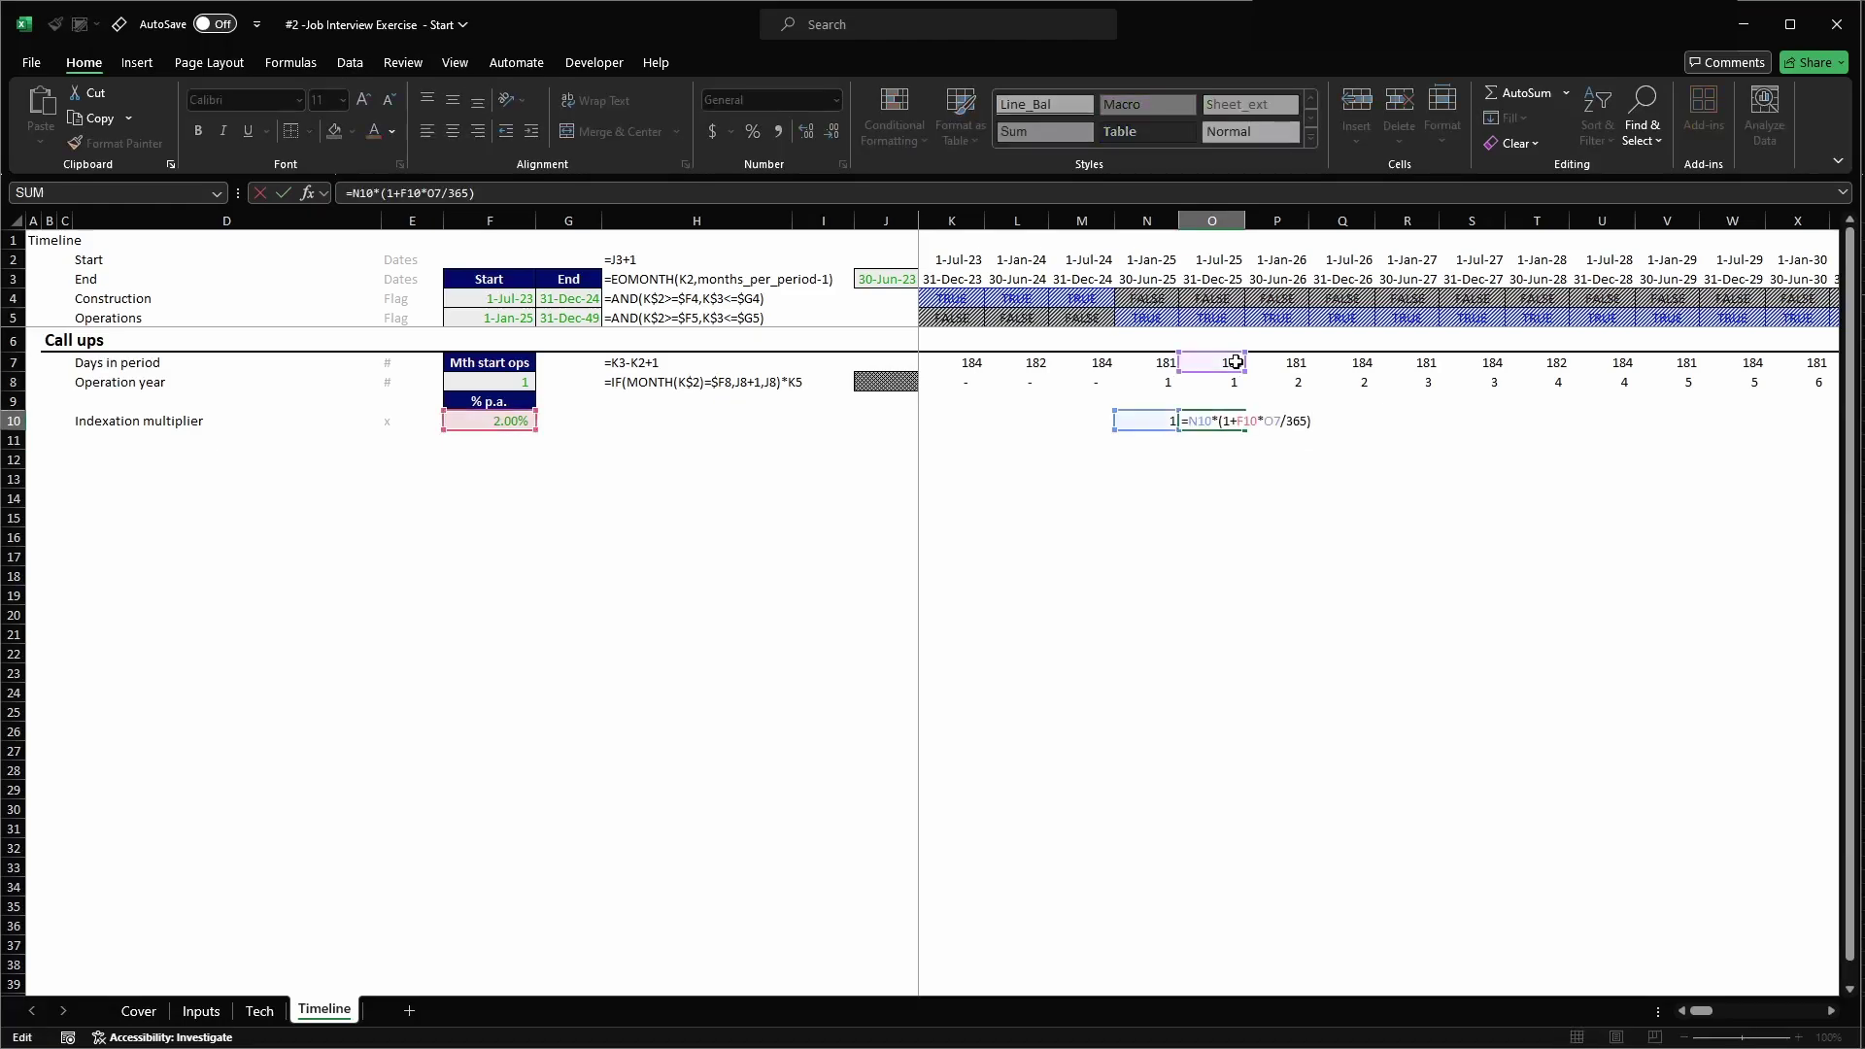
pyautogui.press('F4')
pyautogui.hotkey('ctrl', 'Return')
# - Copy the indexation formula from O10 into P10 to R10
pyautogui.hotkey('ctrl', 'c')
pyautogui.hotkey('shift', 'Right')
pyautogui.hotkey('shift', 'Right')
pyautogui.hotkey('shift', 'Right')
pyautogui.hotkey('ctrl', 'v')
pyautogui.press('Left')
pyautogui.press('Escape')
pyautogui.press('Right')
pyautogui.press('Right')
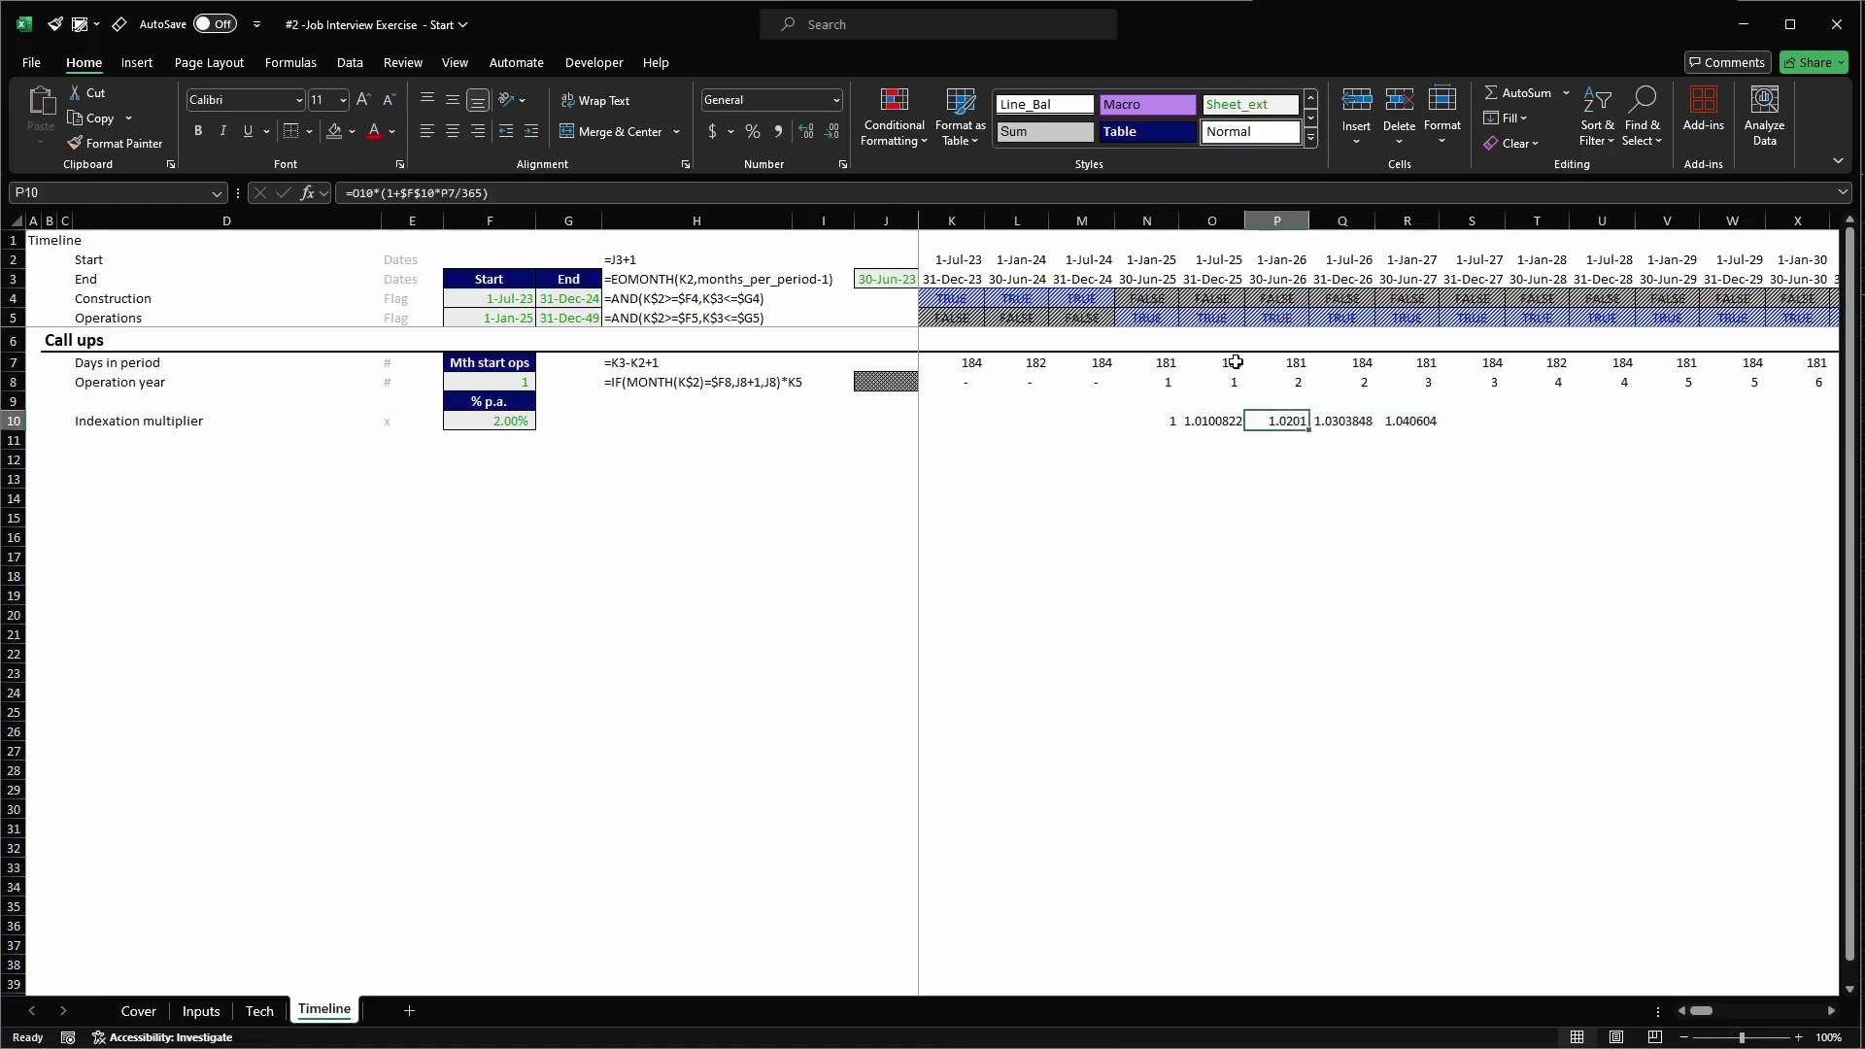
# - Examine the indexation multipliers and their formulas between N10 and R10
pyautogui.press('Left')
pyautogui.press('Left')
pyautogui.press('Right')
pyautogui.press('Right')
pyautogui.press('Right')
pyautogui.press('Right')
pyautogui.press('Left')
pyautogui.press('Left')
pyautogui.press('Left')
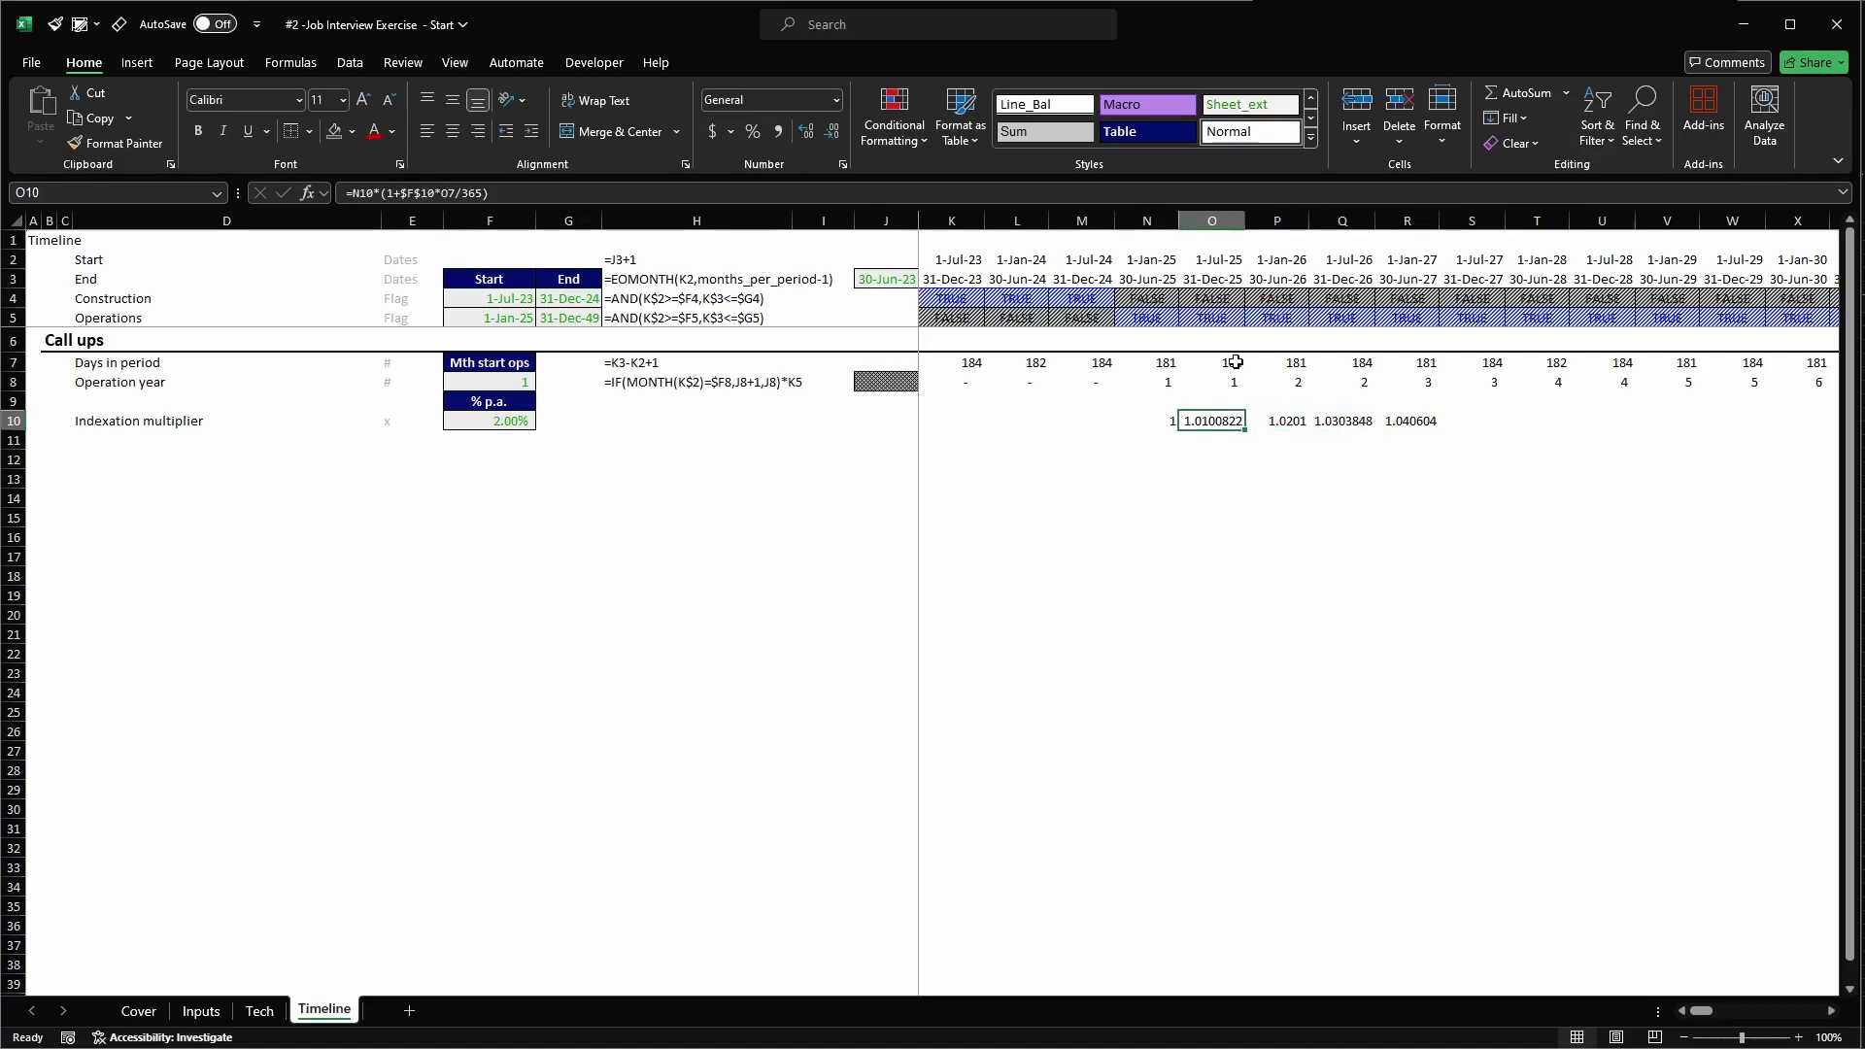
pyautogui.press('Right')
pyautogui.press('Right')
pyautogui.press('Right')
pyautogui.press('Left')
pyautogui.press('Left')
pyautogui.press('Left')
pyautogui.press('Left')
pyautogui.press('Right')
# - Replace the hard-coded 365 in the O10 formula with the named range days_in_year
pyautogui.press('F2')
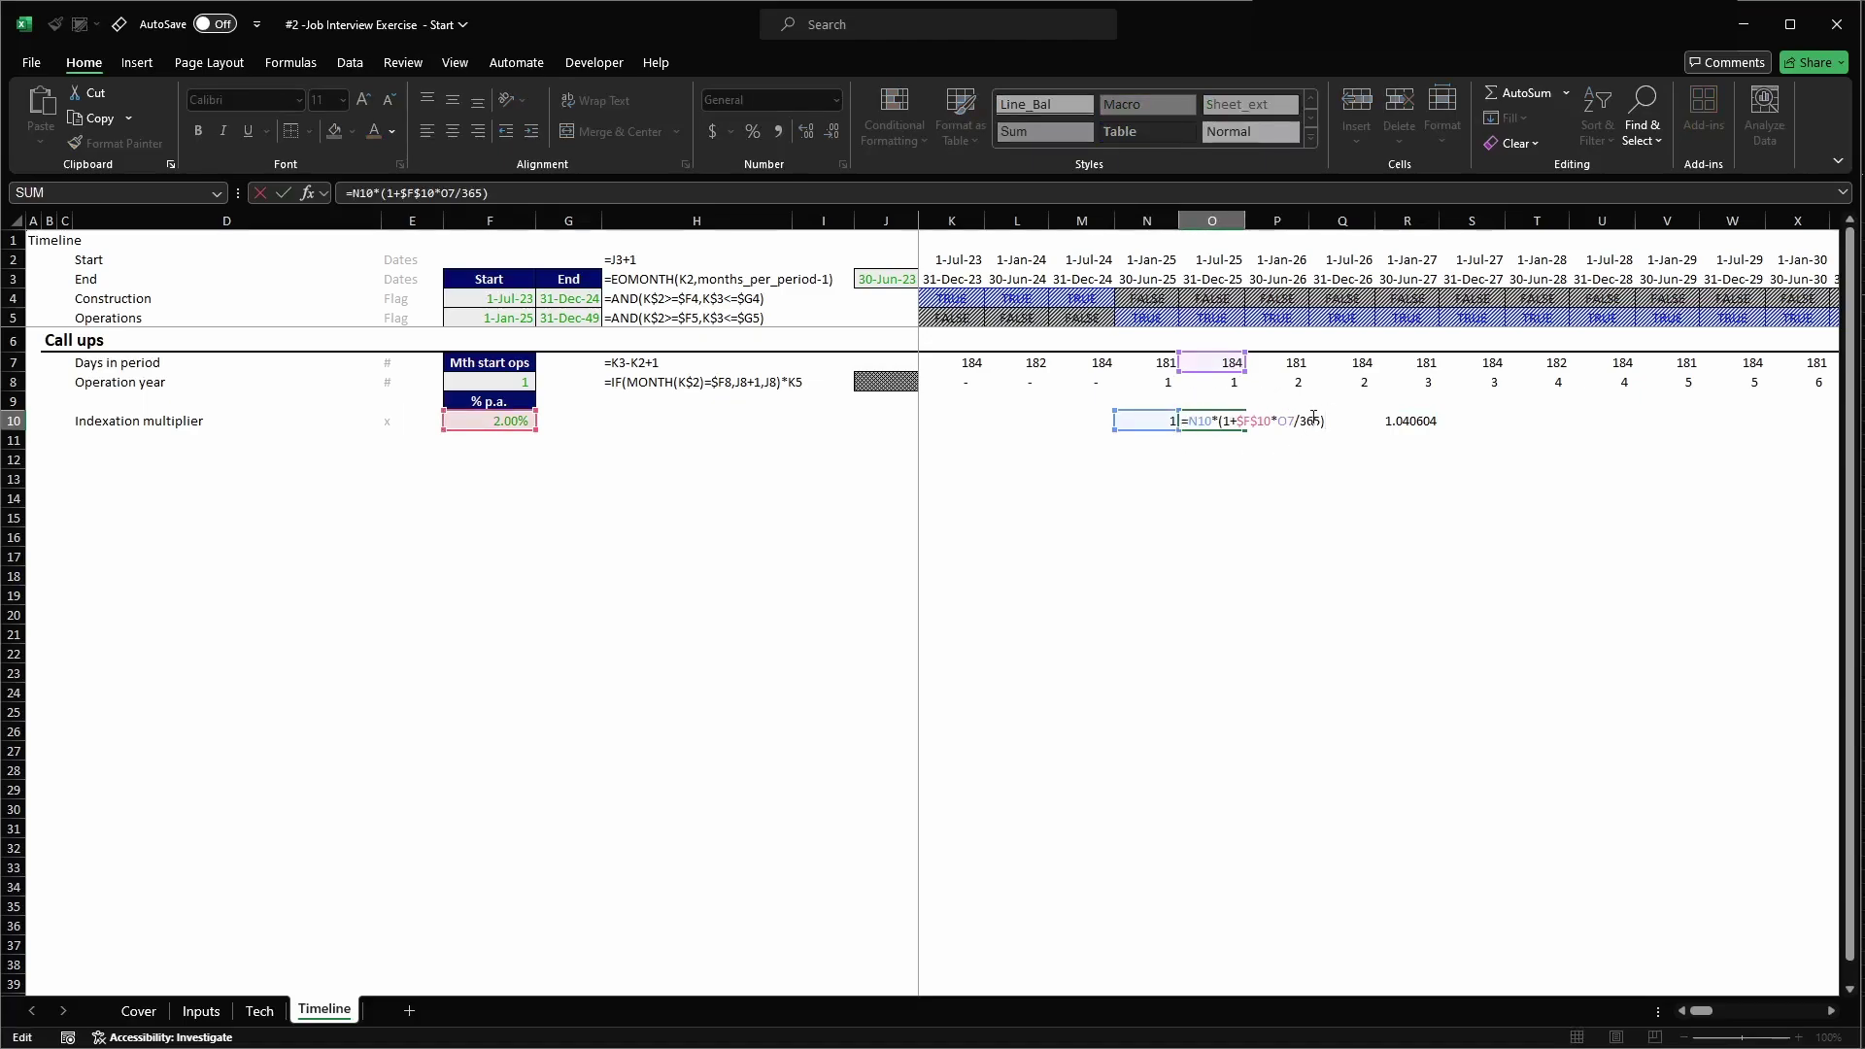
pyautogui.doubleClick(1314, 420)
pyautogui.write('days')
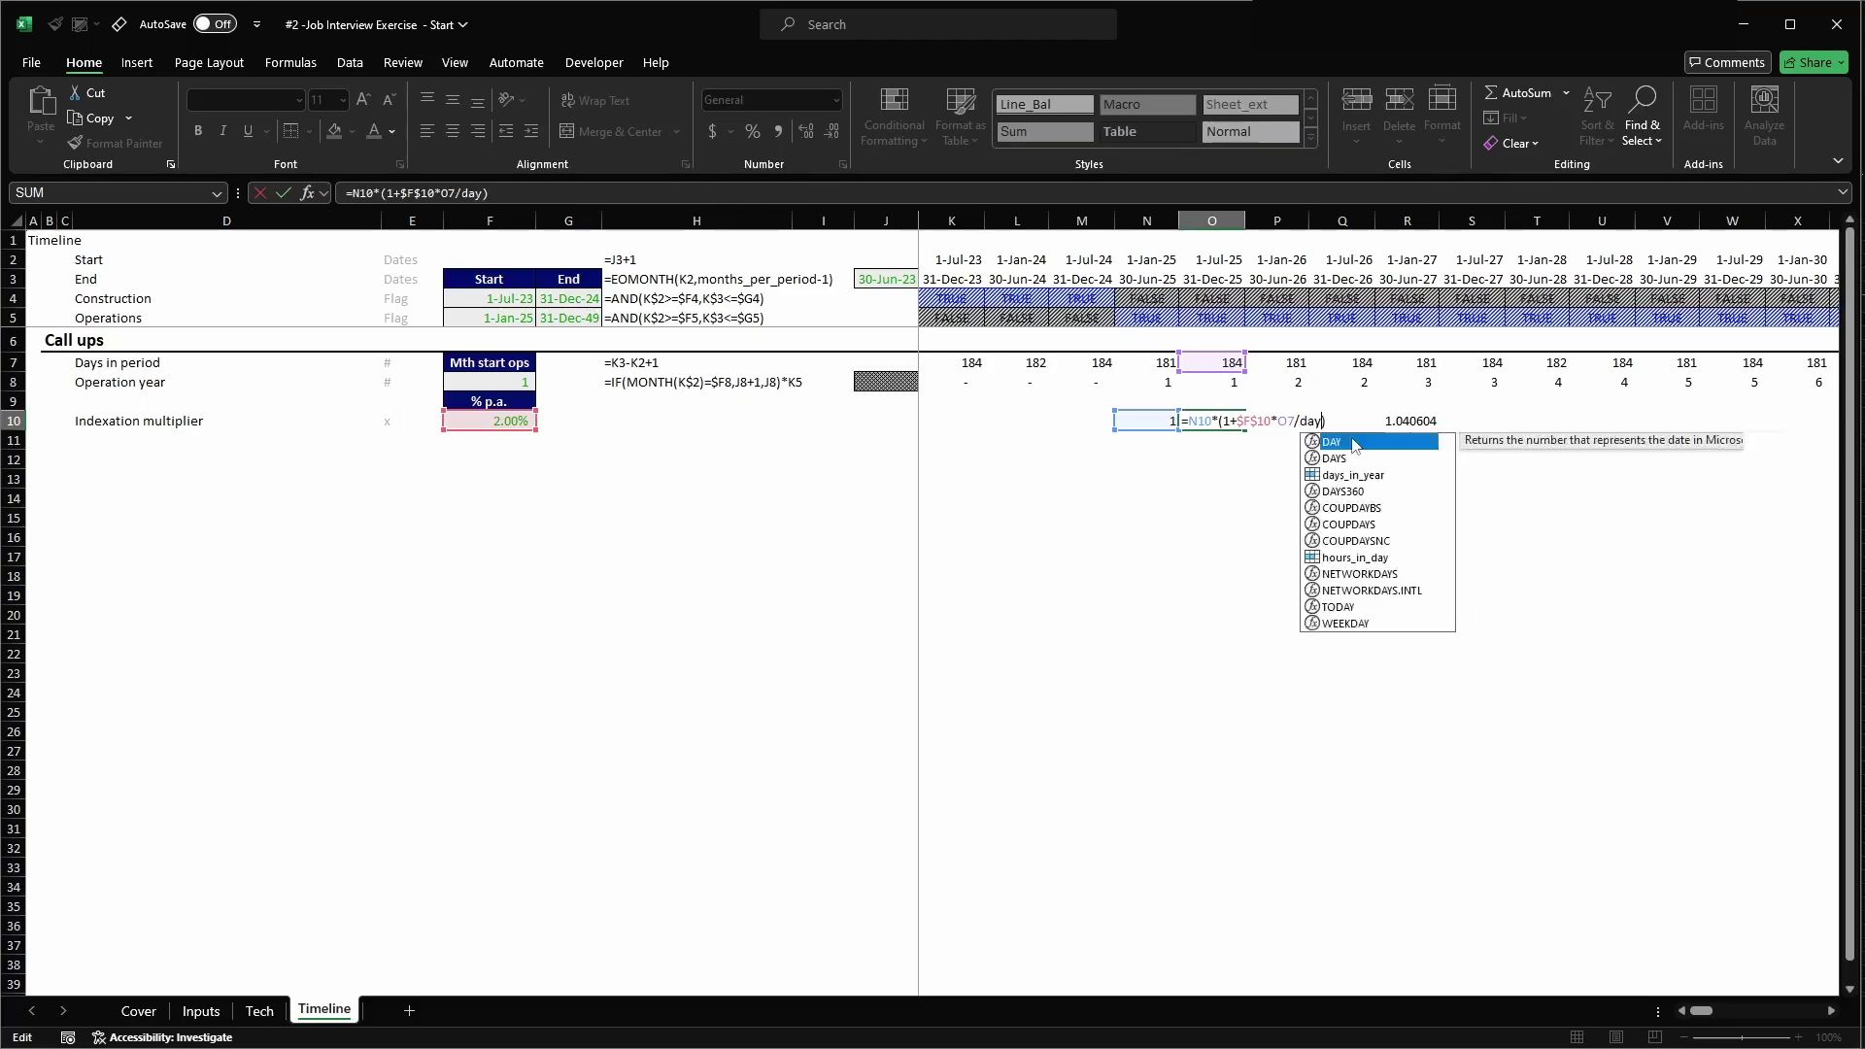
pyautogui.press('Down')
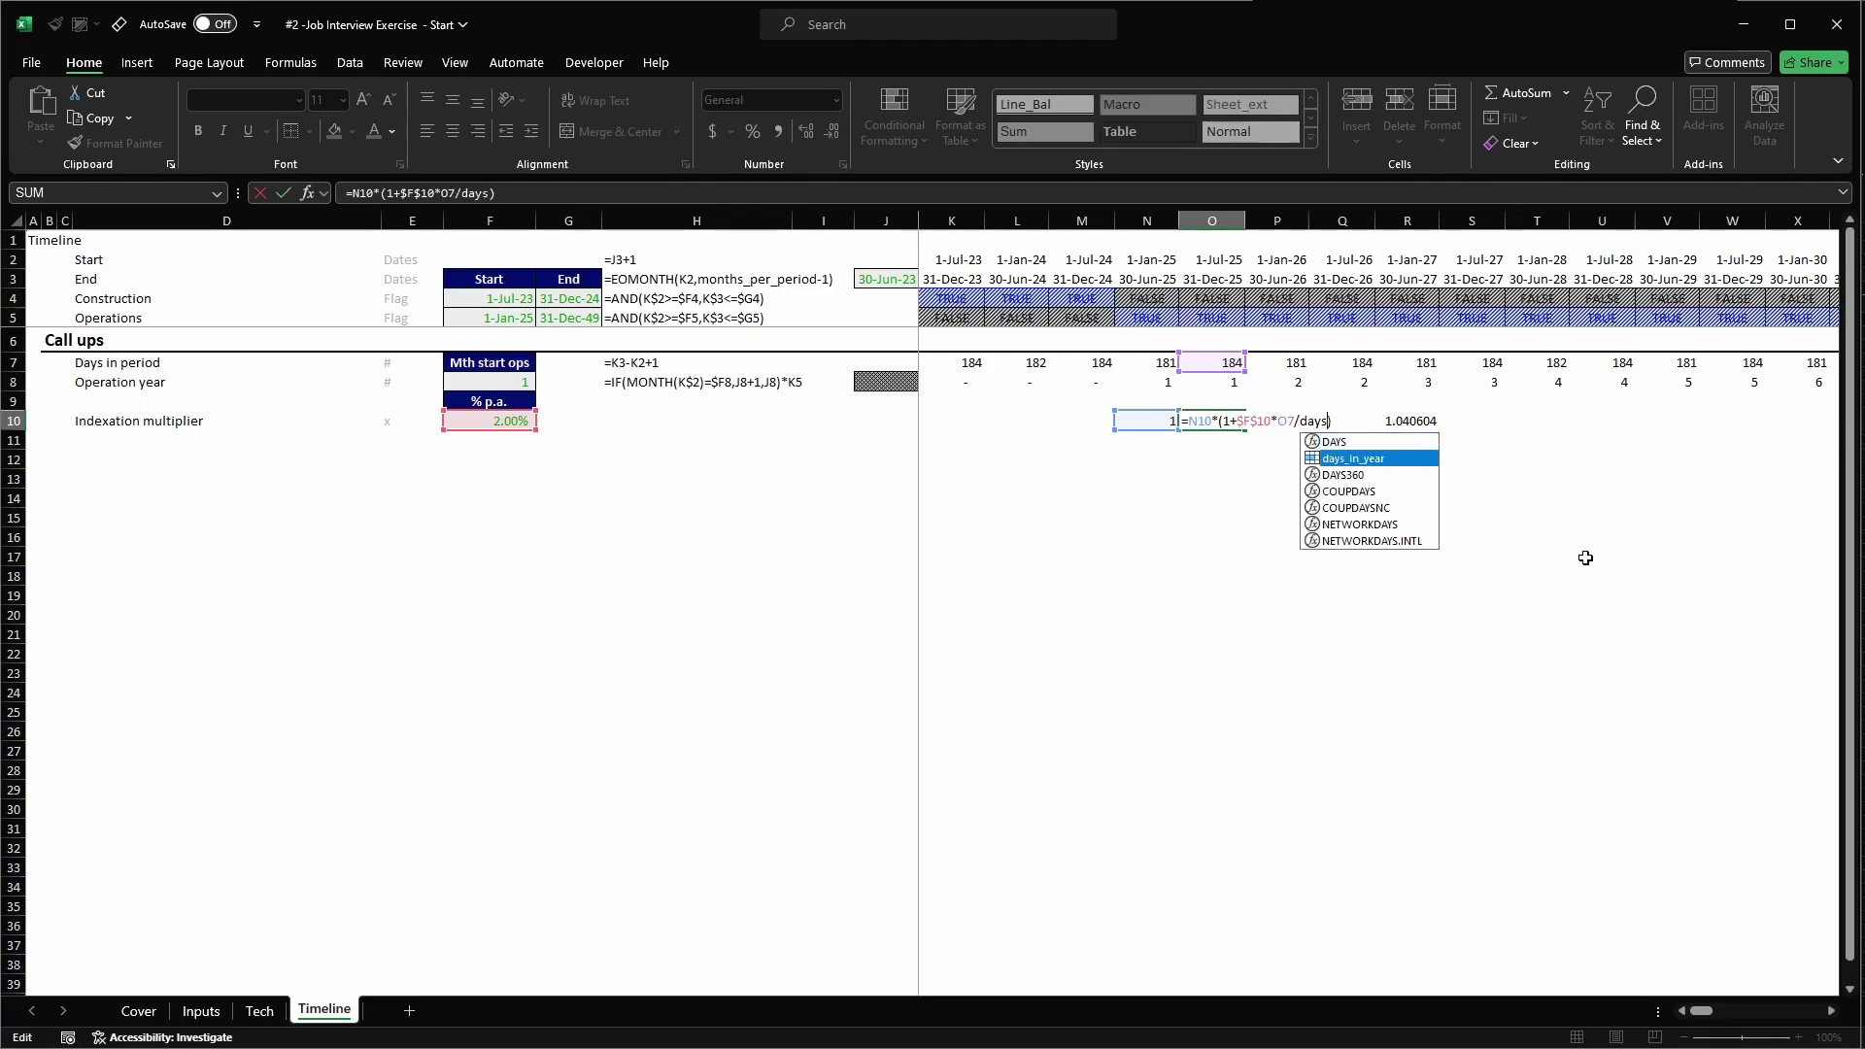
pyautogui.press('Tab')
pyautogui.press('Return')
pyautogui.press('Up')
pyautogui.press('F2')
pyautogui.press('Escape')
# - Try to copy the O10 indexation formula across row 10 from K10 to R10
pyautogui.hotkey('ctrl', 'c')
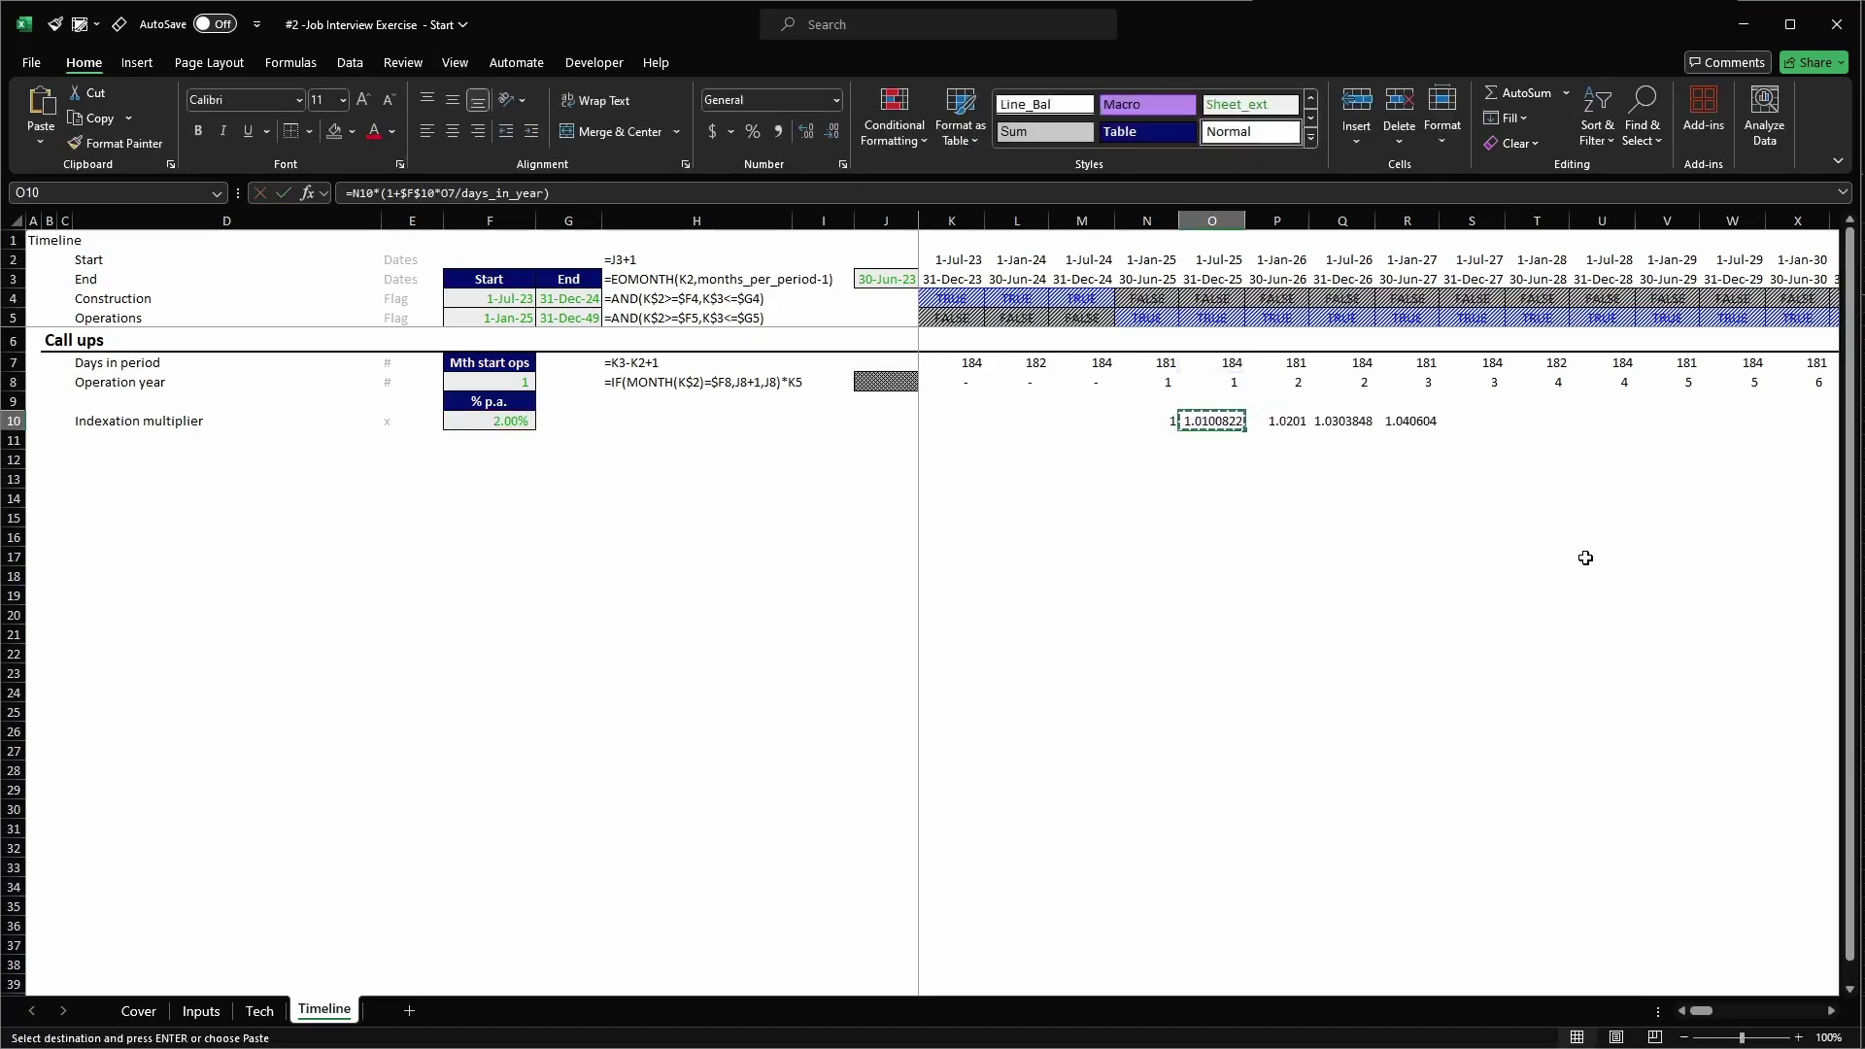
pyautogui.press('Left')
pyautogui.press('Left')
pyautogui.press('Left')
pyautogui.press('Left')
pyautogui.hotkey('ctrl', 'shift', 'Right')
pyautogui.hotkey('ctrl', 'shift', 'Right')
pyautogui.press('Return')
pyautogui.press('Left')
pyautogui.press('Right')
# - Examine the pasted indexation formulas in row 10 from K10 to N10
pyautogui.press('F2')
pyautogui.press('Escape')
pyautogui.press('Right')
pyautogui.press('F2')
pyautogui.press('Escape')
pyautogui.press('Right')
pyautogui.press('Right')
pyautogui.press('F2')
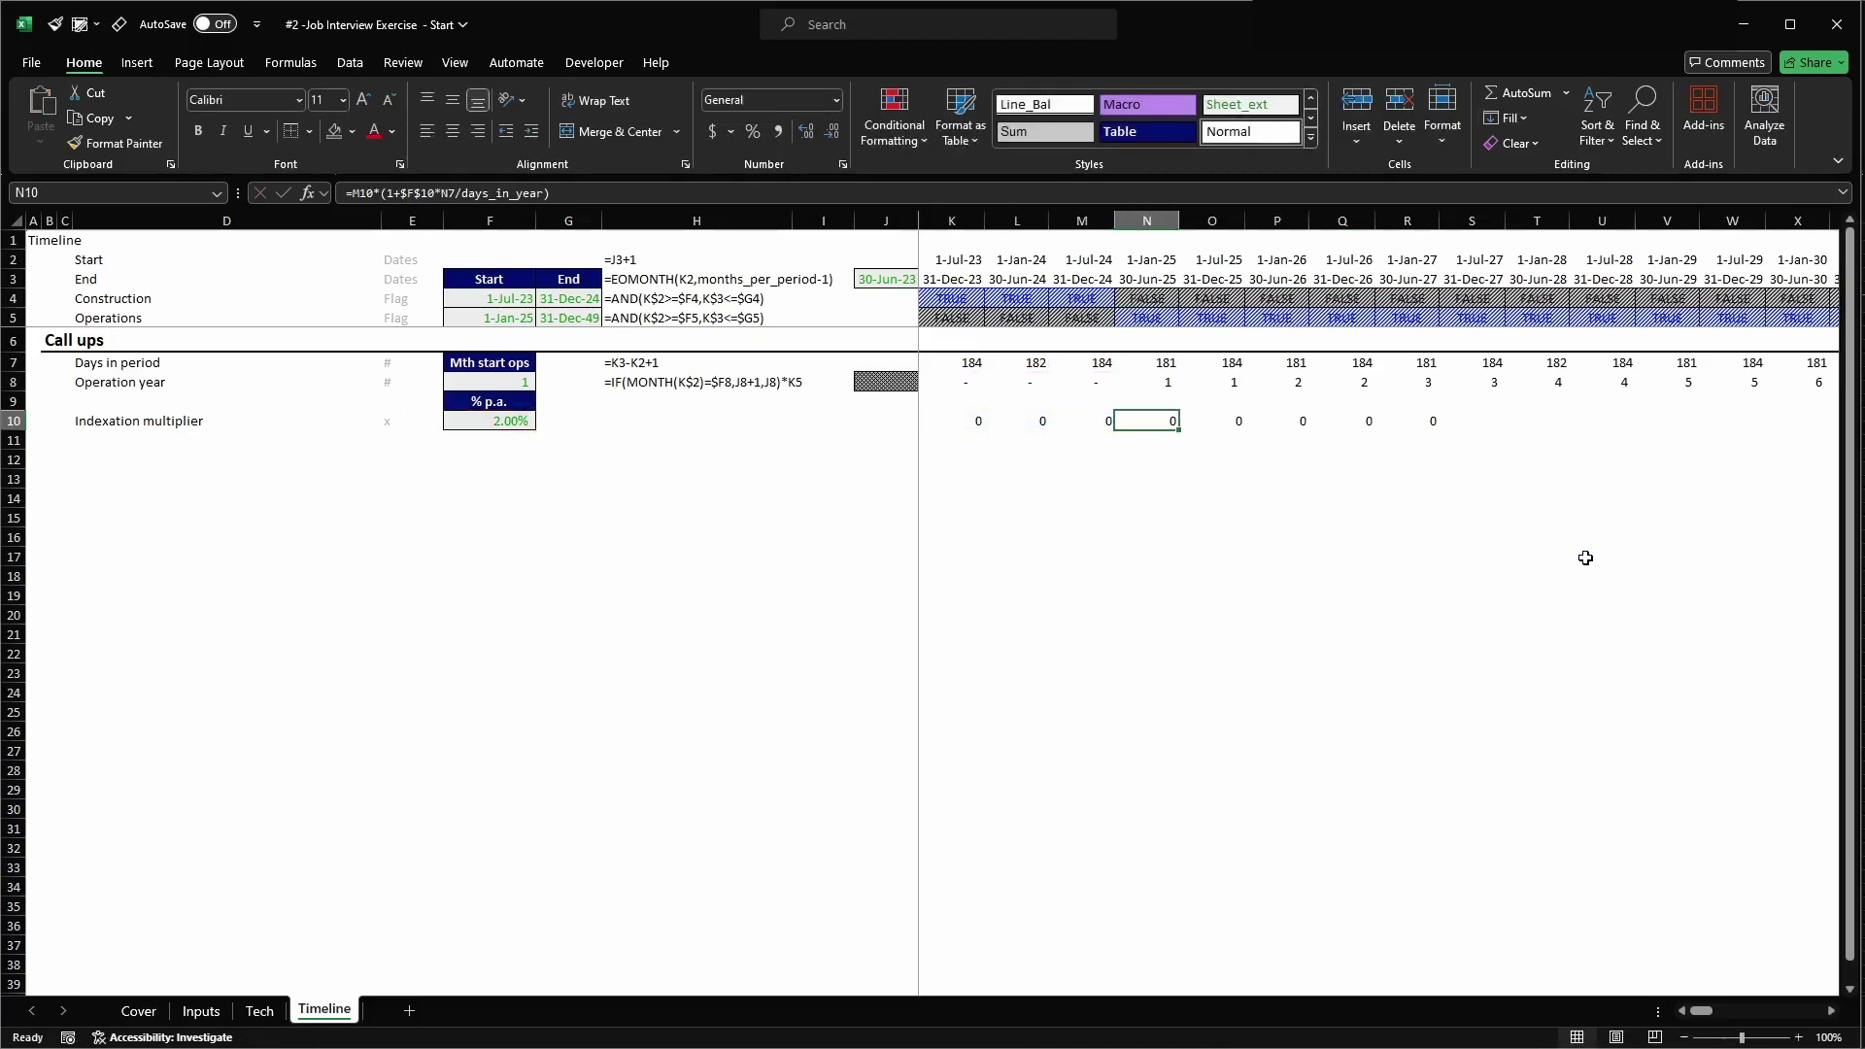
pyautogui.press('Escape')
pyautogui.press('Left')
pyautogui.press('Left')
pyautogui.press('Left')
pyautogui.press('Right')
pyautogui.press('Right')
pyautogui.press('Right')
pyautogui.press('Right')
# - Undo the last paste across row 10 and return to N10
pyautogui.hotkey('ctrl', 'z')
pyautogui.press('Left')
pyautogui.press('Escape')
pyautogui.press('Right')
pyautogui.press('Right')
pyautogui.press('Right')
pyautogui.press('Right')
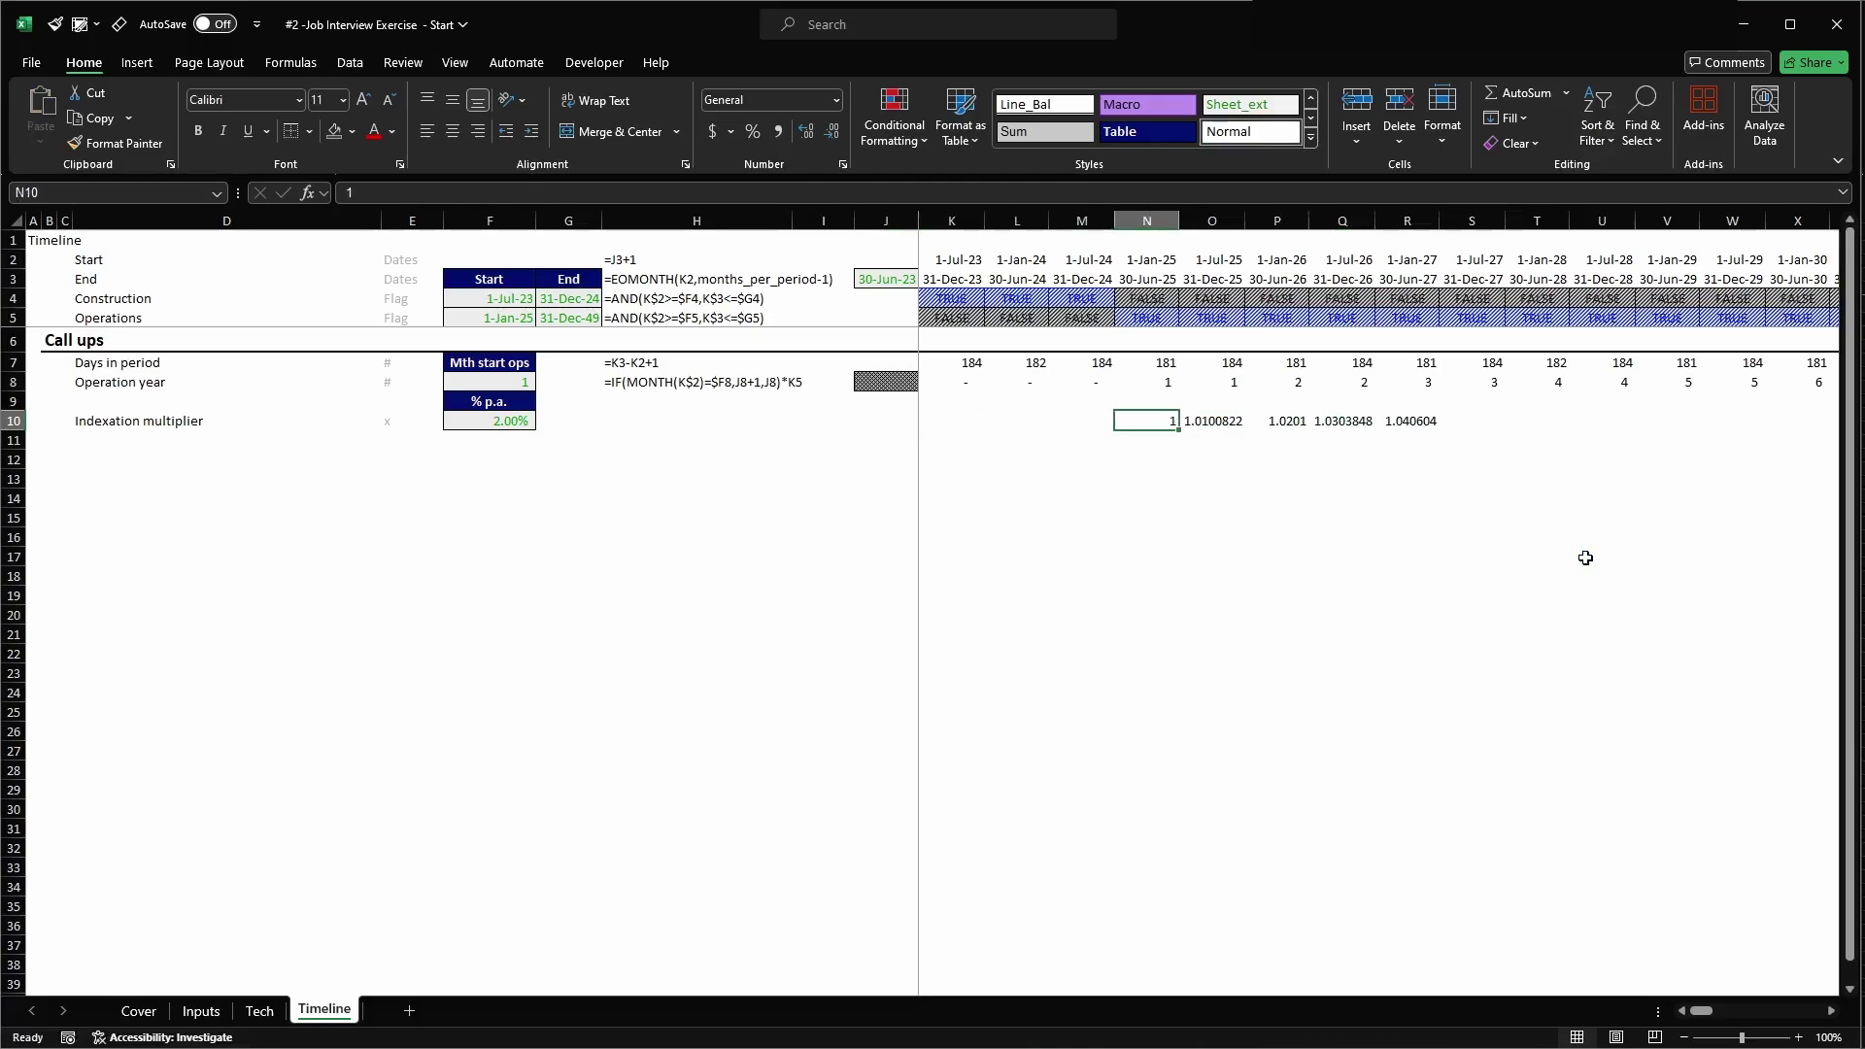
# - Replace the hard-coded 1 in N10 with the indexation formula copied from O10
pyautogui.hotkey('ctrl', 'space')
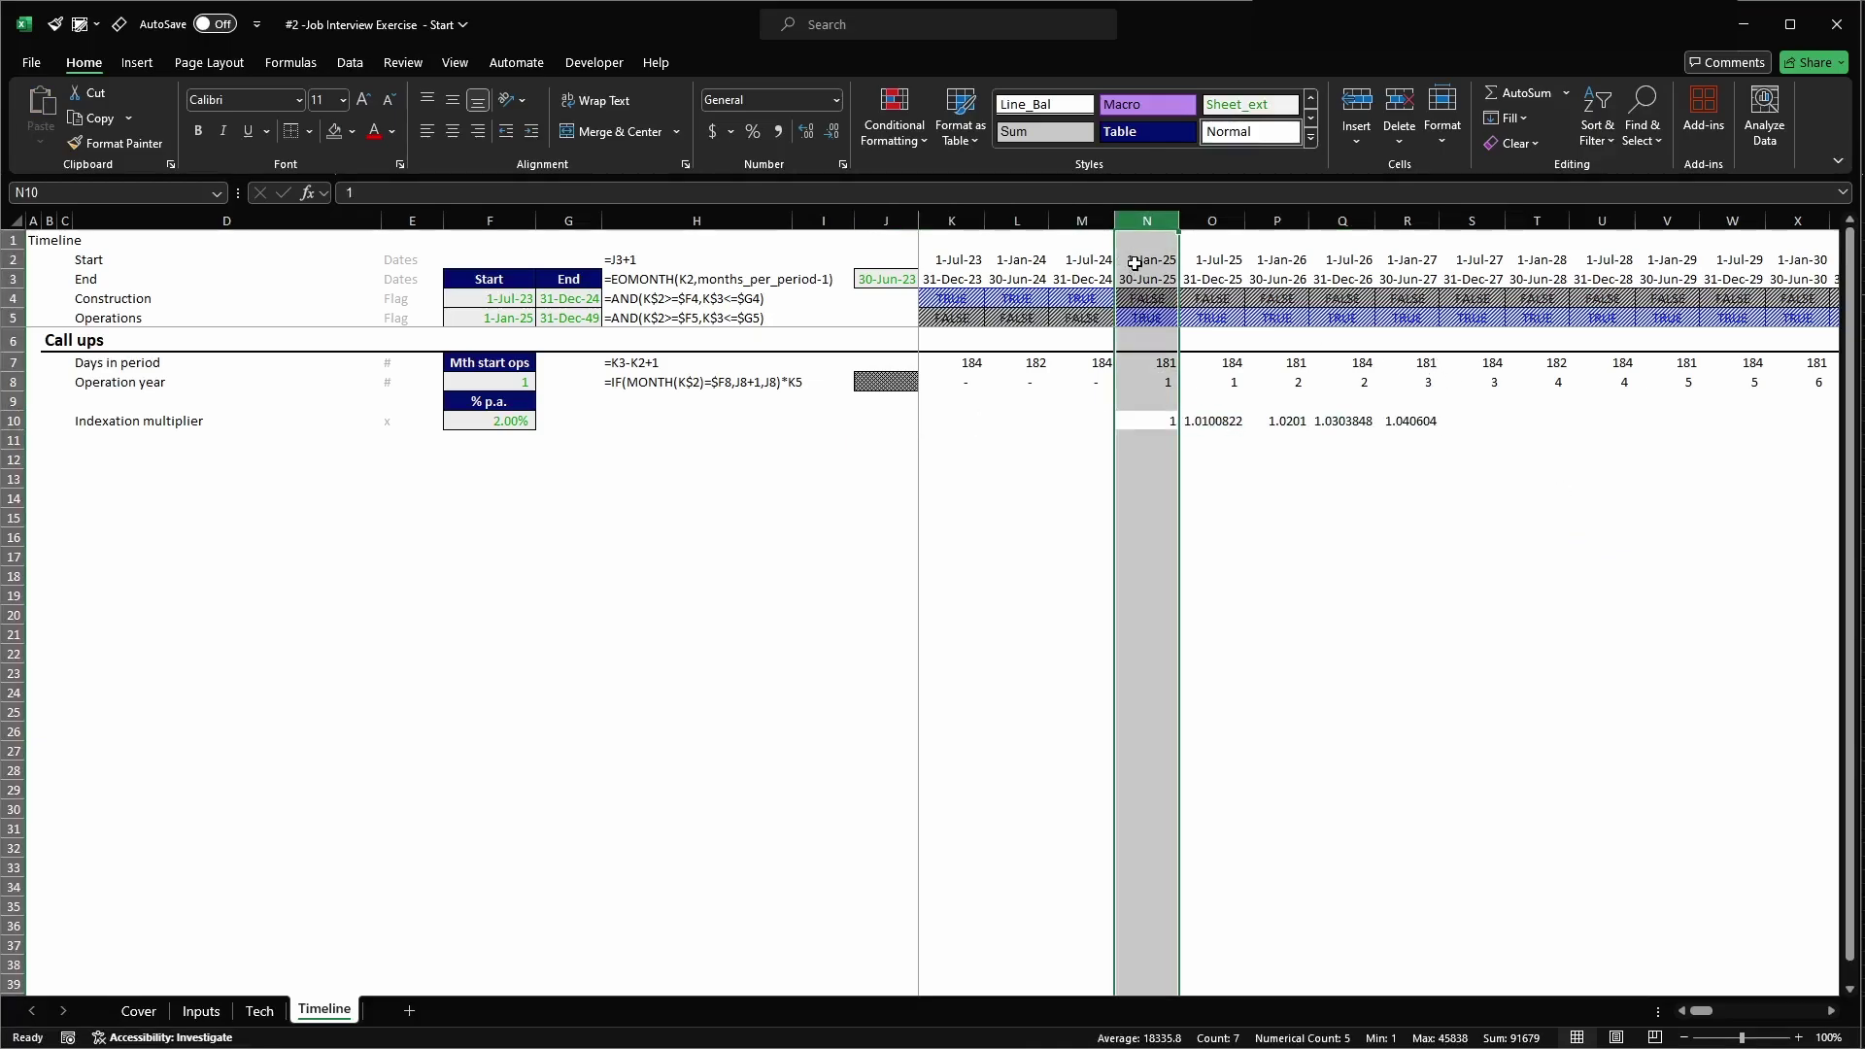
pyautogui.click(1142, 419)
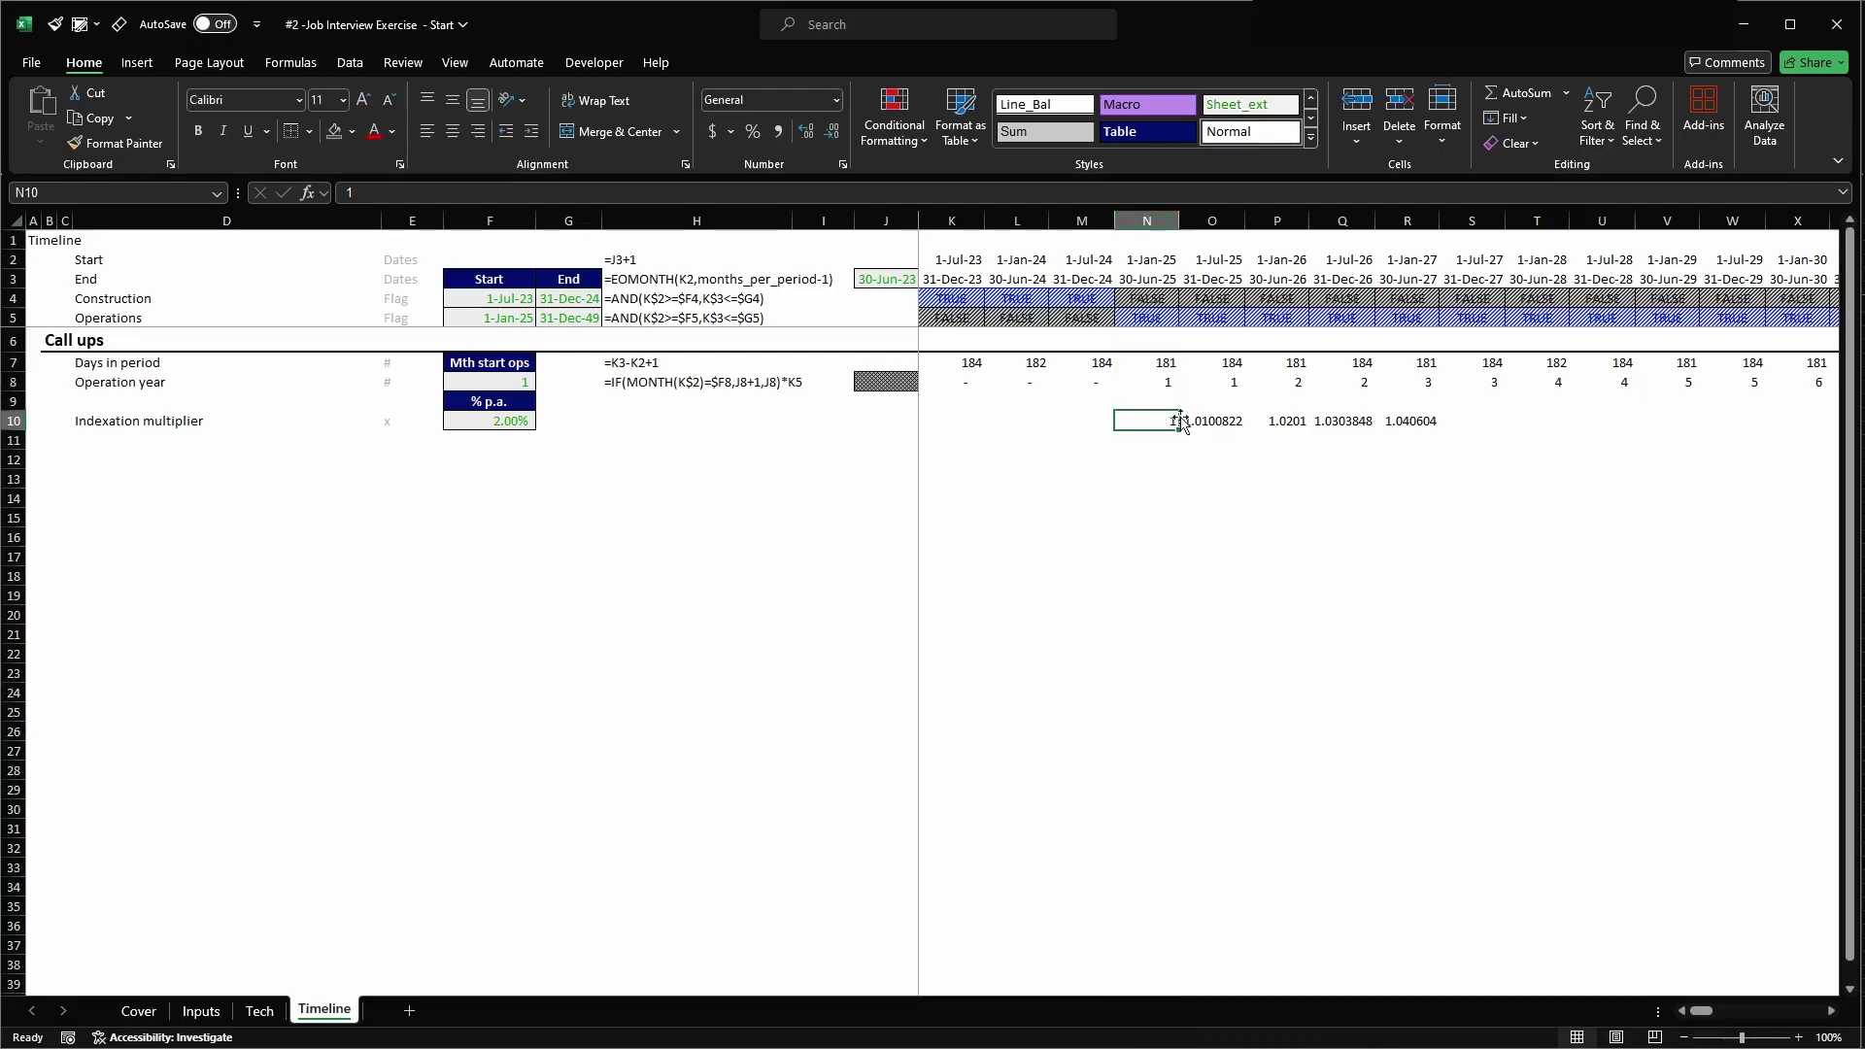
pyautogui.press('F2')
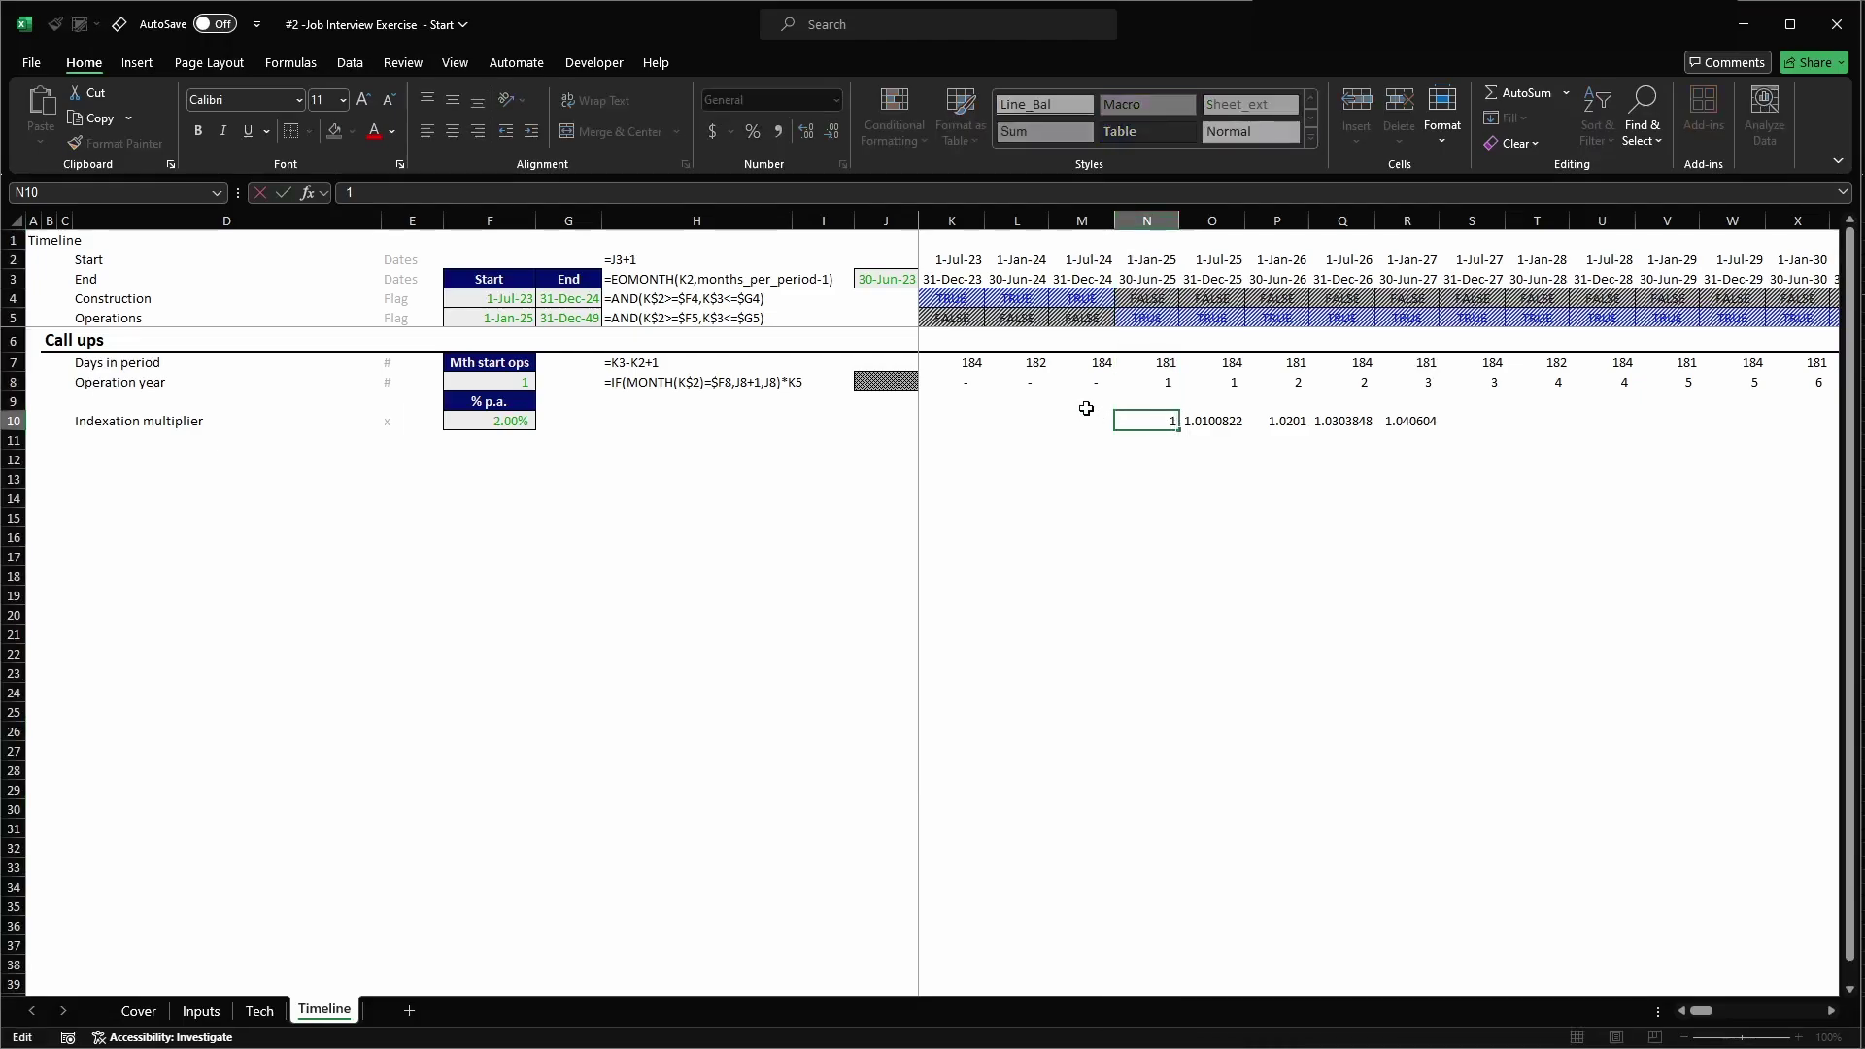
pyautogui.press('Tab')
pyautogui.hotkey('ctrl', 'c')
pyautogui.press('Left')
pyautogui.press('Return')
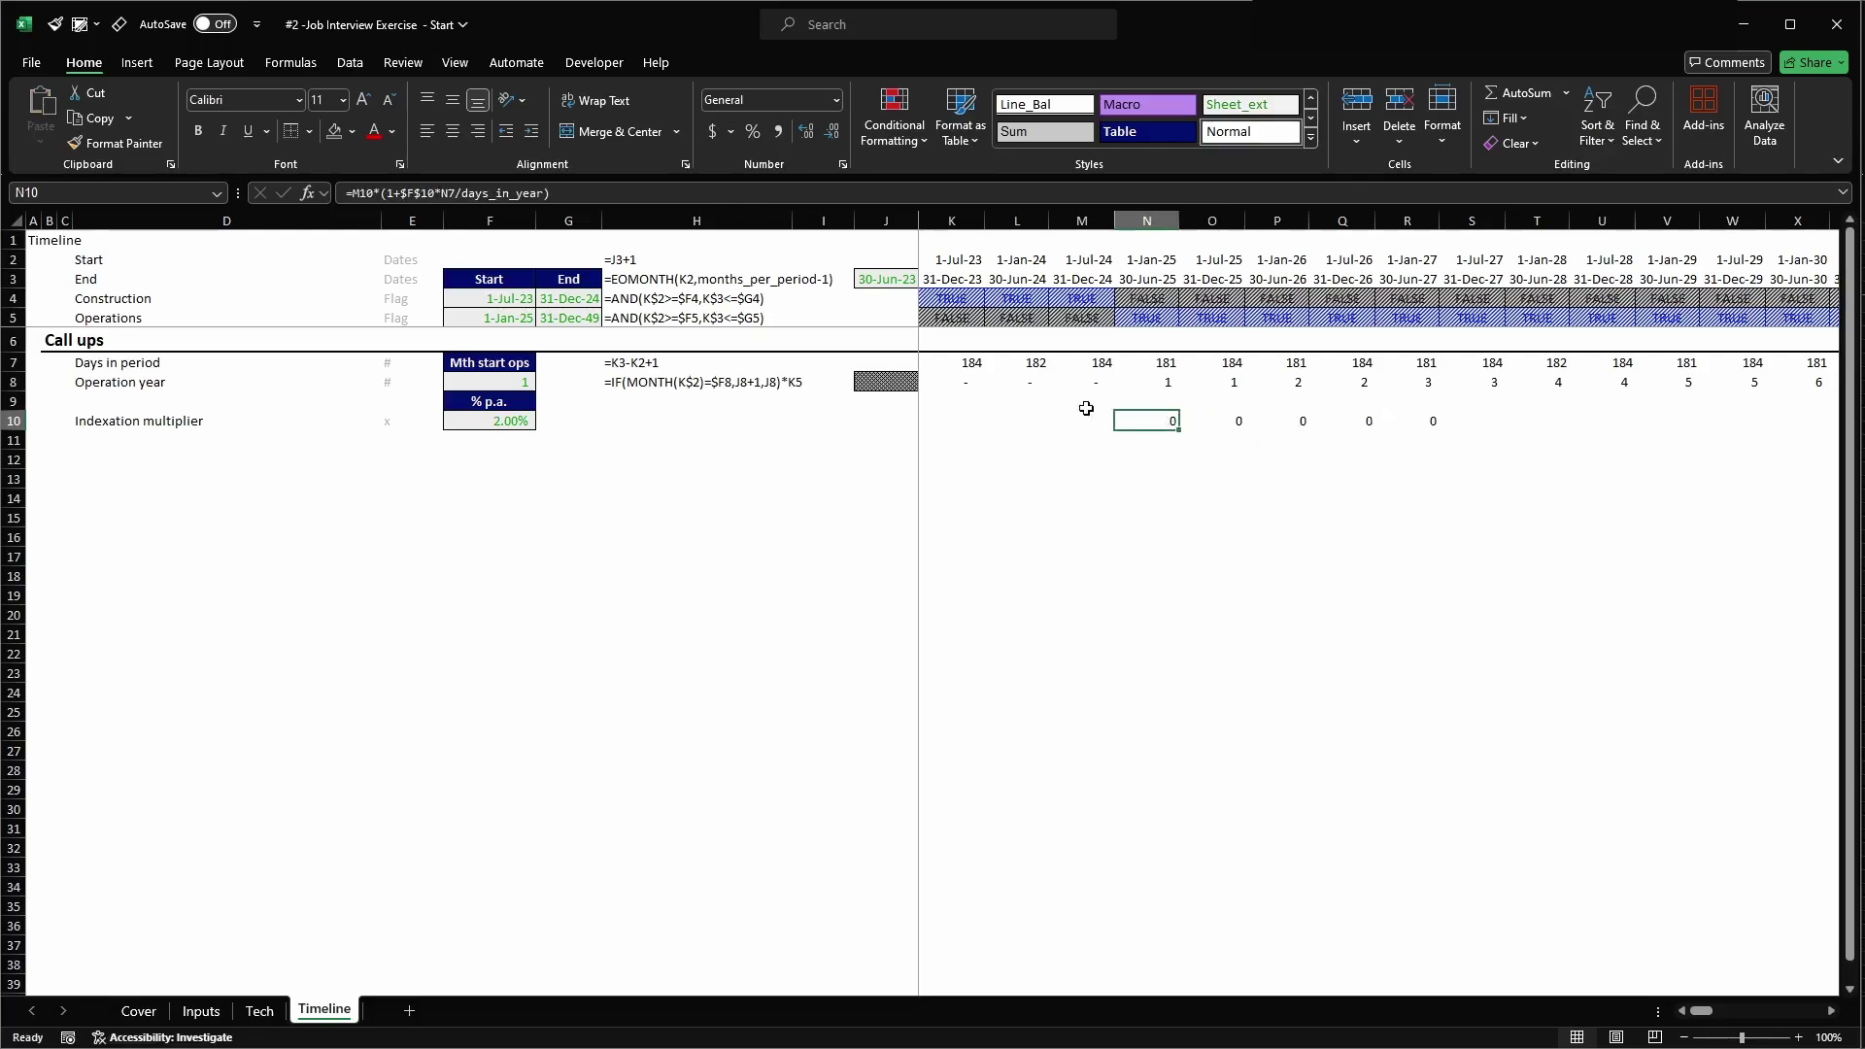
# - Start an IF around the N10 formula with the test N$2=start_ops
pyautogui.press('F2')
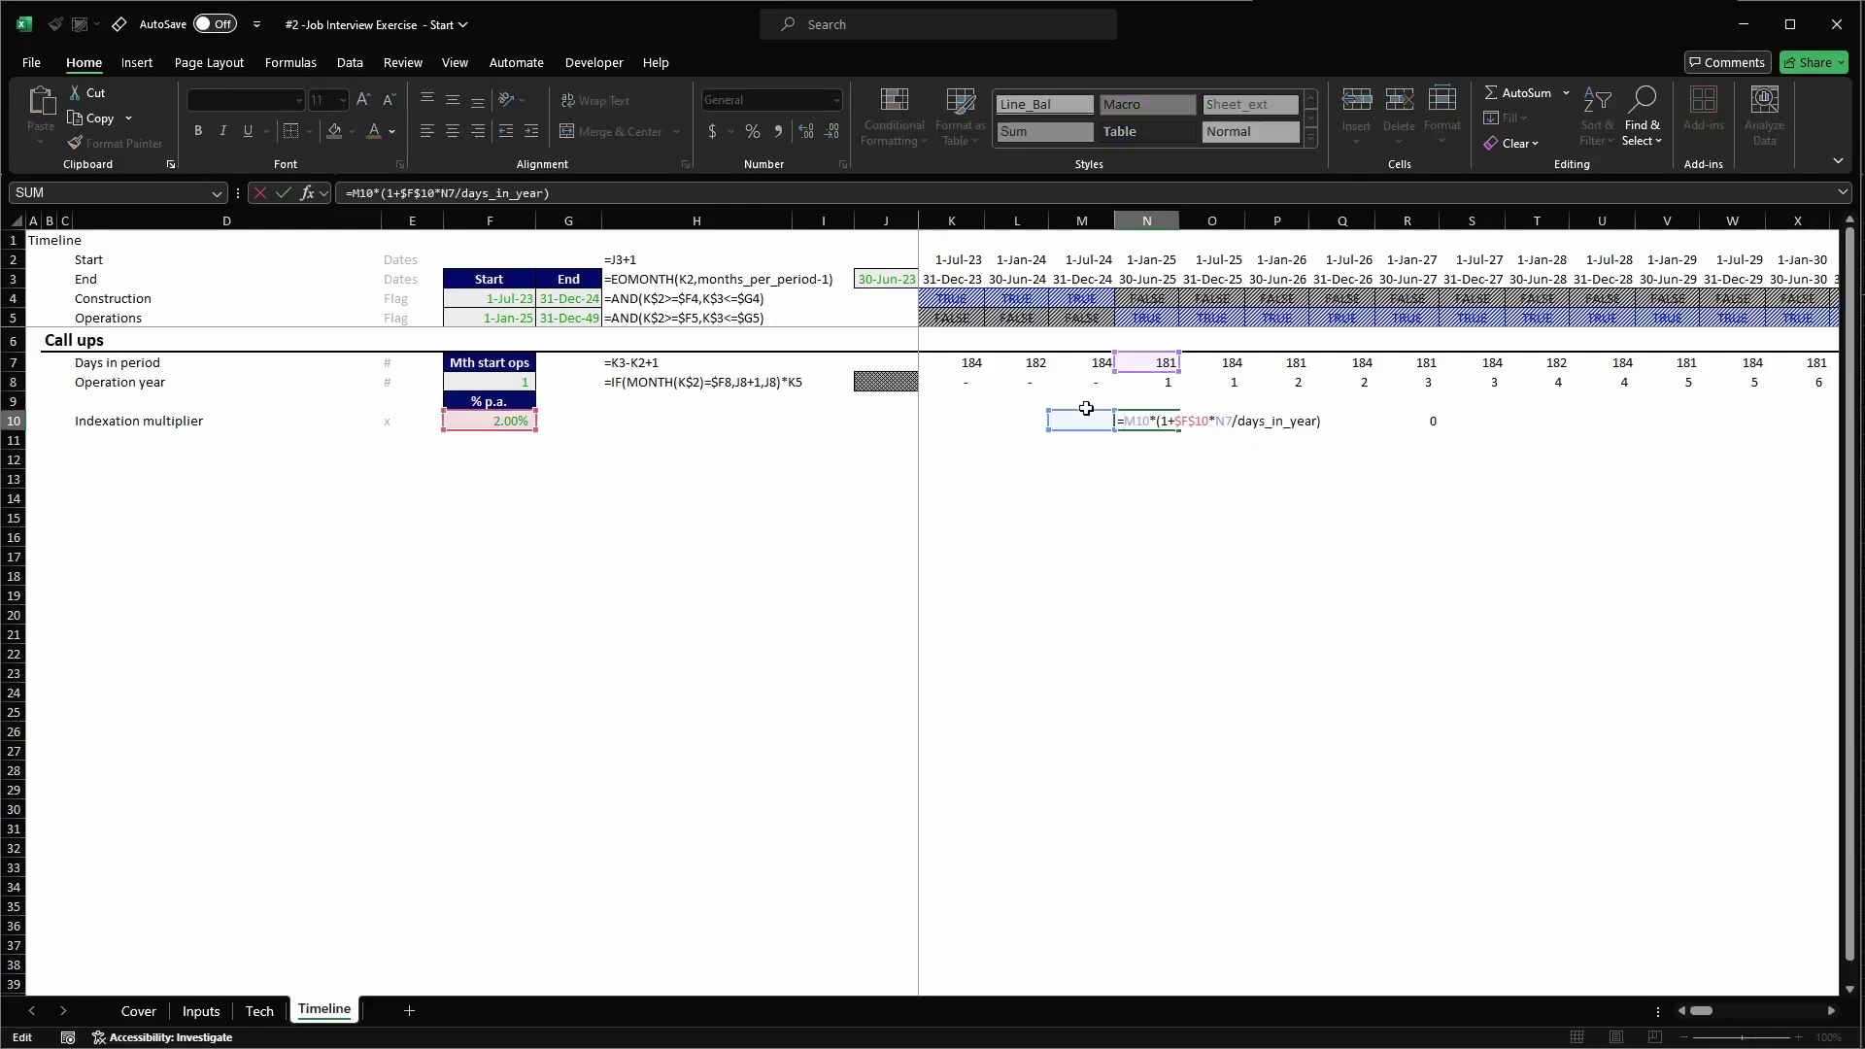
pyautogui.write('IF(')
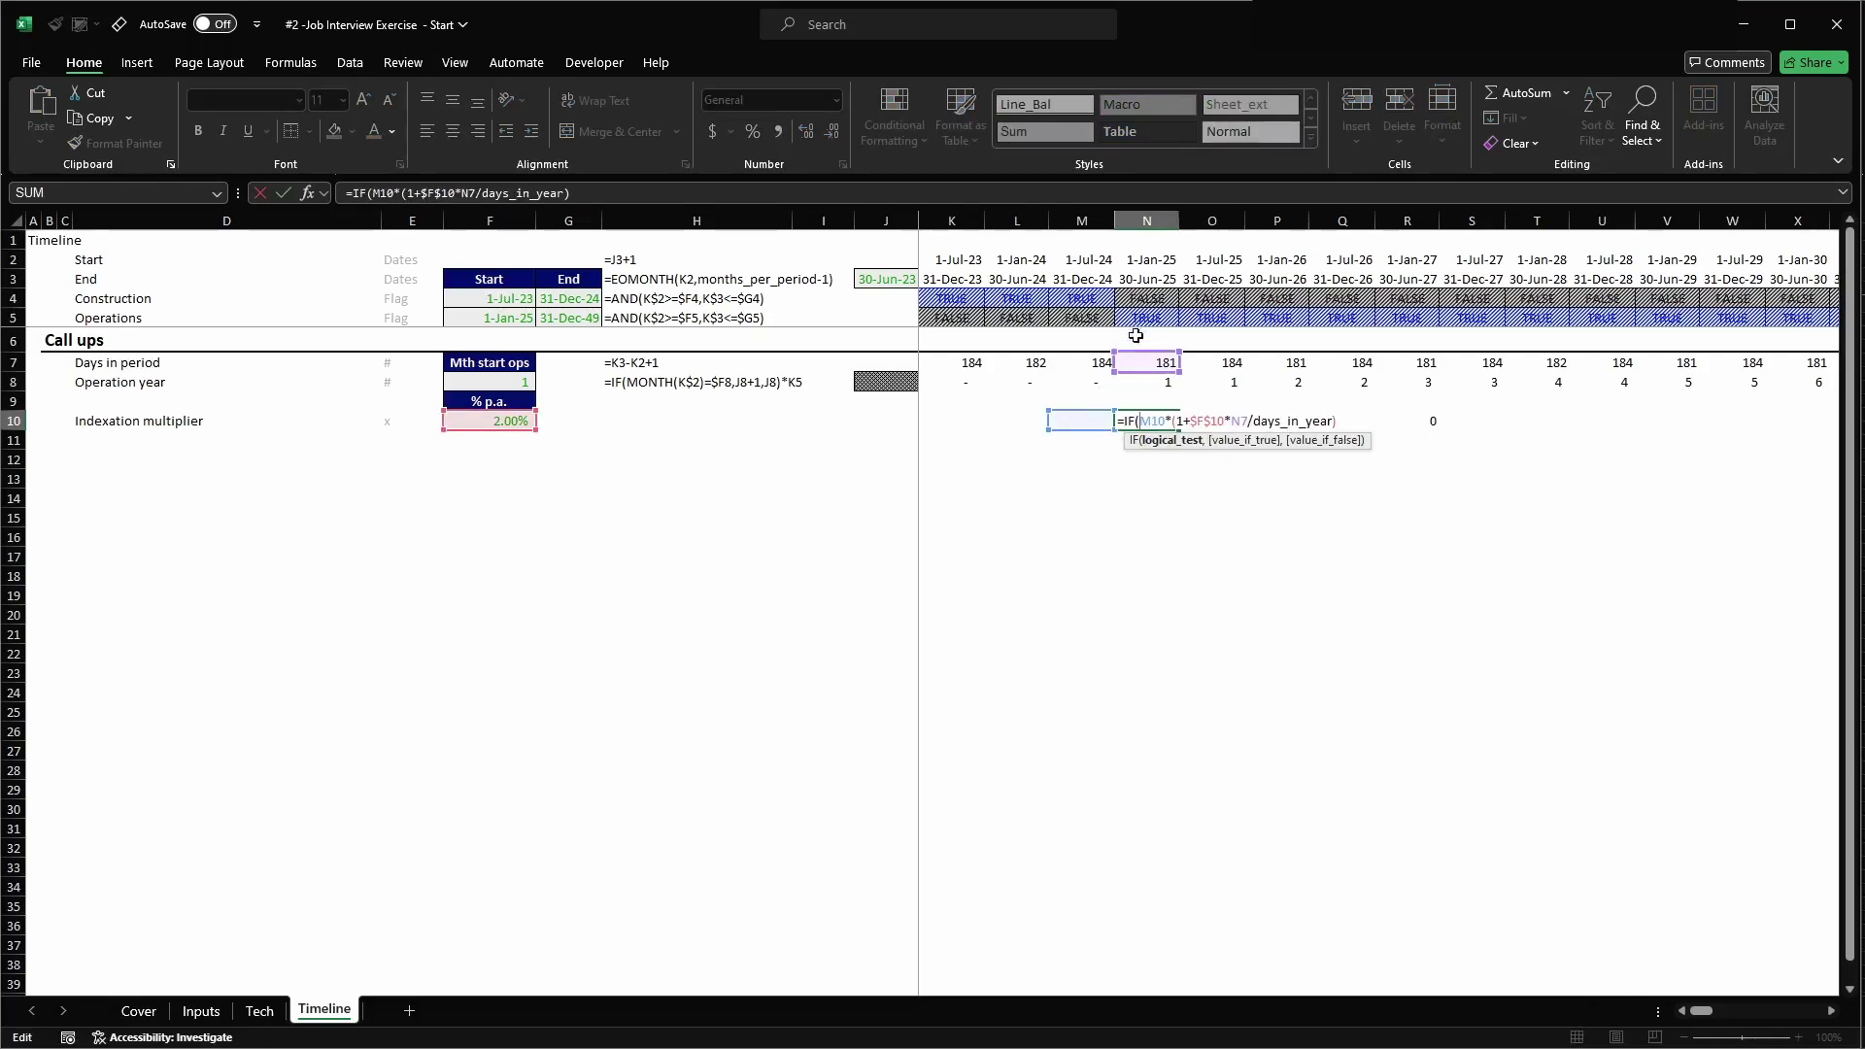
pyautogui.click(1143, 264)
pyautogui.press('F4')
pyautogui.press('F4')
pyautogui.write('=')
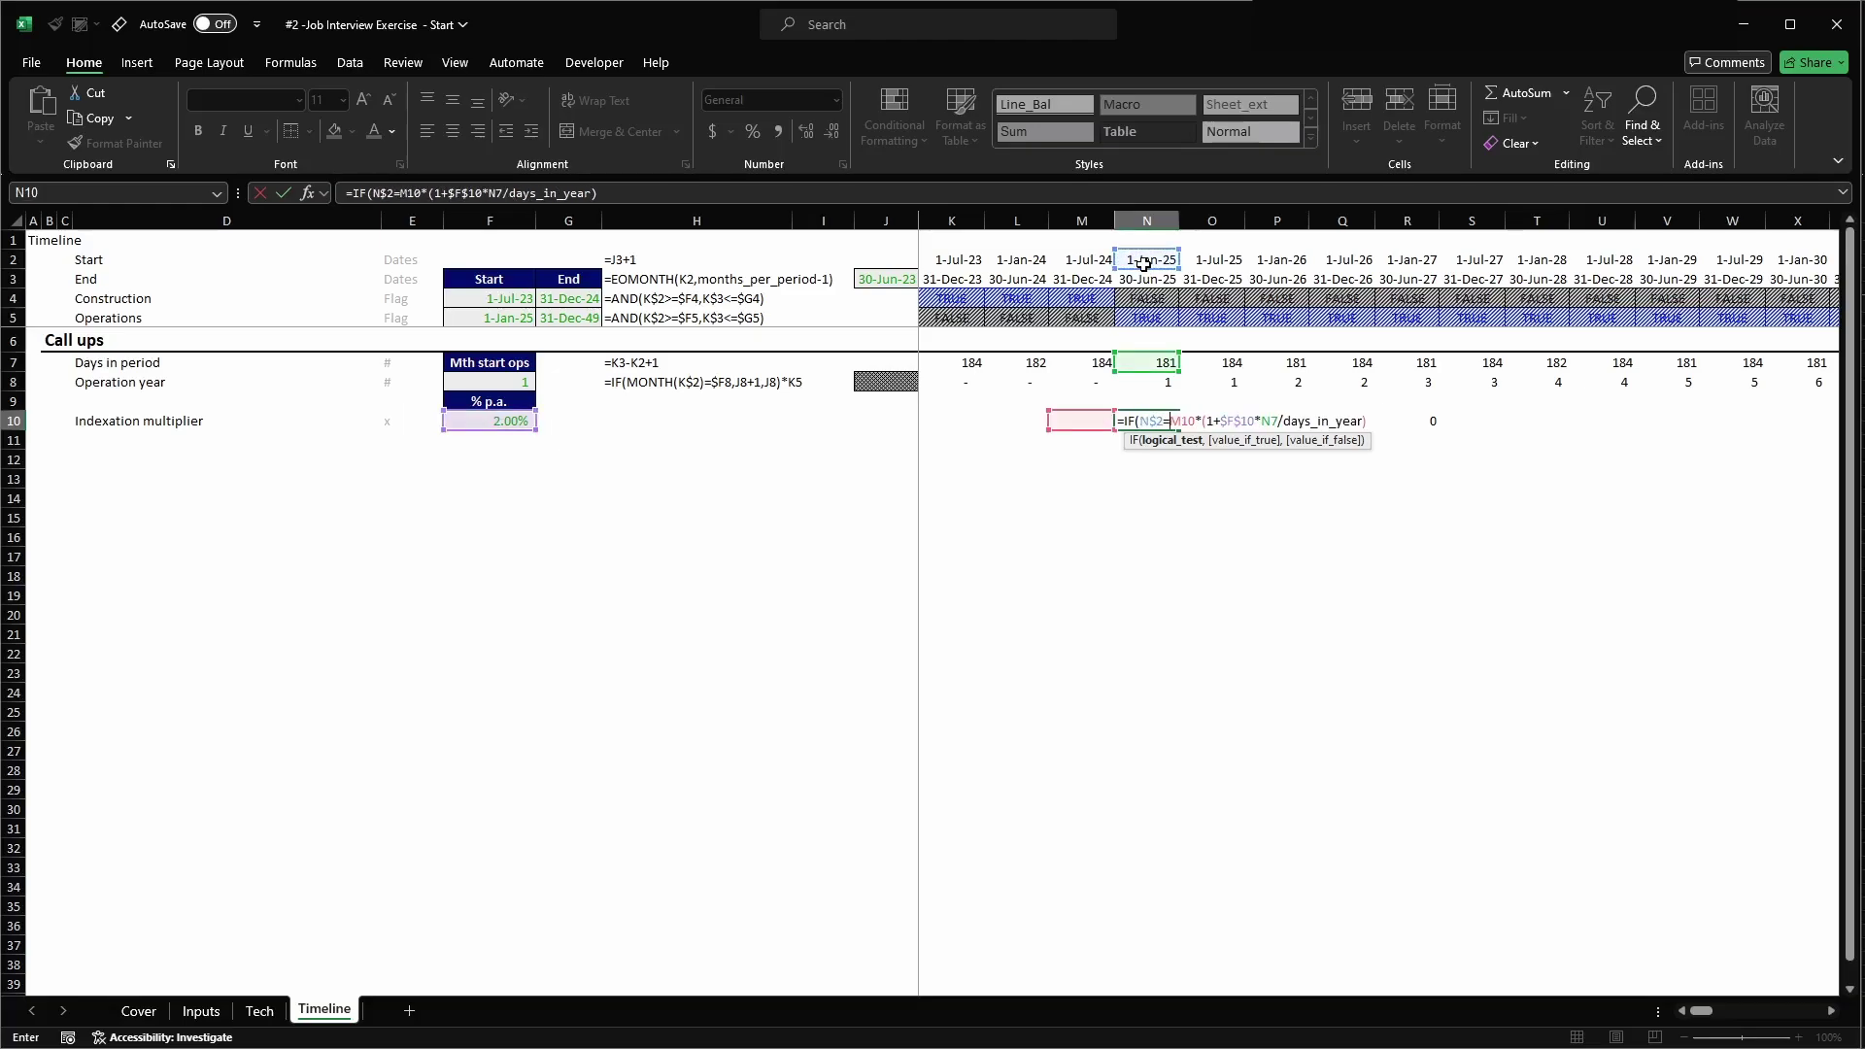
pyautogui.write('ops')
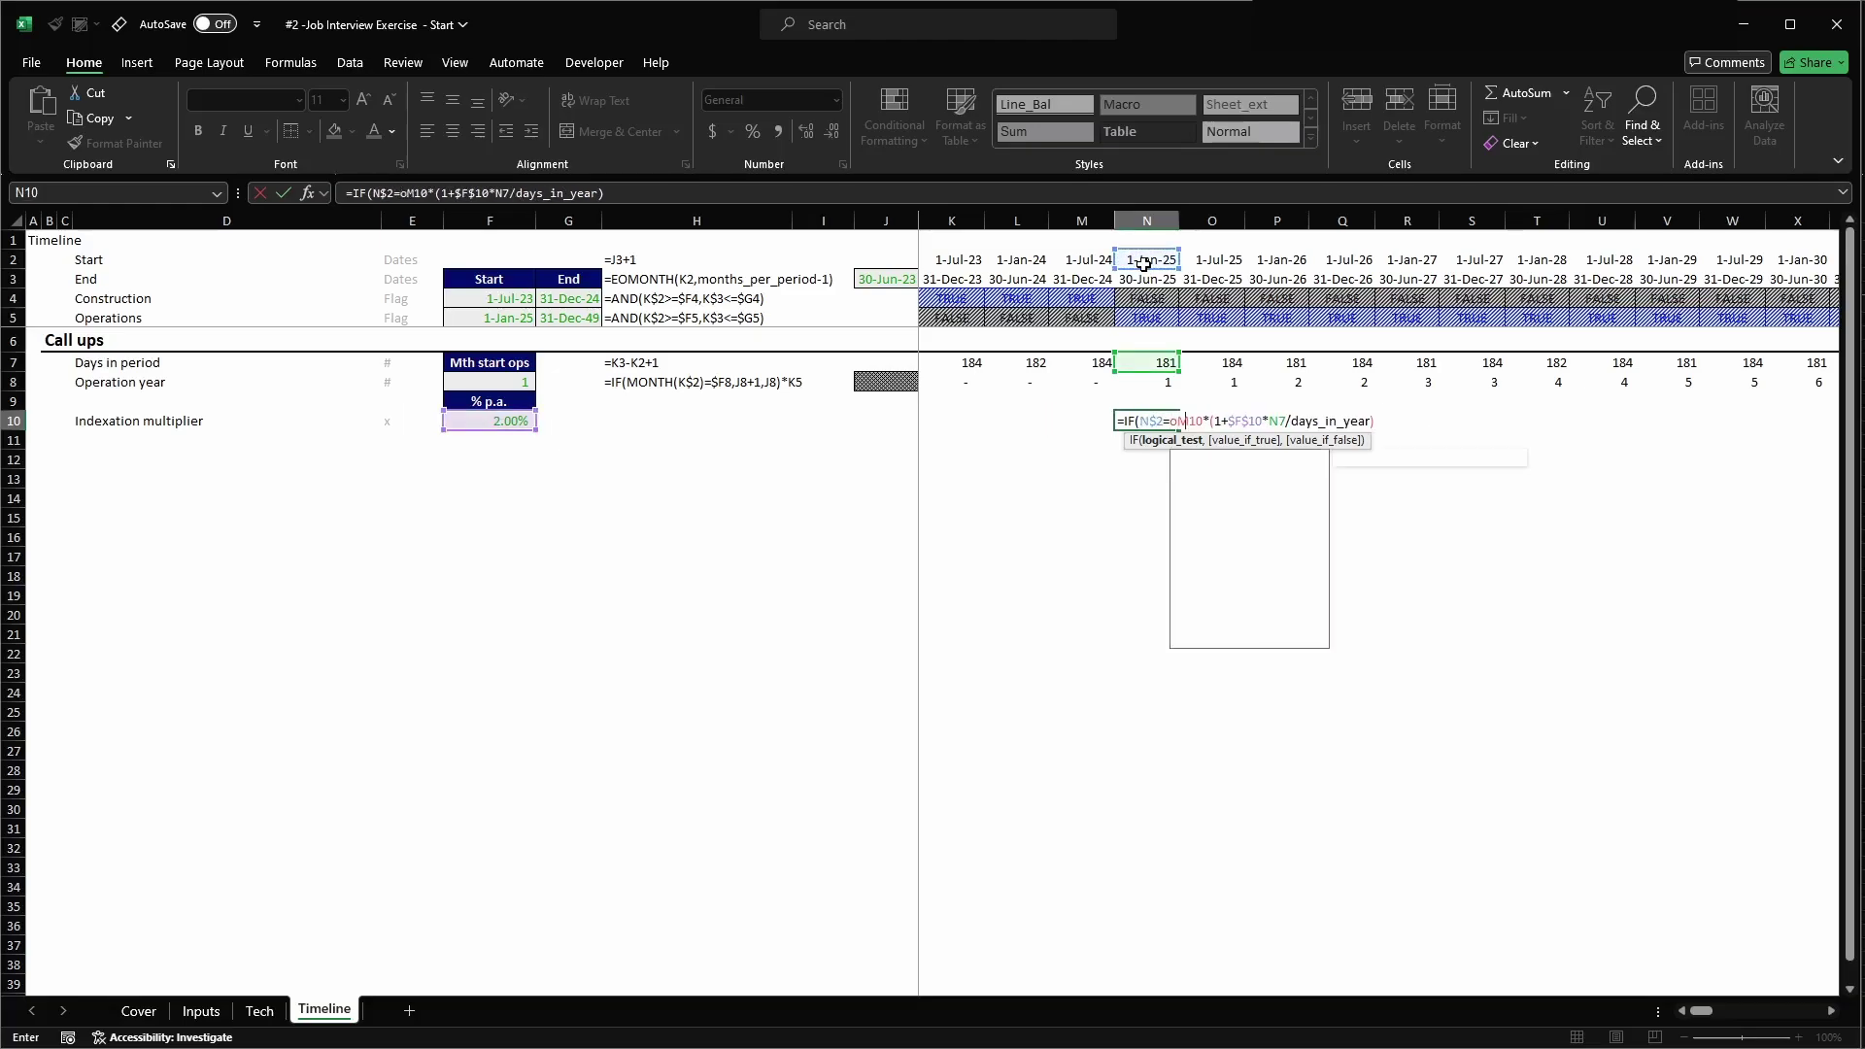
pyautogui.press('Down')
pyautogui.press('Down')
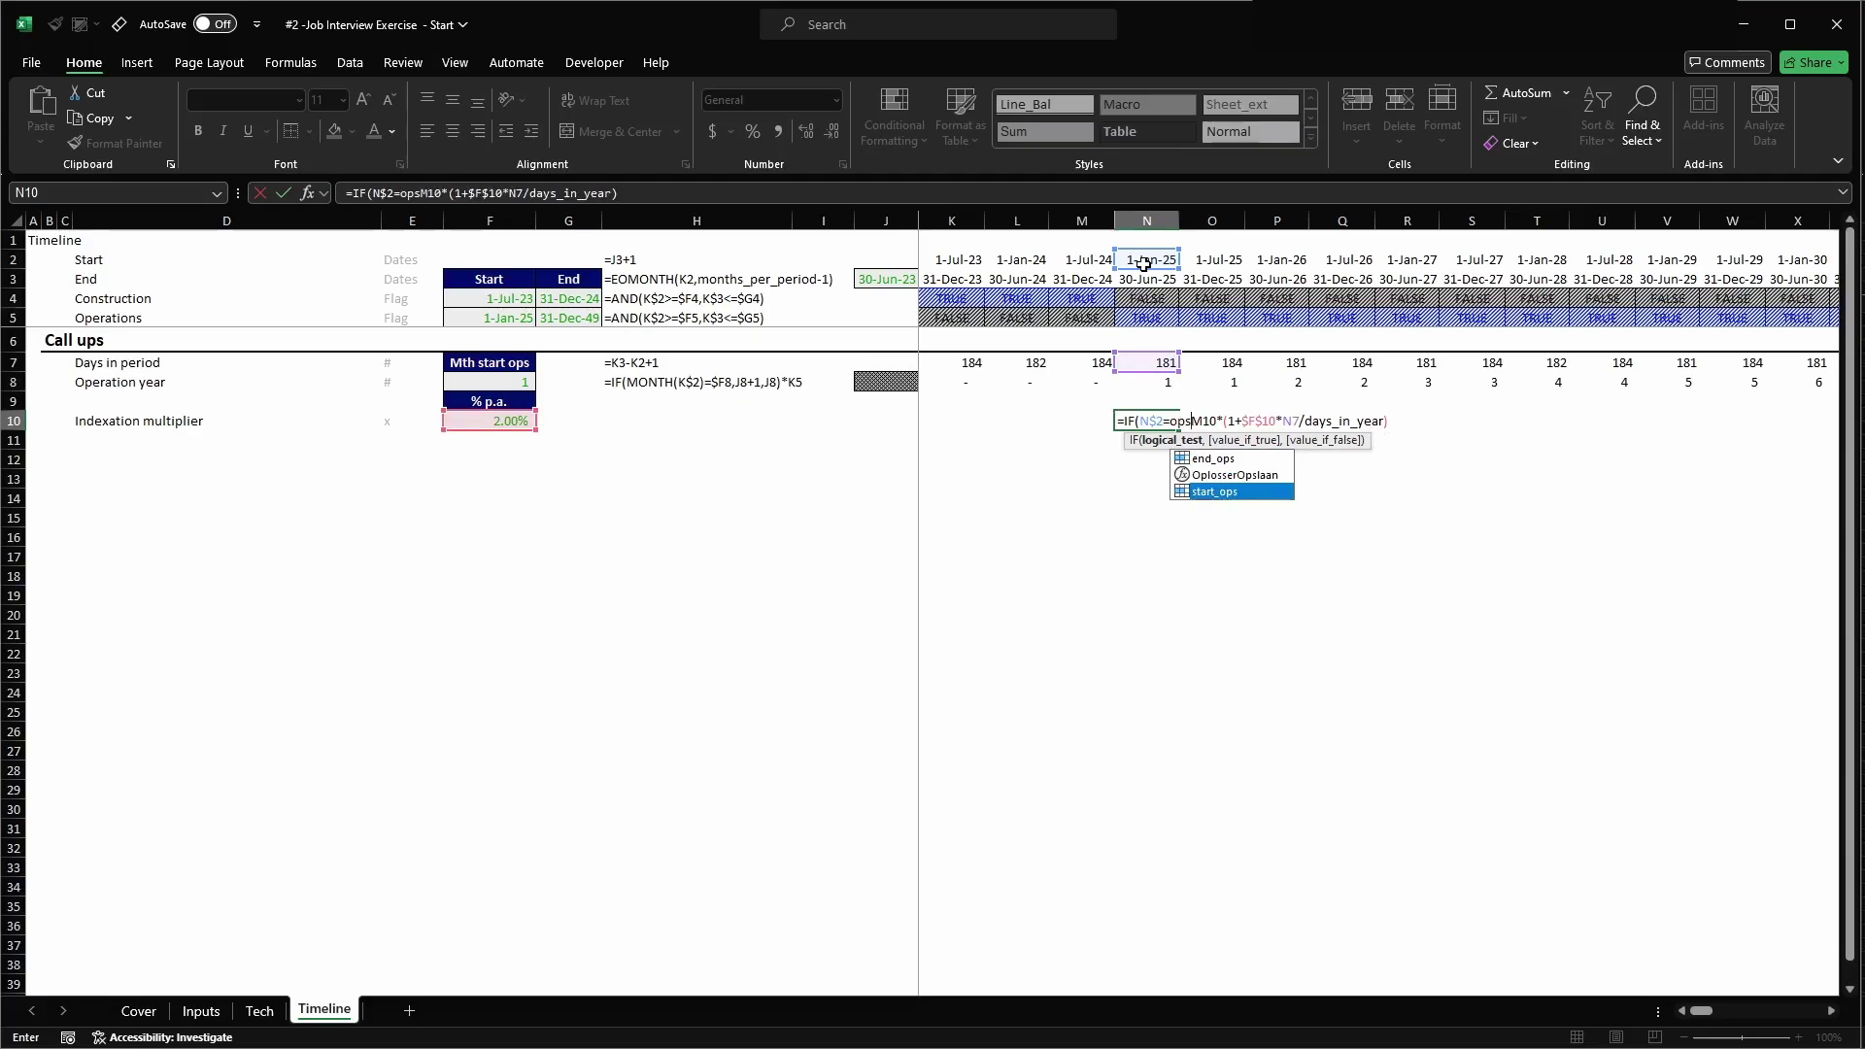
pyautogui.press('Tab')
# - Complete the N10 IF to return 1 when true and M10*(1+$F$10*N7/days_in_year) otherwise
pyautogui.write(',1')
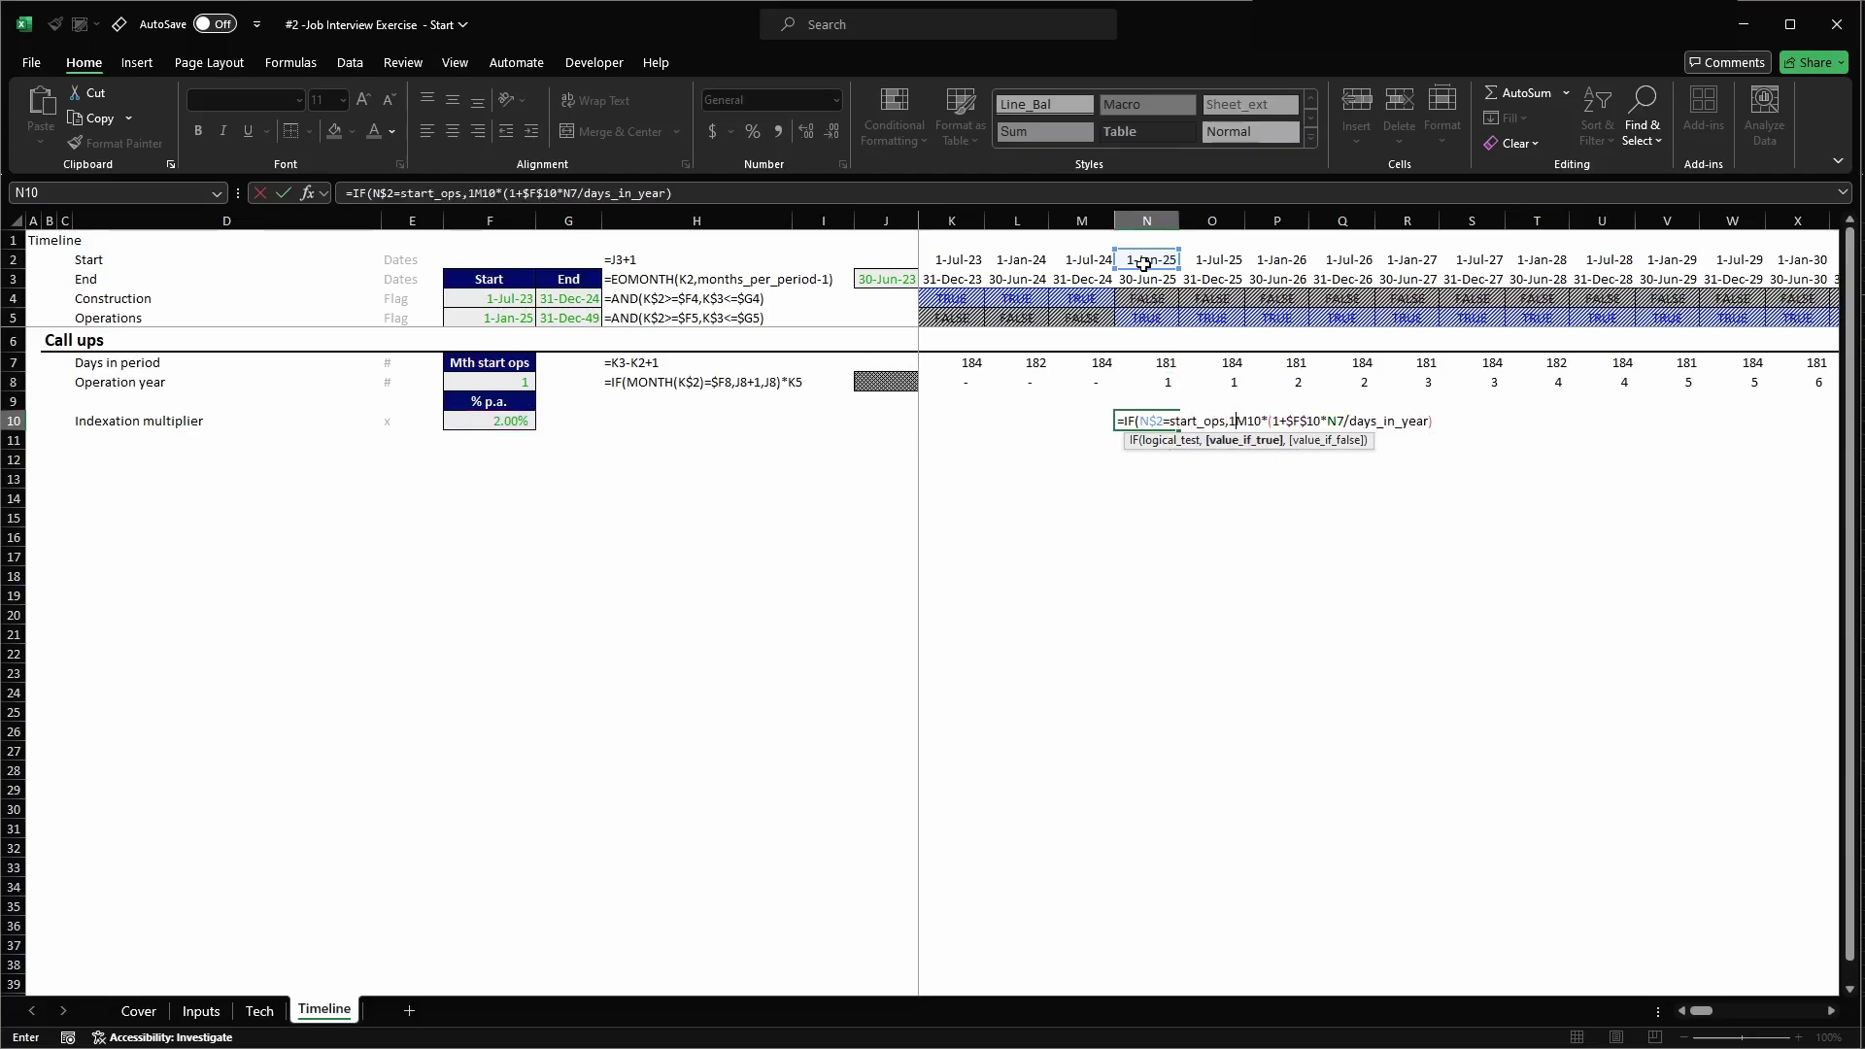
pyautogui.write(',')
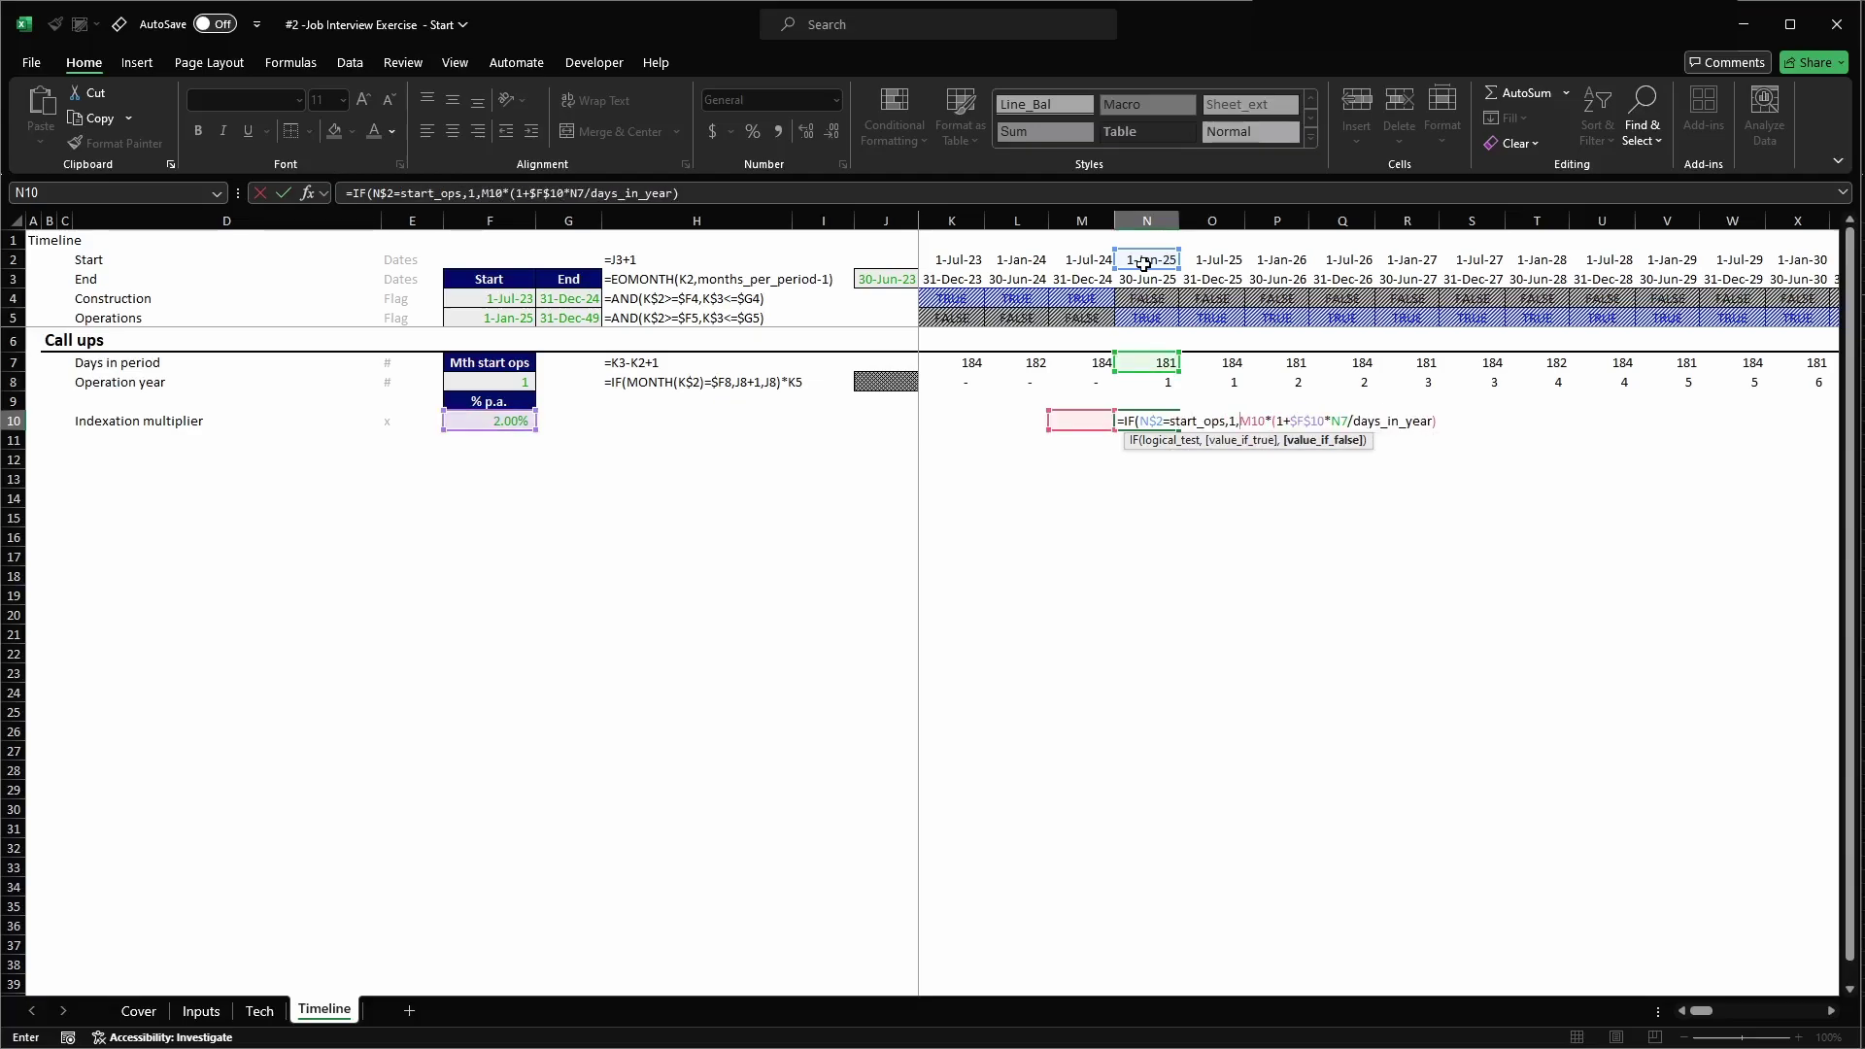
pyautogui.press('Return')
pyautogui.press('Return')
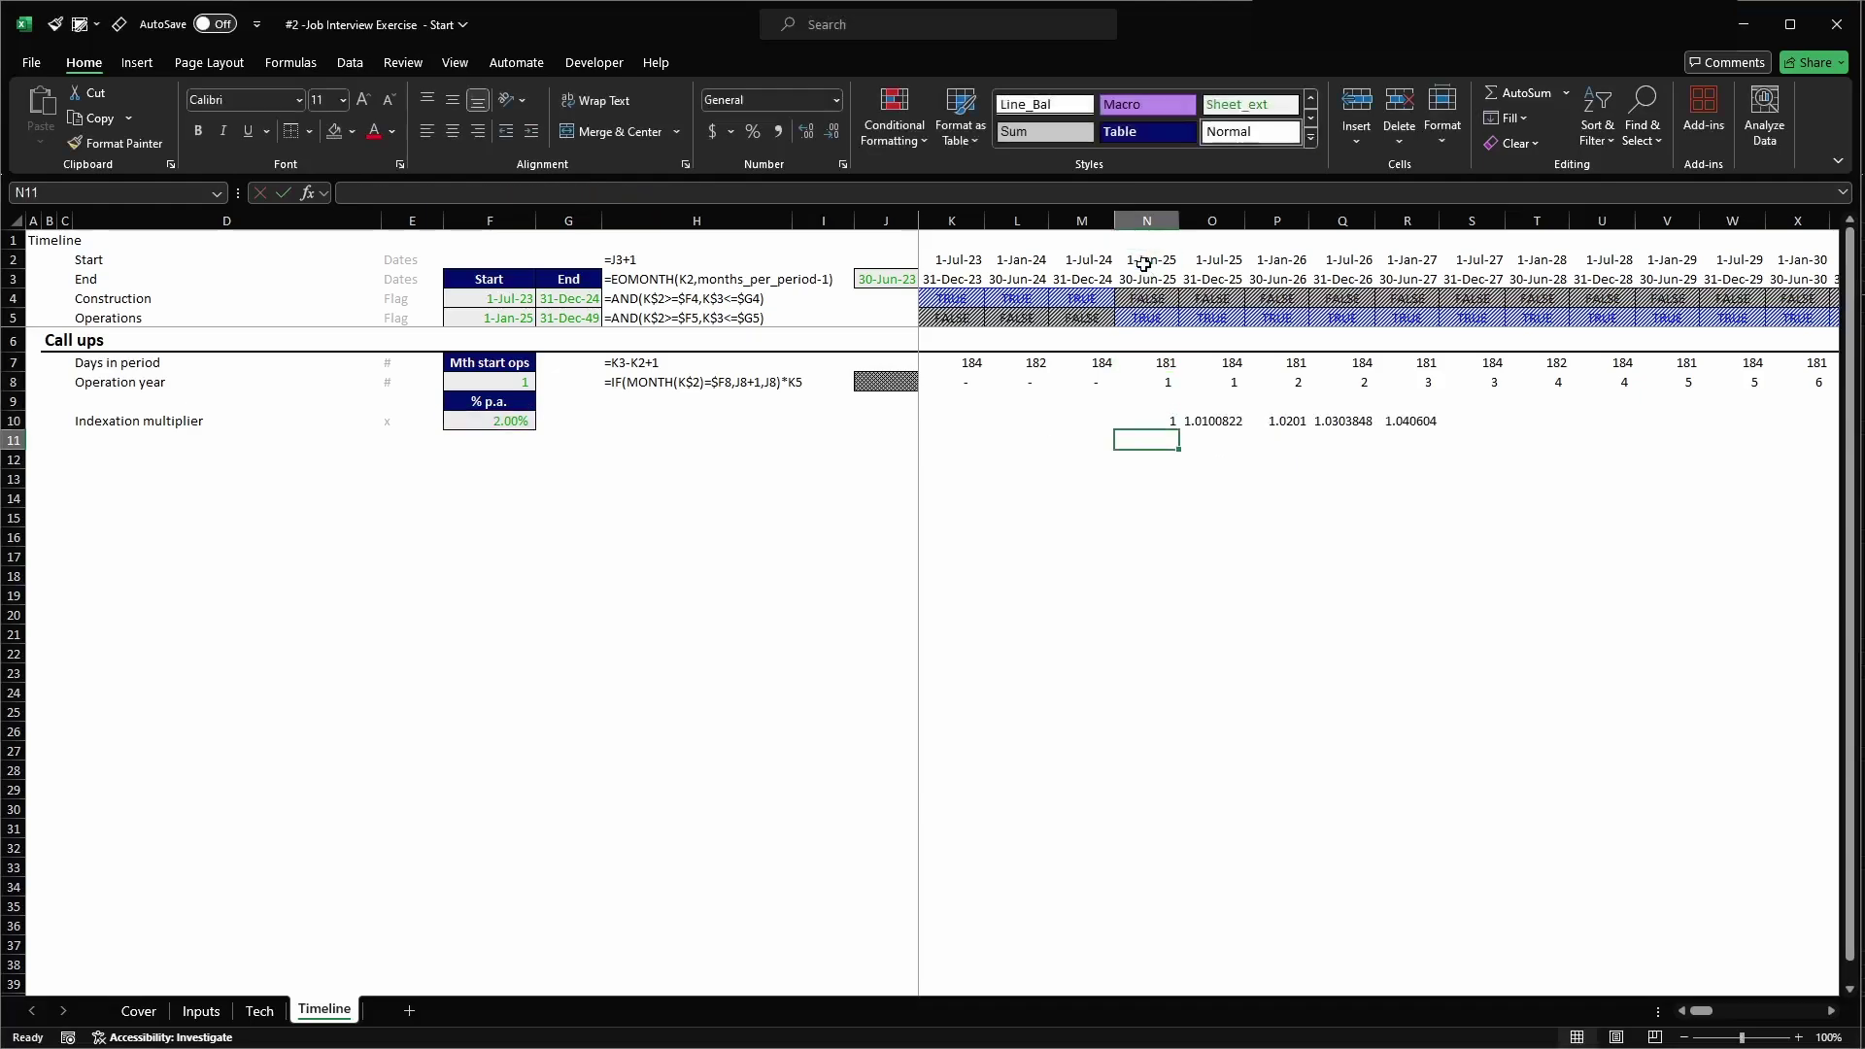
# - Copy the N10 IF formula back into K10 to M10 and check the formula in K10
pyautogui.press('Up')
pyautogui.hotkey('ctrl', 'c')
pyautogui.hotkey('shift', 'Left')
pyautogui.hotkey('shift', 'Left')
pyautogui.hotkey('shift', 'Left')
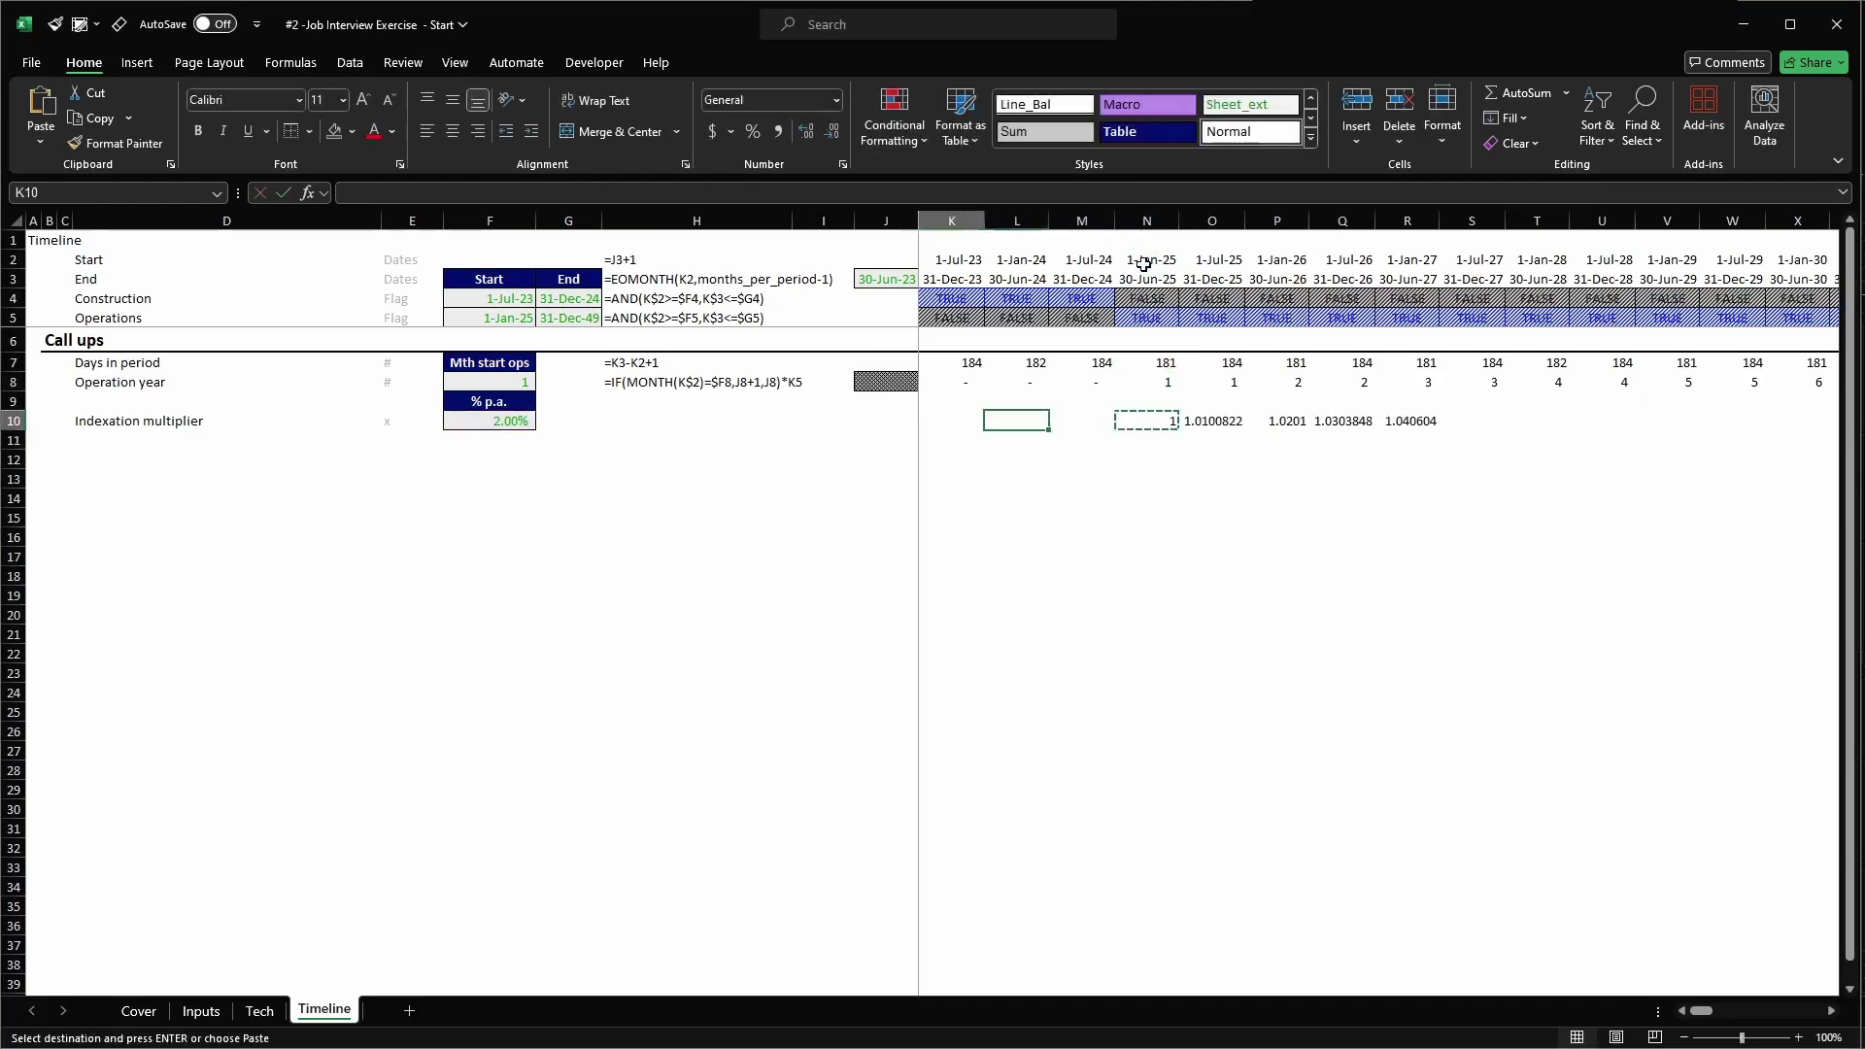
pyautogui.press('Return')
pyautogui.press('Right')
pyautogui.press('F2')
pyautogui.press('Escape')
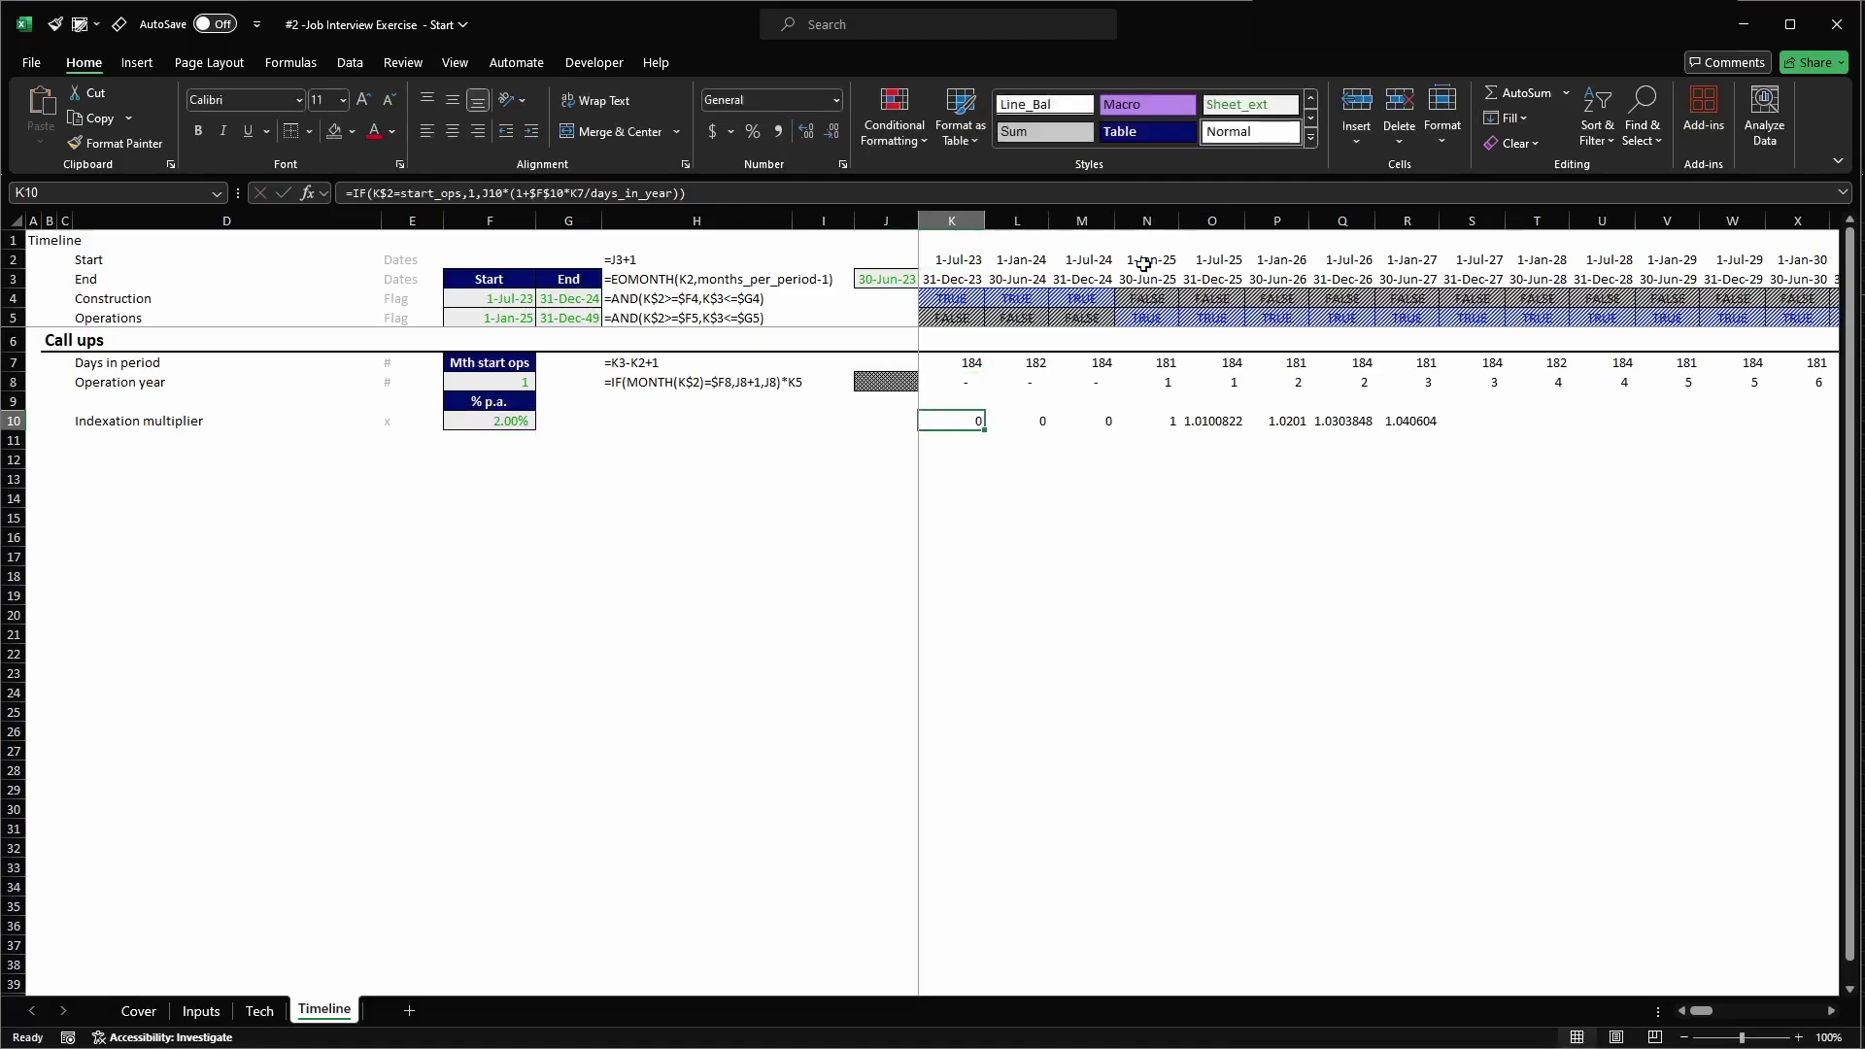
# - Copy the hatched empty cell J8 into J10 on the Indexation multiplier row
pyautogui.press('Left')
pyautogui.press('Up')
pyautogui.press('Up')
pyautogui.hotkey('ctrl', 'c')
pyautogui.hotkey('ctrl', 'Down')
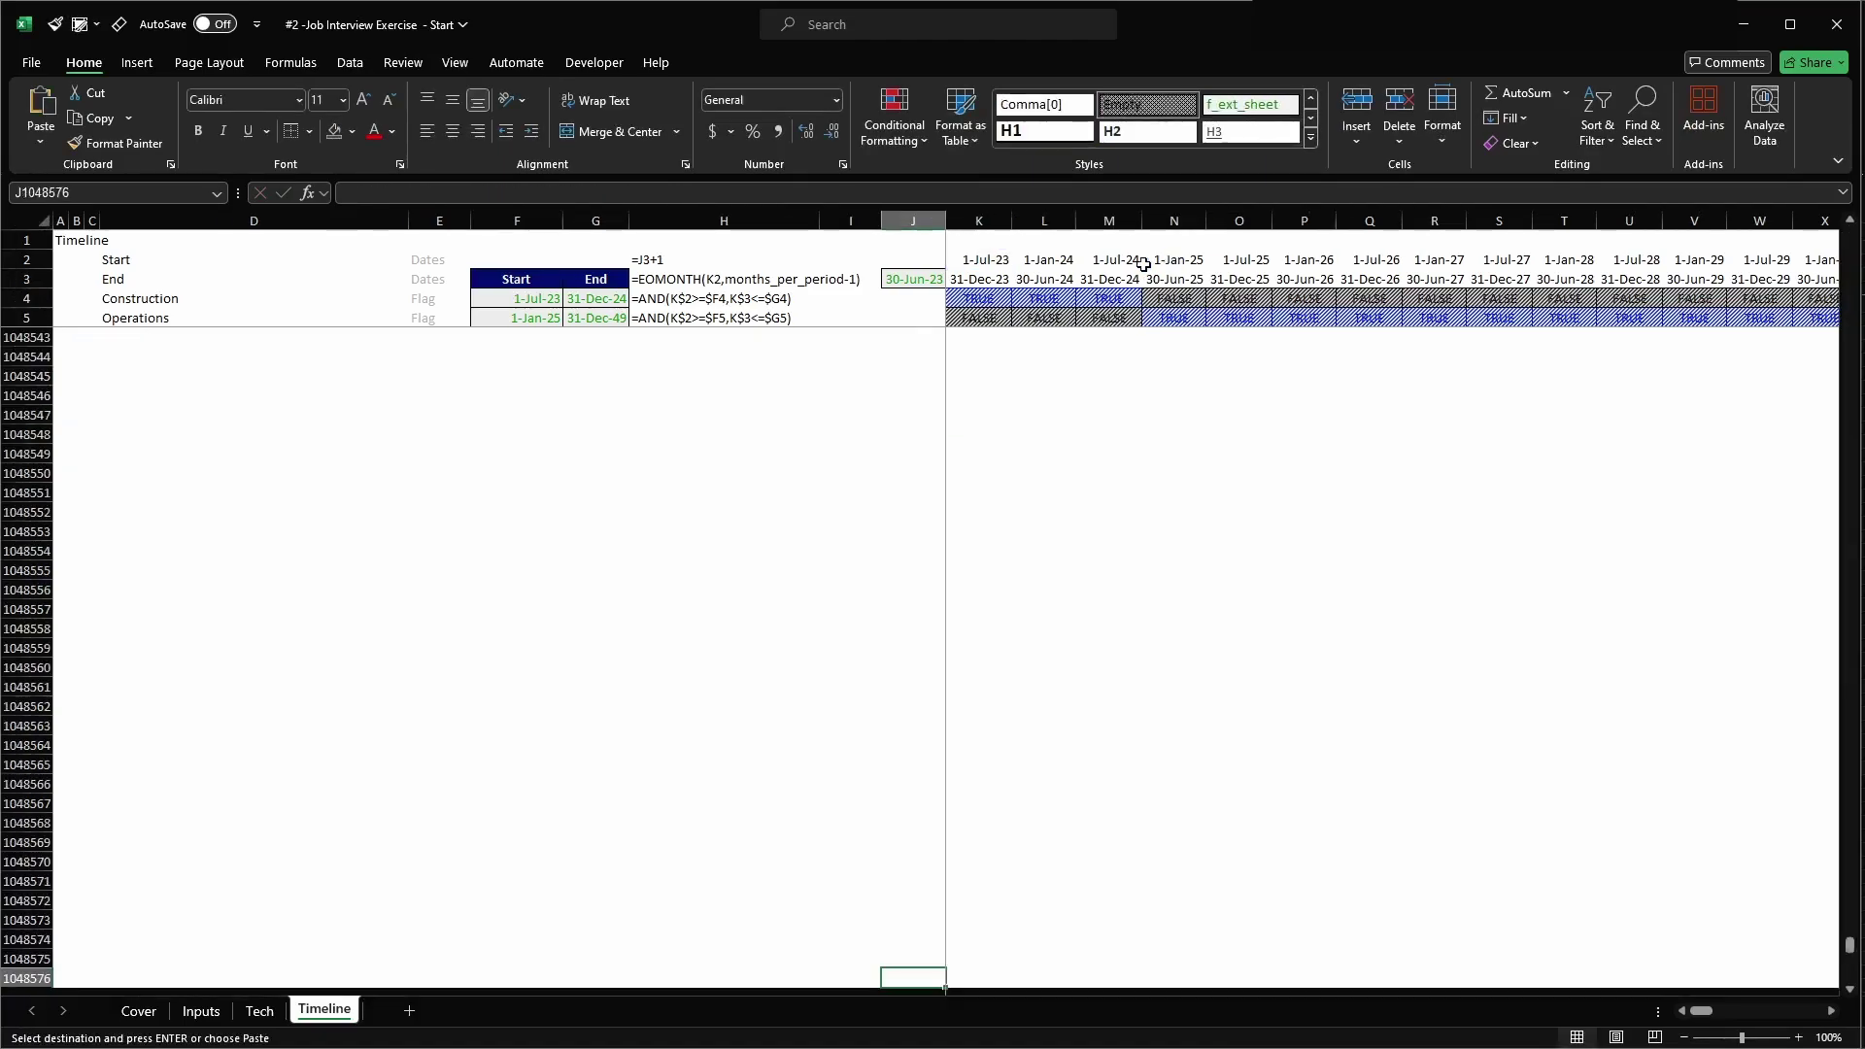
pyautogui.hotkey('ctrl', 'Up')
pyautogui.press('Down')
pyautogui.press('Down')
pyautogui.press('Down')
pyautogui.press('Down')
pyautogui.press('Down')
pyautogui.press('Down')
pyautogui.press('Down')
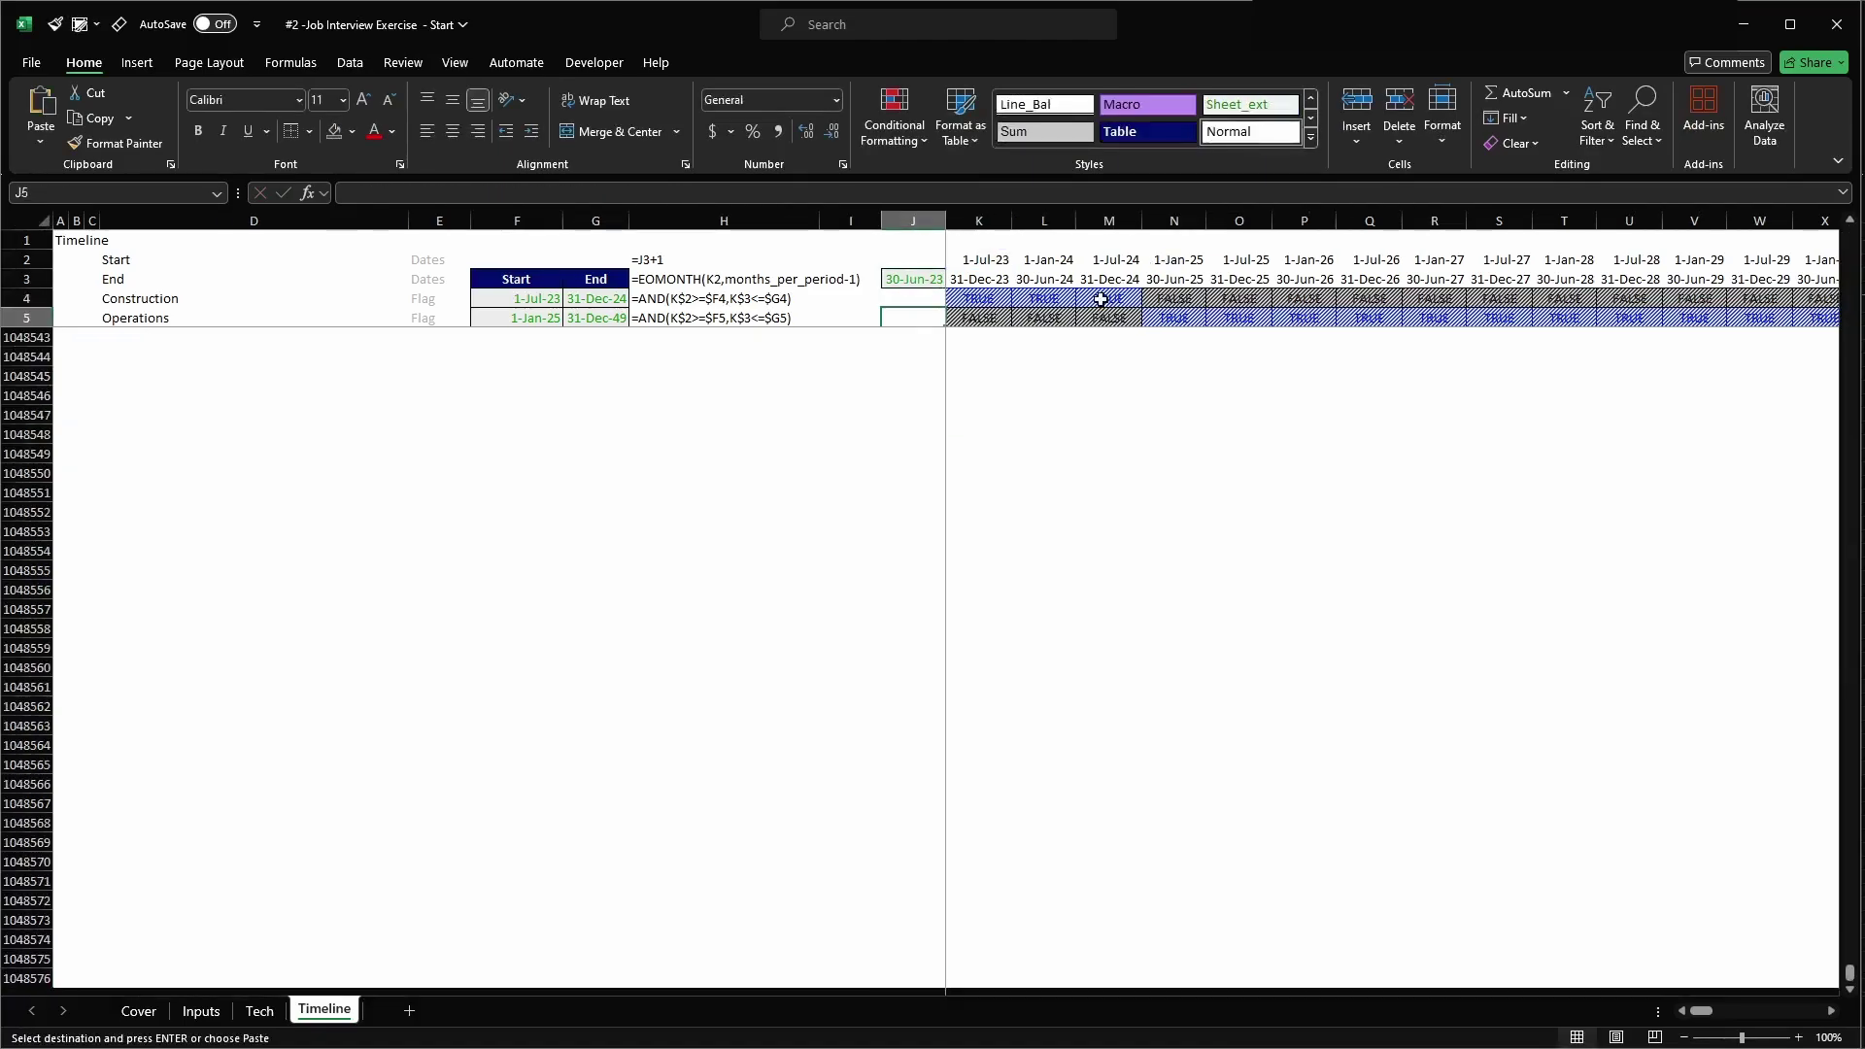
pyautogui.press('Return')
# - Copy the K10 formula across row 10 to CG10 and apply the #_Comma style to the range
pyautogui.press('Right')
pyautogui.press('F2')
pyautogui.press('Escape')
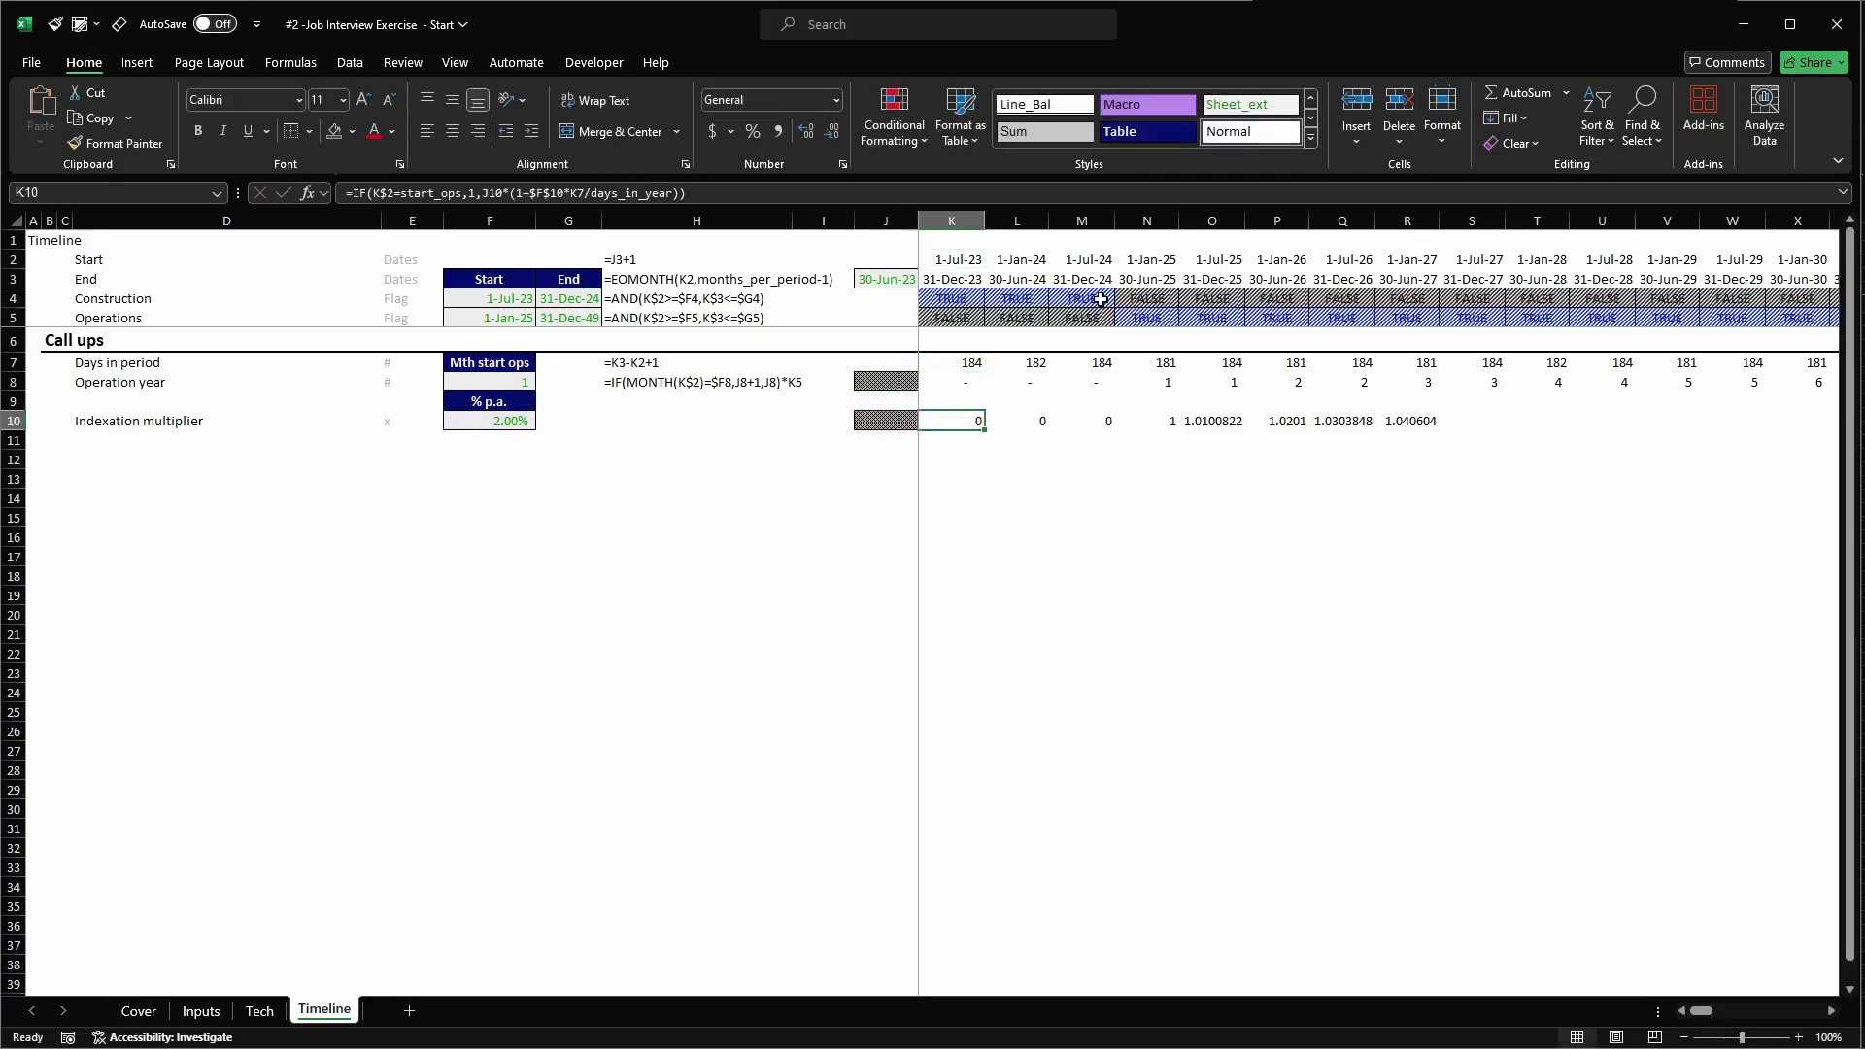
pyautogui.hotkey('ctrl', 'c')
pyautogui.hotkey('ctrl', 'shift', 'Right')
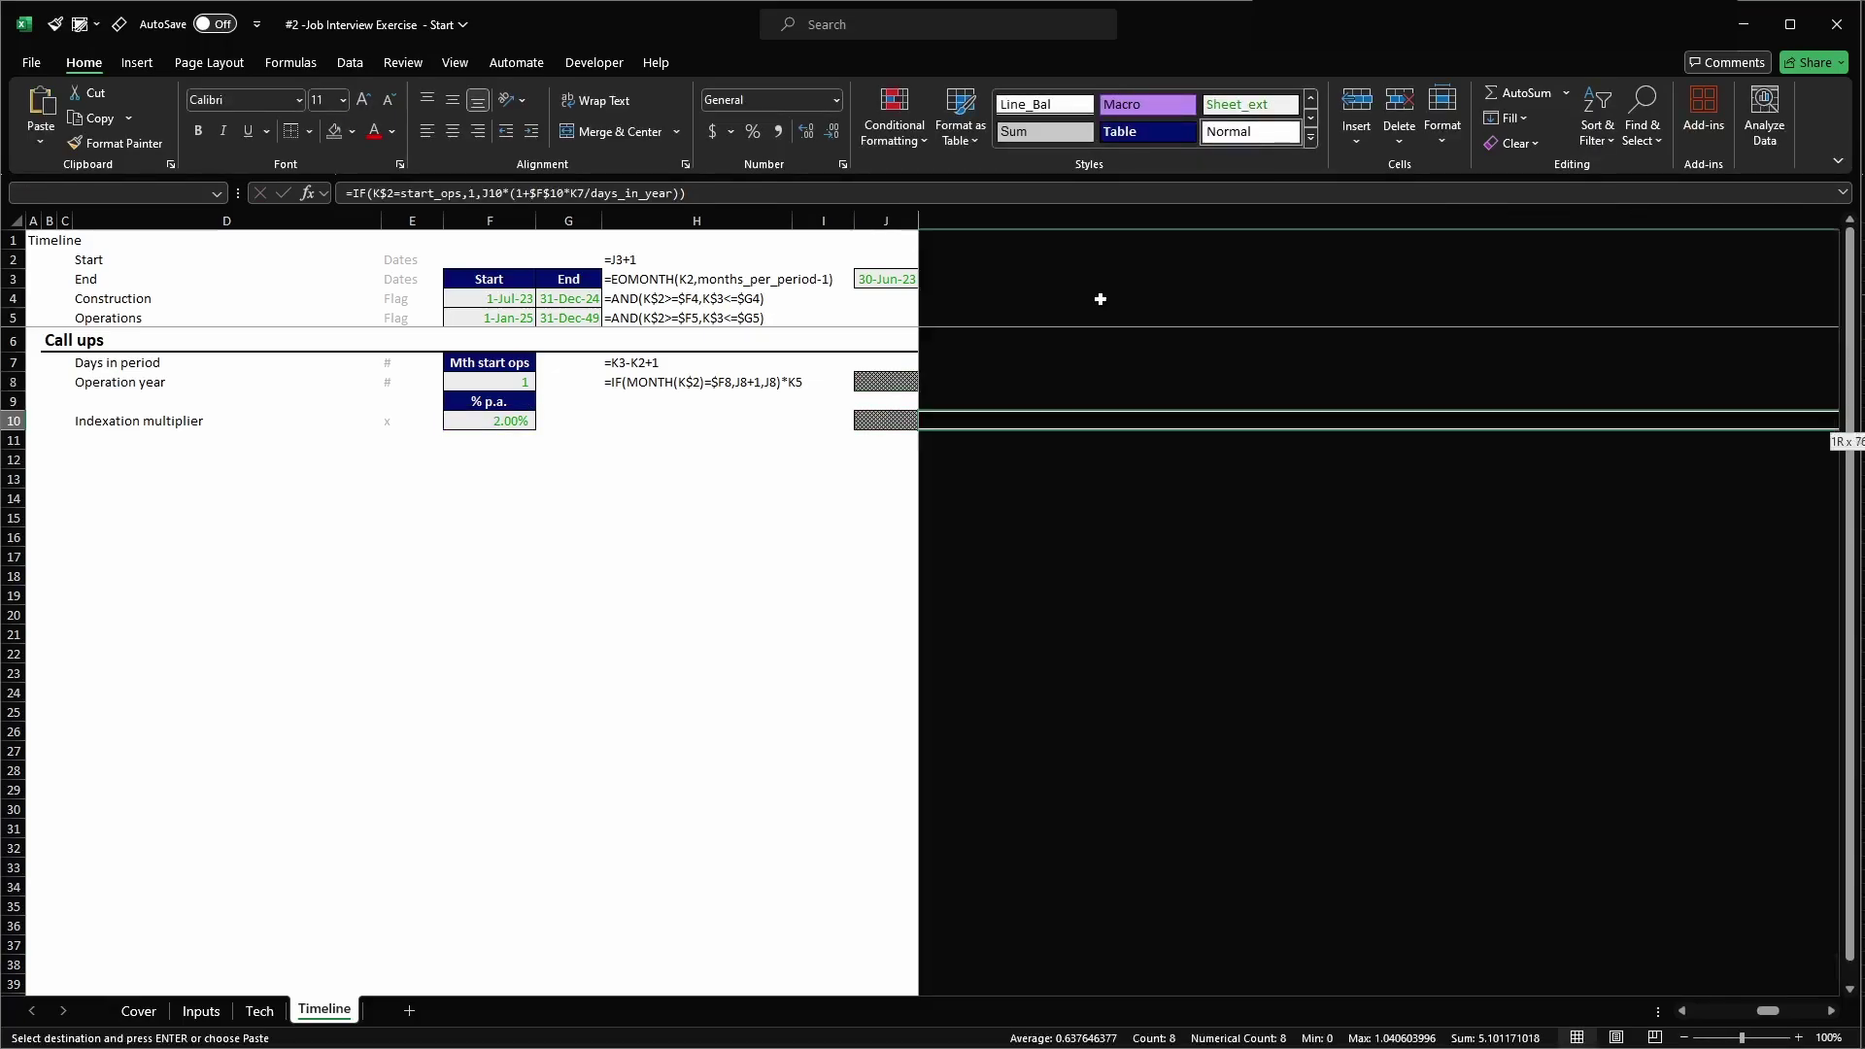
pyautogui.press('Return')
pyautogui.hotkey('alt', '2')
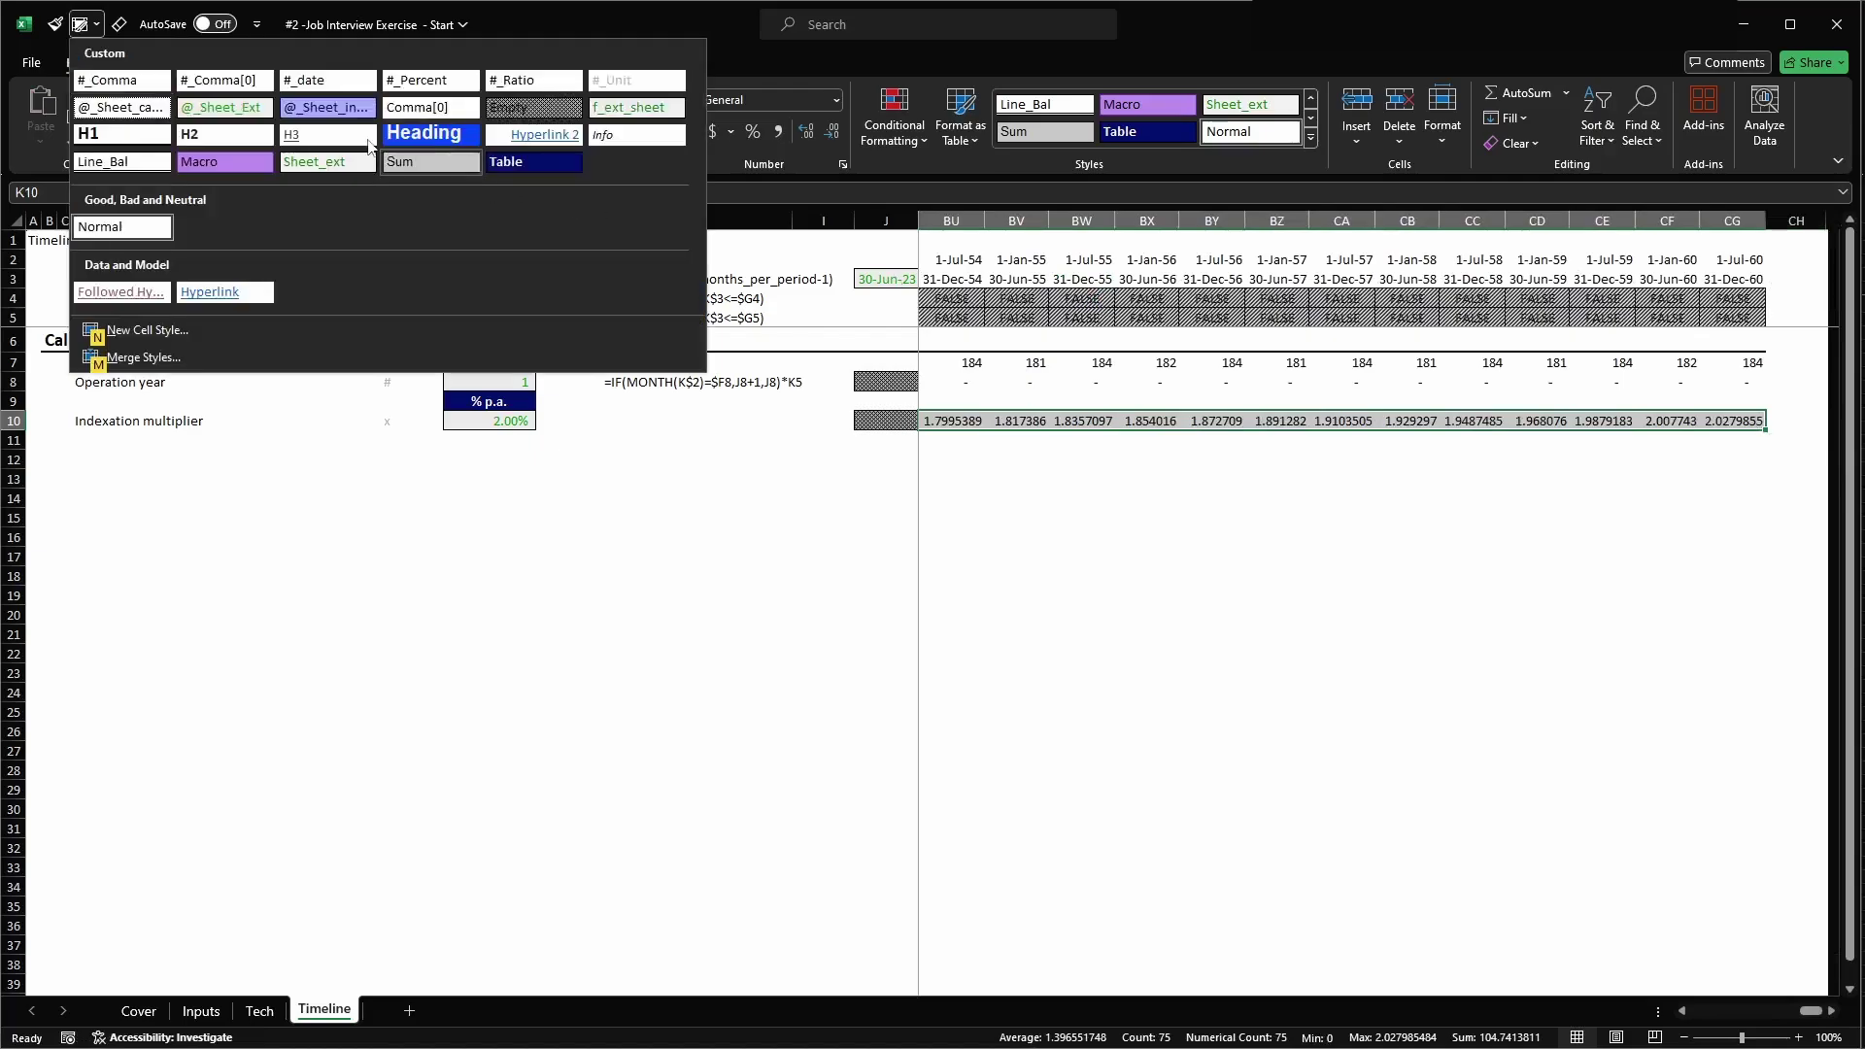
pyautogui.click(138, 75)
# - Examine the indexation multipliers and formulas across the first periods of row 10
pyautogui.press('Left')
pyautogui.press('Right')
pyautogui.press('Right')
pyautogui.press('Right')
pyautogui.press('Right')
pyautogui.press('Right')
pyautogui.press('Right')
pyautogui.press('Right')
pyautogui.press('Right')
pyautogui.press('Right')
pyautogui.press('Right')
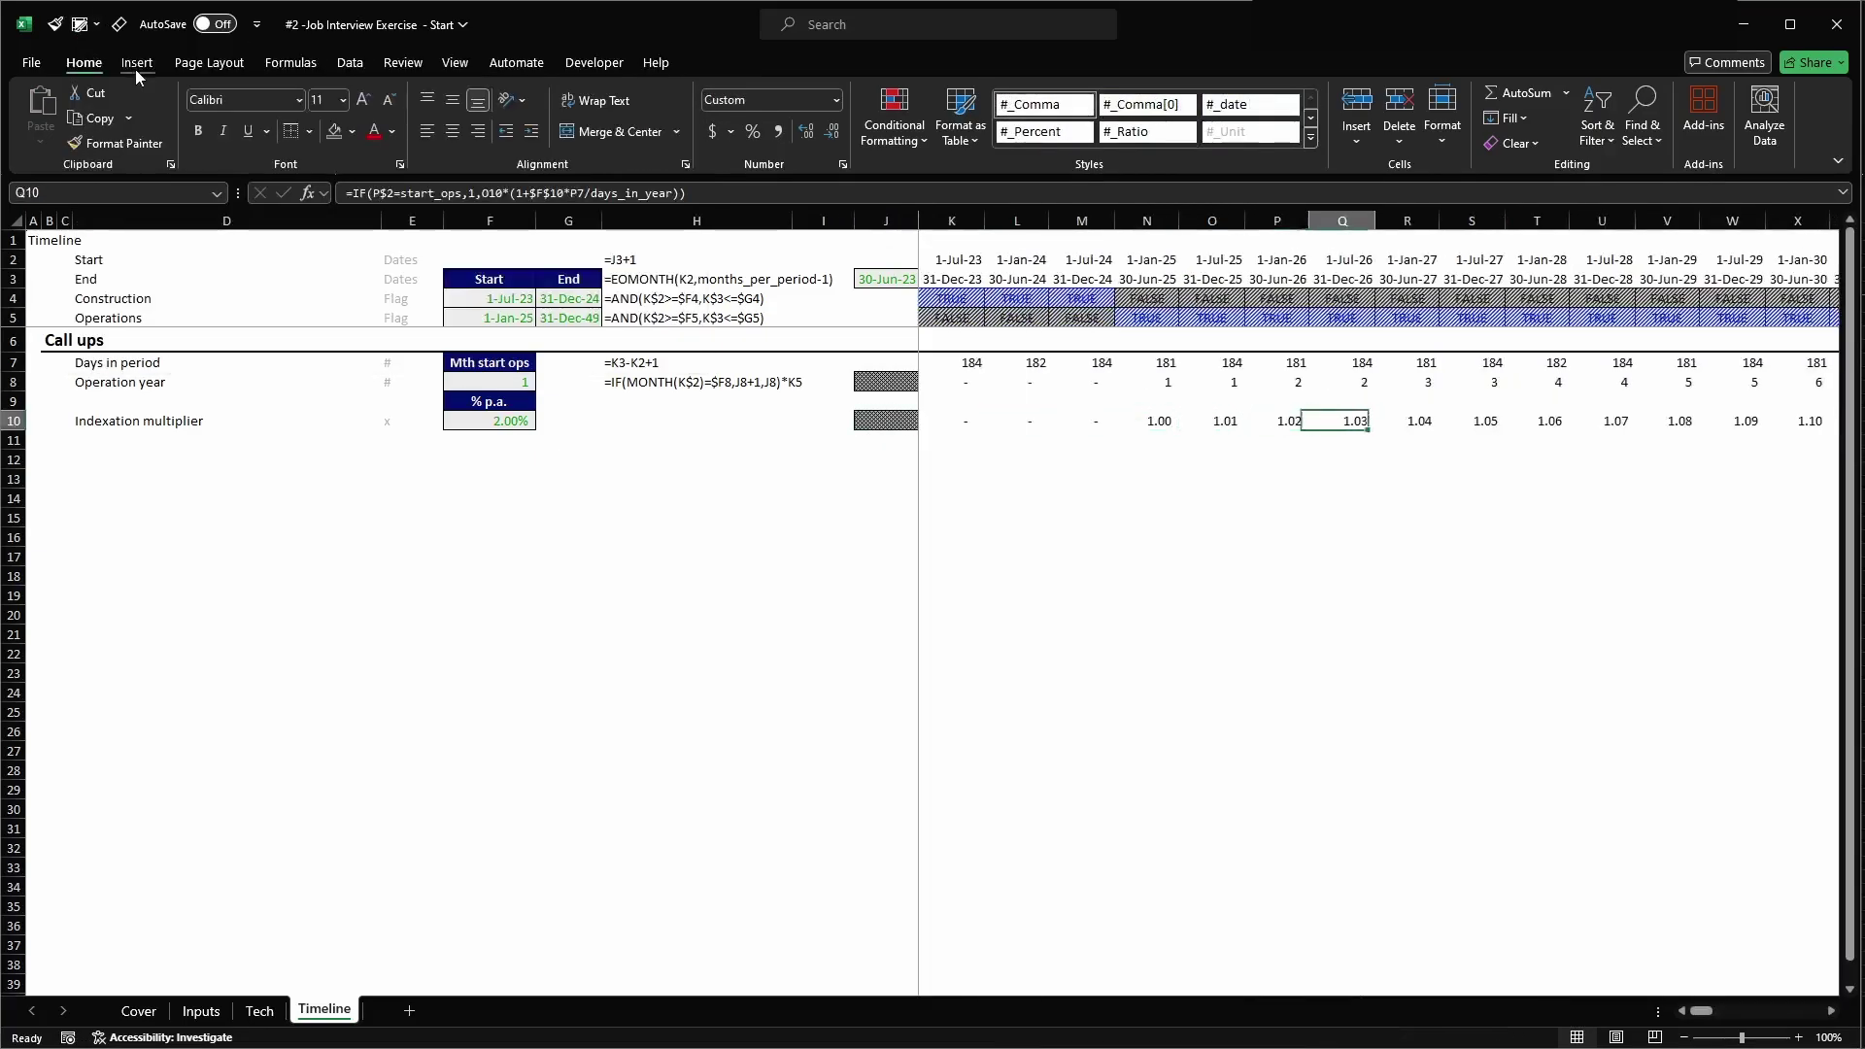
pyautogui.press('Right')
pyautogui.press('Left')
pyautogui.press('Left')
pyautogui.press('Left')
pyautogui.press('Left')
pyautogui.press('Left')
pyautogui.press('Left')
pyautogui.press('Left')
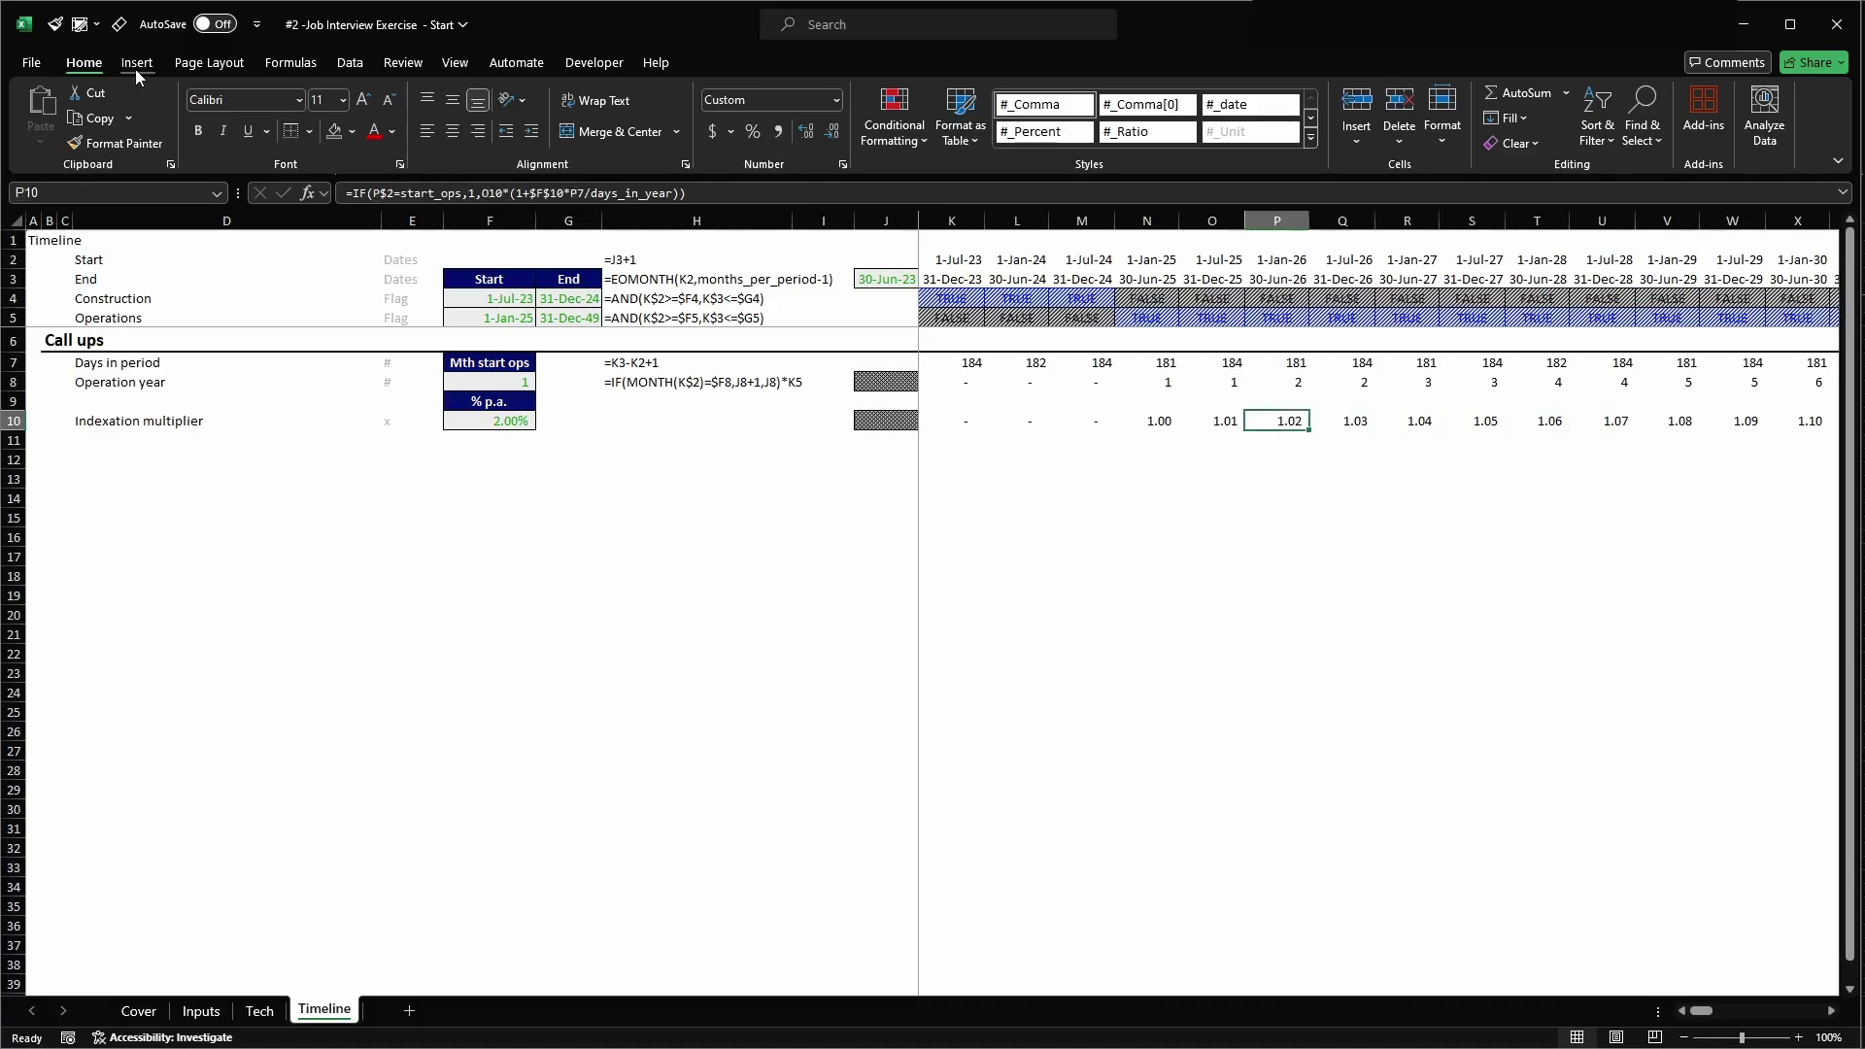
# - Compare the Indexation multiplier formulas in row 10 before and after operations start
pyautogui.press('Left')
pyautogui.press('Left')
pyautogui.press('Left')
pyautogui.press('Left')
pyautogui.press('Right')
pyautogui.press('Right')
pyautogui.press('Right')
pyautogui.press('Right')
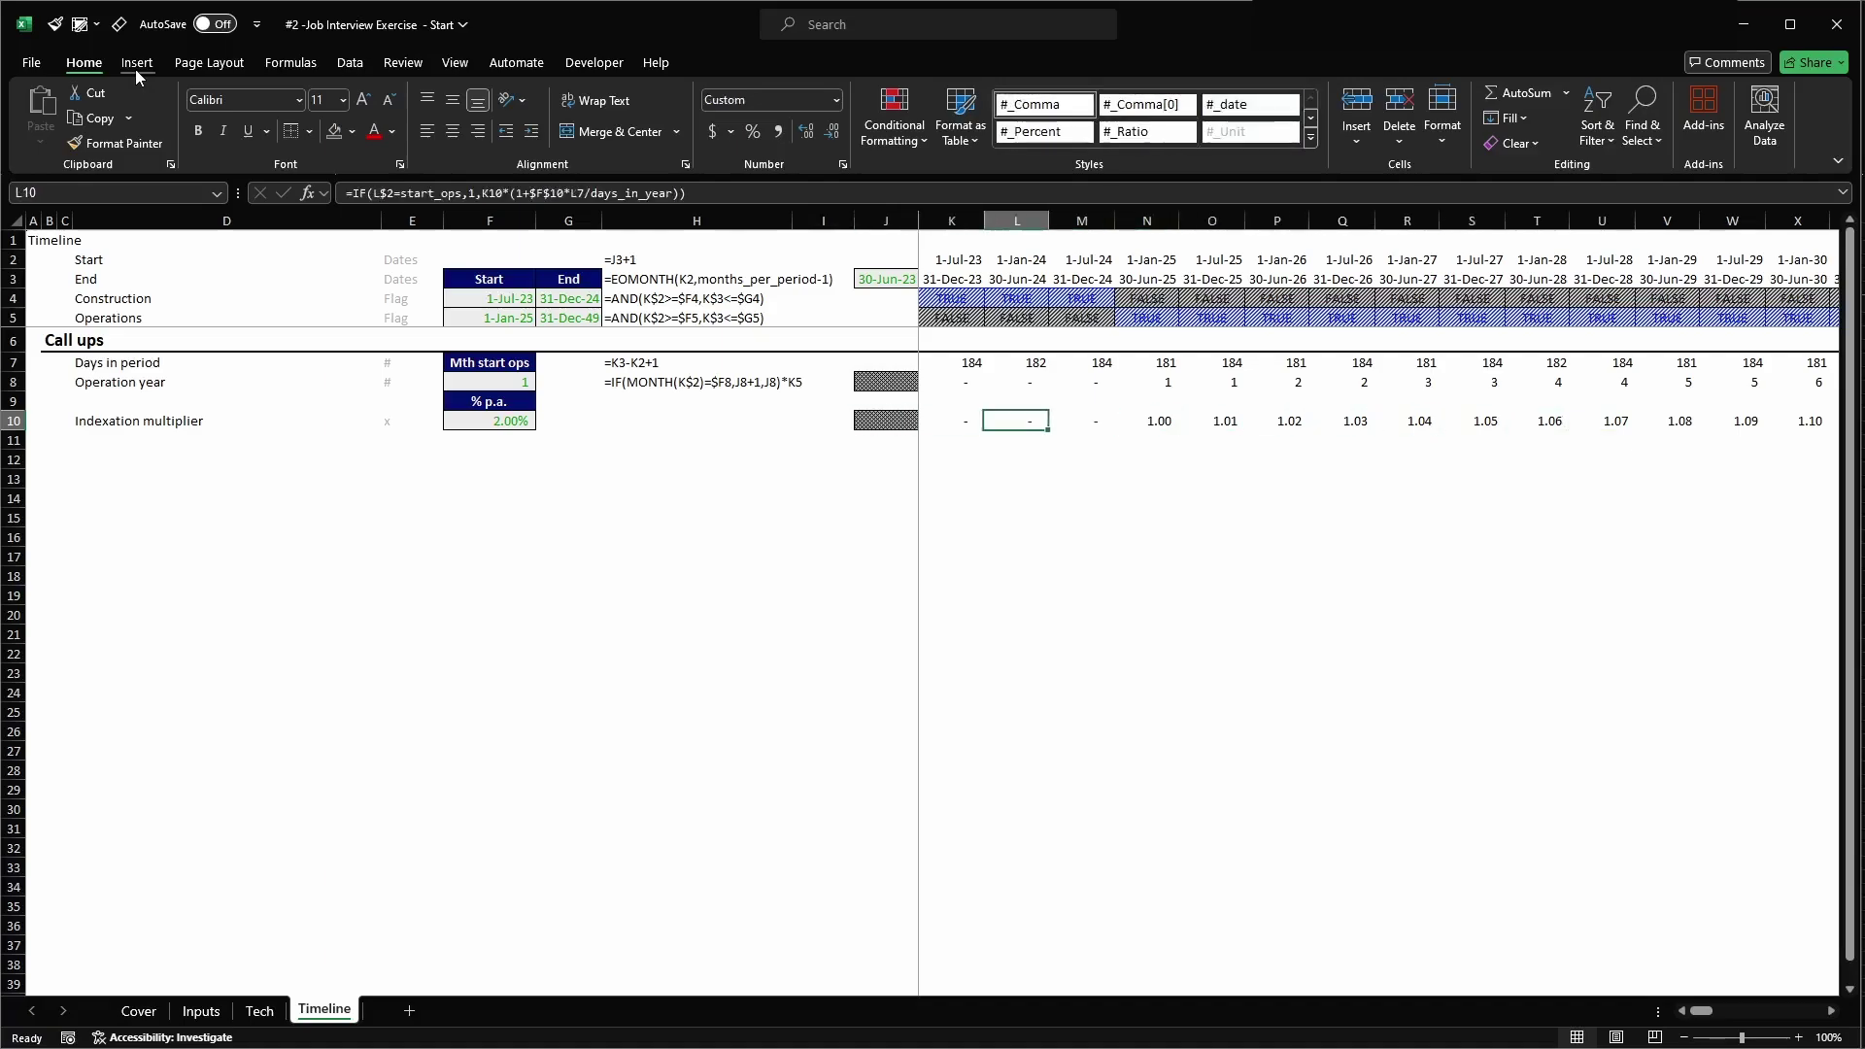
pyautogui.press('Right')
pyautogui.press('Right')
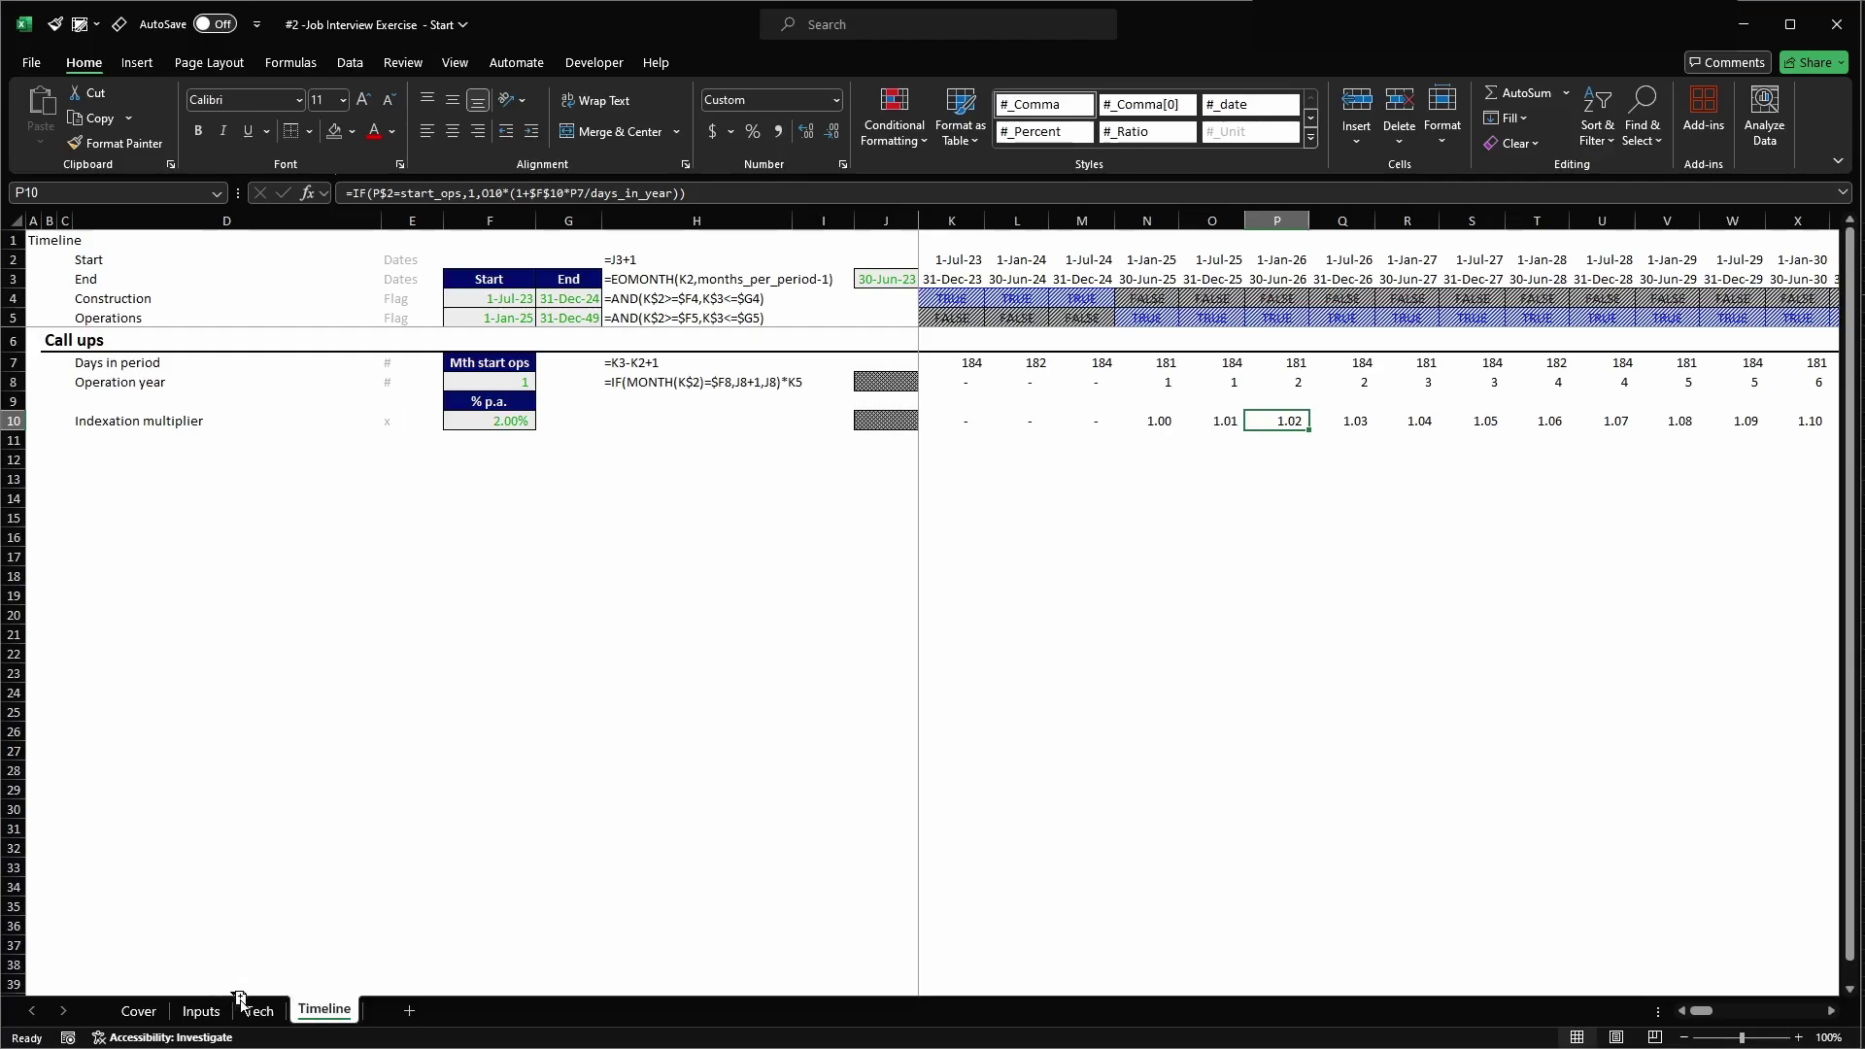
# - Duplicate the Timeline sheet between Inputs and Tech and rename the copy Cons
pyautogui.moveTo(240, 1000); pyautogui.dragTo(238, 1004)
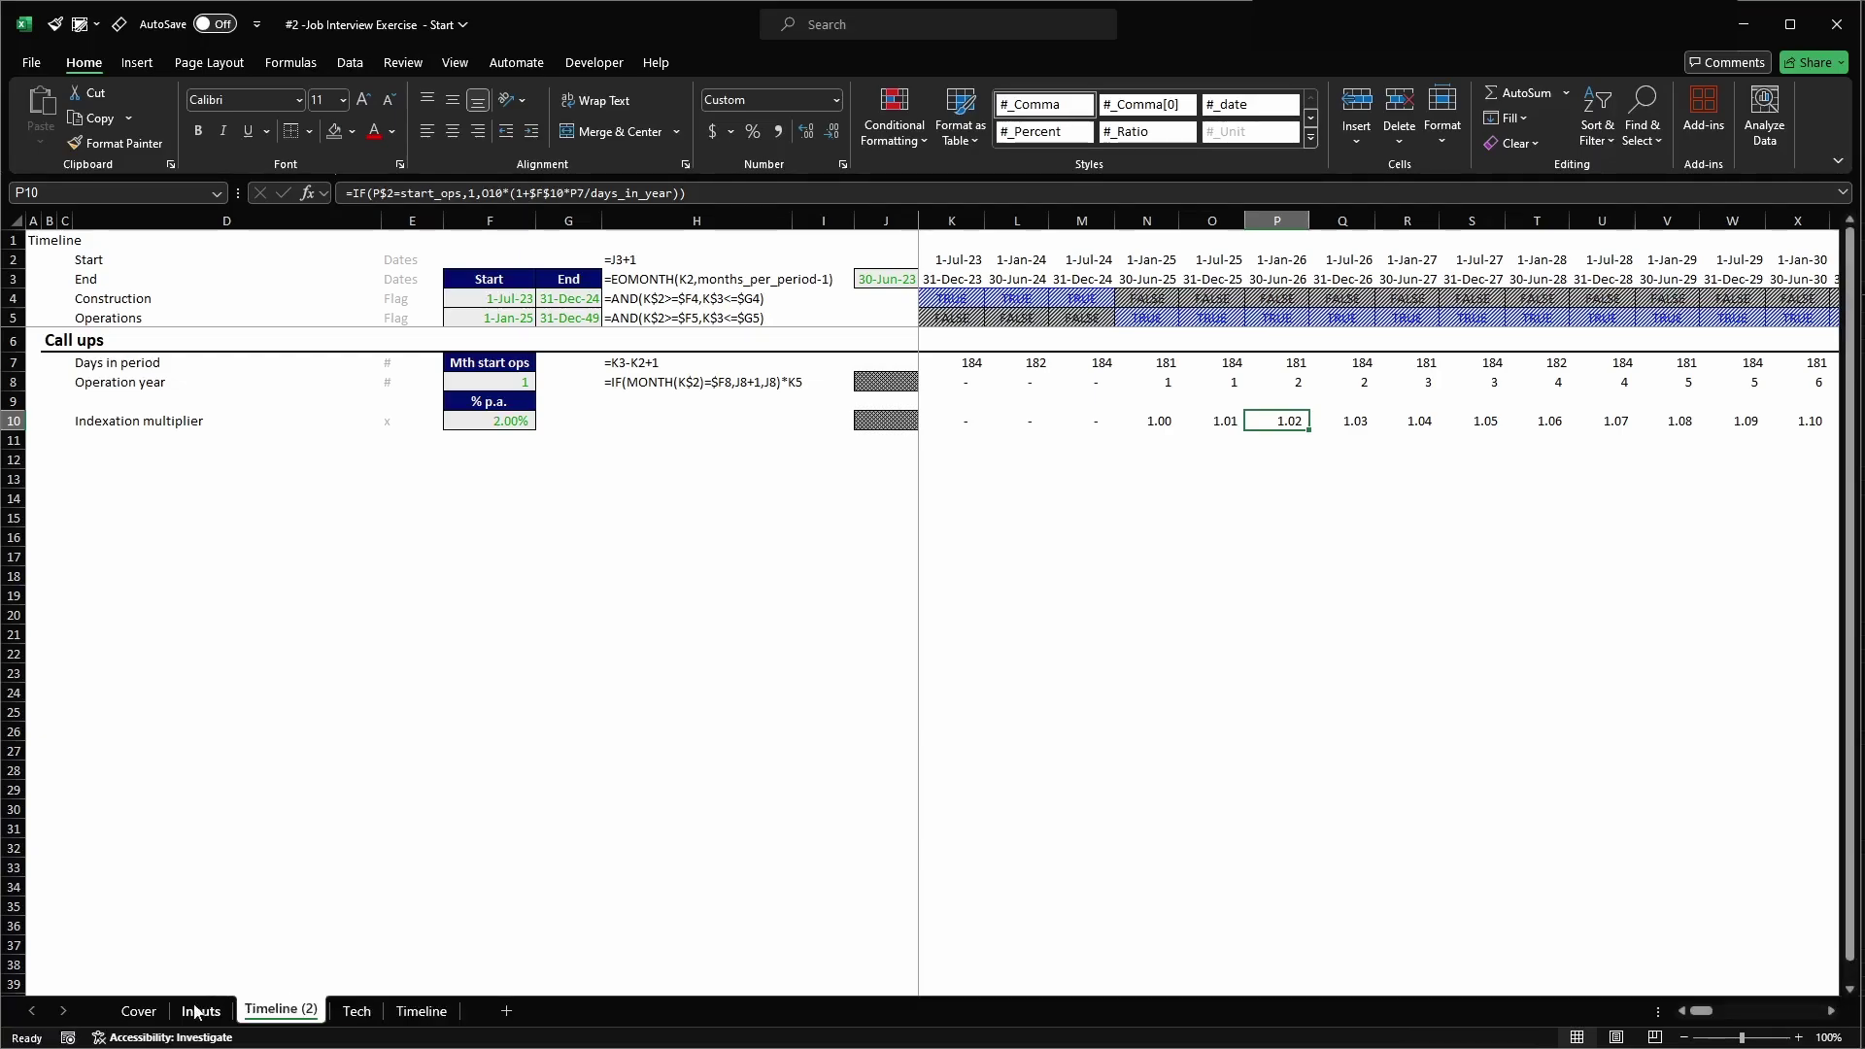
pyautogui.doubleClick(294, 1012)
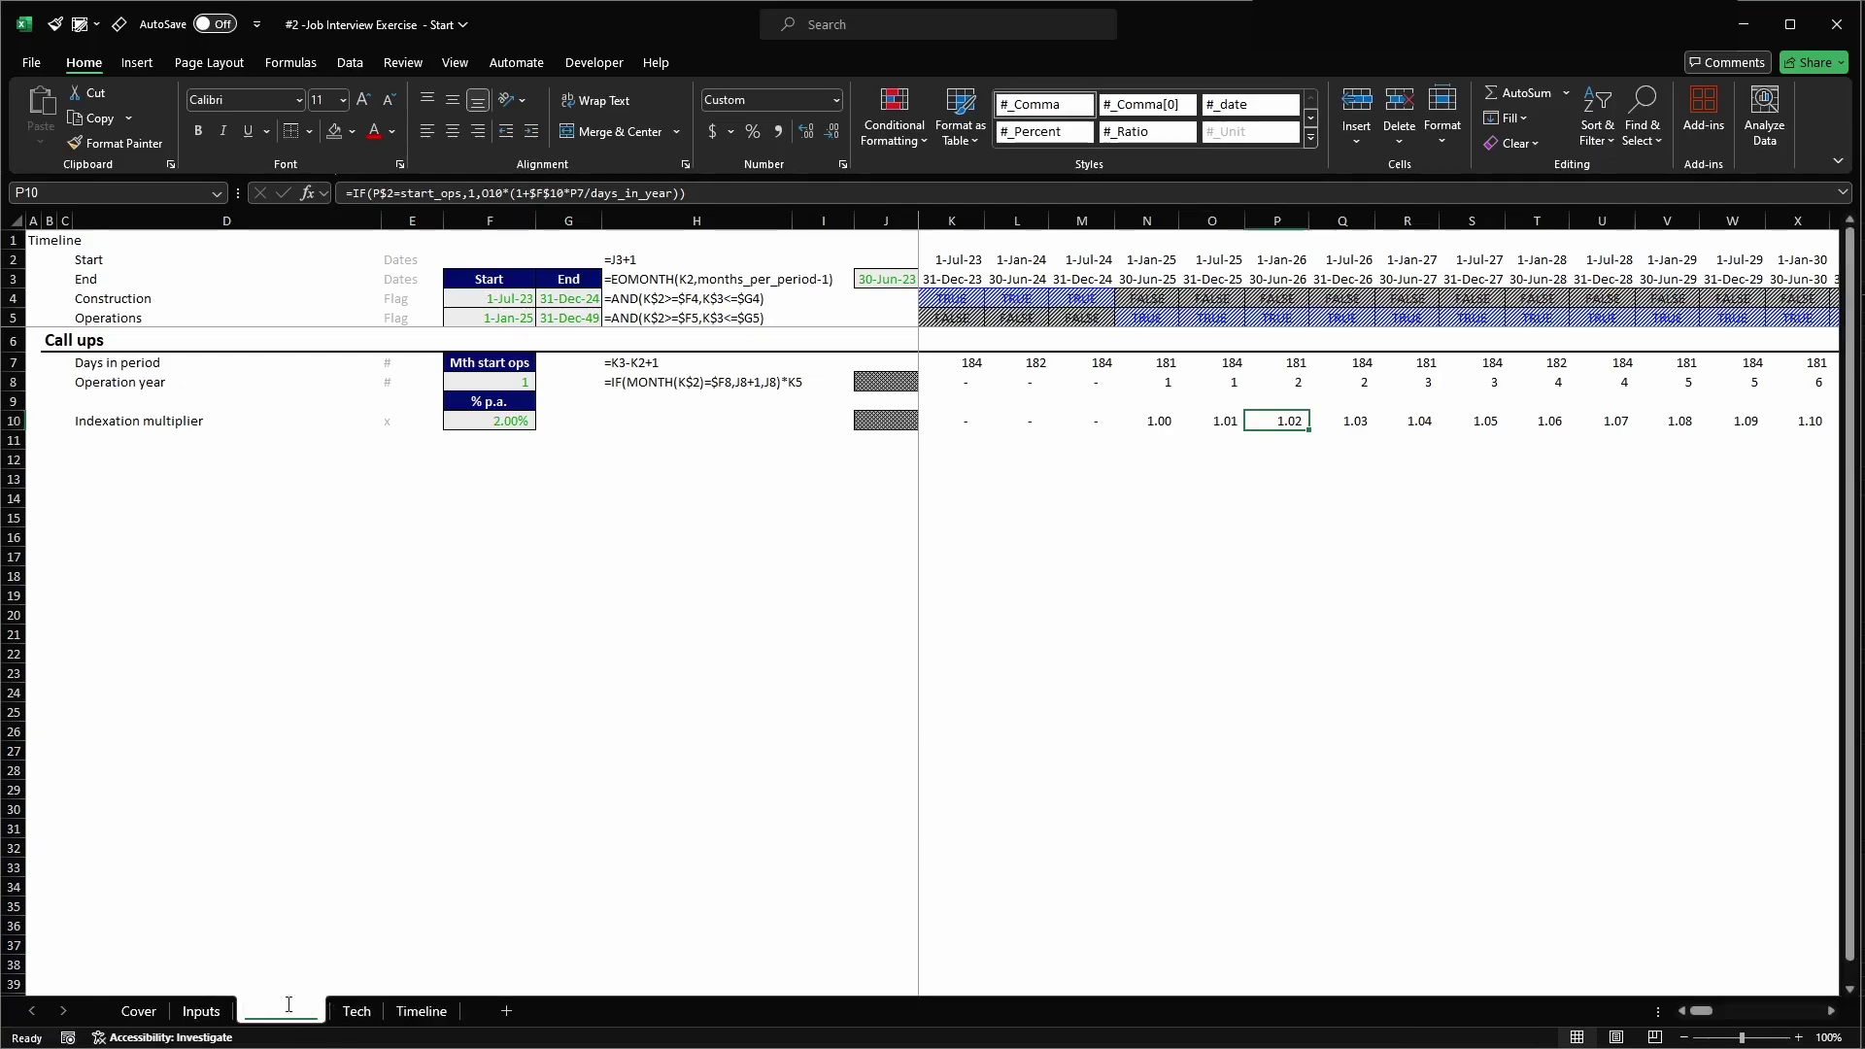
pyautogui.write('Cons')
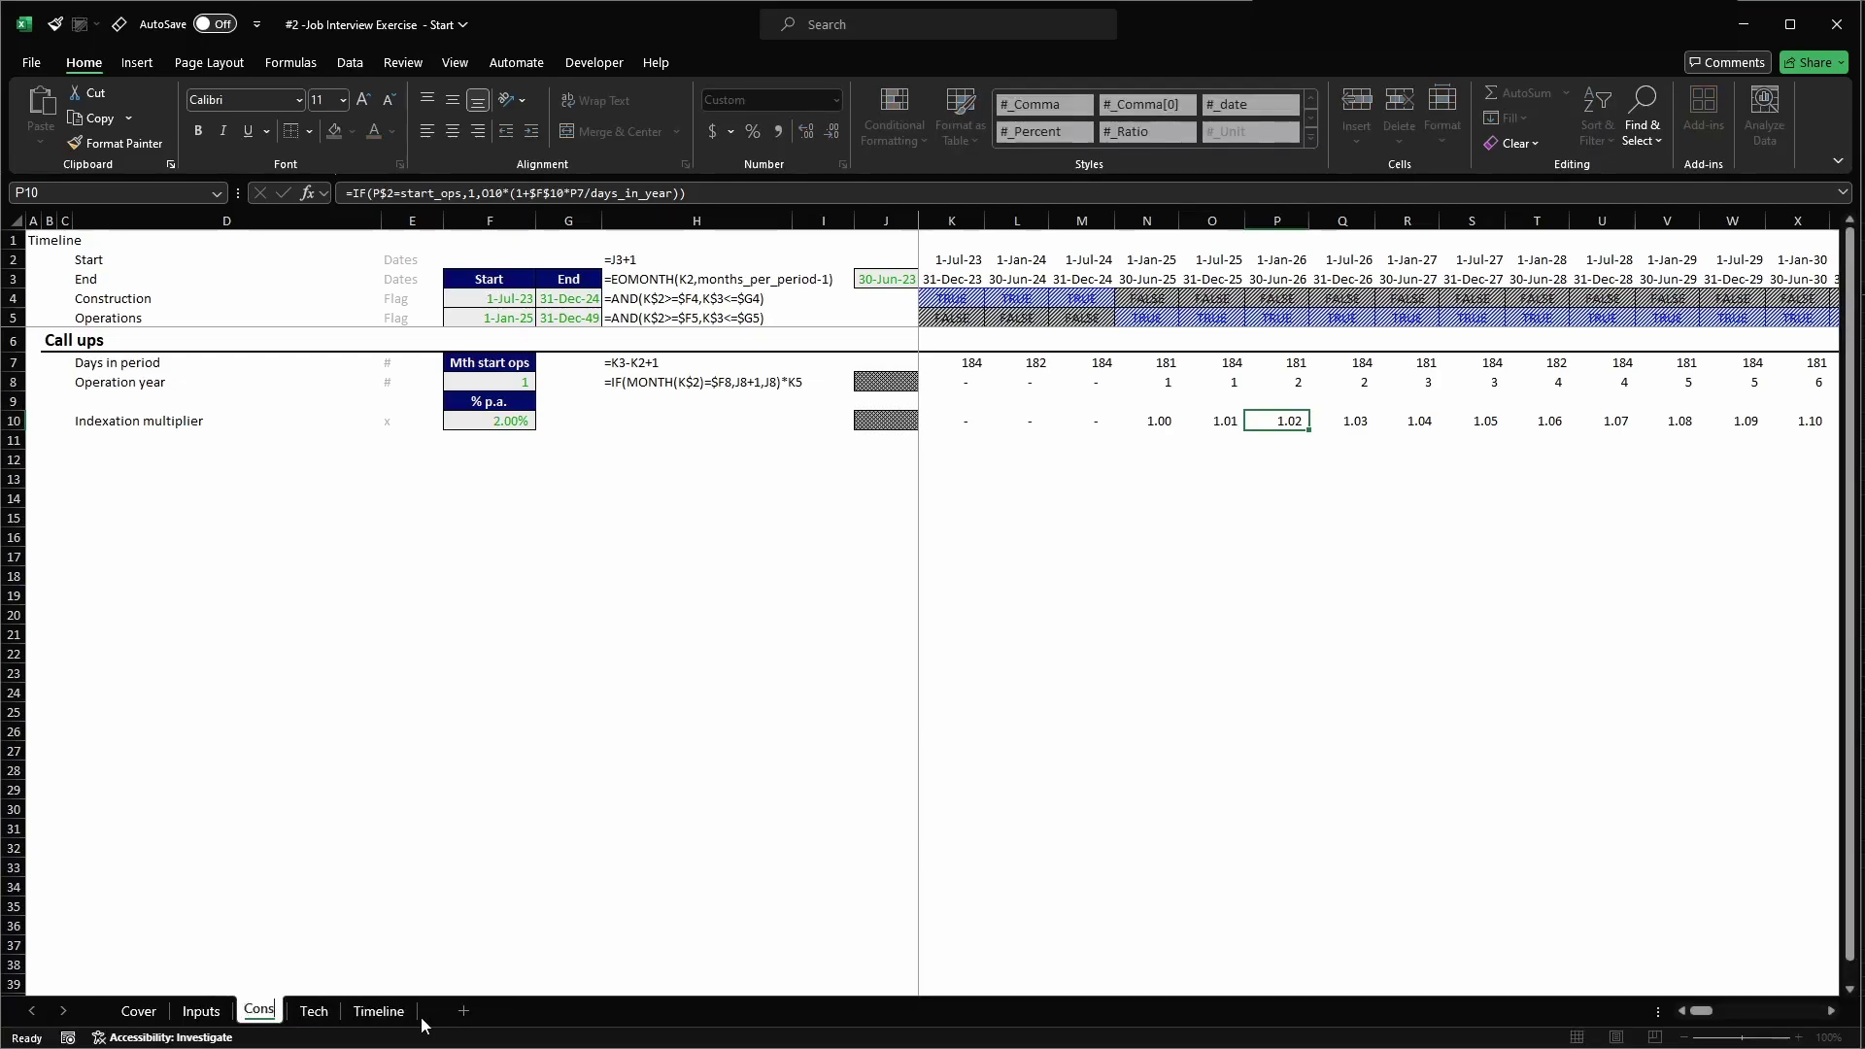
pyautogui.press('Return')
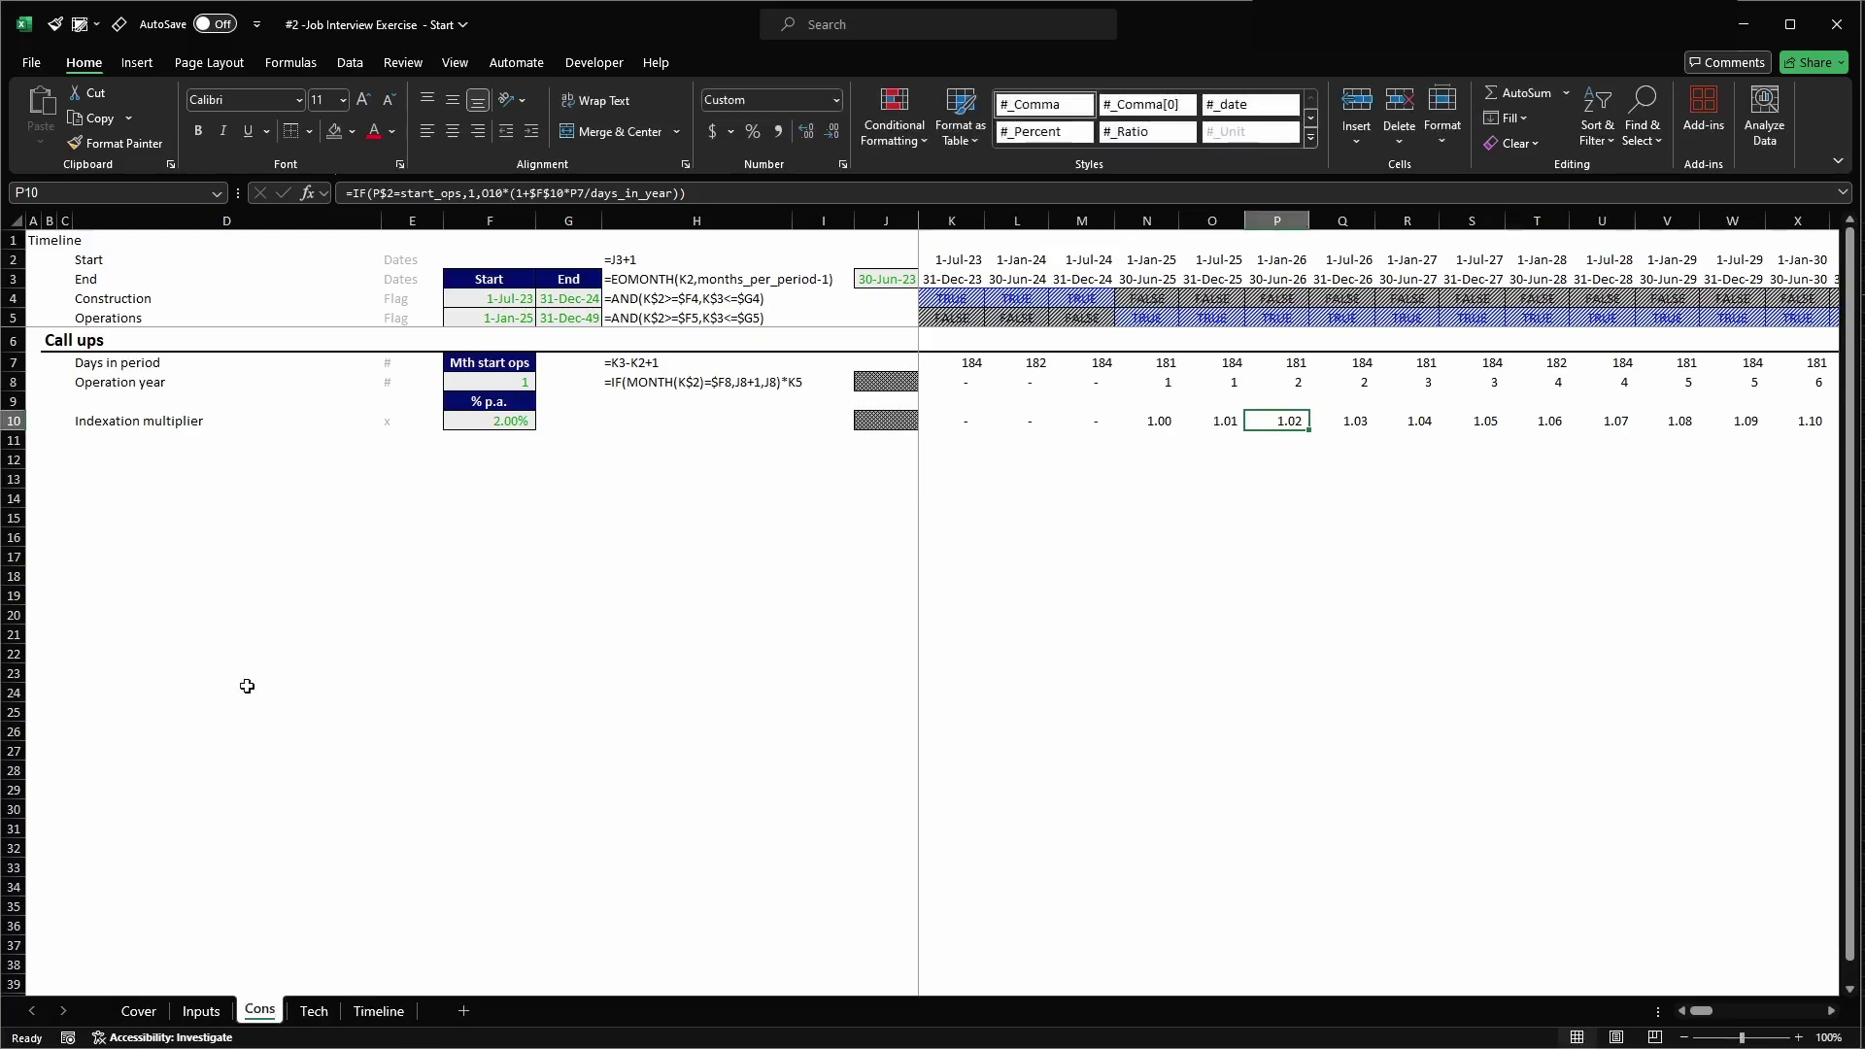
# - Change the Cons sheet title in A1 to Construction and apply the Heading style across row 1 to column CG
pyautogui.click(30, 237)
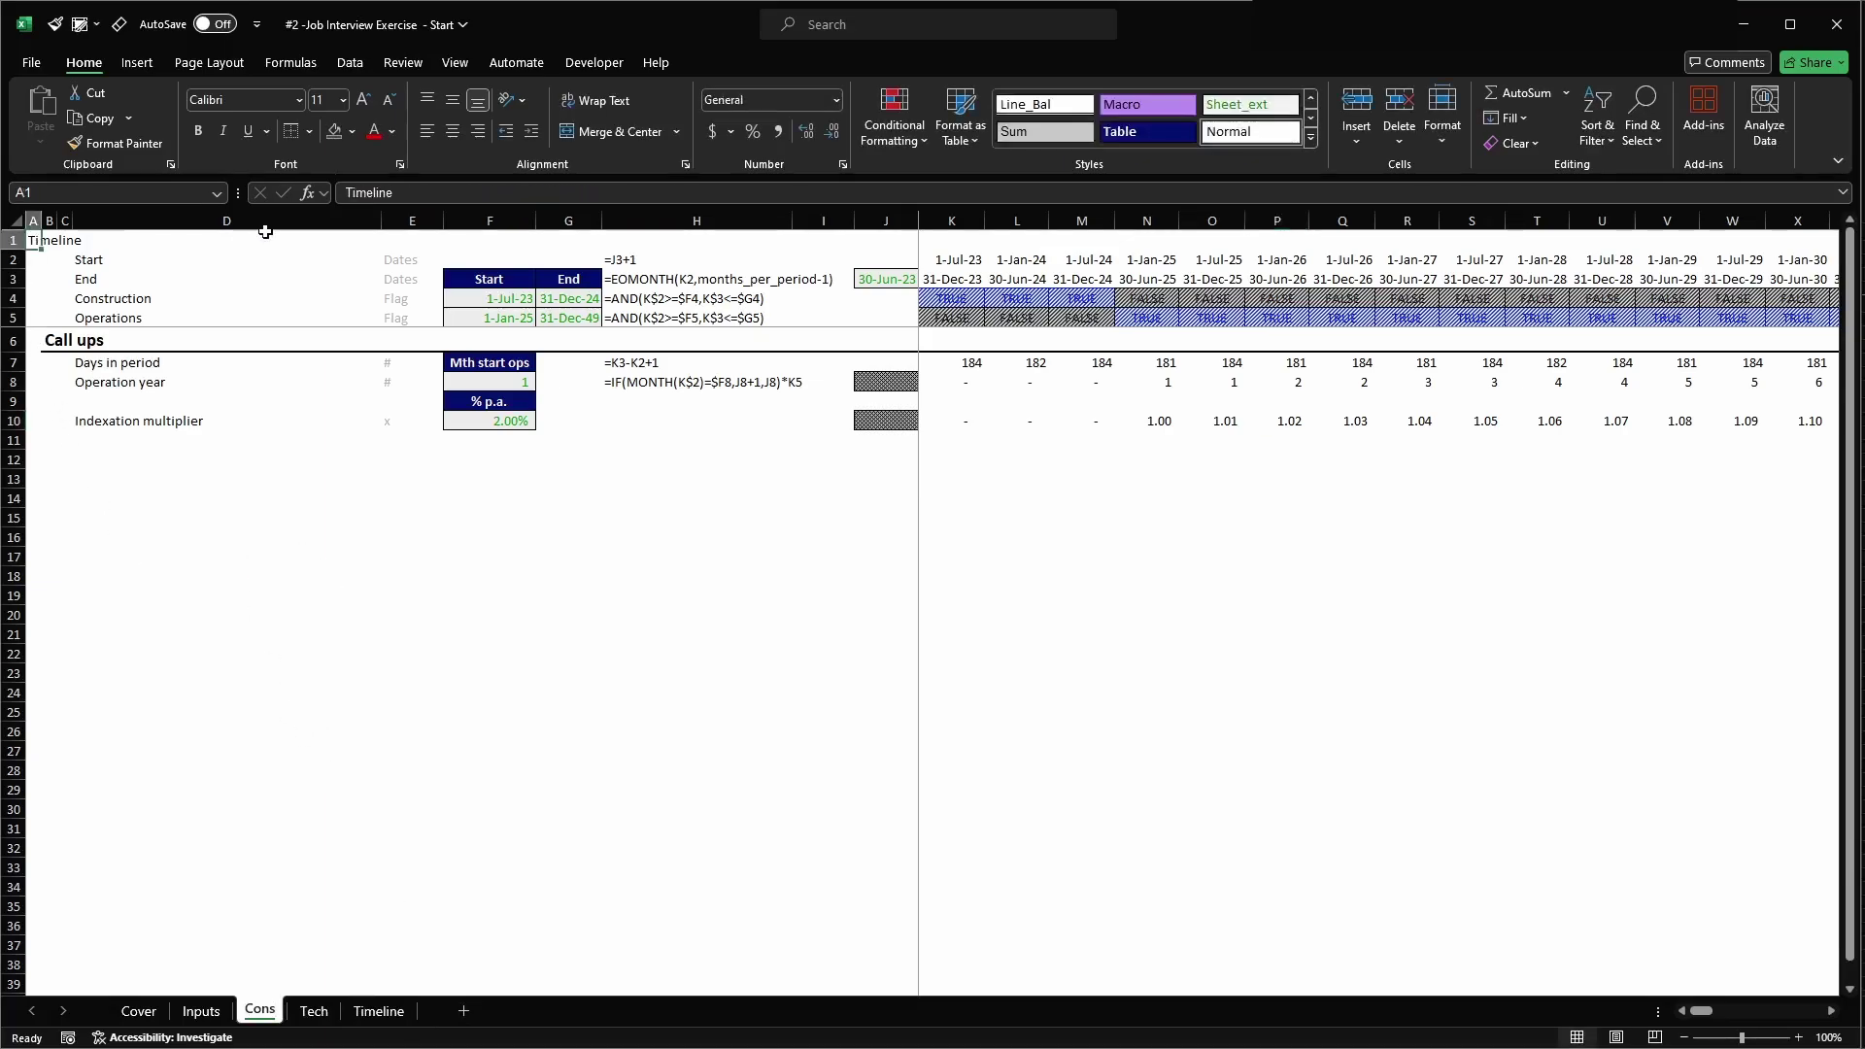
pyautogui.write('Construction')
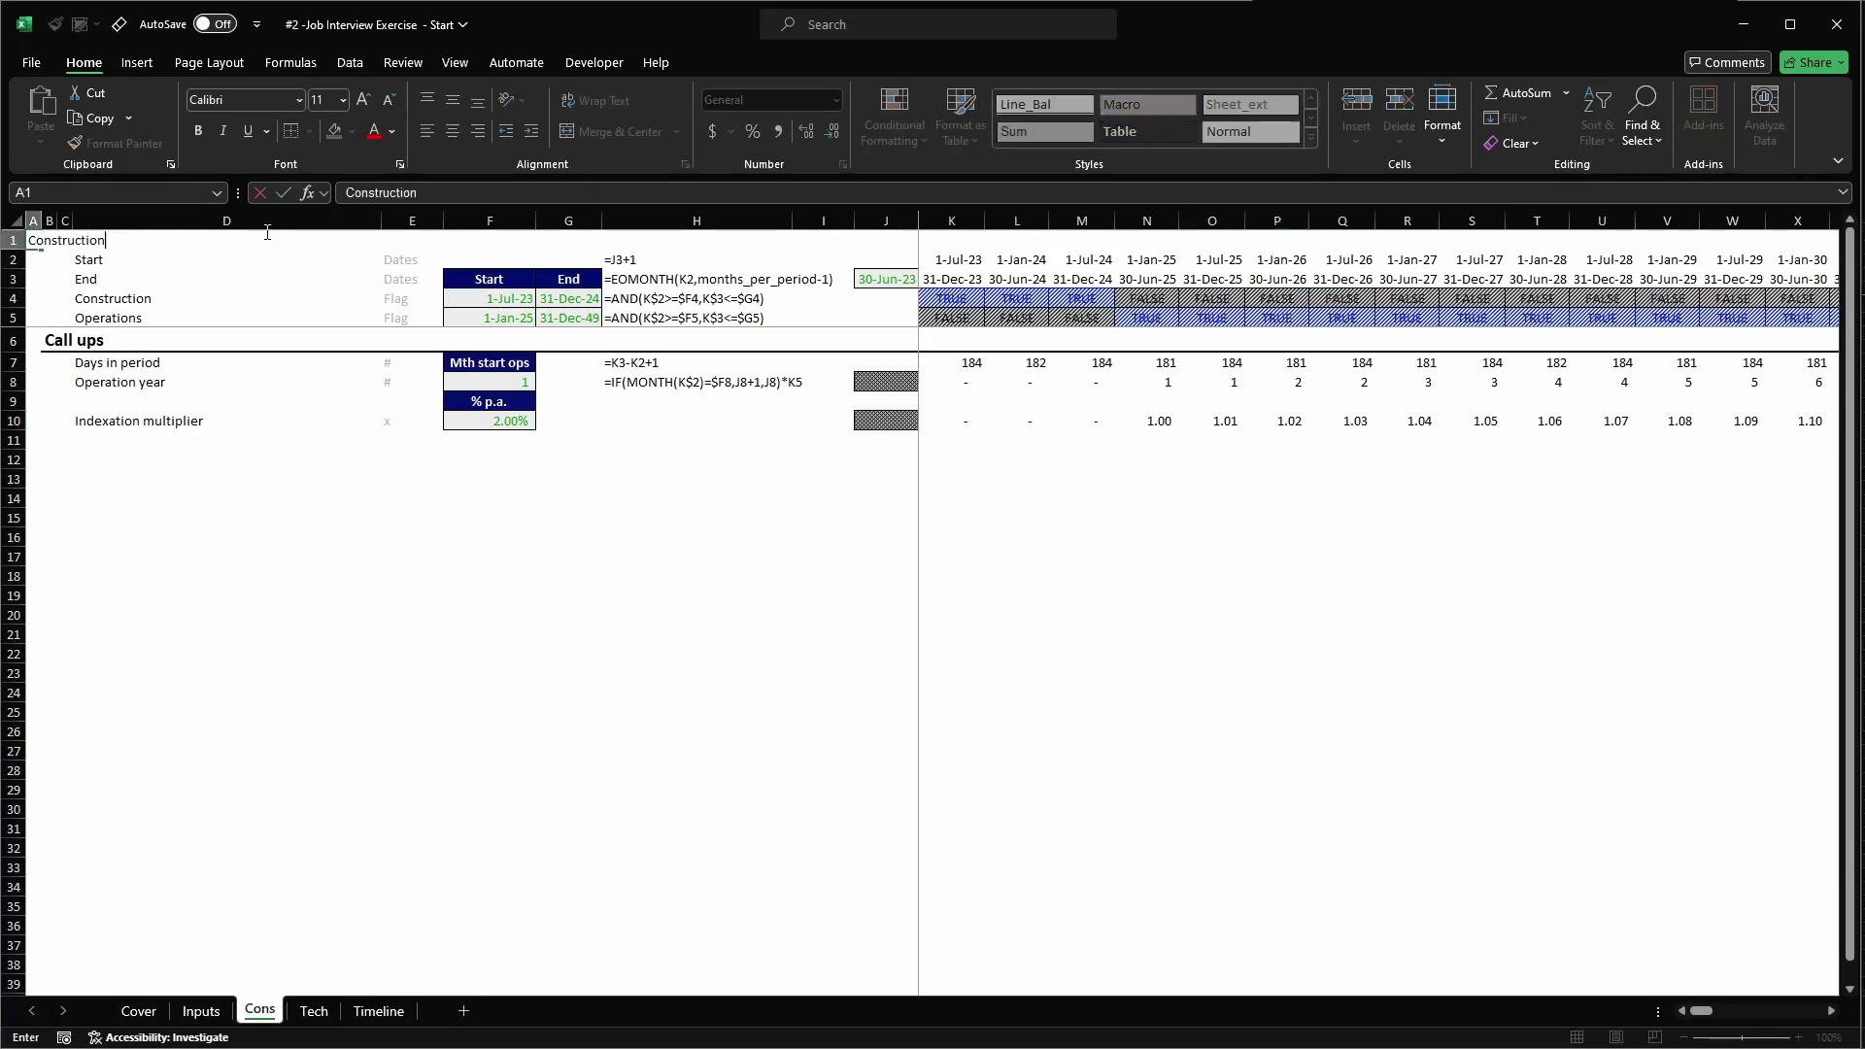
pyautogui.press('Return')
pyautogui.press('Up')
pyautogui.hotkey('ctrl', 'shift', 'Right')
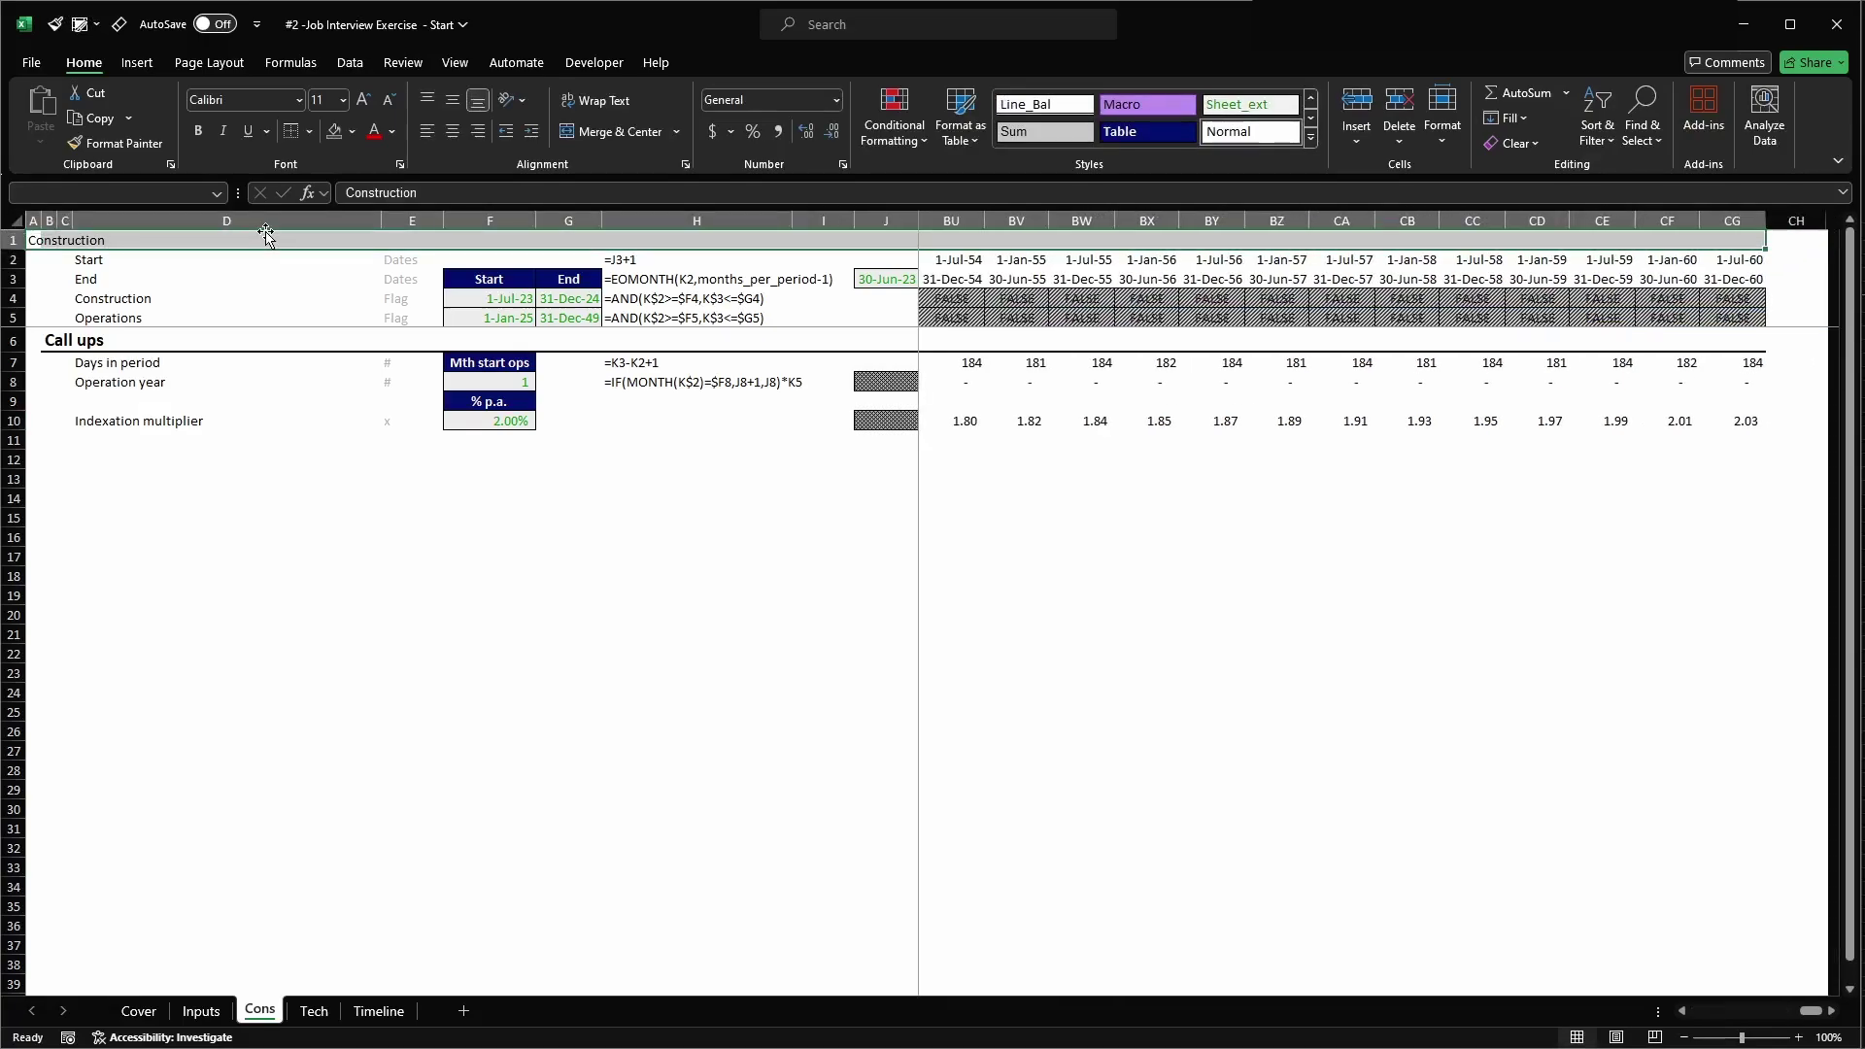
pyautogui.click(81, 24)
pyautogui.click(424, 136)
# - Apply the same Heading style to the title row of the Timeline sheet from A1 to CG1
pyautogui.click(381, 1014)
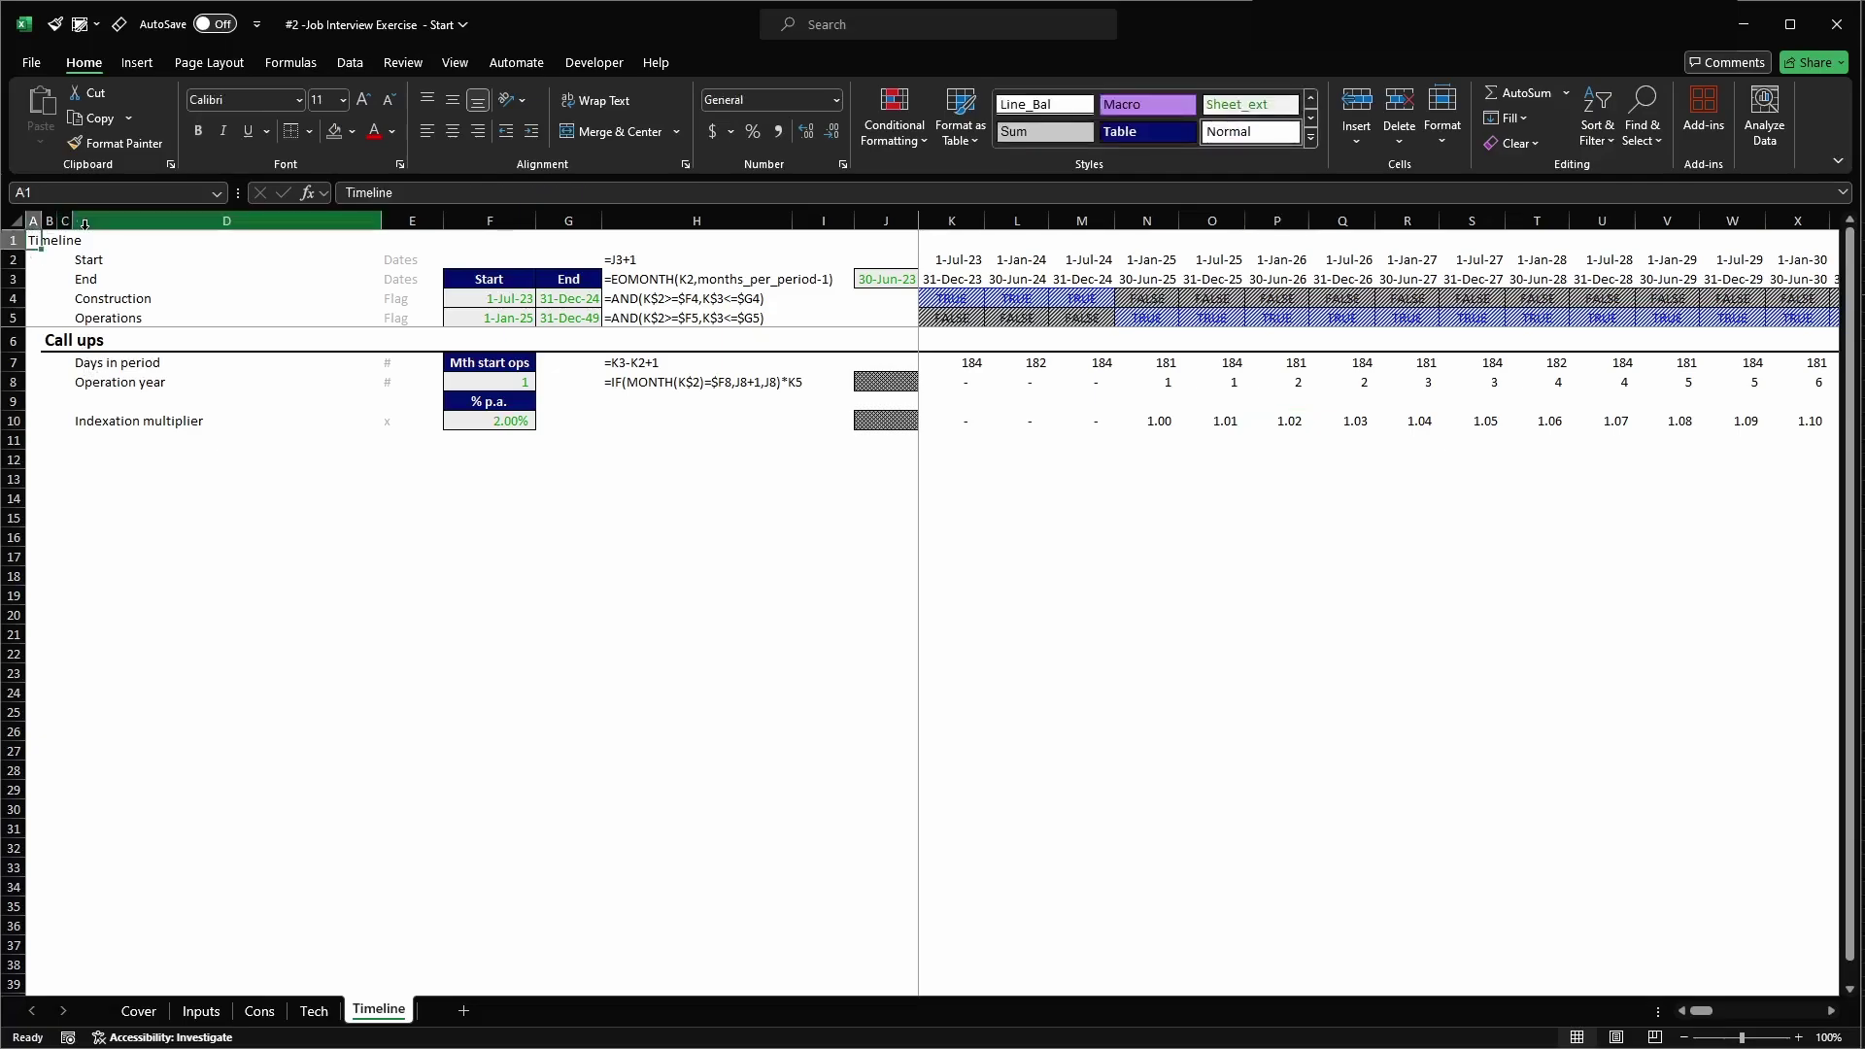
pyautogui.hotkey('ctrl', 'shift', 'Right')
pyautogui.press('F4')
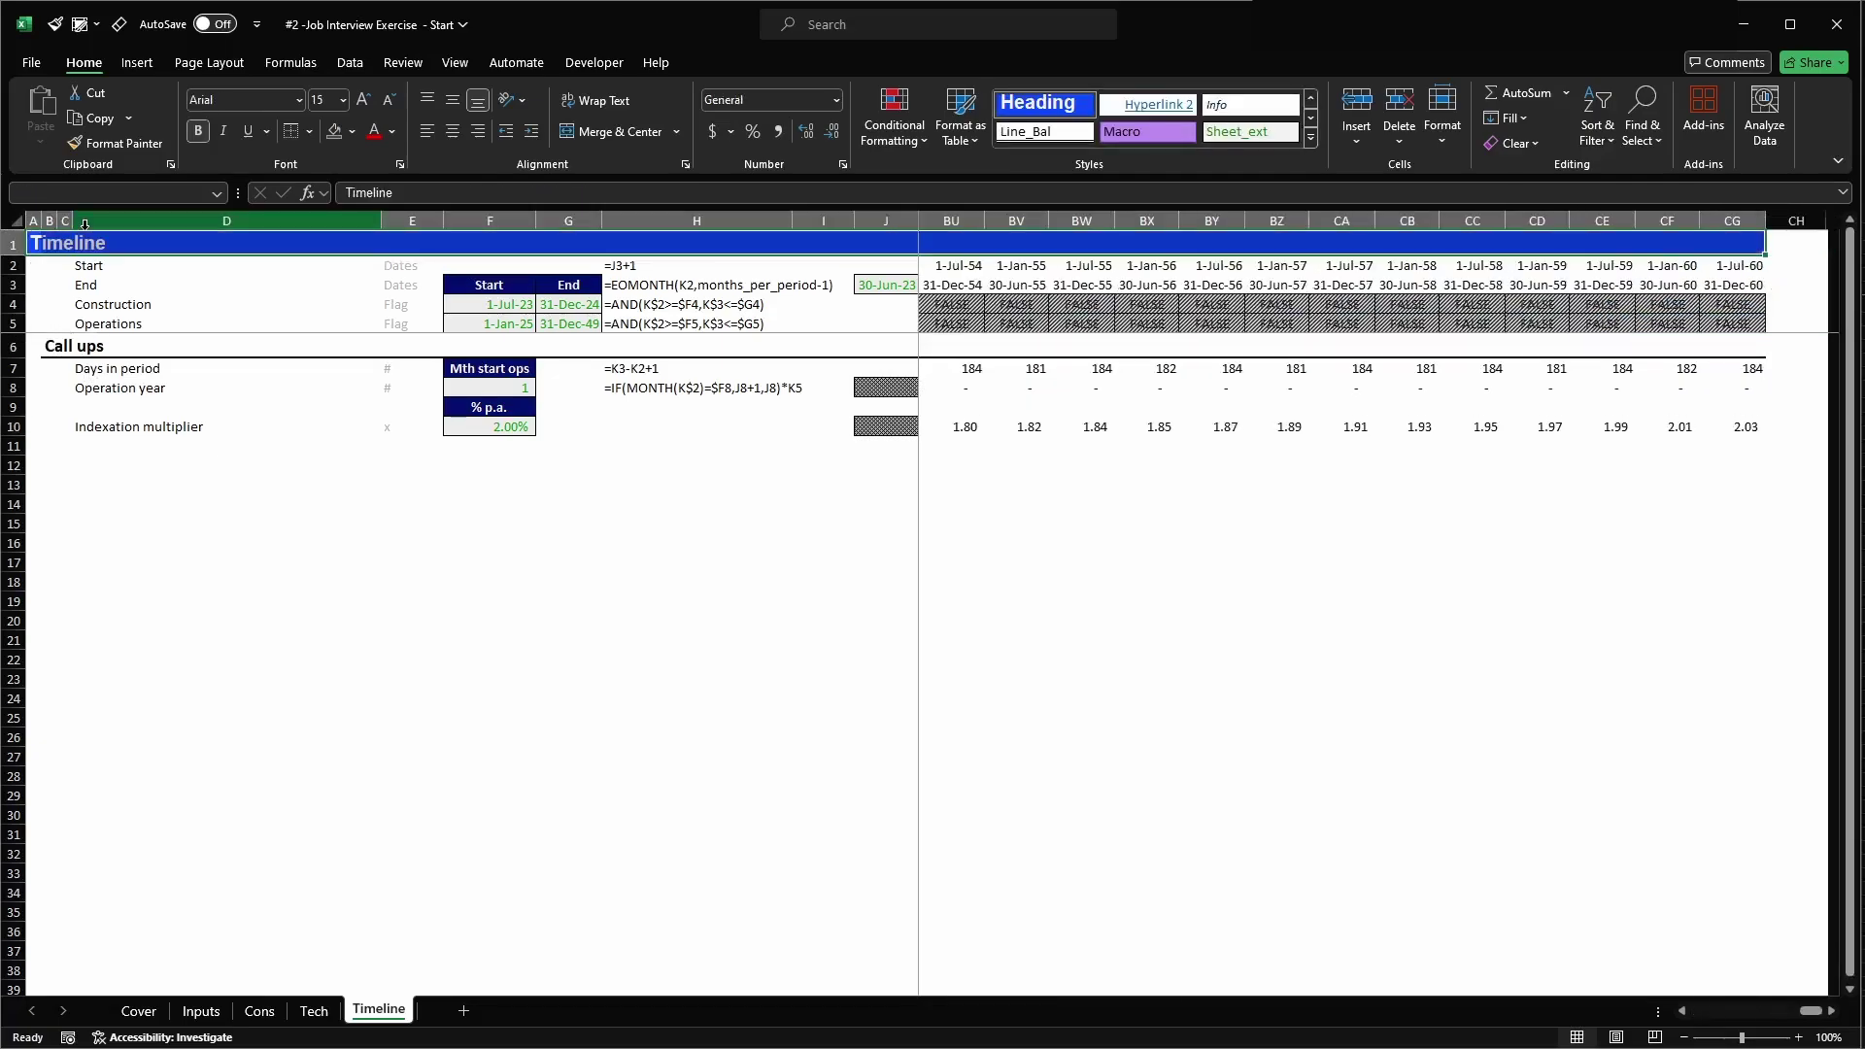
pyautogui.press('Right')
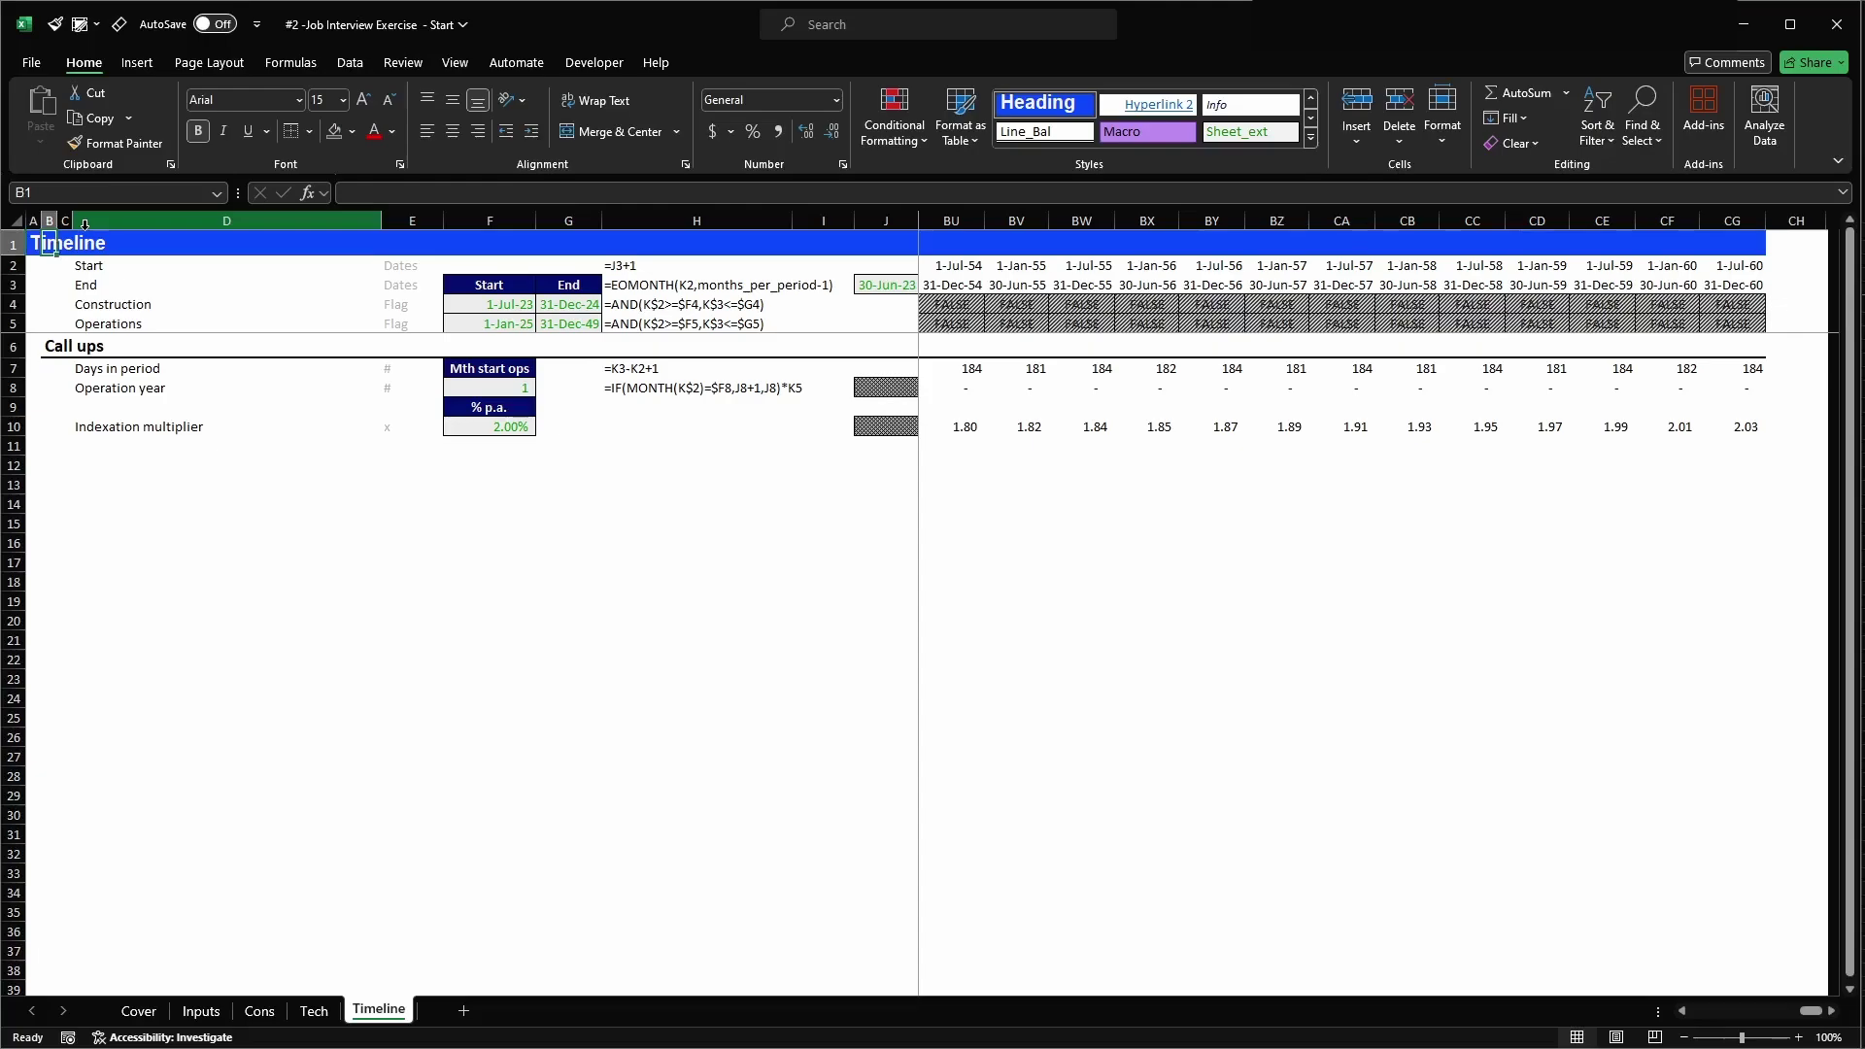
# - Return to the Cons sheet and review its copied labels and units down to the Operation year row
pyautogui.hotkey('ctrl', 'pageup')
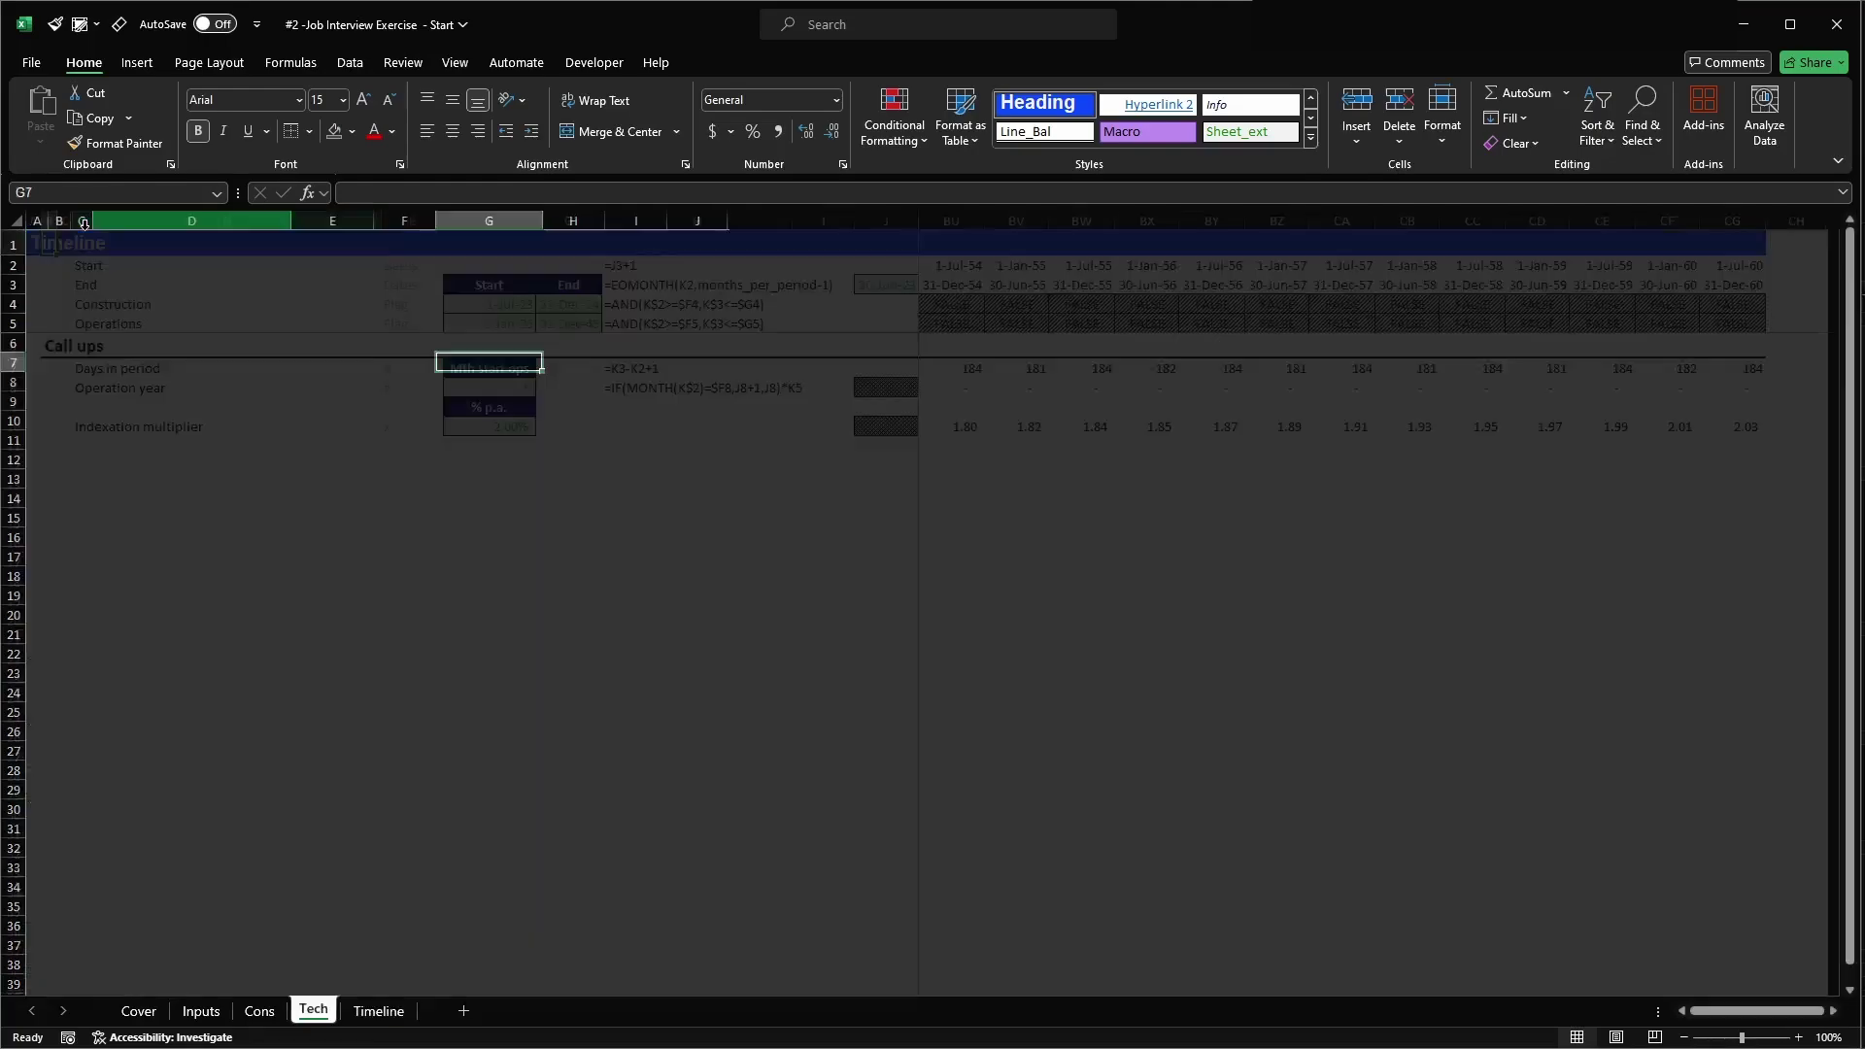
pyautogui.hotkey('ctrl', 'pageup')
pyautogui.press('Down')
pyautogui.press('Down')
pyautogui.press('Down')
pyautogui.press('Down')
pyautogui.press('Down')
pyautogui.press('Down')
pyautogui.press('Down')
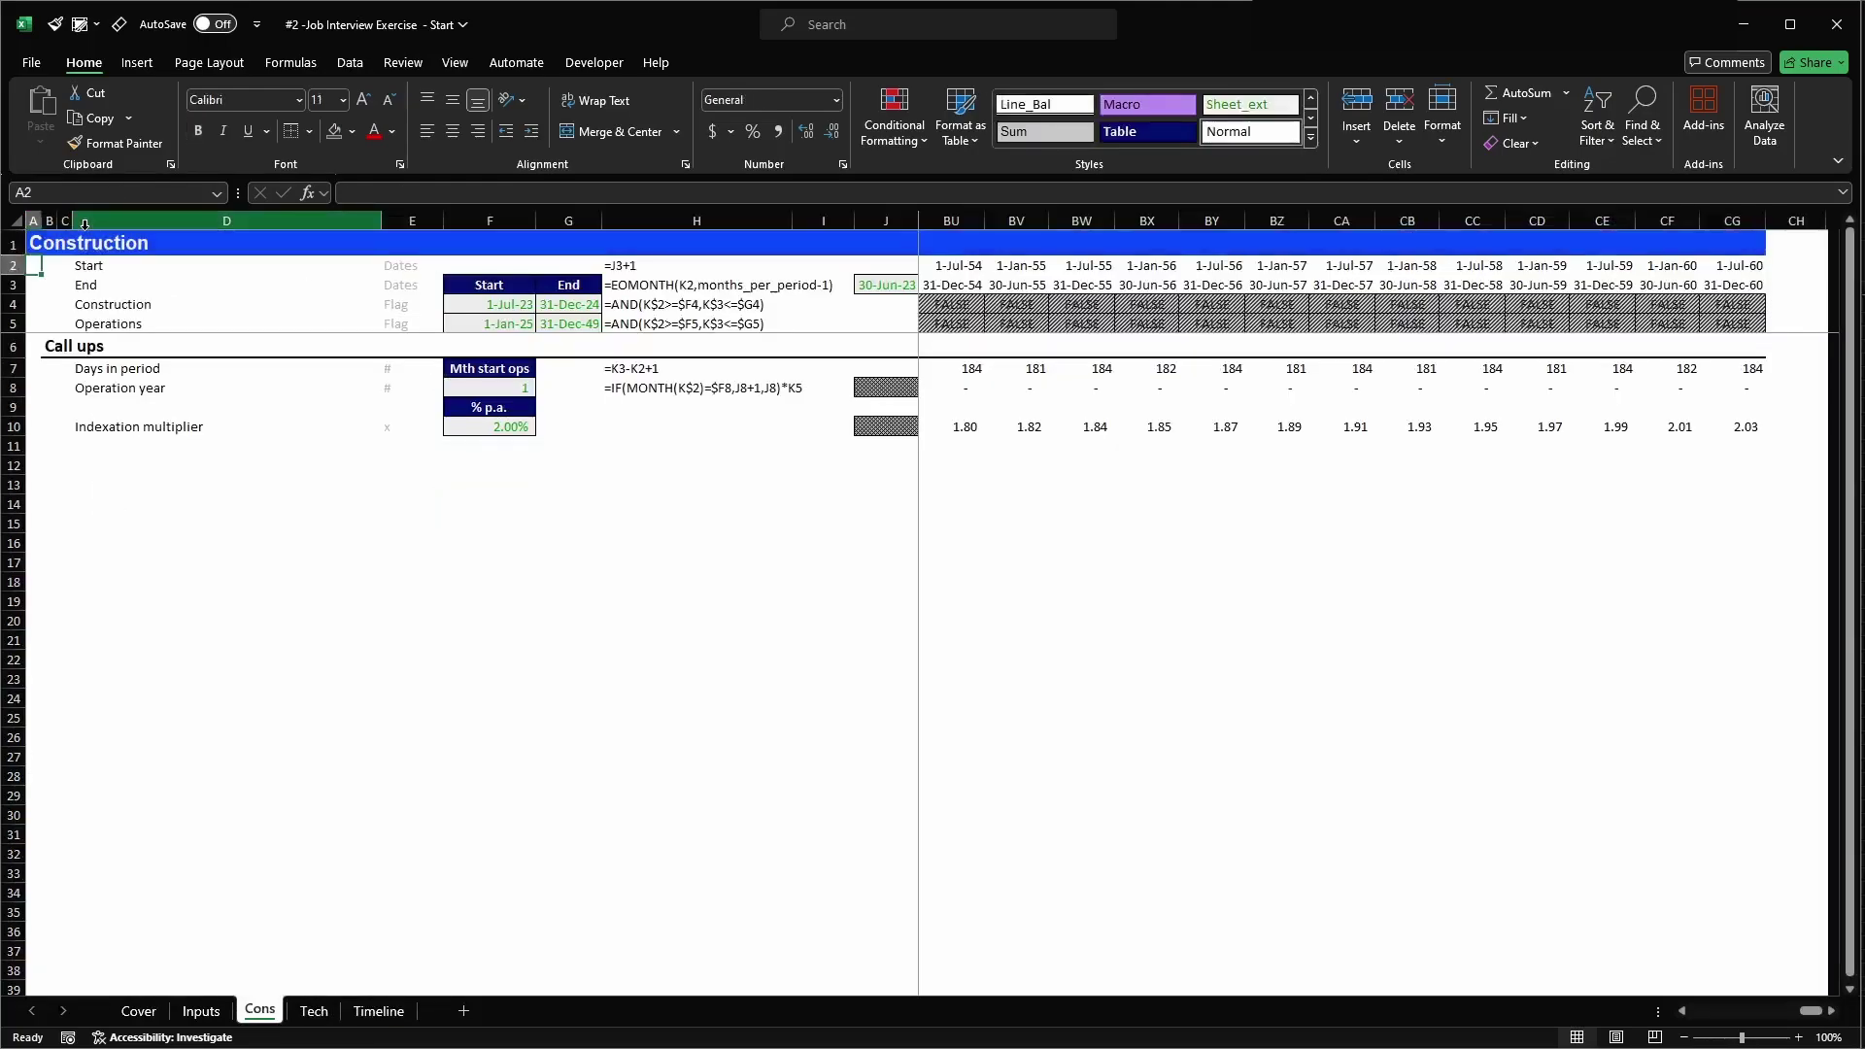
pyautogui.press('Right')
pyautogui.press('Right')
pyautogui.press('Right')
pyautogui.press('Right')
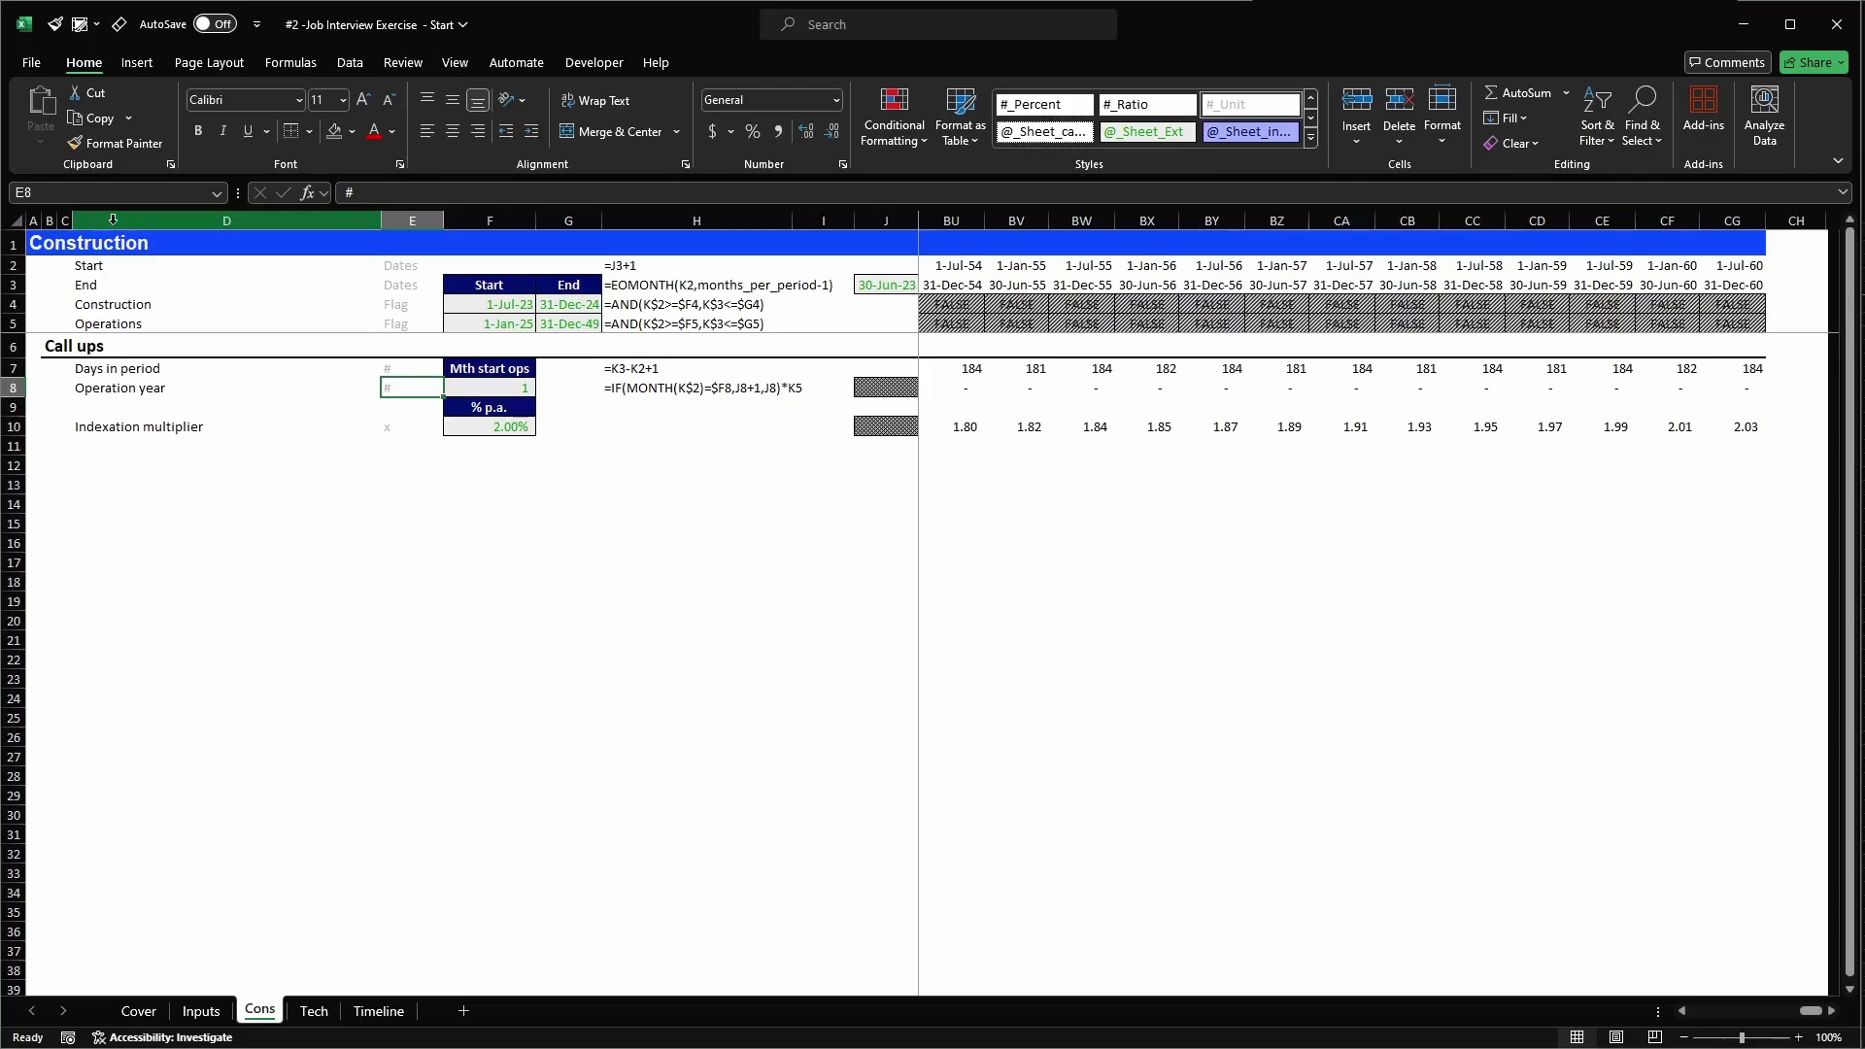
# - Examine the Cons sheet's column layout, going through columns D, E, J and K
pyautogui.click(220, 216)
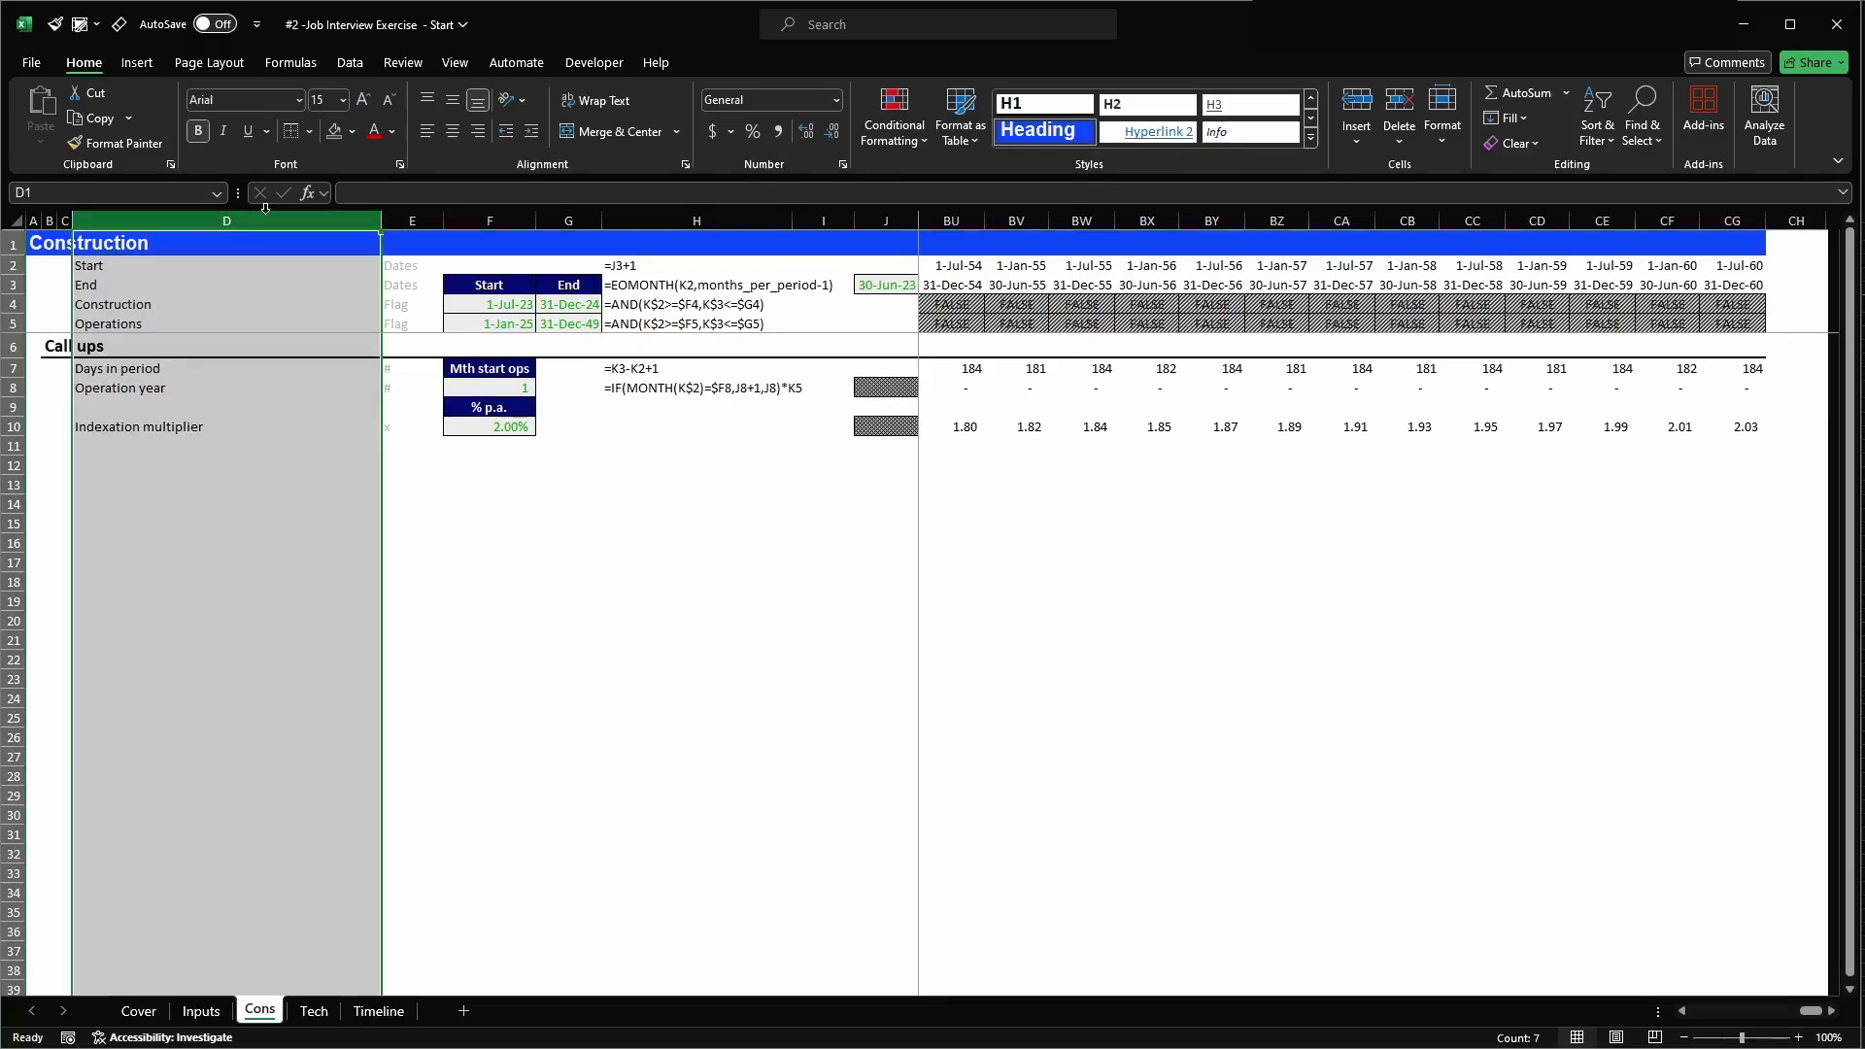
pyautogui.press('Right')
pyautogui.hotkey('ctrl', 'space')
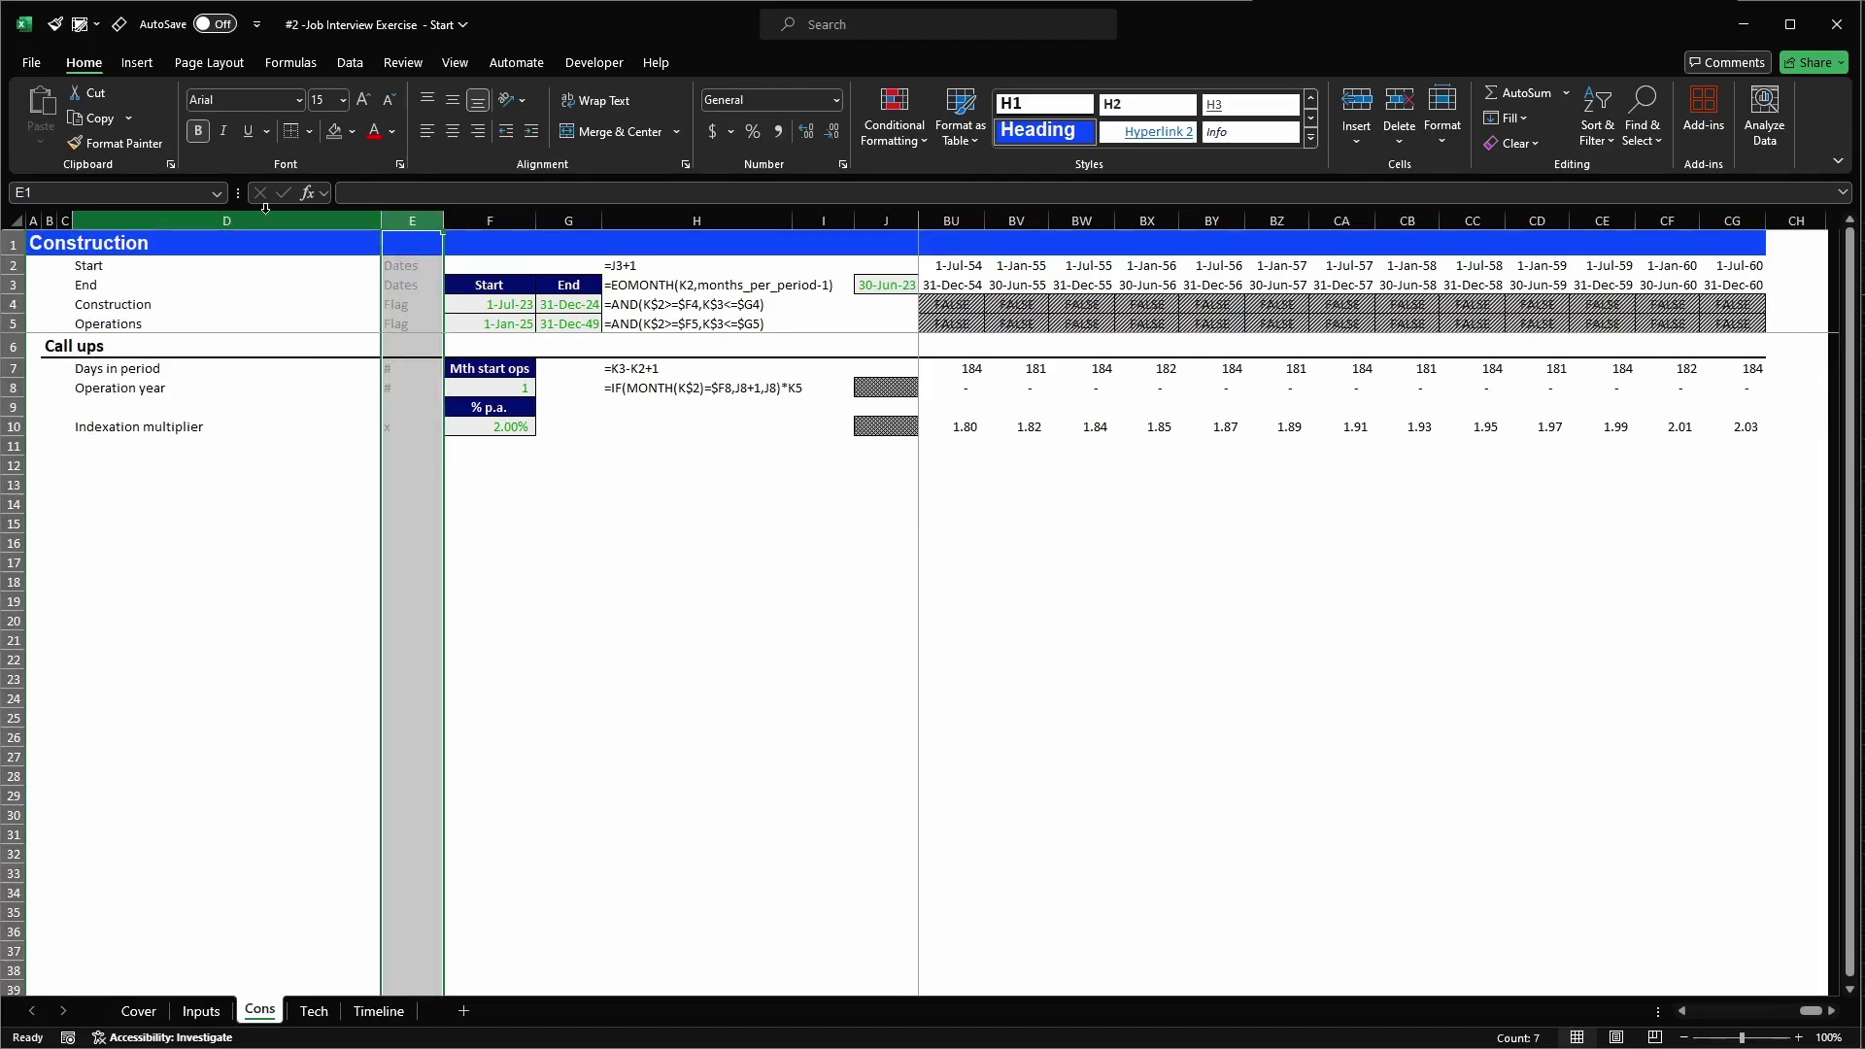
pyautogui.press('Right')
pyautogui.press('Right')
pyautogui.press('Right')
pyautogui.press('Right')
pyautogui.press('Right')
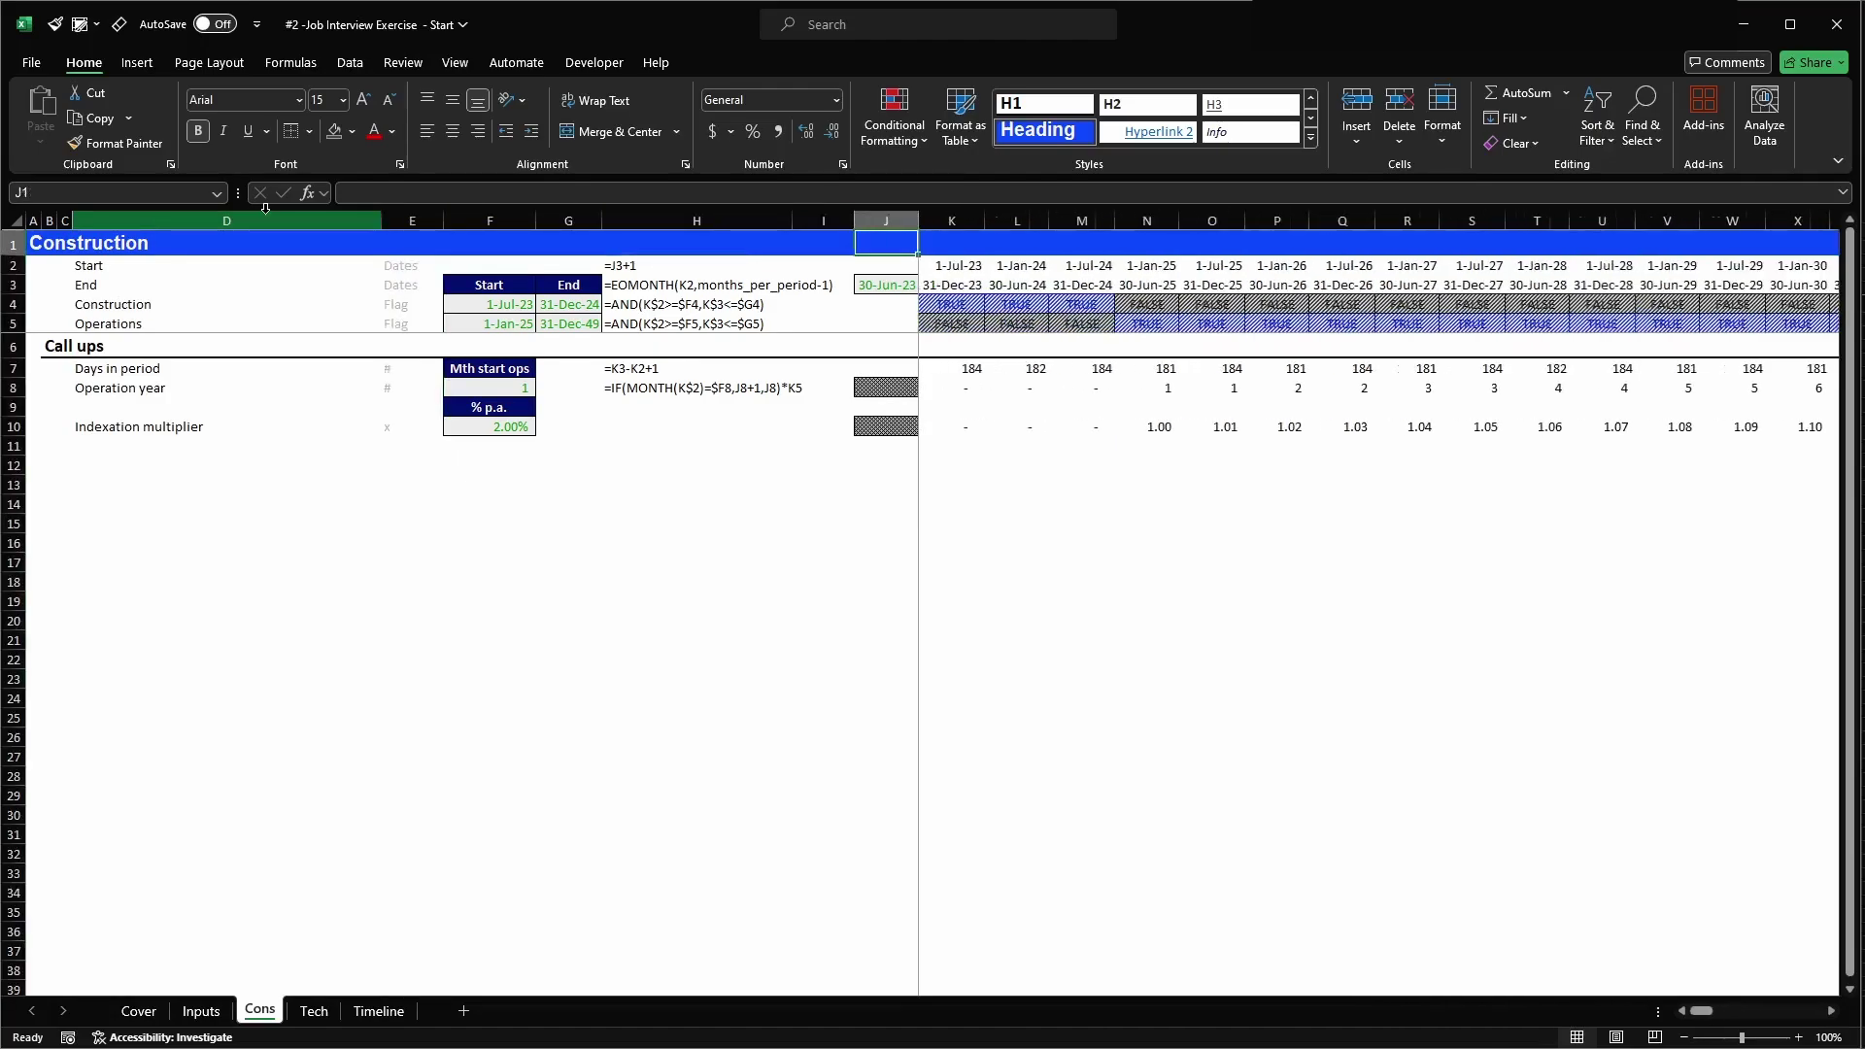
pyautogui.hotkey('ctrl', 'space')
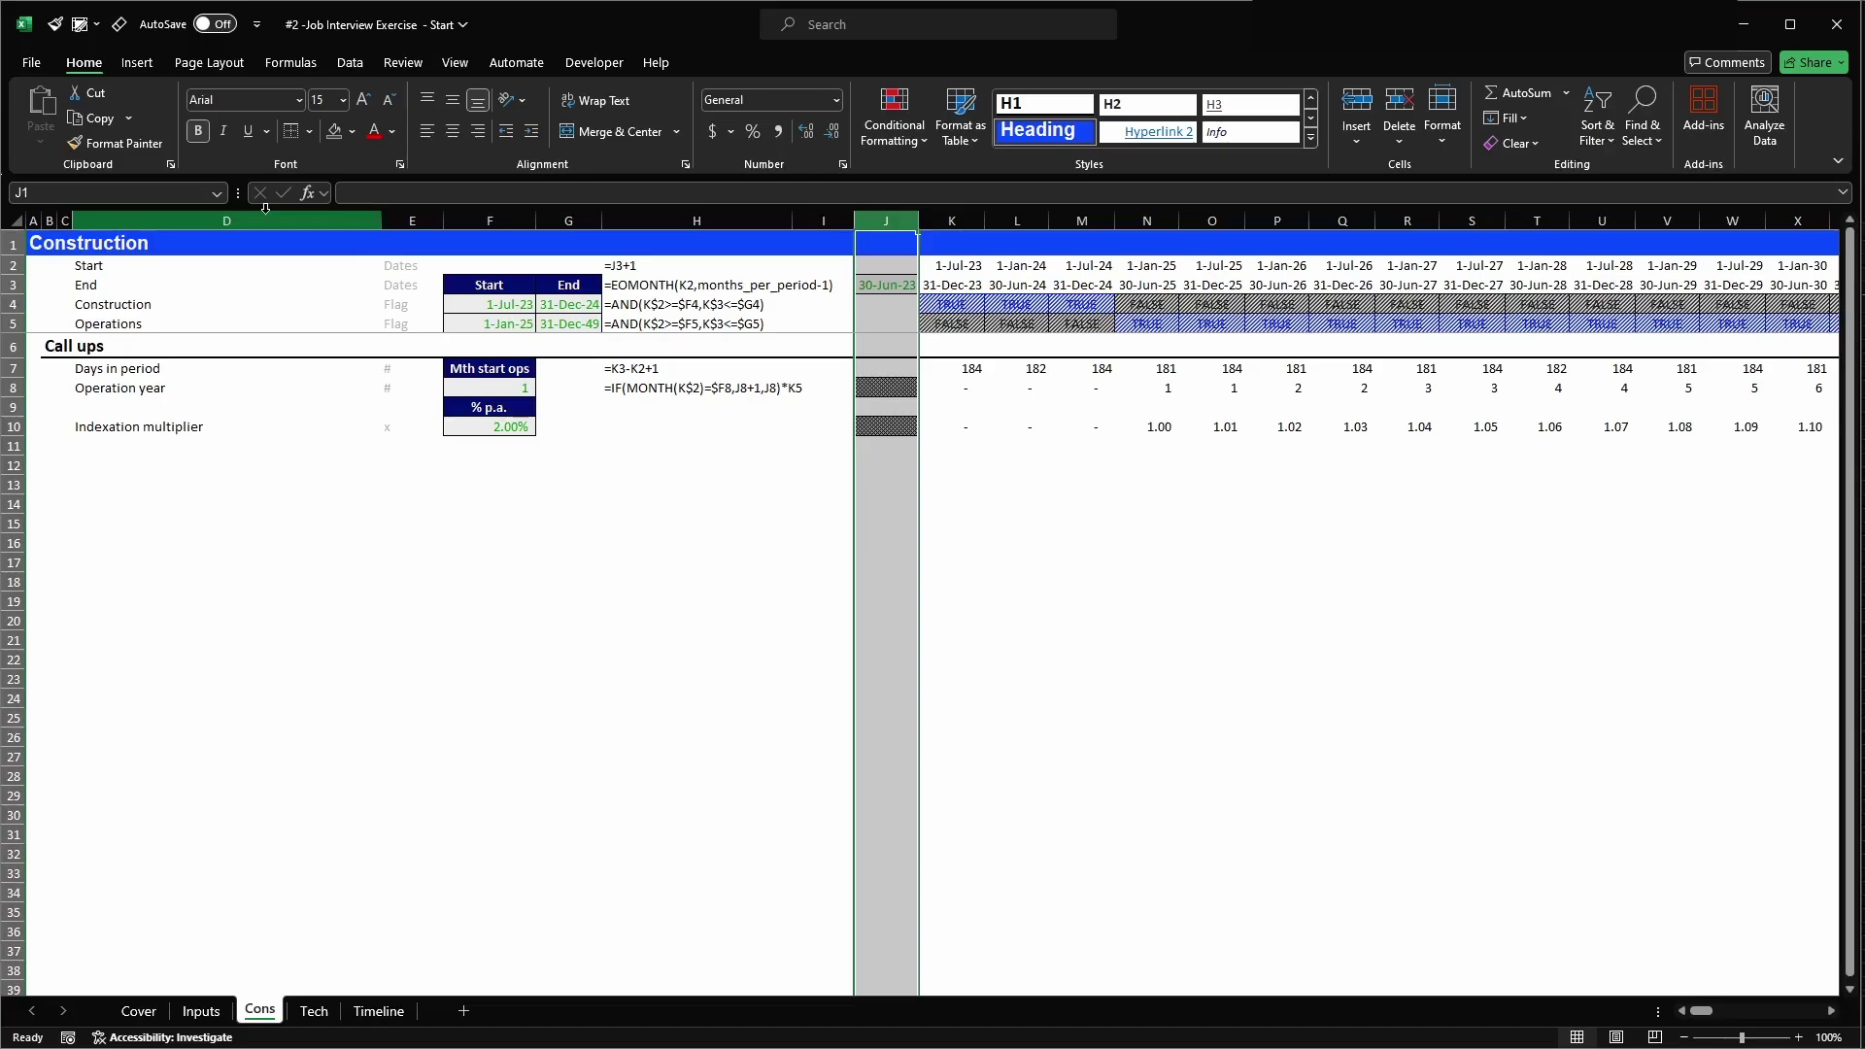
pyautogui.press('Right')
pyautogui.hotkey('ctrl', 'space')
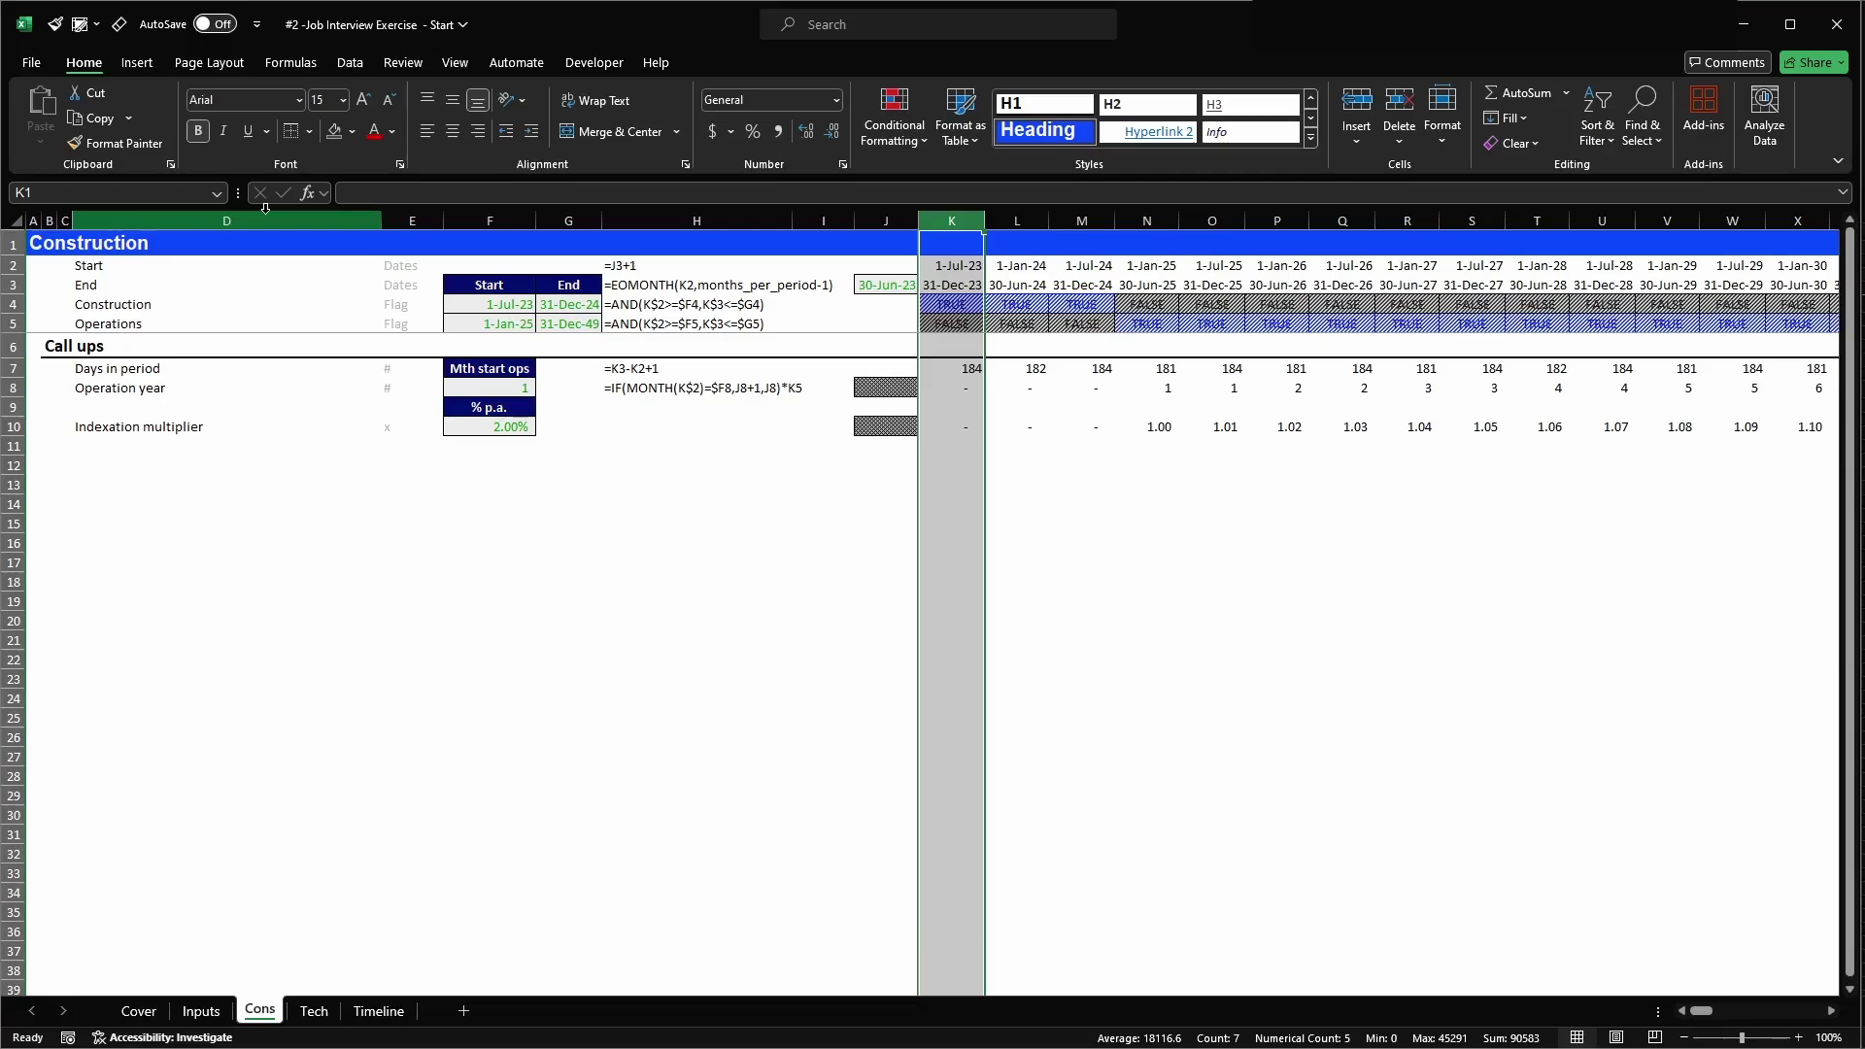
pyautogui.press('Left')
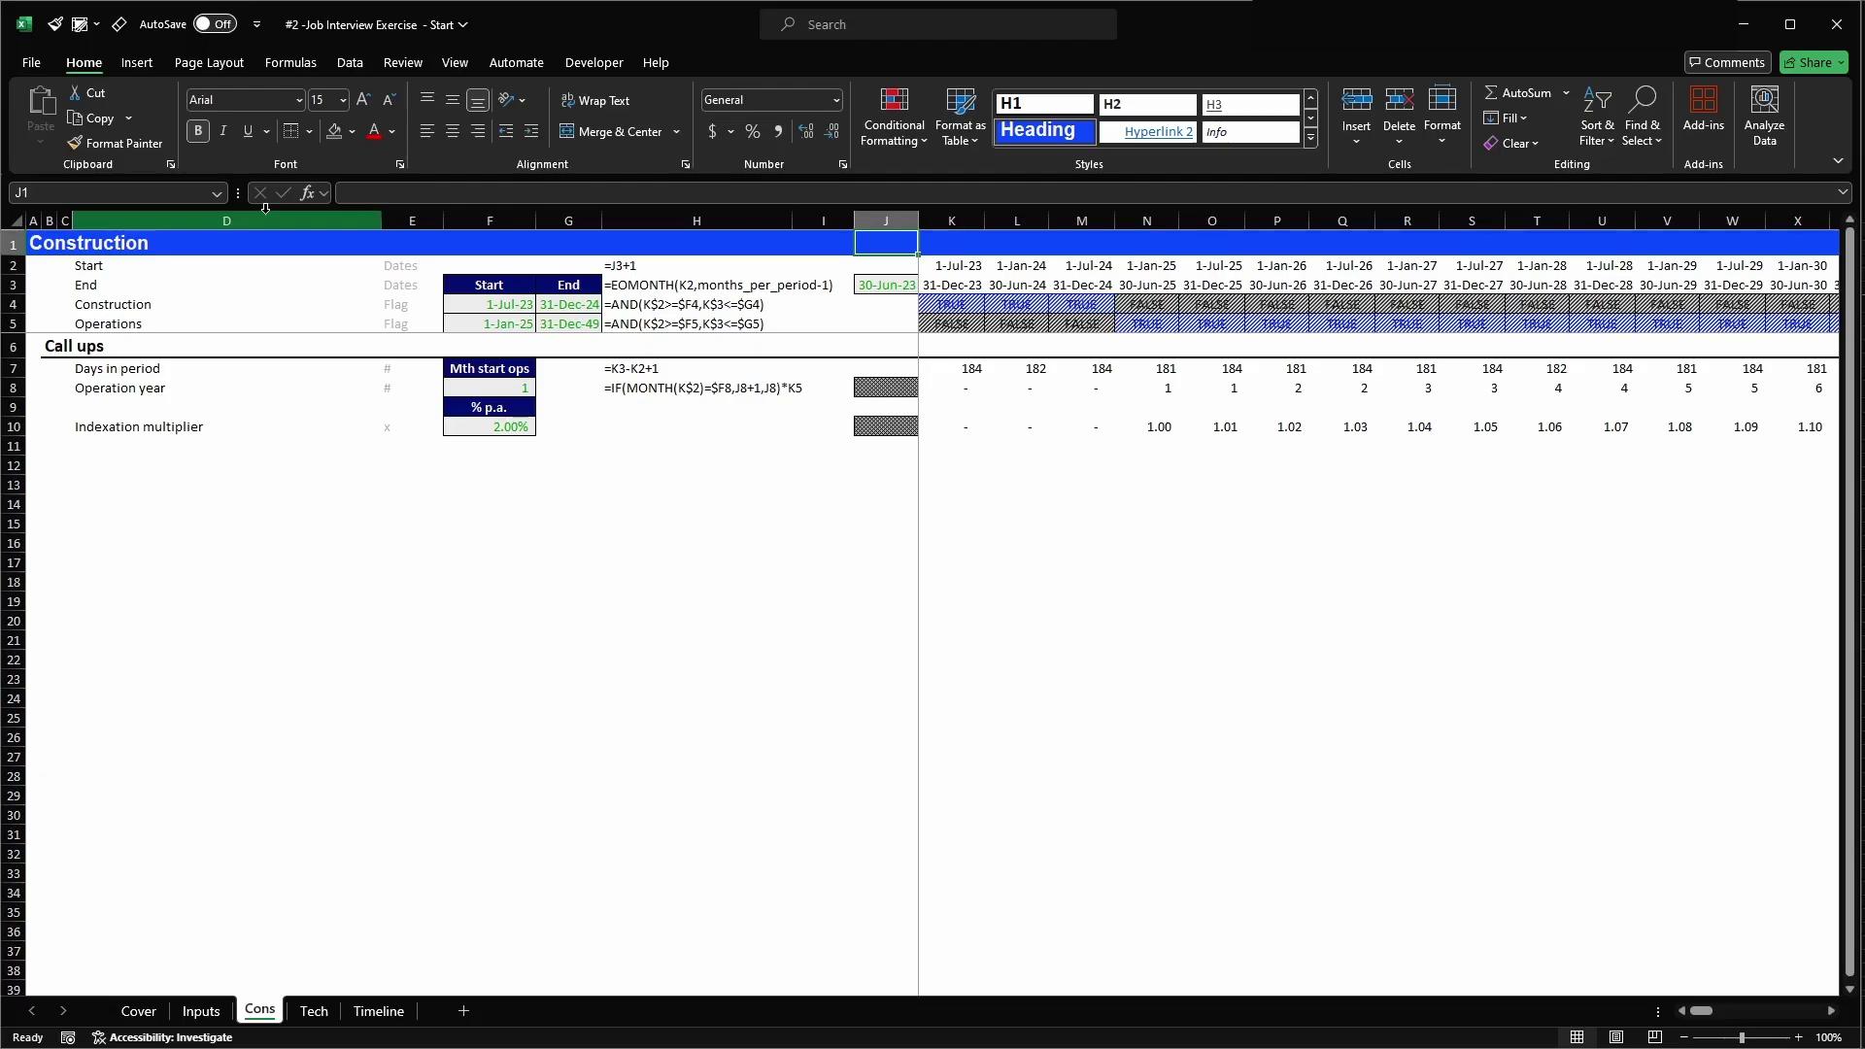
# - Check the copied period date and flag formulas in rows 3 to 5 of the Cons sheet
pyautogui.press('Right')
pyautogui.press('Right')
pyautogui.press('Down')
pyautogui.press('Down')
pyautogui.press('Down')
pyautogui.press('Down')
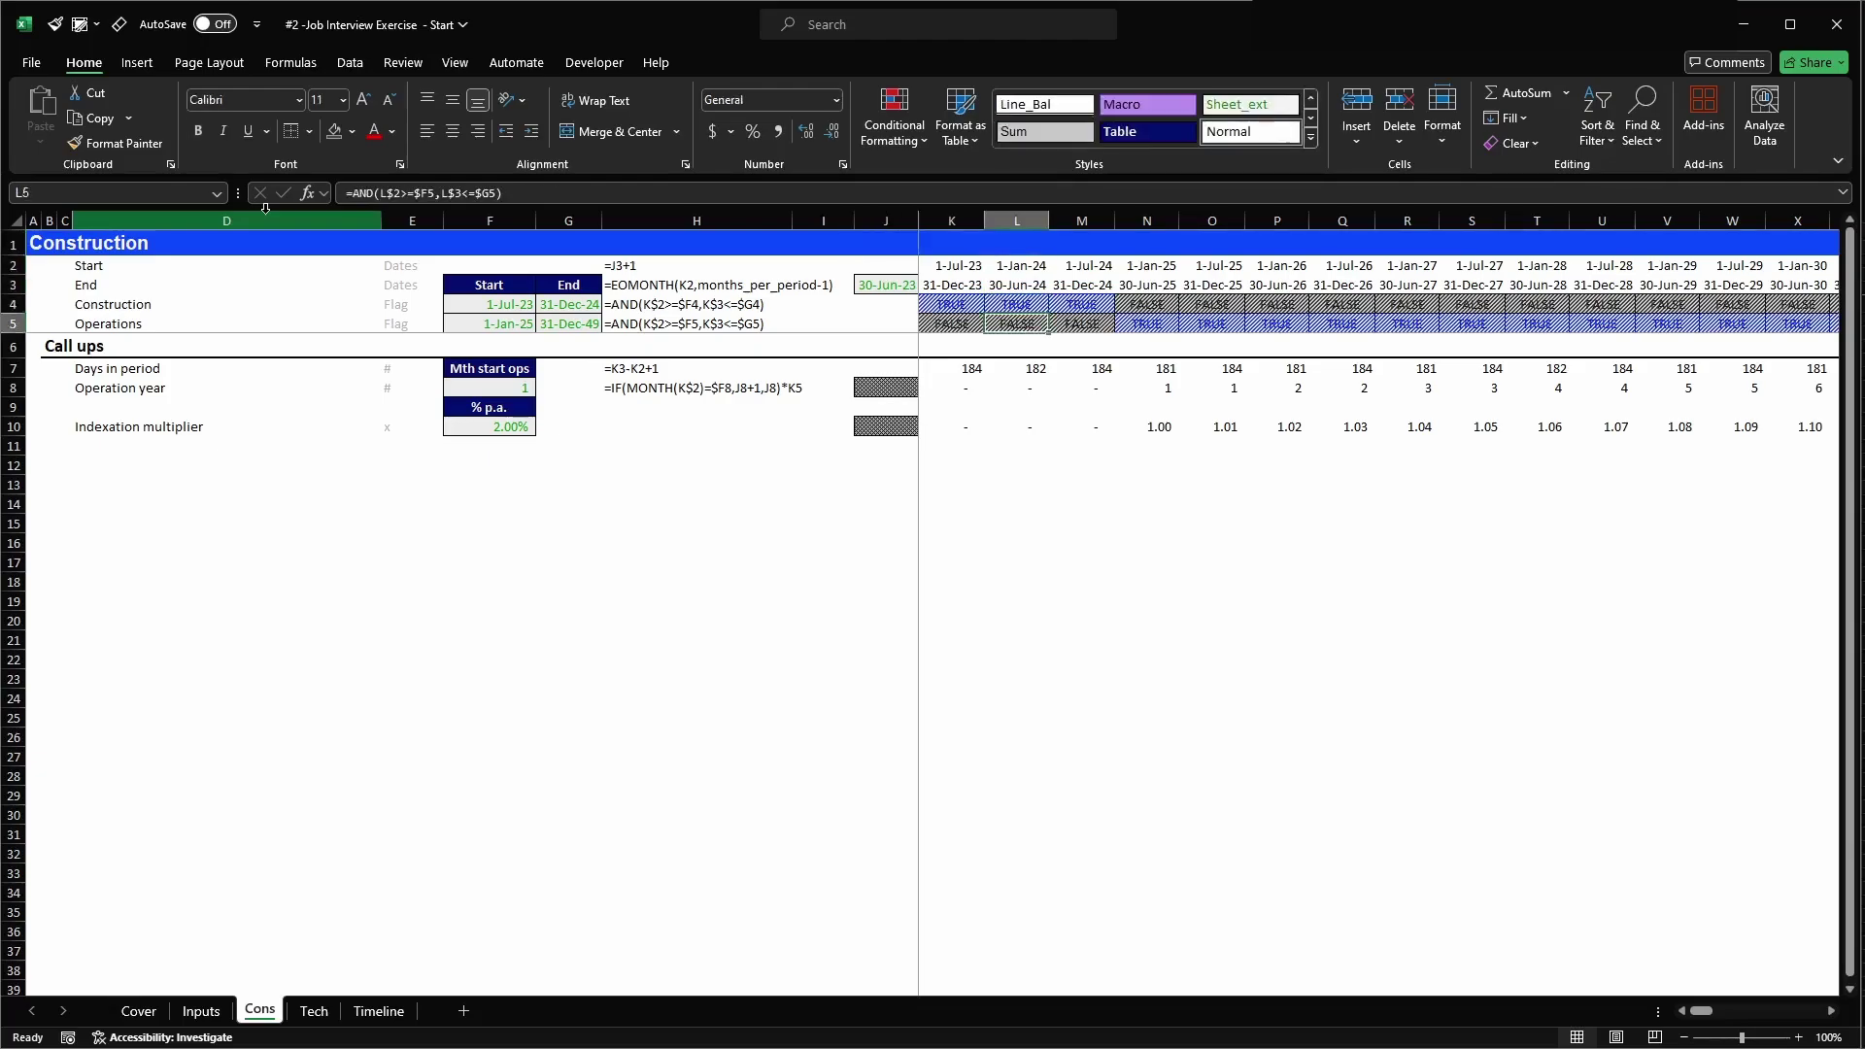
pyautogui.press('Left')
pyautogui.press('Left')
pyautogui.press('Left')
pyautogui.press('Right')
pyautogui.press('Up')
pyautogui.press('Up')
pyautogui.press('Right')
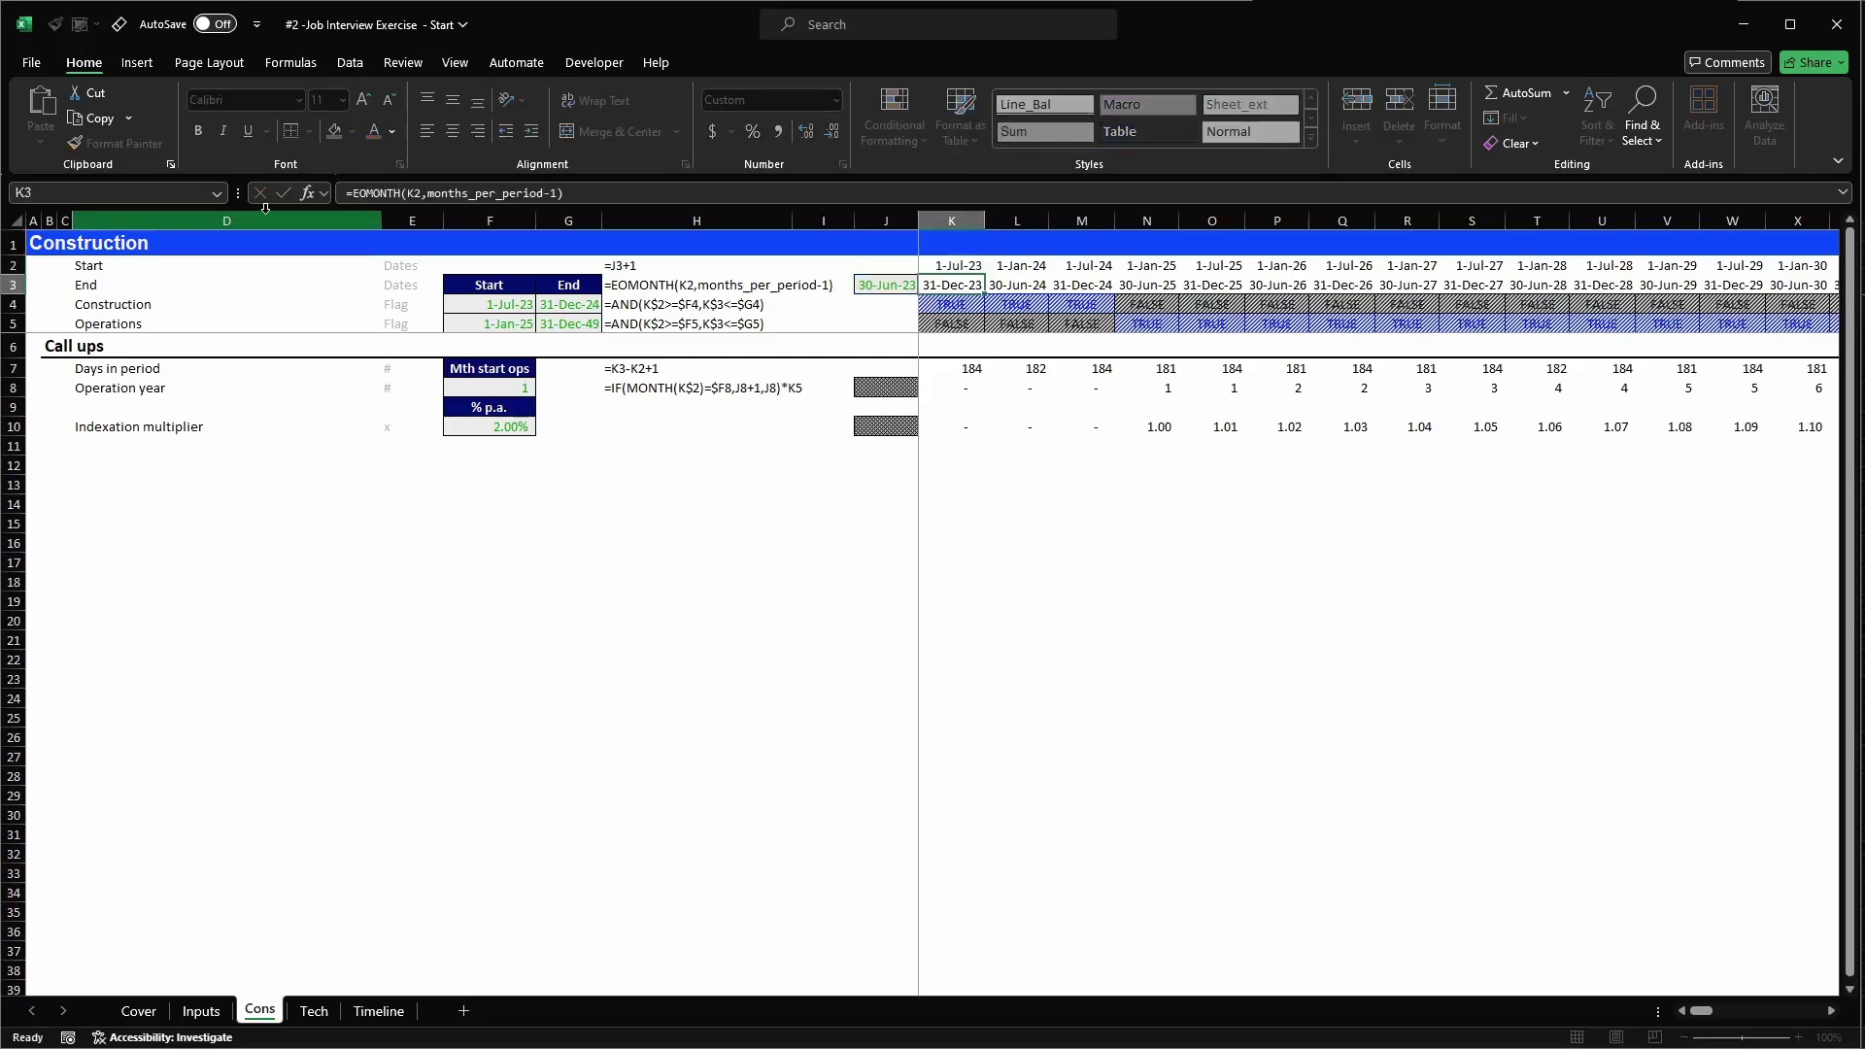
pyautogui.press('Down')
pyautogui.press('F2')
pyautogui.press('Return')
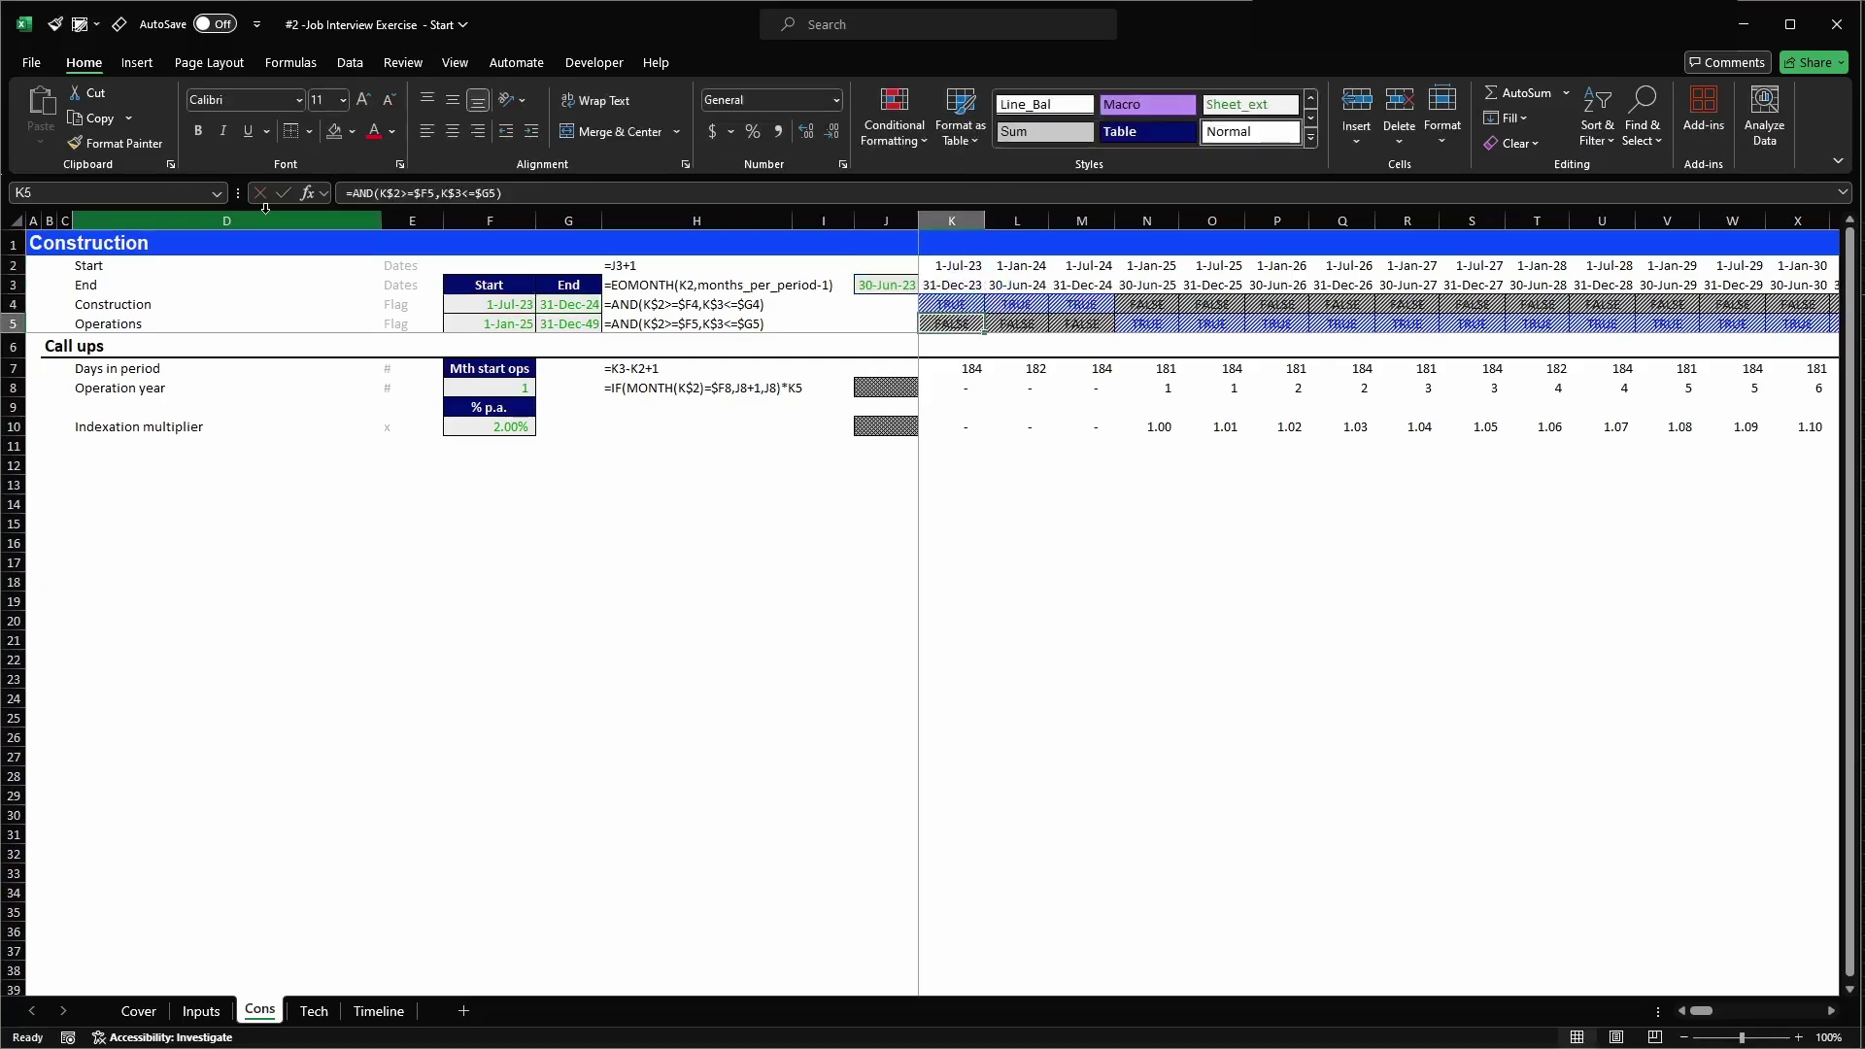
# - Review the formula text, start and end date cells on the Operations row of the Cons sheet
pyautogui.press('Left')
pyautogui.press('Left')
pyautogui.press('Left')
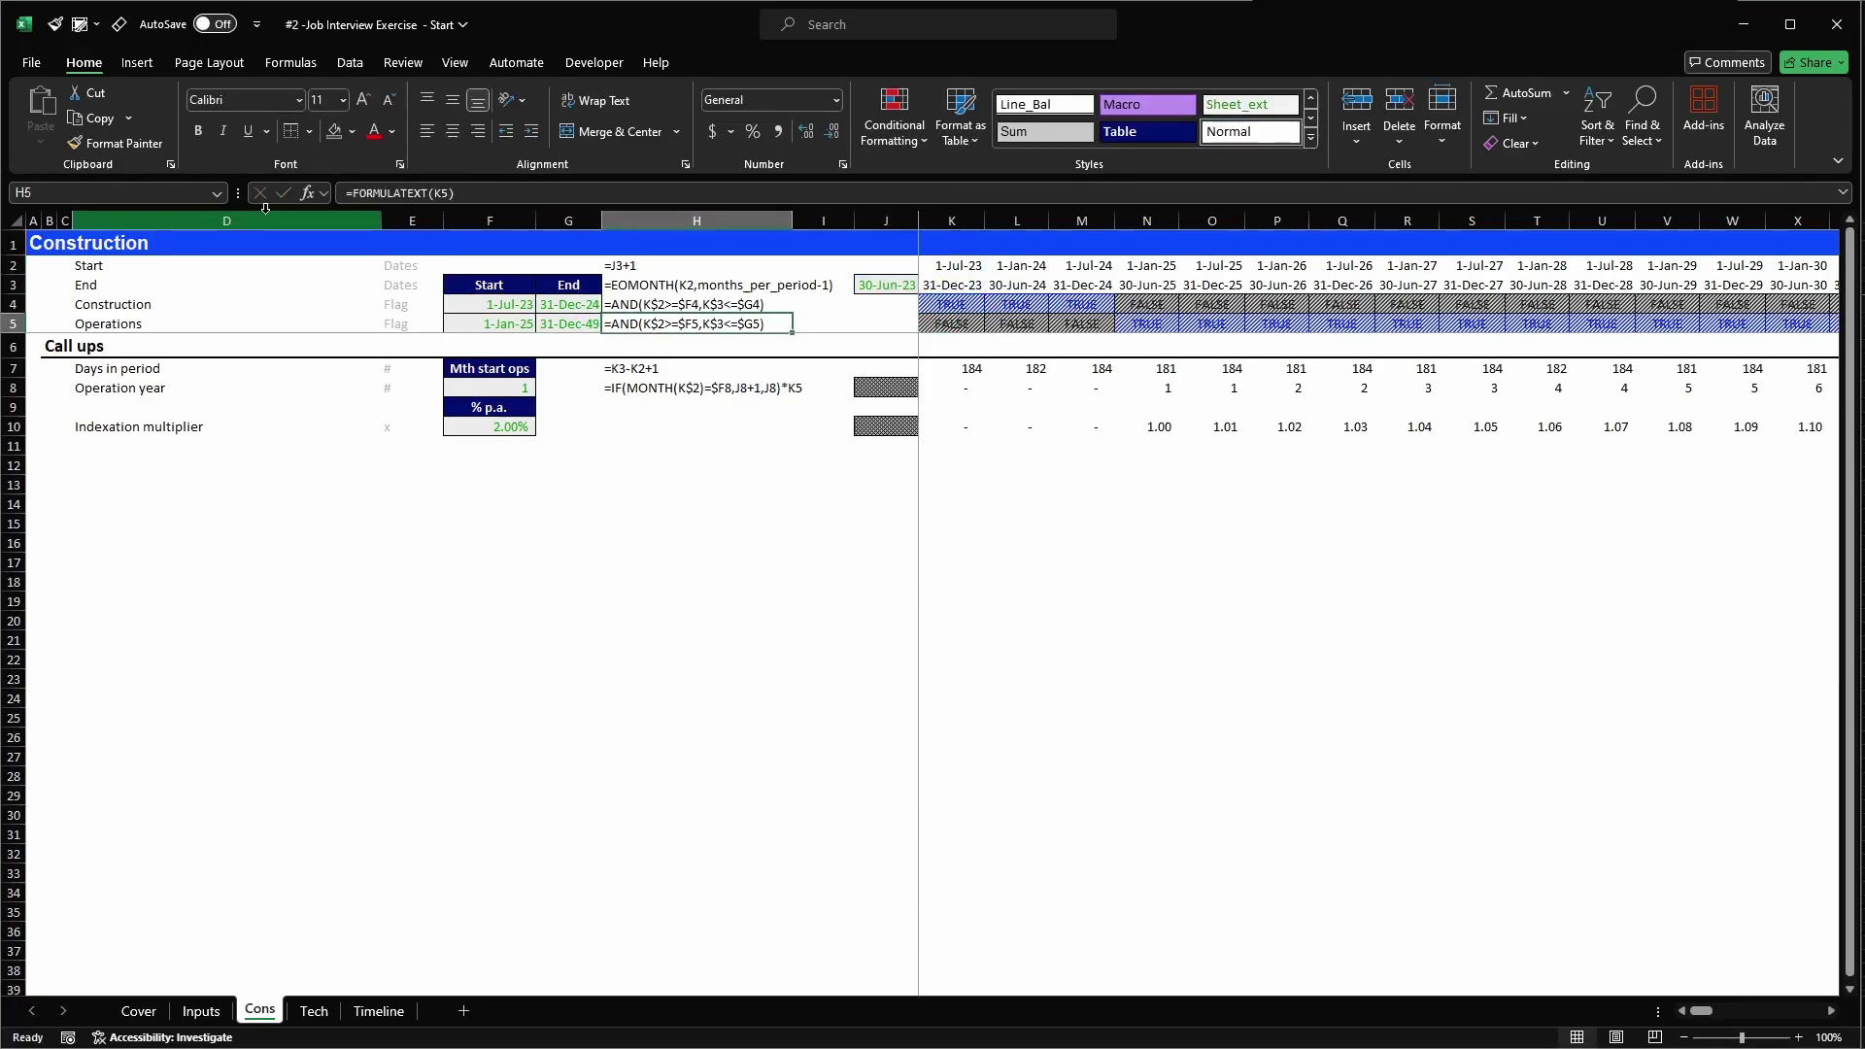
pyautogui.press('Left')
pyautogui.press('Left')
pyautogui.press('Left')
pyautogui.press('Right')
pyautogui.press('Right')
pyautogui.press('Right')
pyautogui.press('Right')
pyautogui.press('Right')
# - Replace the start date formula in Cons K2 with the link =Timeline!K2
pyautogui.press('Up')
pyautogui.press('Up')
pyautogui.press('Up')
pyautogui.press('Right')
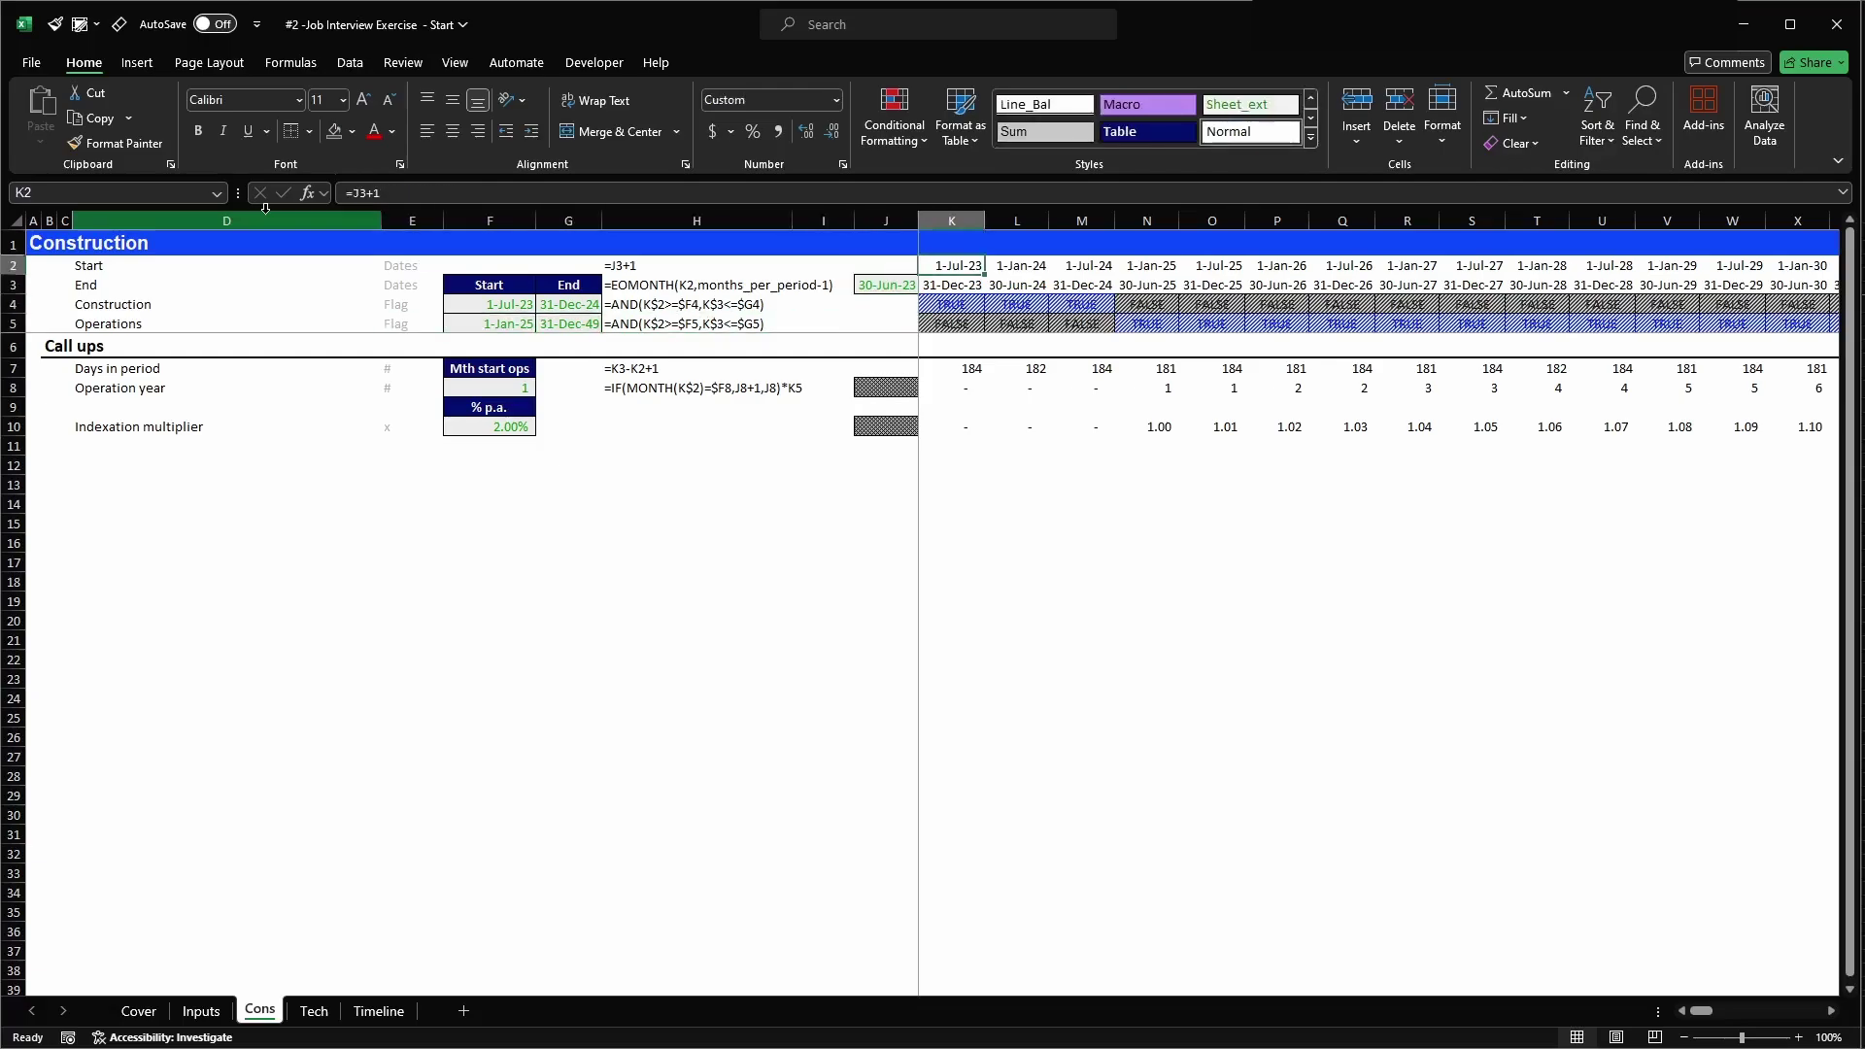
pyautogui.write('=')
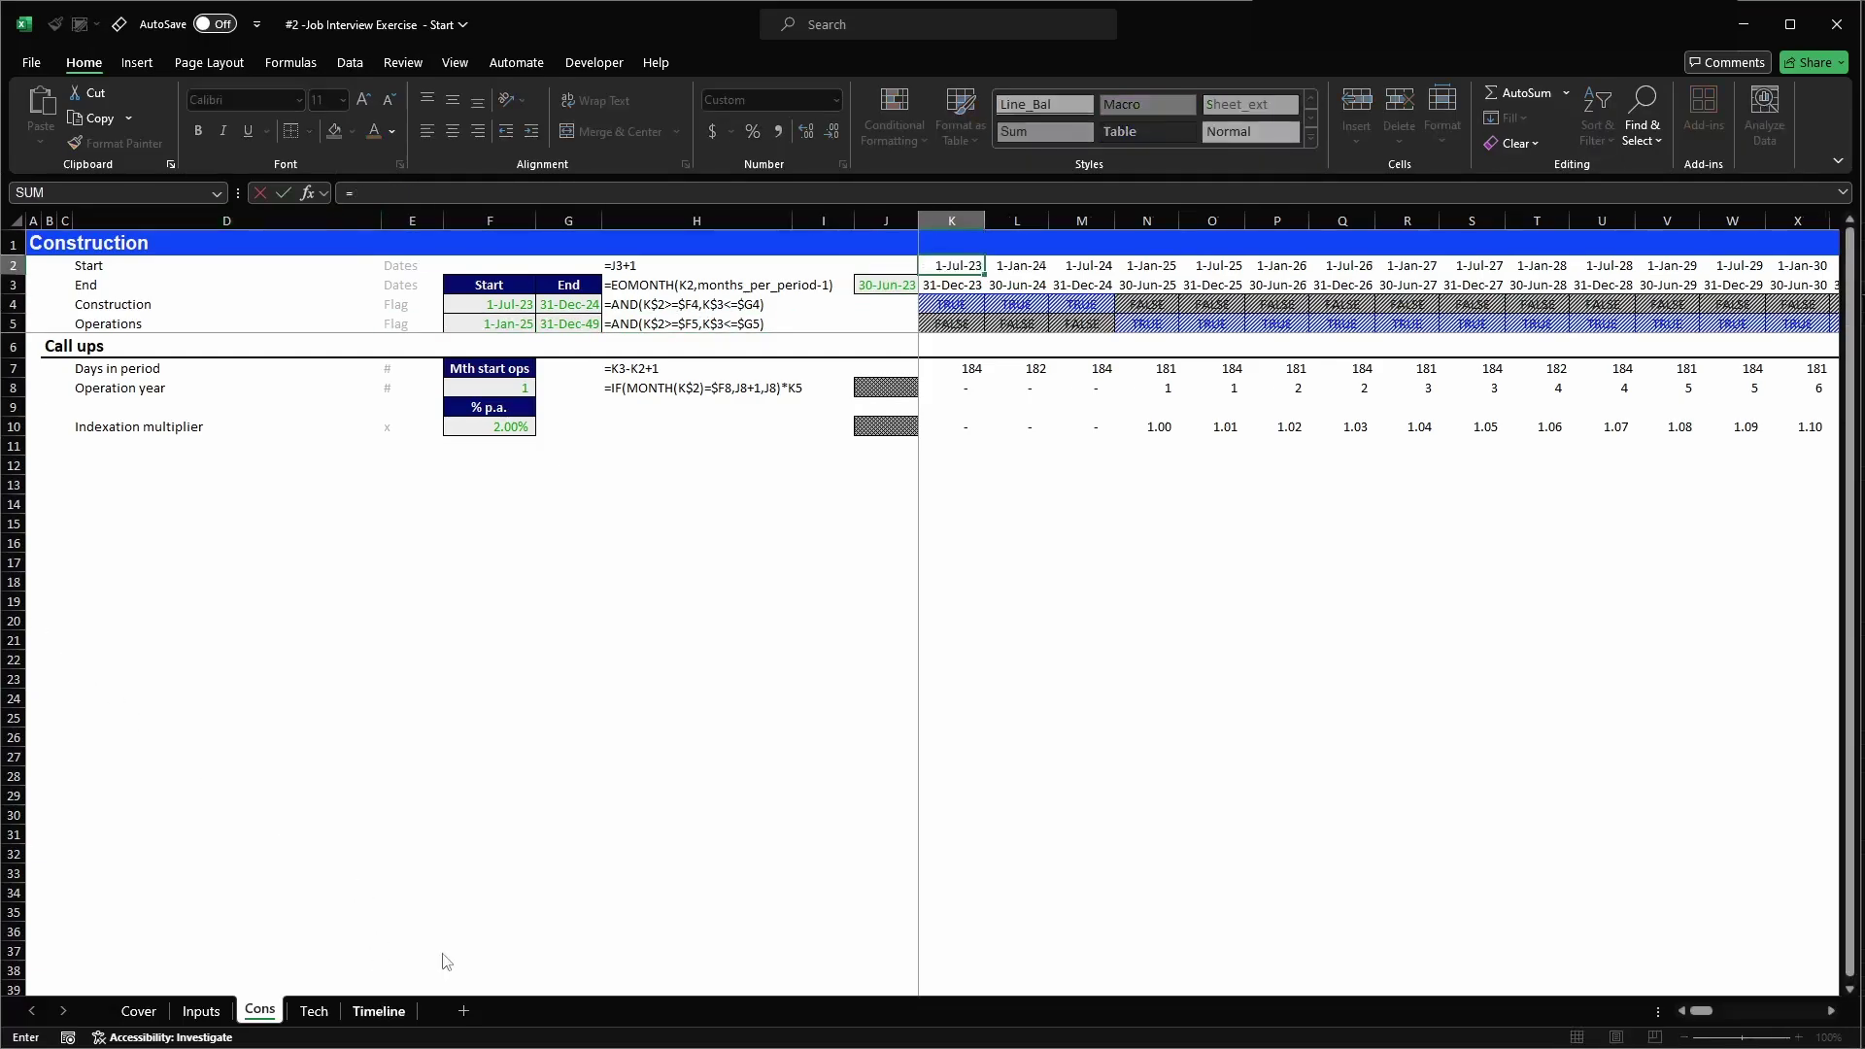
pyautogui.click(379, 1011)
pyautogui.click(938, 265)
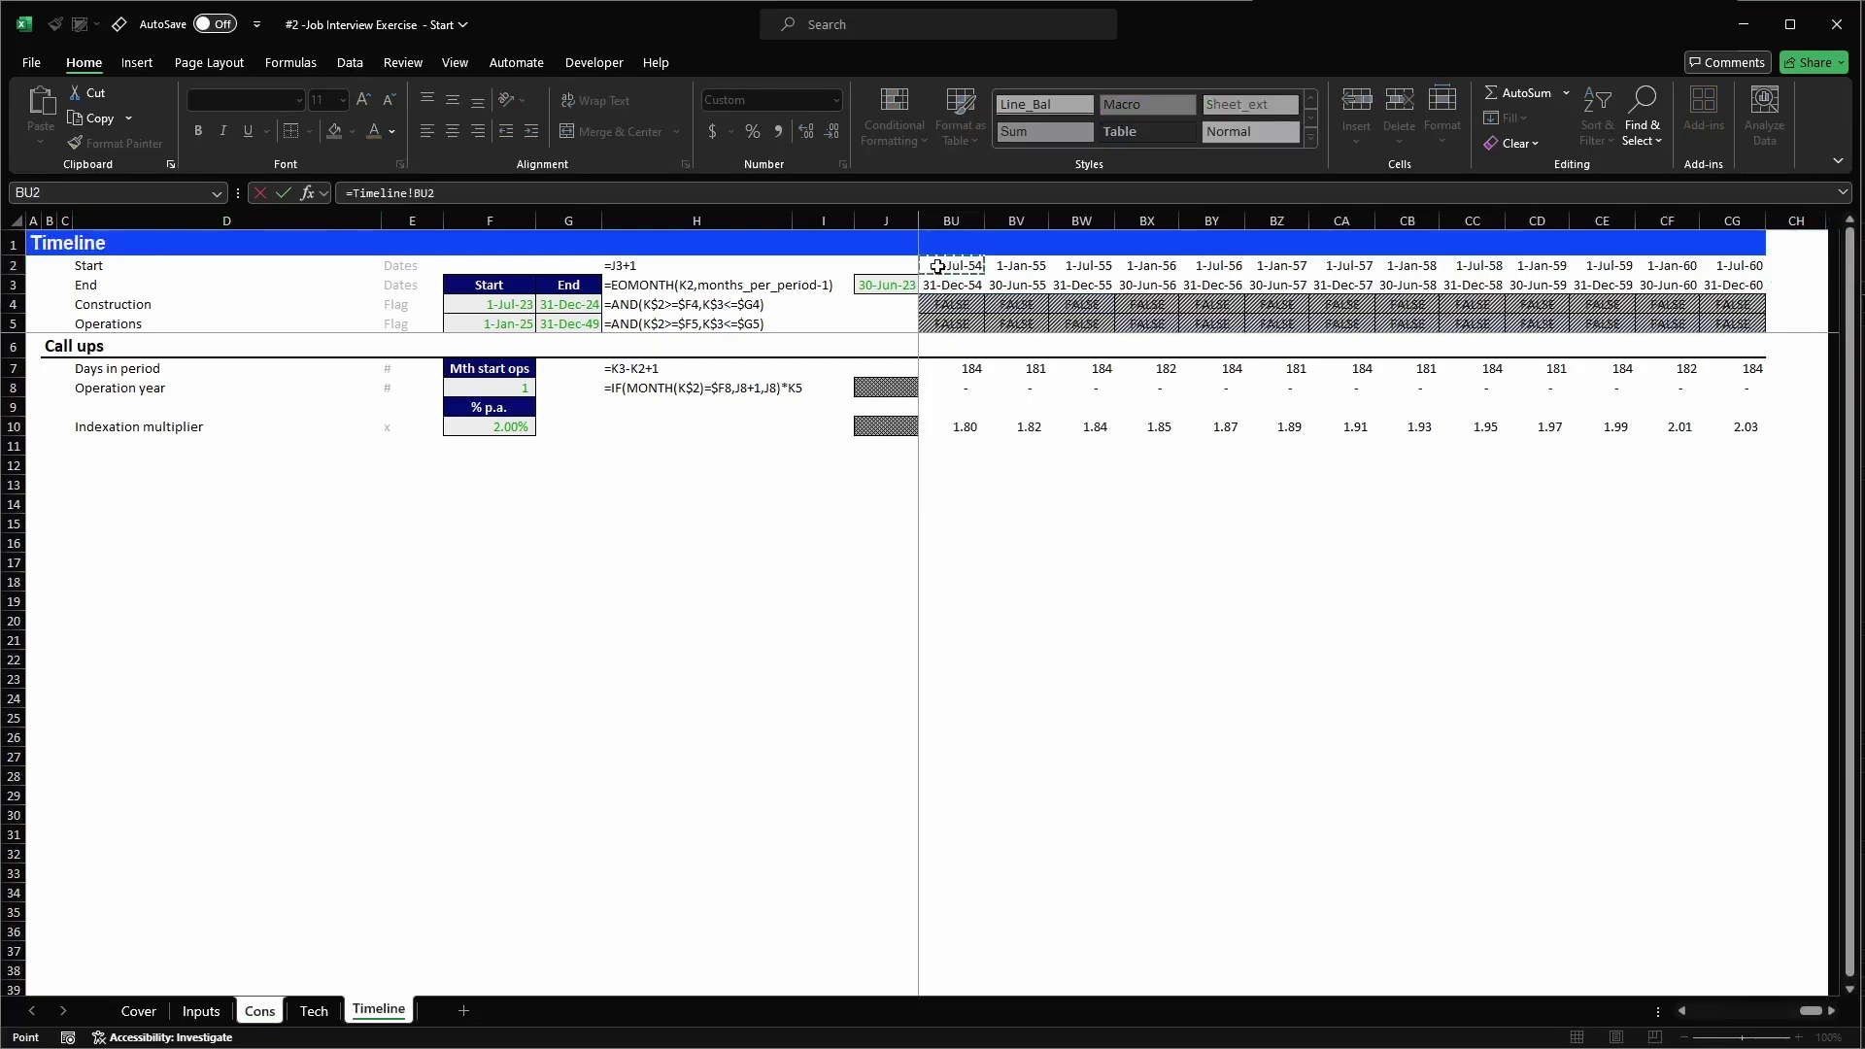
pyautogui.hotkey('ctrl', 'Left')
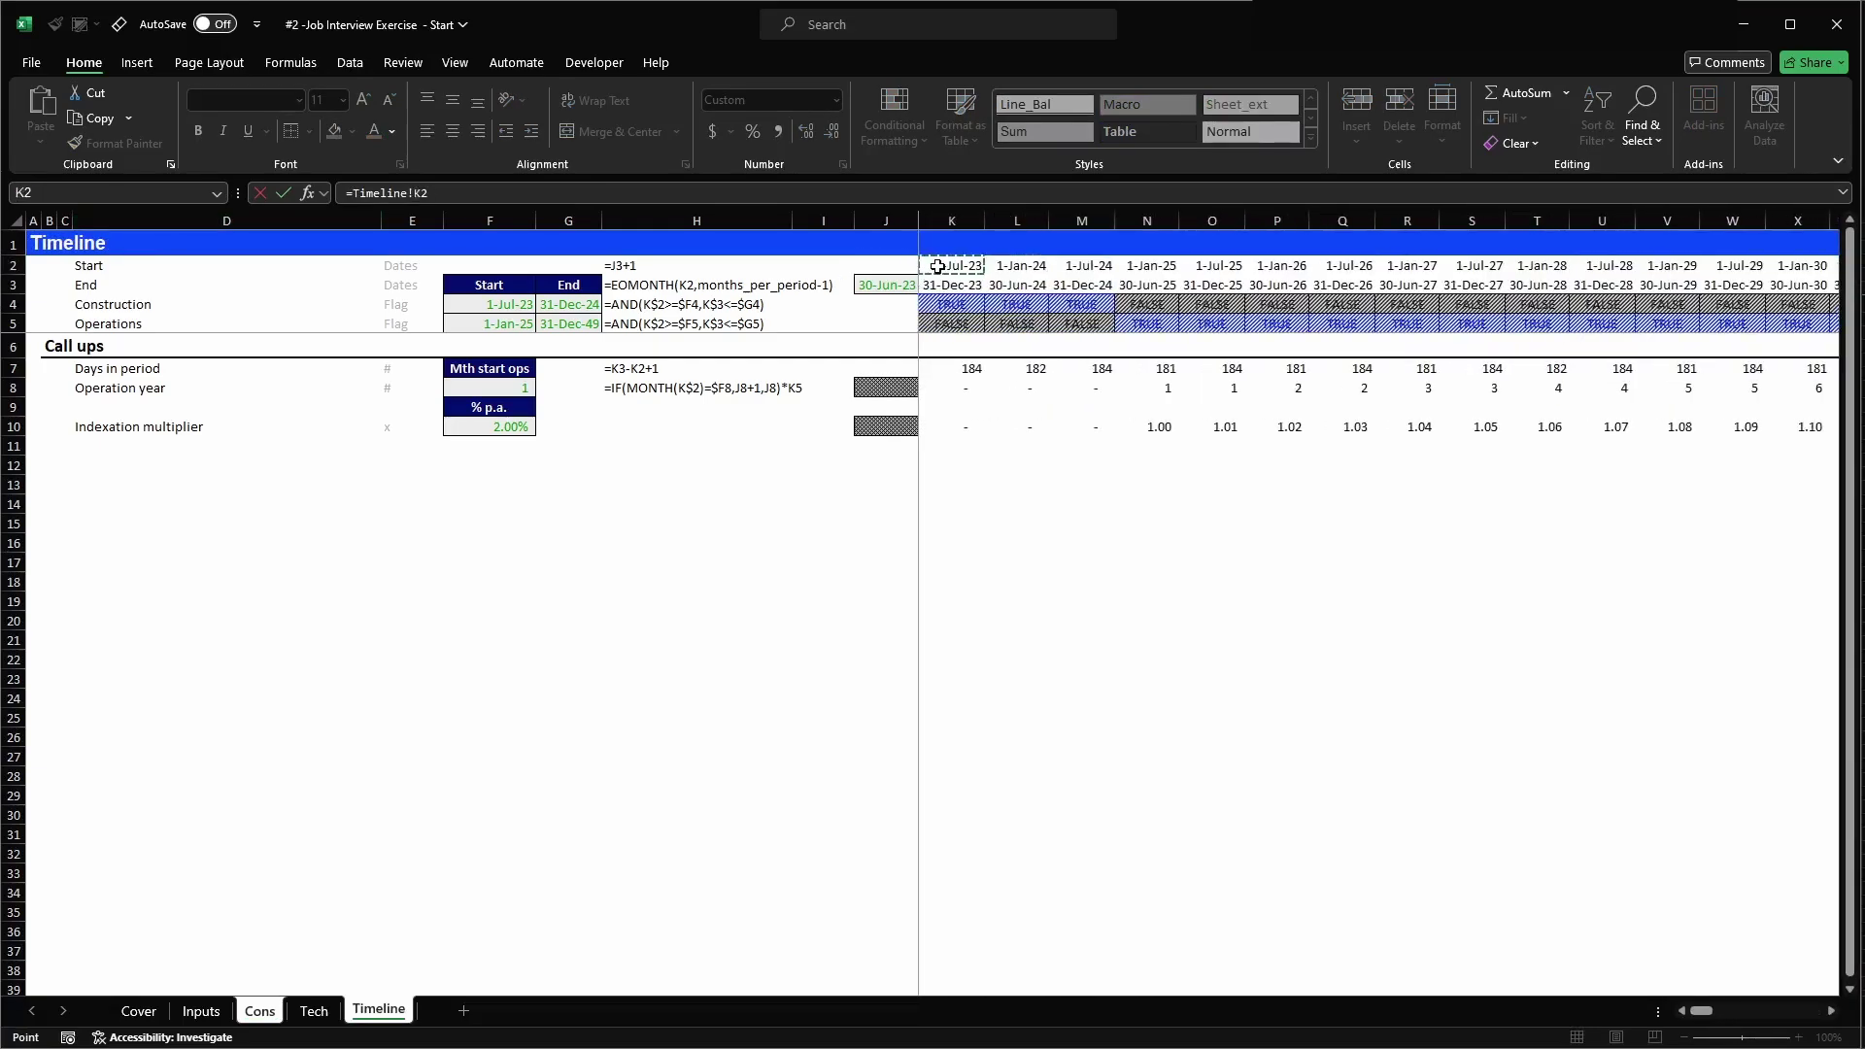
pyautogui.press('Return')
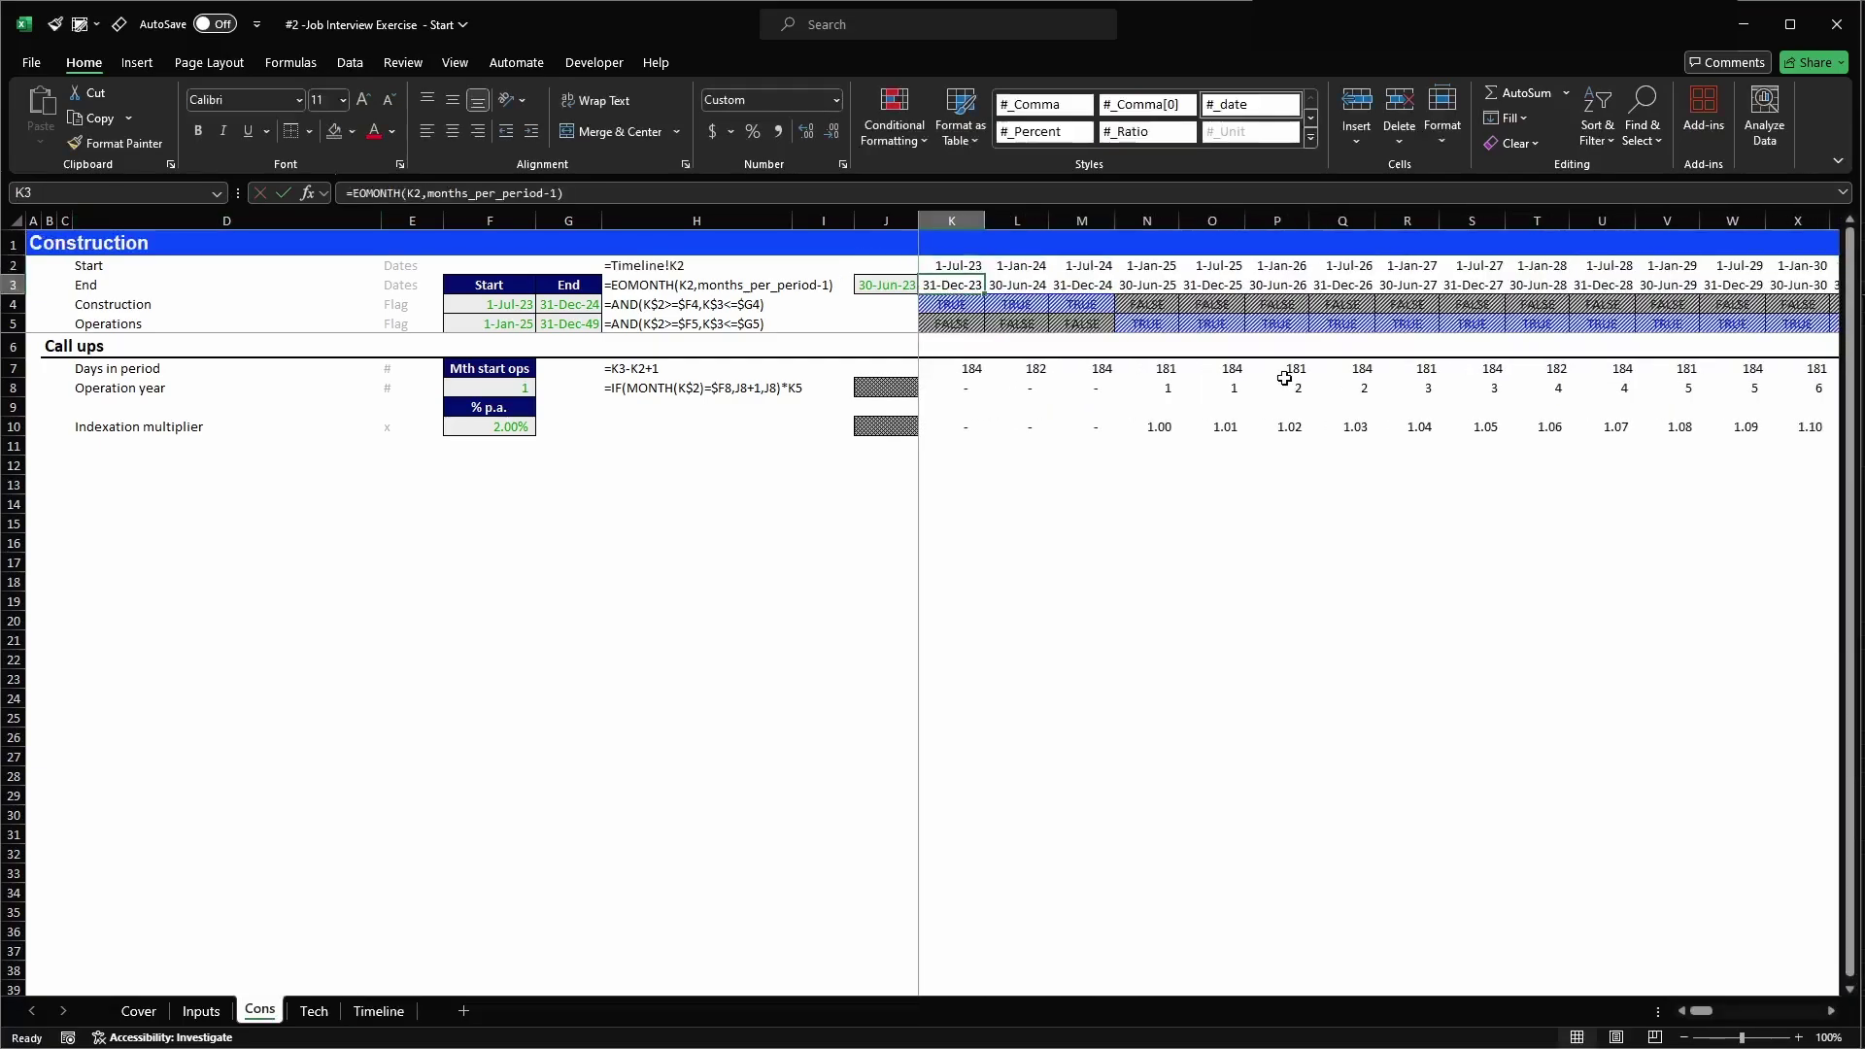
# - Copy K2 and paste only its formula over K2:CG5 so all header rows link to the Timeline sheet
pyautogui.press('Up')
pyautogui.hotkey('ctrl', 'c')
pyautogui.hotkey('ctrl', 'shift', 'Down')
pyautogui.hotkey('ctrl', 'shift', 'Right')
pyautogui.press('alt')
pyautogui.press('e')
pyautogui.press('s')
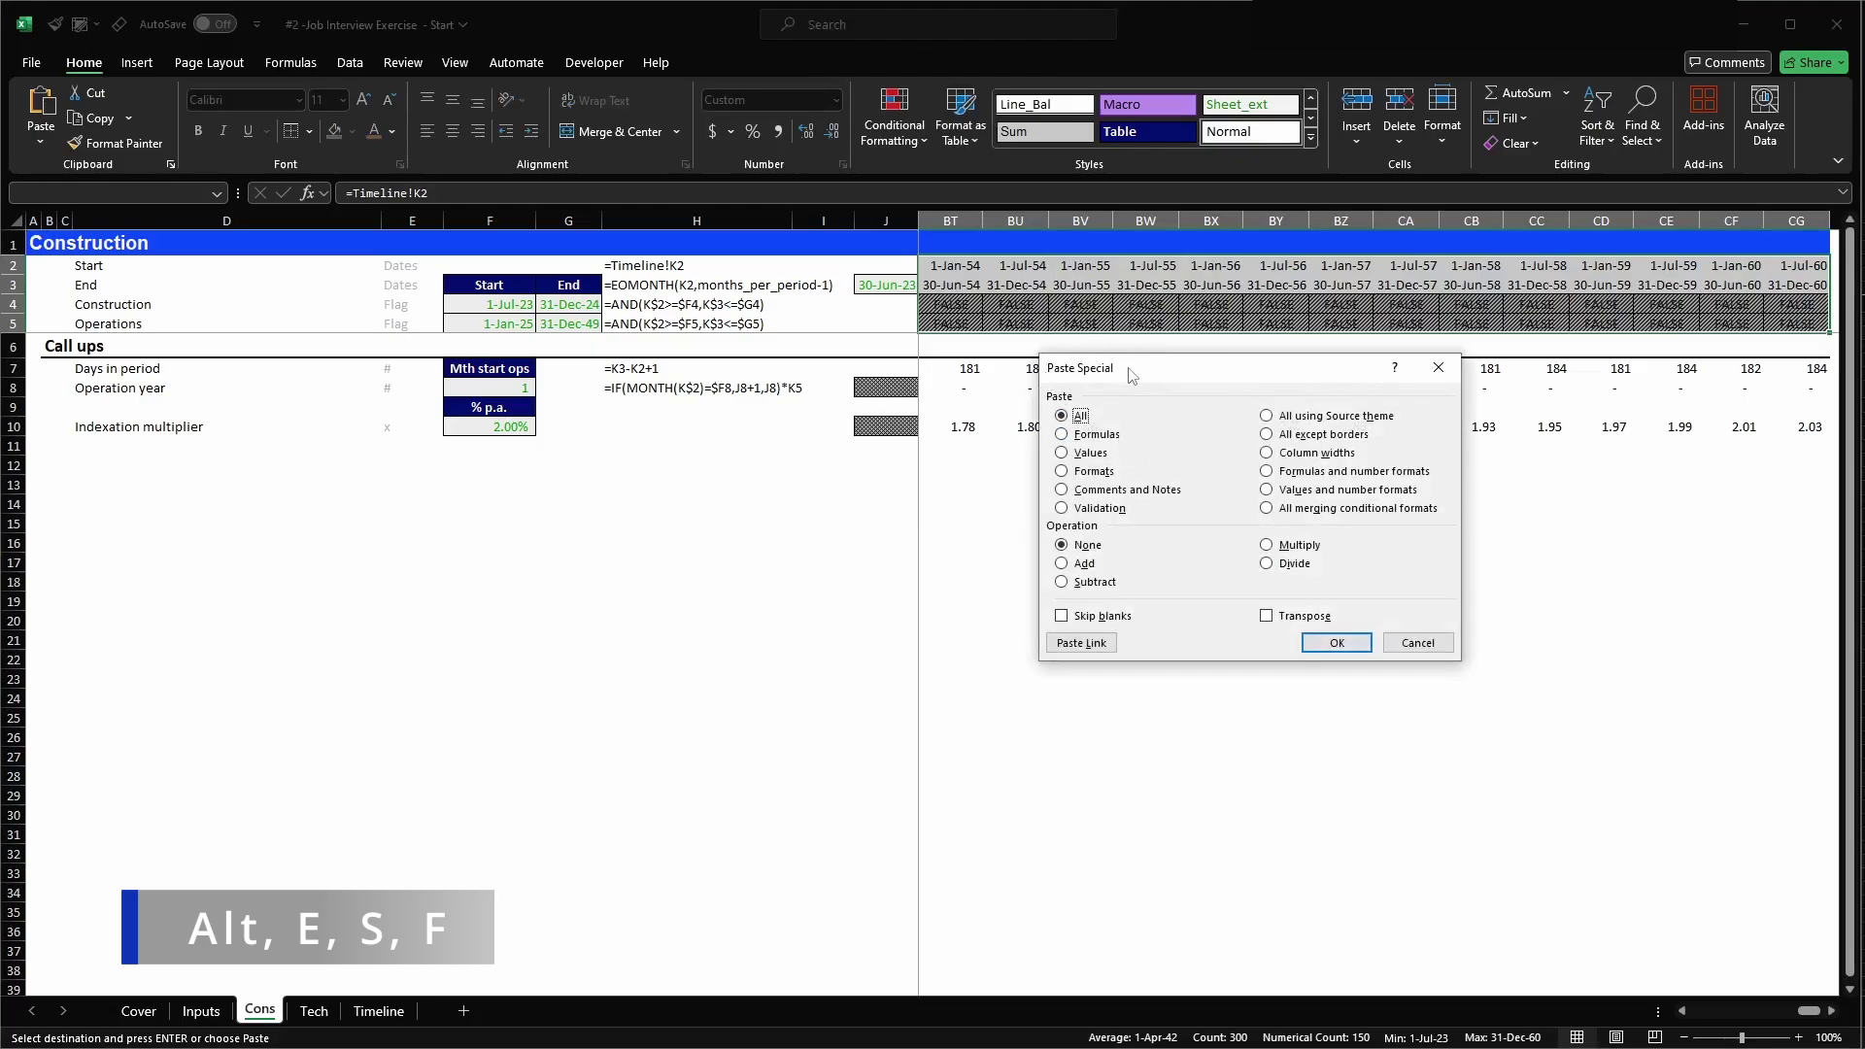
pyautogui.press('f')
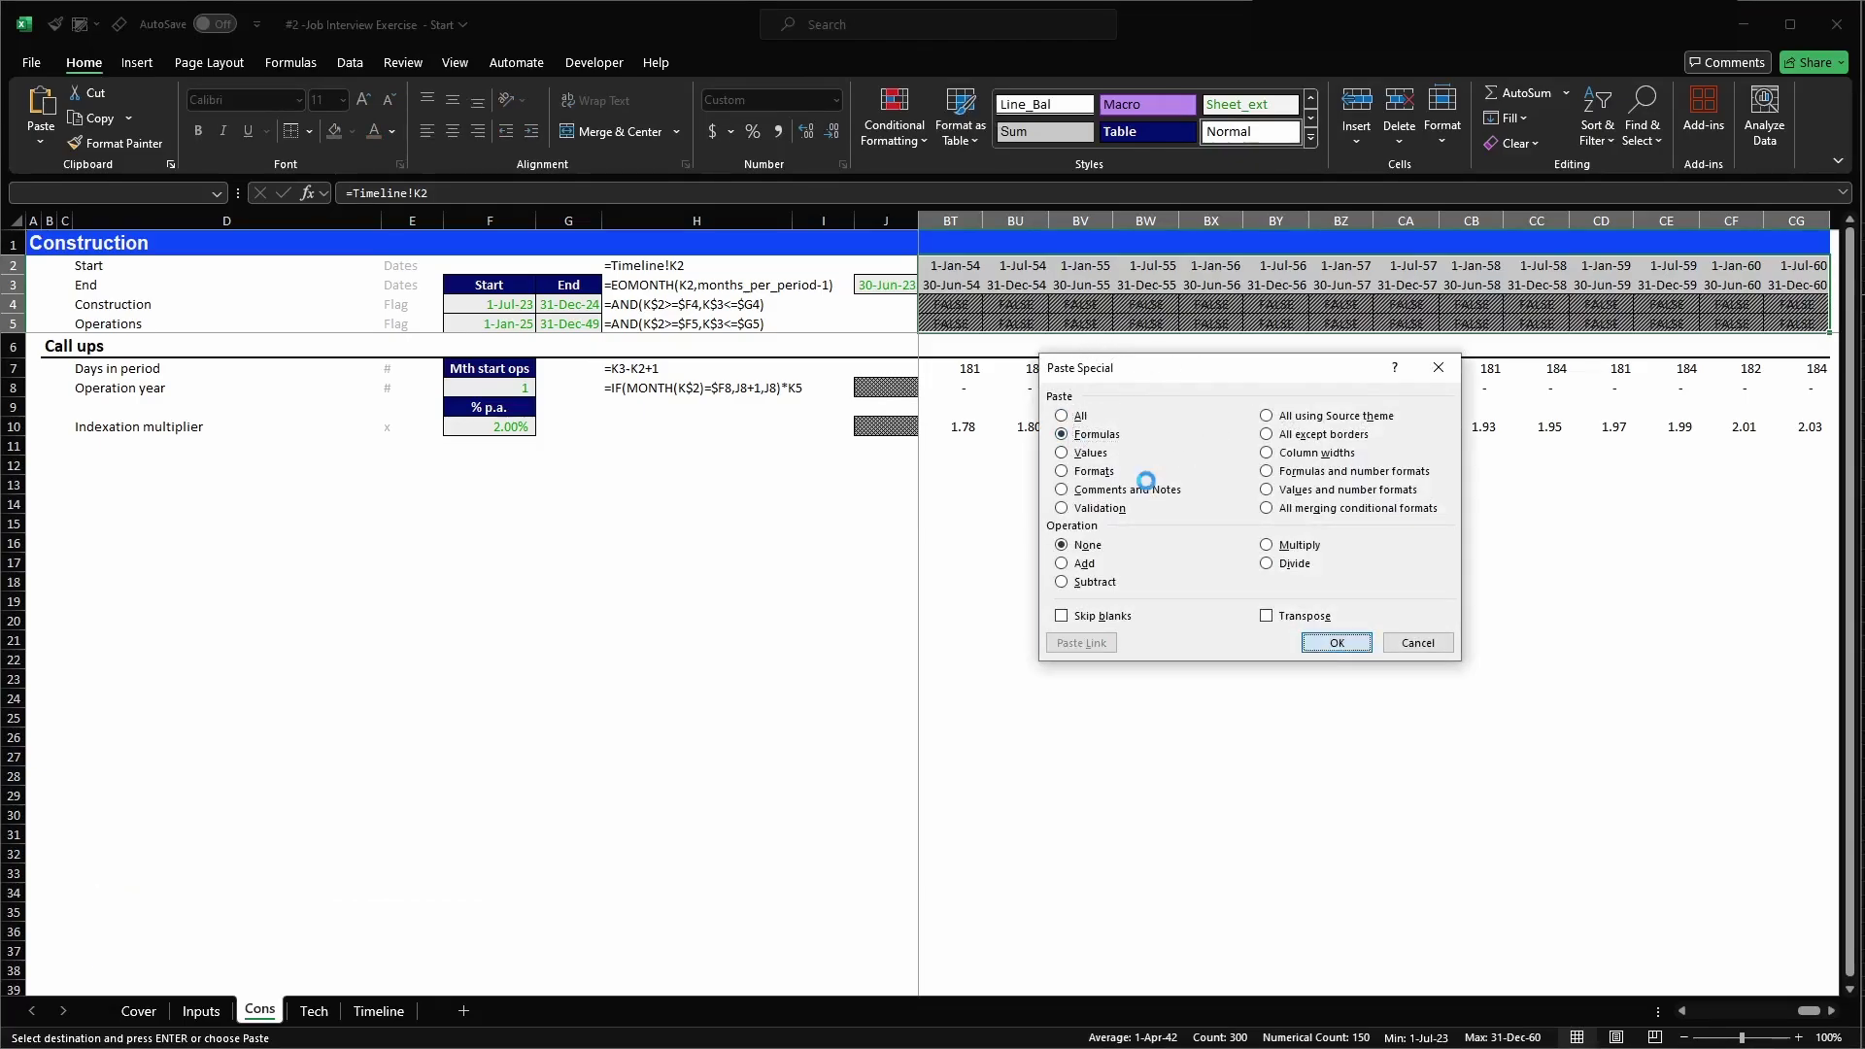
pyautogui.press('Return')
pyautogui.hotkey('ctrl', 'Home')
pyautogui.press('Escape')
# - Check the linked date and flag formulas on the Cons sheet and the formula in J3
pyautogui.press('Down')
pyautogui.press('Right')
pyautogui.press('Down')
pyautogui.press('Down')
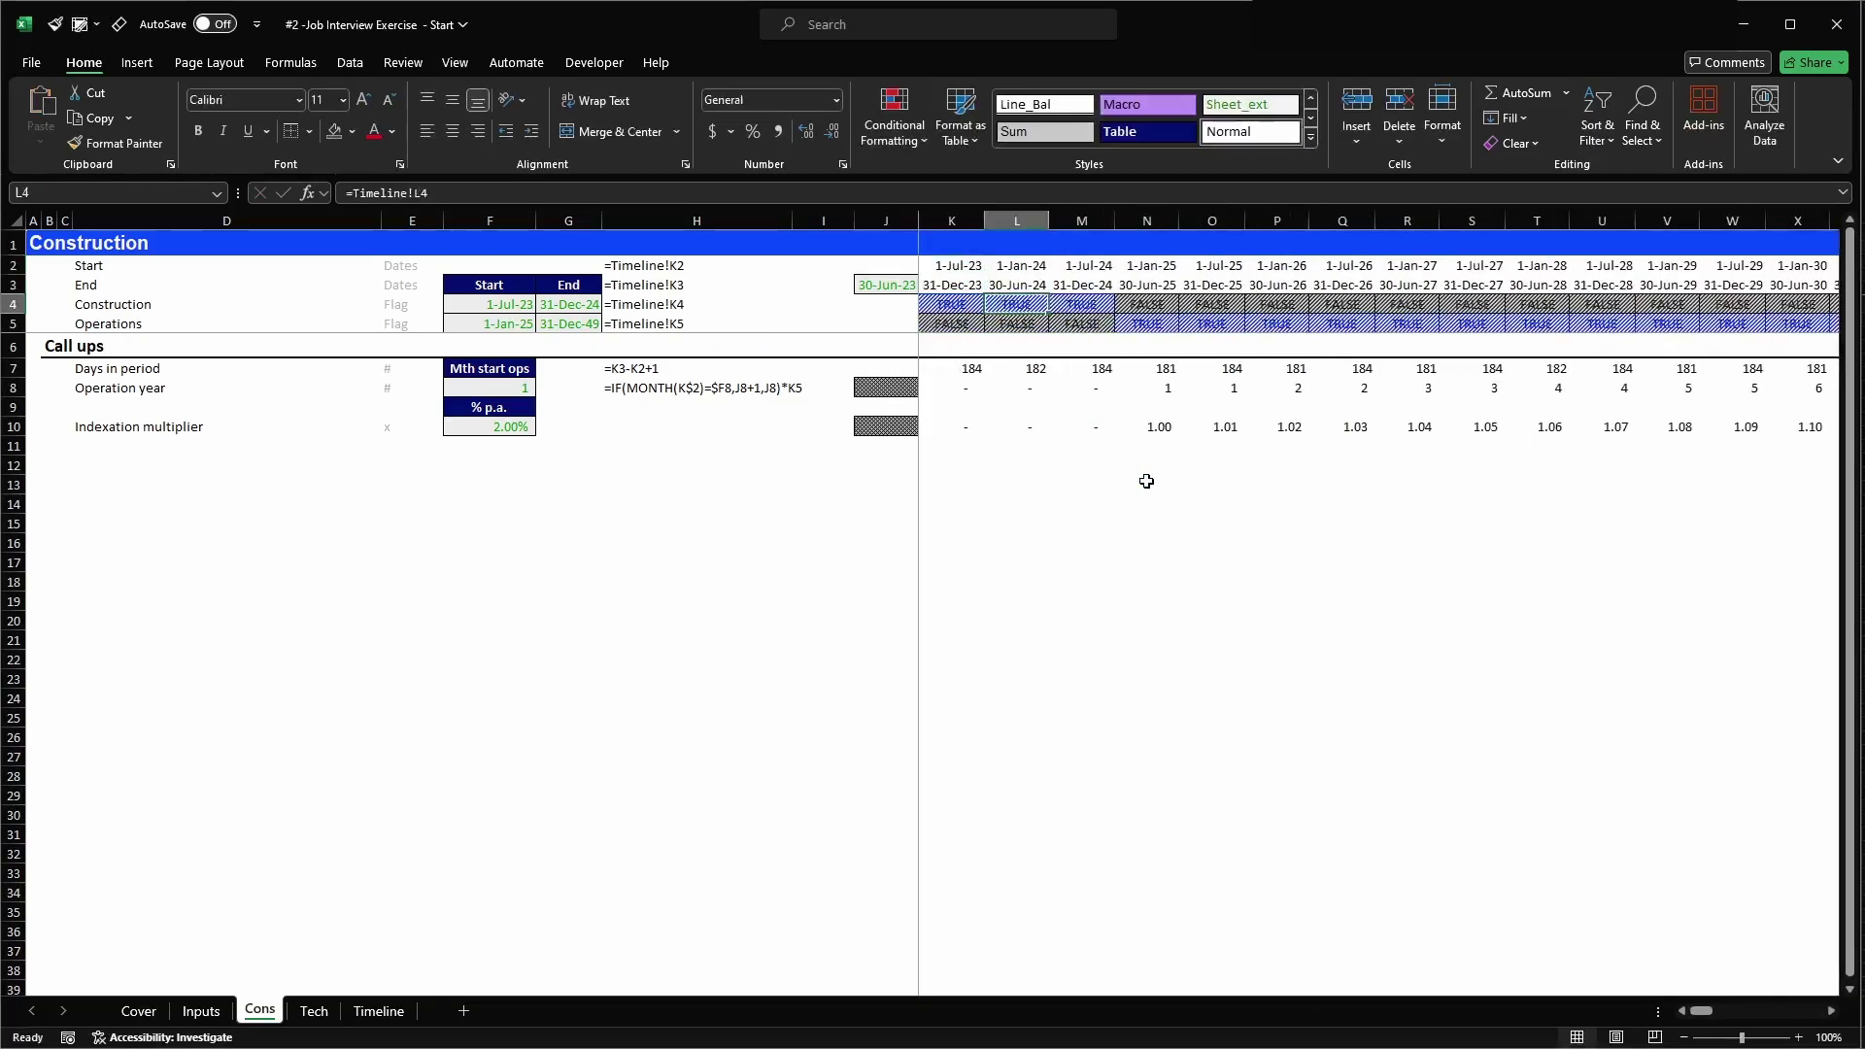
pyautogui.press('Left')
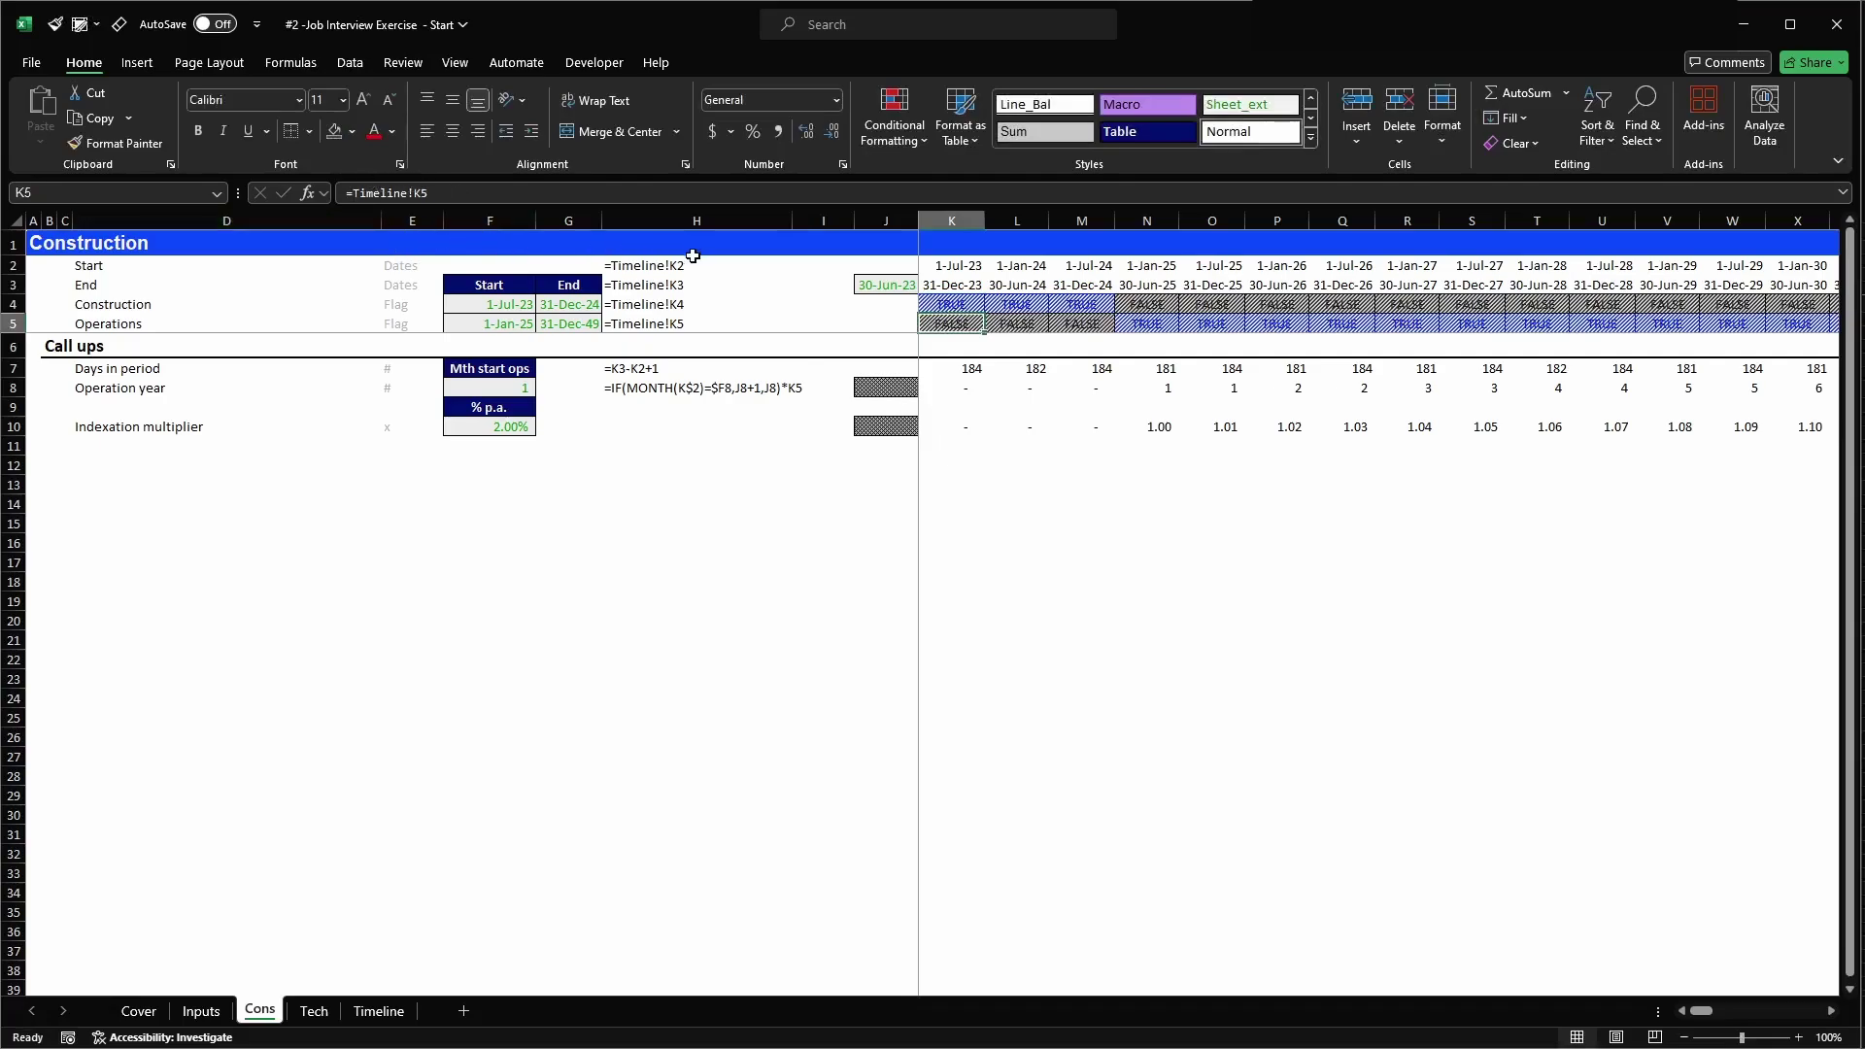
pyautogui.press('Up')
pyautogui.press('Up')
pyautogui.press('Left')
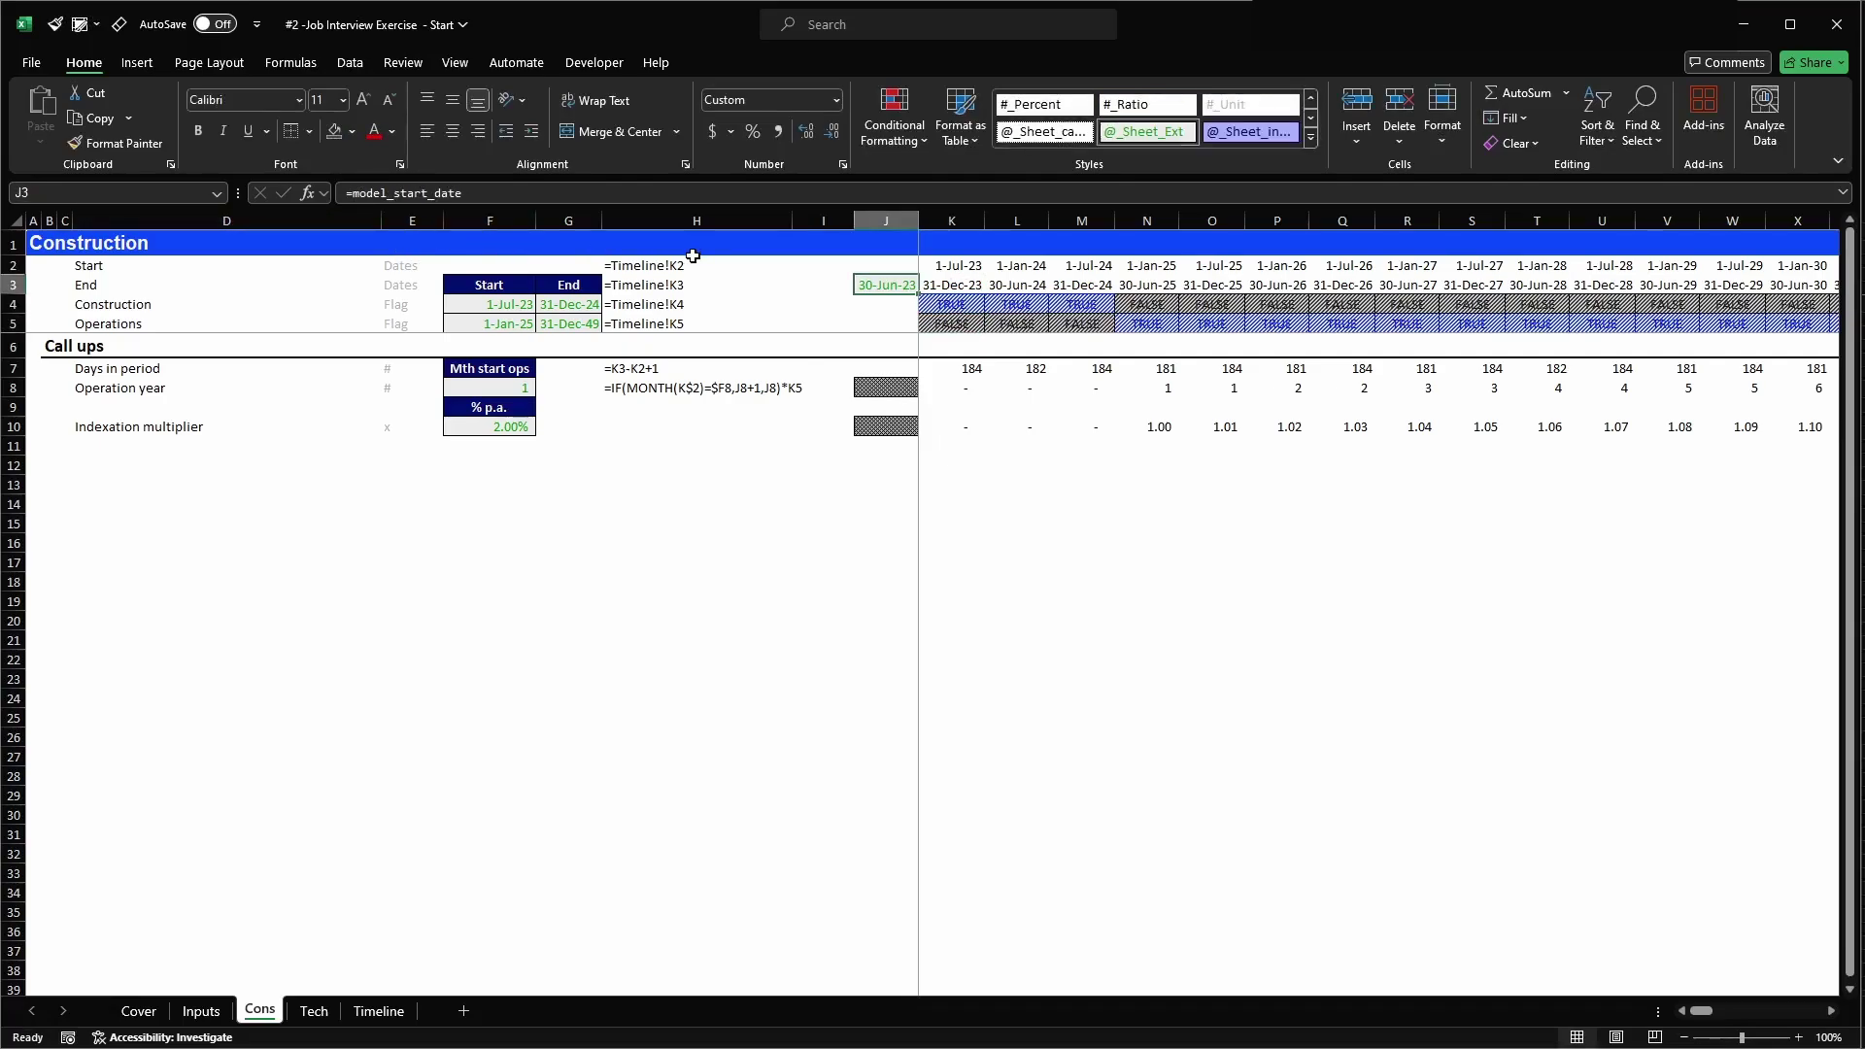
# - Copy K3 into J3 on the Cons sheet so the opening end date becomes =Timeline!J3, and inspect the pasted formula
pyautogui.press('Right')
pyautogui.hotkey('ctrl', 'c')
pyautogui.press('Left')
pyautogui.hotkey('alt', 'e')
pyautogui.press('Return')
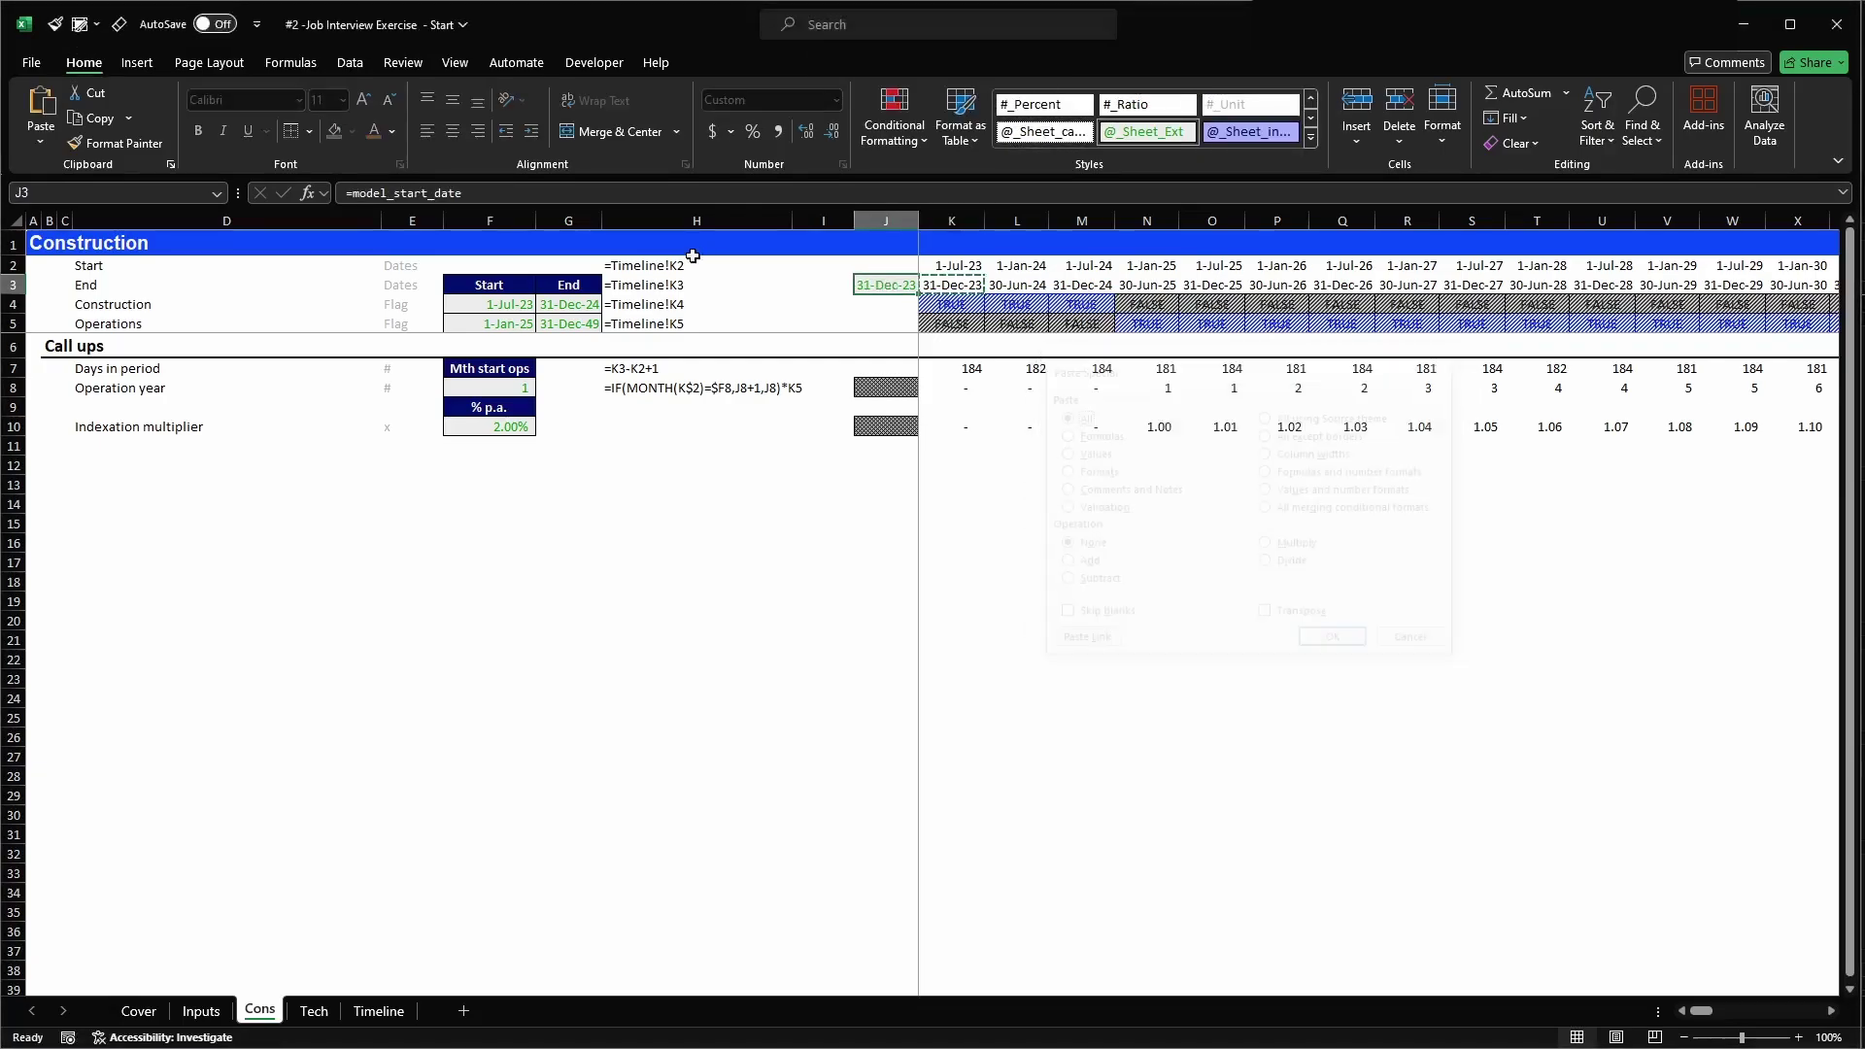
pyautogui.press('F2')
pyautogui.press('Escape')
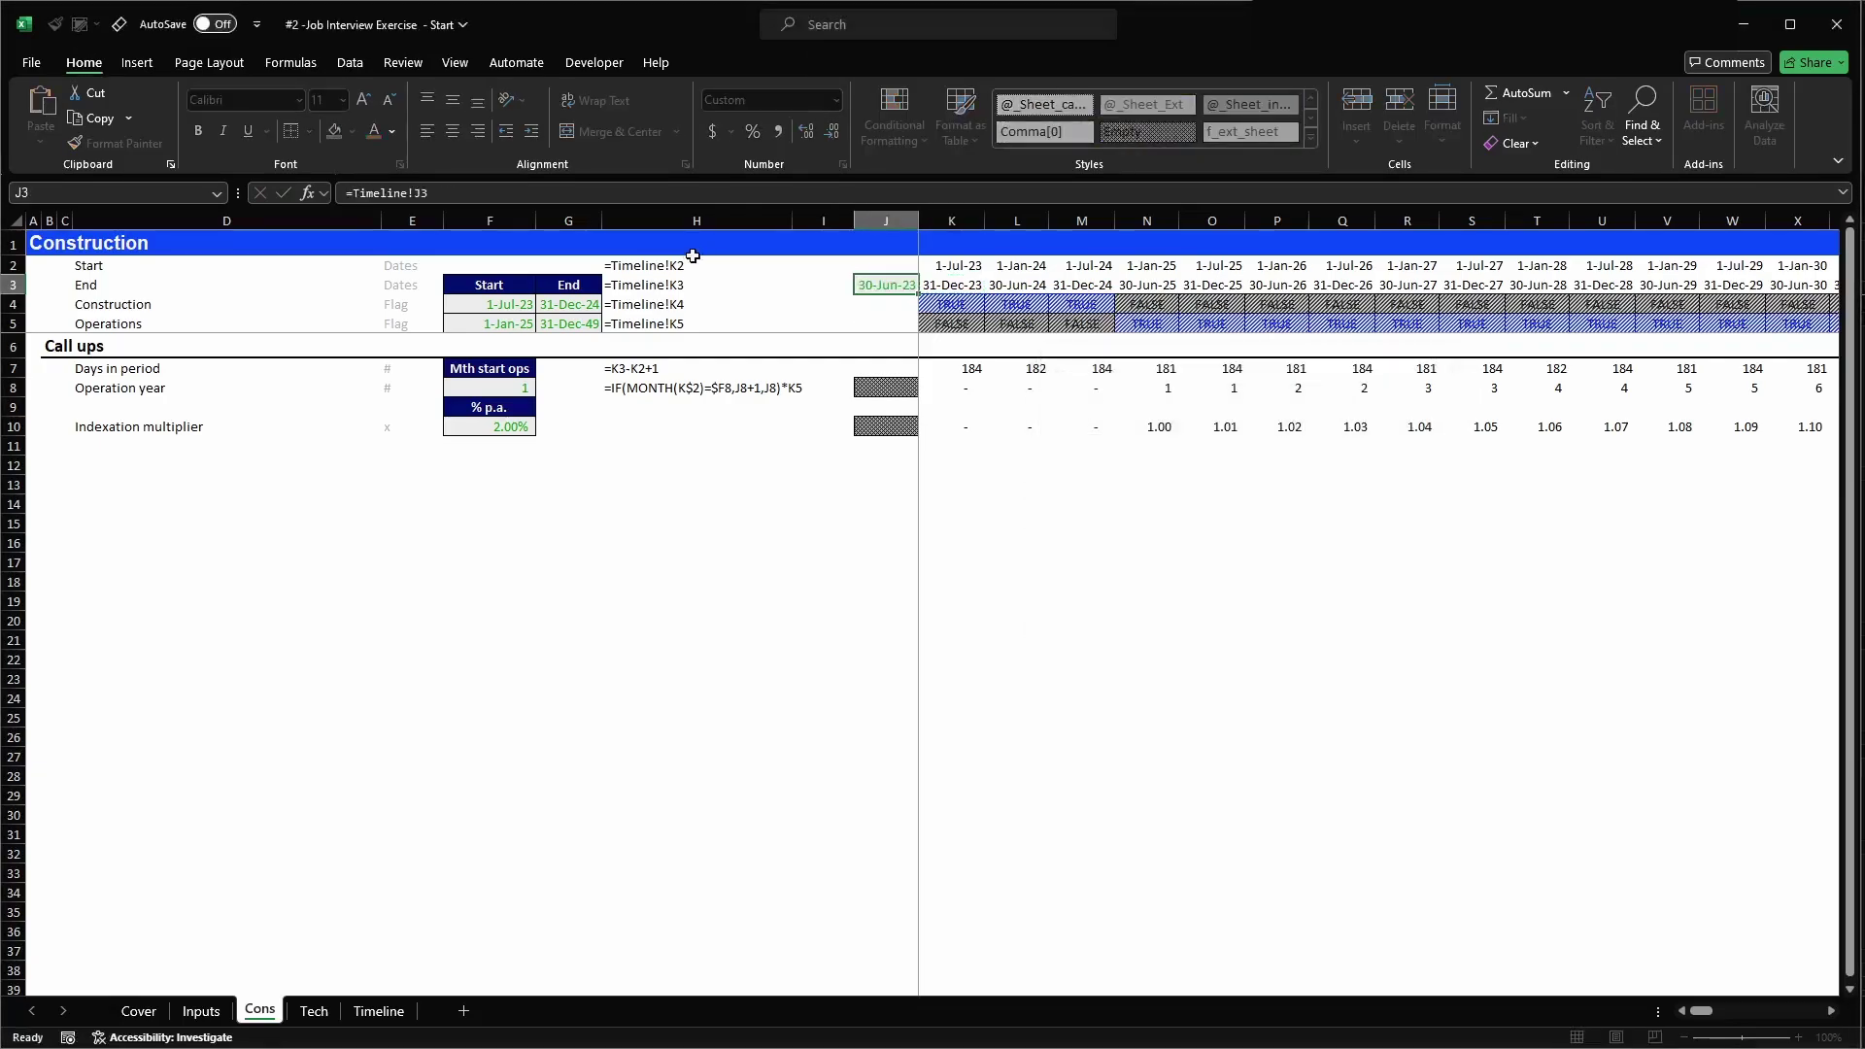
# - Copy J3 and paste only its formula into F4:G5 to link the Construction and Operations start and end dates to Timeline
pyautogui.hotkey('ctrl', 'c')
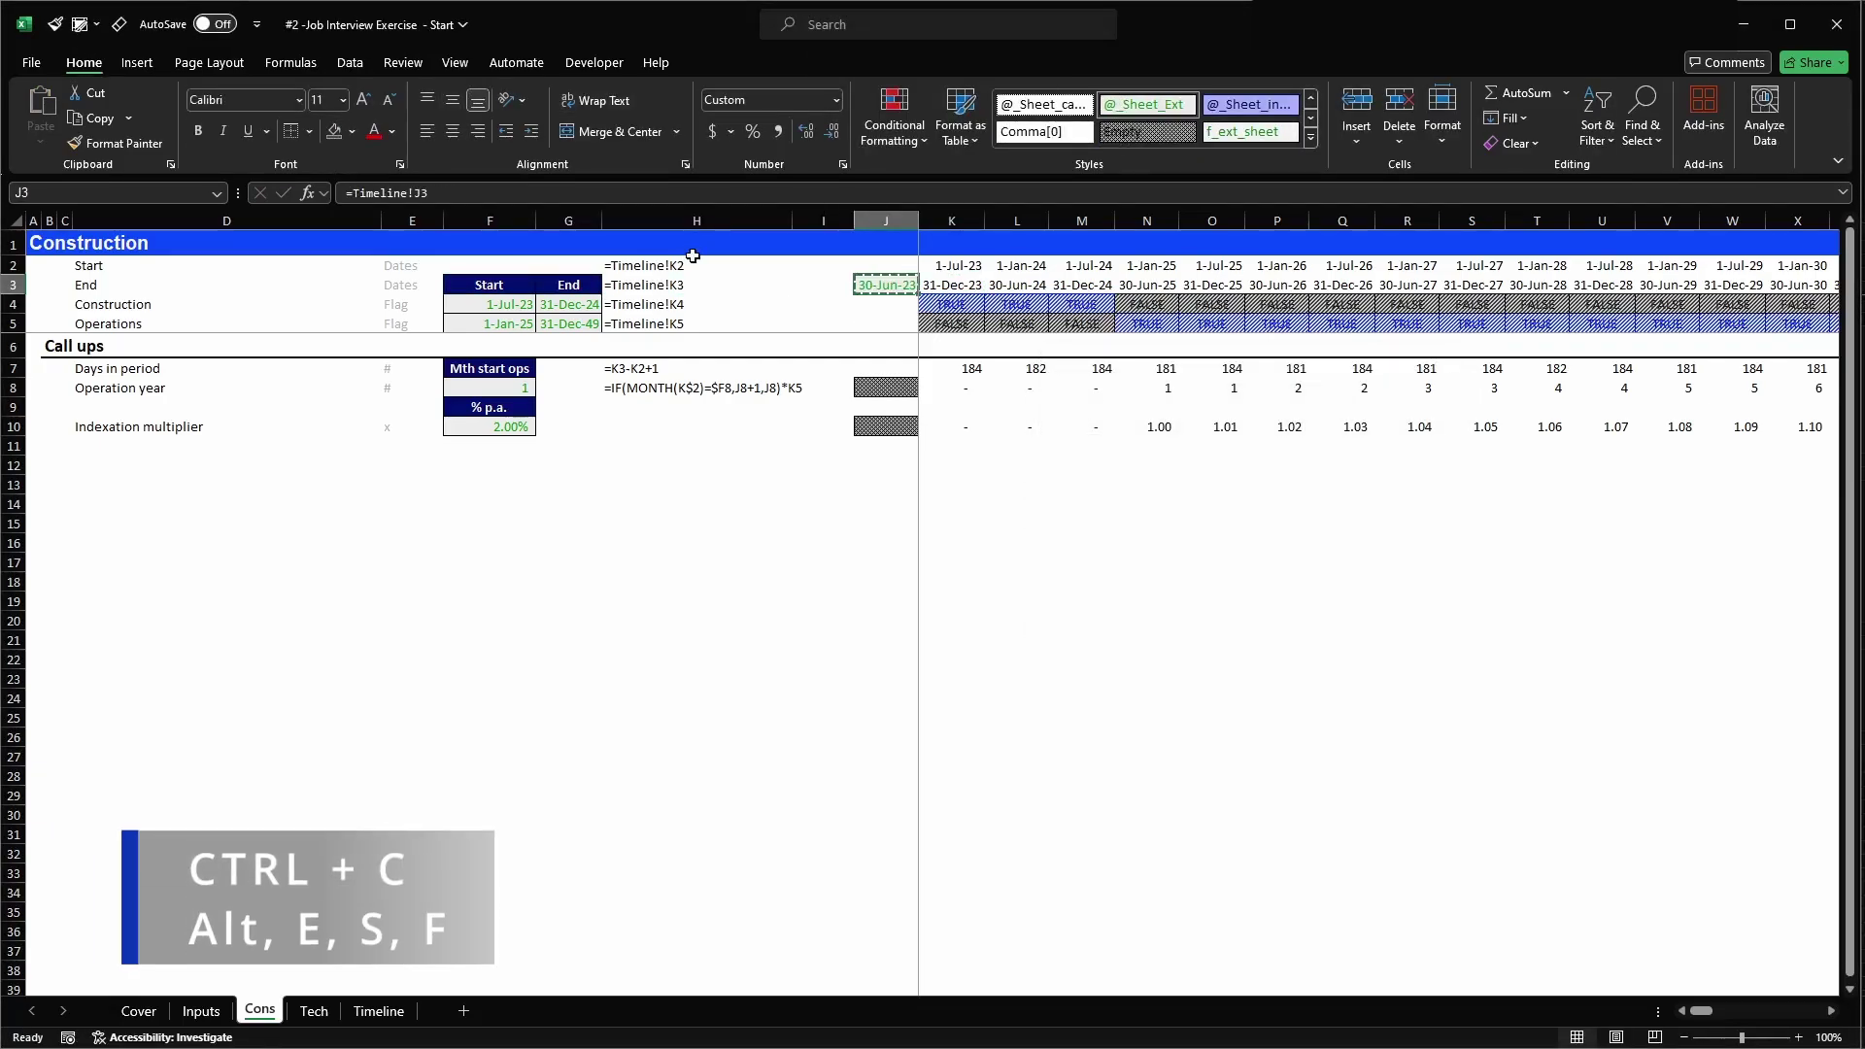
pyautogui.press('Left')
pyautogui.press('Left')
pyautogui.press('Left')
pyautogui.press('Left')
pyautogui.press('Down')
pyautogui.hotkey('shift', 'Right')
pyautogui.hotkey('shift', 'Down')
pyautogui.press('alt')
pyautogui.press('e')
pyautogui.press('s')
pyautogui.press('f')
pyautogui.press('Return')
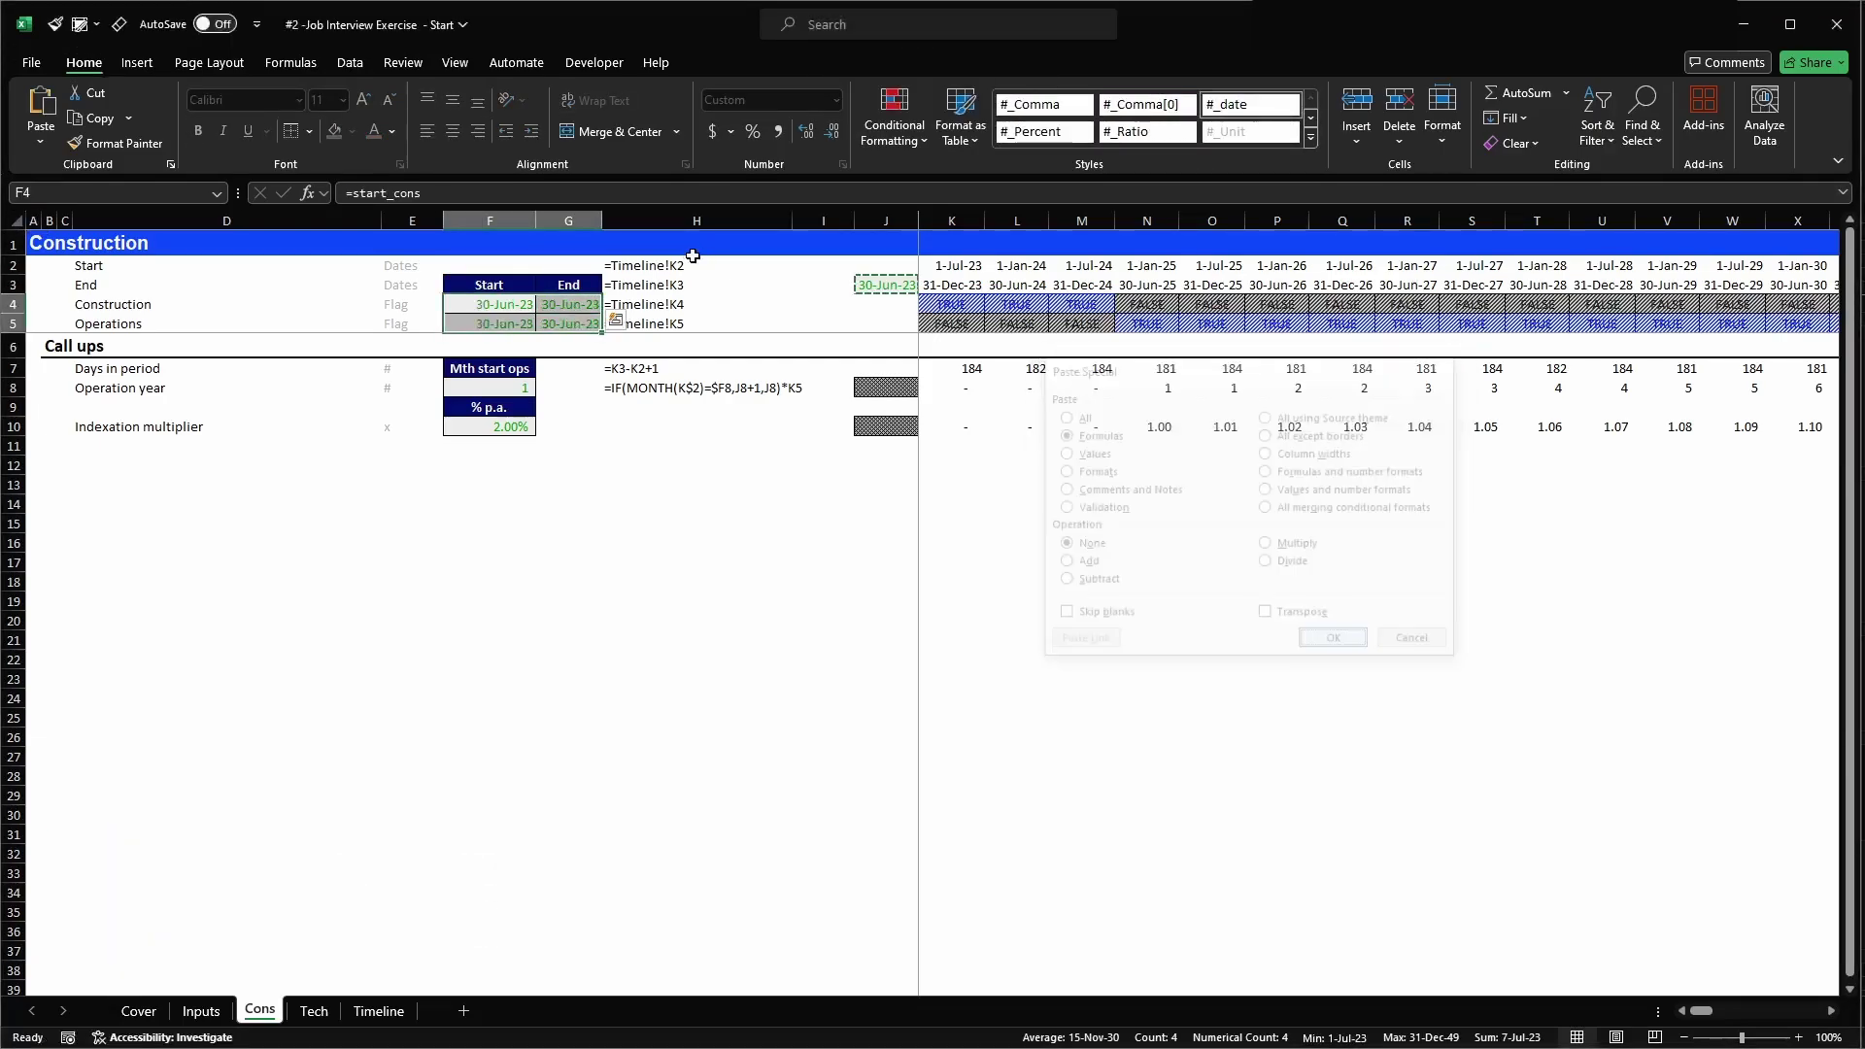
# - Paste only the copied link formula into F8 so the operations start month reads =Timeline!F8
pyautogui.press('Down')
pyautogui.press('Down')
pyautogui.press('Down')
pyautogui.press('Down')
pyautogui.hotkey('ctrl', 's')
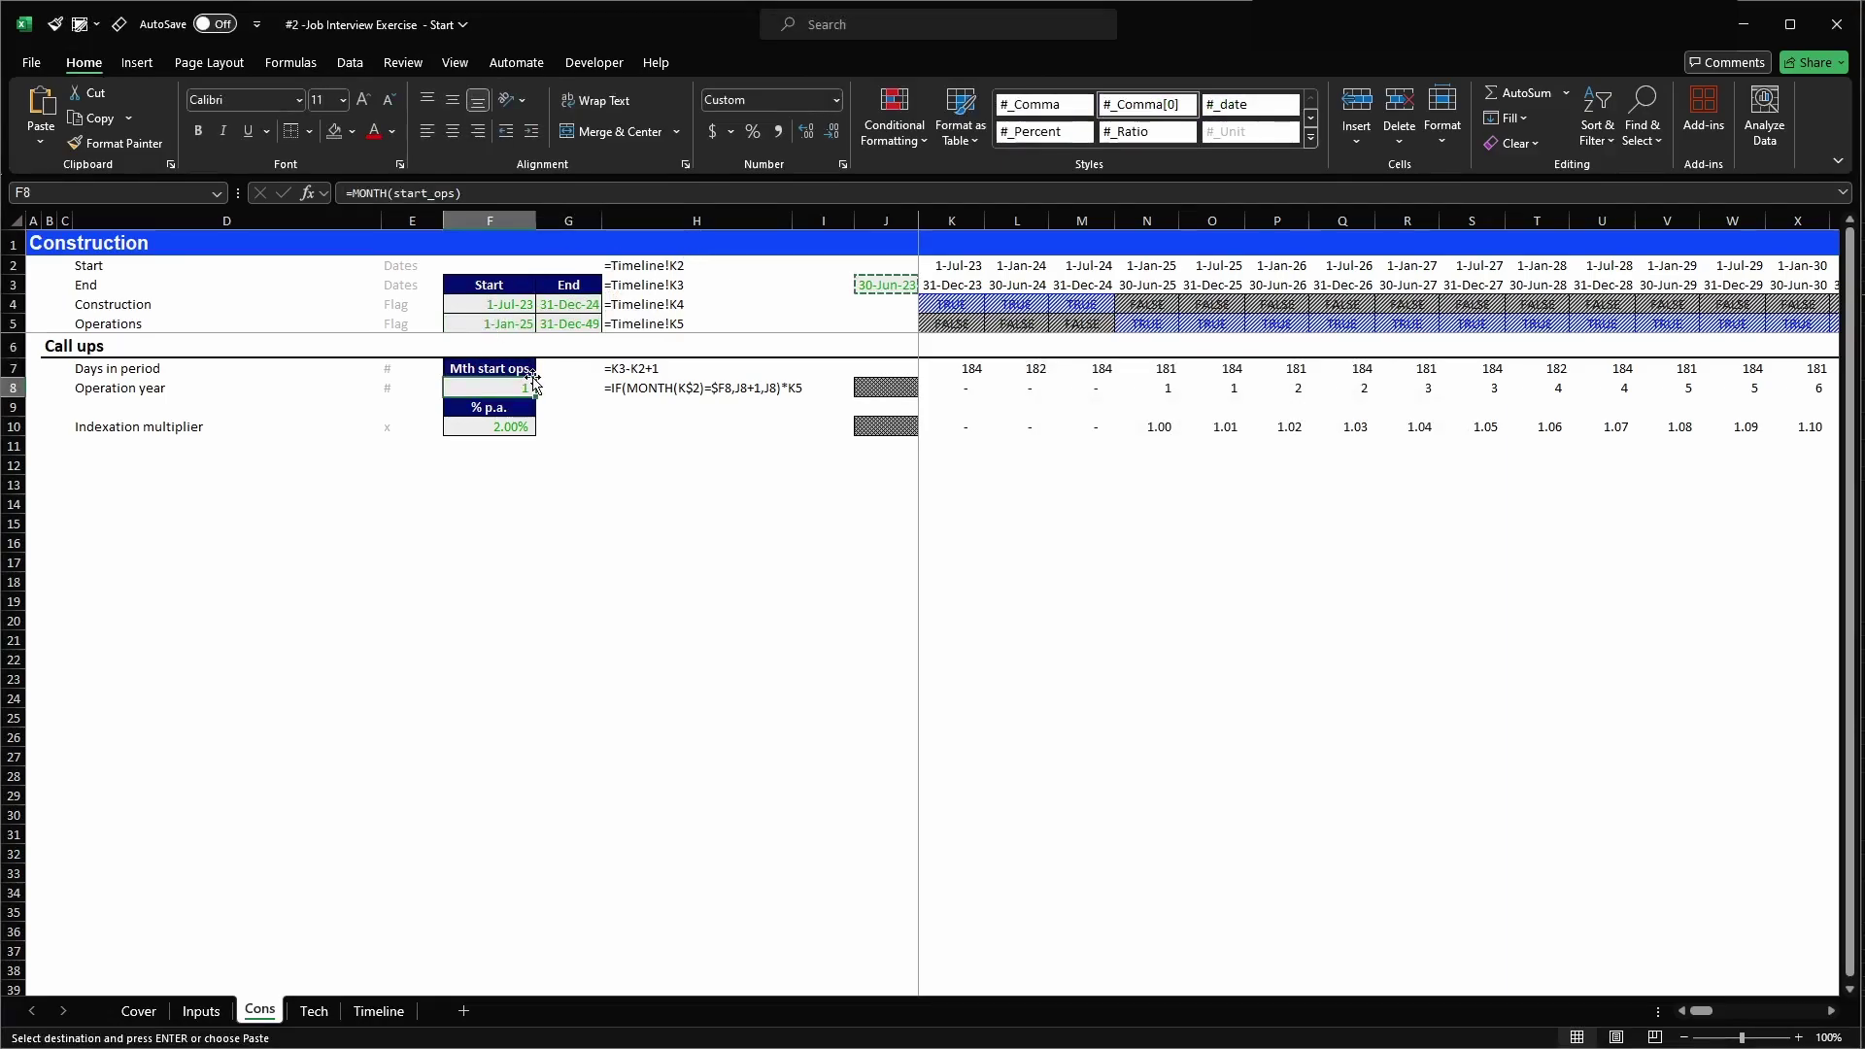
pyautogui.press('alt')
pyautogui.press('e')
pyautogui.press('s')
pyautogui.press('f')
pyautogui.press('Escape')
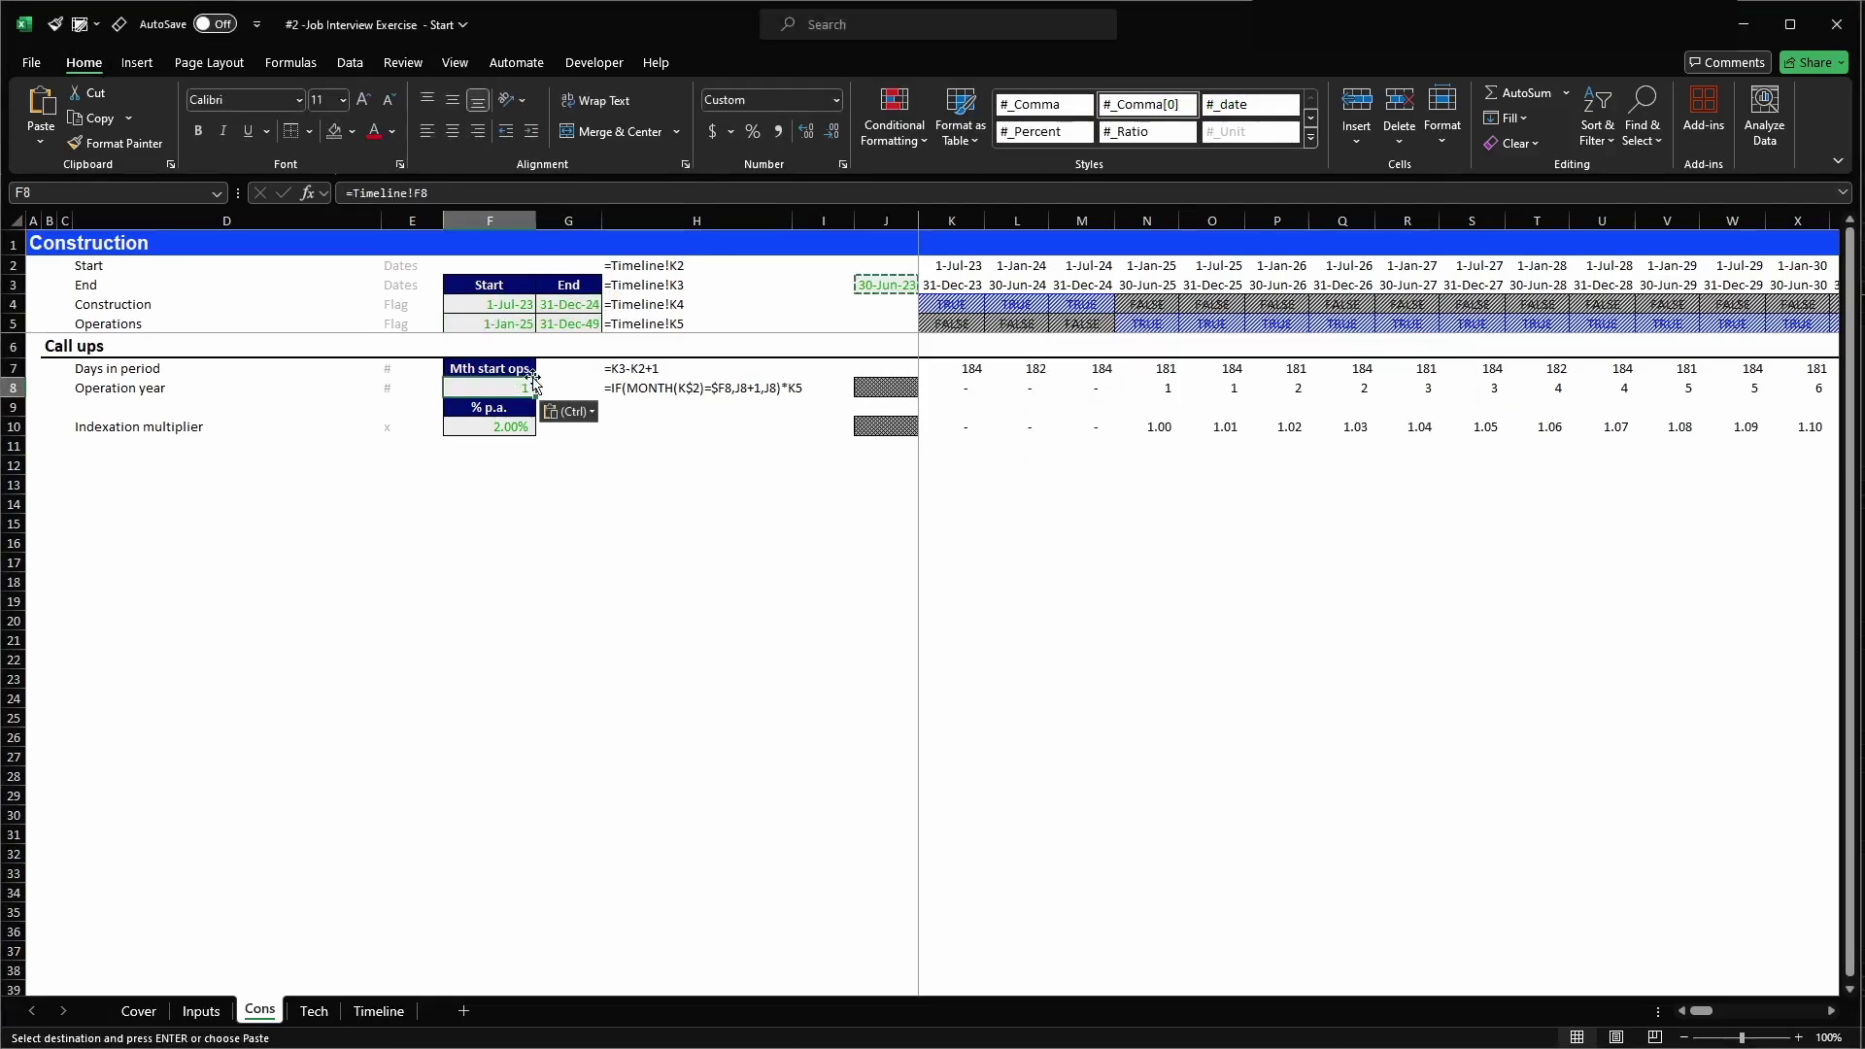
pyautogui.press('alt')
pyautogui.press('e')
pyautogui.press('s')
pyautogui.press('f')
pyautogui.press('Return')
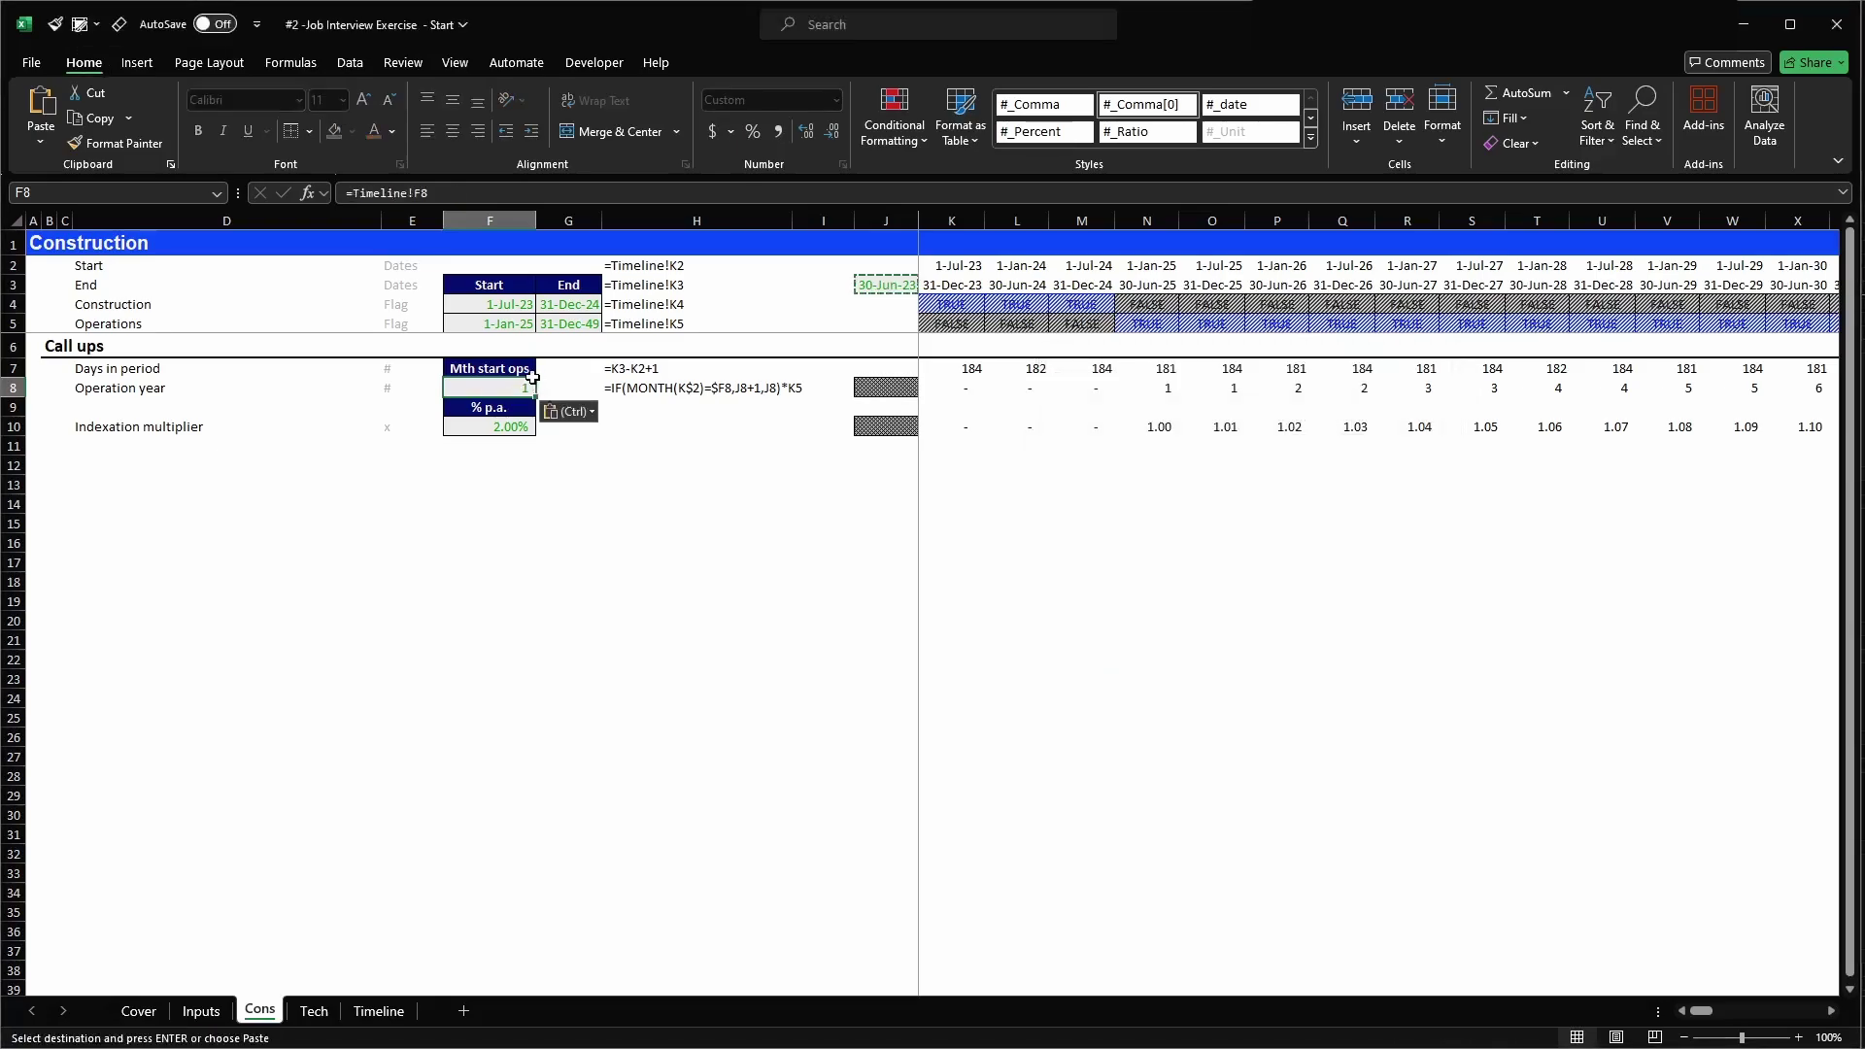
# - Paste only the copied link formula into F10 so the annual indexation rate reads =Timeline!F10
pyautogui.press('Down')
pyautogui.press('Down')
pyautogui.press('alt')
pyautogui.press('e')
pyautogui.press('s')
pyautogui.press('f')
pyautogui.press('Return')
# - Paste only the link formula across K7:CG8 so the days in period and operation year rows link to Timeline
pyautogui.press('Right')
pyautogui.press('Right')
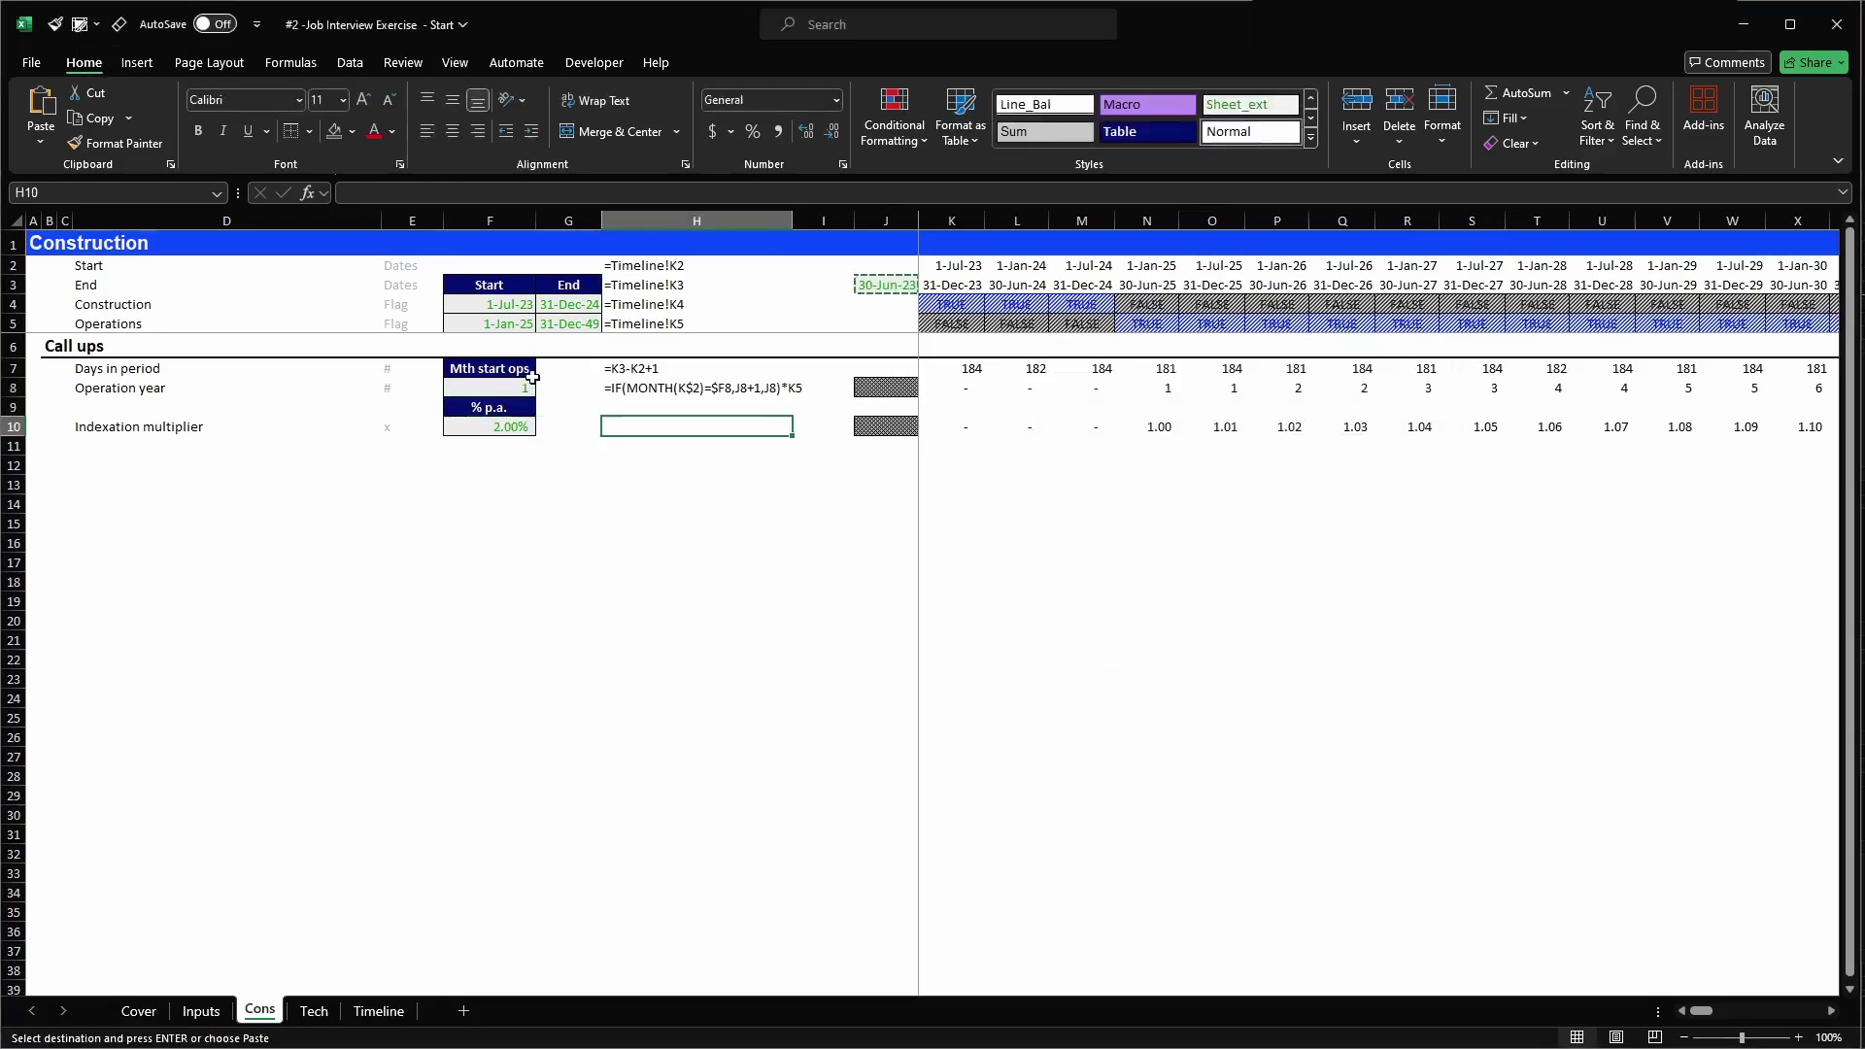
pyautogui.press('Right')
pyautogui.press('Right')
pyautogui.press('Up')
pyautogui.press('Up')
pyautogui.press('Up')
pyautogui.press('Up')
pyautogui.press('Right')
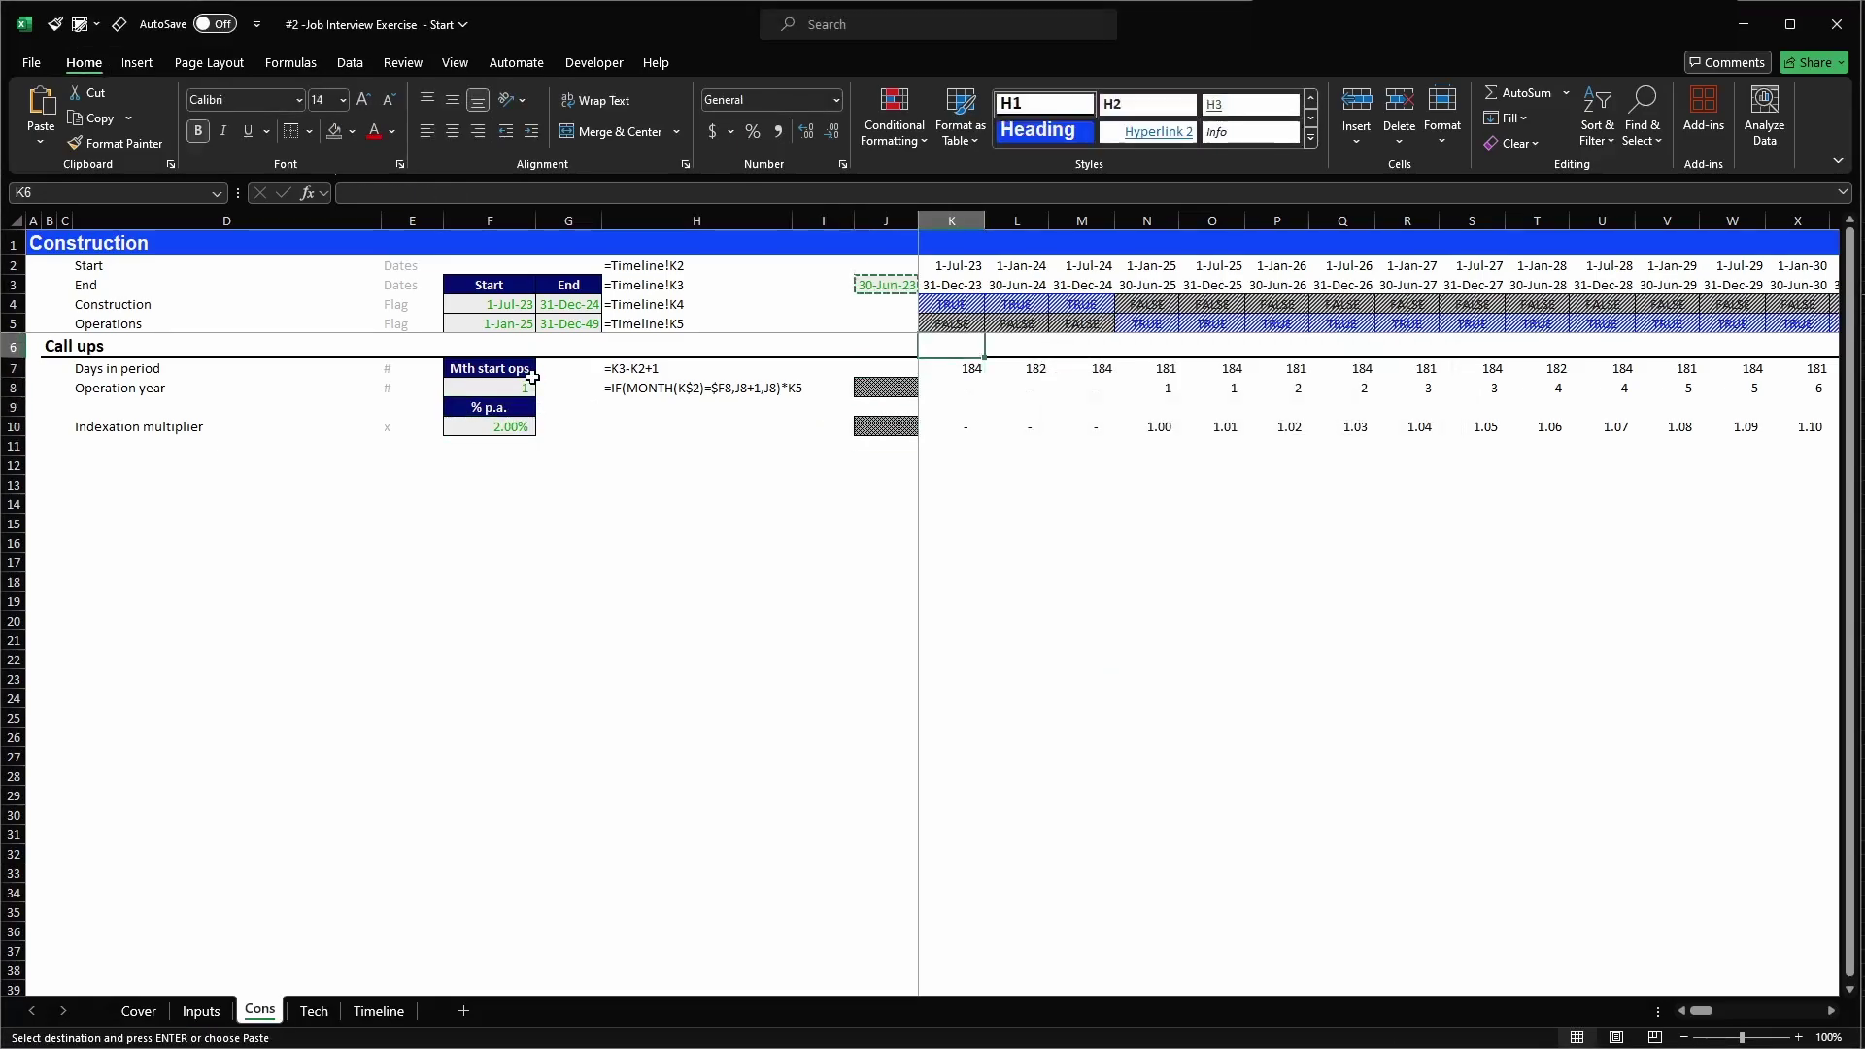
pyautogui.press('Down')
pyautogui.hotkey('shift', 'Down')
pyautogui.hotkey('ctrl', 'shift', 'Right')
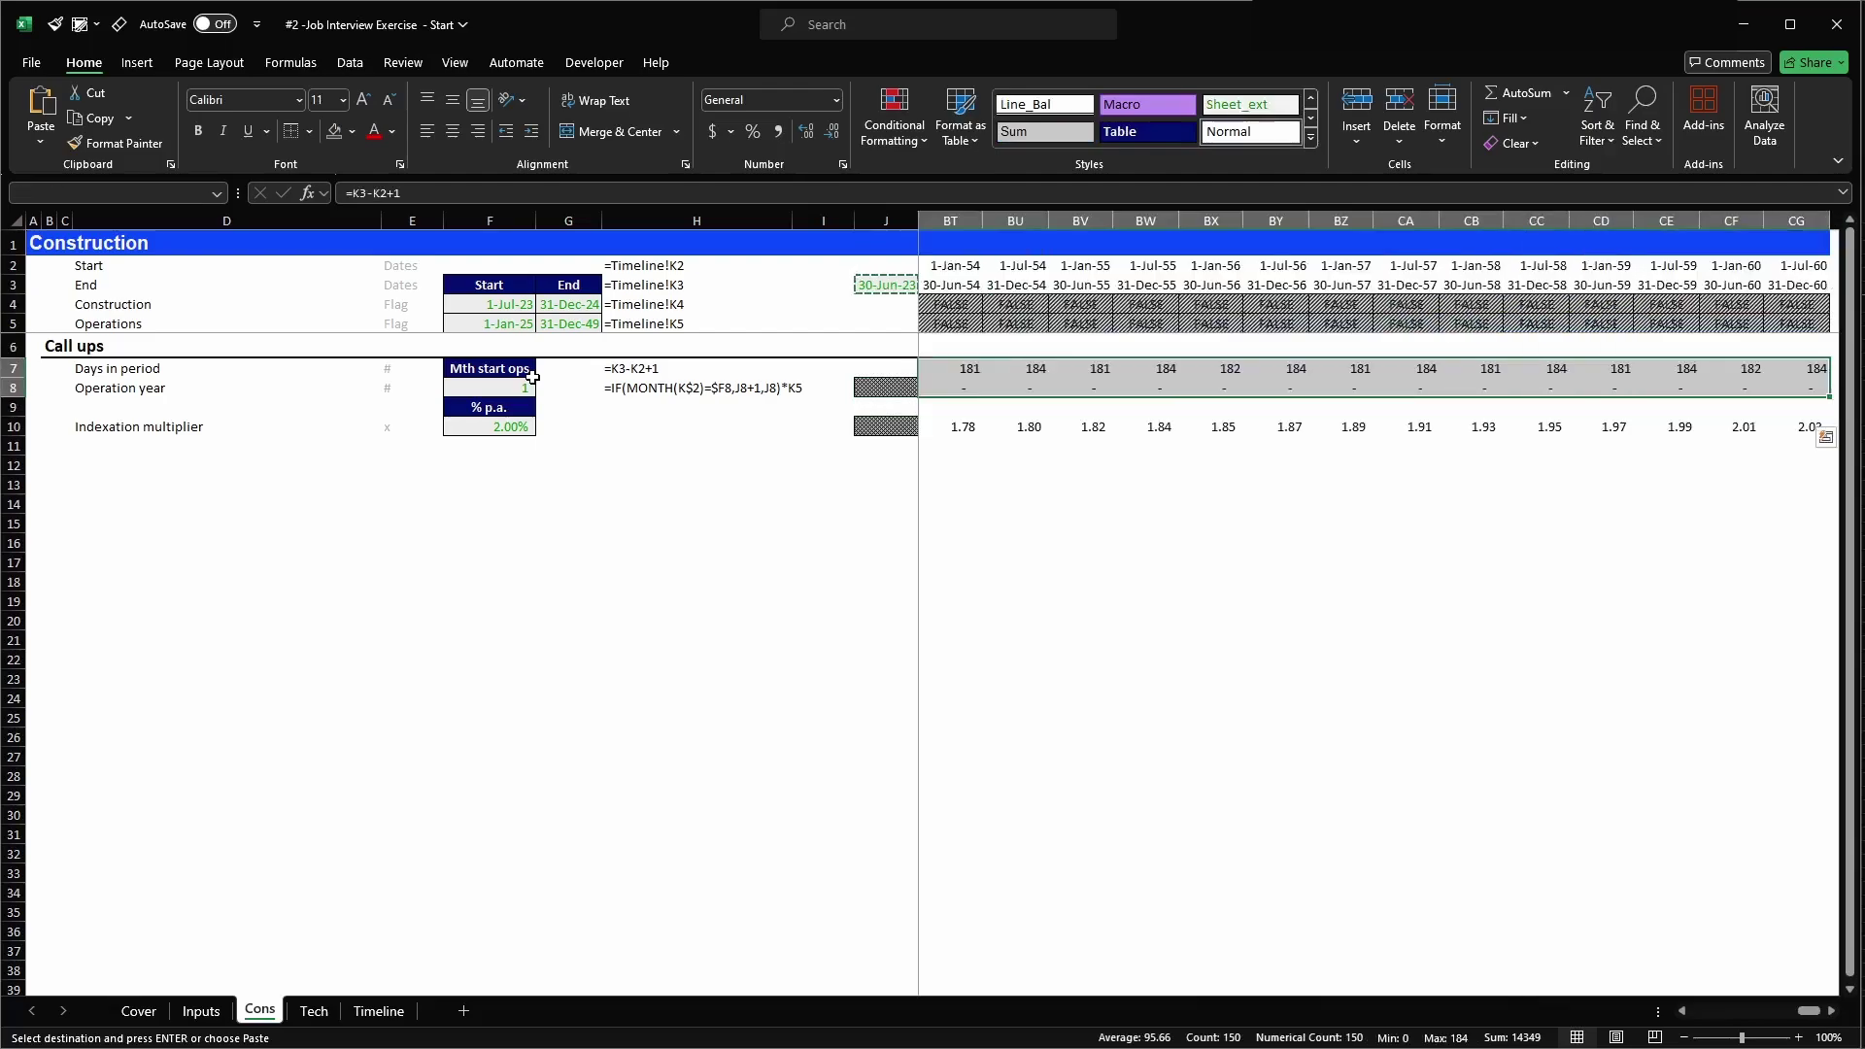
pyautogui.press('alt')
pyautogui.press('e')
pyautogui.press('s')
pyautogui.press('f')
pyautogui.press('Return')
pyautogui.press('Left')
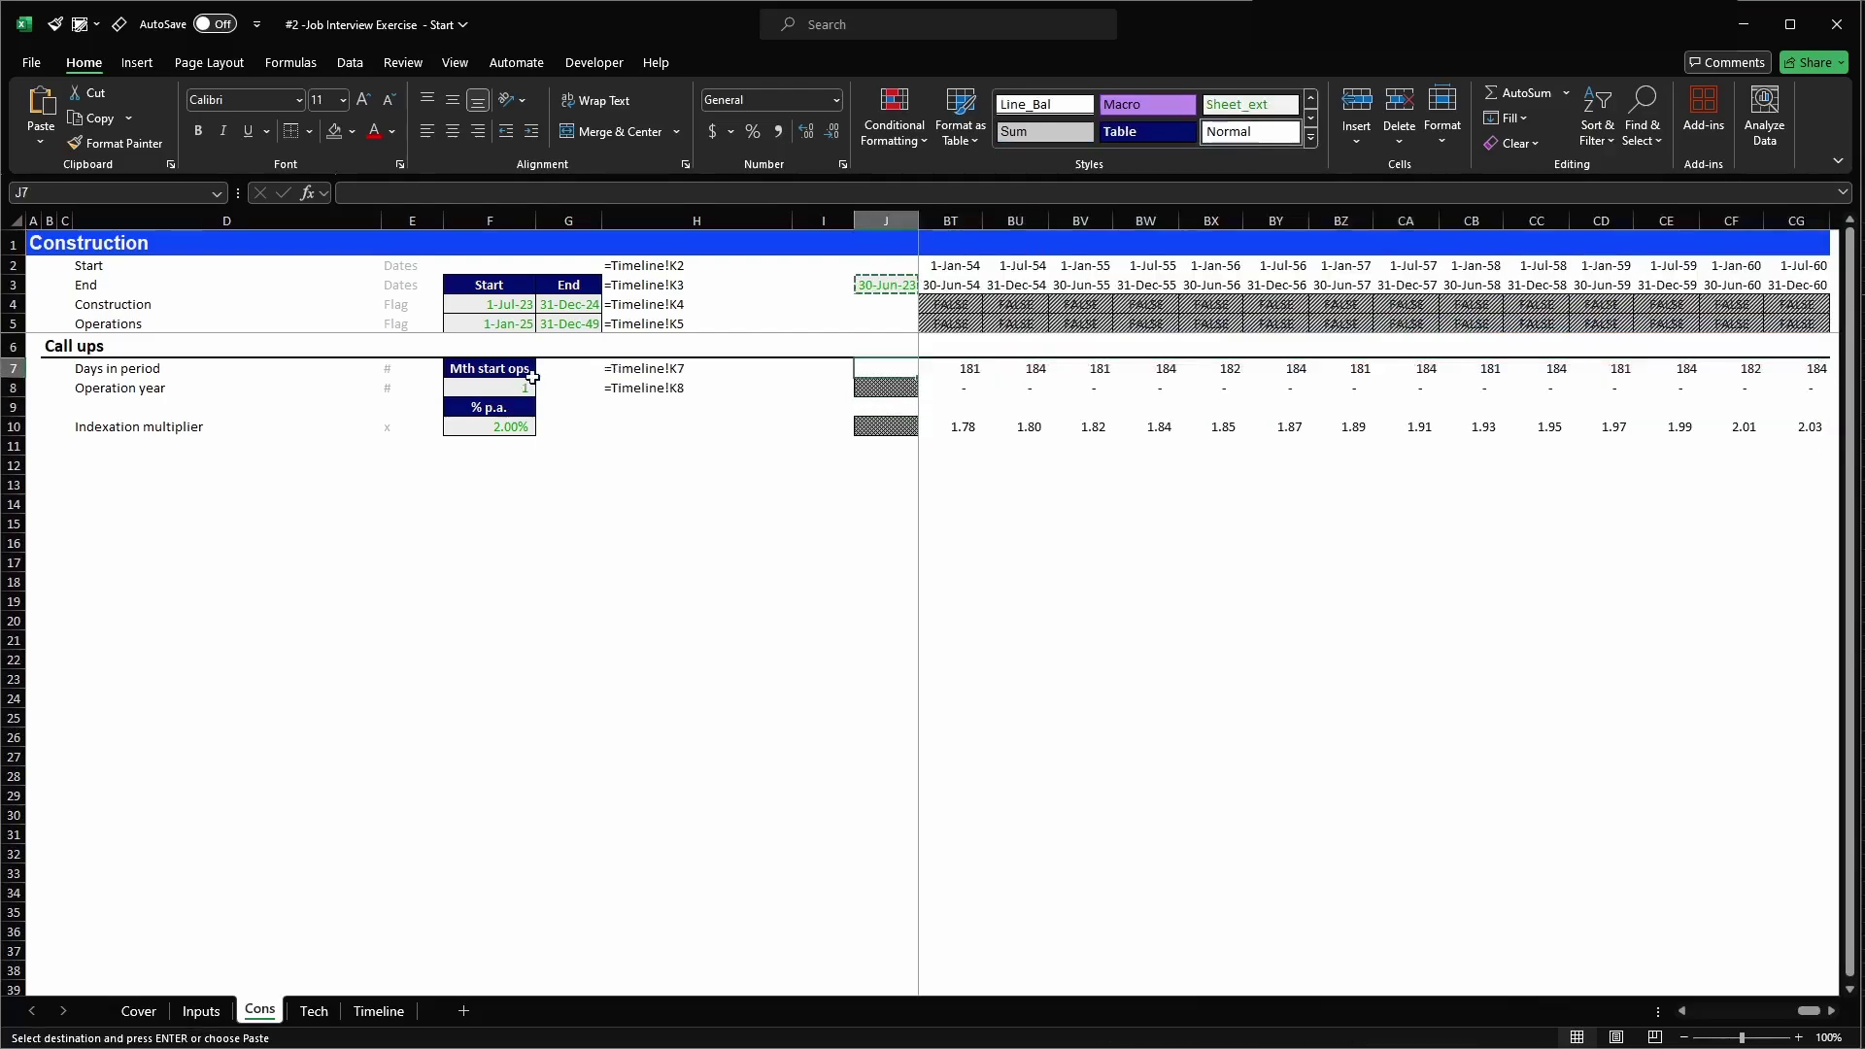
# - Paste only the link formula across the indexation multiplier row from K10 to CG10, and end the copy mode
pyautogui.press('Right')
pyautogui.press('Down')
pyautogui.press('Down')
pyautogui.press('Down')
pyautogui.hotkey('ctrl', 'shift', 'Right')
pyautogui.press('alt')
pyautogui.press('e')
pyautogui.press('s')
pyautogui.press('f')
pyautogui.press('Return')
pyautogui.press('Left')
pyautogui.press('Escape')
pyautogui.press('Left')
pyautogui.hotkey('ctrl', 'Left')
pyautogui.hotkey('ctrl', 'Left')
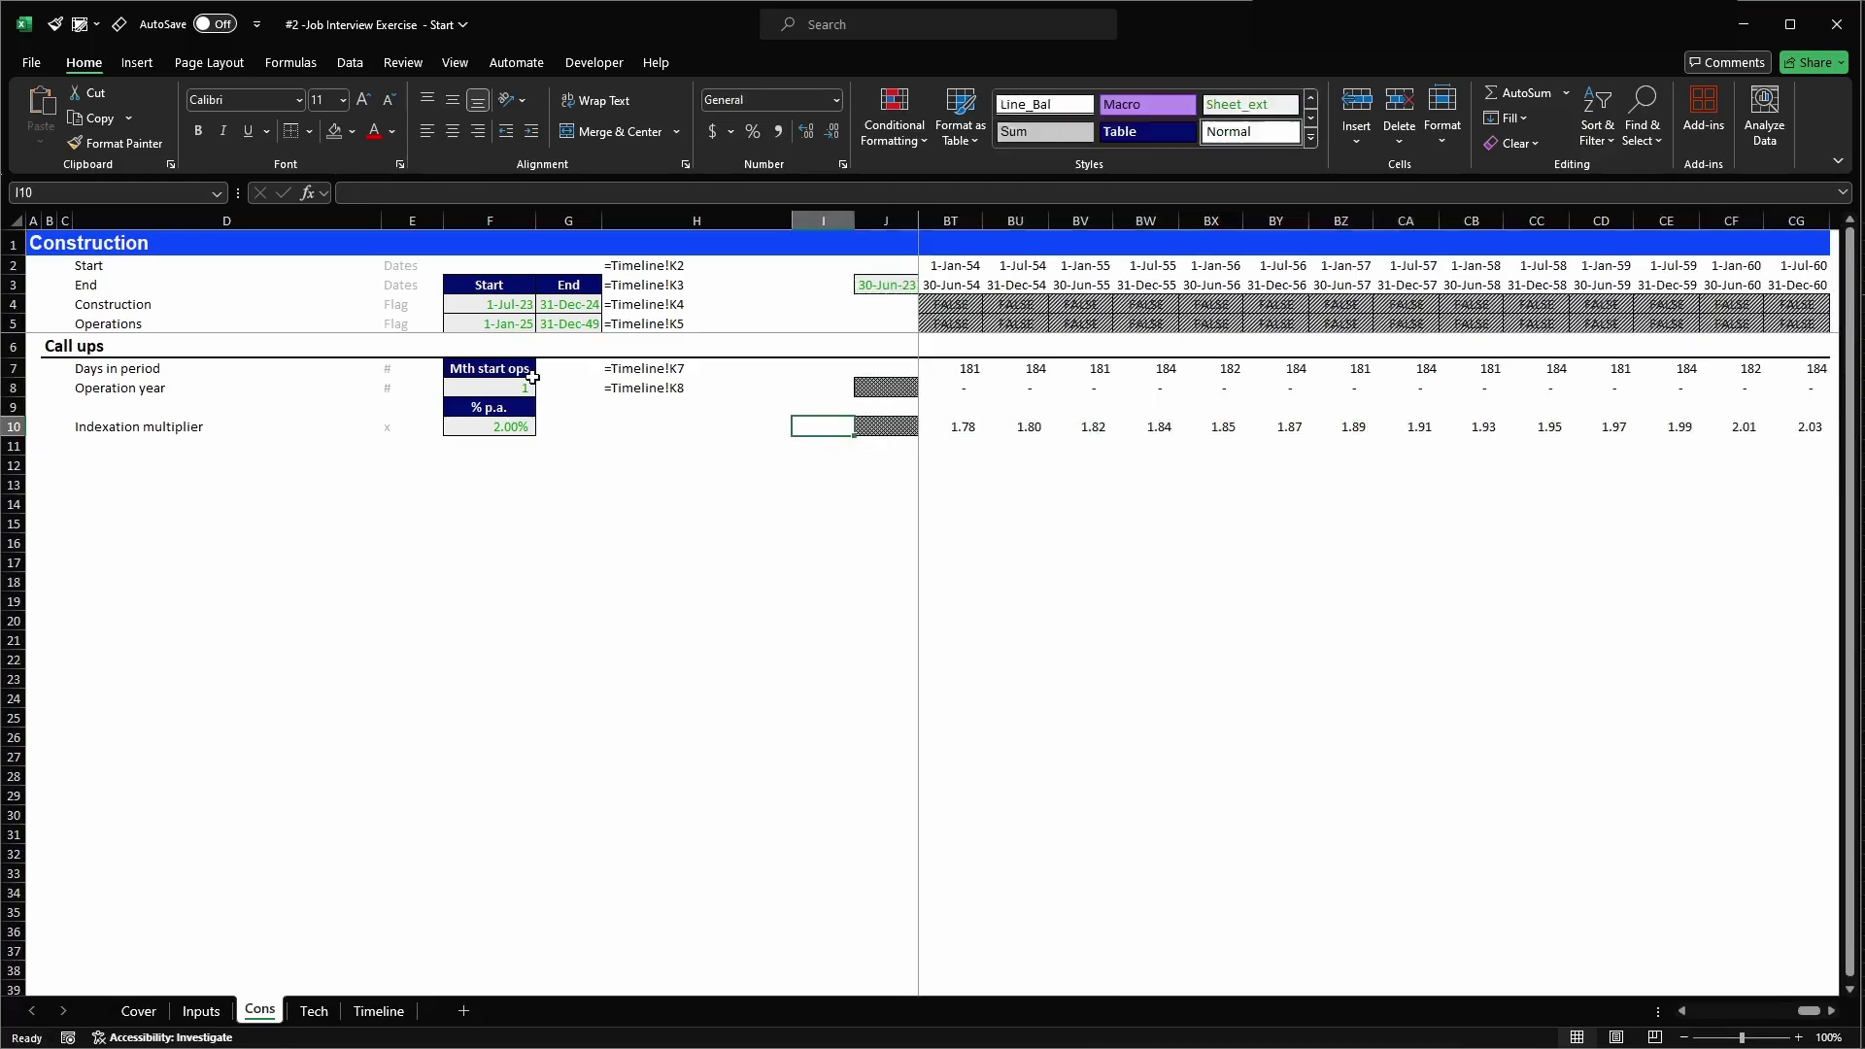
# - Review the inflation input on the Inputs sheet, the linked rows 1 to 10 on Cons, and the source formulas on Timeline
pyautogui.hotkey('ctrl', 'pageup')
pyautogui.hotkey('ctrl', 'pageup')
pyautogui.hotkey('ctrl', 'pagedown')
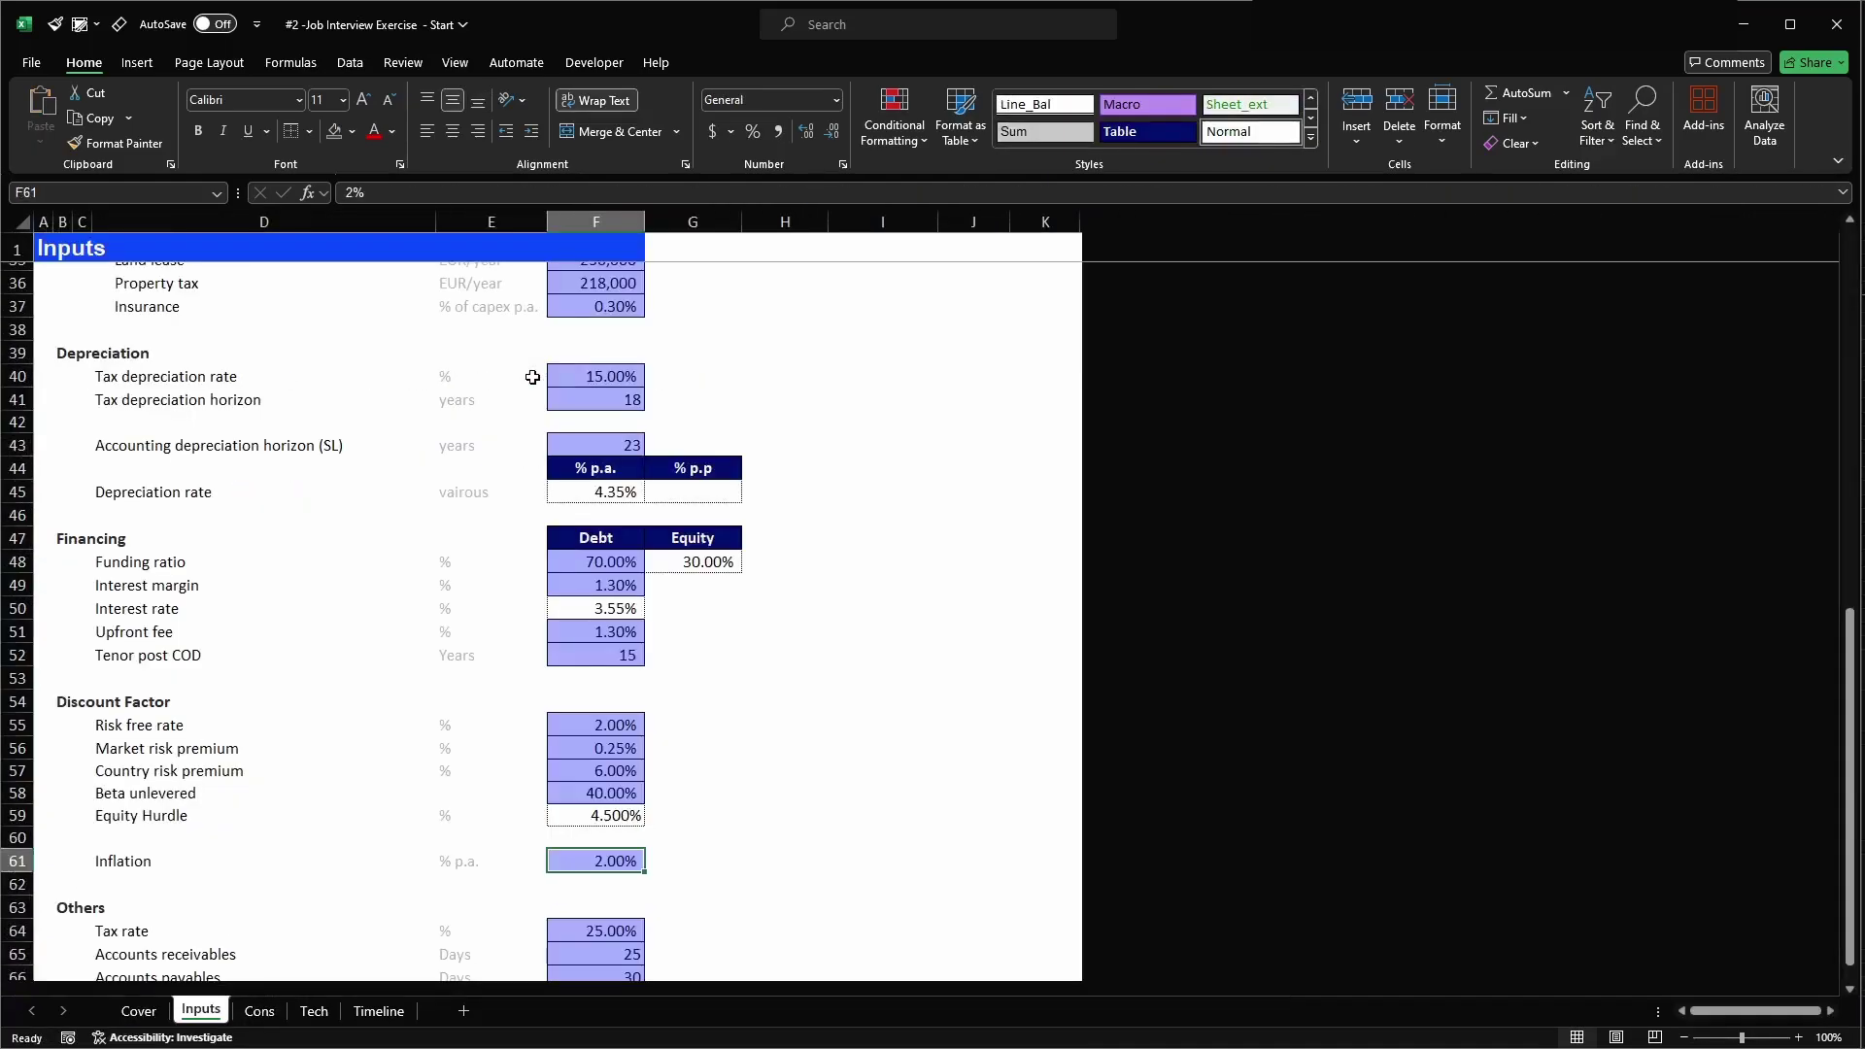
pyautogui.hotkey('ctrl', 'pagedown')
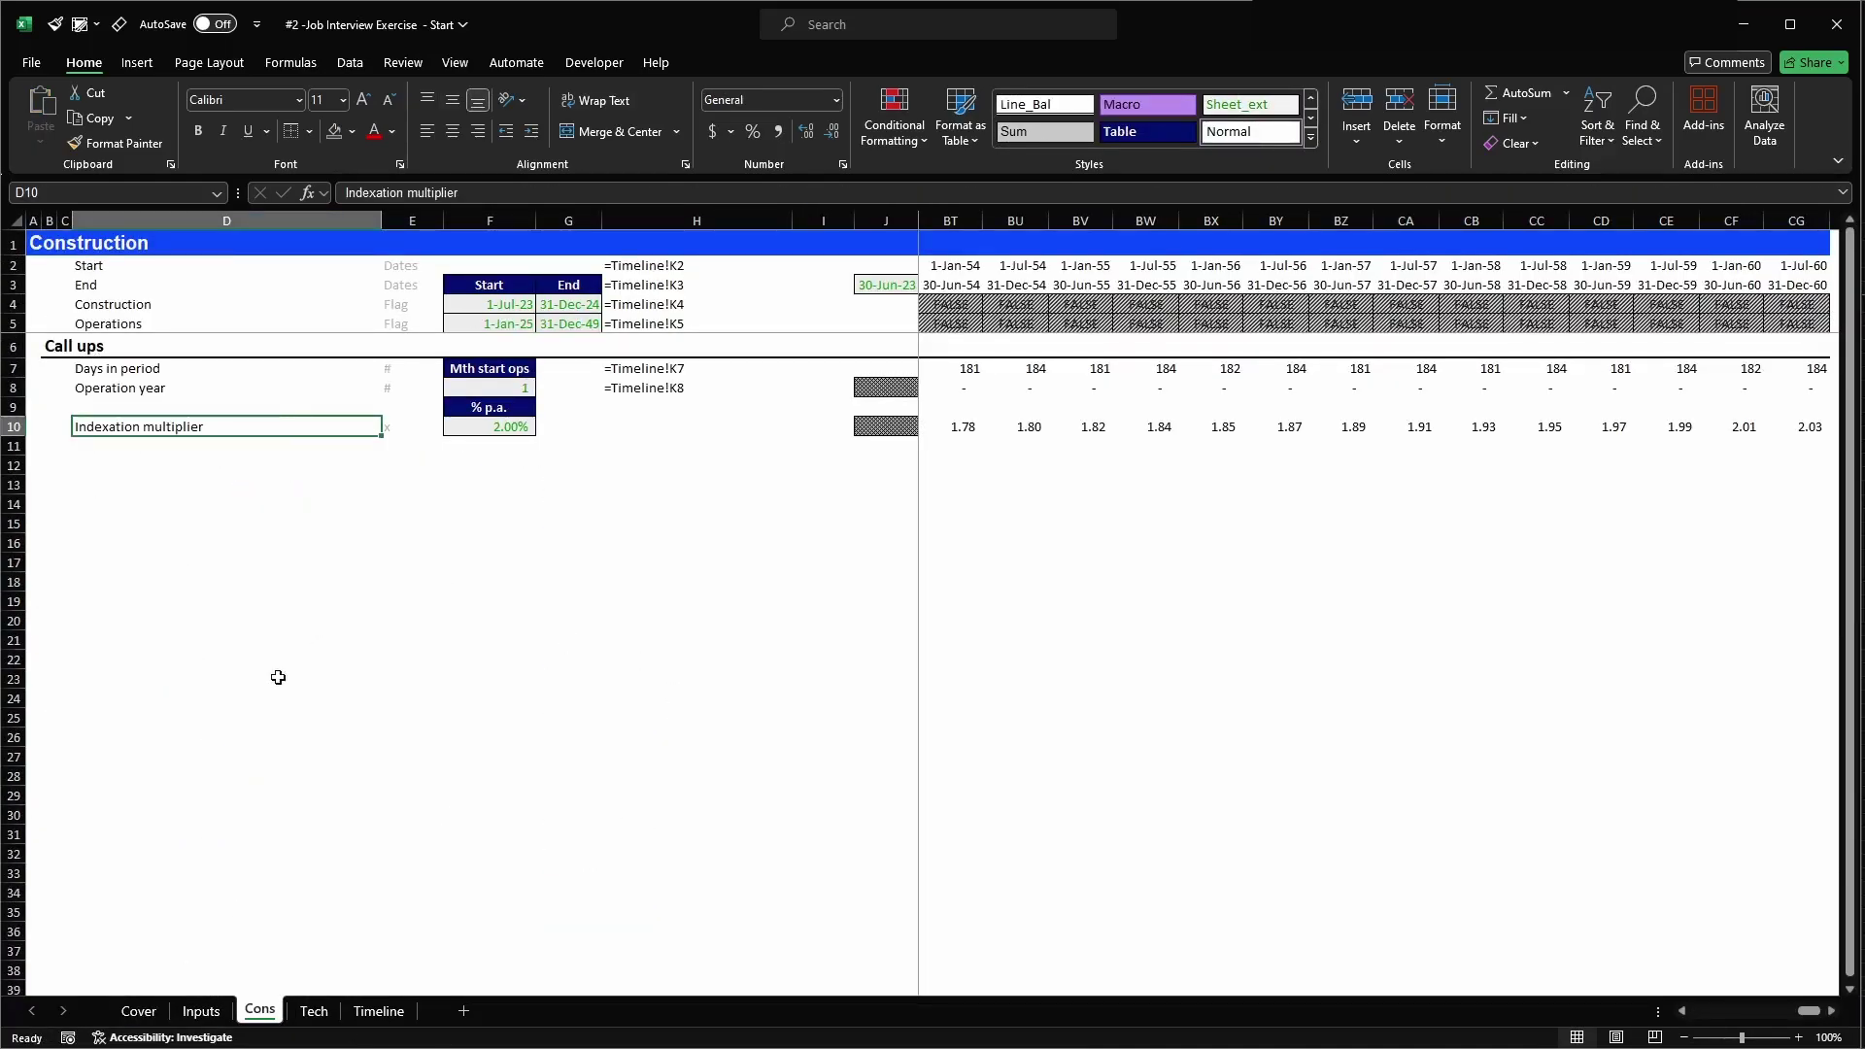
pyautogui.moveTo(12, 426); pyautogui.dragTo(8, 243)
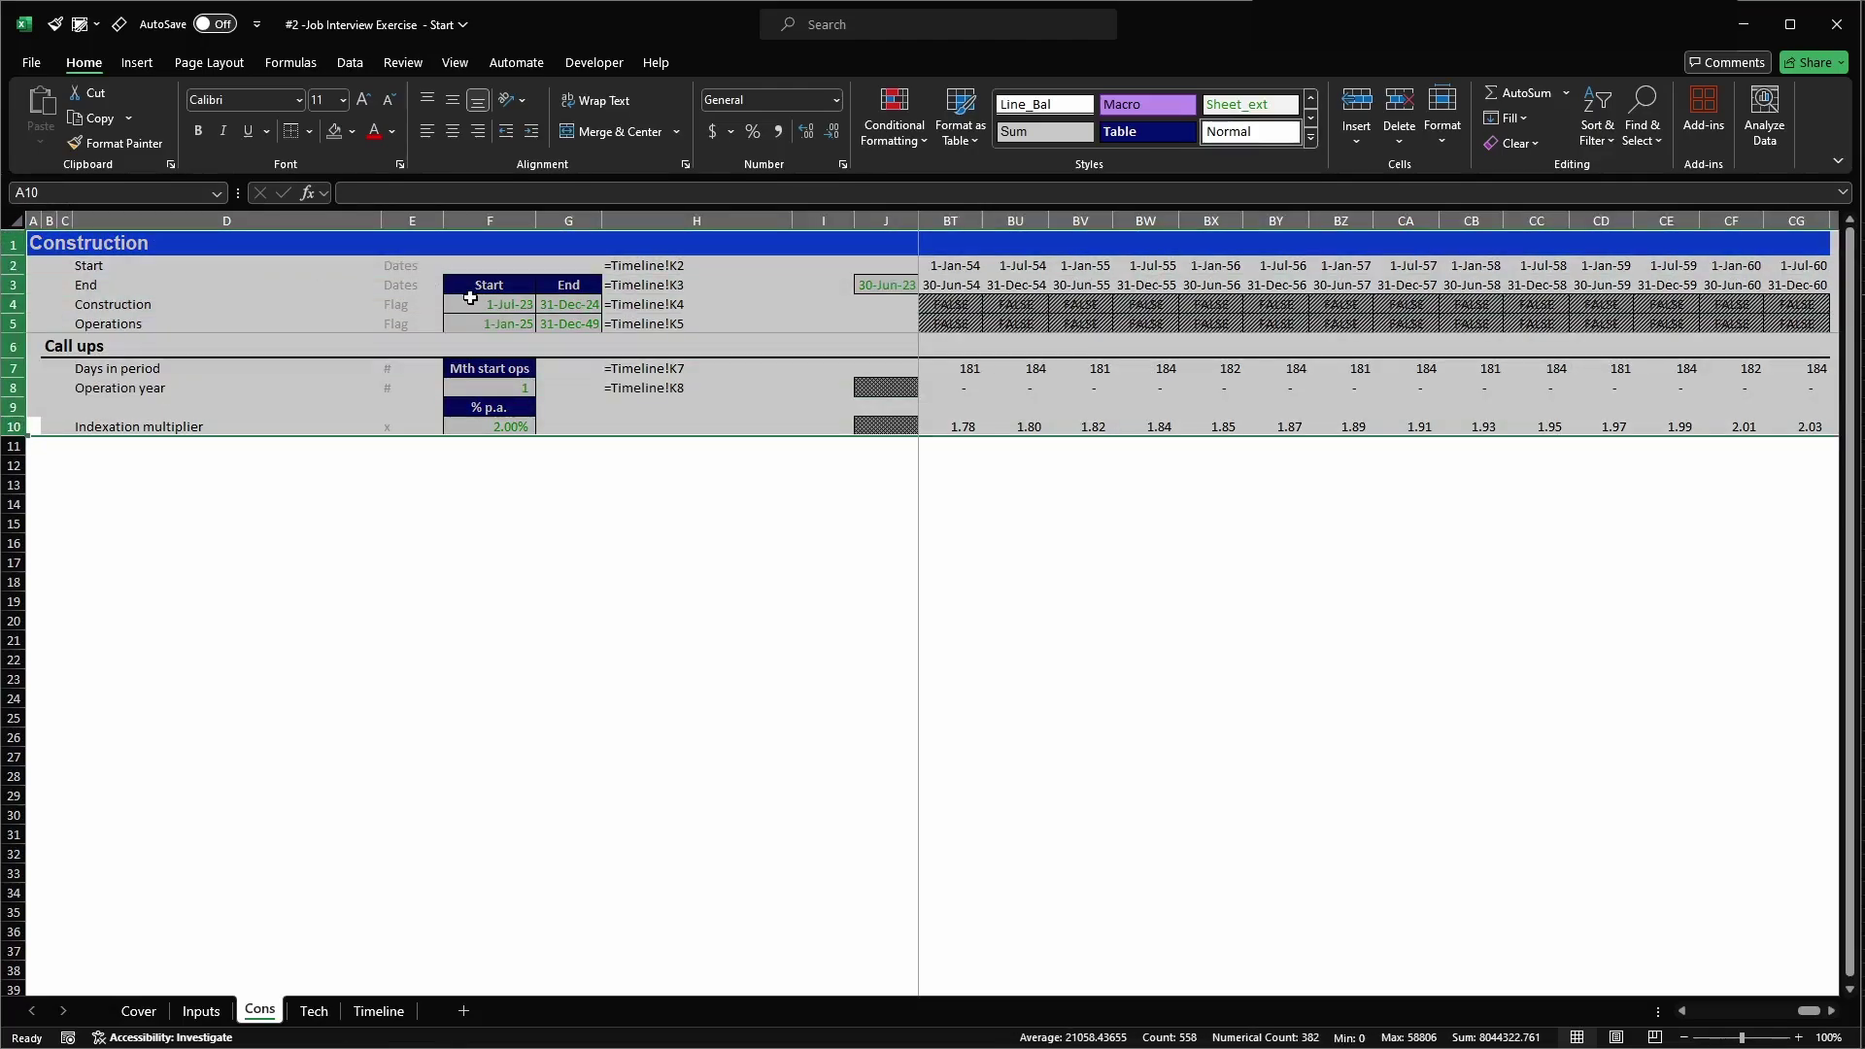
pyautogui.press('Right')
pyautogui.press('Right')
pyautogui.press('Right')
pyautogui.press('Right')
pyautogui.press('Right')
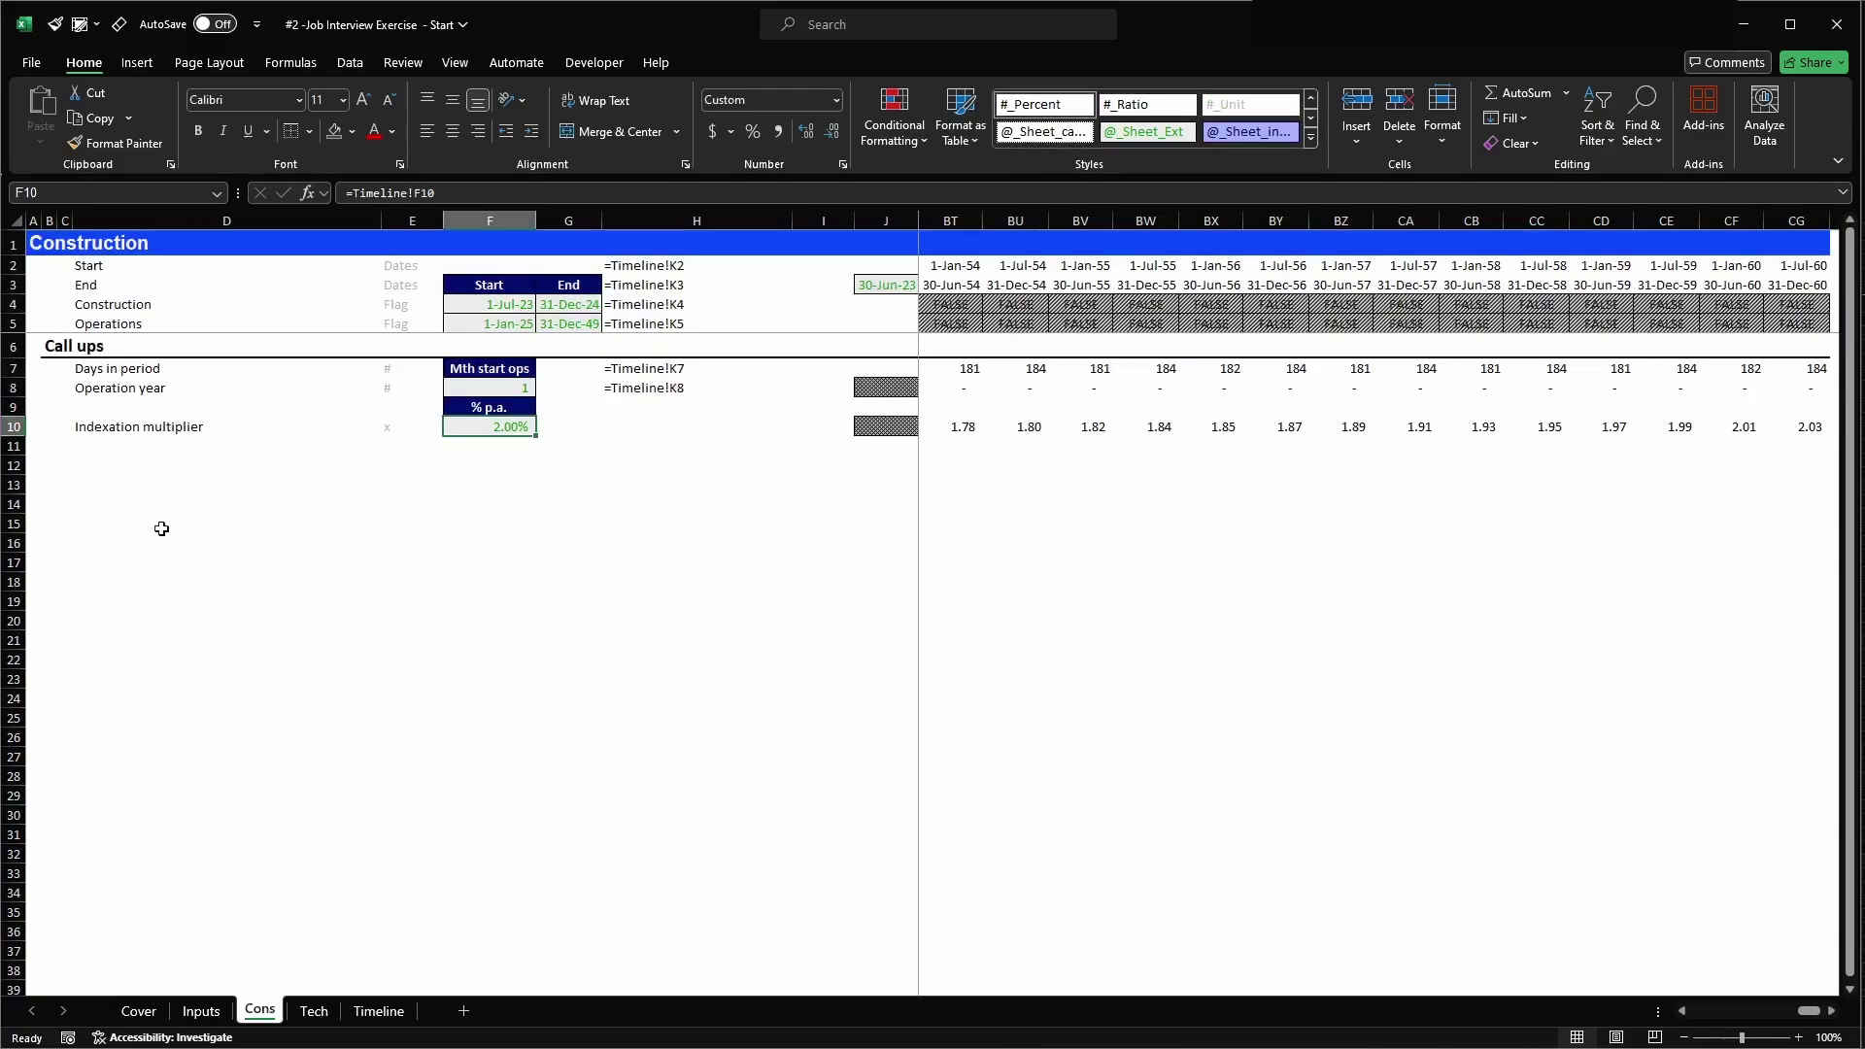
pyautogui.click(374, 1011)
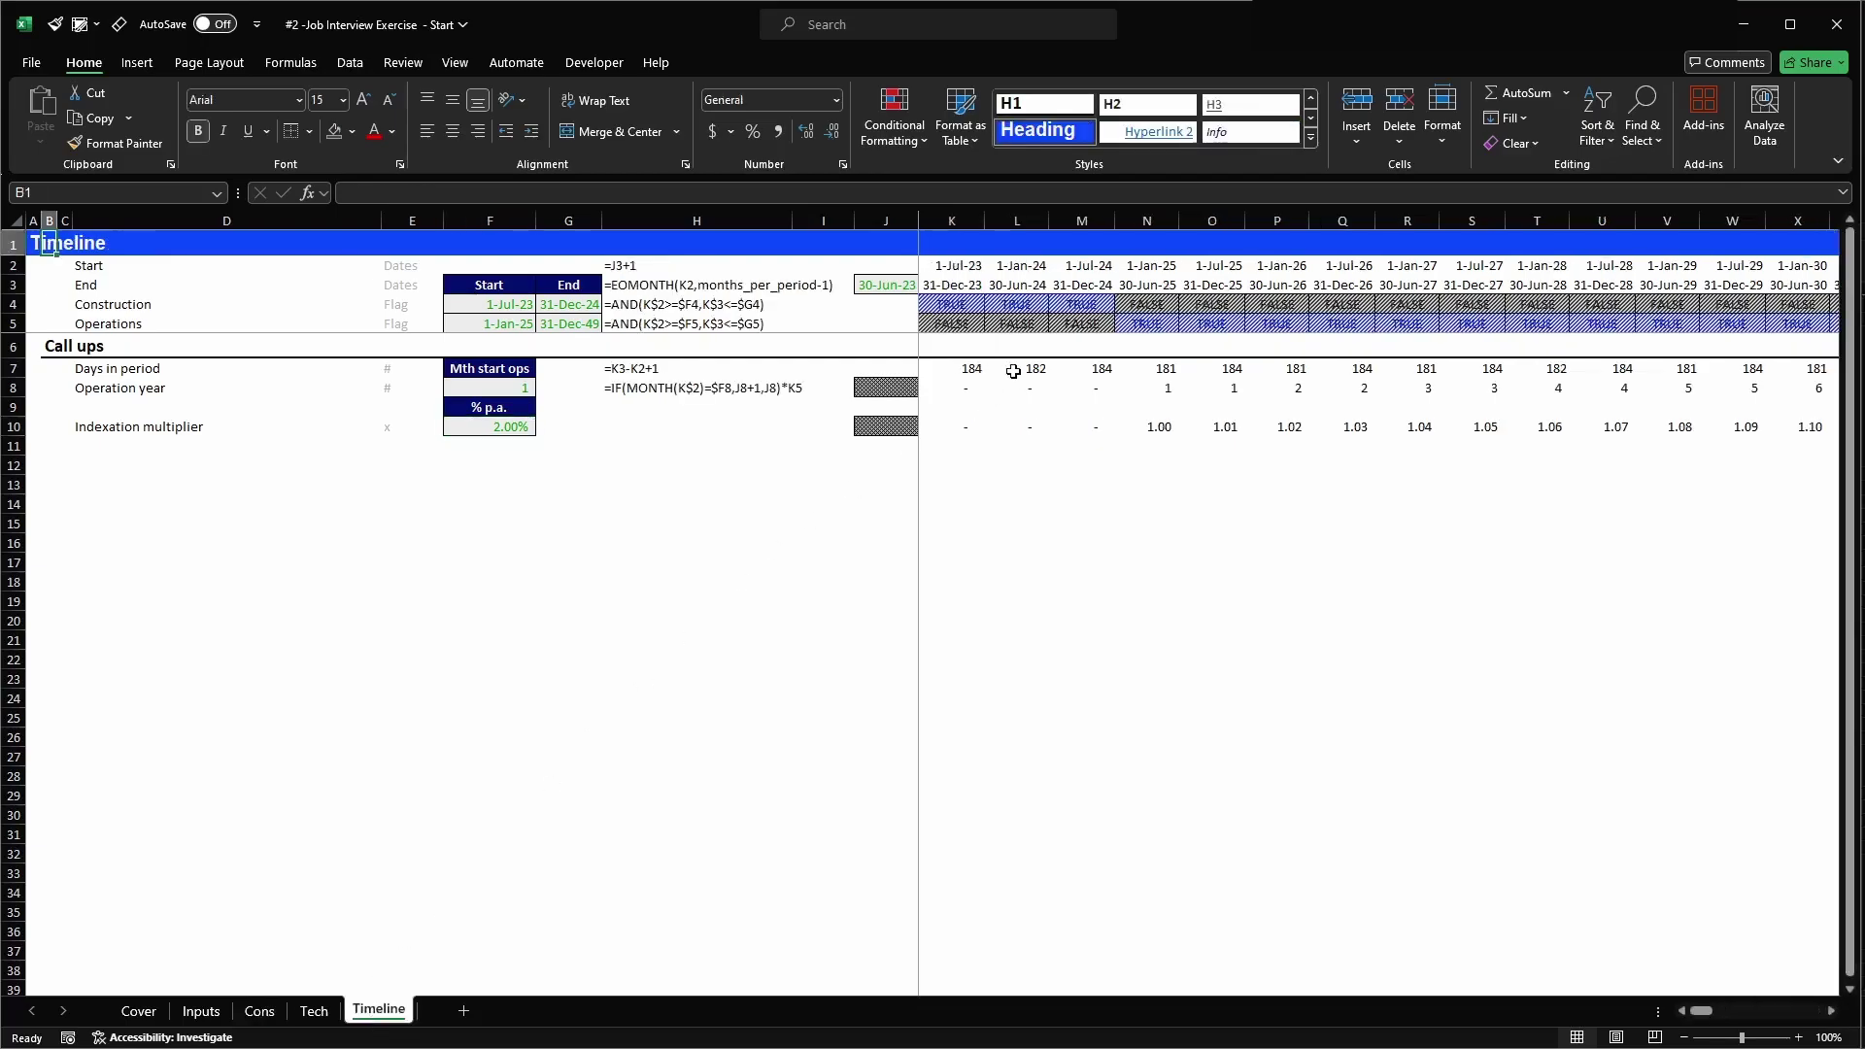
pyautogui.click(255, 1012)
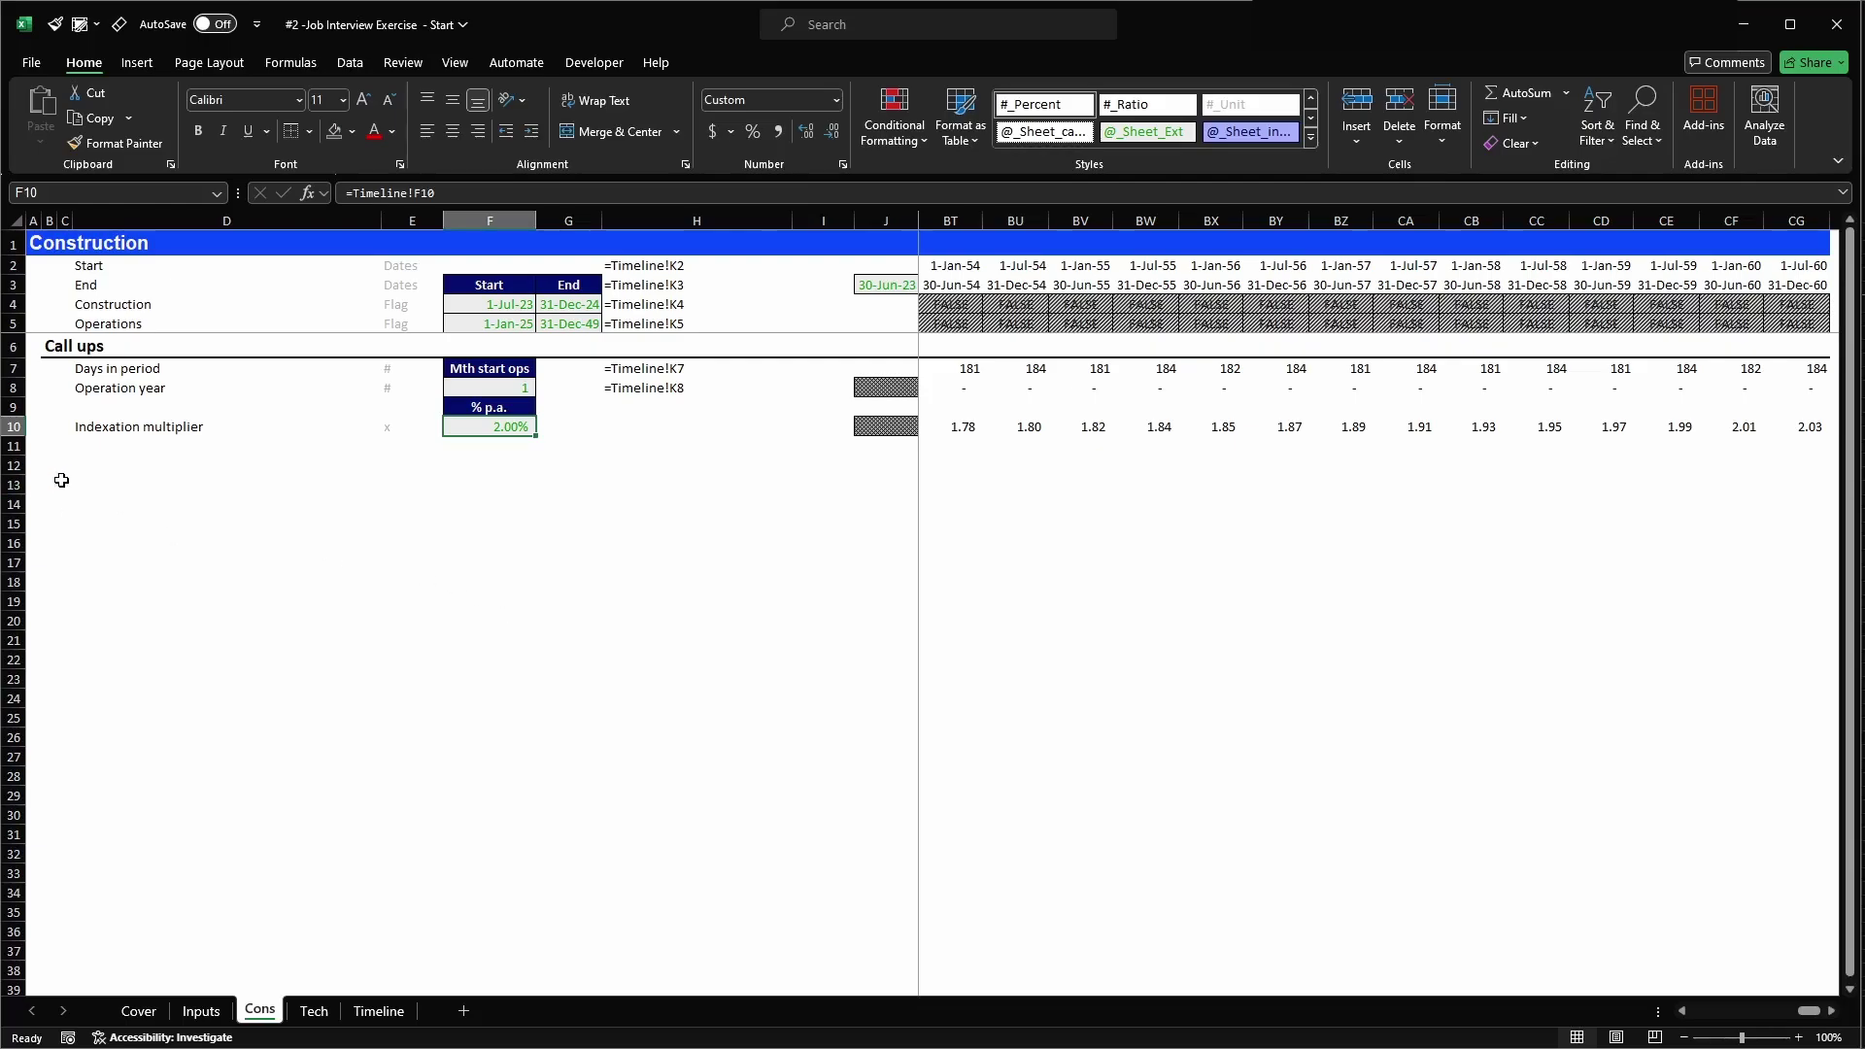
# - Copy the Call ups heading row 6 on the Cons sheet to row 12 and retitle it Sources & Uses in B12
pyautogui.click(15, 345)
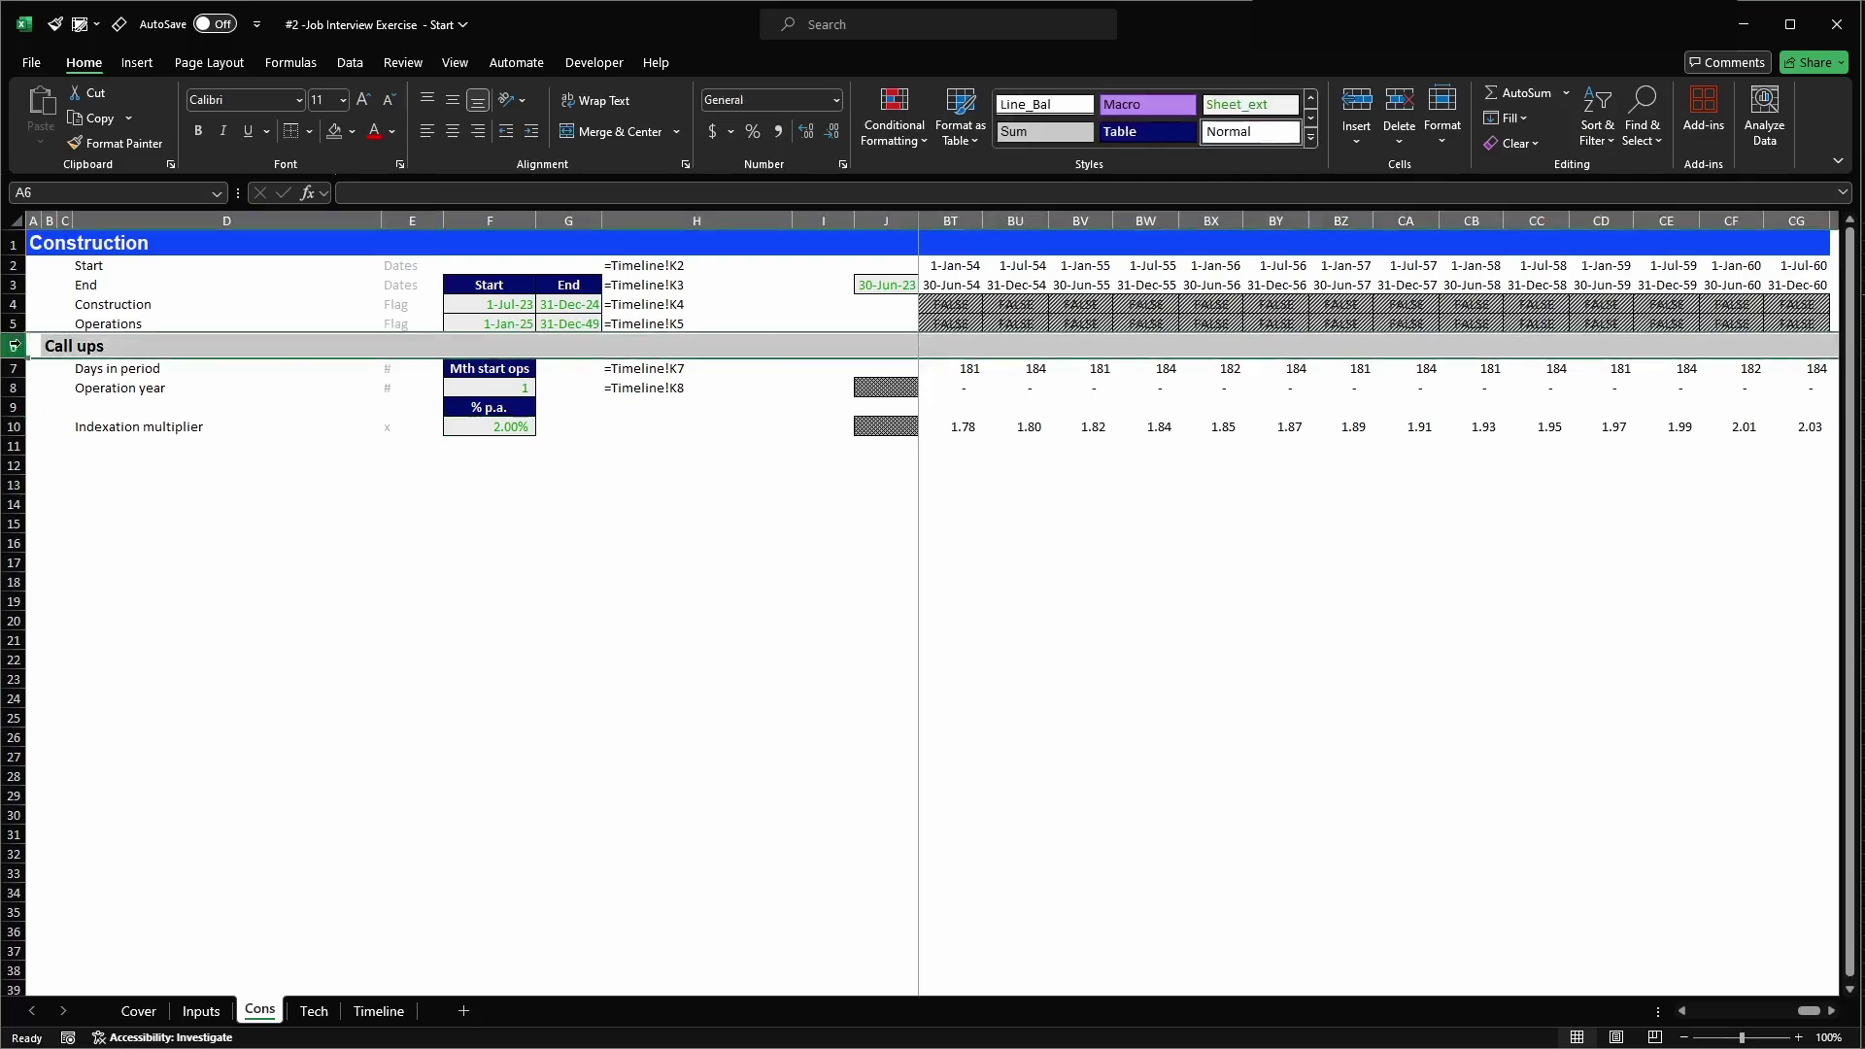
pyautogui.hotkey('ctrl', 'c')
pyautogui.click(15, 466)
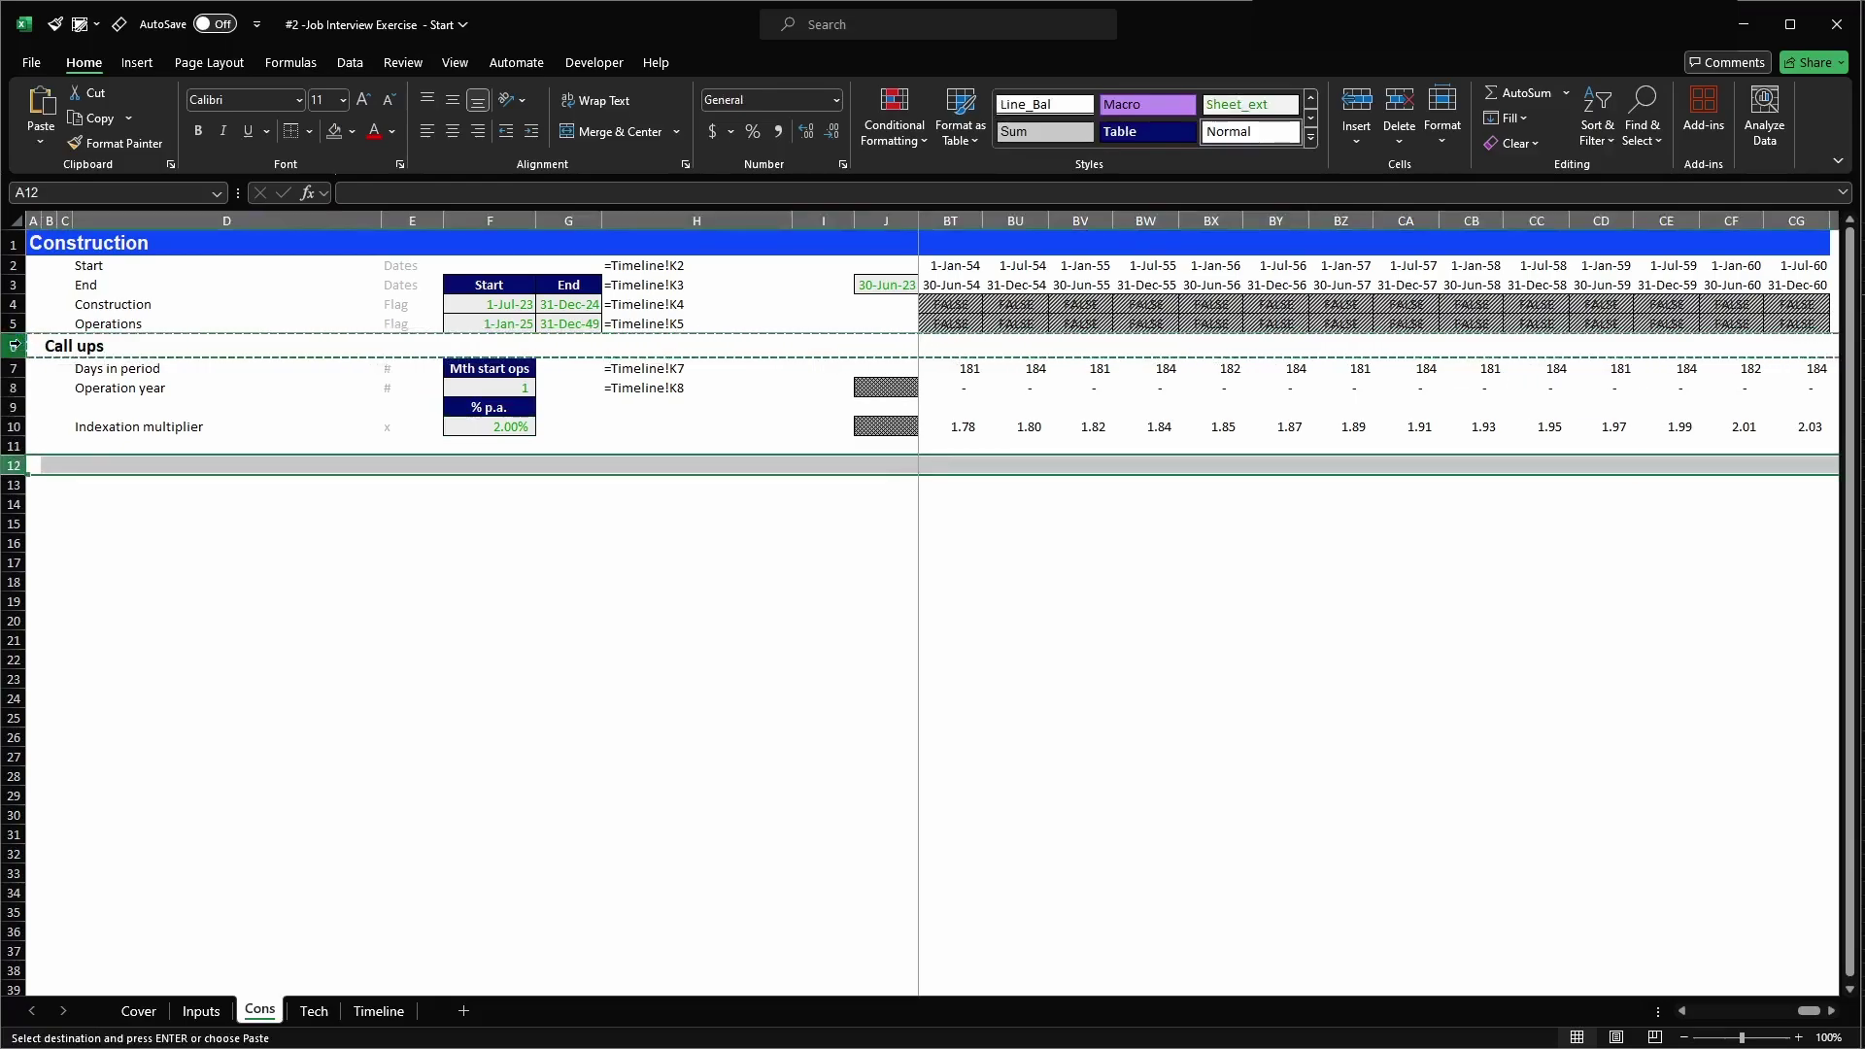
pyautogui.press('Return')
pyautogui.write('Sources & Uses')
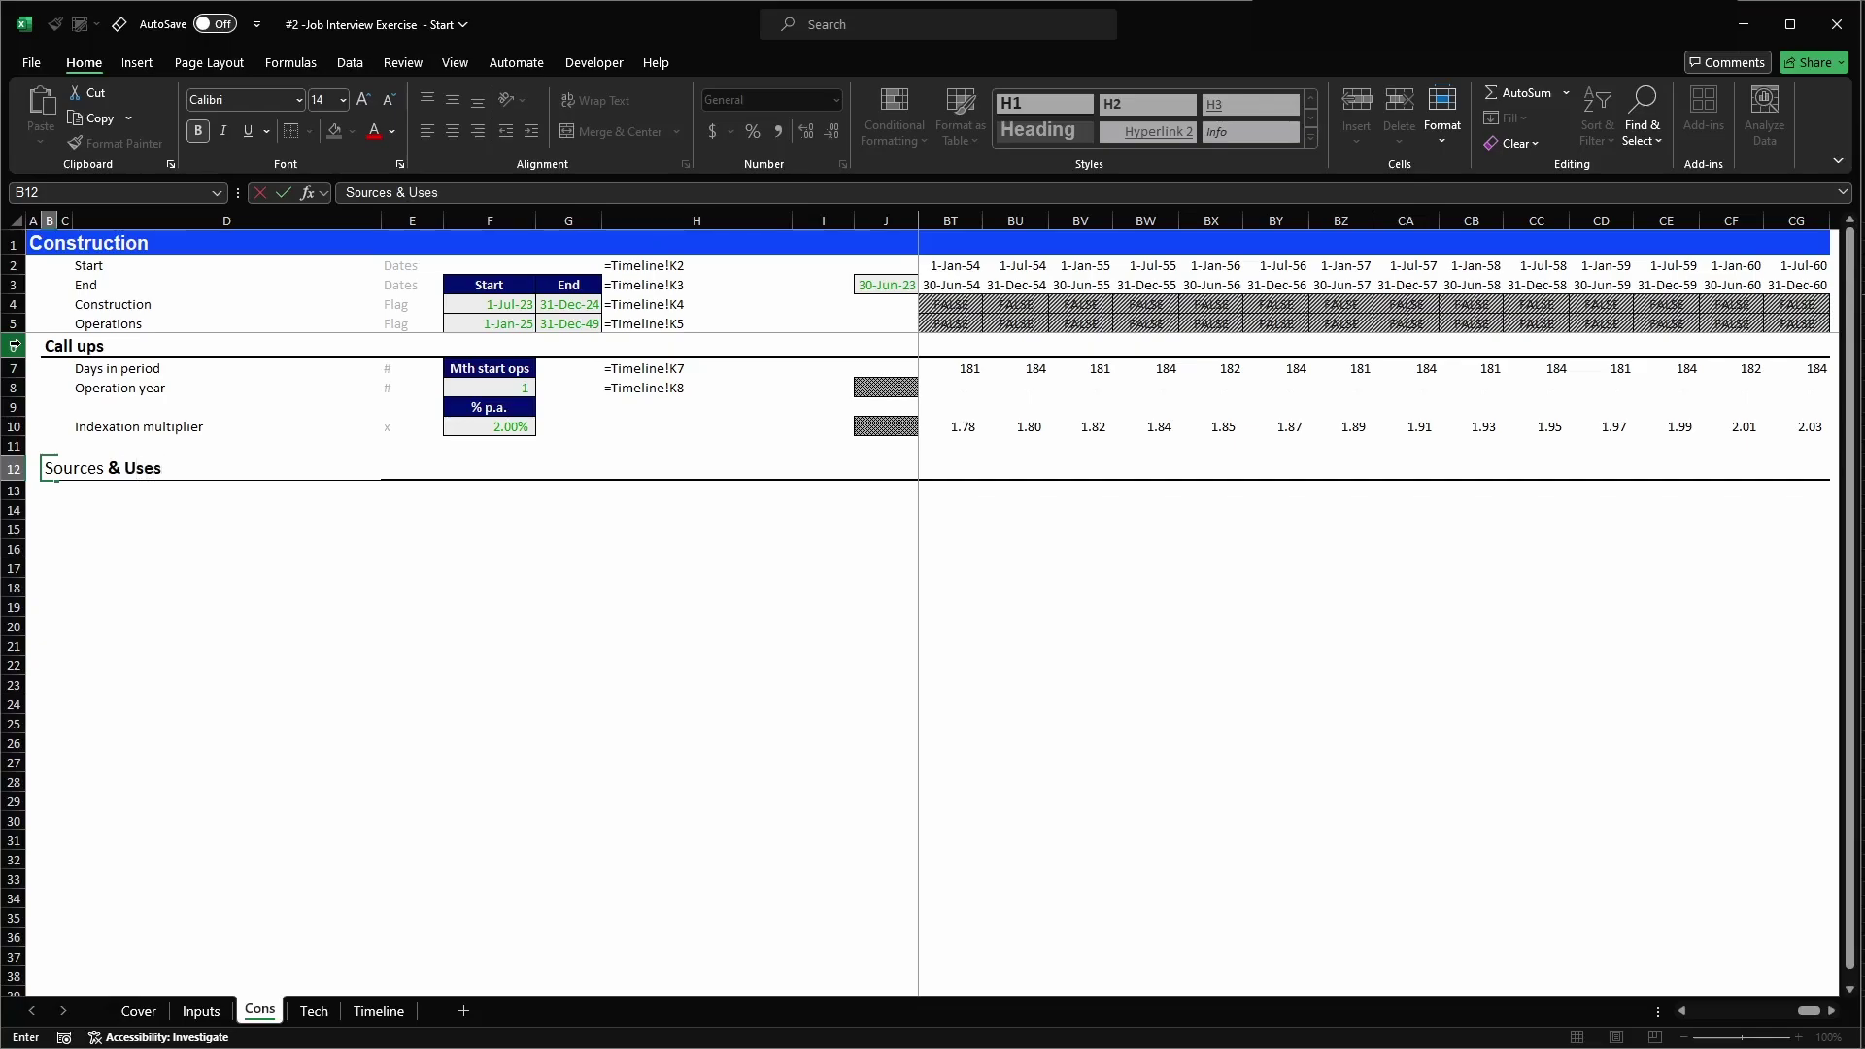
pyautogui.hotkey('ctrl', 'Return')
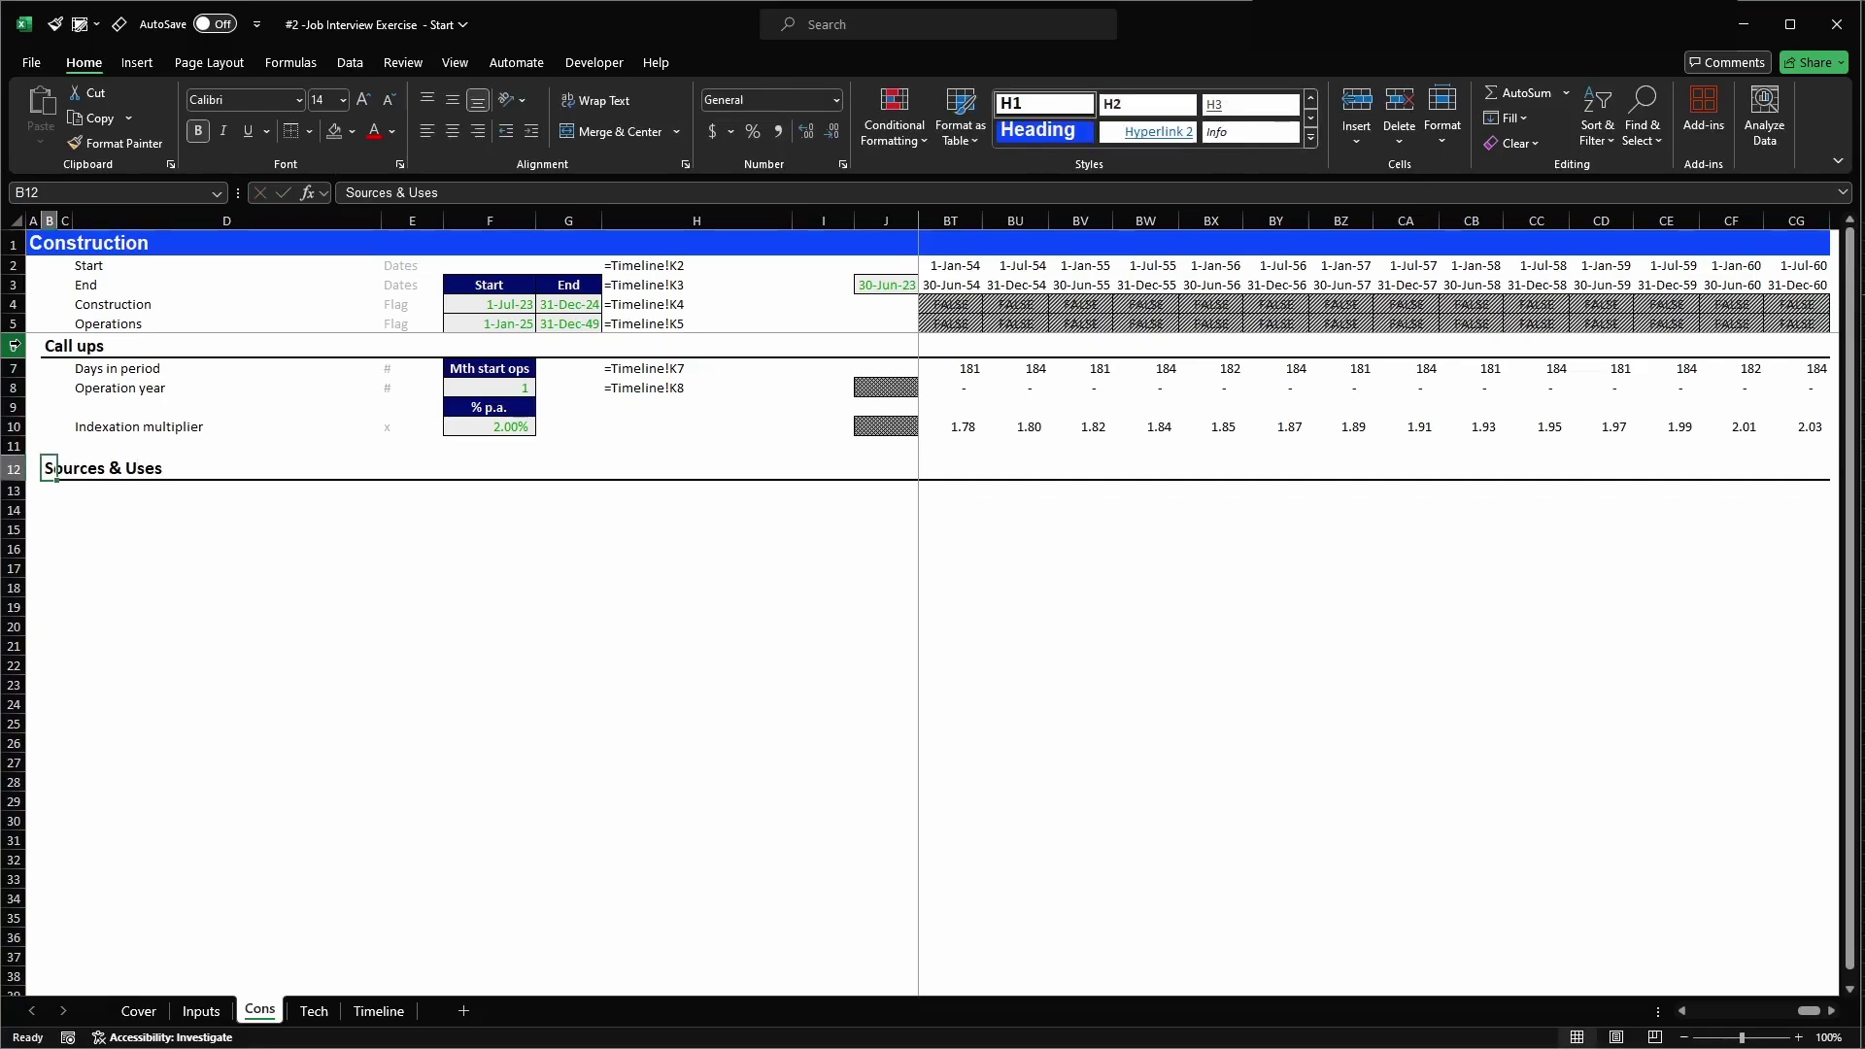
# - Jump between the Call ups and Sources & Uses headings in column B to check the section navigation
pyautogui.press('Left')
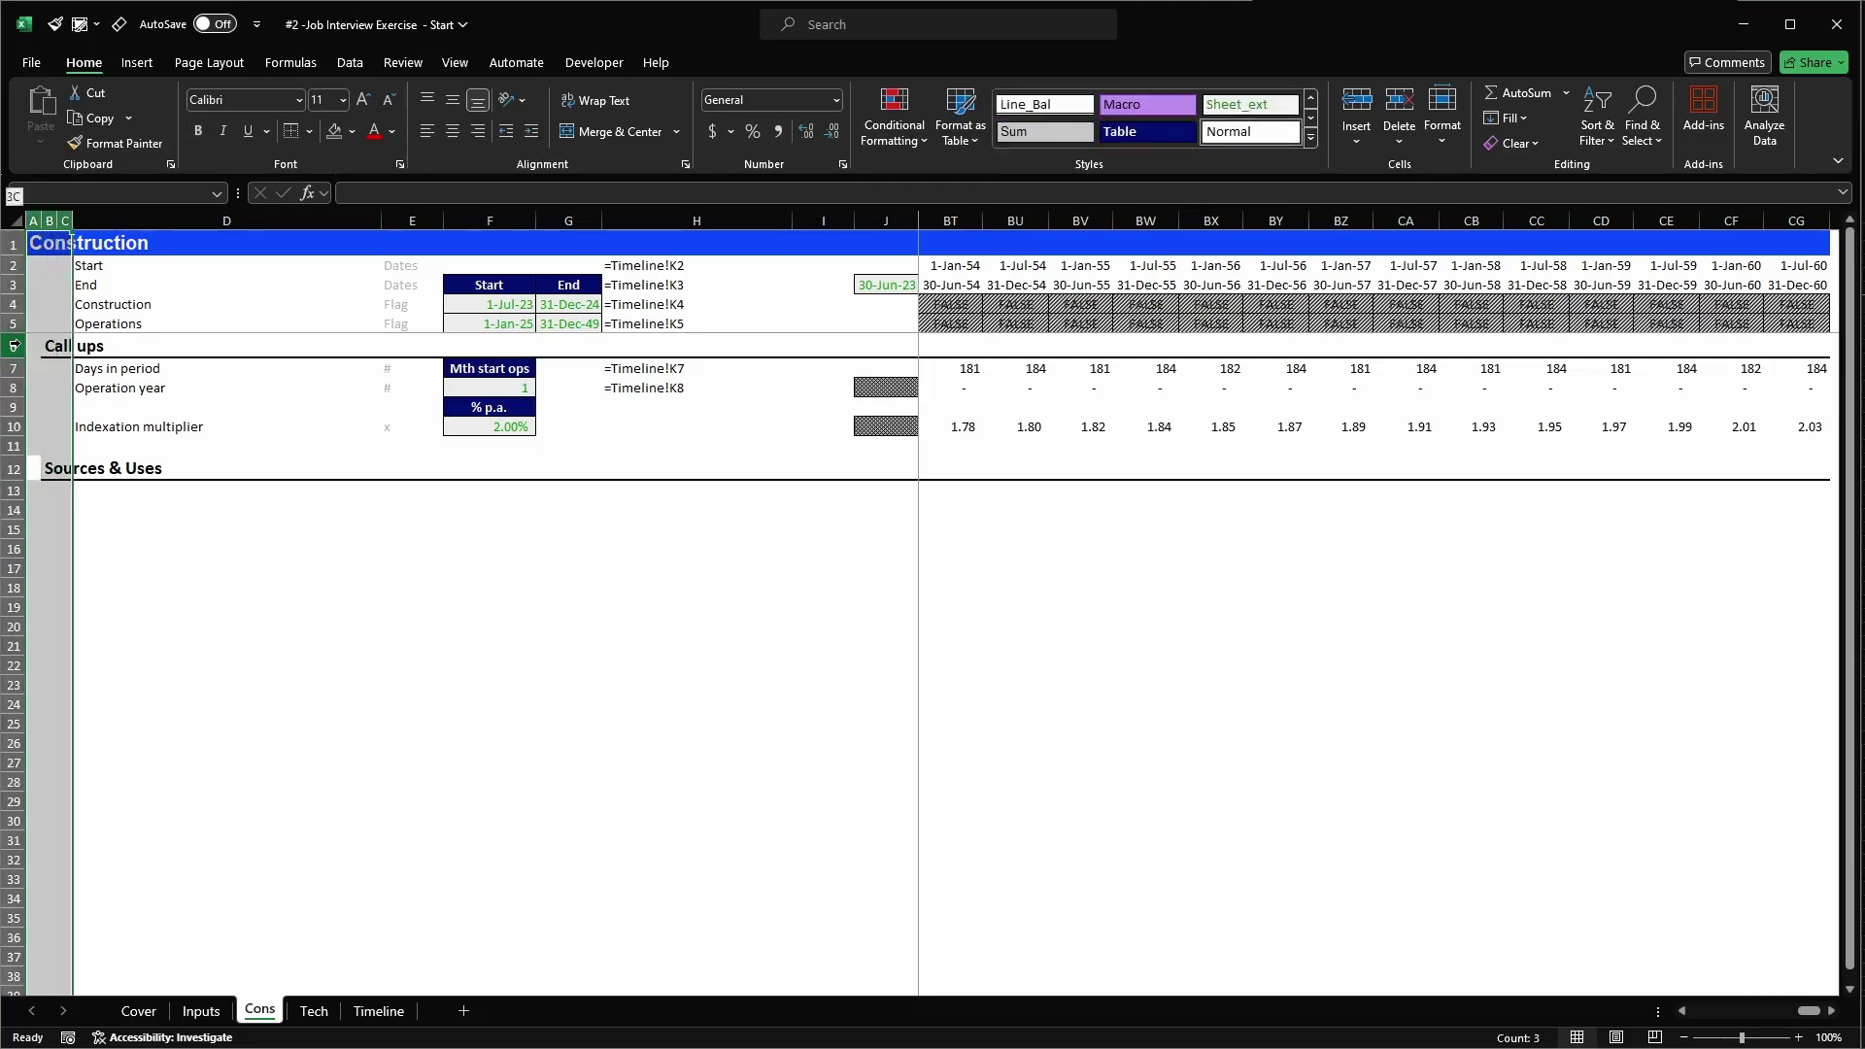
pyautogui.press('Right')
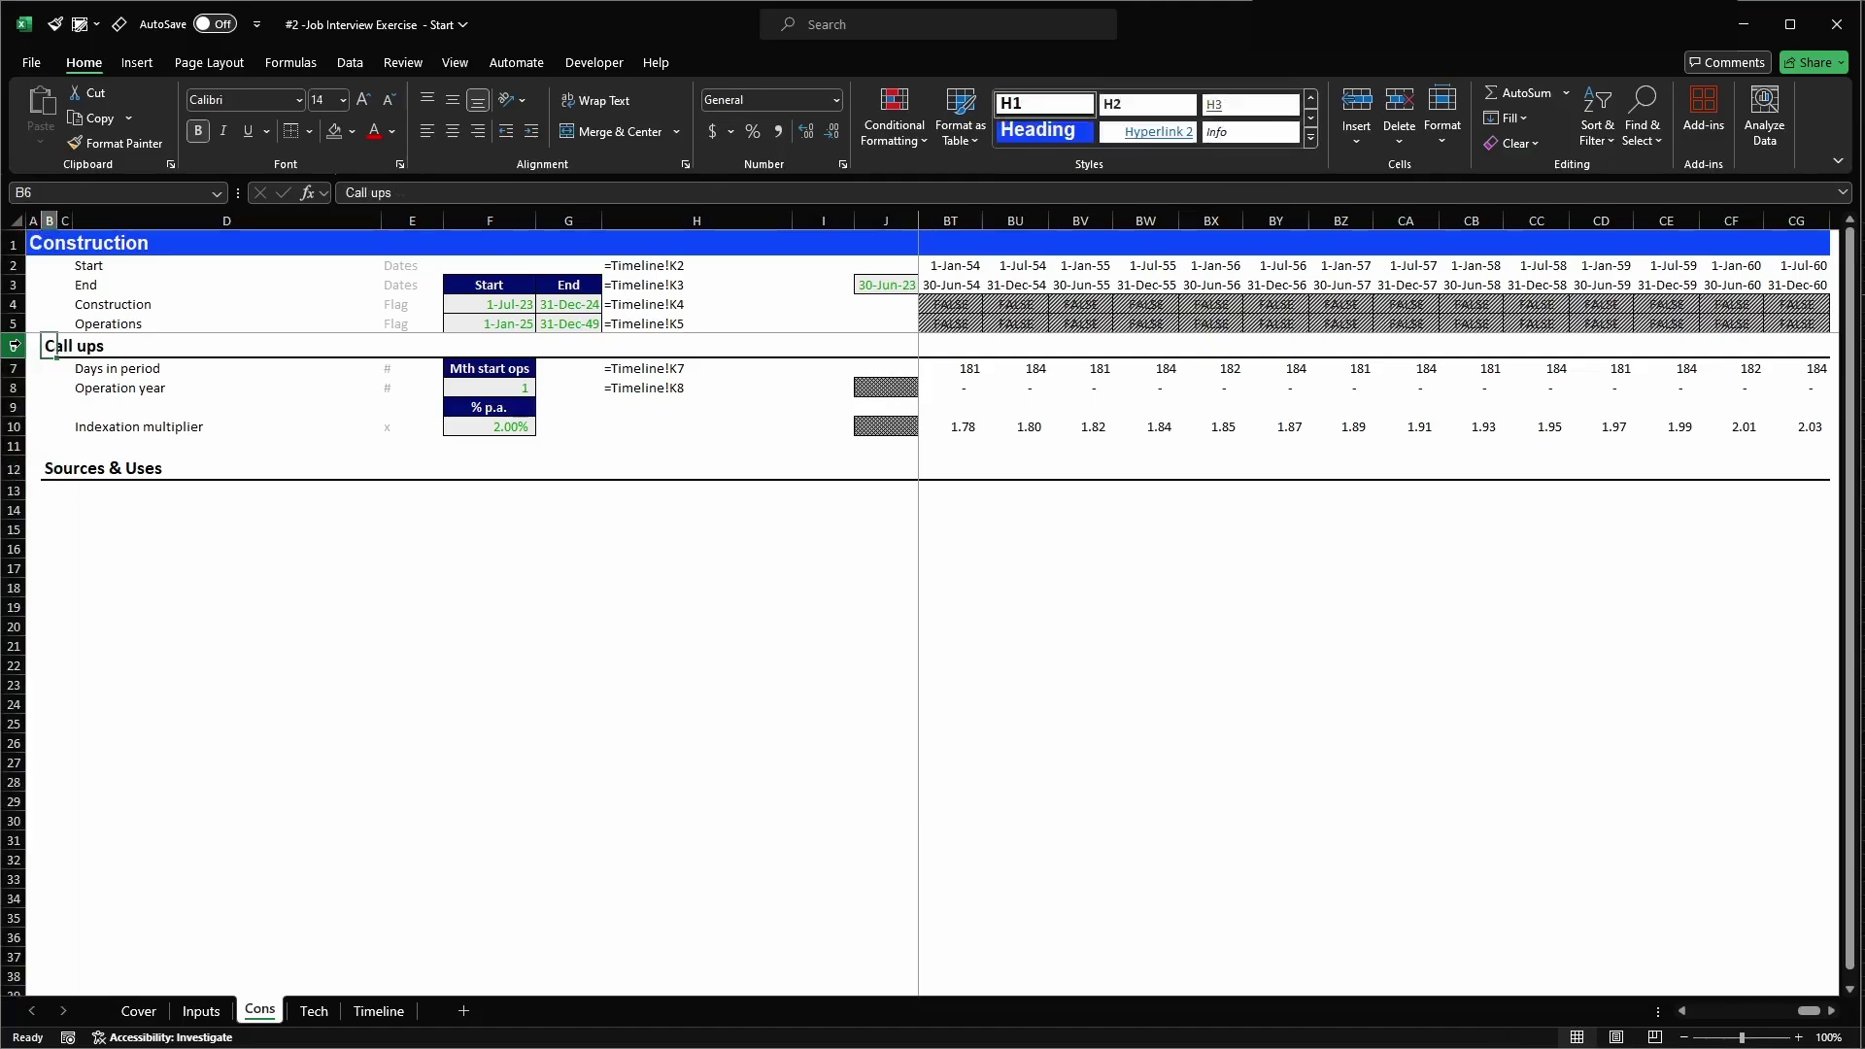
pyautogui.hotkey('ctrl', 'Up')
pyautogui.hotkey('ctrl', 'Down')
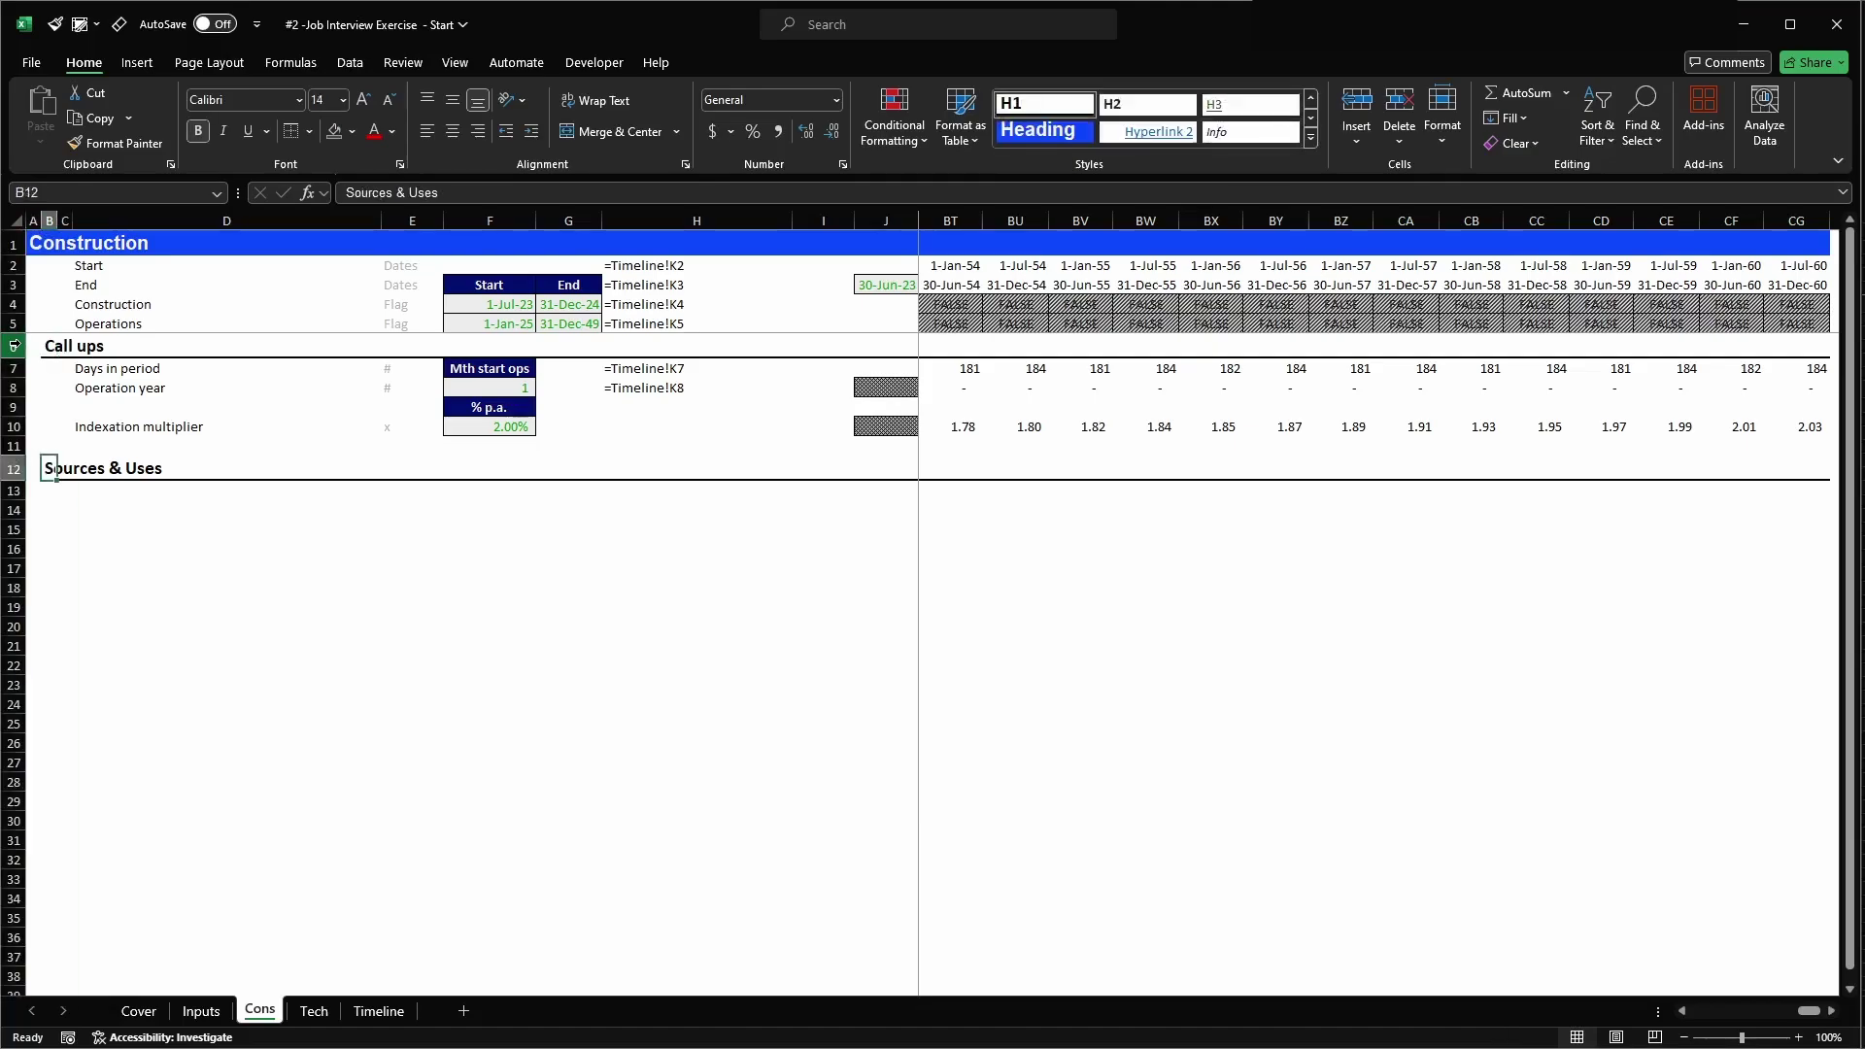
pyautogui.hotkey('ctrl', 'Up')
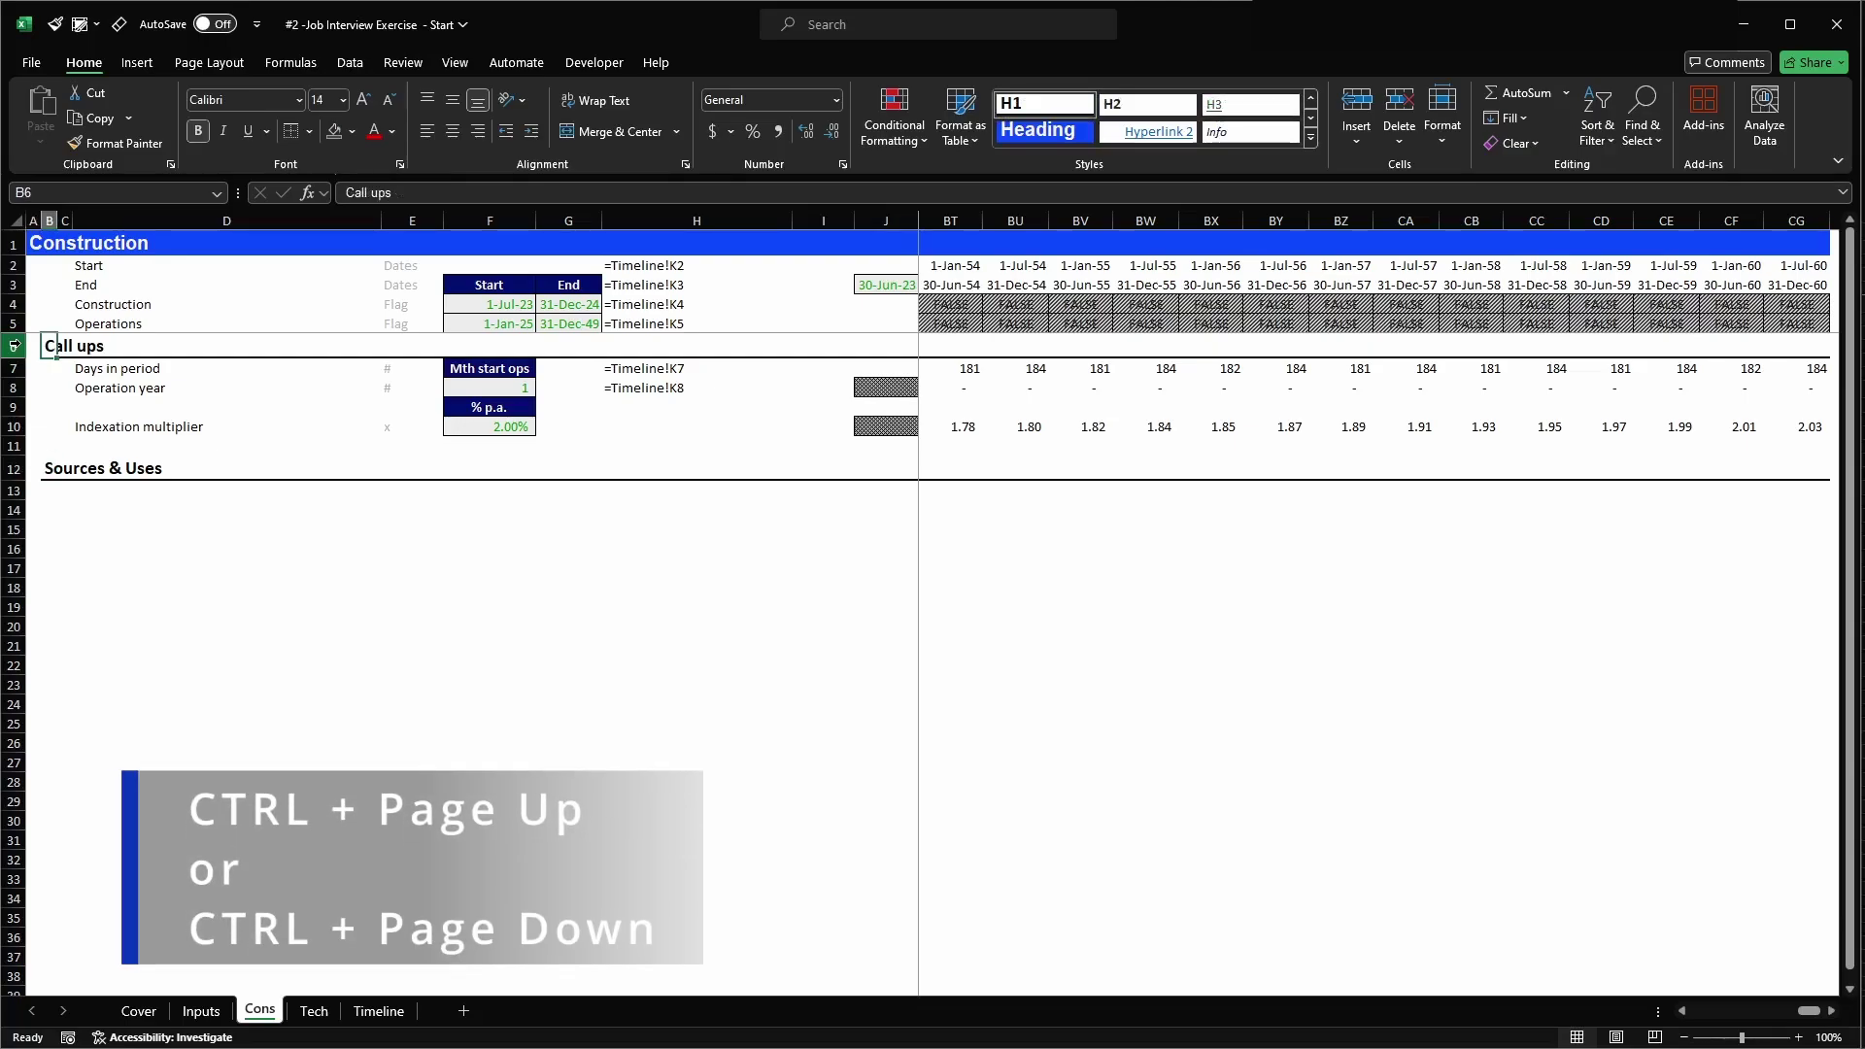
pyautogui.hotkey('ctrl', 'Down')
pyautogui.hotkey('ctrl', 'Up')
pyautogui.hotkey('ctrl', 'Down')
pyautogui.hotkey('ctrl', 'Up')
pyautogui.hotkey('ctrl', 'Down')
pyautogui.hotkey('ctrl', 'Up')
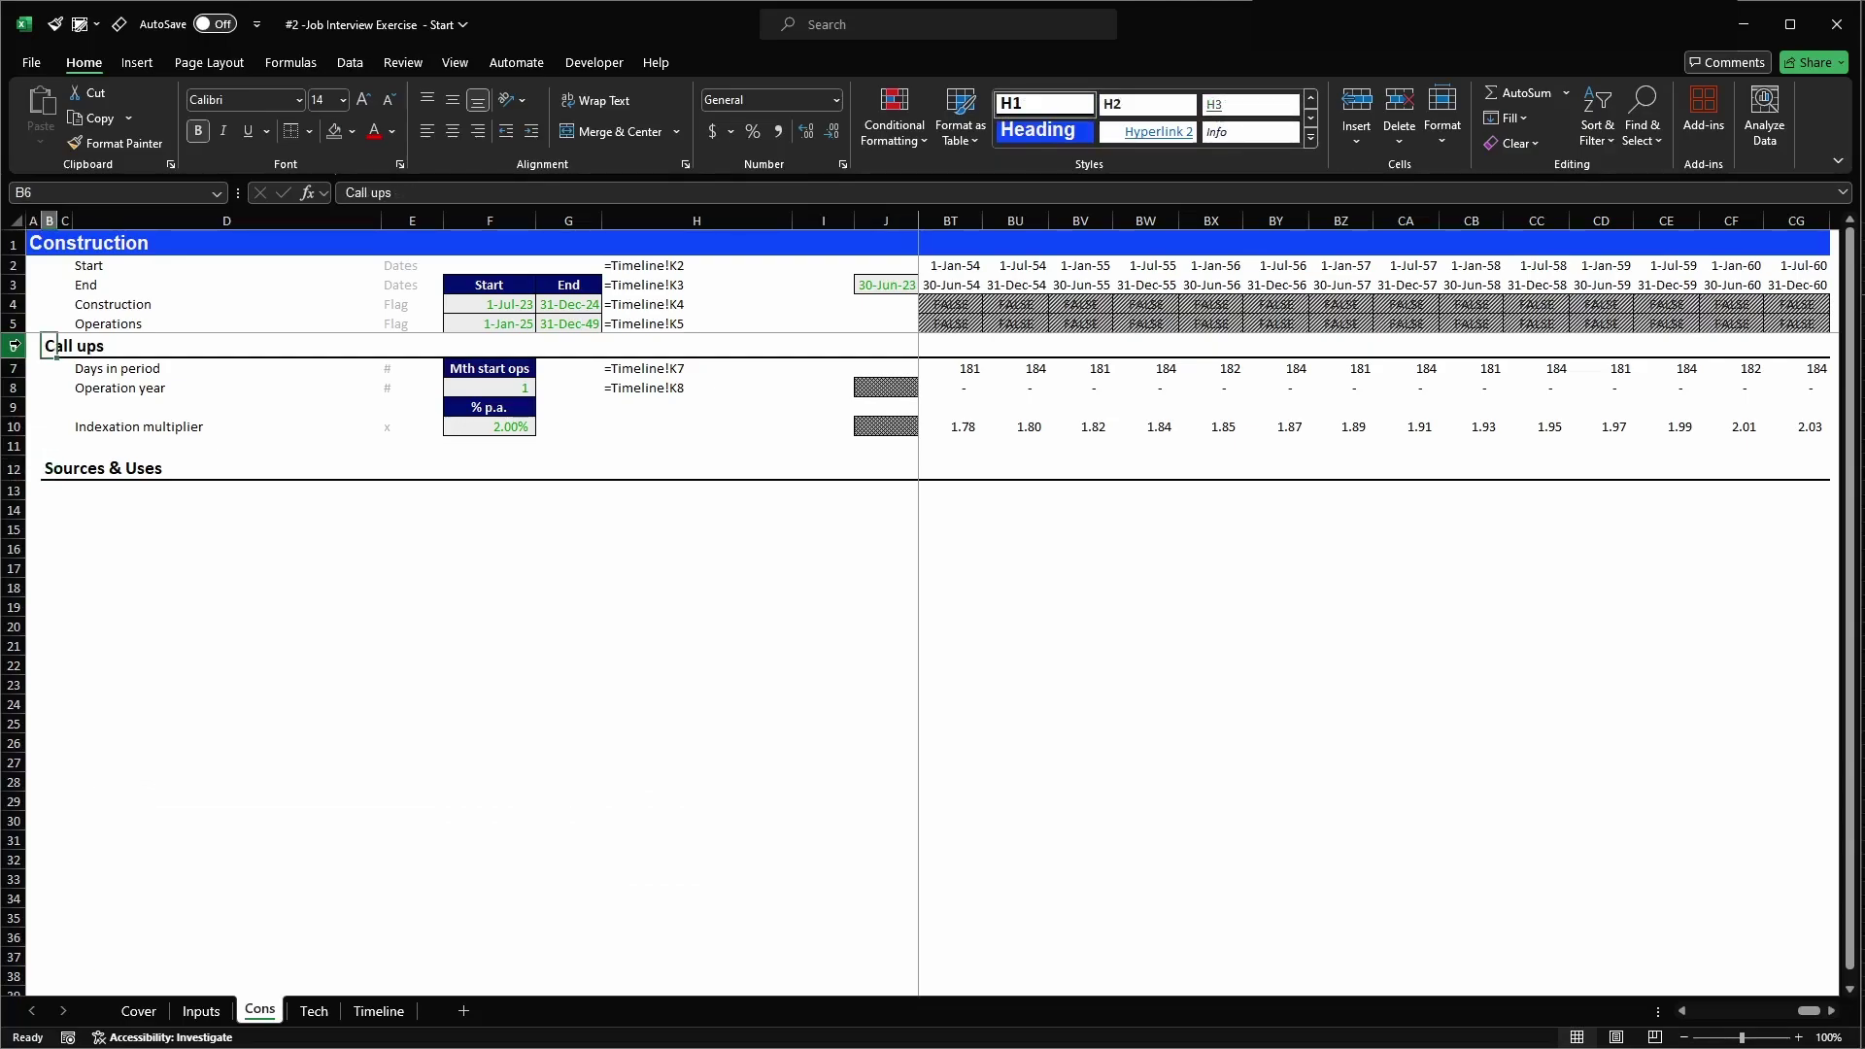
# - Examine the narrow indent columns A to C around the Call ups and Sources & Uses sections
pyautogui.press('Right')
pyautogui.press('Down')
pyautogui.press('Down')
pyautogui.press('Down')
pyautogui.press('Down')
pyautogui.press('Down')
pyautogui.press('Down')
pyautogui.press('Down')
pyautogui.press('Down')
pyautogui.press('Down')
pyautogui.press('Down')
pyautogui.press('Down')
pyautogui.press('Up')
pyautogui.press('Up')
pyautogui.press('Up')
pyautogui.press('Up')
pyautogui.press('Up')
pyautogui.press('Up')
pyautogui.press('Up')
pyautogui.press('Down')
pyautogui.press('Down')
pyautogui.press('Left')
pyautogui.press('Right')
pyautogui.press('Right')
pyautogui.press('Right')
pyautogui.press('Left')
pyautogui.press('Left')
pyautogui.press('Left')
pyautogui.hotkey('ctrl', 'space')
pyautogui.hotkey('shift', 'Left')
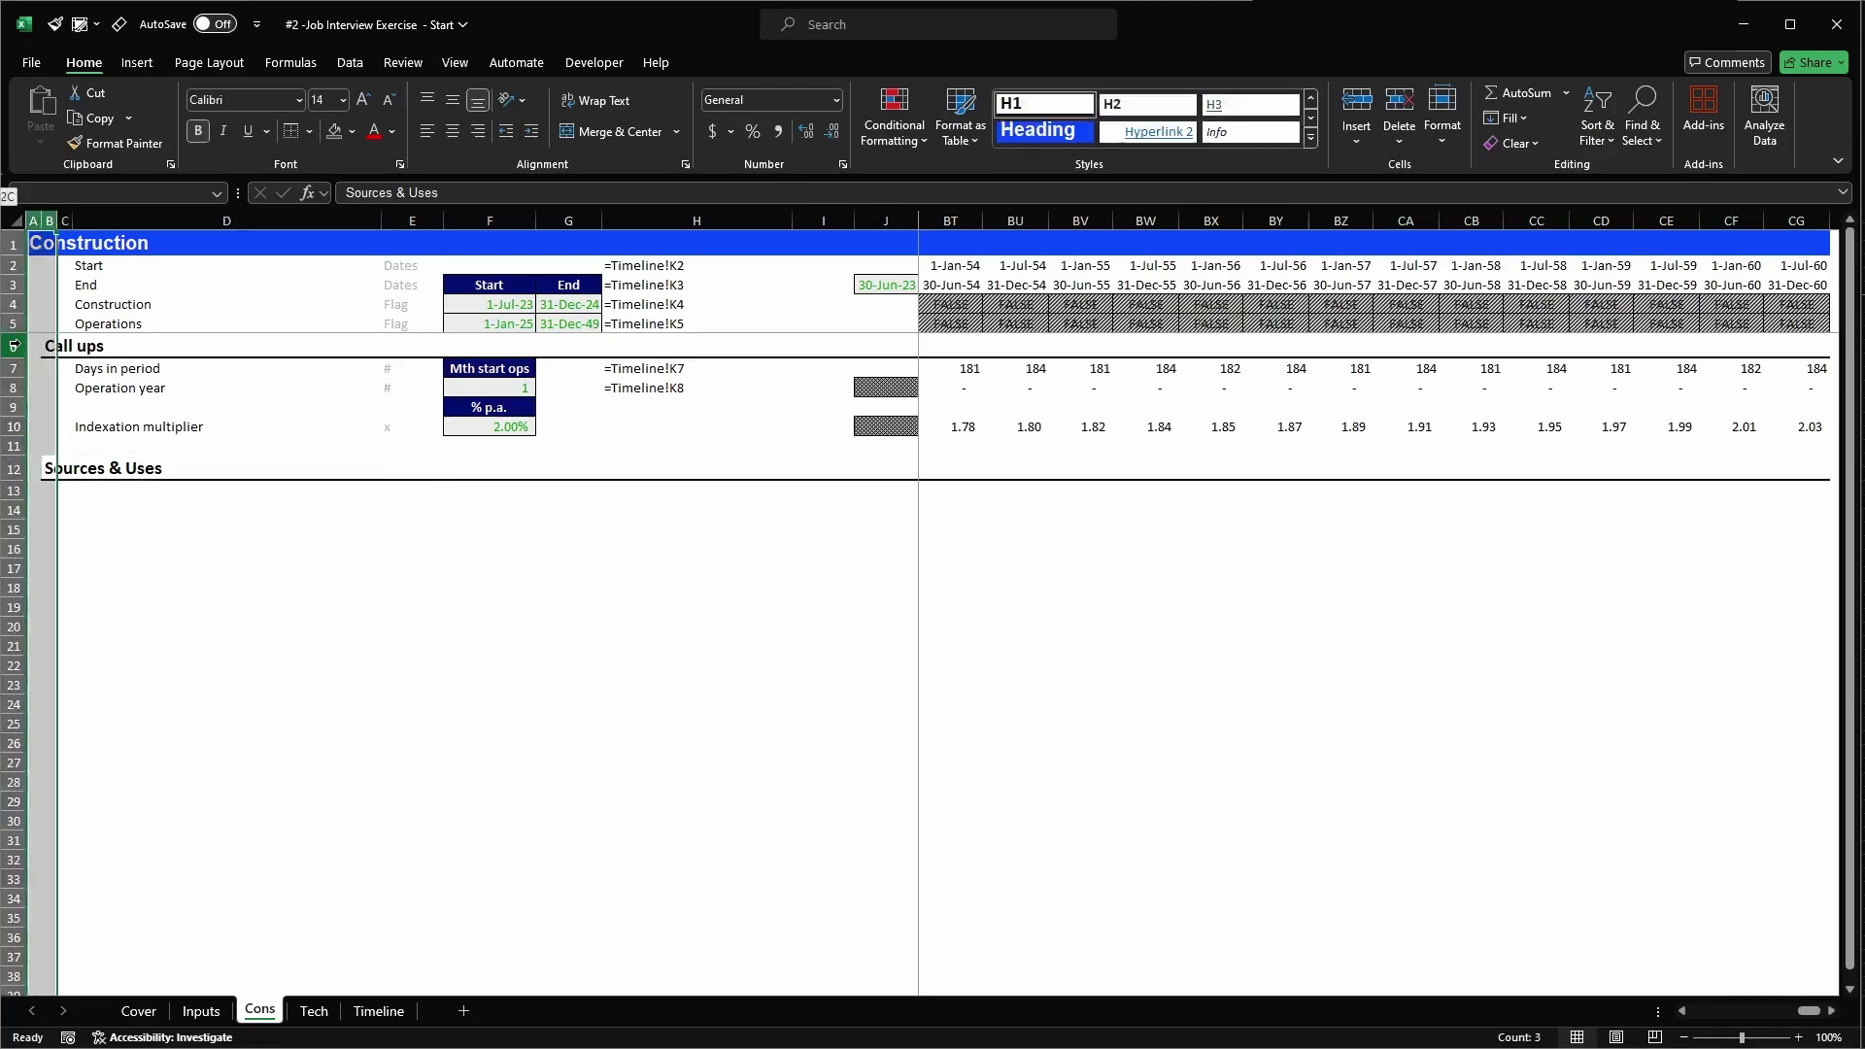
pyautogui.press('Right')
pyautogui.press('Left')
# - Enter the subheading Uses in C13 and format it as a bold, size 12 heading
pyautogui.press('Right')
pyautogui.press('Down')
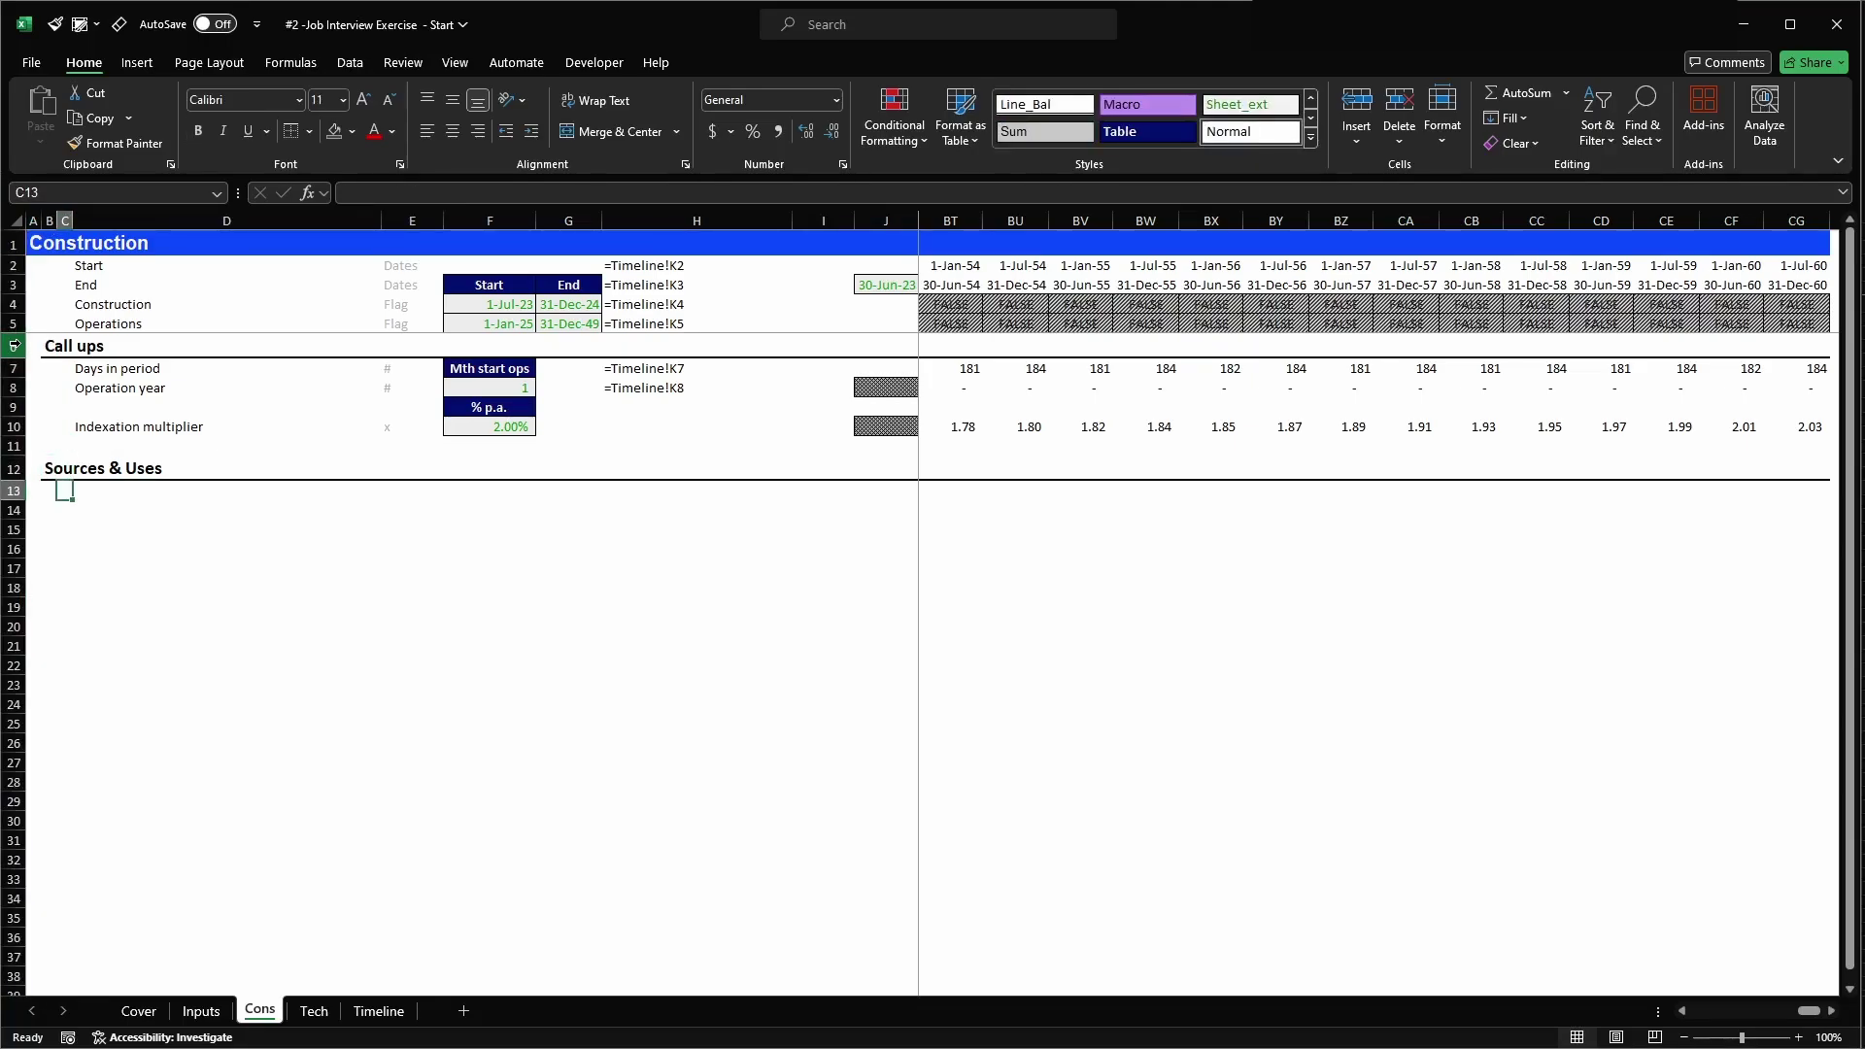
pyautogui.write('USed')
pyautogui.press('Return')
pyautogui.press('Up')
pyautogui.press('F2')
pyautogui.press('BackSpace')
pyautogui.write('ses')
pyautogui.press('Return')
pyautogui.press('Up')
pyautogui.hotkey('alt', '2')
pyautogui.click(201, 134)
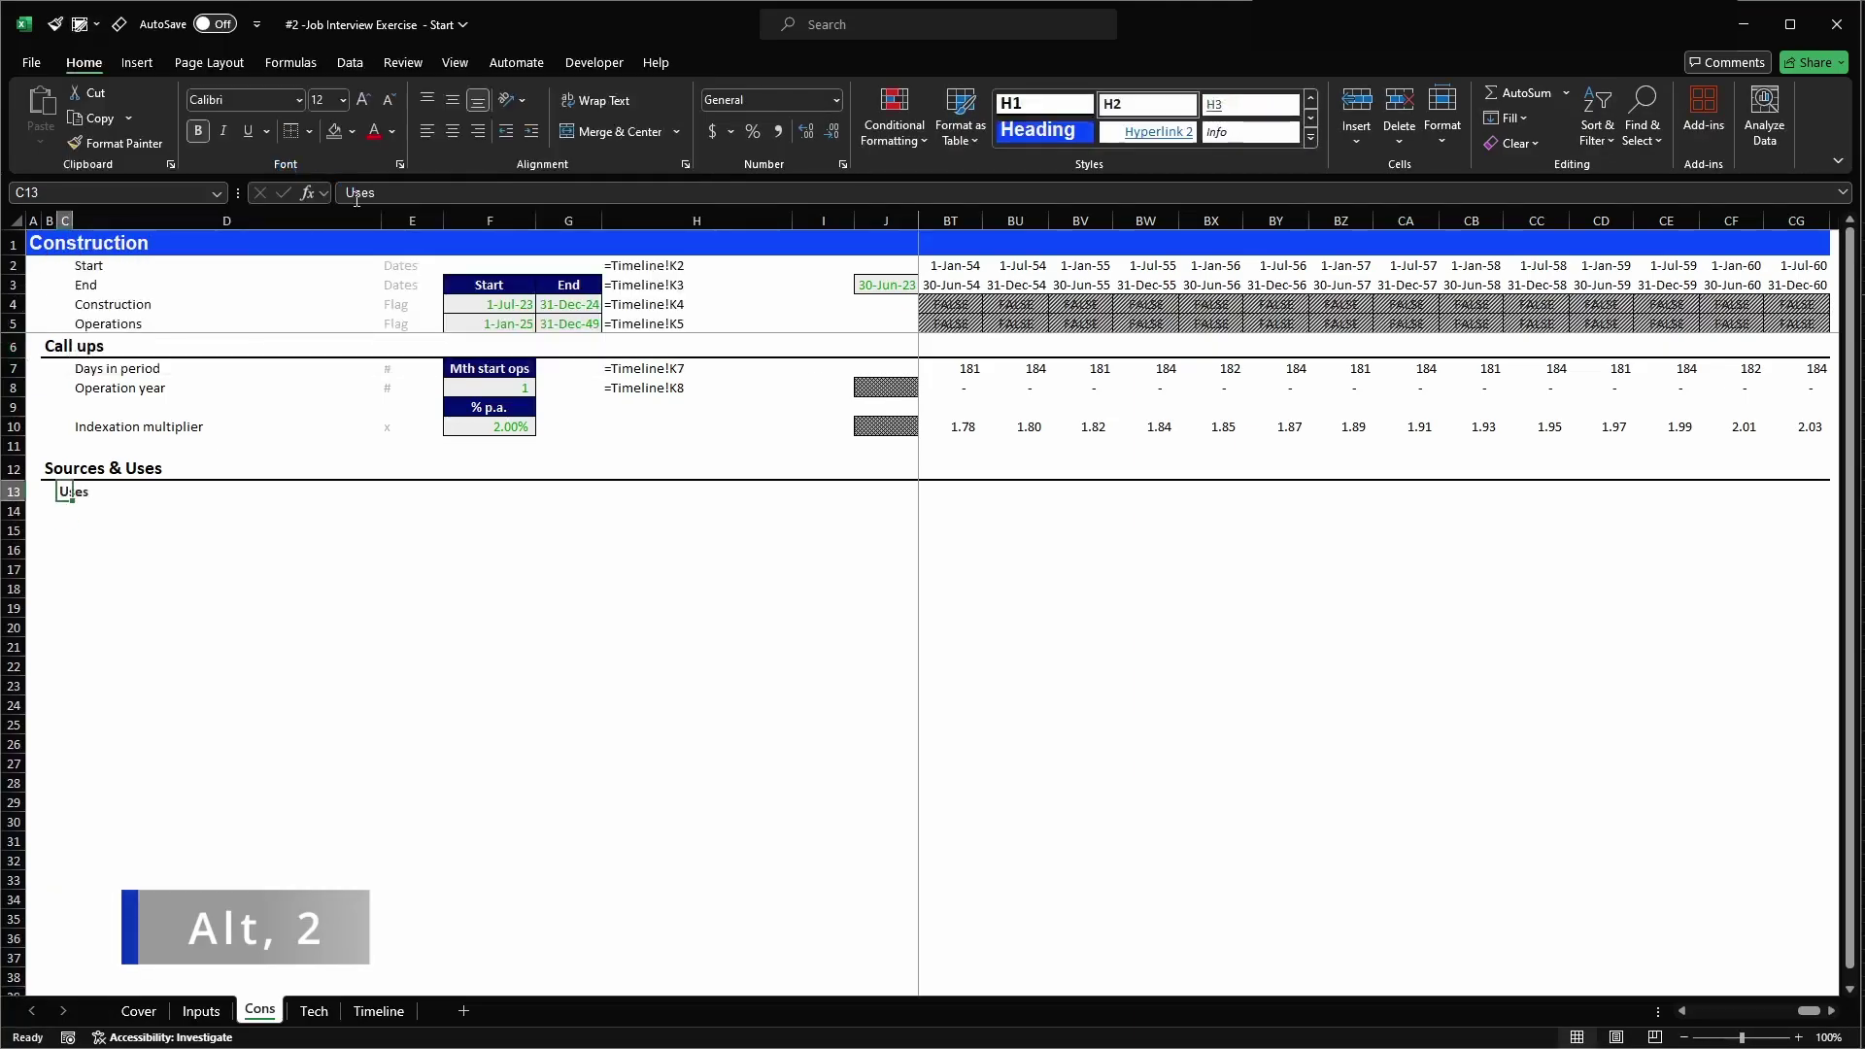
# - Enter the Uses line items CAPEX, Interest during construction and Upfront fee in D14 to D16
pyautogui.press('Down')
pyautogui.press('Right')
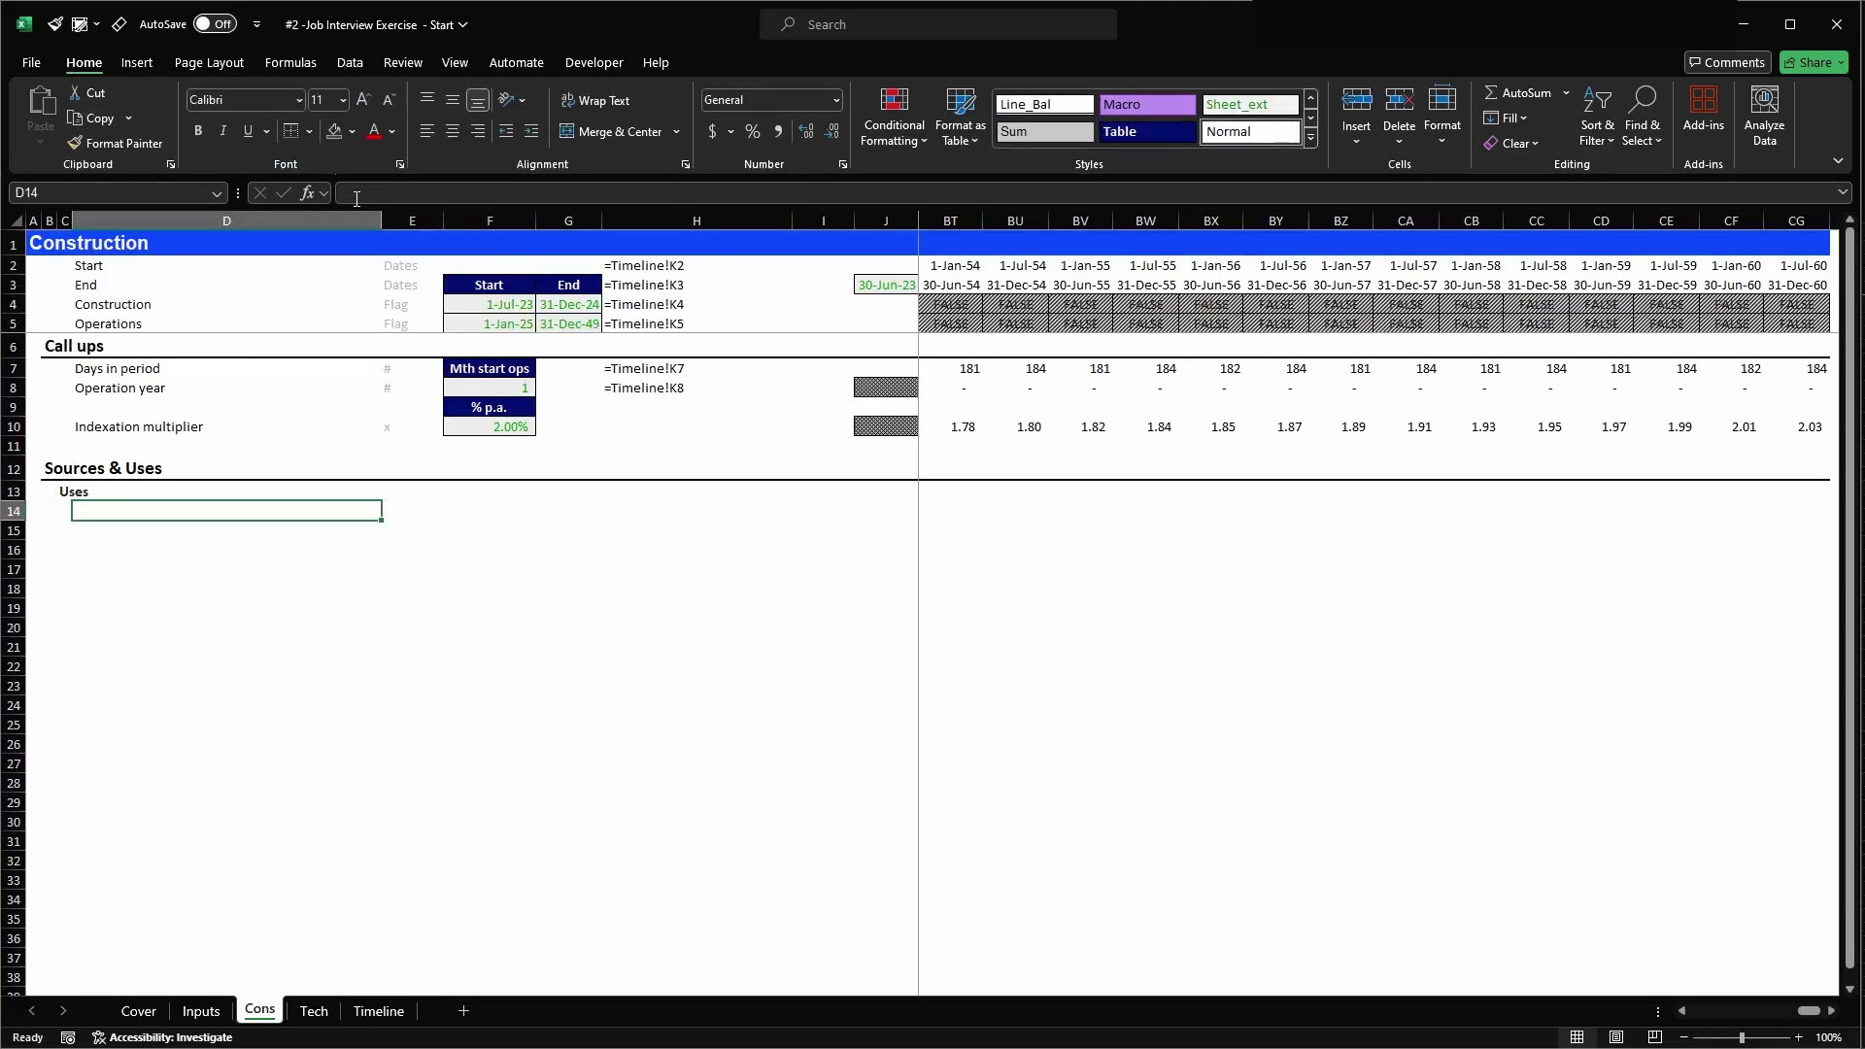
pyautogui.write('CAPEX')
pyautogui.press('Return')
pyautogui.write('In')
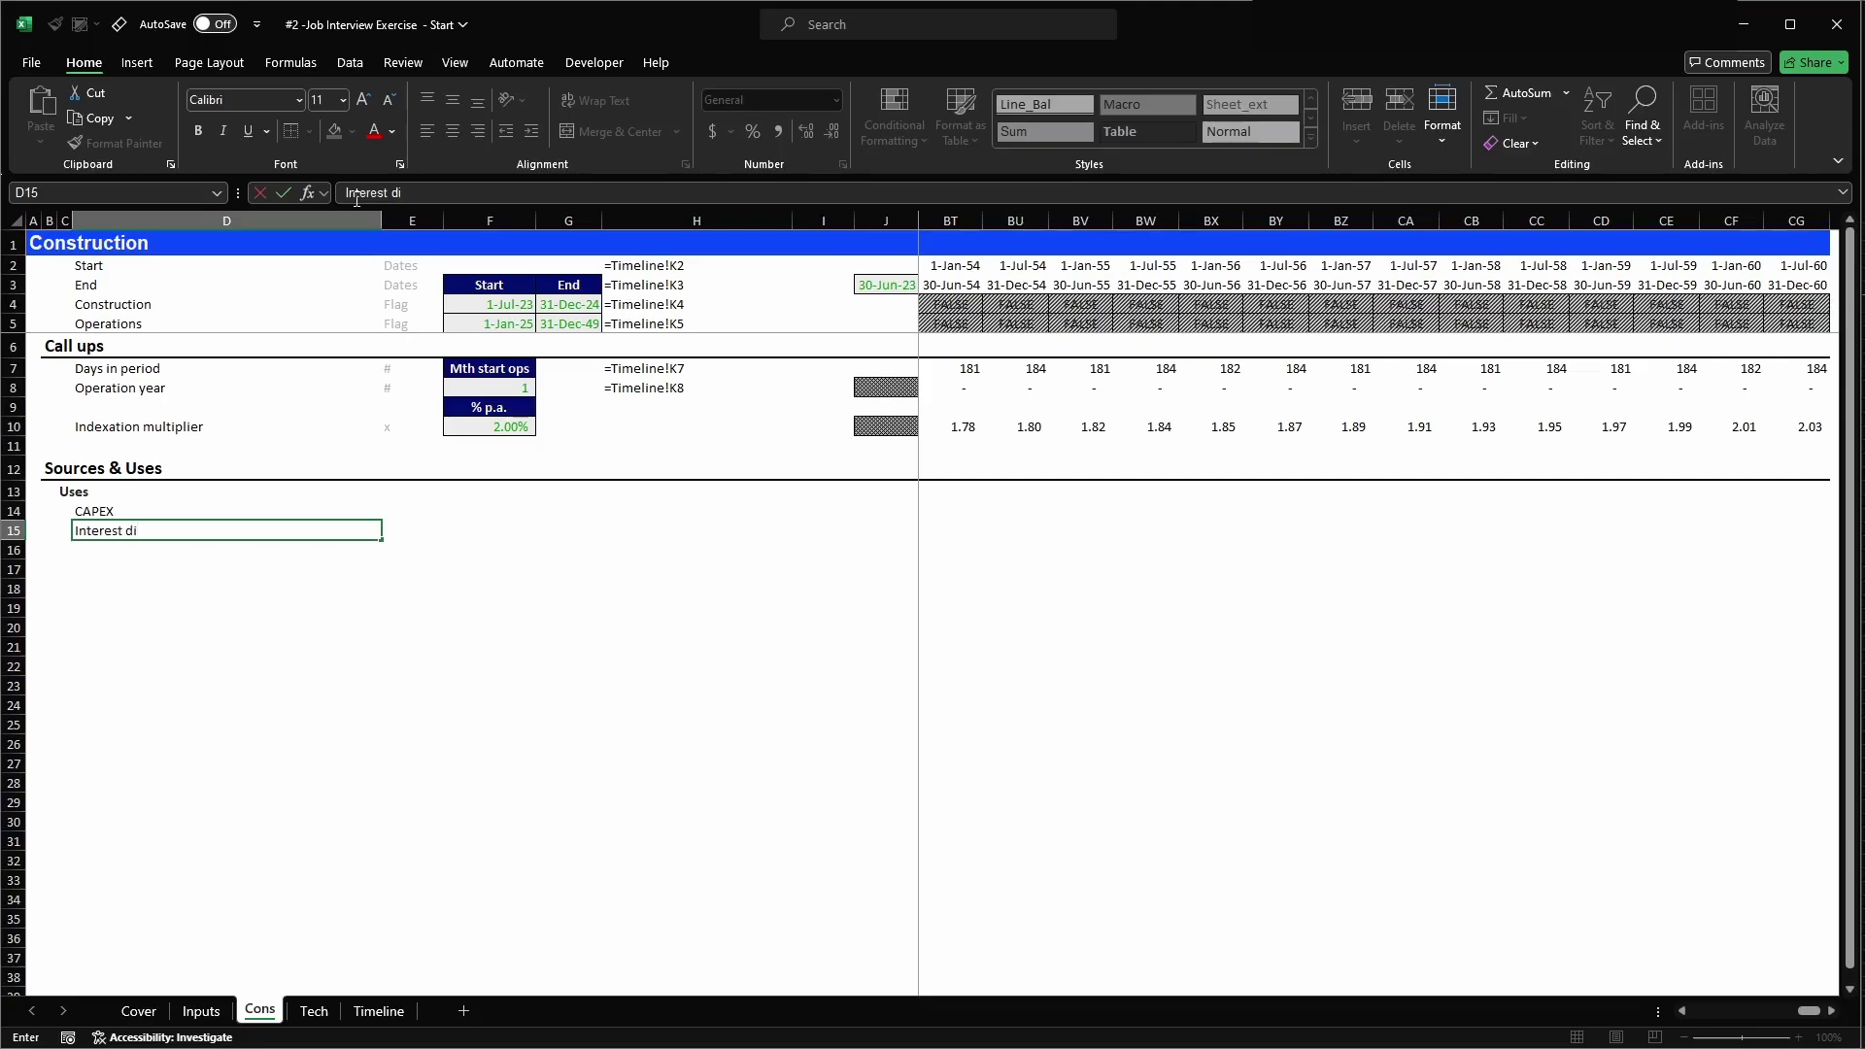
pyautogui.write('terest during construction')
pyautogui.press('Return')
pyautogui.write('Upfront')
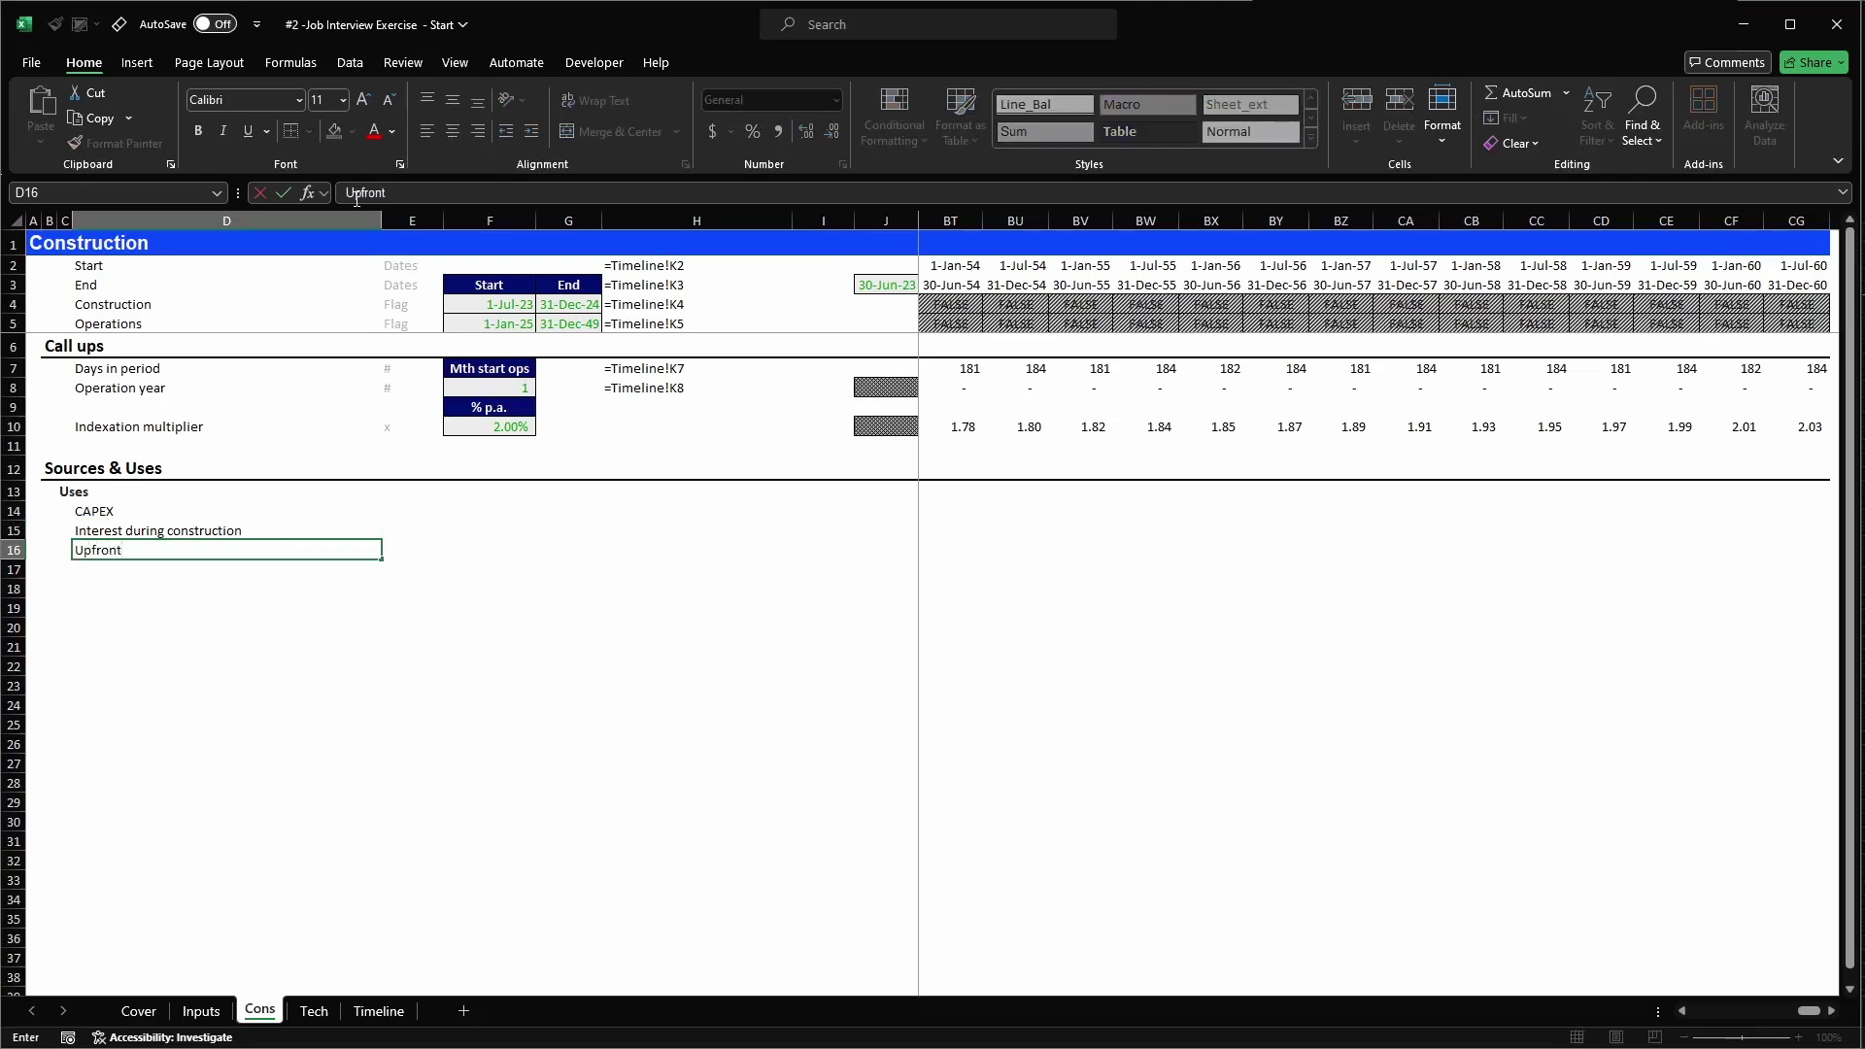
pyautogui.press('Return')
# - Append the abbreviation (IDC) to the Interest during construction label in D15
pyautogui.press('Up')
pyautogui.press('Up')
pyautogui.press('F2')
pyautogui.press('Up')
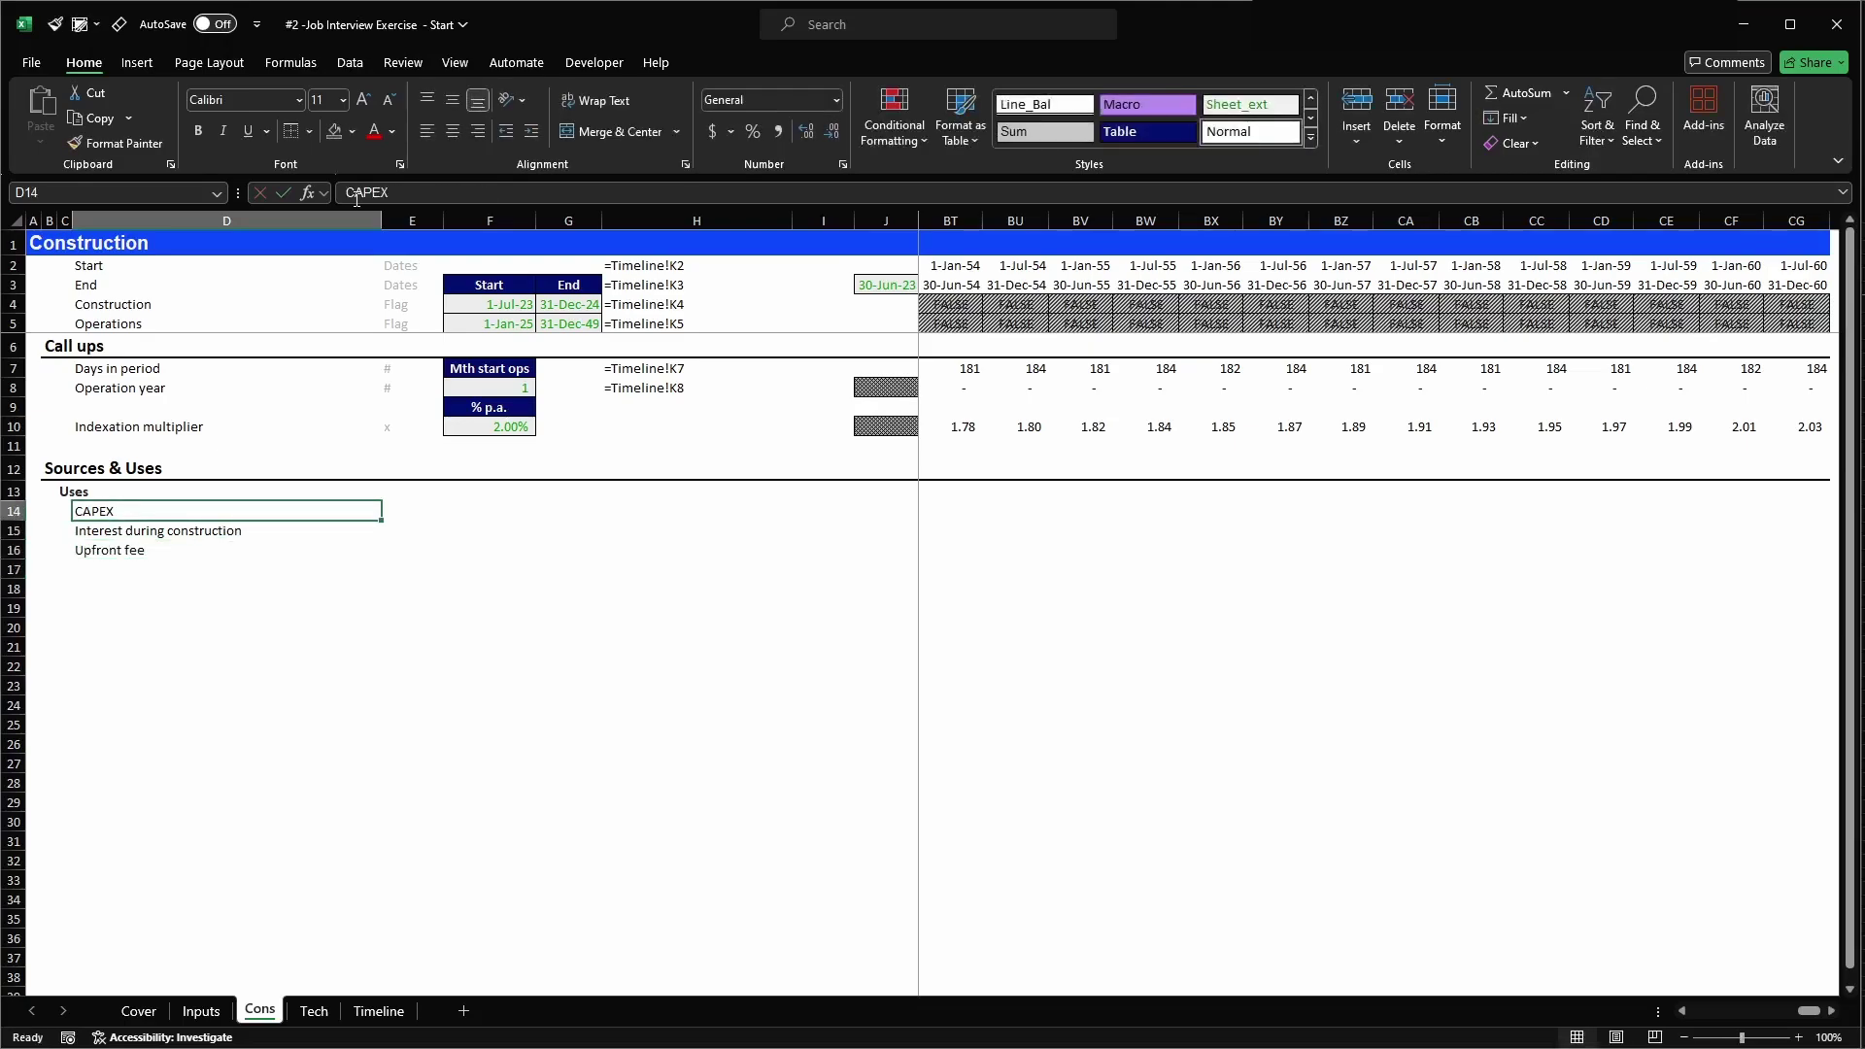
pyautogui.press('Down')
pyautogui.press('F2')
pyautogui.write('(ICD')
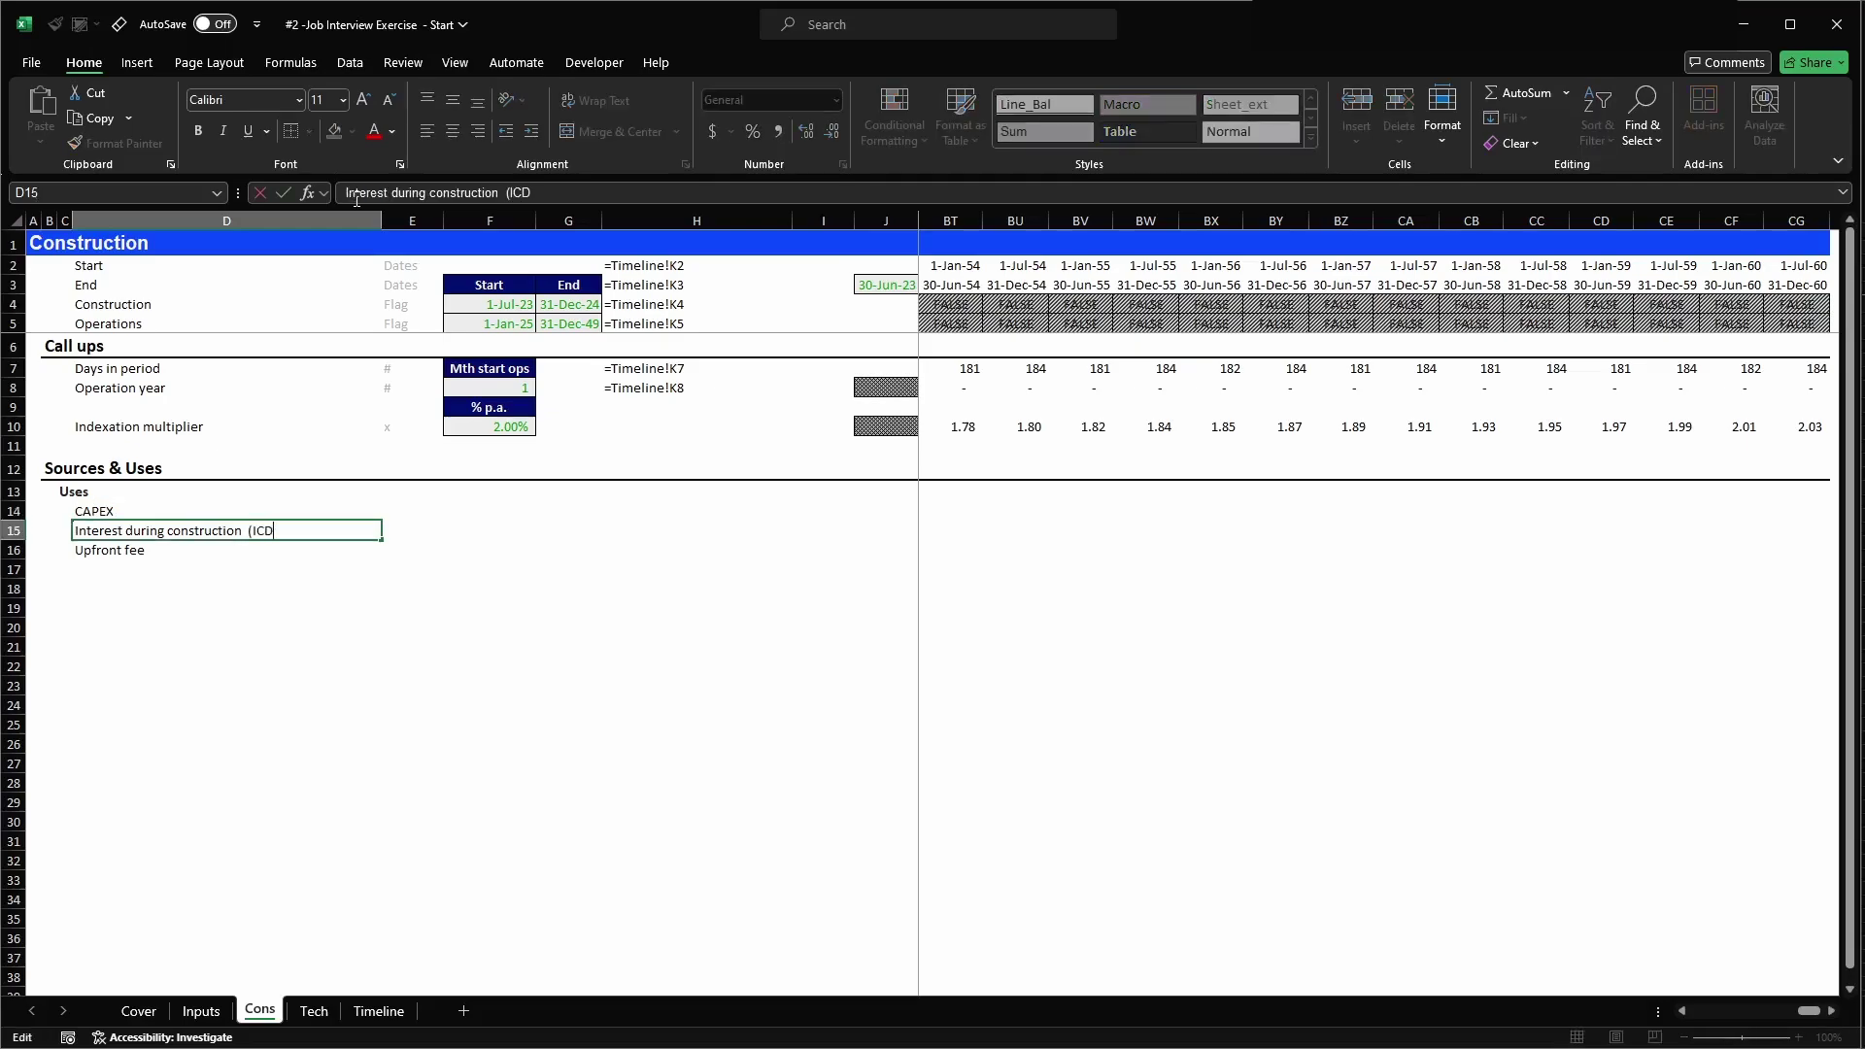
pyautogui.press('Return')
pyautogui.press('Up')
pyautogui.press('F2')
pyautogui.press('Left')
pyautogui.press('BackSpace')
pyautogui.write('D')
pyautogui.press('Return')
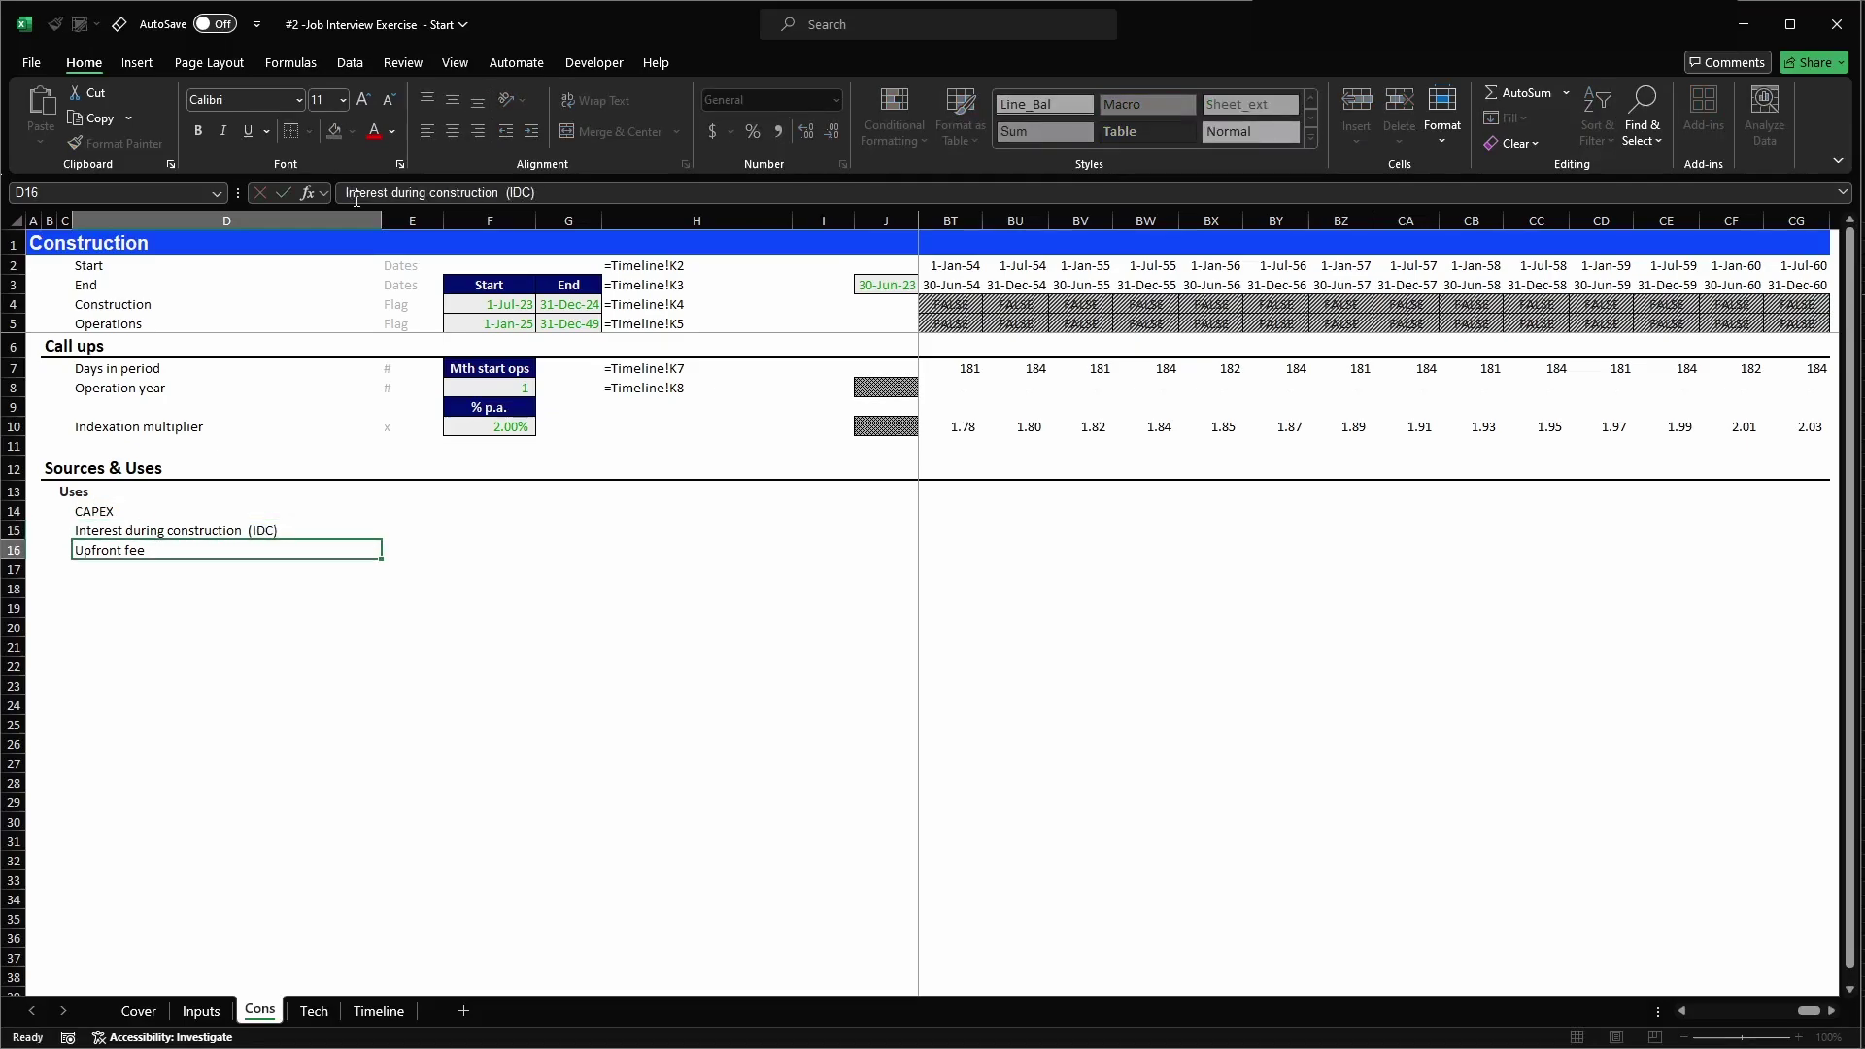
# - Enter the label Totals in D17 below the Uses line items
pyautogui.press('Down')
pyautogui.write('Toita')
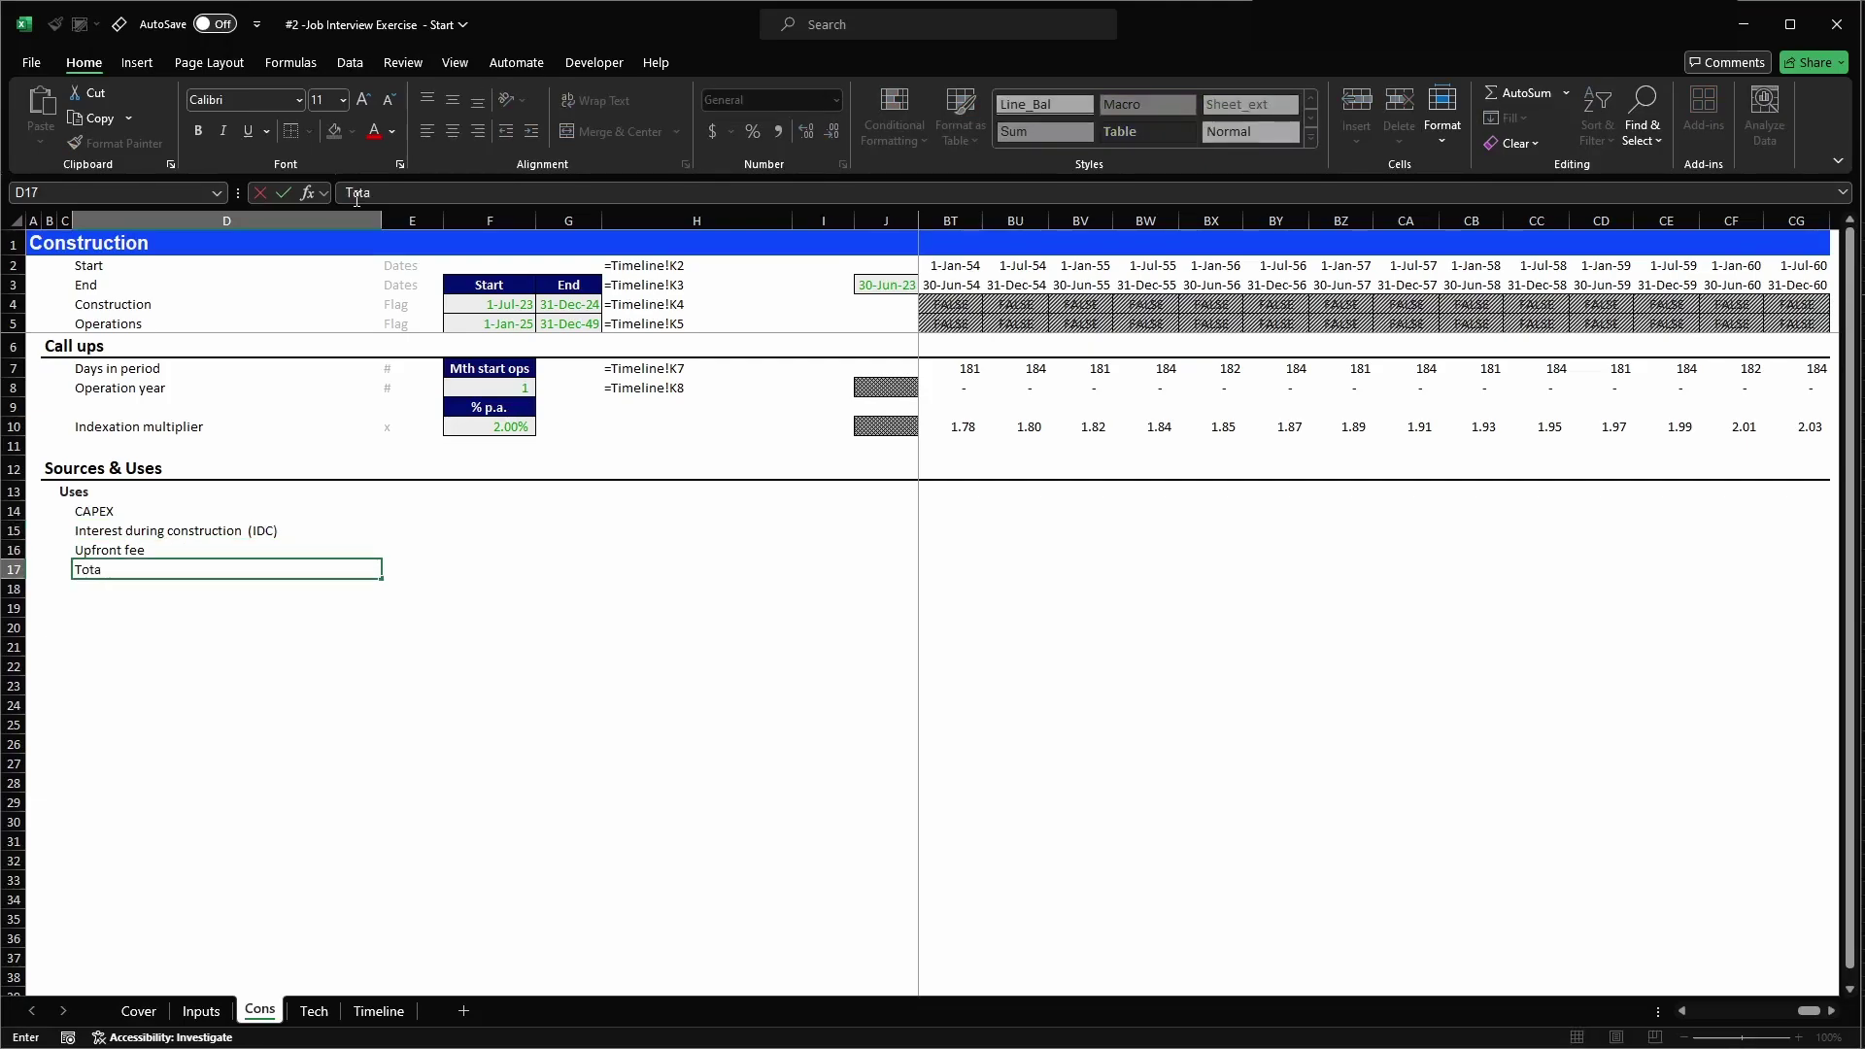
pyautogui.press('Return')
# - Link the CAPEX amount in F14 to the named range with the formula =capex
pyautogui.press('Up')
pyautogui.press('Up')
pyautogui.press('Up')
pyautogui.press('Up')
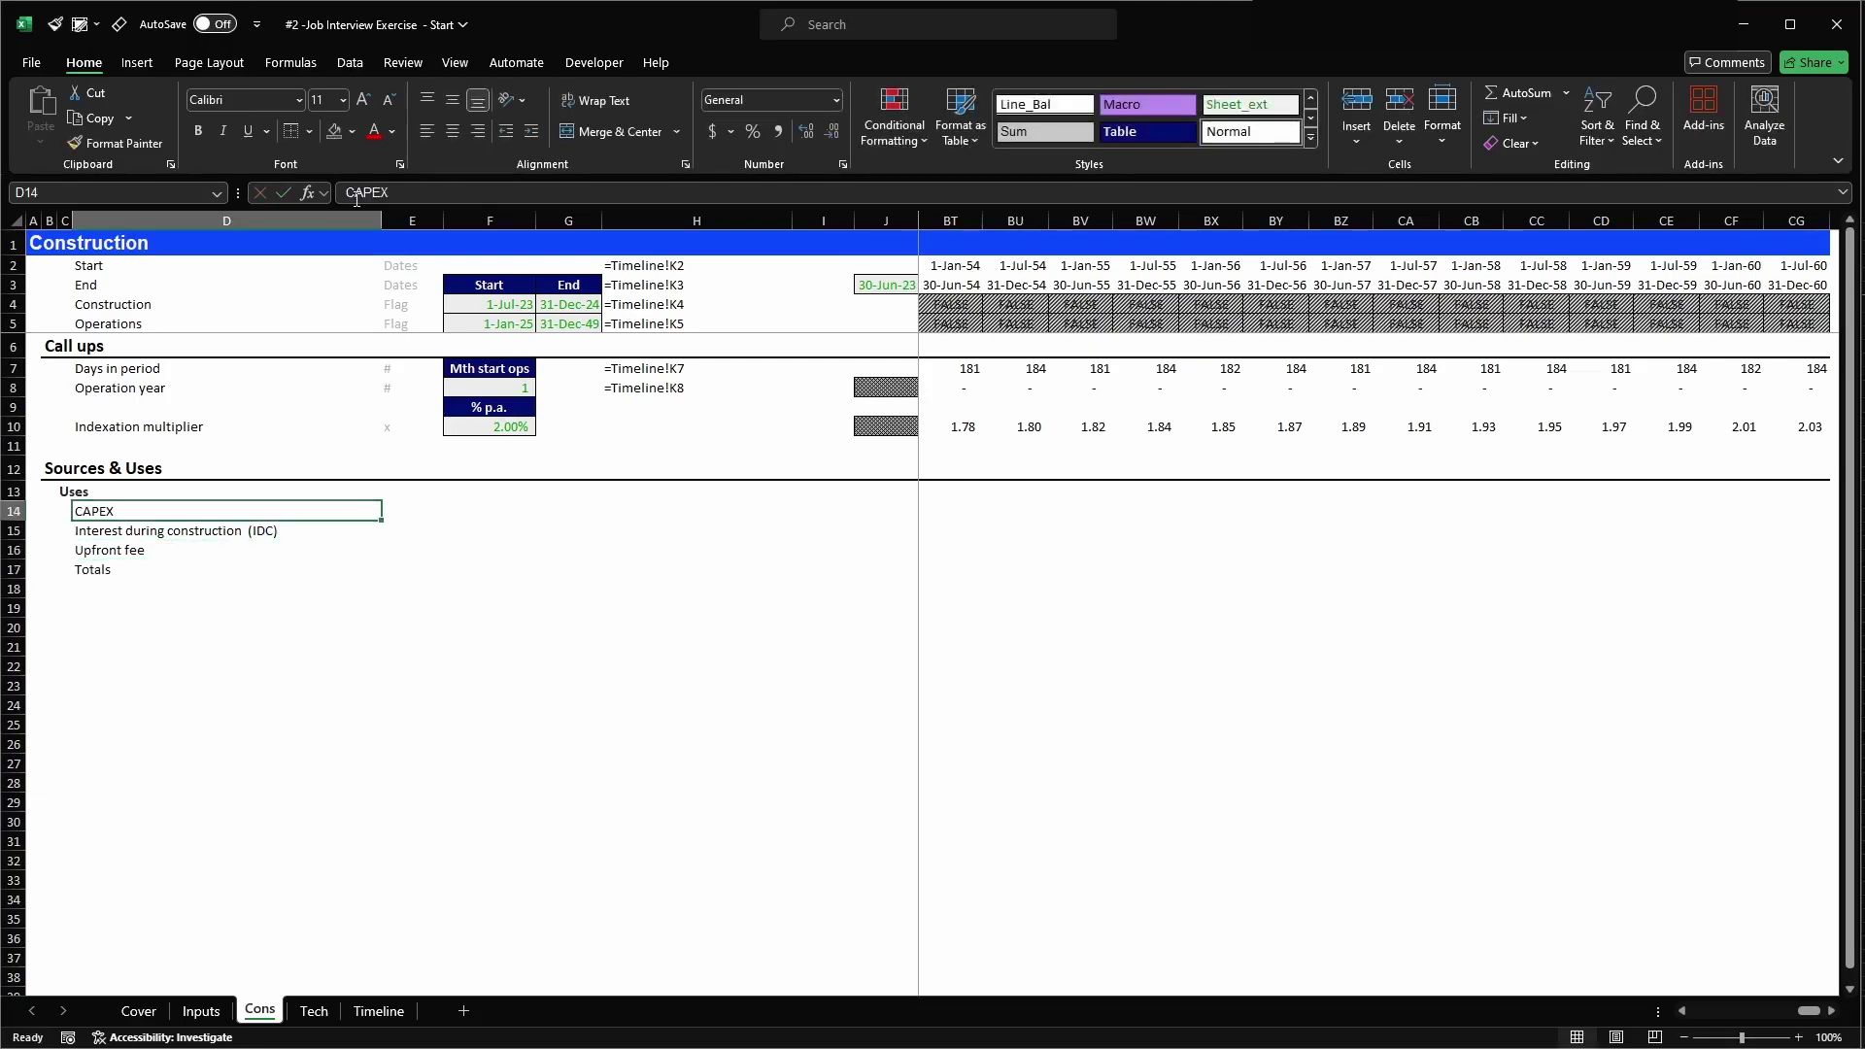
pyautogui.press('Right')
pyautogui.press('Right')
pyautogui.press('Right')
pyautogui.press('Right')
pyautogui.press('Right')
pyautogui.press('Right')
pyautogui.press('Right')
pyautogui.press('Right')
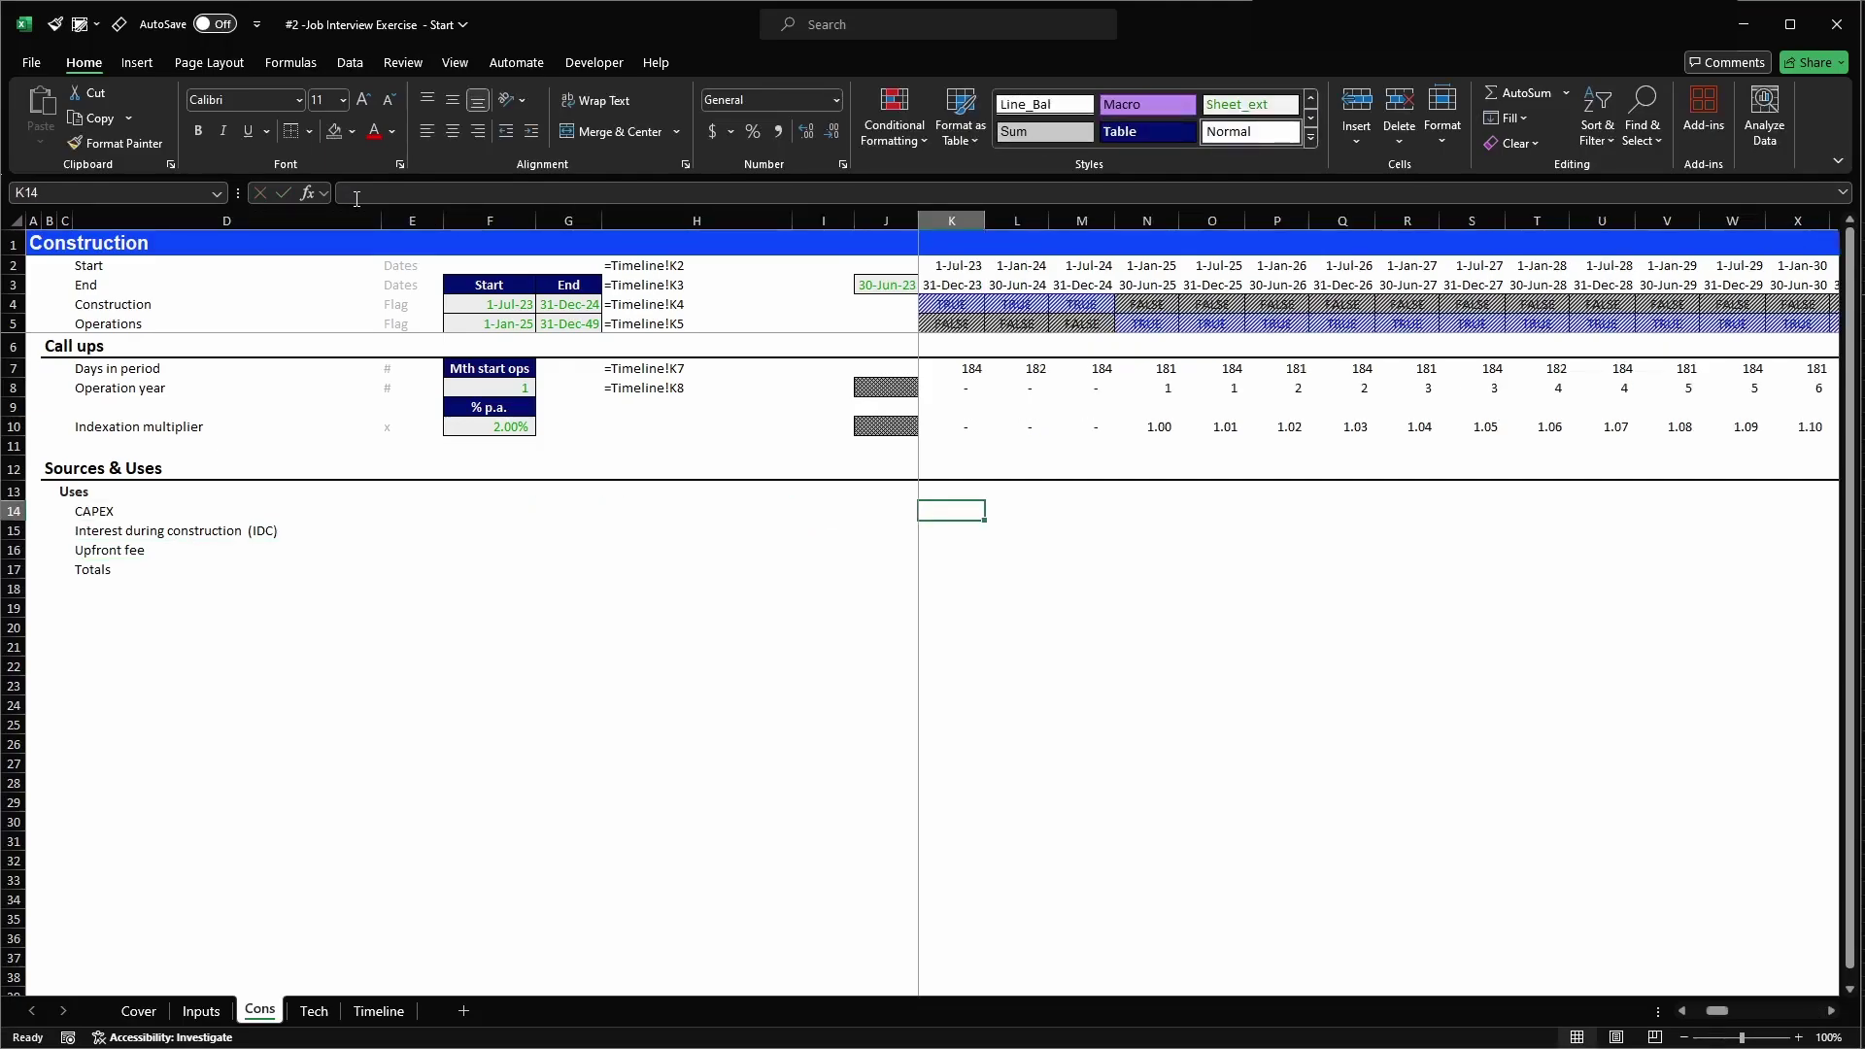
pyautogui.press('Left')
pyautogui.press('Left')
pyautogui.press('Left')
pyautogui.press('Left')
pyautogui.press('Left')
pyautogui.press('Left')
pyautogui.press('Left')
pyautogui.press('Left')
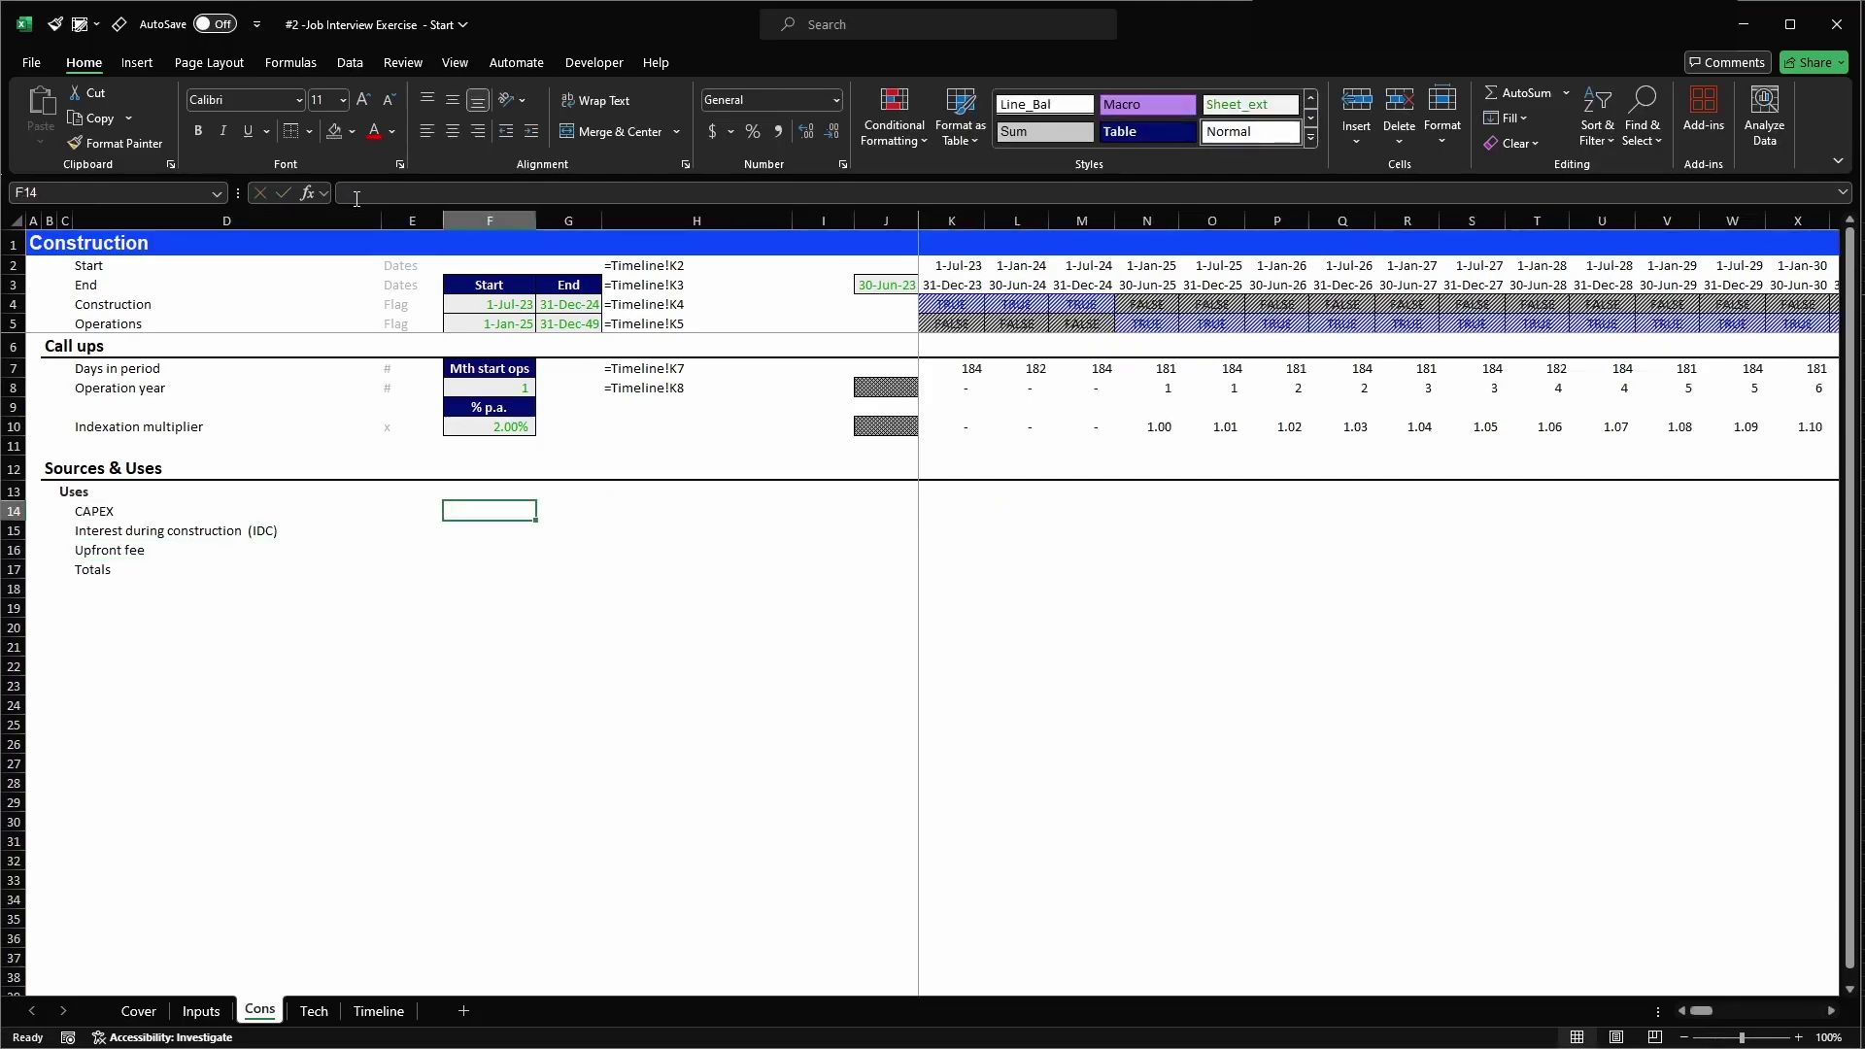
pyautogui.press('Right')
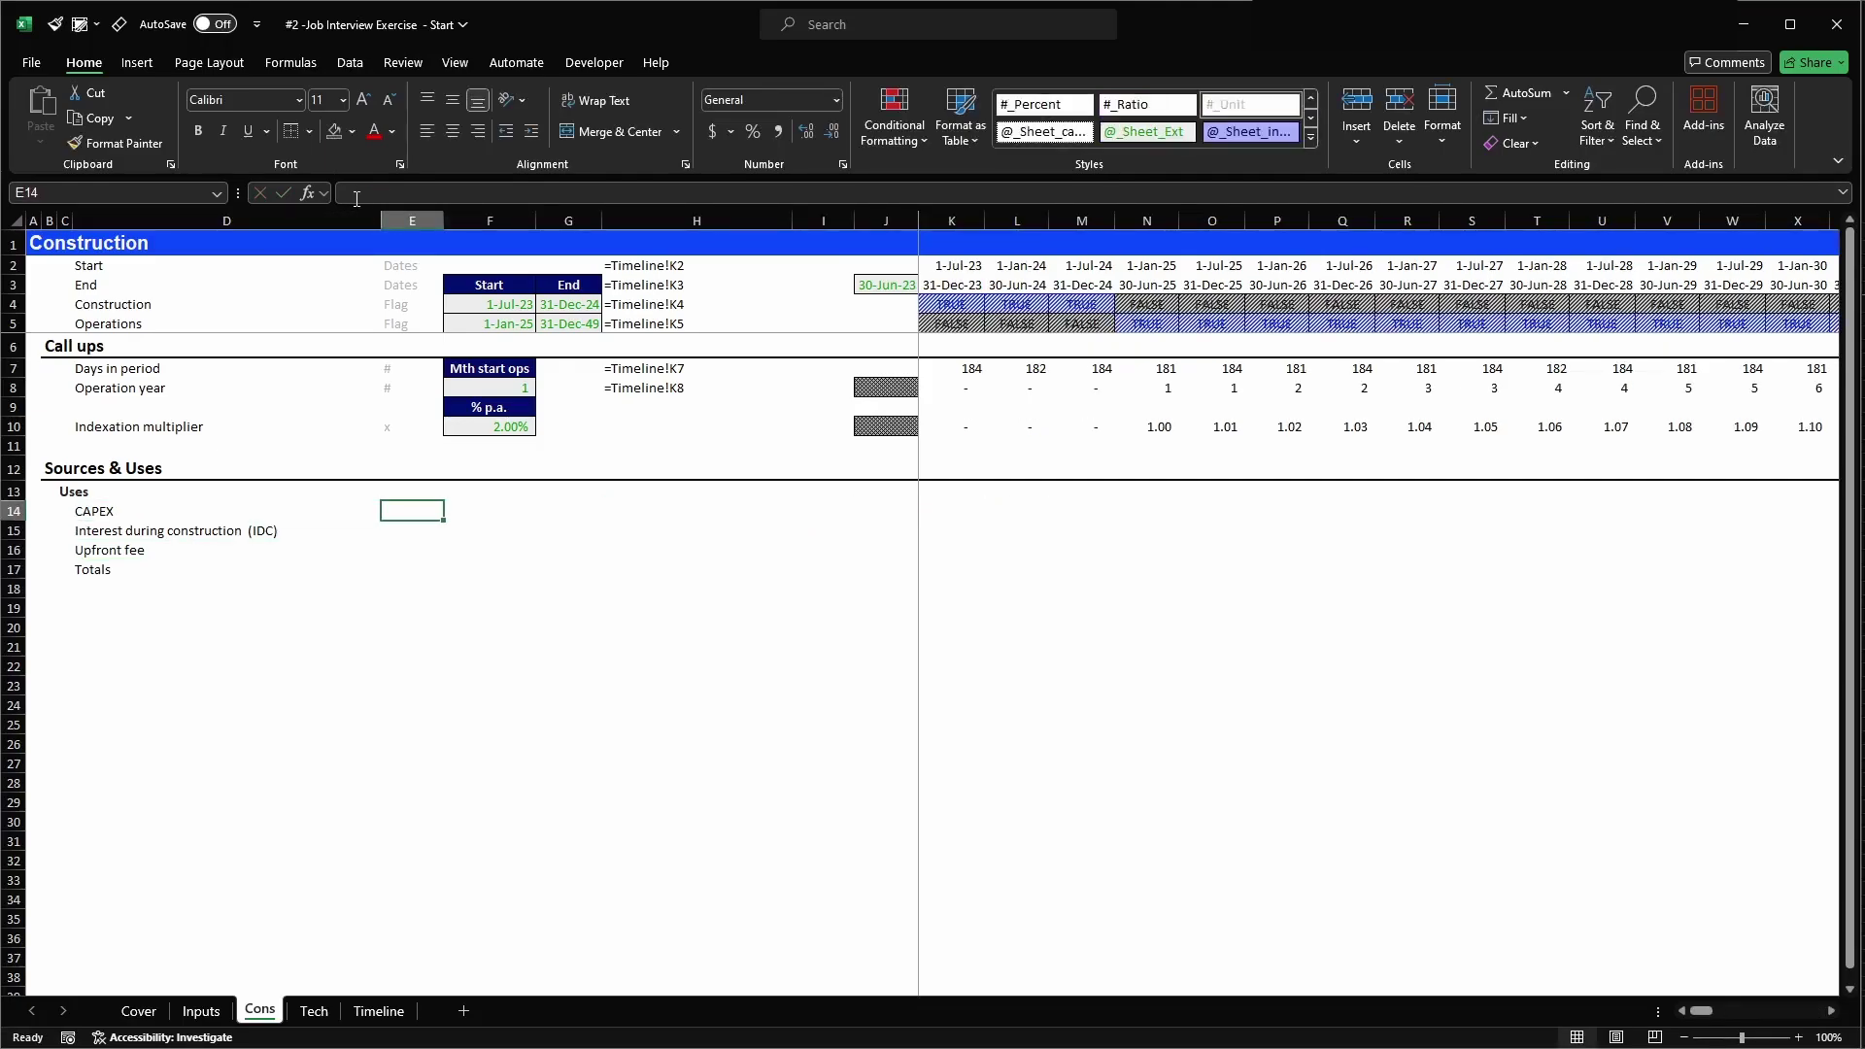
pyautogui.press('Right')
pyautogui.write('=ca')
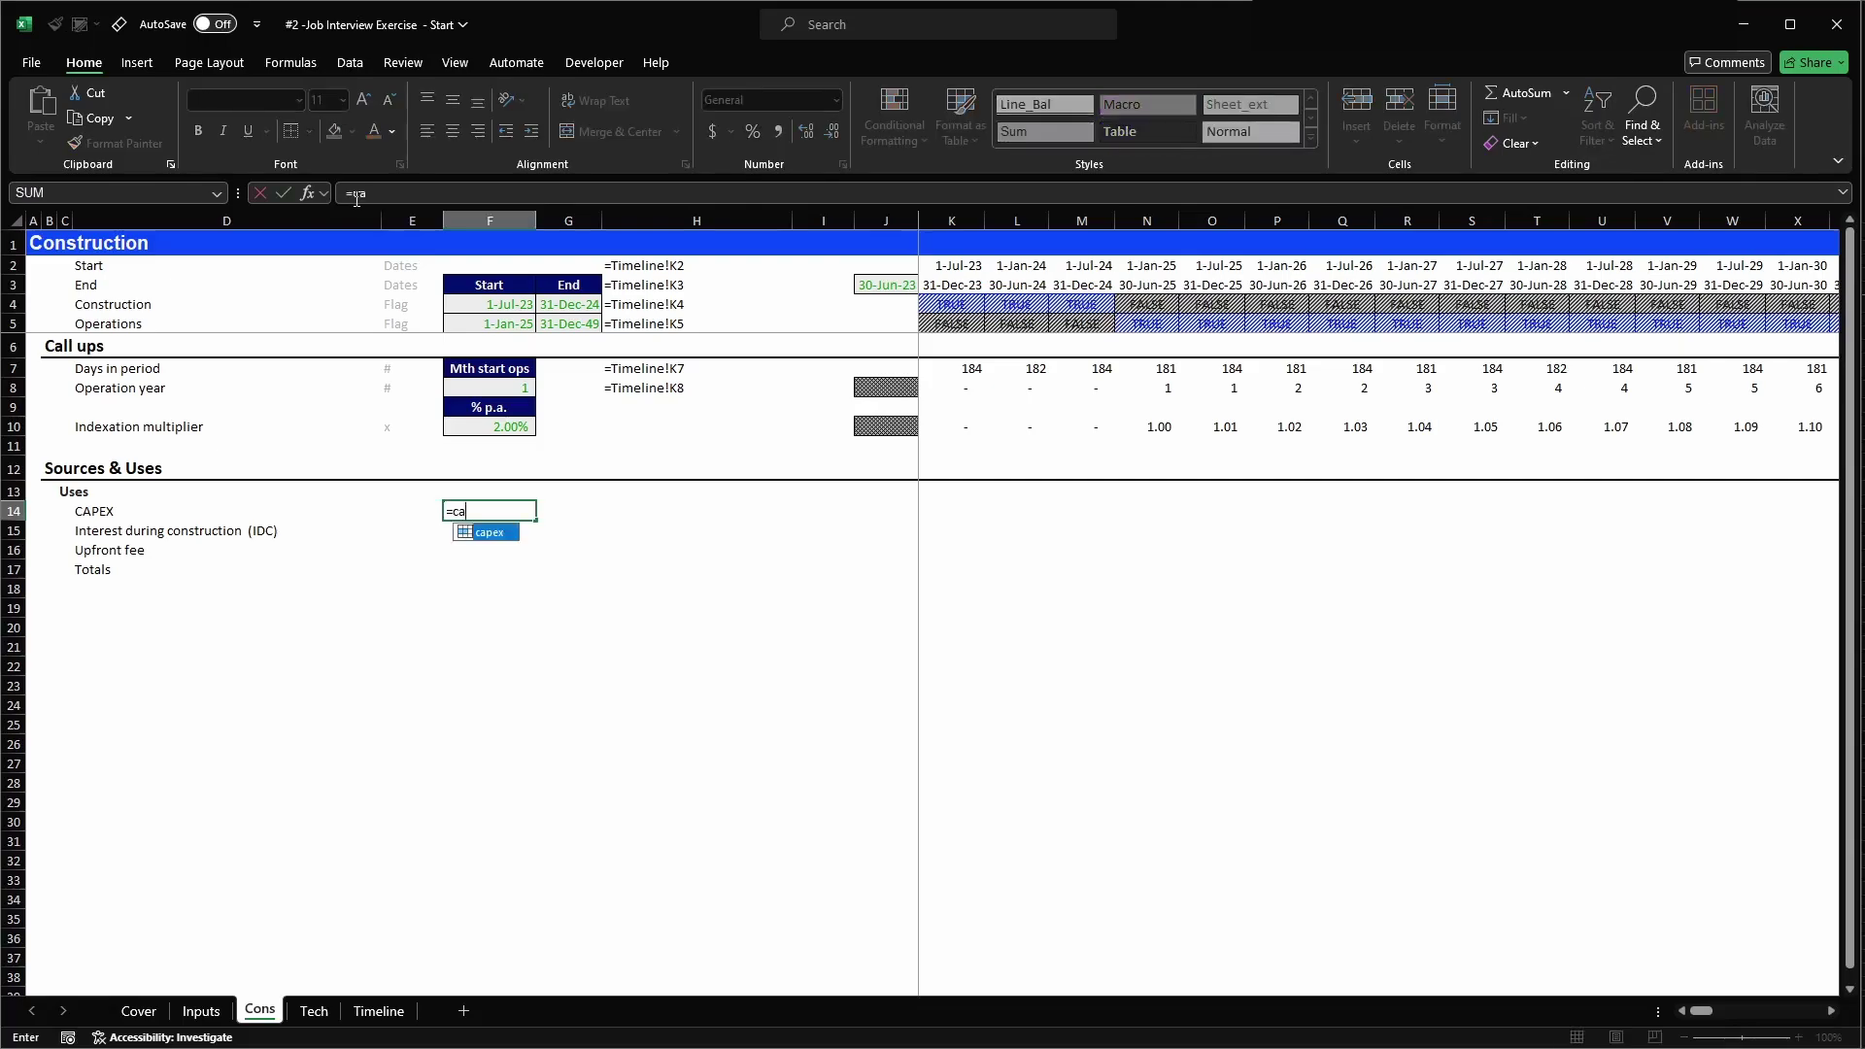
pyautogui.press('Tab')
pyautogui.hotkey('ctrl', 'Return')
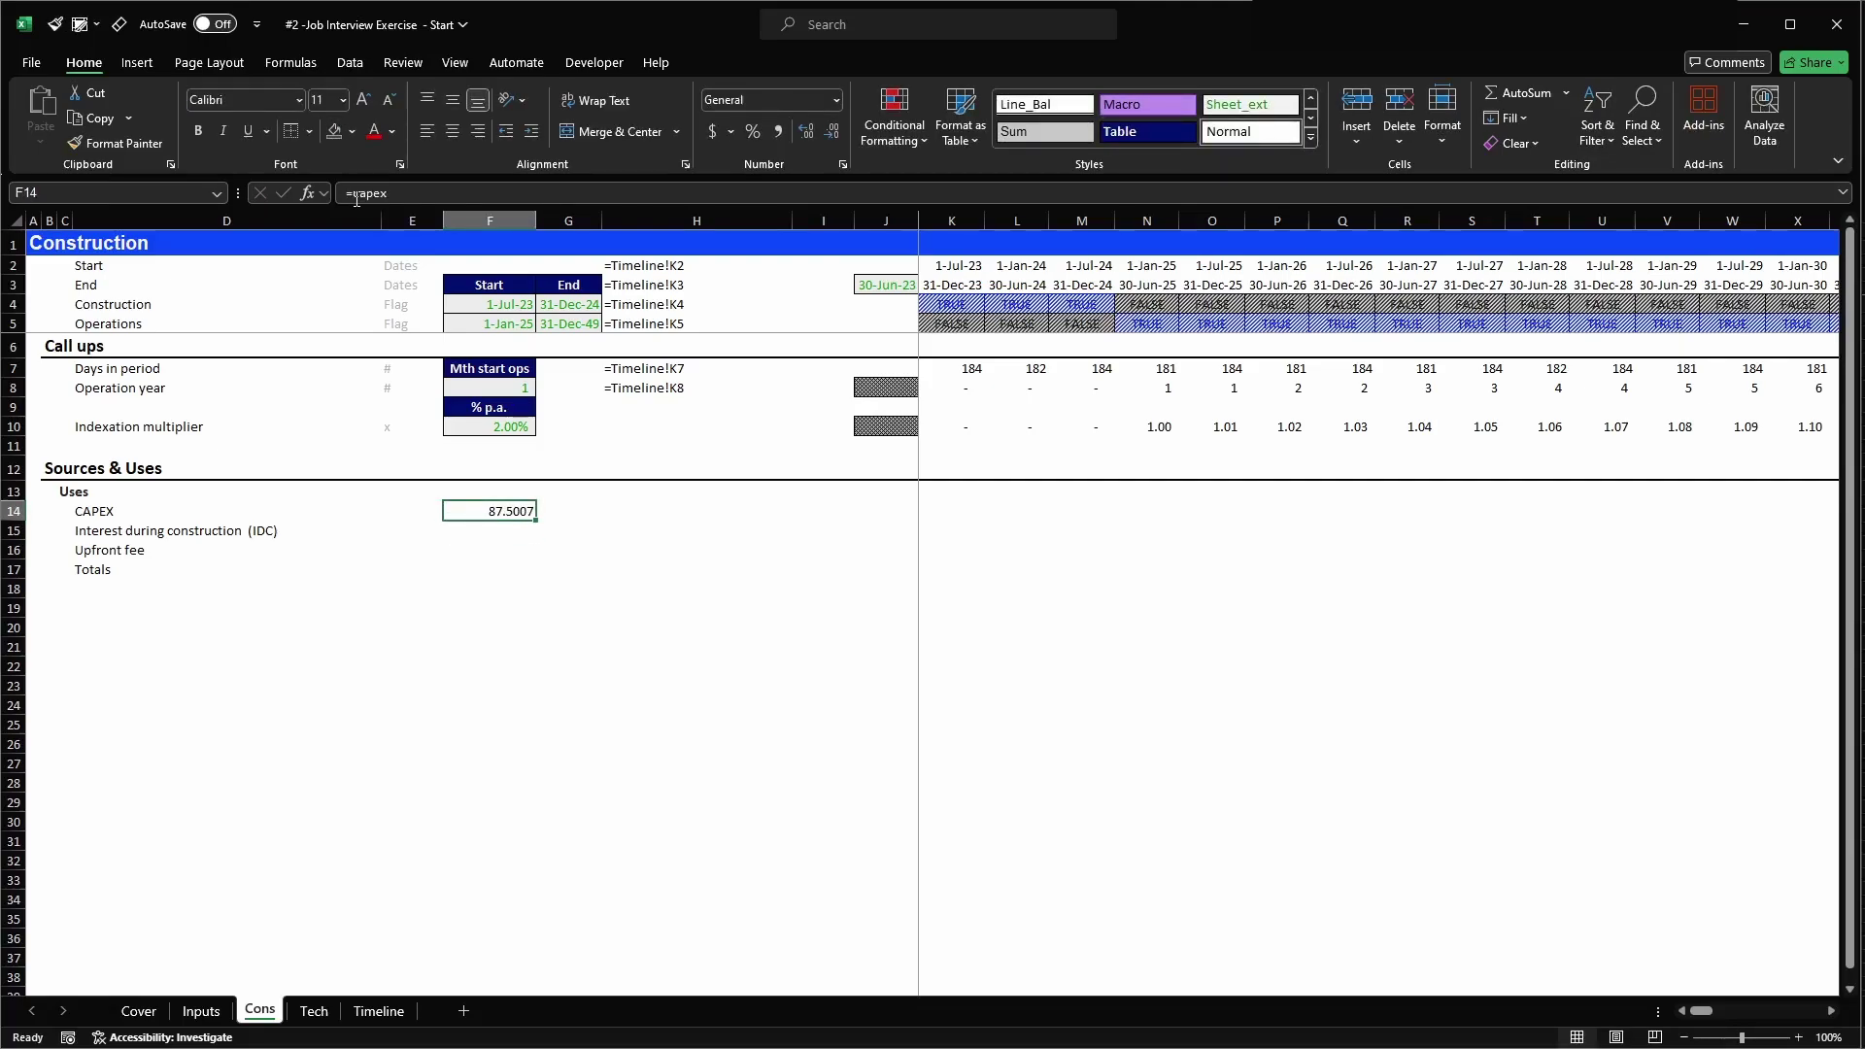
# - Enter the column header MEUR in F13 above the CAPEX amount and apply the Table cell style
pyautogui.press('Up')
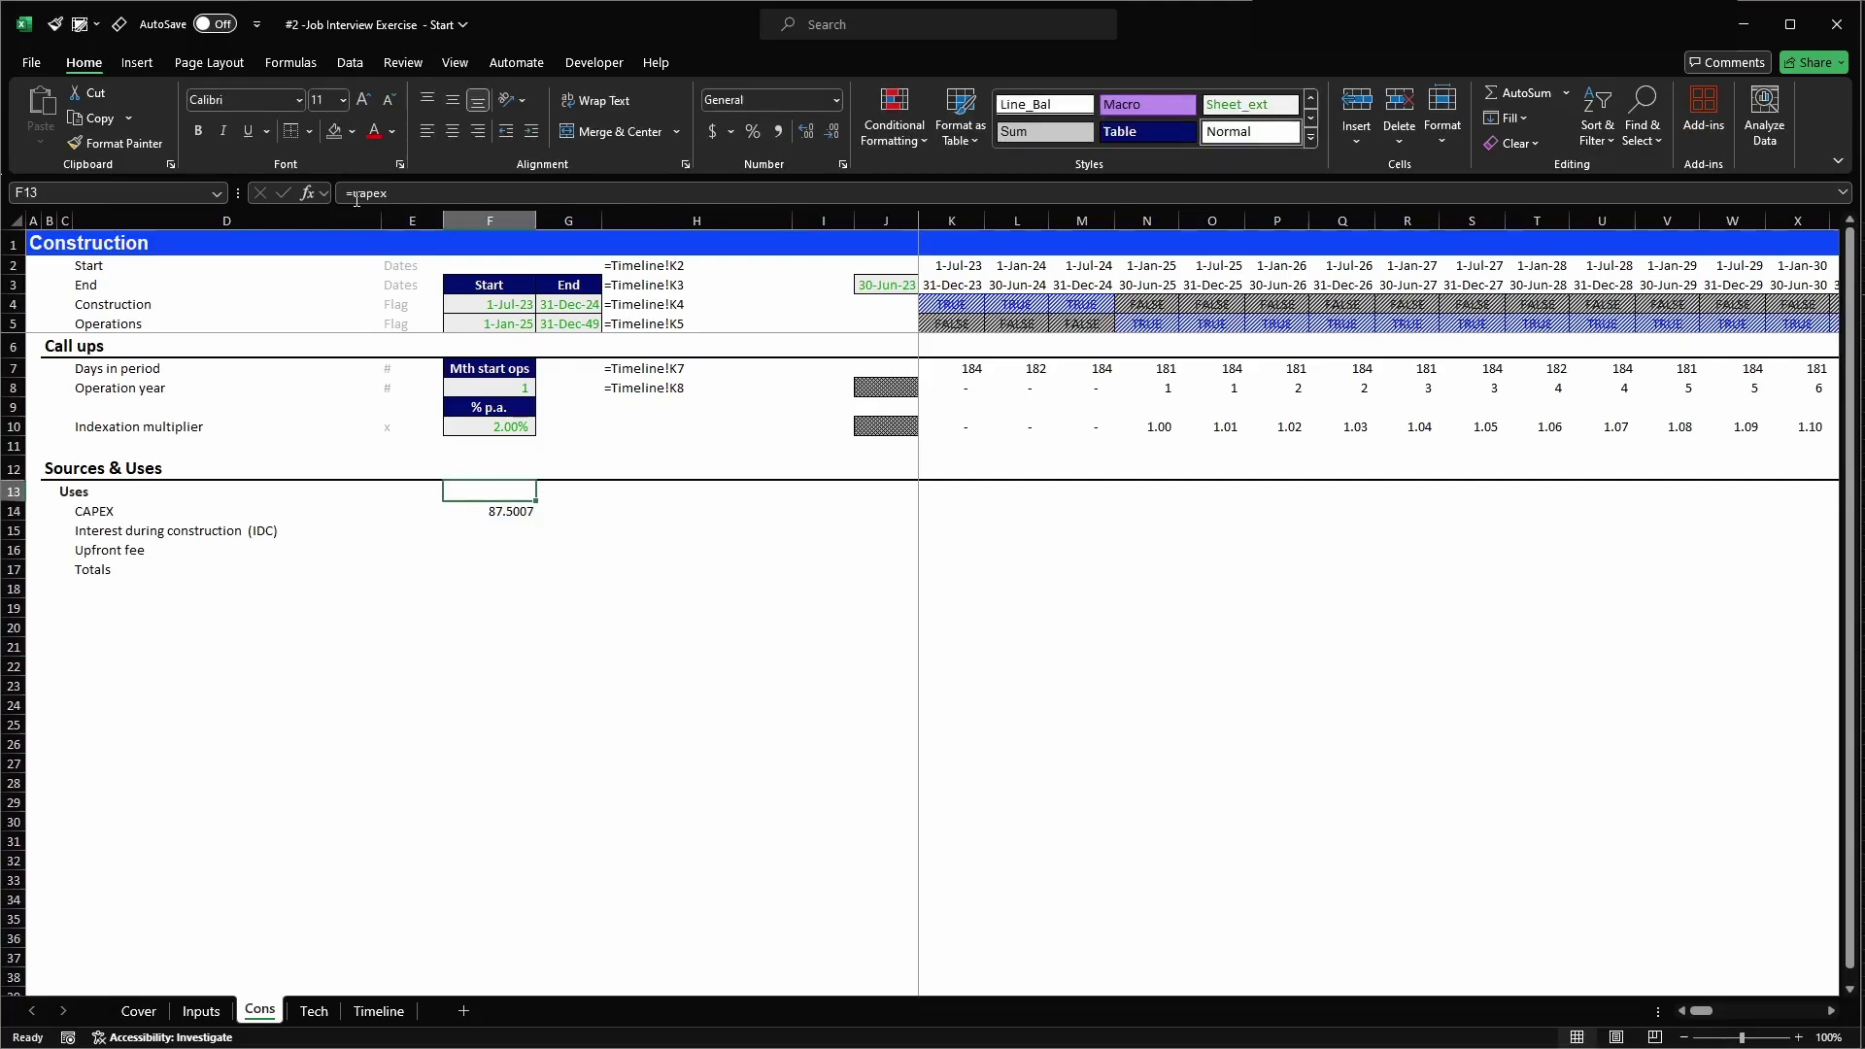
pyautogui.write('MEUR')
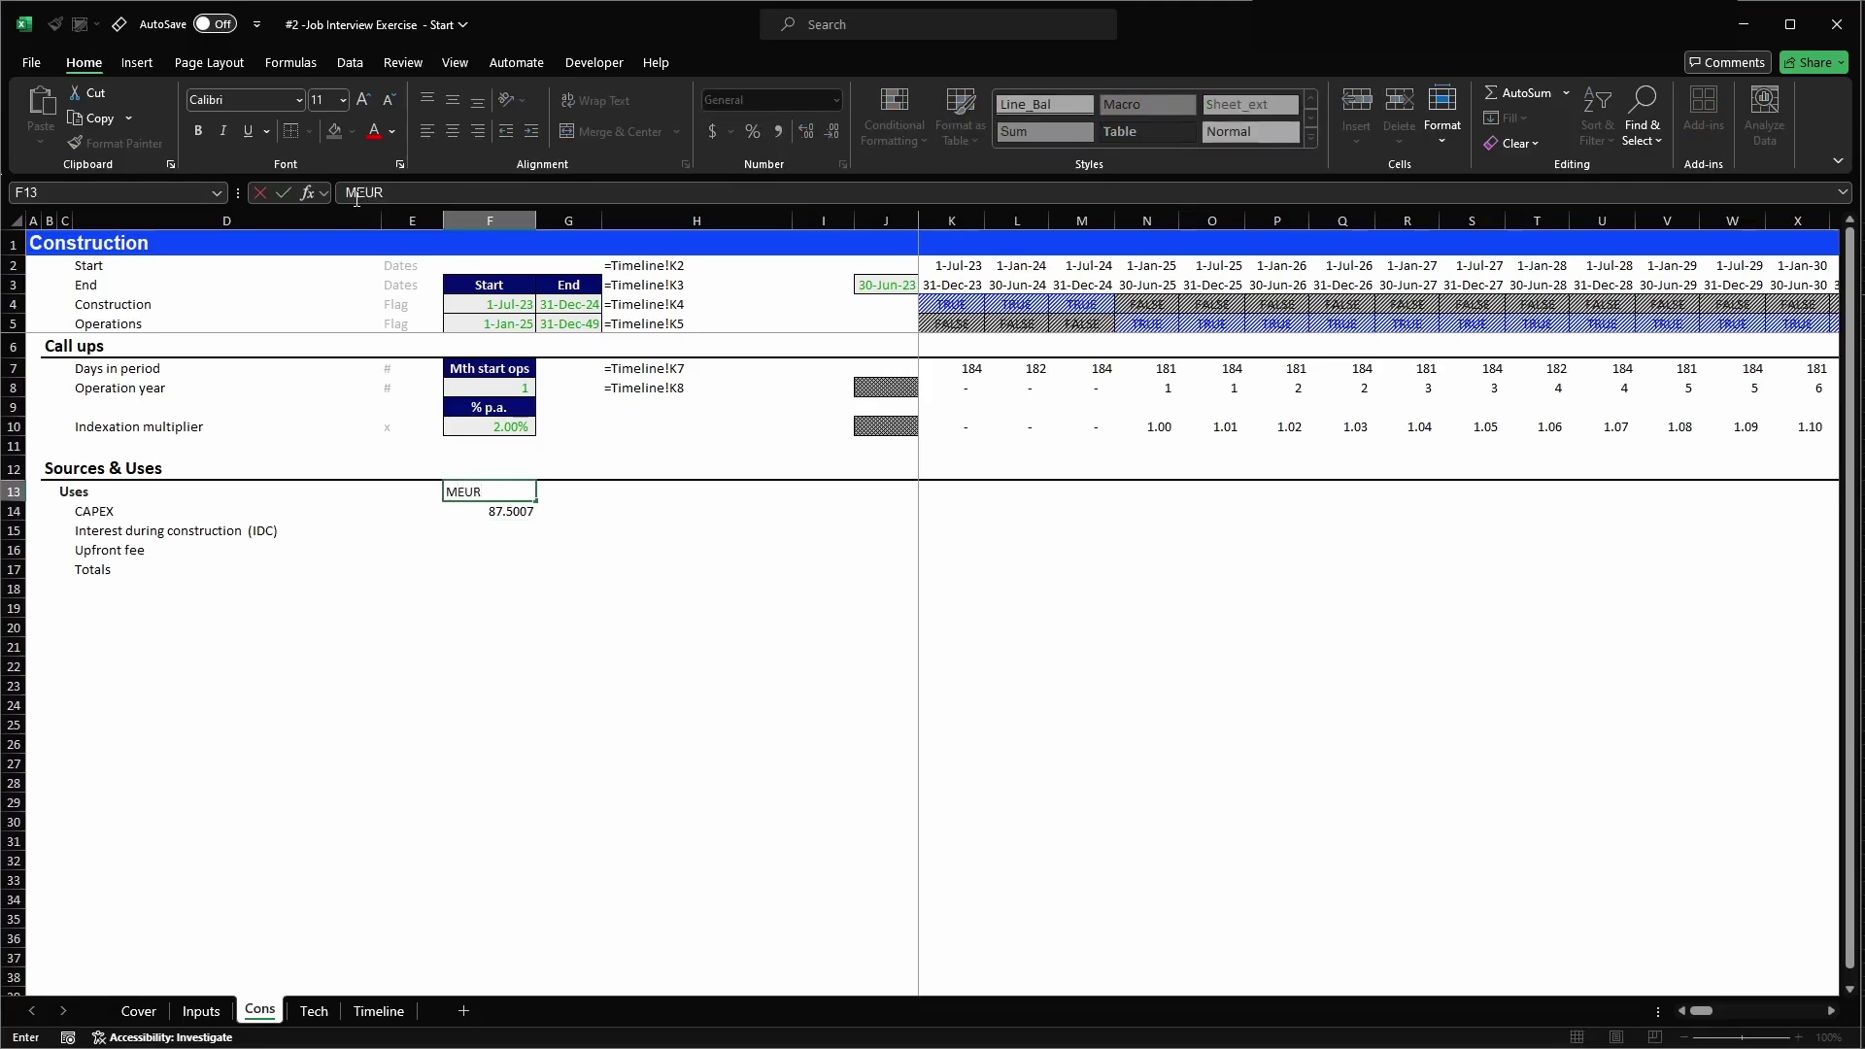
pyautogui.press('Return')
pyautogui.press('Up')
pyautogui.hotkey('alt', '2')
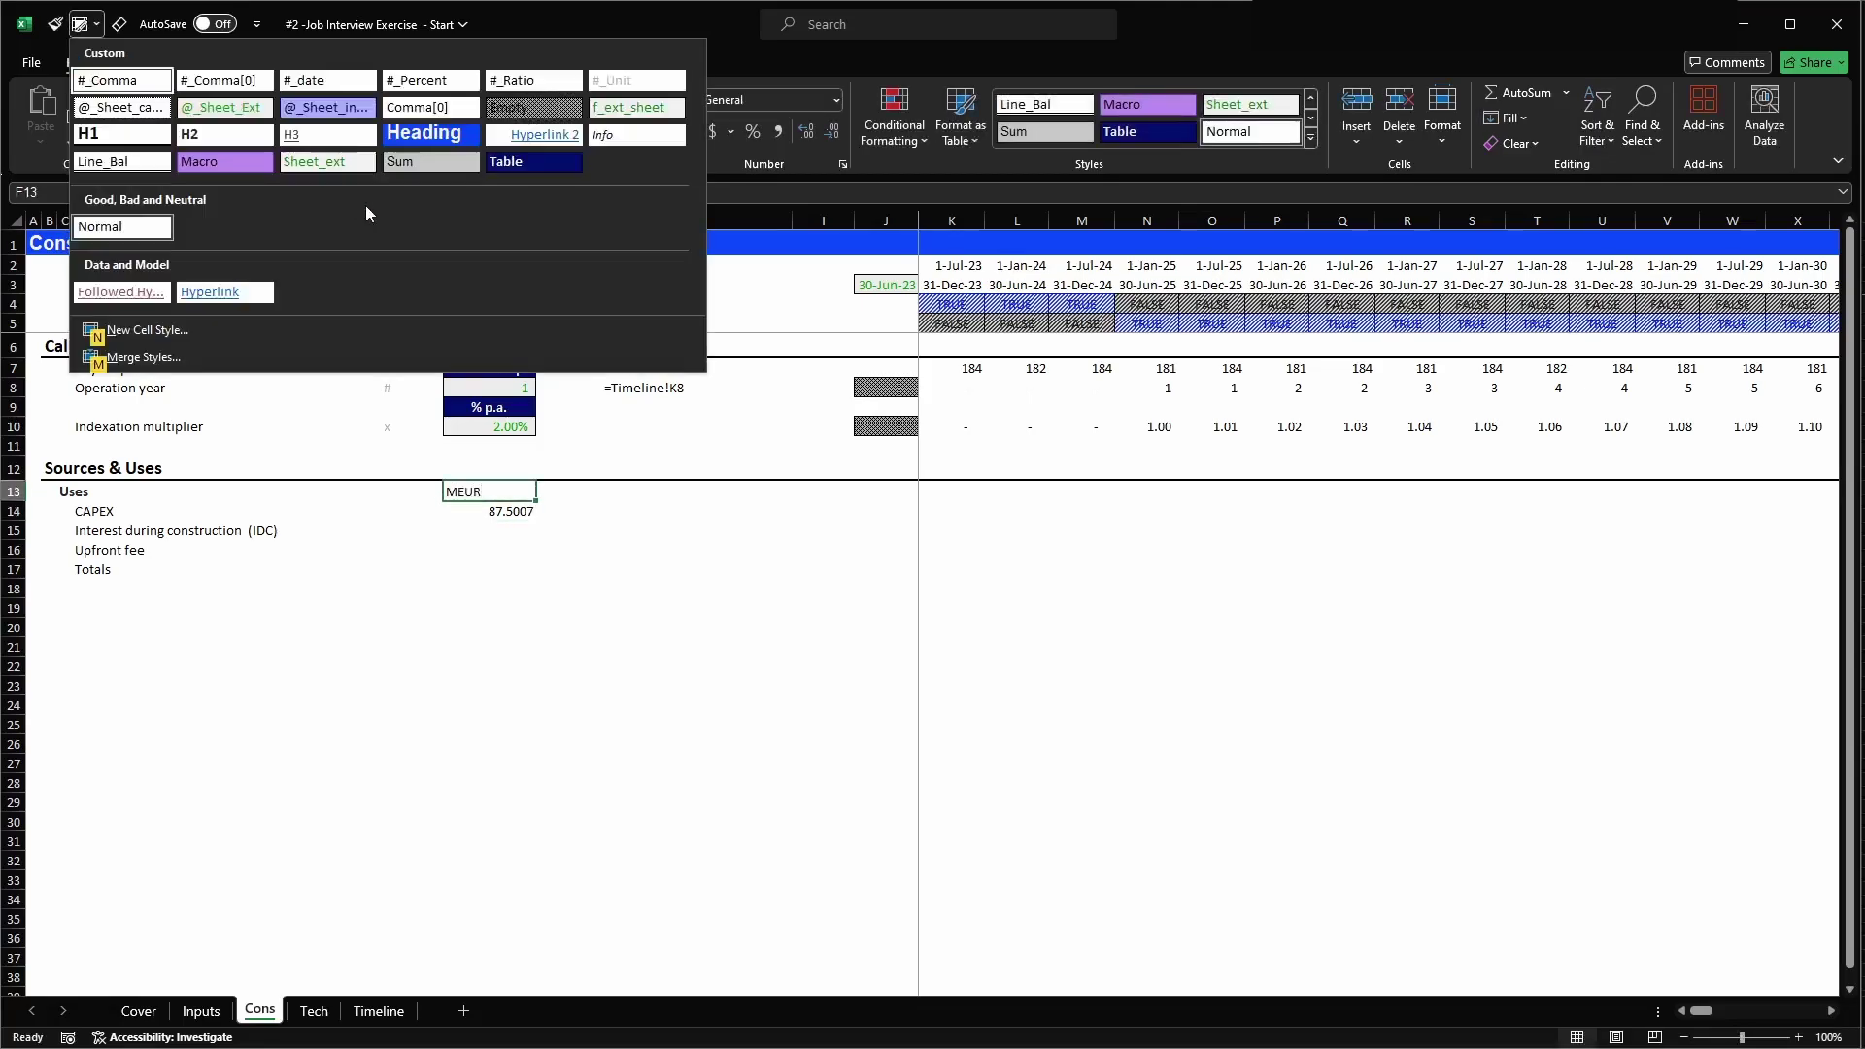
pyautogui.click(541, 160)
pyautogui.press('Down')
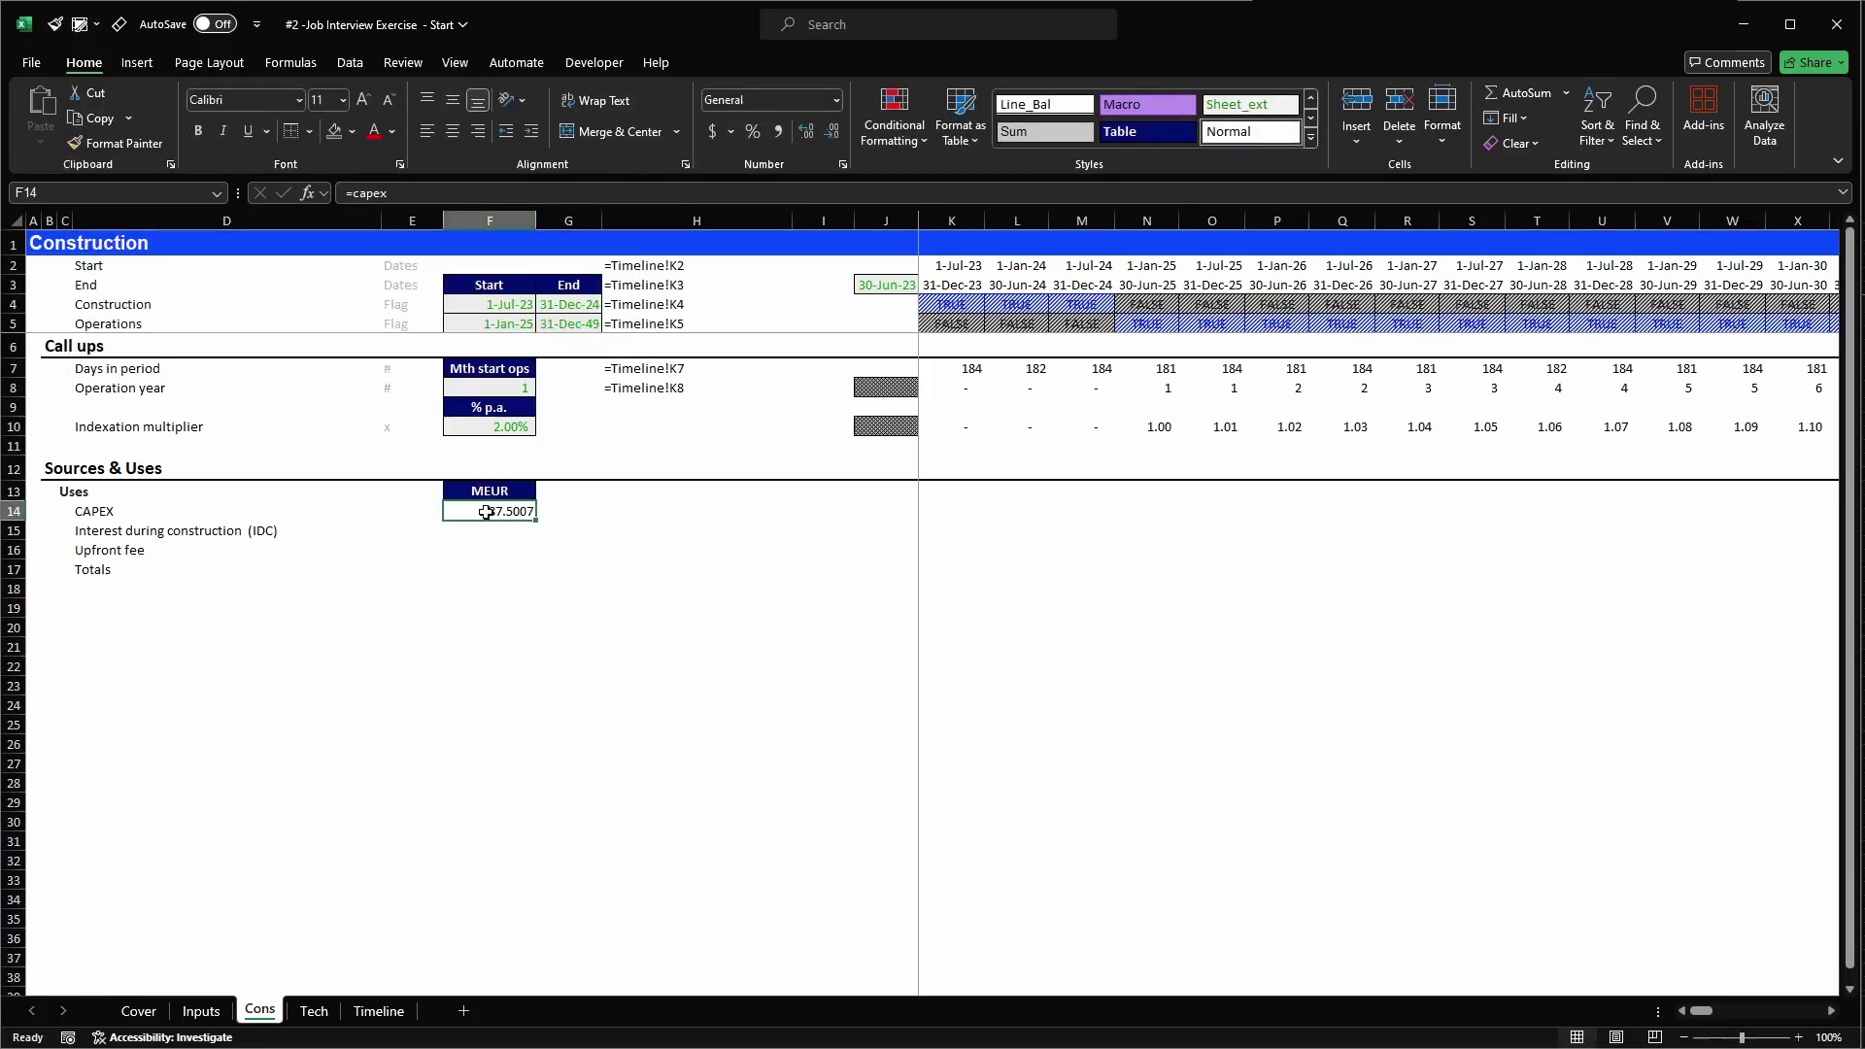
pyautogui.hotkey('alt', '2')
pyautogui.click(233, 105)
pyautogui.hotkey('alt', '2')
pyautogui.click(128, 83)
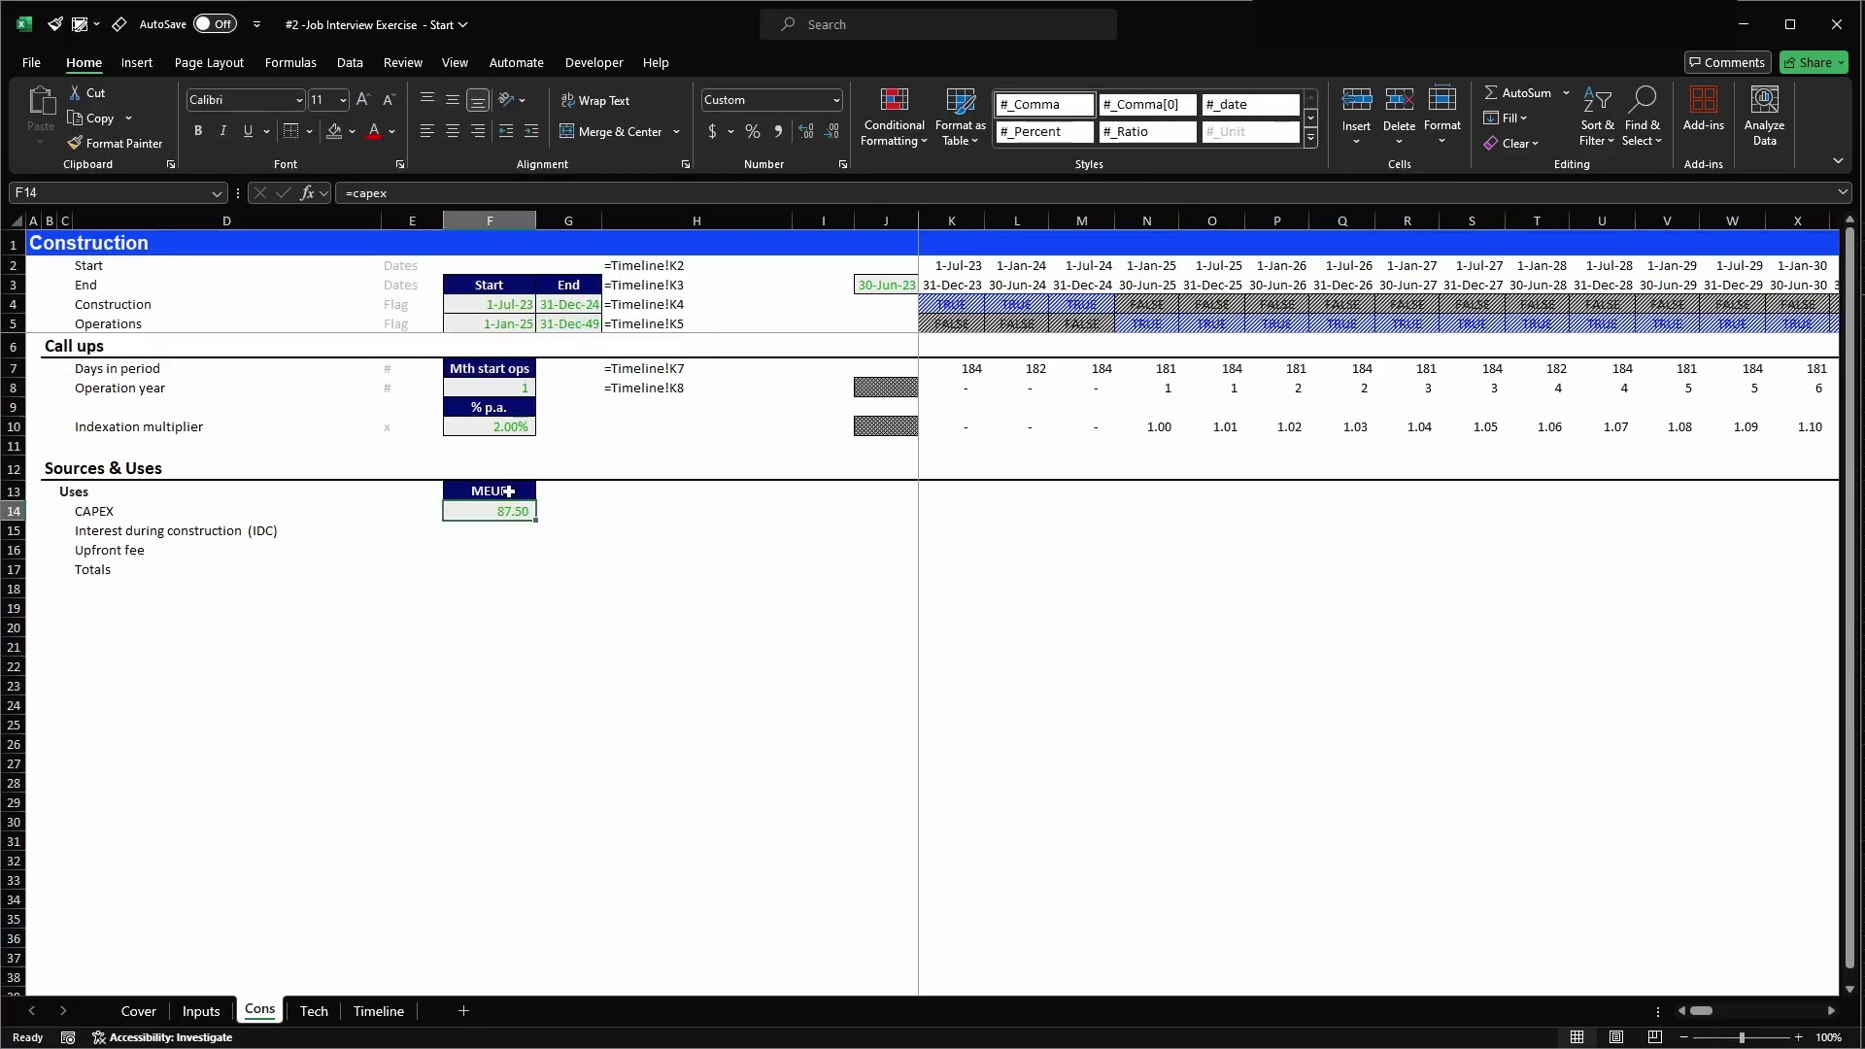
# - Enter the unit EUR 000's for the CAPEX row in E14
pyautogui.click(393, 515)
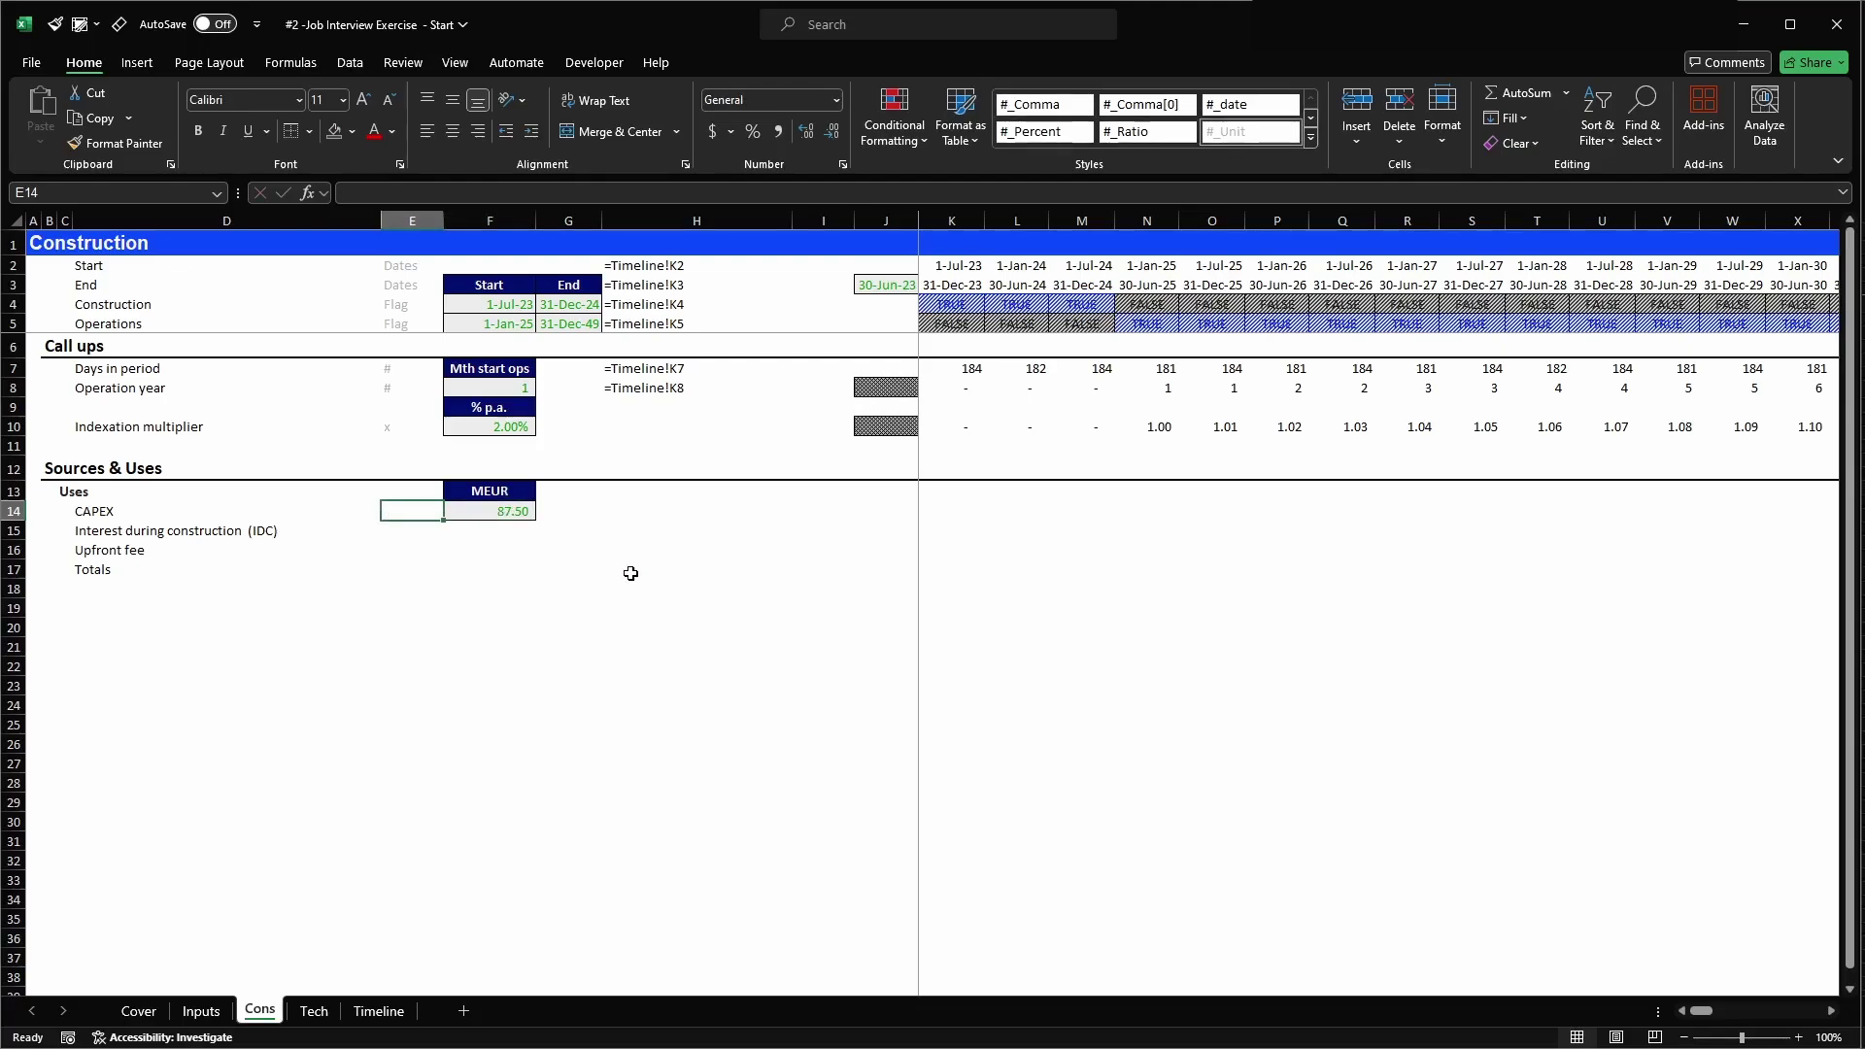
pyautogui.write('EUR 000')
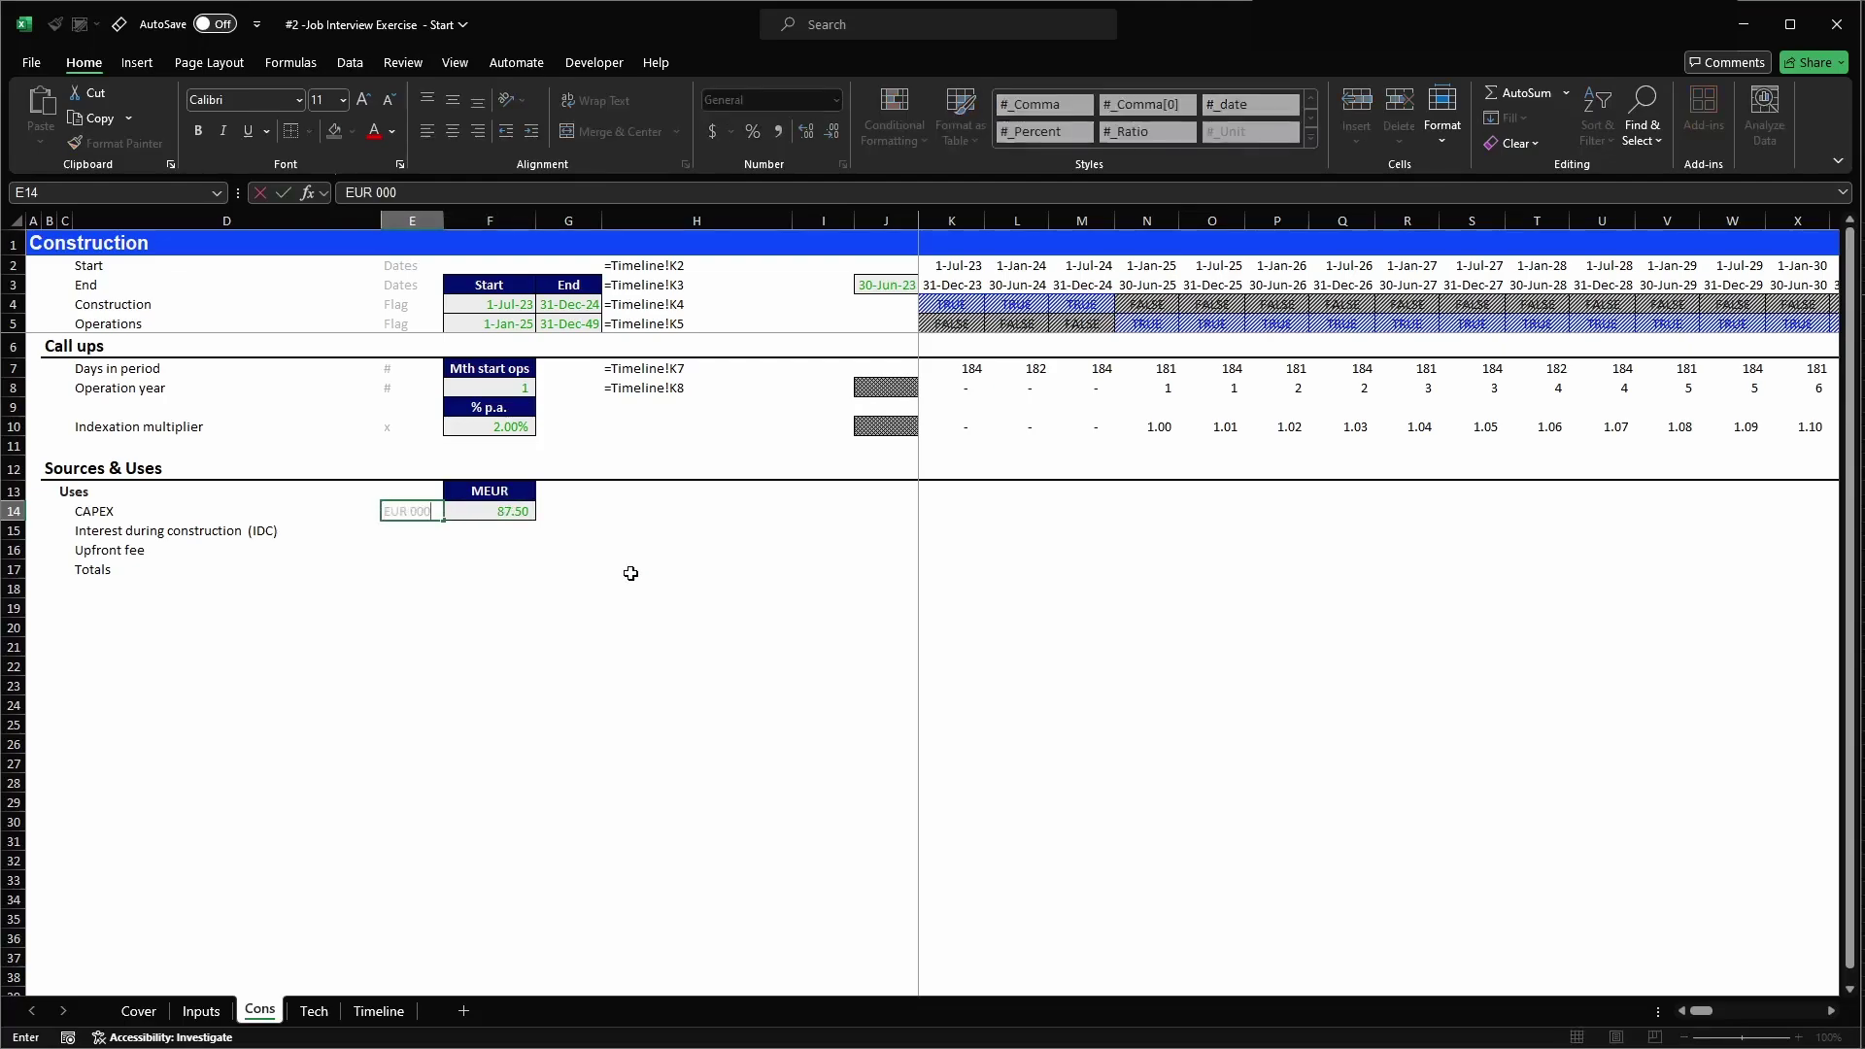
pyautogui.write("'s")
pyautogui.press('Return')
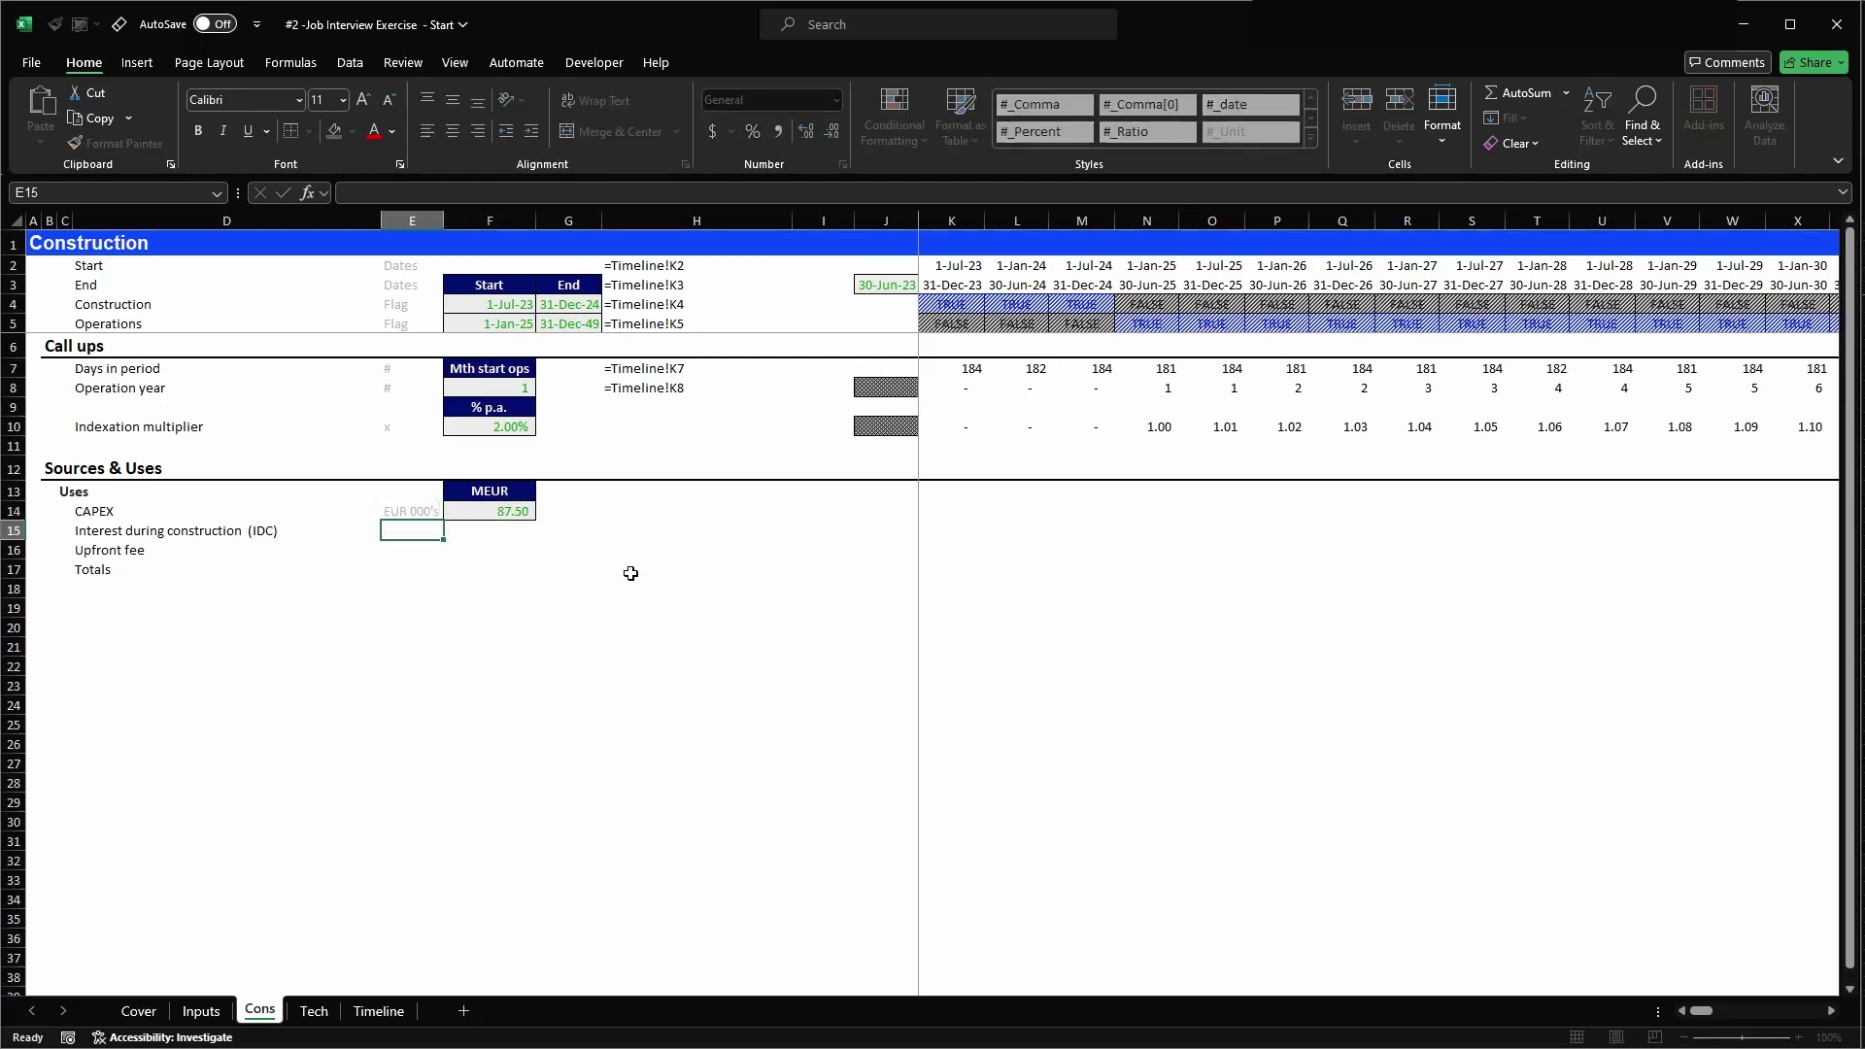
# - Examine how the CAPEX row's unit in E14 and amount in F14 relate to the period cells from K14 onward
pyautogui.press('Up')
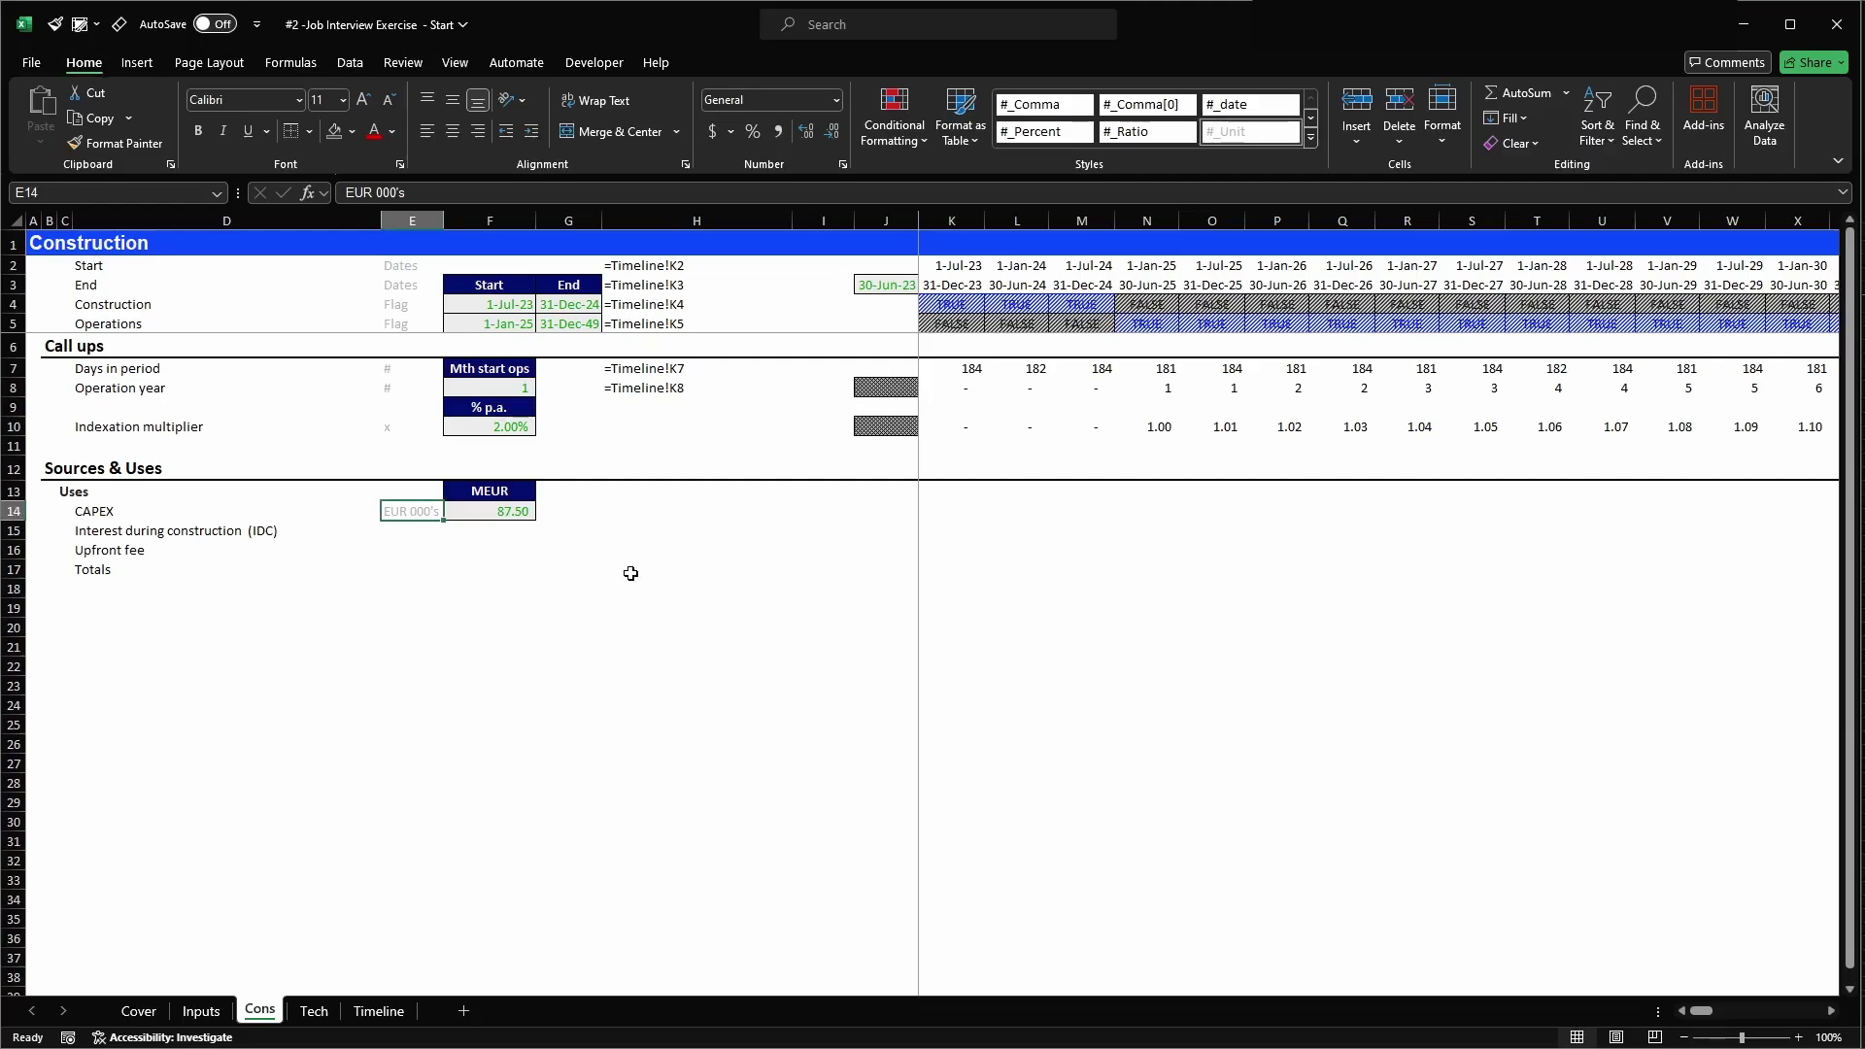
pyautogui.press('Right')
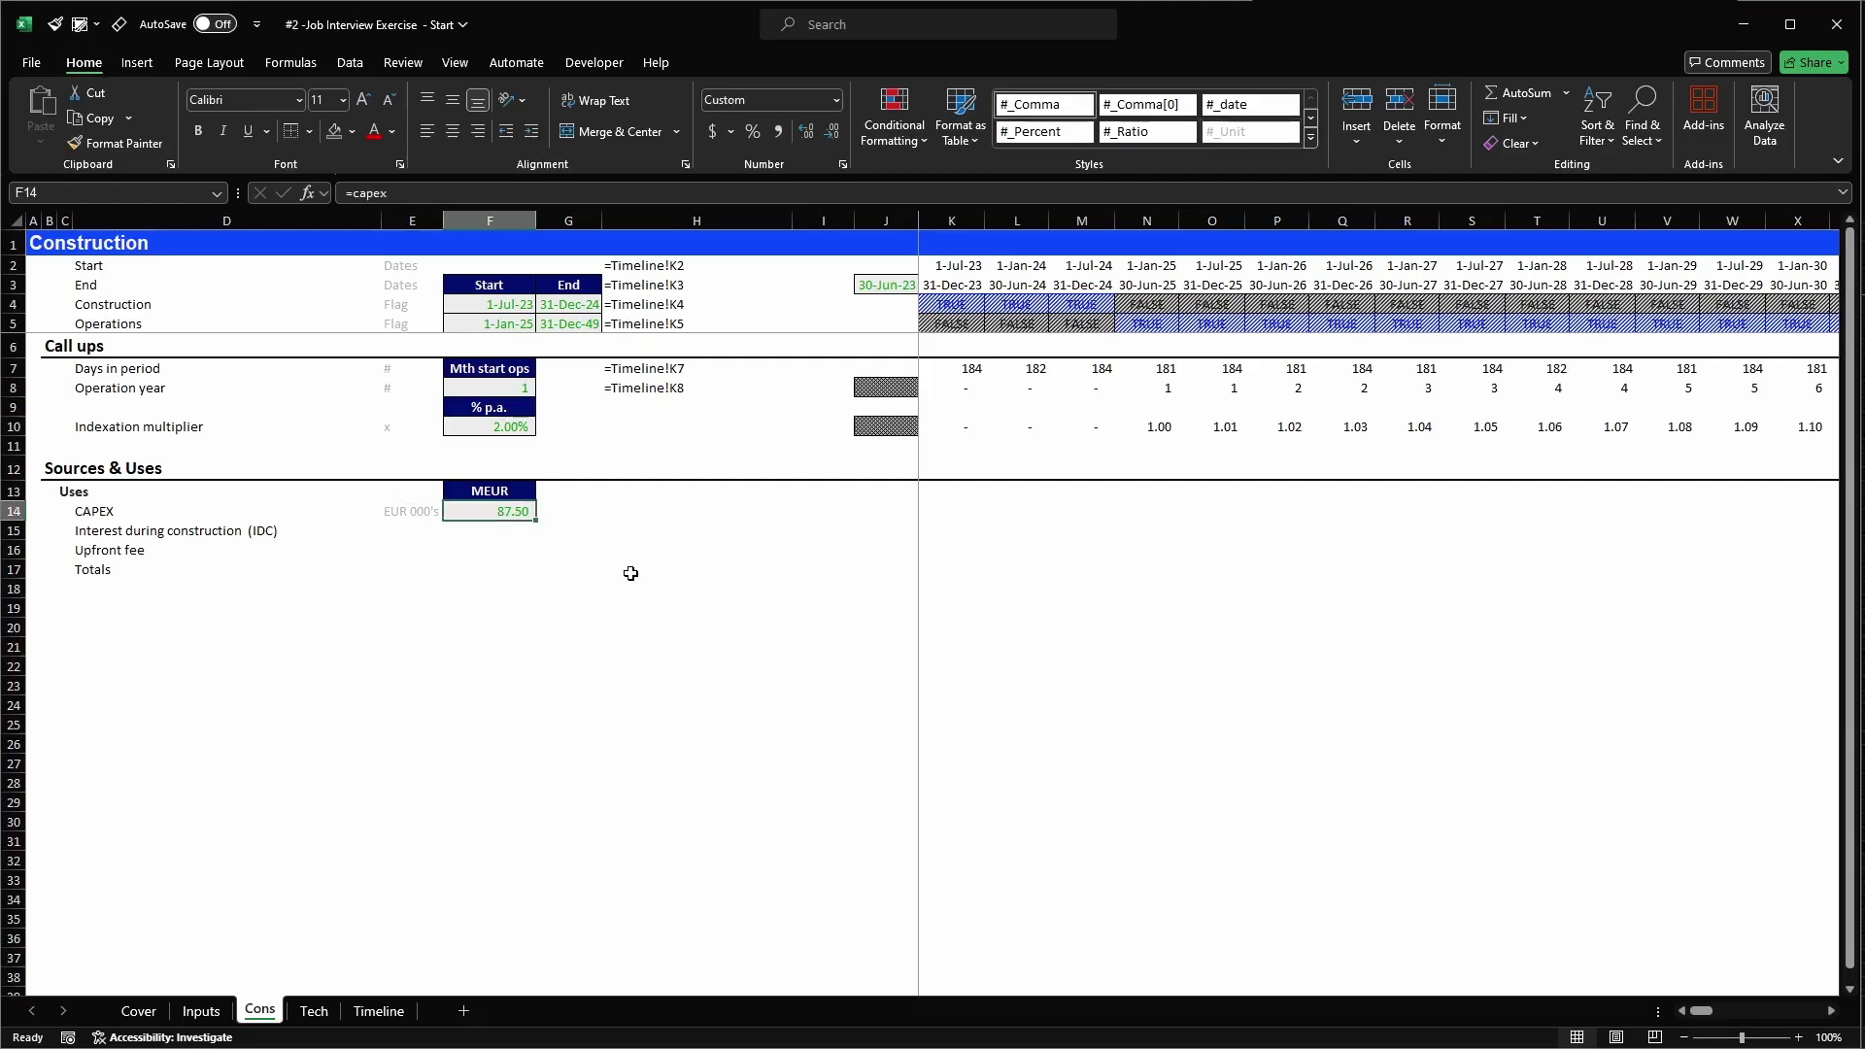
pyautogui.click(409, 514)
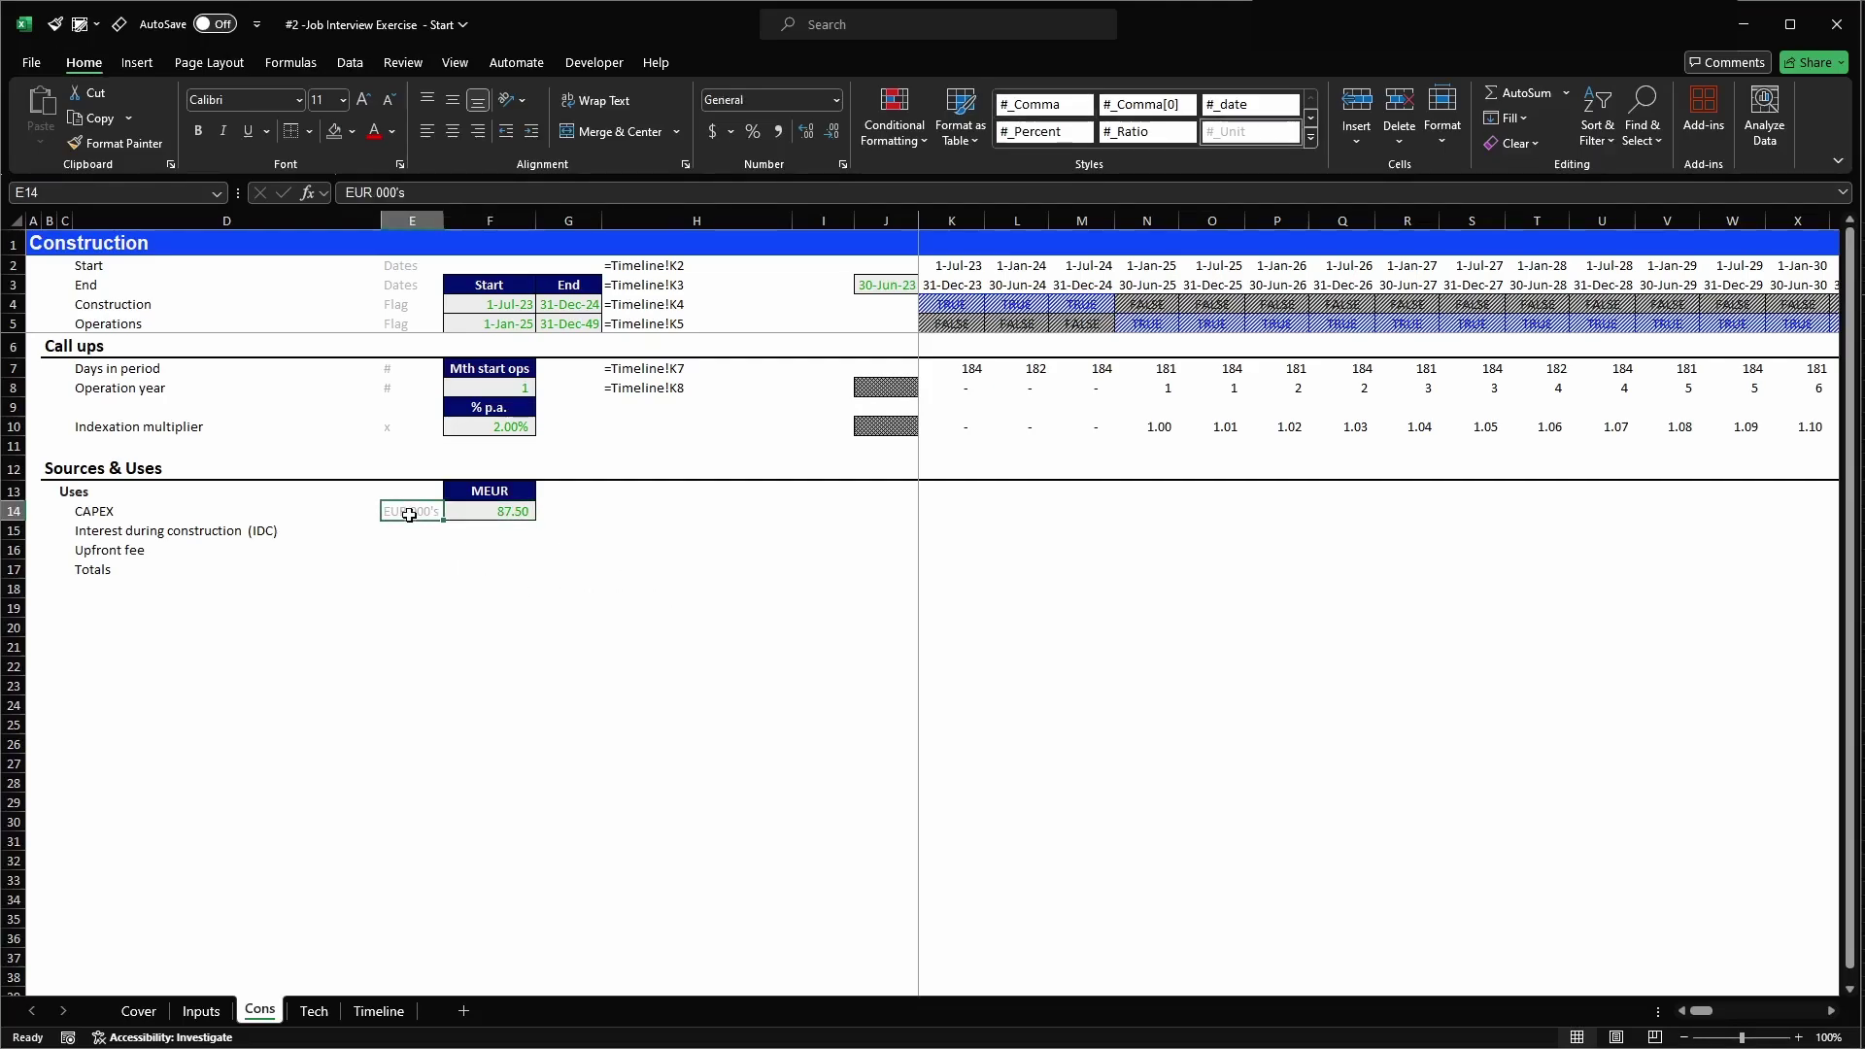
pyautogui.click(408, 220)
pyautogui.click(411, 509)
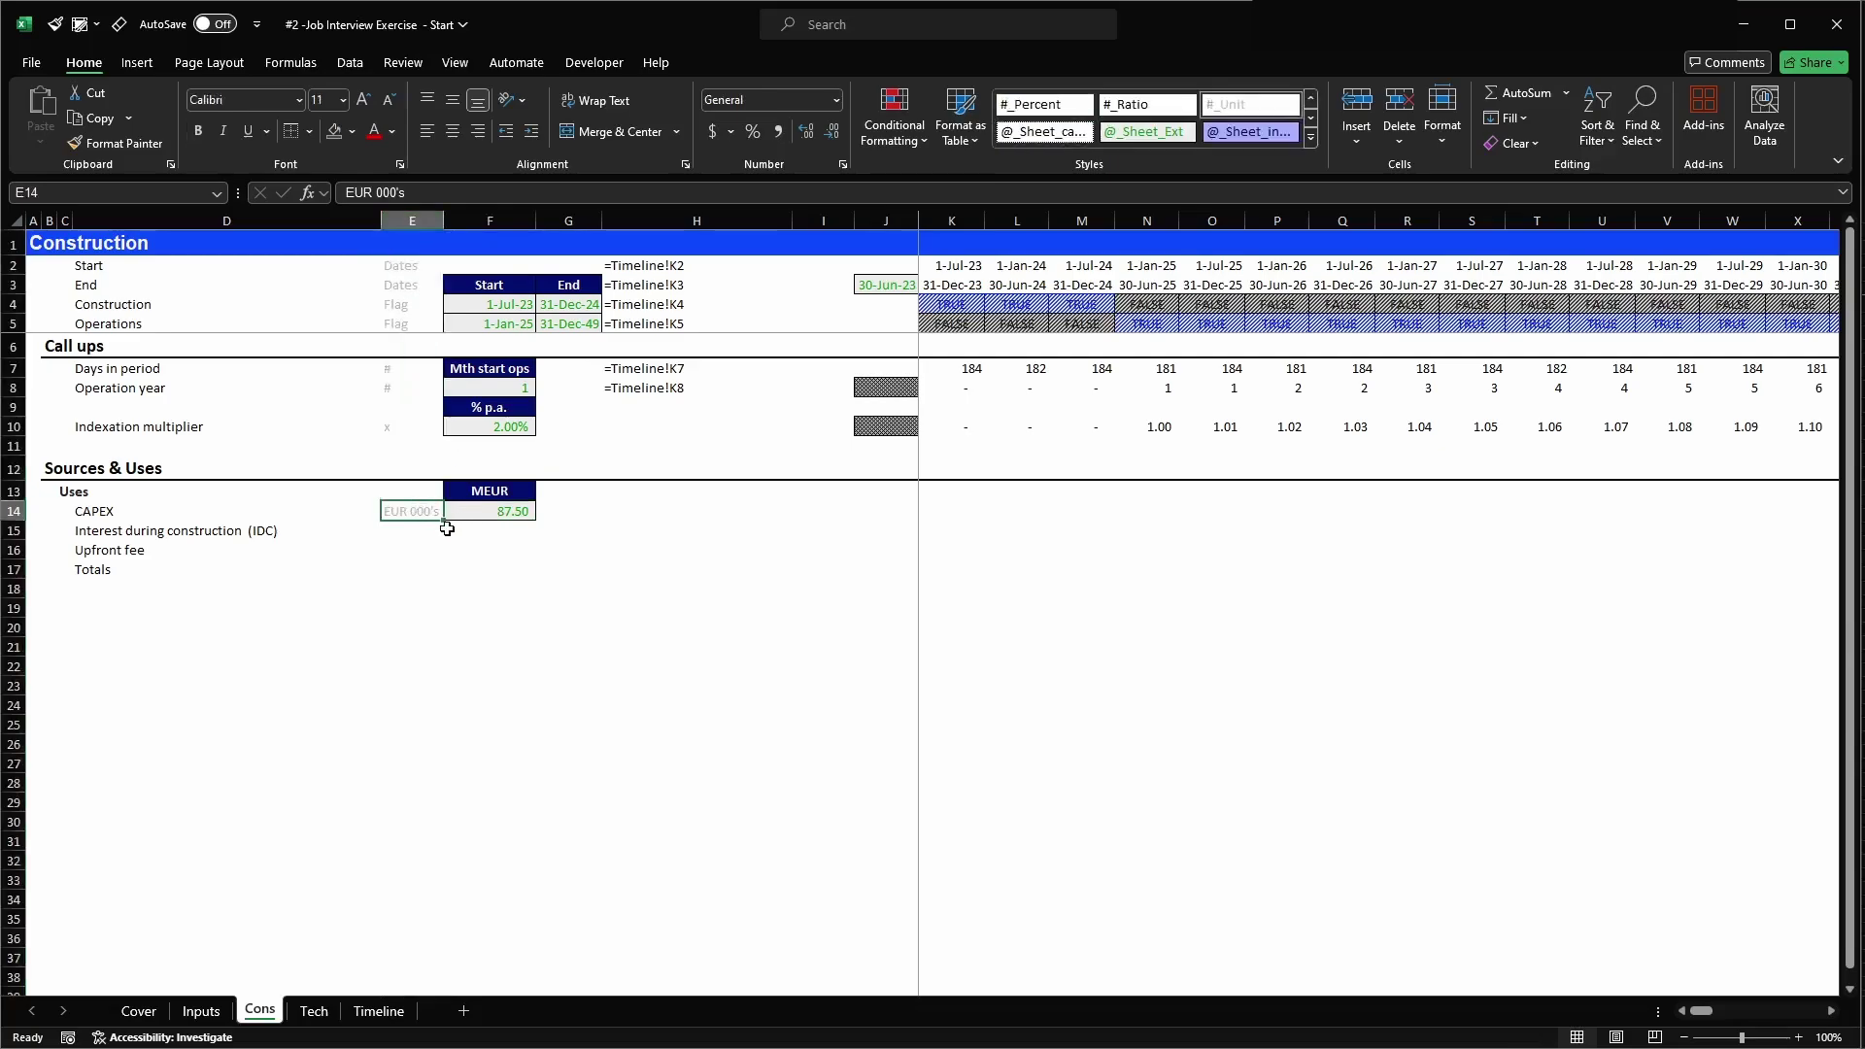
pyautogui.press('Right')
pyautogui.press('Right')
pyautogui.press('Right')
pyautogui.press('Right')
pyautogui.press('Right')
pyautogui.press('Right')
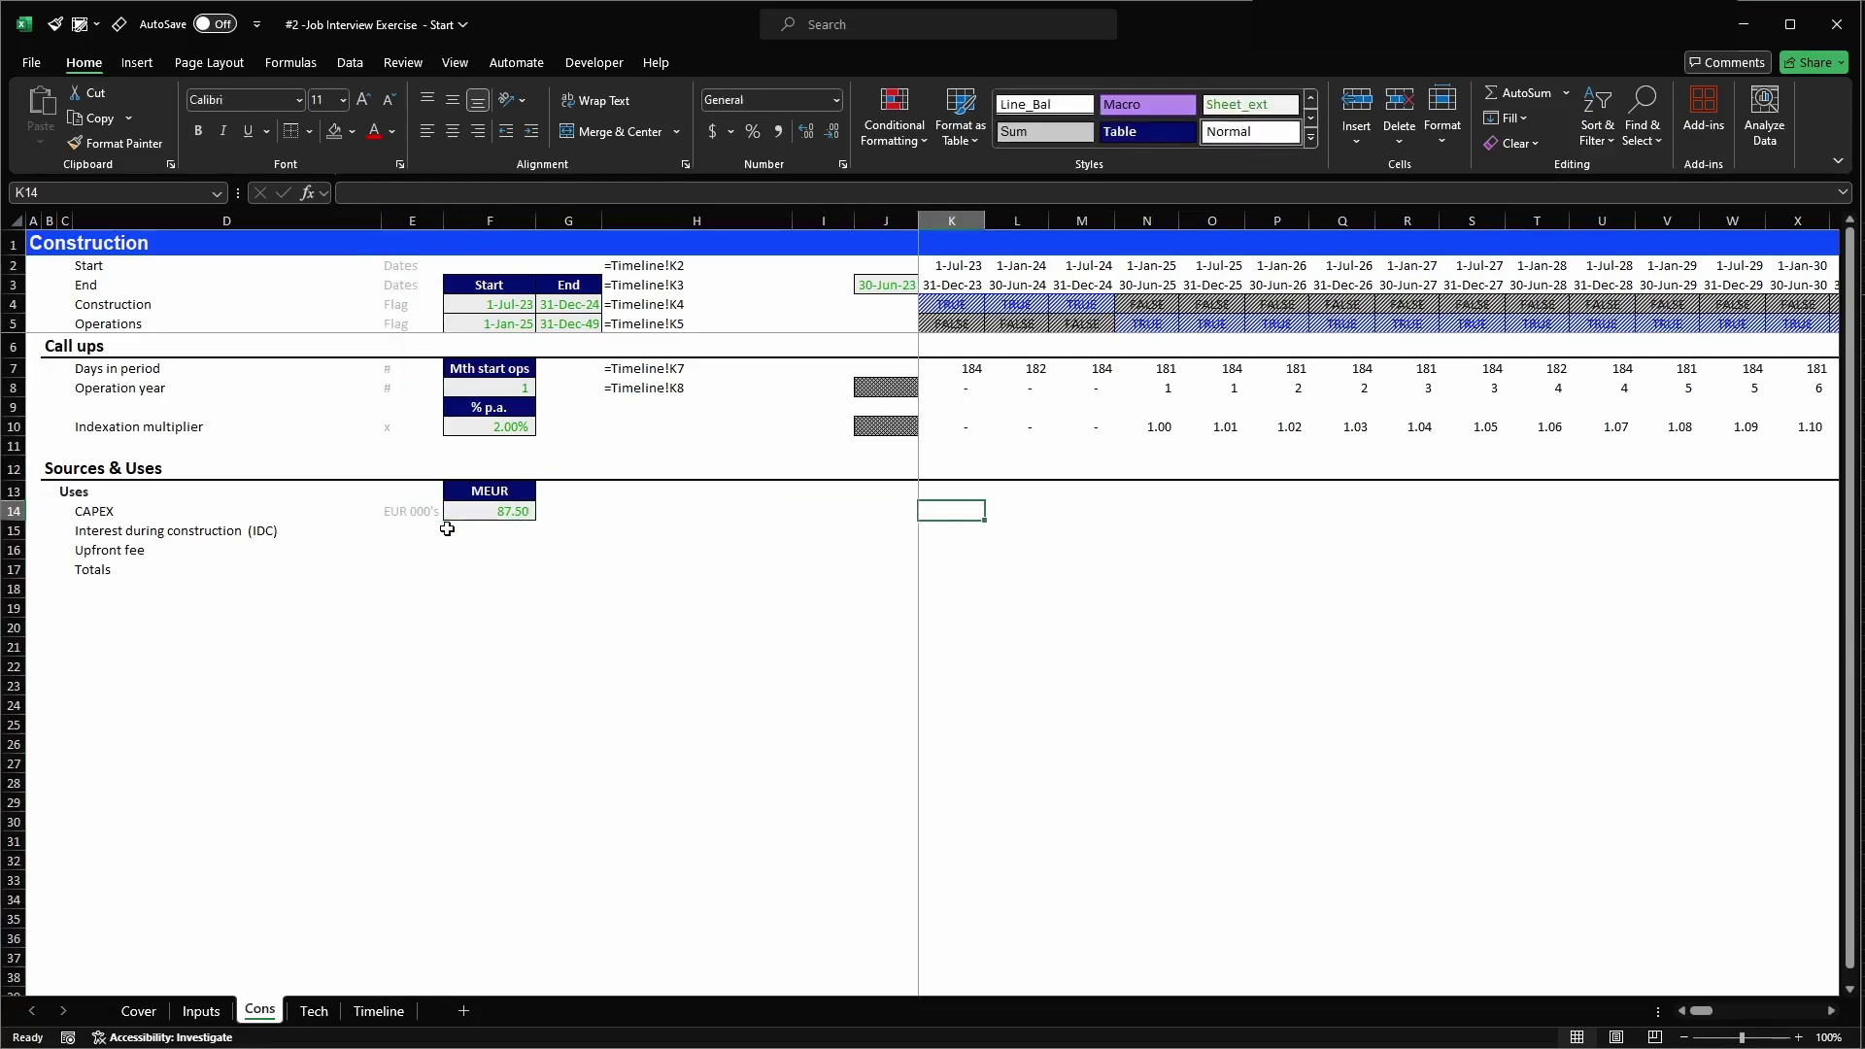
pyautogui.hotkey('shift', 'Right')
pyautogui.hotkey('shift', 'Right')
pyautogui.hotkey('shift', 'Right')
pyautogui.hotkey('shift', 'Right')
pyautogui.hotkey('shift', 'Right')
pyautogui.hotkey('shift', 'Right')
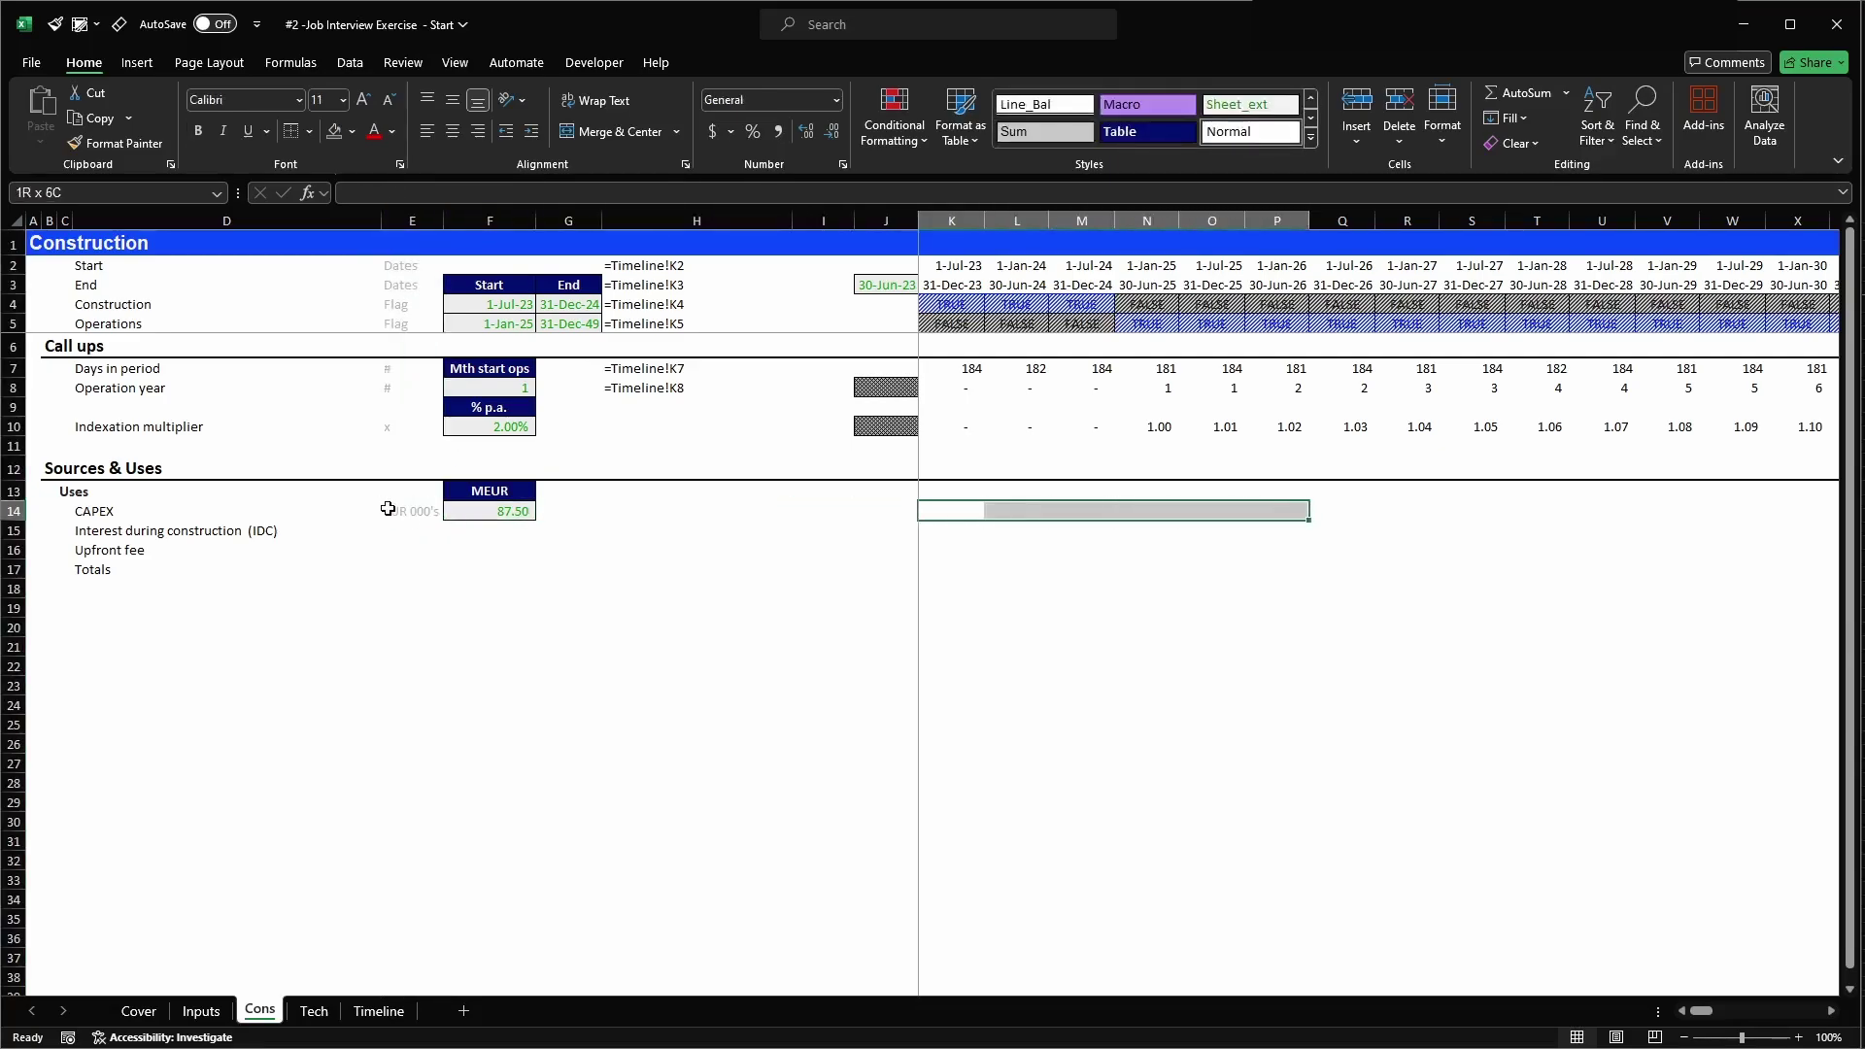
pyautogui.click(389, 509)
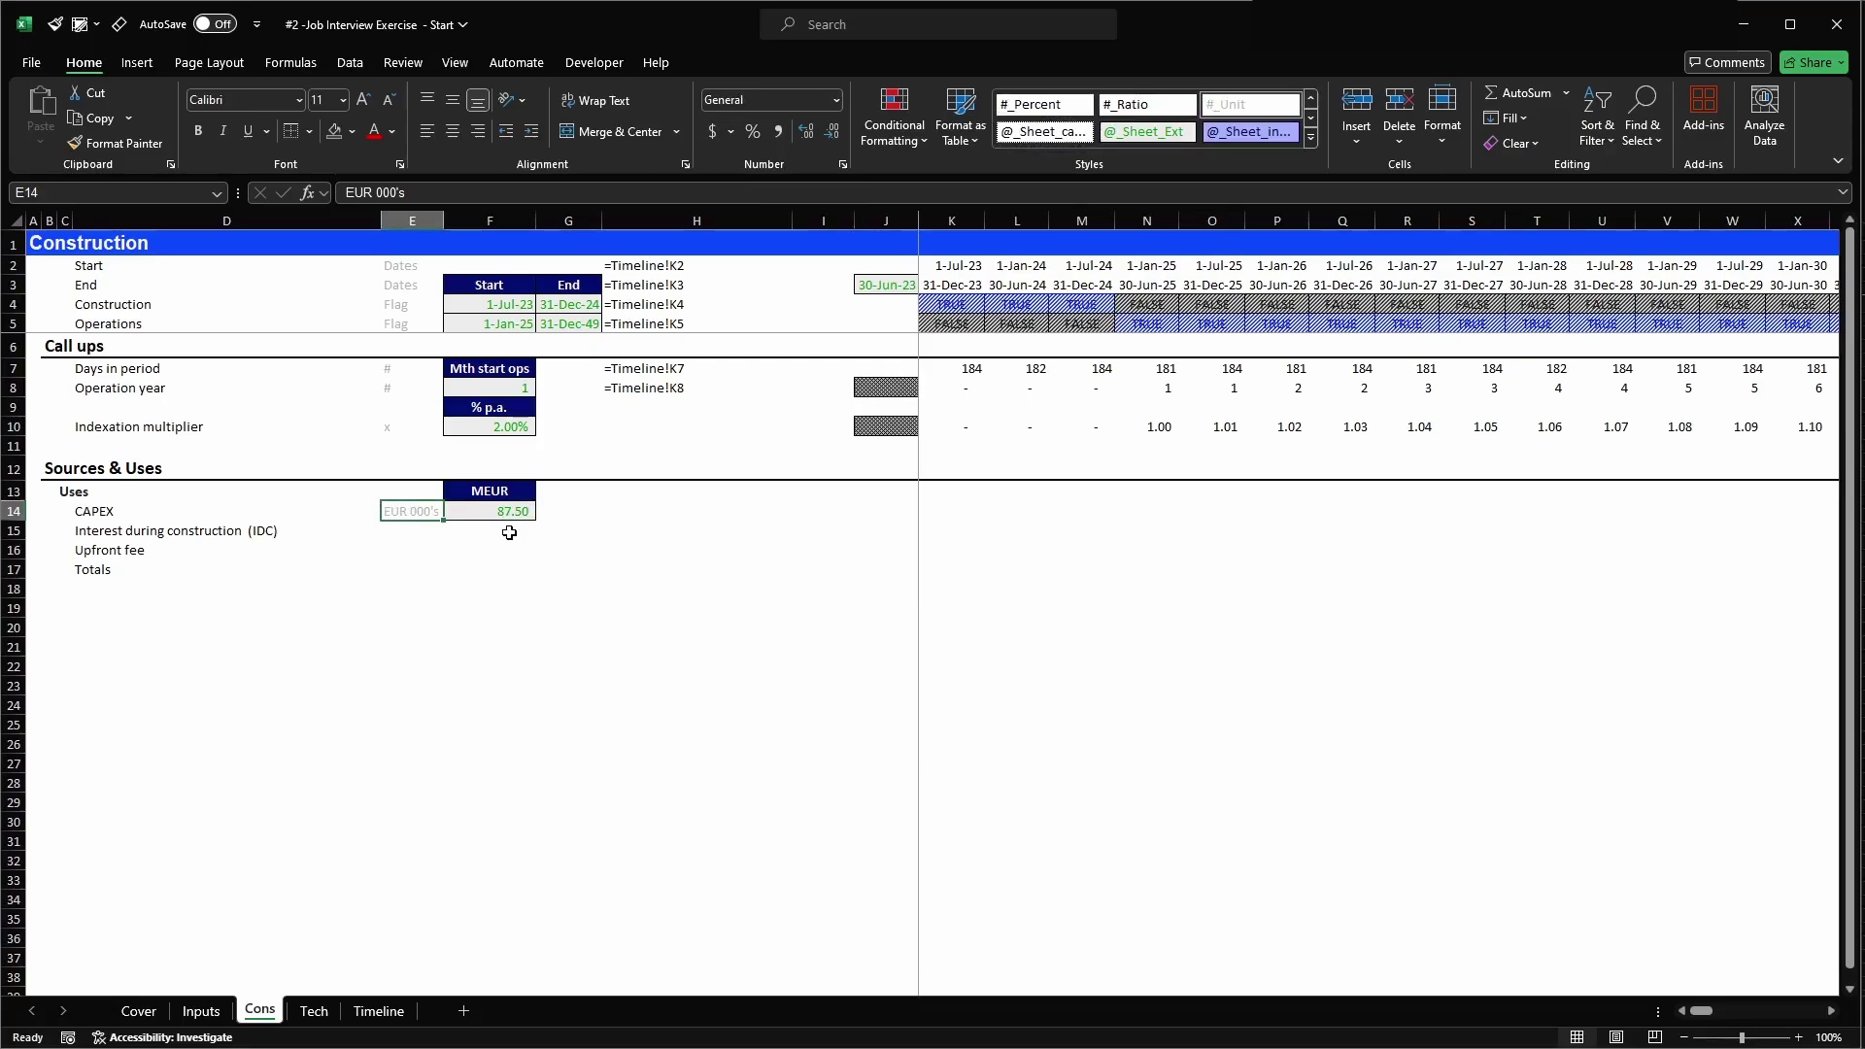
pyautogui.press('Right')
pyautogui.press('Right')
pyautogui.press('Right')
pyautogui.press('Right')
pyautogui.press('Right')
pyautogui.press('Right')
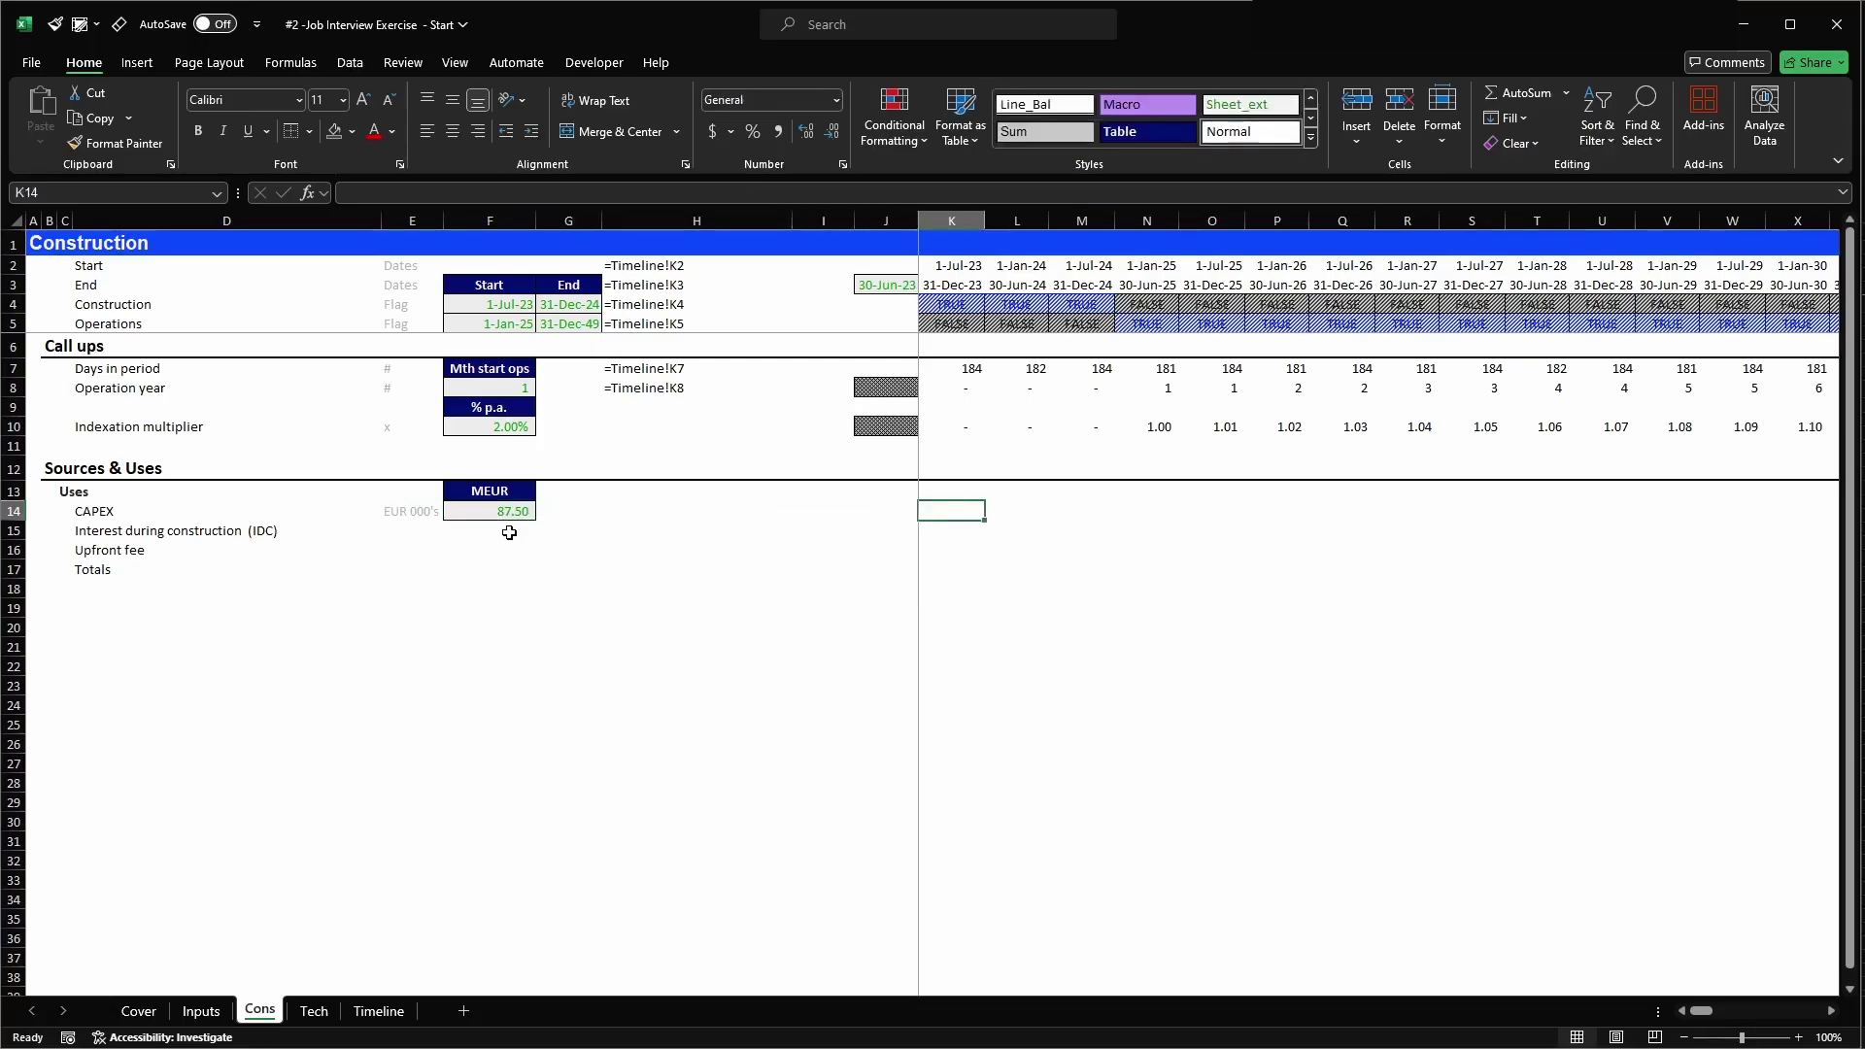
pyautogui.hotkey('shift', 'Right')
pyautogui.hotkey('shift', 'Right')
pyautogui.hotkey('shift', 'Right')
pyautogui.press('Left')
pyautogui.press('Right')
pyautogui.hotkey('shift', 'Right')
pyautogui.hotkey('shift', 'Right')
pyautogui.hotkey('shift', 'Right')
pyautogui.hotkey('shift', 'Right')
pyautogui.hotkey('shift', 'Right')
pyautogui.hotkey('shift', 'Right')
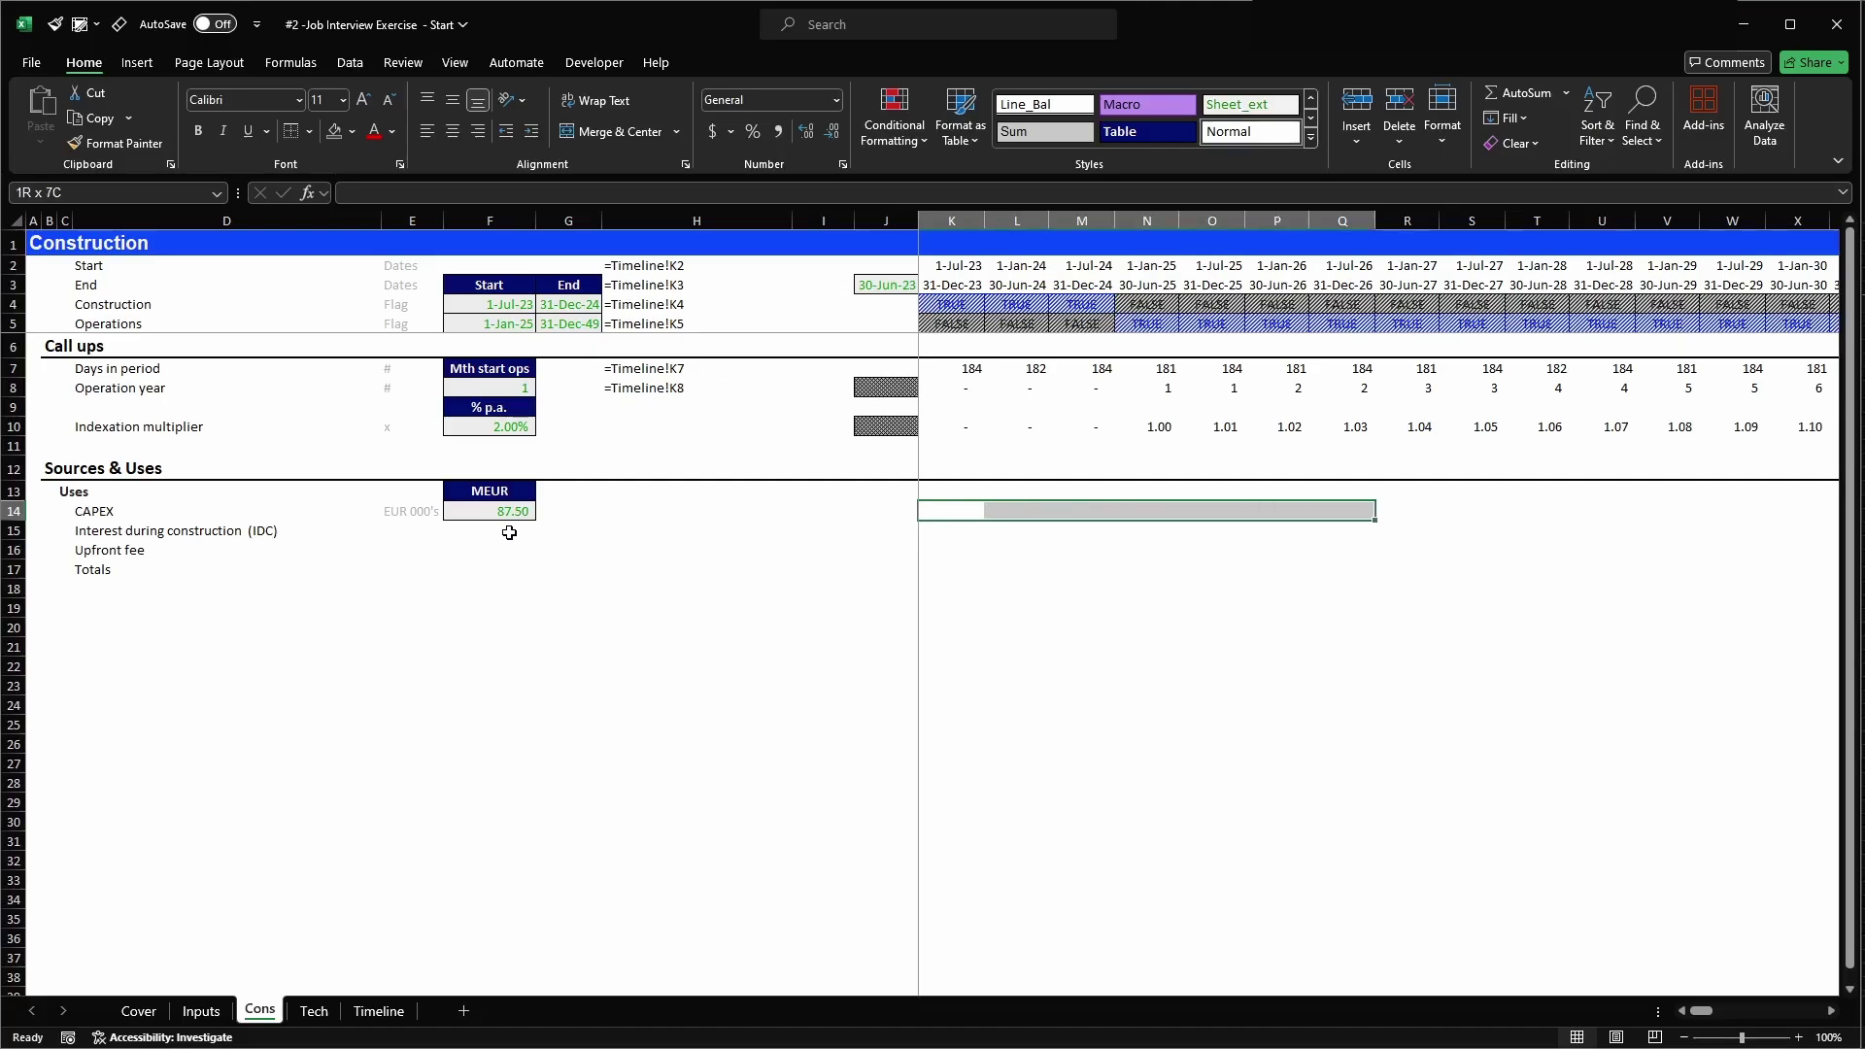
pyautogui.click(520, 506)
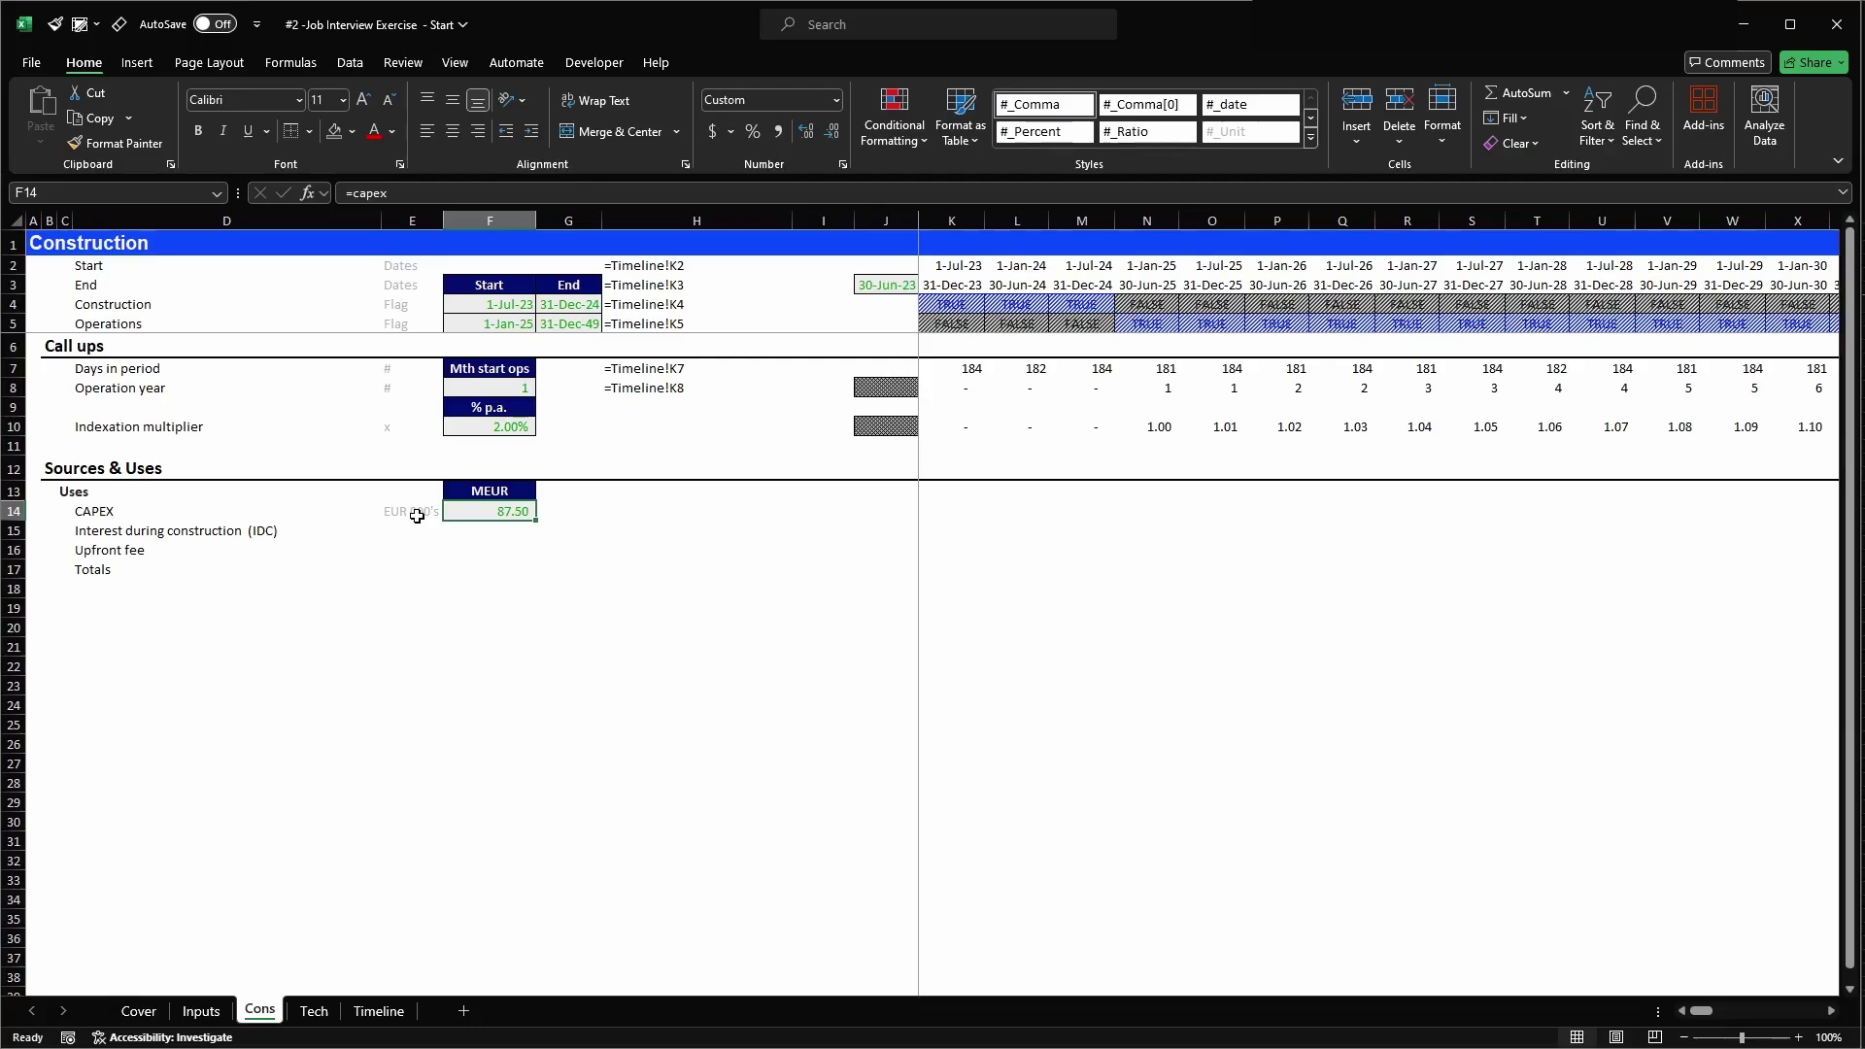
pyautogui.moveTo(948, 513); pyautogui.dragTo(1581, 595)
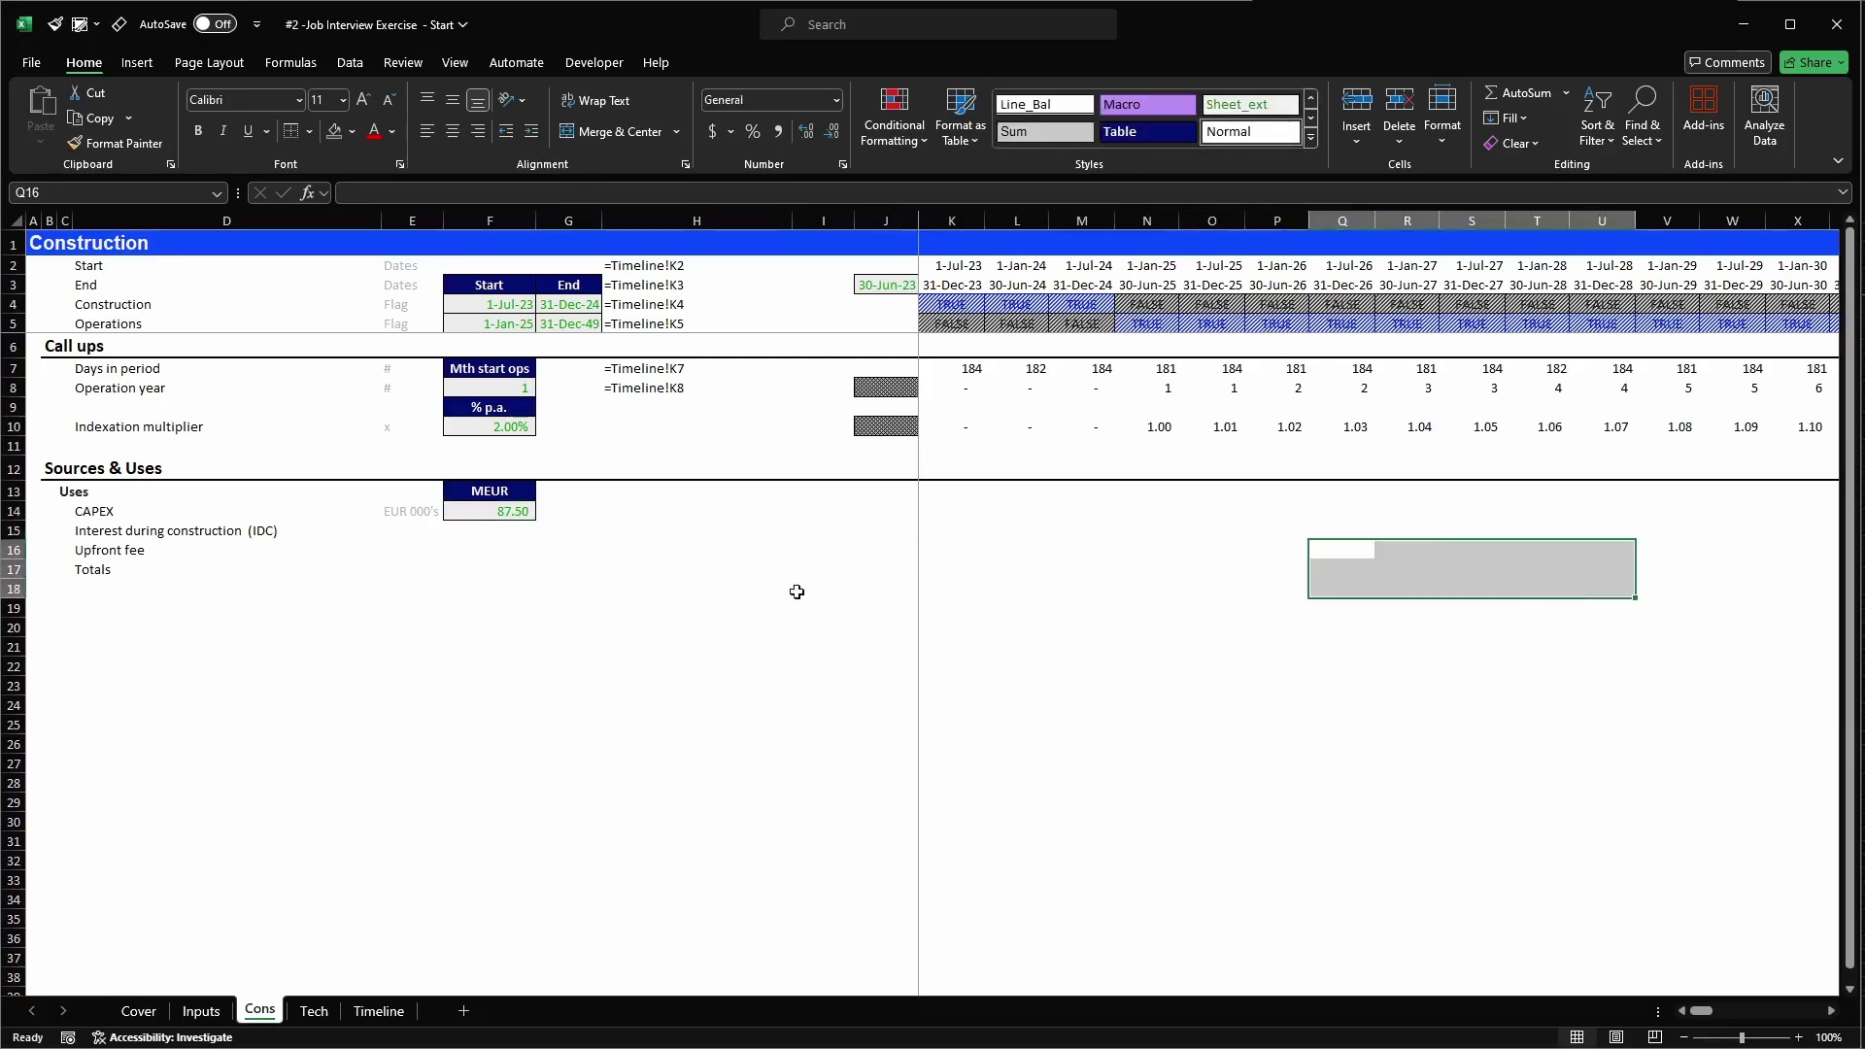
# - Extend the CAPEX unit label in E14 to EUR 000's/period
pyautogui.click(401, 514)
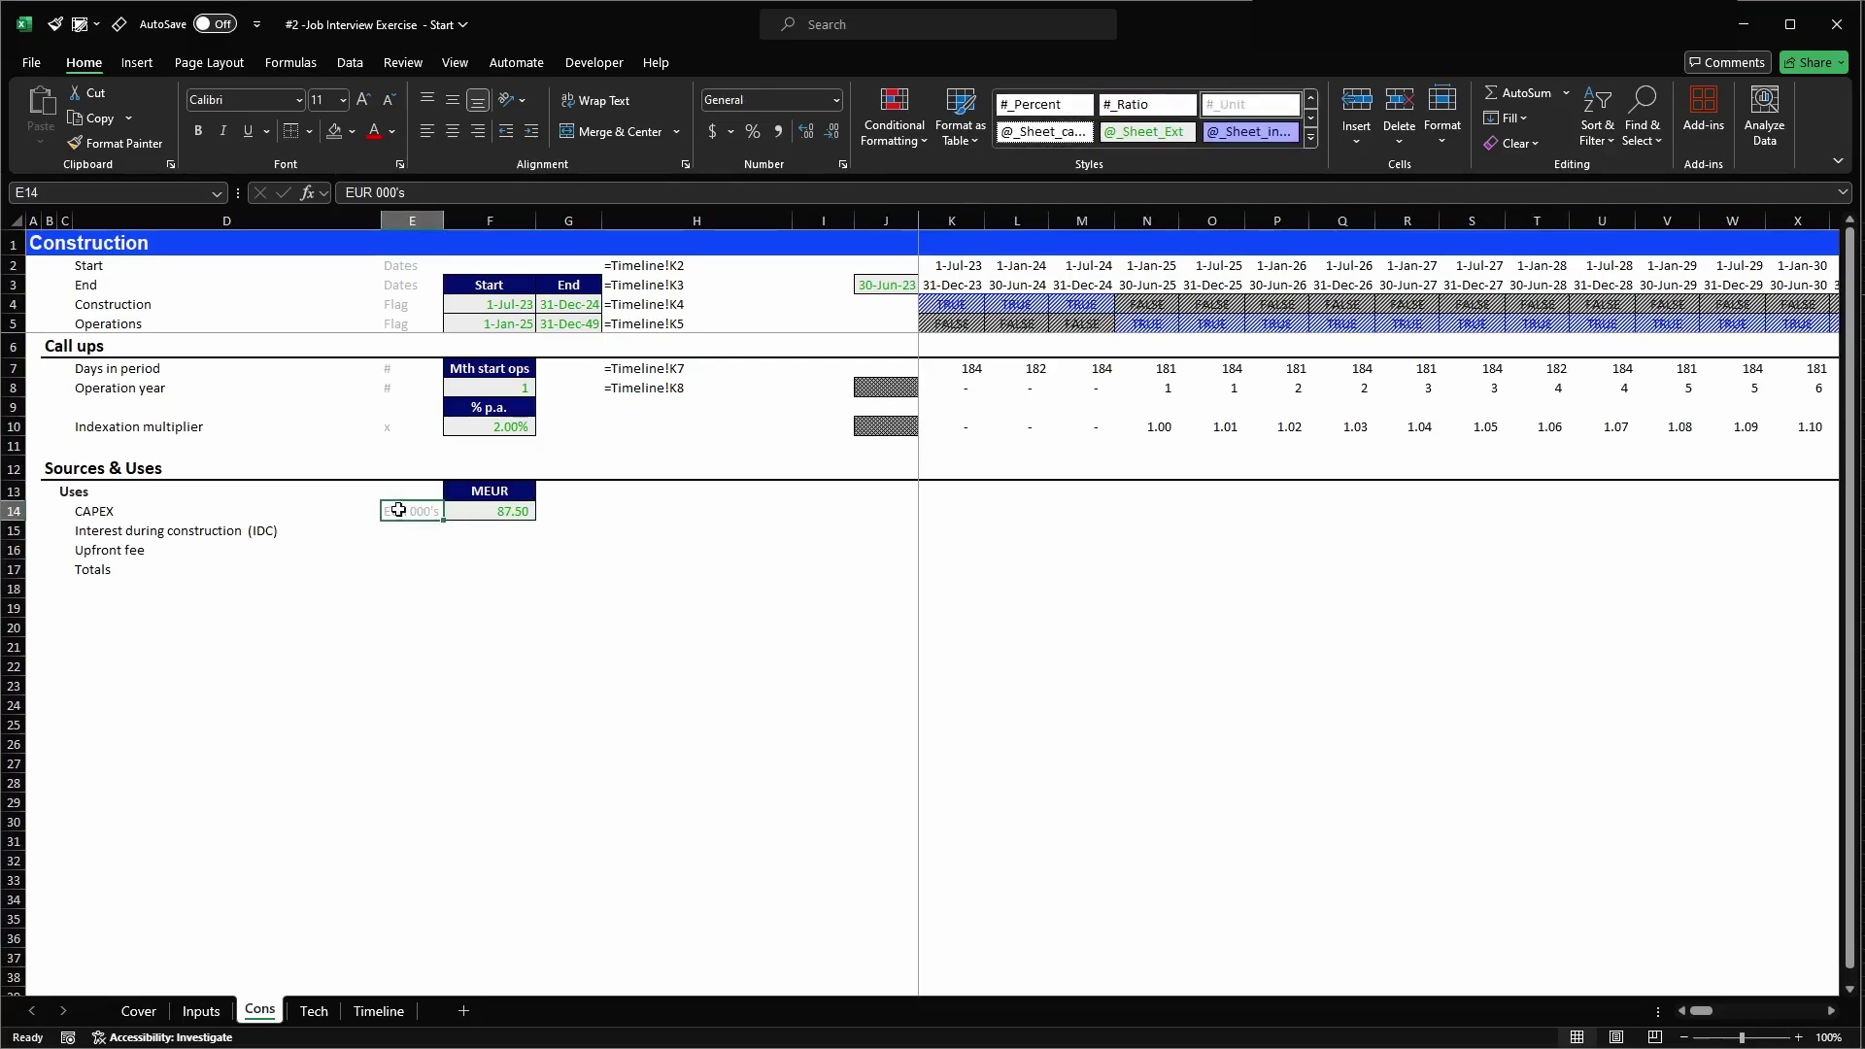
pyautogui.doubleClick(419, 513)
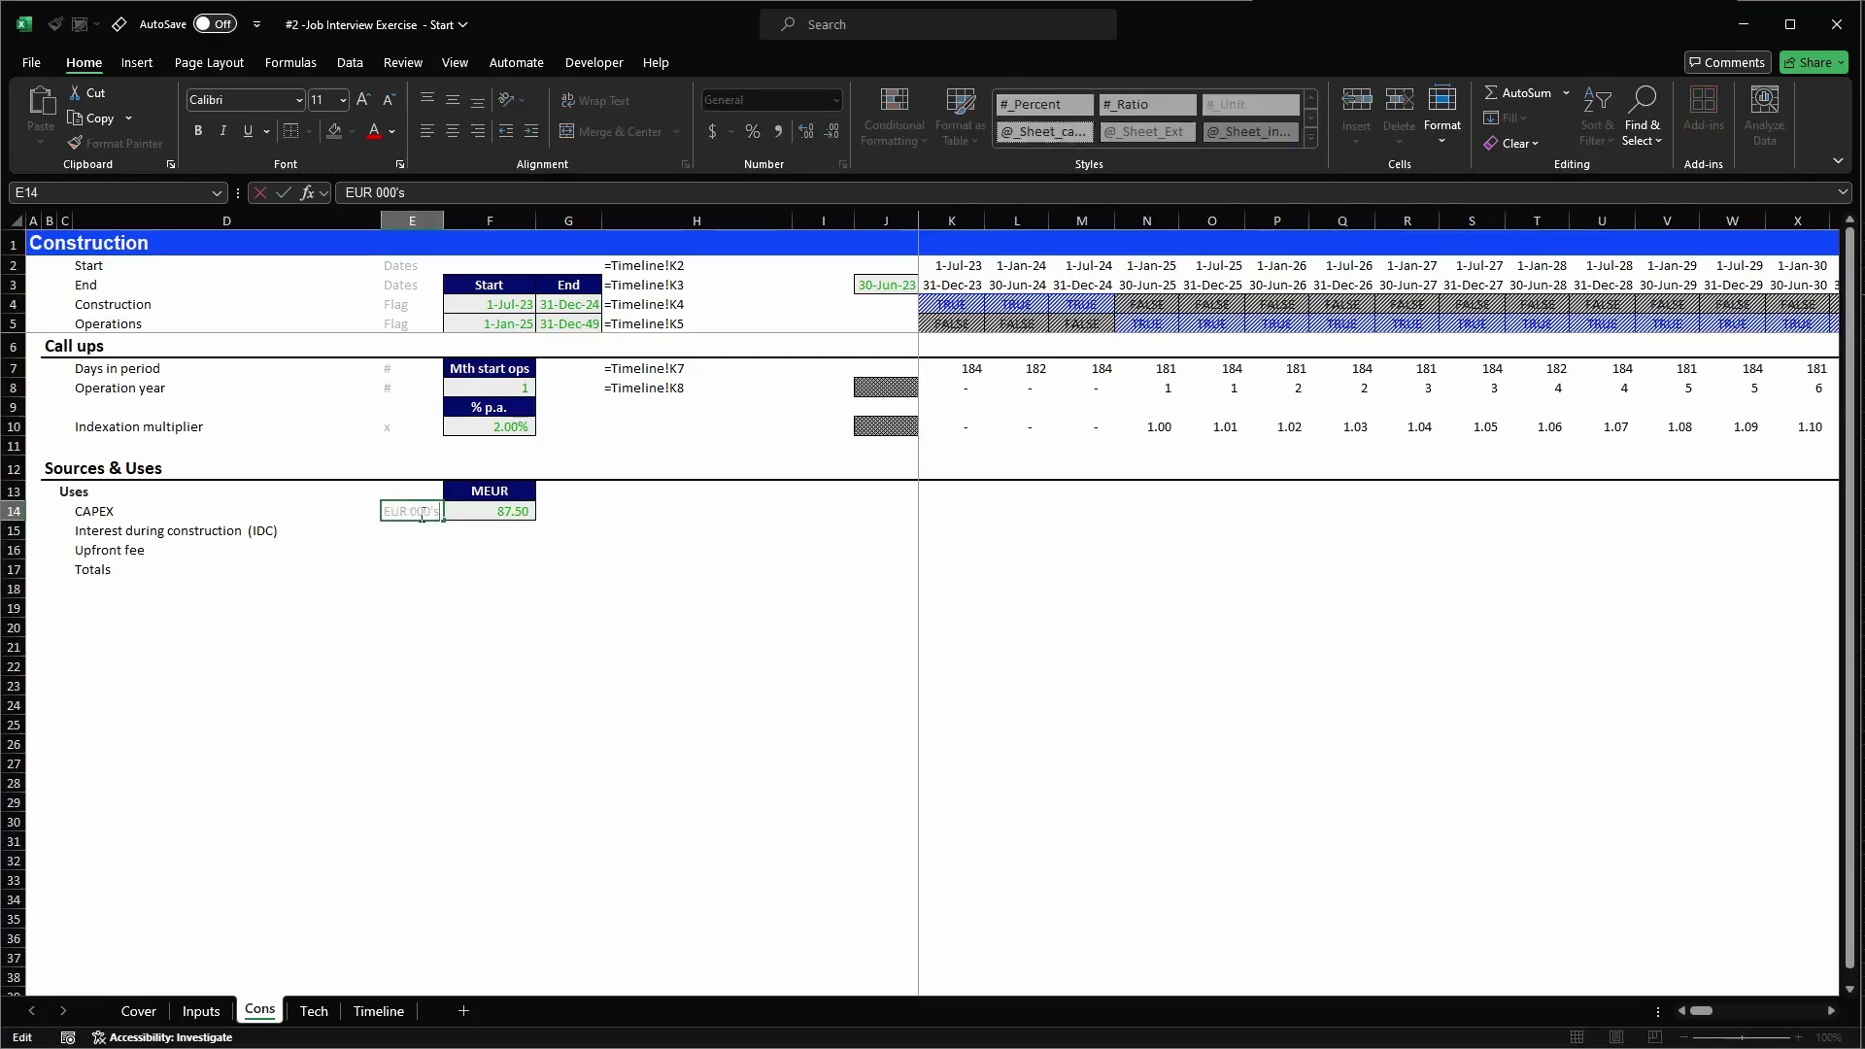
pyautogui.write('/period')
pyautogui.press('Return')
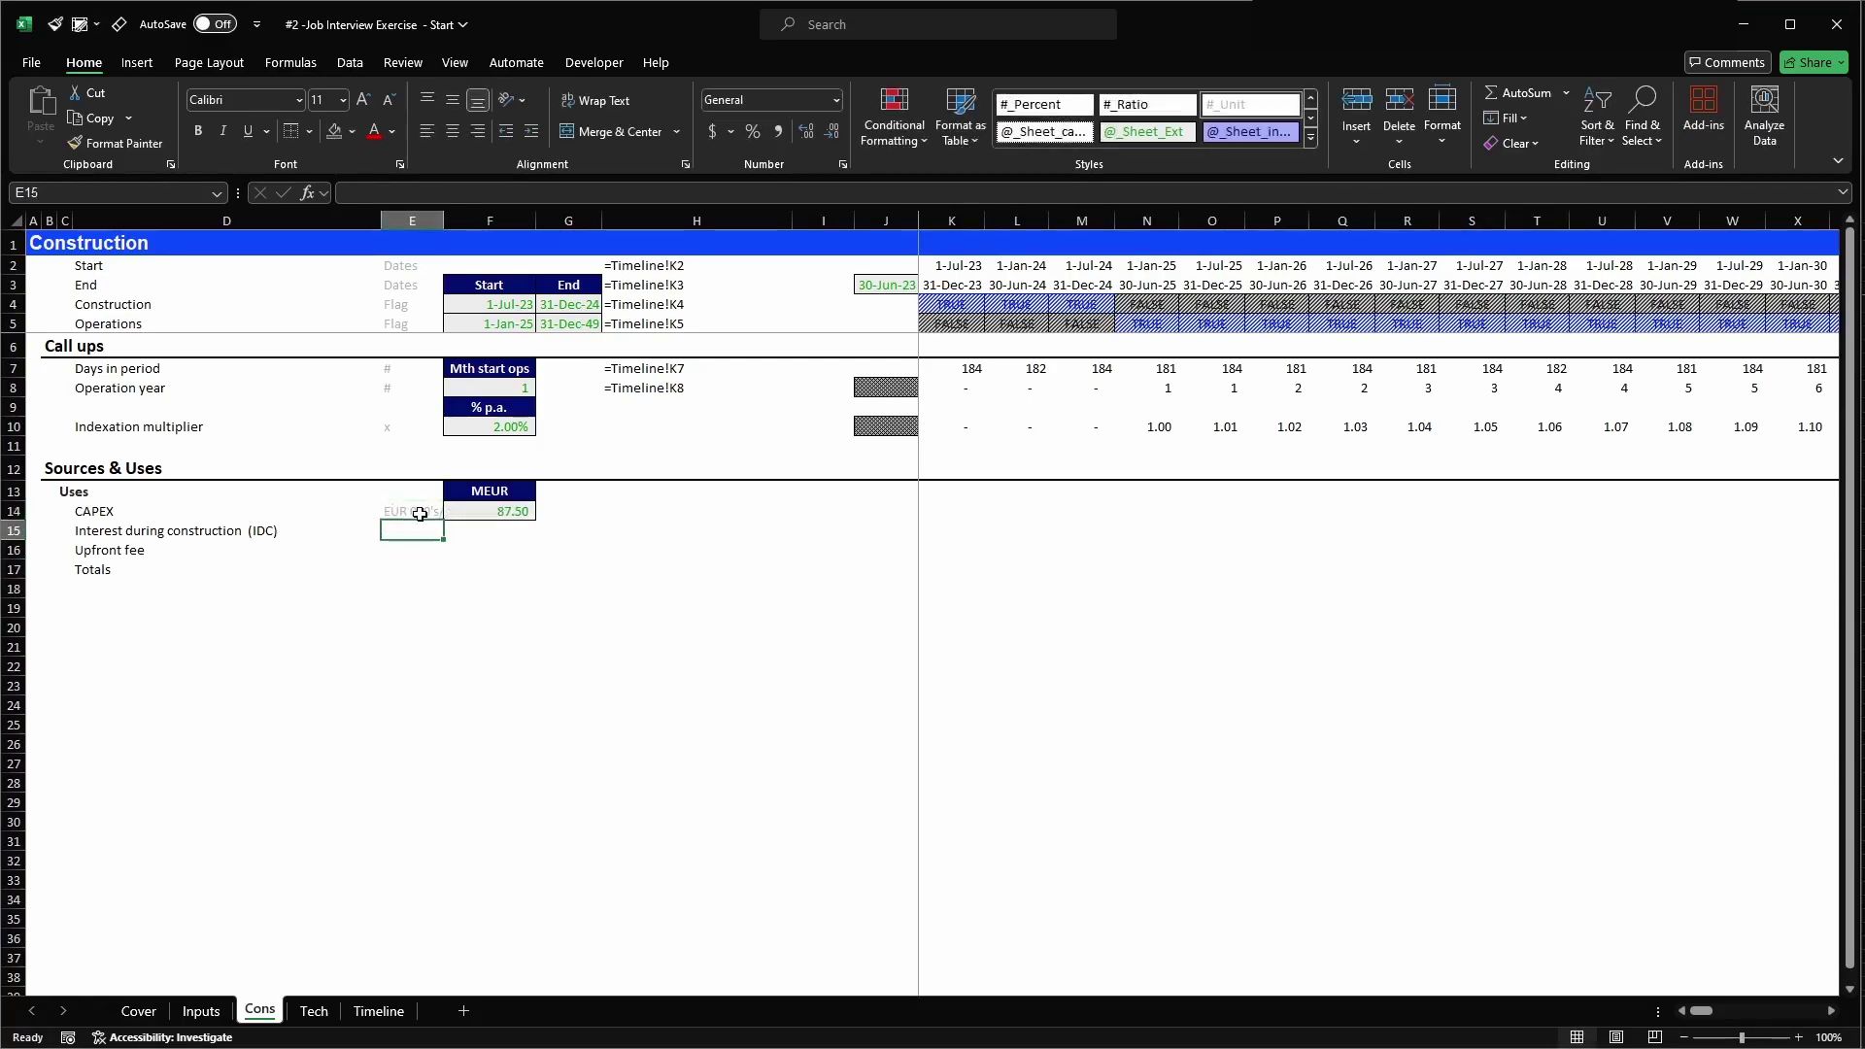
# - Shorten the CAPEX unit label in E14 to EUR 000's
pyautogui.press('F2')
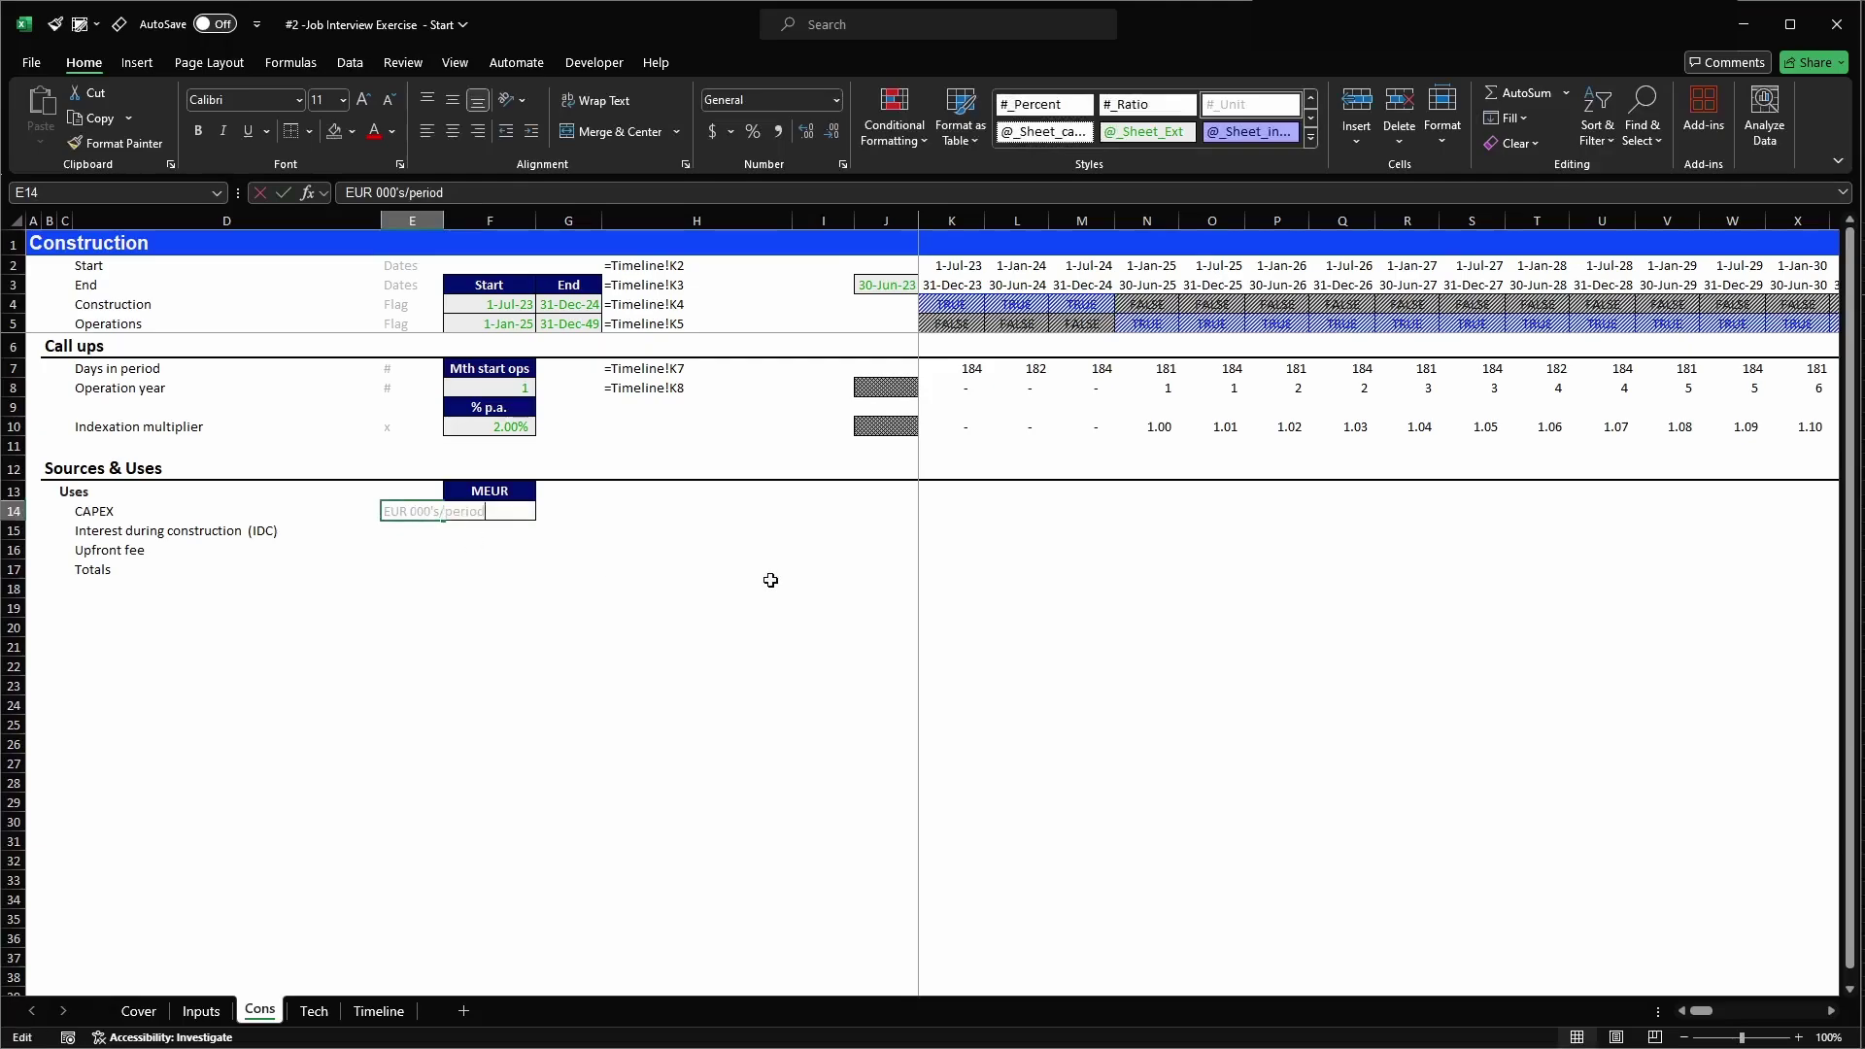
pyautogui.press('BackSpace')
pyautogui.press('BackSpace')
pyautogui.press('BackSpace')
pyautogui.press('BackSpace')
pyautogui.press('BackSpace')
pyautogui.press('BackSpace')
pyautogui.press('Return')
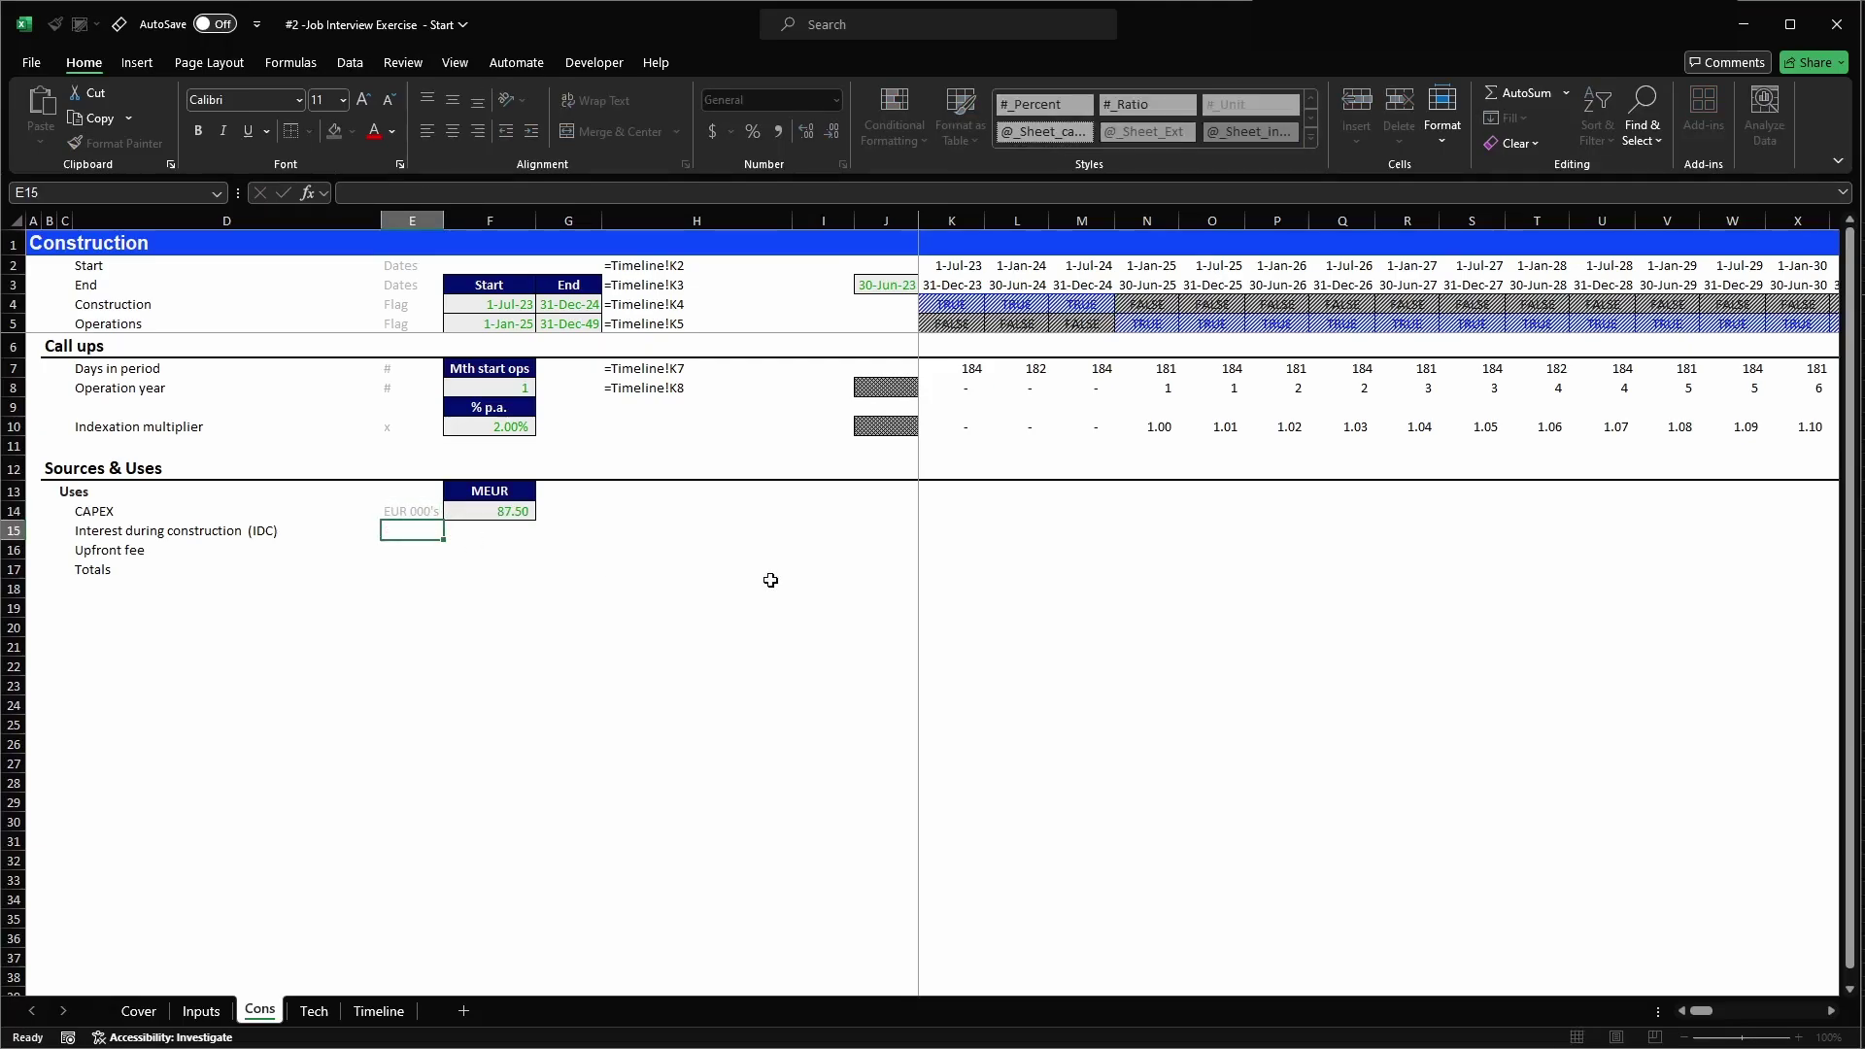
# - Enter =$F14/3 in K14 to spread the CAPEX amount over the construction periods
pyautogui.press('Right')
pyautogui.press('Right')
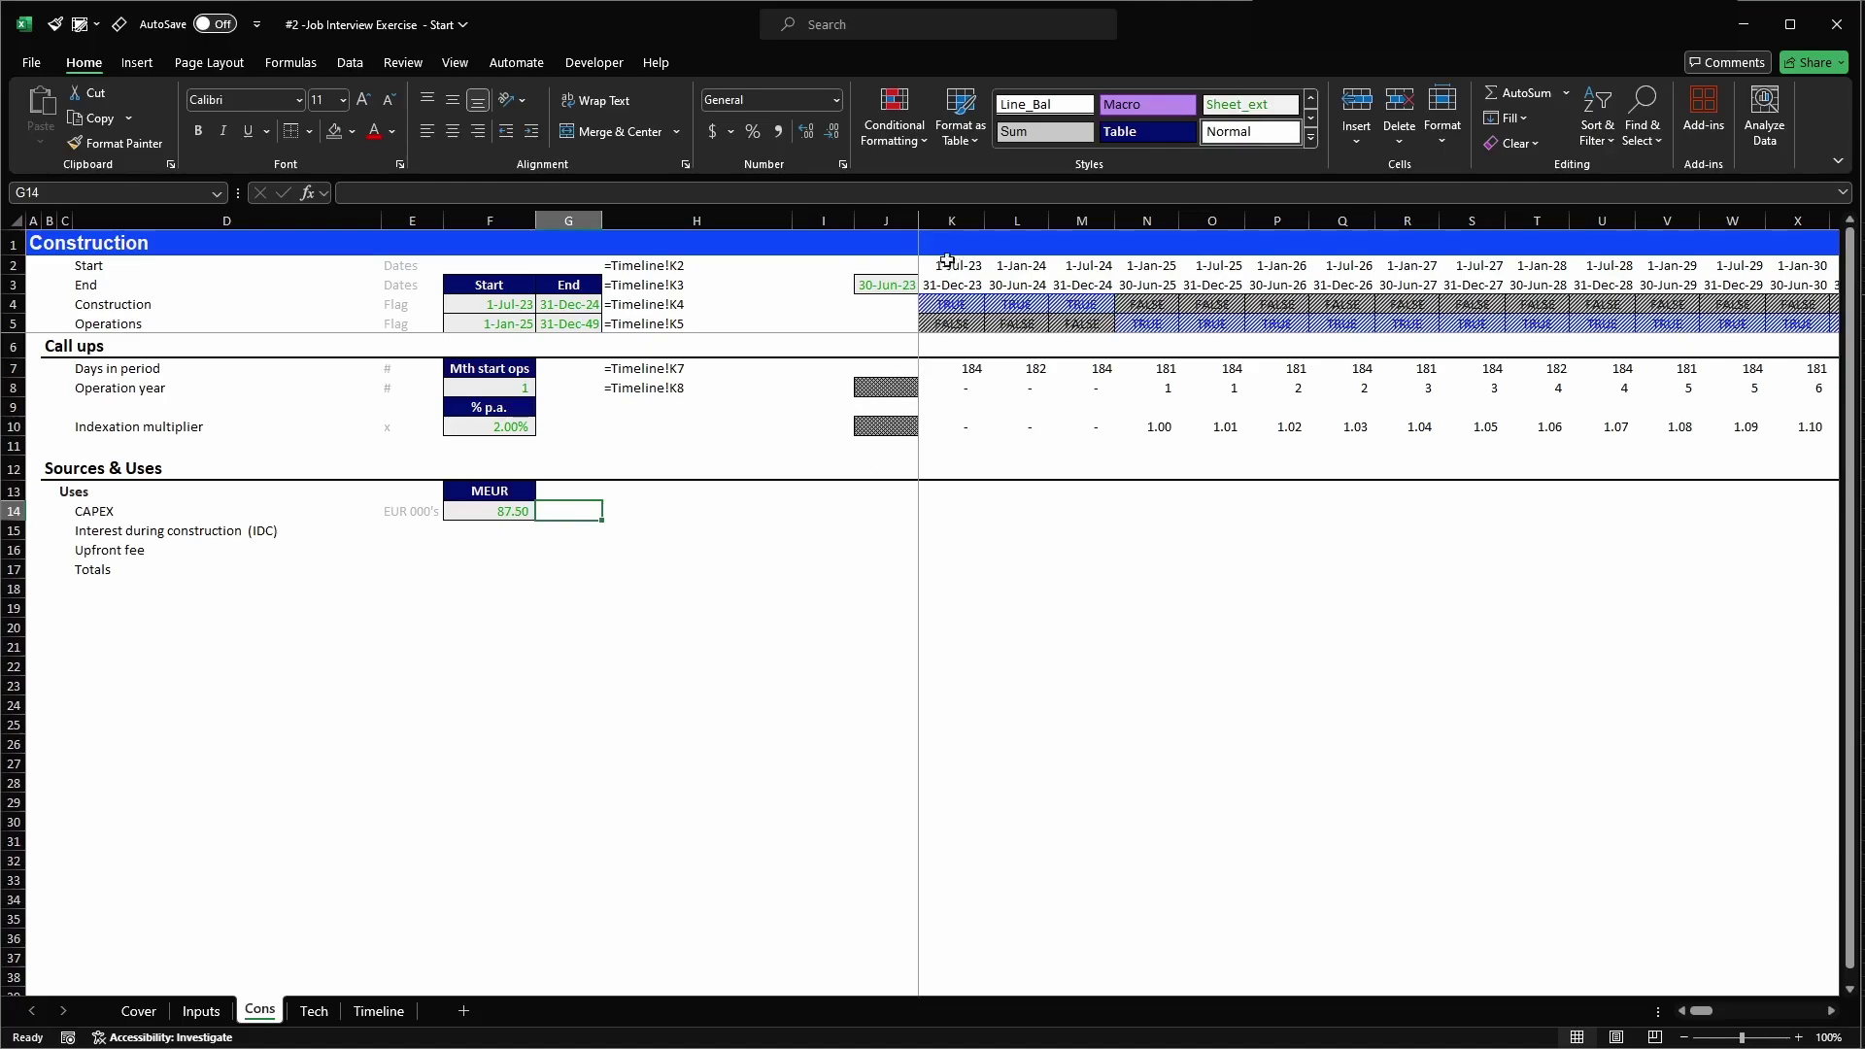
pyautogui.moveTo(952, 220); pyautogui.dragTo(1082, 220)
pyautogui.click(942, 510)
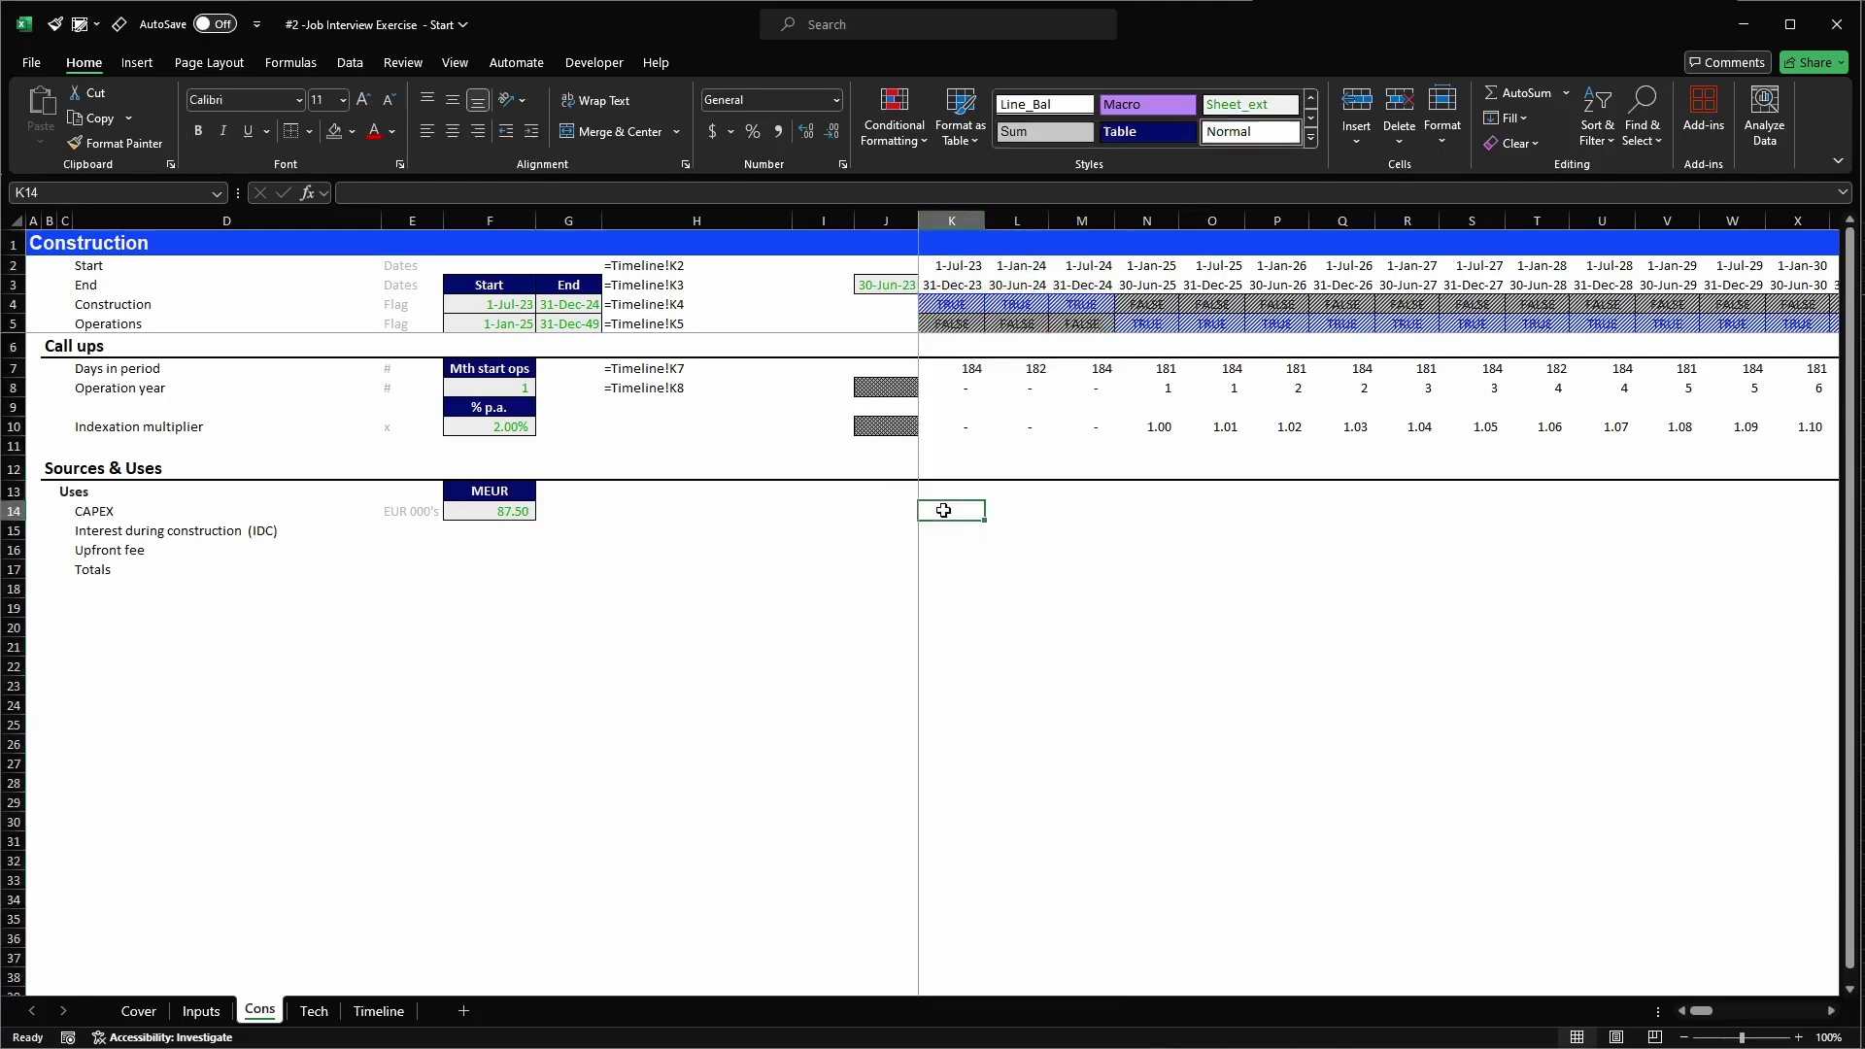
pyautogui.write('=')
pyautogui.press('Left')
pyautogui.press('Left')
pyautogui.press('Left')
pyautogui.press('Left')
pyautogui.press('Left')
pyautogui.press('F4')
pyautogui.press('F4')
pyautogui.press('F4')
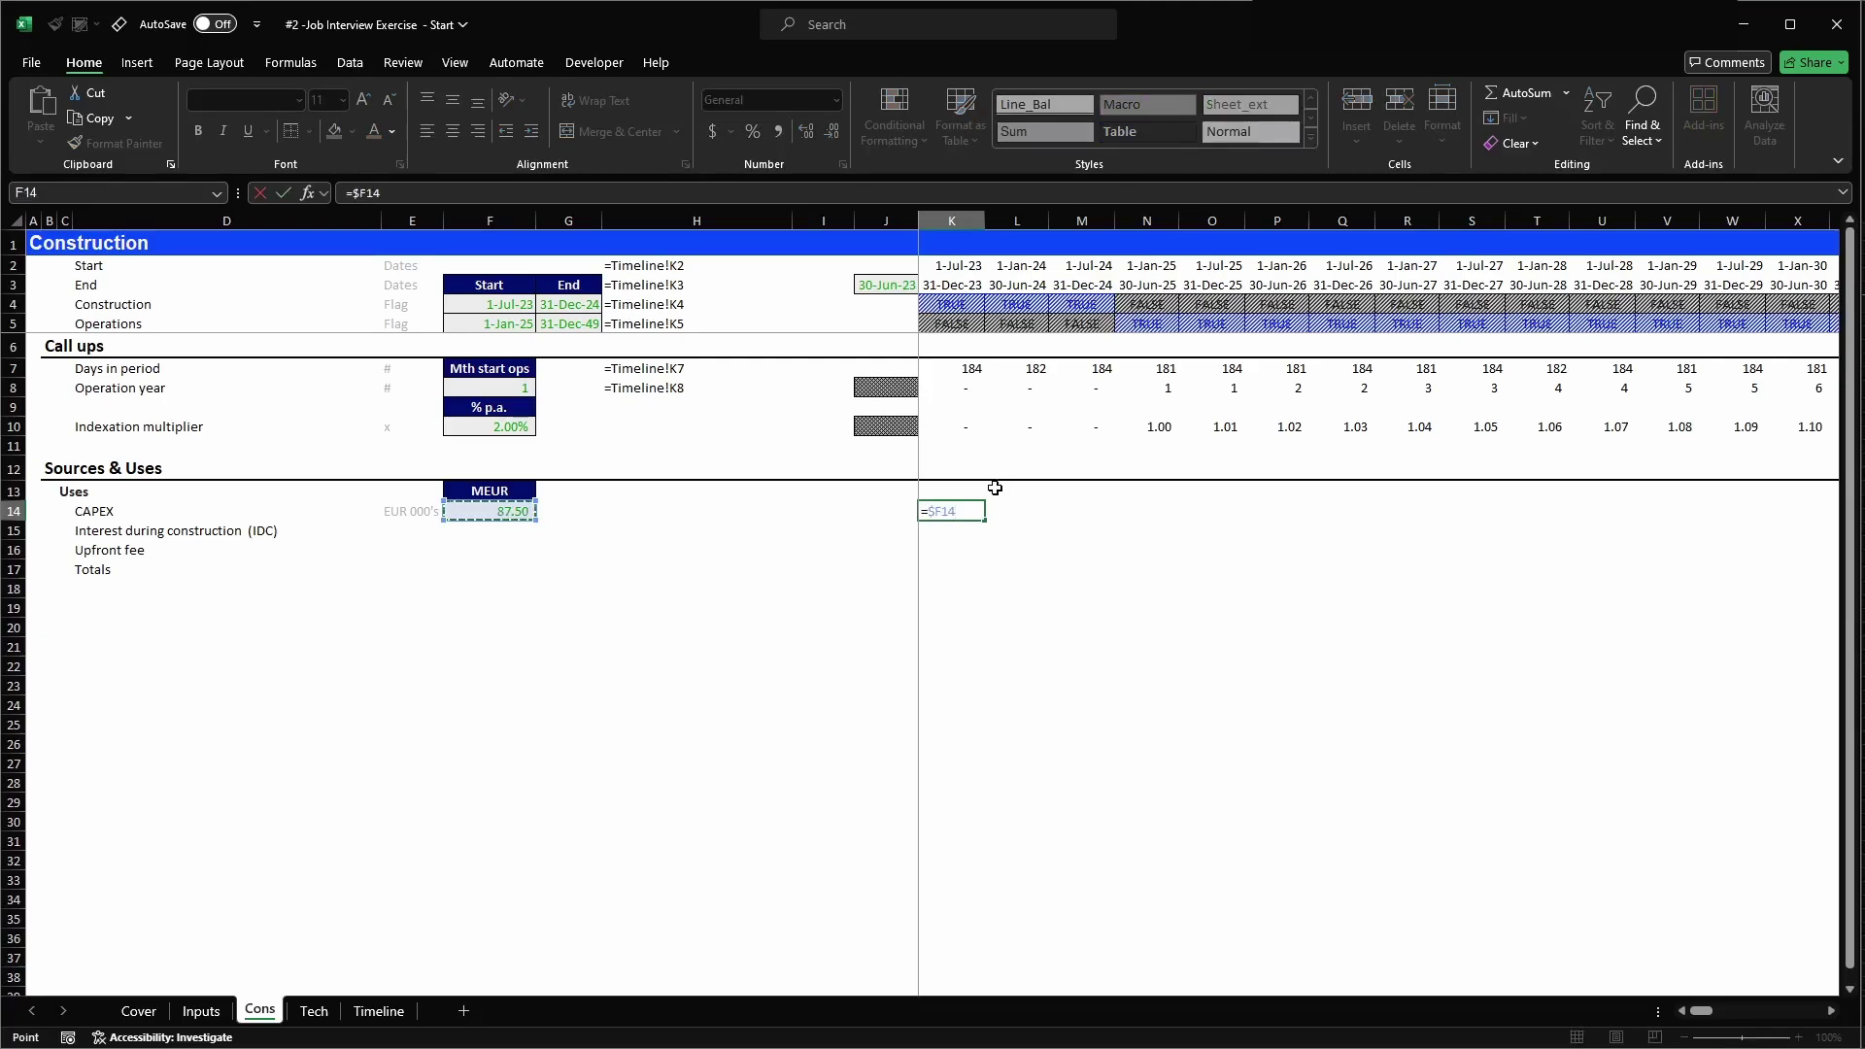
pyautogui.press('Return')
pyautogui.press('Up')
# - Copy the K14 CAPEX formula across to L14 and M14
pyautogui.hotkey('ctrl', 'c')
pyautogui.hotkey('shift', 'Right')
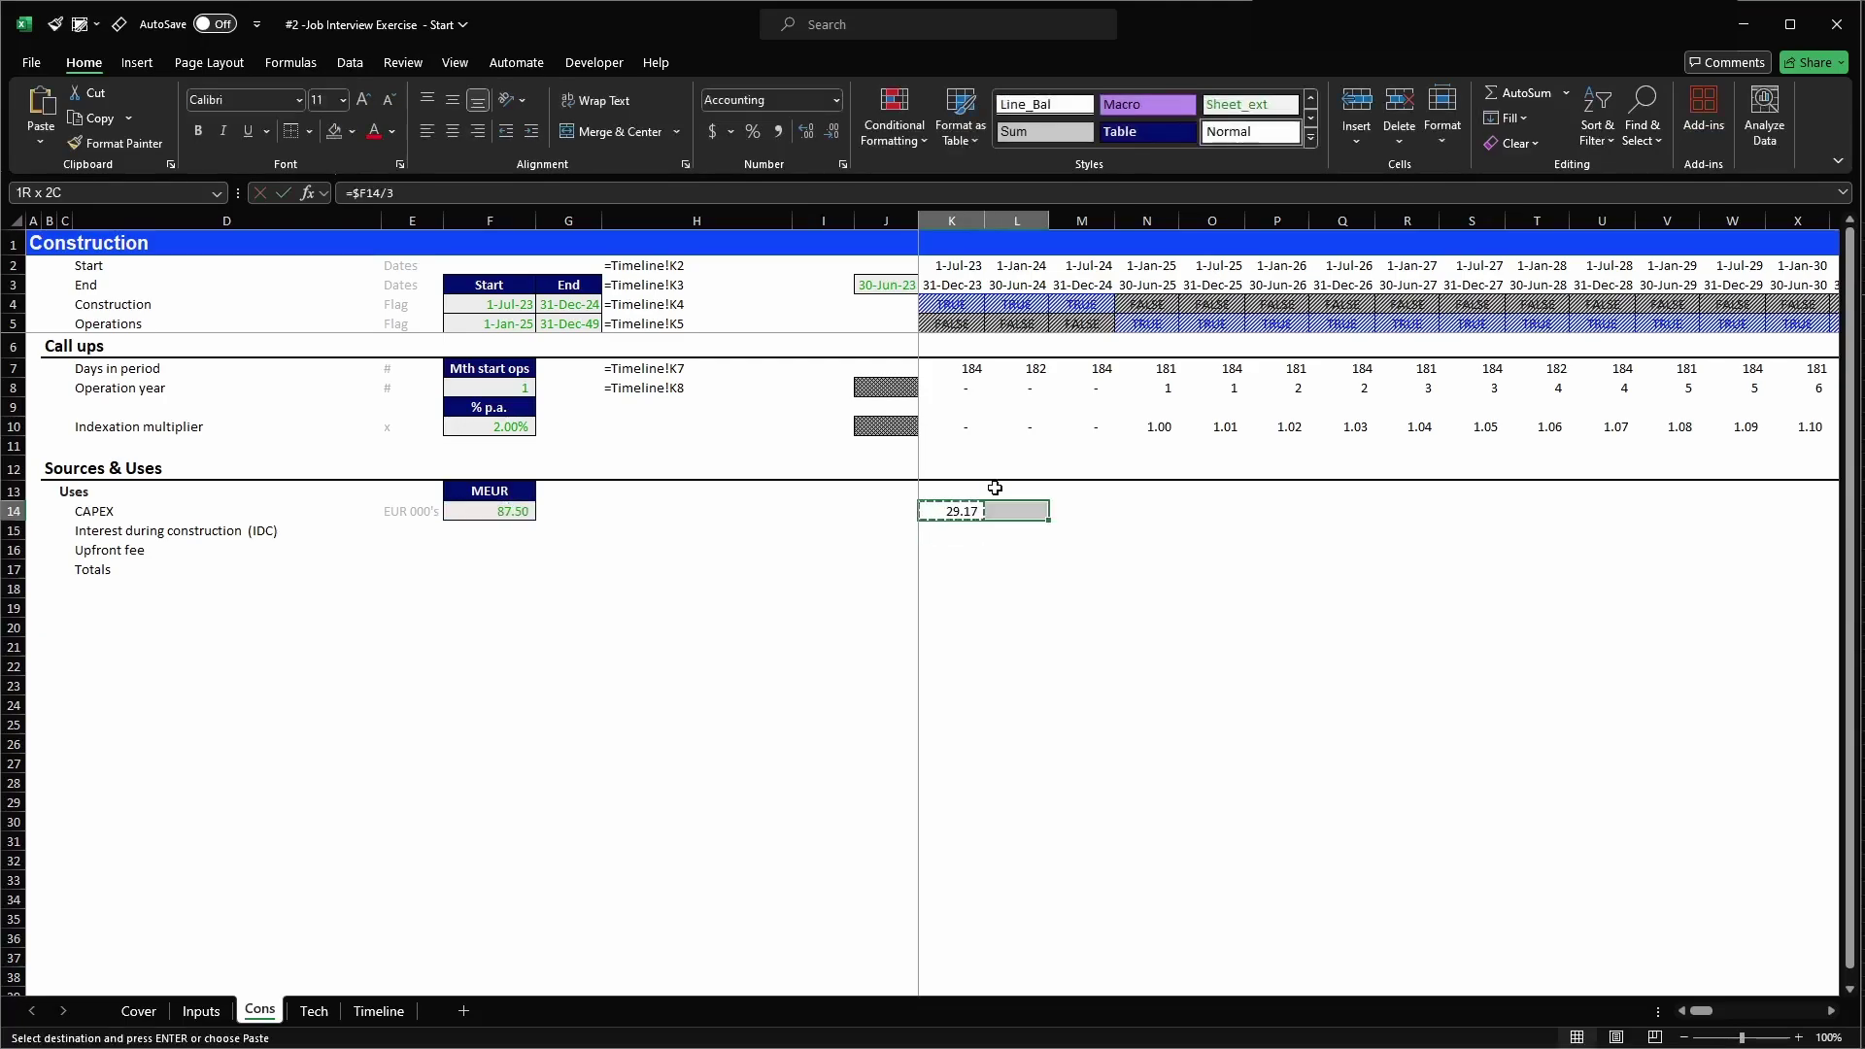
pyautogui.hotkey('shift', 'Right')
pyautogui.hotkey('ctrl', 'v')
pyautogui.press('Escape')
# - Enter 0 as the CAPEX amount for the first four operating periods, N14 to Q14
pyautogui.press('Right')
pyautogui.press('Right')
pyautogui.press('Right')
pyautogui.write('0')
pyautogui.press('Right')
pyautogui.write('0')
pyautogui.press('Right')
pyautogui.write('0')
pyautogui.press('Right')
pyautogui.write('0')
pyautogui.press('Left')
pyautogui.press('Left')
pyautogui.press('Left')
pyautogui.press('Left')
pyautogui.press('Left')
pyautogui.press('Left')
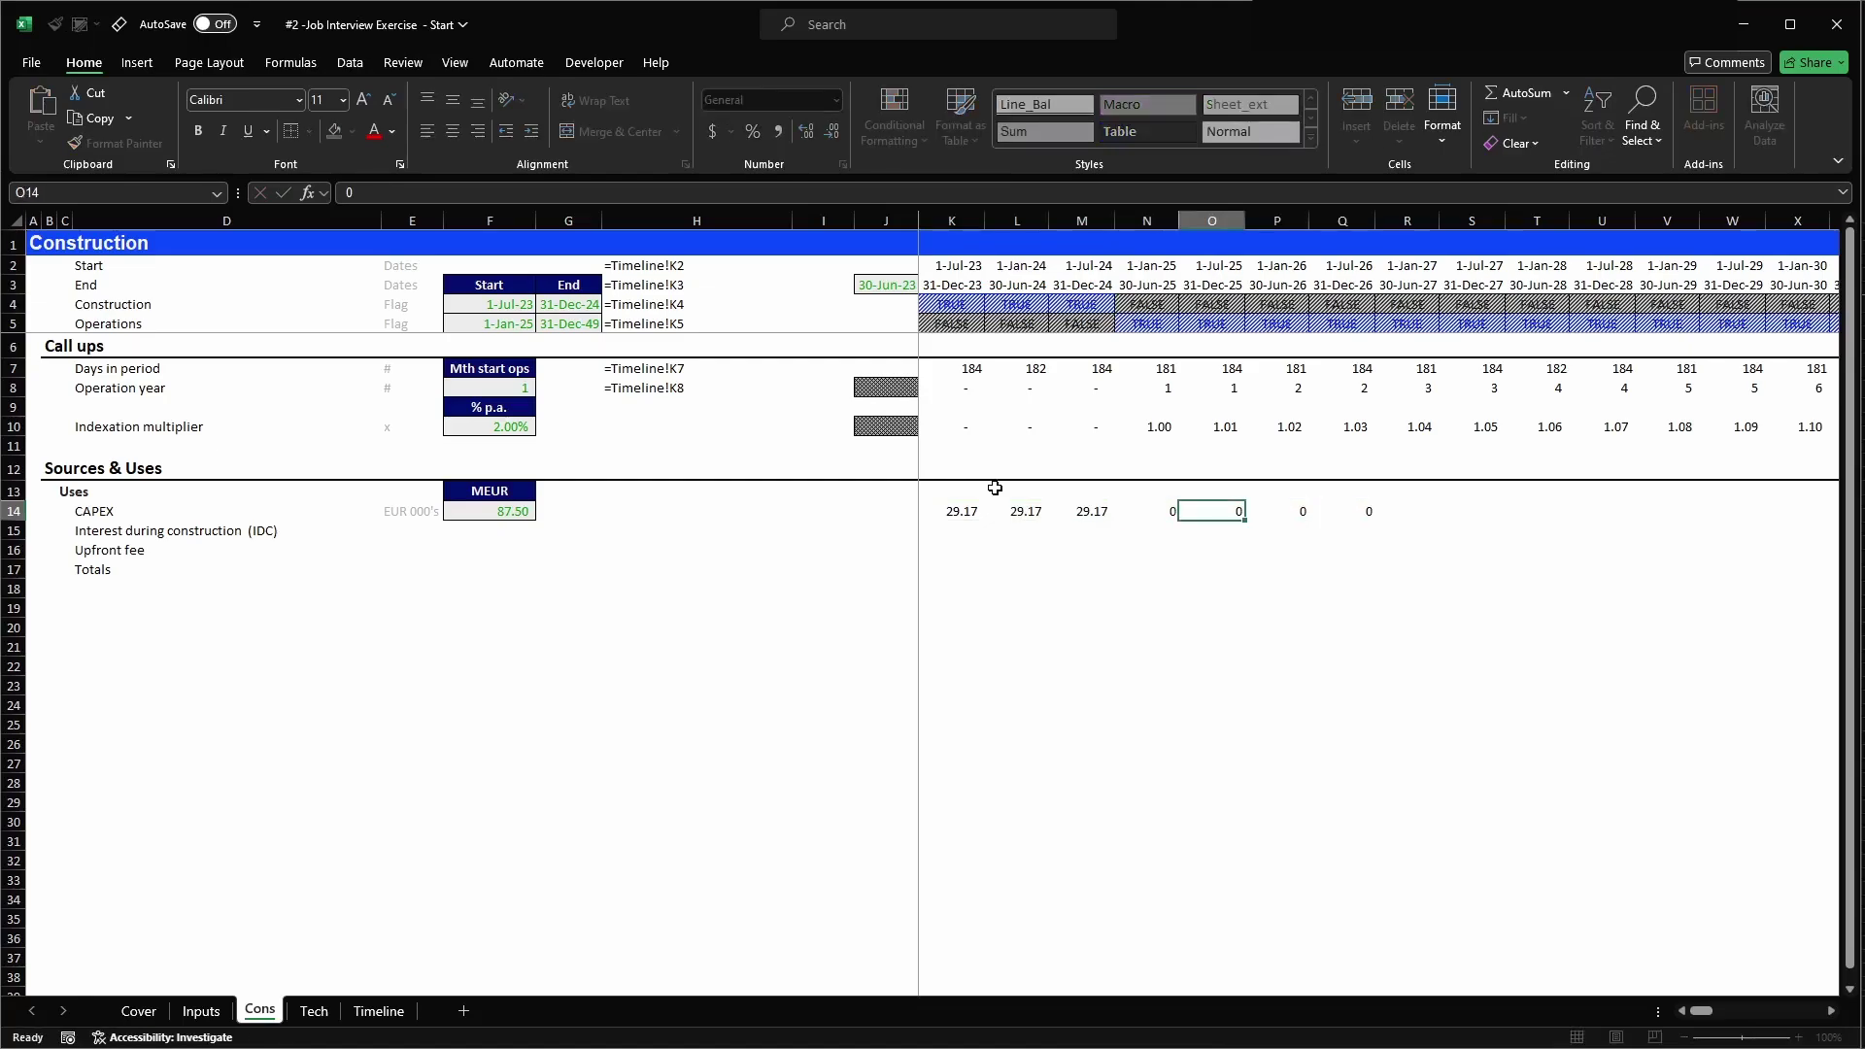
pyautogui.press('Left')
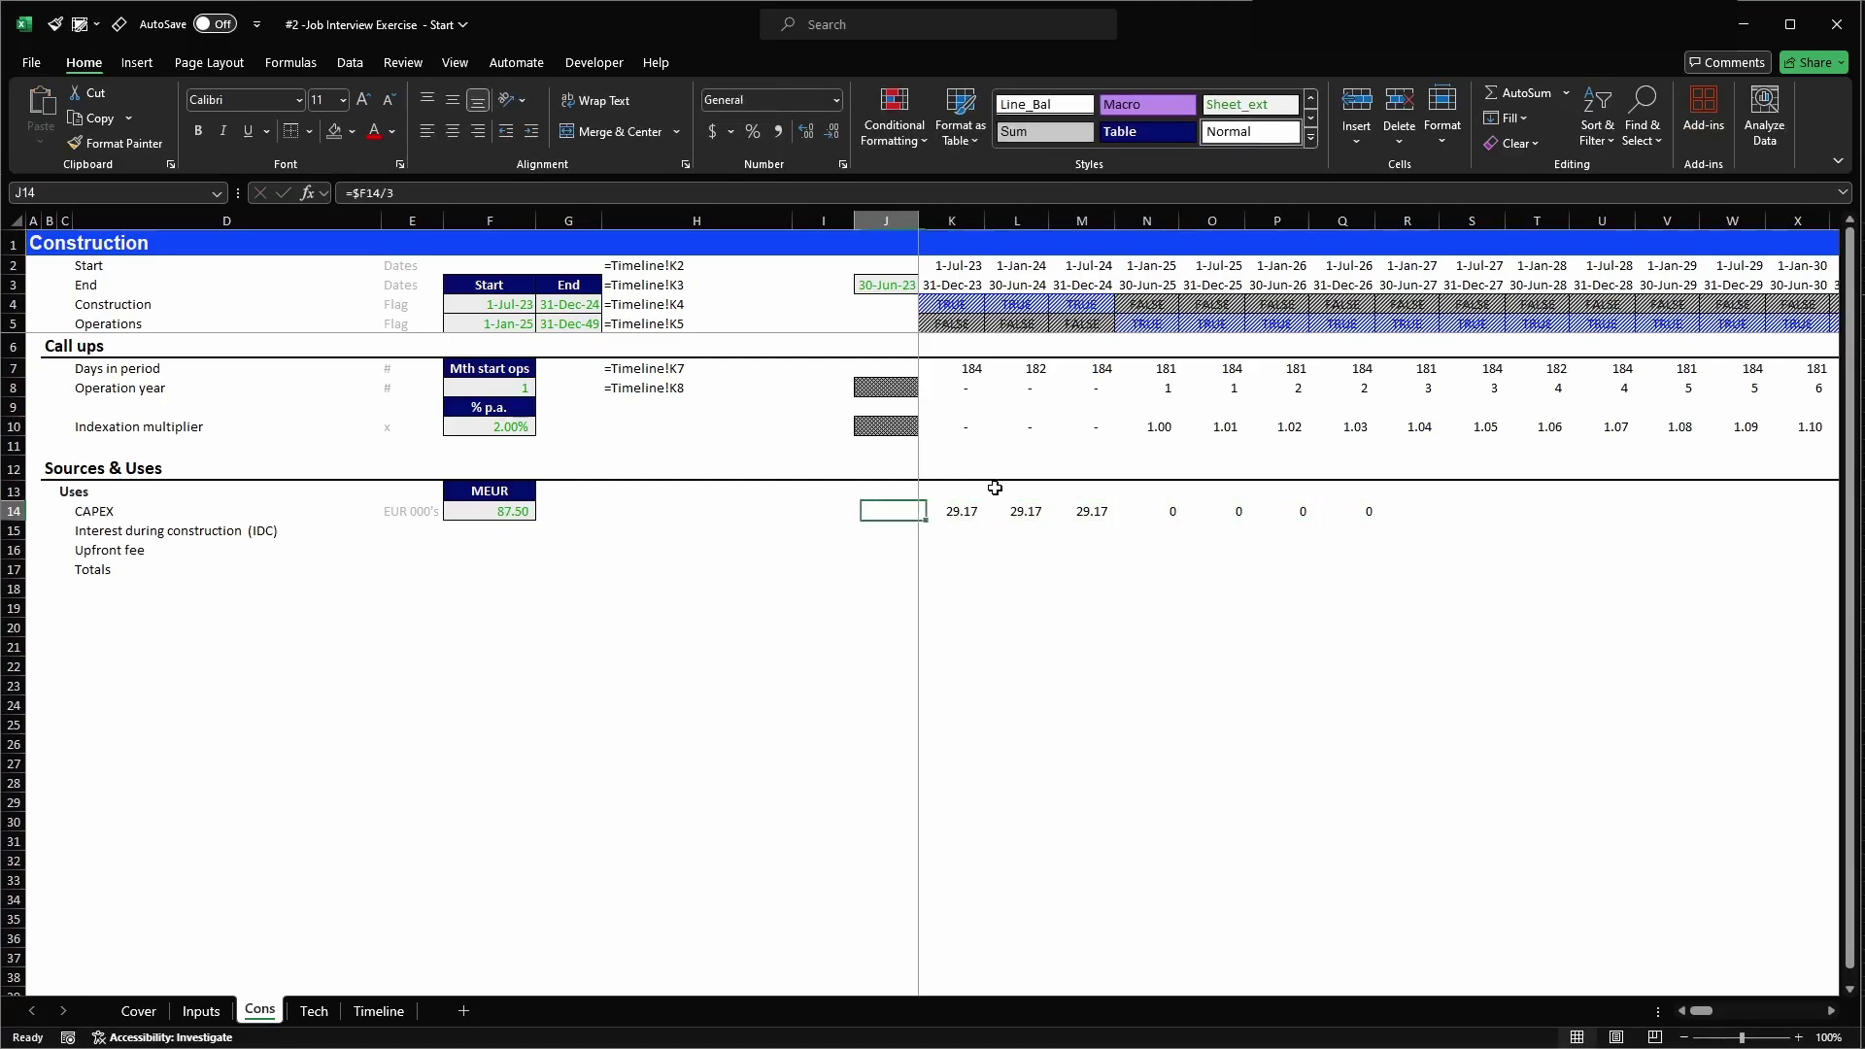
pyautogui.press('Right')
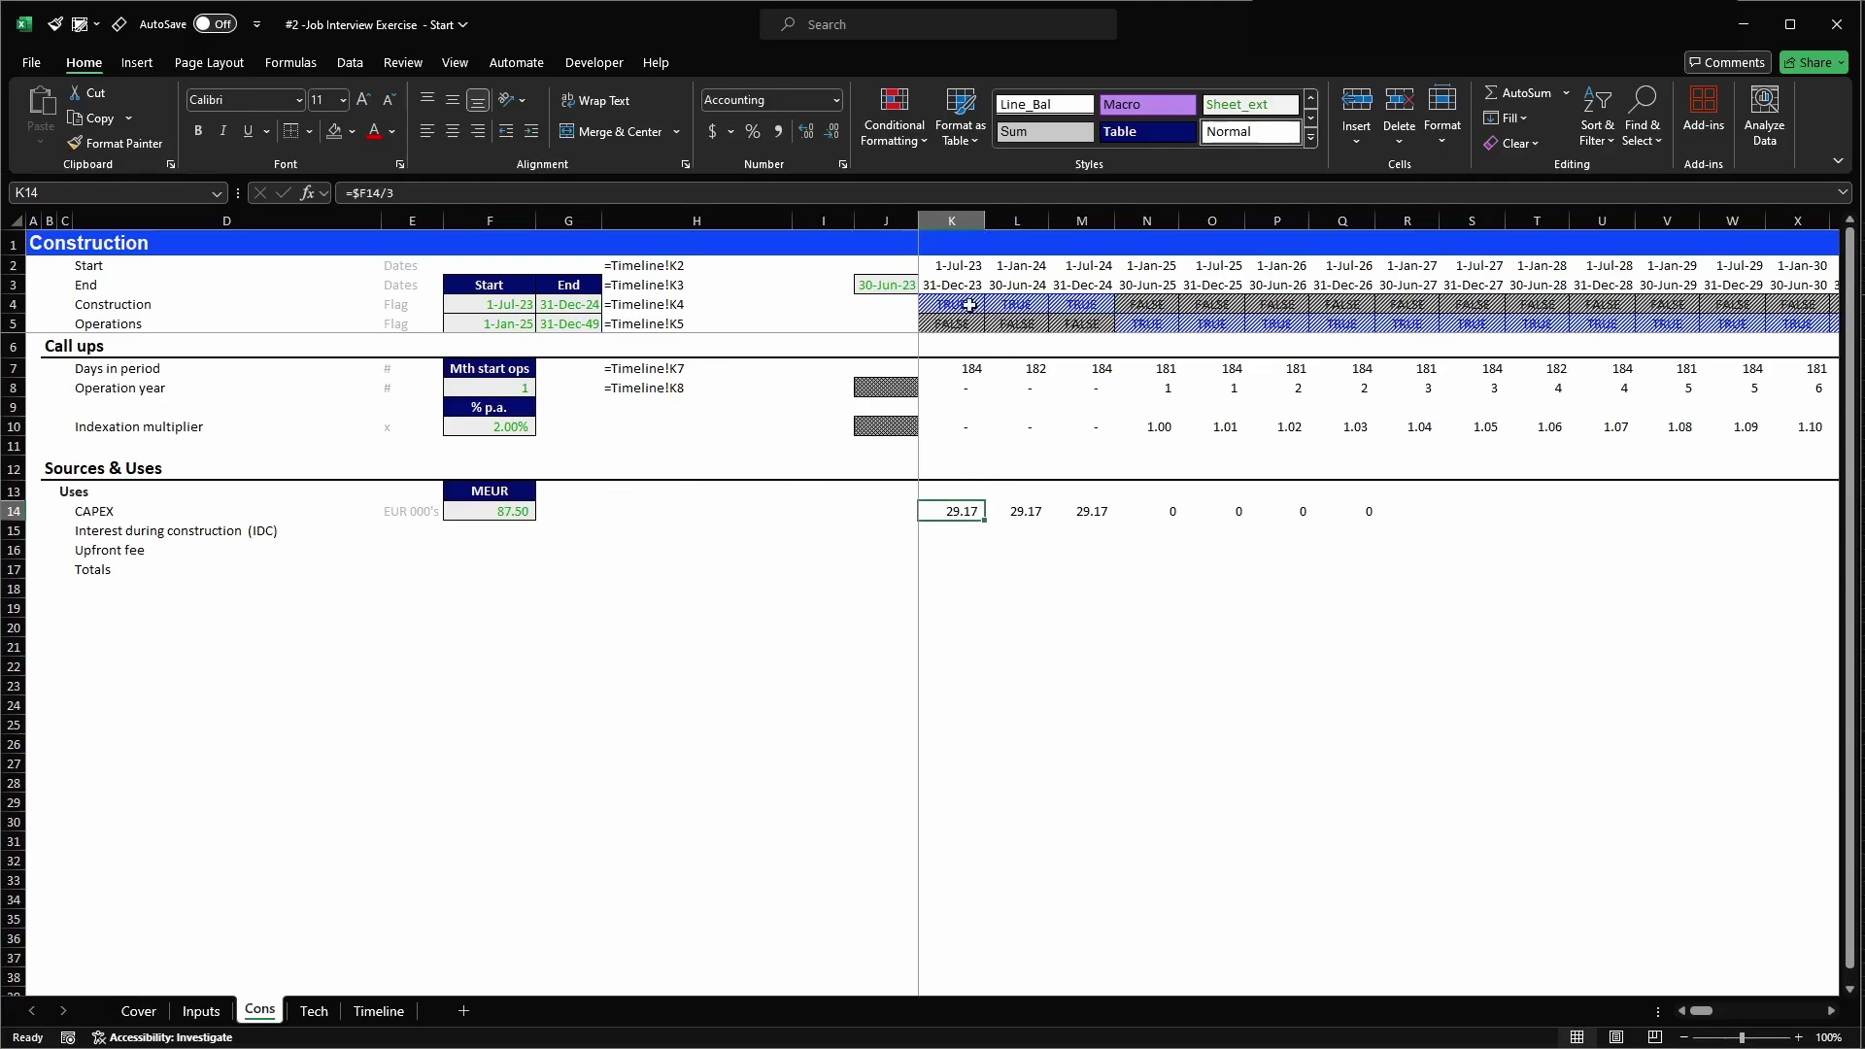
# - Count the construction periods in G14 with =COUNTIF(K4:CG4,TRUE)
pyautogui.moveTo(957, 304); pyautogui.dragTo(1069, 312)
pyautogui.click(565, 512)
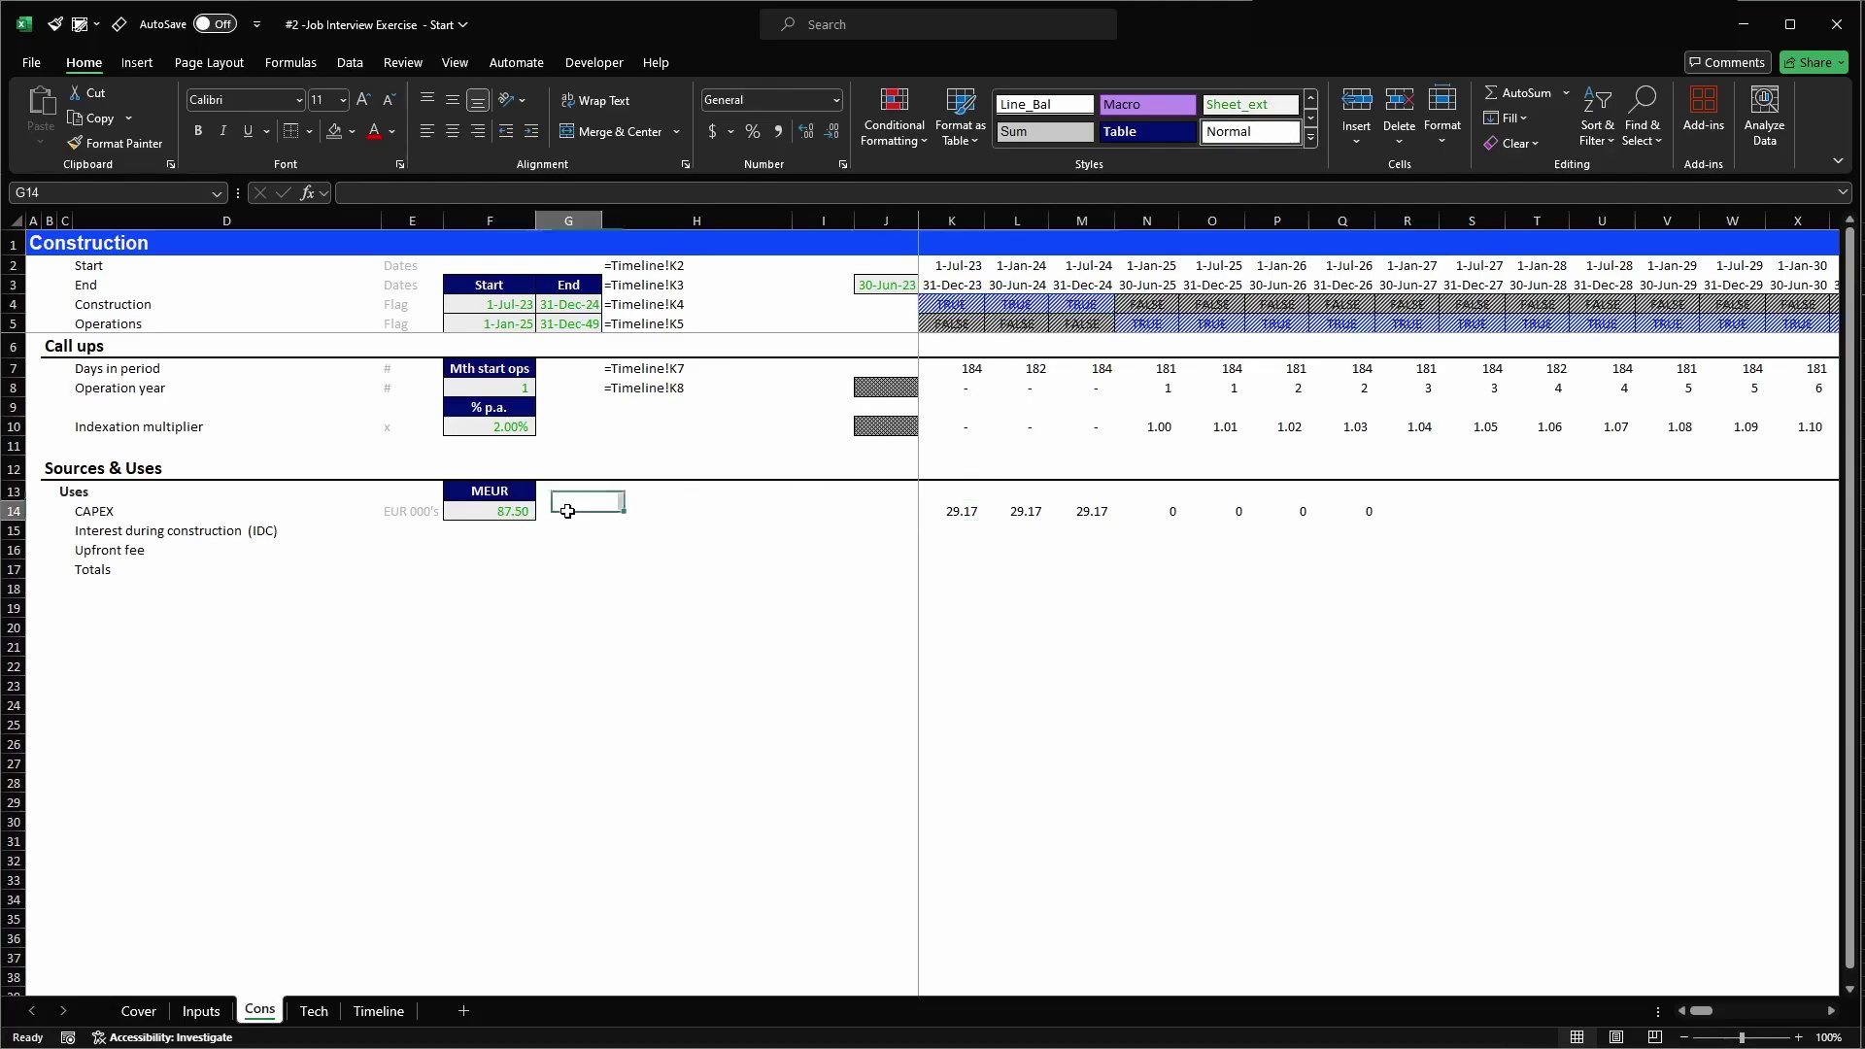
pyautogui.write('=countif')
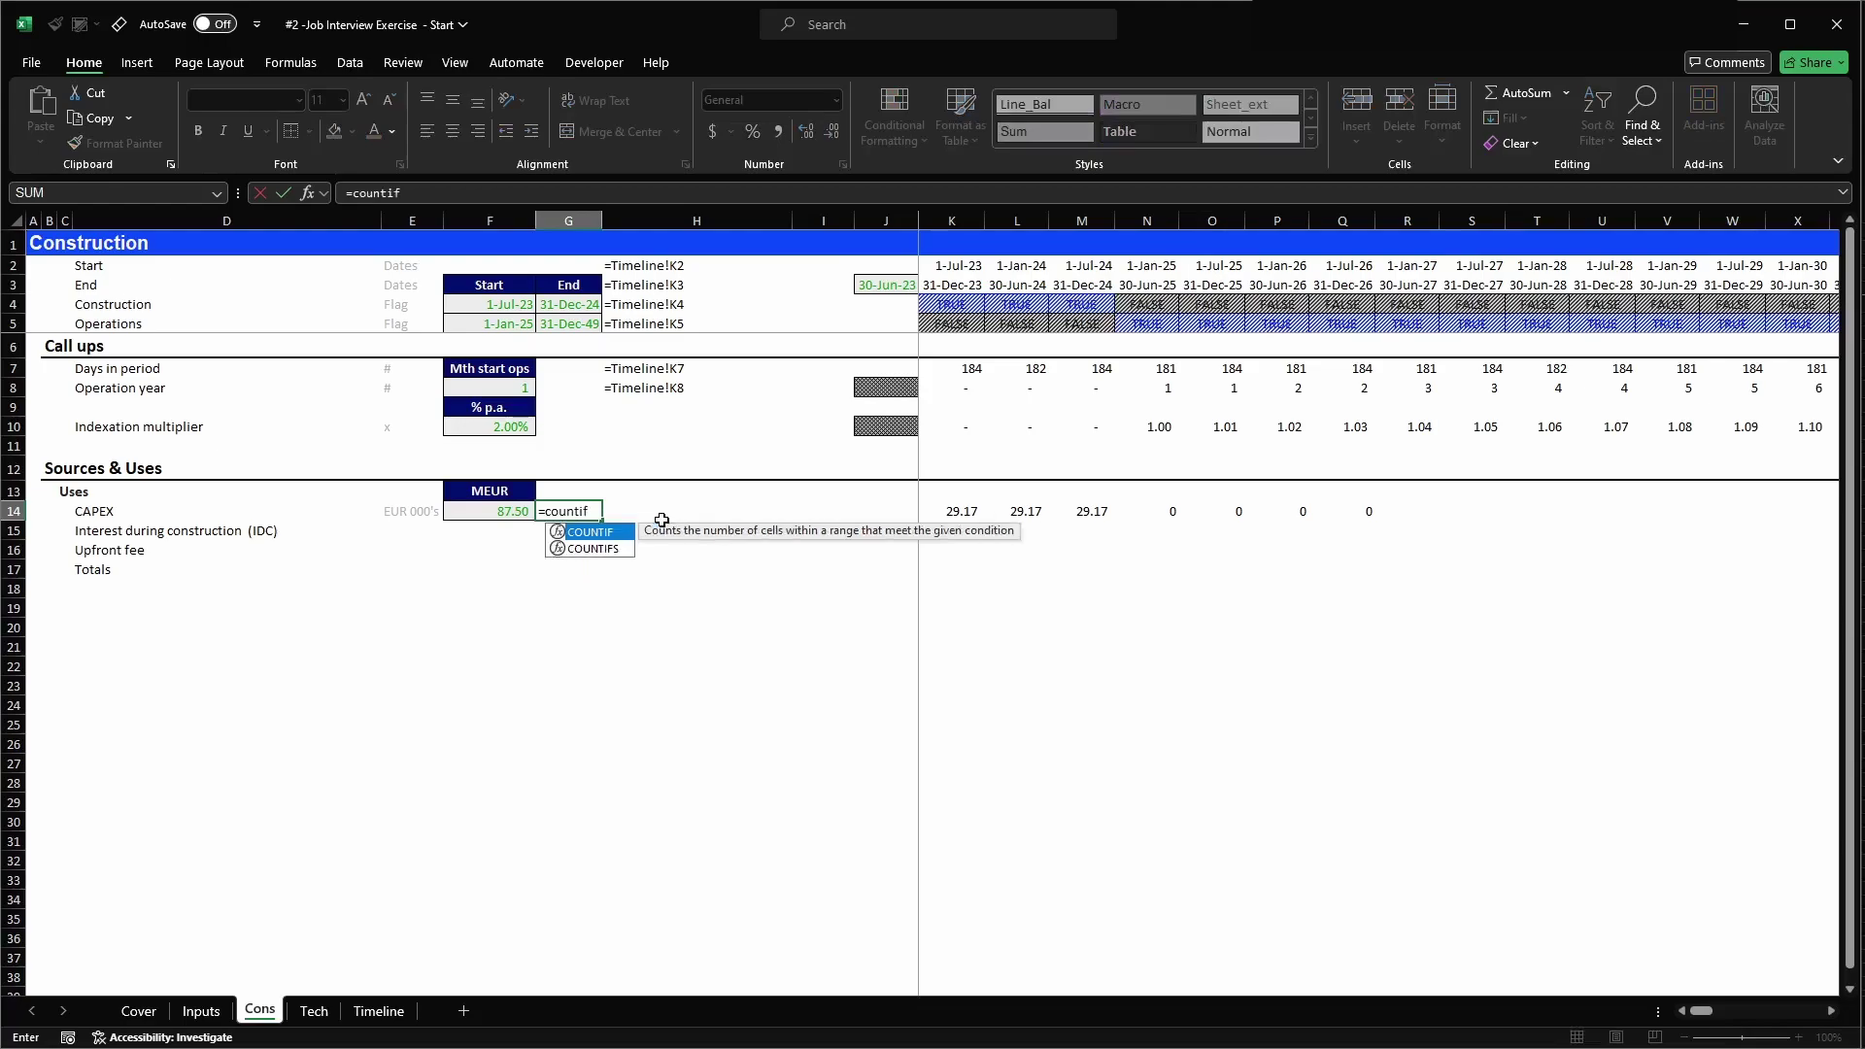
pyautogui.press('Tab')
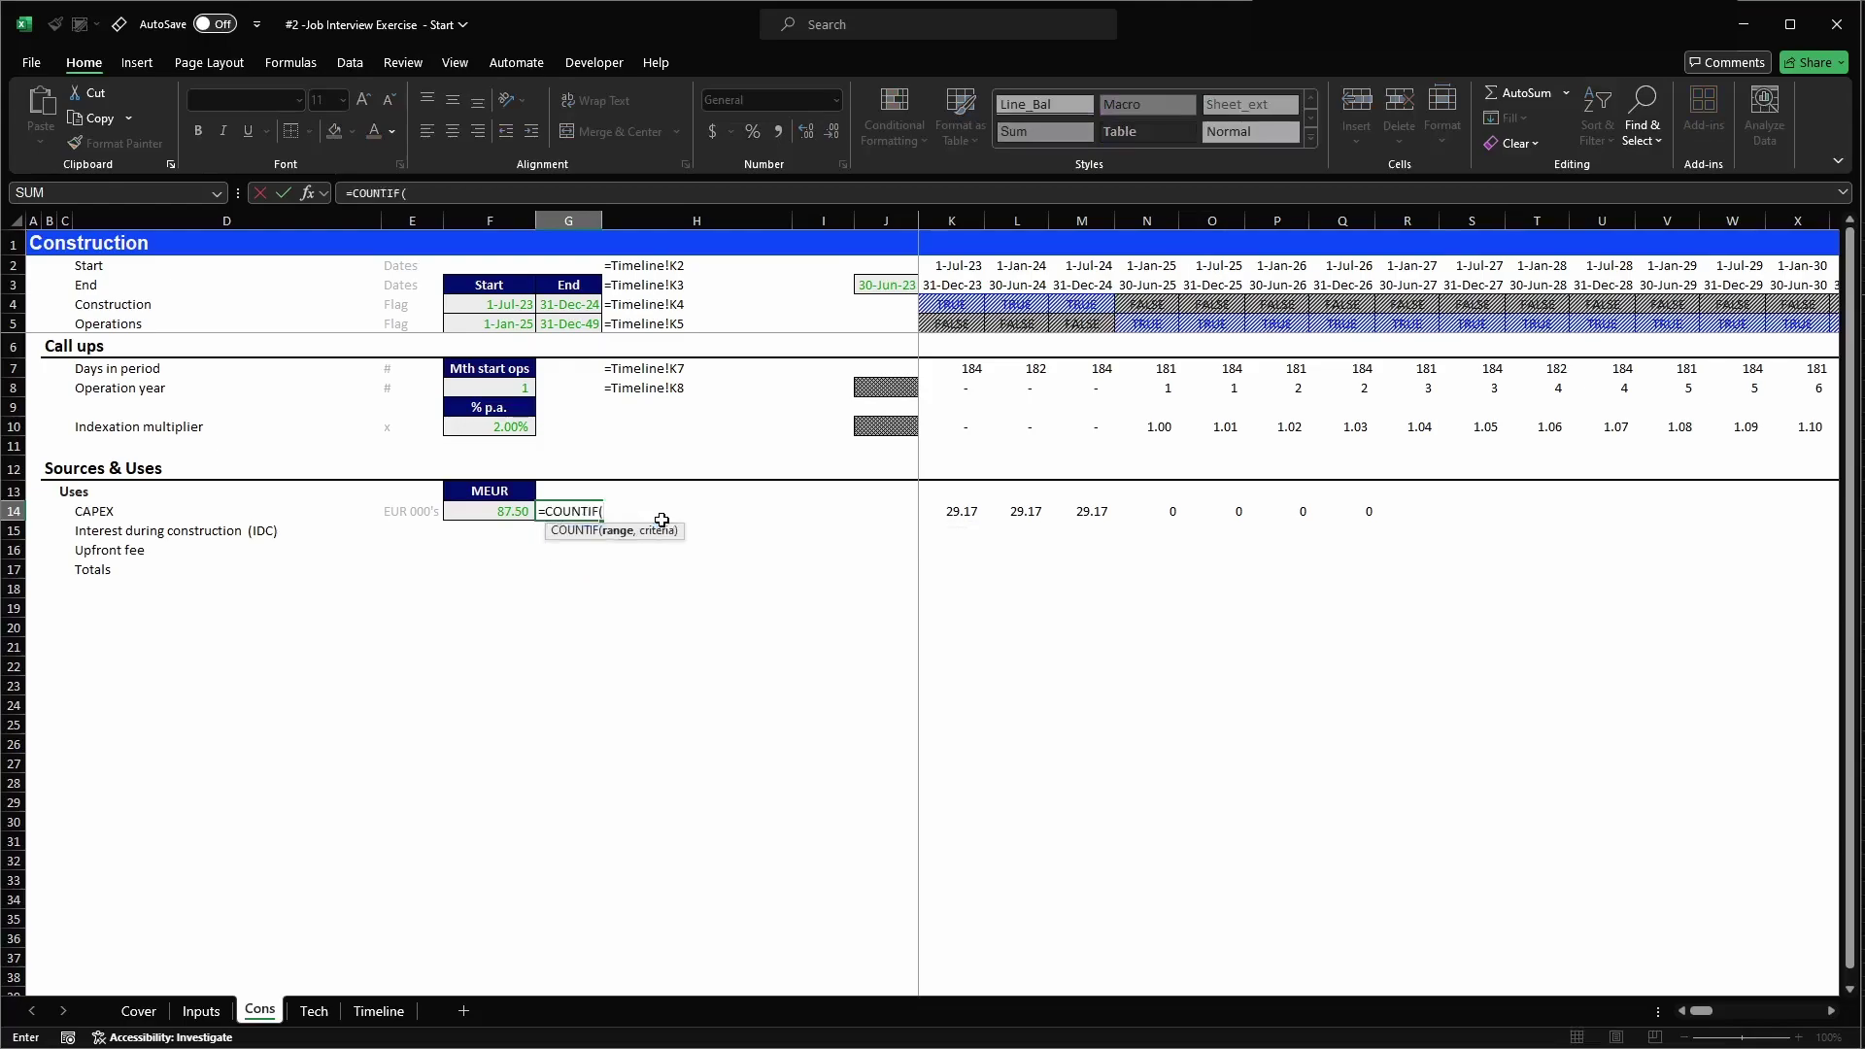
pyautogui.click(933, 304)
pyautogui.hotkey('ctrl', 'shift', 'Right')
pyautogui.write(',')
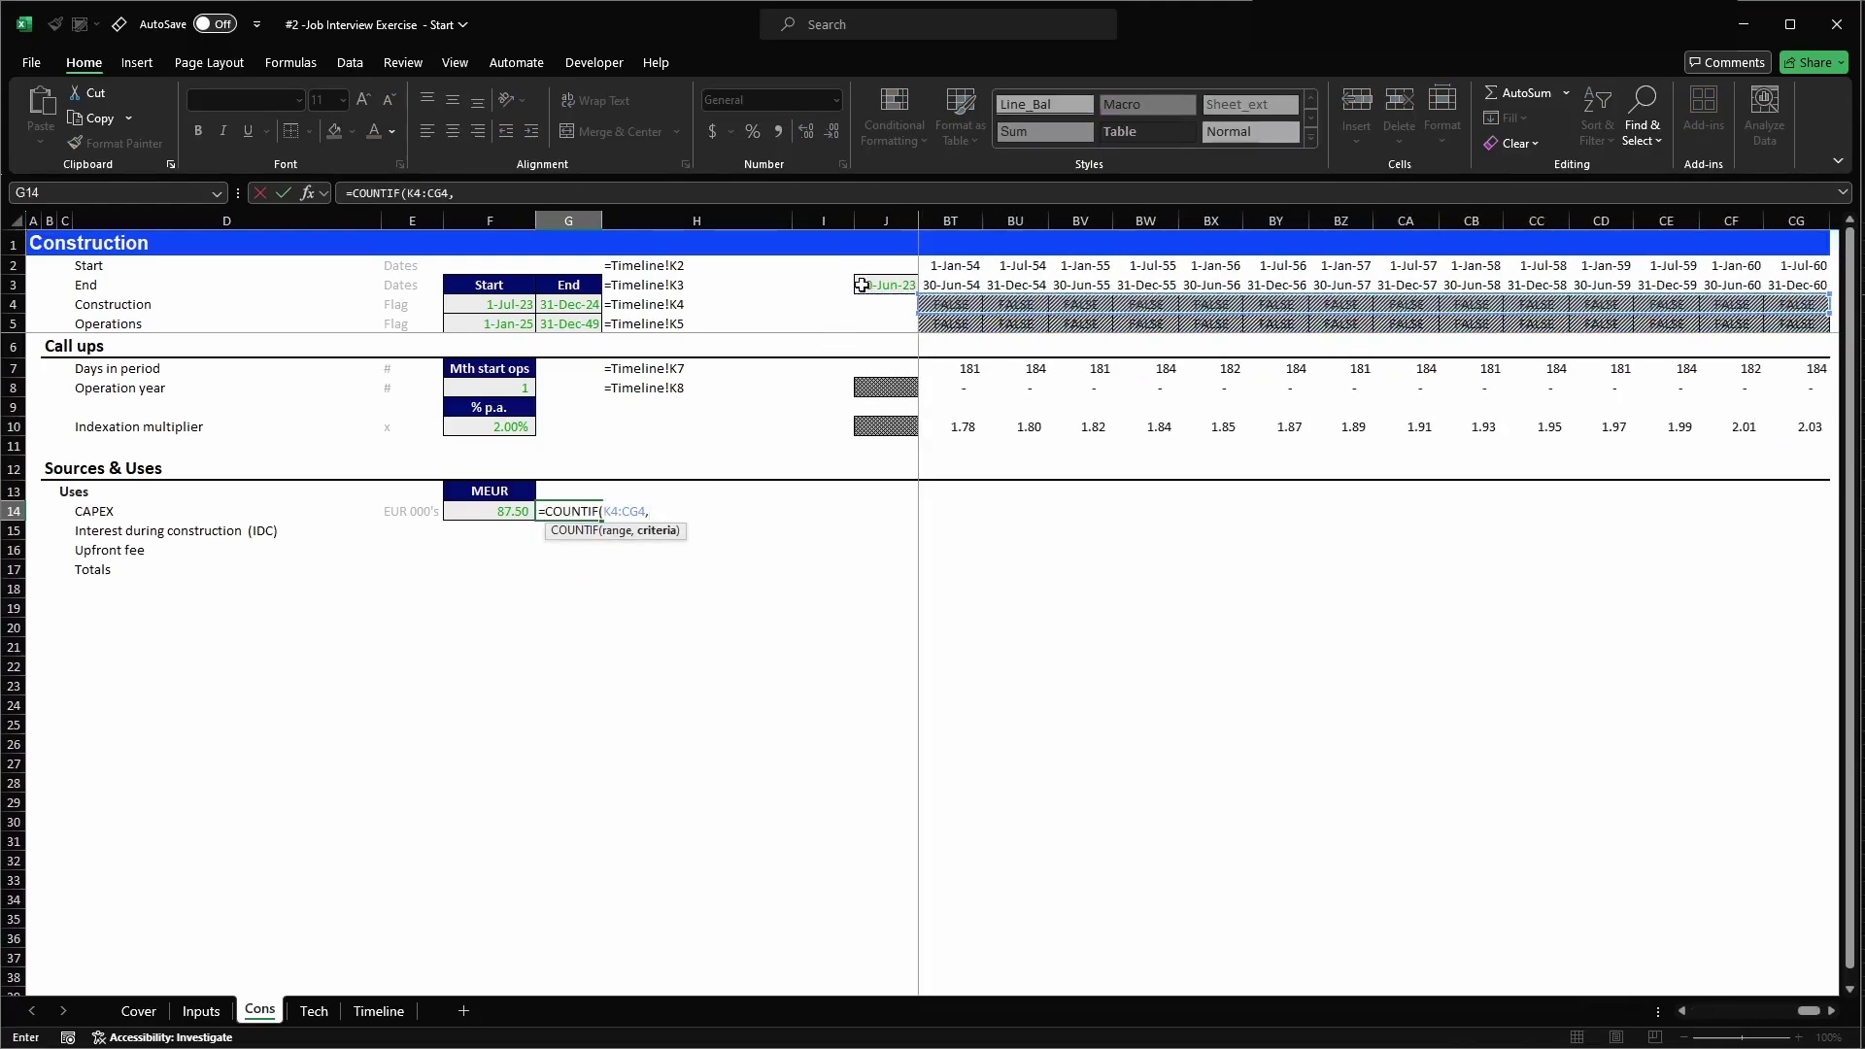
pyautogui.write('true)')
pyautogui.press('Return')
pyautogui.press('Up')
# - Review the CAPEX row's period cells from K14 and the COUNTIF formula in G14
pyautogui.press('Right')
pyautogui.press('Right')
pyautogui.press('Right')
pyautogui.press('Right')
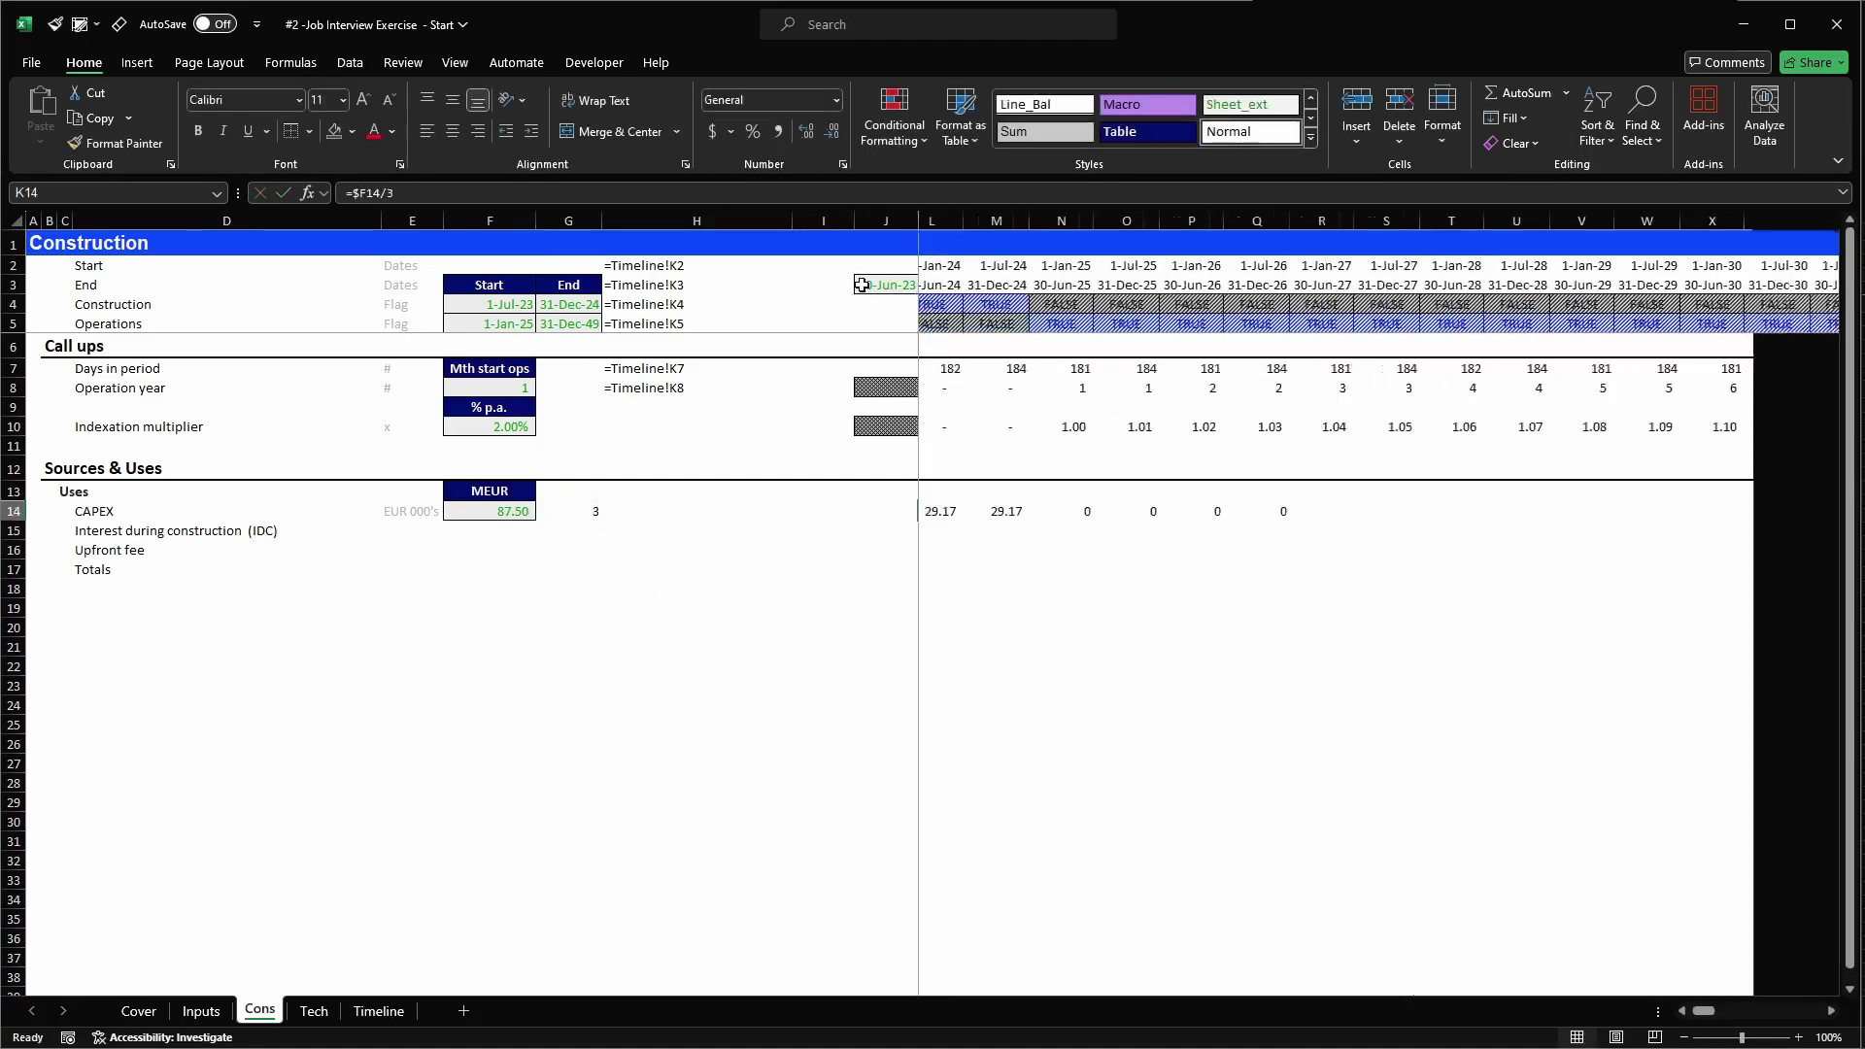
pyautogui.hotkey('ctrl', 'space')
pyautogui.hotkey('shift', 'Right')
pyautogui.hotkey('shift', 'Right')
pyautogui.press('Left')
pyautogui.press('Left')
pyautogui.press('Left')
pyautogui.press('Left')
pyautogui.press('Left')
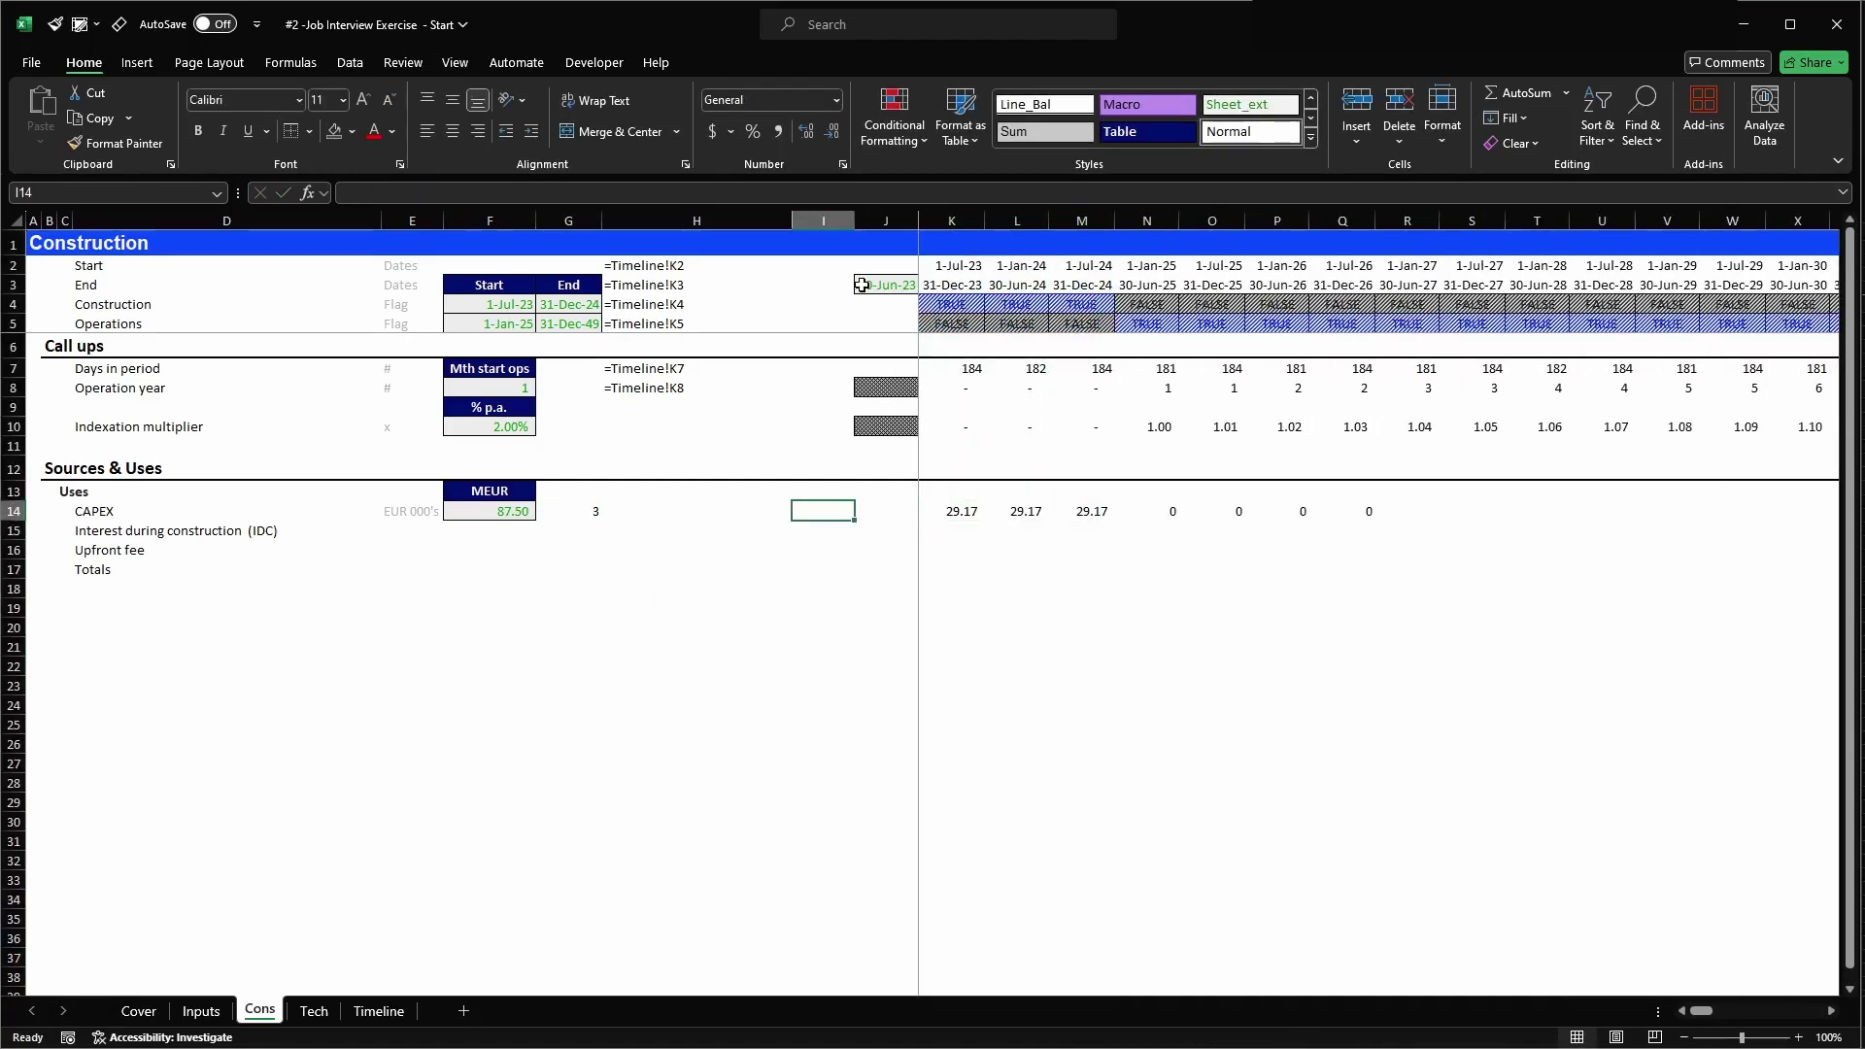
pyautogui.press('Right')
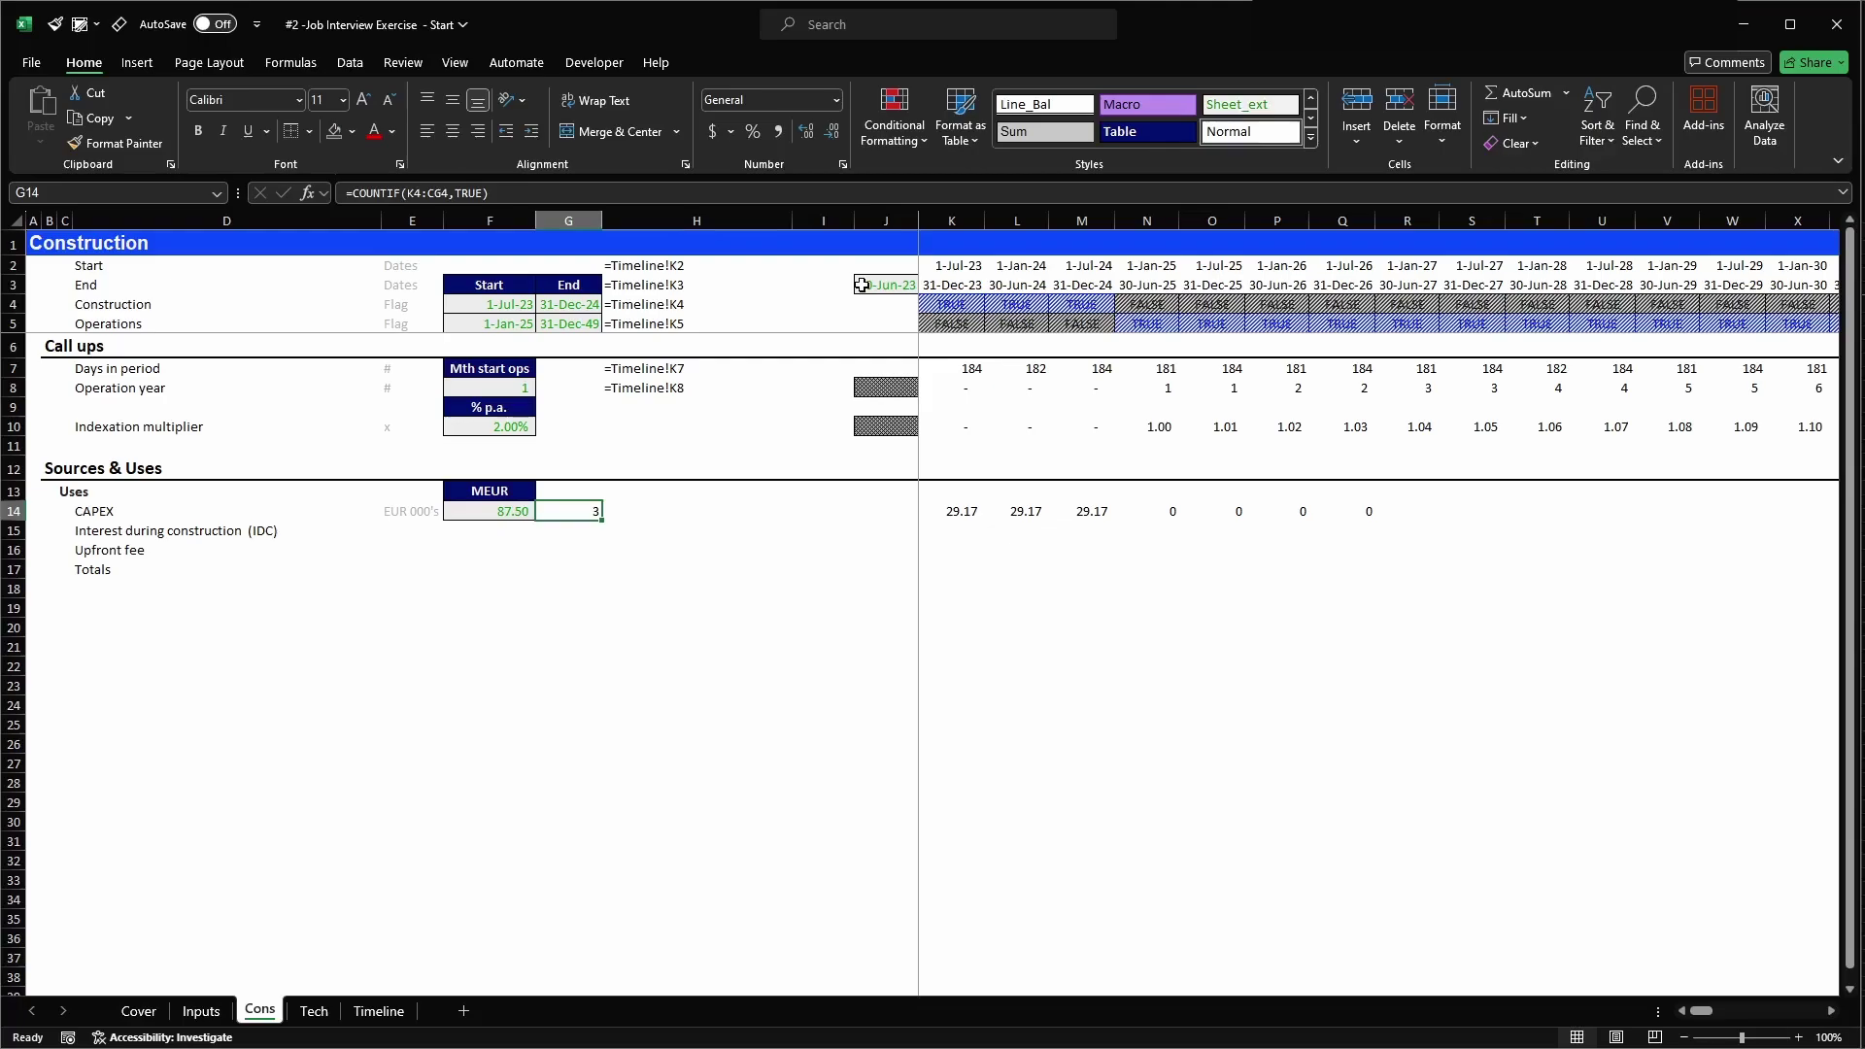
pyautogui.press('F2')
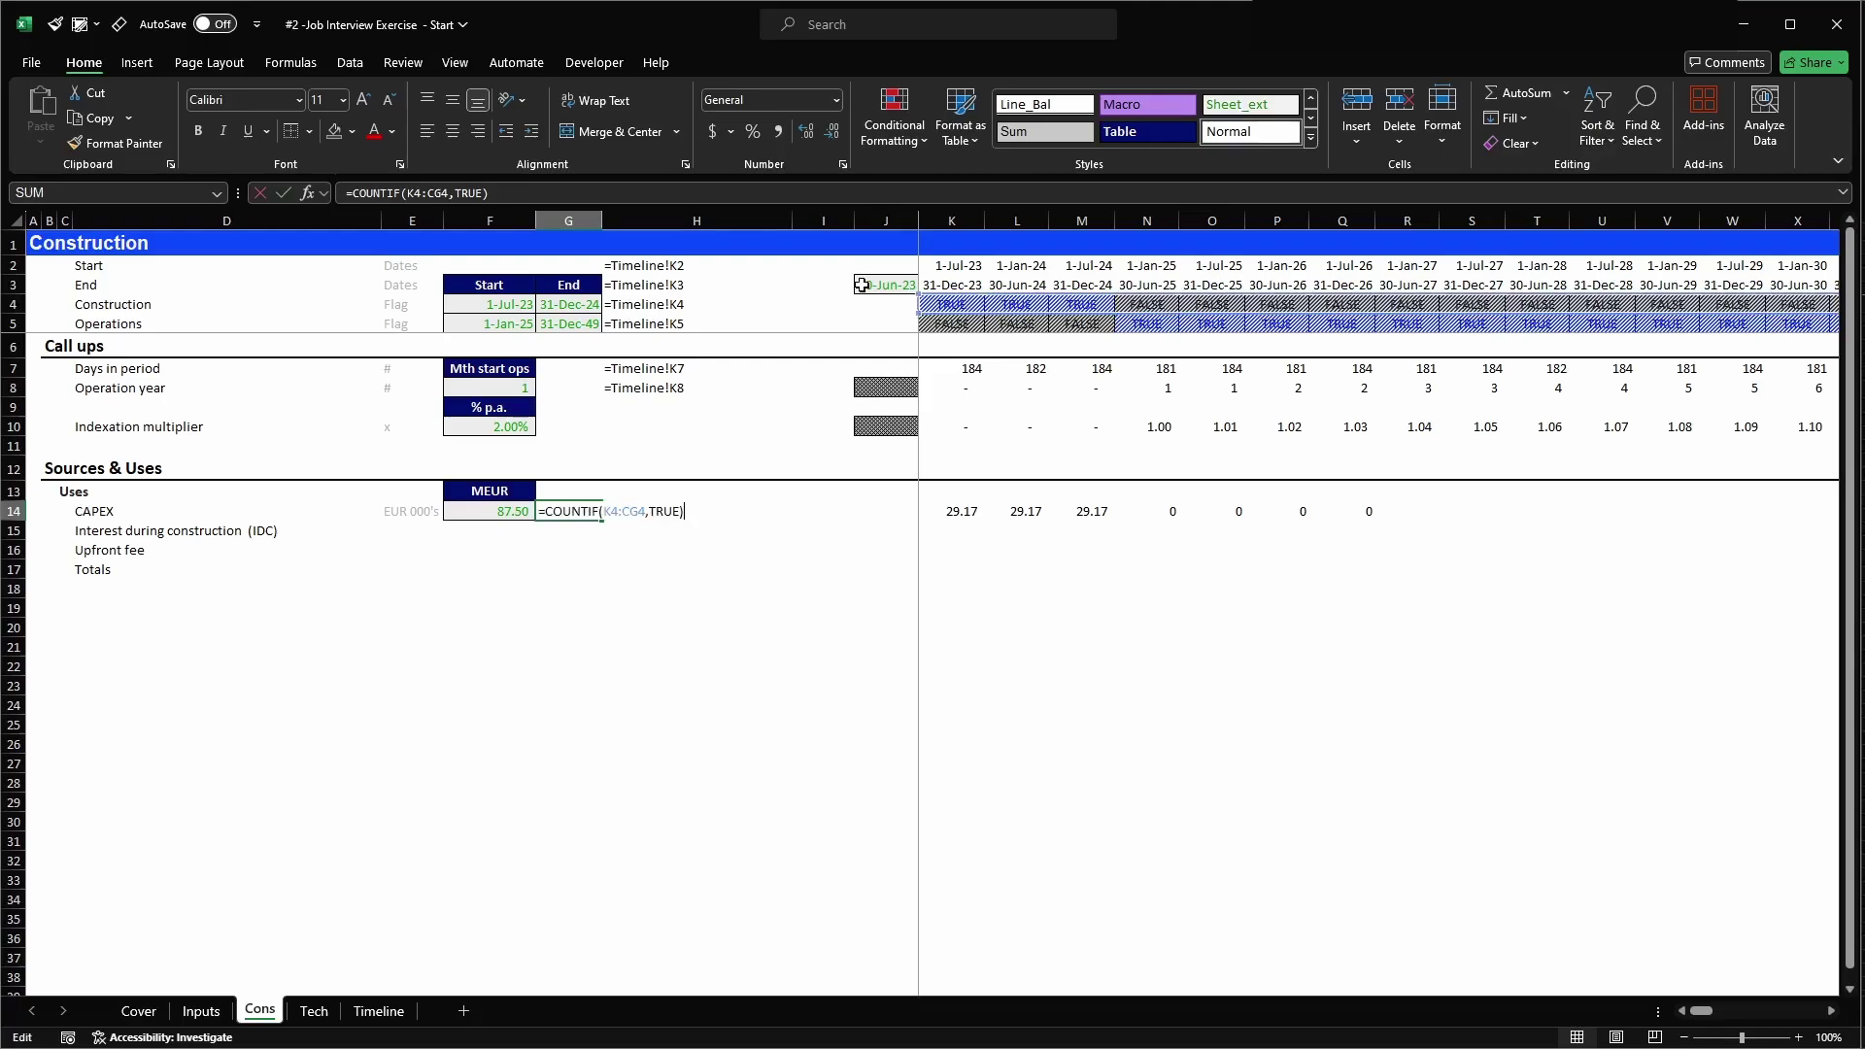
pyautogui.press('Escape')
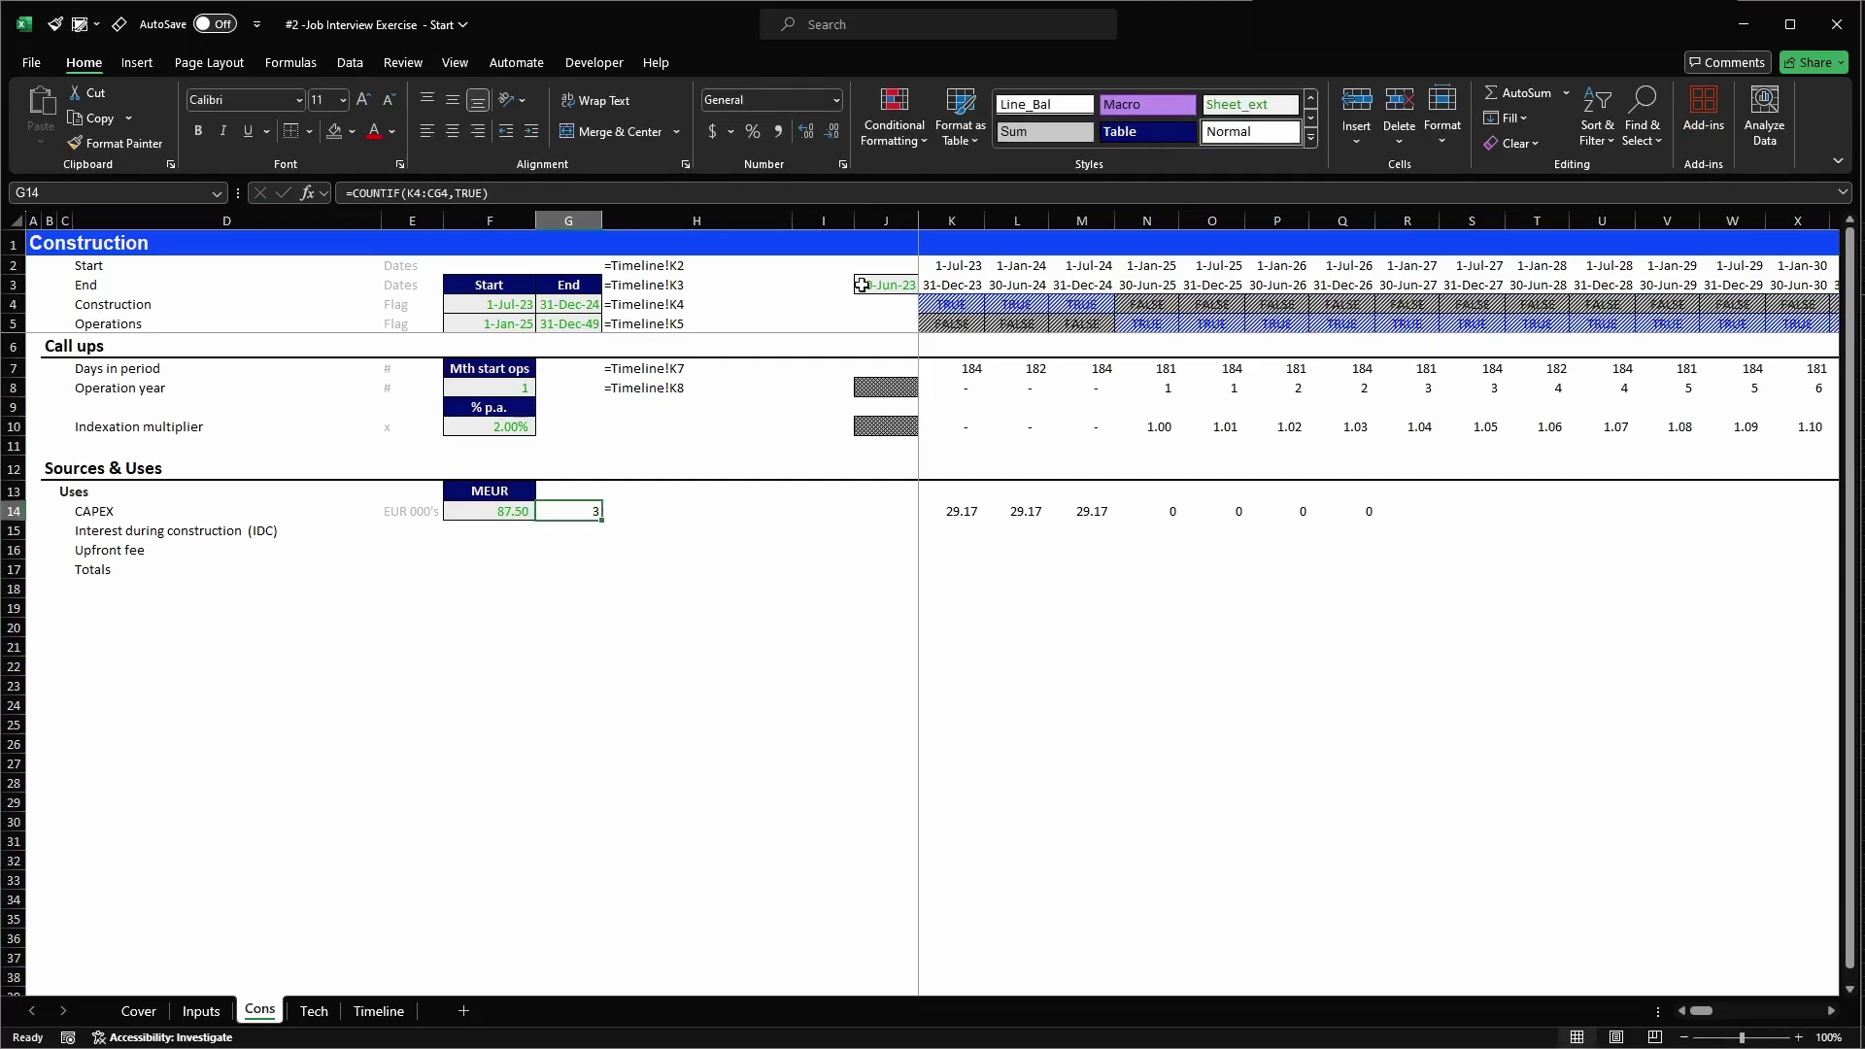
# - Replace the formula in G14 with =construction_time/months_per_period, taking the construction time from the Inputs sheet
pyautogui.write('=')
pyautogui.click(201, 1011)
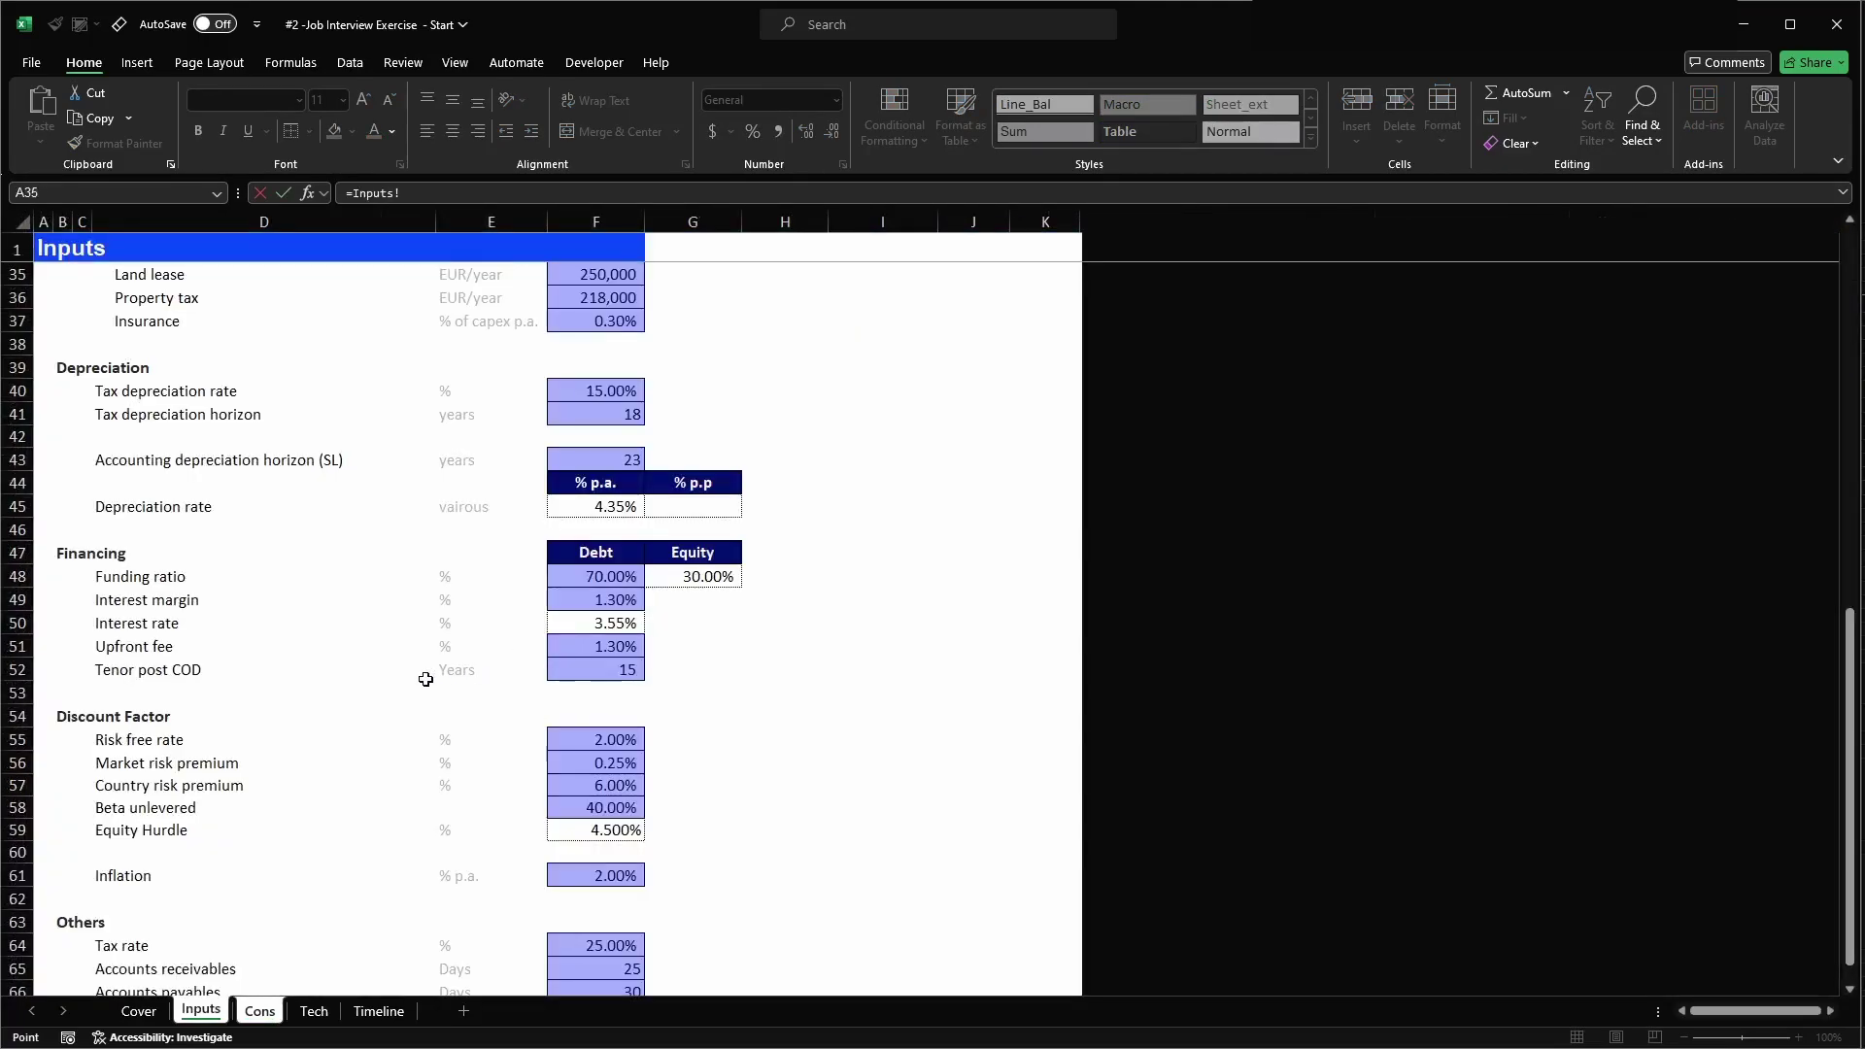
pyautogui.scroll(2, 424, 675)
pyautogui.scroll(1, 432, 555)
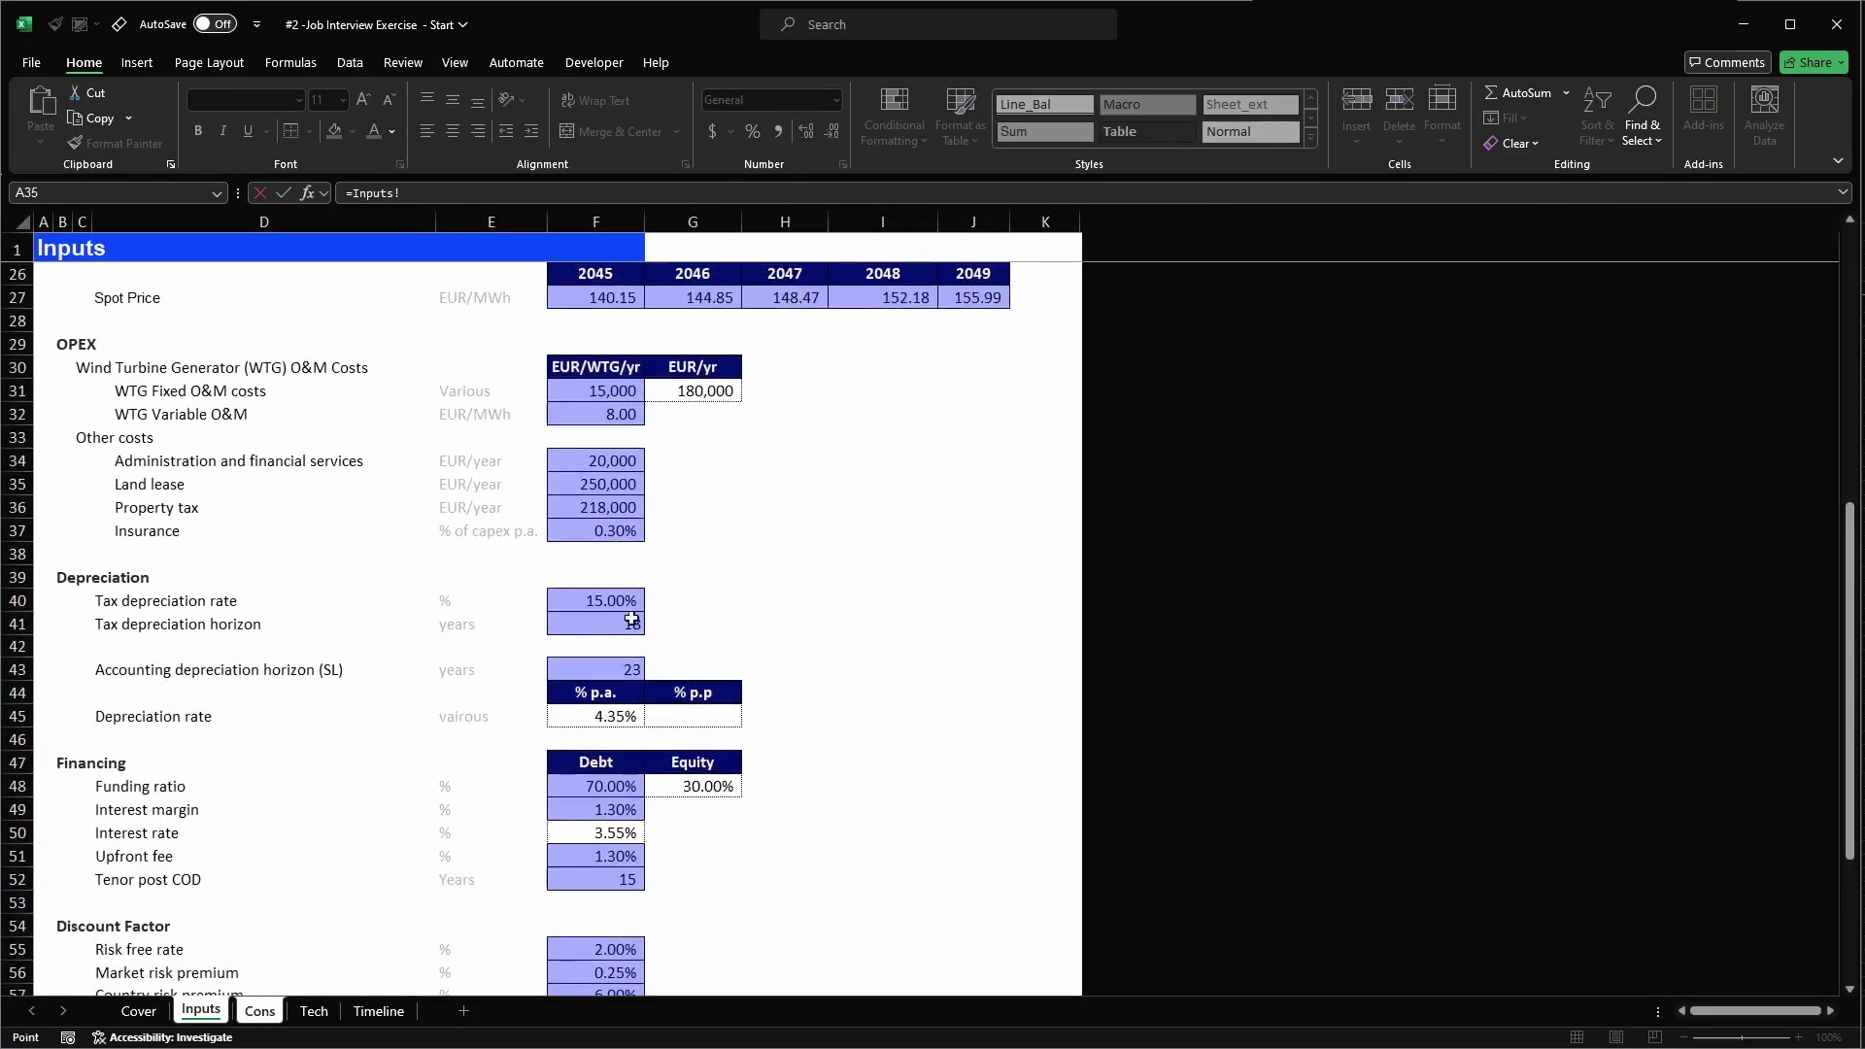
pyautogui.scroll(8, 765, 577)
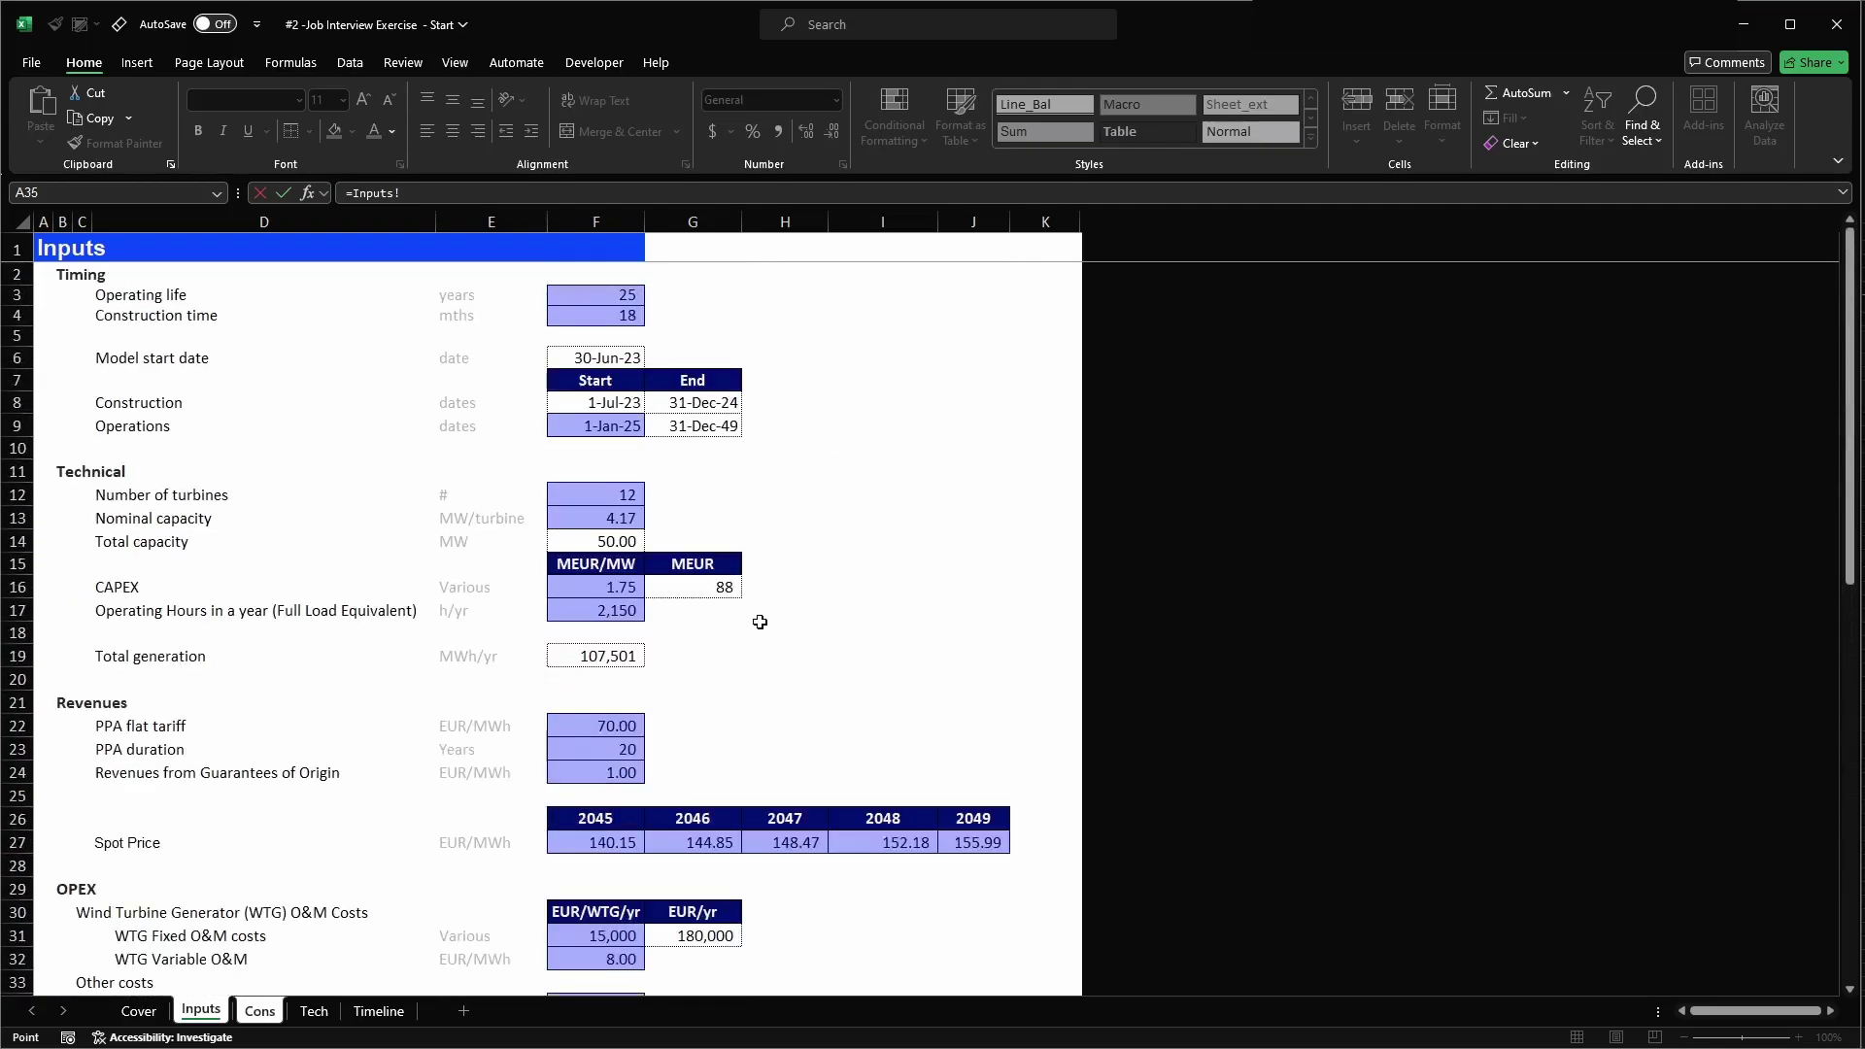
pyautogui.click(592, 313)
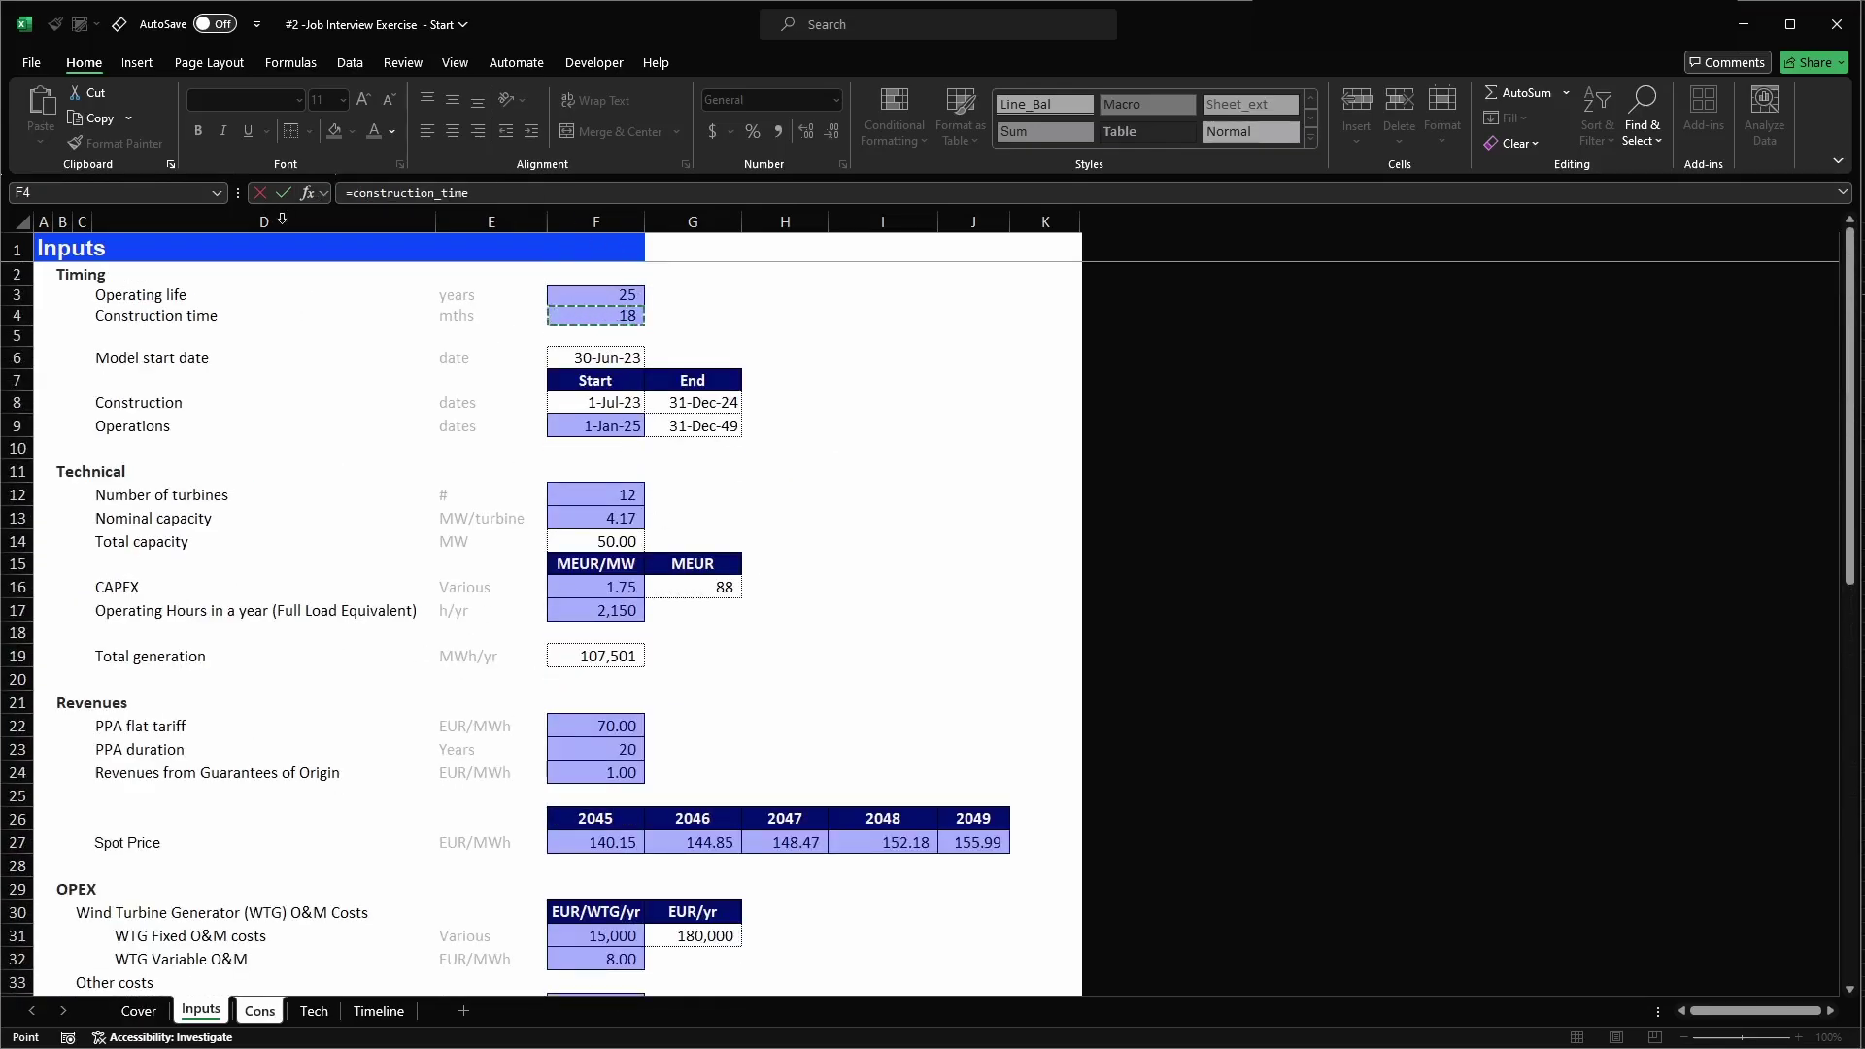
pyautogui.write('/perio')
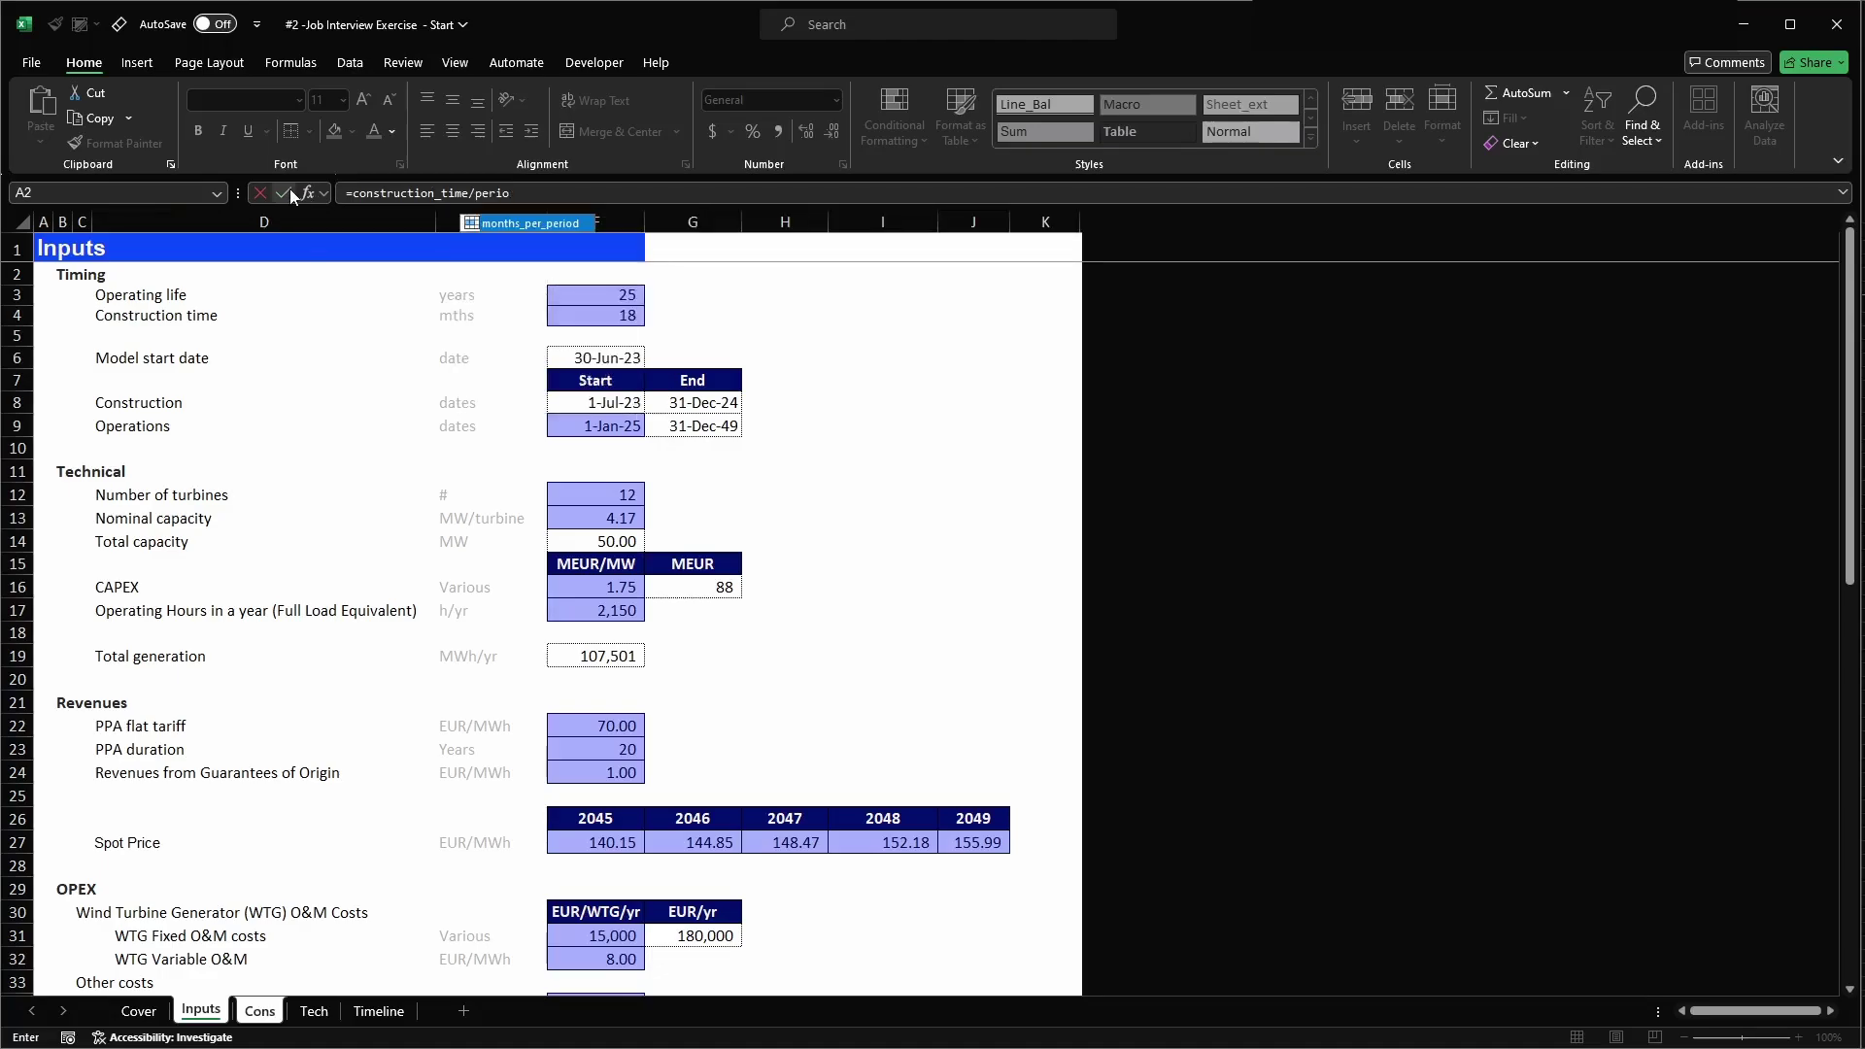
pyautogui.press('Tab')
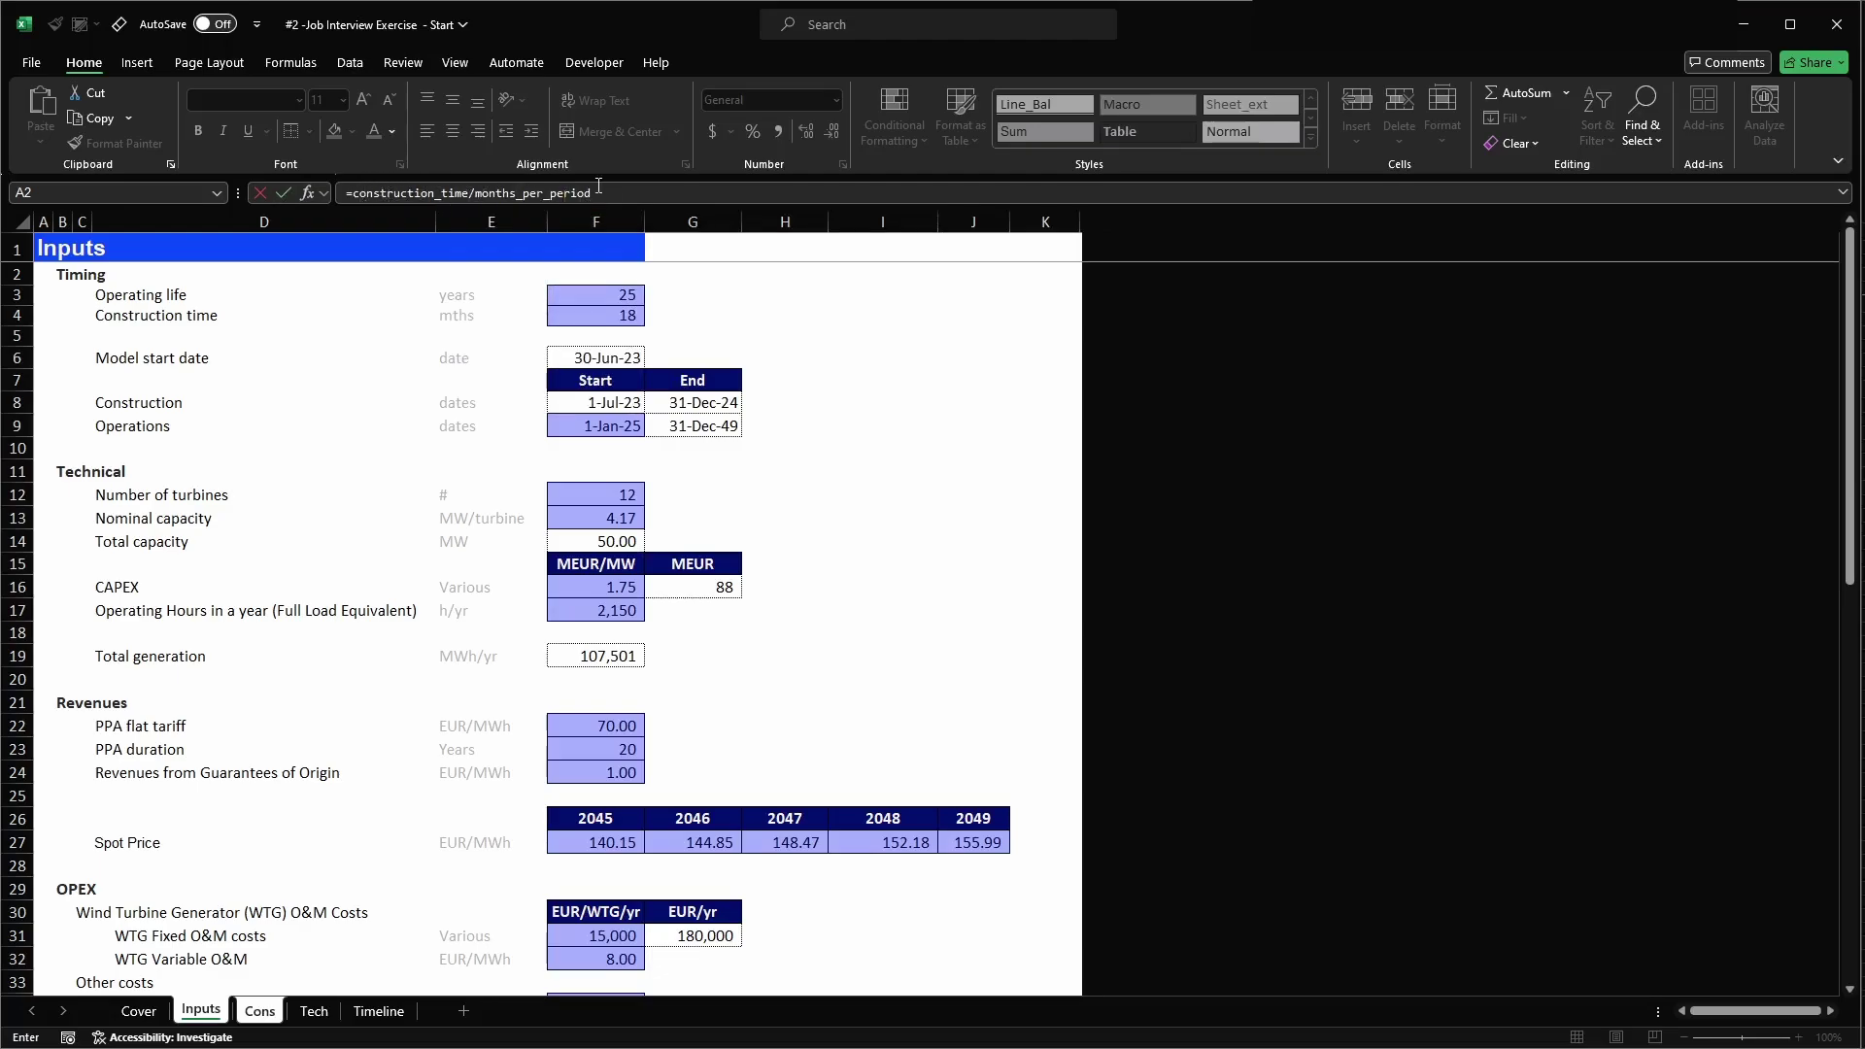
pyautogui.press('Return')
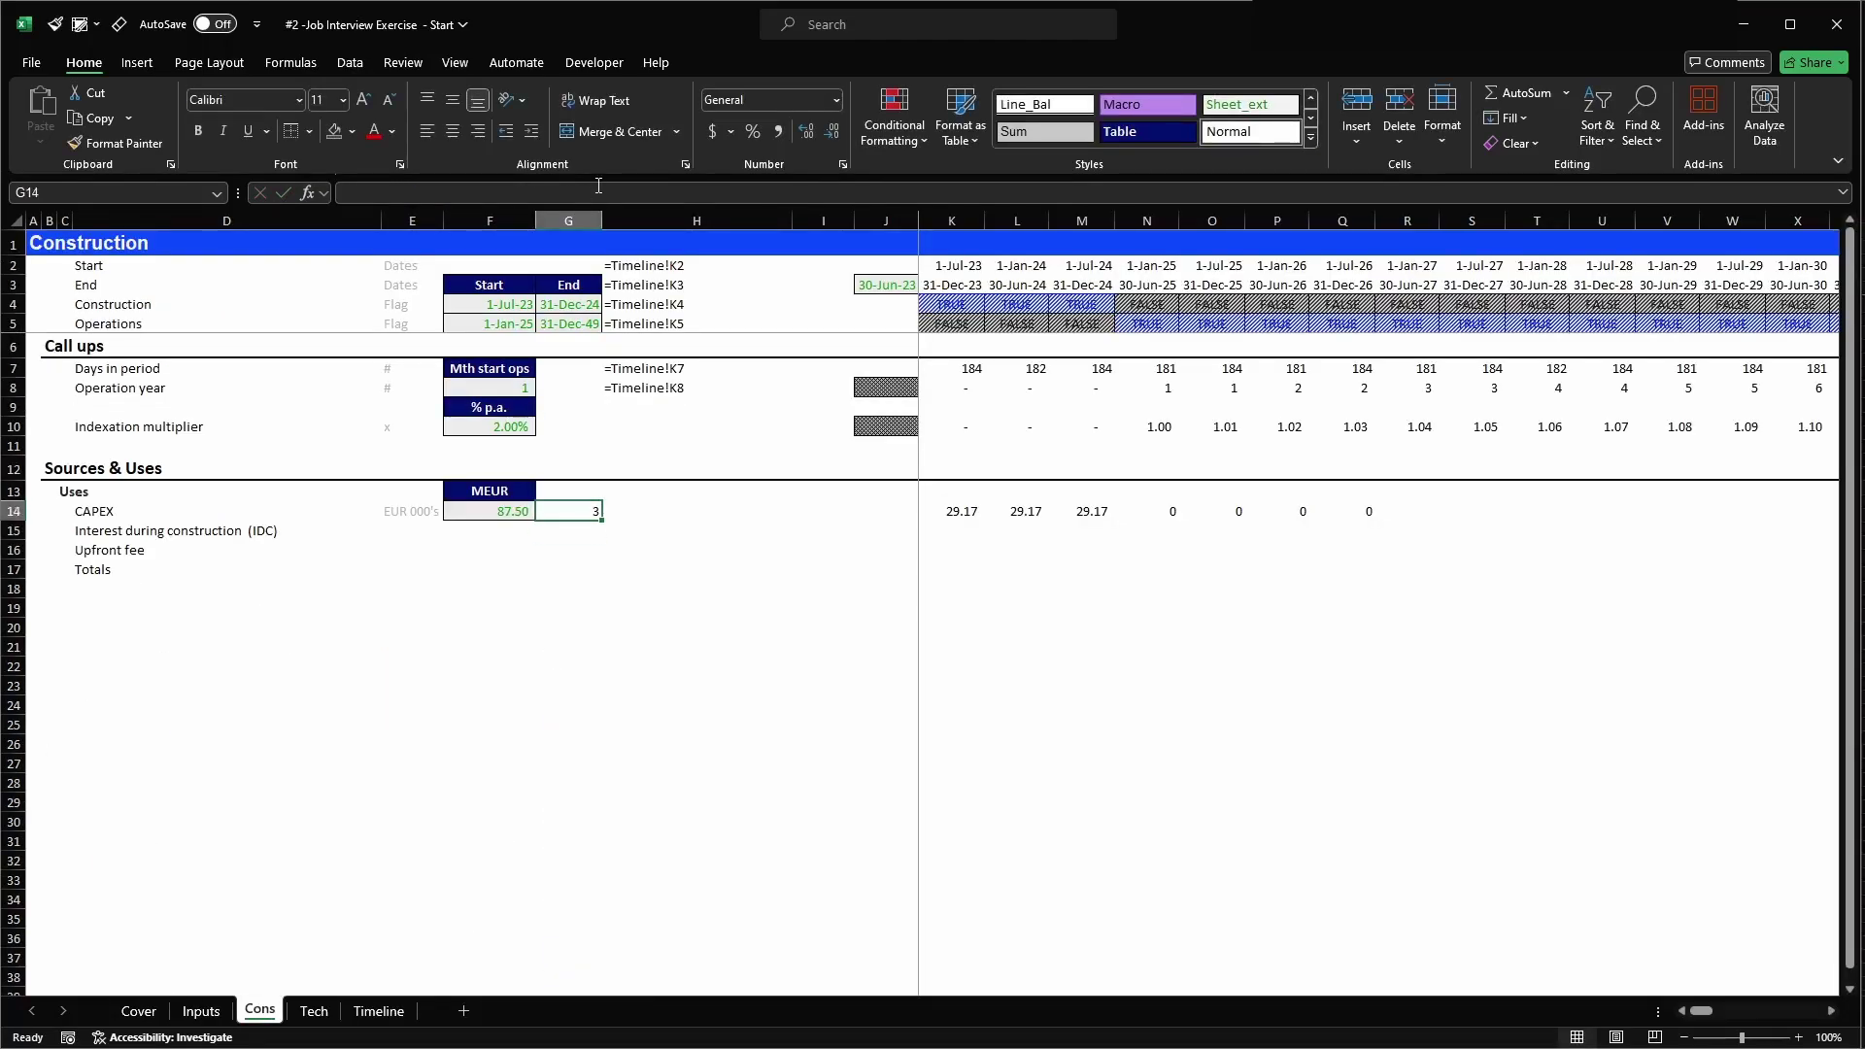
pyautogui.hotkey('alt', '2')
pyautogui.click(207, 118)
pyautogui.hotkey('alt', '2')
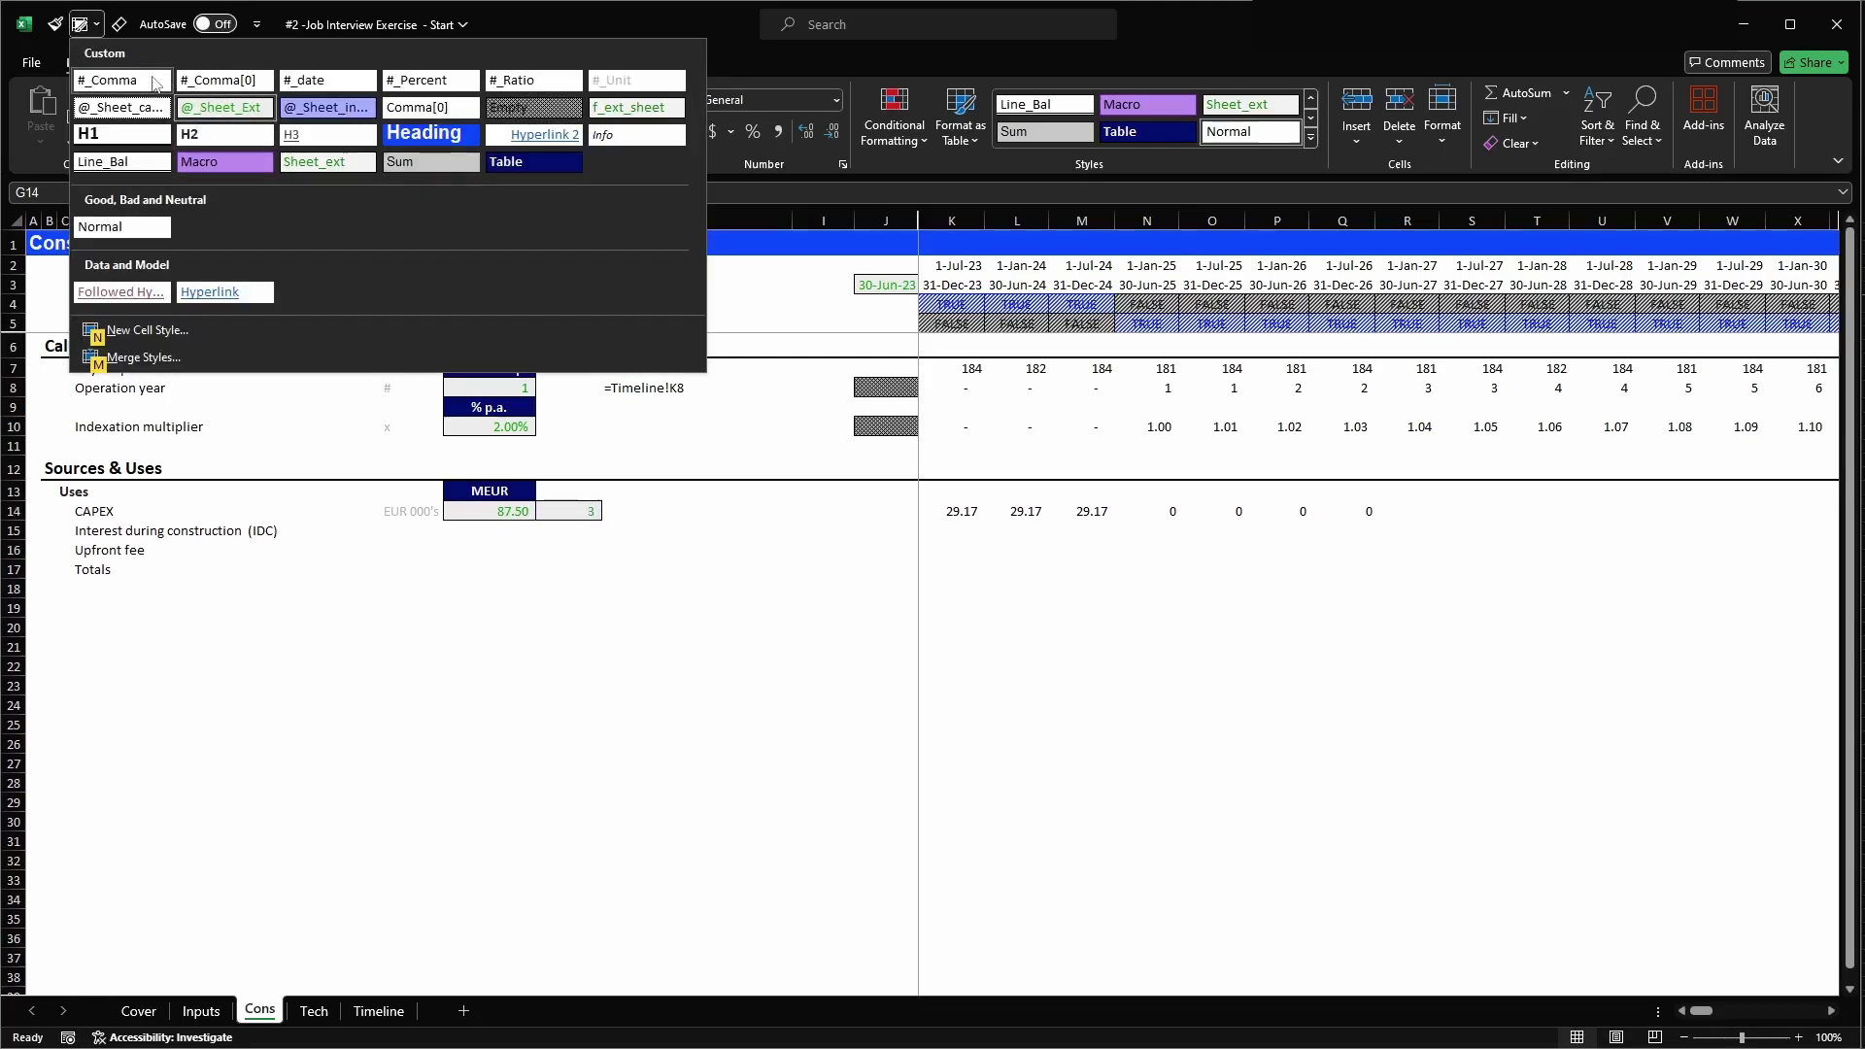
pyautogui.click(218, 84)
# - Enter the heading Cons Mths in G13 above the period count
pyautogui.press('Up')
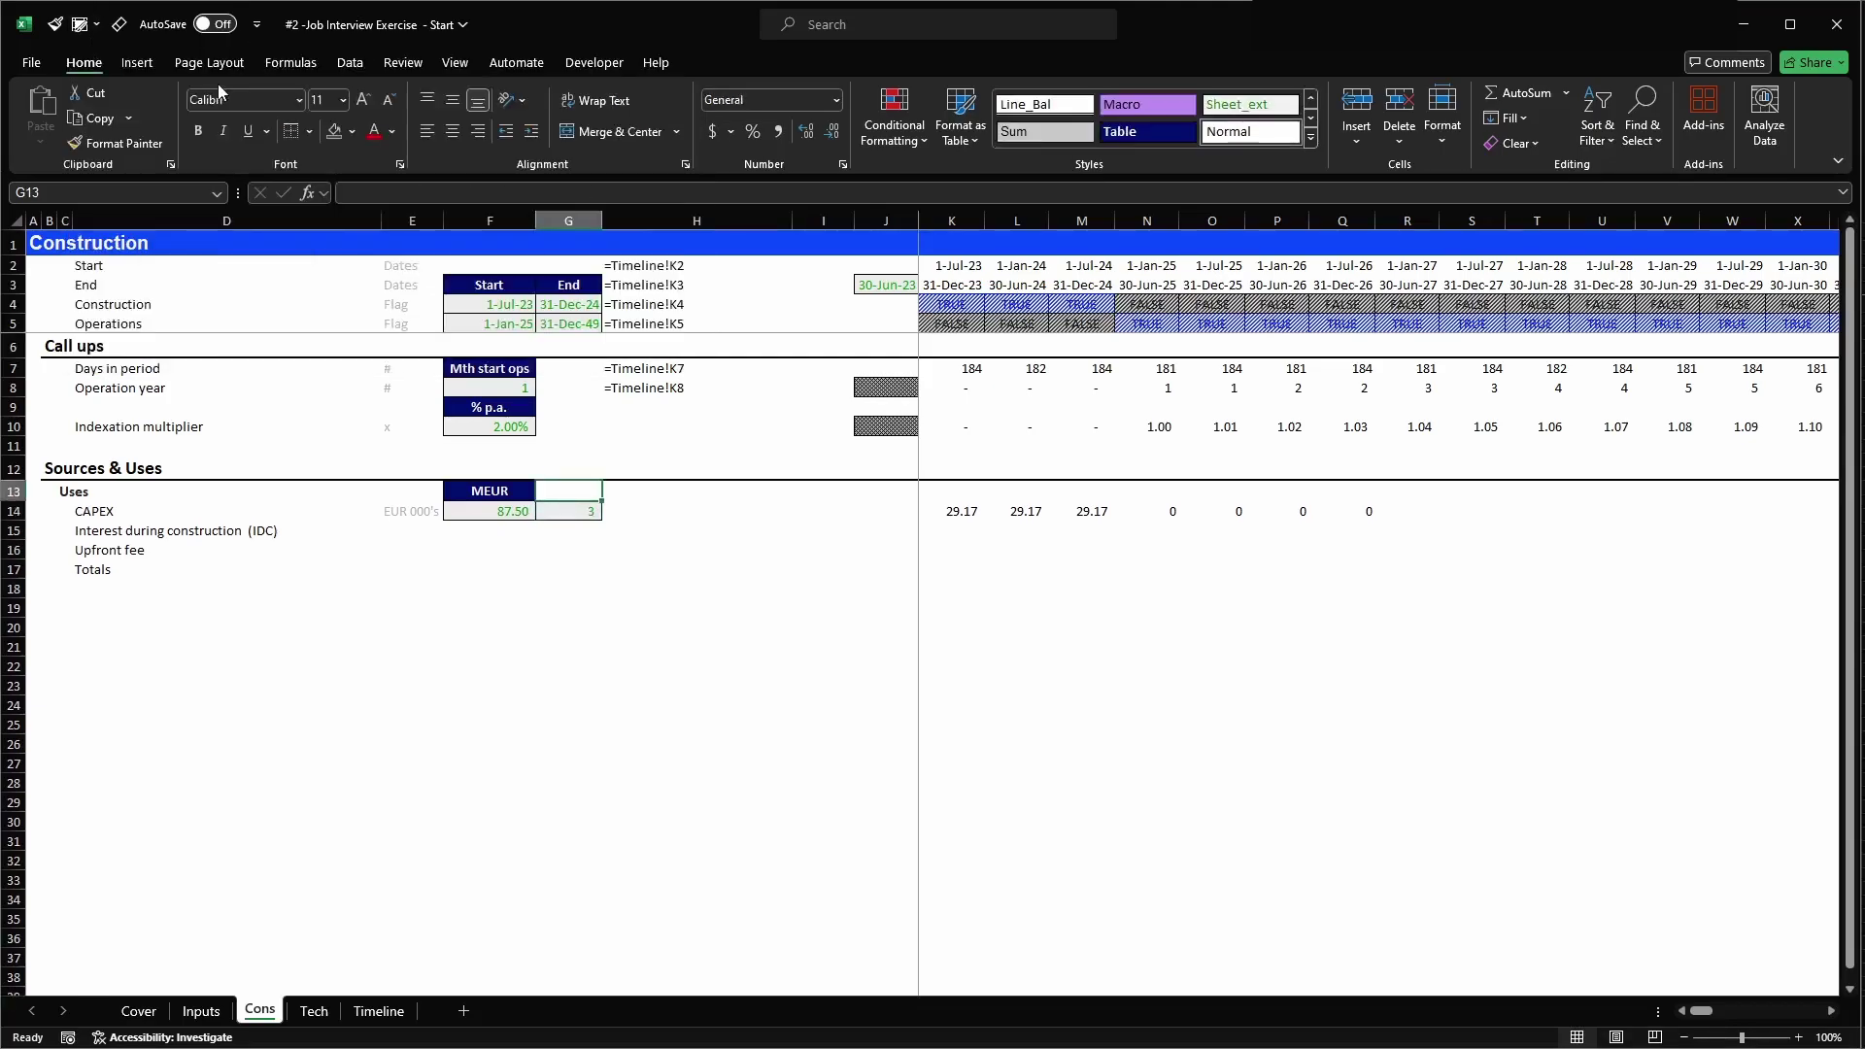
pyautogui.write('Mth')
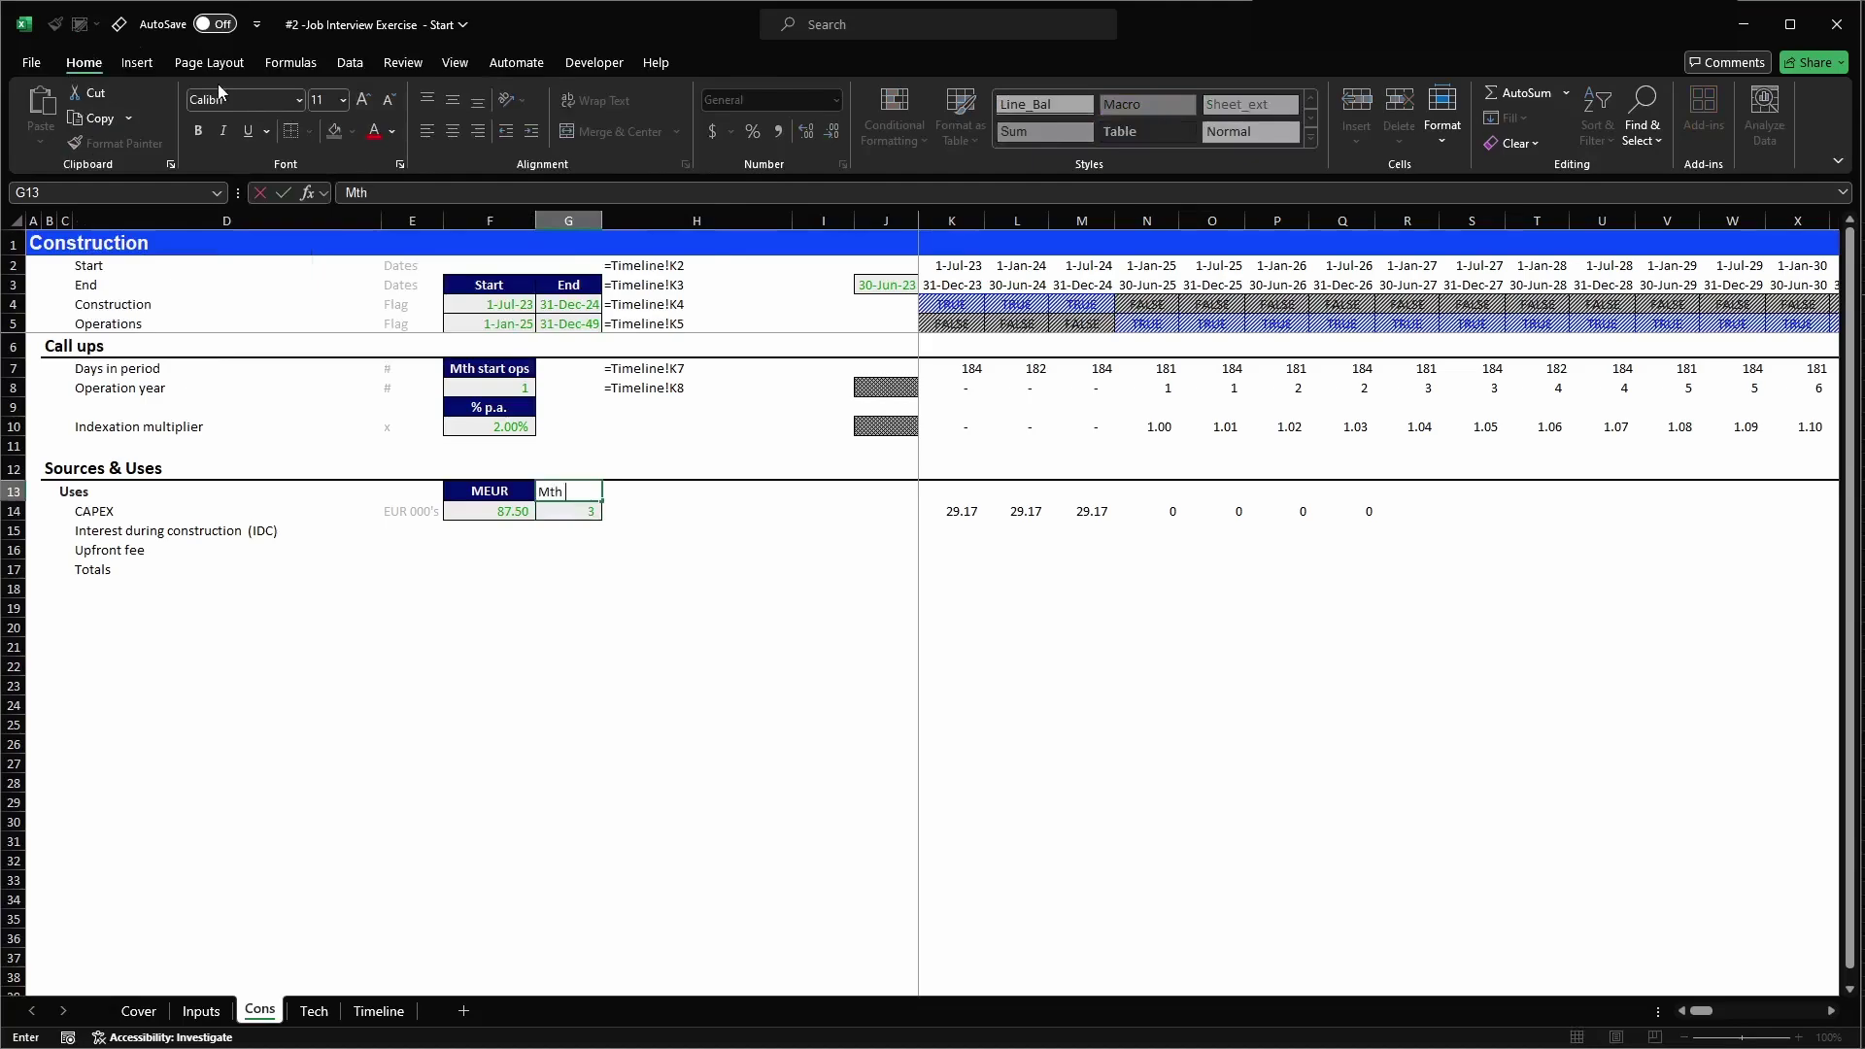
pyautogui.press('BackSpace')
pyautogui.press('BackSpace')
pyautogui.press('BackSpace')
pyautogui.write('Cons Mths')
pyautogui.press('Return')
# - Copy only the formatting of the MEUR heading in F13 onto the Cons Mths heading in G13
pyautogui.press('Up')
pyautogui.press('Left')
pyautogui.hotkey('ctrl', 'c')
pyautogui.press('Right')
pyautogui.hotkey('alt', 'h')
pyautogui.press('v')
pyautogui.press('s')
pyautogui.press('t')
pyautogui.press('Return')
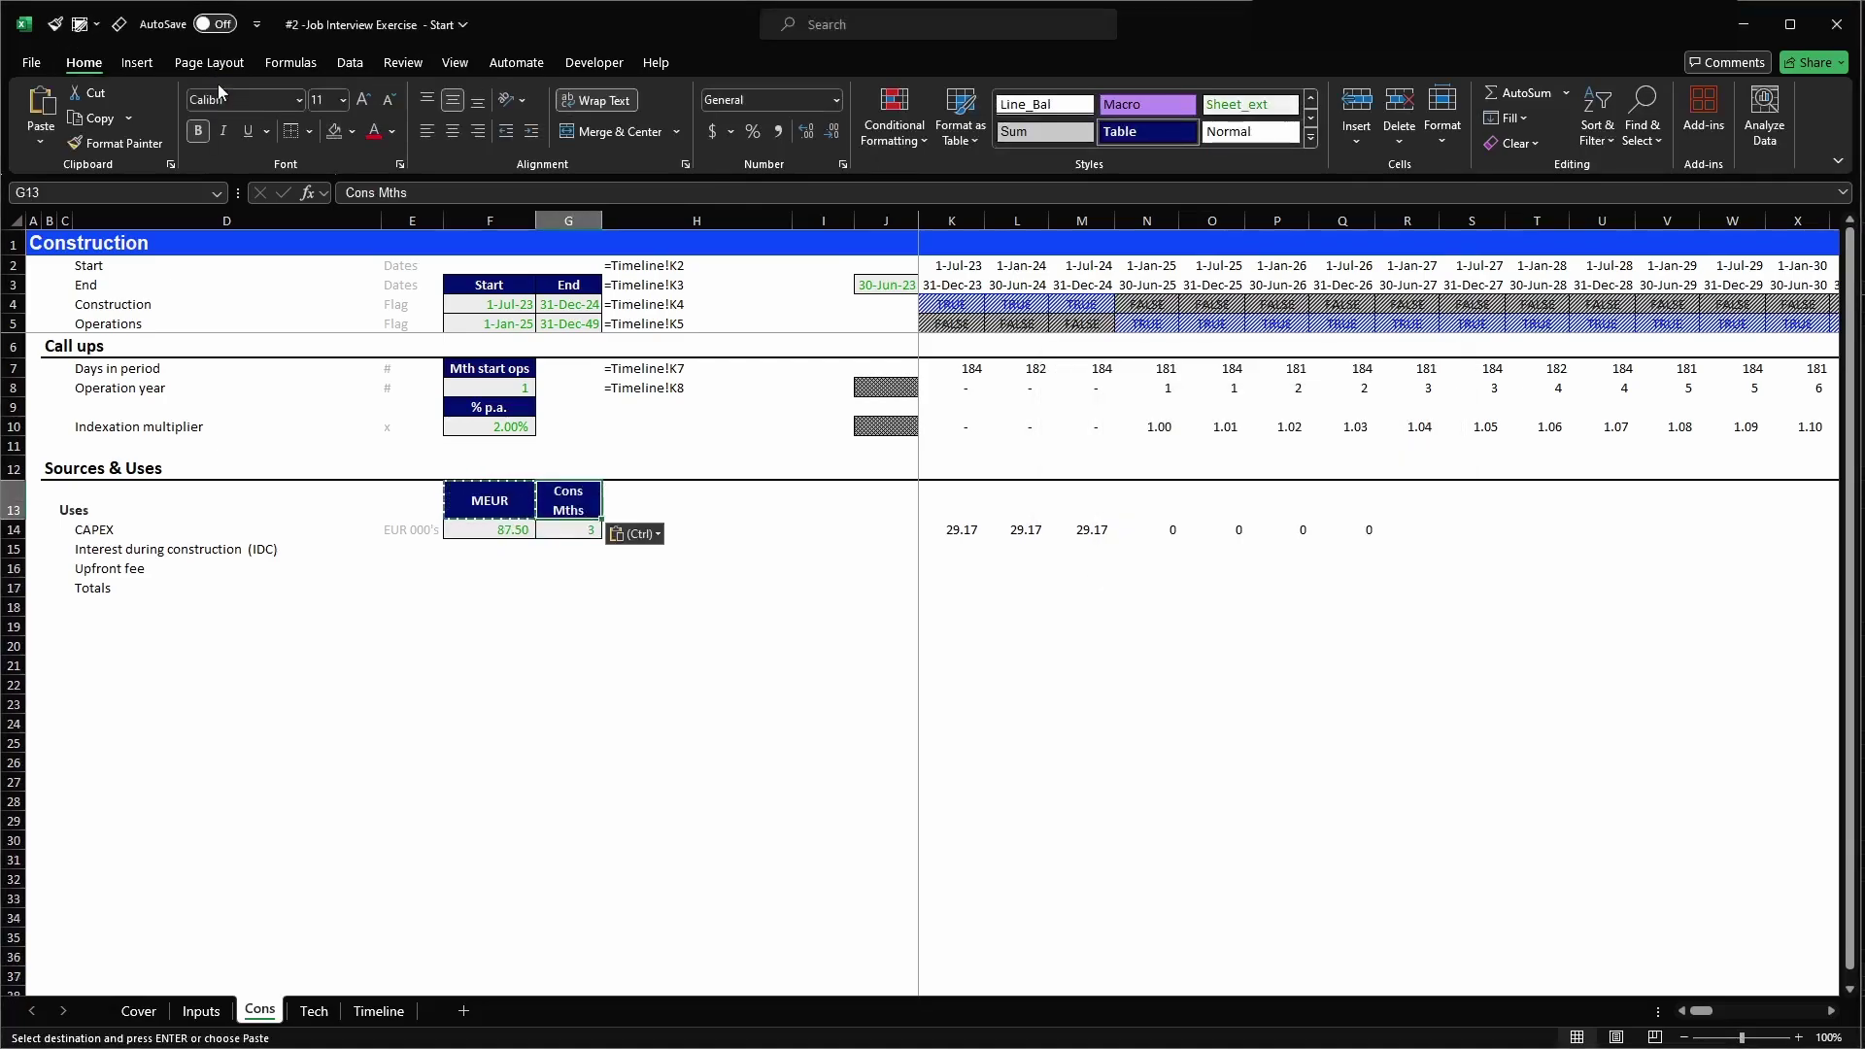
# - Widen column G slightly and autofit row 13 so the Cons Mths heading fits on one line
pyautogui.moveTo(602, 222); pyautogui.dragTo(616, 223)
pyautogui.doubleClick(18, 521)
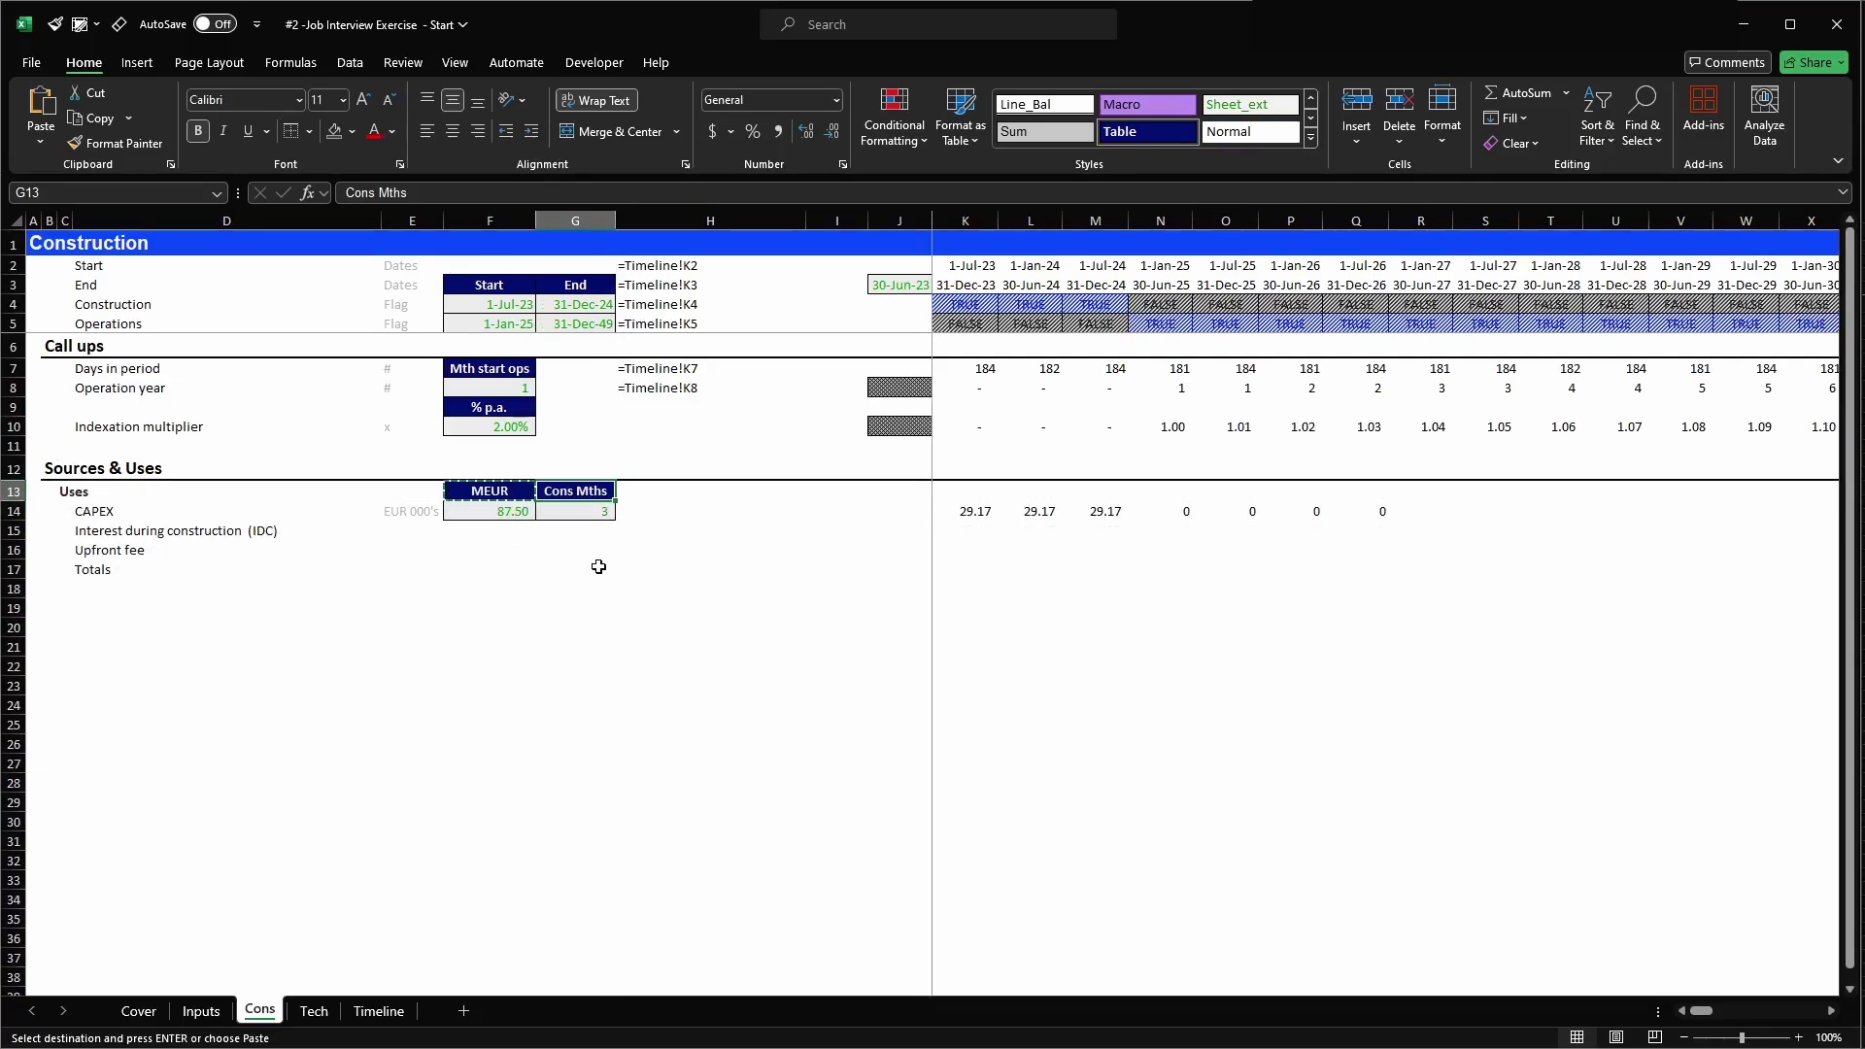
pyautogui.click(583, 512)
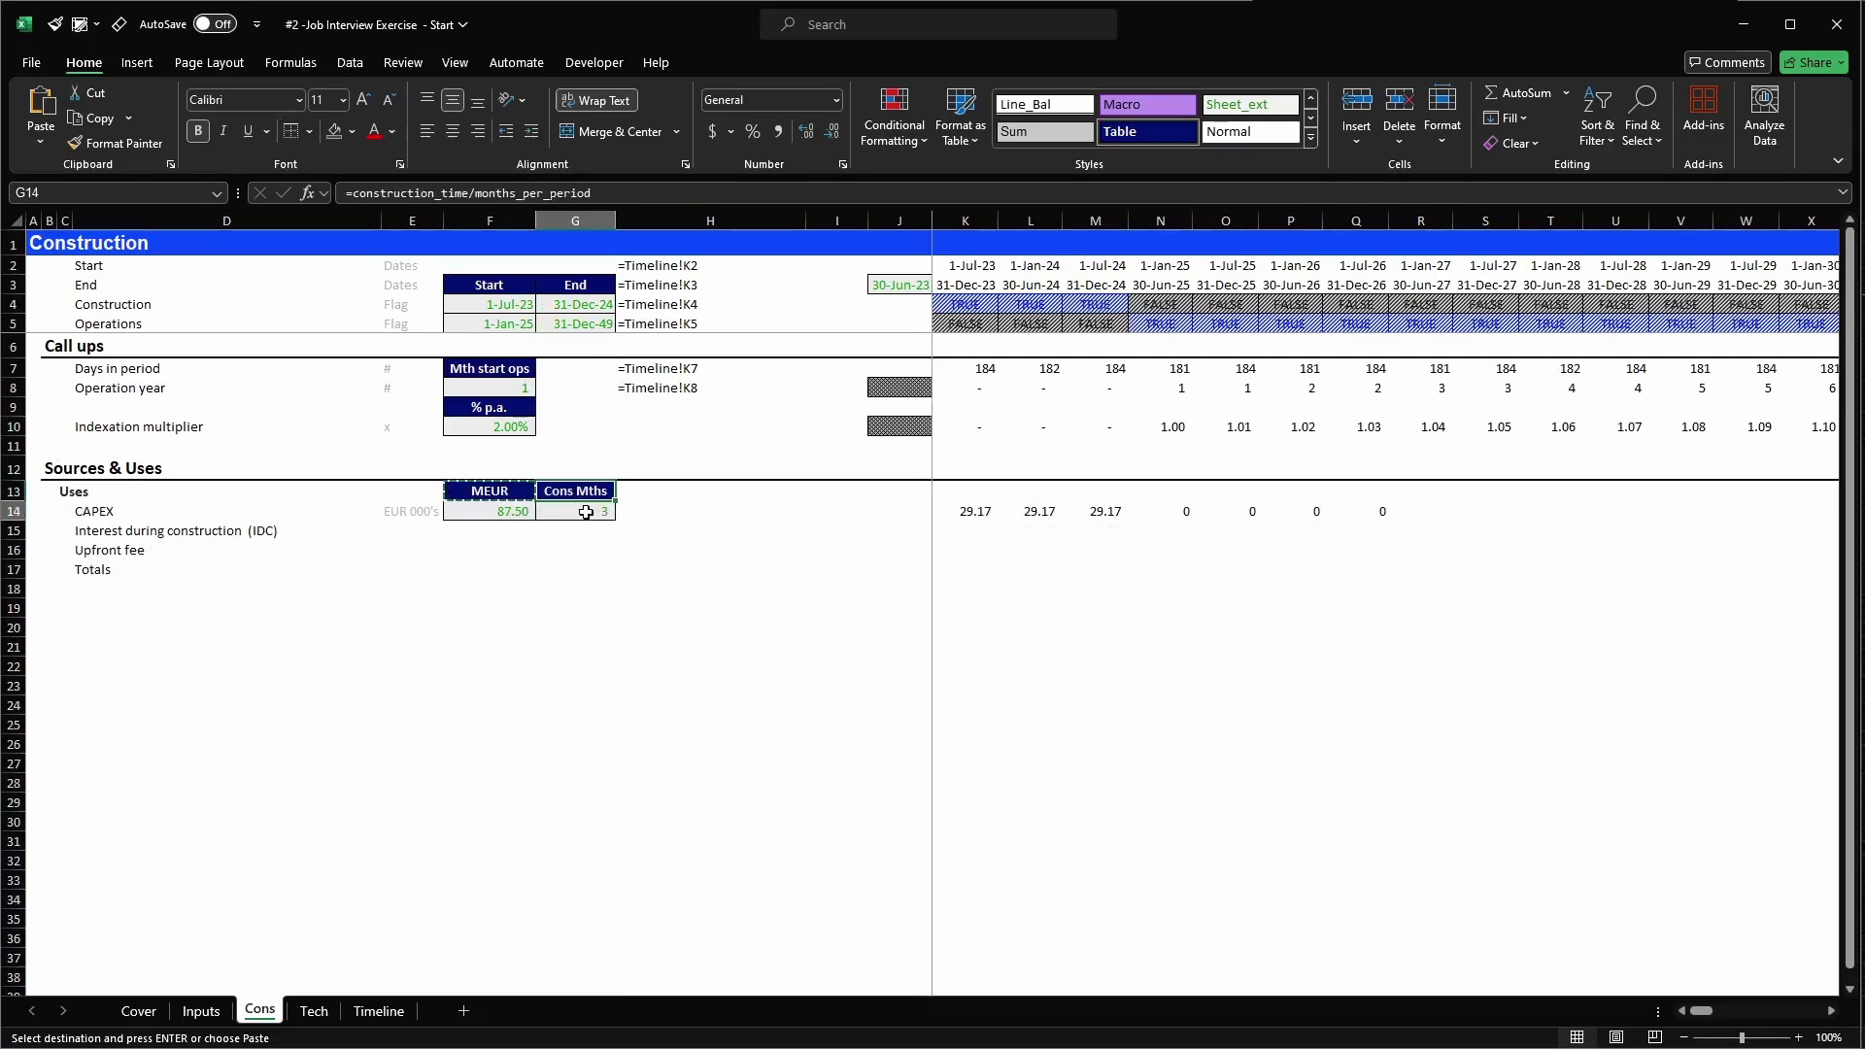
pyautogui.moveTo(620, 213); pyautogui.dragTo(610, 214)
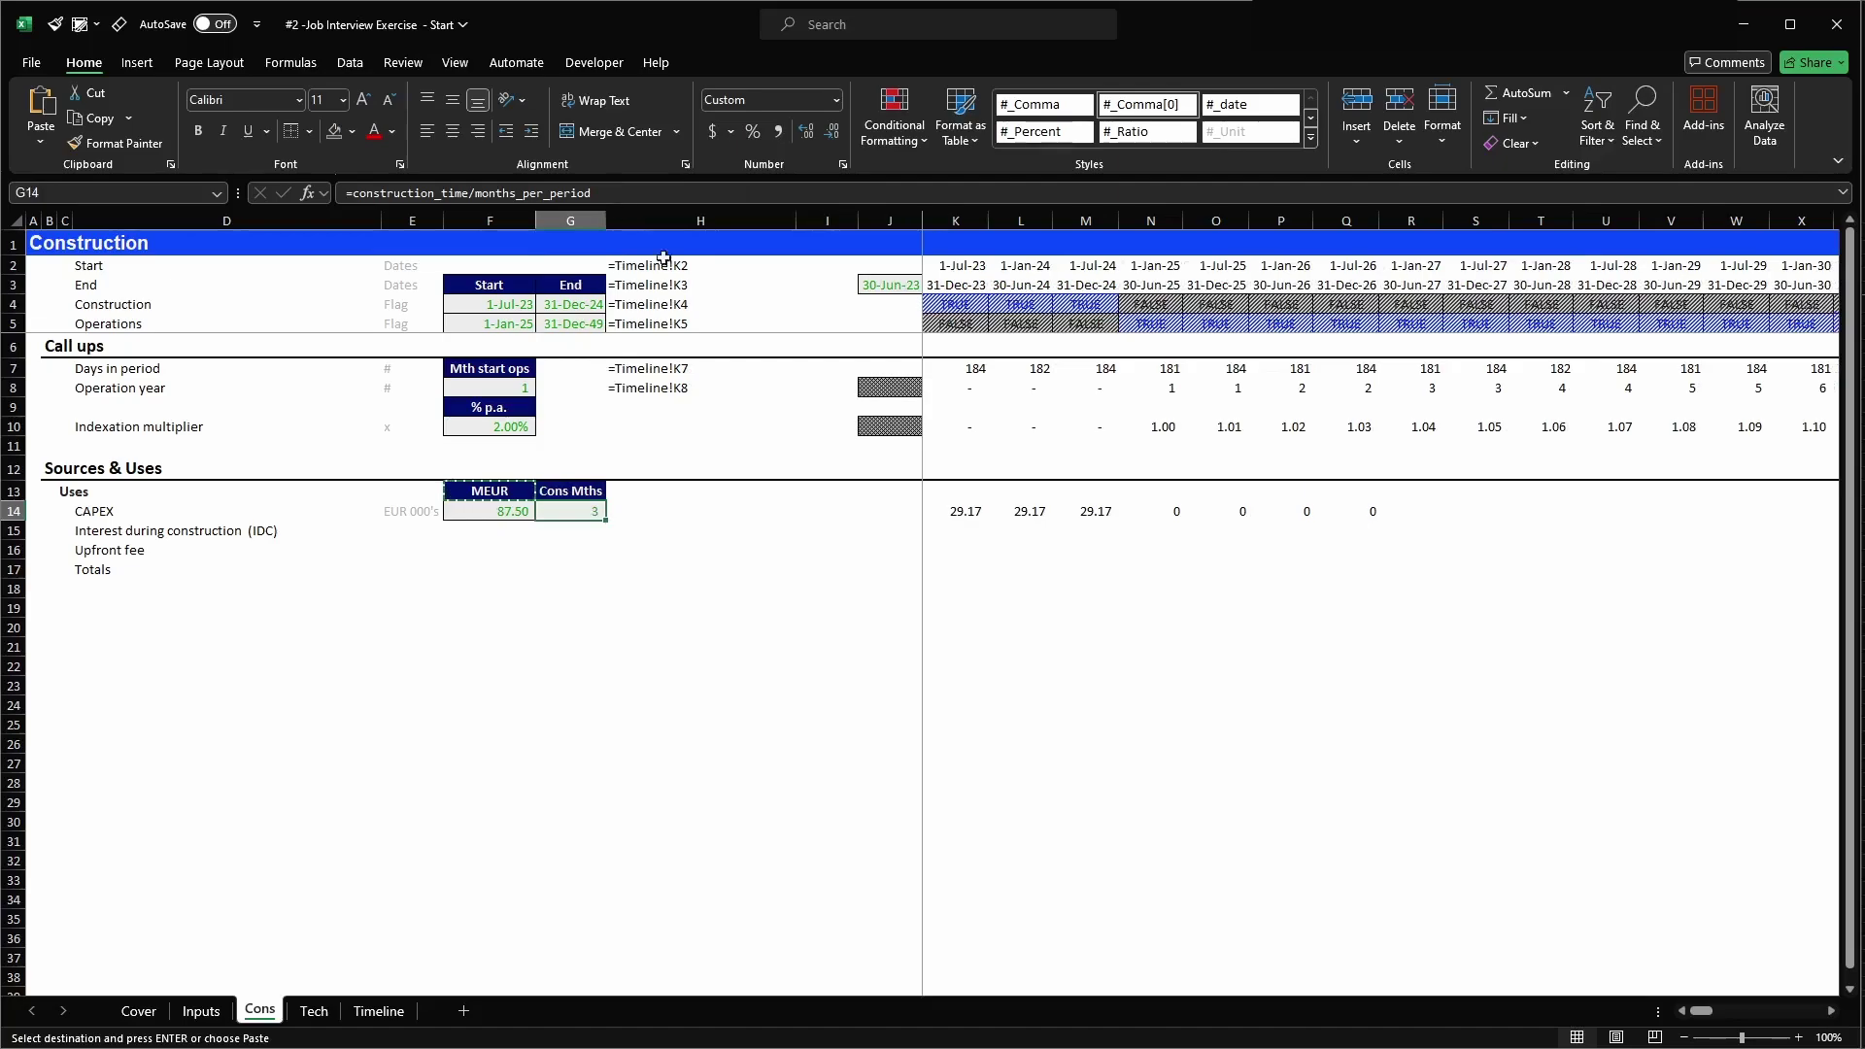
pyautogui.press('Escape')
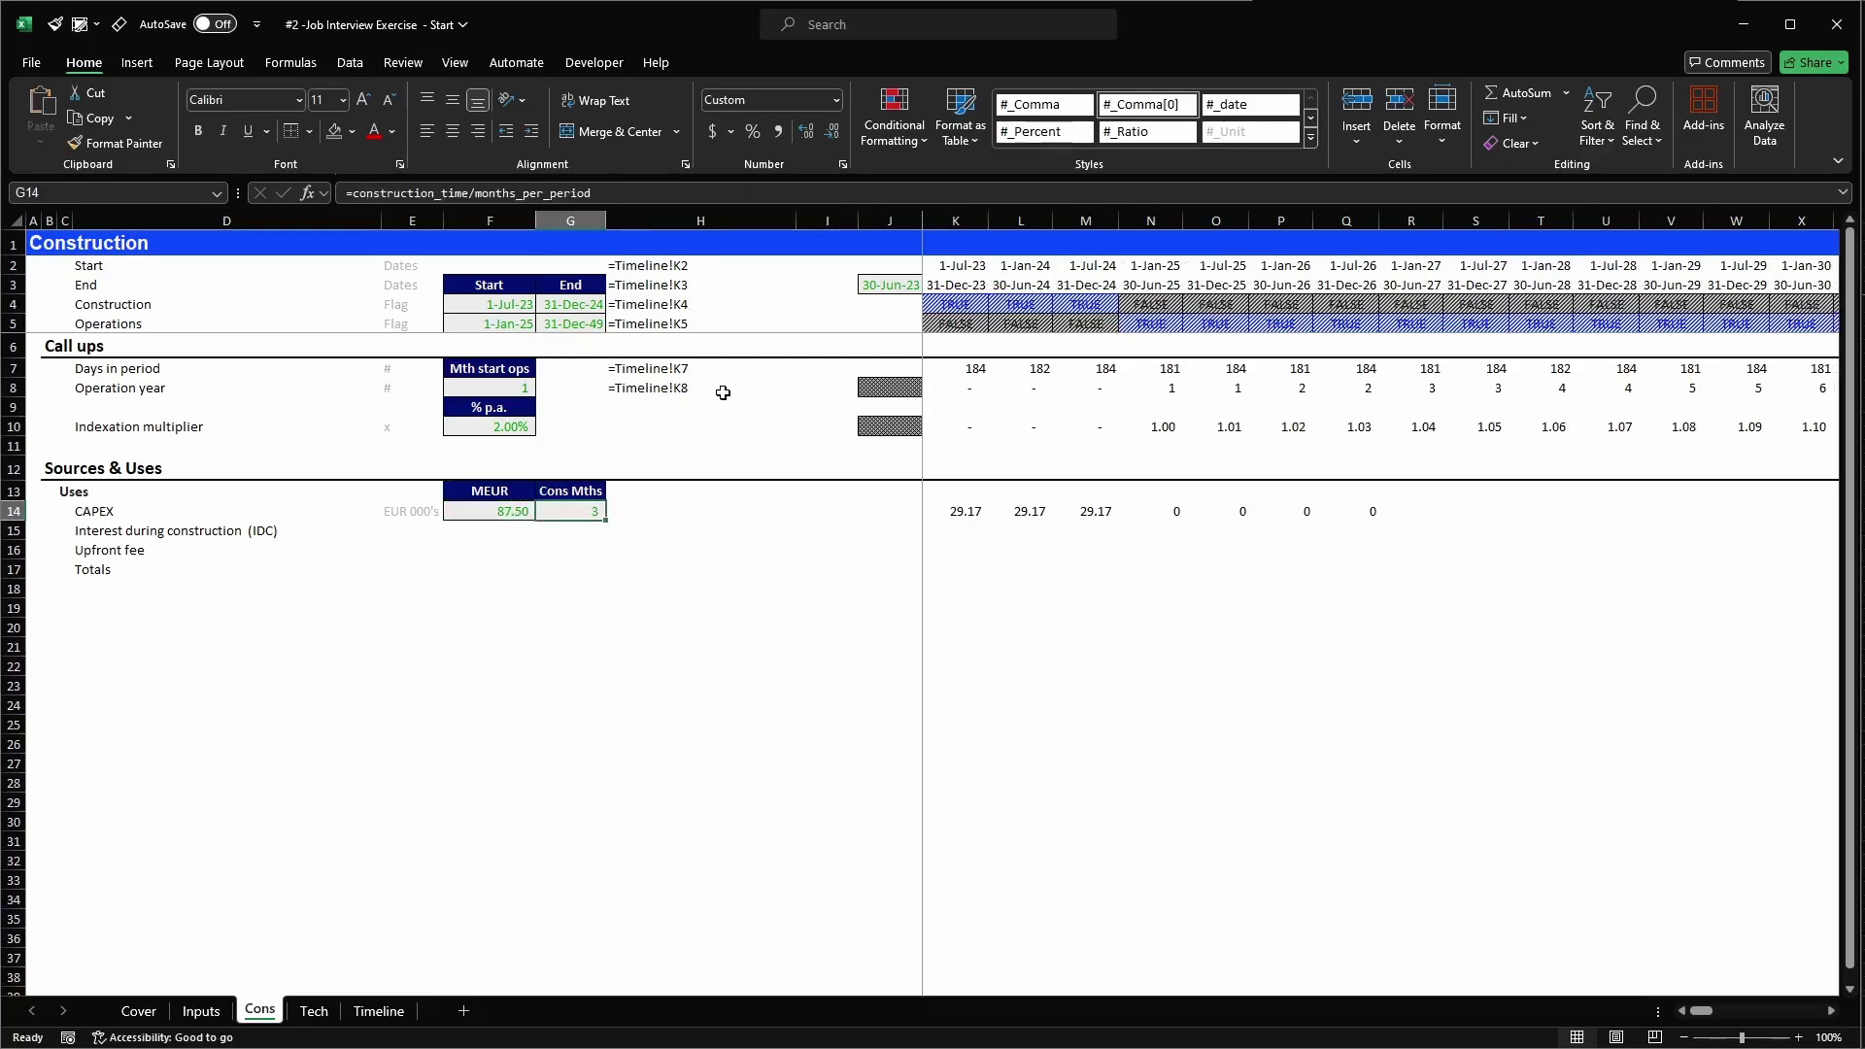
# - Rewrite the CAPEX formula in K14 to divide the total by the linked period count: =$F14/$G14
pyautogui.press('Right')
pyautogui.press('Right')
pyautogui.press('Right')
pyautogui.press('Right')
pyautogui.press('F2')
pyautogui.press('BackSpace')
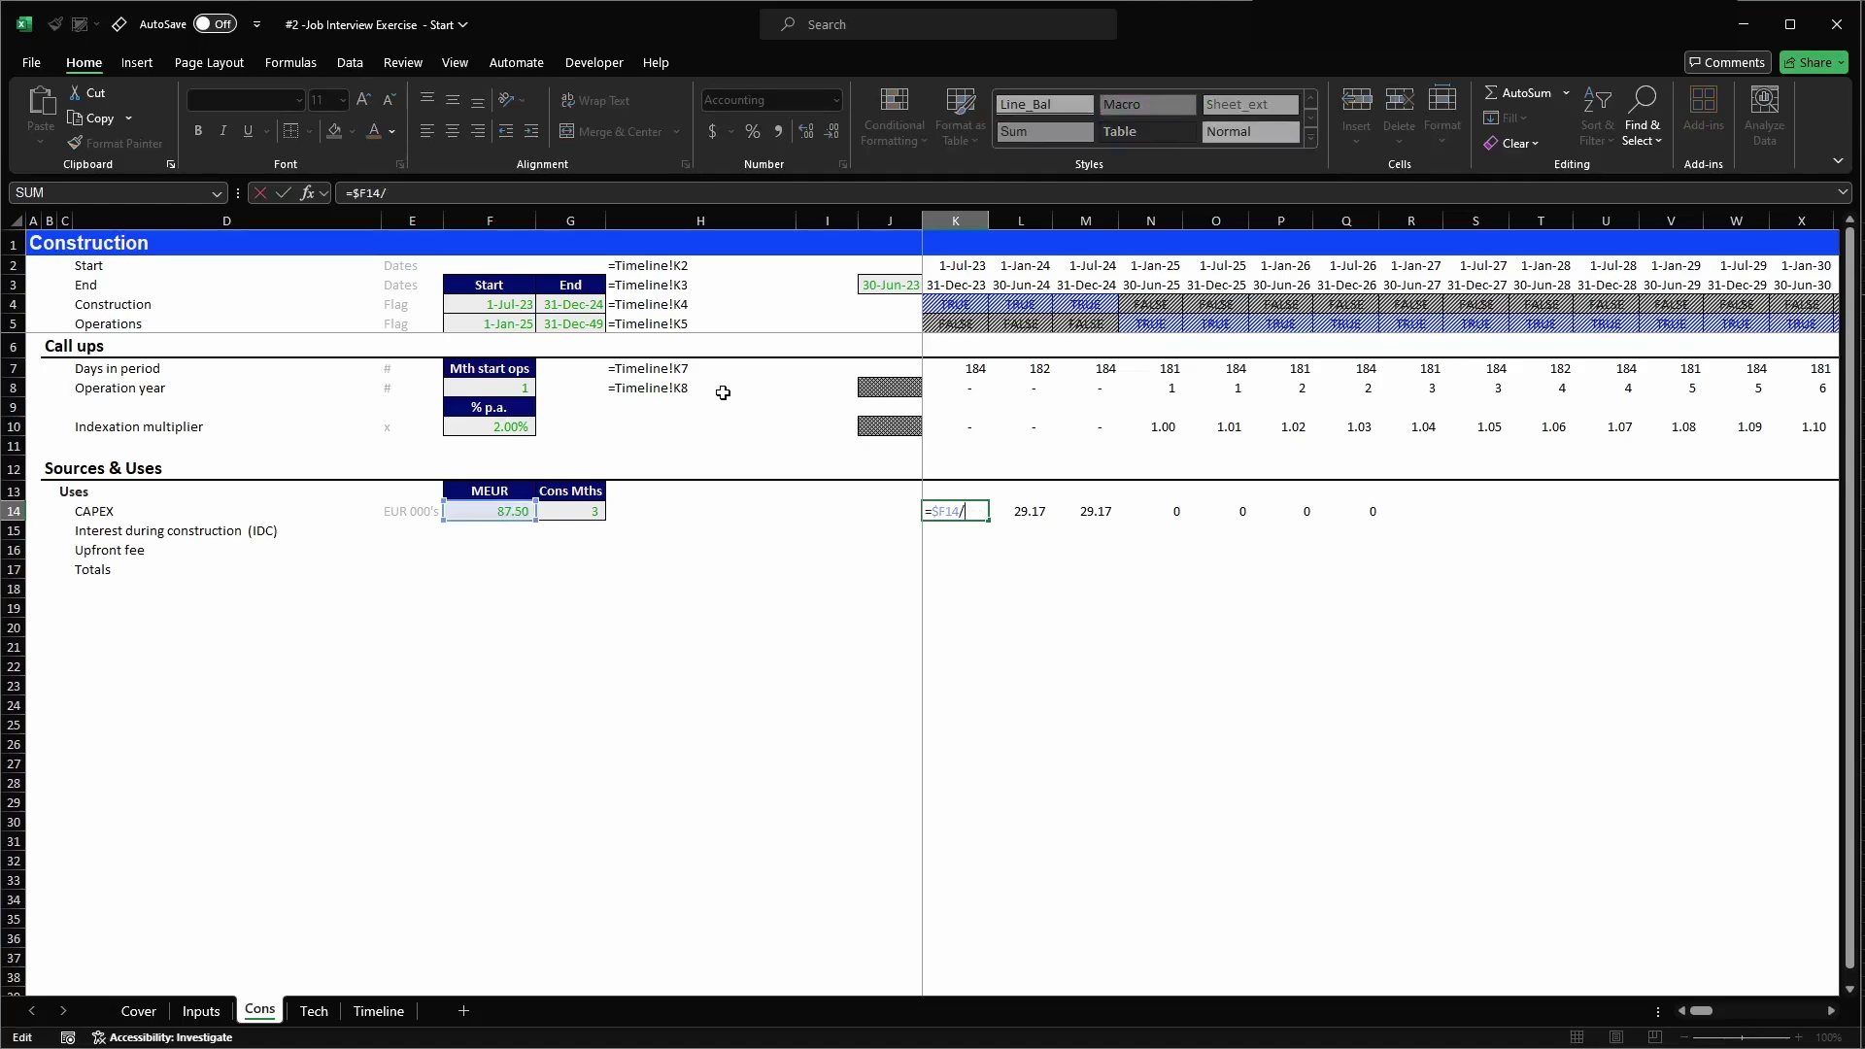
pyautogui.click(597, 516)
pyautogui.press('F4')
pyautogui.press('F4')
pyautogui.press('F4')
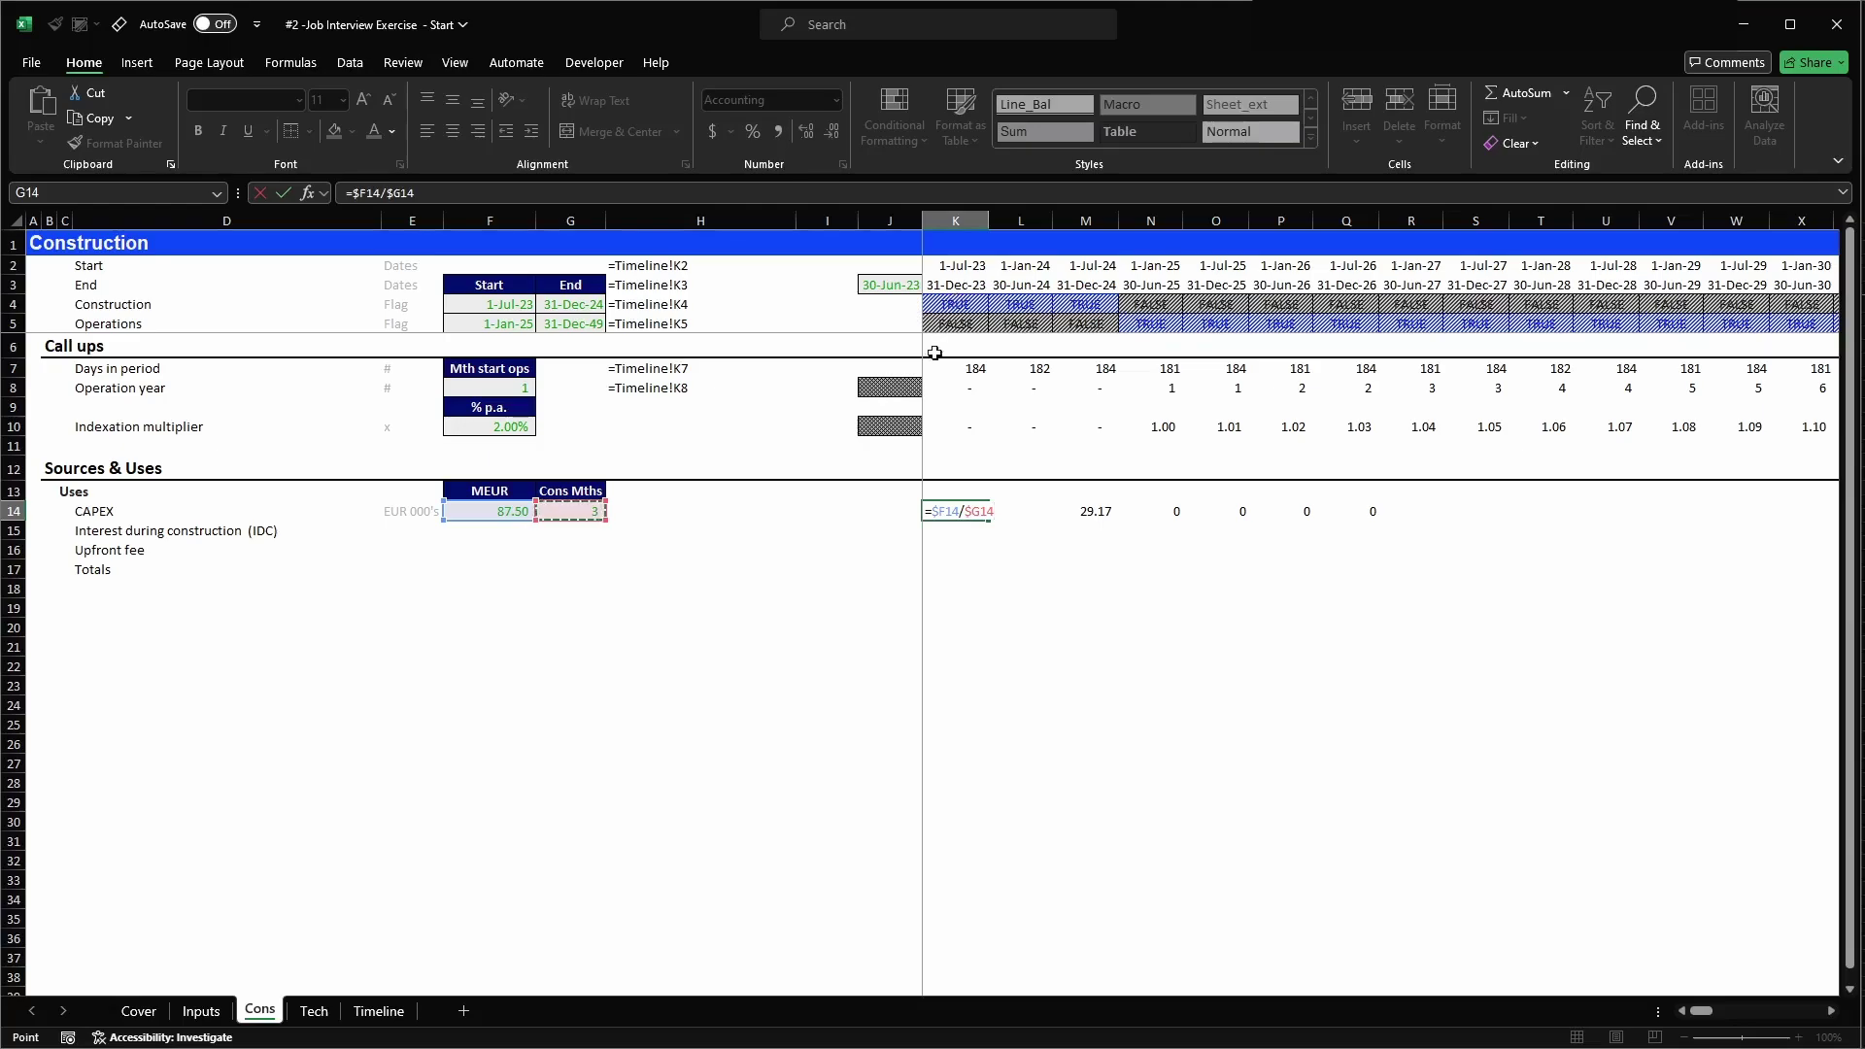
pyautogui.moveTo(934, 509); pyautogui.dragTo(980, 511)
pyautogui.hotkey('ctrl', 'Return')
# - Copy the K14 CAPEX formula across the filled cells of row 14 through Q14
pyautogui.hotkey('ctrl', 'c')
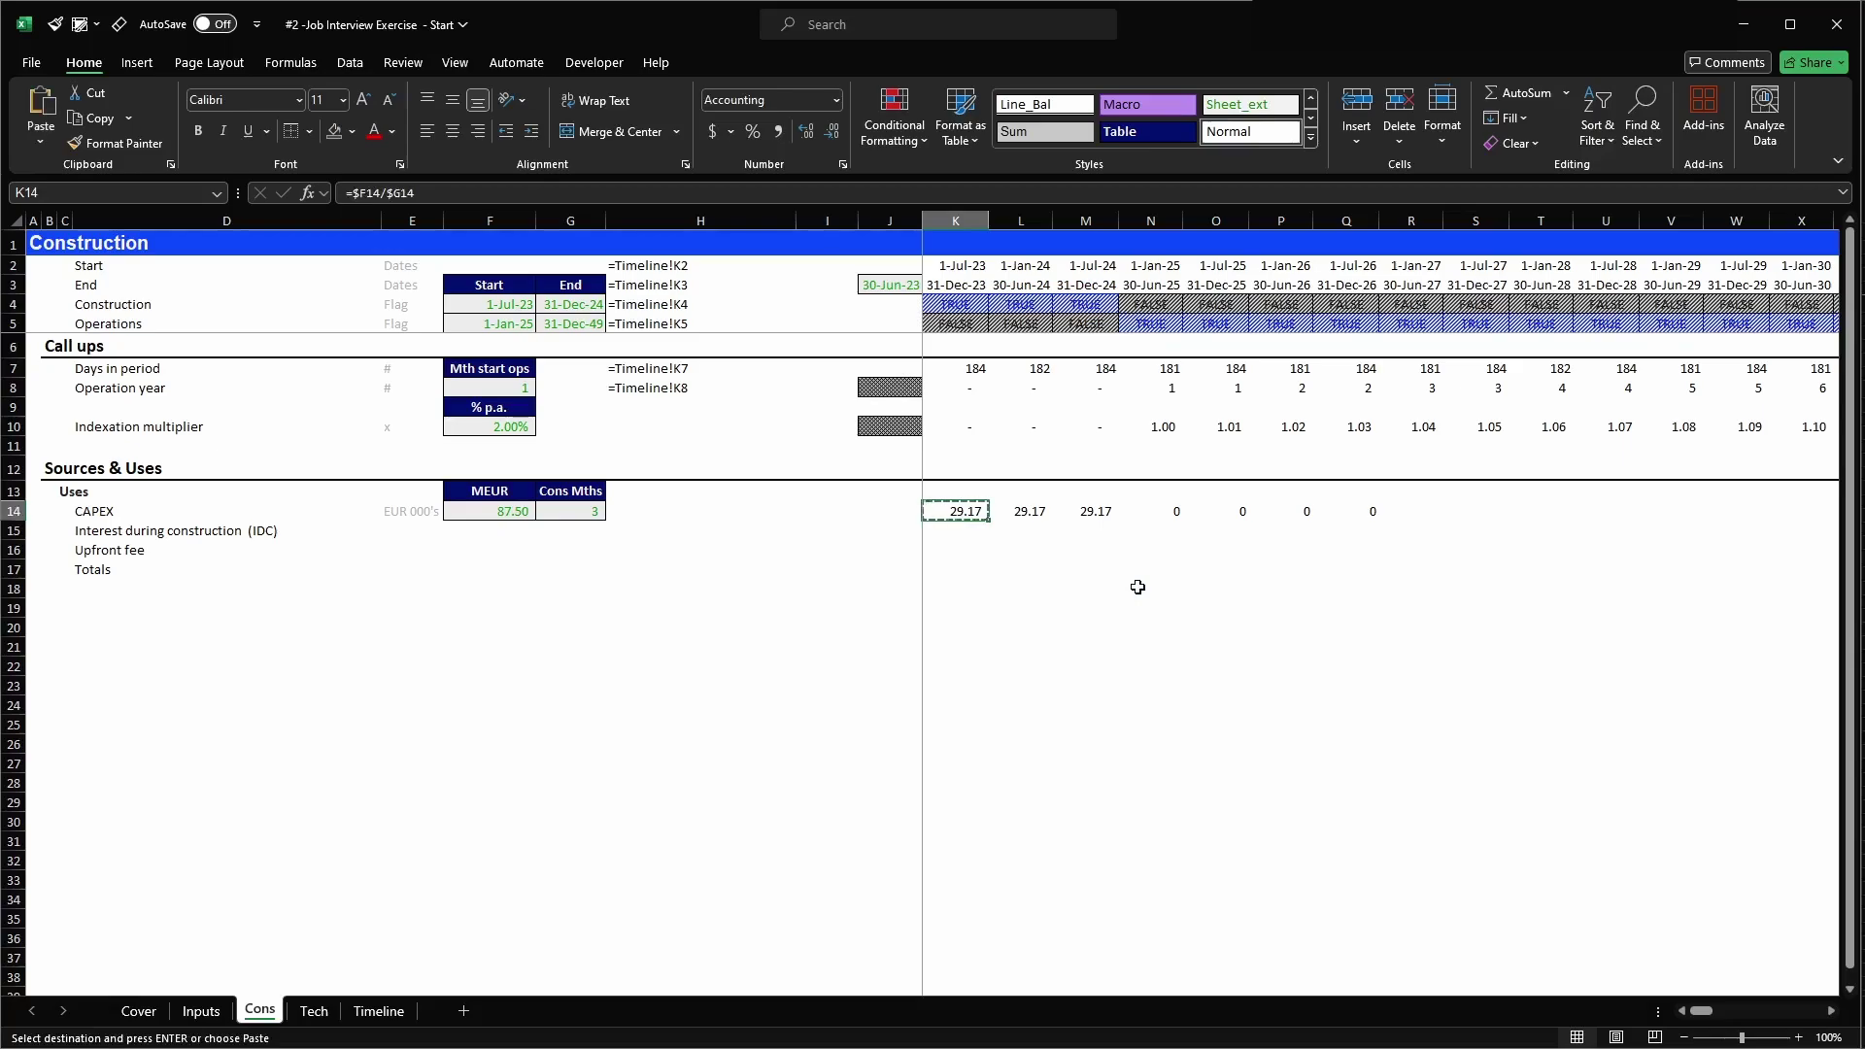
pyautogui.hotkey('ctrl', 'shift', 'Right')
pyautogui.press('Return')
# - Compare the CAPEX amounts in K14:Q14 with the construction flags for the same periods
pyautogui.press('Left')
pyautogui.press('Right')
pyautogui.press('Right')
pyautogui.press('Right')
pyautogui.press('Right')
pyautogui.press('Right')
pyautogui.press('Left')
pyautogui.press('Left')
pyautogui.press('Left')
pyautogui.press('Left')
pyautogui.press('Right')
pyautogui.press('Right')
pyautogui.press('Right')
pyautogui.press('Right')
pyautogui.press('Right')
pyautogui.press('Right')
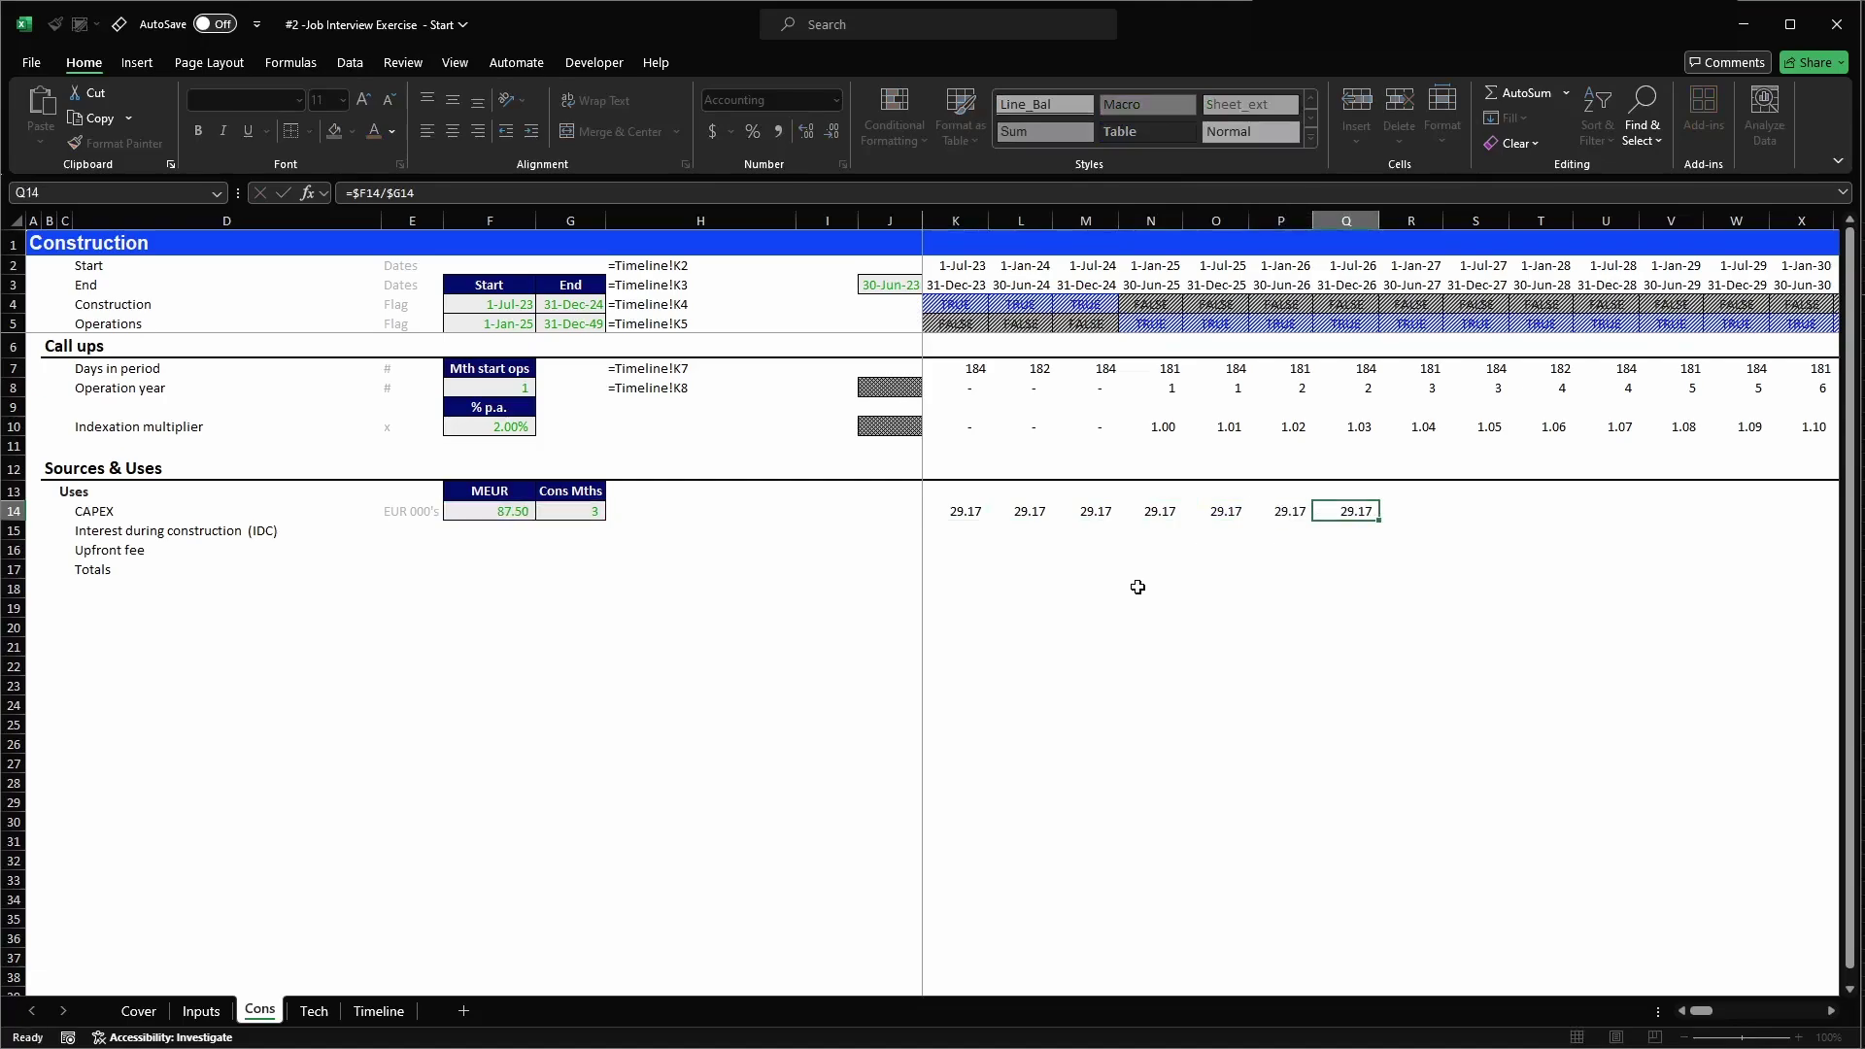
pyautogui.hotkey('ctrl', 'space')
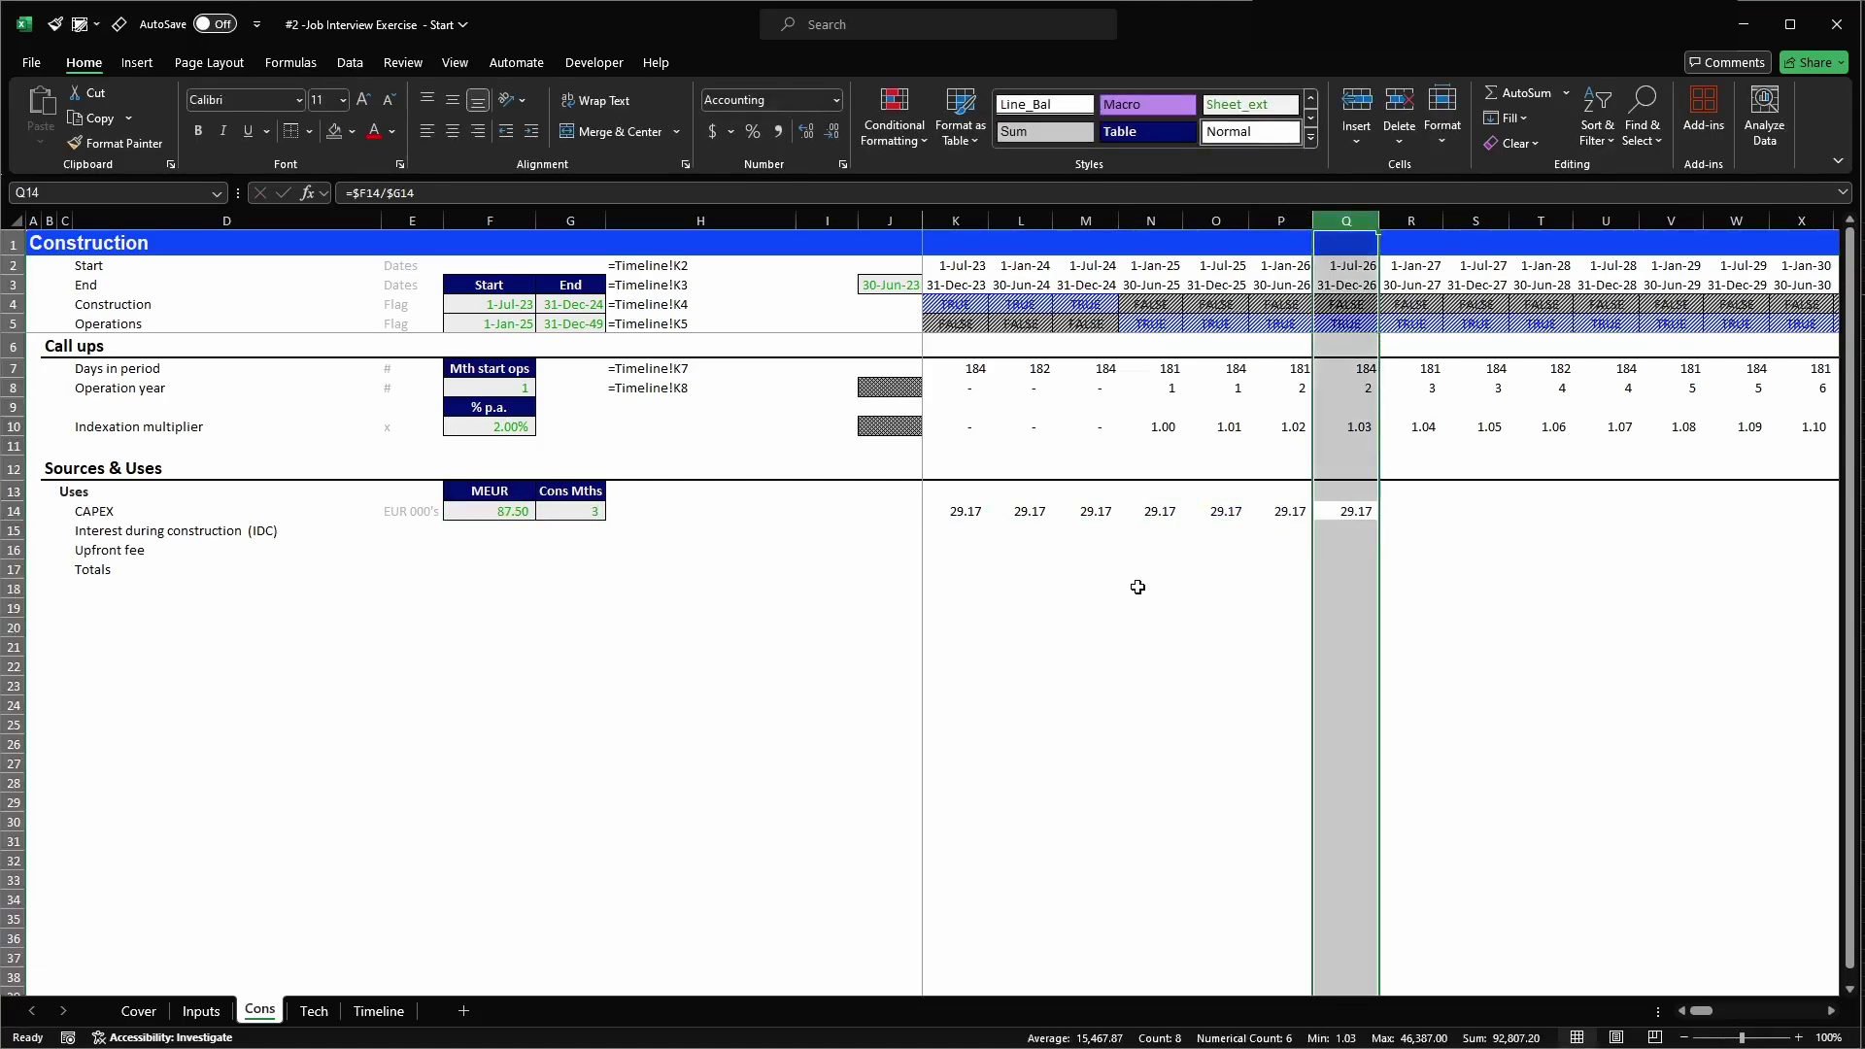
pyautogui.hotkey('shift', 'Left')
pyautogui.hotkey('shift', 'Left')
pyautogui.hotkey('shift', 'Left')
pyautogui.hotkey('shift', 'Left')
pyautogui.hotkey('shift', 'Left')
pyautogui.press('Left')
pyautogui.press('Left')
pyautogui.press('Left')
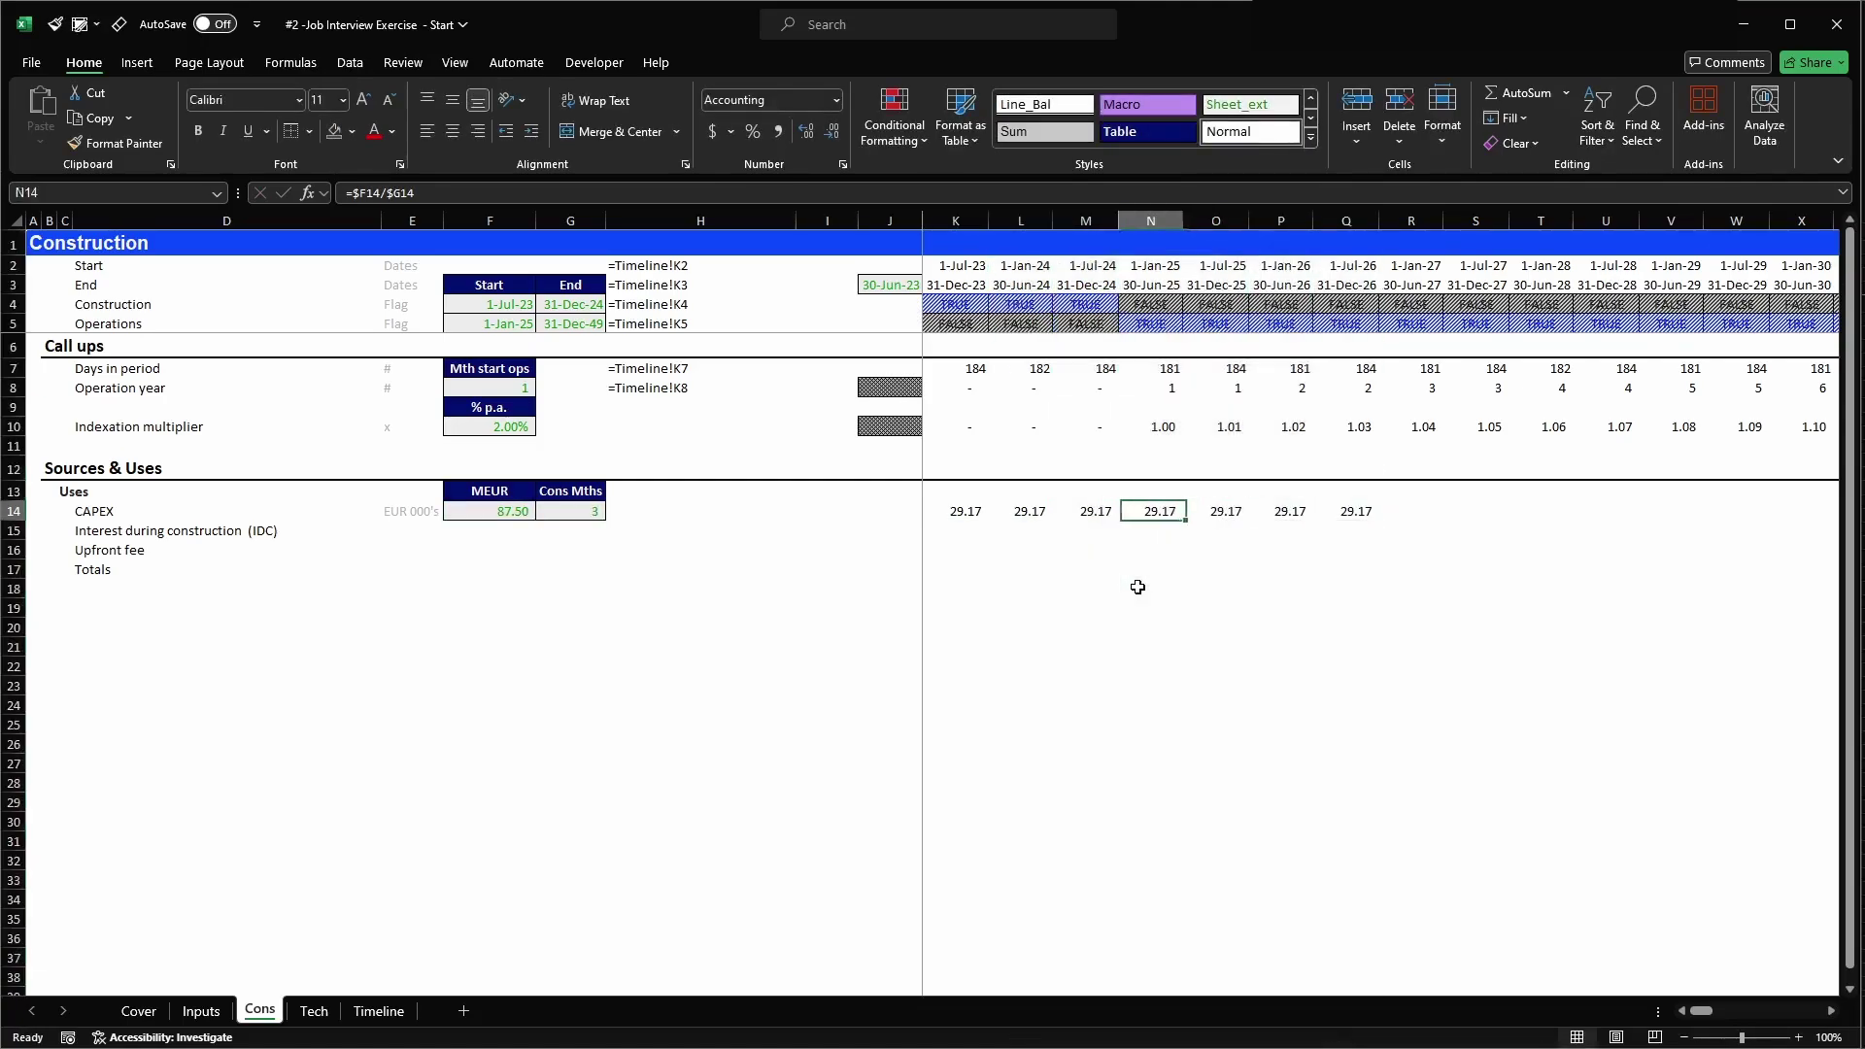
# - Multiply the K14 CAPEX formula by the row-locked construction flag, giving =$F14/$G14*K$4
pyautogui.press('Left')
pyautogui.press('Left')
pyautogui.press('Left')
pyautogui.press('F2')
pyautogui.press('Home')
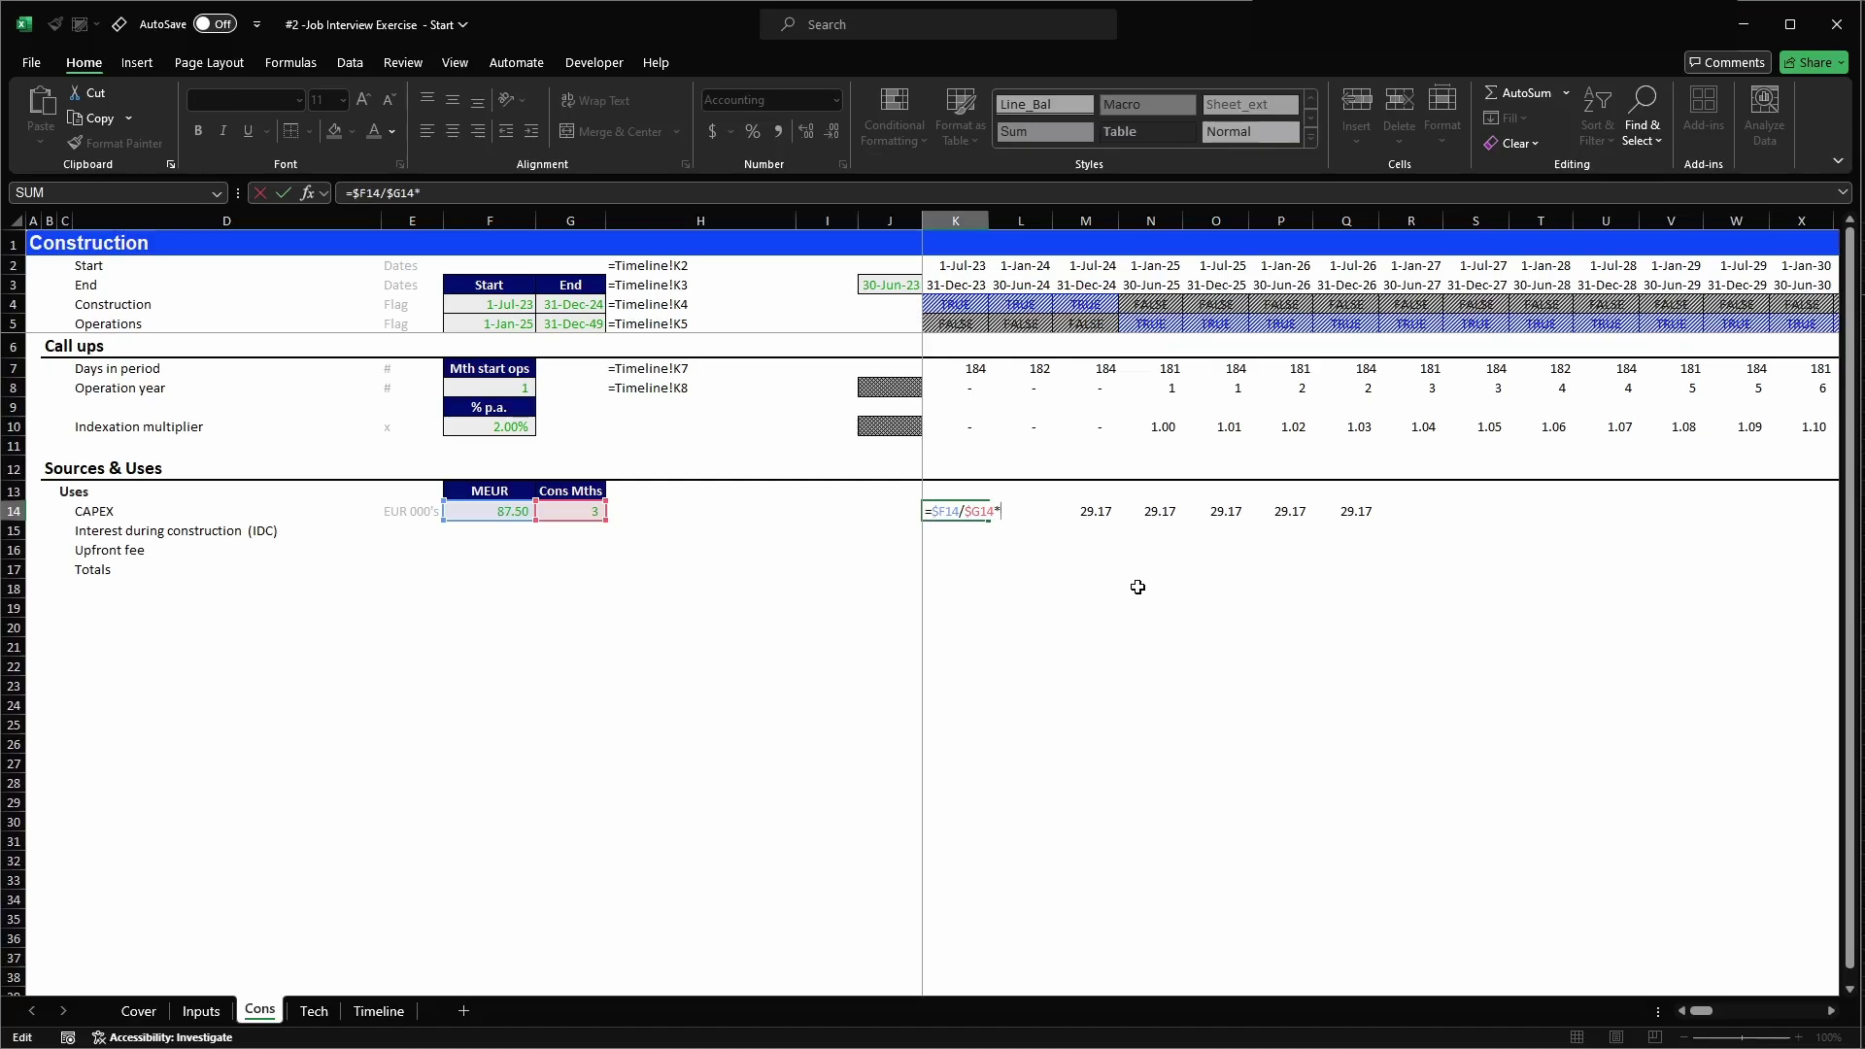
pyautogui.press('Up')
pyautogui.press('Up')
pyautogui.press('Up')
pyautogui.press('Up')
pyautogui.press('Up')
pyautogui.press('Up')
pyautogui.press('Up')
pyautogui.press('Up')
pyautogui.press('Up')
pyautogui.press('Return')
pyautogui.press('Up')
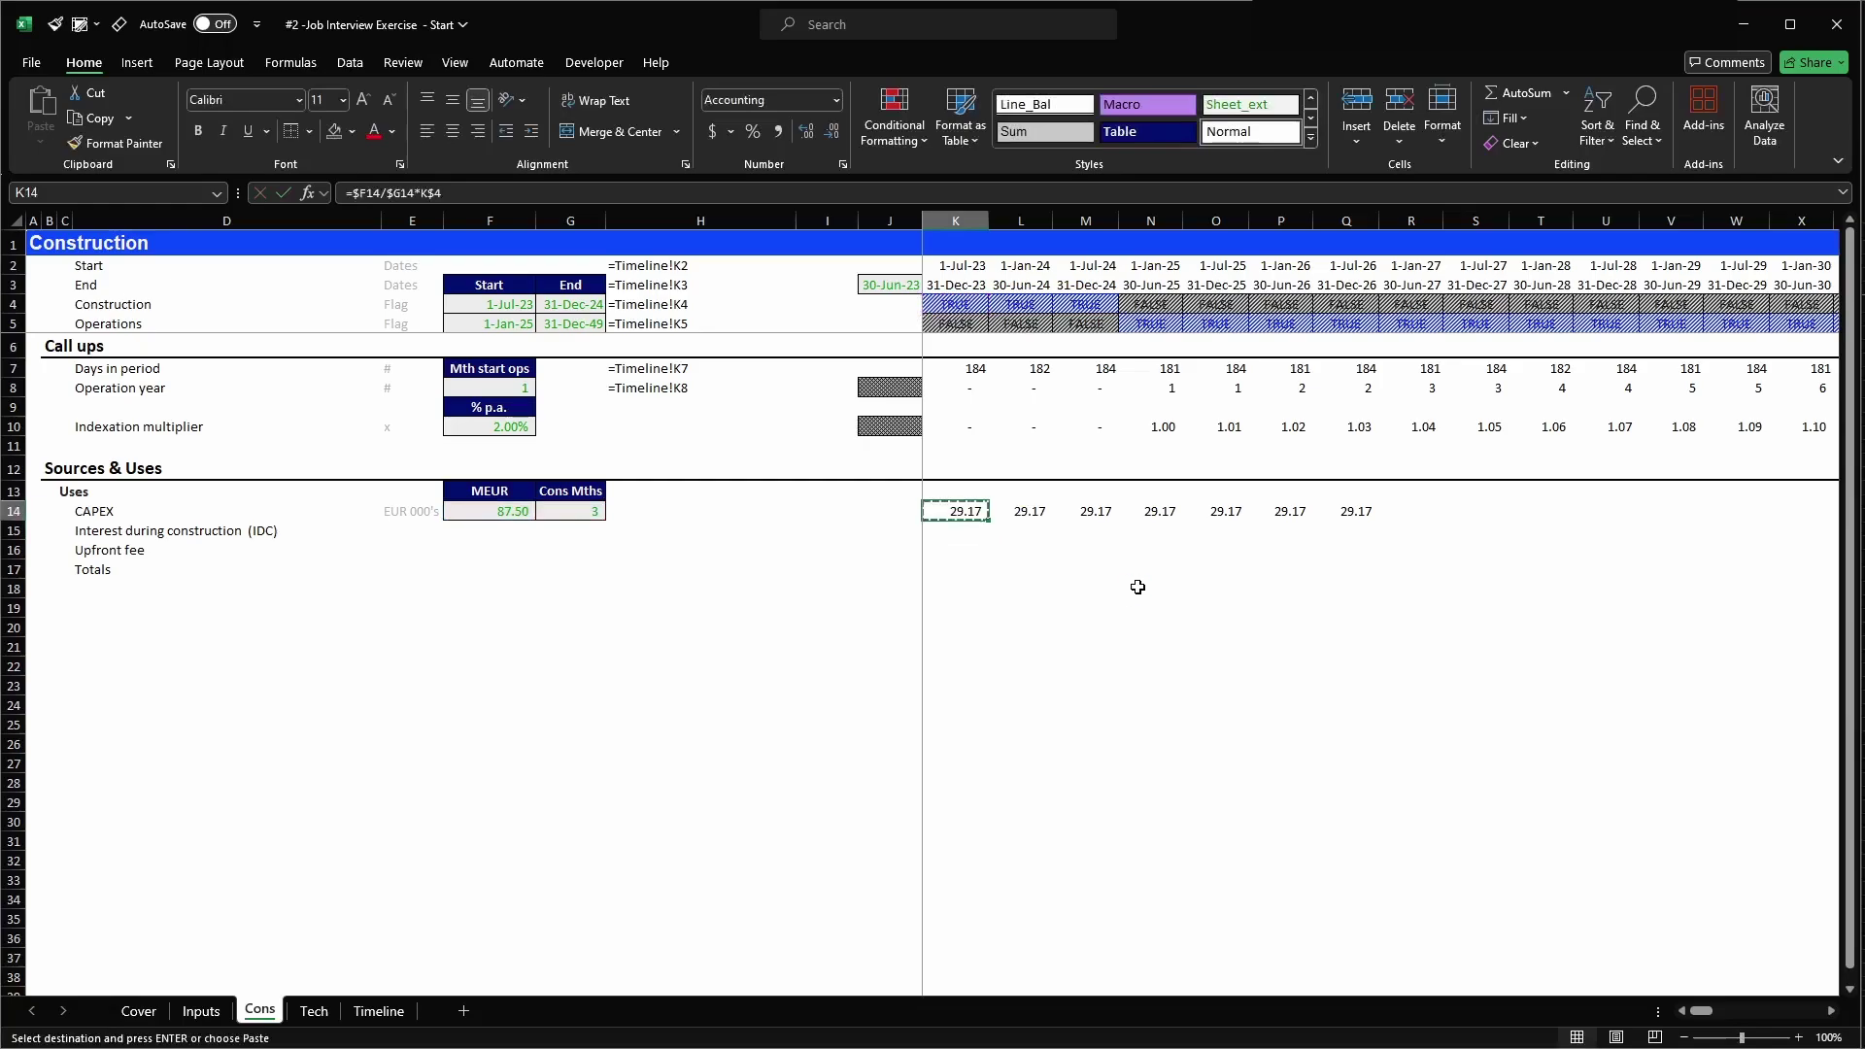
# - Copy the flagged CAPEX formula from K14 through Q14 and check the sum of K14:M14
pyautogui.hotkey('ctrl', 'c')
pyautogui.hotkey('ctrl', 'shift', 'Right')
pyautogui.press('Return')
pyautogui.press('Left')
pyautogui.press('Right')
pyautogui.press('Right')
pyautogui.press('Right')
pyautogui.press('Left')
pyautogui.press('Left')
pyautogui.hotkey('shift', 'Right')
pyautogui.hotkey('shift', 'Right')
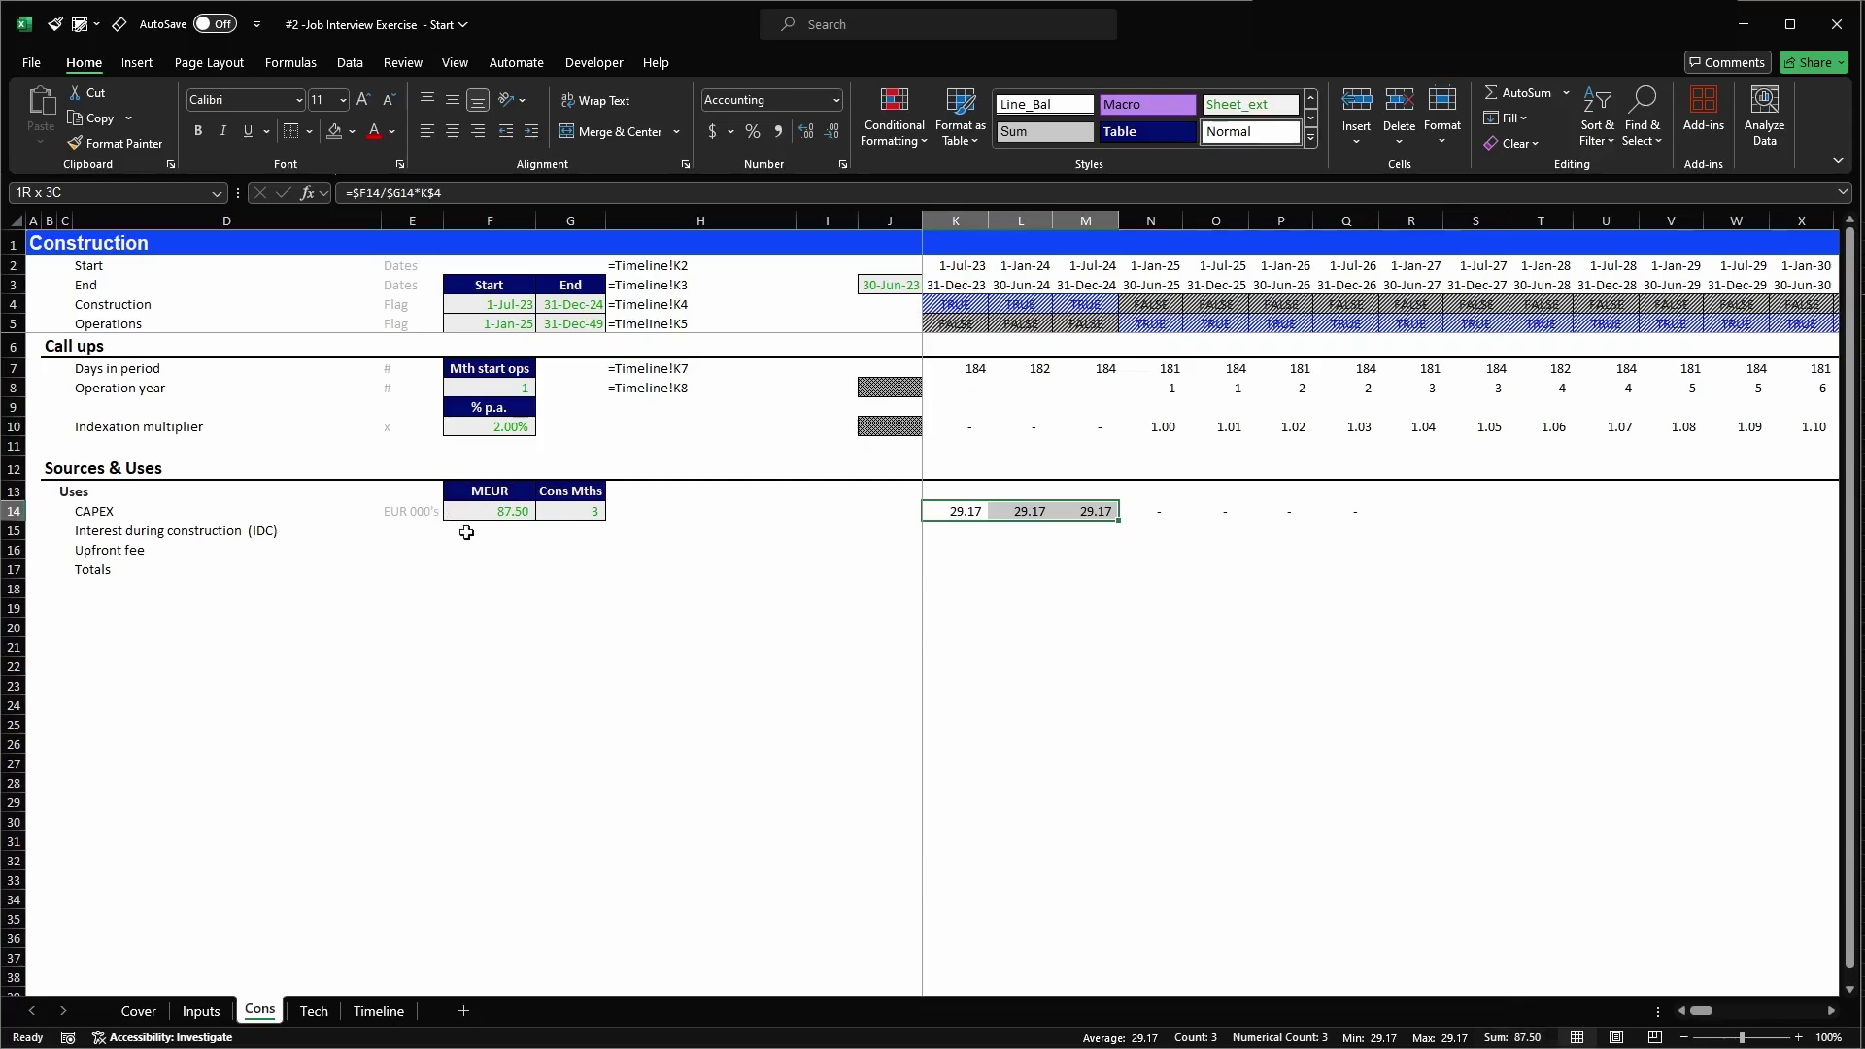
pyautogui.hotkey('shift', 'Left')
pyautogui.hotkey('shift', 'Left')
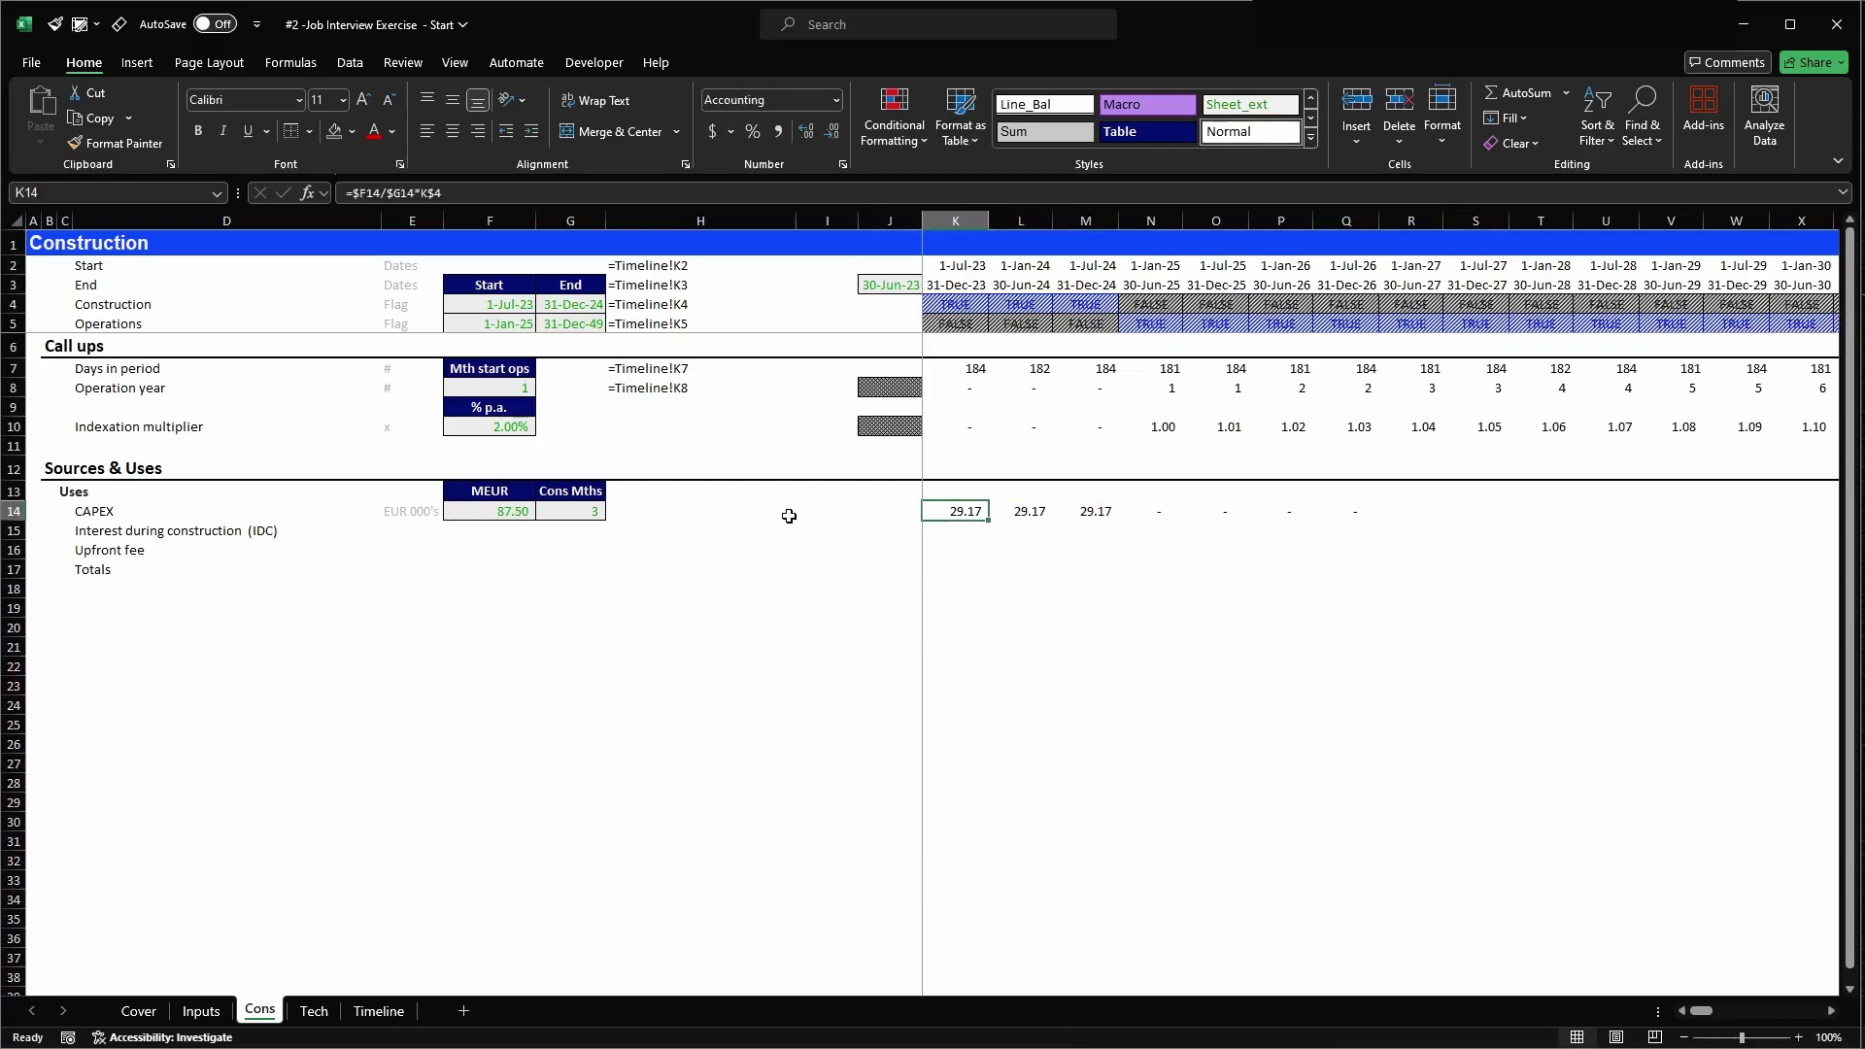
# - Wrap the division in K14 in parentheses, making it =($F14/$G14)*K$4, and inspect the flag term's value
pyautogui.press('F2')
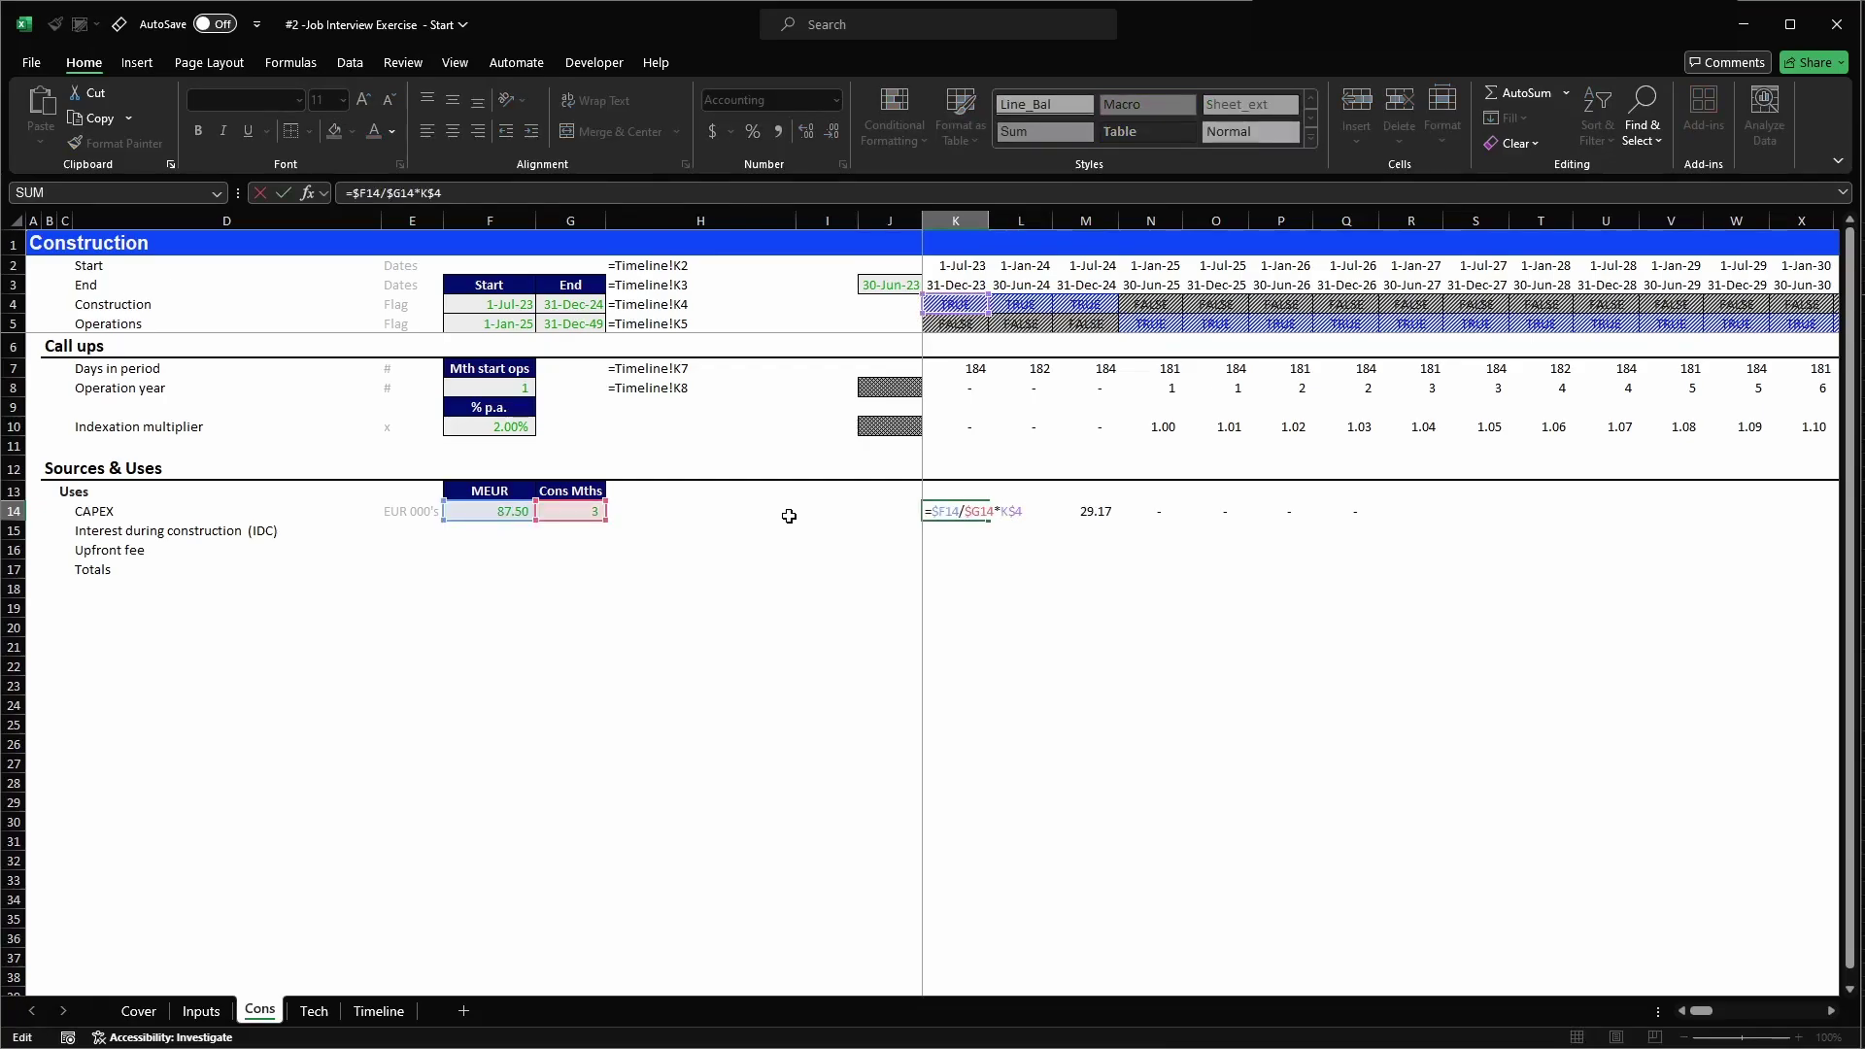
pyautogui.write('(')
pyautogui.write(')')
pyautogui.hotkey('shift', 'Right')
pyautogui.hotkey('shift', 'Right')
pyautogui.hotkey('shift', 'Right')
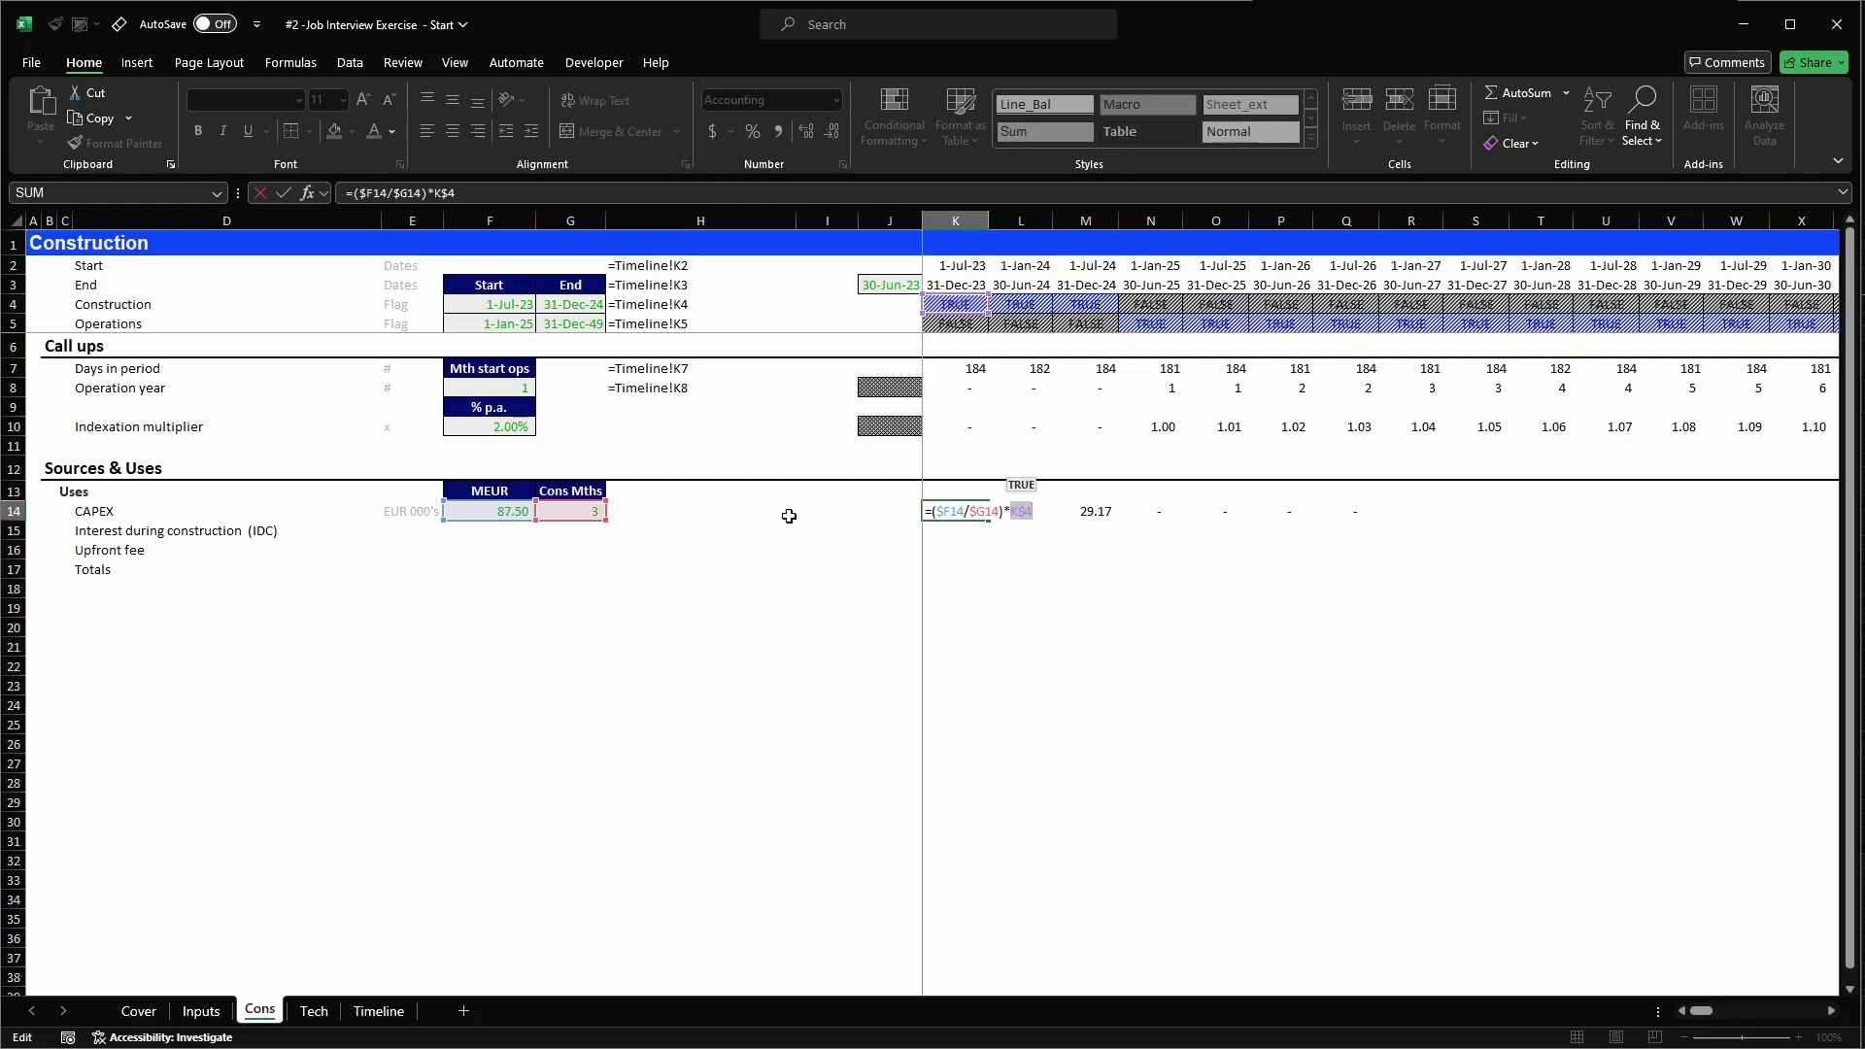
pyautogui.press('Escape')
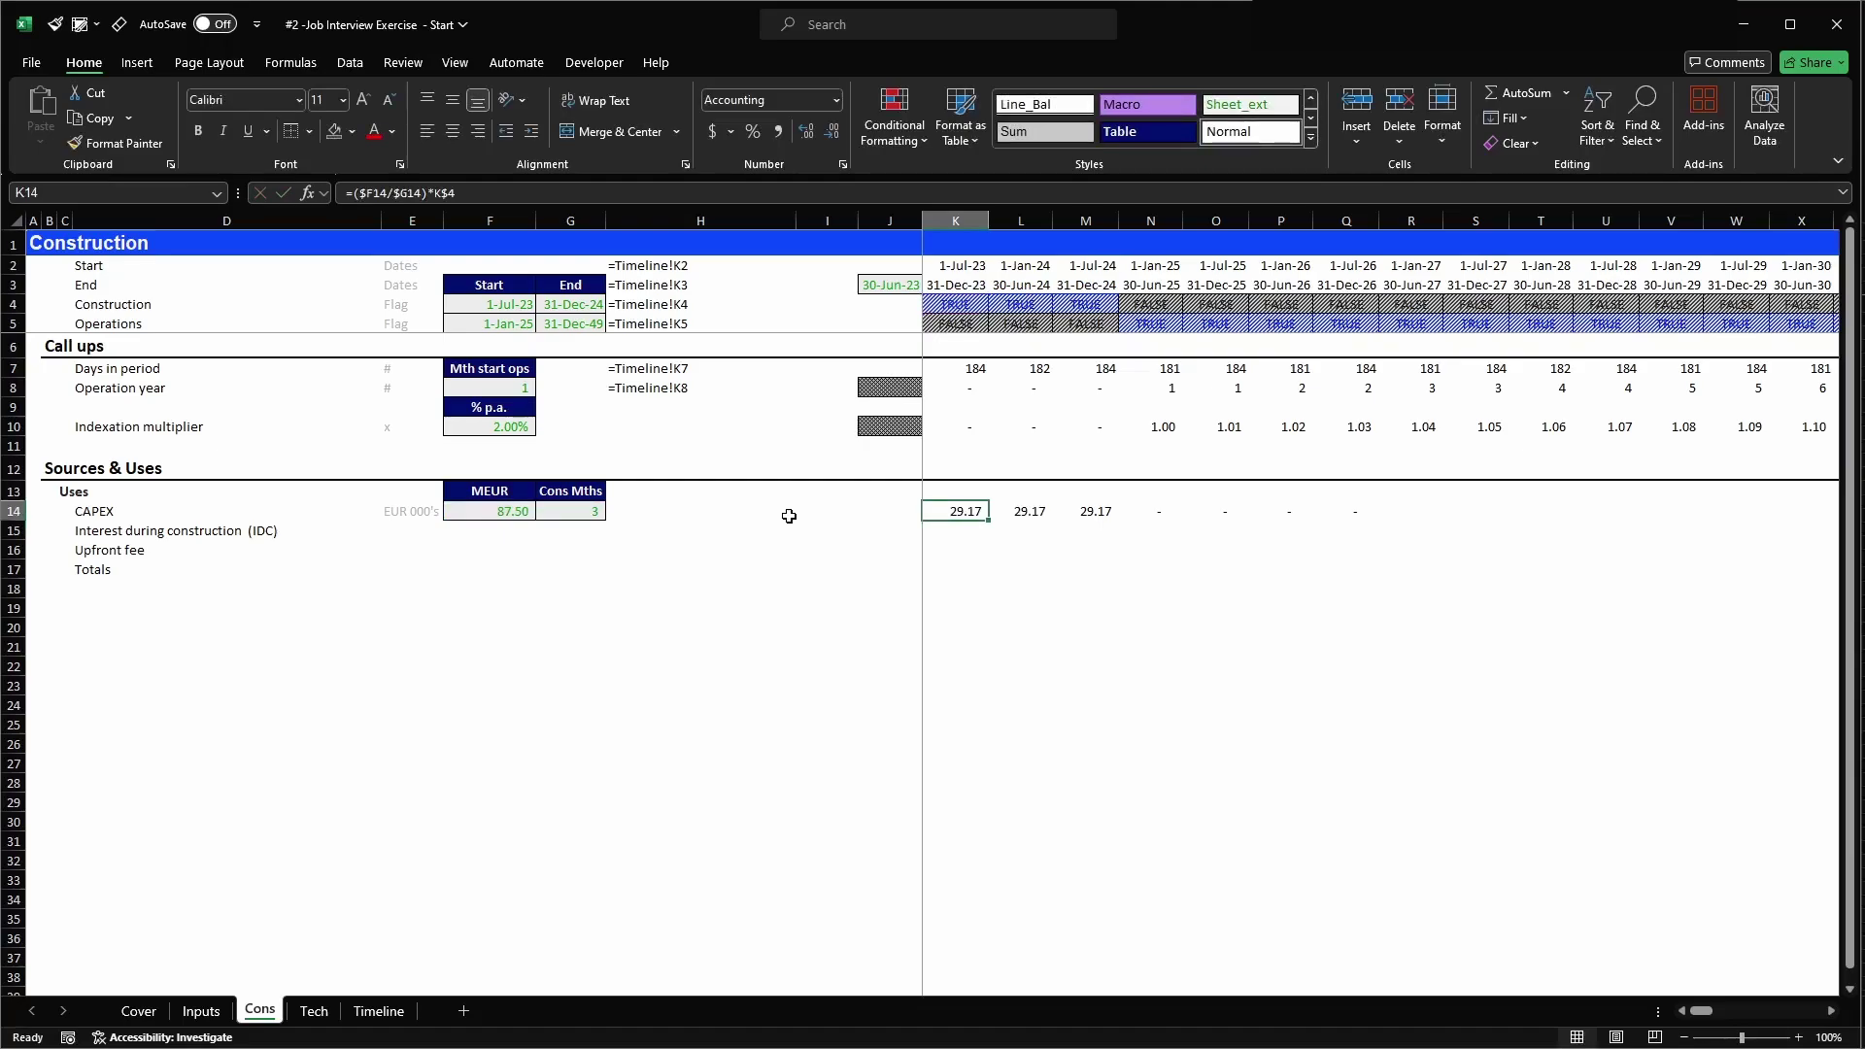
# - Convert the K14 CAPEX to EUR thousands by inserting the named constant: =($F14/$G14)*thousand*K$4
pyautogui.press('F2')
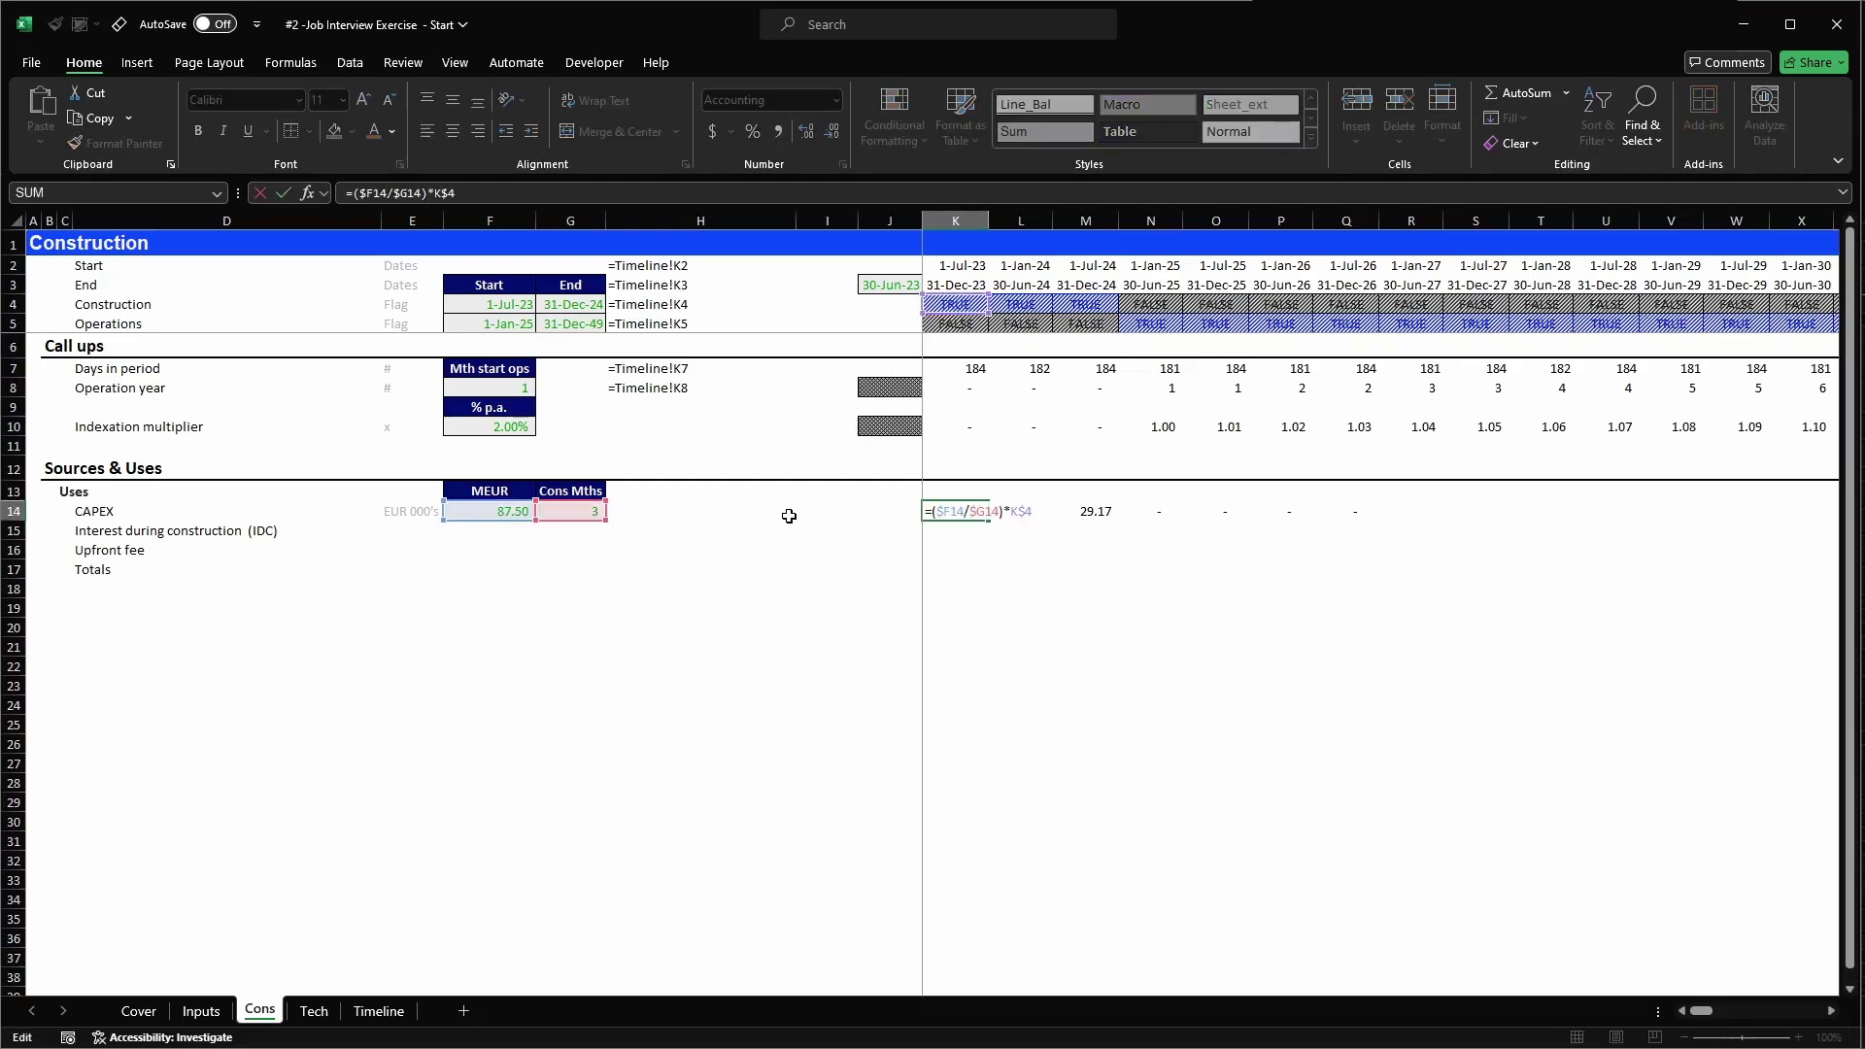
pyautogui.press('Left')
pyautogui.press('Left')
pyautogui.press('Left')
pyautogui.press('Left')
pyautogui.write('*thousand')
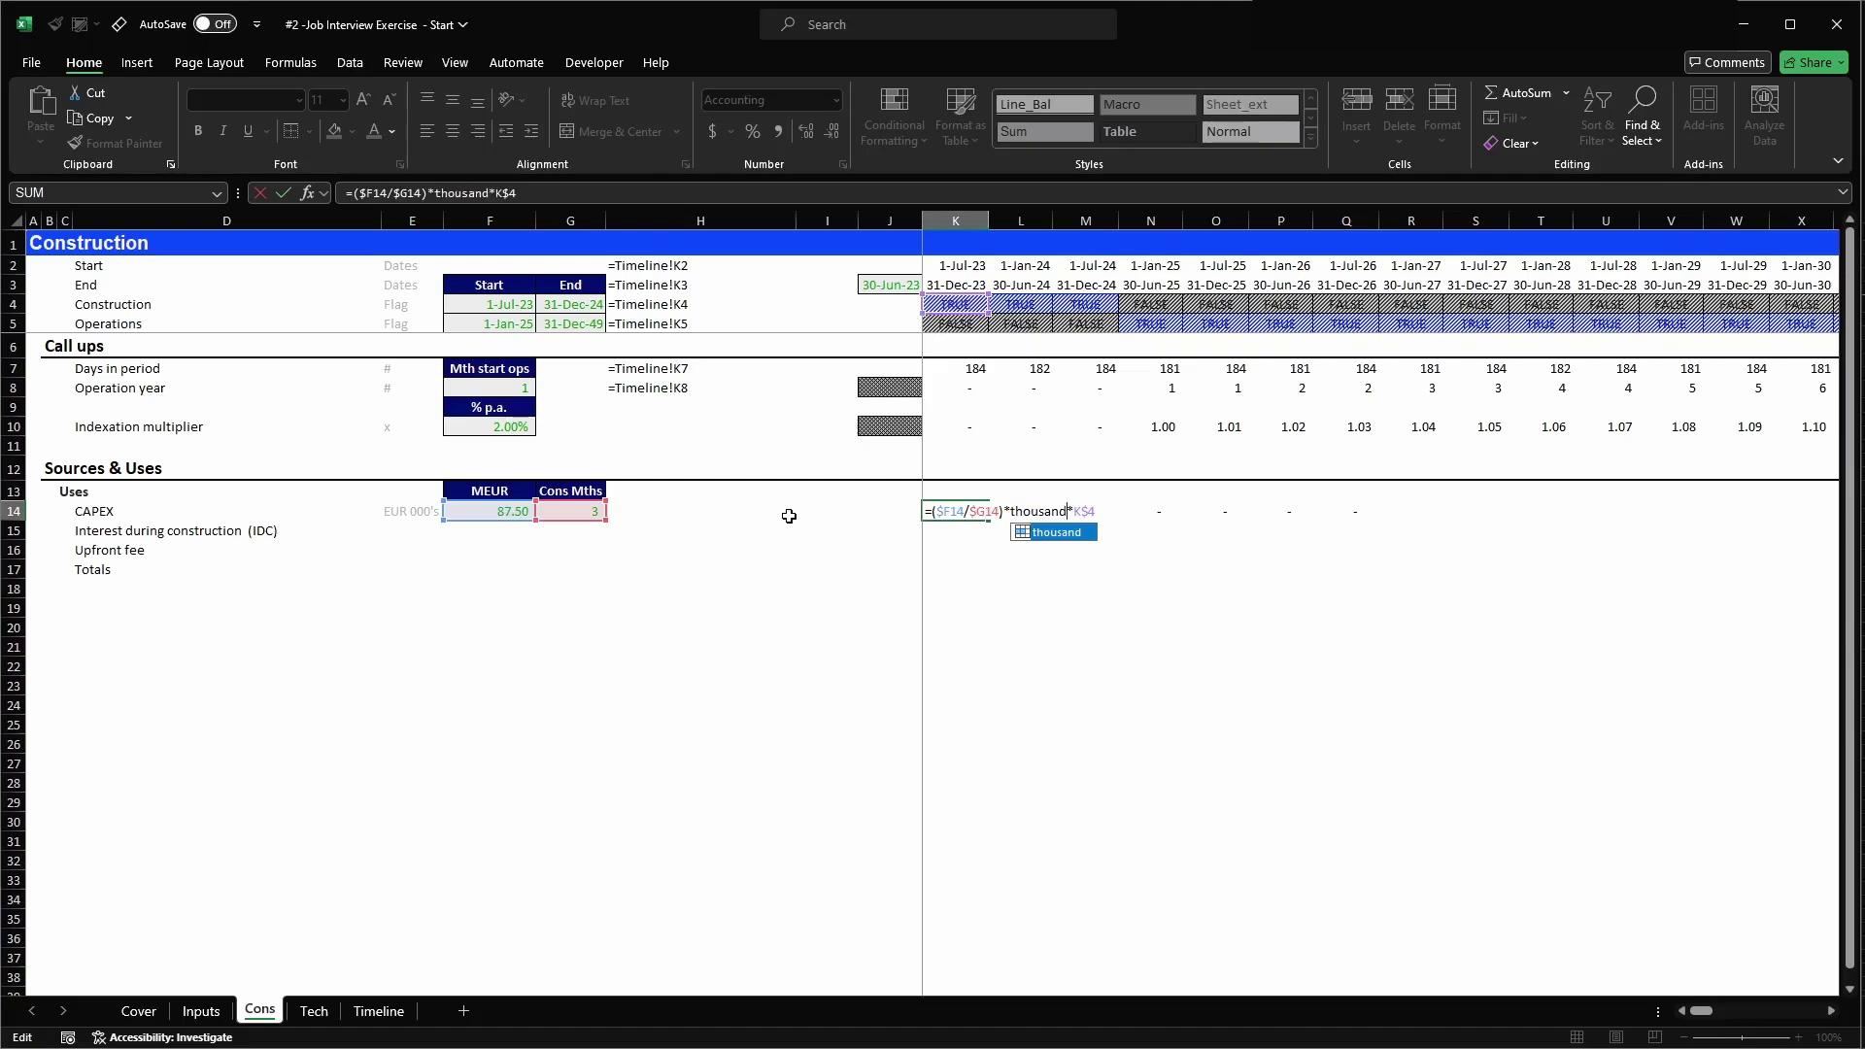
pyautogui.press('Return')
# - Compare the MEUR heading and CAPEX input with the EUR 000's amount in K14
pyautogui.press('Left')
pyautogui.press('Left')
pyautogui.press('Left')
pyautogui.press('Left')
pyautogui.press('Left')
pyautogui.press('Left')
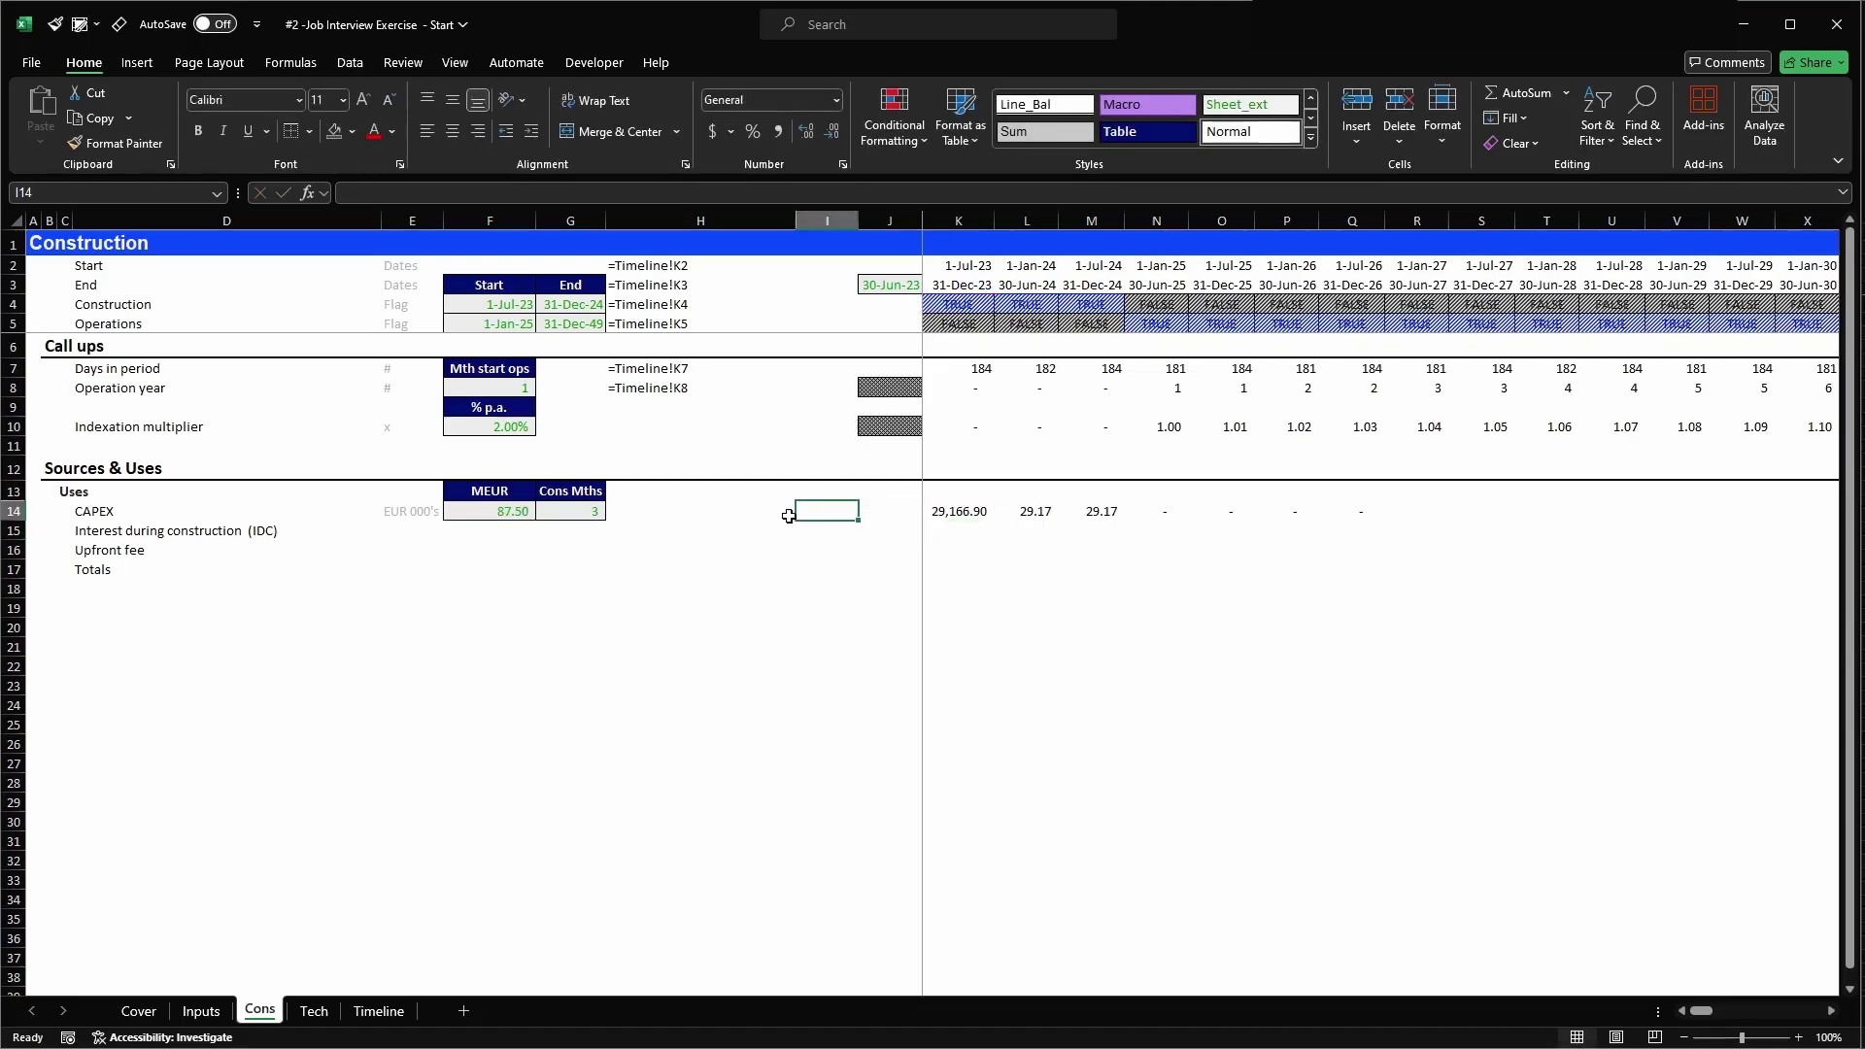
pyautogui.press('Left')
pyautogui.press('Right')
pyautogui.press('Right')
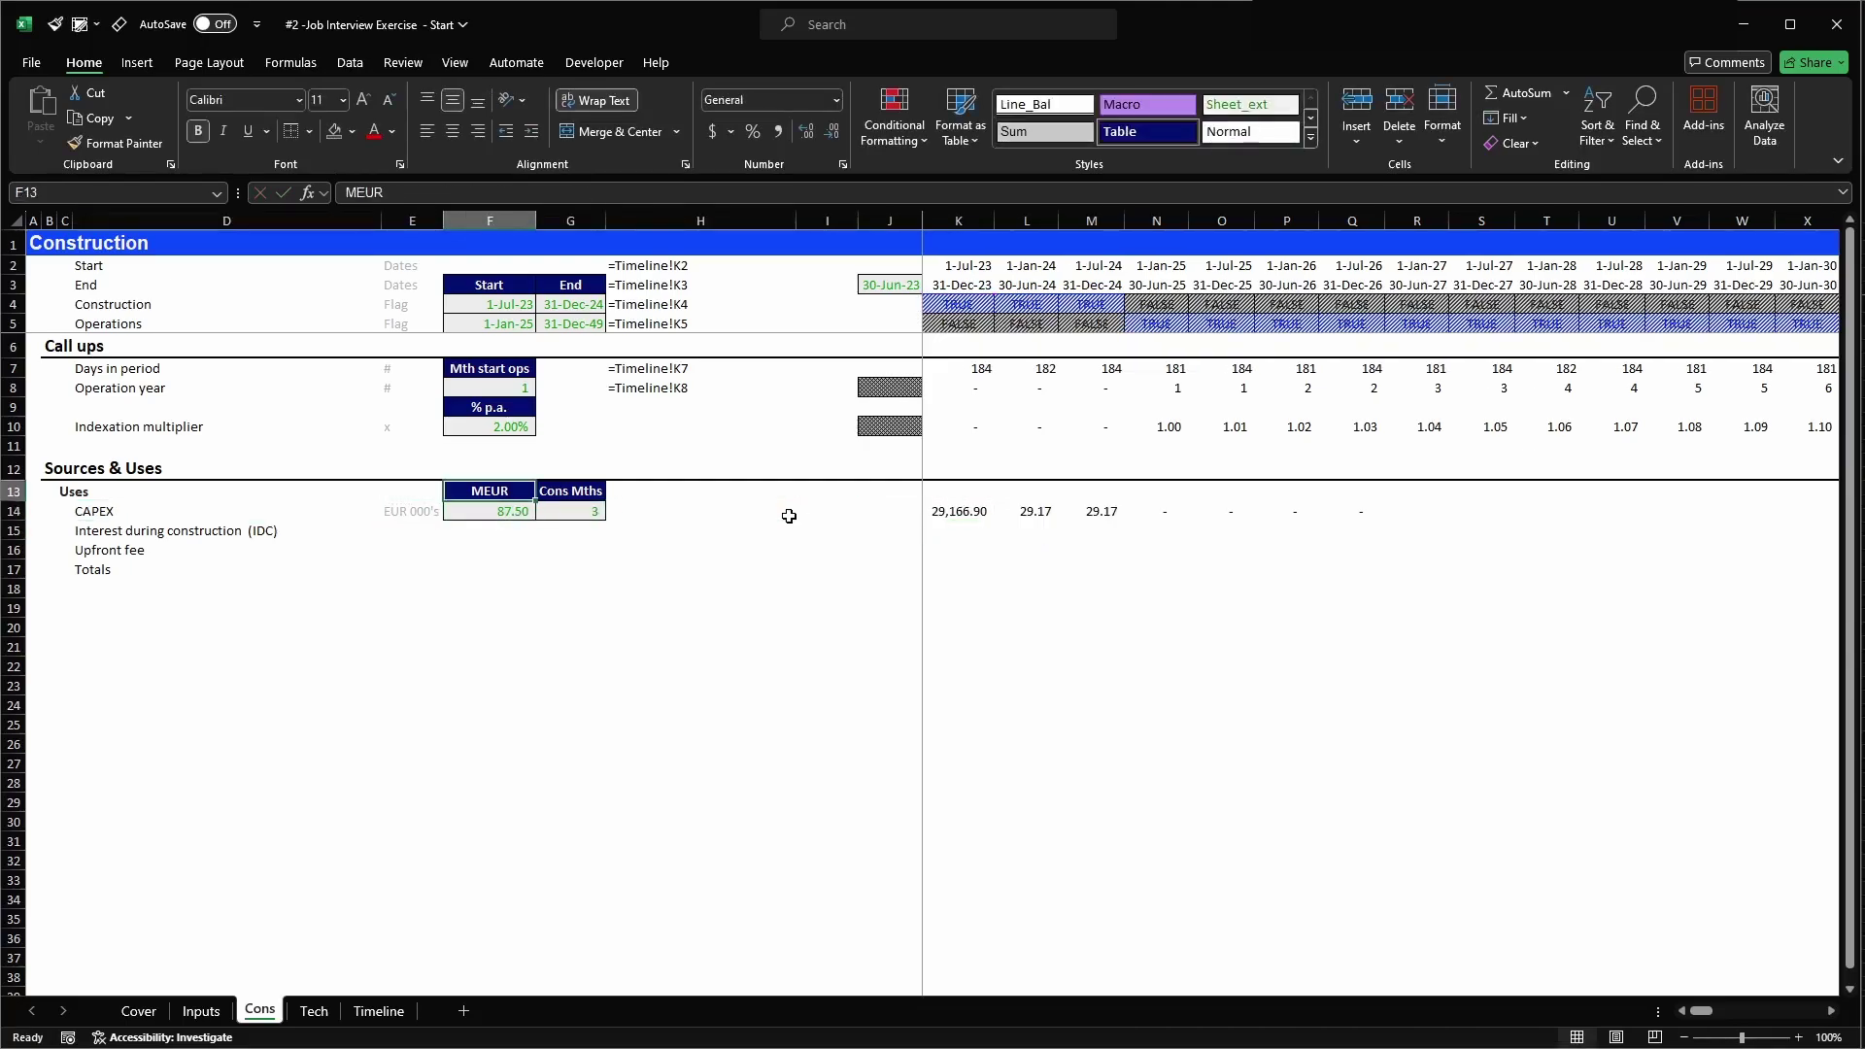
pyautogui.press('Right')
pyautogui.press('Right')
pyautogui.press('Right')
pyautogui.press('Right')
pyautogui.press('Right')
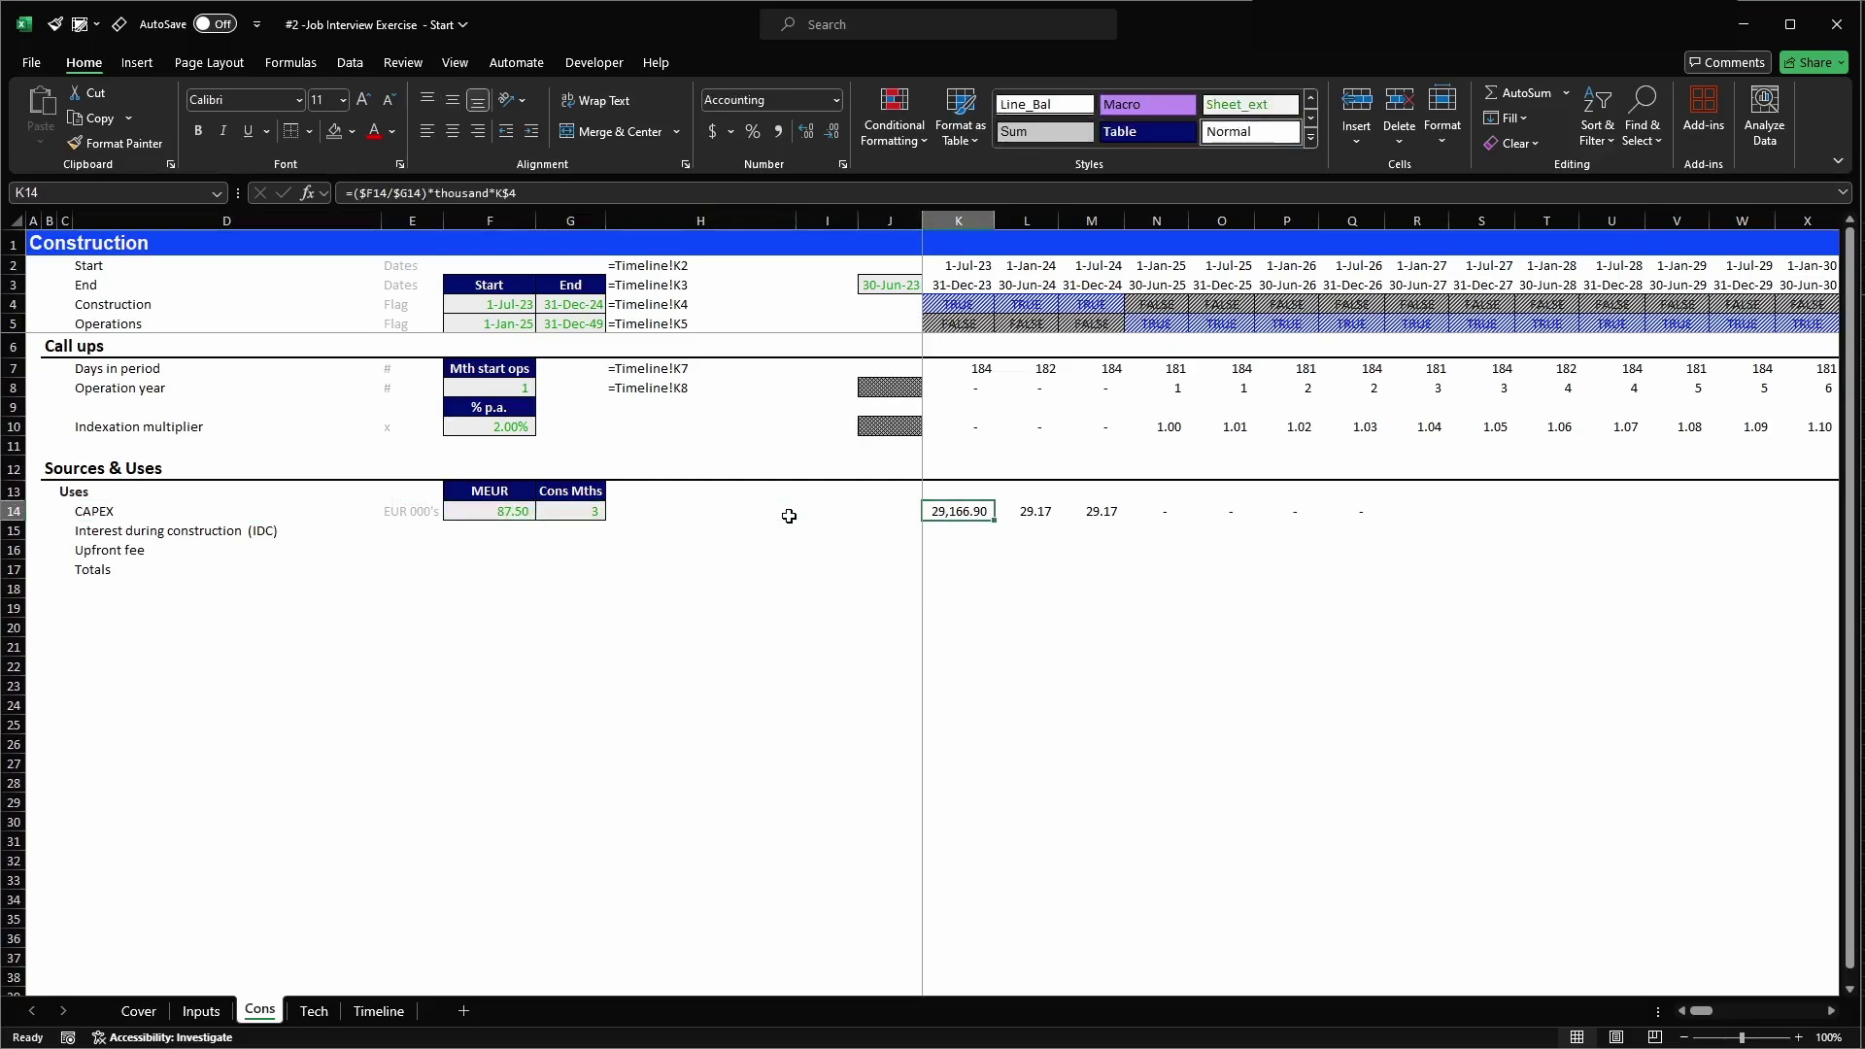
# - Apply the #_Comma[0] cell style to K14 and autofit the width of column K
pyautogui.click(79, 25)
pyautogui.click(245, 79)
pyautogui.hotkey('ctrl', 'space')
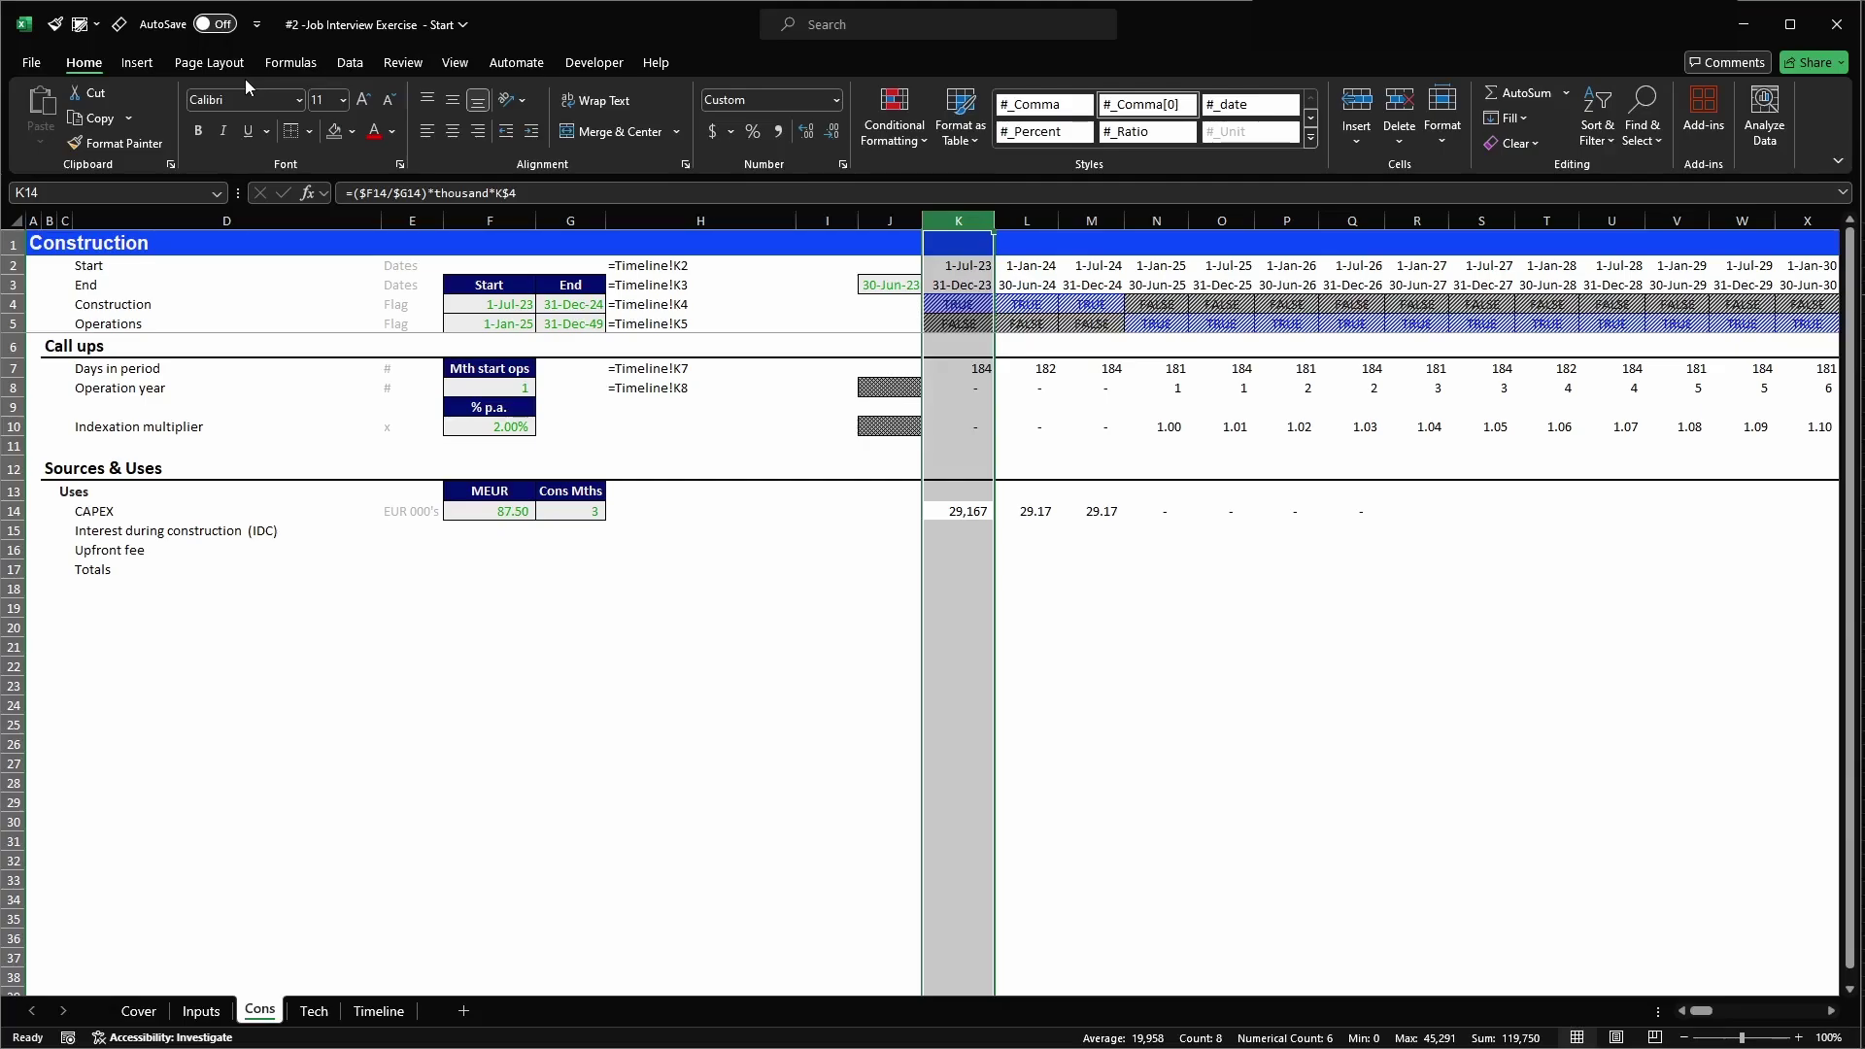
pyautogui.hotkey('alt', 'o')
pyautogui.press('c')
pyautogui.press('a')
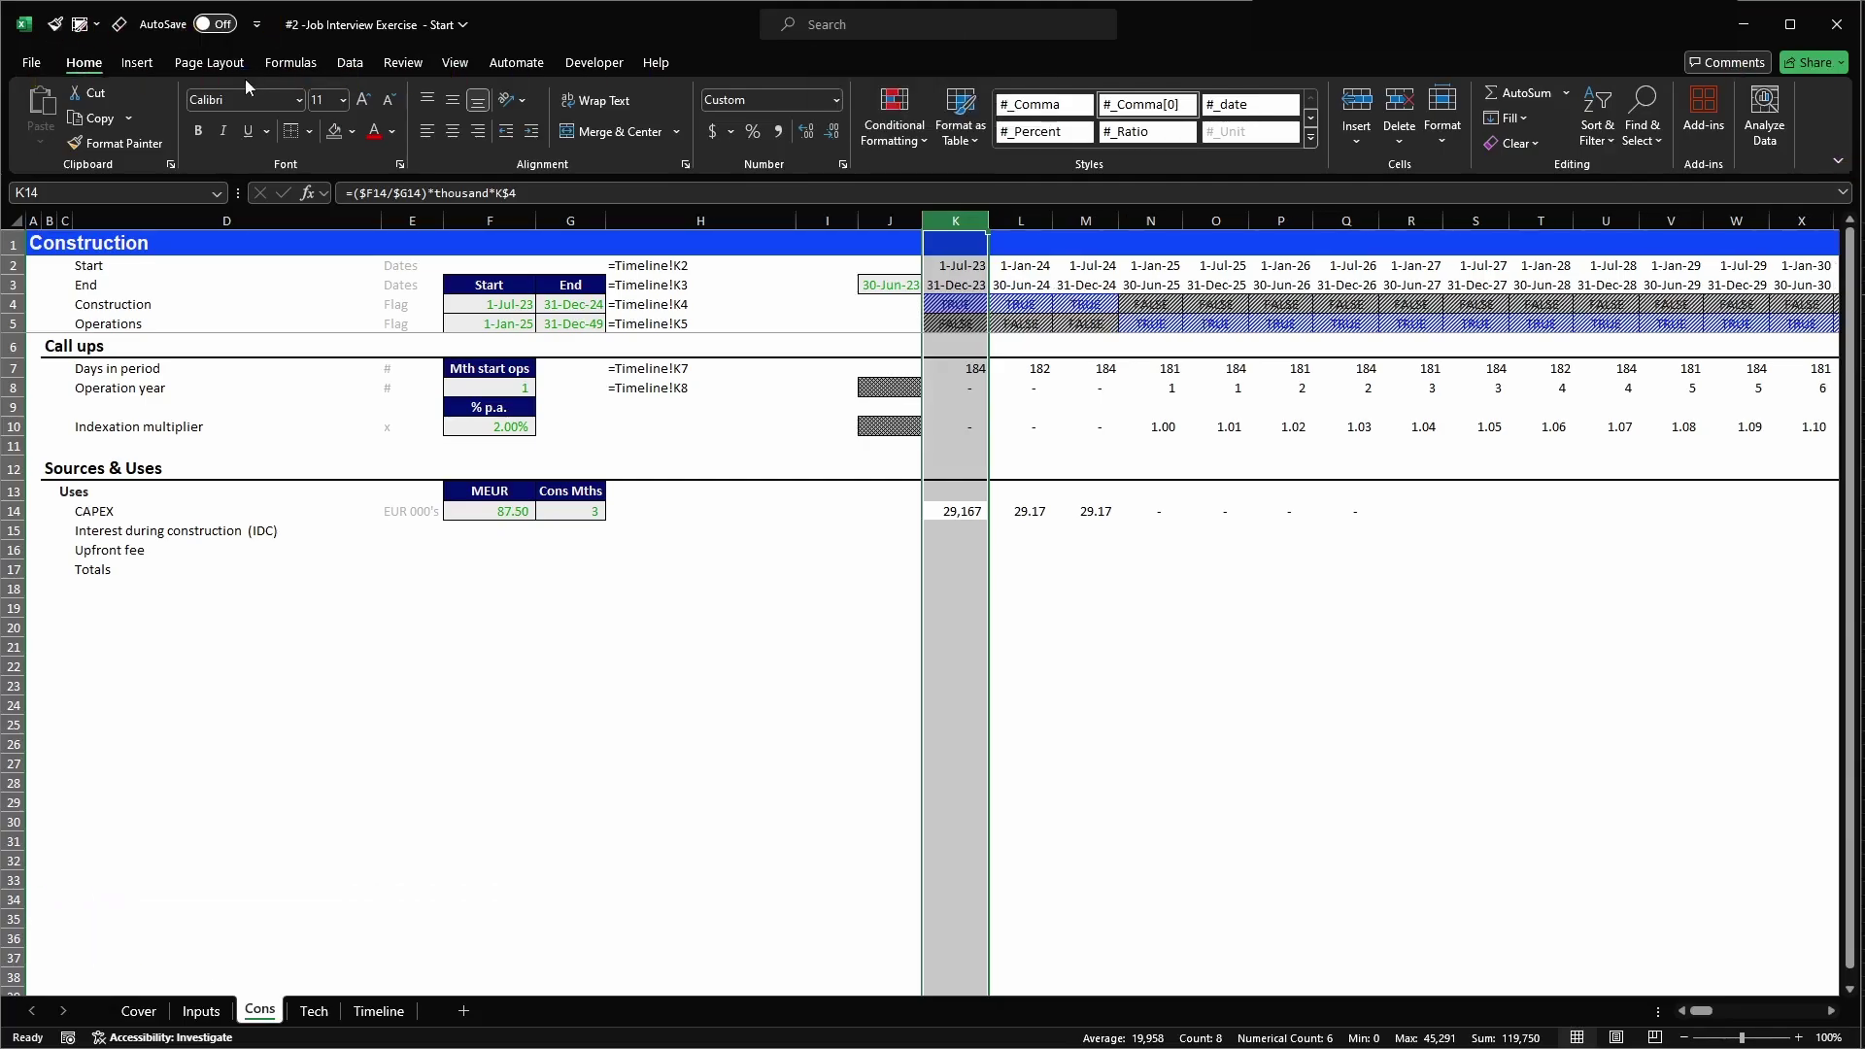
# - Copy the K14 CAPEX formula and format across the timeline to CG14 and check the construction-period columns K:M
pyautogui.hotkey('ctrl', 'c')
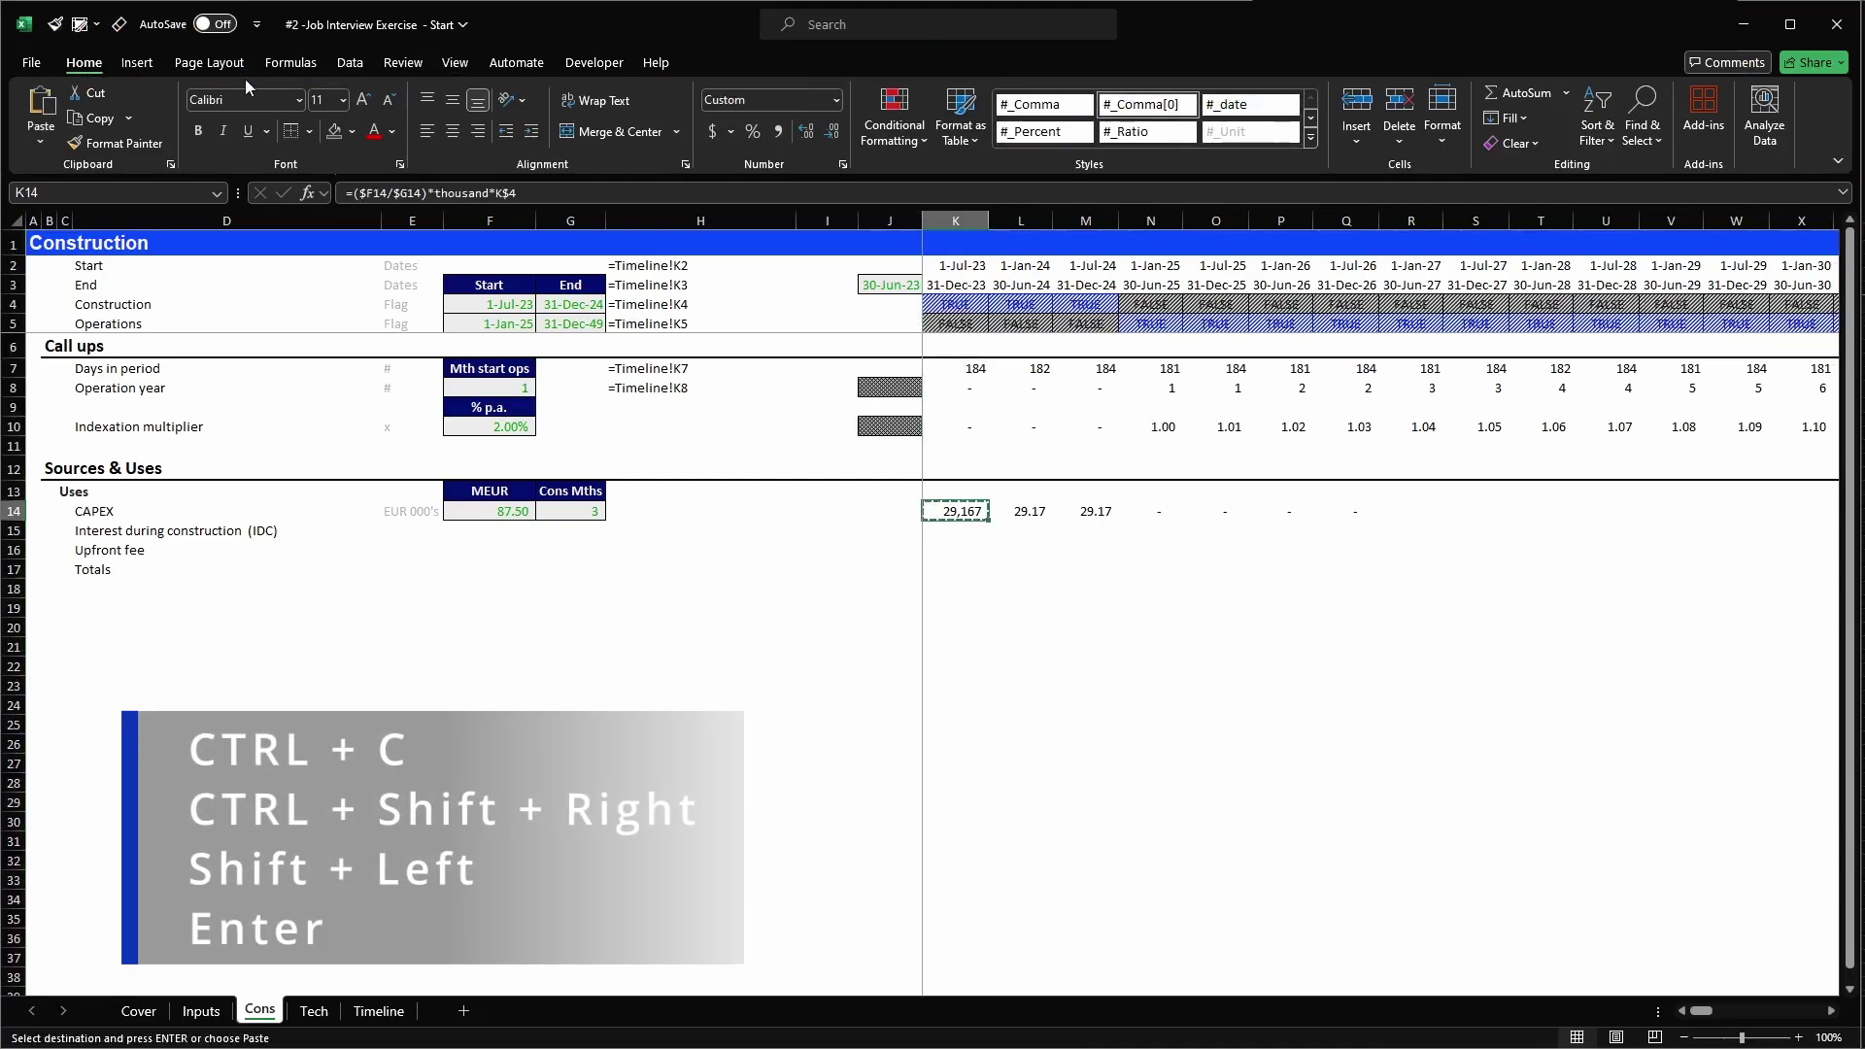
pyautogui.hotkey('ctrl', 'shift', 'Right')
pyautogui.hotkey('ctrl', 'shift', 'Right')
pyautogui.hotkey('shift', 'Left')
pyautogui.press('Return')
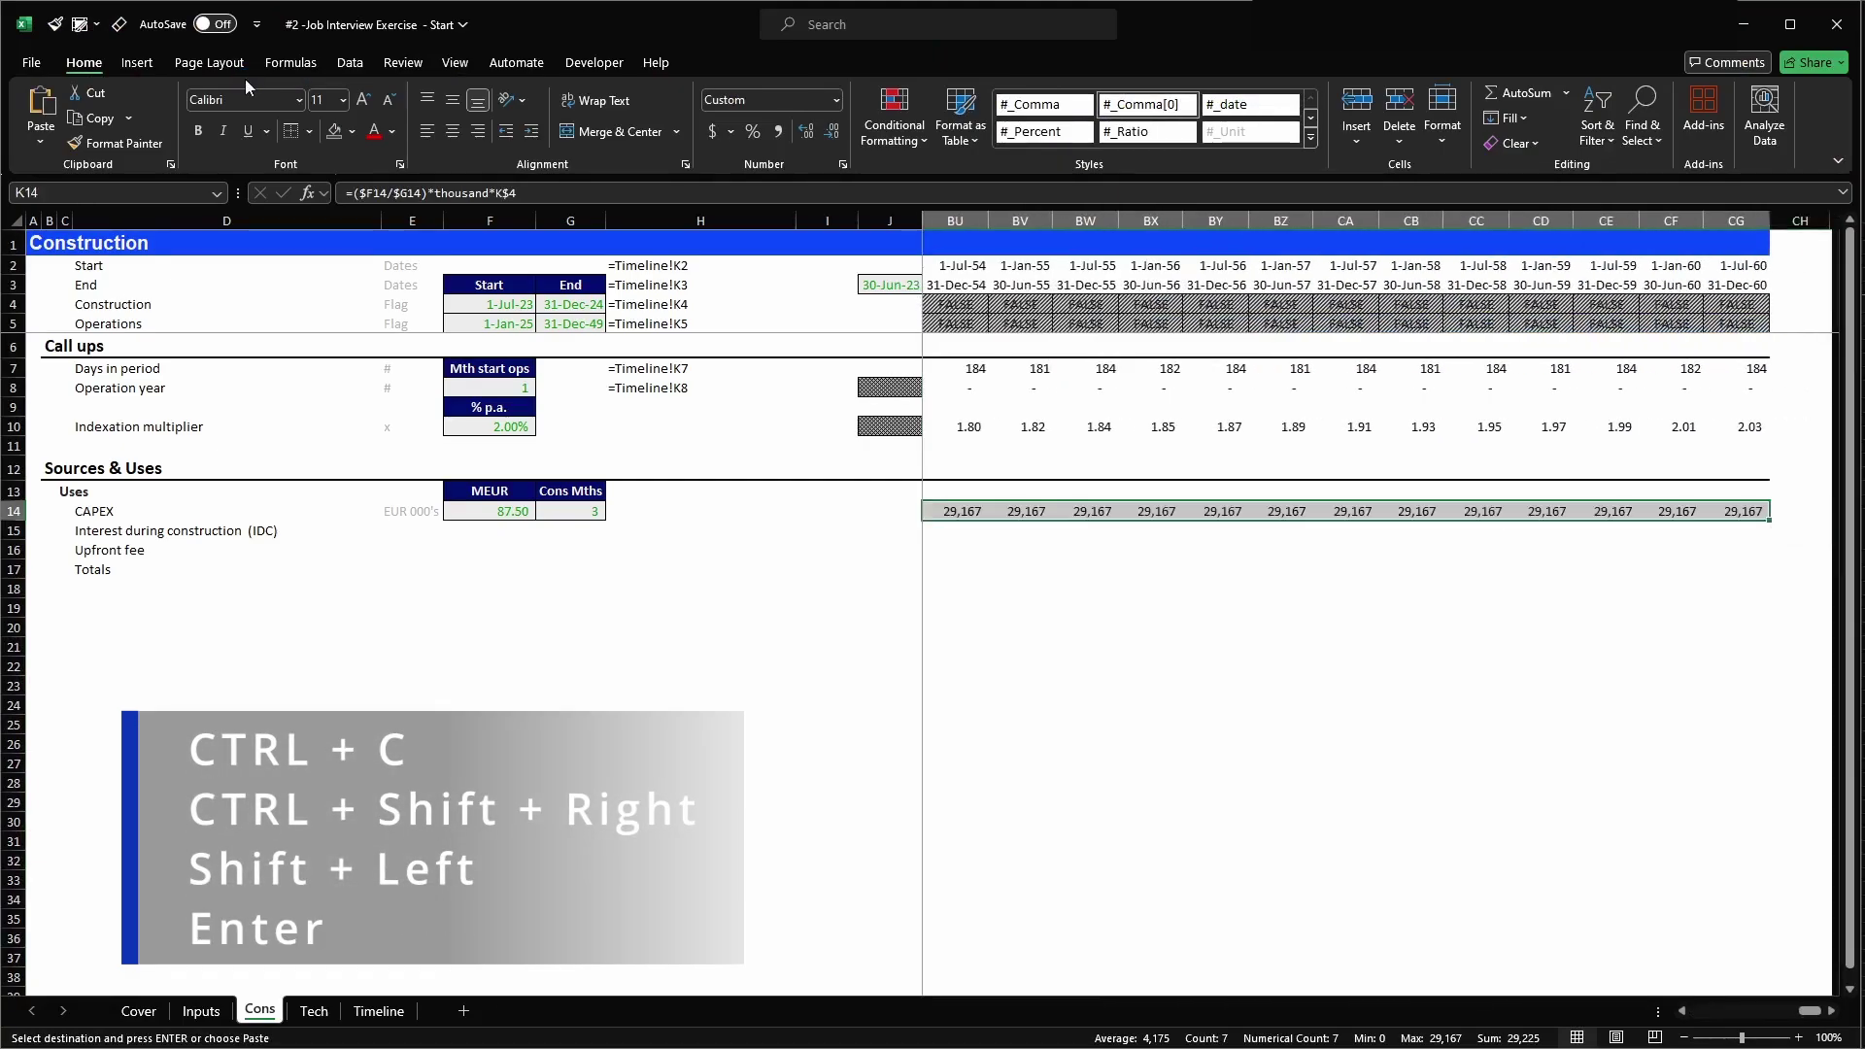
pyautogui.press('Right')
pyautogui.press('Right')
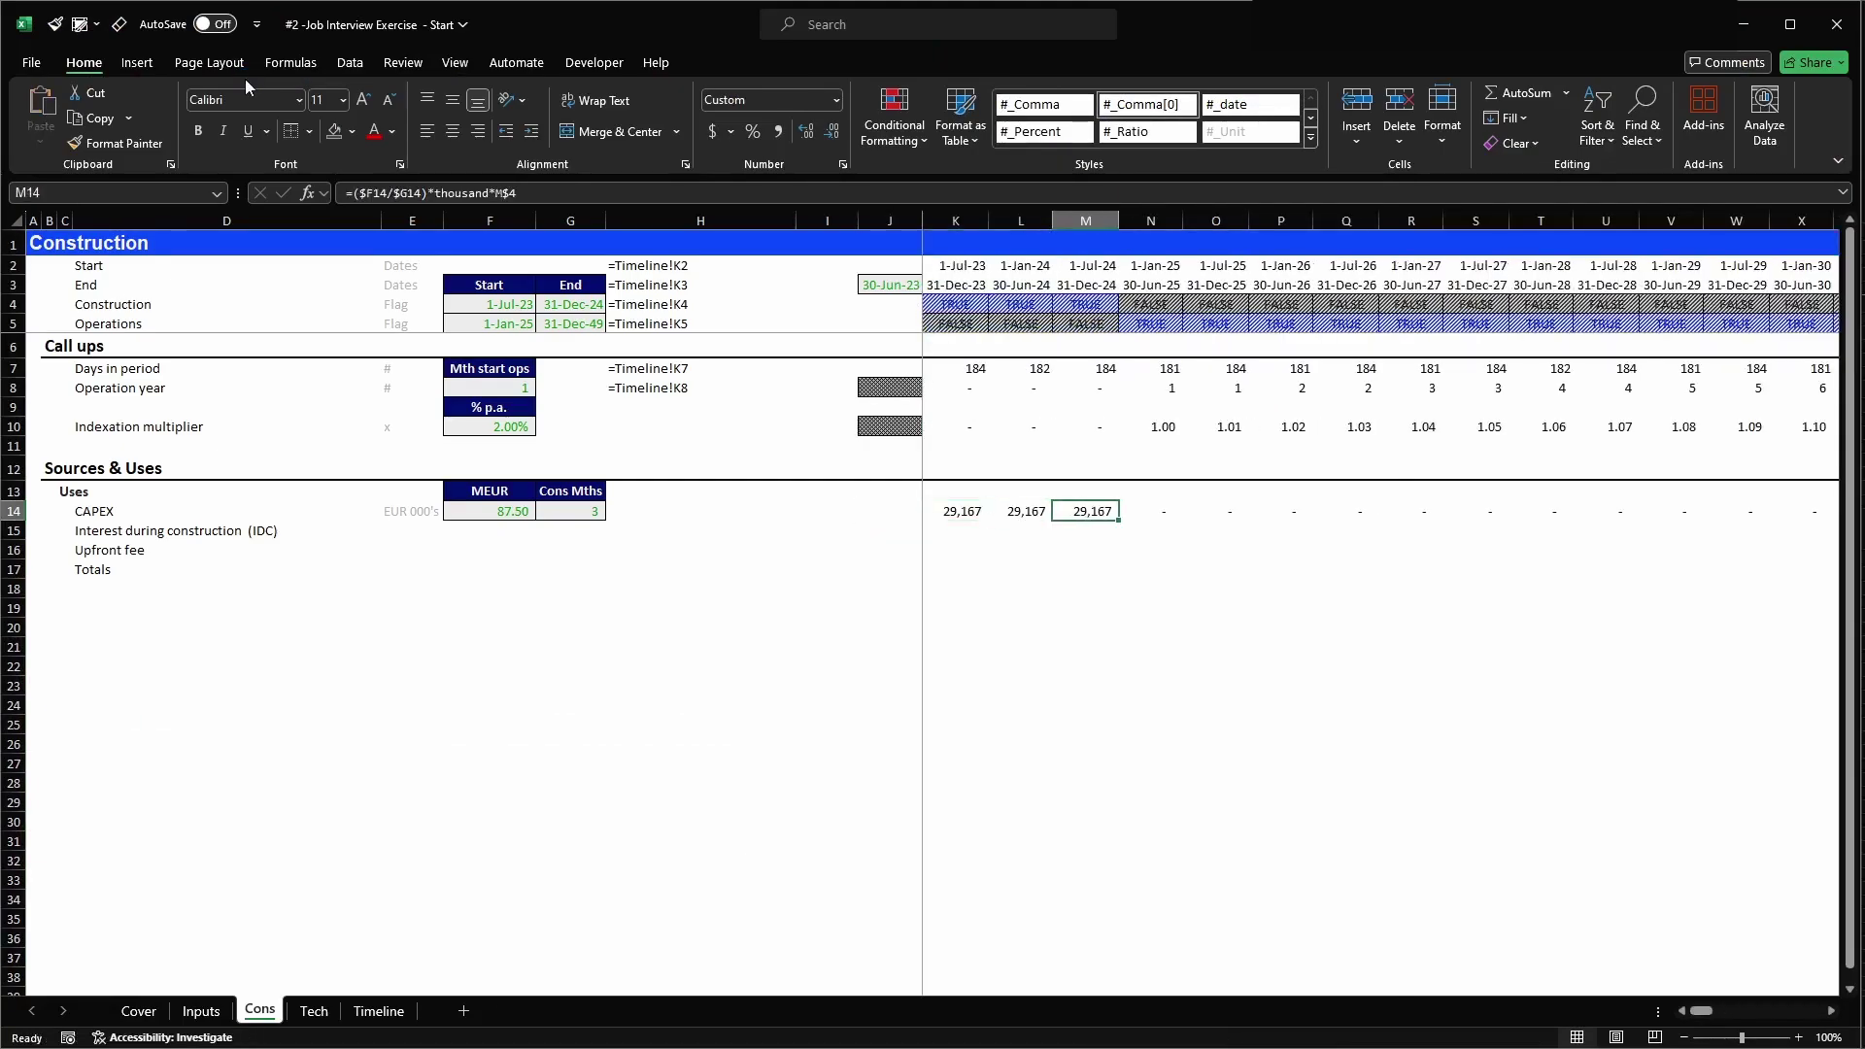
pyautogui.hotkey('ctrl', 'space')
pyautogui.hotkey('shift', 'Left')
pyautogui.hotkey('shift', 'Left')
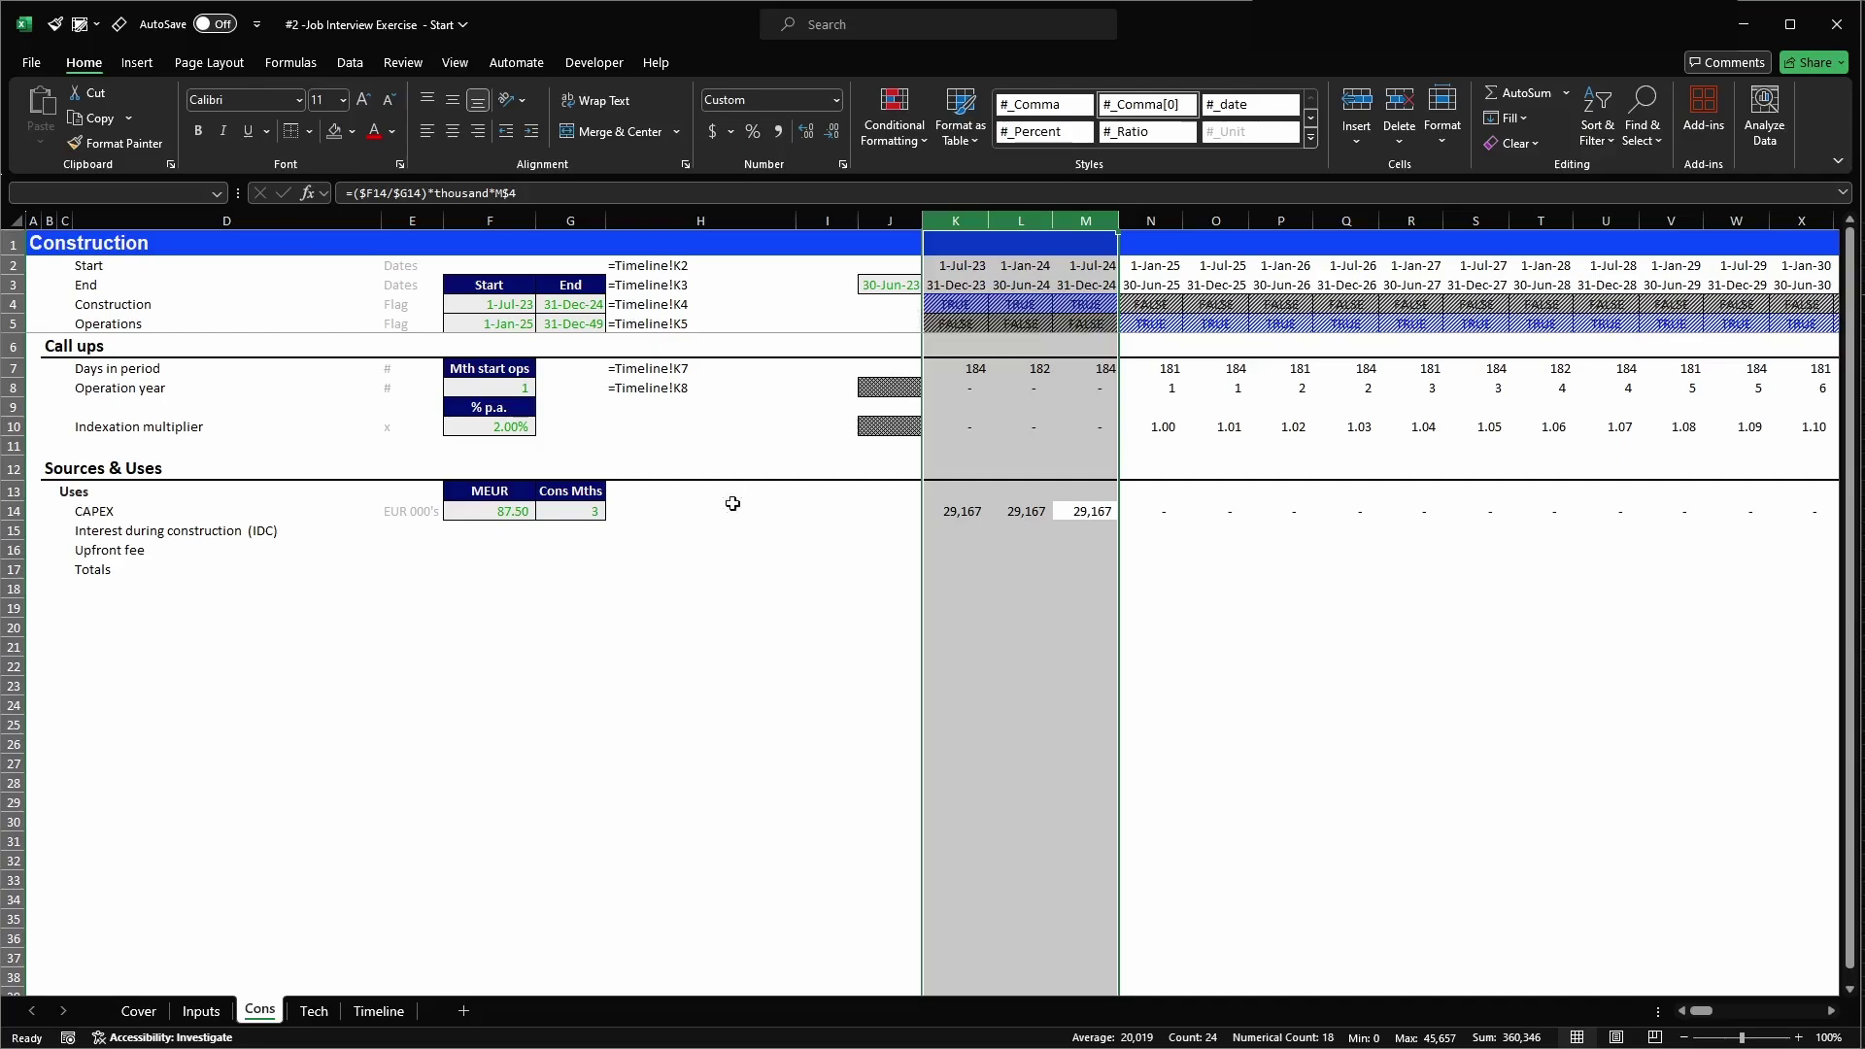
# - Total the CAPEX row in J14 with =SUM(K14:CG14)
pyautogui.click(478, 510)
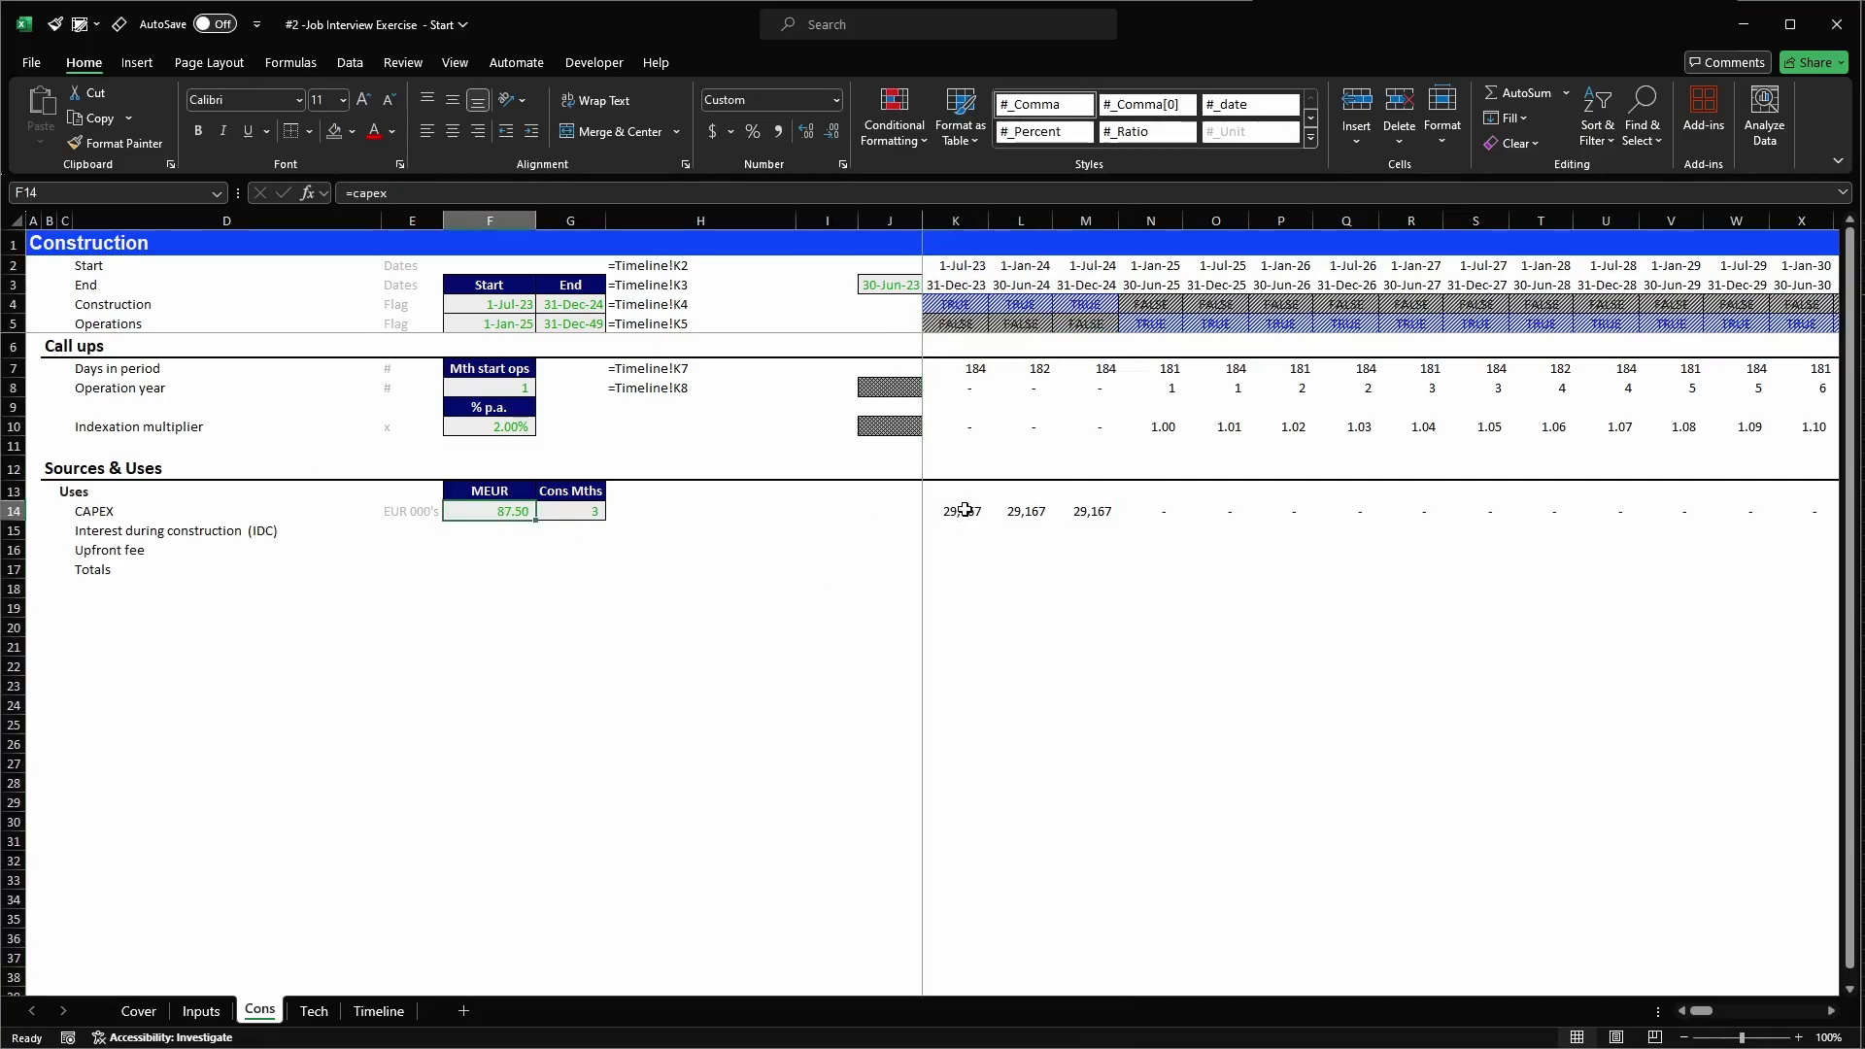
pyautogui.press('Right')
pyautogui.press('Right')
pyautogui.press('Right')
pyautogui.press('Right')
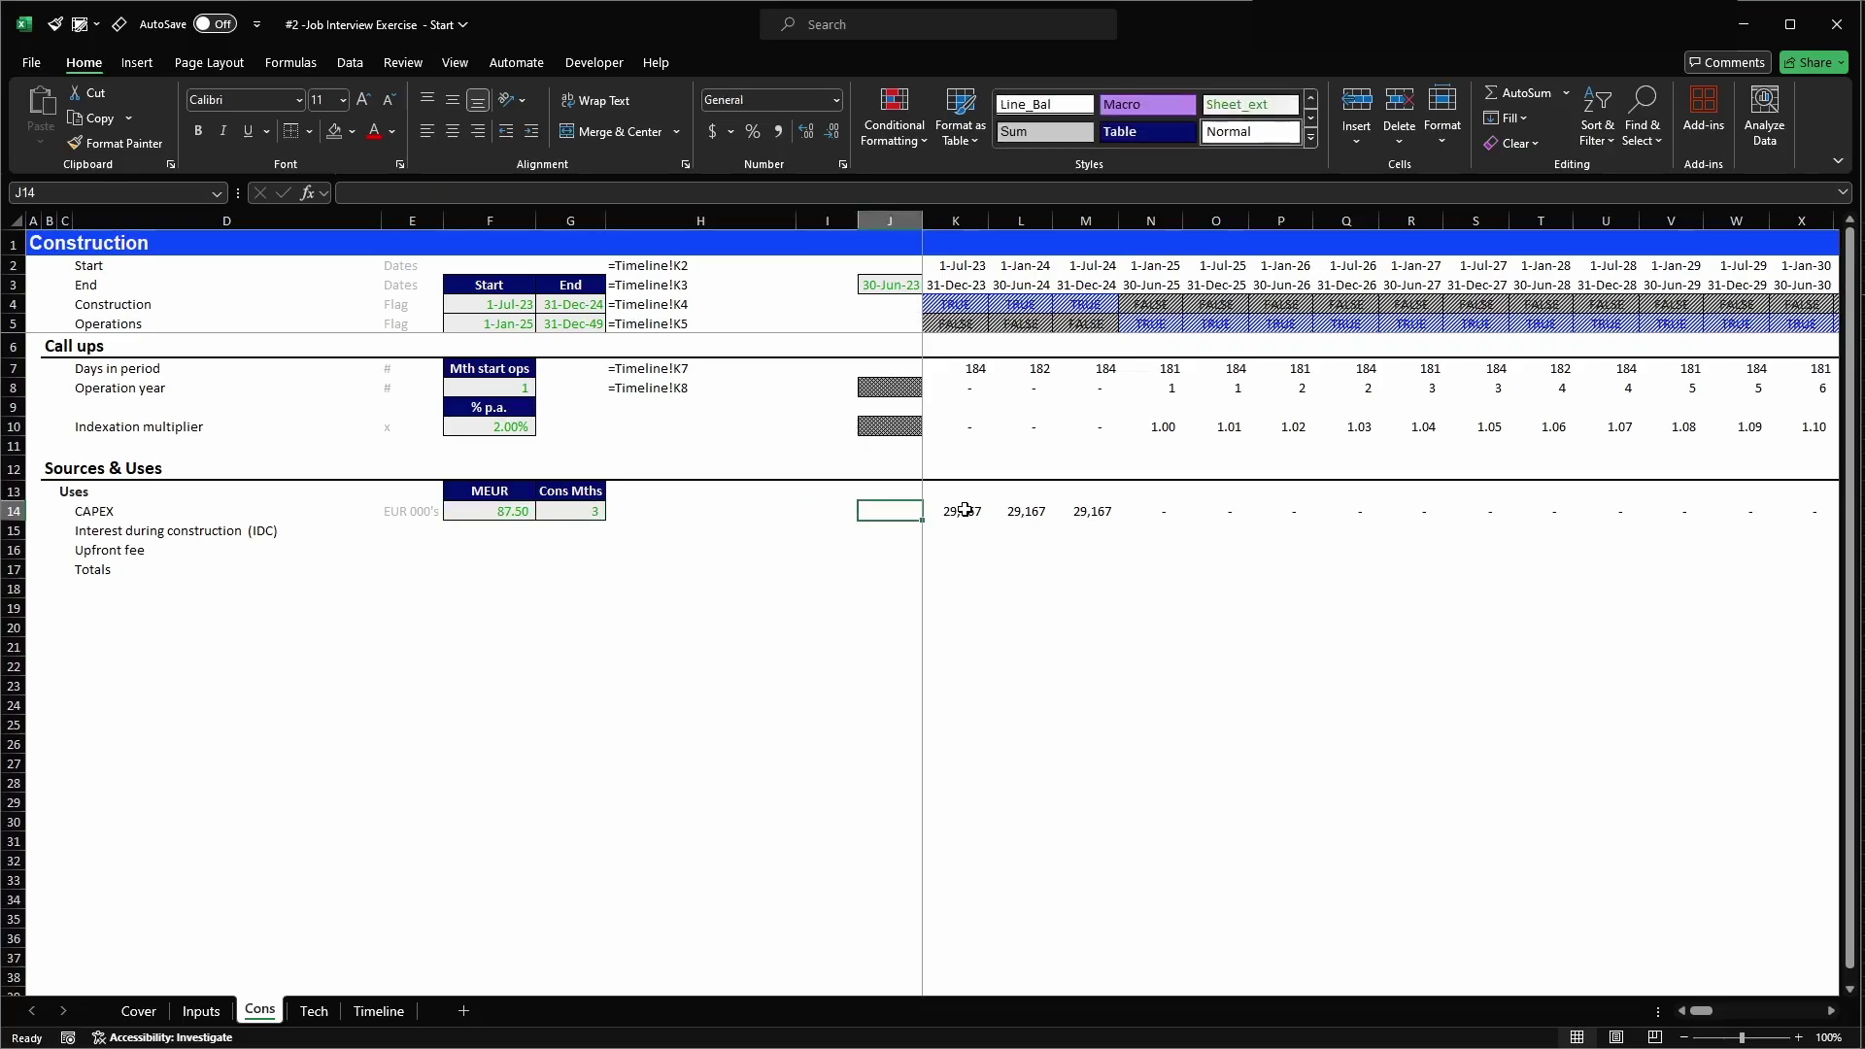
pyautogui.hotkey('ctrl', 'space')
pyautogui.write('=sumn')
pyautogui.press('BackSpace')
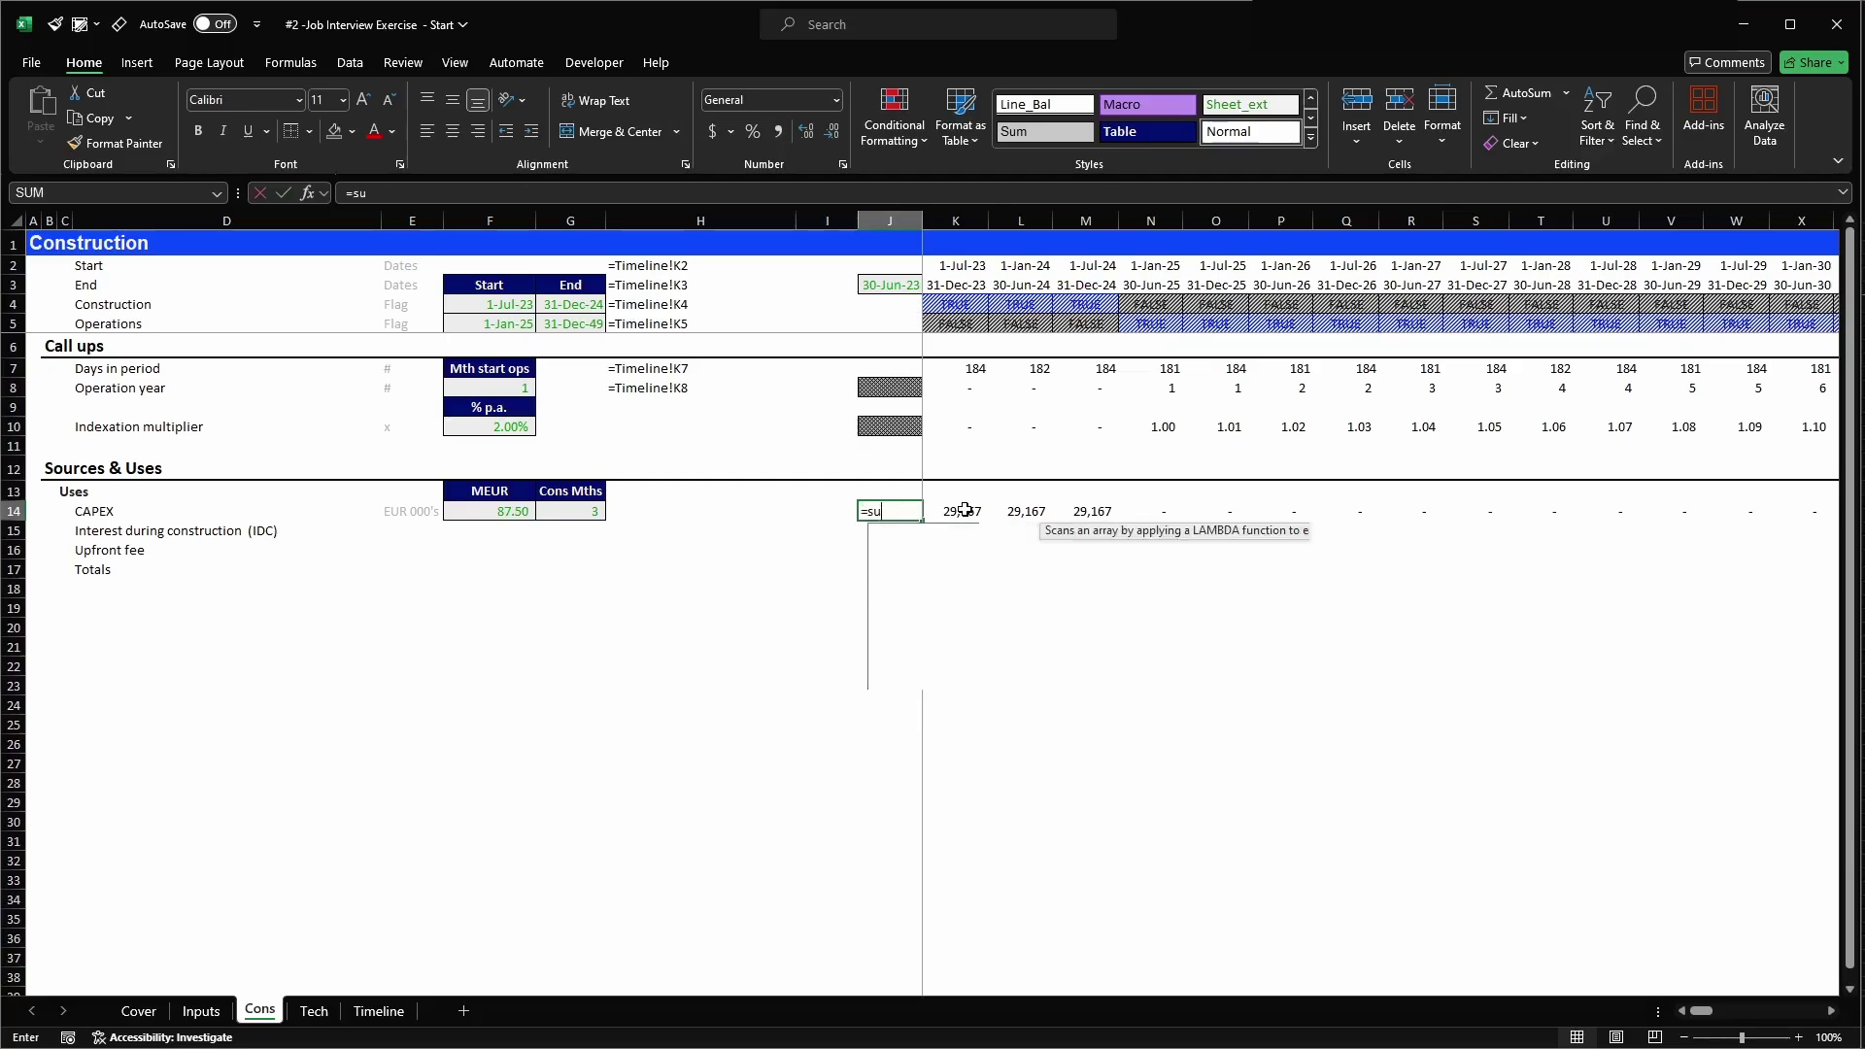
pyautogui.write('(')
pyautogui.press('Right')
pyautogui.hotkey('ctrl', 'shift', 'Right')
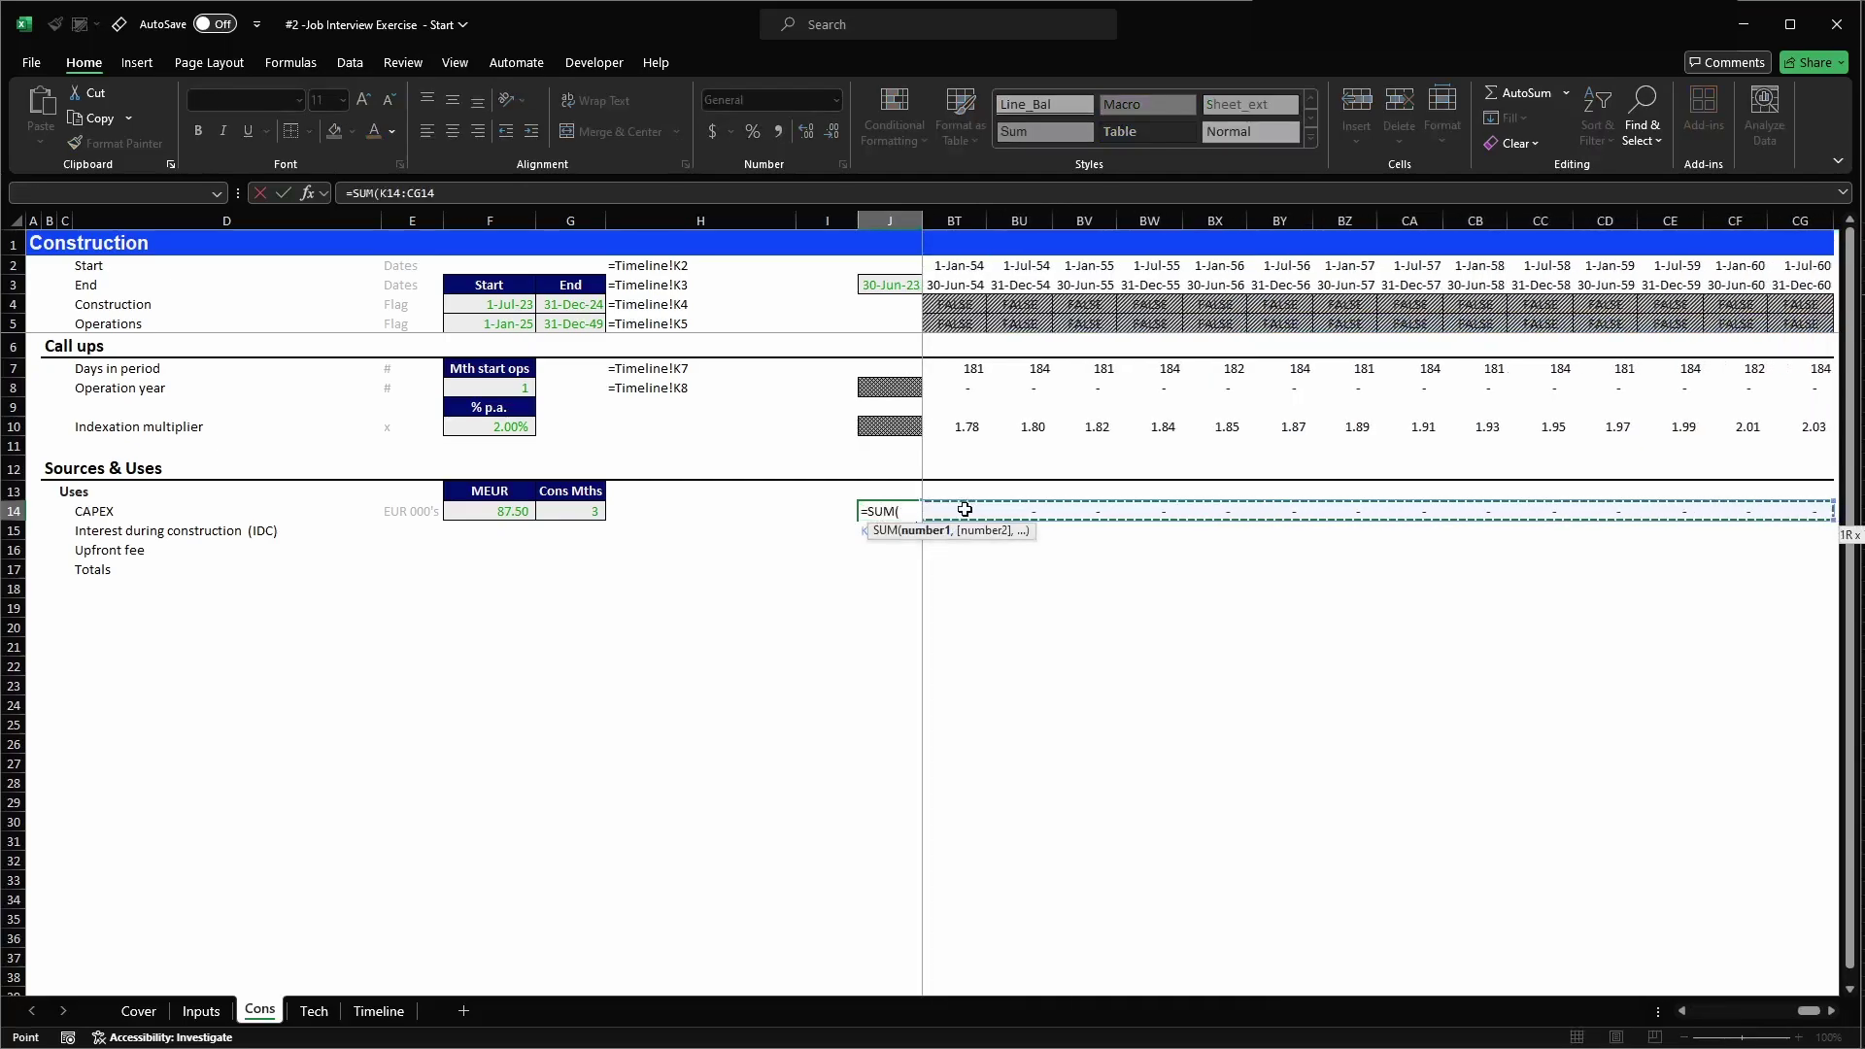
pyautogui.press('Return')
pyautogui.press('Right')
pyautogui.press('Left')
pyautogui.press('Up')
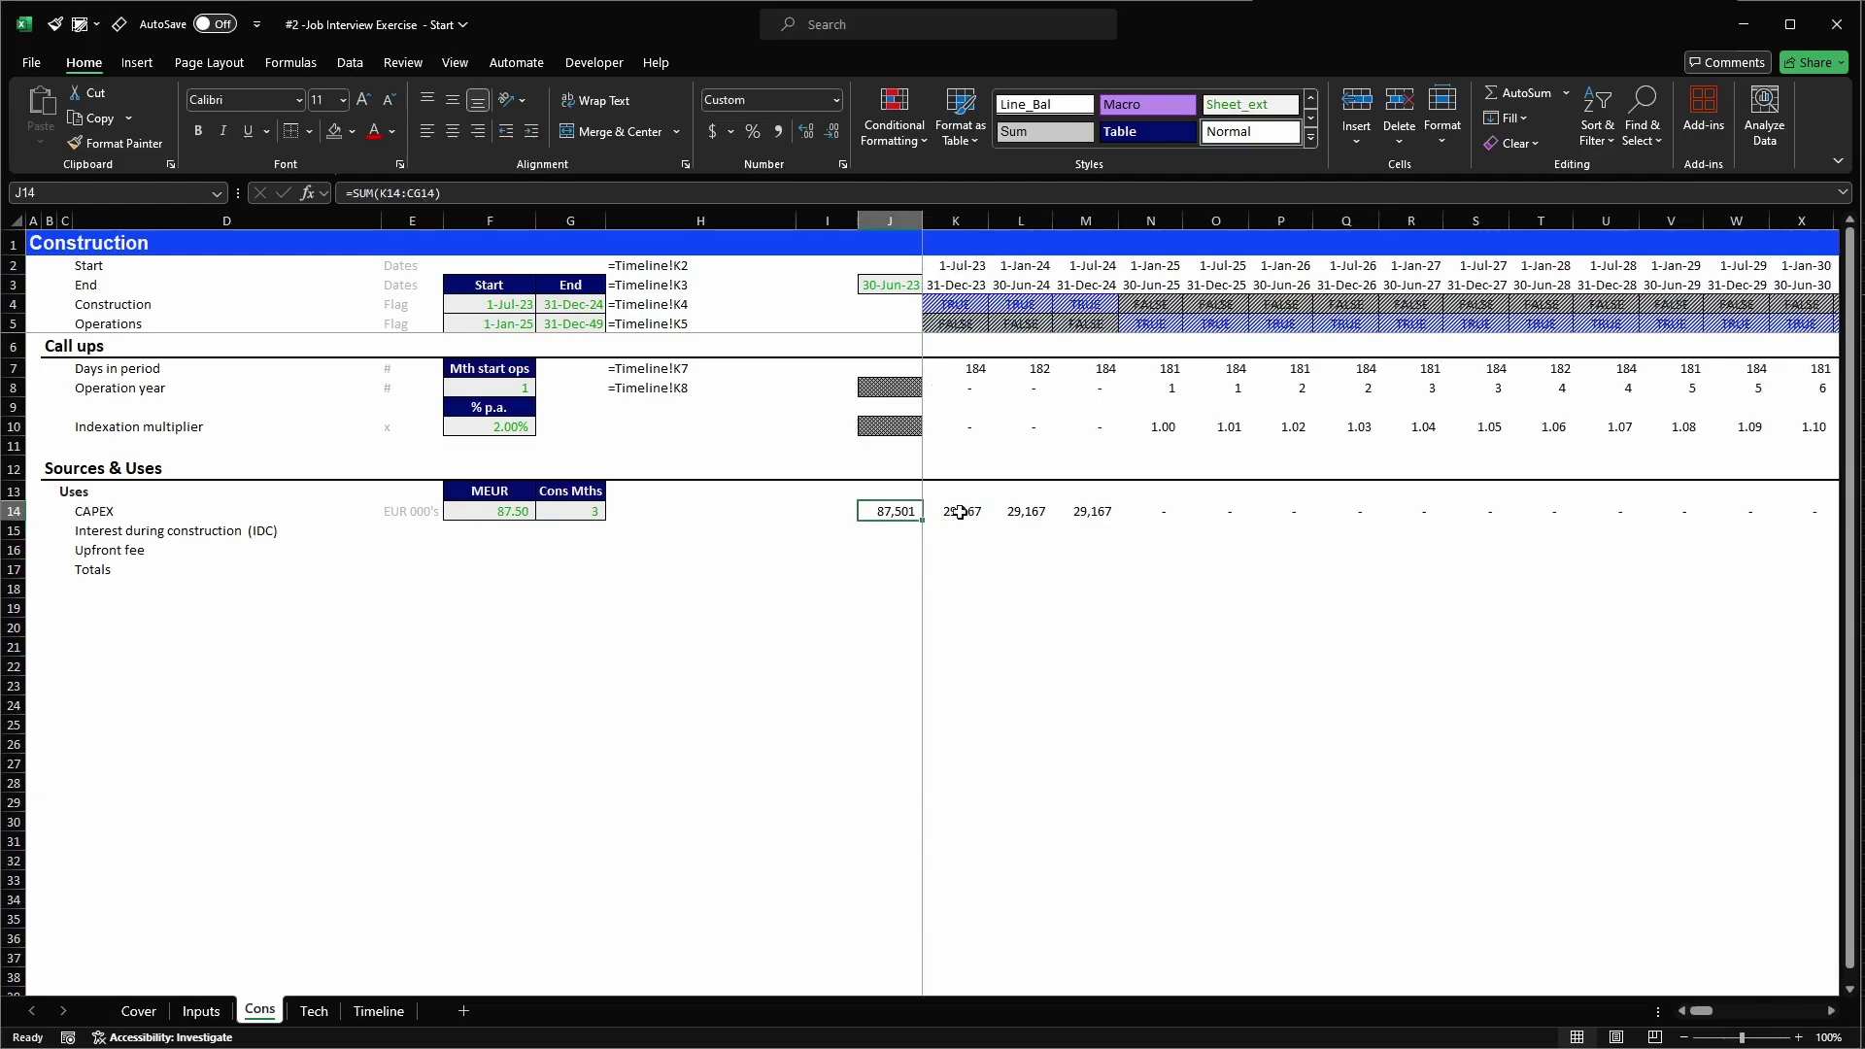
# - Format the CAPEX total in J14 with the Sum cell style
pyautogui.click(81, 24)
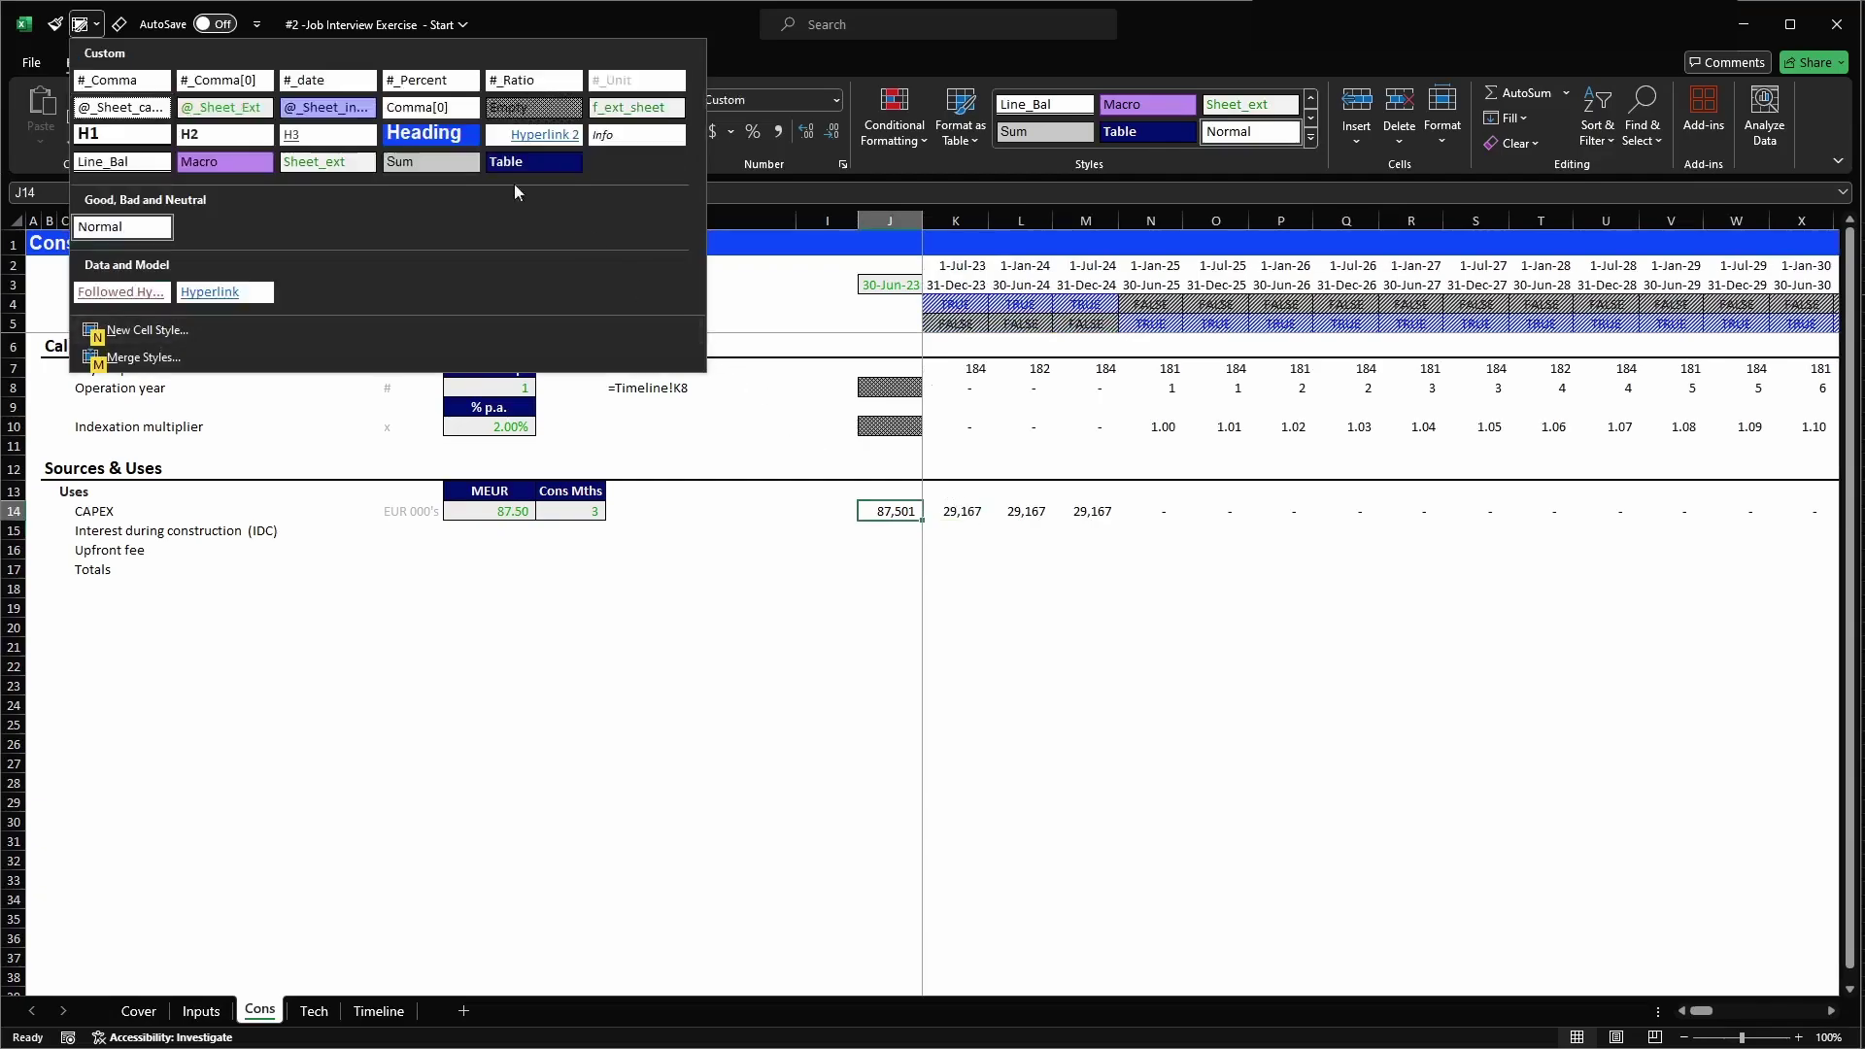
pyautogui.click(423, 167)
pyautogui.click(1098, 571)
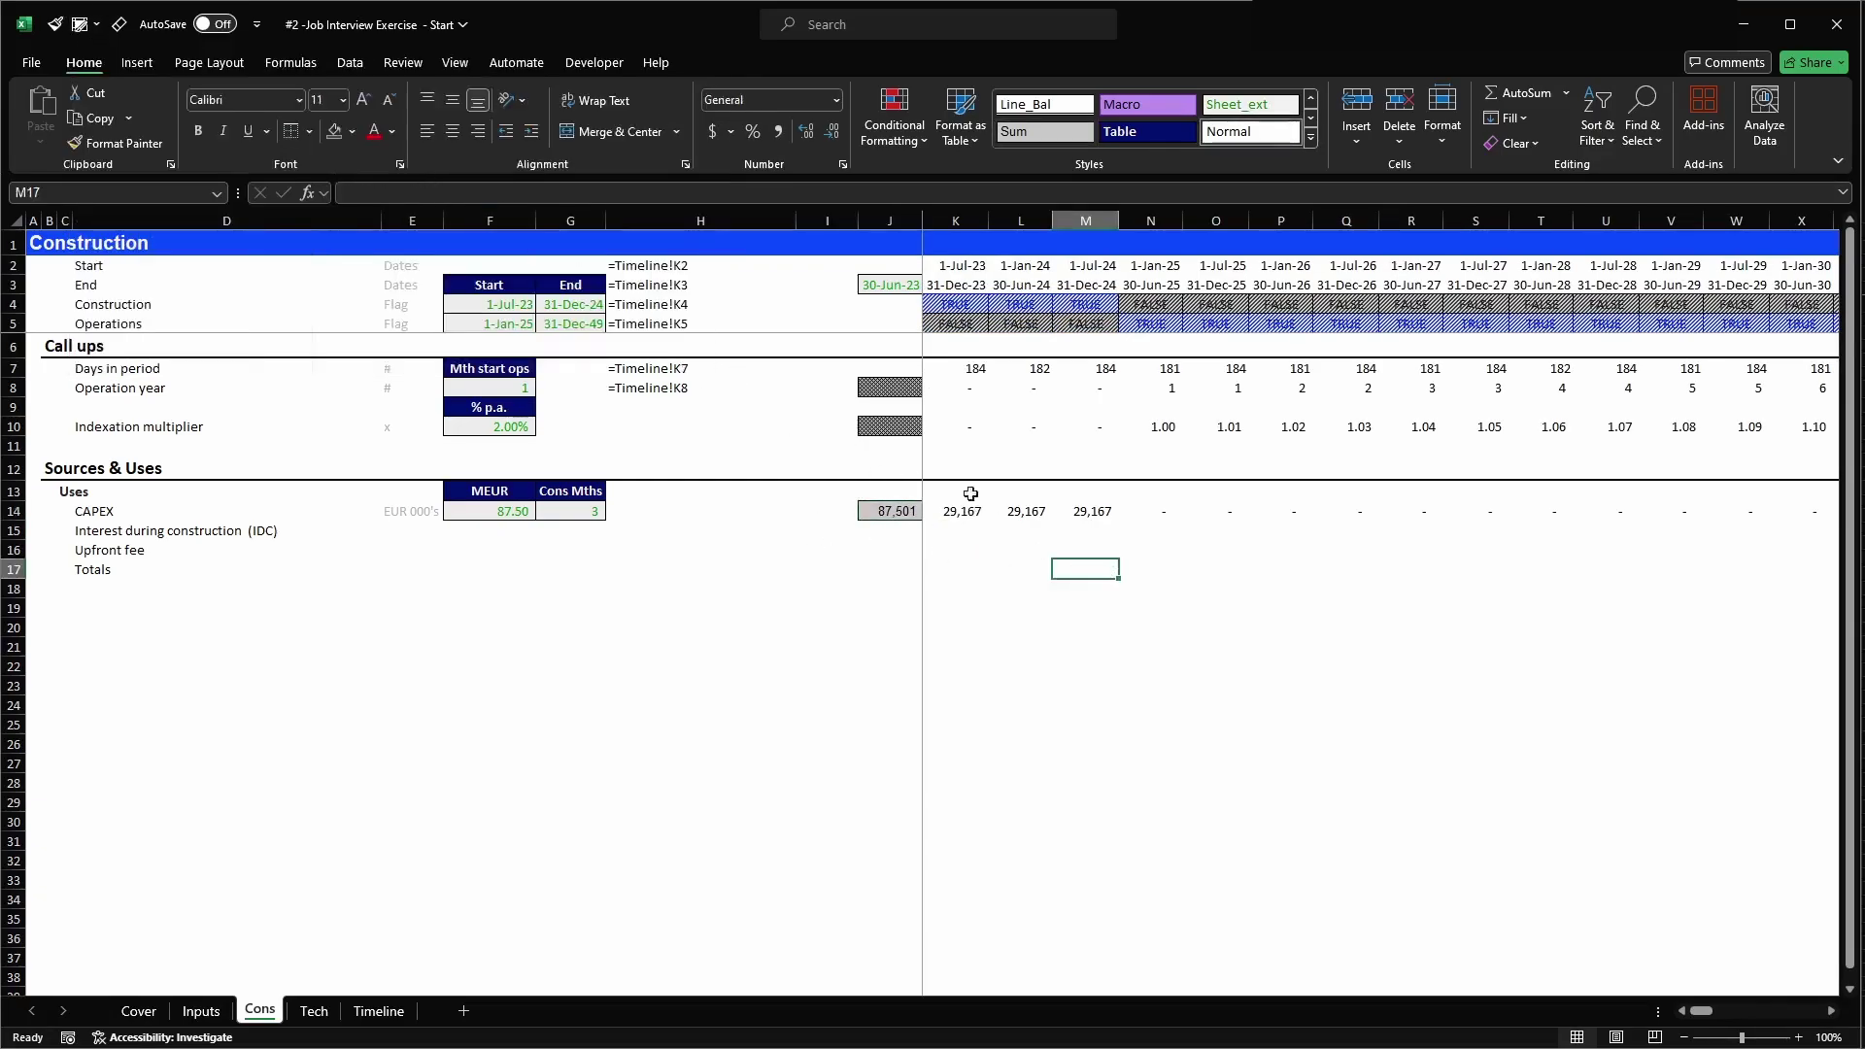
pyautogui.click(914, 521)
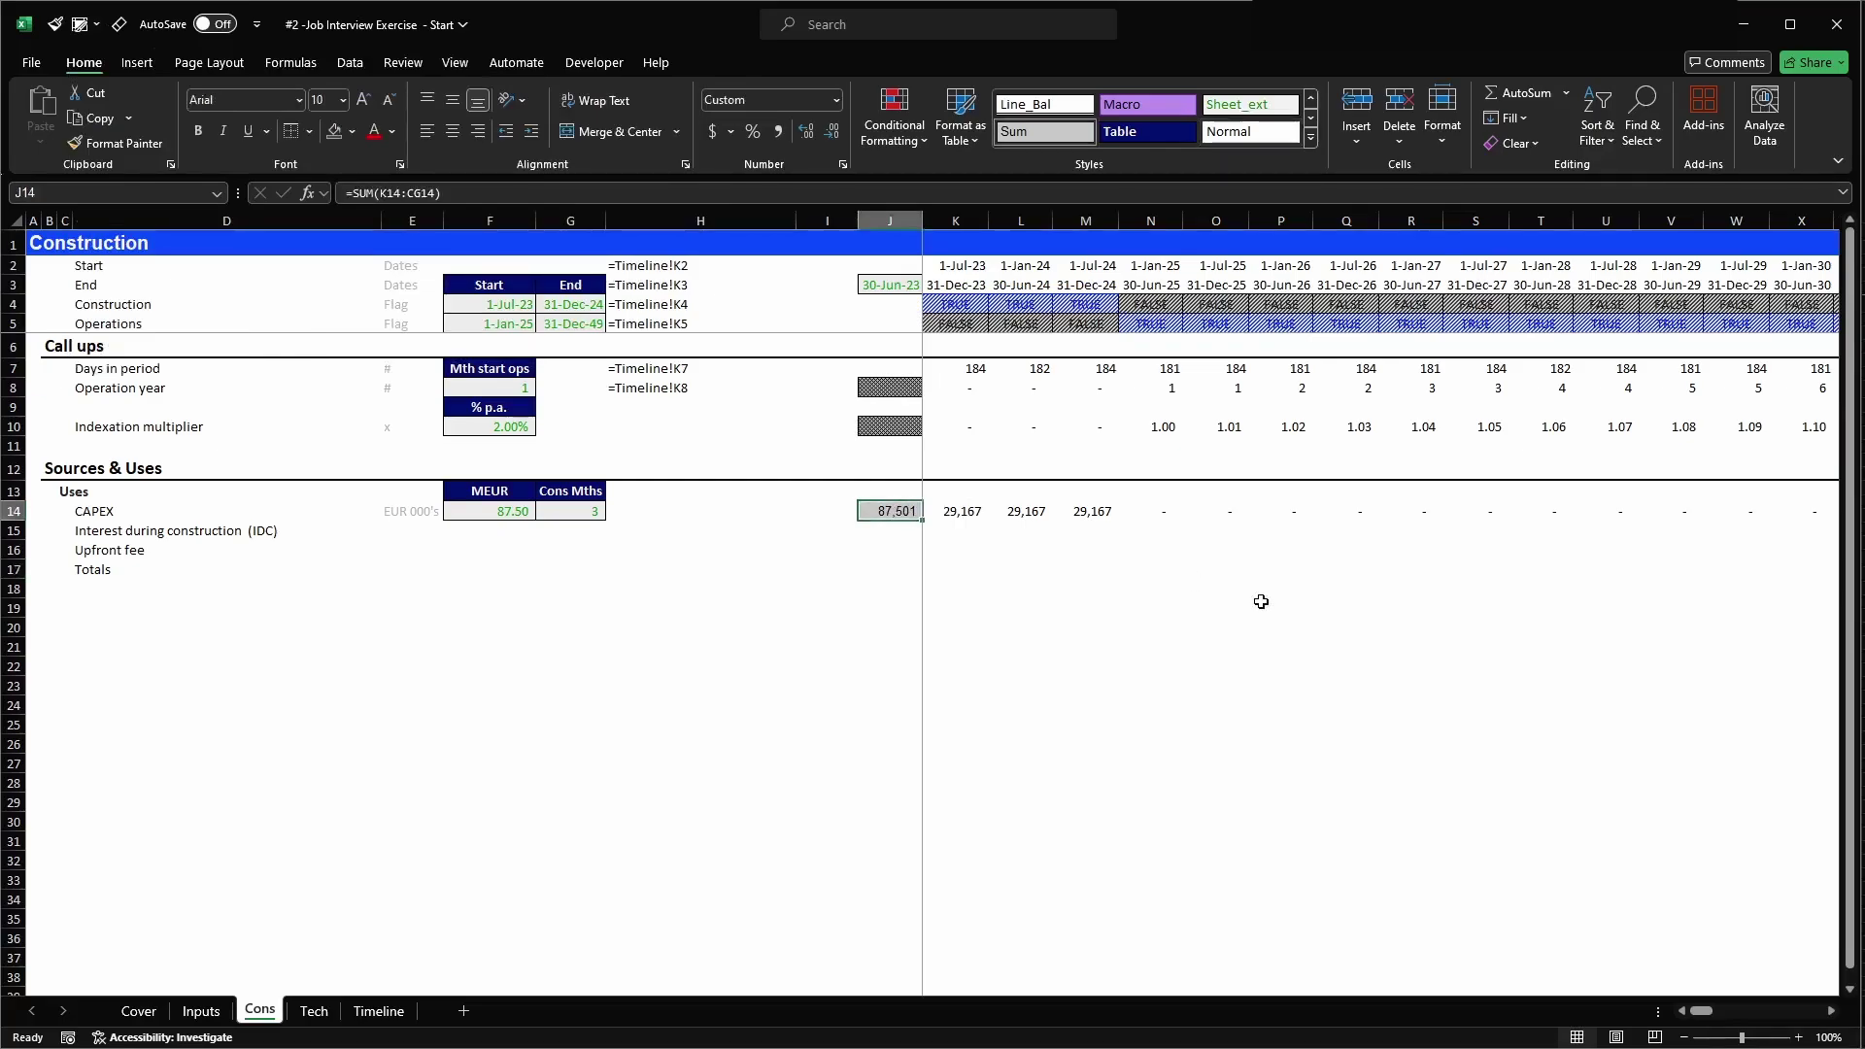
# - Review the CAPEX formulas in row 14 across the construction periods and the first operating periods
pyautogui.press('Right')
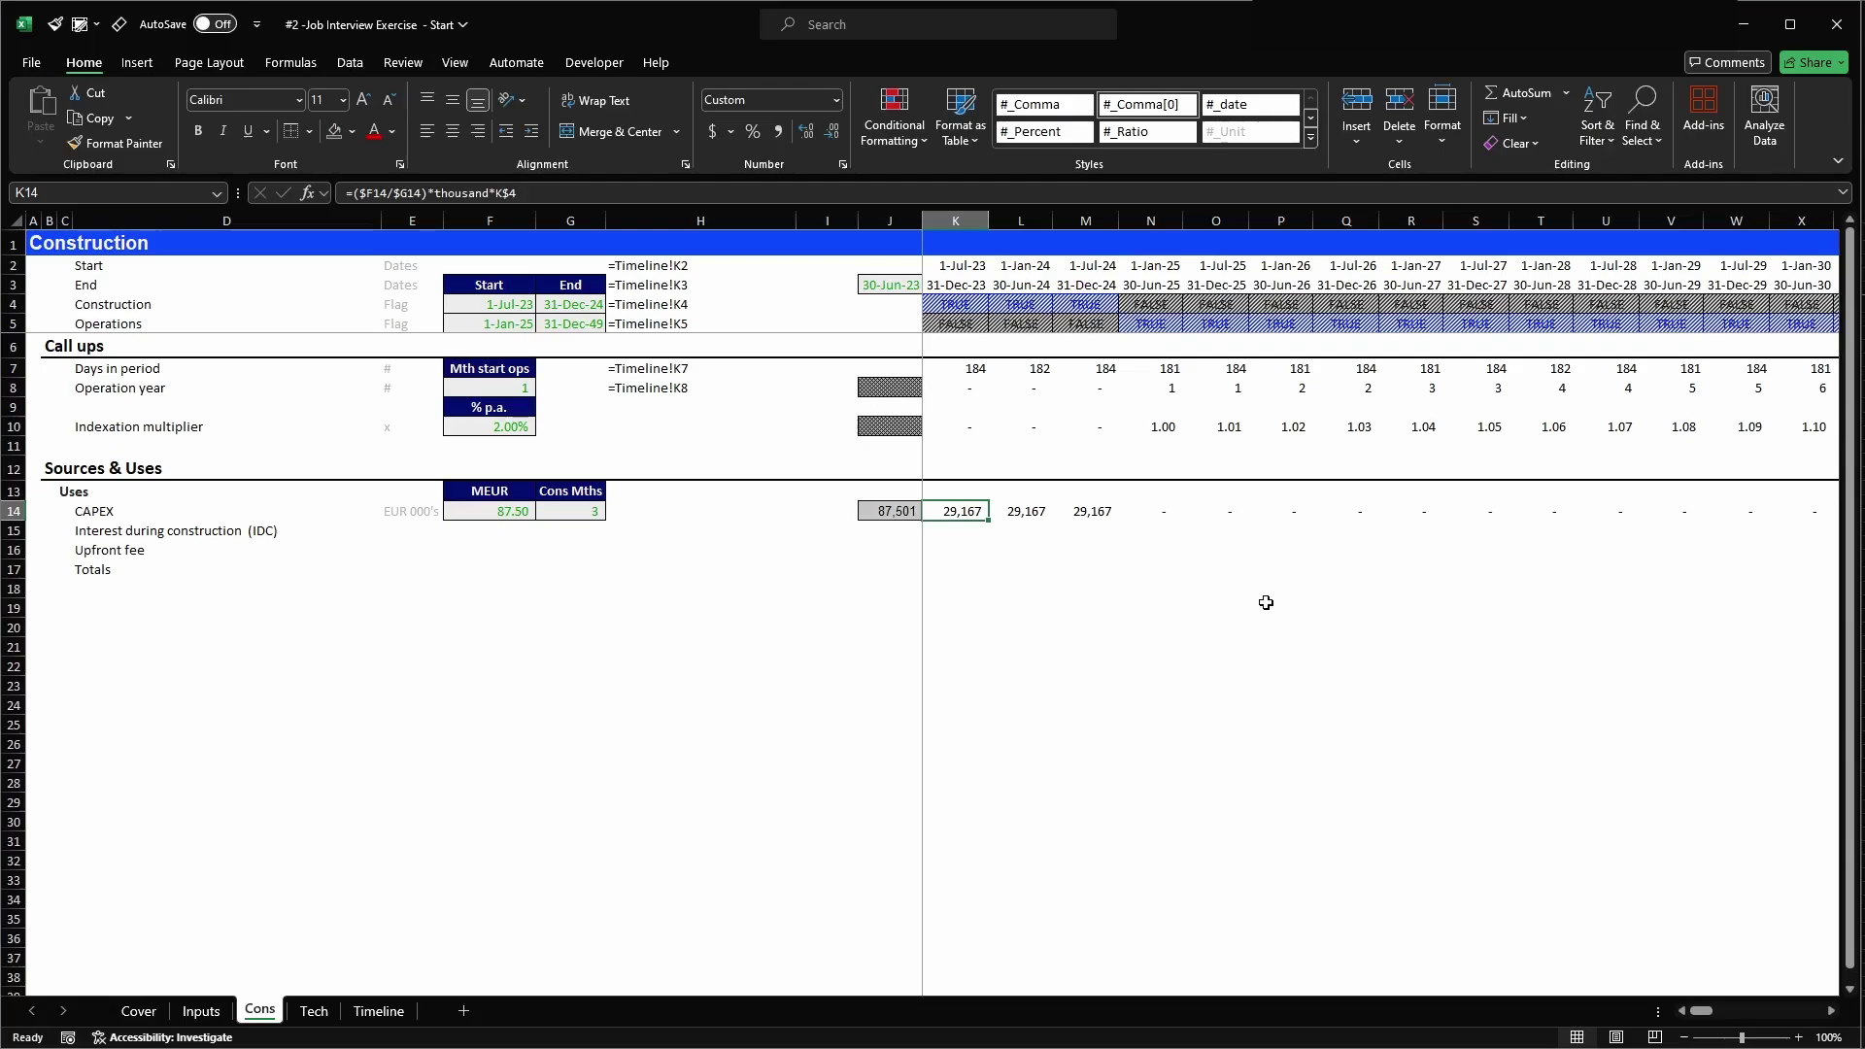
pyautogui.press('Right')
pyautogui.press('Right')
pyautogui.press('Right')
pyautogui.press('Right')
pyautogui.press('Left')
pyautogui.press('Left')
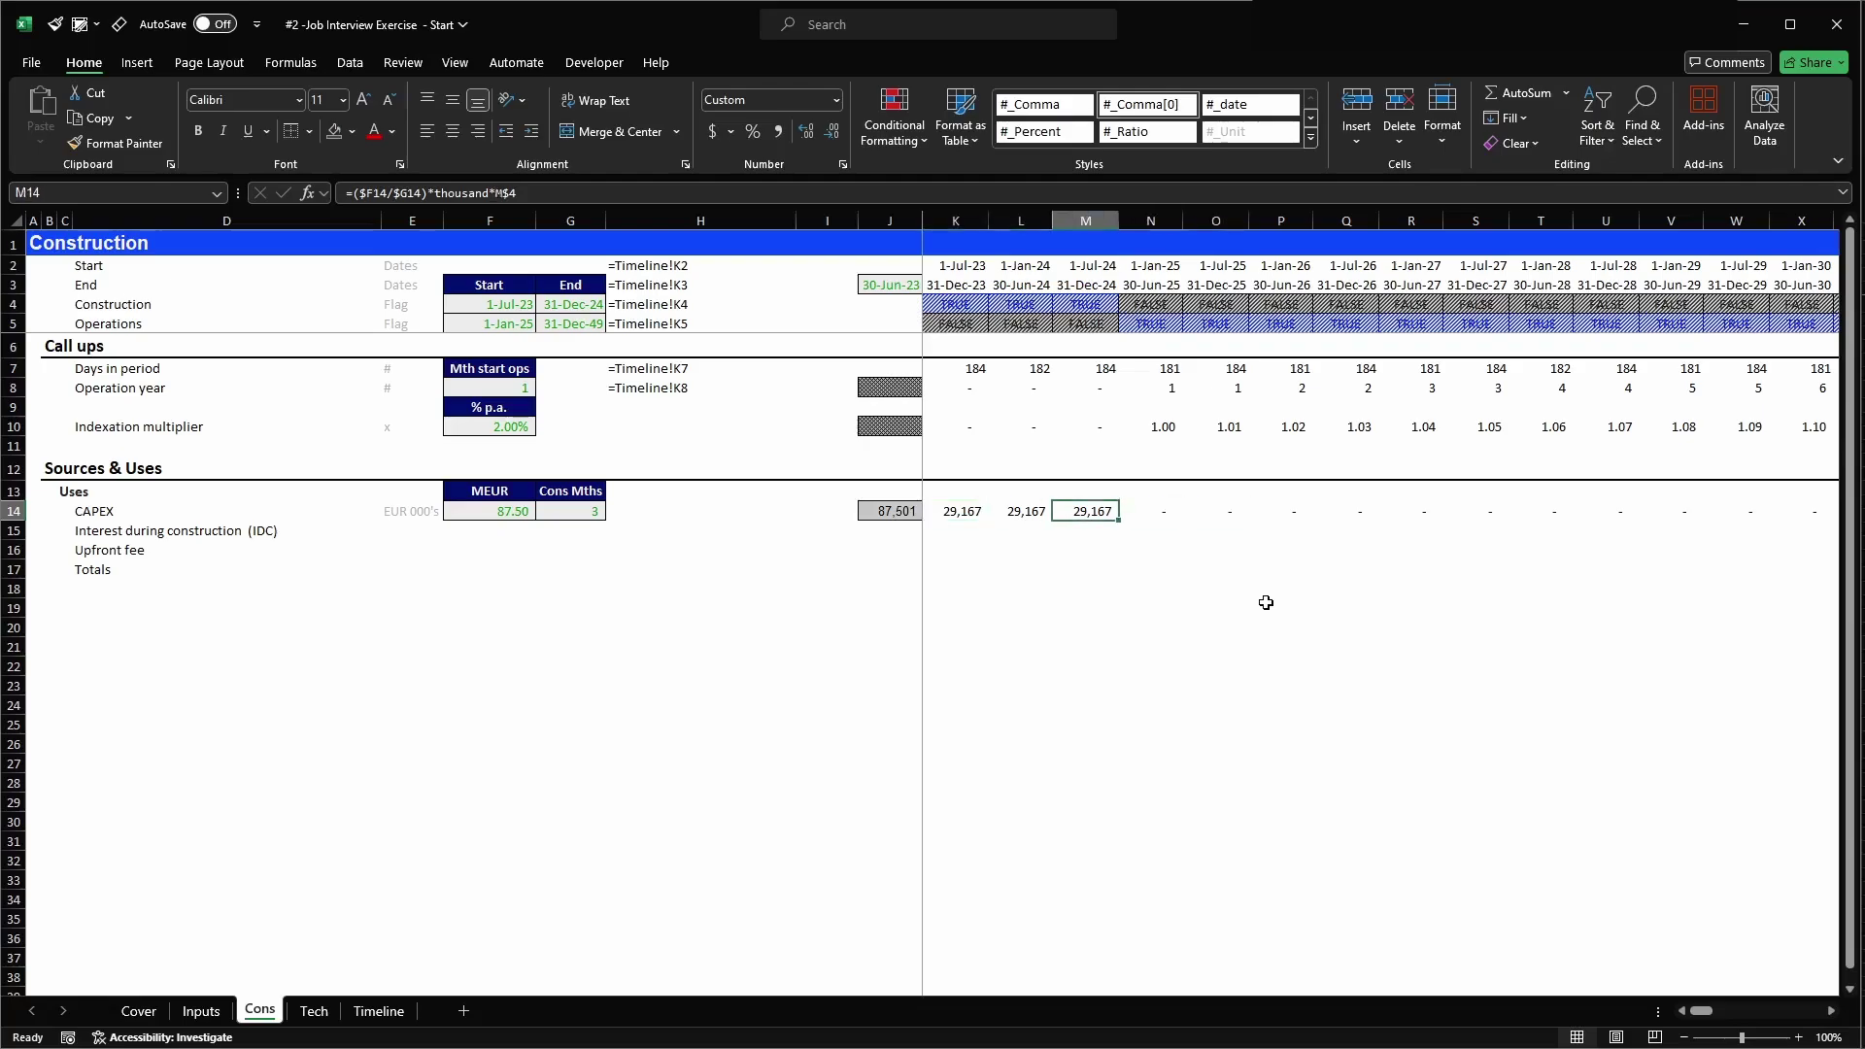
pyautogui.press('Right')
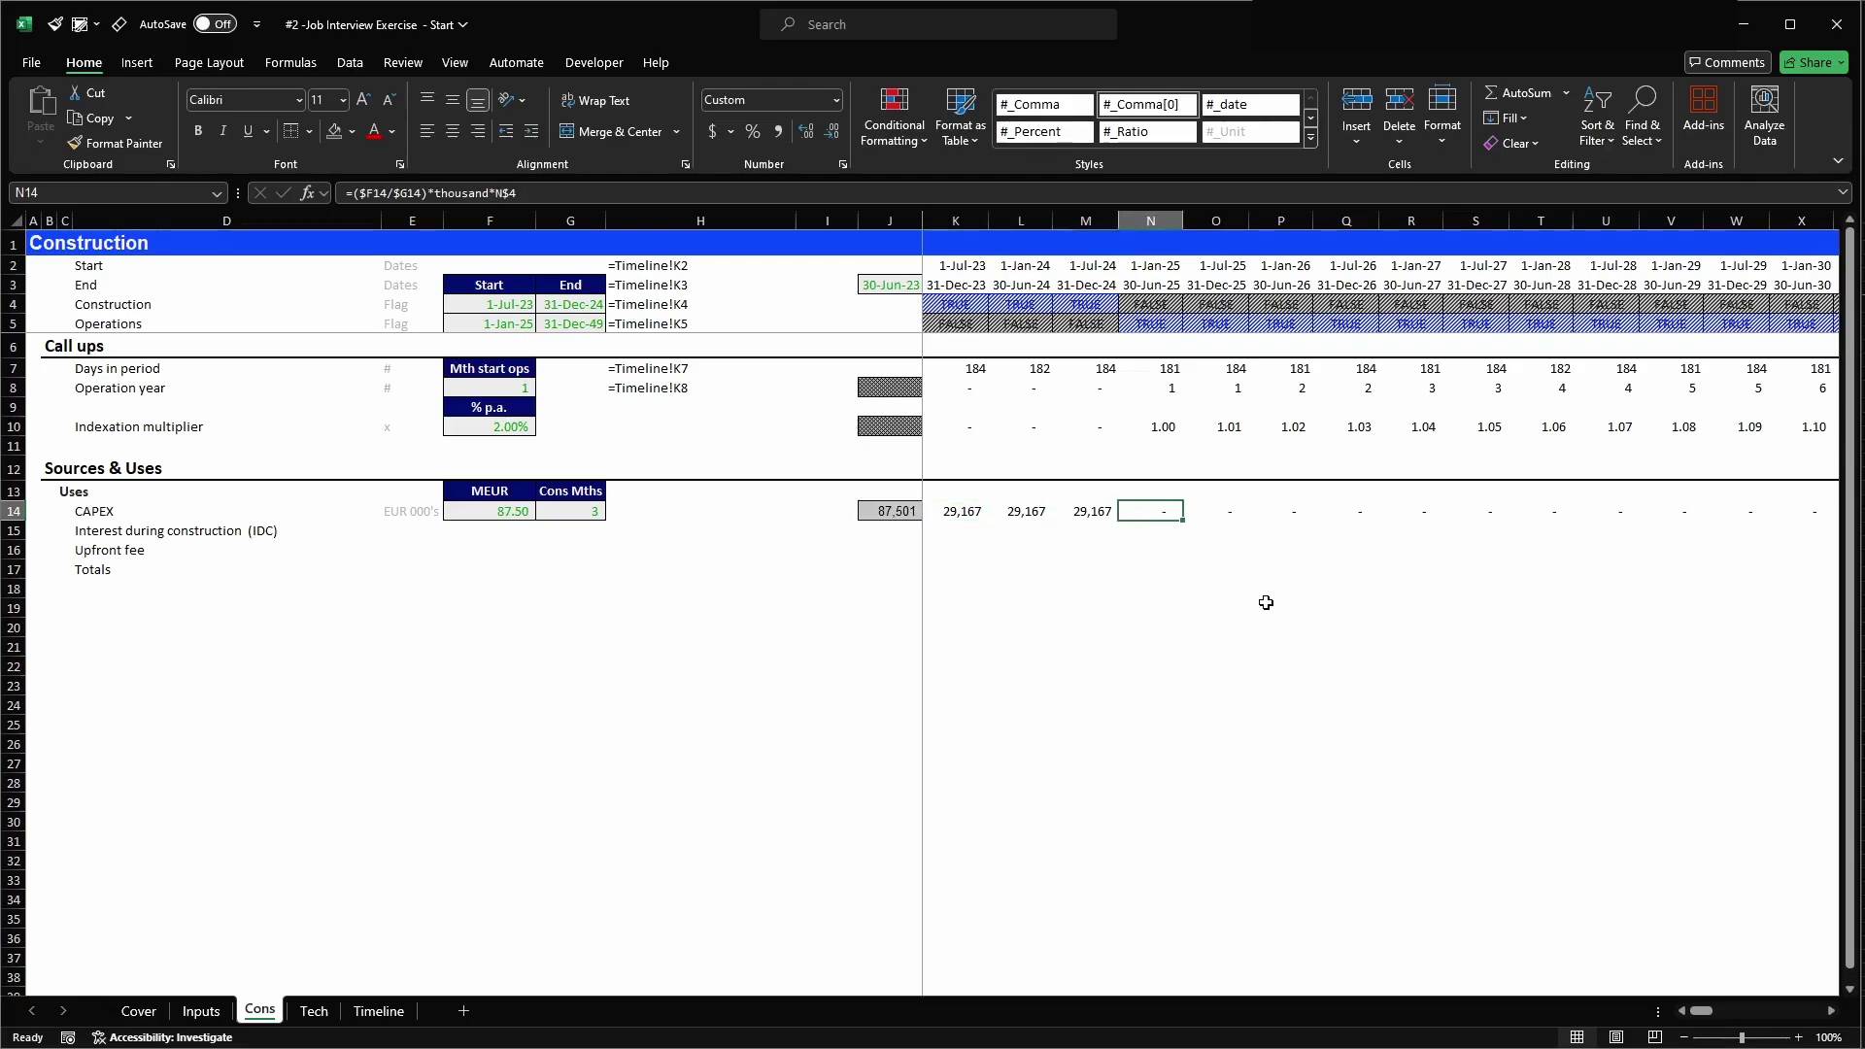
# - Examine the CAPEX values in the construction-period cells K14:M14
pyautogui.press('Left')
pyautogui.press('Left')
pyautogui.press('Left')
pyautogui.hotkey('shift', 'Right')
pyautogui.hotkey('shift', 'Right')
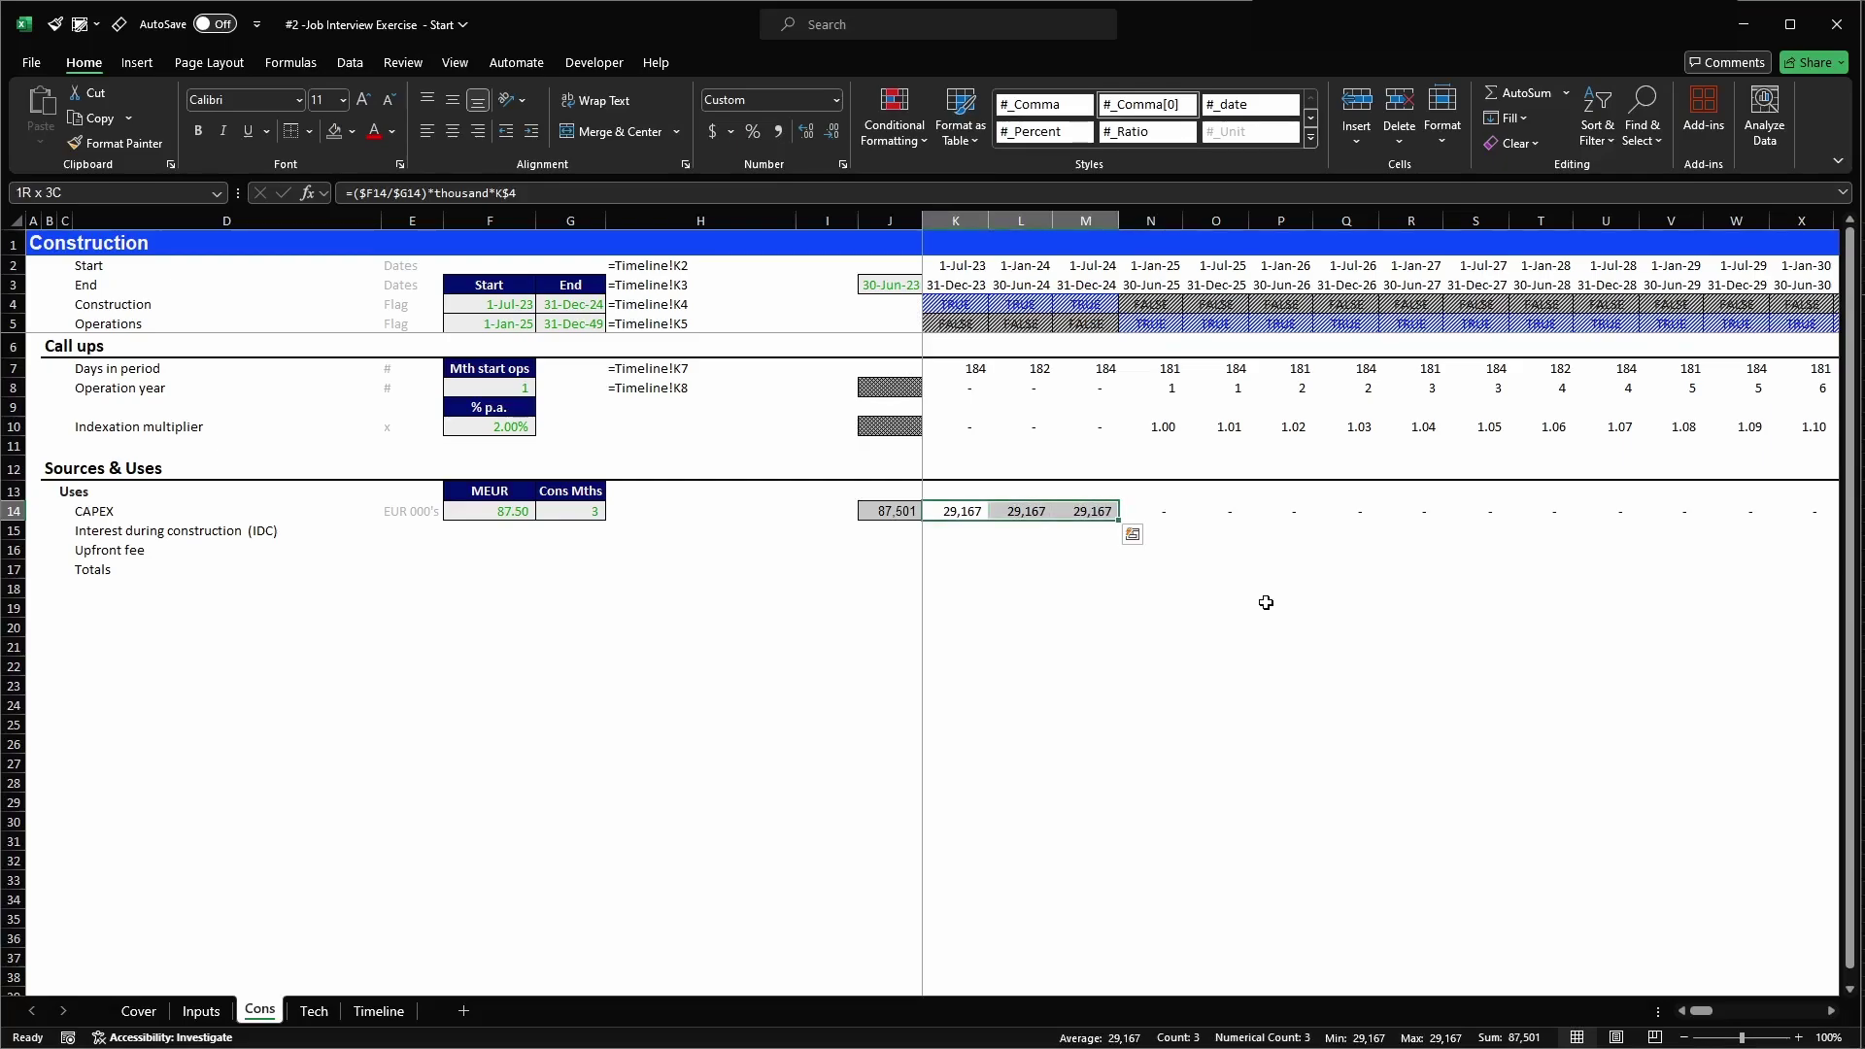
pyautogui.hotkey('shift', 'Left')
pyautogui.hotkey('shift', 'Left')
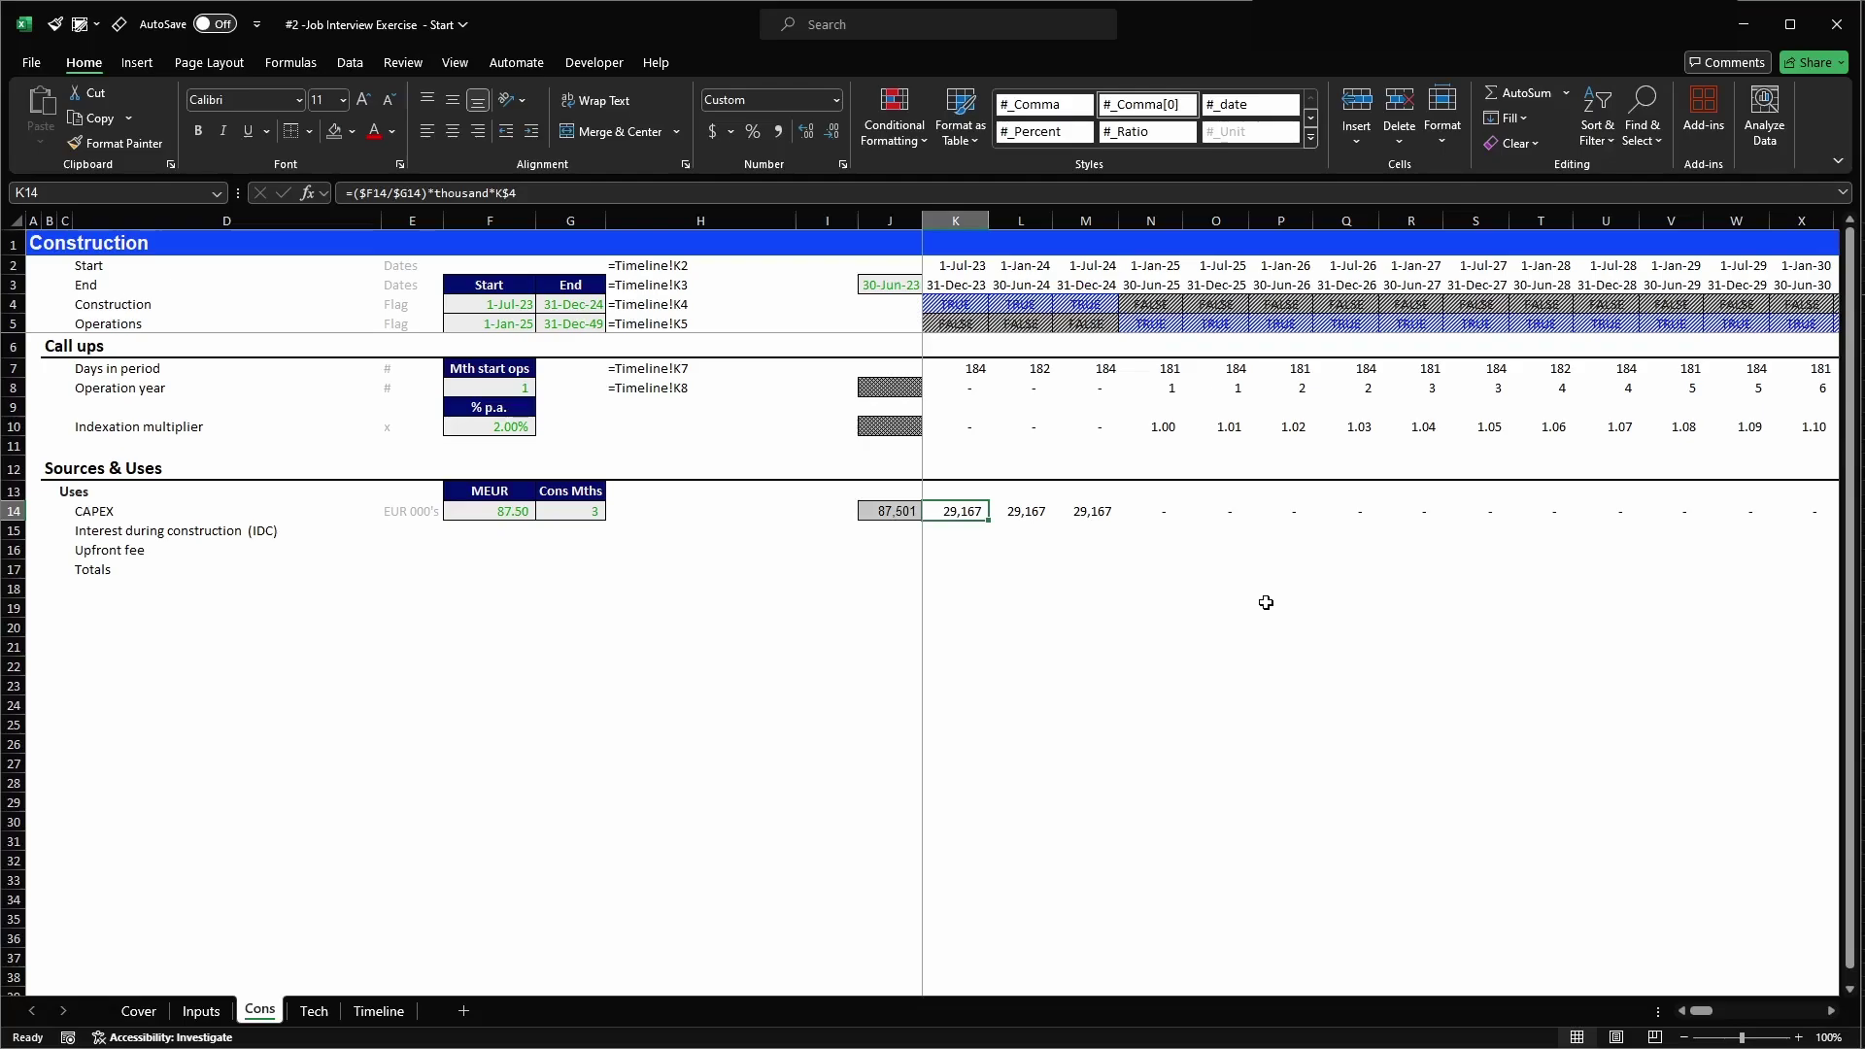
pyautogui.click(837, 100)
pyautogui.click(778, 178)
pyautogui.hotkey('ctrl', 'z')
# - Examine how the zero CAPEX values display in the first operating periods, N14:P14
pyautogui.press('Right')
pyautogui.press('Right')
pyautogui.press('Right')
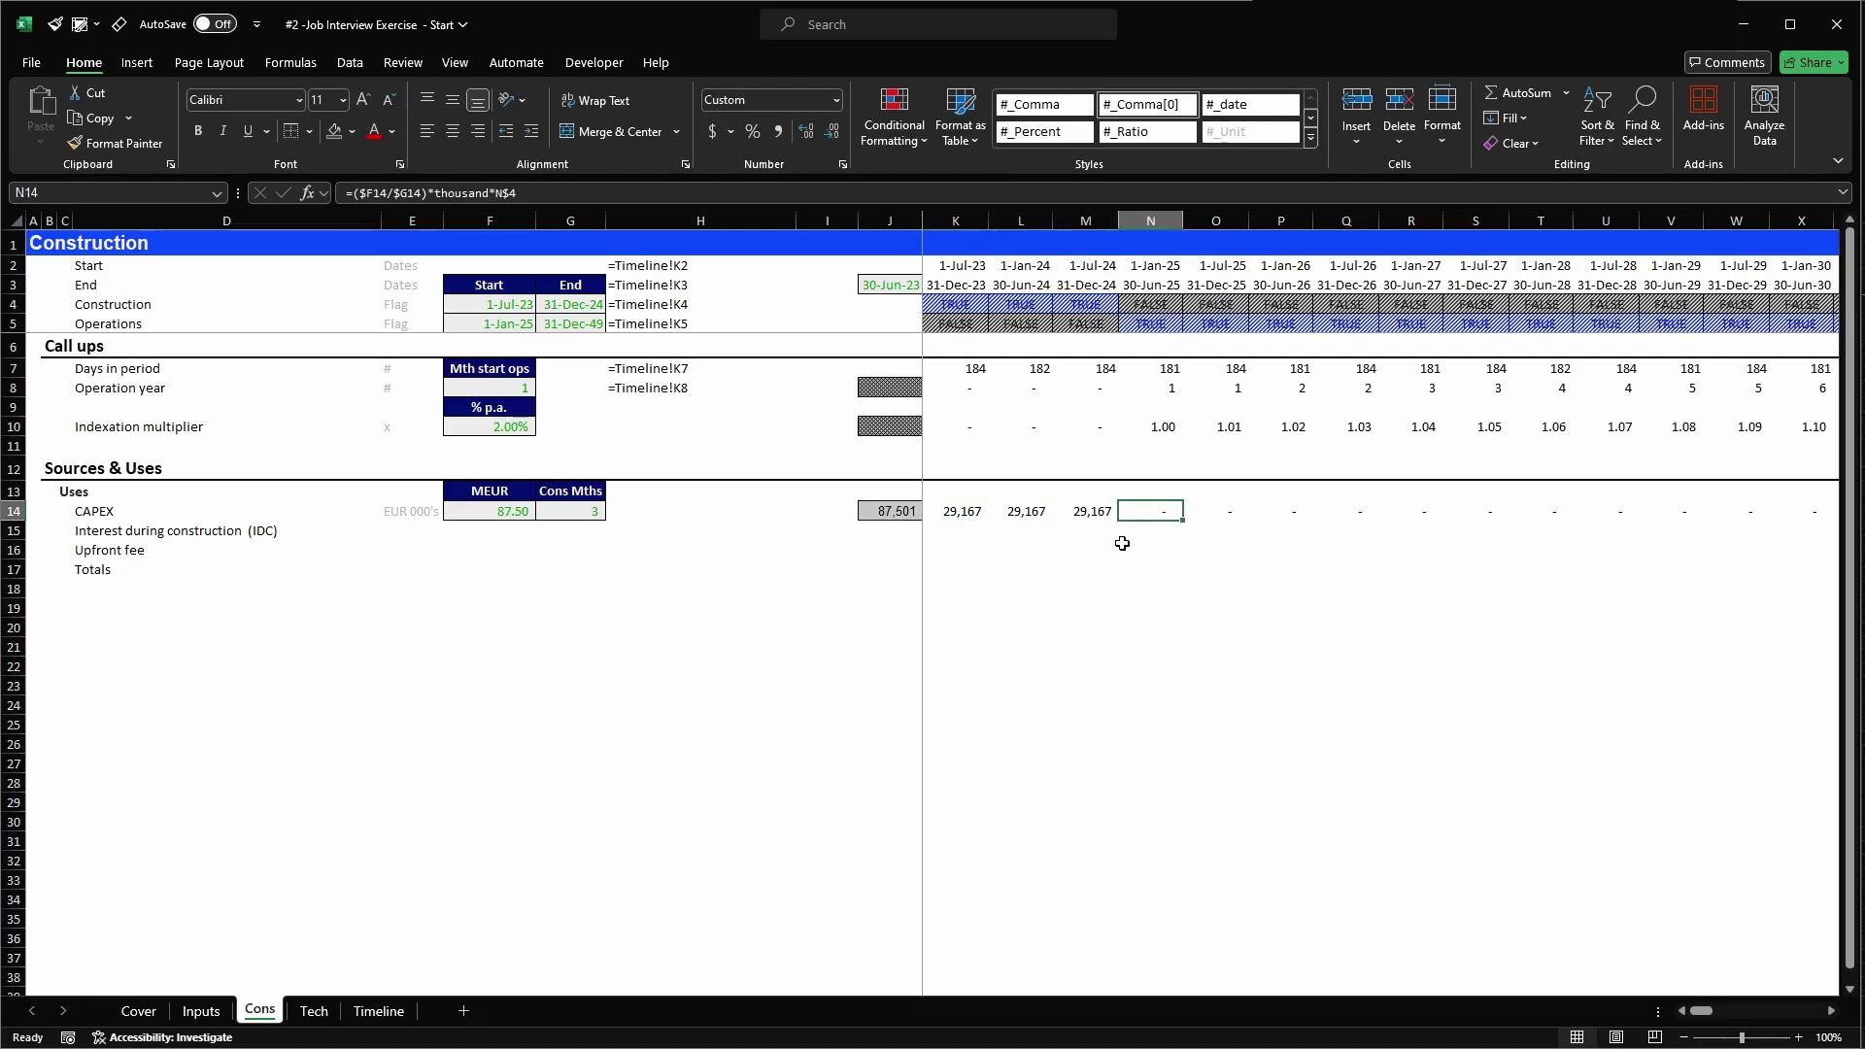
pyautogui.hotkey('shift', 'Right')
pyautogui.hotkey('shift', 'Right')
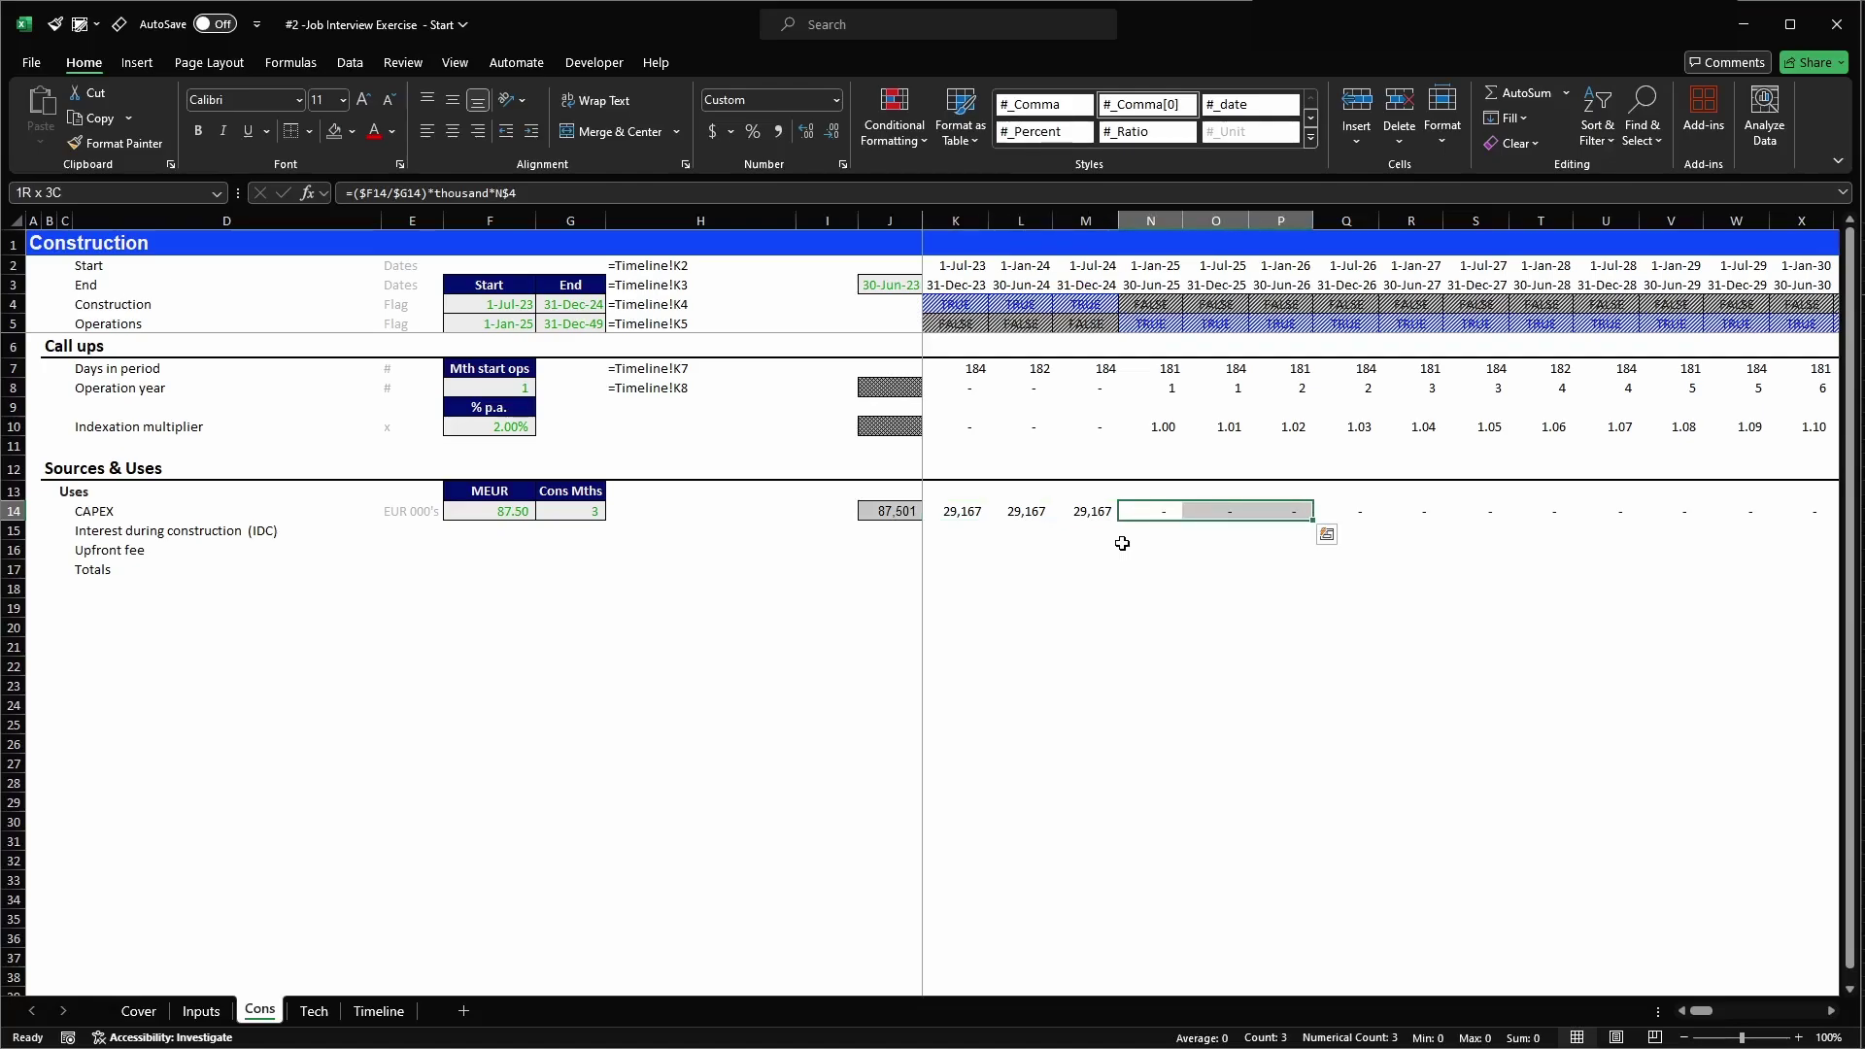
# - Enter test values of 0 in N15 and 0.0000001 in N16 for a number format comparison
pyautogui.press('Down')
pyautogui.write('0')
pyautogui.press('Return')
pyautogui.press('Up')
pyautogui.press('Up')
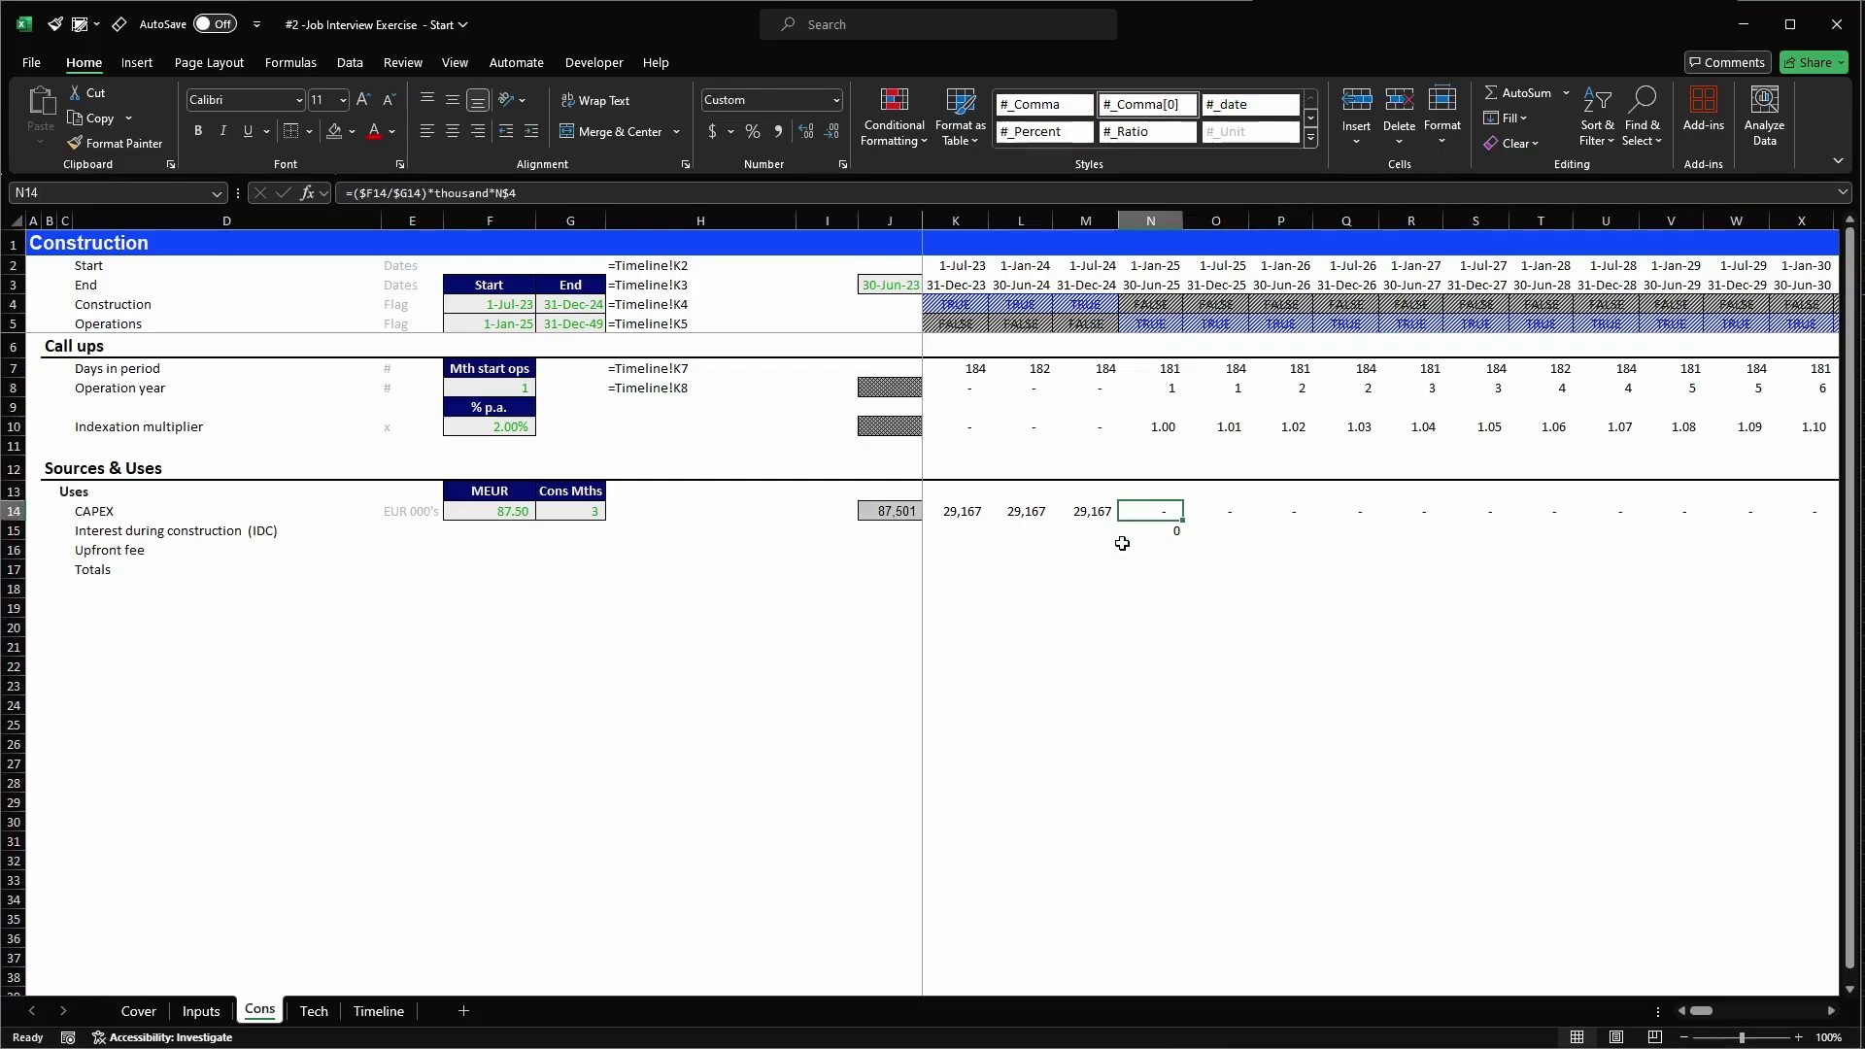
pyautogui.press('Down')
pyautogui.press('Down')
pyautogui.write('0.0000001')
pyautogui.hotkey('ctrl', 'Return')
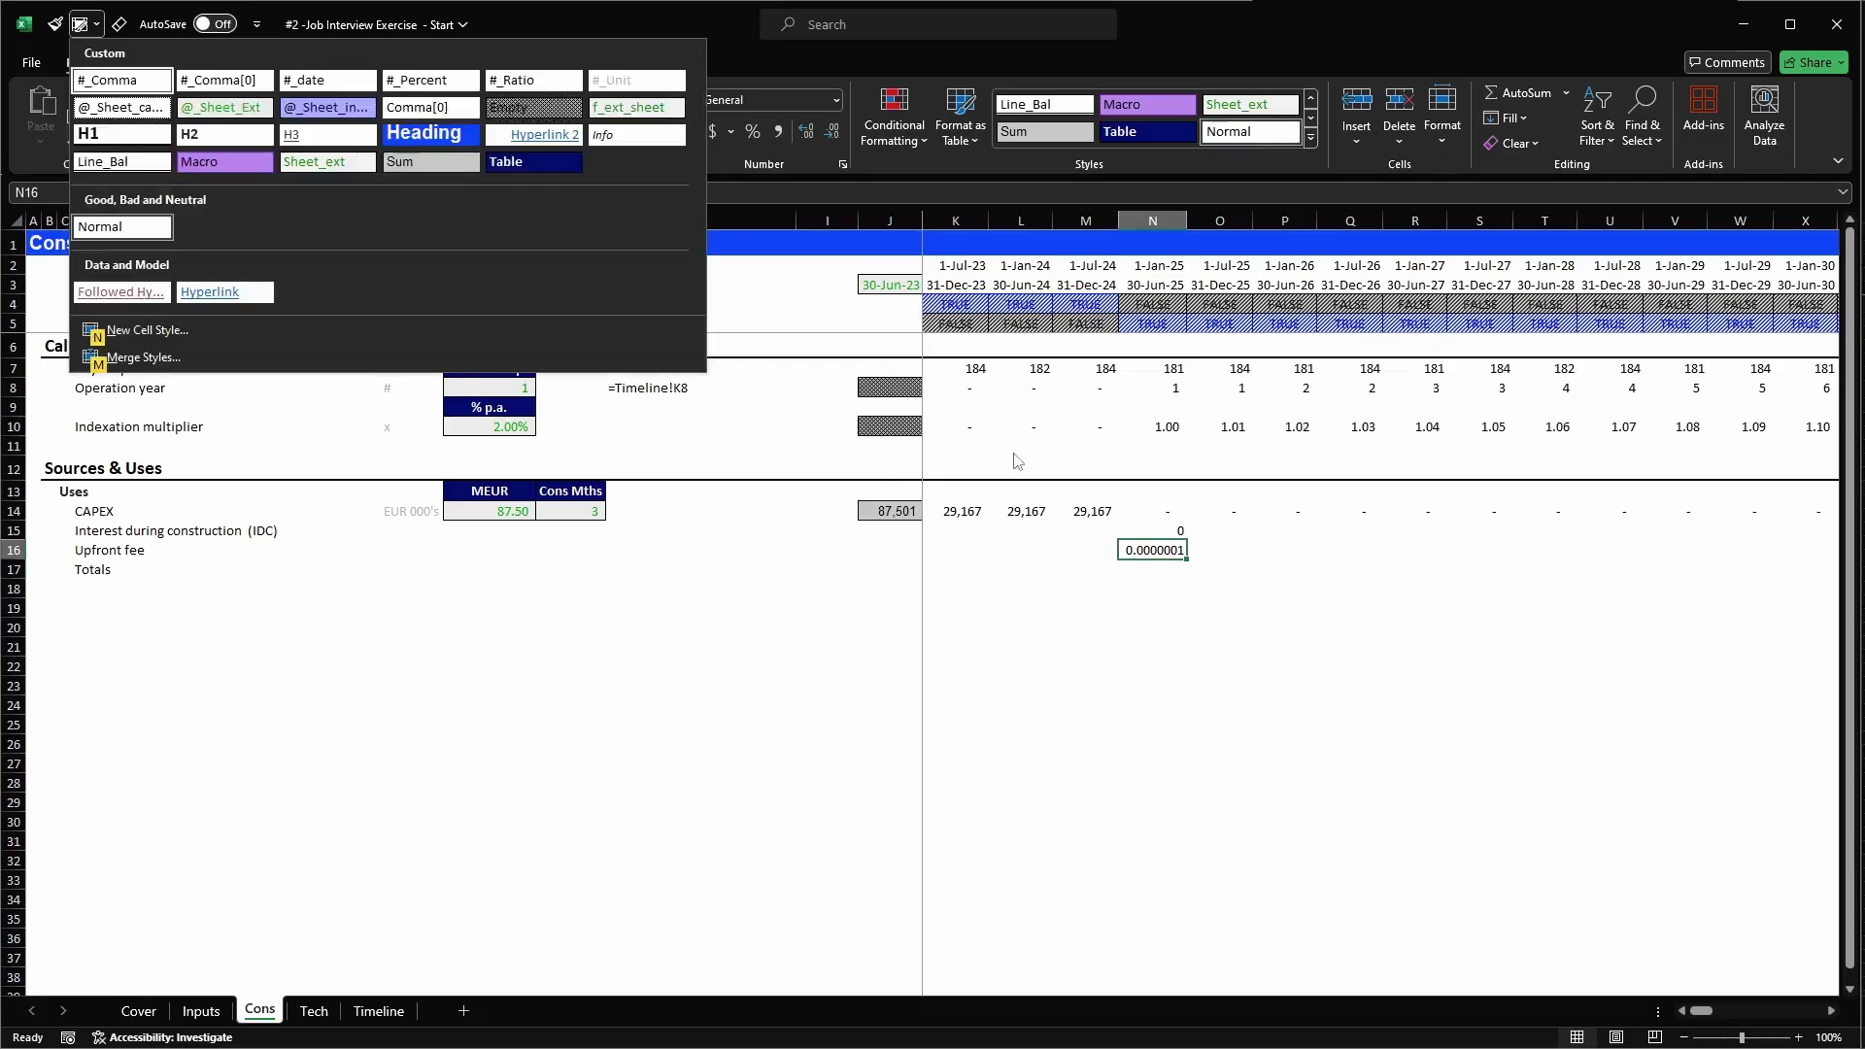
# - Reduce the decimals displayed in N16 to none and compare it with the true zero in N15
pyautogui.click(835, 134)
pyautogui.click(834, 134)
pyautogui.click(834, 134)
pyautogui.click(835, 134)
pyautogui.click(835, 134)
pyautogui.click(1160, 532)
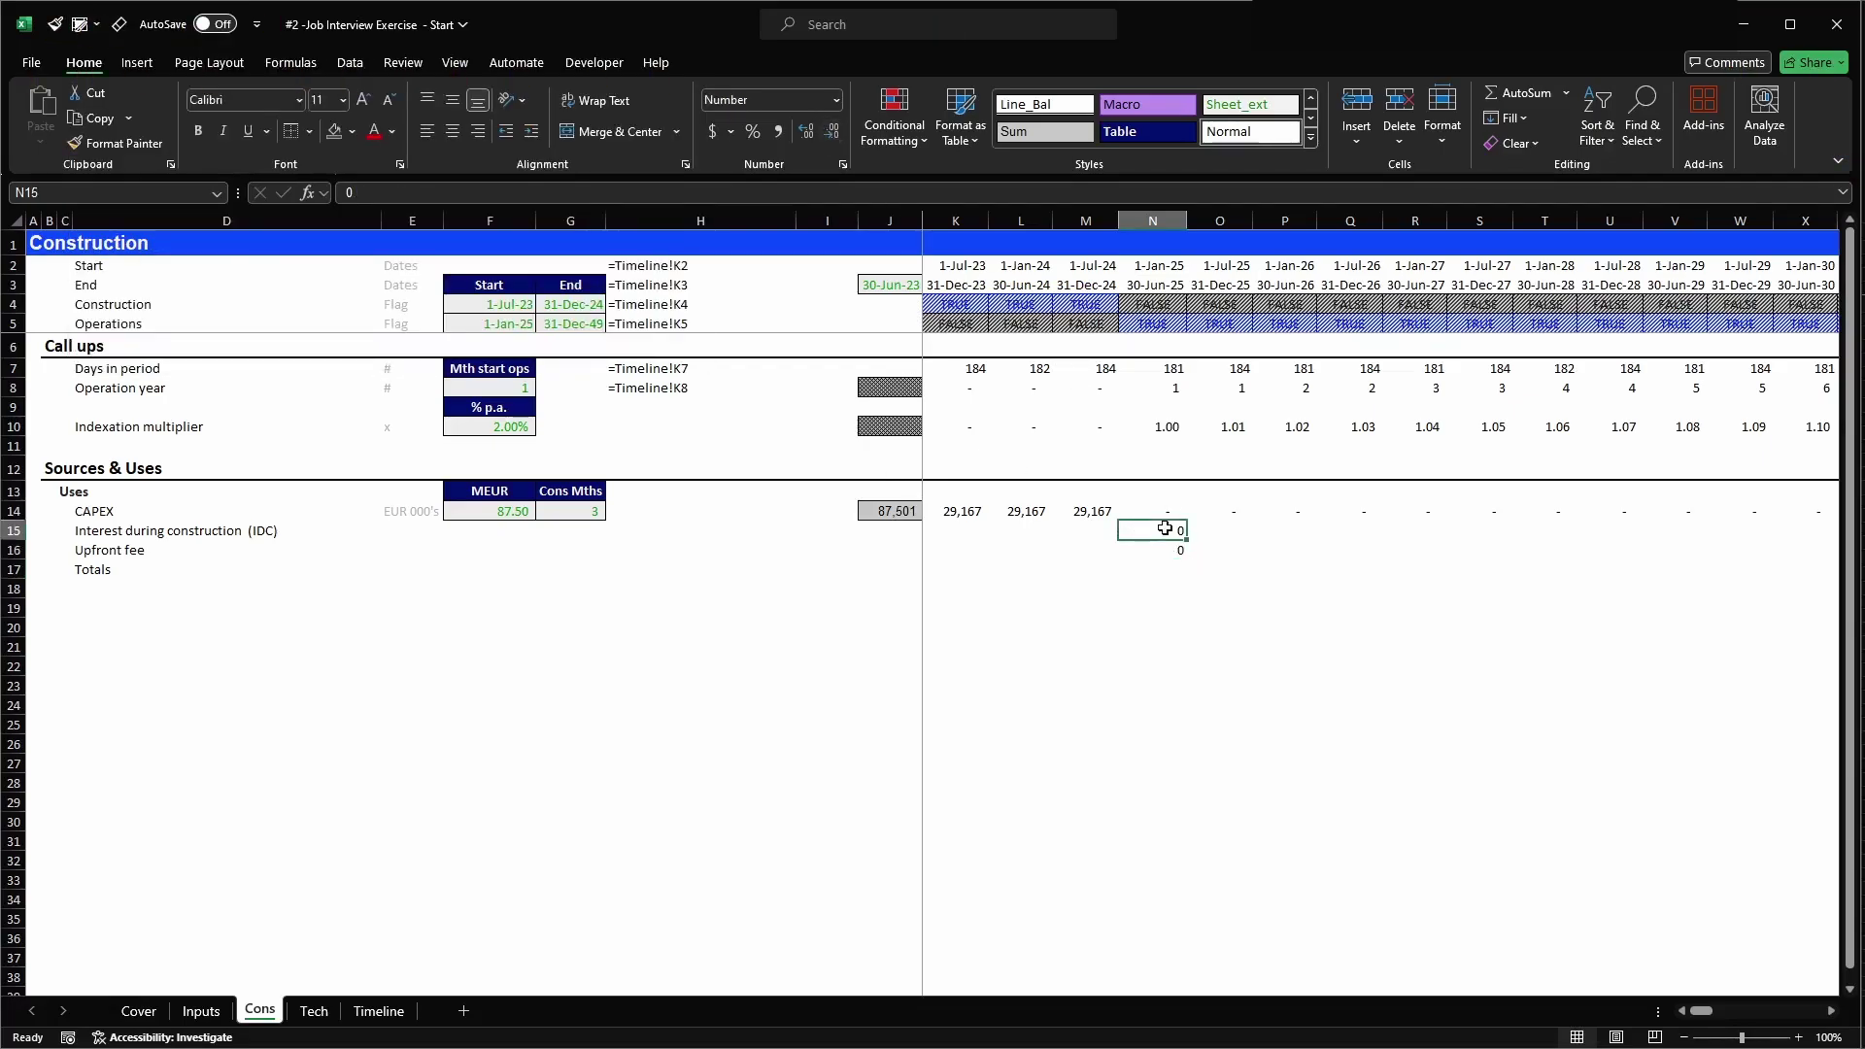
# - Apply the #_Comma[0] cell style to the test values in N15:N16 and compare how each displays
pyautogui.press('Down')
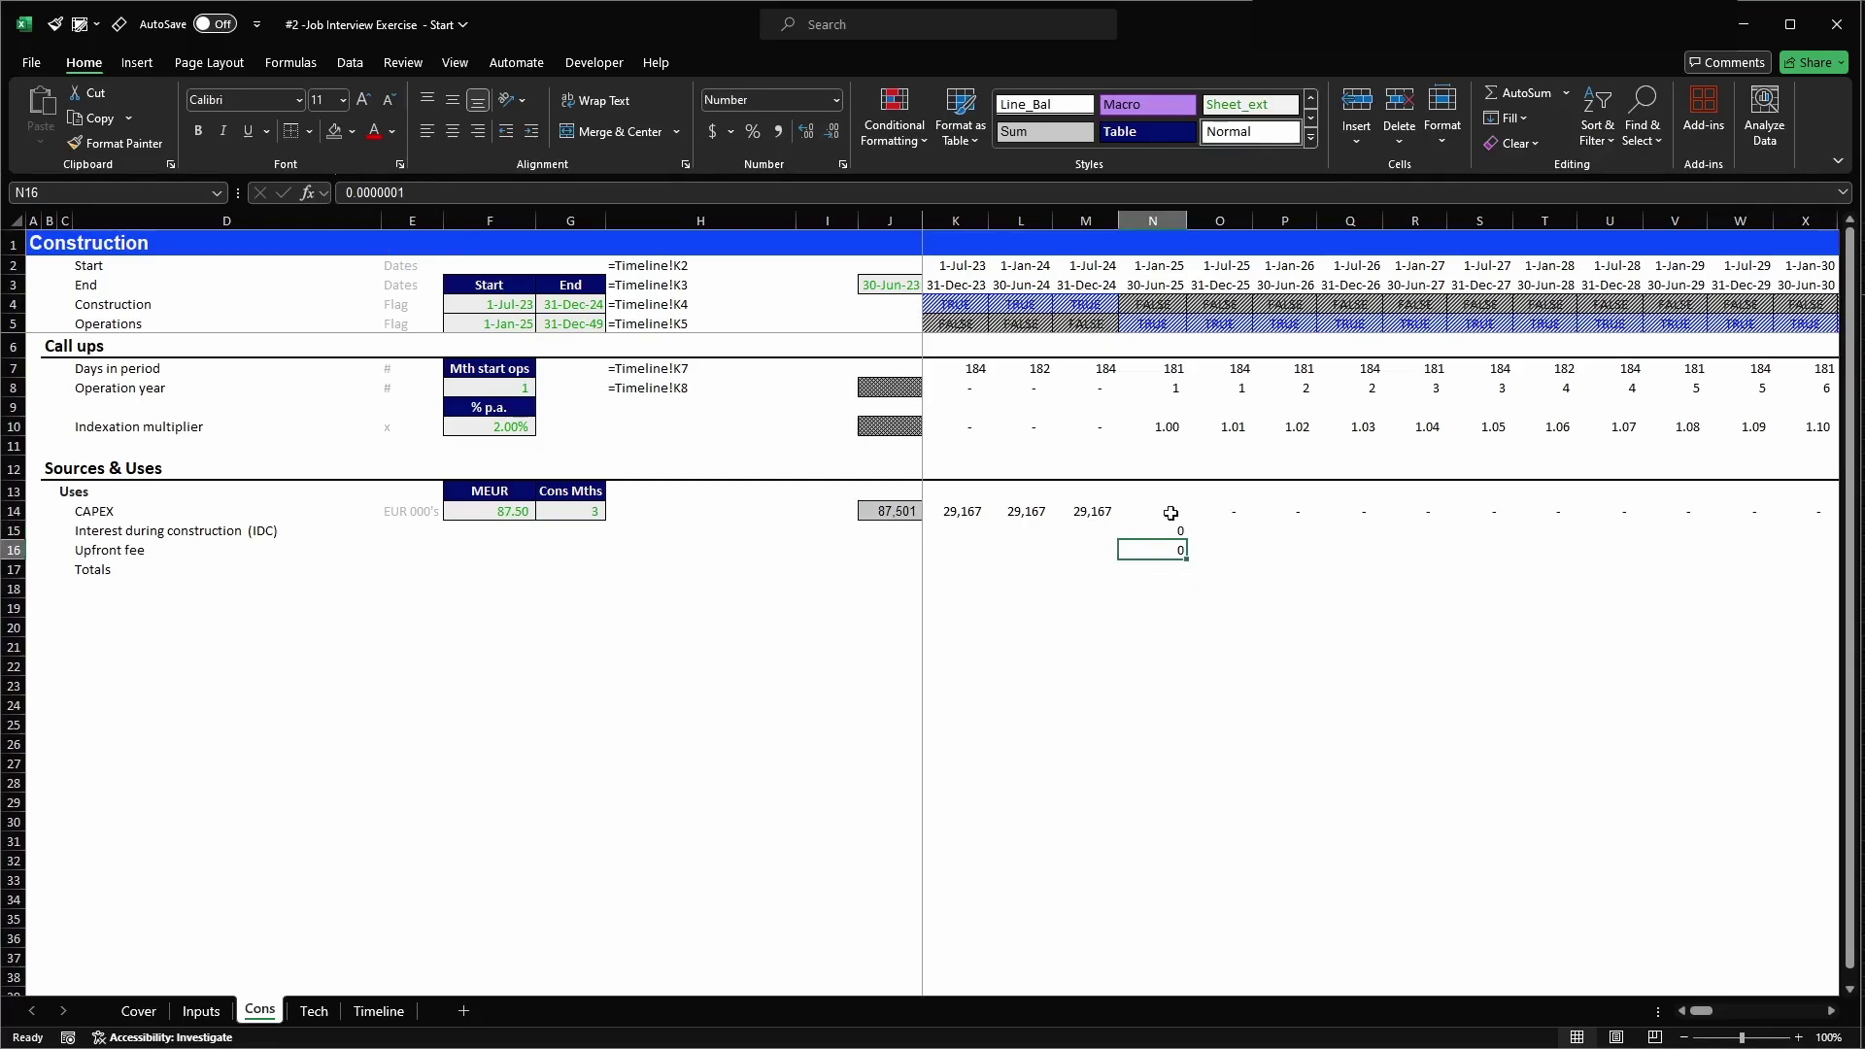
pyautogui.moveTo(1170, 534); pyautogui.dragTo(1169, 554)
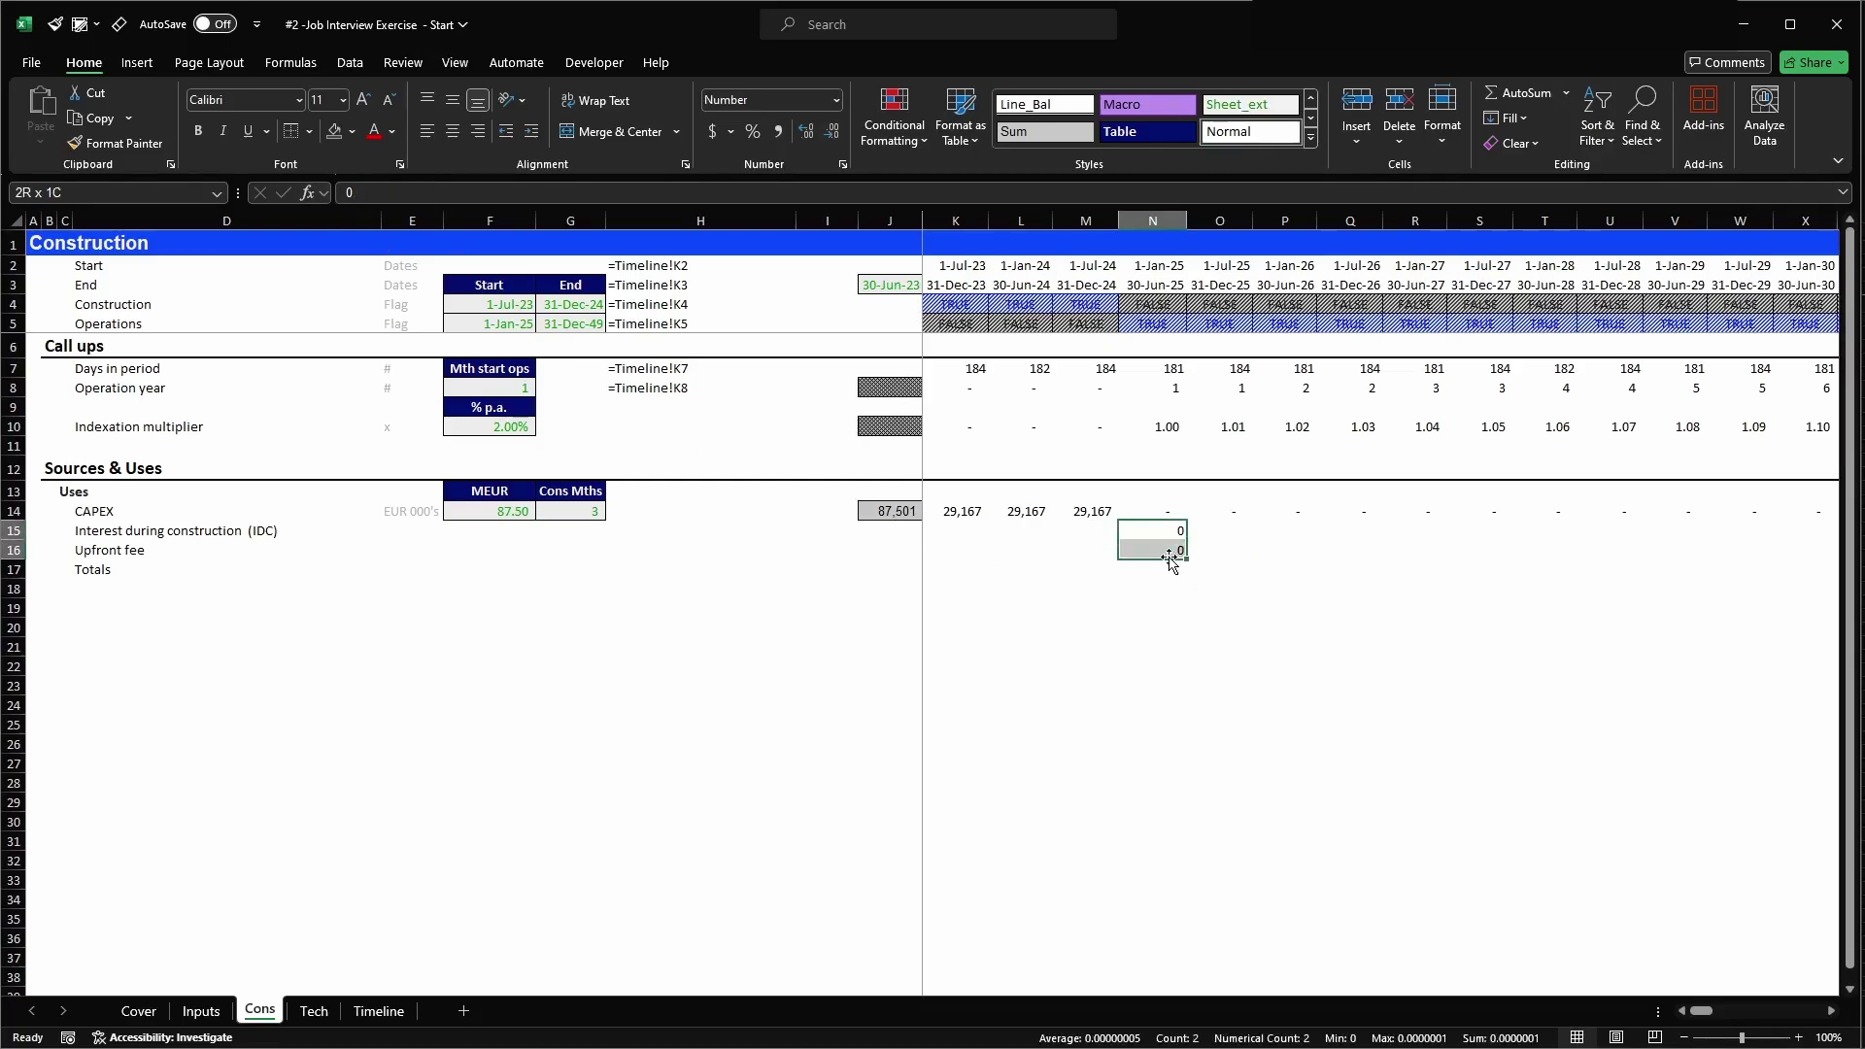
pyautogui.click(81, 25)
pyautogui.click(283, 134)
pyautogui.click(1221, 568)
pyautogui.click(1163, 546)
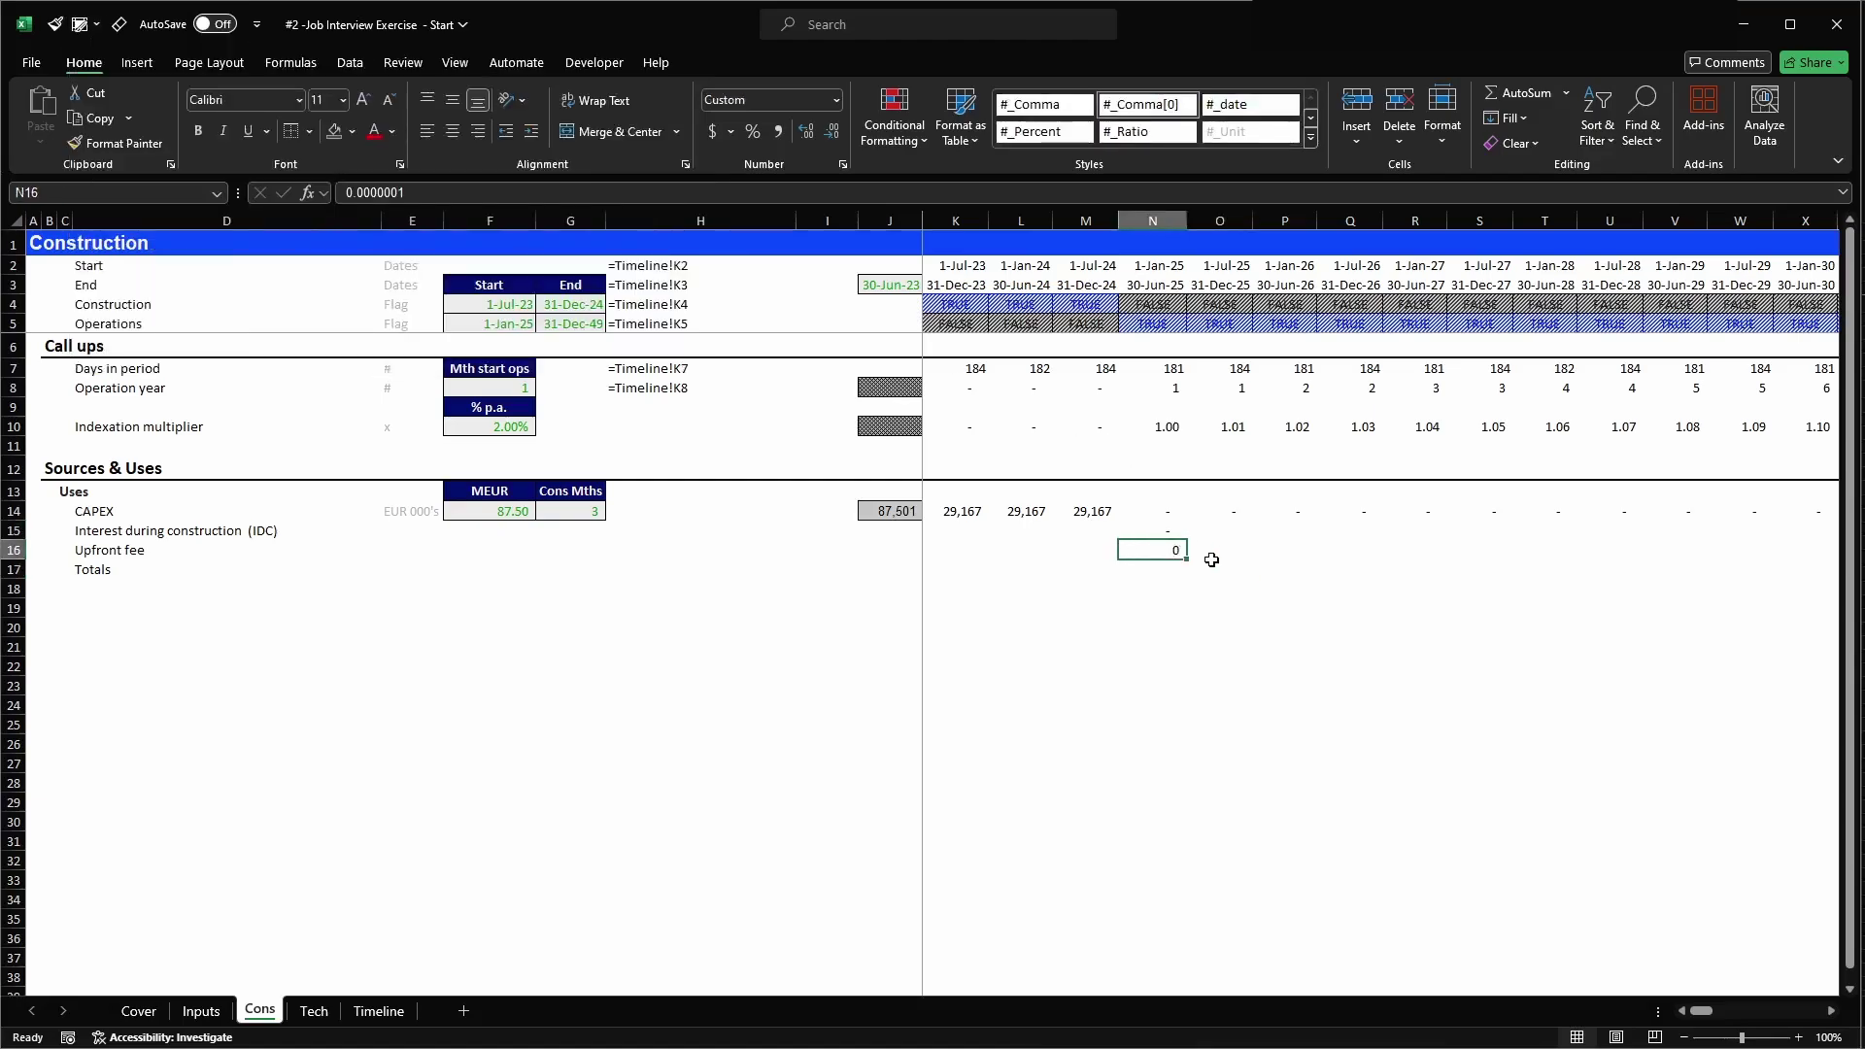
# - Delete the test values from N15:N16
pyautogui.hotkey('shift', 'Up')
pyautogui.hotkey('ctrl', 'c')
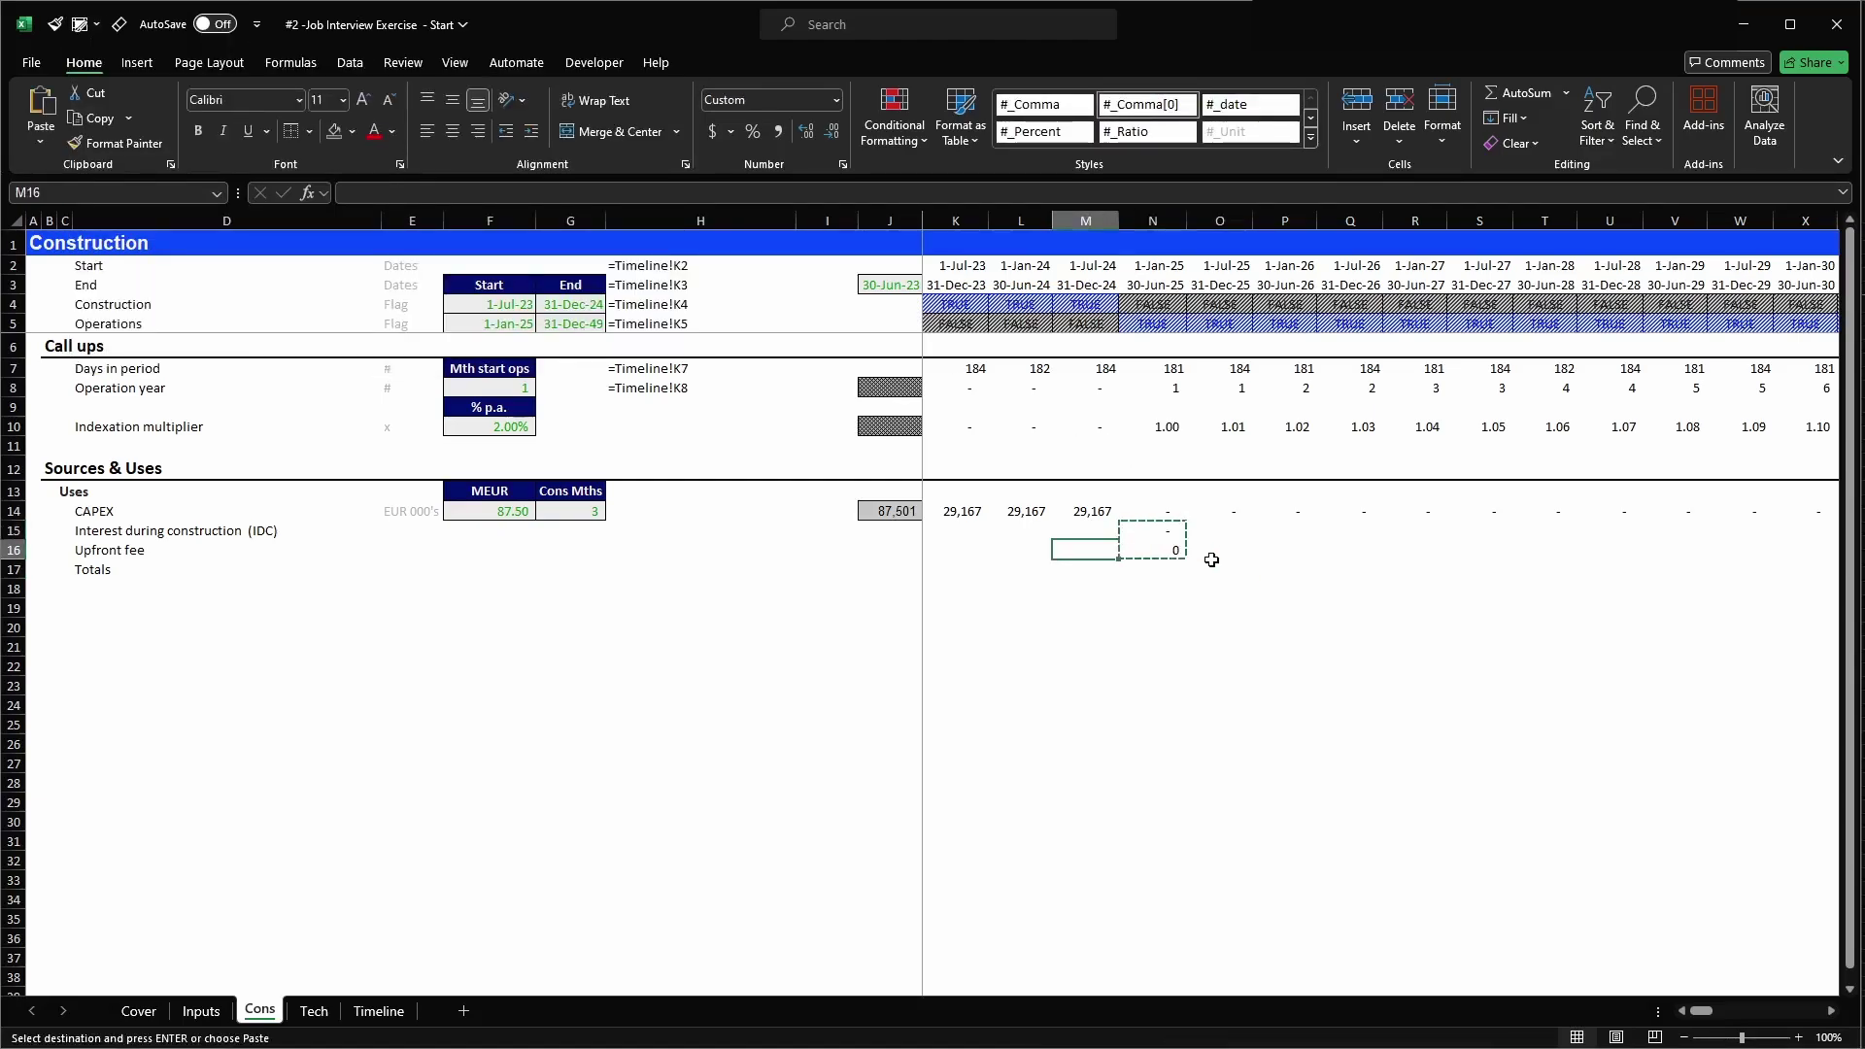
pyautogui.hotkey('shift', 'Up')
pyautogui.press('Delete')
pyautogui.press('Left')
pyautogui.press('Up')
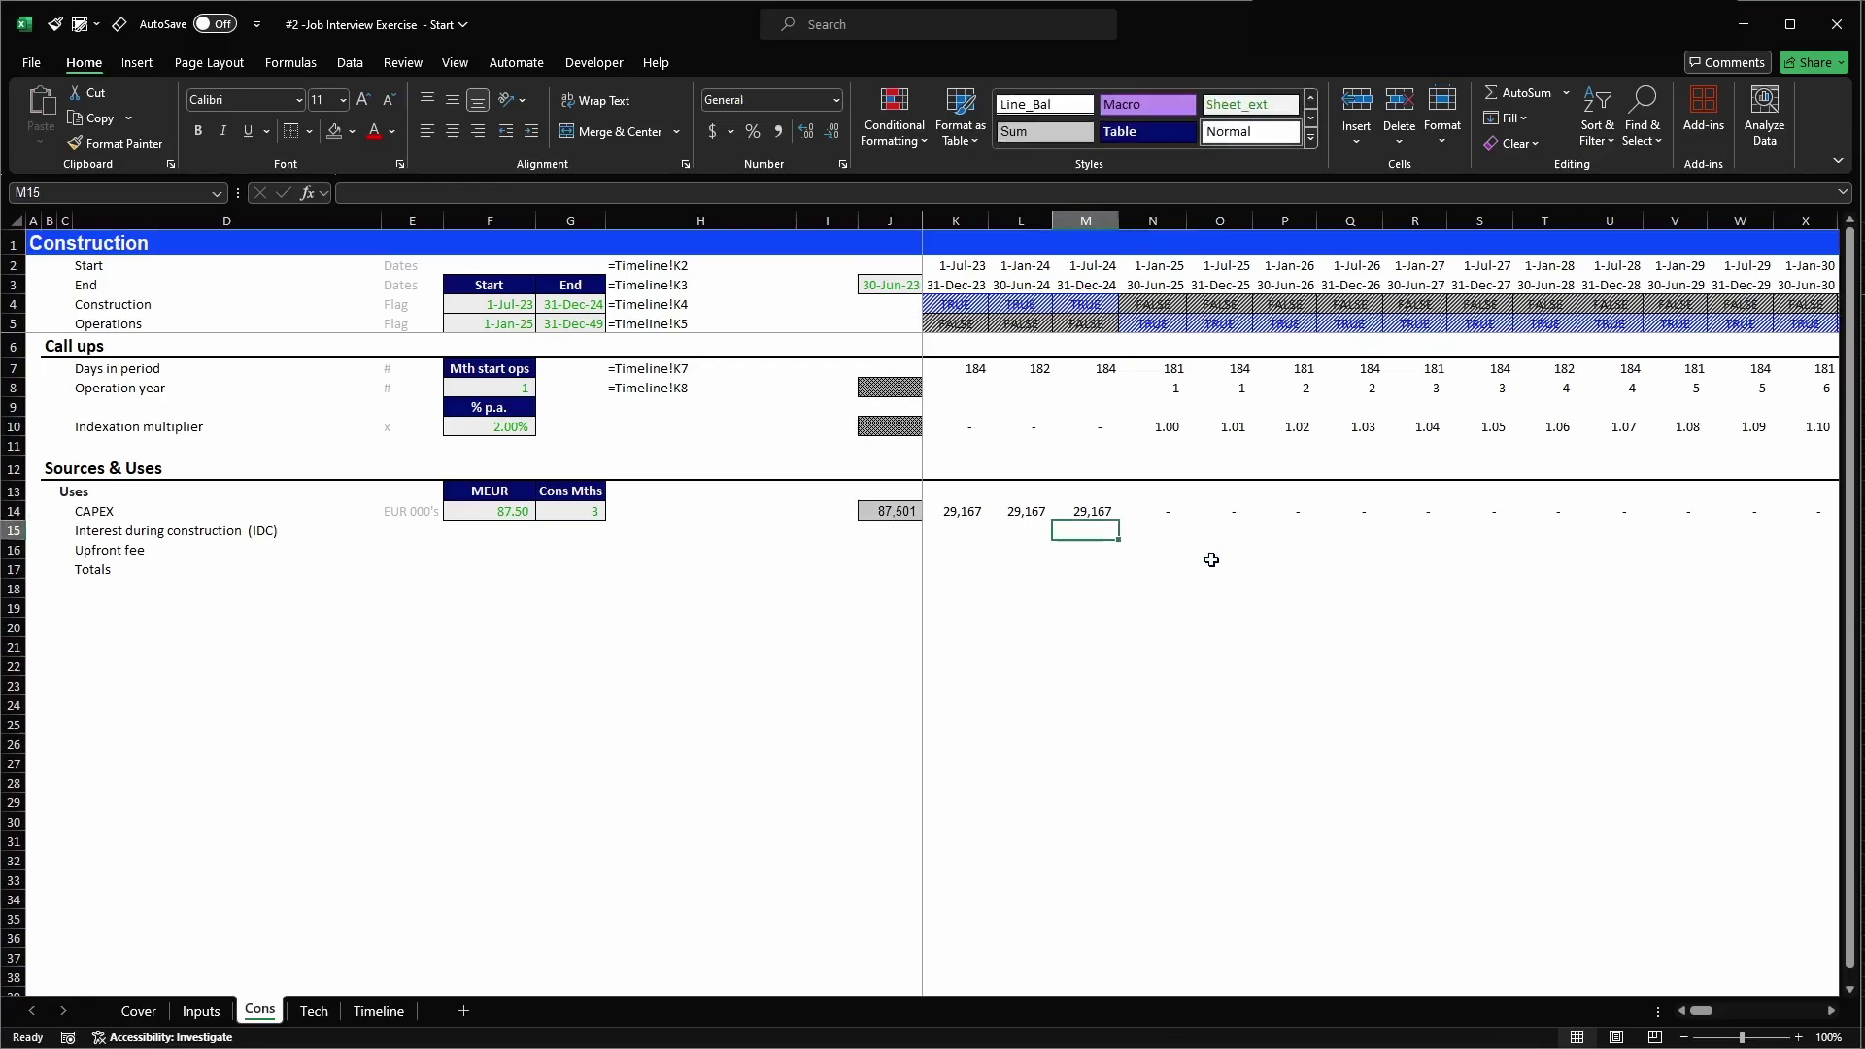
# - Examine the custom number format code applied to the CAPEX cell M14, including its zero and text sections
pyautogui.press('Right')
pyautogui.press('Up')
pyautogui.press('Left')
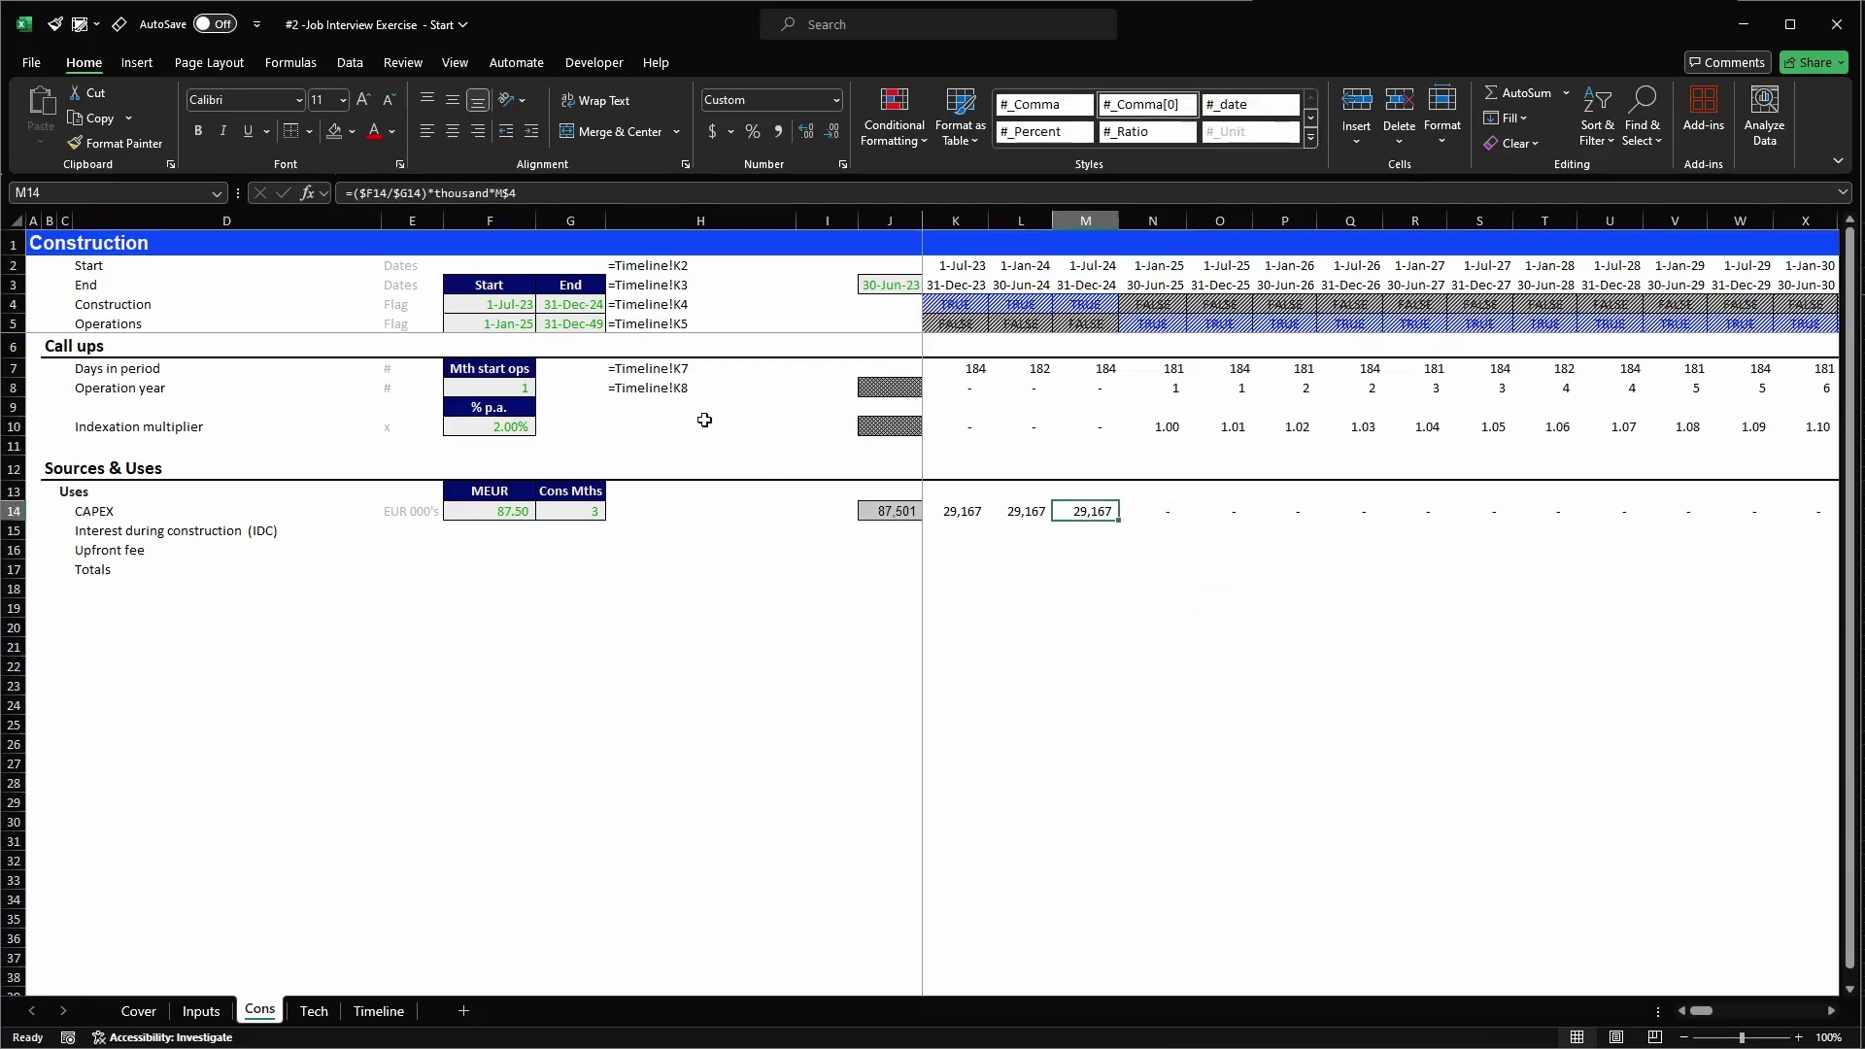
pyautogui.hotkey('alt', '2')
pyautogui.press('Escape')
pyautogui.hotkey('ctrl', 'F1')
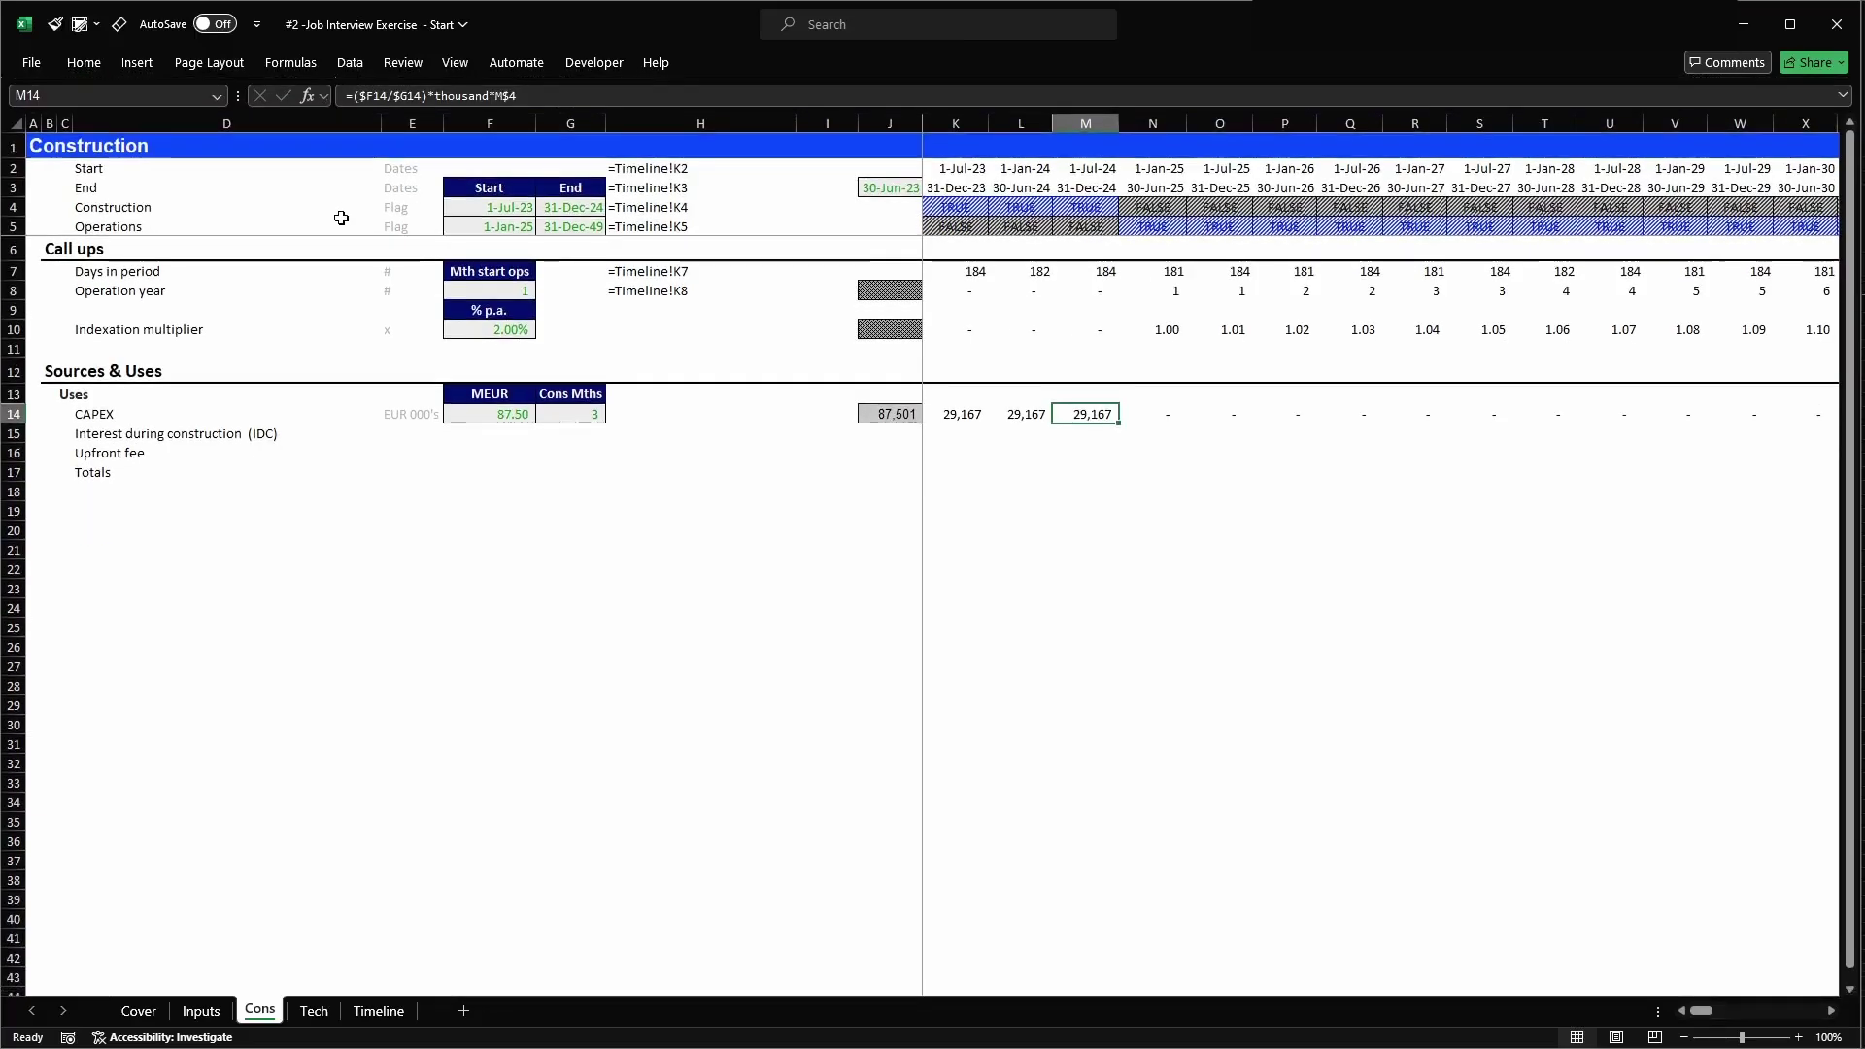
pyautogui.hotkey('ctrl', 'F1')
pyautogui.hotkey('ctrl', 'shift', 'f')
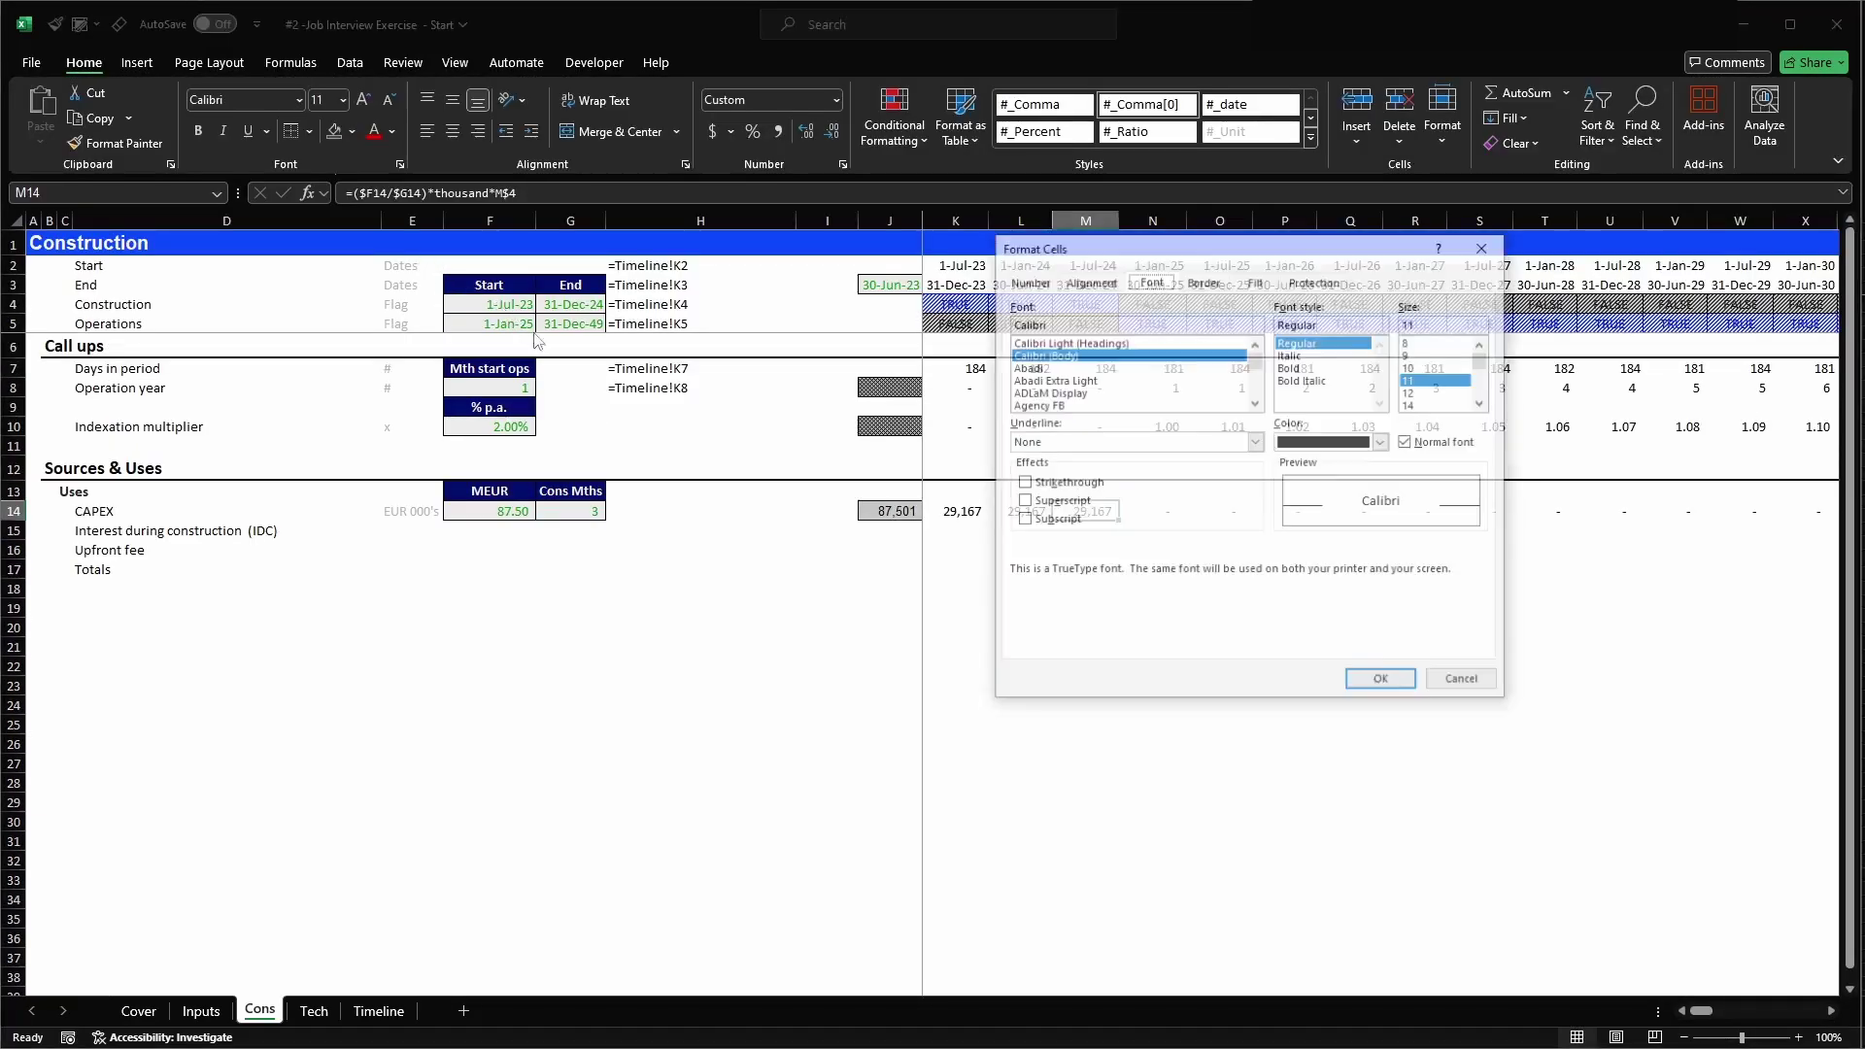
pyautogui.hotkey('ctrl', 'shift', 'Tab')
pyautogui.hotkey('ctrl', 'shift', 'Tab')
pyautogui.hotkey('ctrl', 'shift', 'Tab')
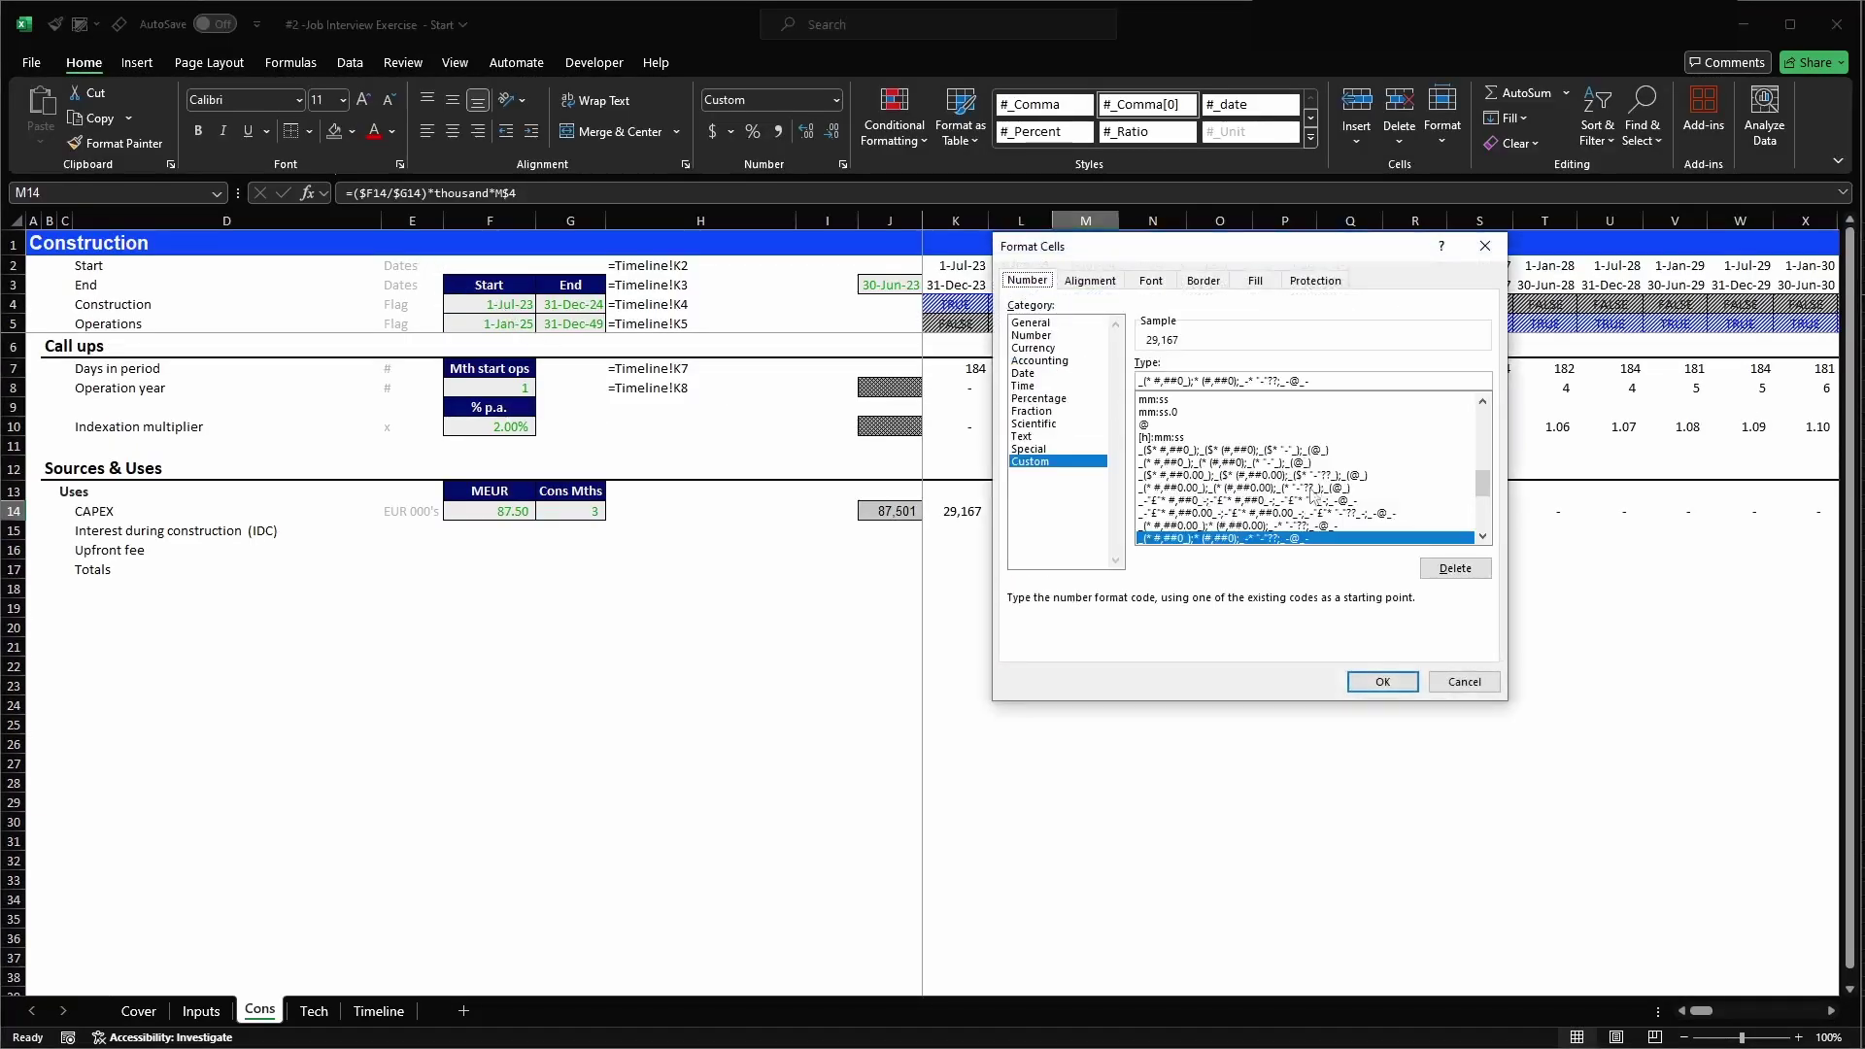
pyautogui.moveTo(1312, 379); pyautogui.dragTo(1114, 377)
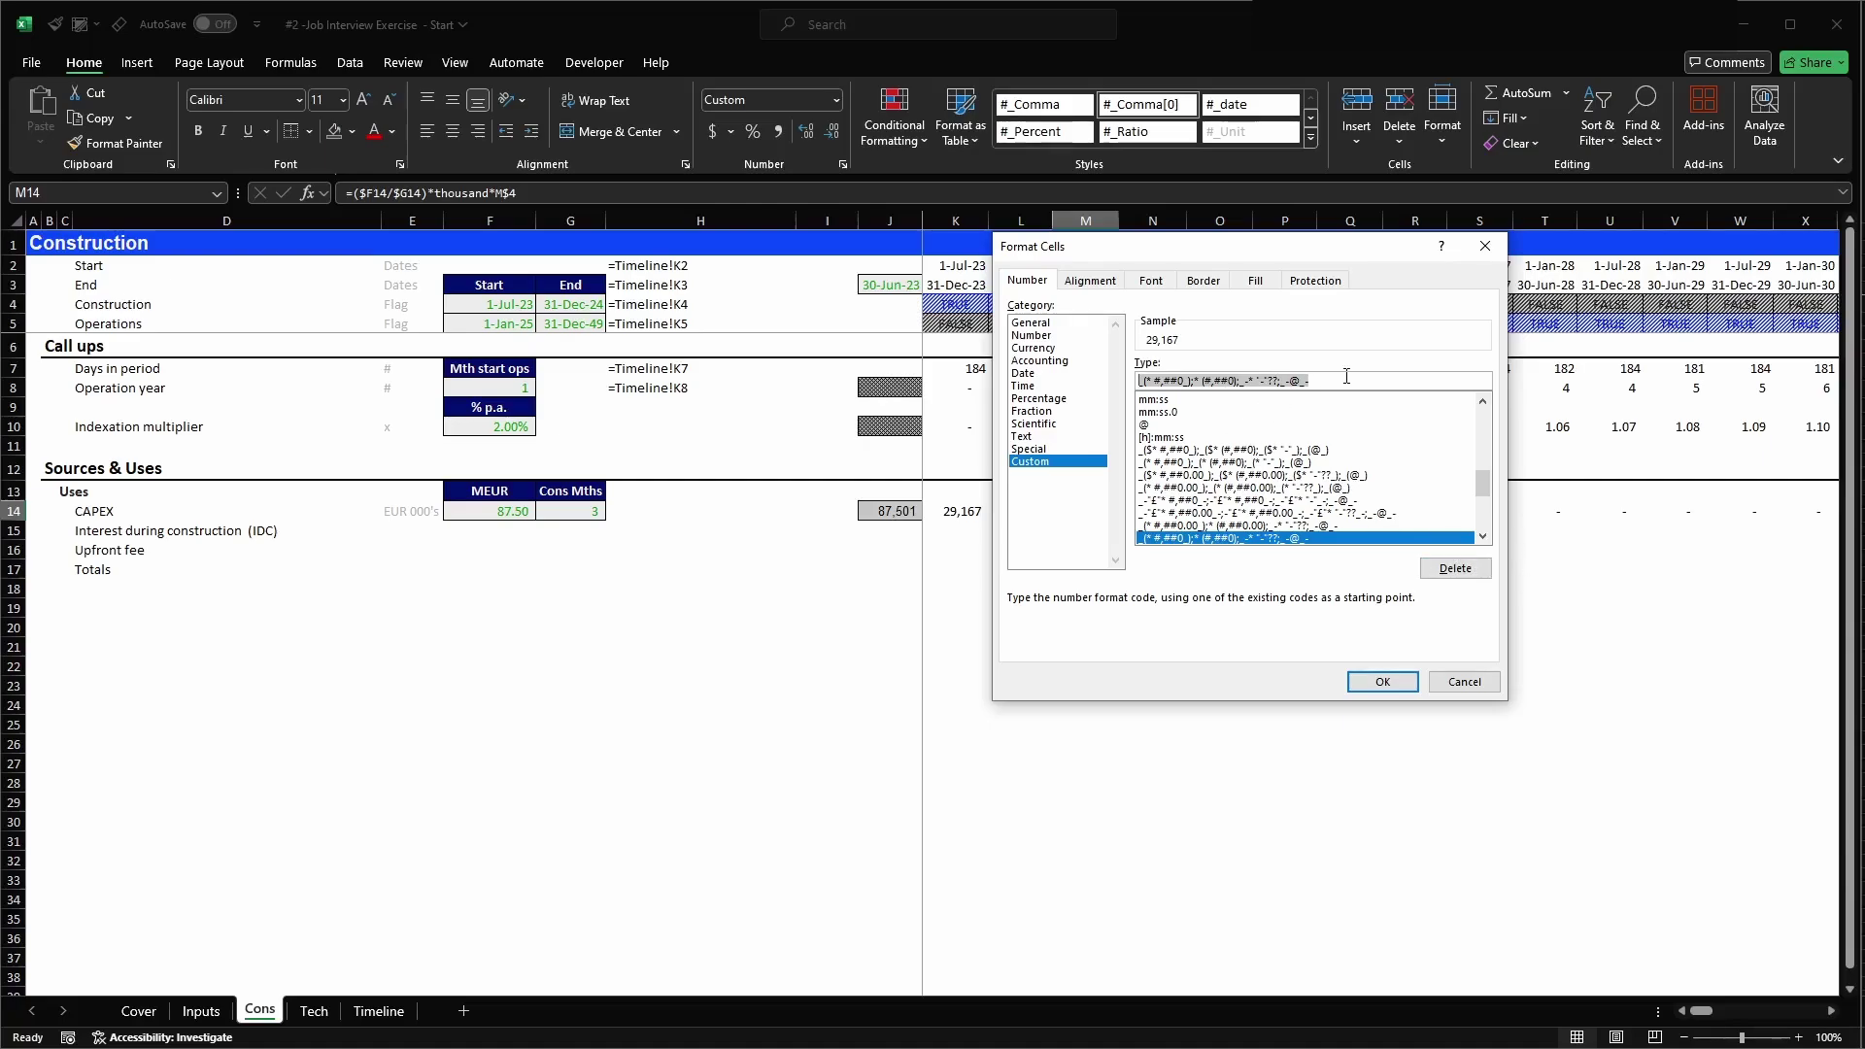
pyautogui.moveTo(1332, 381); pyautogui.dragTo(1284, 374)
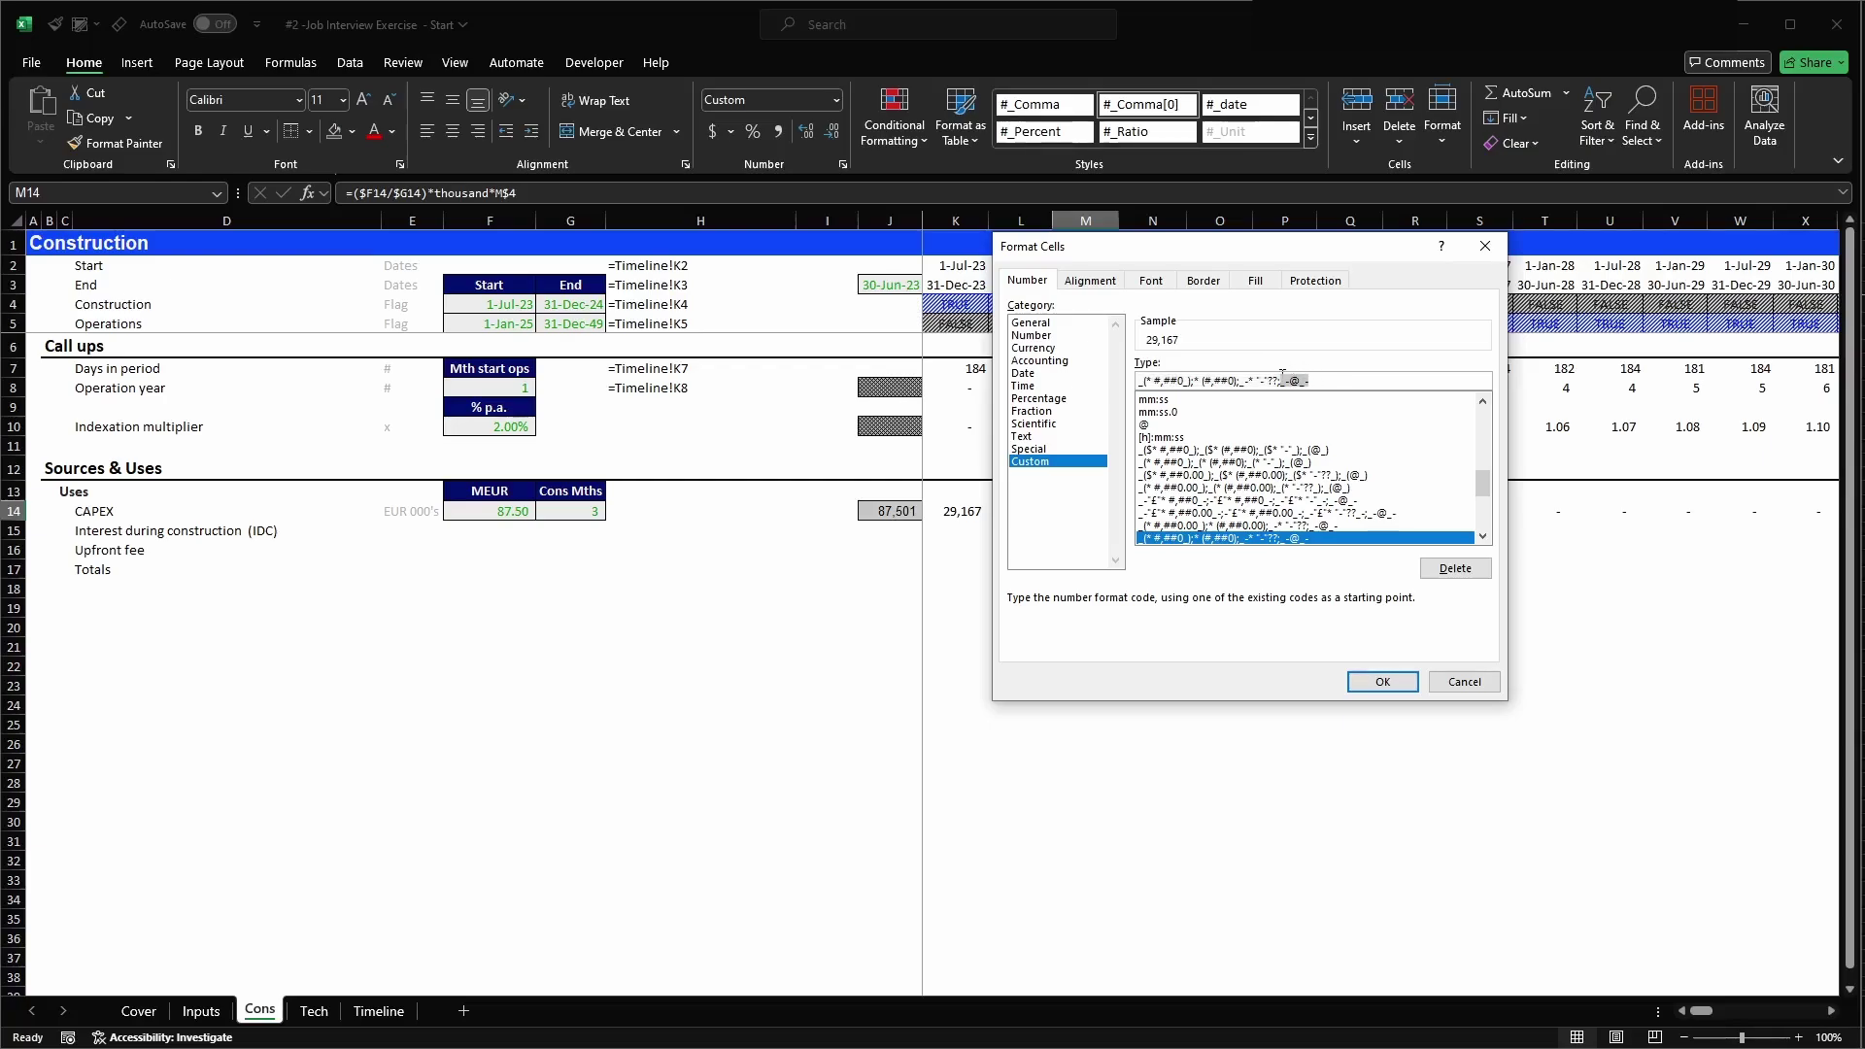
pyautogui.click(1374, 681)
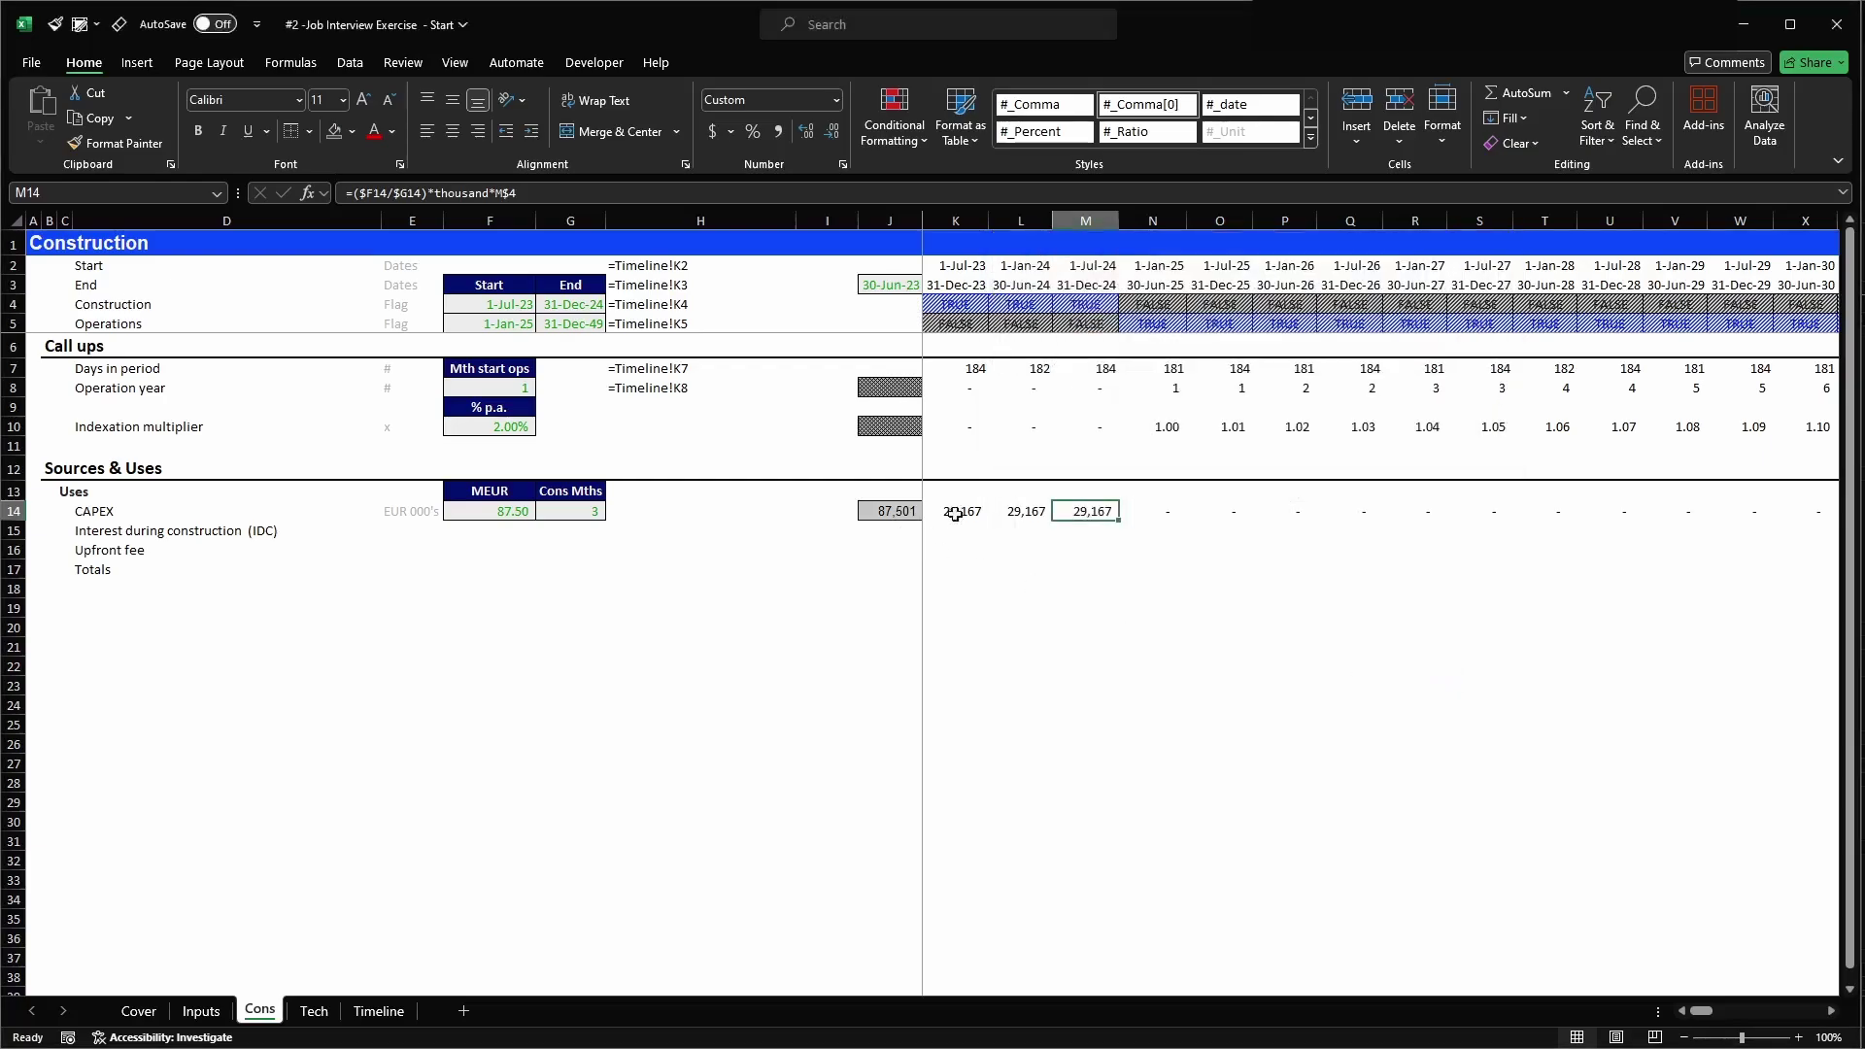
# - Copy the EUR 000's unit label from E14 to the interest during construction and upfront fee rows, E15:E16
pyautogui.click(1003, 512)
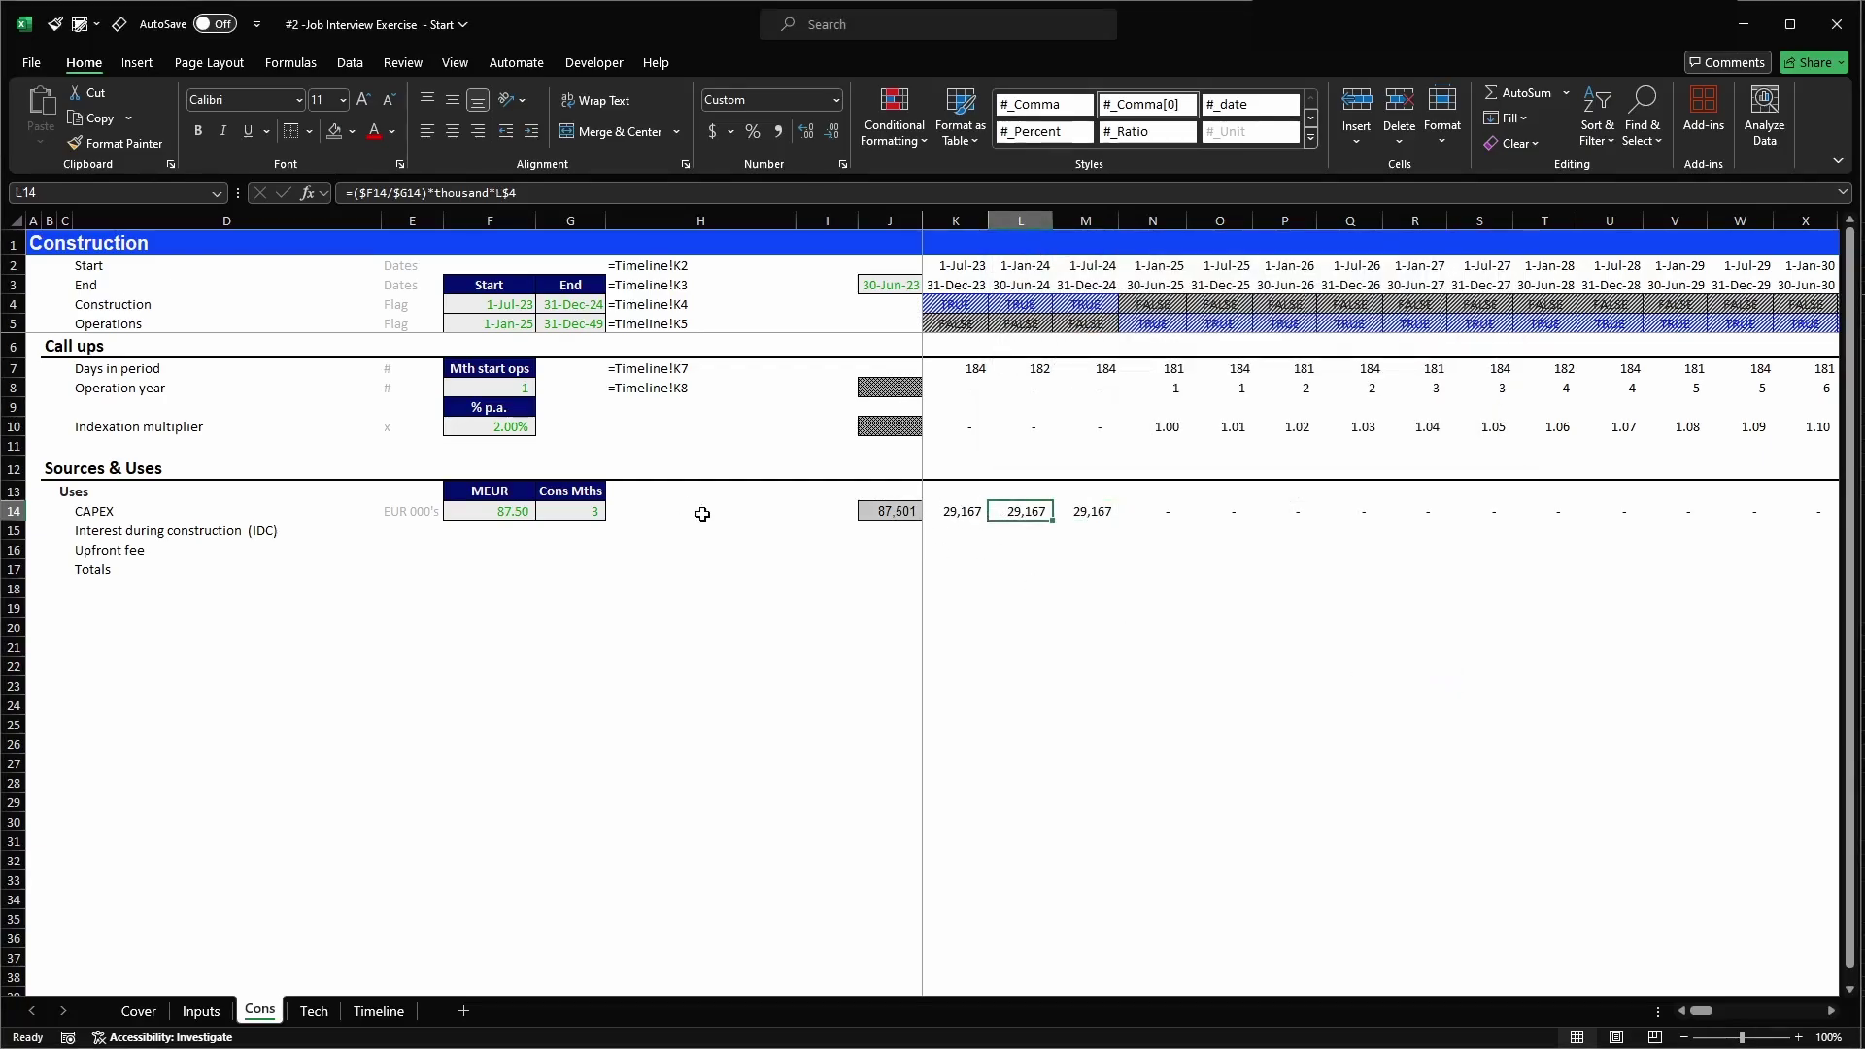
pyautogui.click(478, 535)
pyautogui.hotkey('shift', 'space')
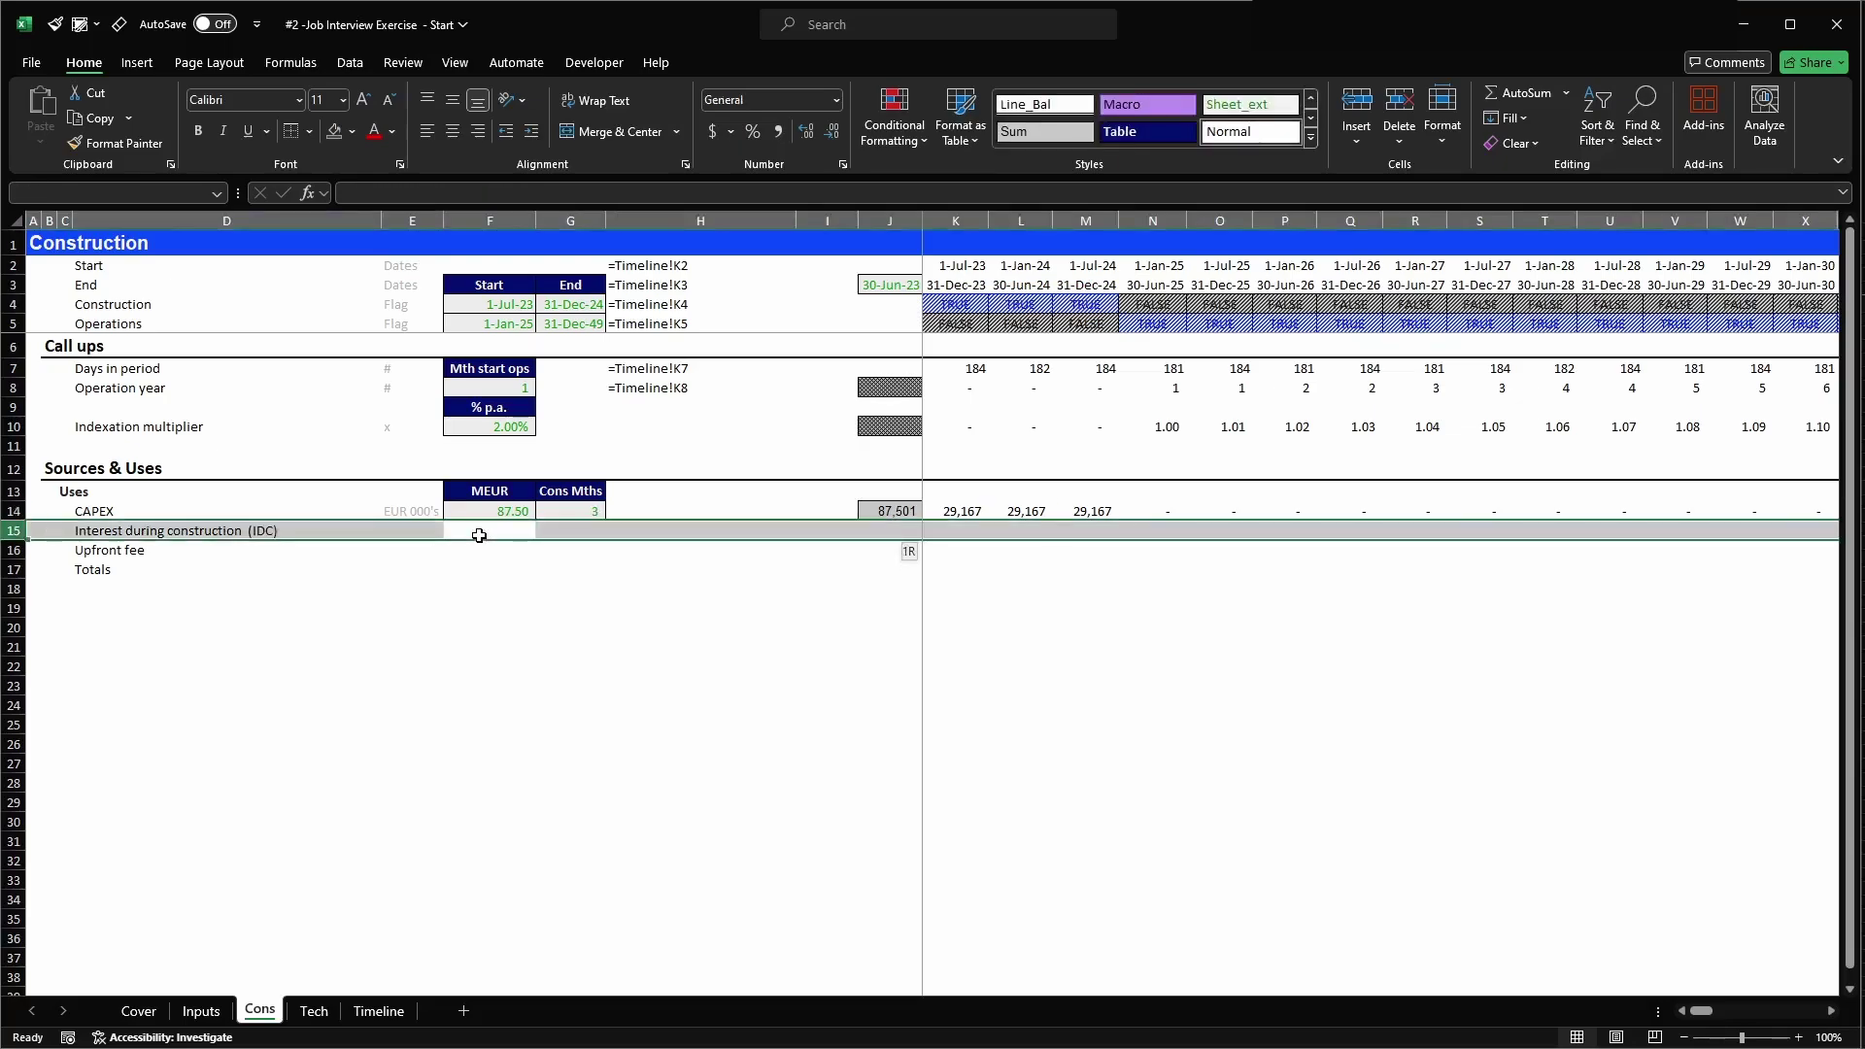
pyautogui.hotkey('shift', 'Down')
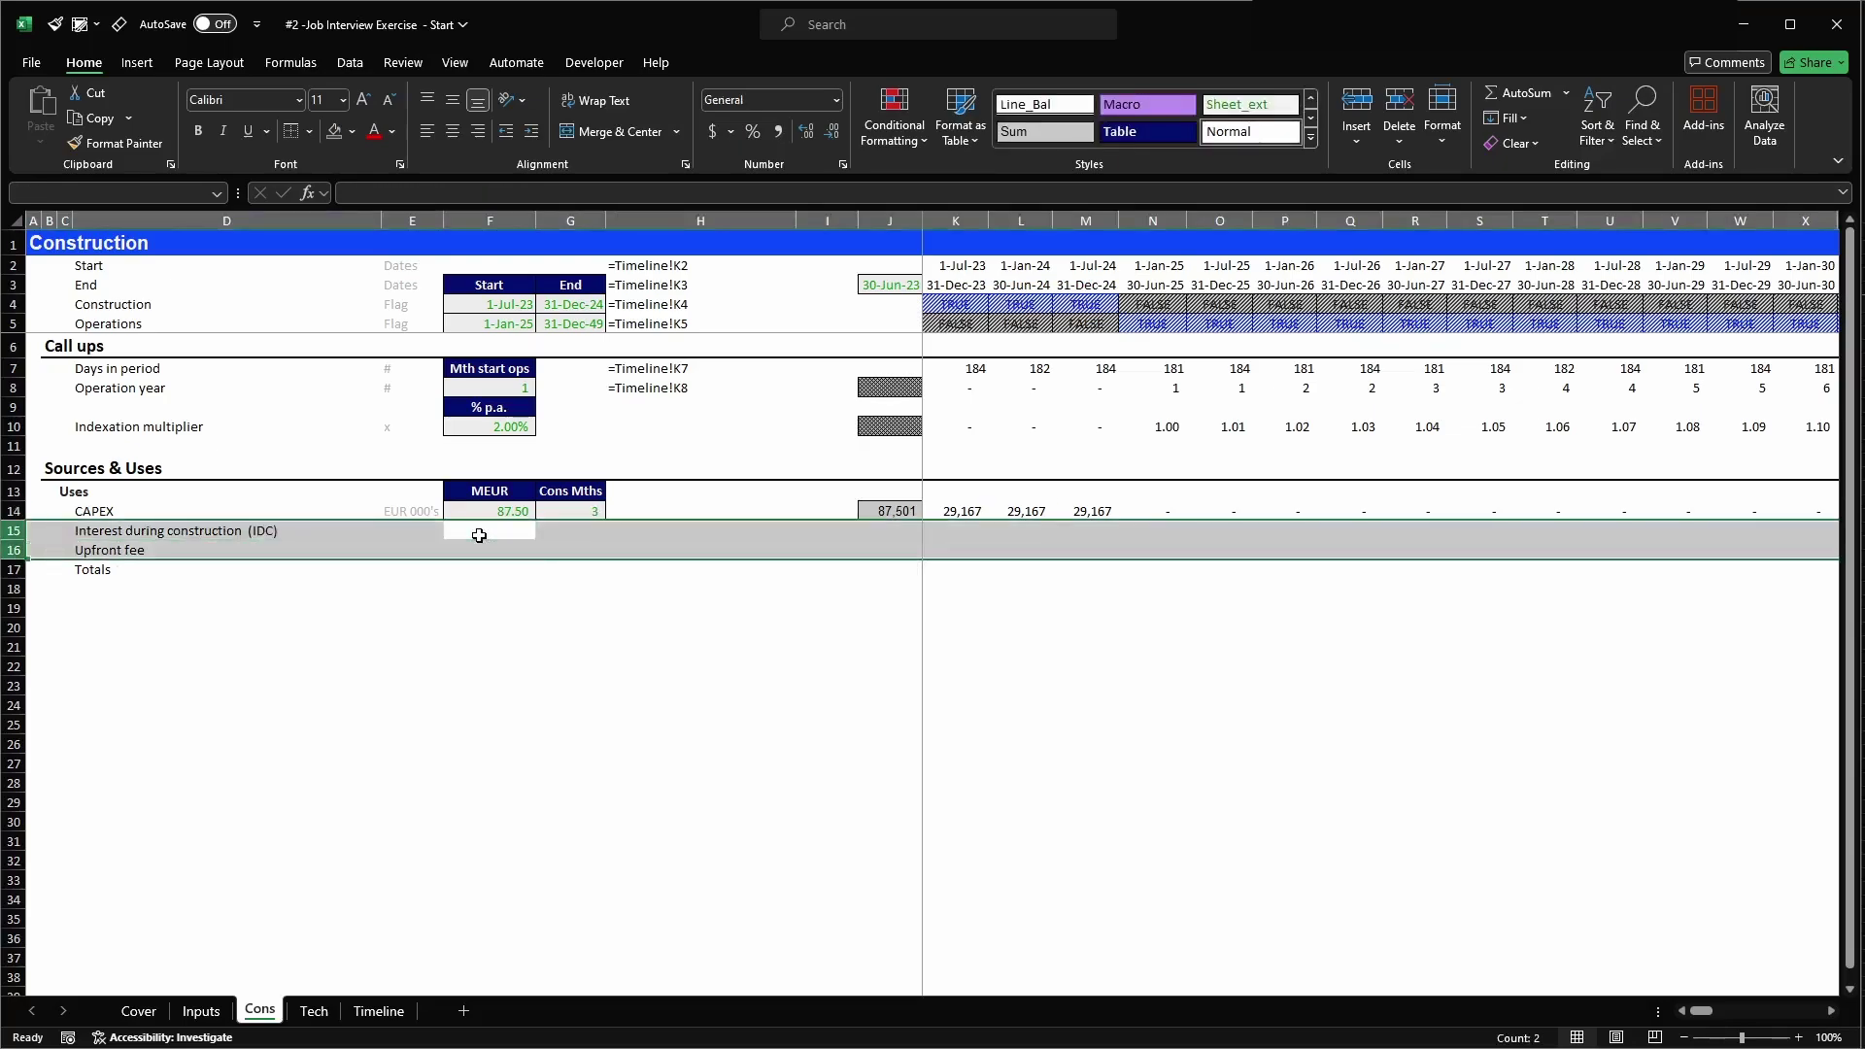
pyautogui.press('Left')
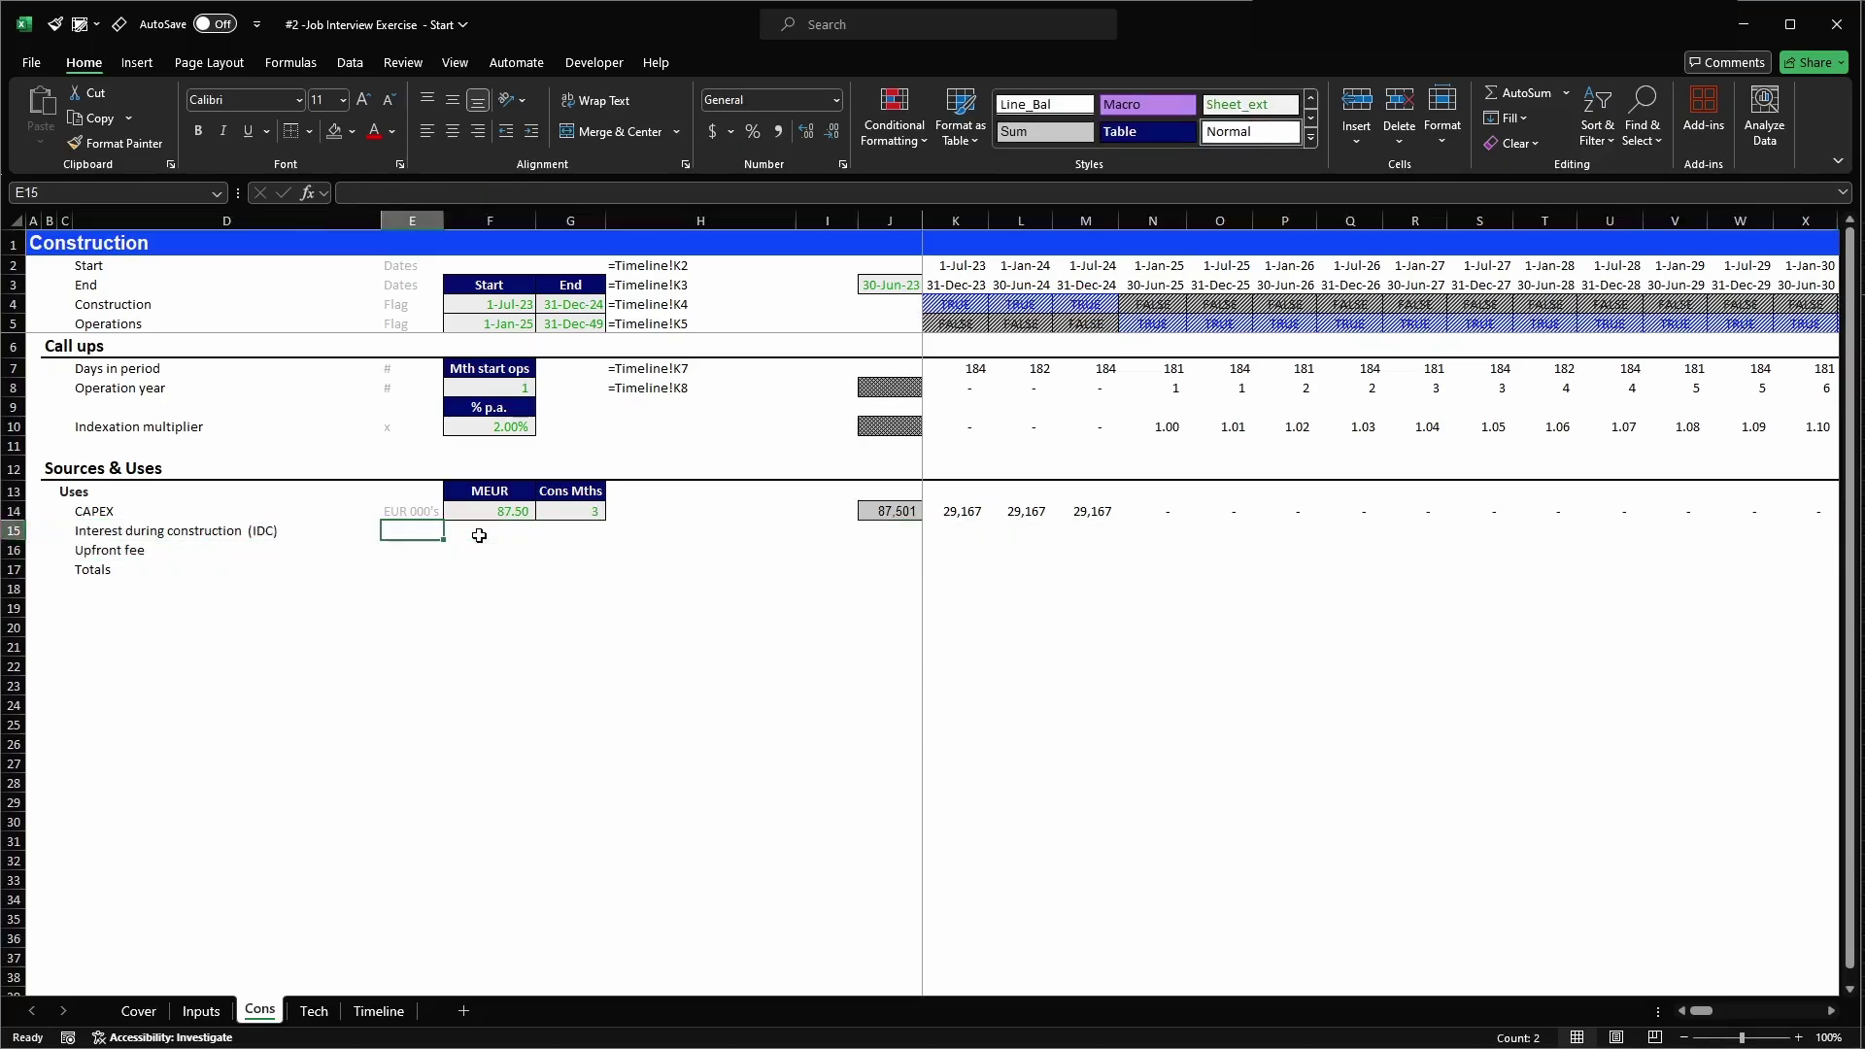
pyautogui.press('Right')
pyautogui.press('Left')
pyautogui.press('Up')
pyautogui.hotkey('ctrl', 'c')
pyautogui.hotkey('shift', 'Down')
pyautogui.hotkey('shift', 'Down')
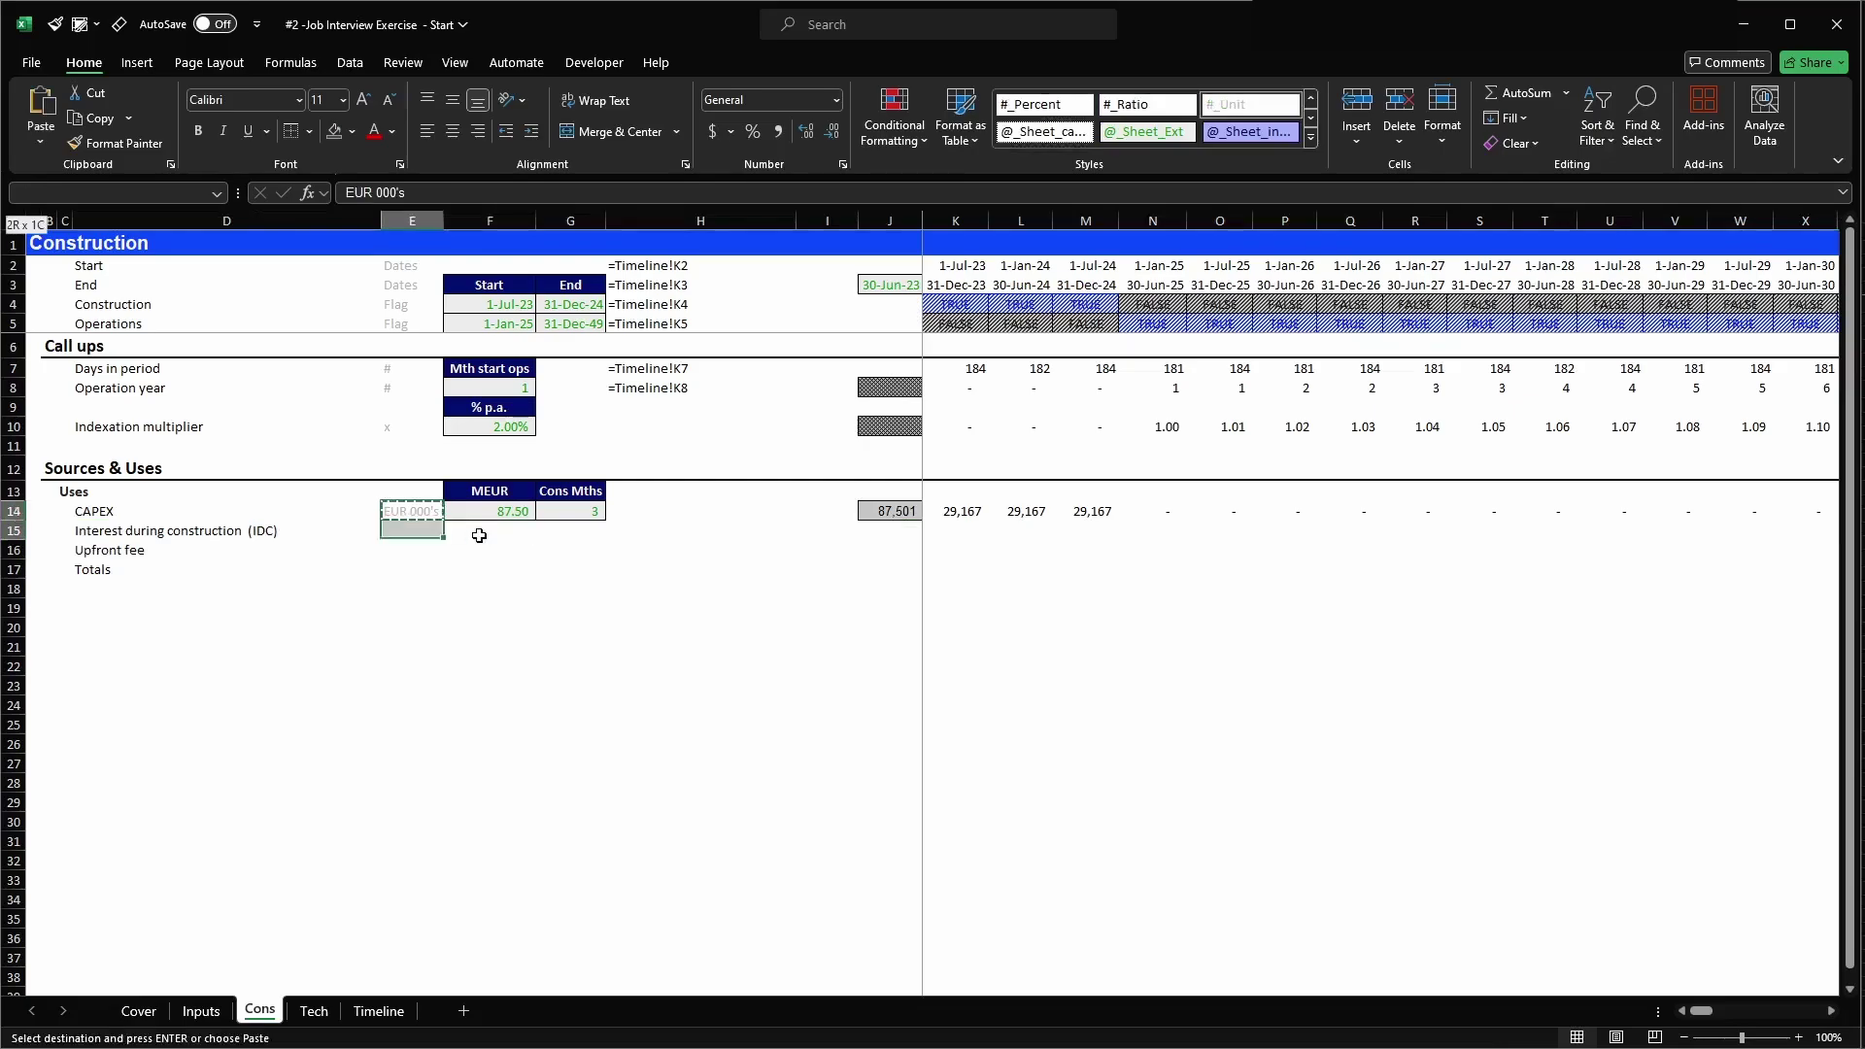
pyautogui.press('Return')
# - Copy the CAPEX total and first-period formula in J14:K14 down through the Totals row 17
pyautogui.press('Right')
pyautogui.press('Right')
pyautogui.press('Right')
pyautogui.press('Right')
pyautogui.press('Right')
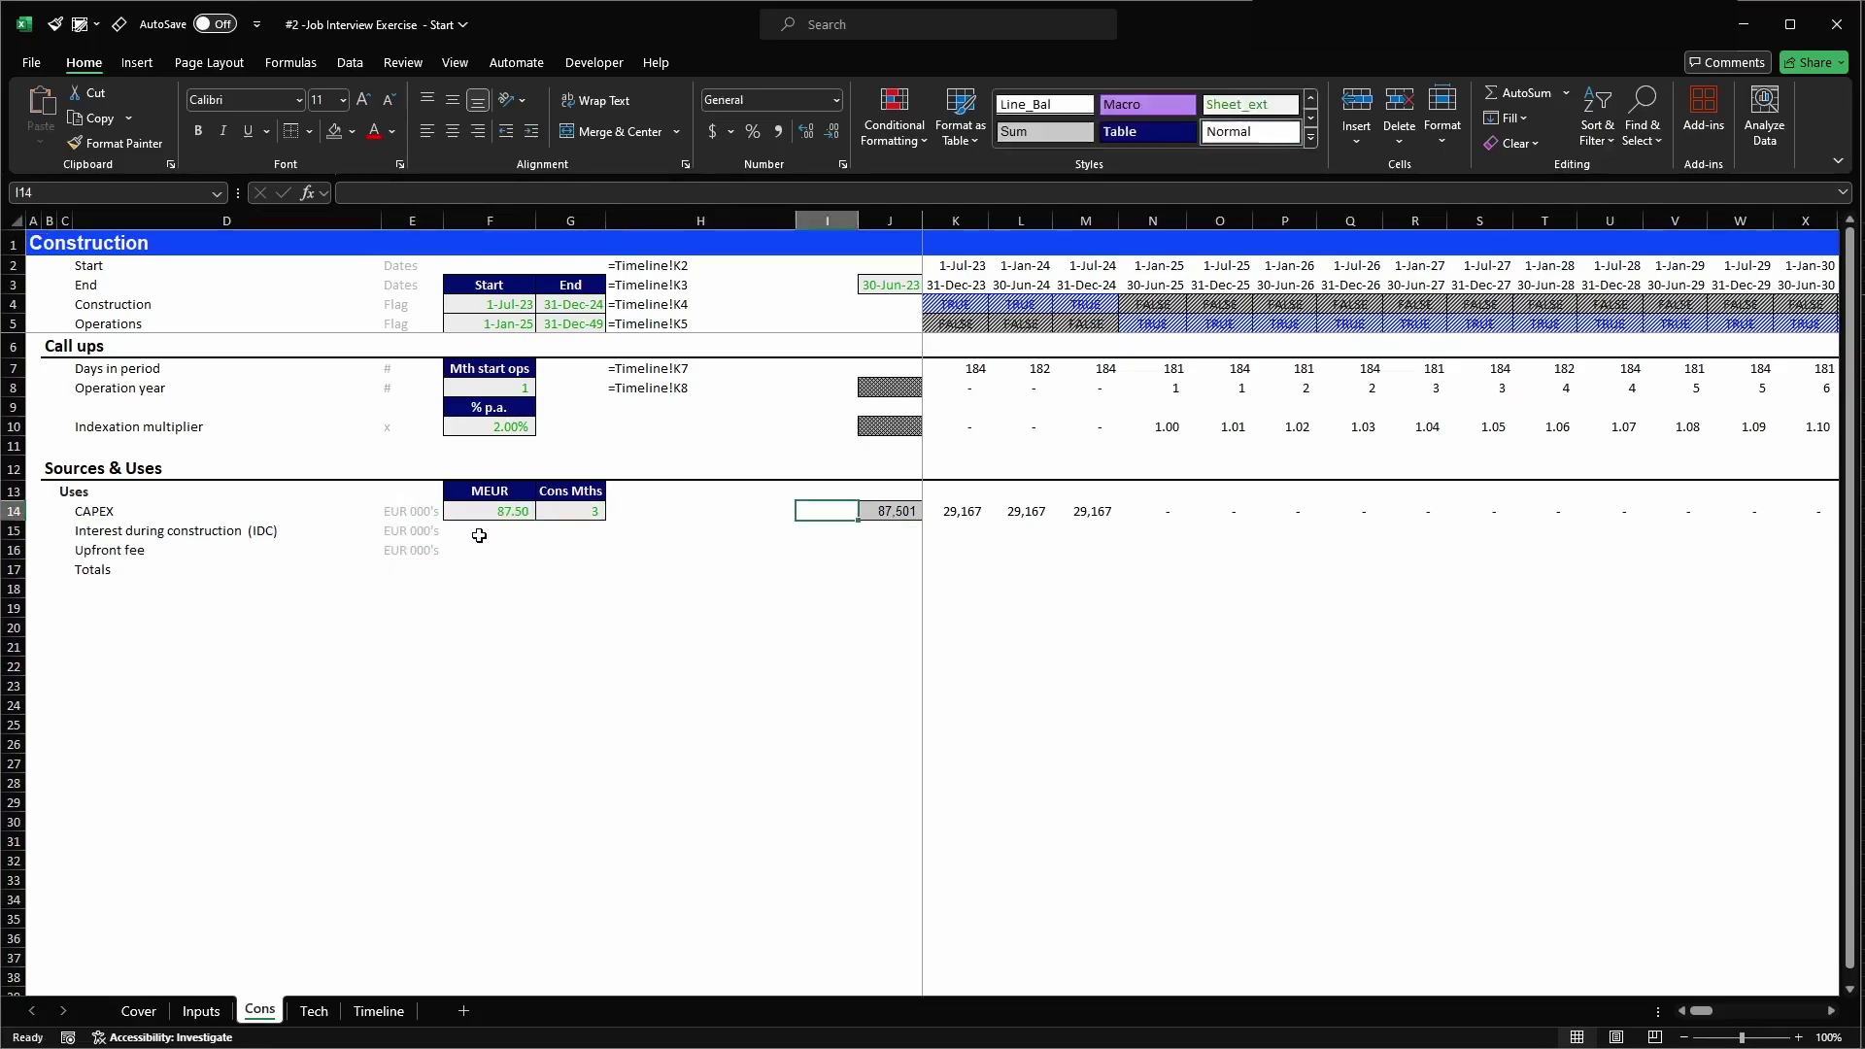
pyautogui.hotkey('shift', 'Right')
pyautogui.hotkey('ctrl', 'c')
pyautogui.hotkey('shift', 'Down')
pyautogui.hotkey('shift', 'Down')
pyautogui.hotkey('shift', 'Down')
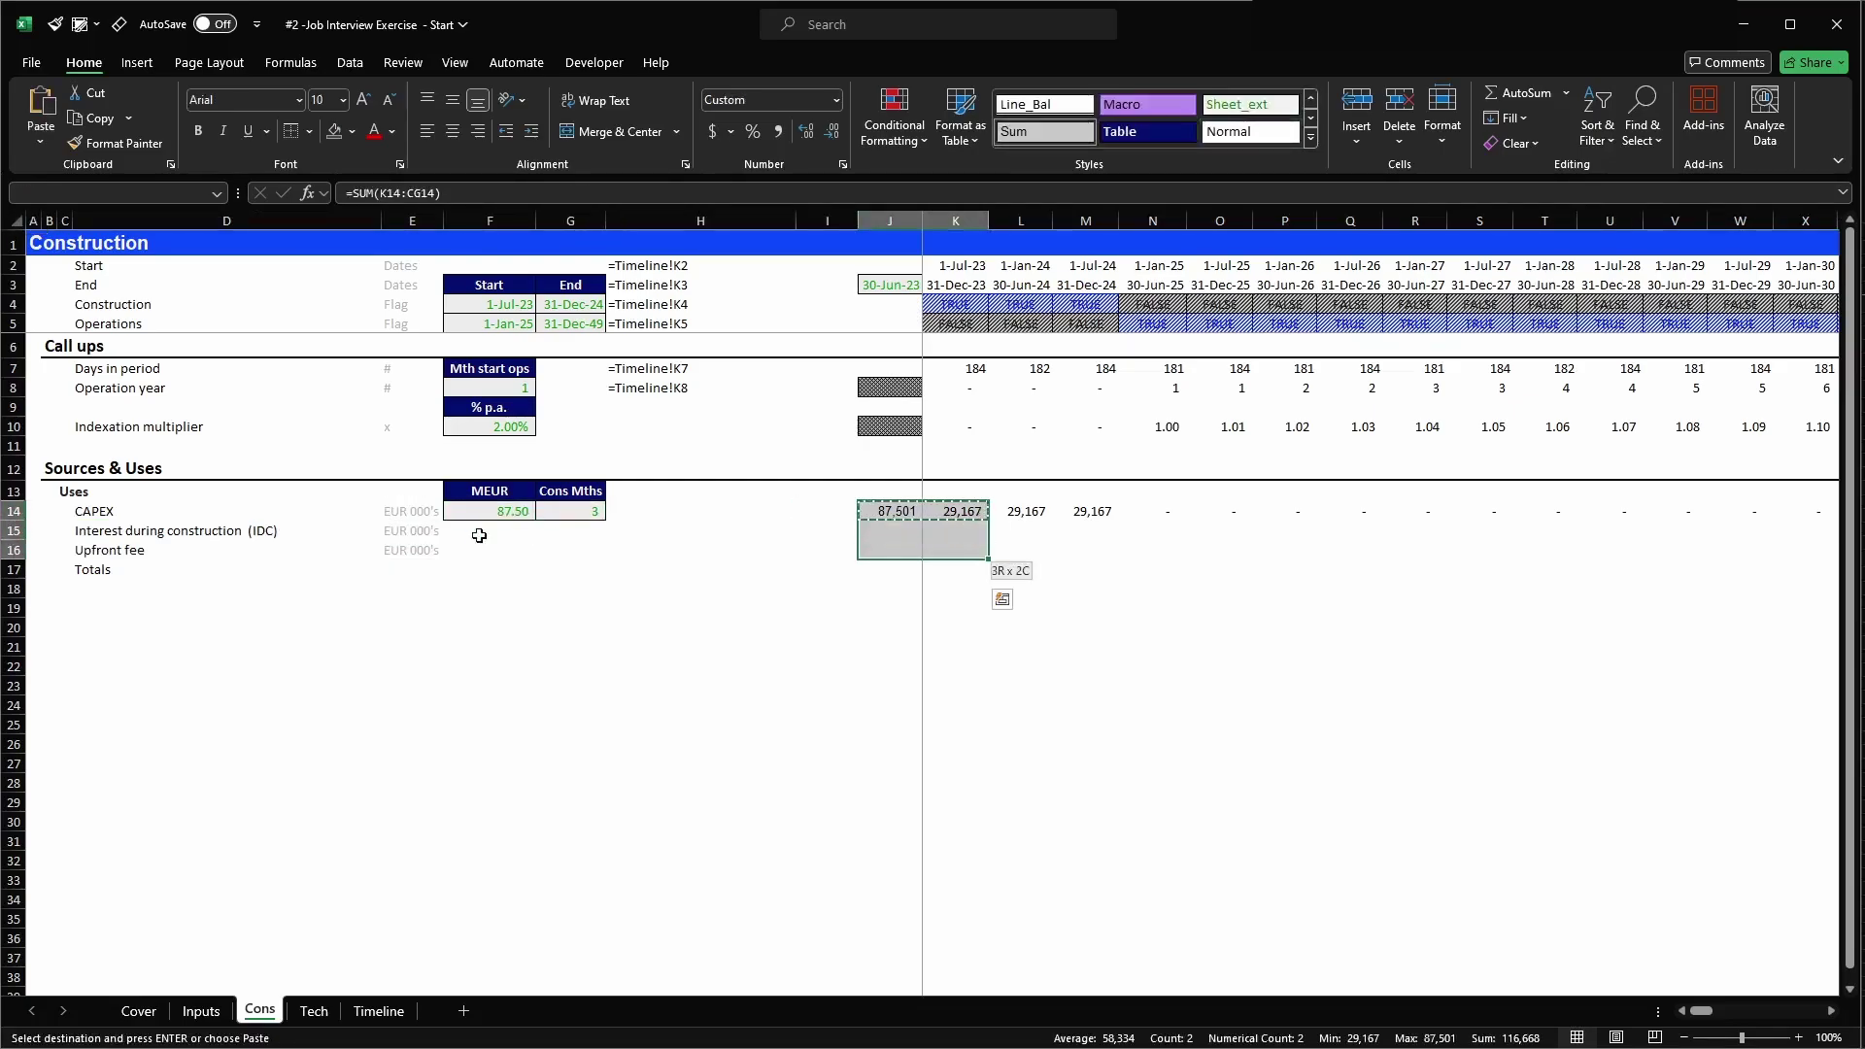
pyautogui.press('Return')
pyautogui.press('Right')
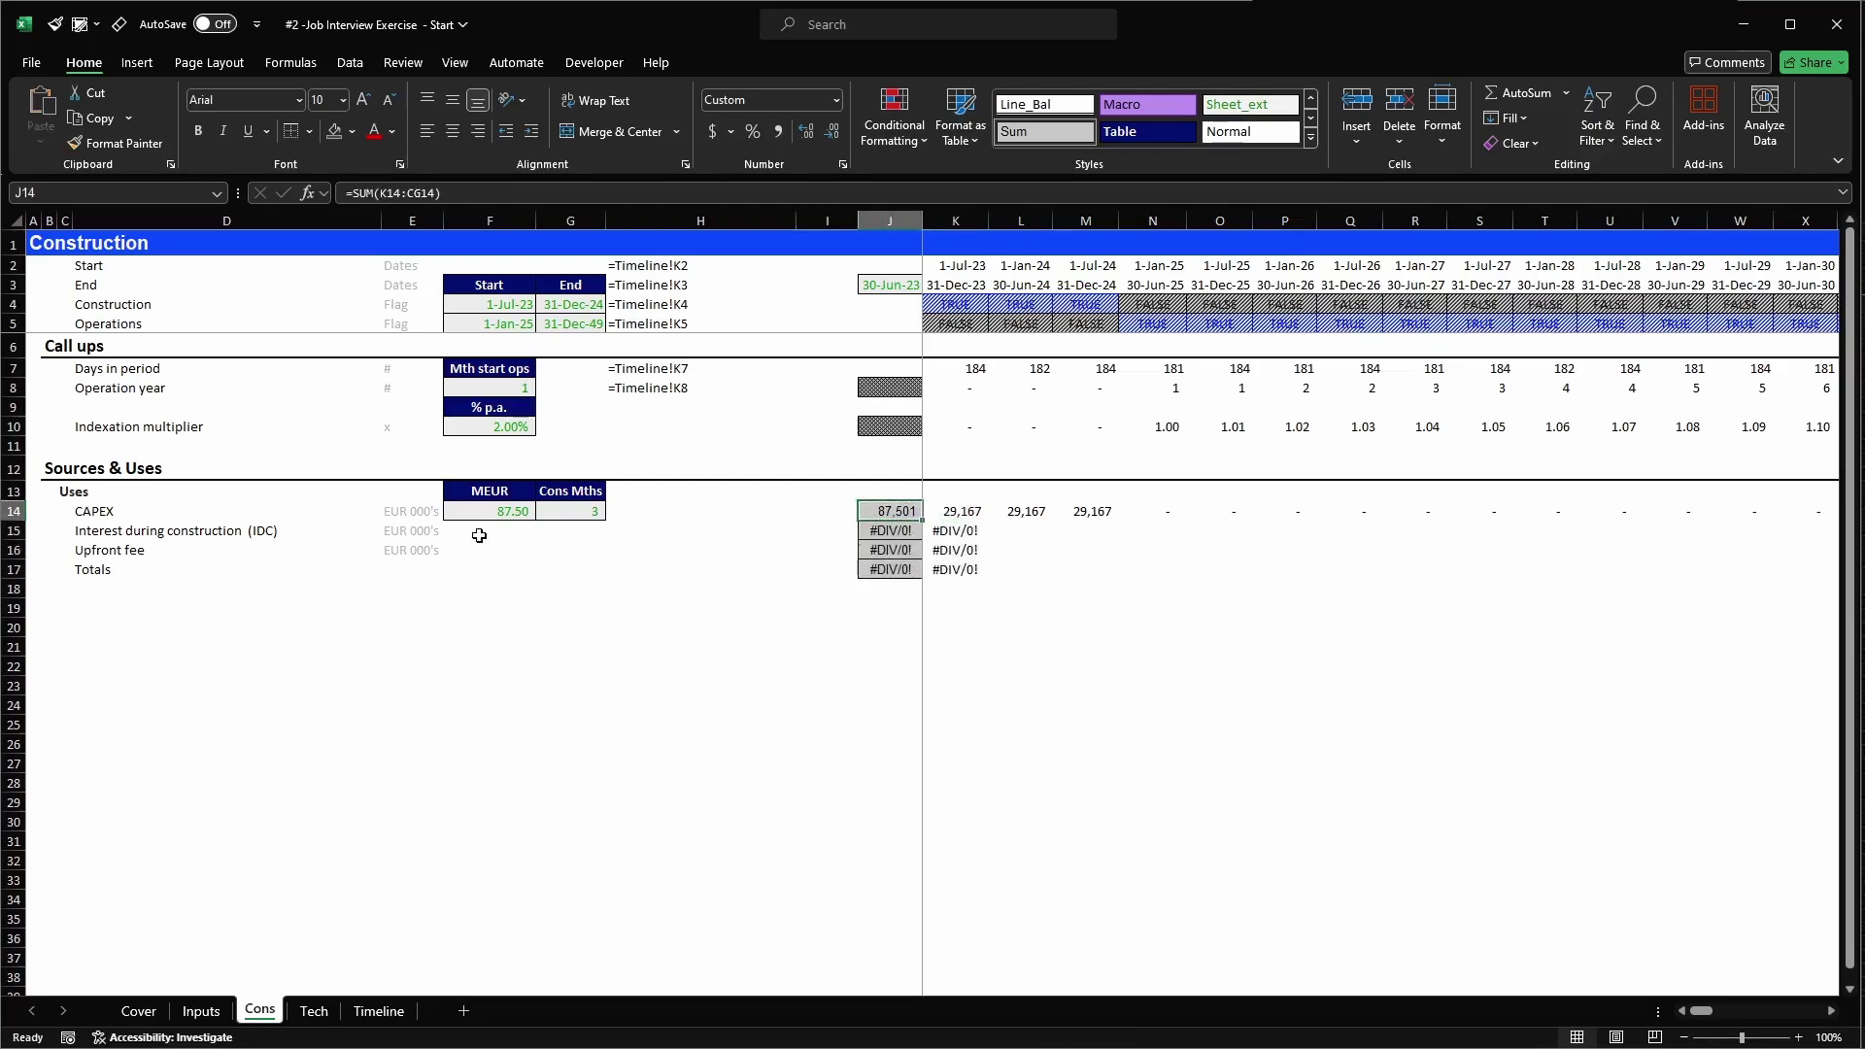
# - Clear the copied formulas from K15:K17, keeping the row totals in column J
pyautogui.press('Down')
pyautogui.hotkey('shift', 'Down')
pyautogui.press('Delete')
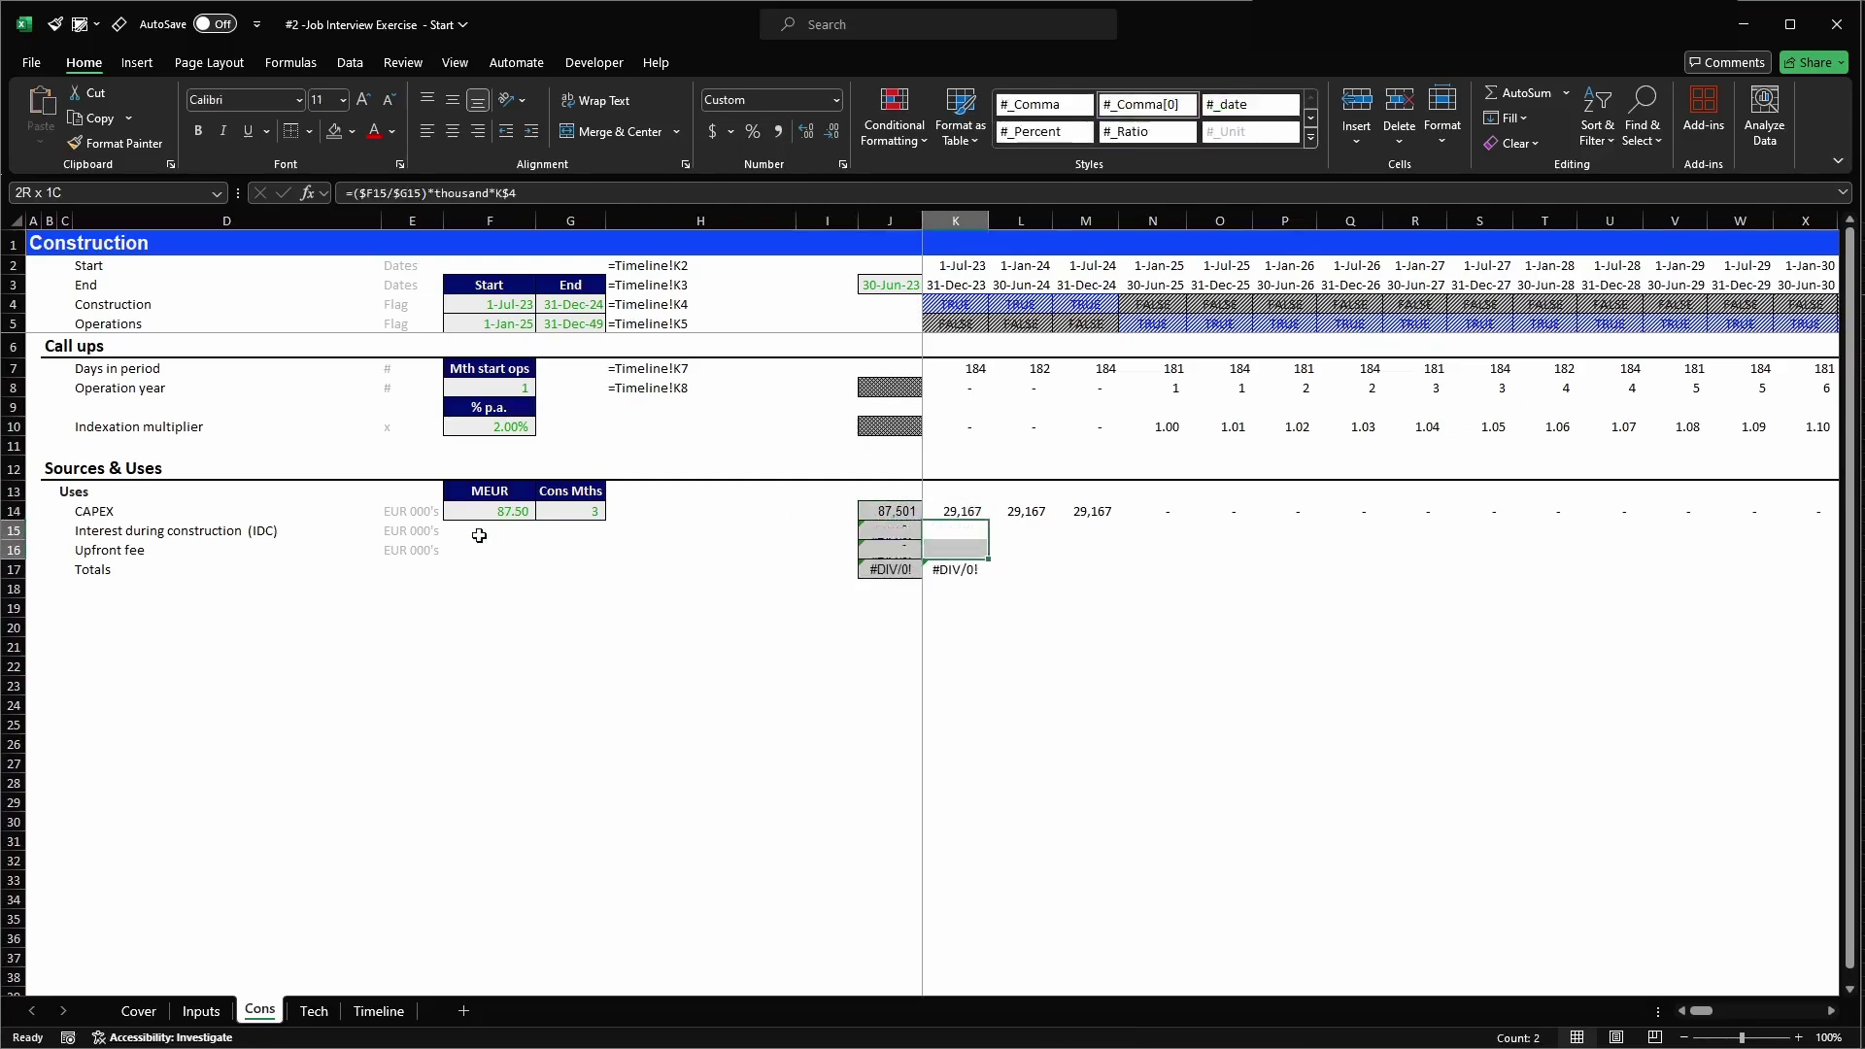
pyautogui.press('Down')
pyautogui.press('Down')
pyautogui.press('Delete')
pyautogui.press('Left')
pyautogui.press('Right')
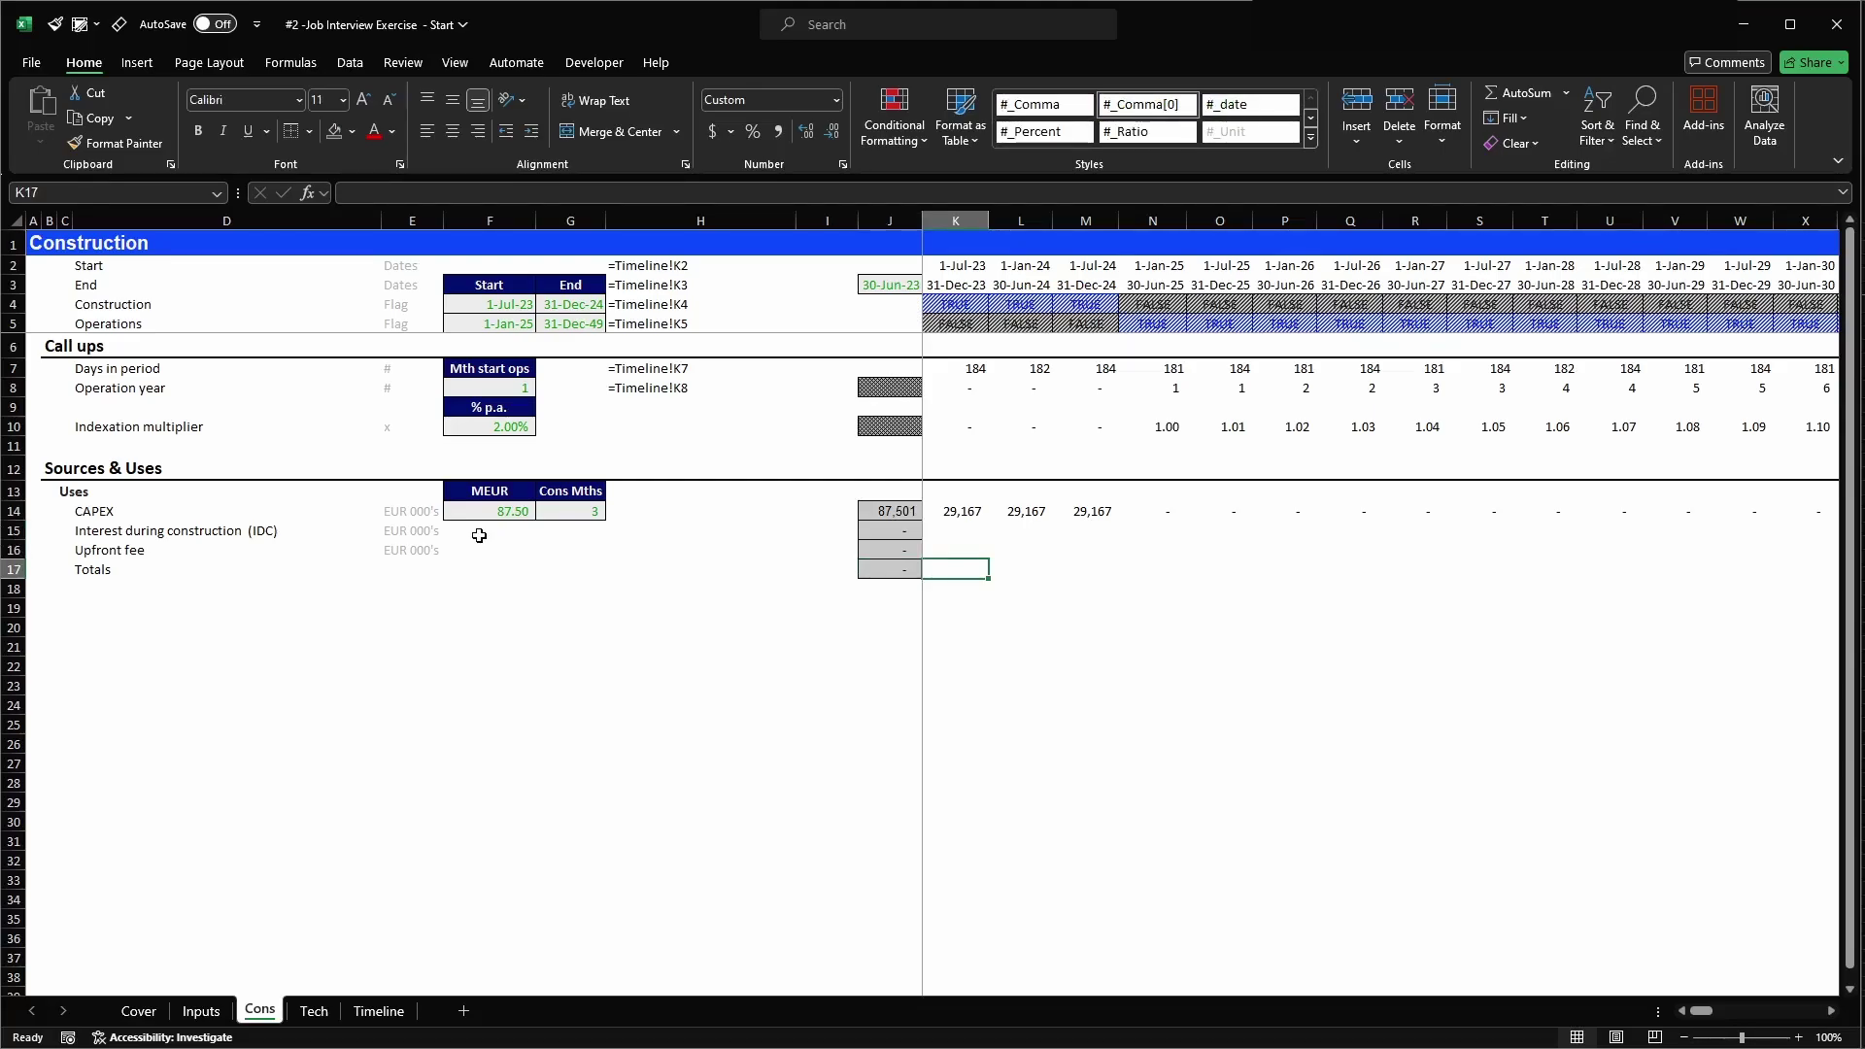
# - Total the first period's uses in K17 with =SUM(K14:K16)
pyautogui.hotkey('alt', '=')
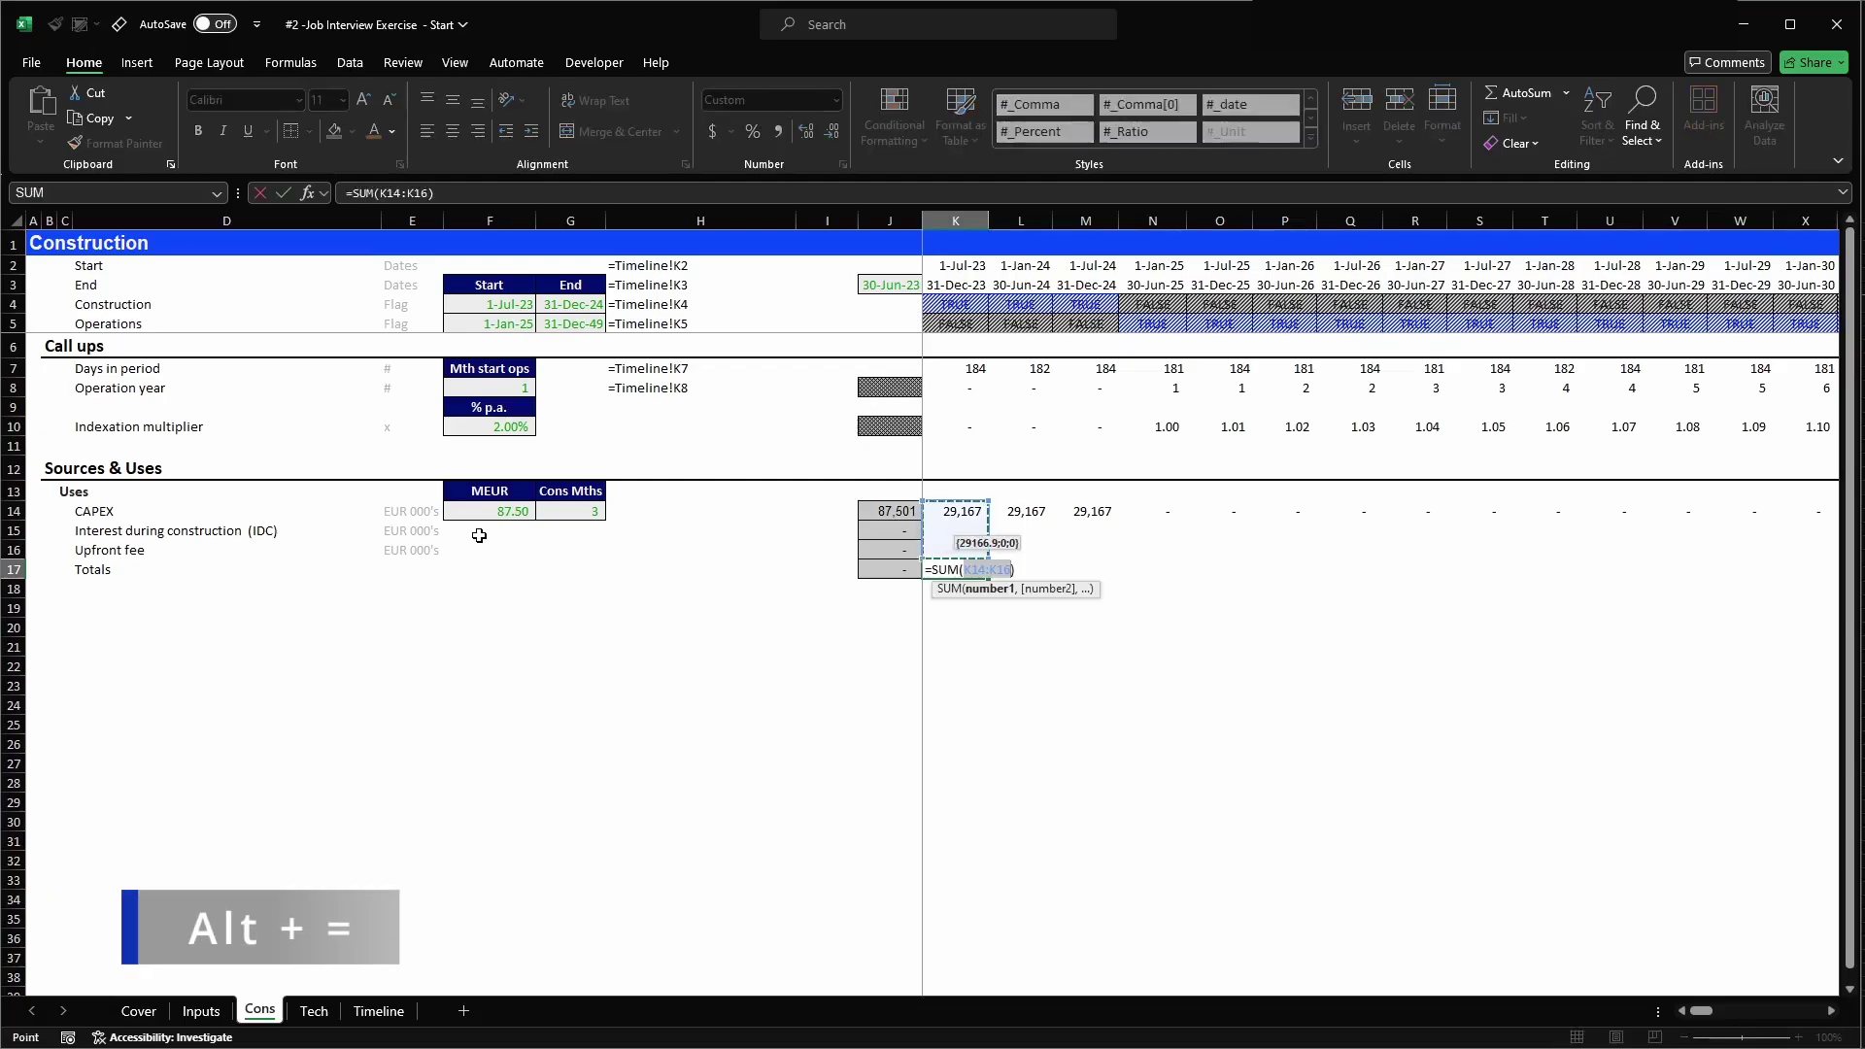
pyautogui.press('Return')
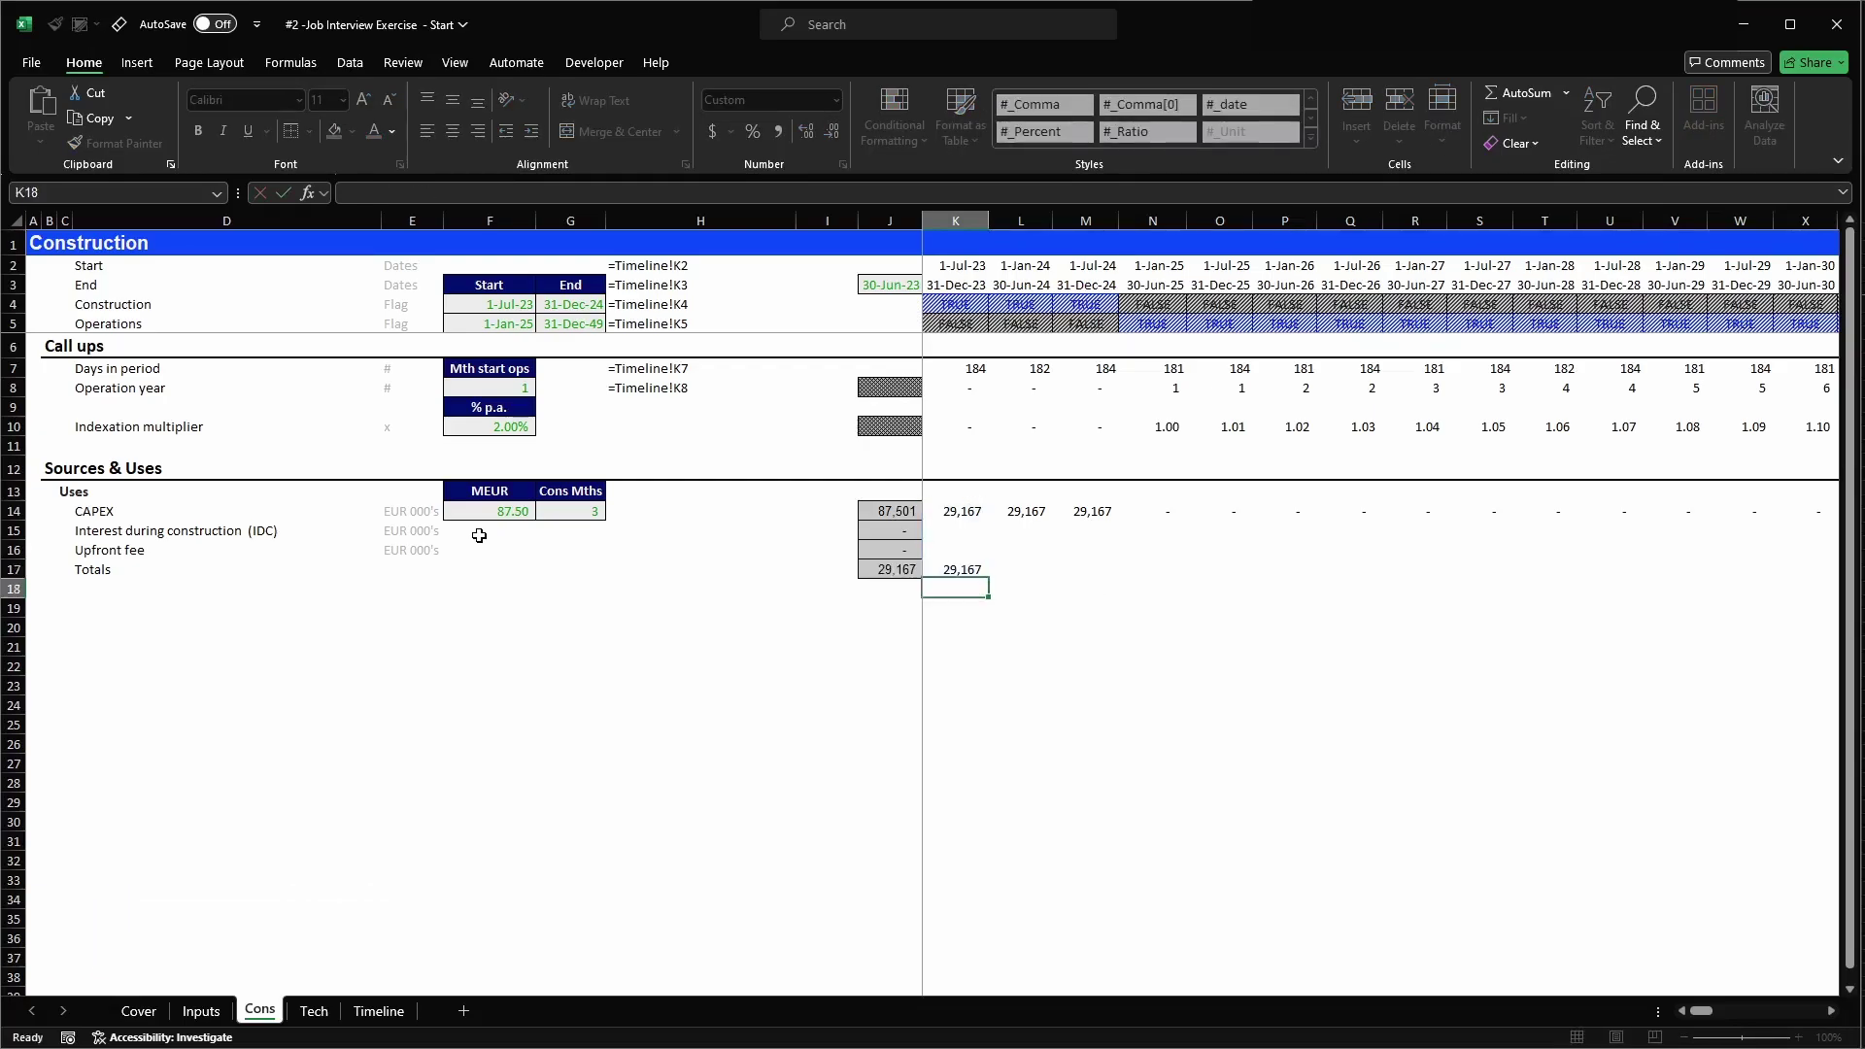
pyautogui.press('Up')
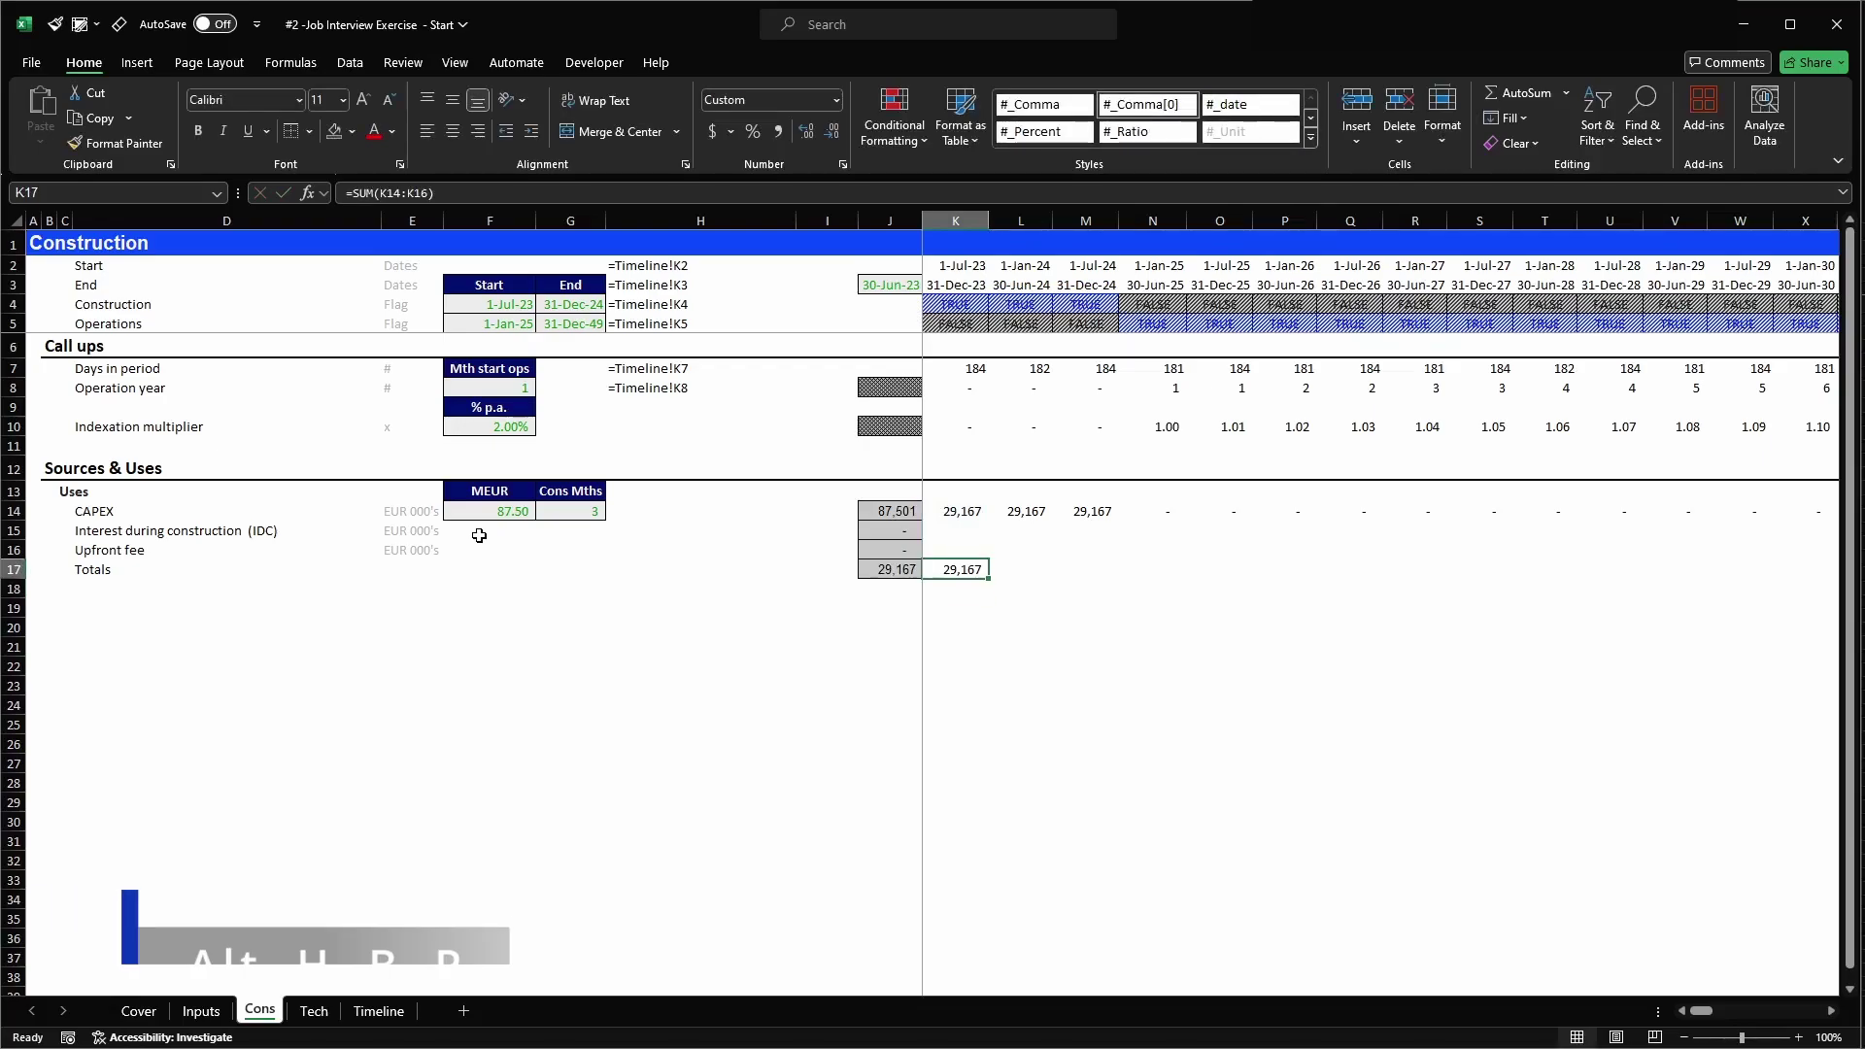
# - Add a top border to the first-period total in K17
pyautogui.press('alt')
pyautogui.press('h')
pyautogui.press('b')
pyautogui.press('p')
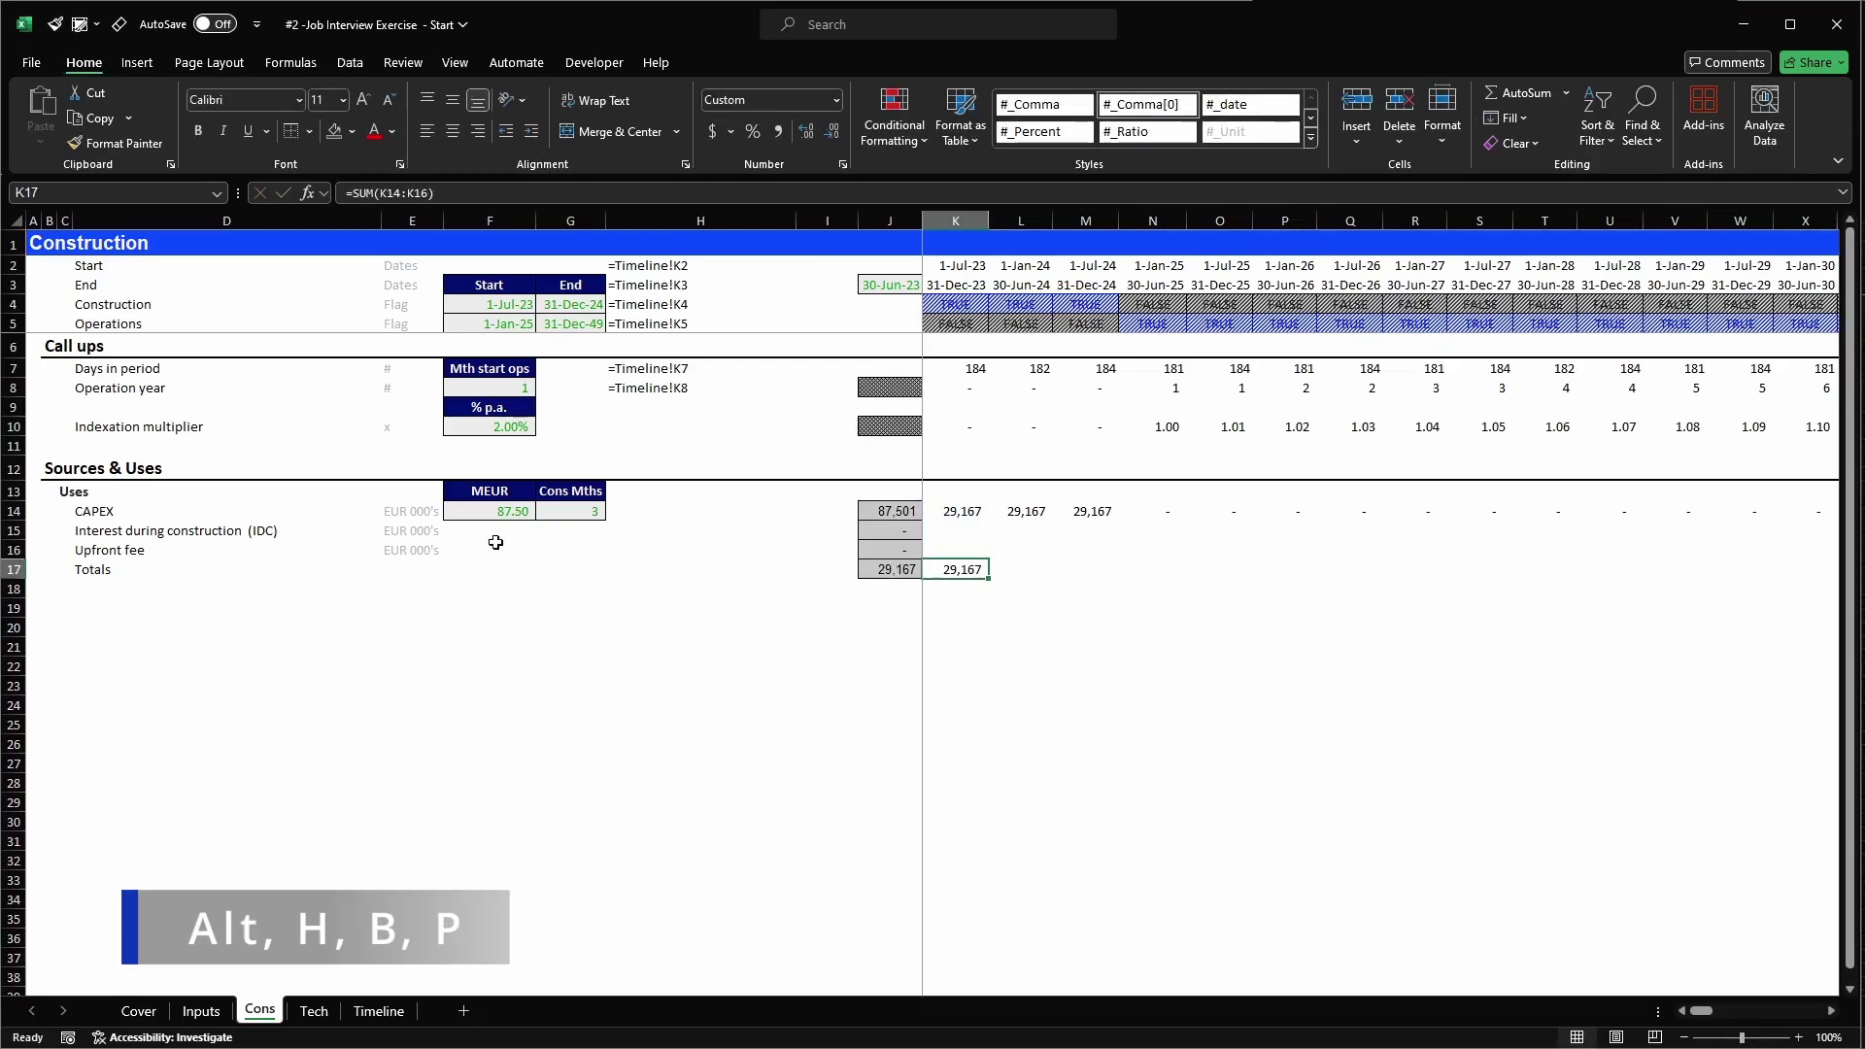
pyautogui.press('Down')
pyautogui.press('Right')
pyautogui.press('Left')
pyautogui.press('Up')
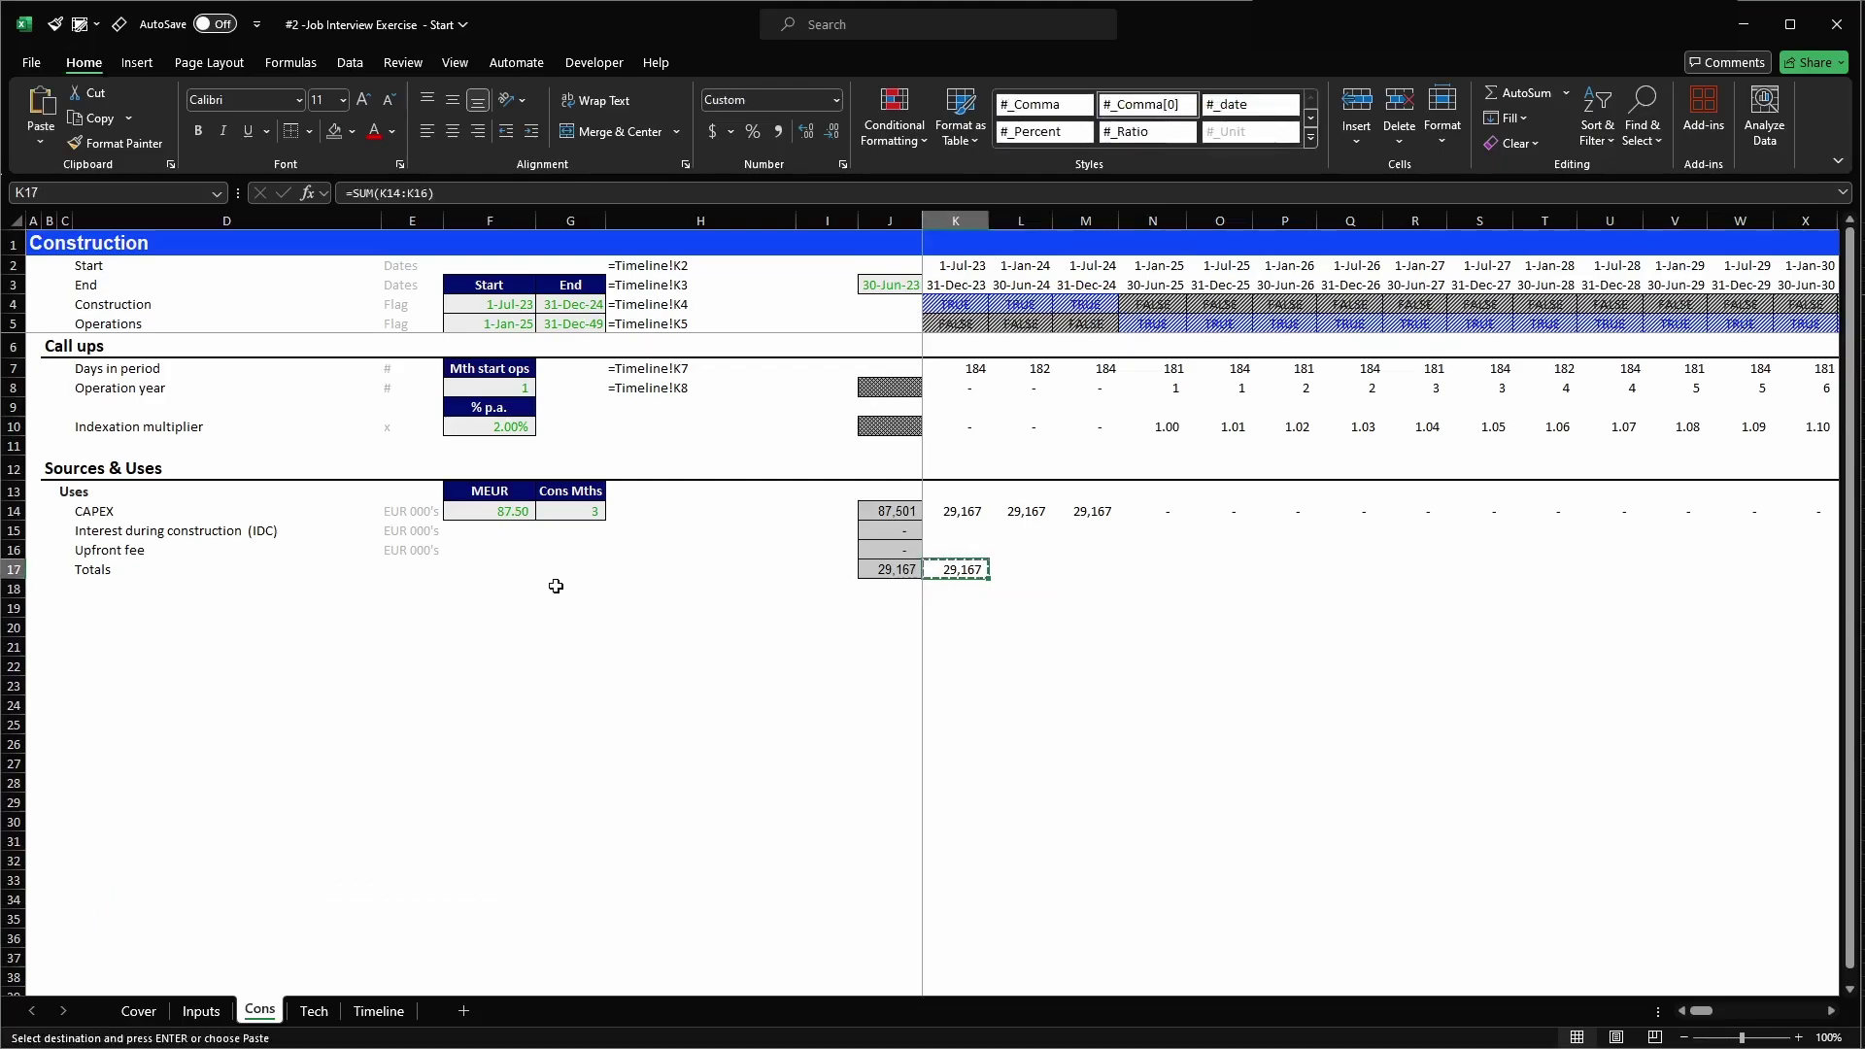
# - Fill the K17 total formula and its border across the timeline in the Totals row
pyautogui.hotkey('ctrl', 'shift', 'Right')
pyautogui.hotkey('ctrl', 'r')
pyautogui.press('Right')
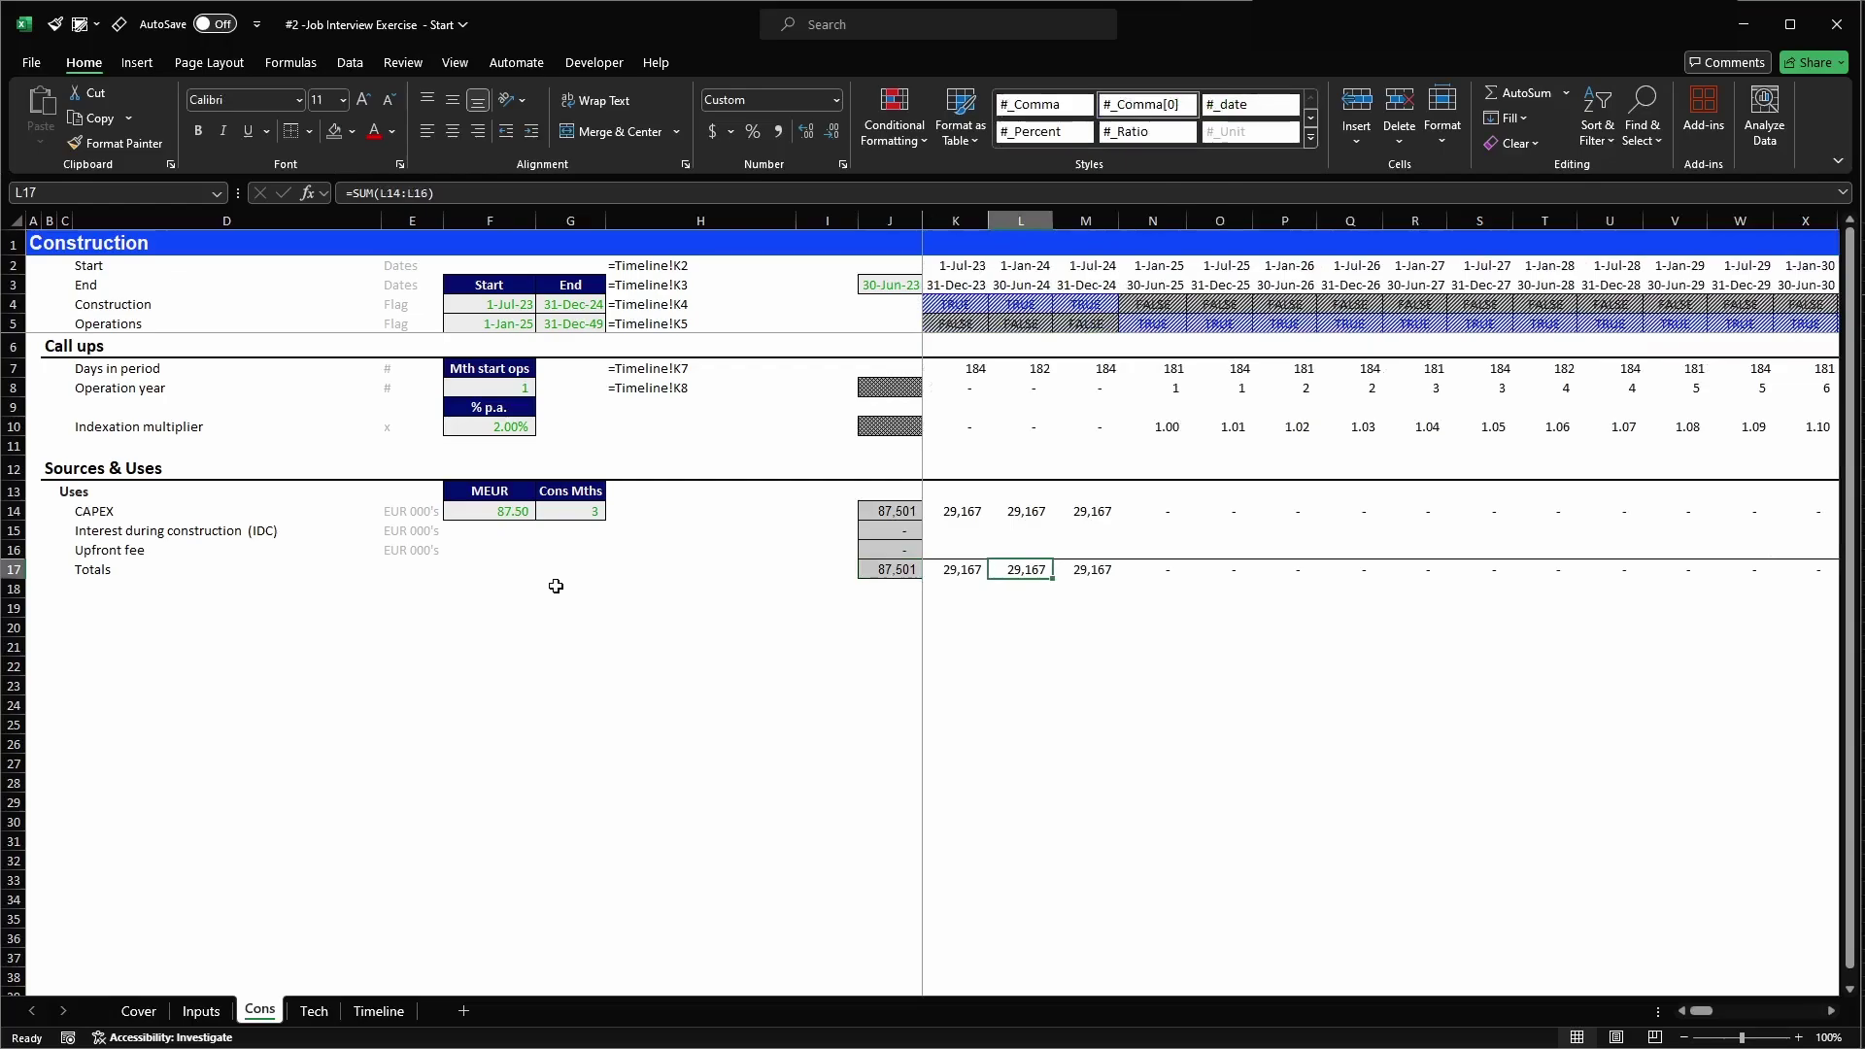
# - Enter the subsection heading Source in C19, below the uses block
pyautogui.press('Left')
pyautogui.press('Left')
pyautogui.press('Left')
pyautogui.press('Left')
pyautogui.press('Left')
pyautogui.press('Left')
pyautogui.press('Left')
pyautogui.press('Left')
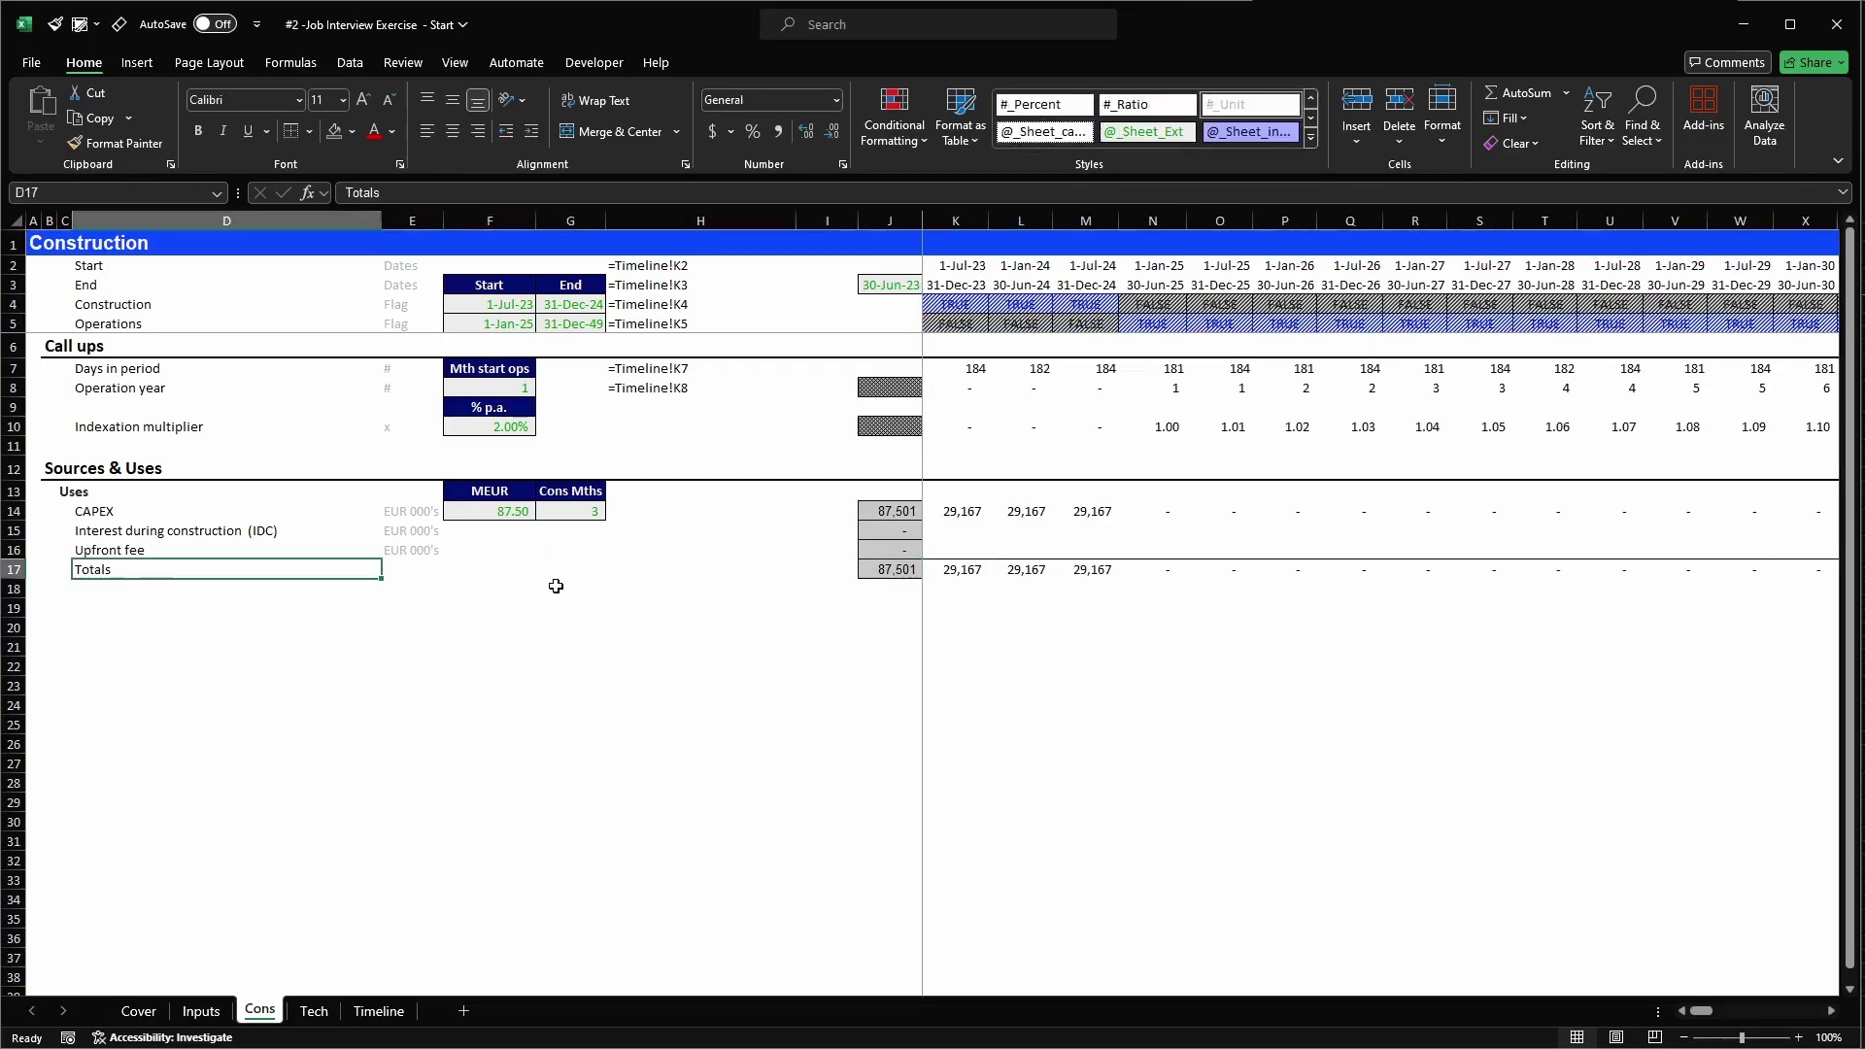
pyautogui.press('Left')
pyautogui.press('Down')
pyautogui.press('Down')
pyautogui.write('Source')
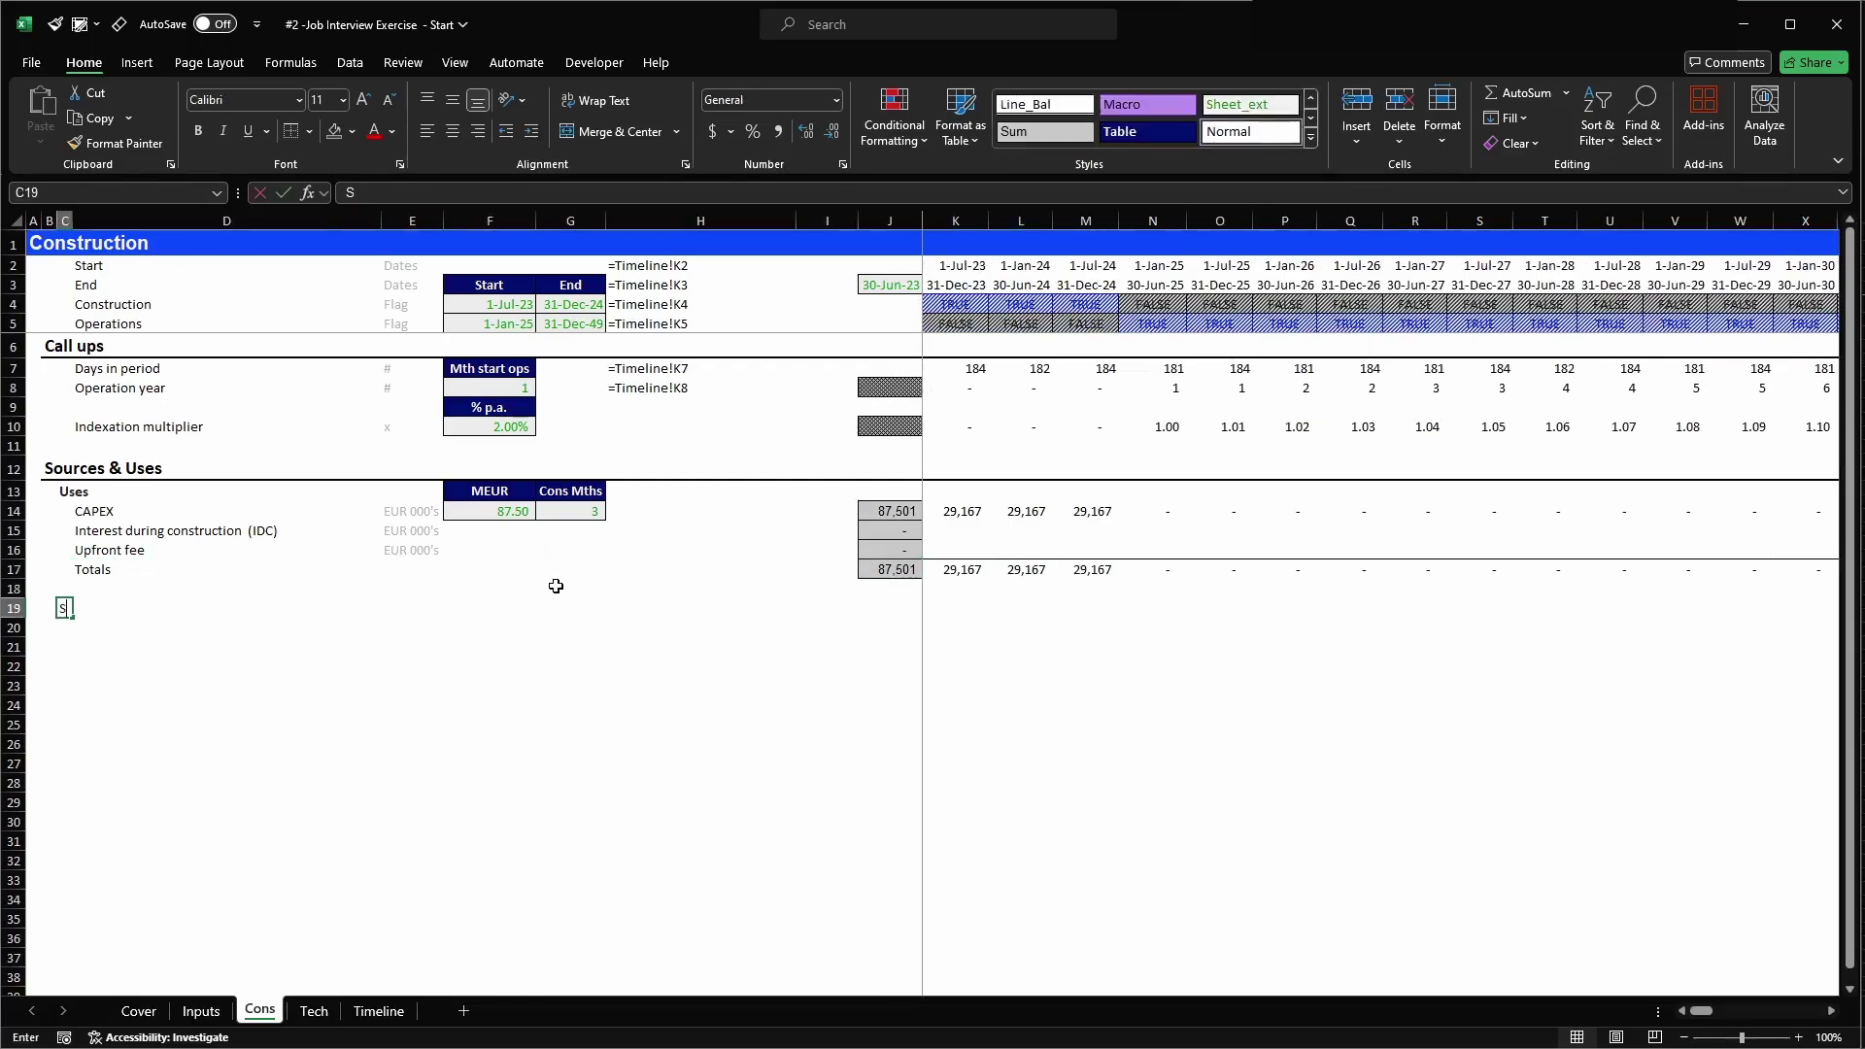
# - Enter the subheading Sources in C19 and apply the H2 cell style to it
pyautogui.hotkey('ctrl', 'Return')
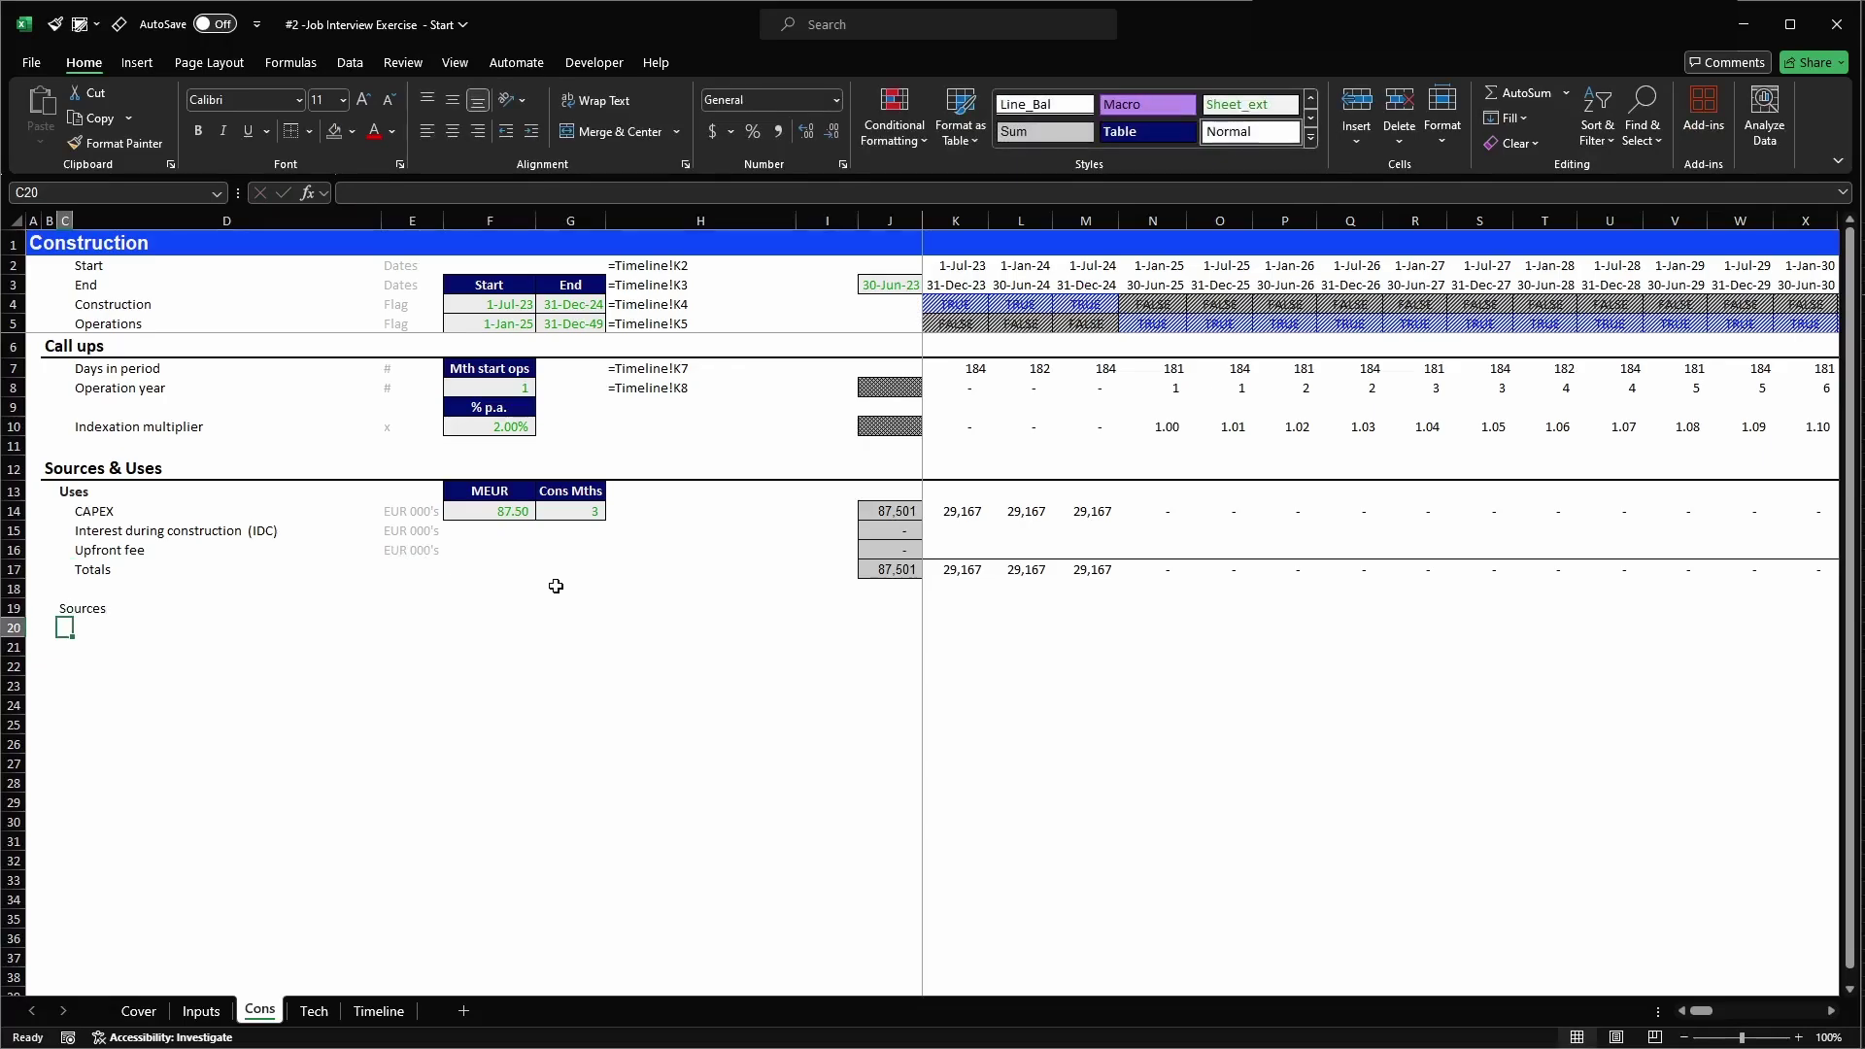
pyautogui.hotkey('alt', '2')
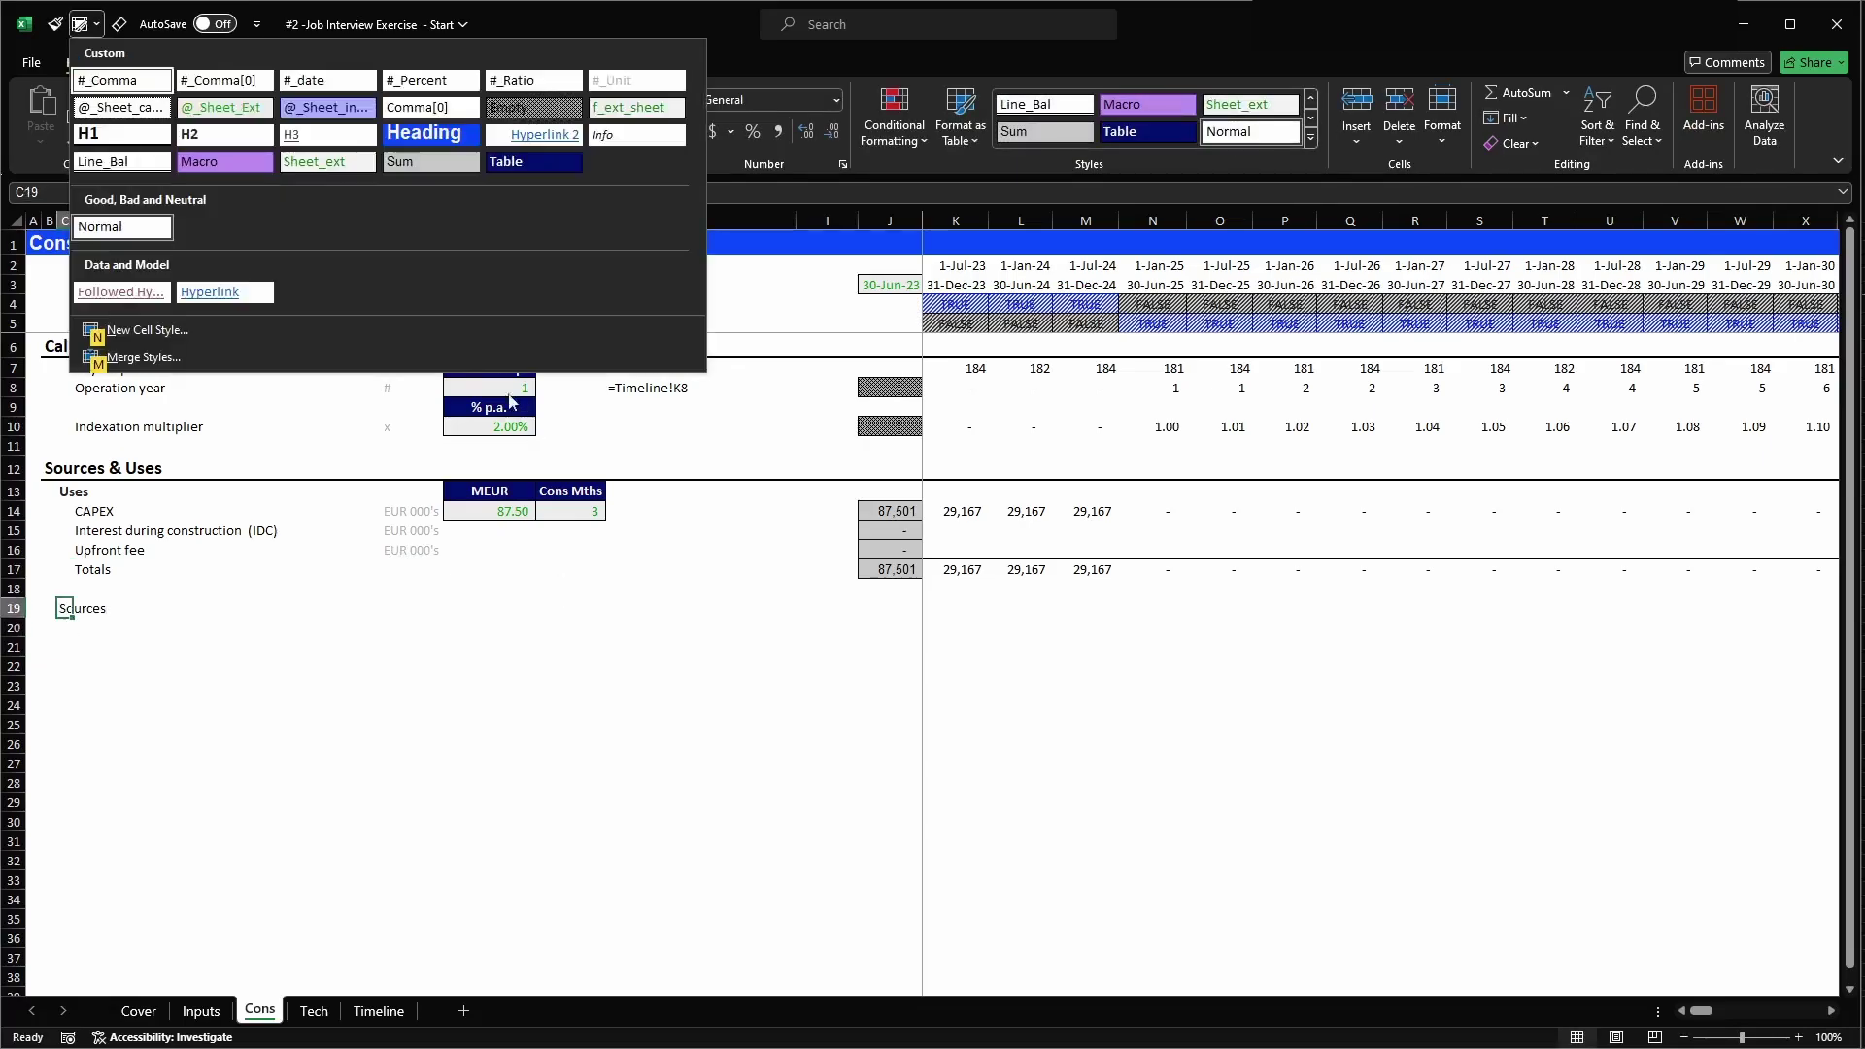
pyautogui.click(219, 128)
# - Enter the row labels Equity, Debt and Totals in D20:D22 under Sources
pyautogui.click(117, 630)
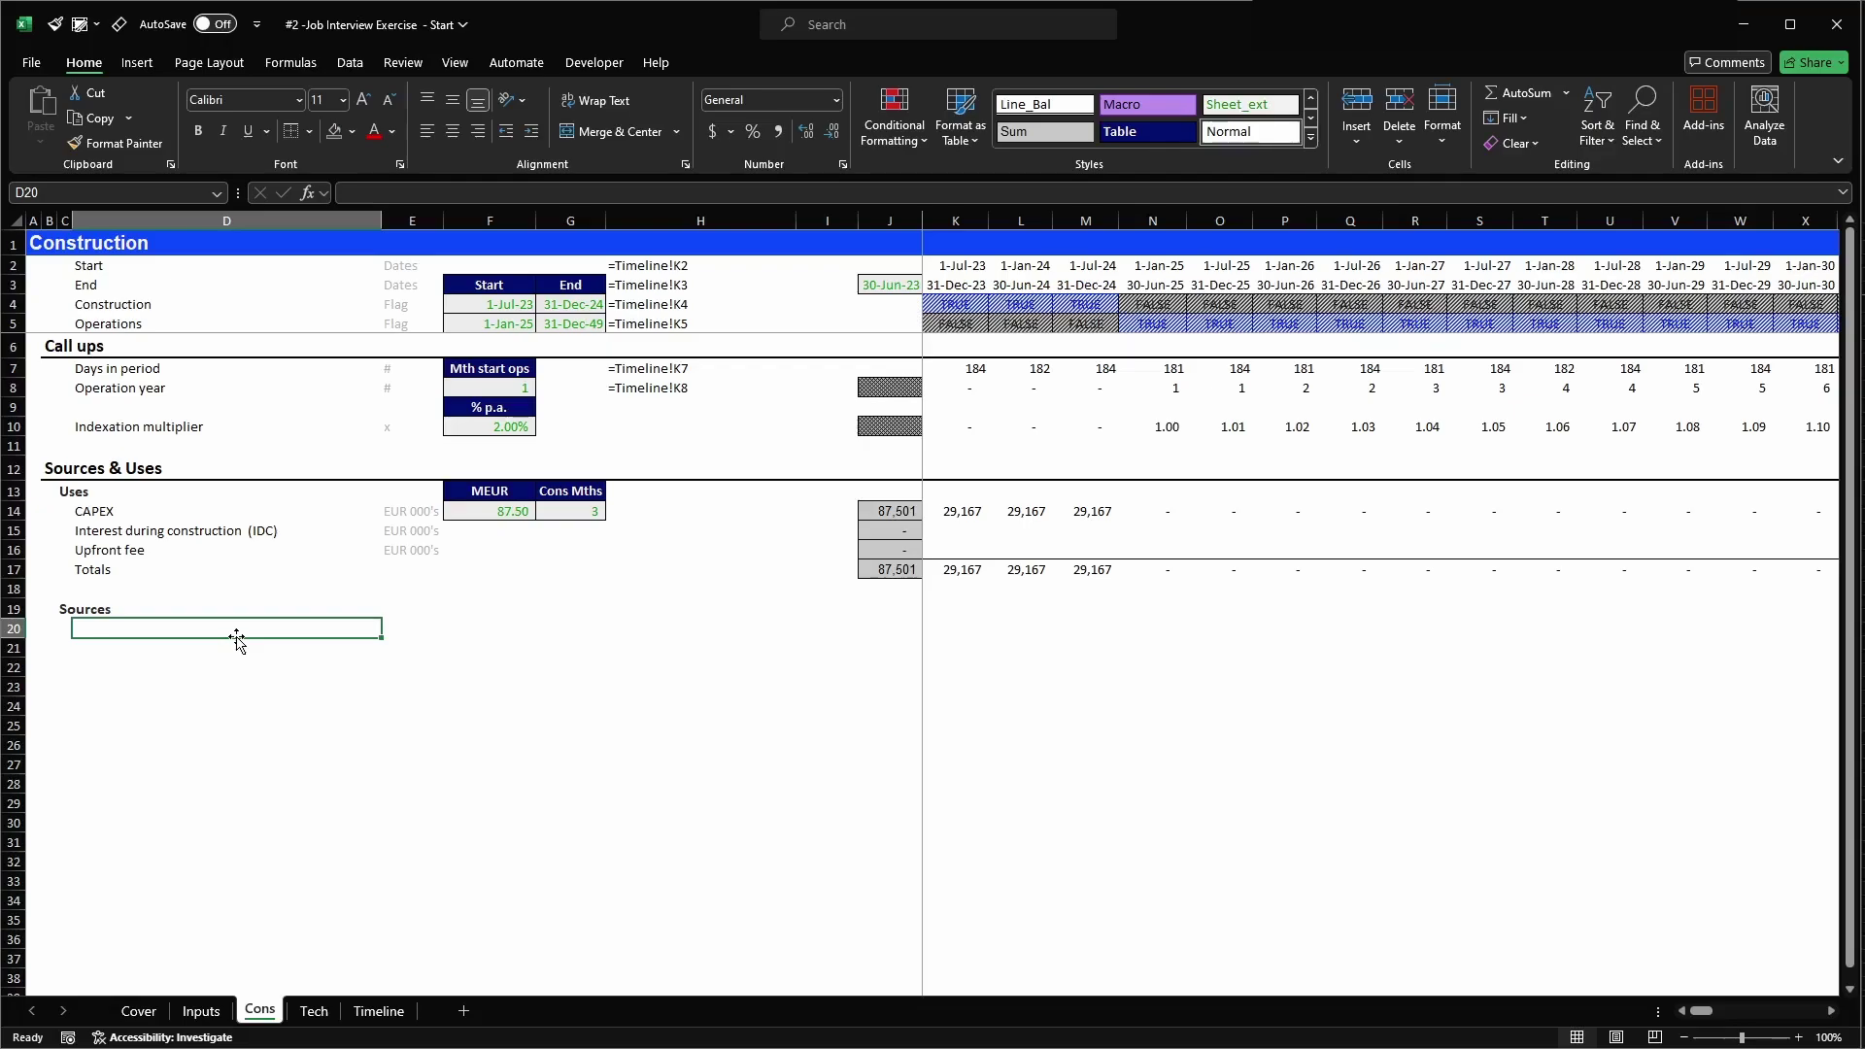
pyautogui.write('Equi')
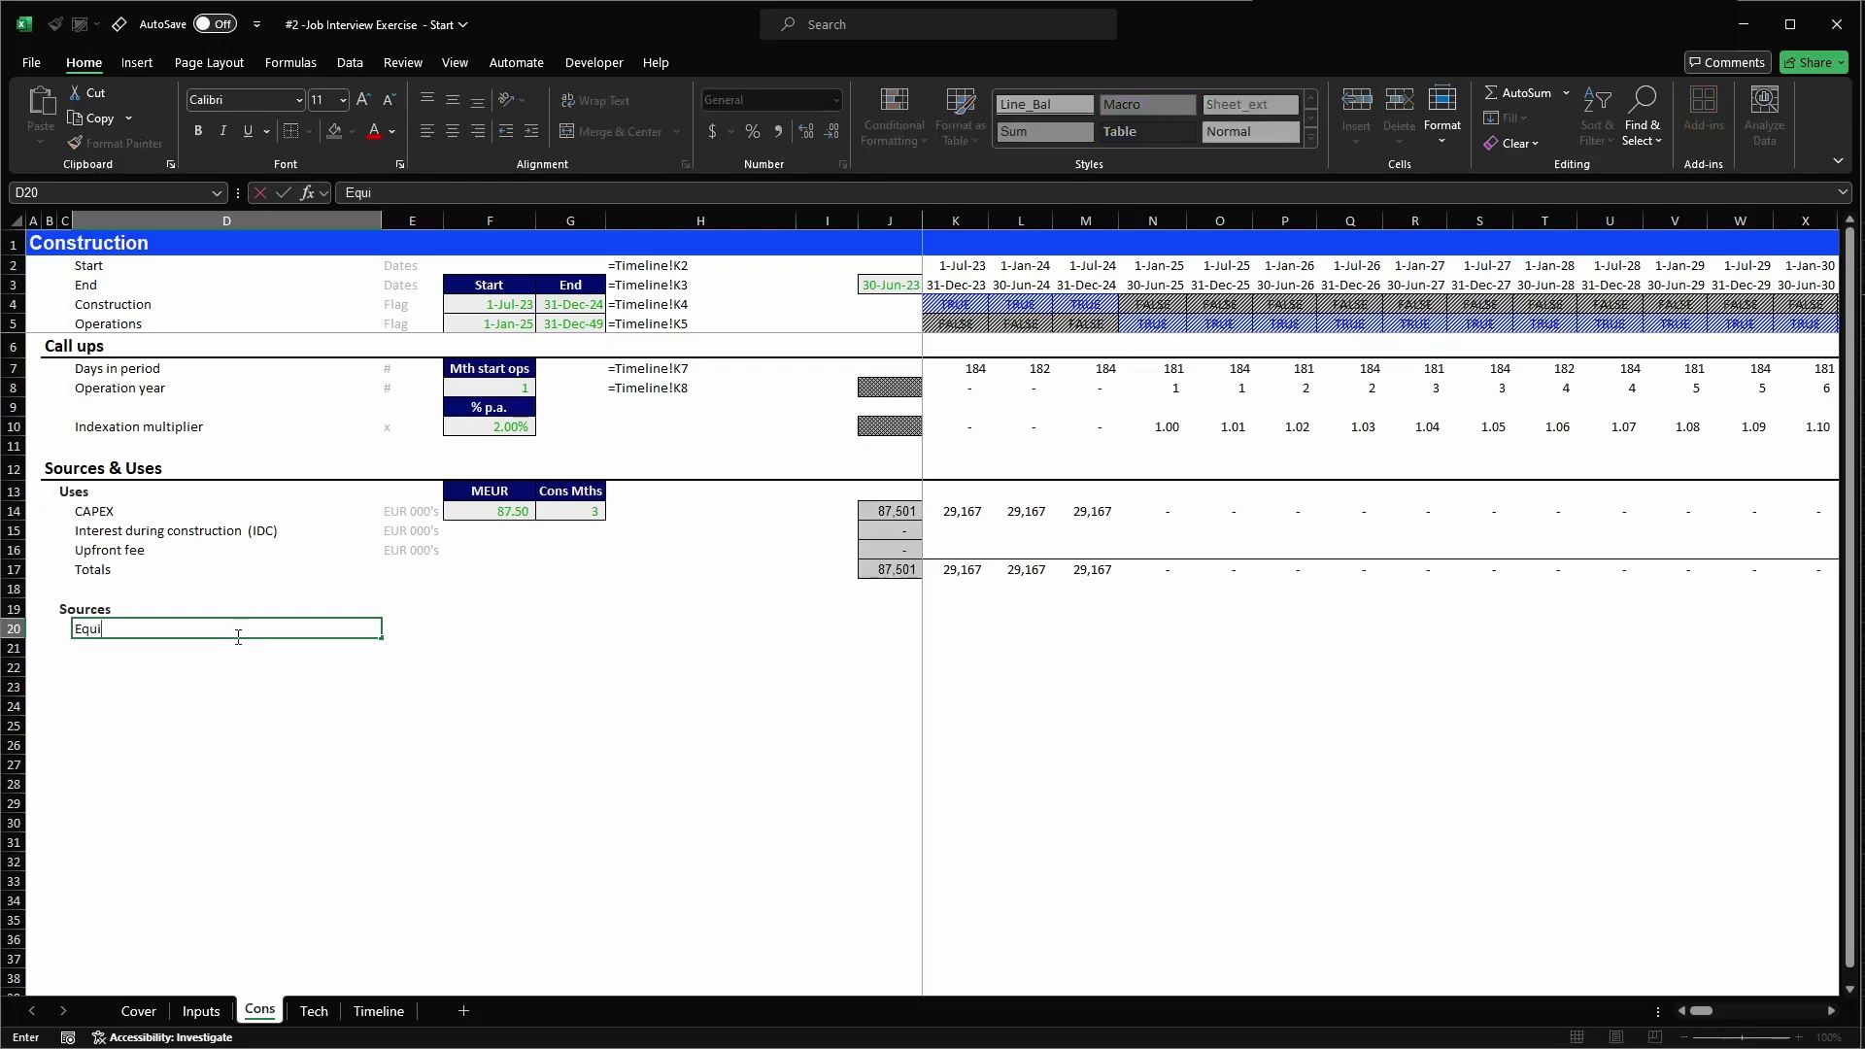
pyautogui.press('Return')
pyautogui.write('Debt')
pyautogui.press('Return')
pyautogui.write('Totals')
pyautogui.hotkey('ctrl', 'Return')
# - Copy the totals block J15:K17 from Uses and paste it into the Sources rows starting at J20
pyautogui.moveTo(894, 531); pyautogui.dragTo(955, 571)
pyautogui.hotkey('ctrl', 'c')
pyautogui.press('Down')
pyautogui.press('Down')
pyautogui.press('Down')
pyautogui.press('Down')
pyautogui.press('Down')
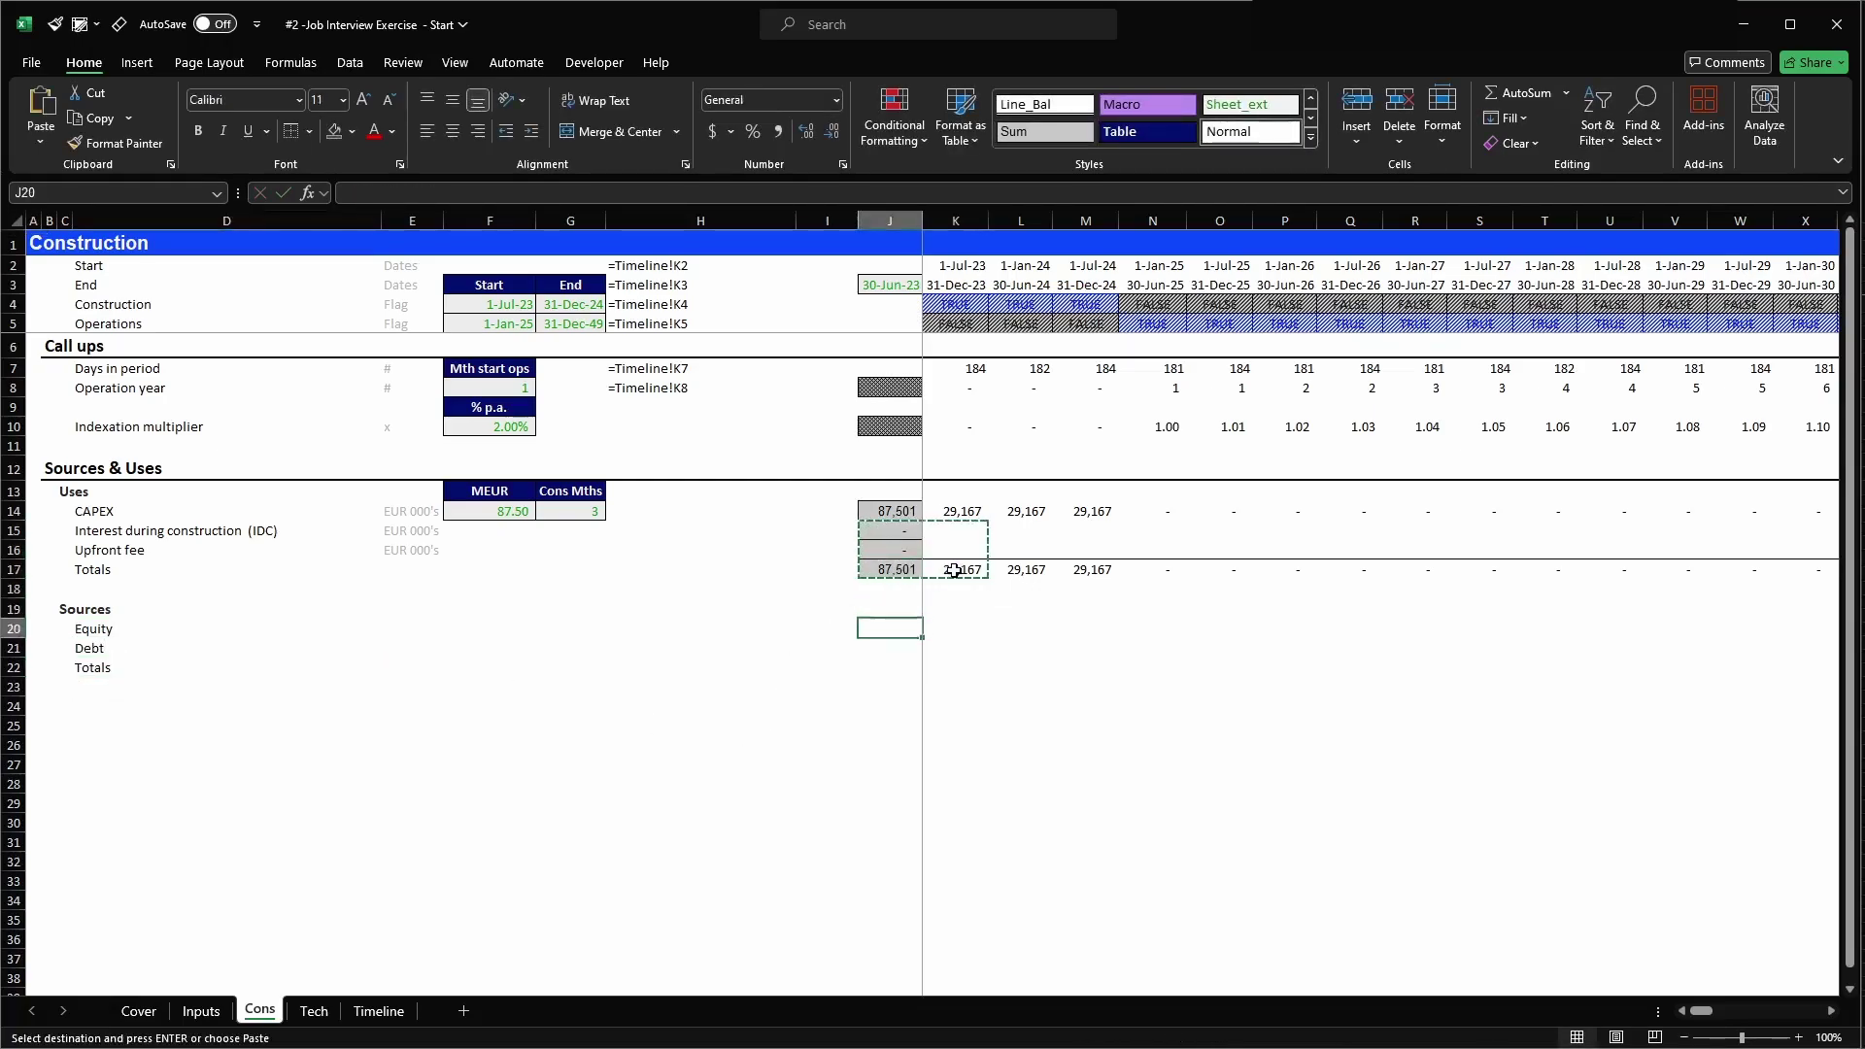
pyautogui.hotkey('ctrl', 'v')
# - Copy the EUR 000's unit label from the Upfront fee row into E20:E22 for the three Sources rows
pyautogui.press('Left')
pyautogui.press('Left')
pyautogui.press('Left')
pyautogui.press('Left')
pyautogui.press('Left')
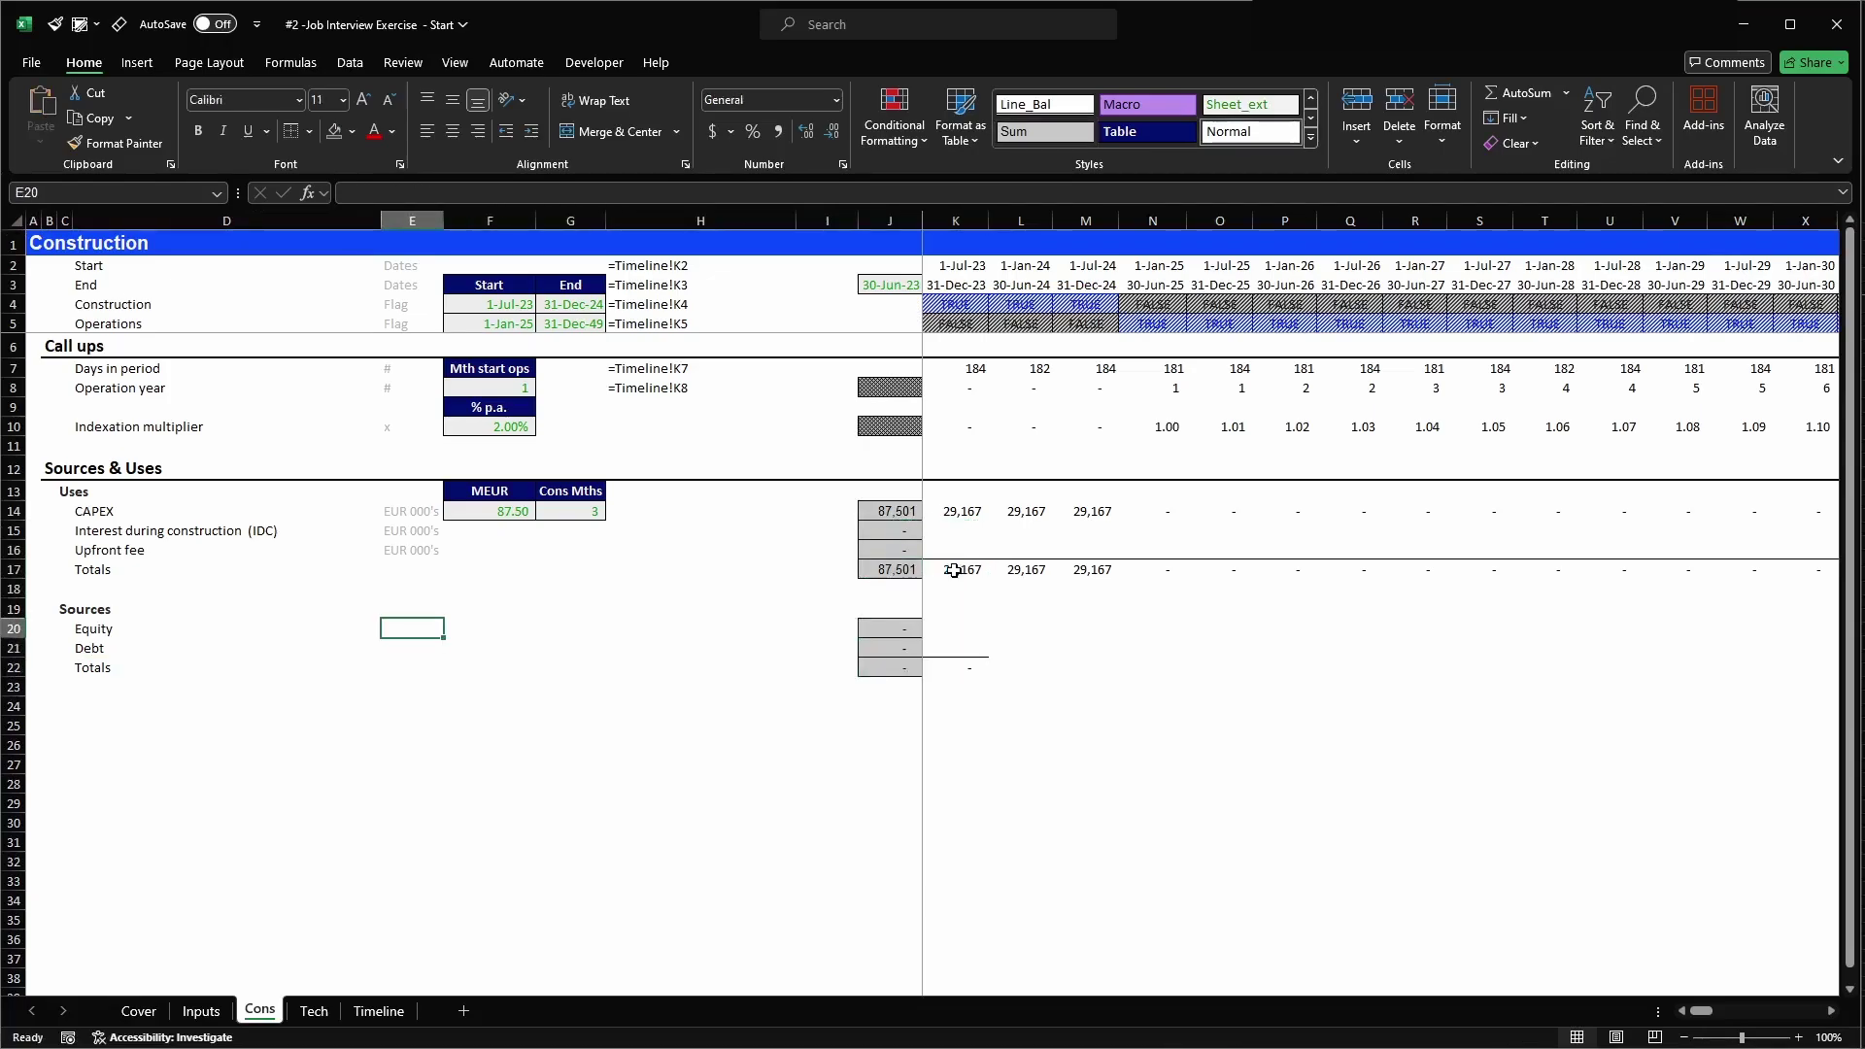
pyautogui.press('Up')
pyautogui.press('Up')
pyautogui.press('Up')
pyautogui.press('Up')
pyautogui.hotkey('ctrl', 'c')
pyautogui.scroll(-3, 954, 570)
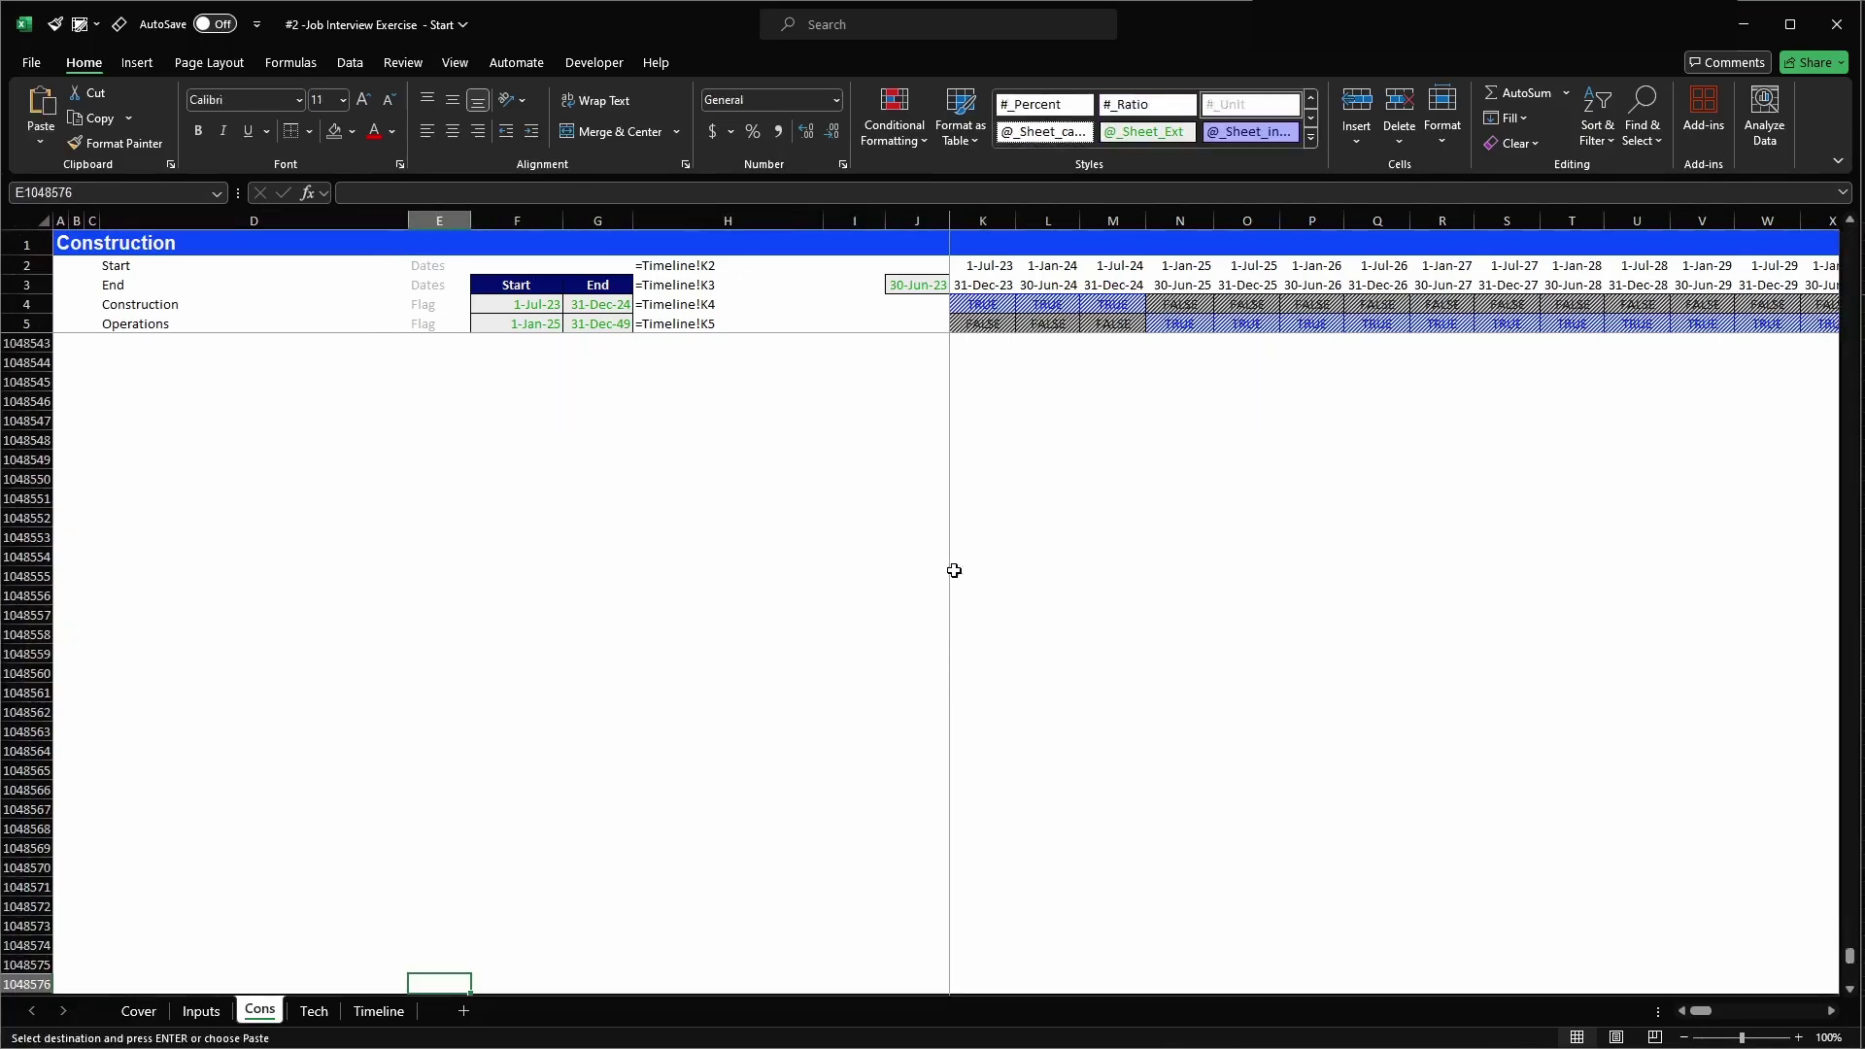
pyautogui.press('Down')
pyautogui.press('Down')
pyautogui.press('Down')
pyautogui.press('Down')
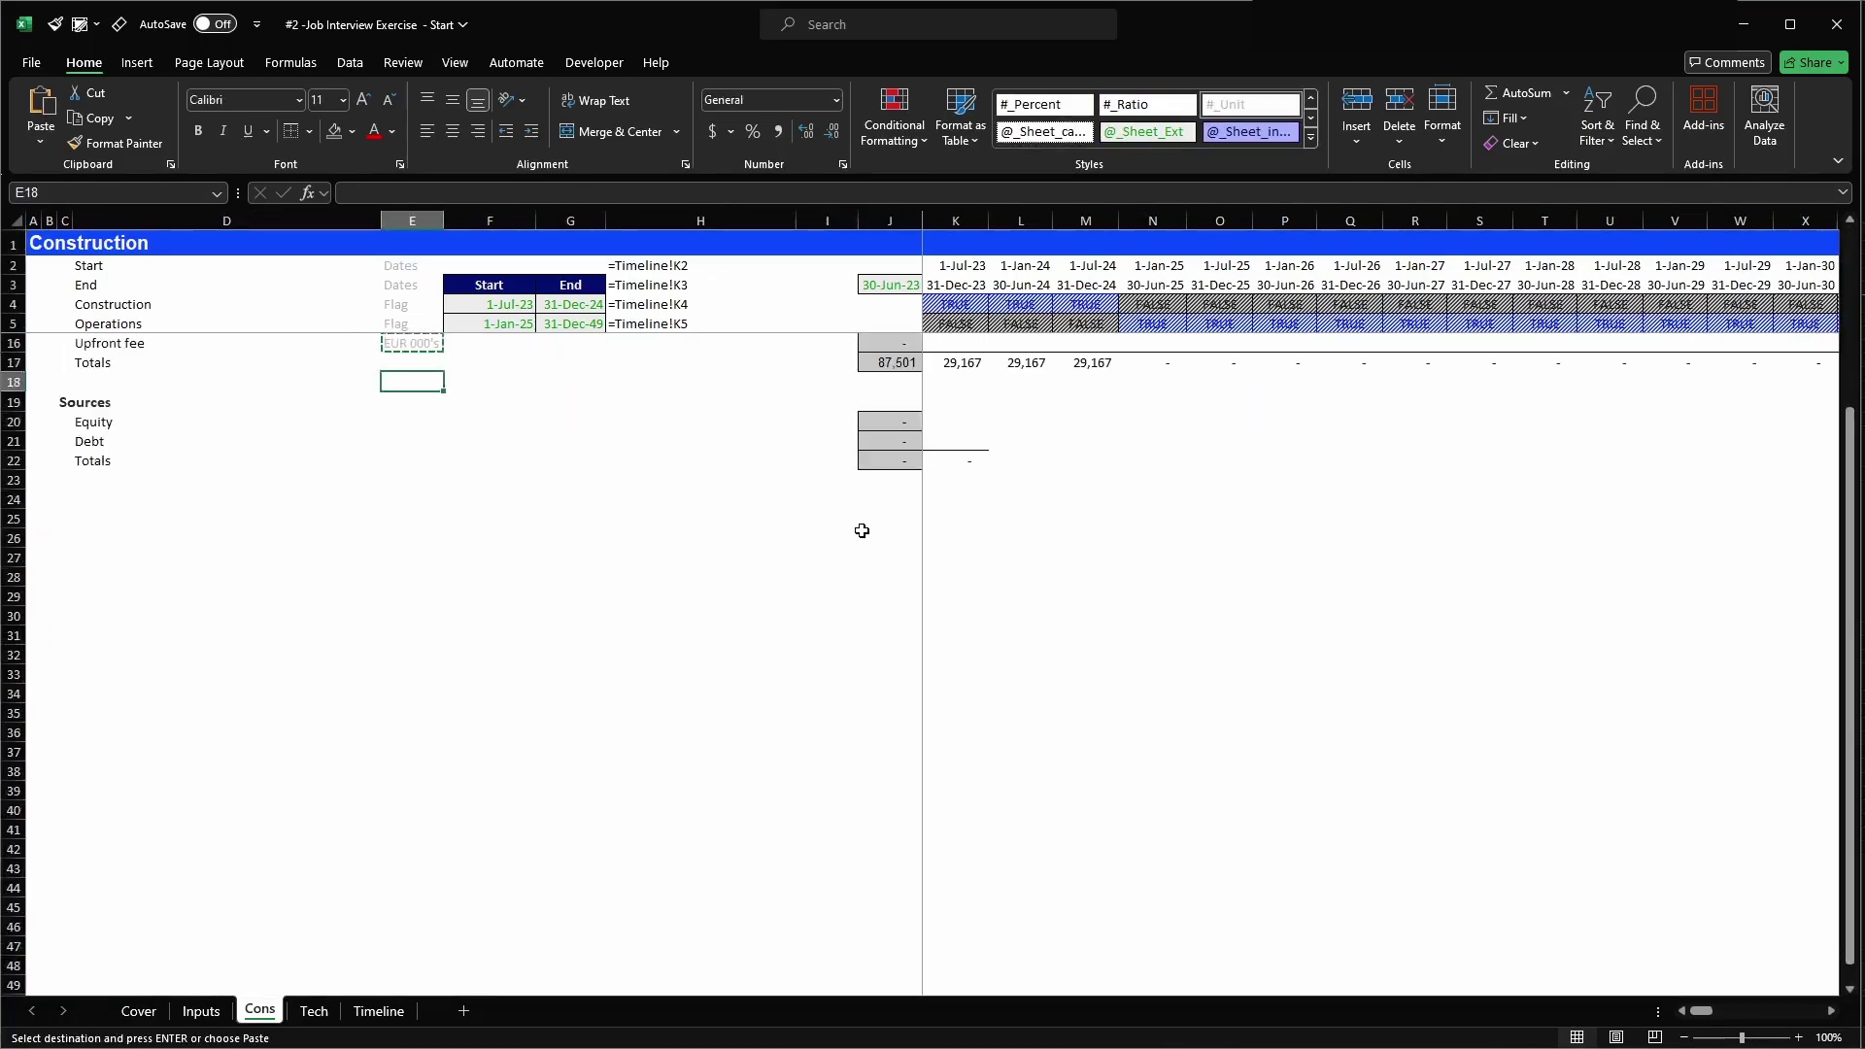
pyautogui.hotkey('shift', 'Down')
pyautogui.hotkey('shift', 'Down')
pyautogui.press('Return')
pyautogui.scroll(3, 587, 386)
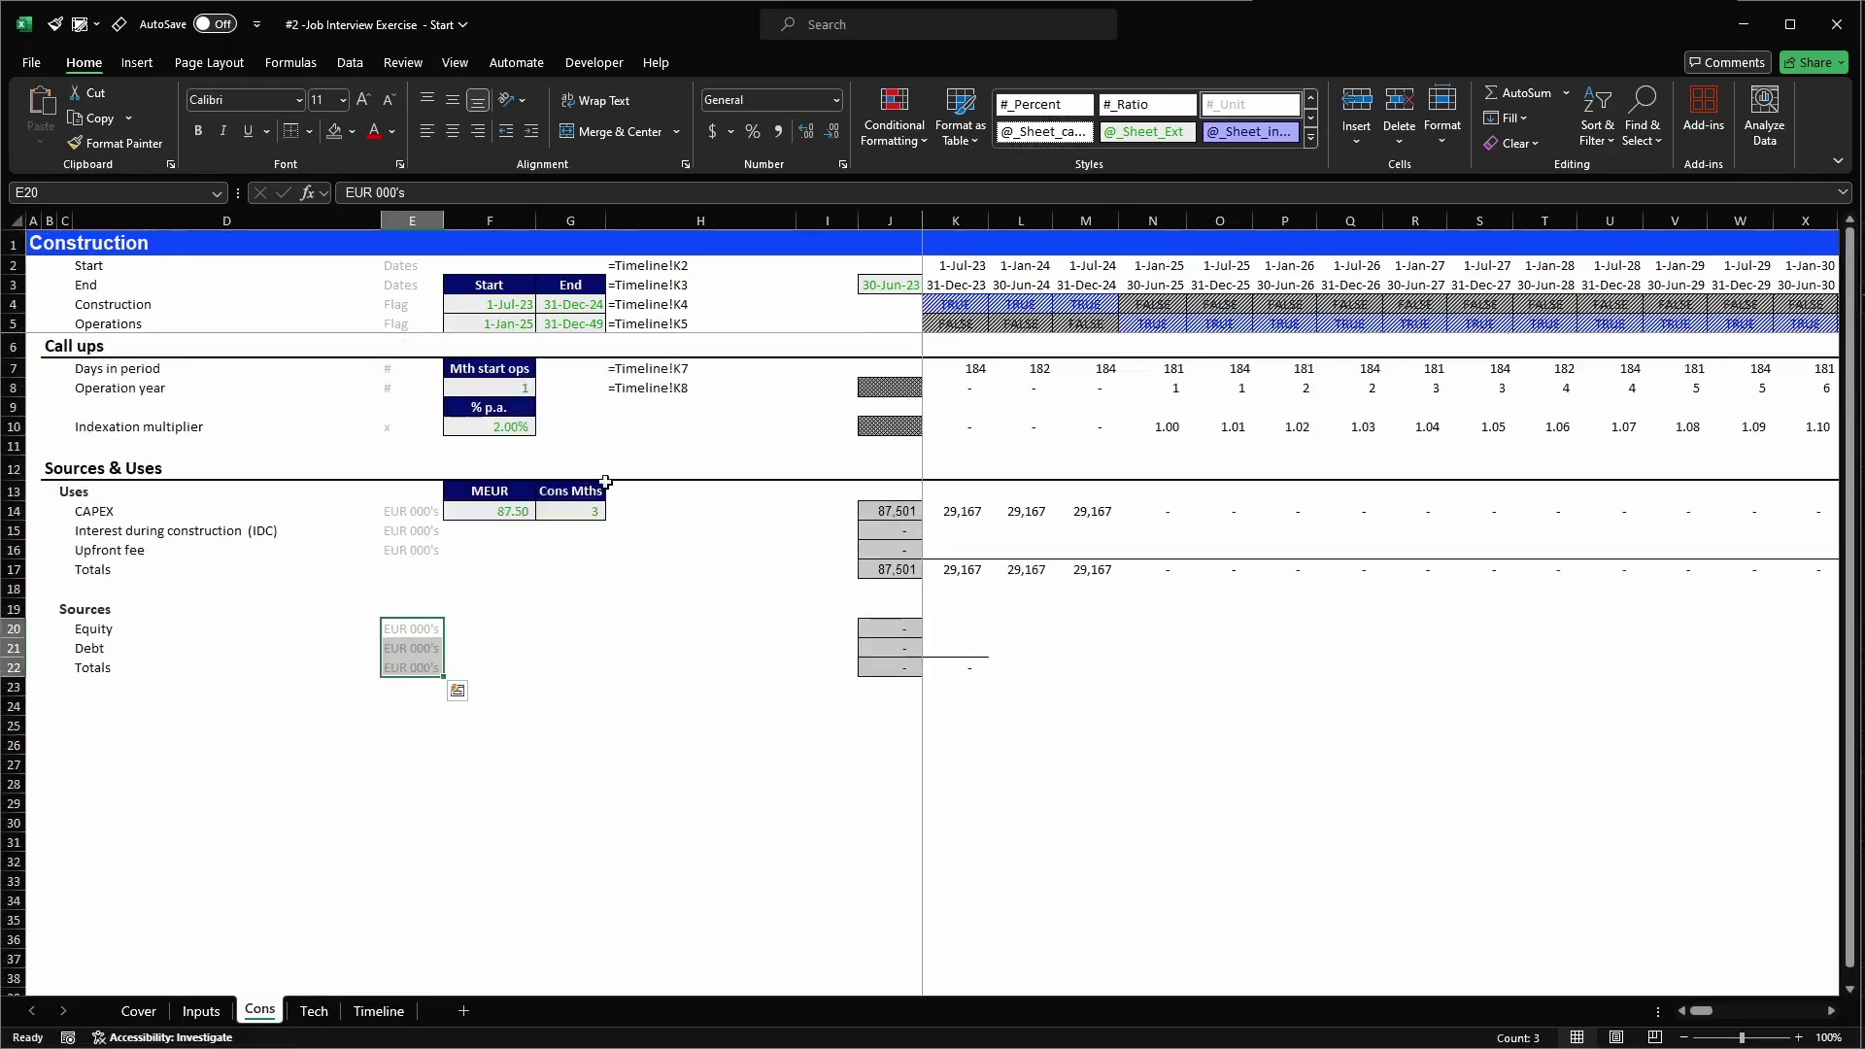
# - On the Inputs sheet, name the Debt funding ratio cell F48 debt_ratio
pyautogui.click(457, 633)
pyautogui.moveTo(112, 630); pyautogui.dragTo(204, 647)
pyautogui.click(499, 628)
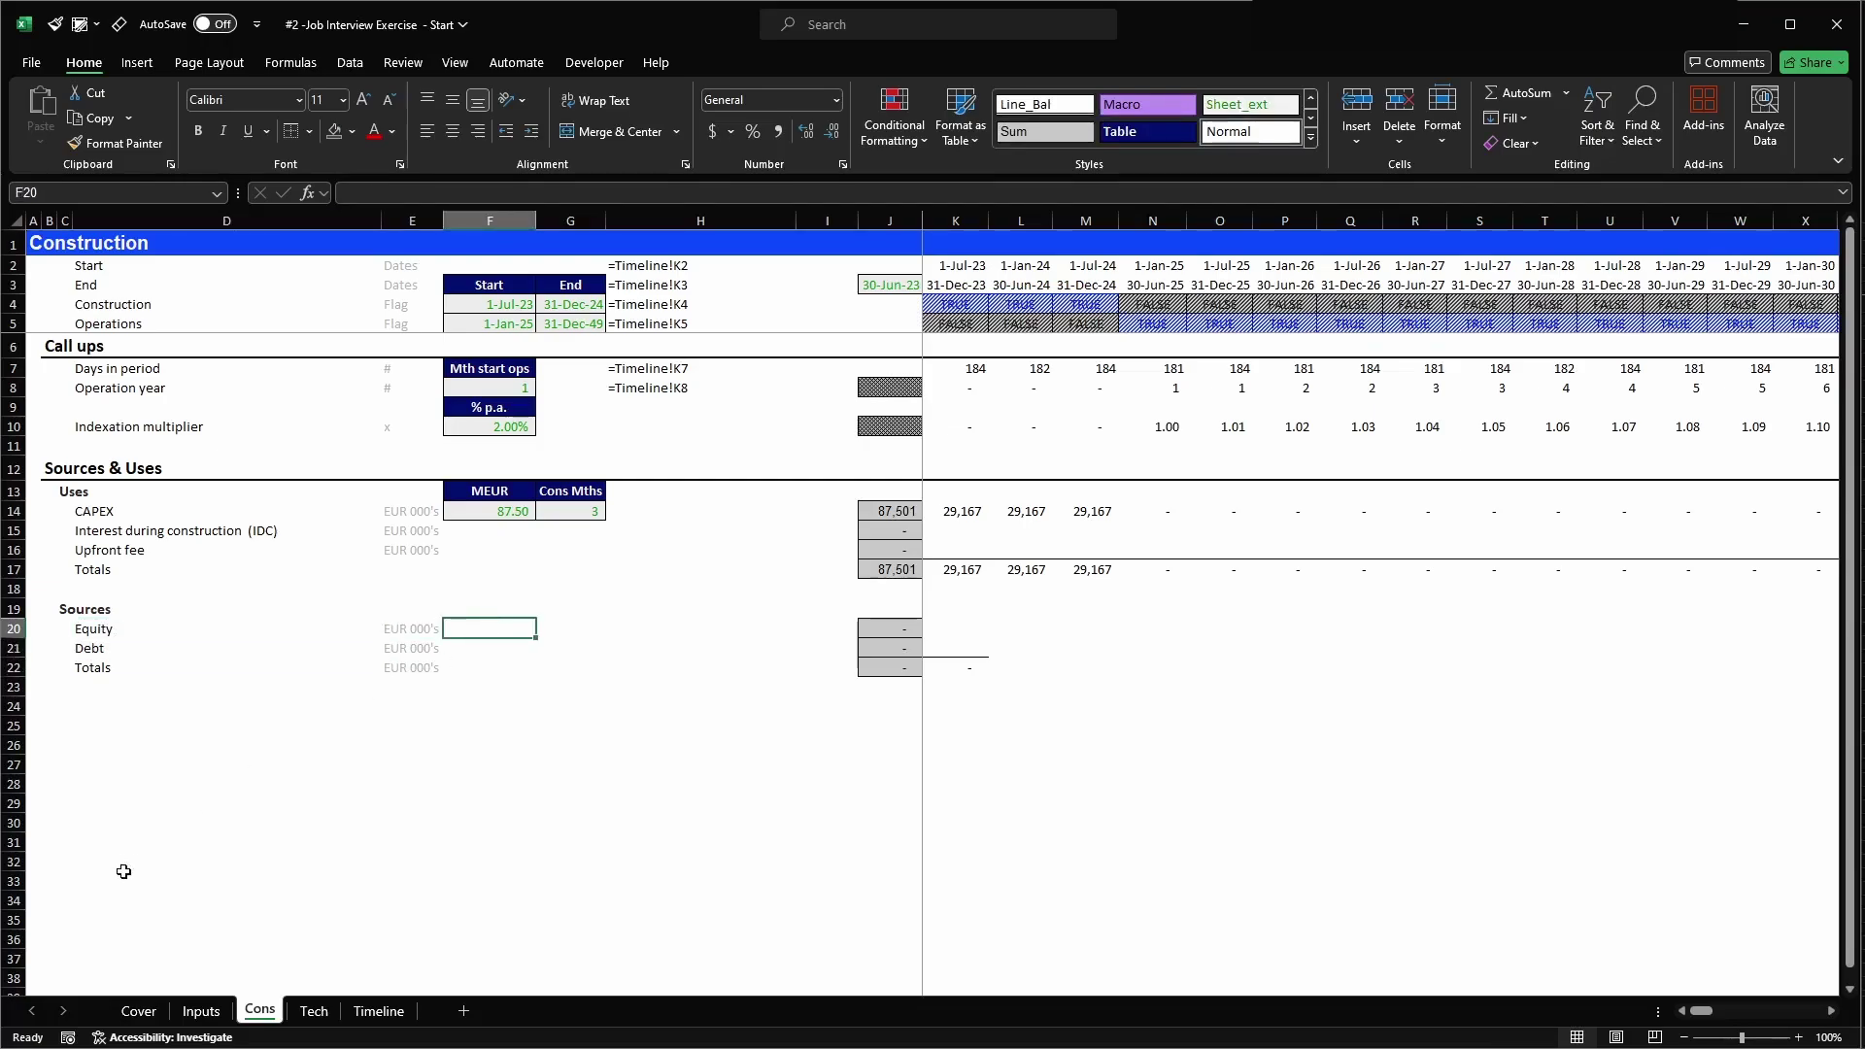
pyautogui.click(201, 1012)
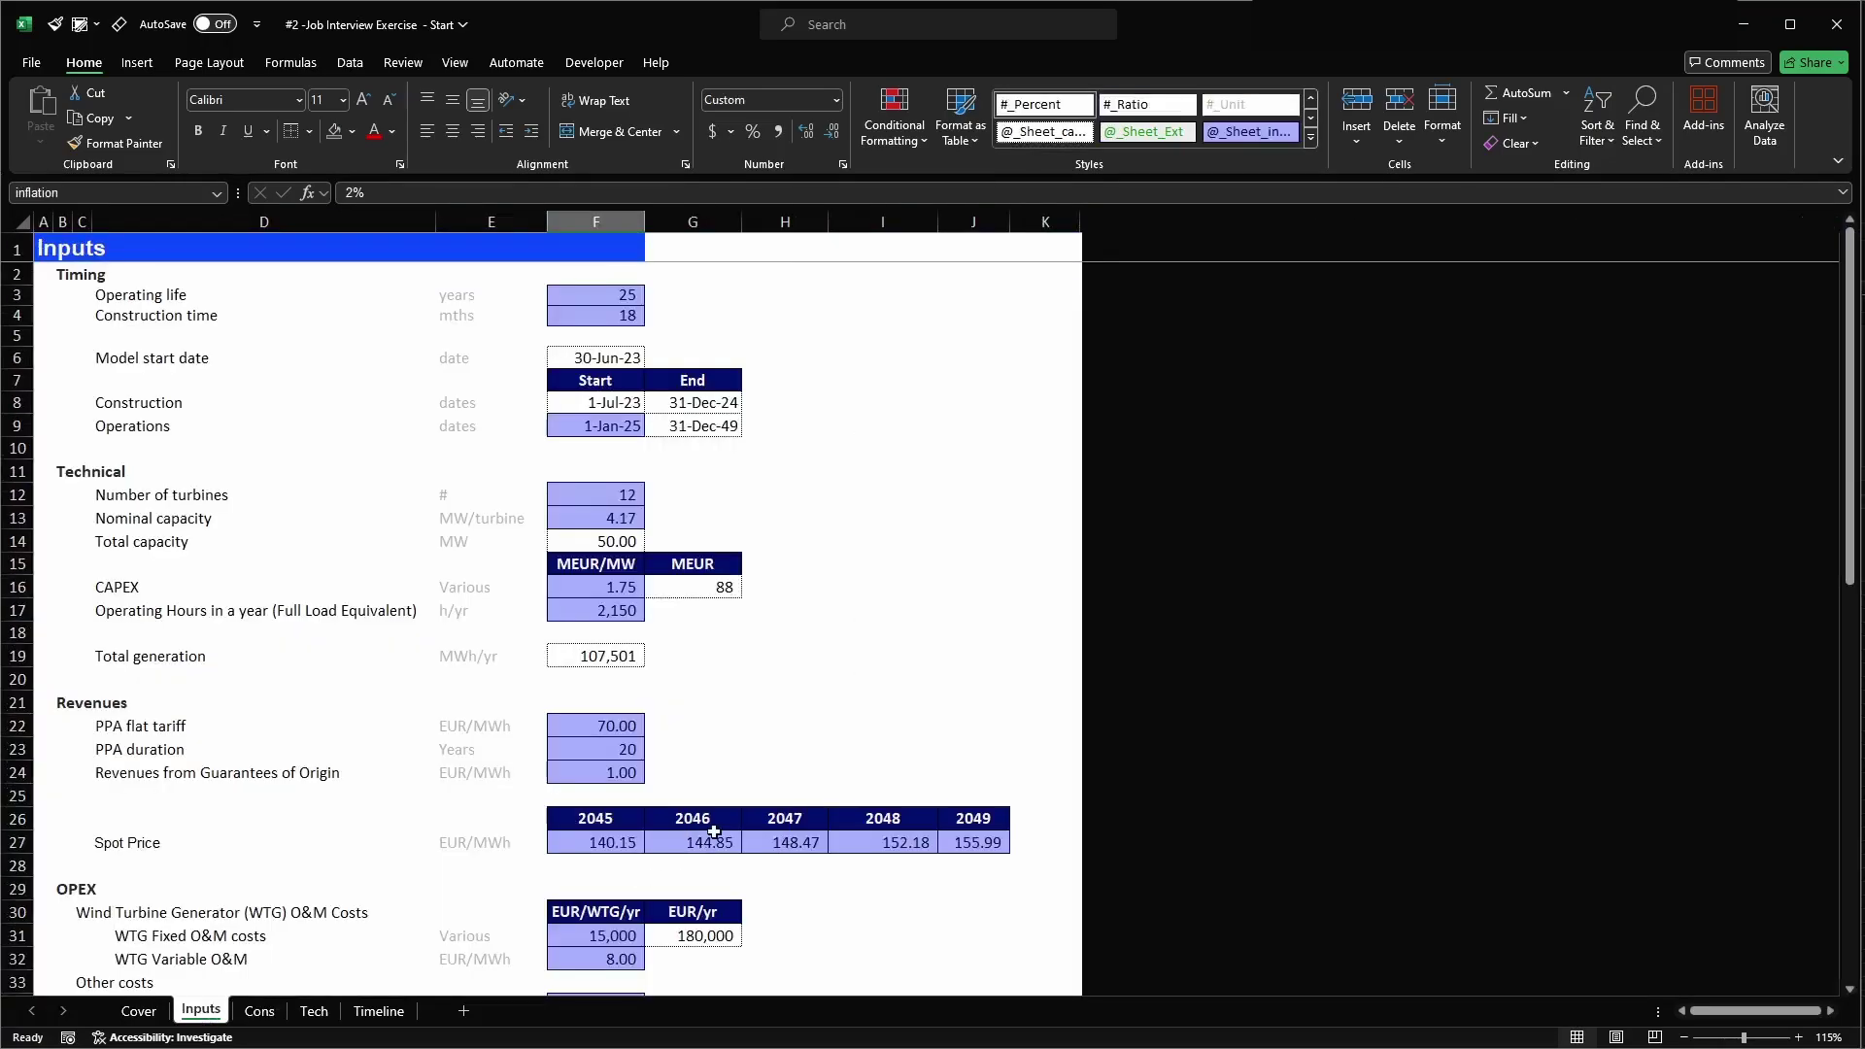
pyautogui.scroll(-6, 699, 845)
pyautogui.scroll(-2, 837, 835)
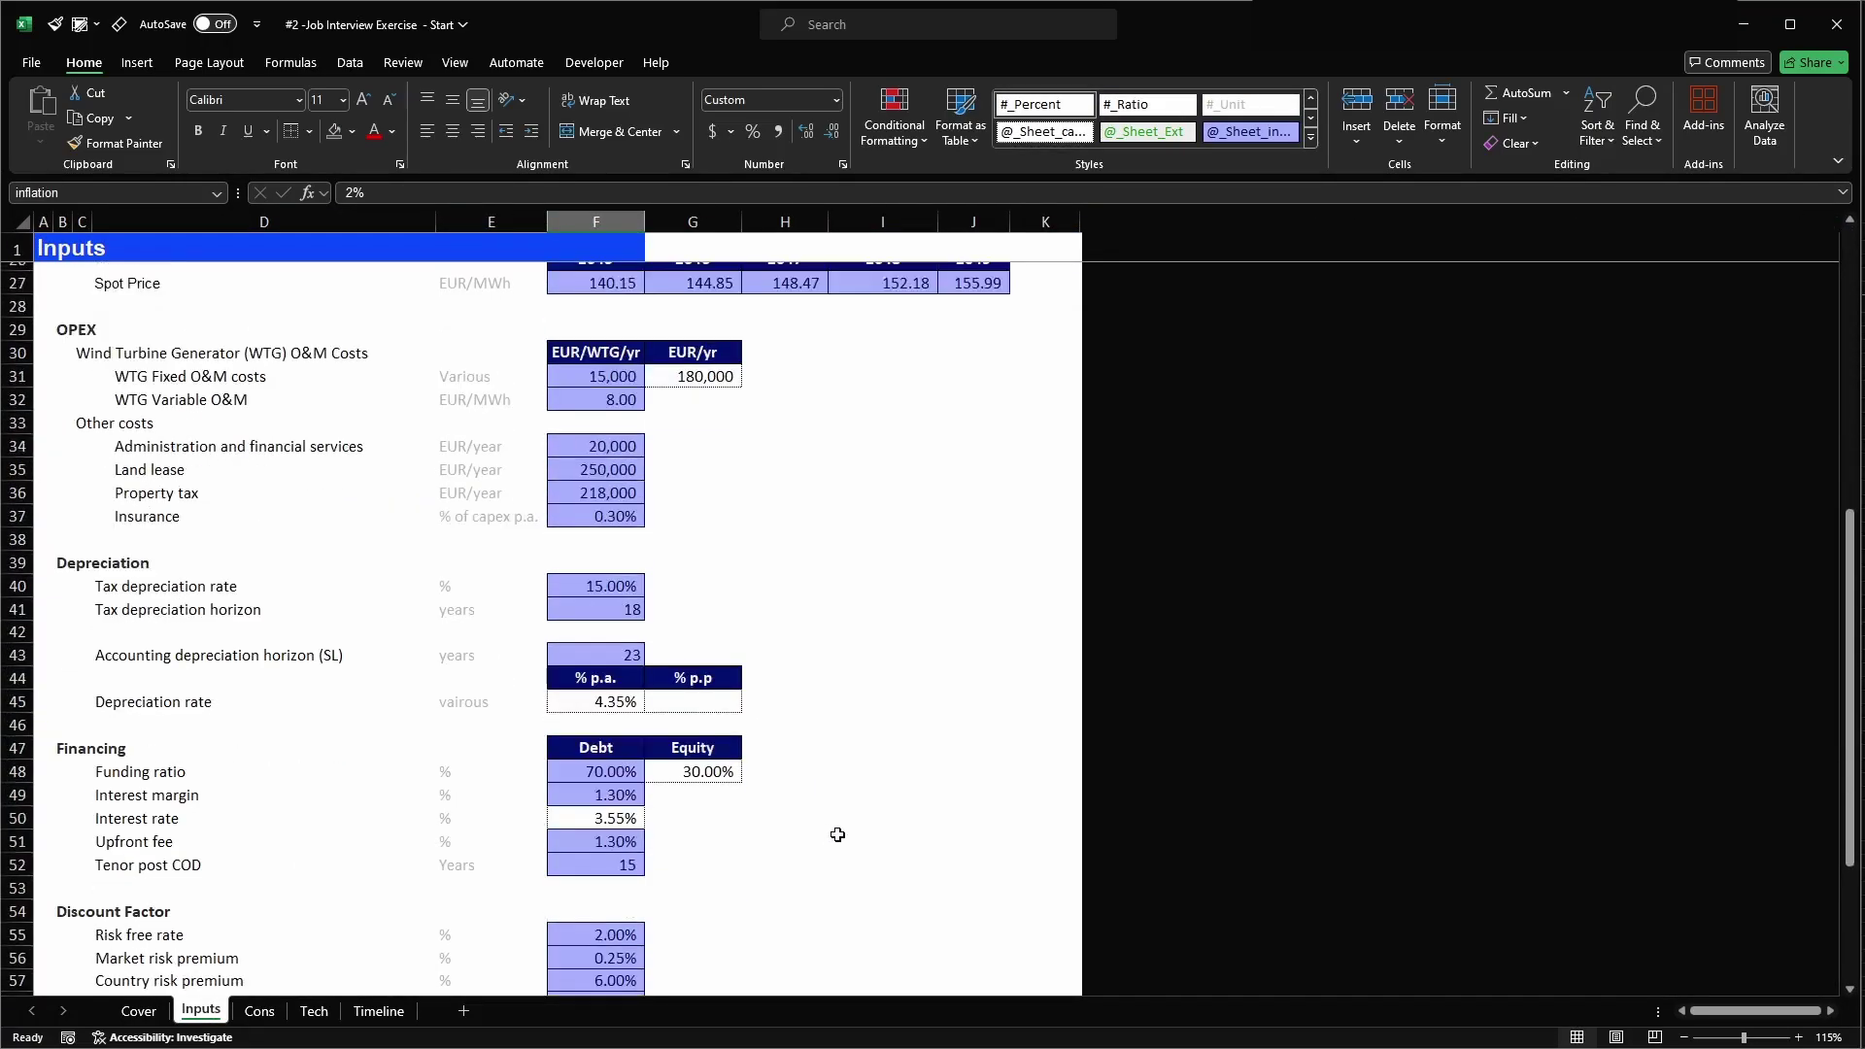
pyautogui.click(601, 772)
pyautogui.click(695, 772)
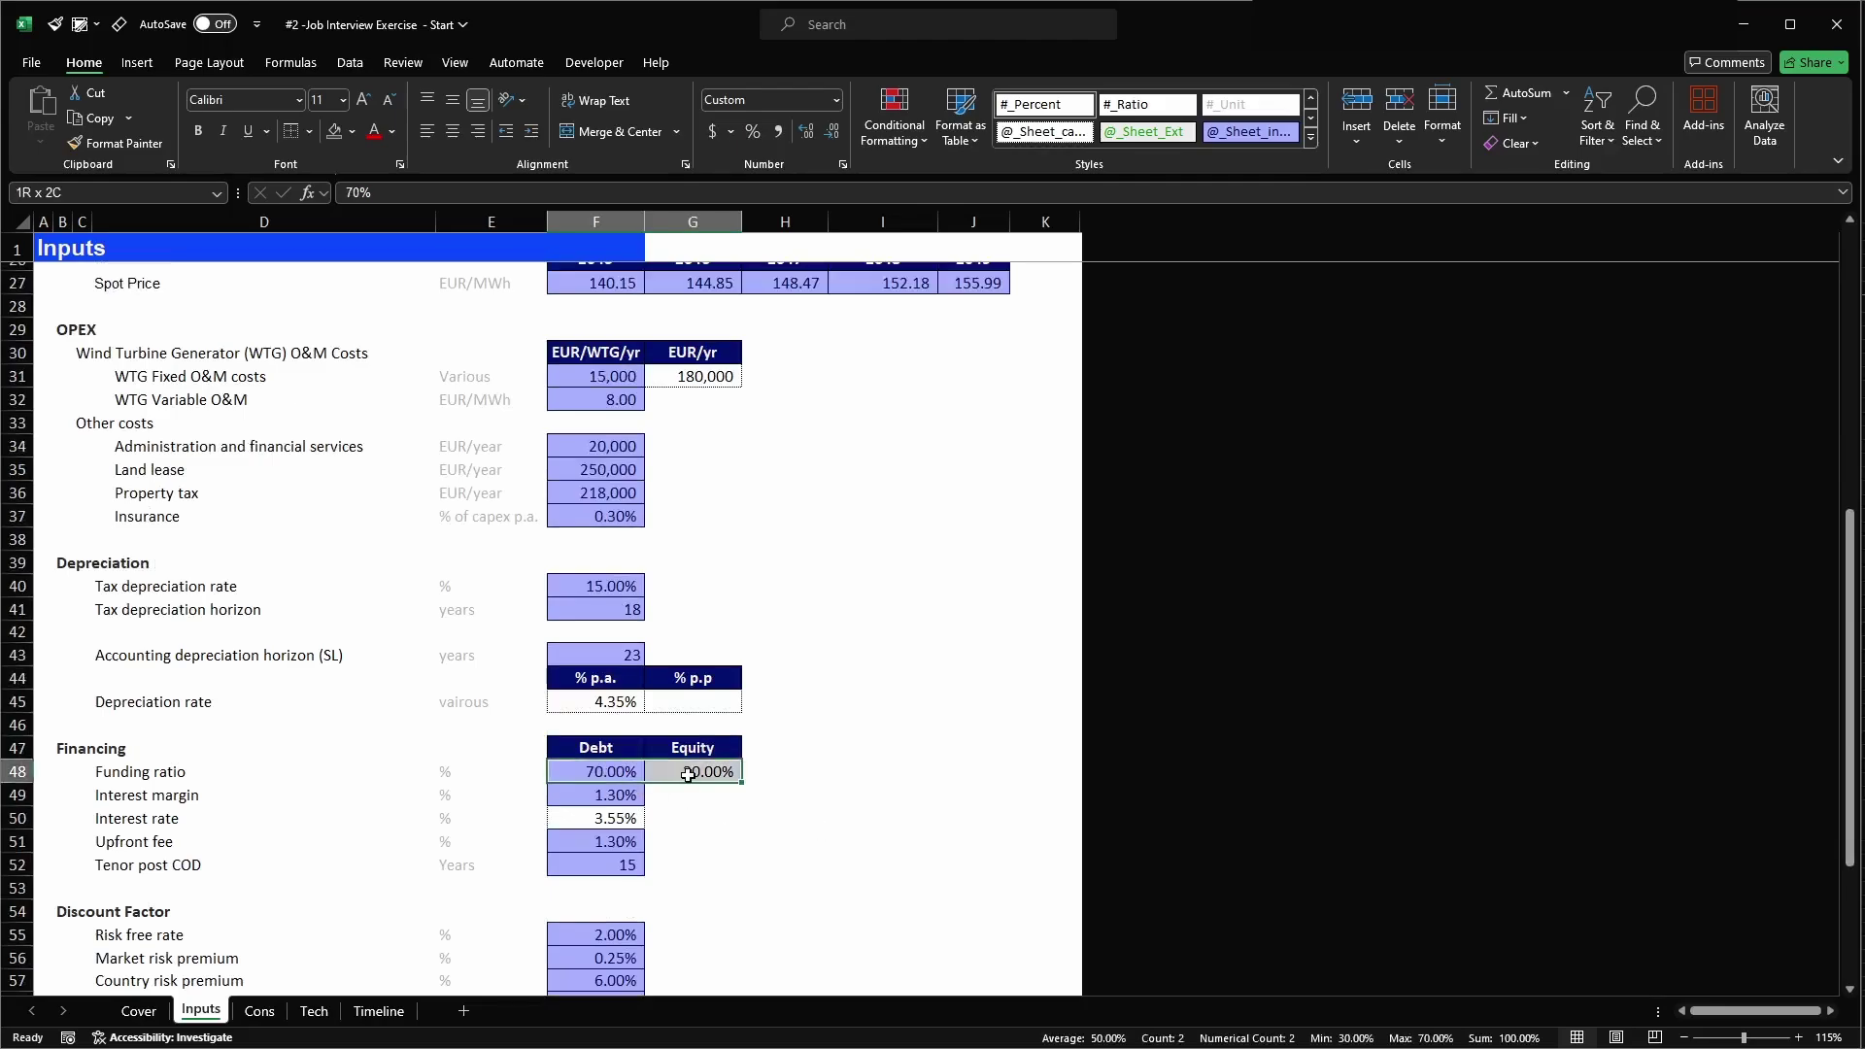
pyautogui.click(758, 838)
pyautogui.click(631, 772)
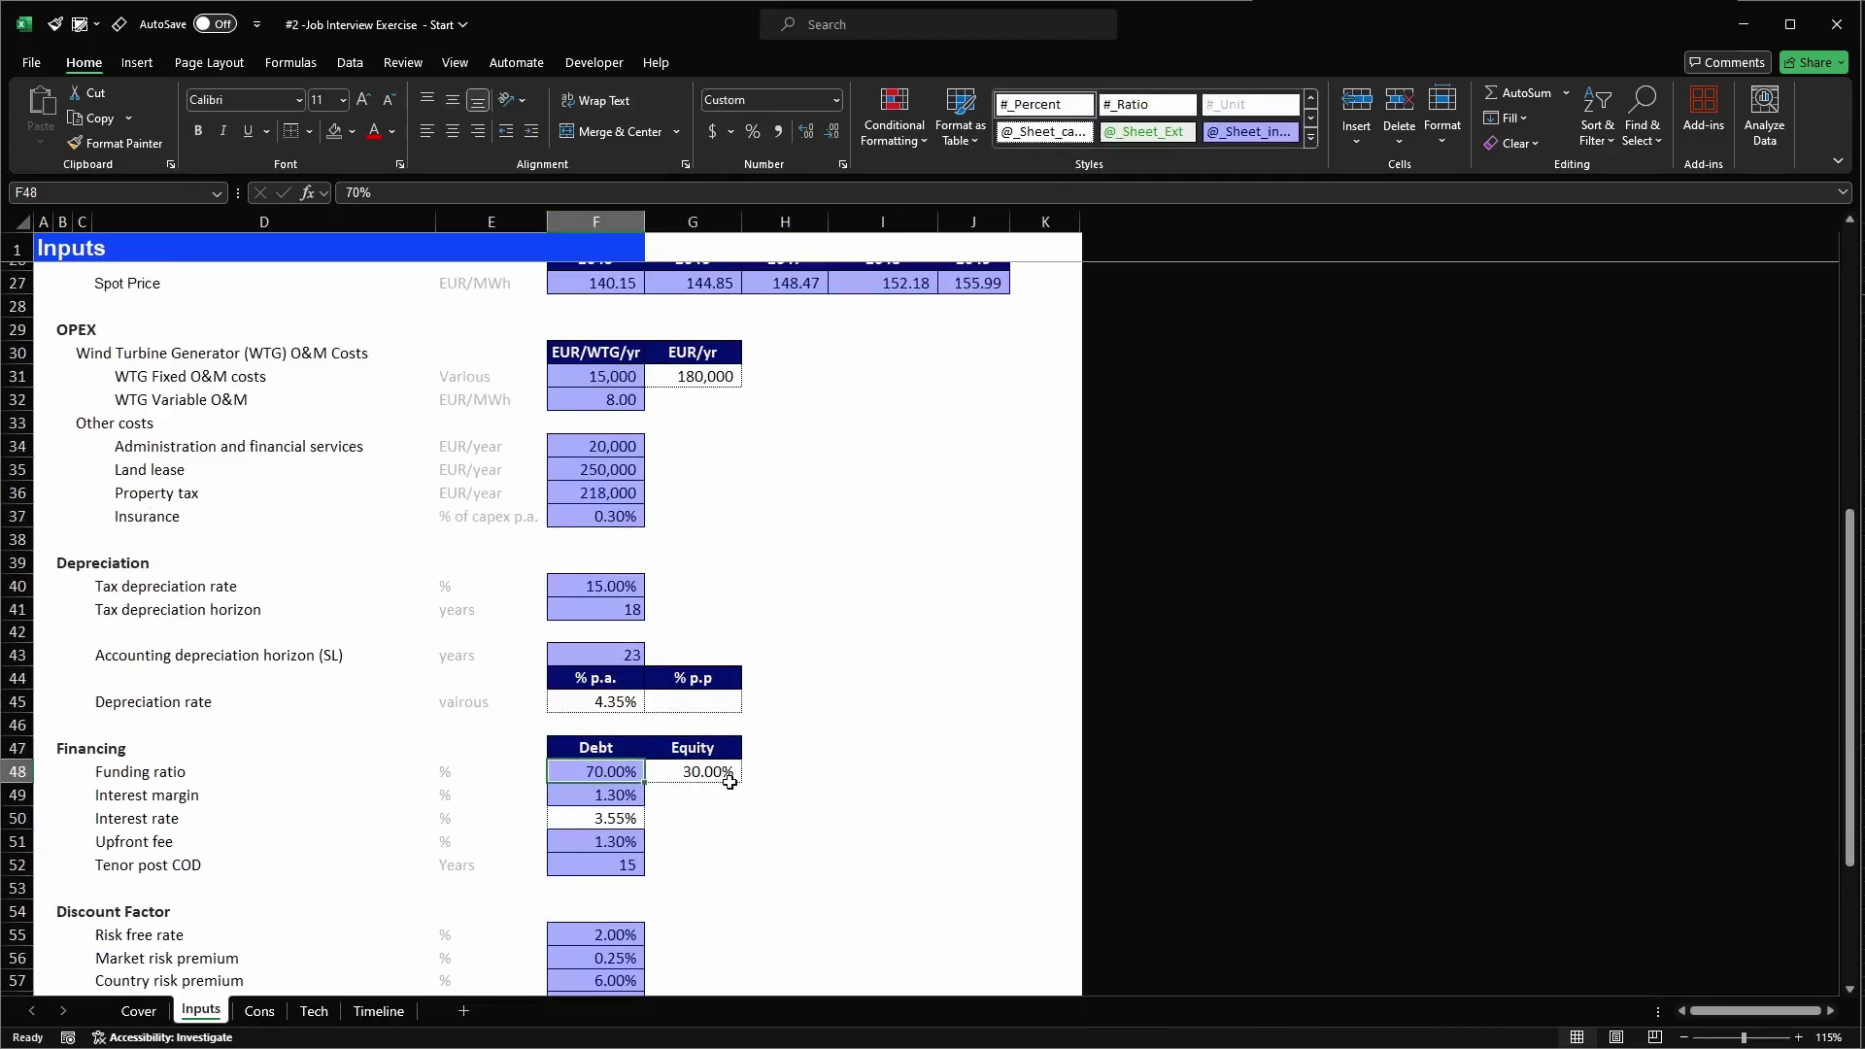
pyautogui.hotkey('alt', 'F3')
pyautogui.write('deb')
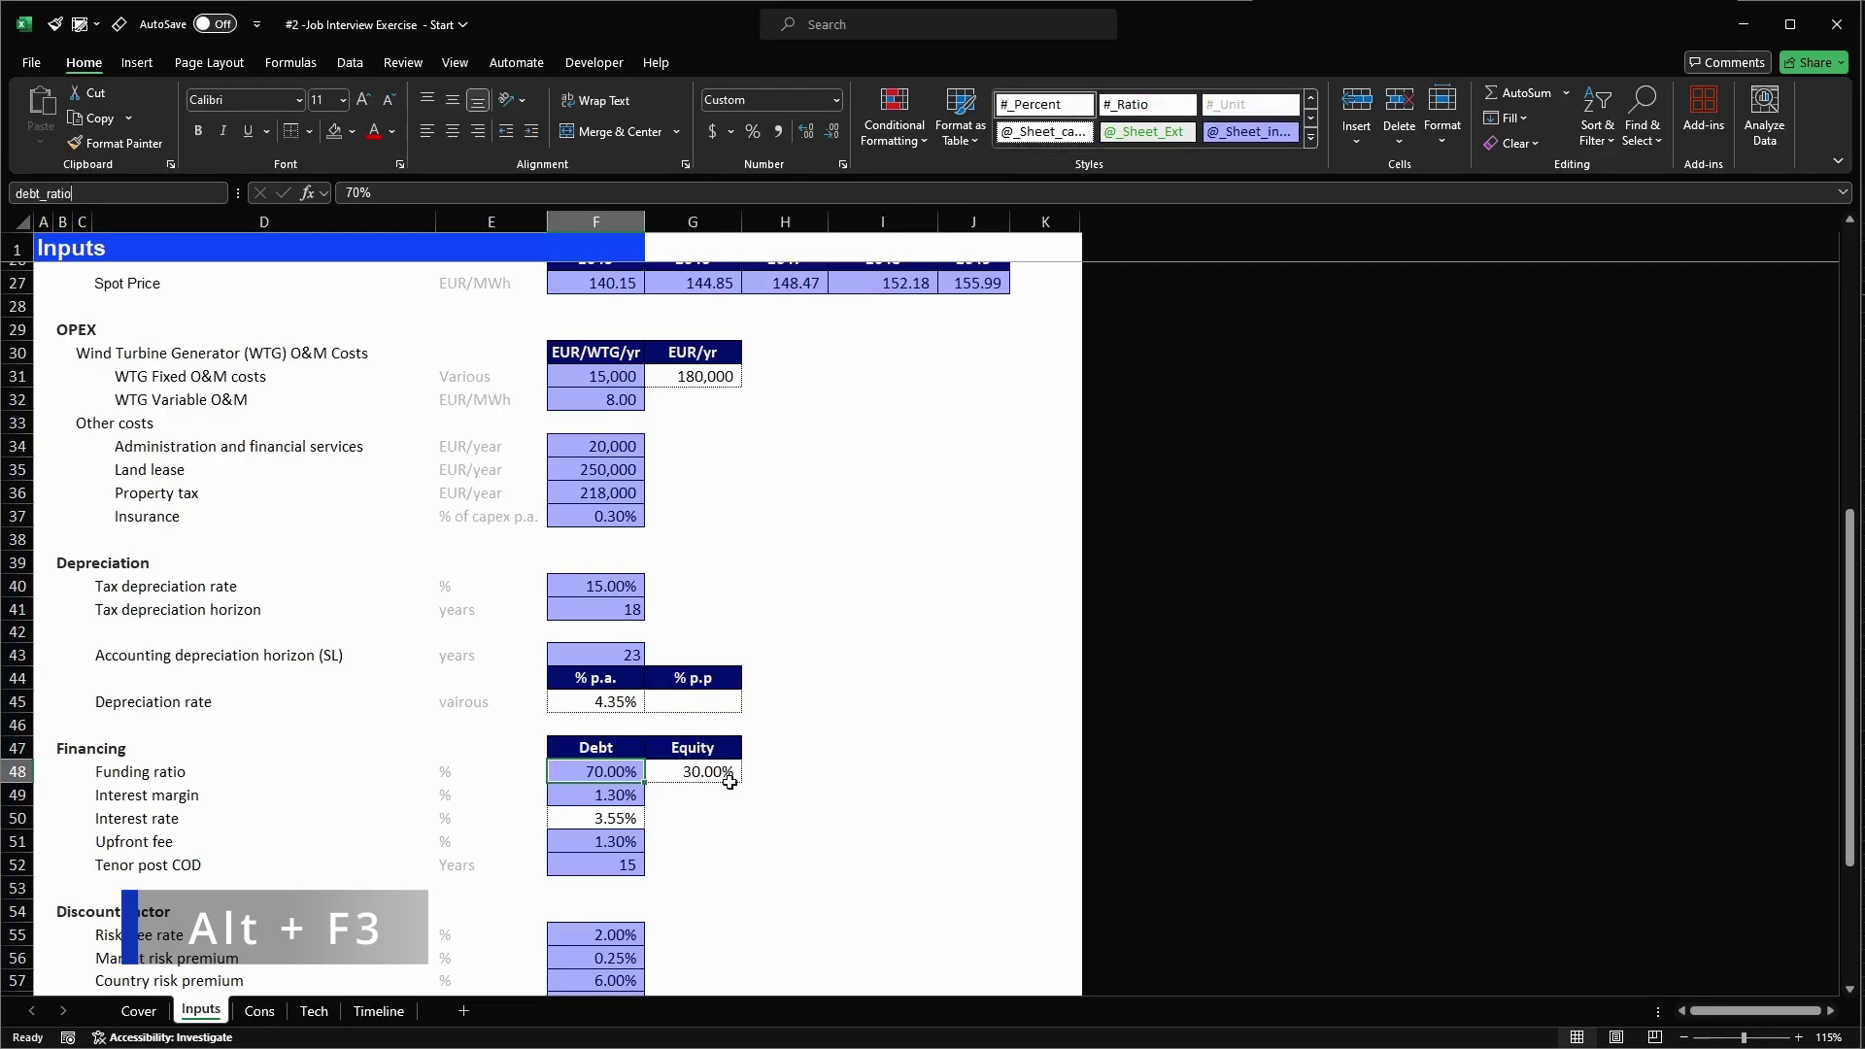
pyautogui.write('t_ratio')
pyautogui.press('Return')
# - Name the Equity funding ratio cell G48 equity_ratio
pyautogui.click(729, 777)
pyautogui.hotkey('alt', 'F3')
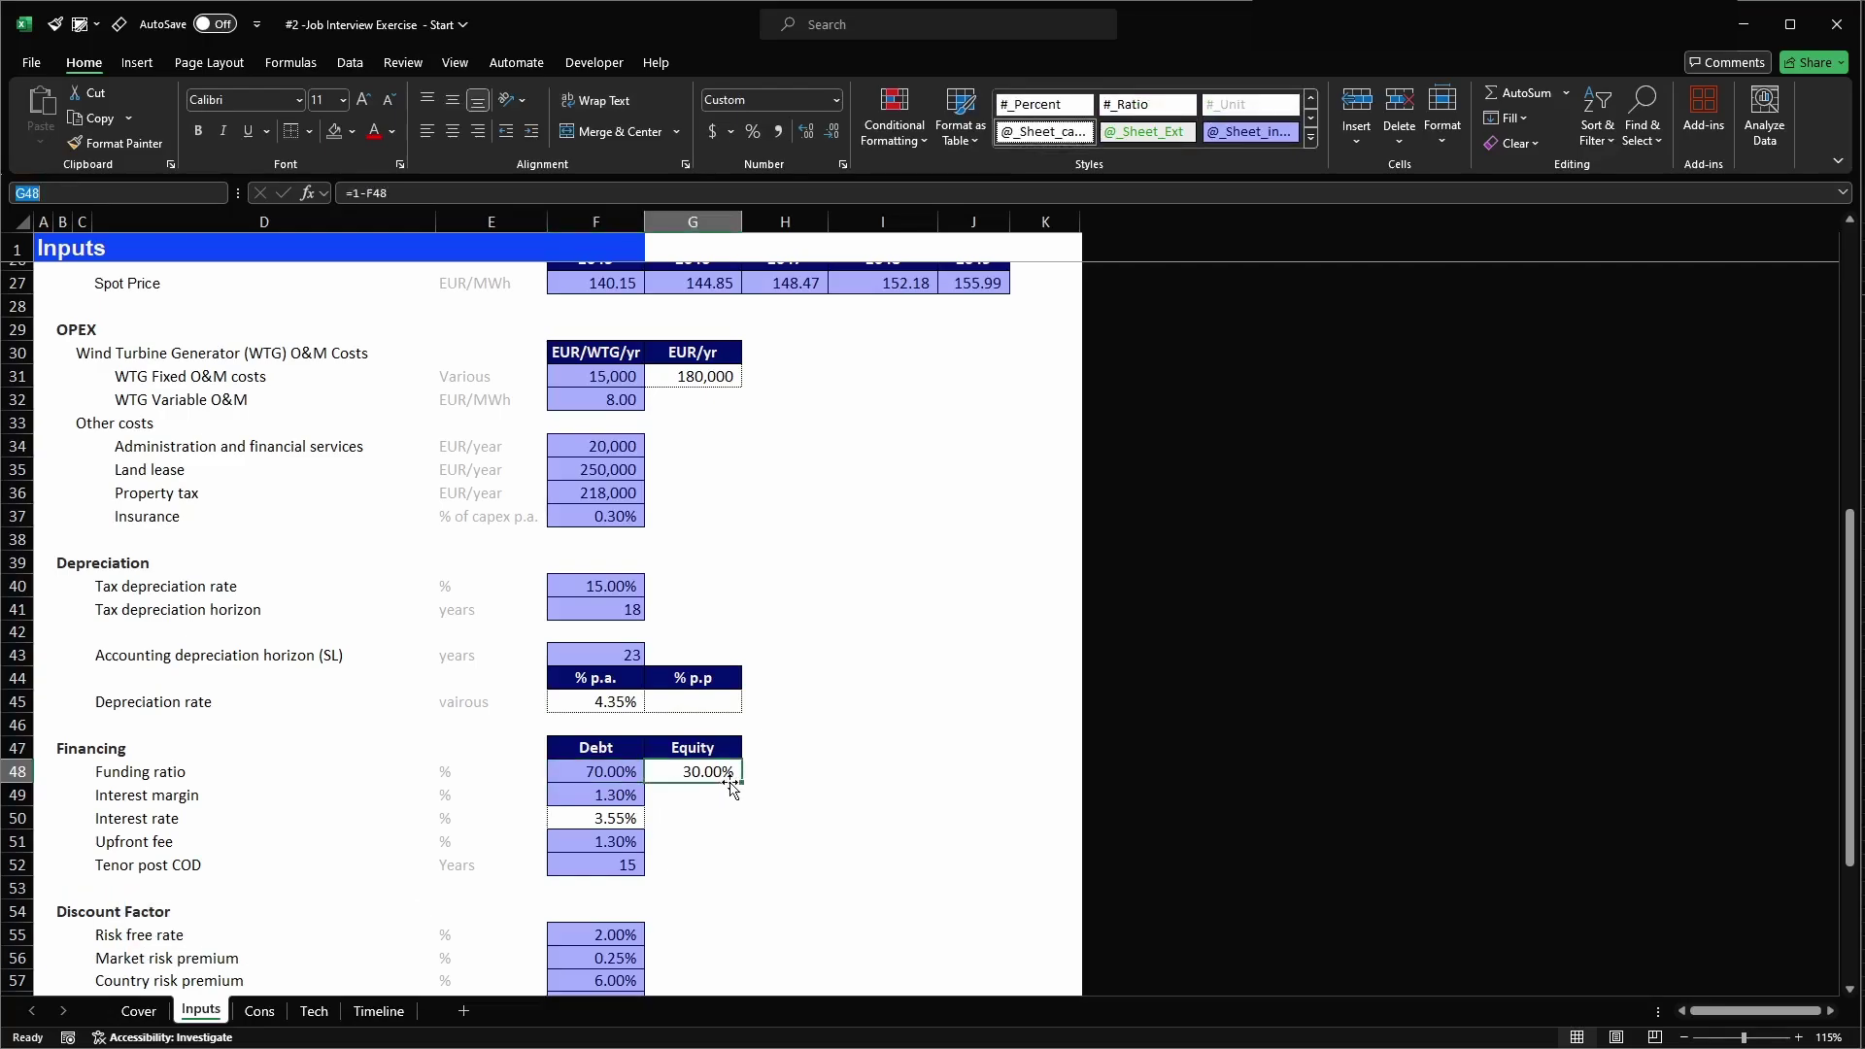
pyautogui.write('eq')
pyautogui.press('Return')
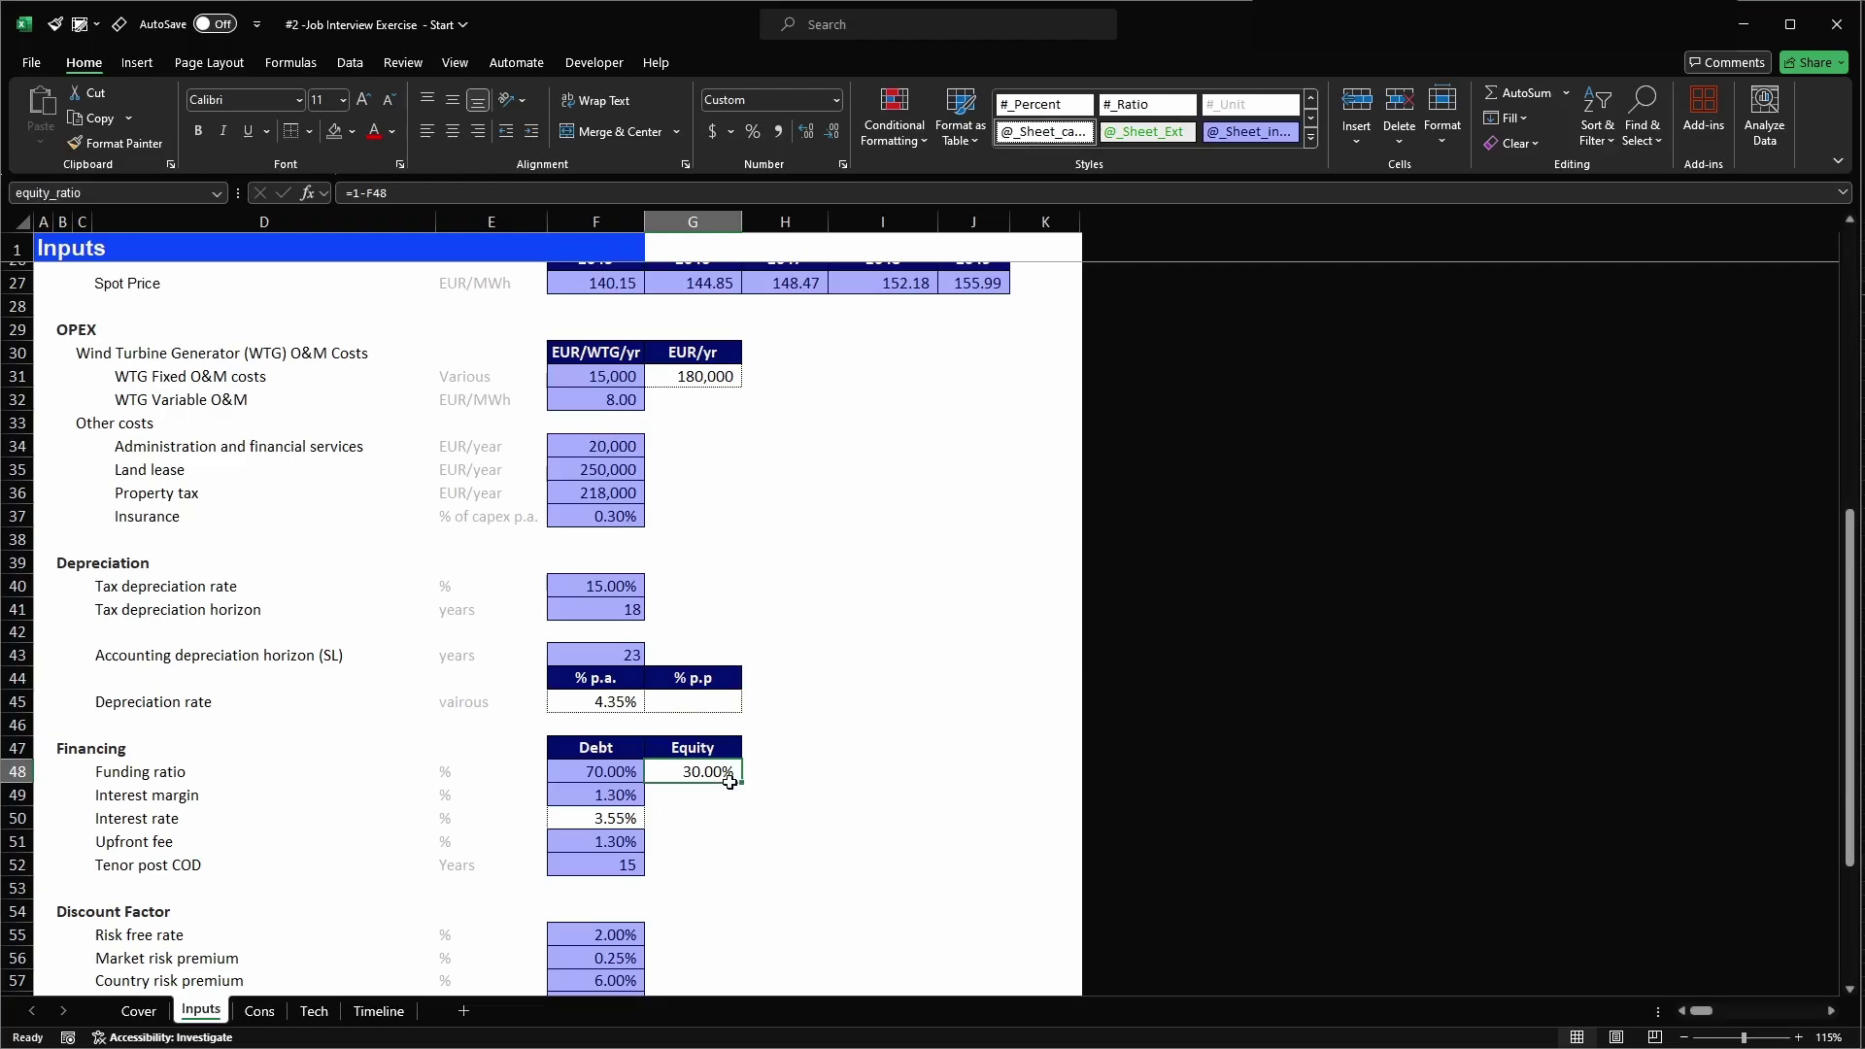
# - On the Cons sheet, enter =debt_ratio in F20 and =equity_ratio in F21
pyautogui.hotkey('ctrl', 'pagedown')
pyautogui.hotkey('ctrl', 'pagedown')
pyautogui.hotkey('ctrl', 'pageup')
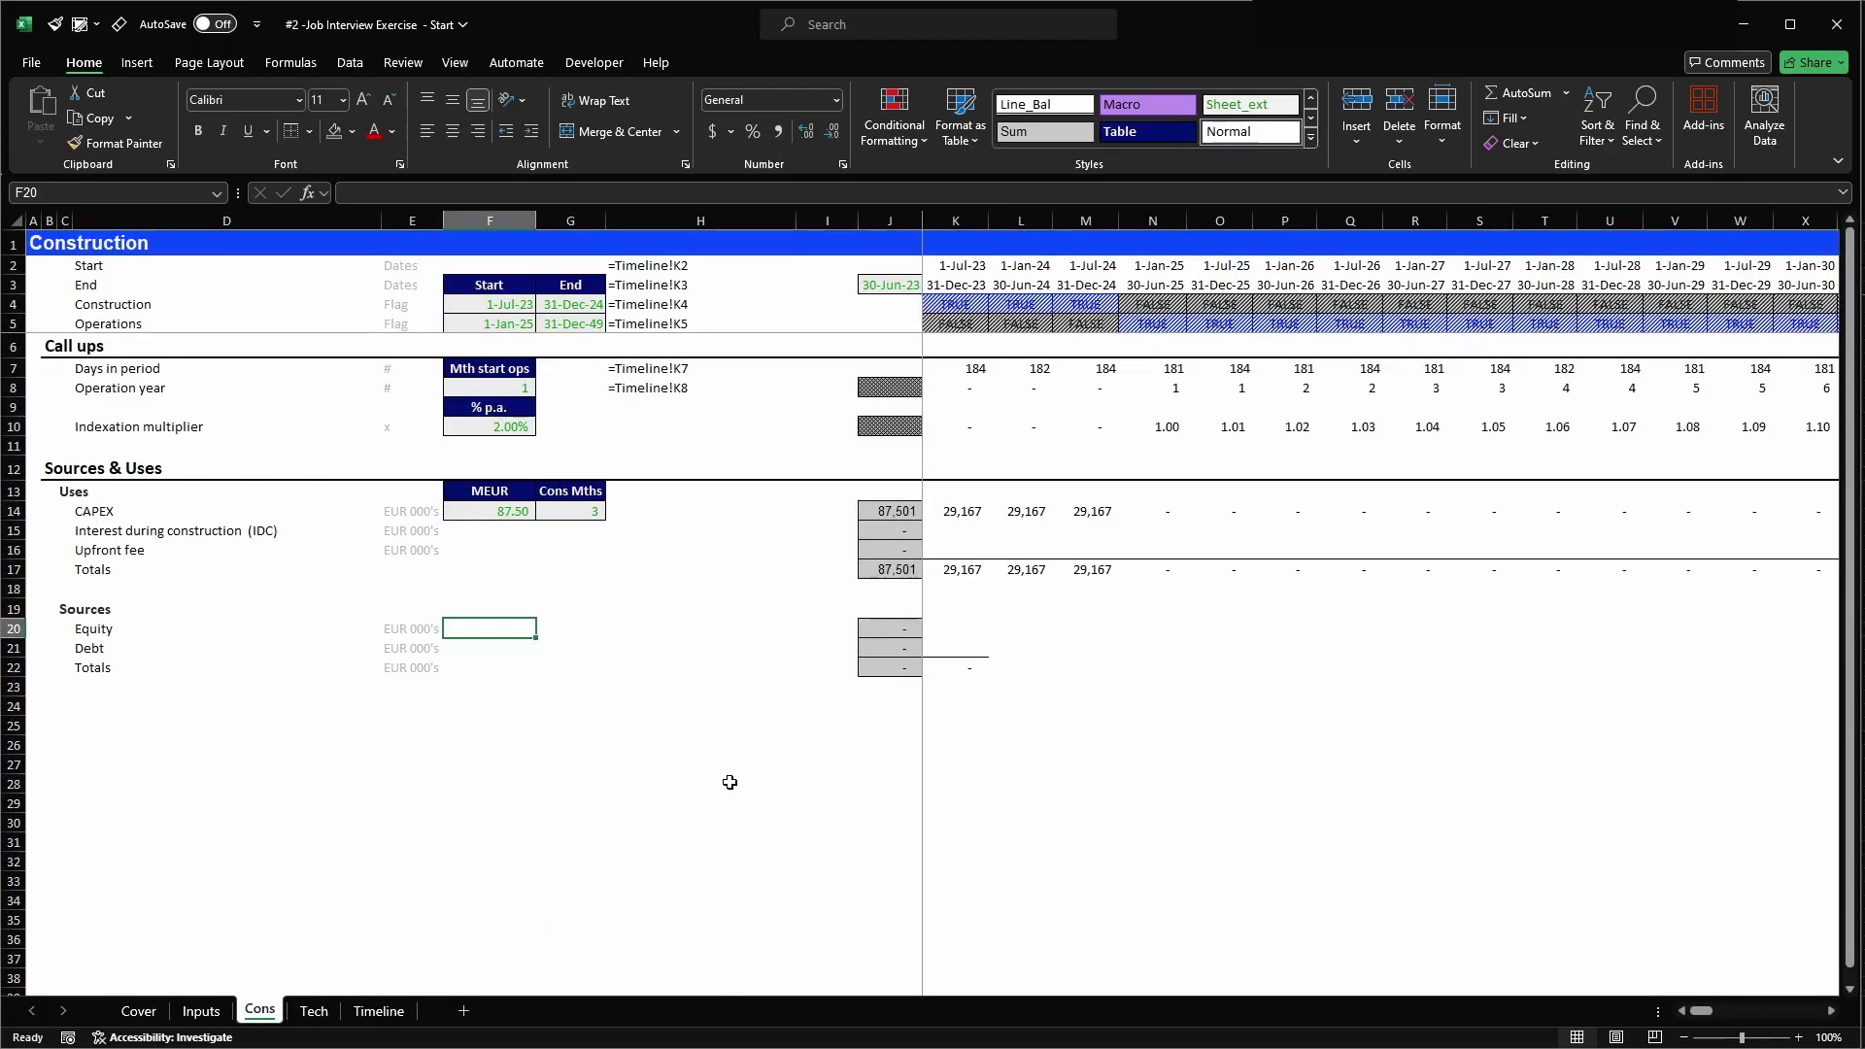
pyautogui.write('=debt_ratio')
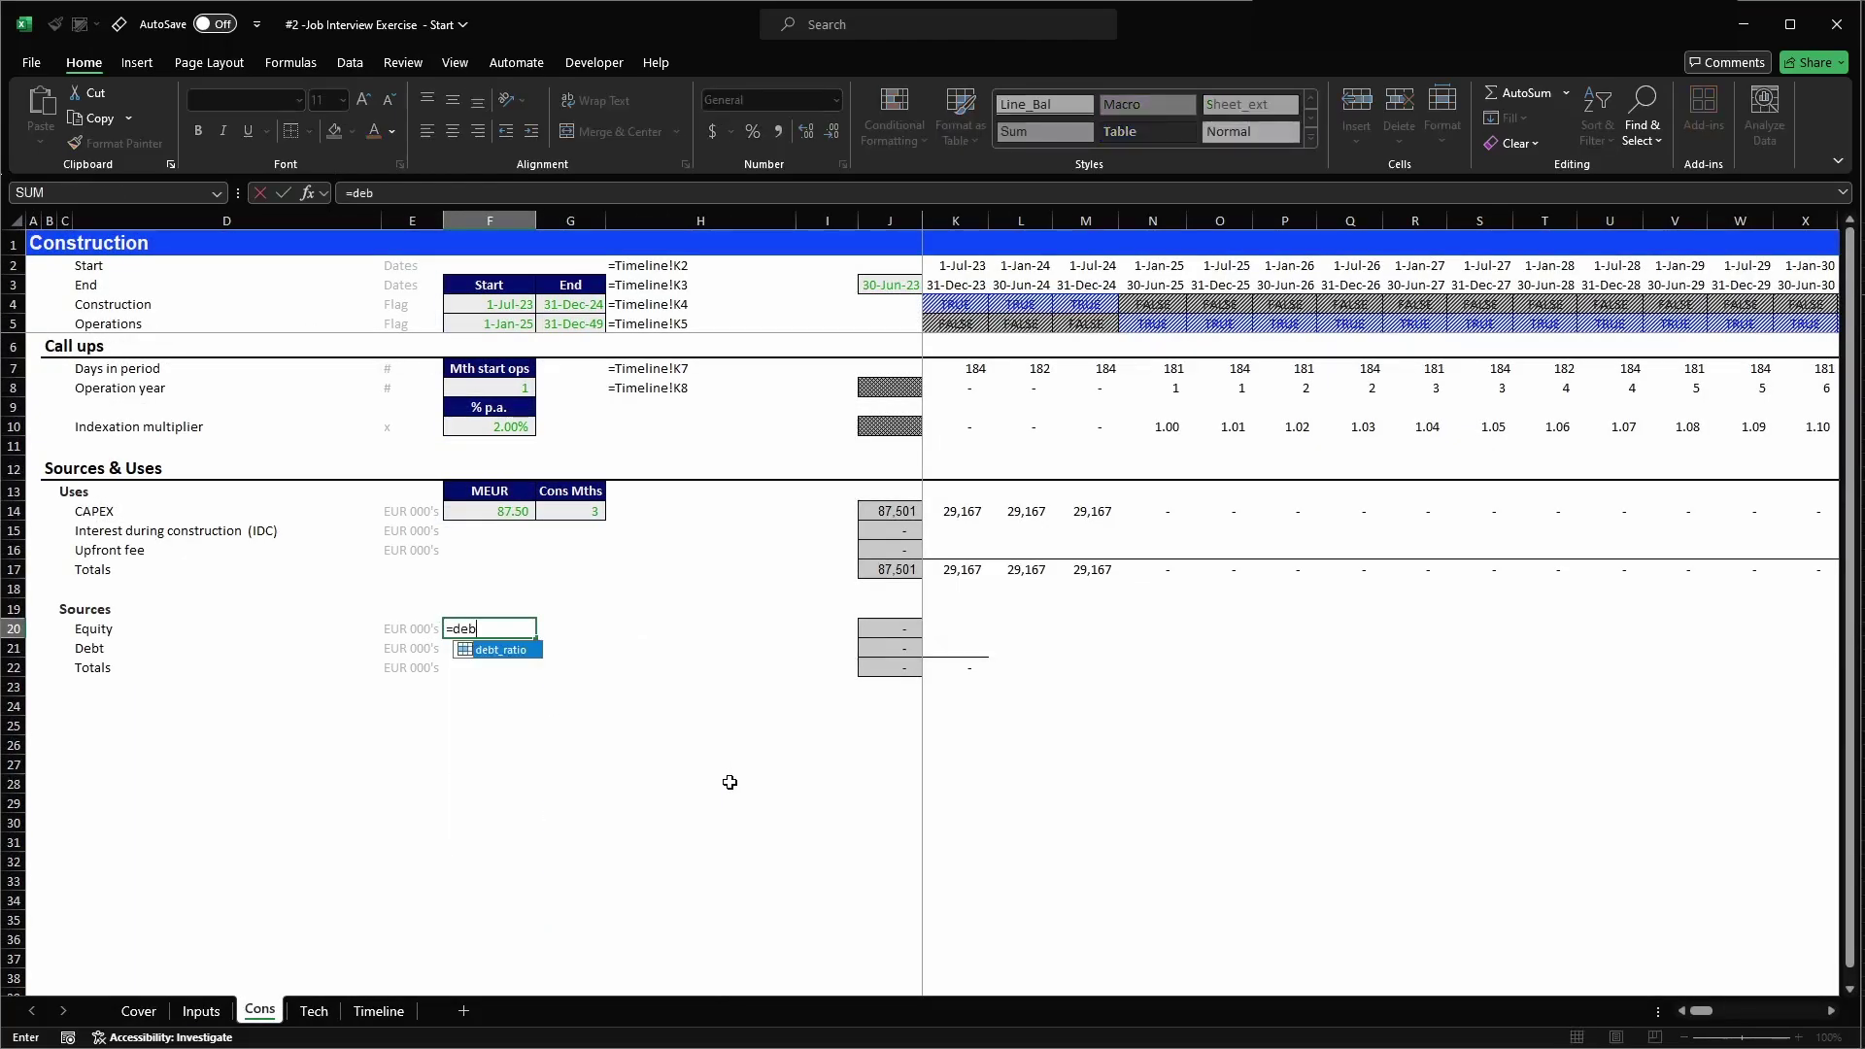
pyautogui.press('Return')
pyautogui.write('=equi')
pyautogui.press('Tab')
pyautogui.press('Return')
pyautogui.press('Up')
pyautogui.hotkey('shift', 'Up')
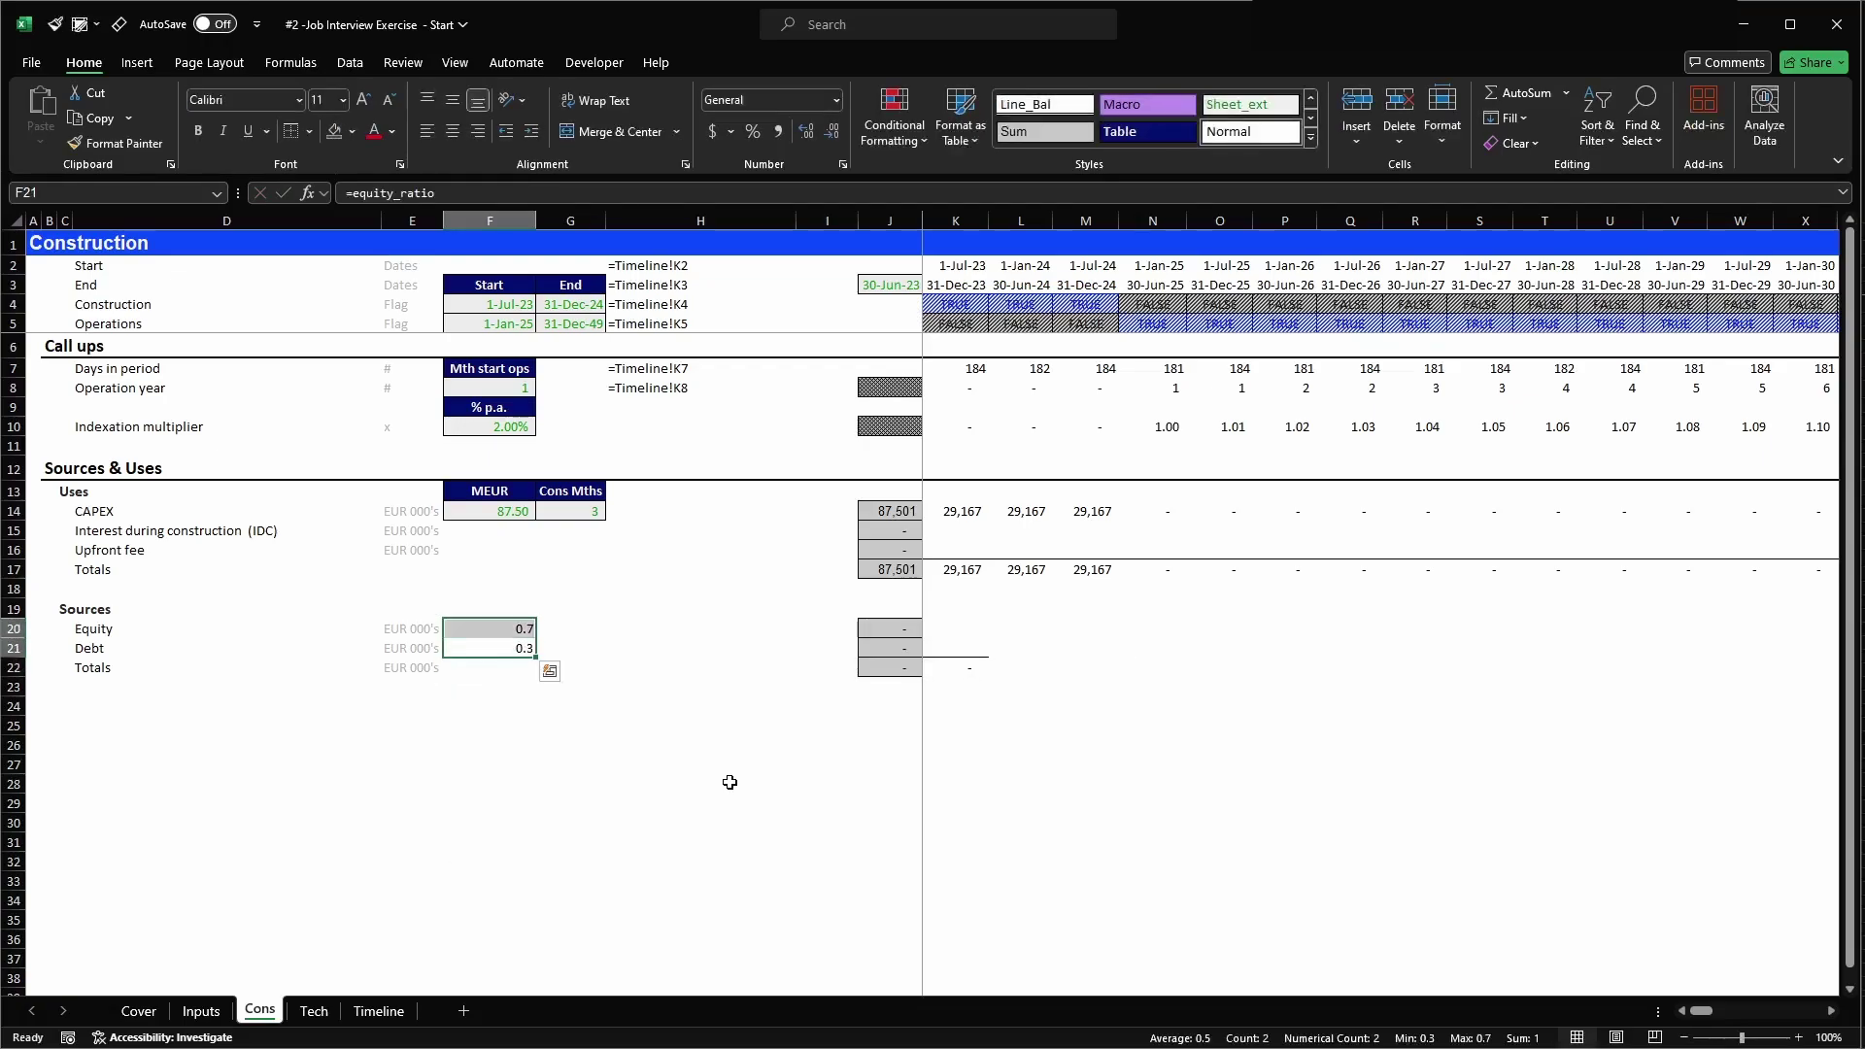
pyautogui.hotkey('alt', '2')
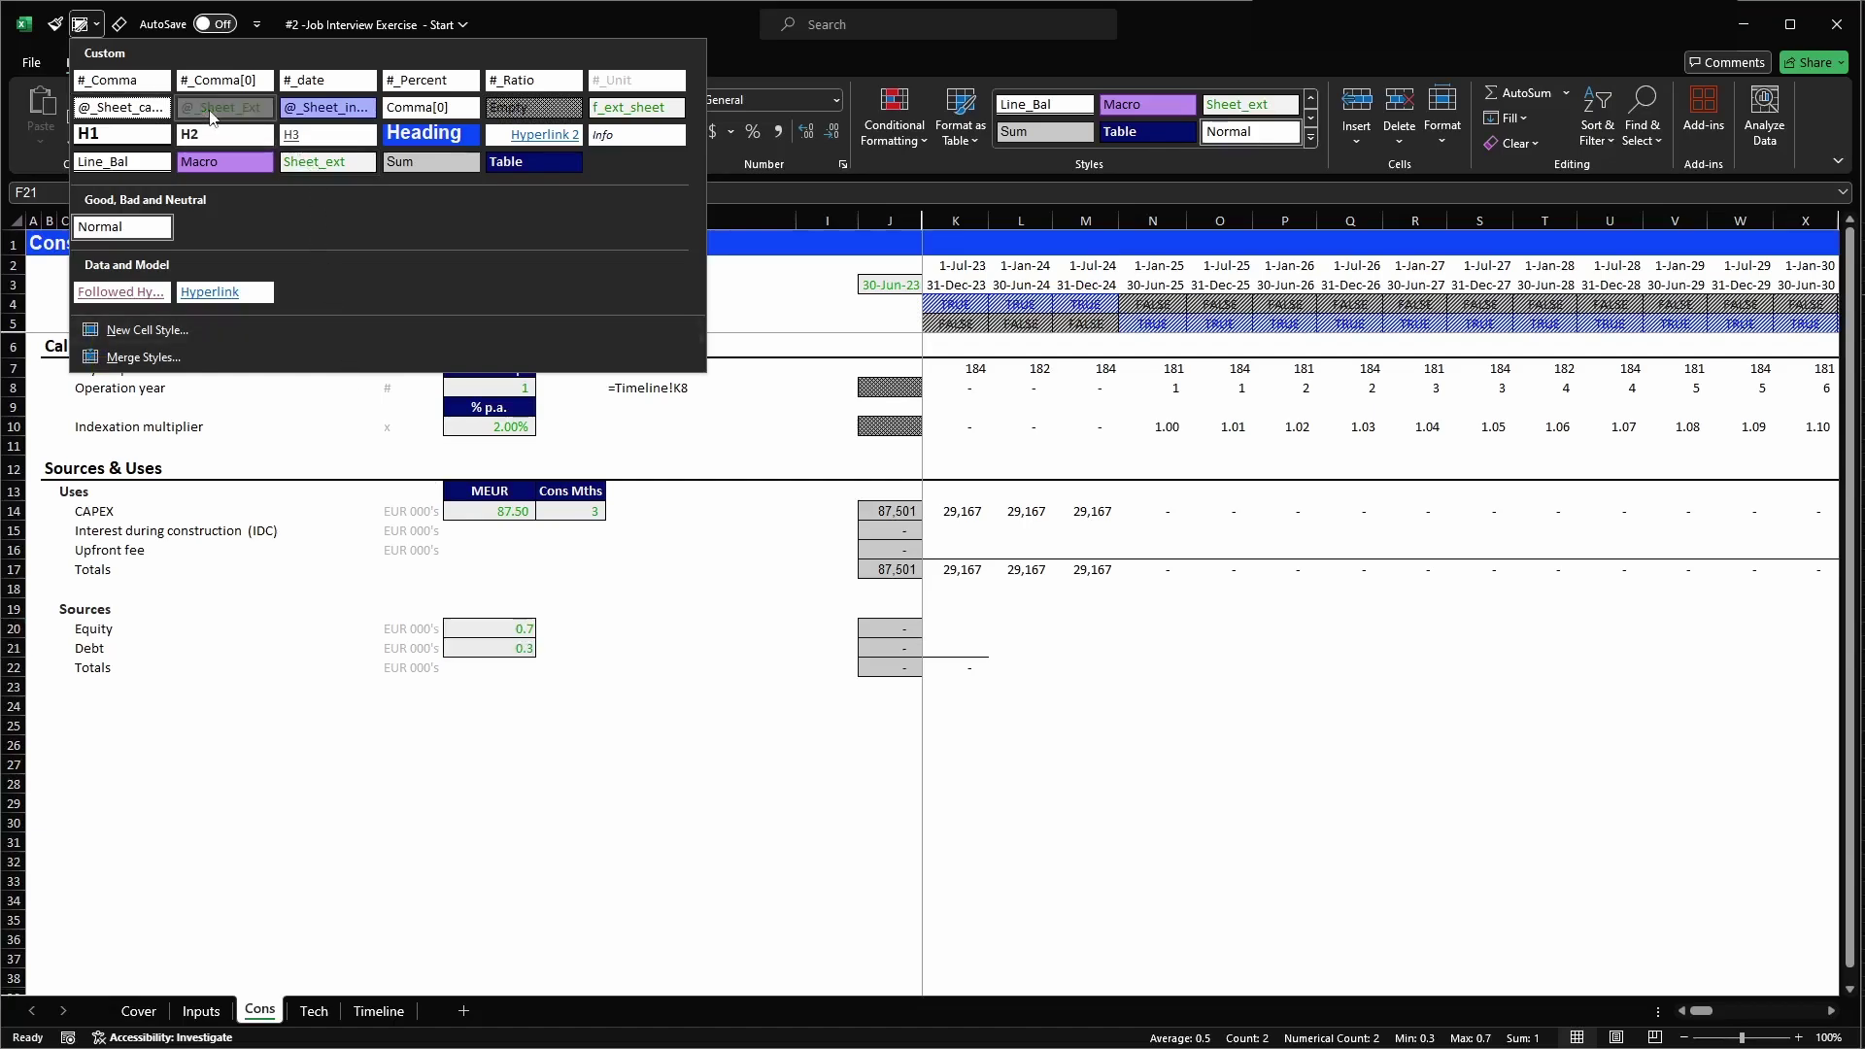
pyautogui.click(427, 82)
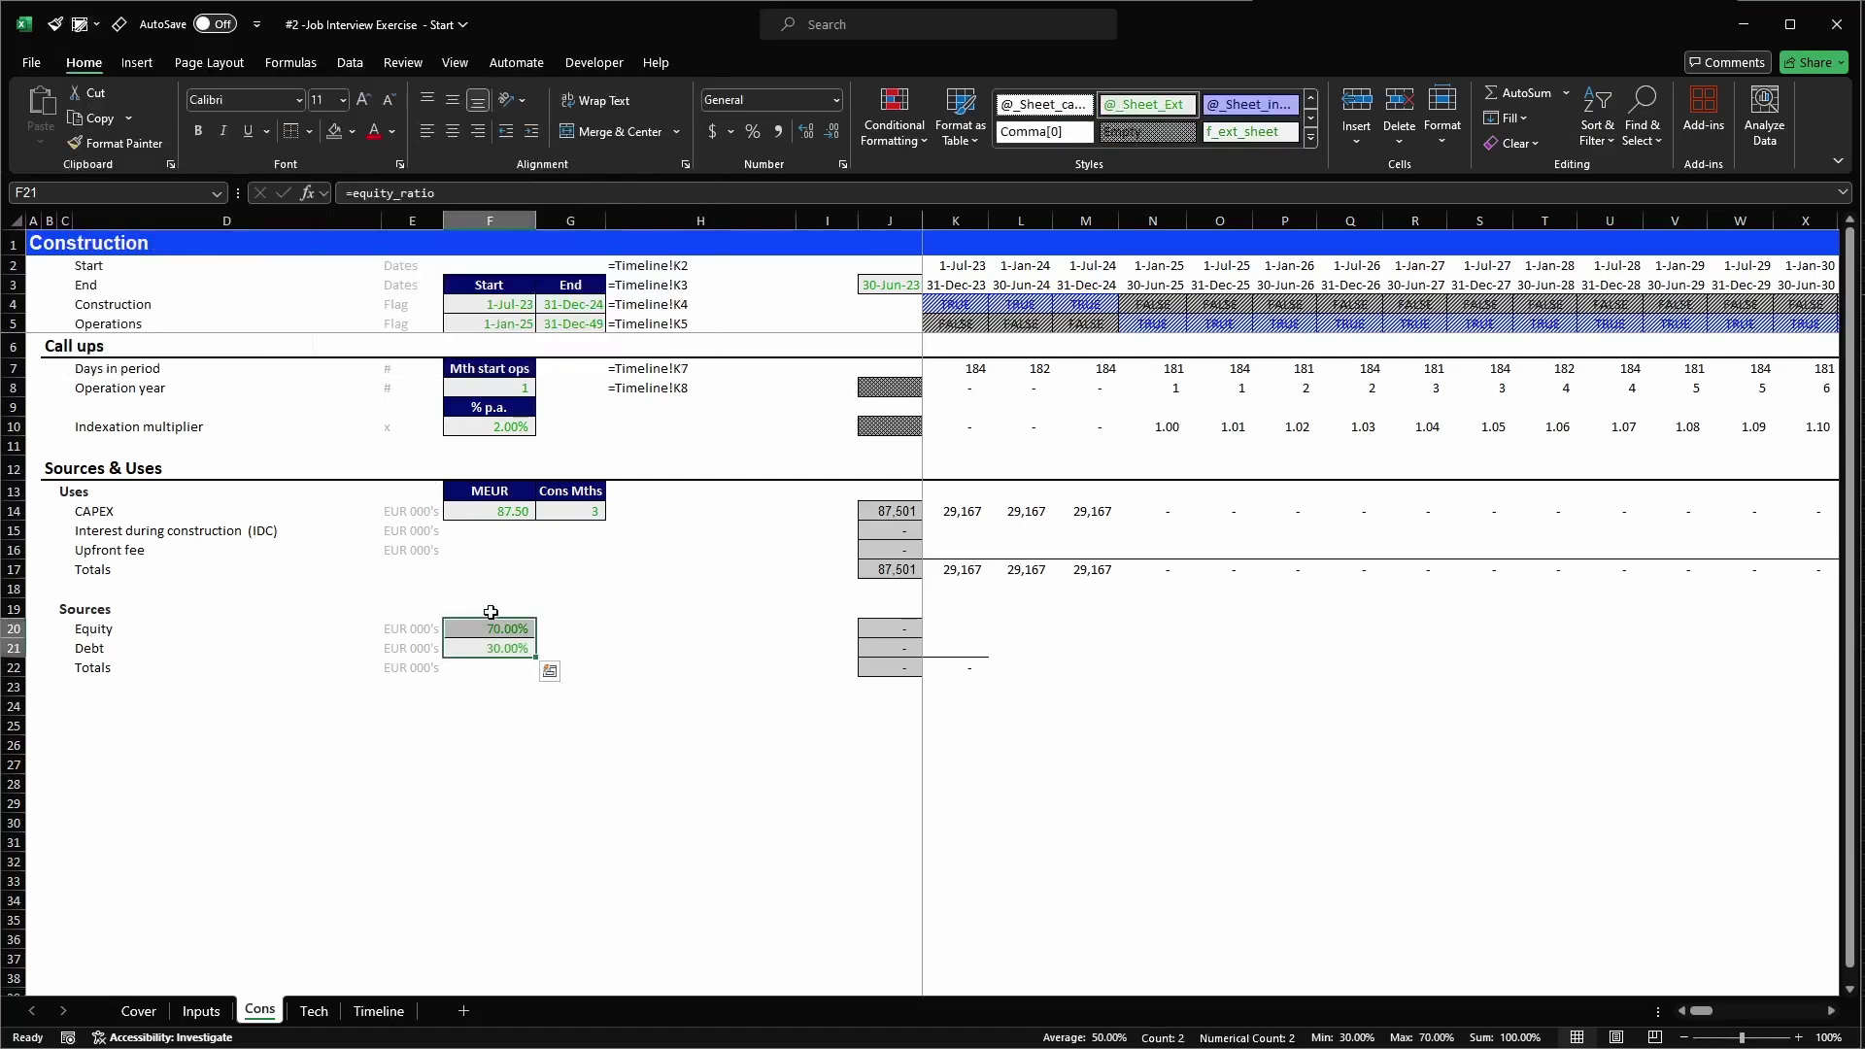
# - Enter the Equity formula =K$17*$F20 in K20, multiplying total uses by the funding ratio
pyautogui.click(933, 629)
pyautogui.write('=')
pyautogui.press('Up')
pyautogui.press('Up')
pyautogui.press('Up')
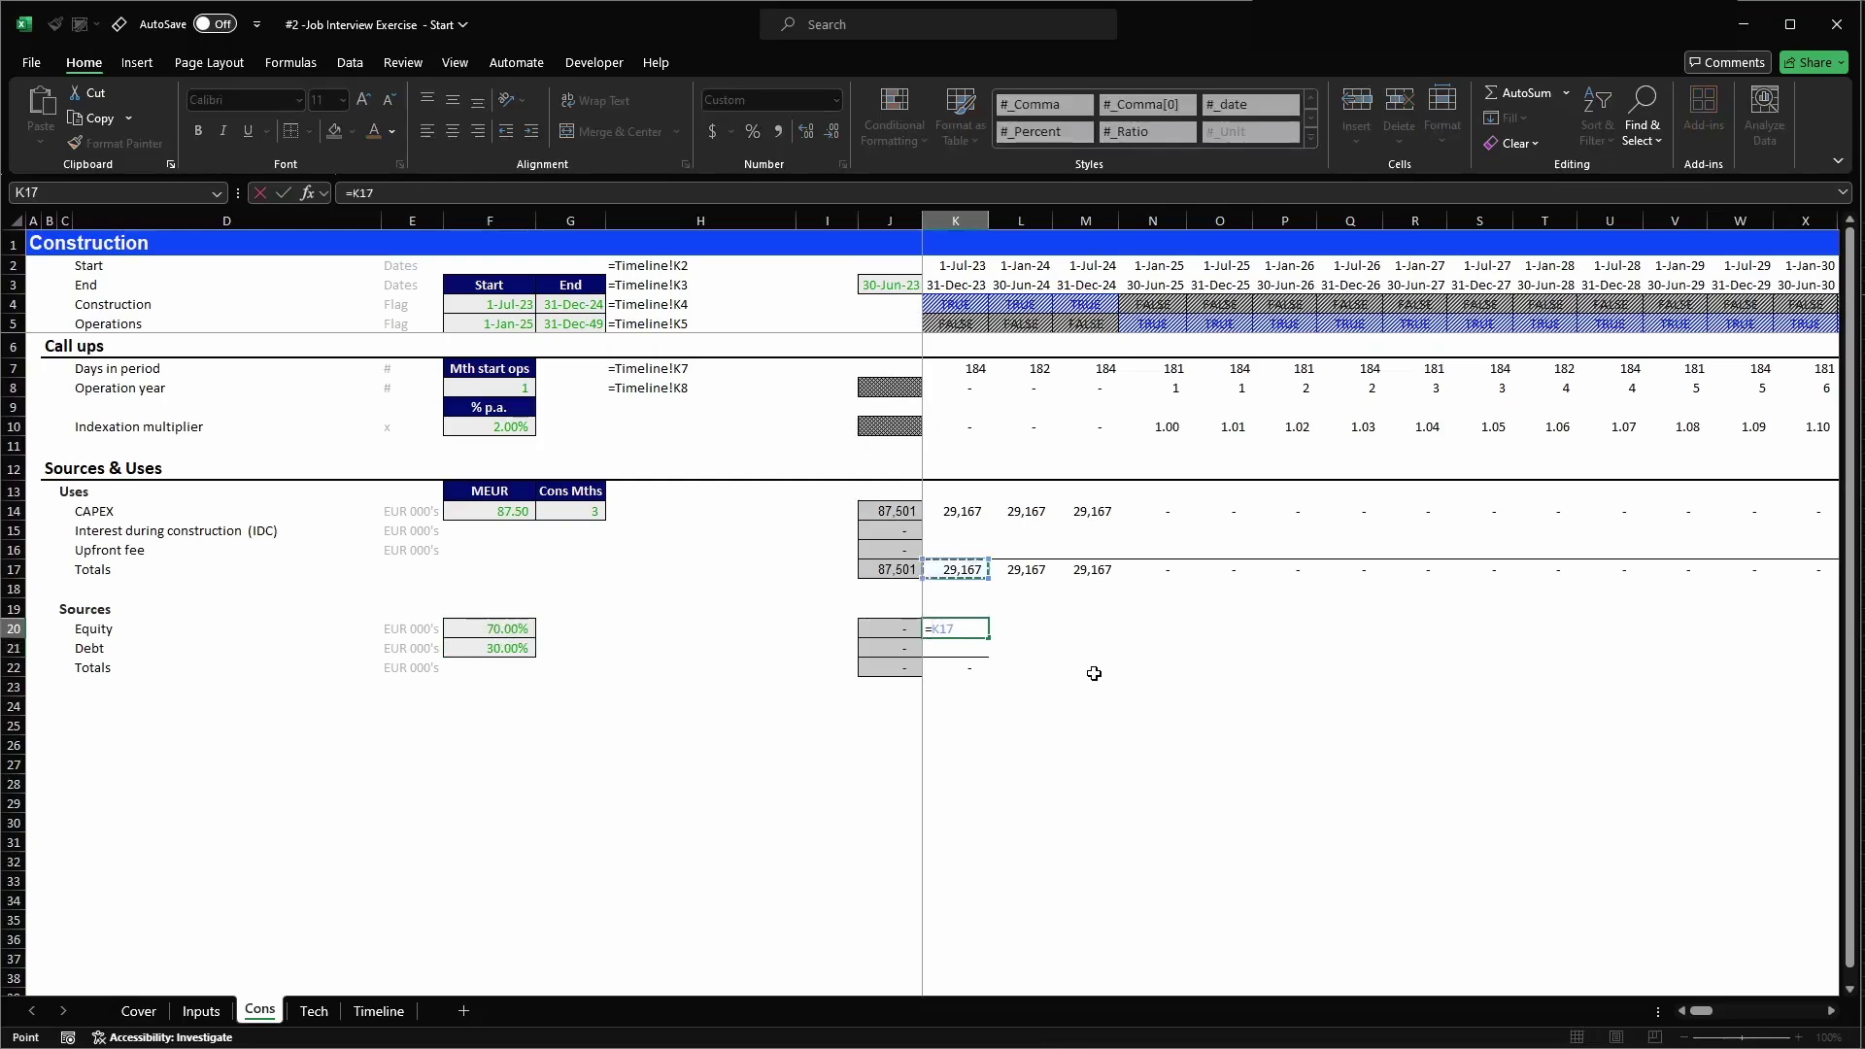
pyautogui.press('F4')
pyautogui.press('F4')
pyautogui.write('*')
pyautogui.press('Left')
pyautogui.press('Left')
pyautogui.press('Left')
pyautogui.press('Left')
pyautogui.press('Left')
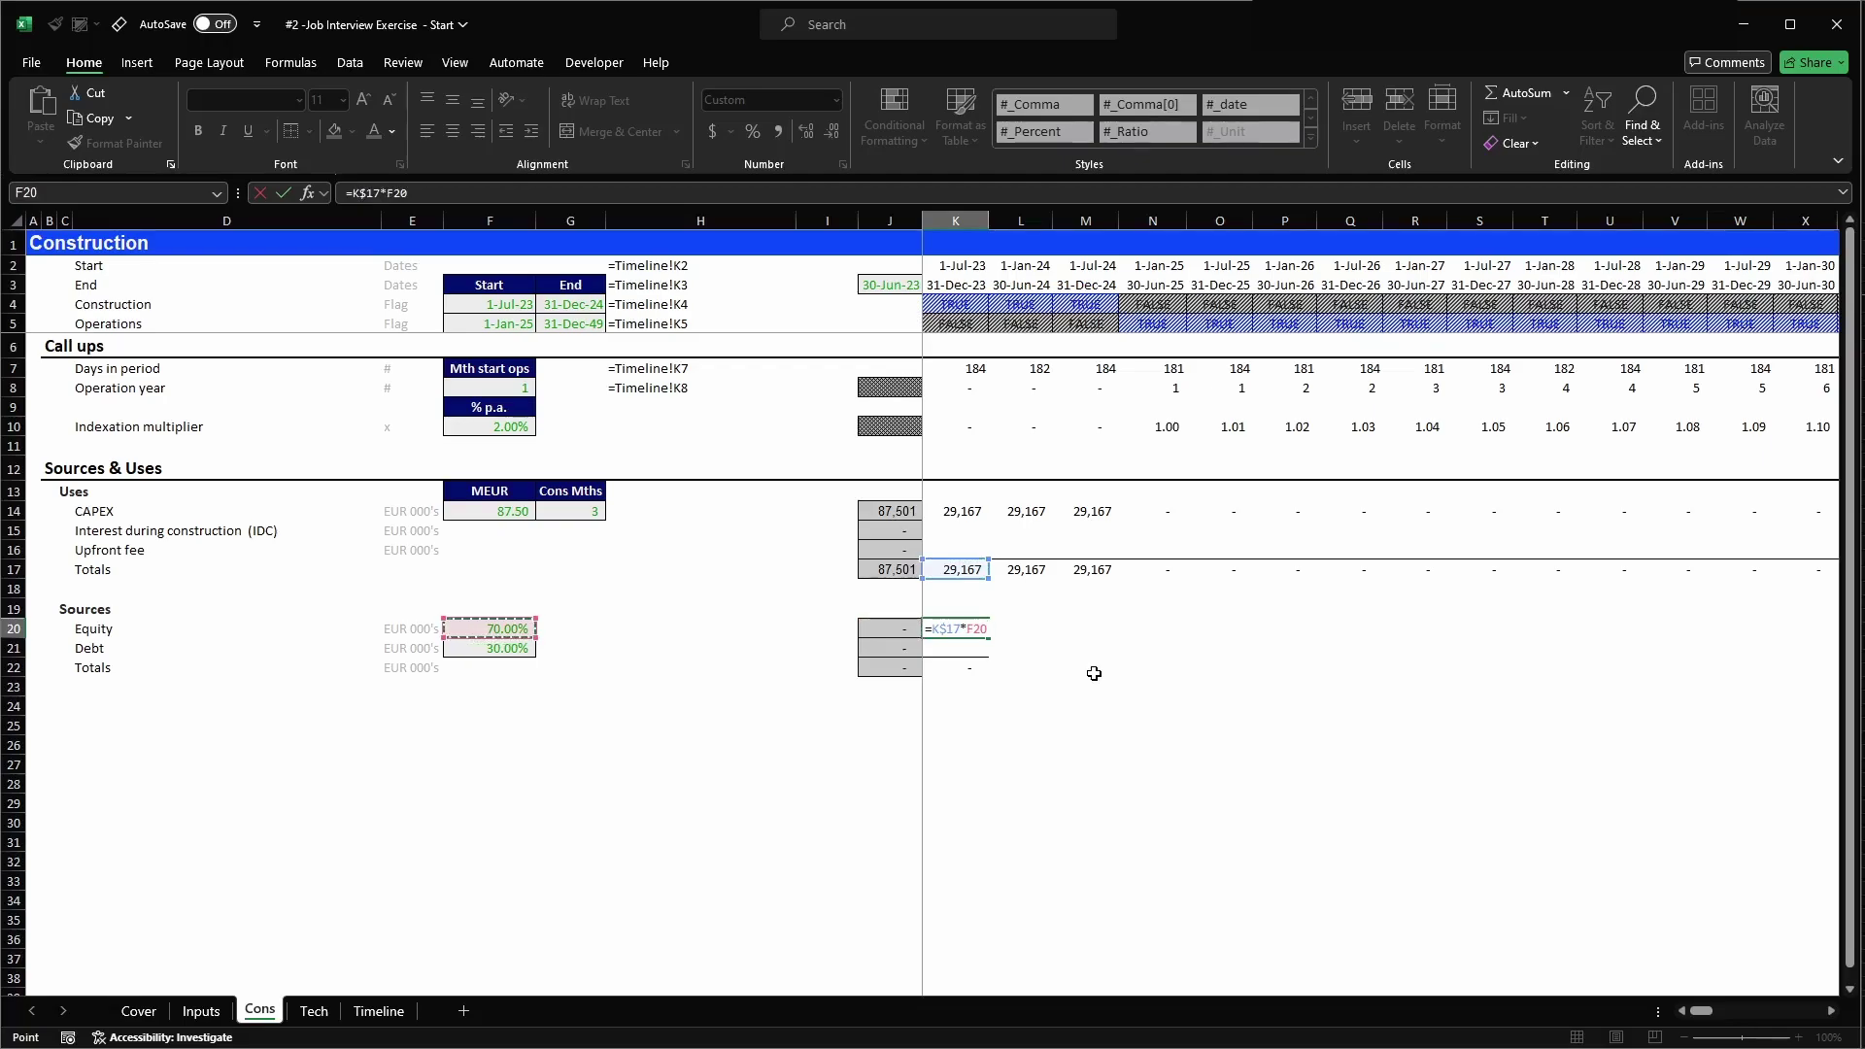
pyautogui.press('F4')
pyautogui.press('F4')
pyautogui.press('Return')
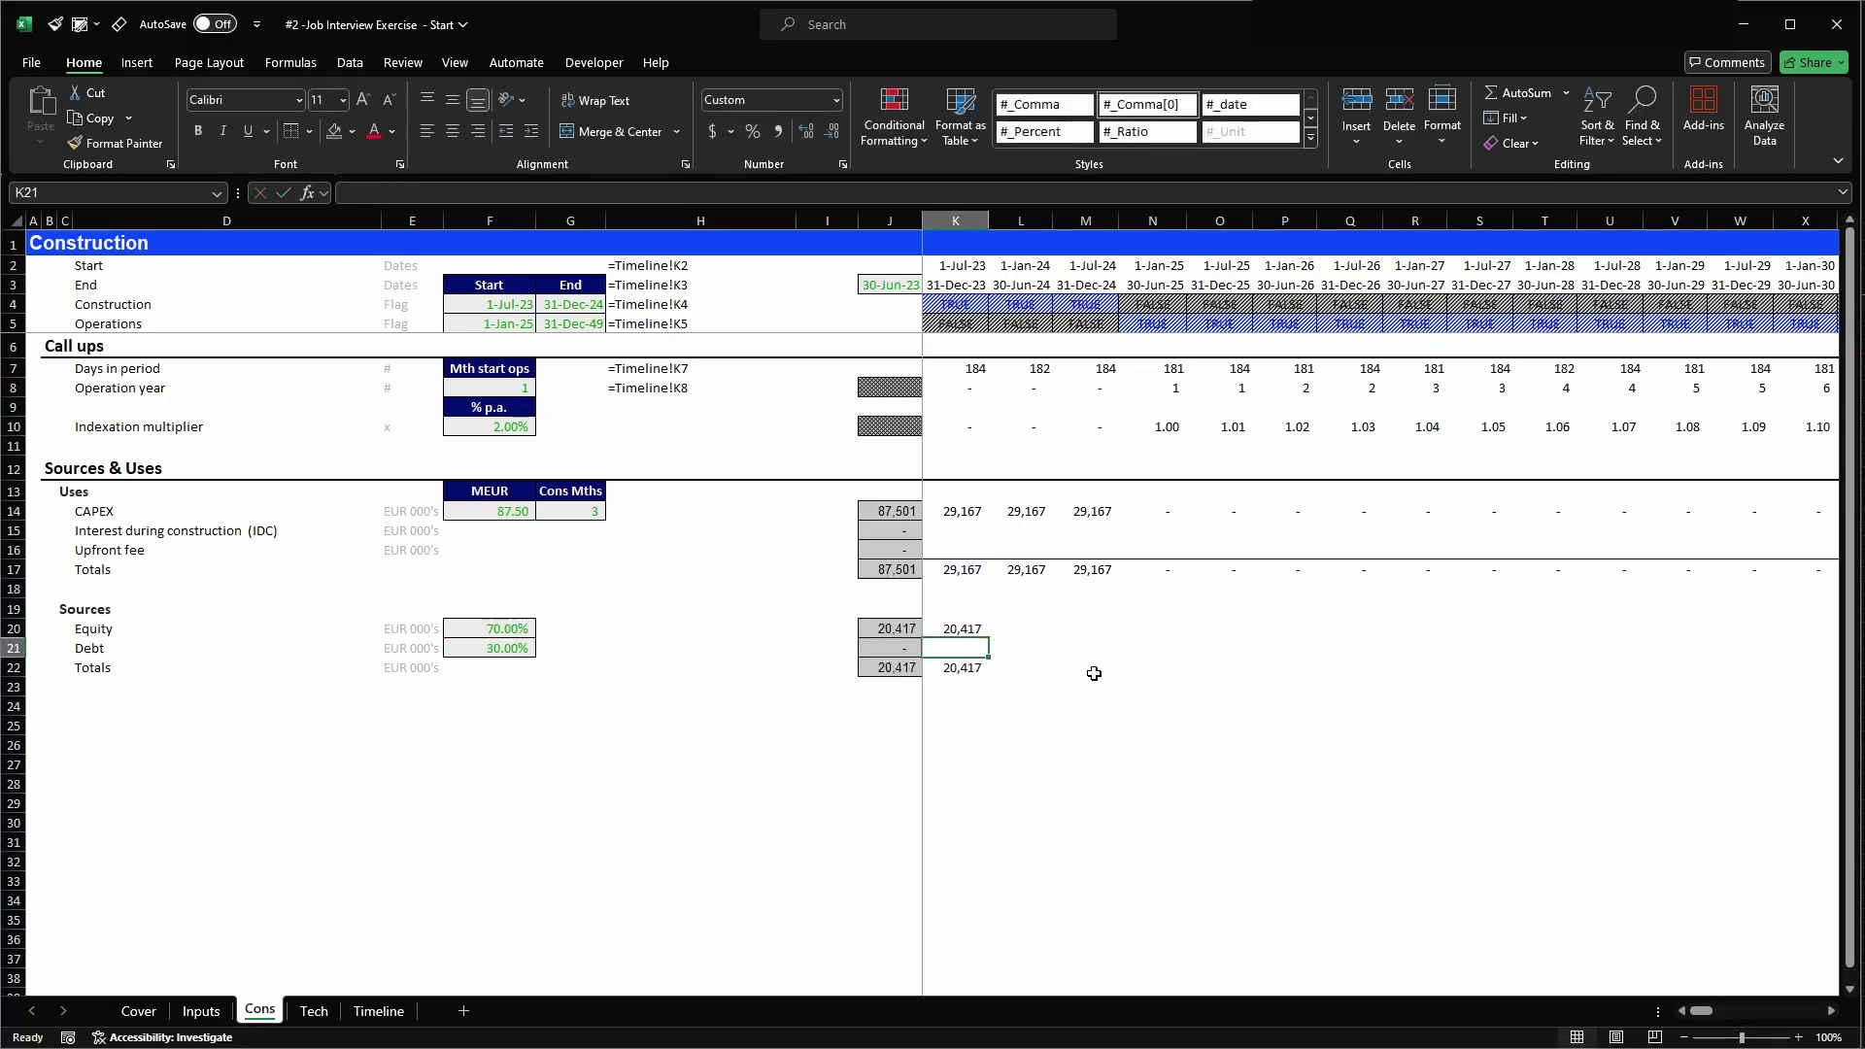
# - Fill the Equity formula down into K21 and check the formulas in K20:K22
pyautogui.hotkey('ctrl', 'd')
pyautogui.press('F2')
pyautogui.press('Escape')
pyautogui.press('Up')
pyautogui.press('F2')
pyautogui.press('Escape')
pyautogui.press('Down')
pyautogui.press('F2')
pyautogui.press('Escape')
pyautogui.press('Down')
pyautogui.press('F2')
pyautogui.press('Escape')
# - Copy the Sources formulas in K20:K22 across all timeline columns through CG
pyautogui.hotkey('shift', 'Up')
pyautogui.hotkey('shift', 'Up')
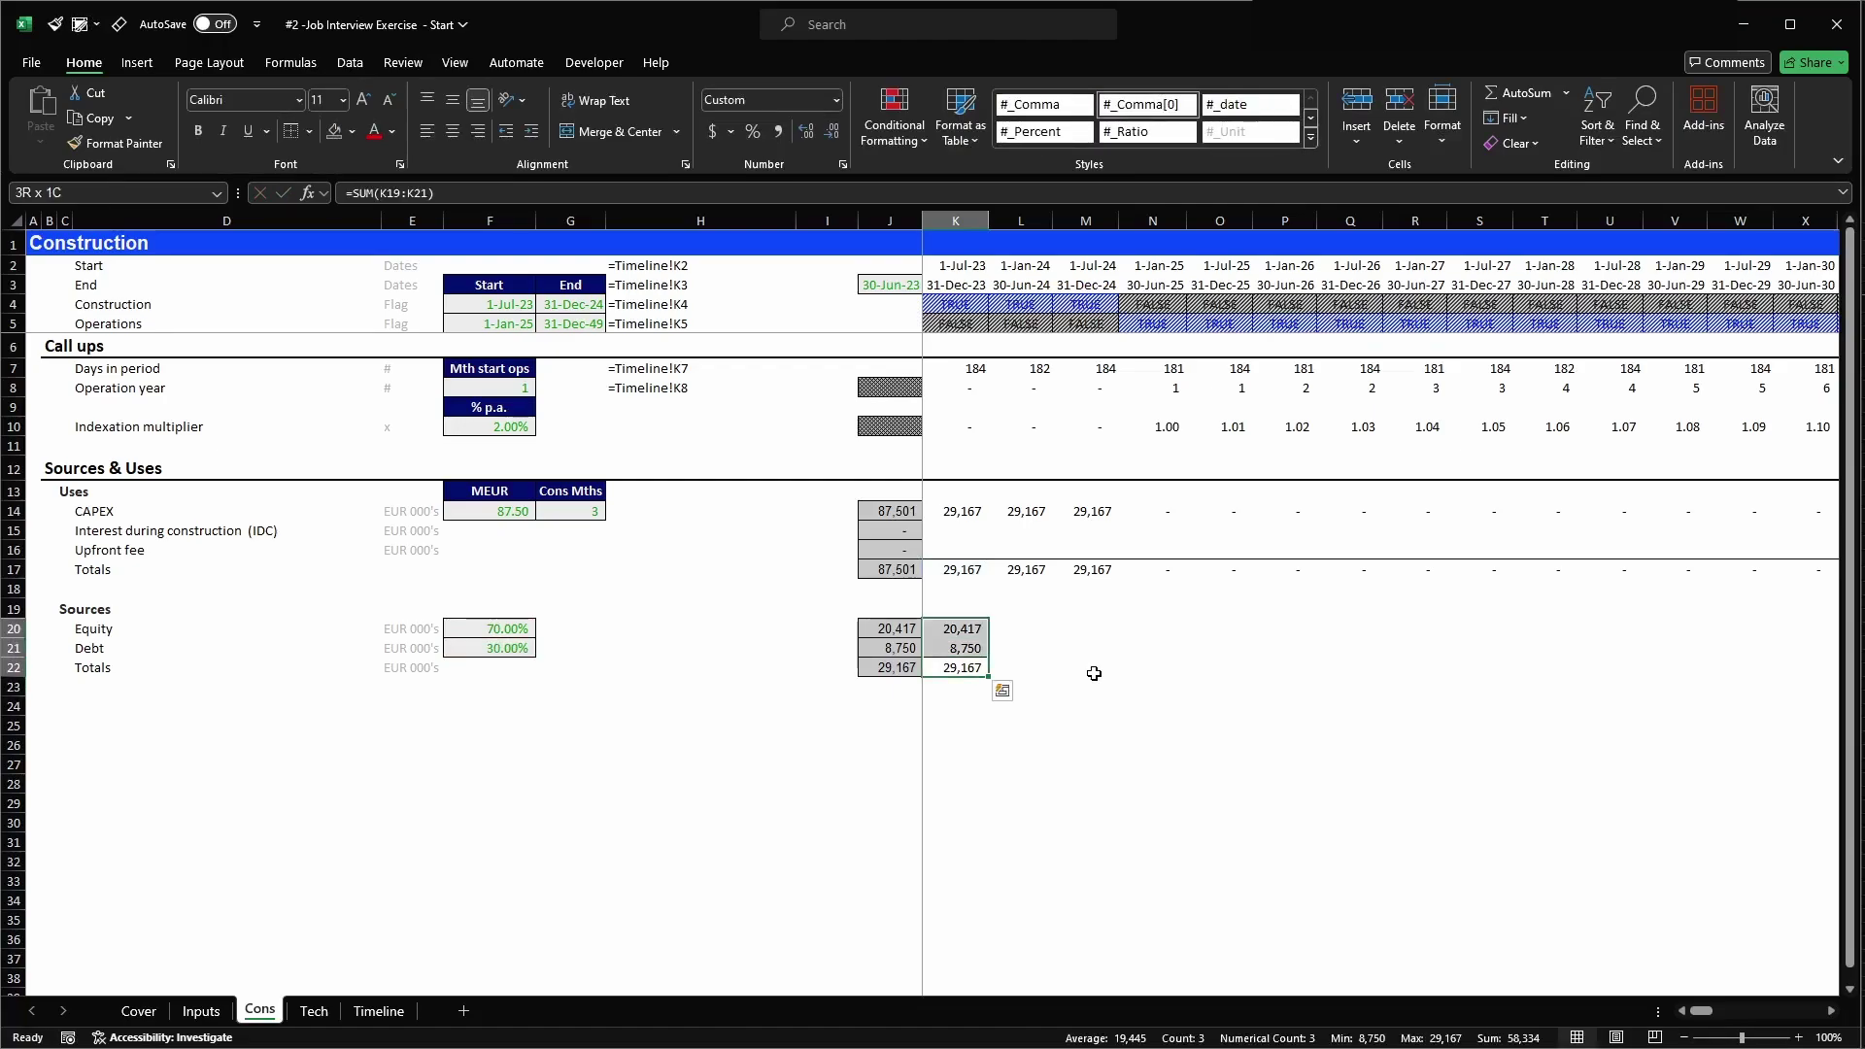
pyautogui.hotkey('ctrl', 'c')
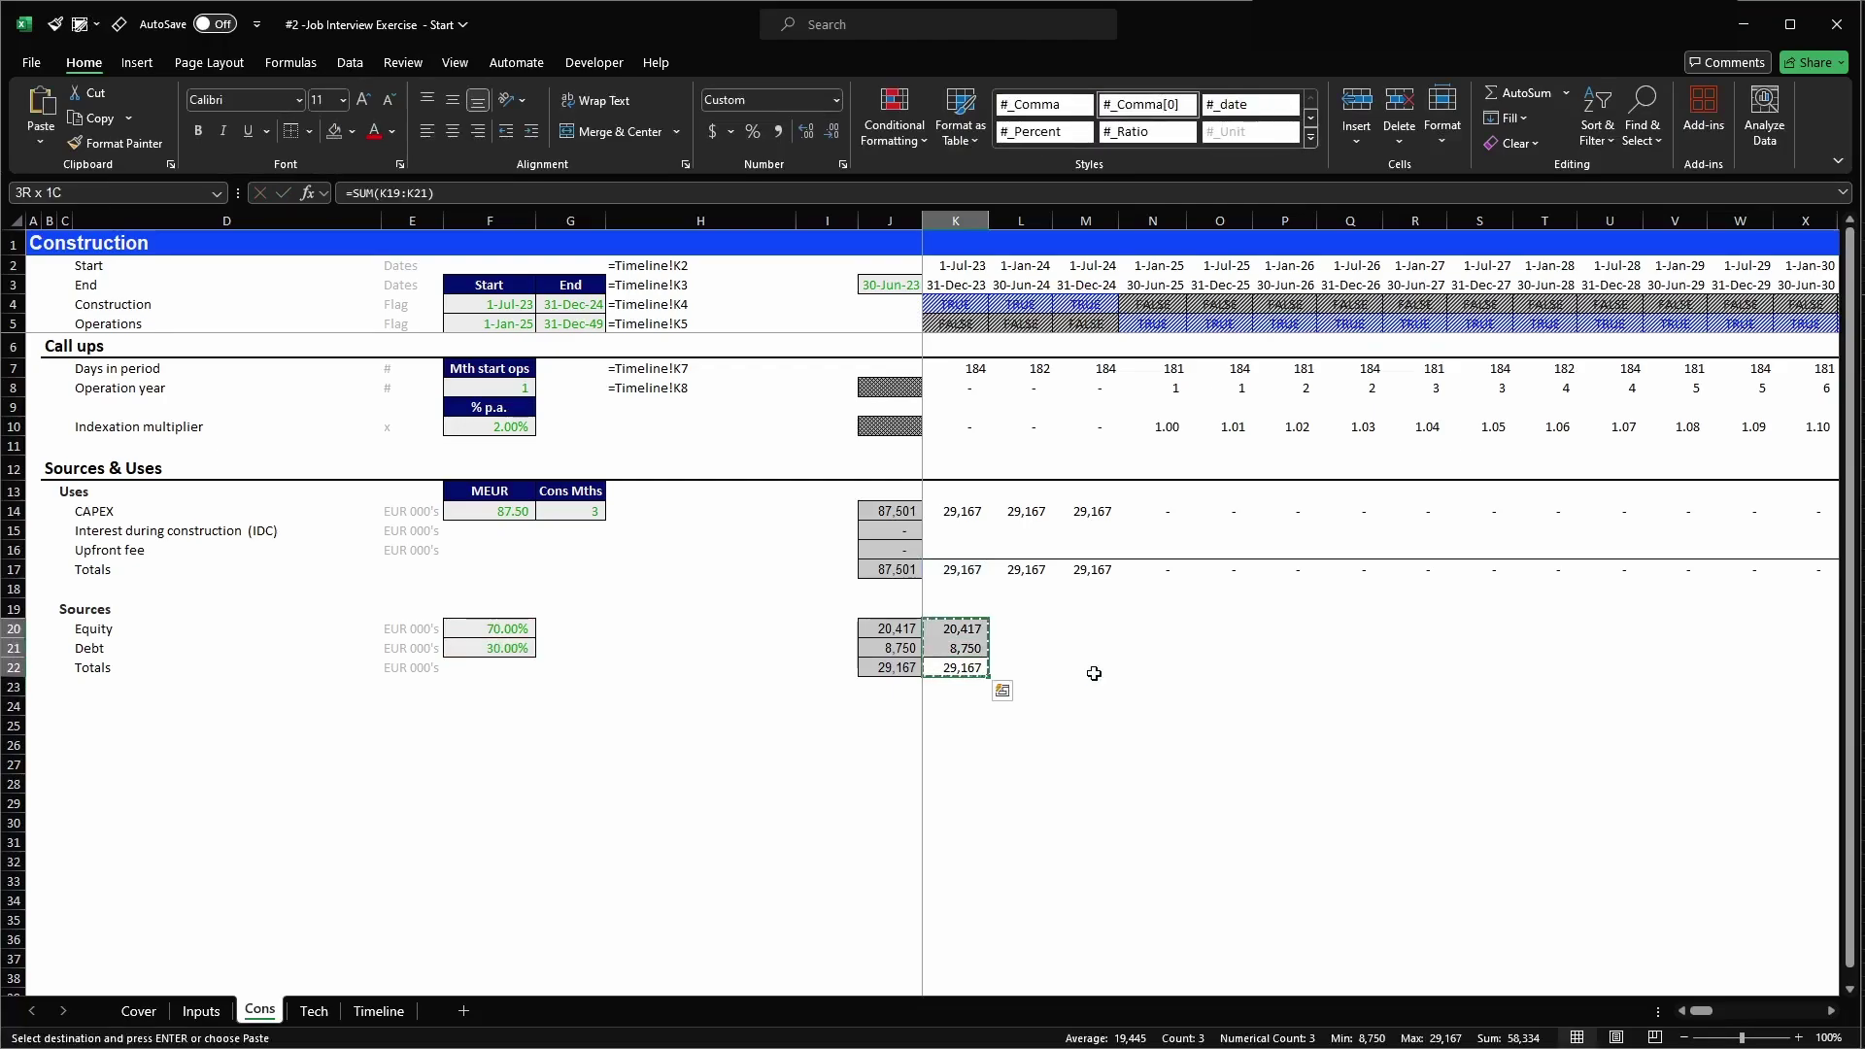
pyautogui.hotkey('ctrl', 'shift', 'Right')
pyautogui.hotkey('shift', 'Left')
pyautogui.press('Return')
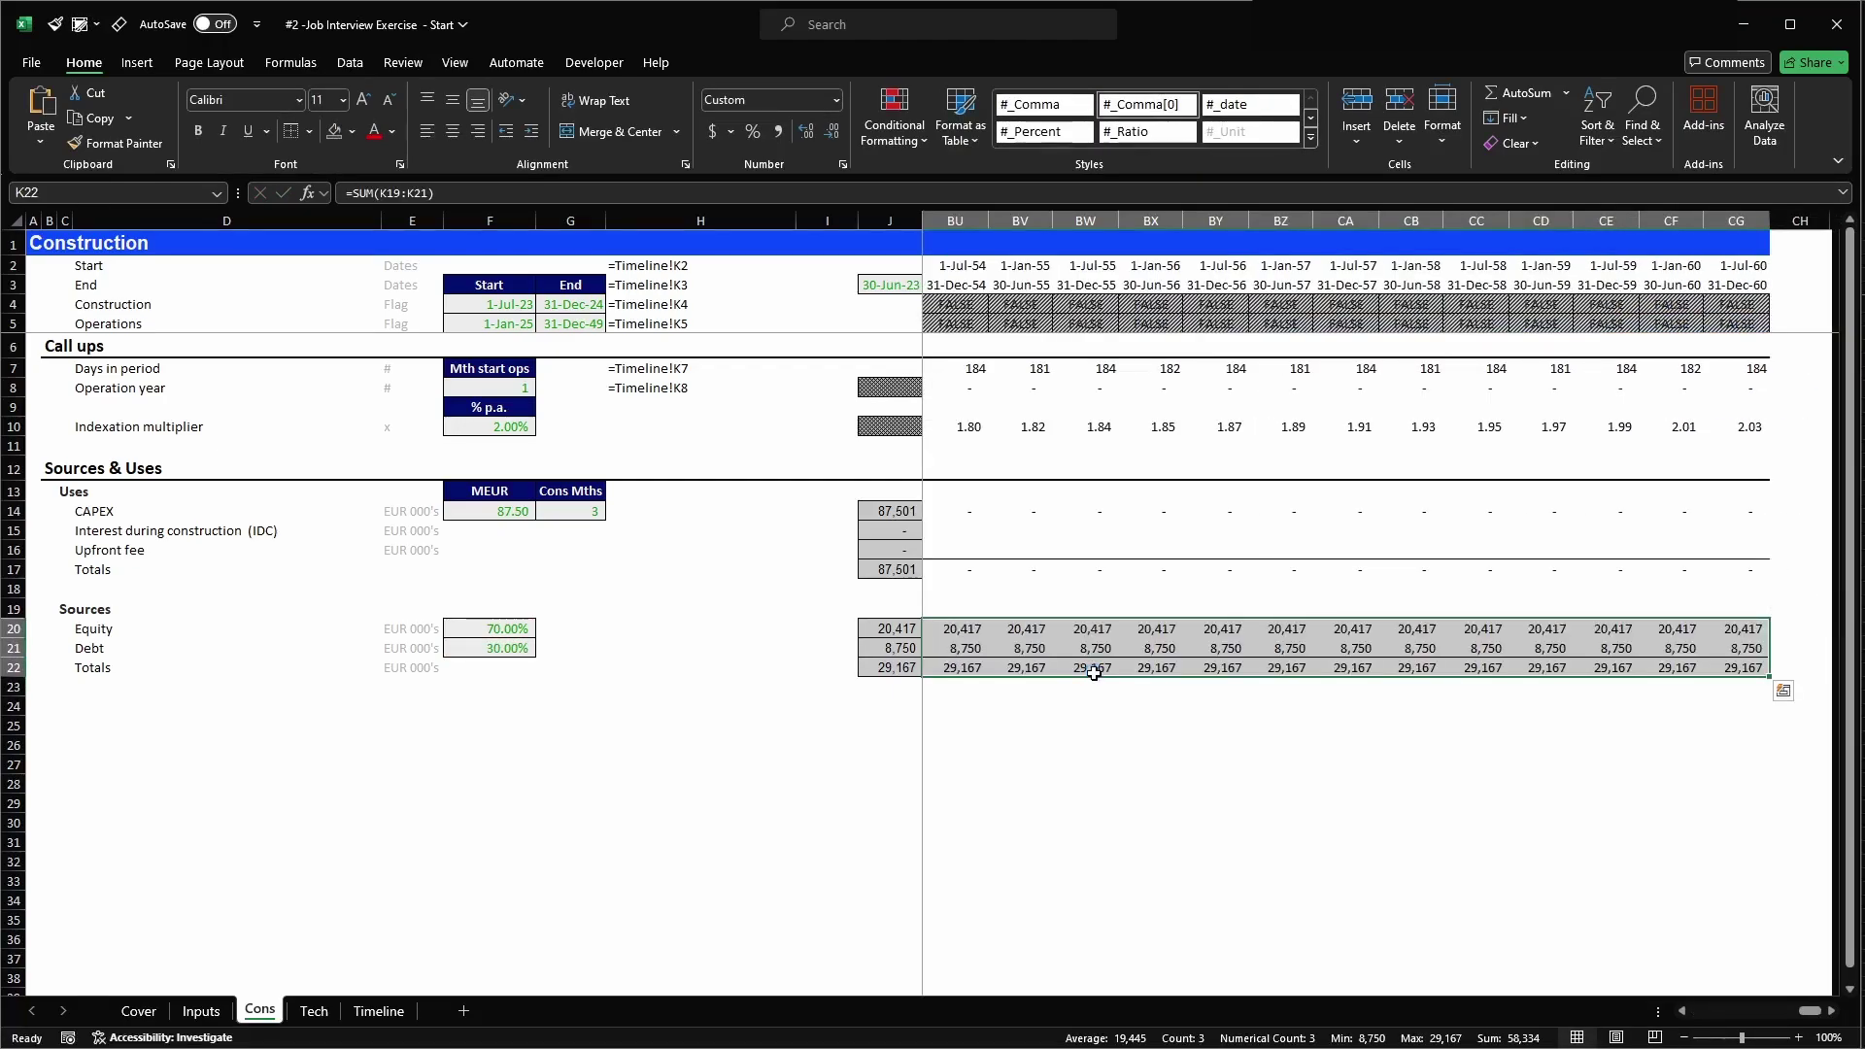
pyautogui.press('Left')
pyautogui.press('Right')
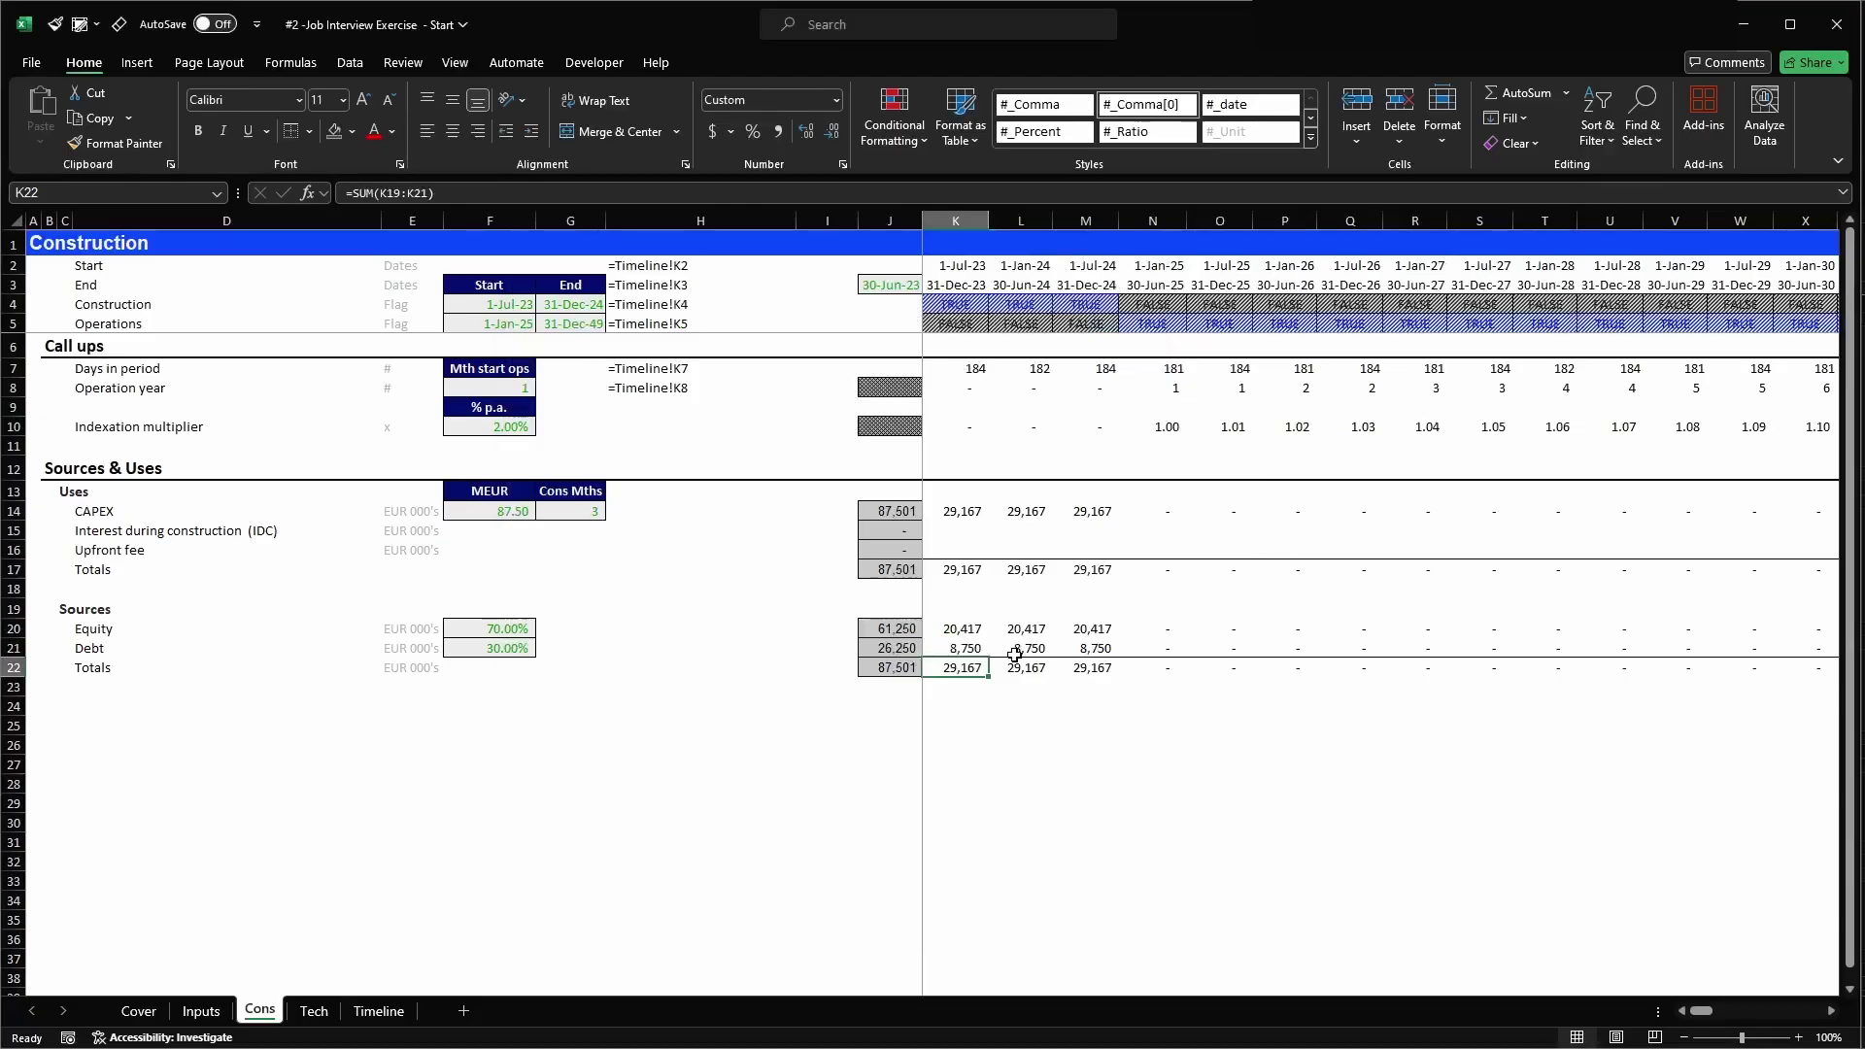
# - Enter the section heading Debt Account in B24, below the Sources rows
pyautogui.press('Left')
pyautogui.press('Left')
pyautogui.press('Left')
pyautogui.press('Left')
pyautogui.press('Left')
pyautogui.press('Left')
pyautogui.press('Left')
pyautogui.press('Left')
pyautogui.press('Left')
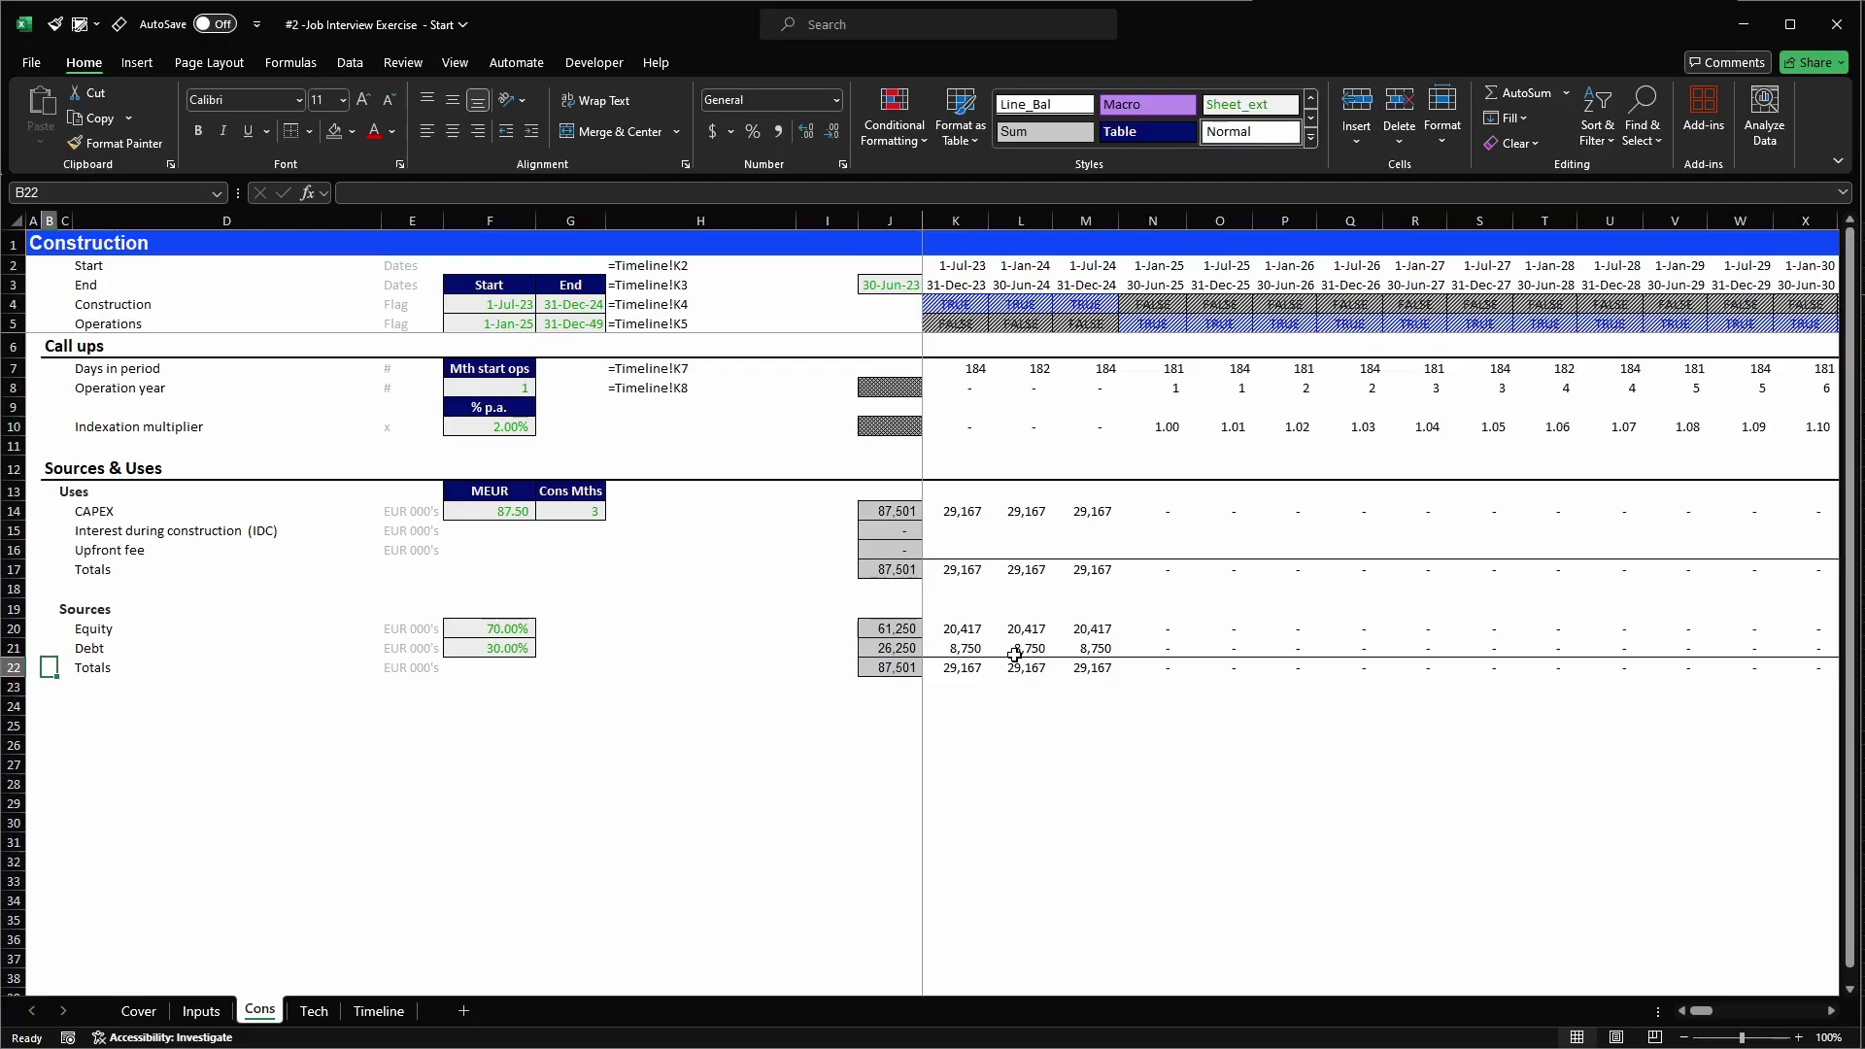
pyautogui.press('Down')
pyautogui.press('Down')
pyautogui.write('Deb')
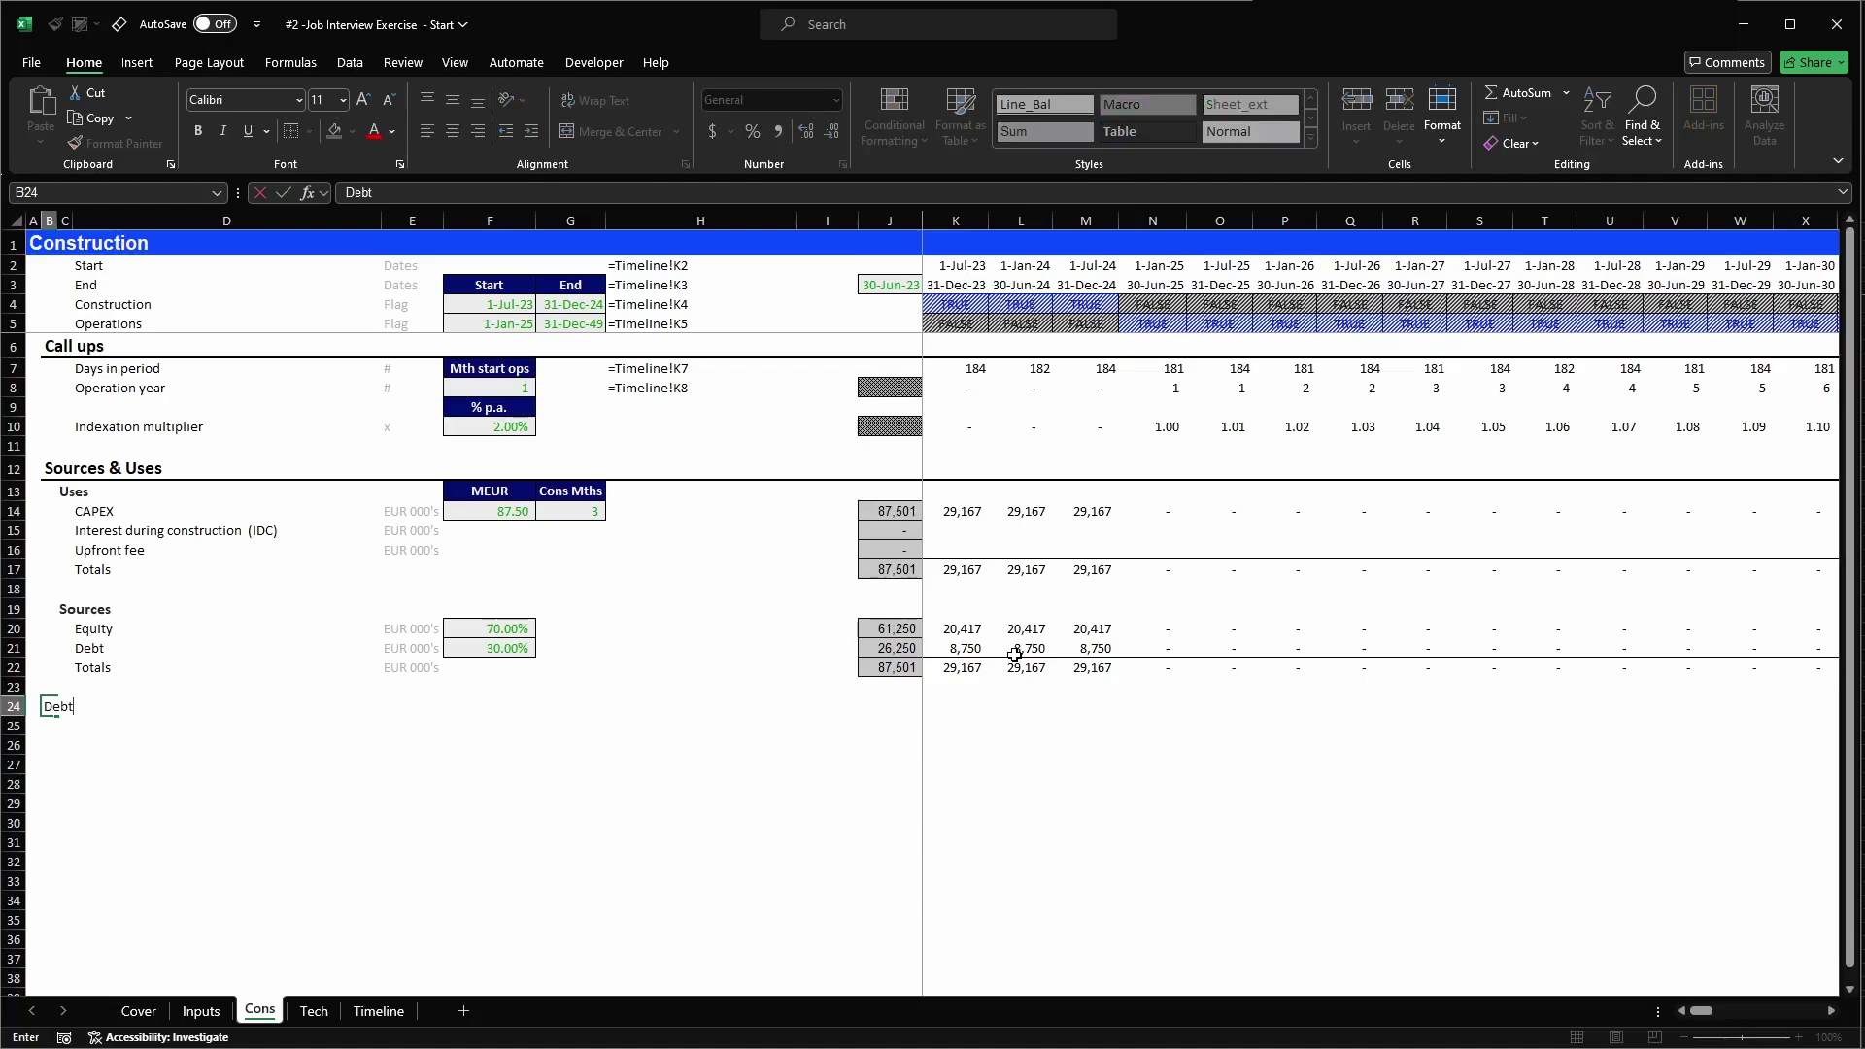
pyautogui.press('BackSpace')
pyautogui.press('BackSpace')
pyautogui.press('BackSpace')
pyautogui.press('BackSpace')
pyautogui.press('Return')
# - Paste only the formats of the Sources & Uses heading onto the Debt Account heading row, from B24 through CG24
pyautogui.hotkey('ctrl', 'Up')
pyautogui.hotkey('ctrl', 'Up')
pyautogui.hotkey('ctrl', 'c')
pyautogui.hotkey('ctrl', 'Down')
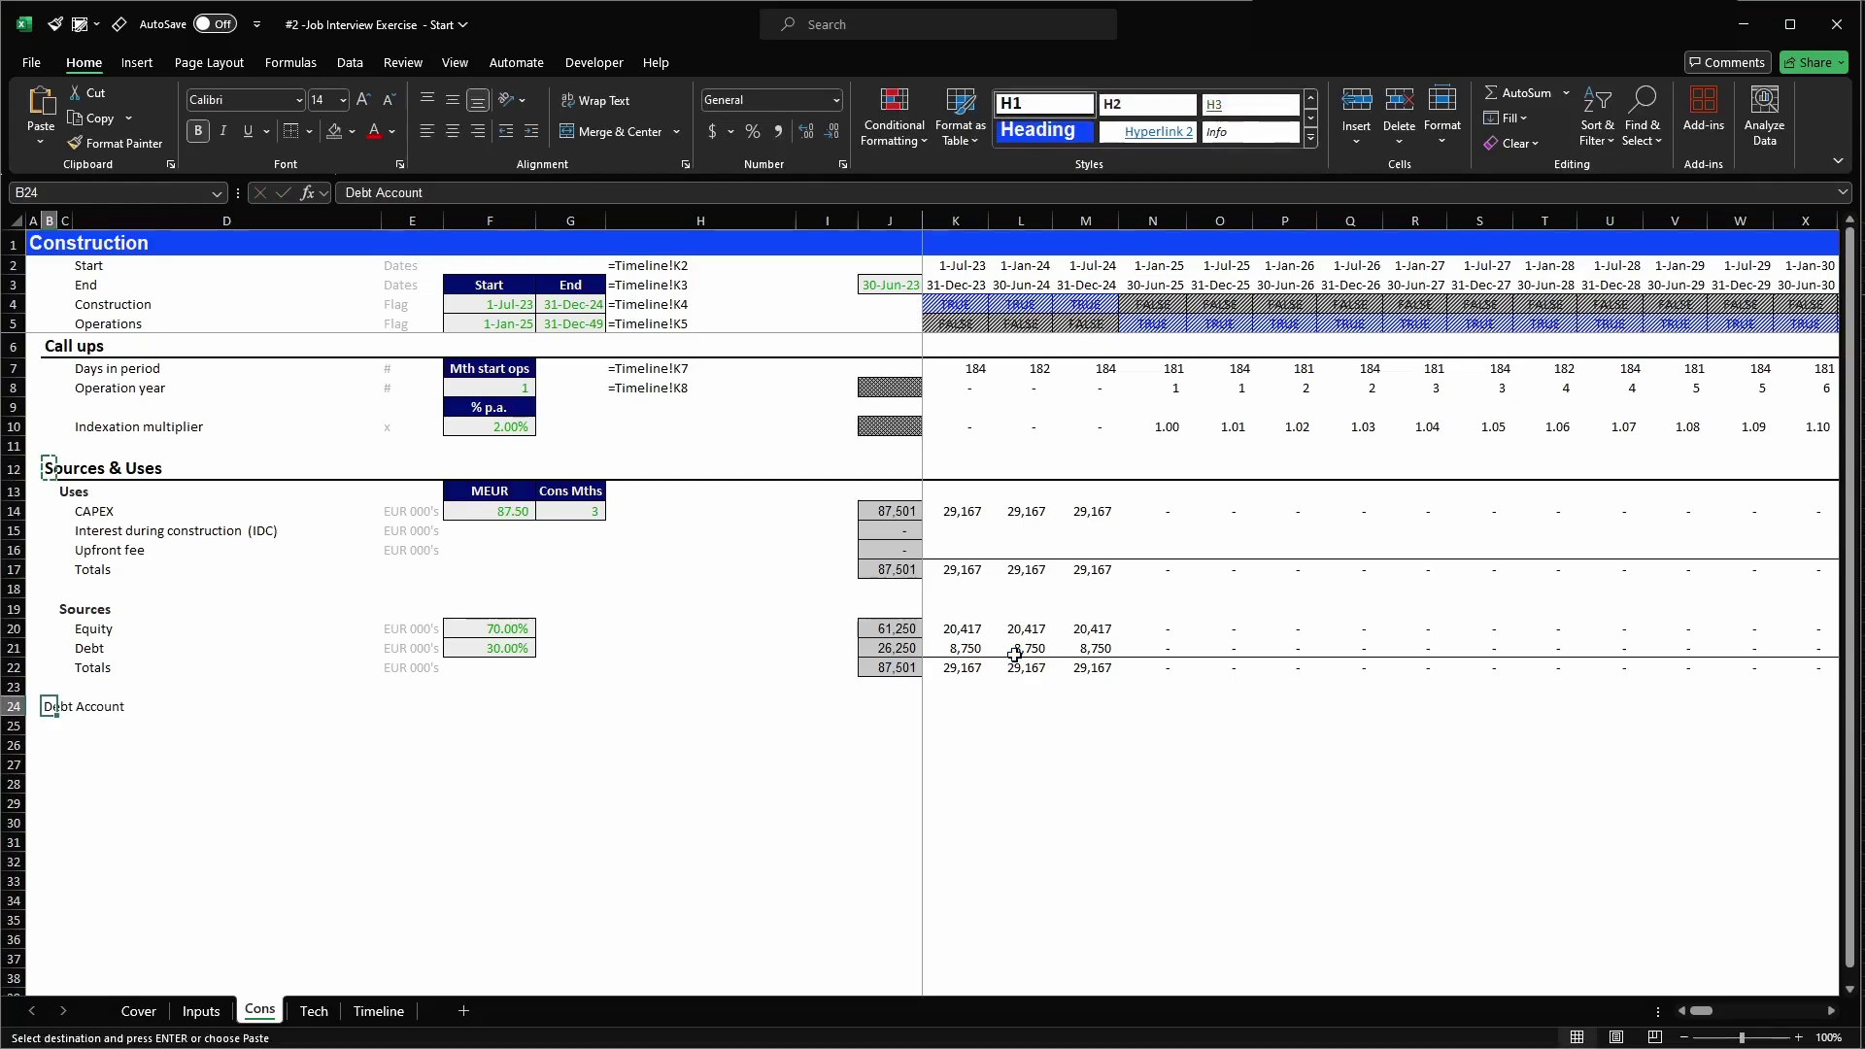
pyautogui.hotkey('ctrl', 'shift', 'Right')
pyautogui.hotkey('alt', 'e')
pyautogui.press('s')
pyautogui.press('t')
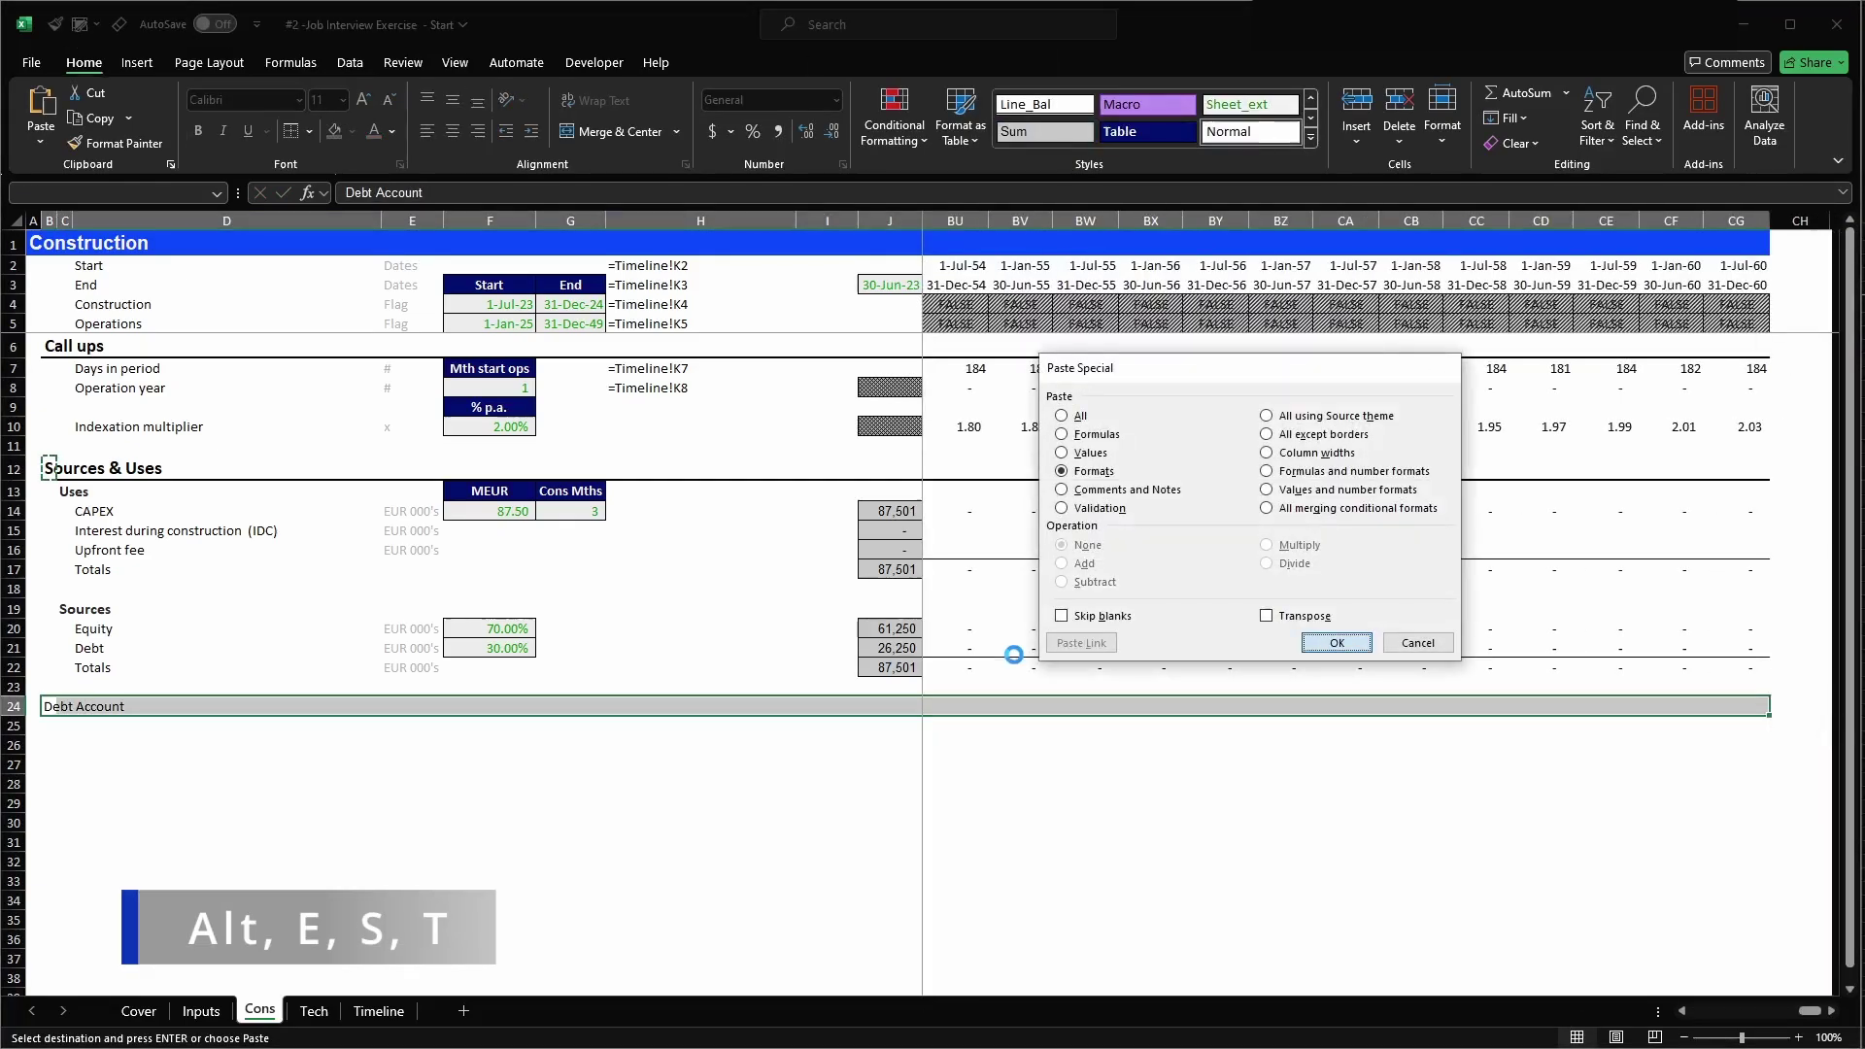
pyautogui.press('Return')
pyautogui.press('Down')
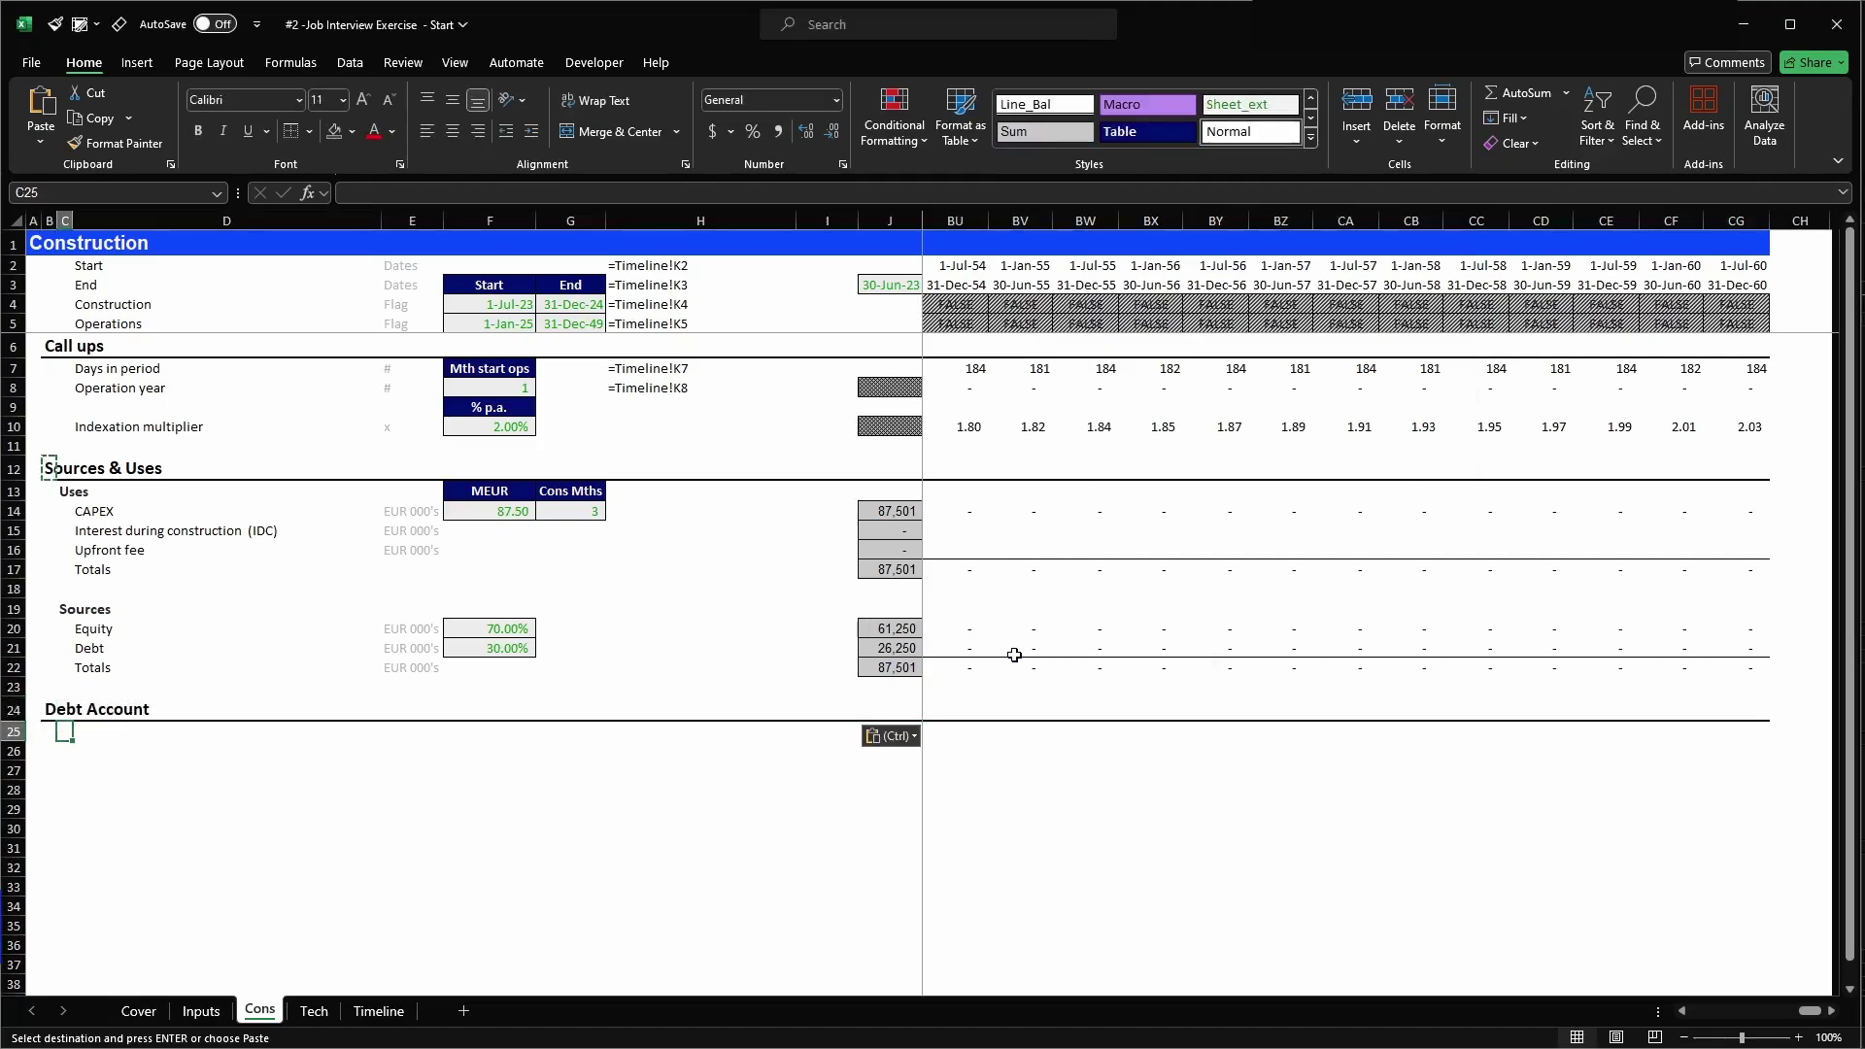
pyautogui.press('Right')
pyautogui.press('Right')
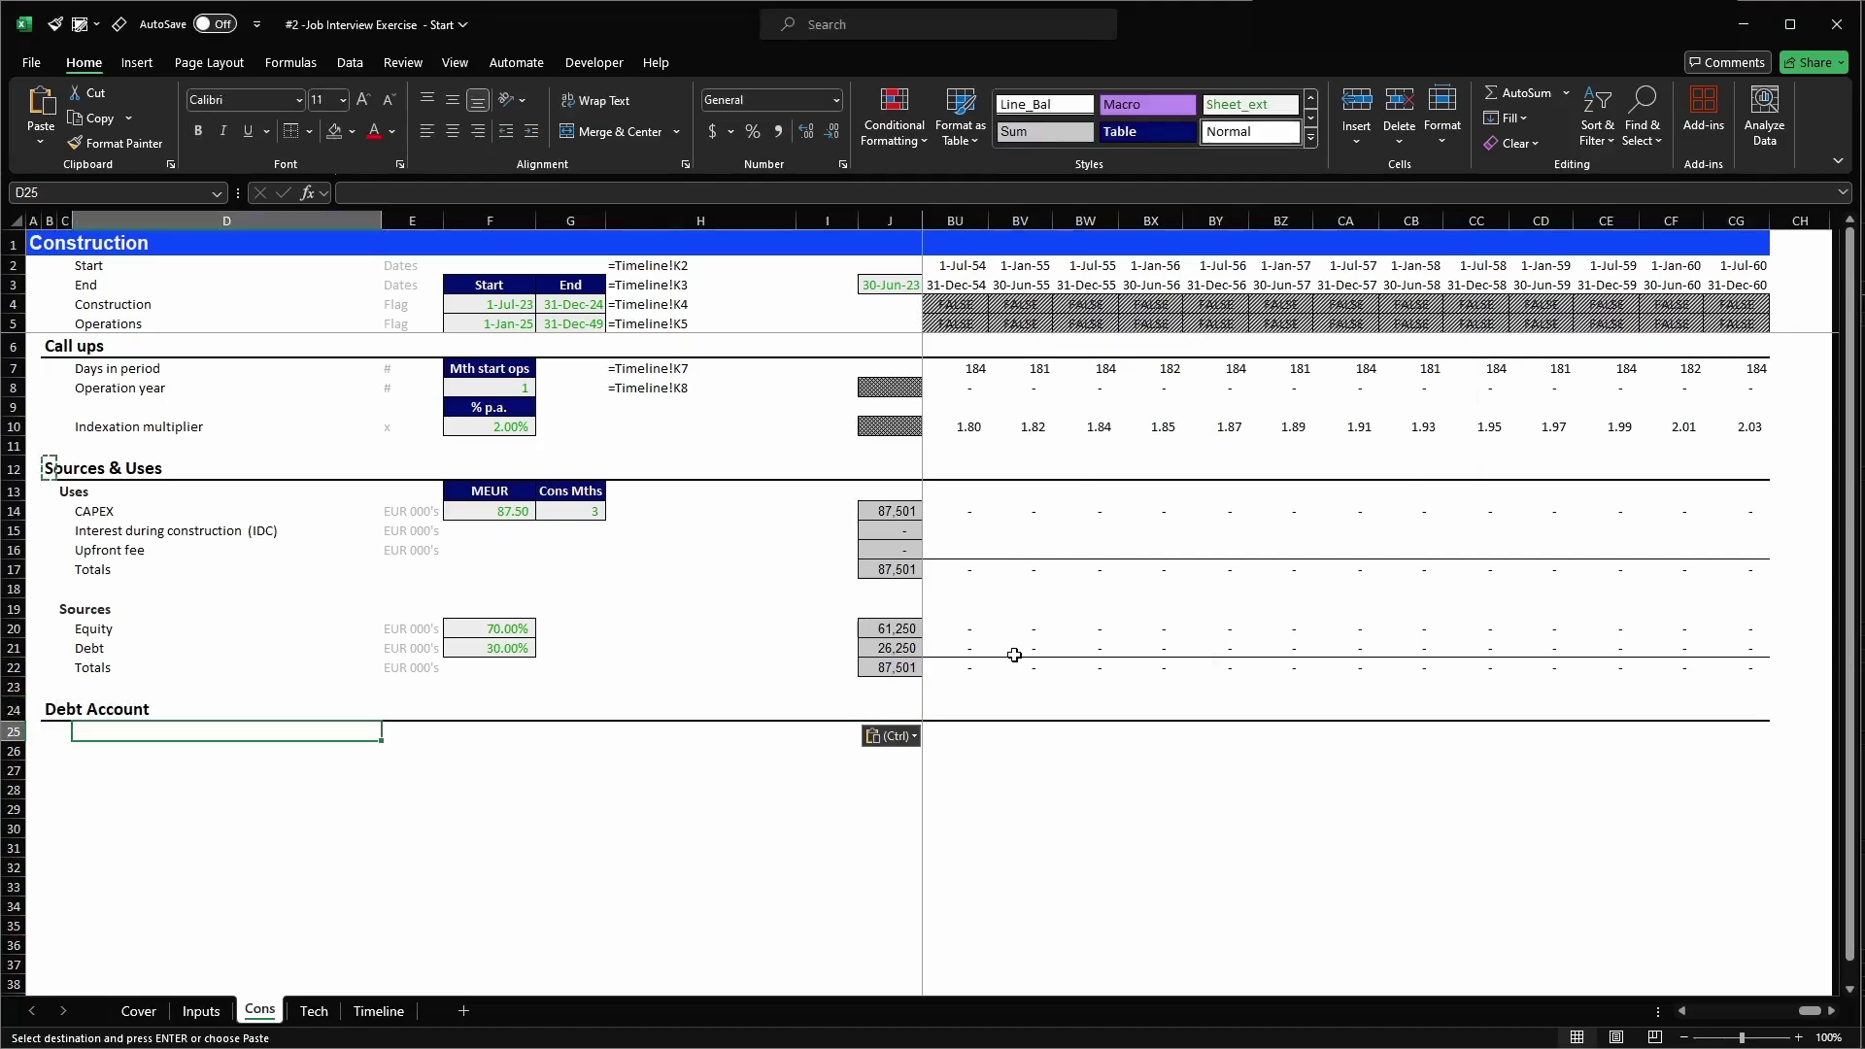
# - Enter the row labels Debt b/f, Additions and Debt c/f in D25:D27 under the Debt Account heading
pyautogui.write('Debt b/f')
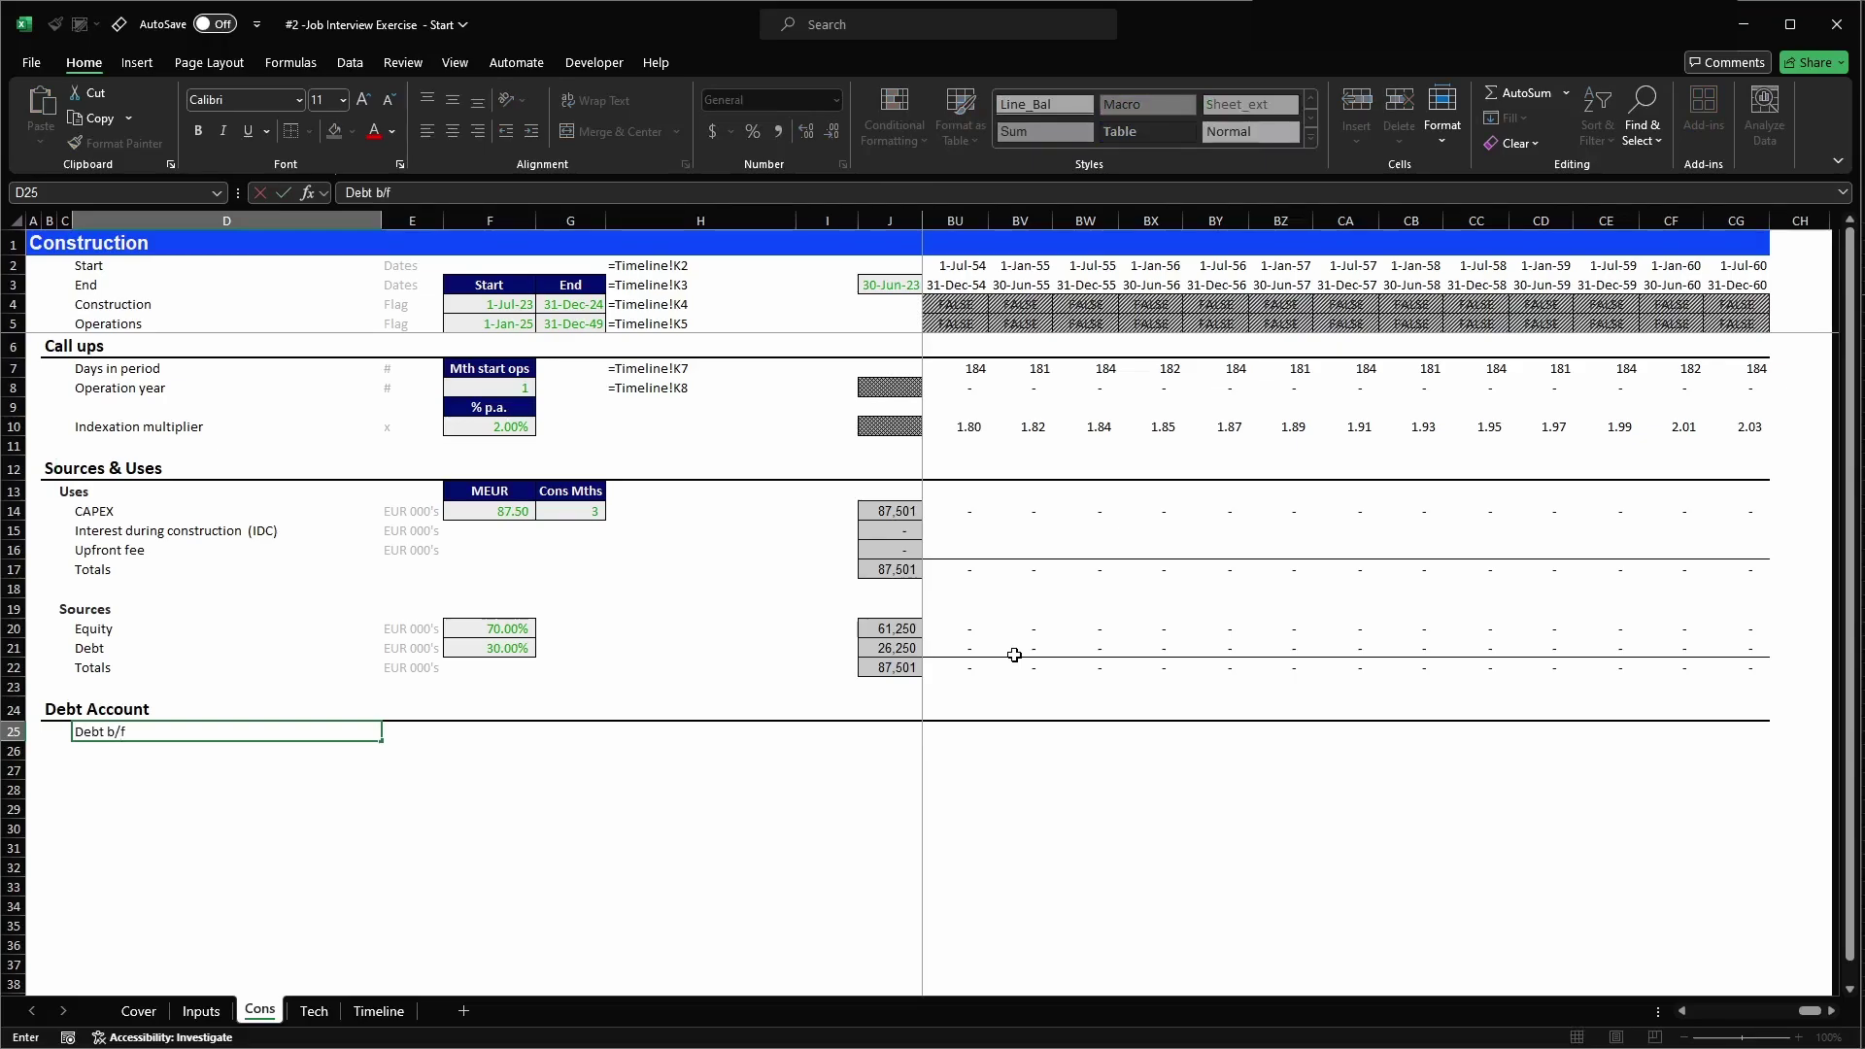
pyautogui.press('Return')
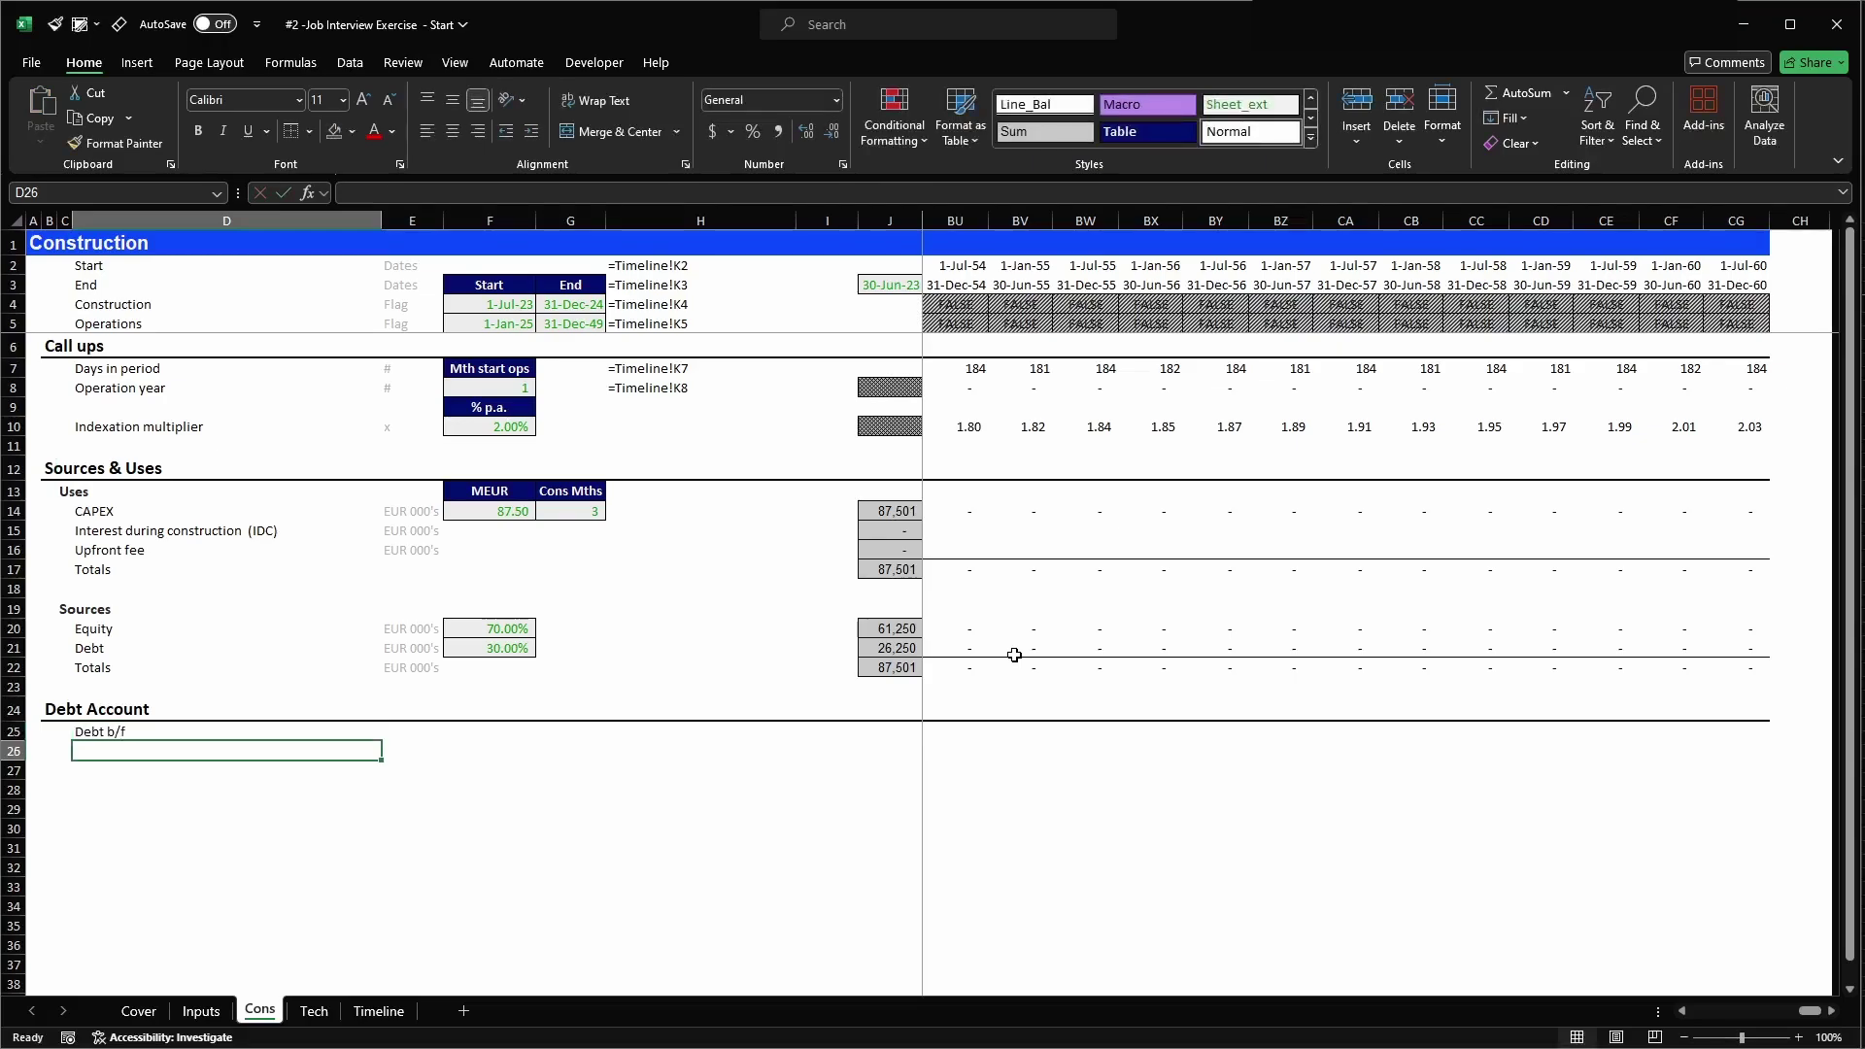
pyautogui.write('A')
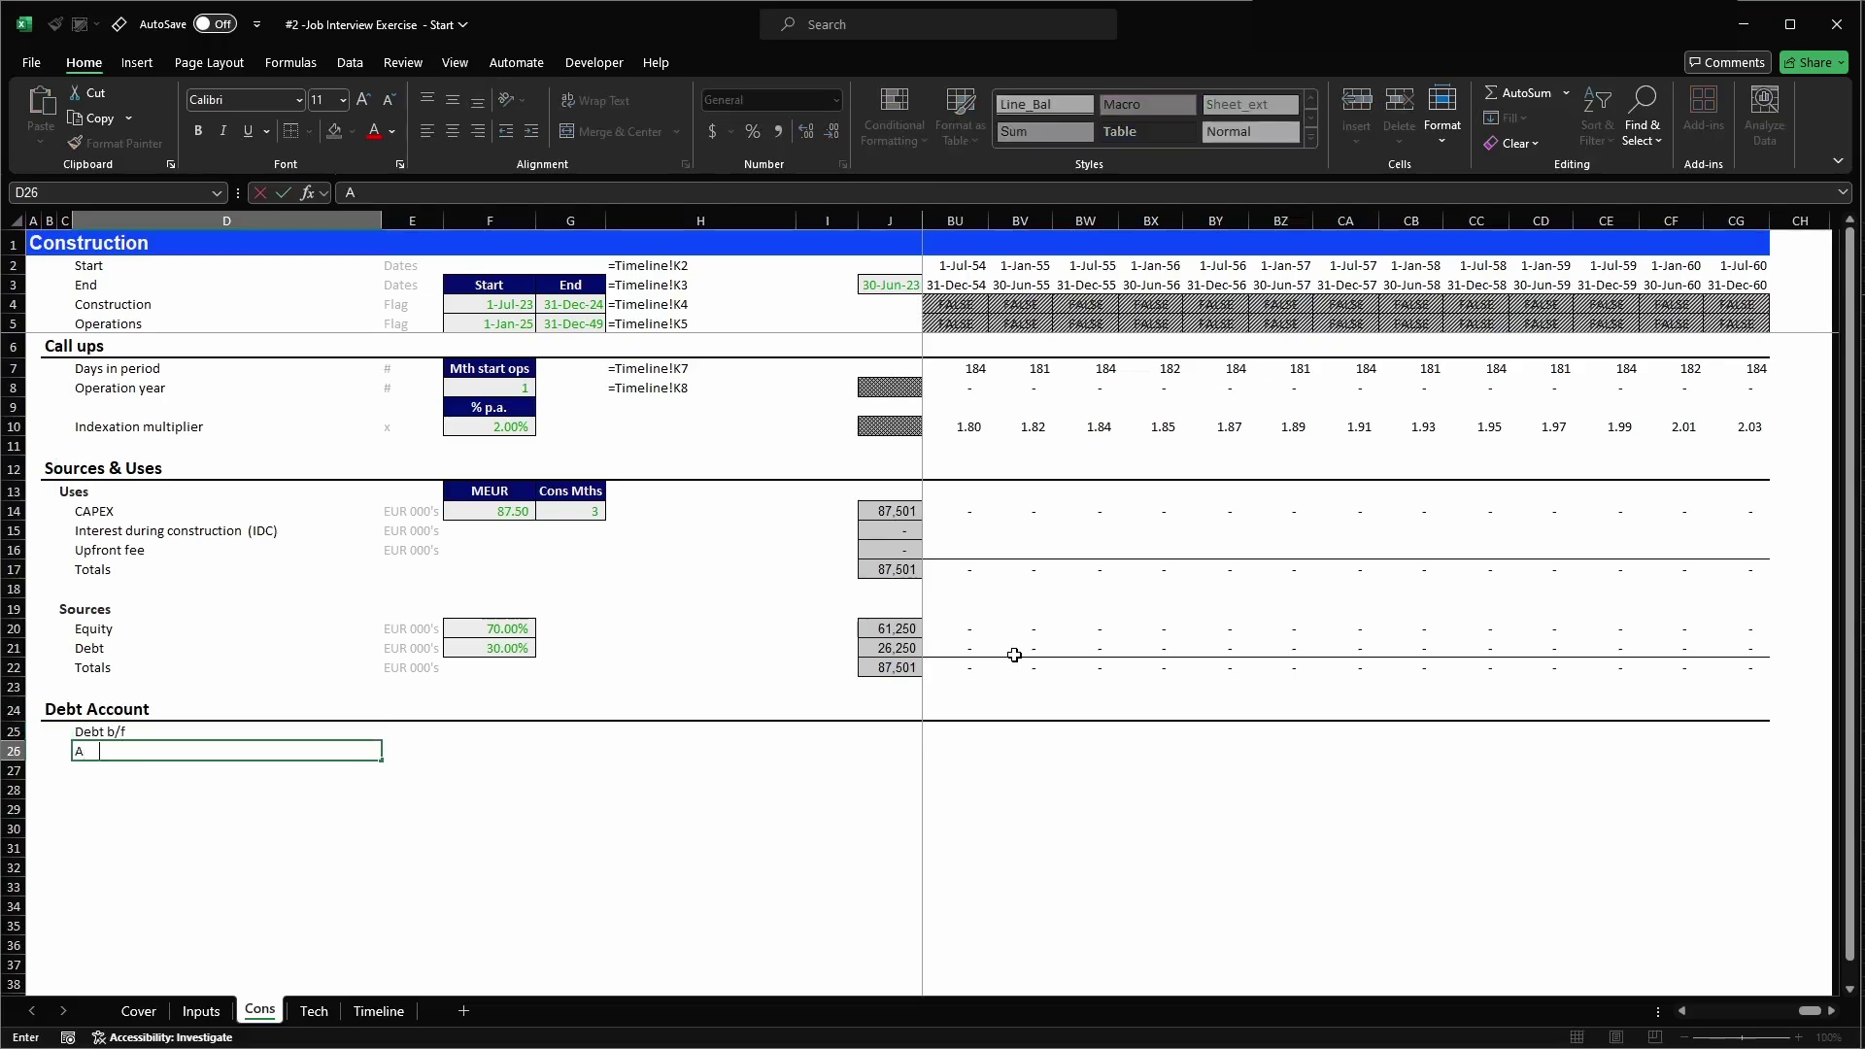
pyautogui.write('dditions')
pyautogui.press('Return')
pyautogui.write('Debt c/f')
pyautogui.press('Return')
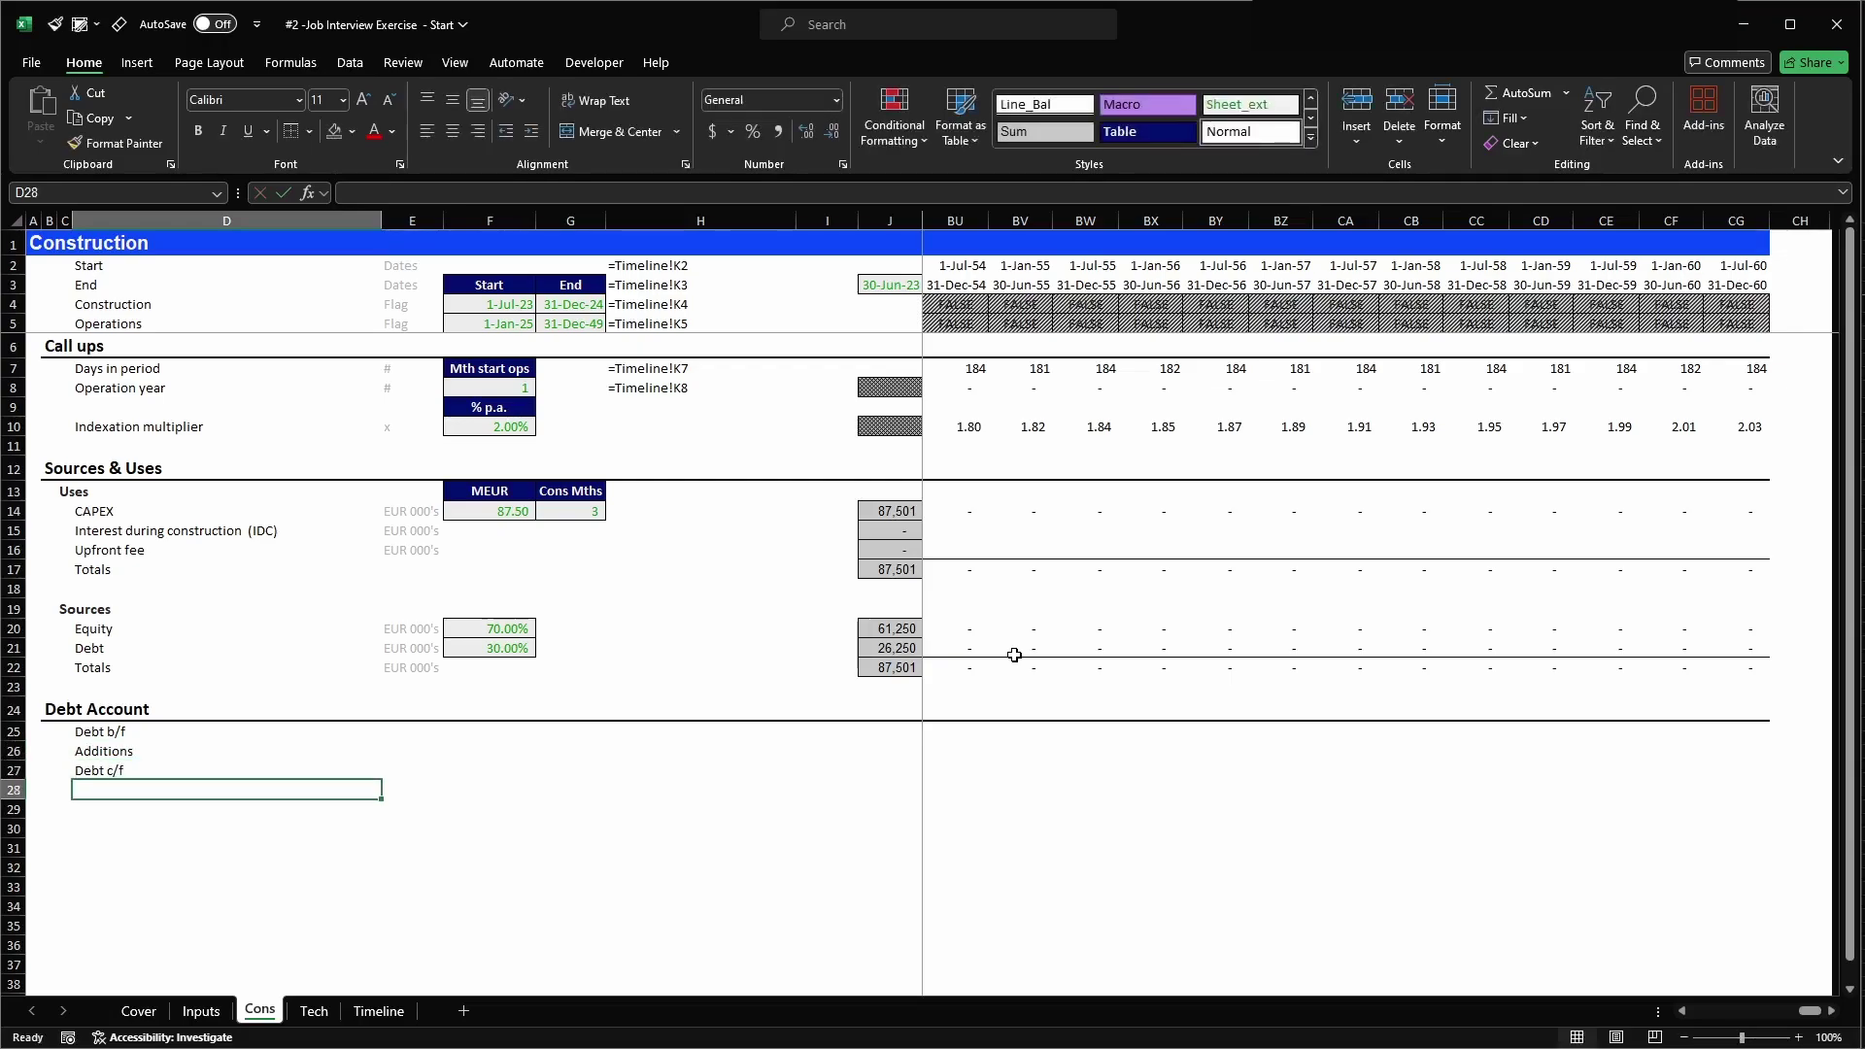
# - Enter the labels Interest rate in D29 and Interest during construction in D30
pyautogui.press('Down')
pyautogui.press('Down')
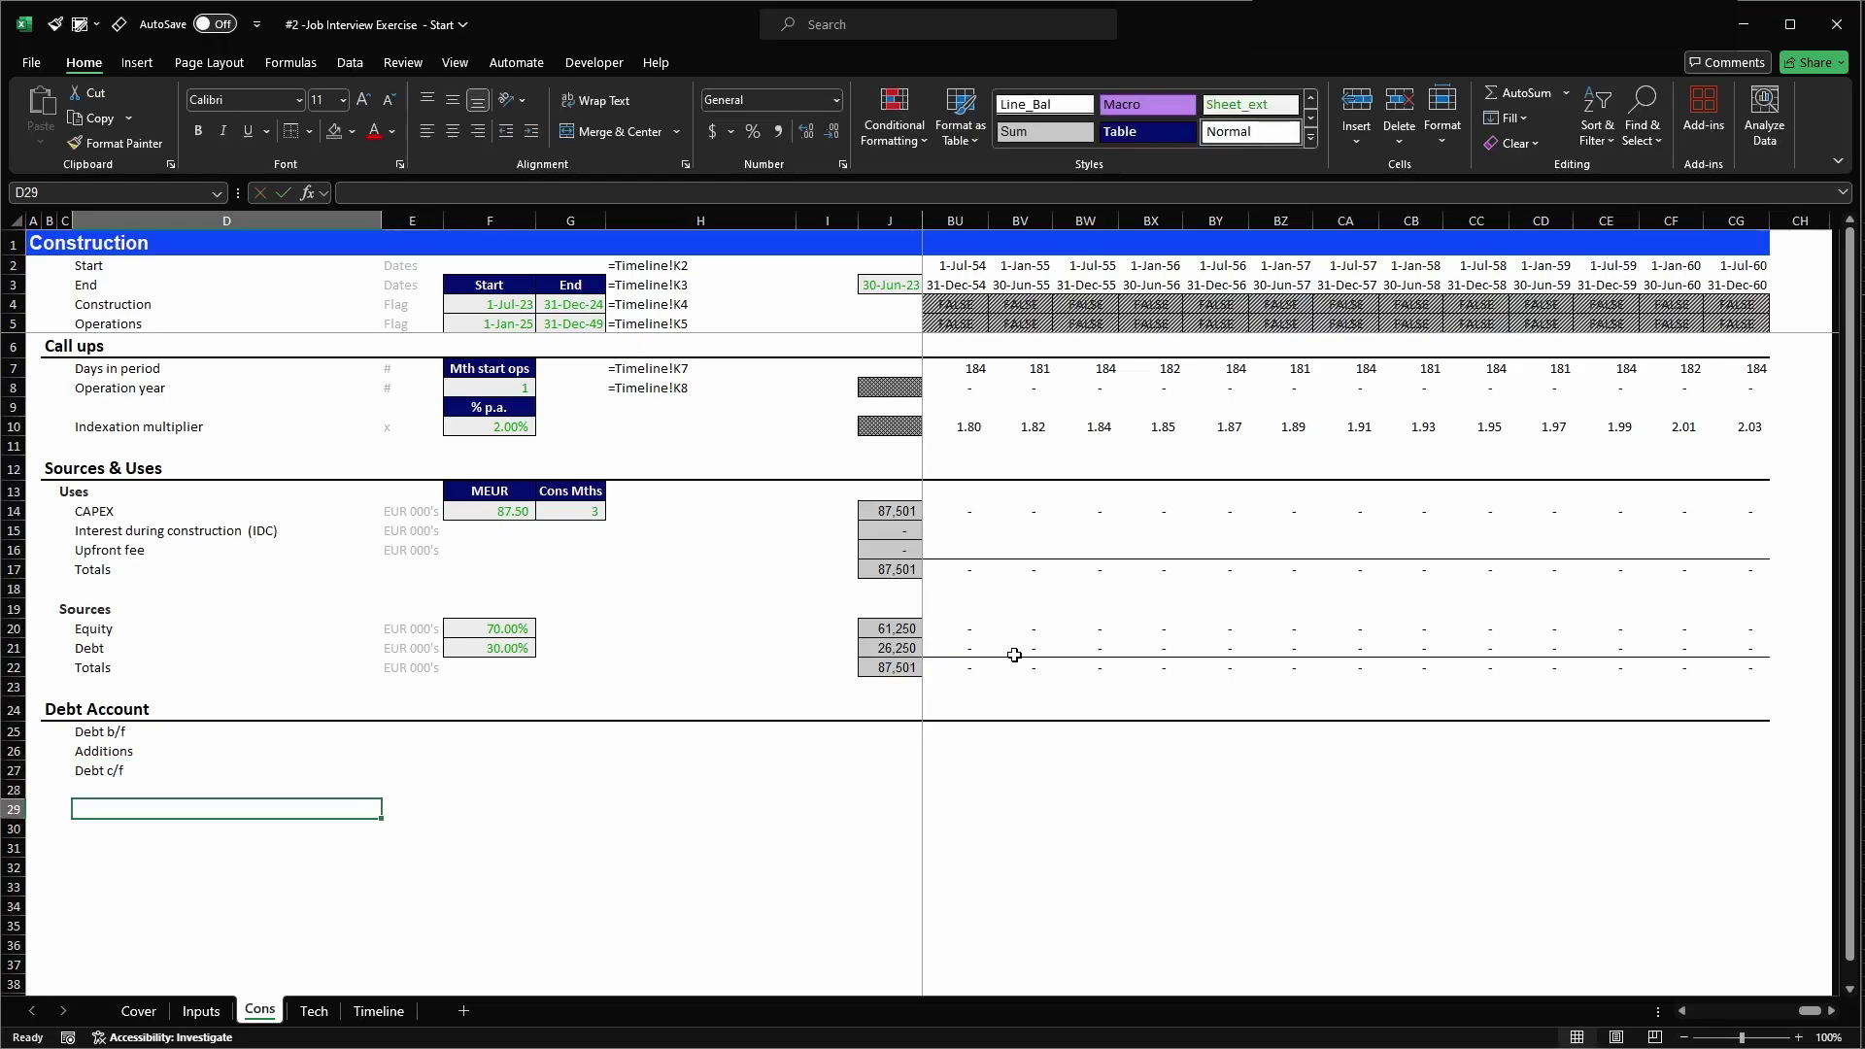
pyautogui.write('Interest rate')
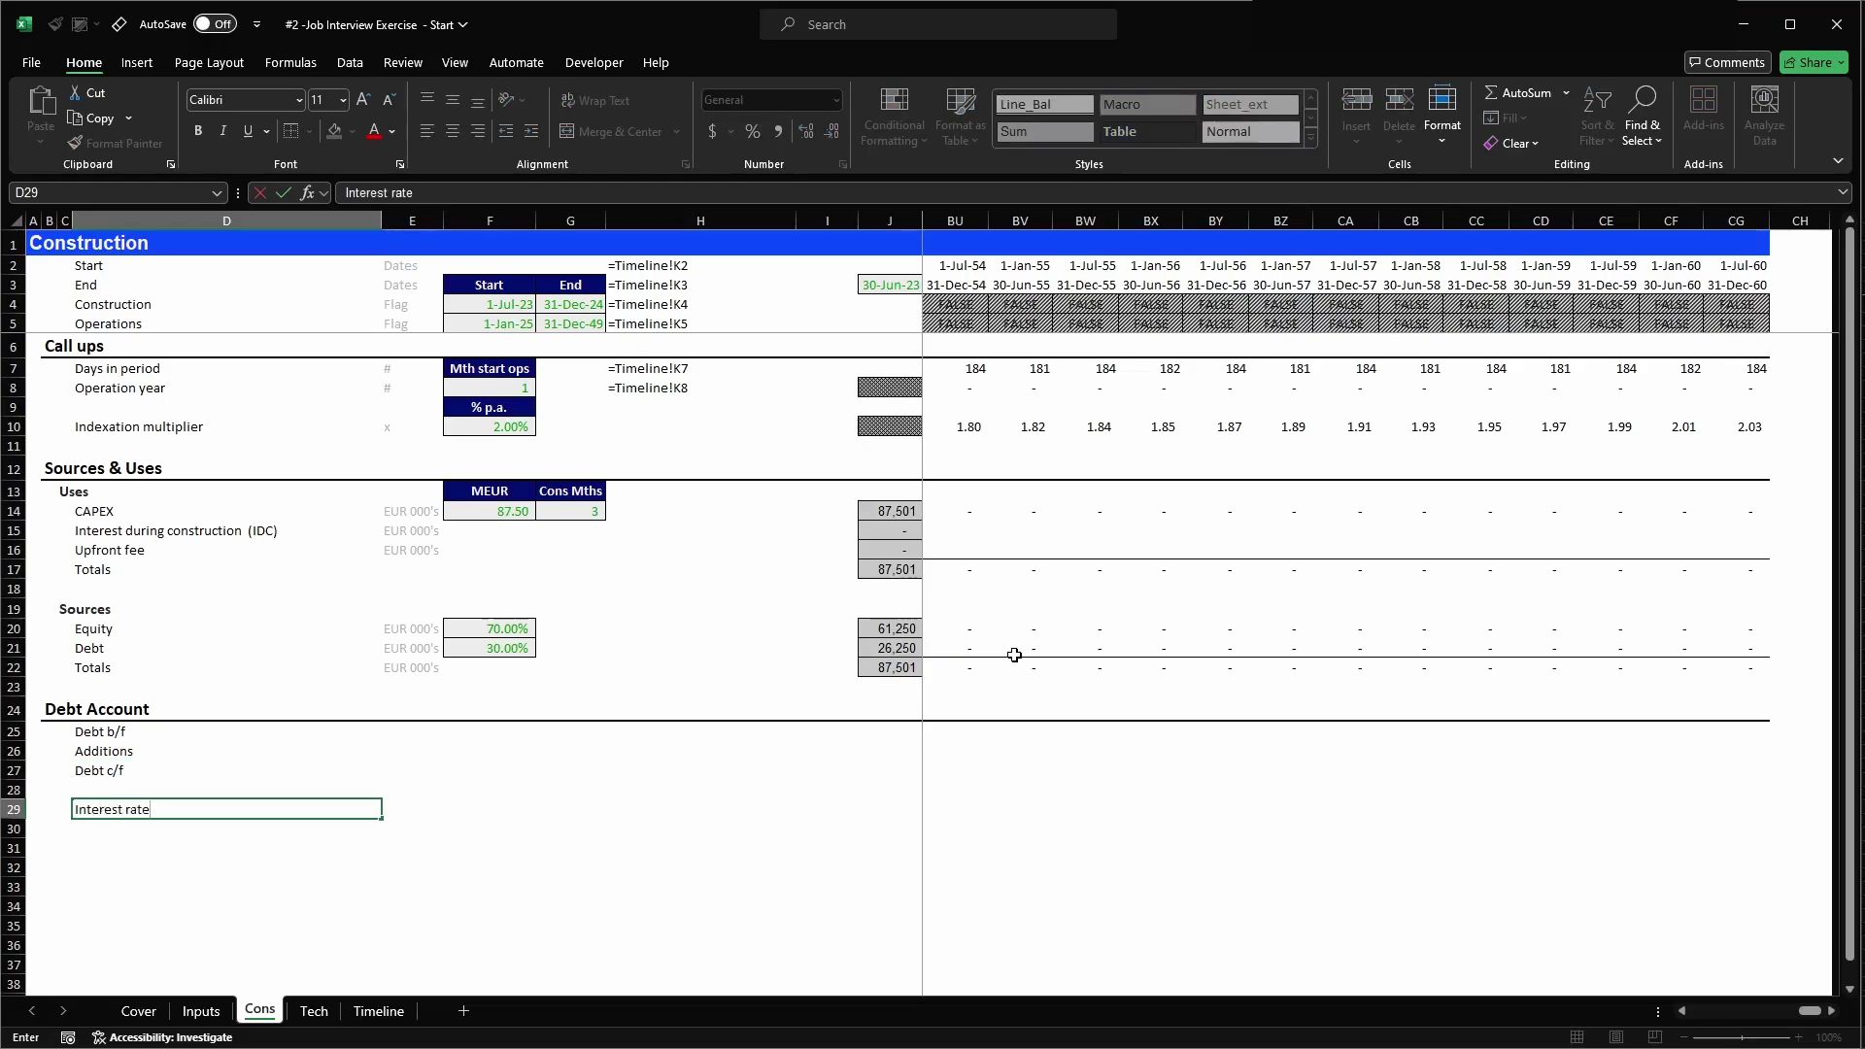
pyautogui.press('Return')
pyautogui.write('Interest dr')
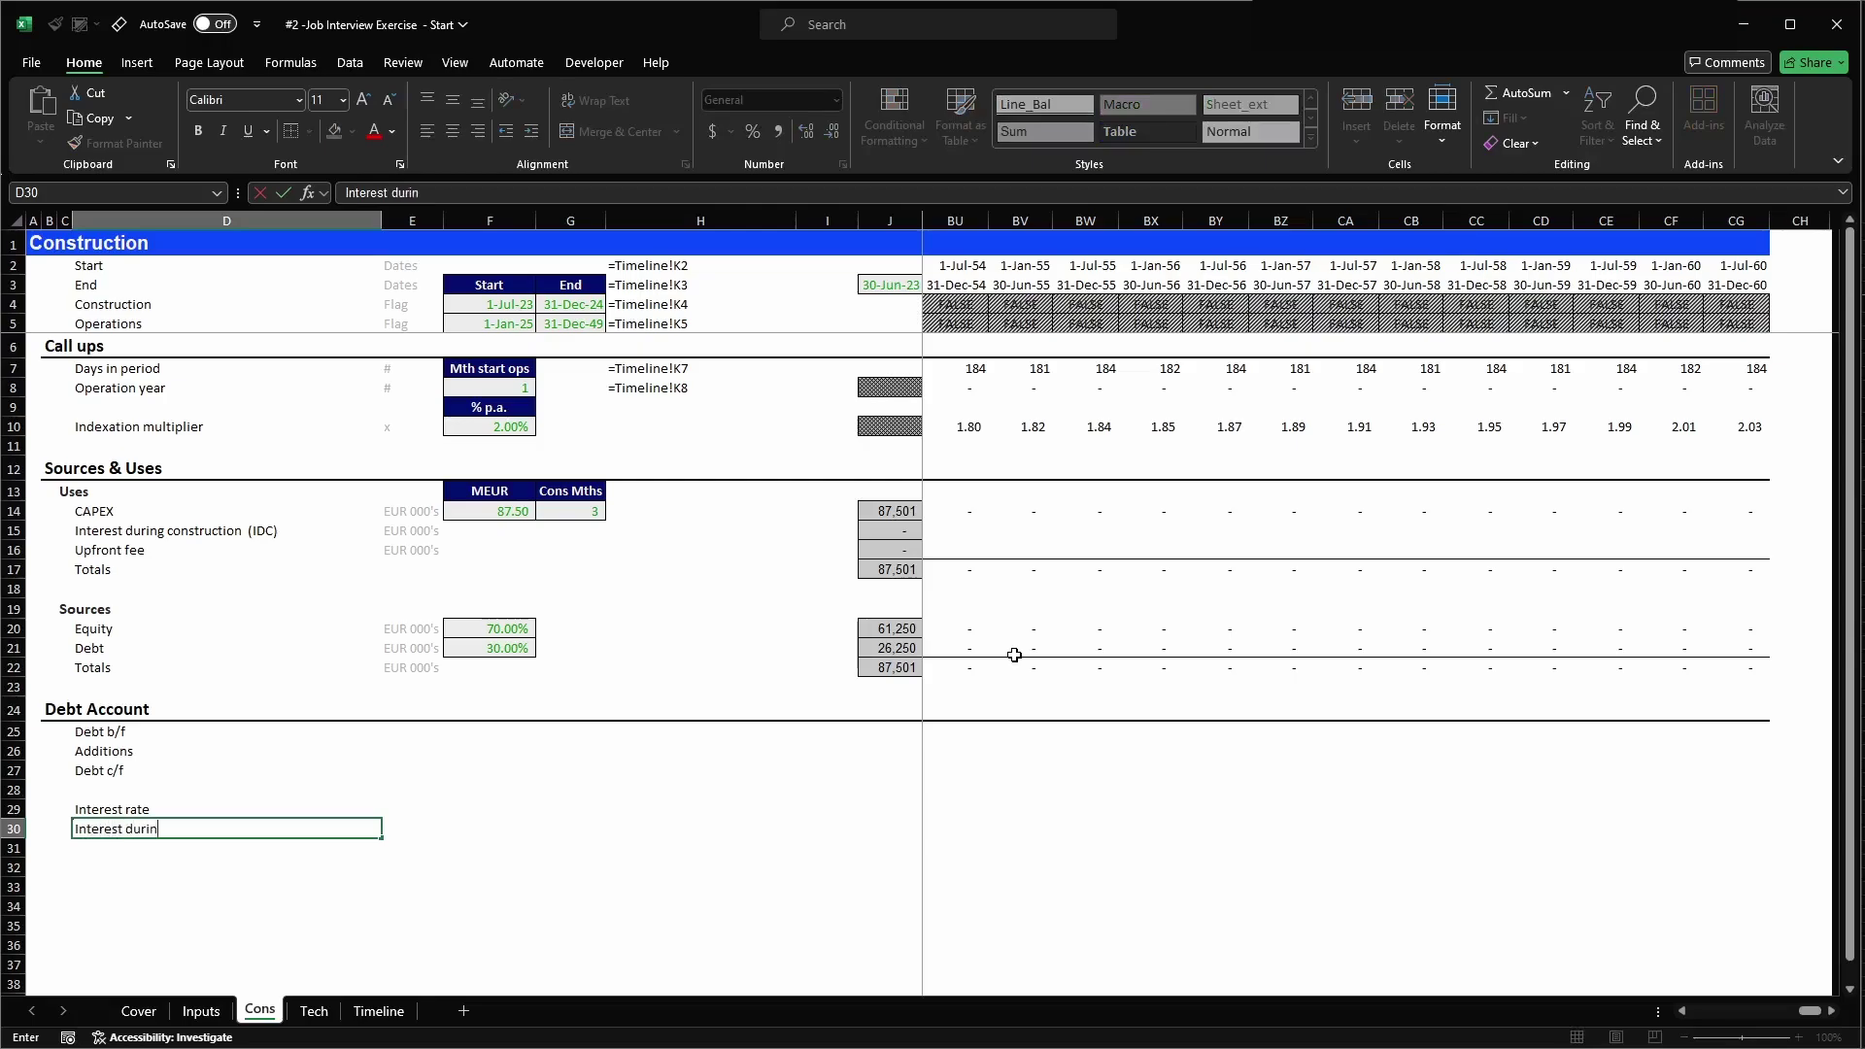
pyautogui.write('uring construction')
pyautogui.press('Return')
pyautogui.press('Return')
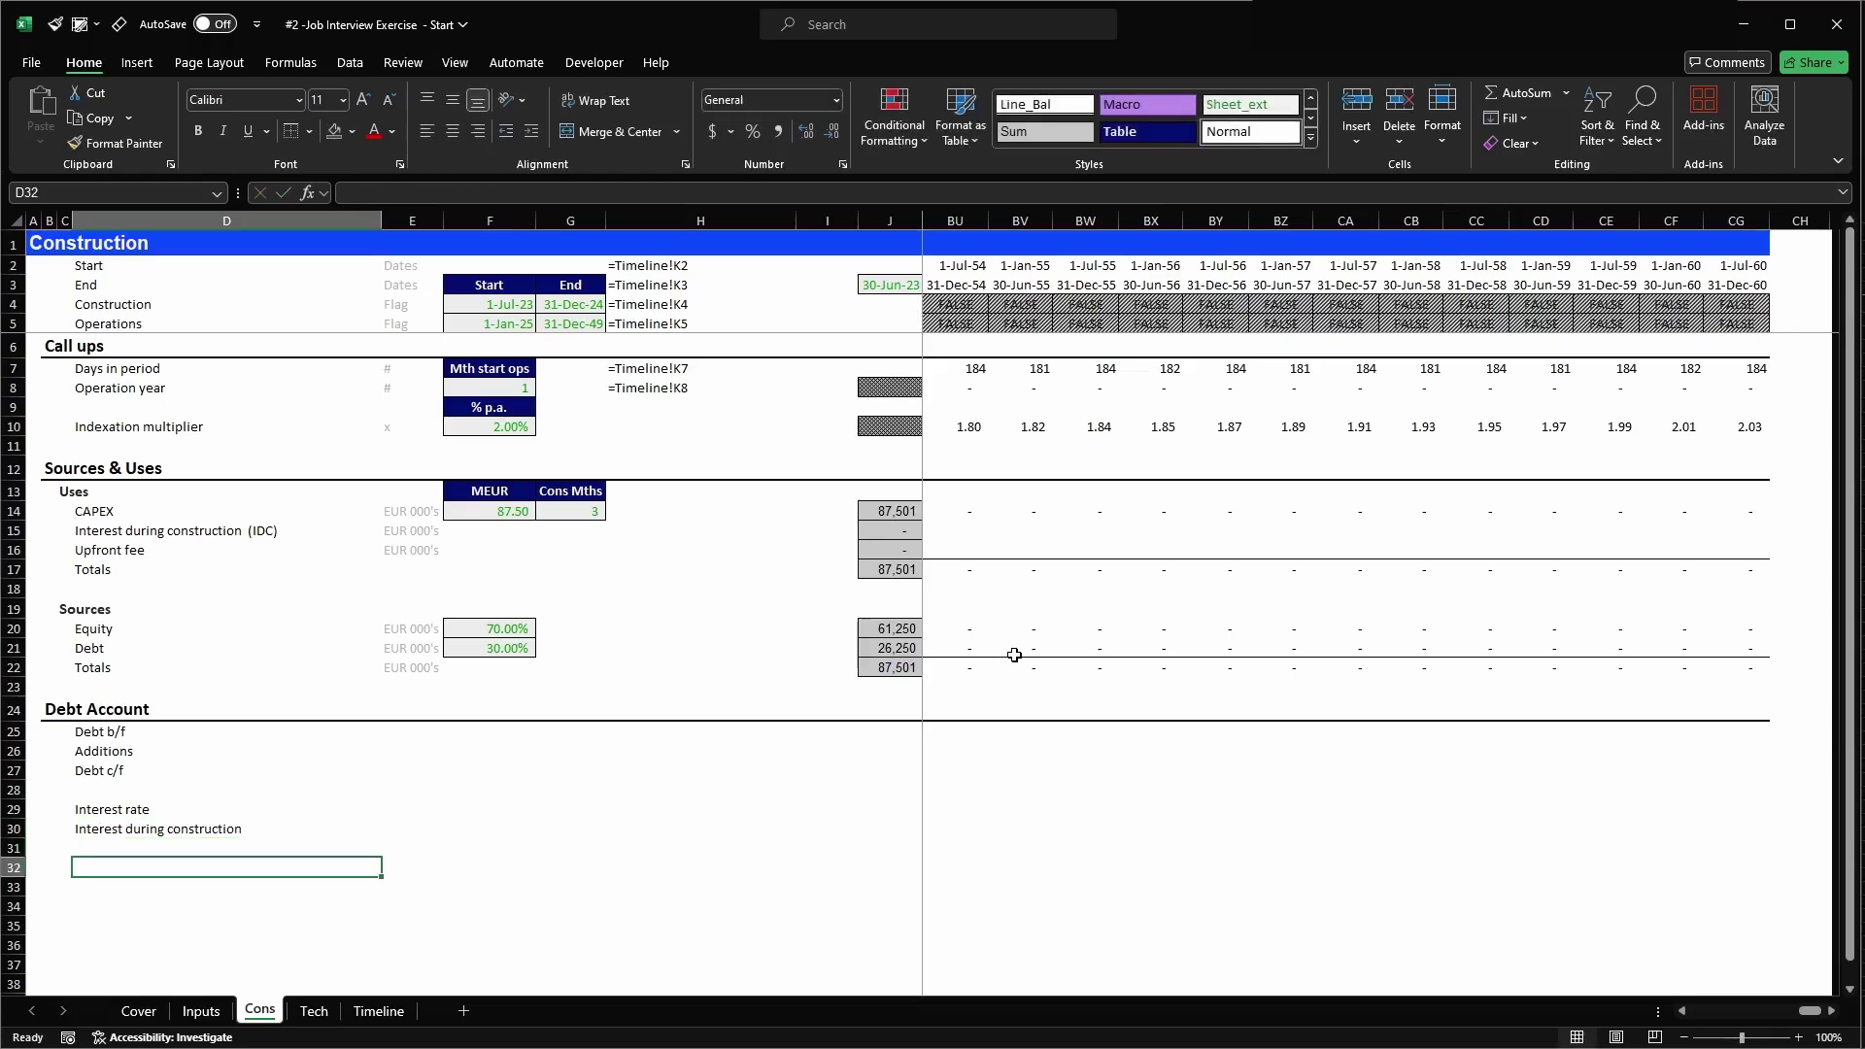
# - Copy the Sources block J20:K22 onto the Debt Account rows starting at J25
pyautogui.press('Up')
pyautogui.press('Up')
pyautogui.press('Up')
pyautogui.press('Up')
pyautogui.press('Up')
pyautogui.press('Up')
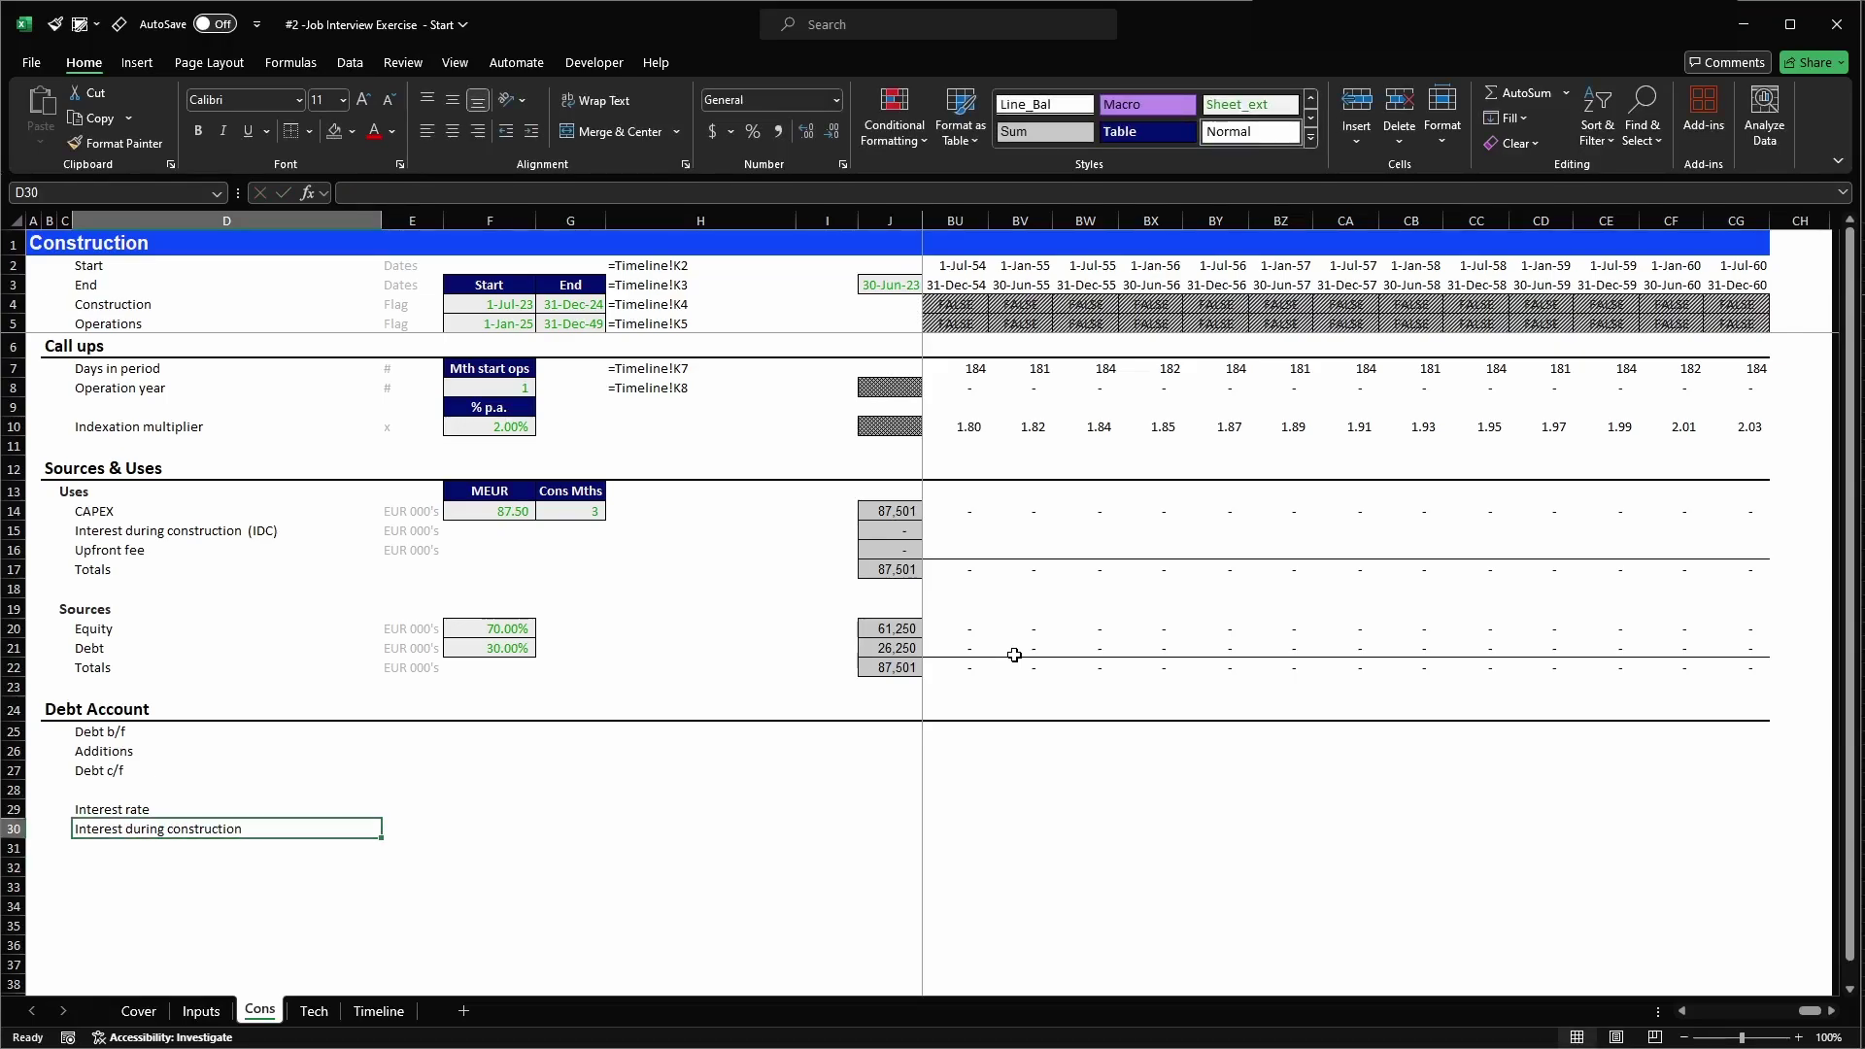
pyautogui.press('Right')
pyautogui.press('Right')
pyautogui.press('Right')
pyautogui.press('Right')
pyautogui.press('Right')
pyautogui.press('Right')
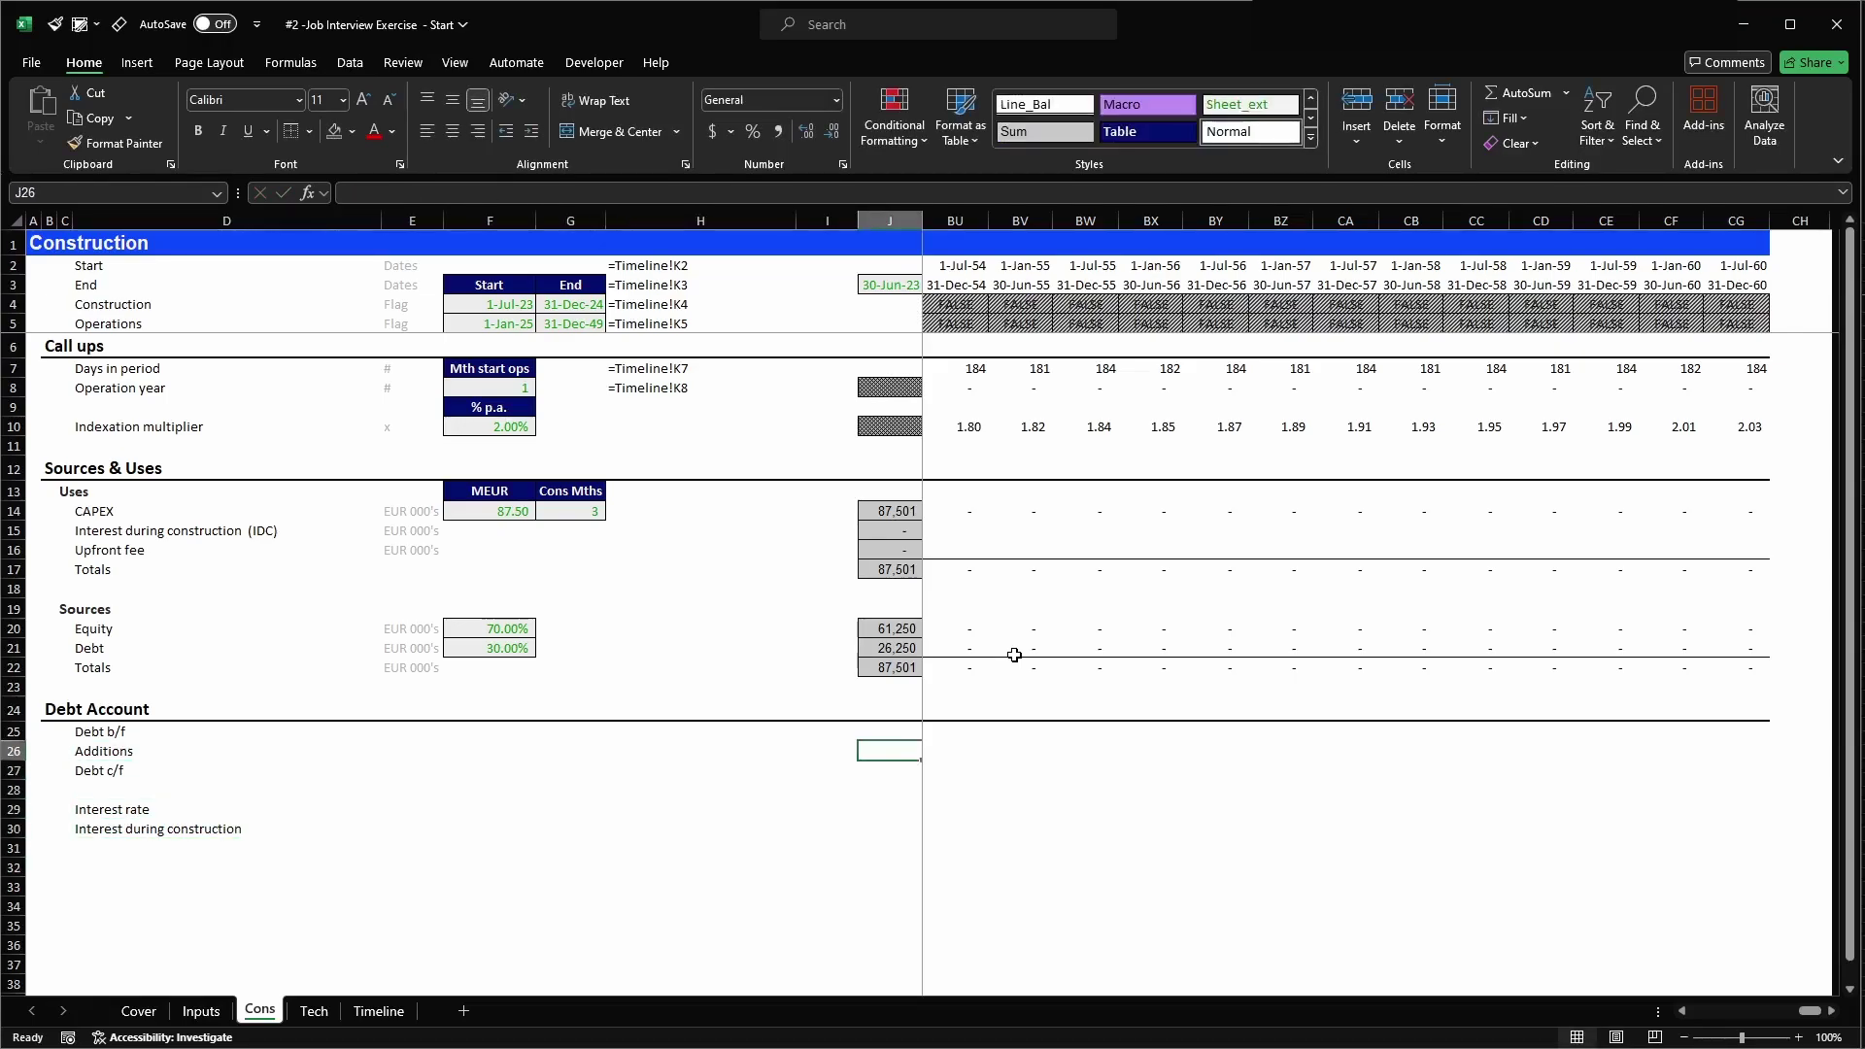
pyautogui.press('Up')
pyautogui.press('Up')
pyautogui.press('Up')
pyautogui.press('Up')
pyautogui.press('Up')
pyautogui.press('Up')
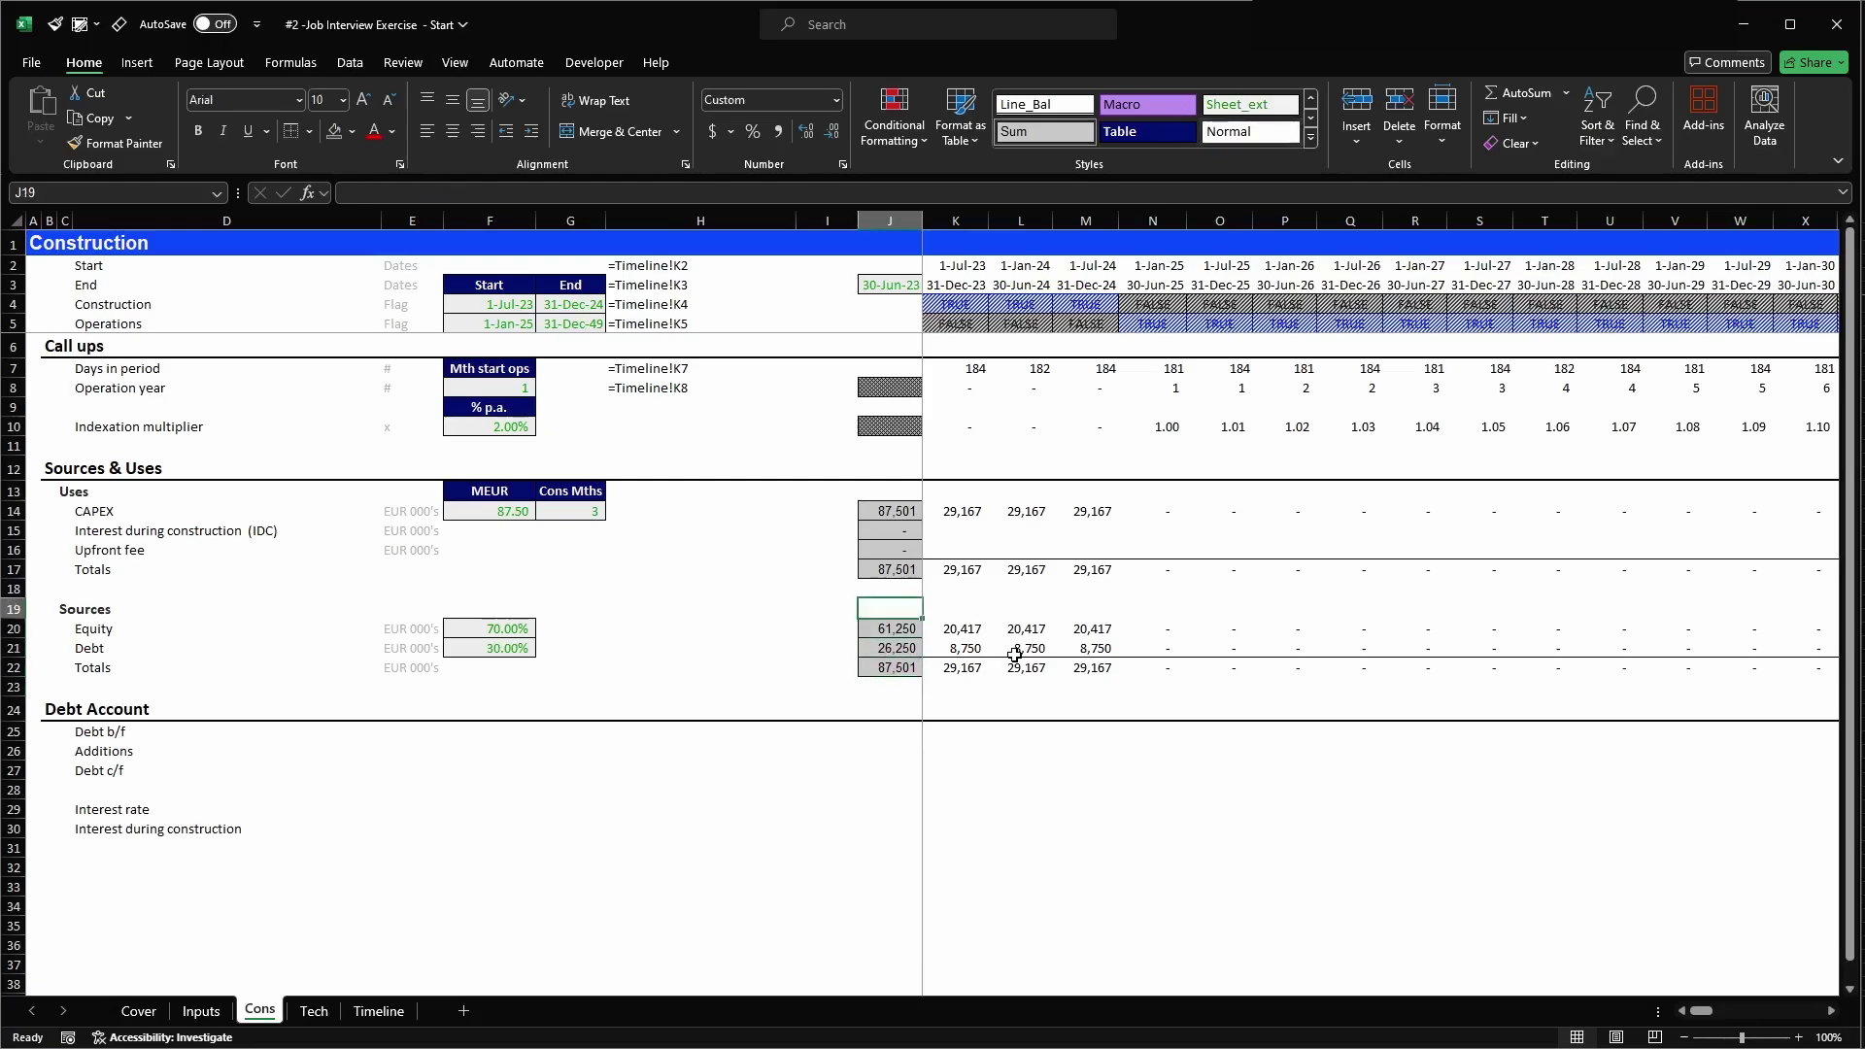
pyautogui.hotkey('shift', 'Right')
pyautogui.hotkey('shift', 'Down')
pyautogui.hotkey('shift', 'Down')
pyautogui.hotkey('ctrl', 'c')
pyautogui.press('Down')
pyautogui.press('Down')
pyautogui.press('Down')
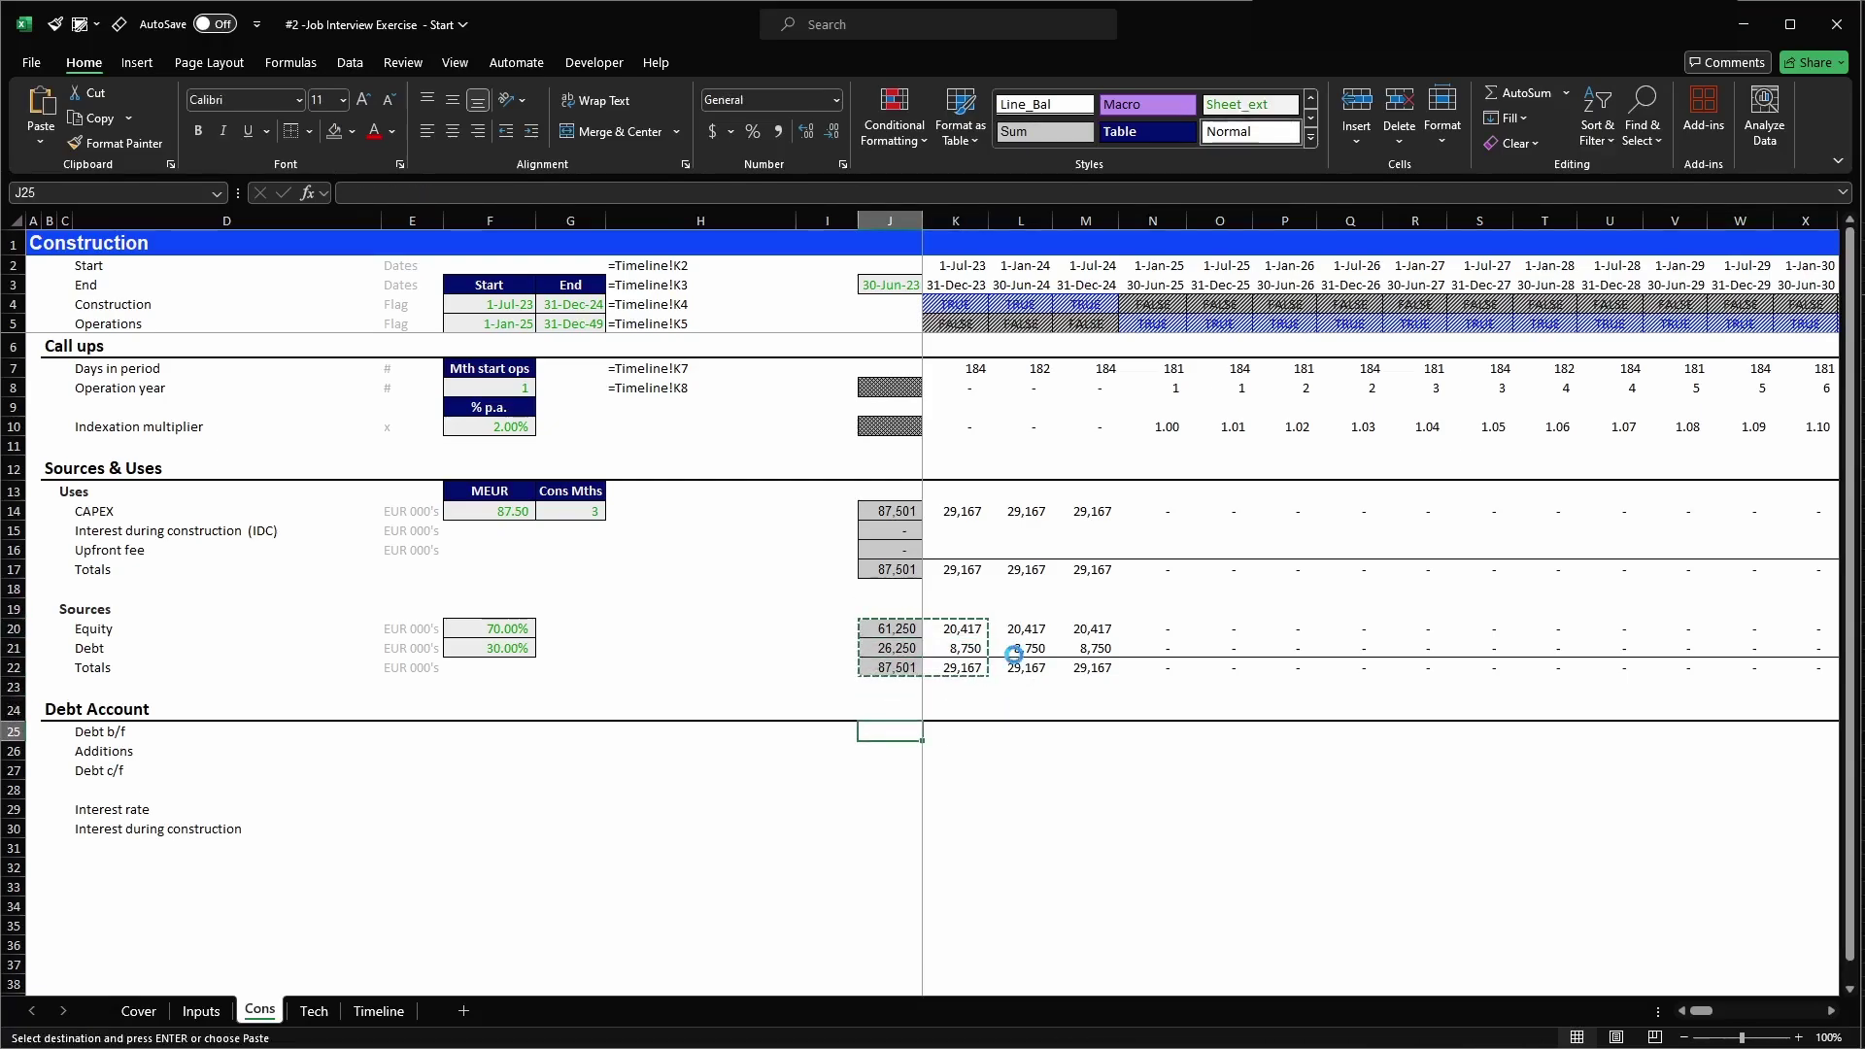
pyautogui.press('Down')
pyautogui.press('Down')
pyautogui.hotkey('ctrl', 'v')
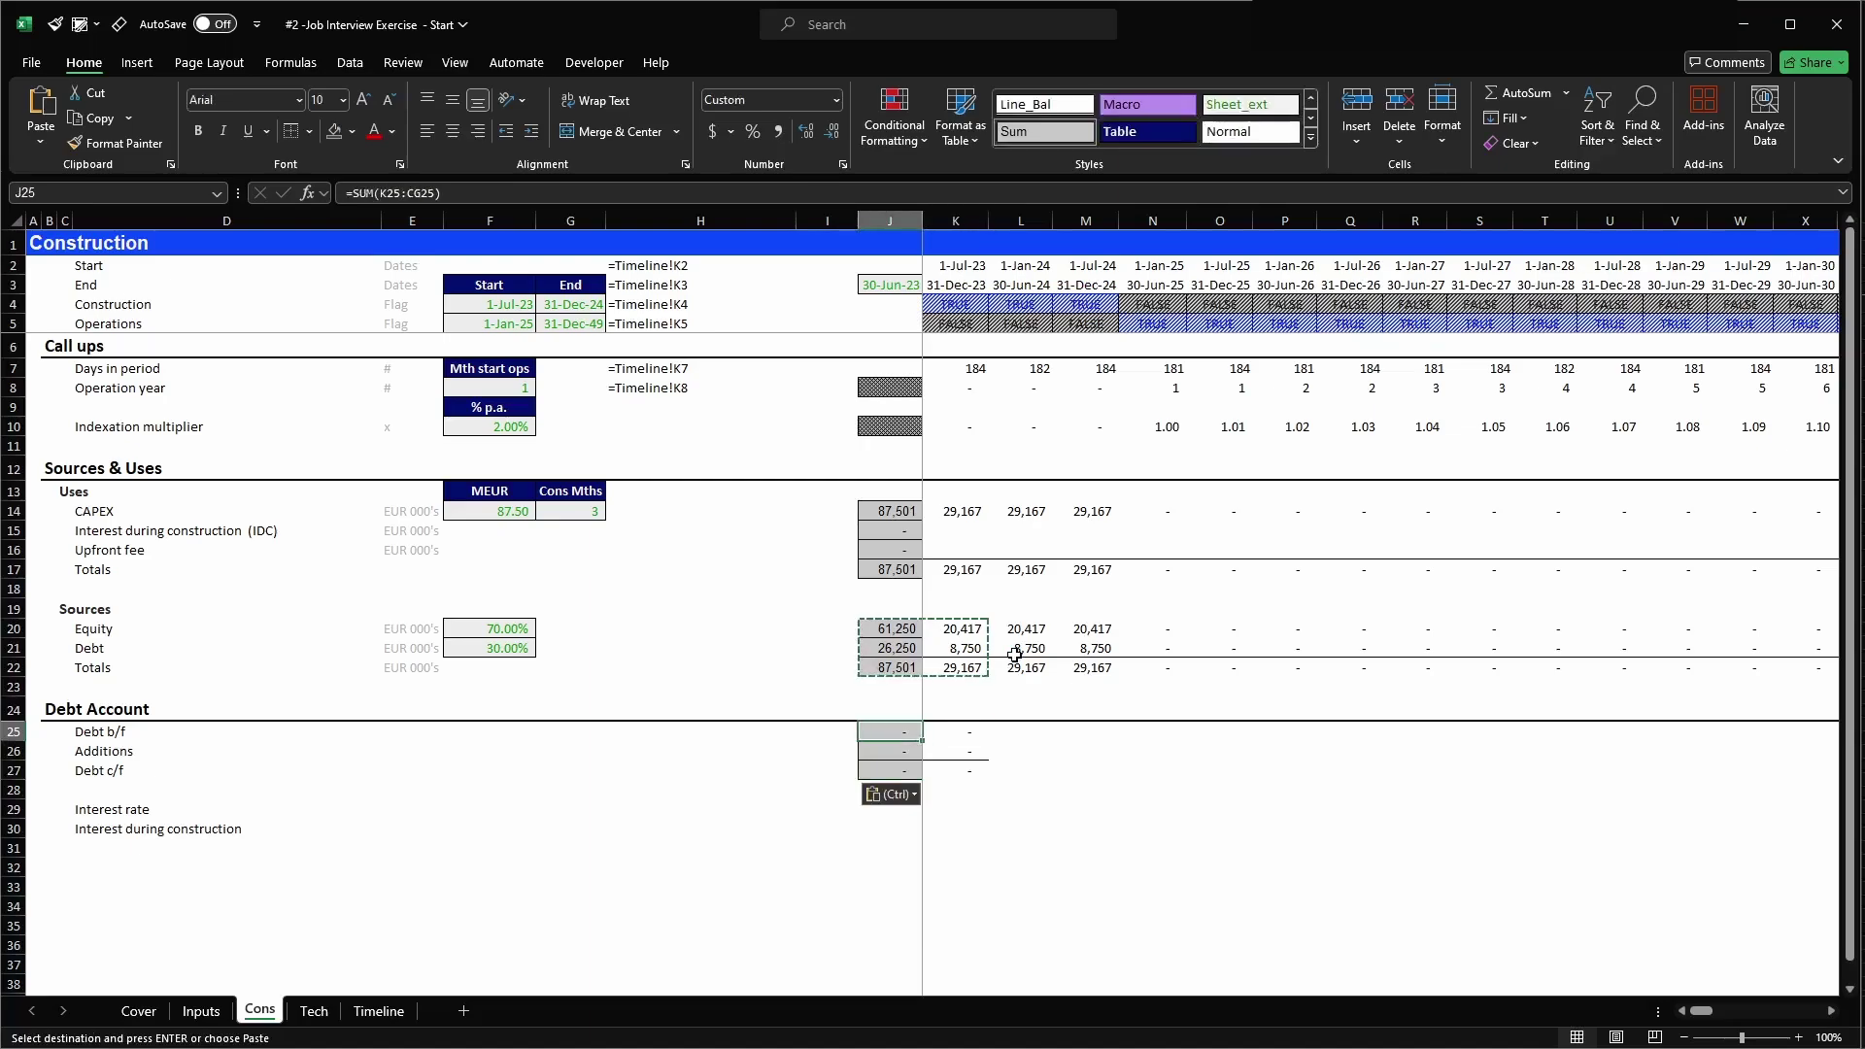
# - Clear the pasted totals and their formatting from J25 and J27, and delete the formulas in K25:K27
pyautogui.press('Escape')
pyautogui.press('Down')
pyautogui.press('Down')
pyautogui.press('Up')
pyautogui.press('Up')
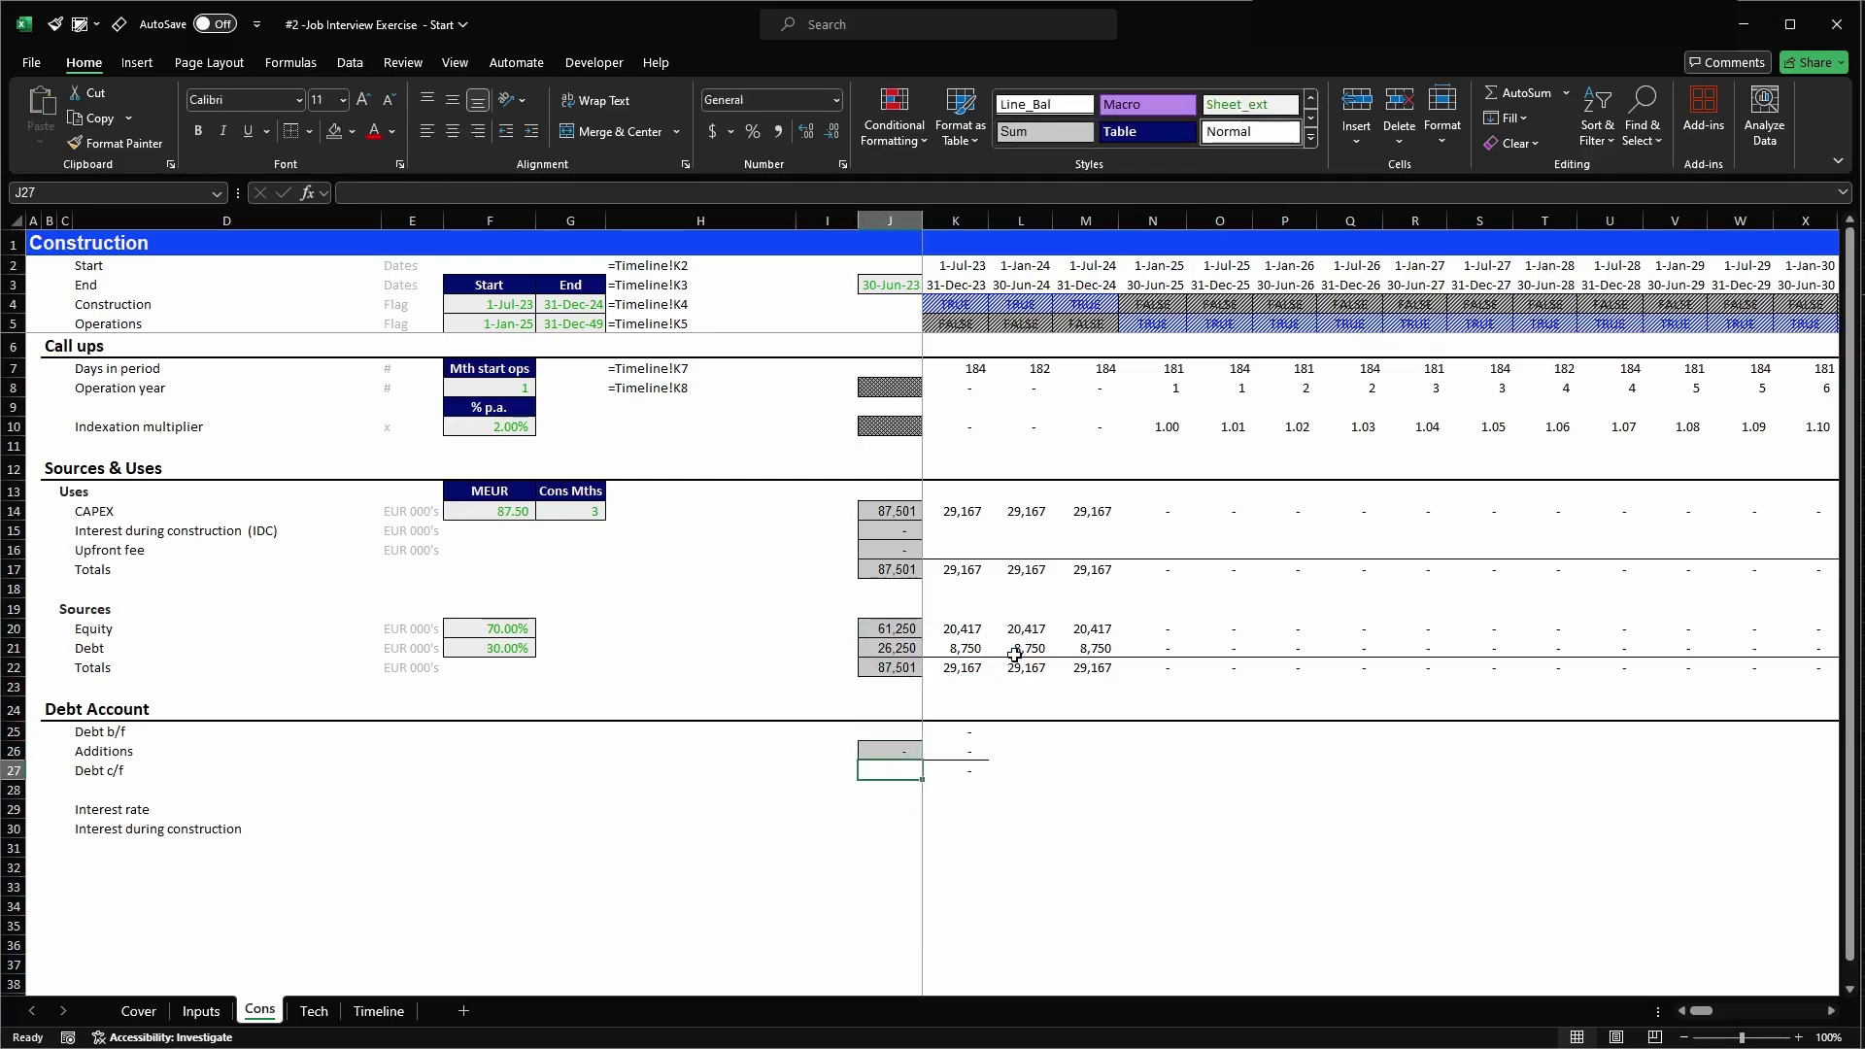
pyautogui.press('Right')
pyautogui.hotkey('shift', 'Down')
pyautogui.hotkey('shift', 'Down')
pyautogui.press('Delete')
pyautogui.hotkey('shift', 'Up')
pyautogui.hotkey('shift', 'Up')
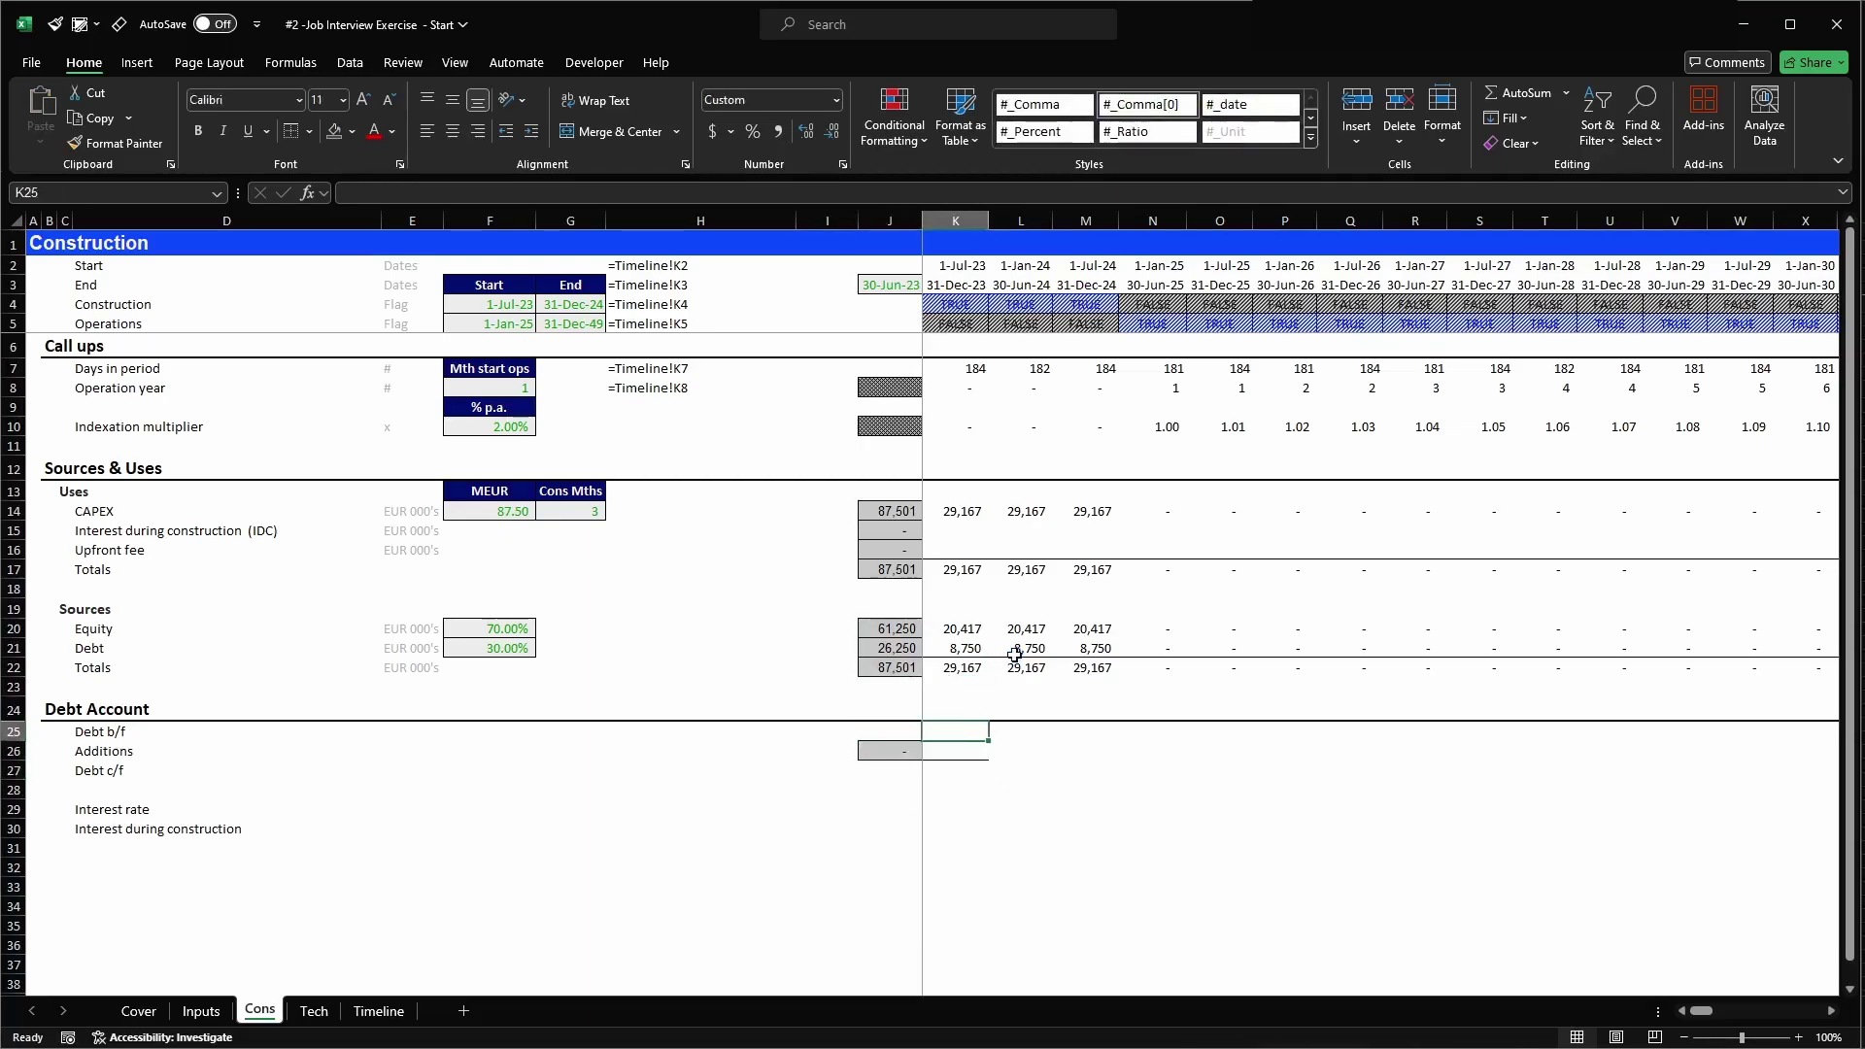
# - Link the first period's Debt b/f in K25 to the prior Debt c/f with =J27
pyautogui.write('=')
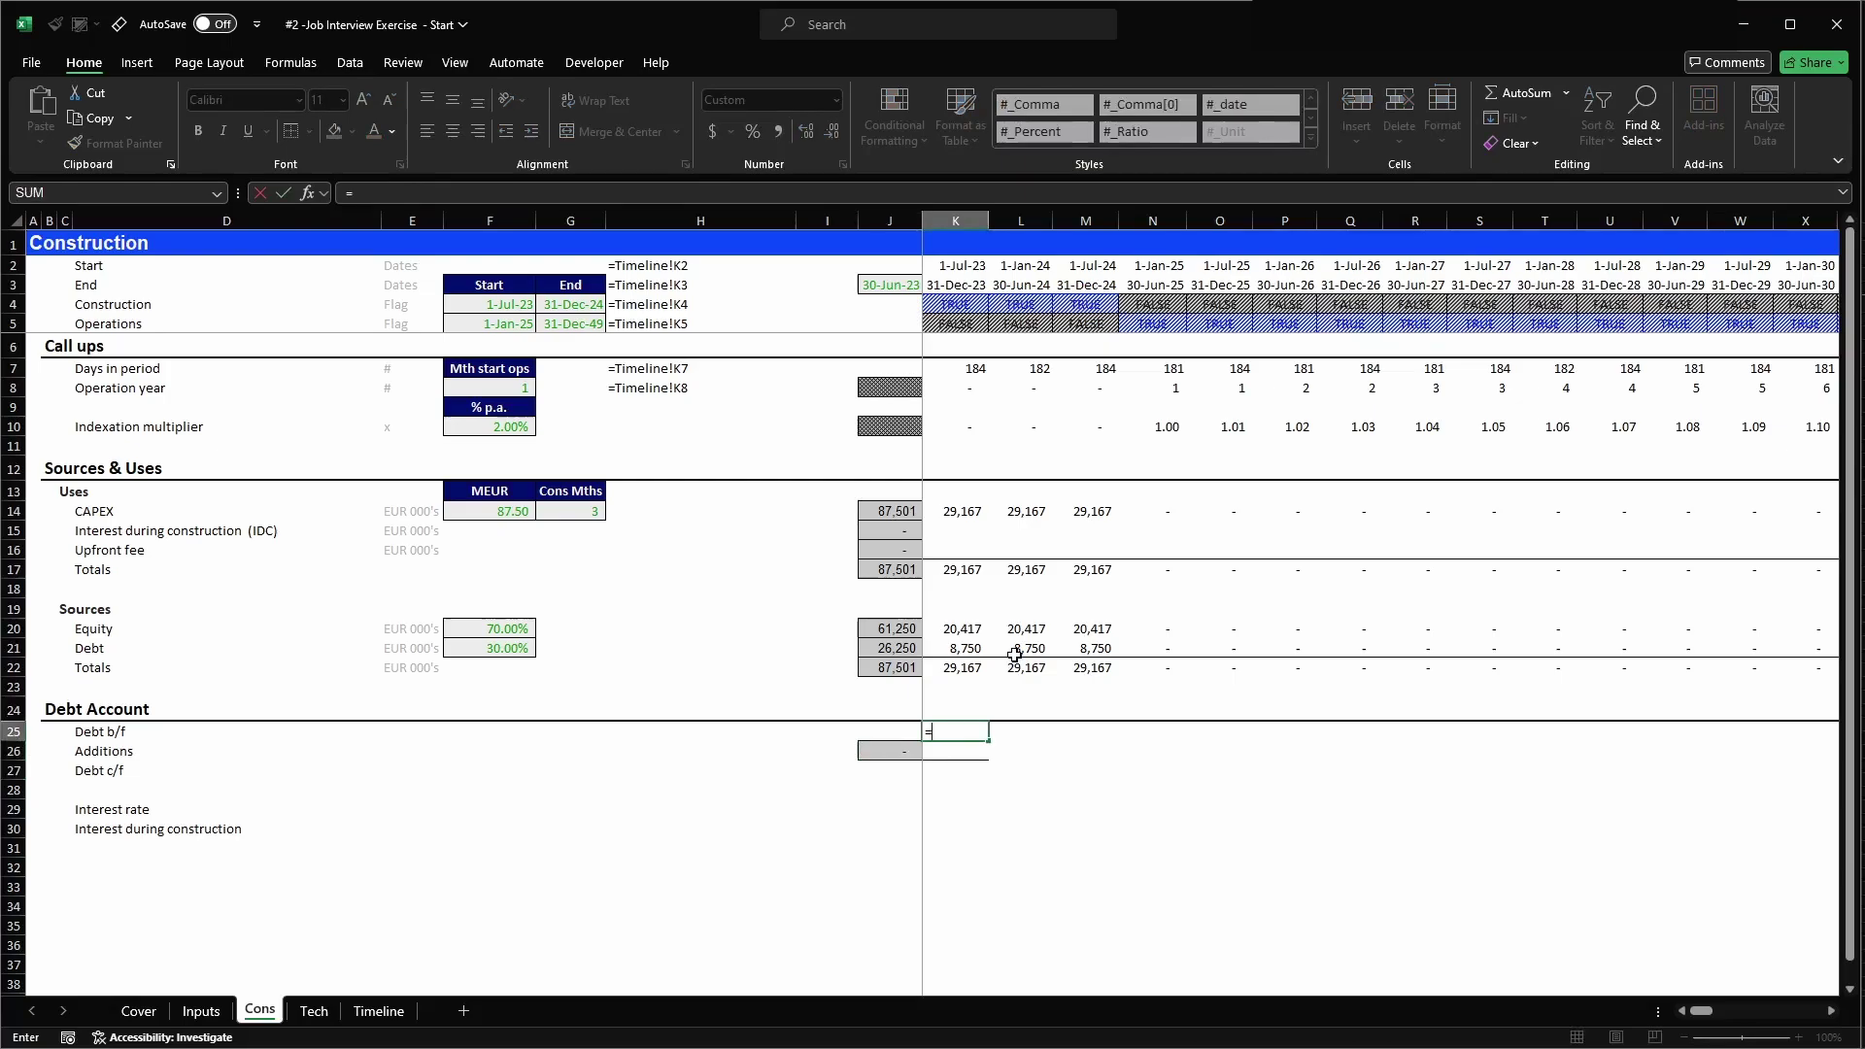
pyautogui.press('Left')
pyautogui.press('Down')
pyautogui.press('Down')
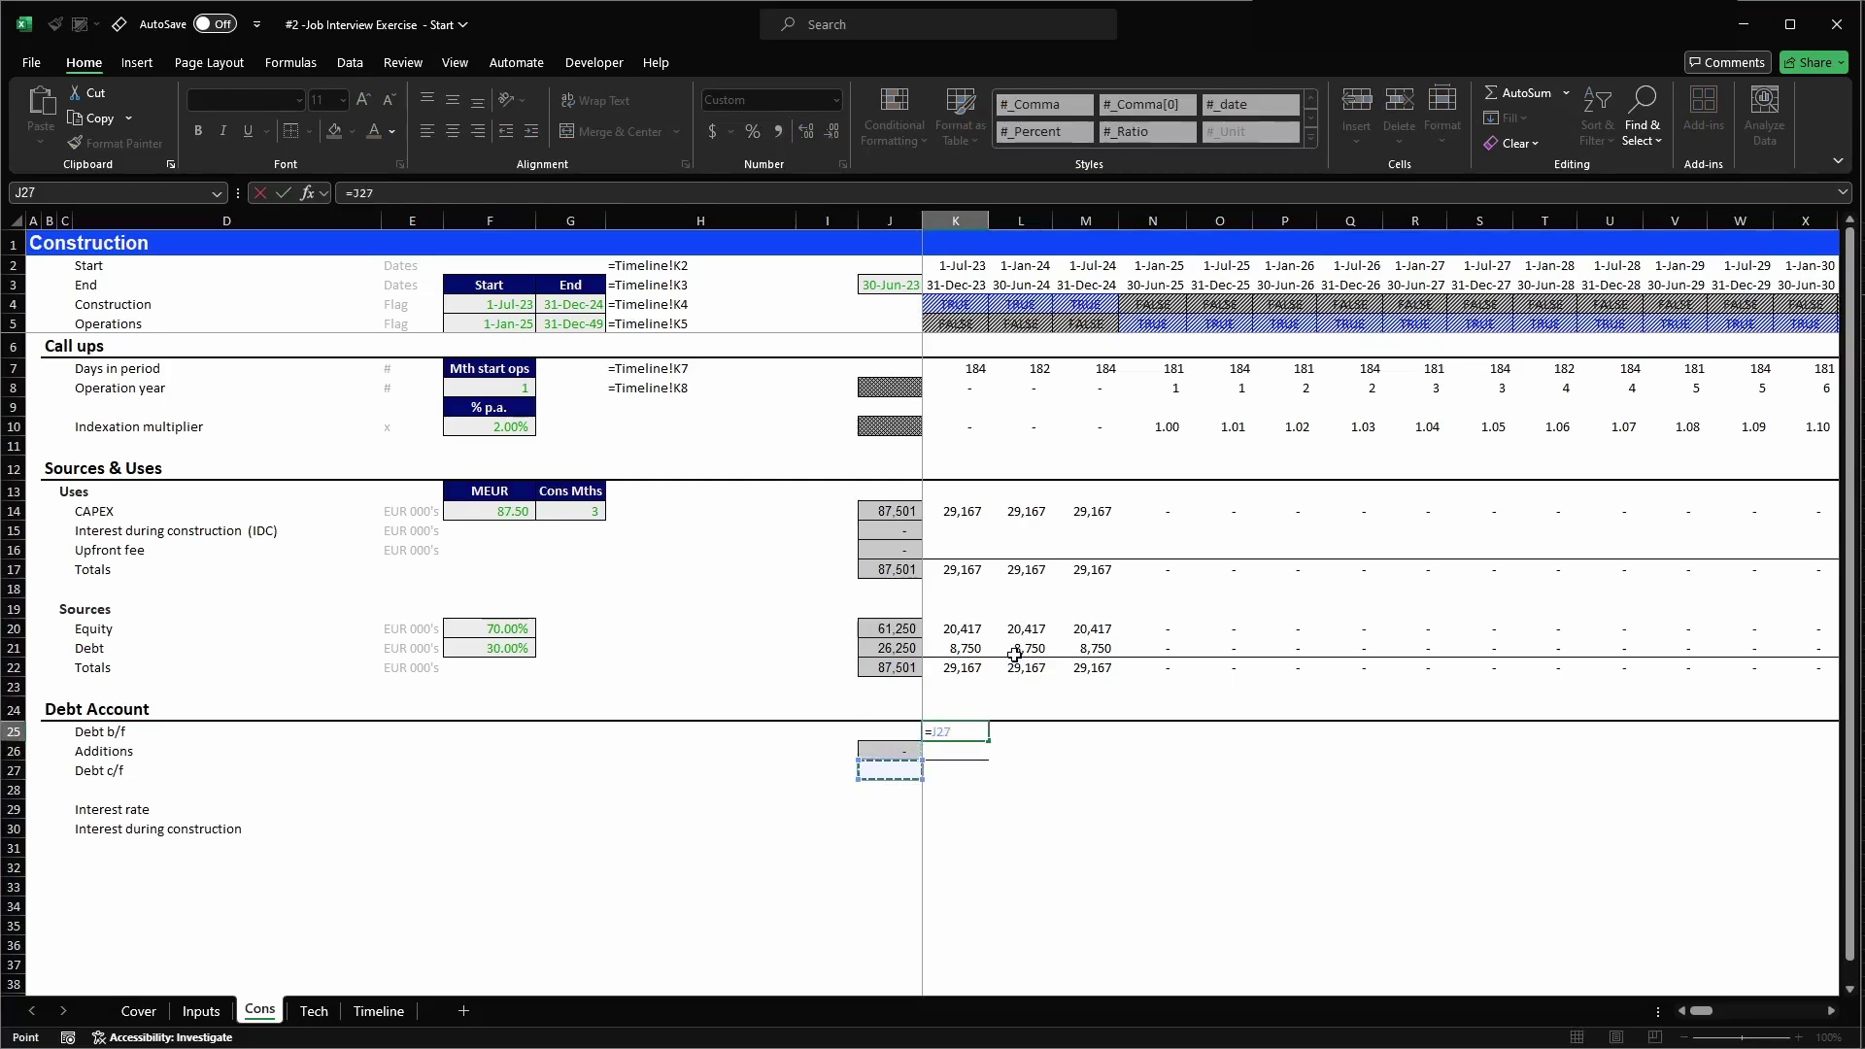
pyautogui.press('Return')
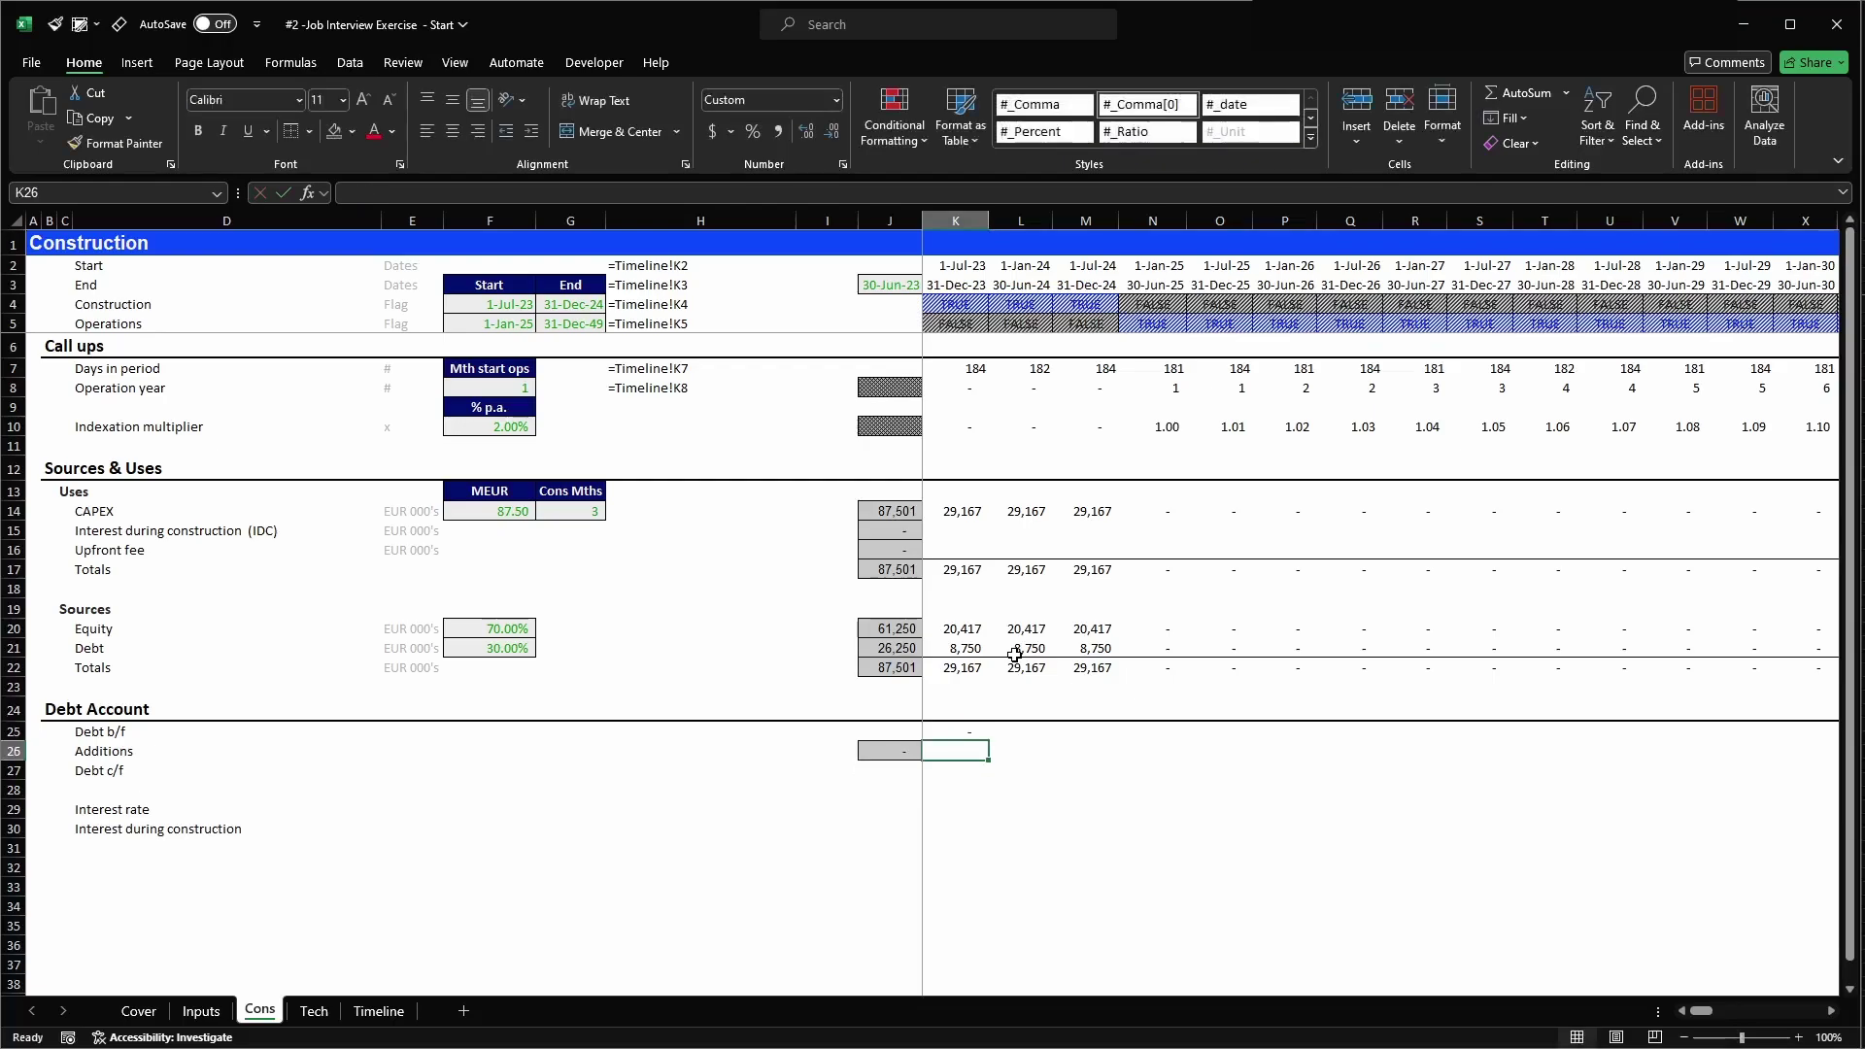
# - Apply the Empty cell style to J27 in the Debt c/f row
pyautogui.press('Down')
pyautogui.press('Left')
pyautogui.hotkey('alt', '2')
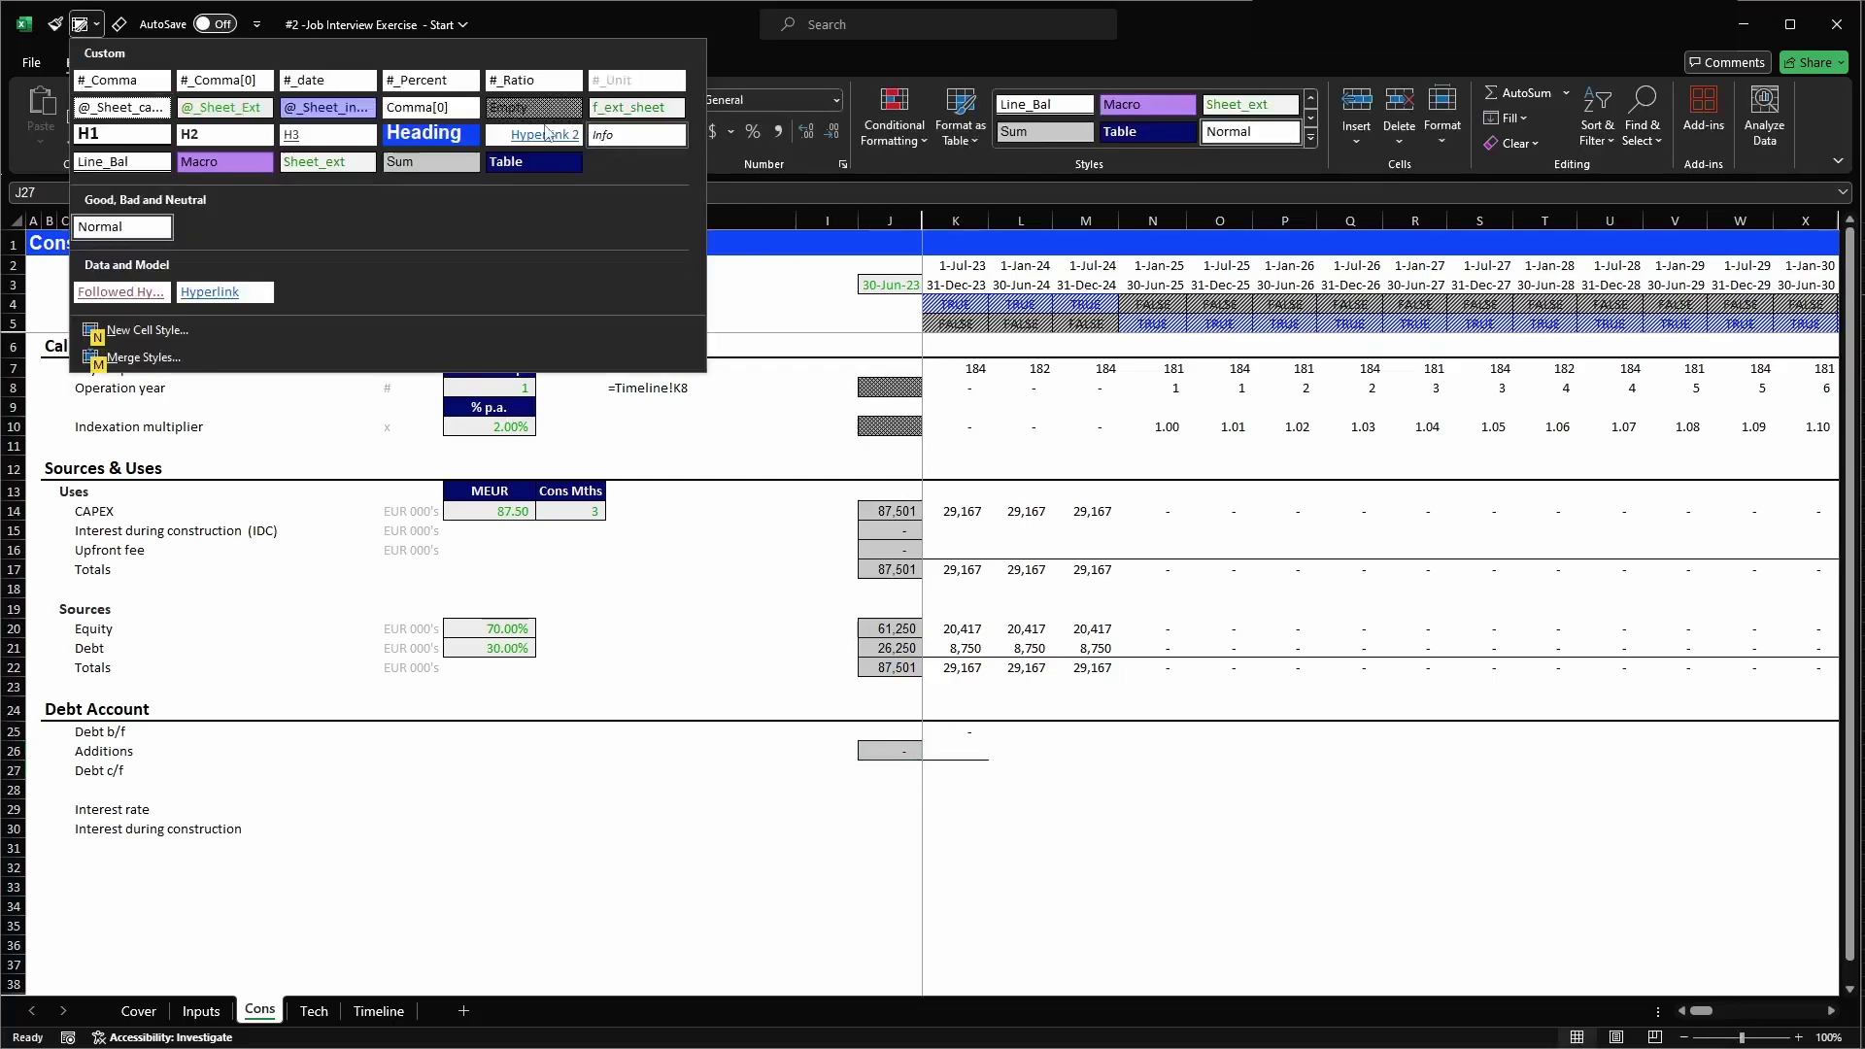
pyautogui.click(533, 107)
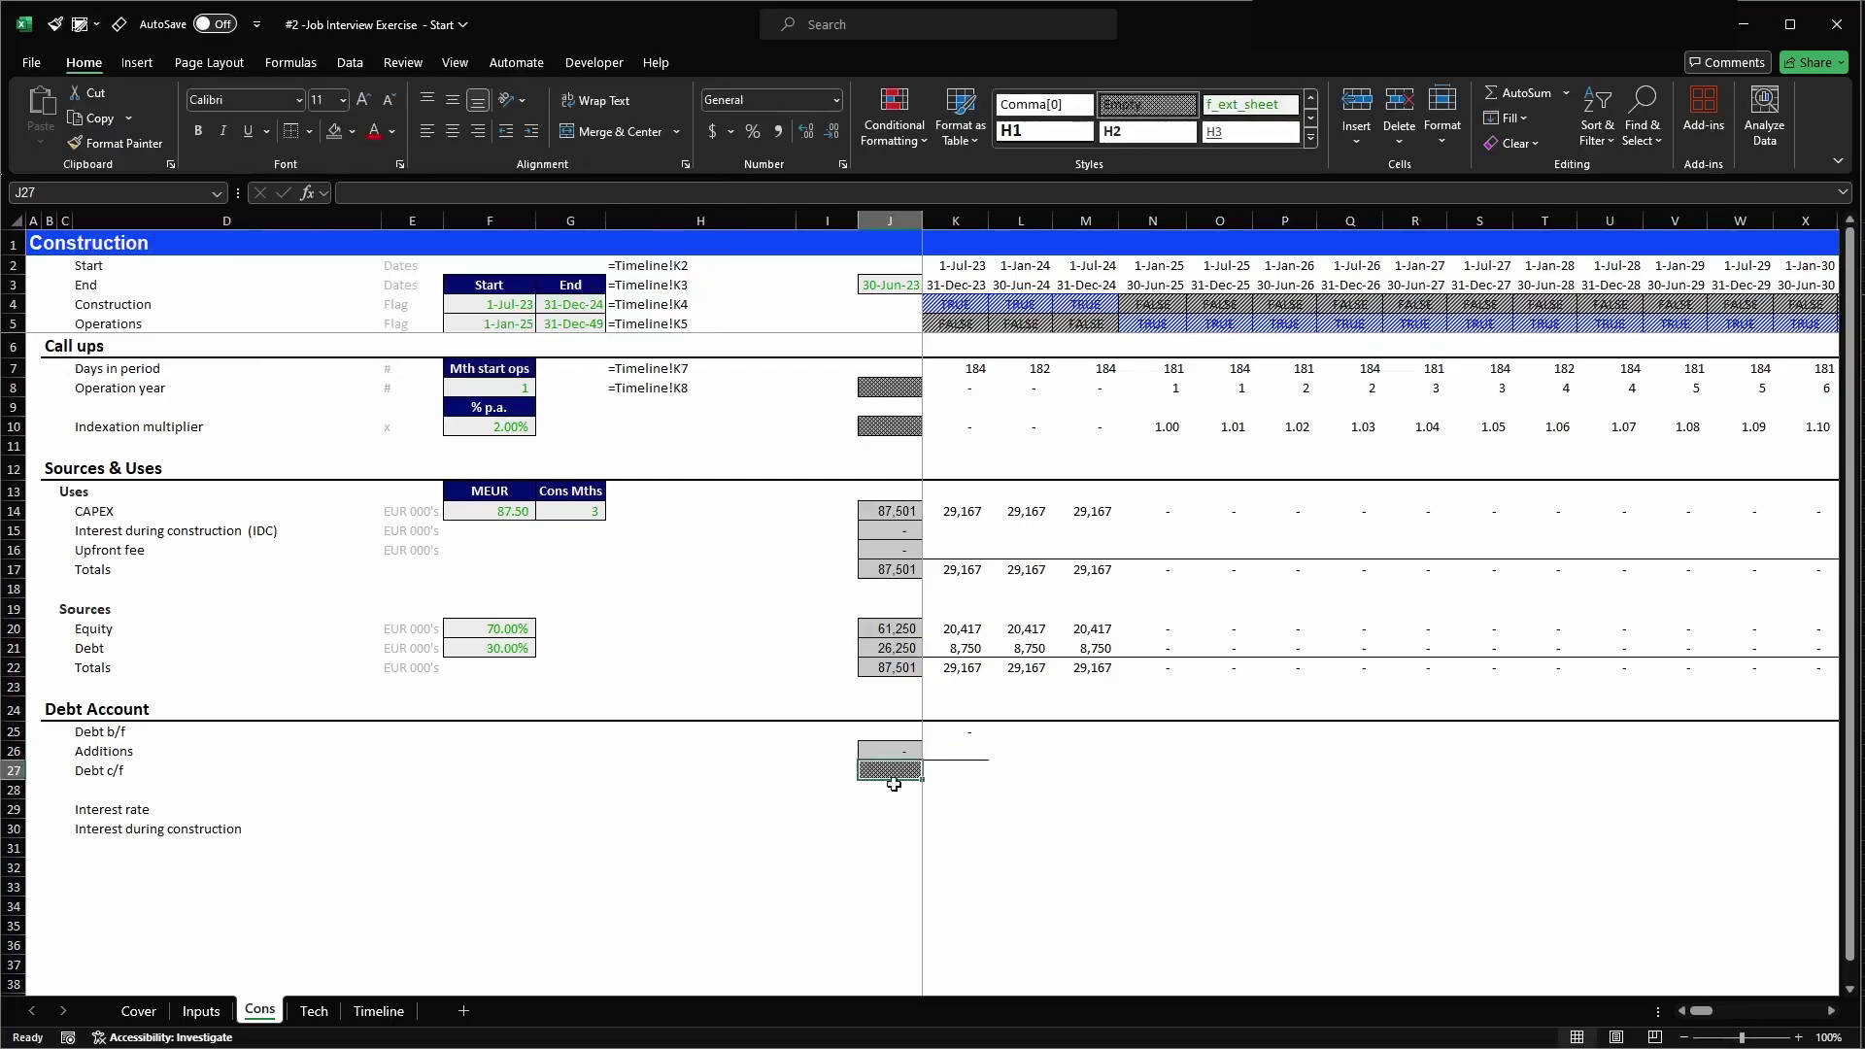
pyautogui.press('Up')
pyautogui.press('Up')
pyautogui.press('Right')
pyautogui.press('Down')
pyautogui.press('Left')
pyautogui.press('Down')
pyautogui.write('=SUM(')
pyautogui.press('Return')
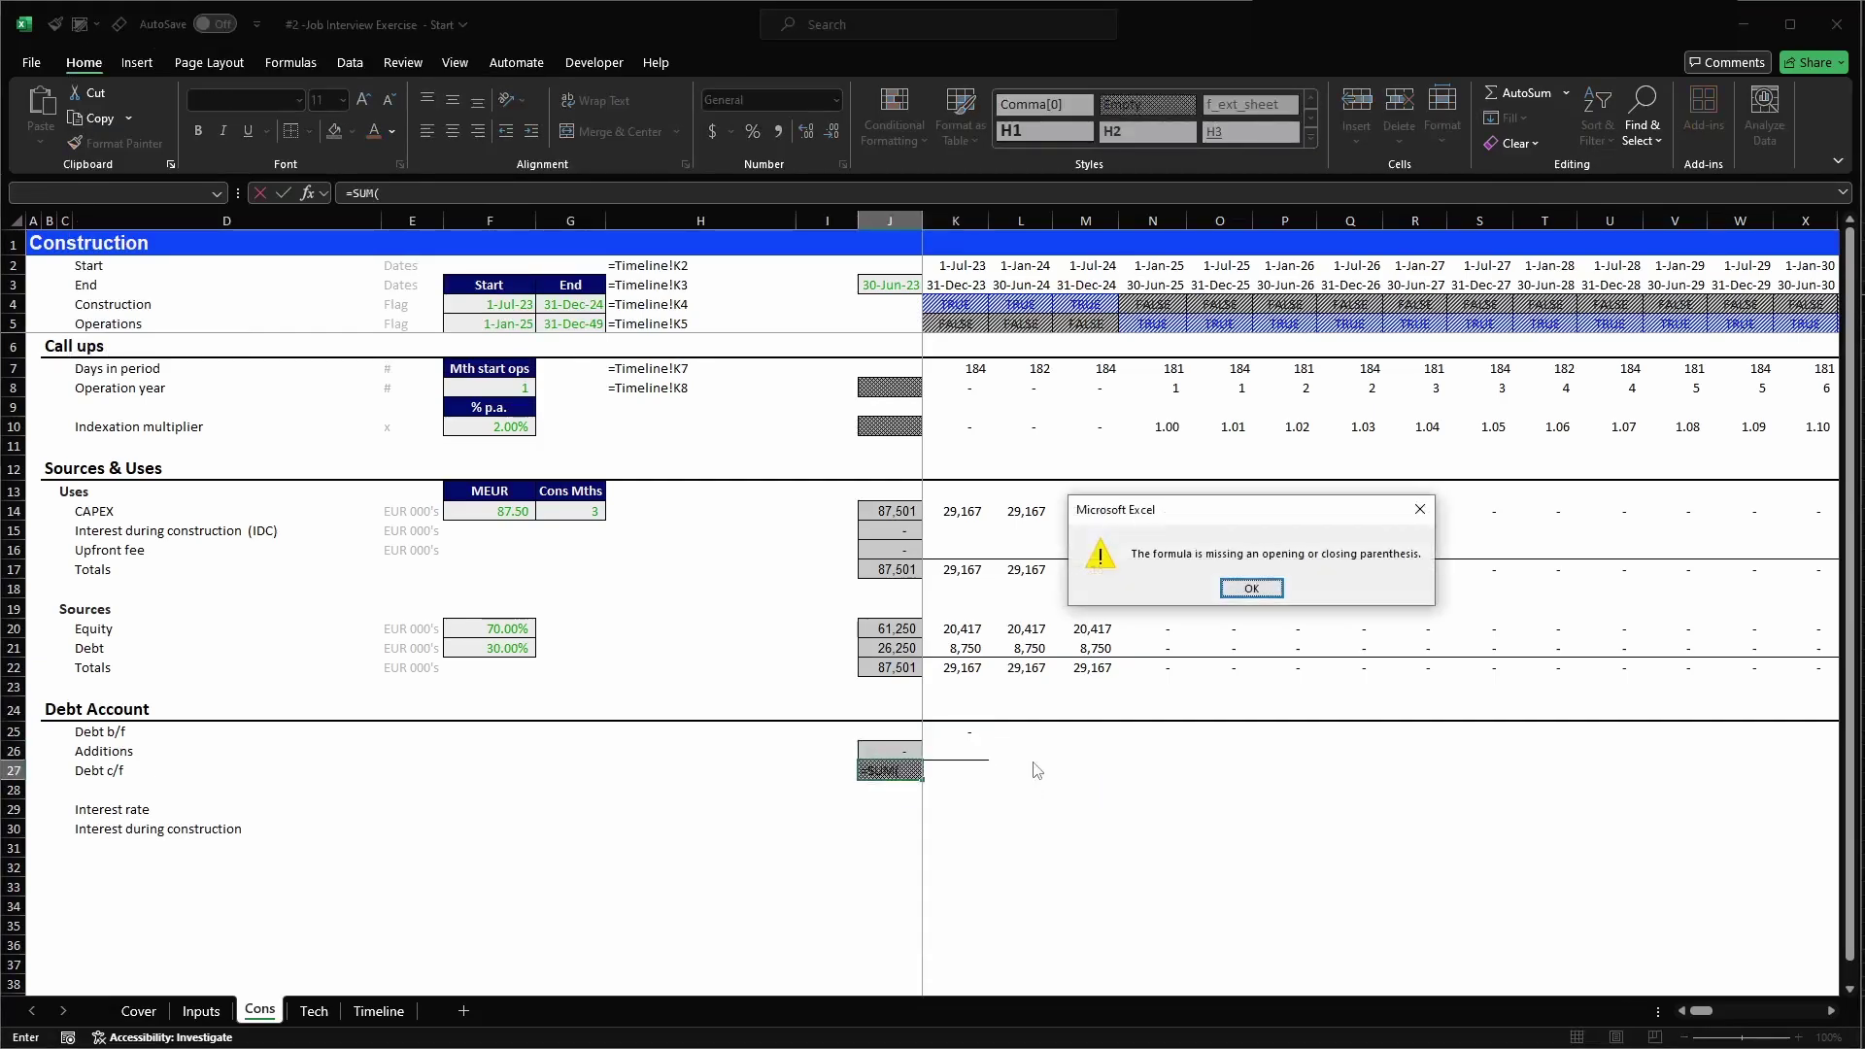
pyautogui.press('Return')
pyautogui.press('Escape')
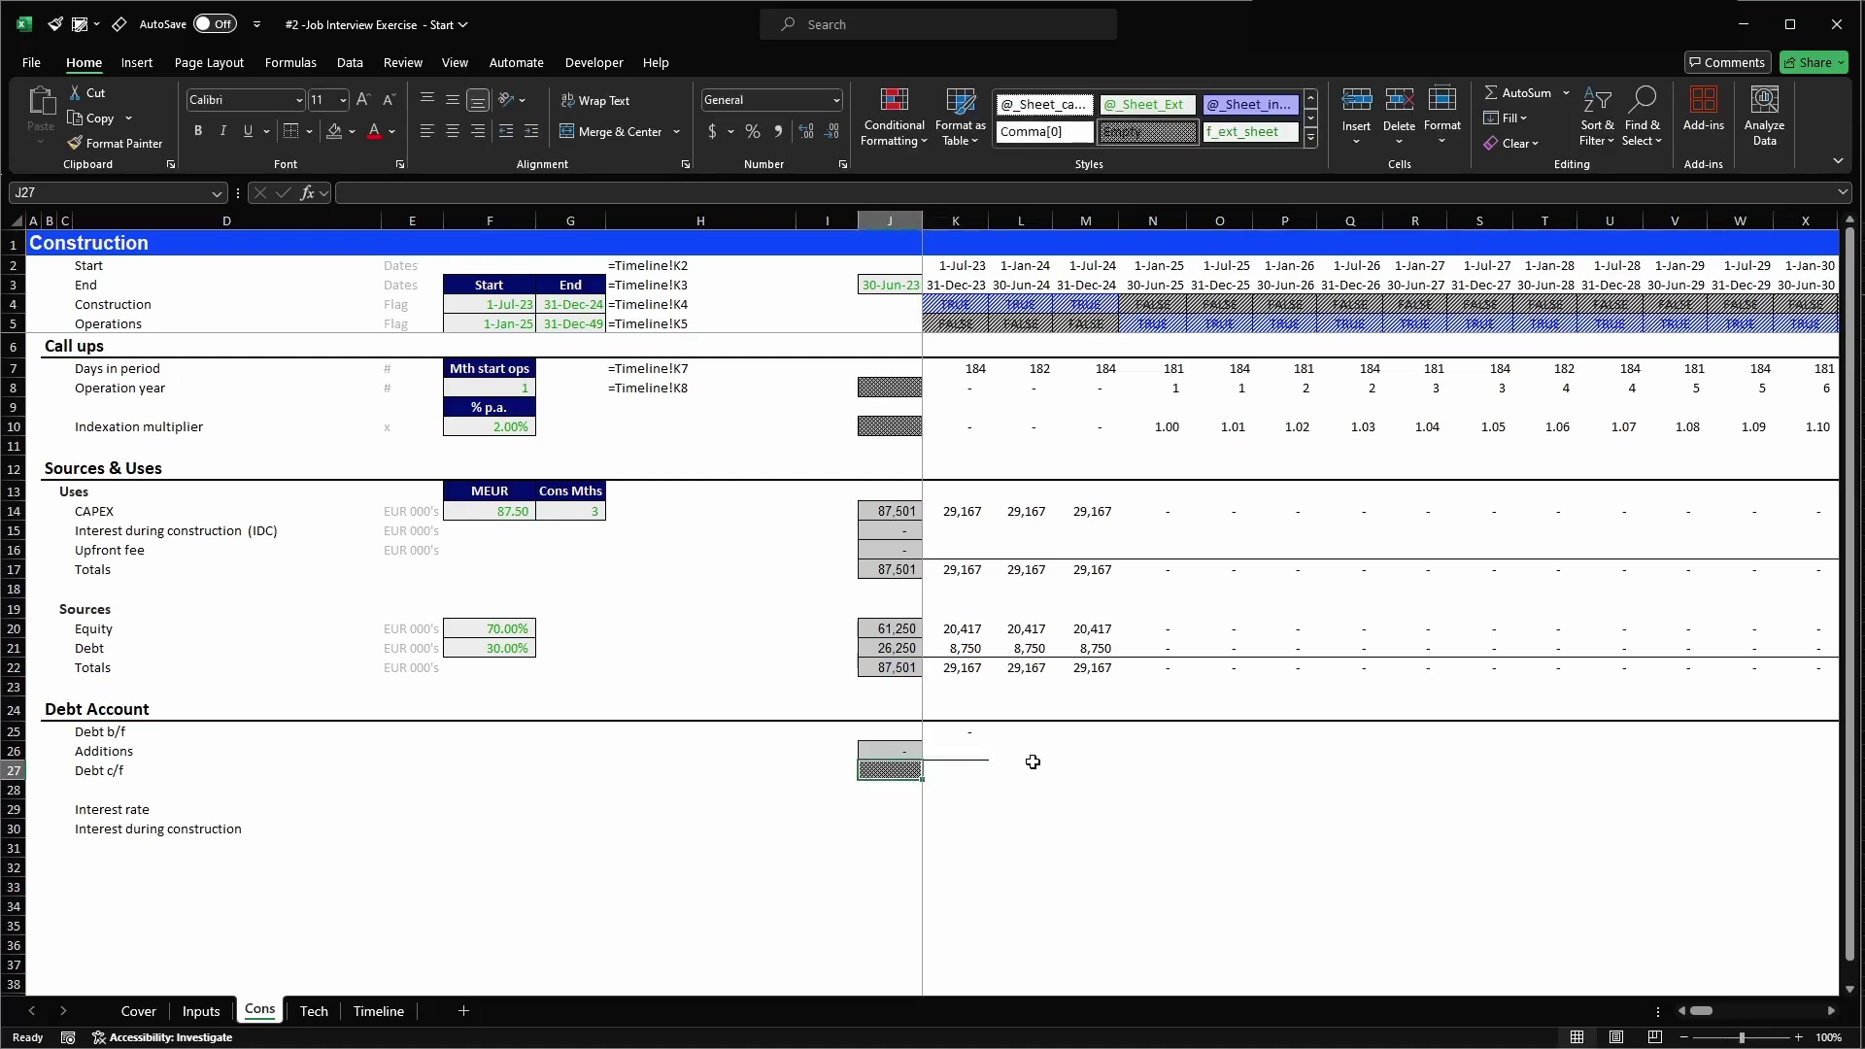
# - Confirm the =J27 formula in K25 and link Additions in K26 to the Sources debt with =K21
pyautogui.press('Right')
pyautogui.press('Up')
pyautogui.press('Up')
pyautogui.write('=J27')
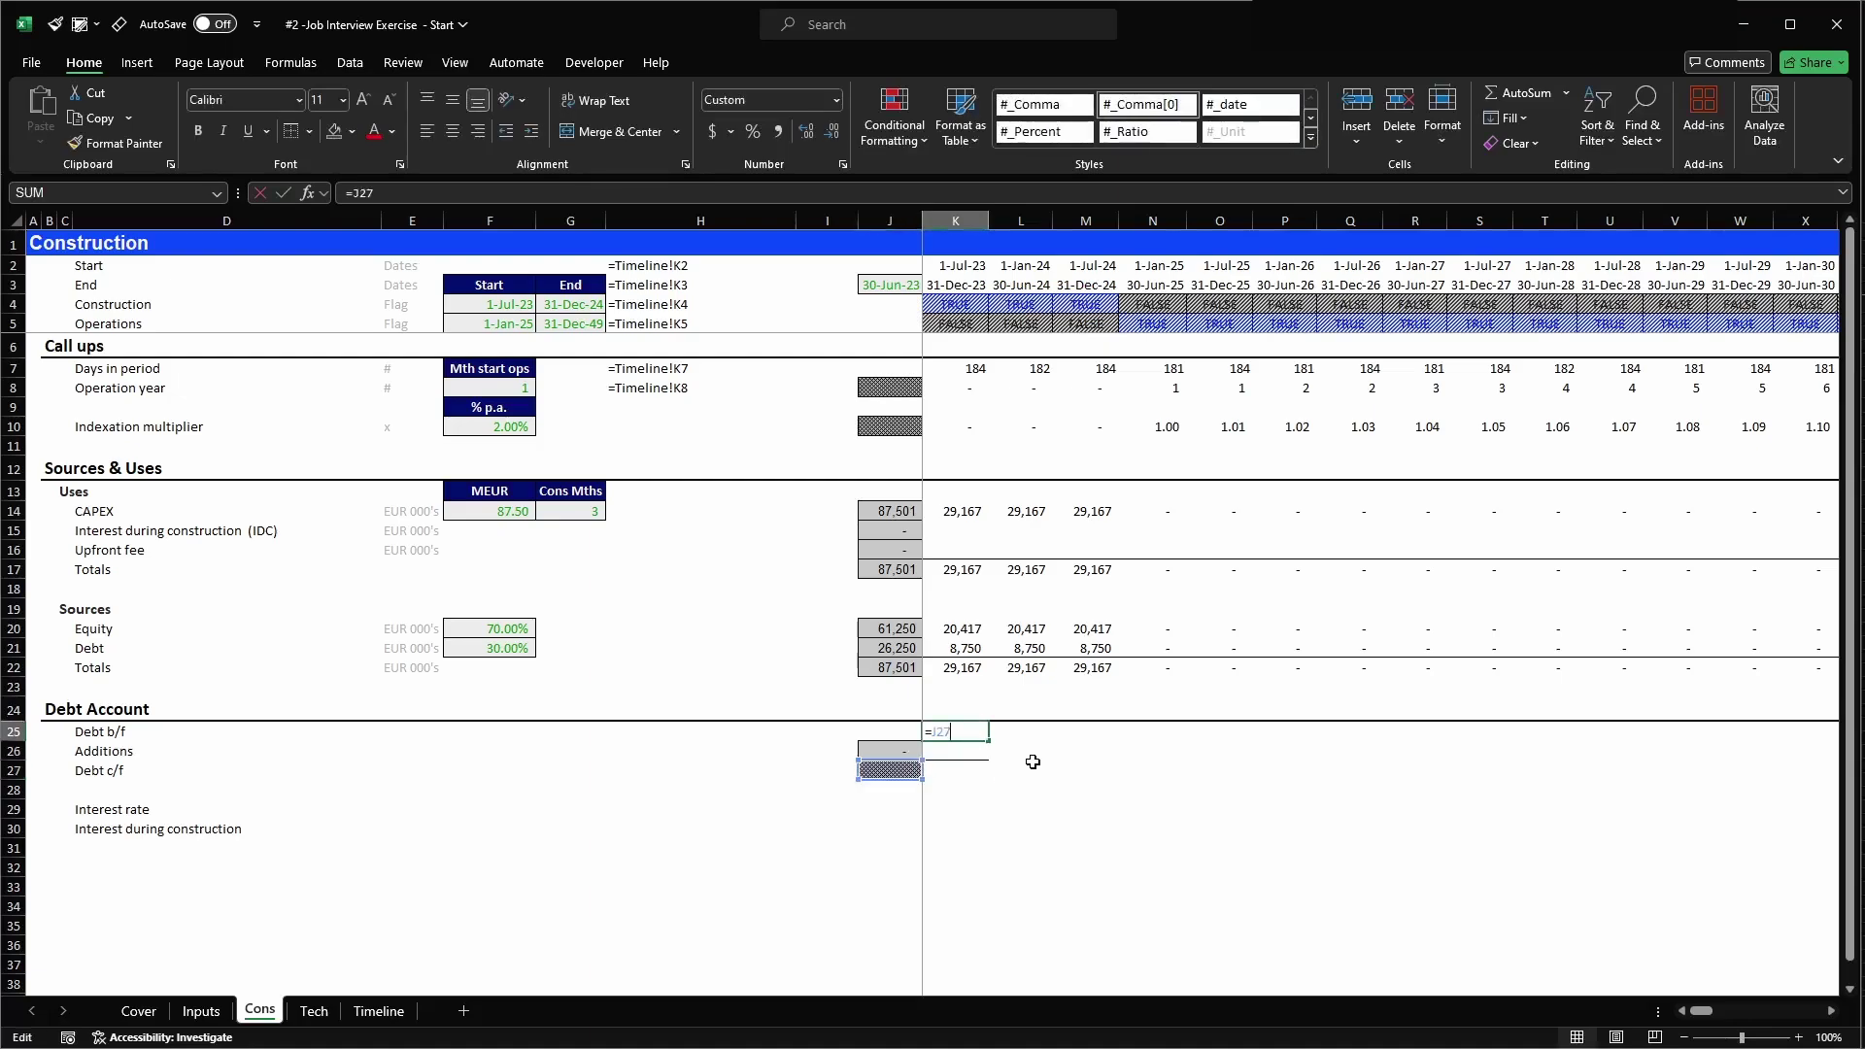
pyautogui.press('Return')
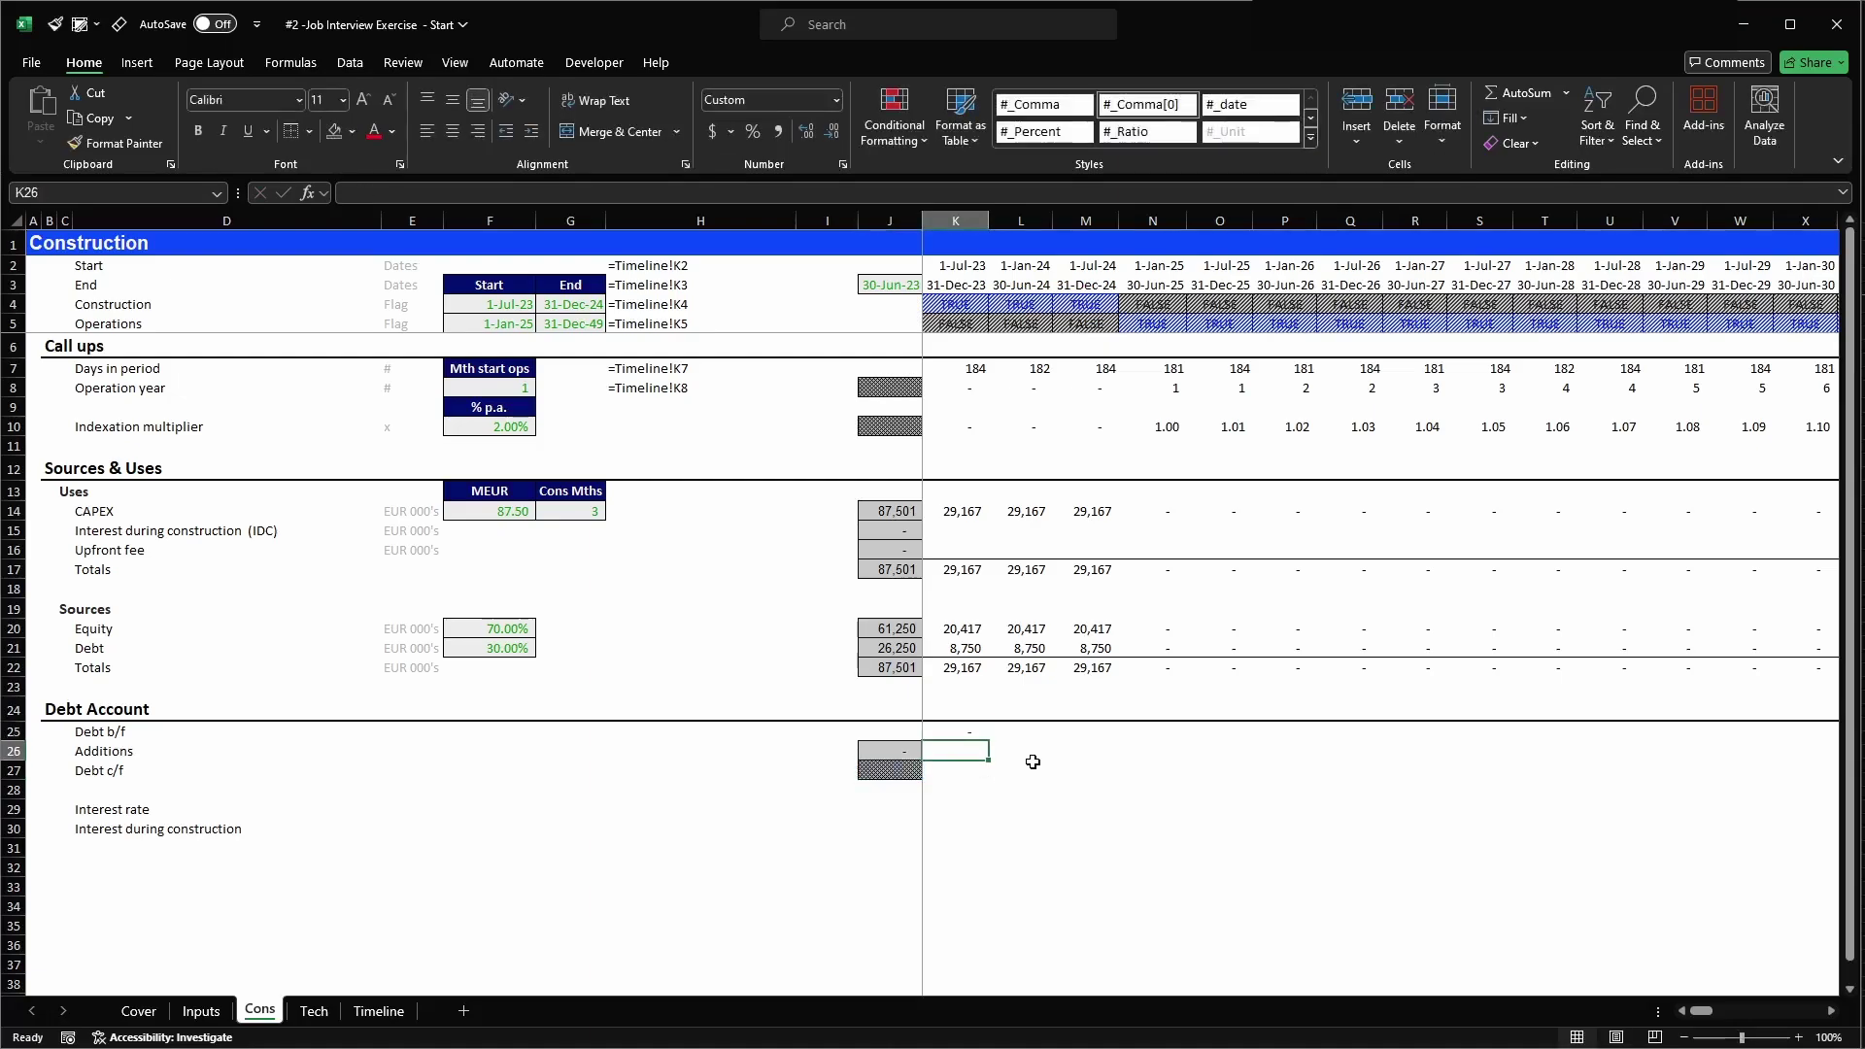
pyautogui.write('=')
pyautogui.press('Up')
pyautogui.press('Up')
pyautogui.press('Up')
pyautogui.press('Up')
pyautogui.press('Up')
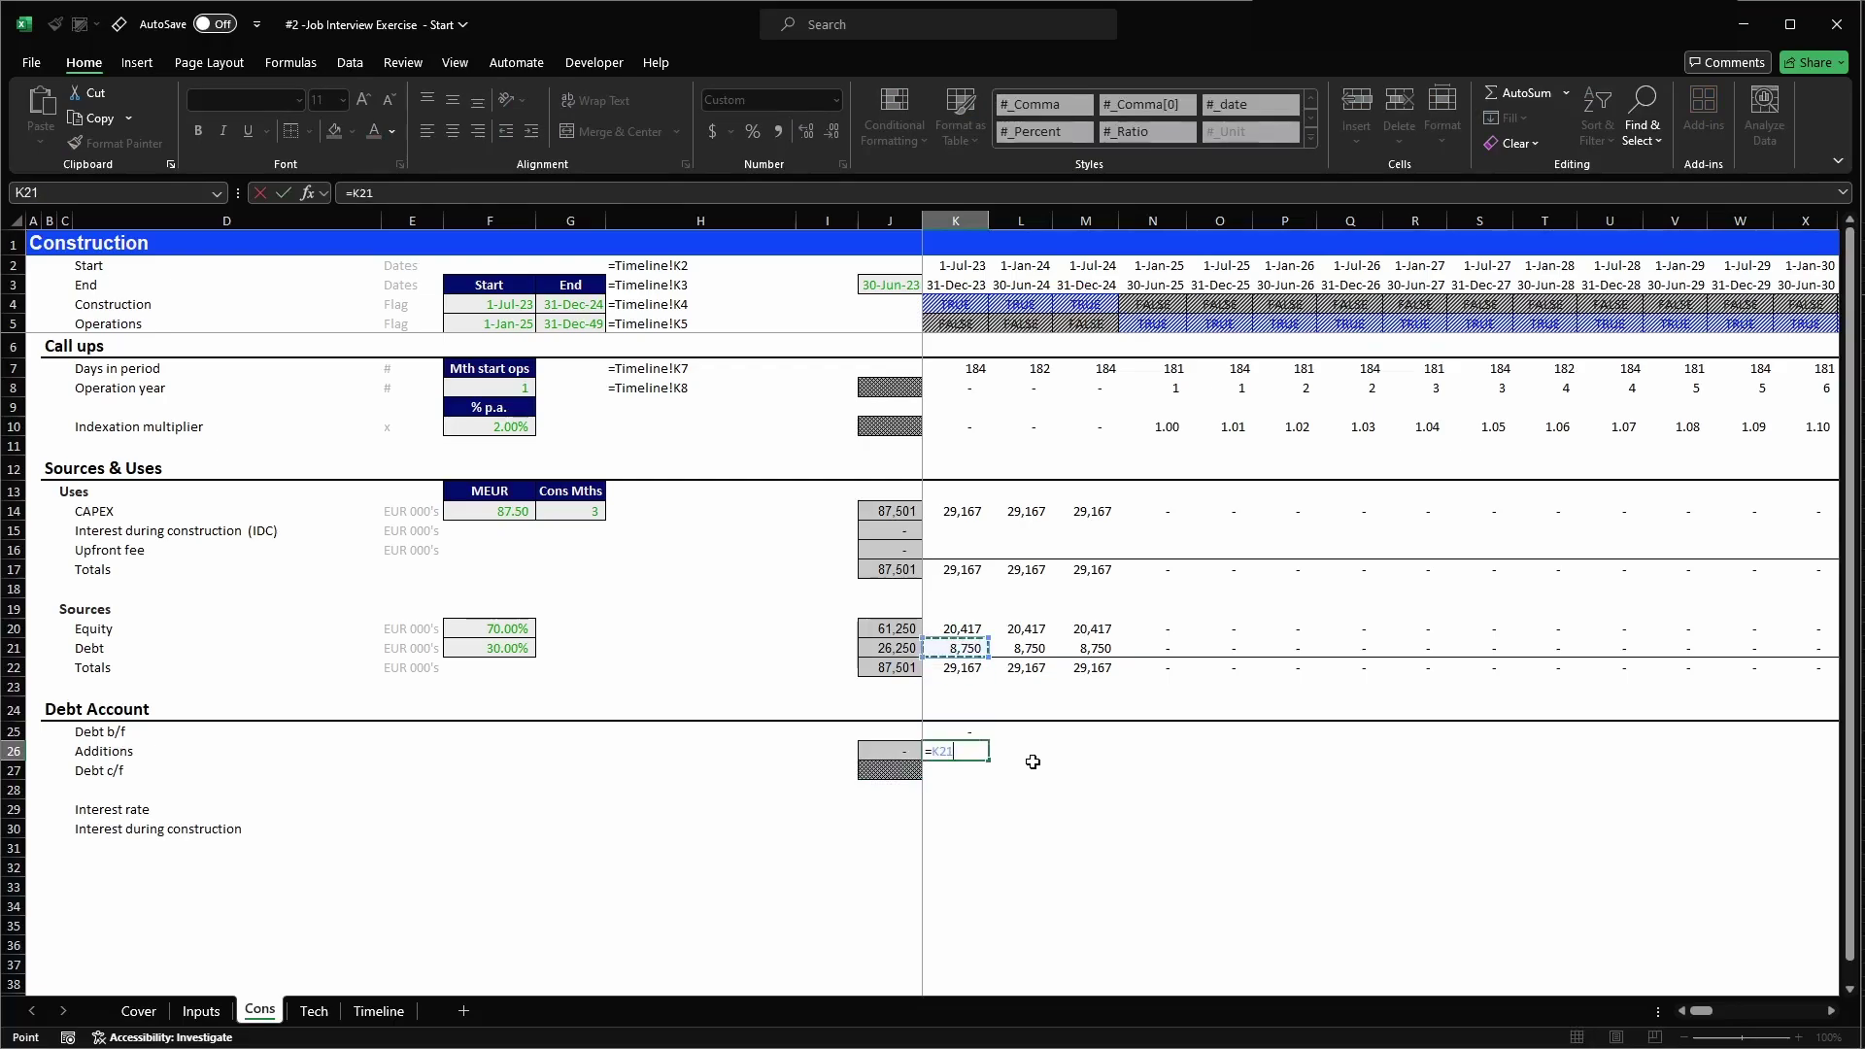
pyautogui.press('Return')
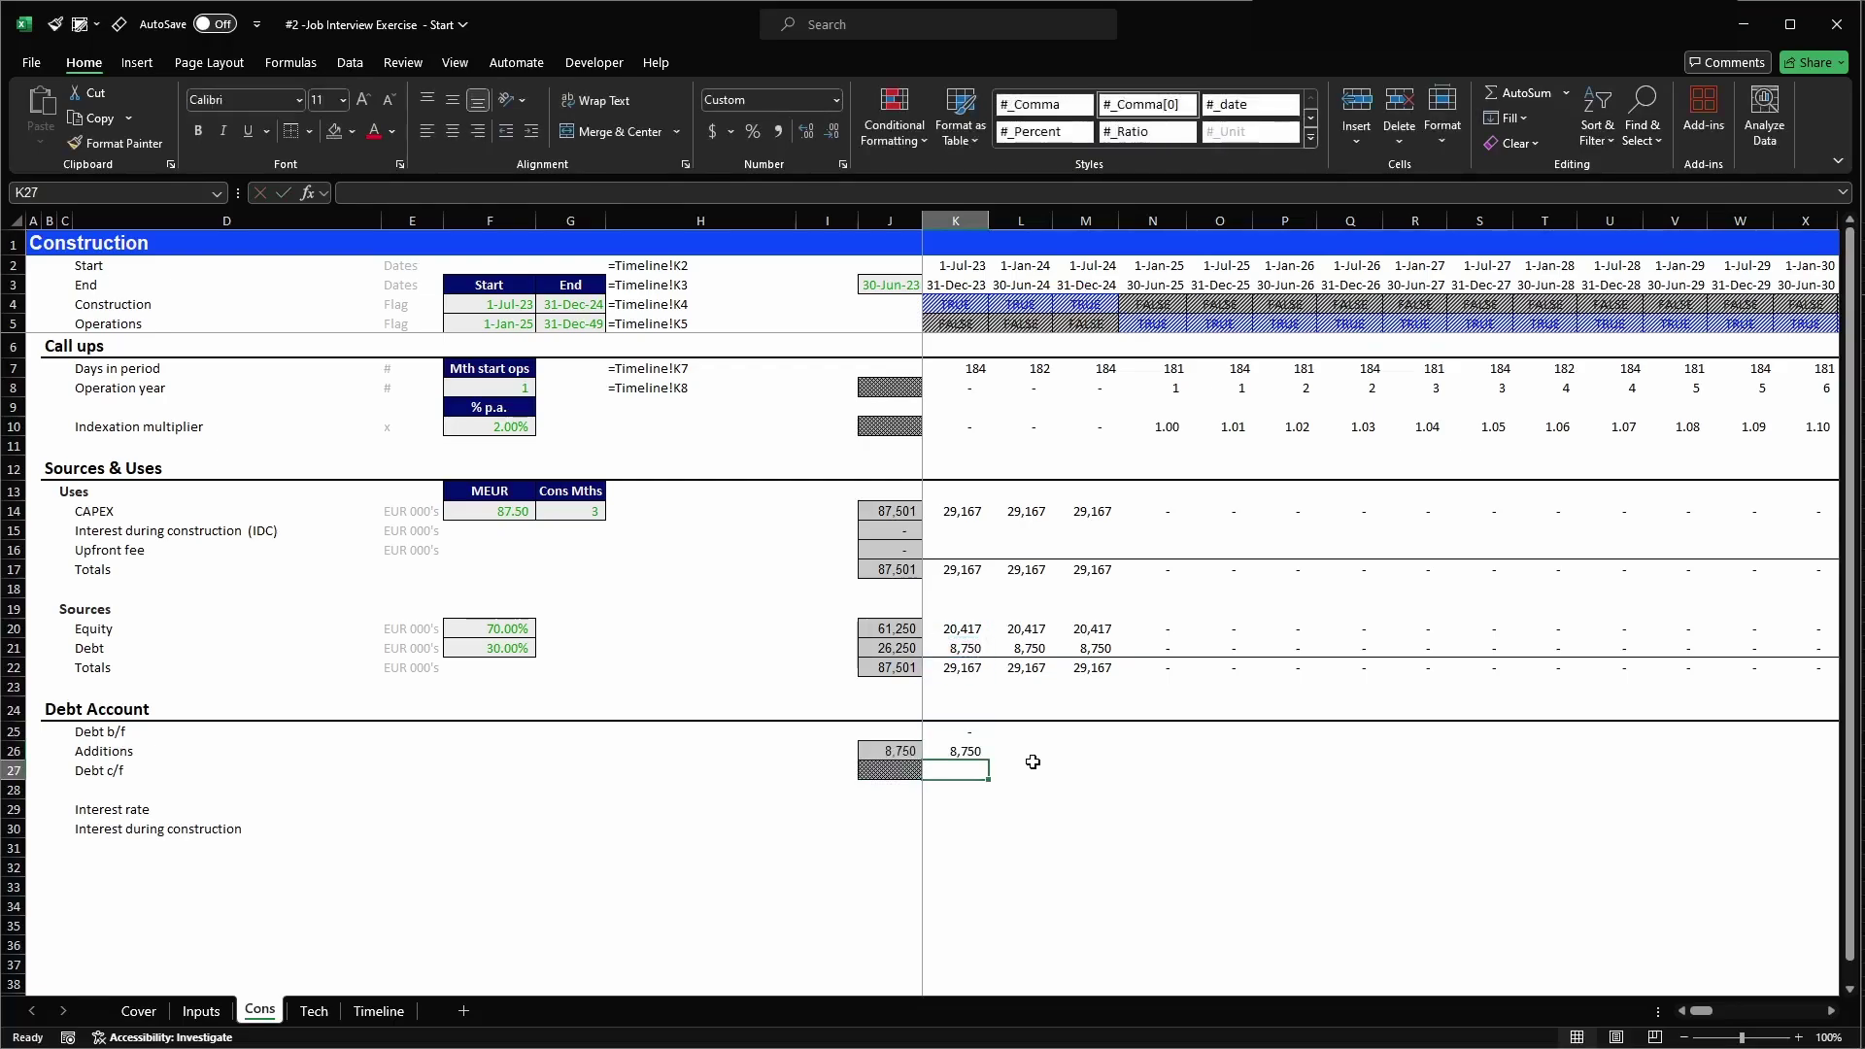
# - Calculate Debt c/f in K27 as =SUM(K25:K26) and copy K25:K27 across the timeline columns
pyautogui.hotkey('alt', '=')
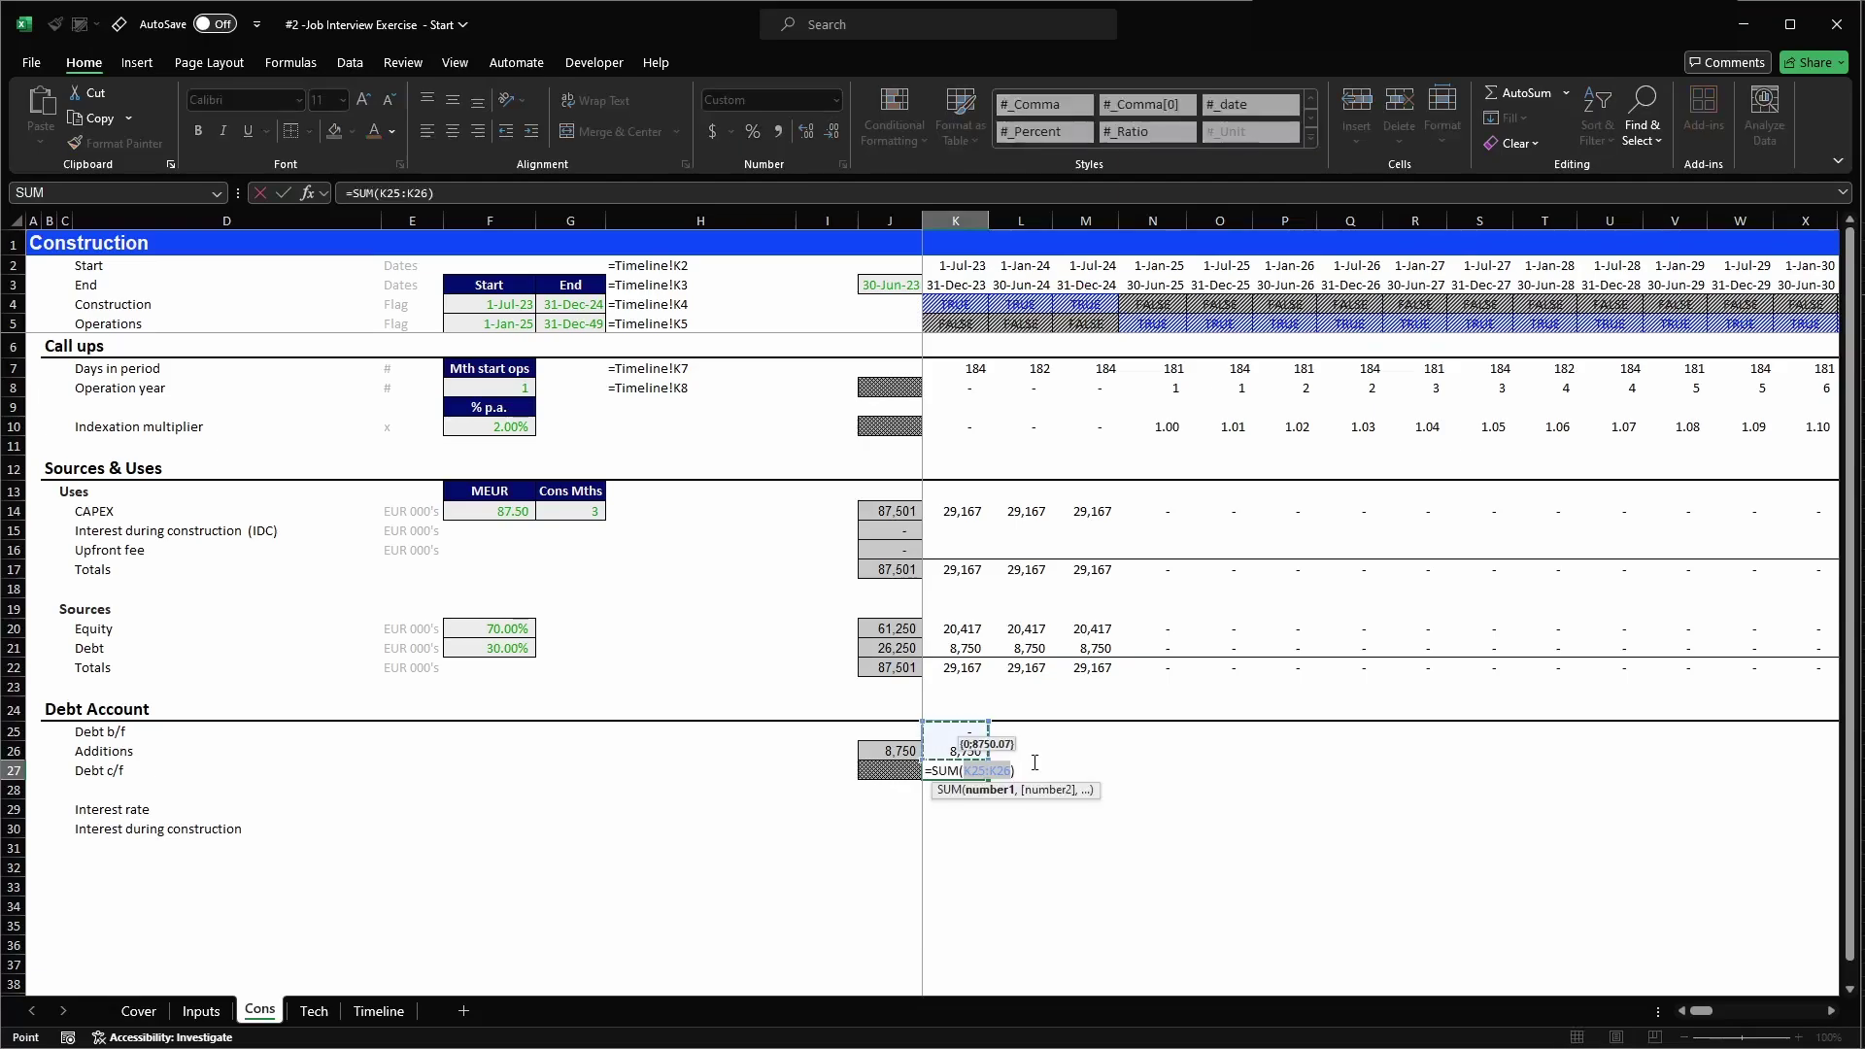
pyautogui.hotkey('ctrl', 'Return')
pyautogui.hotkey('shift', 'Up')
pyautogui.hotkey('shift', 'Up')
pyautogui.hotkey('ctrl', 'c')
pyautogui.hotkey('ctrl', 'shift', 'Right')
pyautogui.press('Return')
pyautogui.press('Left')
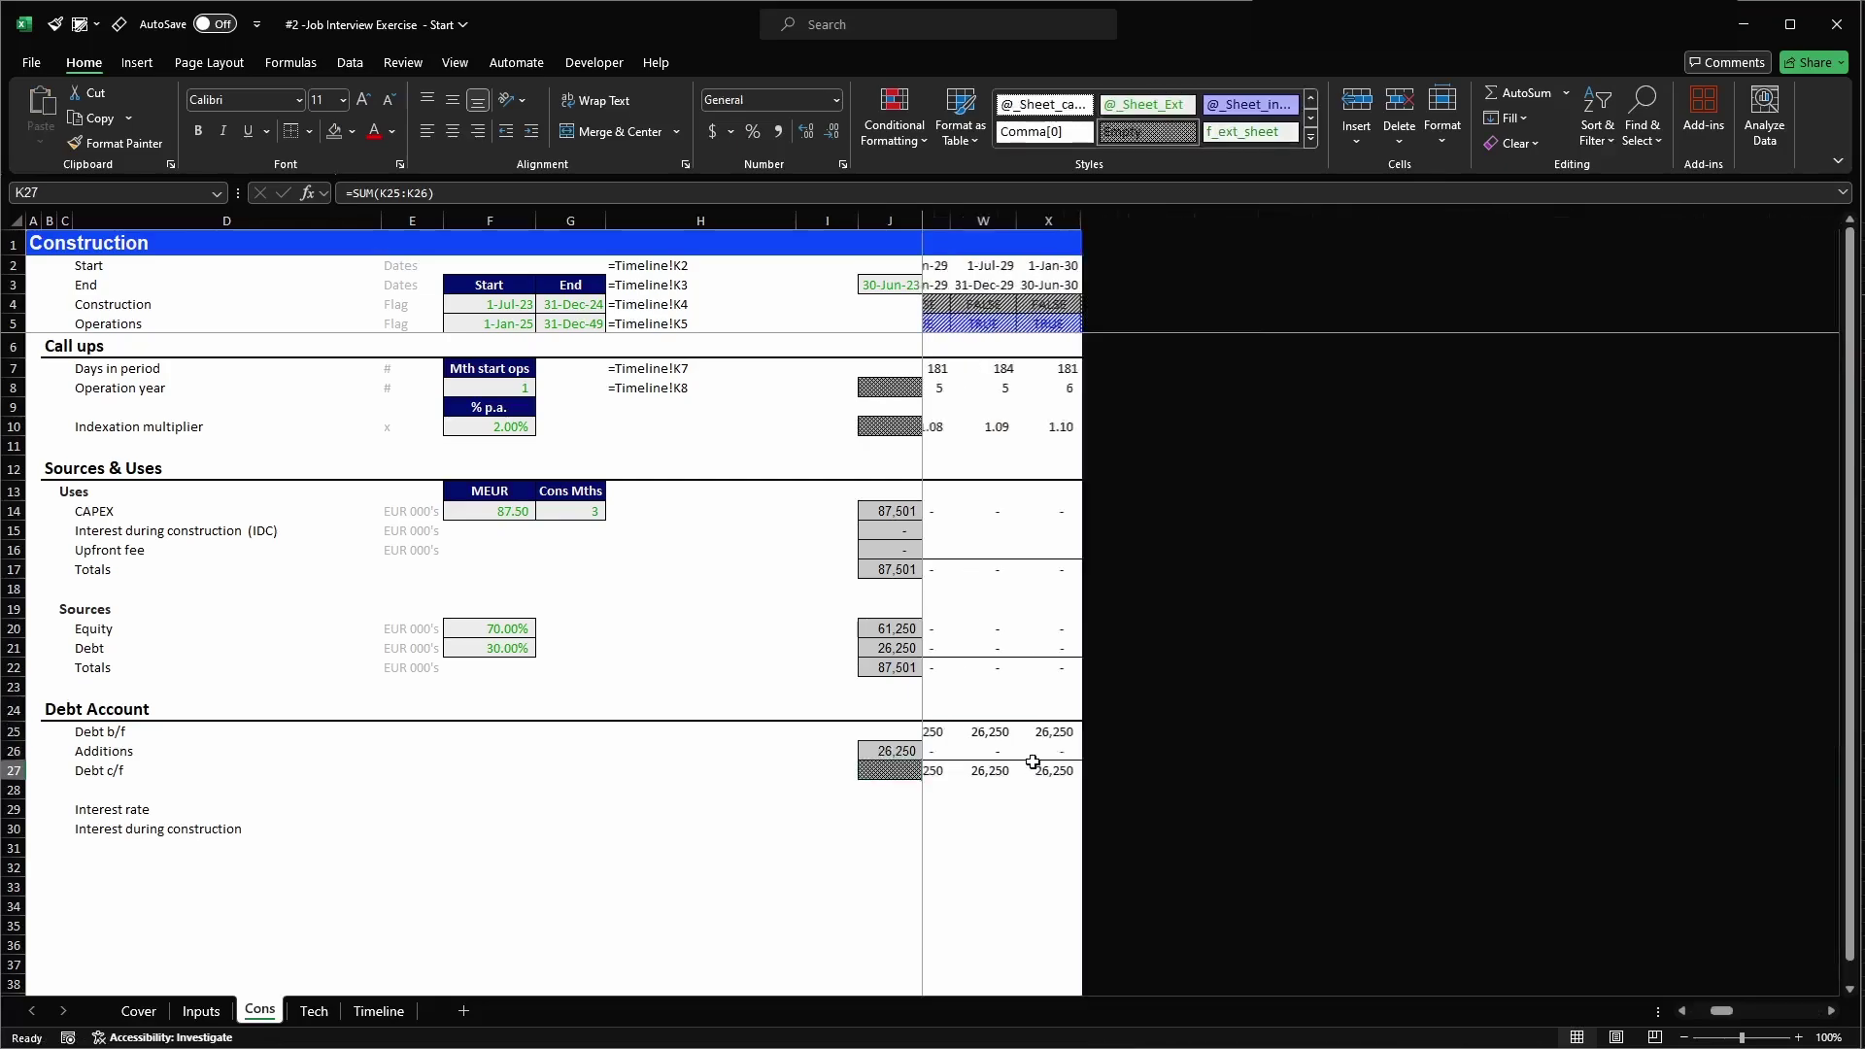
# - Examine the Debt c/f balances in row 27 over the construction periods
pyautogui.press('Right')
pyautogui.press('Right')
pyautogui.press('Right')
pyautogui.press('Left')
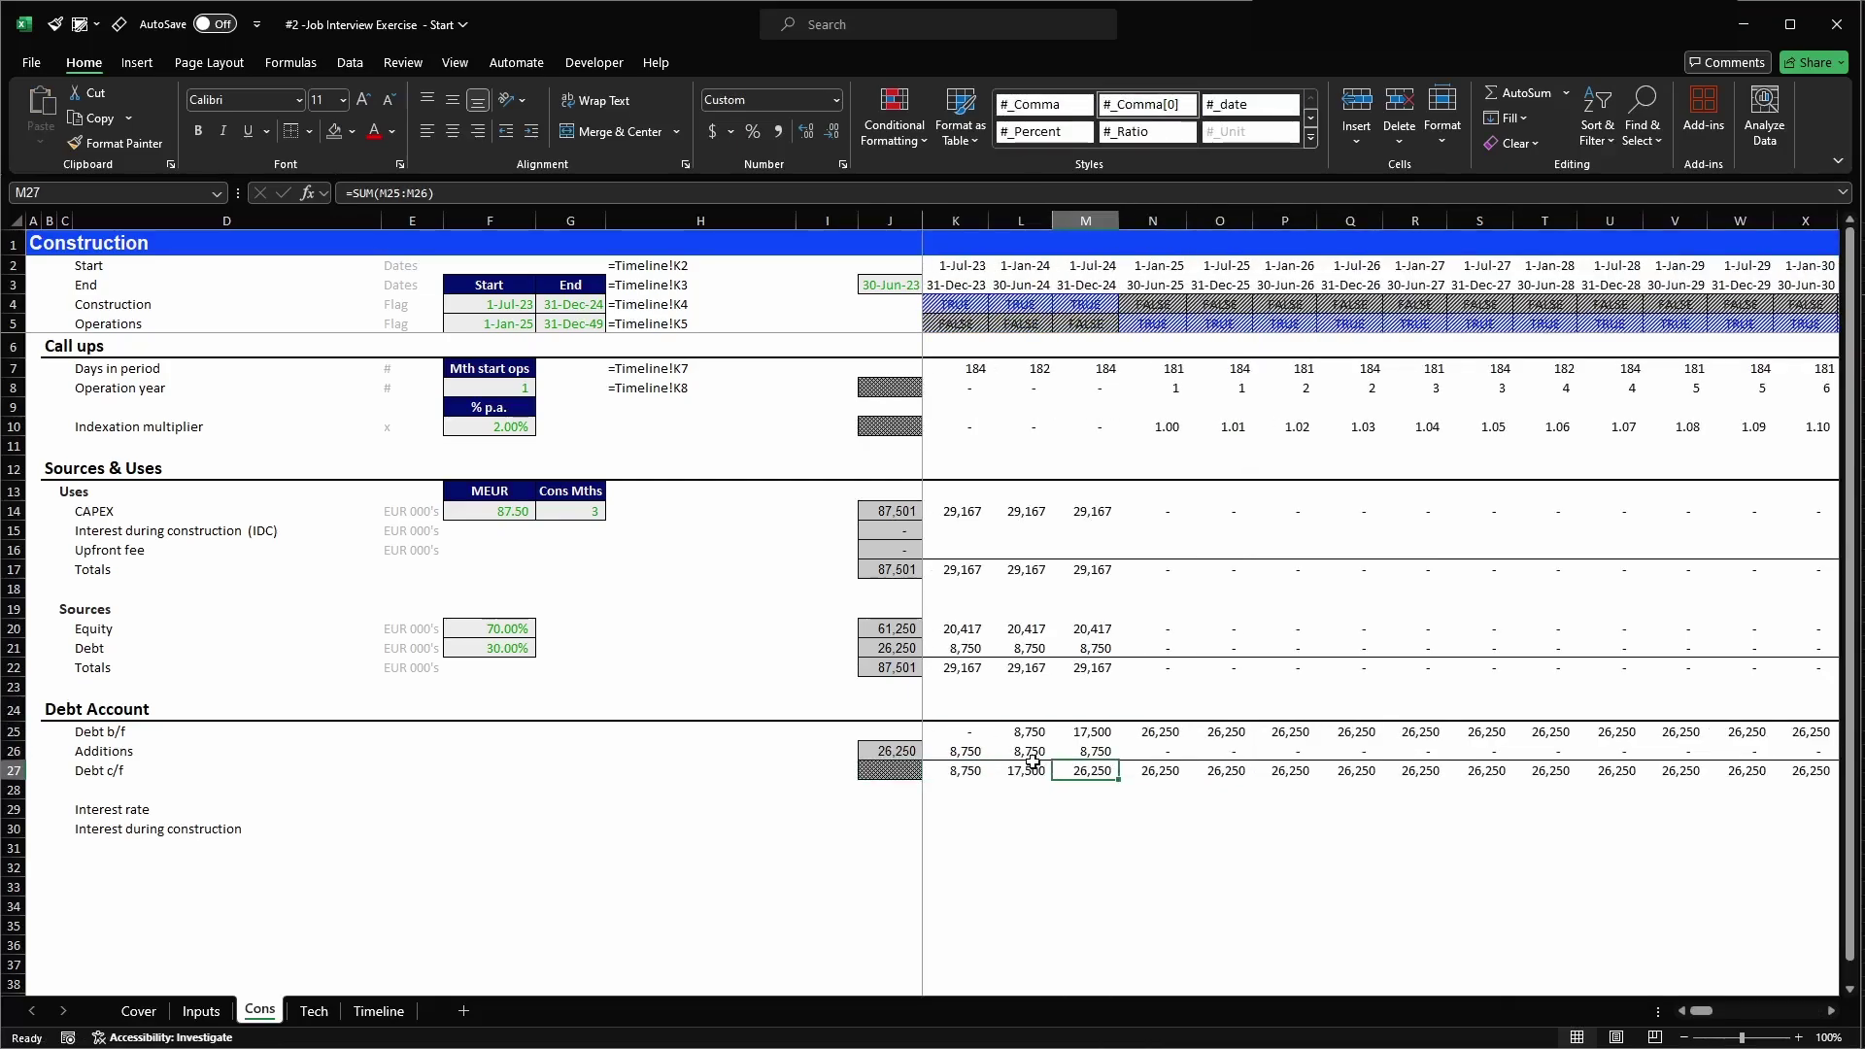
pyautogui.press('Left')
pyautogui.press('Left')
pyautogui.press('Left')
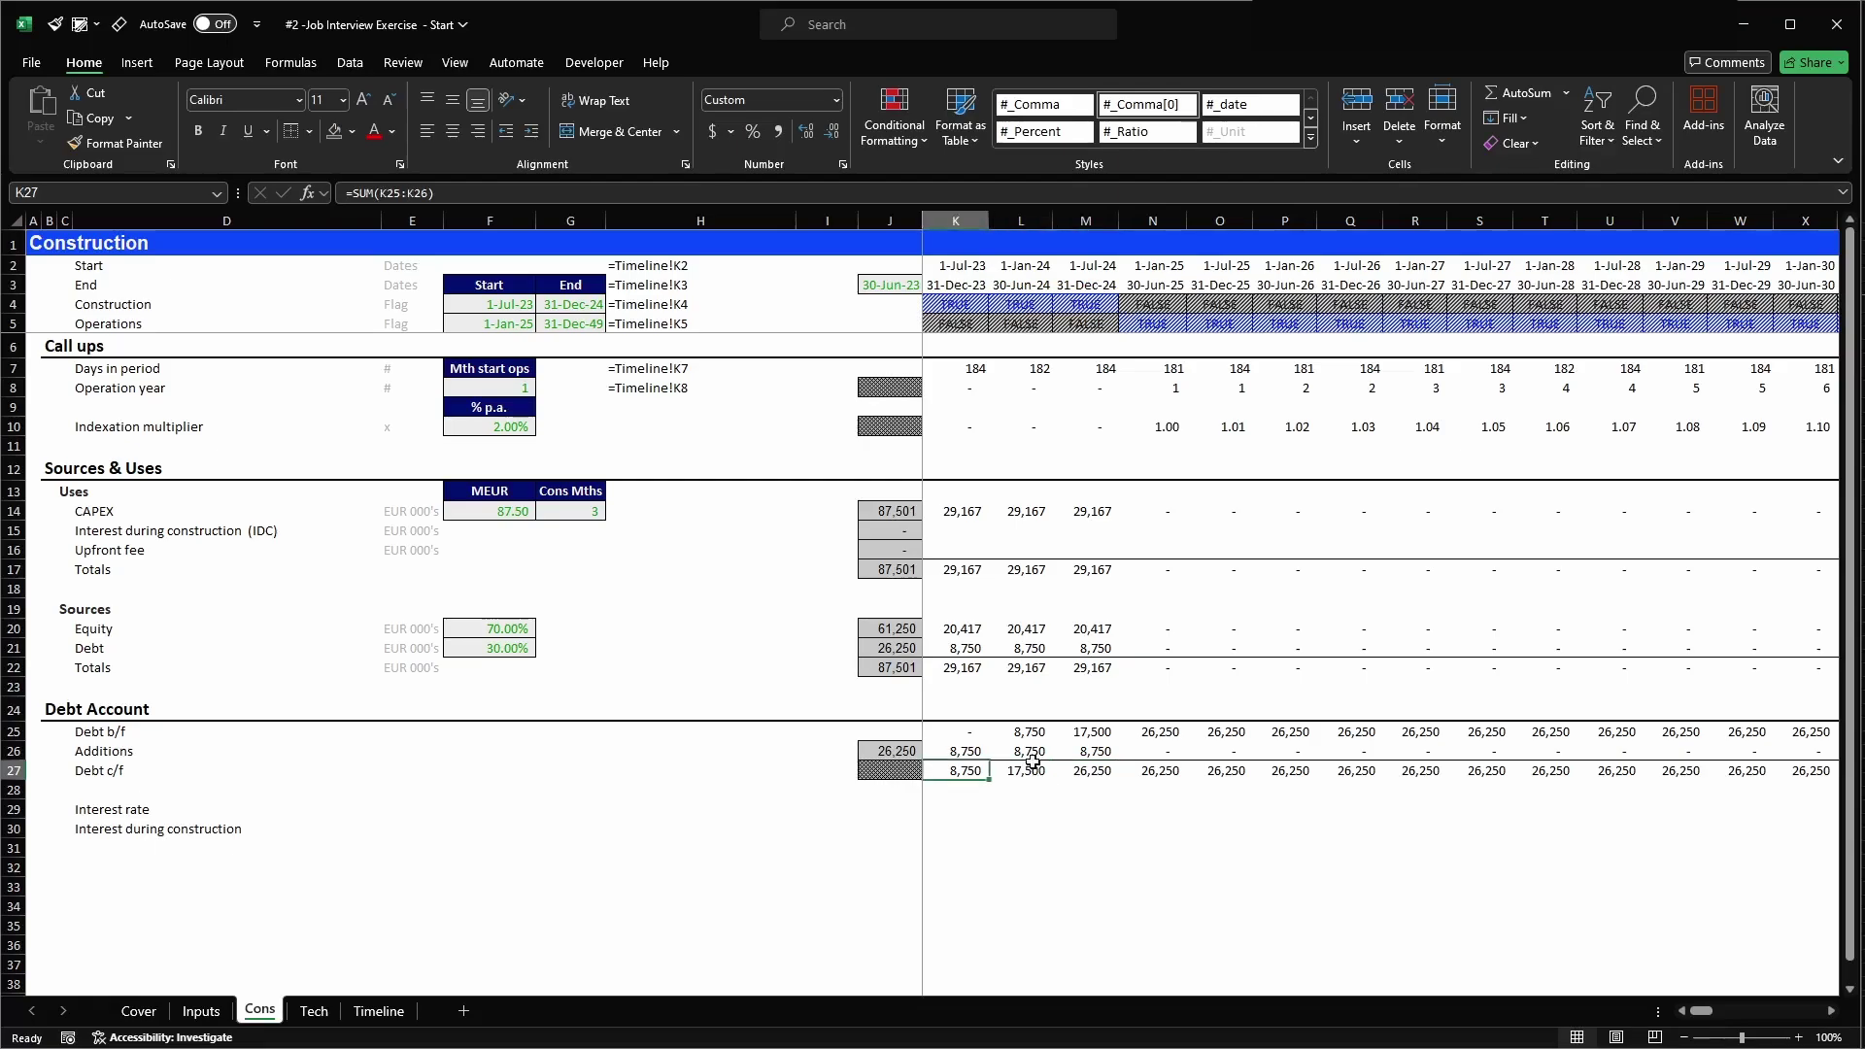
pyautogui.press('Left')
pyautogui.press('Left')
pyautogui.press('Left')
pyautogui.press('Down')
pyautogui.press('Left')
pyautogui.press('Left')
pyautogui.press('Down')
pyautogui.press('Right')
pyautogui.press('Right')
pyautogui.press('Right')
pyautogui.press('Right')
pyautogui.press('Right')
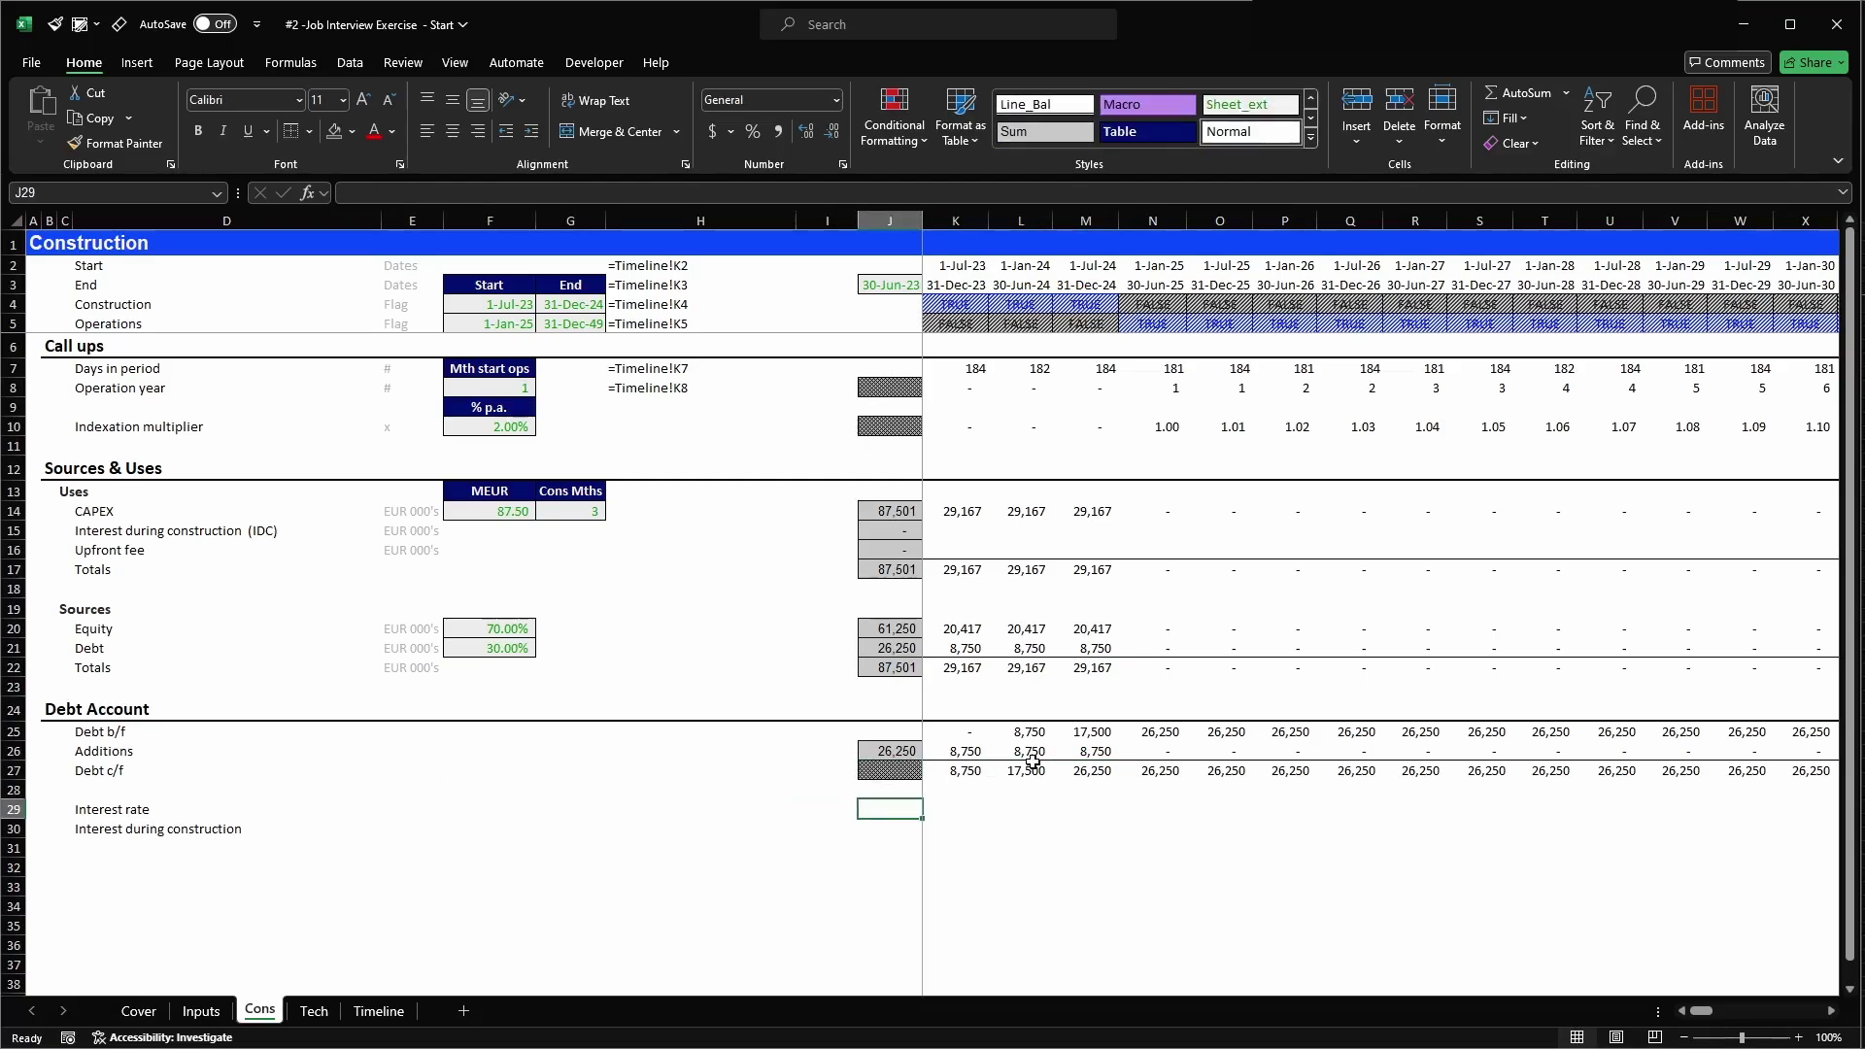
pyautogui.press('Right')
pyautogui.press('Right')
pyautogui.press('Down')
pyautogui.hotkey('shift', 'space')
# - Copy the EUR 000's unit label from the Sources rows into E25 for Debt b/f
pyautogui.press('Left')
pyautogui.press('Left')
pyautogui.press('Left')
pyautogui.press('Left')
pyautogui.press('Left')
pyautogui.press('Left')
pyautogui.press('Left')
pyautogui.press('Up')
pyautogui.press('Up')
pyautogui.press('Up')
pyautogui.press('Up')
pyautogui.press('Up')
pyautogui.press('Up')
pyautogui.press('Up')
pyautogui.press('Up')
pyautogui.hotkey('ctrl', 'c')
pyautogui.press('Down')
pyautogui.press('Down')
pyautogui.press('Down')
pyautogui.press('Down')
pyautogui.press('Down')
pyautogui.press('Up')
pyautogui.press('Up')
pyautogui.press('Return')
# - Copy the unit label from E25 to Additions and Debt c/f in E26:E27 and to Interest during construction in E30
pyautogui.press('Down')
pyautogui.press('Down')
pyautogui.press('Down')
pyautogui.press('Down')
pyautogui.press('Down')
pyautogui.press('Up')
pyautogui.press('Up')
pyautogui.press('Up')
pyautogui.press('Up')
pyautogui.press('Up')
pyautogui.hotkey('ctrl', 'c')
pyautogui.press('Down')
pyautogui.hotkey('shift', 'Down')
pyautogui.hotkey('ctrl', 'v')
pyautogui.press('Down')
pyautogui.press('Down')
pyautogui.press('Down')
pyautogui.press('Down')
pyautogui.hotkey('ctrl', 'v')
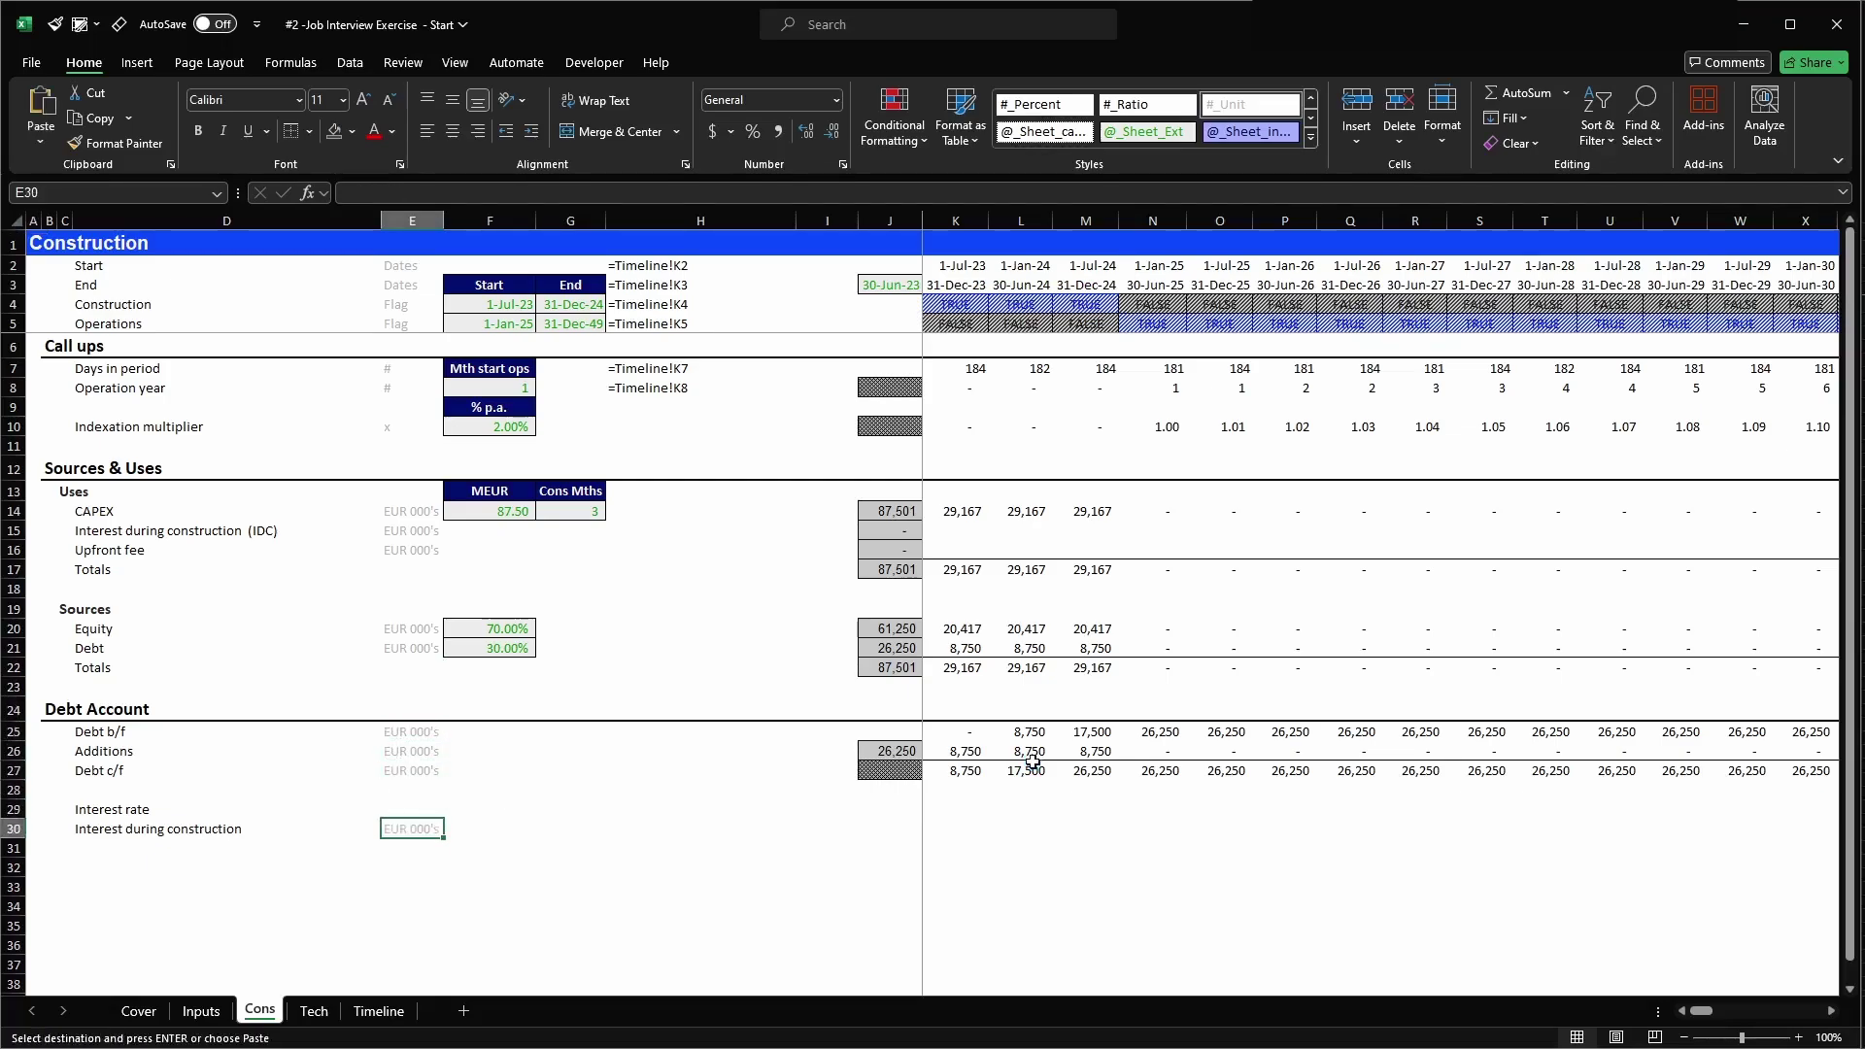
pyautogui.press('Up')
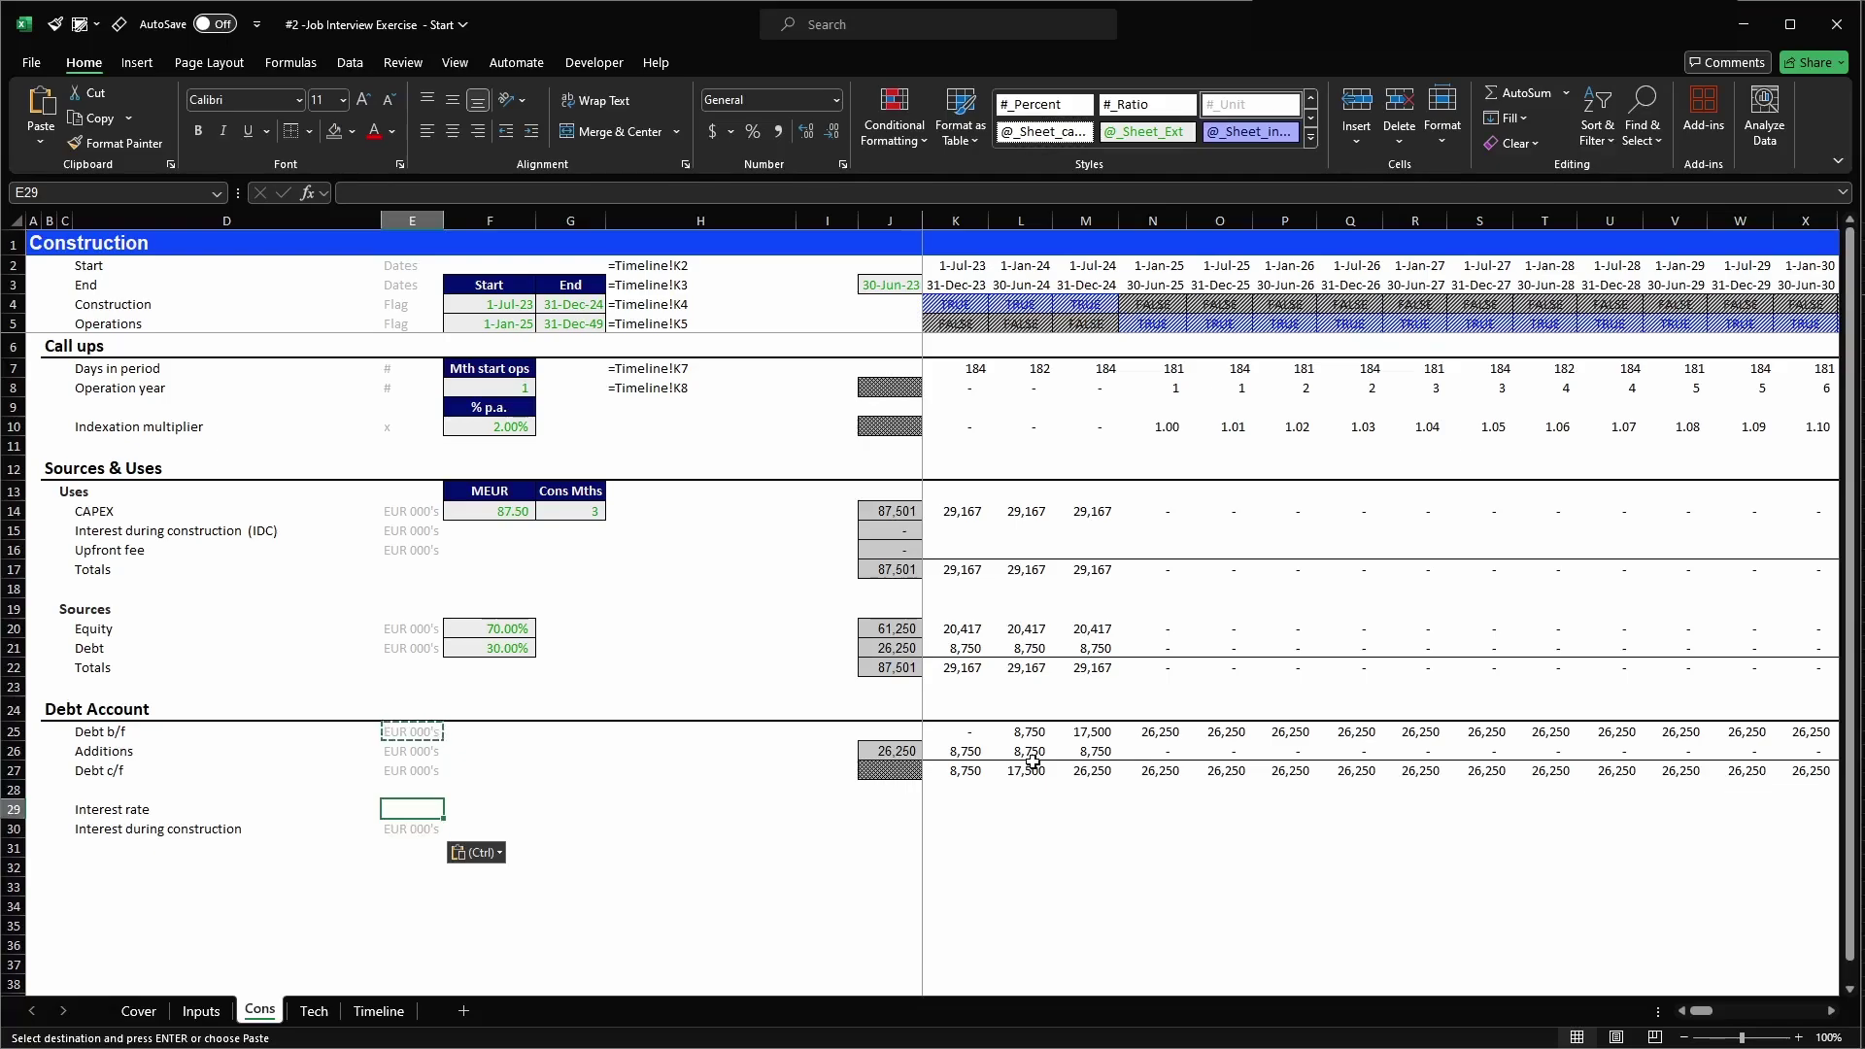
# - Enter the unit % in E29 for Interest rate and link F29 to the interest rate input with =Inputs!F50
pyautogui.write('%')
pyautogui.press('Tab')
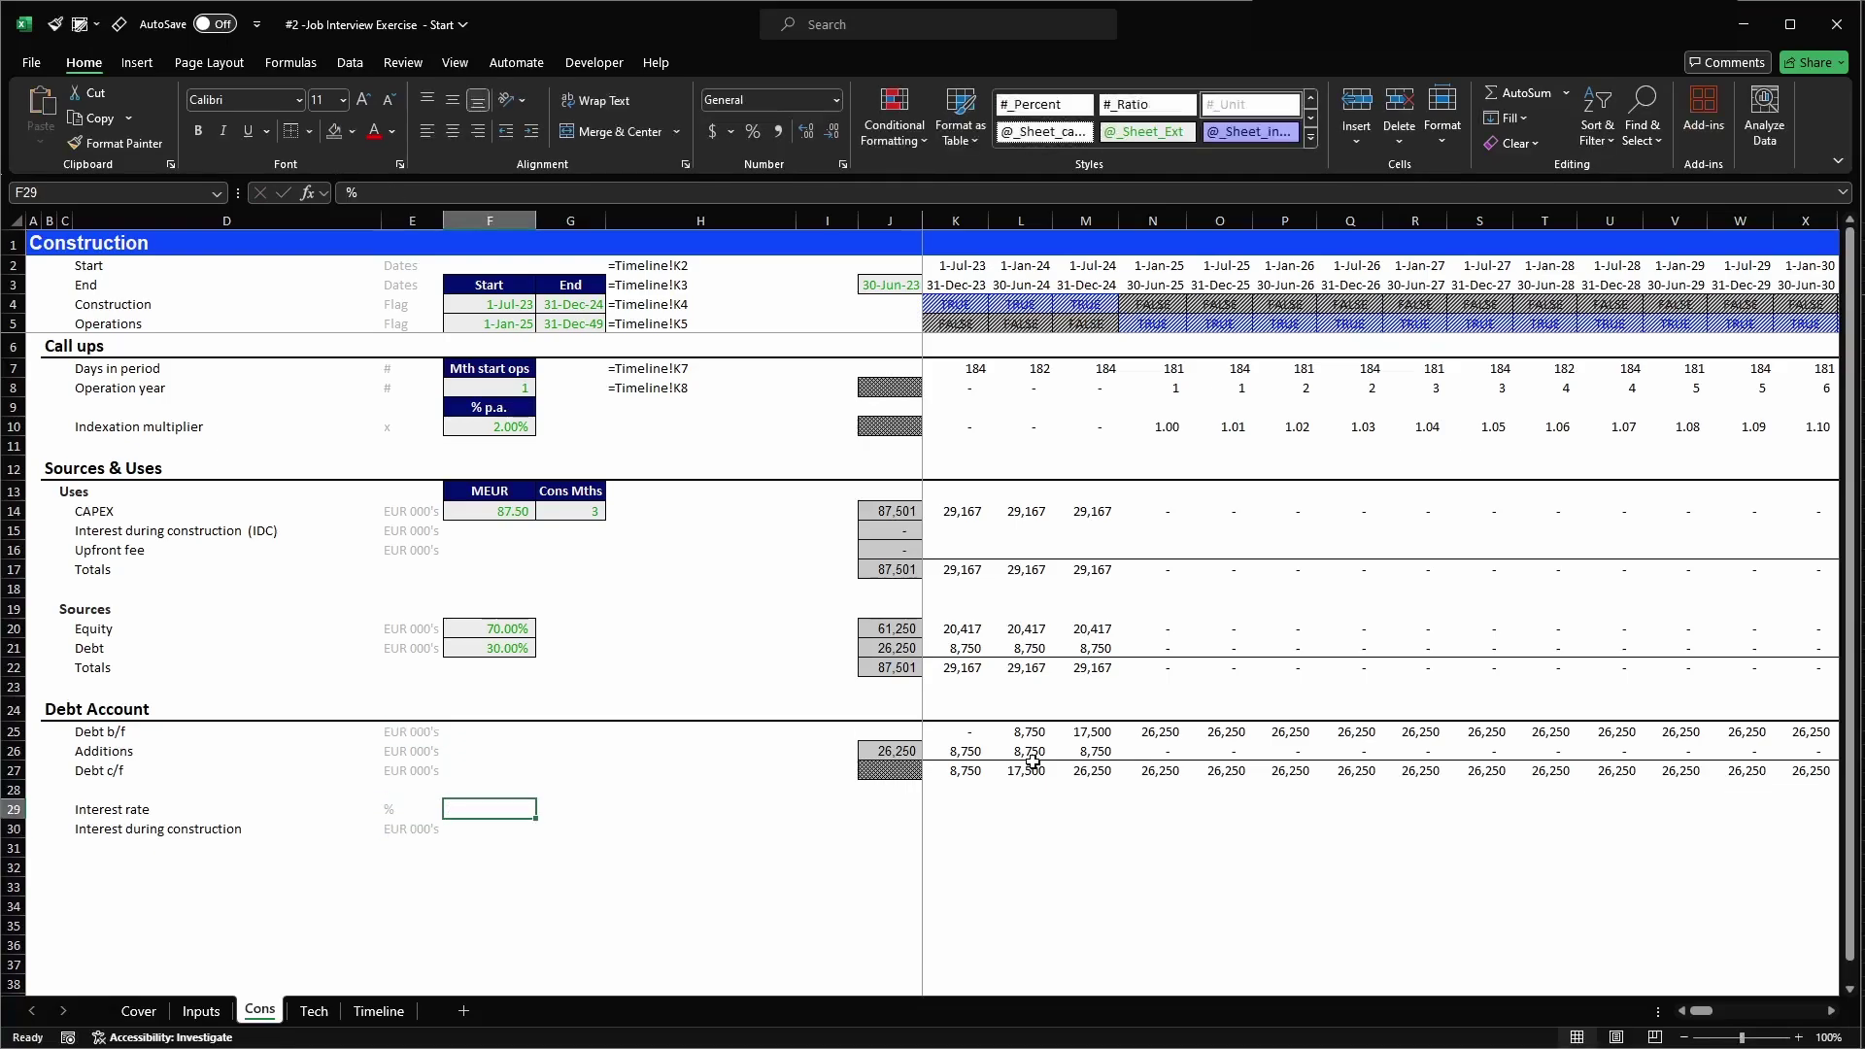
pyautogui.write('=')
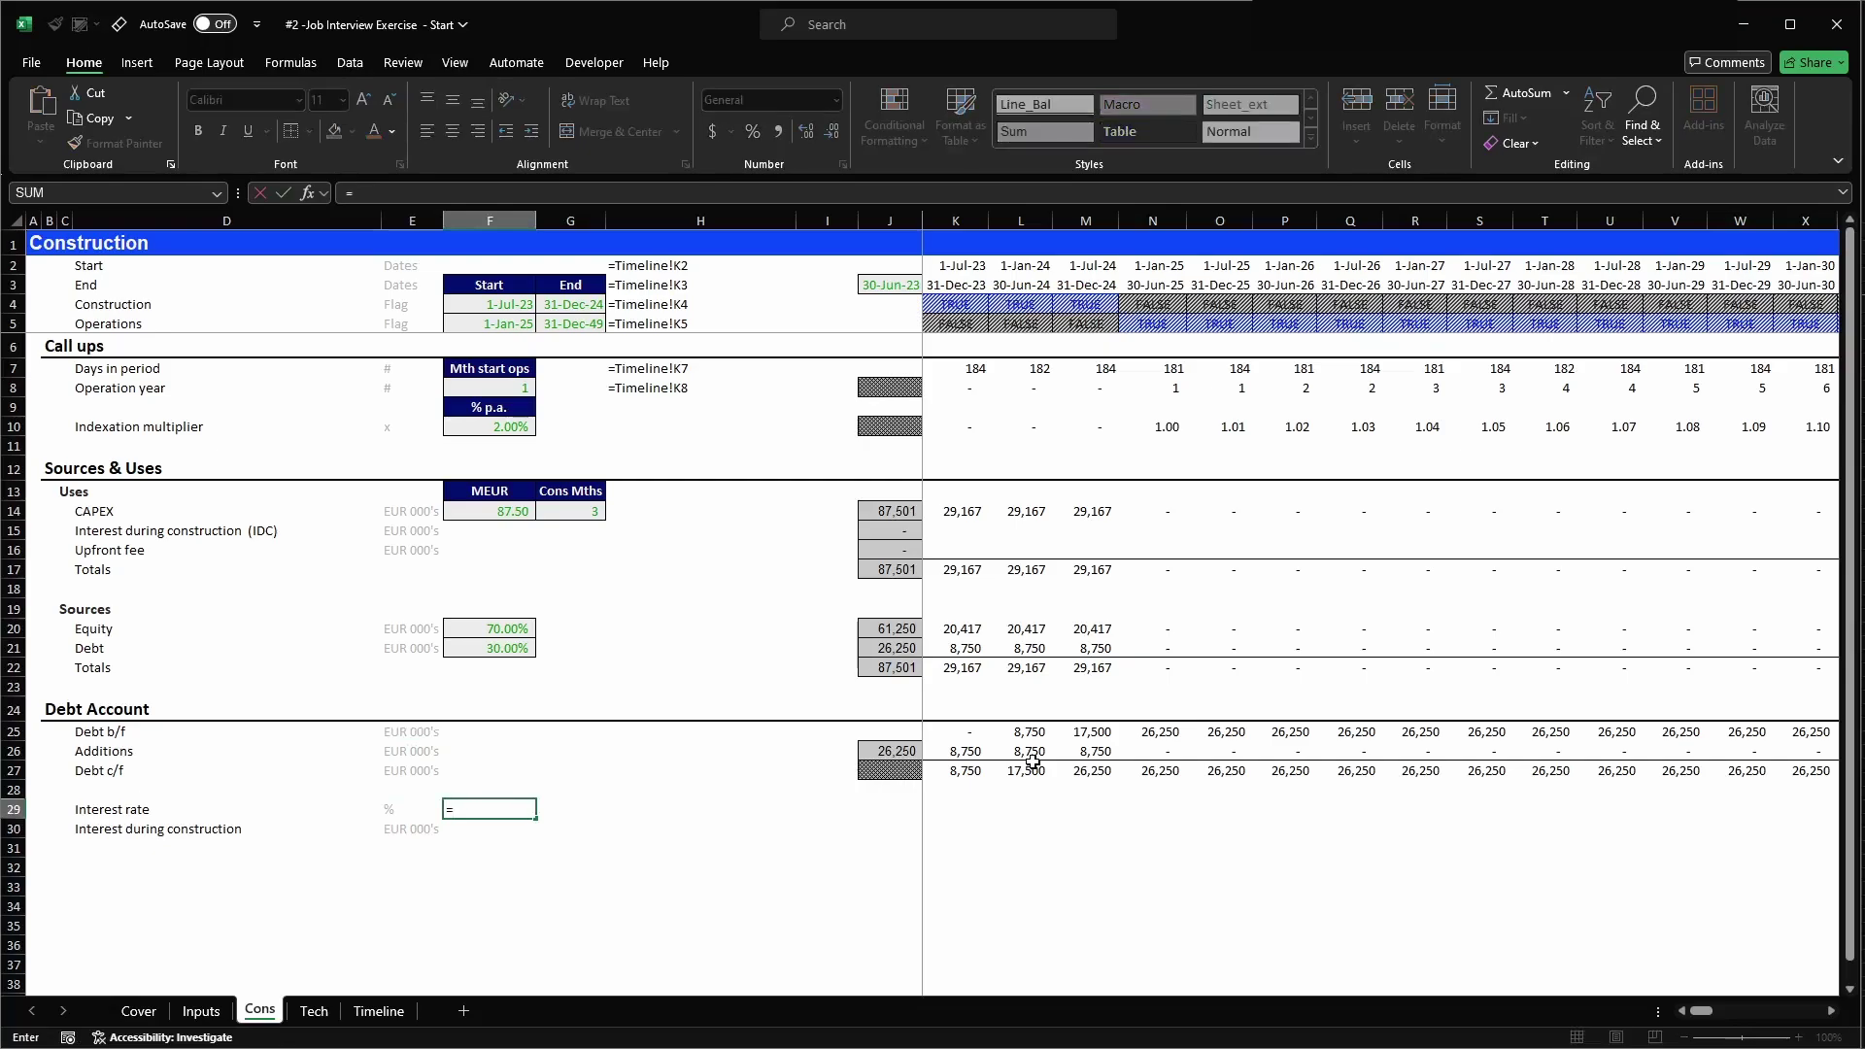
pyautogui.click(201, 1011)
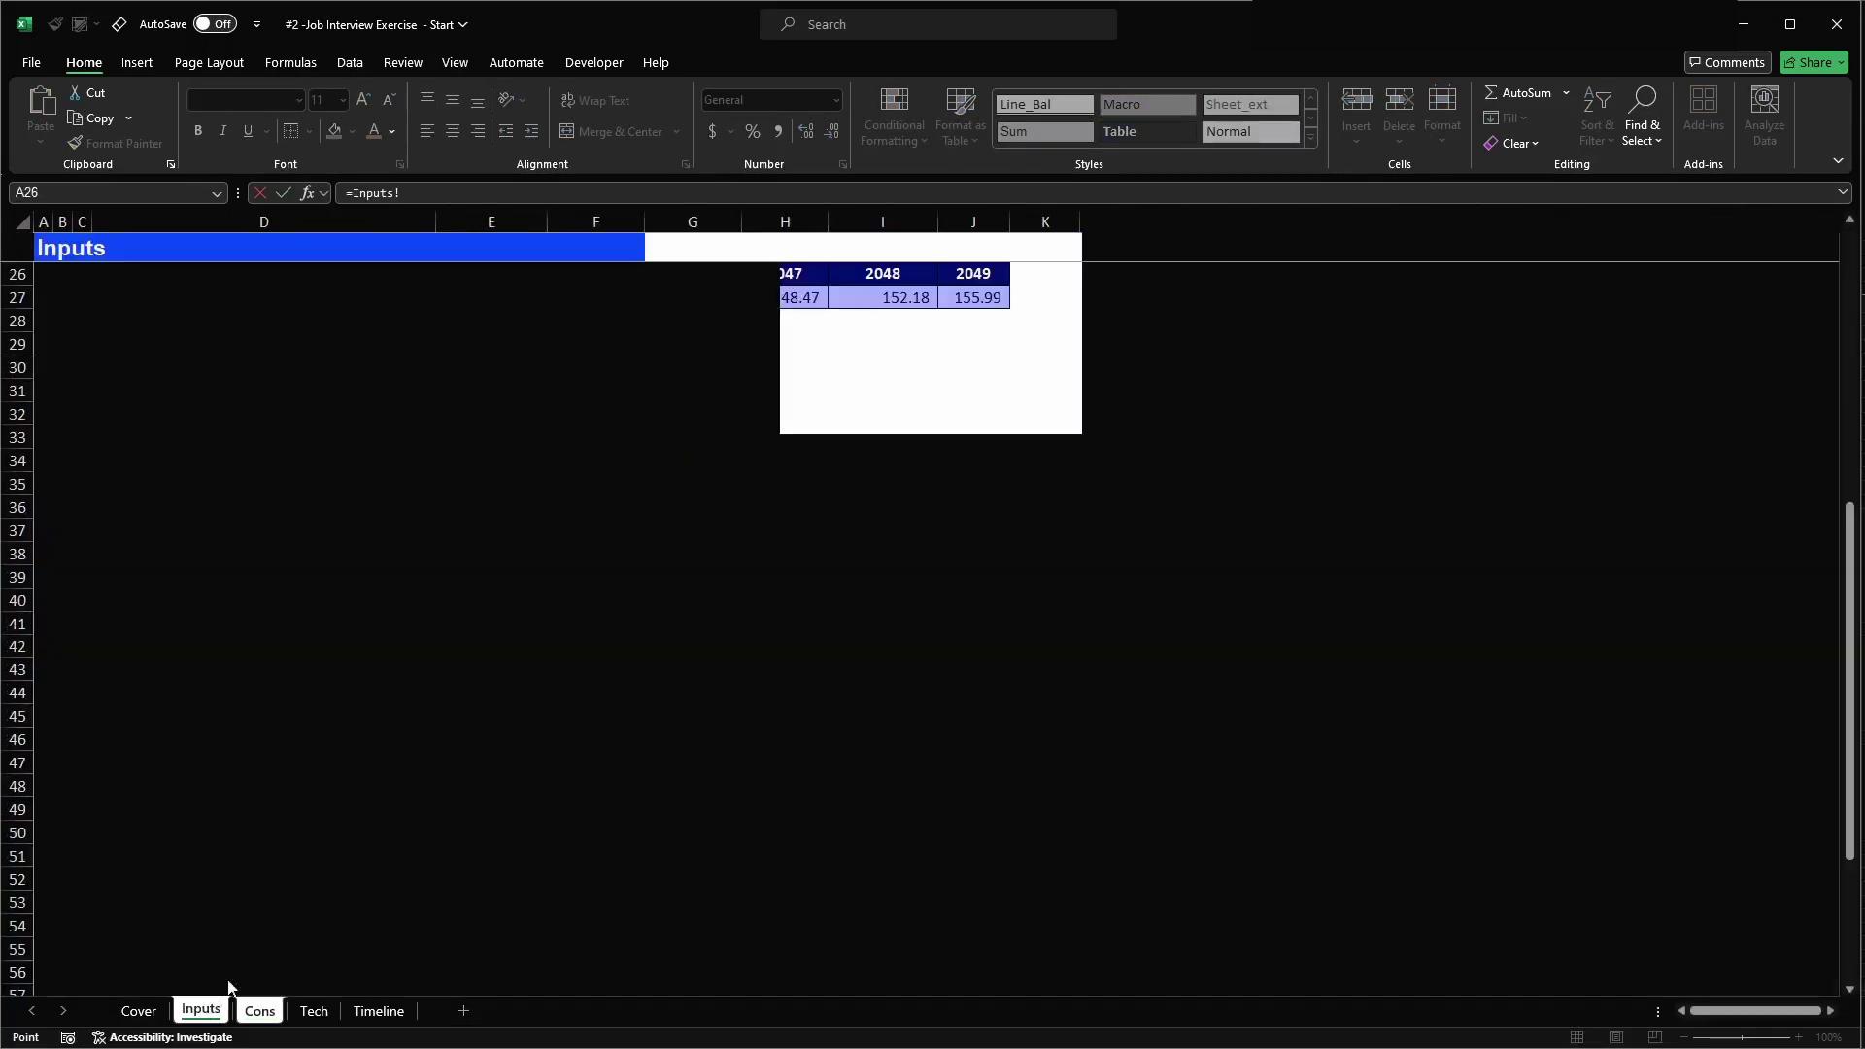
pyautogui.click(624, 835)
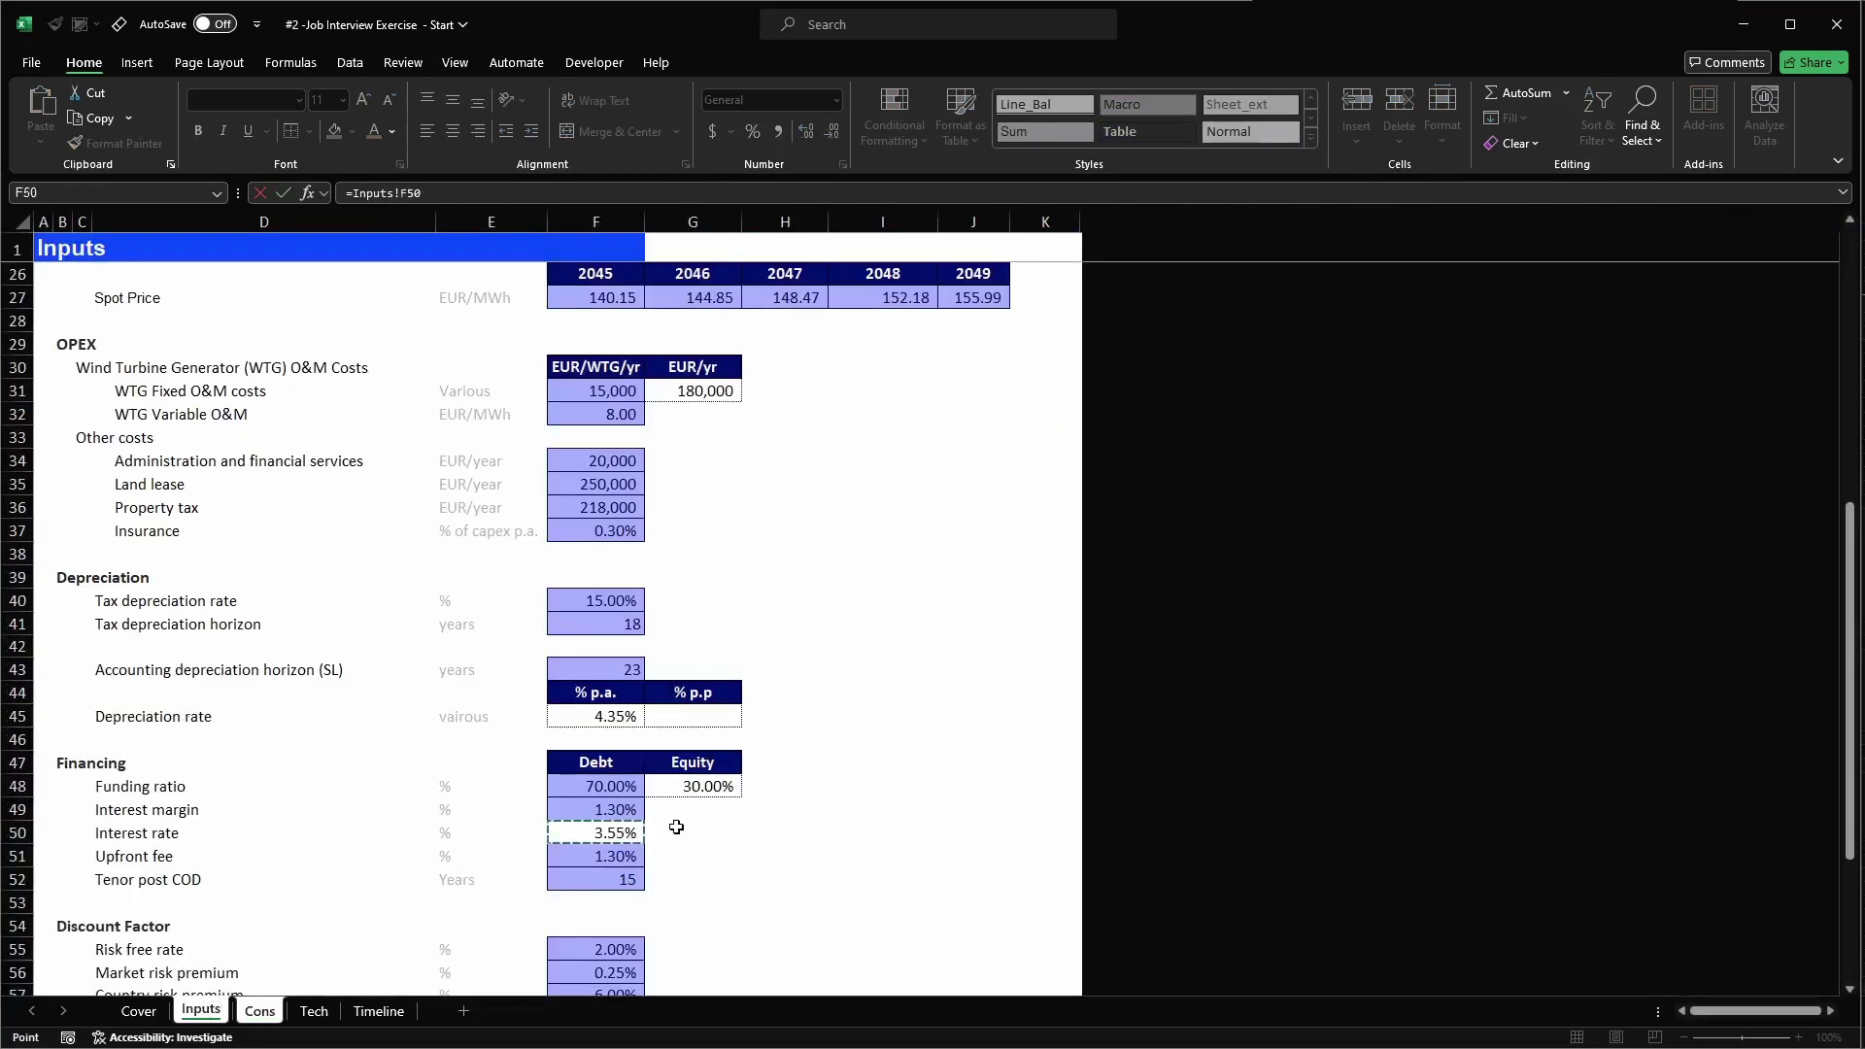
pyautogui.press('Return')
# - Apply the formatting of the Debt ratio cell F21 to the interest rate in F29, keeping its link formula
pyautogui.hotkey('ctrl', 'Up')
pyautogui.hotkey('ctrl', 'Up')
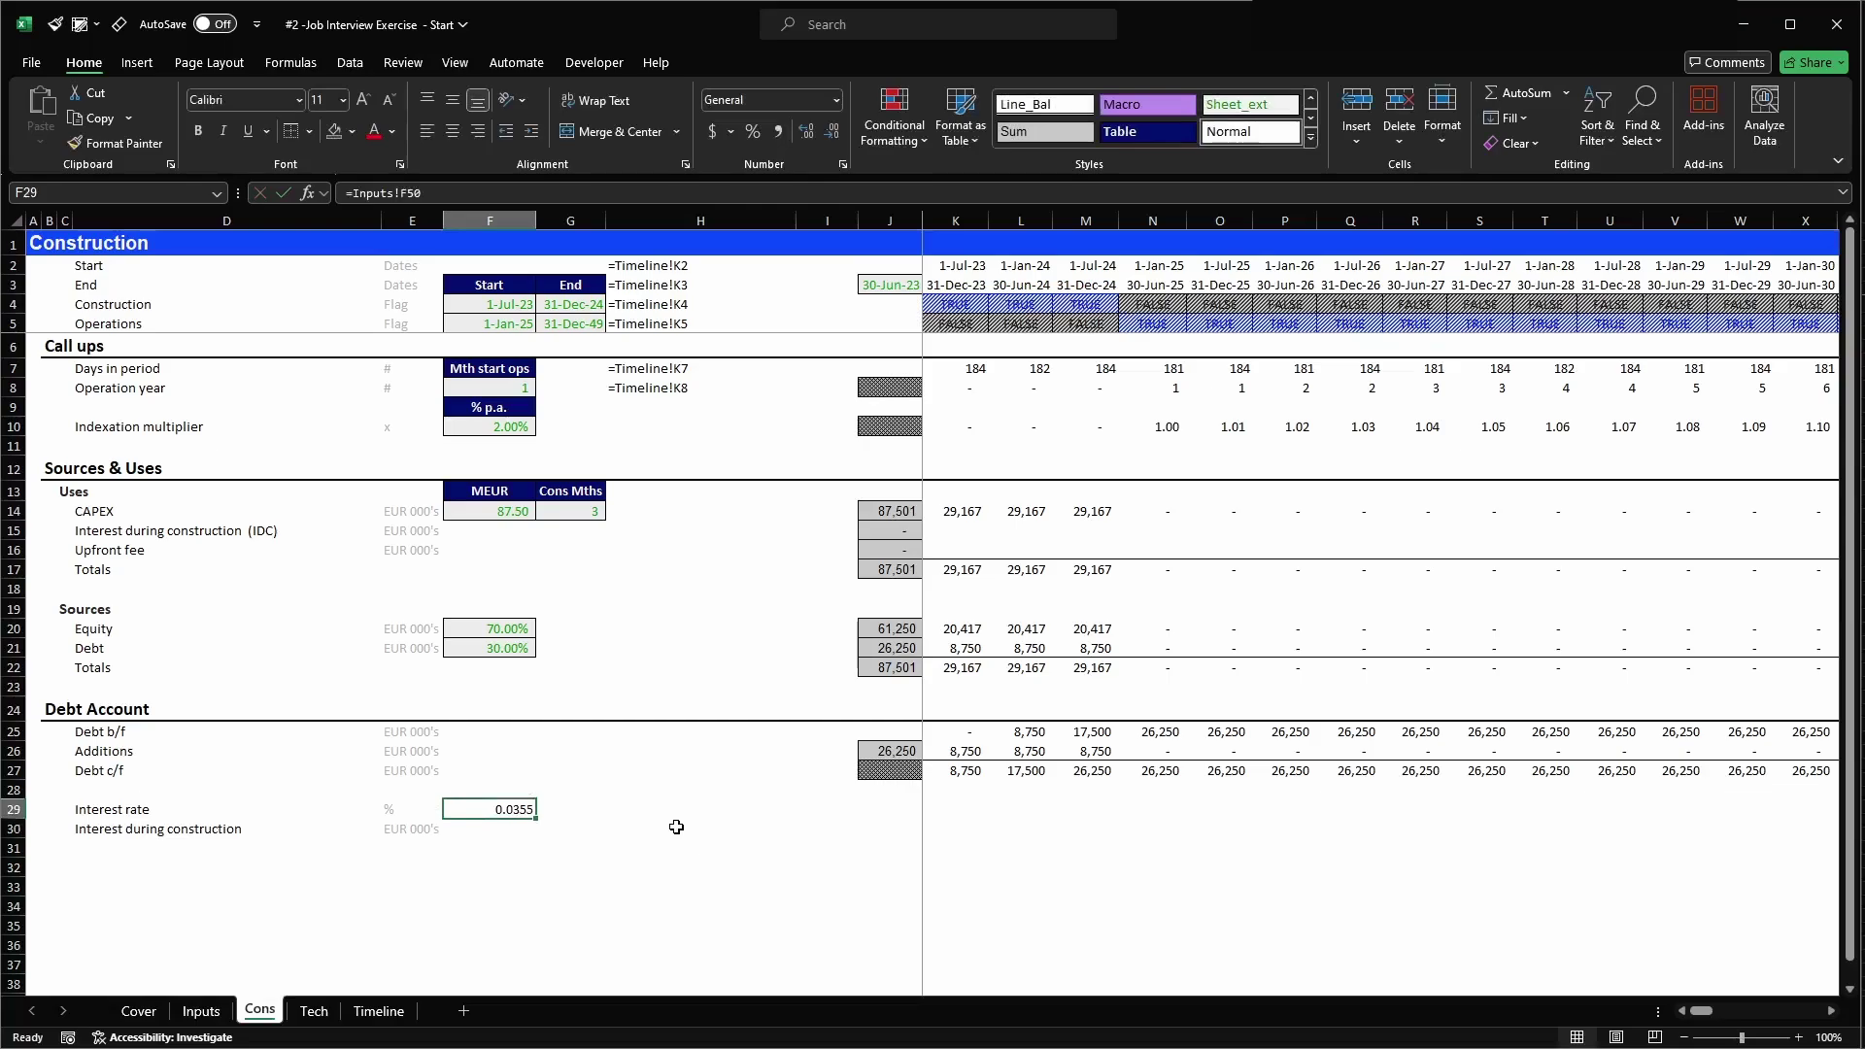
pyautogui.hotkey('ctrl', 'c')
pyautogui.hotkey('ctrl', 'Down')
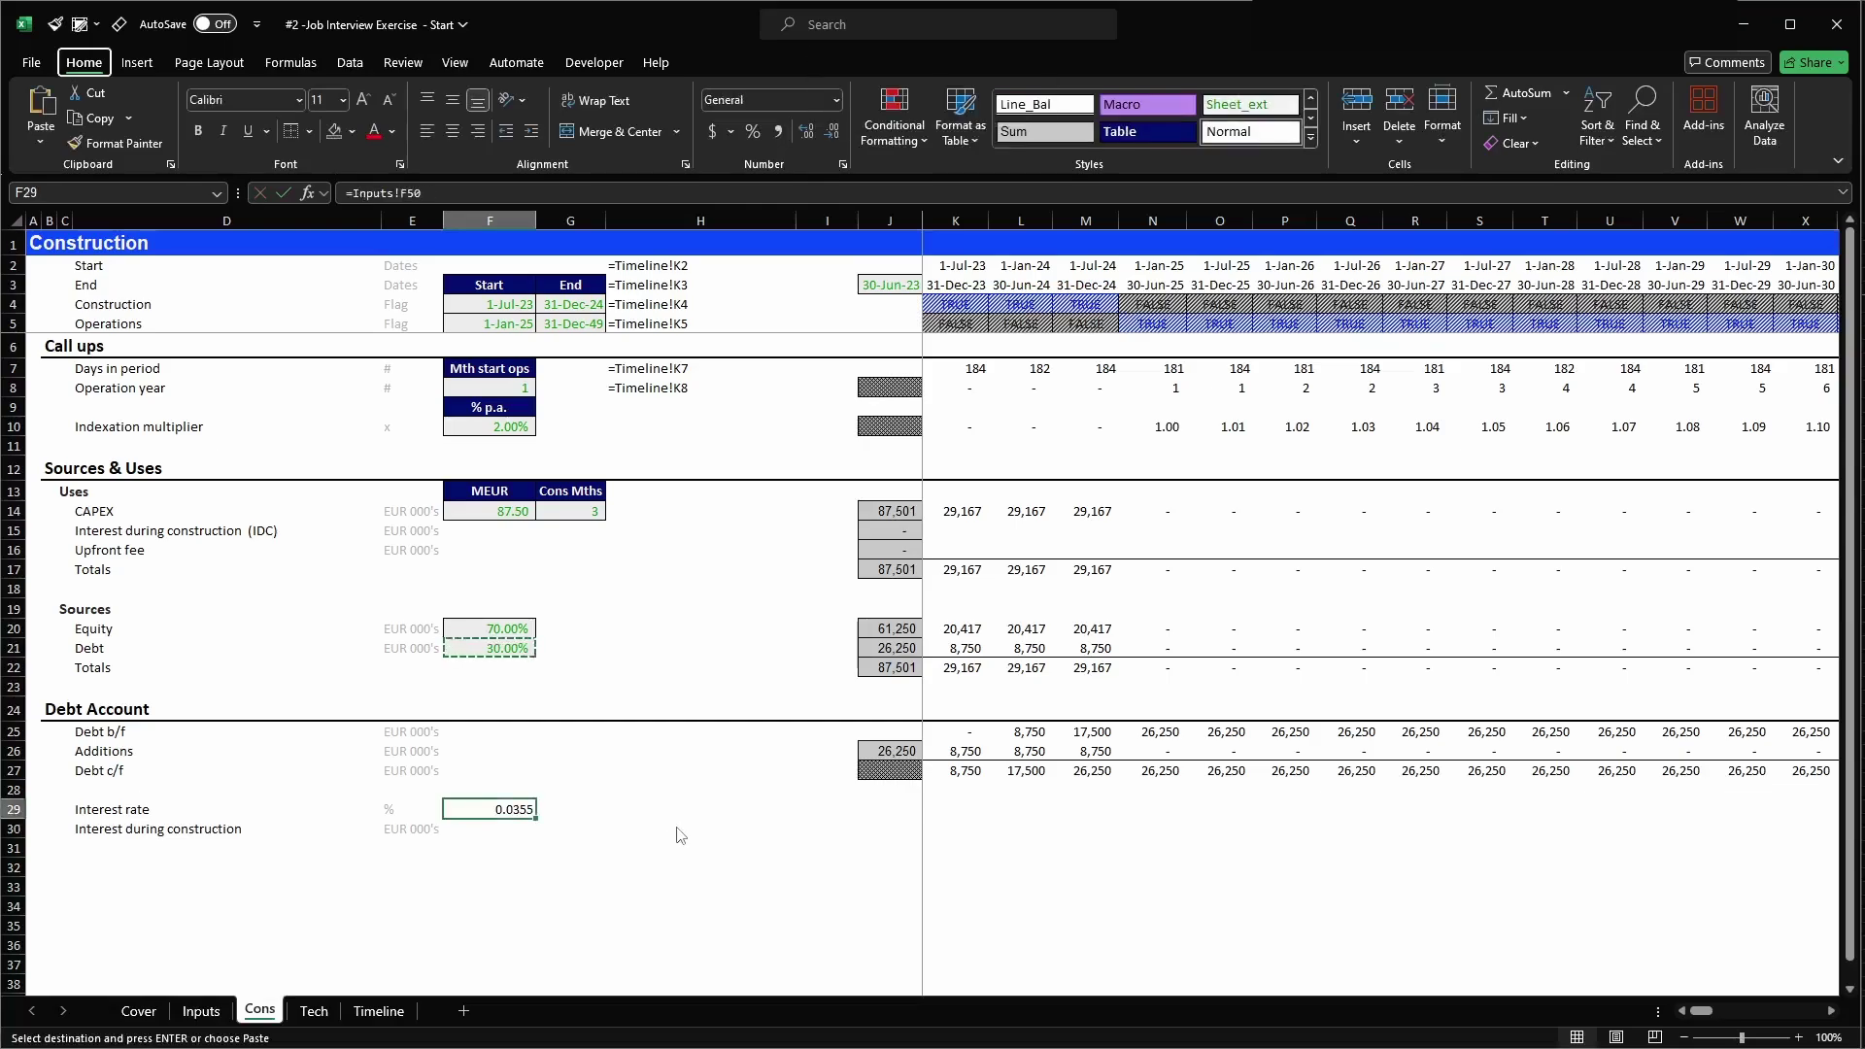
pyautogui.hotkey('ctrl', 'alt', 'v')
pyautogui.press('Return')
pyautogui.press('Escape')
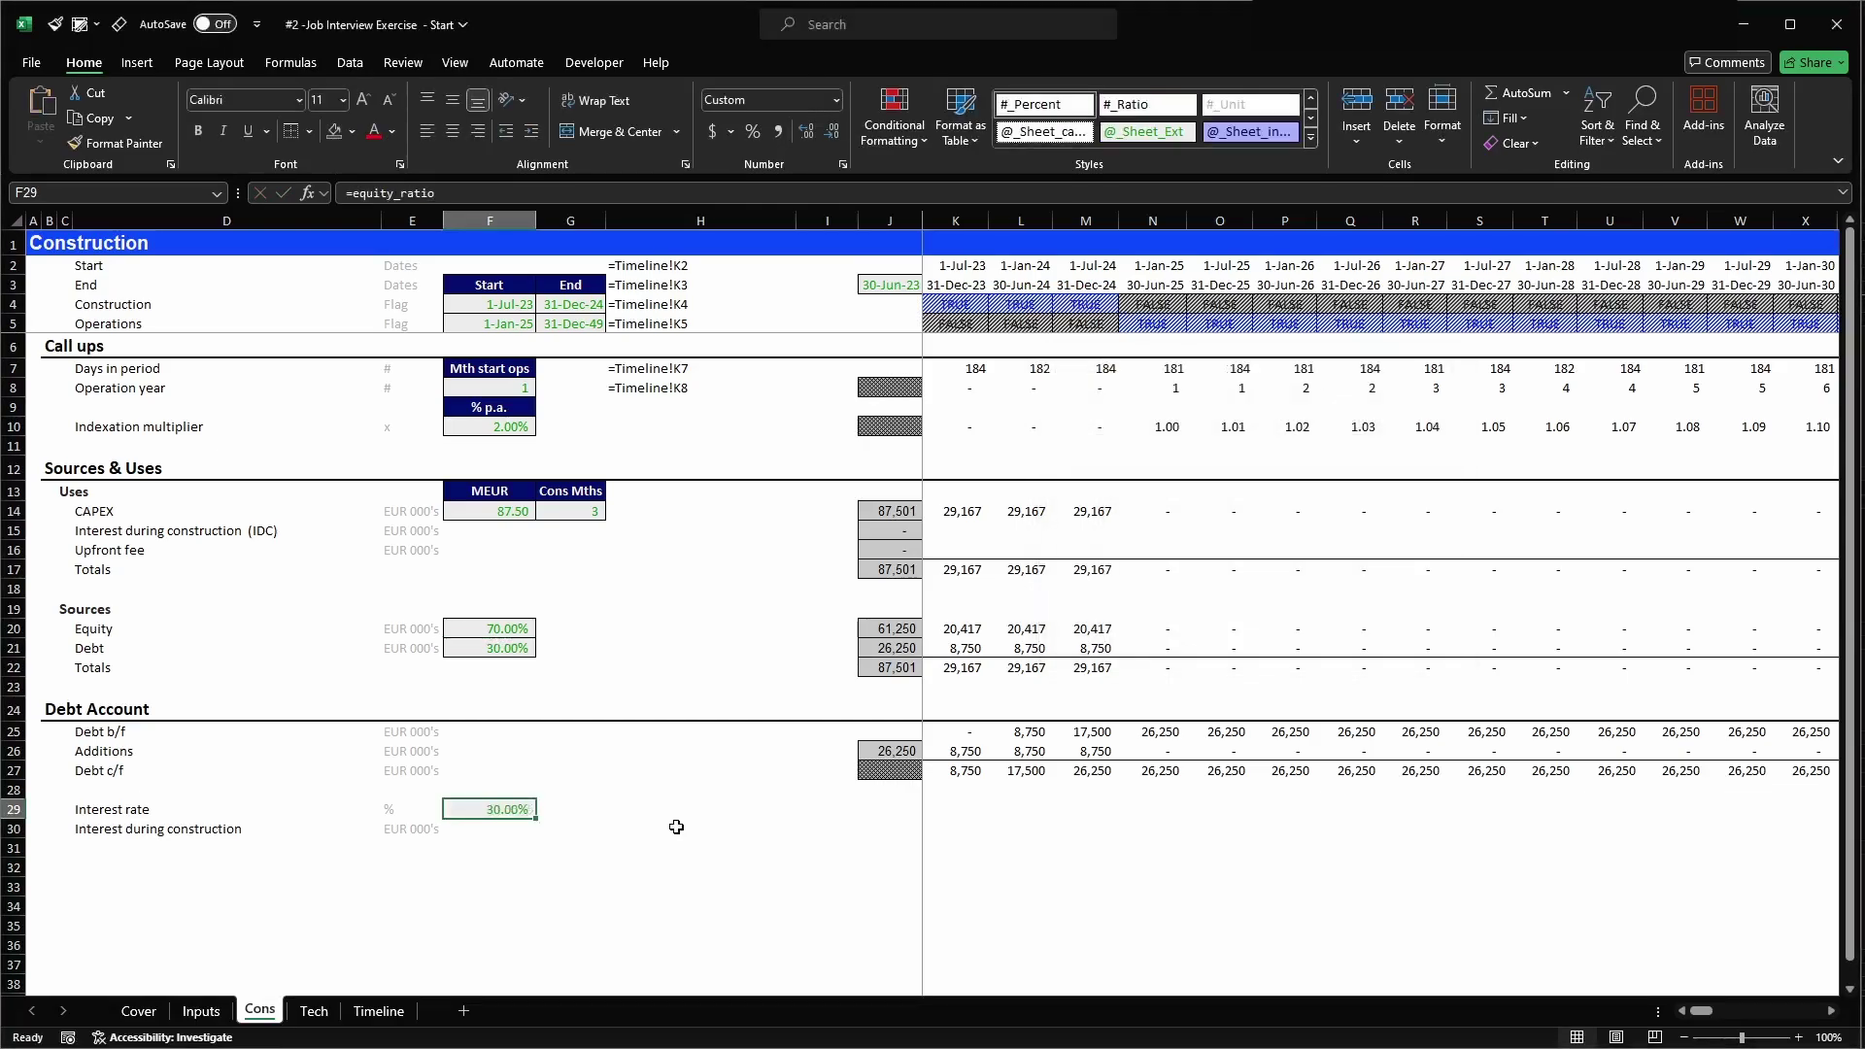
pyautogui.hotkey('ctrl', 'z')
# - Add the header "Ratio %" in F19 above the equity and debt ratios and give it the Table cell style
pyautogui.hotkey('ctrl', 'Up')
pyautogui.press('Up')
pyautogui.press('Up')
pyautogui.press('Escape')
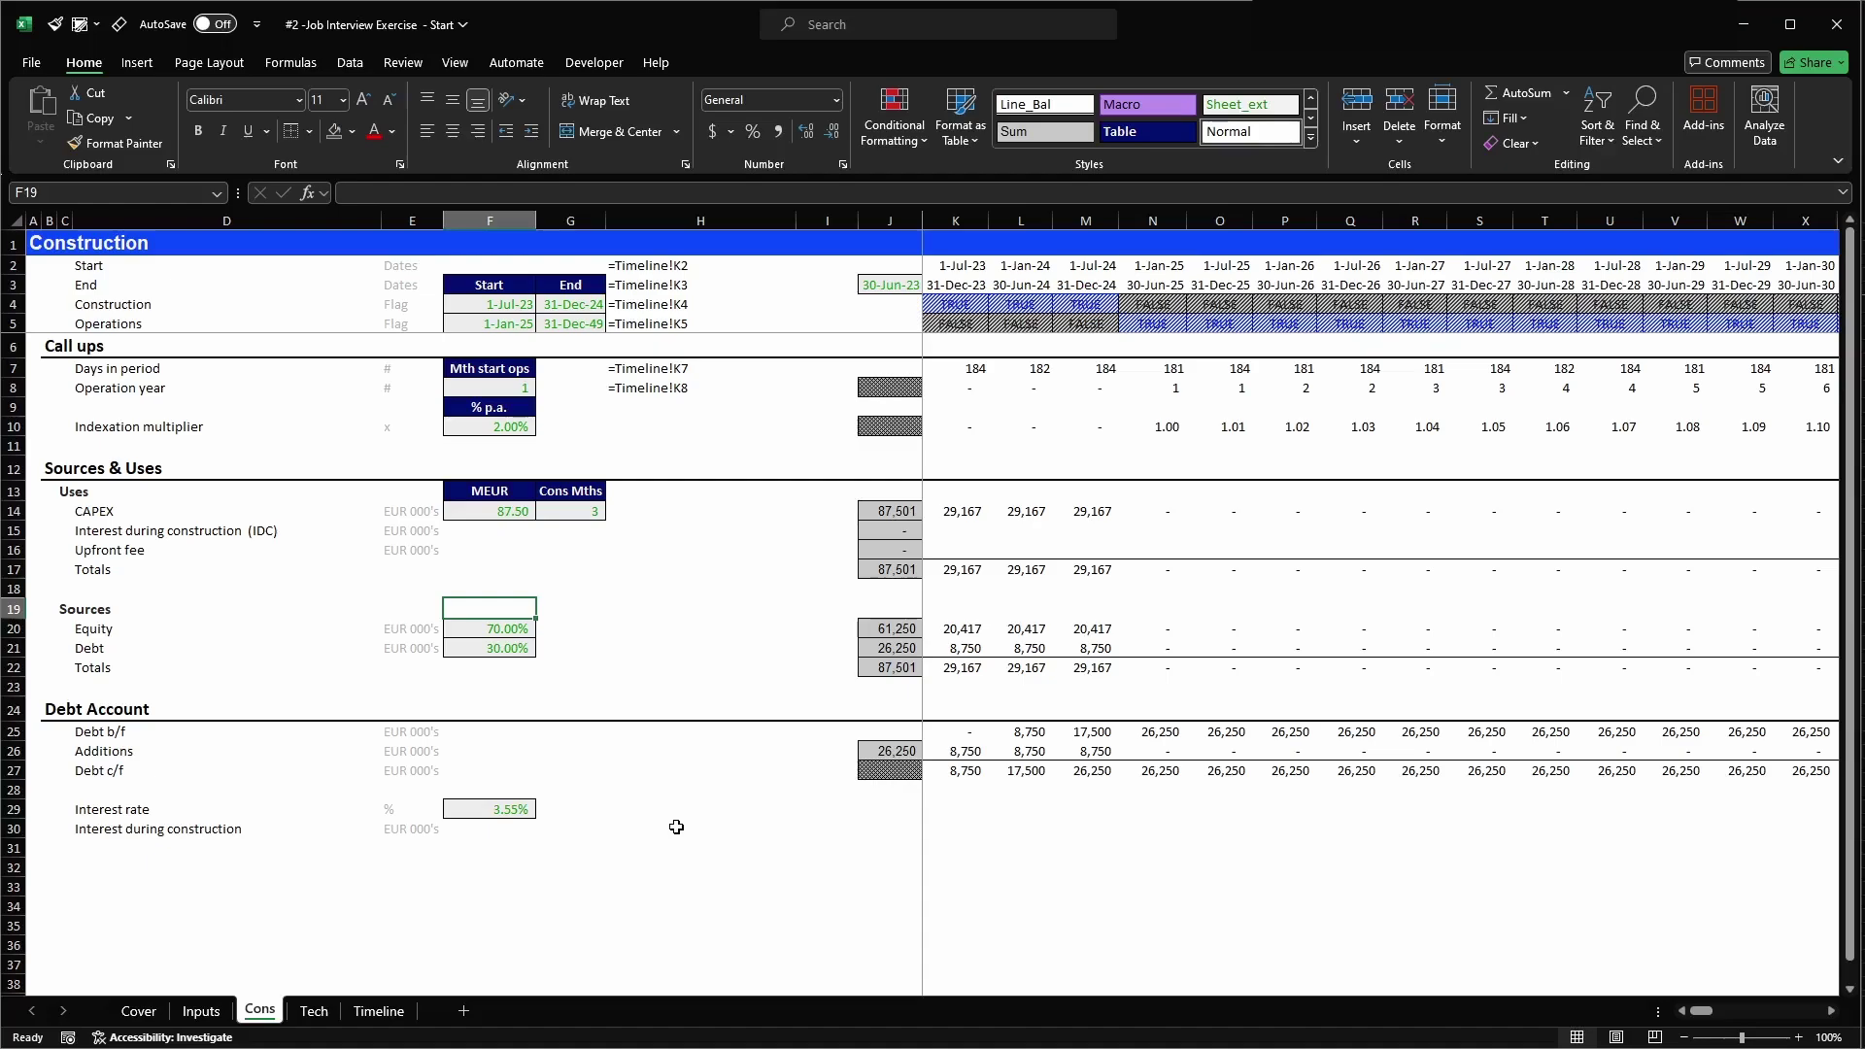
pyautogui.write('Ratio %')
pyautogui.press('Return')
pyautogui.press('Up')
pyautogui.hotkey('alt', '2')
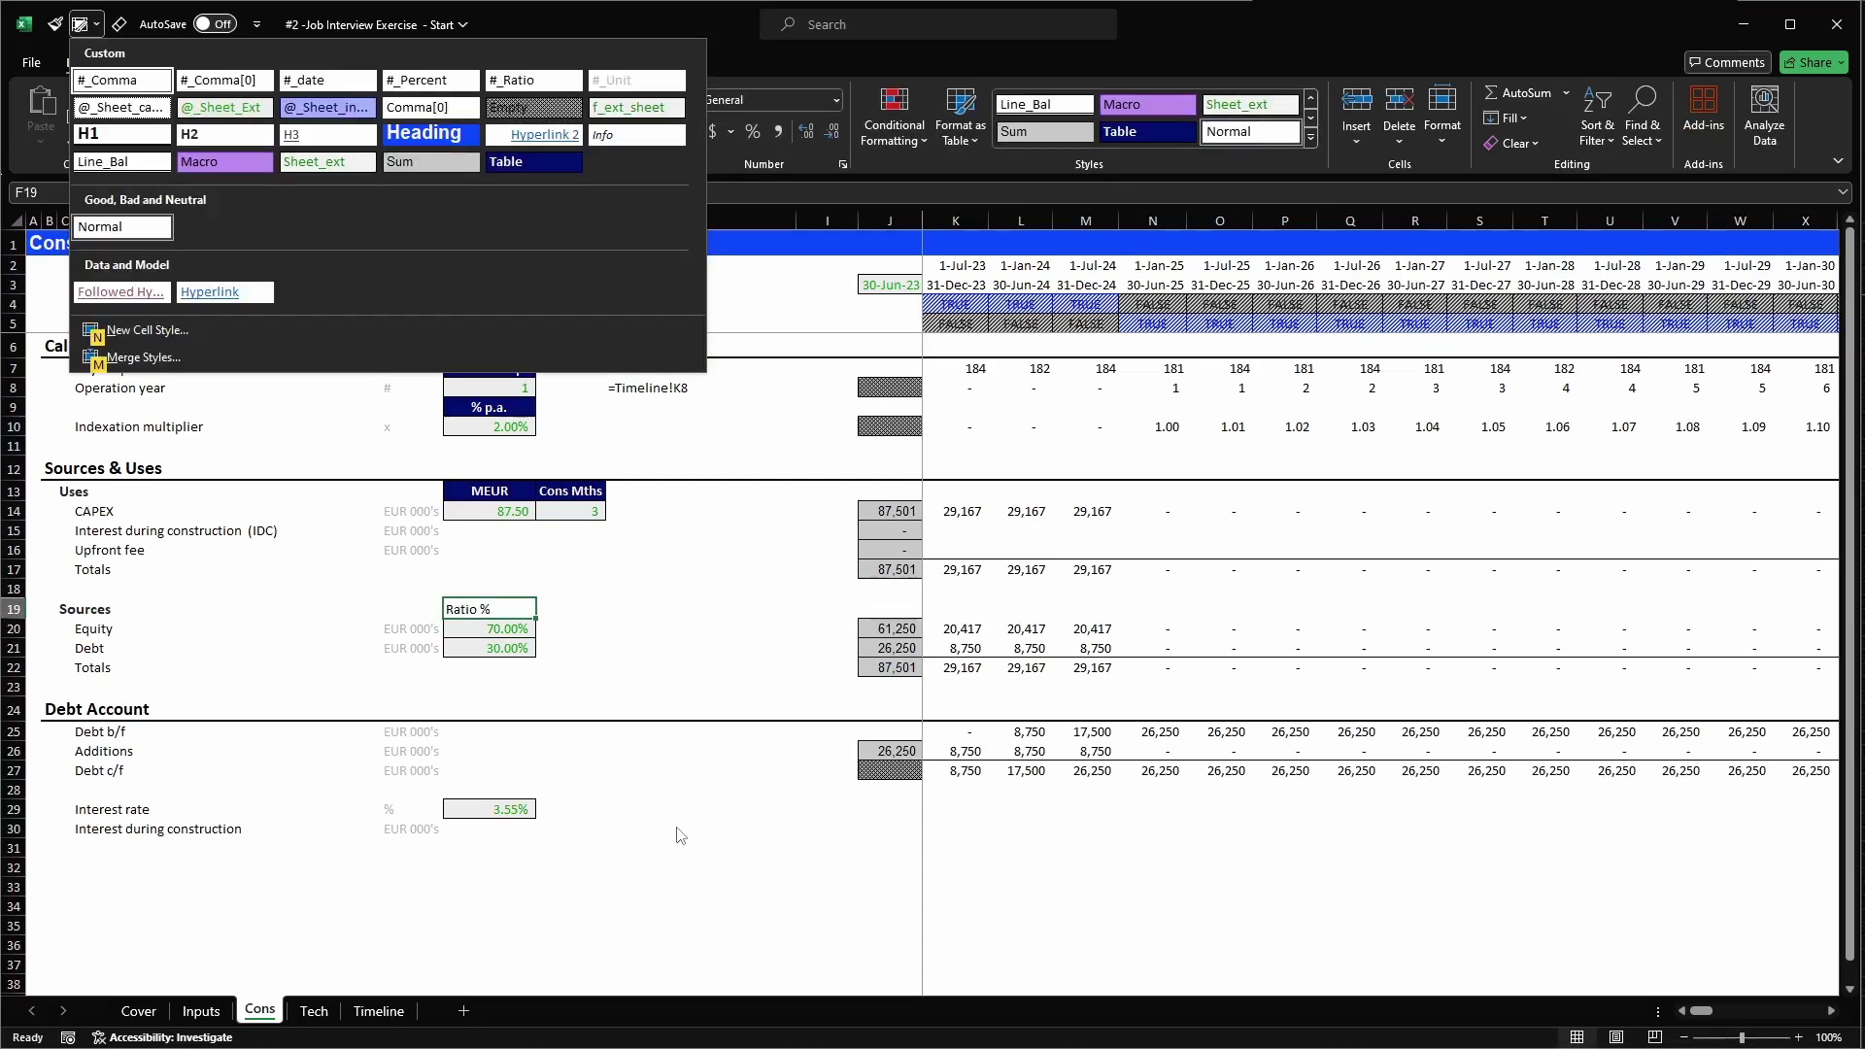
pyautogui.click(533, 162)
# - Copy the header from F19 to F28 above the interest rate and change its text to "% p.a."
pyautogui.click(506, 787)
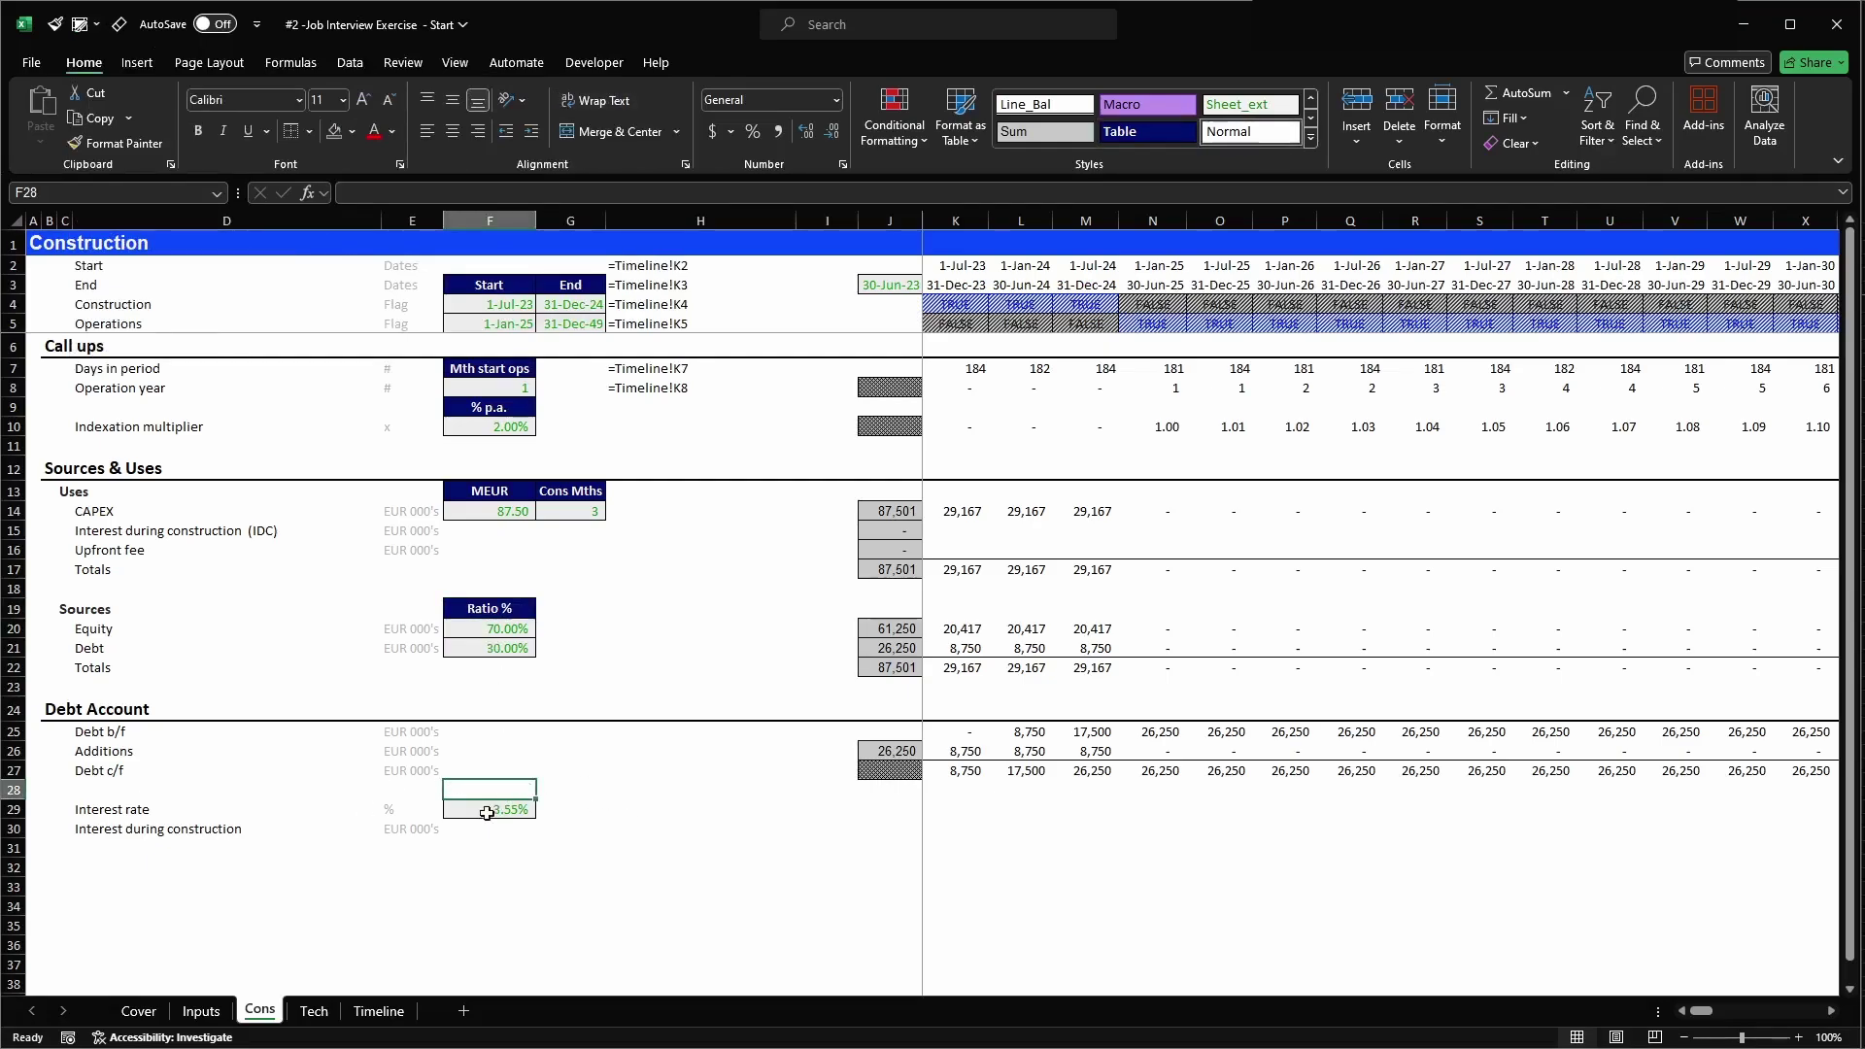
pyautogui.hotkey('ctrl', 'Up')
pyautogui.hotkey('ctrl', 'Up')
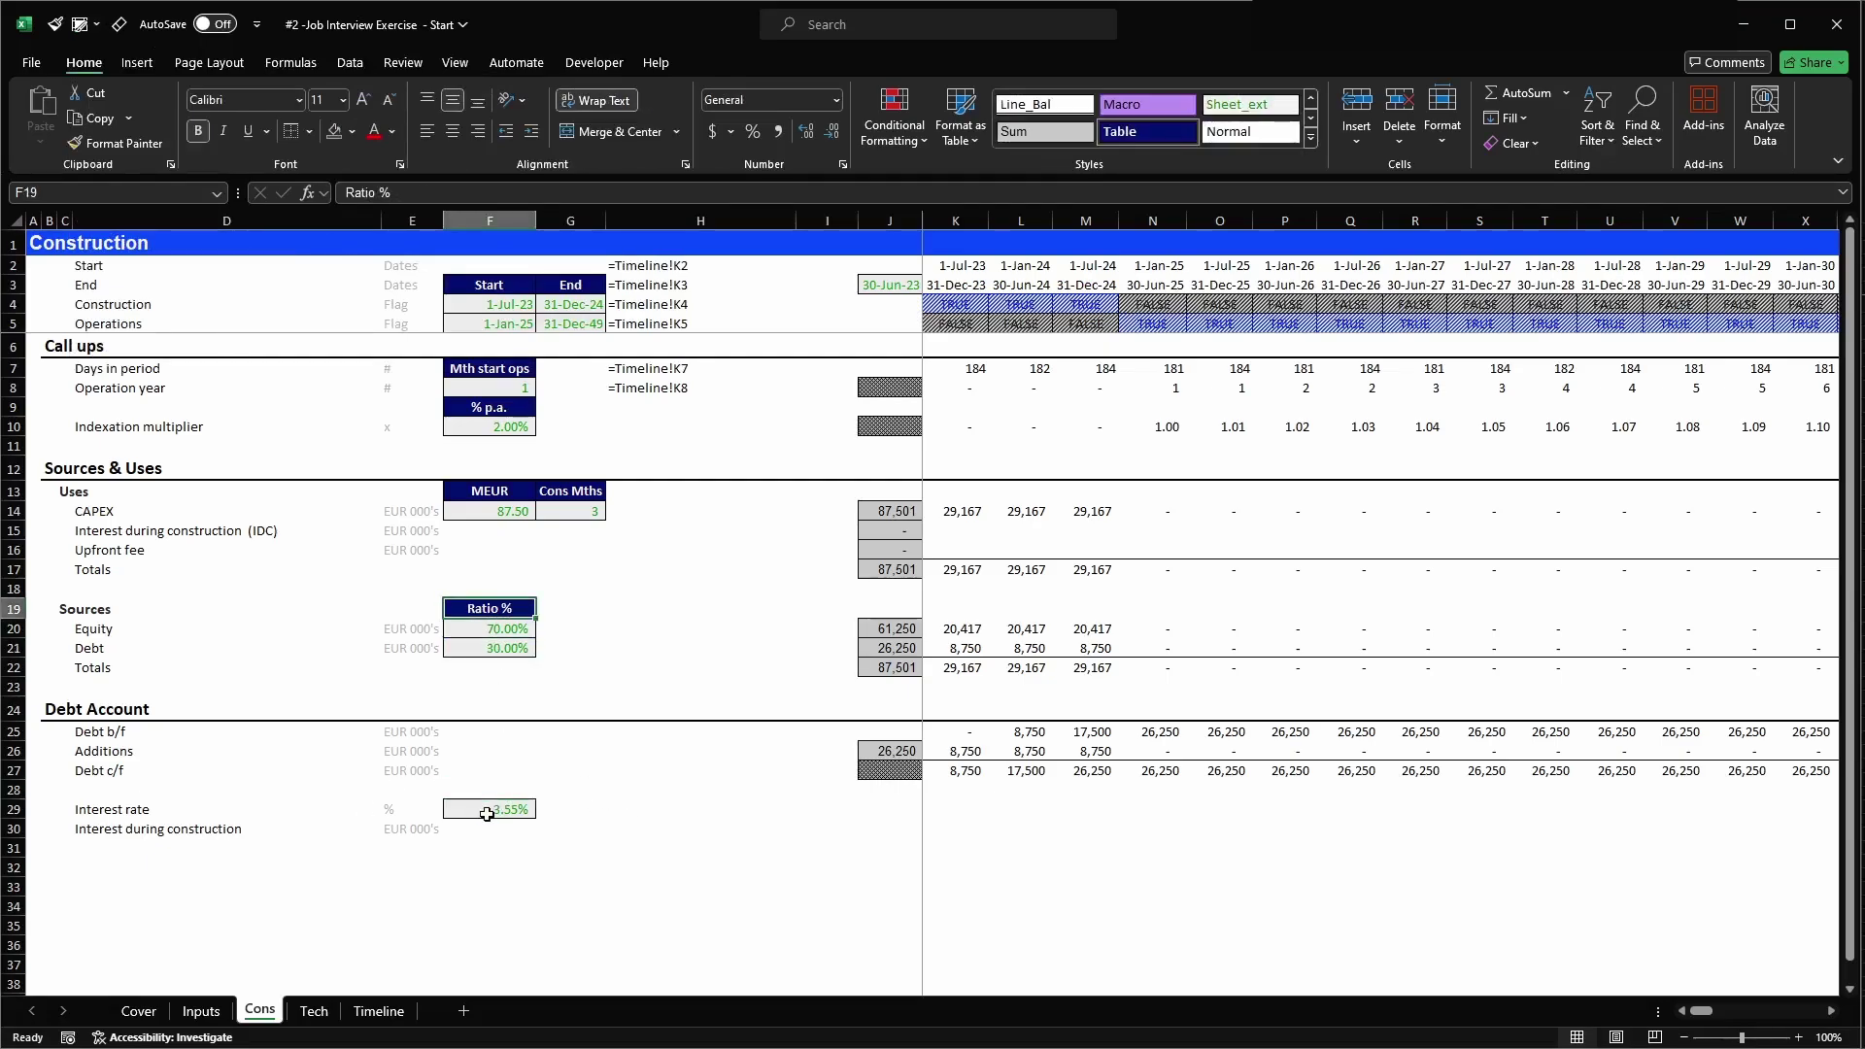
pyautogui.hotkey('ctrl', 'c')
pyautogui.hotkey('ctrl', 'Down')
pyautogui.hotkey('ctrl', 'Down')
pyautogui.press('Up')
pyautogui.hotkey('ctrl', 'v')
pyautogui.write('% op')
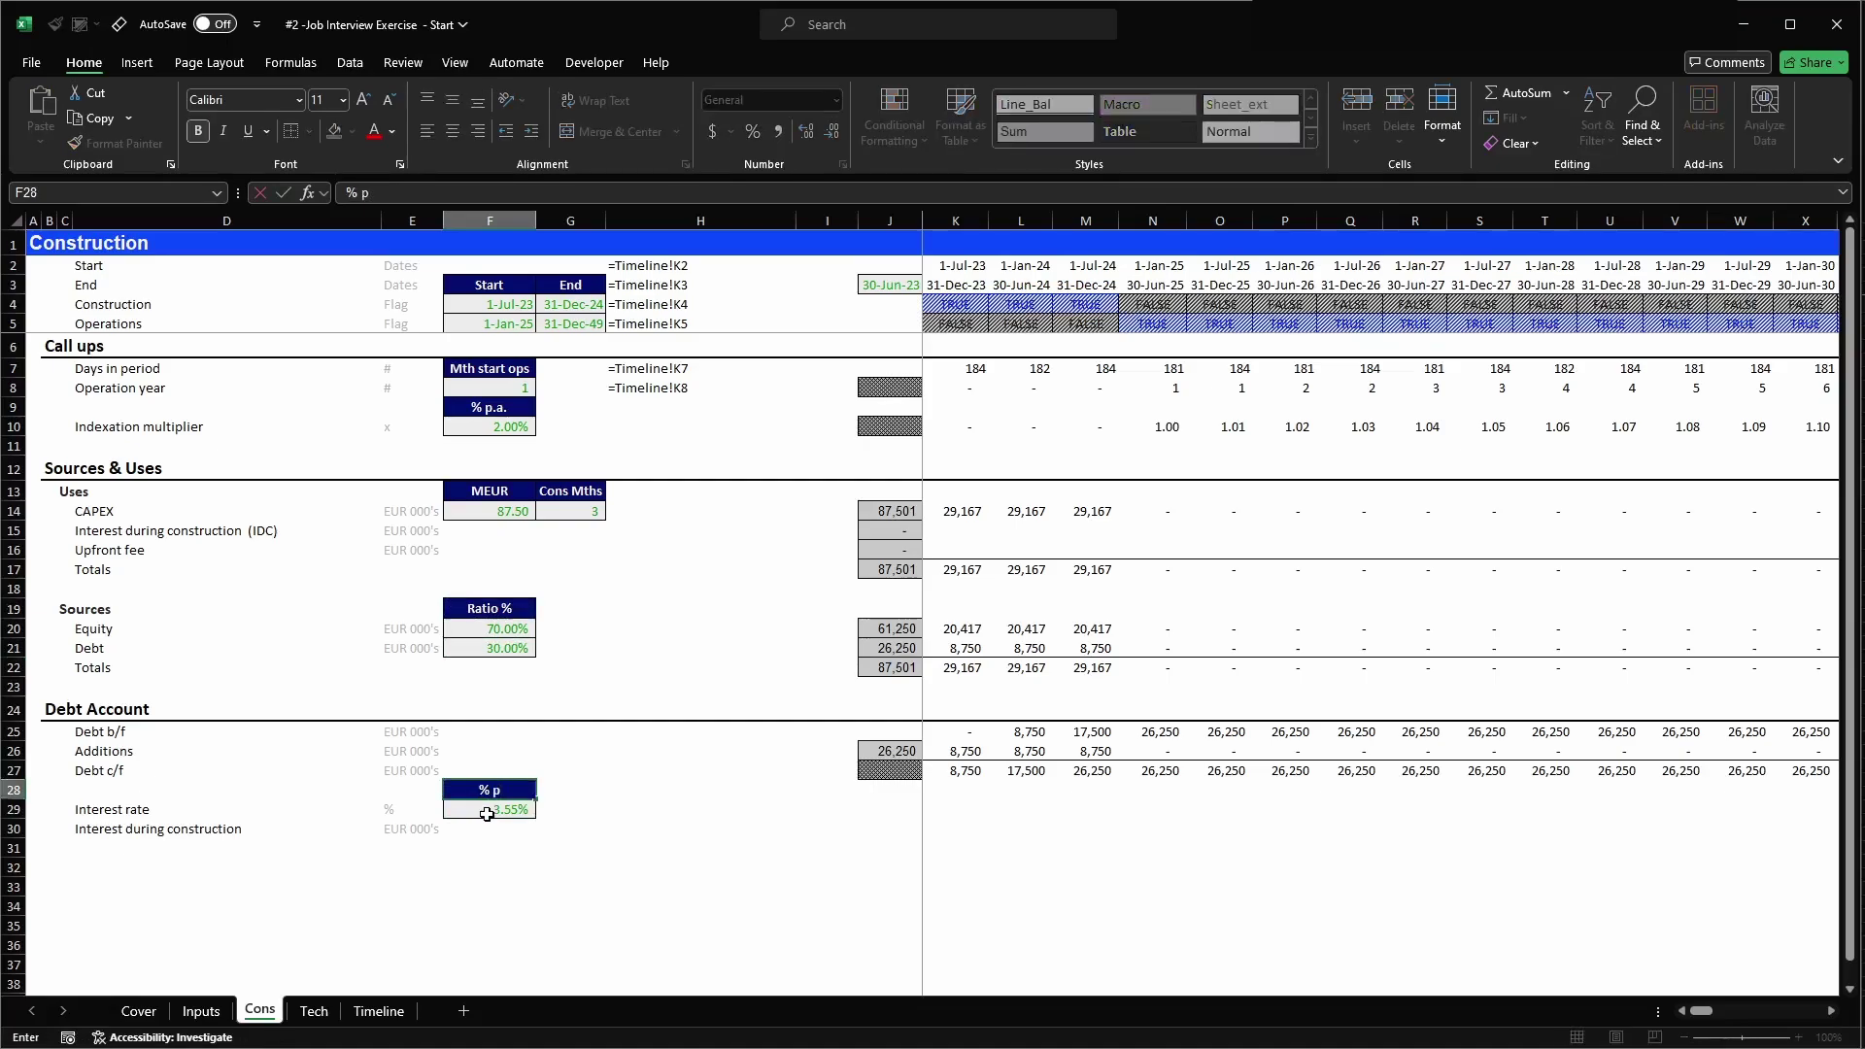
pyautogui.write('a.')
pyautogui.press('Return')
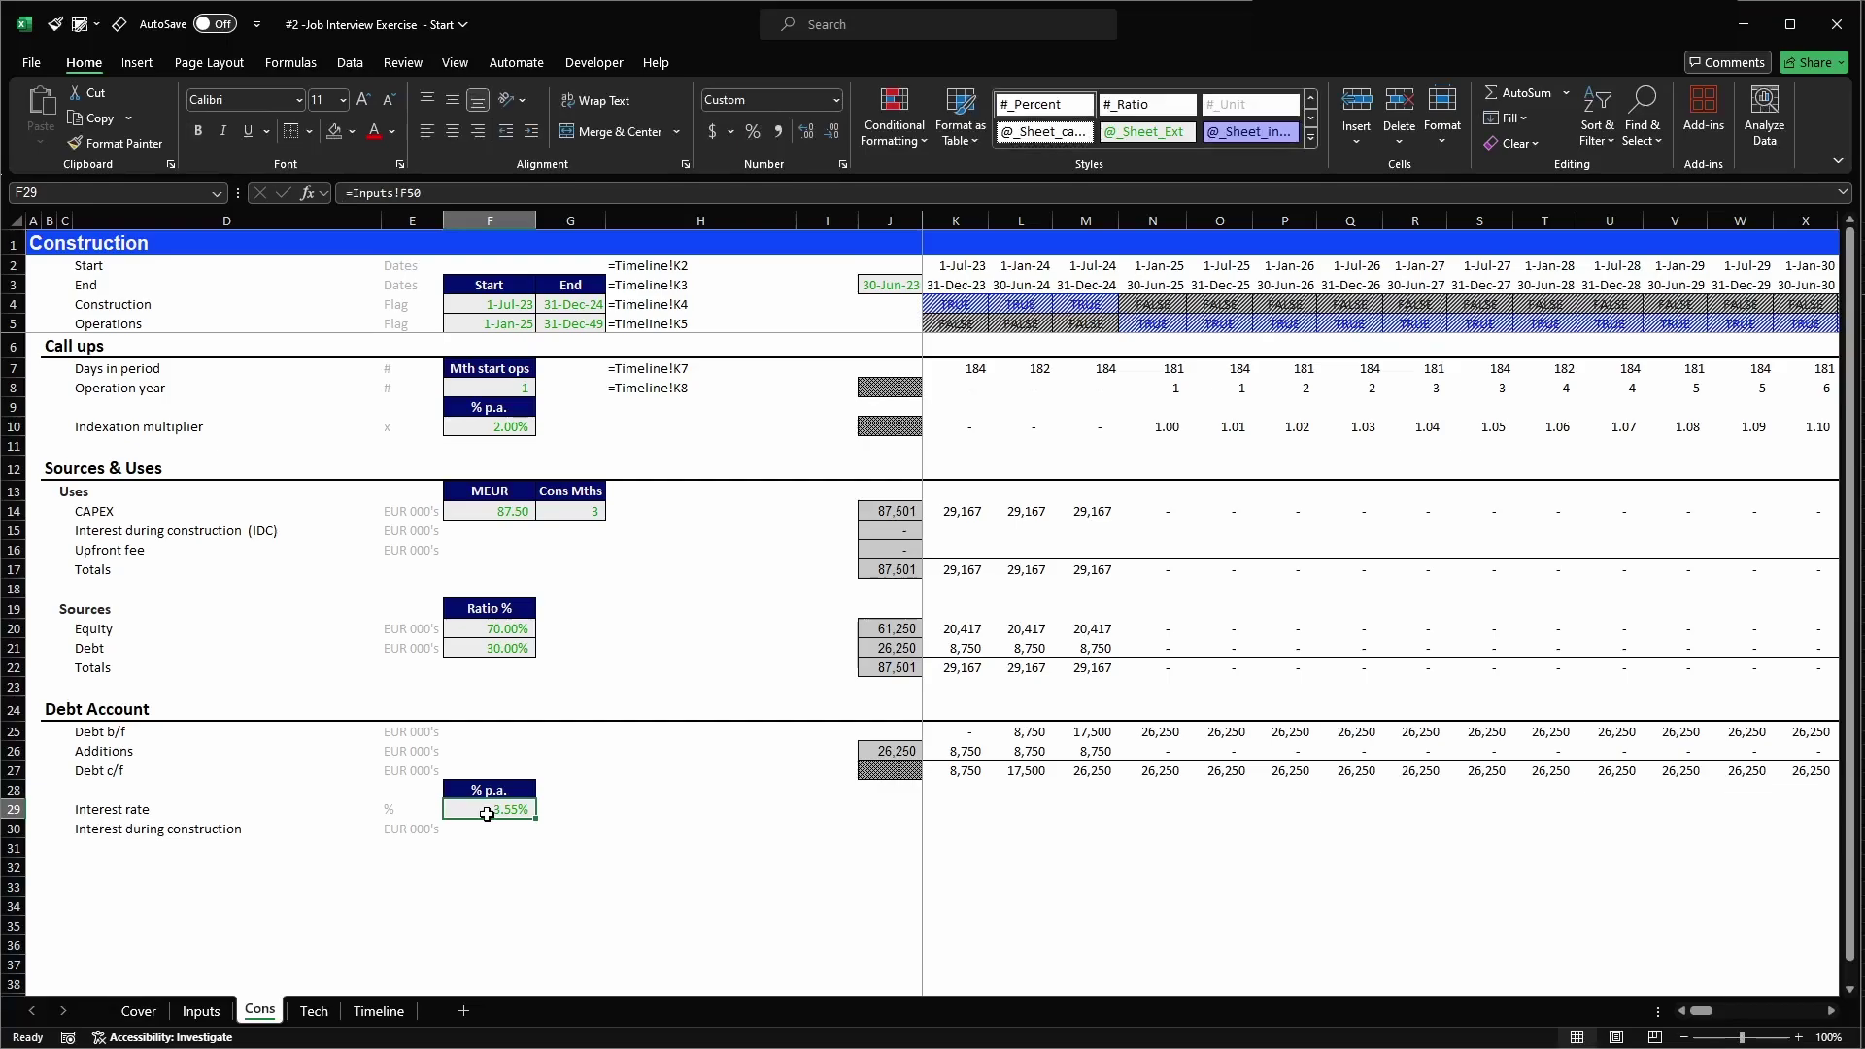
pyautogui.press('Right')
pyautogui.press('Right')
pyautogui.press('Right')
pyautogui.press('Right')
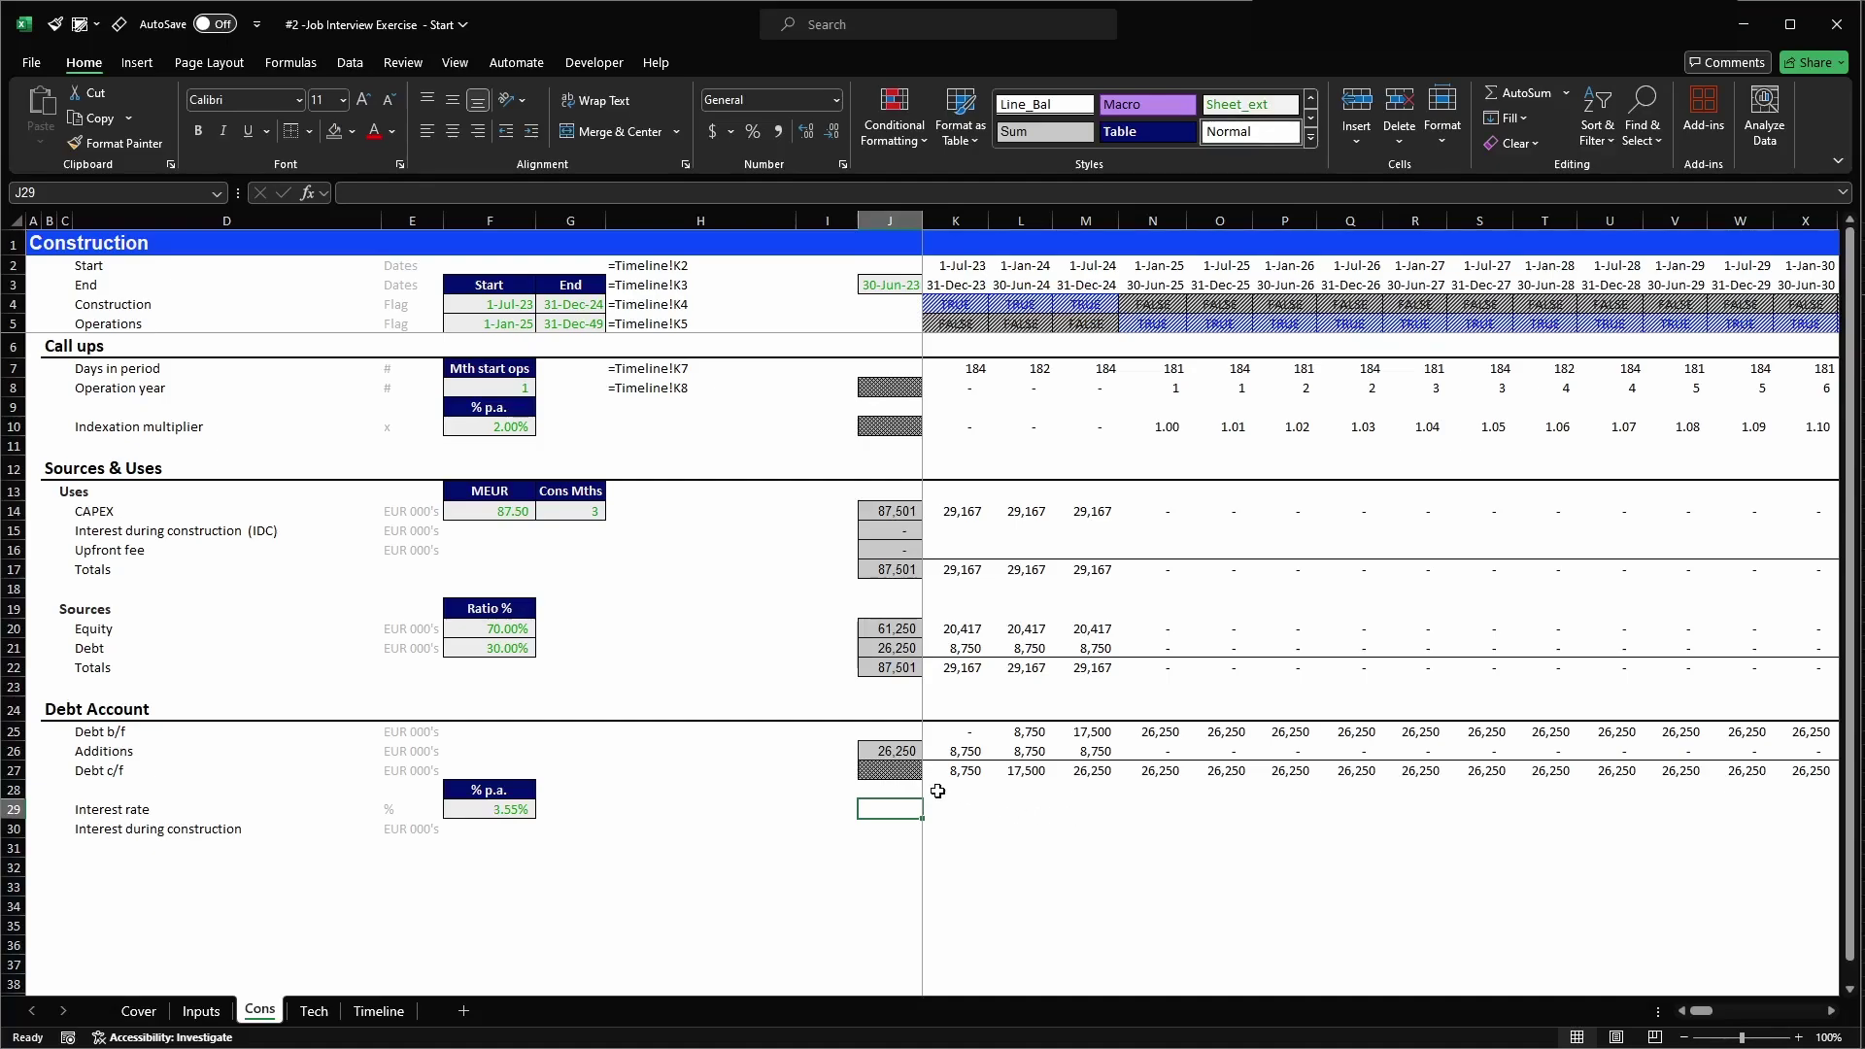
pyautogui.press('Left')
pyautogui.press('Left')
pyautogui.press('Left')
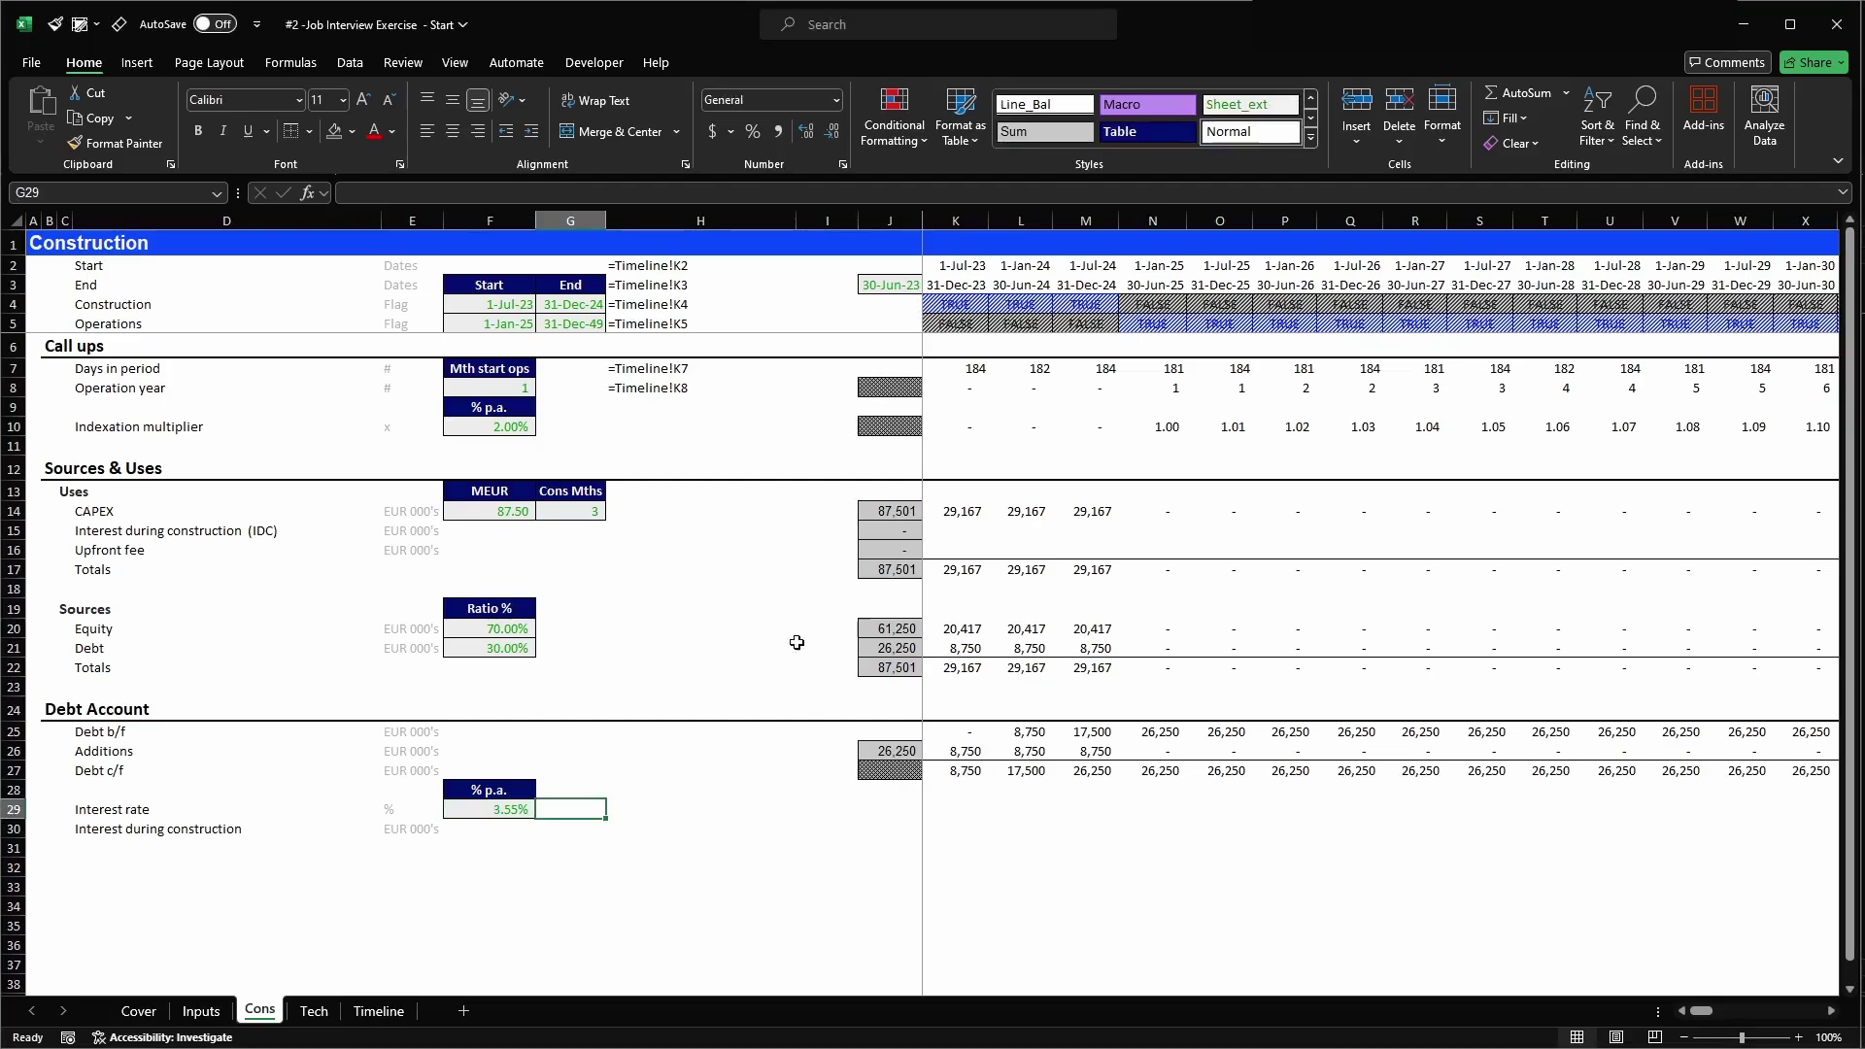
# - Copy the formula-text display from H8 to H10 for the Indexation multiplier row
pyautogui.click(651, 391)
pyautogui.hotkey('ctrl', 'c')
pyautogui.hotkey('ctrl', 'Down')
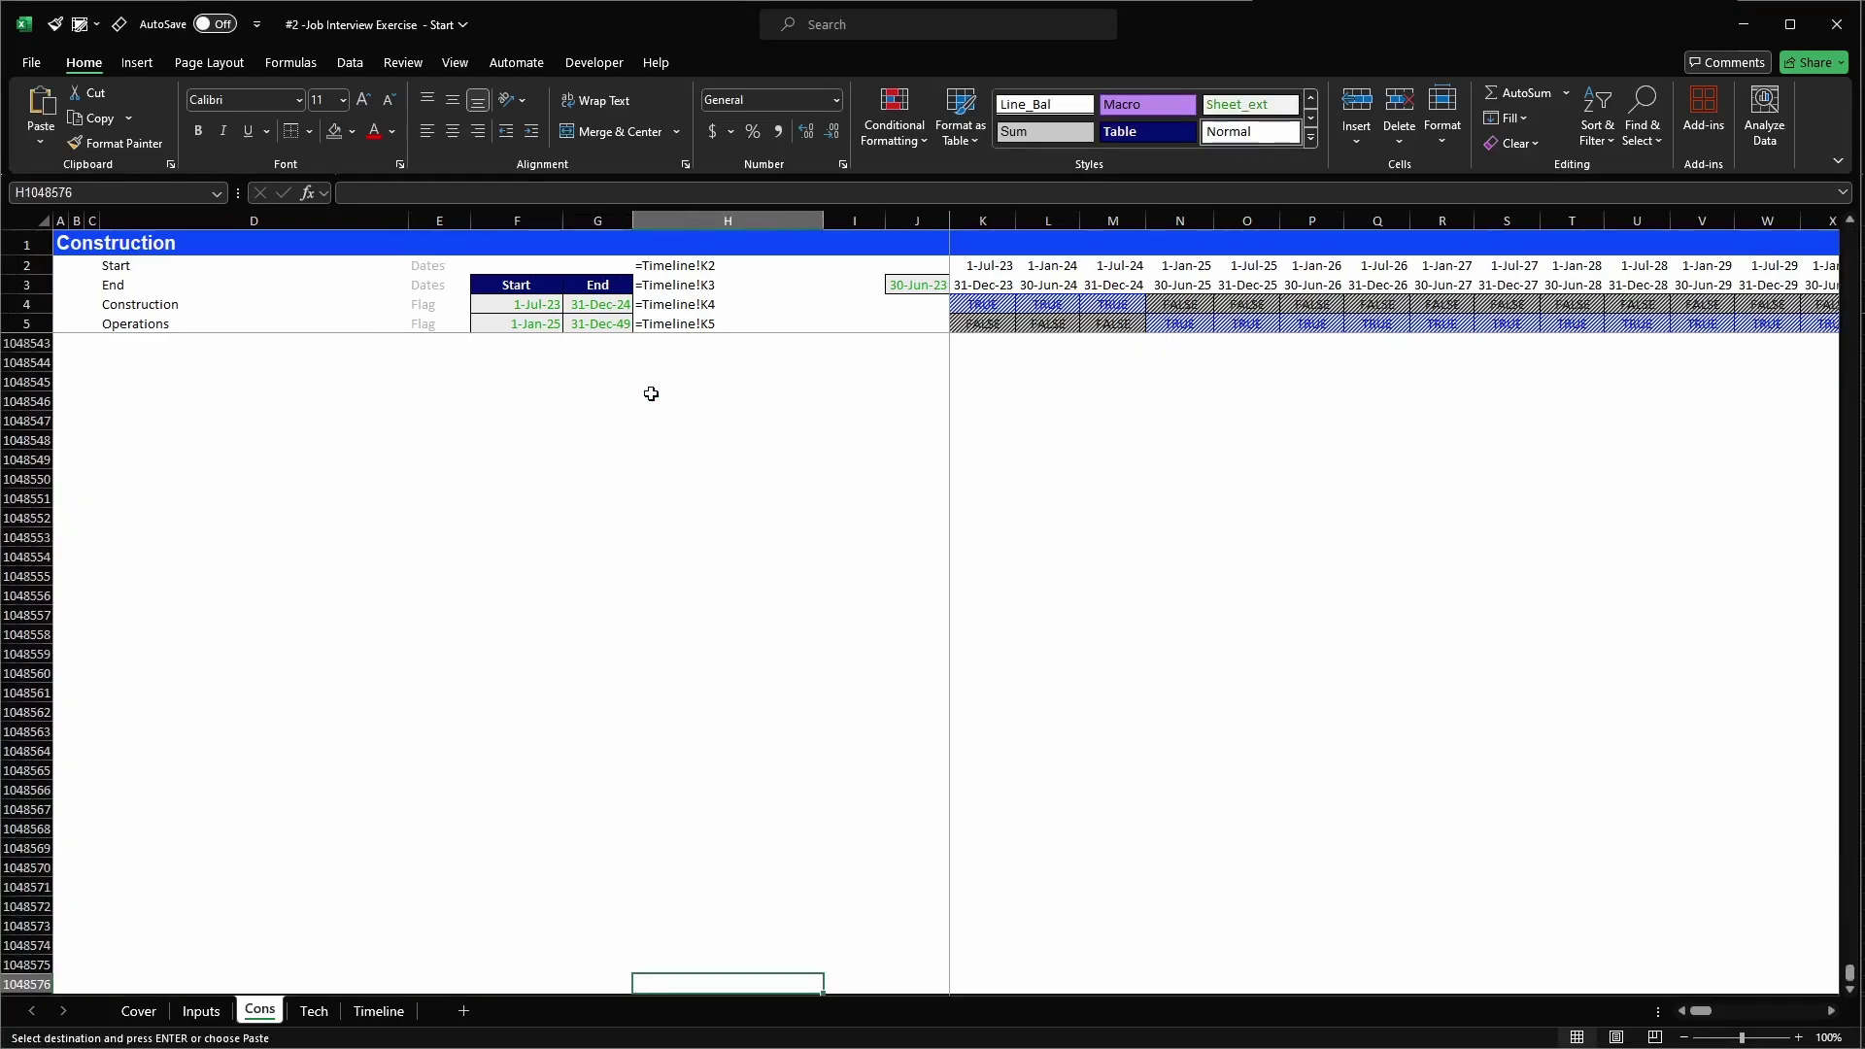
pyautogui.hotkey('ctrl', 'Up')
pyautogui.press('Down')
pyautogui.press('Down')
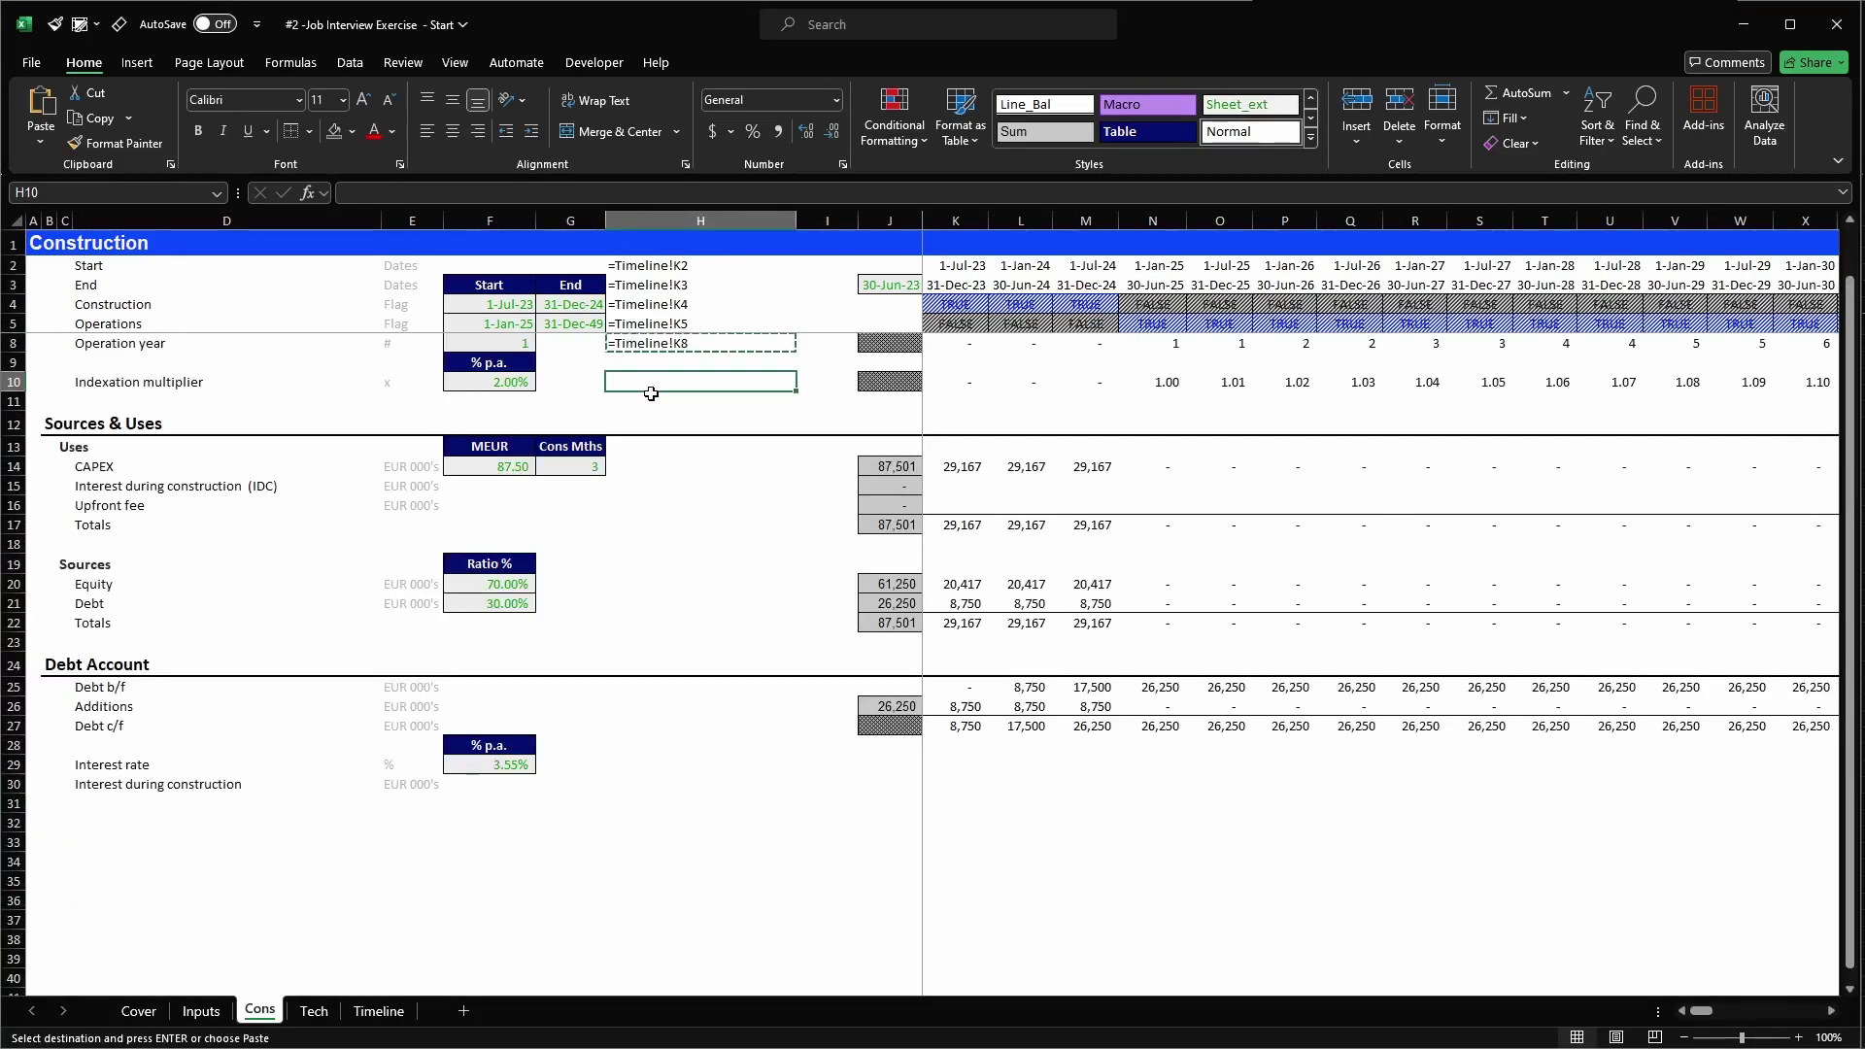
pyautogui.hotkey('ctrl', 'v')
# - Paste the formula-text display into H14:H17 for the Uses rows from CAPEX to Totals
pyautogui.press('Down')
pyautogui.press('Down')
pyautogui.press('Down')
pyautogui.press('Down')
pyautogui.hotkey('shift', 'Down')
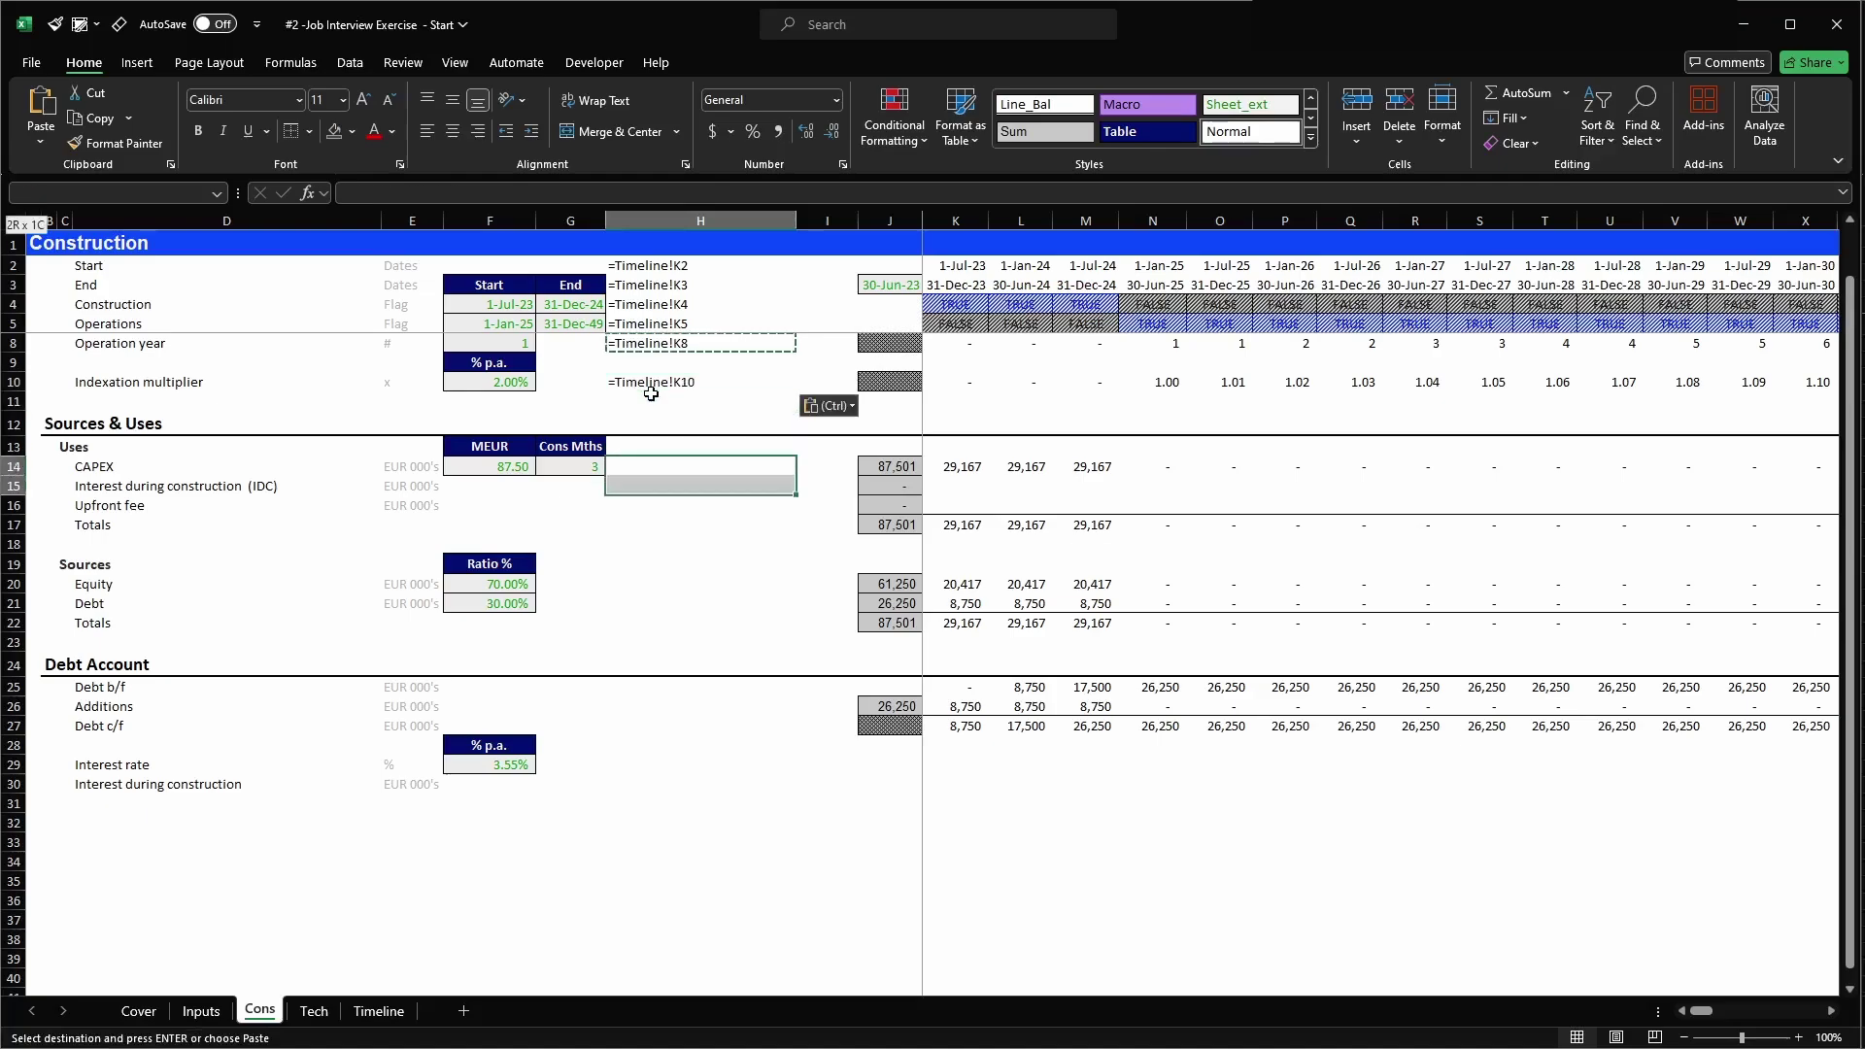
pyautogui.hotkey('shift', 'Down')
pyautogui.hotkey('shift', 'Down')
pyautogui.hotkey('shift', 'Down')
pyautogui.hotkey('shift', 'Up')
pyautogui.hotkey('ctrl', 'v')
# - Paste the formula-text display into H20:H22 for the Sources rows and H25:H27 for the Debt Account rows
pyautogui.hotkey('ctrl', 'Down')
pyautogui.press('Down')
pyautogui.press('Down')
pyautogui.press('Down')
pyautogui.hotkey('shift', 'Down')
pyautogui.hotkey('shift', 'Down')
pyautogui.hotkey('ctrl', 'v')
pyautogui.hotkey('ctrl', 'Down')
pyautogui.press('Down')
pyautogui.press('Down')
pyautogui.press('Down')
pyautogui.hotkey('shift', 'Down')
pyautogui.hotkey('shift', 'Down')
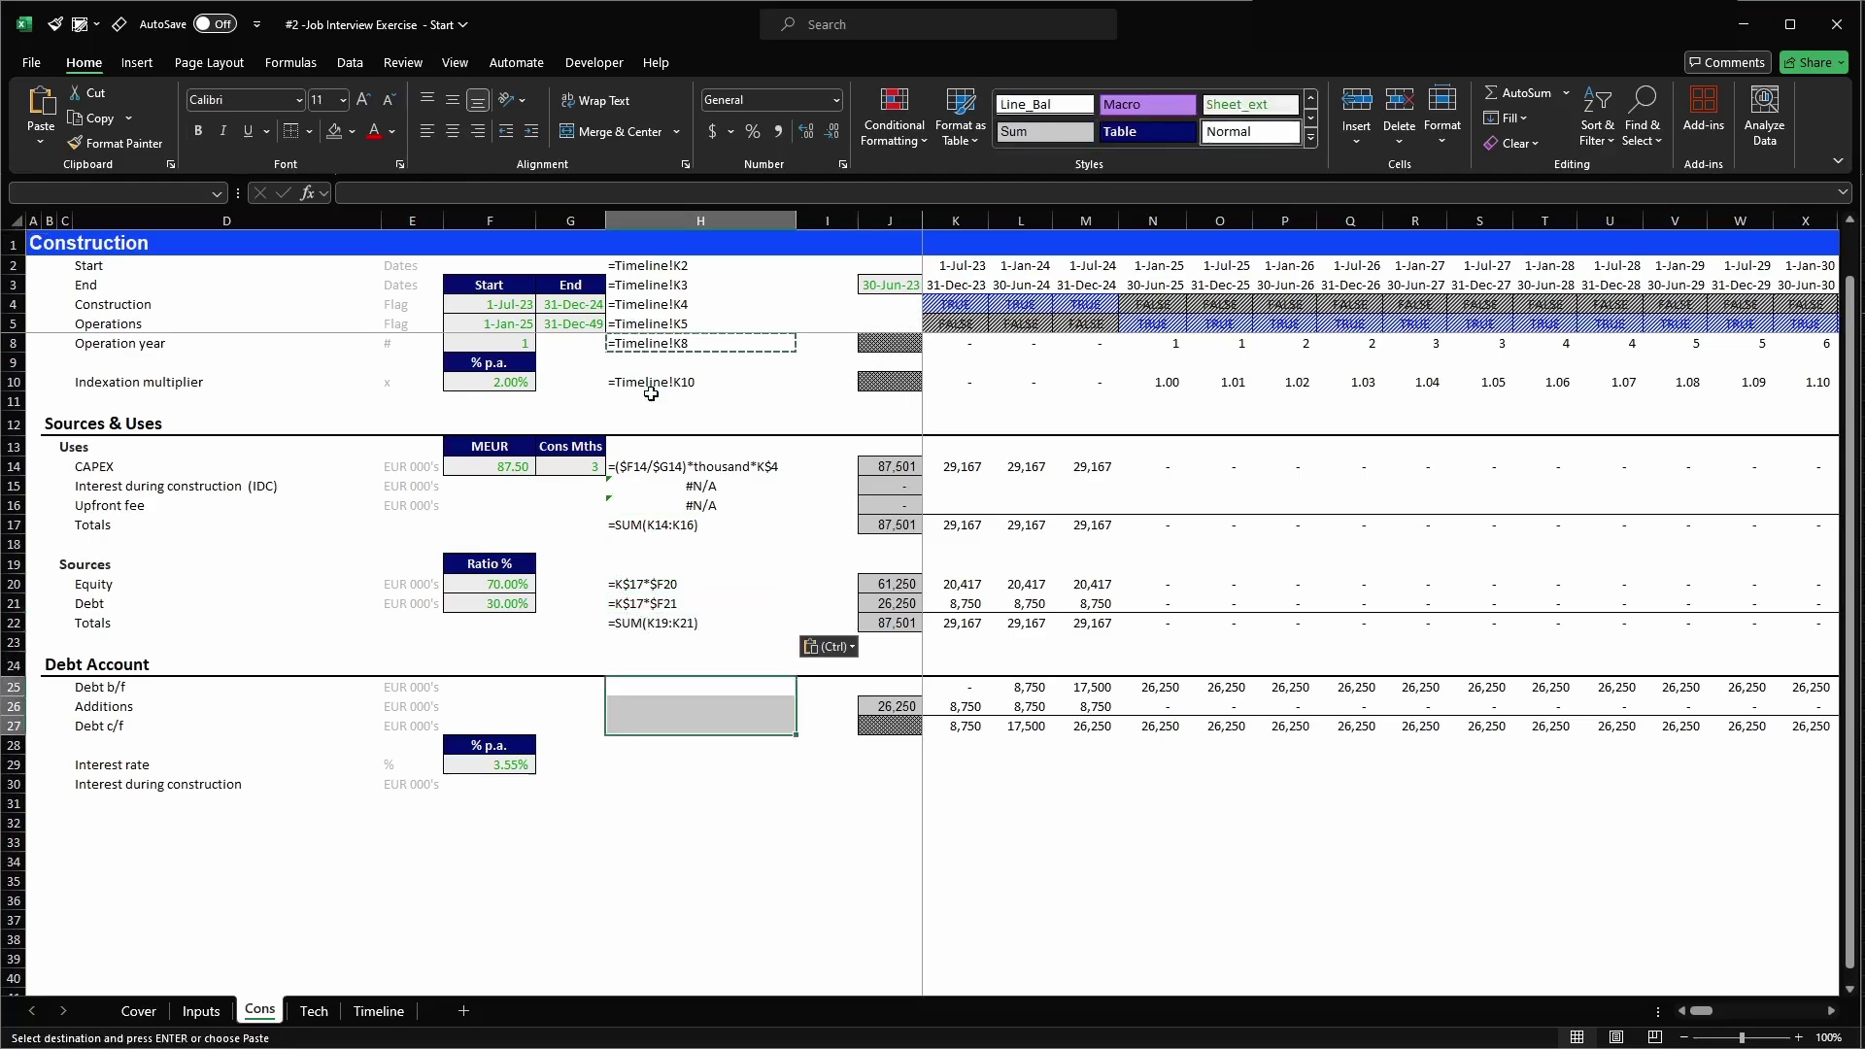
pyautogui.hotkey('ctrl', 'v')
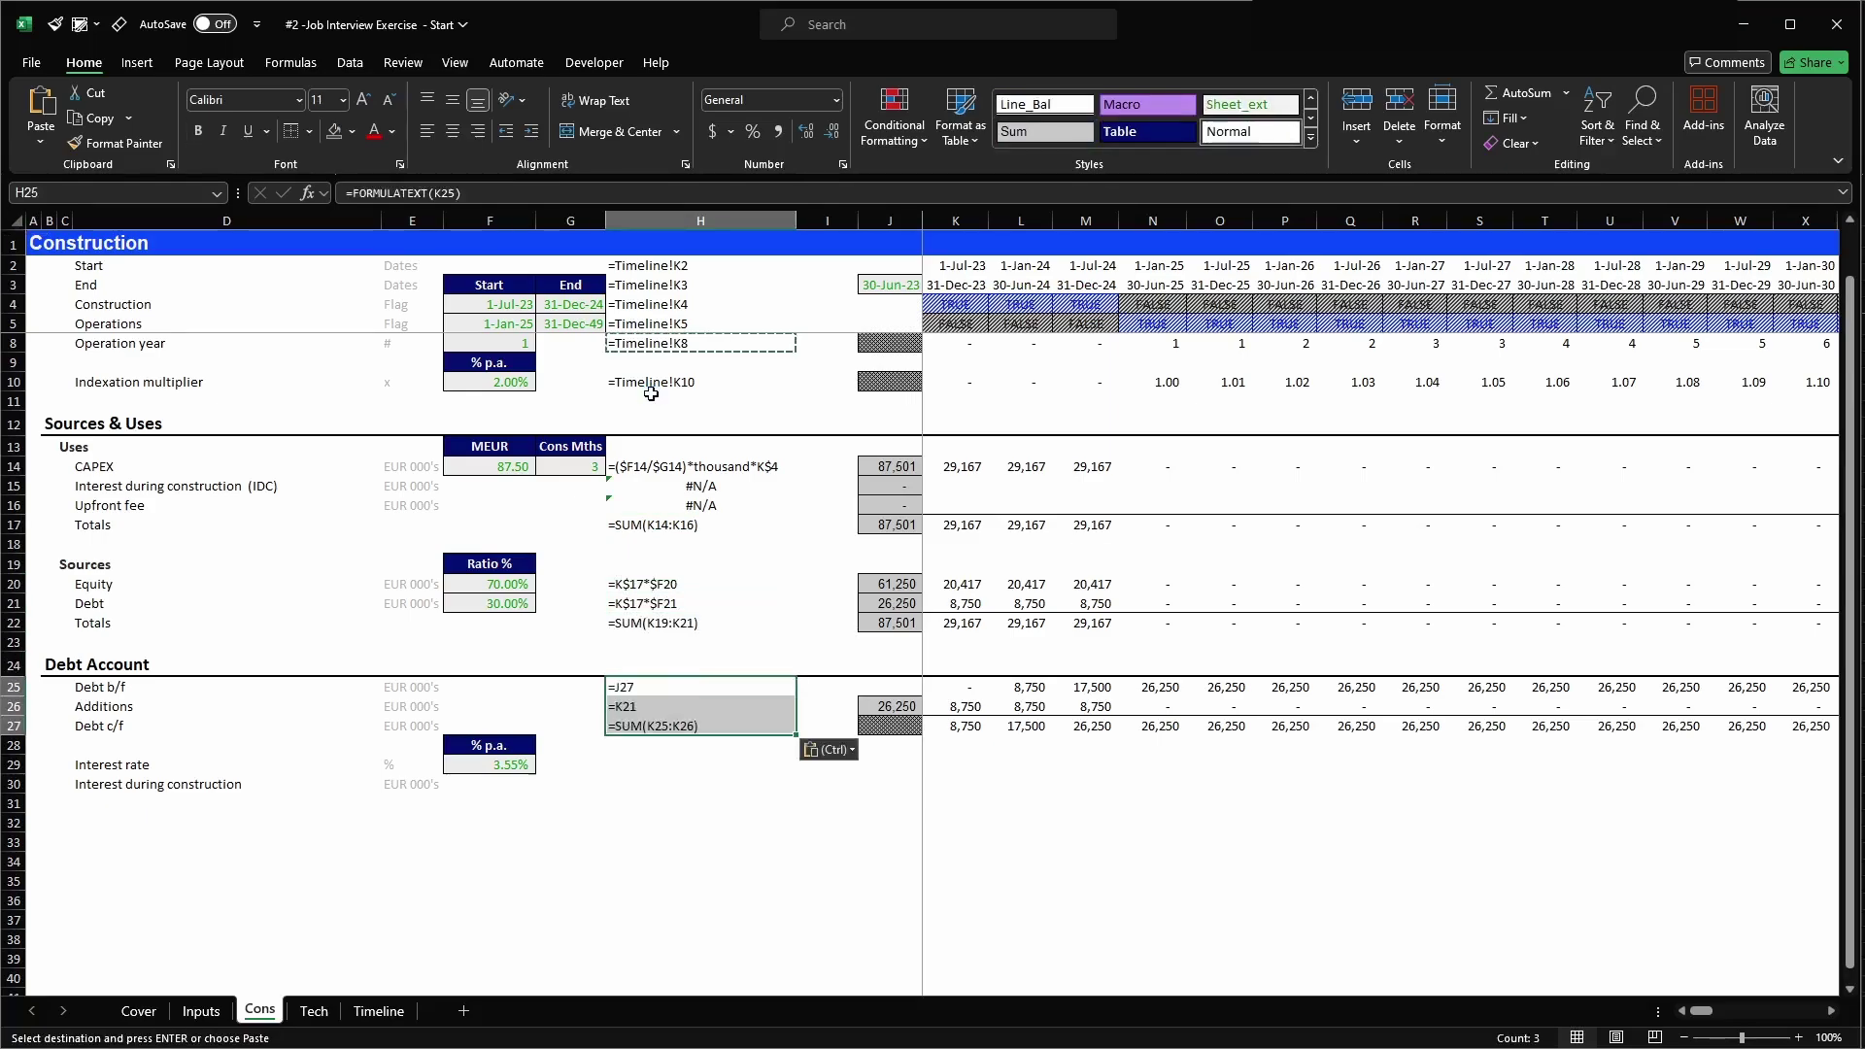
# - Calculate the period interest rate in K29 as =$F29*K$7/days_in_year
pyautogui.press('Down')
pyautogui.press('Down')
pyautogui.press('Down')
pyautogui.press('Down')
pyautogui.press('Left')
pyautogui.press('Left')
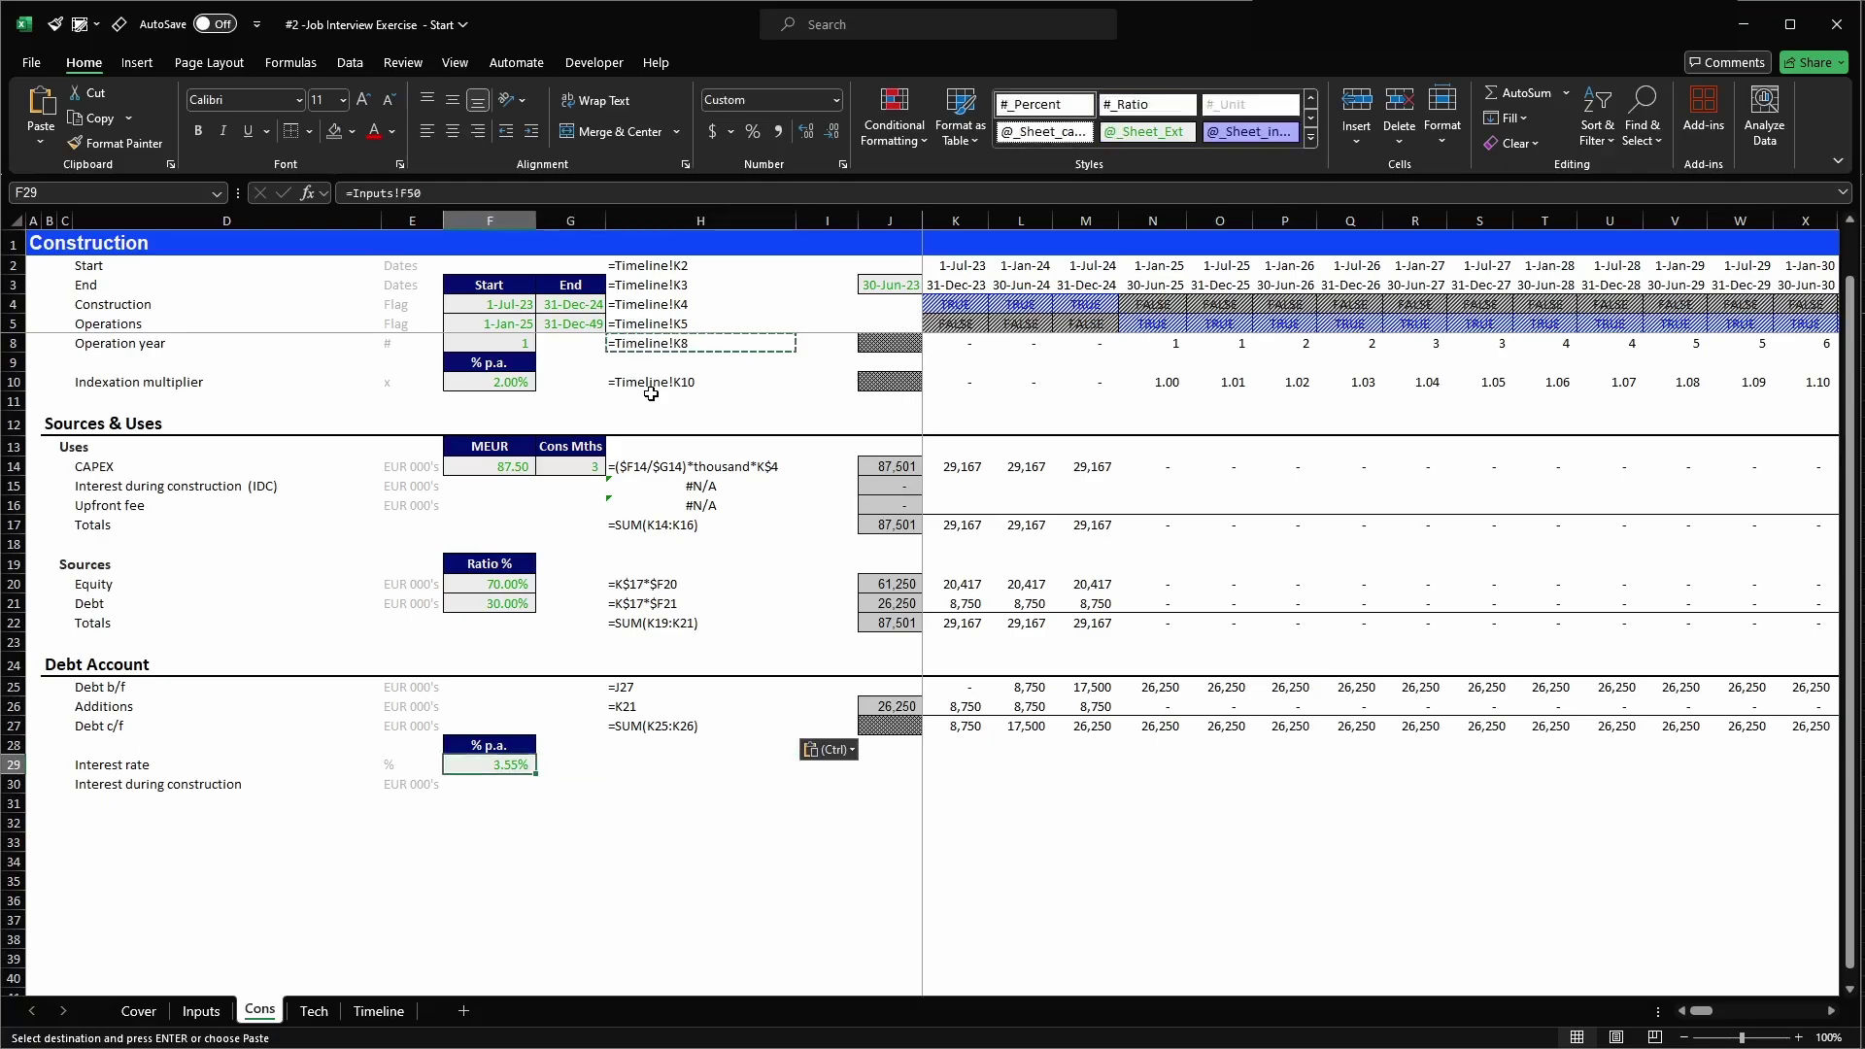
pyautogui.press('Right')
pyautogui.press('Right')
pyautogui.press('Right')
pyautogui.press('Right')
pyautogui.press('Right')
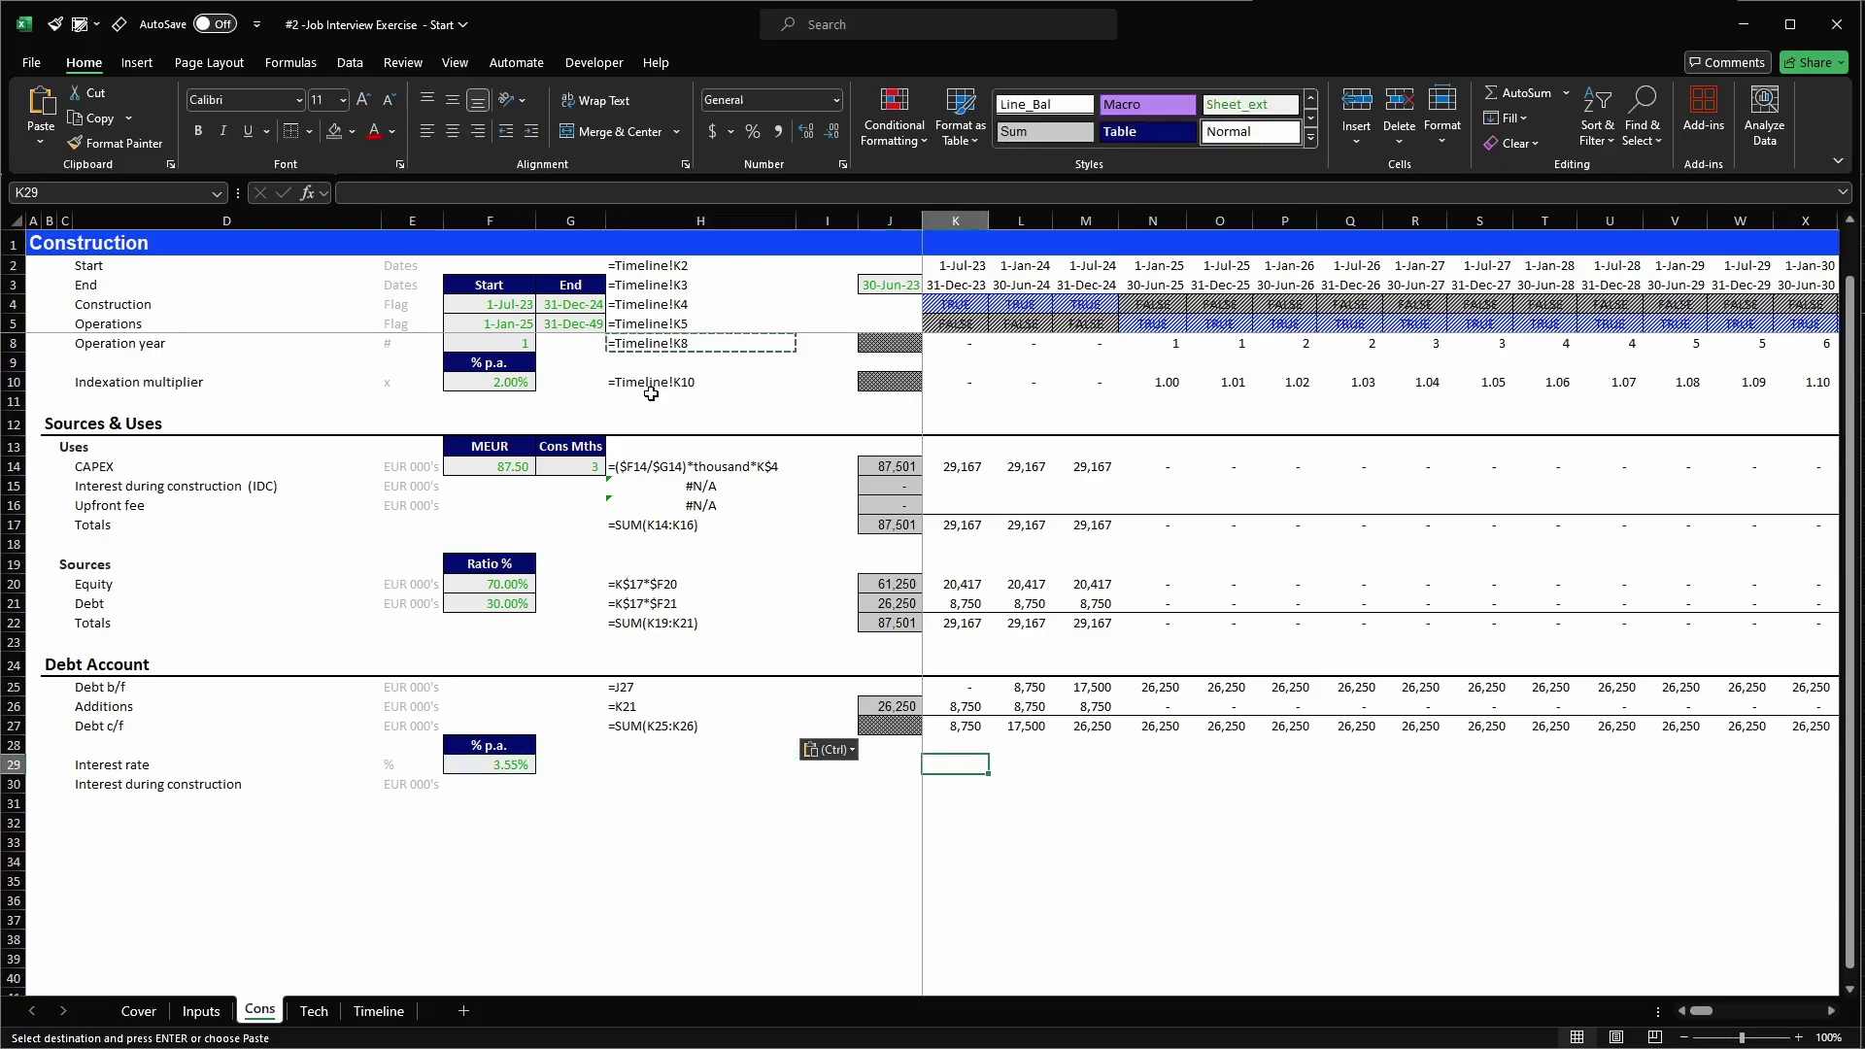
pyautogui.write('=')
pyautogui.press('Left')
pyautogui.press('Left')
pyautogui.press('Left')
pyautogui.press('Left')
pyautogui.press('Left')
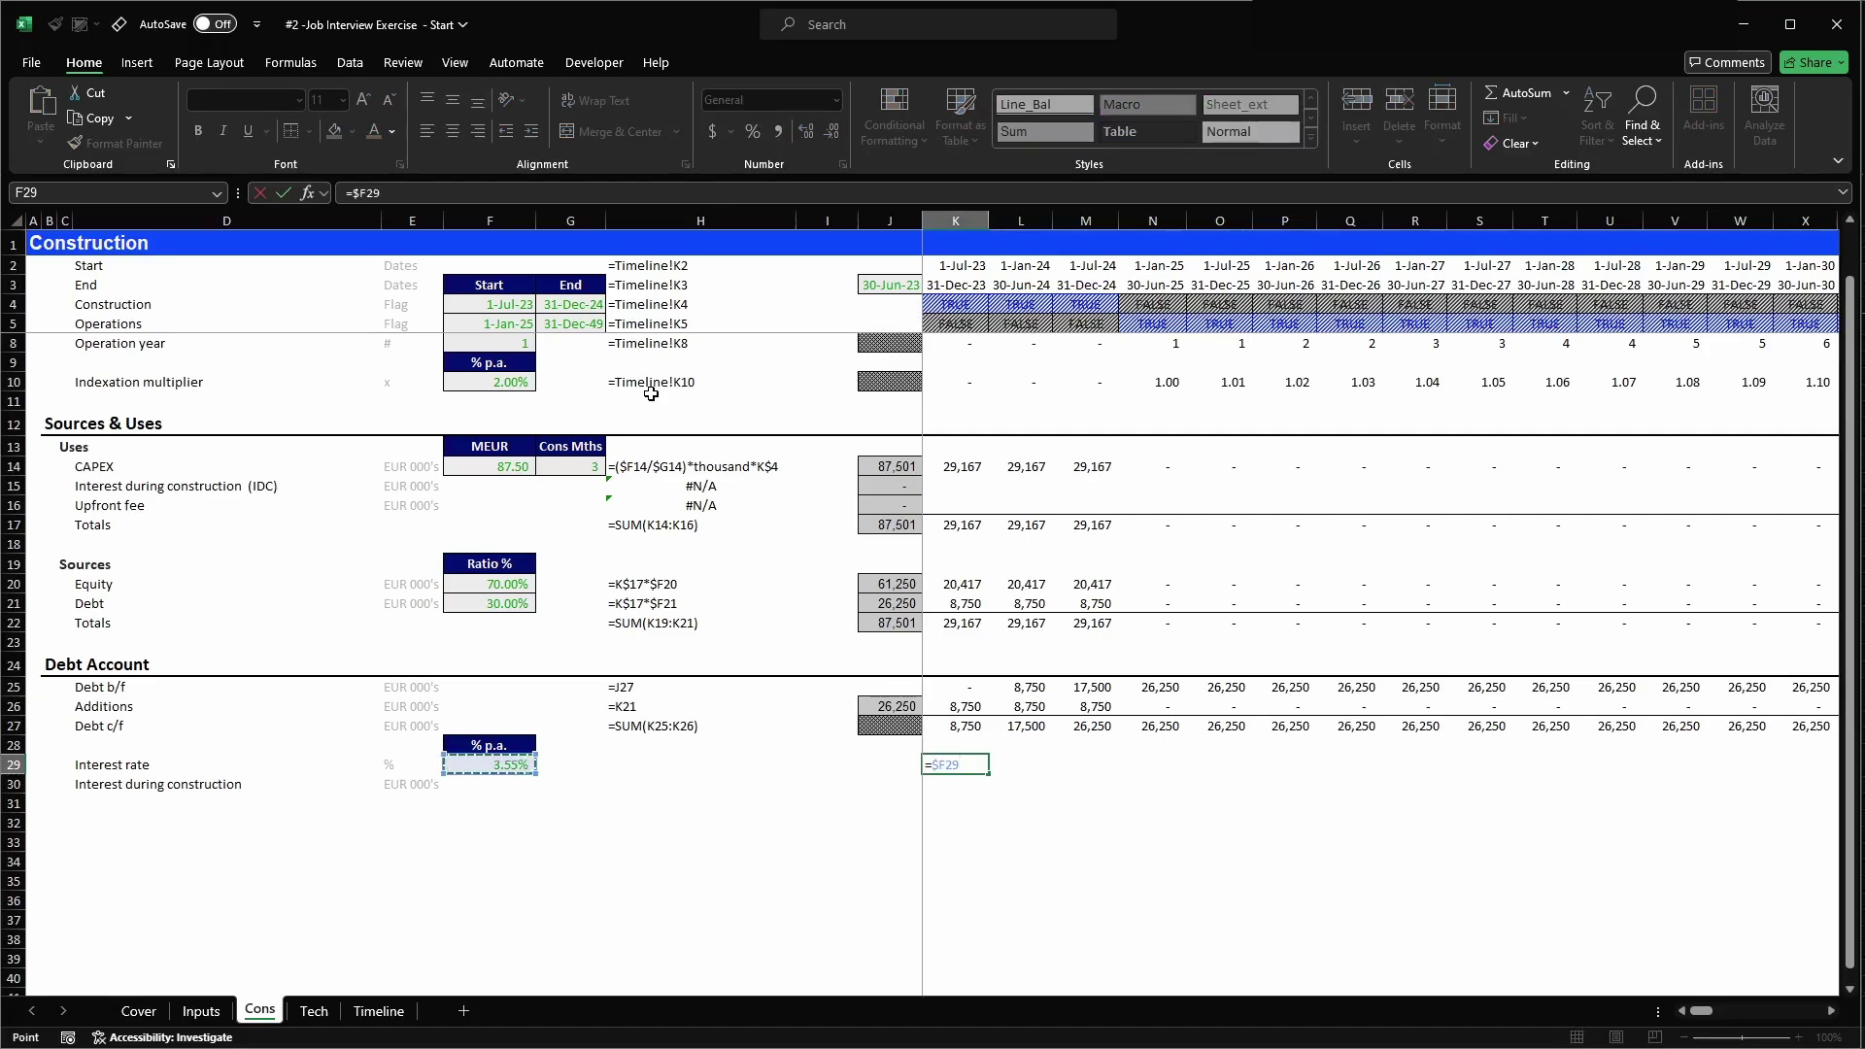
pyautogui.write('*')
pyautogui.scroll(1, 981, 707)
pyautogui.click(972, 372)
pyautogui.press('F4')
pyautogui.press('F4')
pyautogui.write('/day')
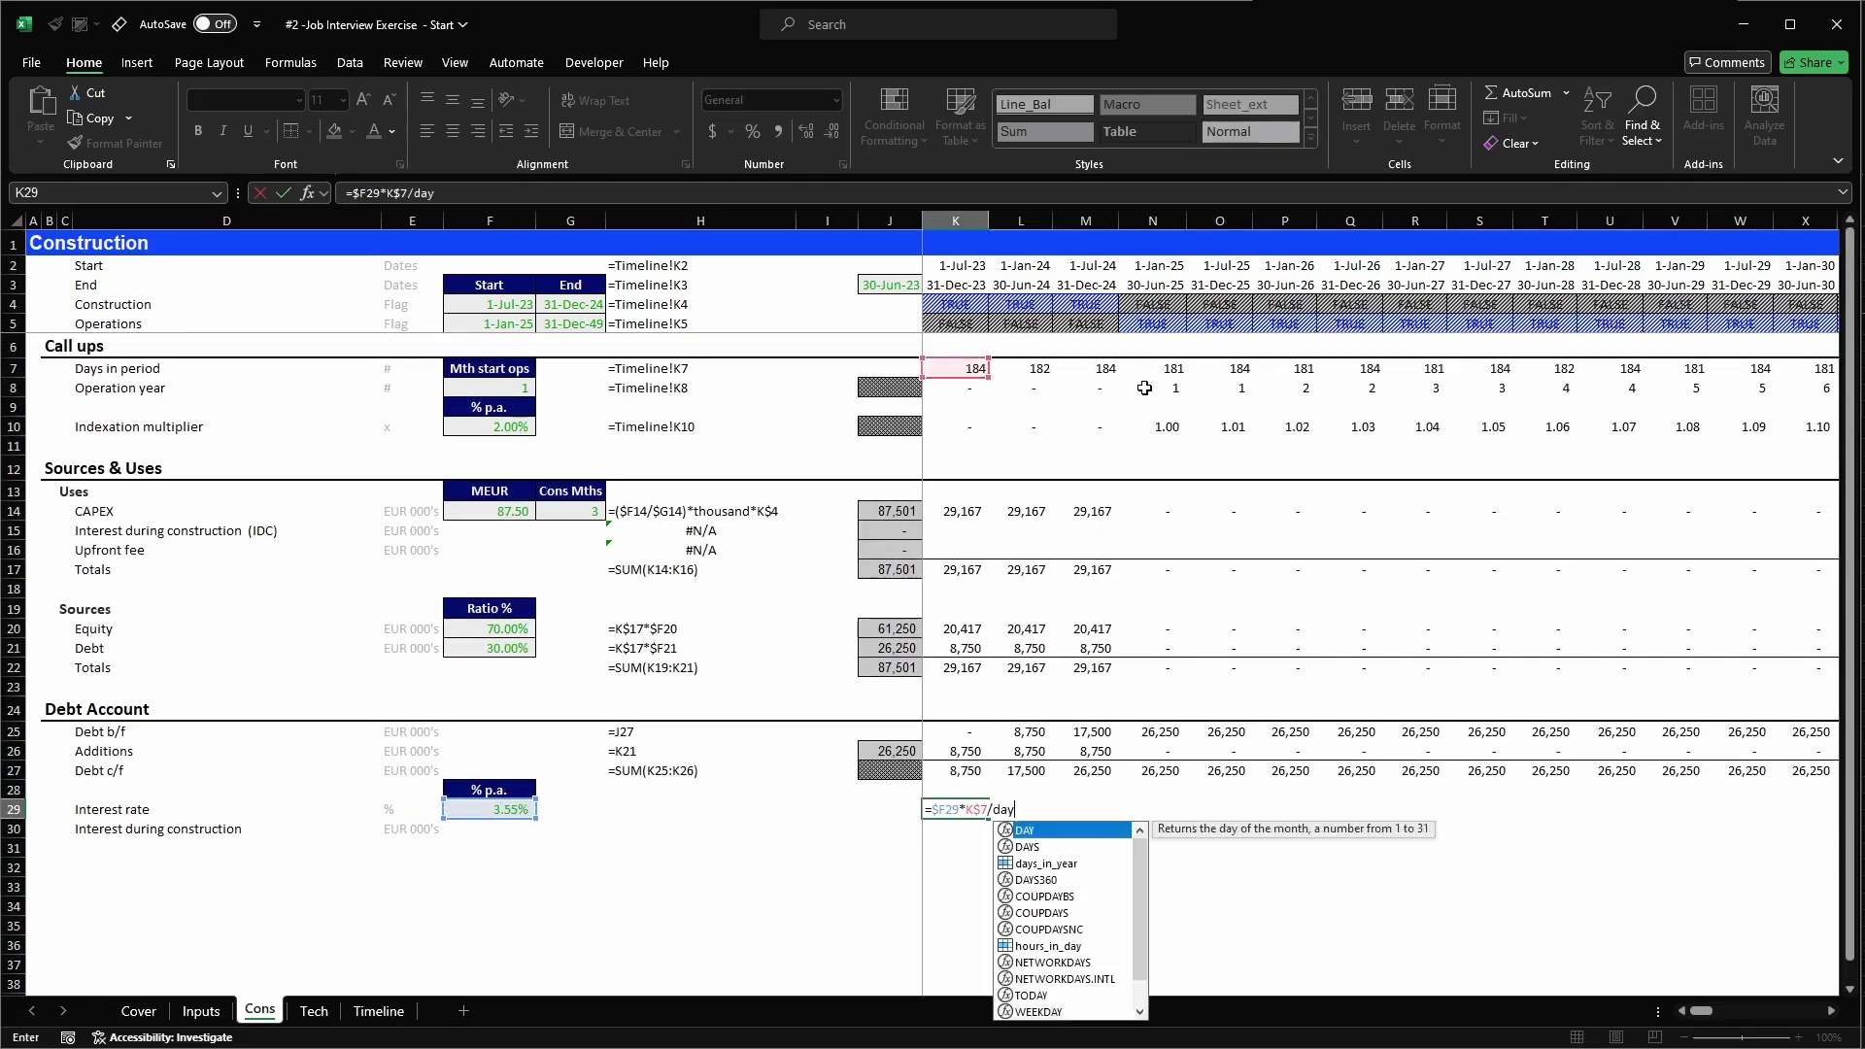
pyautogui.press('Down')
pyautogui.press('Down')
pyautogui.press('Tab')
pyautogui.press('Return')
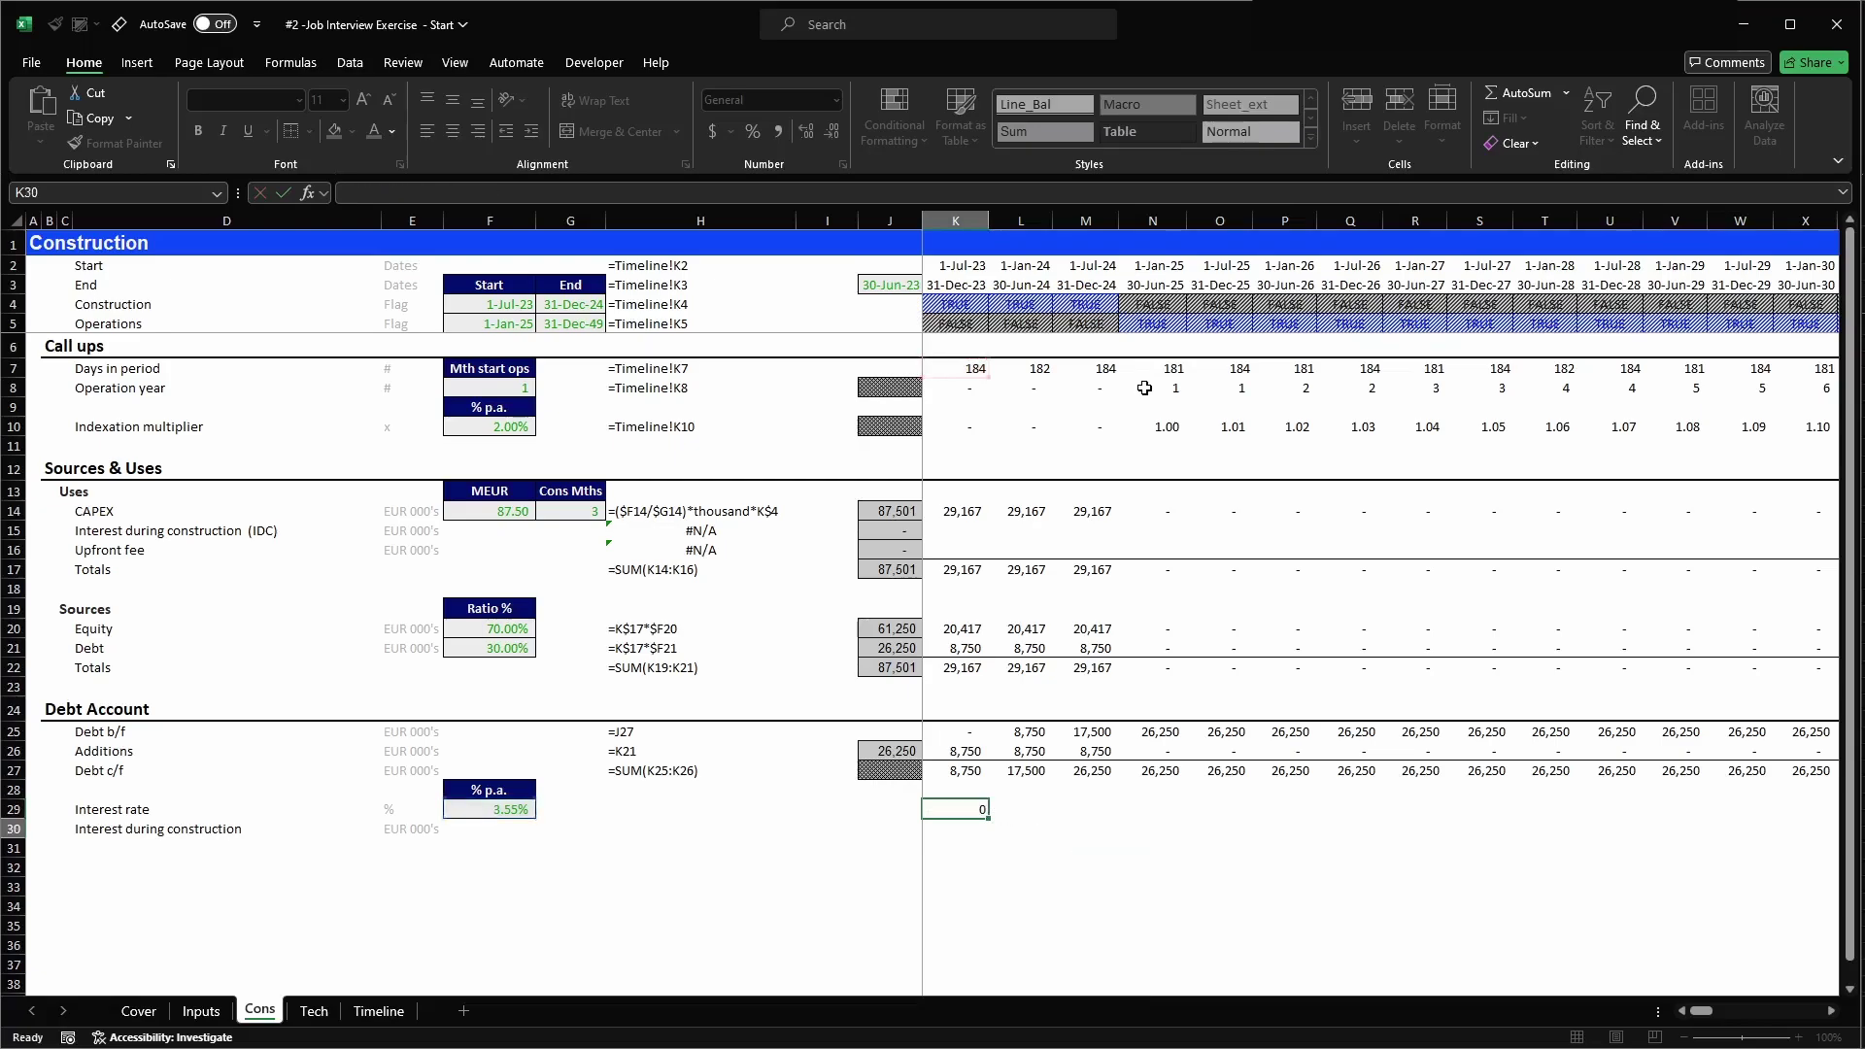
# - Apply the #_Percent cell style to K29 and copy the interest rate across the timeline columns
pyautogui.press('Up')
pyautogui.hotkey('alt', '2')
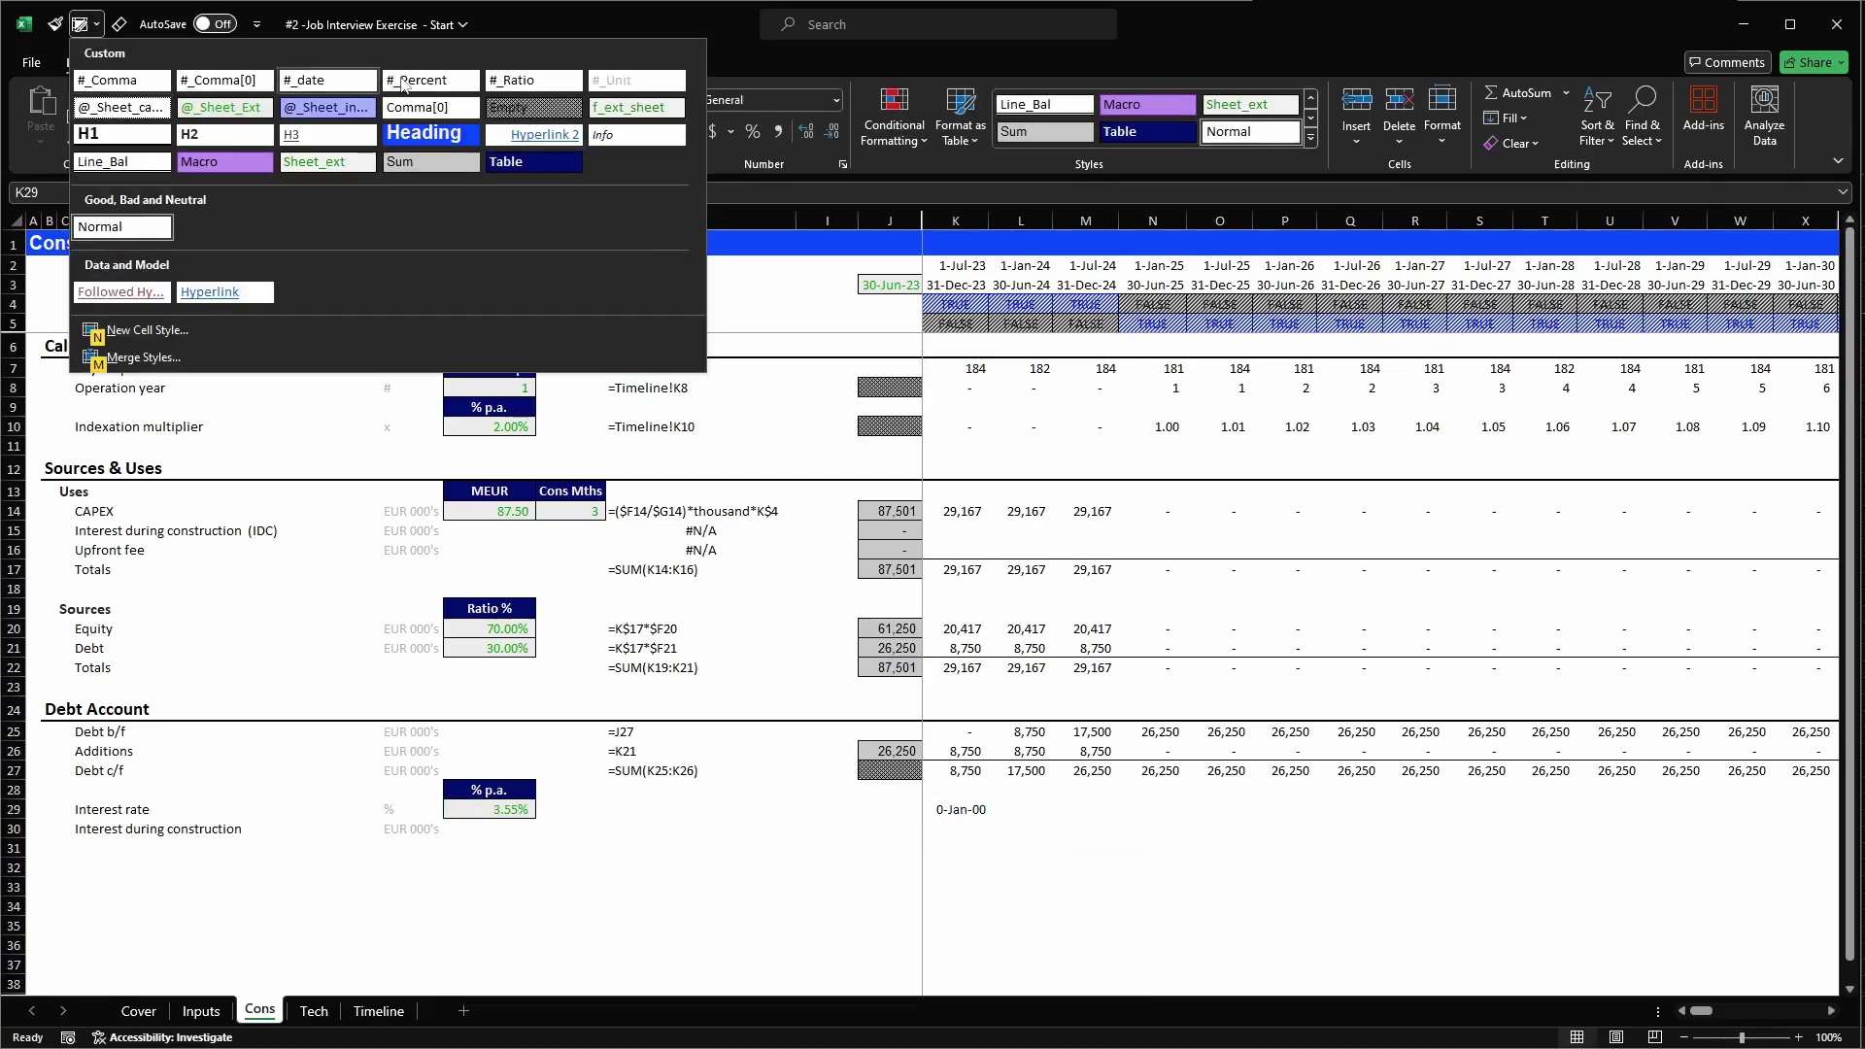
pyautogui.click(400, 78)
pyautogui.hotkey('ctrl', 'c')
pyautogui.hotkey('ctrl', 'shift', 'Right')
pyautogui.press('Return')
pyautogui.press('Left')
pyautogui.press('Right')
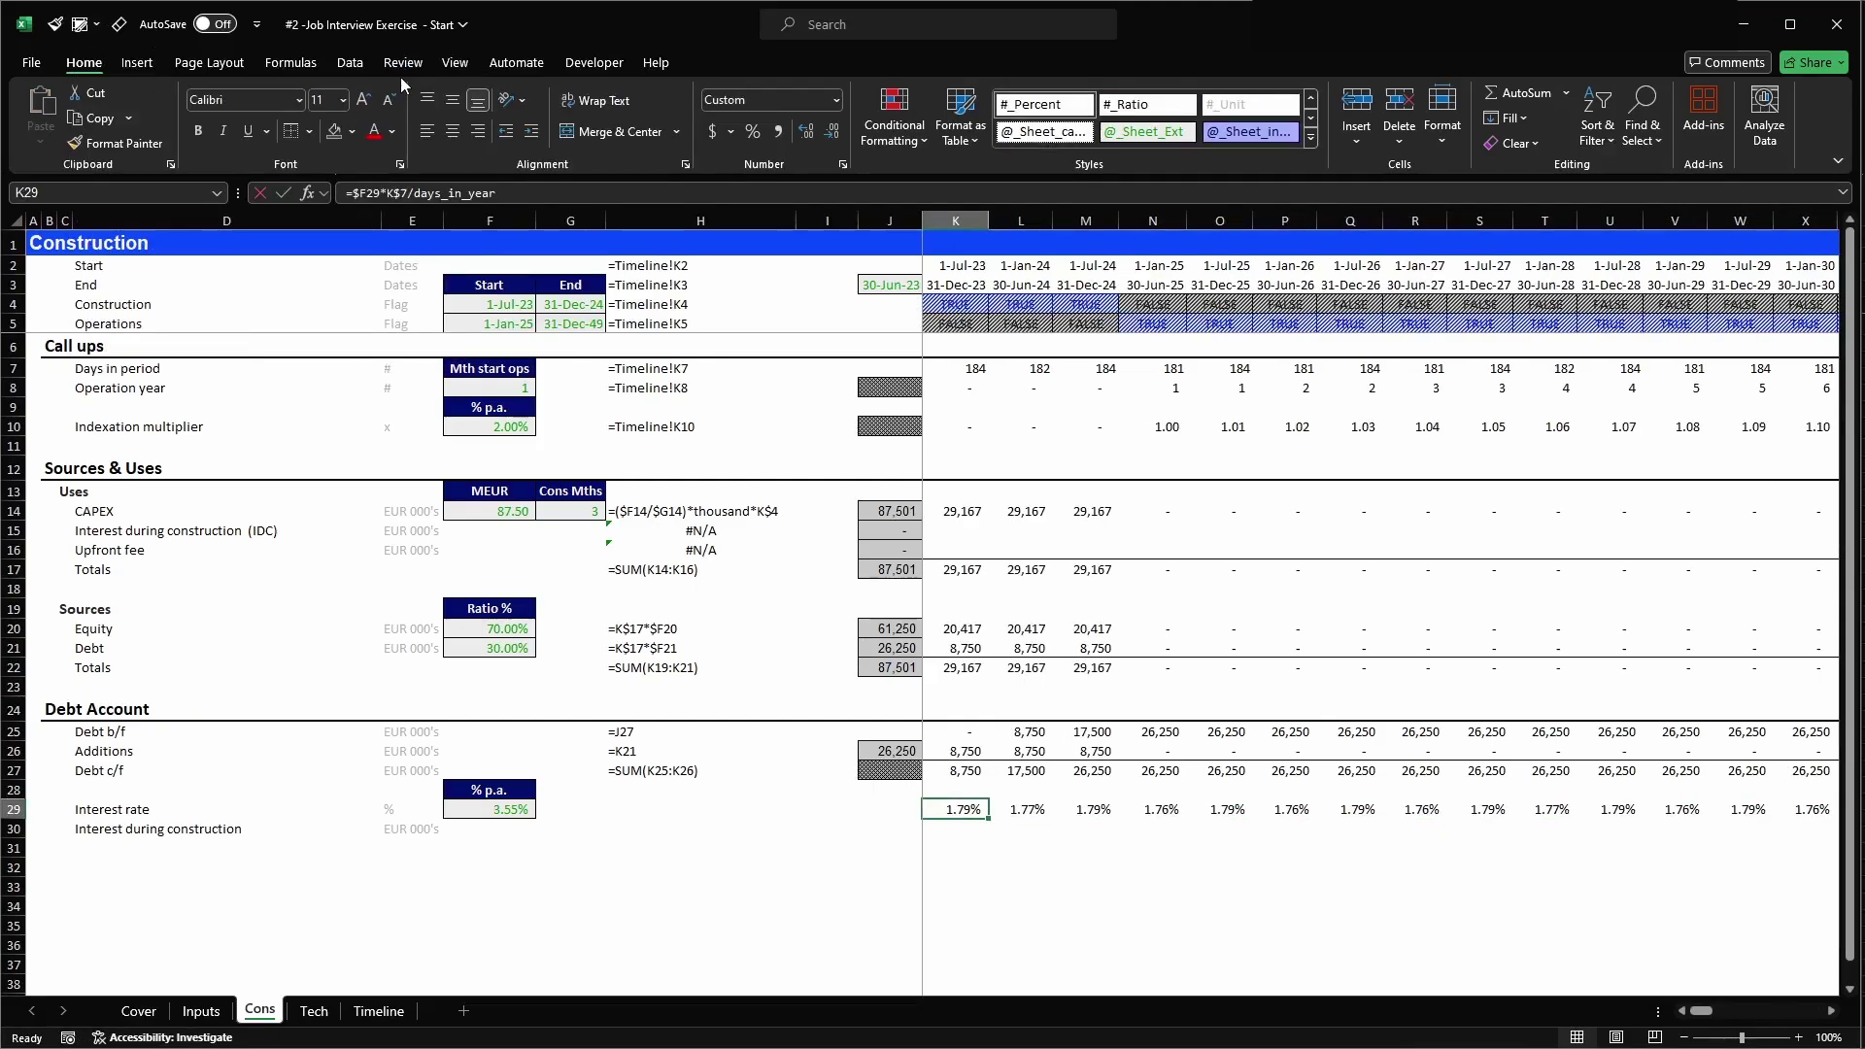
# - Bracket the rate calculation in K29, multiply it by the Operations flag as =($F29*K$7/days_in_year)*K$5, and copy it across the timeline
pyautogui.press('F2')
pyautogui.write('*')
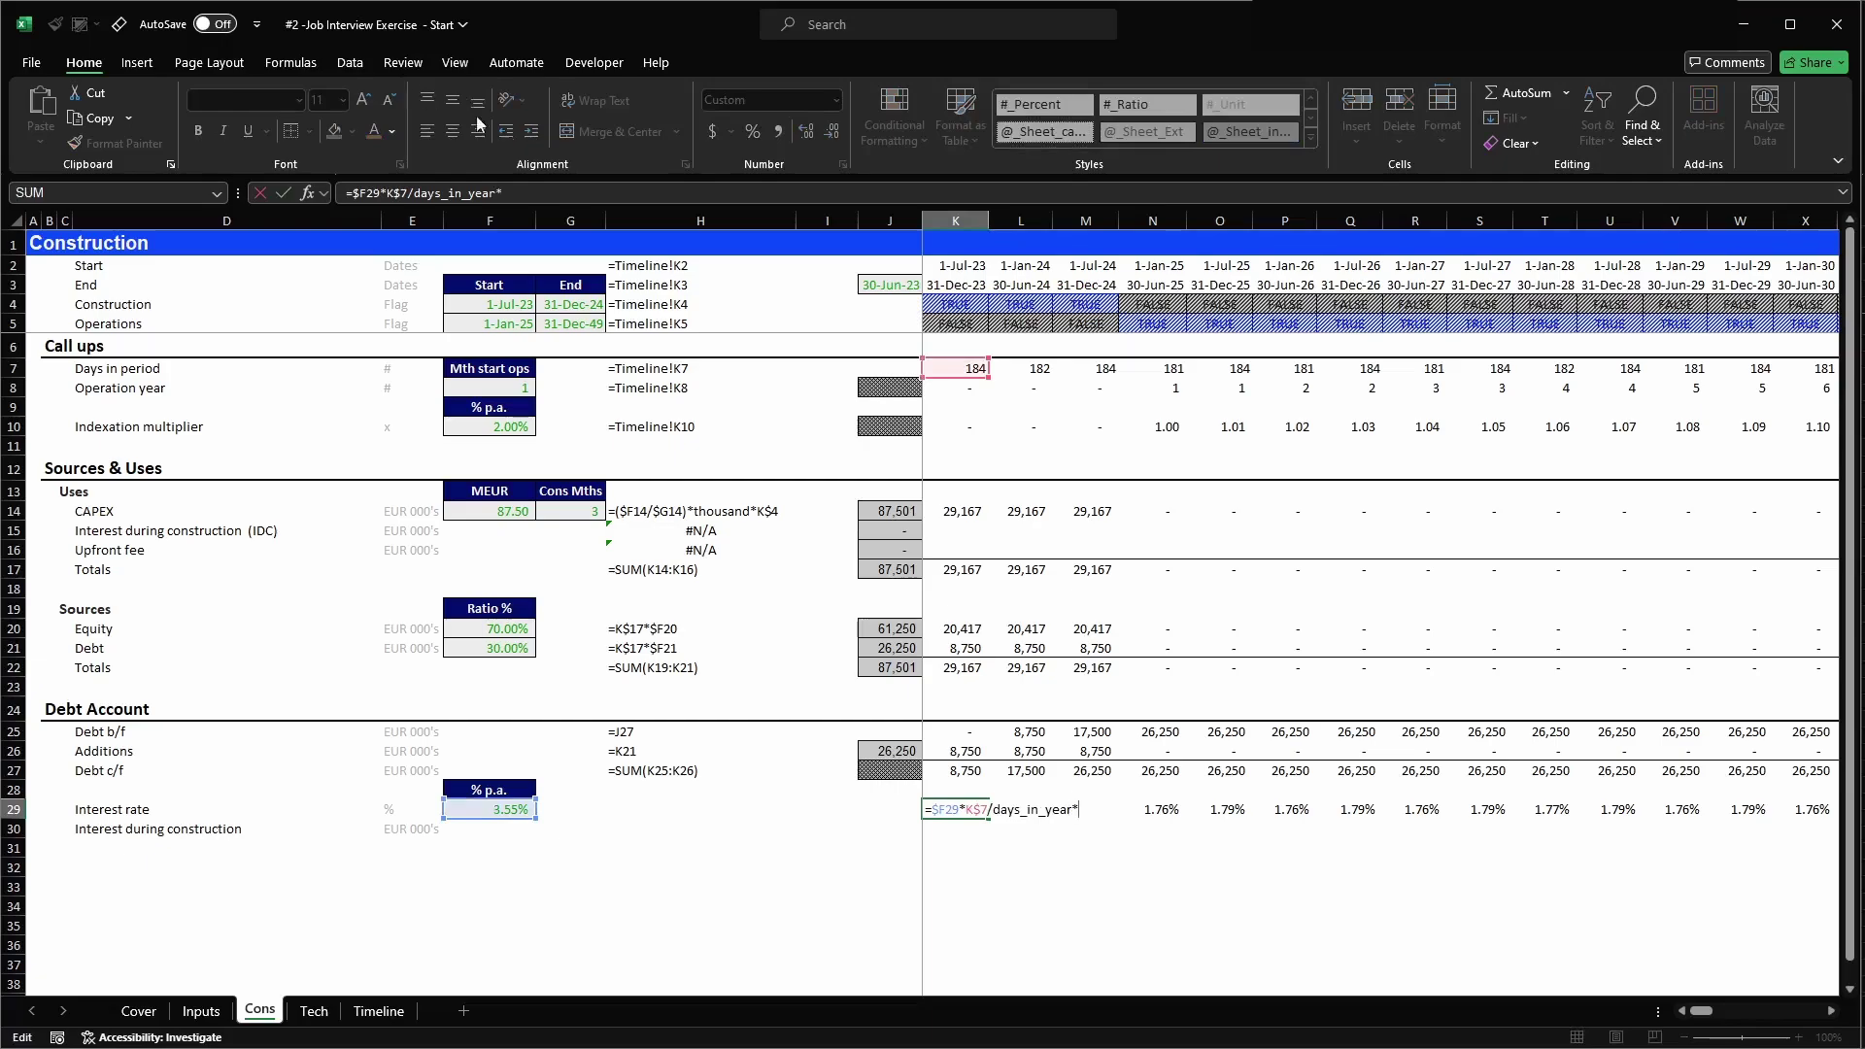
pyautogui.click(947, 327)
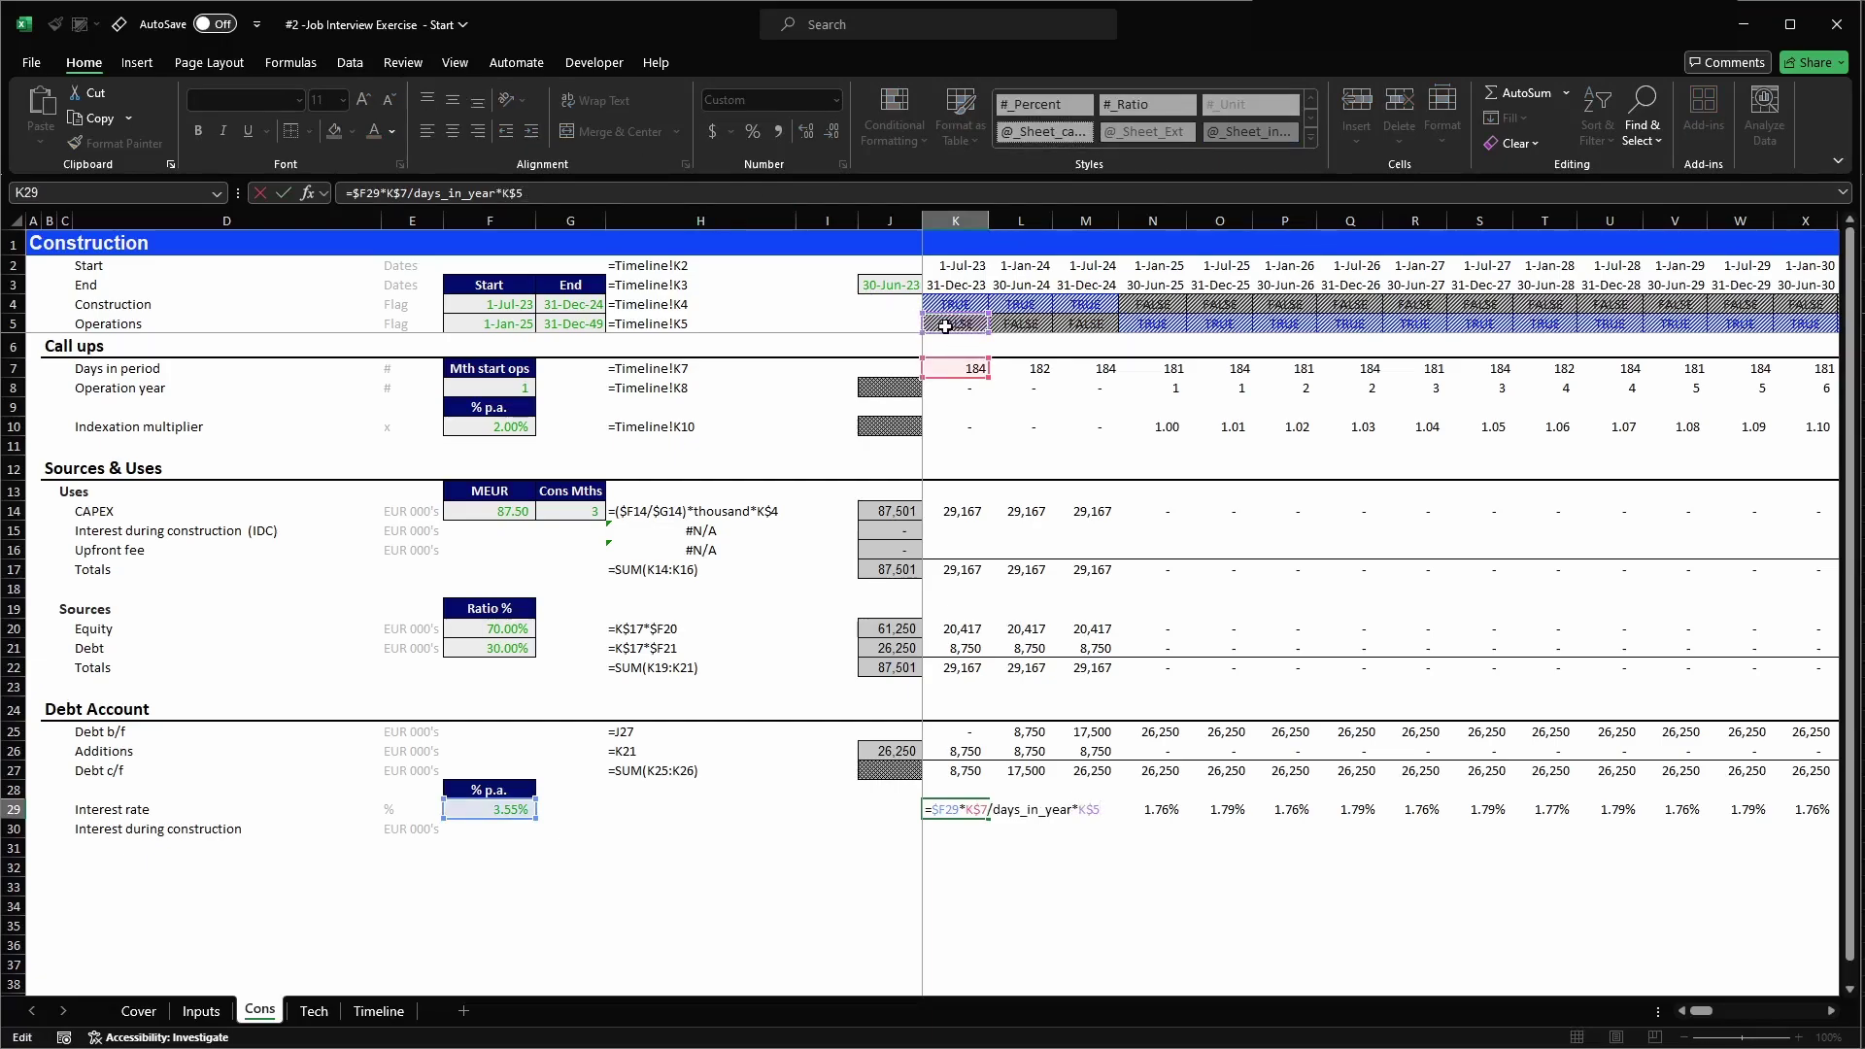
pyautogui.write(')')
pyautogui.write('(')
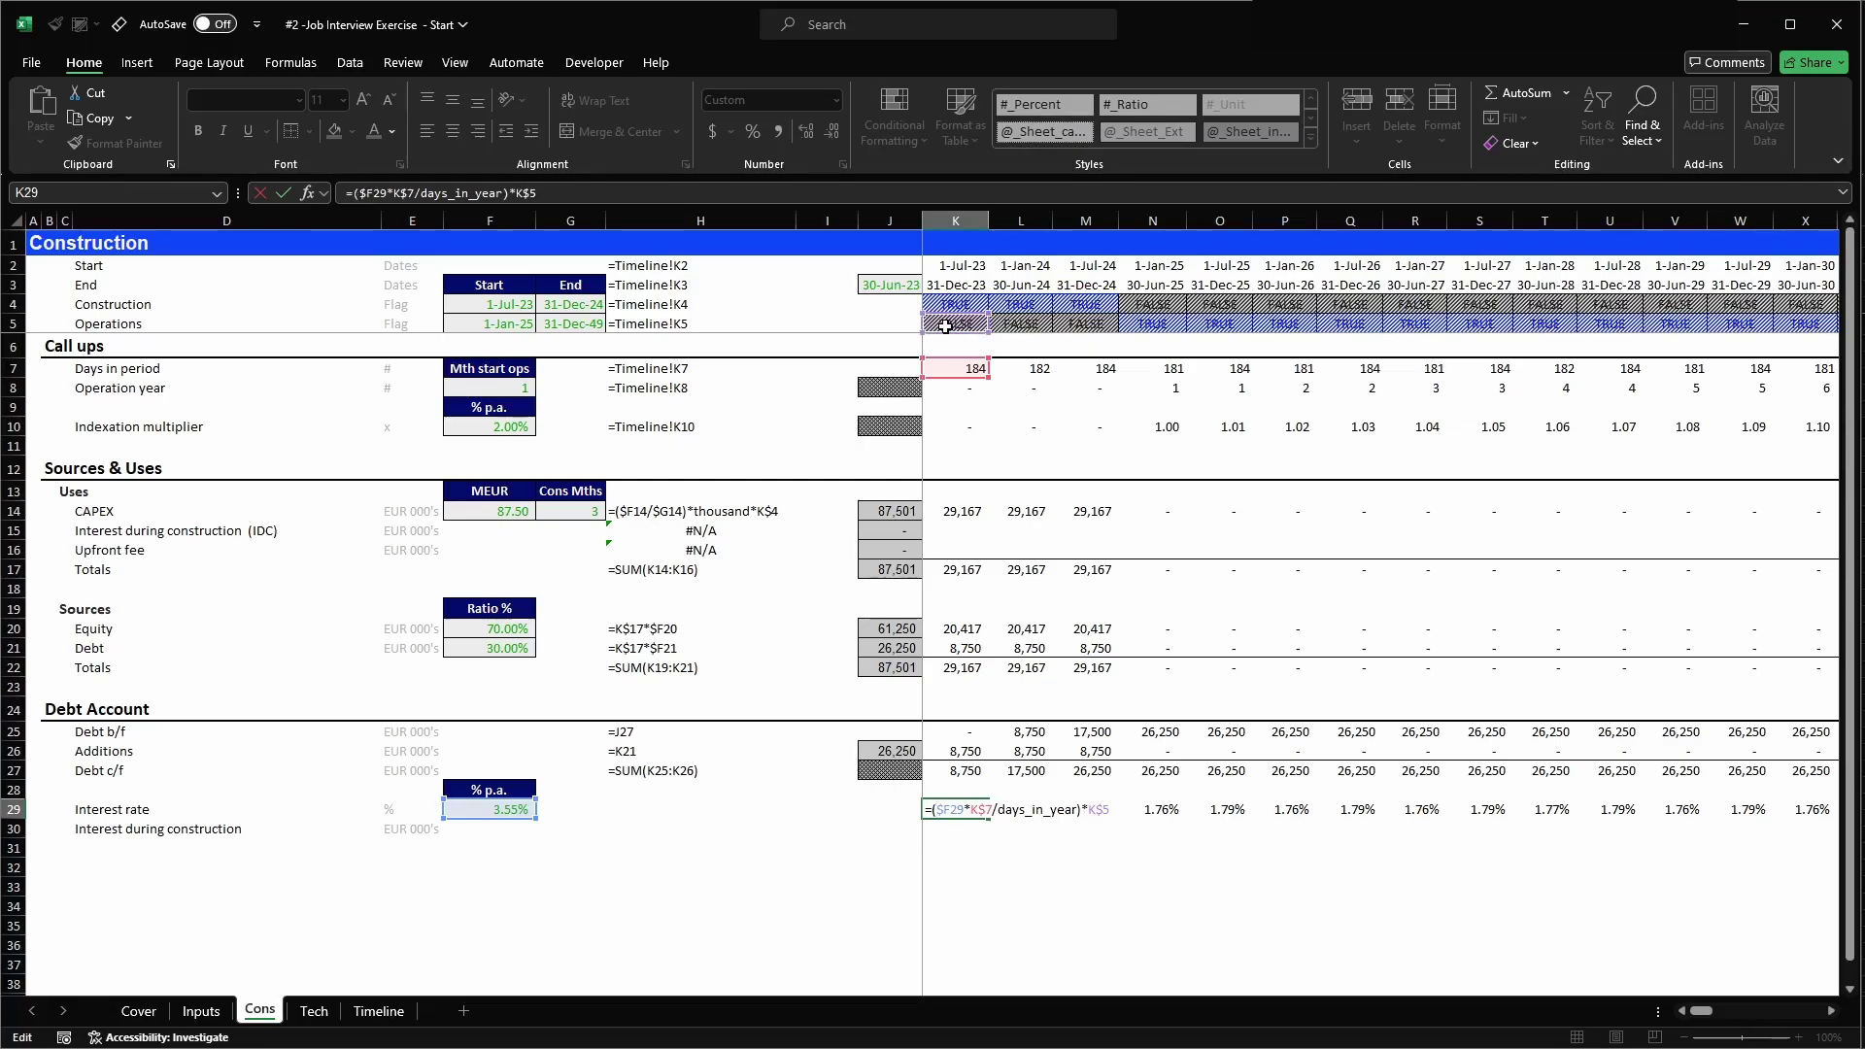
pyautogui.hotkey('ctrl', 'Return')
pyautogui.hotkey('ctrl', 'c')
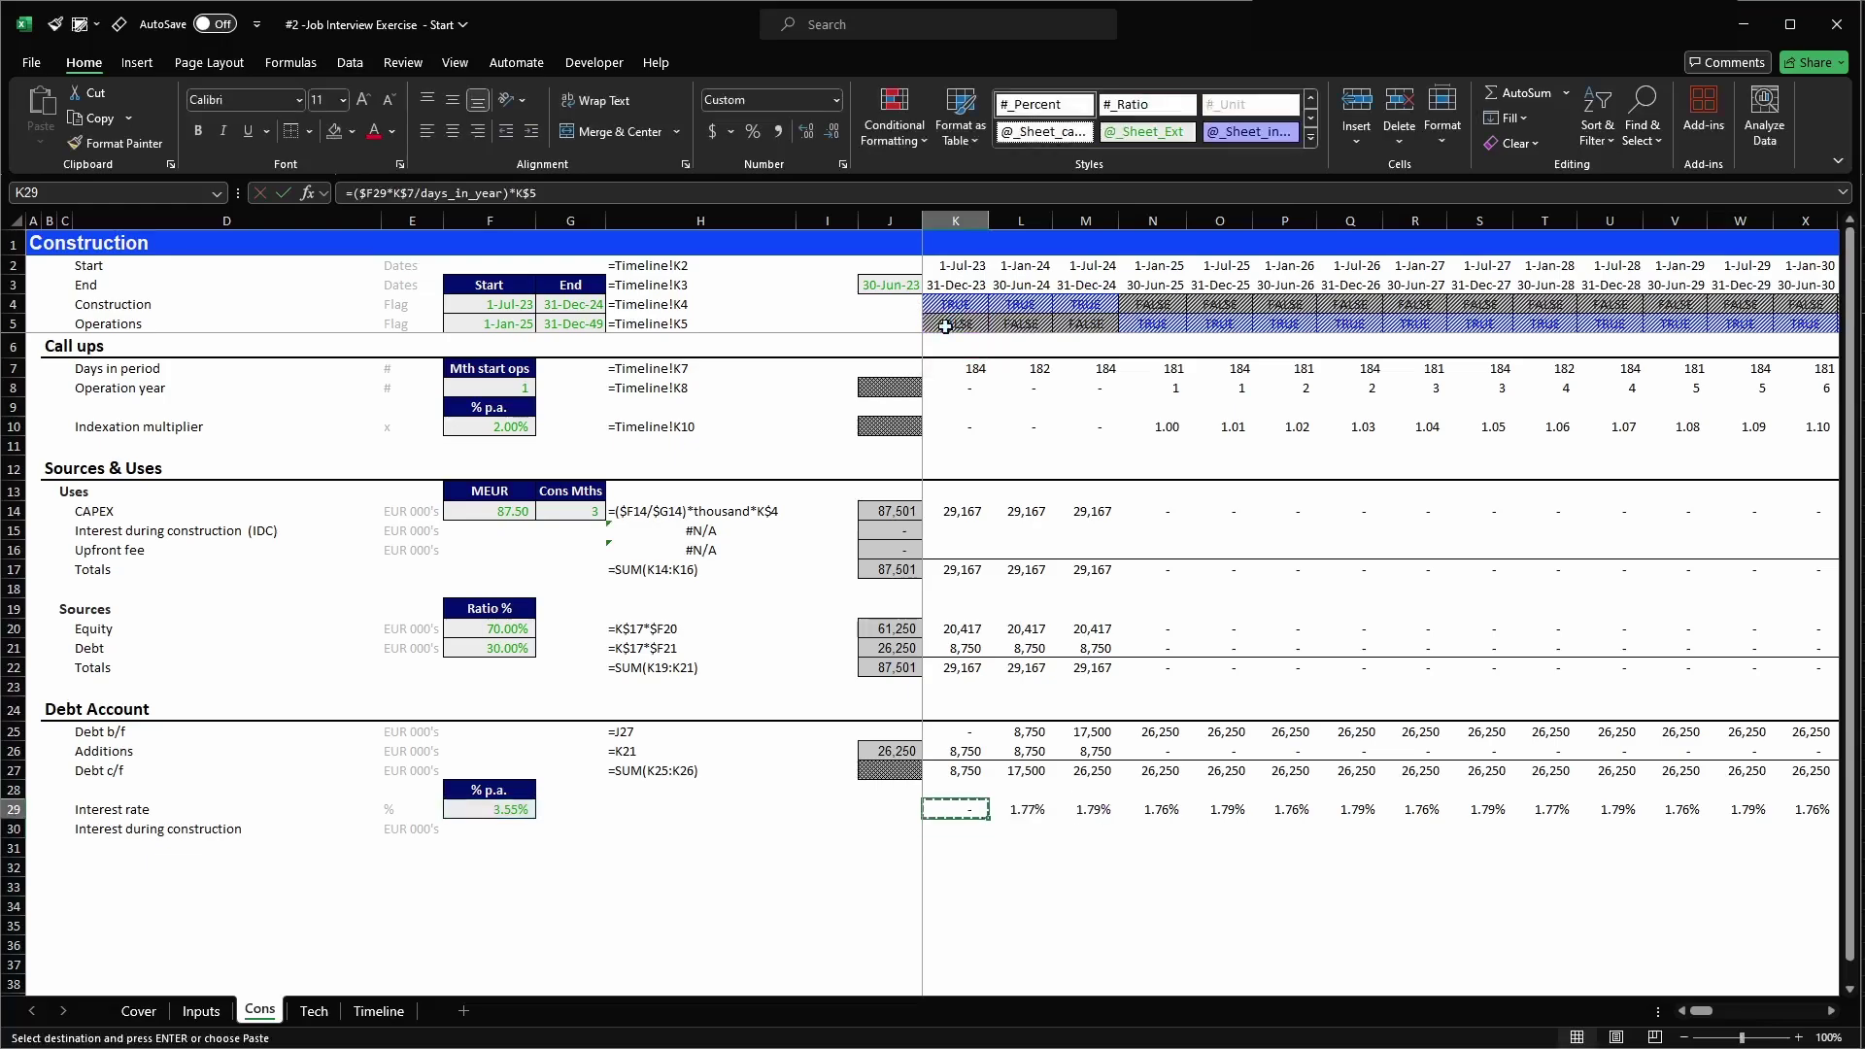
pyautogui.hotkey('ctrl', 'shift', 'Right')
pyautogui.press('Return')
# - Switch the flag reference in K29 to the Construction flag K$4 and copy the formula across the timeline columns
pyautogui.press('F2')
pyautogui.moveTo(946, 327); pyautogui.dragTo(959, 311)
pyautogui.hotkey('ctrl', 'Return')
pyautogui.hotkey('ctrl', 'c')
pyautogui.hotkey('ctrl', 'shift', 'Right')
pyautogui.press('Return')
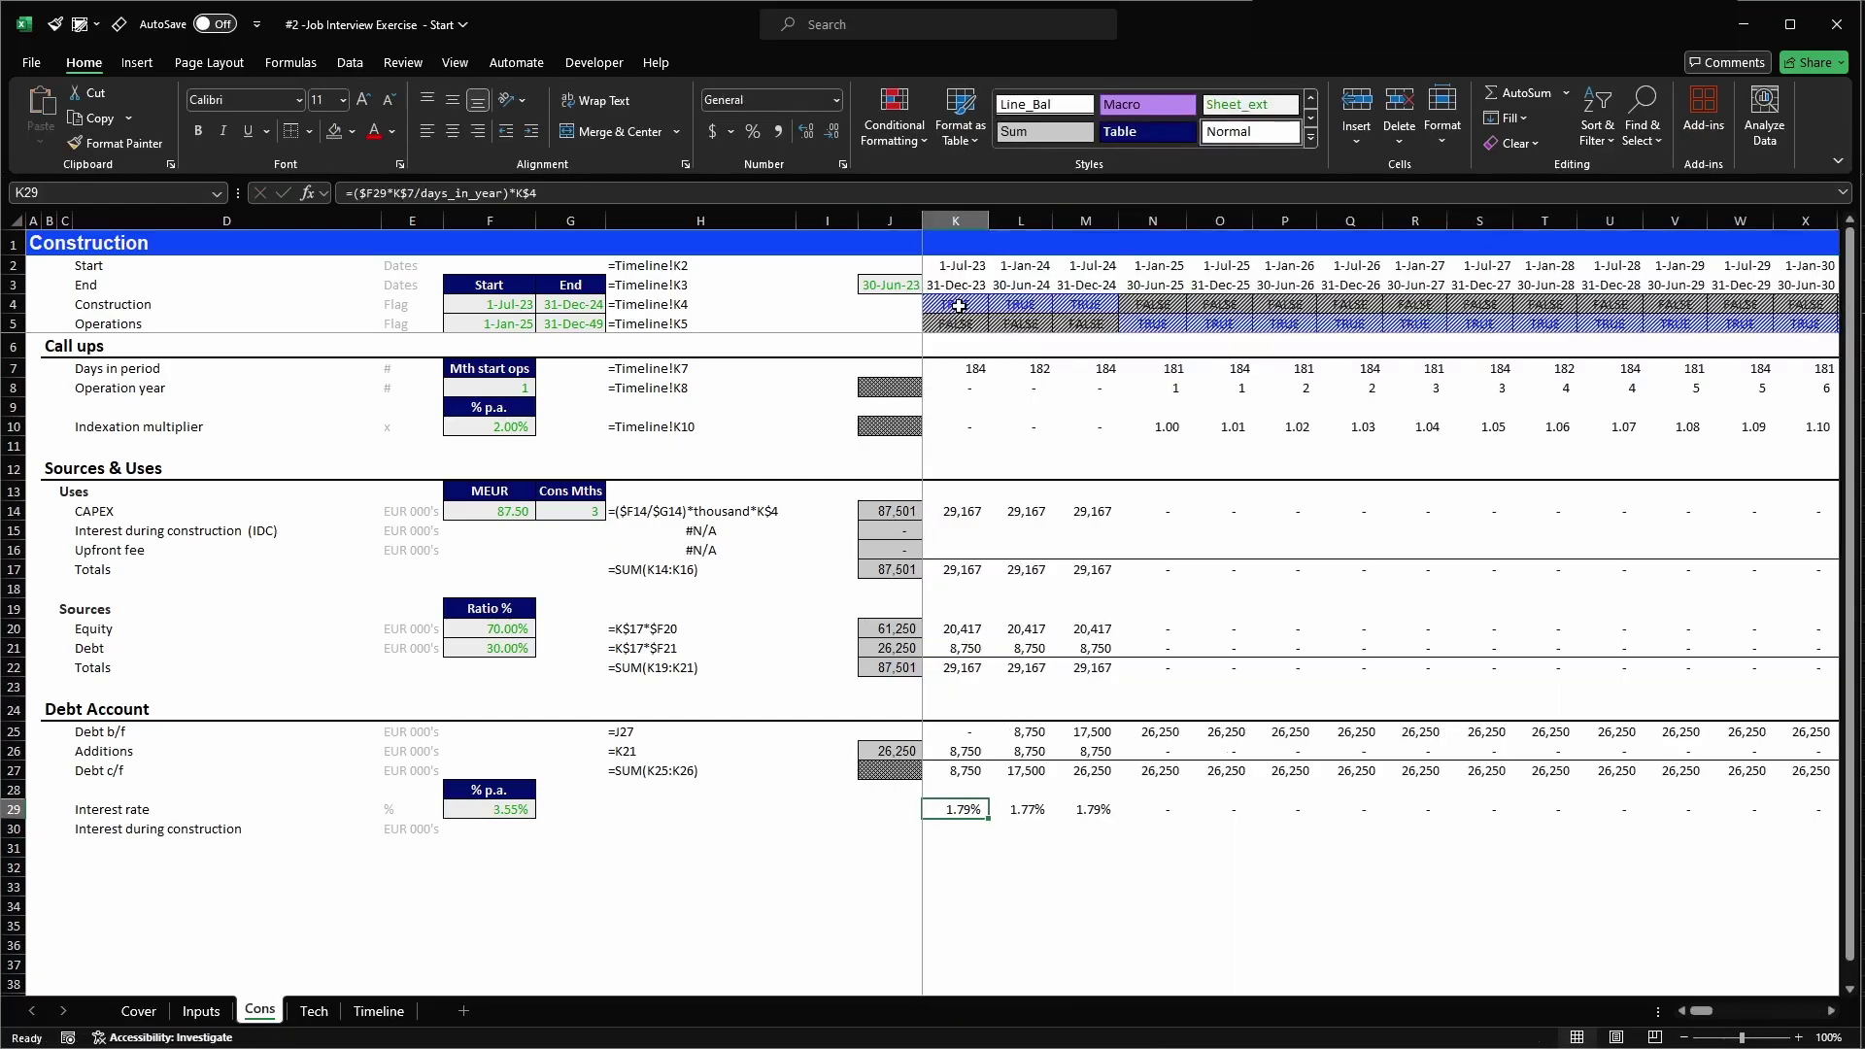
# - Multiply the opening debt balance in K25 by the Construction flag, making the formula =J27*K$4
pyautogui.press('Up')
pyautogui.press('Up')
pyautogui.press('Up')
pyautogui.press('Up')
pyautogui.write('=')
pyautogui.press('Left')
pyautogui.press('Down')
pyautogui.press('Down')
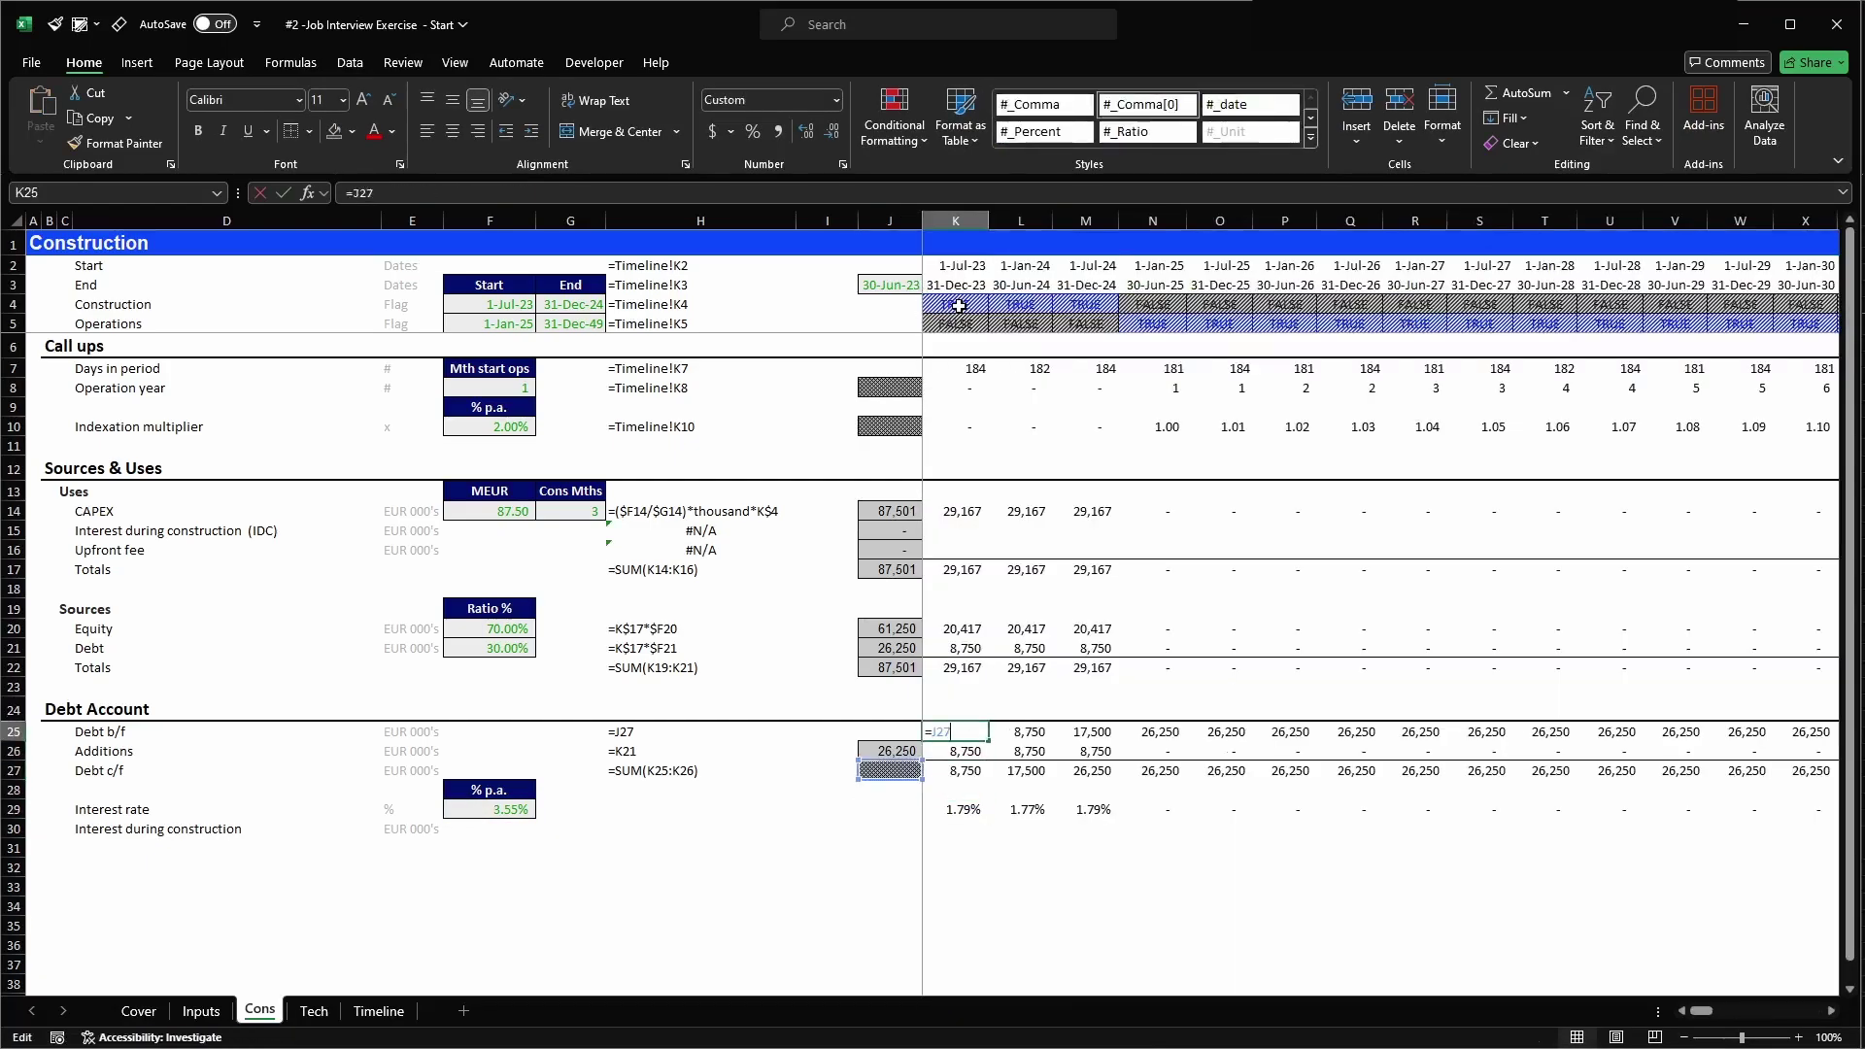
pyautogui.write('*')
pyautogui.click(954, 305)
pyautogui.press('F4')
pyautogui.press('F4')
pyautogui.hotkey('ctrl', 'Return')
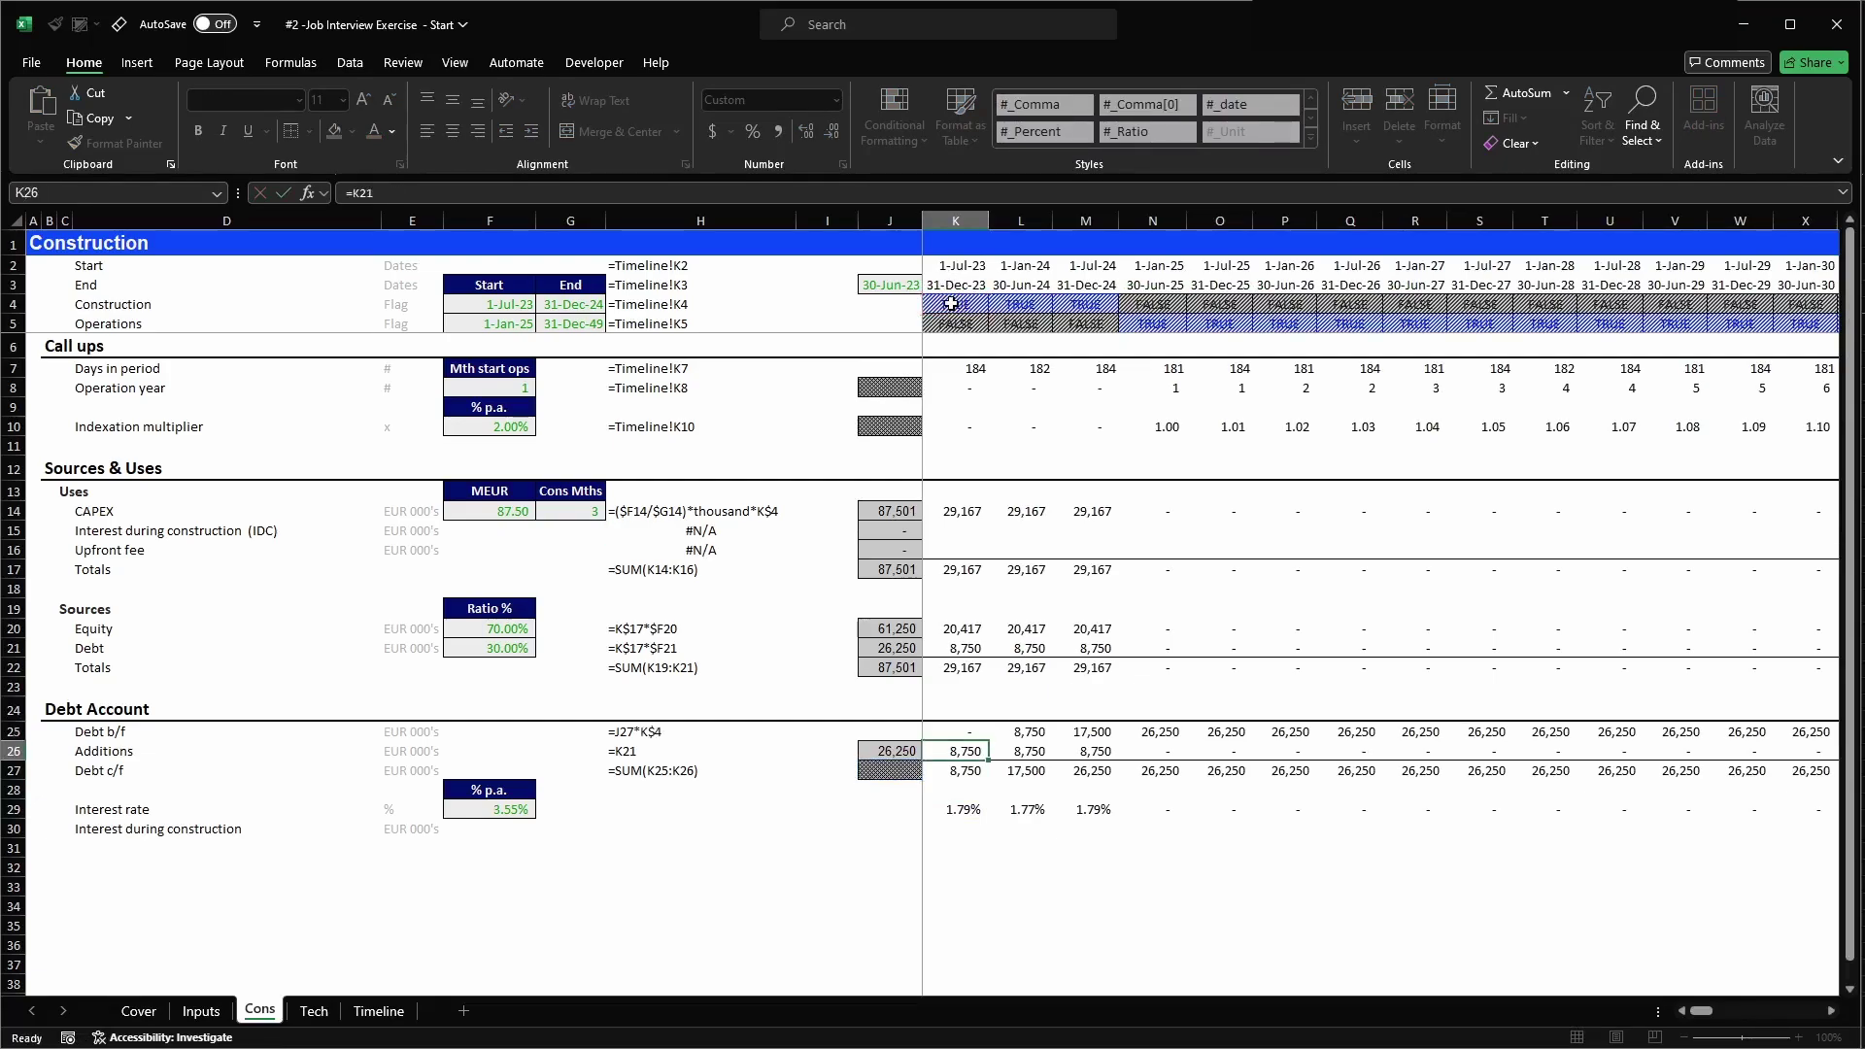
# - Copy the Debt b/f formula from K25 across the timeline columns and check the copied row
pyautogui.hotkey('ctrl', 'shift', 'Right')
pyautogui.hotkey('ctrl', 'r')
pyautogui.press('Right')
pyautogui.press('Right')
pyautogui.press('Right')
pyautogui.press('Right')
pyautogui.press('Left')
pyautogui.press('Left')
pyautogui.press('Left')
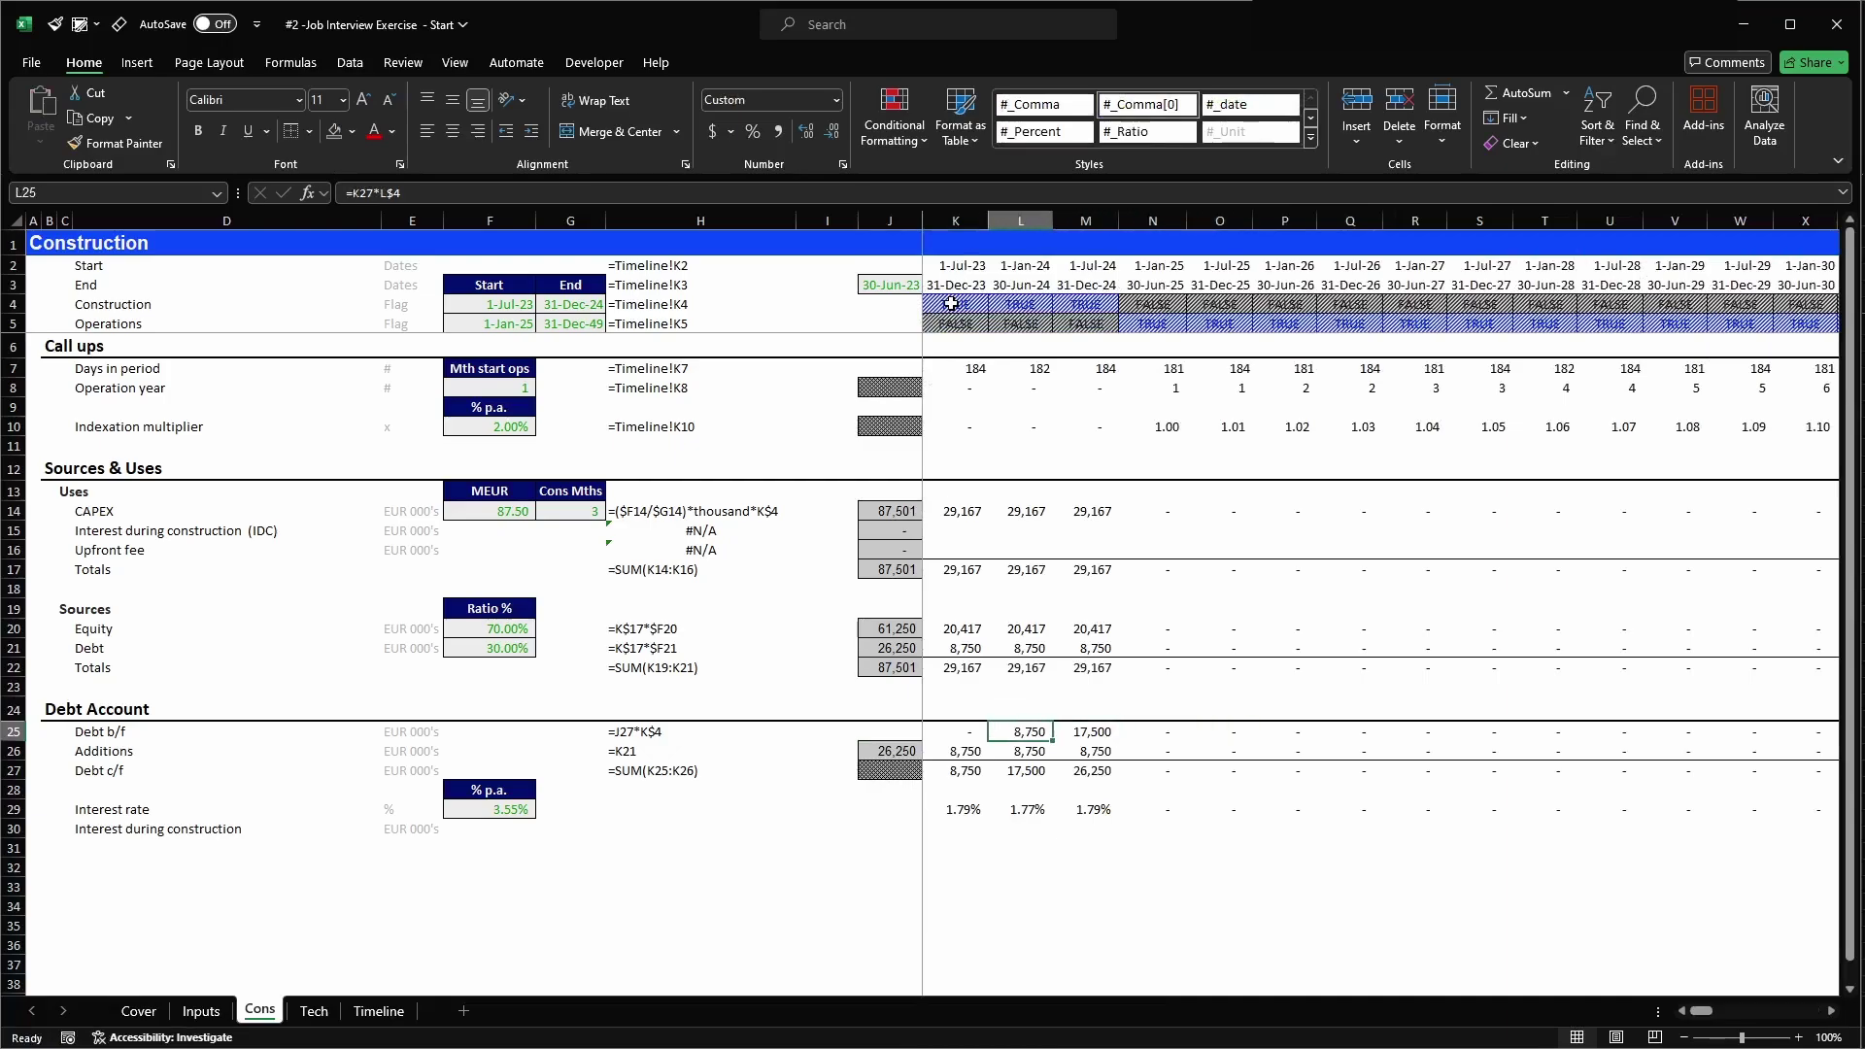
pyautogui.press('Left')
pyautogui.press('Right')
pyautogui.press('Down')
pyautogui.press('Down')
pyautogui.press('Down')
pyautogui.press('Down')
pyautogui.press('Down')
pyautogui.press('Down')
pyautogui.press('Down')
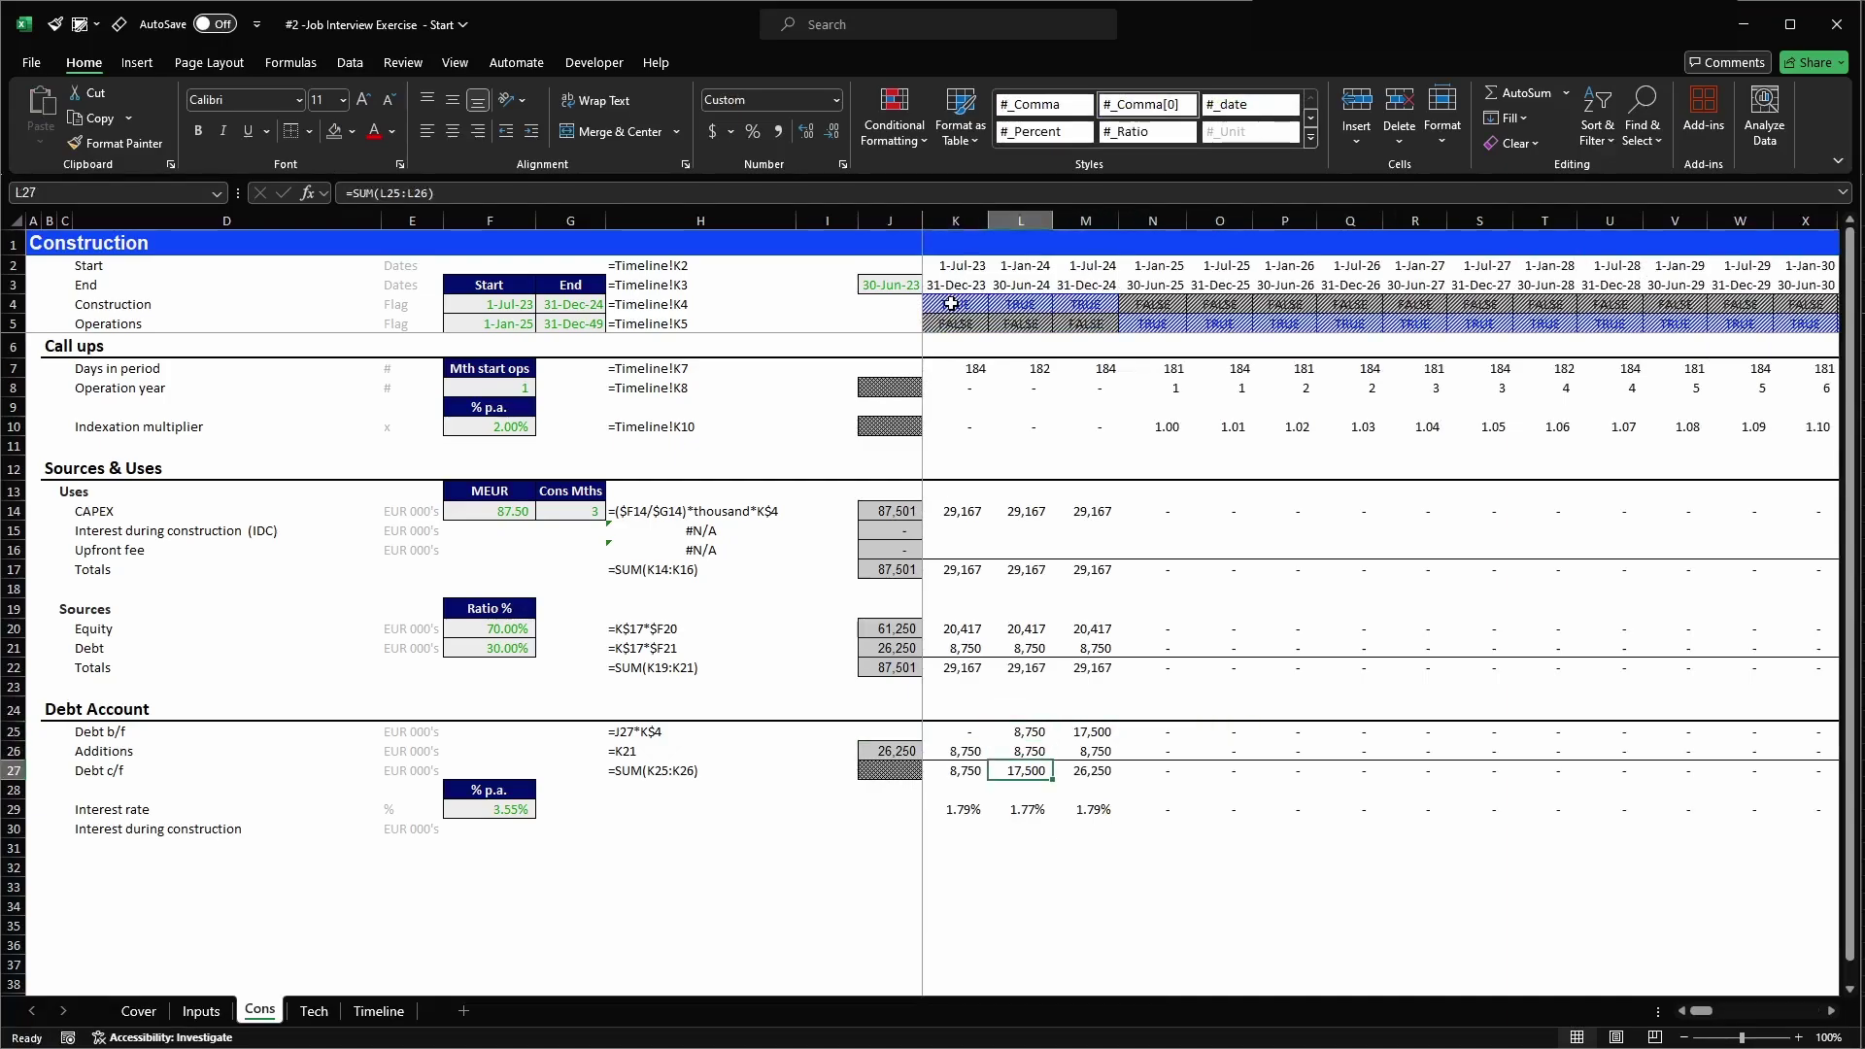
pyautogui.press('Left')
pyautogui.press('Left')
pyautogui.press('Left')
pyautogui.press('Left')
pyautogui.press('Left')
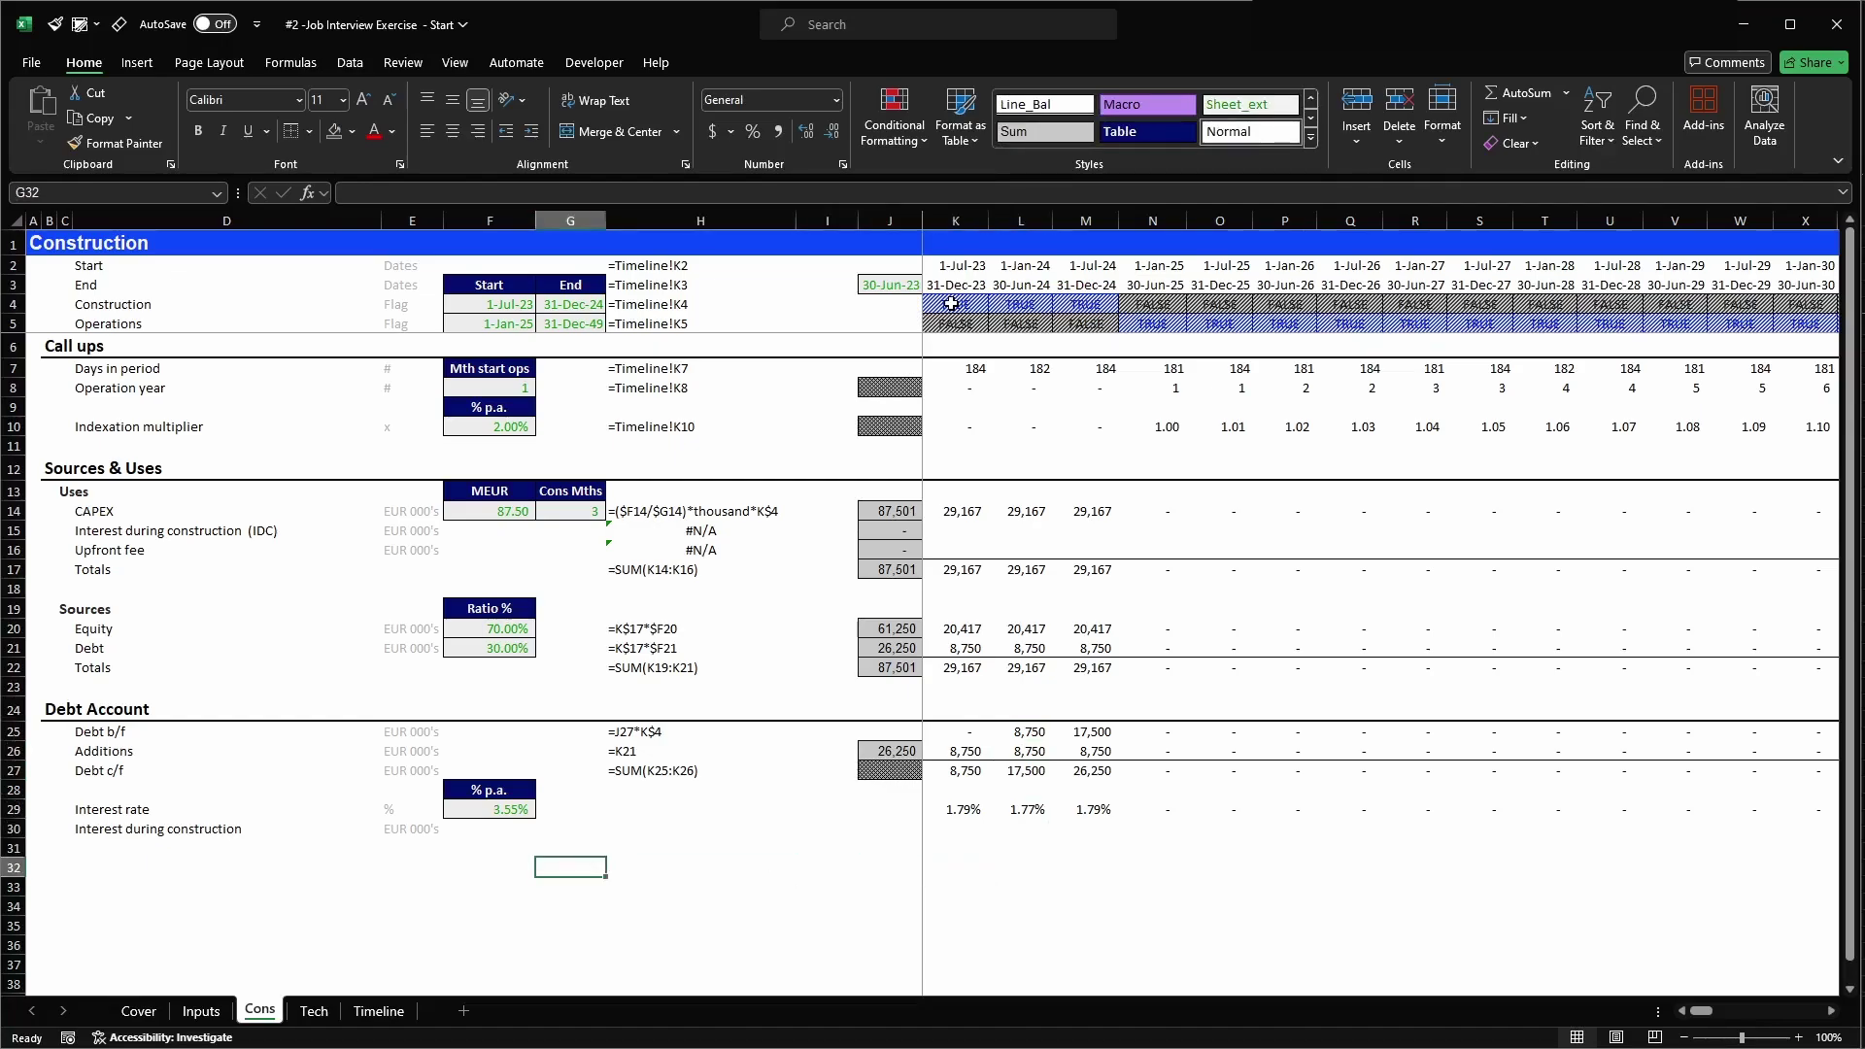
# - Copy the total cell and first period cell of the Additions row into J30:K30, clearing the copied formula from K30
pyautogui.press('Right')
pyautogui.press('Right')
pyautogui.press('Right')
pyautogui.press('Up')
pyautogui.press('Up')
pyautogui.press('Up')
pyautogui.press('Up')
pyautogui.press('Up')
pyautogui.press('Up')
pyautogui.press('Up')
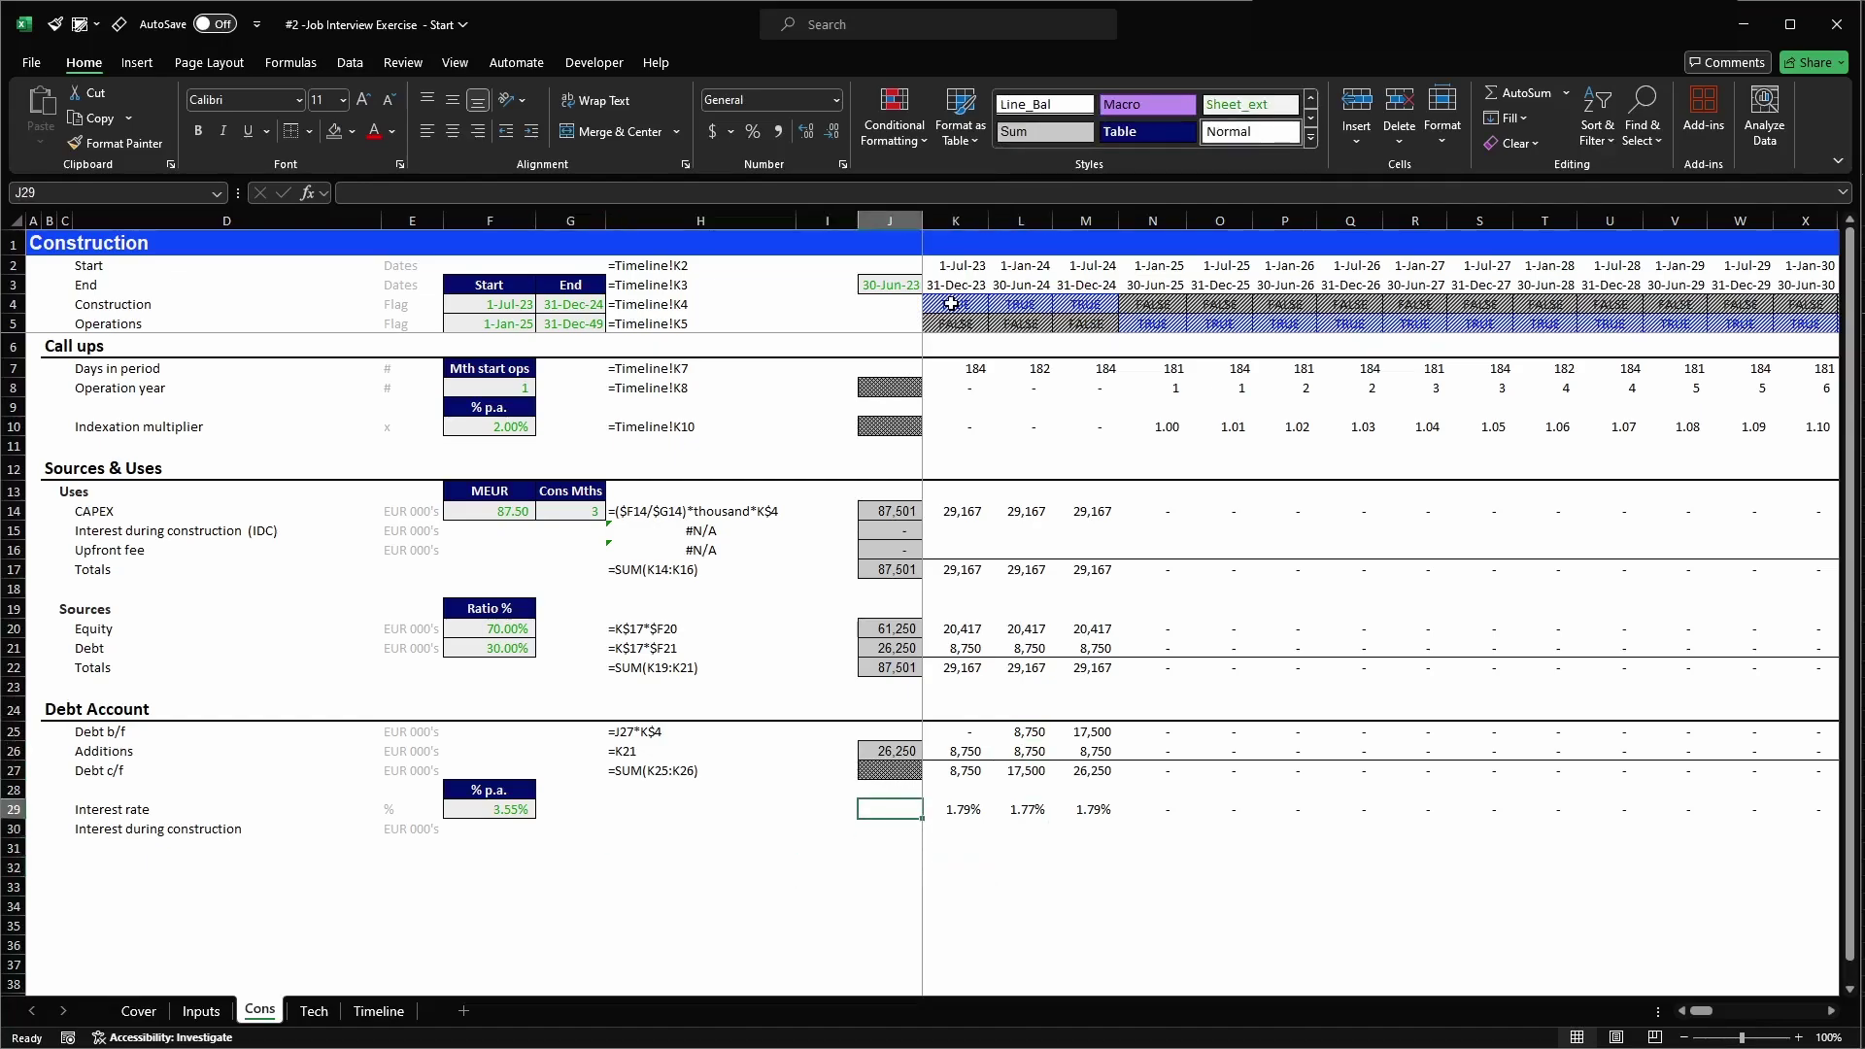
pyautogui.press('Down')
pyautogui.hotkey('shift', 'Right')
pyautogui.hotkey('ctrl', 'c')
pyautogui.press('Down')
pyautogui.press('Down')
pyautogui.press('Down')
pyautogui.press('Down')
pyautogui.press('Down')
pyautogui.press('Up')
pyautogui.press('Return')
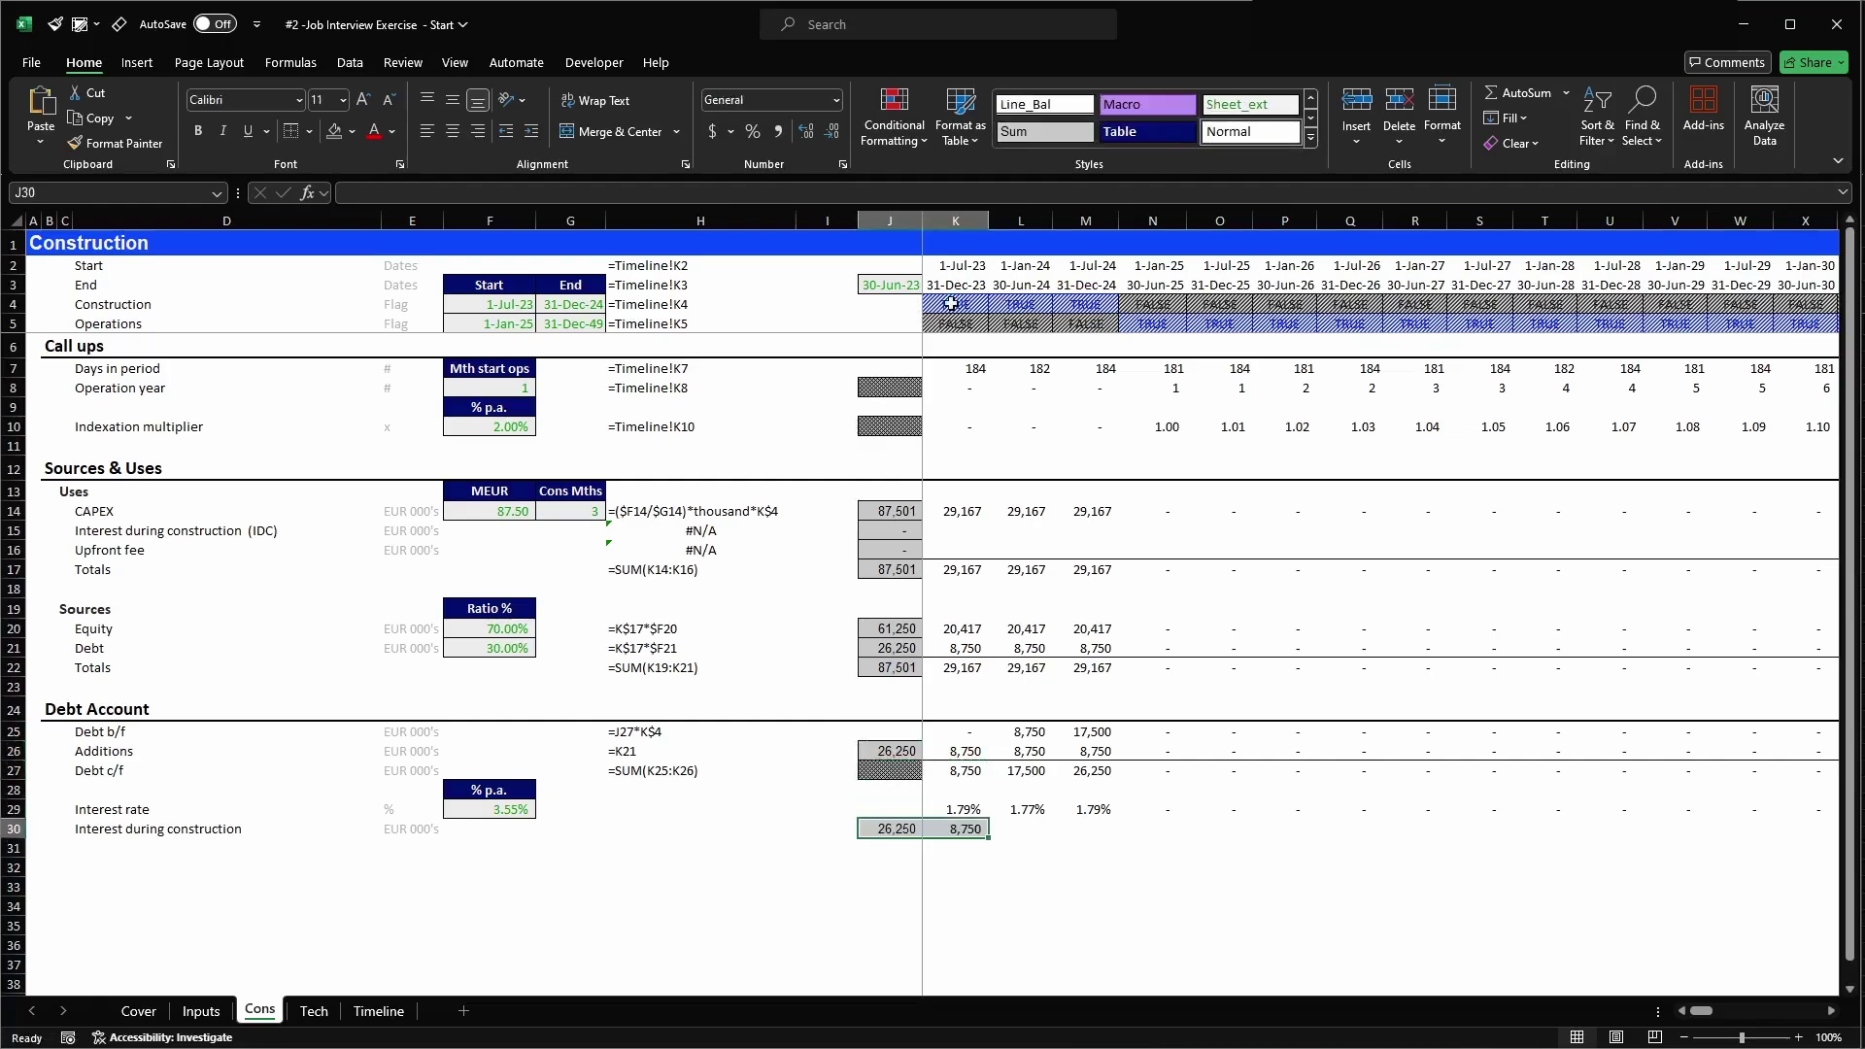
pyautogui.press('Right')
pyautogui.press('Delete')
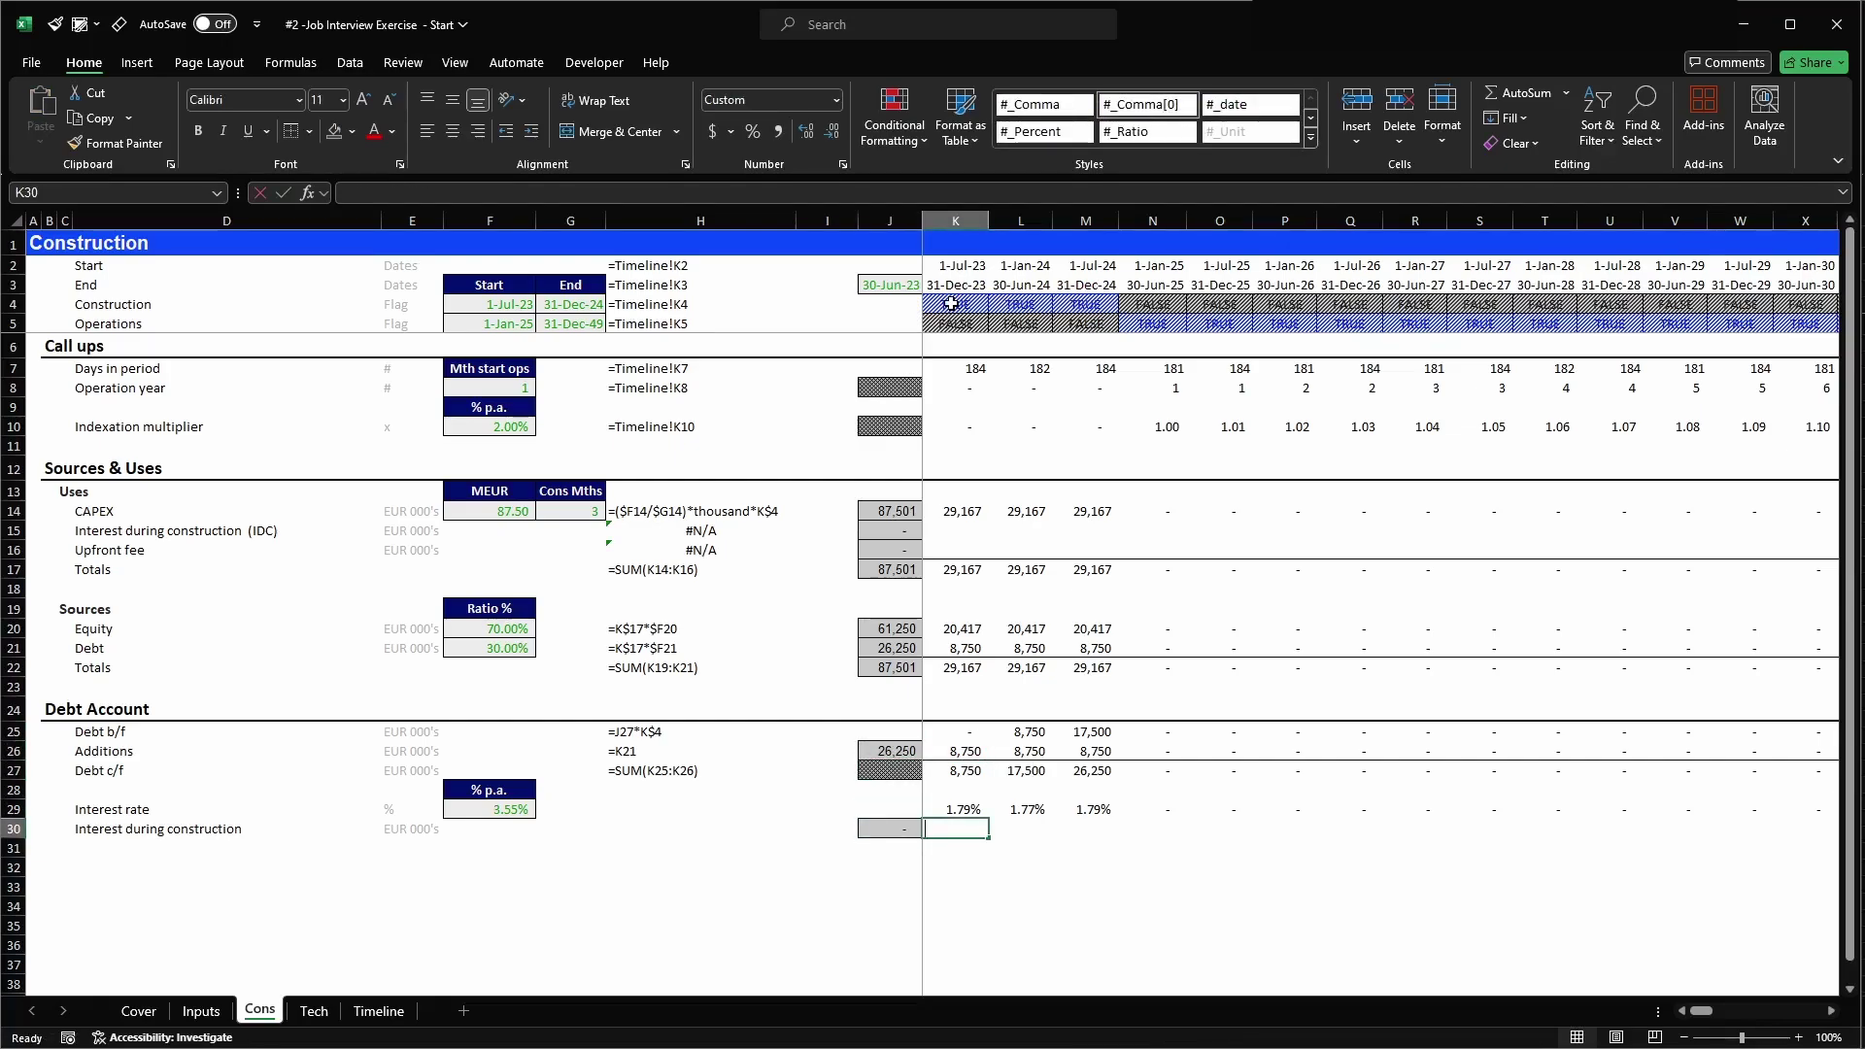
# - Enter the interest during construction formula =K25*K29 in K30, multiplying the opening debt balance by the period interest rate
pyautogui.write('=')
pyautogui.press('Up')
pyautogui.press('Up')
pyautogui.press('Up')
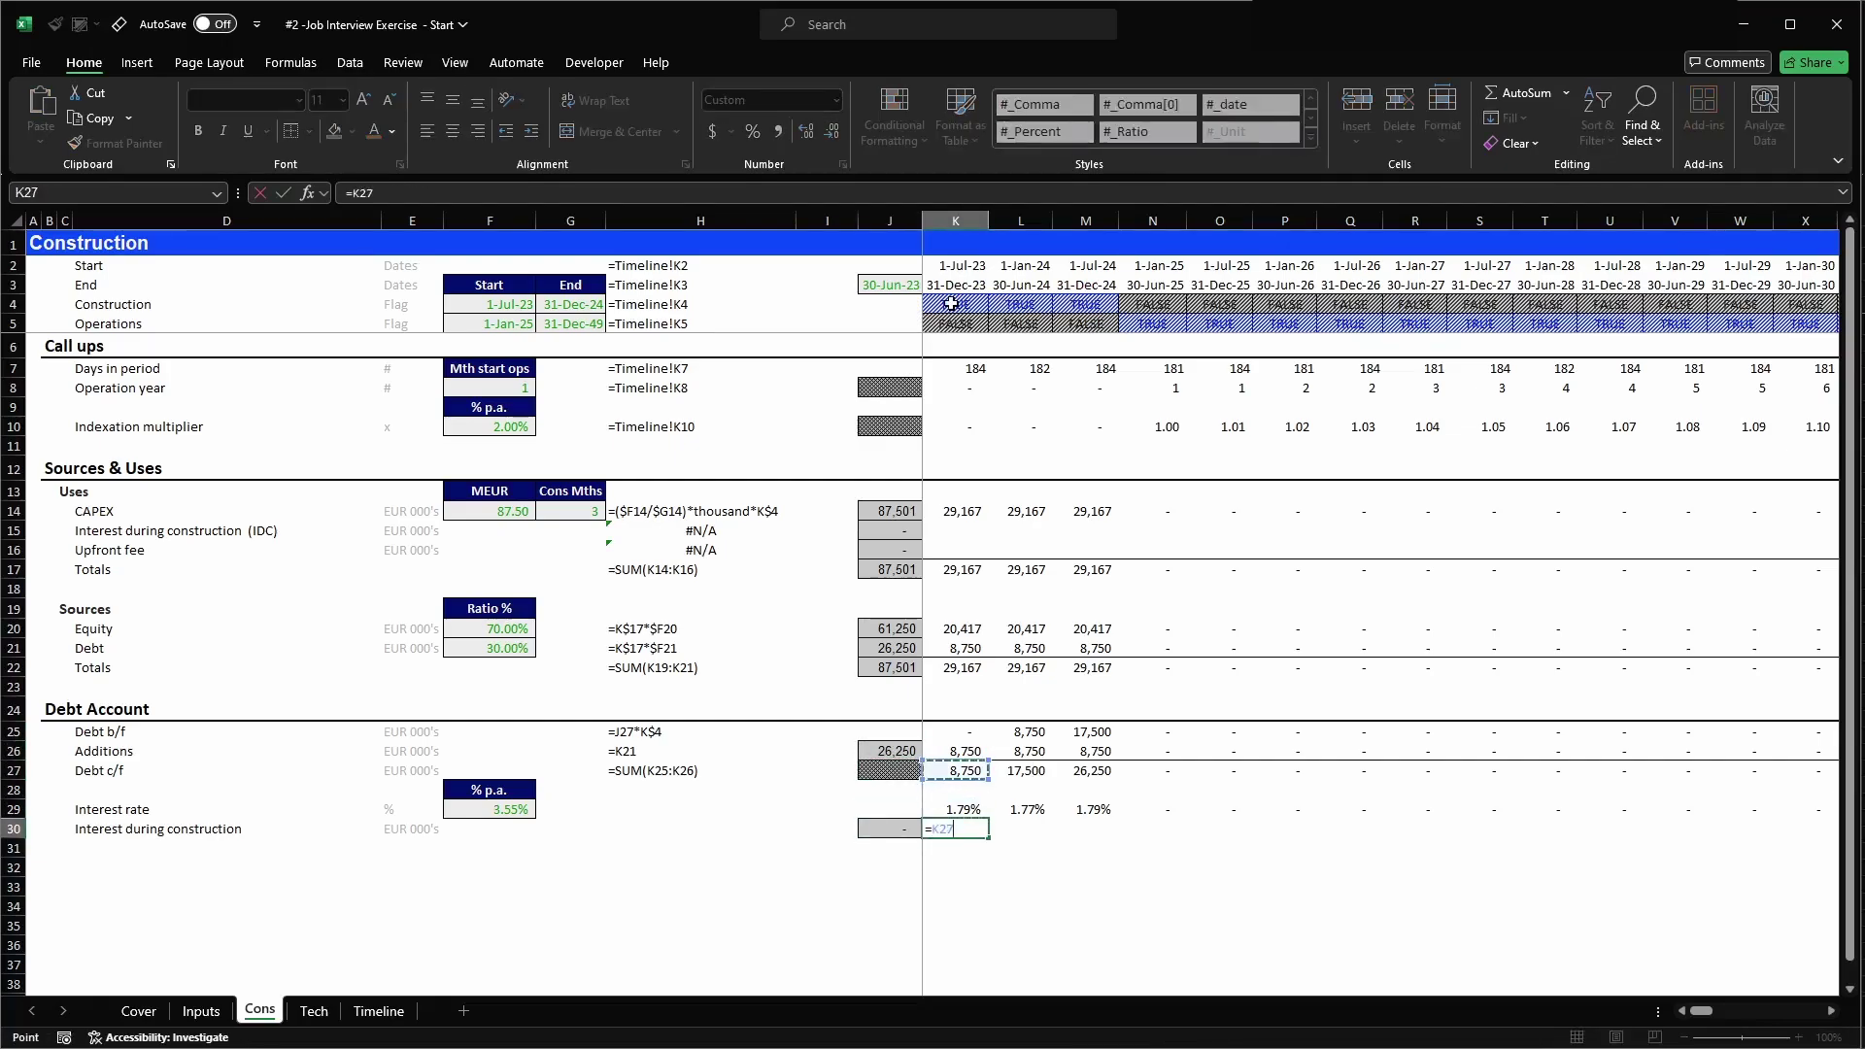
pyautogui.press('Up')
pyautogui.press('Up')
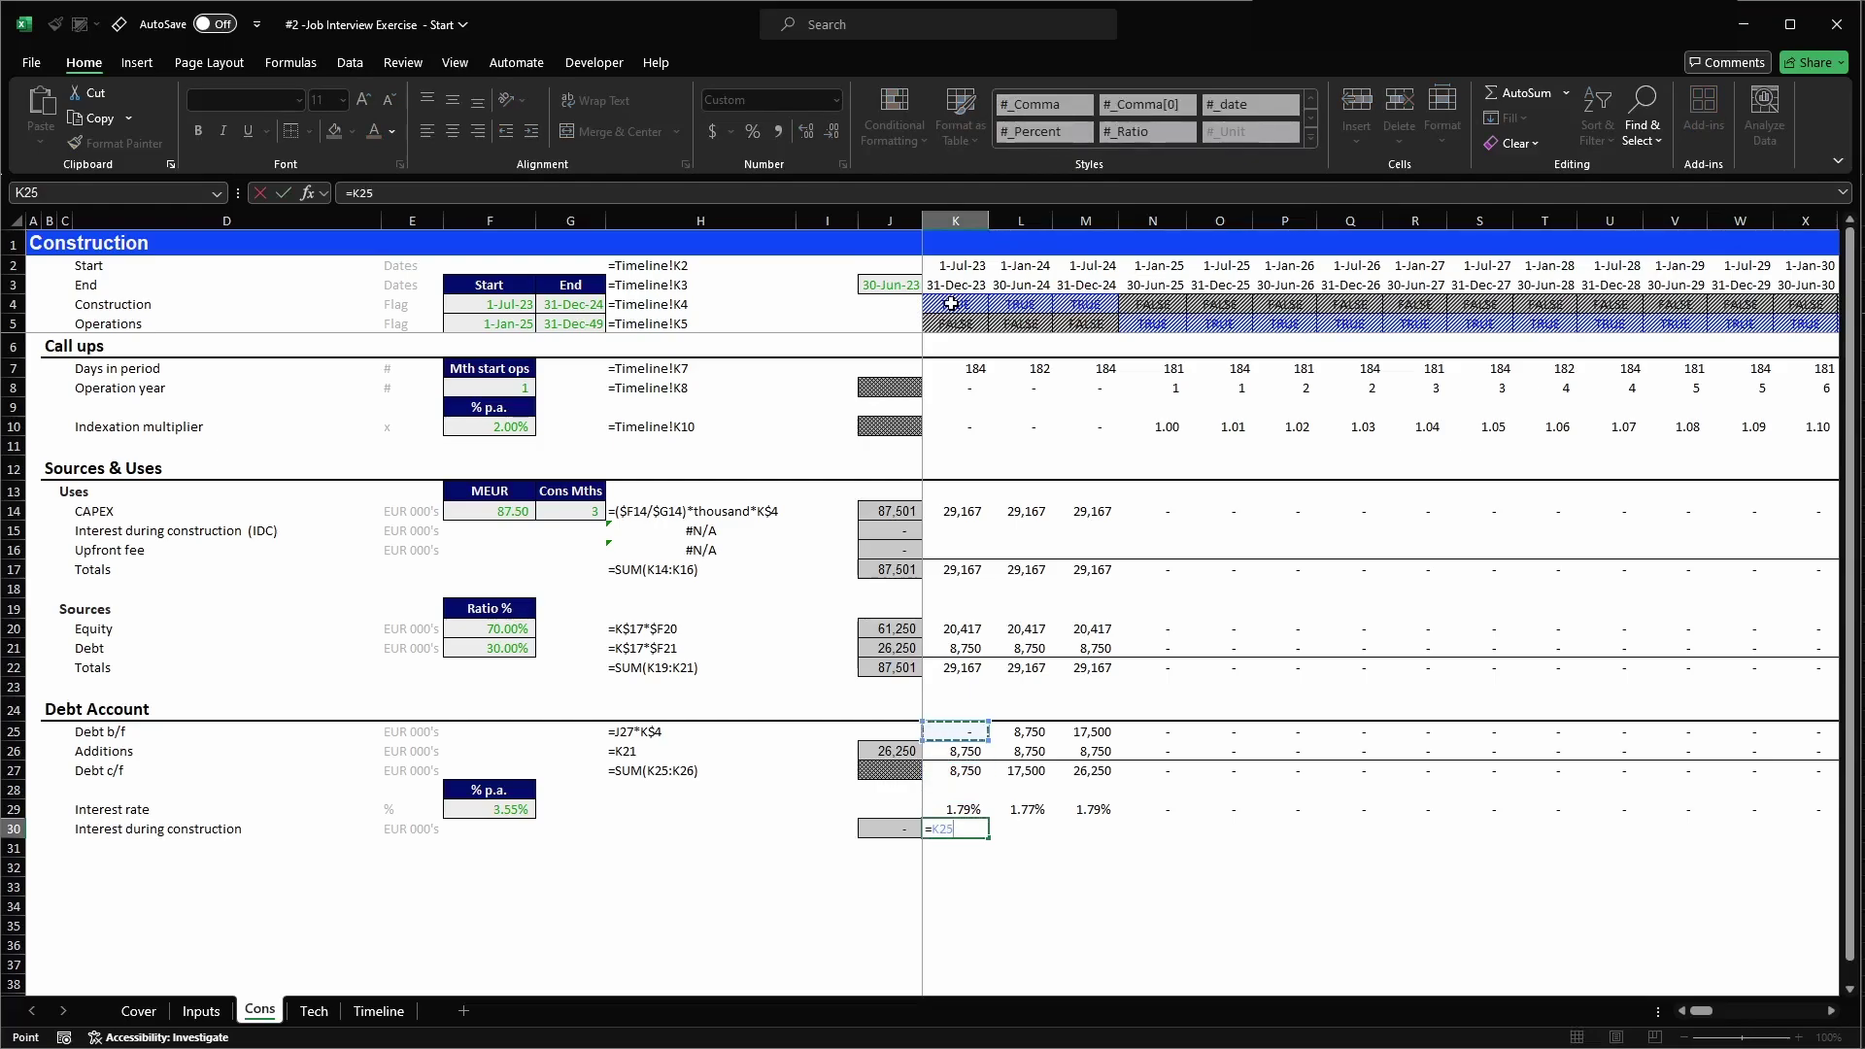
pyautogui.write('*')
pyautogui.press('Up')
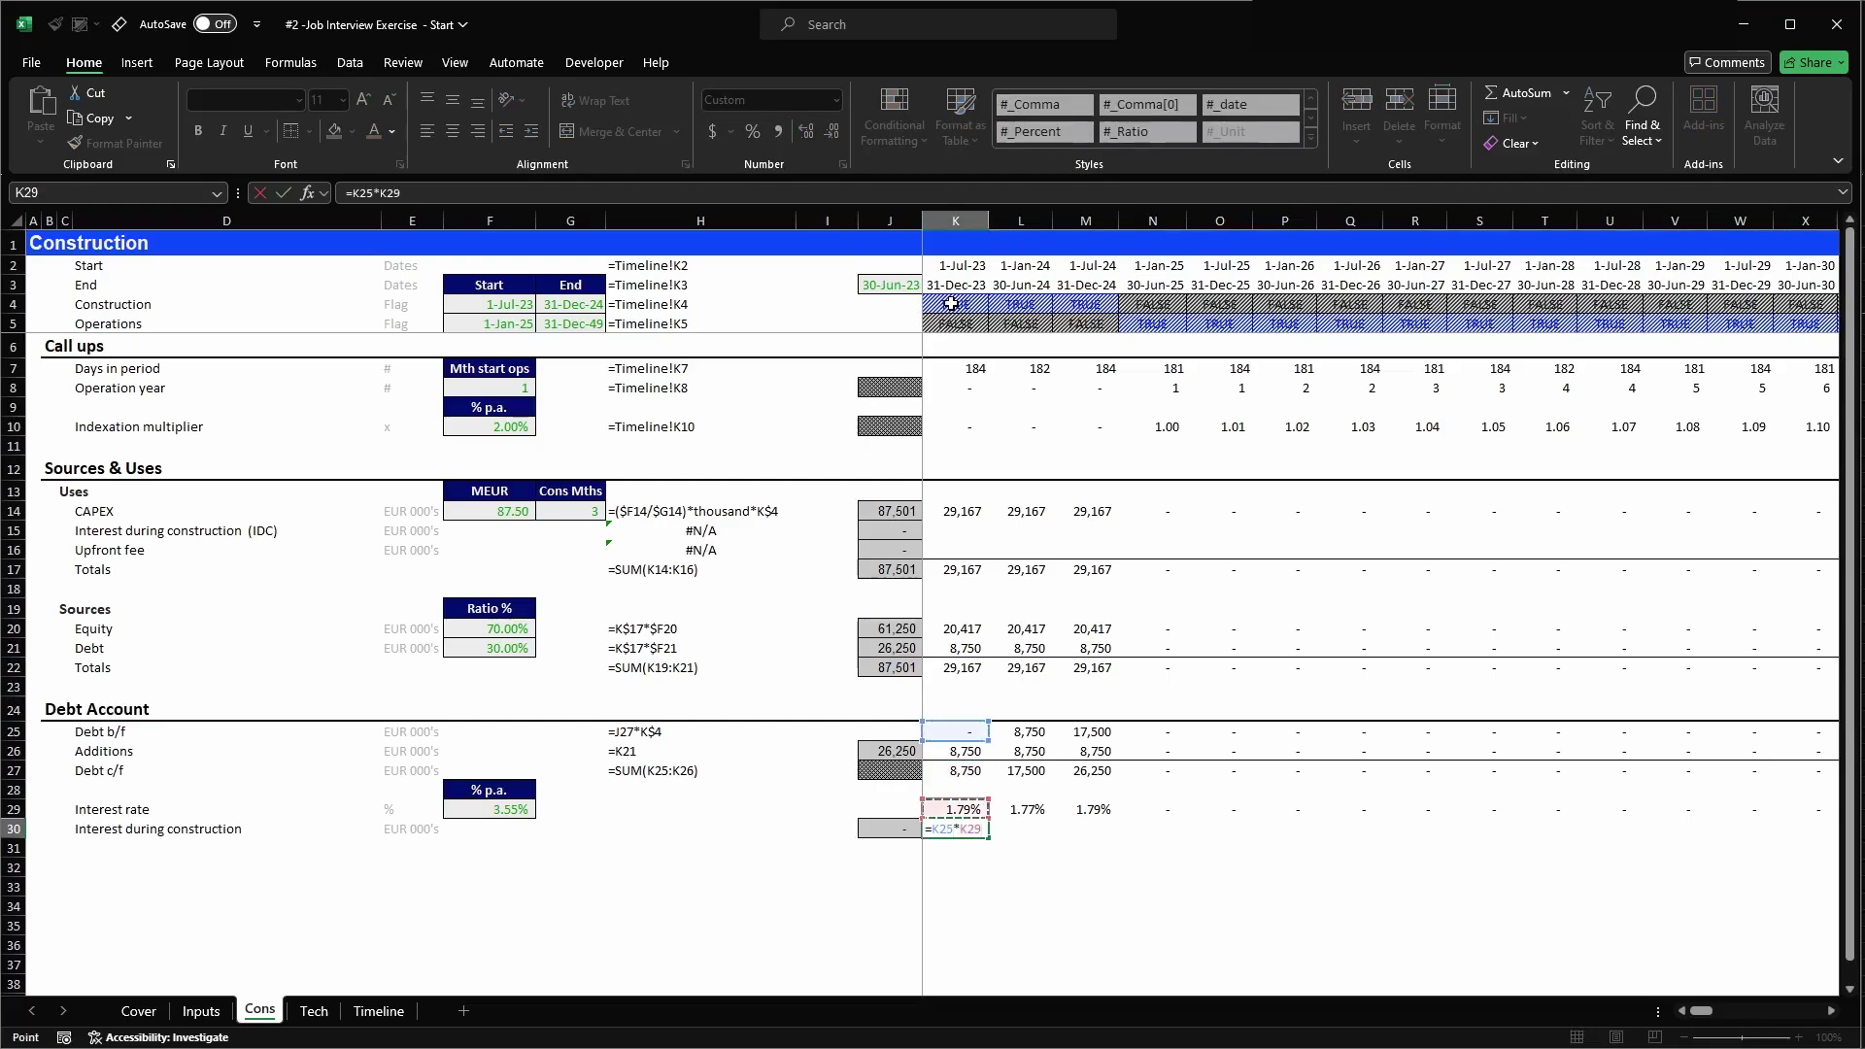
pyautogui.hotkey('ctrl', 'Return')
# - Copy the interest during construction formula from K30 across the timeline columns and compare it with the closing debt balance
pyautogui.hotkey('ctrl', 'c')
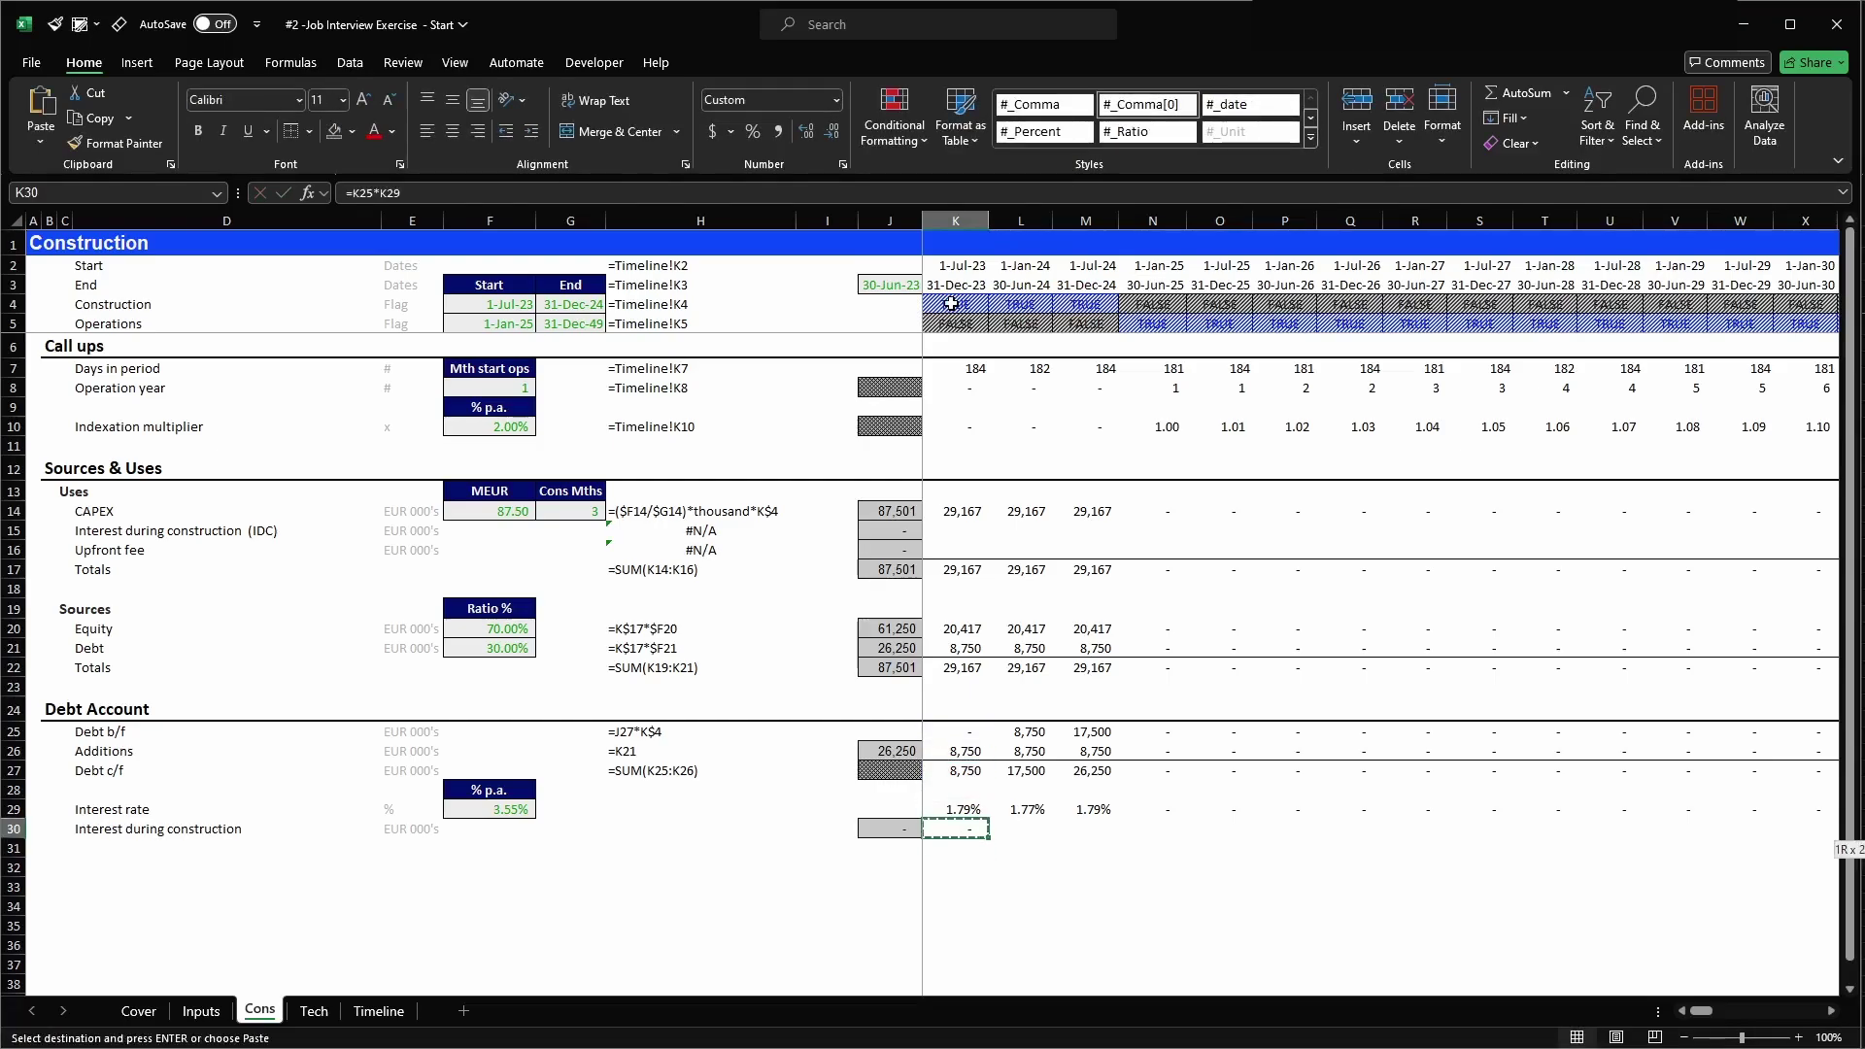
pyautogui.hotkey('ctrl', 'shift', 'Right')
pyautogui.press('Return')
pyautogui.press('Right')
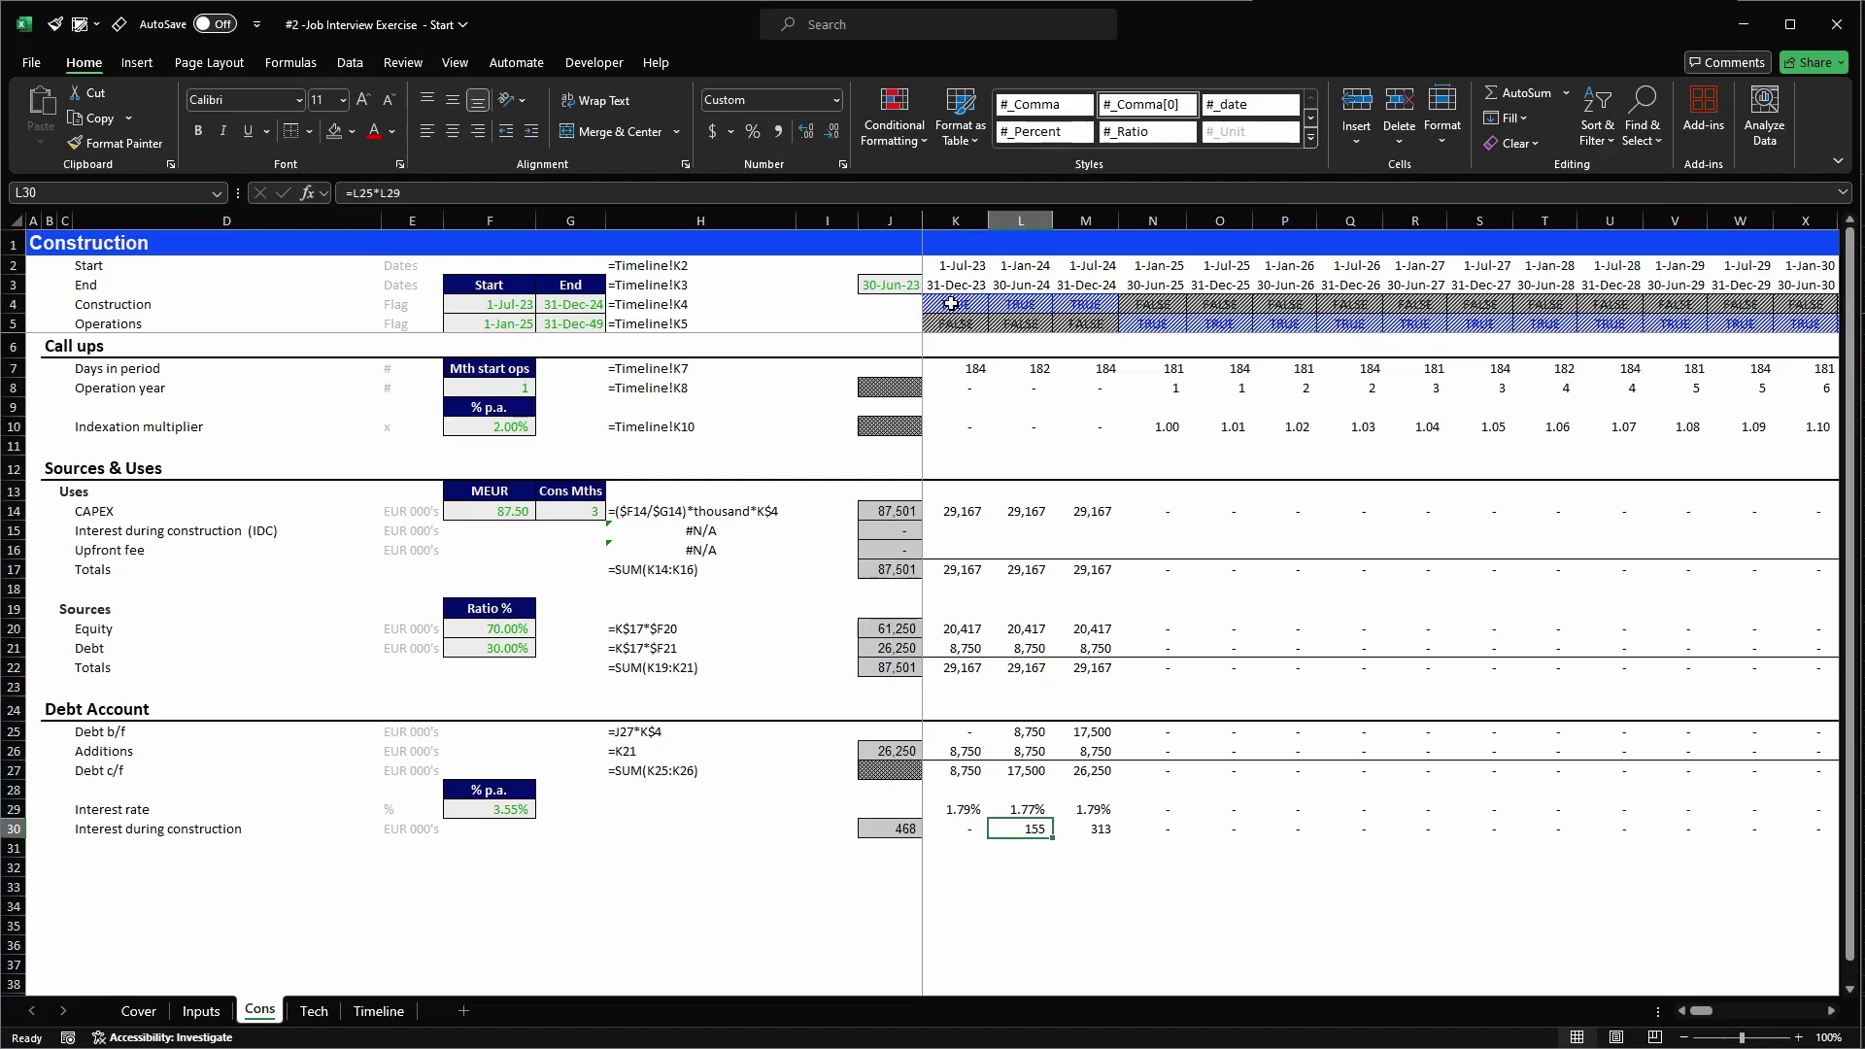
pyautogui.press('Left')
pyautogui.press('Up')
pyautogui.press('Up')
pyautogui.press('Up')
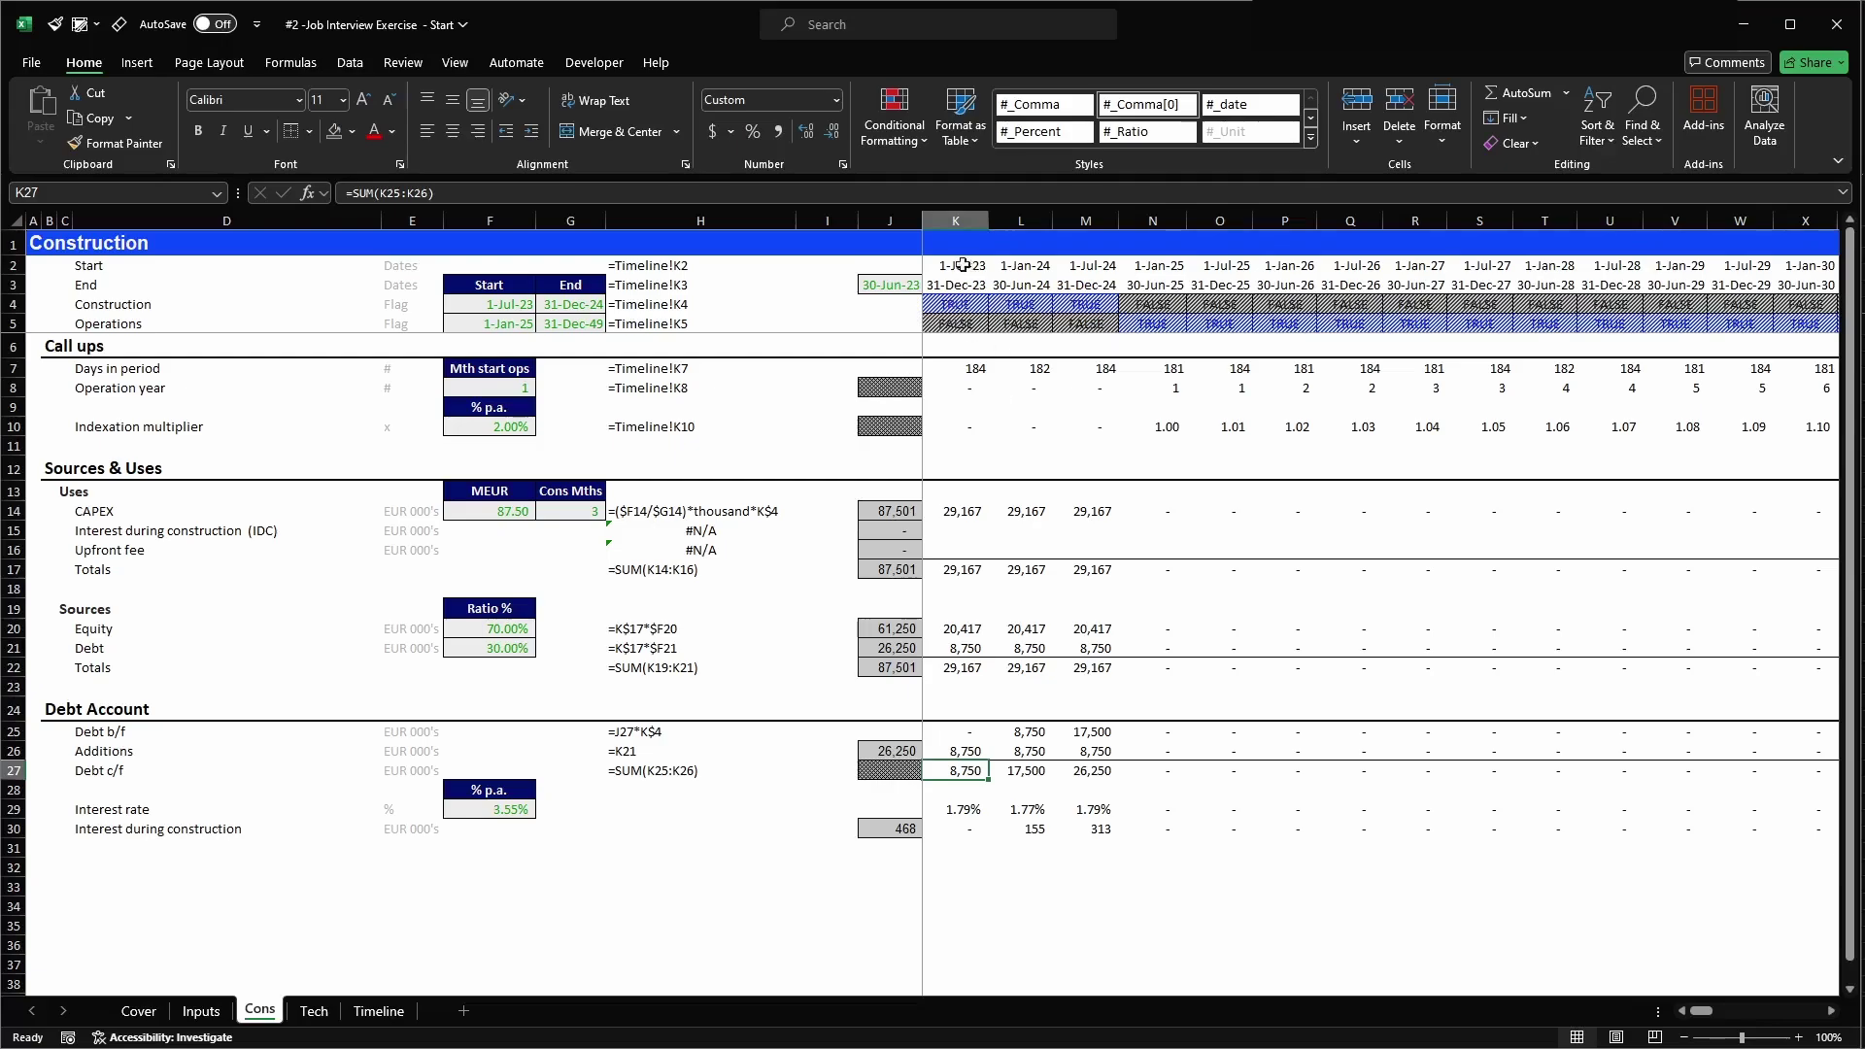
pyautogui.click(962, 833)
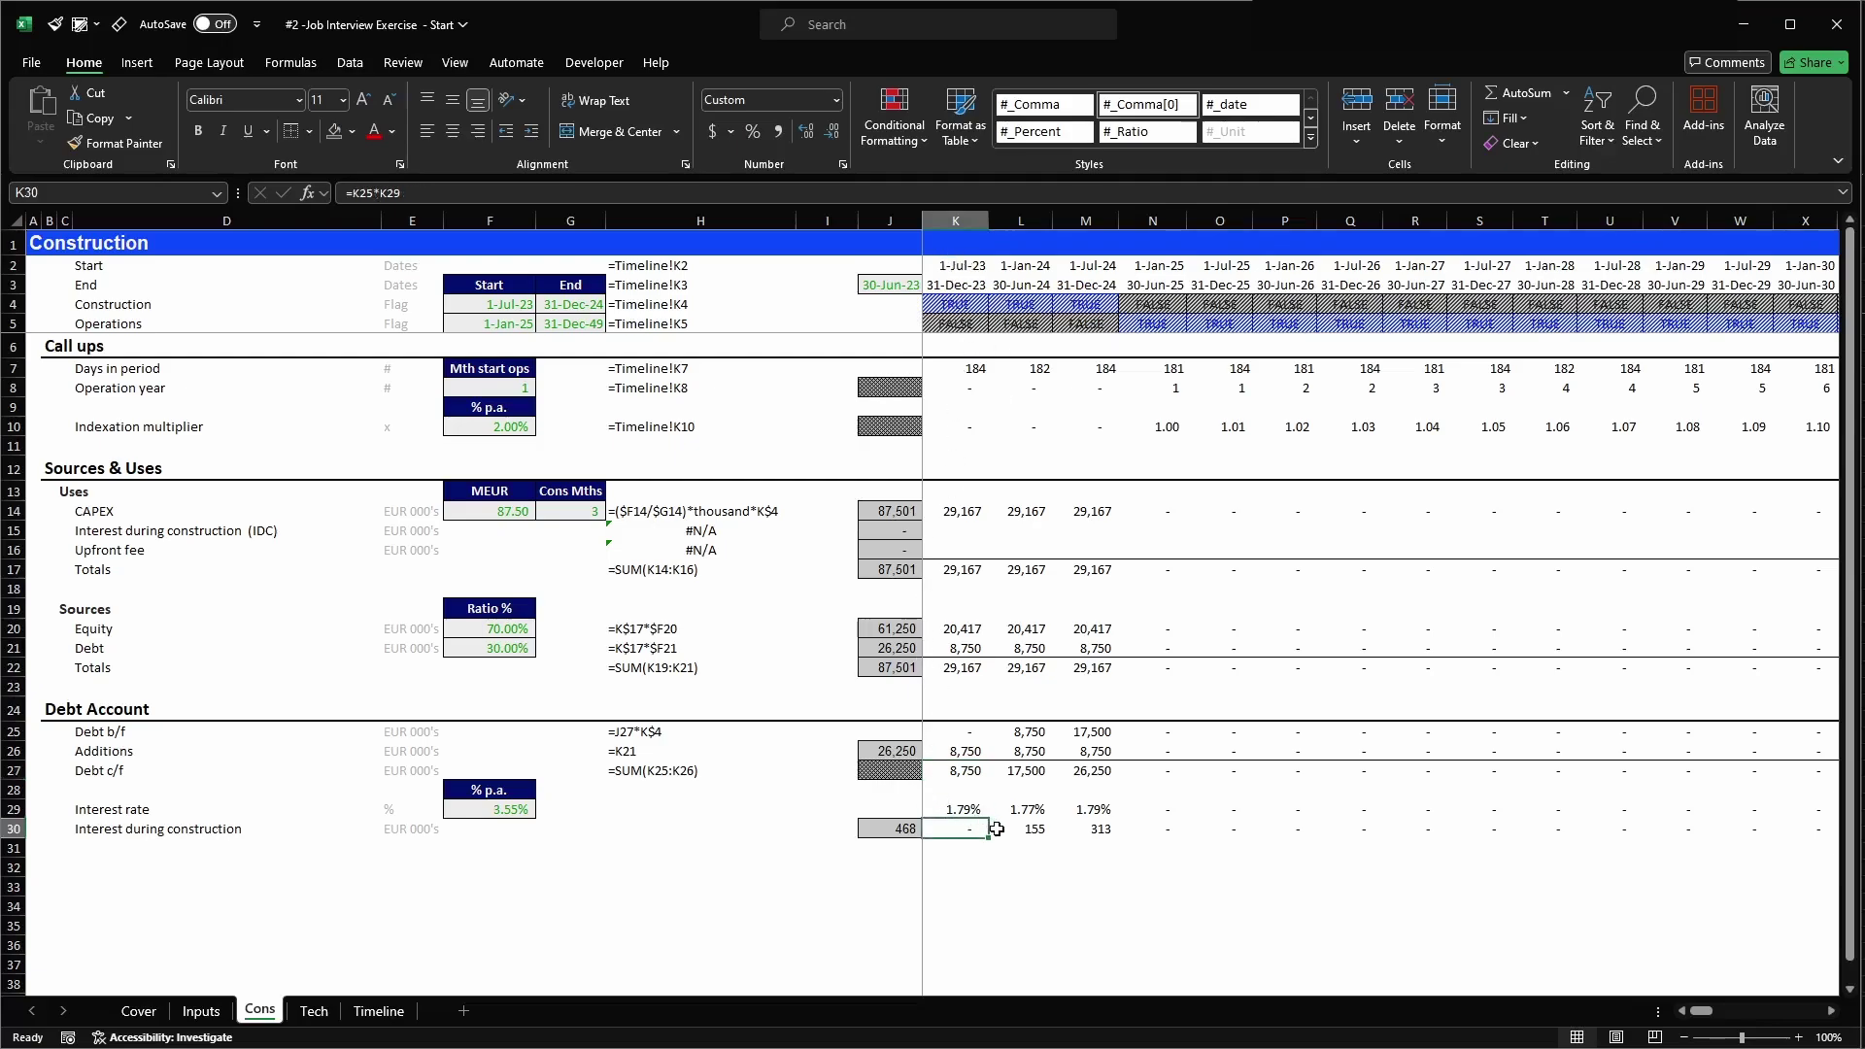
pyautogui.click(971, 773)
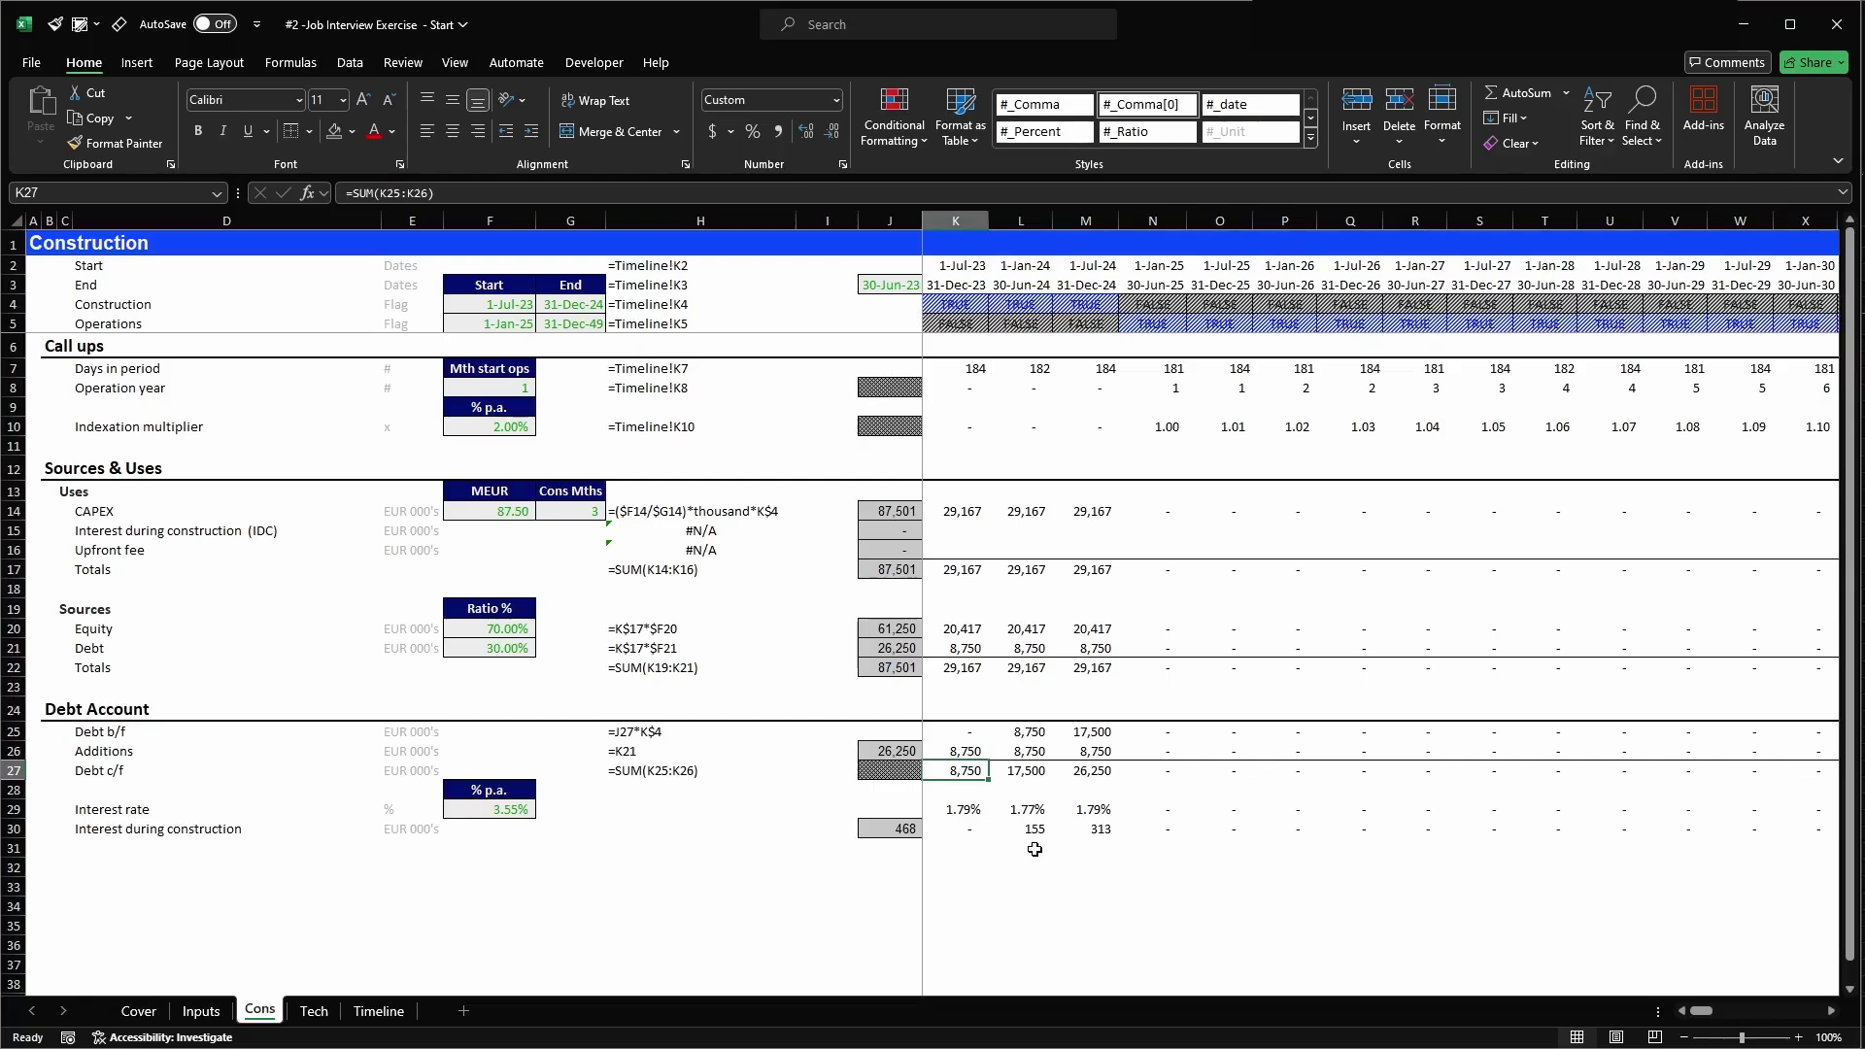
# - Edit K30 to charge interest on the average of opening and closing debt, as =AVERAGE(K25,K27)*K29
pyautogui.press('Down')
pyautogui.press('Down')
pyautogui.press('Down')
pyautogui.press('F2')
pyautogui.press('Home')
pyautogui.press('Right')
pyautogui.write('averag')
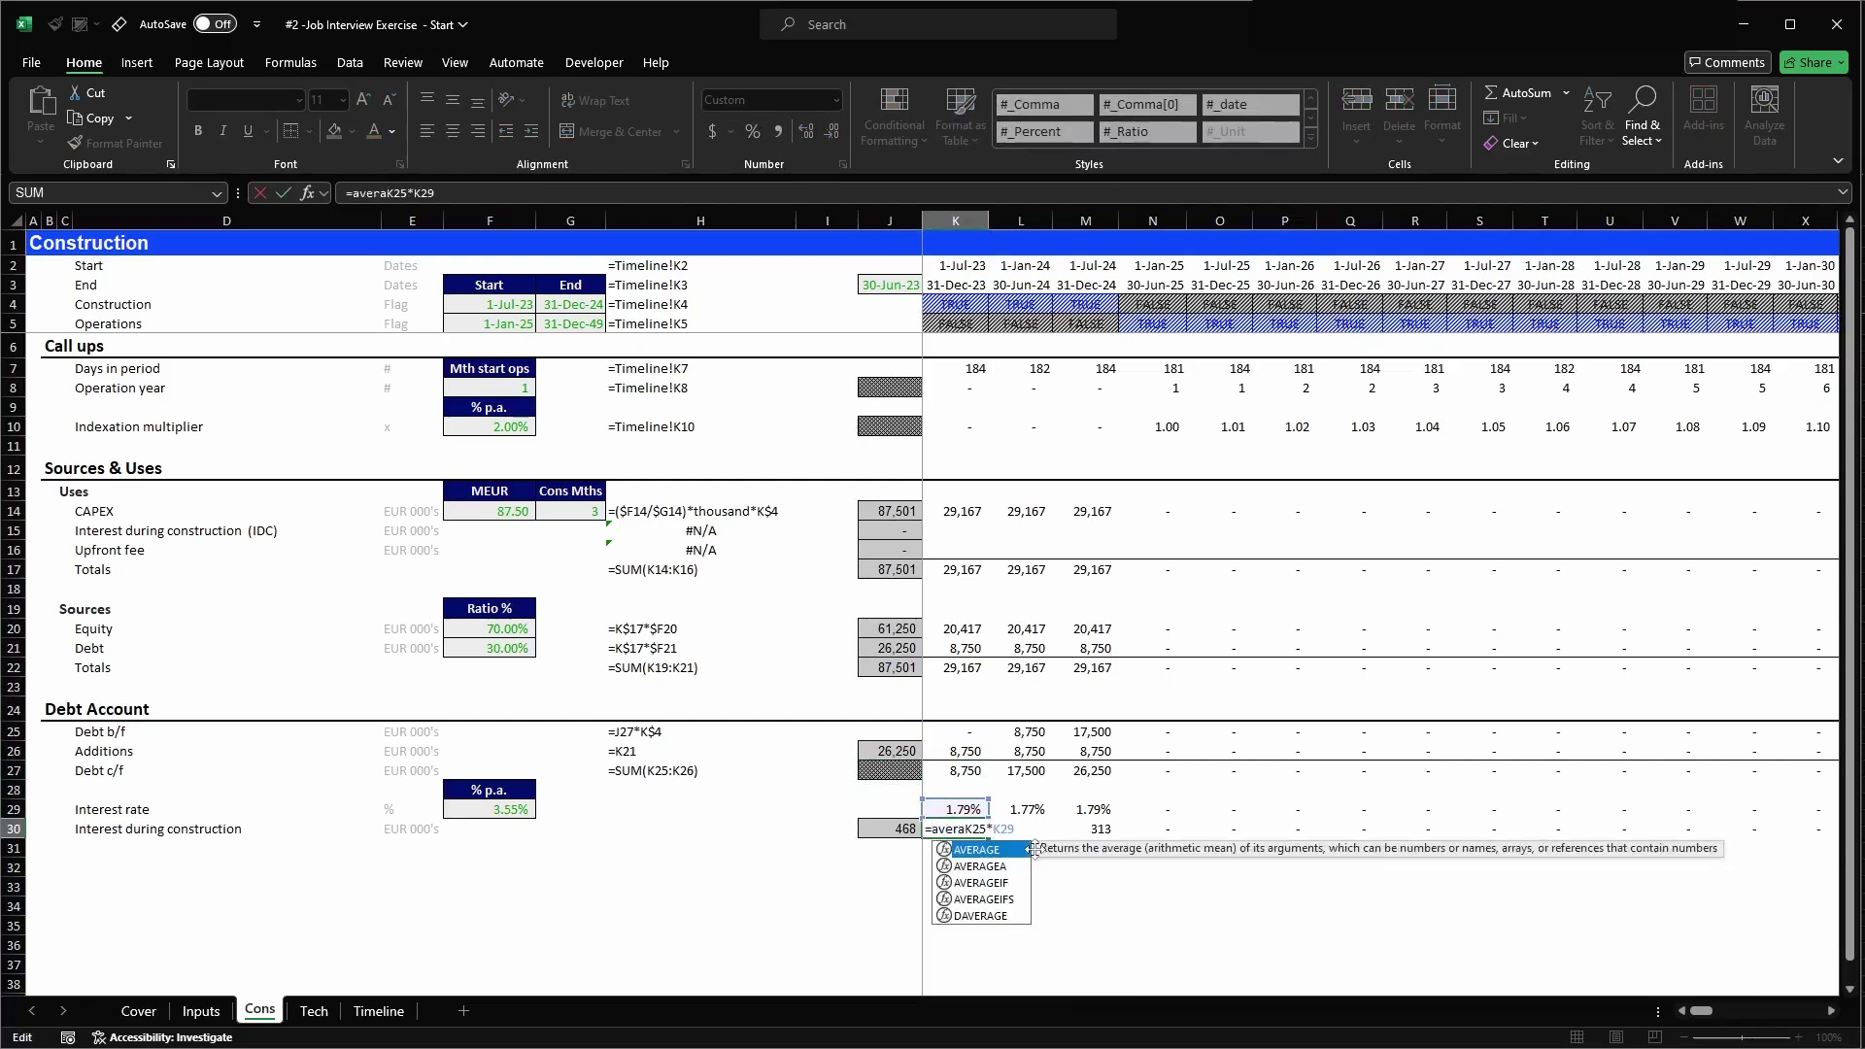
pyautogui.press('Tab')
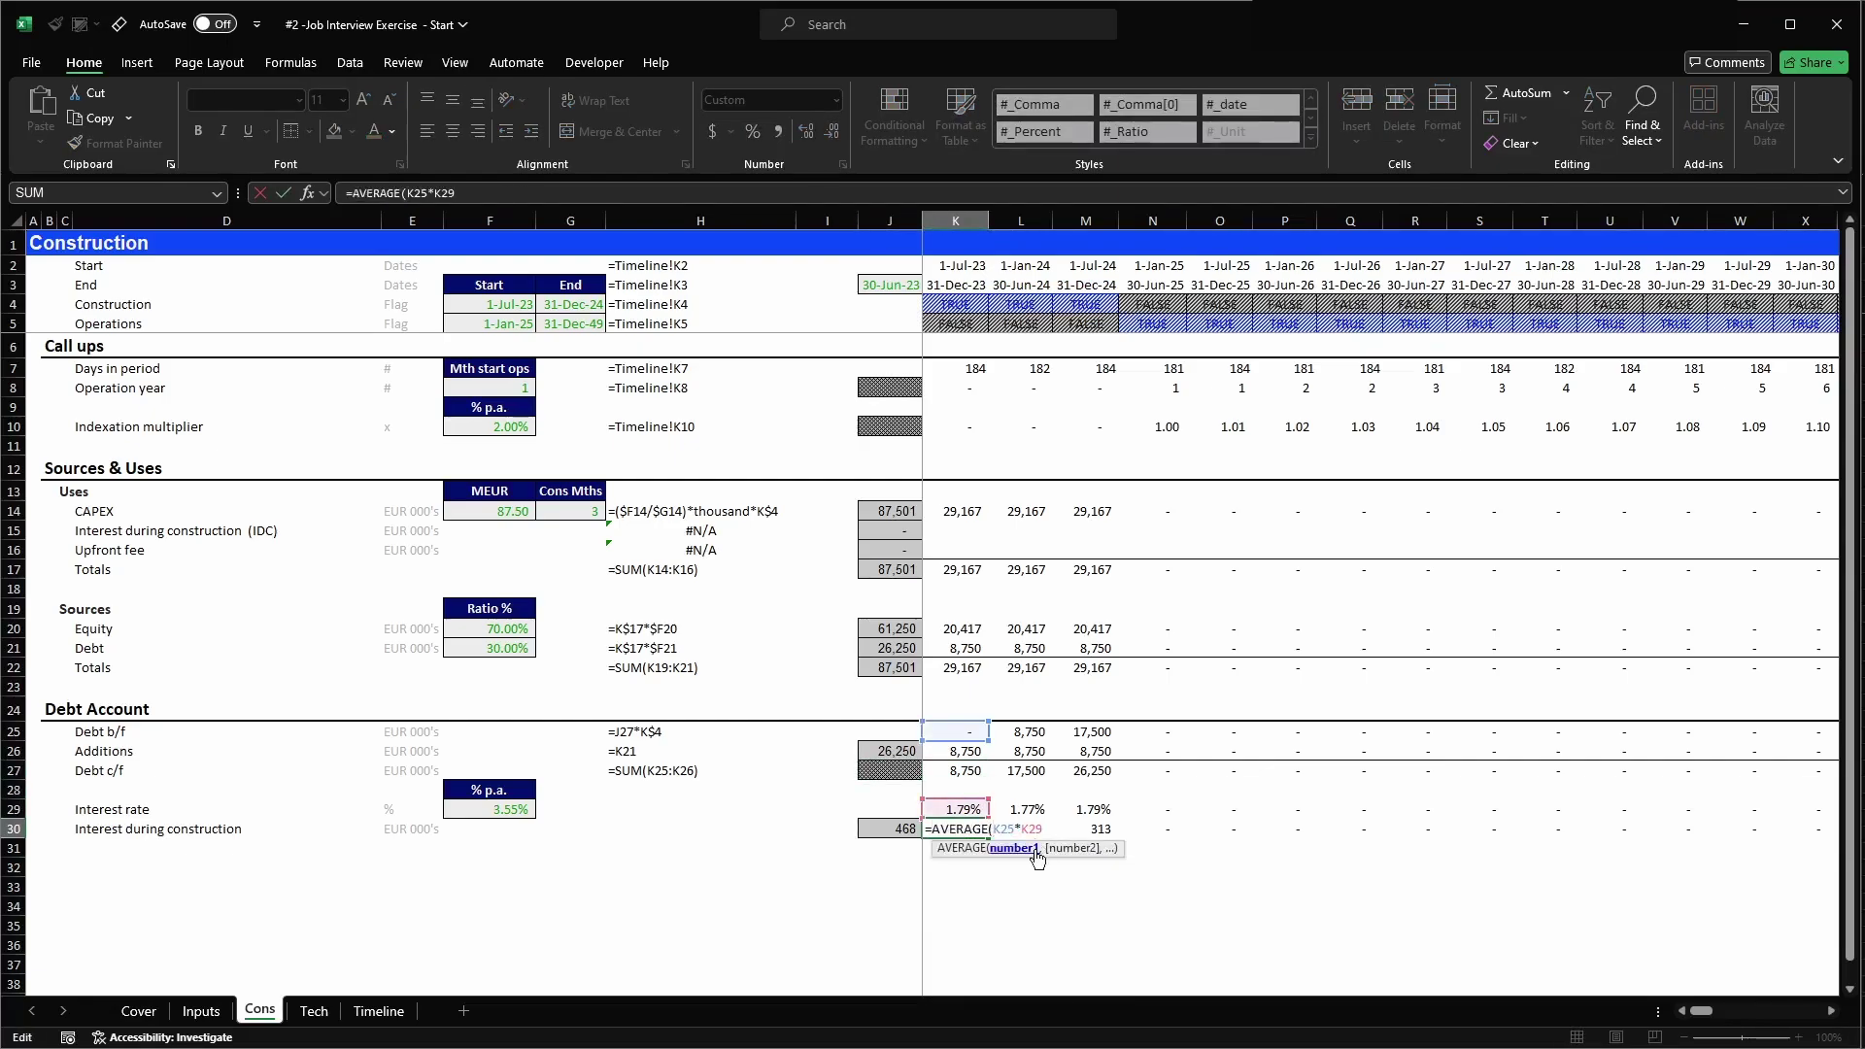
pyautogui.press('F2')
pyautogui.write(',')
pyautogui.press('Up')
pyautogui.press('Up')
pyautogui.press('Up')
pyautogui.write('(')
pyautogui.press('BackSpace')
pyautogui.write(')')
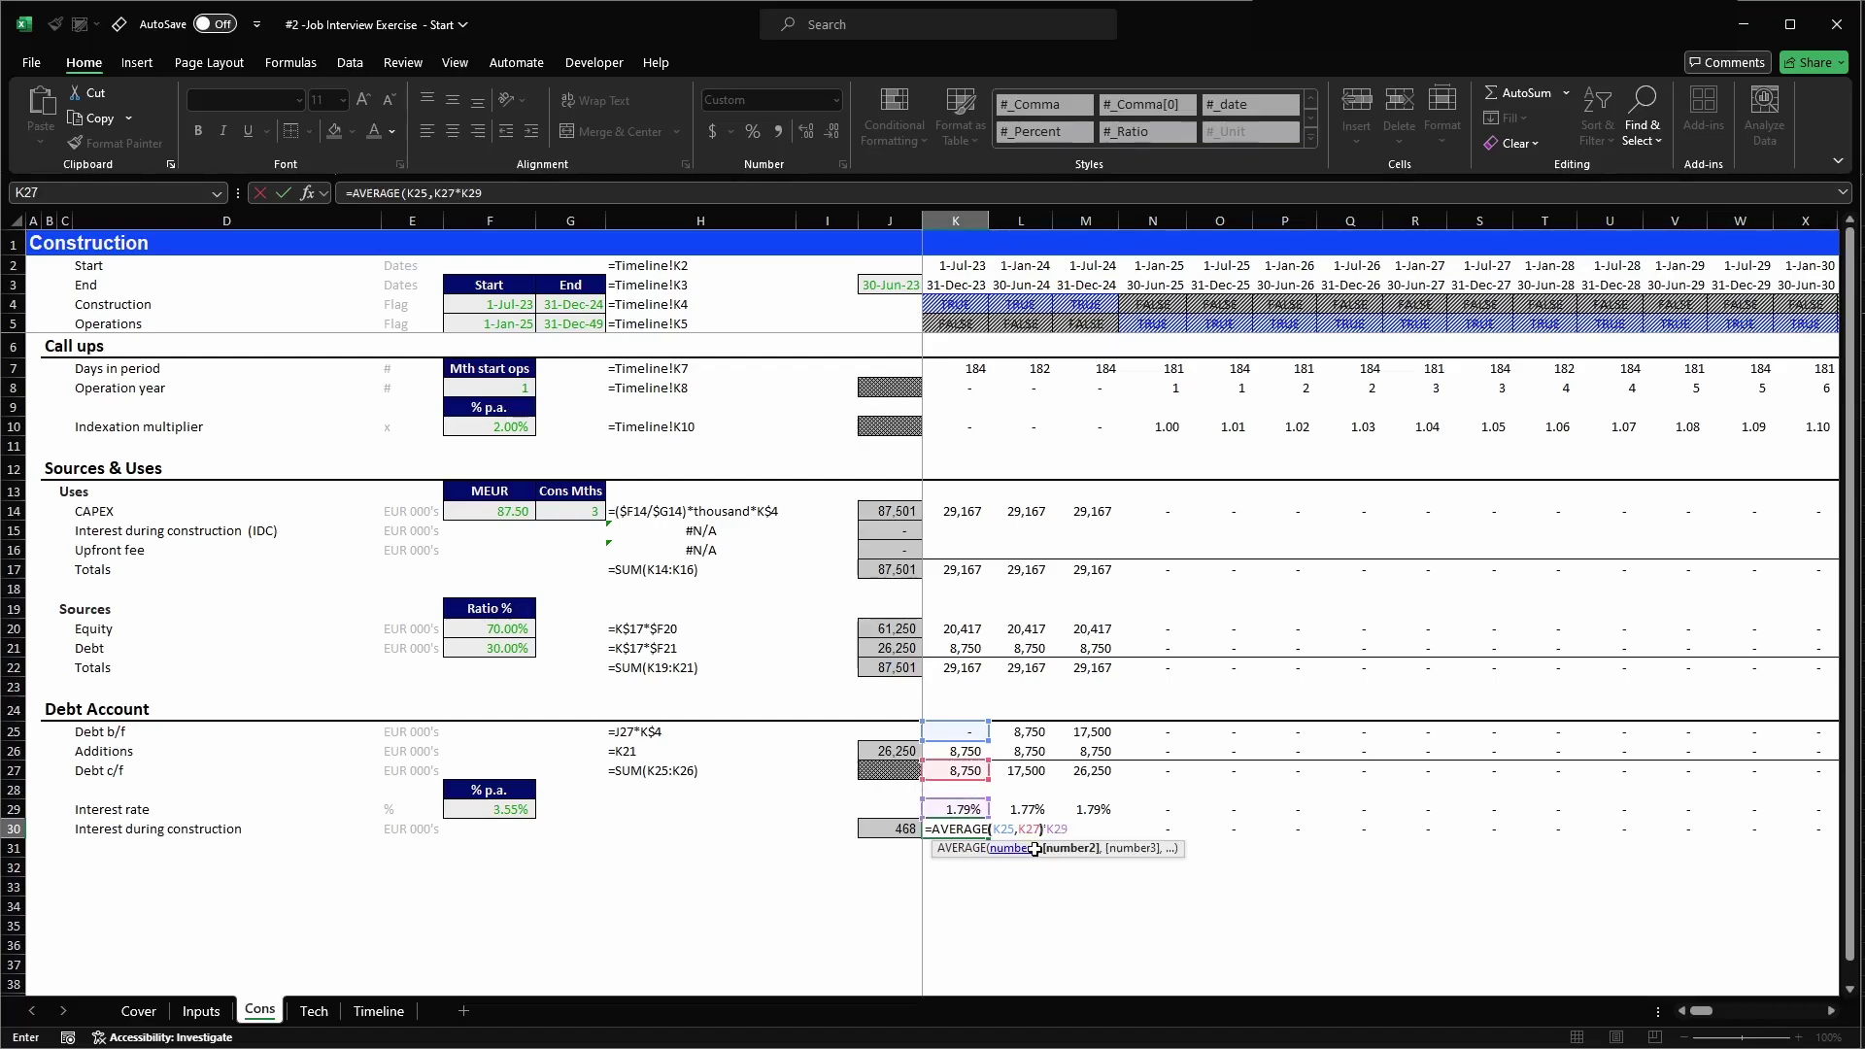
# - Confirm the average-balance interest formula in K30 and fill it across the timeline columns
pyautogui.press('Return')
pyautogui.press('Up')
pyautogui.hotkey('ctrl', 'shift', 'Right')
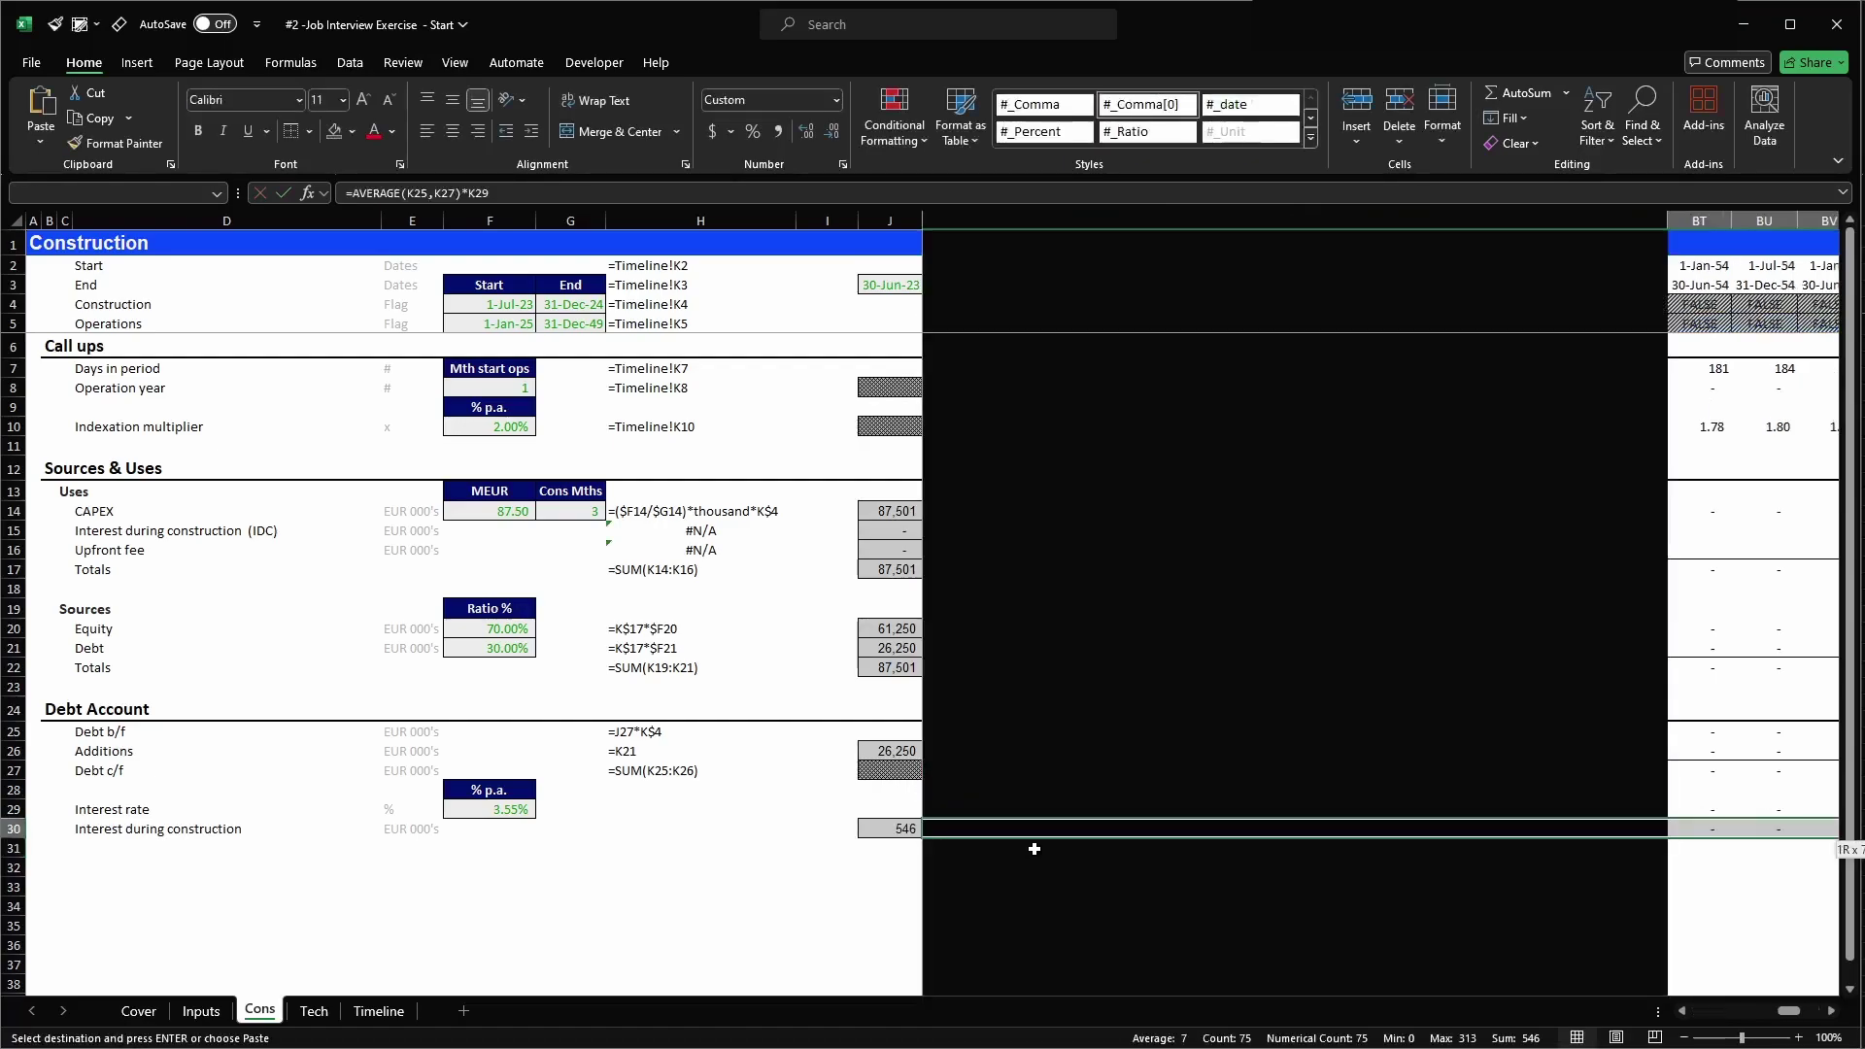
pyautogui.hotkey('ctrl', 'r')
pyautogui.press('Right')
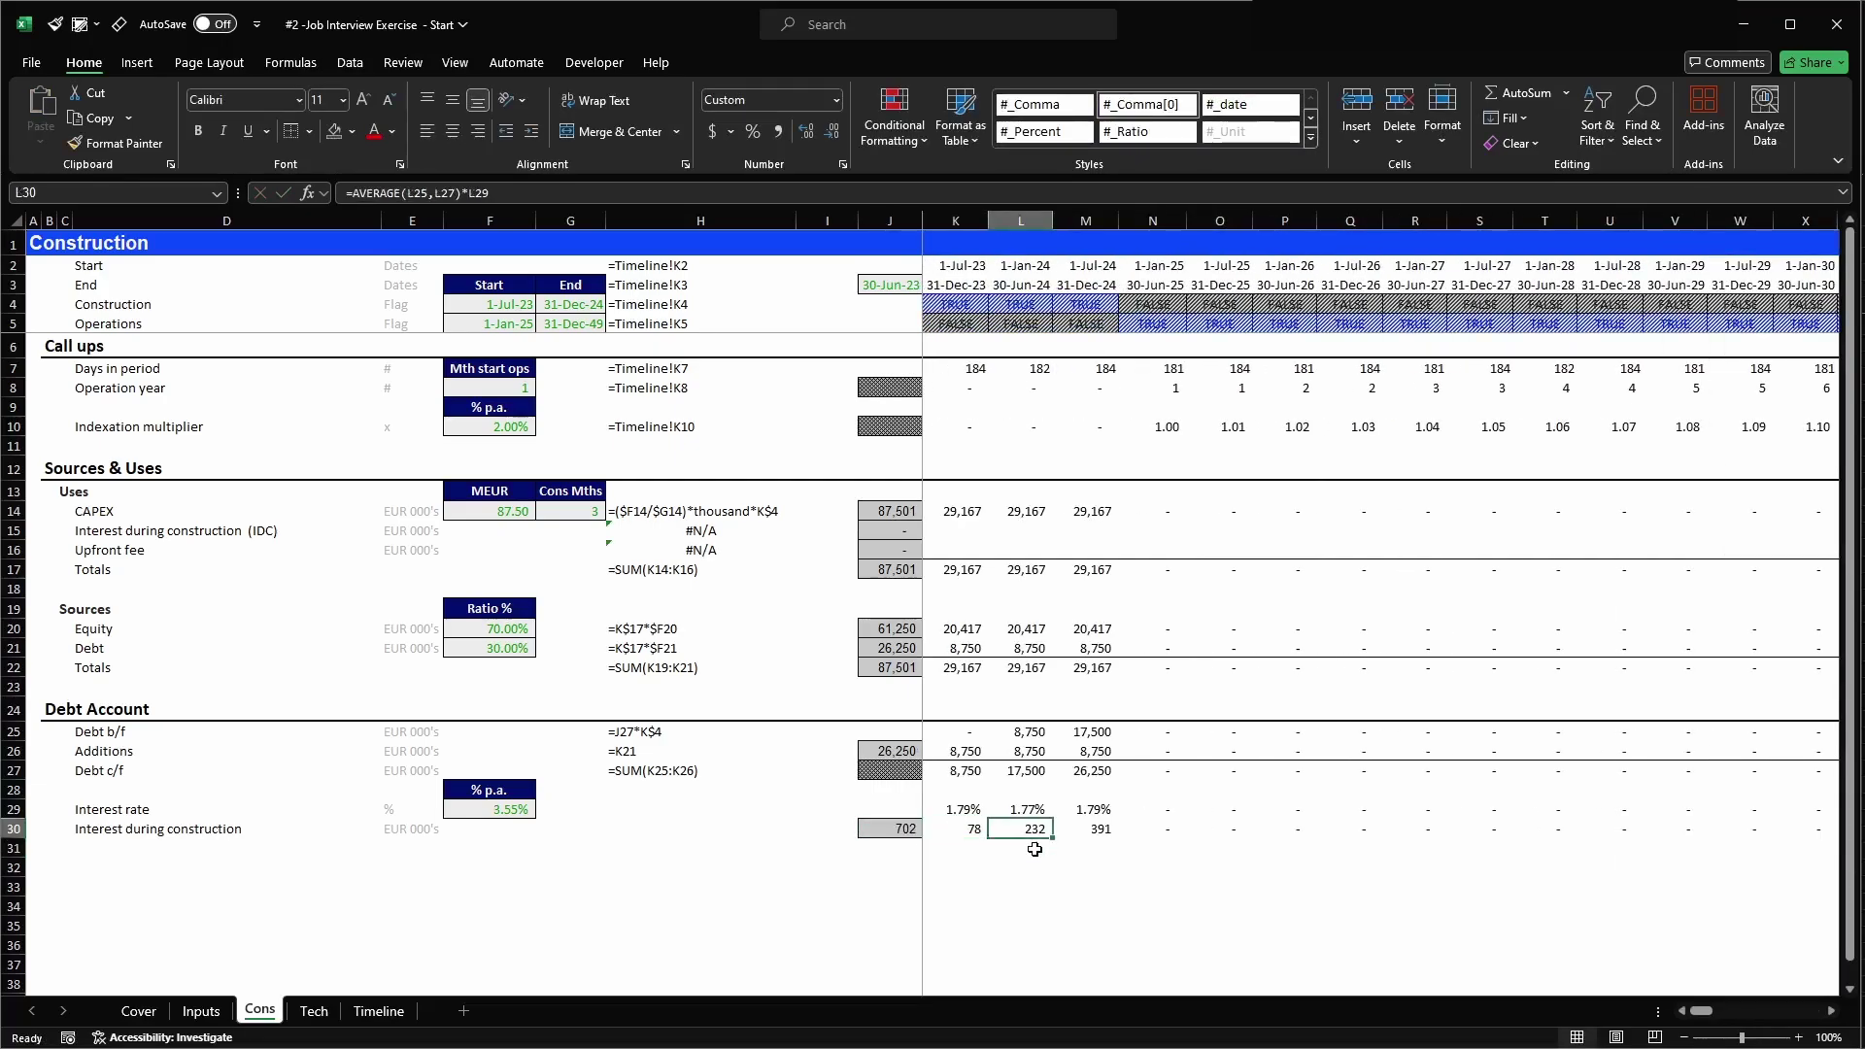
pyautogui.press('Left')
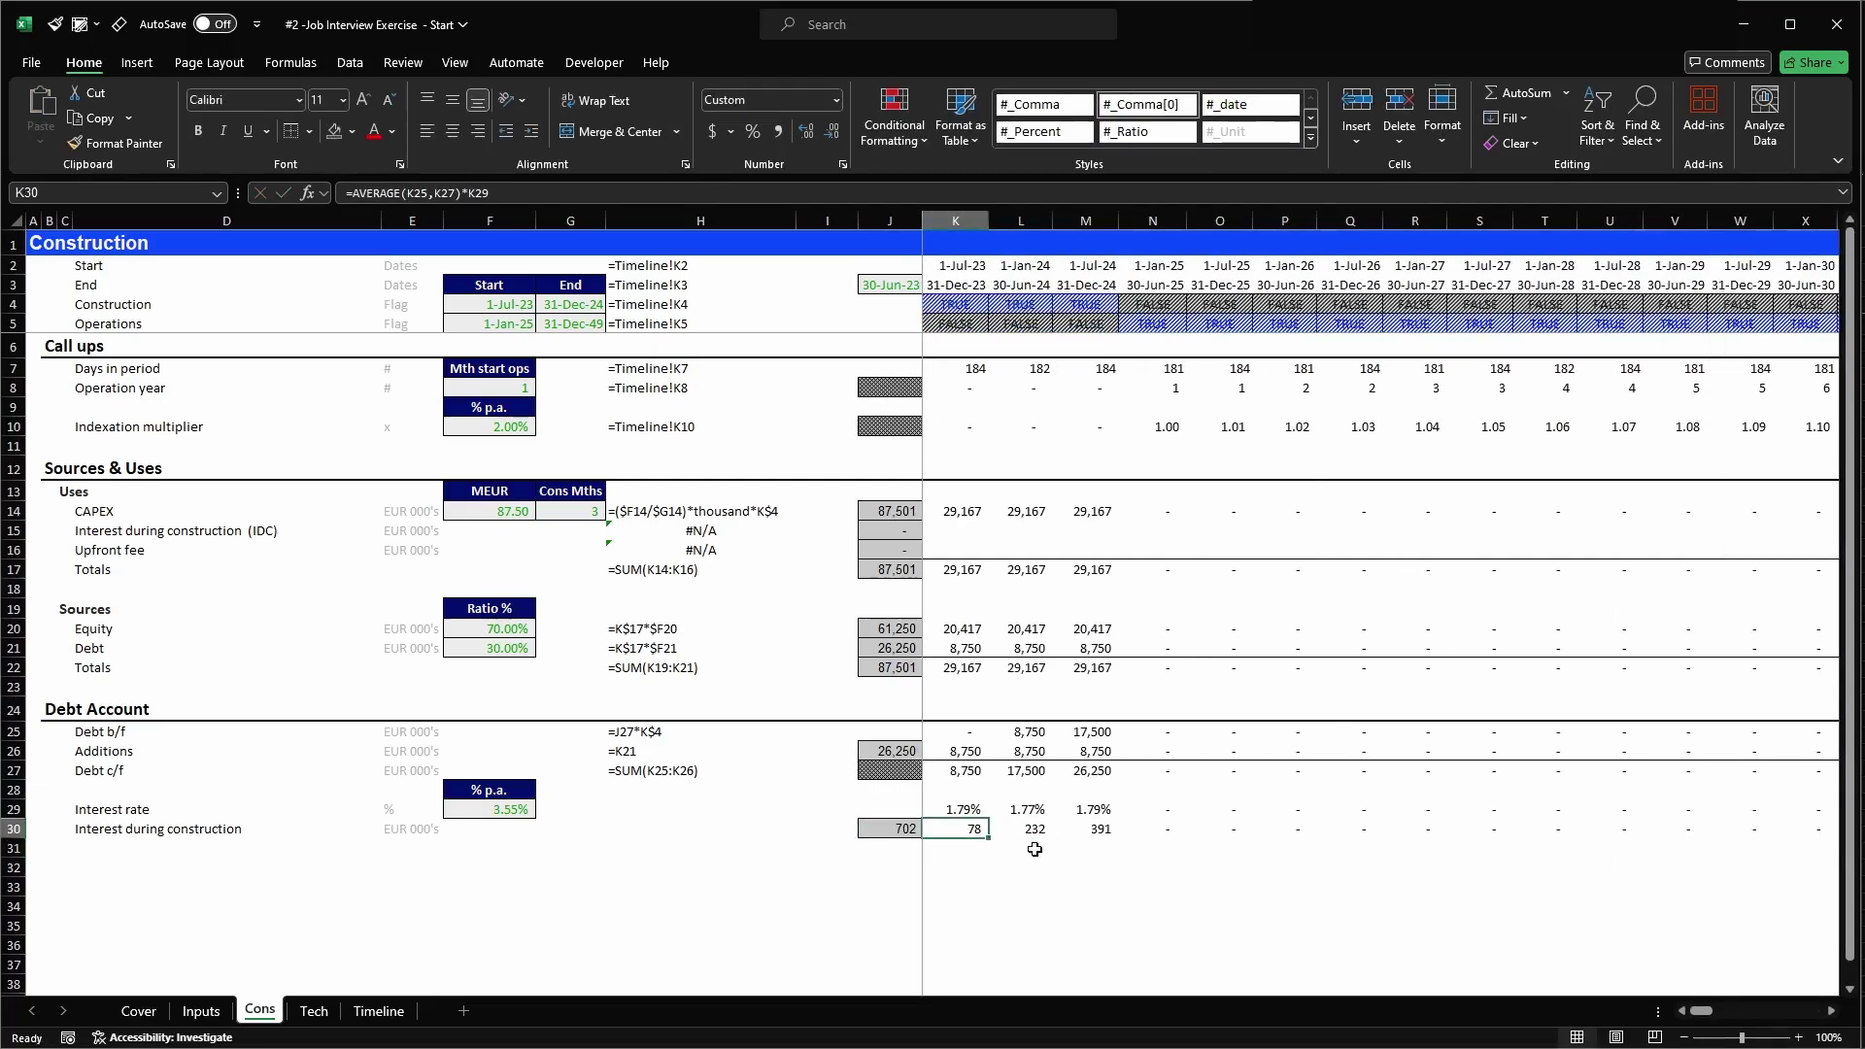
pyautogui.hotkey('shift', 'space')
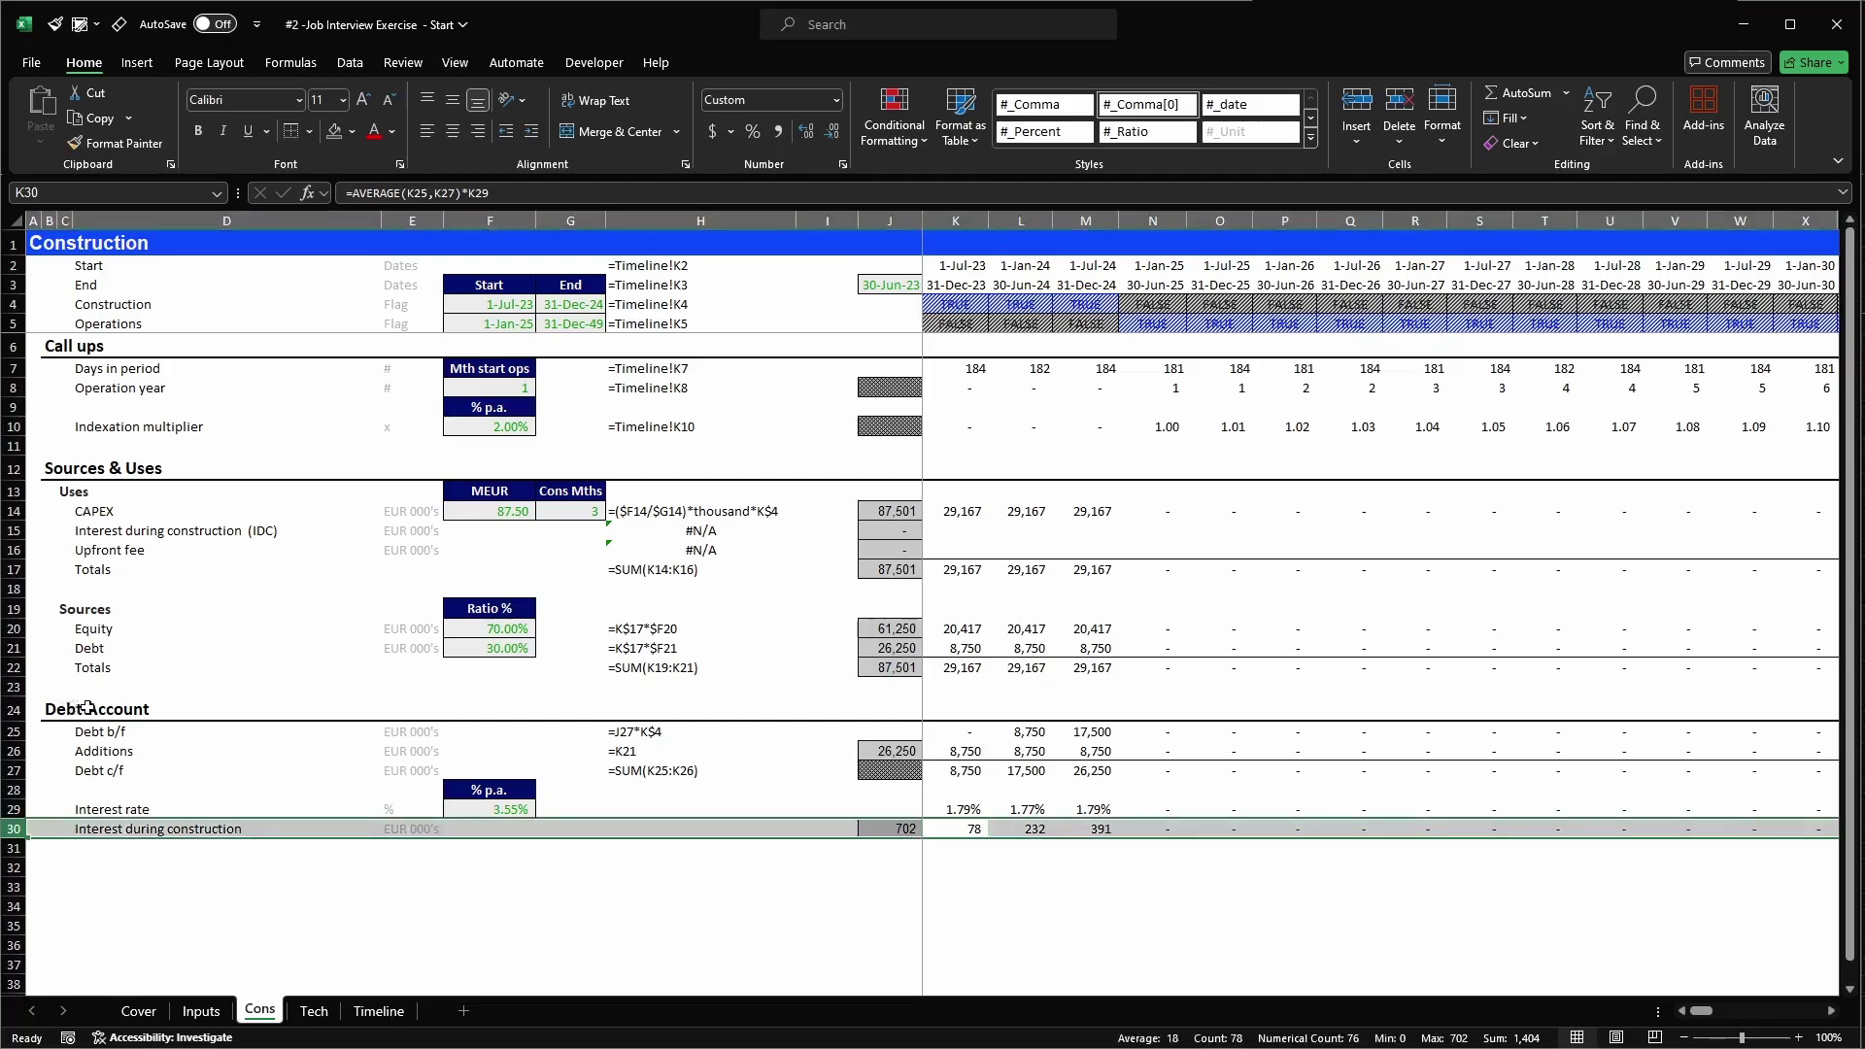
pyautogui.click(97, 828)
pyautogui.press('F2')
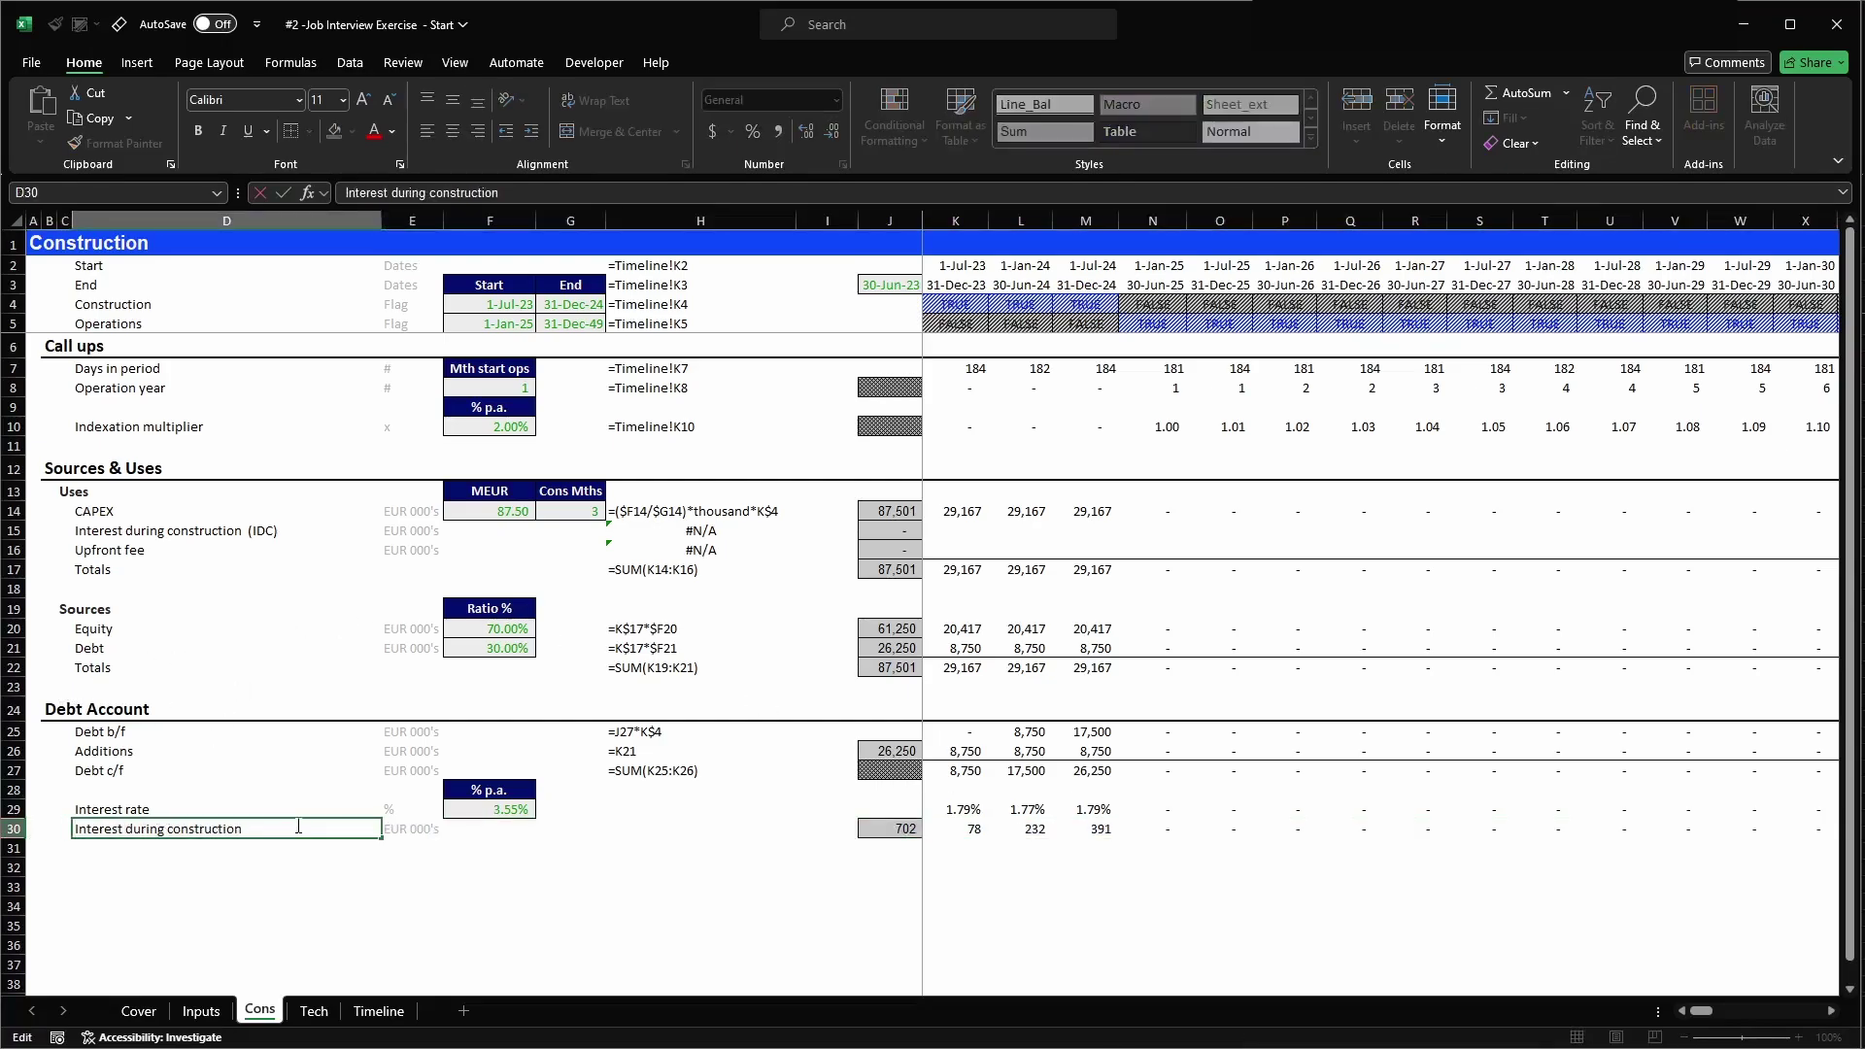
pyautogui.press('BackSpace')
pyautogui.write('i')
pyautogui.press('Return')
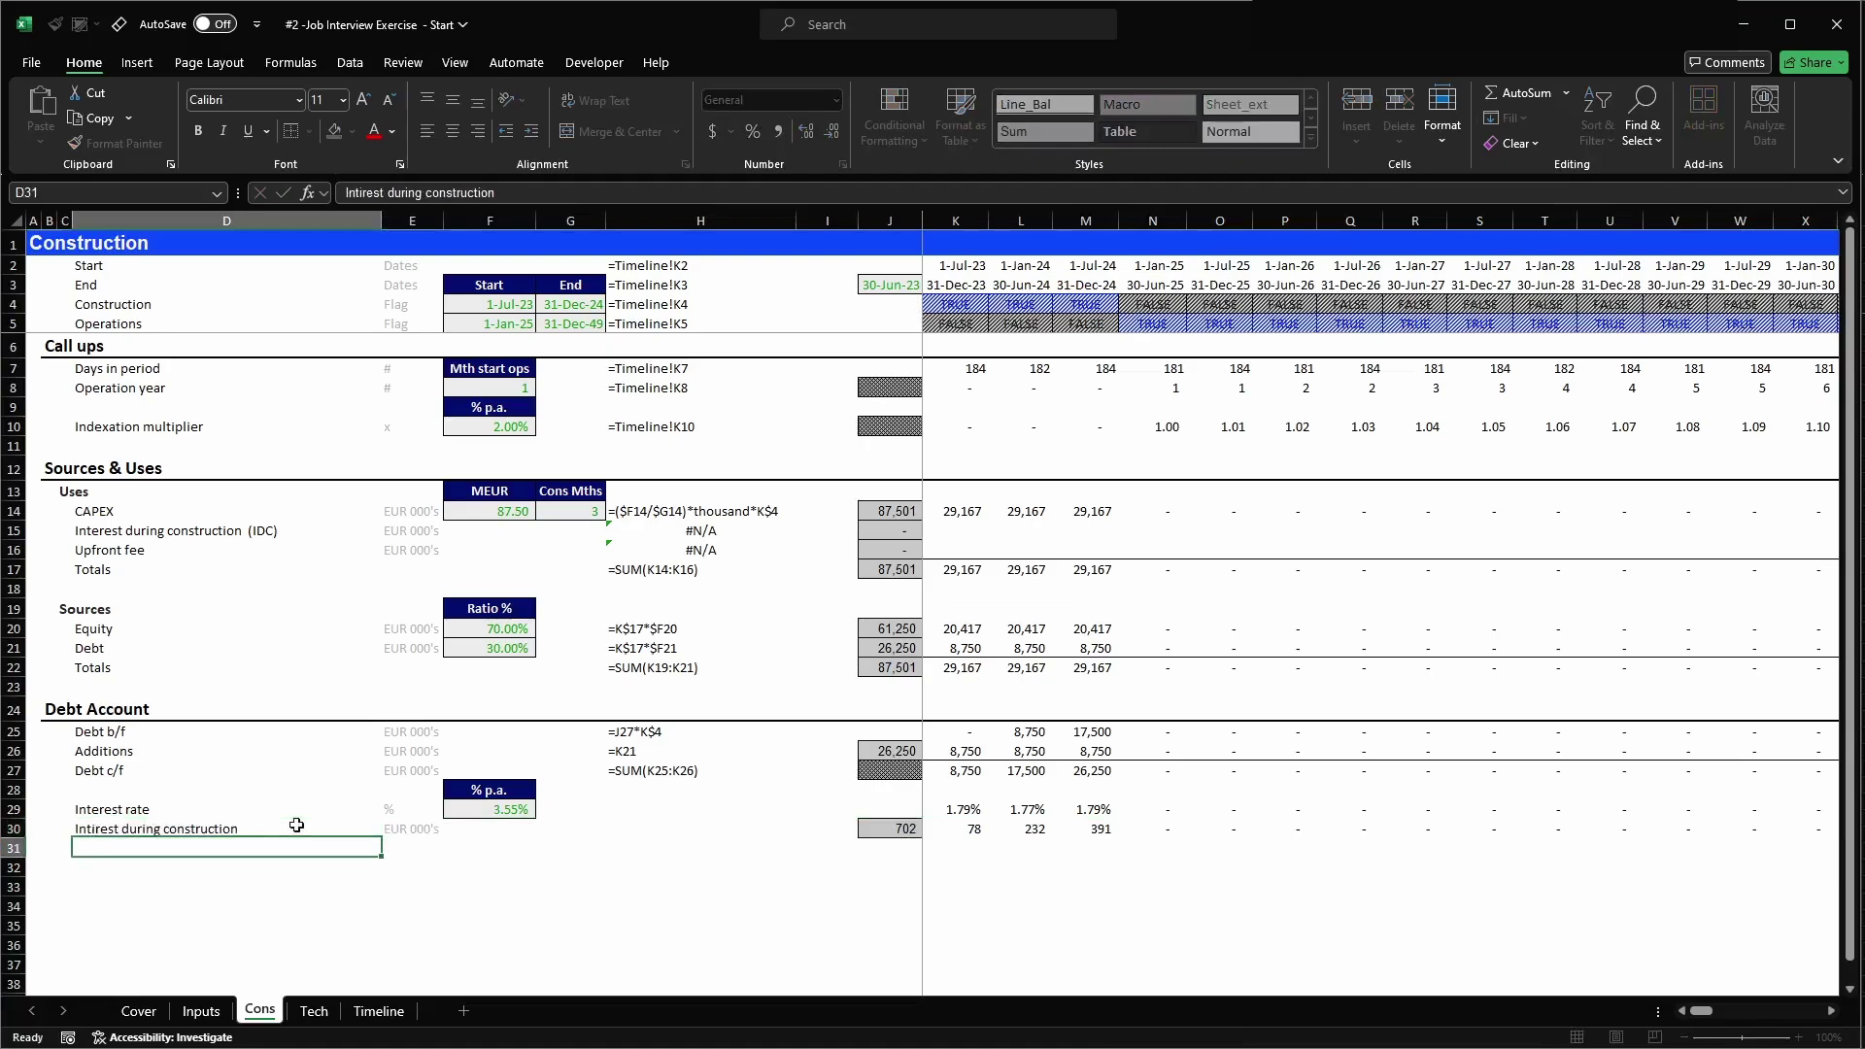
pyautogui.hotkey('ctrl', 'z')
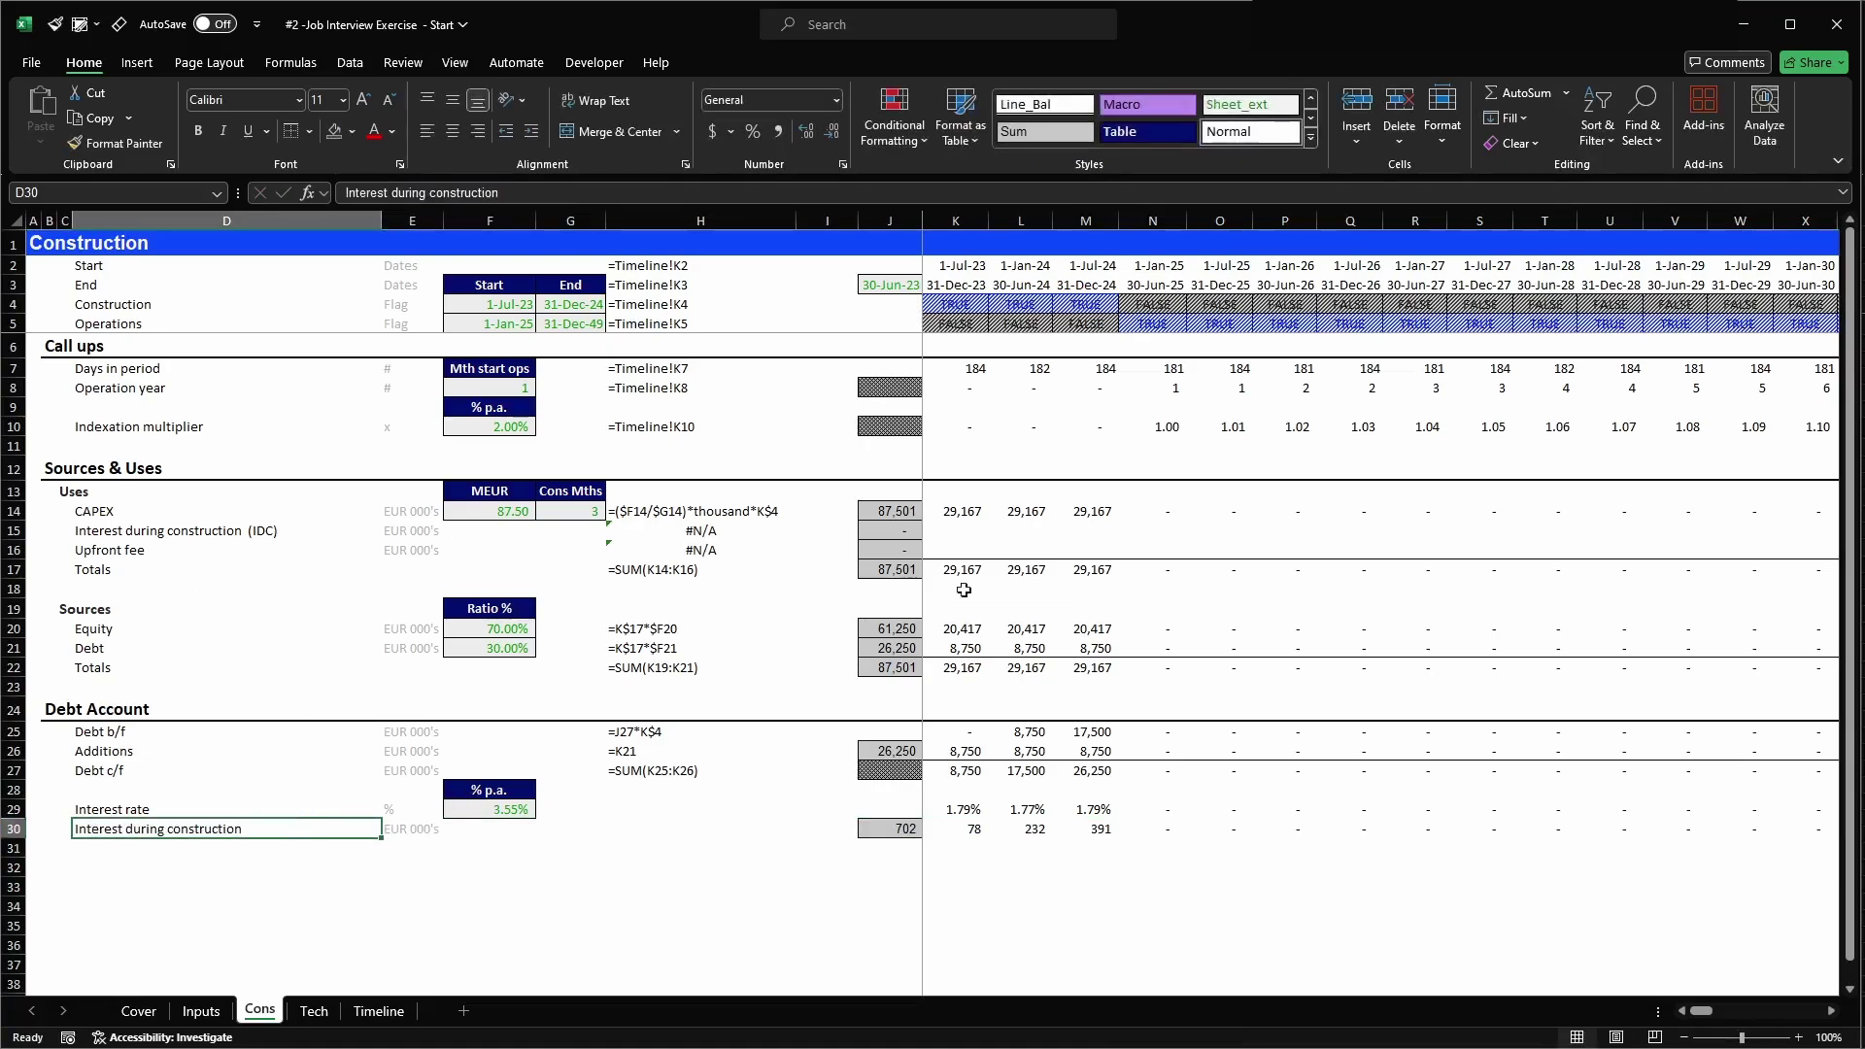
pyautogui.click(955, 534)
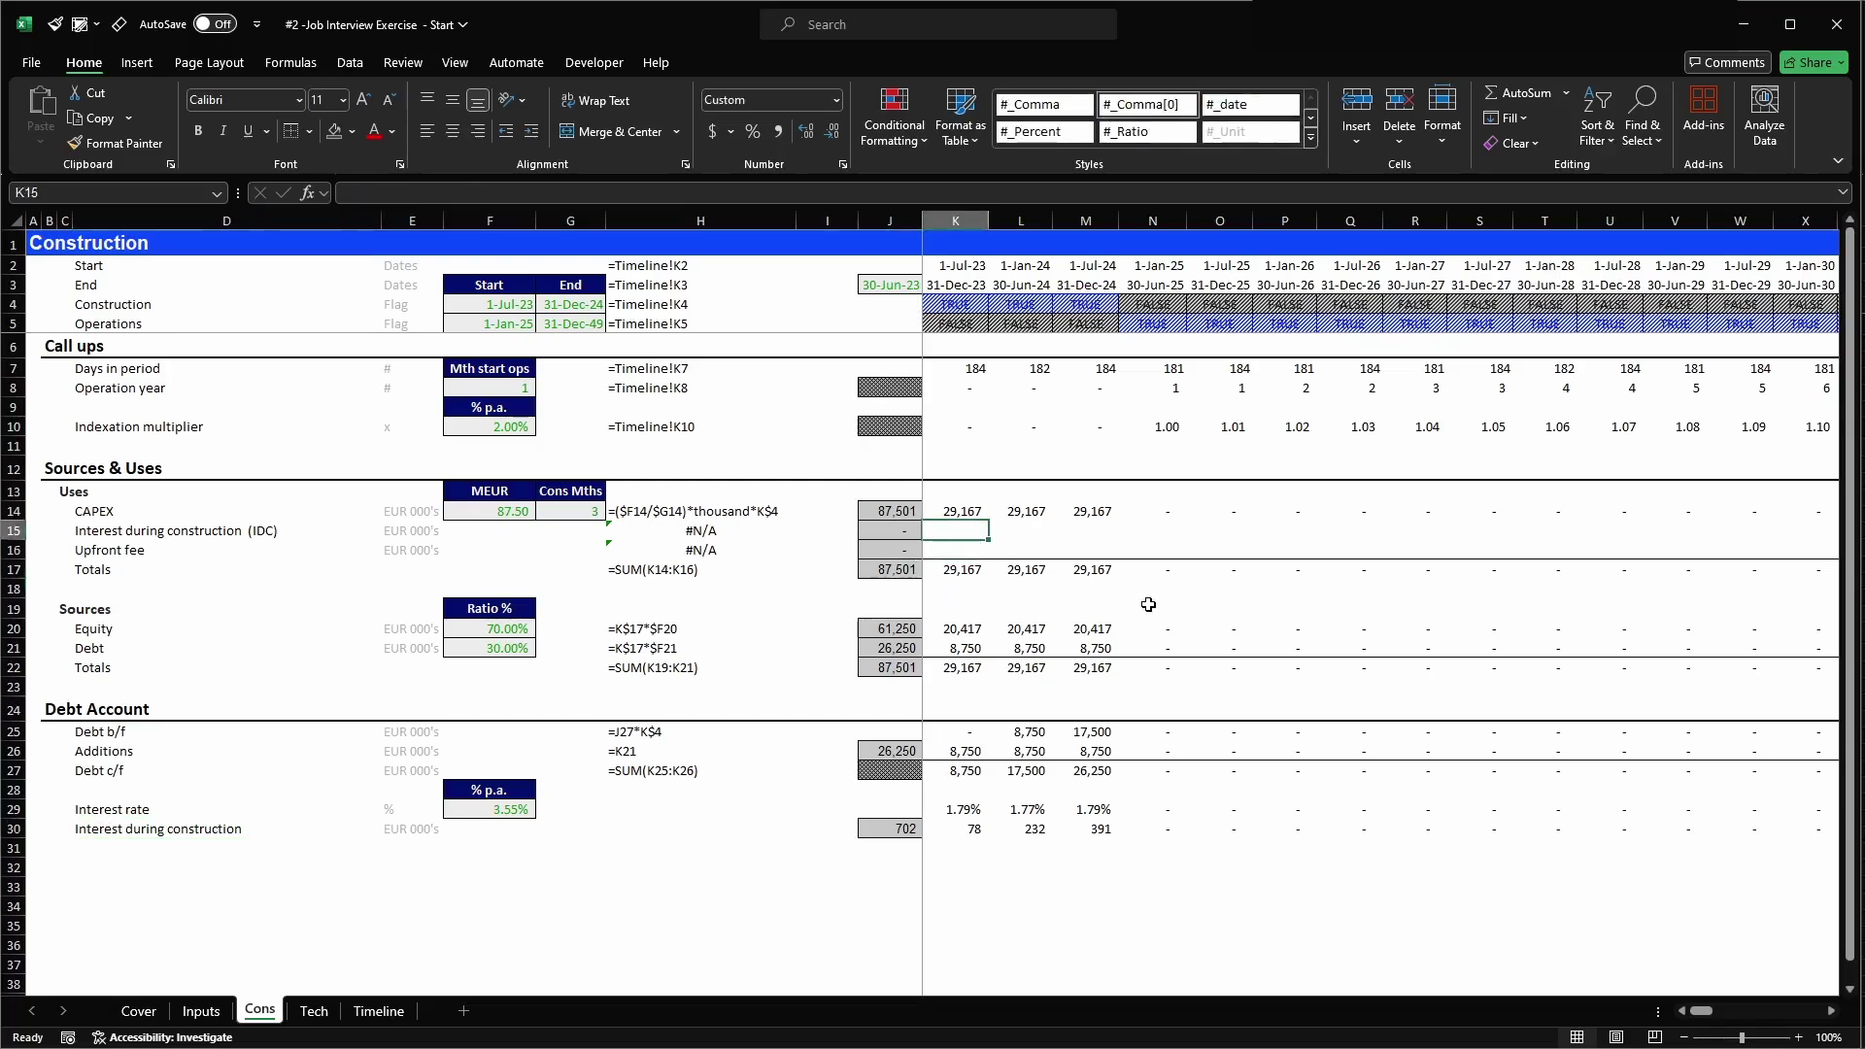
pyautogui.write('=')
pyautogui.press('Escape')
pyautogui.hotkey('shift', 'space')
pyautogui.press('Down')
pyautogui.press('Down')
pyautogui.press('Down')
pyautogui.press('Down')
pyautogui.press('Down')
pyautogui.press('Down')
pyautogui.press('Down')
pyautogui.press('Down')
pyautogui.press('Down')
pyautogui.press('Down')
pyautogui.press('Down')
pyautogui.press('Down')
pyautogui.press('Down')
pyautogui.press('Down')
pyautogui.press('Down')
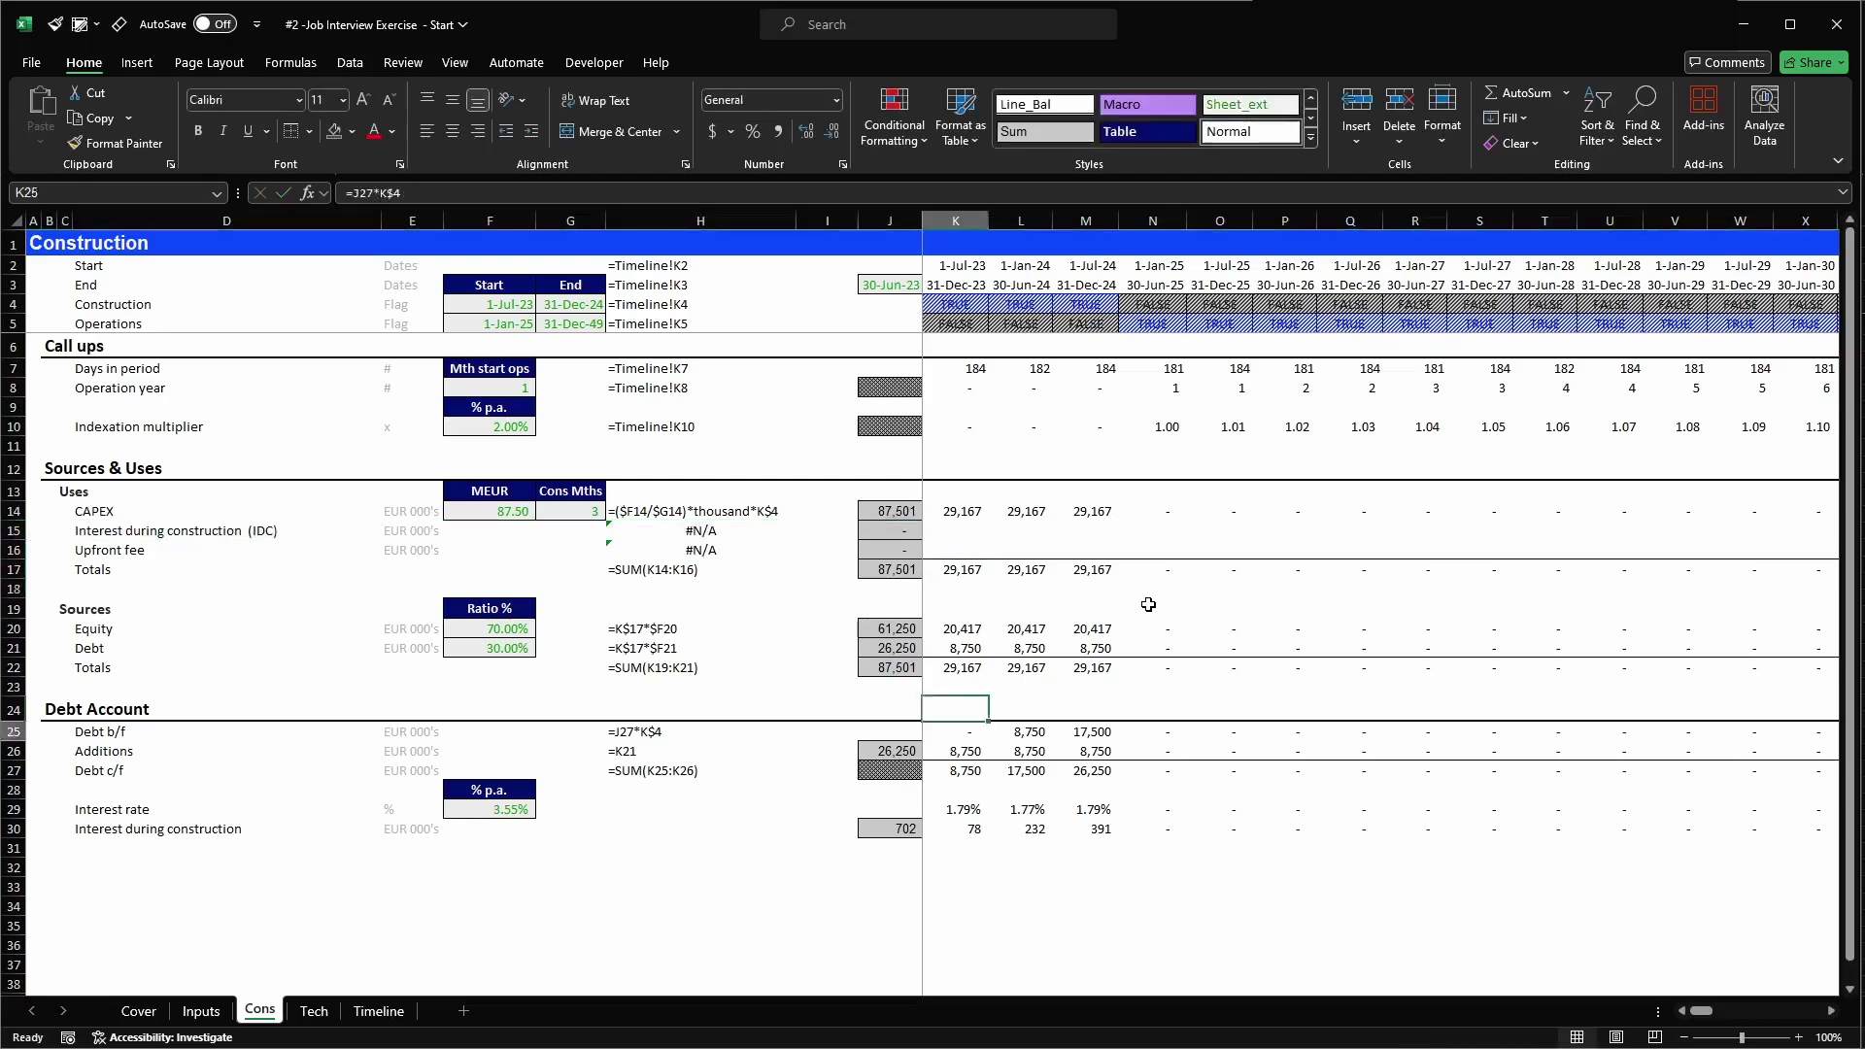
pyautogui.hotkey('shift', 'space')
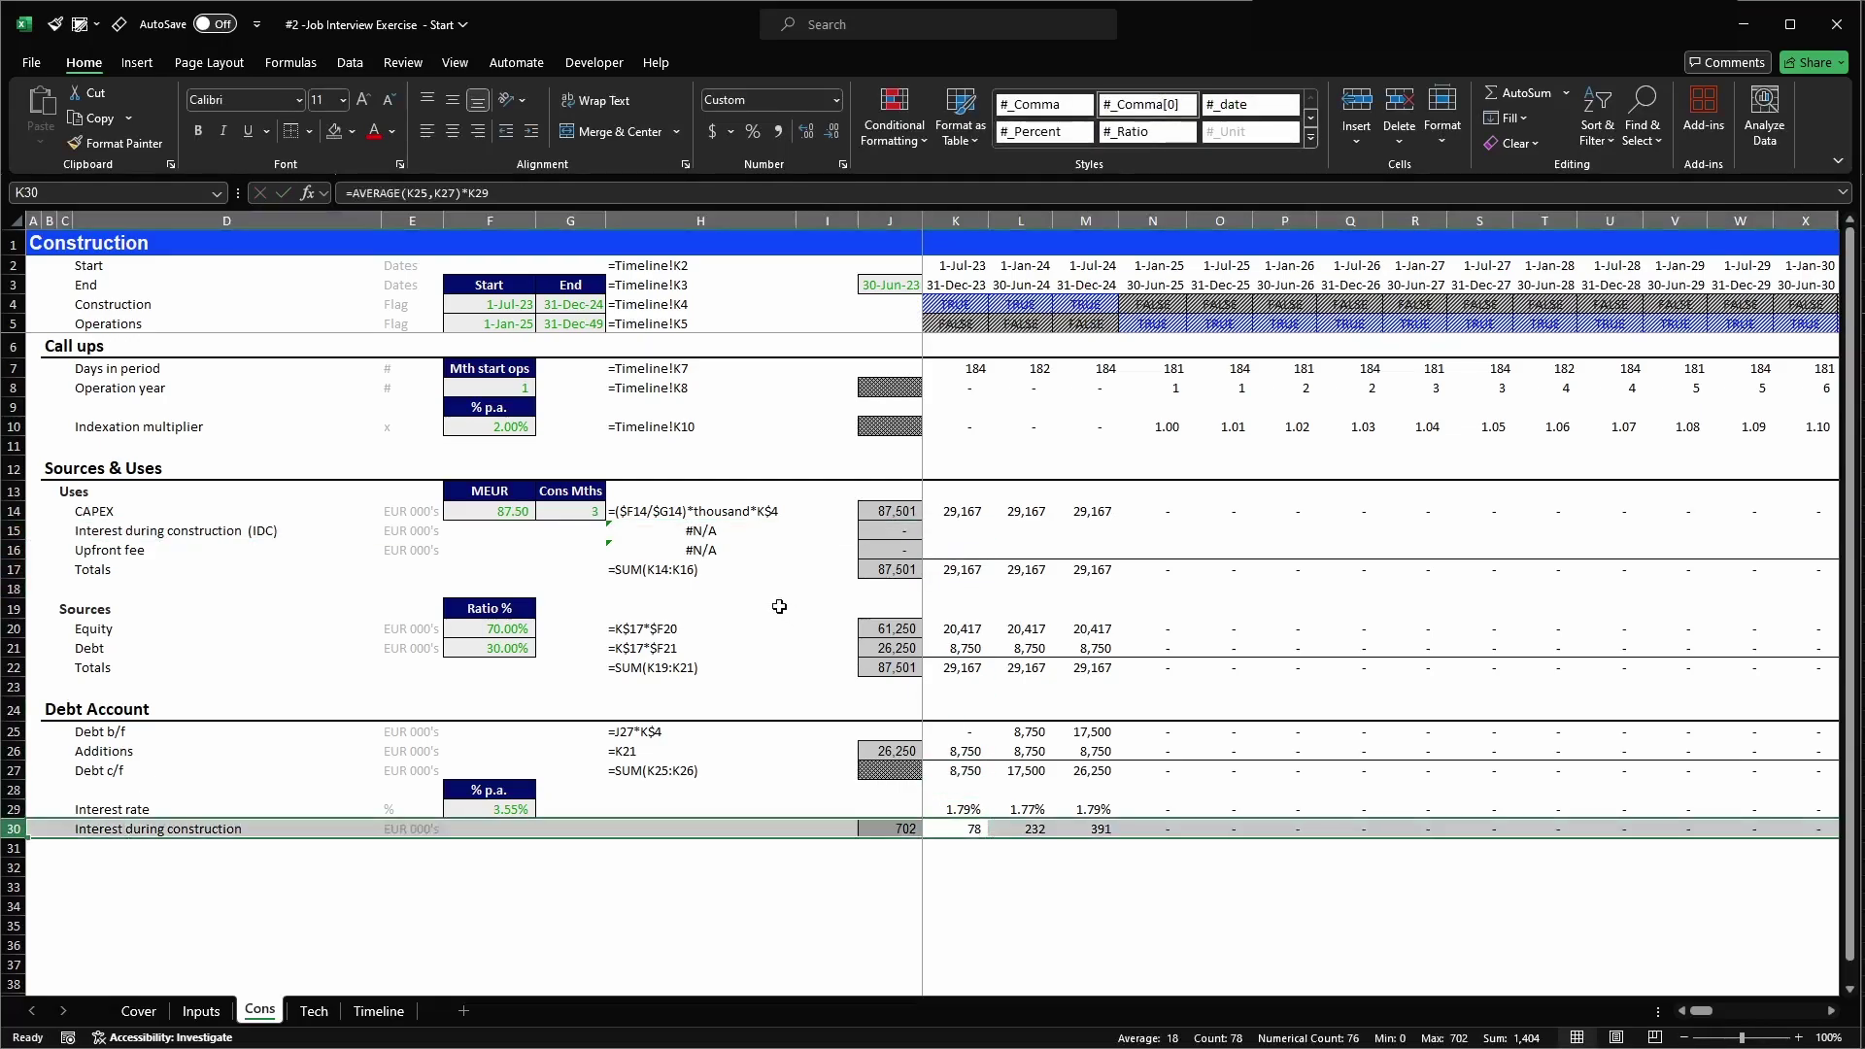
# - Link the first period of the Interest during construction (IDC) row in Uses with =K30 in K15, dismissing any warning
pyautogui.click(967, 536)
pyautogui.write('=')
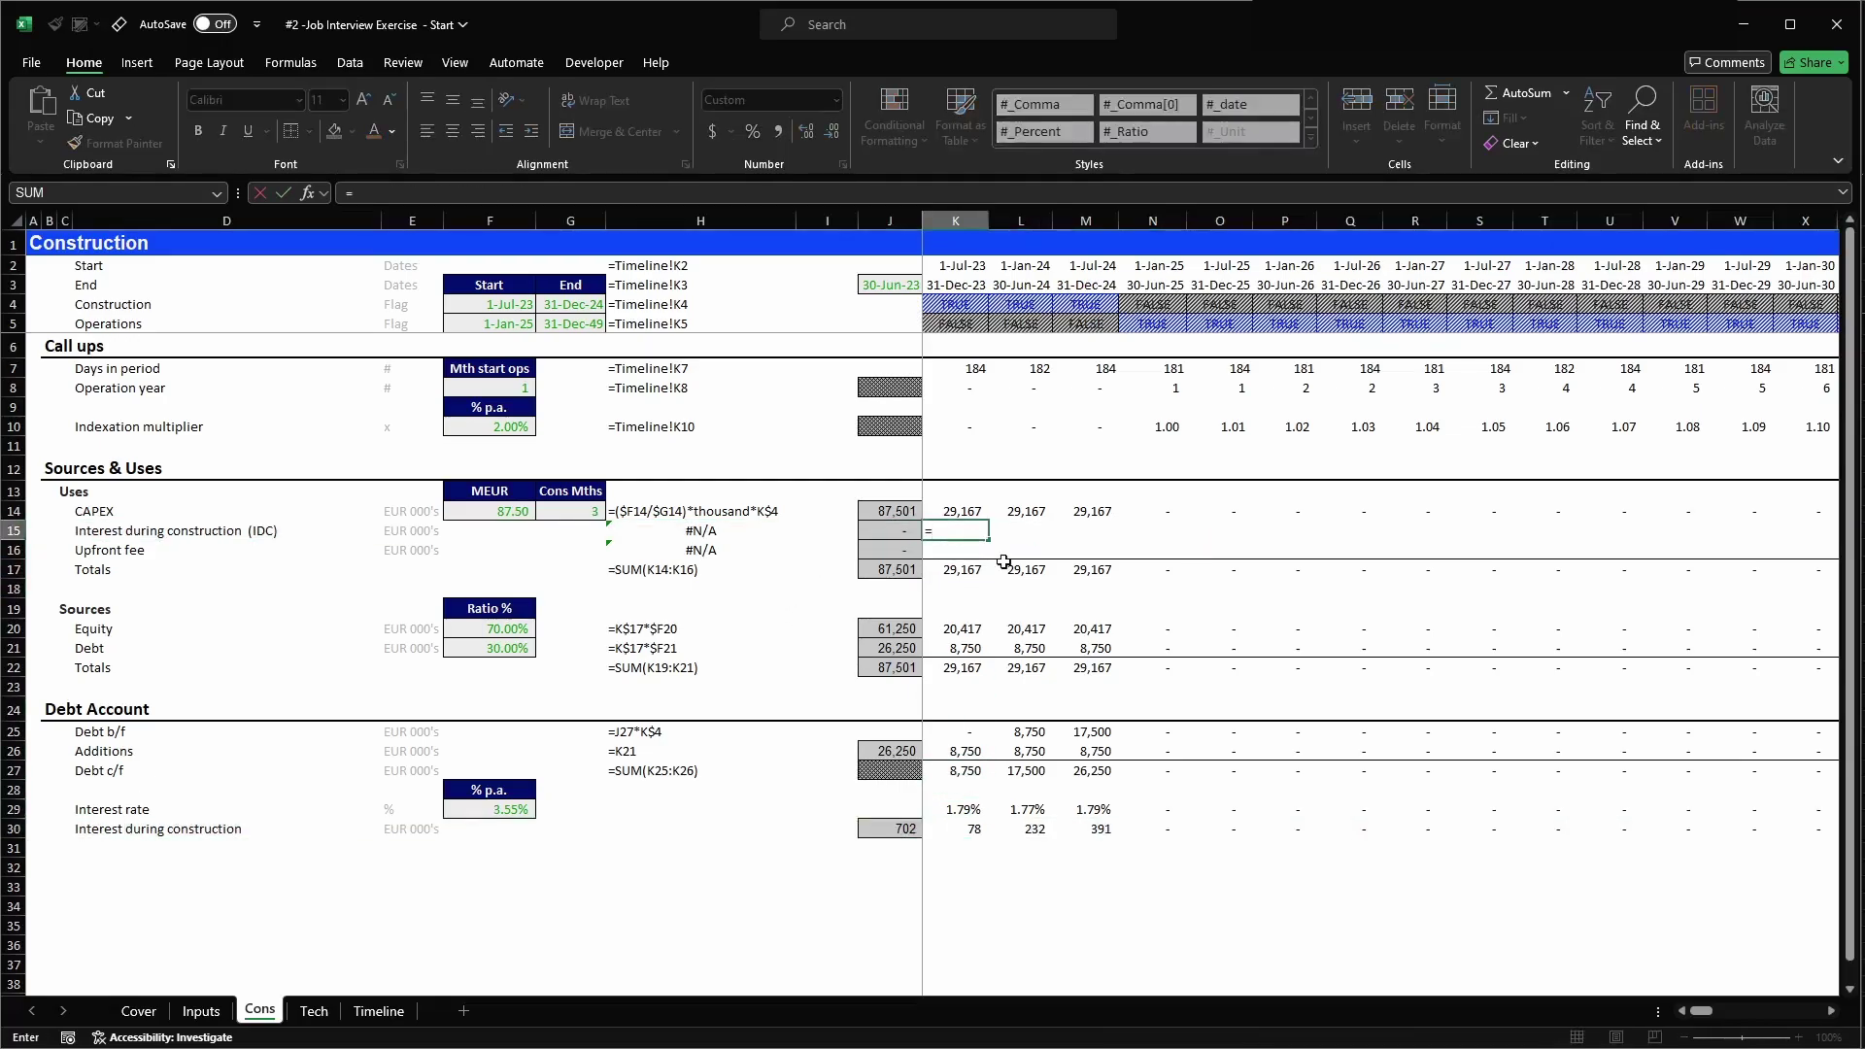
pyautogui.click(981, 828)
pyautogui.press('Return')
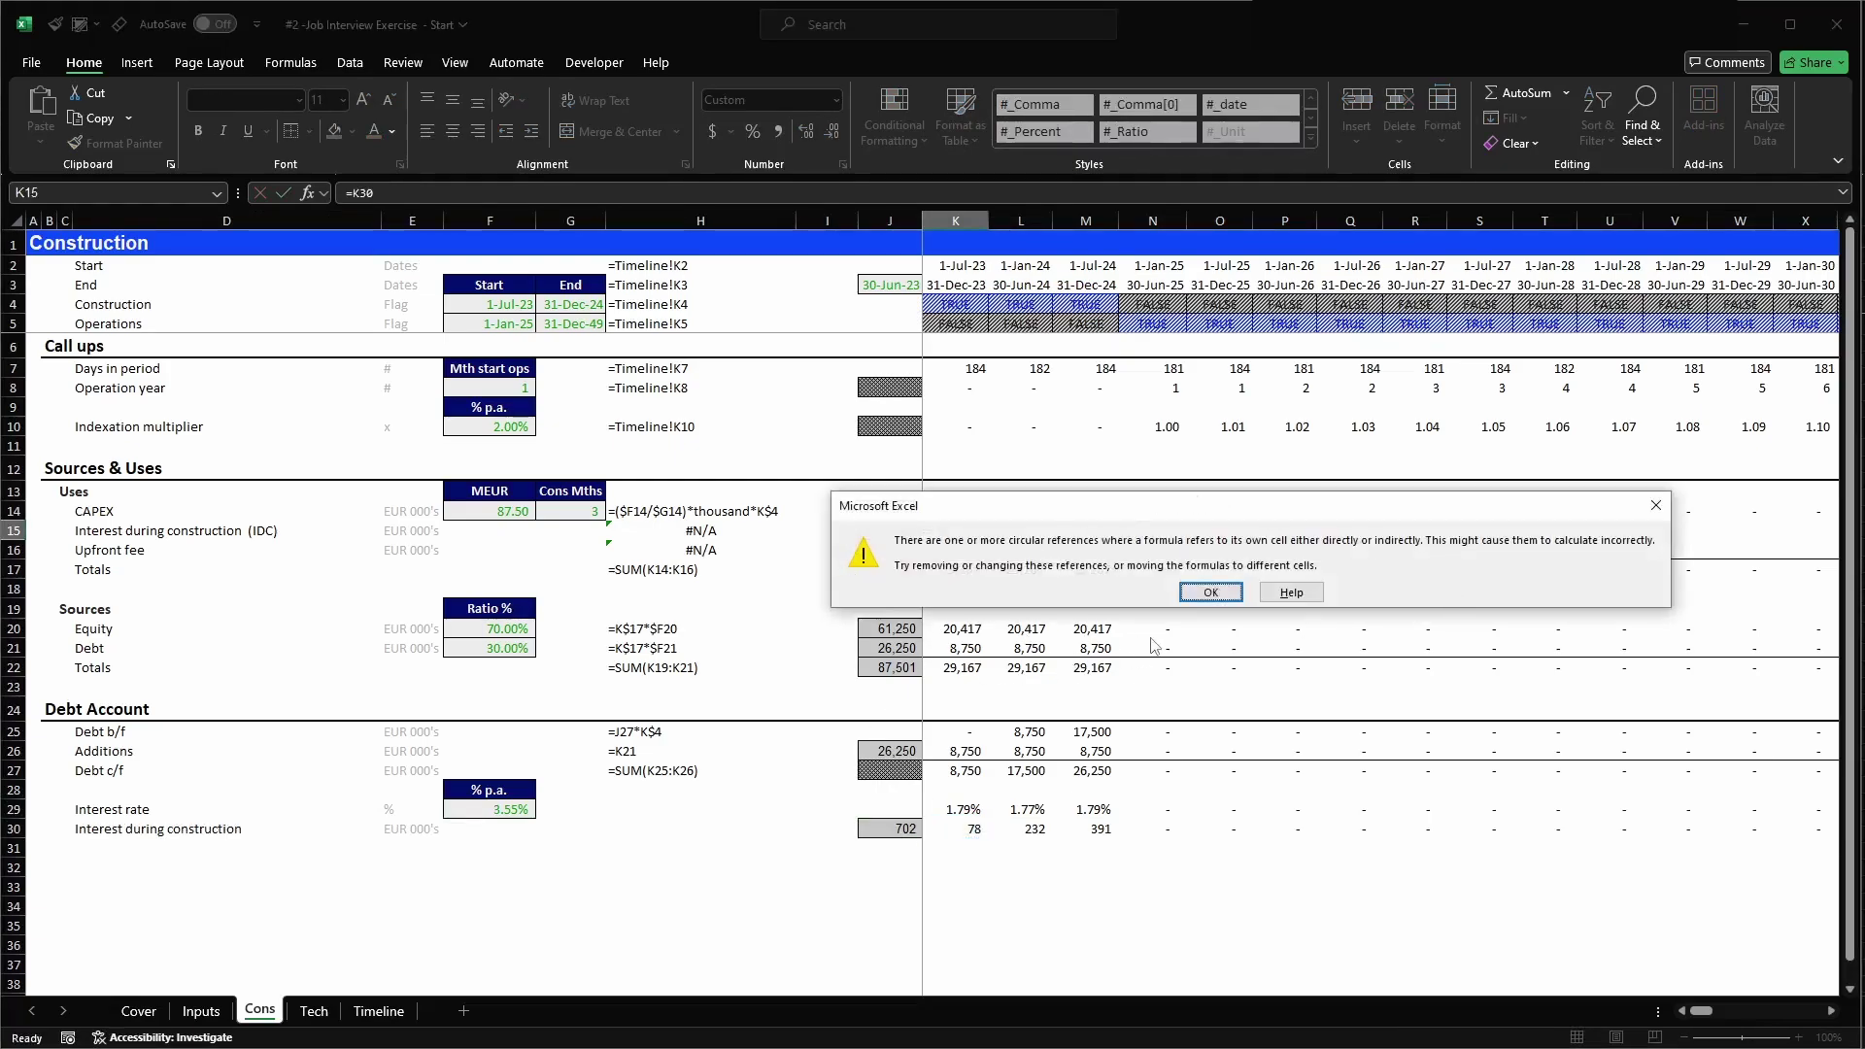
pyautogui.press('Return')
# - Remove the AVERAGE function and the closing balance from the K30 interest formula, leaving =K25*K29
pyautogui.click(959, 772)
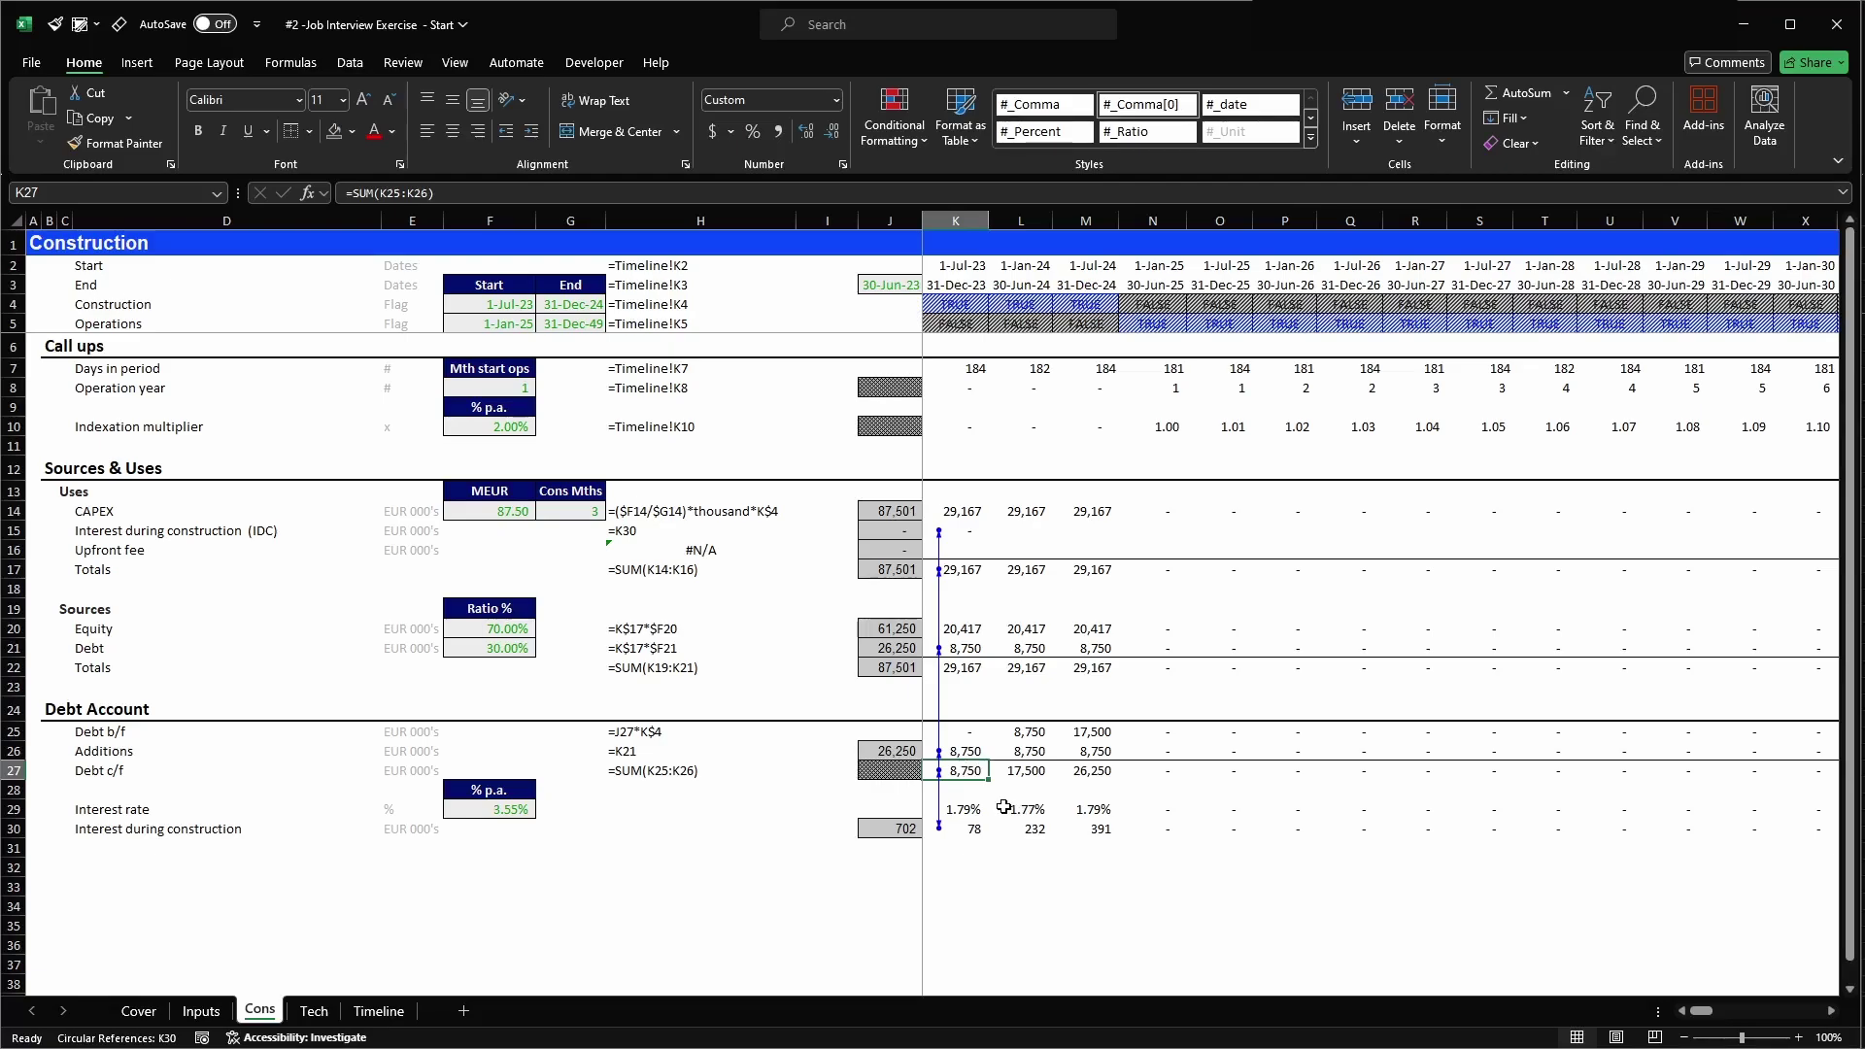
pyautogui.press('Down')
pyautogui.press('Down')
pyautogui.press('Down')
pyautogui.press('F2')
pyautogui.press('Delete')
pyautogui.press('Delete')
pyautogui.press('Delete')
pyautogui.press('Delete')
pyautogui.press('Delete')
pyautogui.press('Delete')
pyautogui.press('Delete')
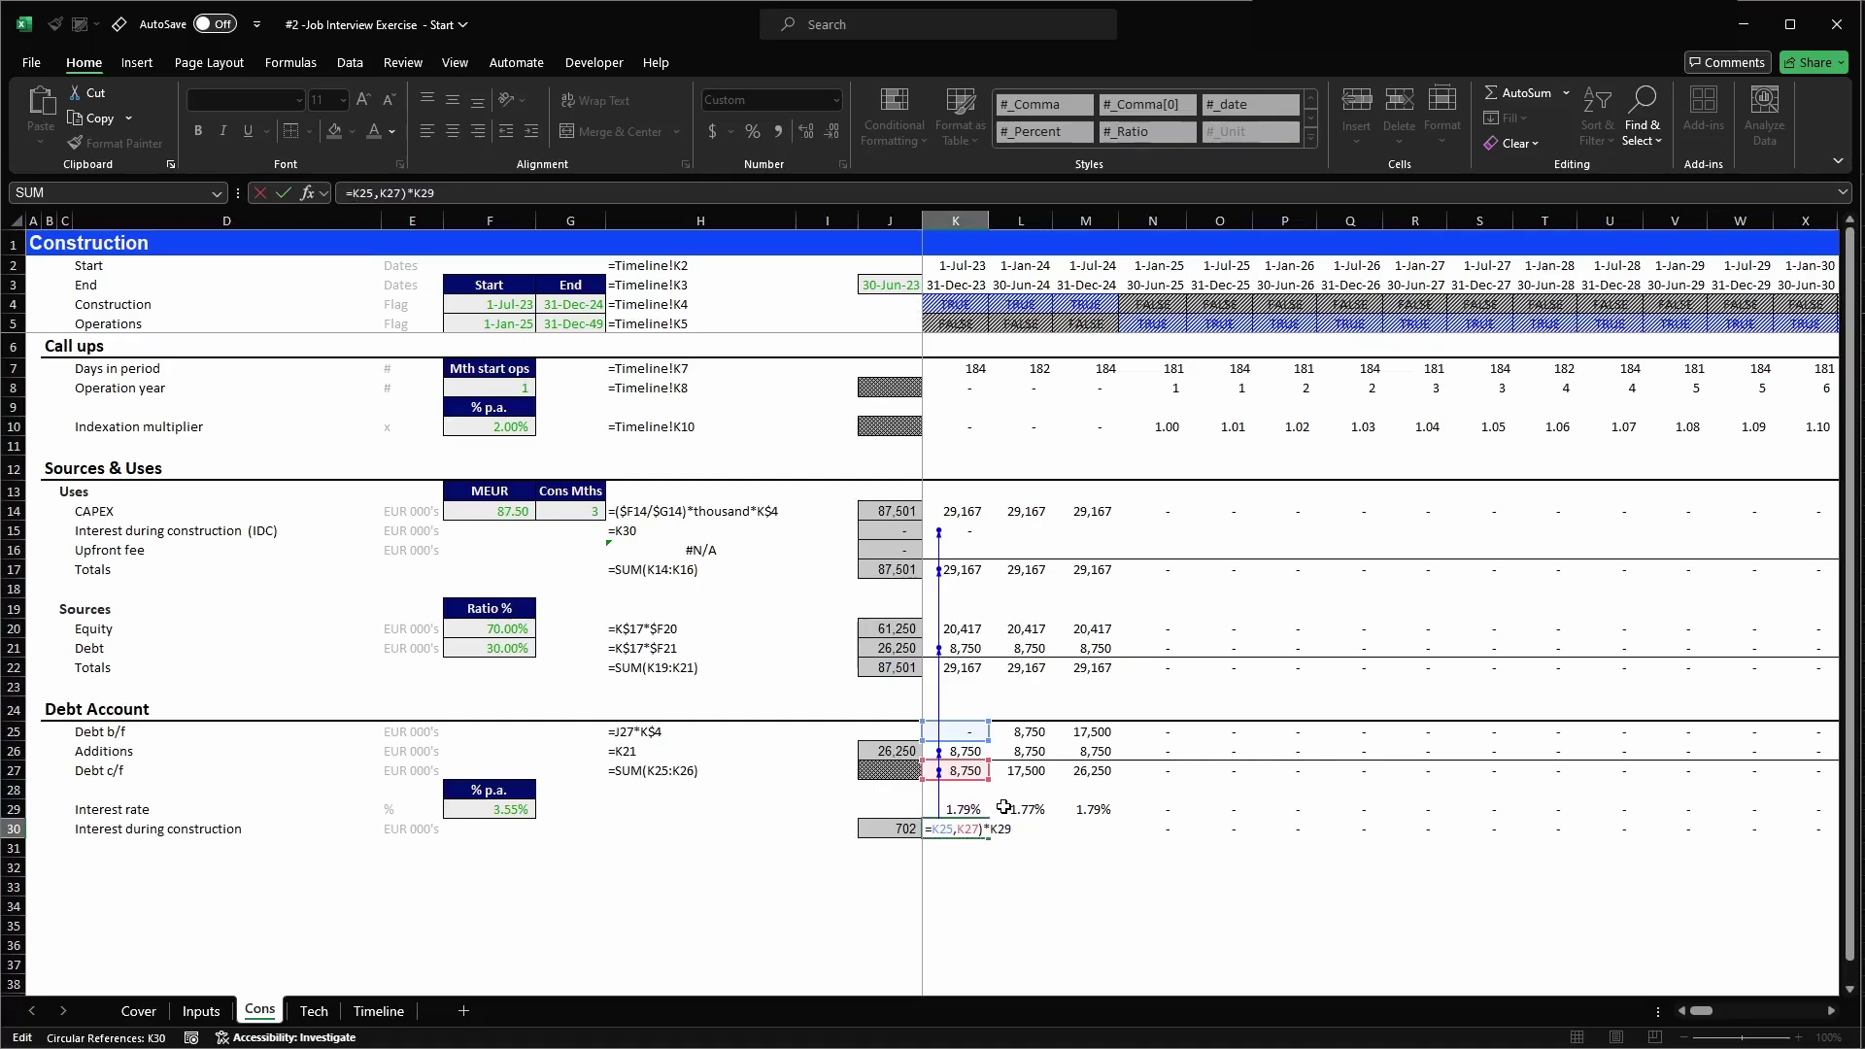
pyautogui.press('Delete')
pyautogui.press('Delete')
pyautogui.press('Delete')
pyautogui.press('Delete')
pyautogui.press('Delete')
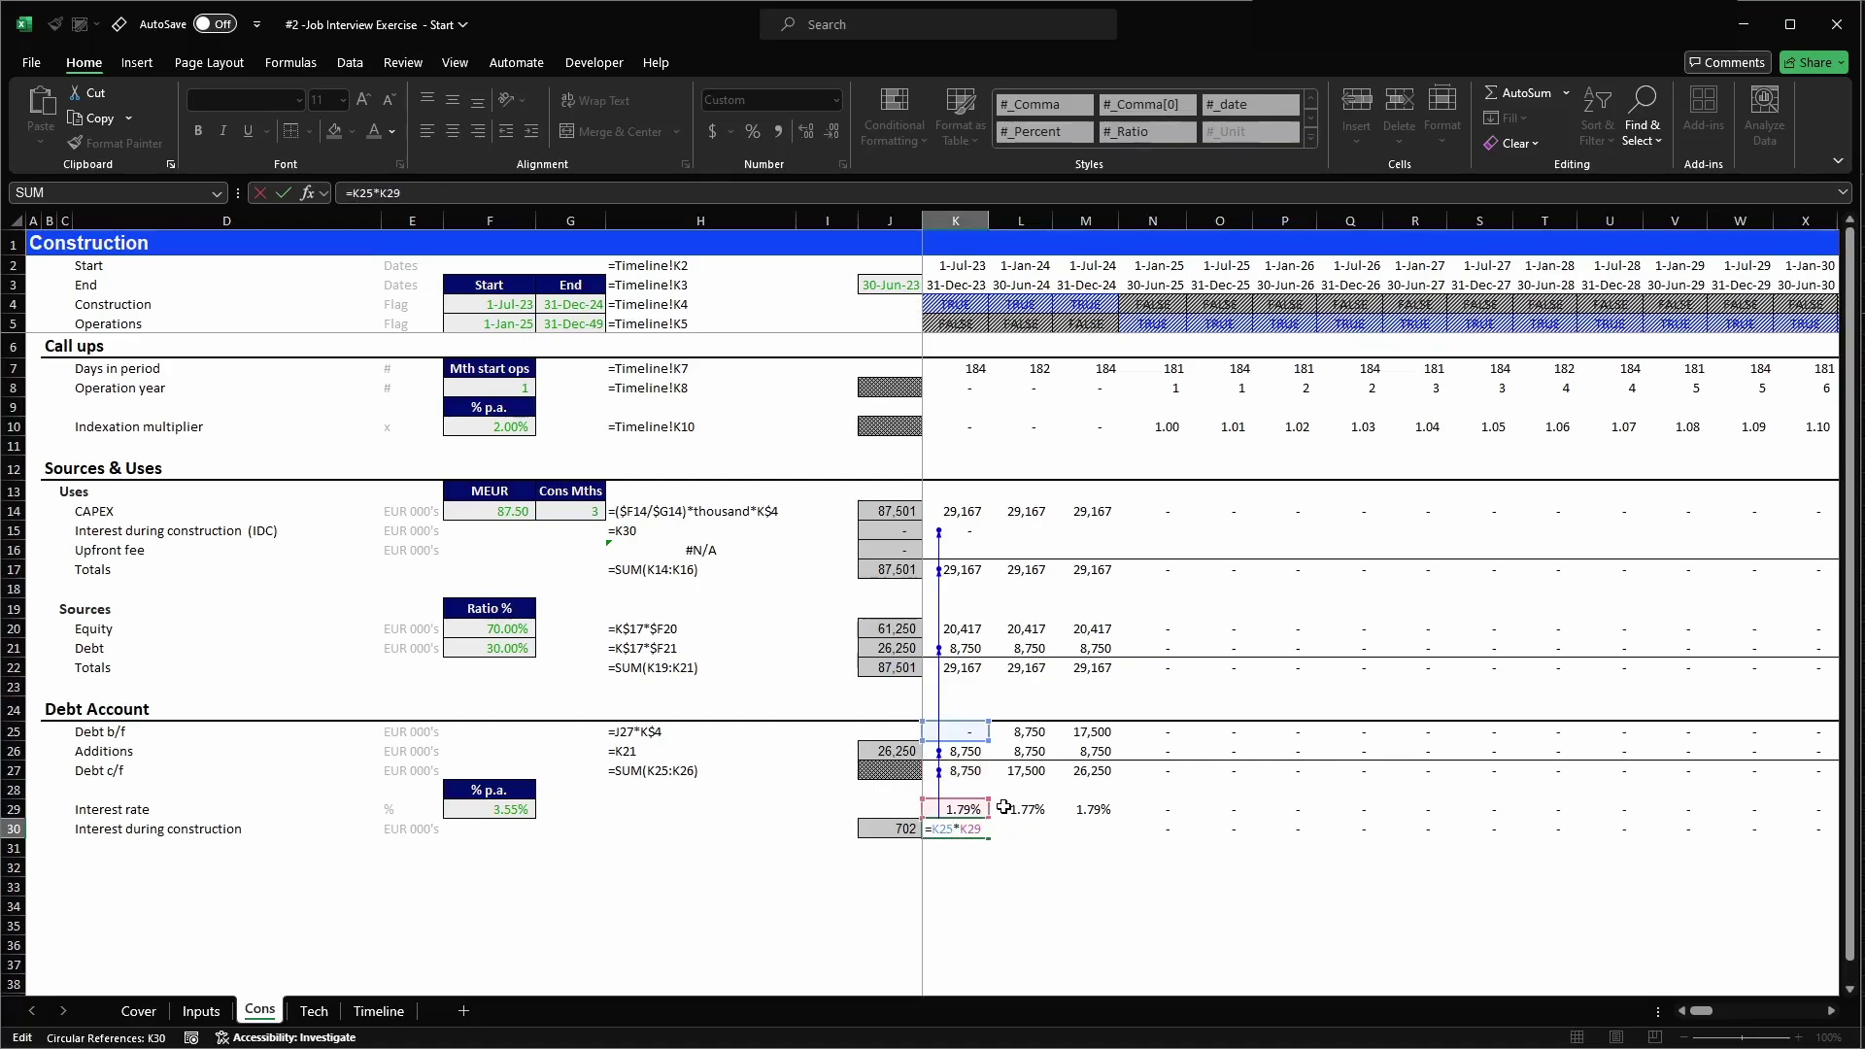
pyautogui.hotkey('ctrl', 'Return')
# - Fill the opening-balance interest formula from K30 across the timeline and check the copied cells
pyautogui.hotkey('ctrl', 'shift', 'Right')
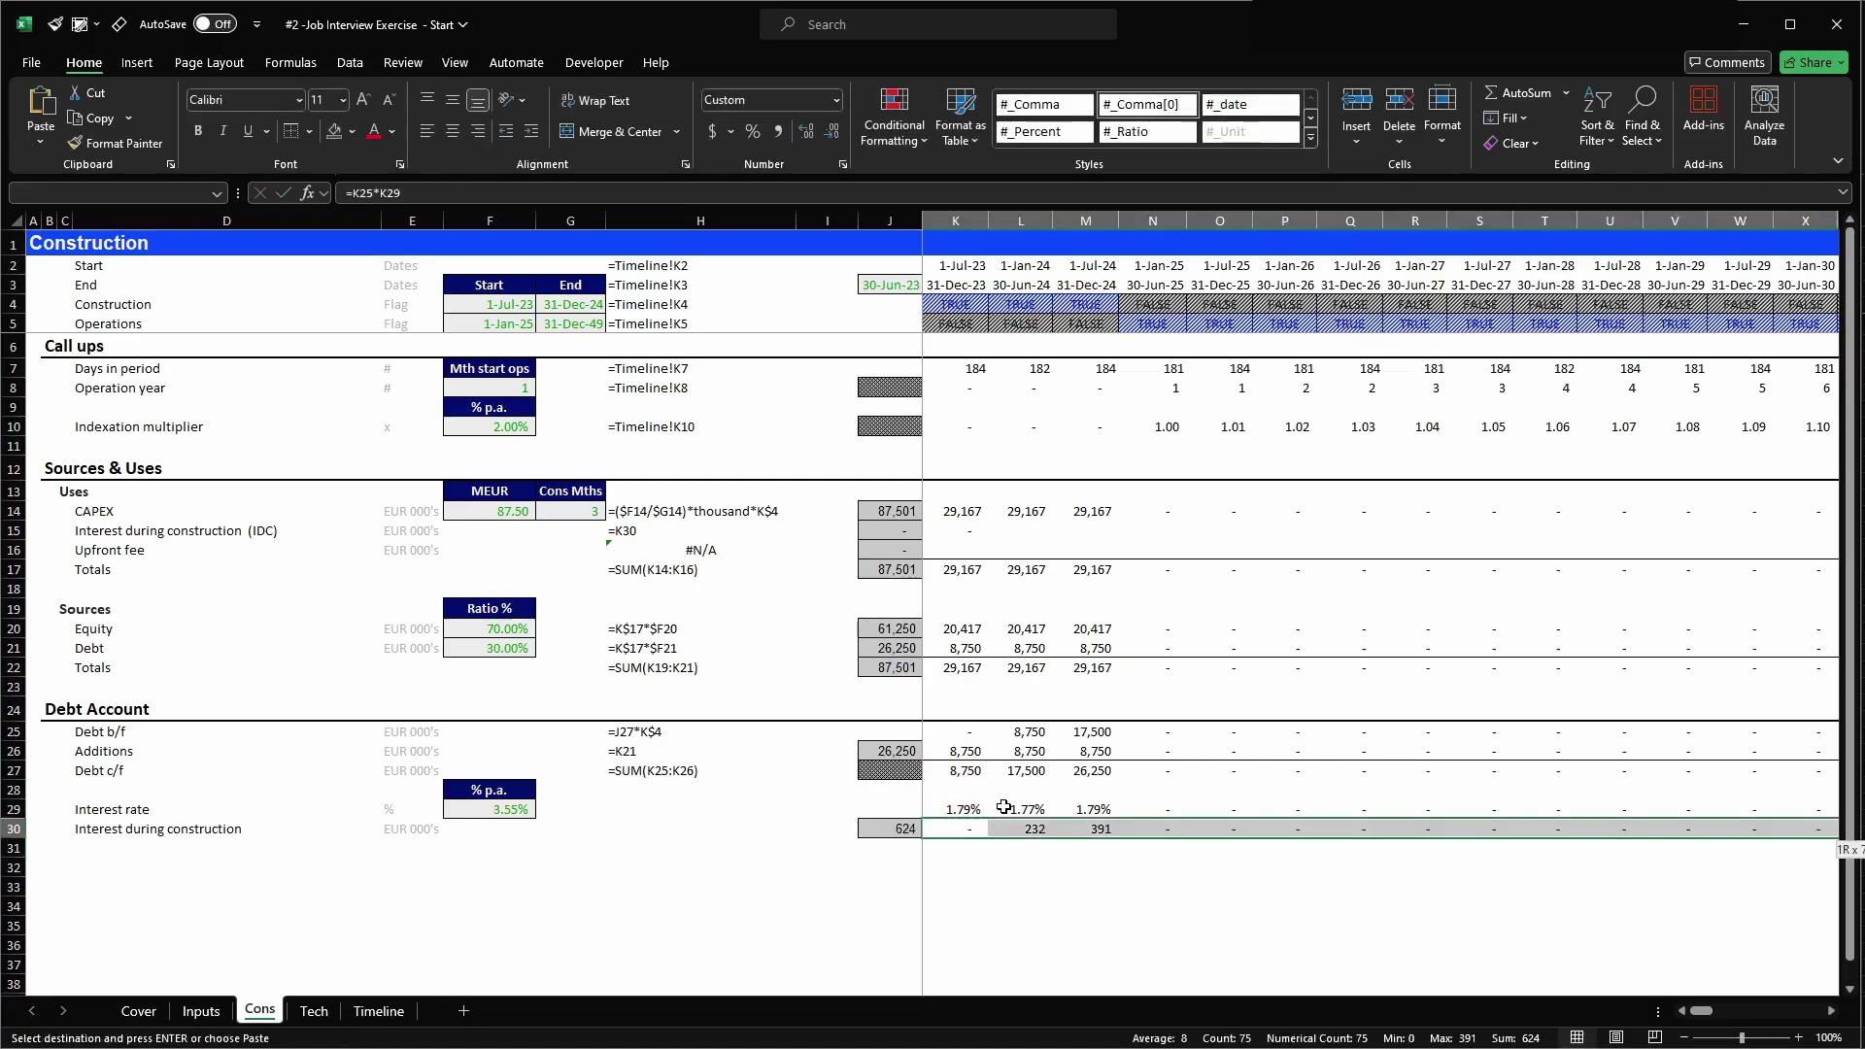
pyautogui.hotkey('ctrl', 'r')
pyautogui.press('Left')
pyautogui.press('Right')
pyautogui.press('Right')
pyautogui.press('Right')
pyautogui.press('Left')
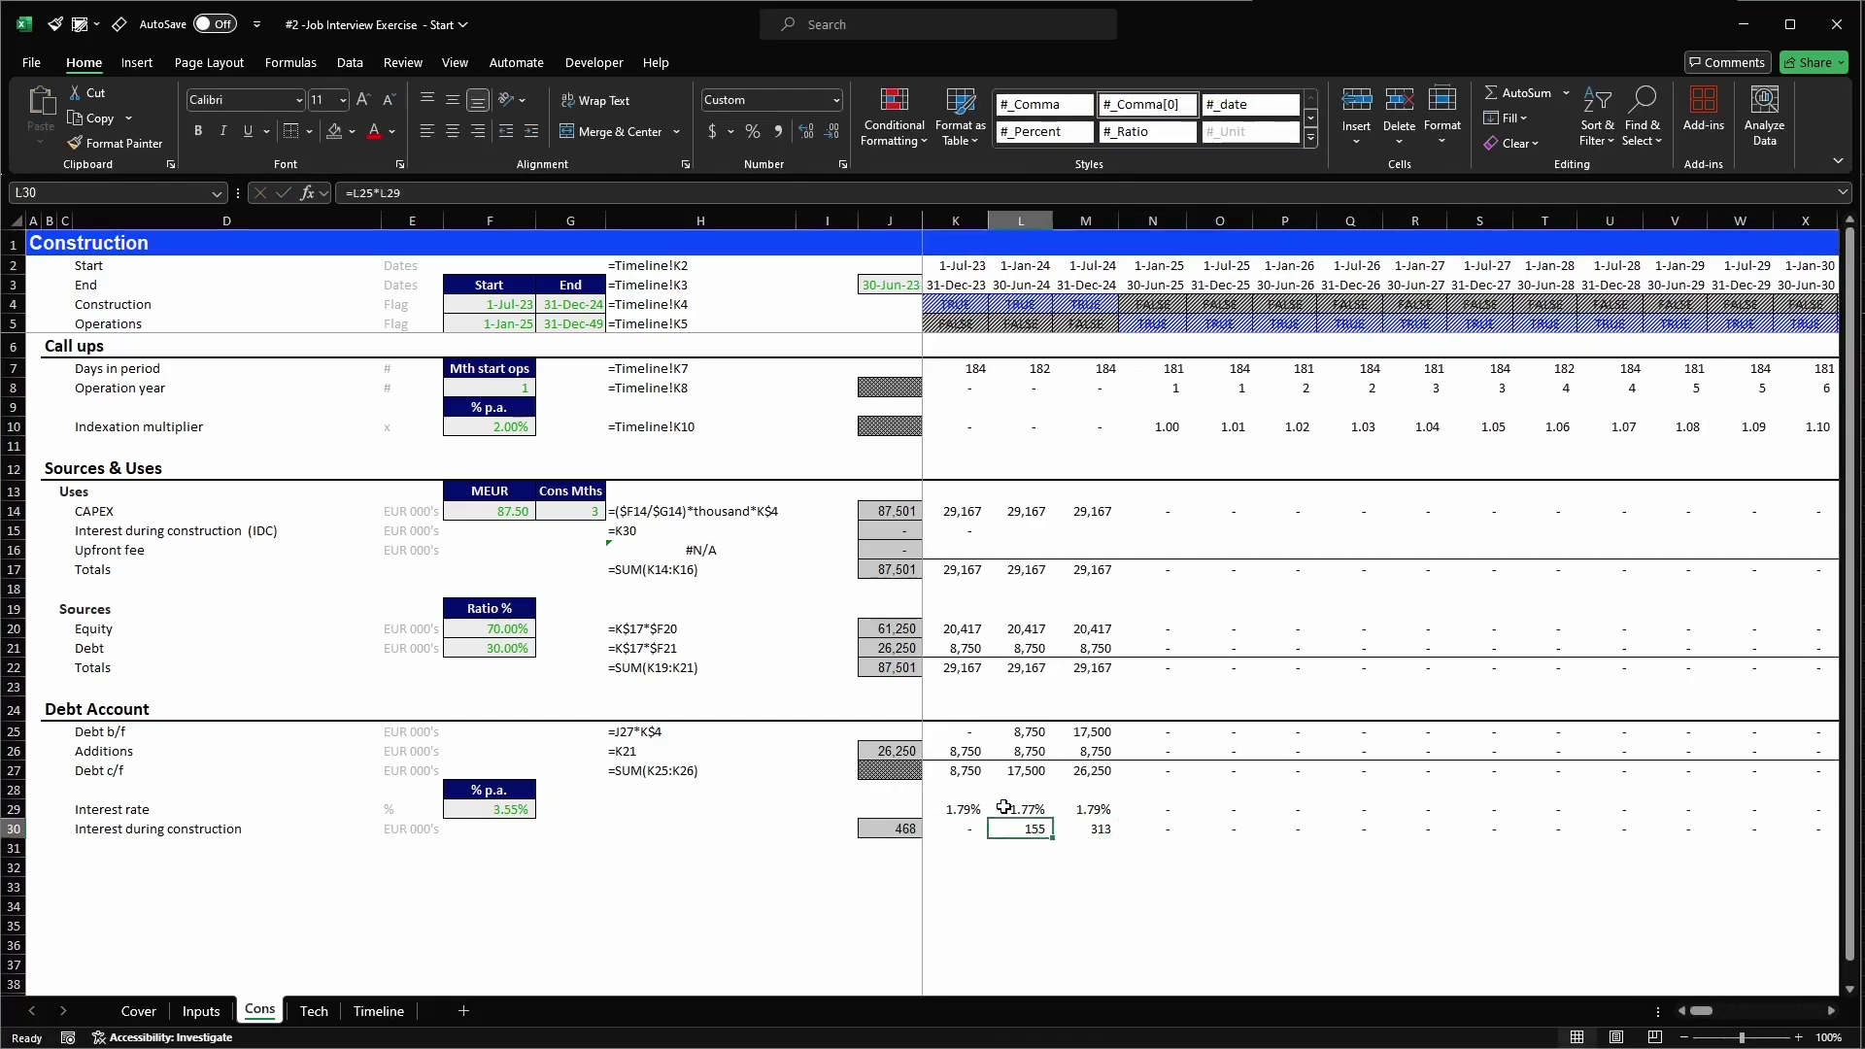
# - Review the construction-period columns K to M and the IDC and Upfront fee rows under Uses
pyautogui.press('Left')
pyautogui.hotkey('ctrl', 'space')
pyautogui.hotkey('shift', 'Right')
pyautogui.hotkey('shift', 'Right')
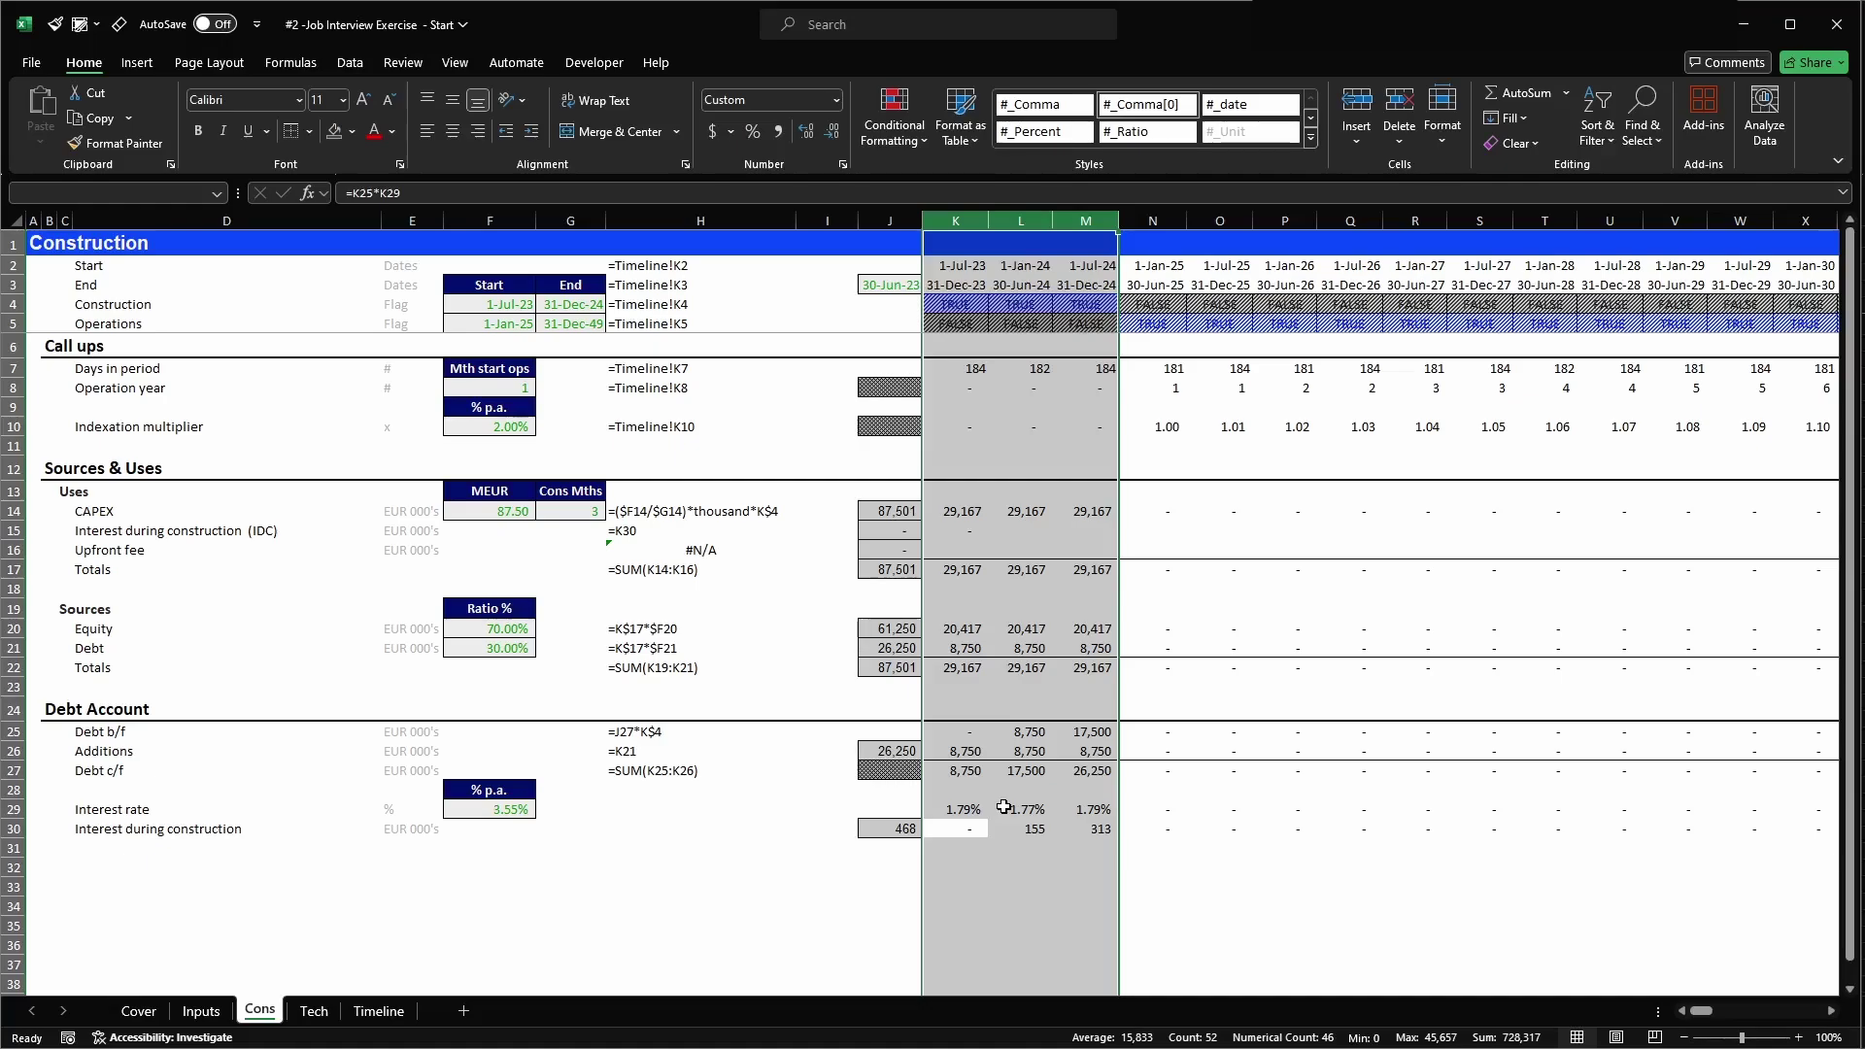
pyautogui.click(15, 530)
pyautogui.click(15, 550)
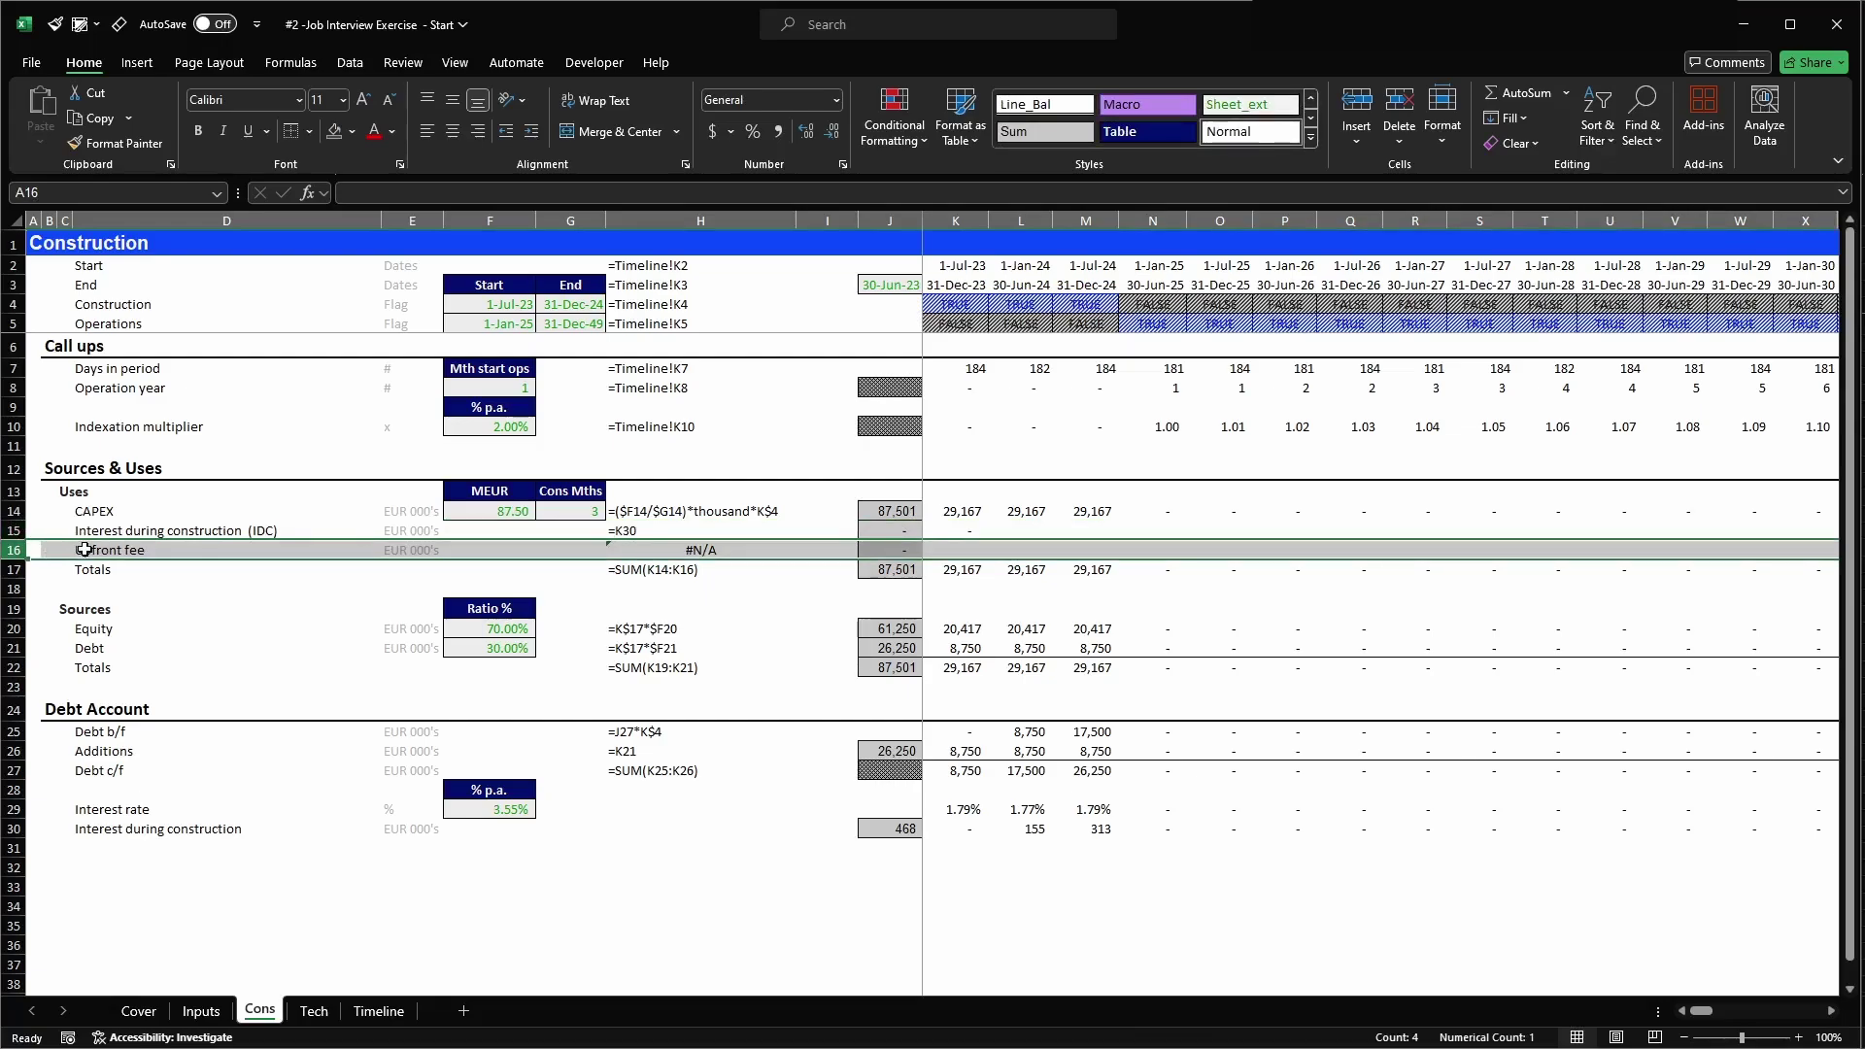
# - Examine the first period's Sources & Uses and Debt Account figures, down to the rows below the debt closing balance
pyautogui.press('Right')
pyautogui.press('Right')
pyautogui.press('Right')
pyautogui.press('Right')
pyautogui.press('Right')
pyautogui.press('Right')
pyautogui.press('Right')
pyautogui.press('Right')
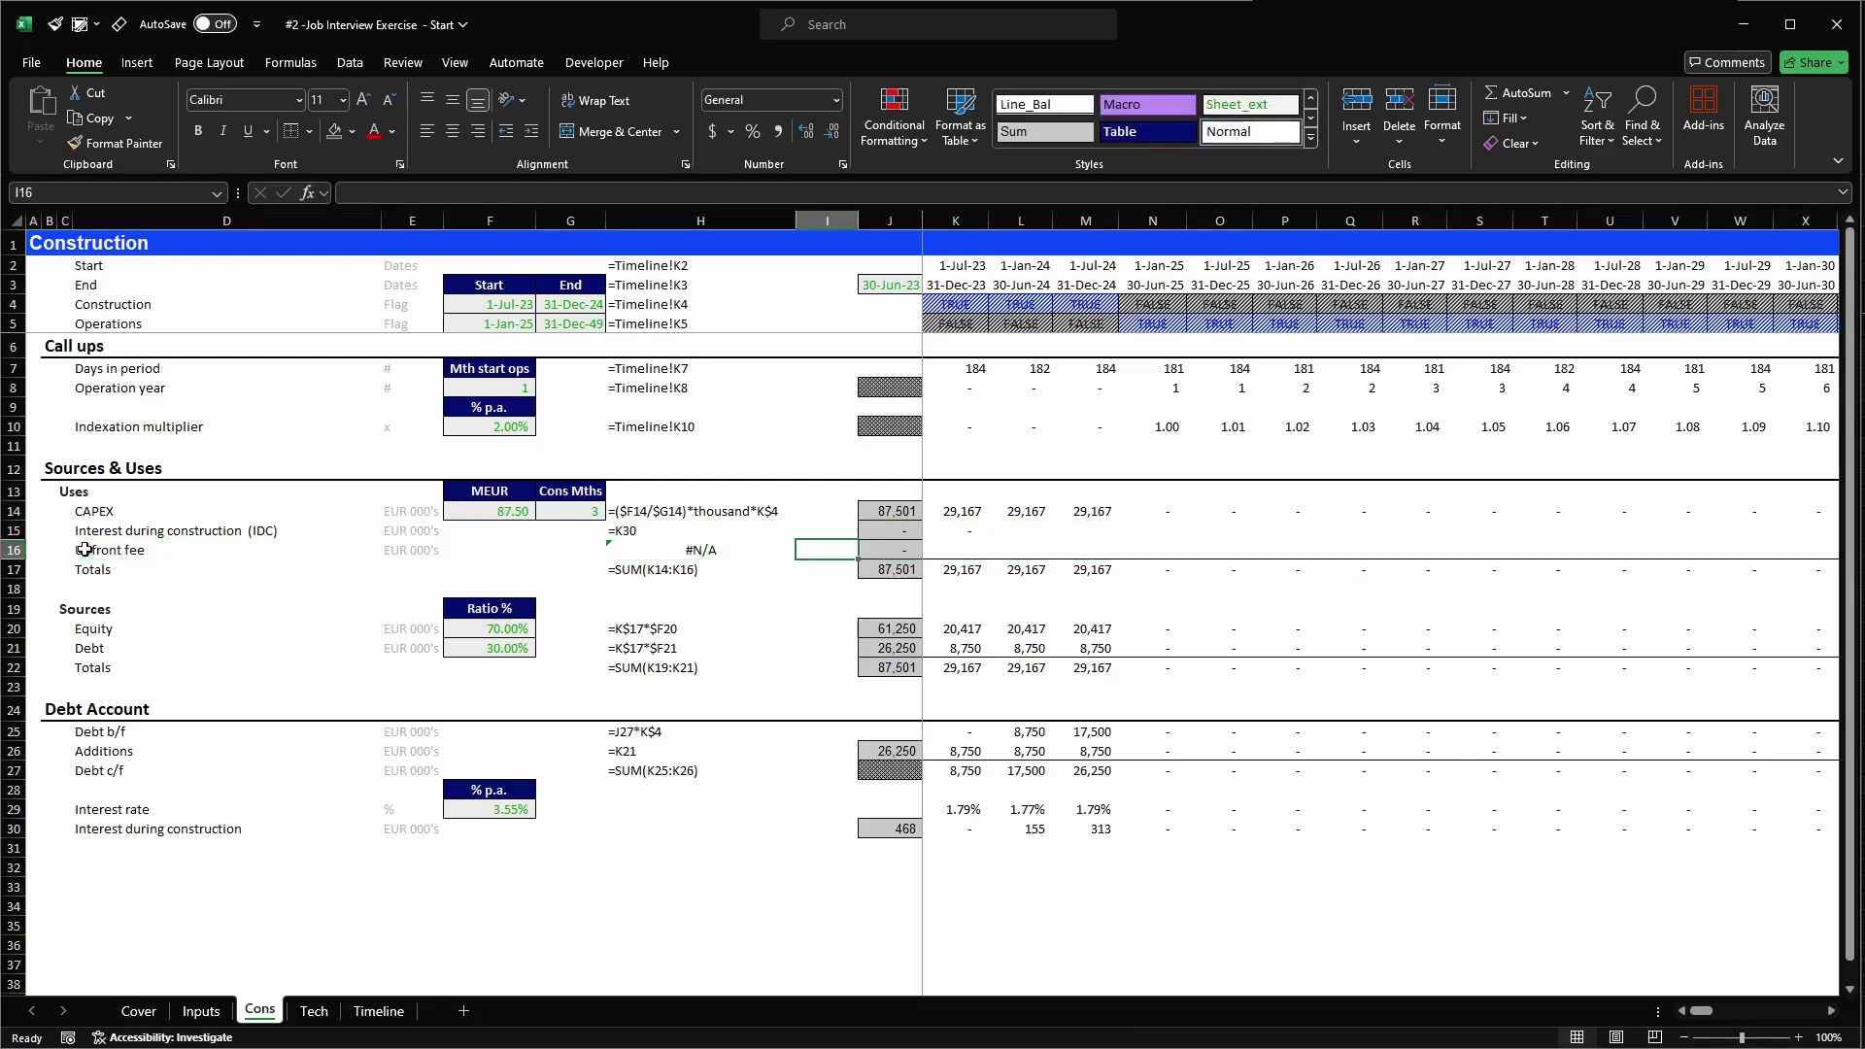
pyautogui.press('Right')
pyautogui.press('Right')
pyautogui.press('Down')
pyautogui.press('Down')
pyautogui.press('Down')
pyautogui.press('Down')
pyautogui.press('Down')
pyautogui.press('Down')
pyautogui.press('Down')
pyautogui.press('Down')
pyautogui.press('Down')
pyautogui.press('Down')
pyautogui.press('Down')
pyautogui.press('Down')
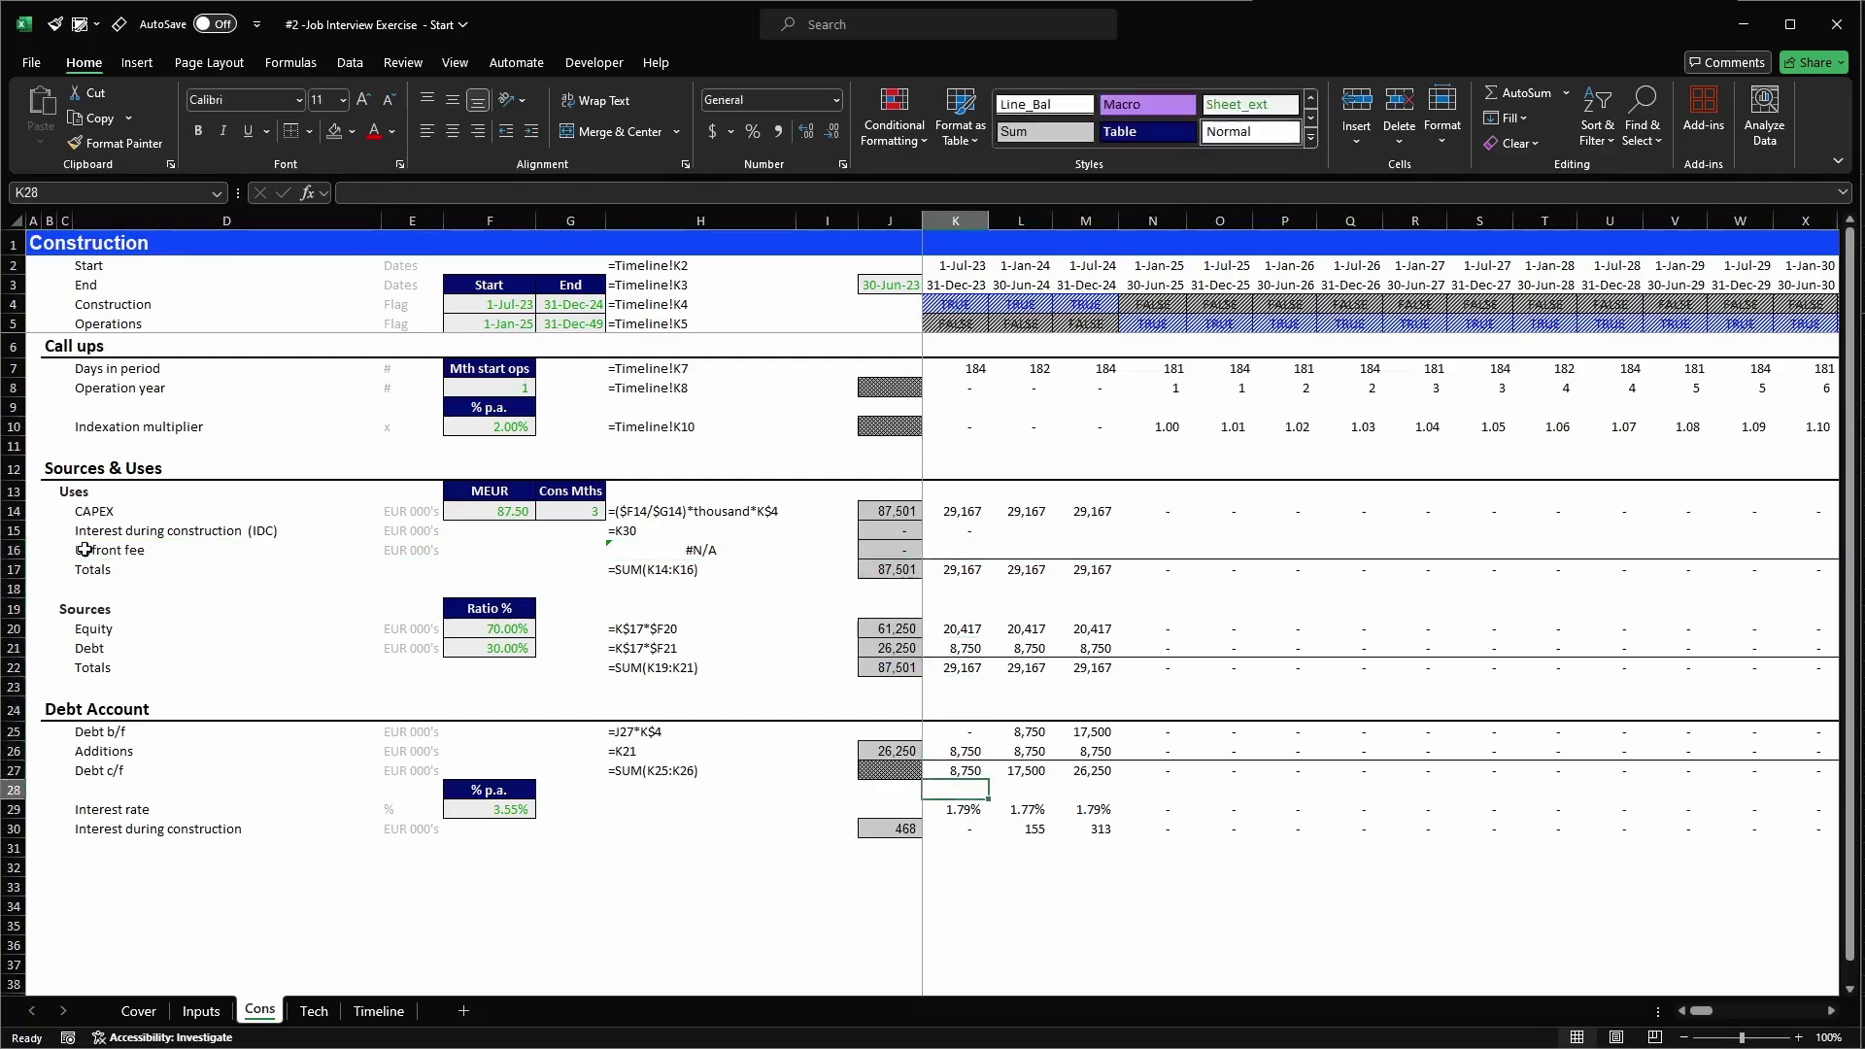
# - Fill the IDC link =K30 from K15 across all timeline periods of the Uses section
pyautogui.press('Up')
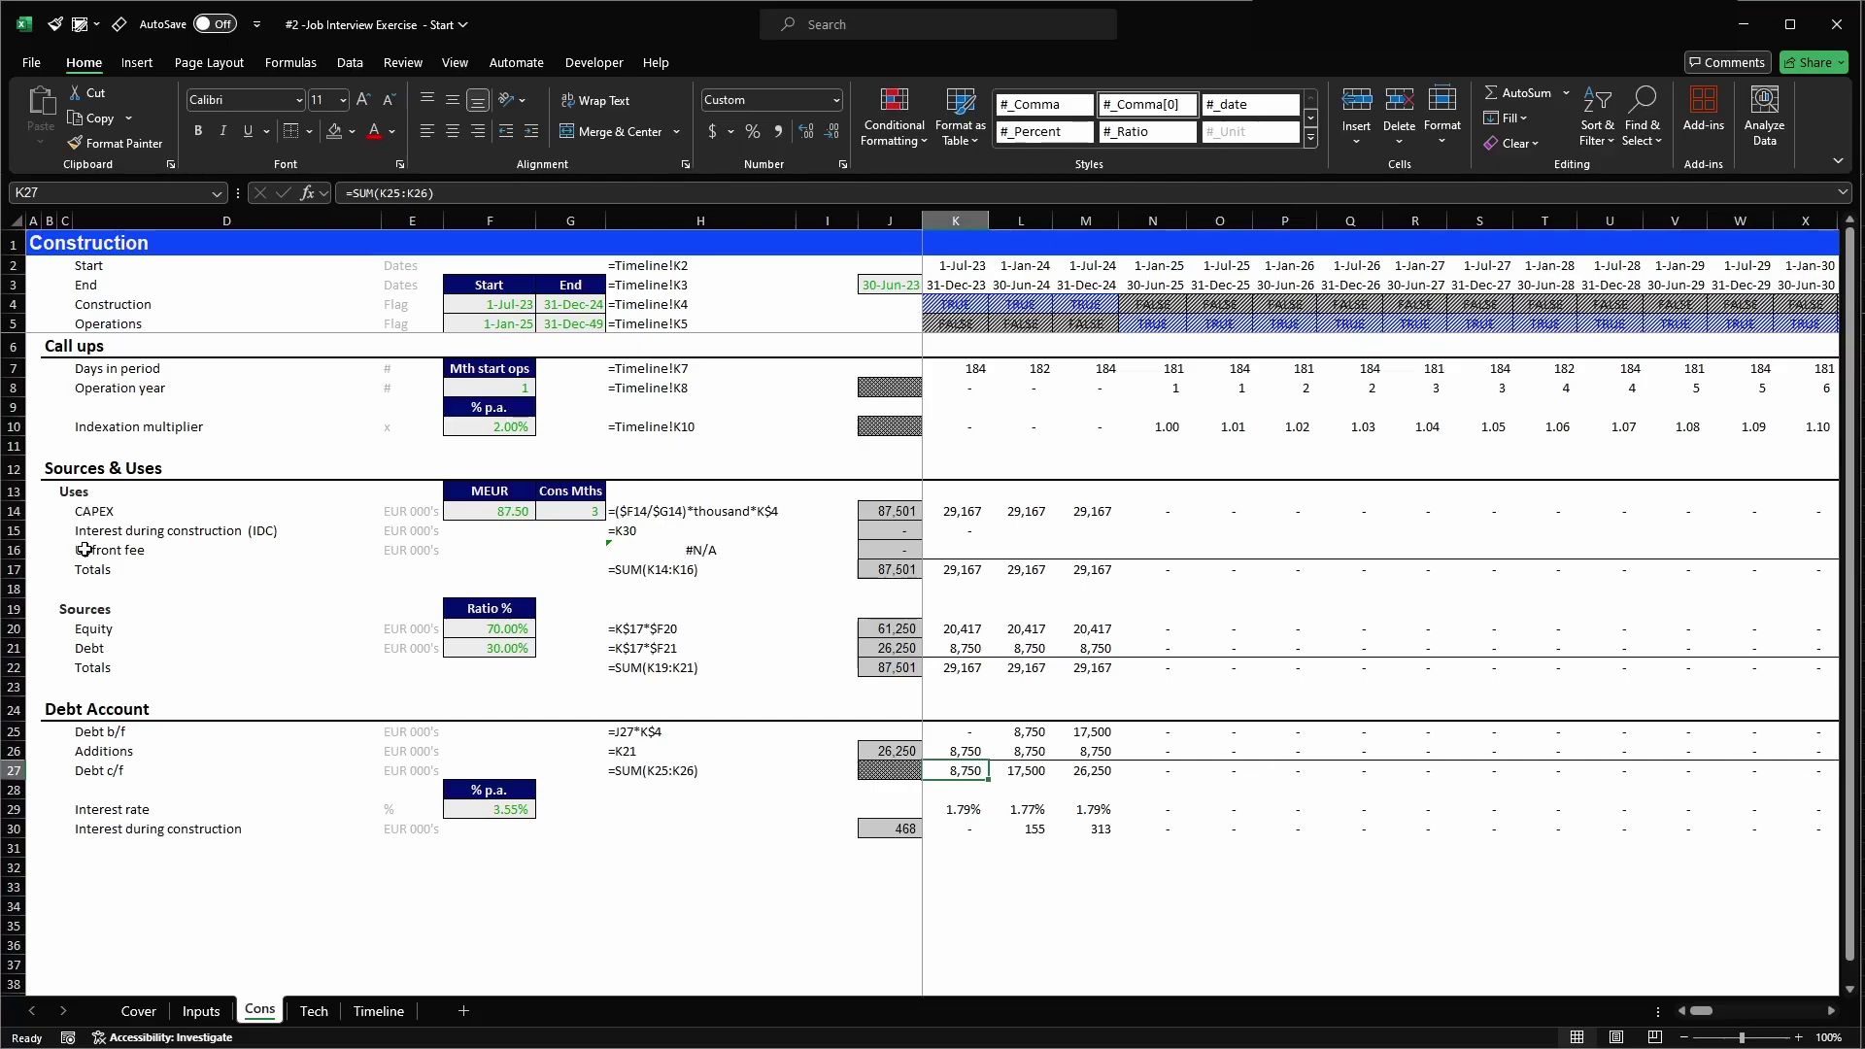
pyautogui.press('Up')
pyautogui.press('Up')
pyautogui.press('Up')
pyautogui.press('Up')
pyautogui.press('Up')
pyautogui.press('Up')
pyautogui.press('Up')
pyautogui.press('Up')
pyautogui.press('Up')
pyautogui.press('Up')
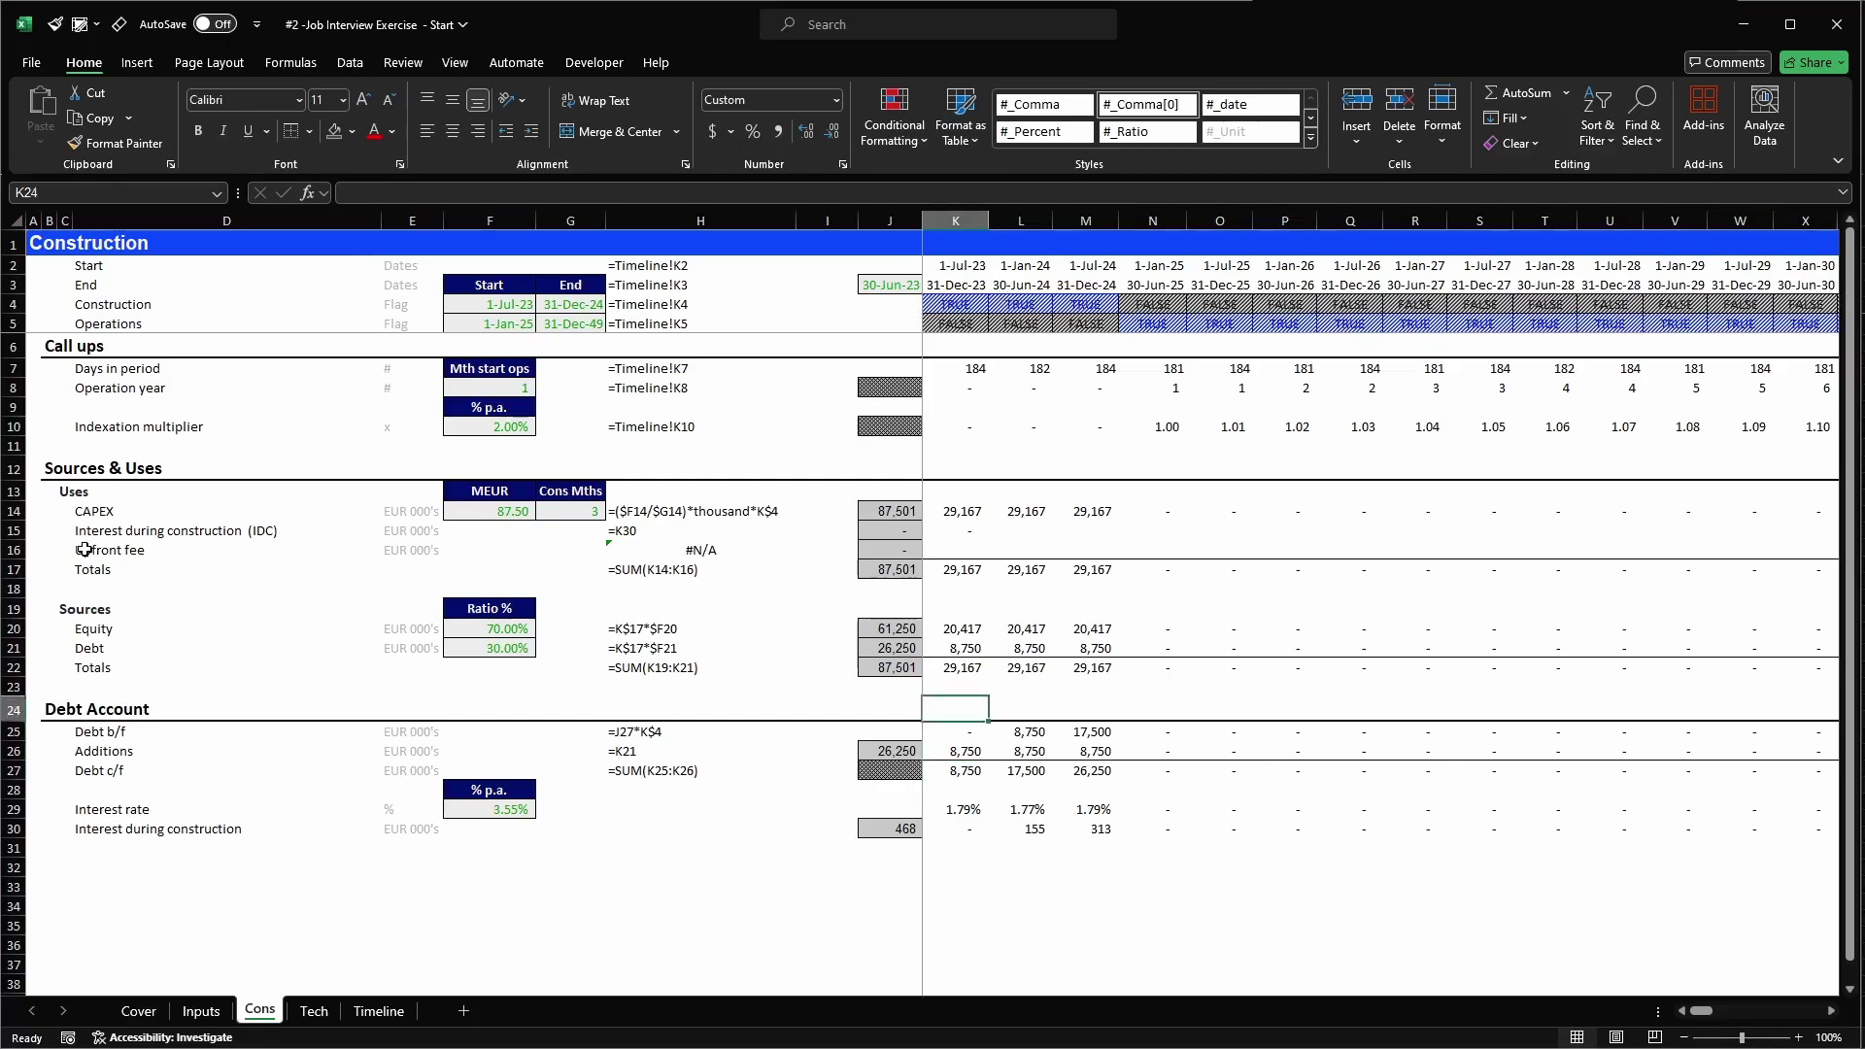
pyautogui.press('Up')
pyautogui.press('Up')
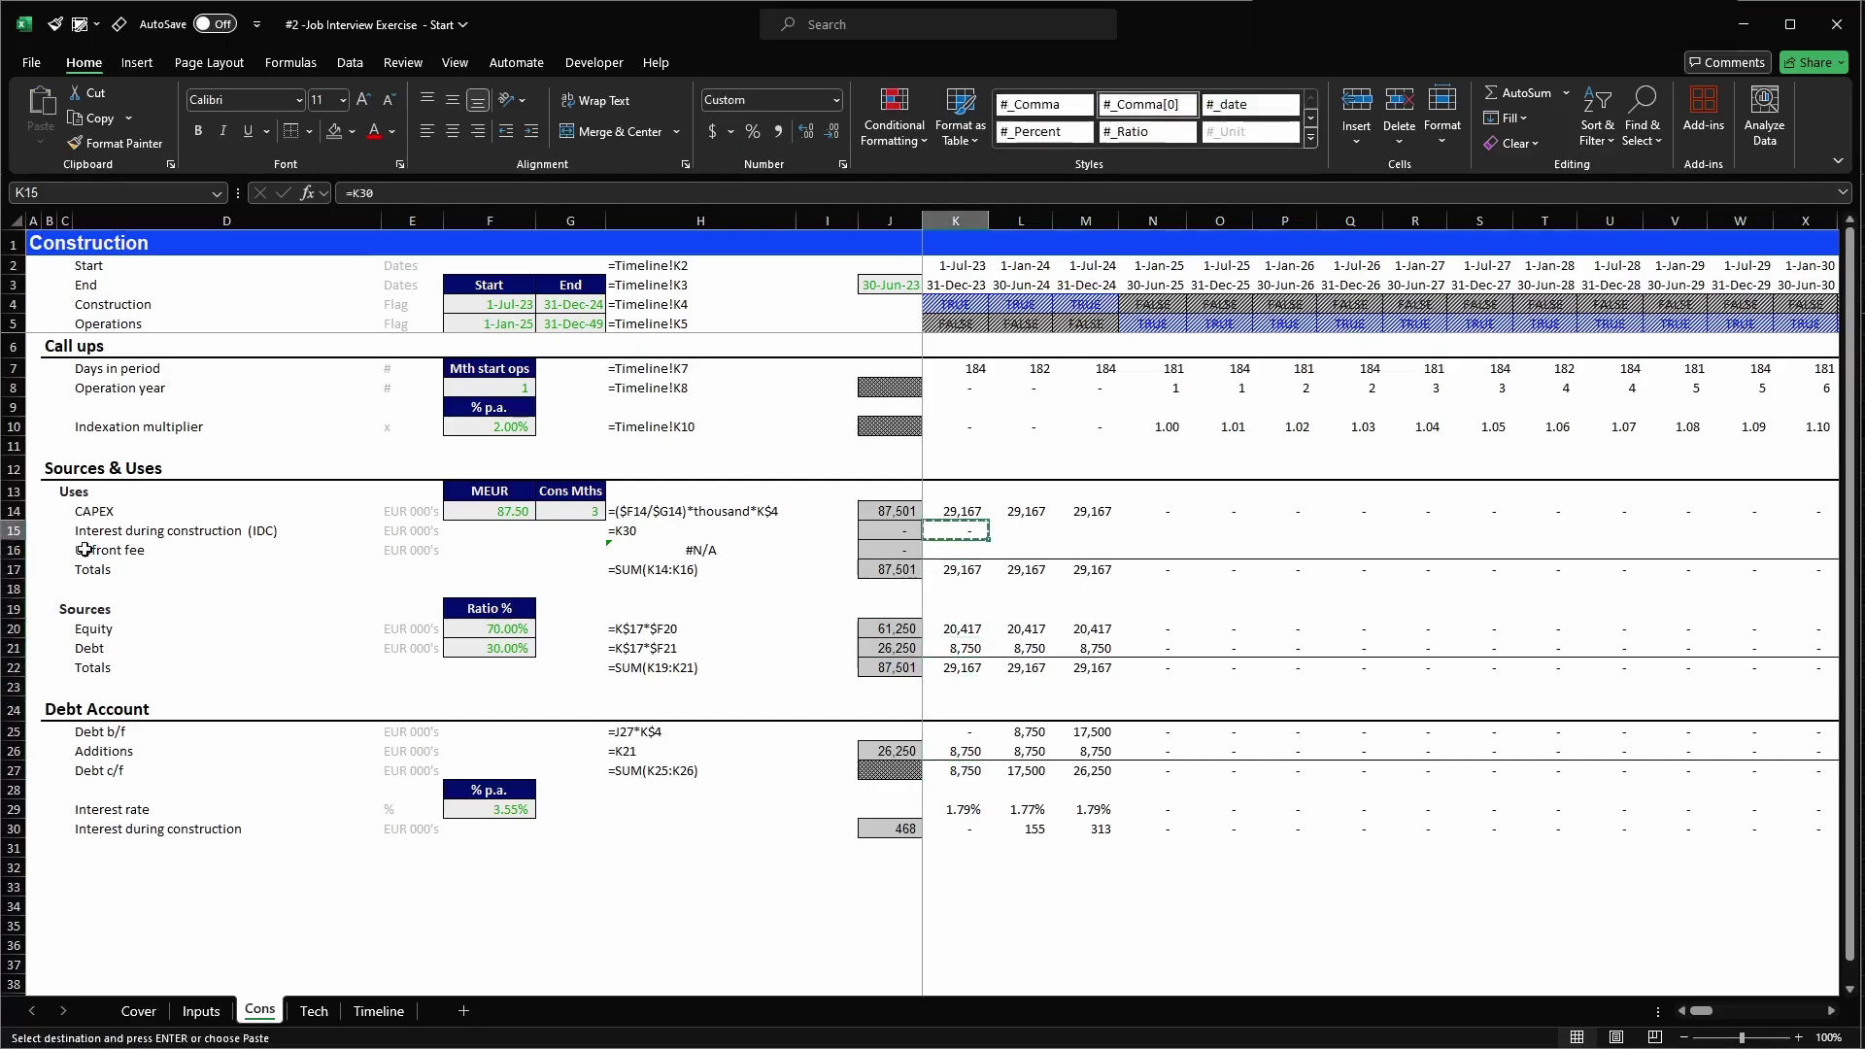
pyautogui.hotkey('ctrl', 'shift', 'Right')
pyautogui.hotkey('ctrl', 'r')
pyautogui.press('Left')
pyautogui.press('Right')
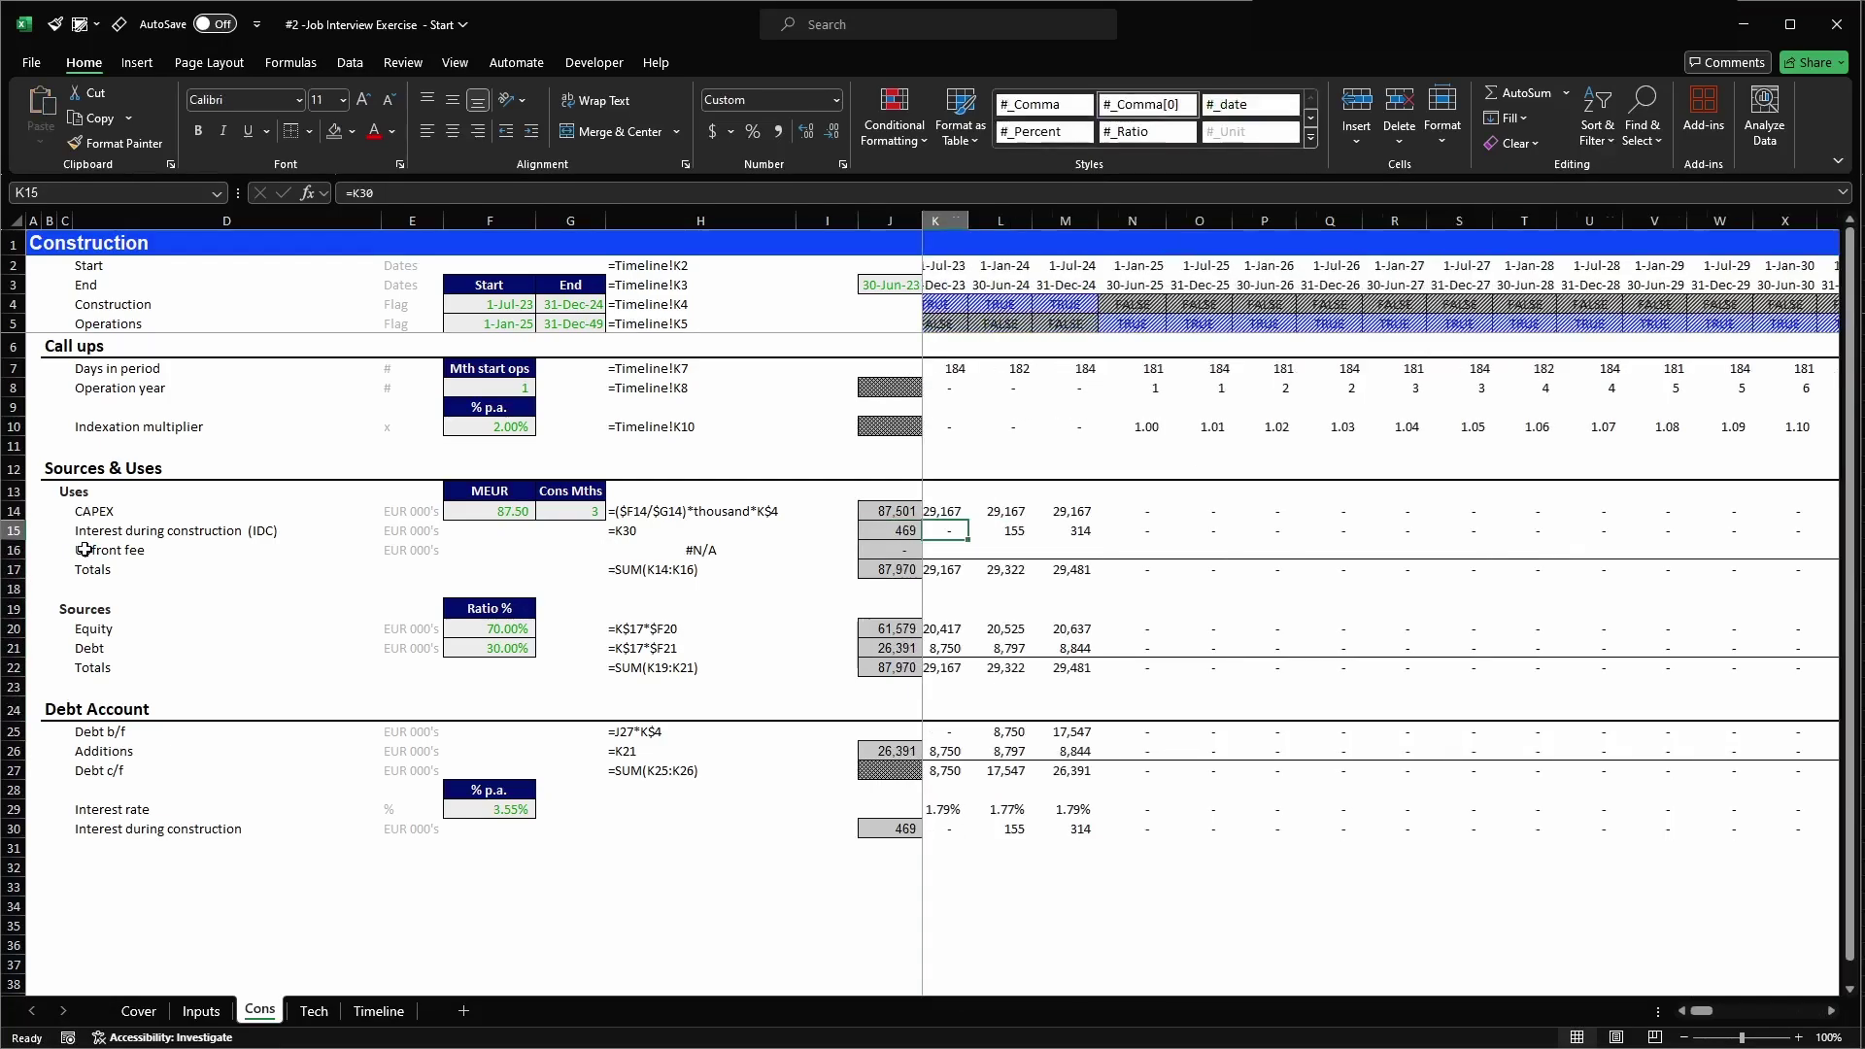
# - Review the first period from the IDC row in Uses down to the interest during construction formula in the Debt Account
pyautogui.press('Down')
pyautogui.press('Down')
pyautogui.press('Down')
pyautogui.press('Down')
pyautogui.press('Down')
pyautogui.press('Down')
pyautogui.press('Down')
pyautogui.press('Down')
pyautogui.press('Down')
pyautogui.press('Down')
pyautogui.press('Down')
pyautogui.press('Down')
pyautogui.press('Down')
pyautogui.press('Down')
pyautogui.press('Down')
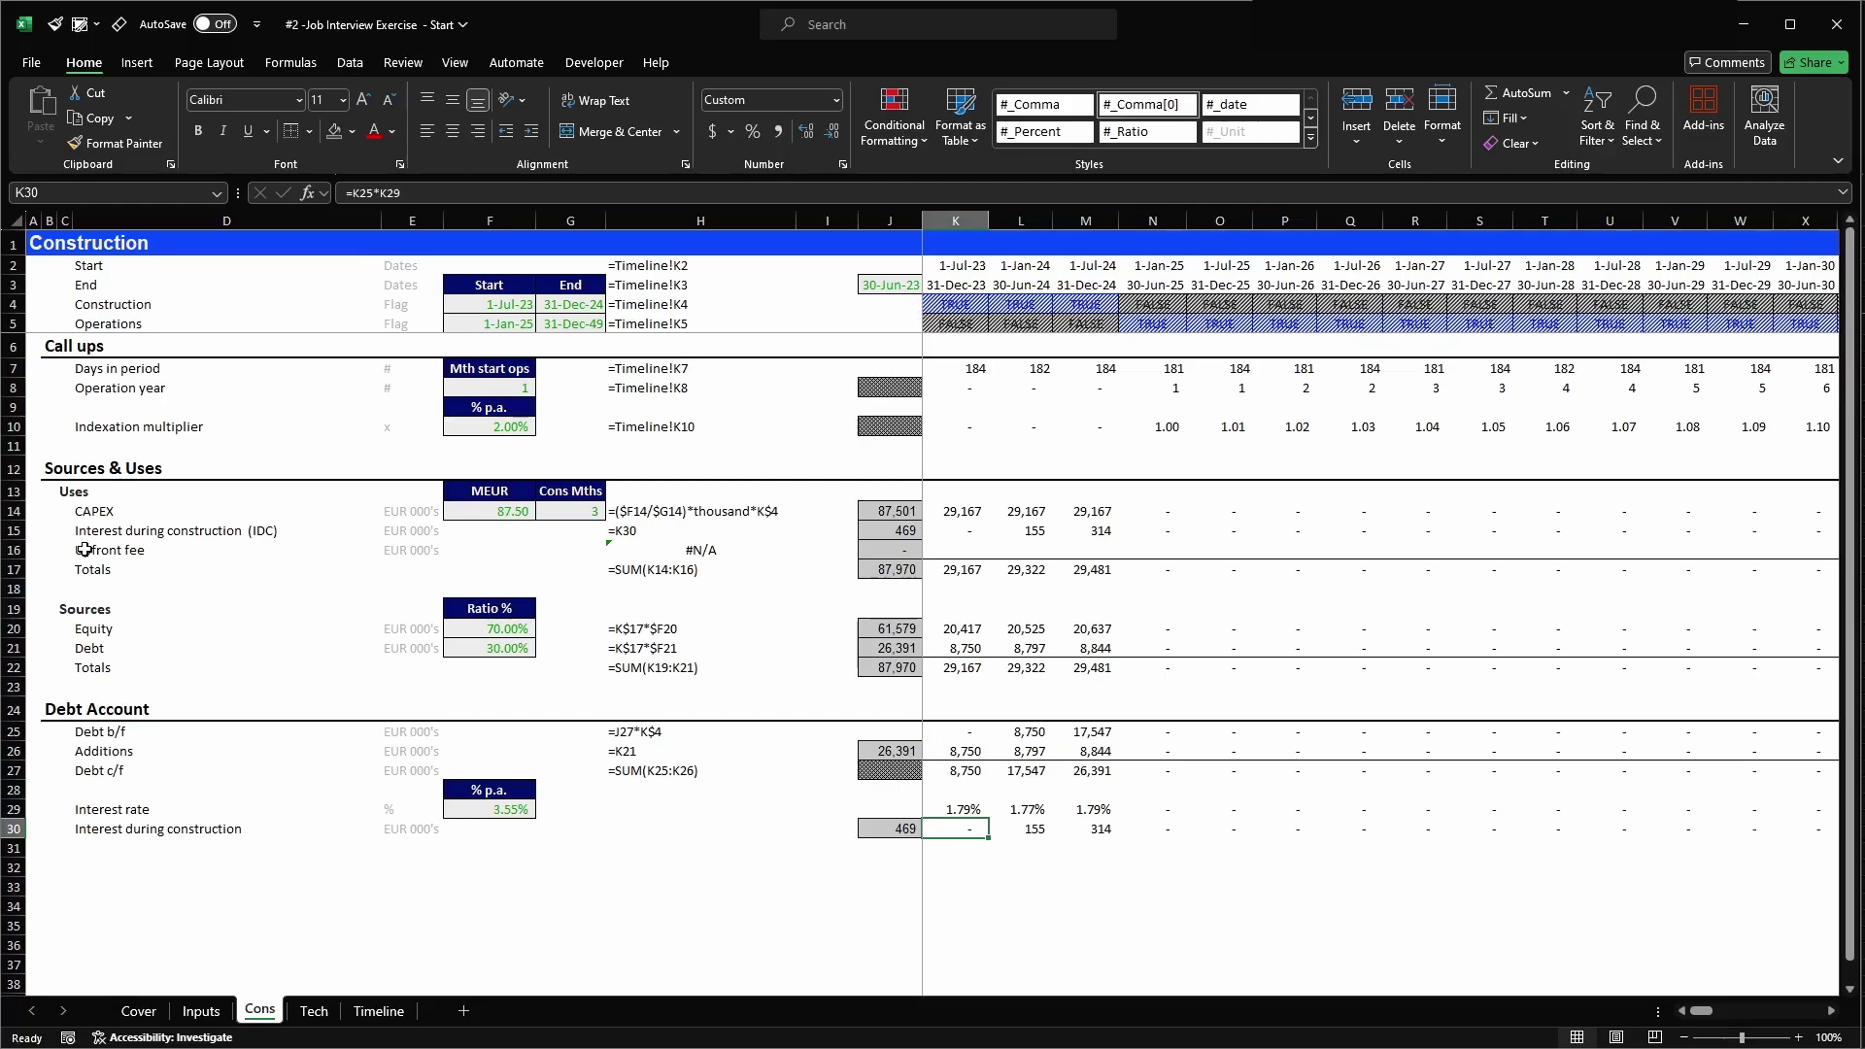
# - Add the row label "Upfront fee" in D32, below the interest during construction row of the Debt Account
pyautogui.press('Left')
pyautogui.press('Left')
pyautogui.press('Left')
pyautogui.press('Left')
pyautogui.press('Left')
pyautogui.press('Left')
pyautogui.press('Left')
pyautogui.press('Down')
pyautogui.press('Down')
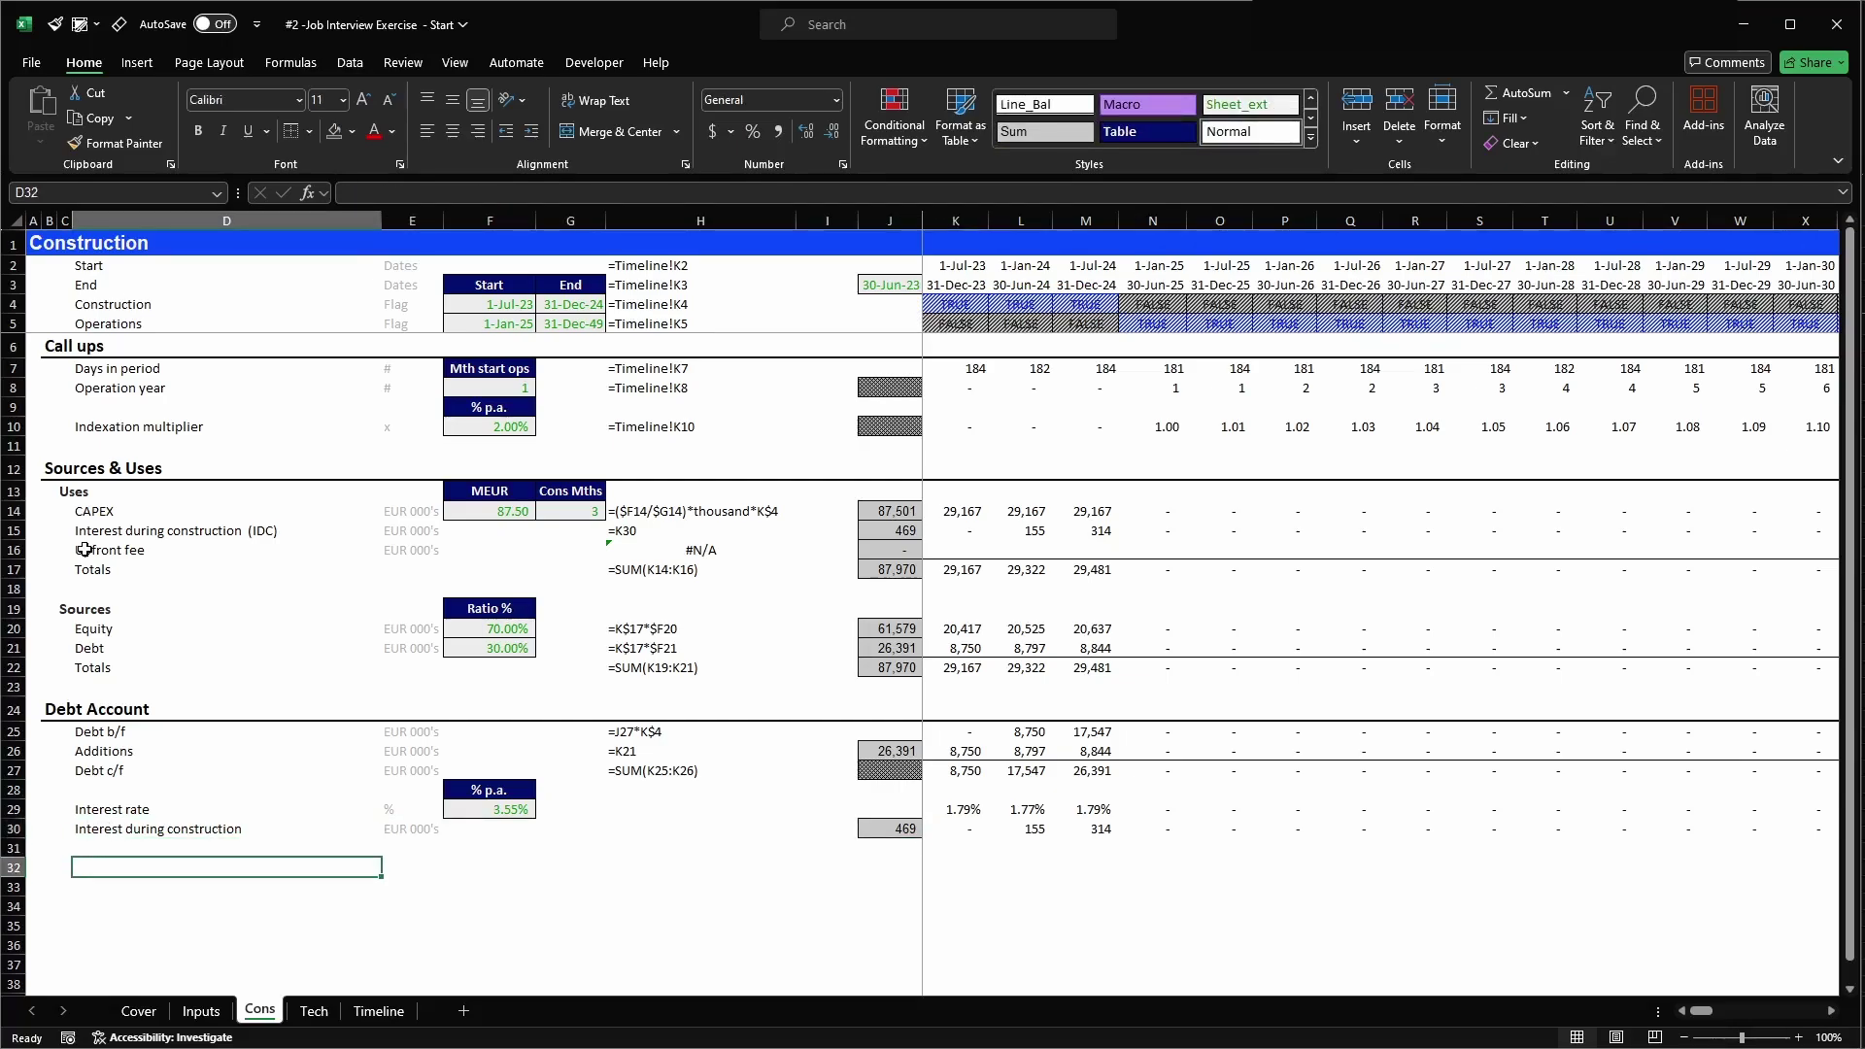
pyautogui.write('Upfront fee')
pyautogui.press('Tab')
# - Copy the interest rate's unit, header and rate cells (E28:F29) to E31:F32 and change the copied header to "%"
pyautogui.press('Up')
pyautogui.press('Up')
pyautogui.press('Up')
pyautogui.hotkey('shift', 'Up')
pyautogui.hotkey('shift', 'Right')
pyautogui.hotkey('ctrl', 'c')
pyautogui.press('Down')
pyautogui.press('Down')
pyautogui.press('Return')
pyautogui.press('Right')
pyautogui.press('F2')
pyautogui.press('BackSpace')
pyautogui.press('BackSpace')
pyautogui.press('BackSpace')
pyautogui.press('Down')
# - Link the upfront fee rate in F32 to the Upfront fee percentage on the Inputs sheet with =Inputs!F51
pyautogui.write('=')
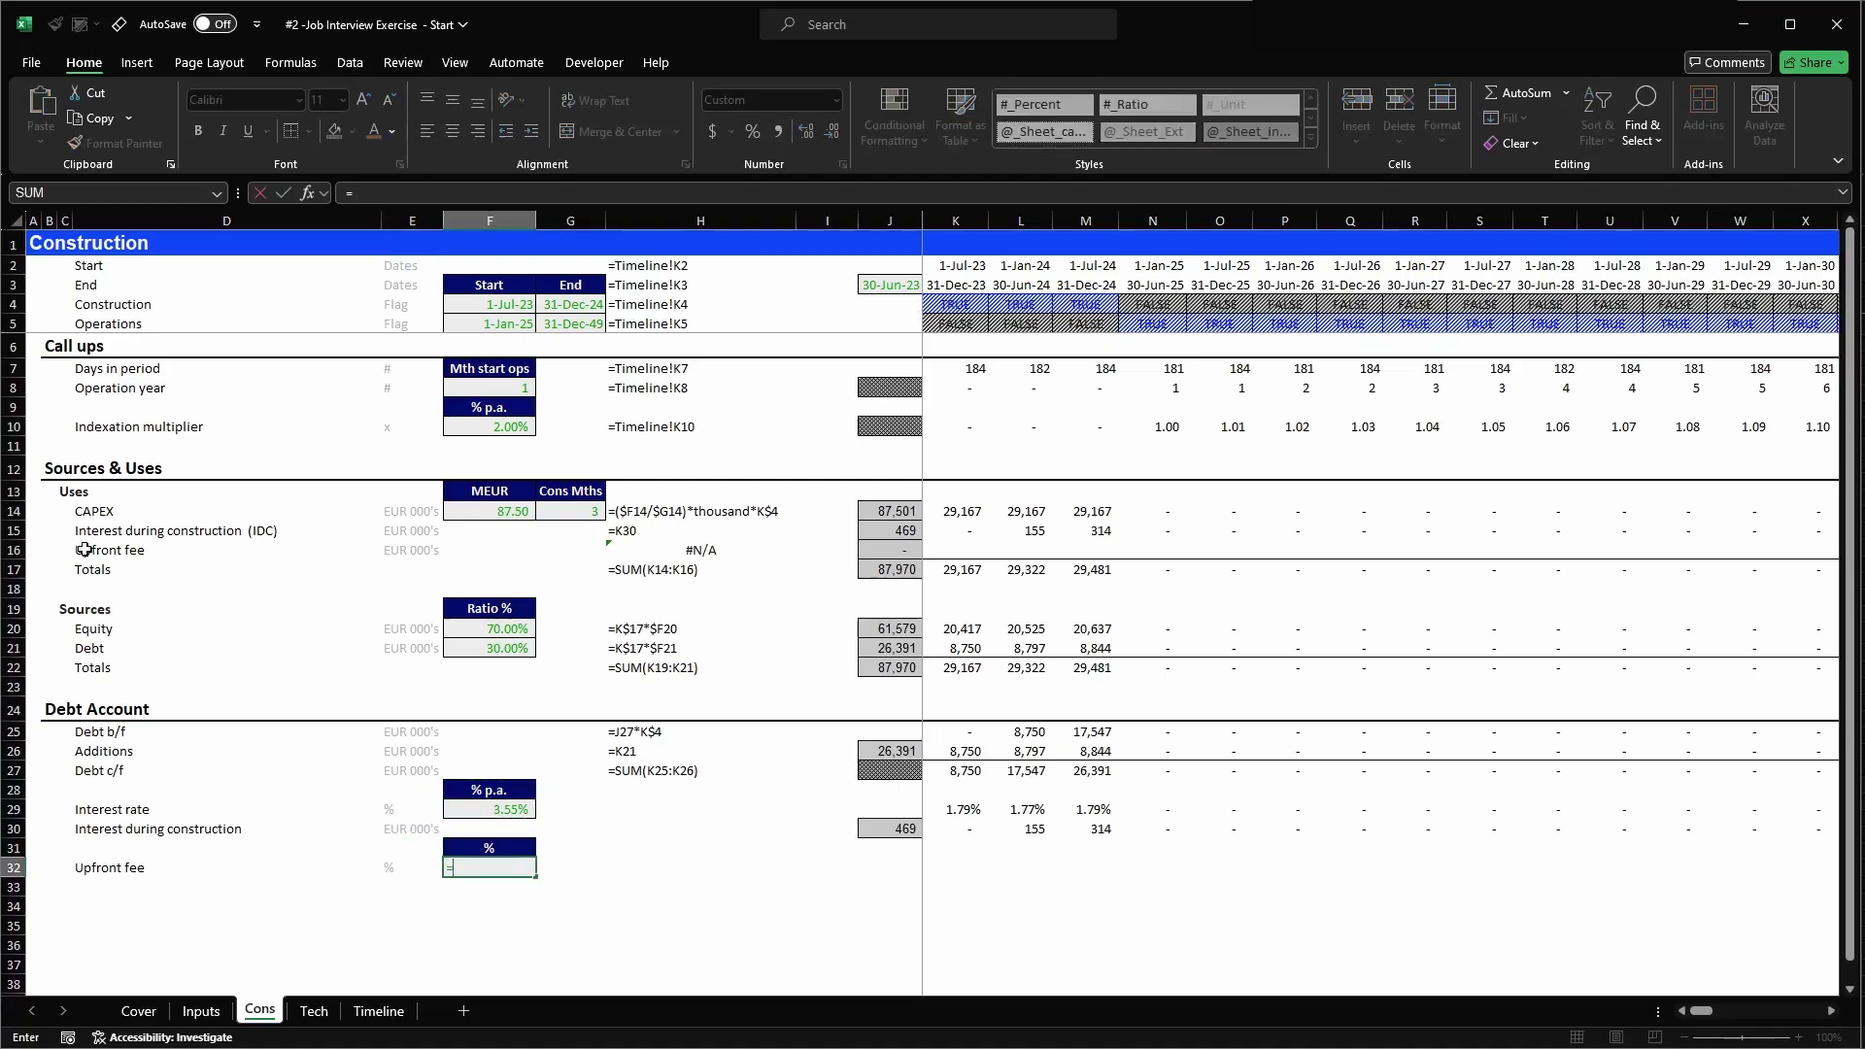
pyautogui.click(201, 1009)
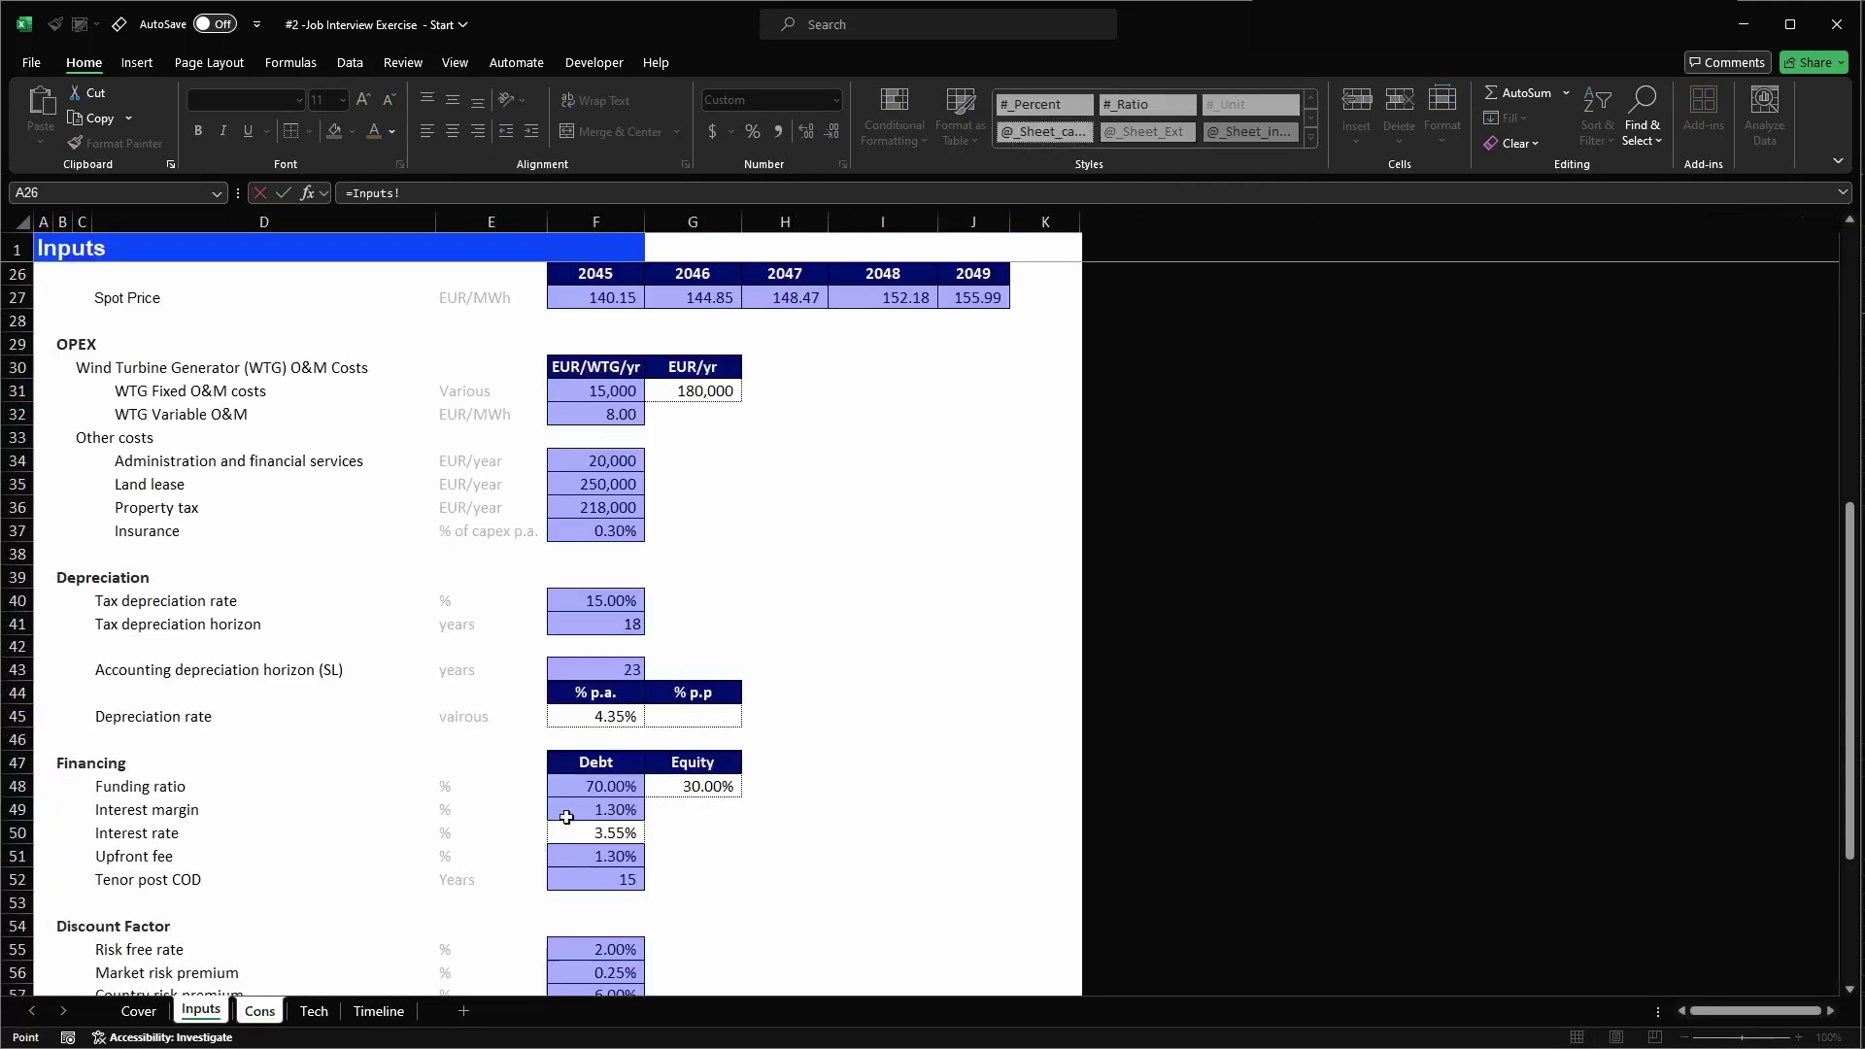
pyautogui.click(596, 856)
pyautogui.press('Return')
pyautogui.press('Up')
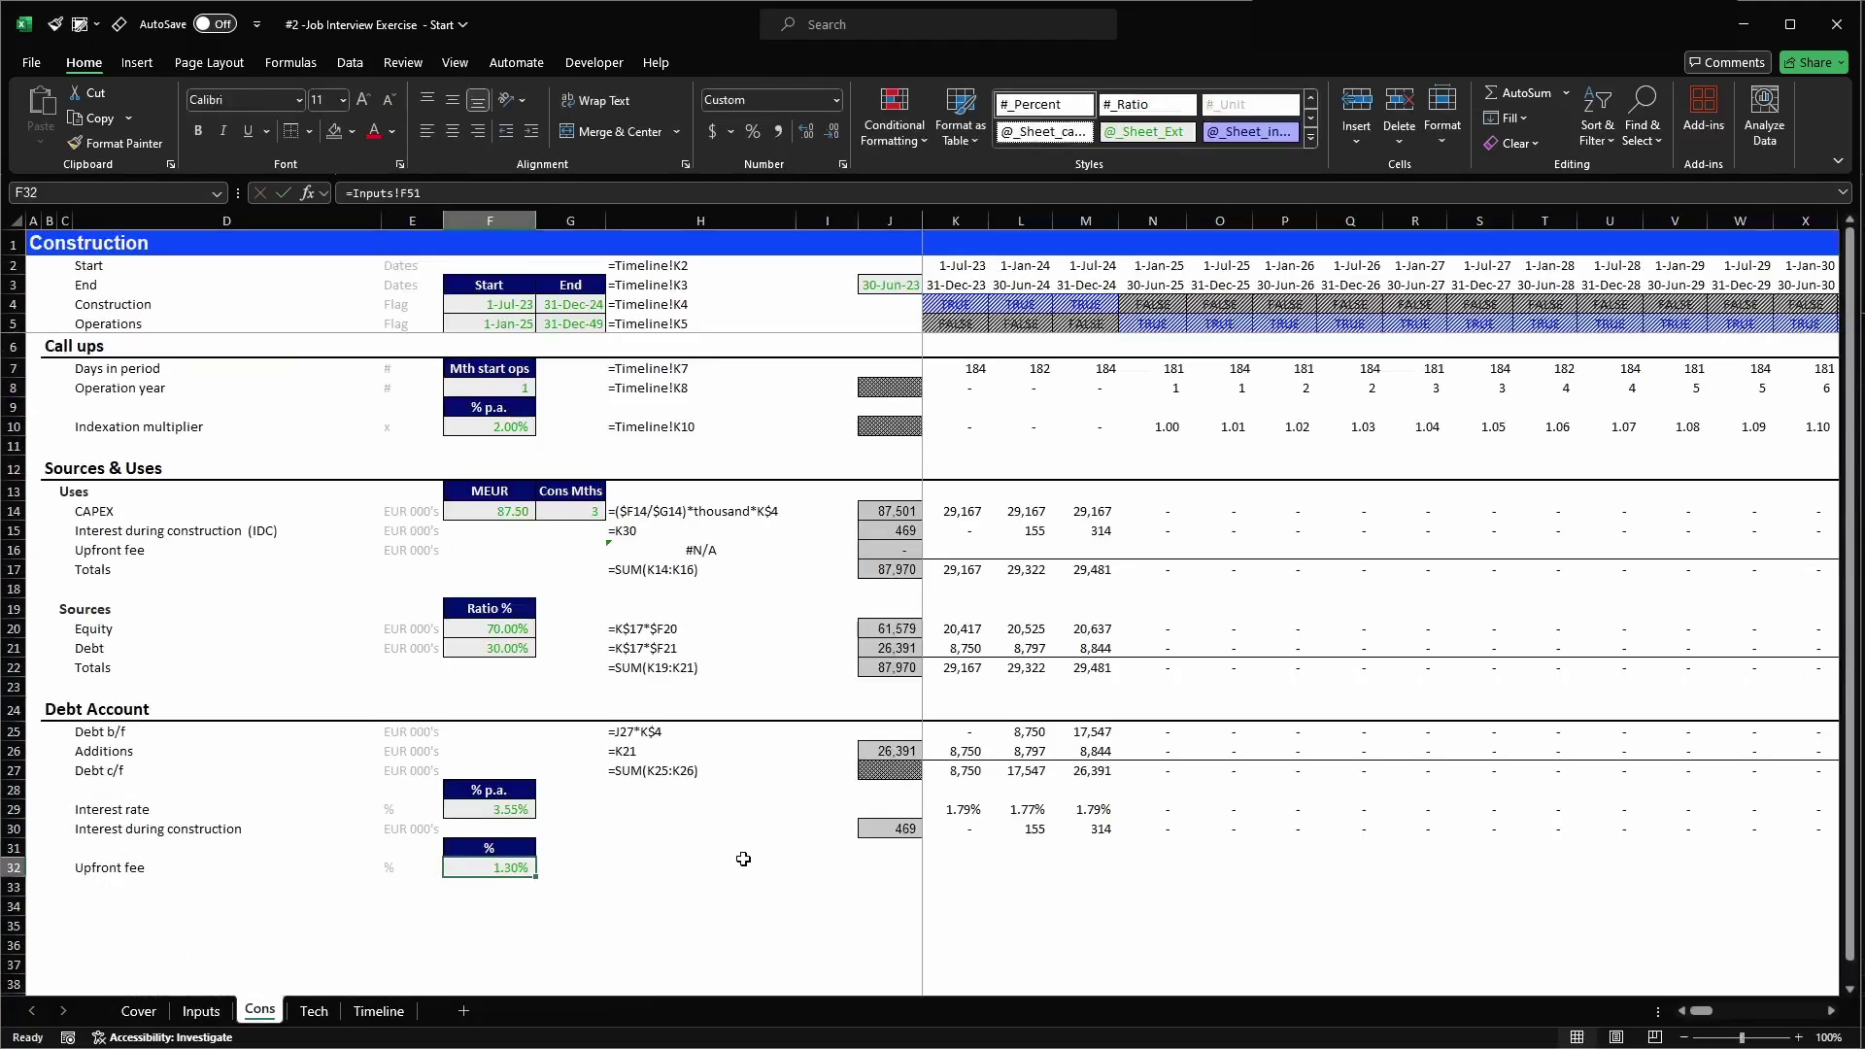
# - Label row 33 "Upfront fee payment" in D33, directly under the upfront fee rate
pyautogui.press('Down')
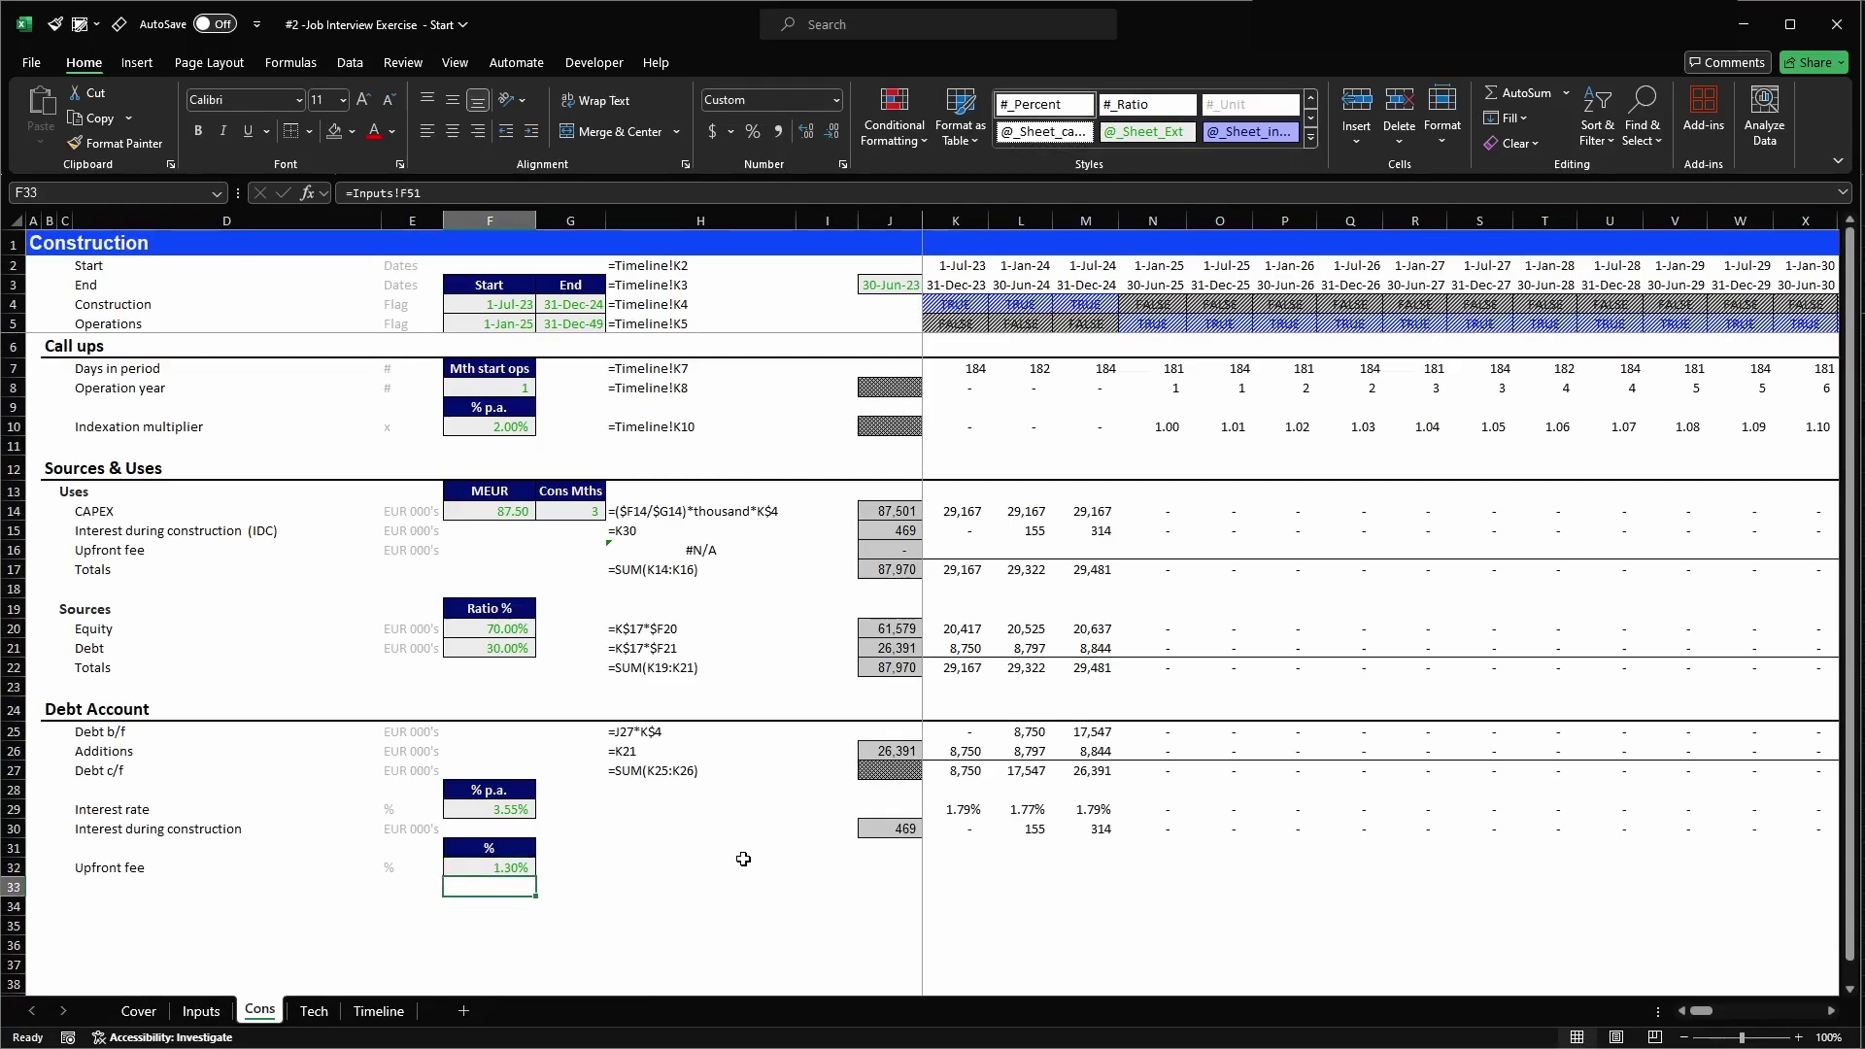
pyautogui.press('Left')
pyautogui.press('Left')
pyautogui.write('Upfront fee')
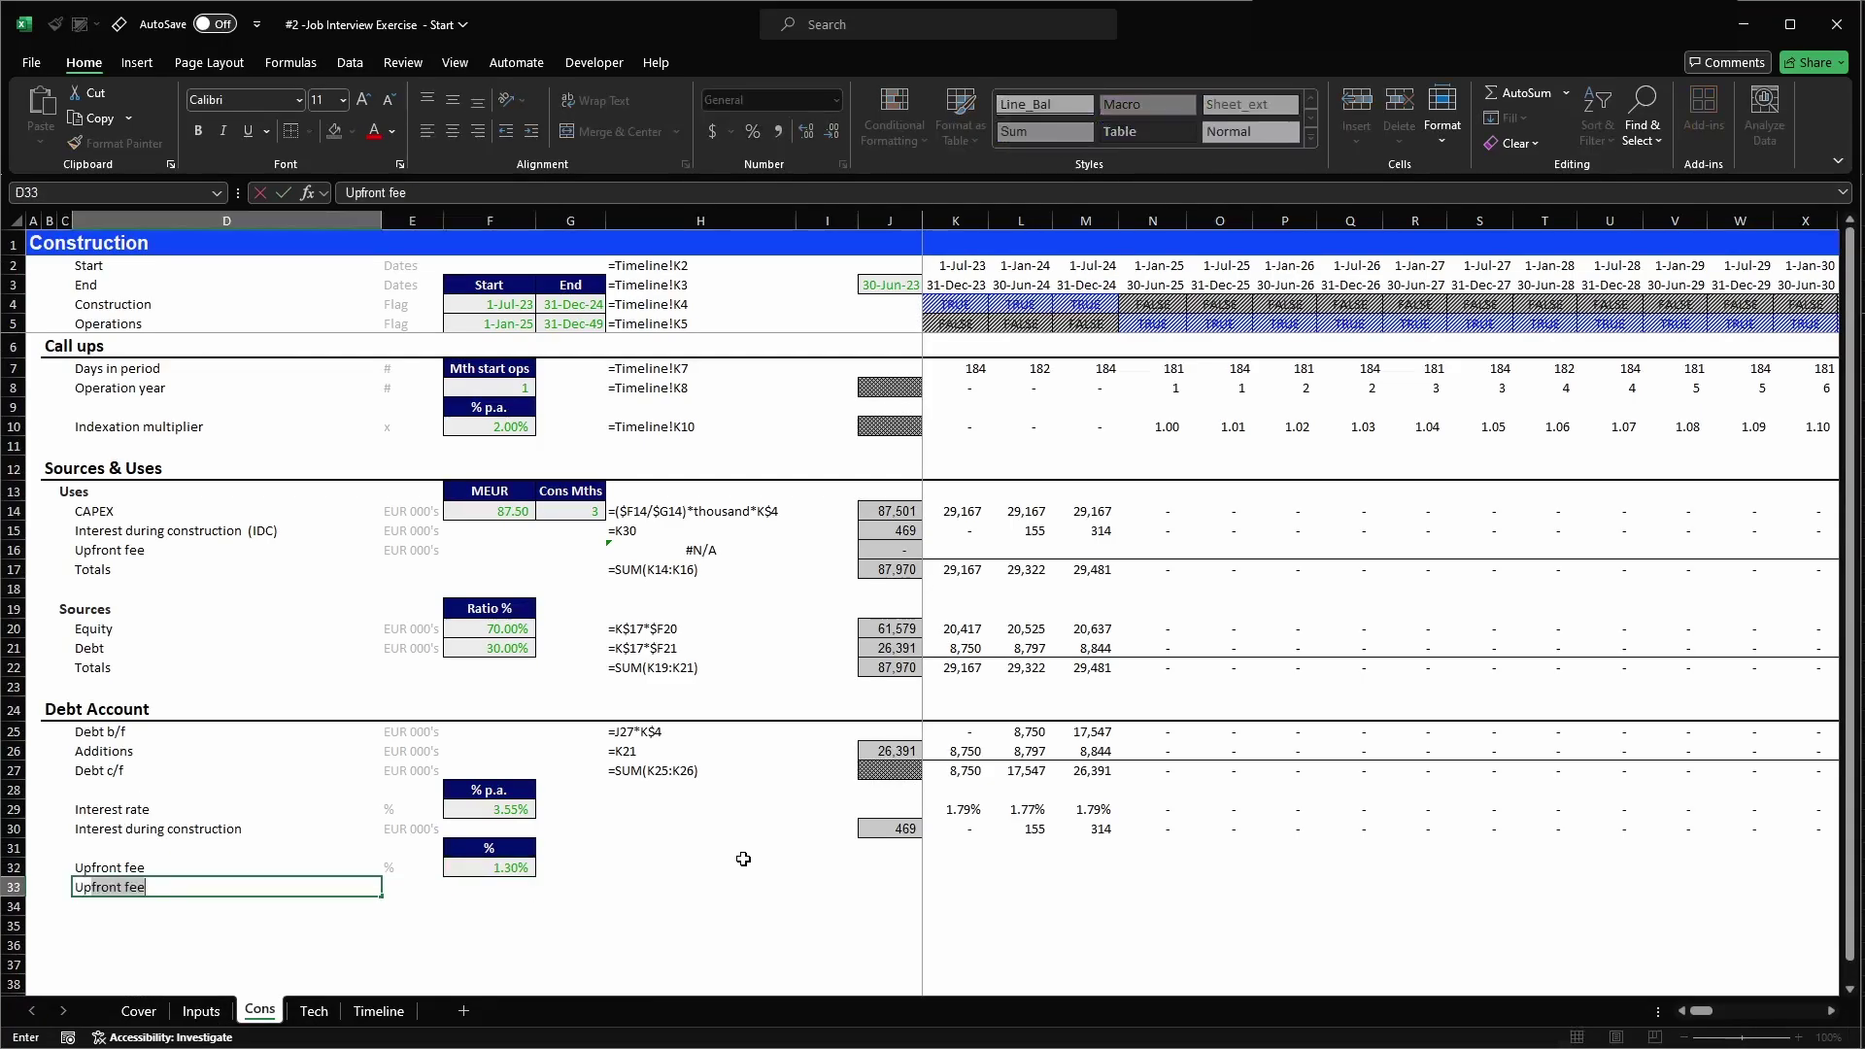
pyautogui.press('F2')
pyautogui.write('payment')
pyautogui.press('Tab')
# - Copy the EUR 000's unit and the row total formula from the interest during construction row into row 33
pyautogui.press('Up')
pyautogui.press('Up')
pyautogui.press('Up')
pyautogui.hotkey('ctrl', 'c')
pyautogui.press('Down')
pyautogui.press('Down')
pyautogui.press('Down')
pyautogui.press('Return')
pyautogui.press('Right')
pyautogui.press('Right')
pyautogui.press('Right')
pyautogui.press('Right')
pyautogui.press('Right')
pyautogui.hotkey('ctrl', 'v')
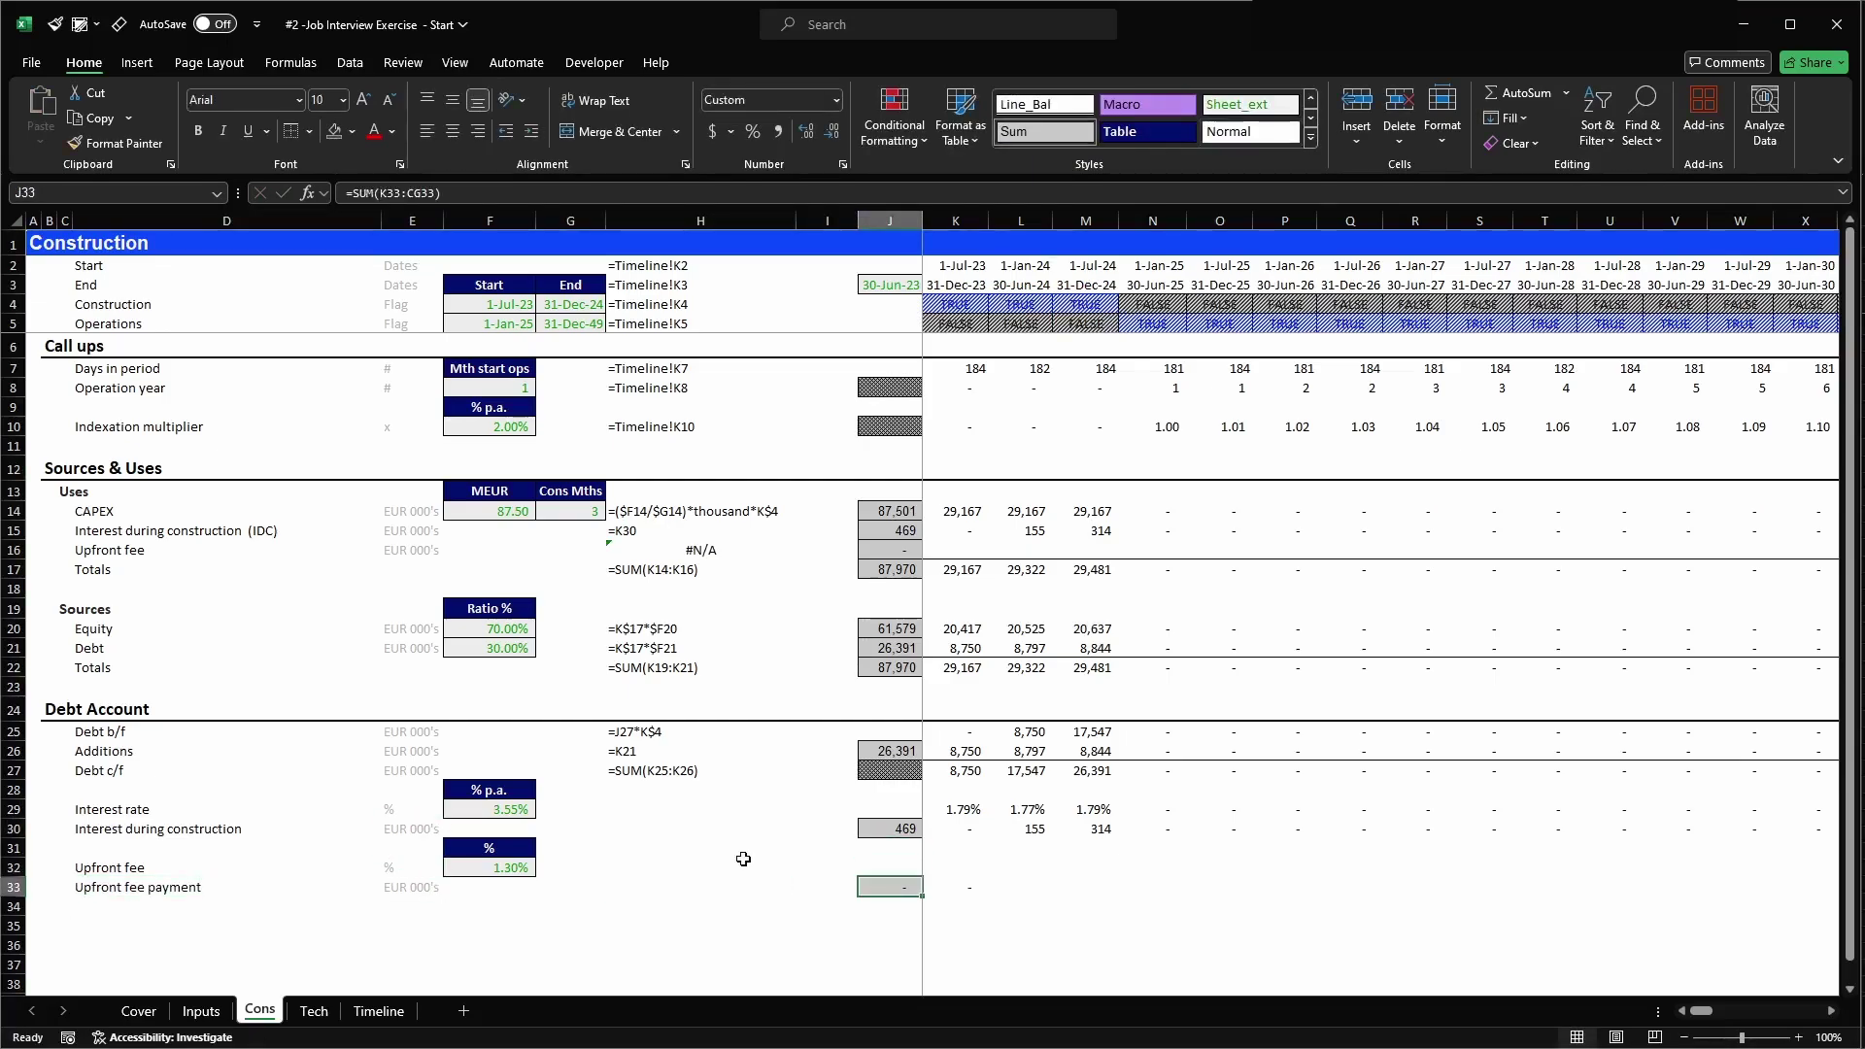
# - Start an IF formula in K33 that tests whether the period start date K$2 equals the named range start_ops
pyautogui.press('Right')
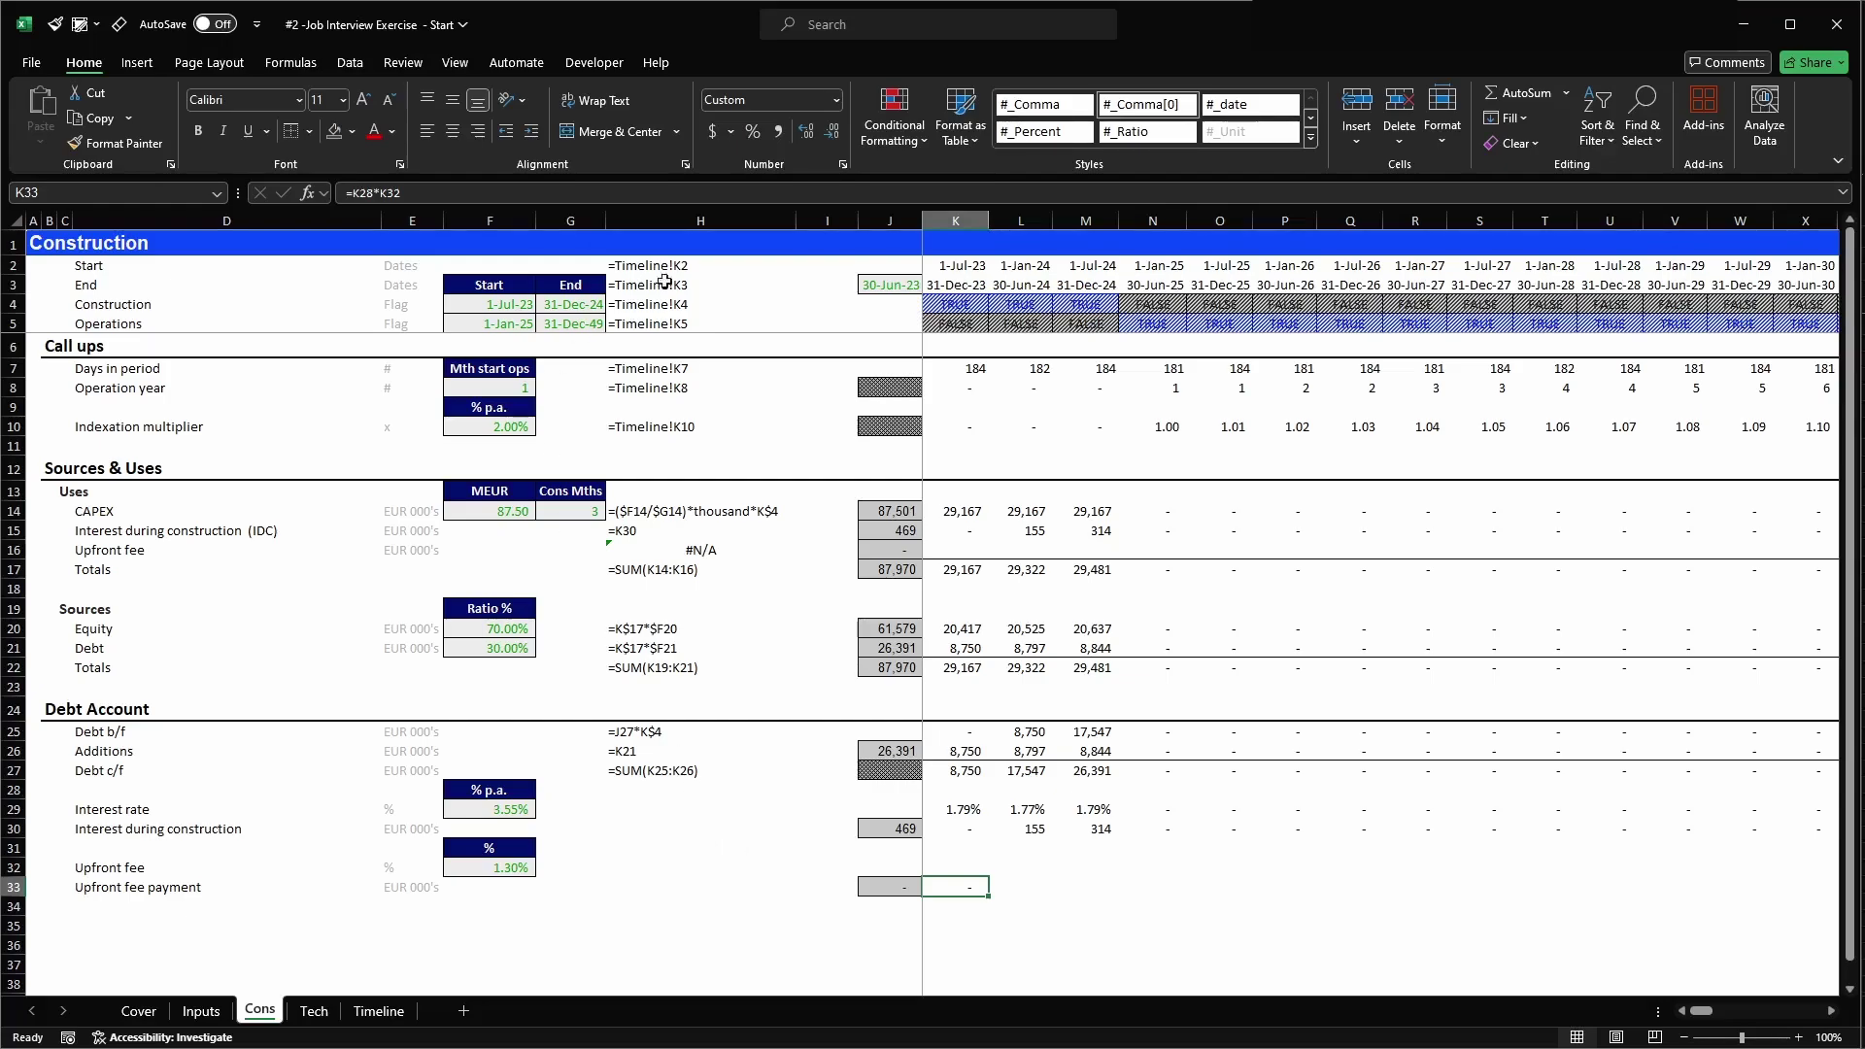
pyautogui.click(906, 285)
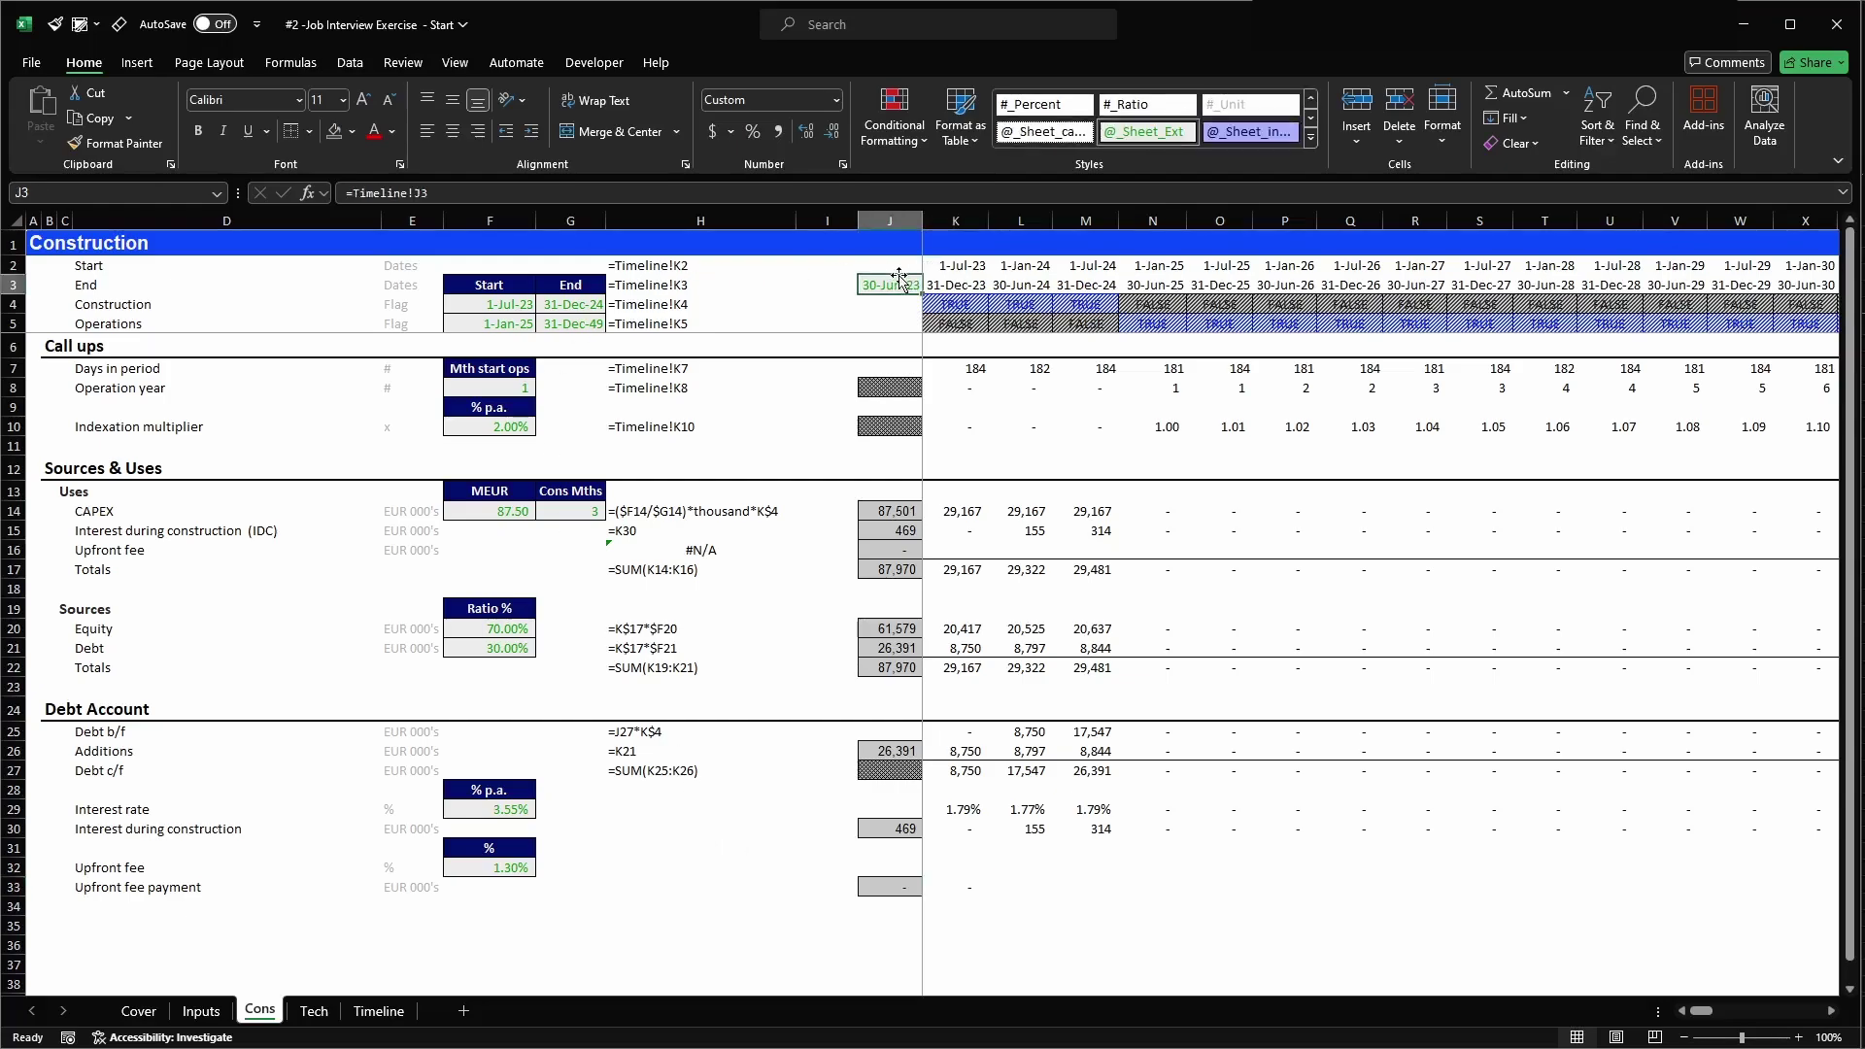
pyautogui.click(968, 884)
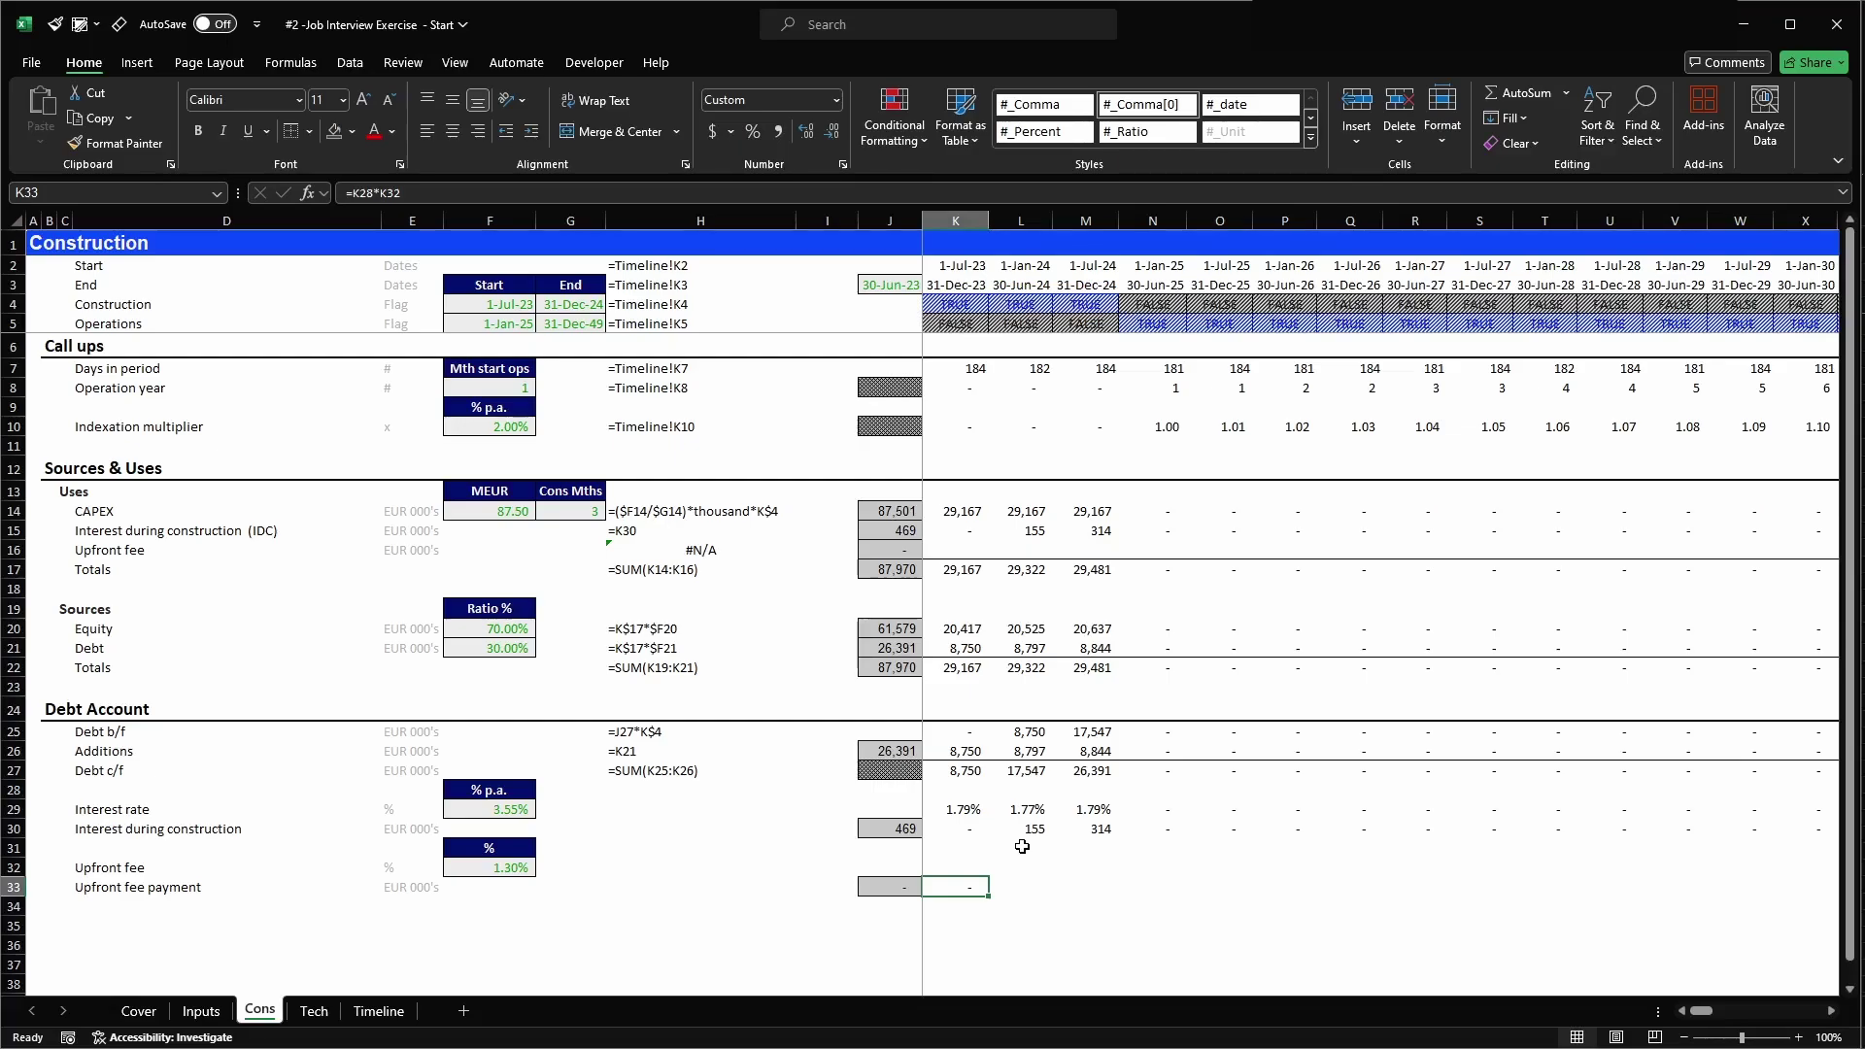
pyautogui.write('=IF(')
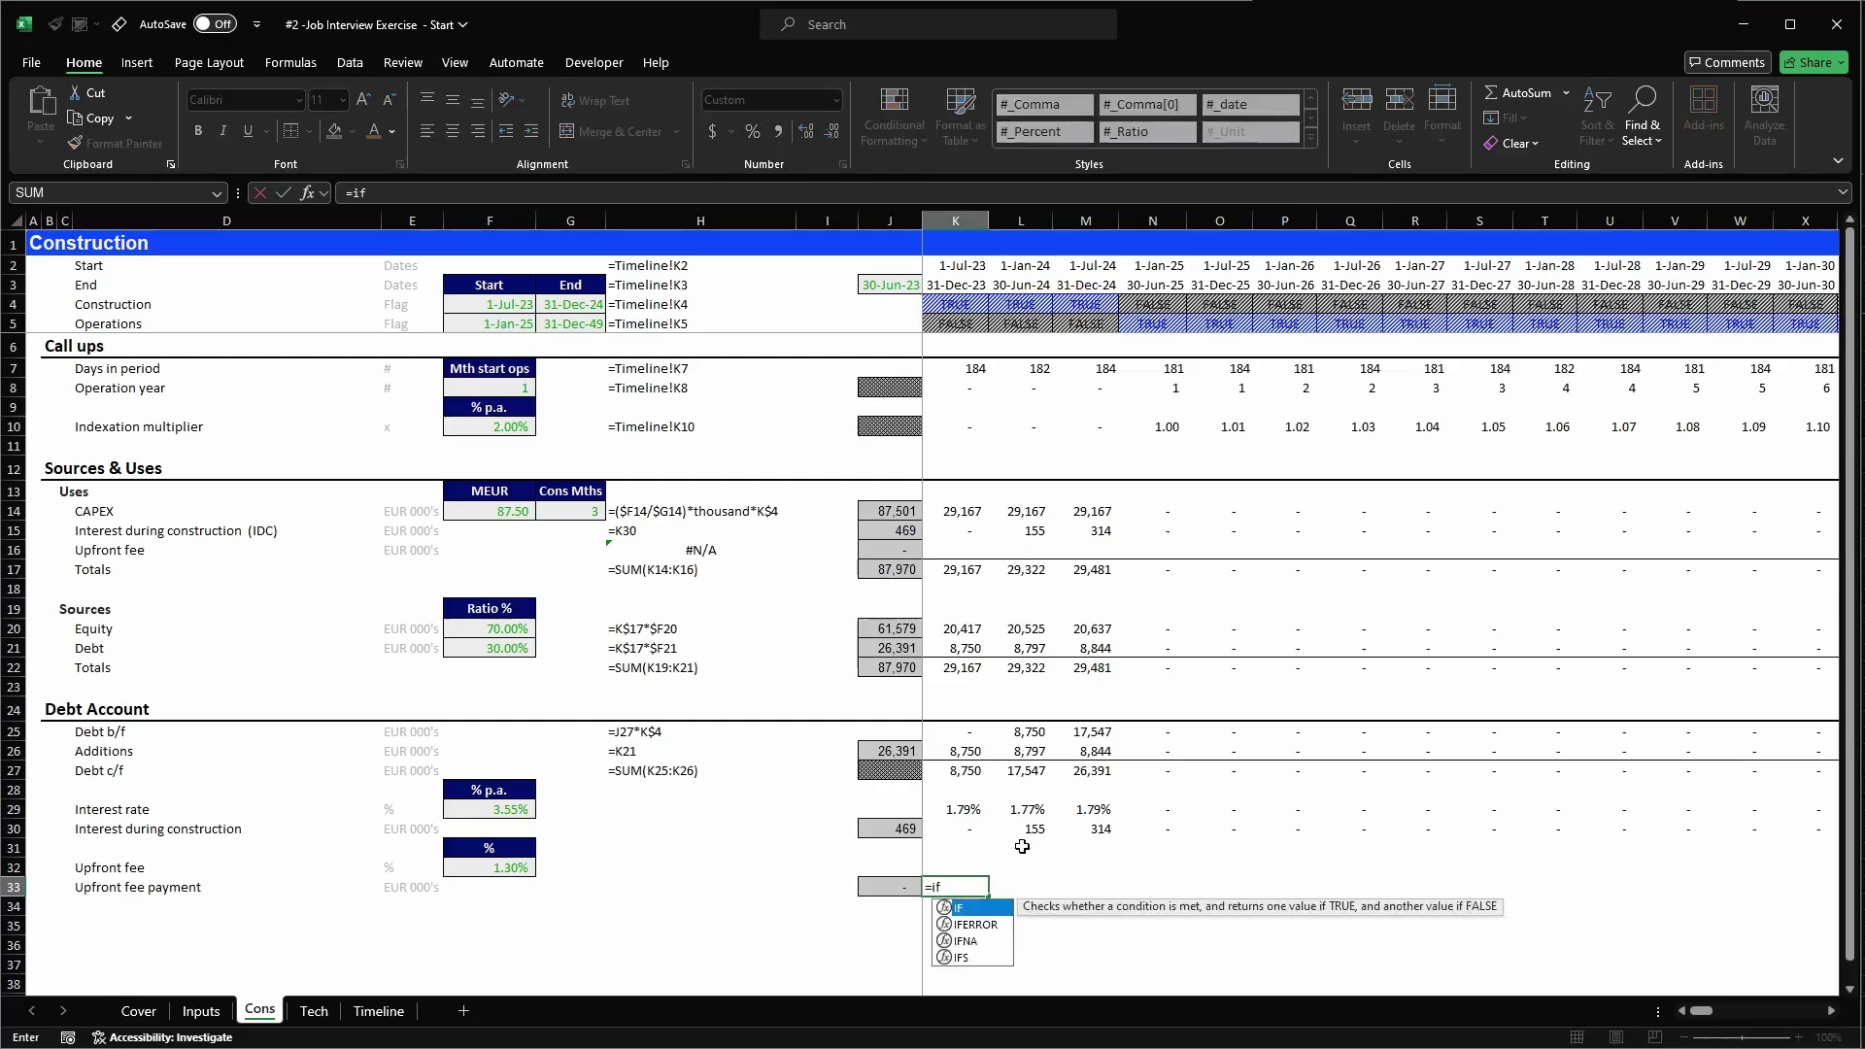
pyautogui.click(947, 265)
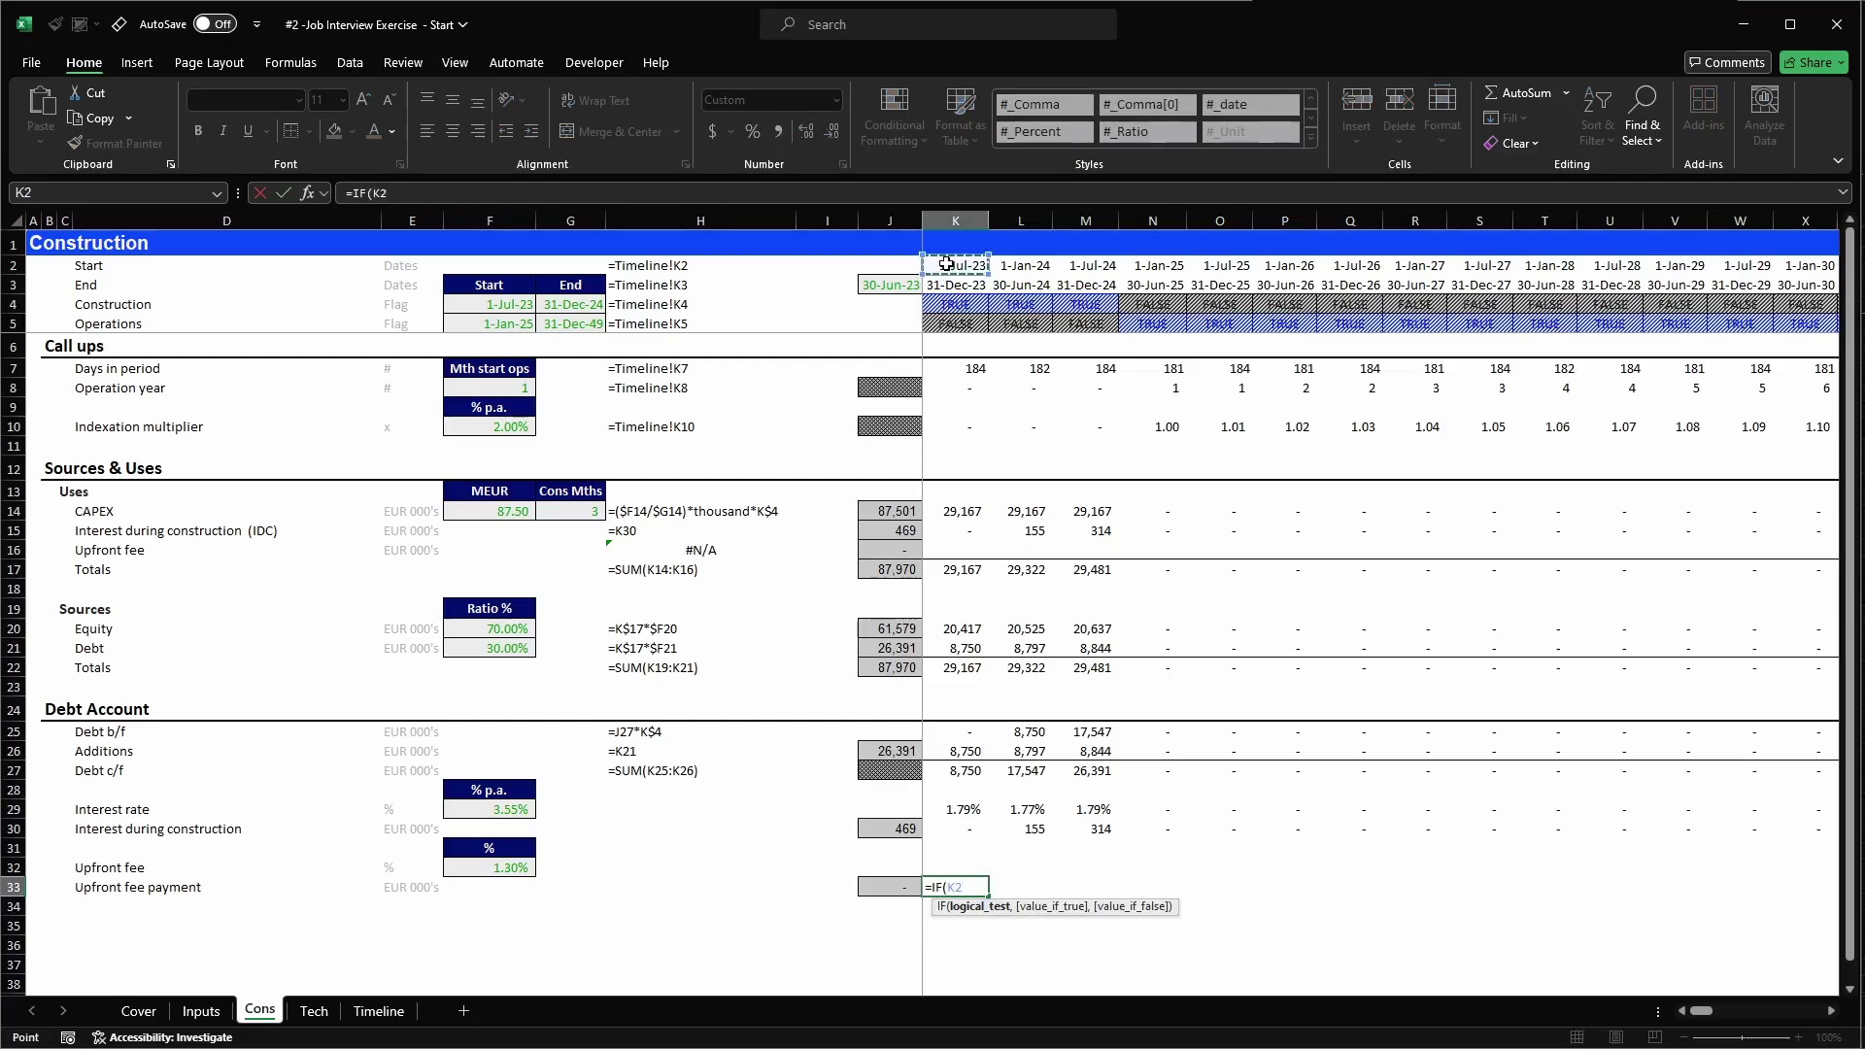
pyautogui.press('F4')
pyautogui.press('F4')
pyautogui.write('=op')
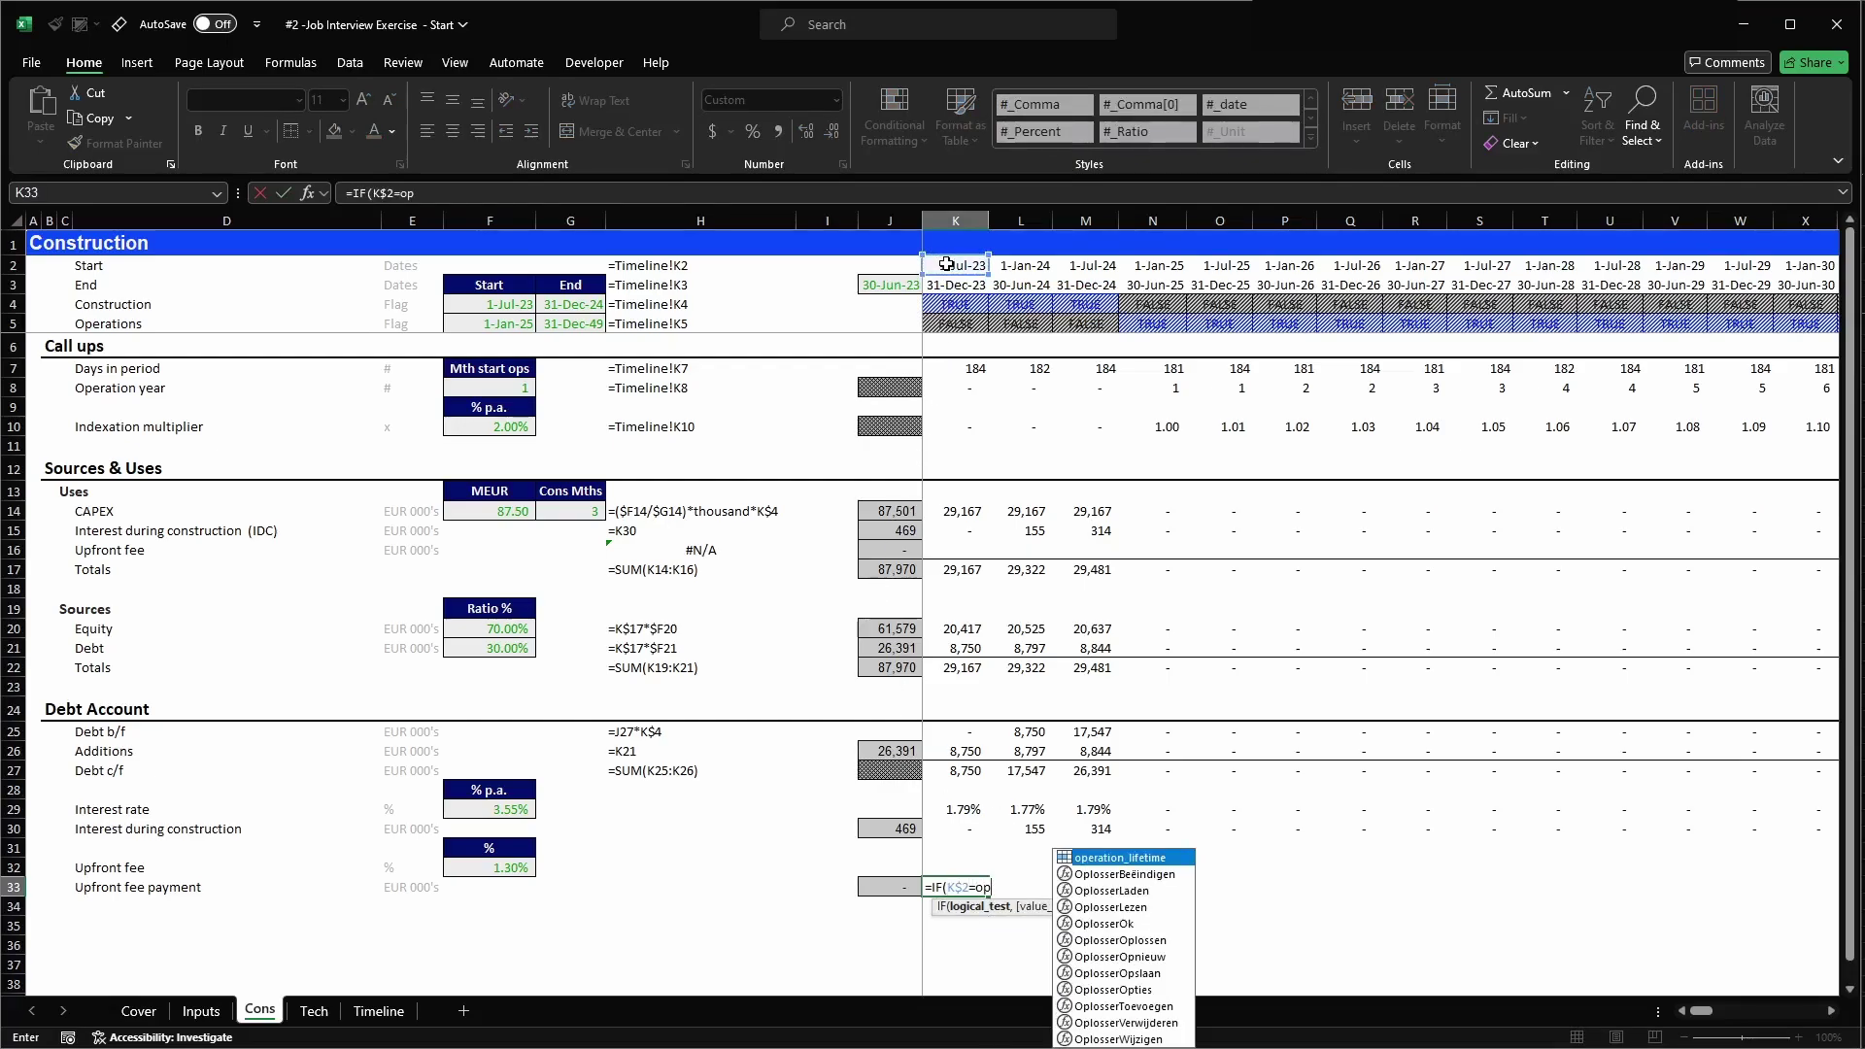
pyautogui.write('s')
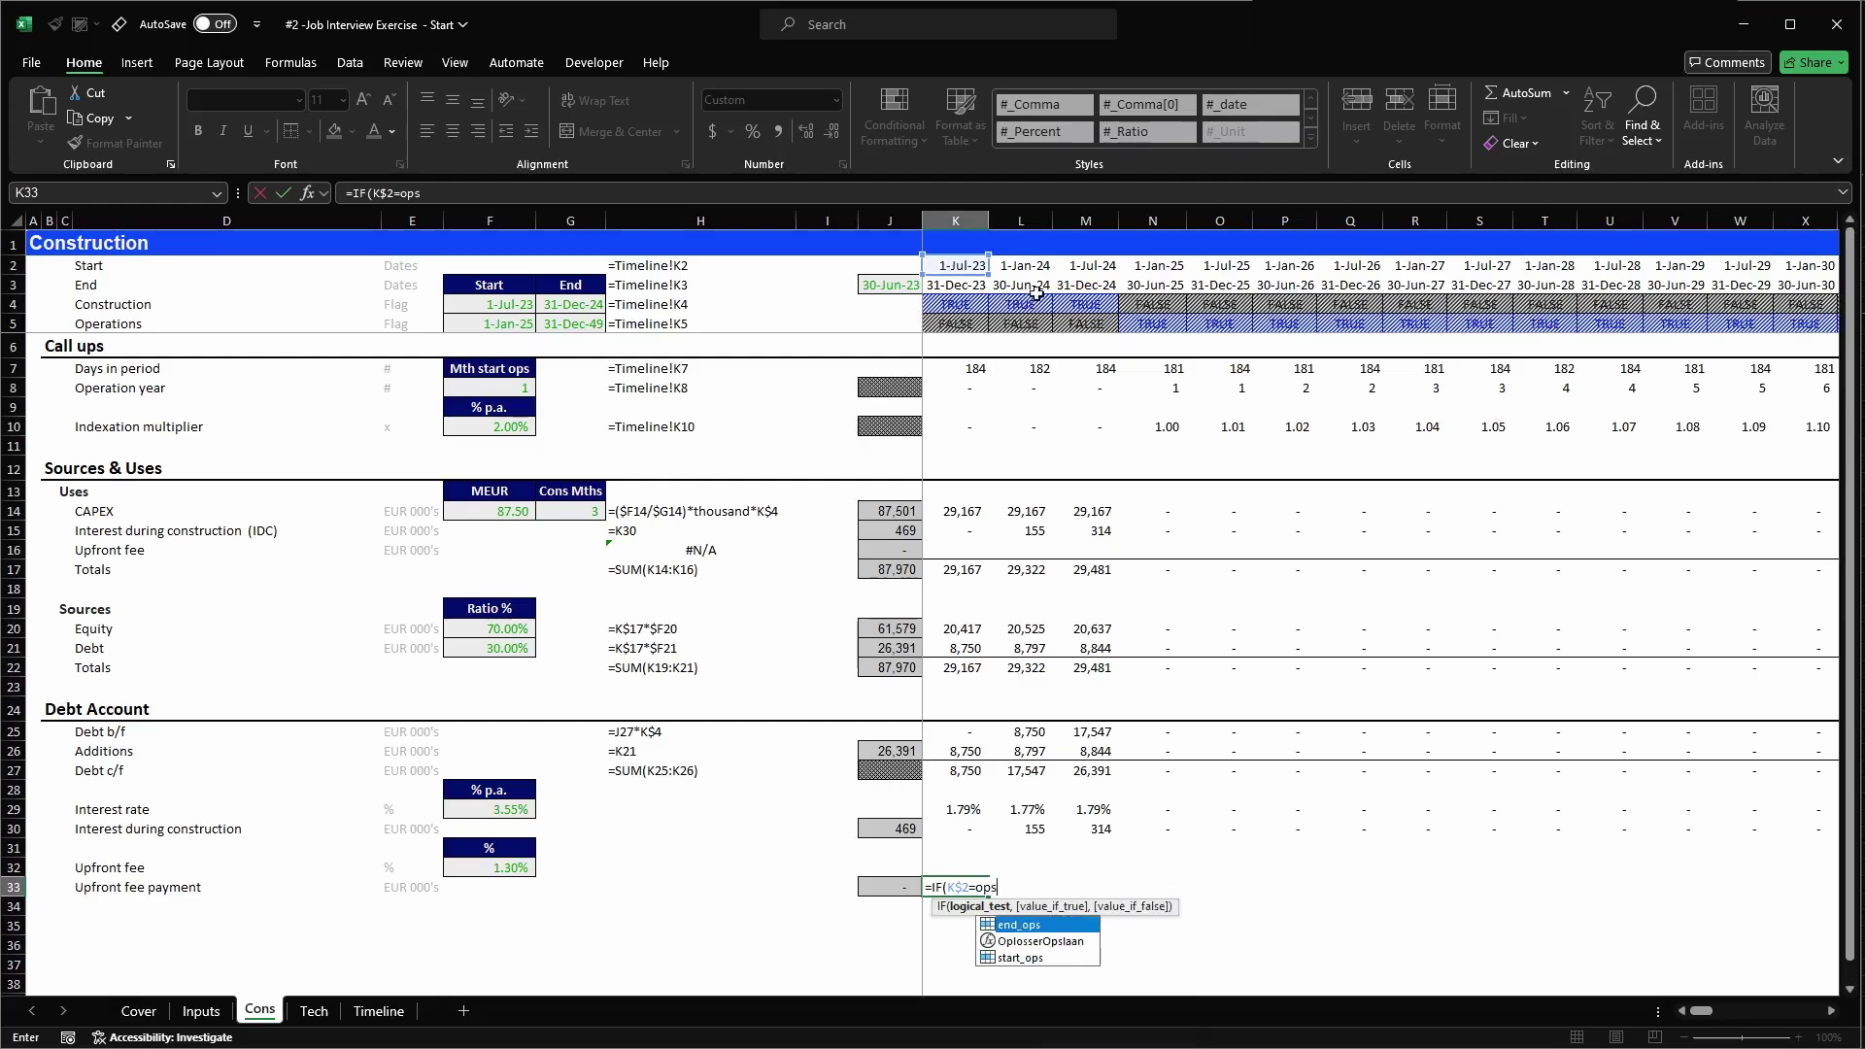
pyautogui.press('Down')
pyautogui.press('Down')
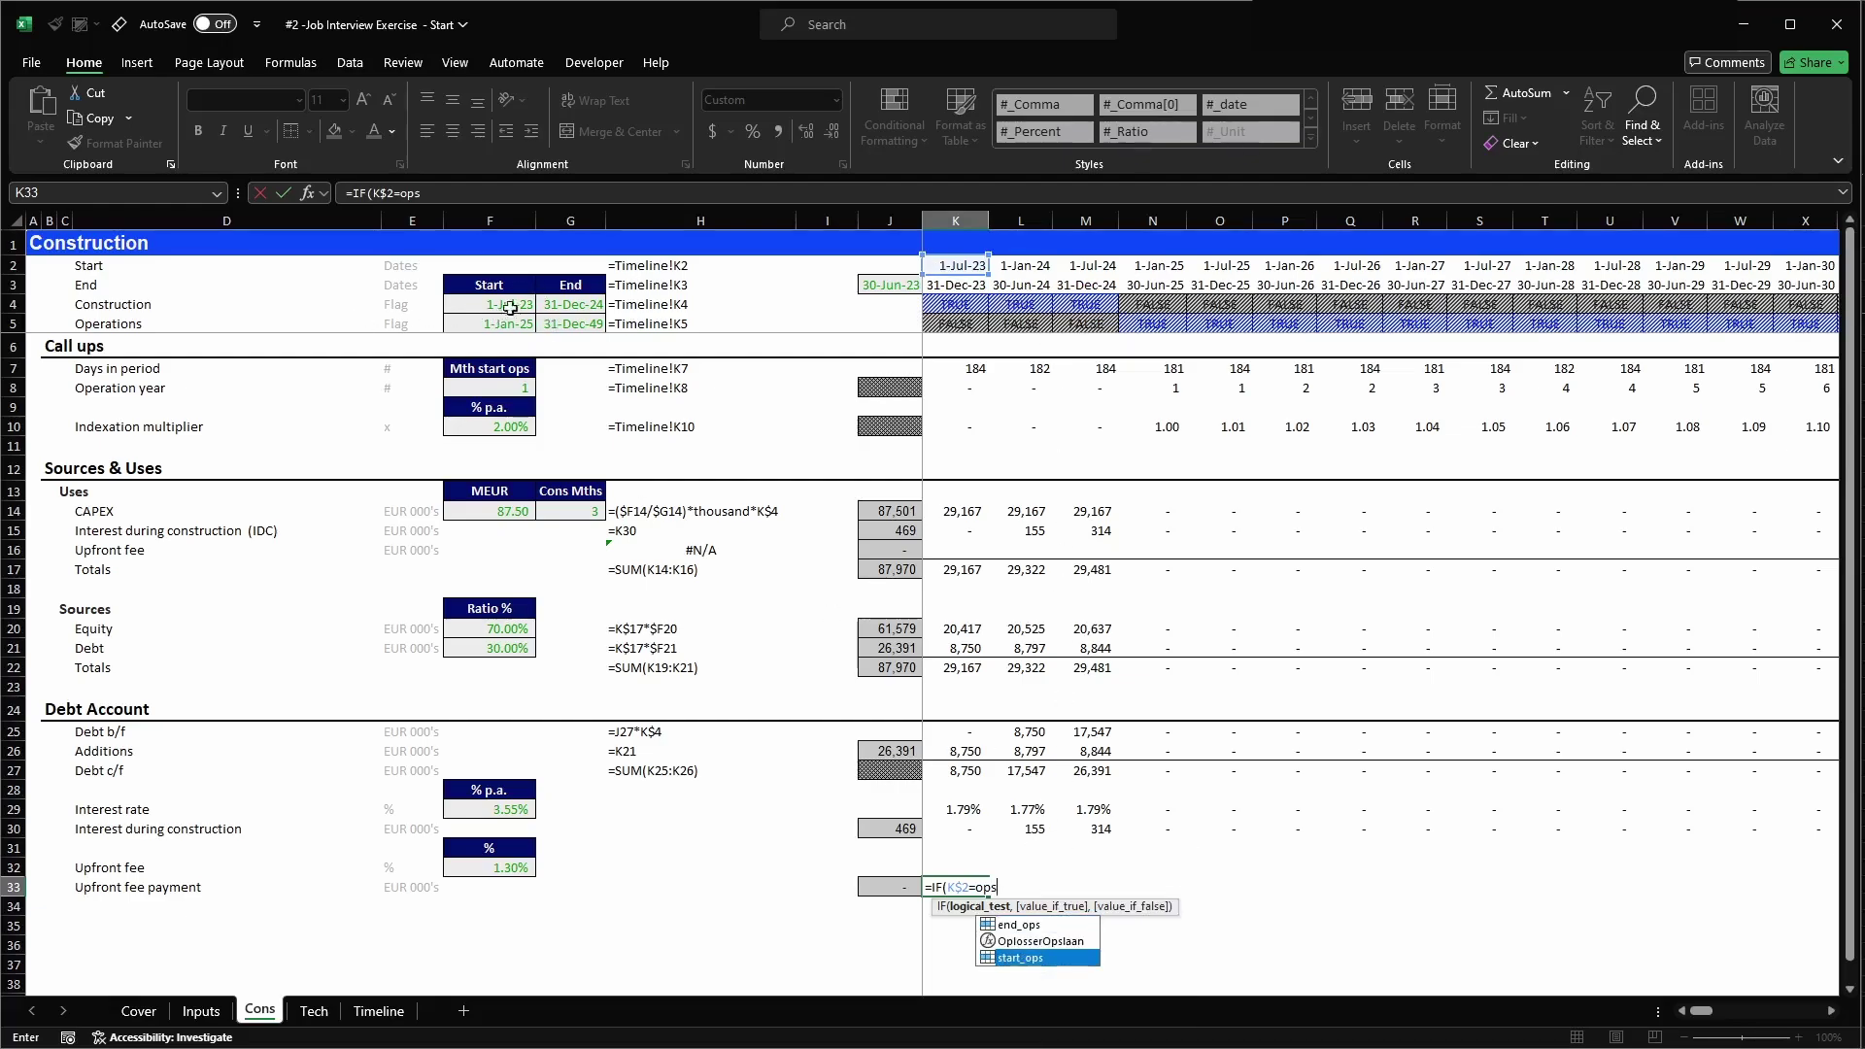
pyautogui.press('Tab')
pyautogui.write(',')
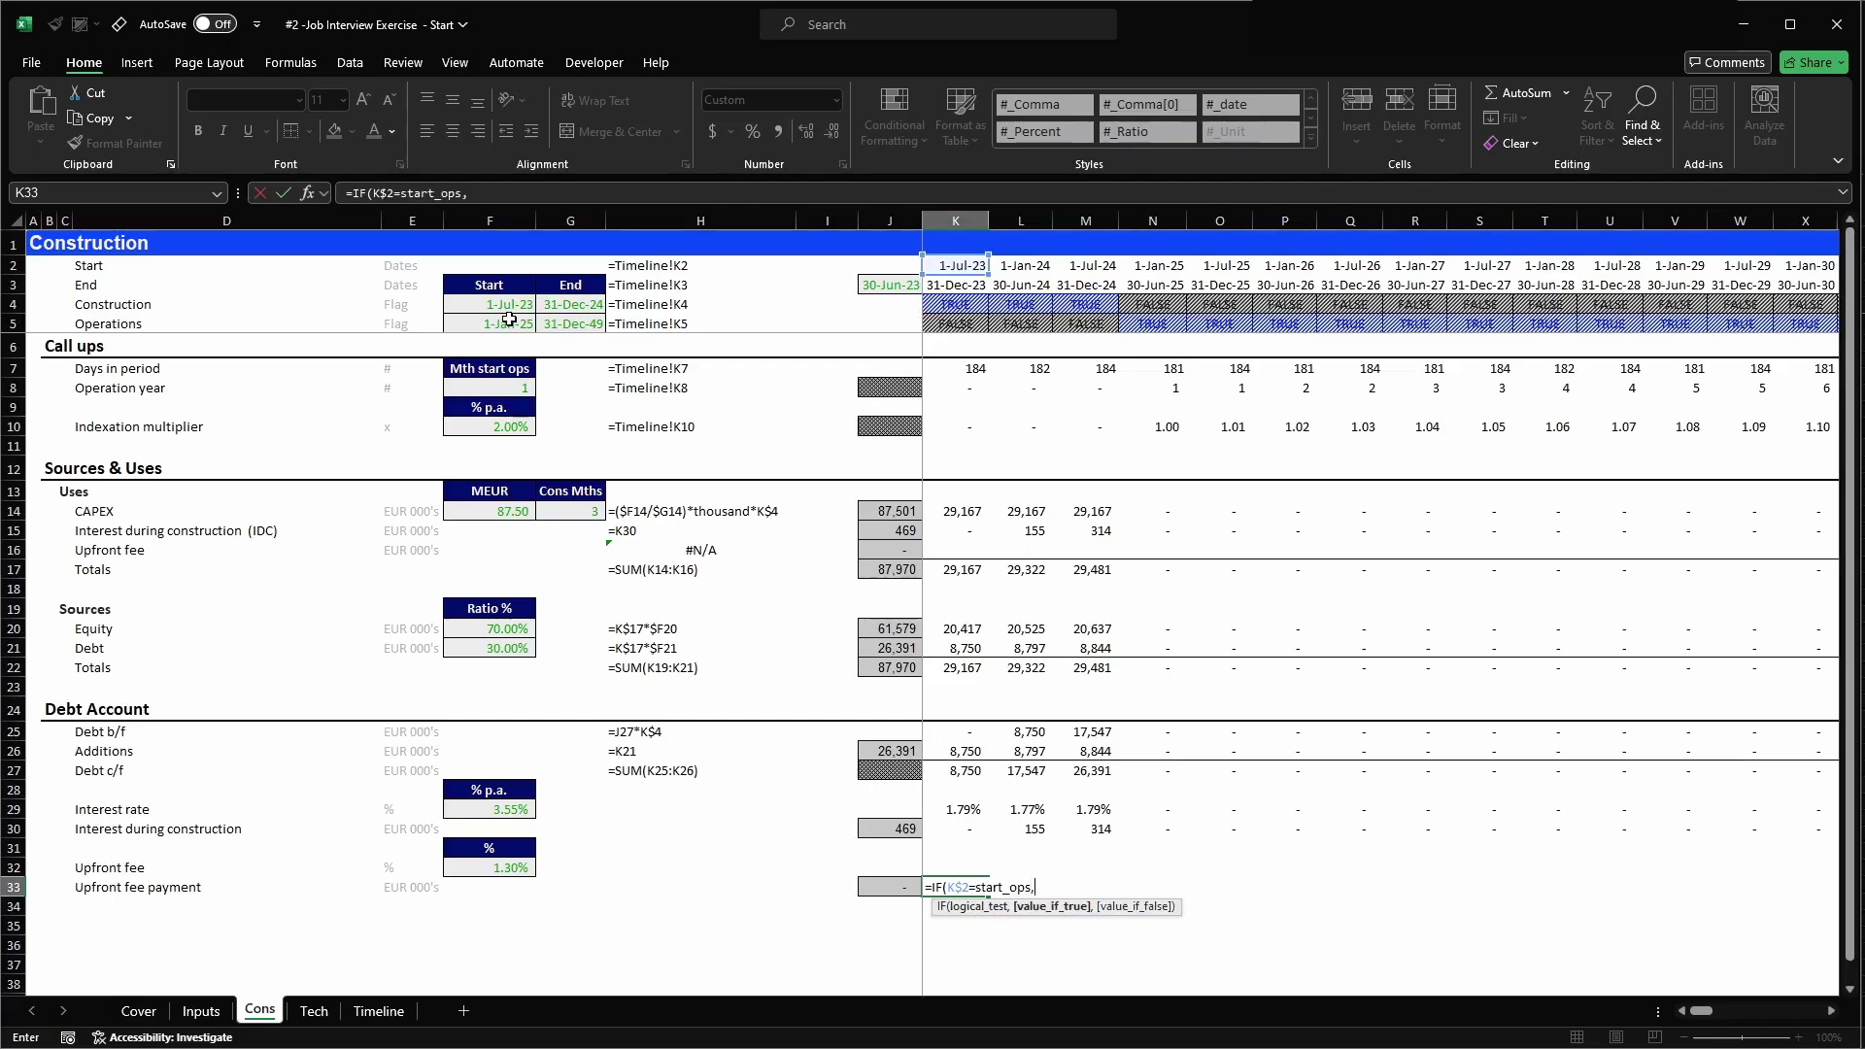
# - Complete K33's IF formula with the upfront fee rate times total debt, $F$32*$J$21, as the value if true
pyautogui.press('Left')
pyautogui.hotkey('ctrl', 'Left')
pyautogui.press('Right')
pyautogui.press('Up')
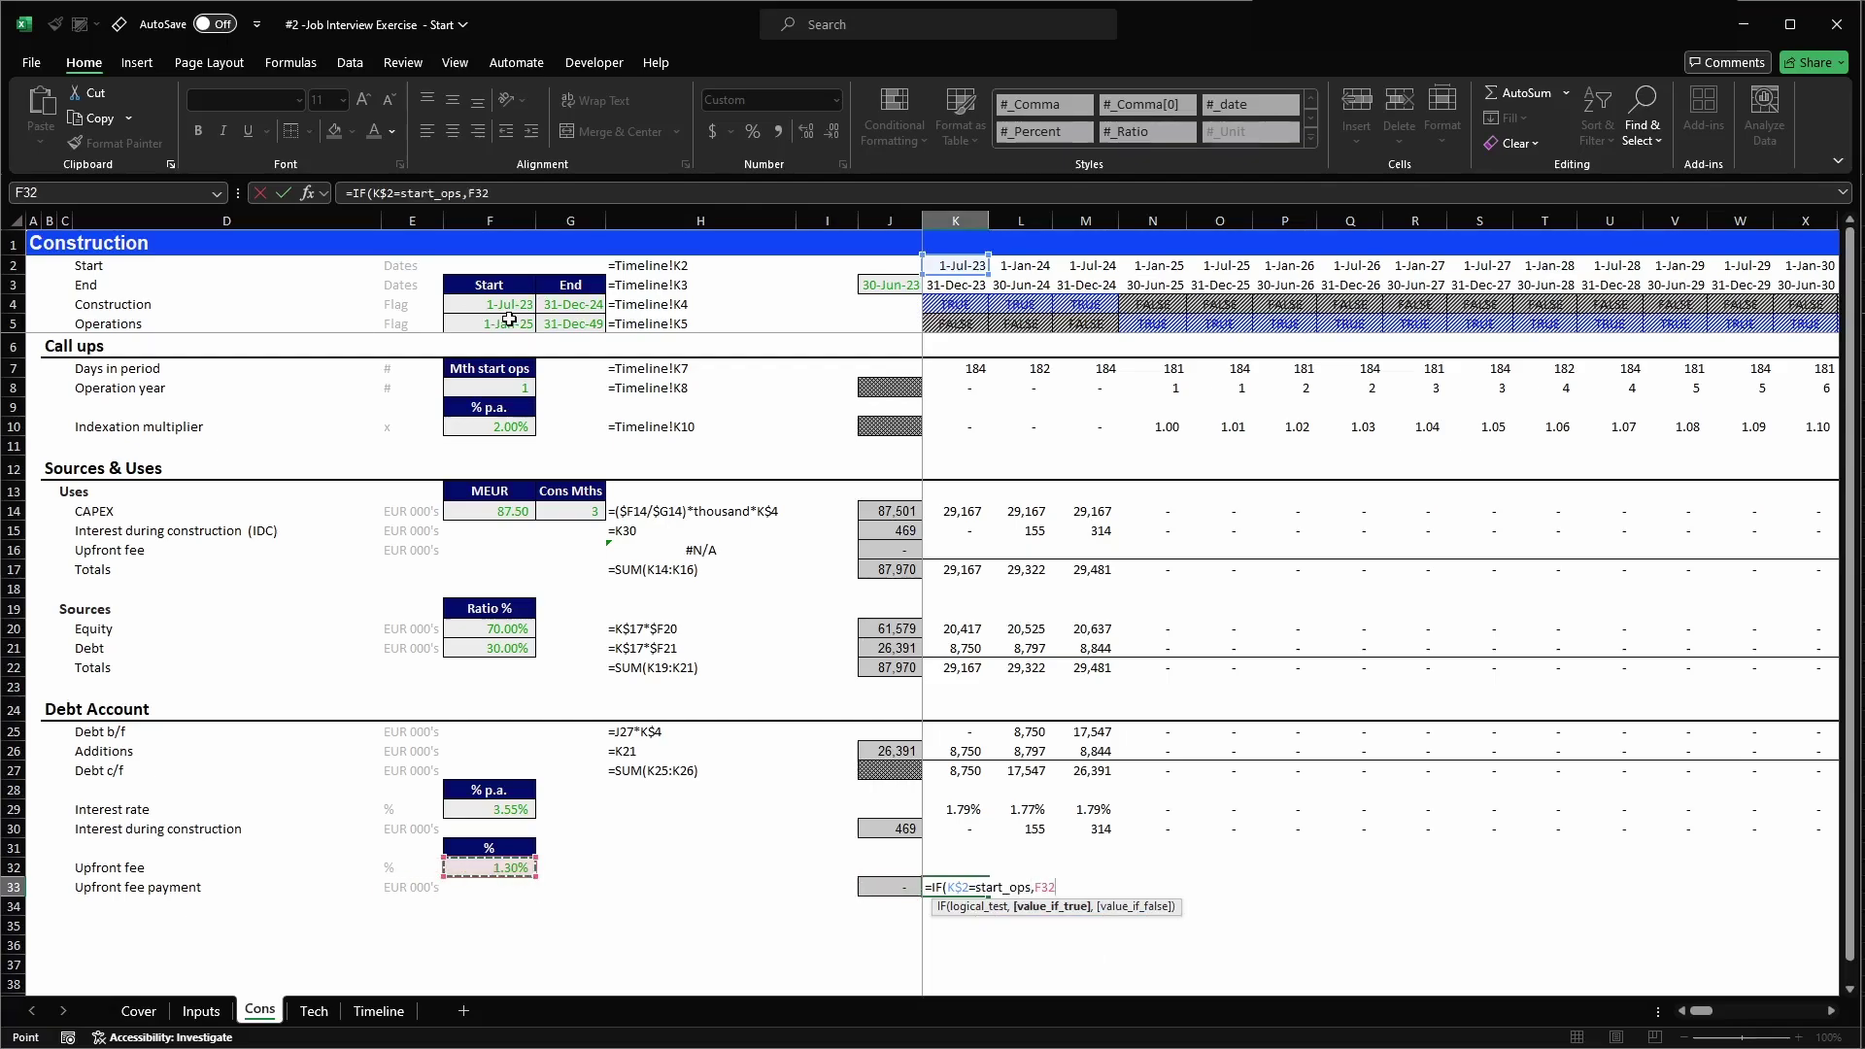
pyautogui.press('F4')
pyautogui.write('*')
pyautogui.click(894, 652)
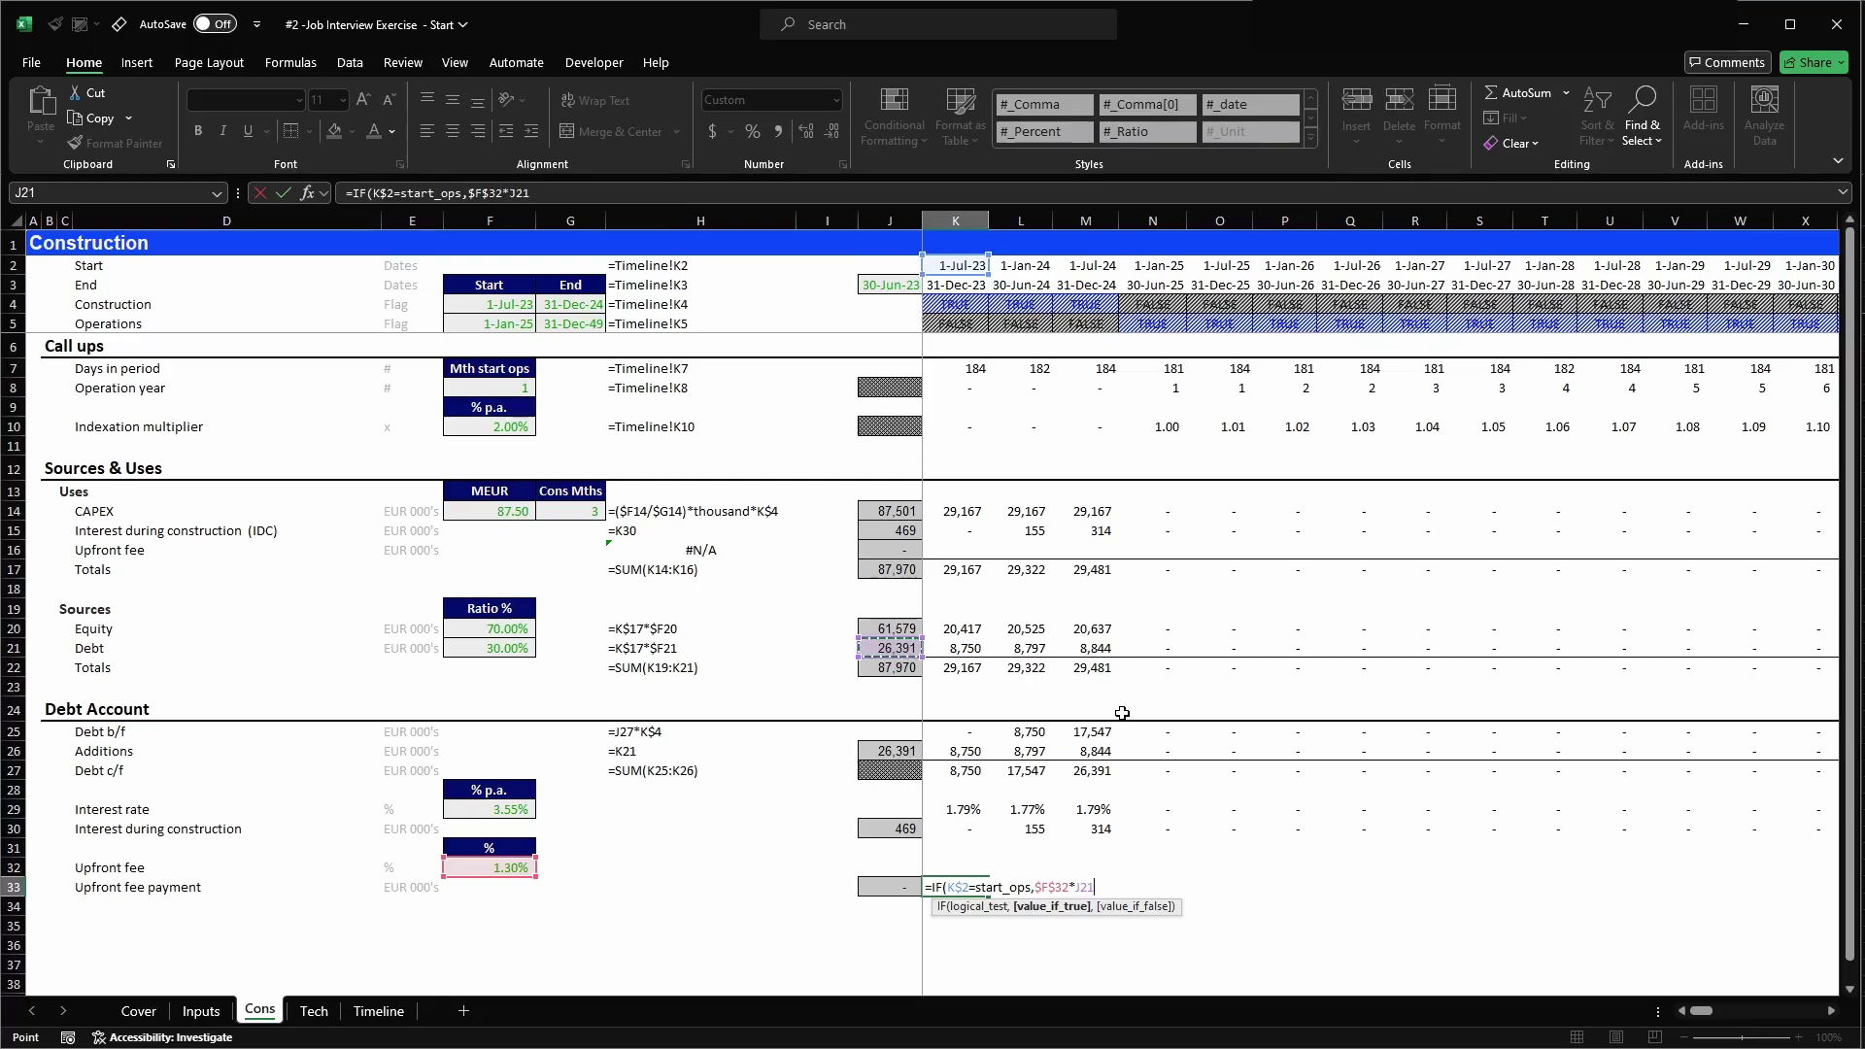
pyautogui.press('F4')
pyautogui.hotkey('ctrl', 'Return')
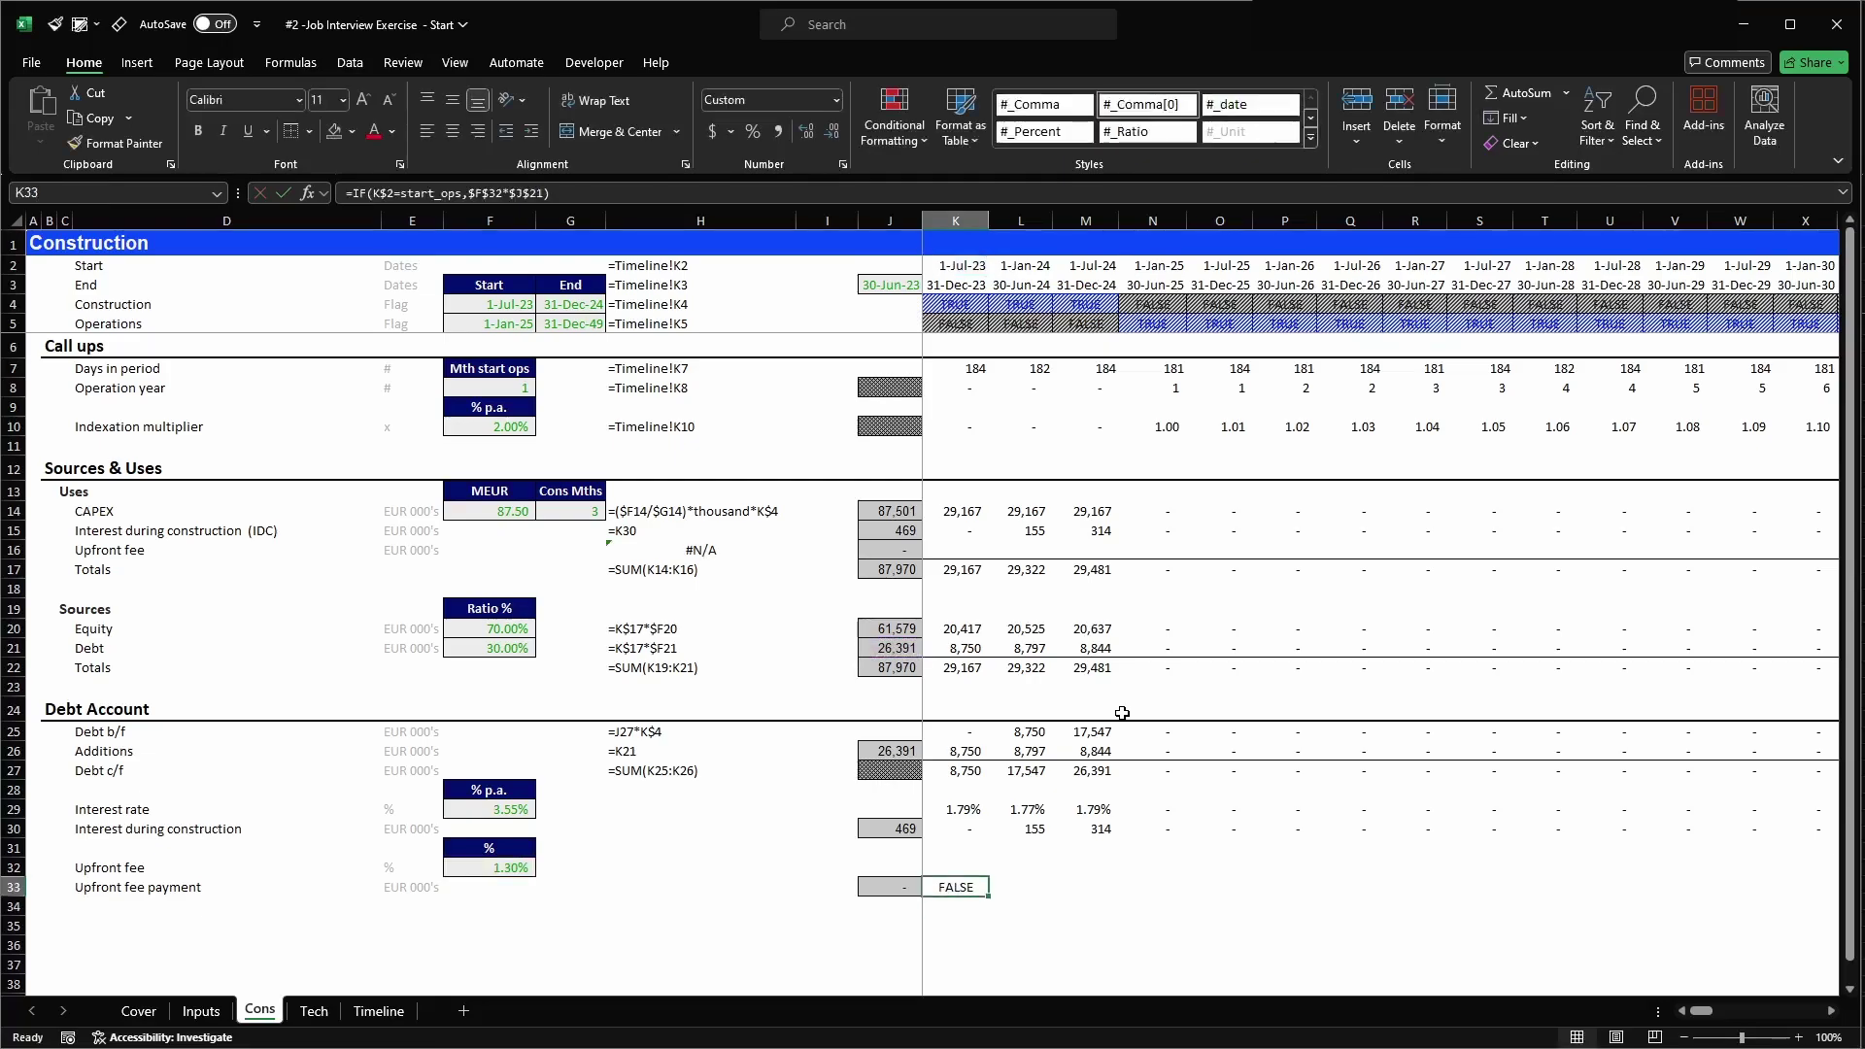
# - Add 0 as the value if false in K33, making the formula =IF(K$2=start_ops,$F$32*$J$21,0)
pyautogui.press('F2')
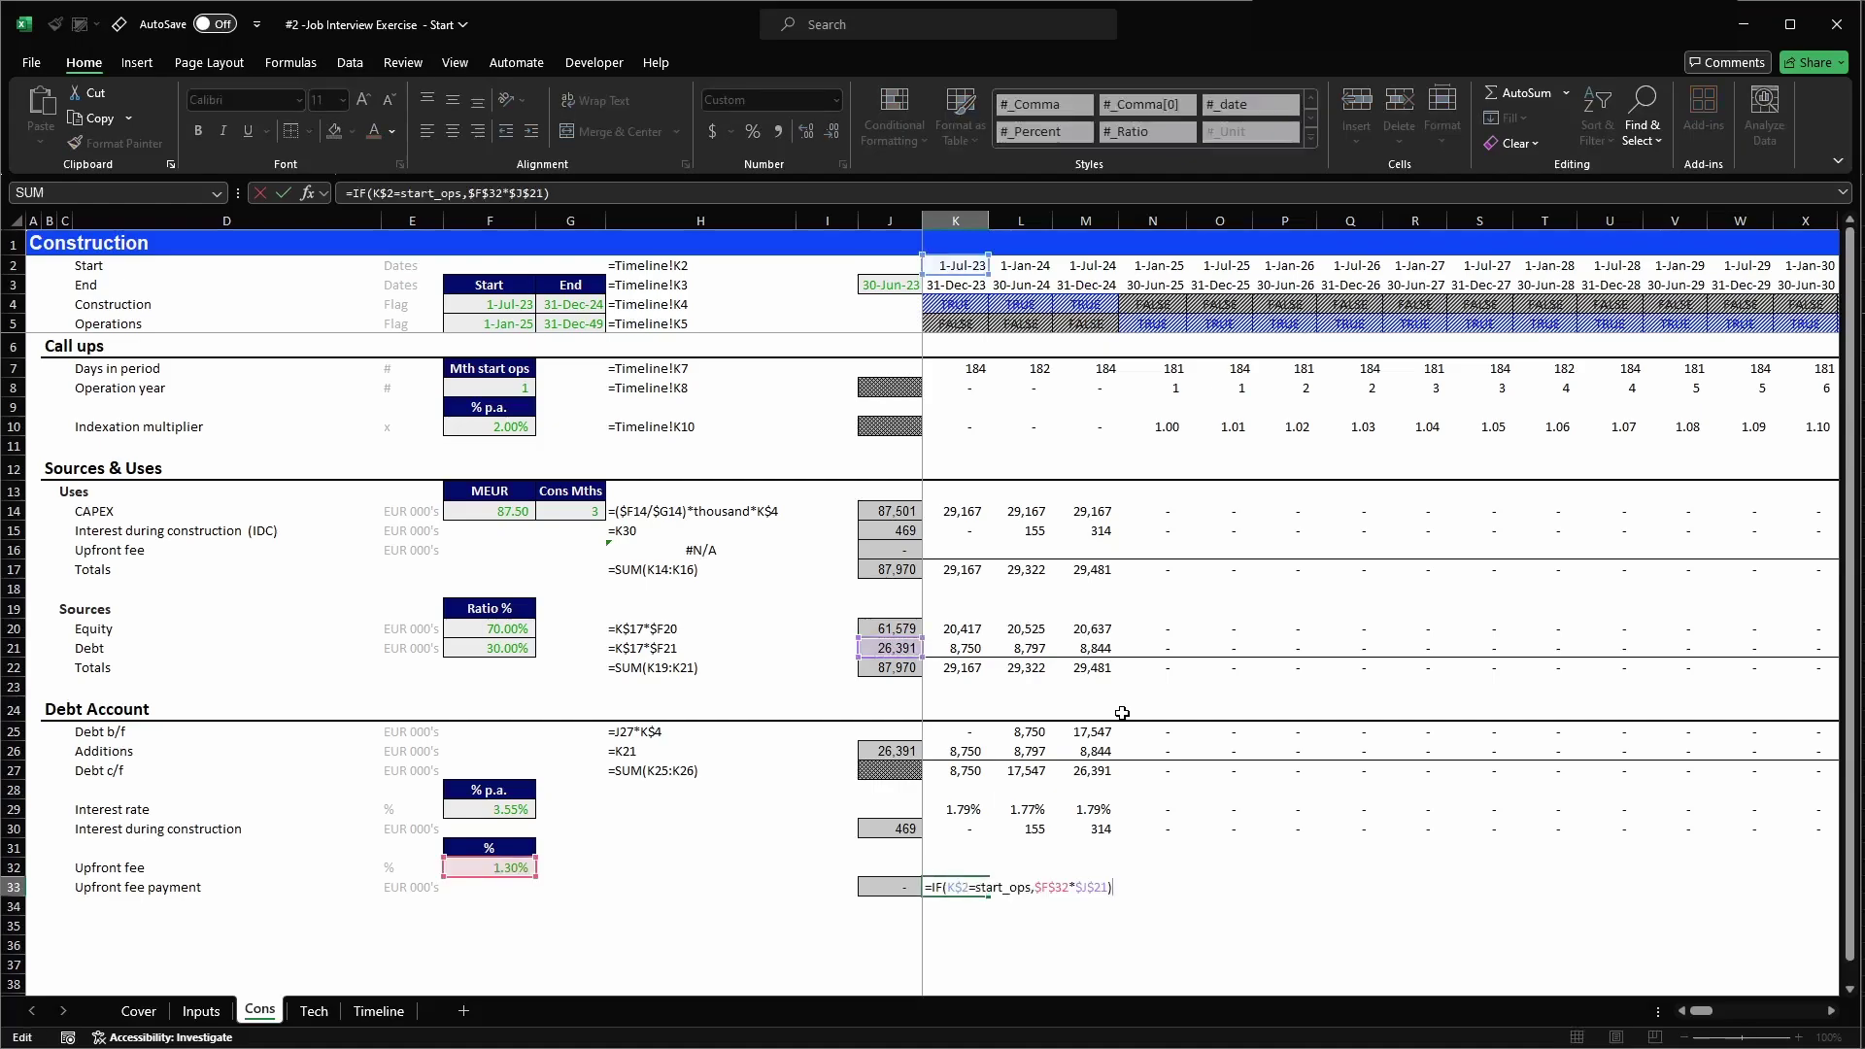
pyautogui.press('Left')
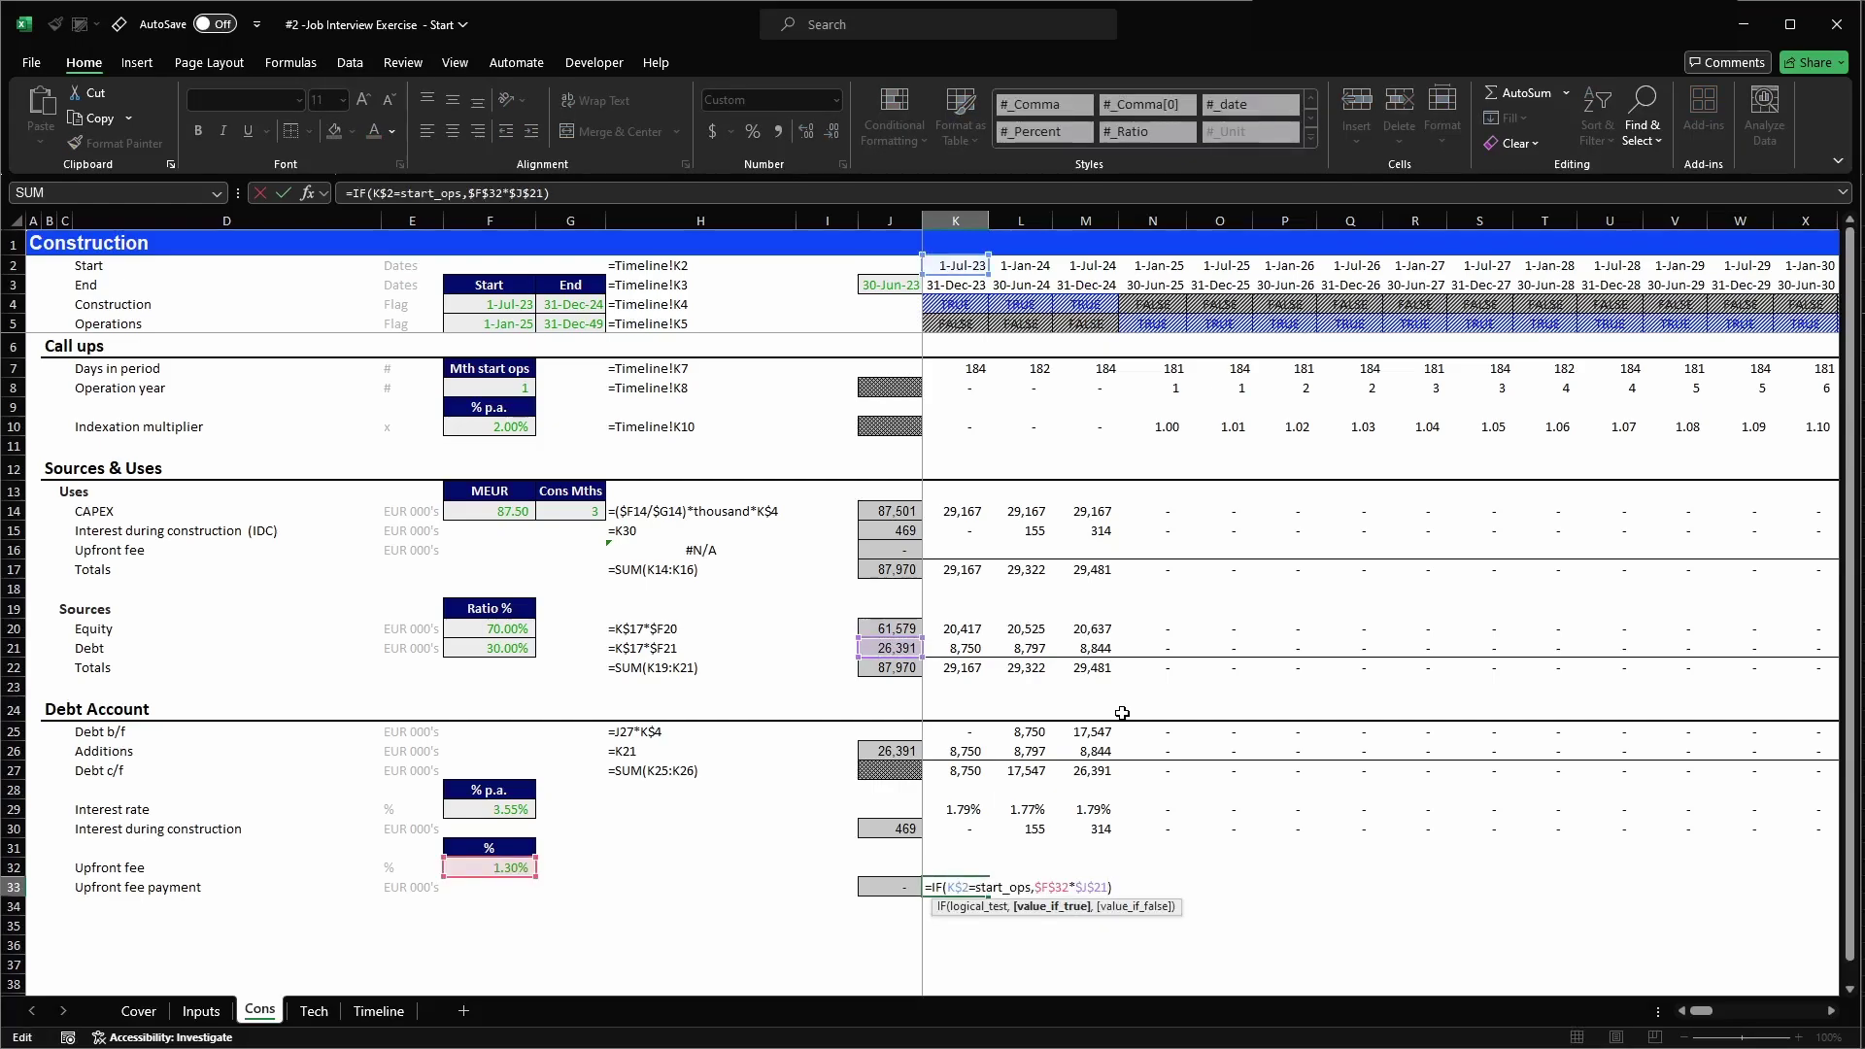
pyautogui.write(',')
pyautogui.hotkey('ctrl', 'Return')
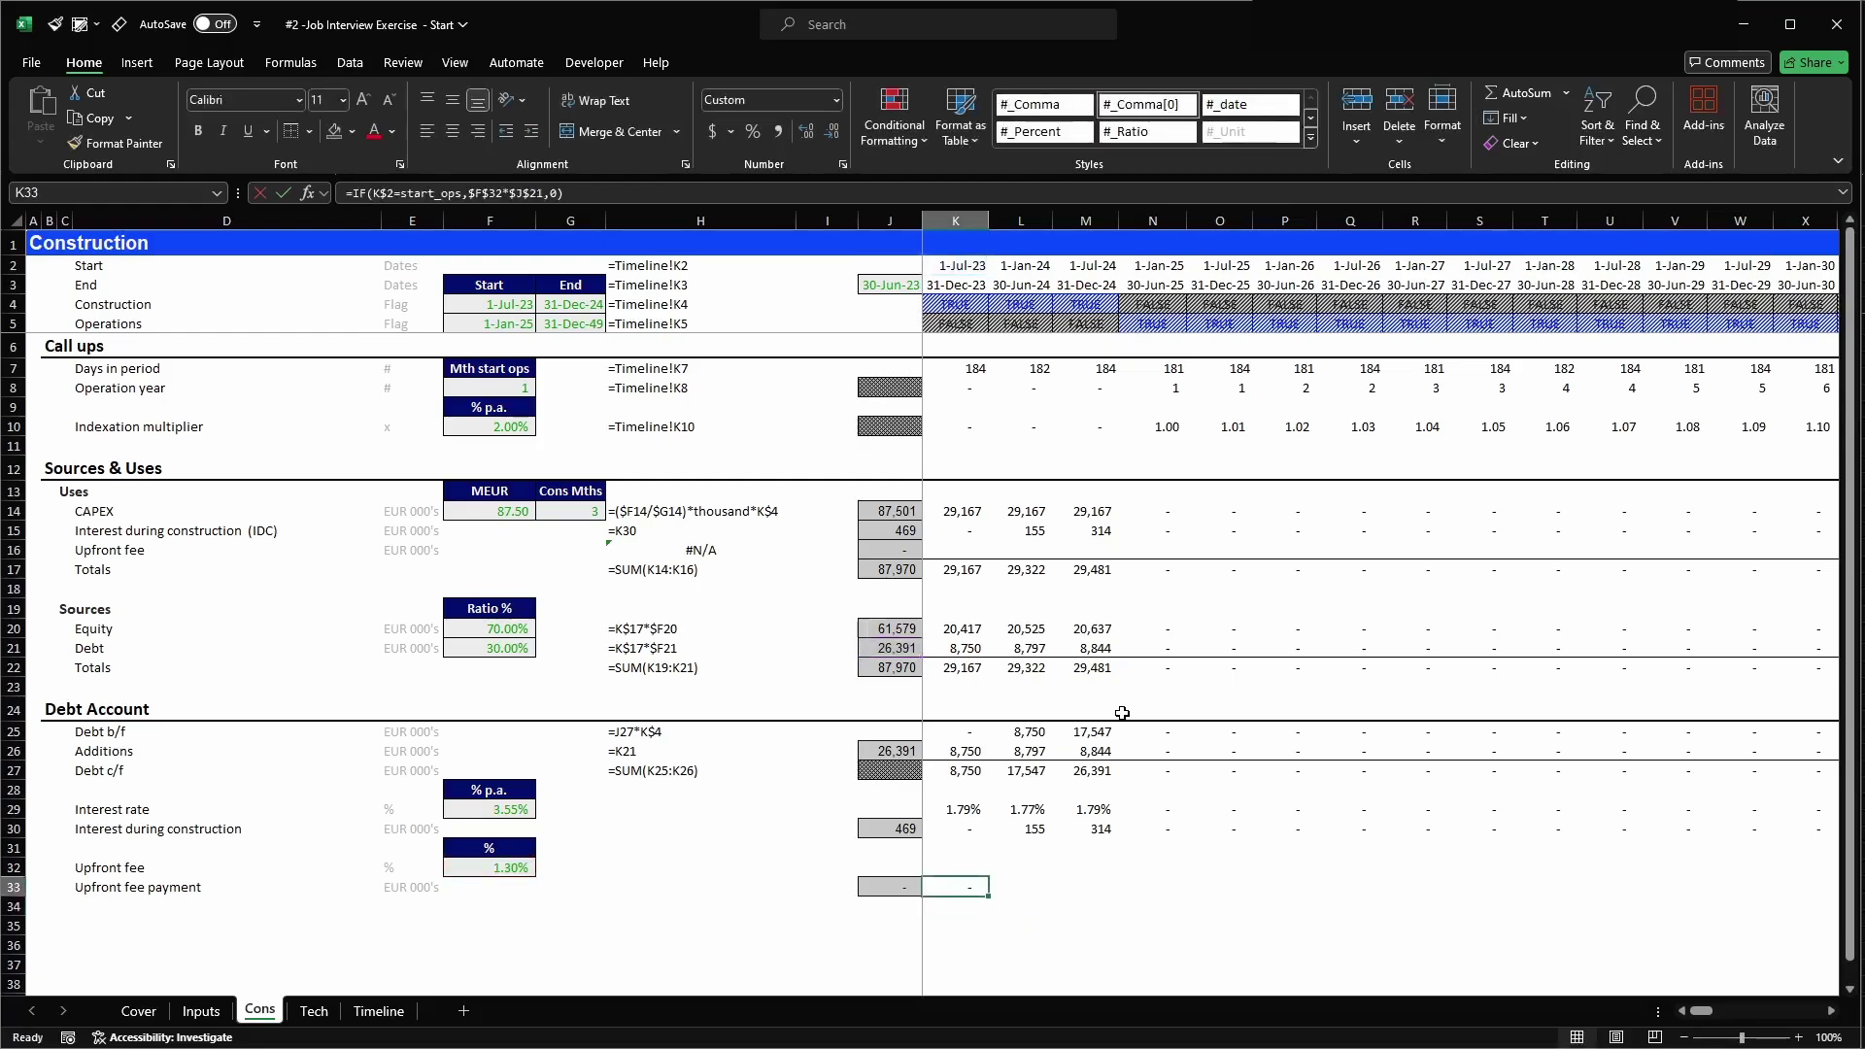
# - Evaluate the $F$32*$J$21 part inside K33's formula, then restore its cell references
pyautogui.press('F2')
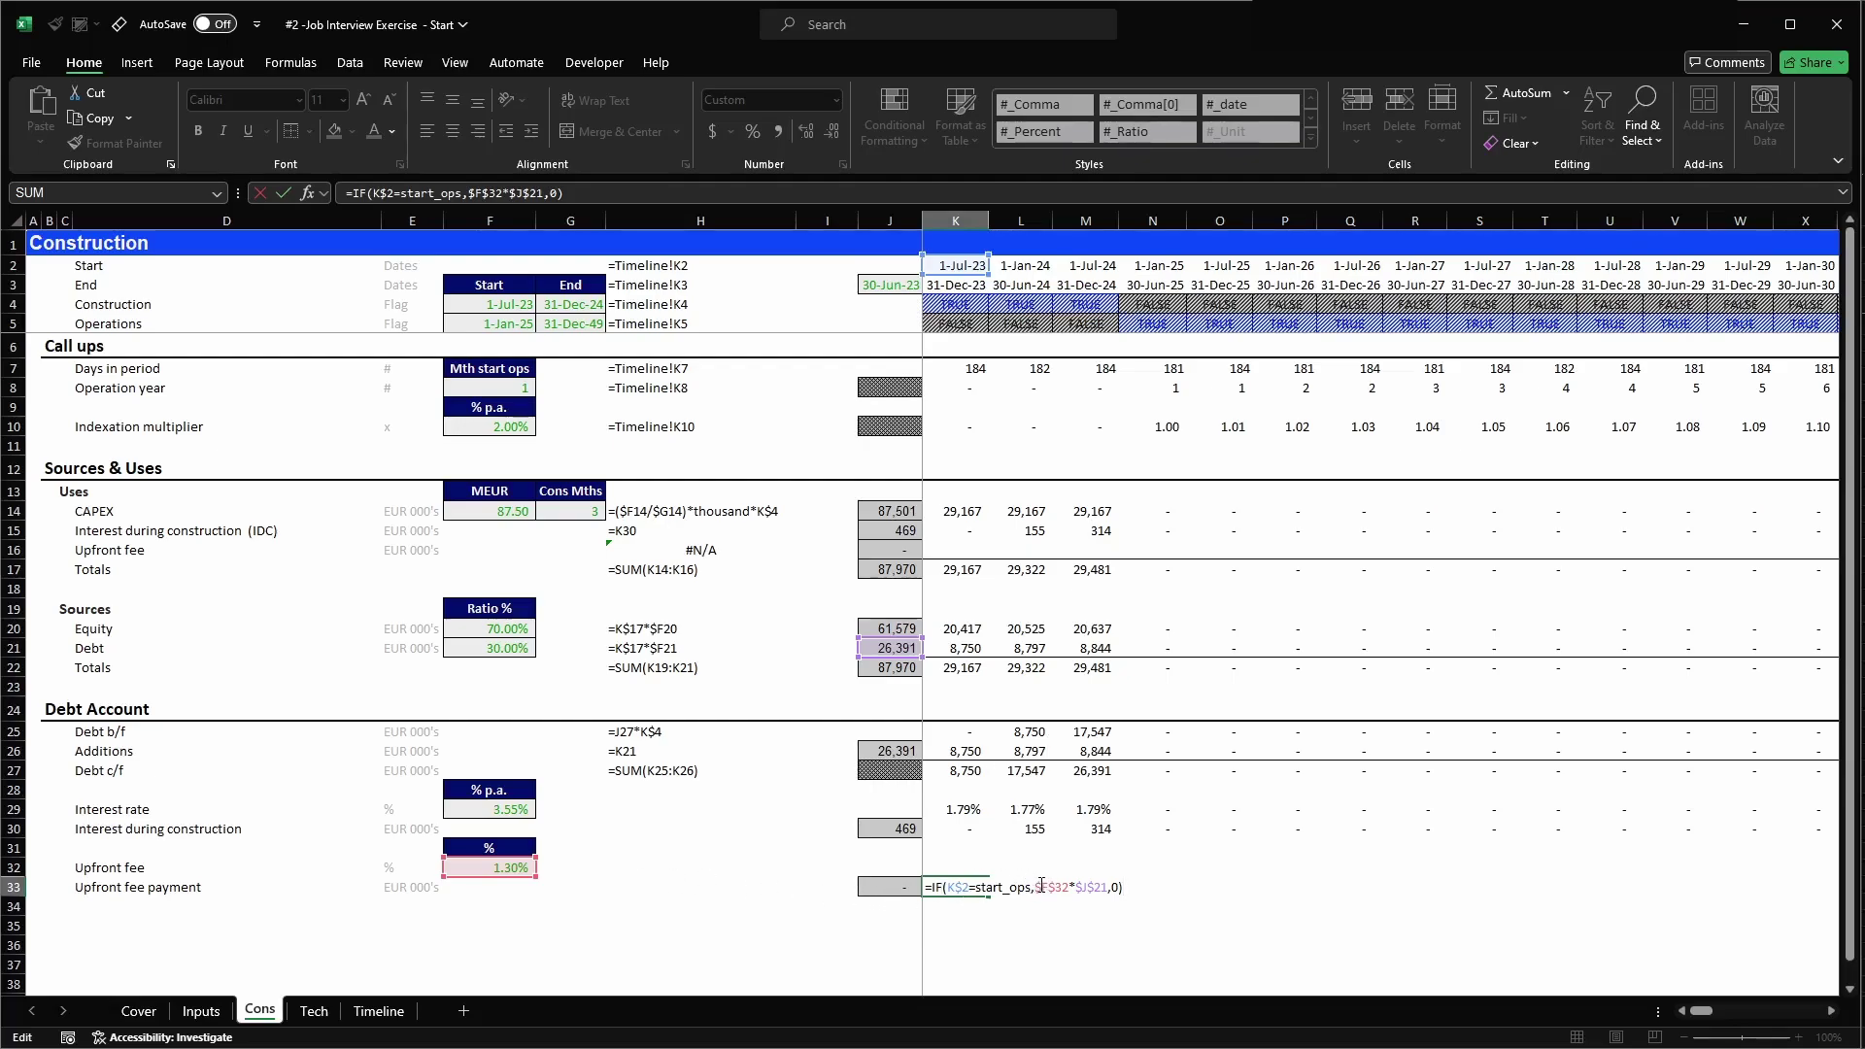
pyautogui.click(1109, 885)
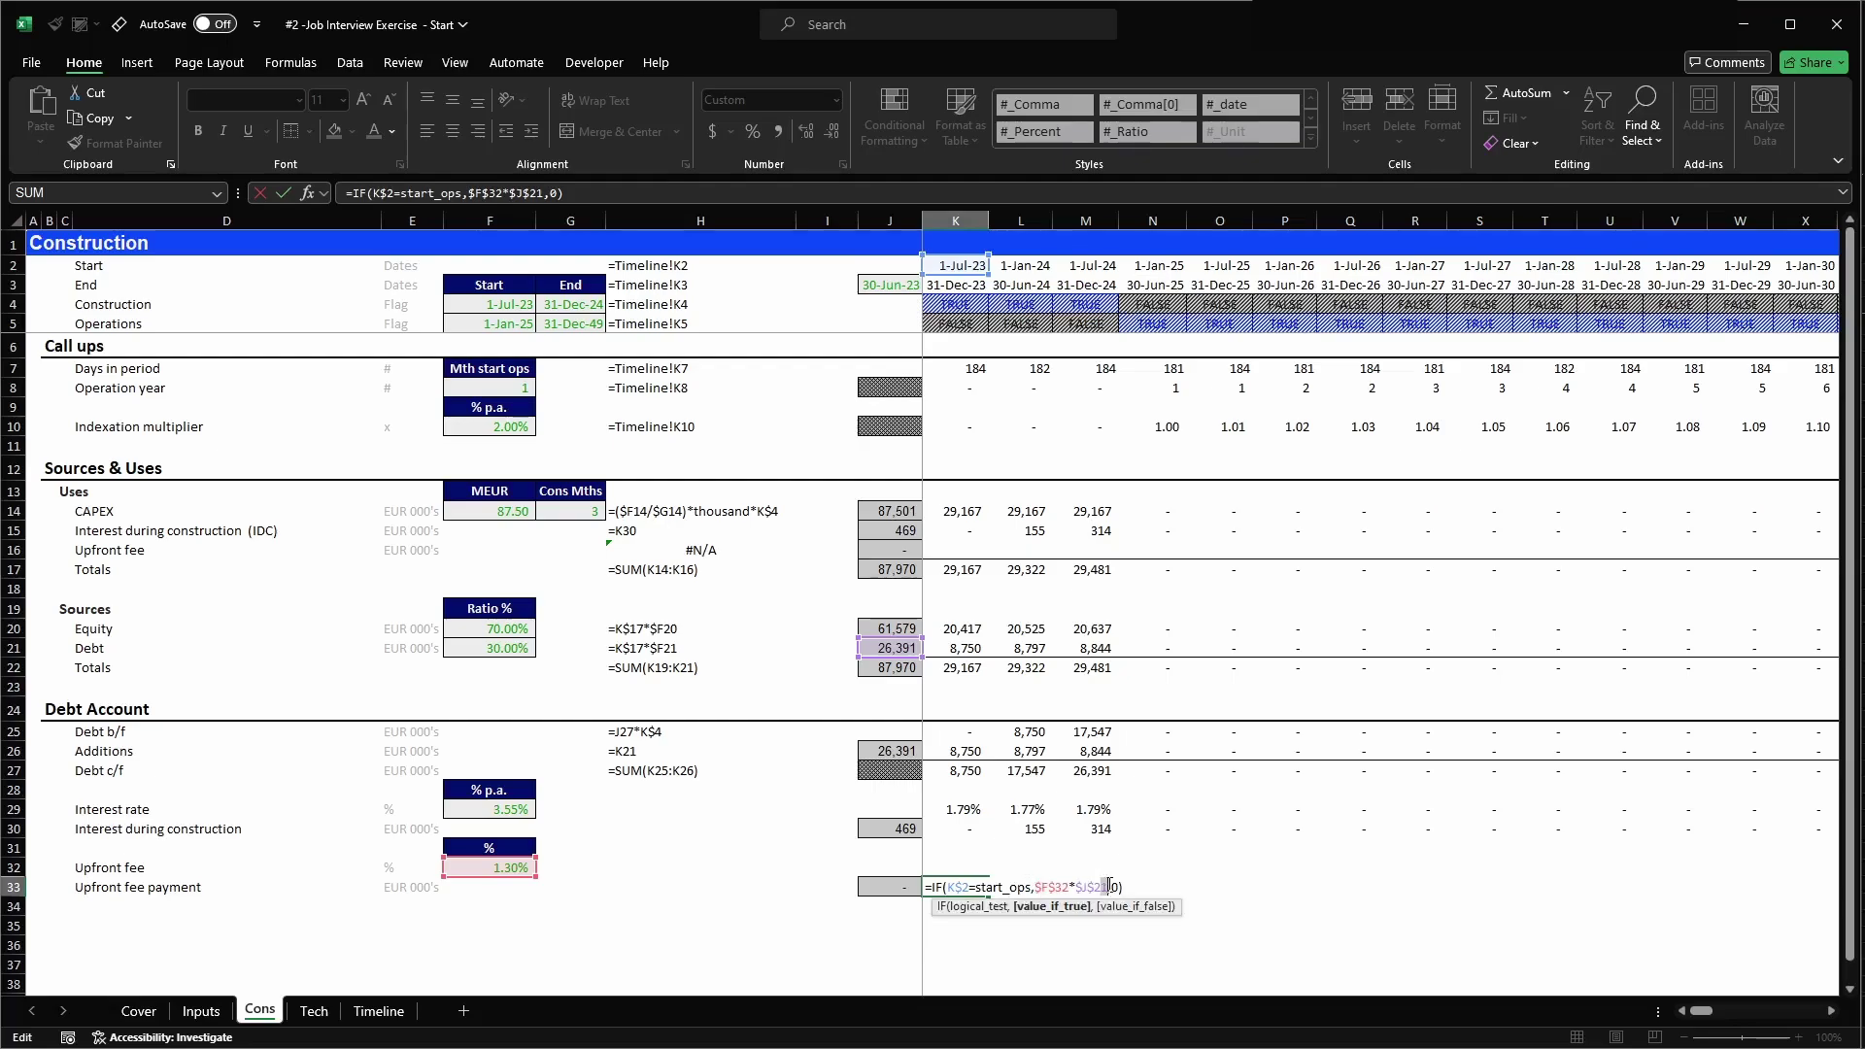
pyautogui.hotkey('shift', 'Left')
pyautogui.hotkey('shift', 'Left')
pyautogui.hotkey('shift', 'Left')
pyautogui.hotkey('shift', 'Left')
pyautogui.hotkey('shift', 'Left')
pyautogui.hotkey('shift', 'Left')
pyautogui.hotkey('shift', 'Left')
pyautogui.hotkey('shift', 'Left')
pyautogui.hotkey('shift', 'Left')
pyautogui.hotkey('shift', 'Left')
pyautogui.hotkey('shift', 'Left')
pyautogui.press('F9')
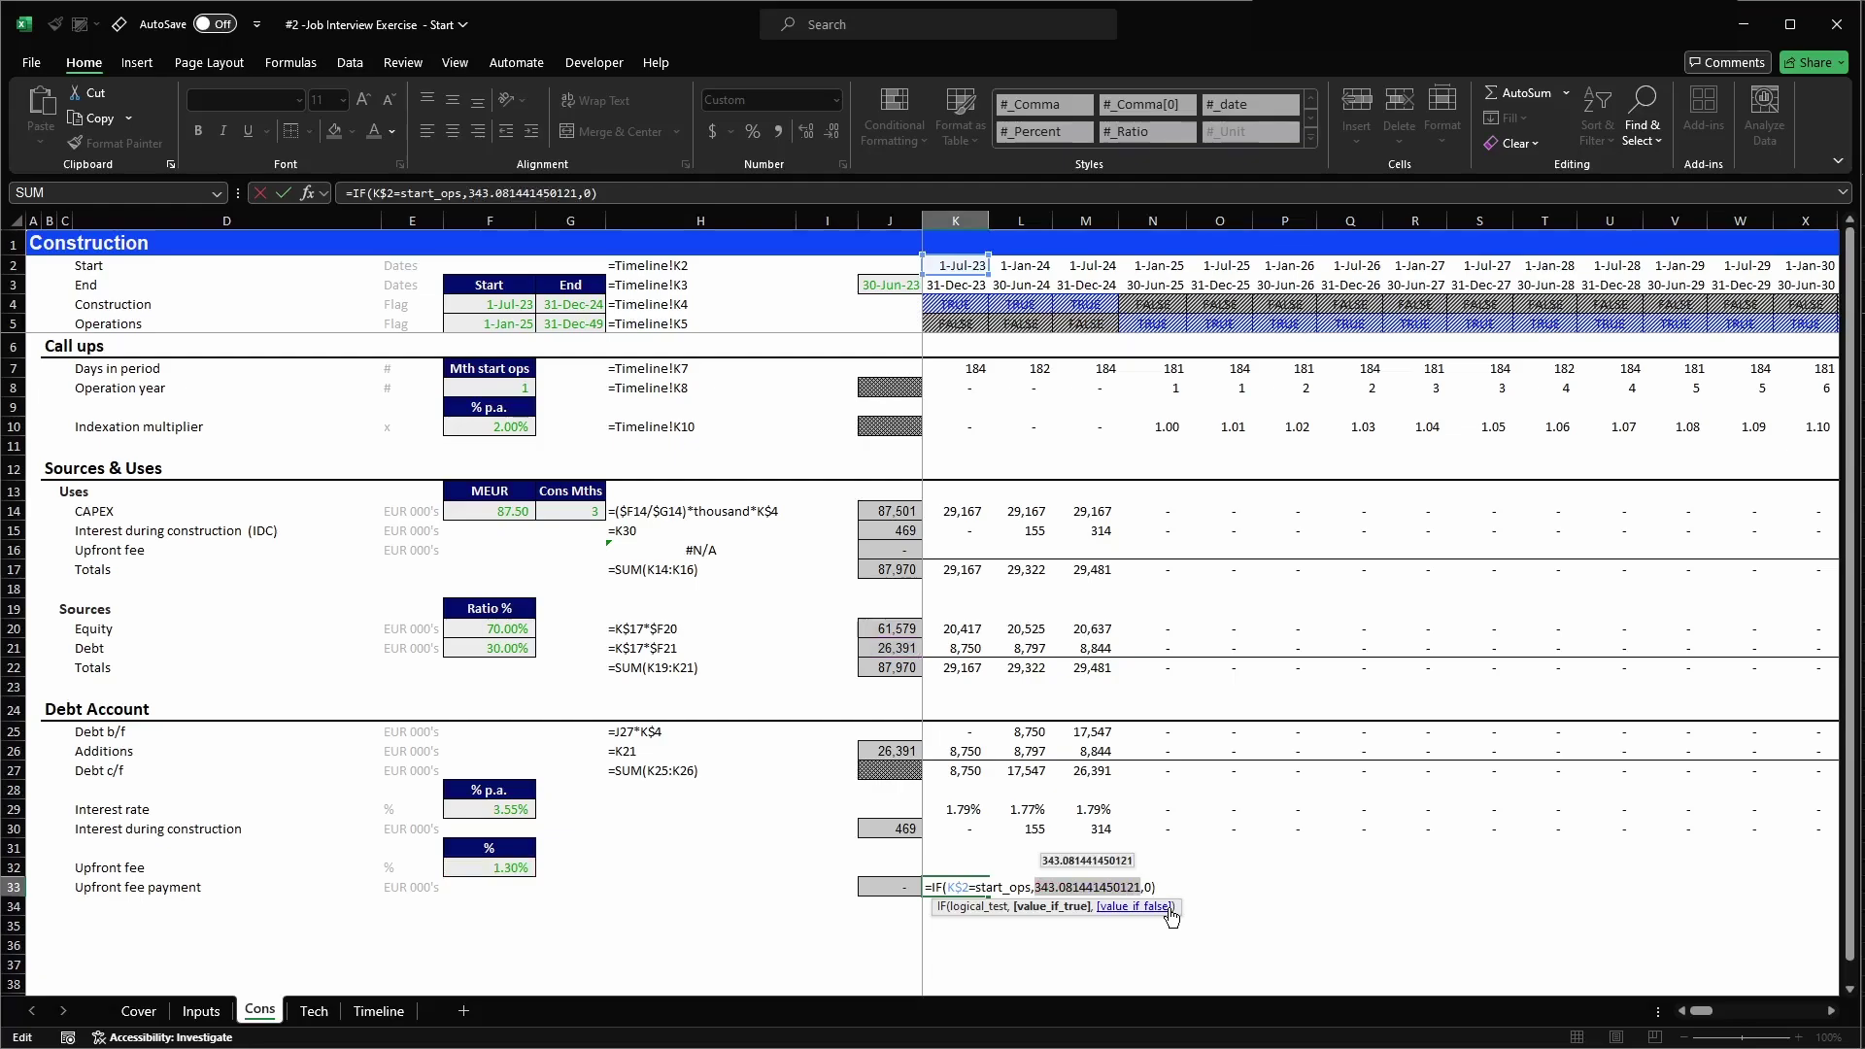
pyautogui.hotkey('ctrl', 'z')
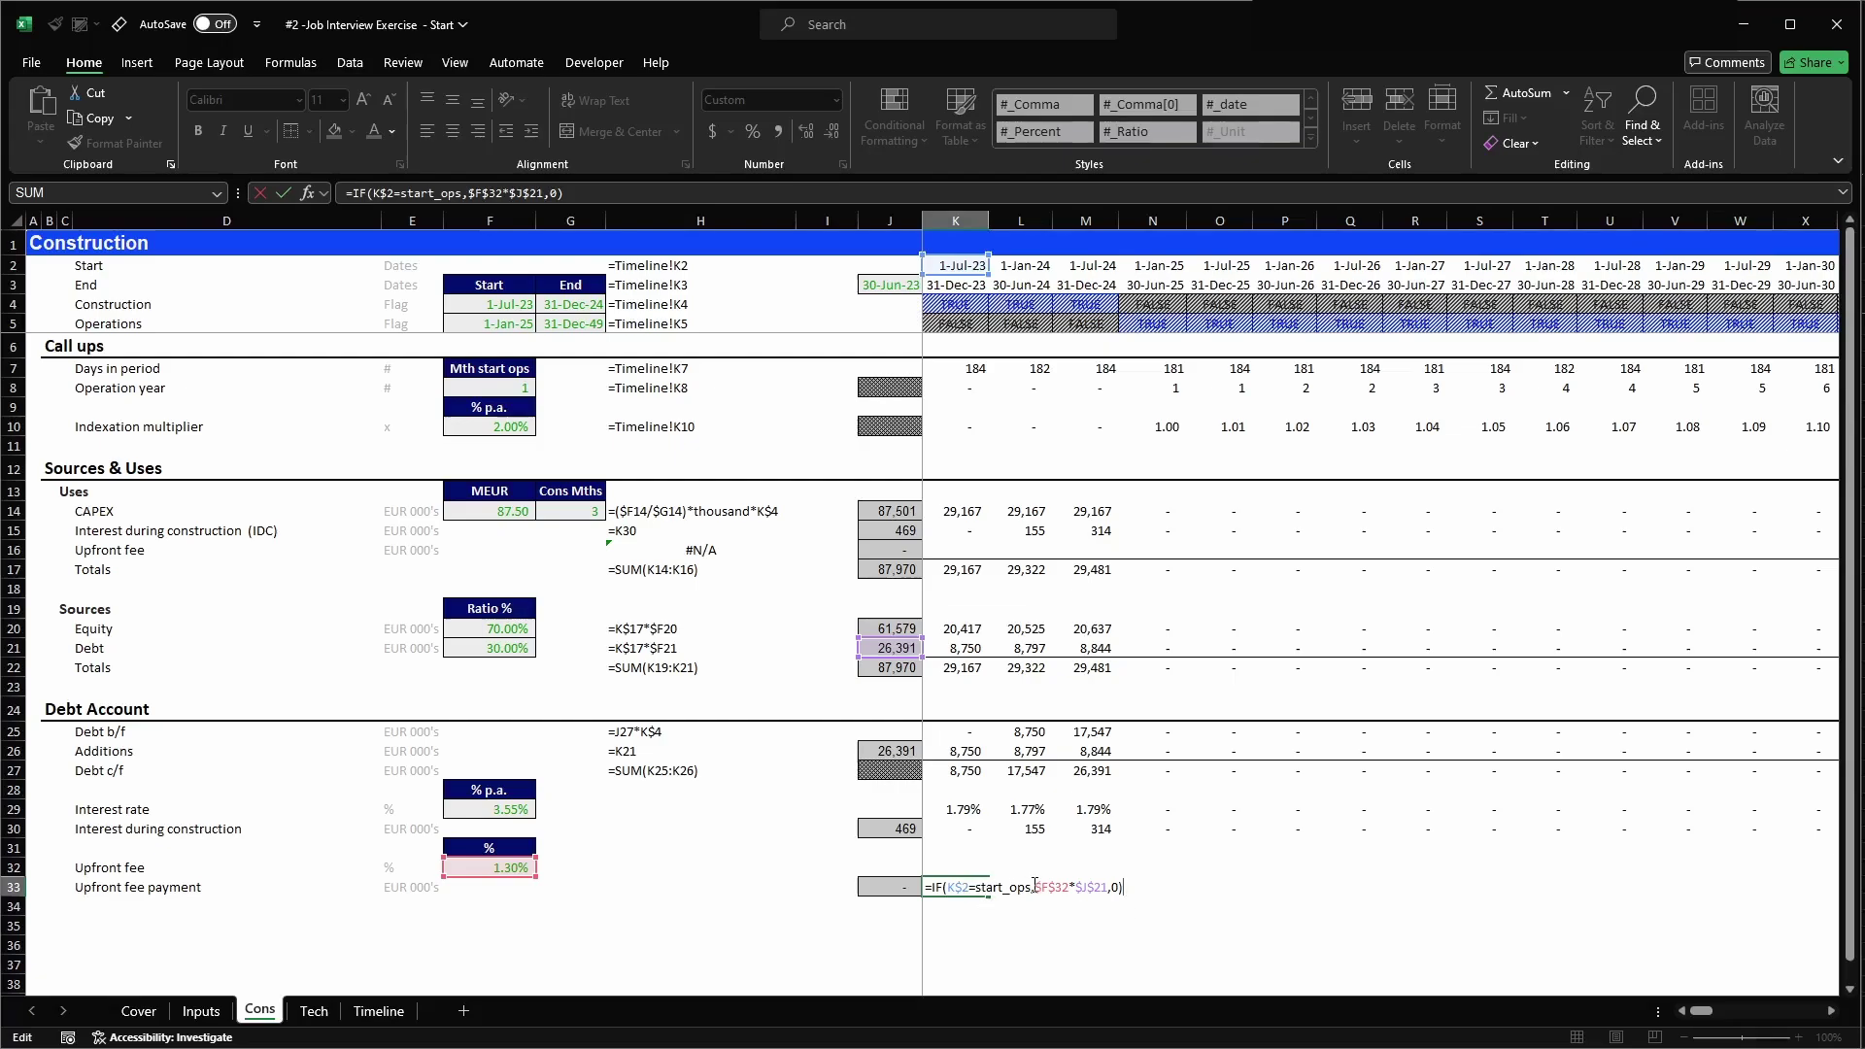
# - Evaluate the K$2=start_ops test inside K33's formula, then restore its references
pyautogui.moveTo(1031, 887); pyautogui.dragTo(947, 887)
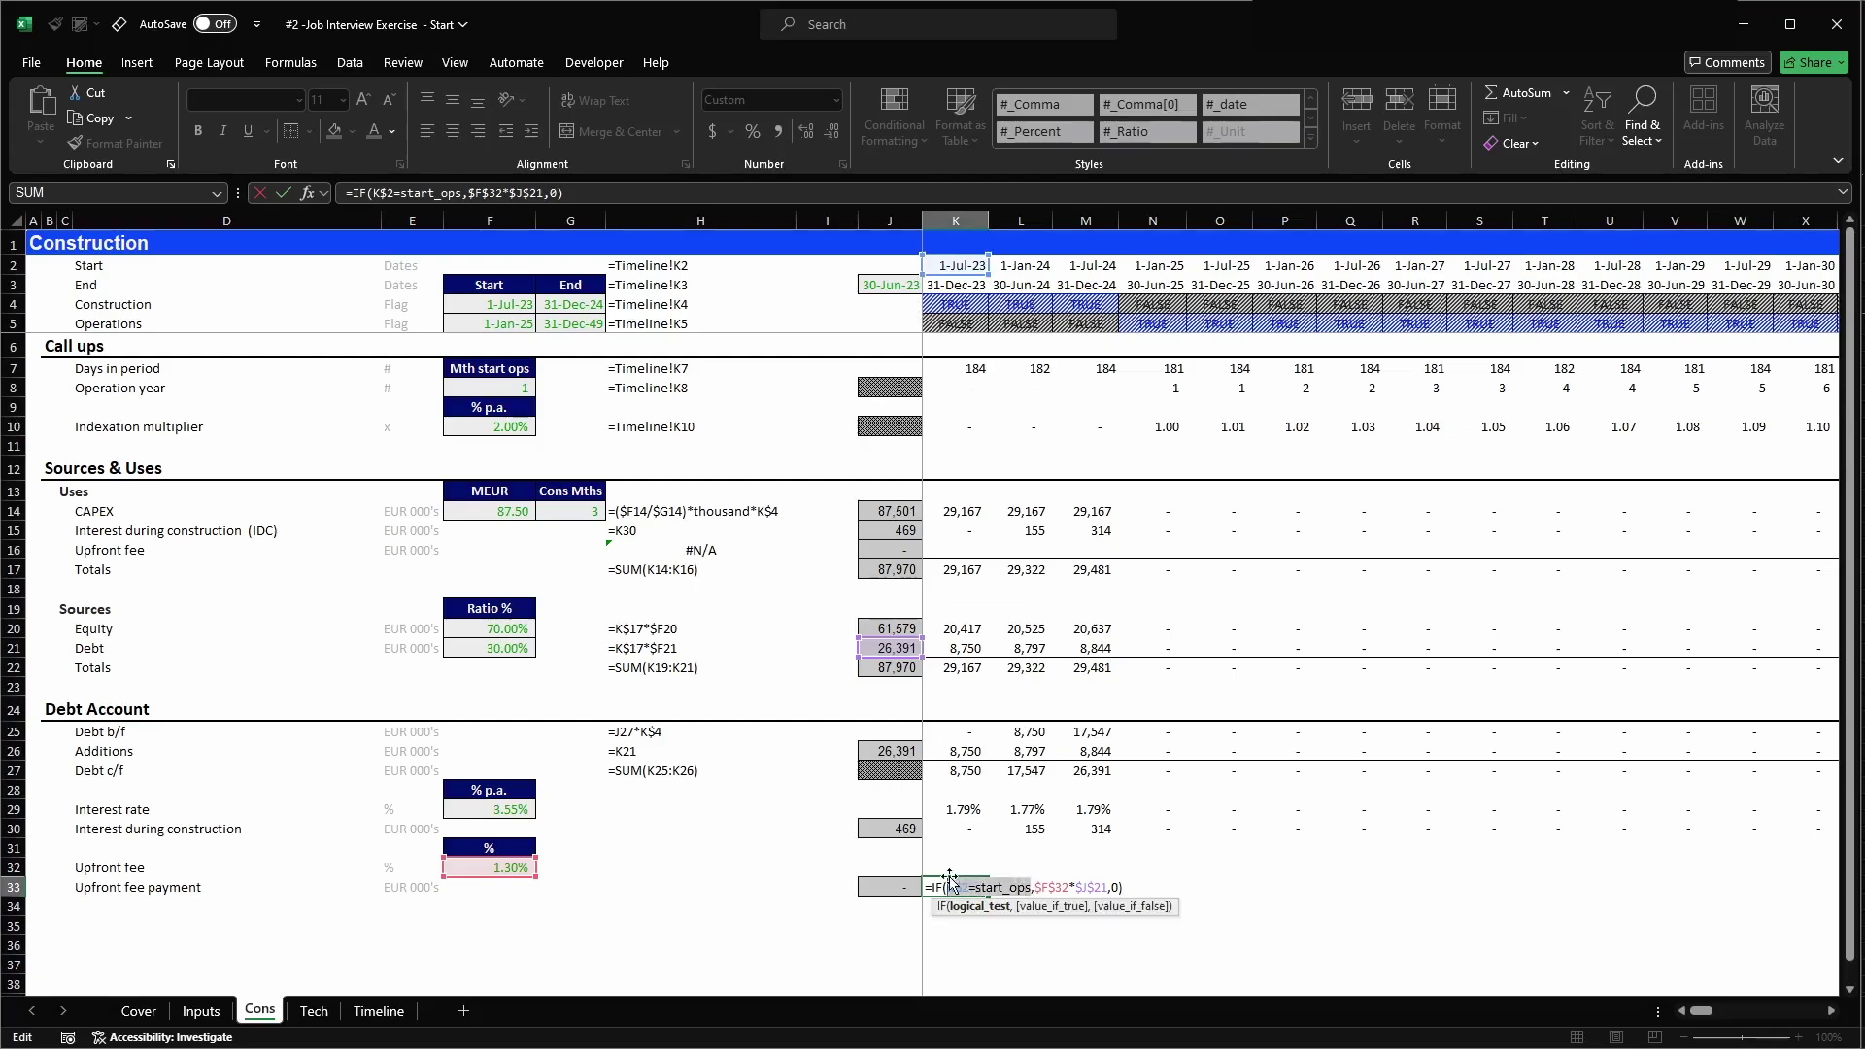
pyautogui.press('F9')
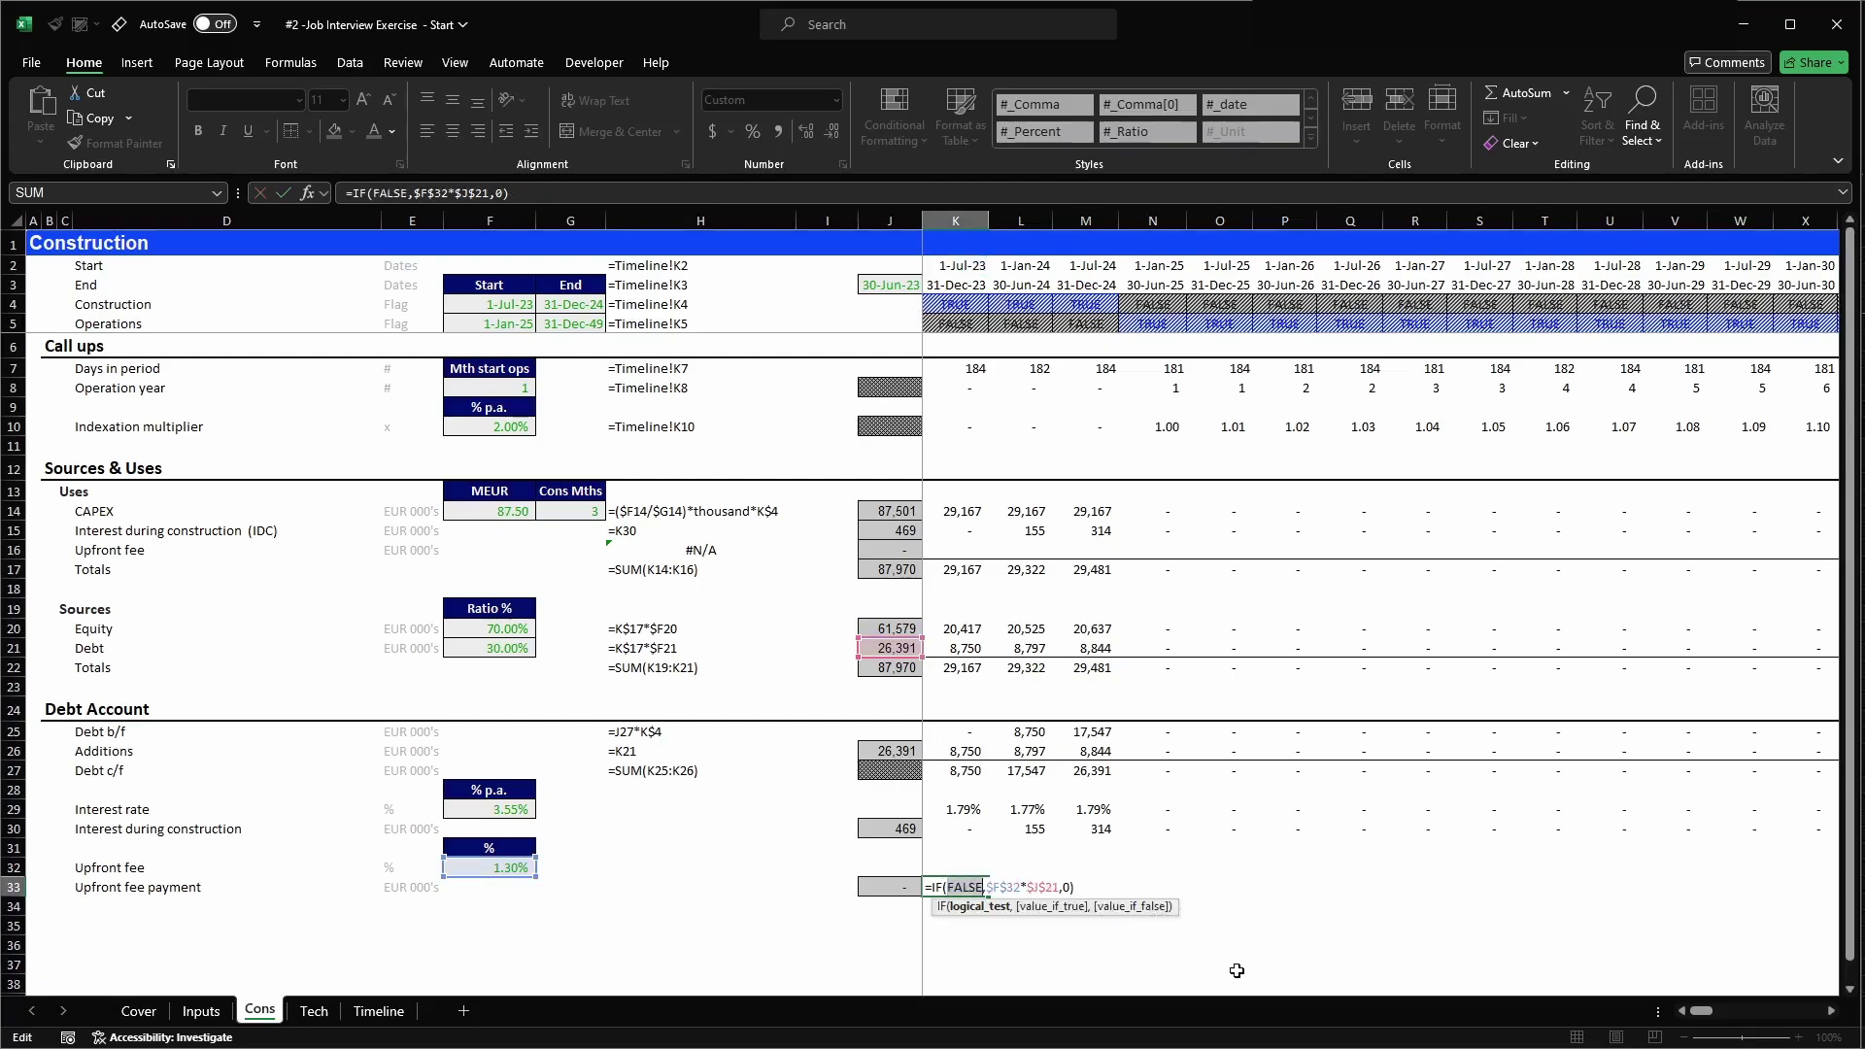
pyautogui.press('Escape')
# - Replace start_ops with start_cons in K33, making the formula =IF(K$2=start_cons,$F$32*$J$21,0)
pyautogui.press('F2')
pyautogui.press('Left')
pyautogui.press('Left')
pyautogui.press('Left')
pyautogui.press('Home')
pyautogui.press('Right')
pyautogui.press('Right')
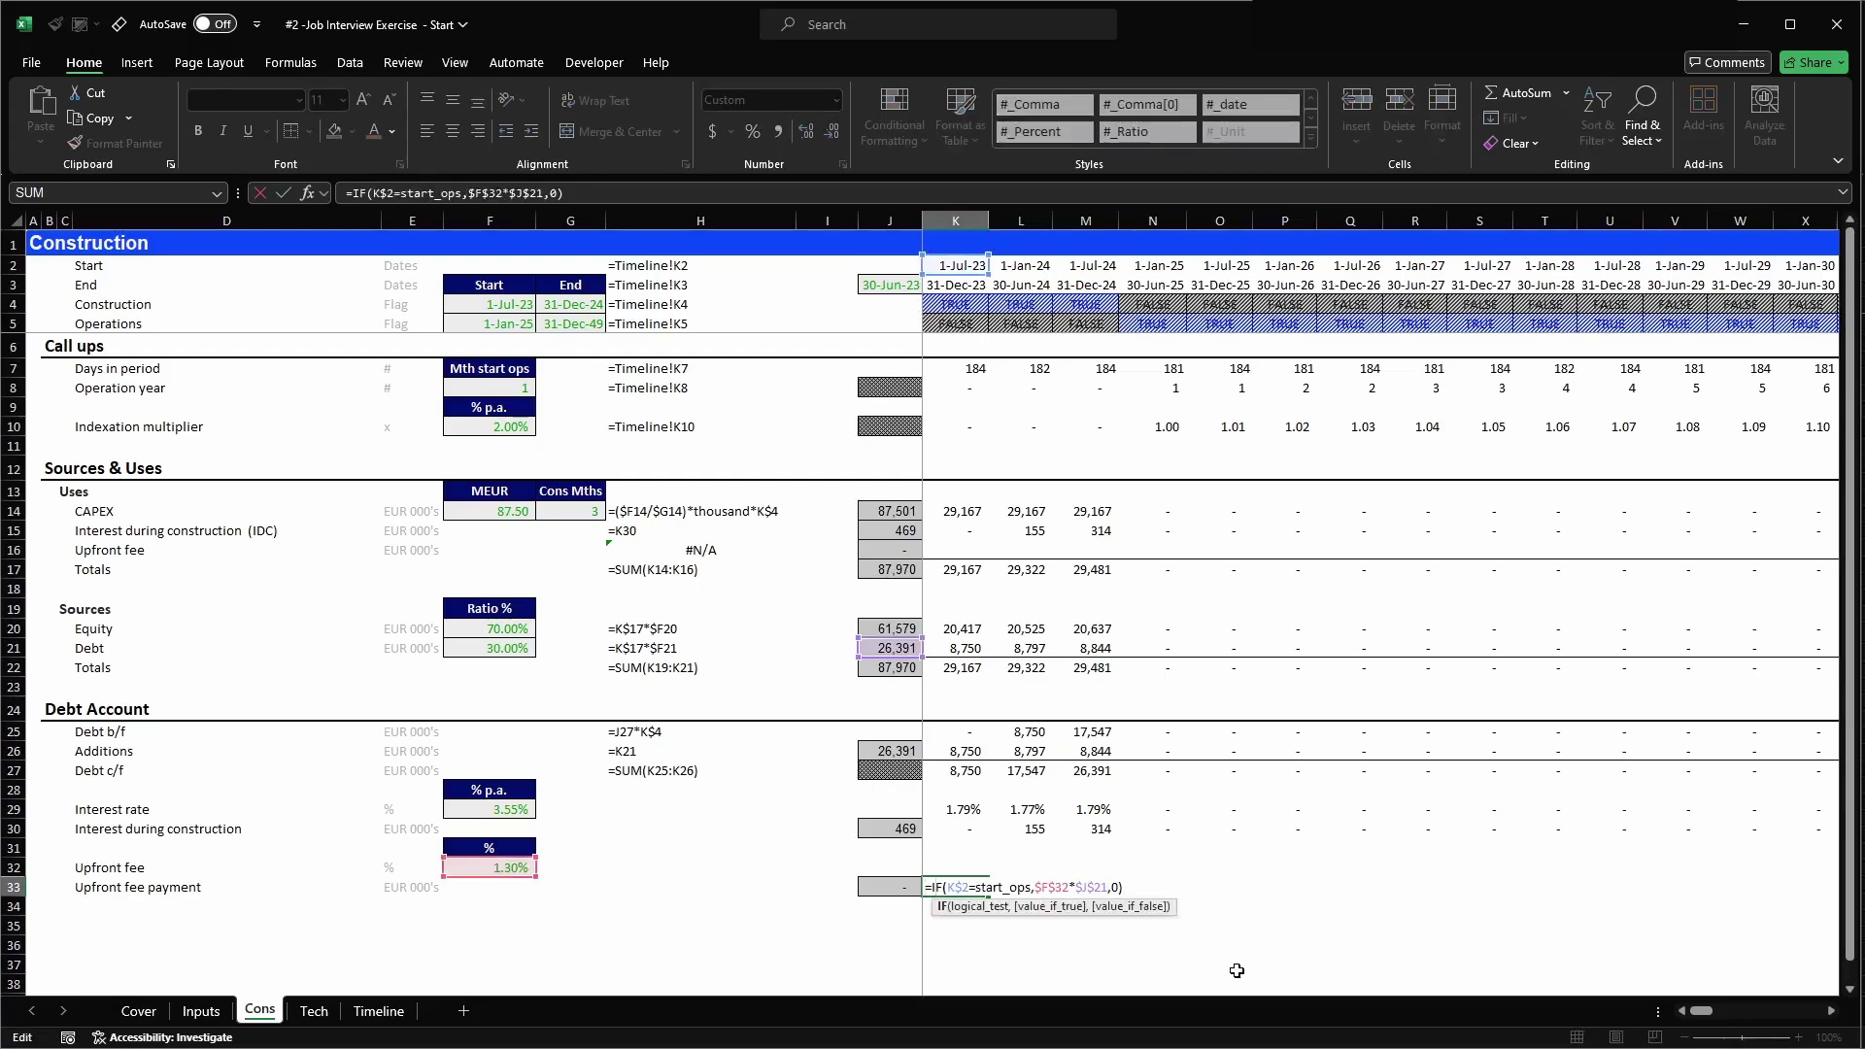
pyautogui.click(1017, 886)
pyautogui.press('Delete')
pyautogui.press('Delete')
pyautogui.press('Delete')
pyautogui.write('con')
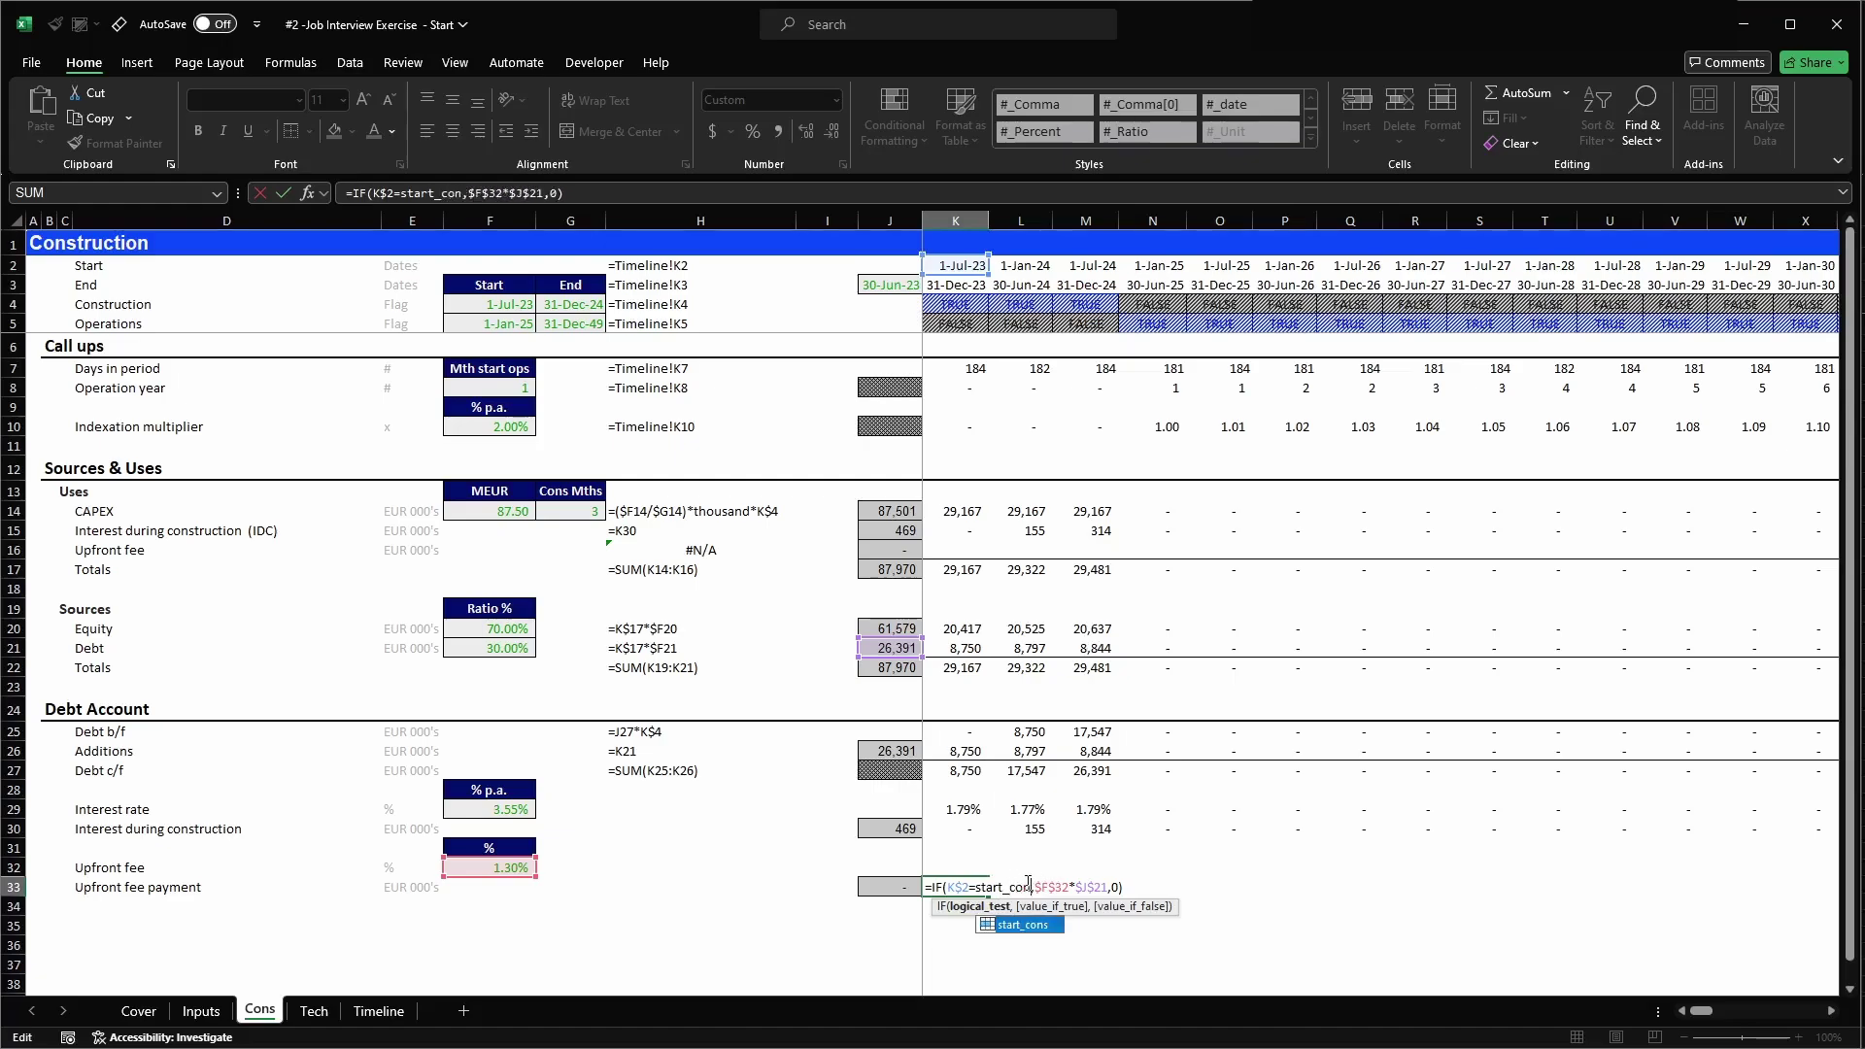
pyautogui.press('Tab')
pyautogui.hotkey('ctrl', 'Return')
# - Copy the upfront fee payment formula from K33 across row 33 through column CG
pyautogui.hotkey('ctrl', 'c')
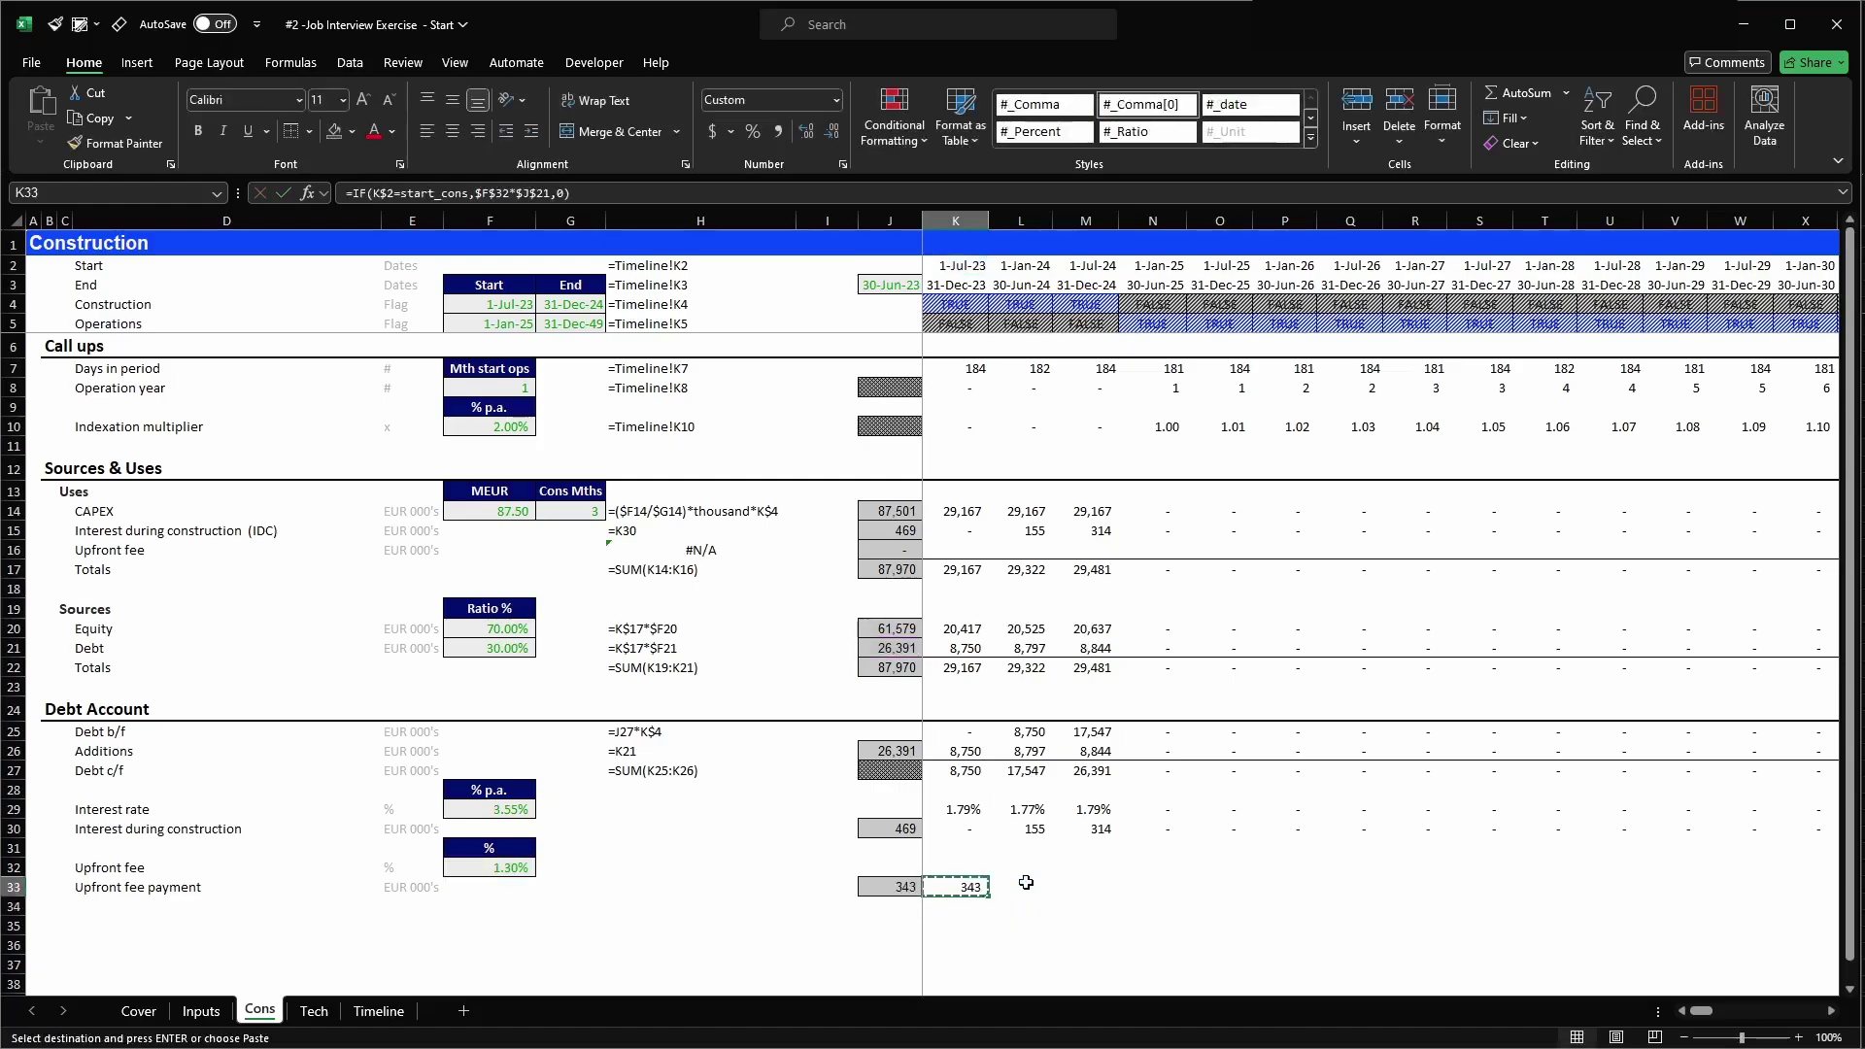
pyautogui.hotkey('ctrl', 'shift', 'Right')
pyautogui.hotkey('shift', 'Left')
pyautogui.press('Return')
pyautogui.press('Left')
pyautogui.press('Right')
pyautogui.press('Right')
pyautogui.press('Right')
pyautogui.press('Right')
pyautogui.press('Right')
pyautogui.press('Left')
pyautogui.press('Left')
pyautogui.press('Left')
pyautogui.press('Left')
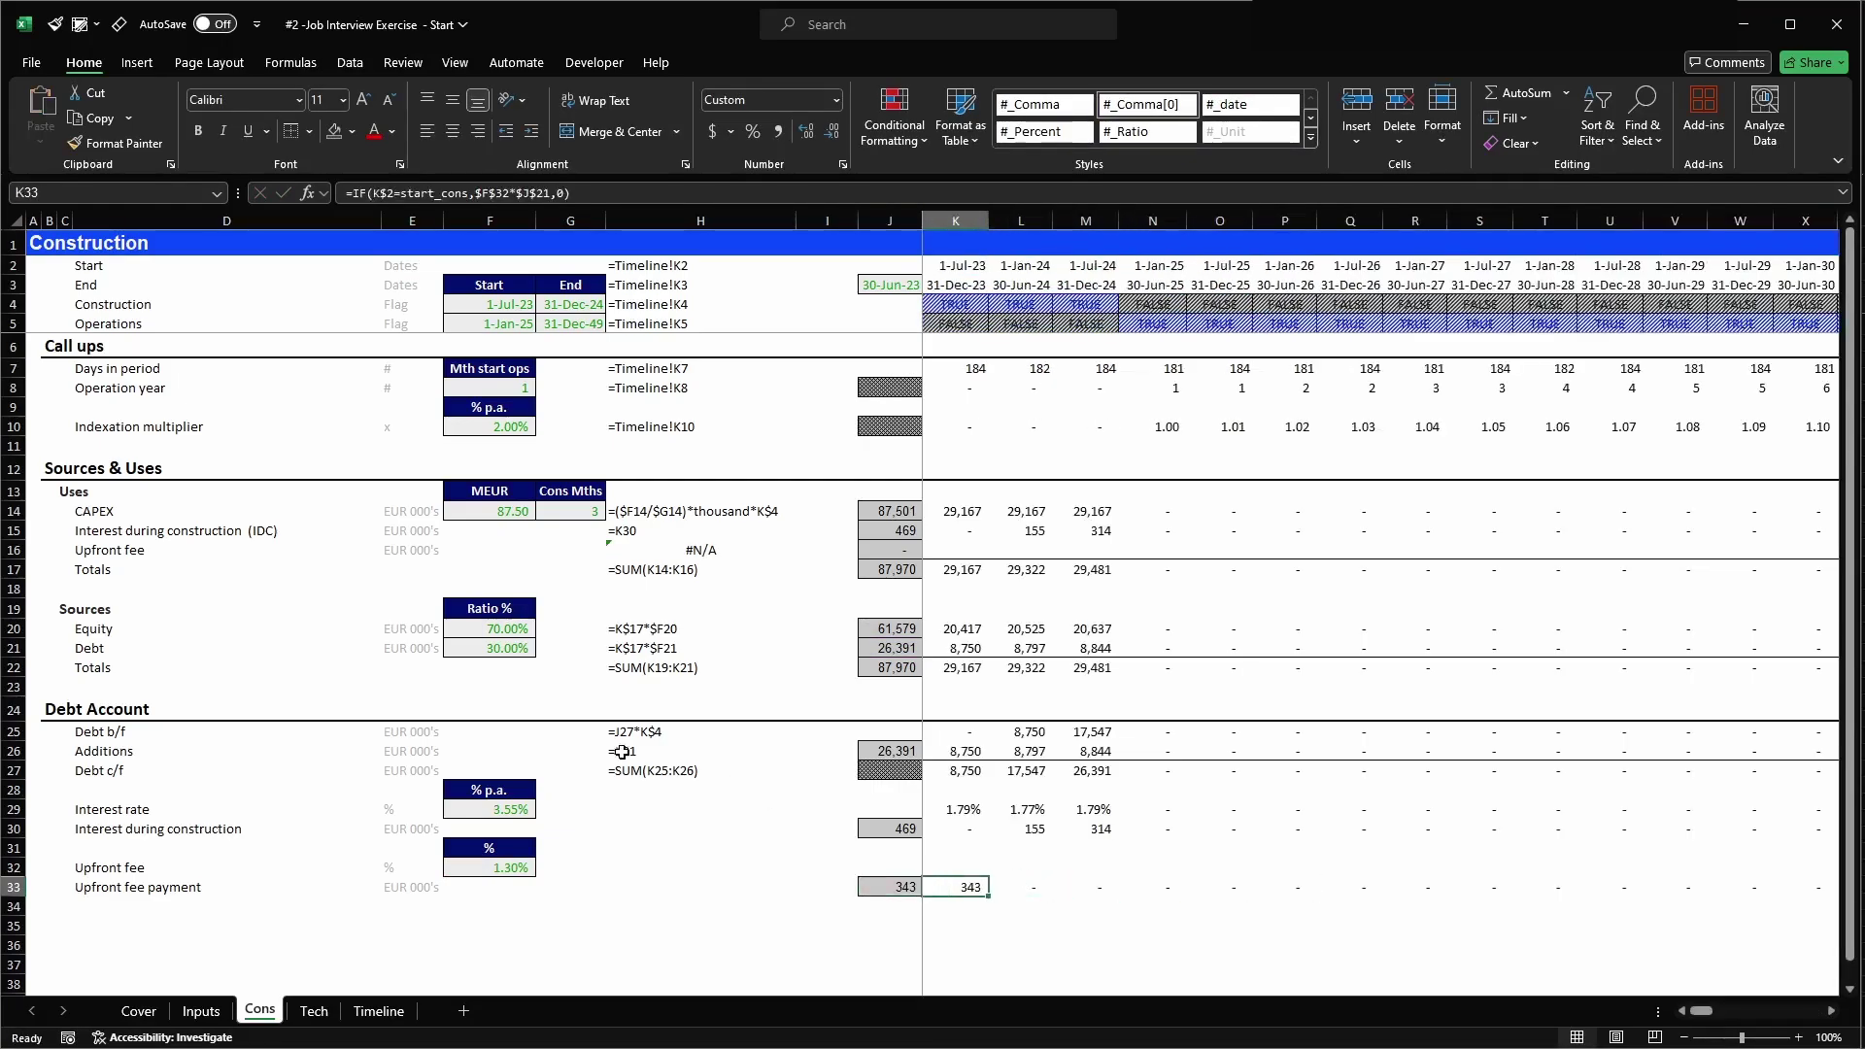
# - Correct the Sources ratios by entering =equity_ratio for Equity in F20 and =debt_ratio for Debt in F21
pyautogui.click(488, 628)
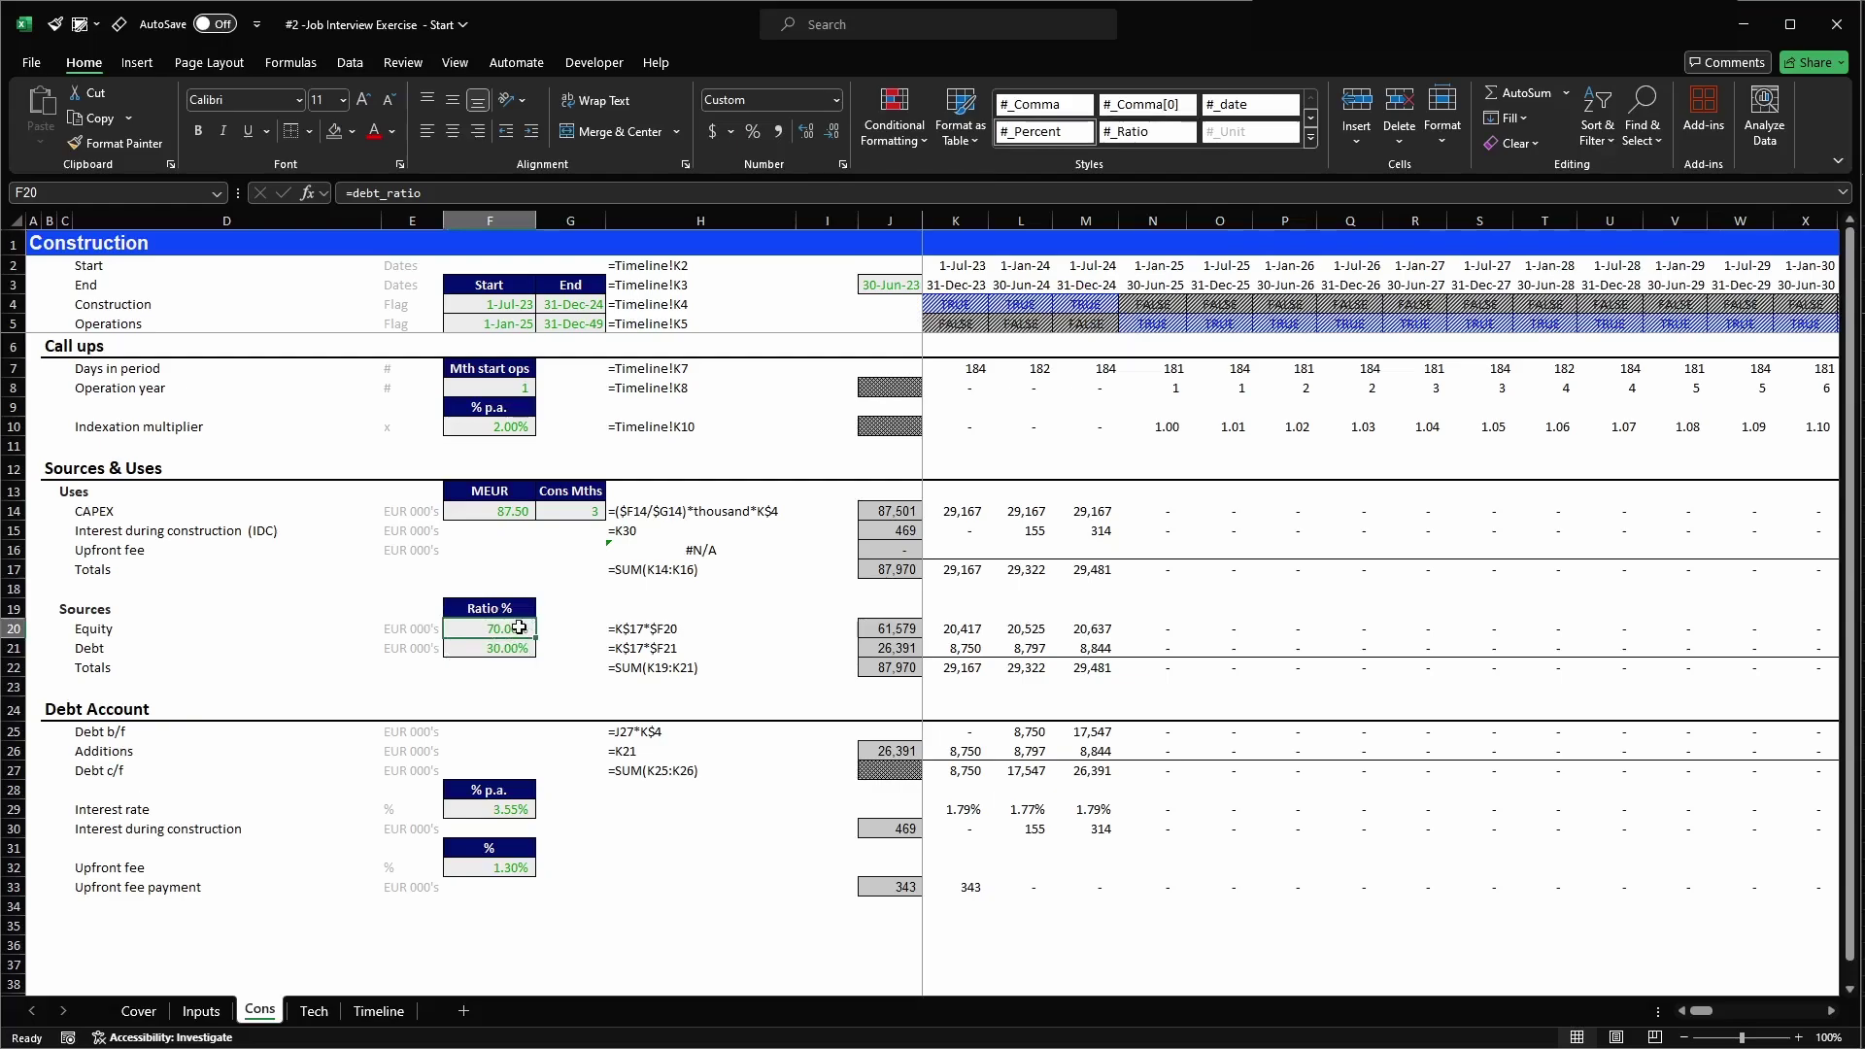
pyautogui.write('=equity_ratio')
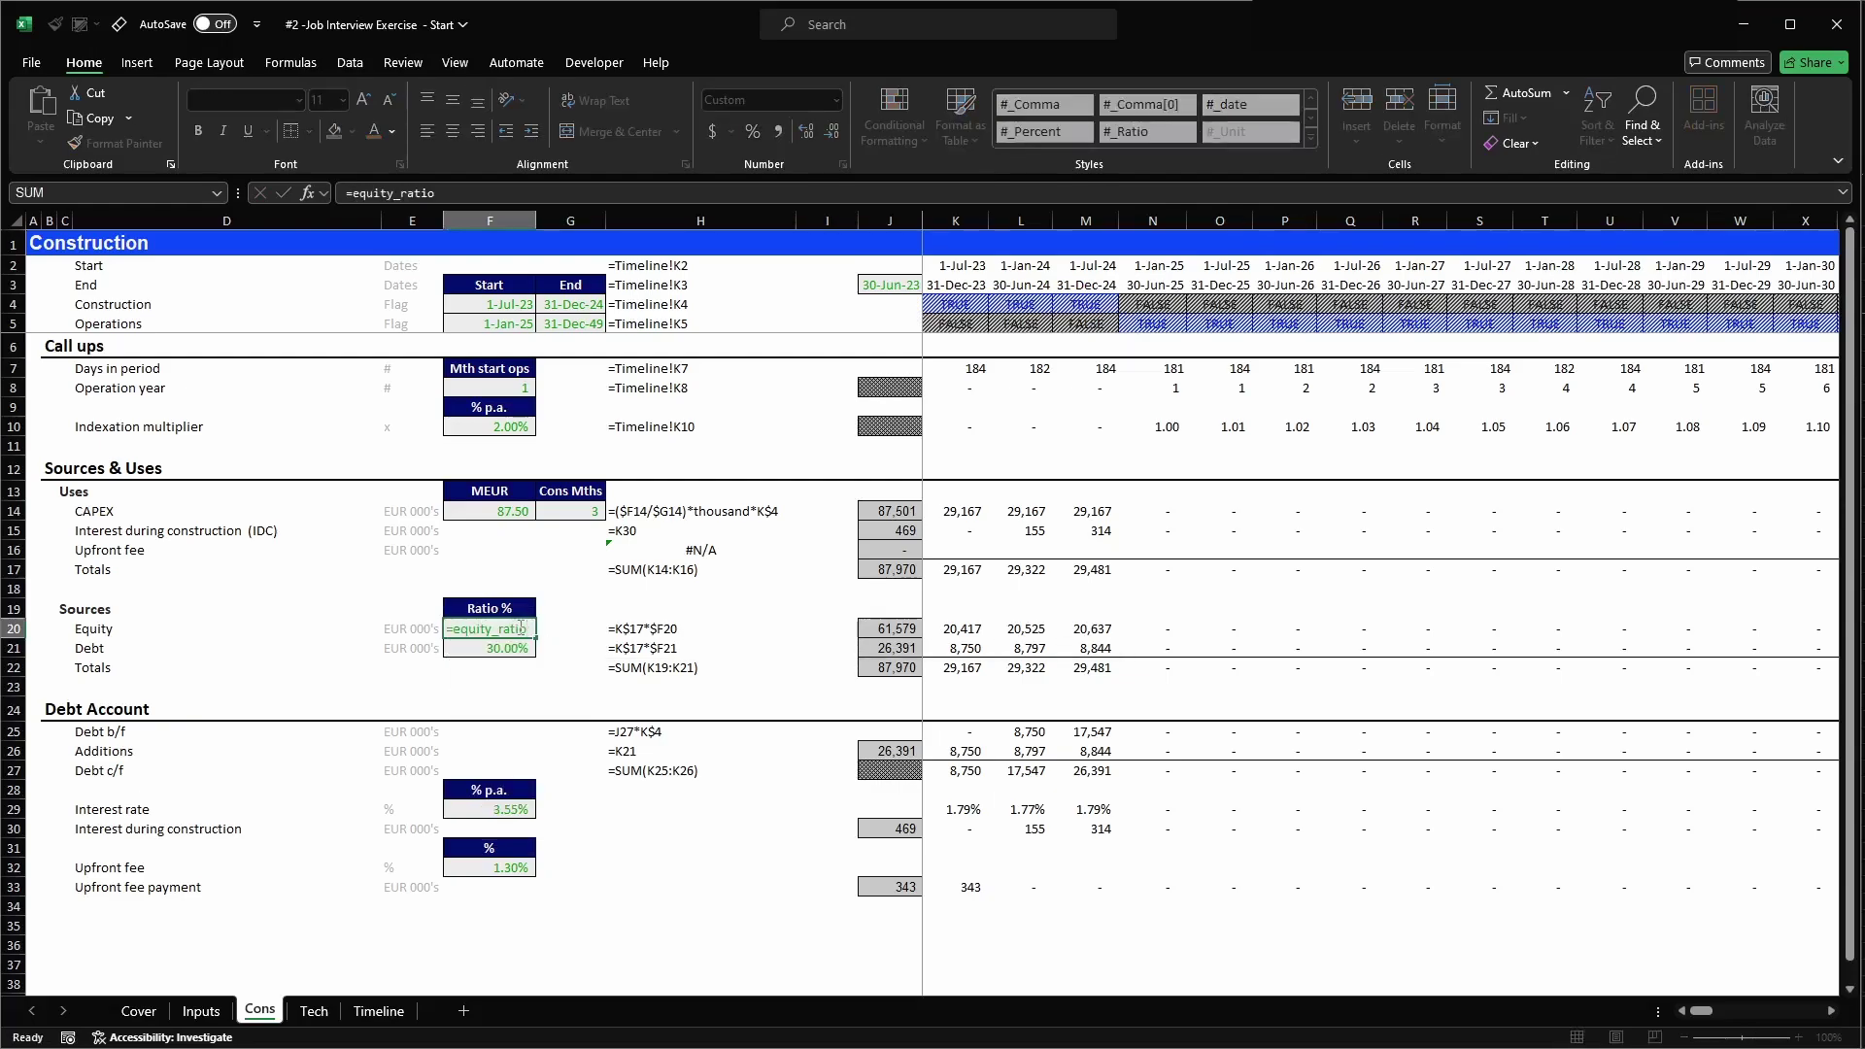
pyautogui.press('Return')
pyautogui.write('=de')
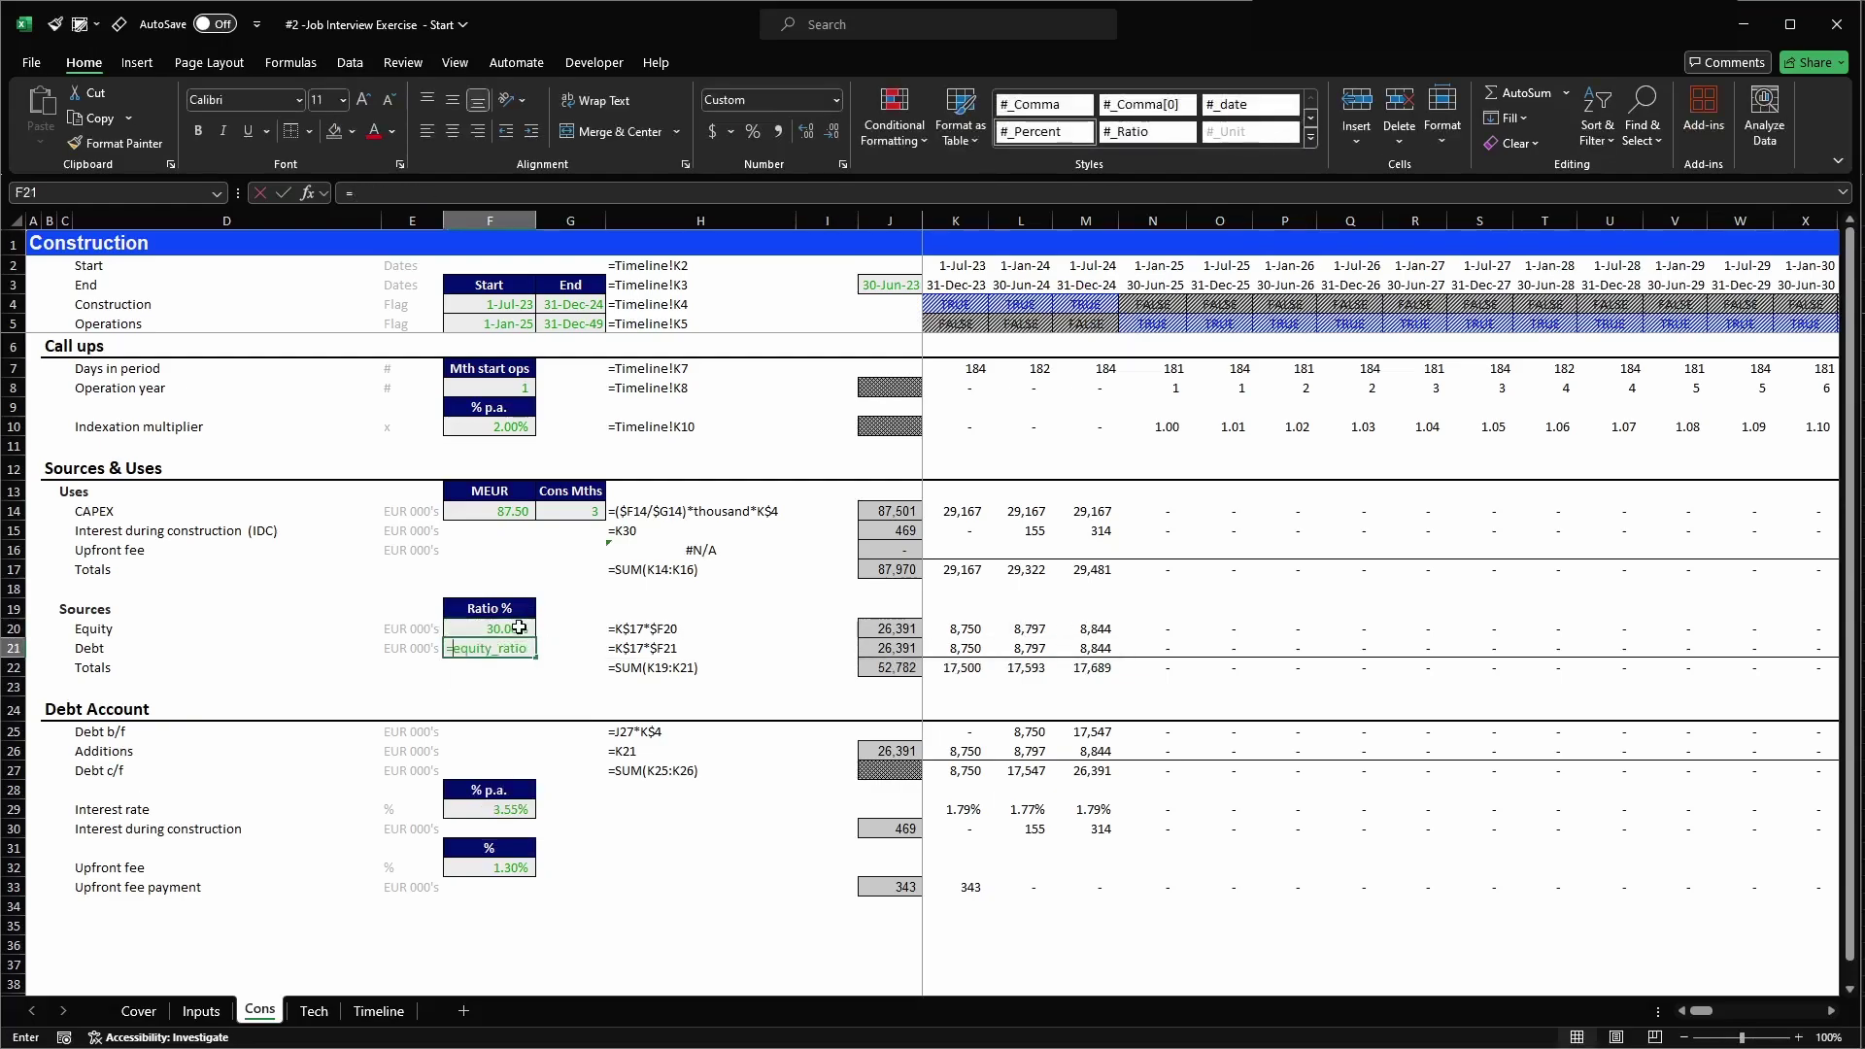
pyautogui.press('Tab')
pyautogui.press('Return')
pyautogui.press('Down')
pyautogui.press('Down')
pyautogui.press('Down')
pyautogui.press('Down')
pyautogui.press('Down')
pyautogui.press('Down')
pyautogui.press('Down')
pyautogui.press('Down')
pyautogui.press('Down')
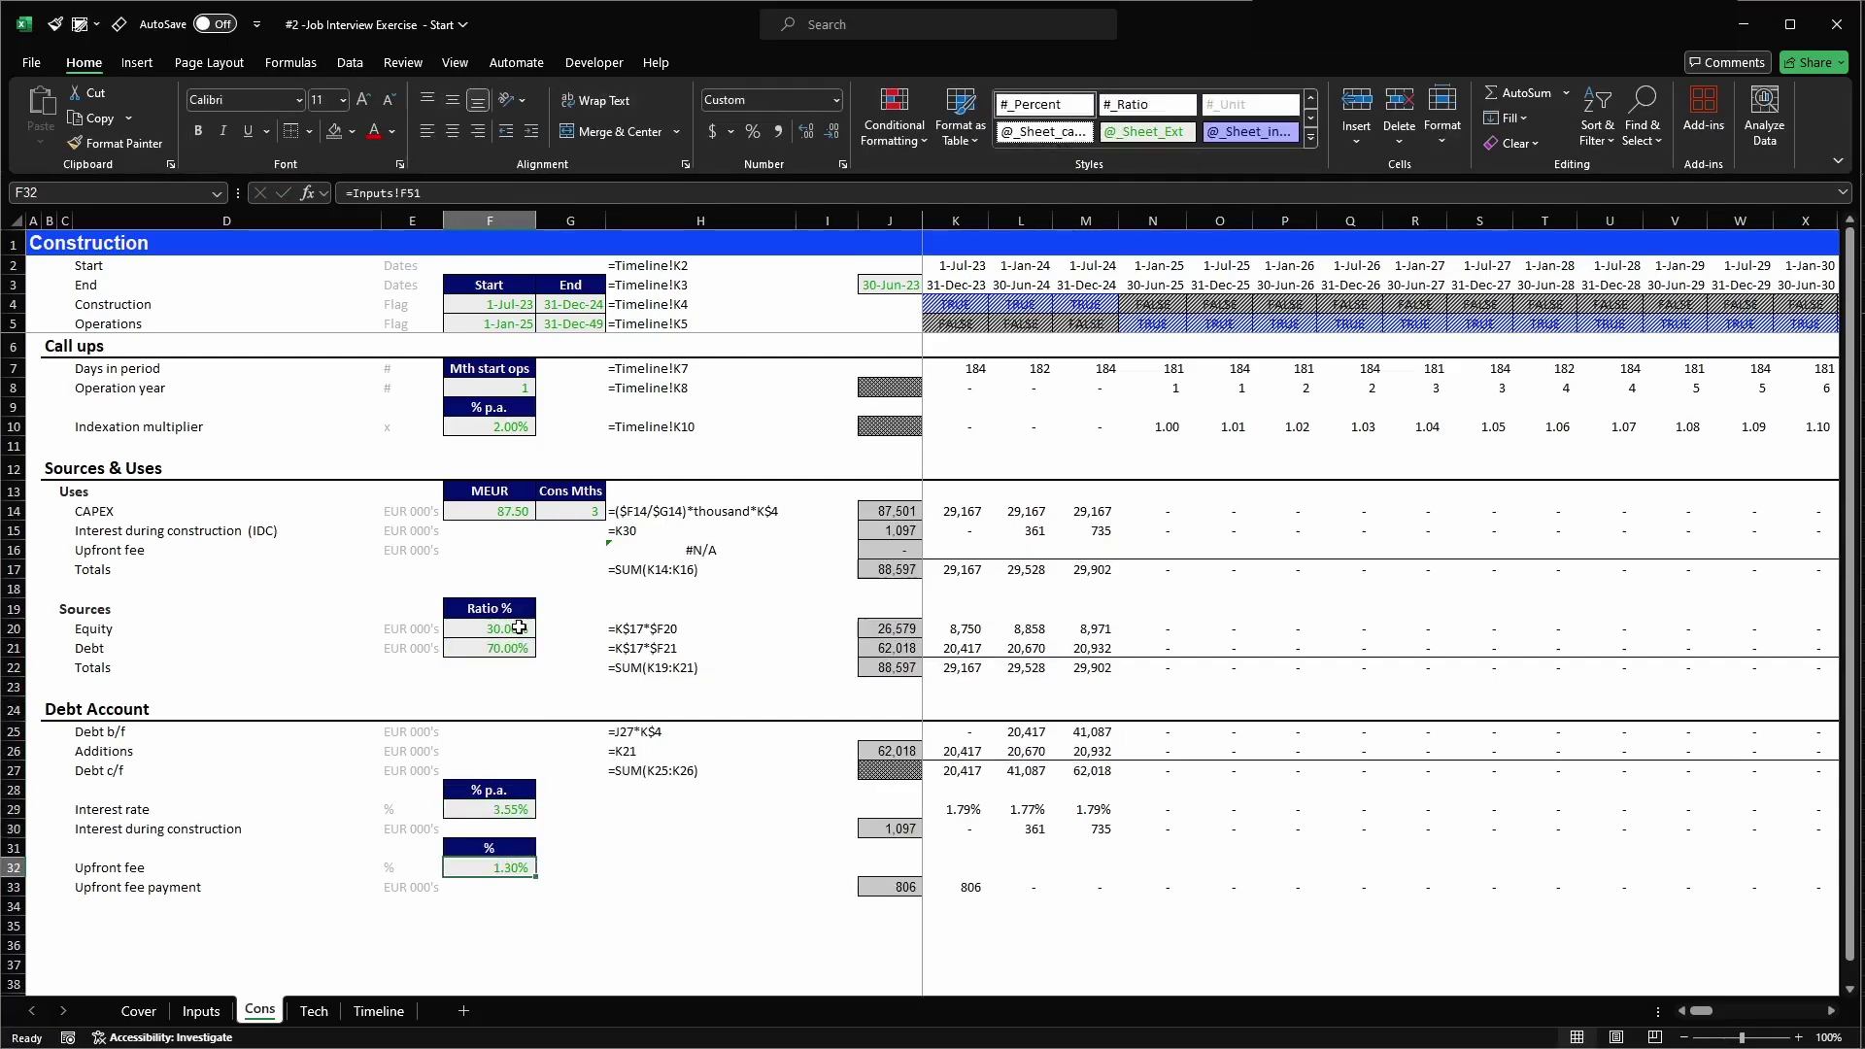
# - Try to link the Upfront fee under Uses to the payment row with =K33 in K16, then clear the cell
pyautogui.click(901, 889)
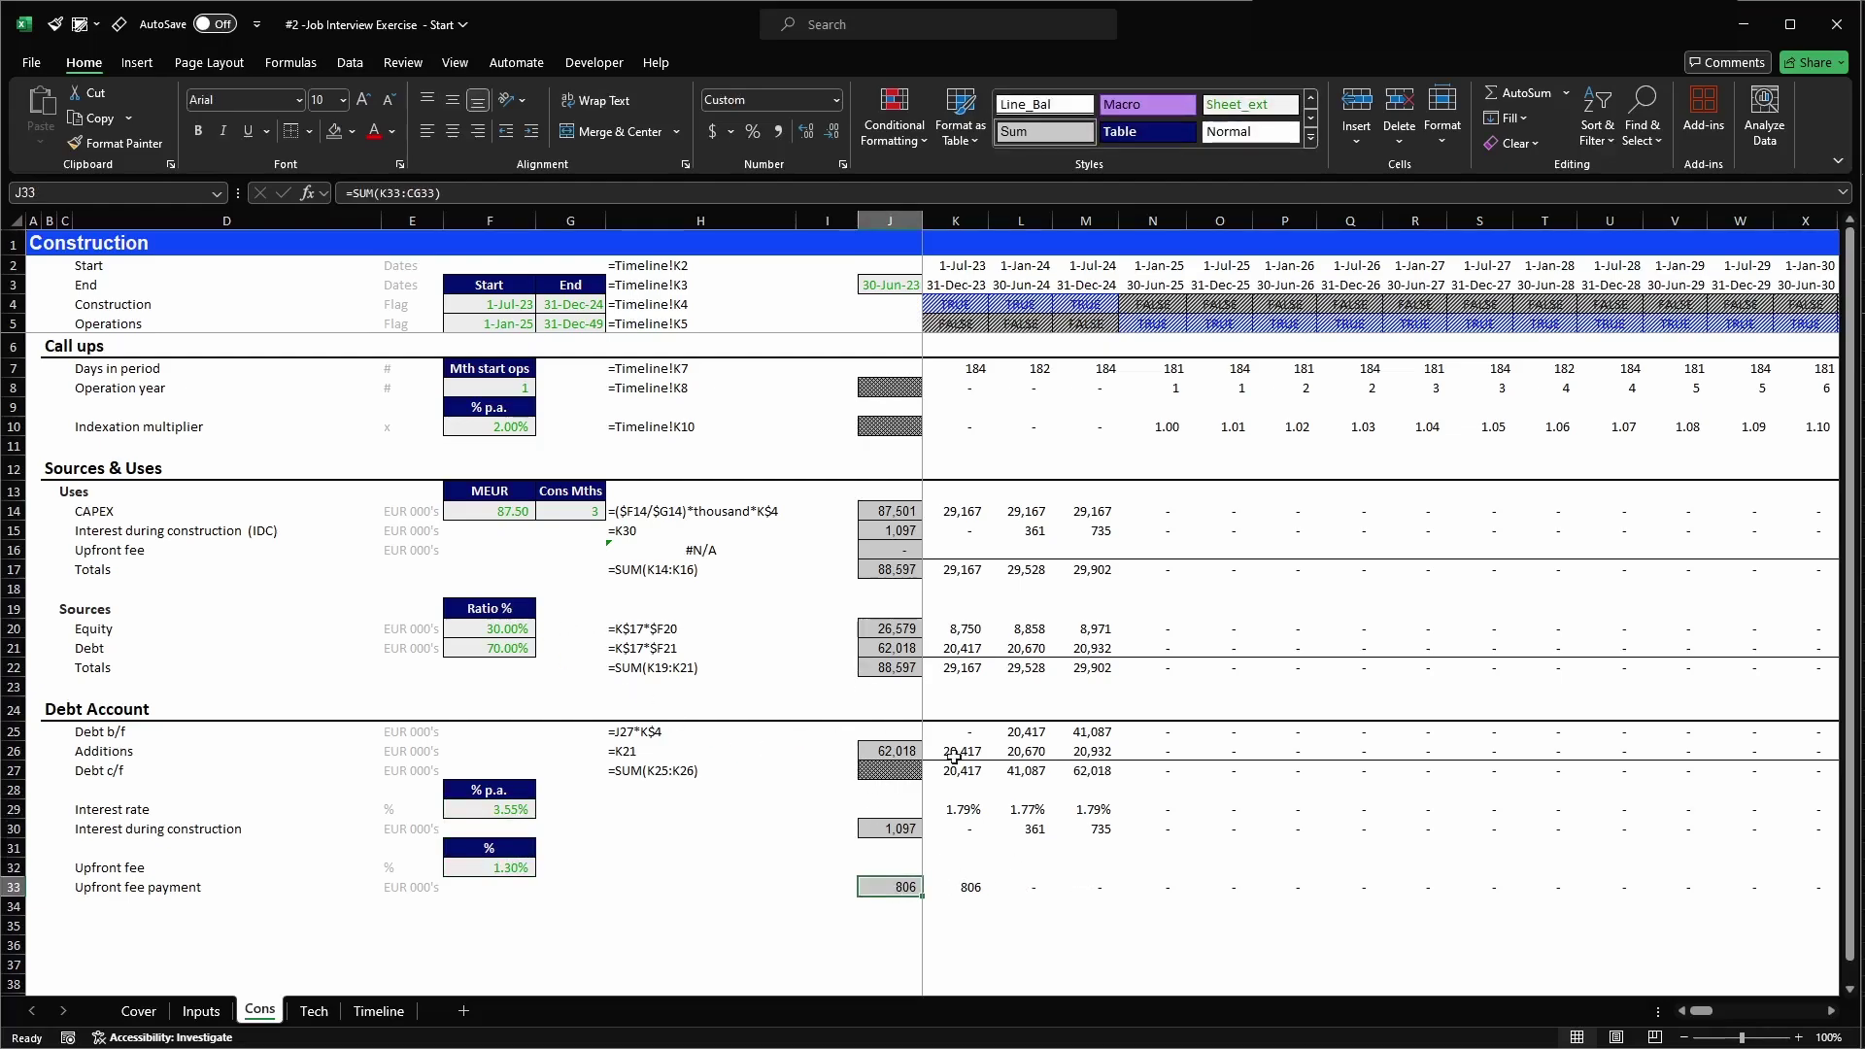
pyautogui.hotkey('shift', 'space')
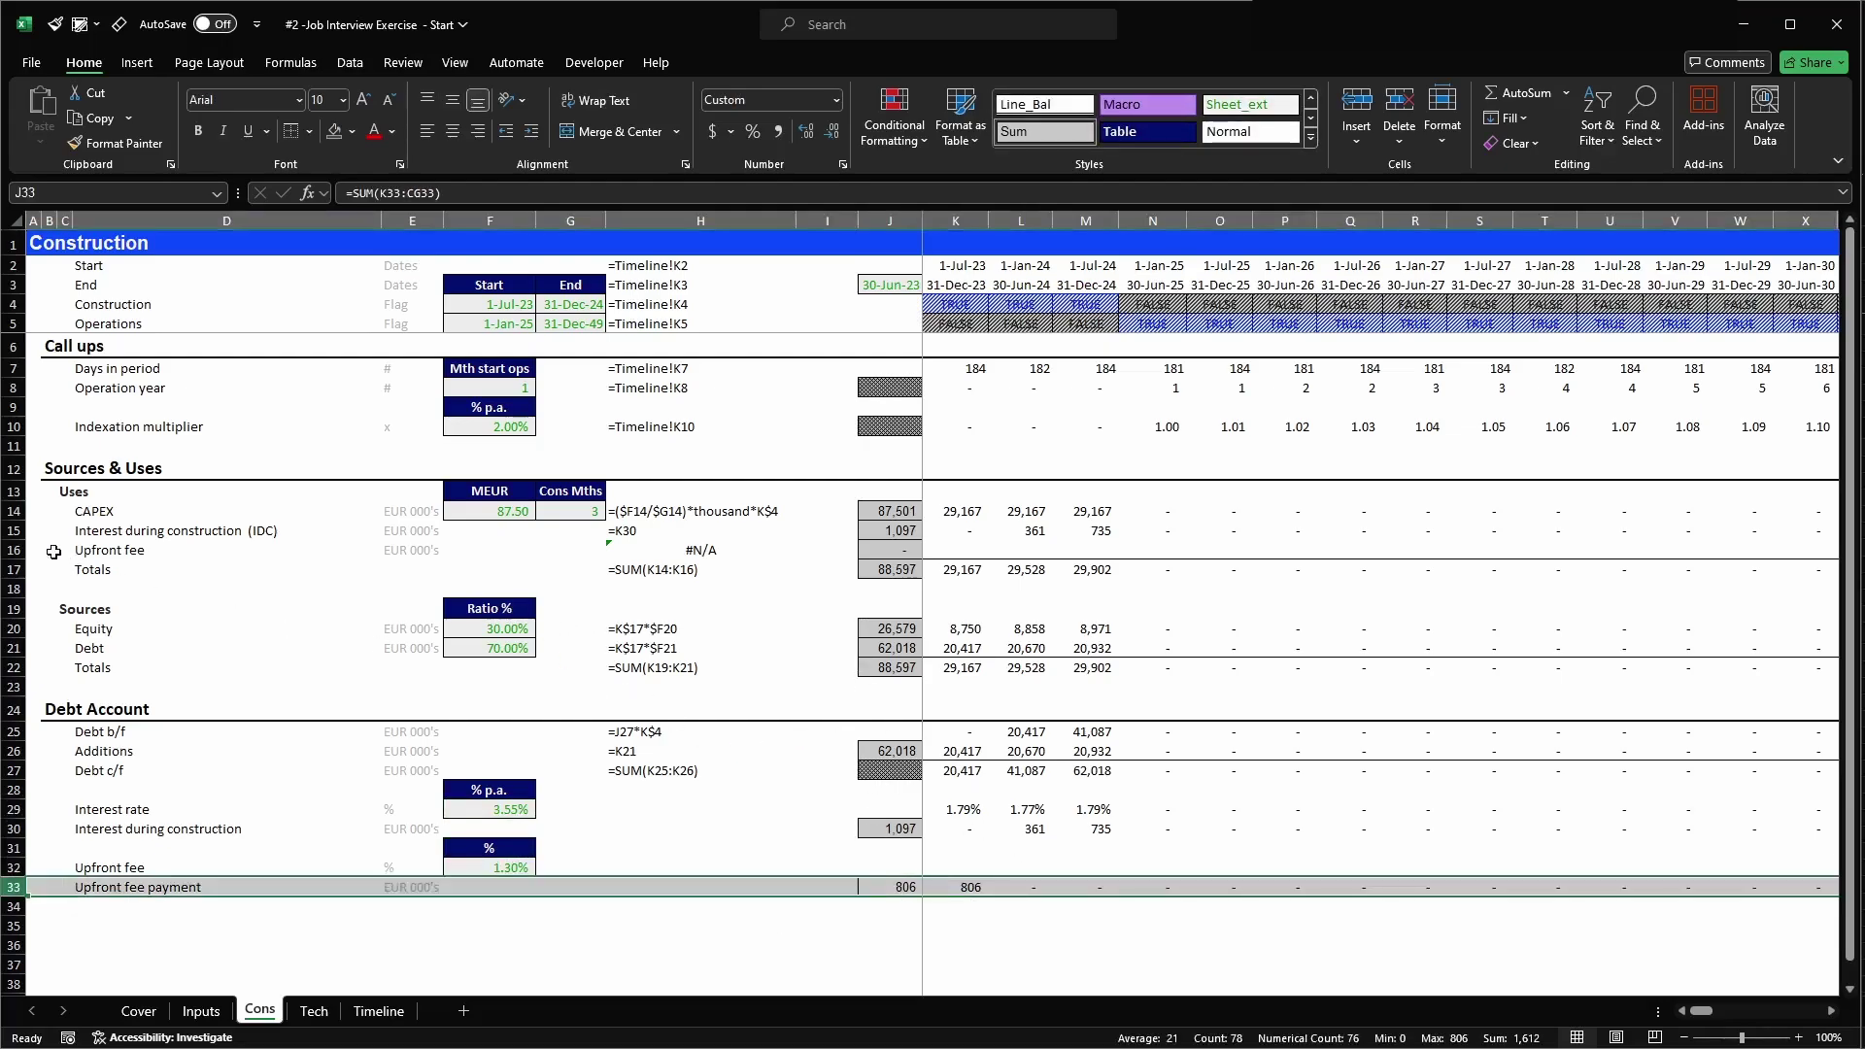
pyautogui.keyDown('ctrl'); pyautogui.click(15, 549); pyautogui.keyUp('ctrl')
pyautogui.click(980, 549)
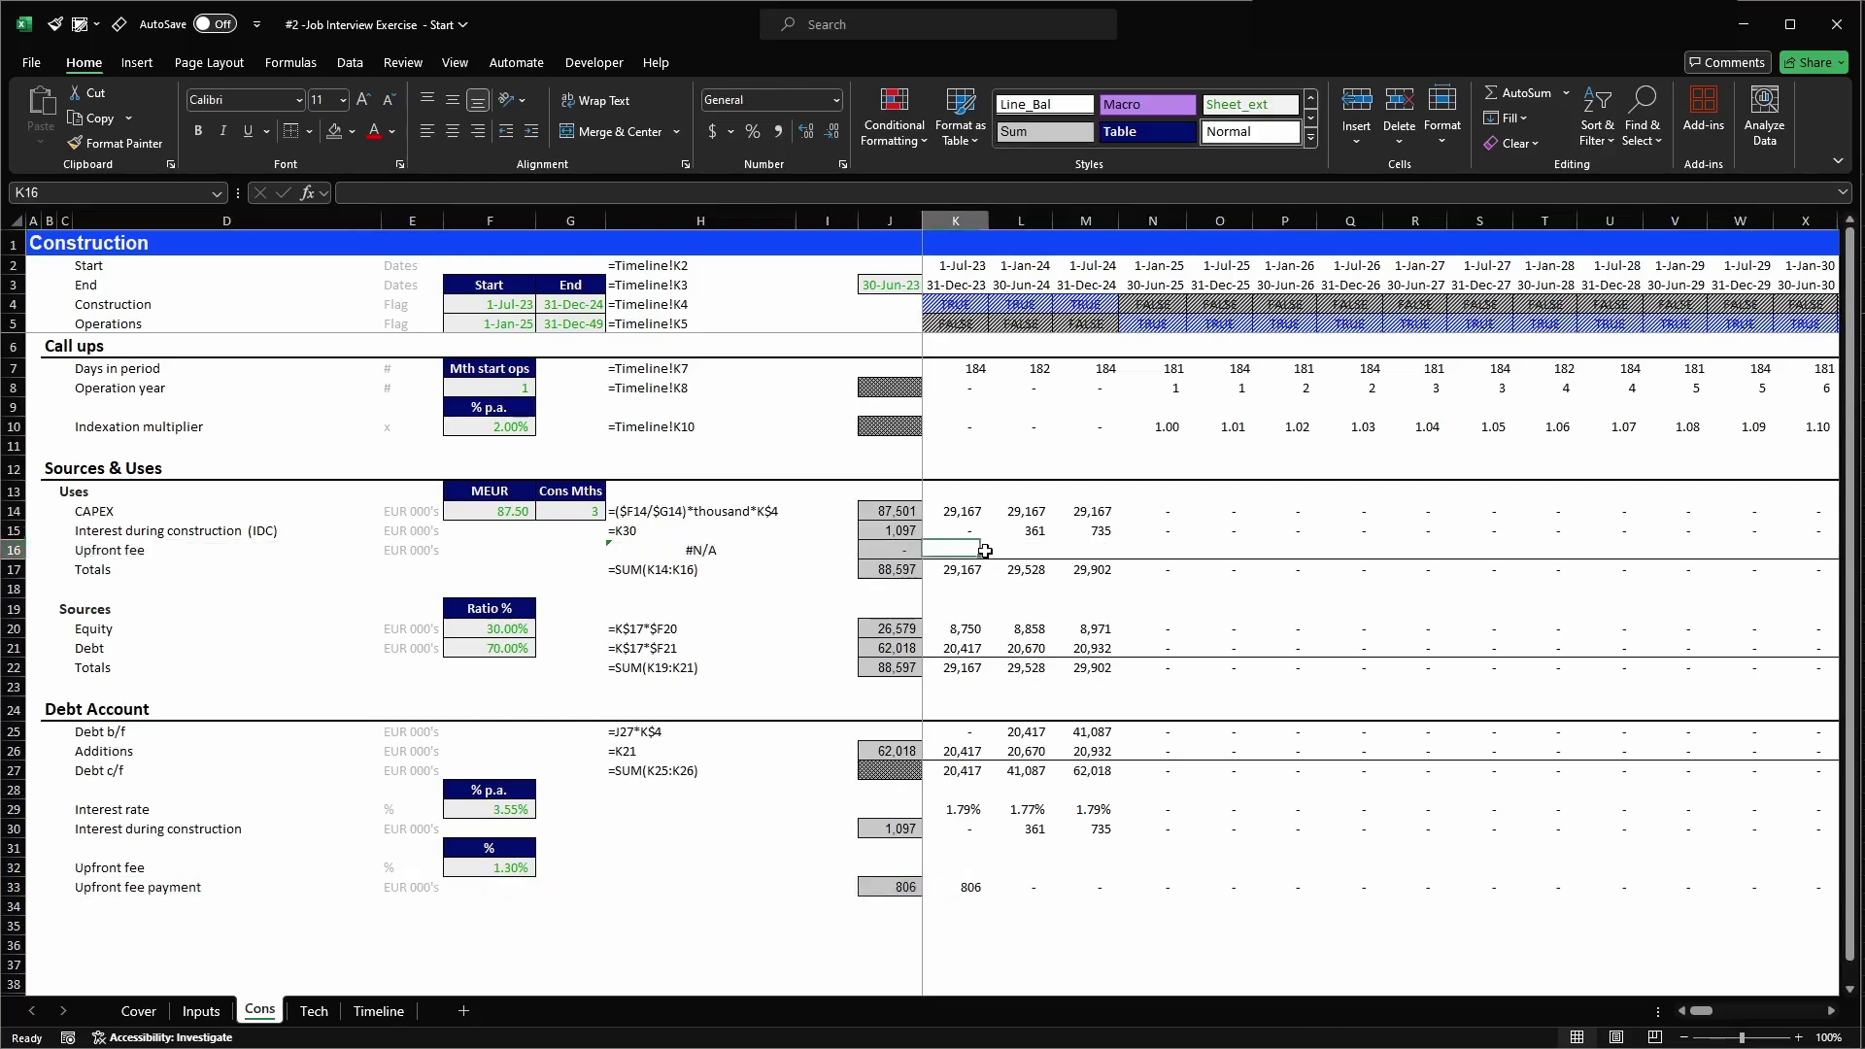
pyautogui.write('=')
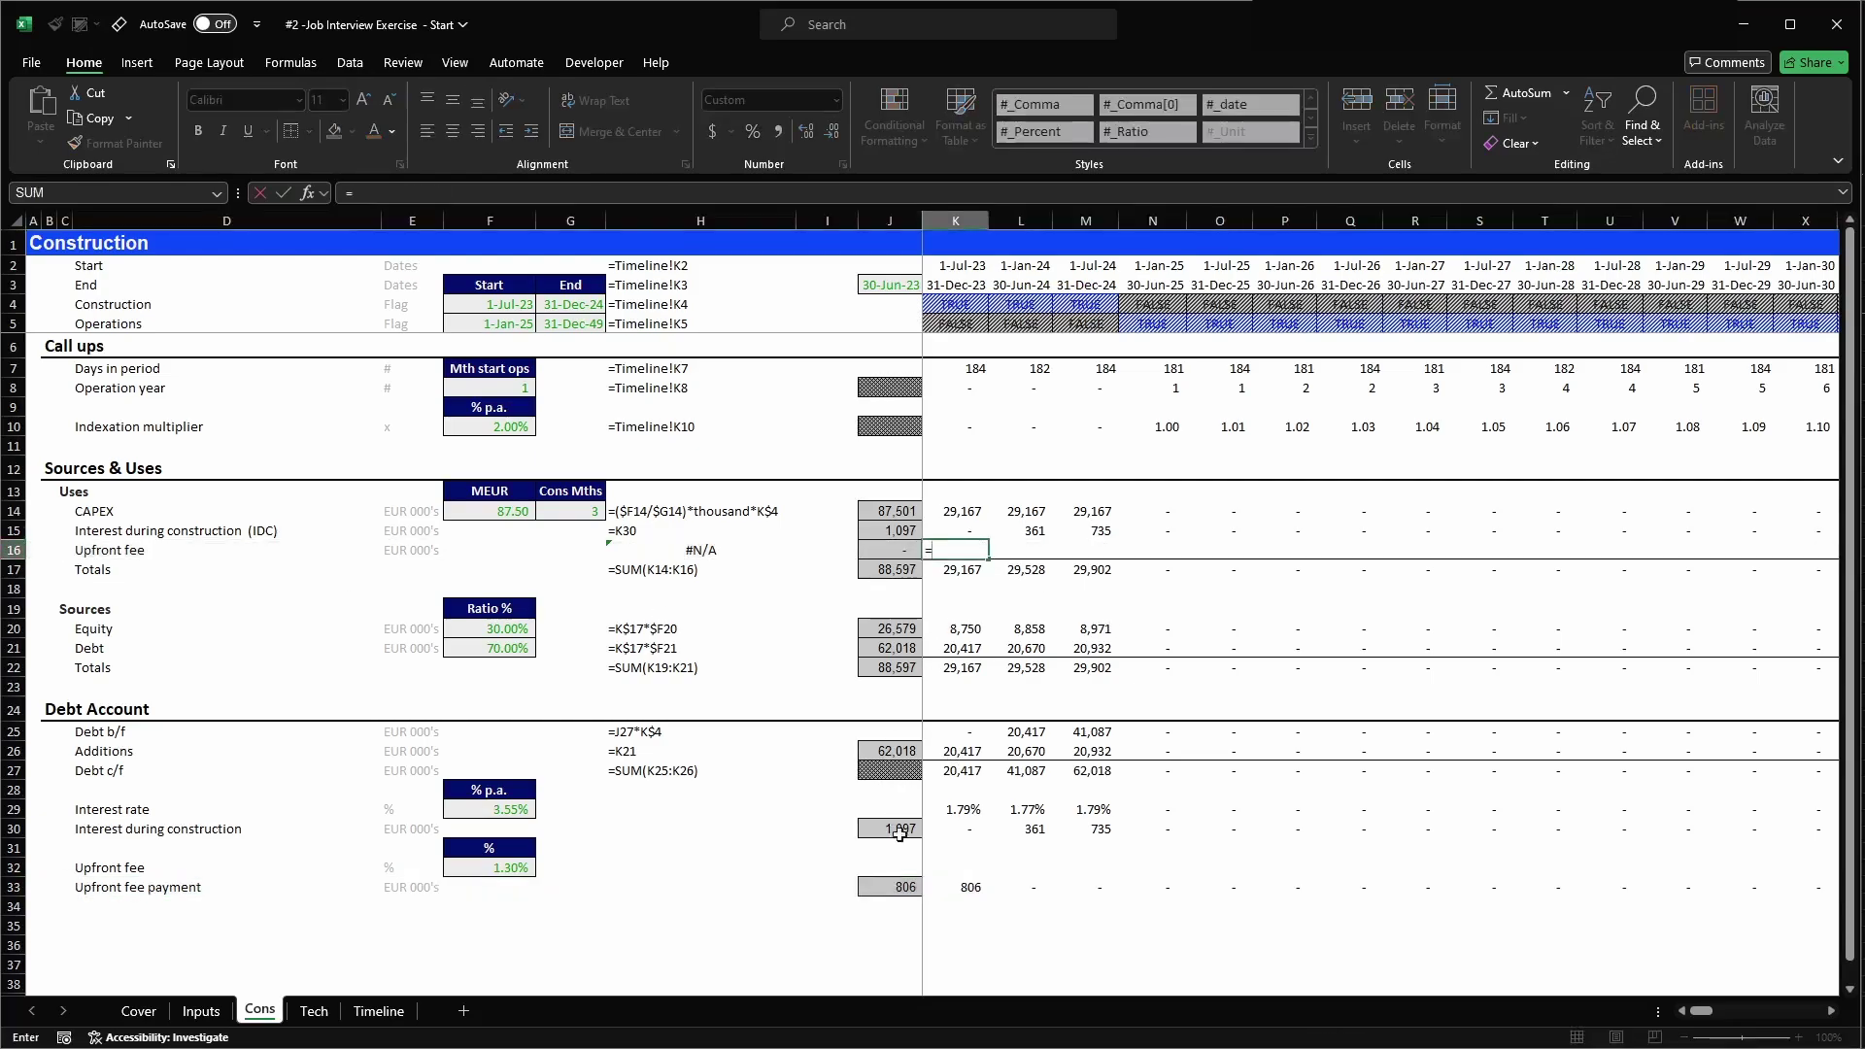
pyautogui.click(941, 886)
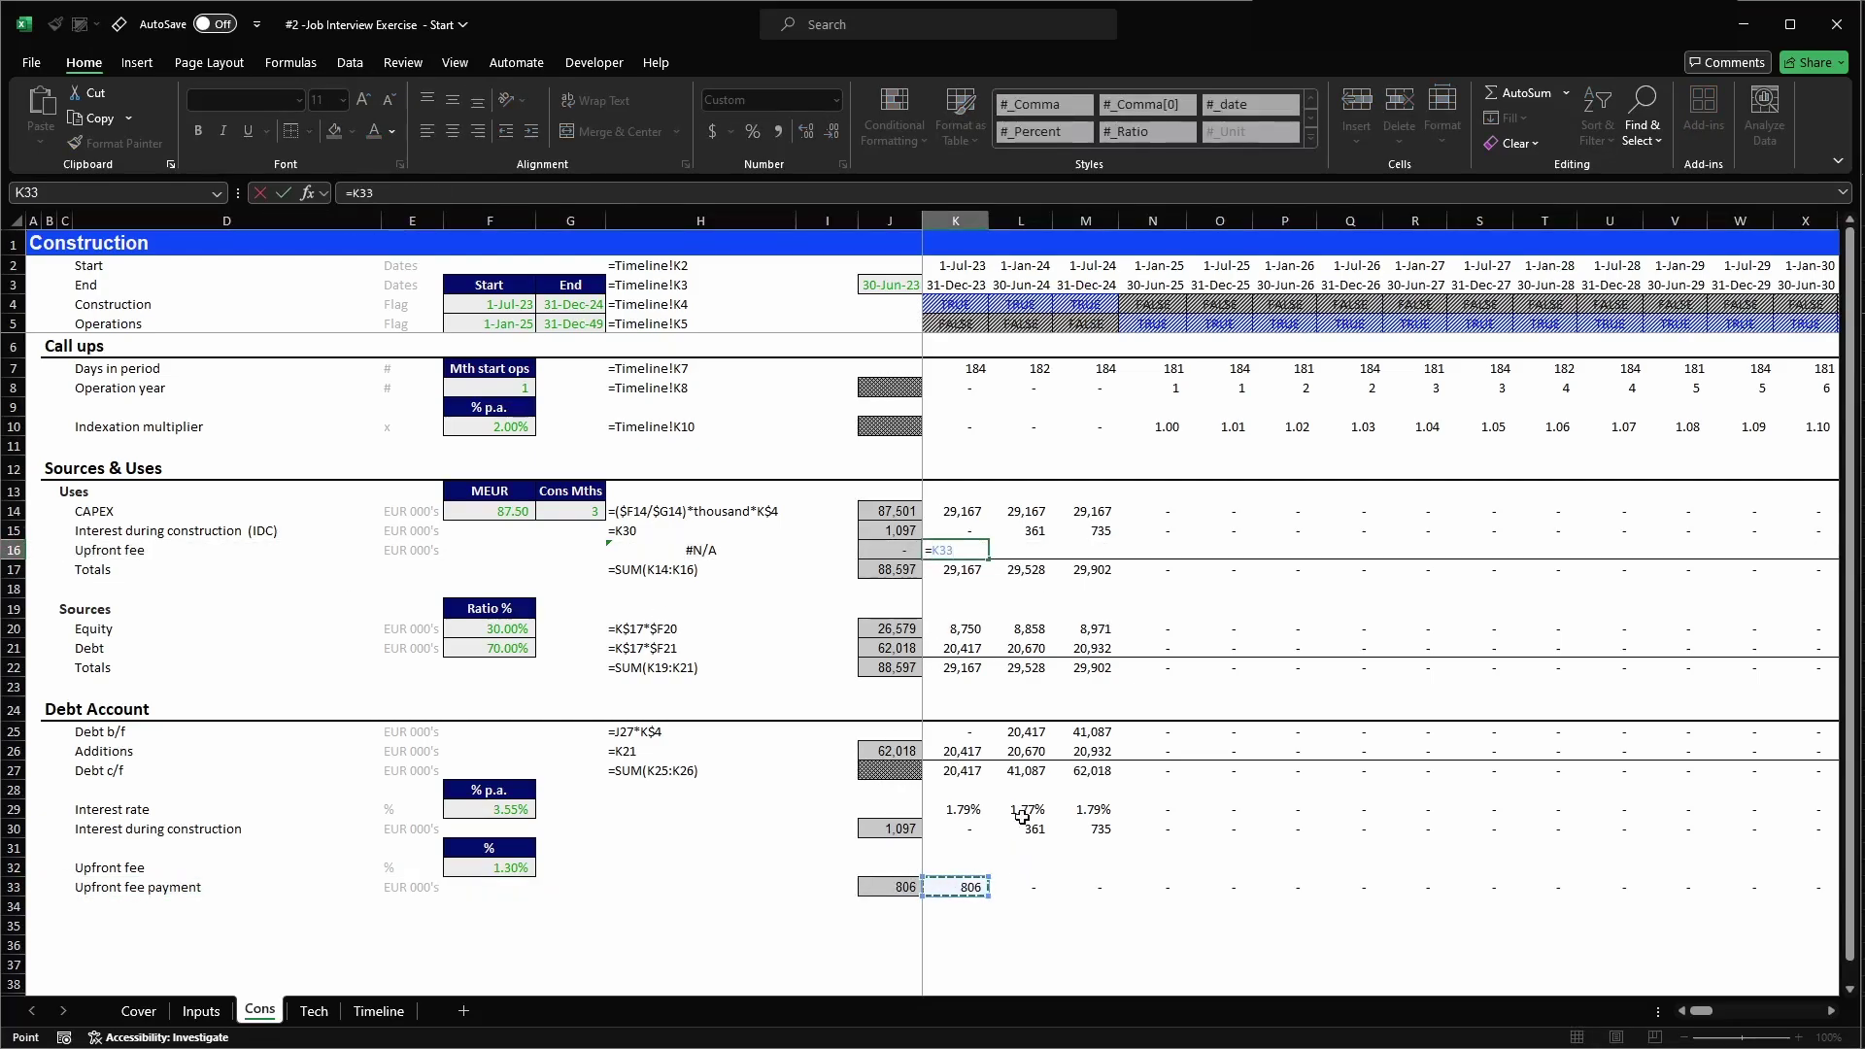
pyautogui.press('Return')
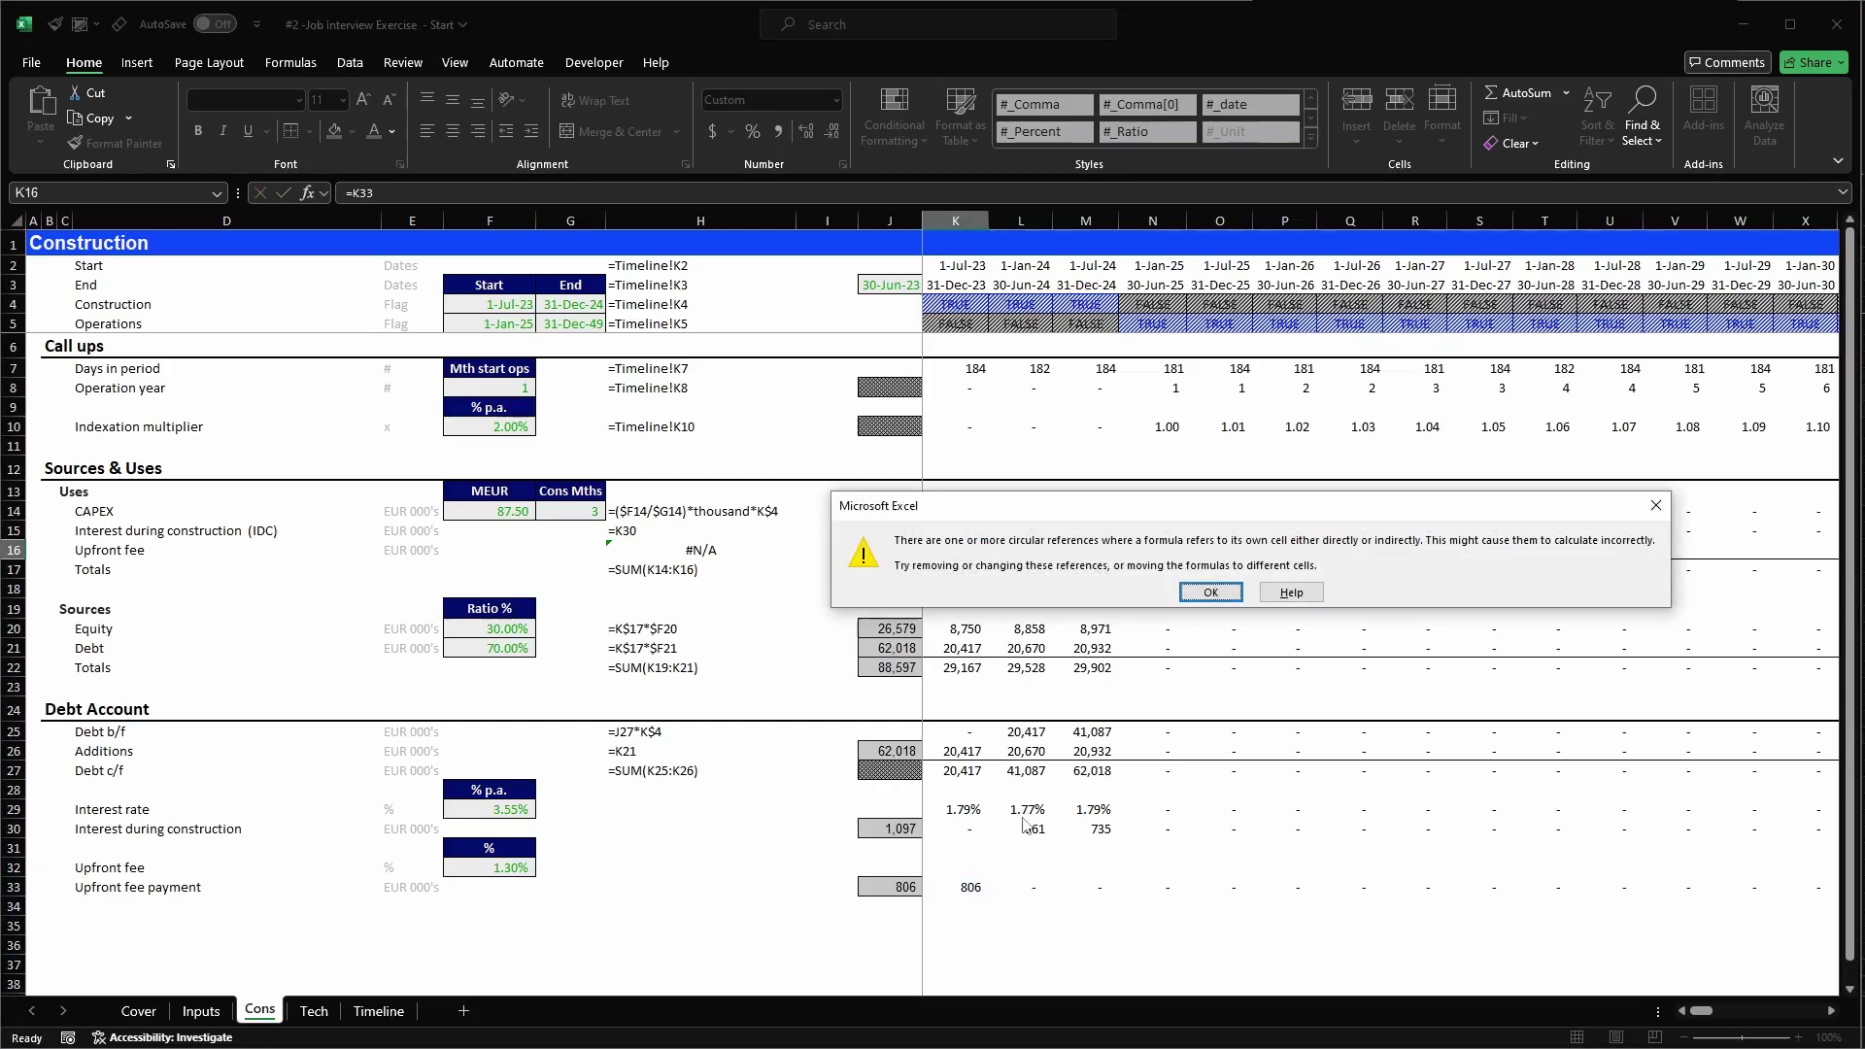
pyautogui.press('Return')
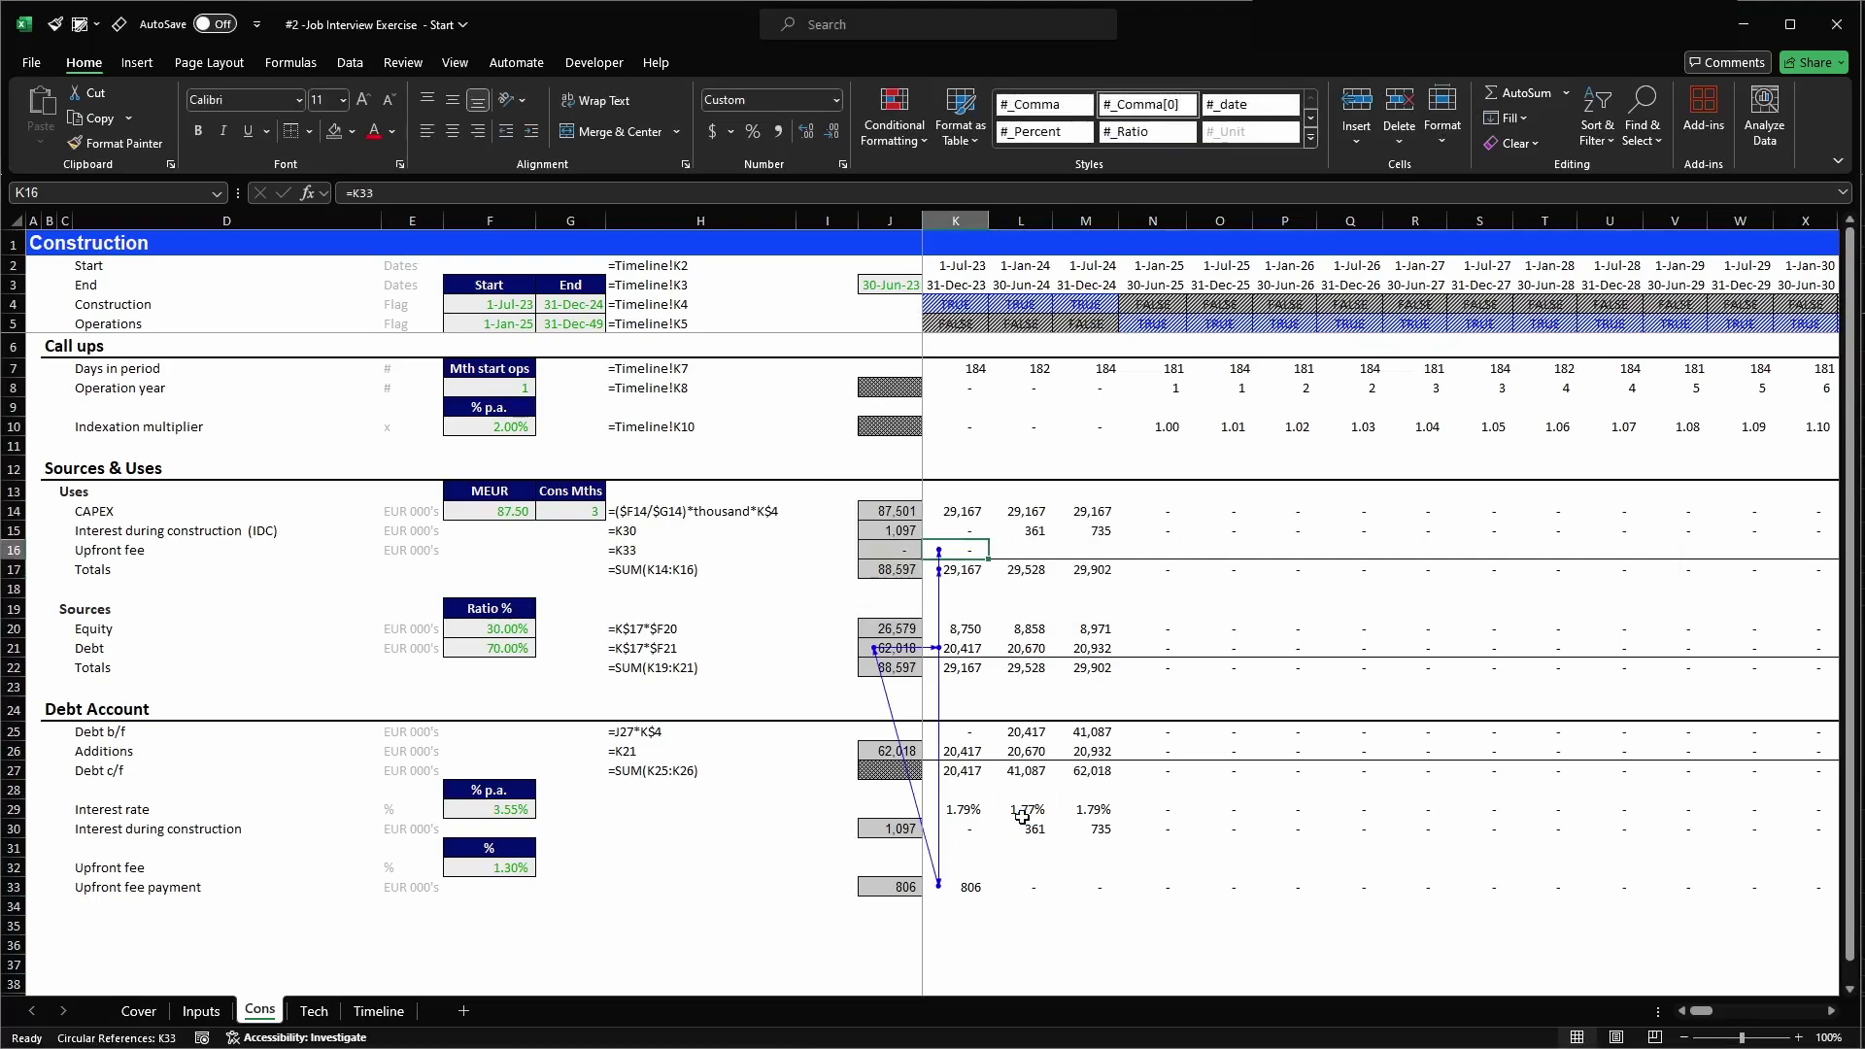
pyautogui.press('Delete')
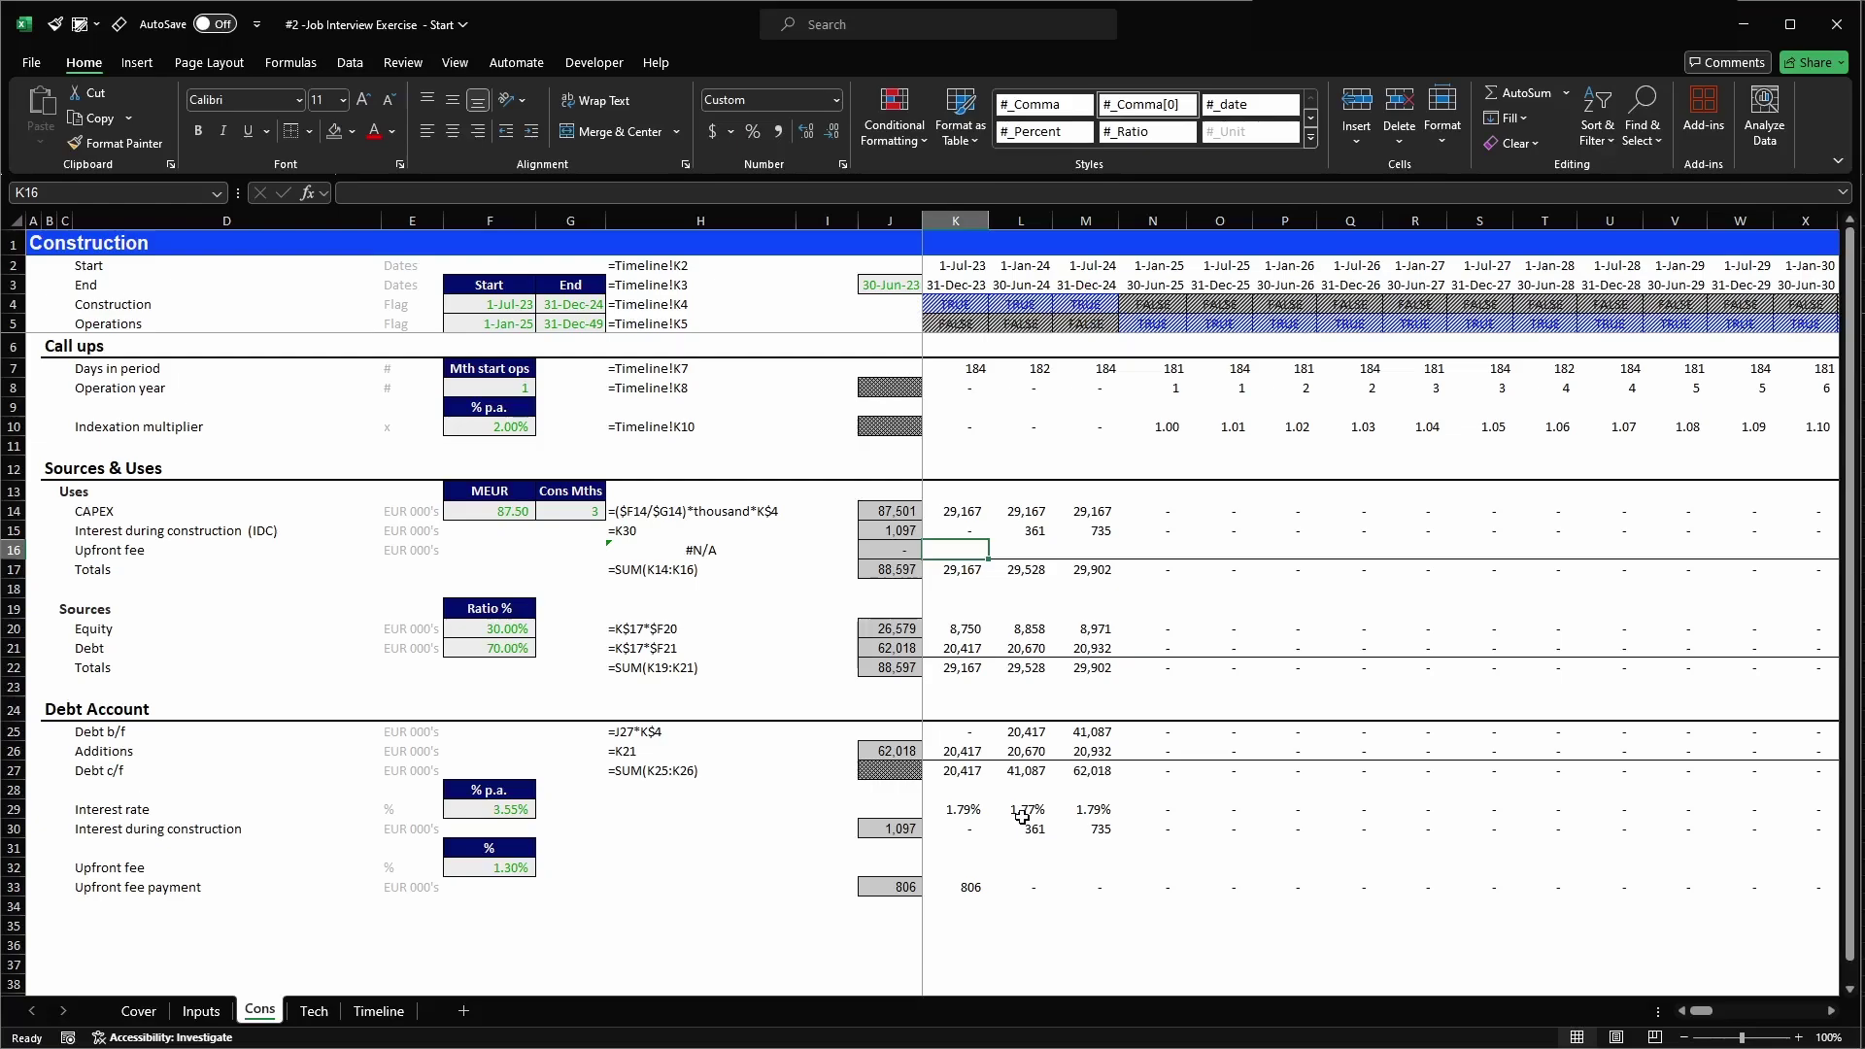
# - Copy the upfront fee payments in K33:CG33 and paste them as values into the Uses Upfront fee row from K16
pyautogui.click(906, 886)
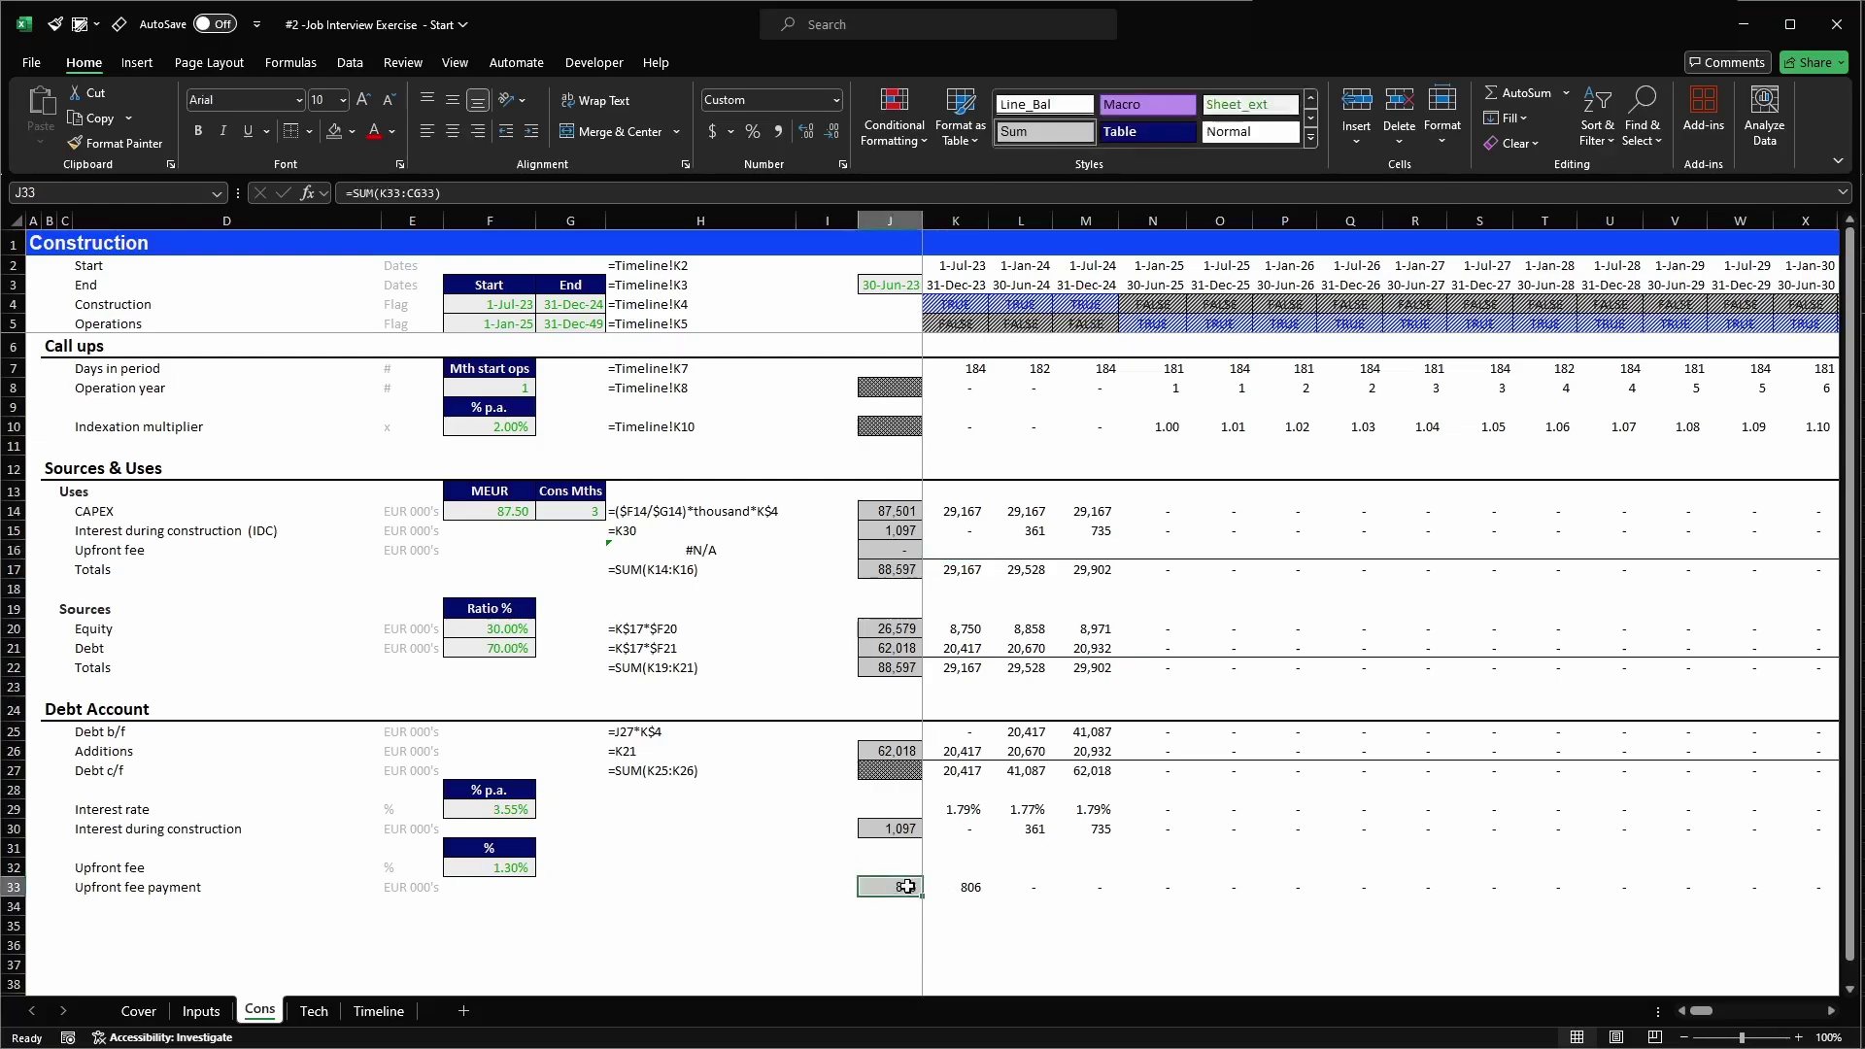
pyautogui.hotkey('ctrl', '[')
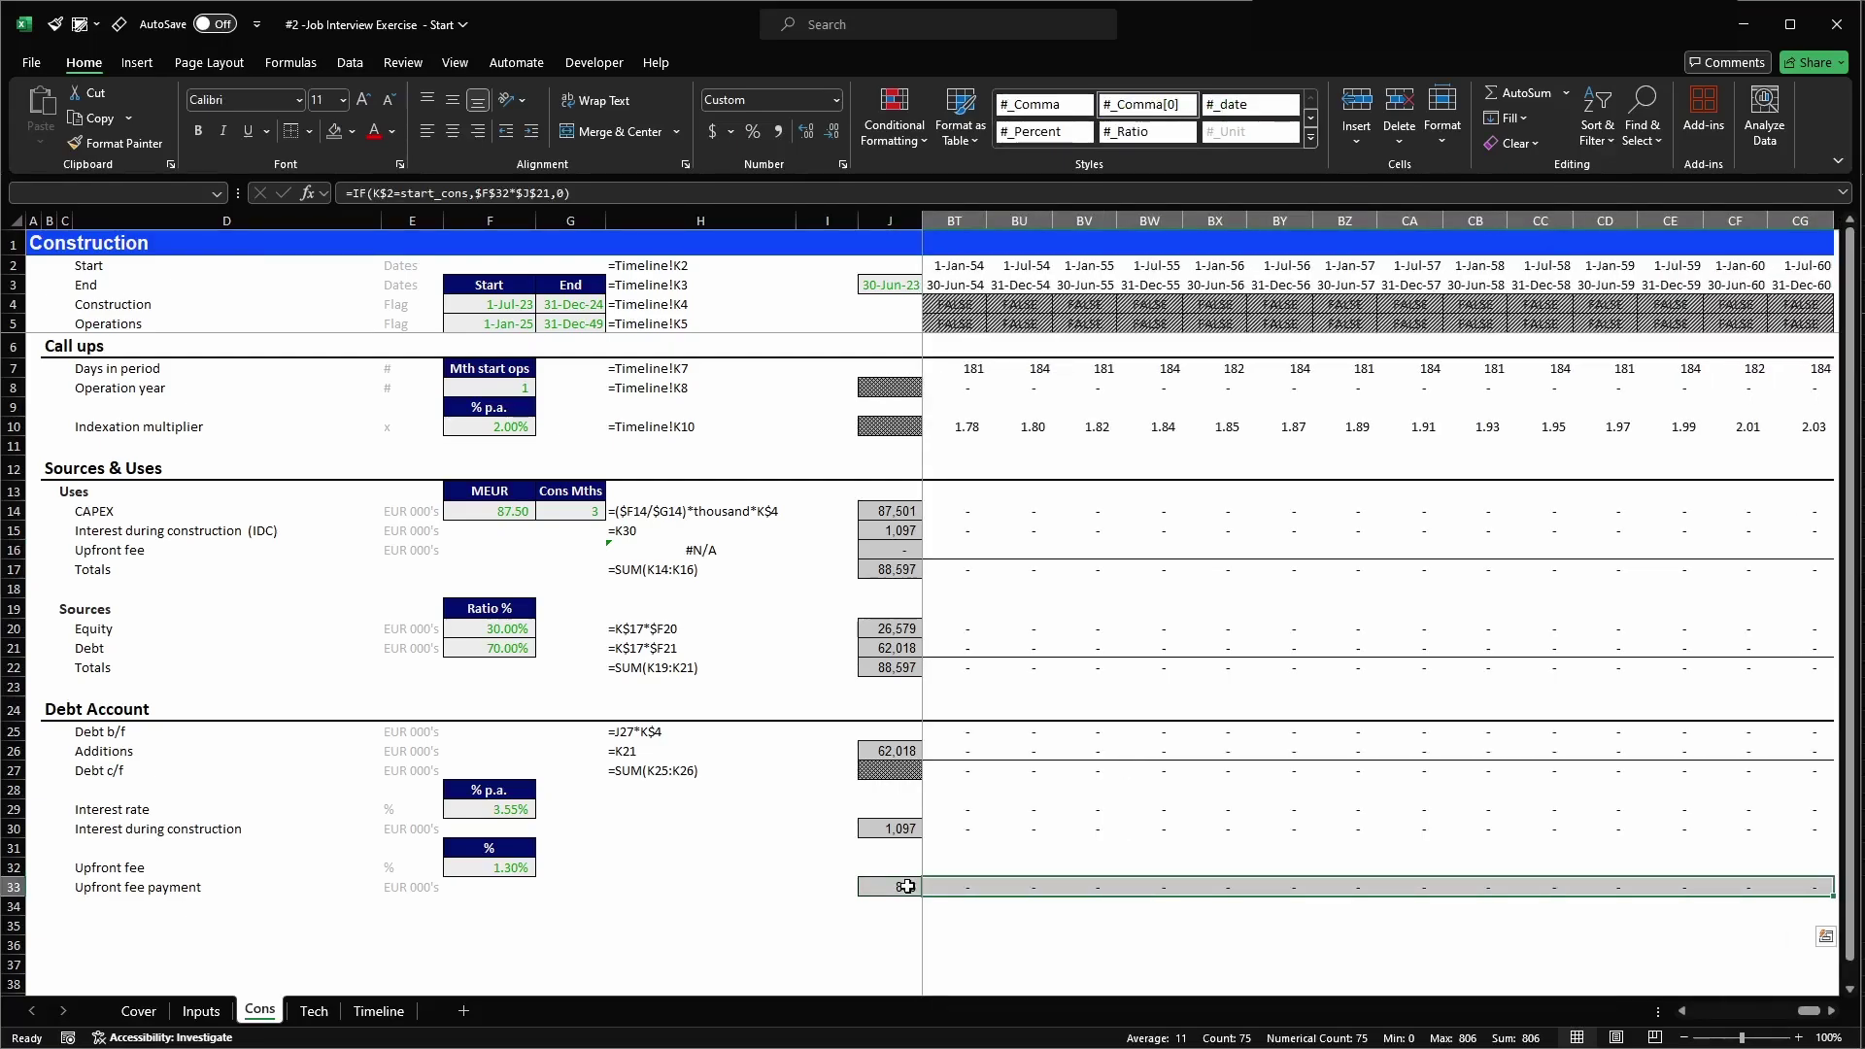
pyautogui.hotkey('ctrl', 'c')
pyautogui.click(906, 886)
pyautogui.click(900, 556)
pyautogui.press('Right')
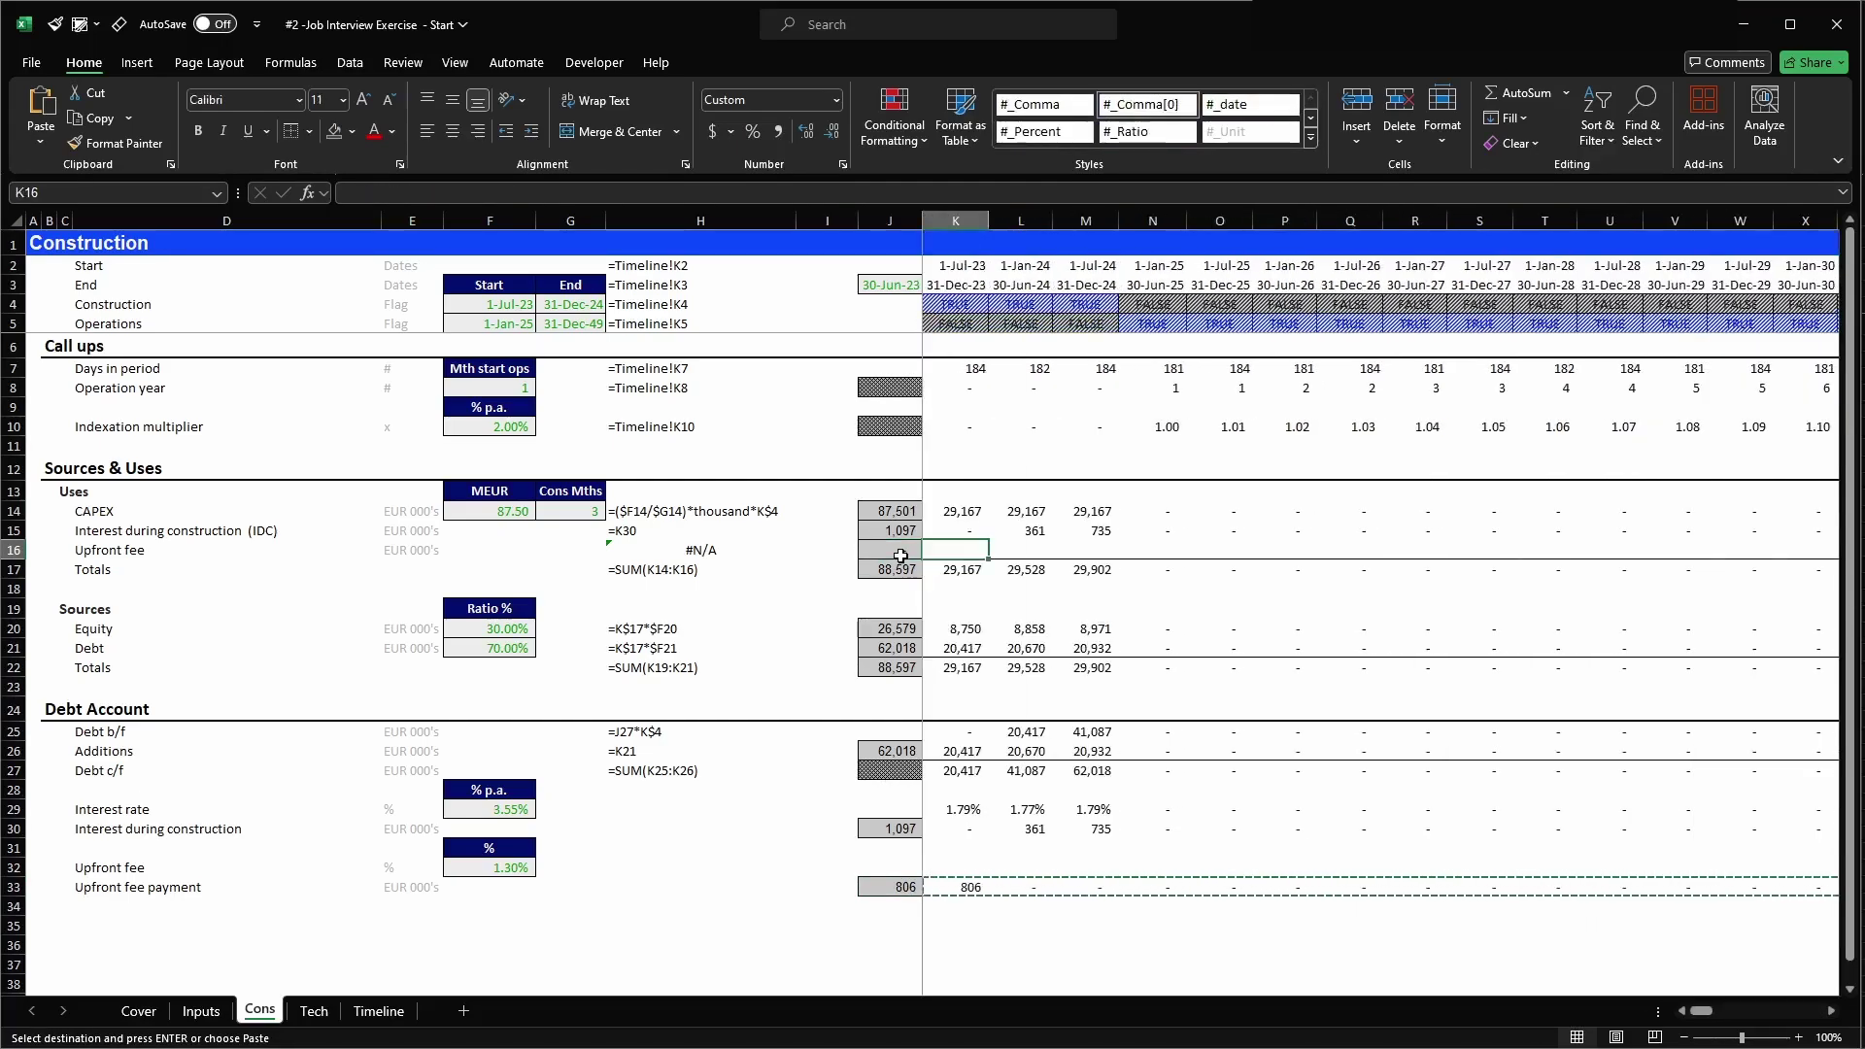
pyautogui.hotkey('ctrl', 'v')
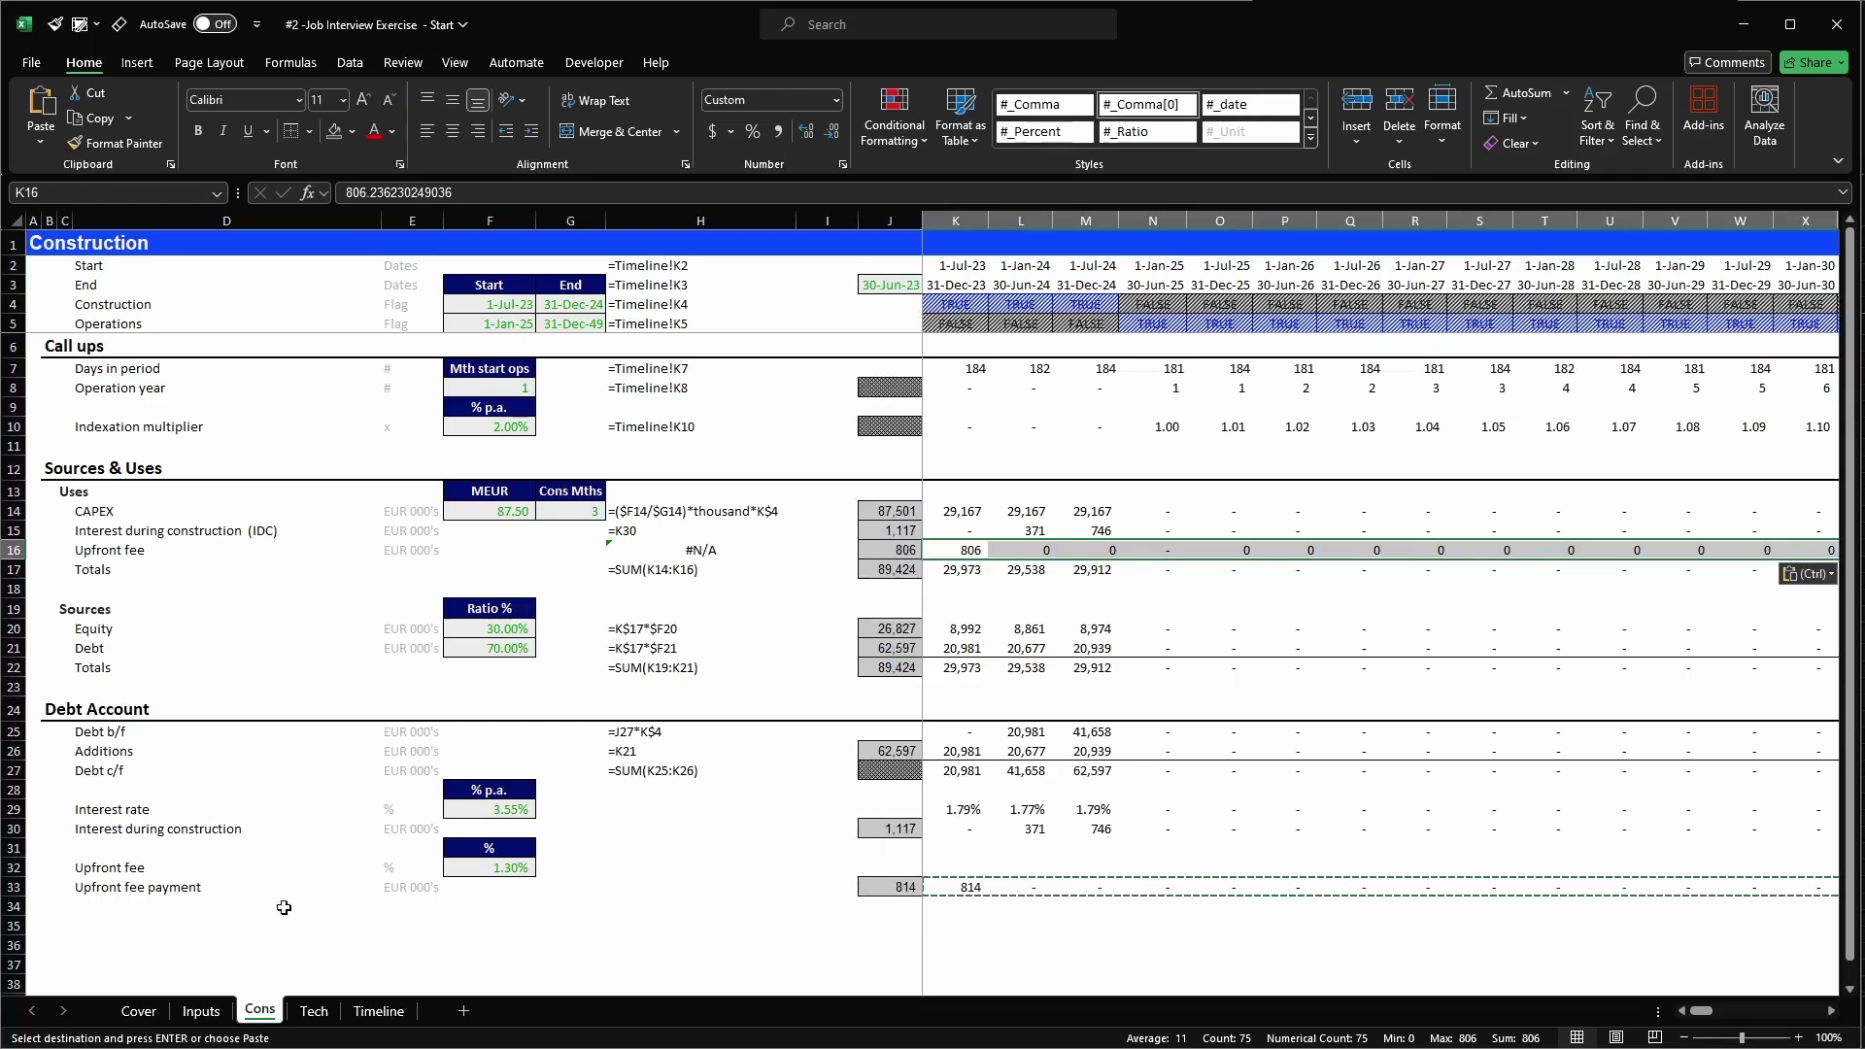
# - Label D34 as Upfront fee difference below the Upfront fee payment row
pyautogui.click(115, 905)
pyautogui.write('Up')
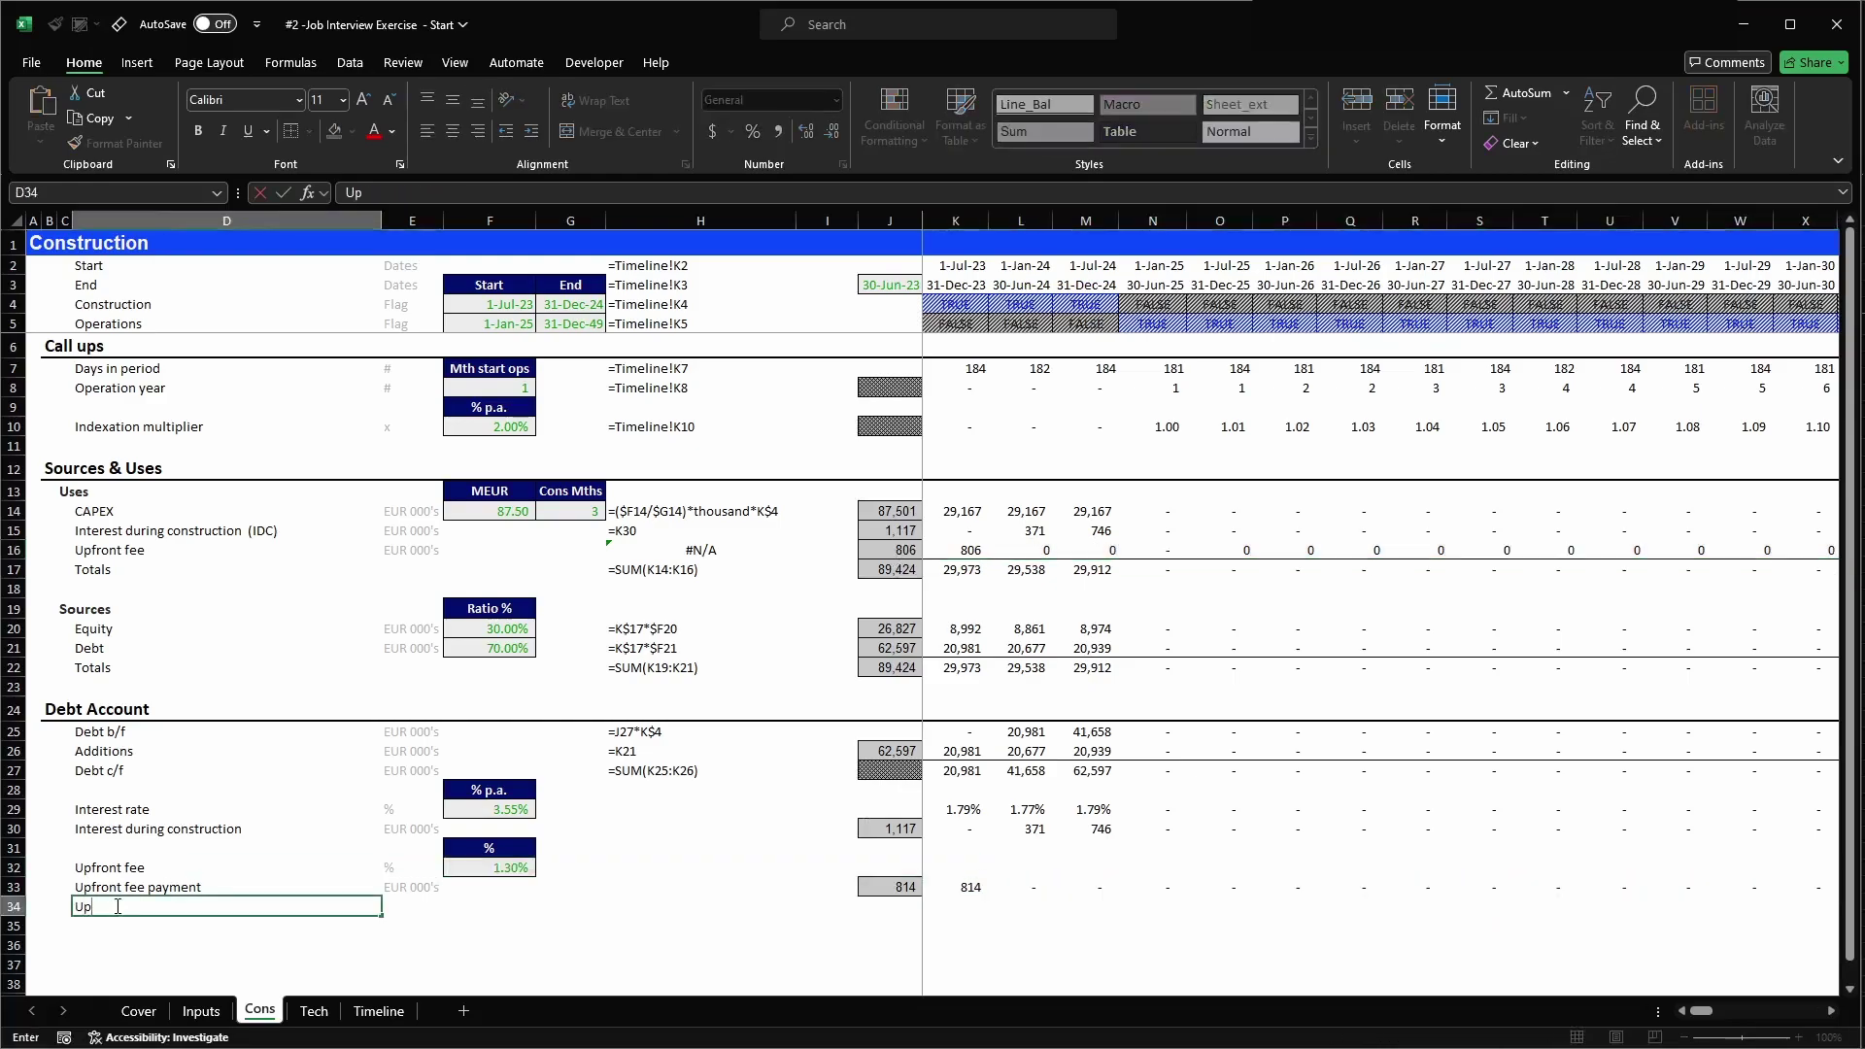
pyautogui.write('front fee ')
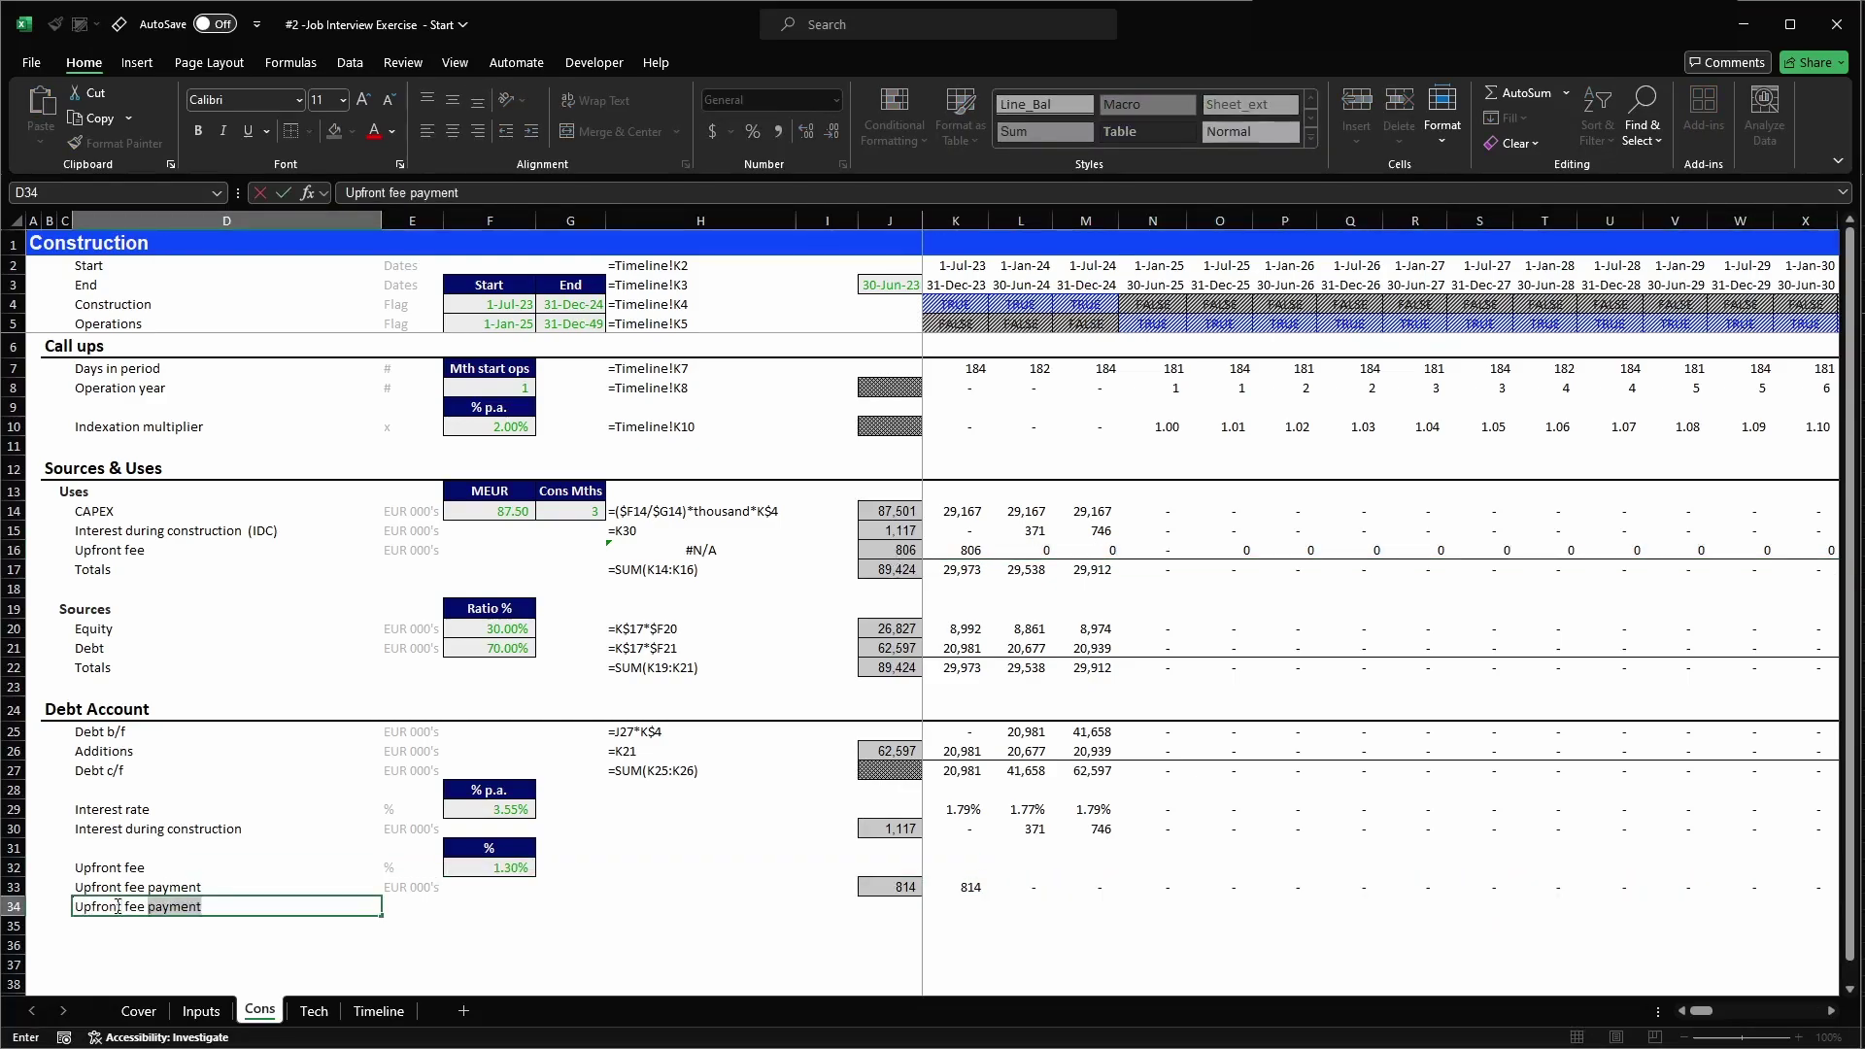
pyautogui.write('difference')
pyautogui.press('Tab')
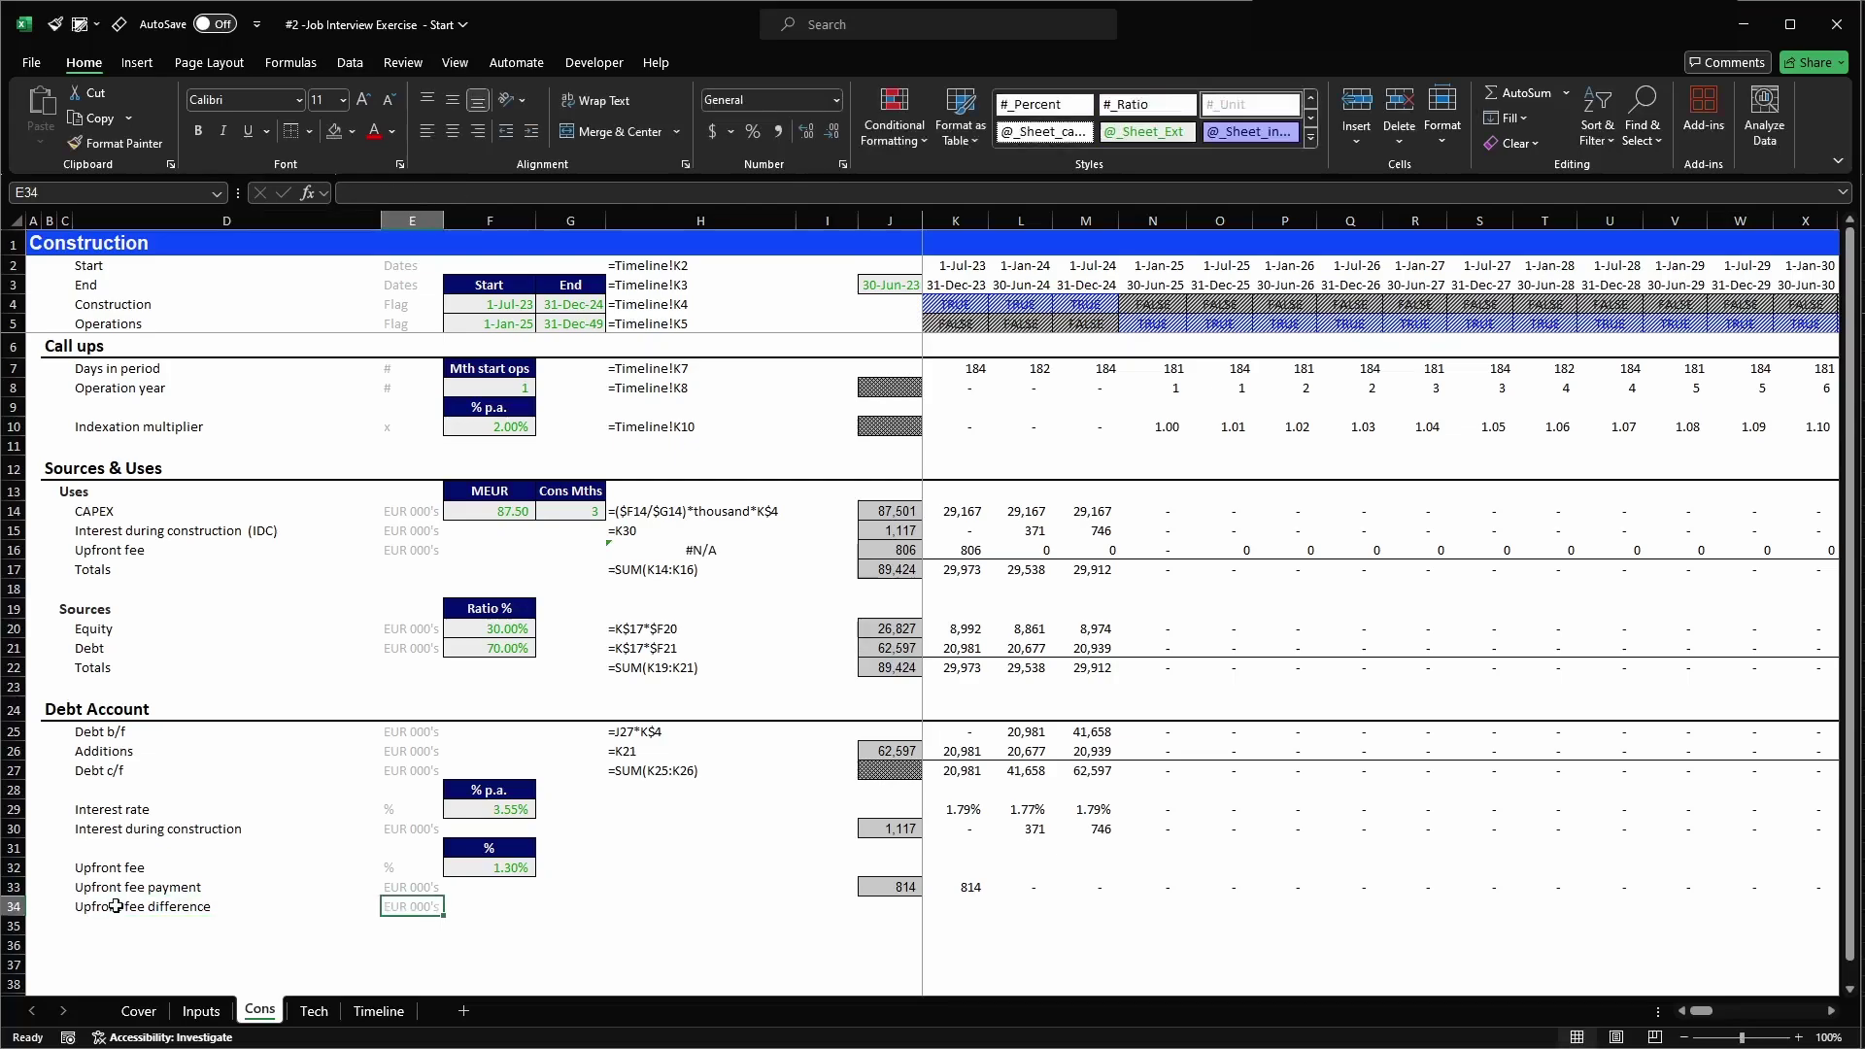
# - Calculate the absolute upfront fee difference in F34 with =ABS(J16-J33)
pyautogui.press('Tab')
pyautogui.write('=abs')
pyautogui.press('Tab')
pyautogui.click(911, 551)
pyautogui.write('-')
pyautogui.click(891, 888)
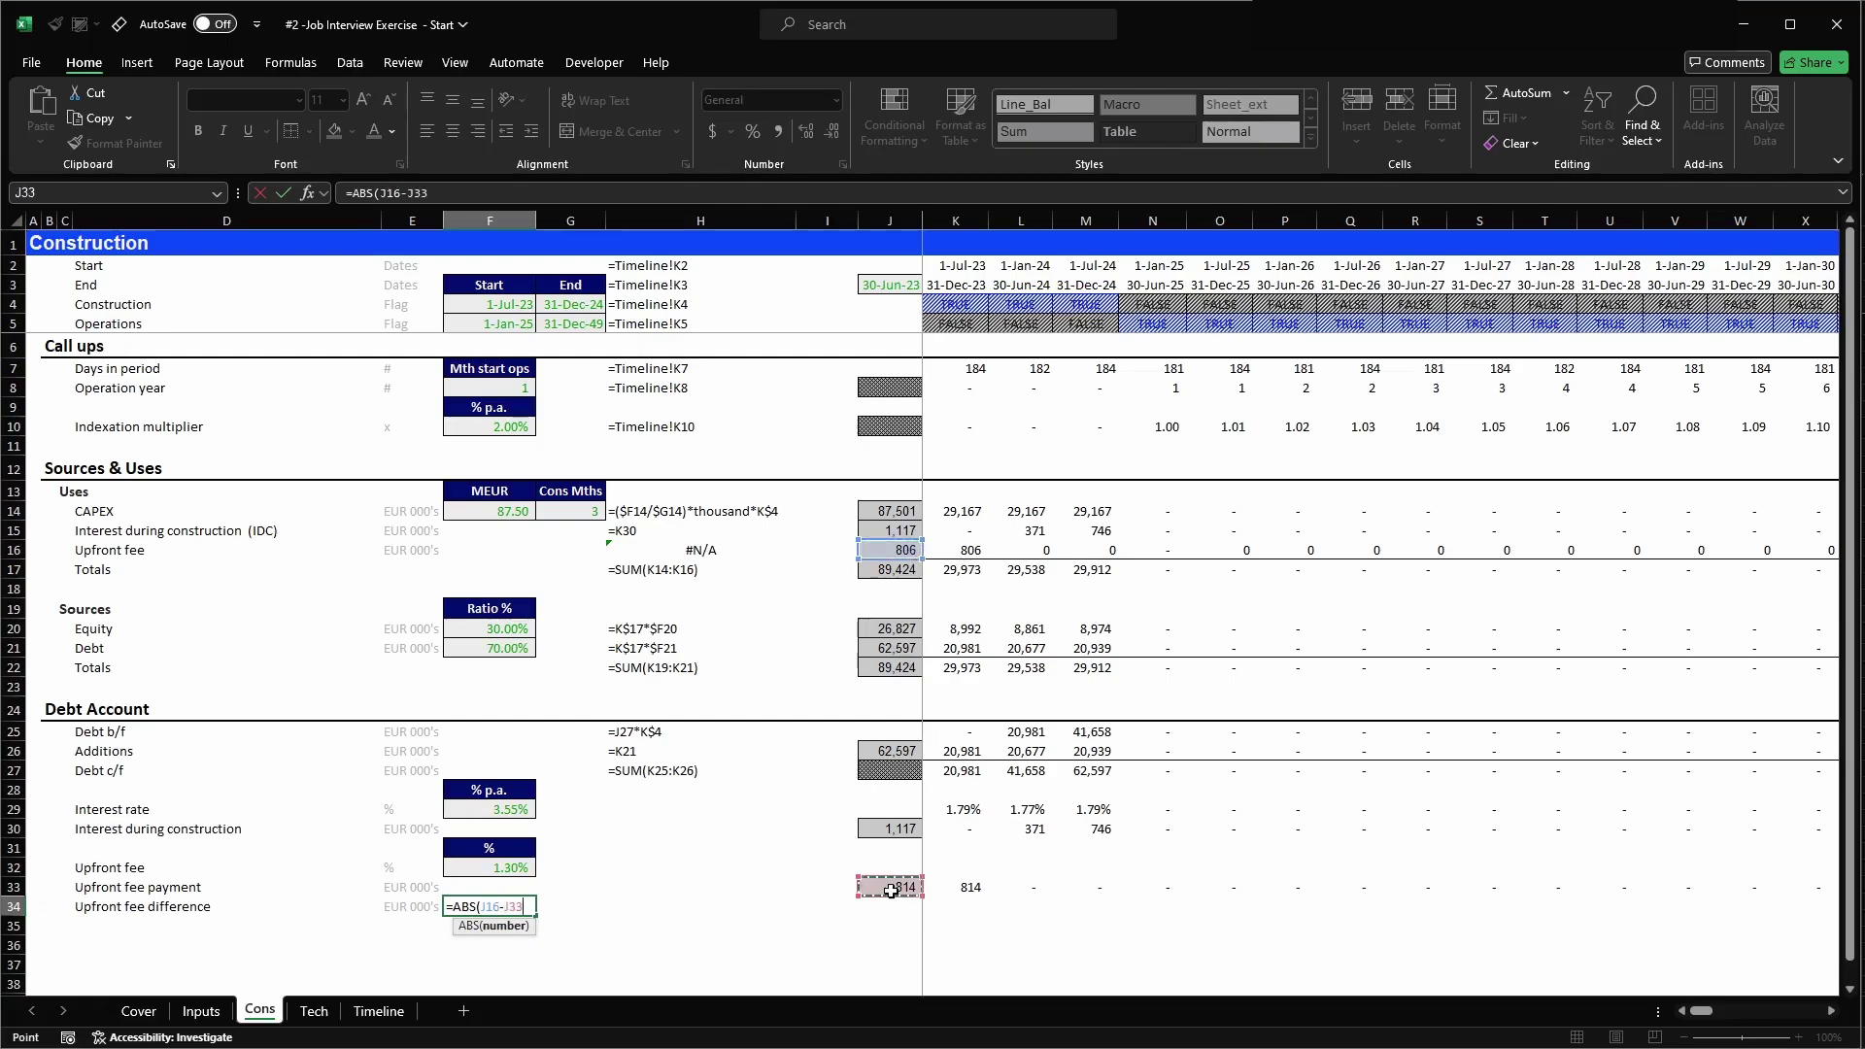
pyautogui.press('Return')
# - Format the upfront fee difference in F34 with a cell border and a two-decimal number format
pyautogui.click(515, 906)
pyautogui.hotkey('ctrl', 'c')
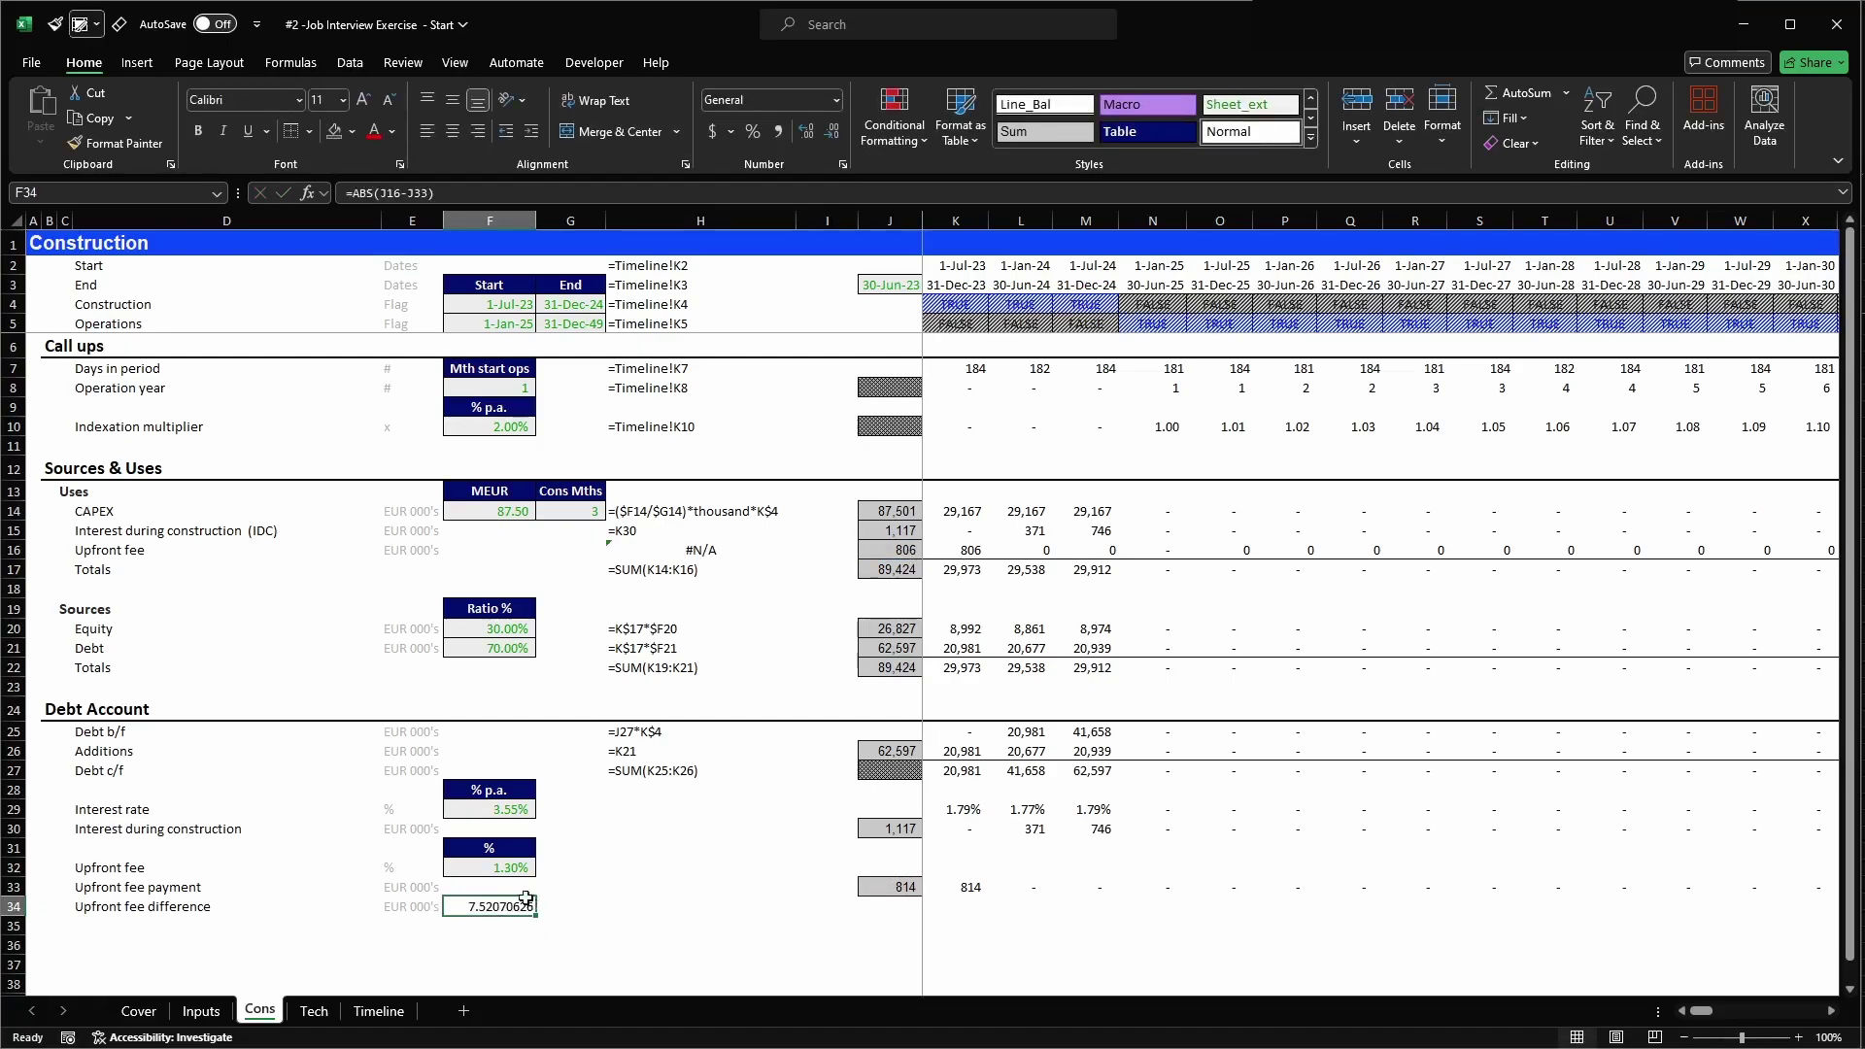
pyautogui.click(82, 25)
pyautogui.click(107, 108)
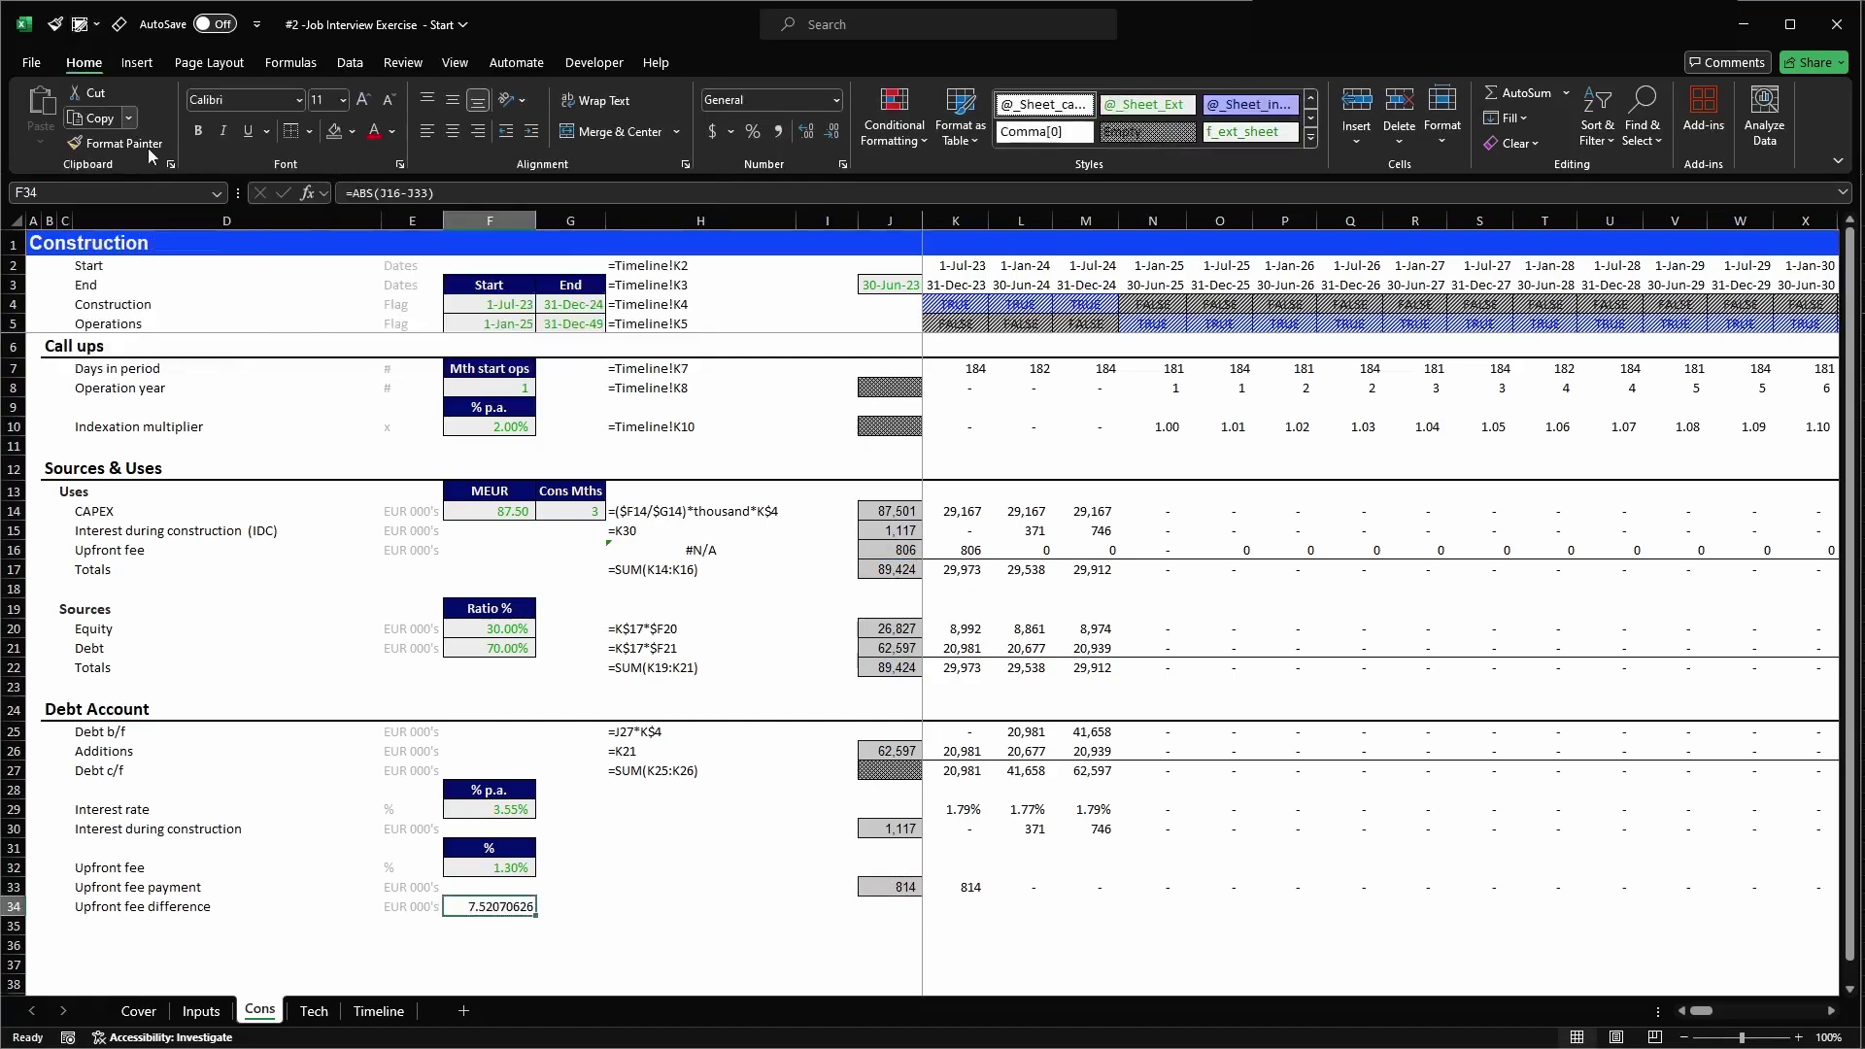
pyautogui.hotkey('alt', '2')
pyautogui.click(221, 84)
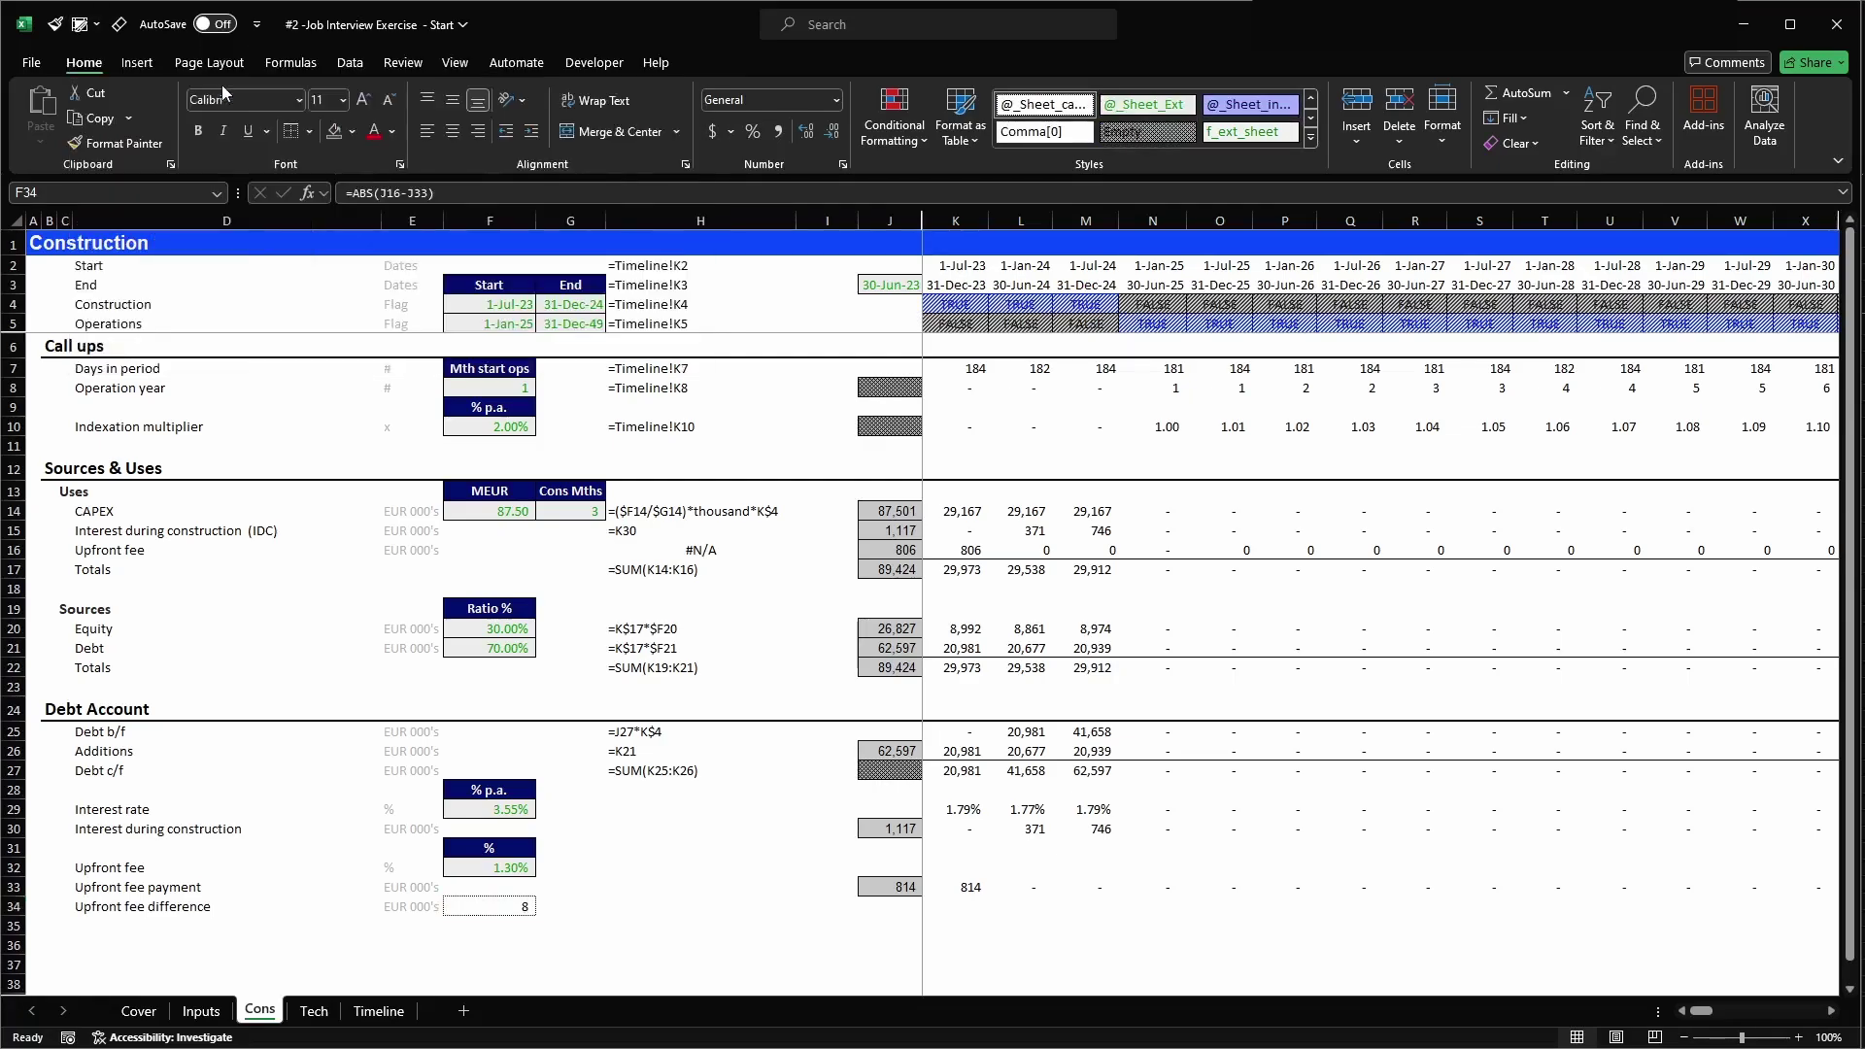
pyautogui.hotkey('alt', '2')
pyautogui.click(163, 82)
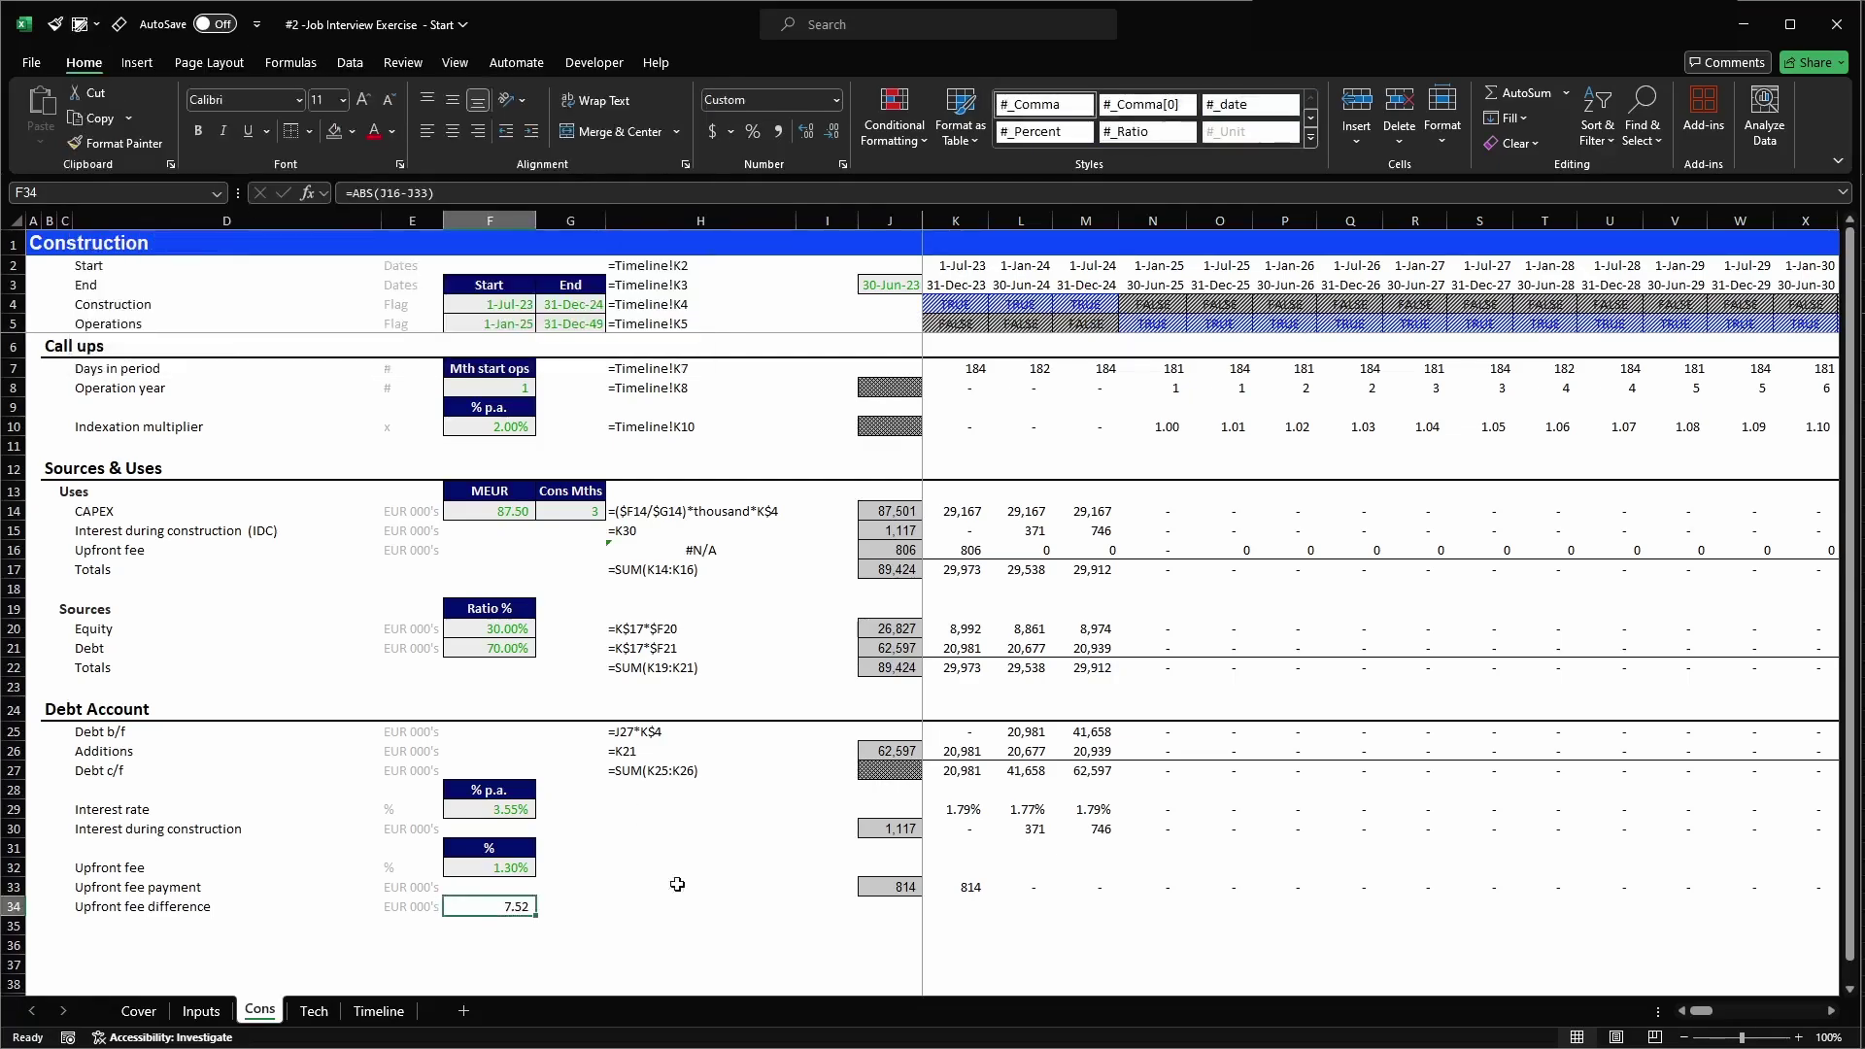
# - Copy the recalculated payments from K33:CG33 and paste only their values over the Upfront fee row starting at K16
pyautogui.click(940, 886)
pyautogui.hotkey('ctrl', 'shift', 'Right')
pyautogui.hotkey('ctrl', 'c')
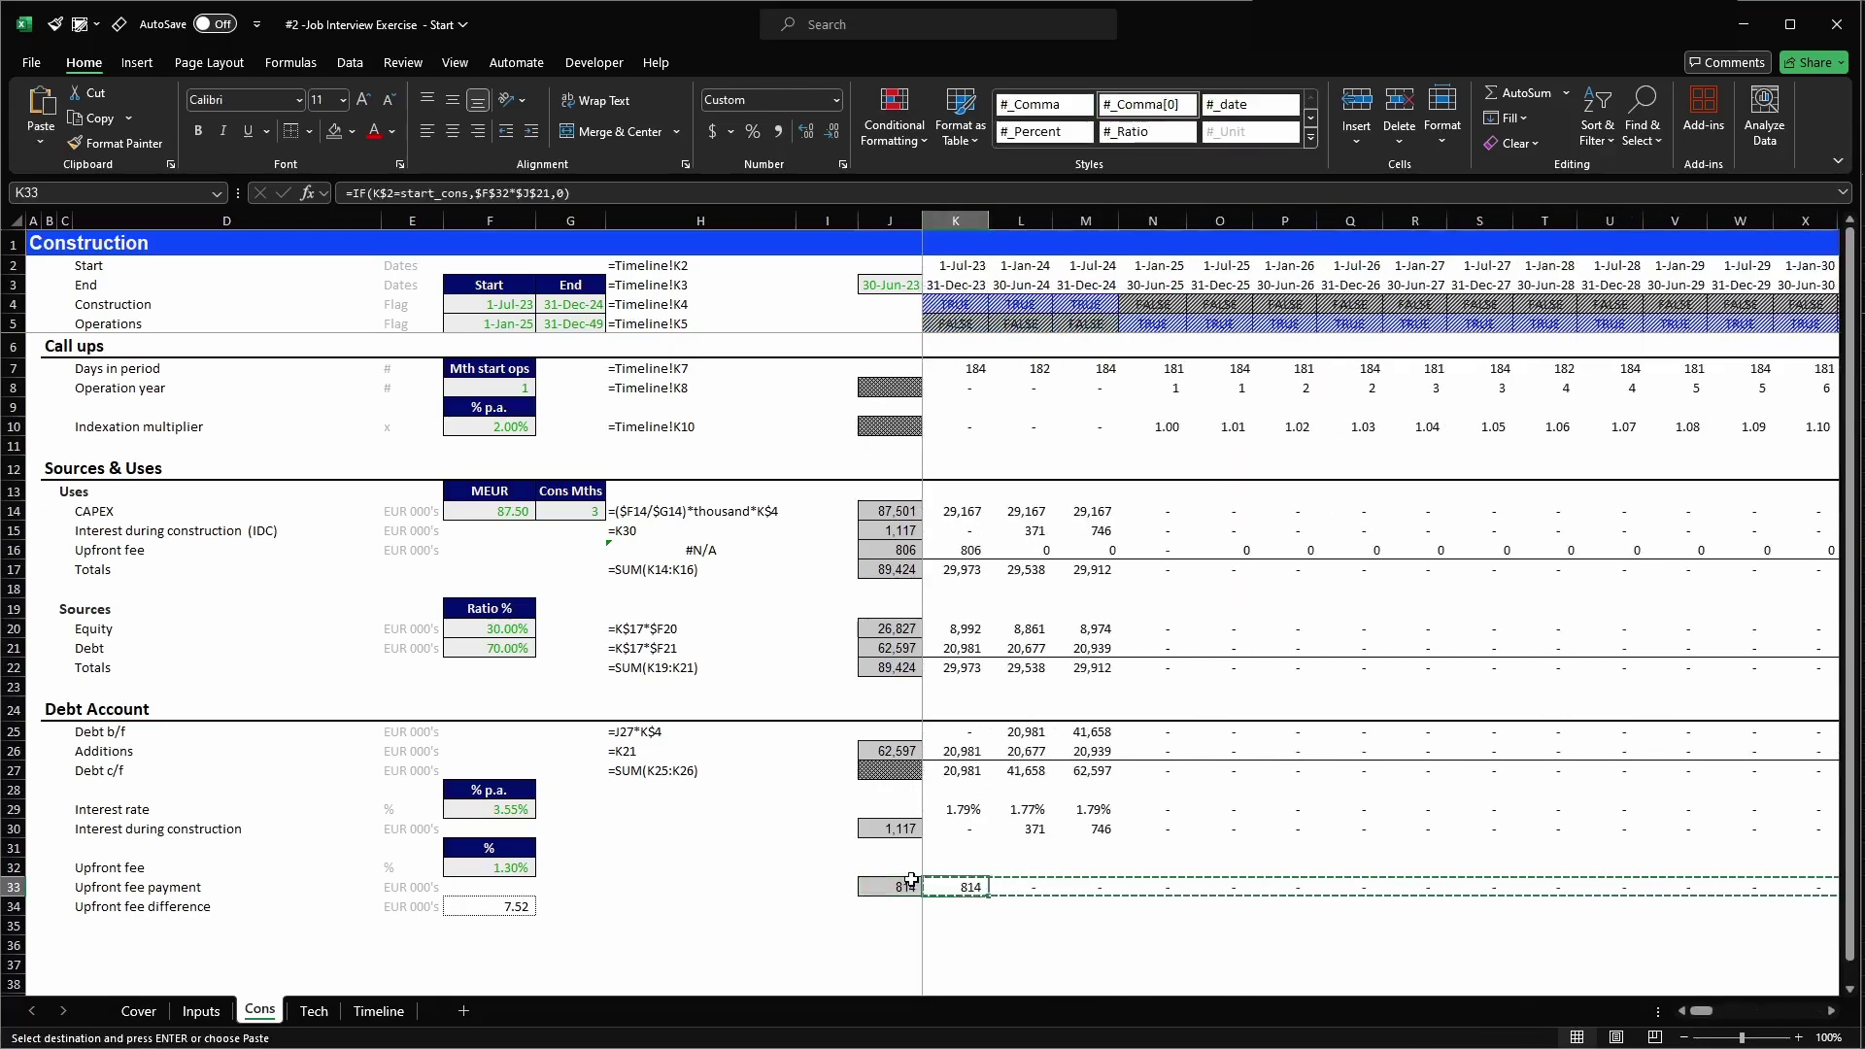
pyautogui.click(960, 549)
pyautogui.hotkey('ctrl', 'alt', 'v')
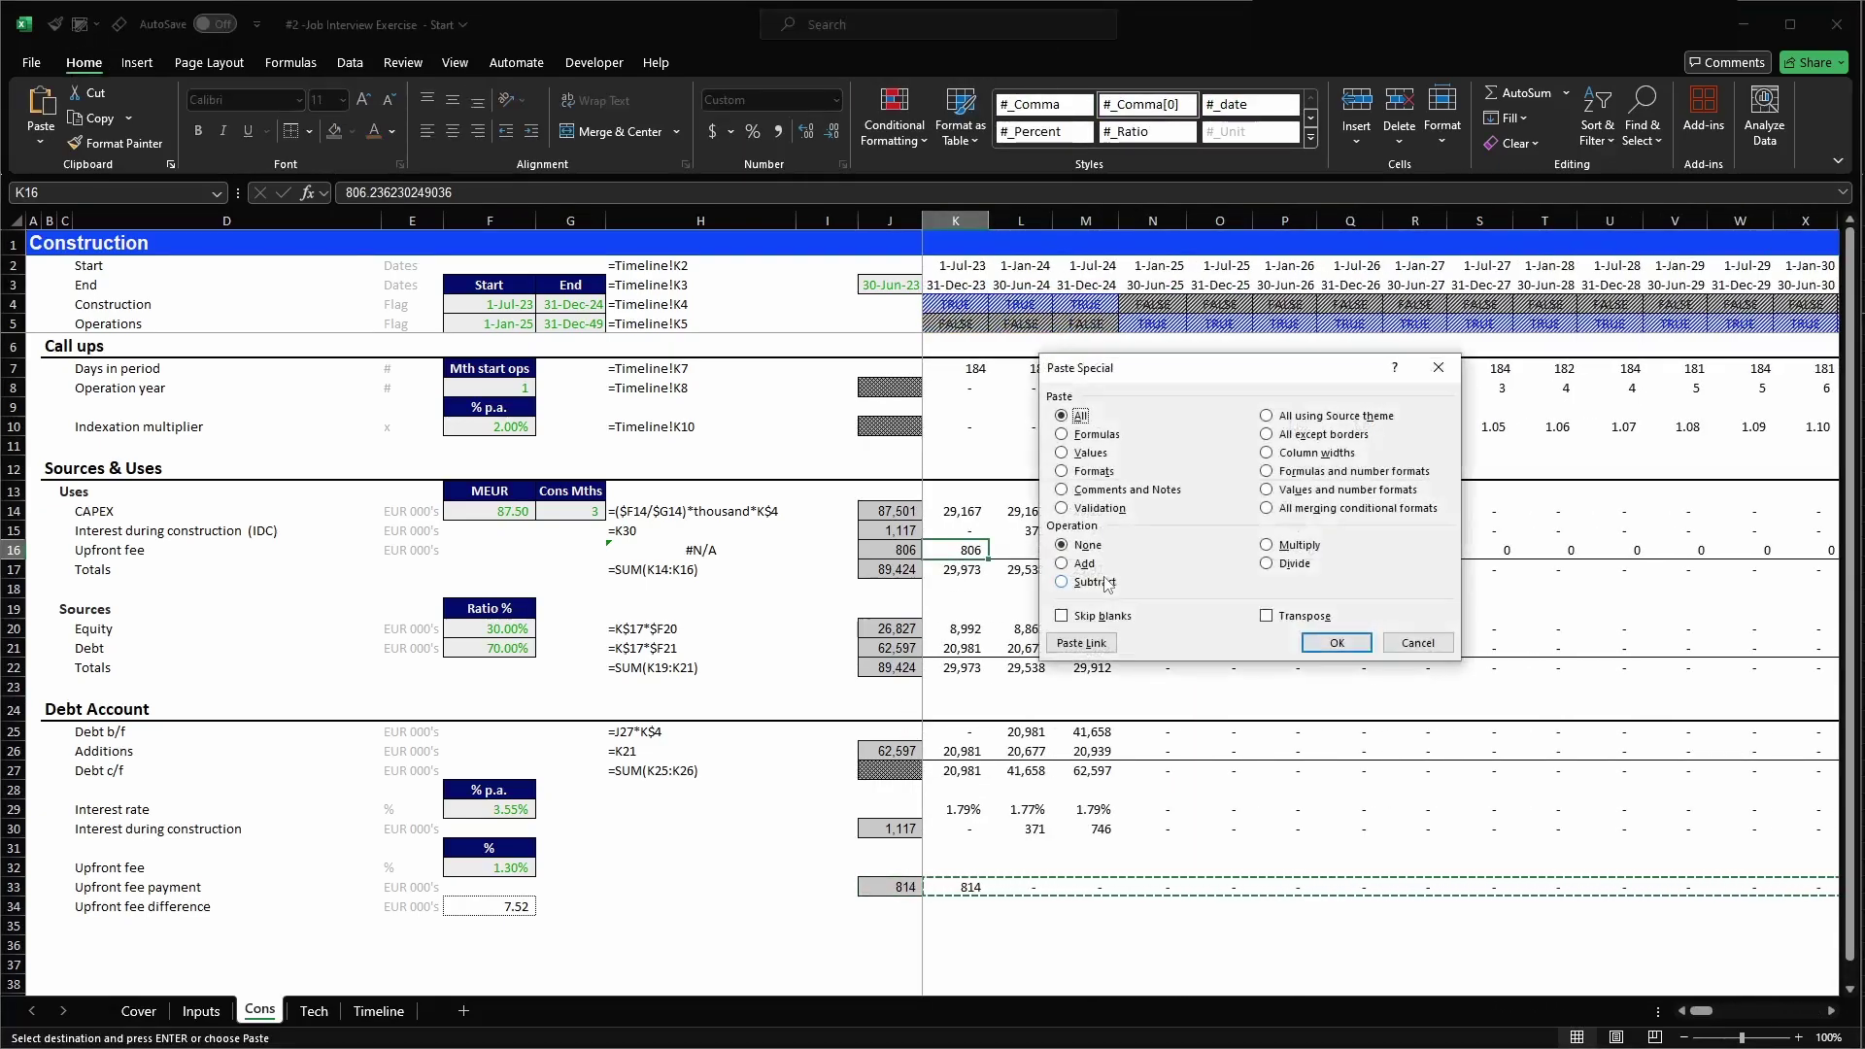
pyautogui.press('v')
pyautogui.press('Return')
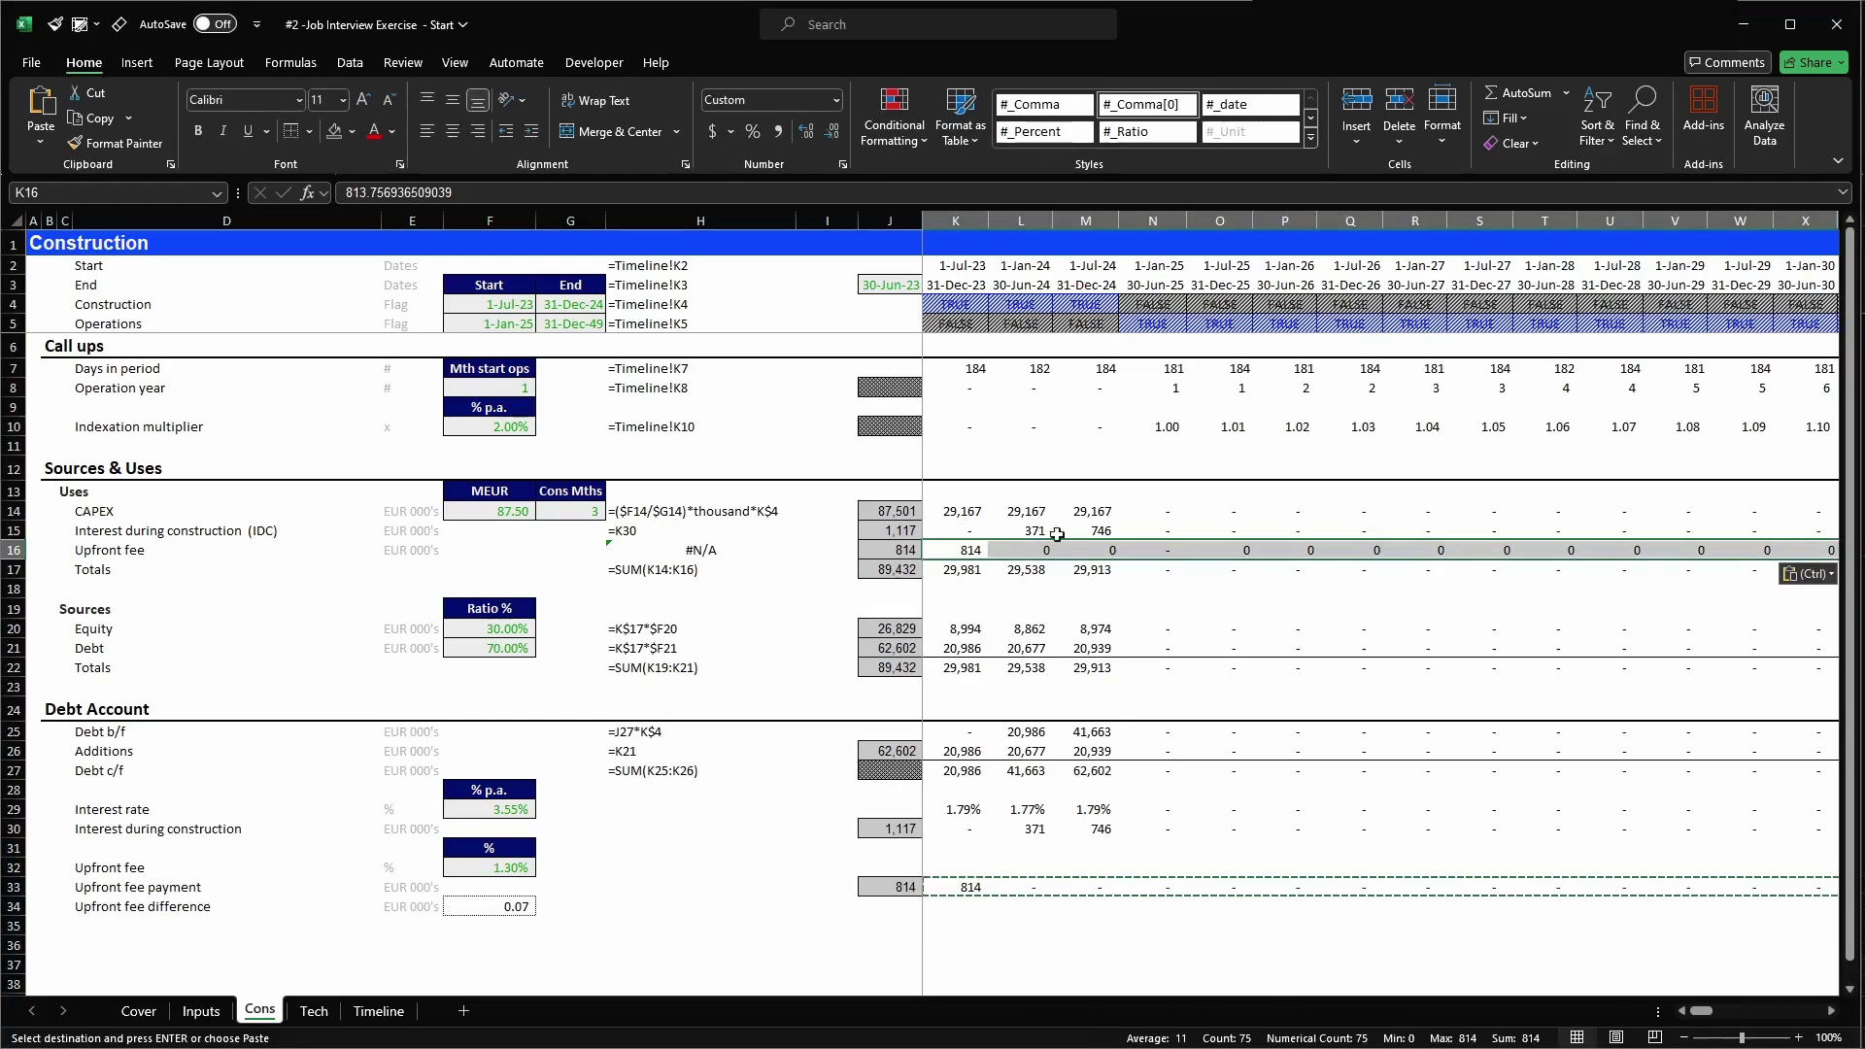
# - Paste the copied payment values over the Uses Upfront fee row once more to close the remaining difference
pyautogui.hotkey('ctrl', 'v')
pyautogui.press('ctrl')
pyautogui.press('v')
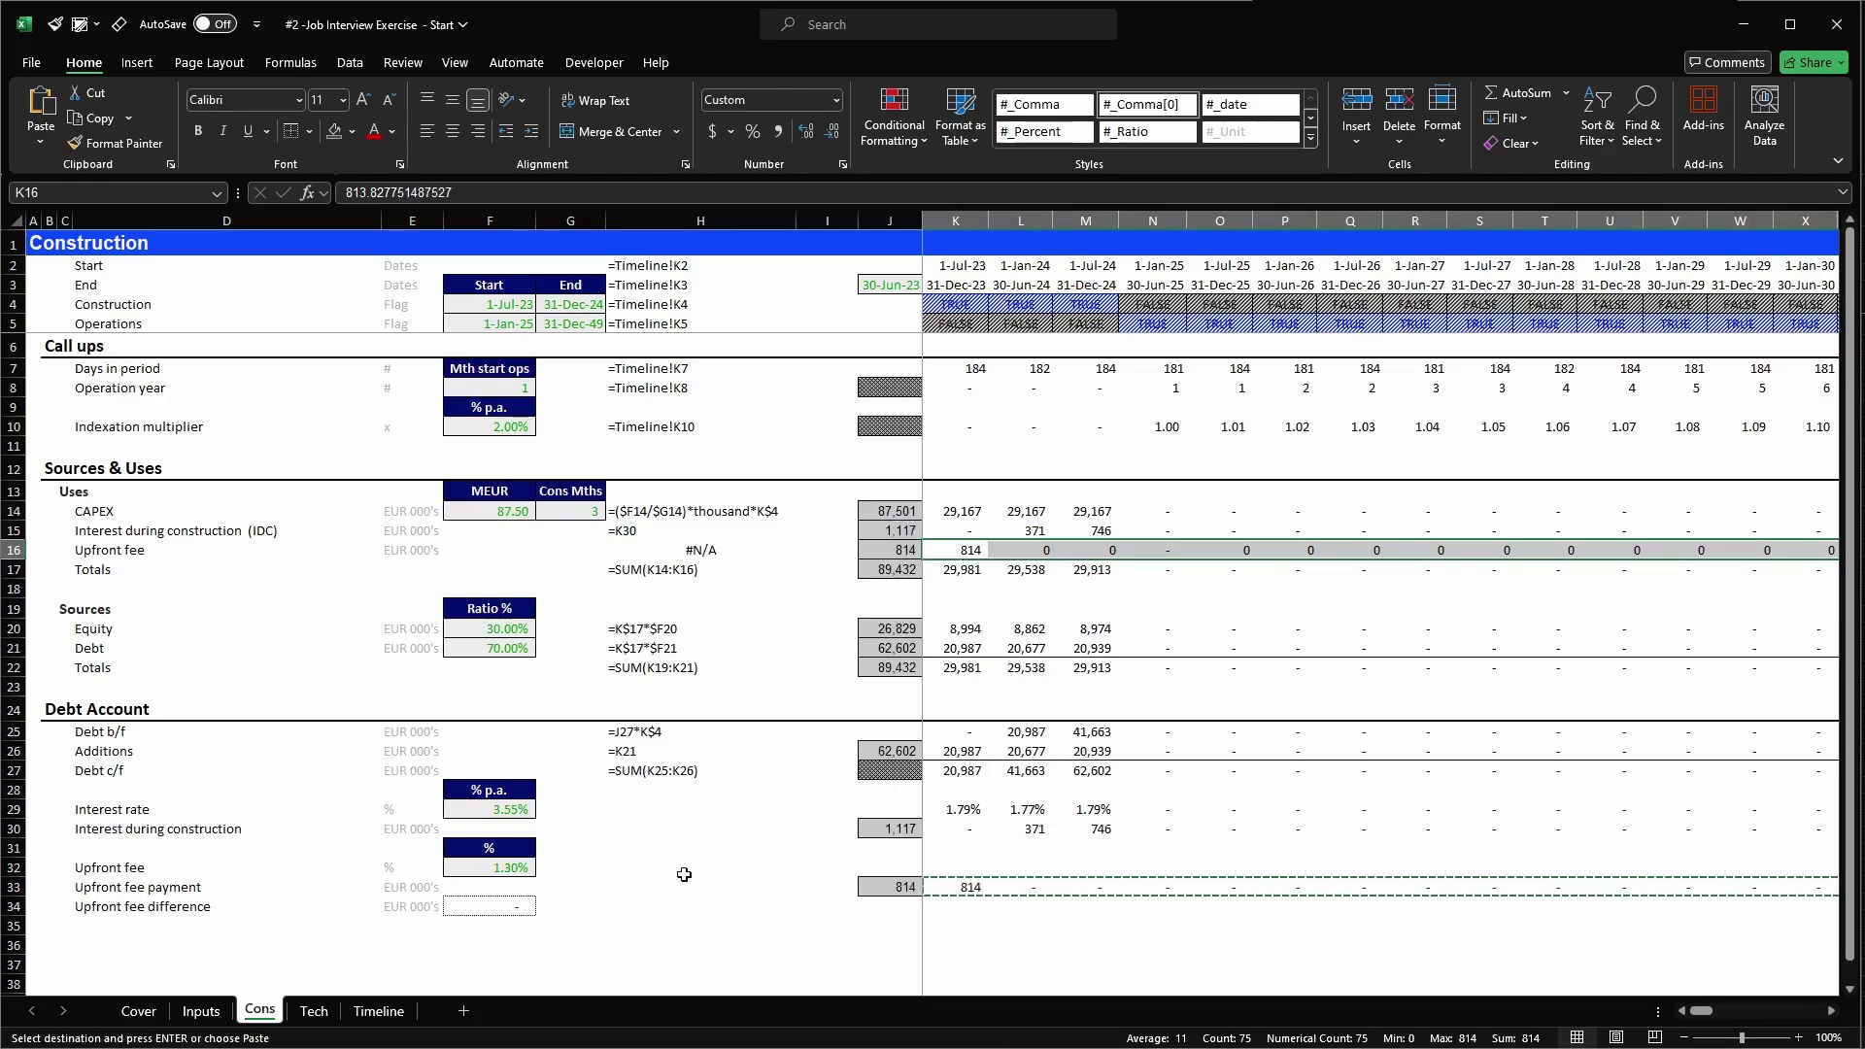
pyautogui.press('Escape')
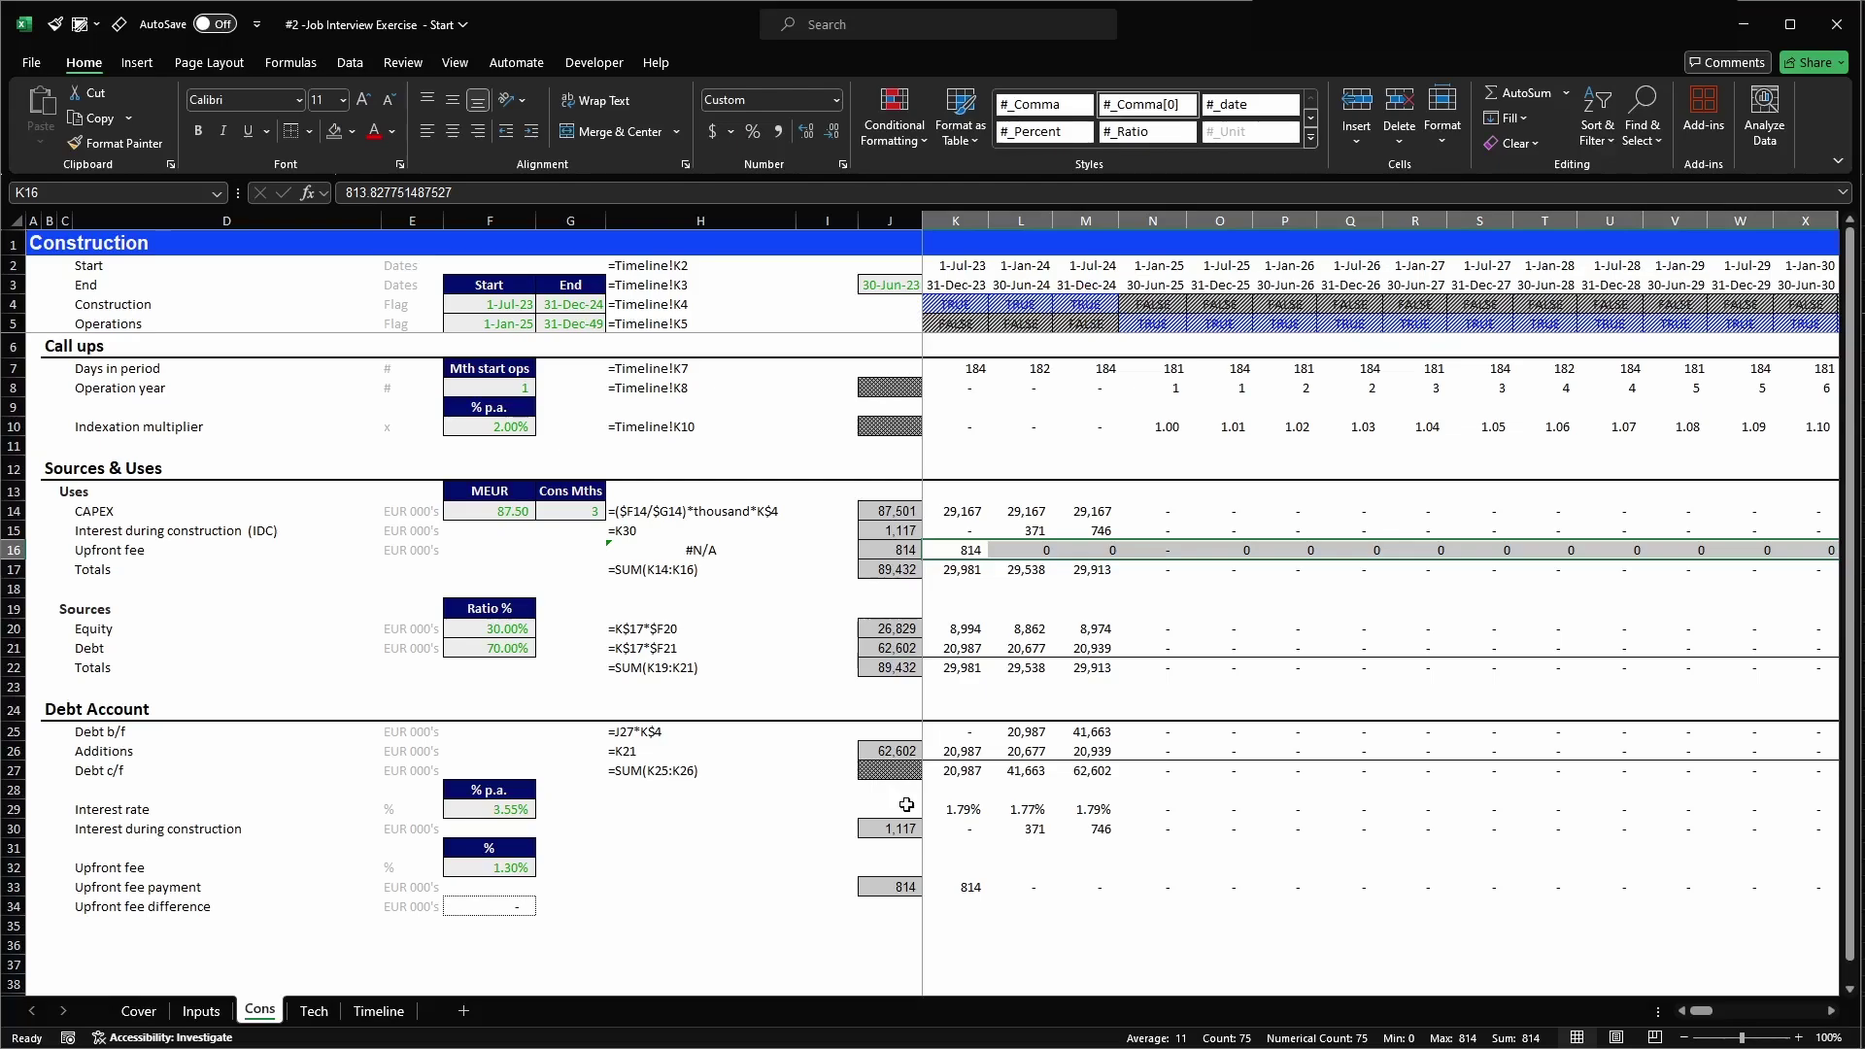
# - Clear the pasted values from K16:CG16 in the Uses Upfront fee row and apply the Macro cell style to that range
pyautogui.press('Left')
pyautogui.press('Right')
pyautogui.hotkey('ctrl', 'shift', 'Right')
pyautogui.press('Delete')
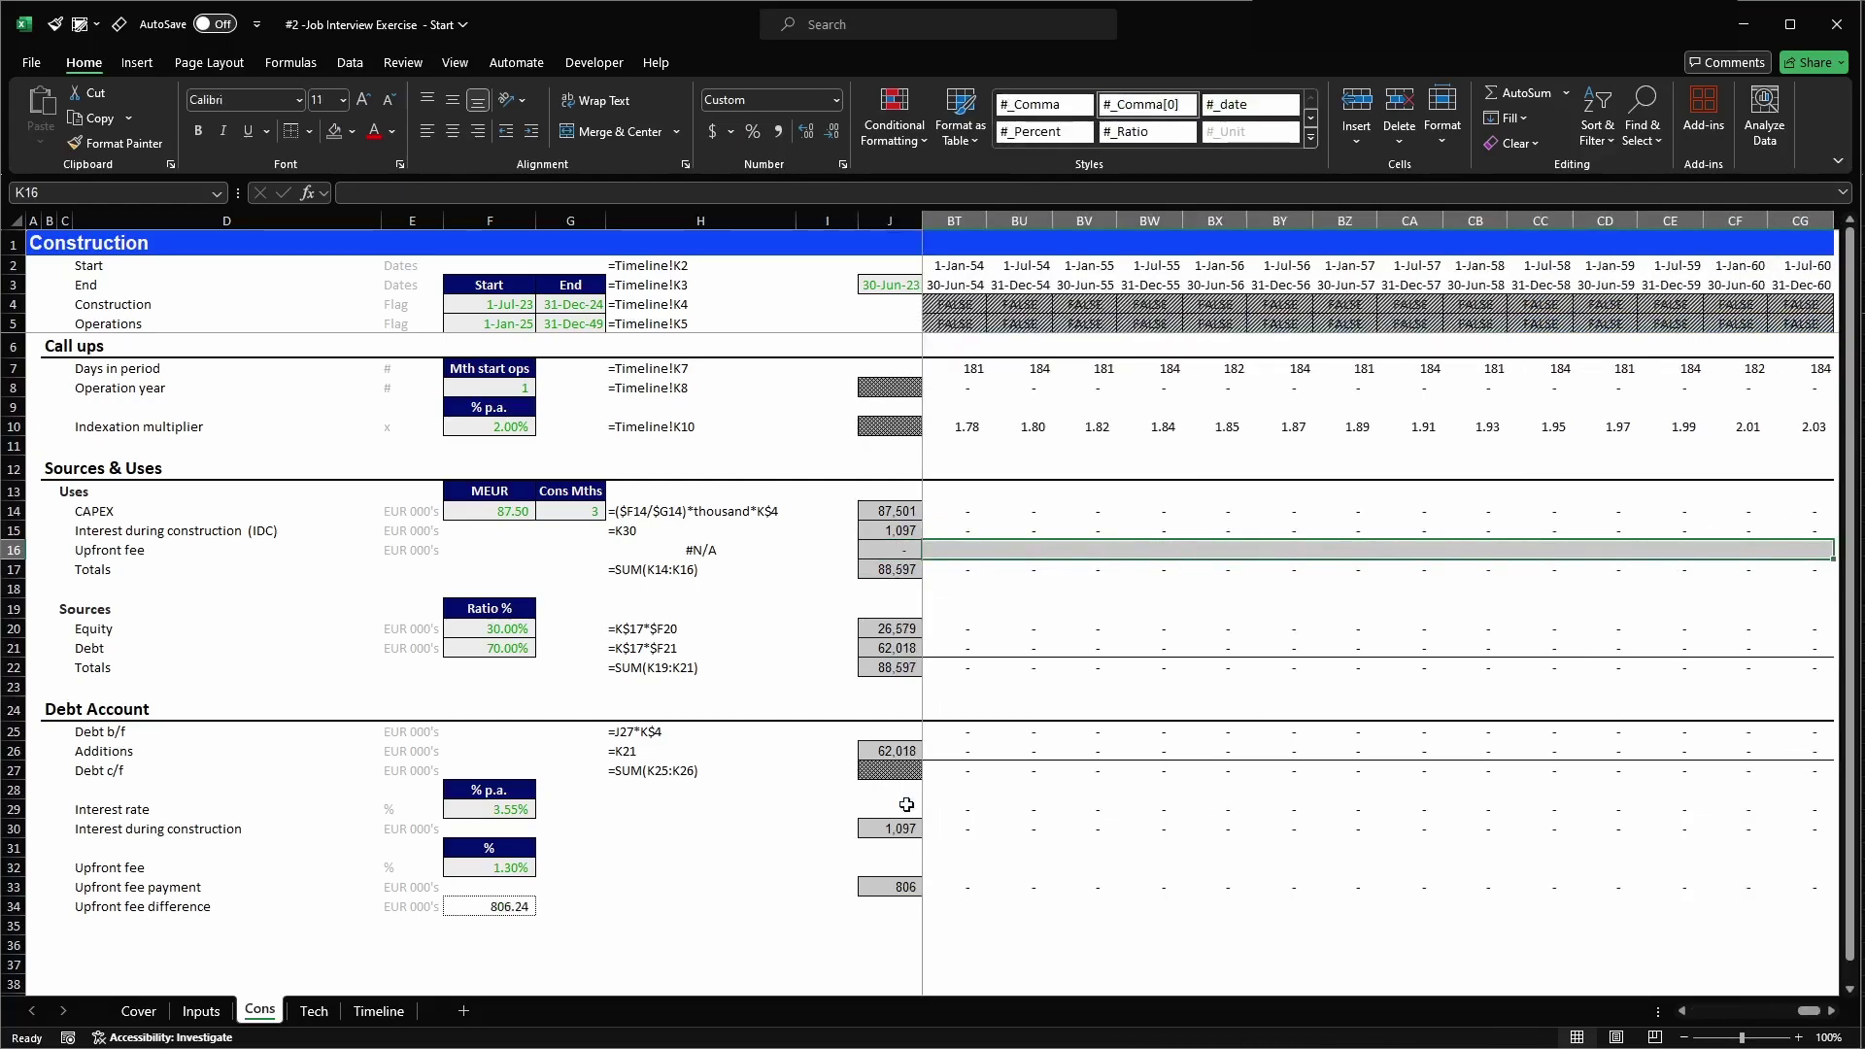
pyautogui.click(83, 25)
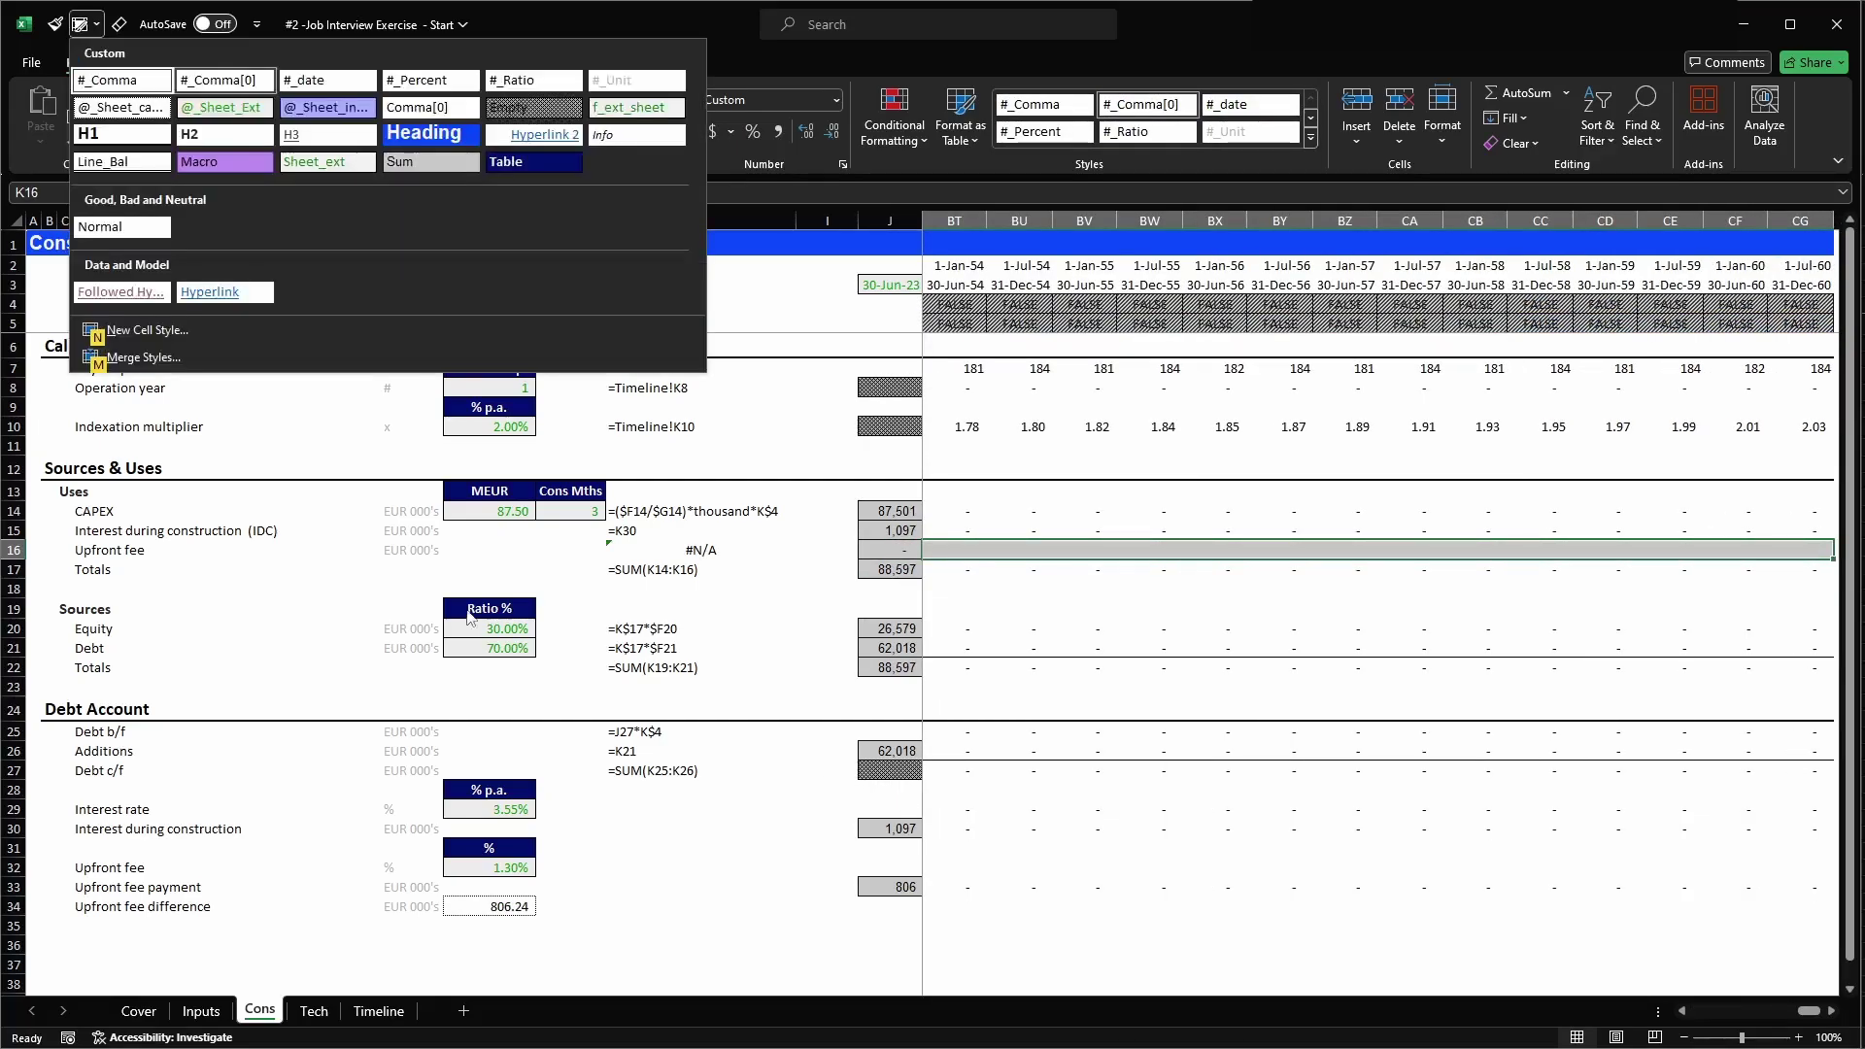
pyautogui.click(211, 163)
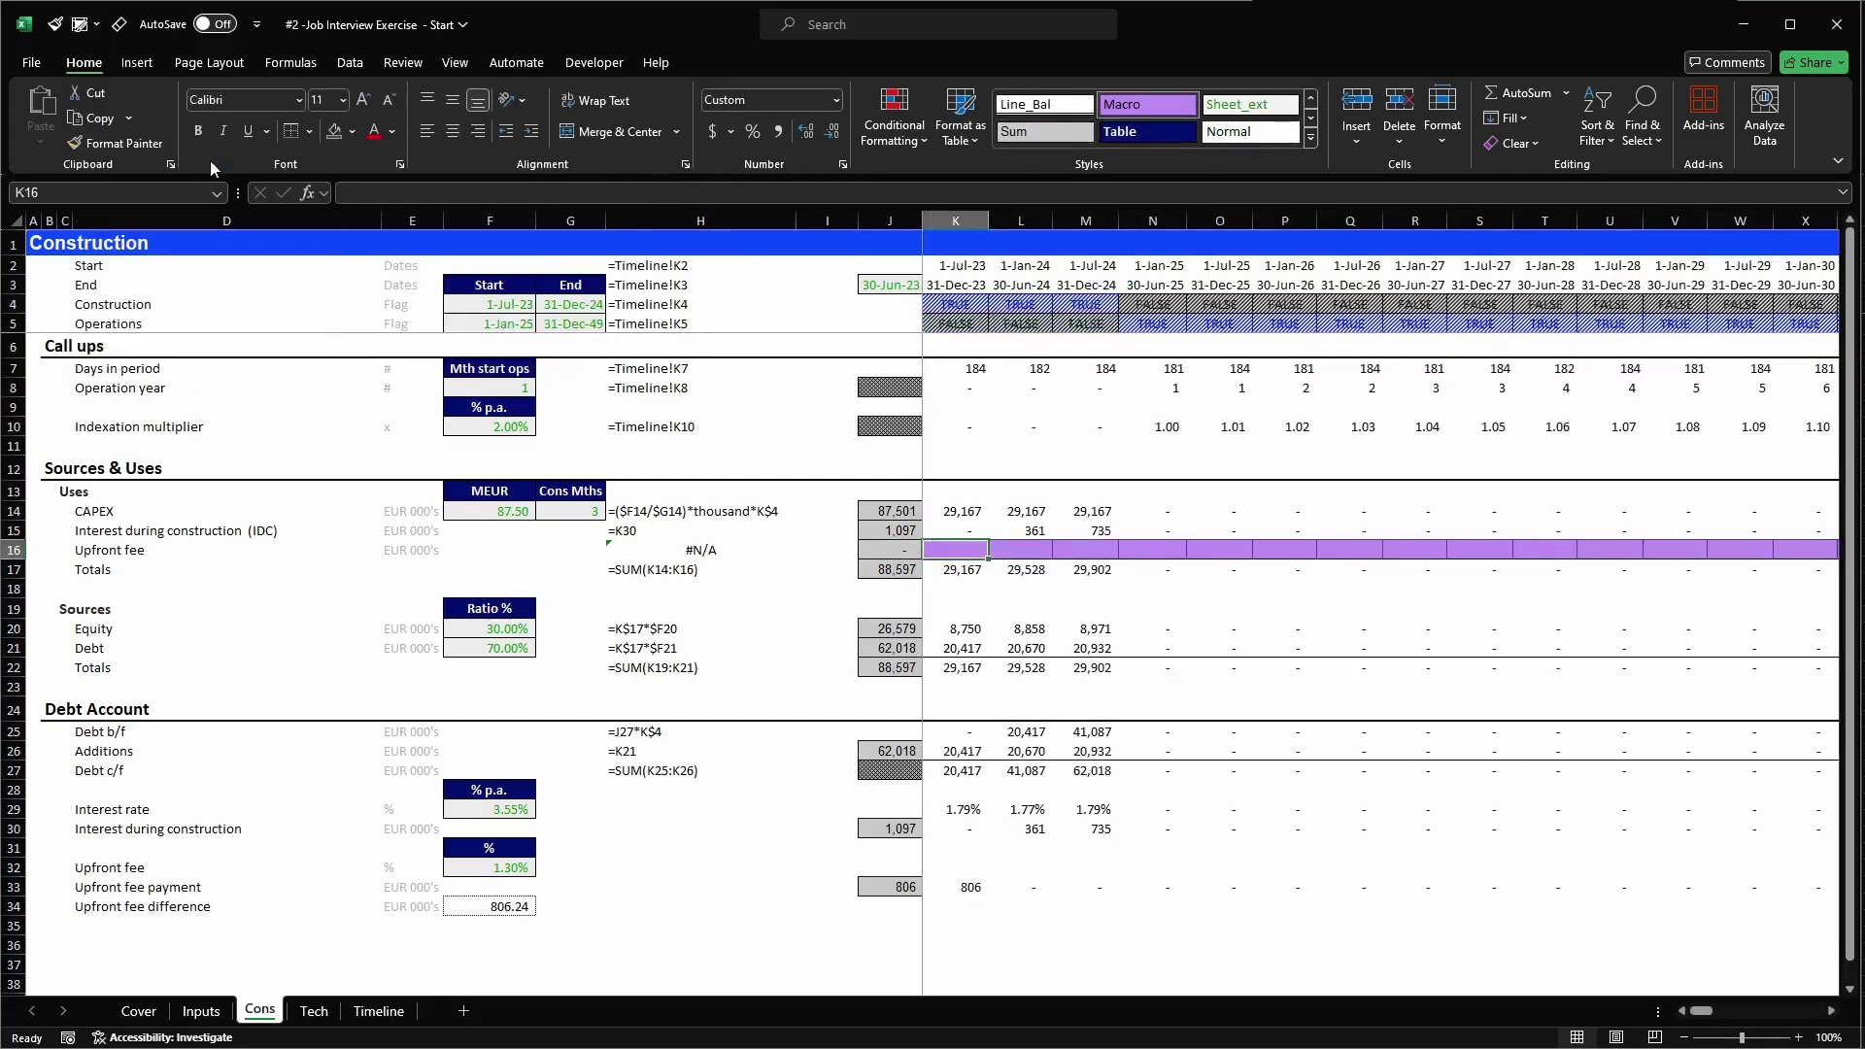
# - Apply the same Macro cell style to the Upfront fee payment row, K33:CG33
pyautogui.press('Down')
pyautogui.press('Down')
pyautogui.press('Down')
pyautogui.press('Down')
pyautogui.press('Down')
pyautogui.press('Down')
pyautogui.press('Down')
pyautogui.press('Down')
pyautogui.press('Down')
pyautogui.press('Down')
pyautogui.press('Down')
pyautogui.press('Down')
pyautogui.press('Down')
pyautogui.press('Down')
pyautogui.press('Down')
pyautogui.press('Down')
pyautogui.press('Down')
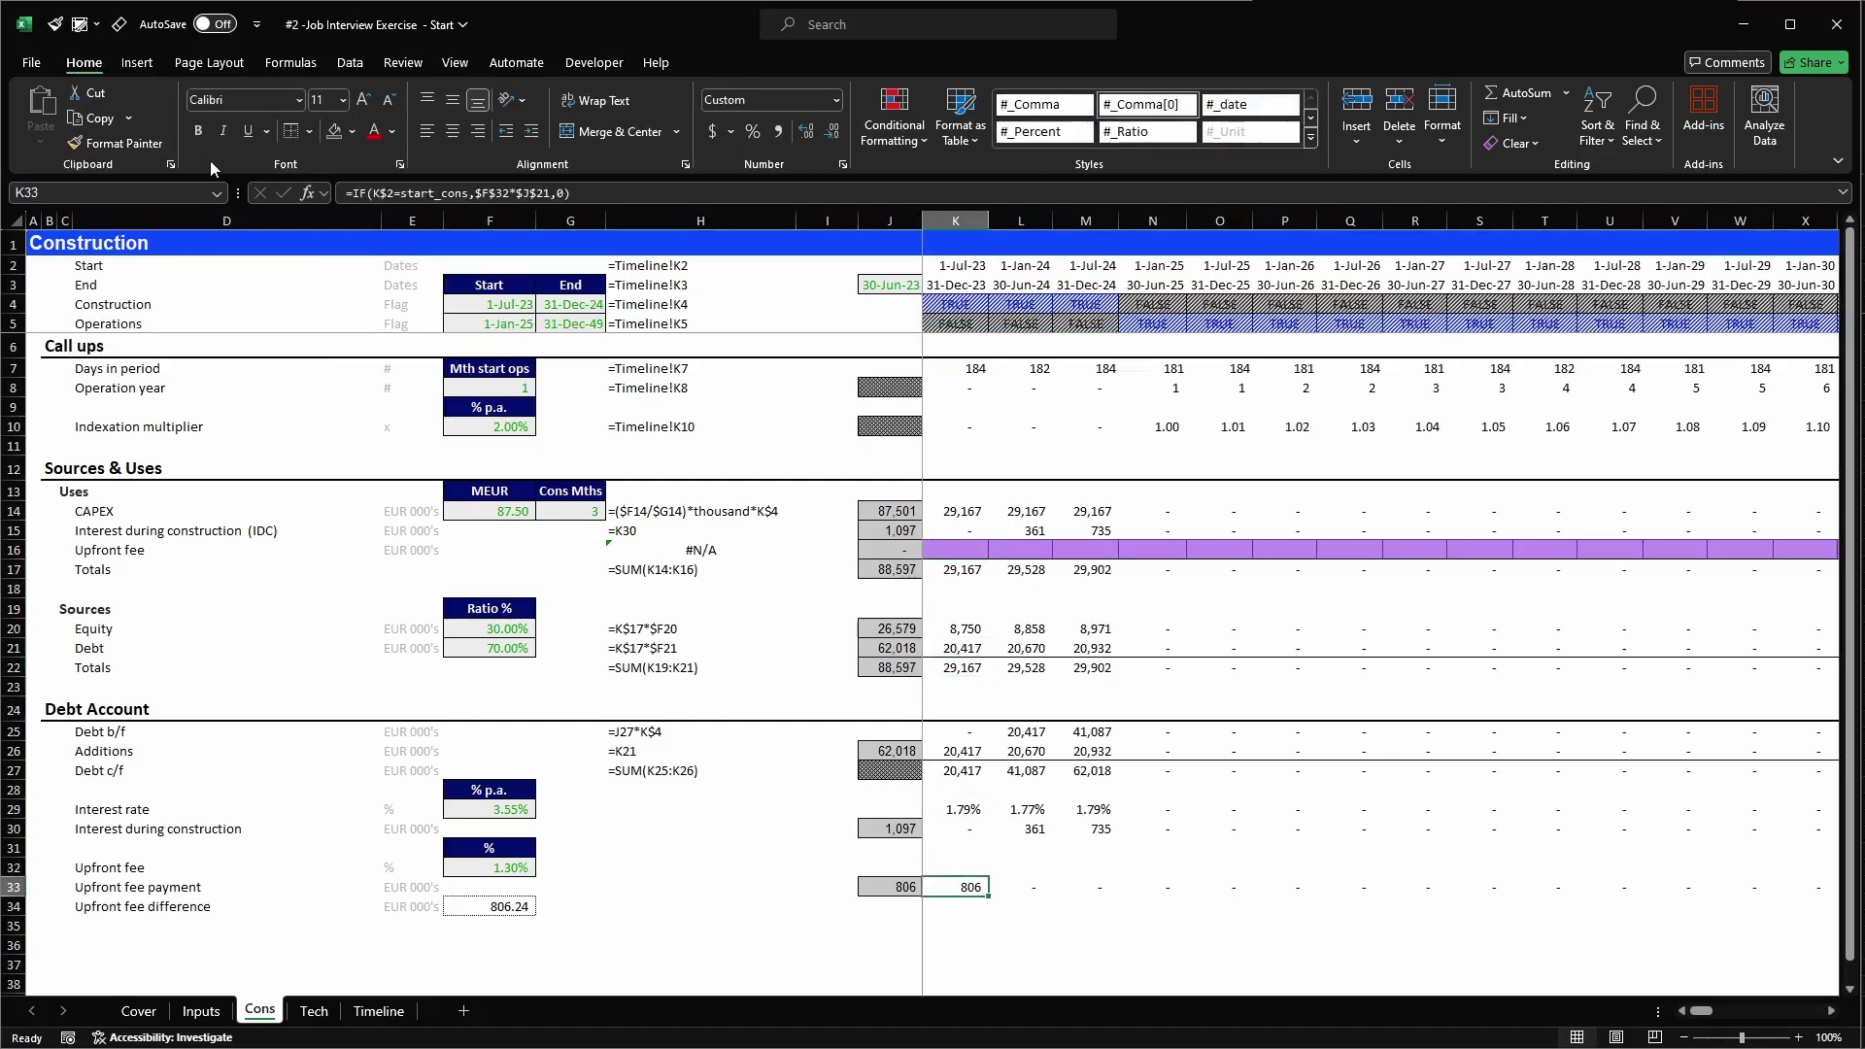
pyautogui.hotkey('ctrl', 'shift', 'Right')
pyautogui.press('F4')
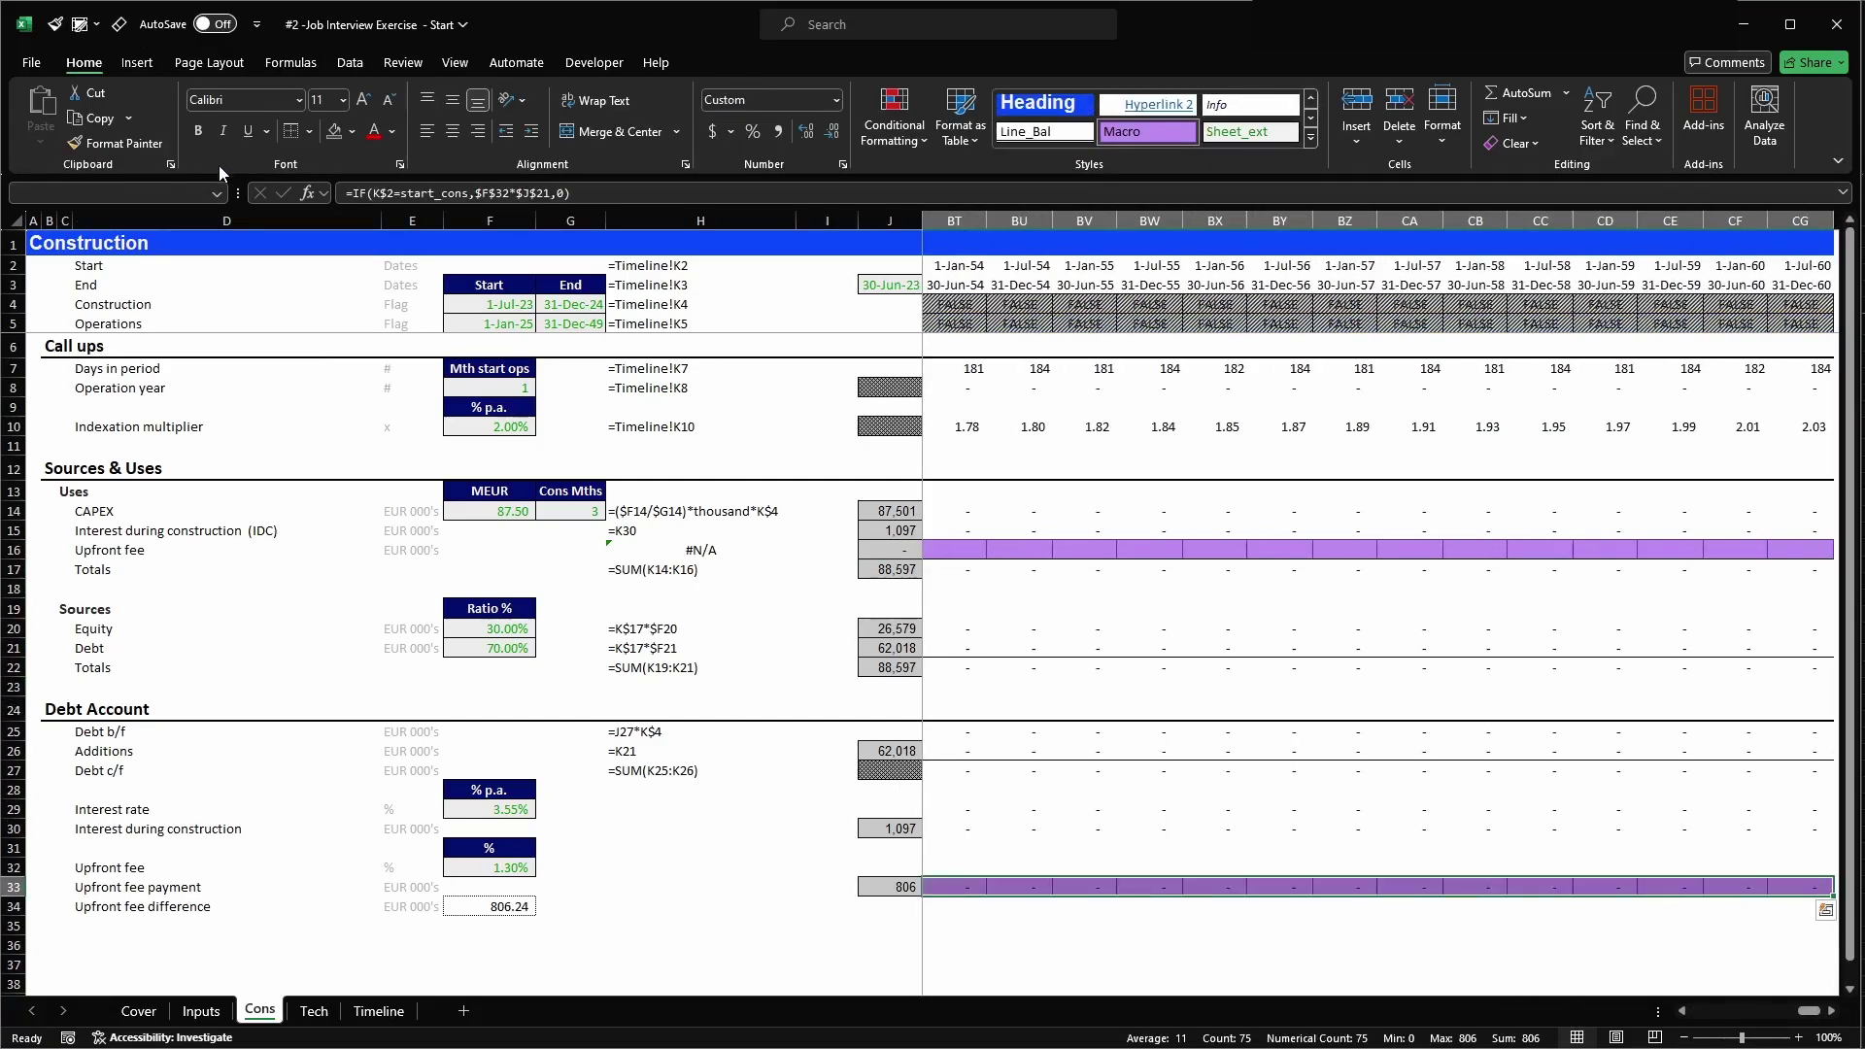
# - Name the Upfront fee payment range K33:CG33 macro_upfront_fee_copy and copy the name text for reuse
pyautogui.click(194, 196)
pyautogui.write('macro_upfront_fee_copy')
pyautogui.hotkey('ctrl', 'a')
pyautogui.hotkey('ctrl', 'c')
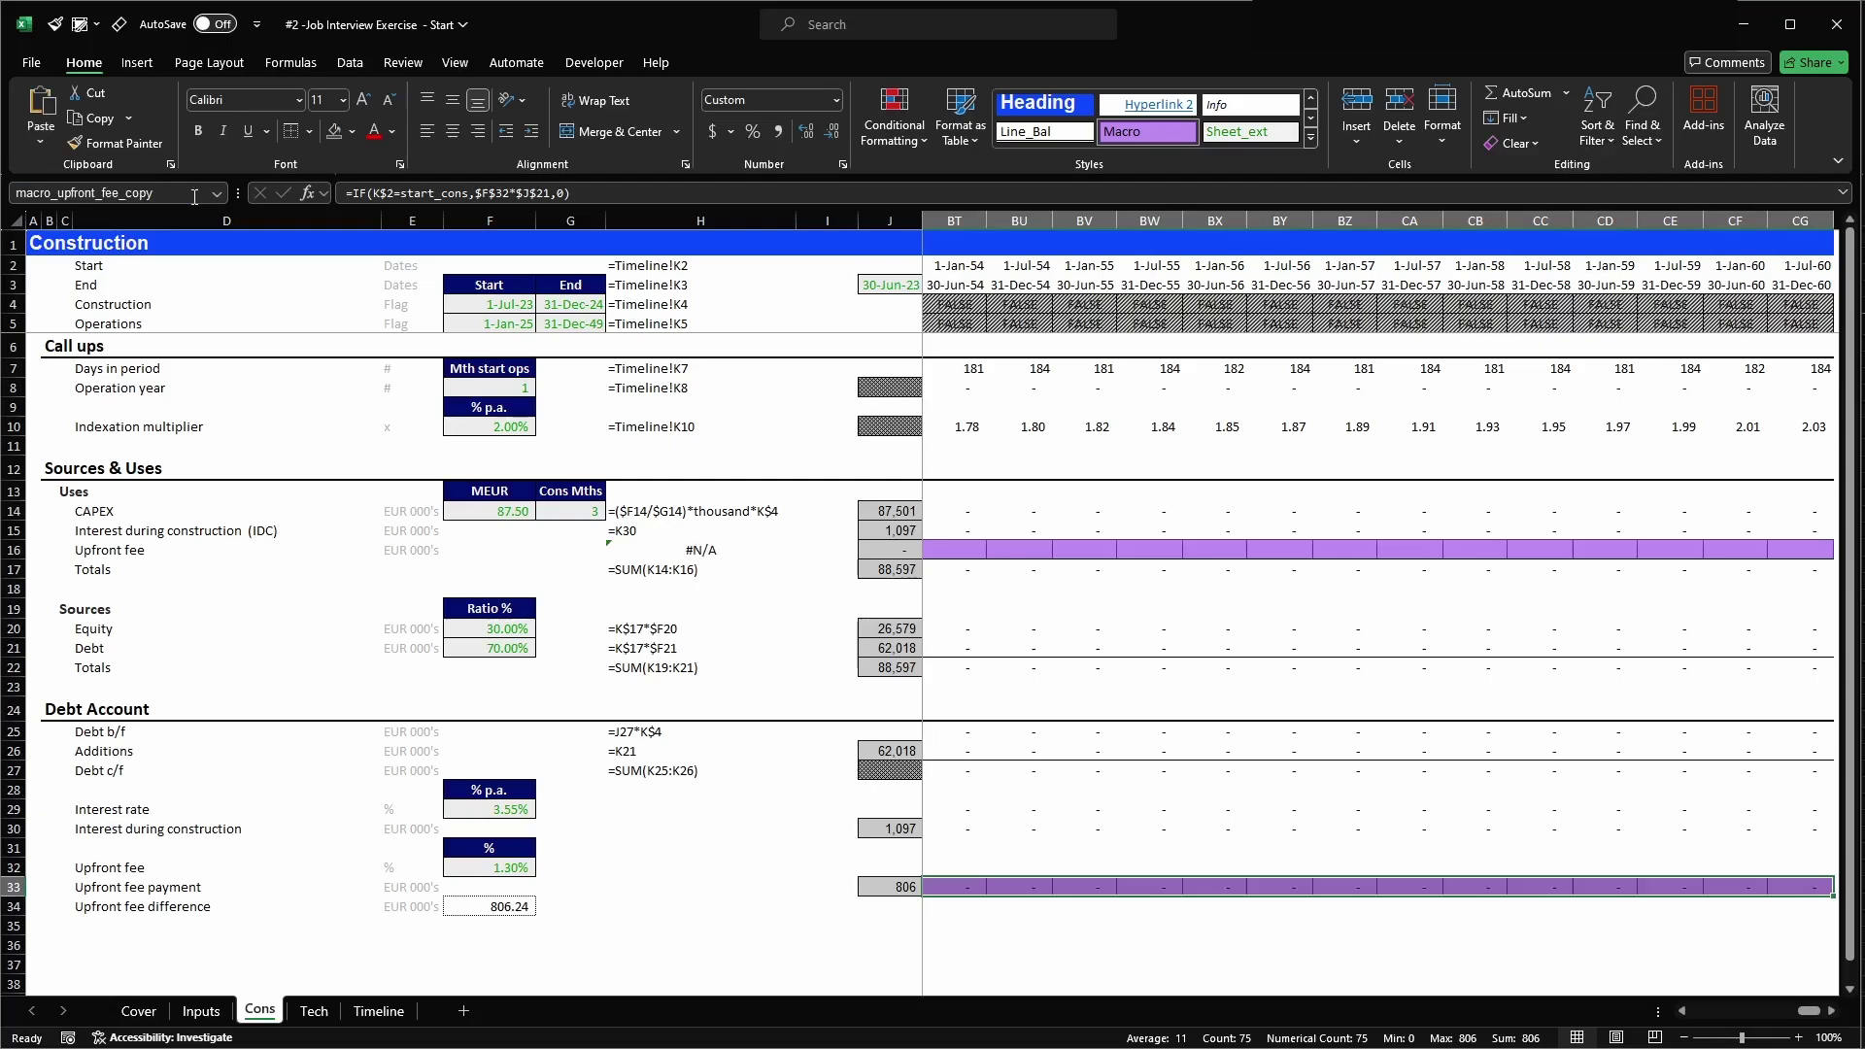
# - Name the Uses Upfront fee range K16:CG16 macro_upfront_fee_paste
pyautogui.click(903, 548)
pyautogui.press('Right')
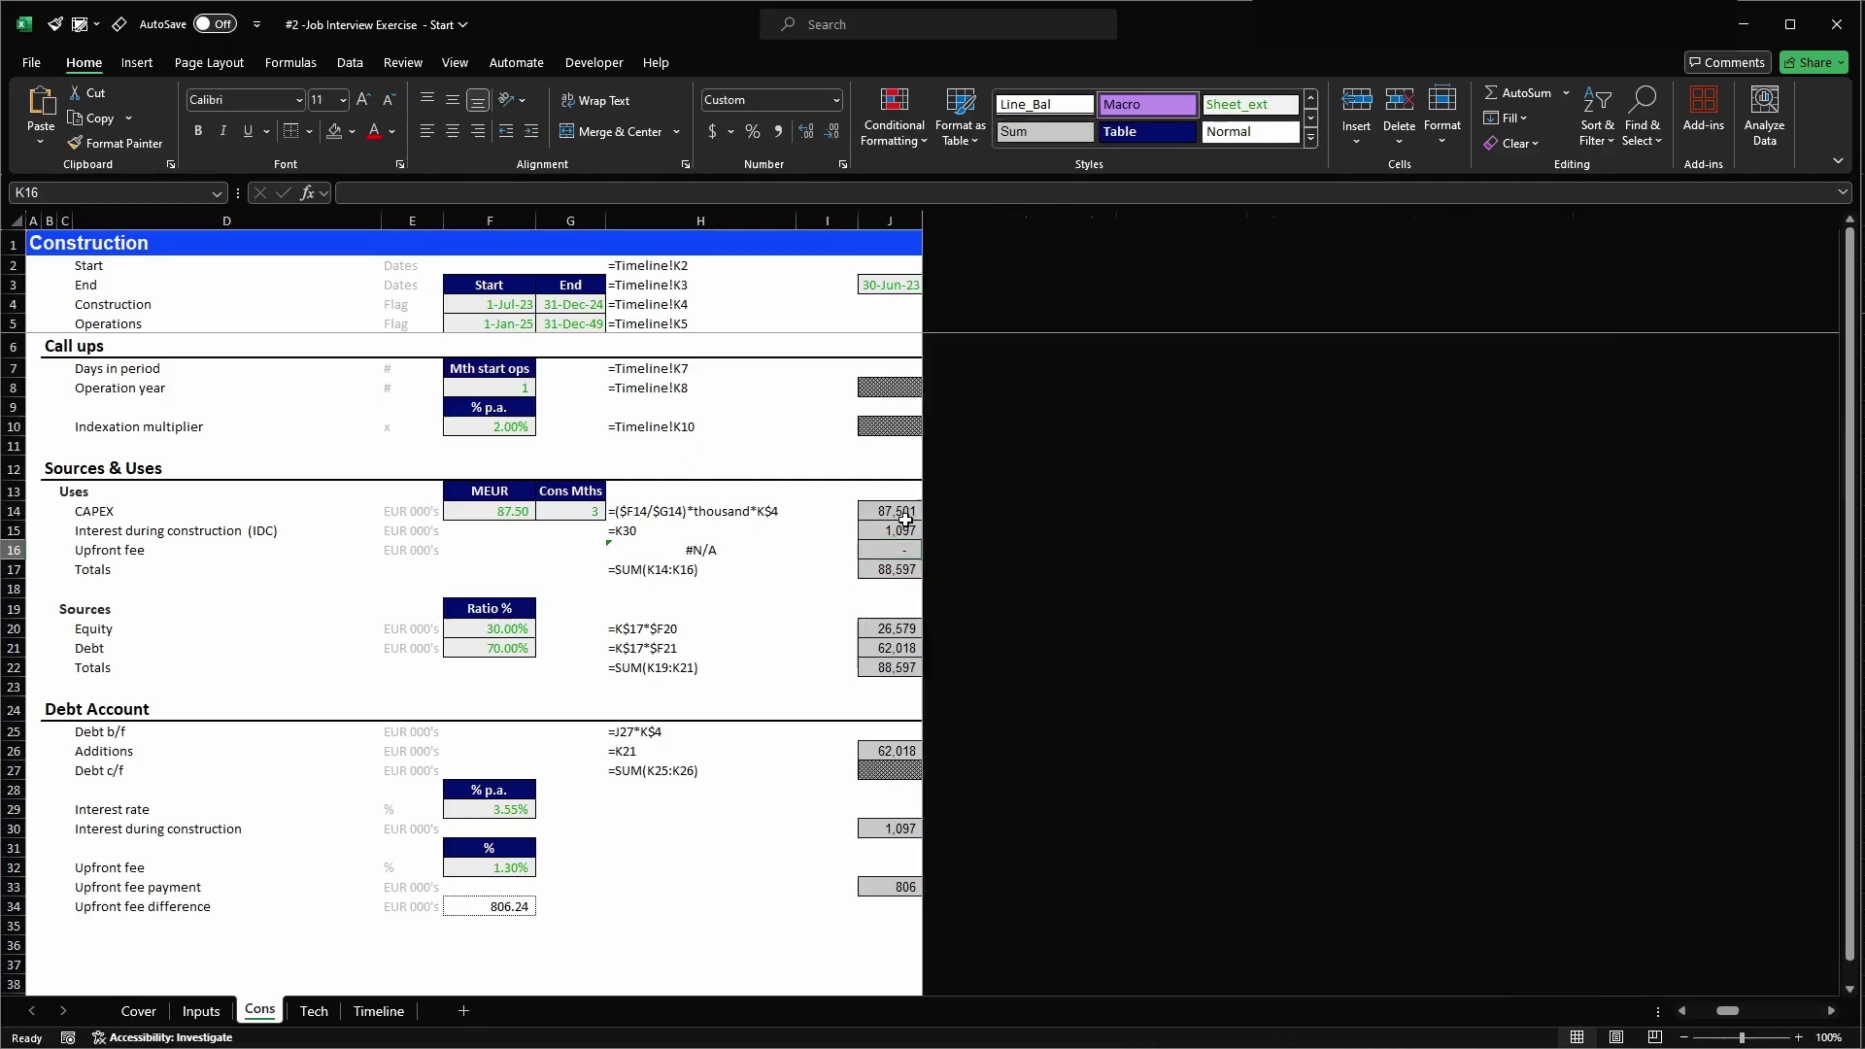
pyautogui.hotkey('ctrl', 'shift', 'Right')
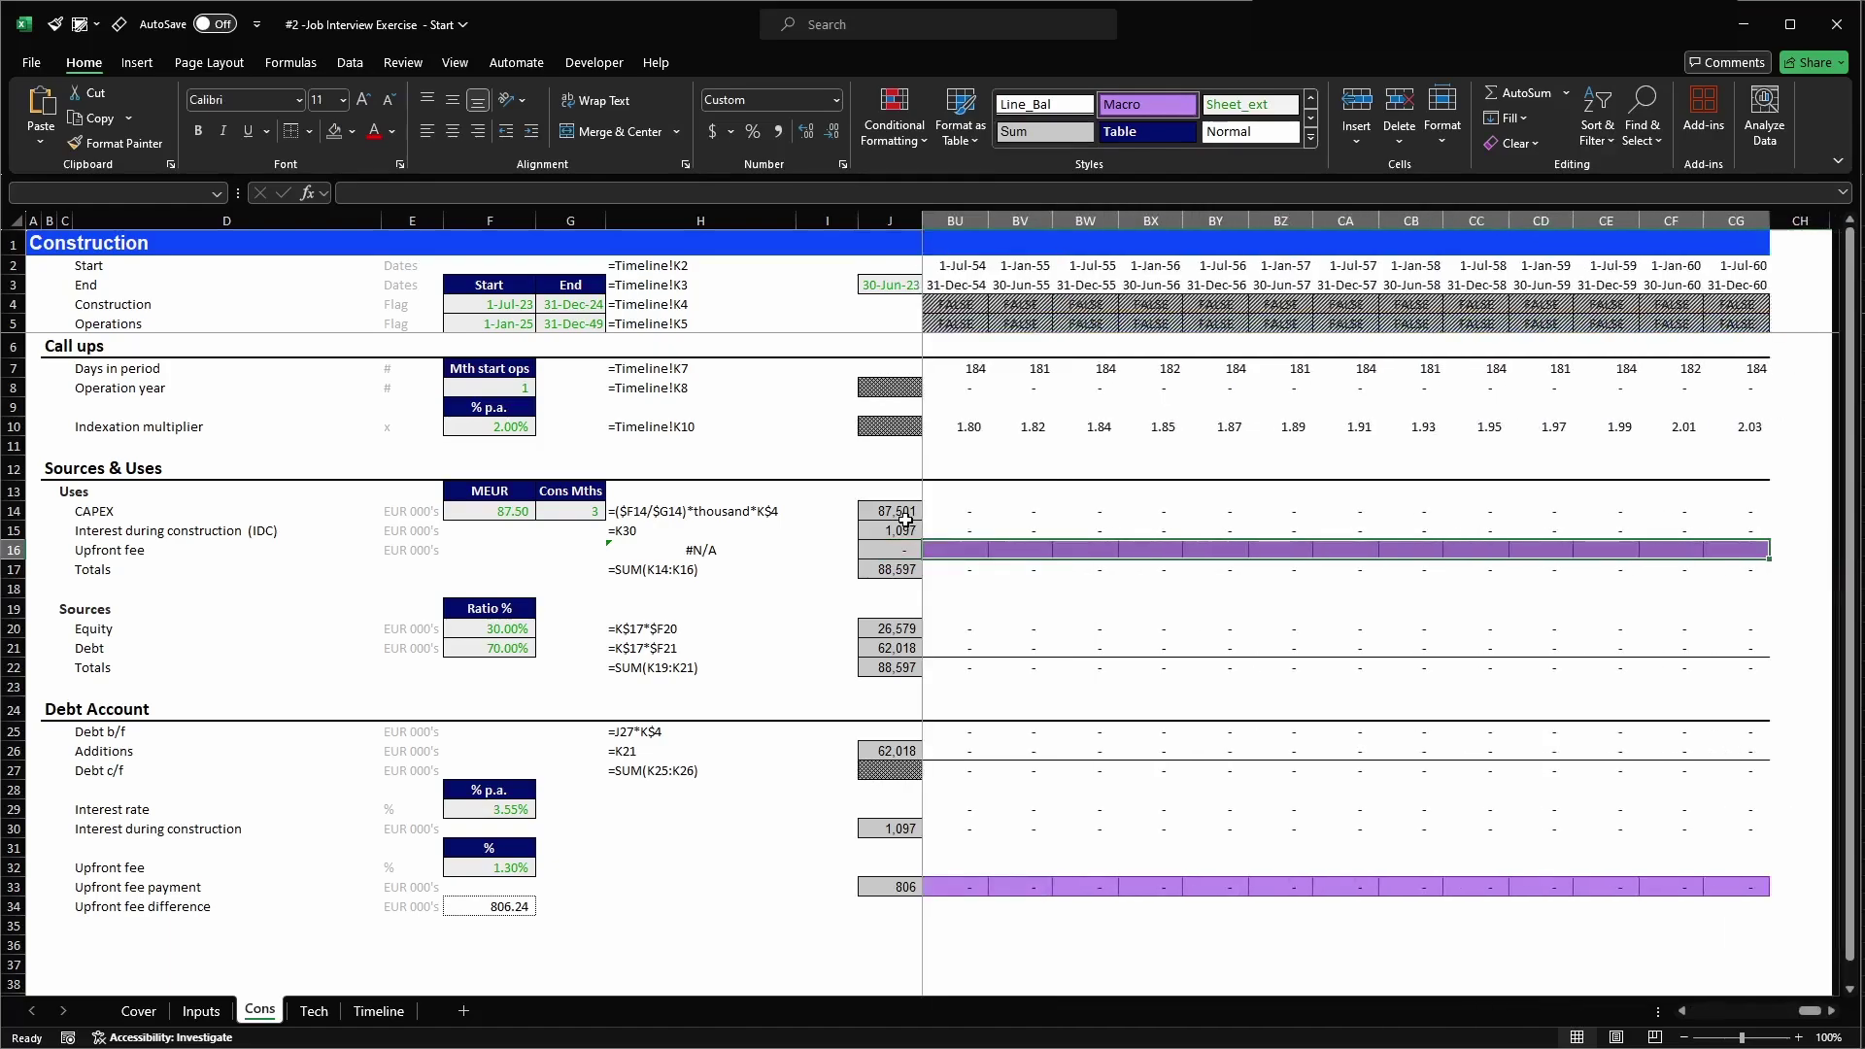
pyautogui.hotkey('ctrl', 'v')
pyautogui.press('BackSpace')
pyautogui.press('BackSpace')
pyautogui.write('past')
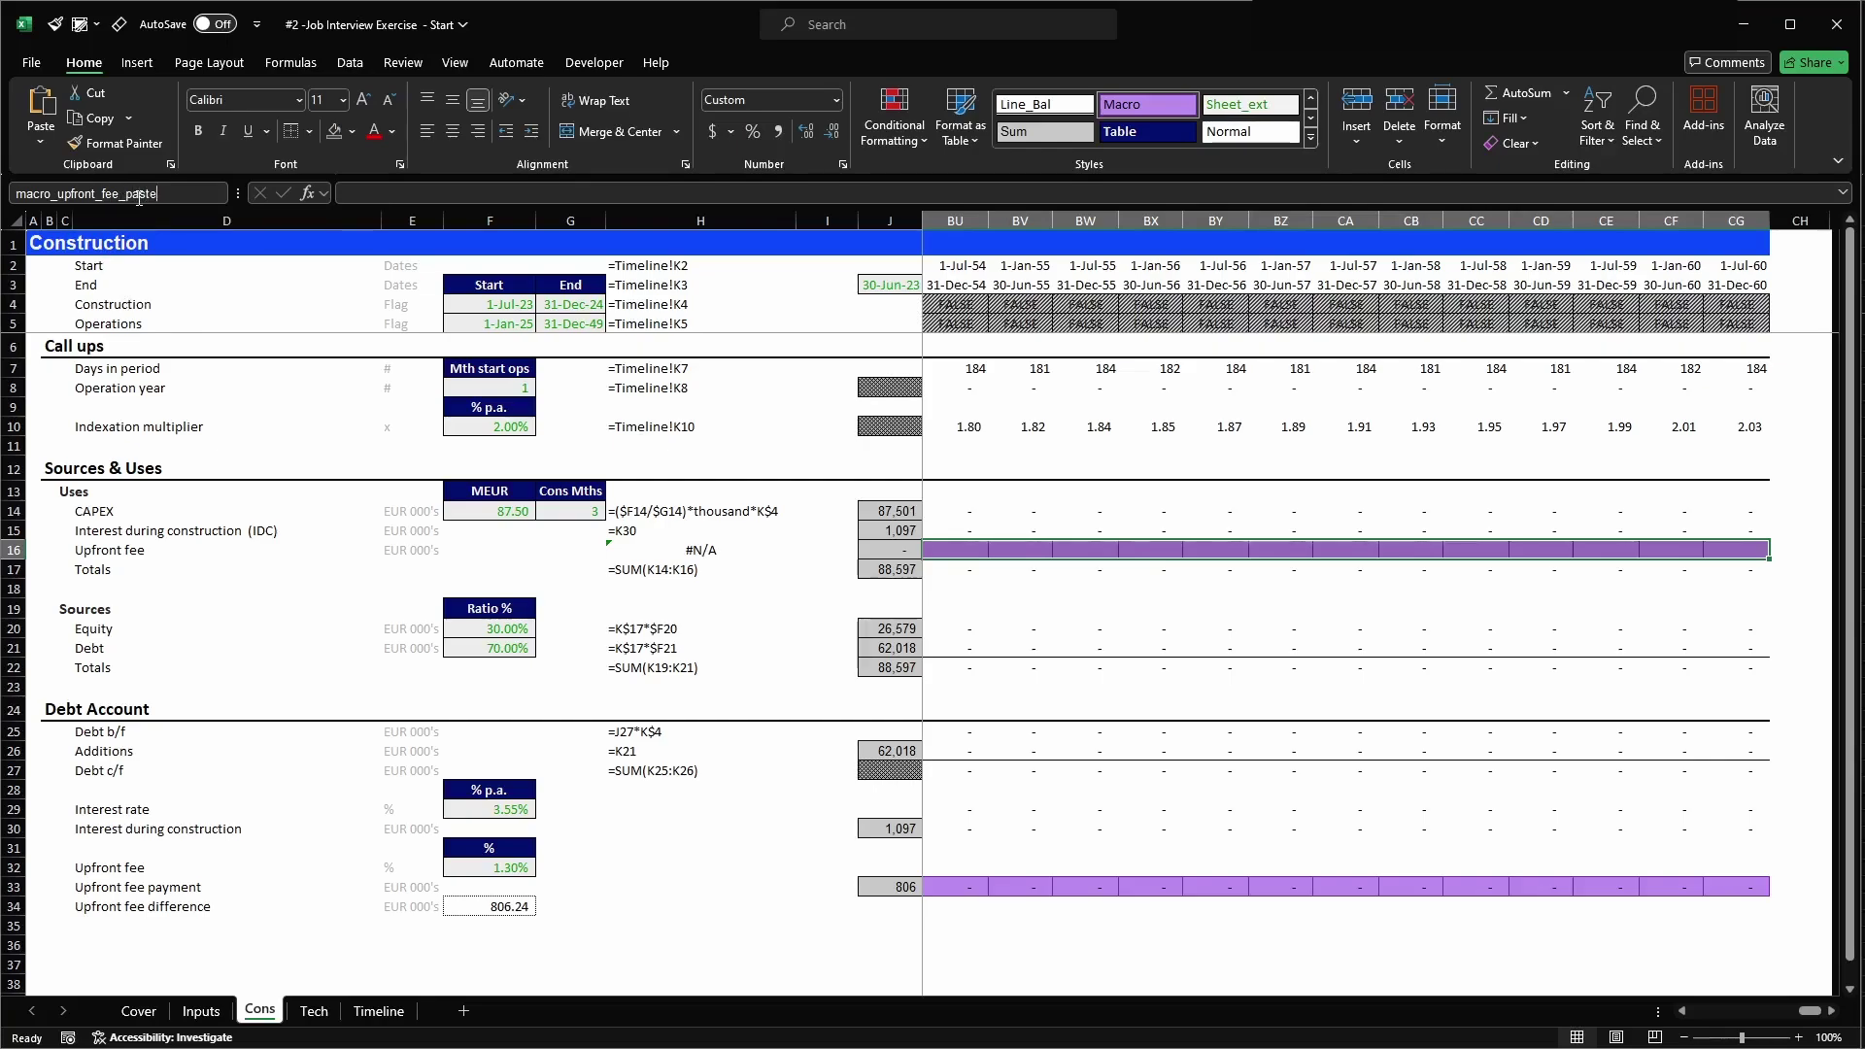
pyautogui.press('Return')
# - Name the Upfront fee difference cell F34 macro_upfront_fee_difference
pyautogui.click(505, 903)
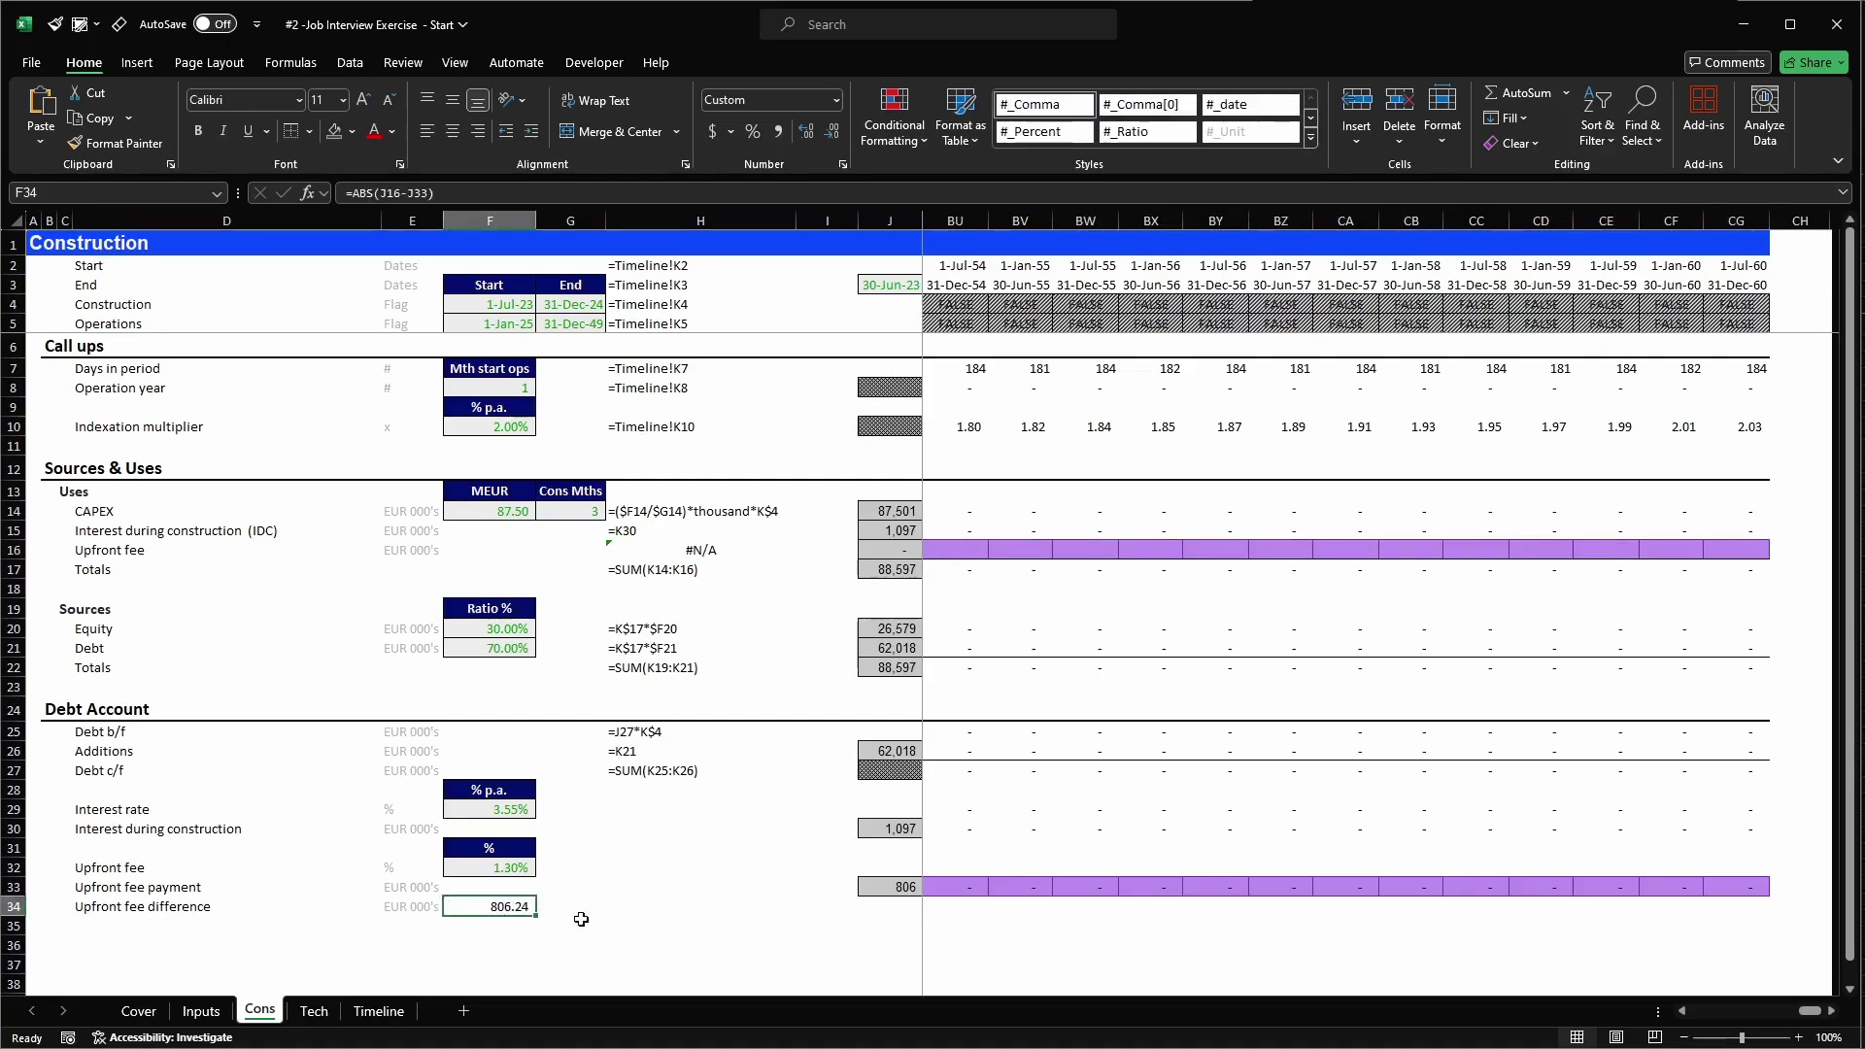
pyautogui.click(44, 194)
pyautogui.write('macro_upfront_fee_copy')
pyautogui.press('BackSpace')
pyautogui.press('BackSpace')
pyautogui.write('difference')
pyautogui.click(45, 195)
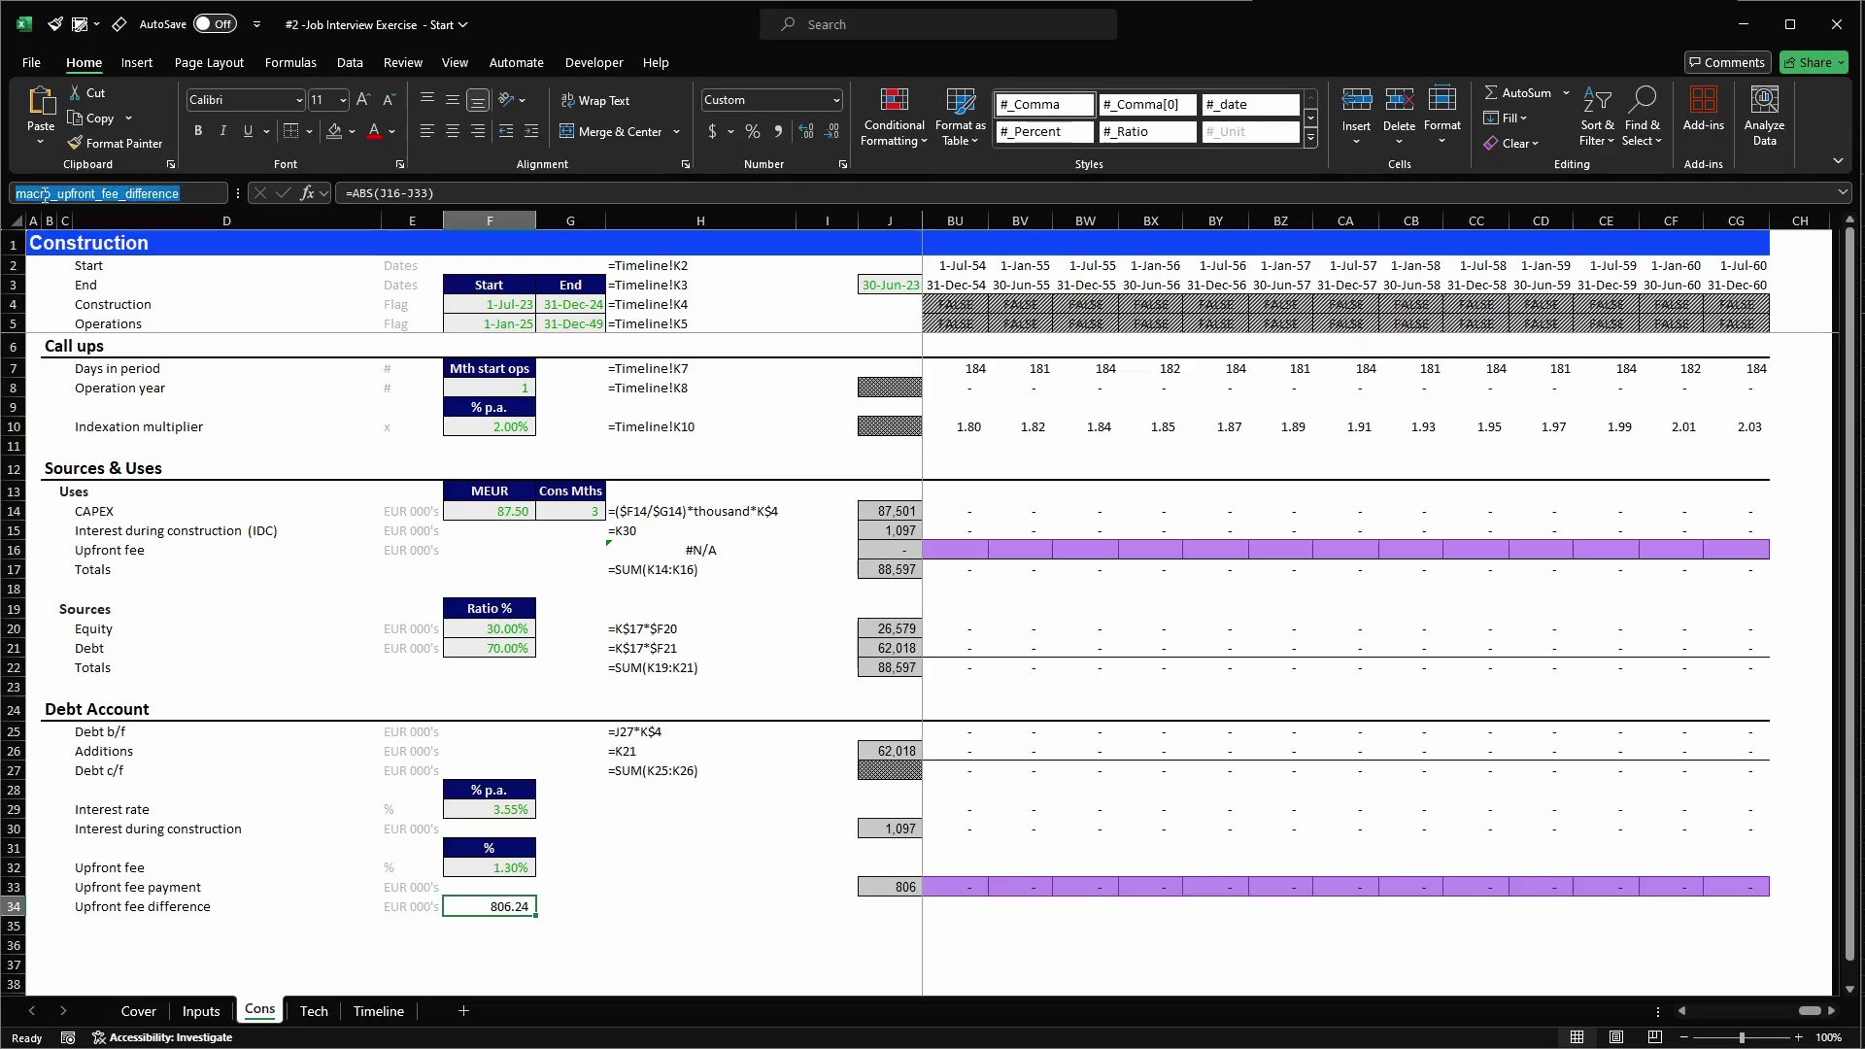
pyautogui.press('Return')
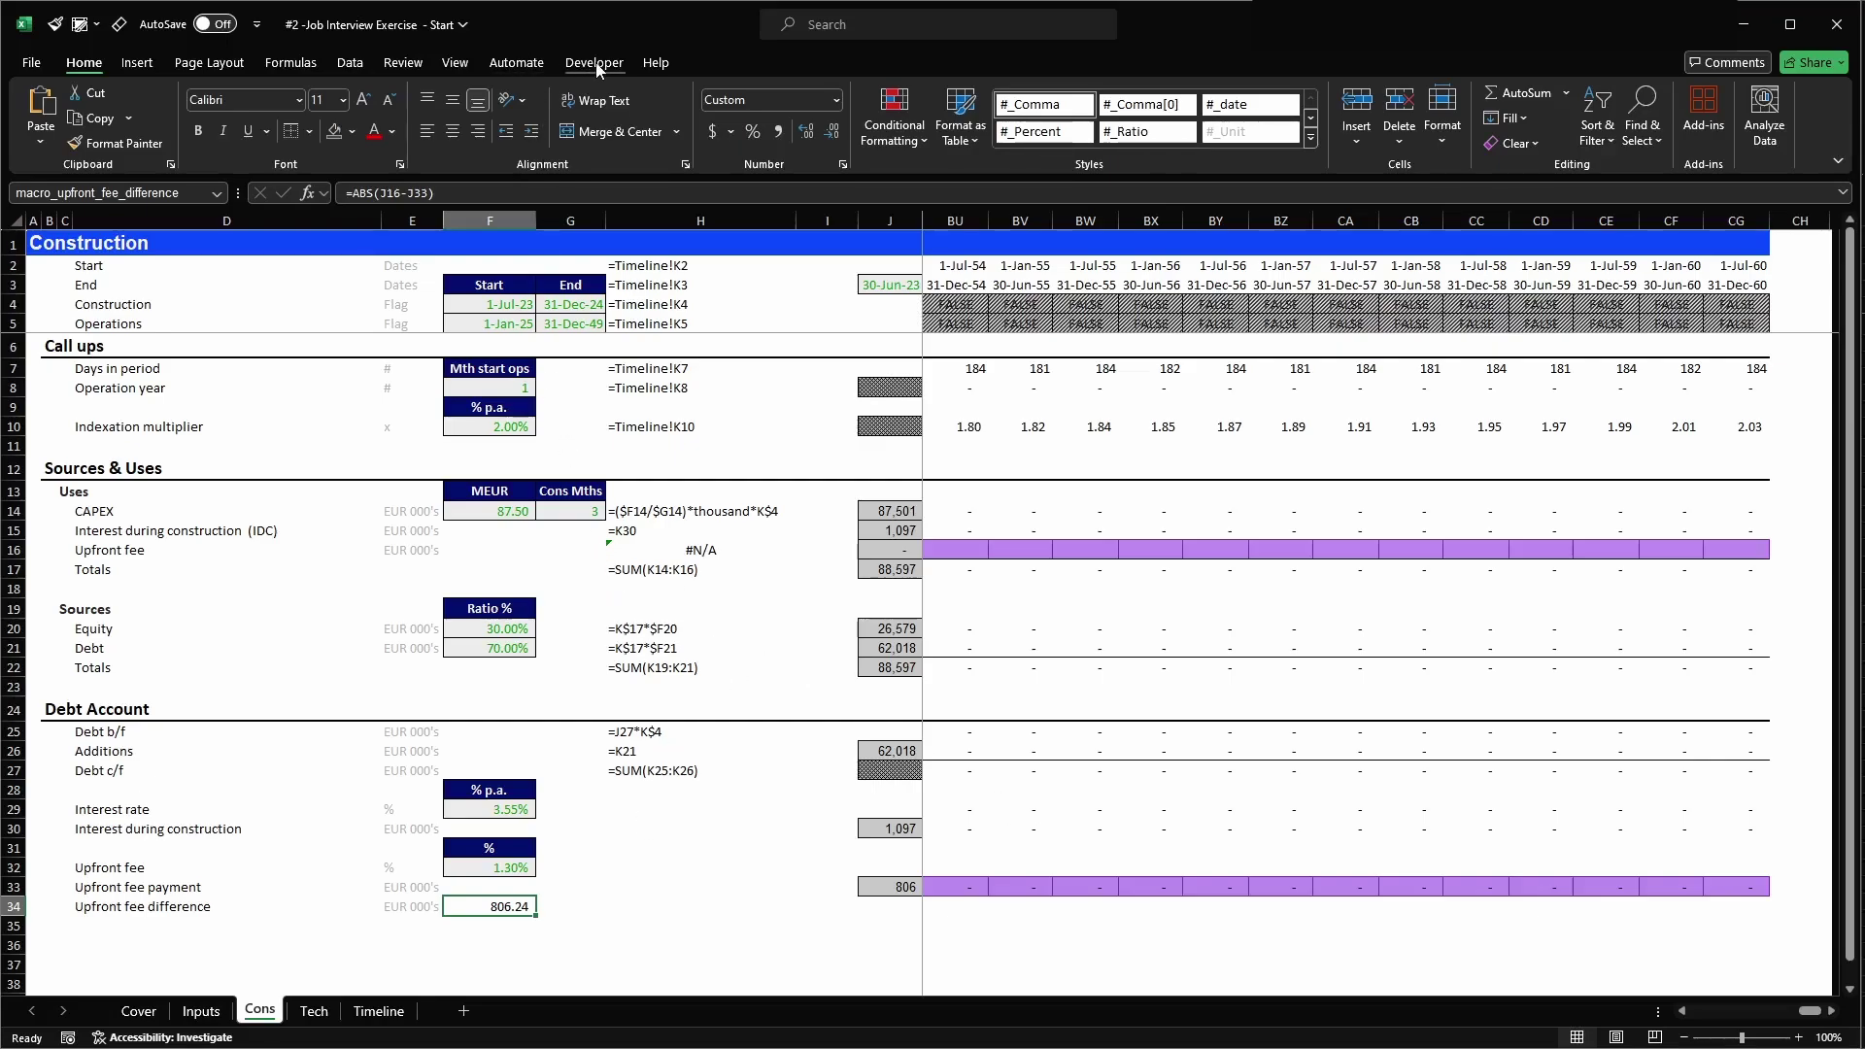
# - Check in the ribbon customization options whether the Developer tools are enabled, cancel the dialog and bring up the Developer commands
pyautogui.press('alt')
pyautogui.press('f')
pyautogui.press('t')
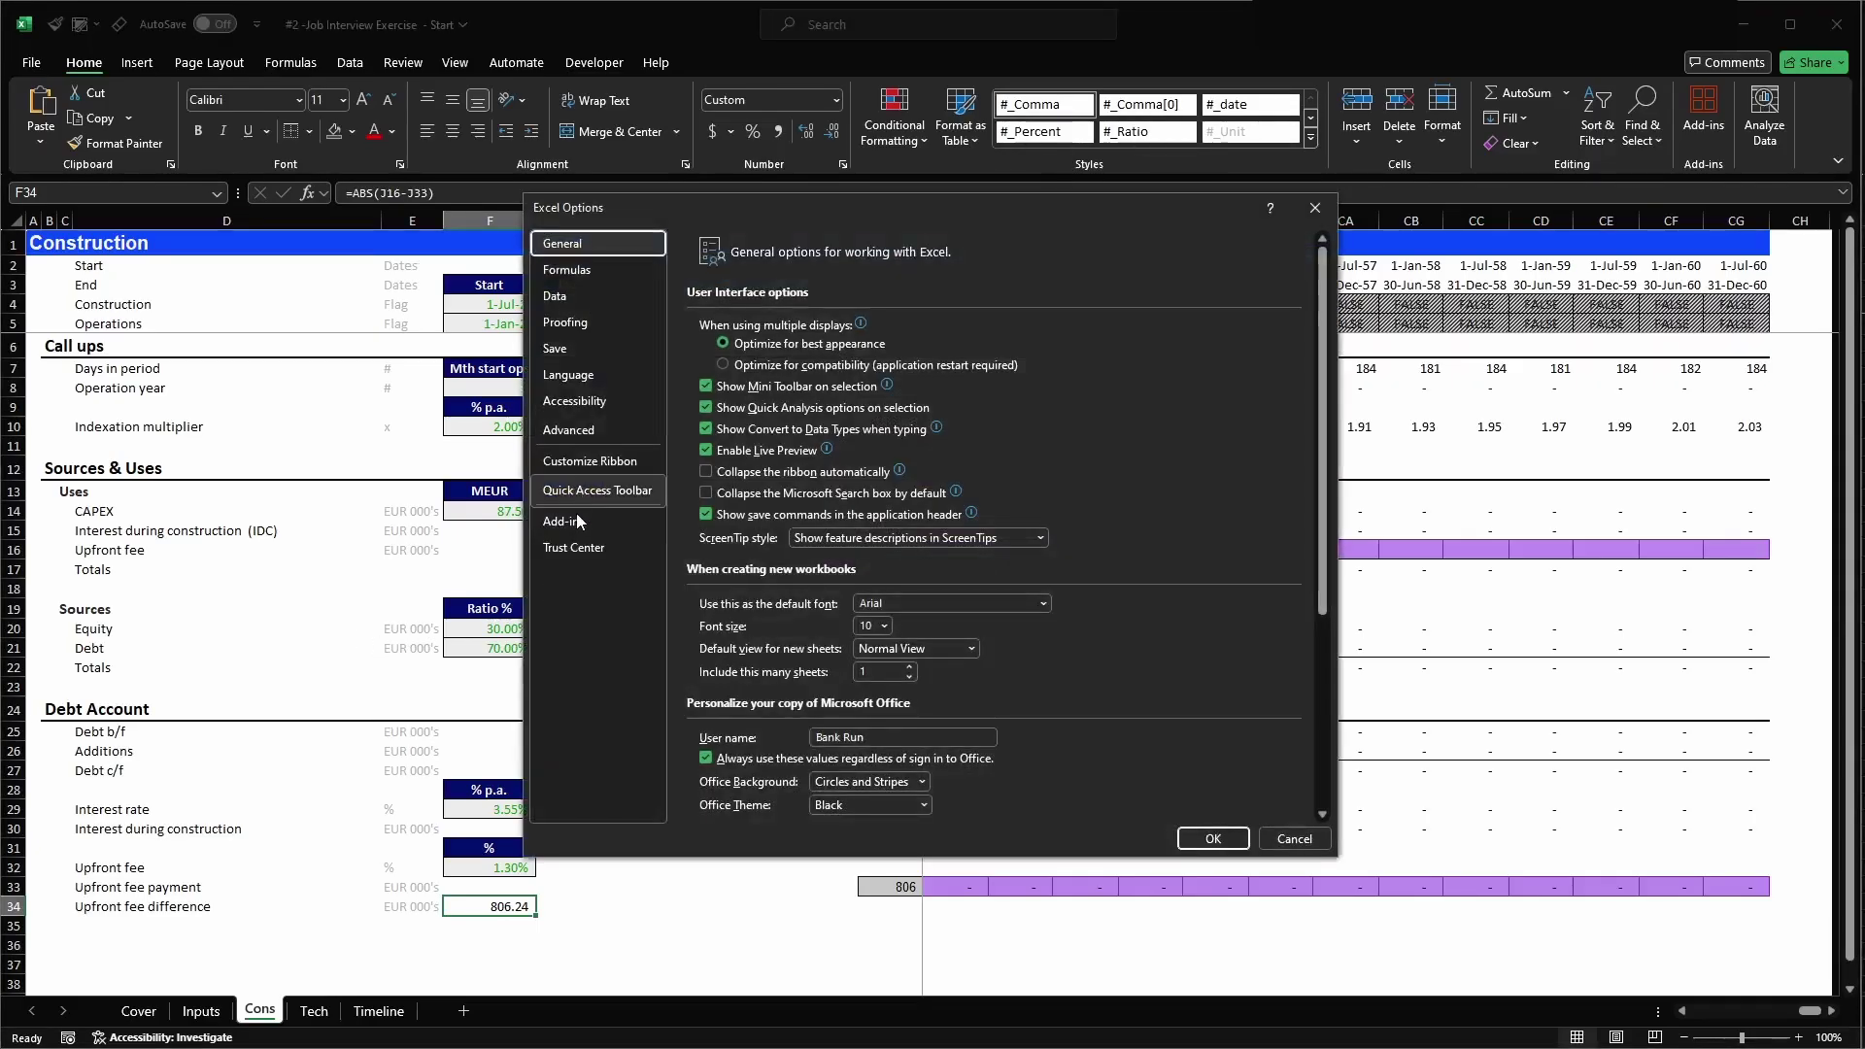
pyautogui.click(593, 463)
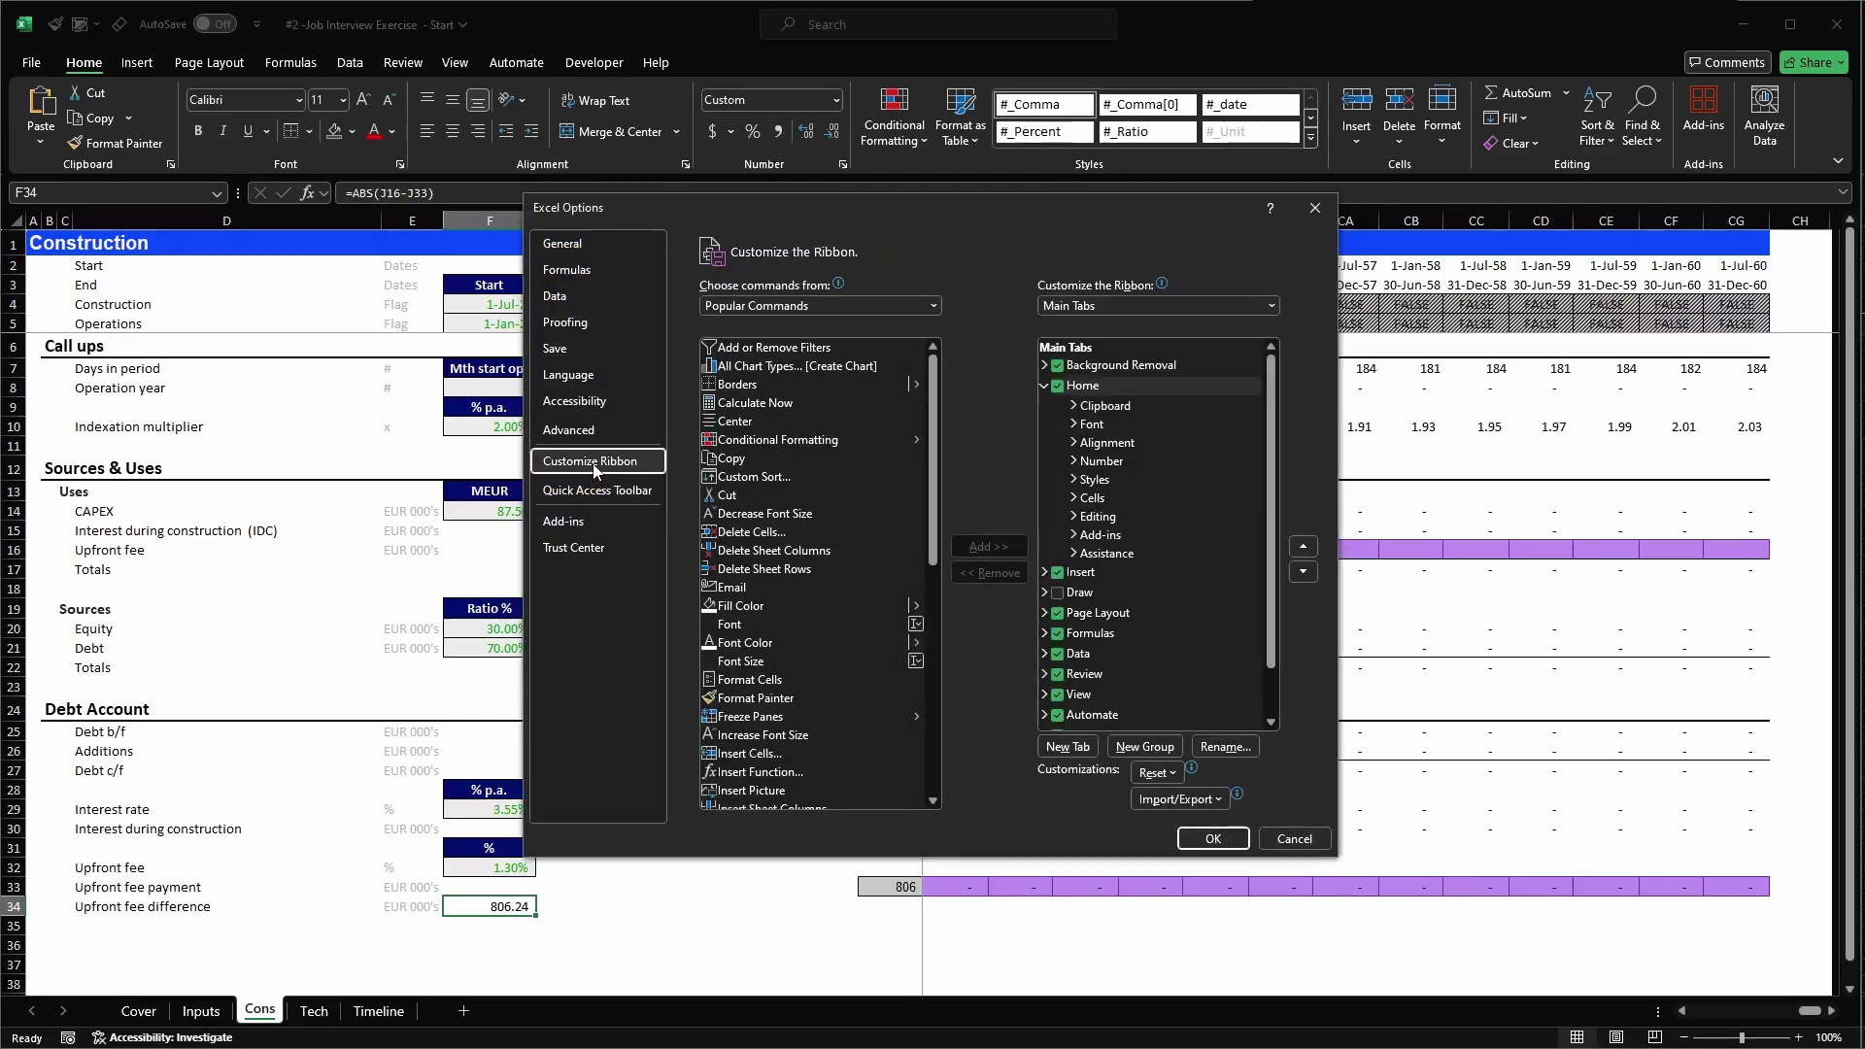
pyautogui.scroll(-1, 1080, 688)
pyautogui.scroll(-1, 1080, 688)
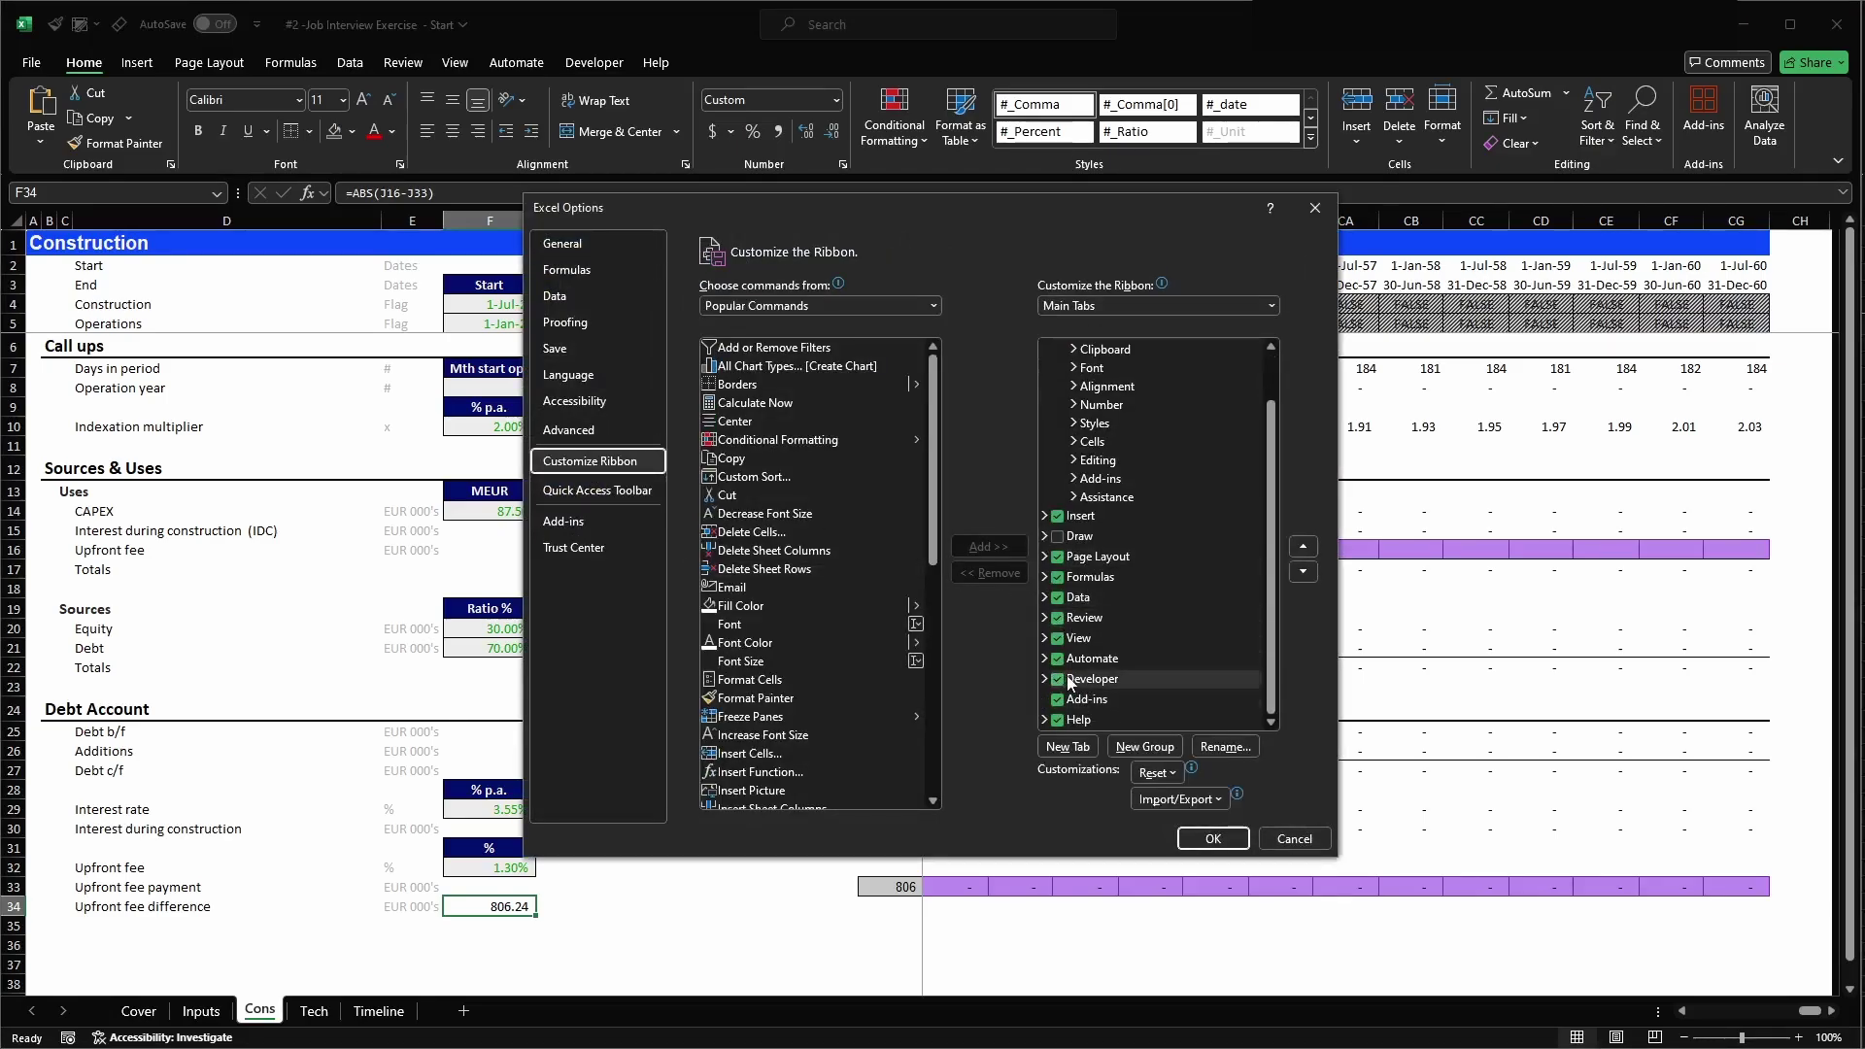
pyautogui.click(1273, 839)
pyautogui.click(583, 65)
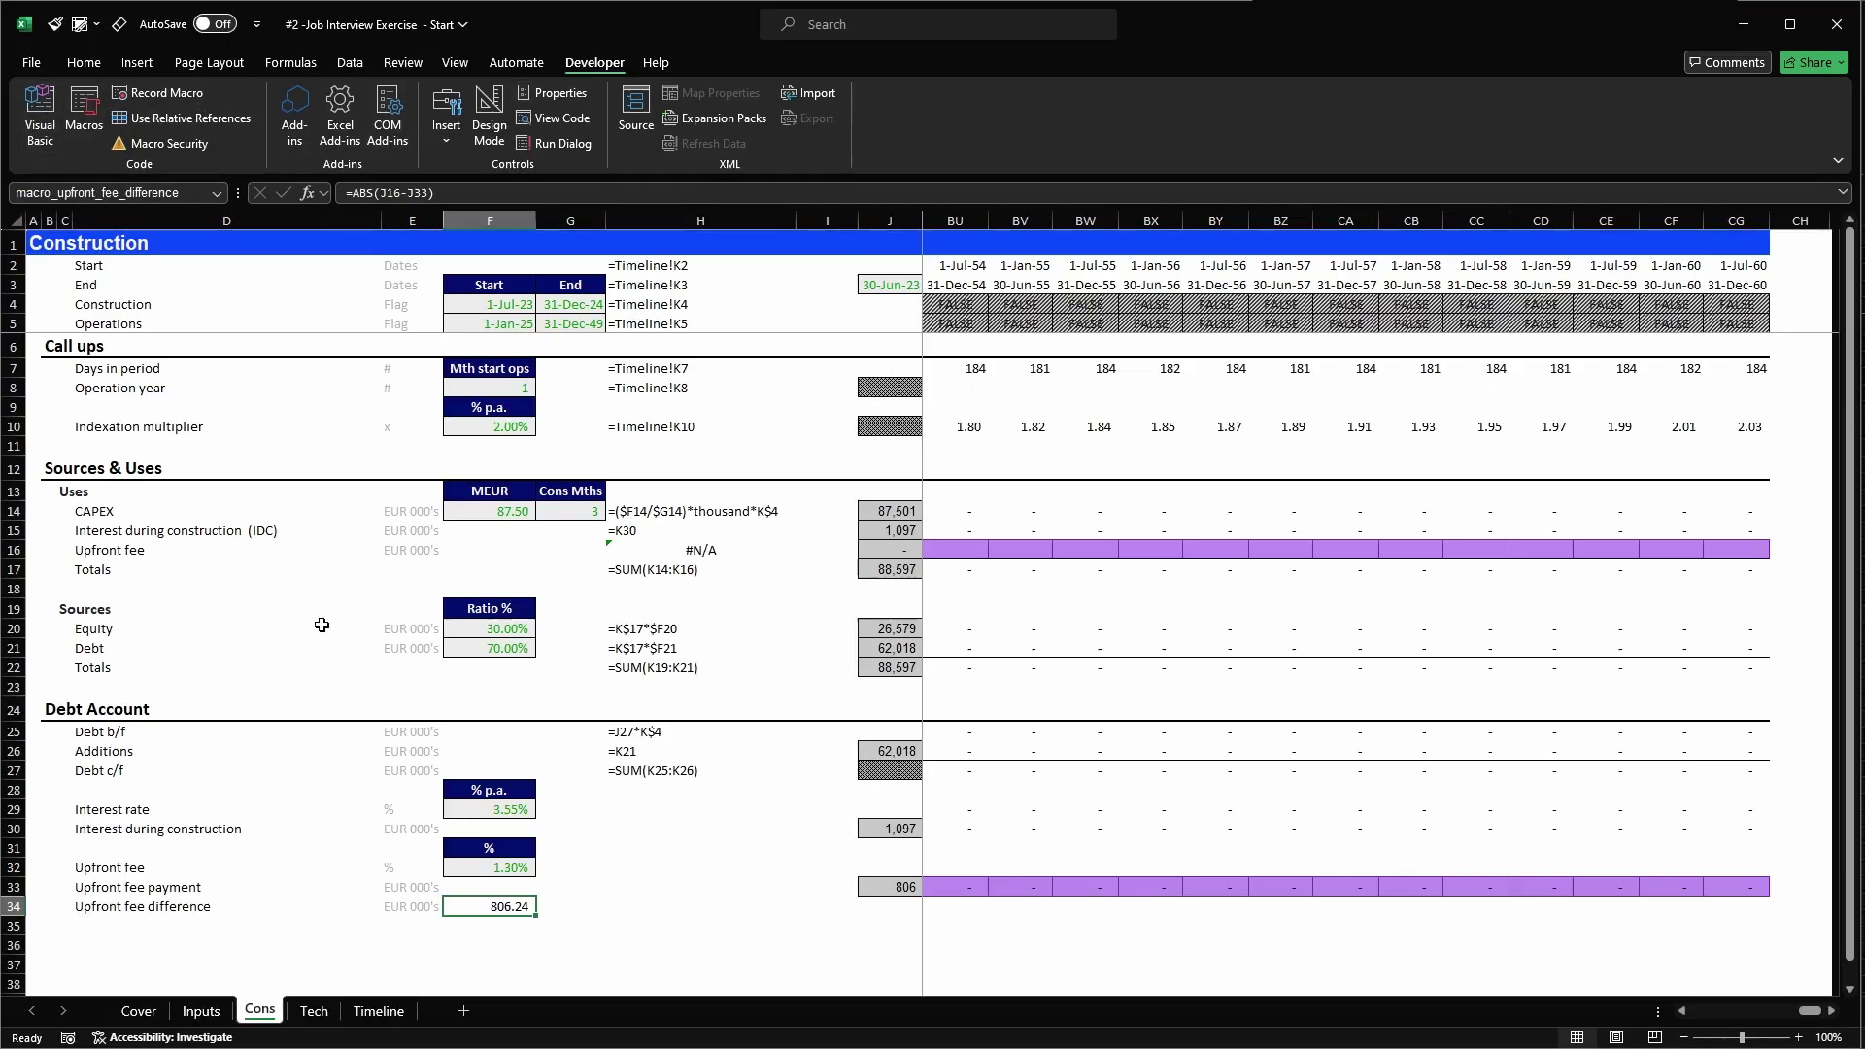
# - Open the Visual Basic editor and delete the existing UpFrontFee procedure from the ThisWorkbook code
pyautogui.hotkey('alt', 'F11')
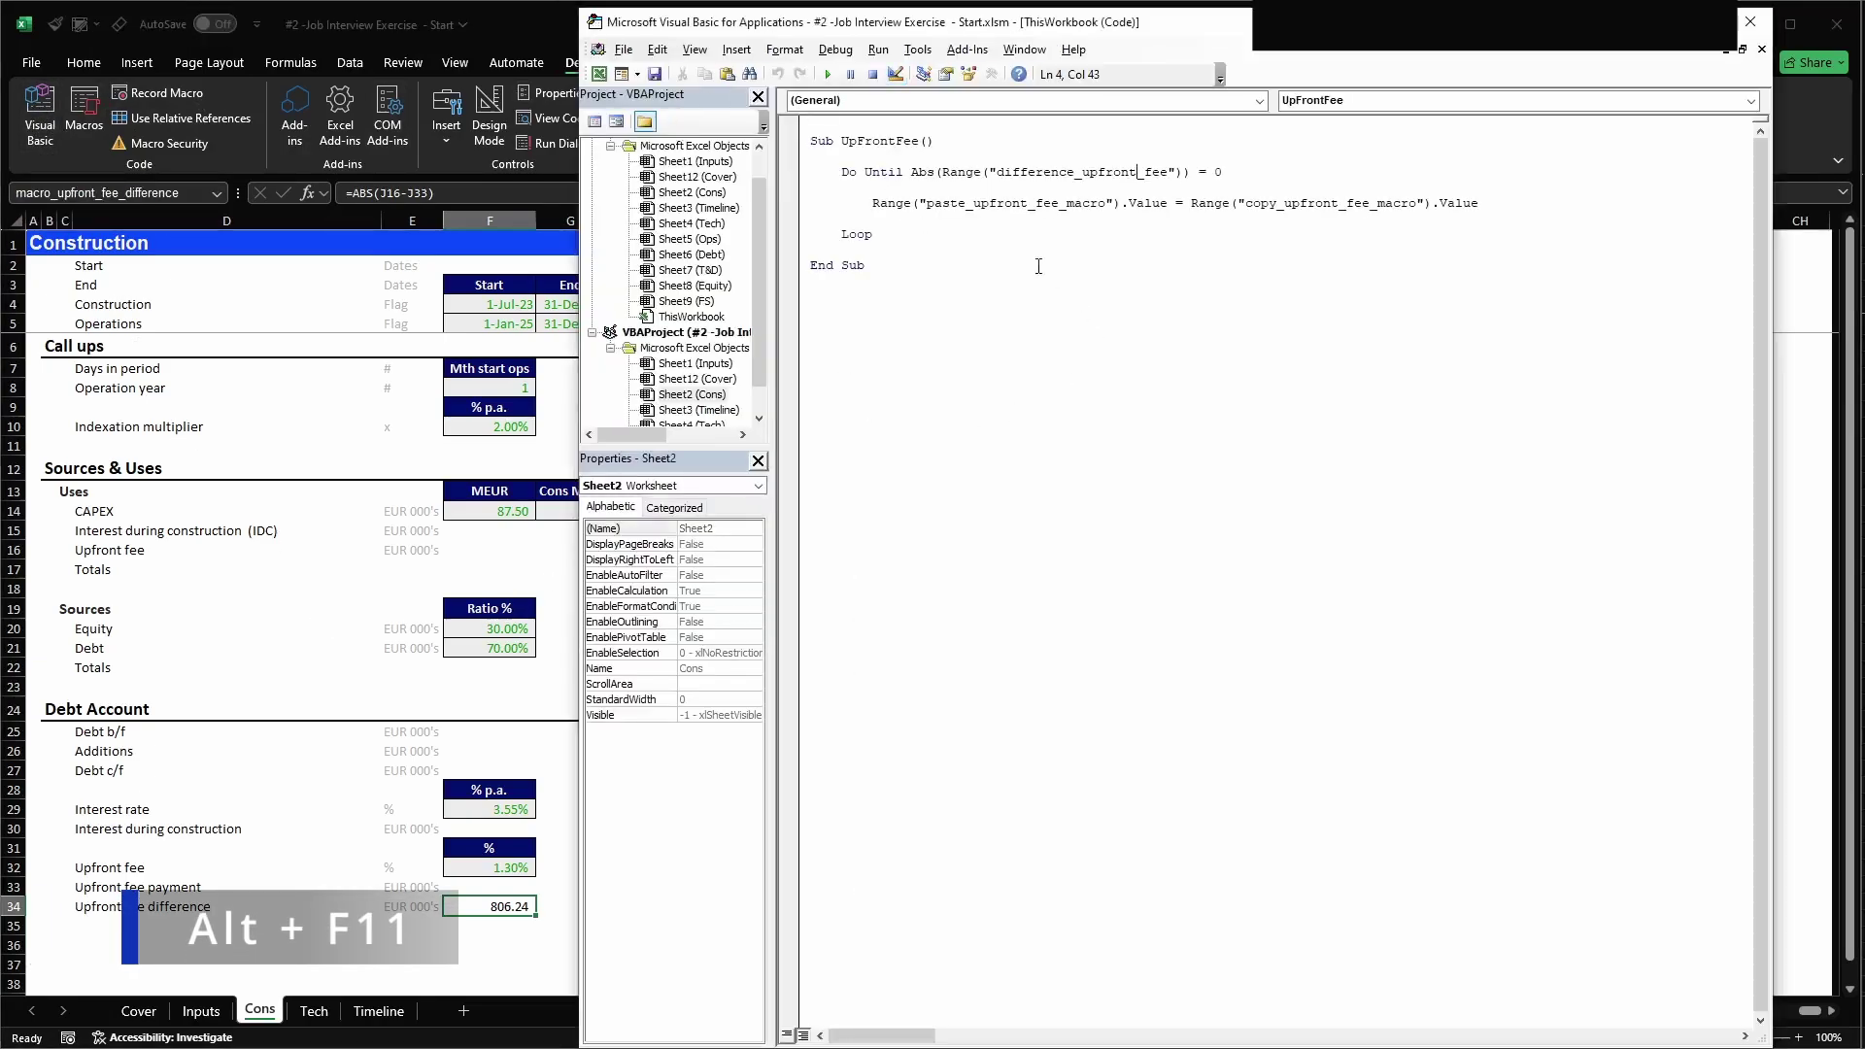
pyautogui.moveTo(878, 276); pyautogui.dragTo(792, 137)
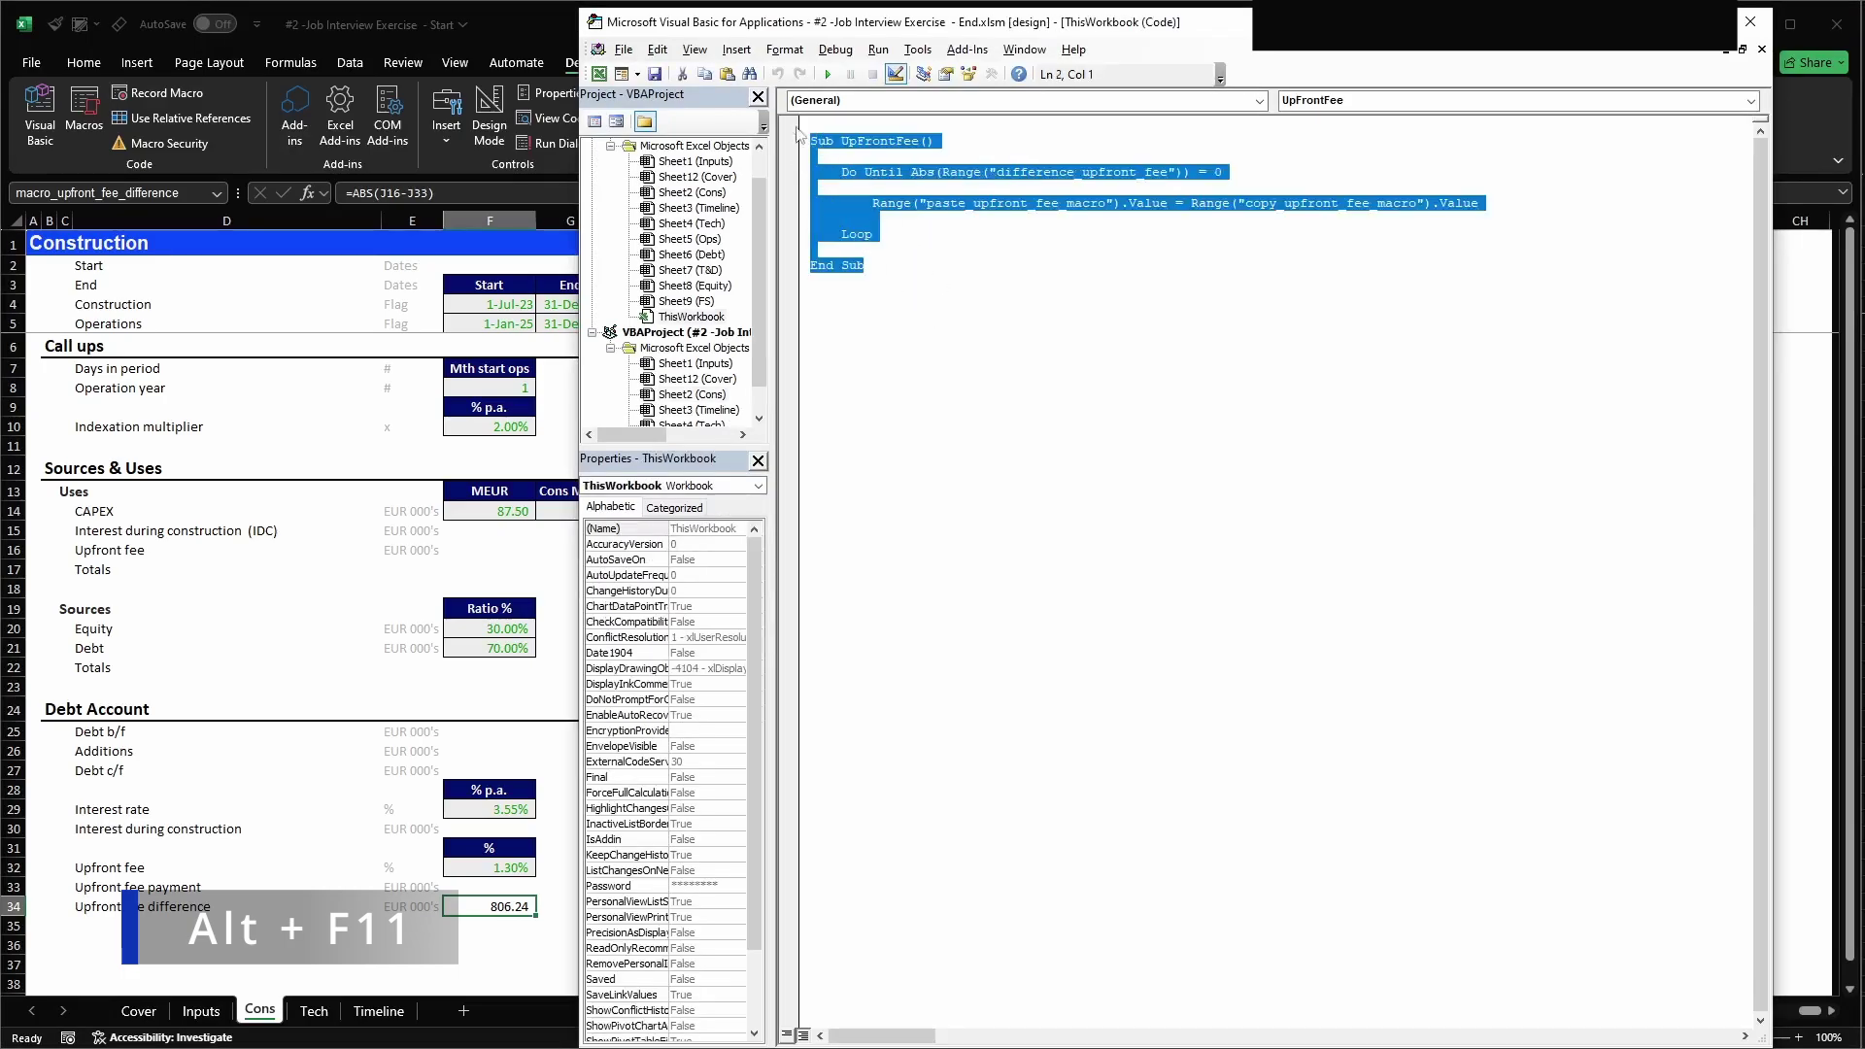
pyautogui.press('Delete')
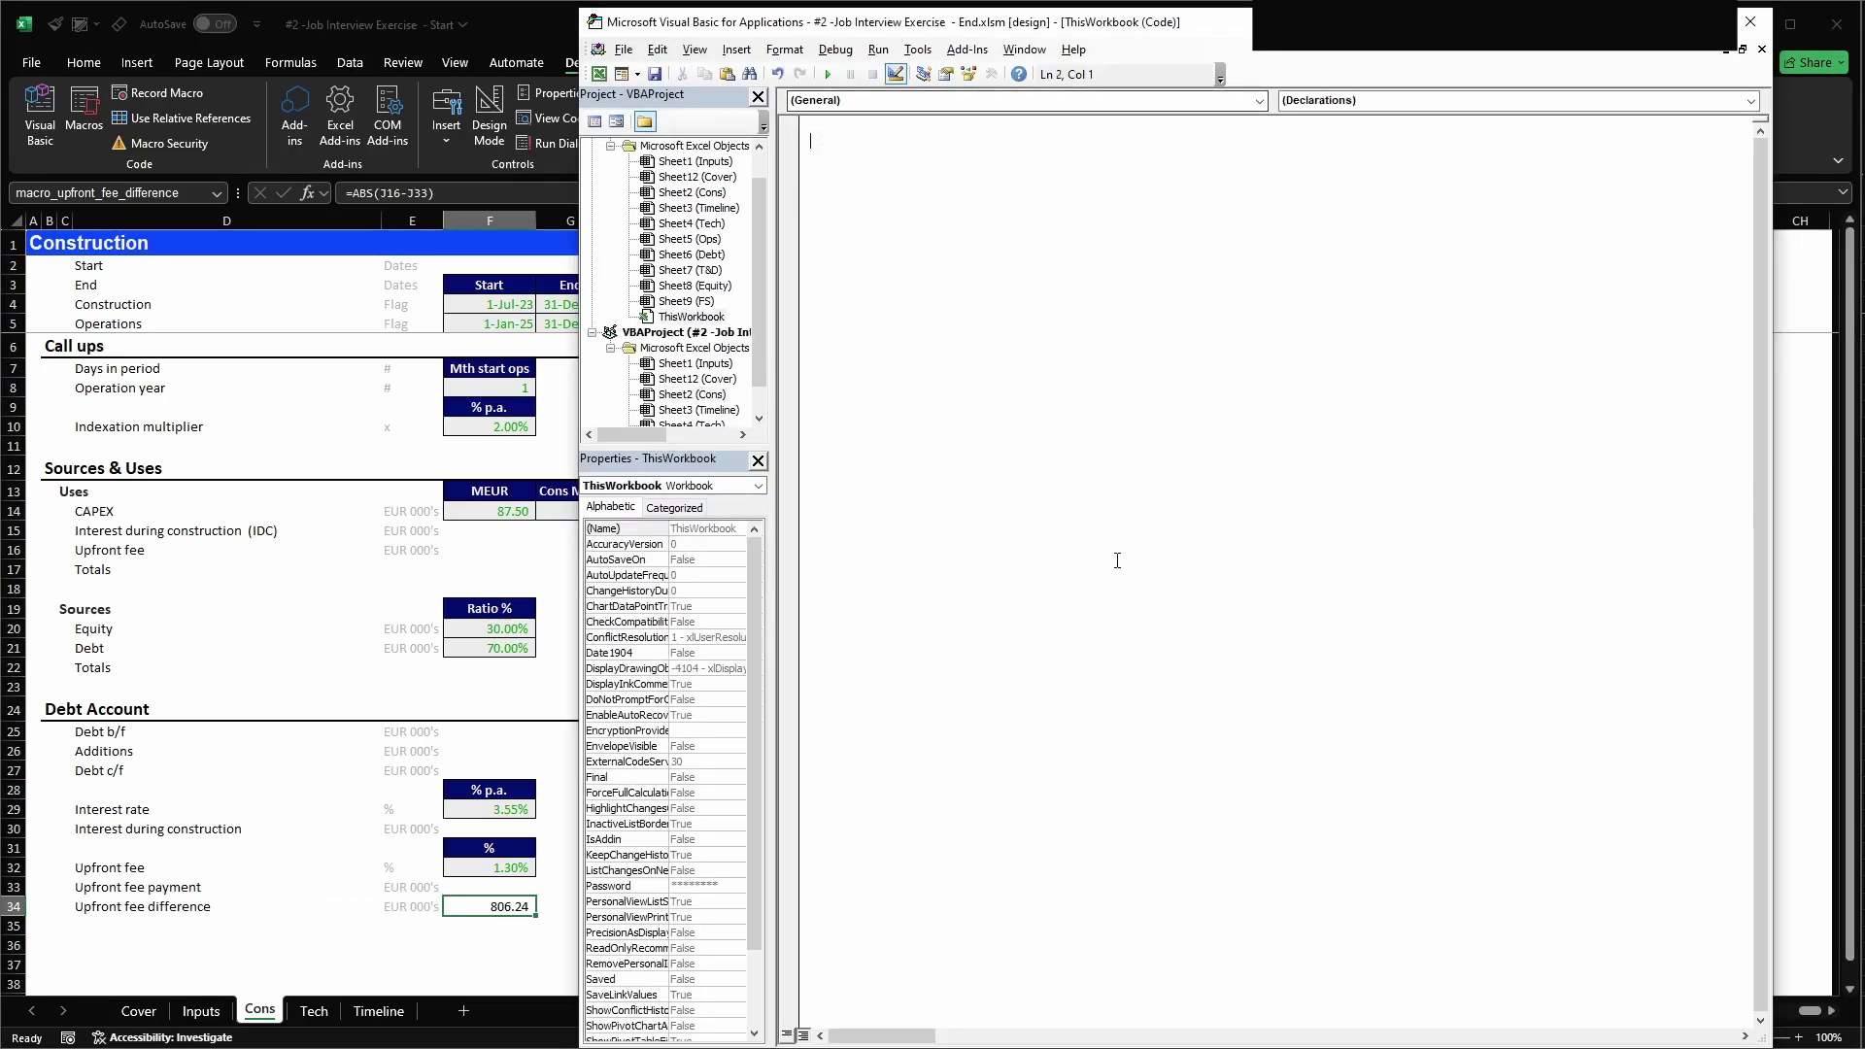
# - Create an empty procedure Sub UpfronFee() with blank lines before End Sub in the ThisWorkbook code
pyautogui.write('Sub')
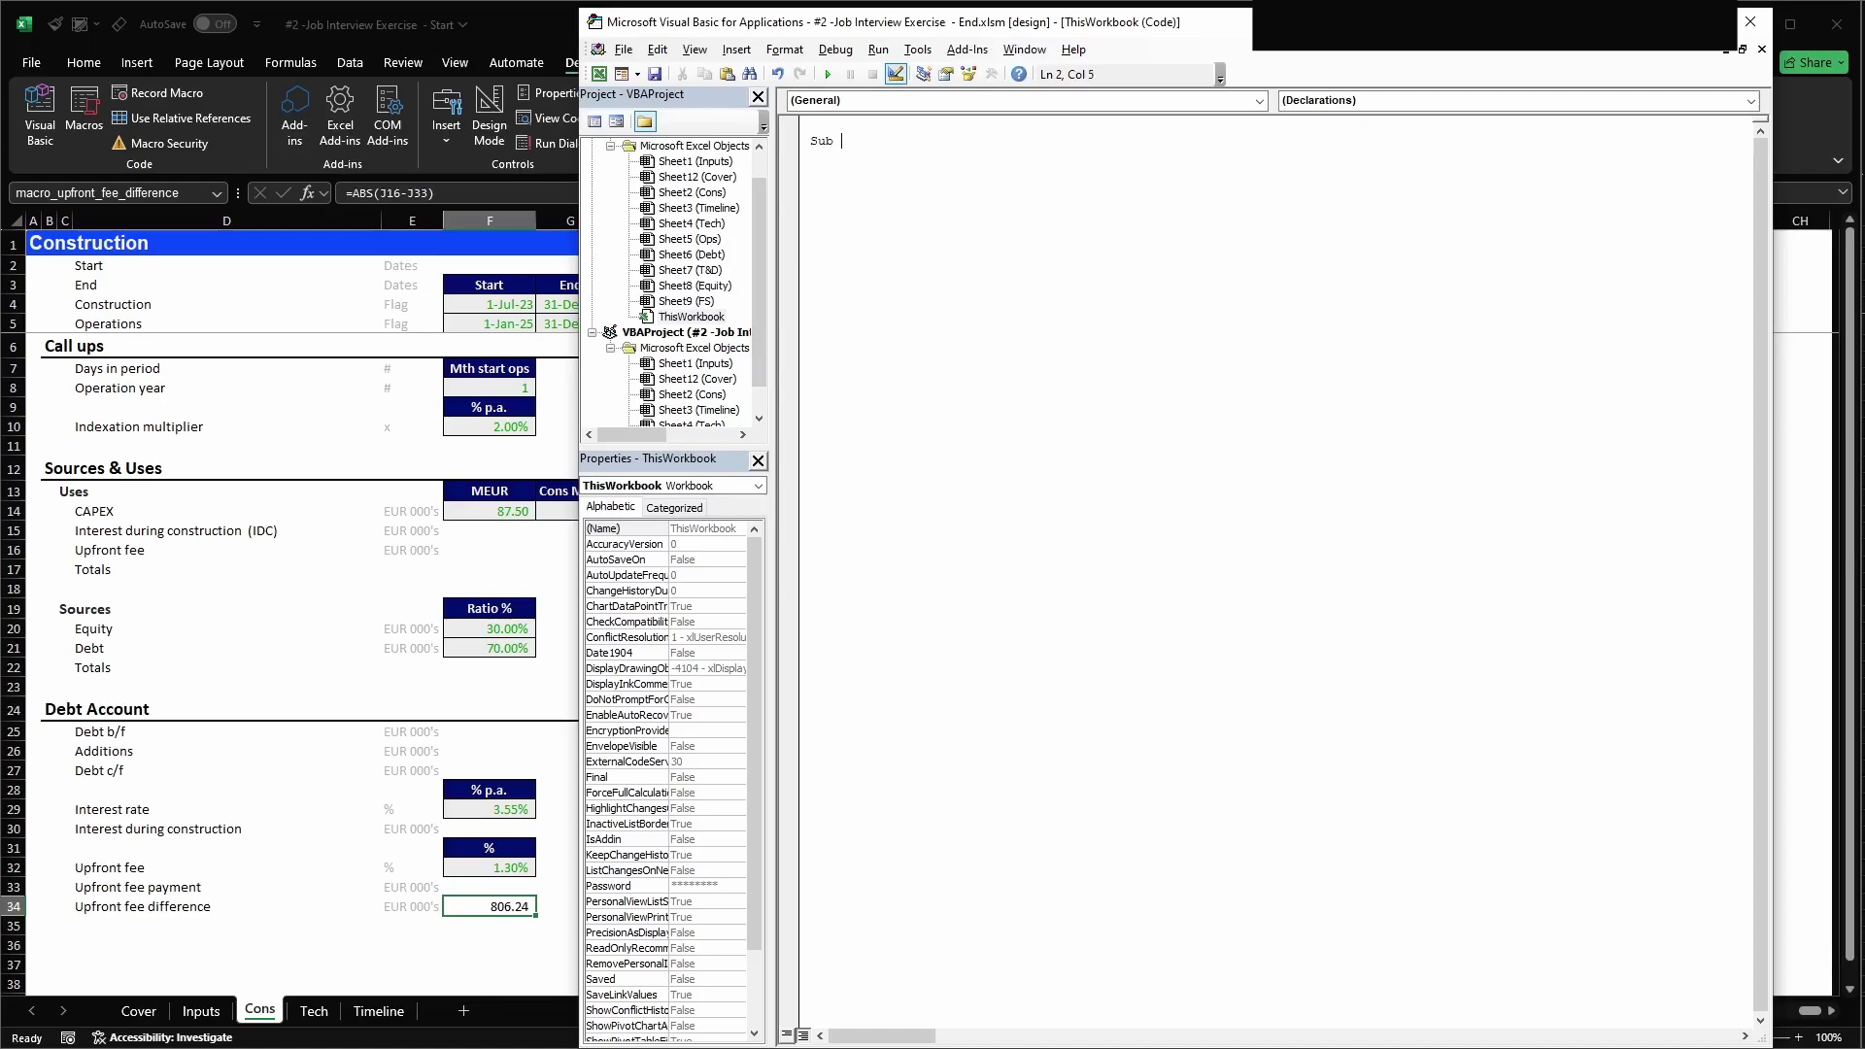
pyautogui.write(' UpfronFee()')
pyautogui.press('Return')
pyautogui.press('Return')
pyautogui.press('Return')
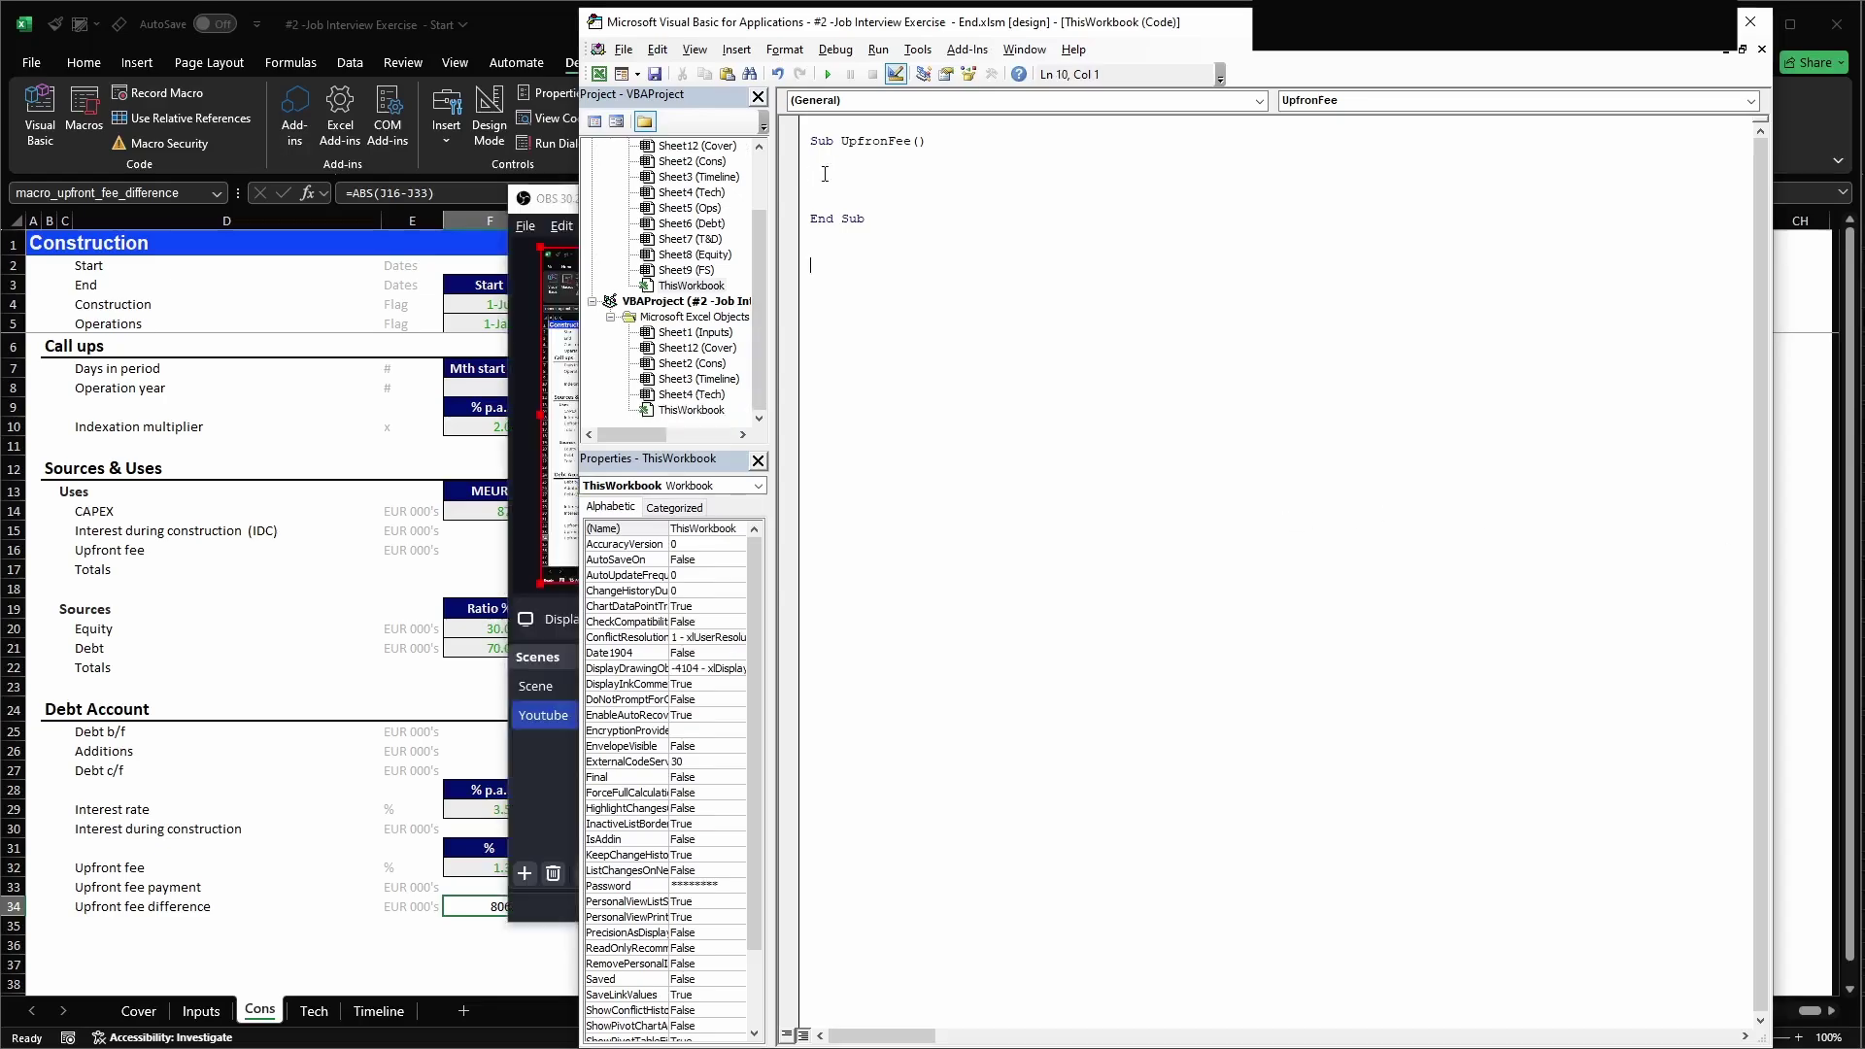
# - Add the loop condition Do Until Range("macro_upfront_fee_difference") = 0 inside UpfronFee, referring to the difference cell on the Cons sheet
pyautogui.click(824, 172)
pyautogui.write('Do Unitil')
pyautogui.press('BackSpace')
pyautogui.write('Range()')
pyautogui.hotkey('ctrl', 'v')
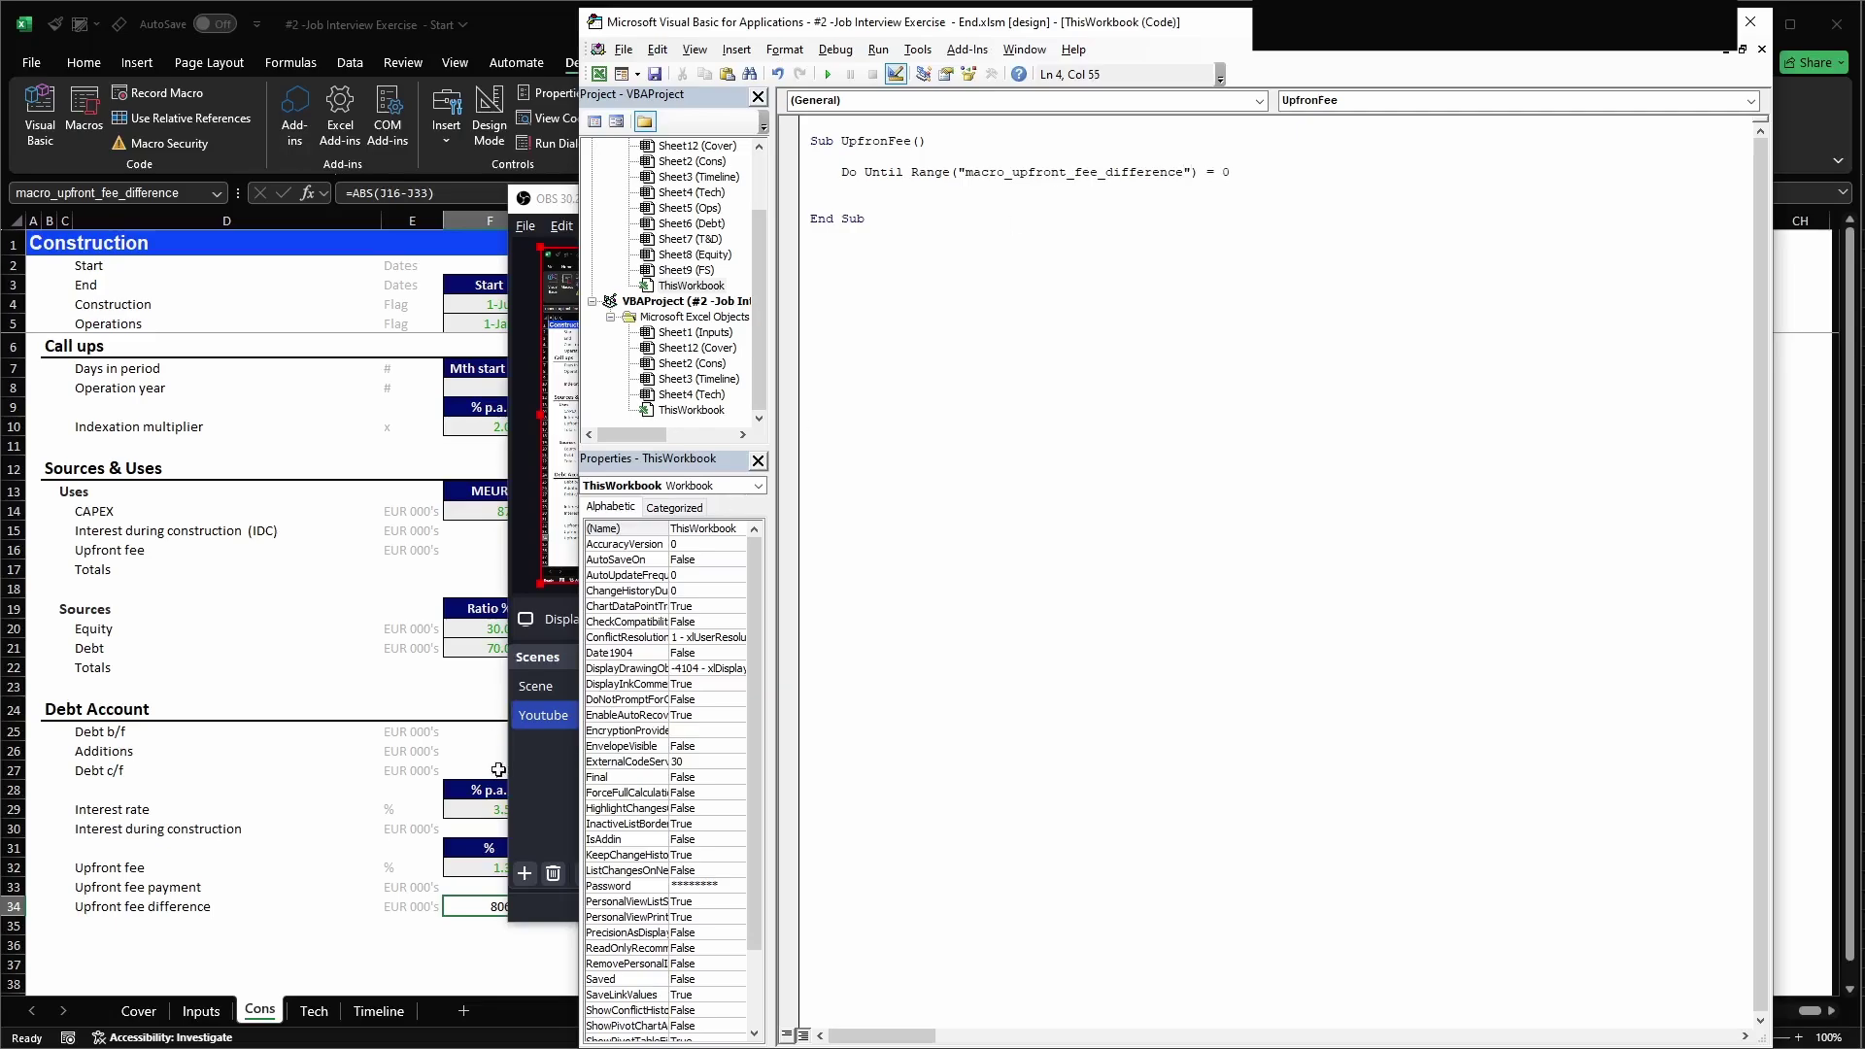
pyautogui.click(349, 812)
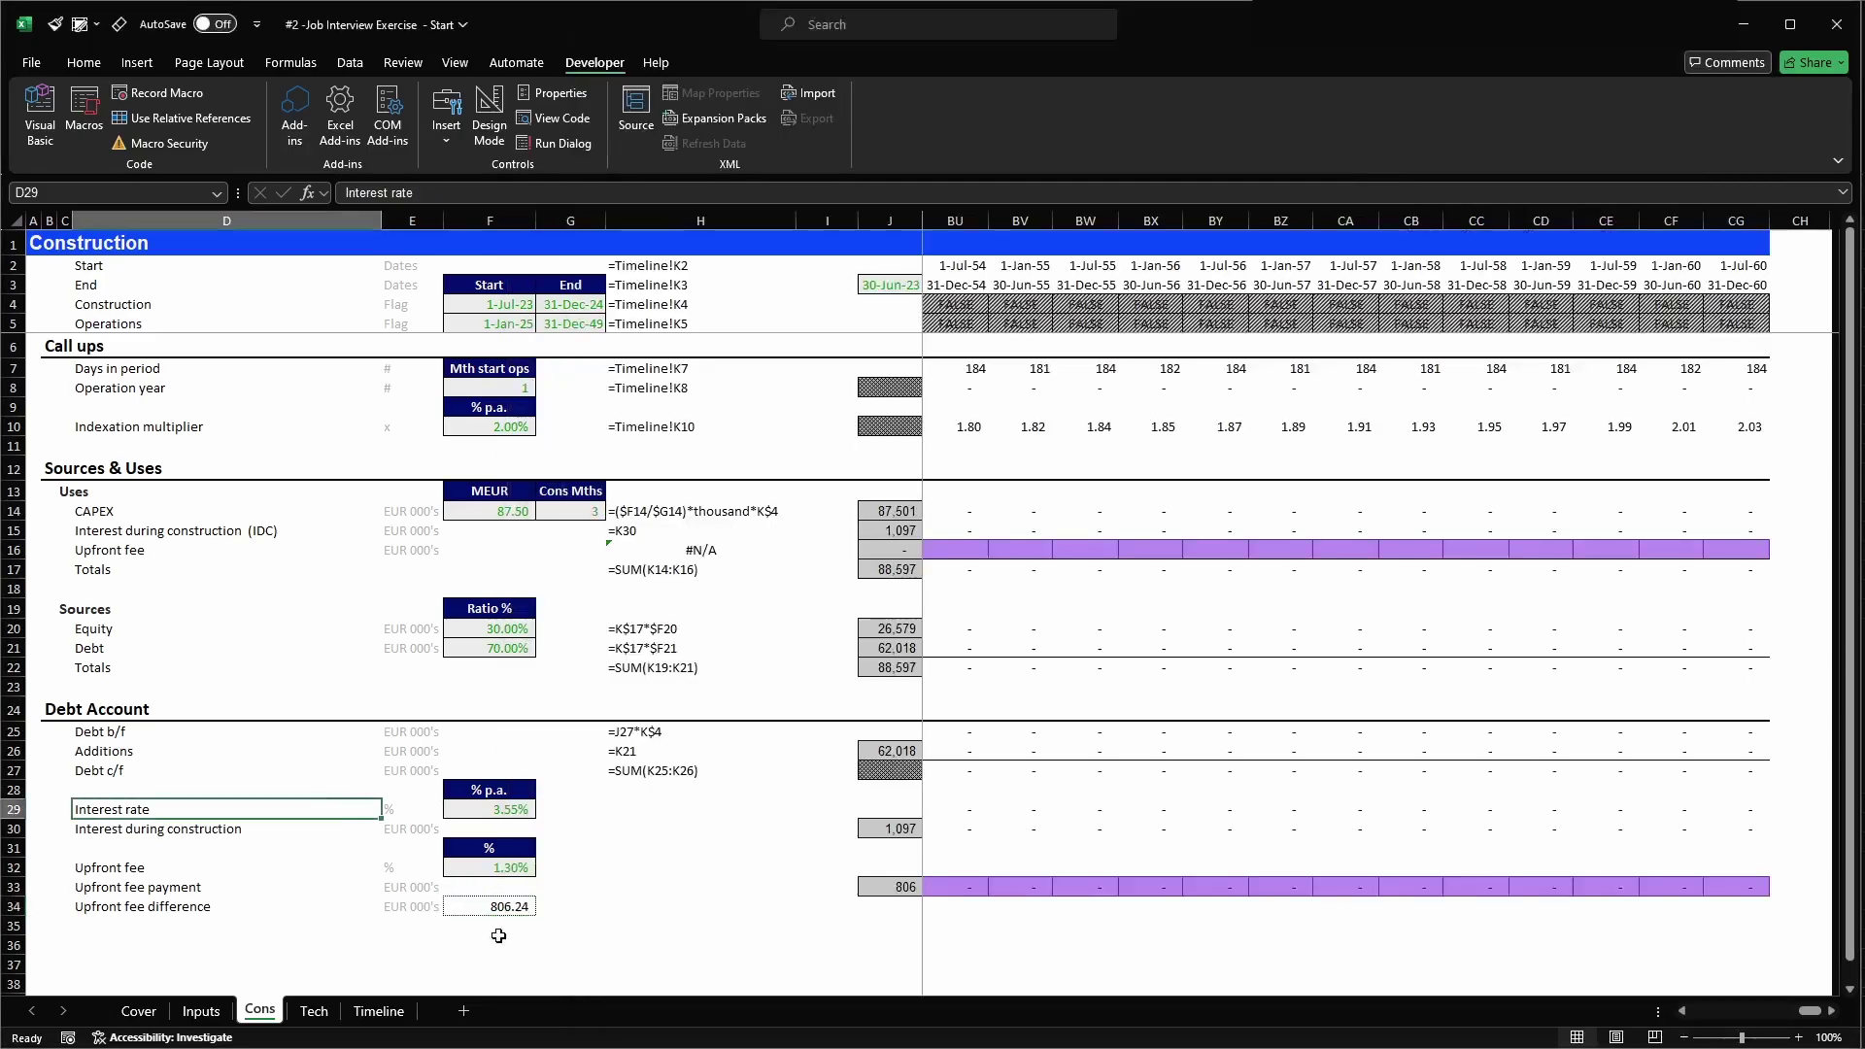
pyautogui.hotkey('alt', 'F11')
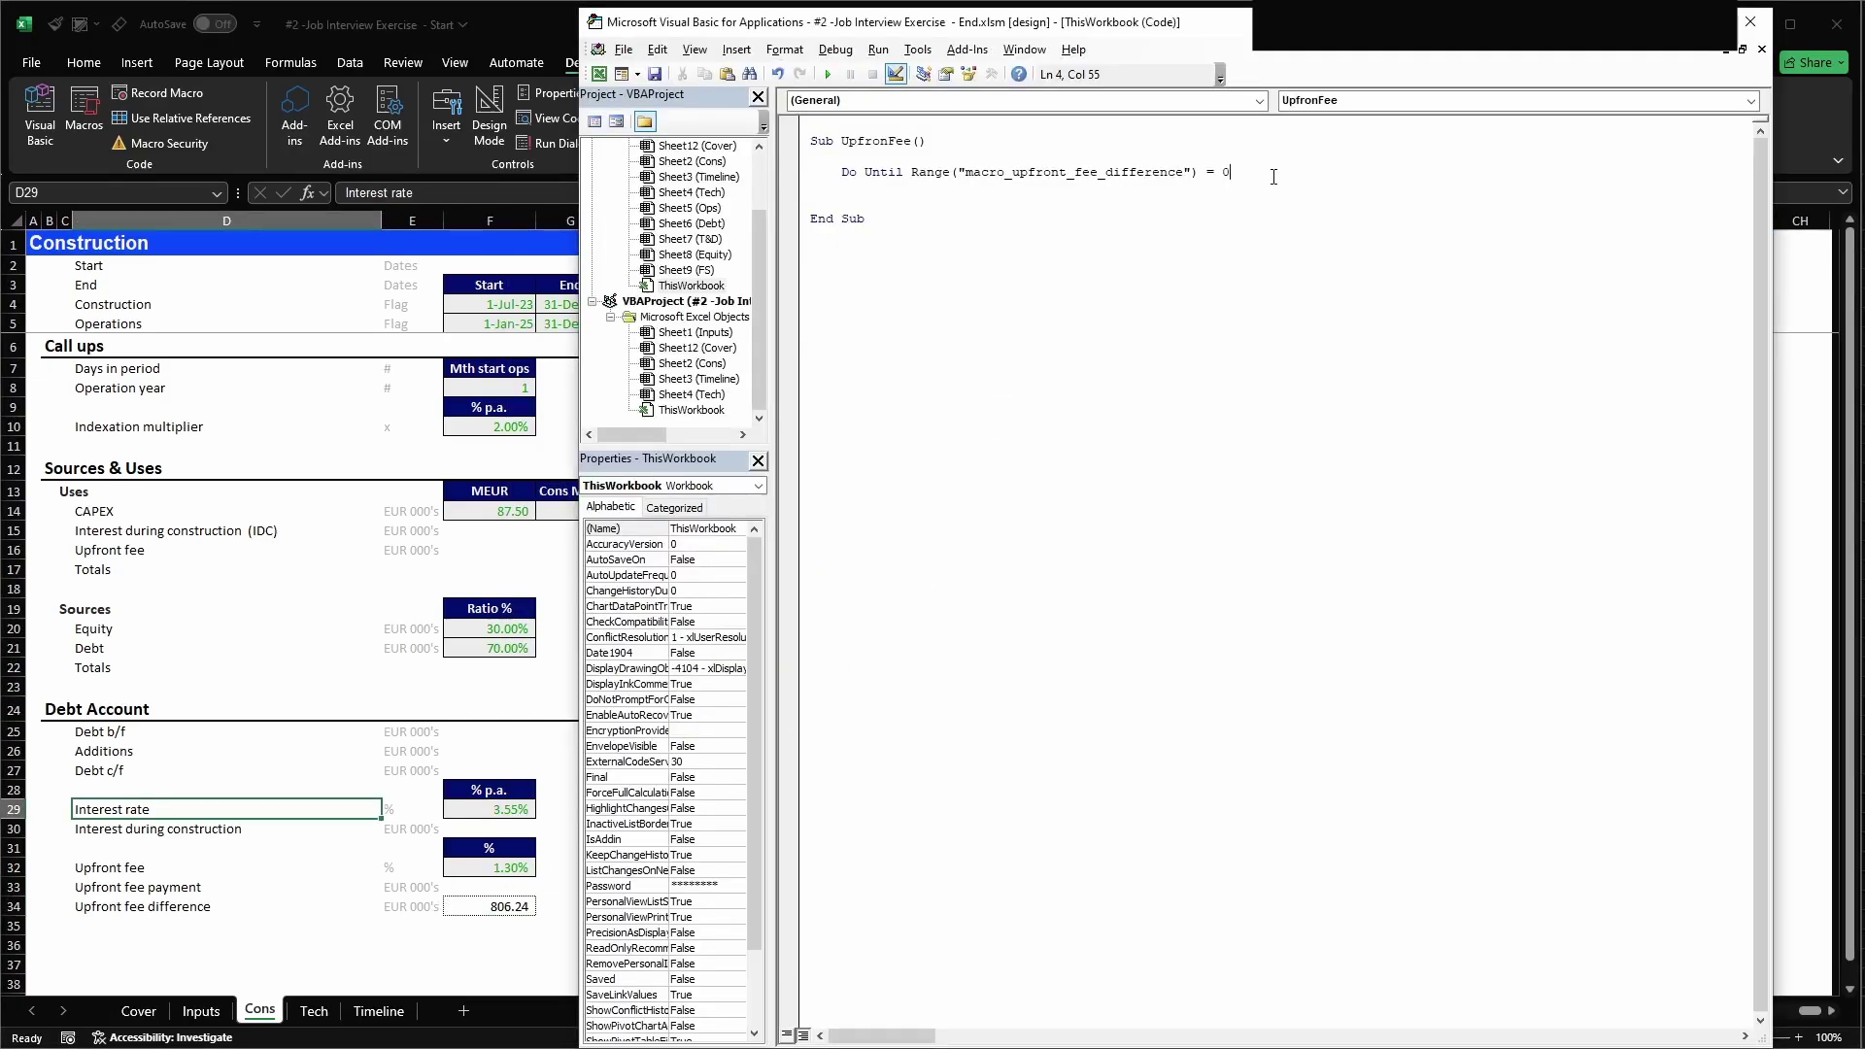
# - Make room for the loop body and copy the range name macro_upfront_fee_paste from K16:CG16 on the Cons sheet
pyautogui.press('Return')
pyautogui.press('Return')
pyautogui.hotkey('alt', 'F11')
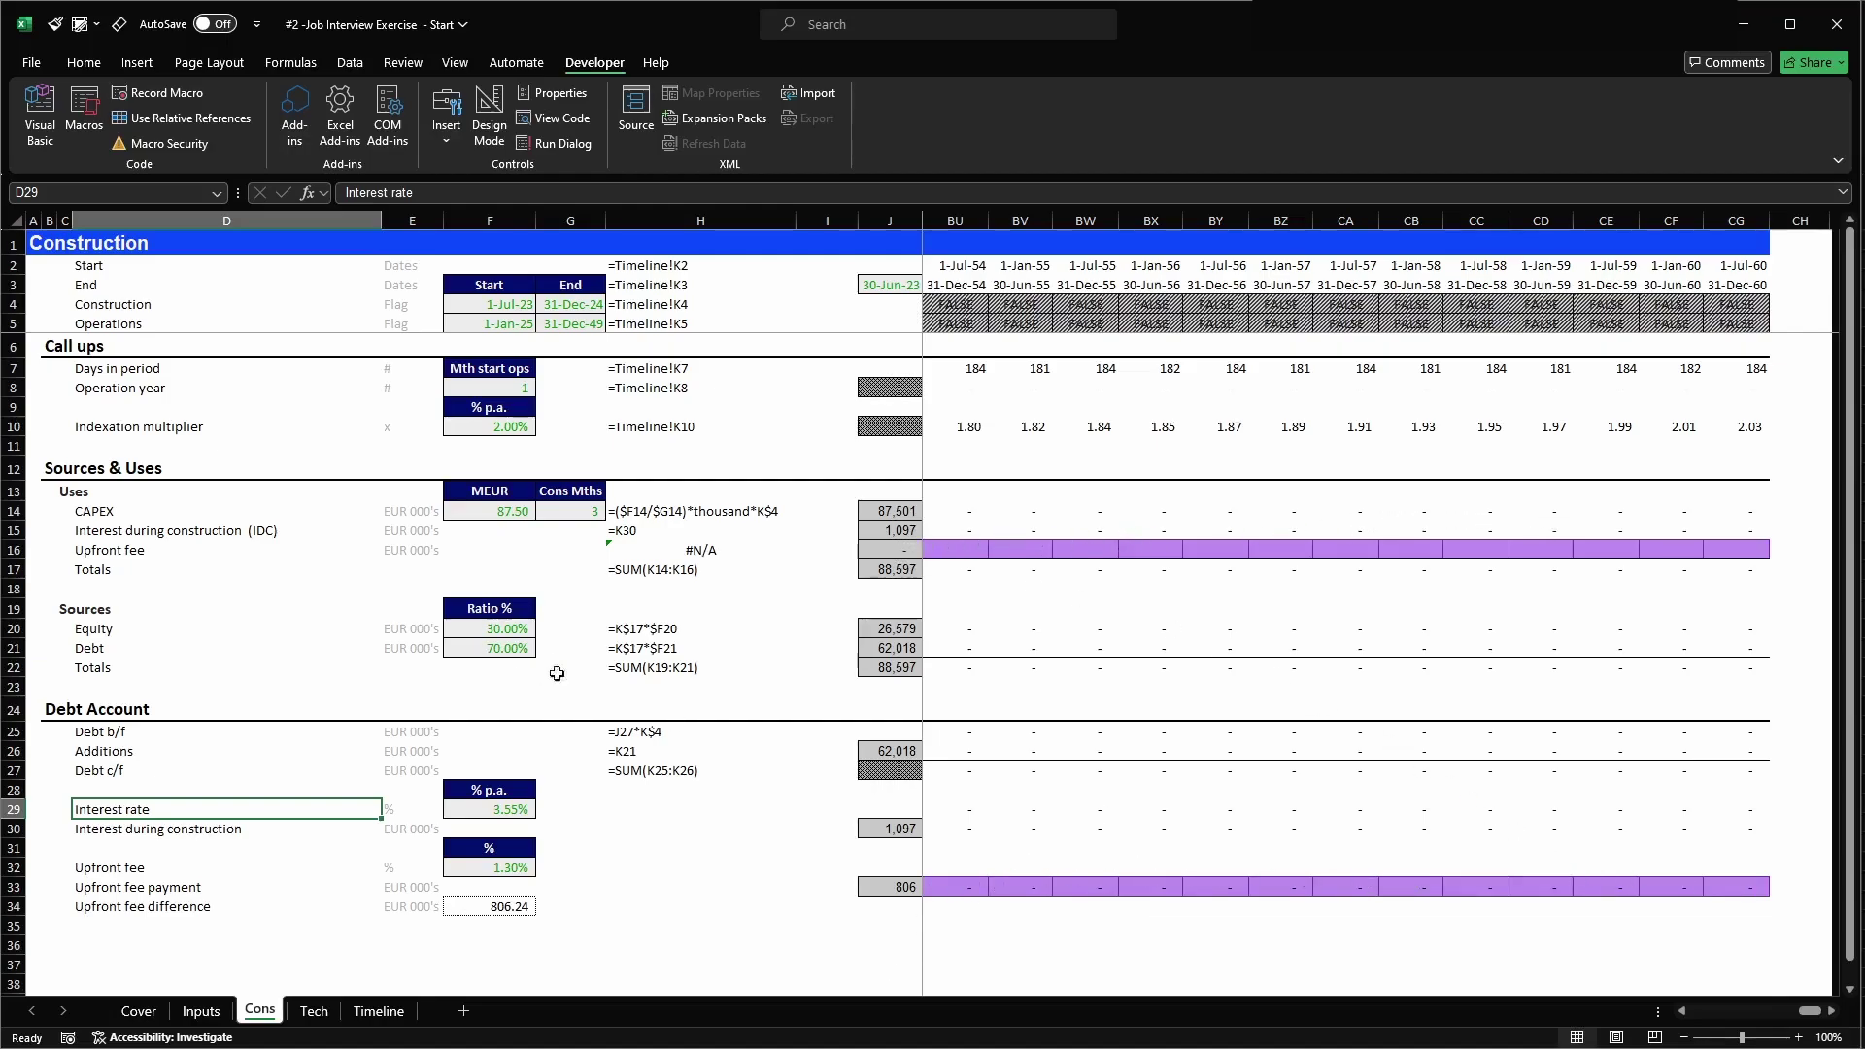
pyautogui.click(903, 549)
pyautogui.press('Right')
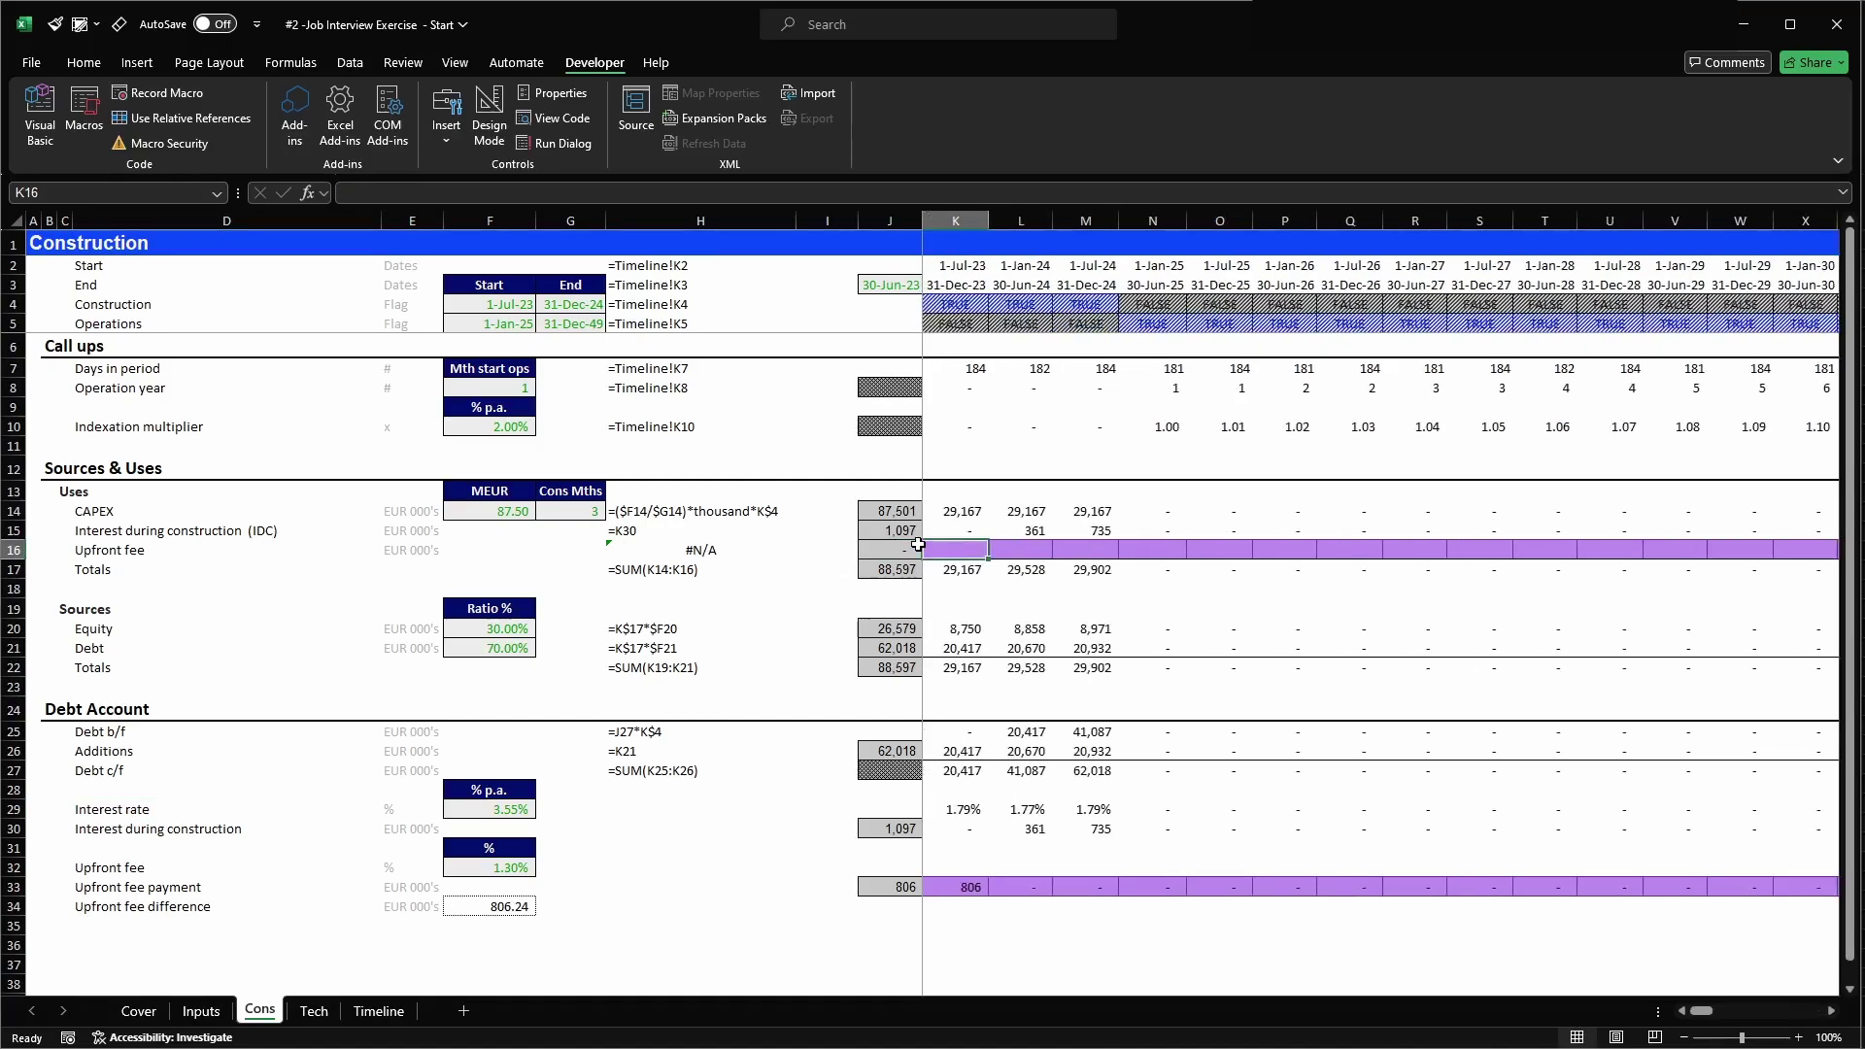
pyautogui.hotkey('ctrl', 'shift', 'Right')
pyautogui.hotkey('shift', 'Left')
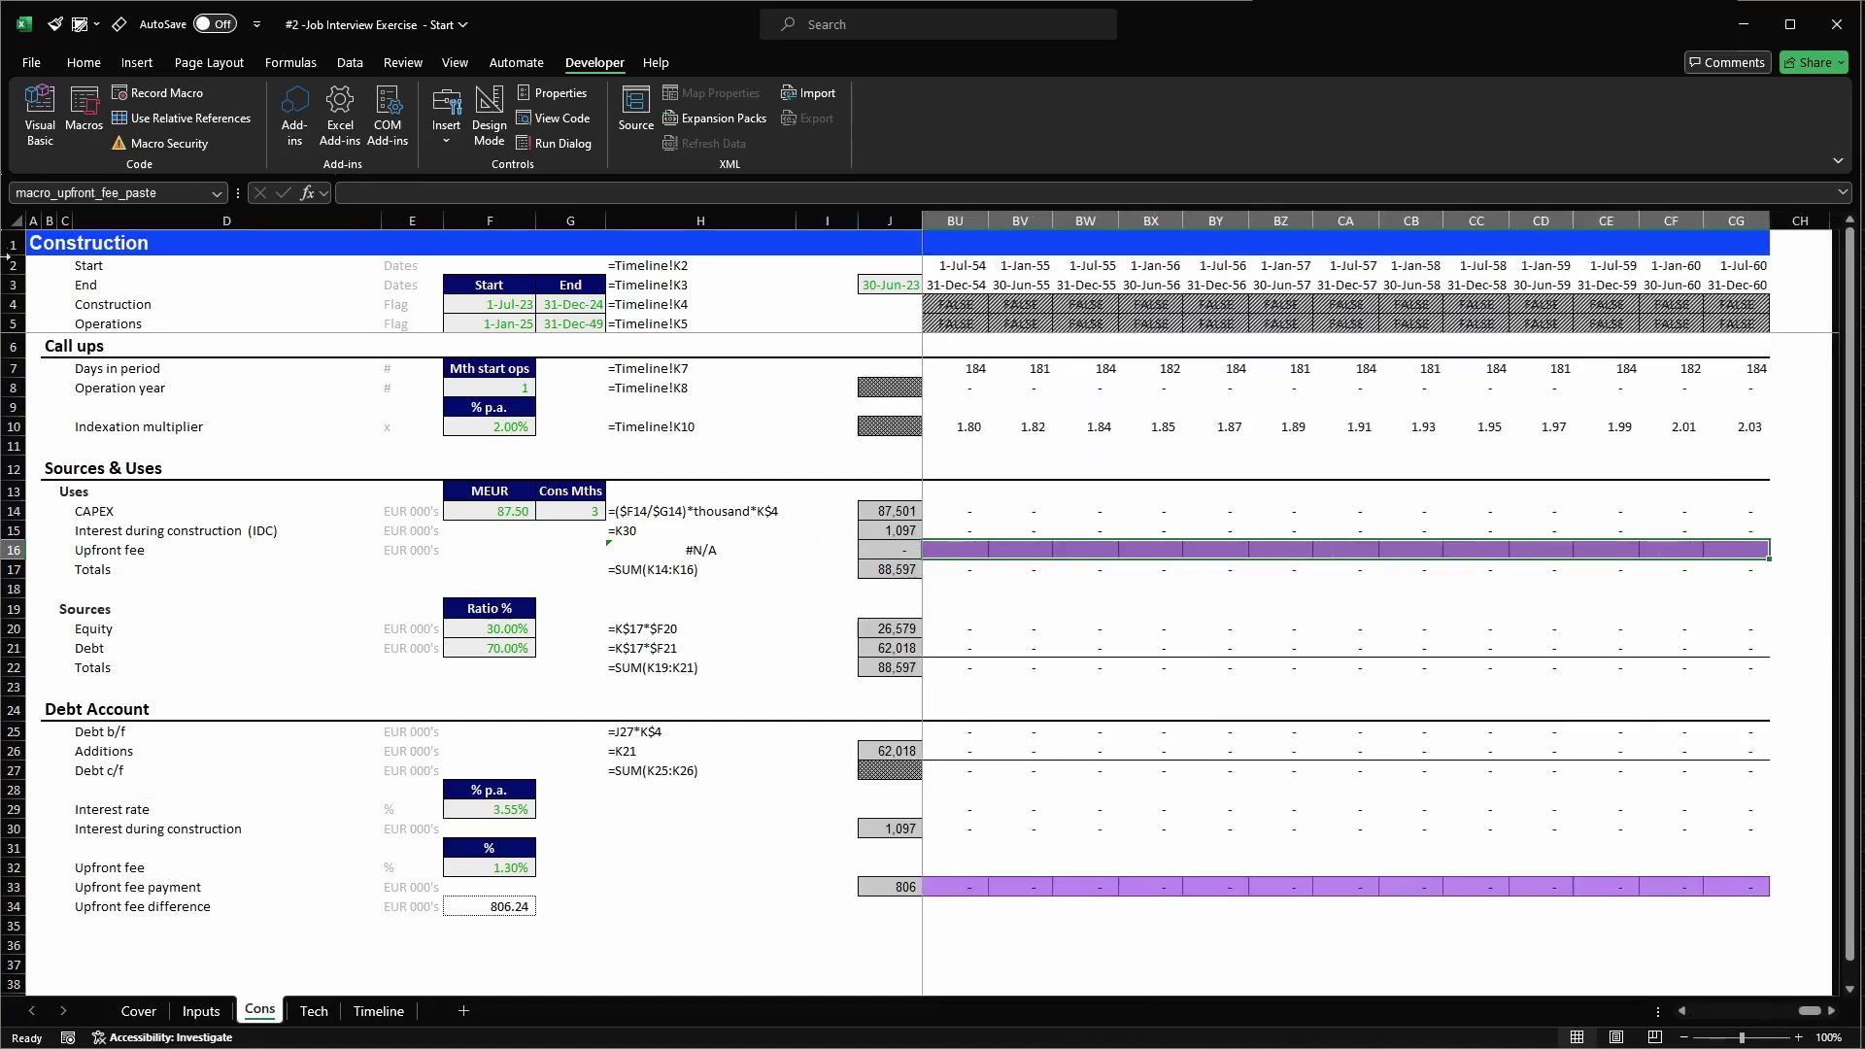
pyautogui.click(114, 190)
pyautogui.hotkey('ctrl', 'c')
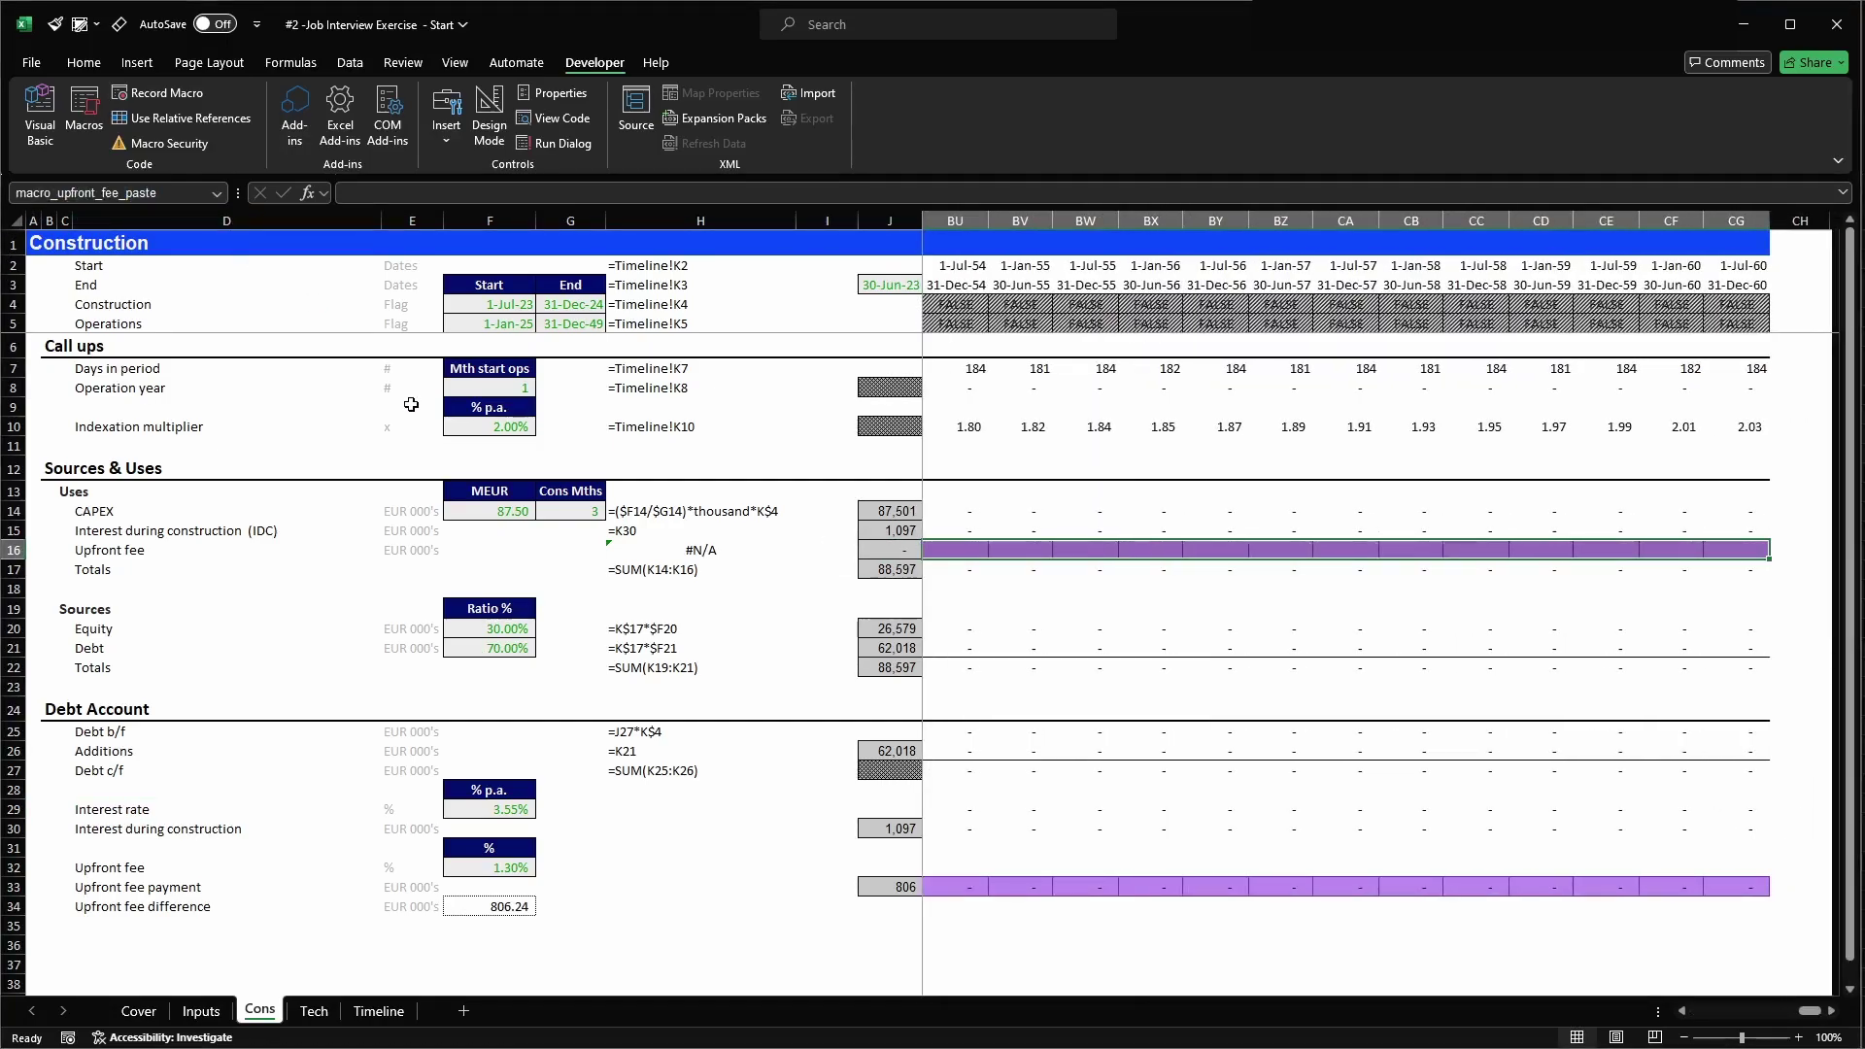
pyautogui.hotkey('alt', 'F11')
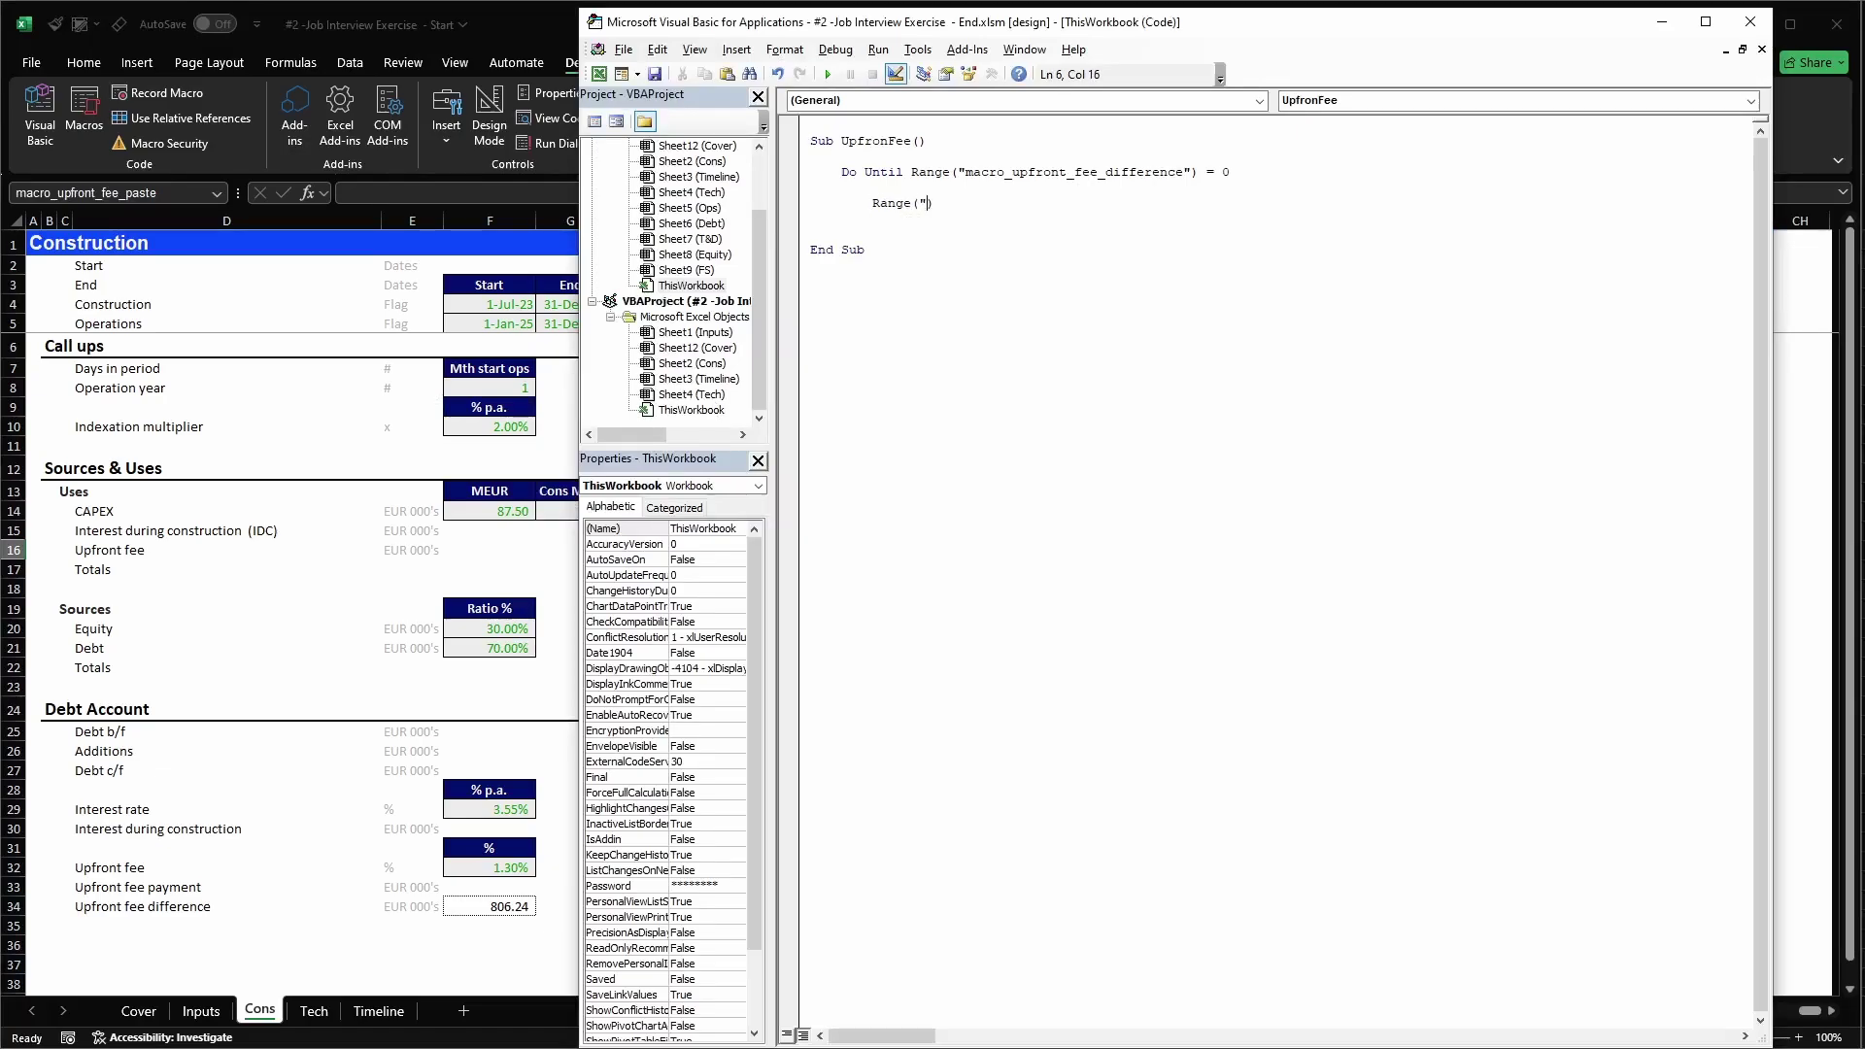
# - Write the loop body as Range("macro_upfront_fee_paste").Value = Range("macro_upfront_fee_copy").Value
pyautogui.hotkey('ctrl', 'v')
pyautogui.write('.Value = Range()')
pyautogui.hotkey('ctrl', 'v')
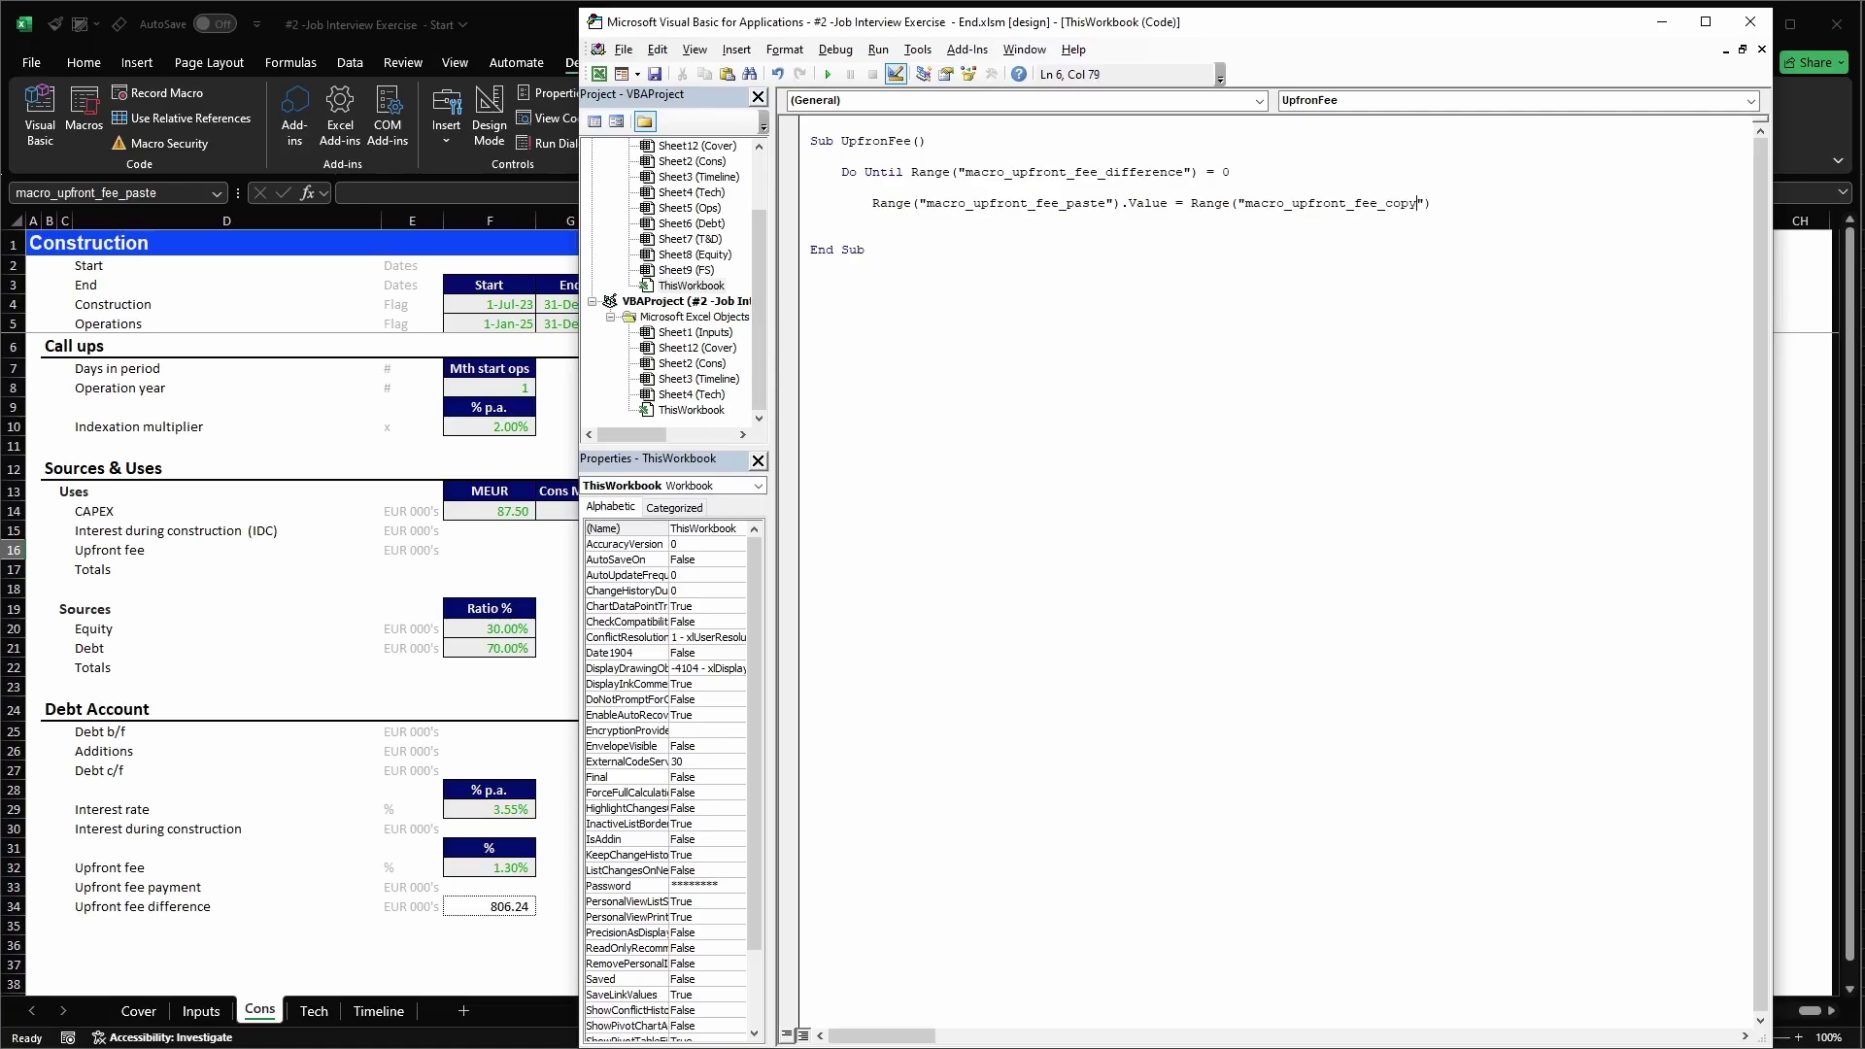
pyautogui.write('.Value')
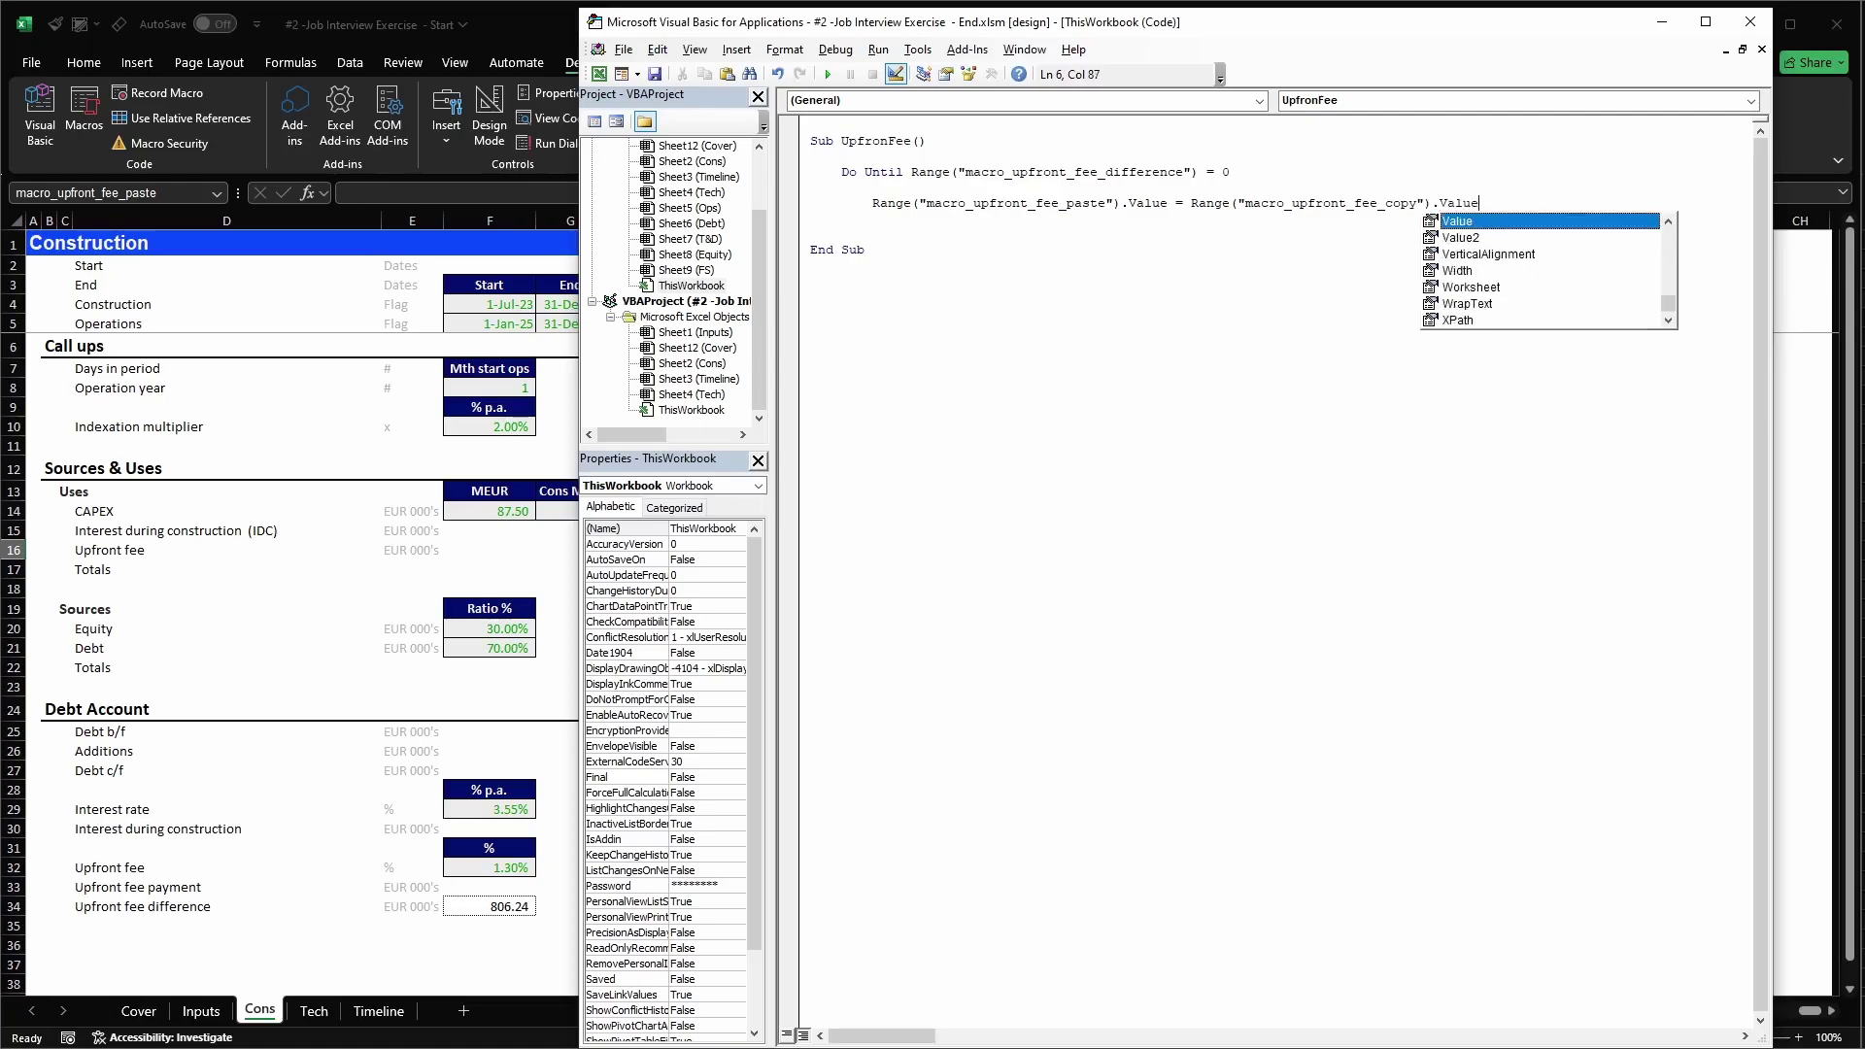
# - Close the Do Until block with Loop and try to run the UpfronFee macro
pyautogui.click(846, 233)
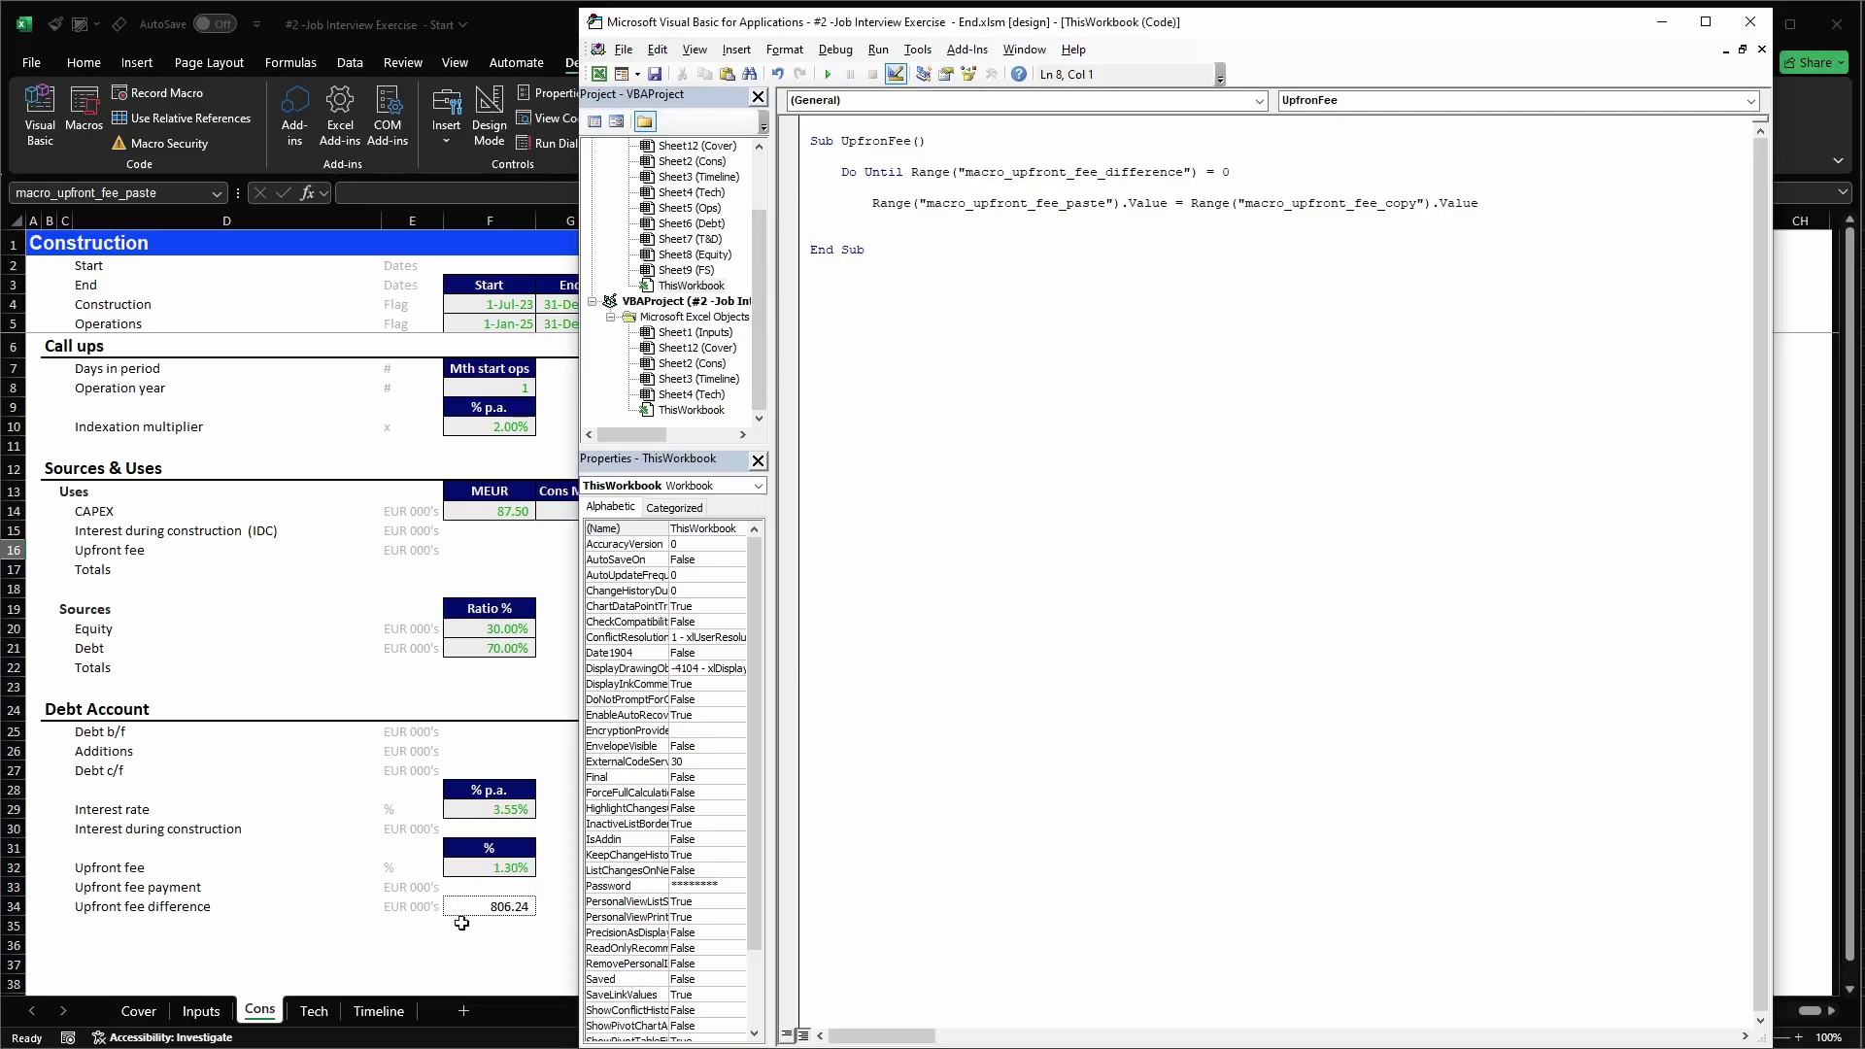
pyautogui.press('F5')
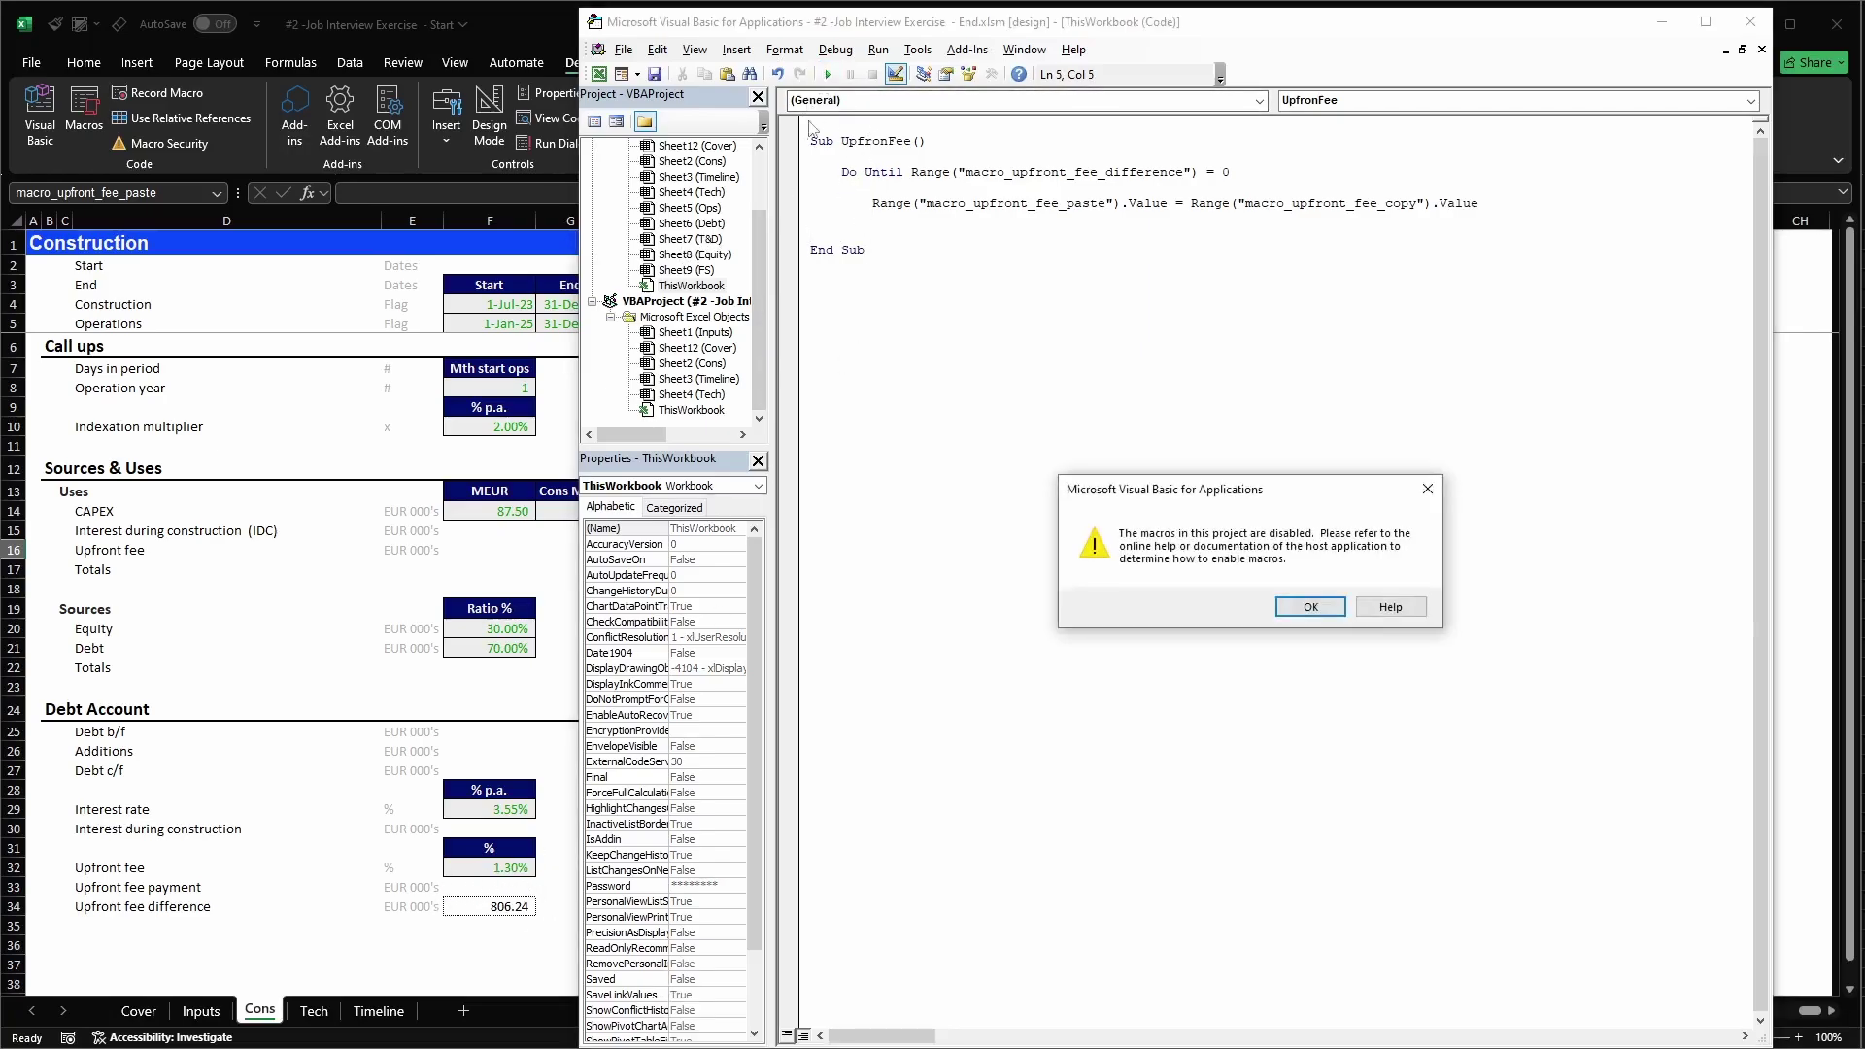
pyautogui.click(1307, 607)
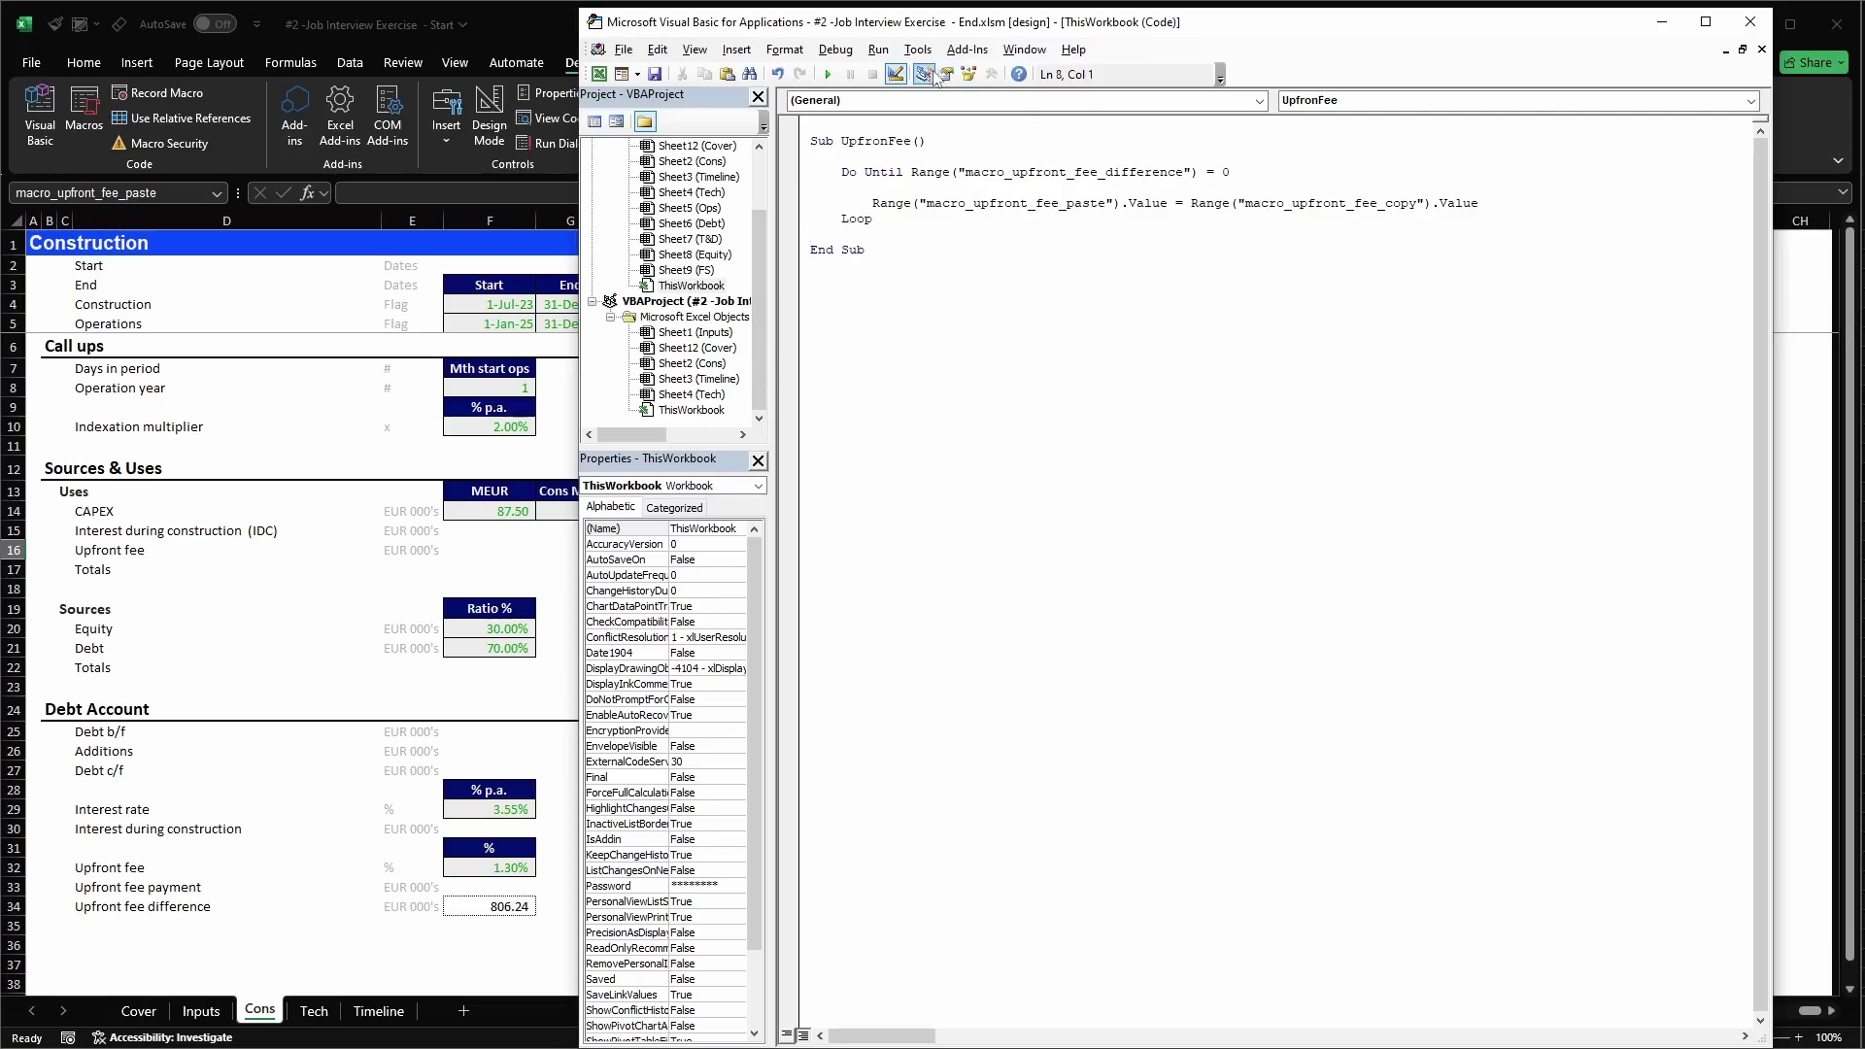
pyautogui.click(828, 75)
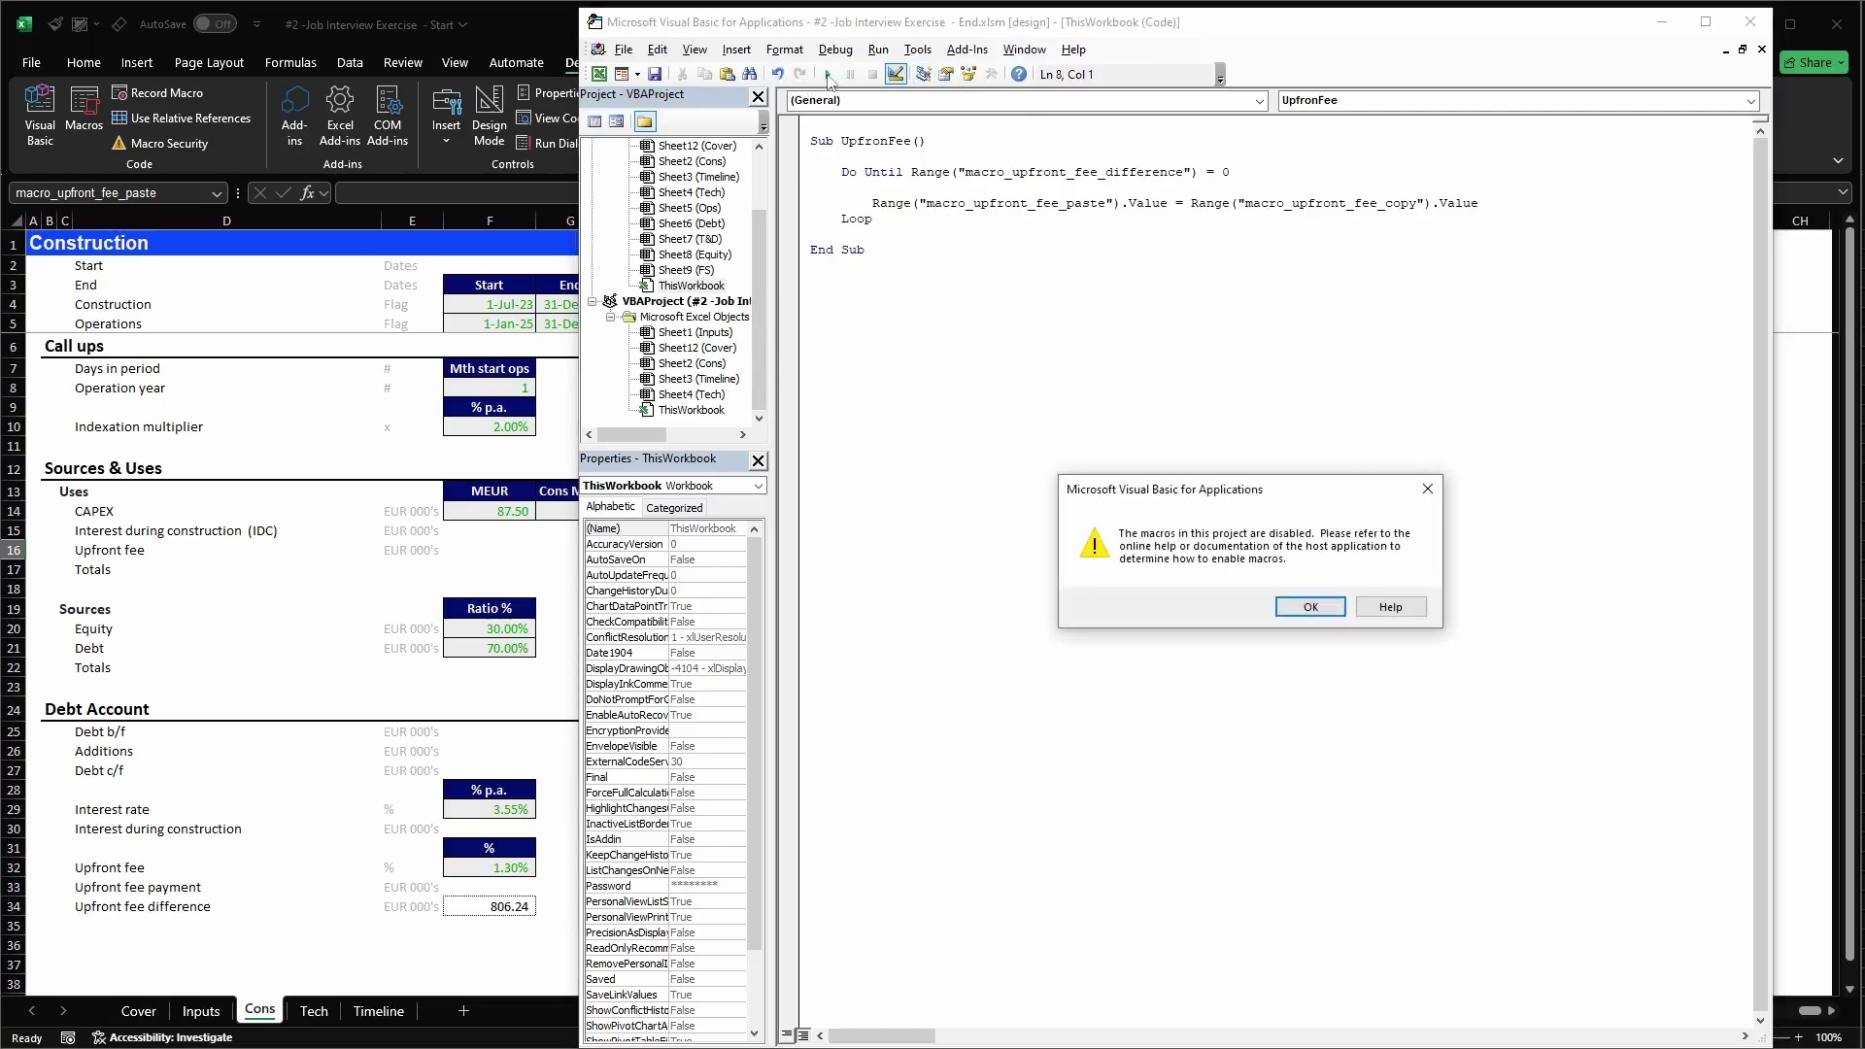
# - Dismiss the message and run the UpfronFee macro from the workbook's code, returning to the Cons sheet
pyautogui.click(1301, 600)
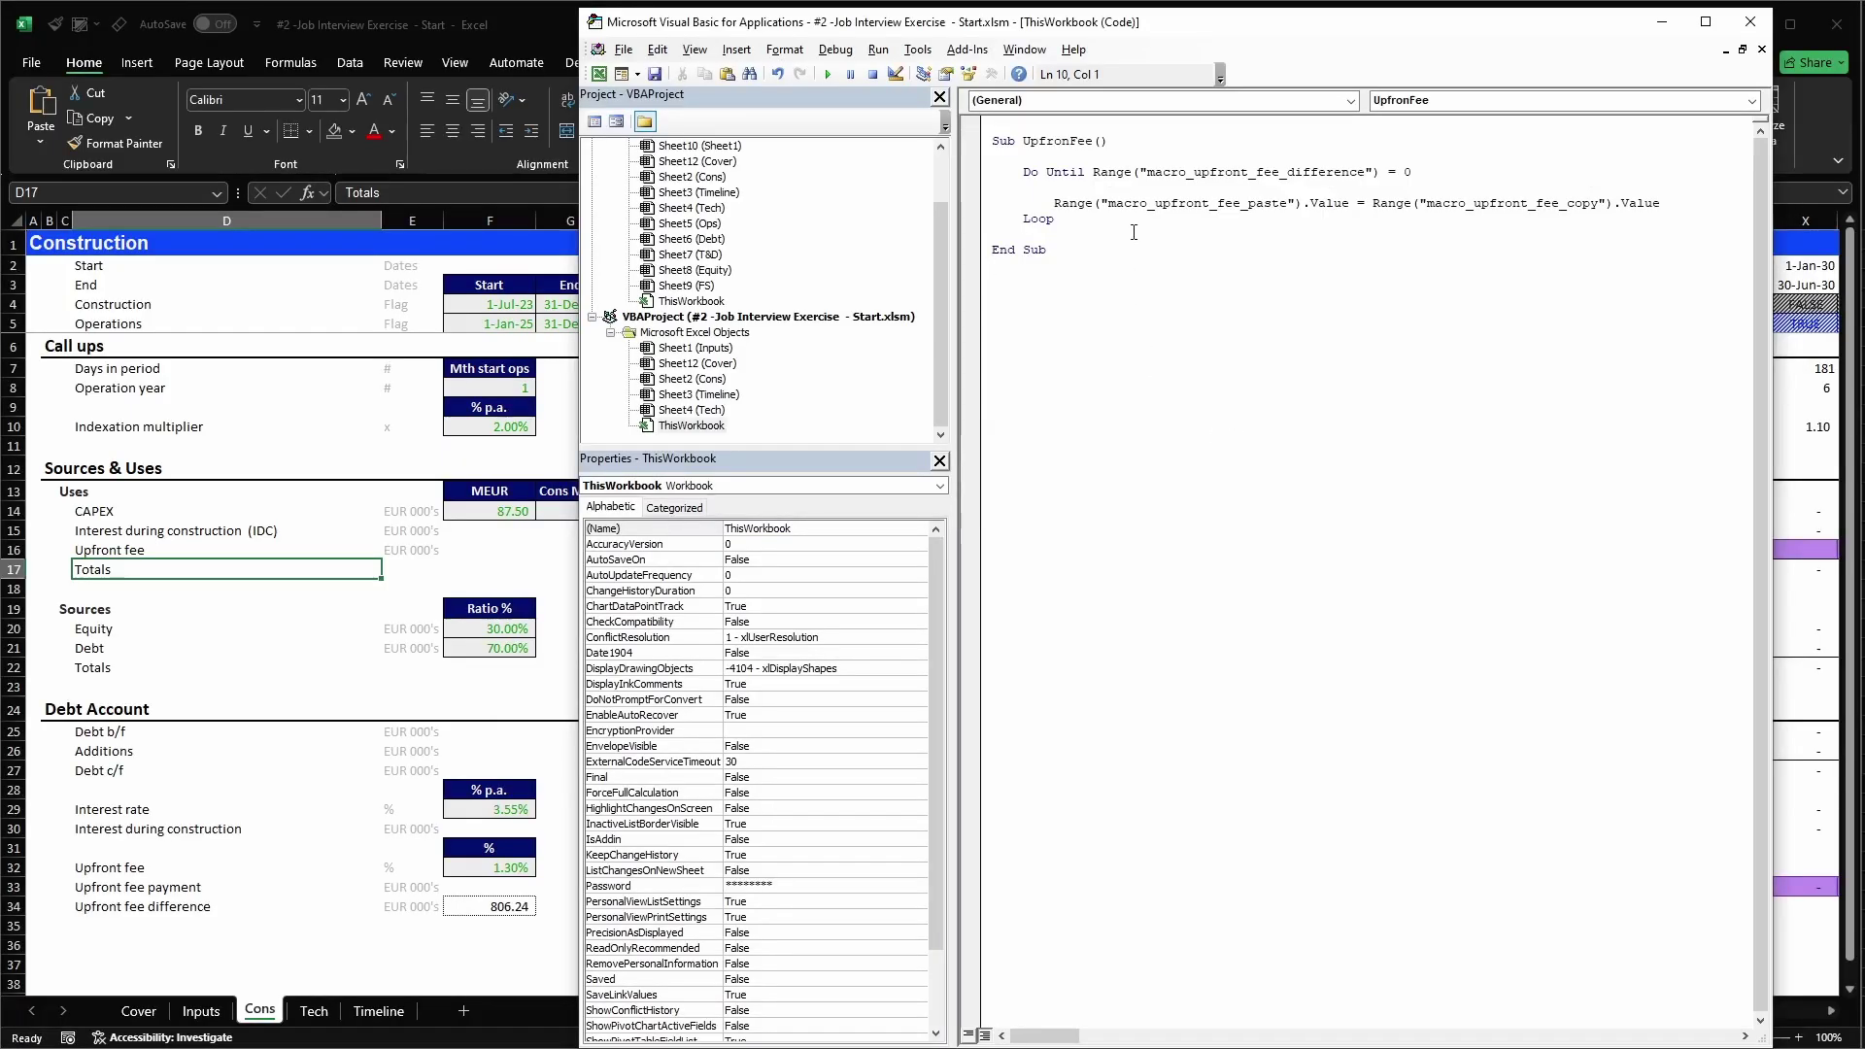
pyautogui.click(1146, 204)
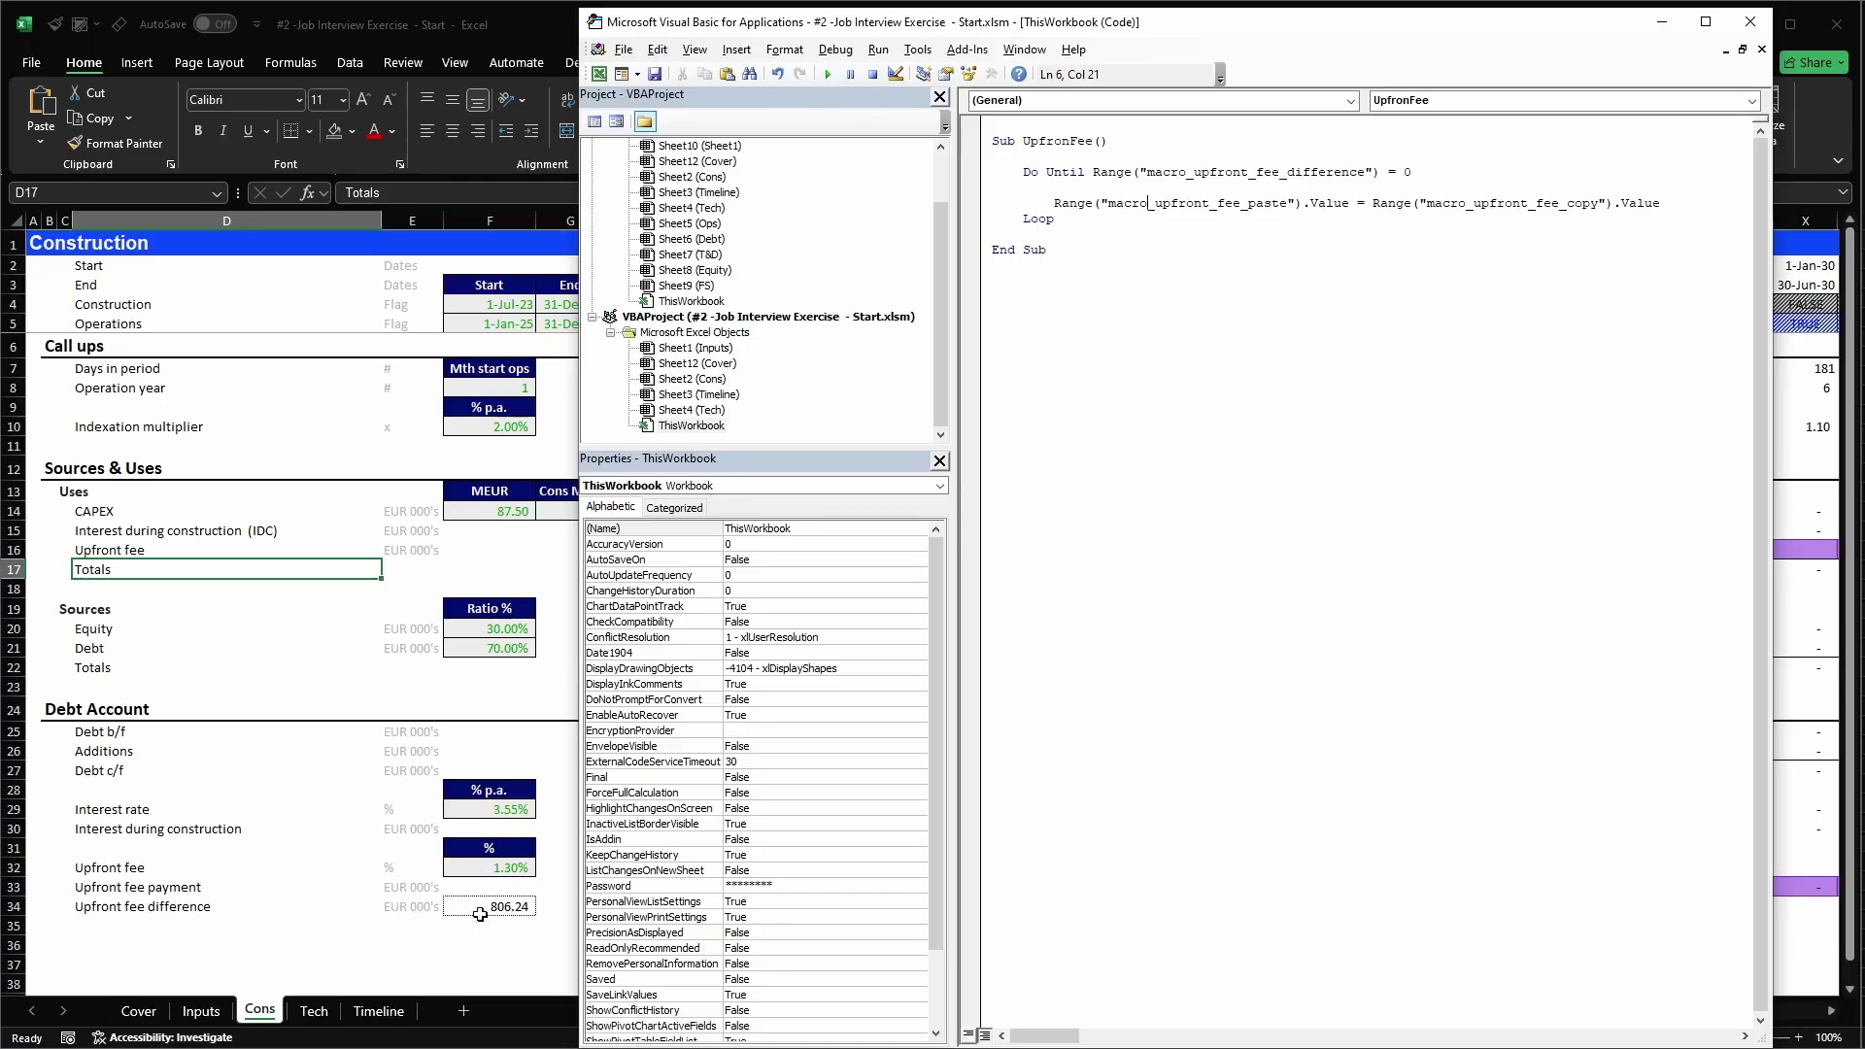
pyautogui.click(828, 74)
pyautogui.click(490, 868)
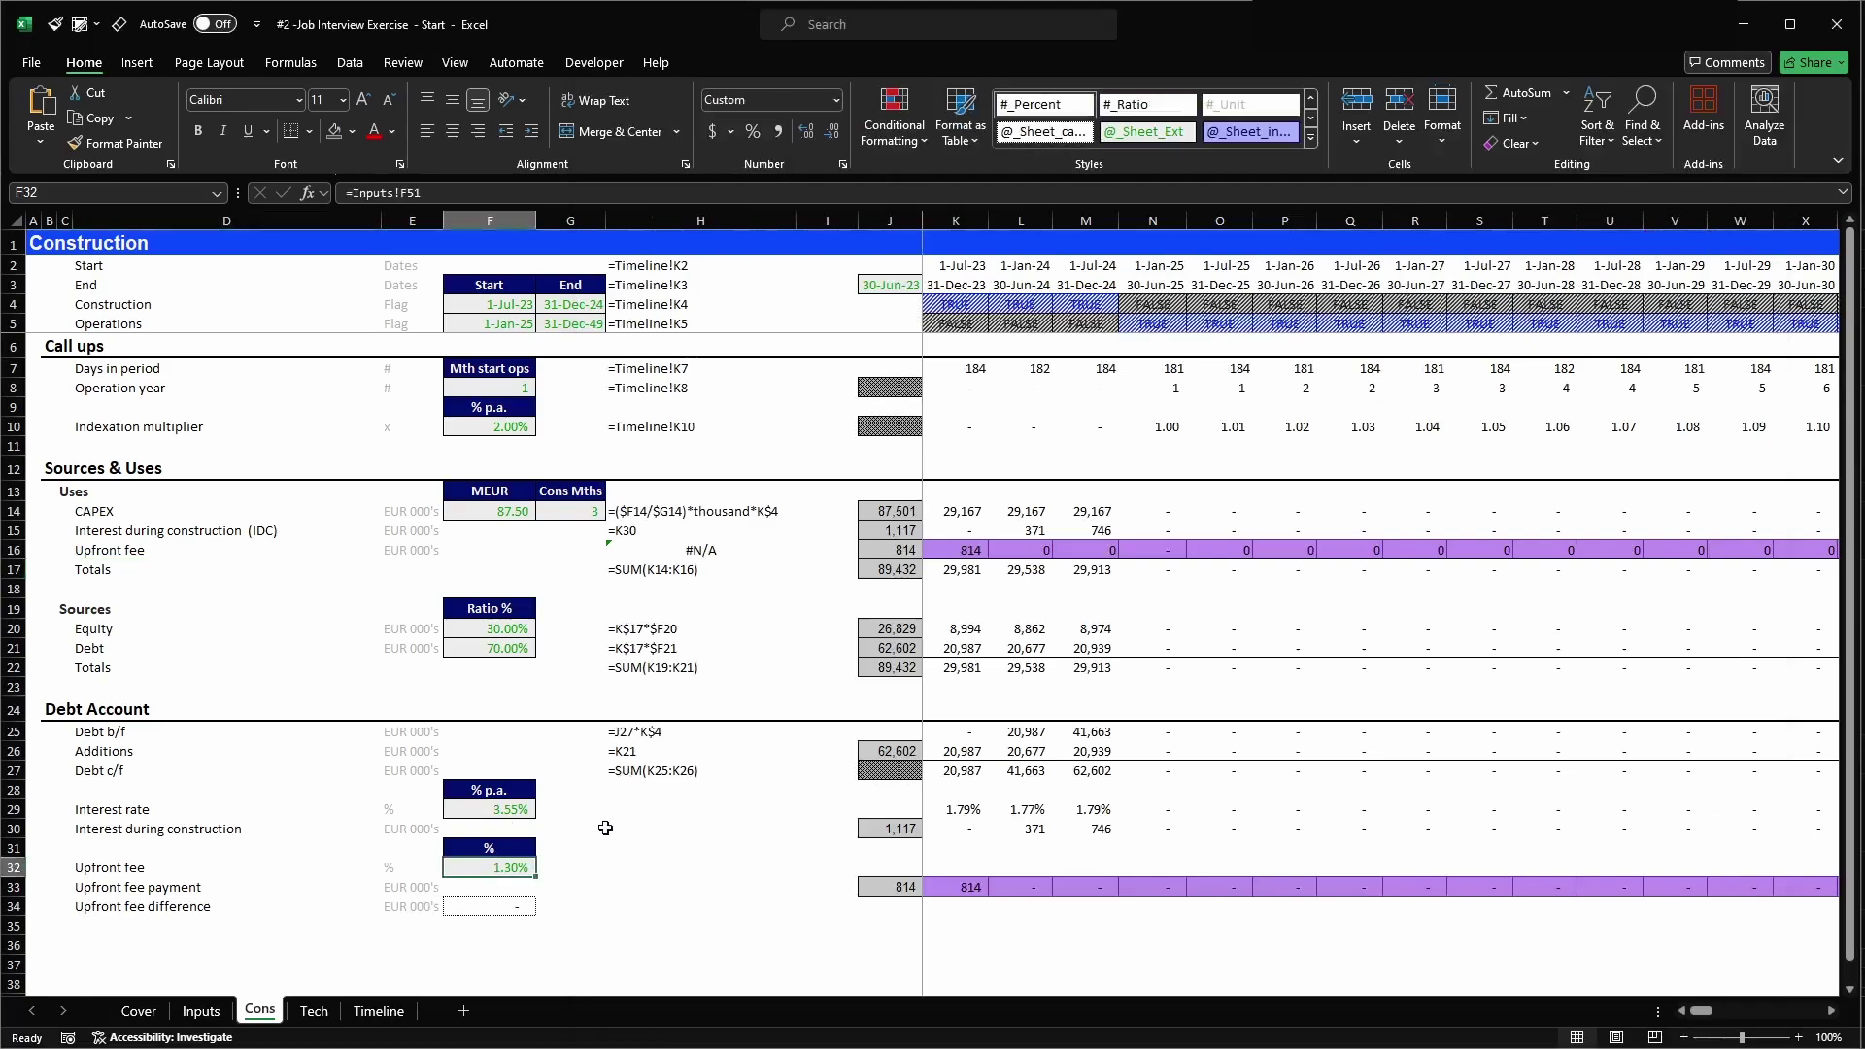
# - Draw a rectangle about 1.82" wide and 0.58" high near the upfront fee difference row, labelled Upfront Macro
pyautogui.scroll(-1, 602, 842)
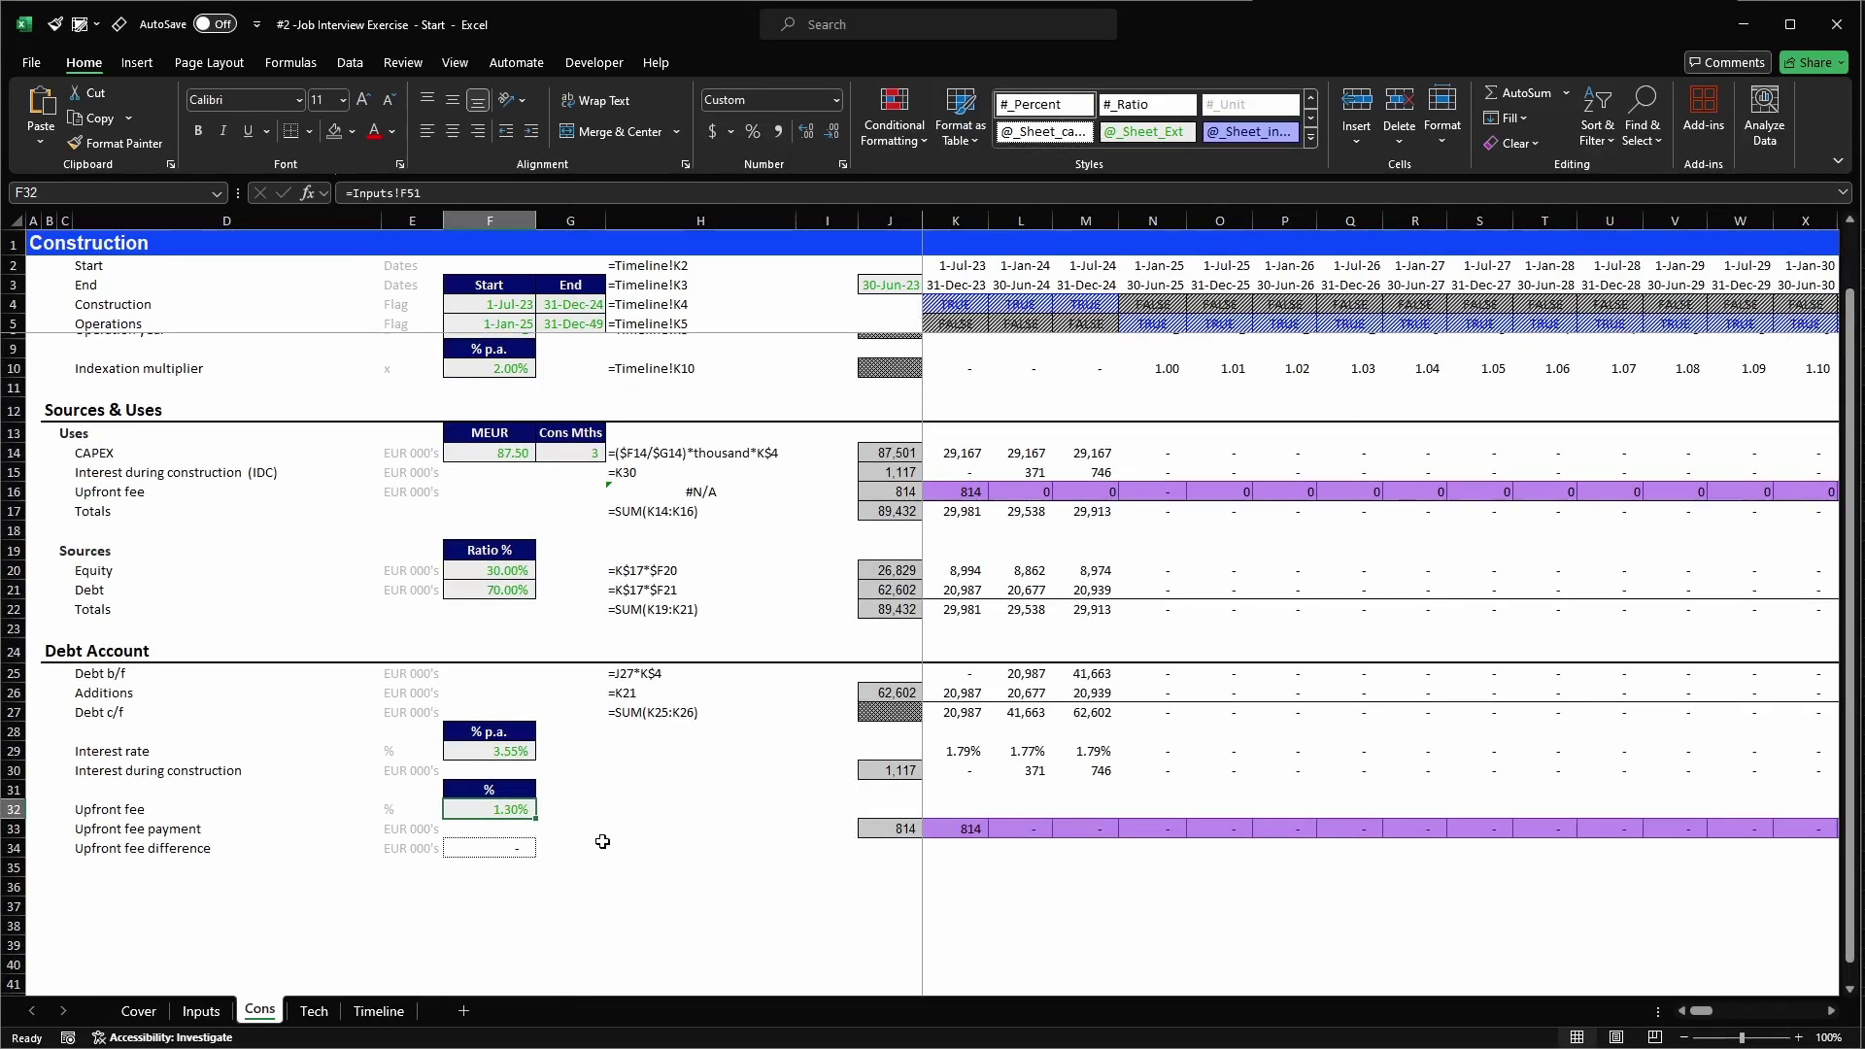
pyautogui.click(564, 866)
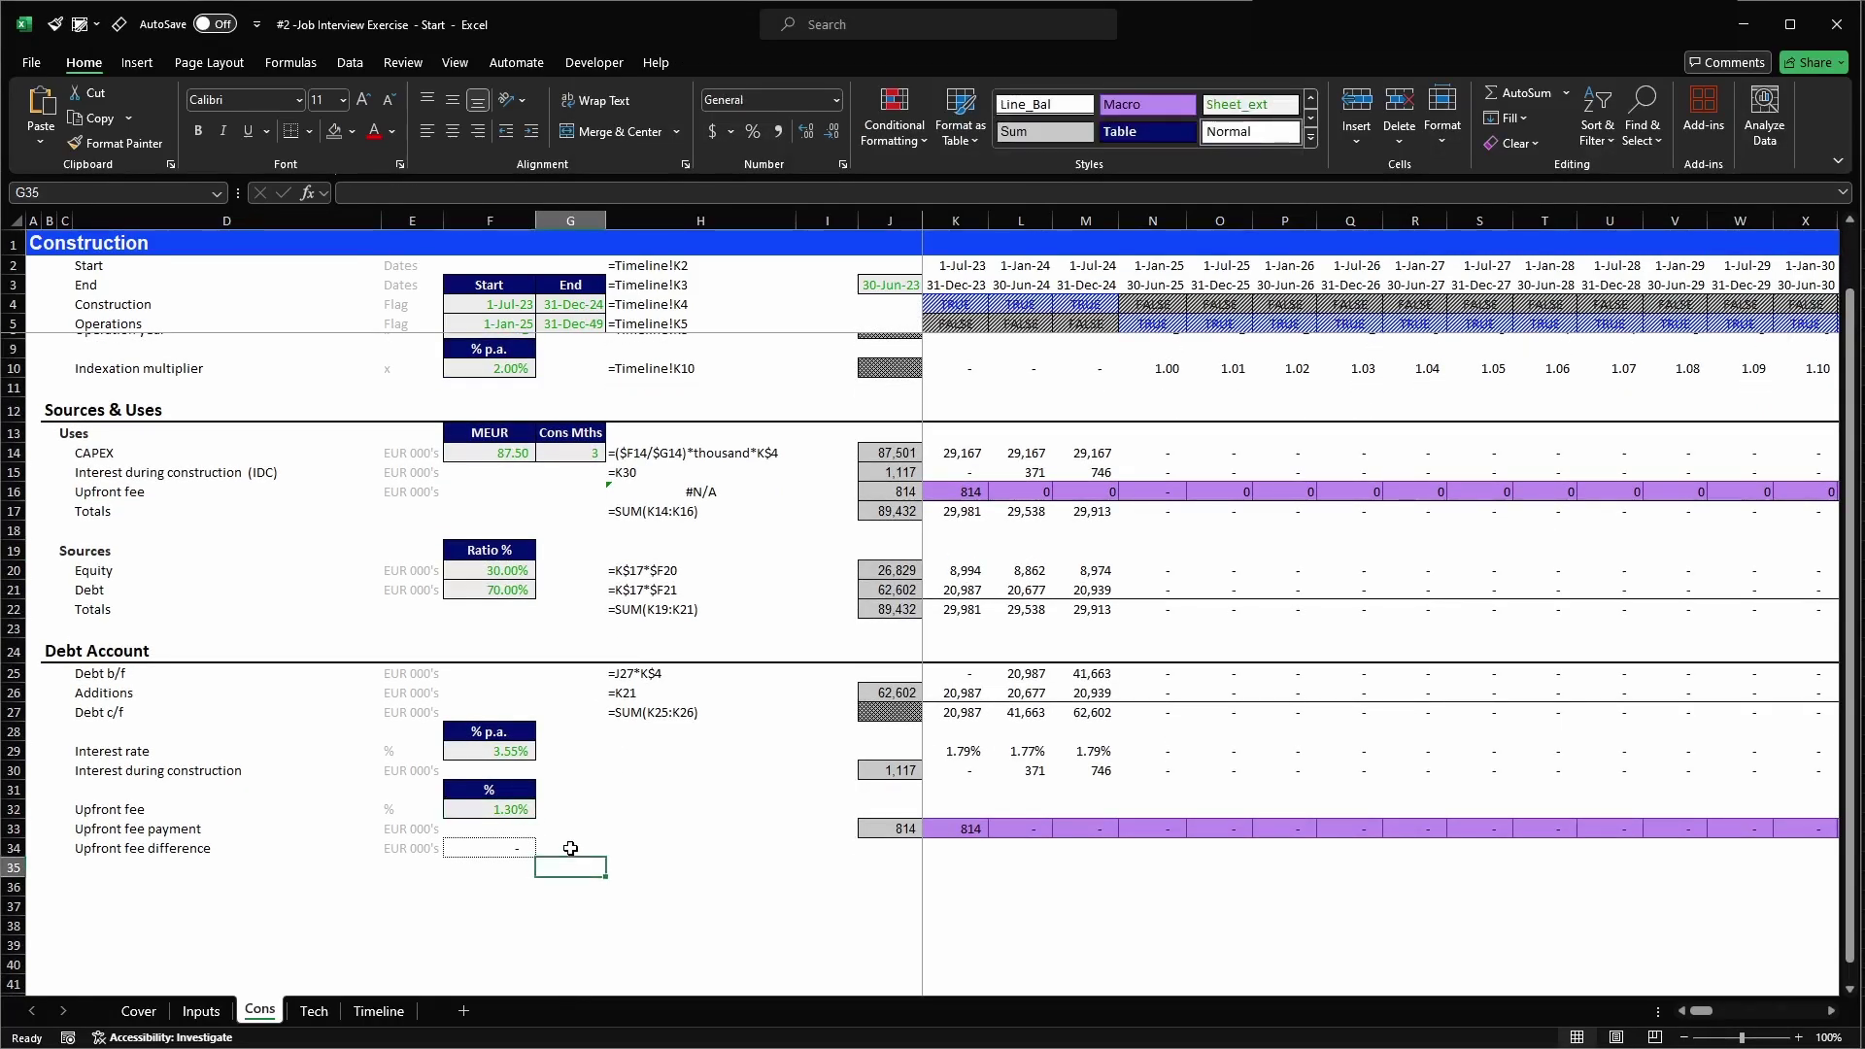
pyautogui.click(579, 841)
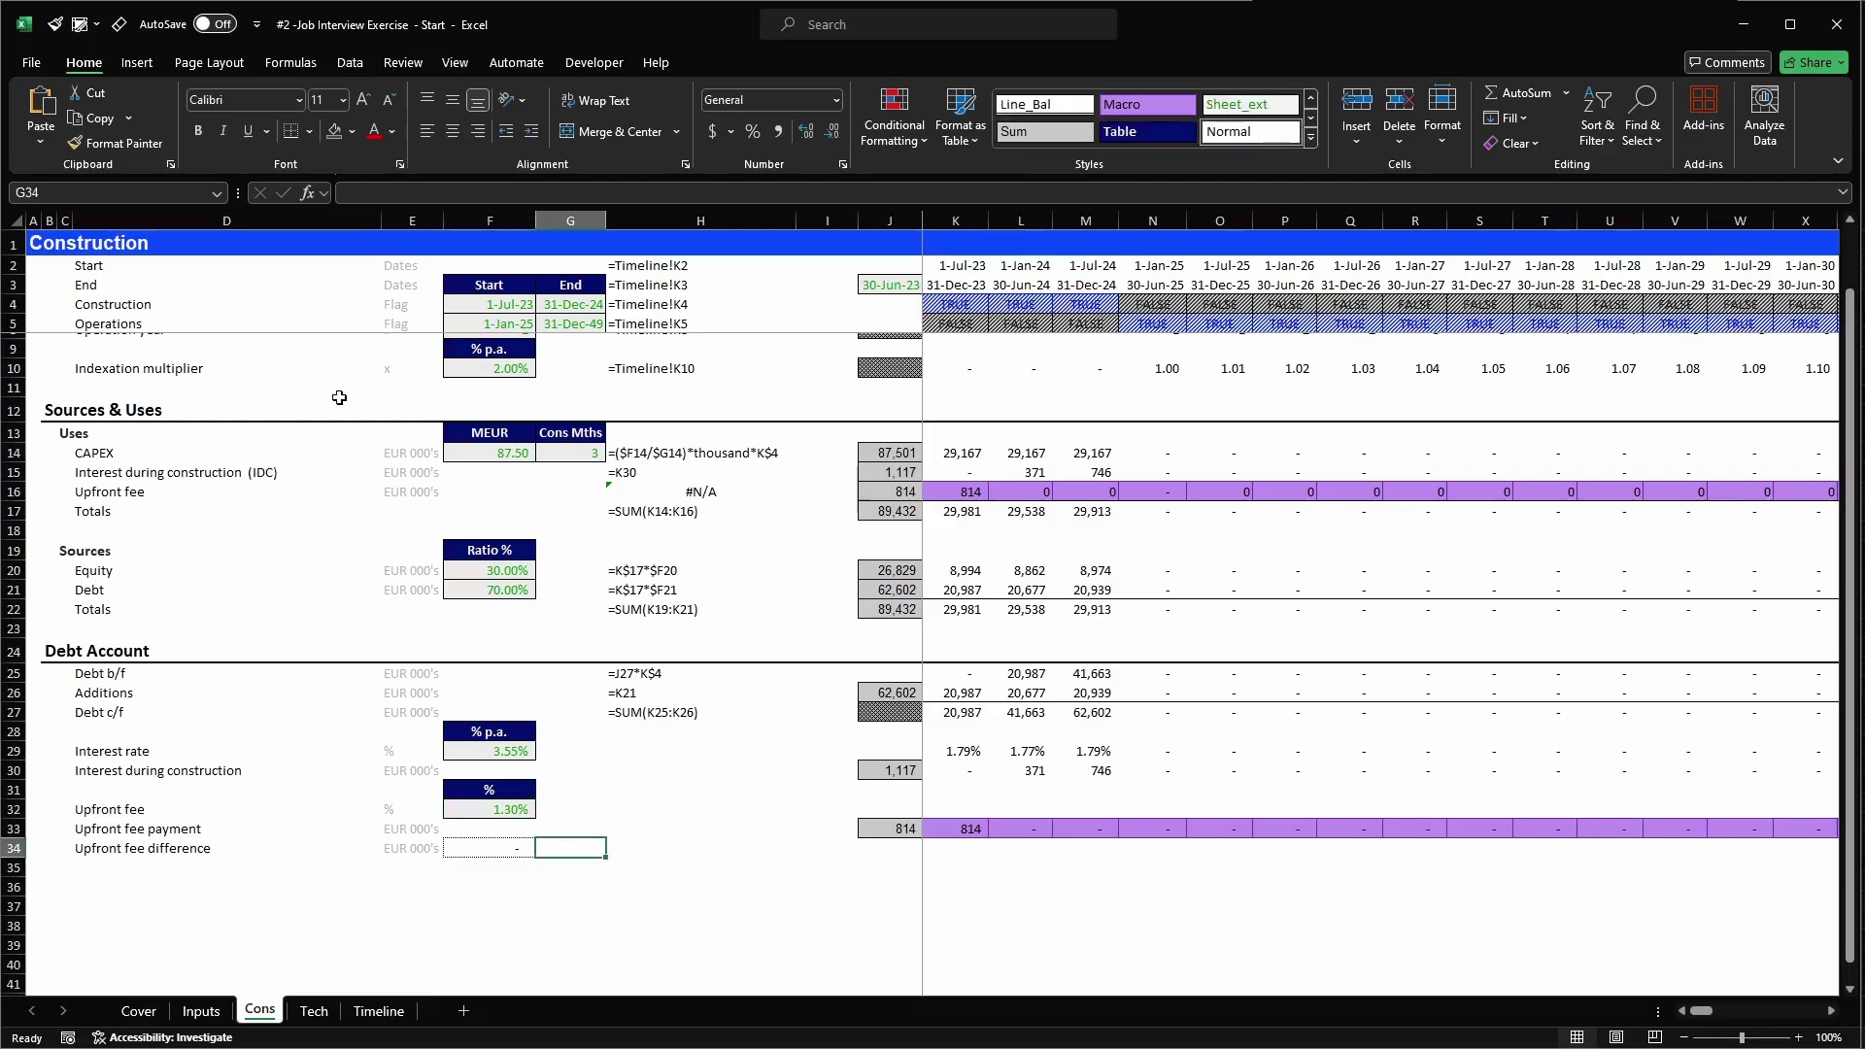
pyautogui.click(137, 62)
pyautogui.click(294, 139)
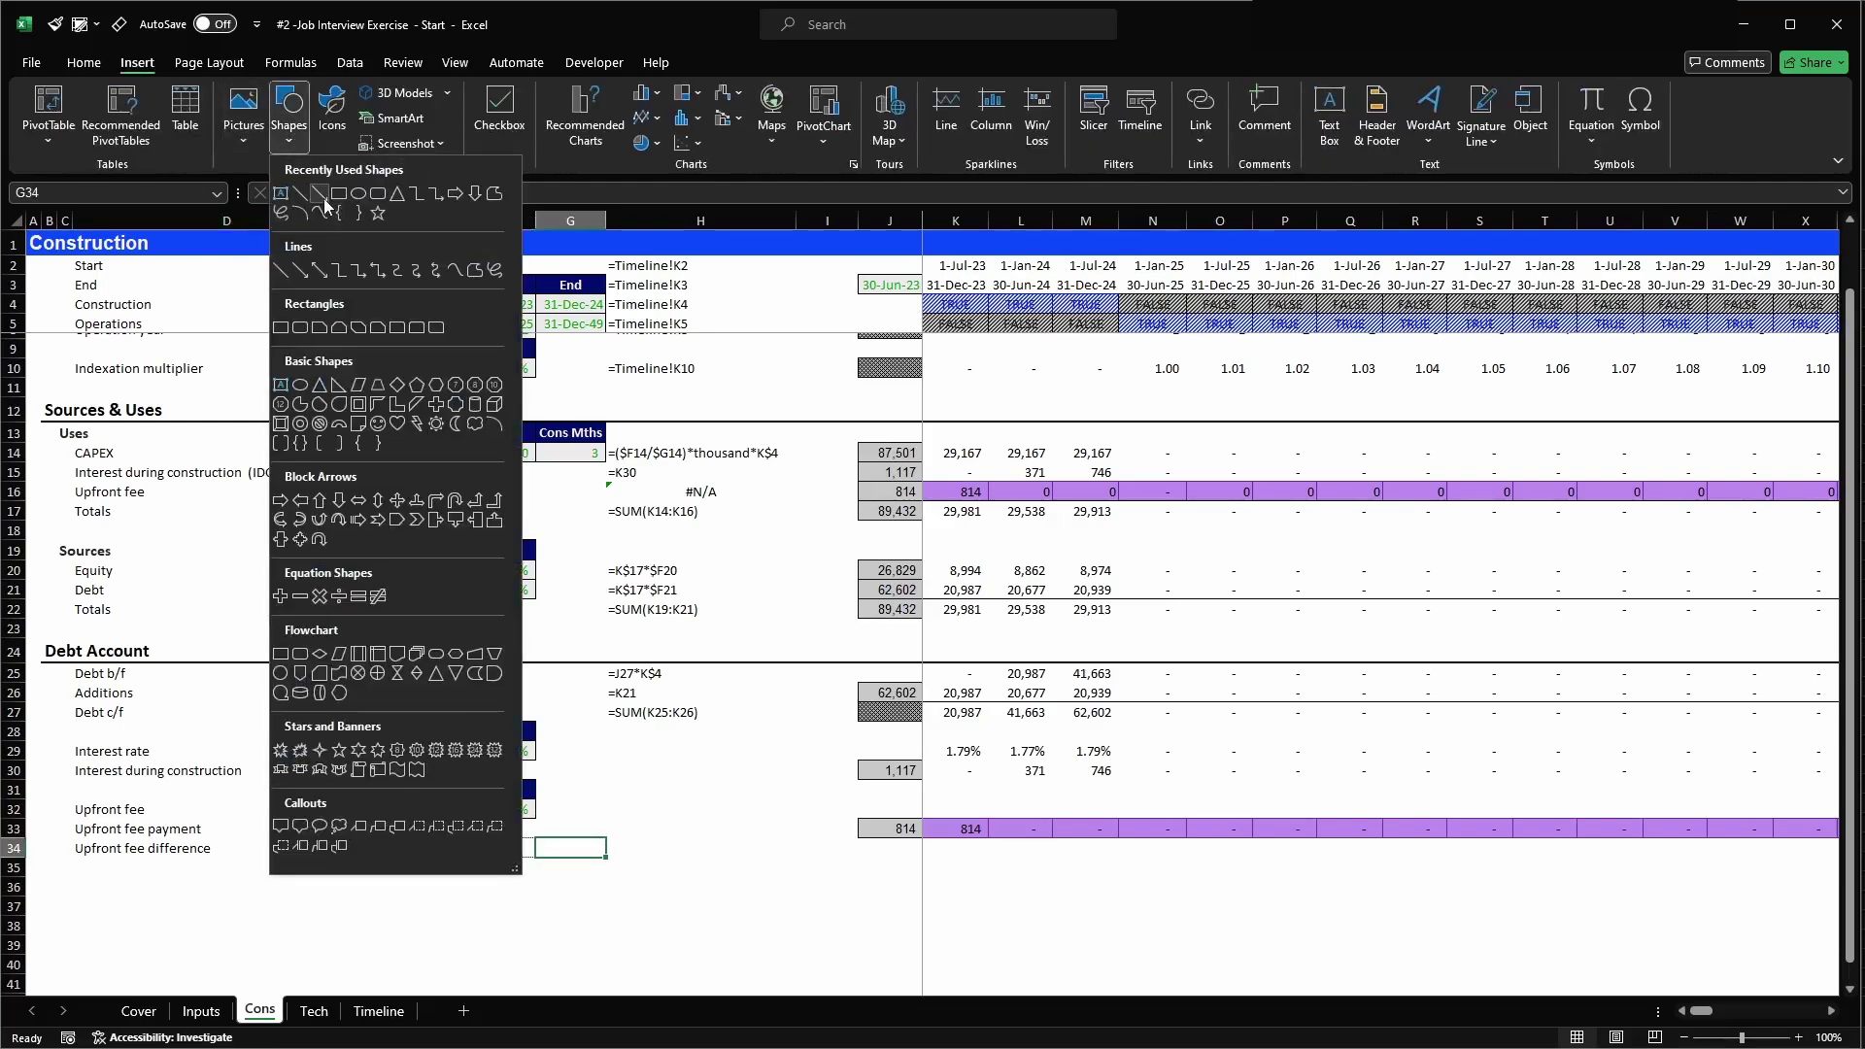
pyautogui.click(330, 201)
pyautogui.moveTo(588, 825)
pyautogui.mouseDown()
pyautogui.moveTo(667, 865)
pyautogui.moveTo(759, 878)
pyautogui.mouseUp()
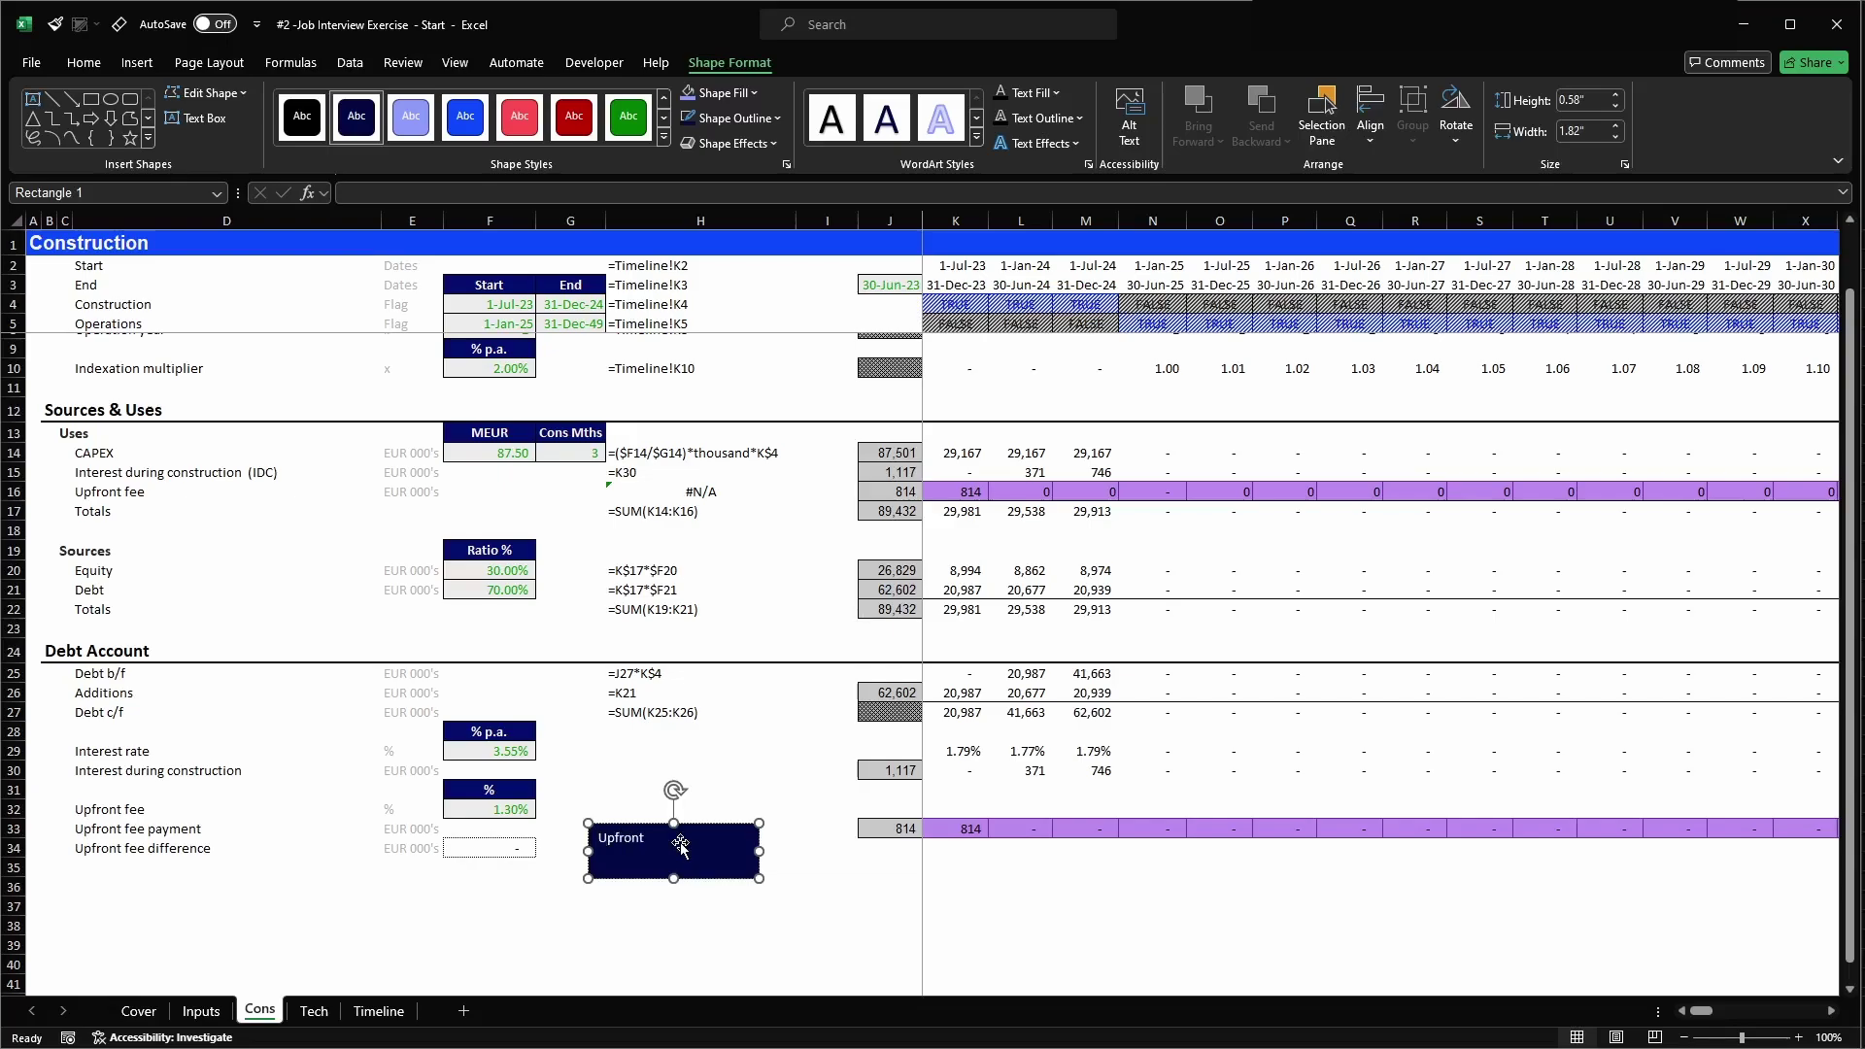
pyautogui.write('Upfront Macro')
pyautogui.click(707, 808)
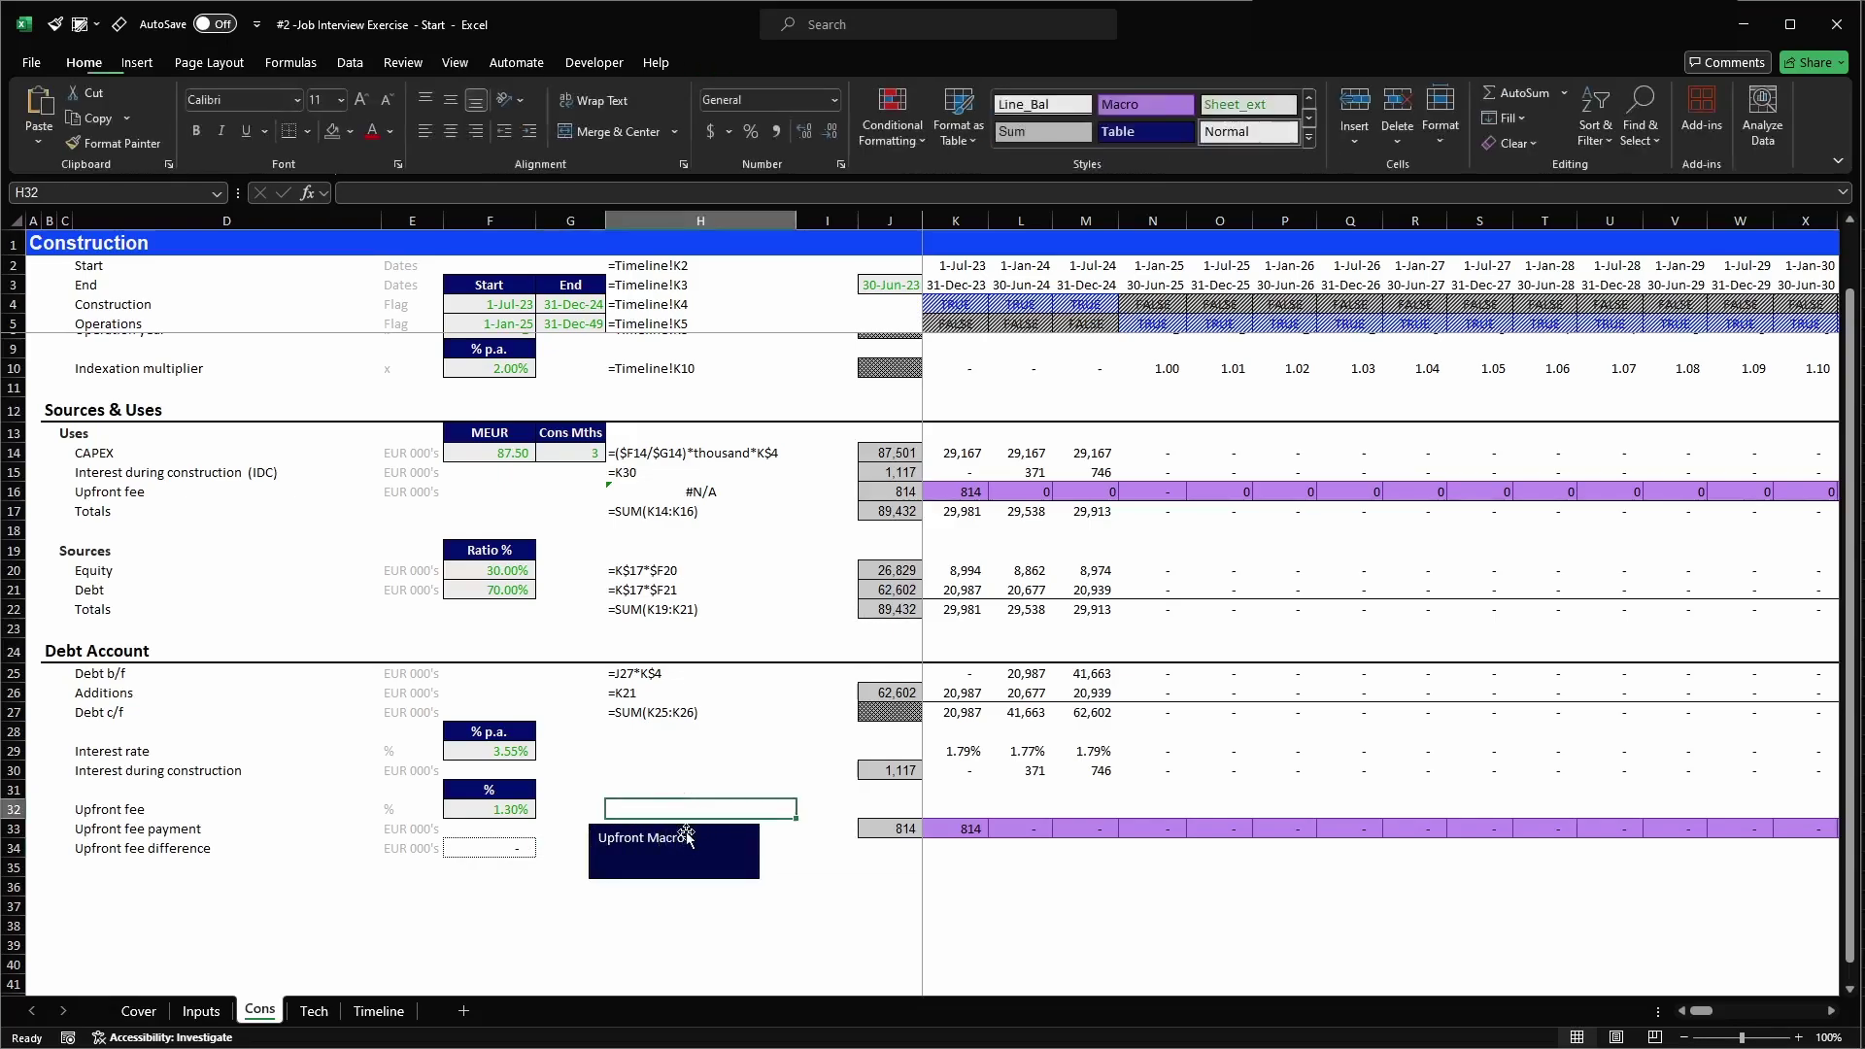
# - Centre the Upfront Macro label both ways, shrink the rectangle to fit it, and place it beside cell F34
pyautogui.click(687, 837)
pyautogui.click(84, 63)
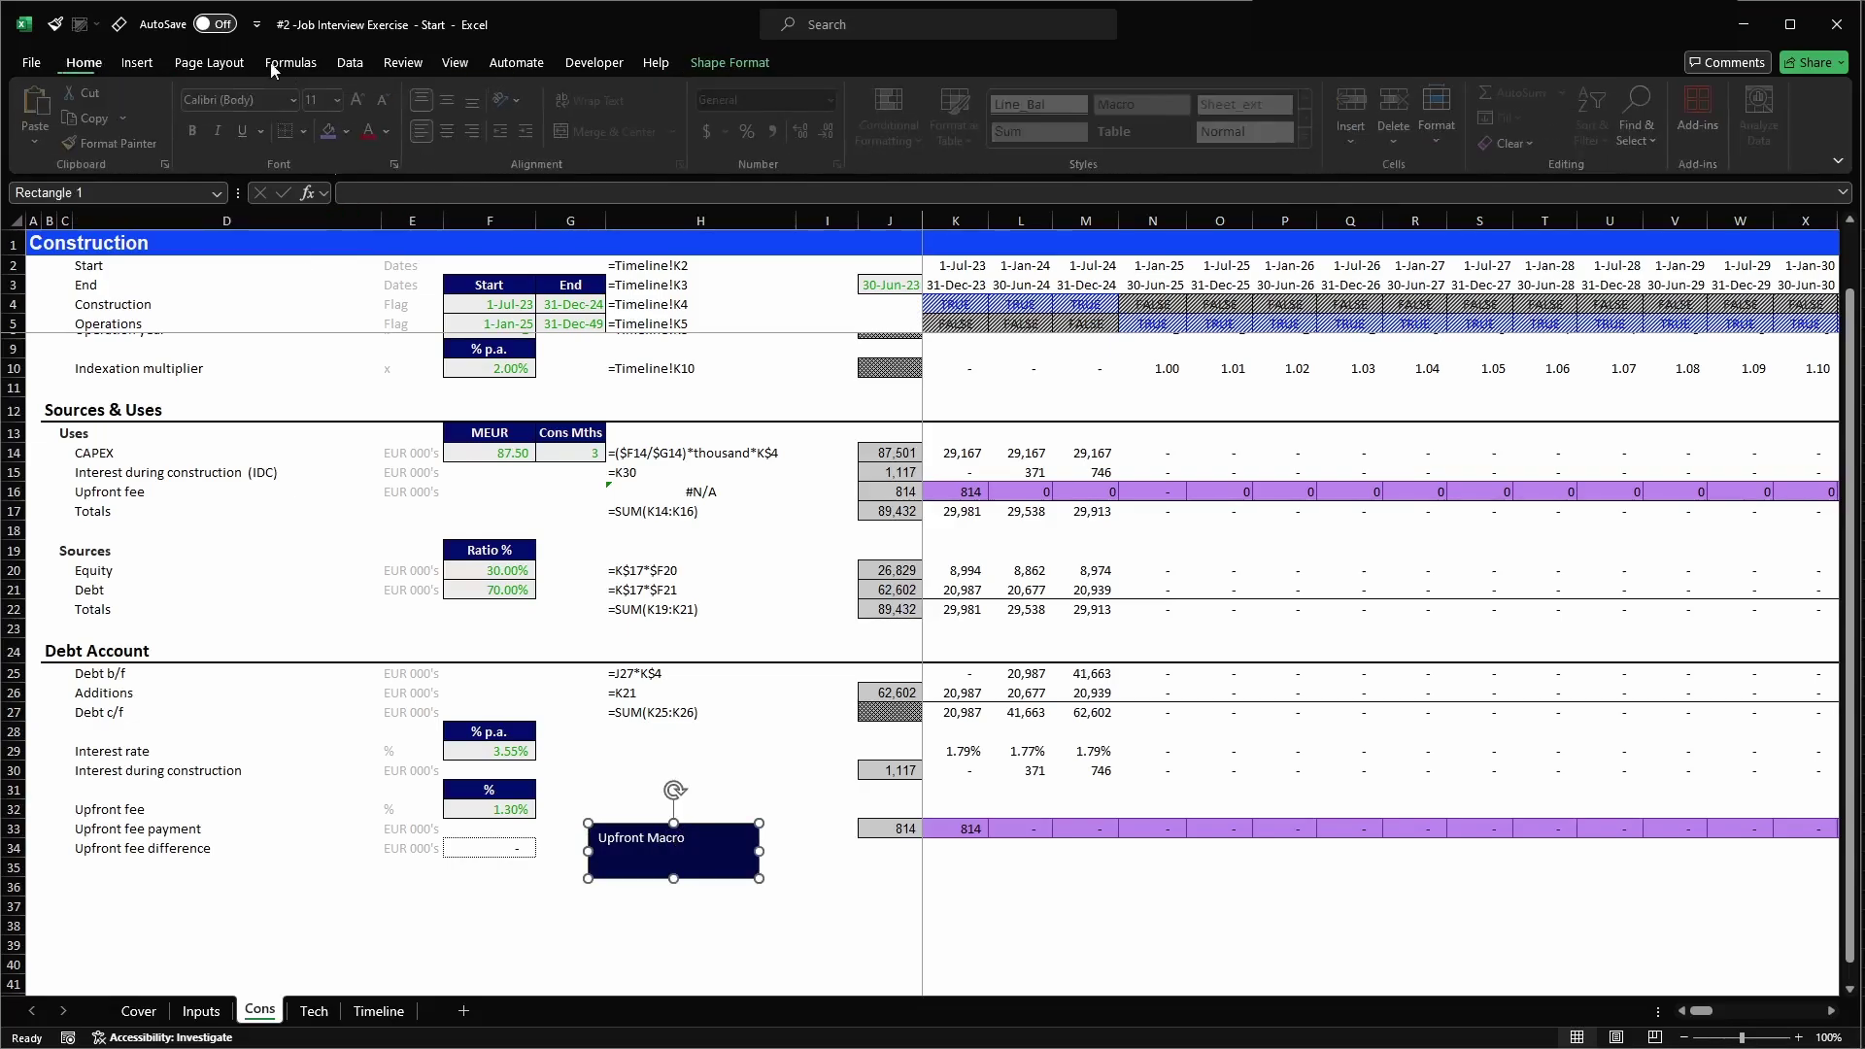
pyautogui.click(453, 130)
pyautogui.click(452, 100)
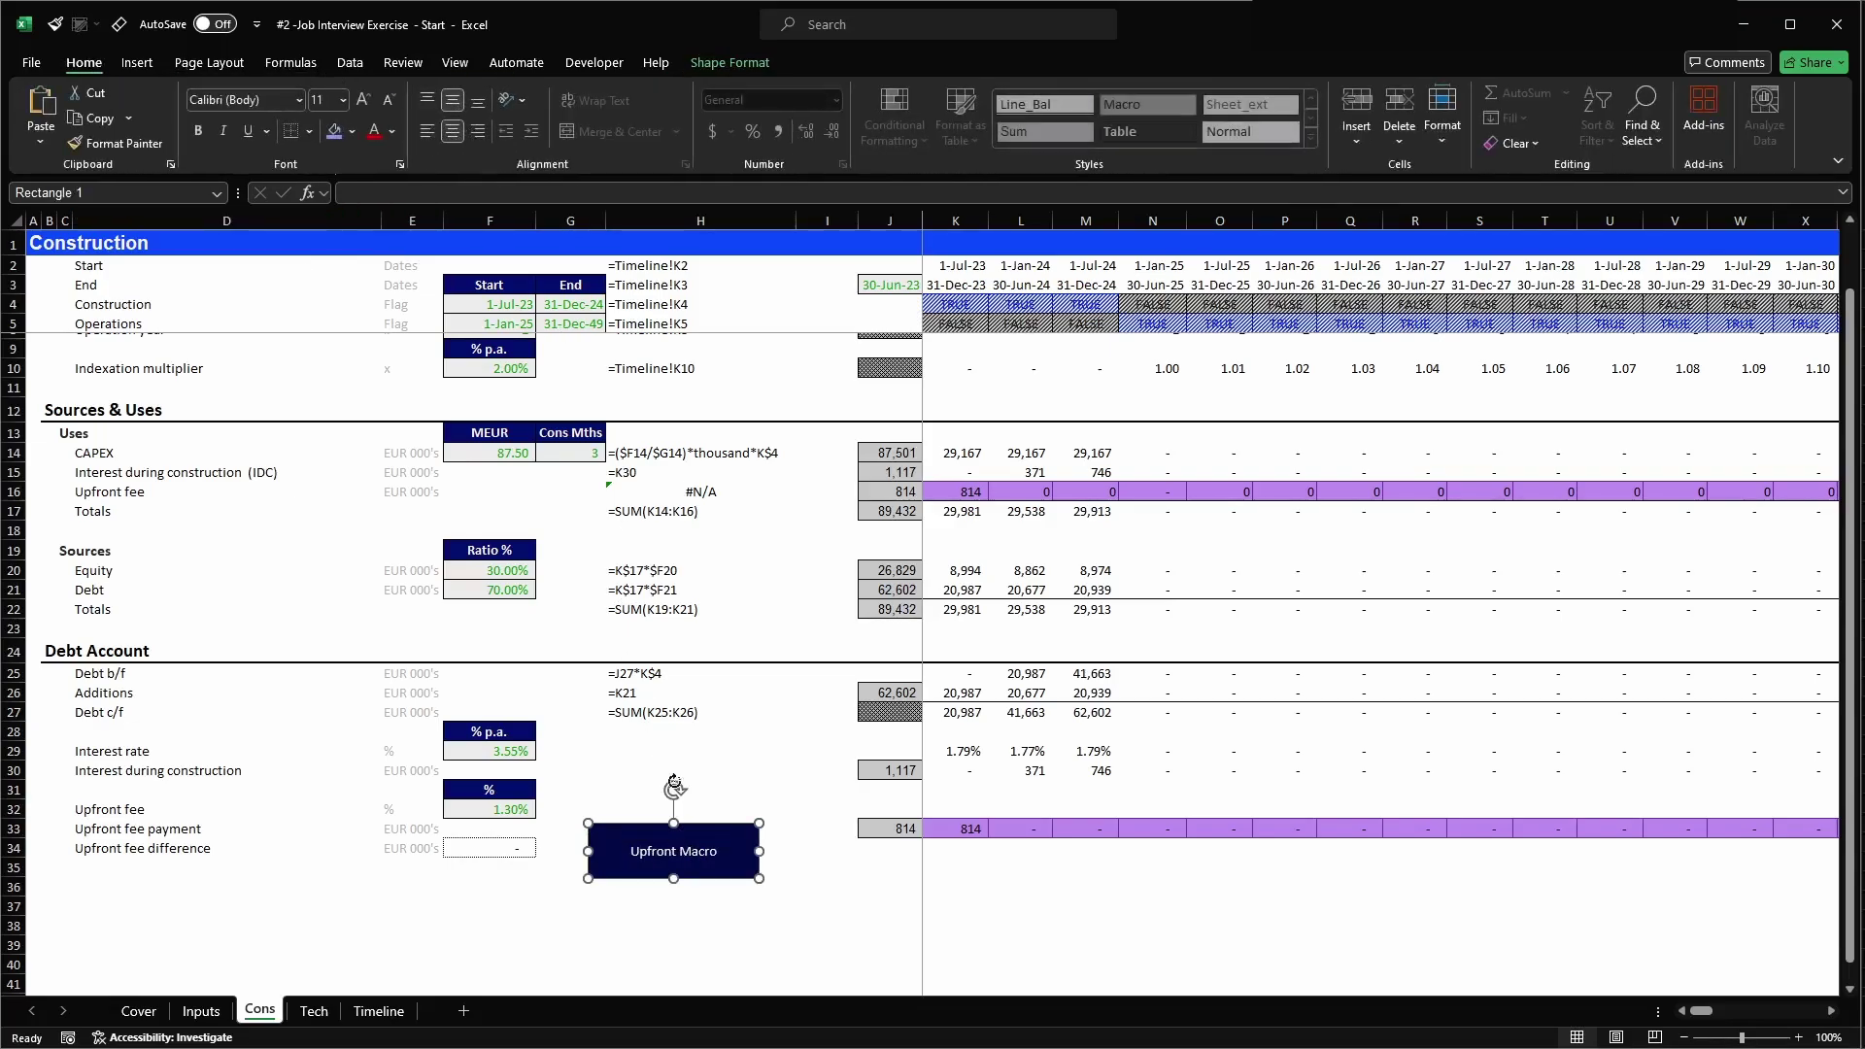
pyautogui.moveTo(769, 884); pyautogui.dragTo(708, 854)
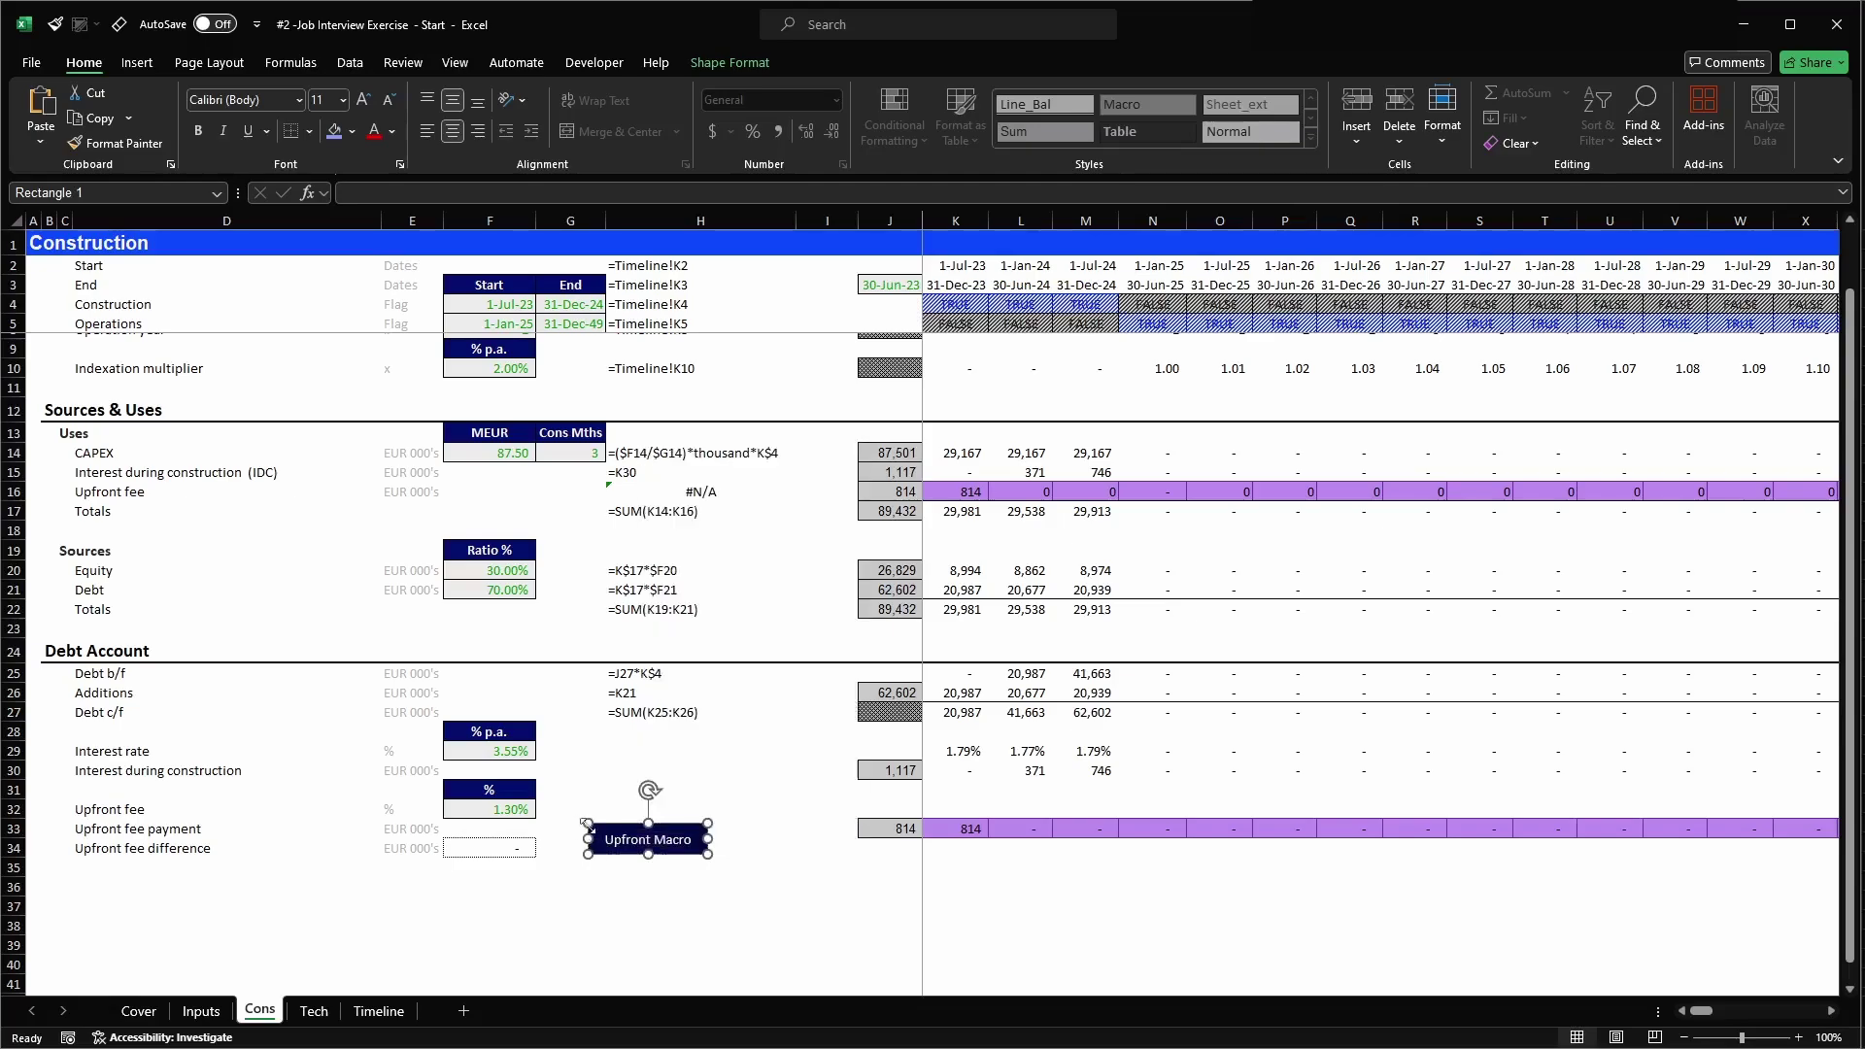
pyautogui.moveTo(596, 829); pyautogui.dragTo(550, 839)
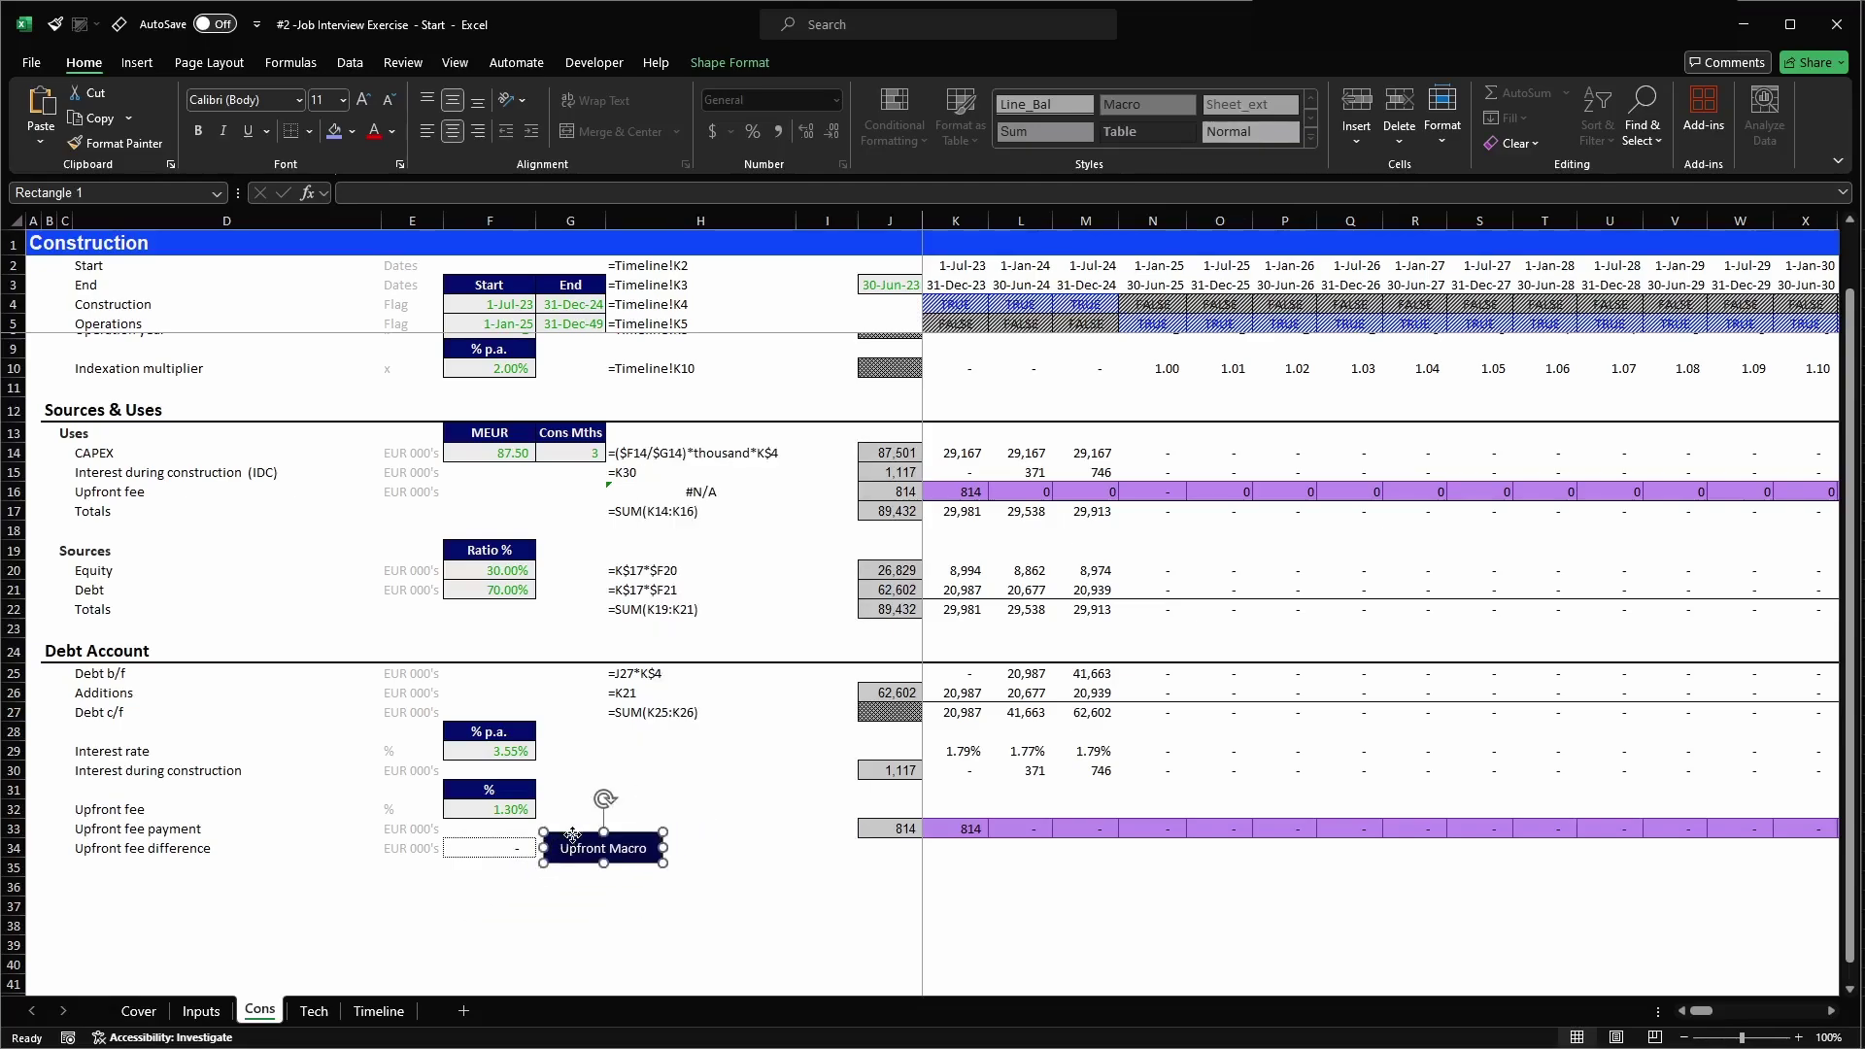
# - Assign the ThisWorkbook.UpfronFee macro to the Upfront Macro rectangle
pyautogui.rightClick(572, 834)
pyautogui.click(622, 710)
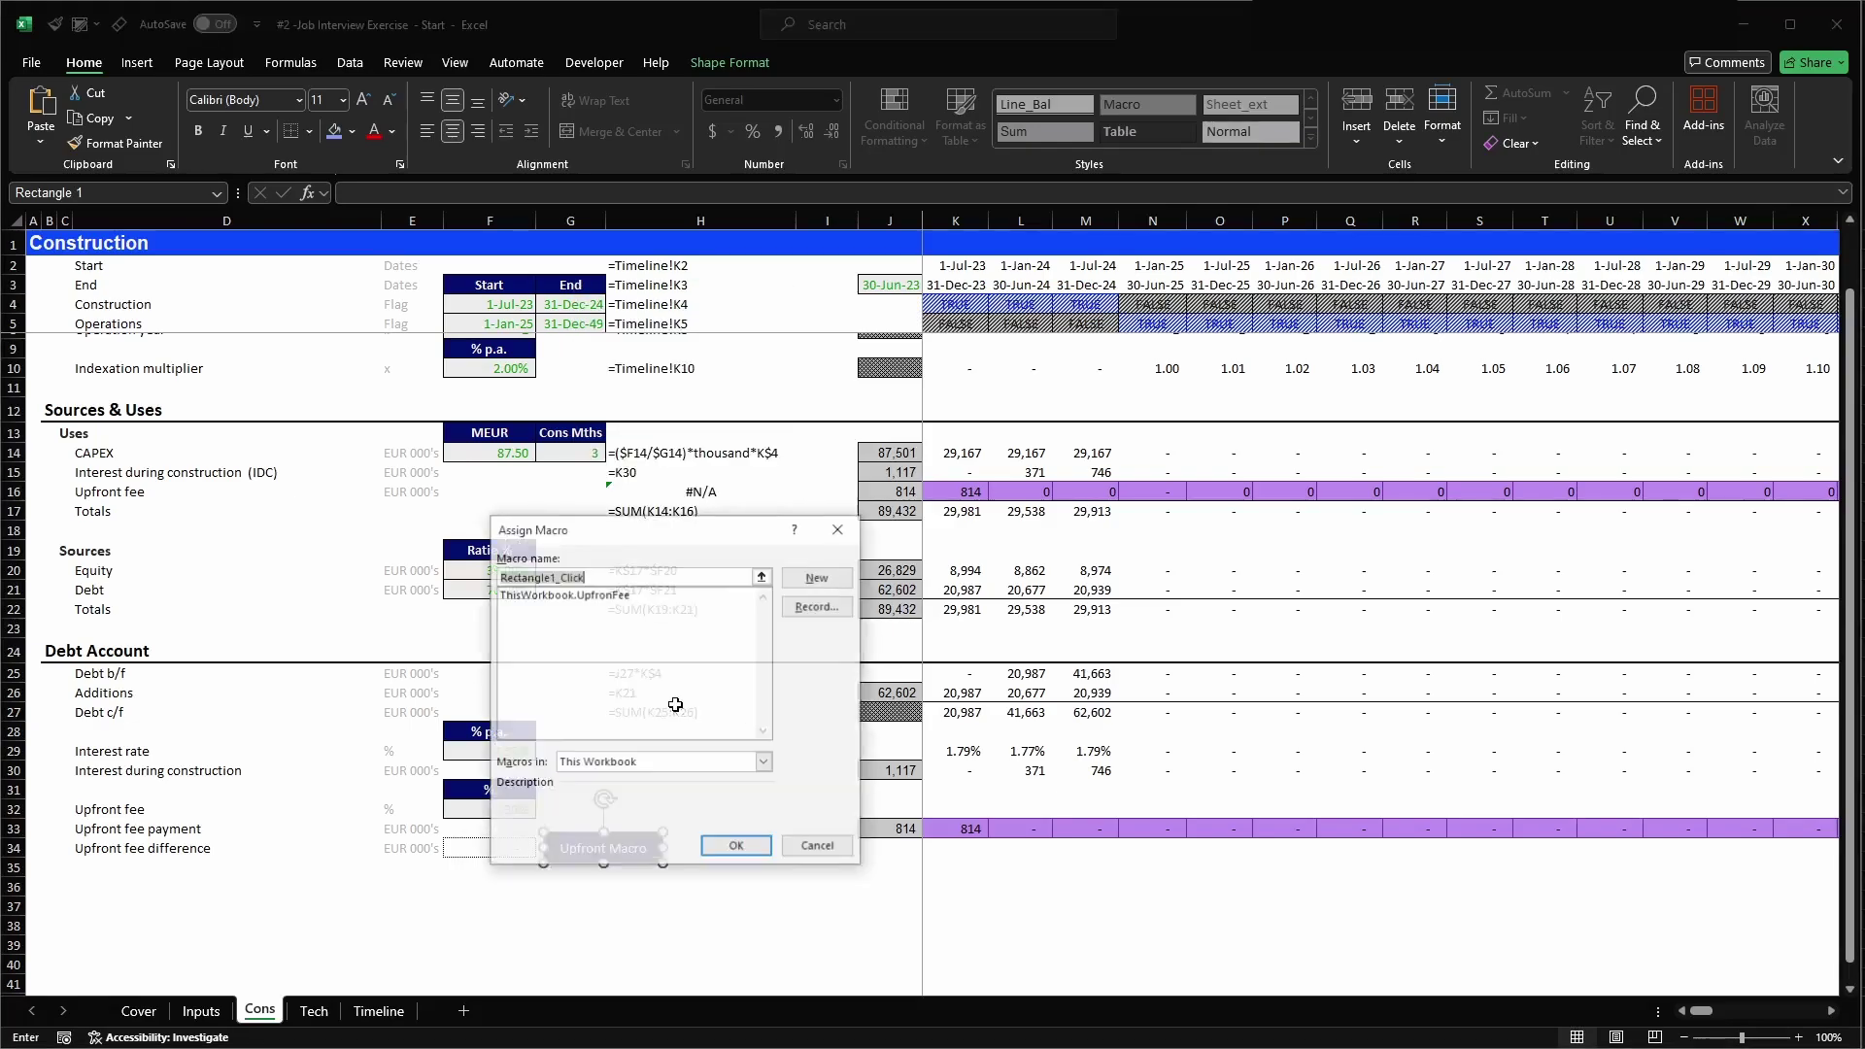
pyautogui.click(596, 768)
pyautogui.click(607, 700)
pyautogui.click(550, 594)
pyautogui.click(738, 847)
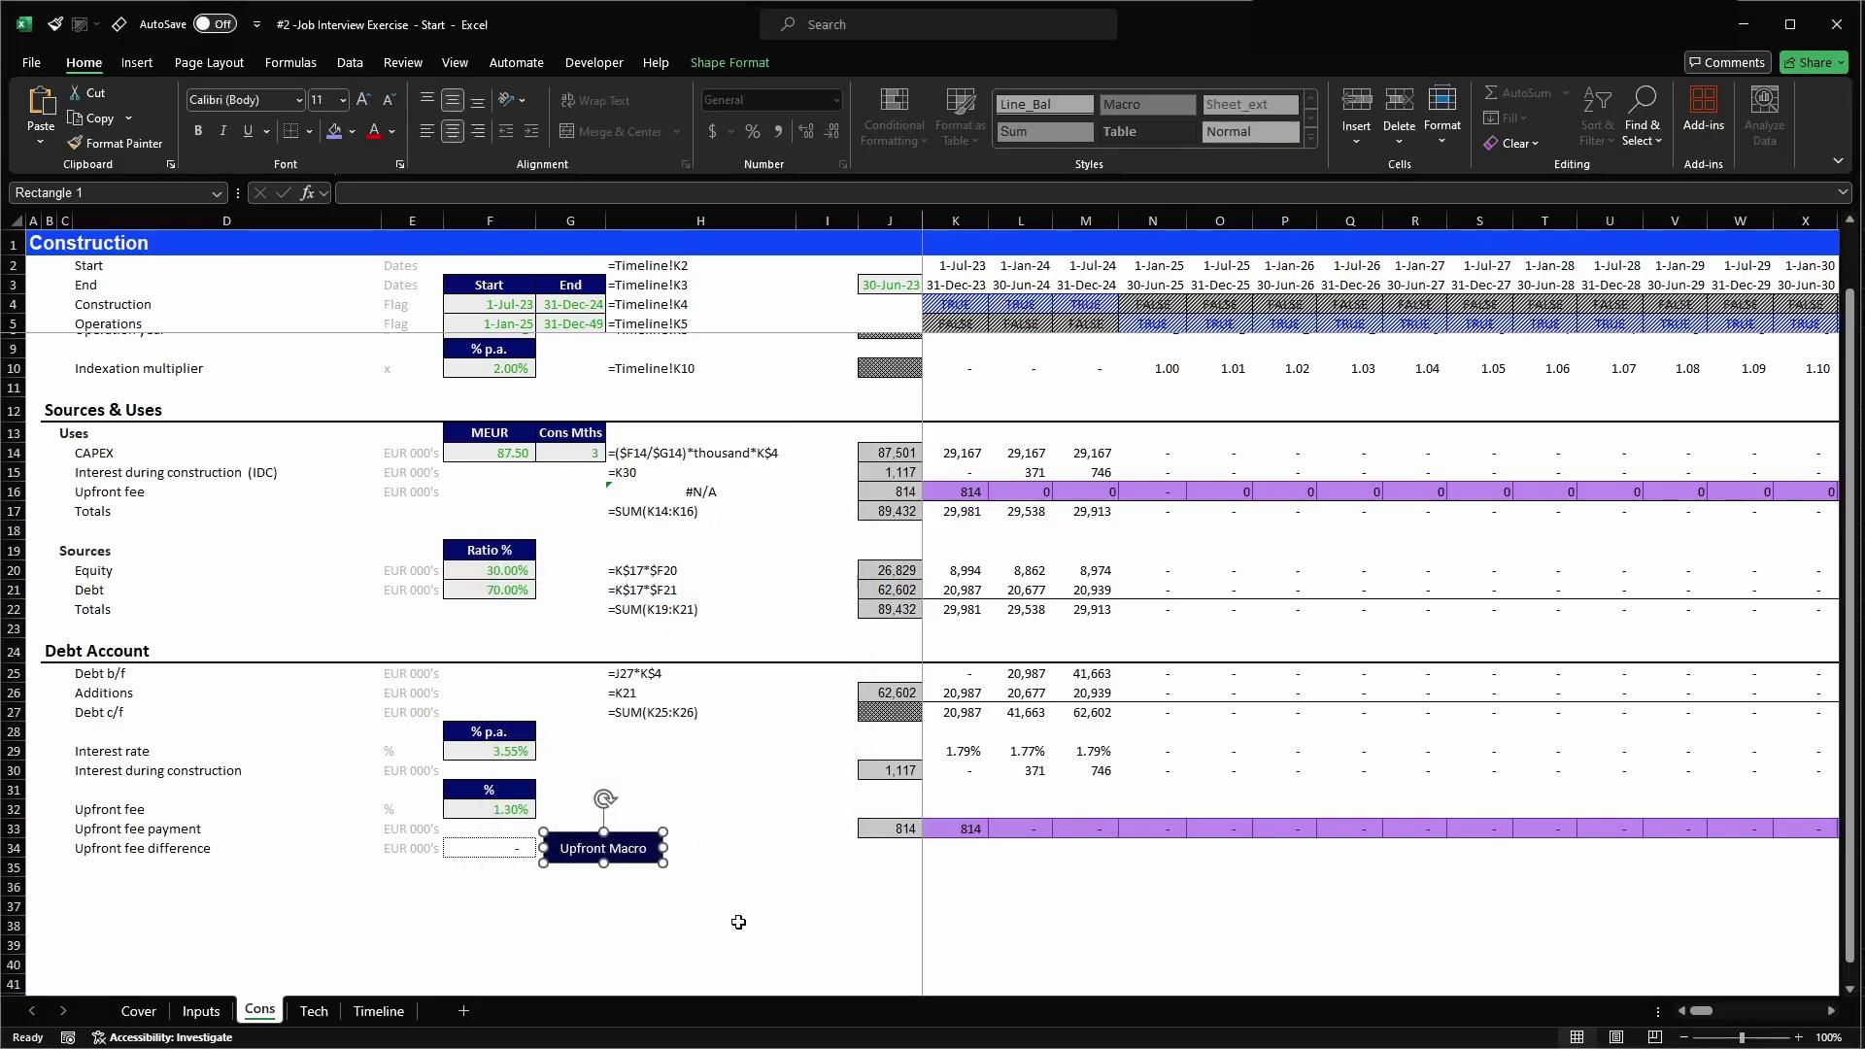
pyautogui.click(754, 835)
# - Test the Upfront Macro button by clearing the pasted upfront fee values in row 16 and running it
pyautogui.click(902, 486)
pyautogui.hotkey('ctrl', 'shift', 'Right')
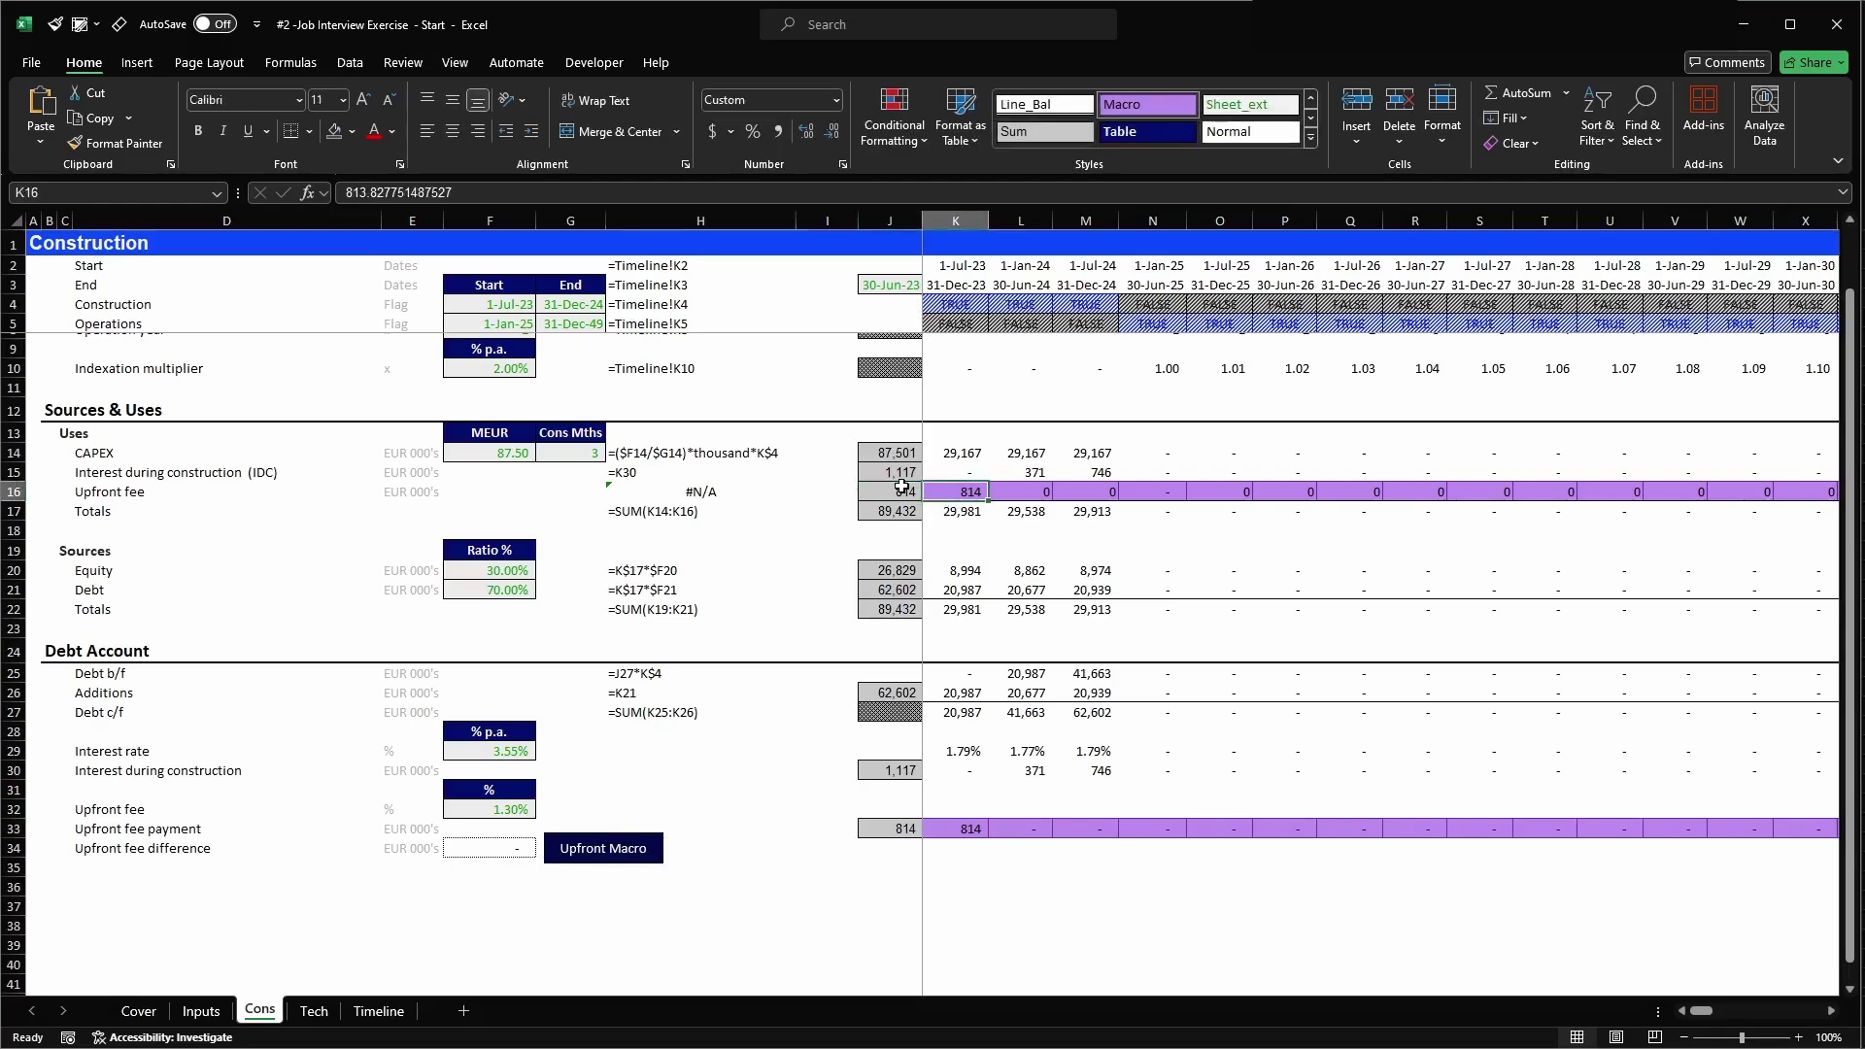
pyautogui.press('Delete')
pyautogui.press('Right')
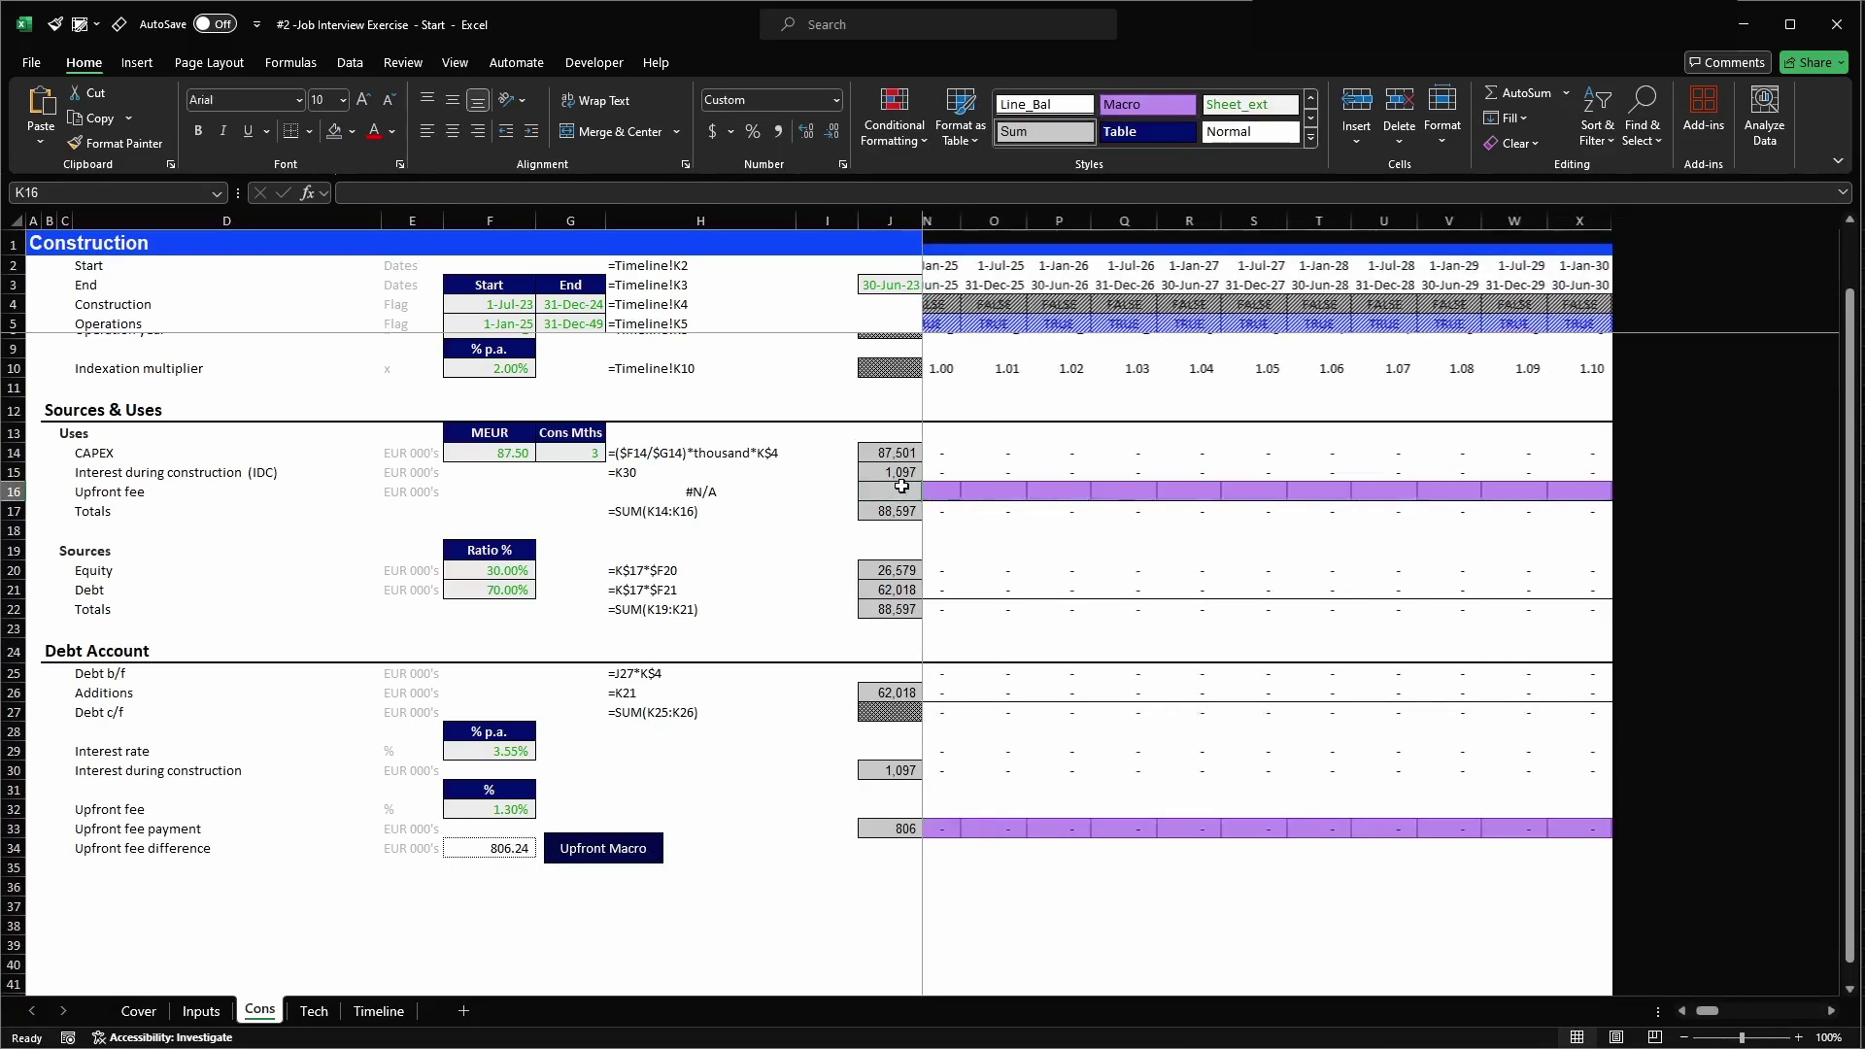
pyautogui.click(649, 857)
pyautogui.click(713, 771)
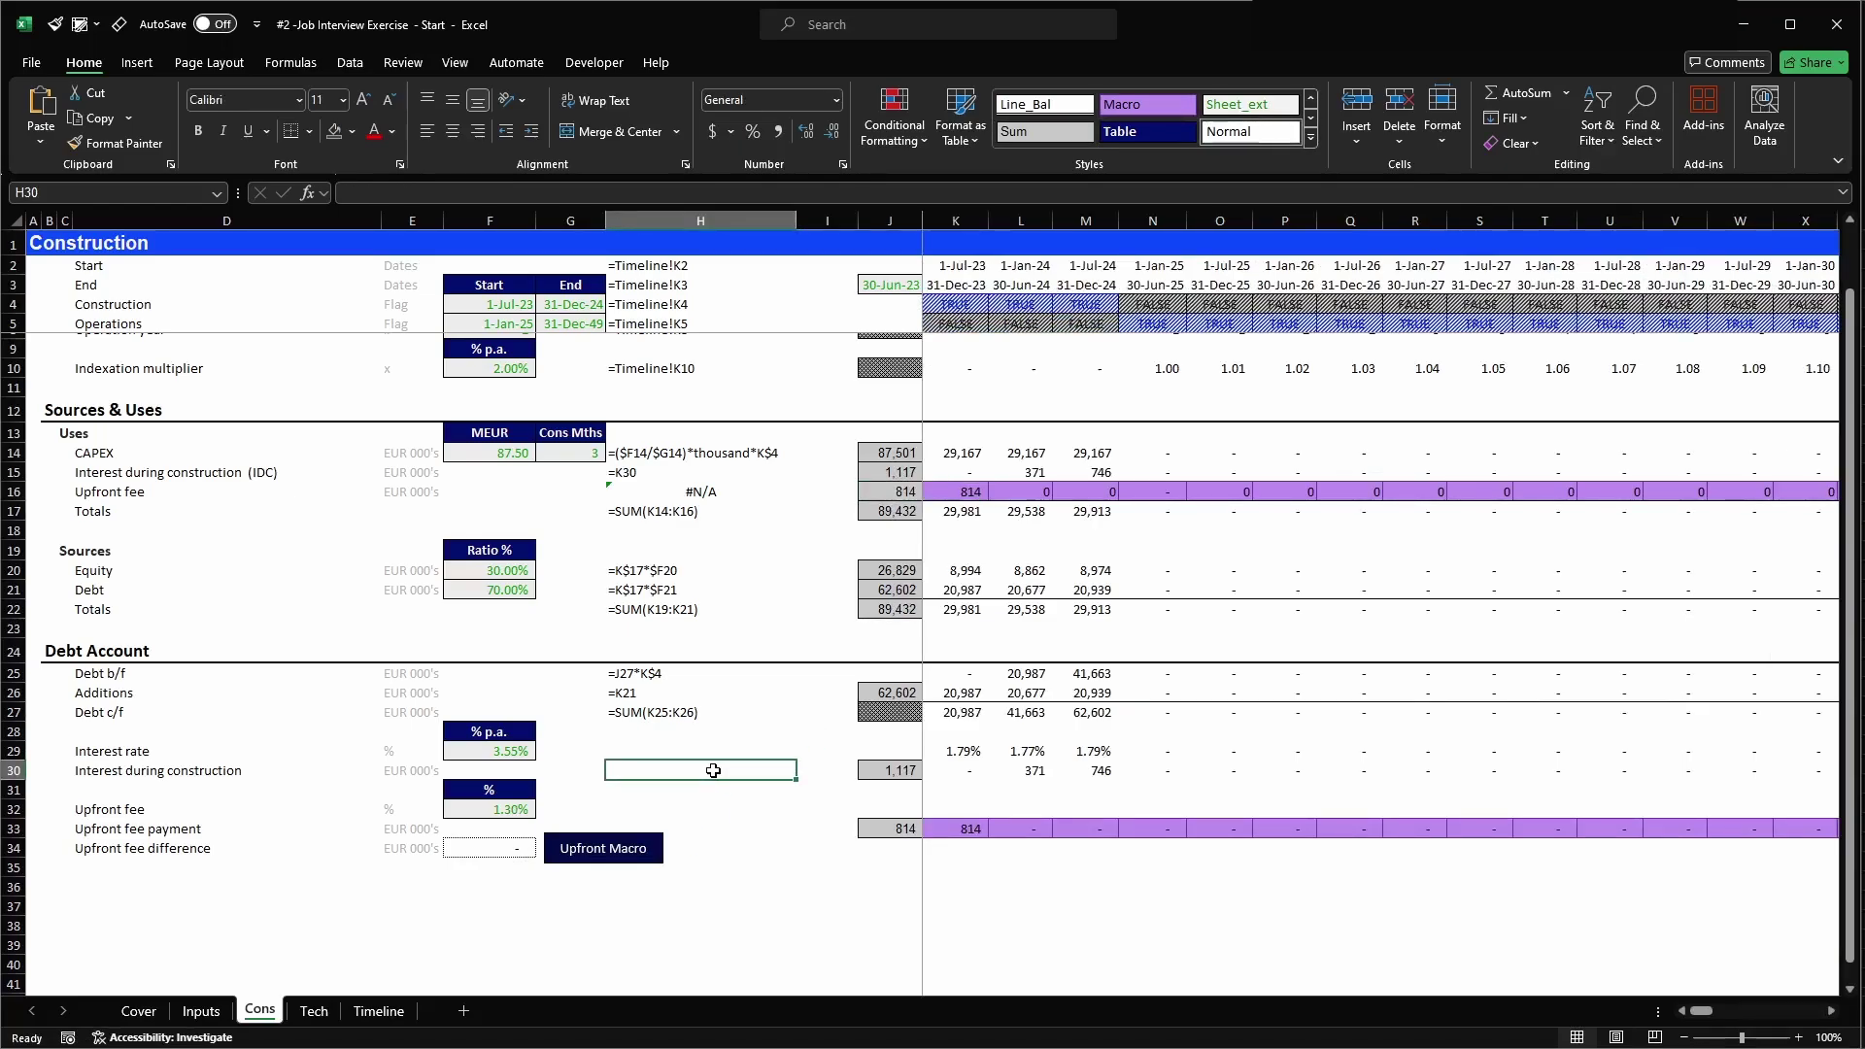
# - Copy the formula text display from H27 into H29, H30 and H33 of the Debt Account section
pyautogui.click(641, 719)
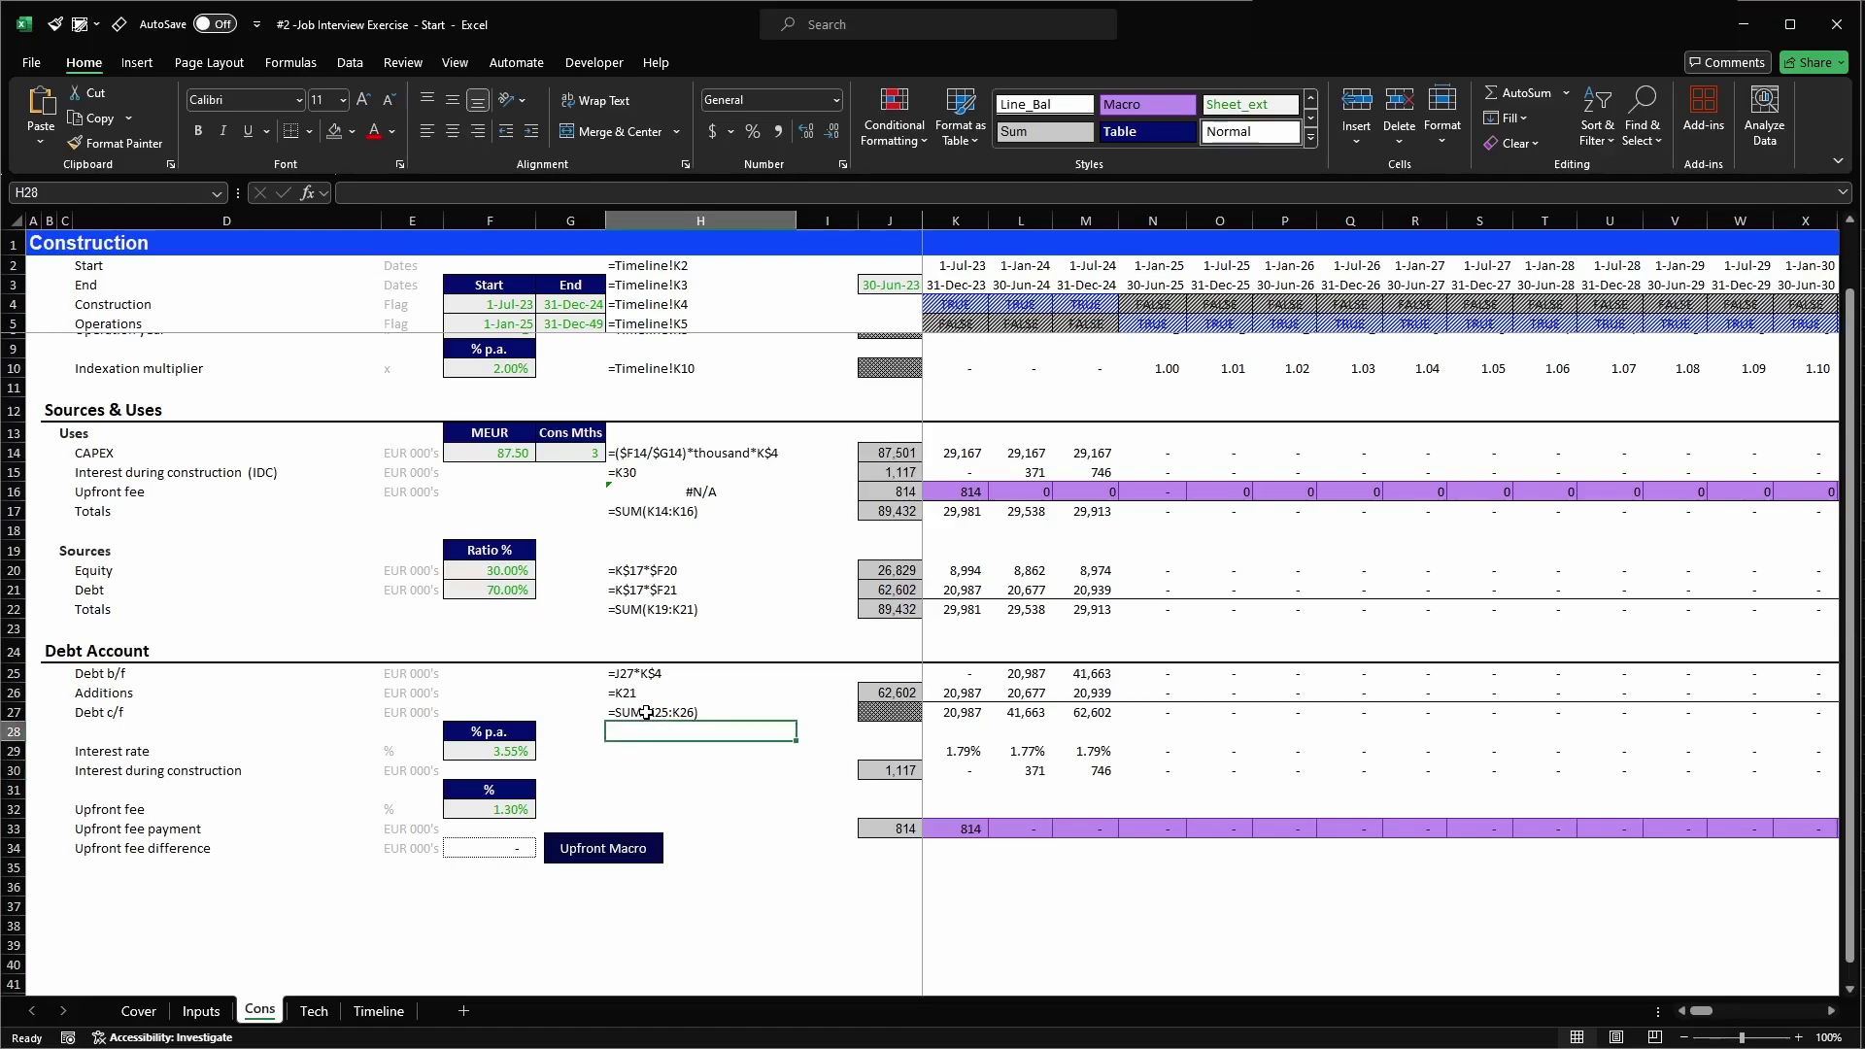
pyautogui.hotkey('ctrl', 'c')
pyautogui.press('Down')
pyautogui.press('Down')
pyautogui.hotkey('ctrl', 'v')
pyautogui.press('Down')
pyautogui.hotkey('ctrl', 'v')
pyautogui.press('Down')
pyautogui.press('Down')
pyautogui.press('Down')
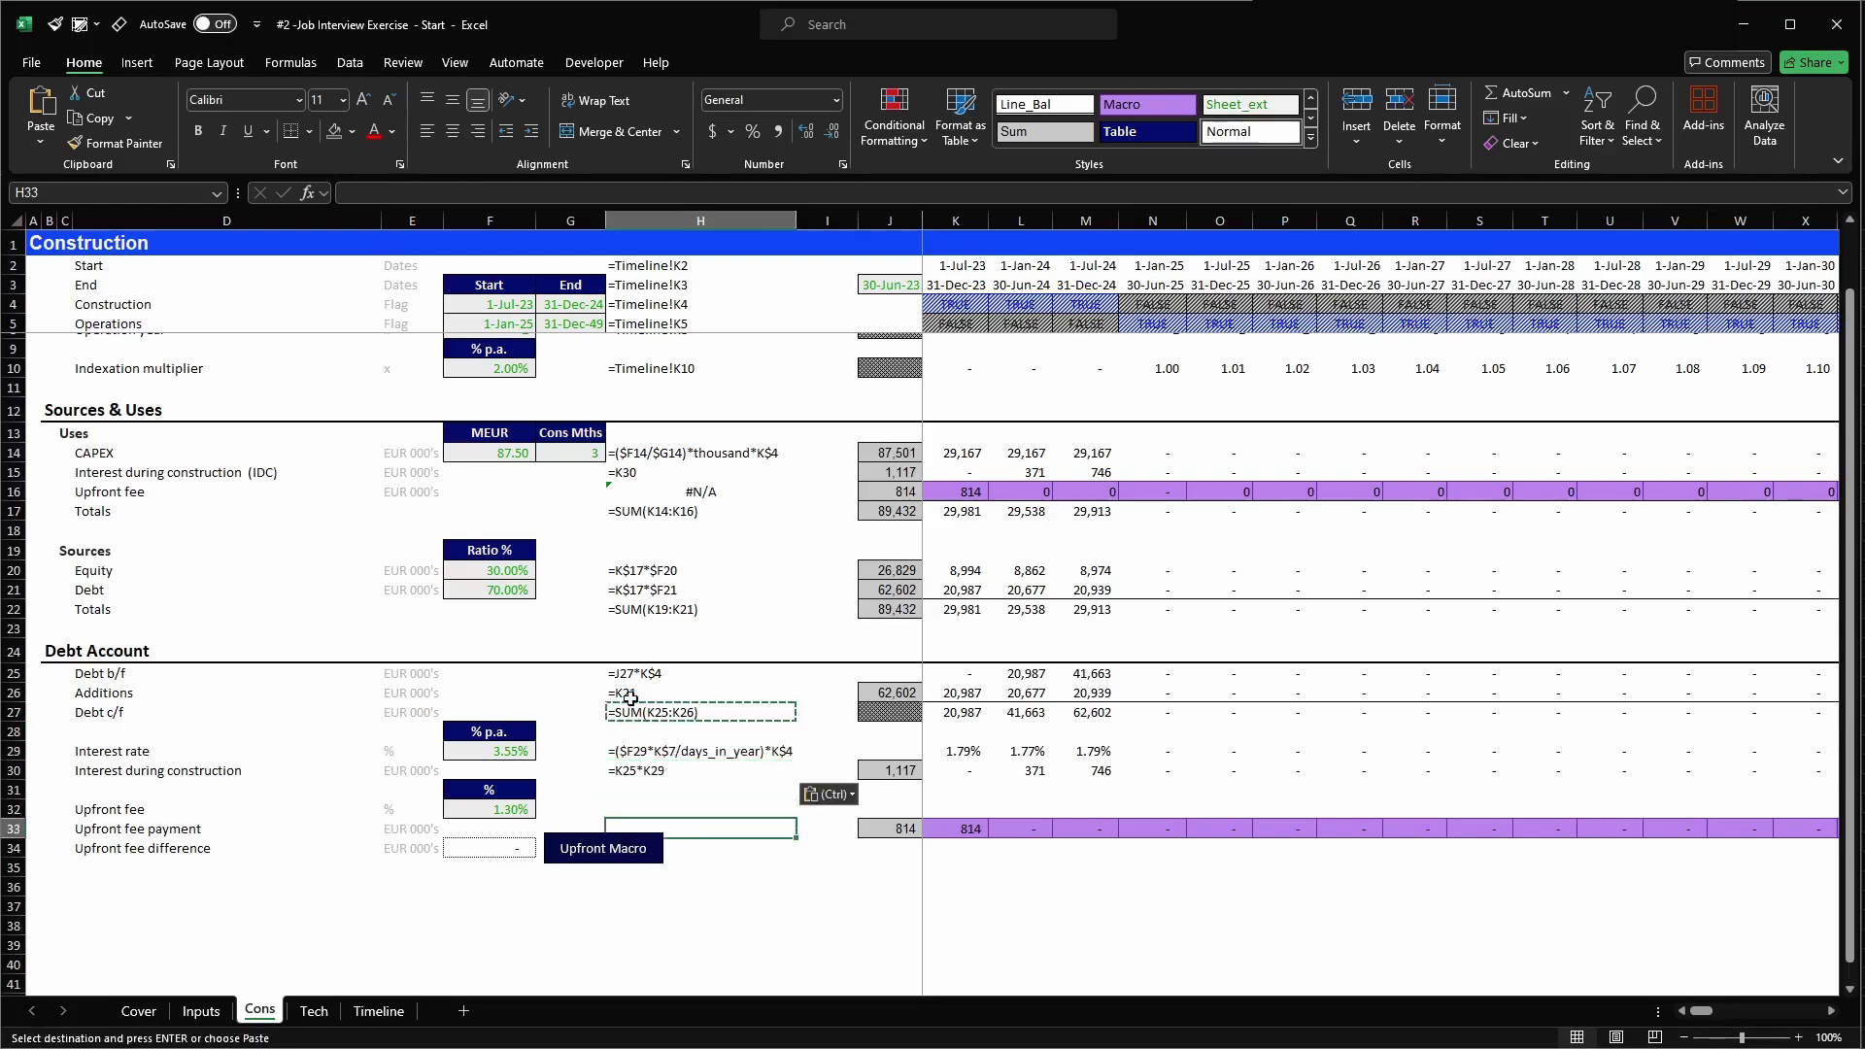
pyautogui.hotkey('ctrl', 'v')
pyautogui.press('Escape')
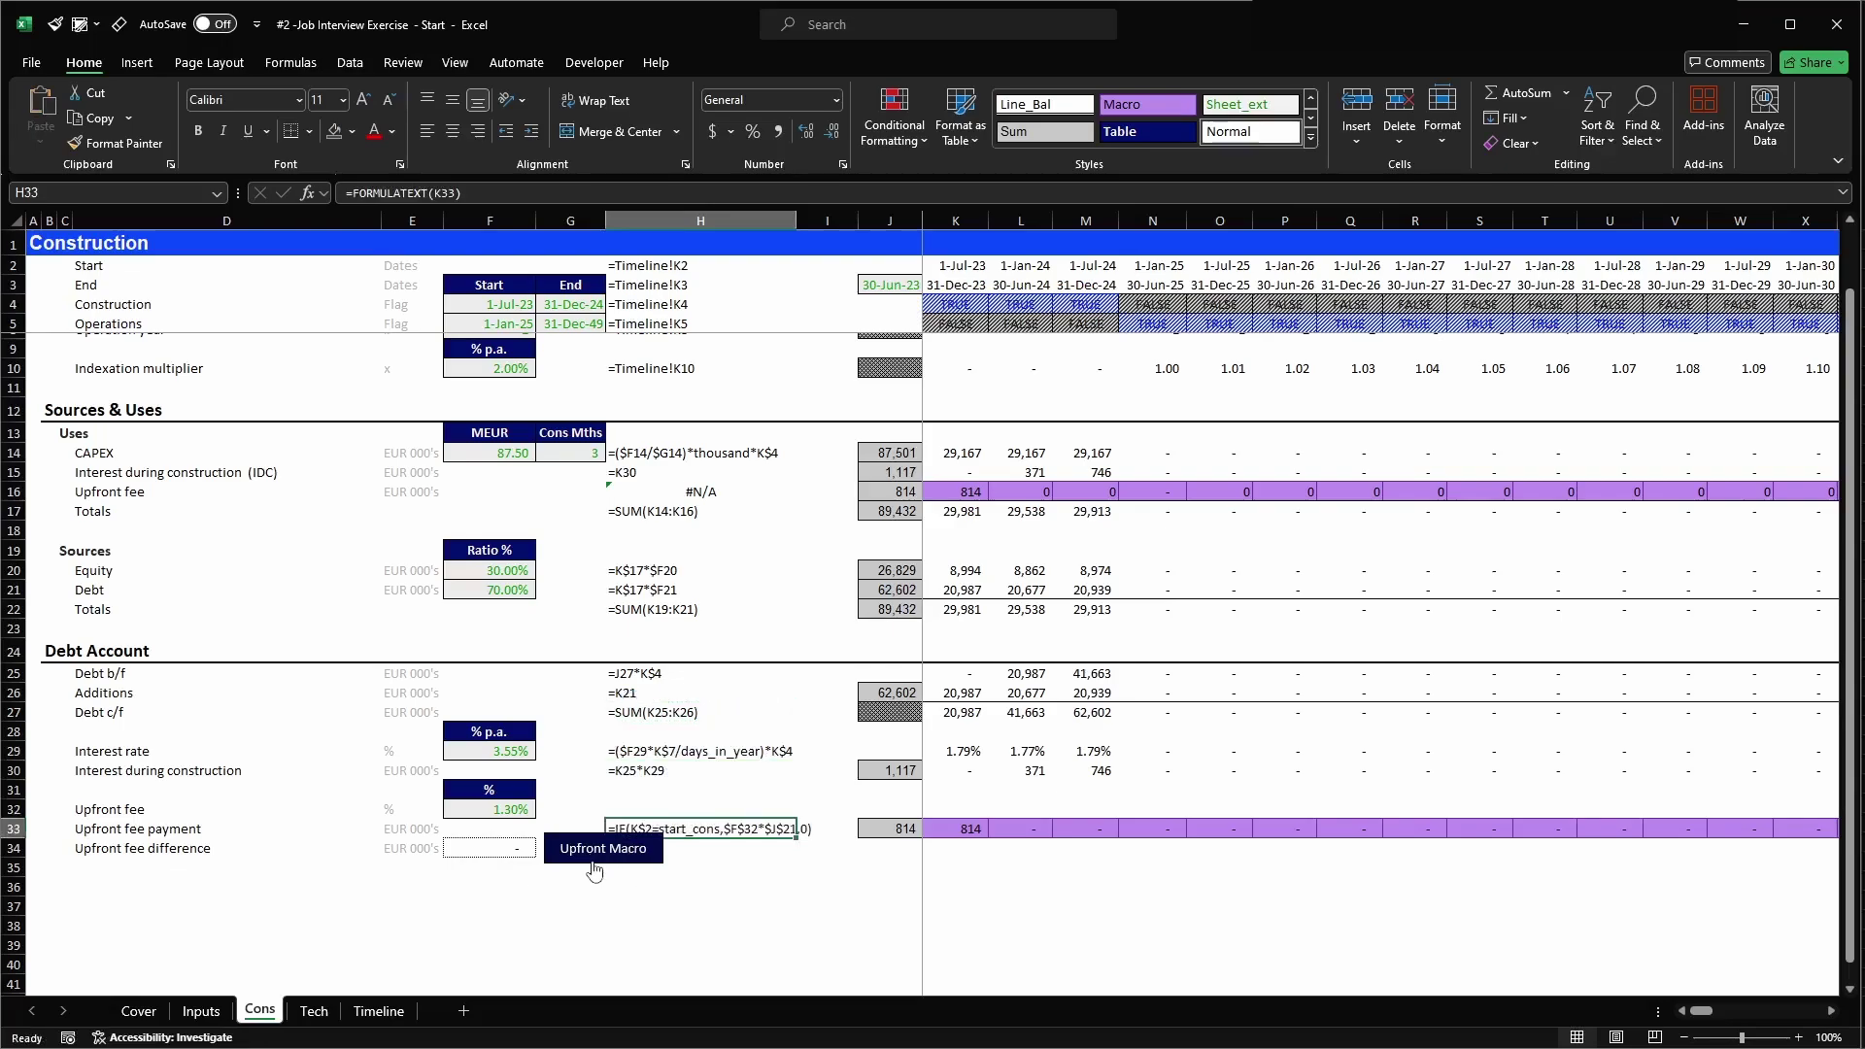
# - Move the Upfront Macro button below the difference cell F34 and clear the formula text in H16
pyautogui.rightClick(595, 865)
pyautogui.moveTo(594, 865); pyautogui.dragTo(474, 892)
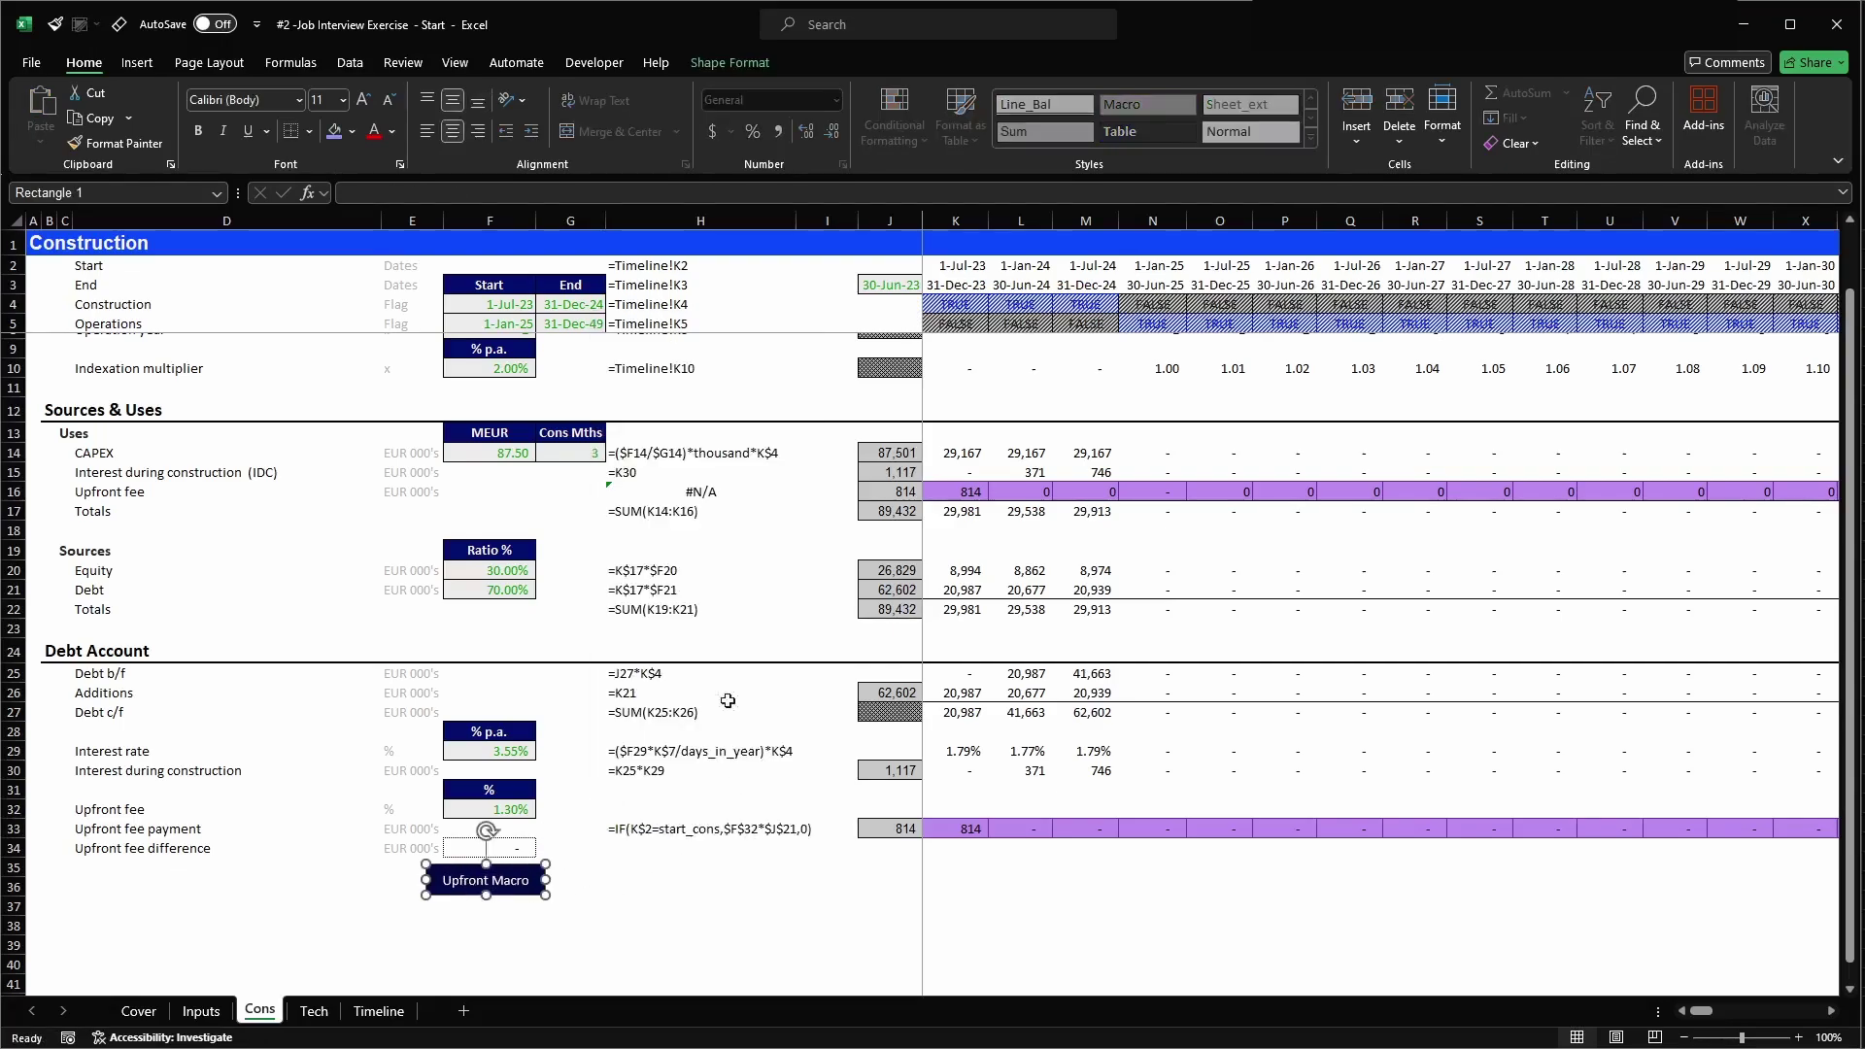
pyautogui.click(735, 492)
pyautogui.press('Delete')
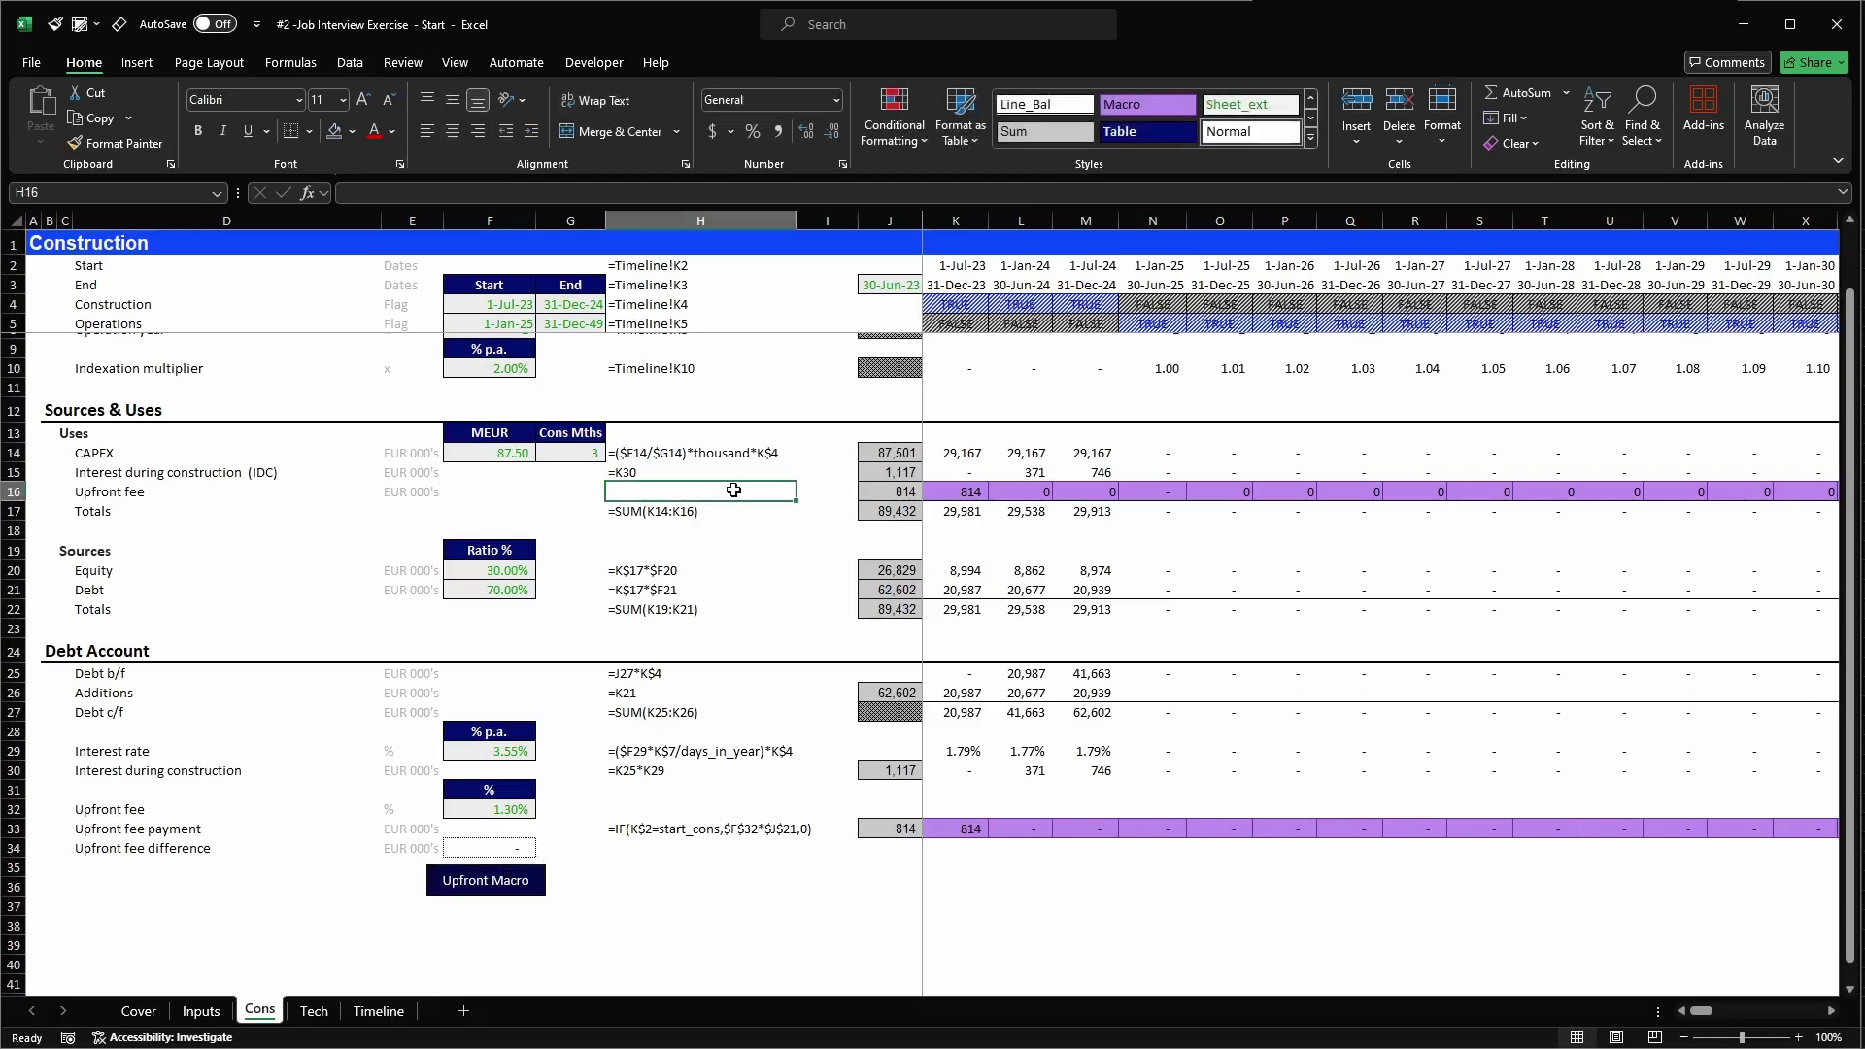
# - Duplicate the Cons sheet right after itself and rename the copy Ops
pyautogui.scroll(1, 733, 489)
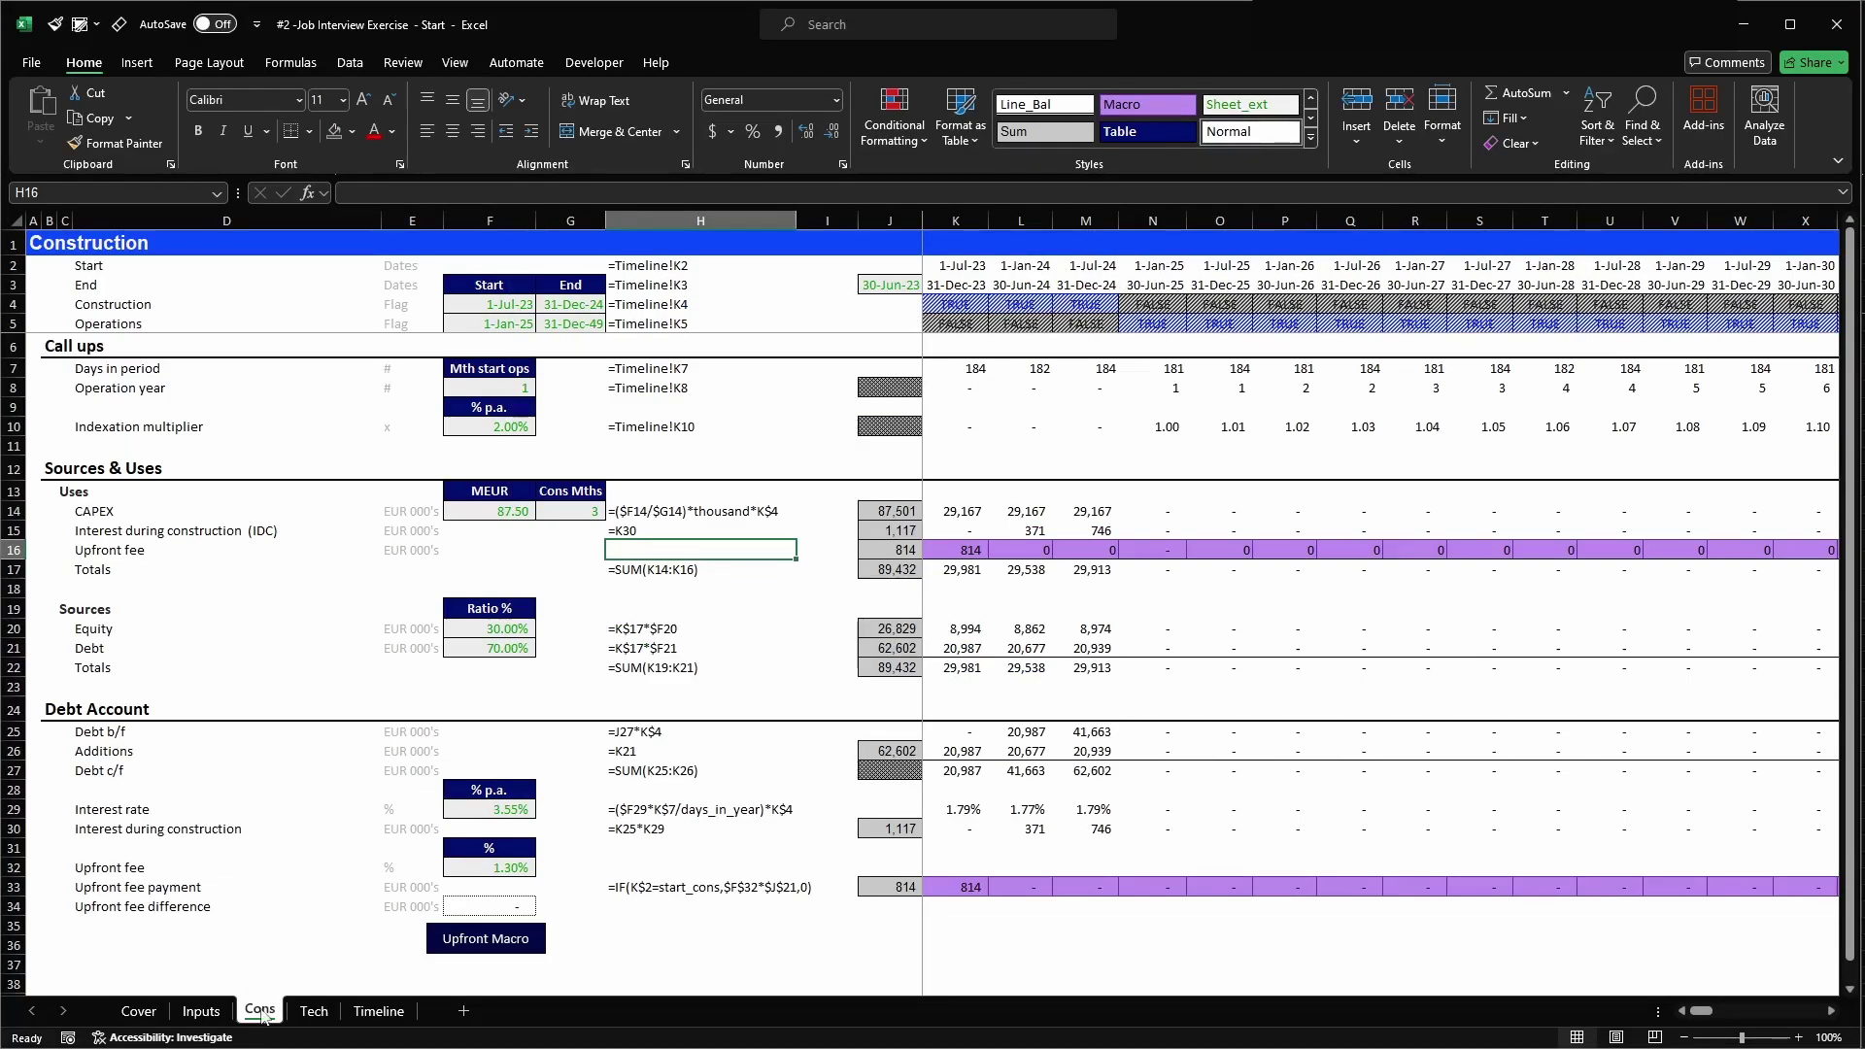
pyautogui.moveTo(263, 1015); pyautogui.dragTo(292, 1007)
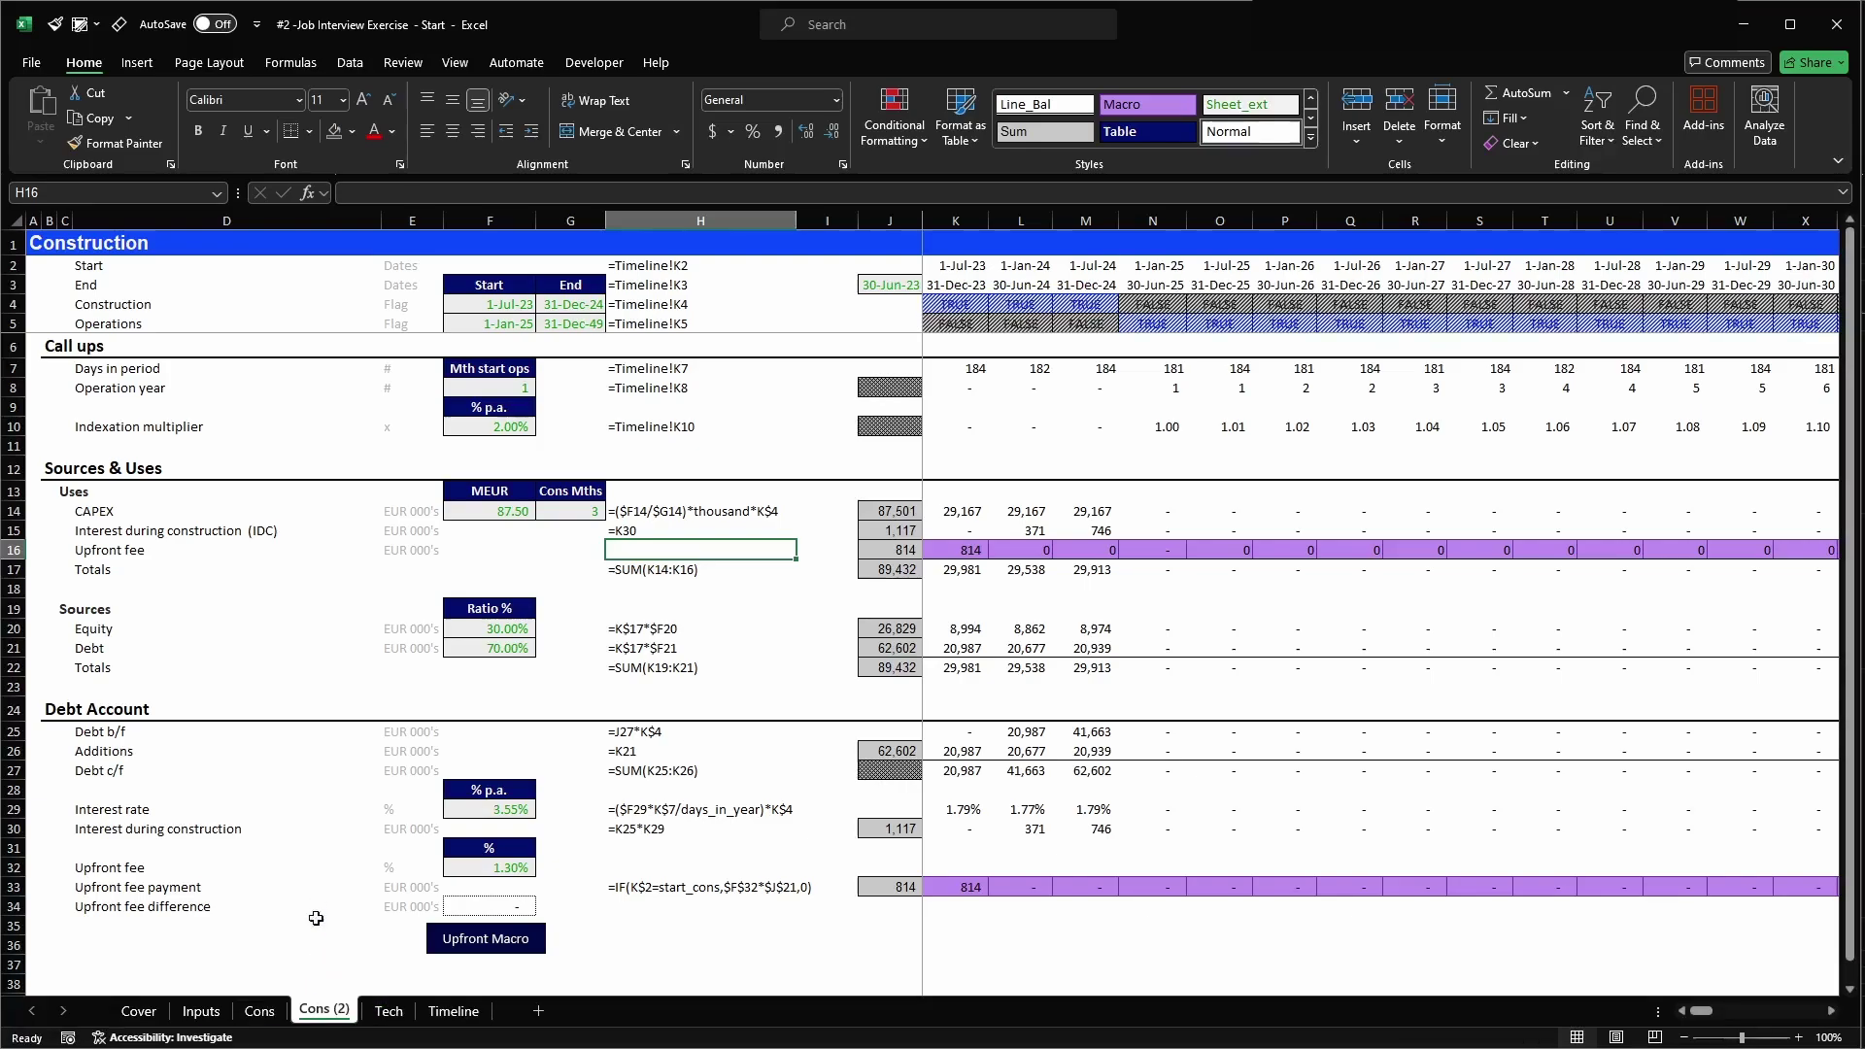
pyautogui.doubleClick(326, 1010)
pyautogui.write('Ops')
pyautogui.press('Return')
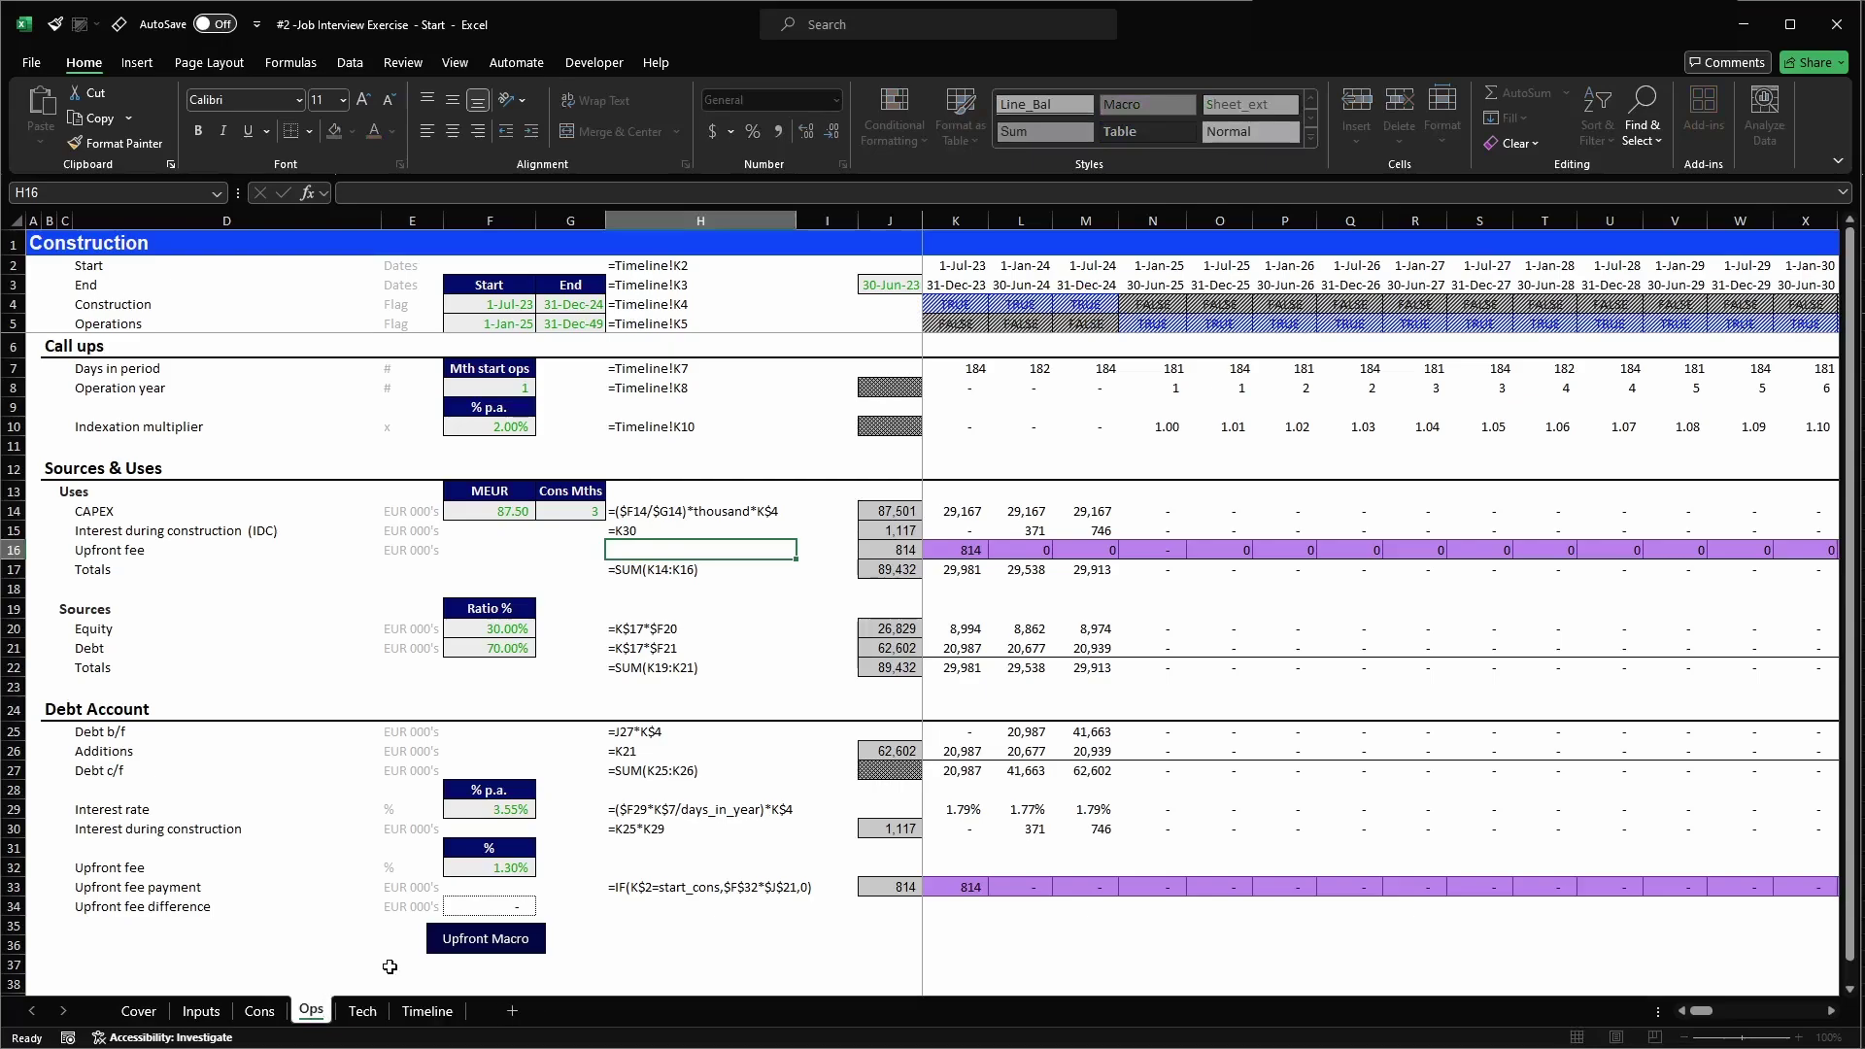
# - Delete rows 12 to 36 of the Ops sheet, covering the Sources & Uses and Debt Account sections
pyautogui.click(14, 468)
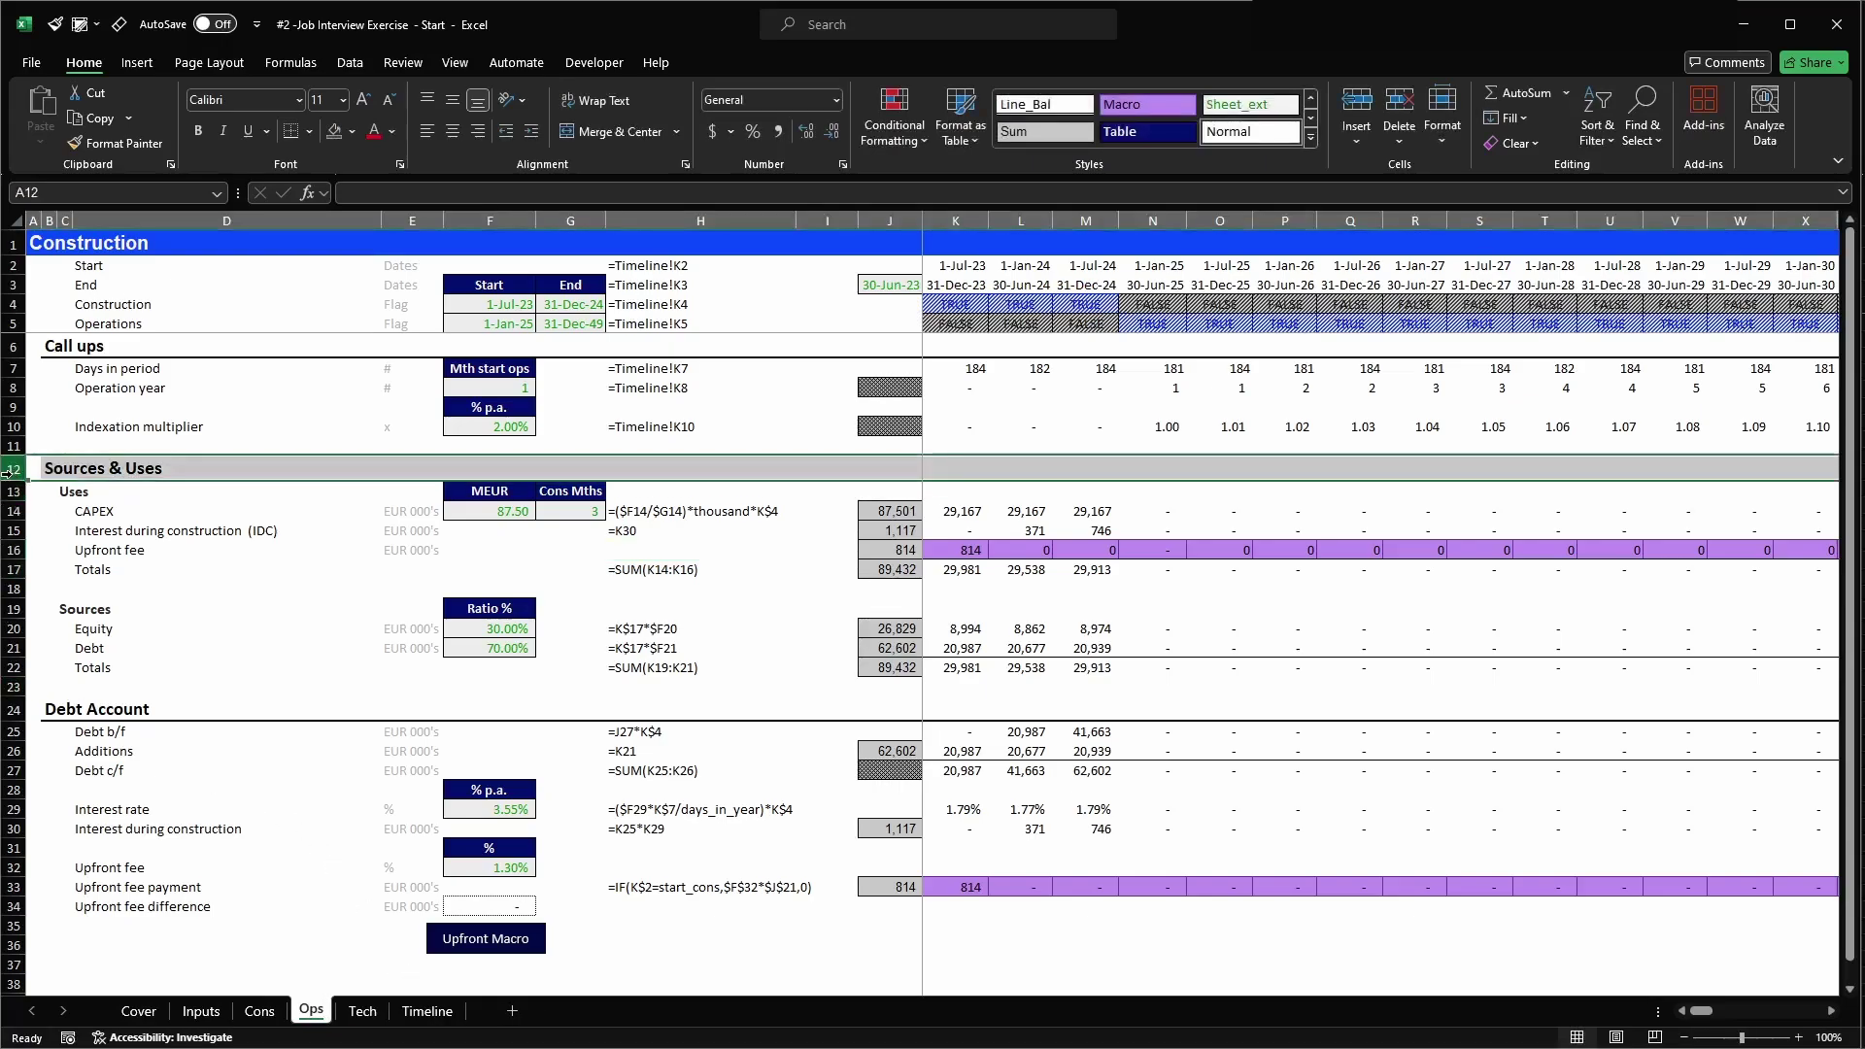
pyautogui.keyDown('shift'); pyautogui.click(17, 945); pyautogui.keyUp('shift')
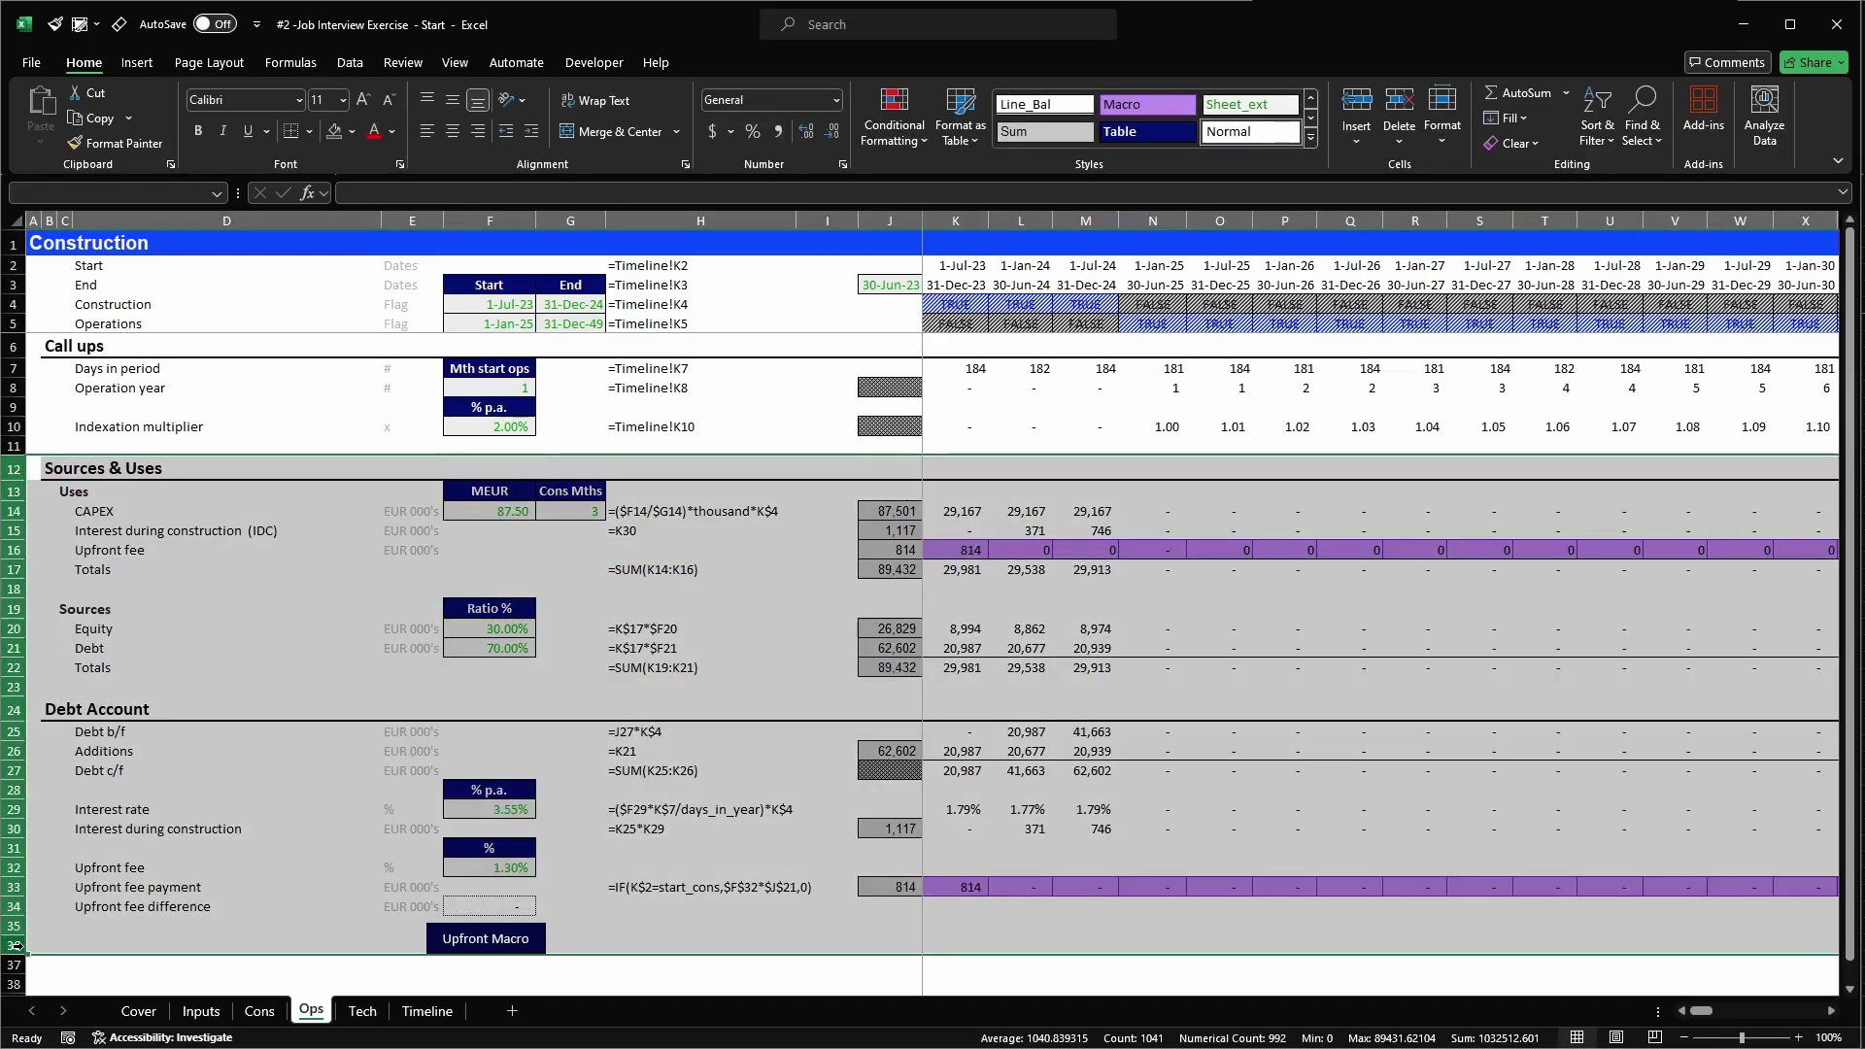
pyautogui.hotkey('ctrl', '-')
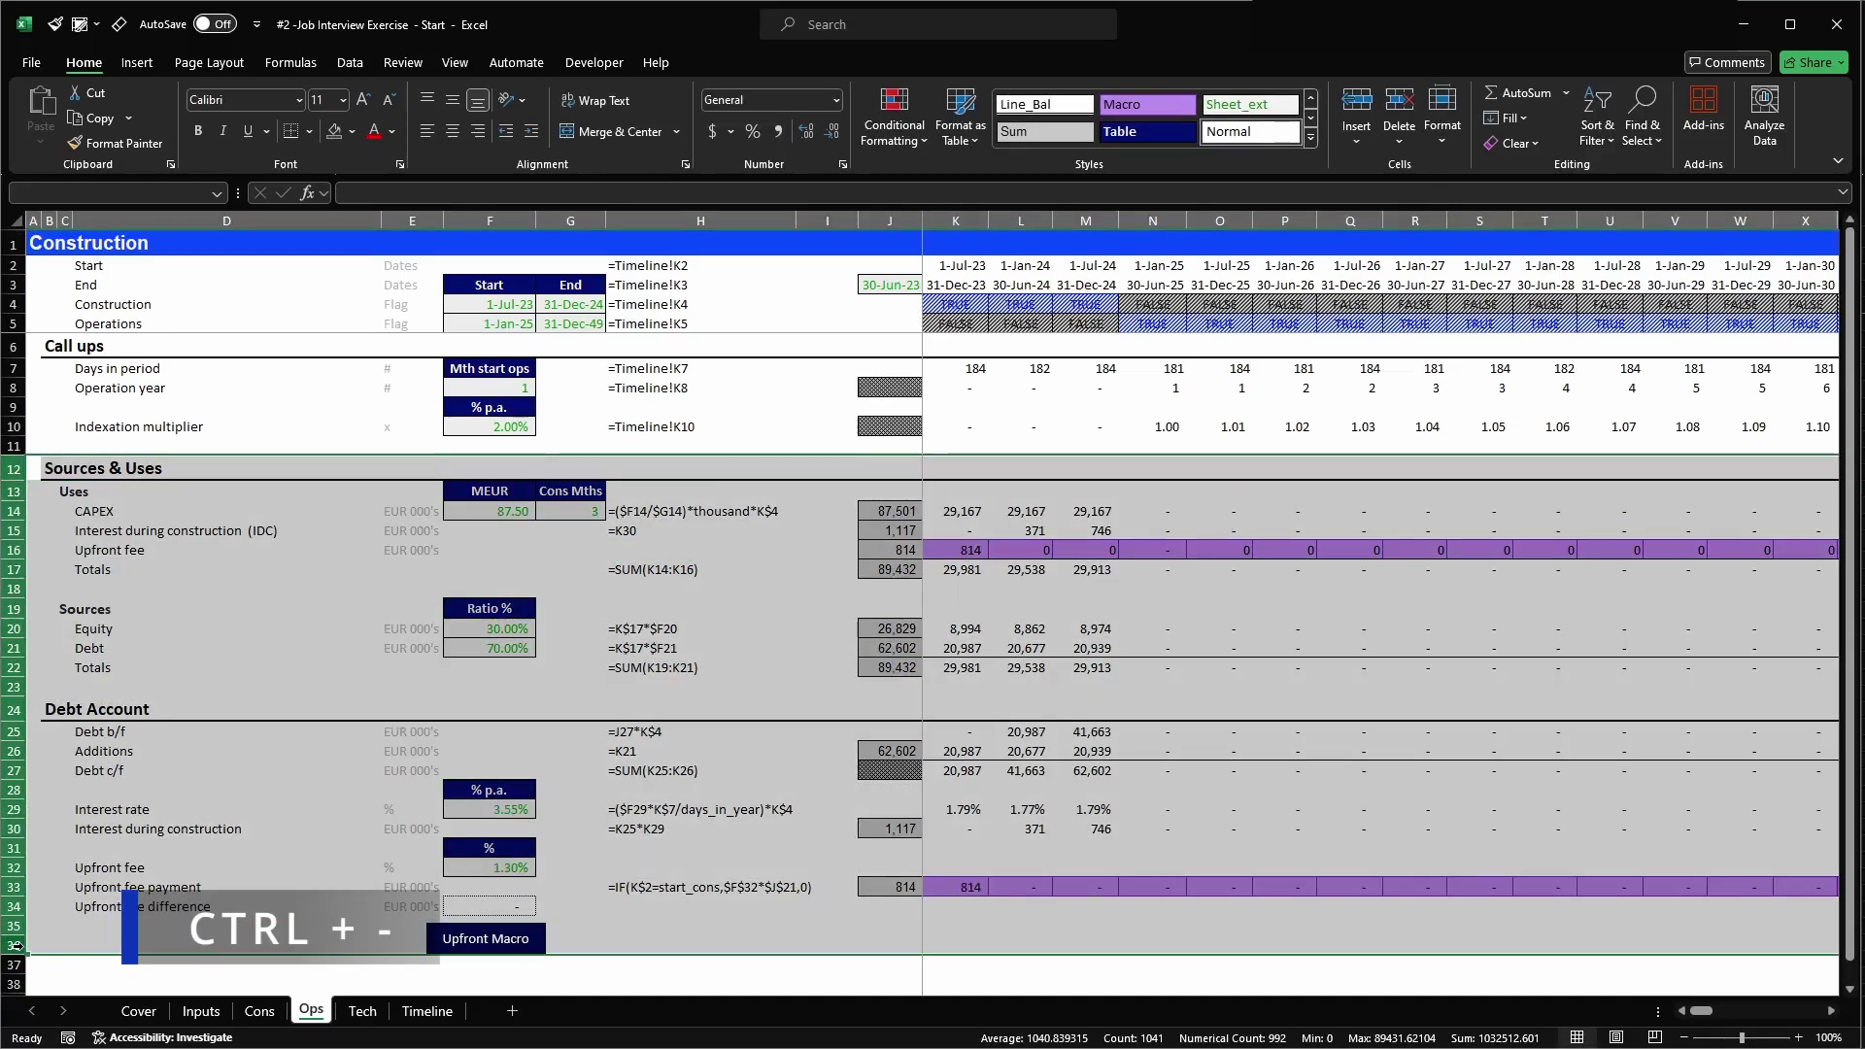
# - Change the Ops sheet's title in A1 to Operations
pyautogui.press('Up')
pyautogui.press('Up')
pyautogui.press('Up')
pyautogui.press('Up')
pyautogui.press('Up')
pyautogui.press('Up')
pyautogui.press('Up')
pyautogui.press('Right')
pyautogui.press('Right')
pyautogui.press('Up')
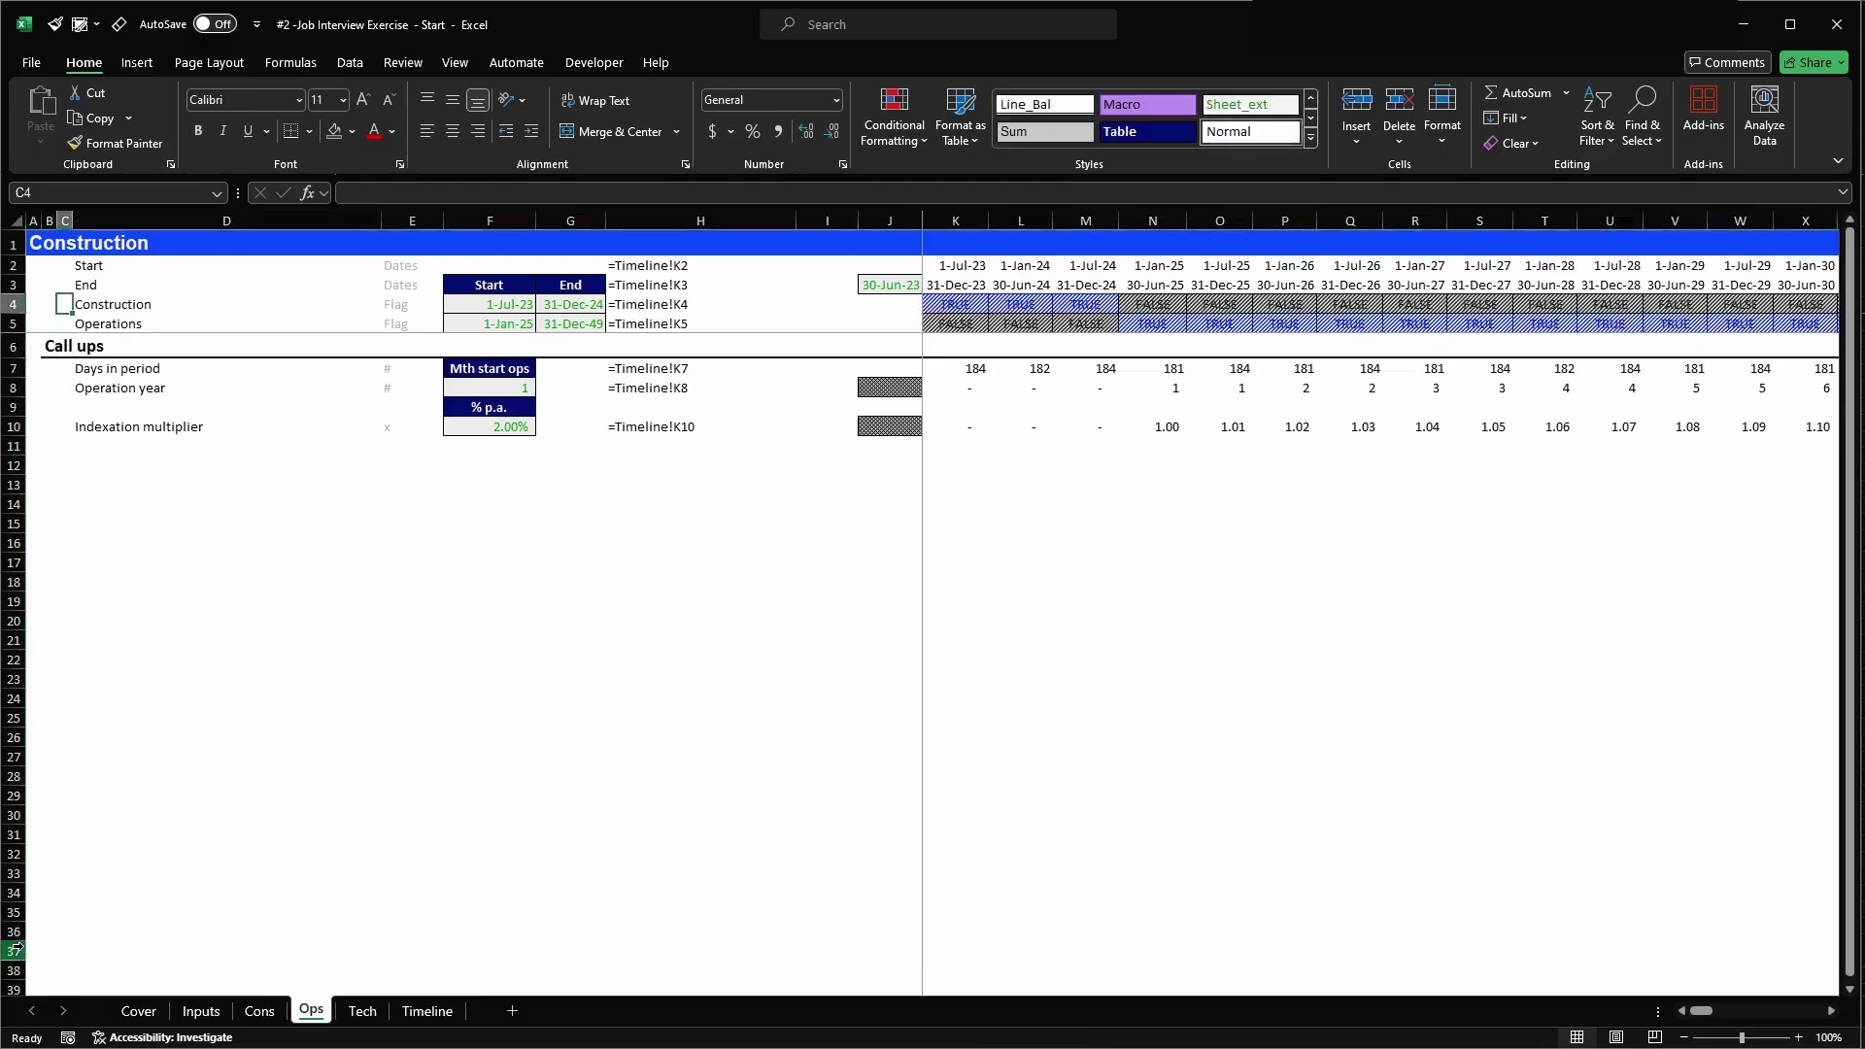
pyautogui.hotkey('ctrl', 'Home')
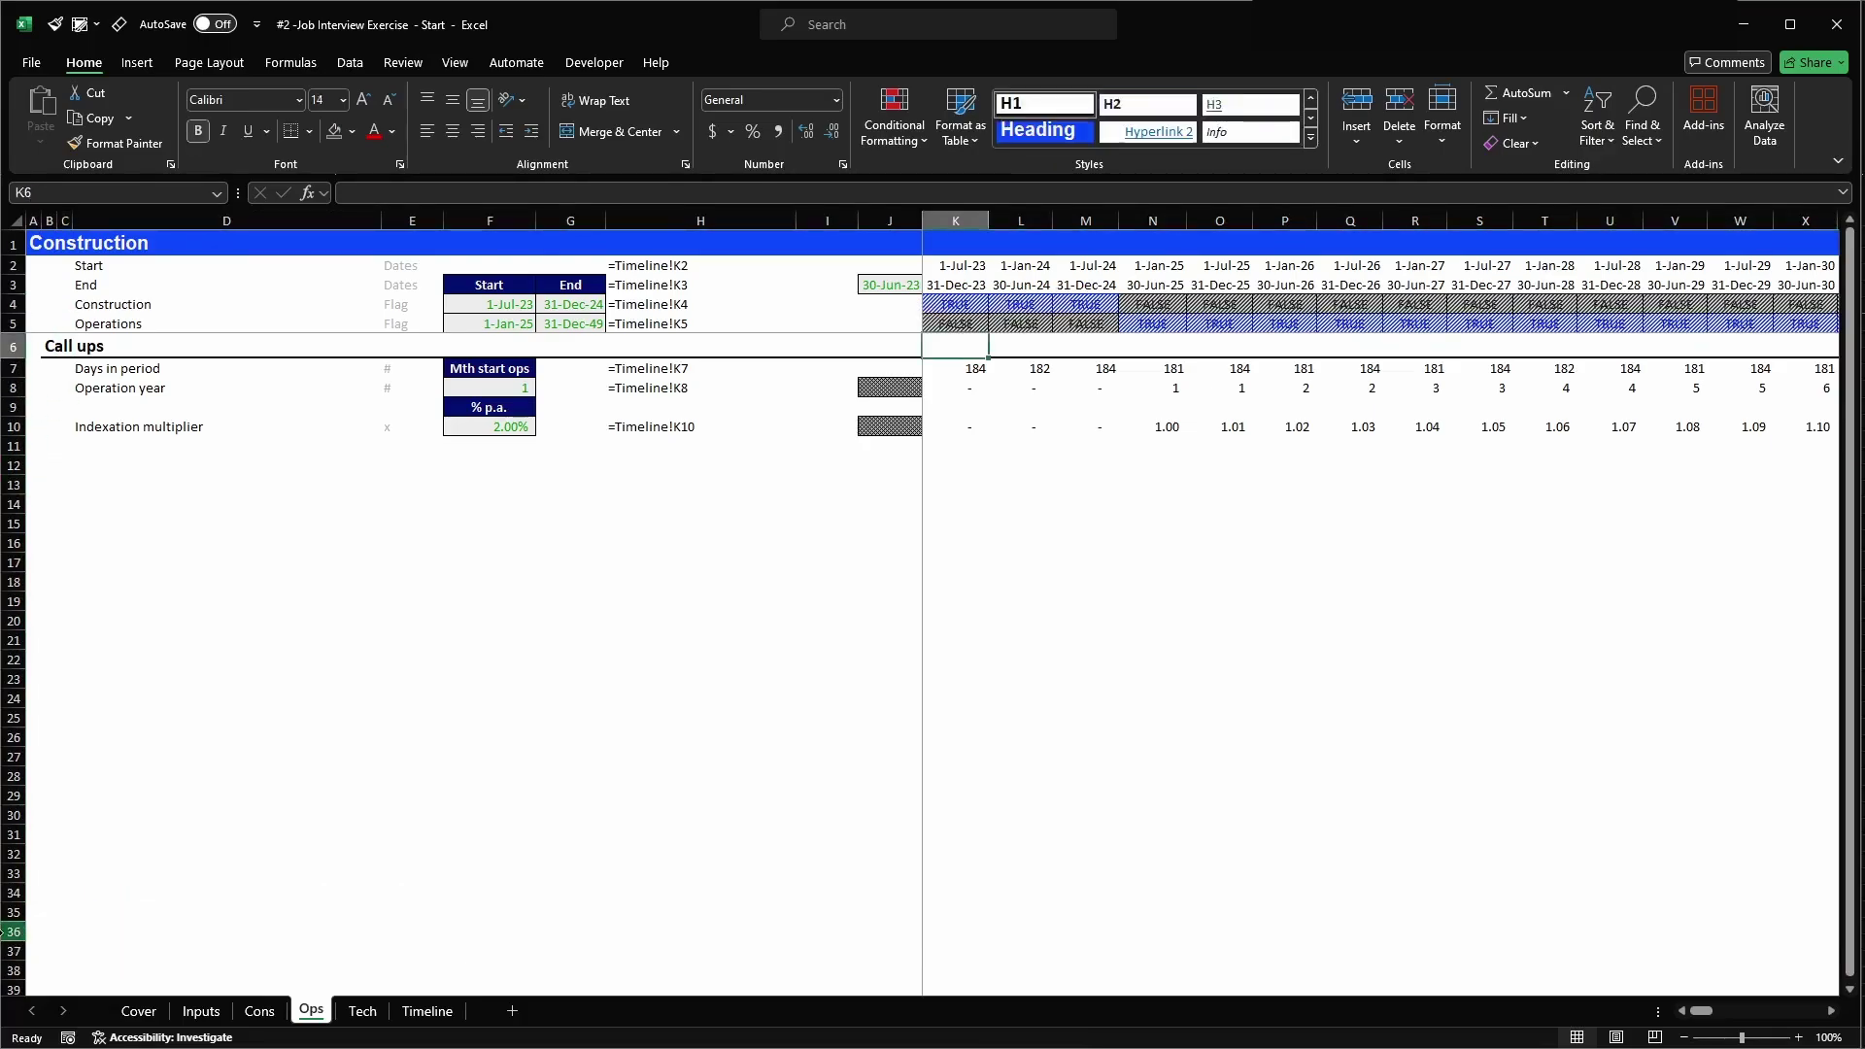
pyautogui.click(37, 244)
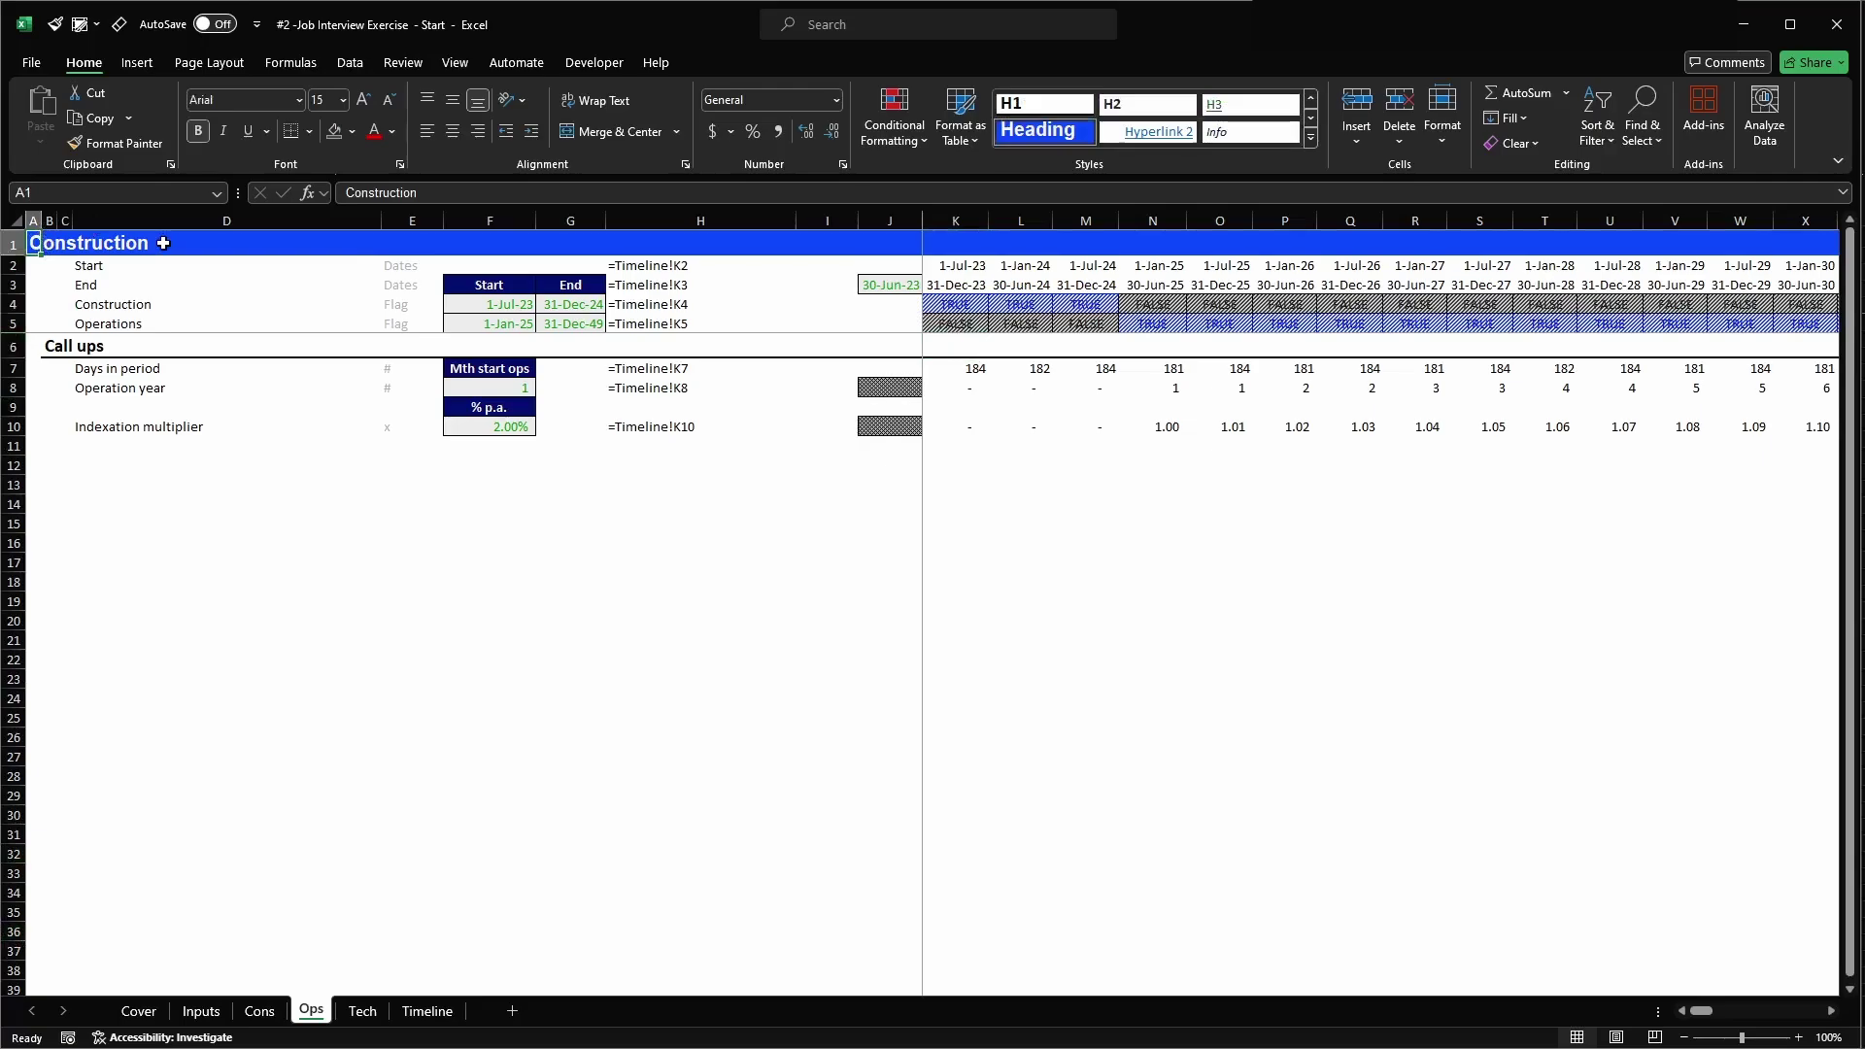
pyautogui.write('Operations')
pyautogui.press('Return')
# - Delete the Ops-scoped defined names macro_upfront_fee_copy, macro_upfront_fee_difference and macro_upfront_fee_paste from the workbook
pyautogui.click(422, 374)
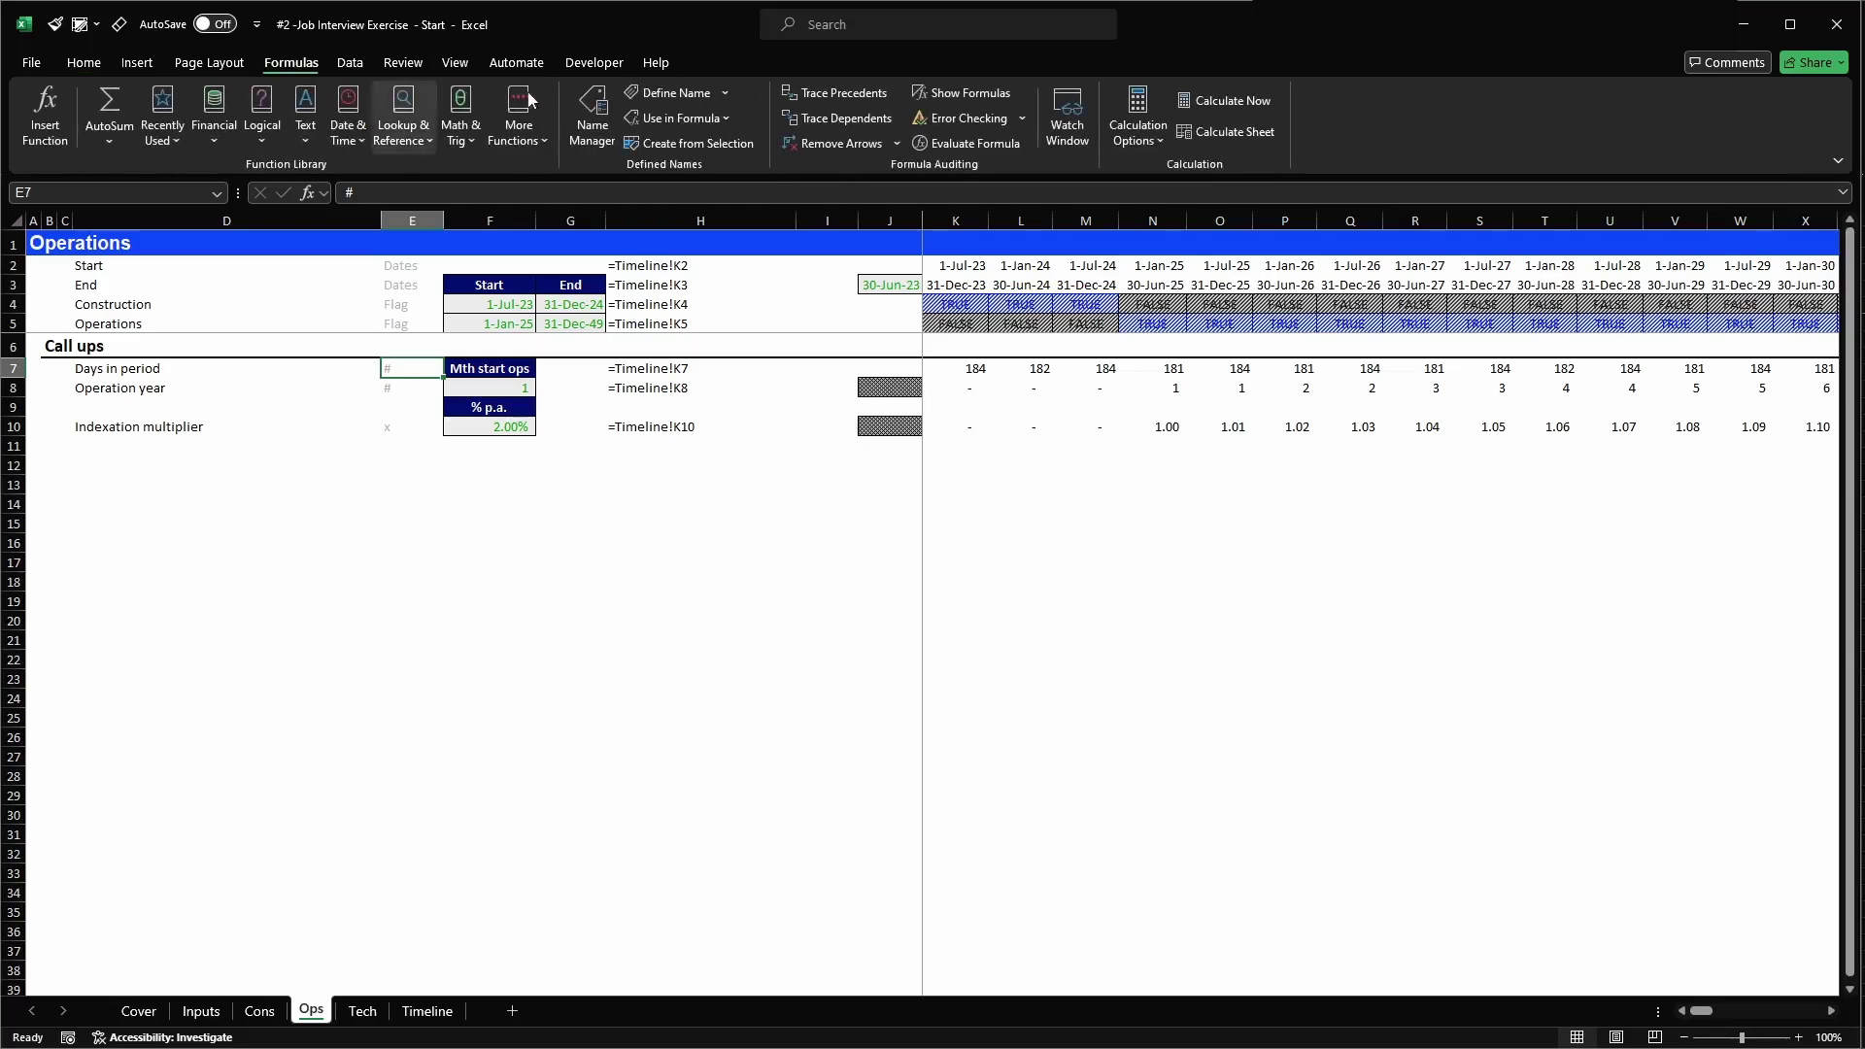
pyautogui.click(584, 106)
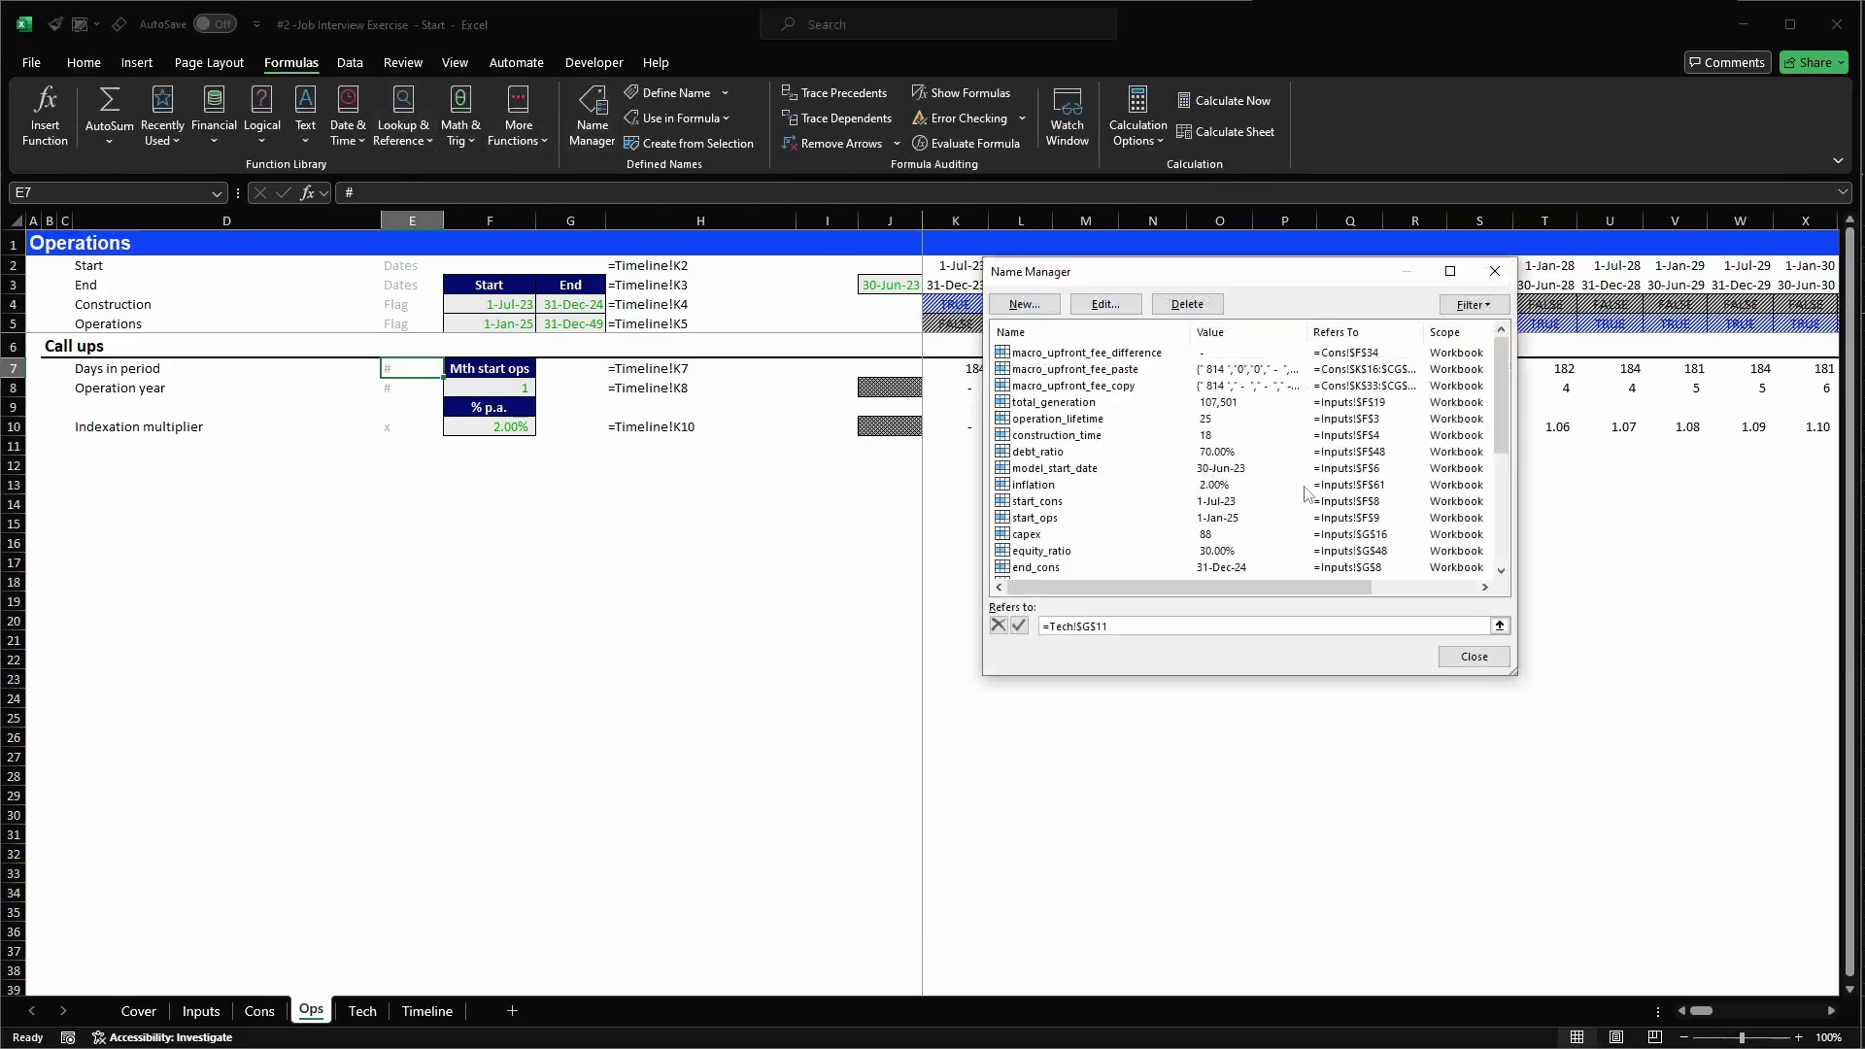
pyautogui.scroll(-2, 1310, 496)
pyautogui.click(1365, 503)
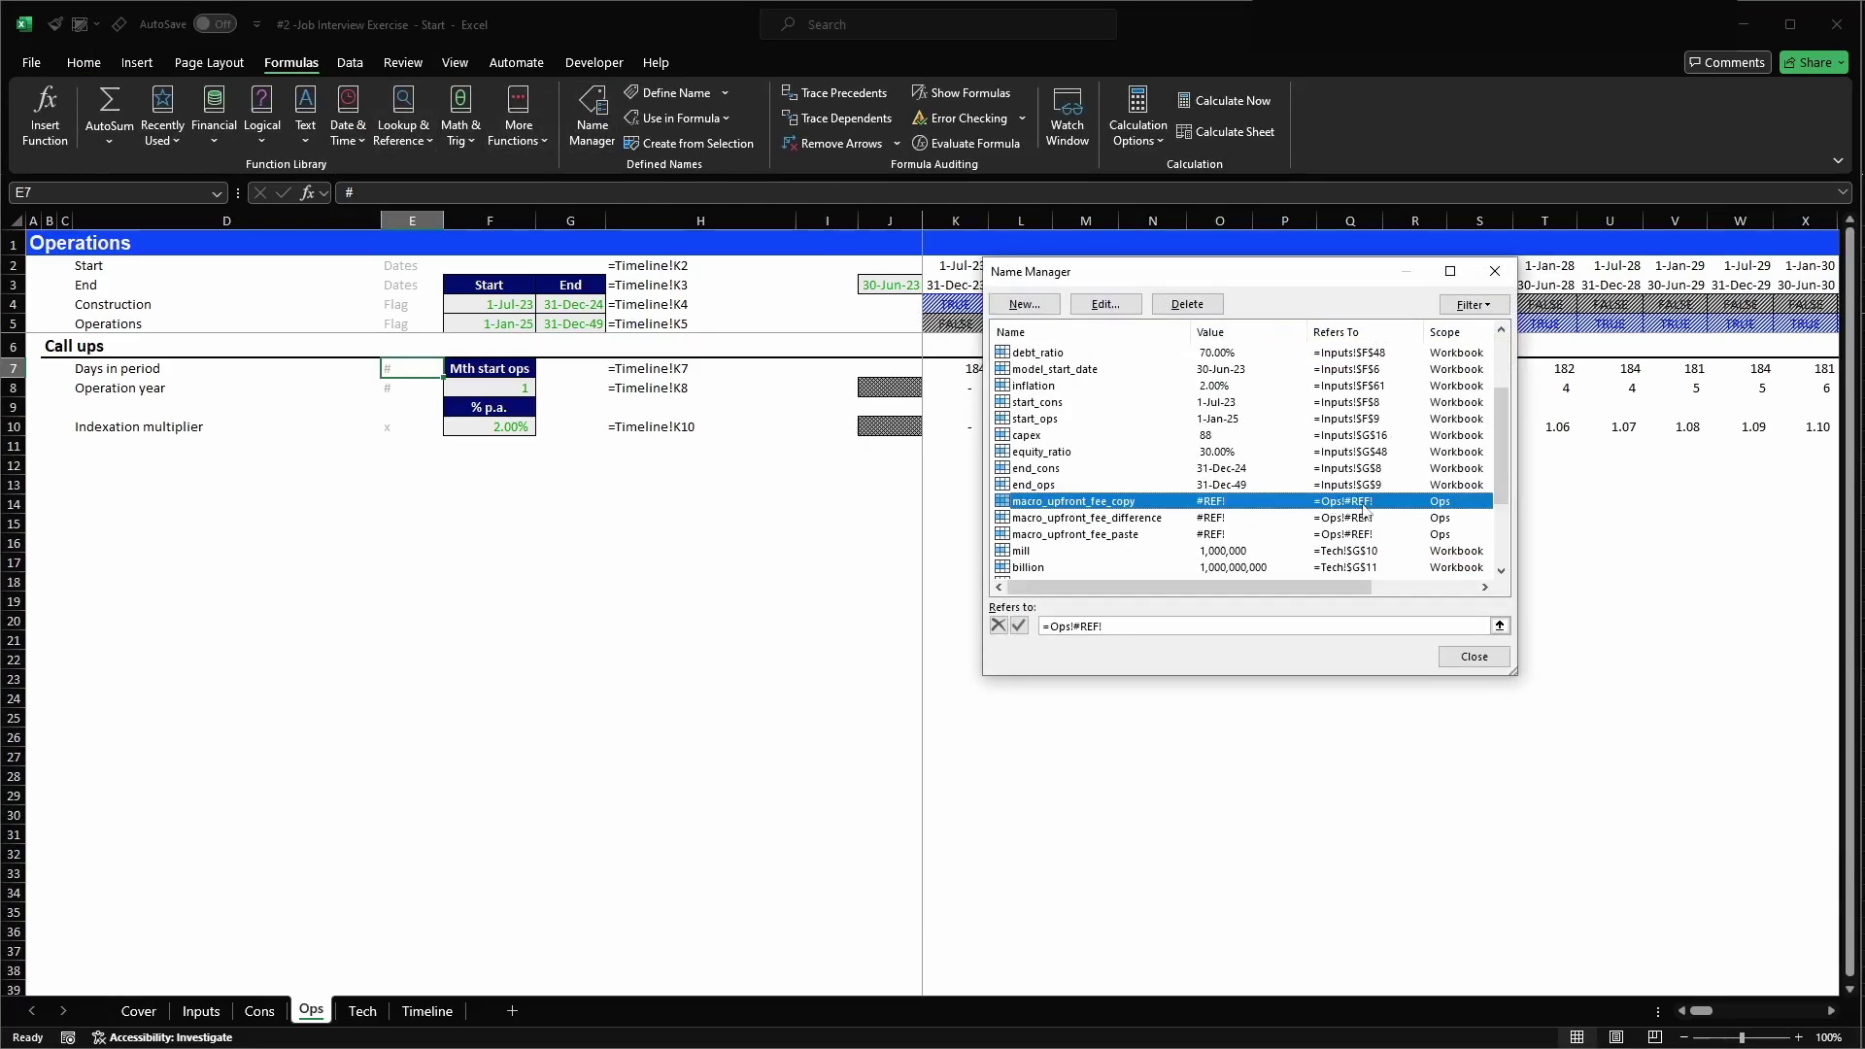
pyautogui.hotkey('shift', 'Down')
pyautogui.hotkey('shift', 'Down')
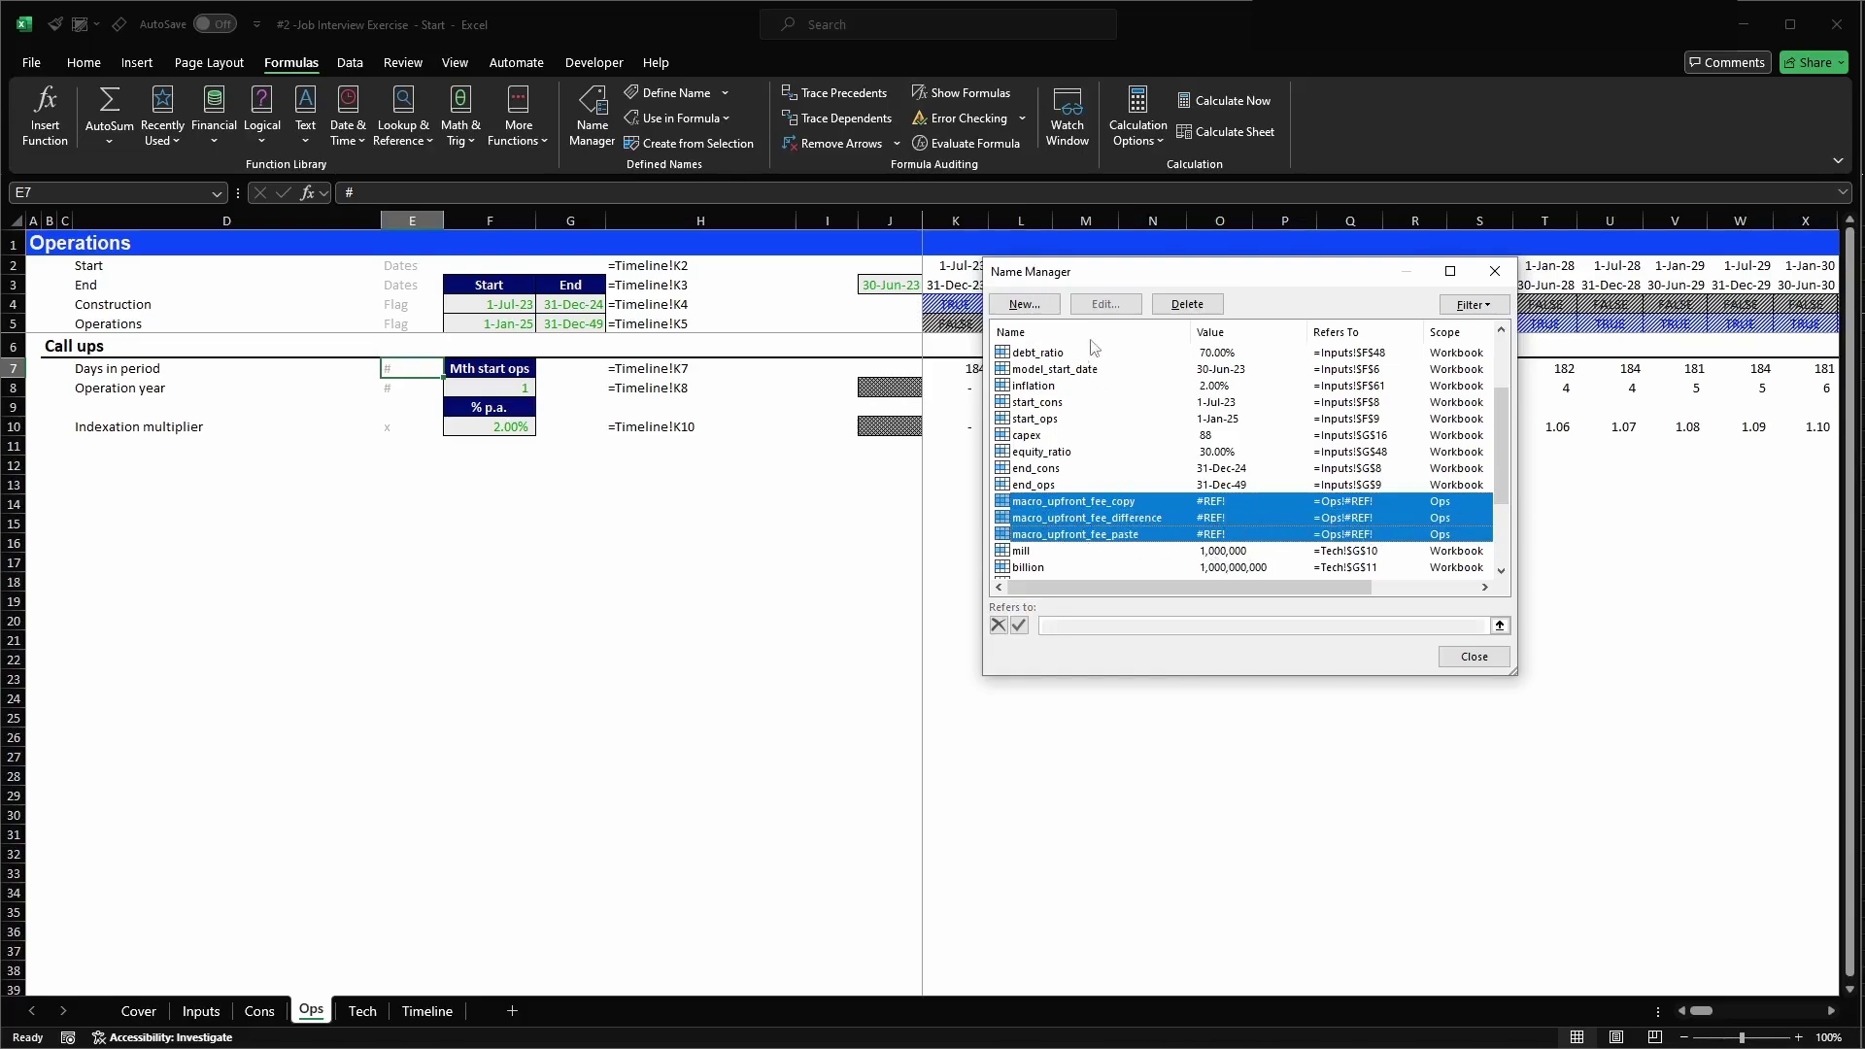
pyautogui.click(1184, 305)
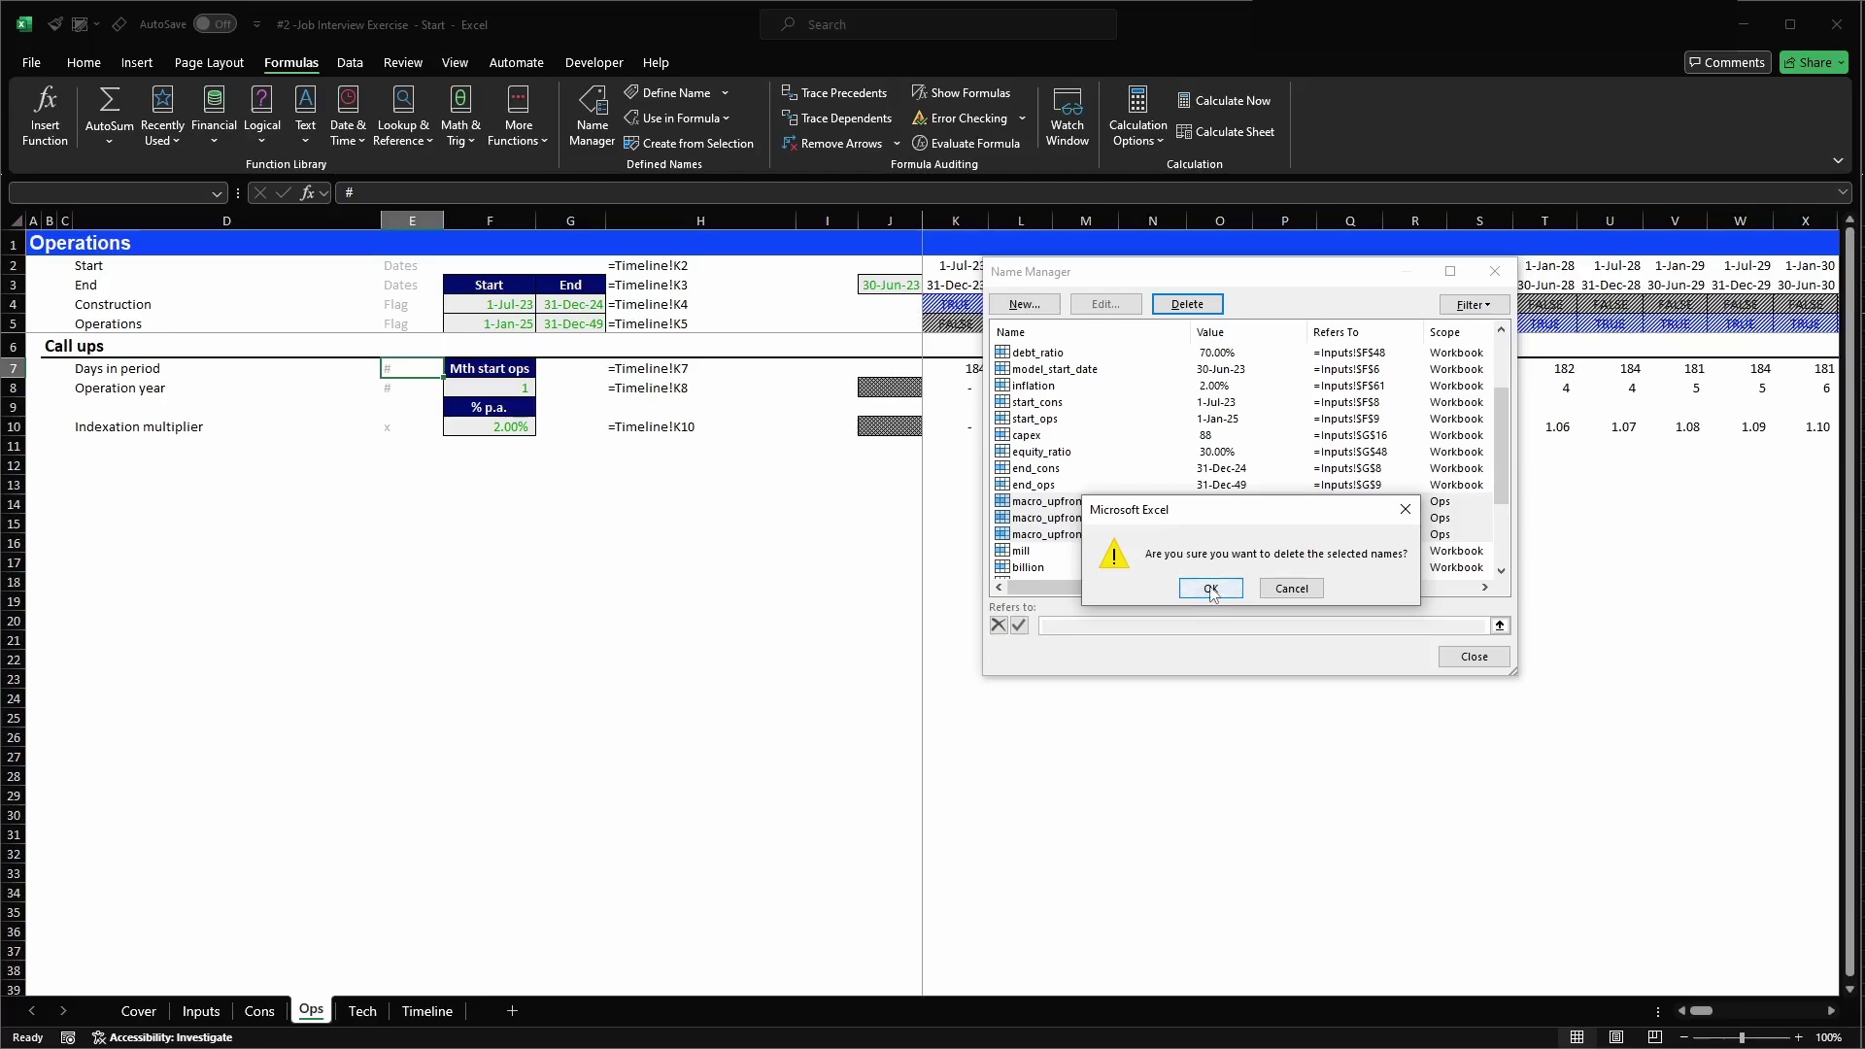
pyautogui.click(1209, 587)
pyautogui.moveTo(1499, 418); pyautogui.dragTo(1500, 362)
pyautogui.click(1497, 271)
# - Enter the section heading Generation in B13 of the Ops sheet
pyautogui.click(489, 620)
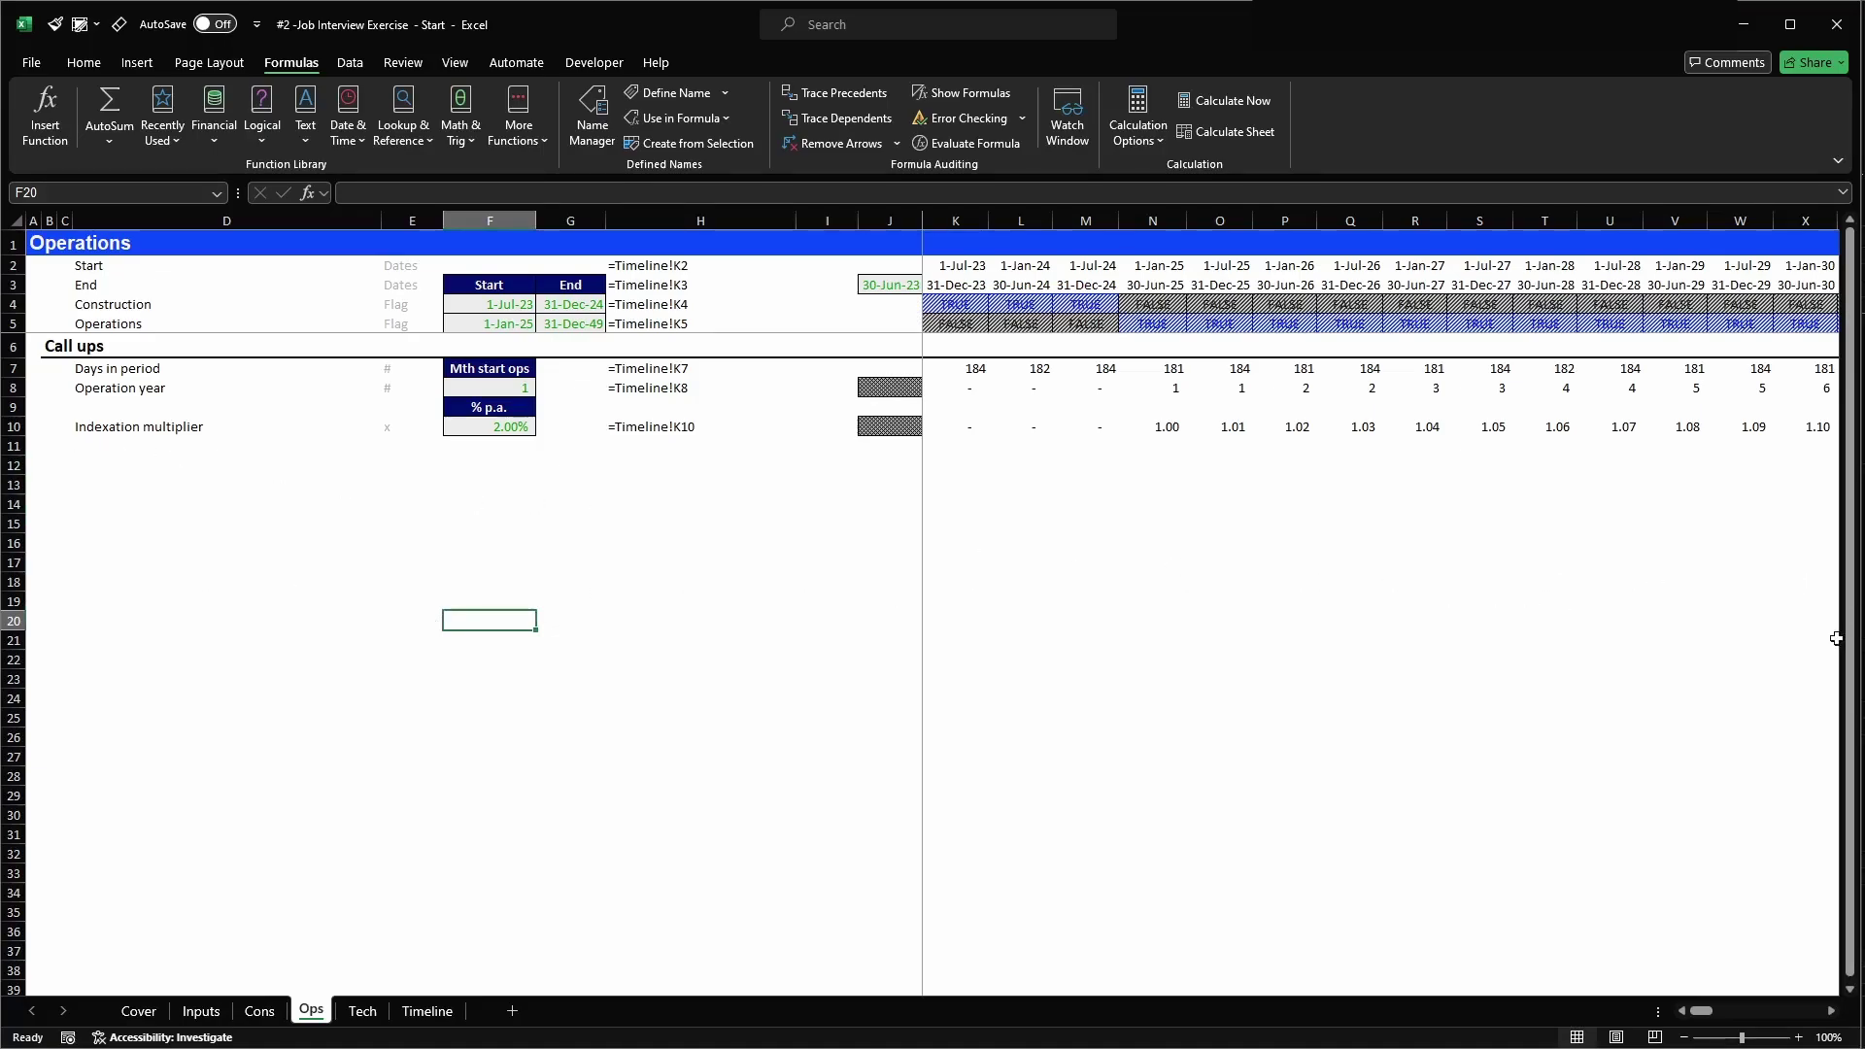
pyautogui.click(87, 519)
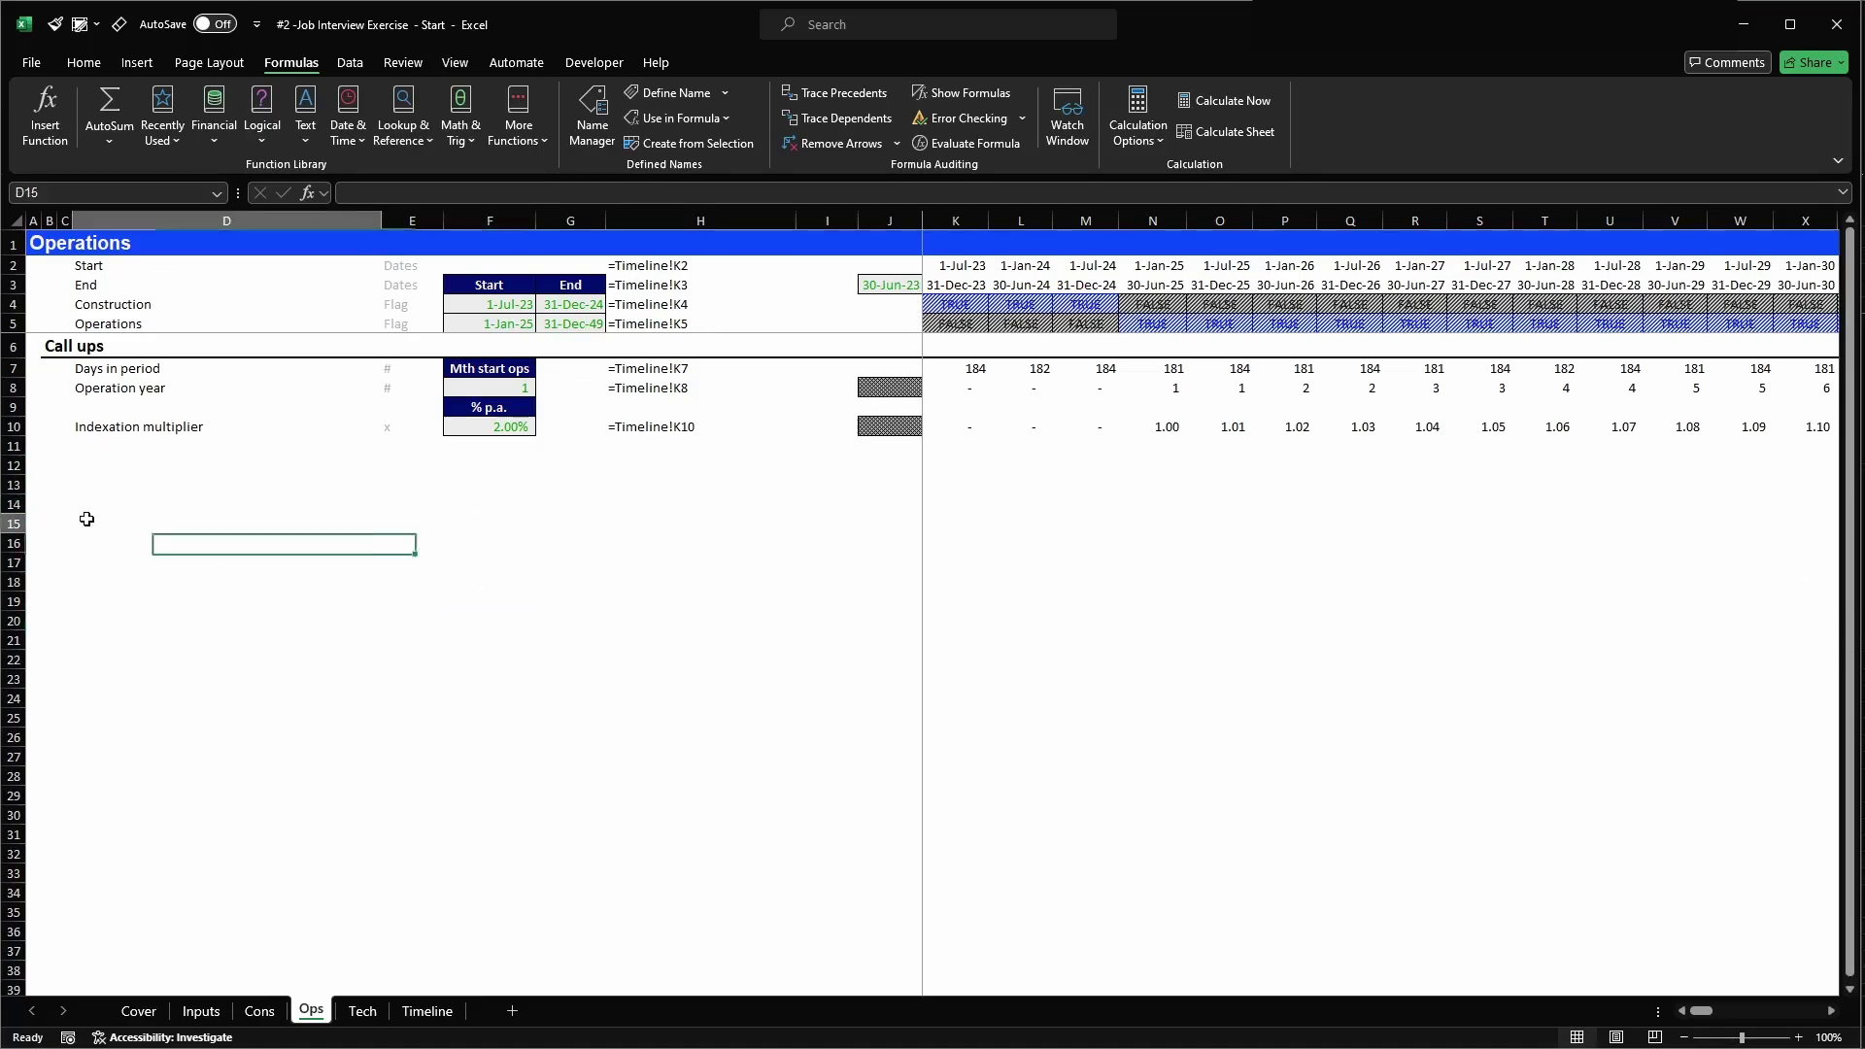
pyautogui.click(38, 479)
pyautogui.press('Right')
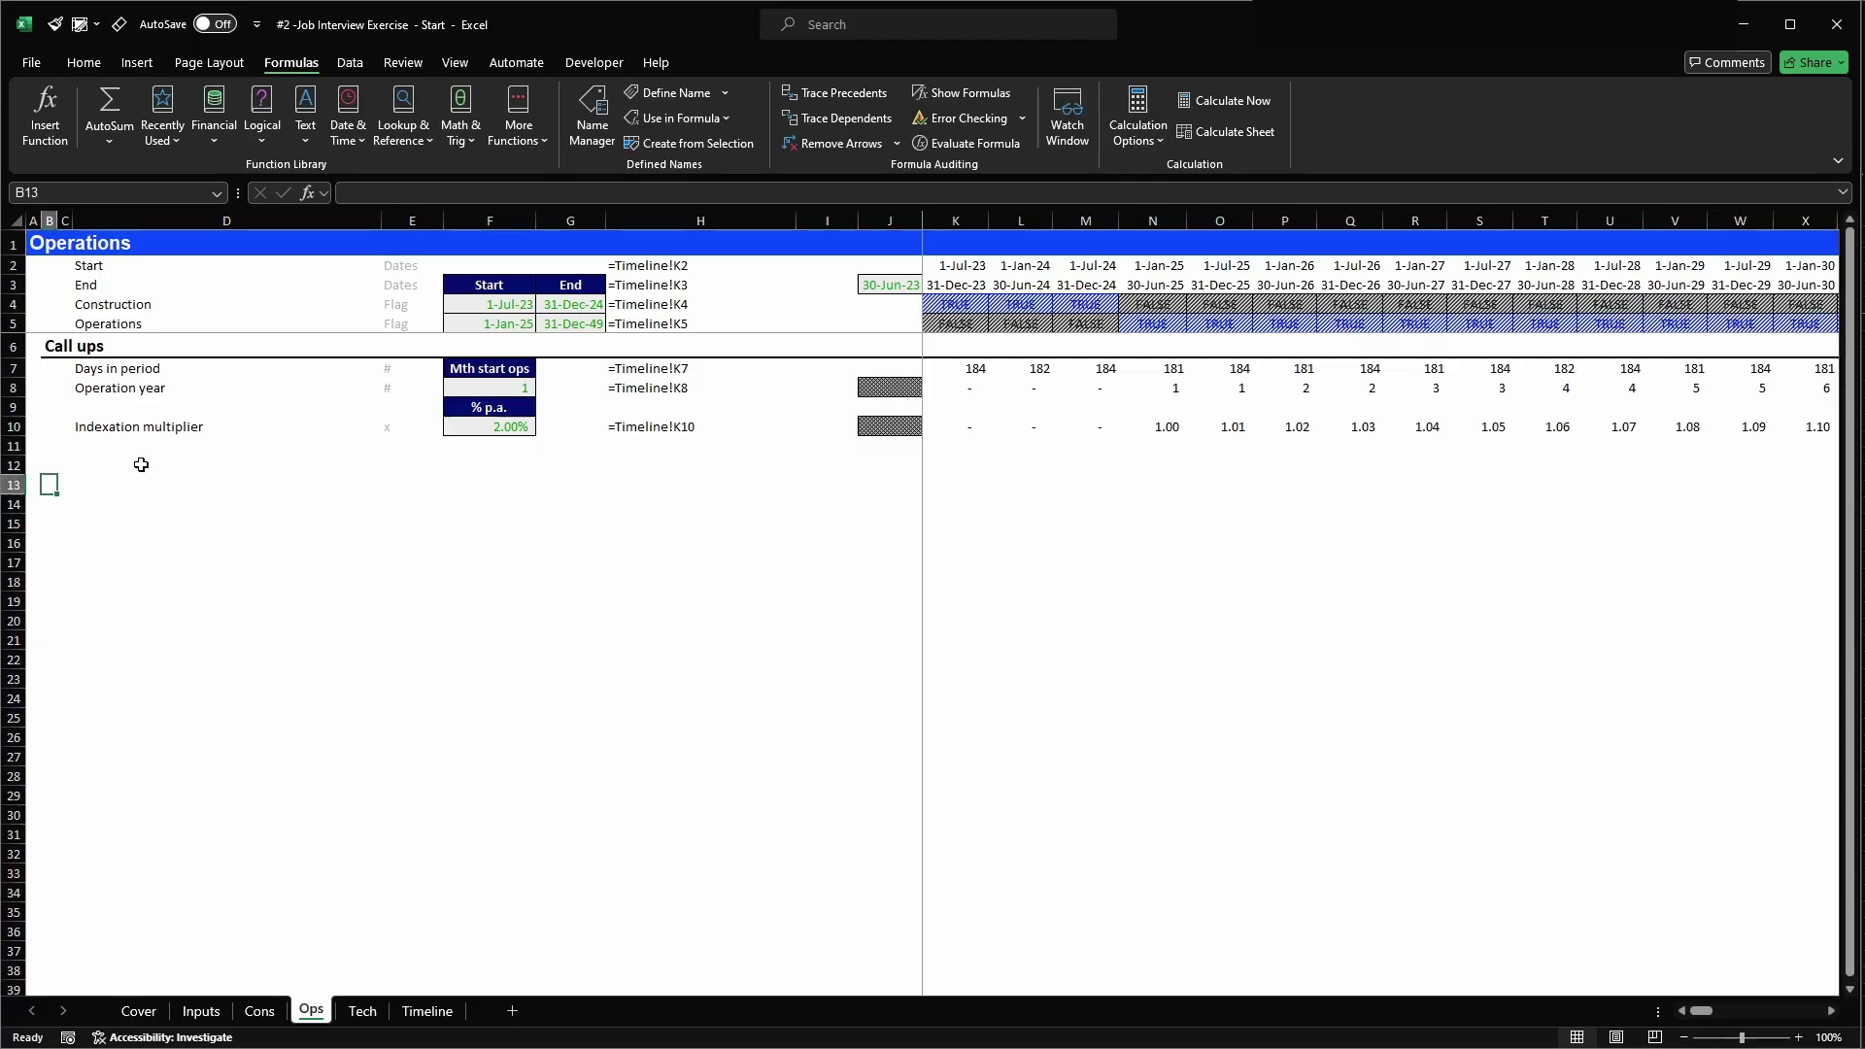
pyautogui.write('Generation')
pyautogui.press('Return')
# - Enter the section labels Revenues in B17, Operating Costs in B20 and Working capital in B23
pyautogui.press('Down')
pyautogui.press('Down')
pyautogui.press('Down')
pyautogui.write('Reveneues')
pyautogui.press('Return')
pyautogui.press('Down')
pyautogui.press('Down')
pyautogui.write('Operat')
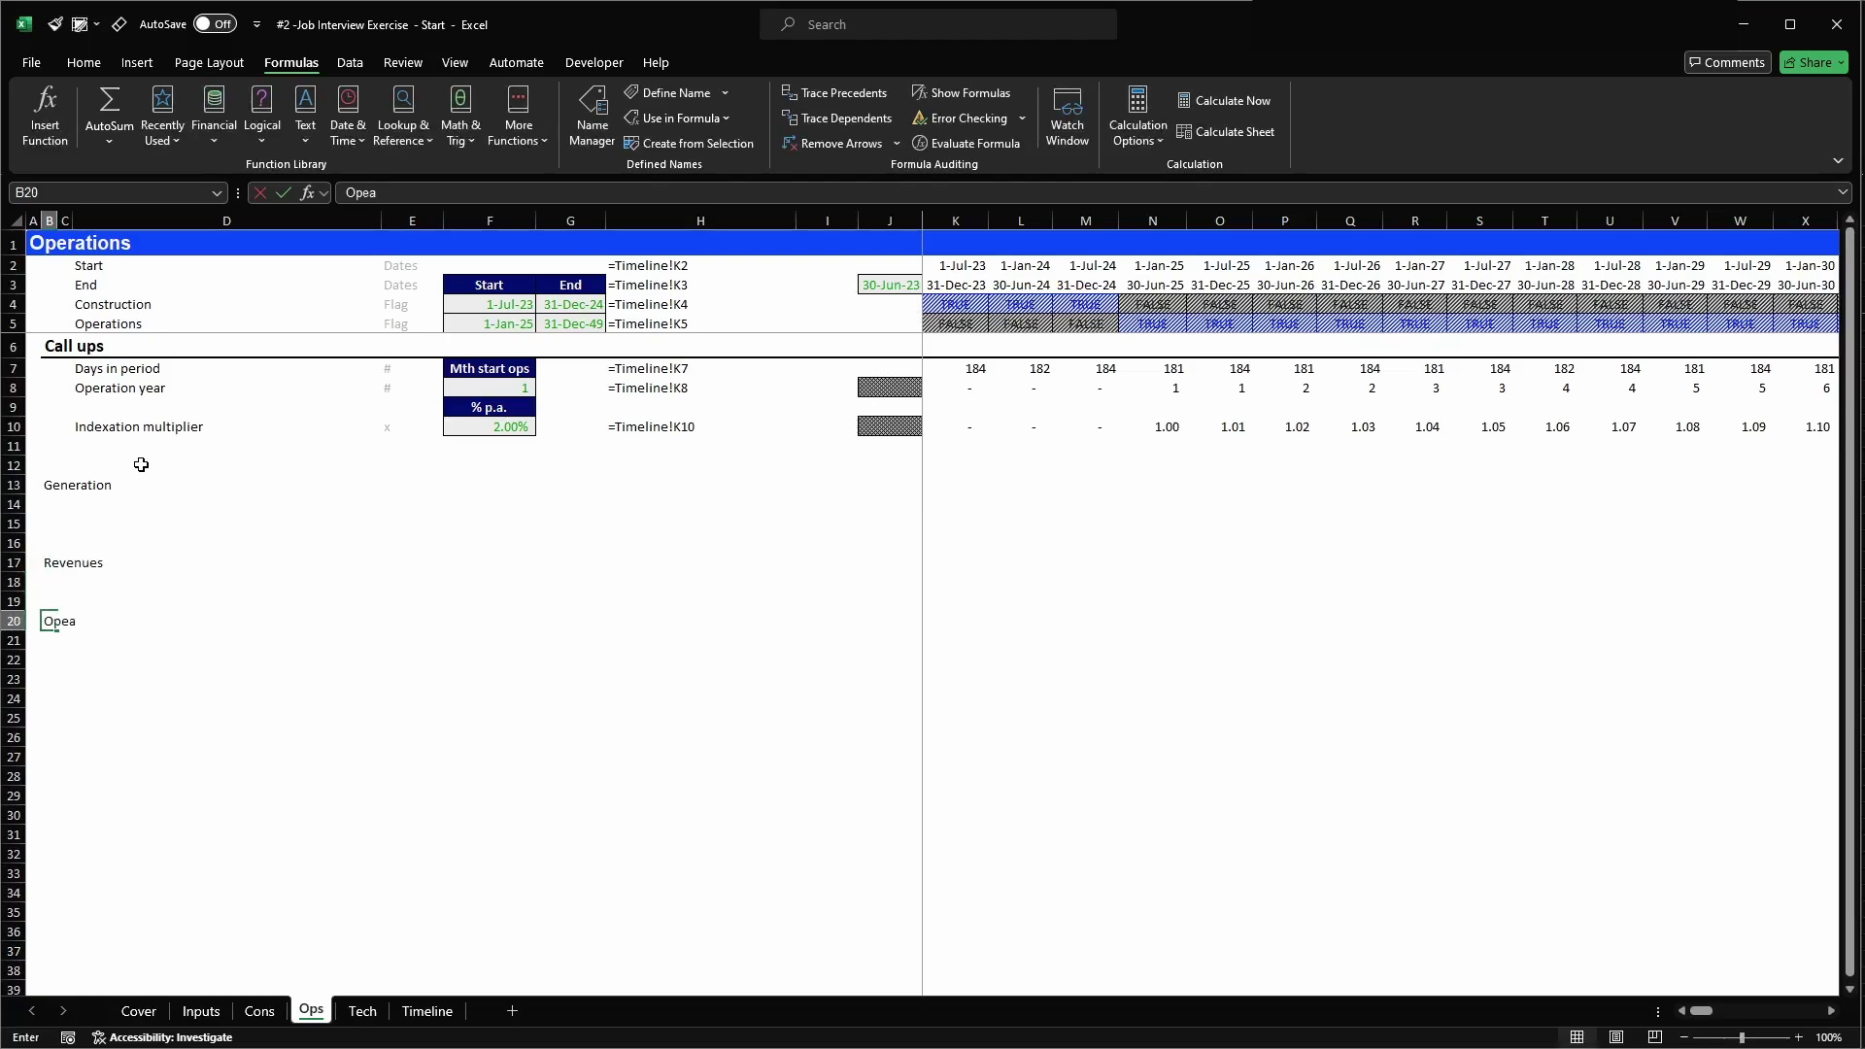
pyautogui.write('ing Costs')
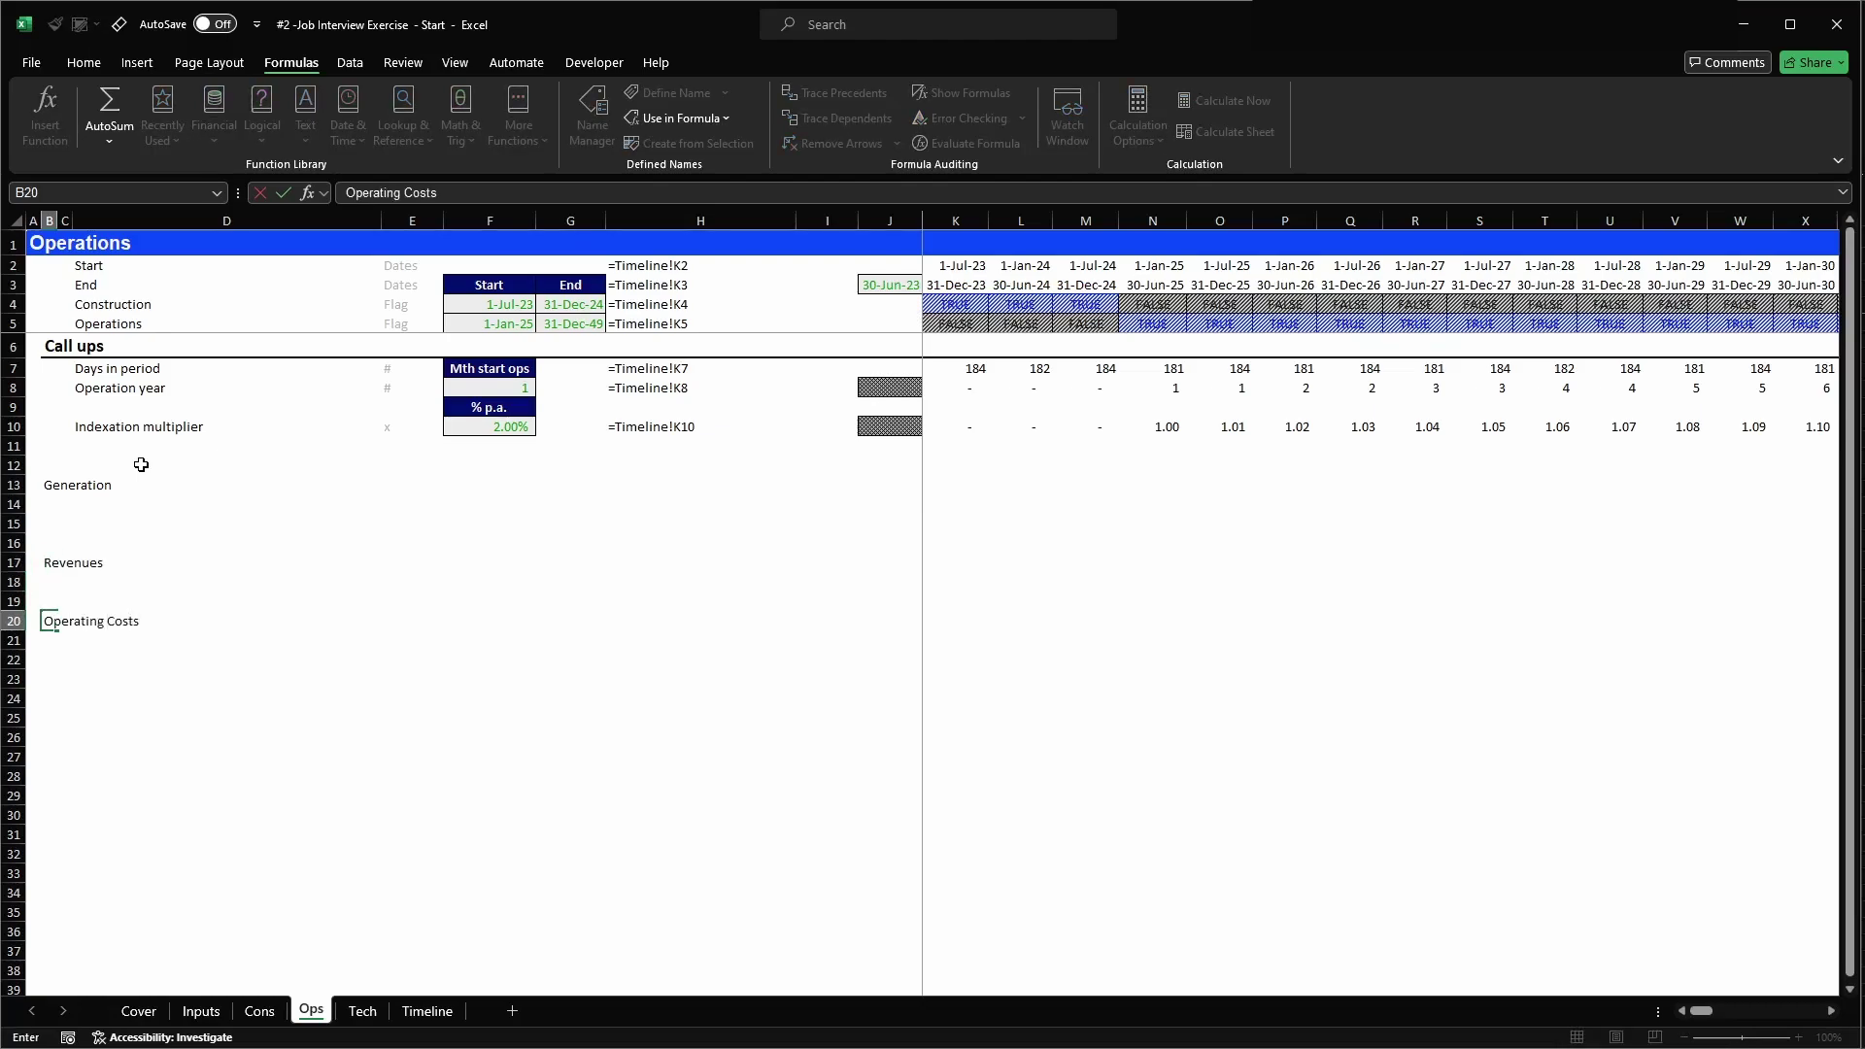
pyautogui.press('Return')
pyautogui.press('Down')
pyautogui.press('Down')
pyautogui.write('Work')
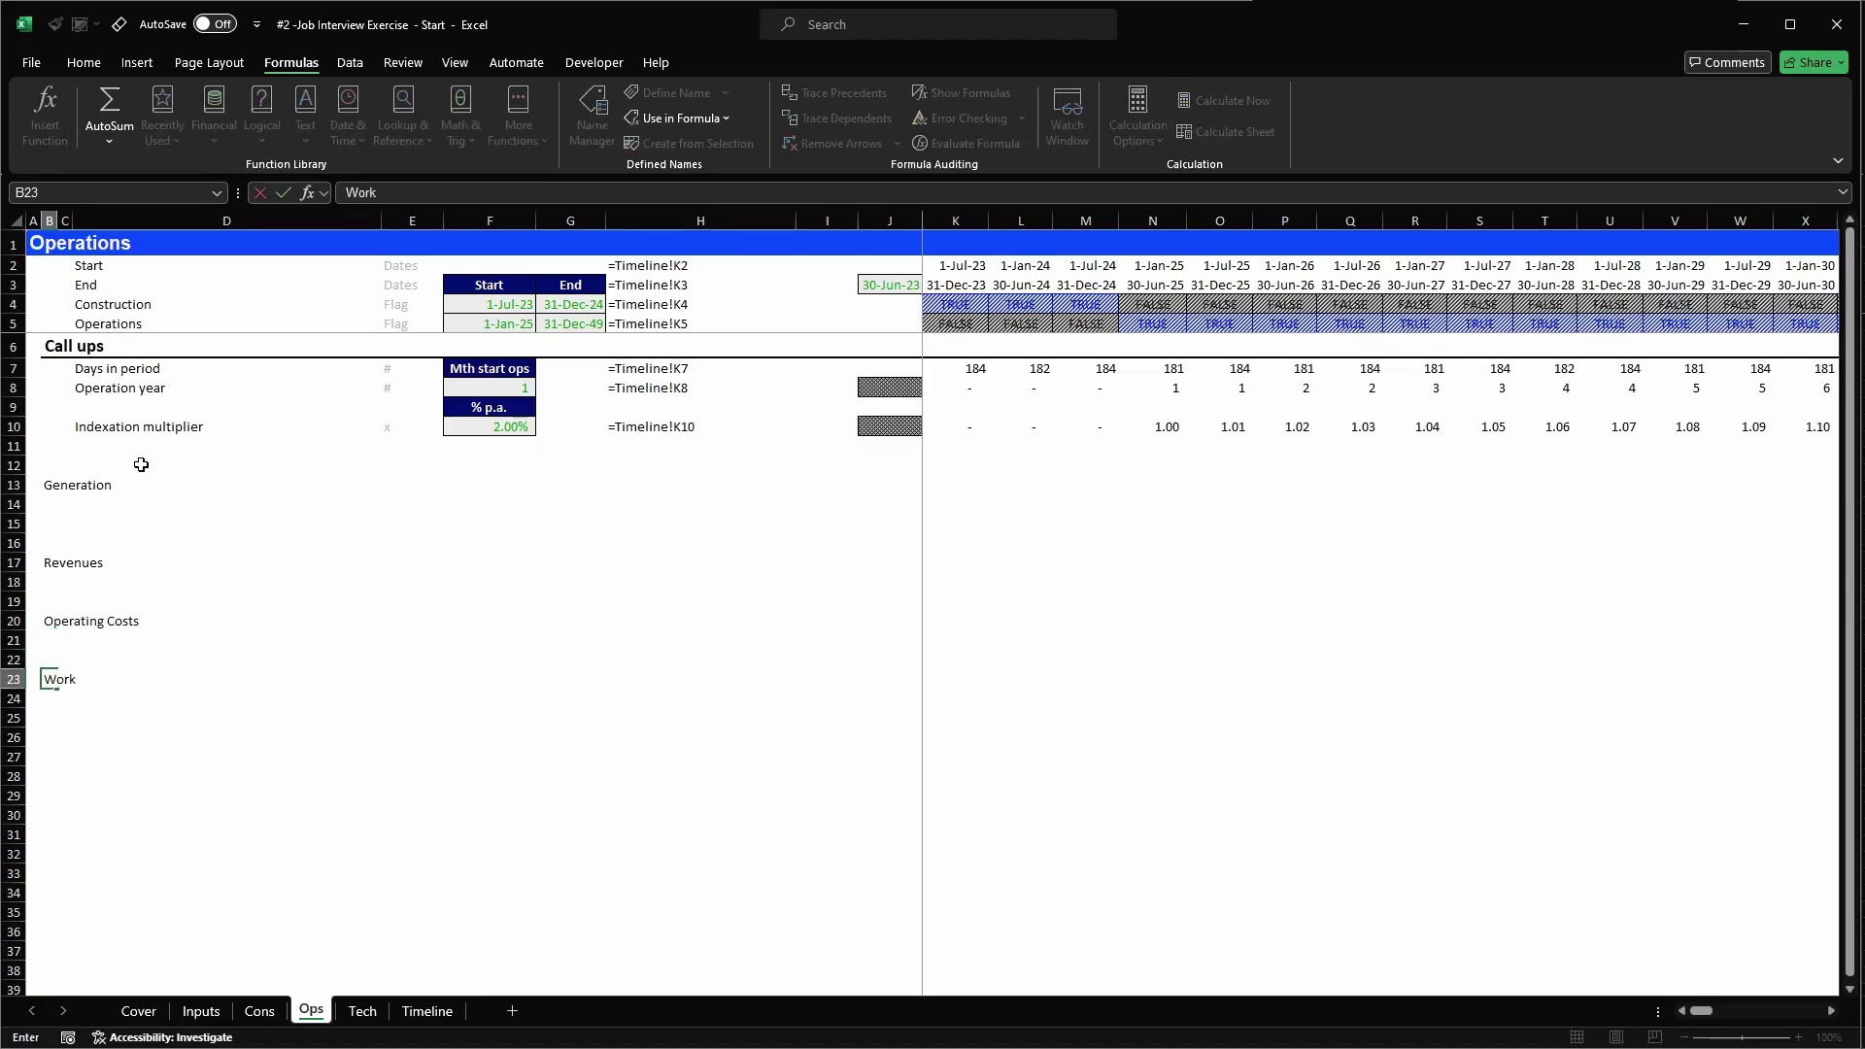
pyautogui.write('ing capital')
pyautogui.press('Return')
pyautogui.press('Up')
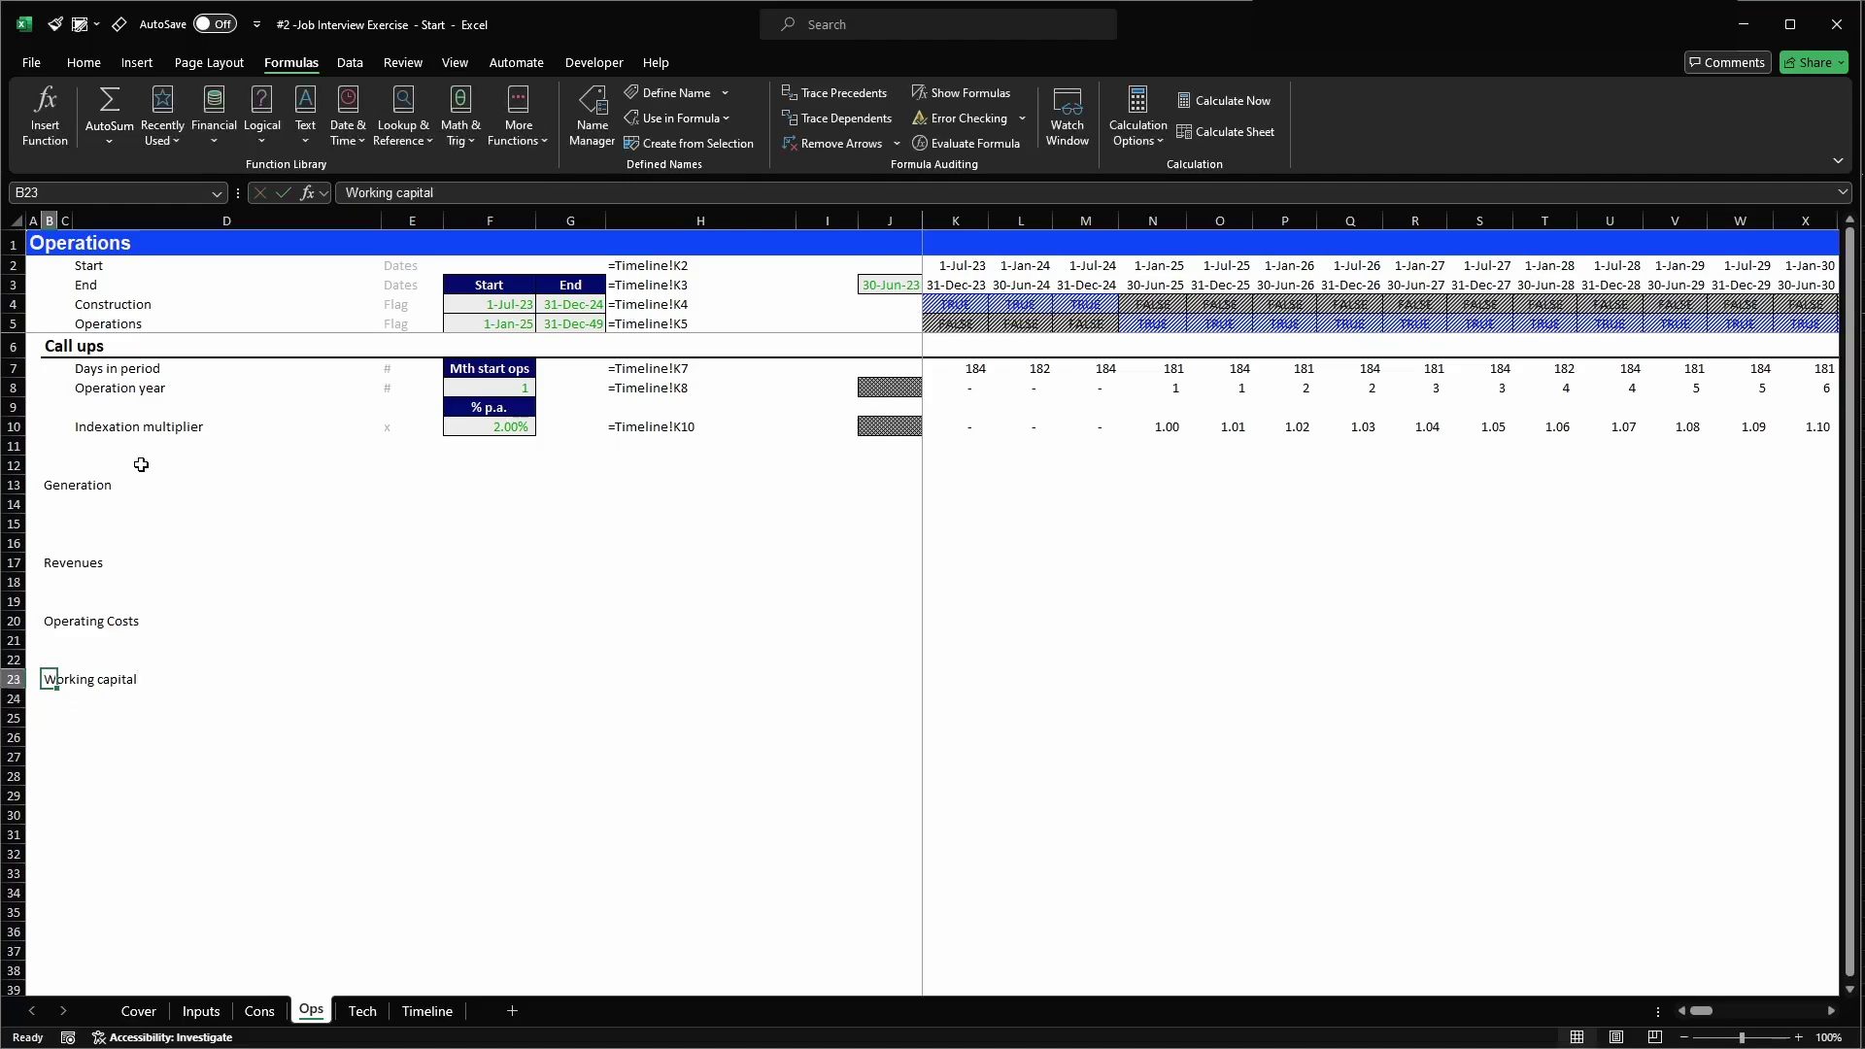
pyautogui.hotkey('shift', 'space')
pyautogui.press('Left')
pyautogui.press('Right')
pyautogui.hotkey('ctrl', 'Up')
pyautogui.hotkey('ctrl', 'Up')
pyautogui.hotkey('ctrl', 'Up')
pyautogui.hotkey('ctrl', 'Down')
pyautogui.hotkey('ctrl', 'Down')
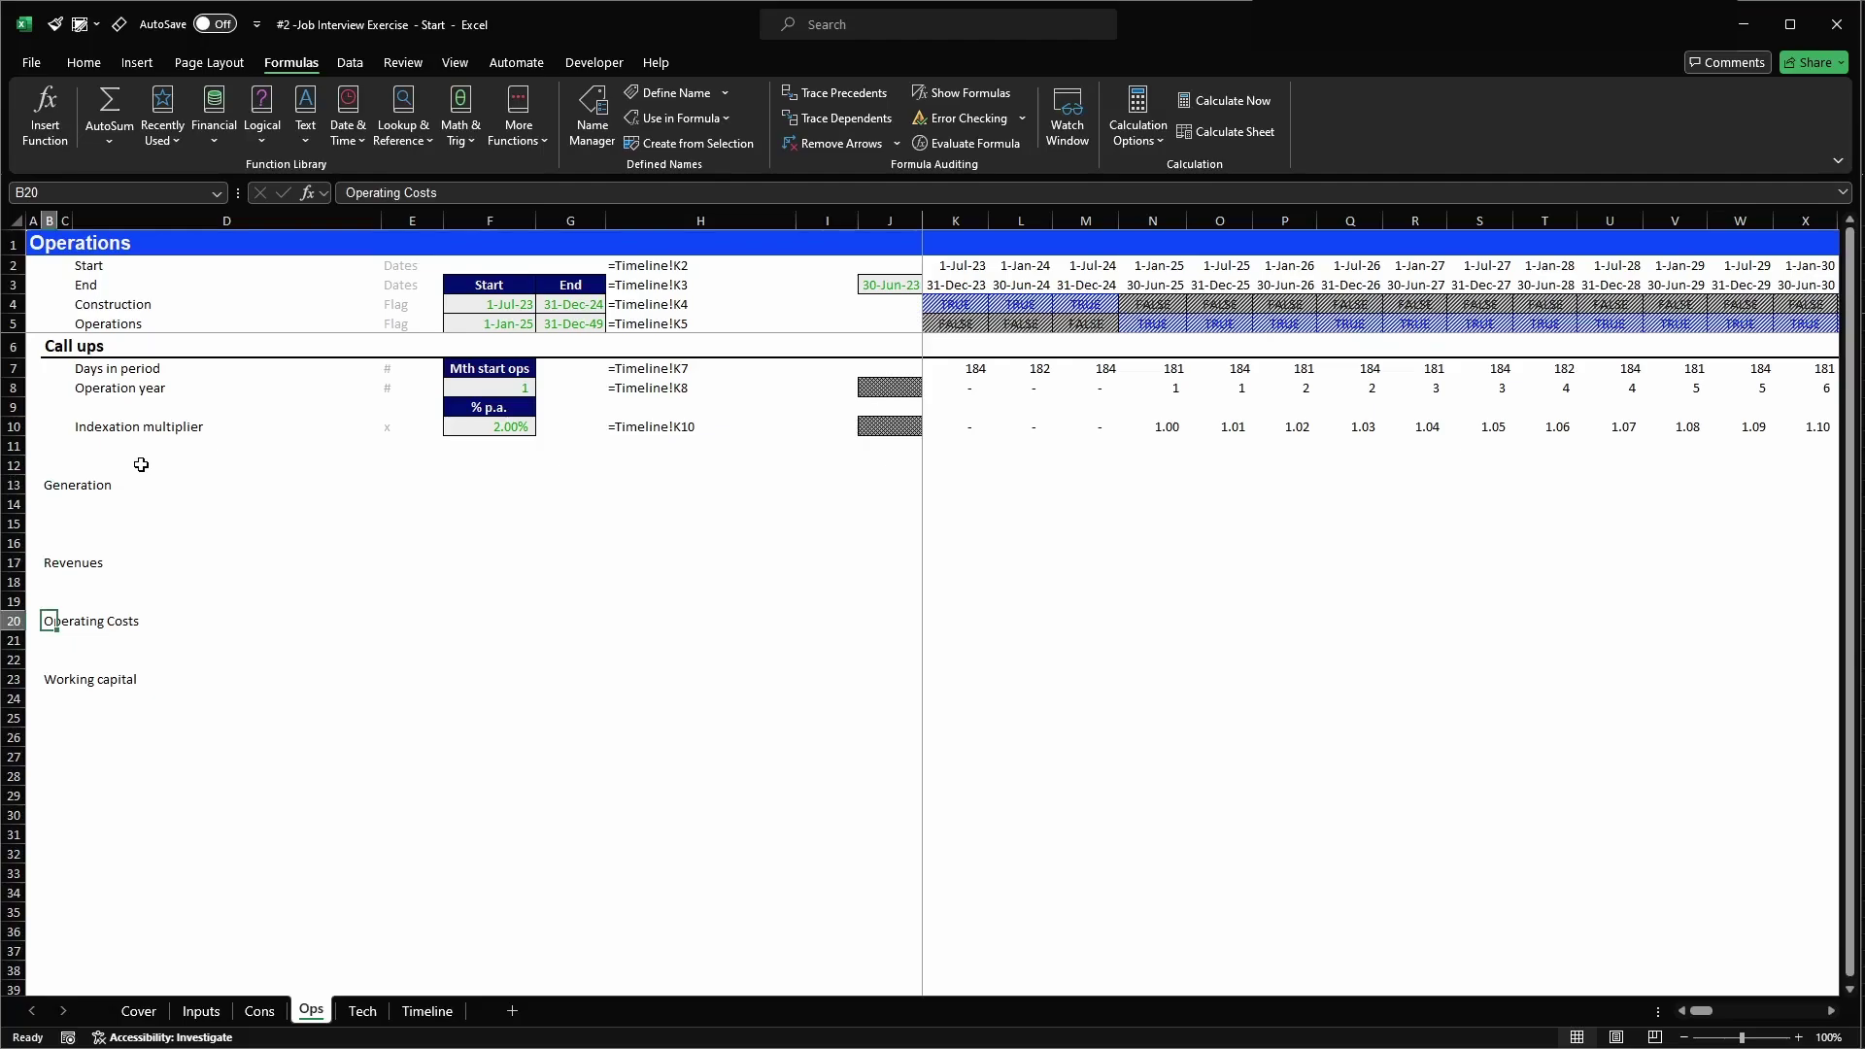
pyautogui.press('Left')
pyautogui.hotkey('ctrl', 'space')
pyautogui.hotkey('shift', 'Right')
pyautogui.hotkey('shift', 'Right')
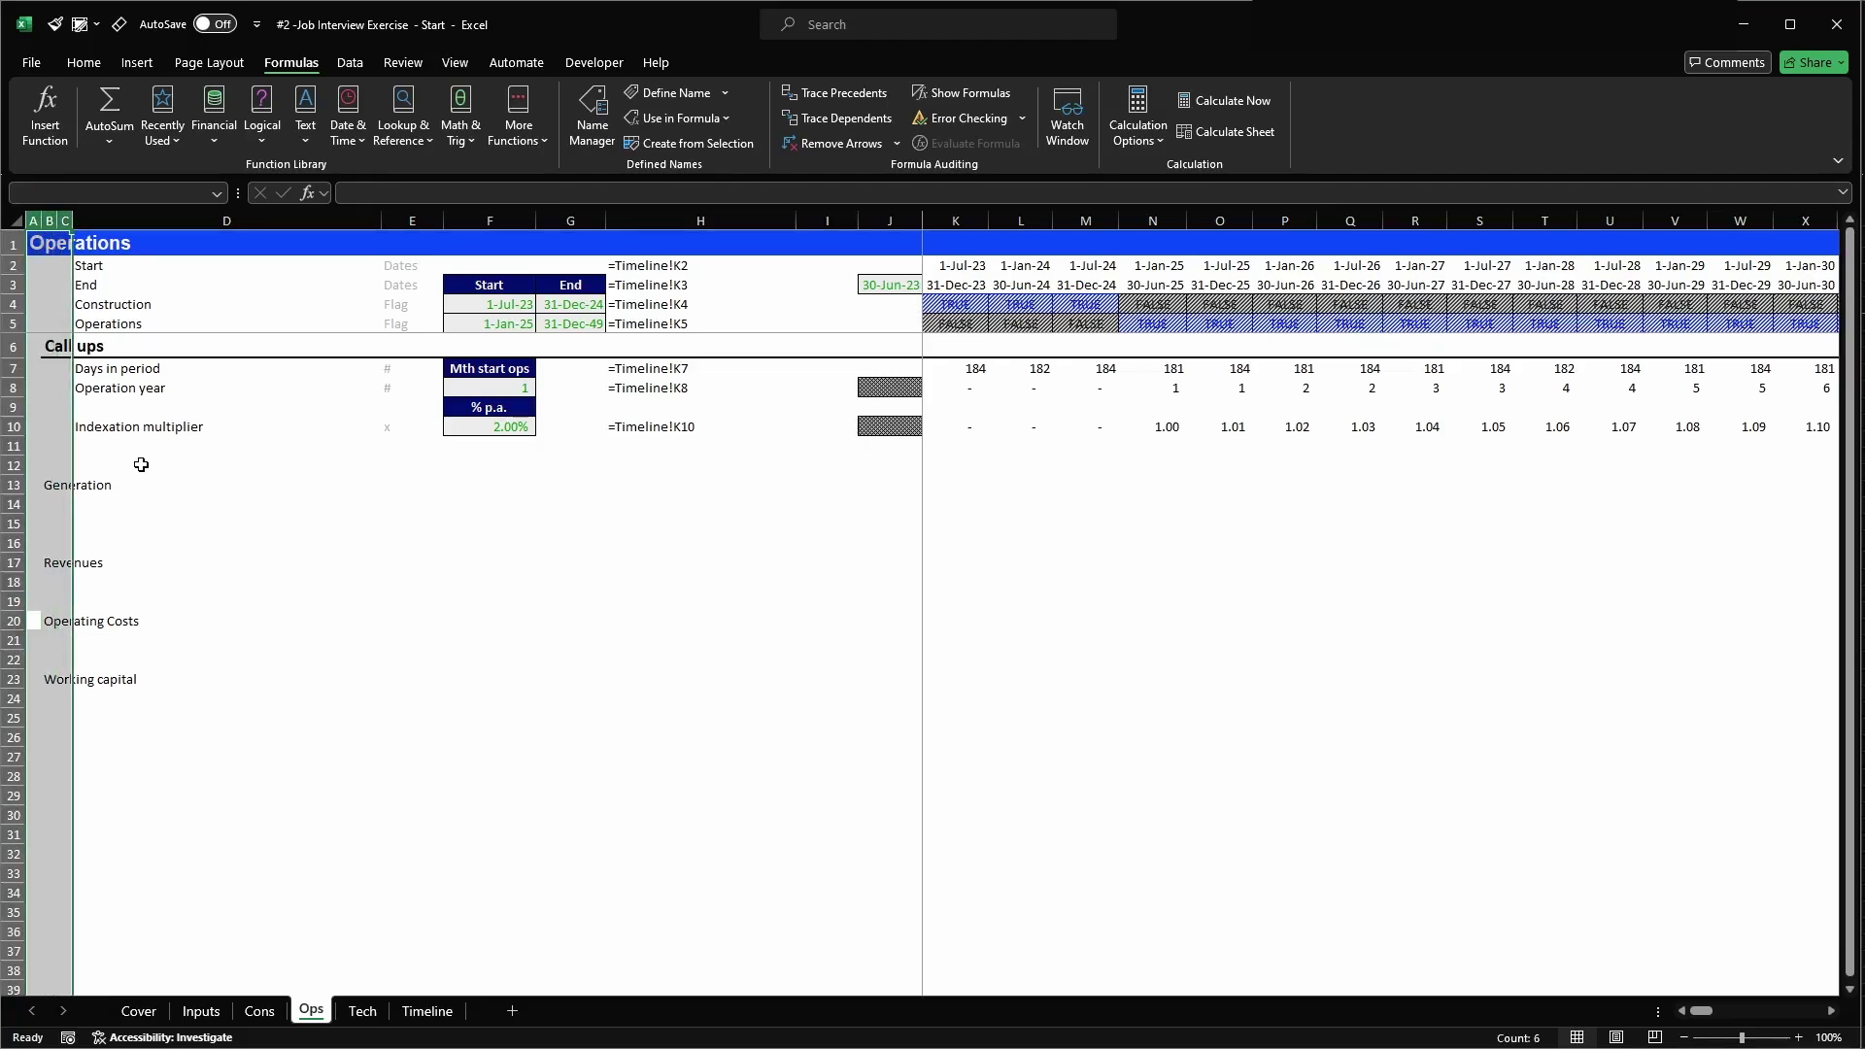
pyautogui.press('Right')
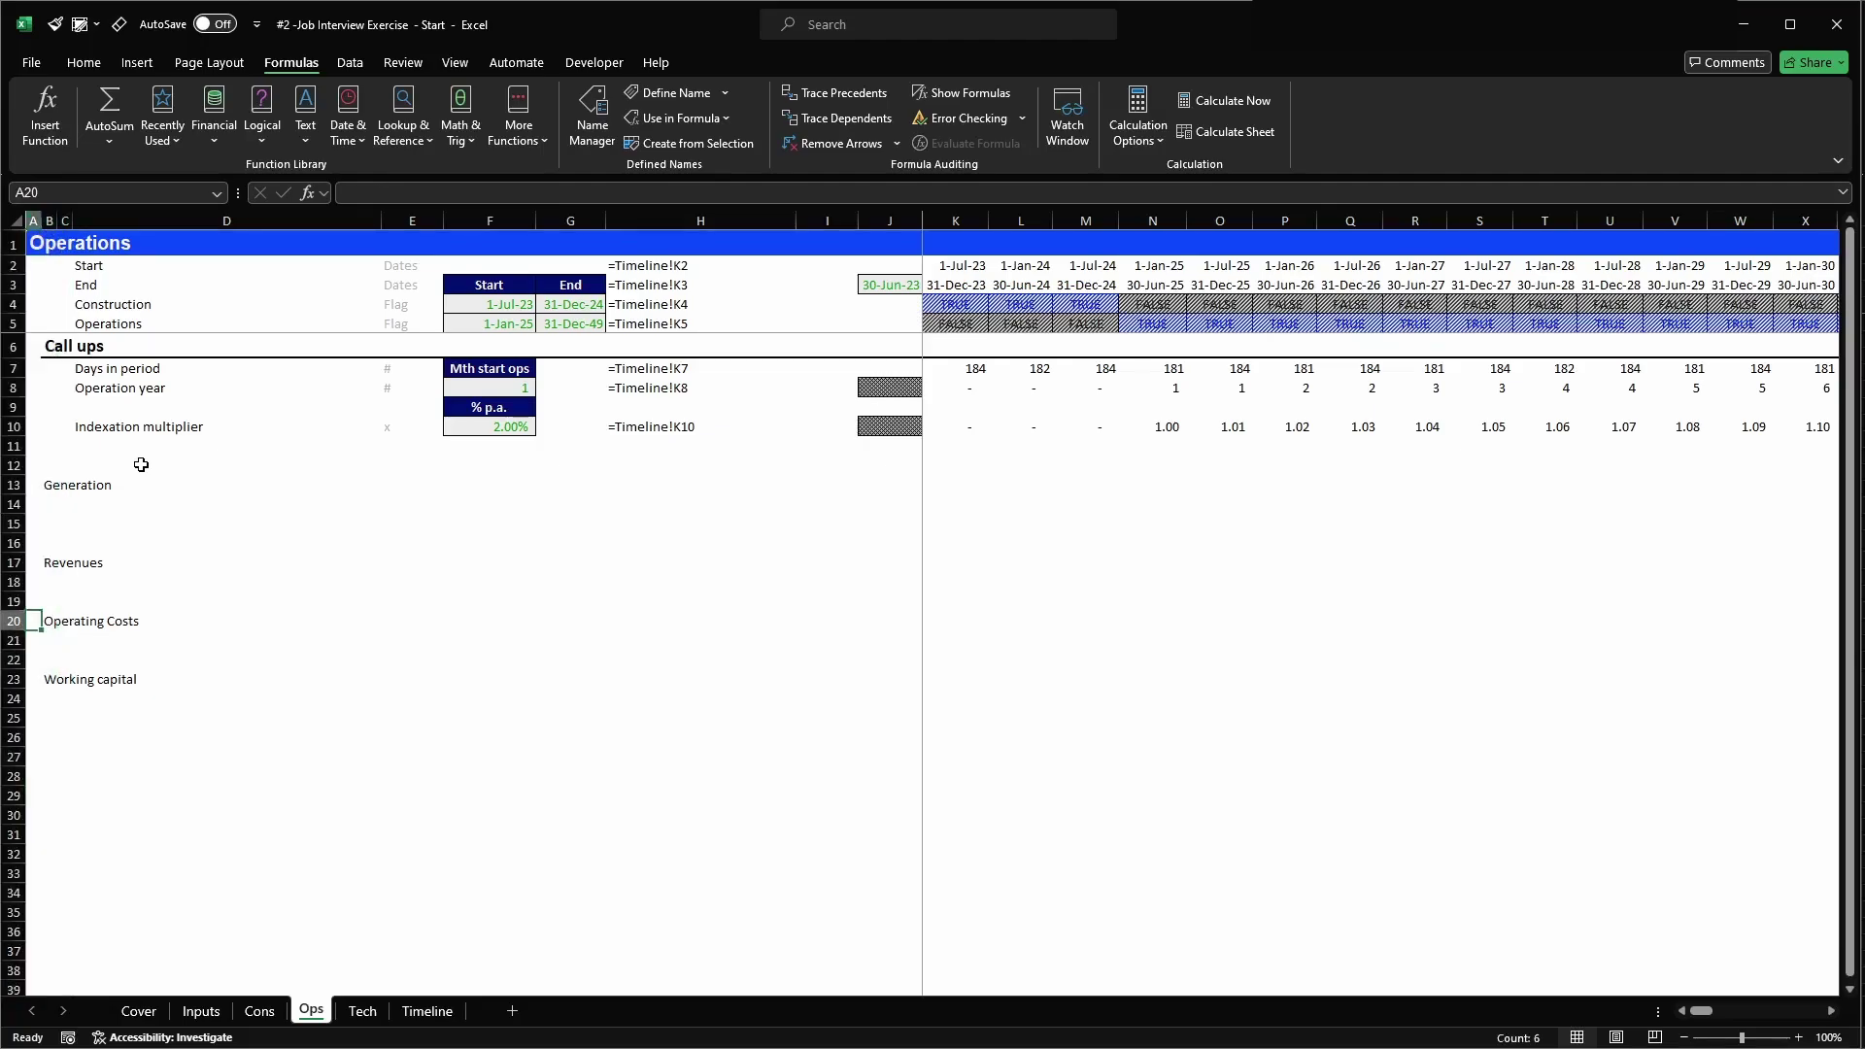
pyautogui.hotkey('ctrl', 'Up')
pyautogui.hotkey('ctrl', 'Up')
pyautogui.hotkey('ctrl', 'Up')
pyautogui.hotkey('ctrl', 'Down')
pyautogui.hotkey('ctrl', 'Down')
pyautogui.hotkey('ctrl', 'Down')
pyautogui.hotkey('ctrl', 'Down')
pyautogui.hotkey('ctrl', 'Up')
pyautogui.hotkey('ctrl', 'Up')
pyautogui.hotkey('ctrl', 'Up')
pyautogui.hotkey('ctrl', 'Up')
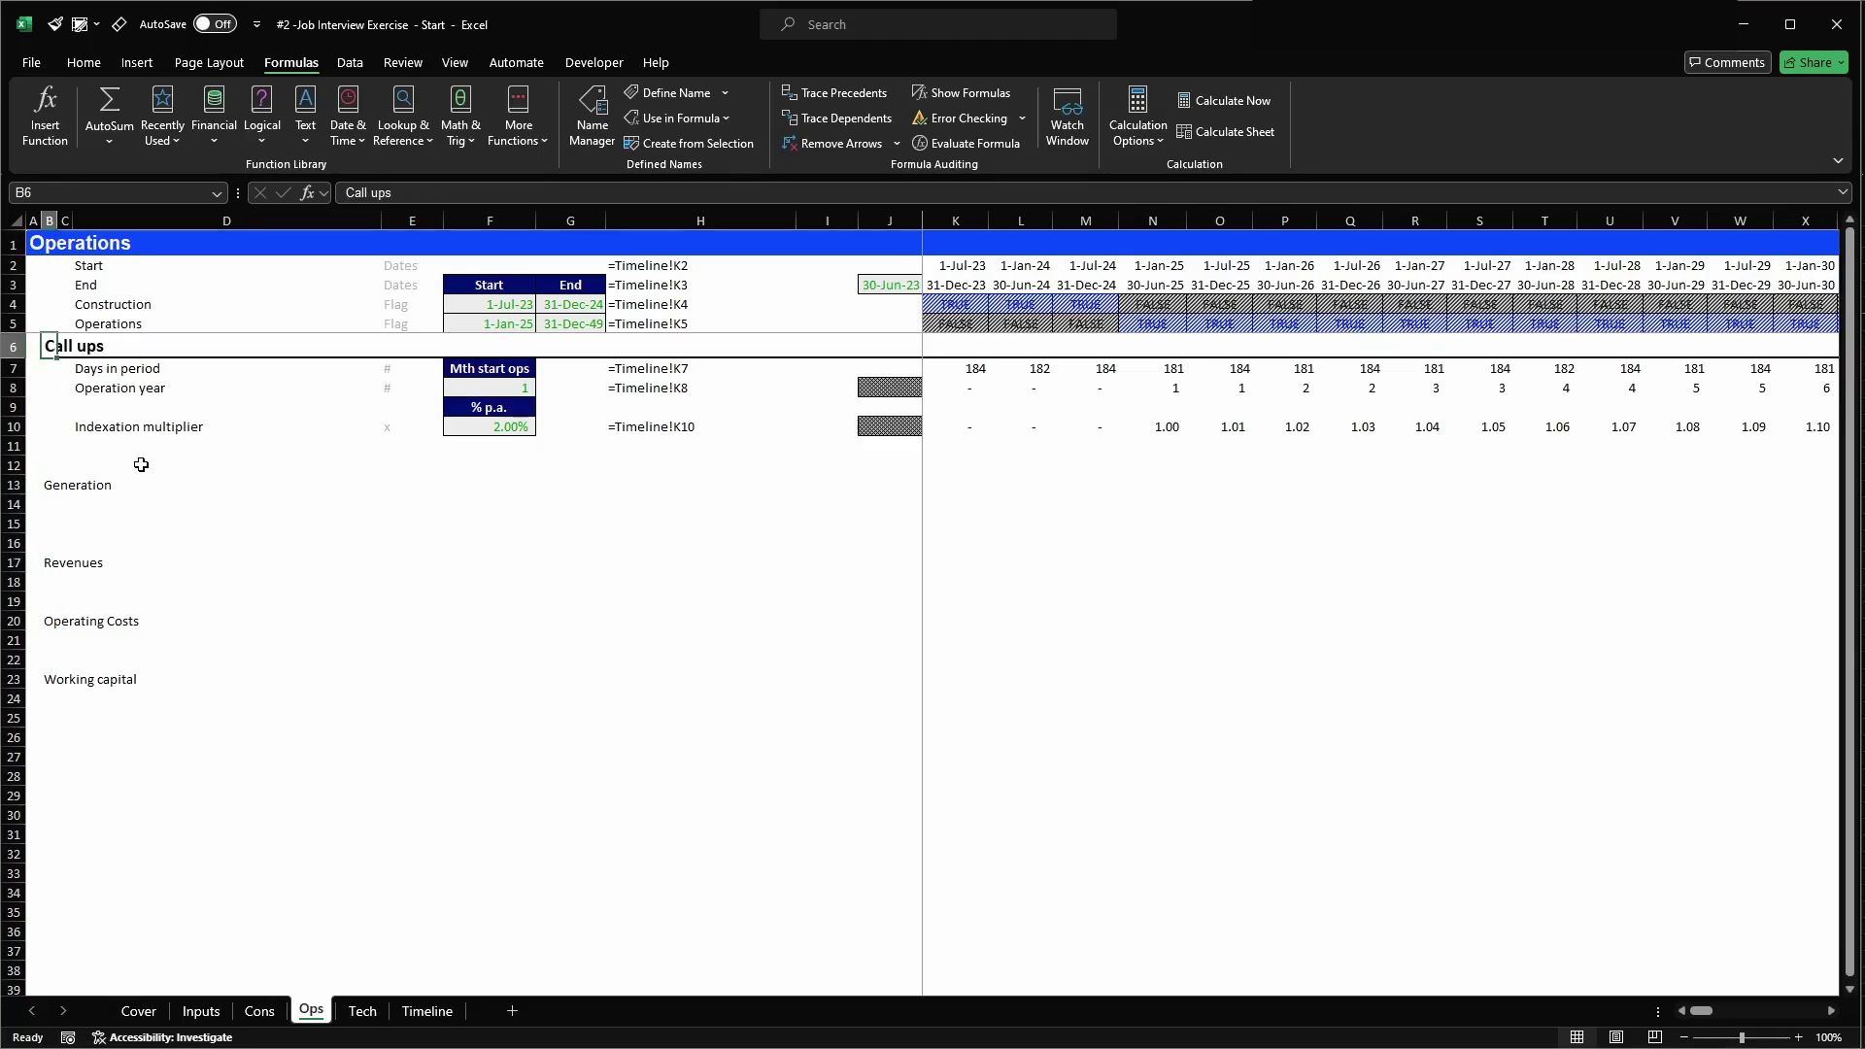
pyautogui.hotkey('ctrl', 'Down')
pyautogui.hotkey('ctrl', 'Up')
pyautogui.hotkey('ctrl', 'Down')
pyautogui.hotkey('ctrl', 'Down')
pyautogui.hotkey('ctrl', 'Down')
pyautogui.hotkey('ctrl', 'Down')
pyautogui.hotkey('ctrl', 'Up')
pyautogui.hotkey('ctrl', 'Up')
pyautogui.hotkey('ctrl', 'Up')
pyautogui.hotkey('ctrl', 'Up')
pyautogui.press('Down')
pyautogui.press('Down')
pyautogui.press('Down')
pyautogui.press('Down')
pyautogui.press('Down')
pyautogui.press('Down')
pyautogui.press('Down')
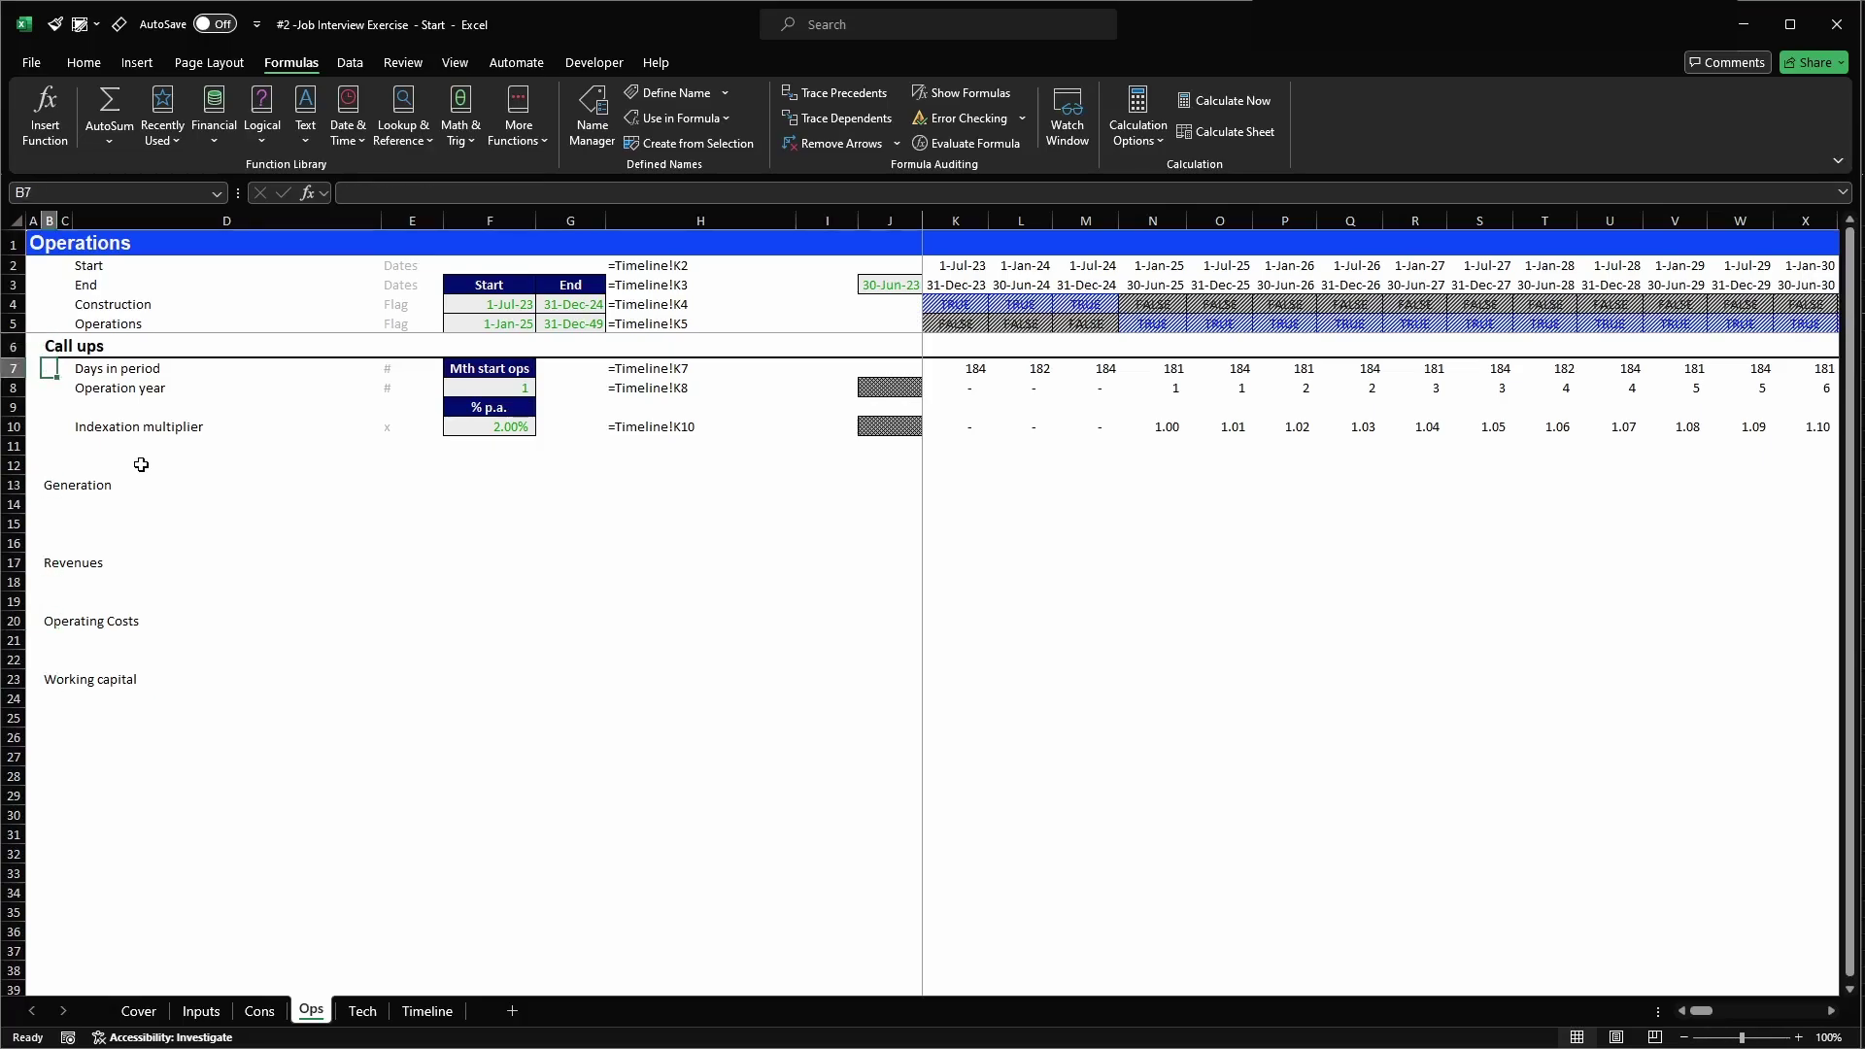
pyautogui.press('Down')
pyautogui.press('Down')
pyautogui.press('Down')
pyautogui.press('Down')
pyautogui.press('Down')
pyautogui.press('Down')
pyautogui.press('Down')
pyautogui.press('Down')
pyautogui.press('Down')
pyautogui.press('Down')
pyautogui.press('Down')
pyautogui.press('Down')
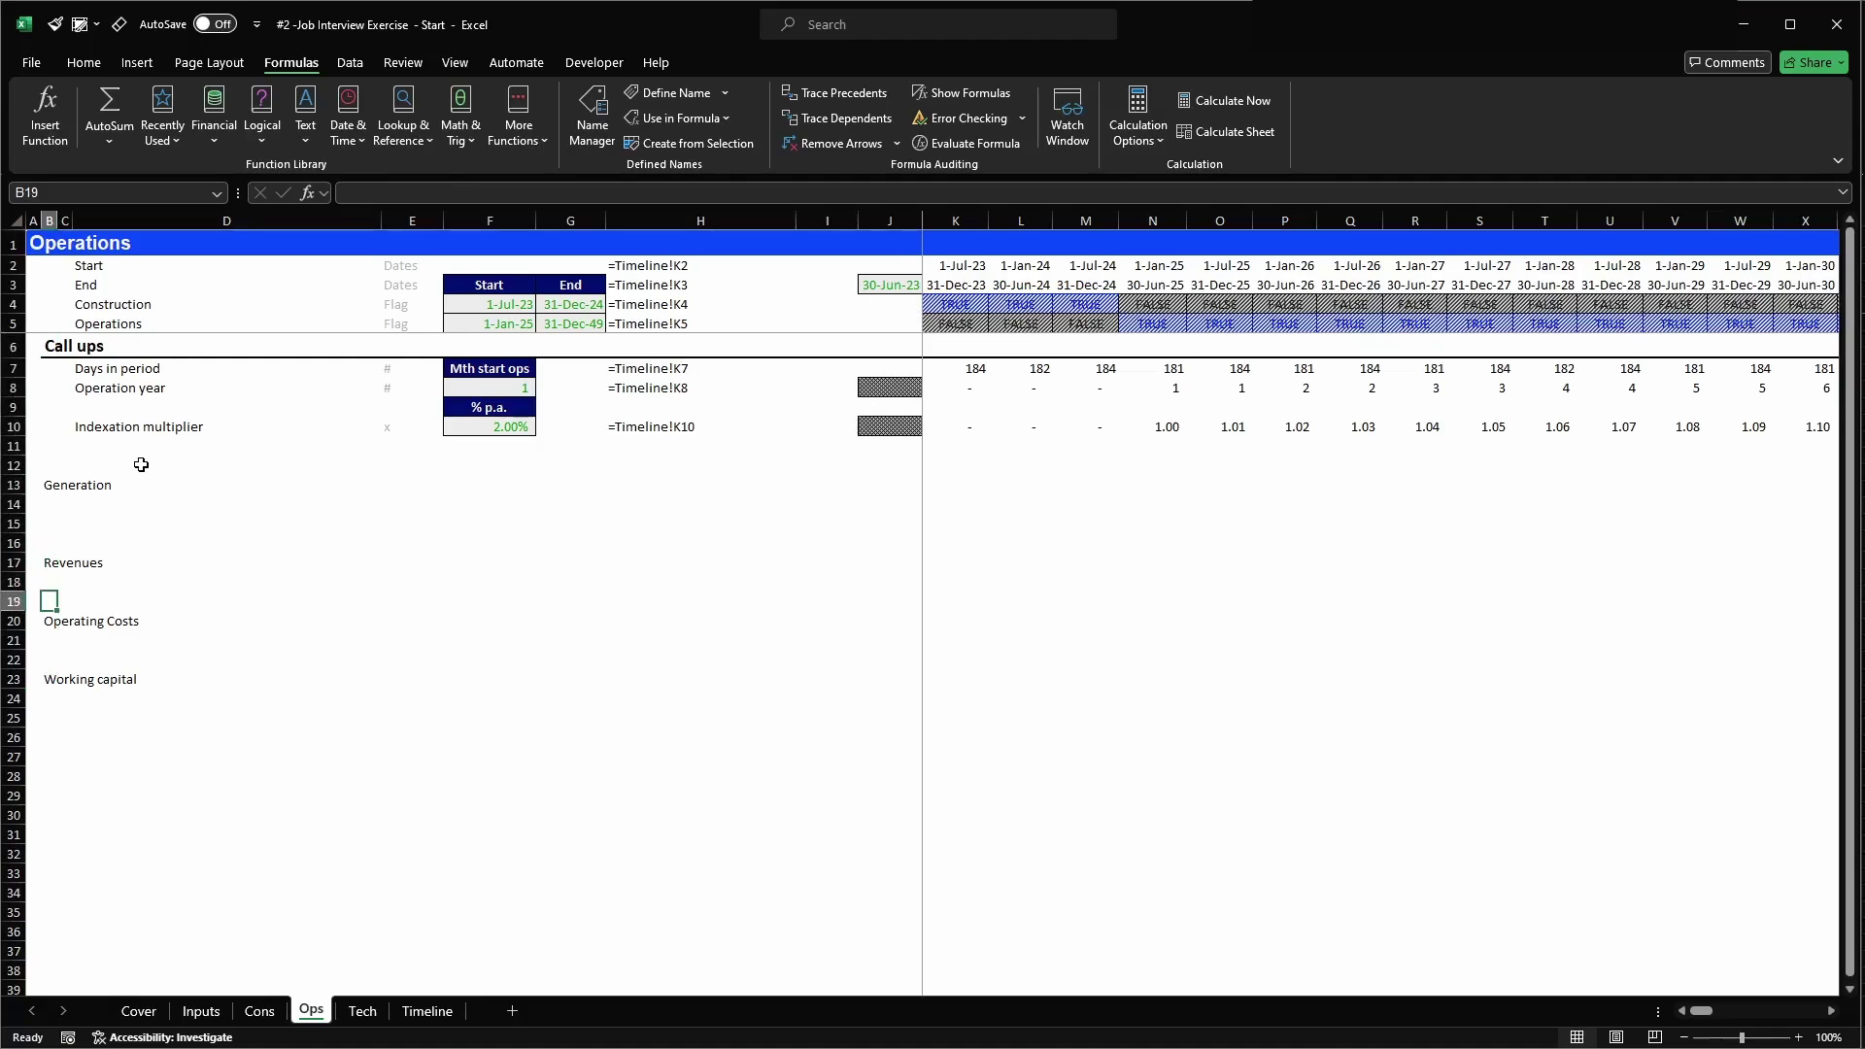
pyautogui.press('Up')
pyautogui.press('Up')
pyautogui.press('Up')
pyautogui.press('Up')
pyautogui.press('Up')
pyautogui.press('Up')
pyautogui.press('Up')
pyautogui.press('Up')
pyautogui.press('Up')
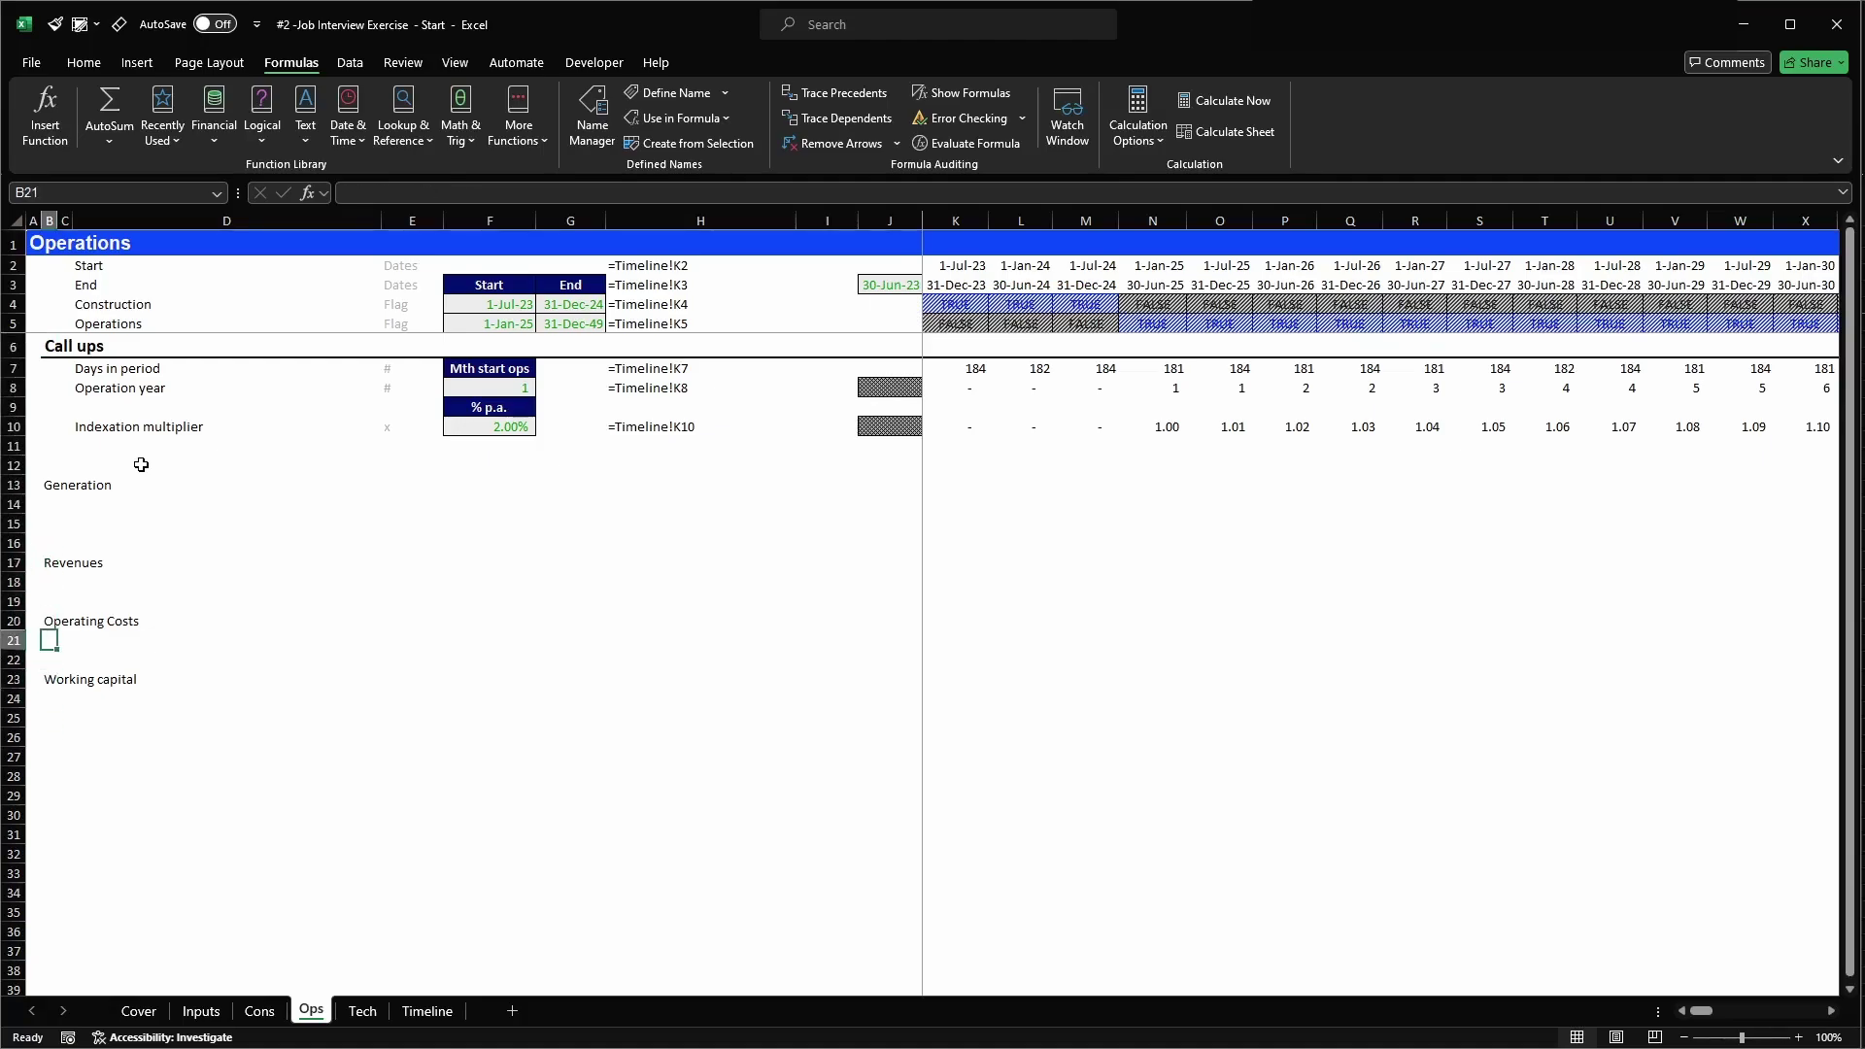
pyautogui.press('Up')
pyautogui.press('Up')
pyautogui.press('Up')
pyautogui.press('Up')
pyautogui.press('Up')
pyautogui.press('Down')
pyautogui.press('Down')
pyautogui.hotkey('shift', 'Down')
pyautogui.hotkey('shift', 'Down')
pyautogui.hotkey('shift', 'Down')
pyautogui.hotkey('shift', 'Down')
pyautogui.hotkey('shift', 'Down')
pyautogui.hotkey('shift', 'Down')
pyautogui.hotkey('shift', 'Down')
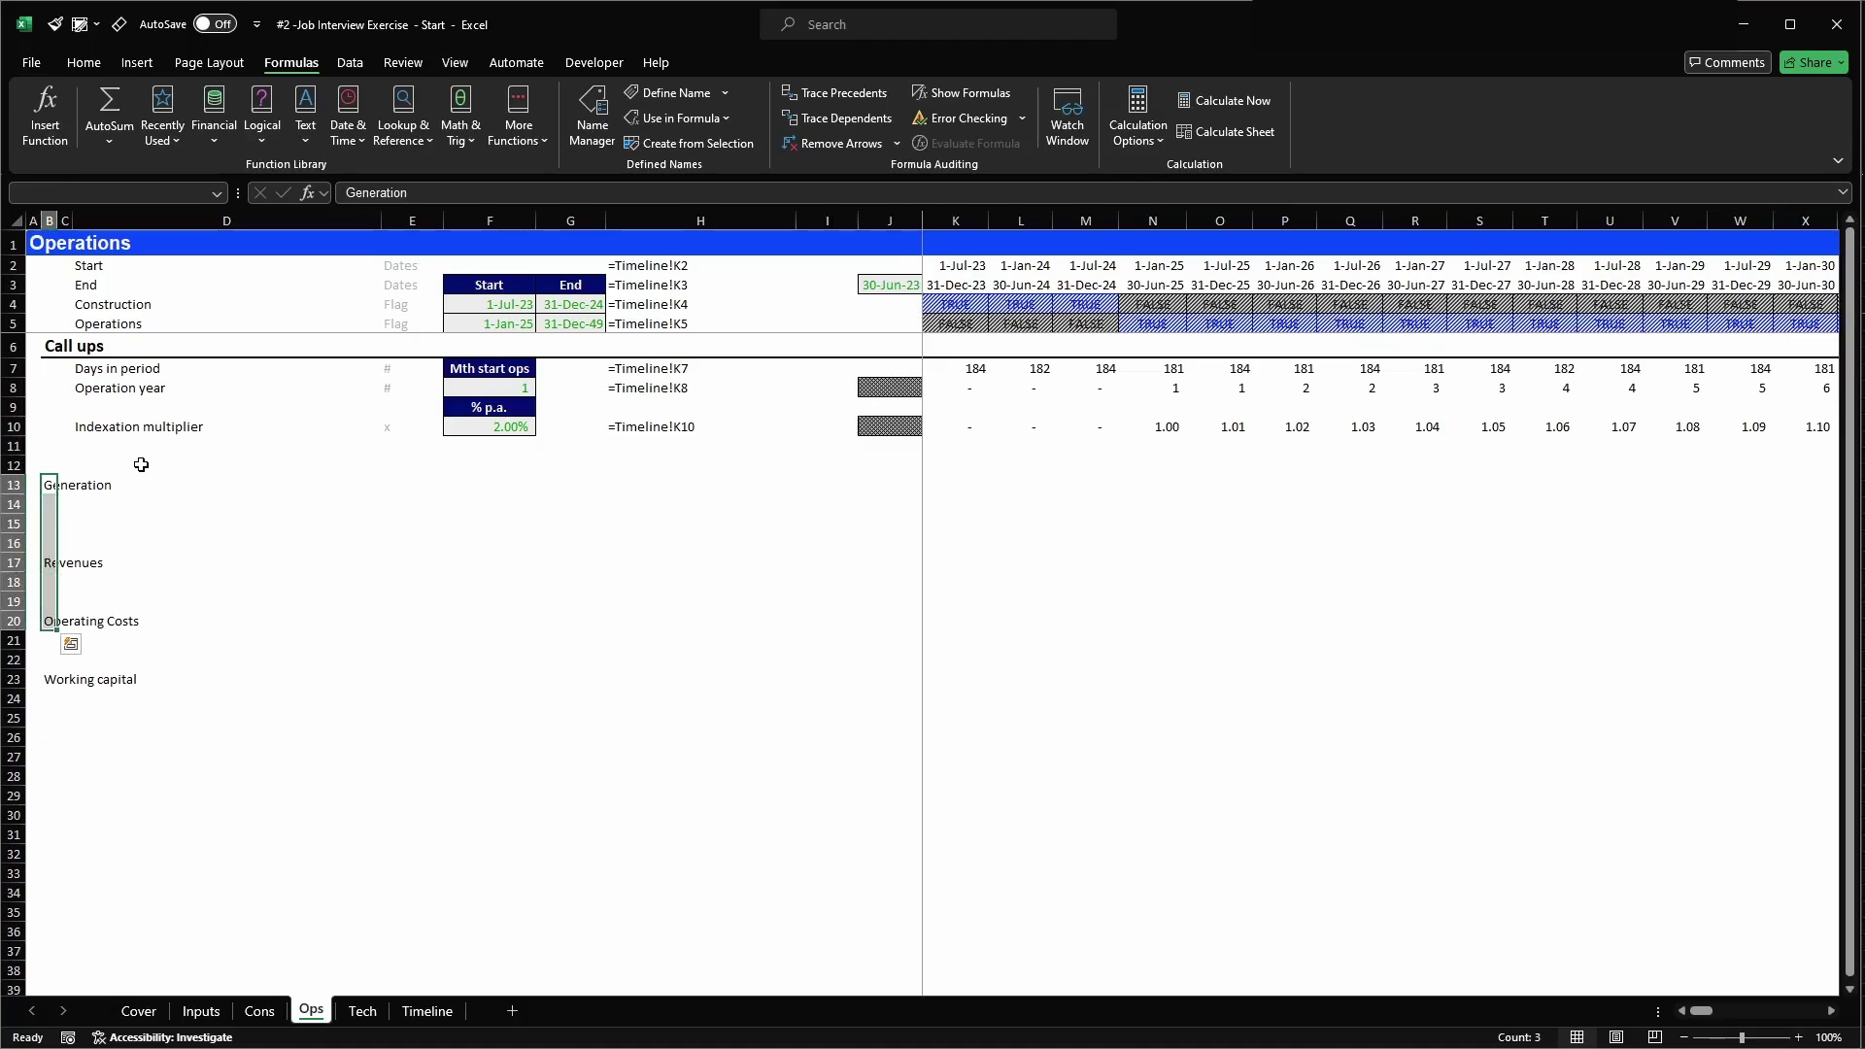
pyautogui.hotkey('shift', 'Down')
pyautogui.hotkey('shift', 'Down')
pyautogui.hotkey('shift', 'Down')
pyautogui.press('Delete')
pyautogui.hotkey('shift', 'BackSpace')
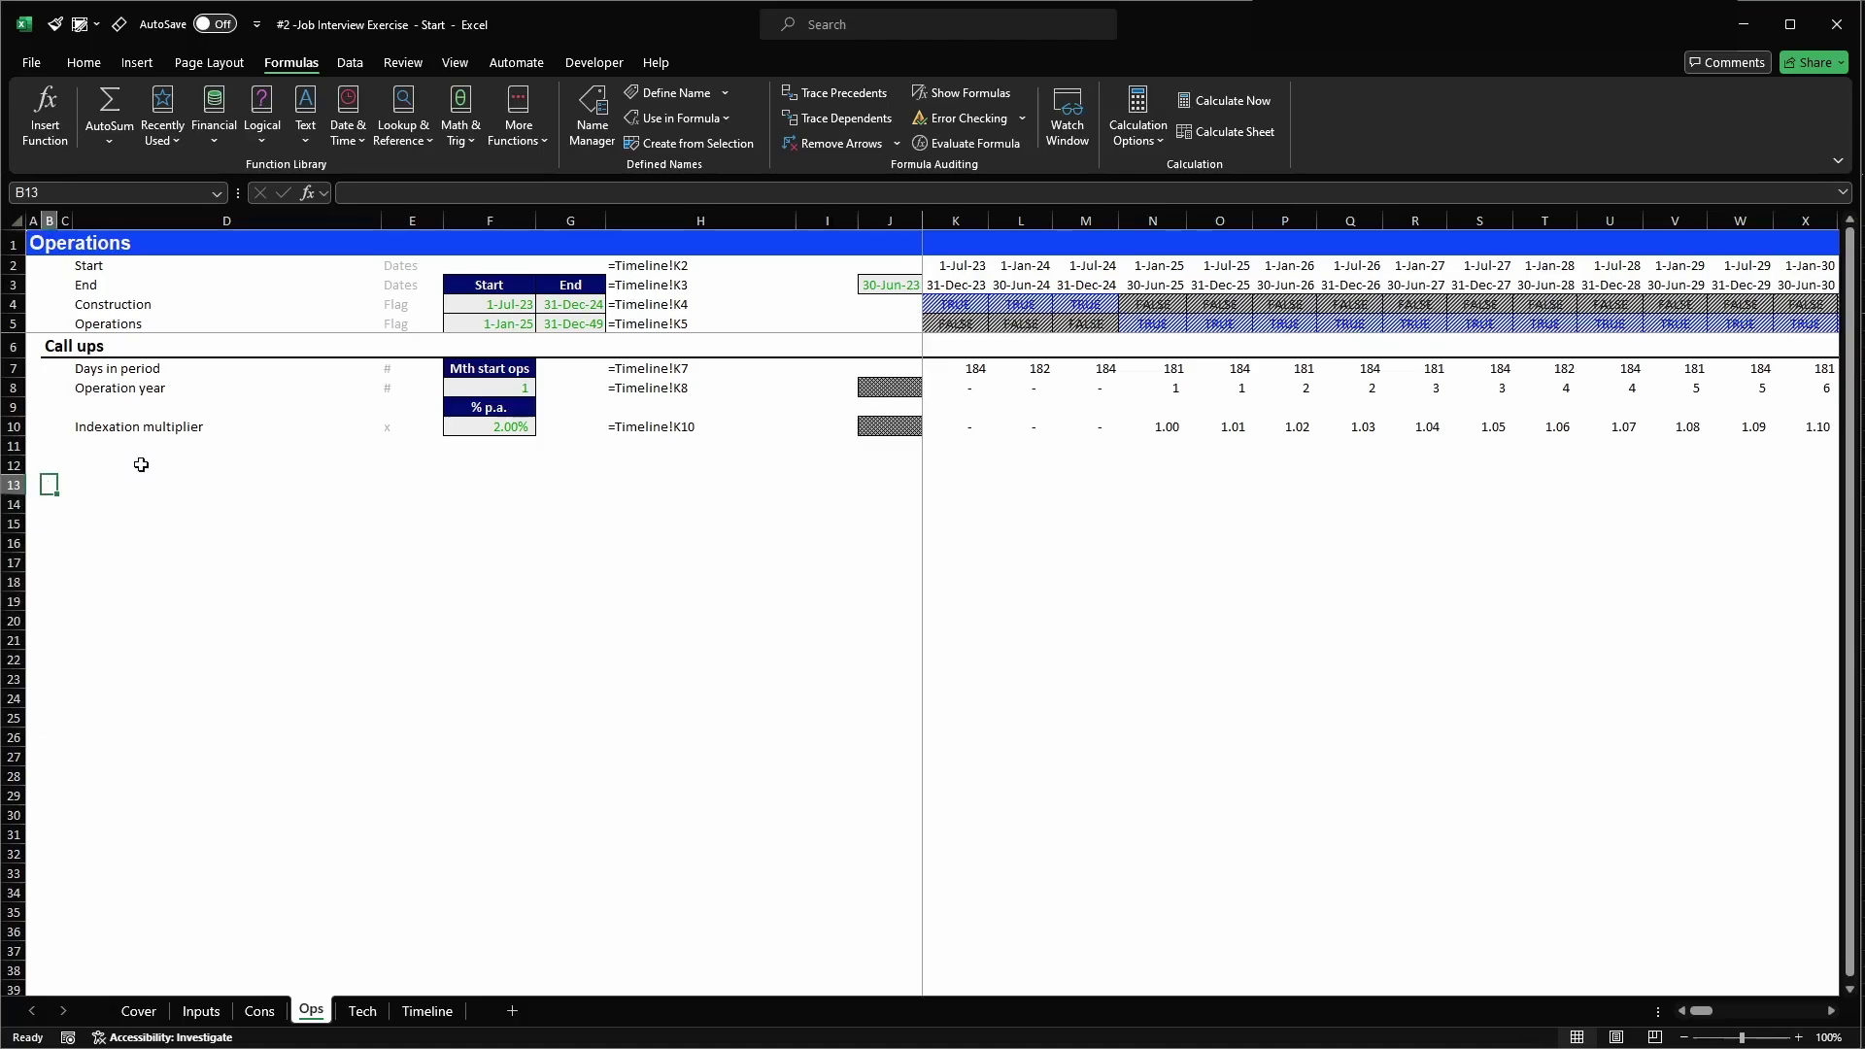
pyautogui.hotkey('ctrl', 'z')
pyautogui.press('Down')
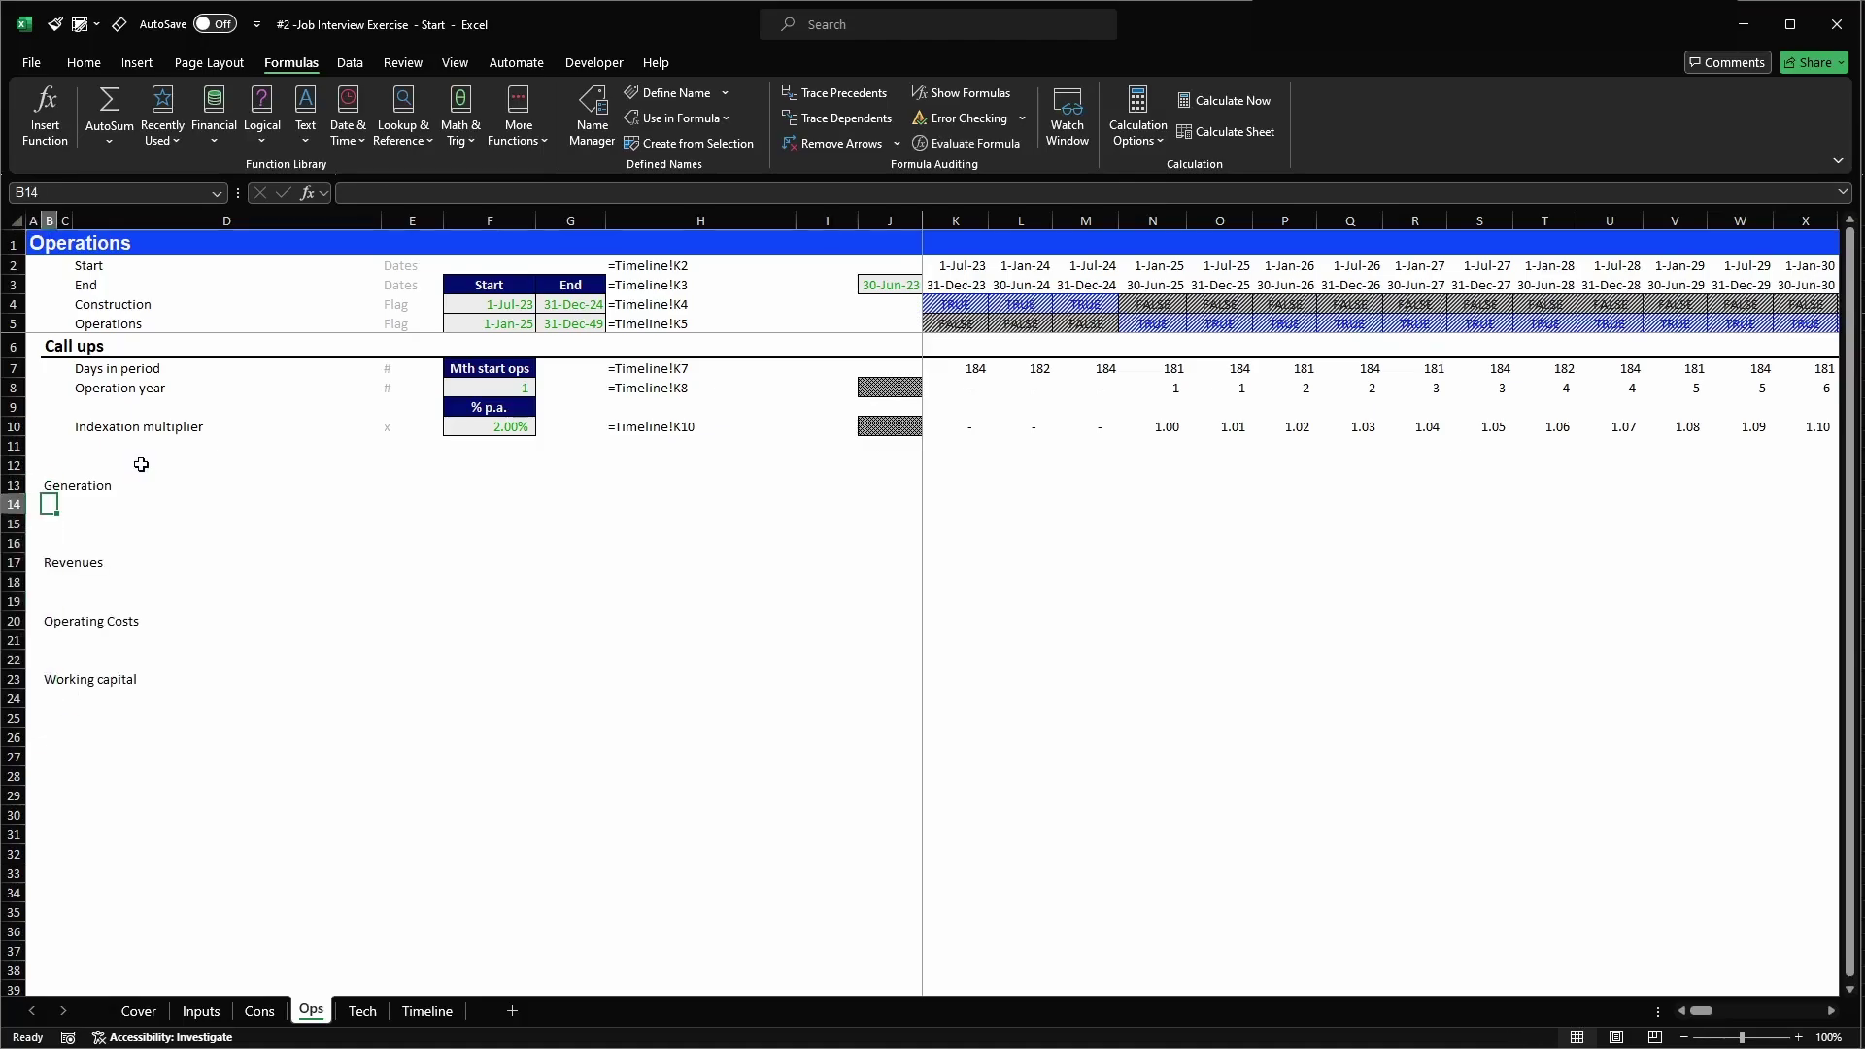
# - Clear the Revenues, Operating Costs and Working capital labels below the Generation heading in column B
pyautogui.hotkey('ctrl', 'Down')
pyautogui.hotkey('ctrl', 'shift', 'Down')
pyautogui.hotkey('ctrl', 'shift', 'Down')
pyautogui.press('Delete')
# - Copy only the formatting of the Call ups heading in B6 onto the Generation row, from B13 across to CG13
pyautogui.hotkey('ctrl', 'Up')
pyautogui.hotkey('ctrl', 'Up')
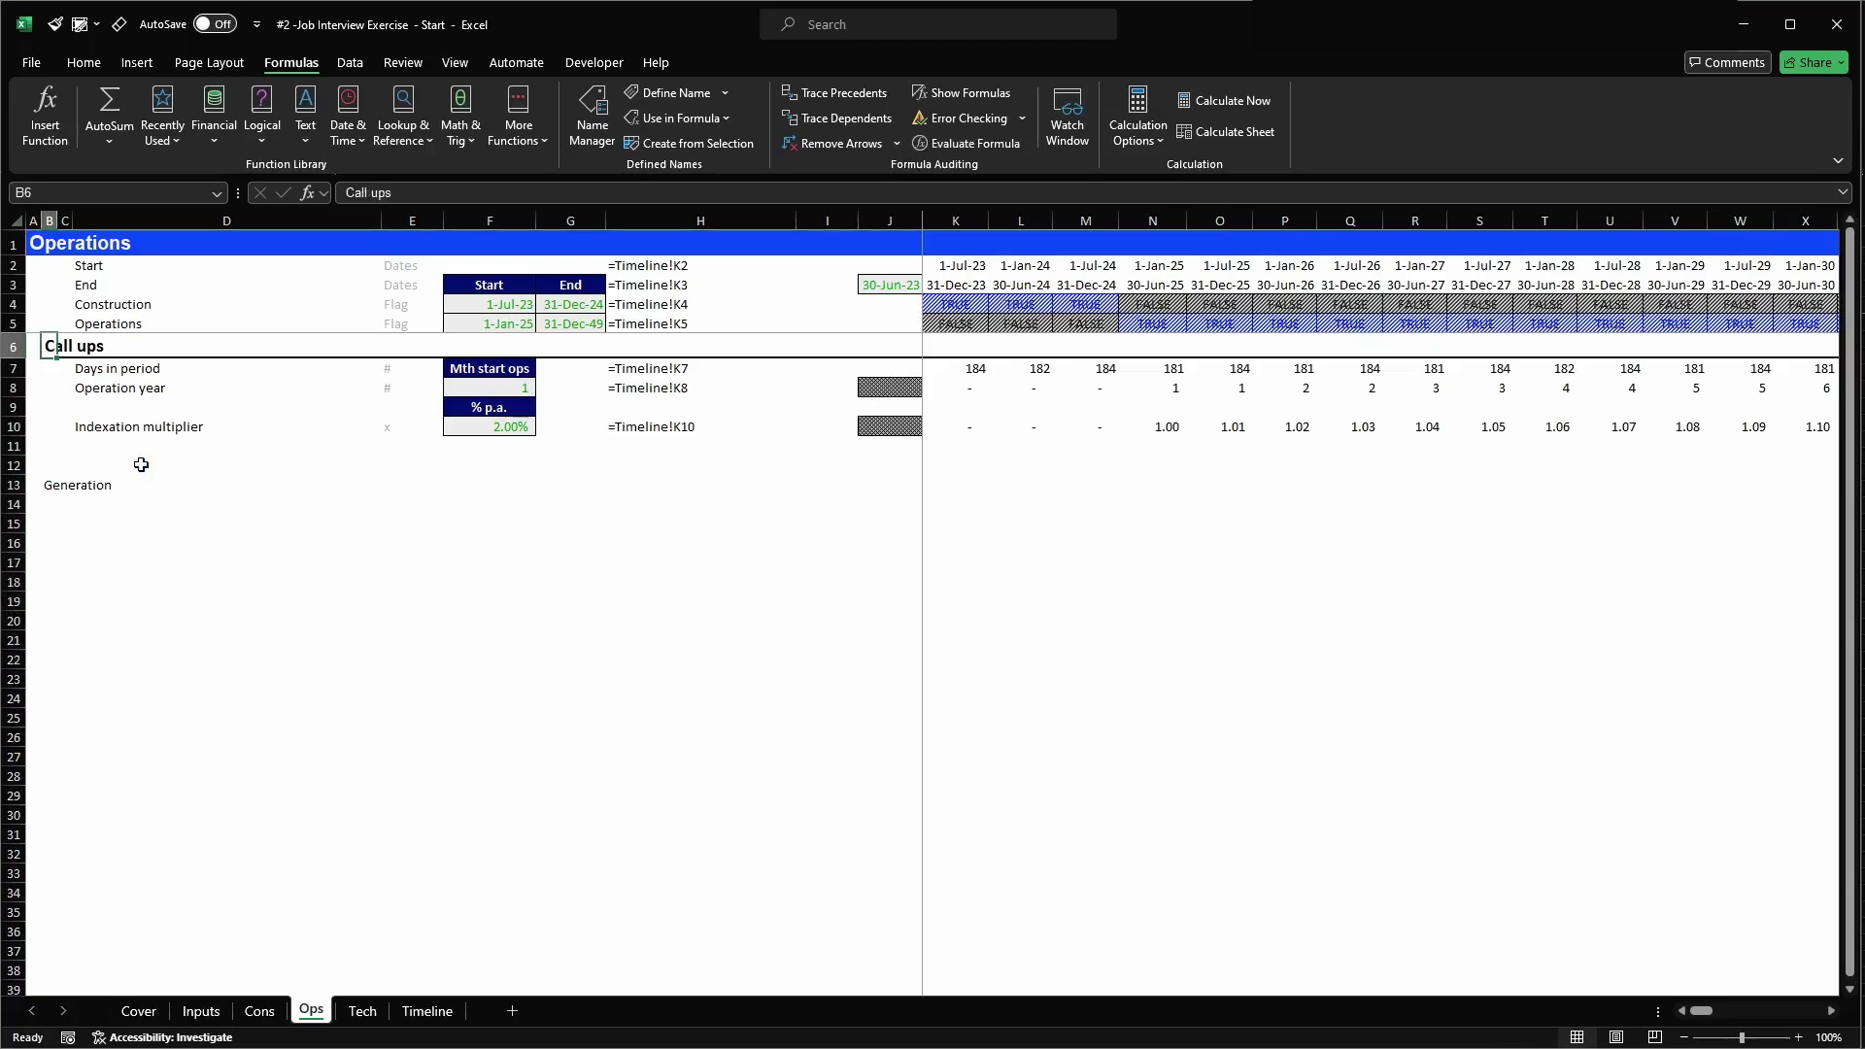
pyautogui.hotkey('ctrl', 'c')
pyautogui.hotkey('ctrl', 'Down')
pyautogui.hotkey('ctrl', 'alt', 'v')
pyautogui.press('t')
pyautogui.press('Return')
pyautogui.hotkey('ctrl', 'shift', 'Right')
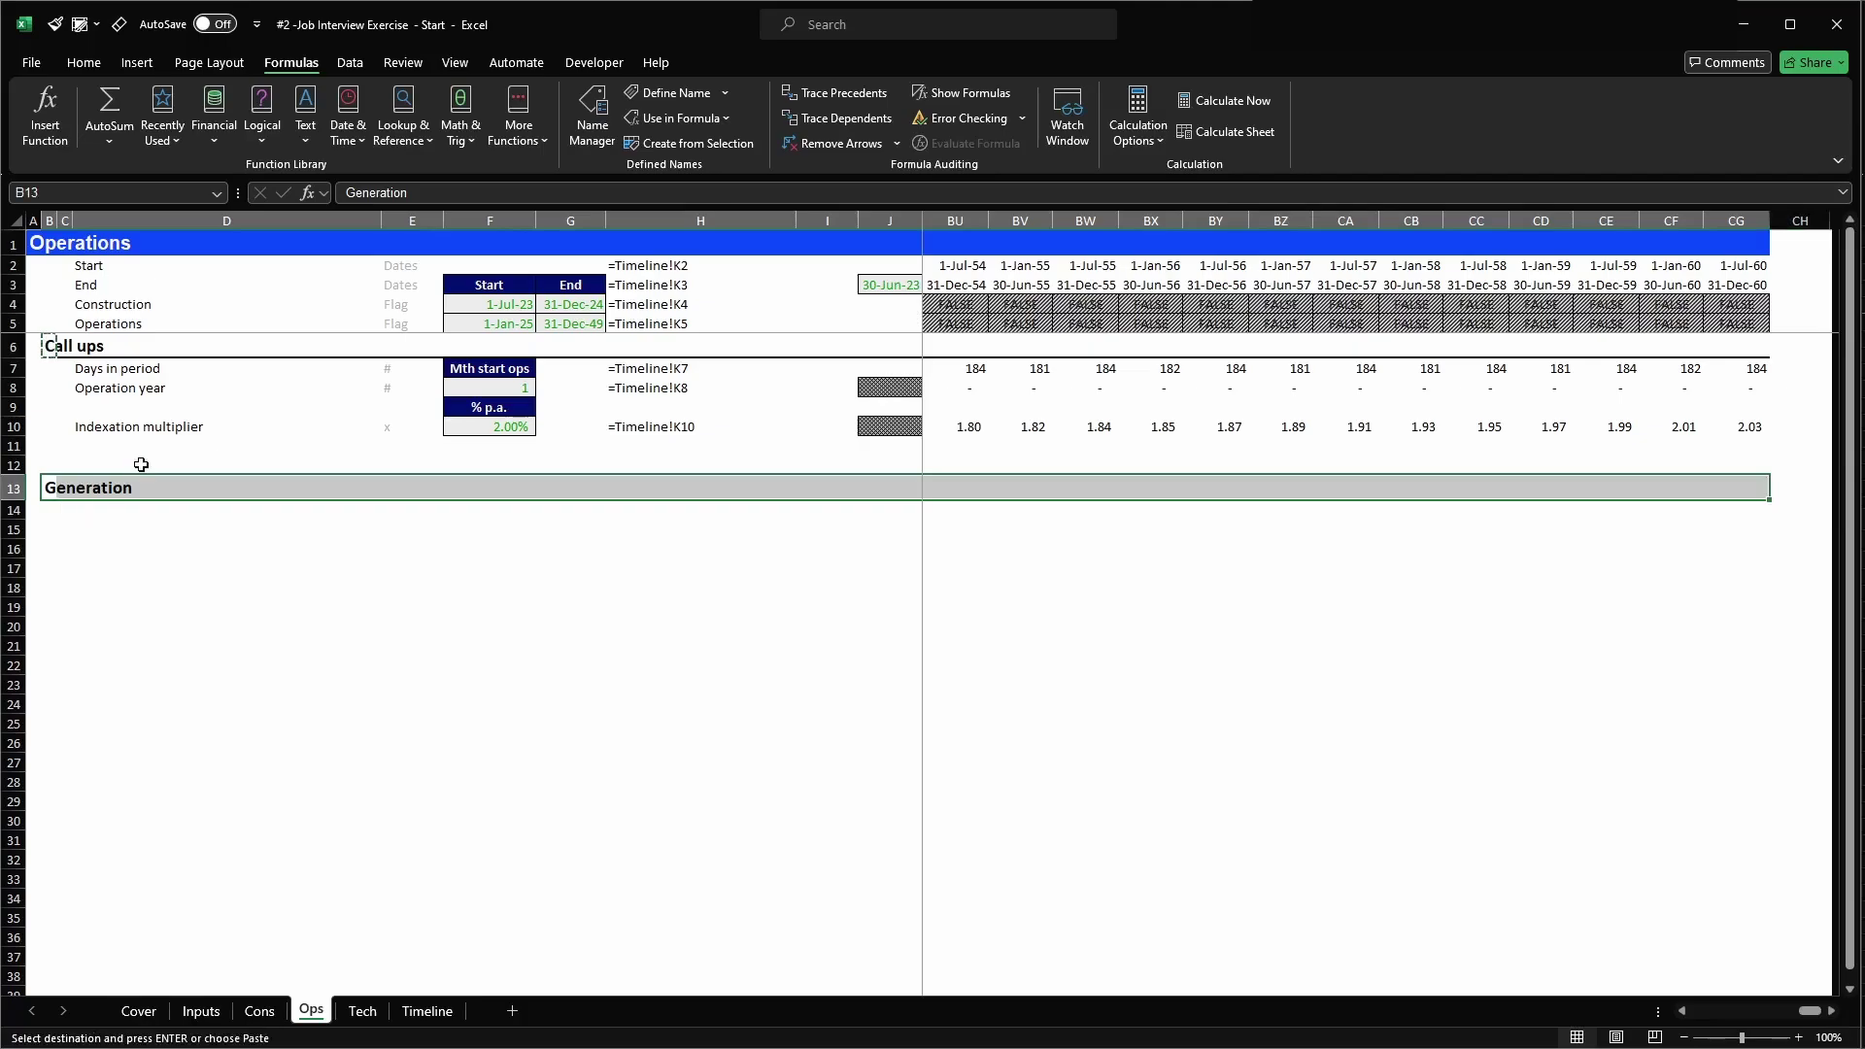
pyautogui.press('F4')
# - Label row 15 under the Generation heading as Total generation in D15 with the unit MWh in E15
pyautogui.press('Down')
pyautogui.press('Down')
pyautogui.press('Right')
pyautogui.press('Right')
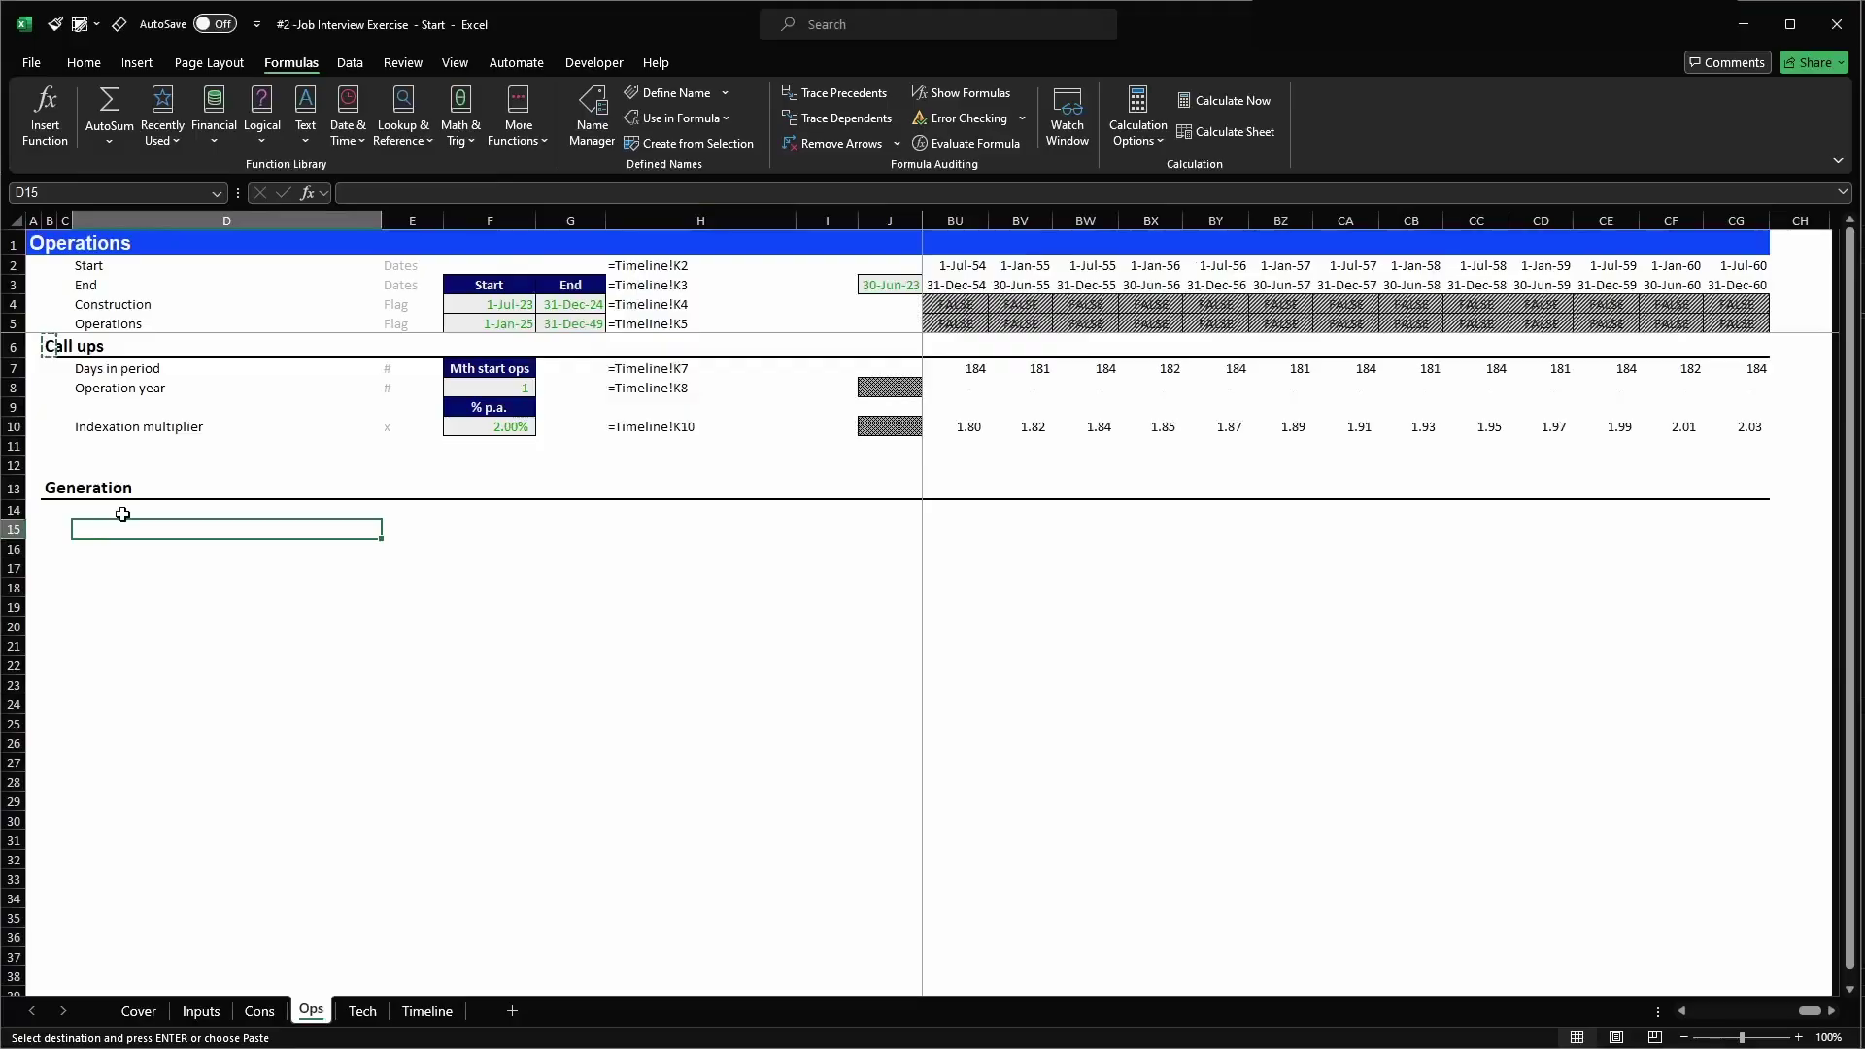
pyautogui.write('Total generation')
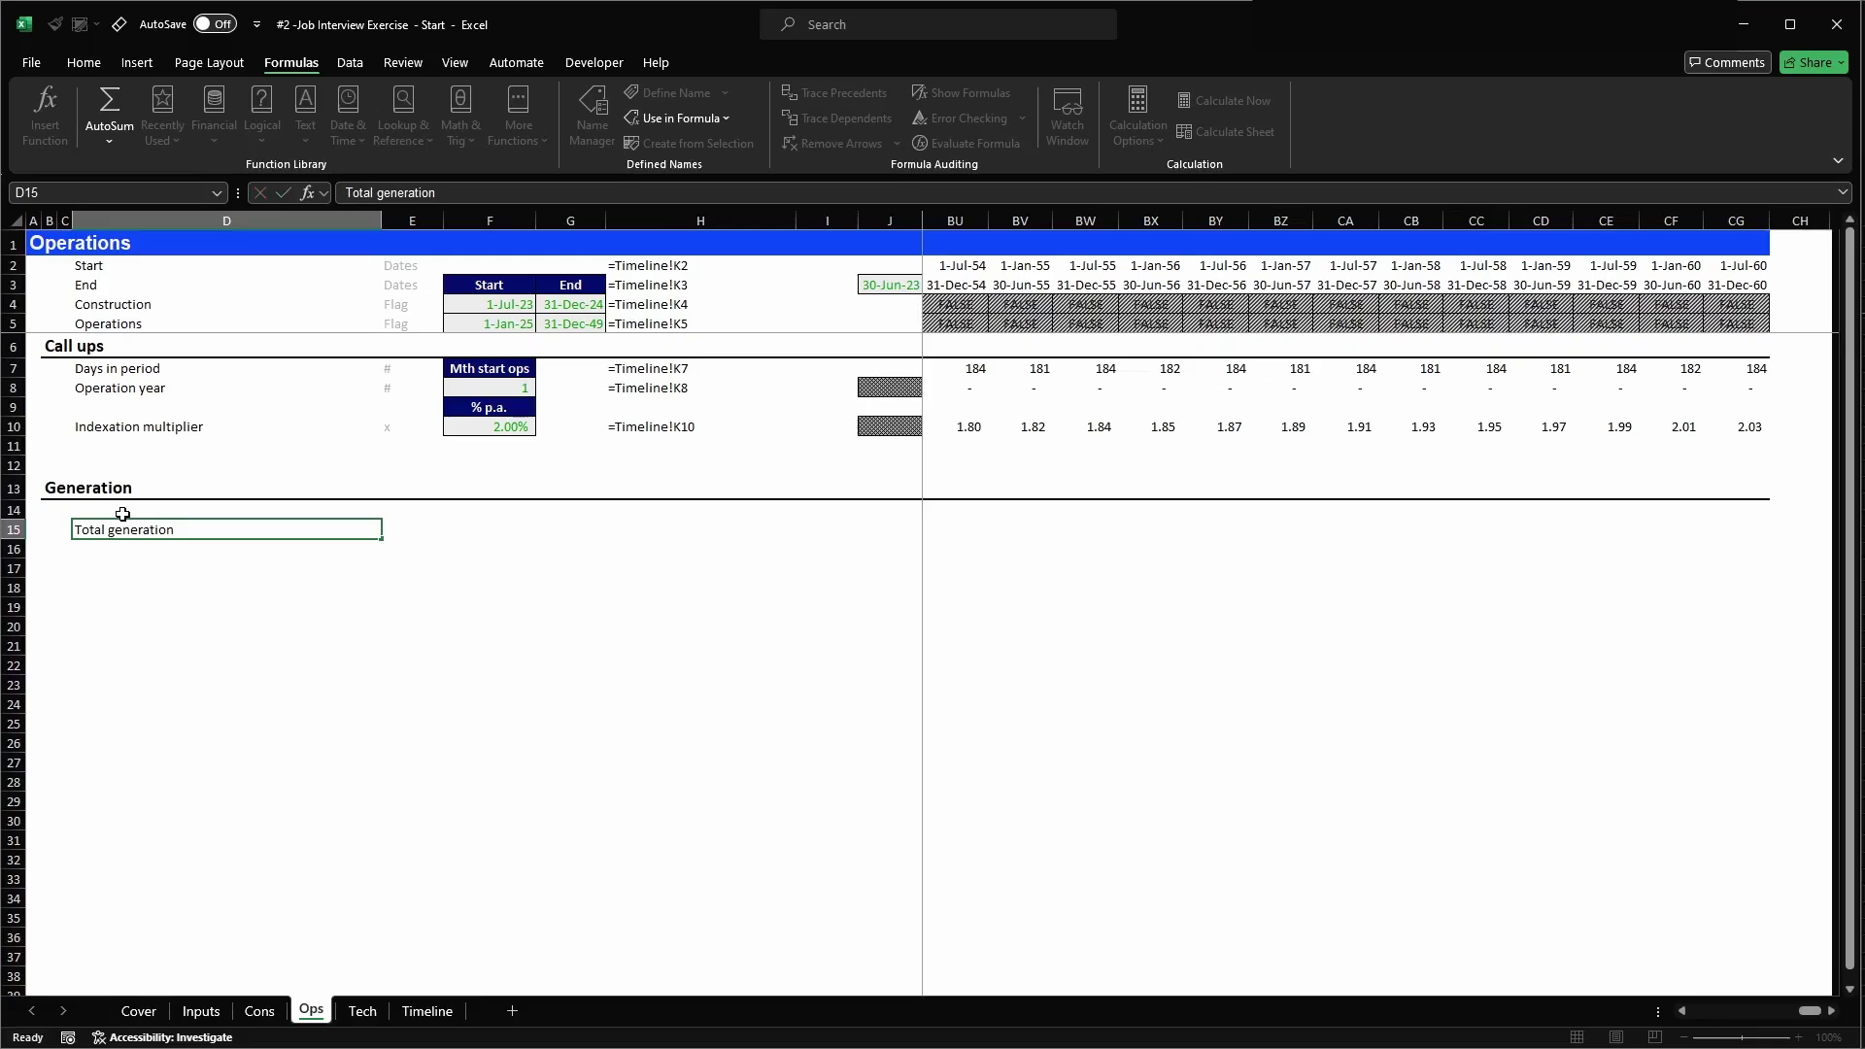
pyautogui.press('Tab')
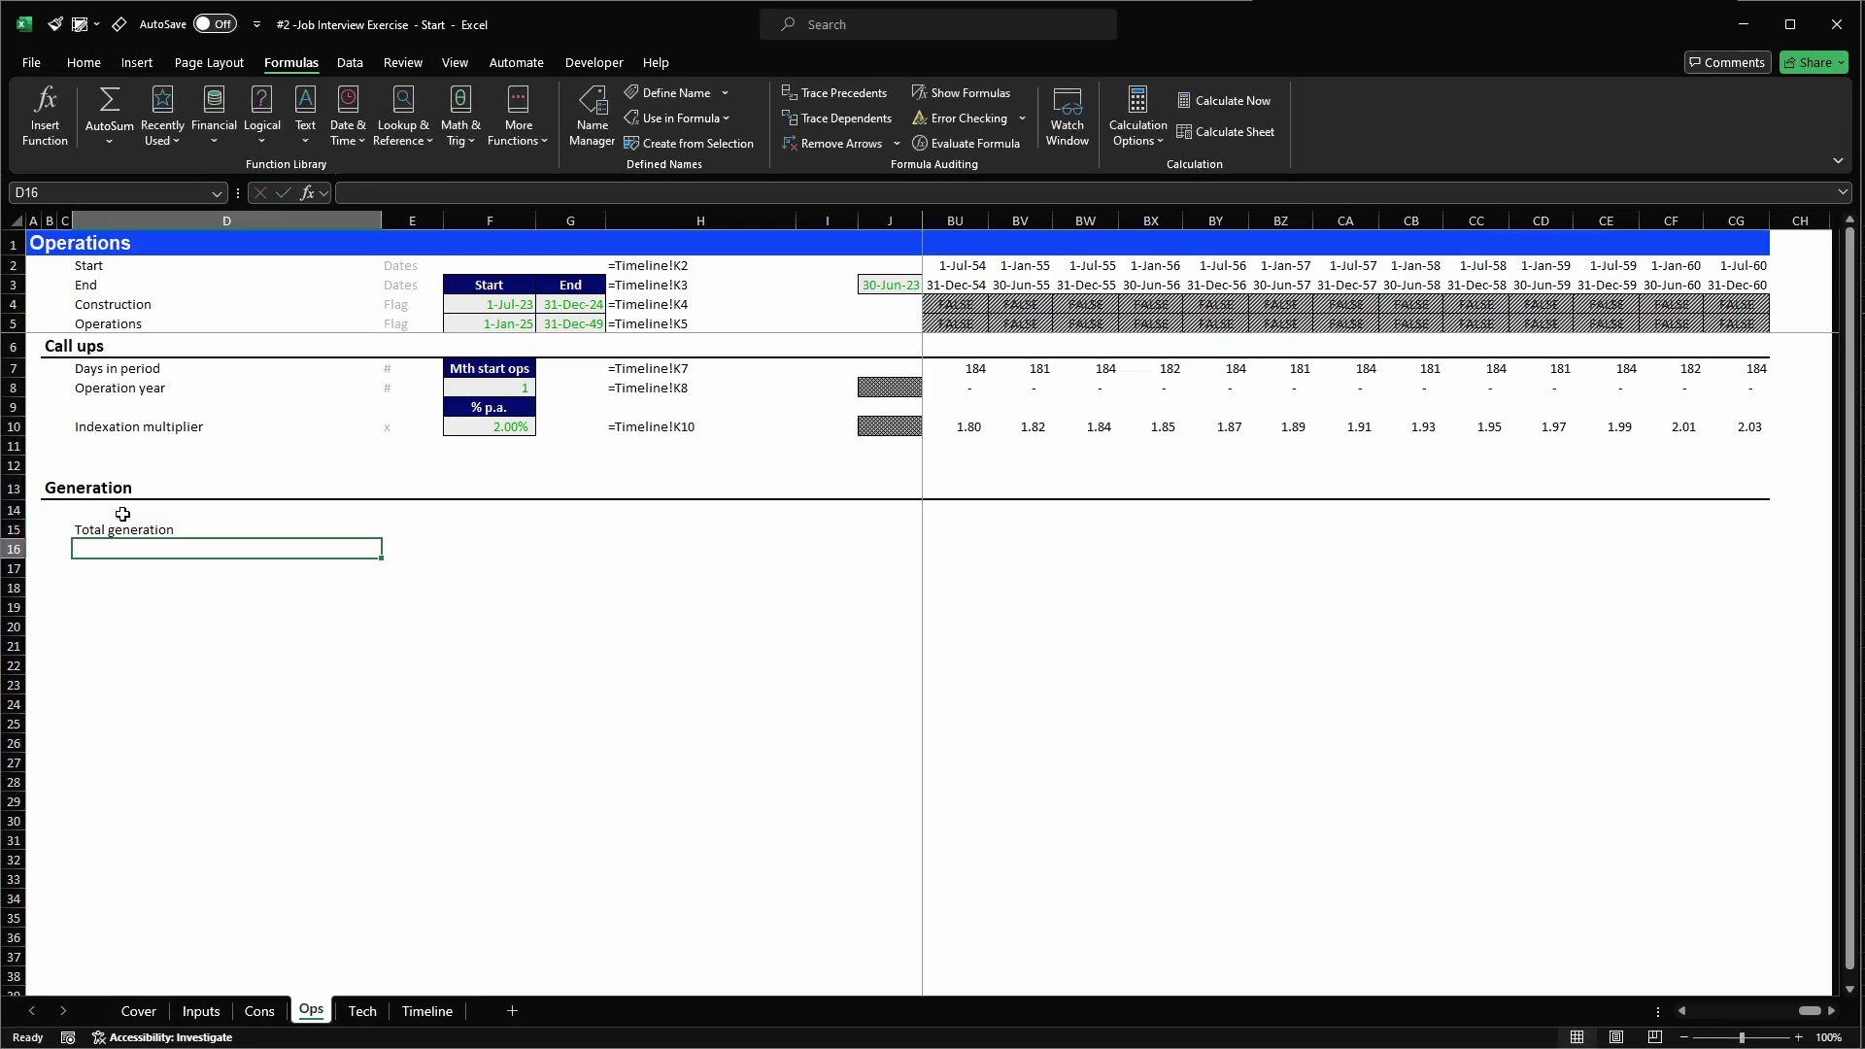
pyautogui.write('MWh')
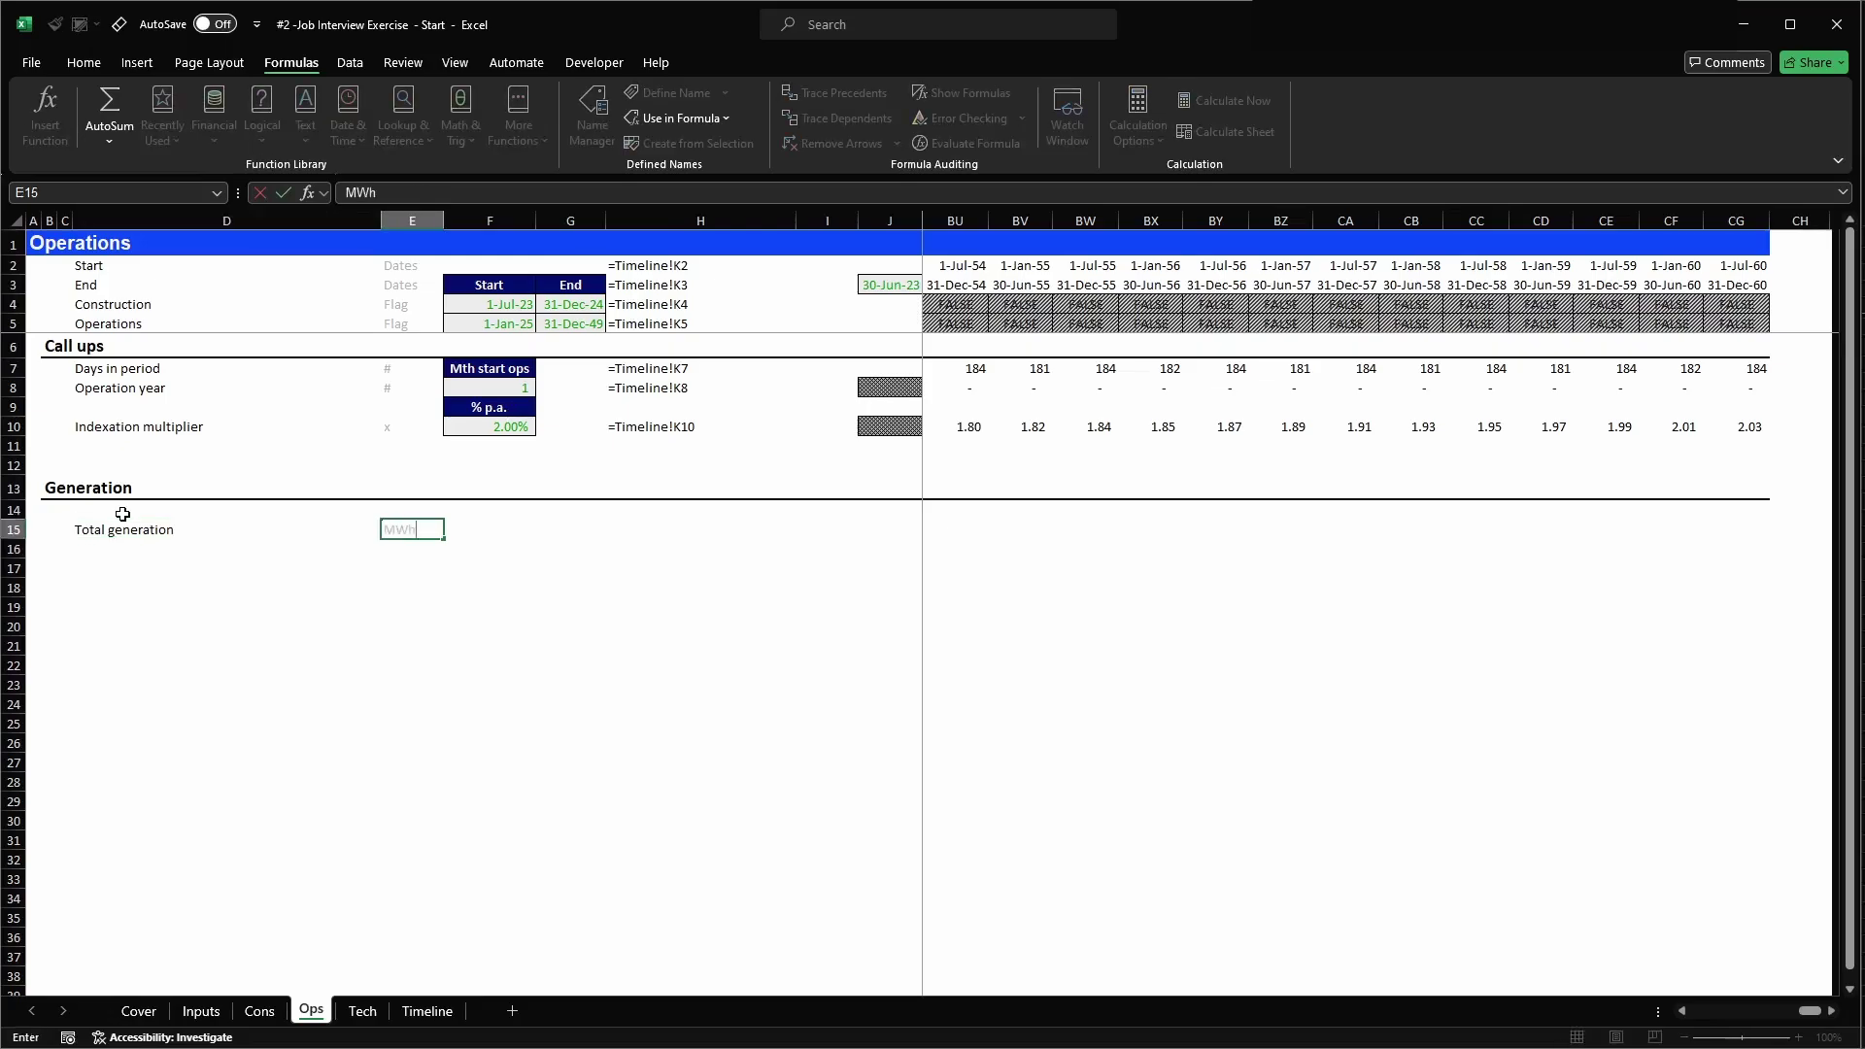
pyautogui.press('Tab')
# - Link F15 to the Total generation value in F19 of the Inputs sheet with the formula =total_generation
pyautogui.write('=')
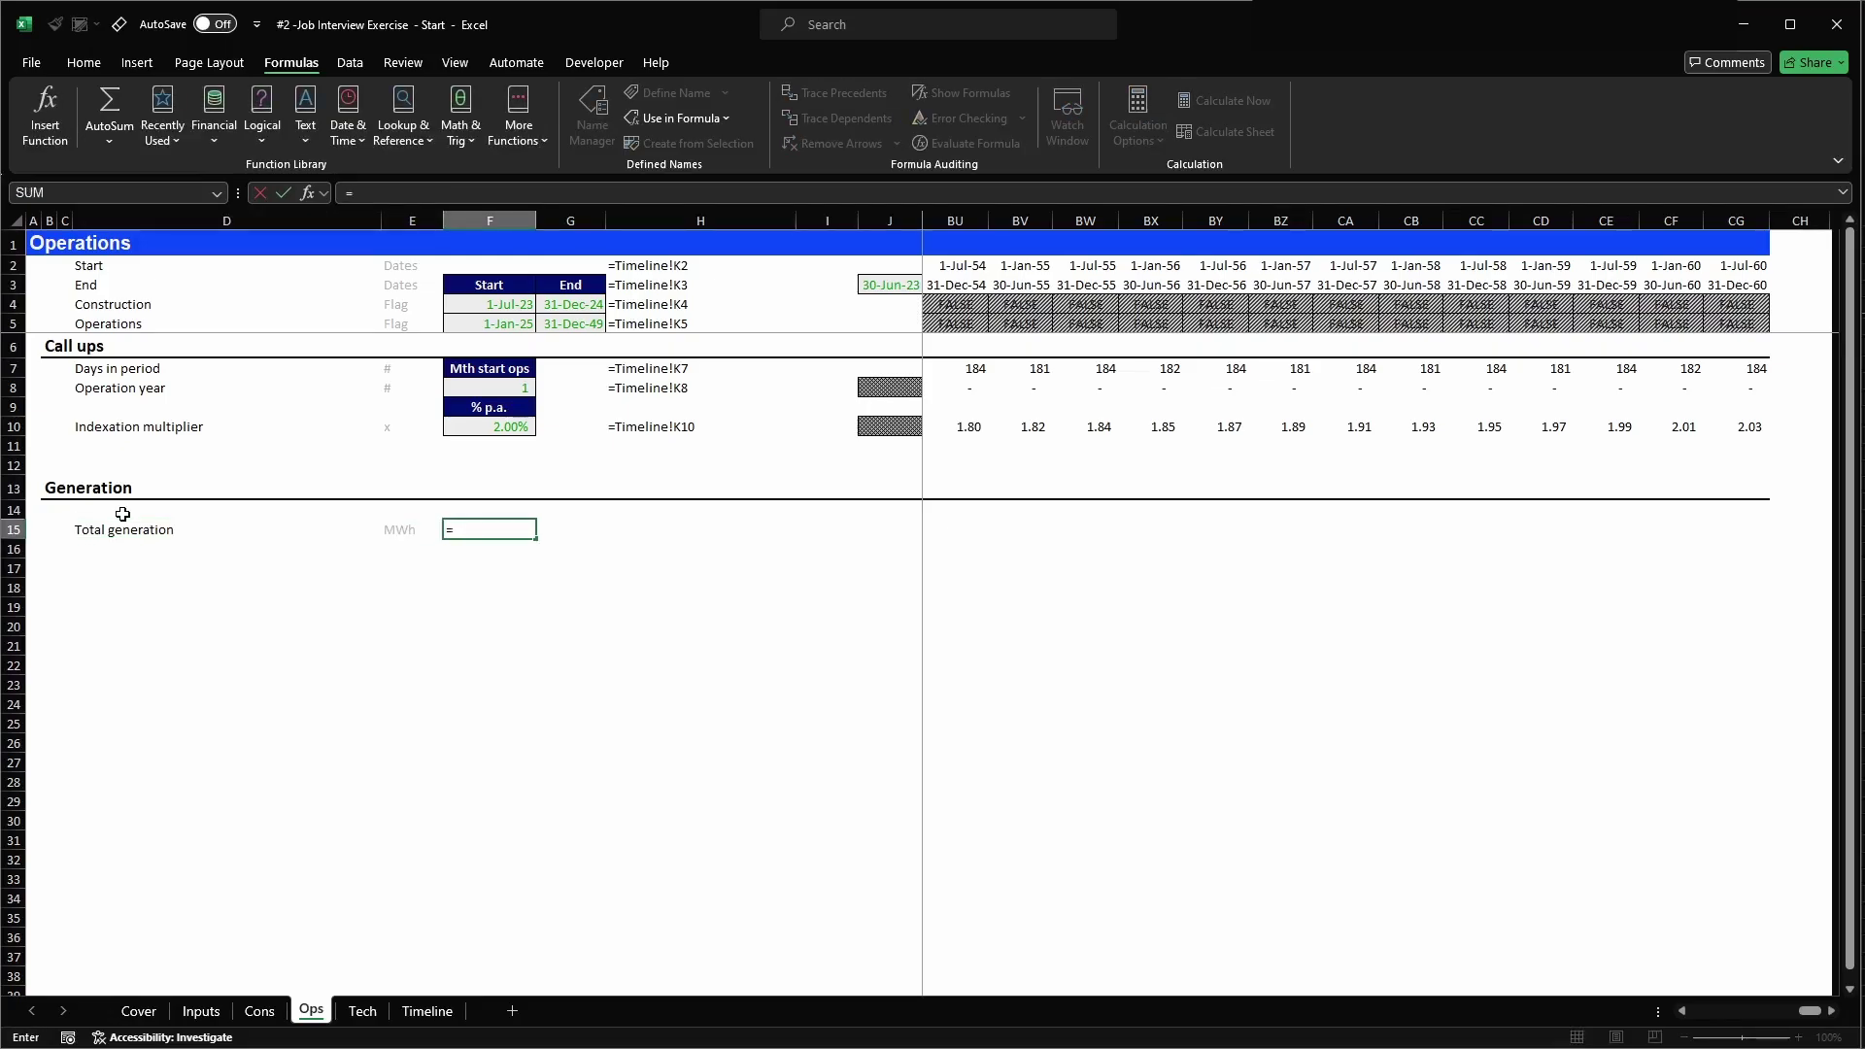
pyautogui.click(201, 1011)
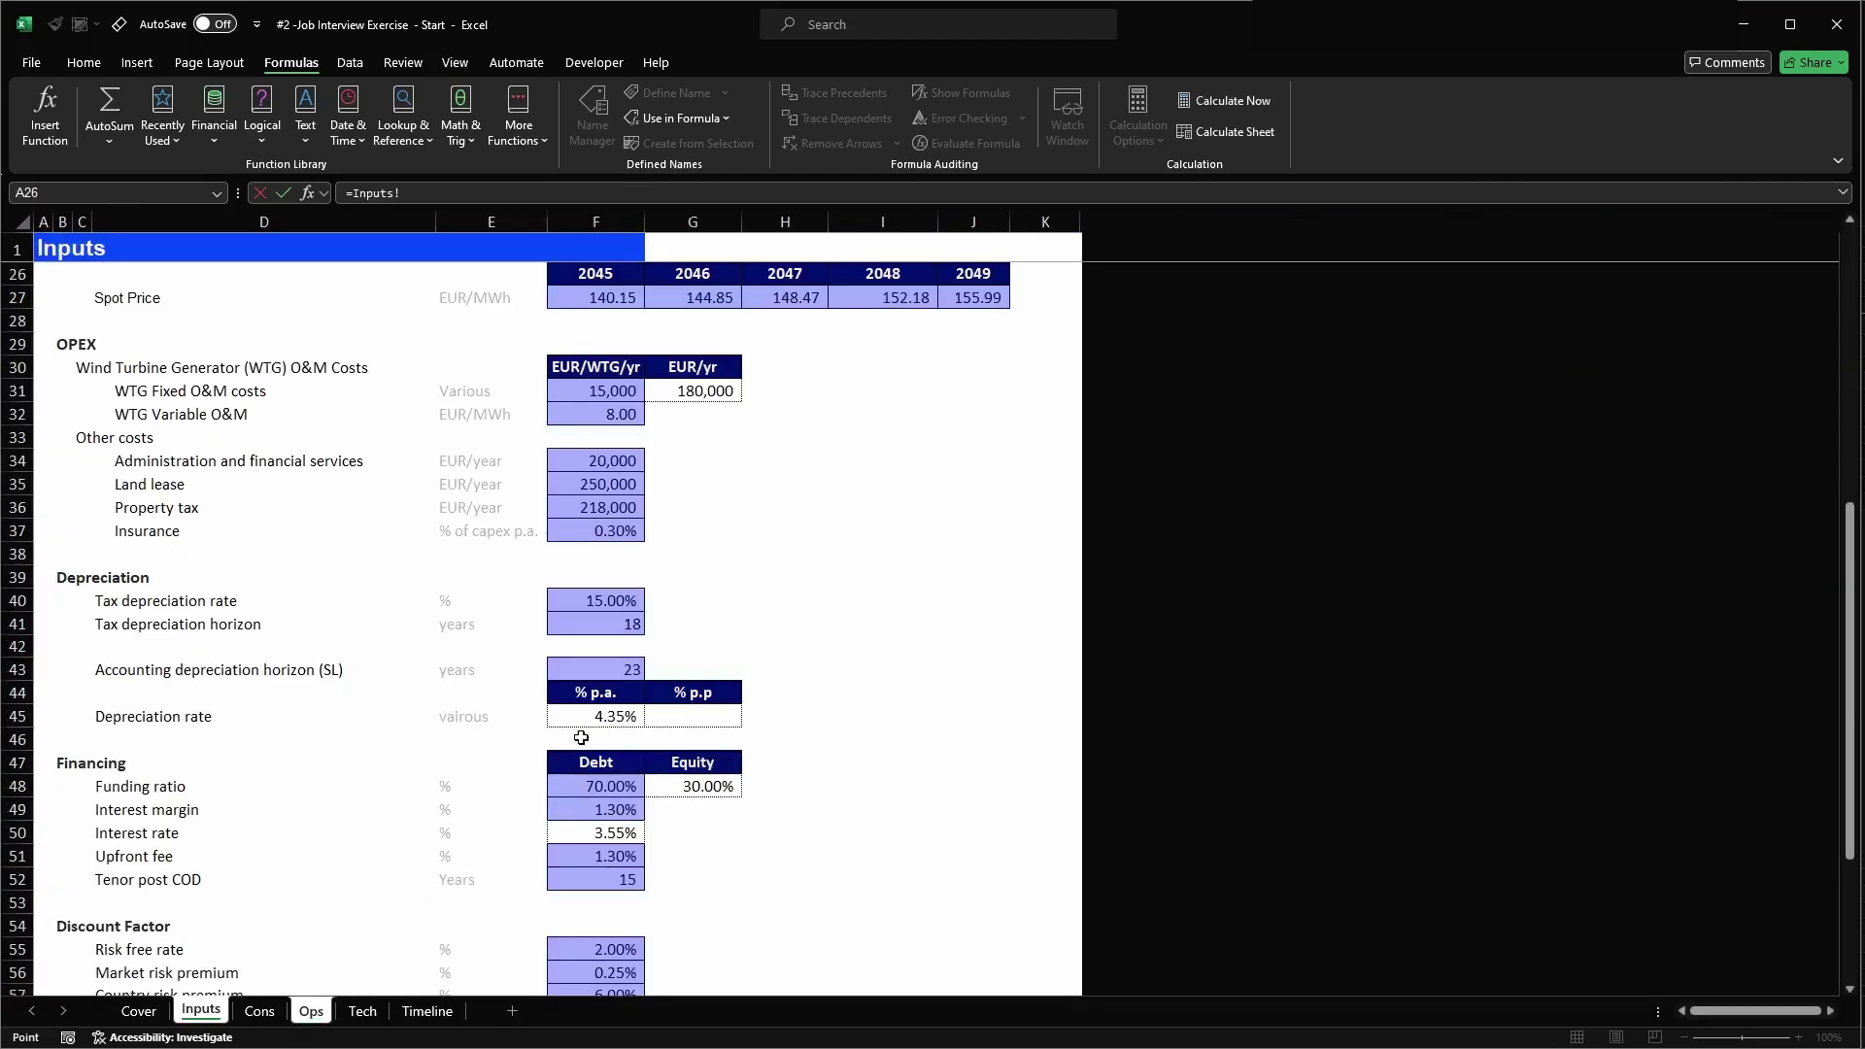
pyautogui.scroll(-2, 748, 655)
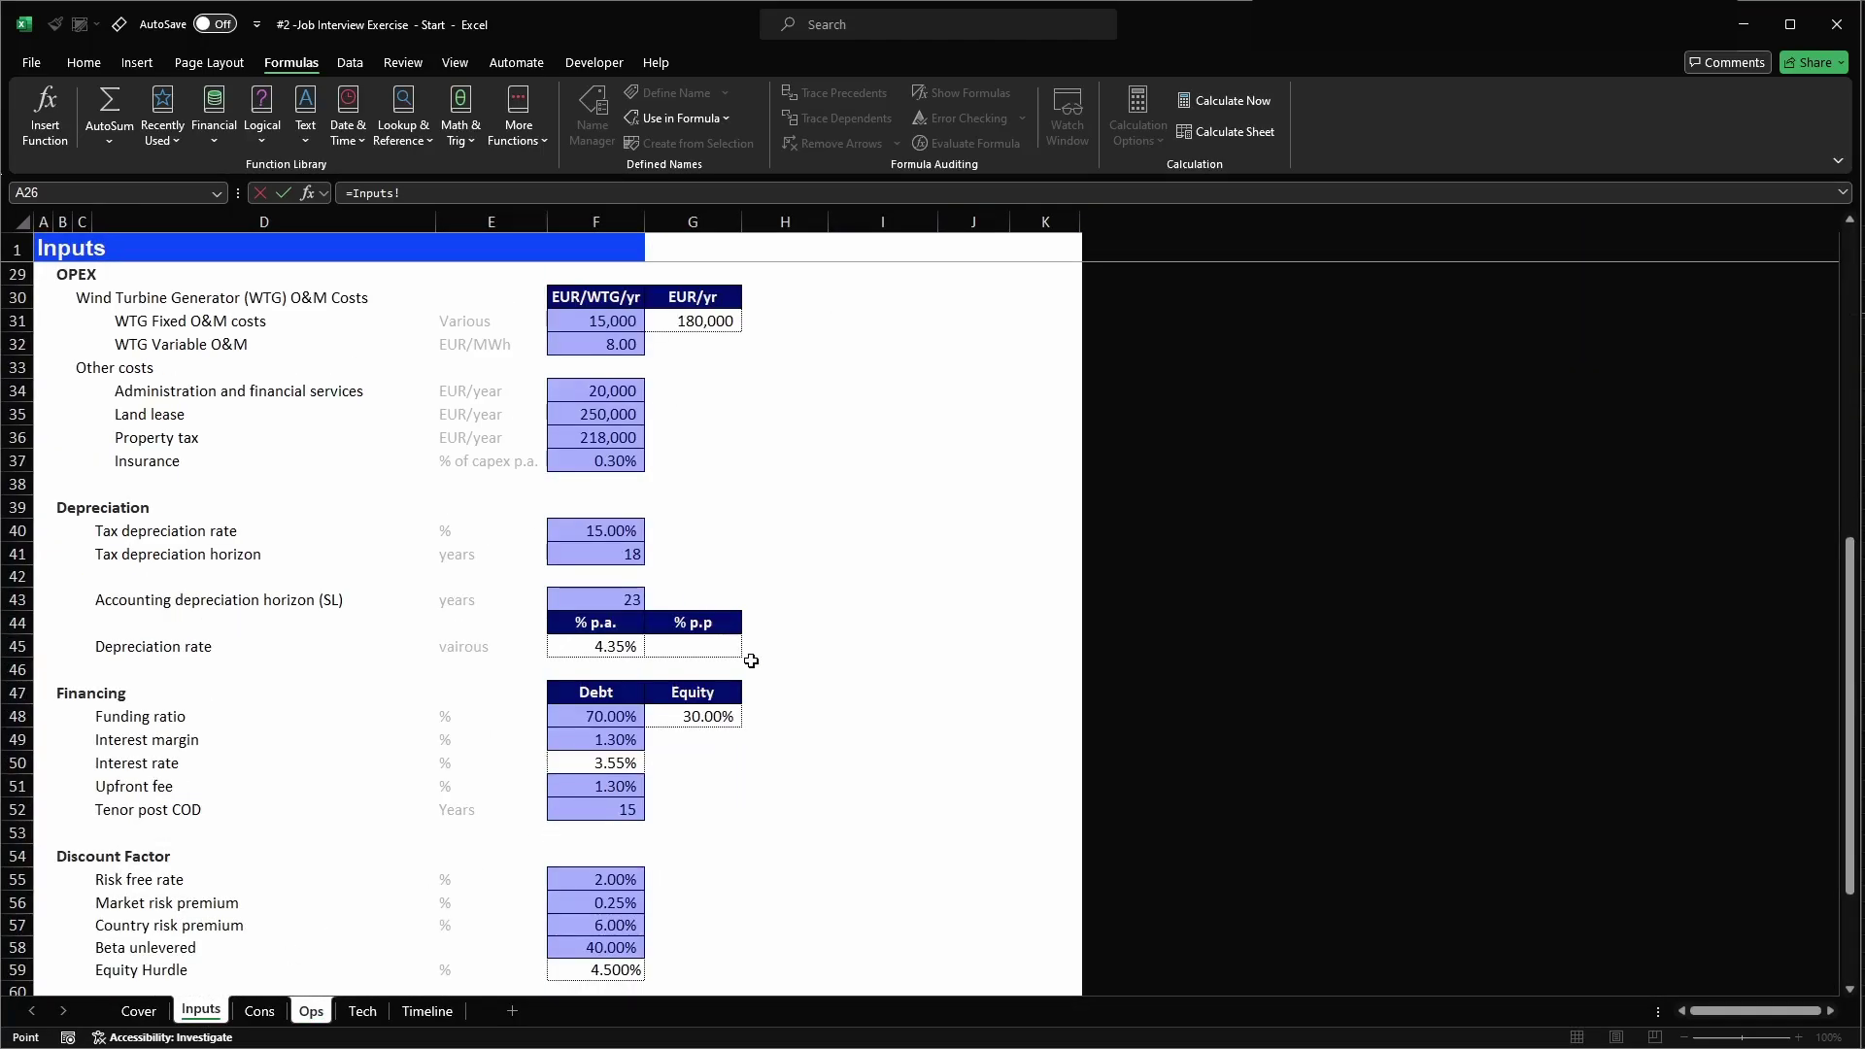
pyautogui.scroll(5, 750, 659)
pyautogui.scroll(5, 750, 661)
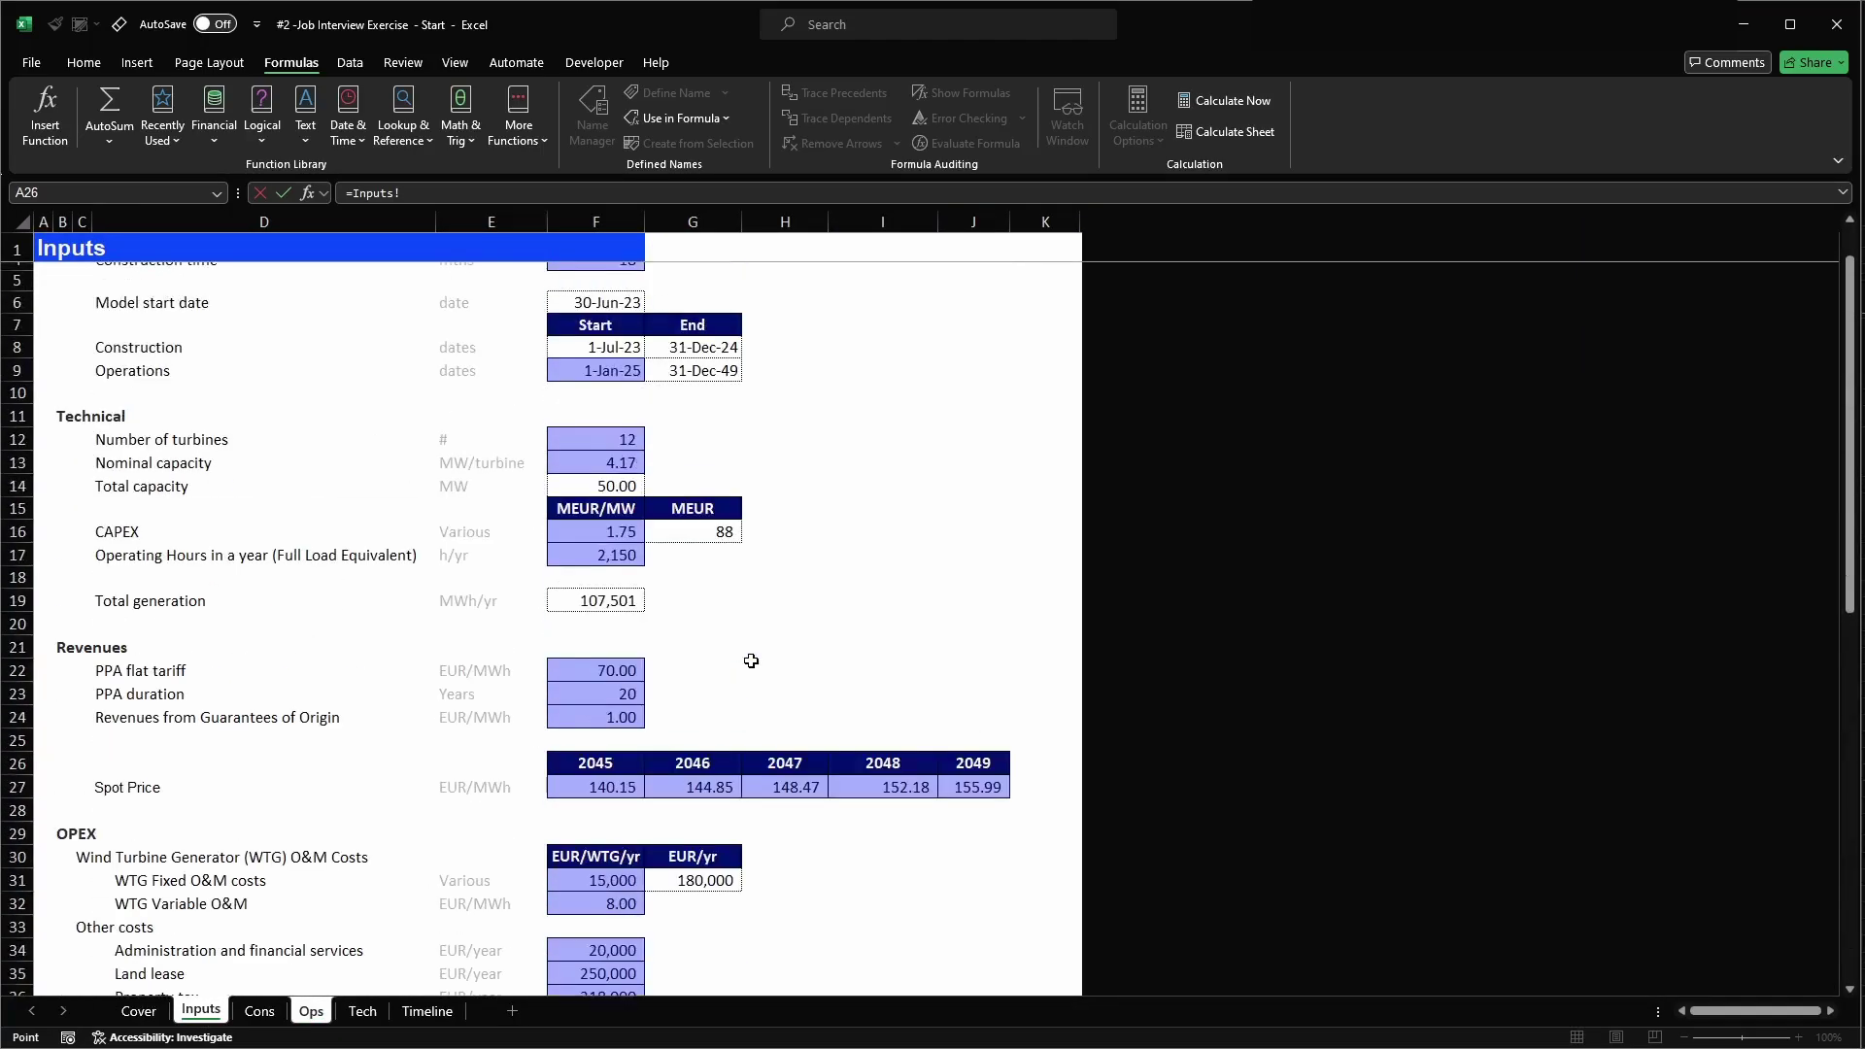
pyautogui.click(595, 656)
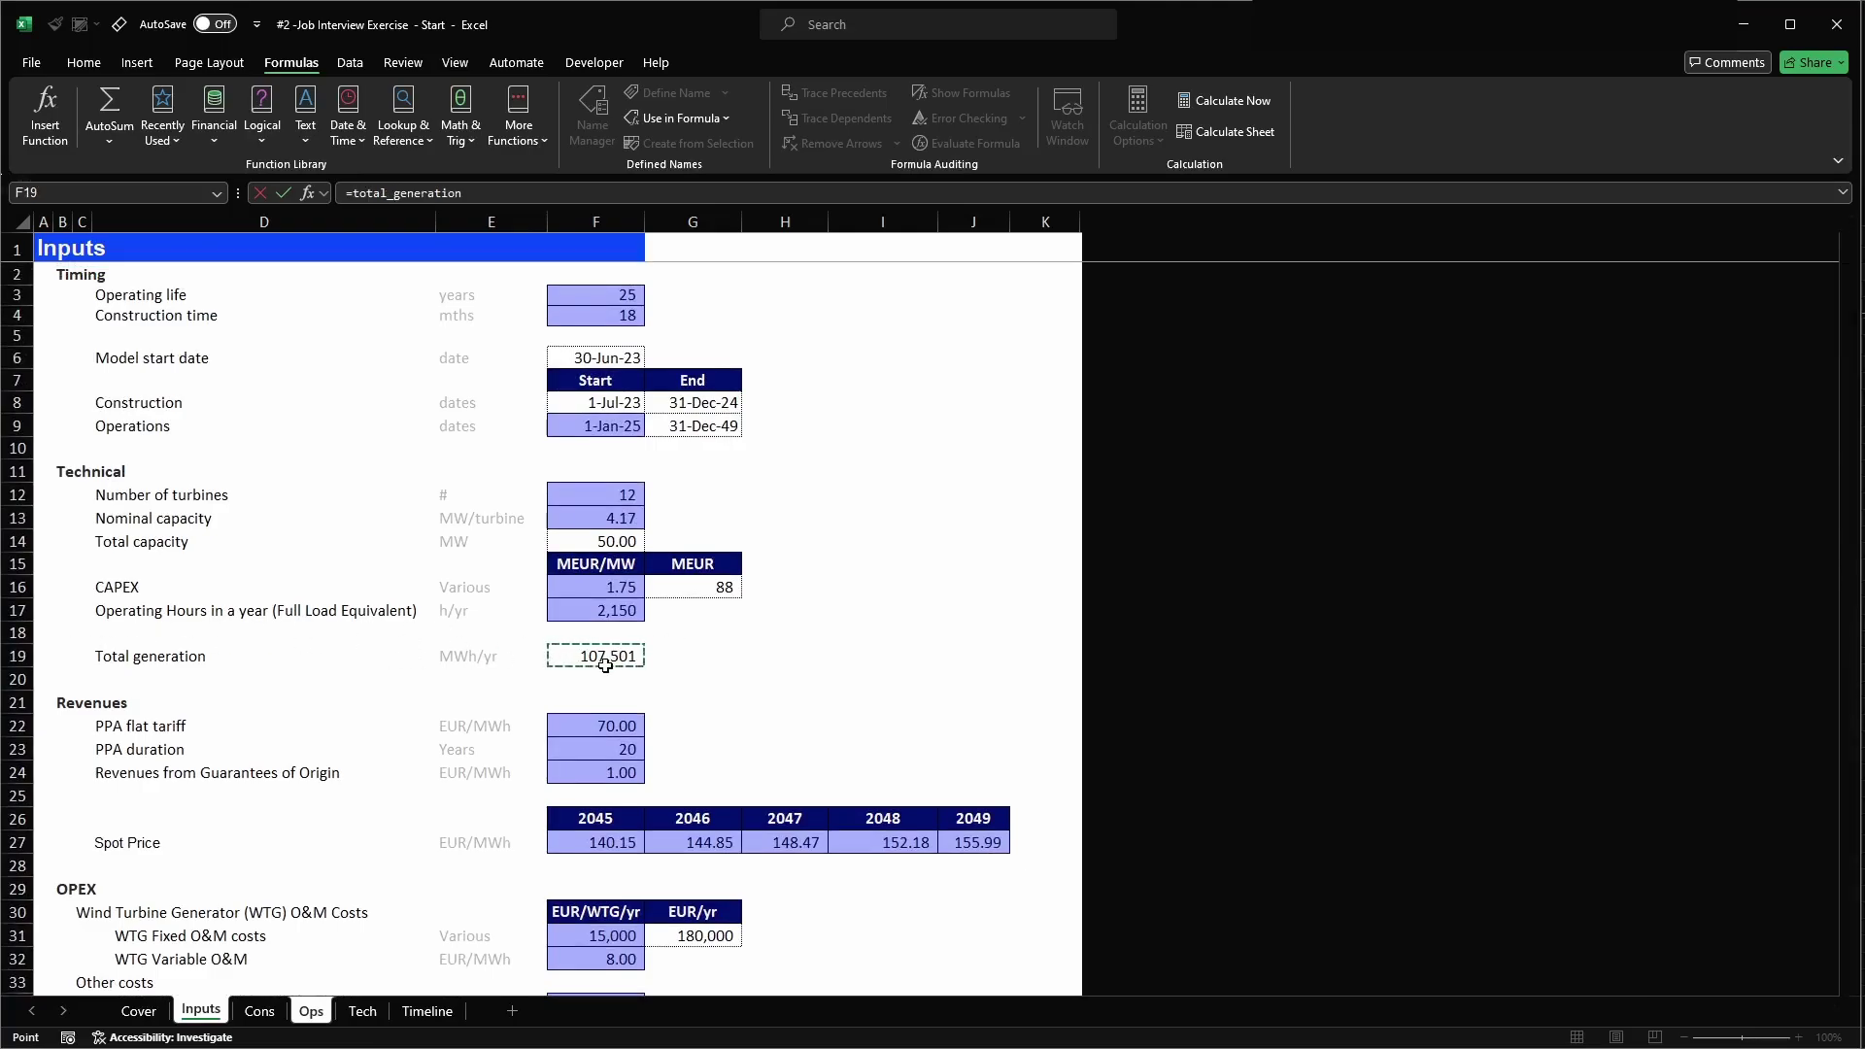
pyautogui.press('Return')
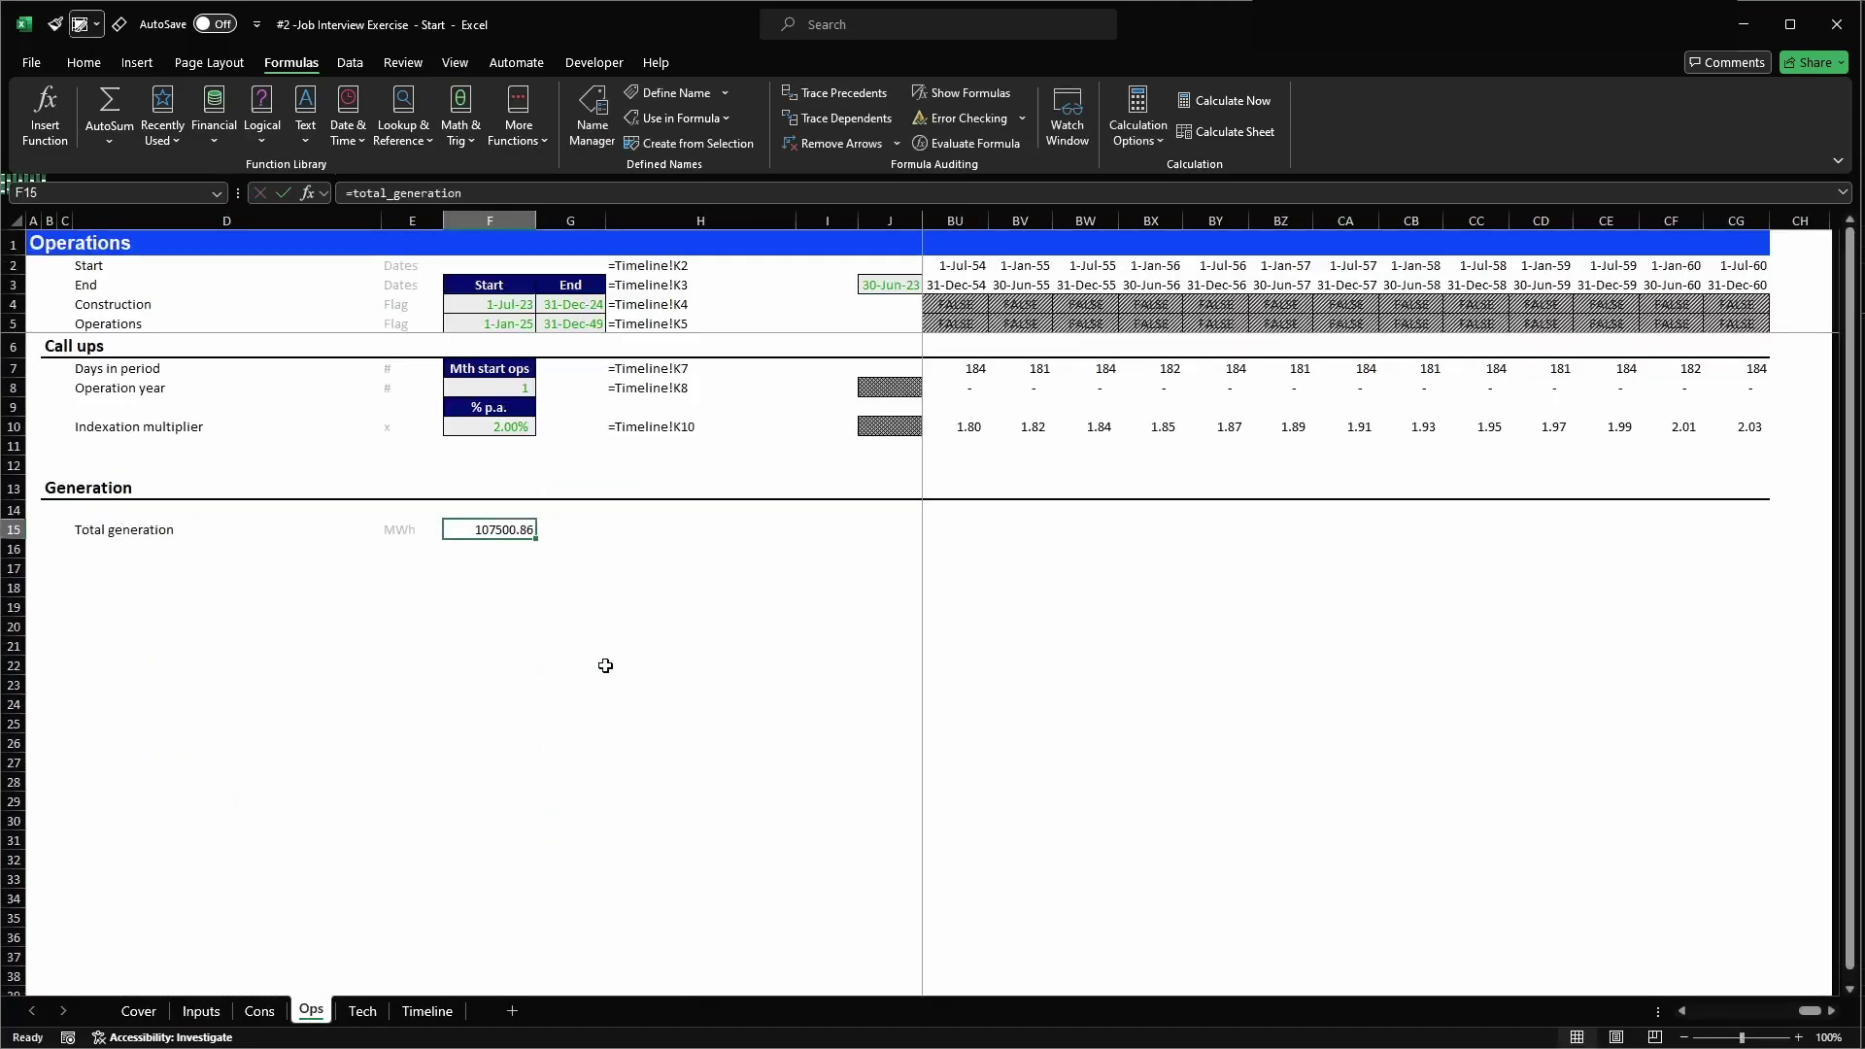
# - Format F15 as a linked input cell with green text, grey fill, a border and a thousands separator without decimals
pyautogui.click(81, 24)
pyautogui.click(225, 116)
pyautogui.click(82, 24)
pyautogui.click(328, 80)
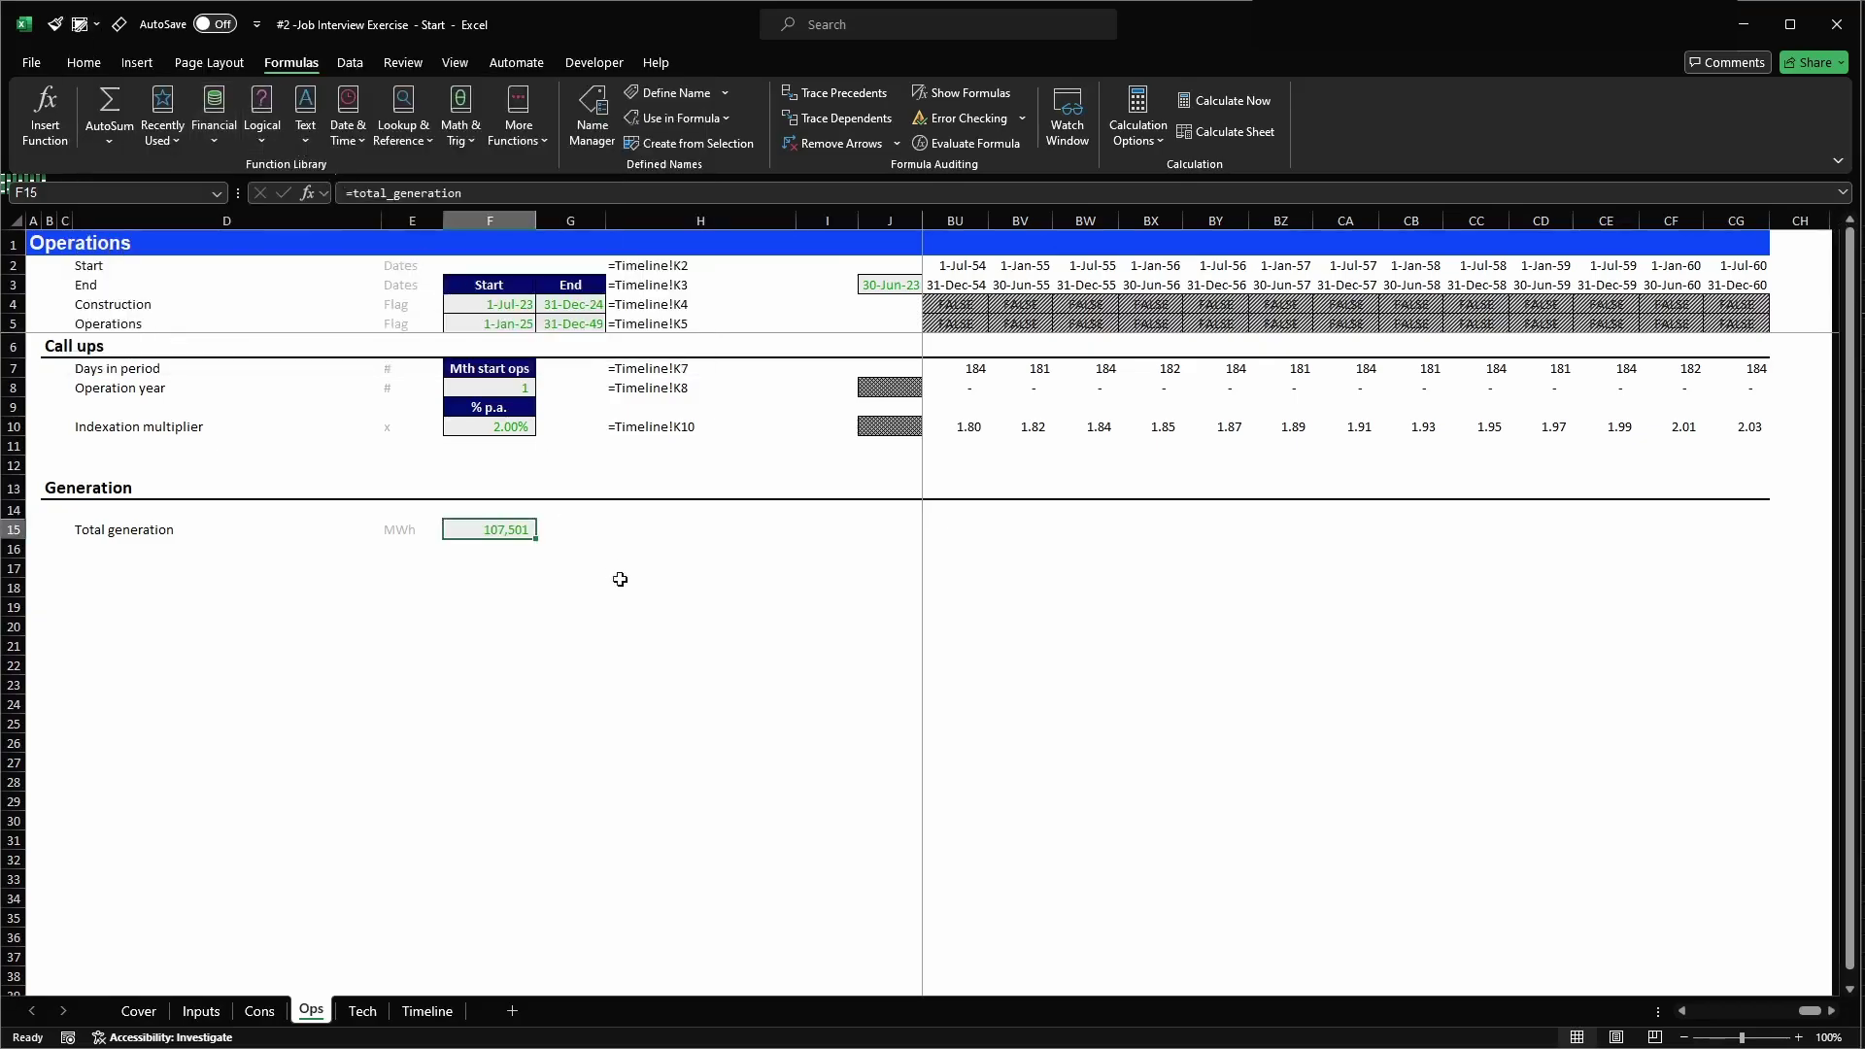
# - Add the column header MWh/yr in F14 above the annual generation value and give it the Table cell style
pyautogui.press('Up')
pyautogui.write('MW')
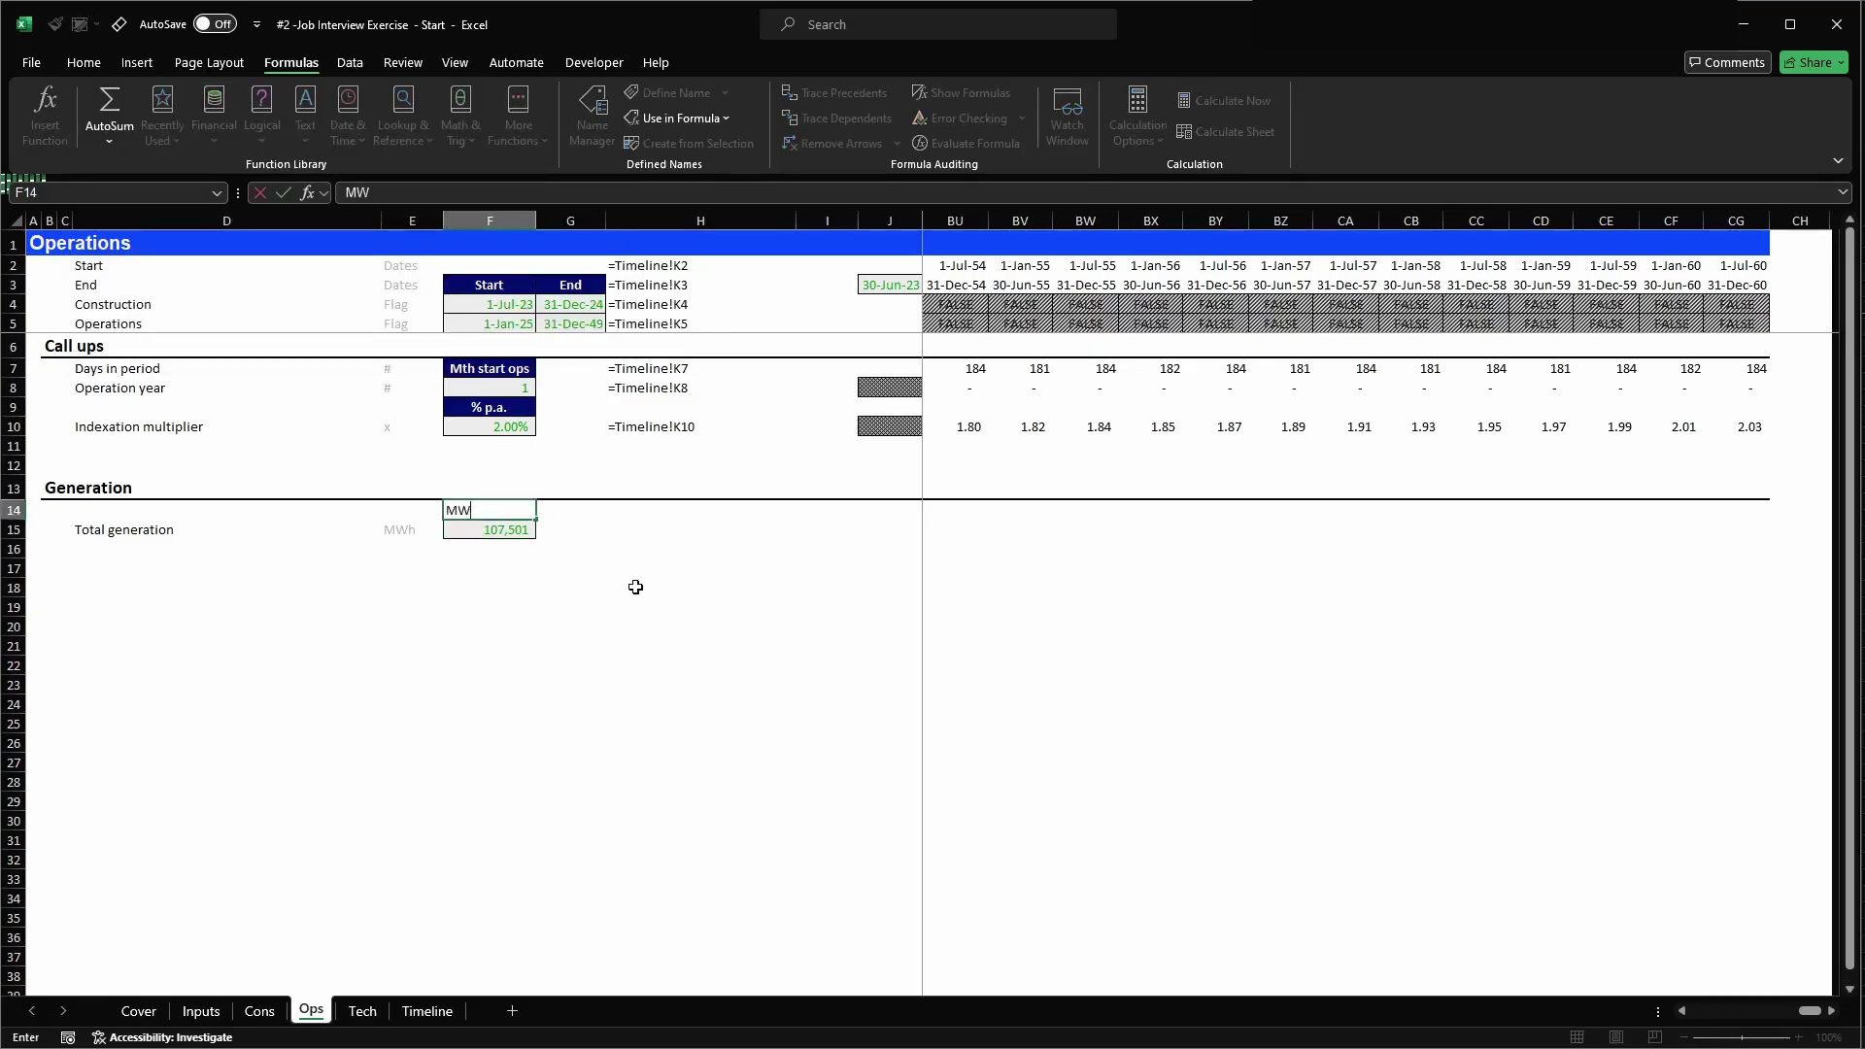
pyautogui.press('Up')
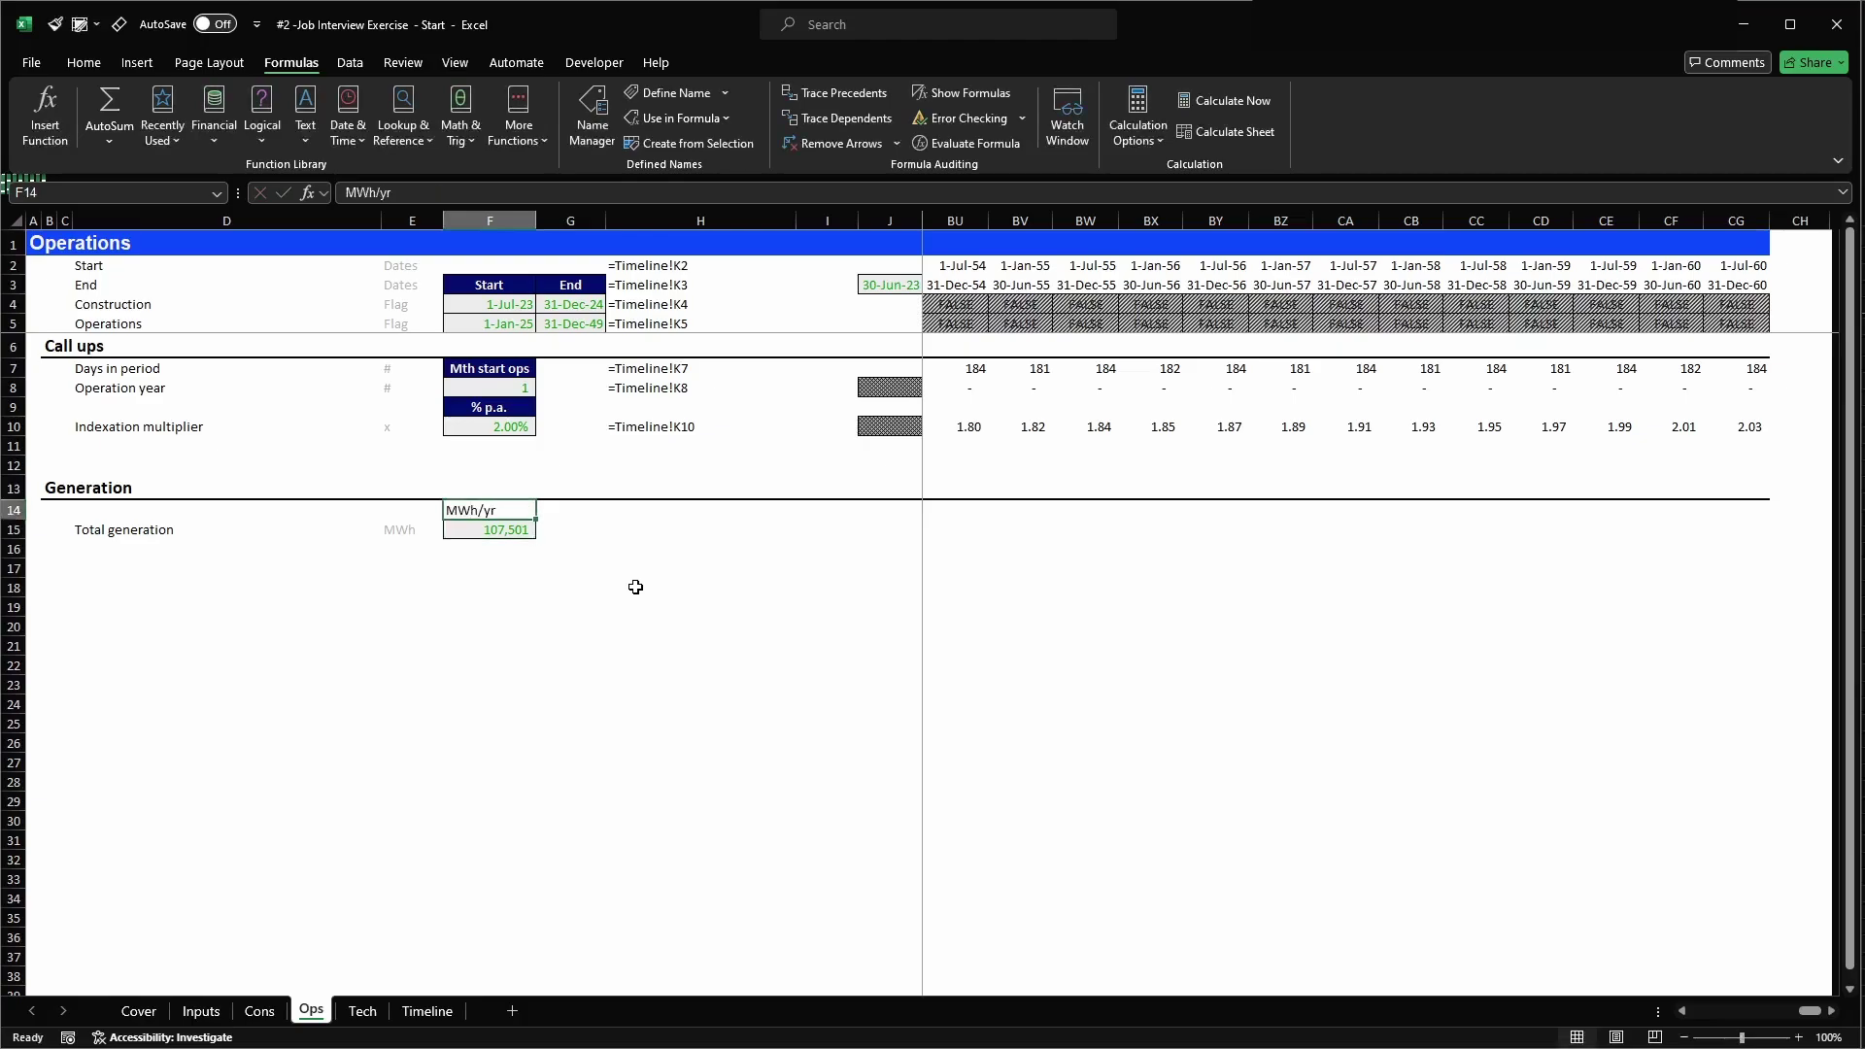
pyautogui.hotkey('alt', '2')
pyautogui.click(522, 165)
# - Start a formula in K15 with a column-locked reference to the annual generation, =$F15
pyautogui.press('Down')
pyautogui.press('Right')
pyautogui.press('Right')
pyautogui.press('Right')
pyautogui.press('Right')
pyautogui.press('Right')
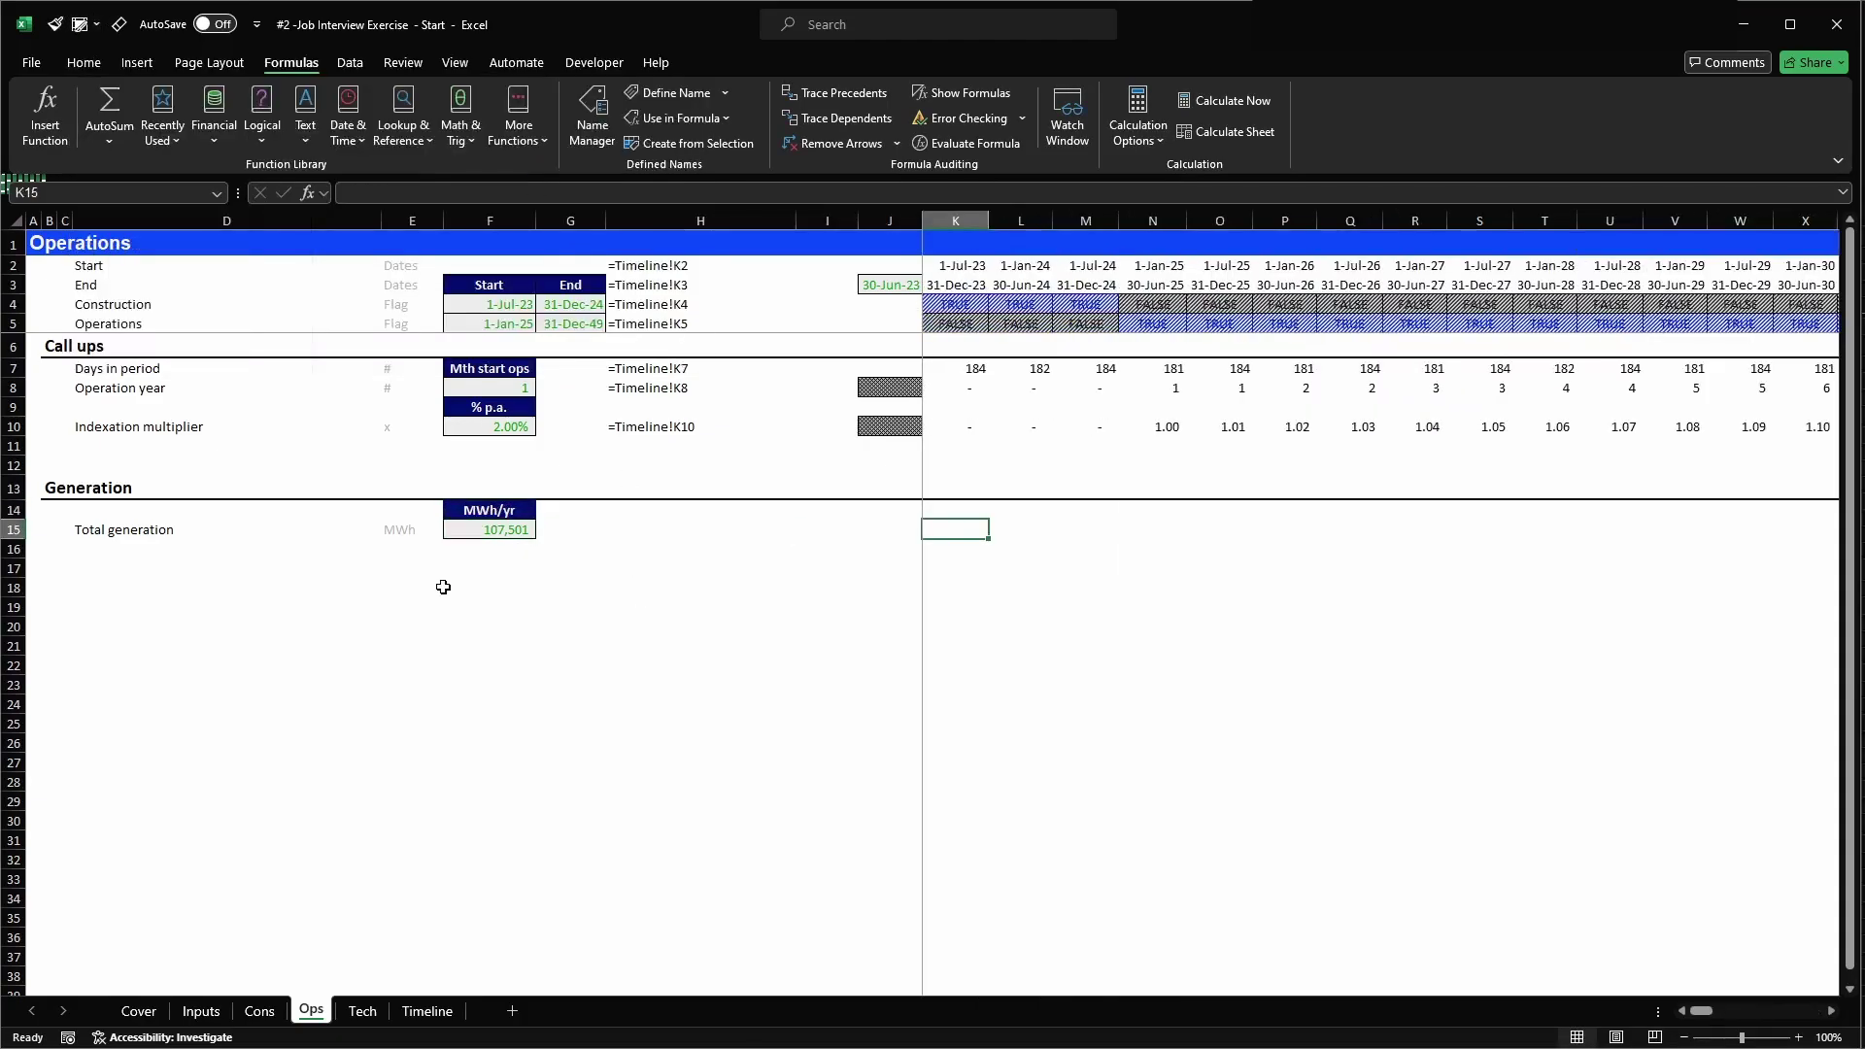
pyautogui.press('Right')
pyautogui.press('Left')
pyautogui.write('=')
pyautogui.press('Left')
pyautogui.press('Left')
pyautogui.press('Left')
pyautogui.press('Left')
pyautogui.press('Left')
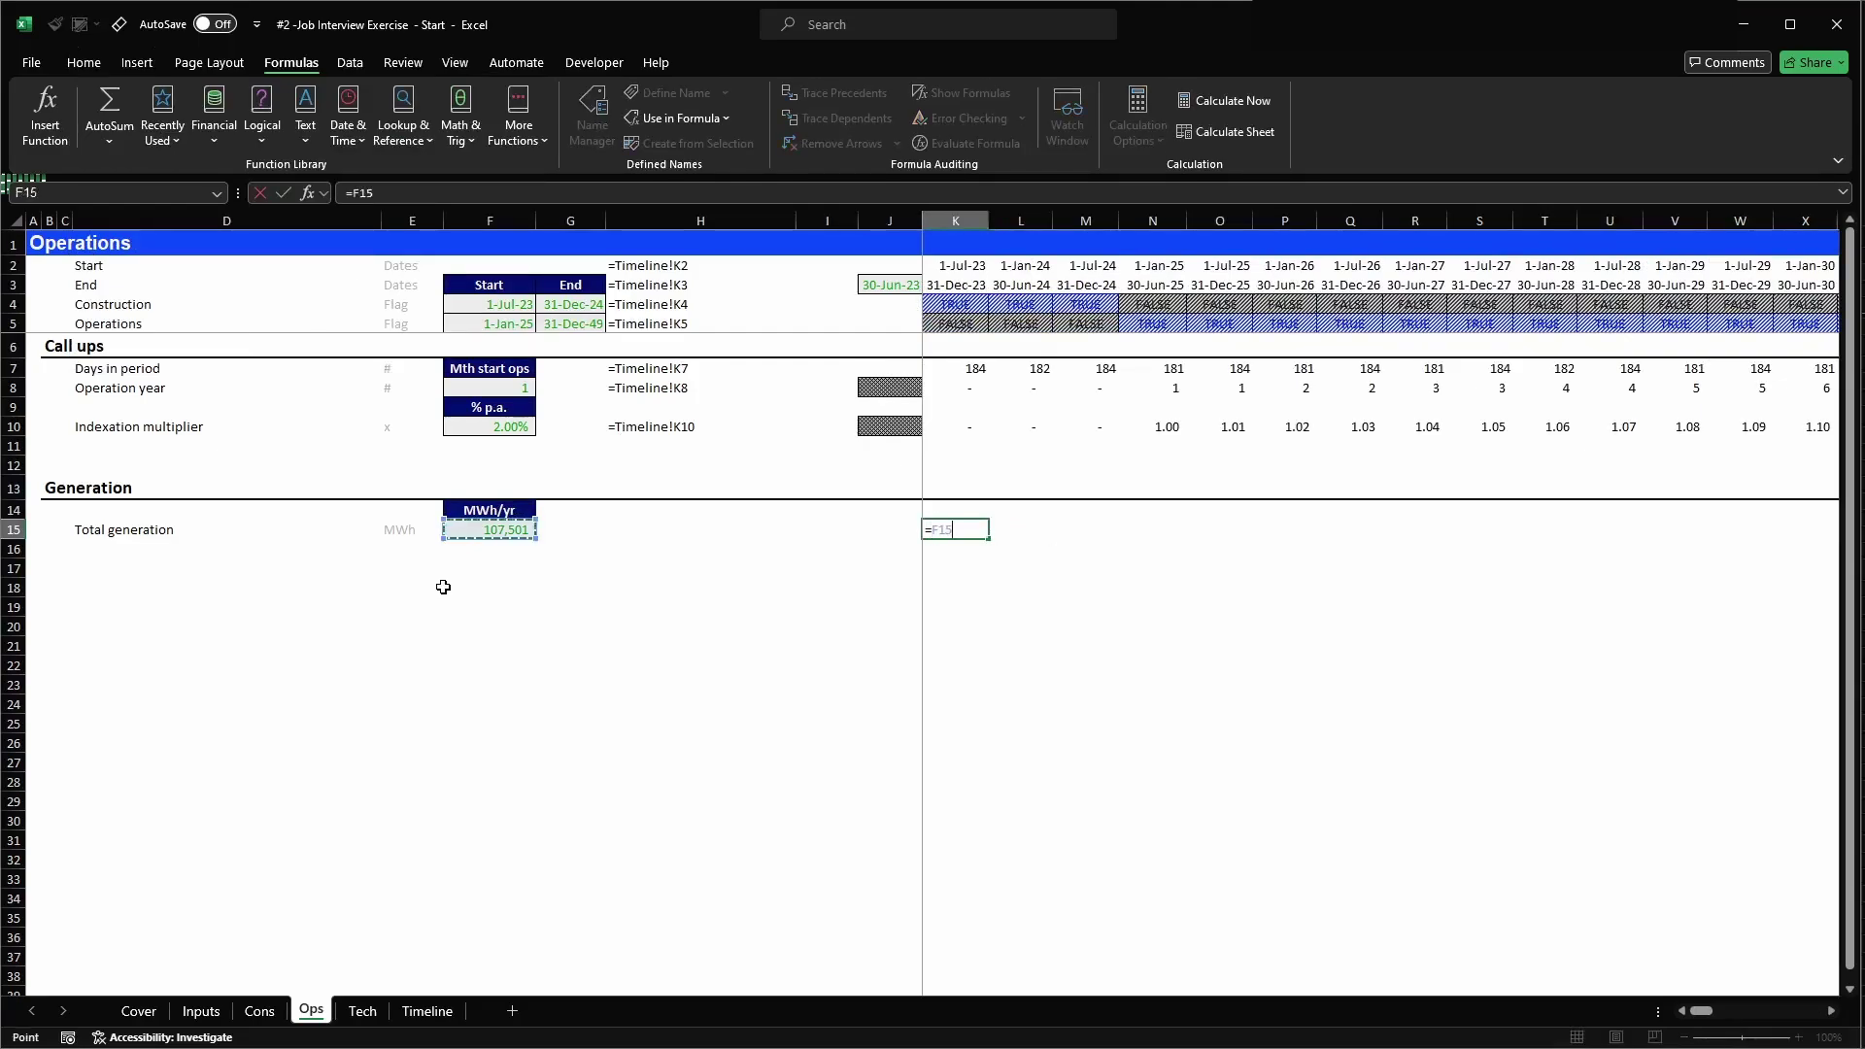
pyautogui.press('F4')
pyautogui.press('F4')
pyautogui.press('F4')
# - Extend the K15 formula to prorate generation by the row-locked days in period K$7 divided by days_in_year
pyautogui.write('*')
pyautogui.press('Up')
pyautogui.press('Up')
pyautogui.press('Up')
pyautogui.press('Up')
pyautogui.press('Up')
pyautogui.press('Up')
pyautogui.press('Up')
pyautogui.press('Up')
pyautogui.press('Up')
pyautogui.press('Up')
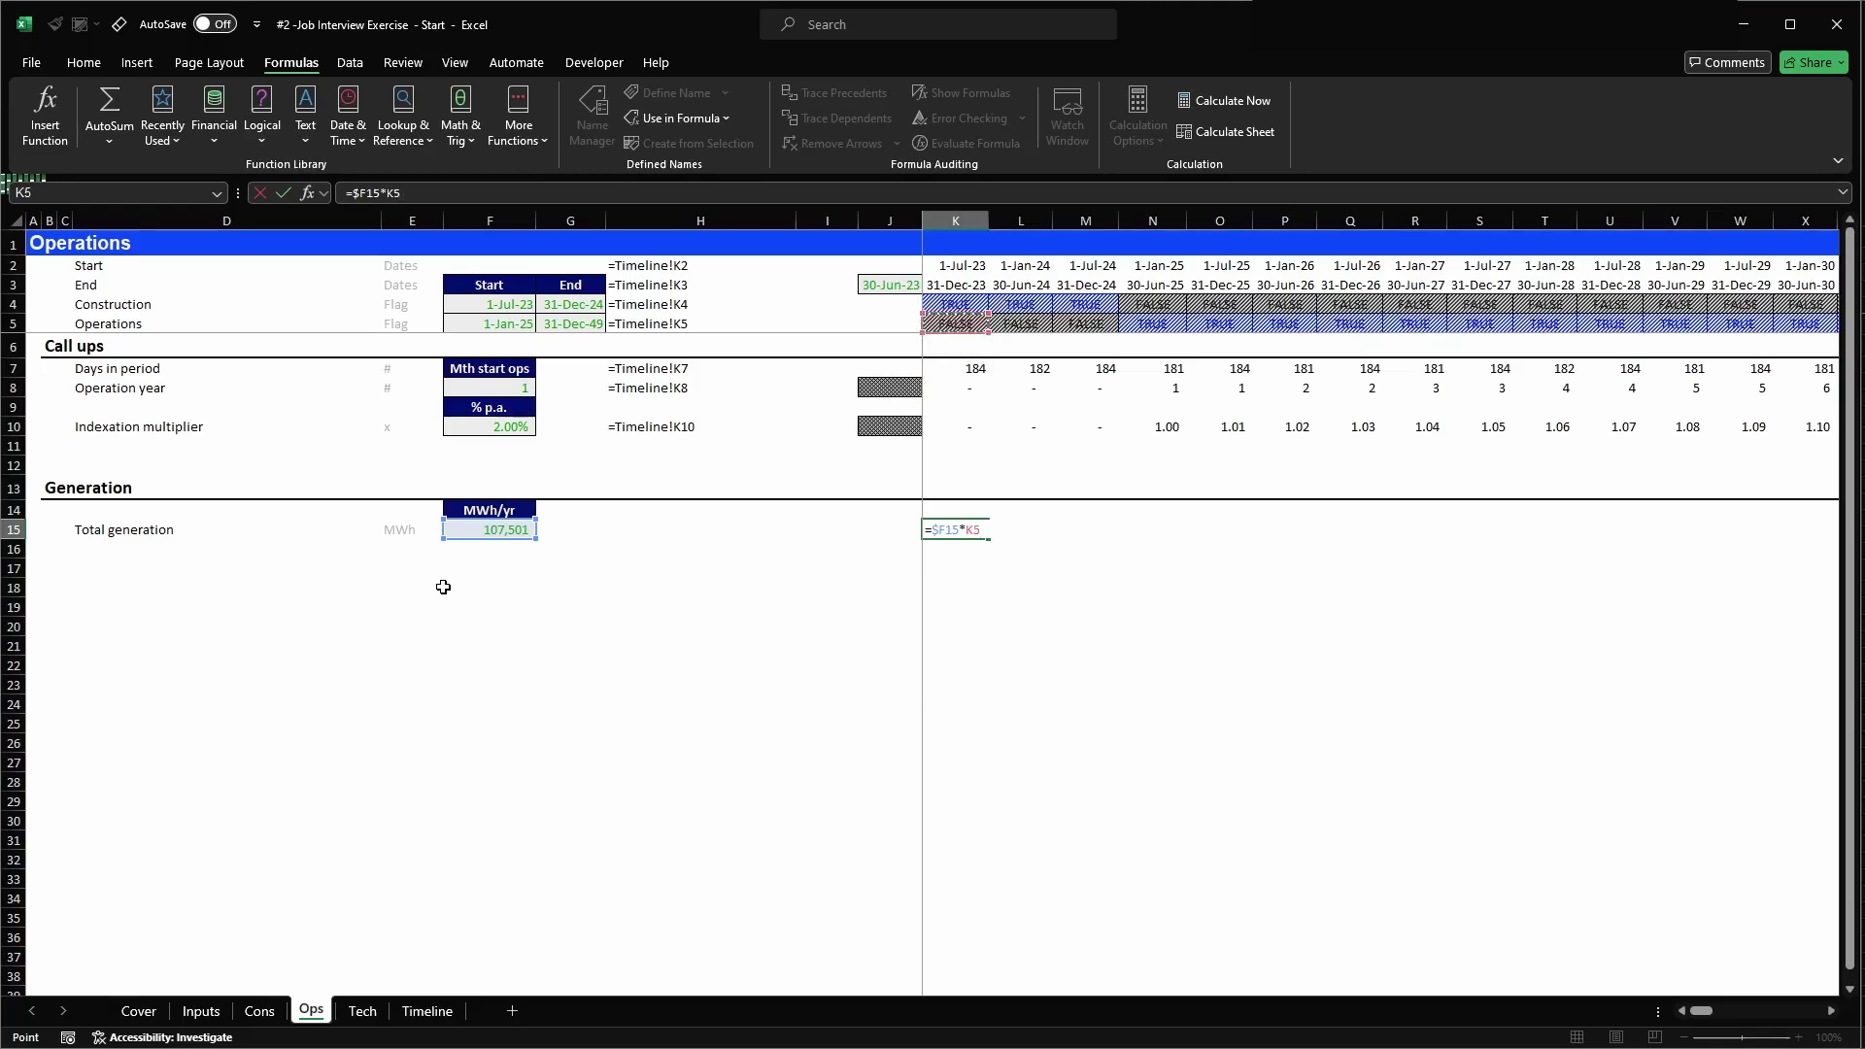
pyautogui.press('BackSpace')
pyautogui.press('BackSpace')
pyautogui.press('Up')
pyautogui.press('Up')
pyautogui.press('Up')
pyautogui.press('Up')
pyautogui.press('Up')
pyautogui.press('Up')
pyautogui.press('Up')
pyautogui.press('Up')
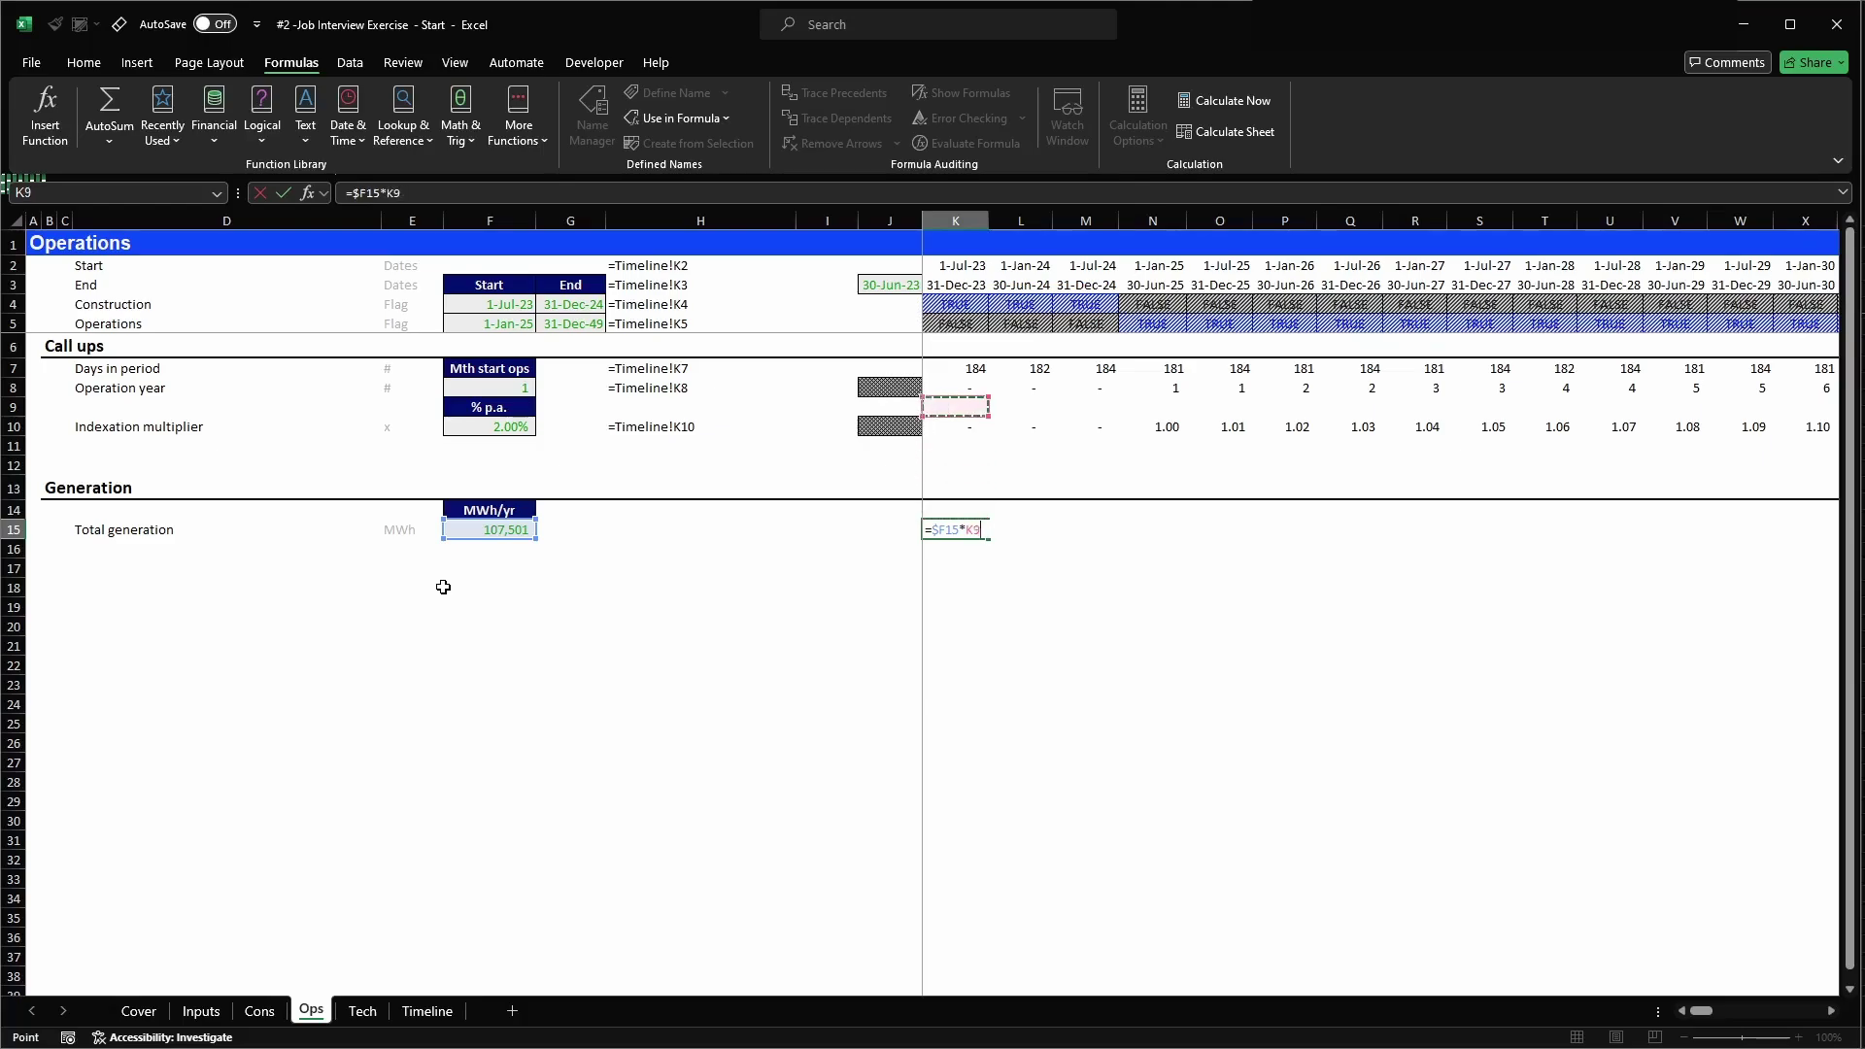
pyautogui.press('F4')
pyautogui.press('F4')
pyautogui.press('F4')
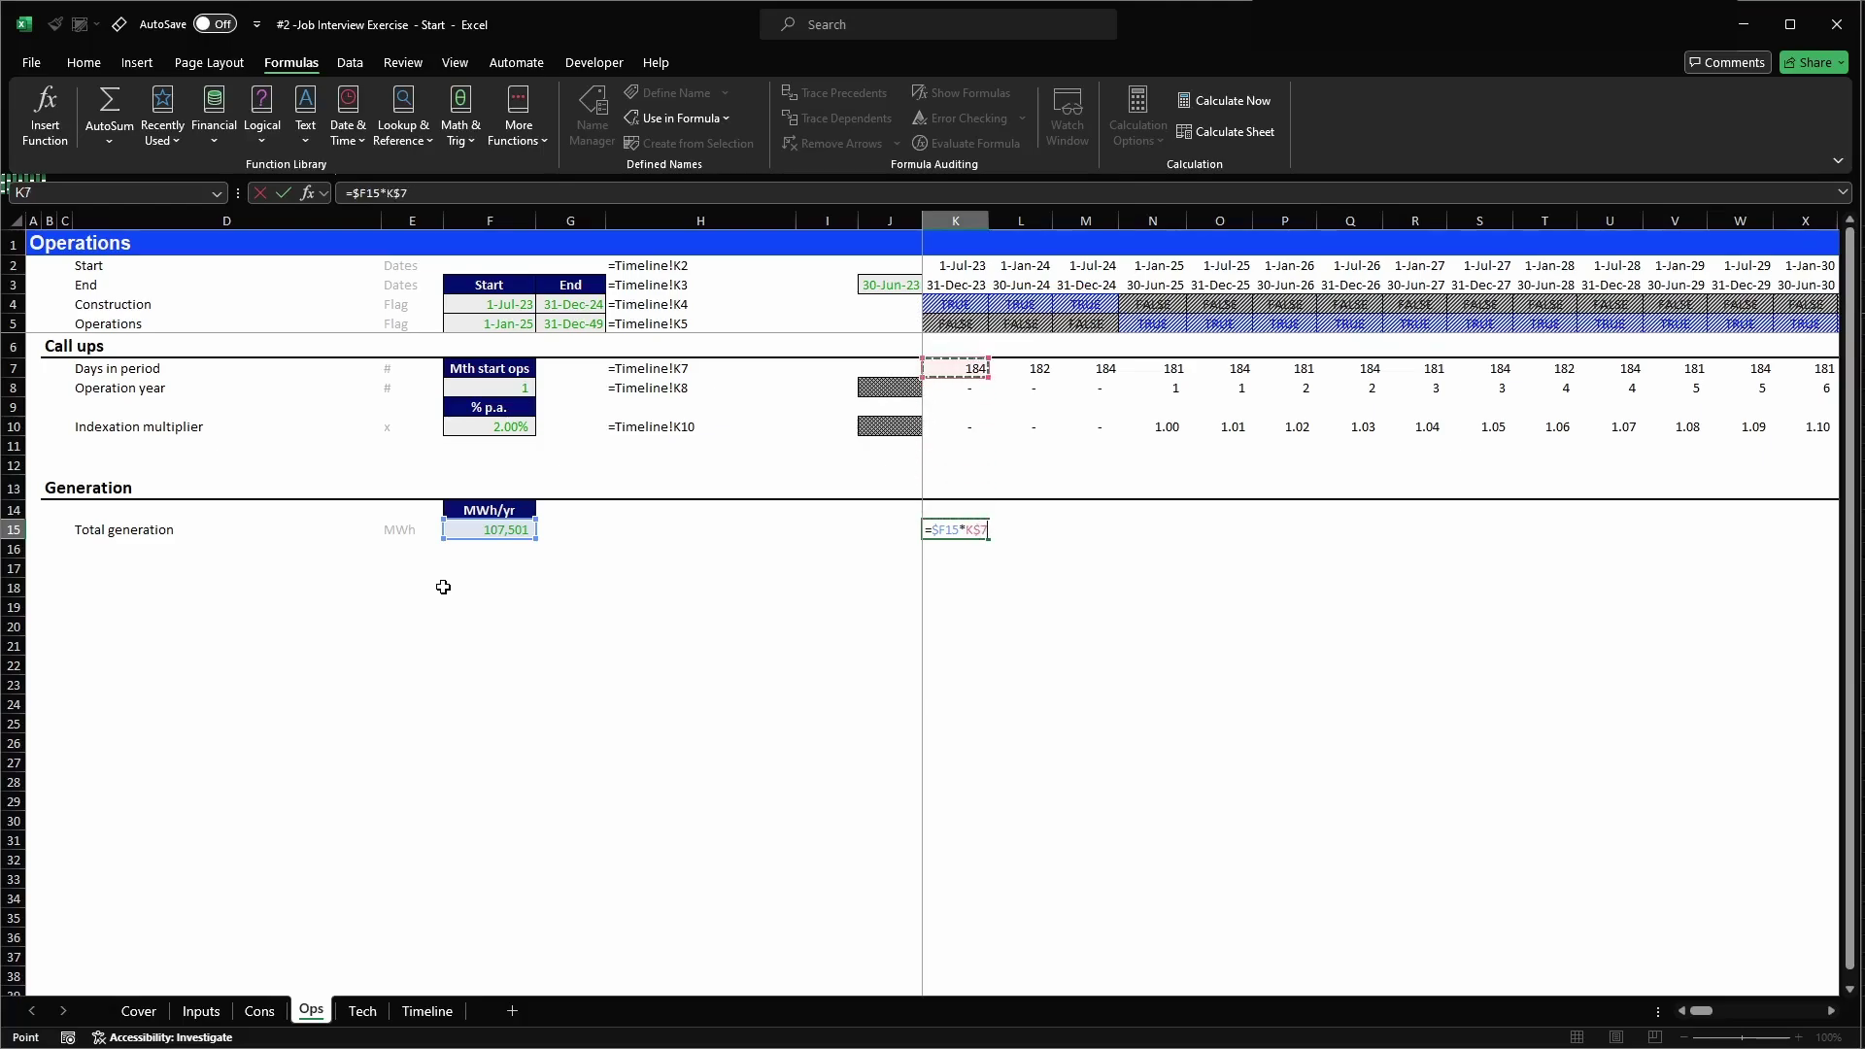
pyautogui.press('F4')
pyautogui.press('F4')
pyautogui.press('F4')
pyautogui.write('/days')
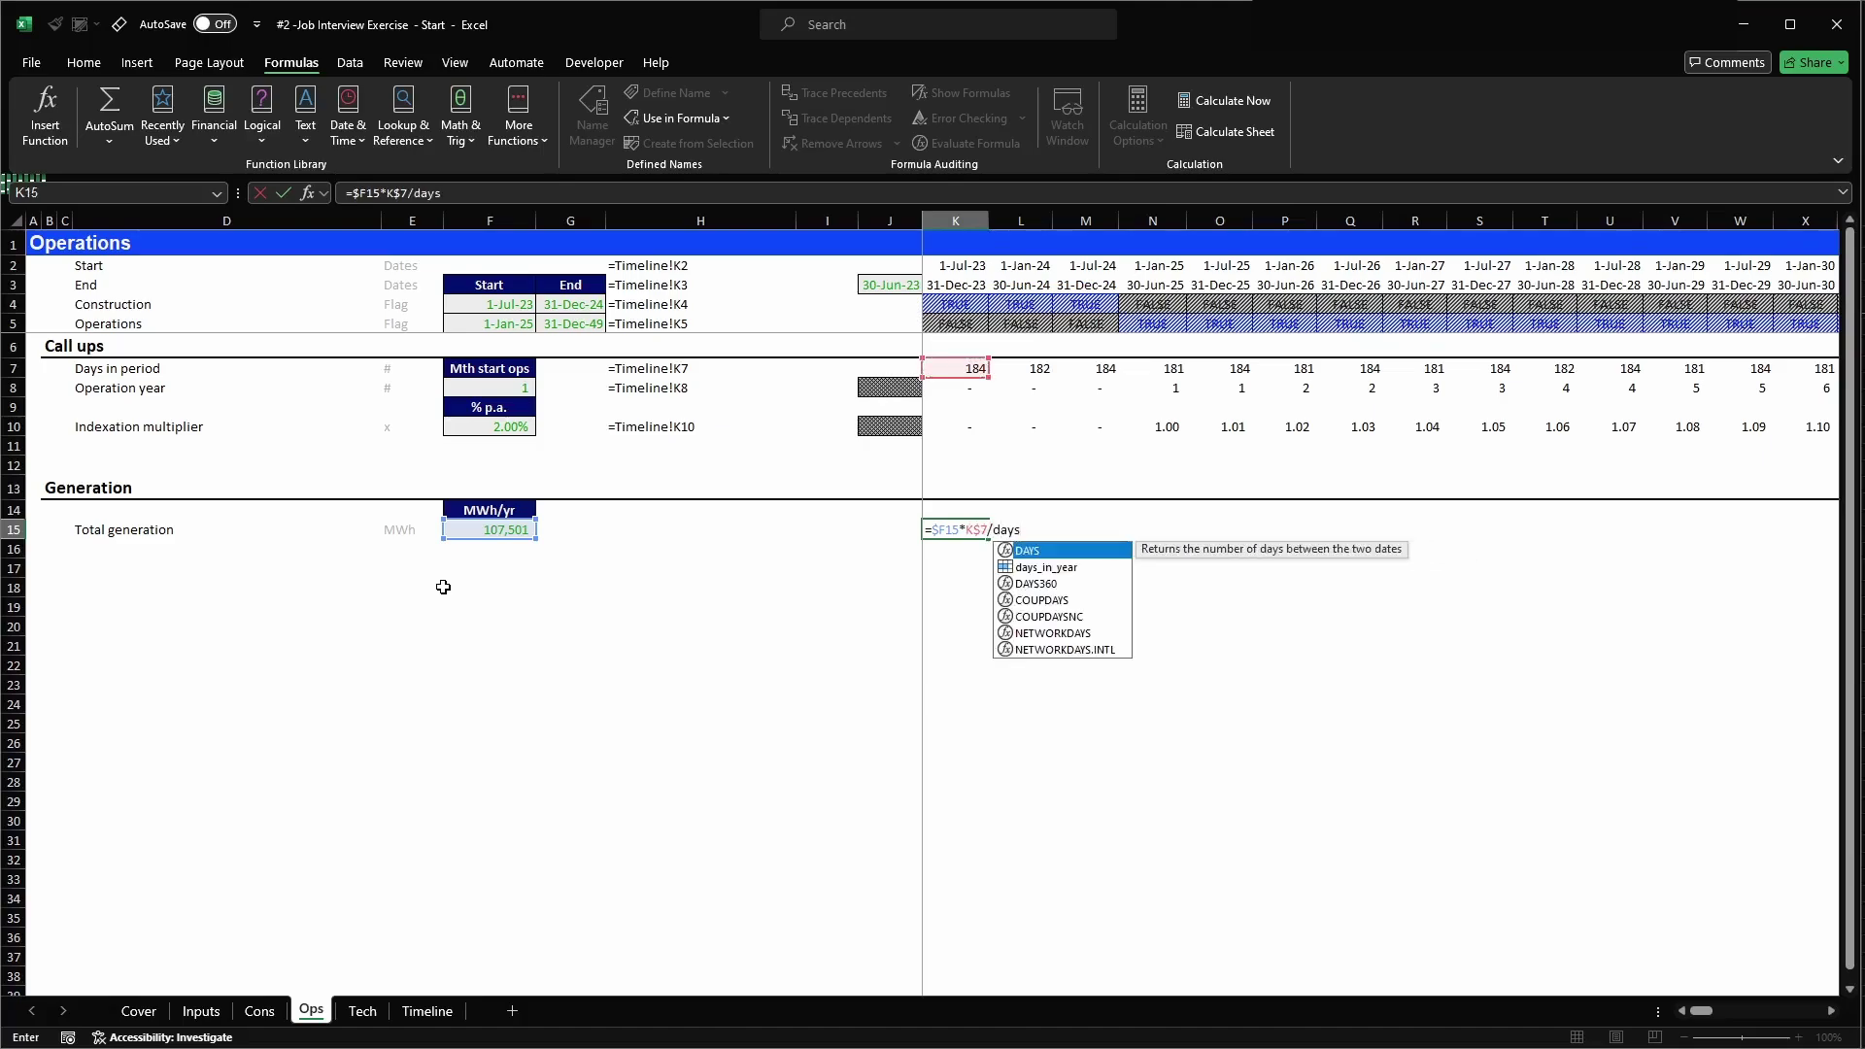
pyautogui.press('Down')
pyautogui.press('Tab')
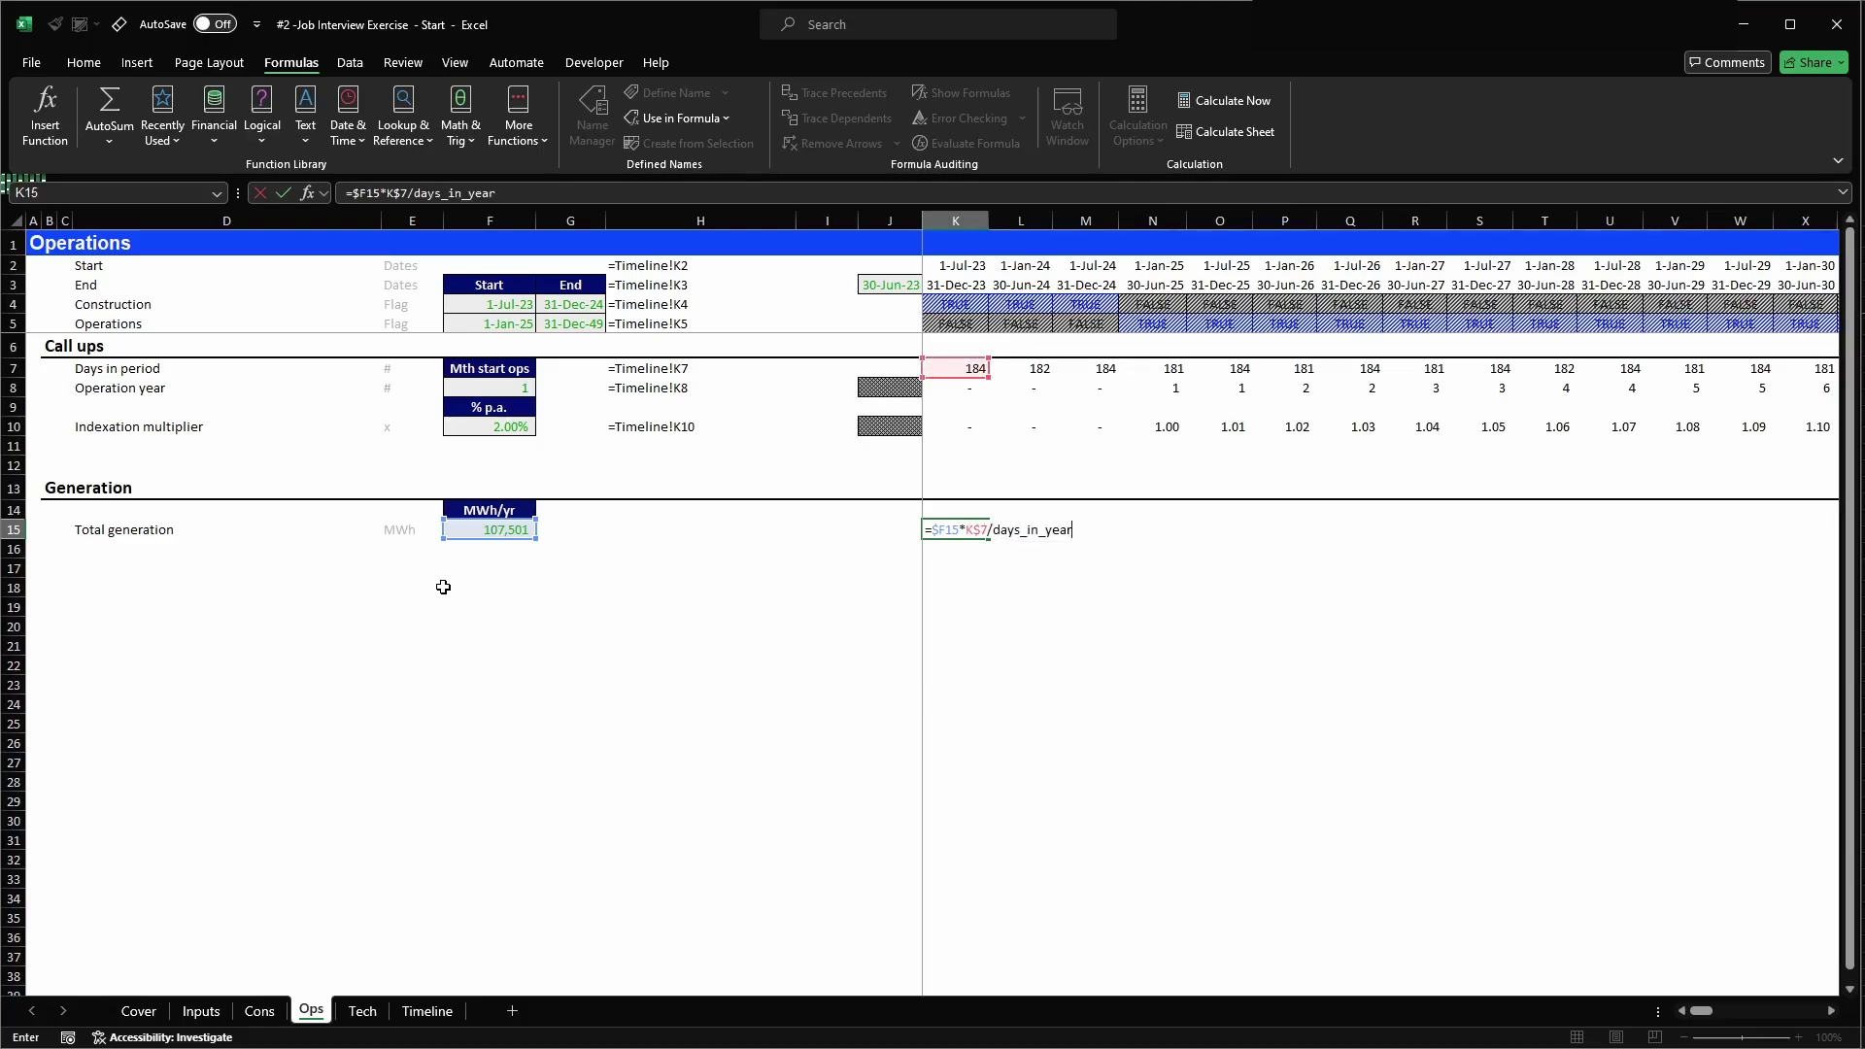
# - Complete K15 by multiplying the bracketed proration by the row-locked operations flag: =($F15*K$7/days_in_year)*K$5
pyautogui.write('*')
pyautogui.press('Up')
pyautogui.press('Up')
pyautogui.press('Up')
pyautogui.press('Up')
pyautogui.press('Up')
pyautogui.press('Up')
pyautogui.press('Up')
pyautogui.press('Up')
pyautogui.press('Up')
pyautogui.press('Up')
pyautogui.press('Up')
pyautogui.press('Down')
pyautogui.press('F4')
pyautogui.press('F4')
pyautogui.press('F2')
pyautogui.write(')')
pyautogui.write('(')
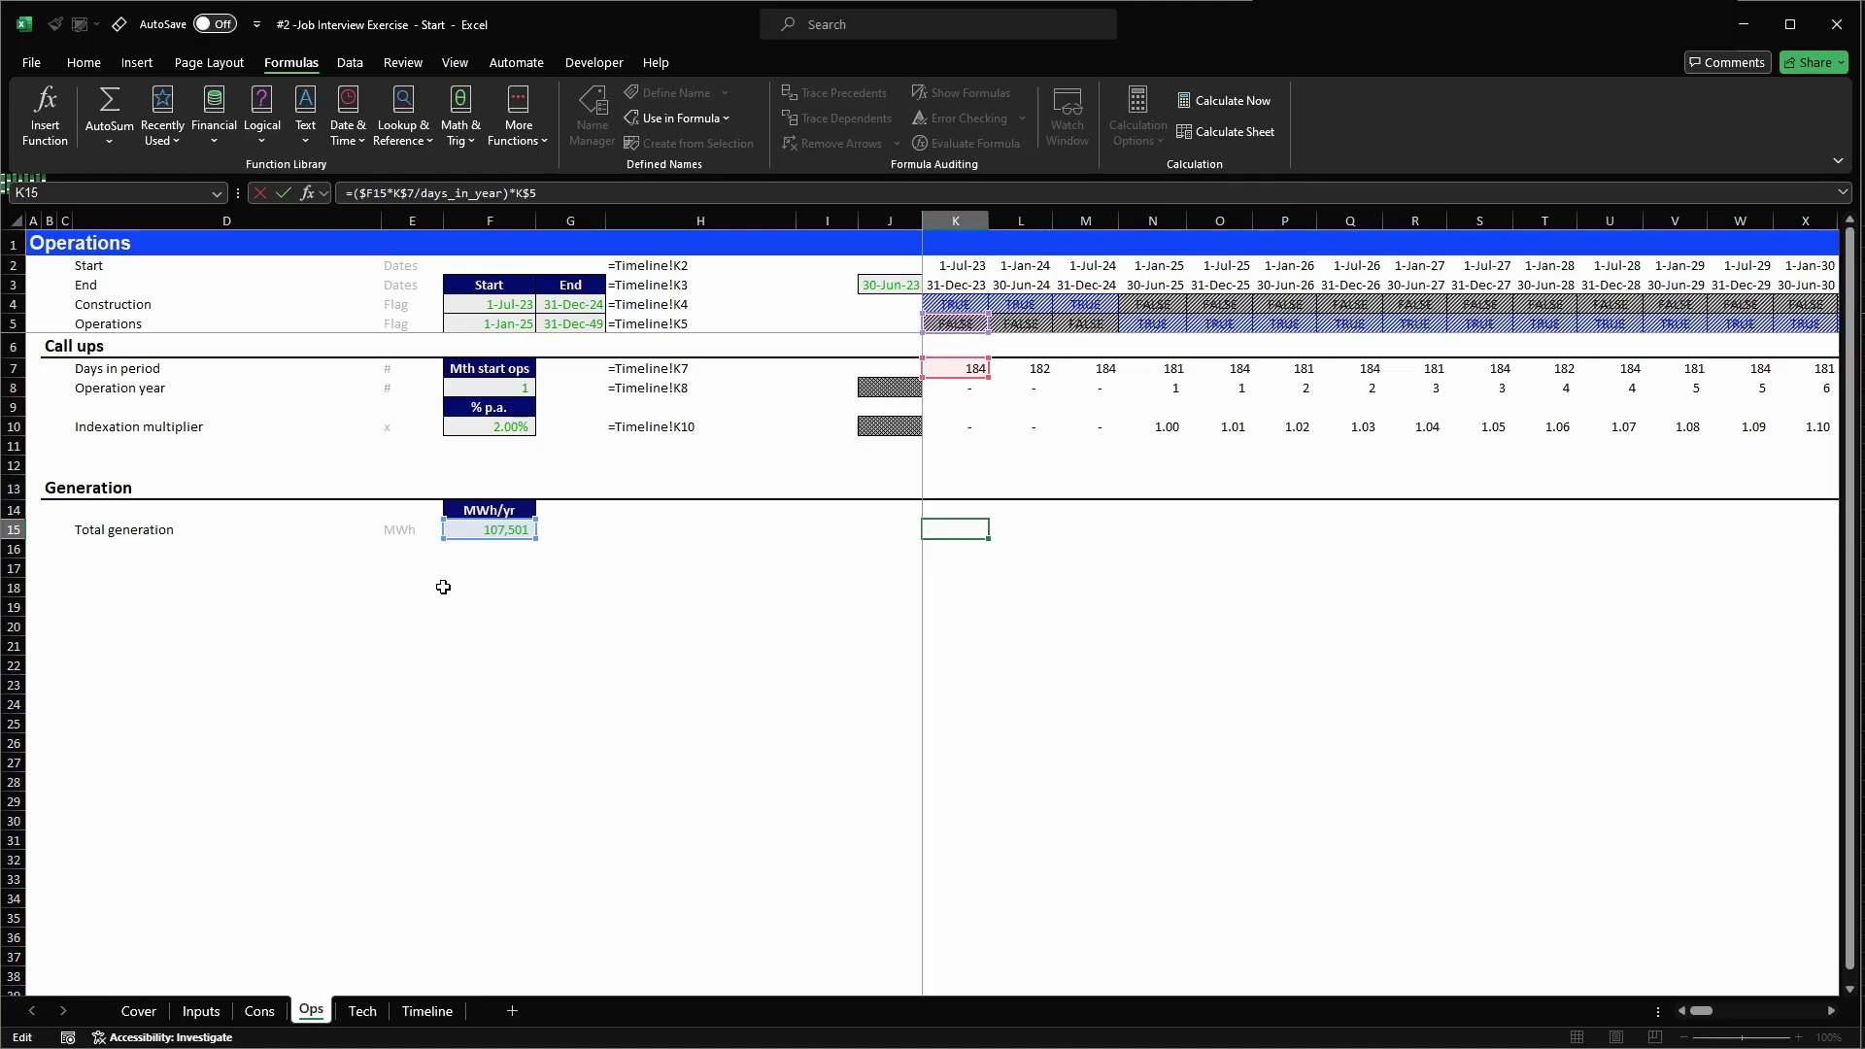
pyautogui.hotkey('ctrl', 'Return')
# - Copy the K15 generation formula across the timeline to CG15
pyautogui.hotkey('ctrl', 'c')
pyautogui.hotkey('ctrl', 'shift', 'Right')
pyautogui.hotkey('shift', 'Left')
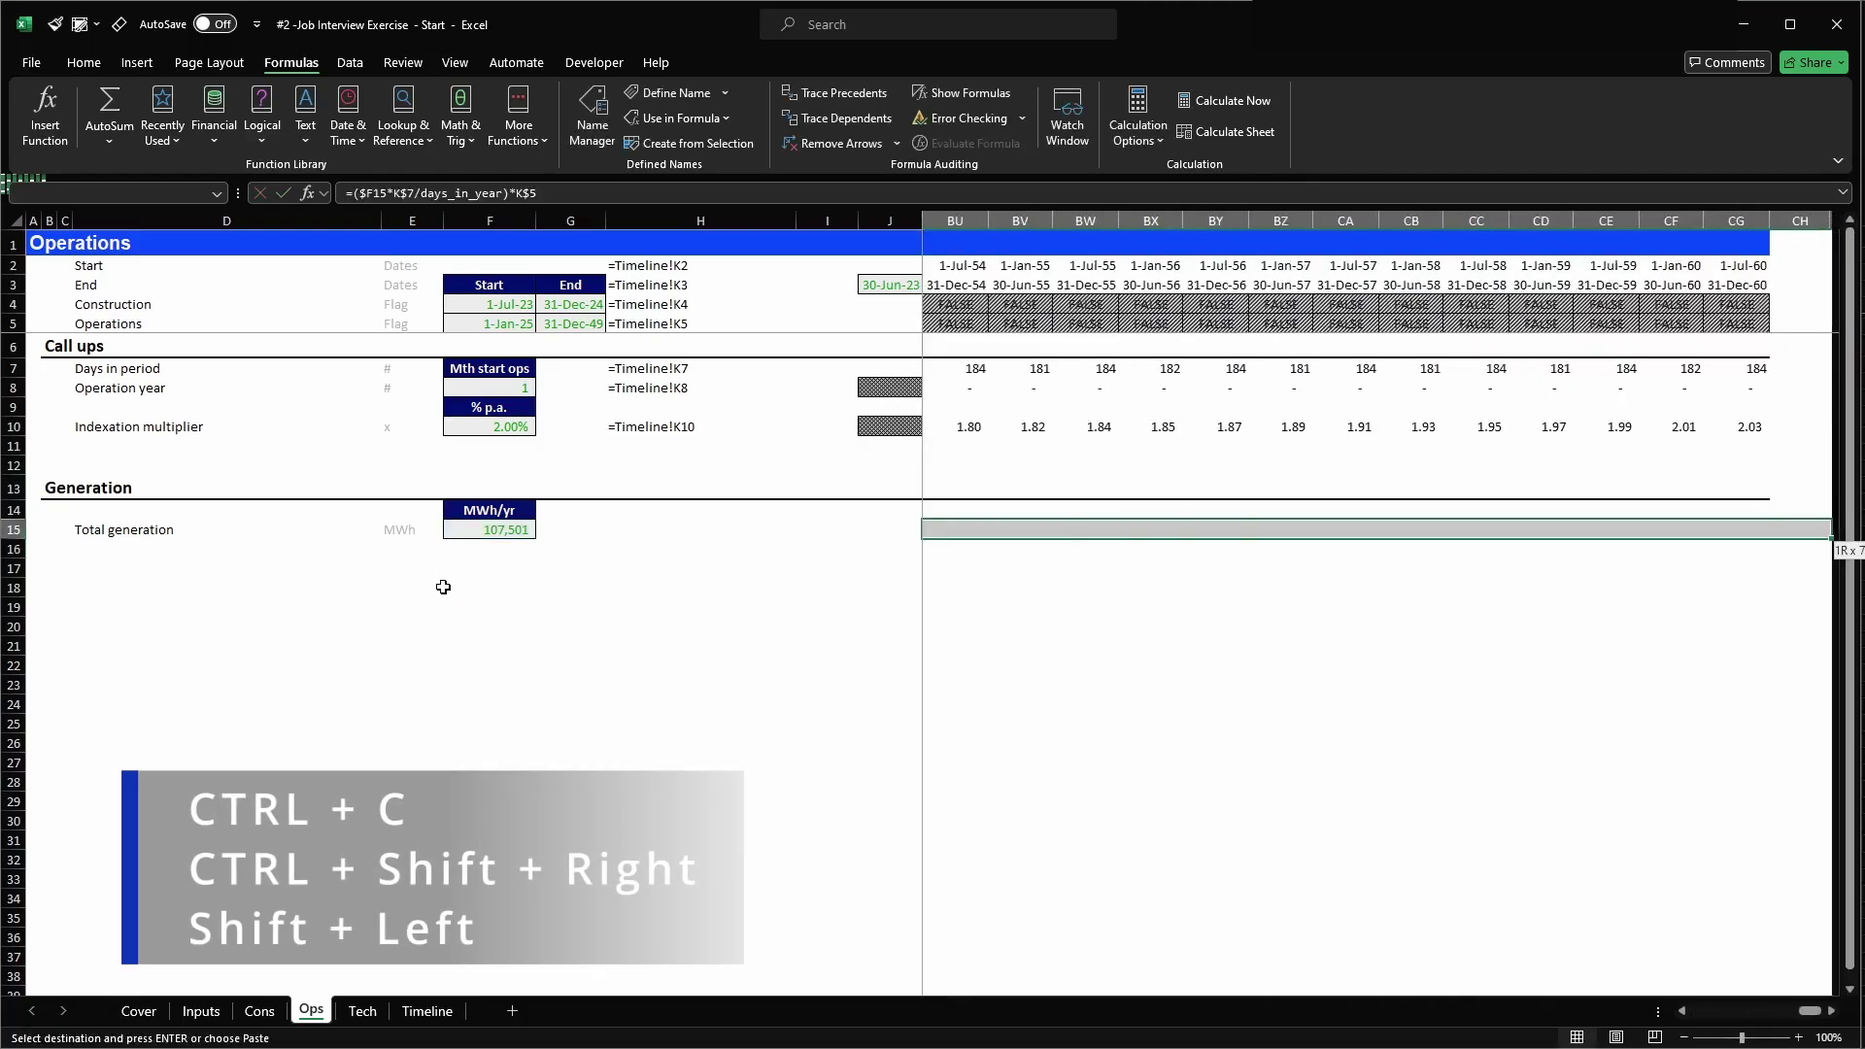
pyautogui.press('Return')
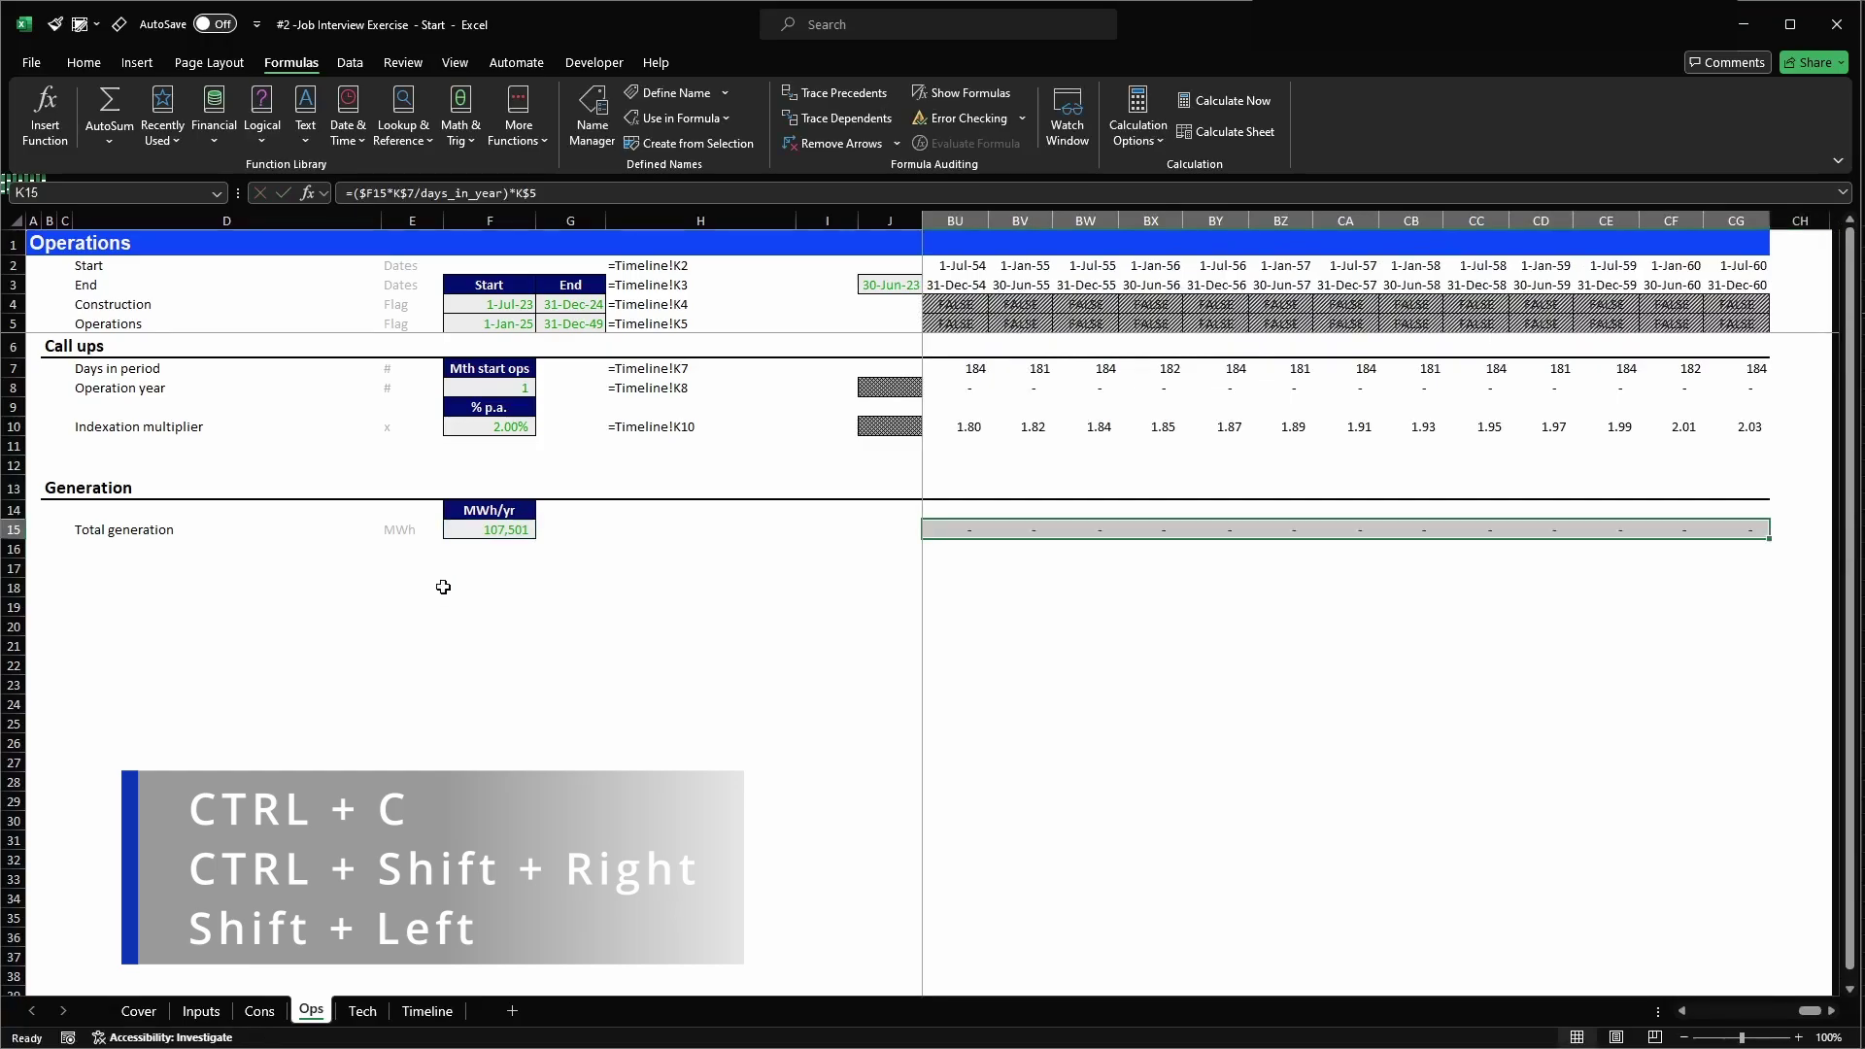
# - Copy the CAPEX row total from J14 of the Cons sheet into J15 of Ops and apply the #_Comma[0] cell style
pyautogui.press('Right')
pyautogui.press('Right')
pyautogui.press('Right')
pyautogui.press('Left')
pyautogui.press('Left')
pyautogui.press('Left')
pyautogui.press('Left')
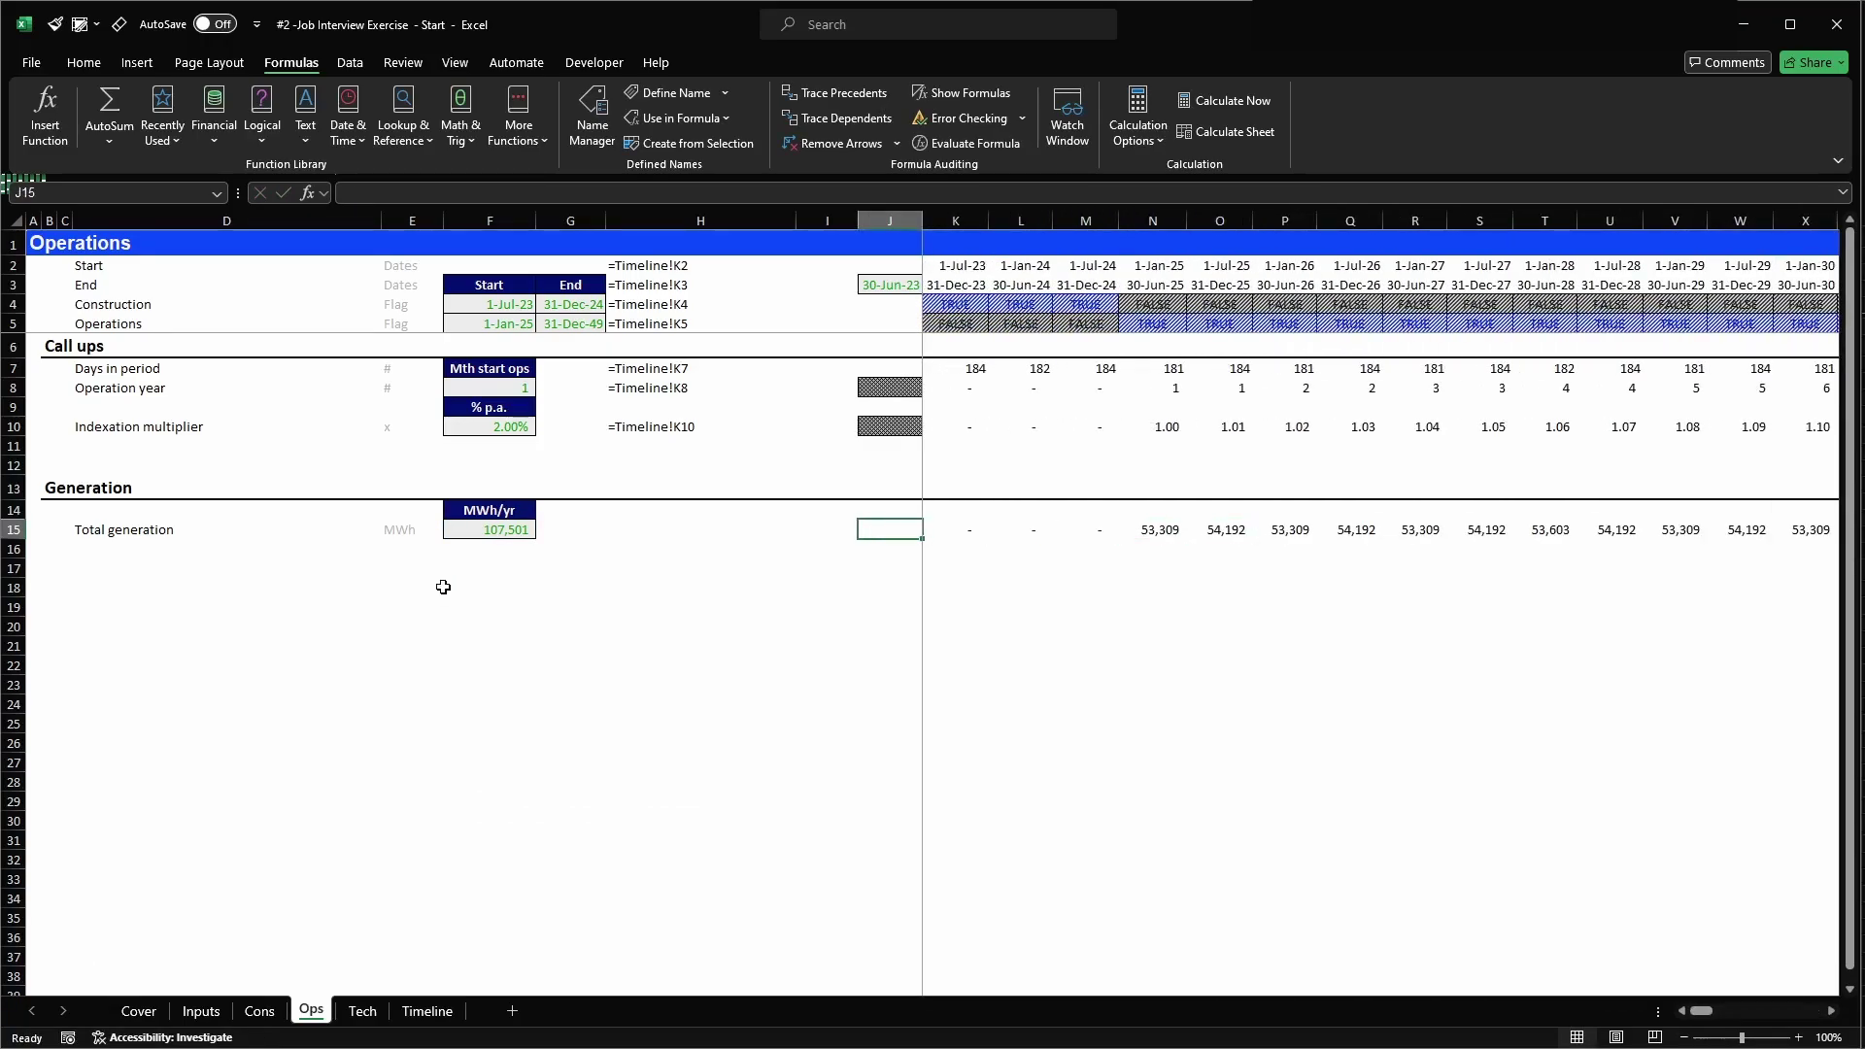
pyautogui.hotkey('ctrl', 'pageup')
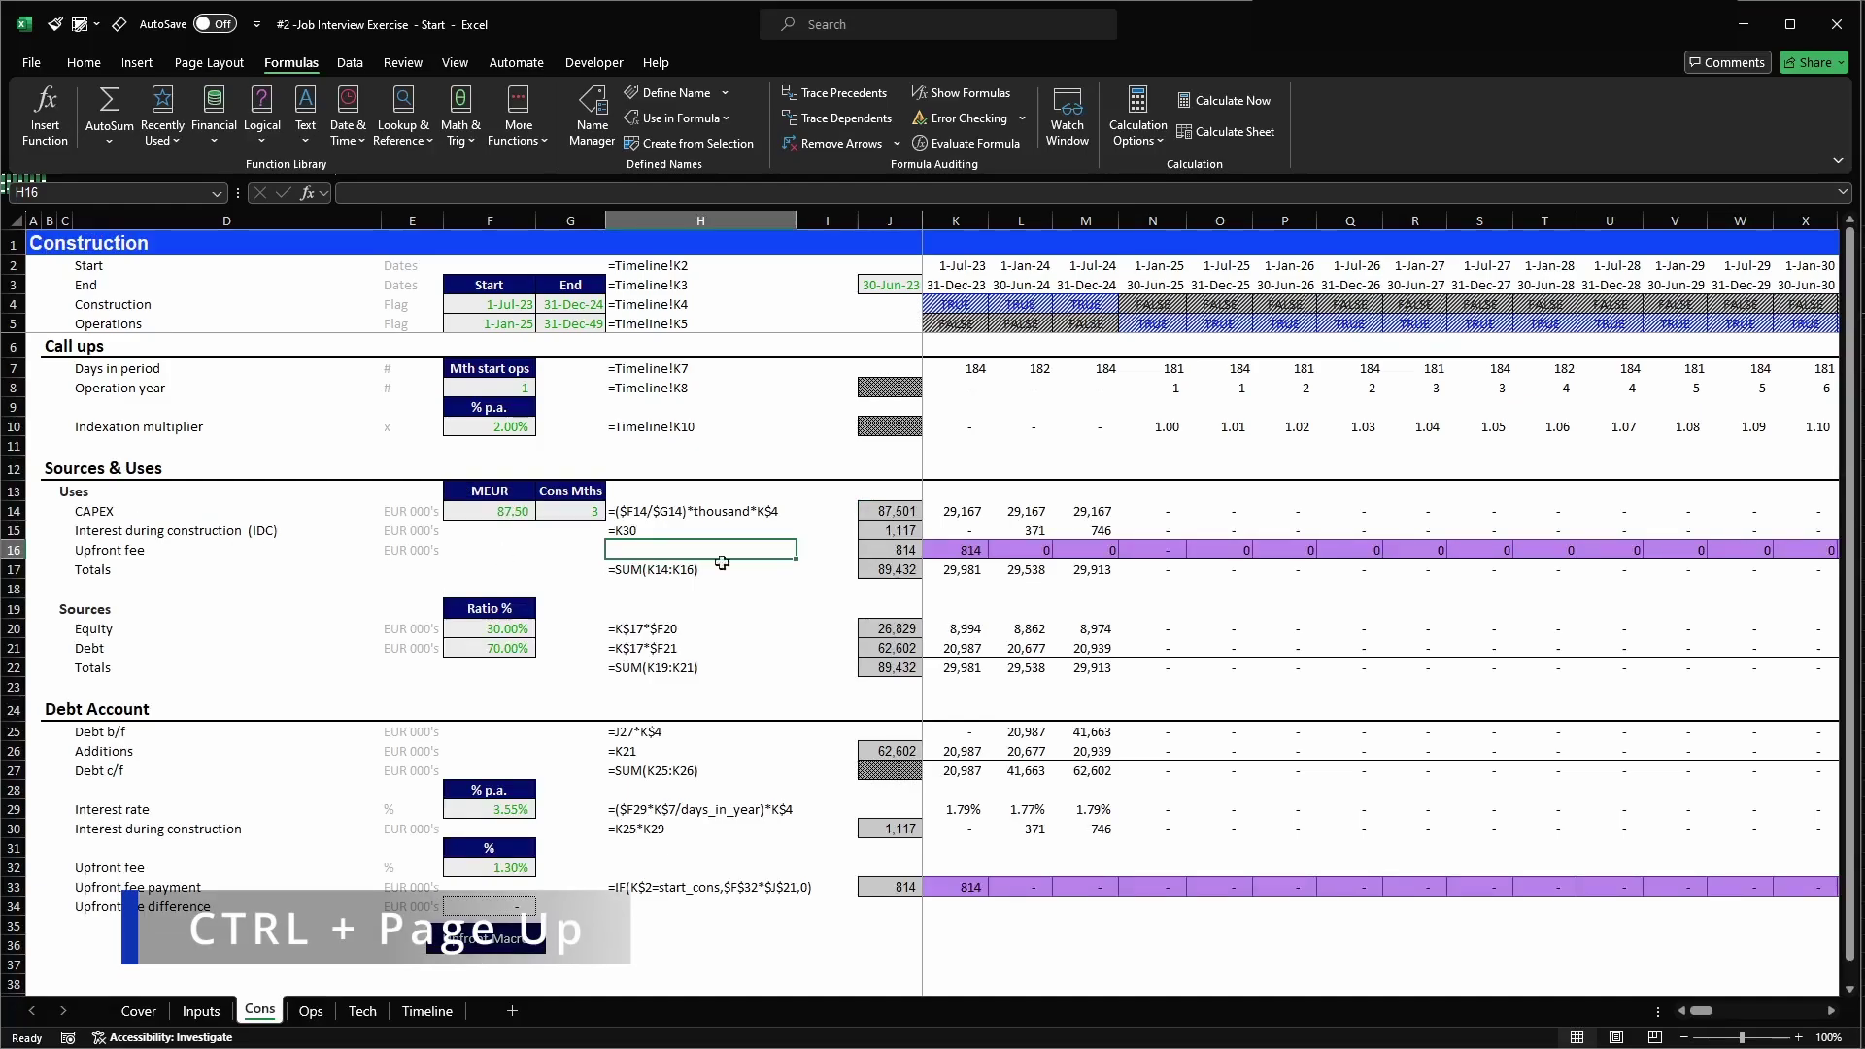
pyautogui.click(903, 511)
pyautogui.hotkey('ctrl', 'c')
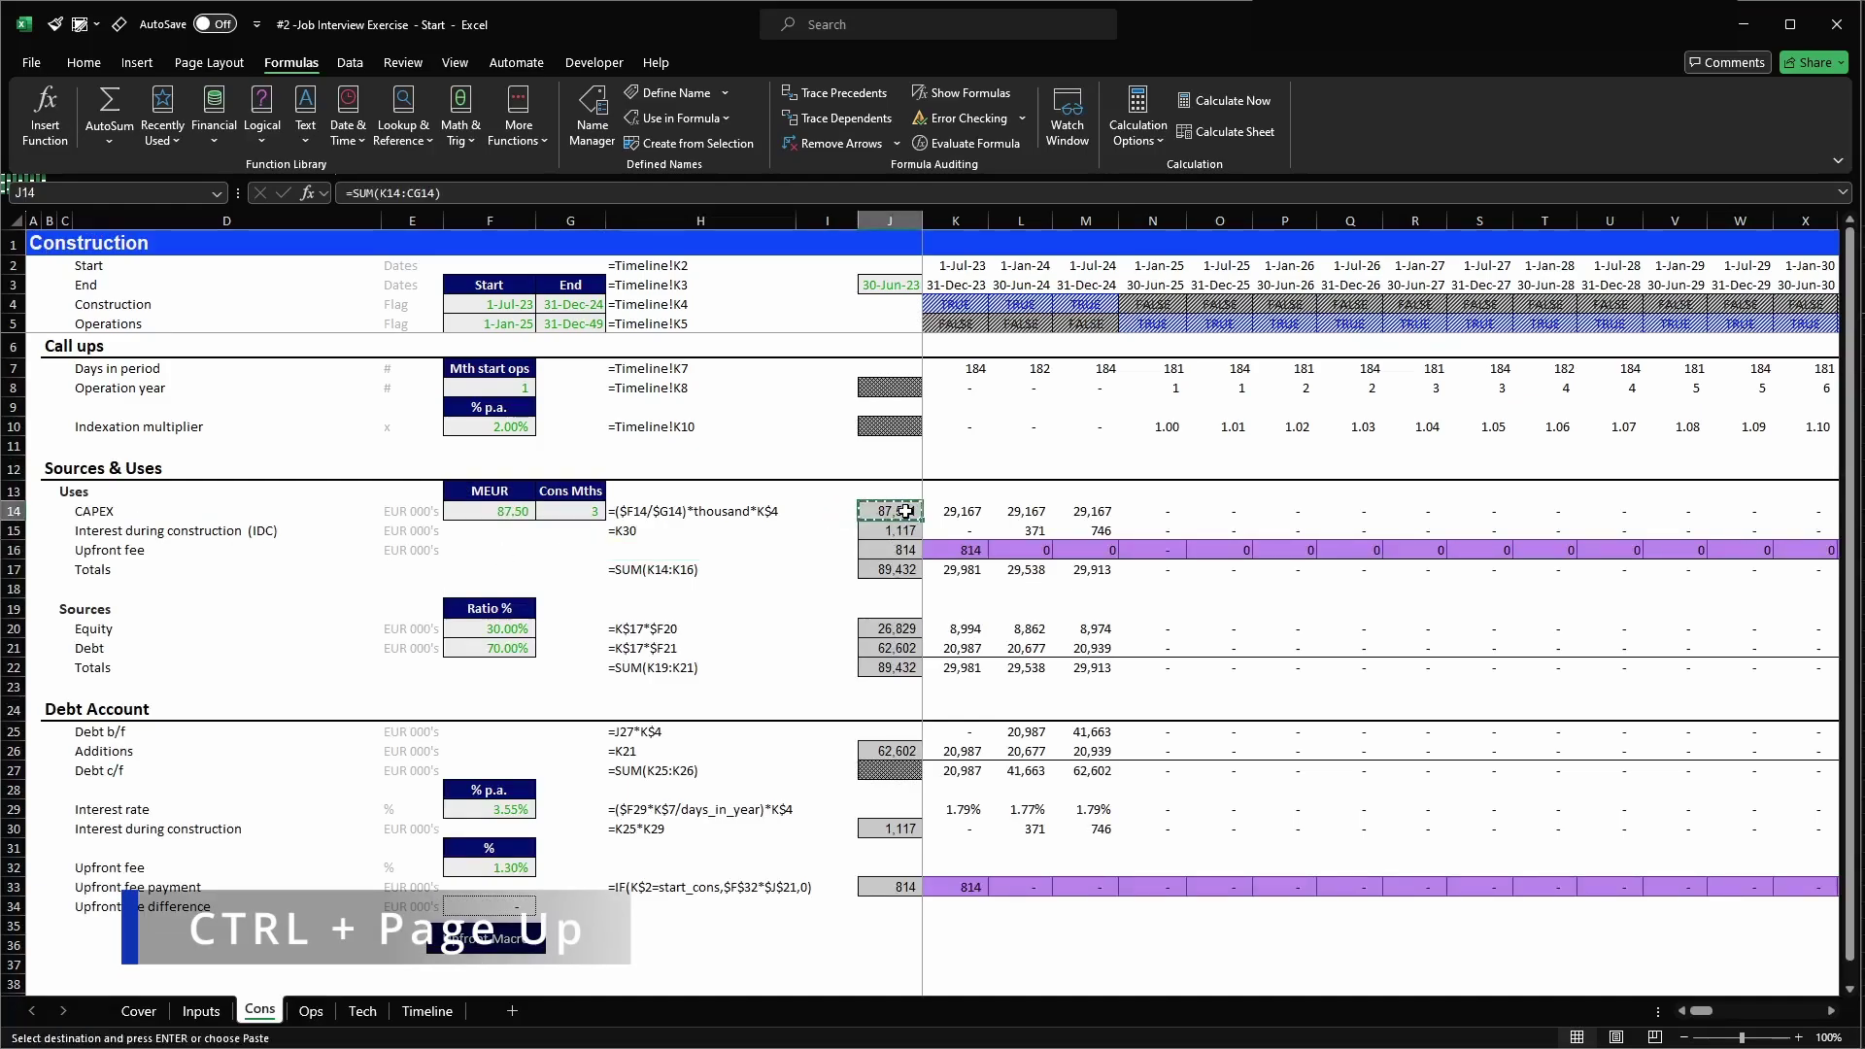
pyautogui.hotkey('ctrl', 'pagedown')
pyautogui.press('Return')
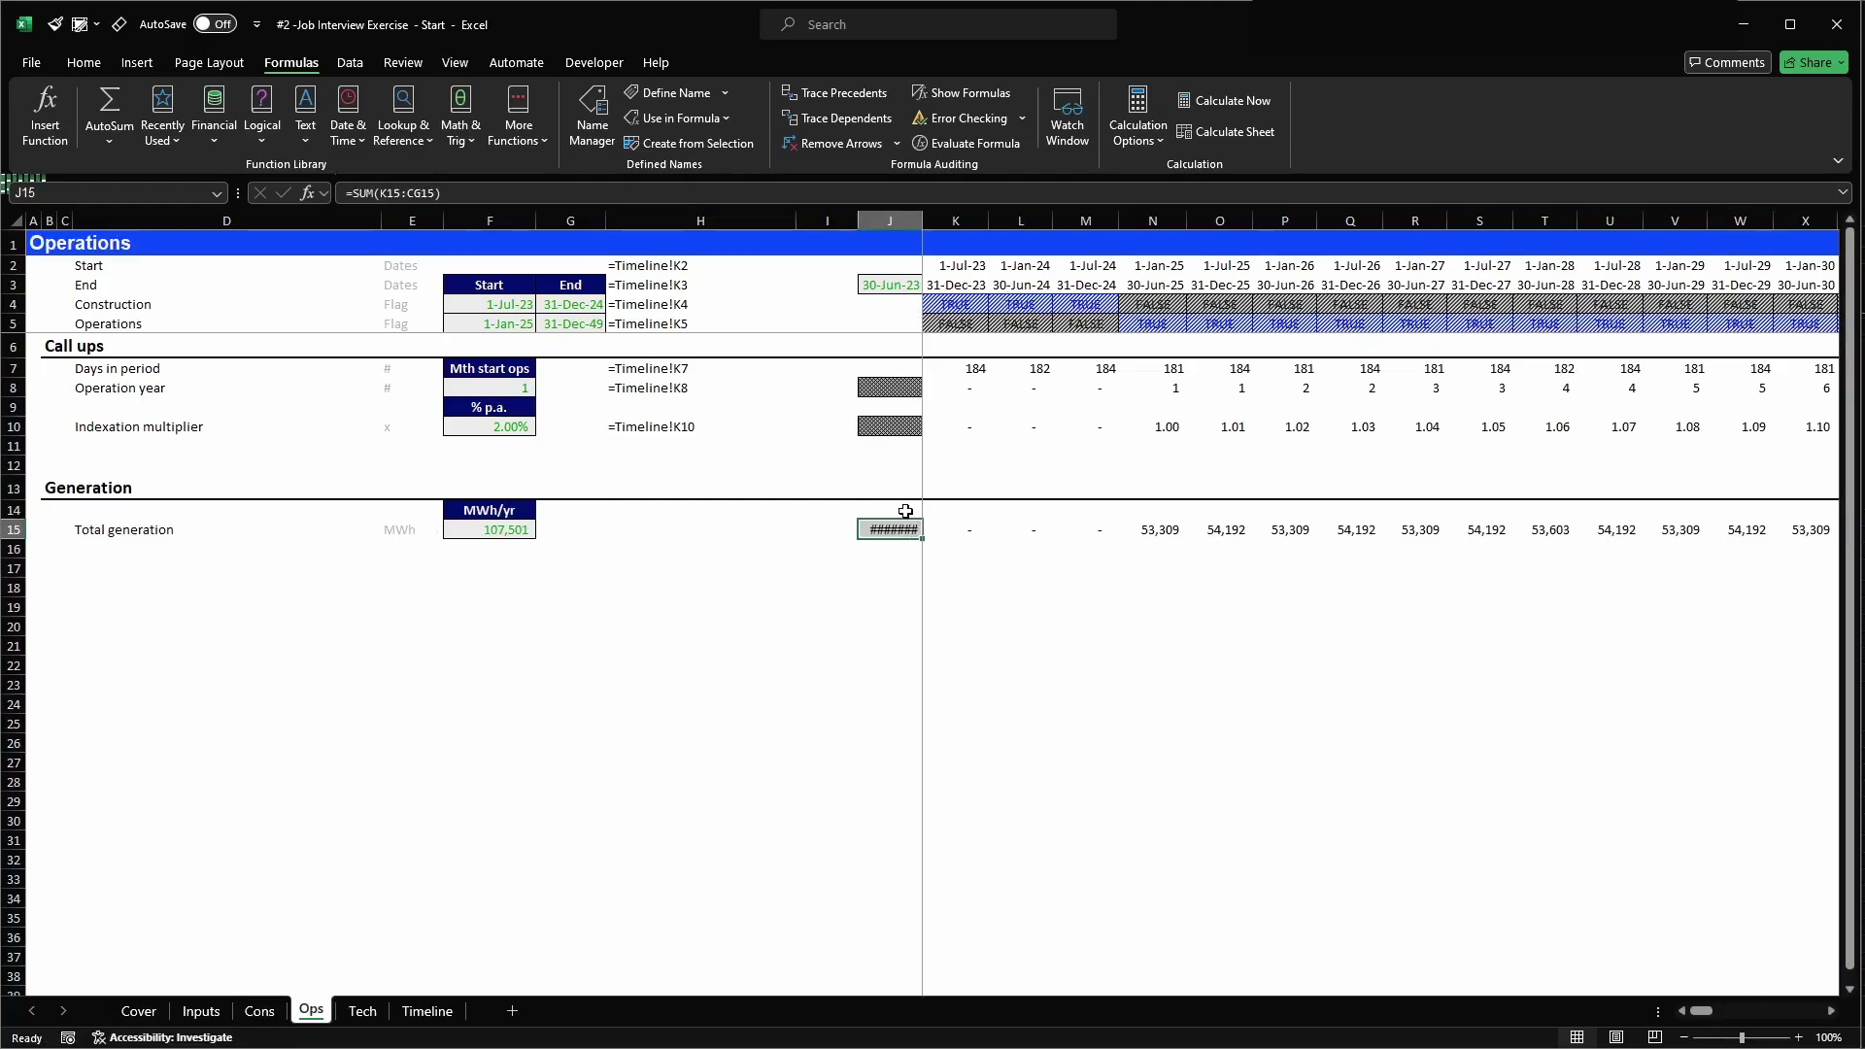
pyautogui.click(86, 24)
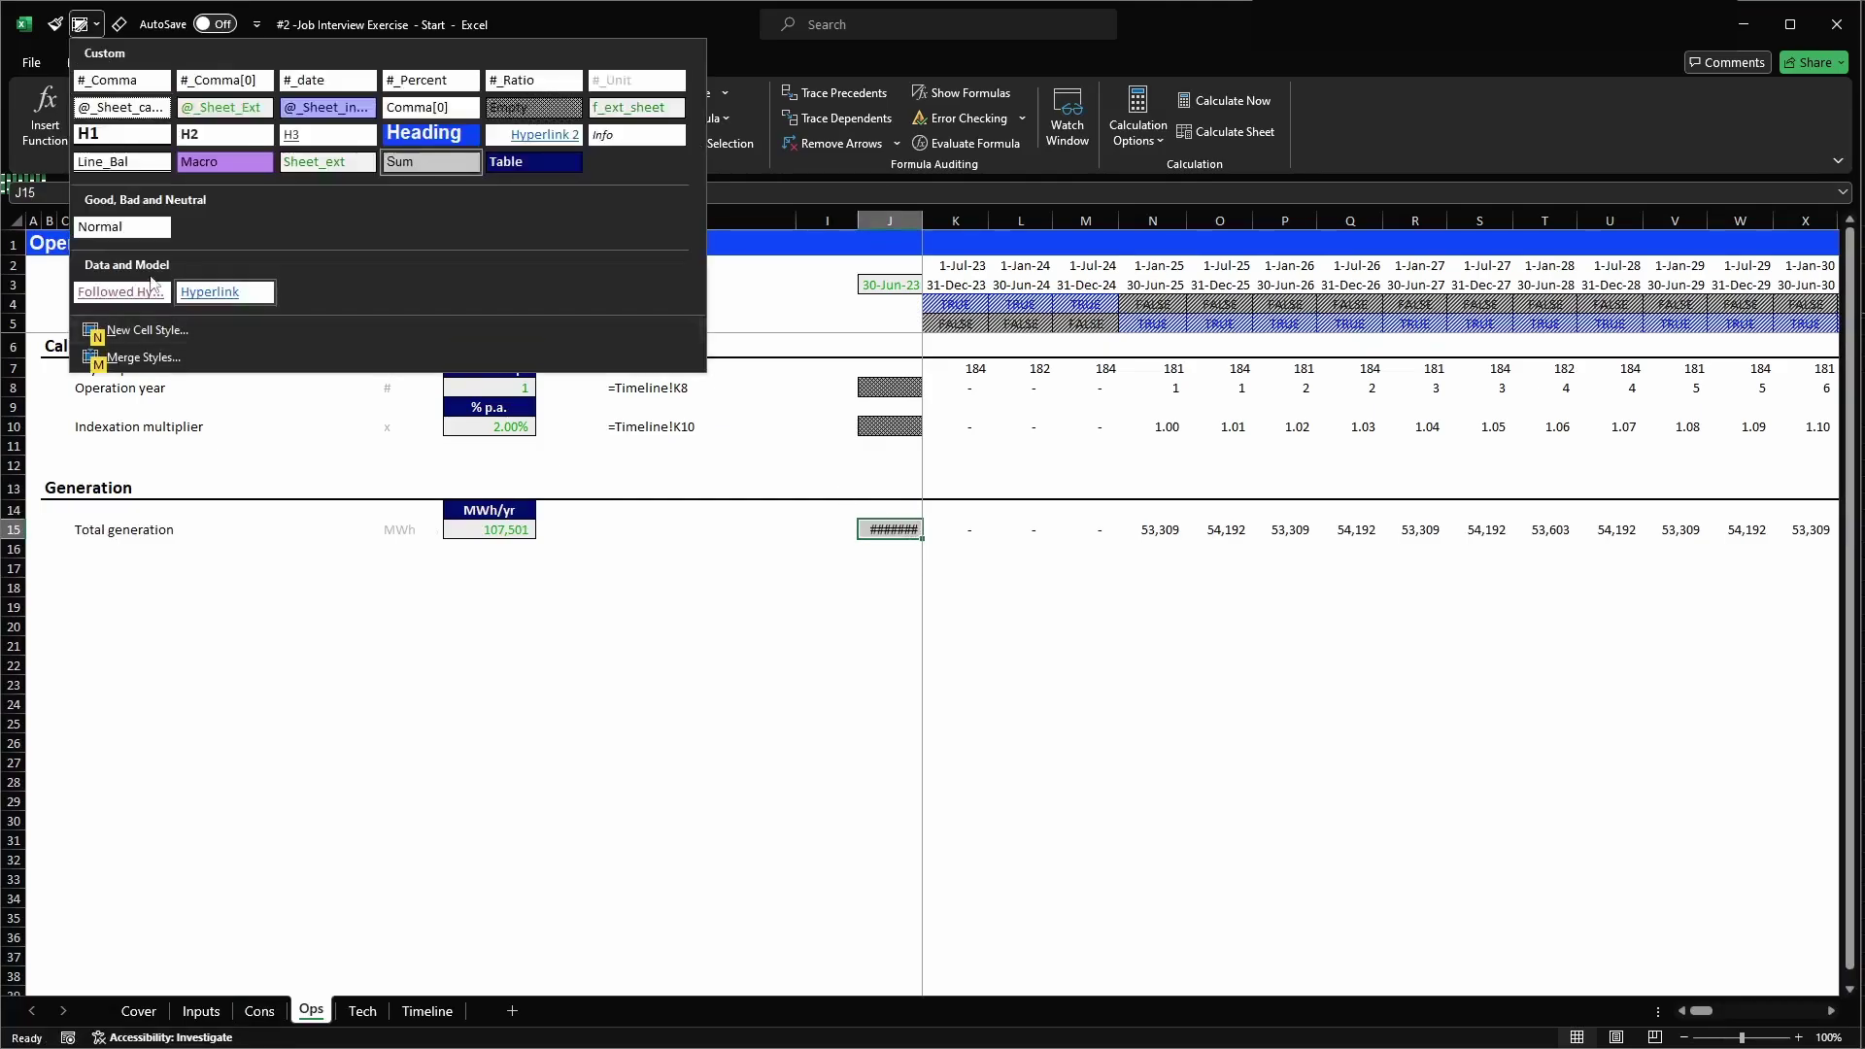
pyautogui.click(223, 82)
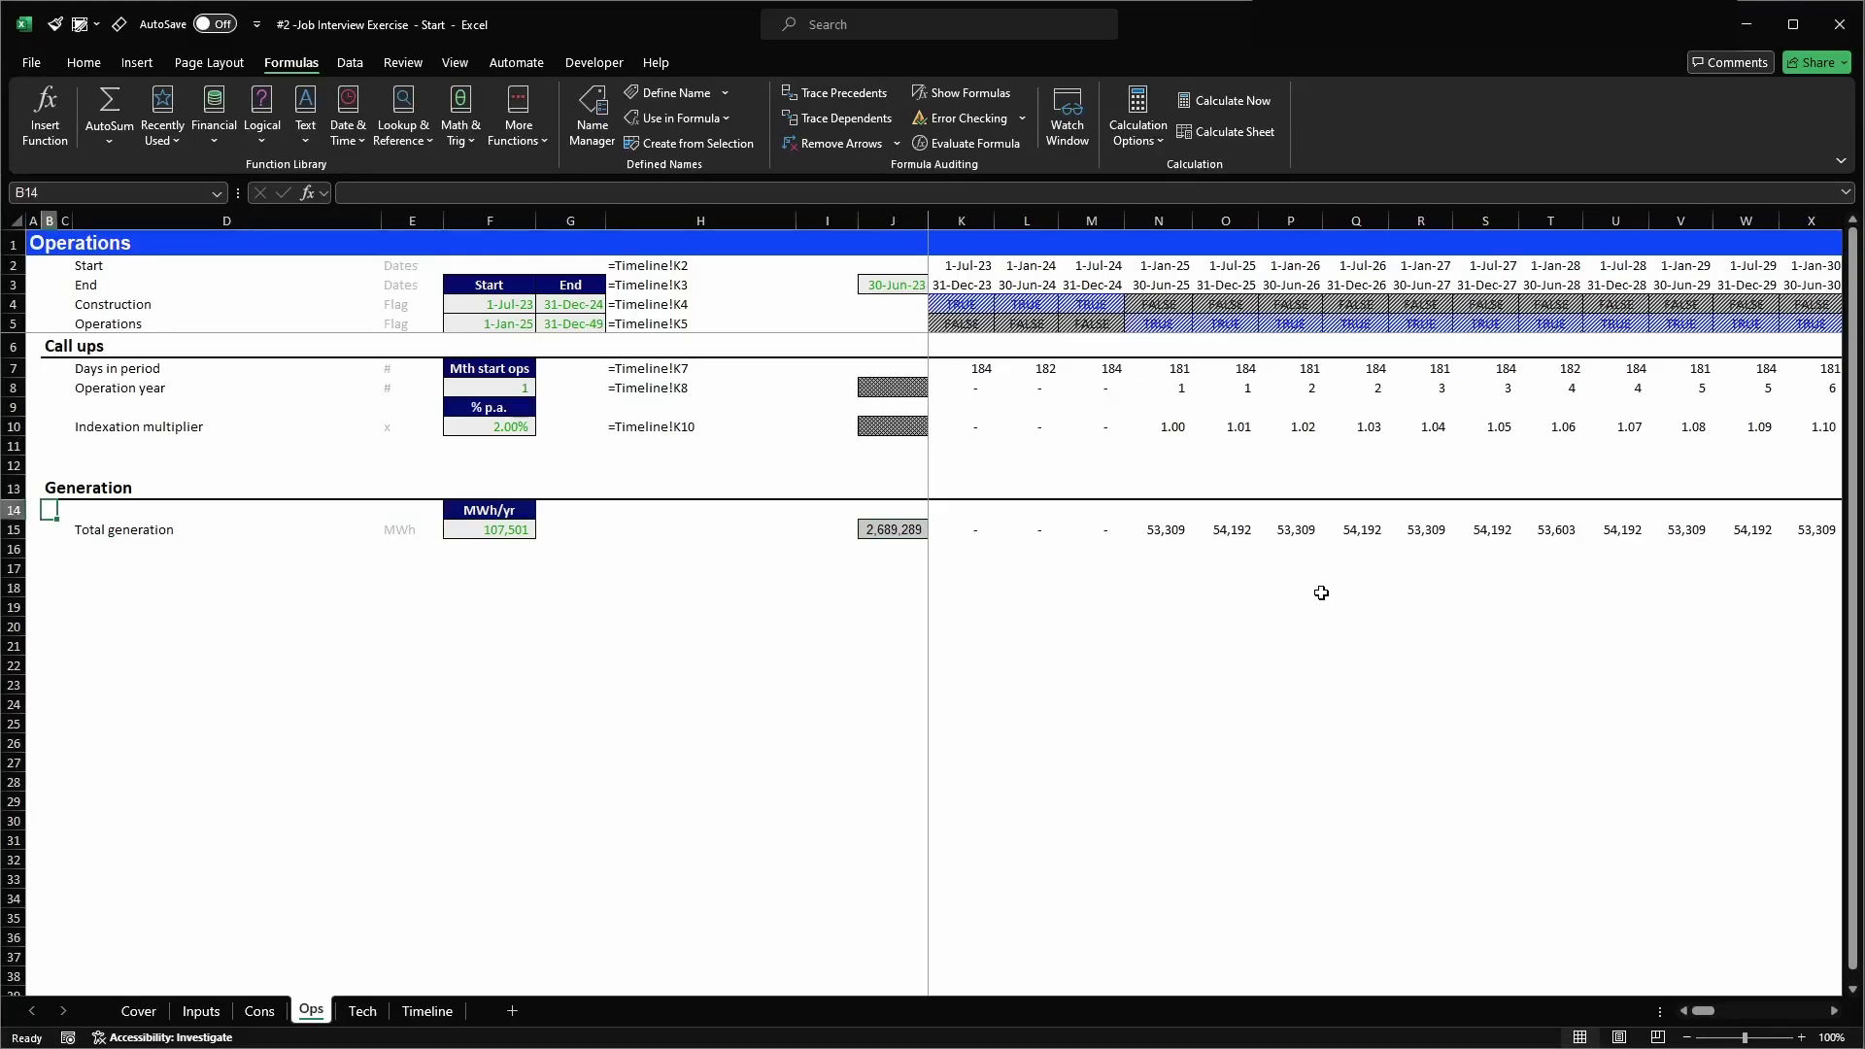
# - Duplicate the Generation heading row 13 into row 17 and rename the new heading Revenues
pyautogui.press('Up')
pyautogui.hotkey('shift', 'space')
pyautogui.hotkey('ctrl', 'c')
pyautogui.hotkey('ctrl', 'Down')
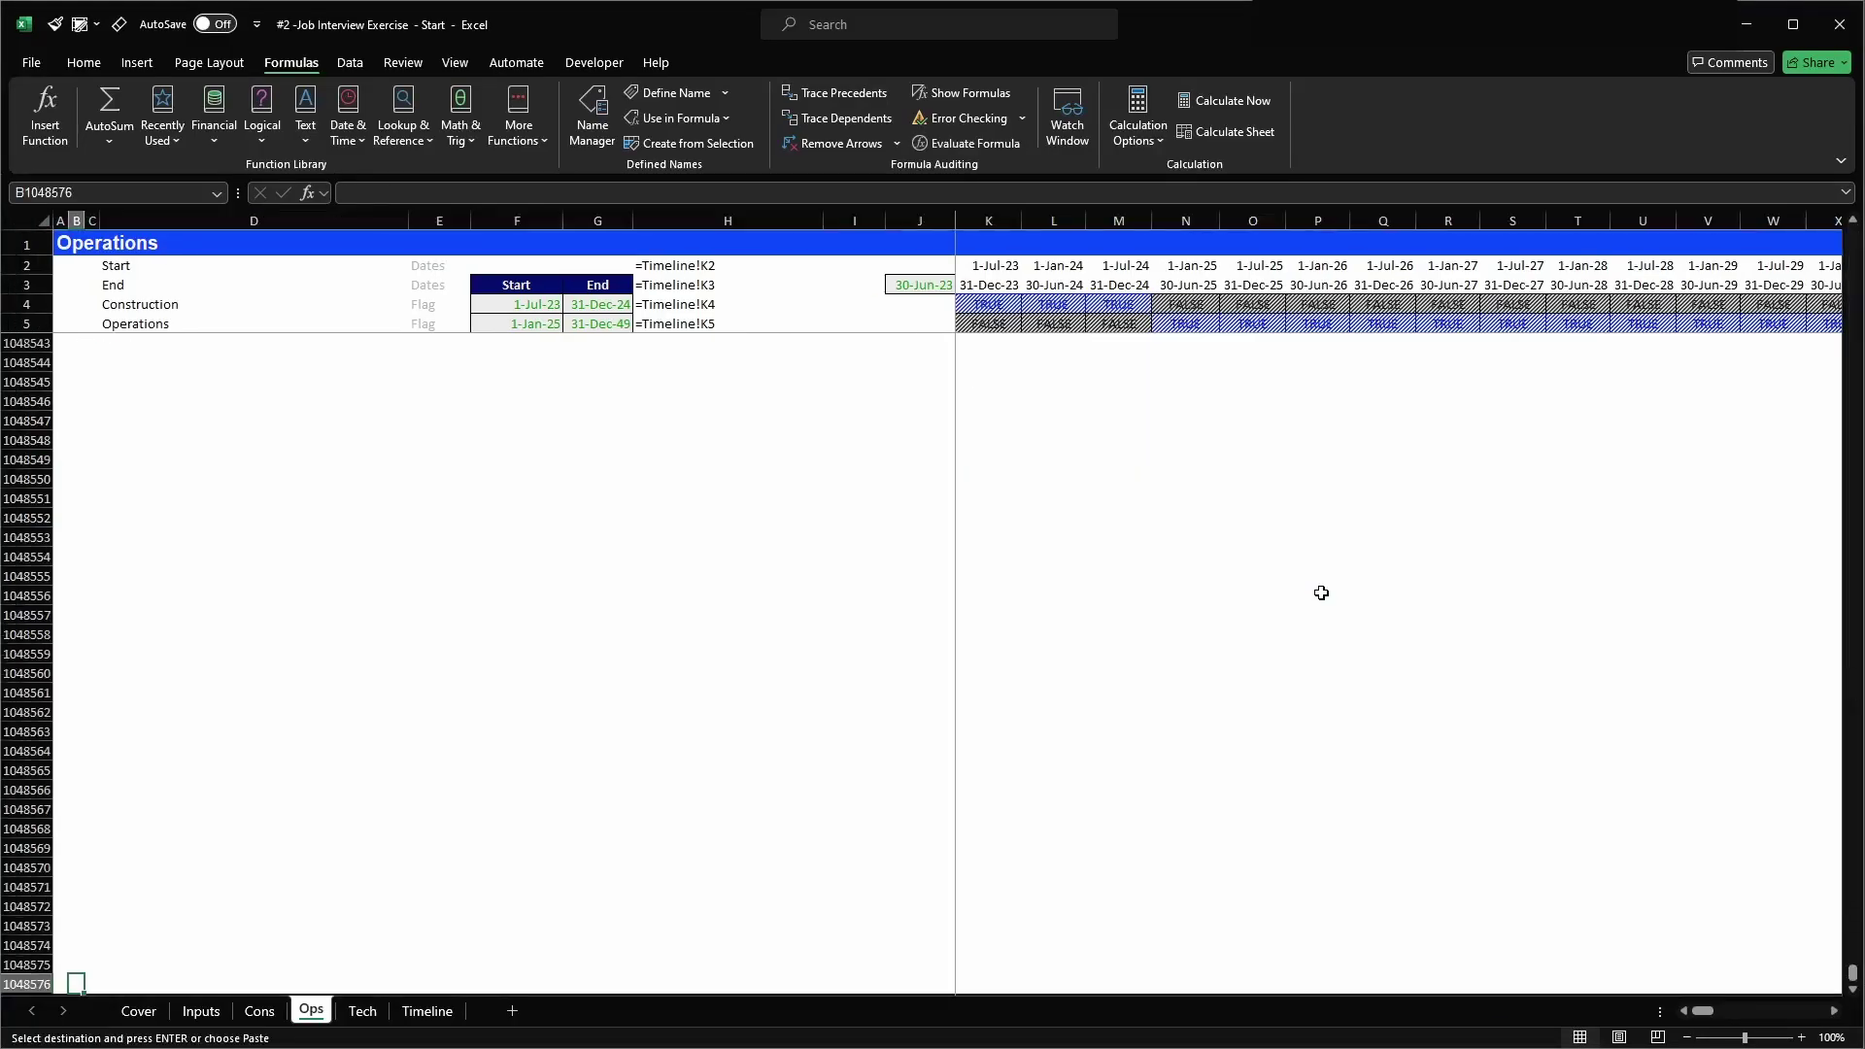
pyautogui.hotkey('ctrl', 'Up')
pyautogui.press('Down')
pyautogui.press('Down')
pyautogui.press('Down')
pyautogui.press('Down')
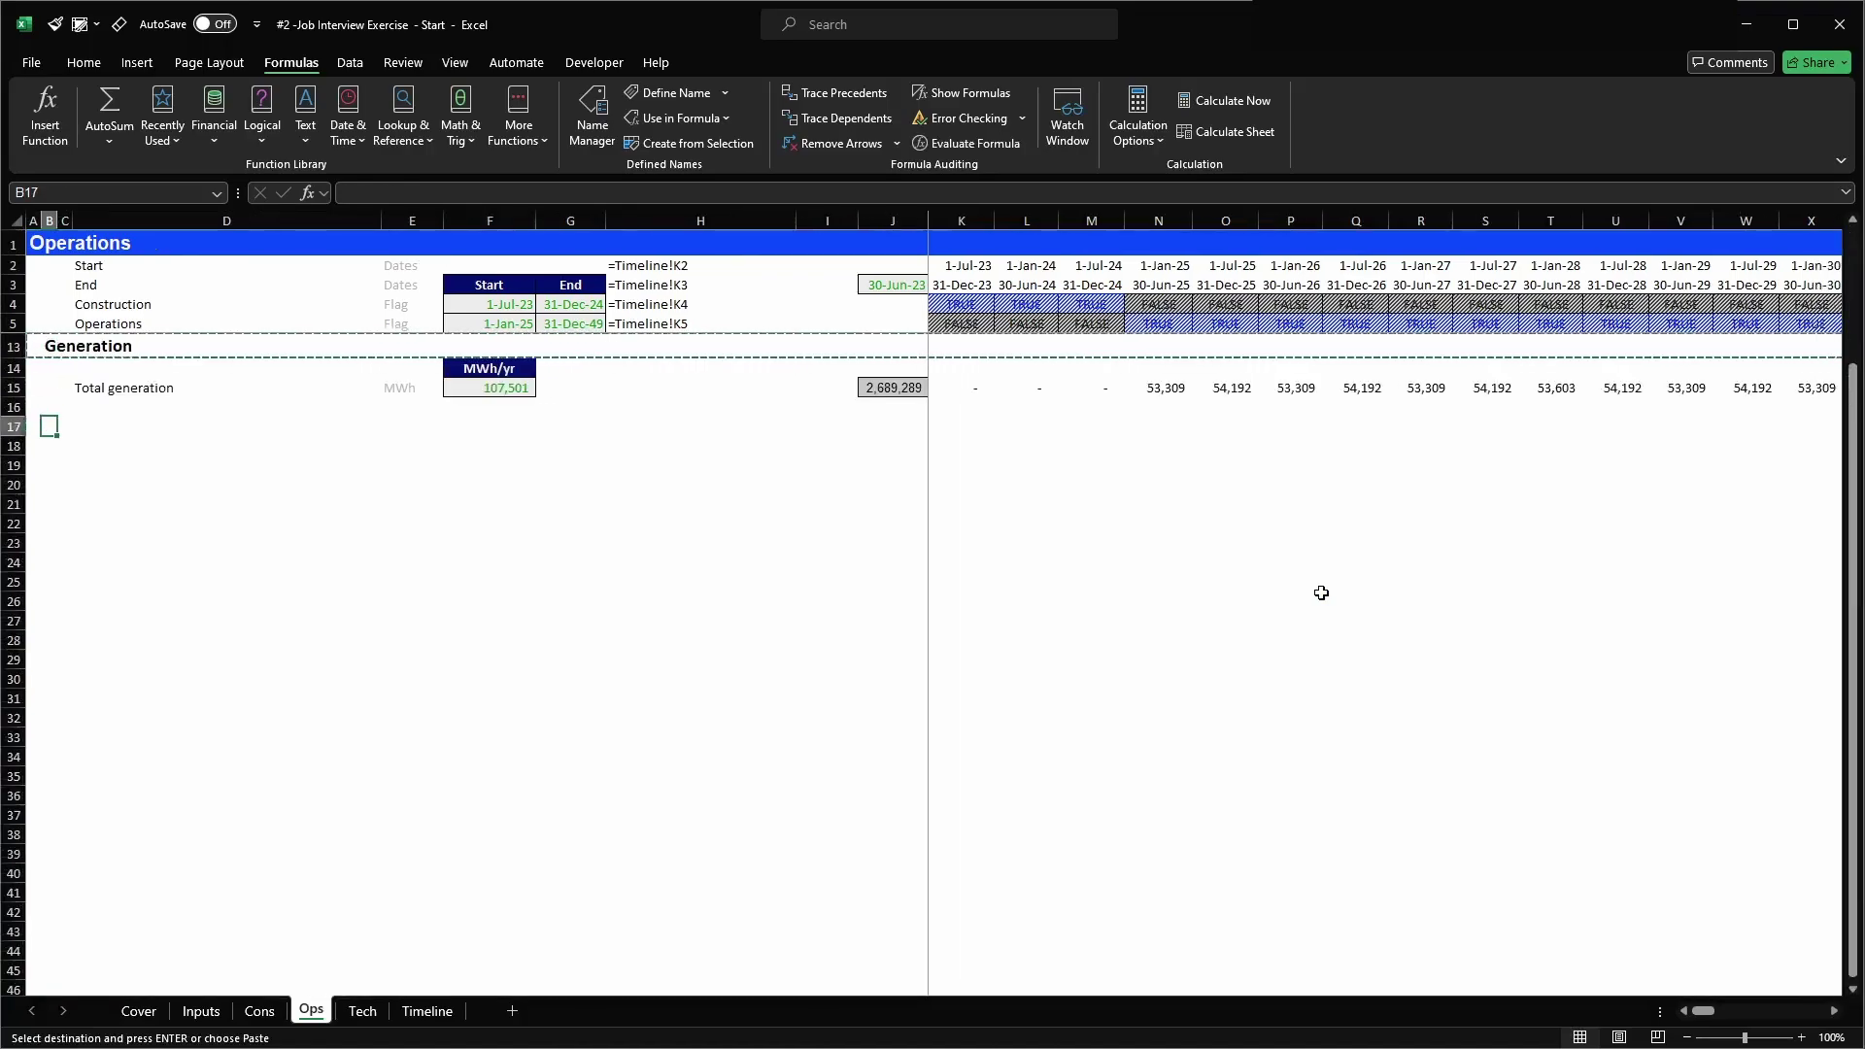
pyautogui.hotkey('shift', 'space')
pyautogui.press('Return')
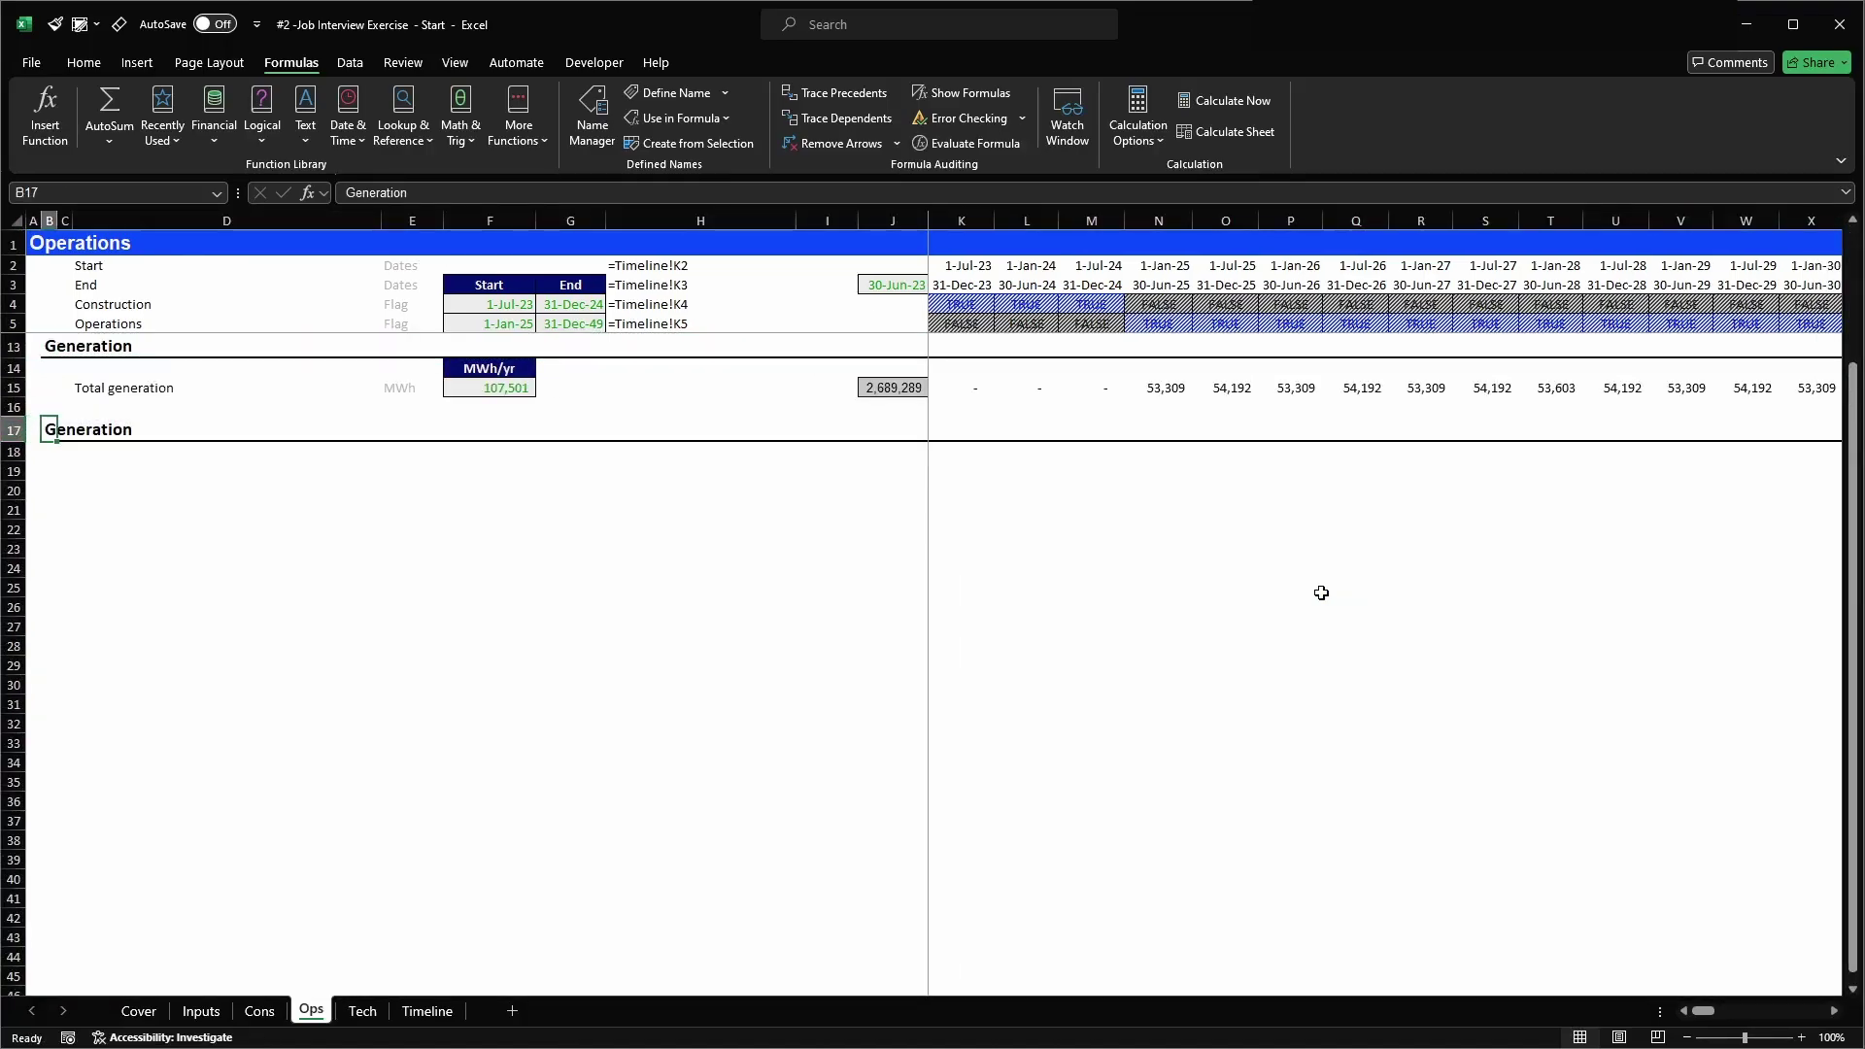
pyautogui.write('Revenues')
pyautogui.press('Return')
# - Label D19 to D21 under Revenues as PPA, Spot price and Guarantees of Origin (GoO)
pyautogui.press('Right')
pyautogui.press('Right')
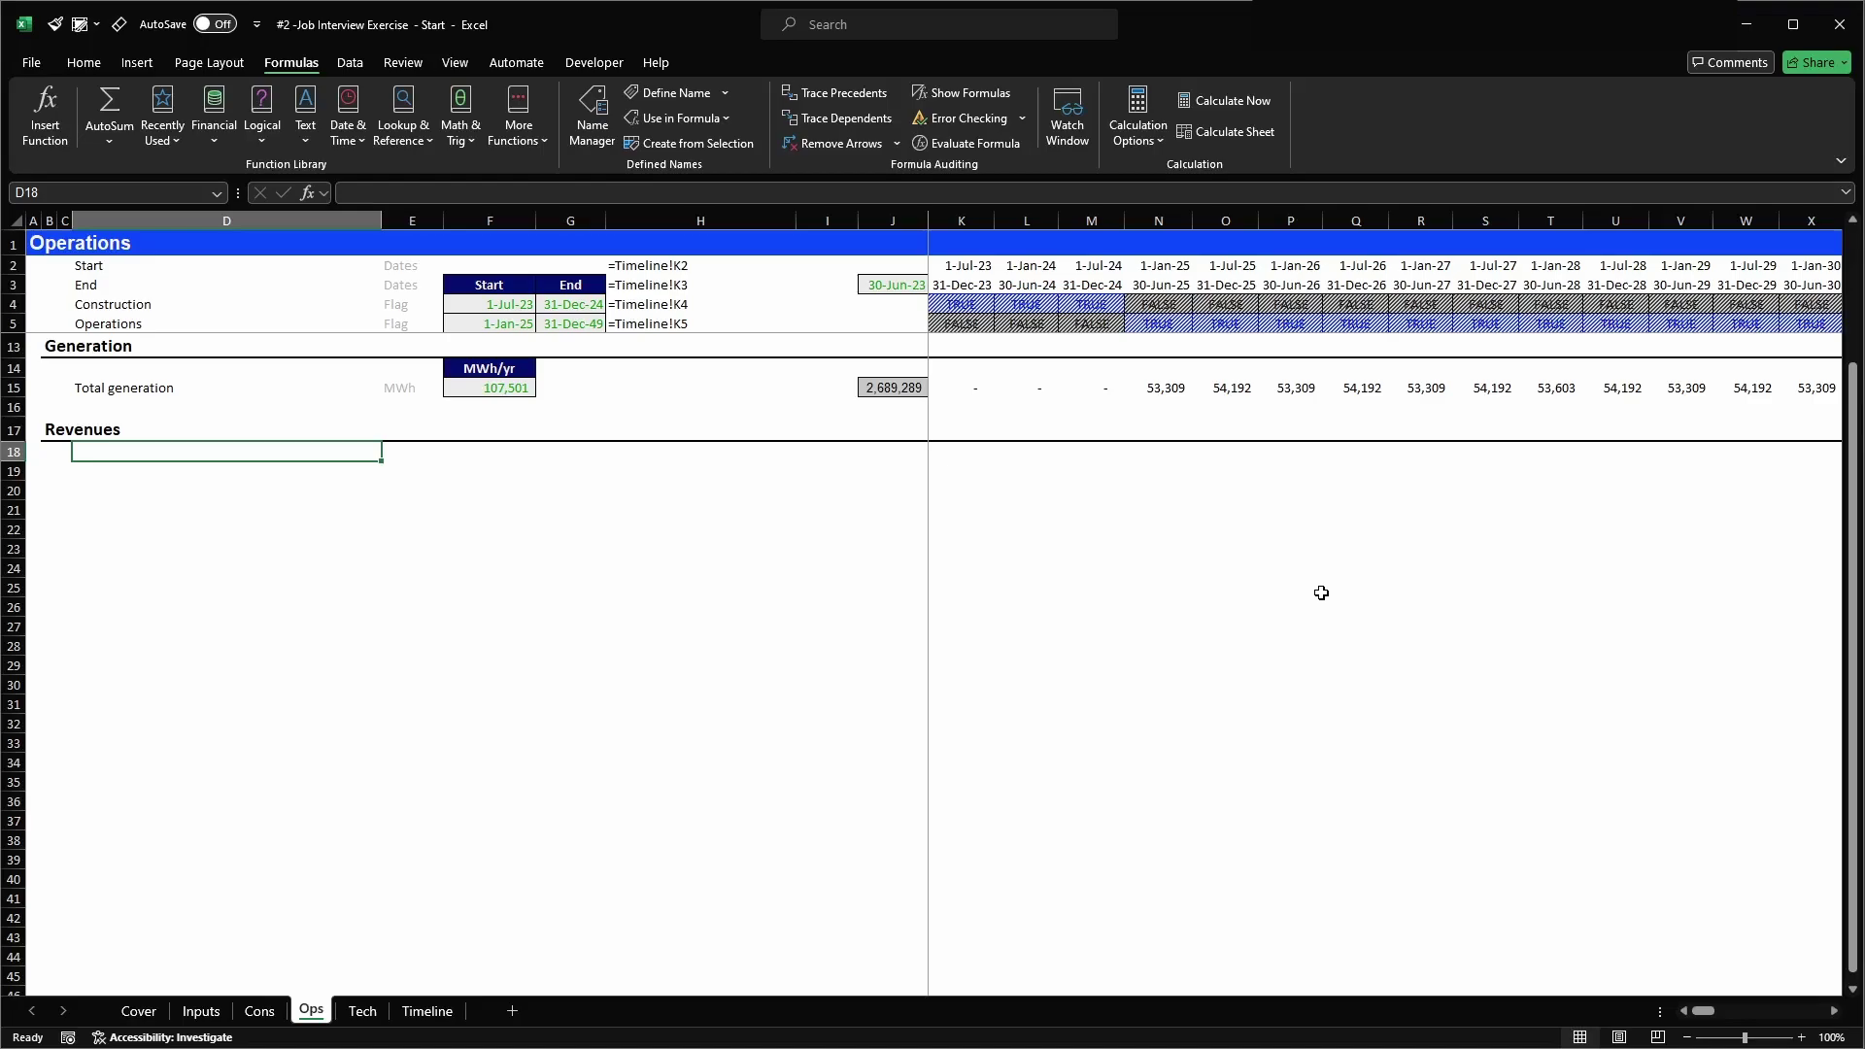
pyautogui.press('Down')
pyautogui.write('PPA')
pyautogui.press('Return')
pyautogui.write('Spot price')
pyautogui.press('Return')
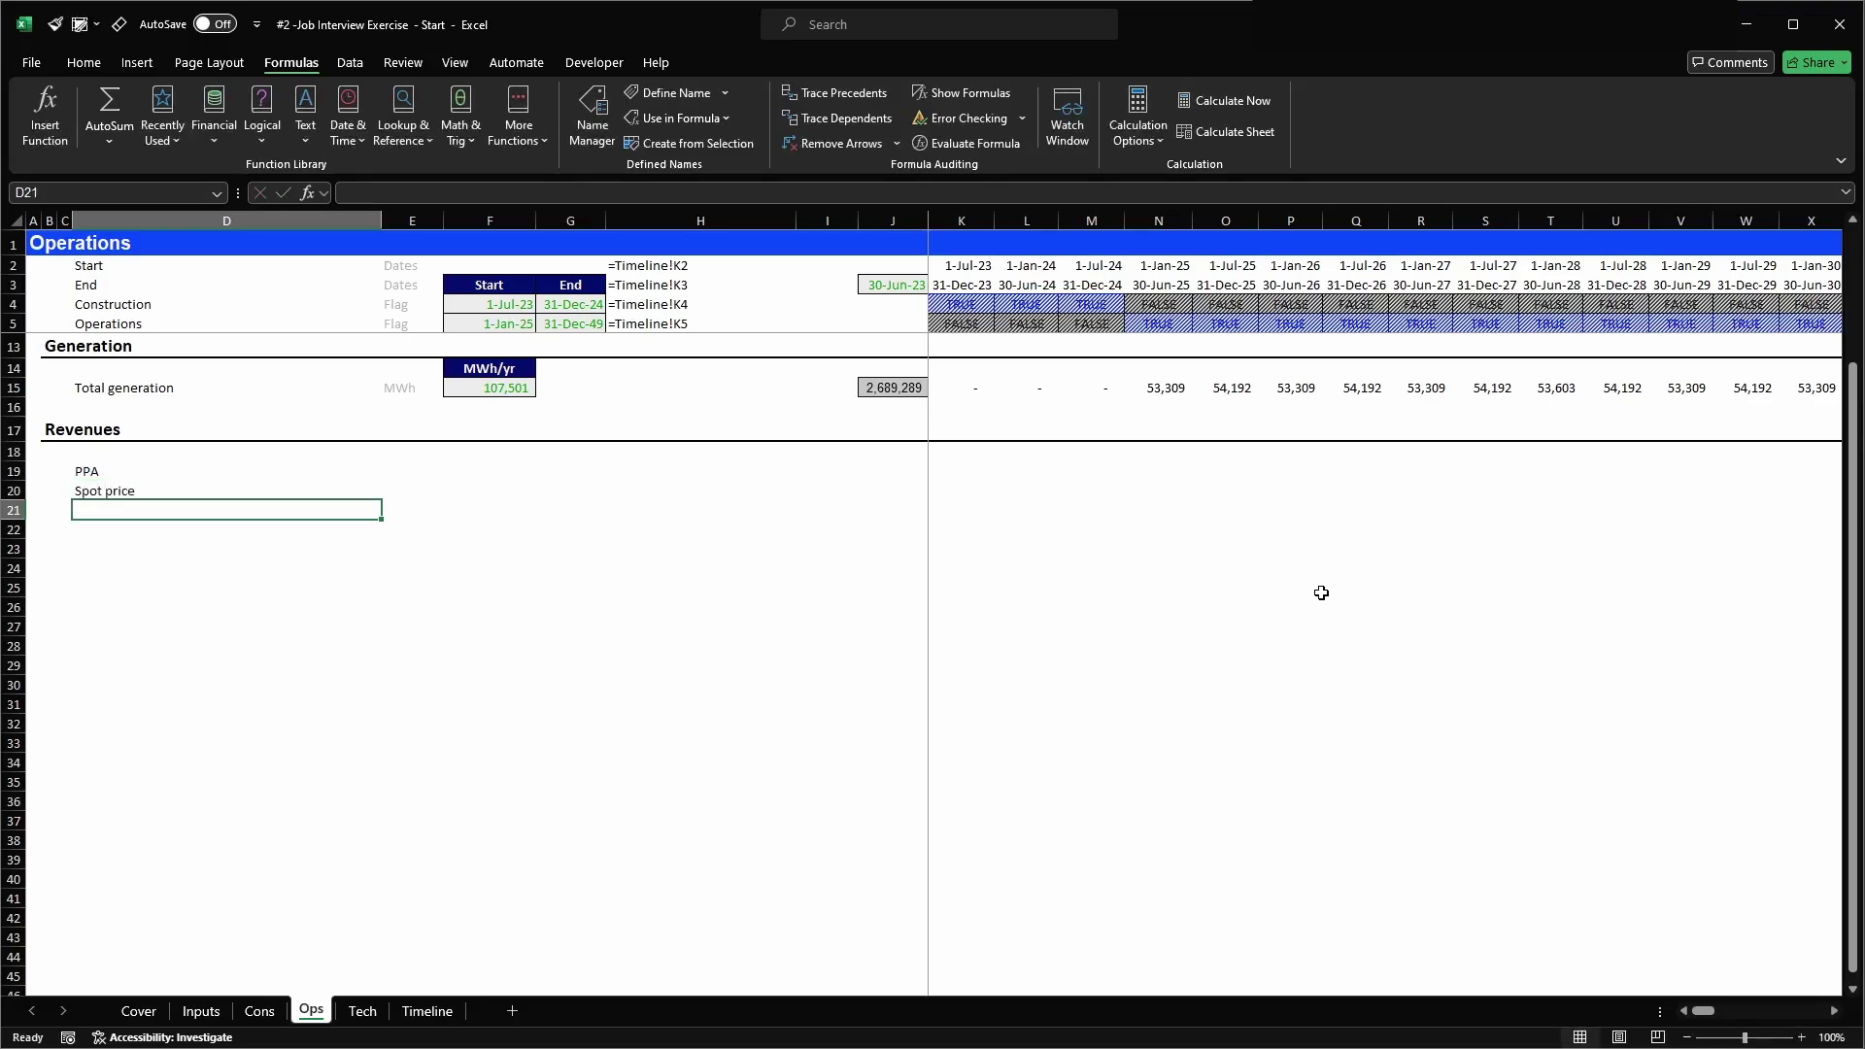
pyautogui.write('Guarantte')
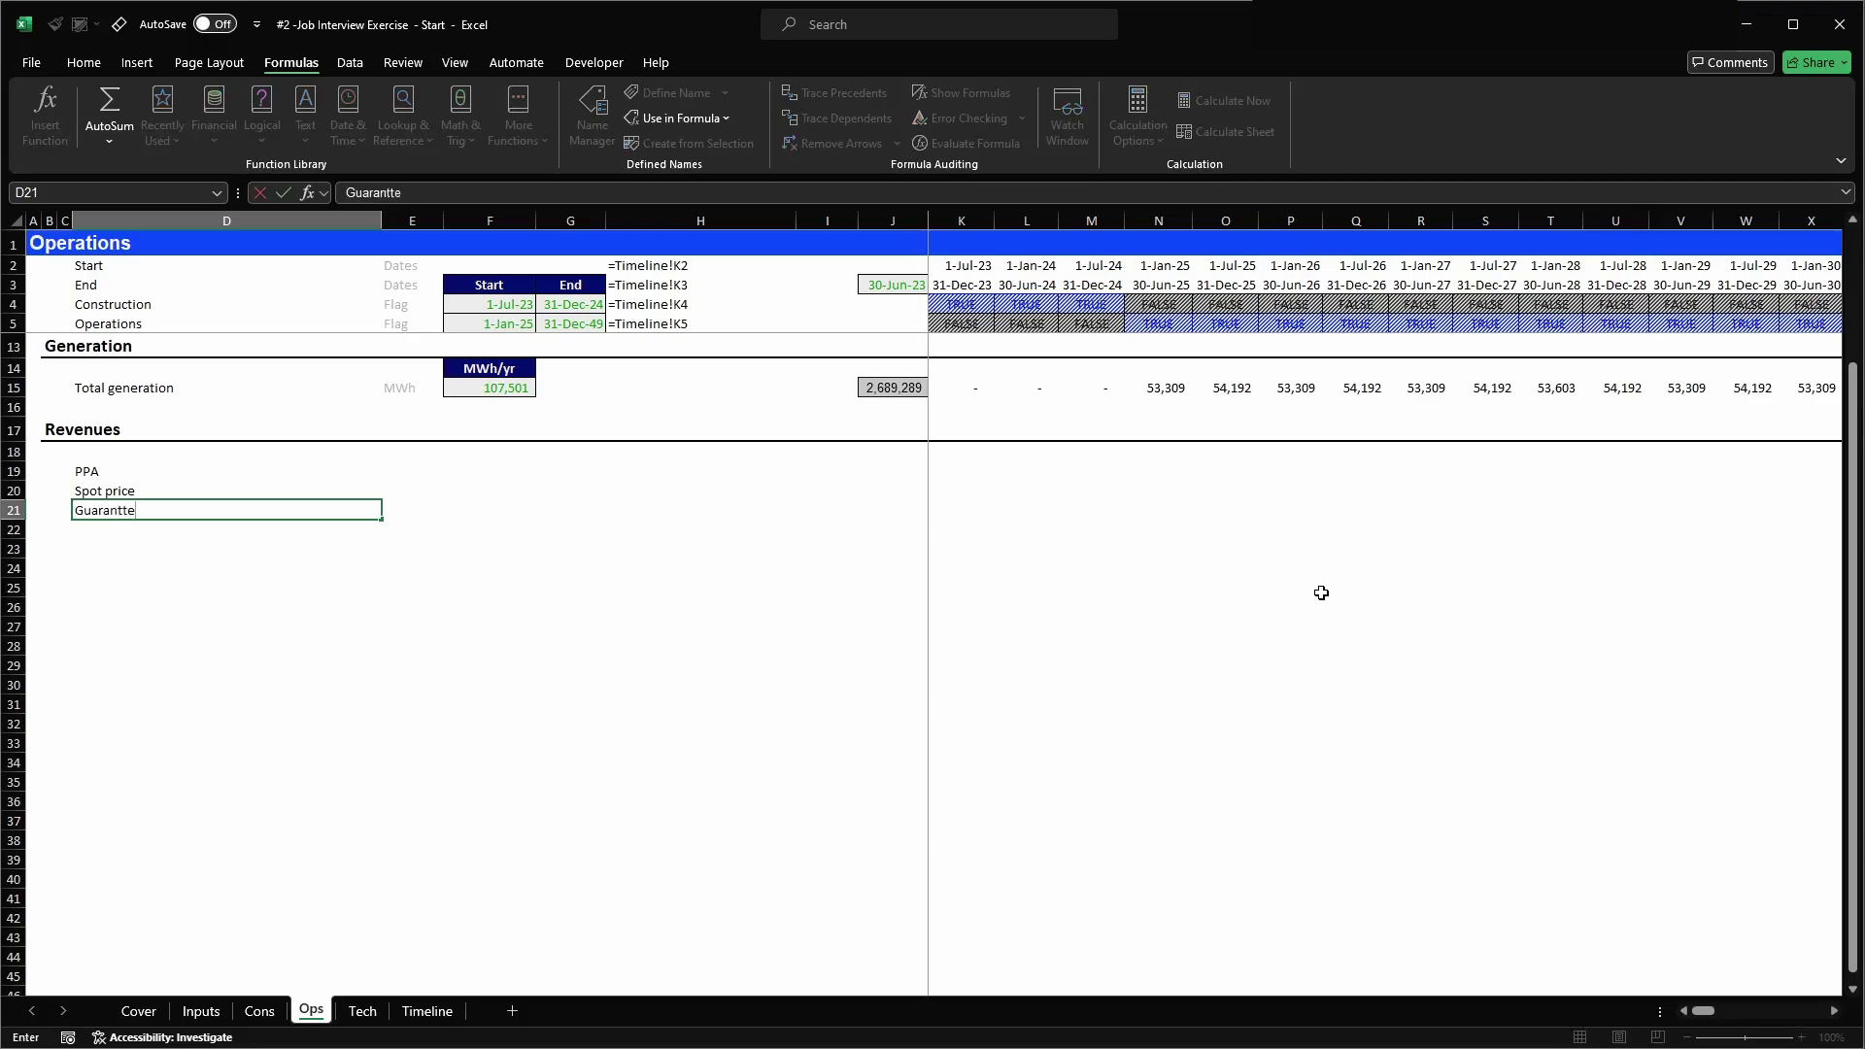
pyautogui.press('BackSpace')
pyautogui.press('BackSpace')
pyautogui.write('ees of Origin (GoO)')
pyautogui.press('Return')
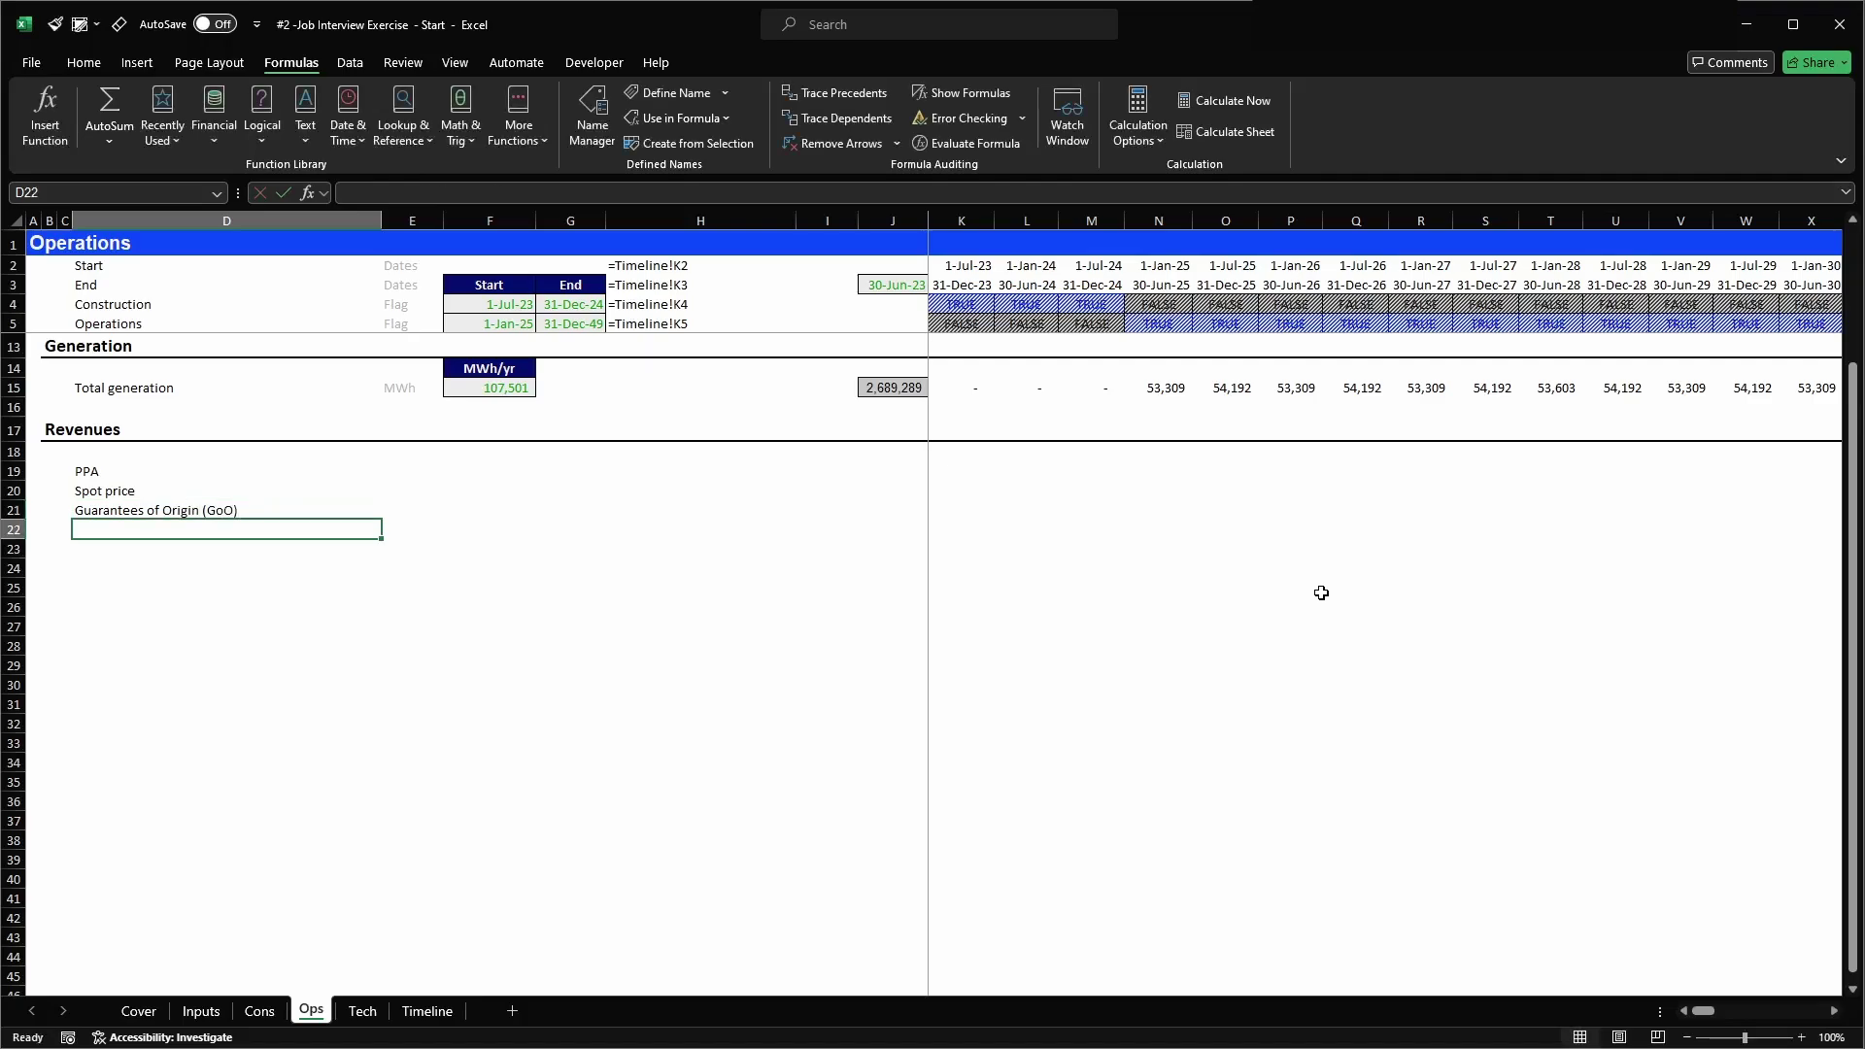
pyautogui.press('Up')
pyautogui.hotkey('shift', 'space')
pyautogui.hotkey('shift', 'Up')
pyautogui.hotkey('shift', 'Up')
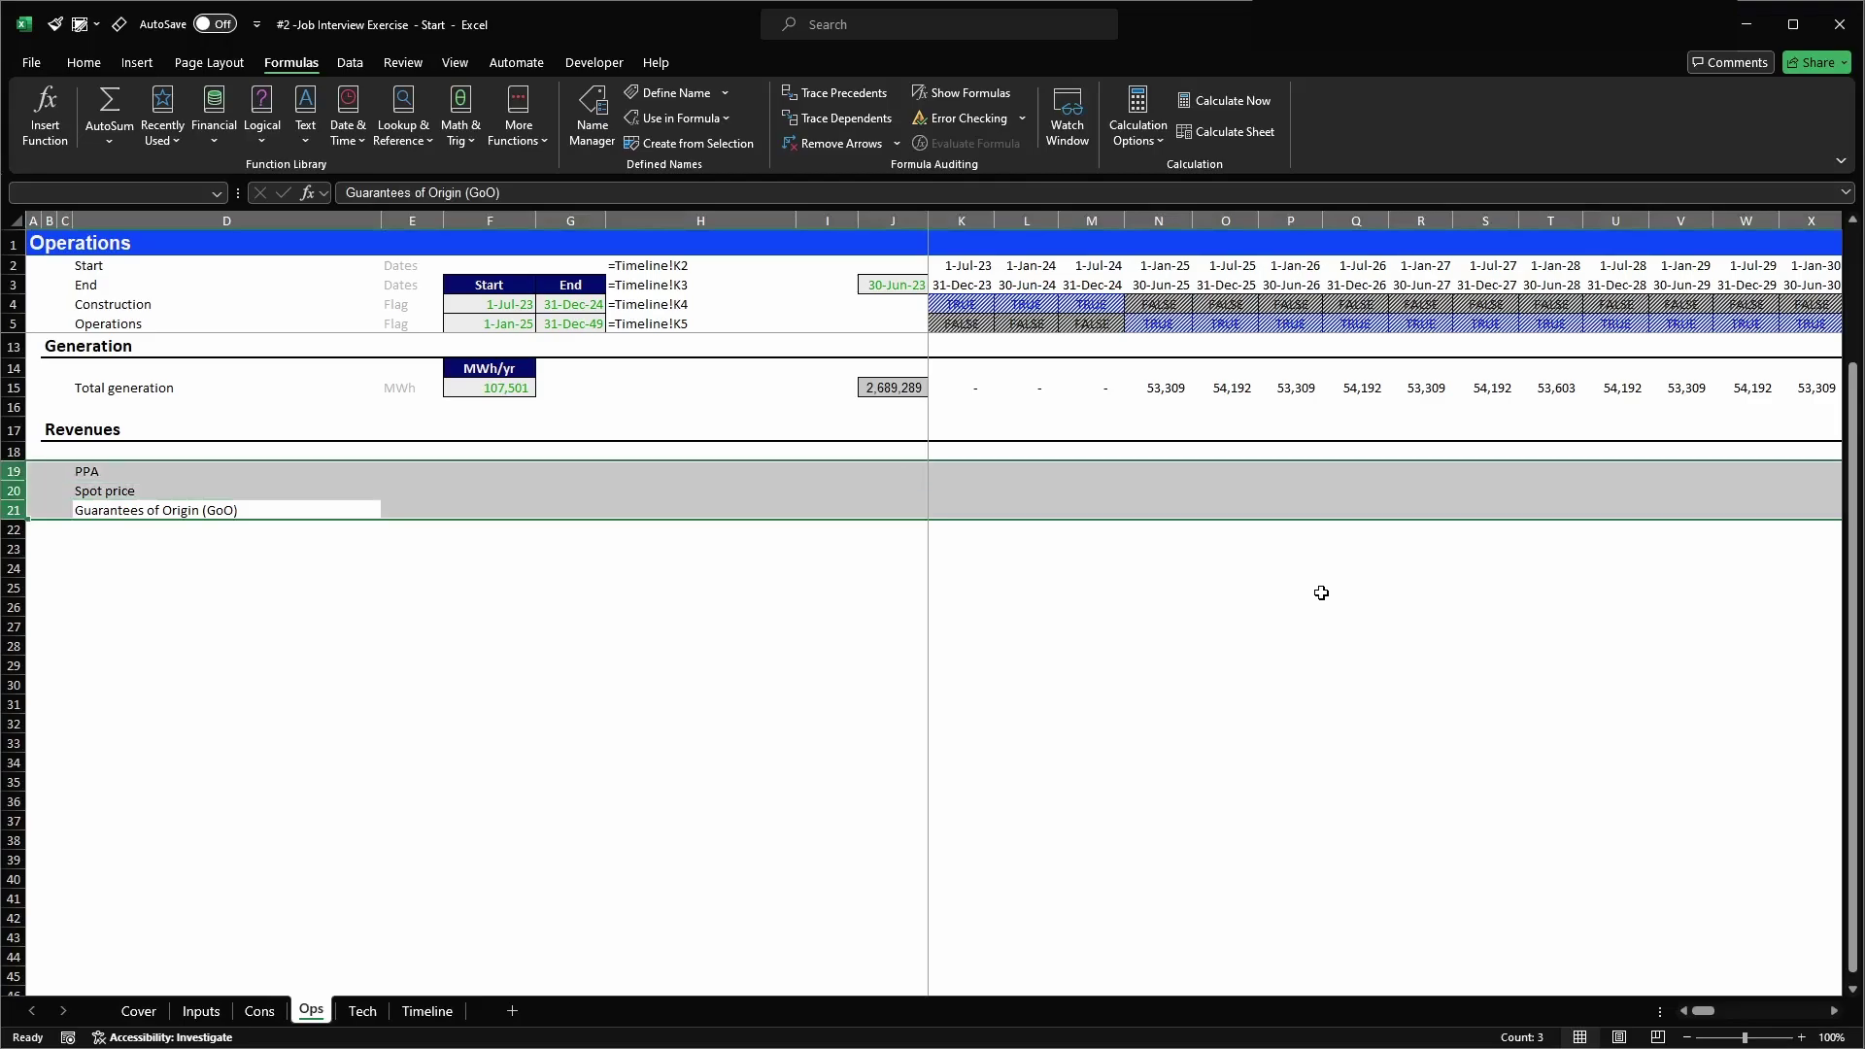
pyautogui.press('Left')
pyautogui.press('Up')
pyautogui.press('Up')
pyautogui.hotkey('shift', 'space')
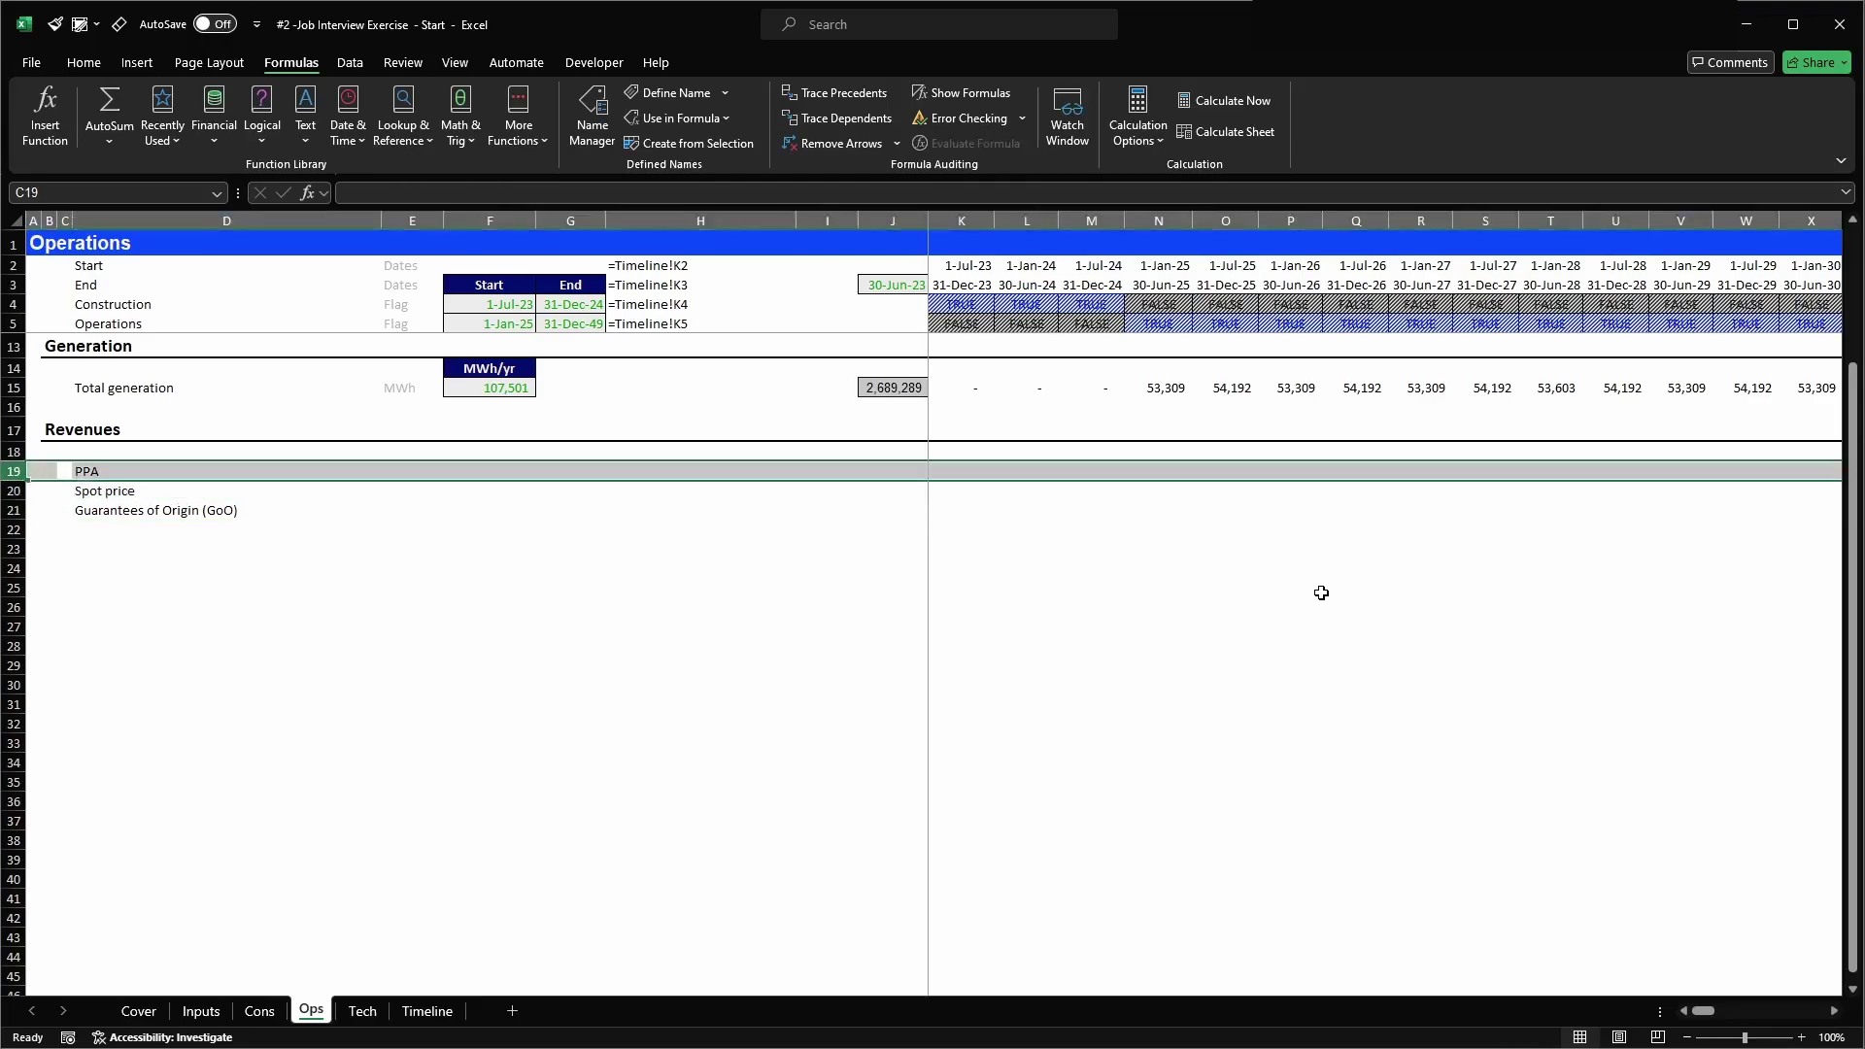
pyautogui.press('Down')
pyautogui.hotkey('shift', 'space')
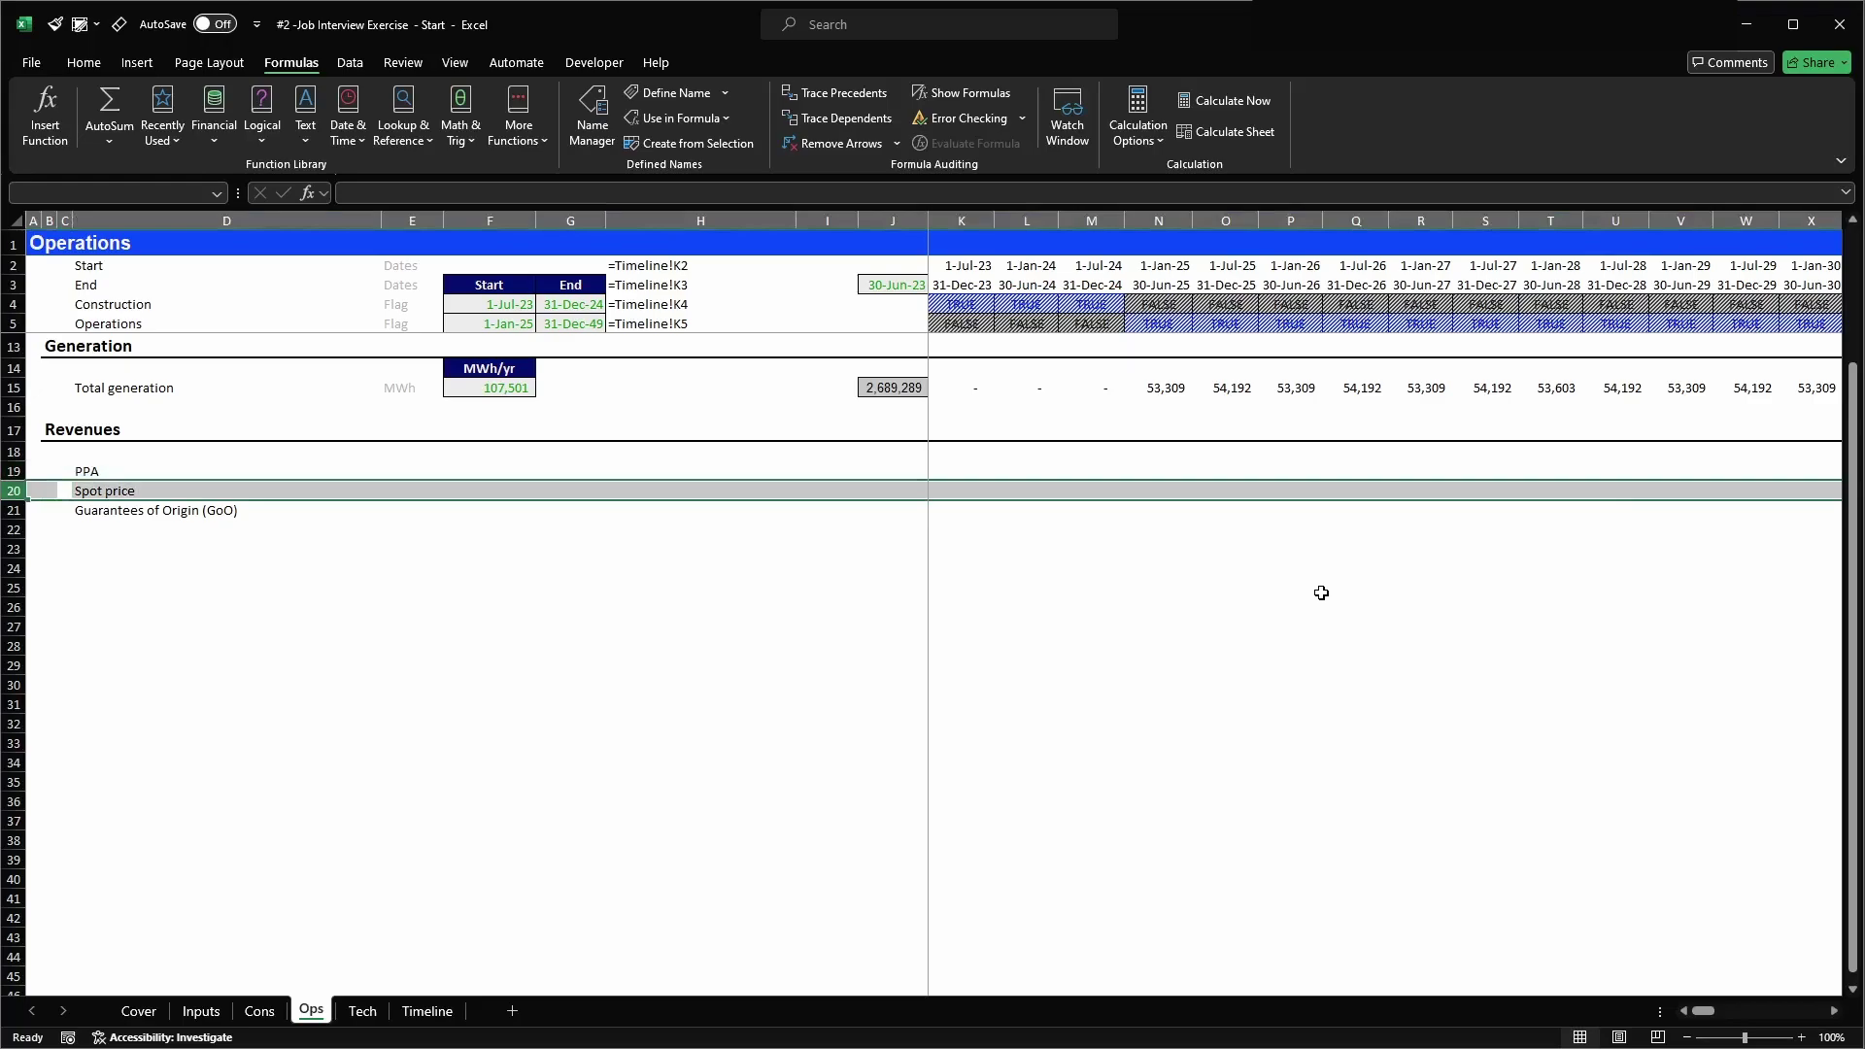
# - Label D22 under the revenue items as Final Electricity price for period
pyautogui.press('Down')
pyautogui.press('Down')
pyautogui.press('Right')
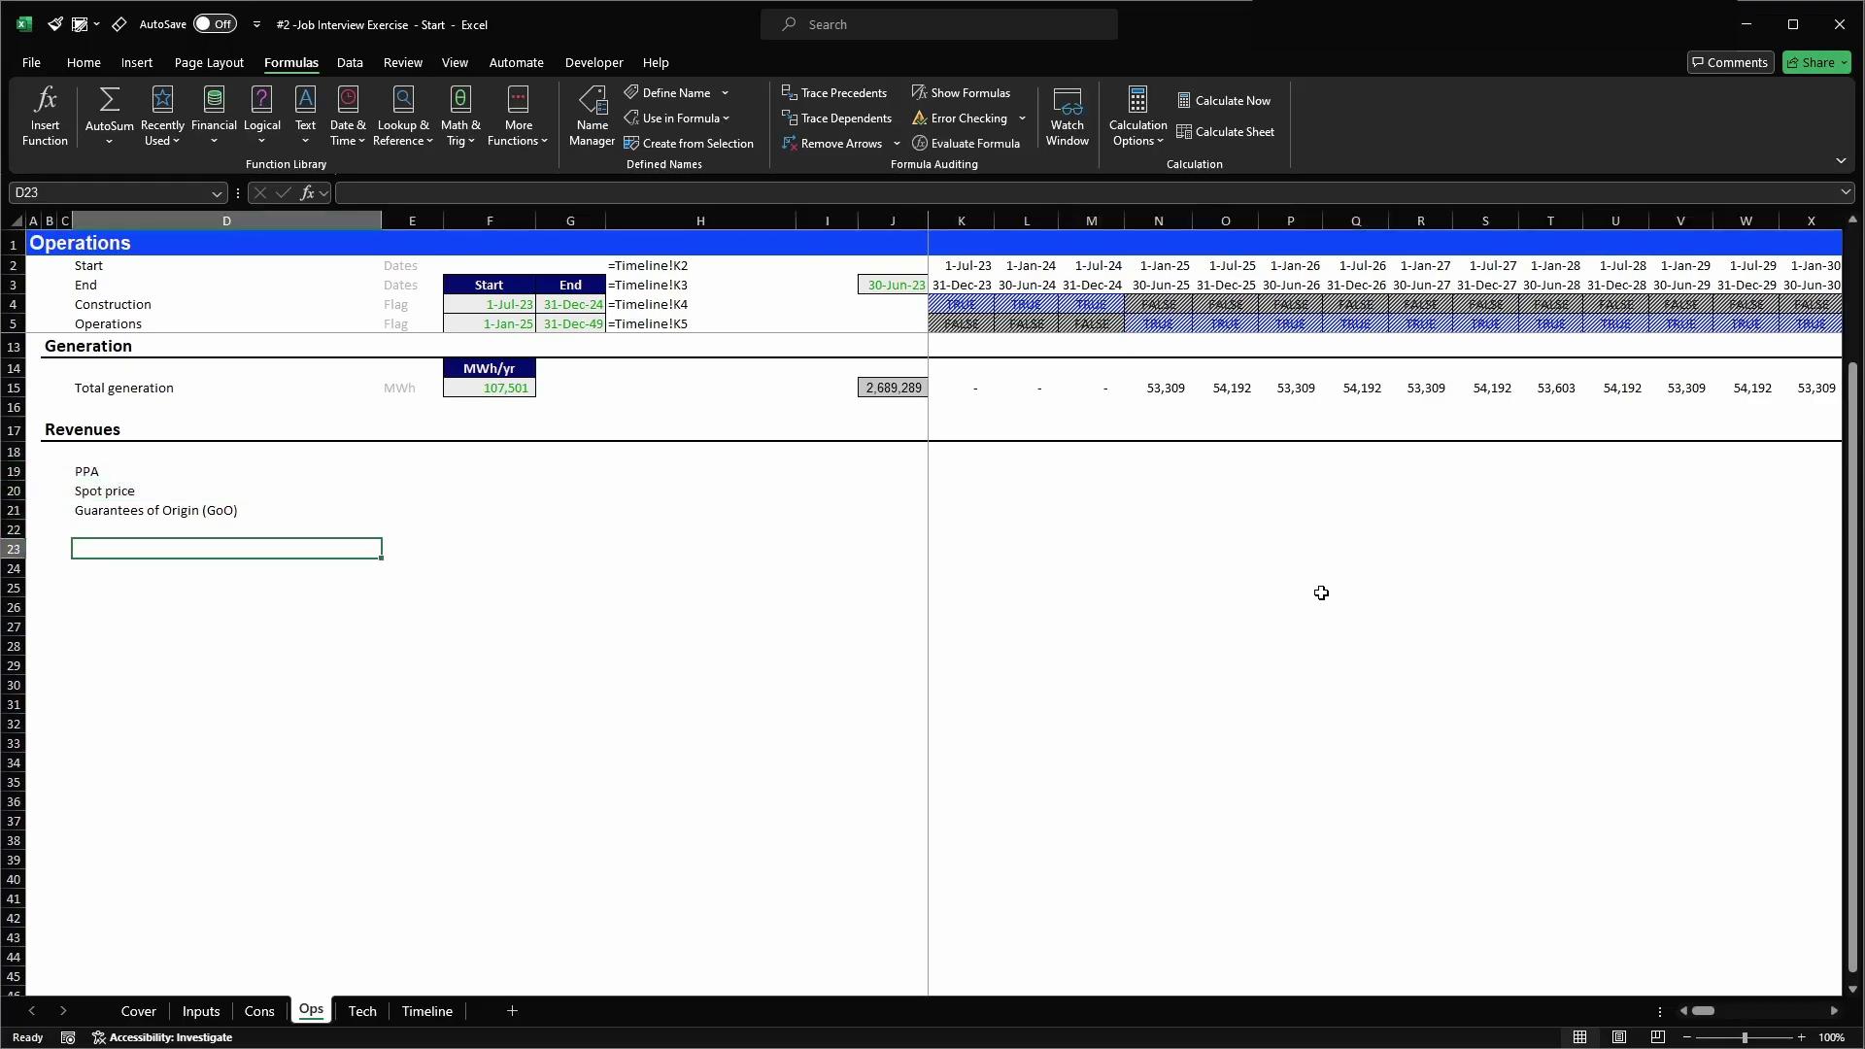
pyautogui.write('Fl')
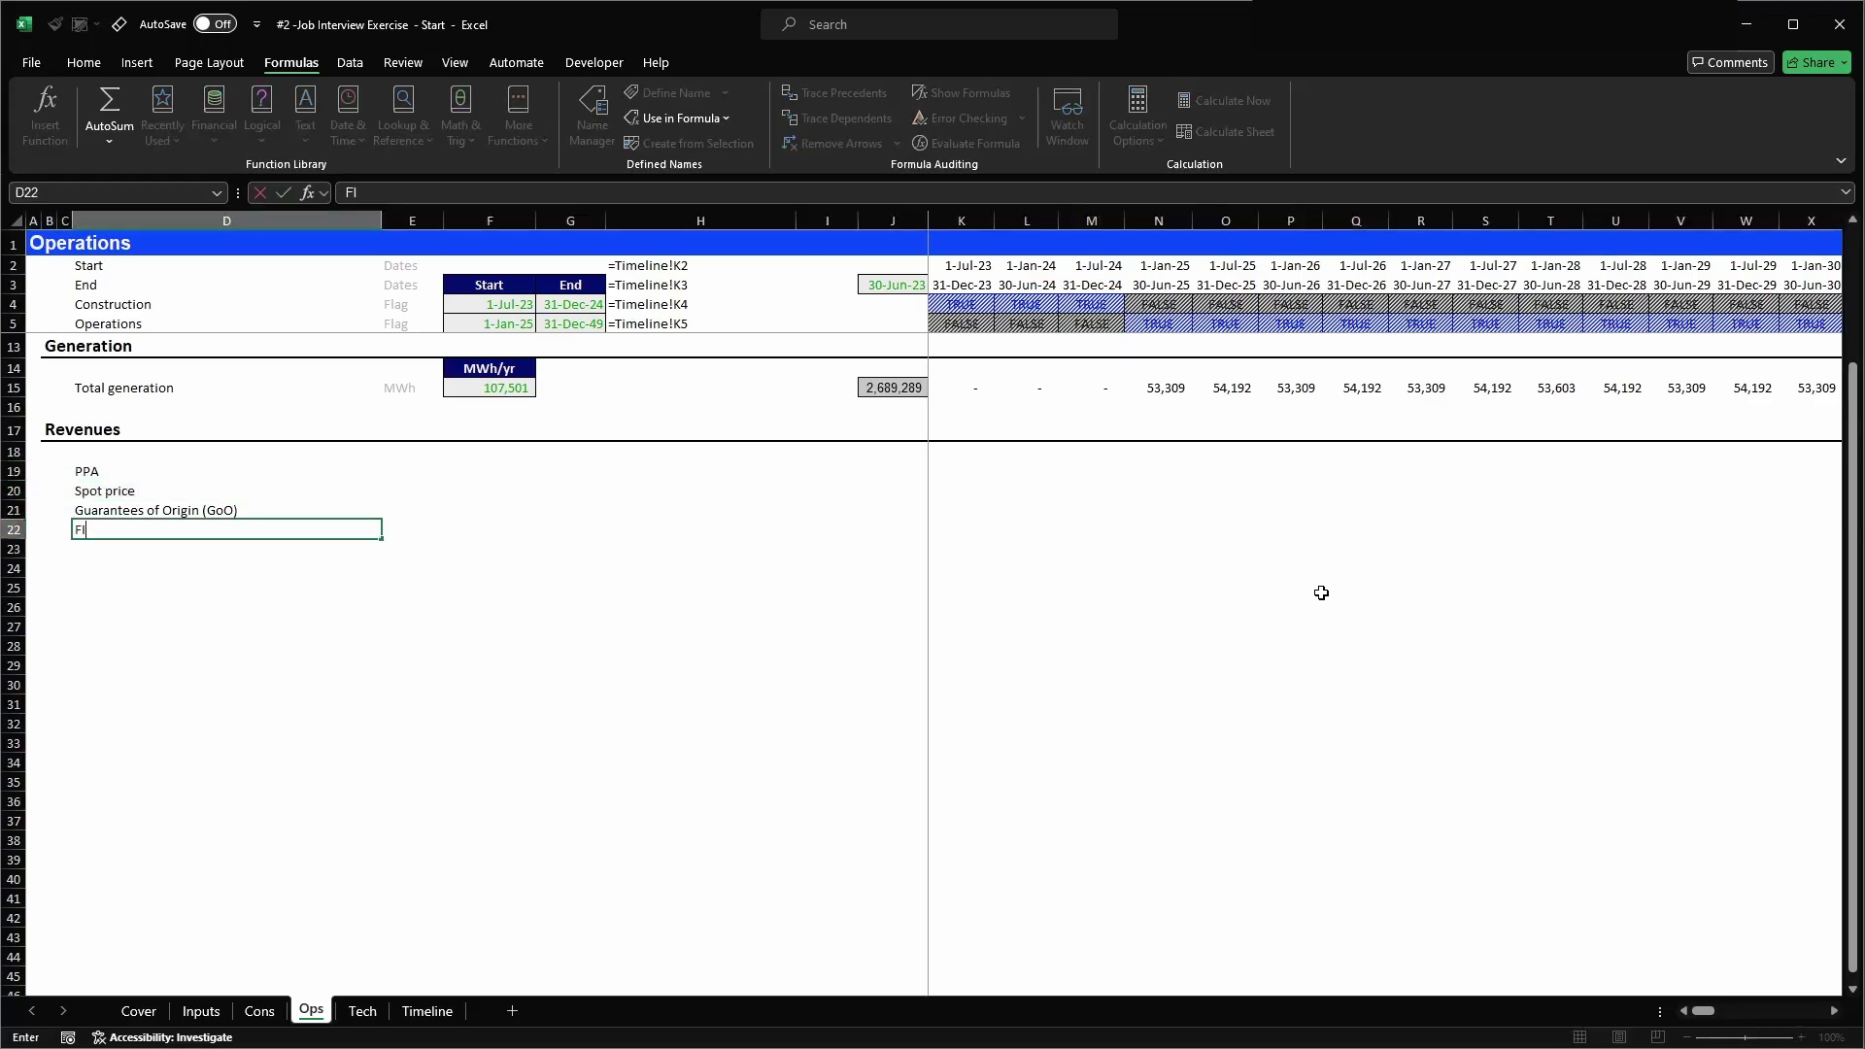
pyautogui.write('Final Electricity price o')
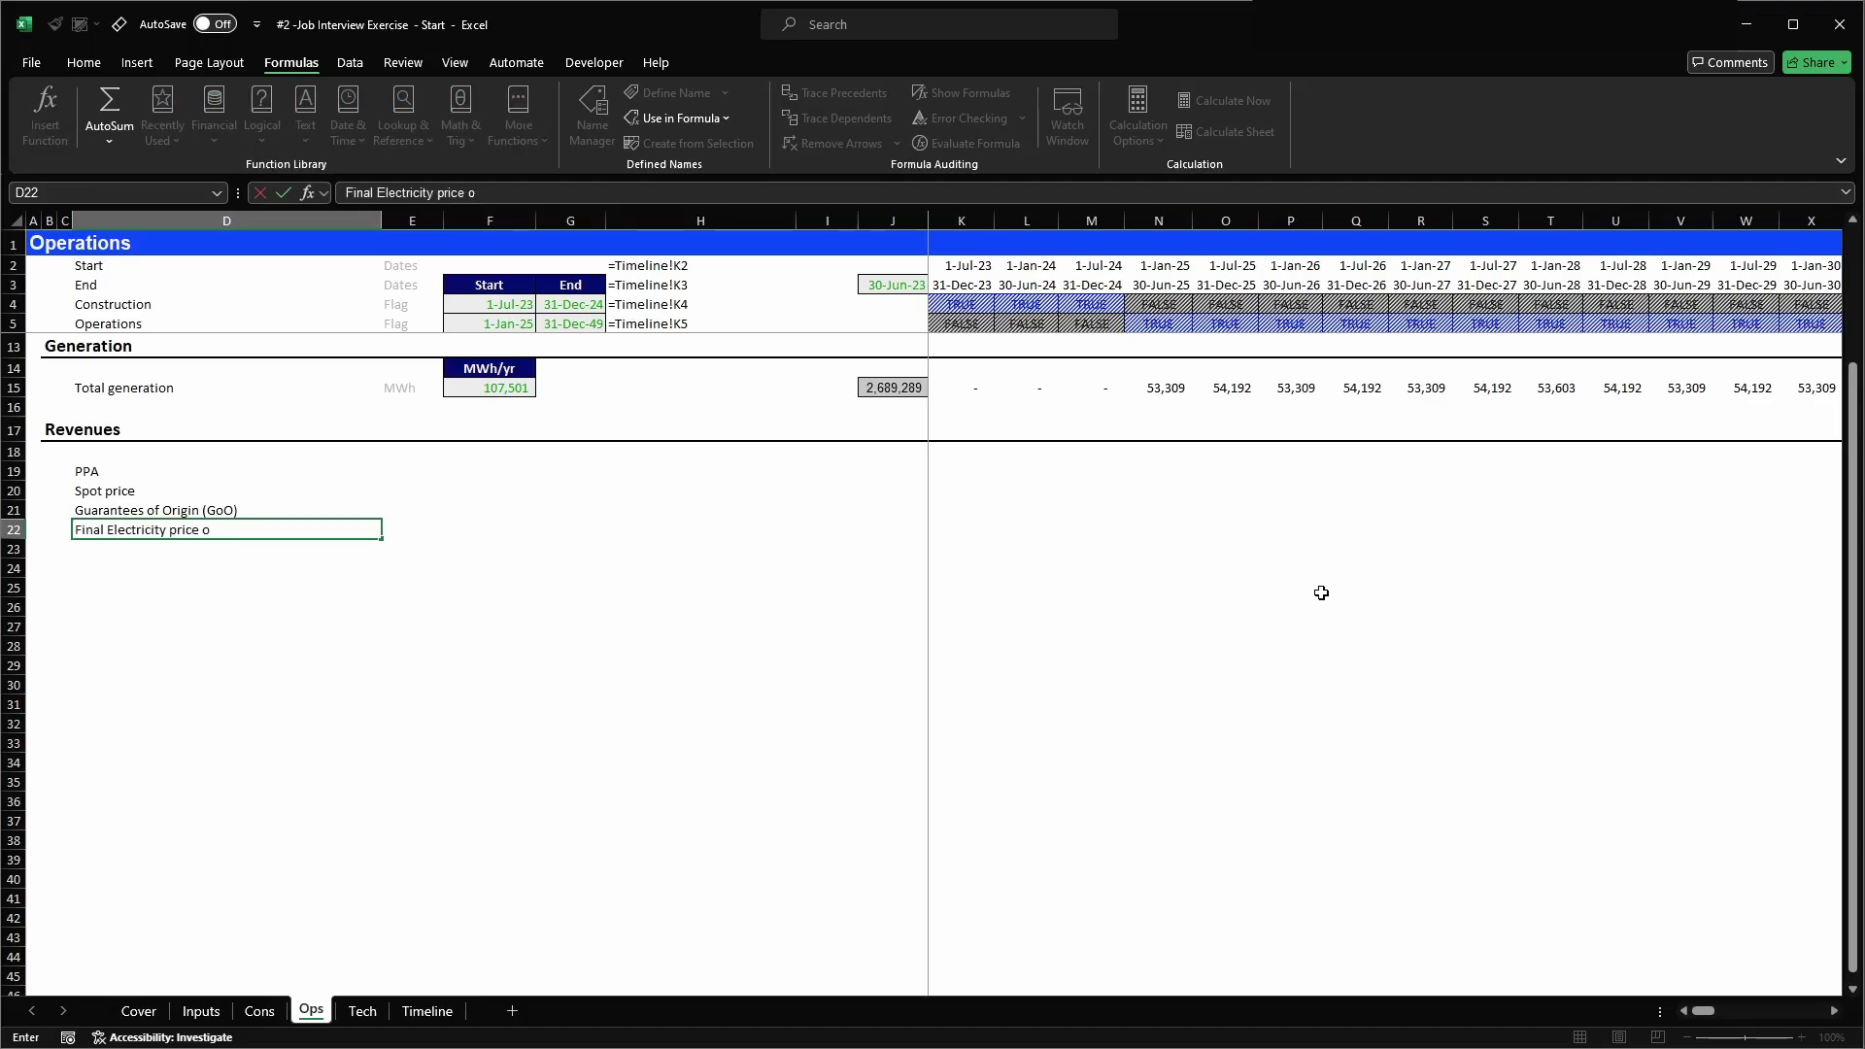
pyautogui.write('fperiod')
pyautogui.press('Return')
# - Copy cells J15:K15 of the Total generation row into rows 19 to 22 of the Revenues section
pyautogui.press('Up')
pyautogui.press('Up')
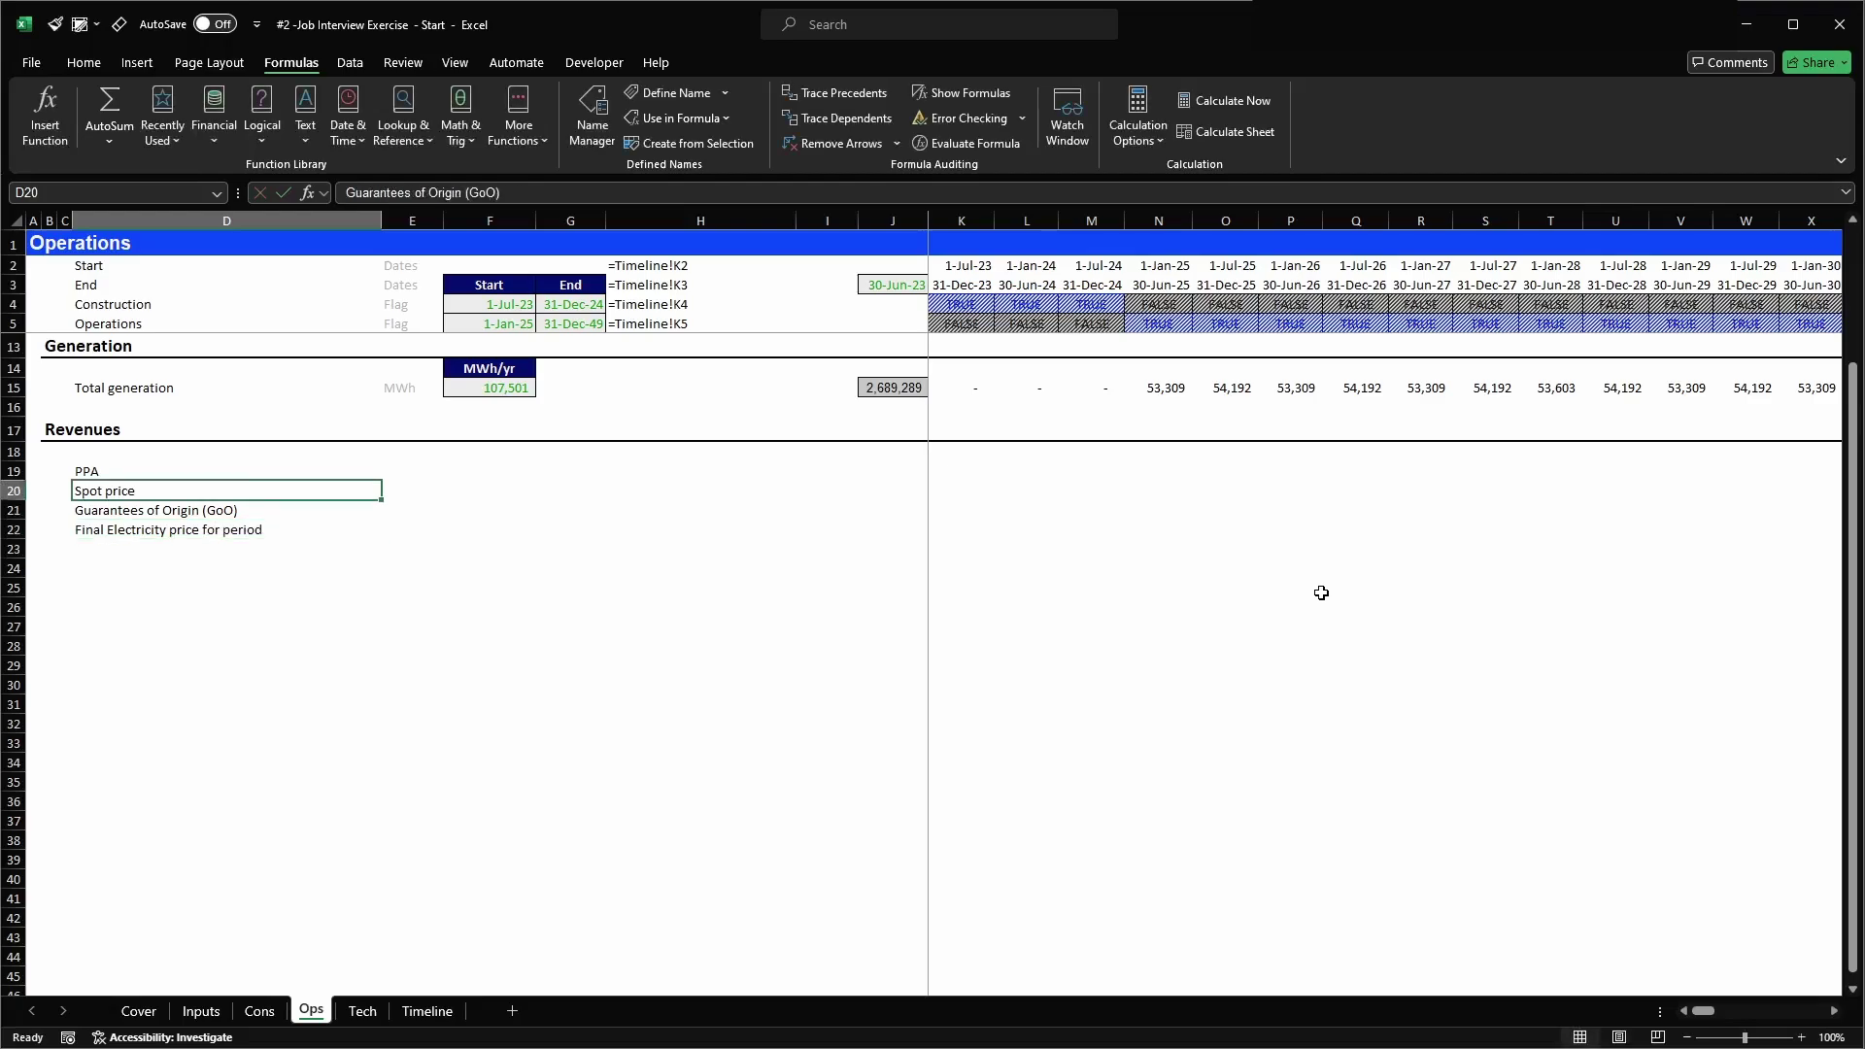
pyautogui.press('Up')
pyautogui.press('Right')
pyautogui.press('Right')
pyautogui.press('Right')
pyautogui.press('Right')
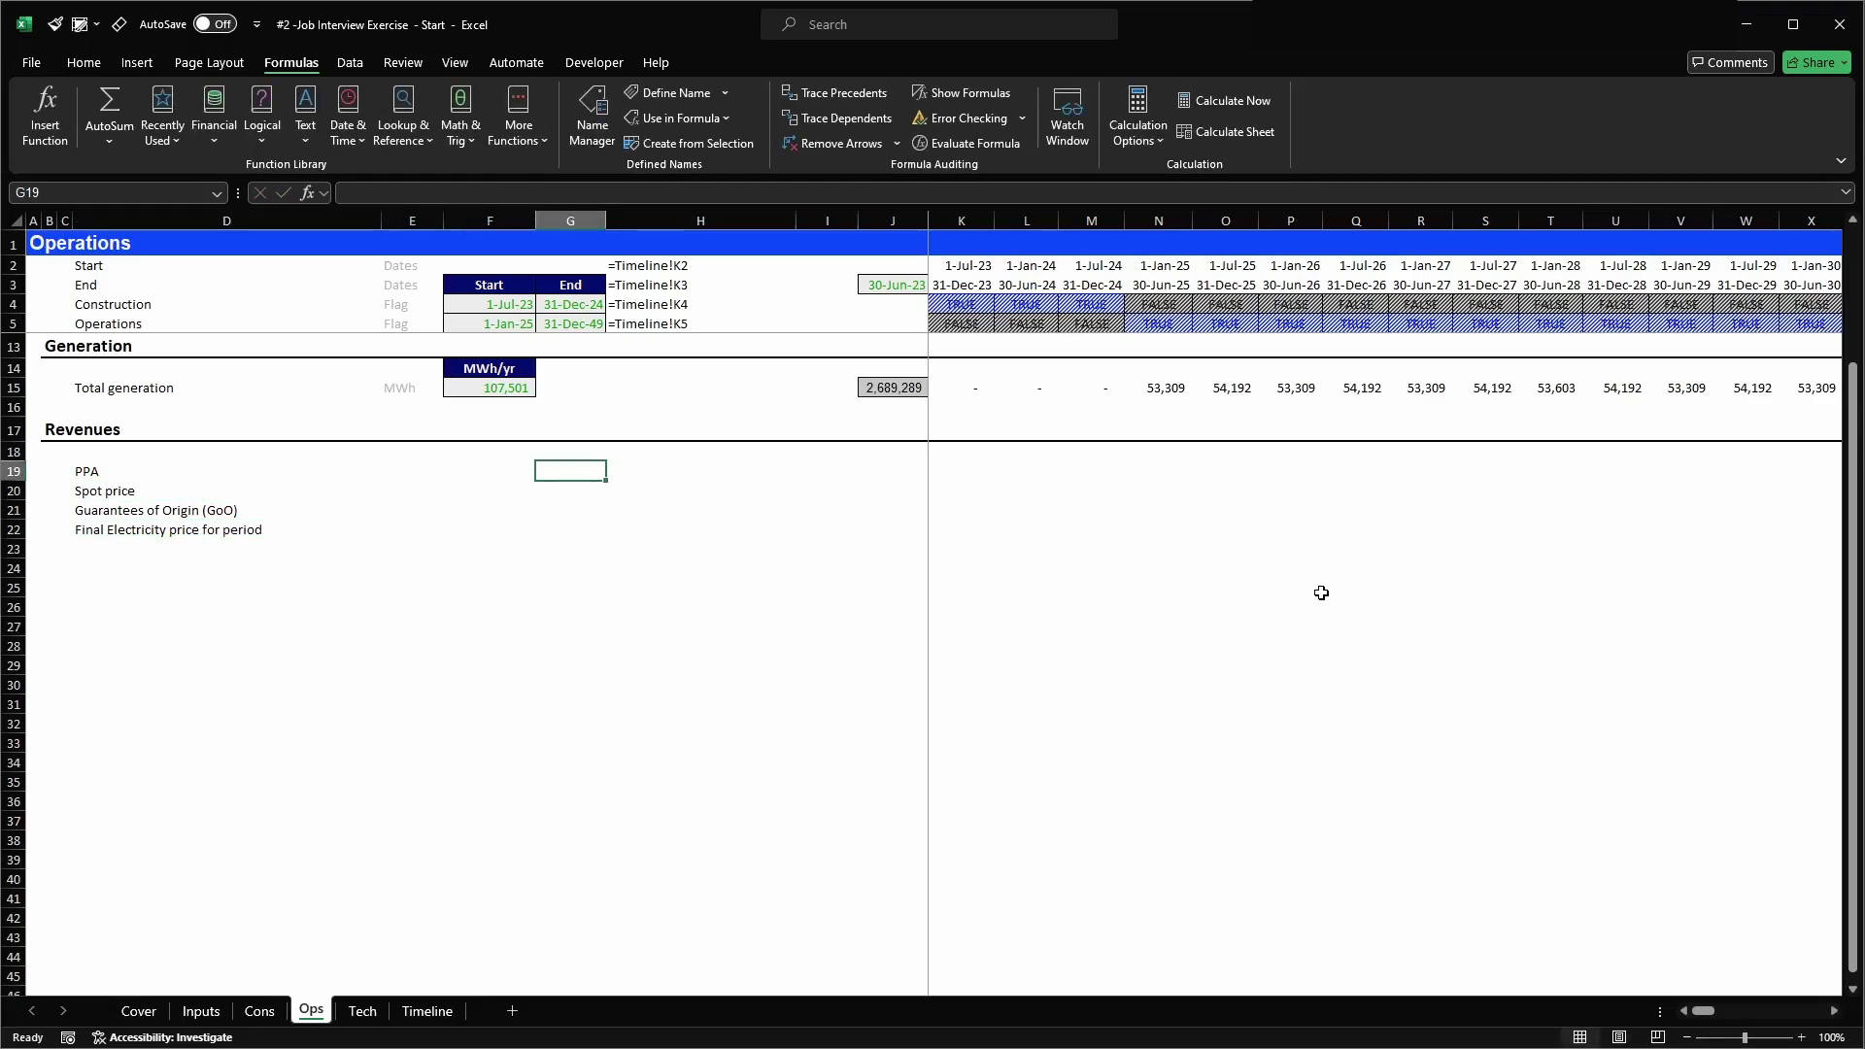
pyautogui.press('Up')
pyautogui.press('Up')
pyautogui.press('Up')
pyautogui.press('Up')
pyautogui.press('Right')
pyautogui.press('Right')
pyautogui.hotkey('shift', 'Right')
pyautogui.hotkey('ctrl', 'c')
pyautogui.press('Down')
pyautogui.press('Down')
pyautogui.press('Down')
pyautogui.press('Down')
pyautogui.hotkey('shift', 'Down')
pyautogui.hotkey('shift', 'Down')
pyautogui.hotkey('shift', 'Down')
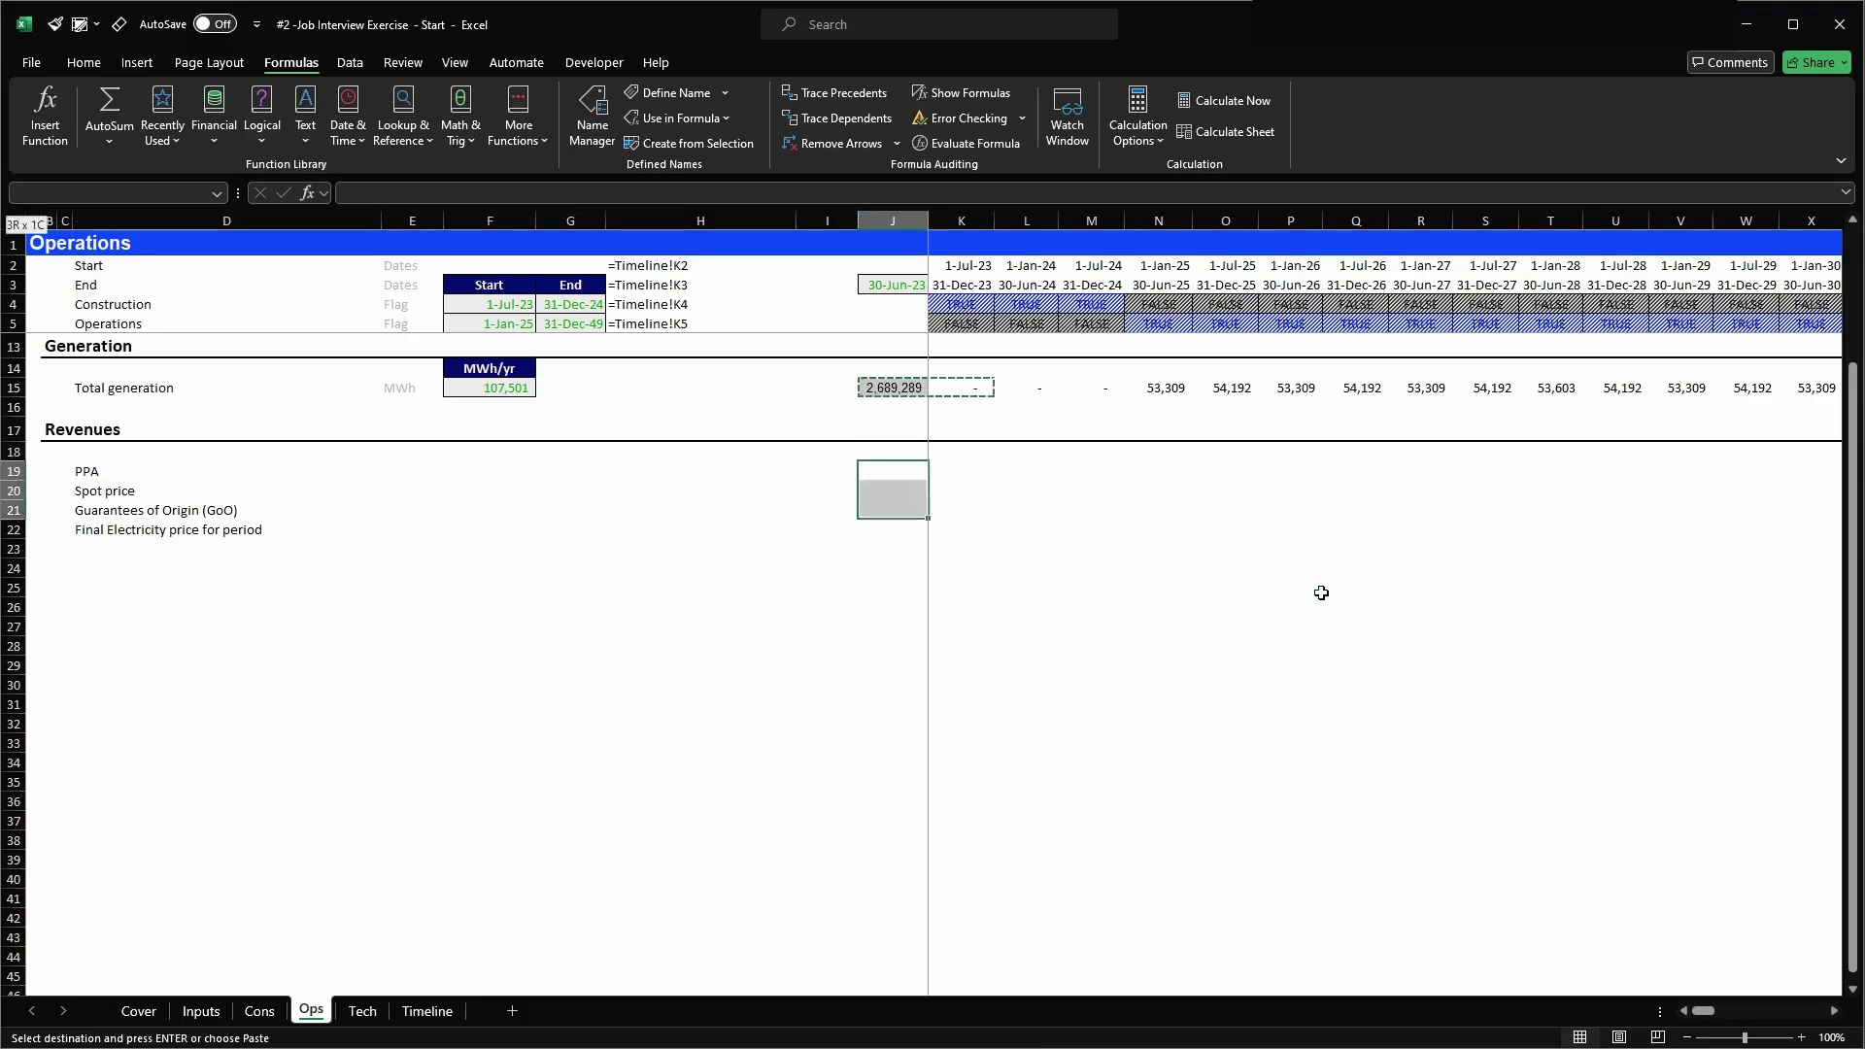
pyautogui.press('Return')
# - Clear the pasted contents from K19:K22, keeping only the row totals in column J
pyautogui.press('Left')
pyautogui.press('Right')
pyautogui.press('Right')
pyautogui.hotkey('shift', 'Down')
pyautogui.hotkey('shift', 'Down')
pyautogui.hotkey('shift', 'Down')
pyautogui.press('Delete')
# - Enter EUR/MWh as the unit of the PPA row in E19
pyautogui.press('Left')
pyautogui.press('Left')
pyautogui.press('Left')
pyautogui.press('Left')
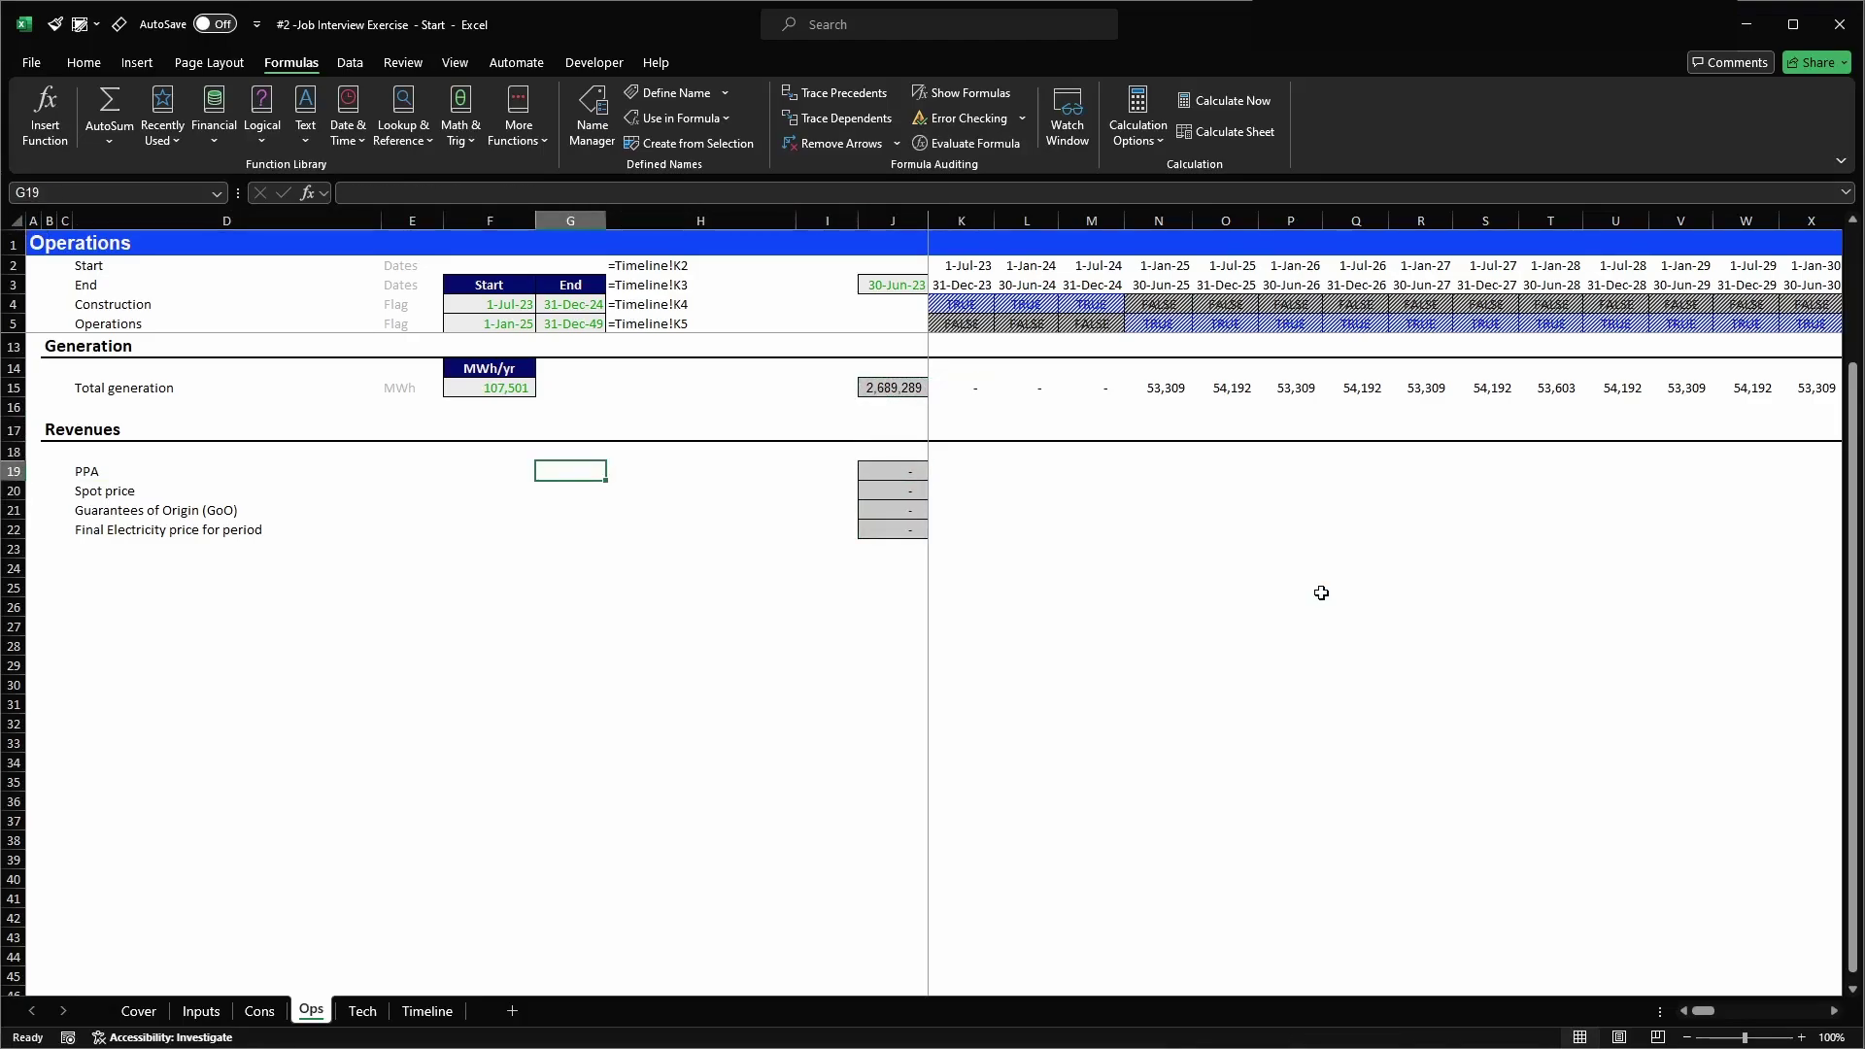
pyautogui.press('Left')
pyautogui.press('Left')
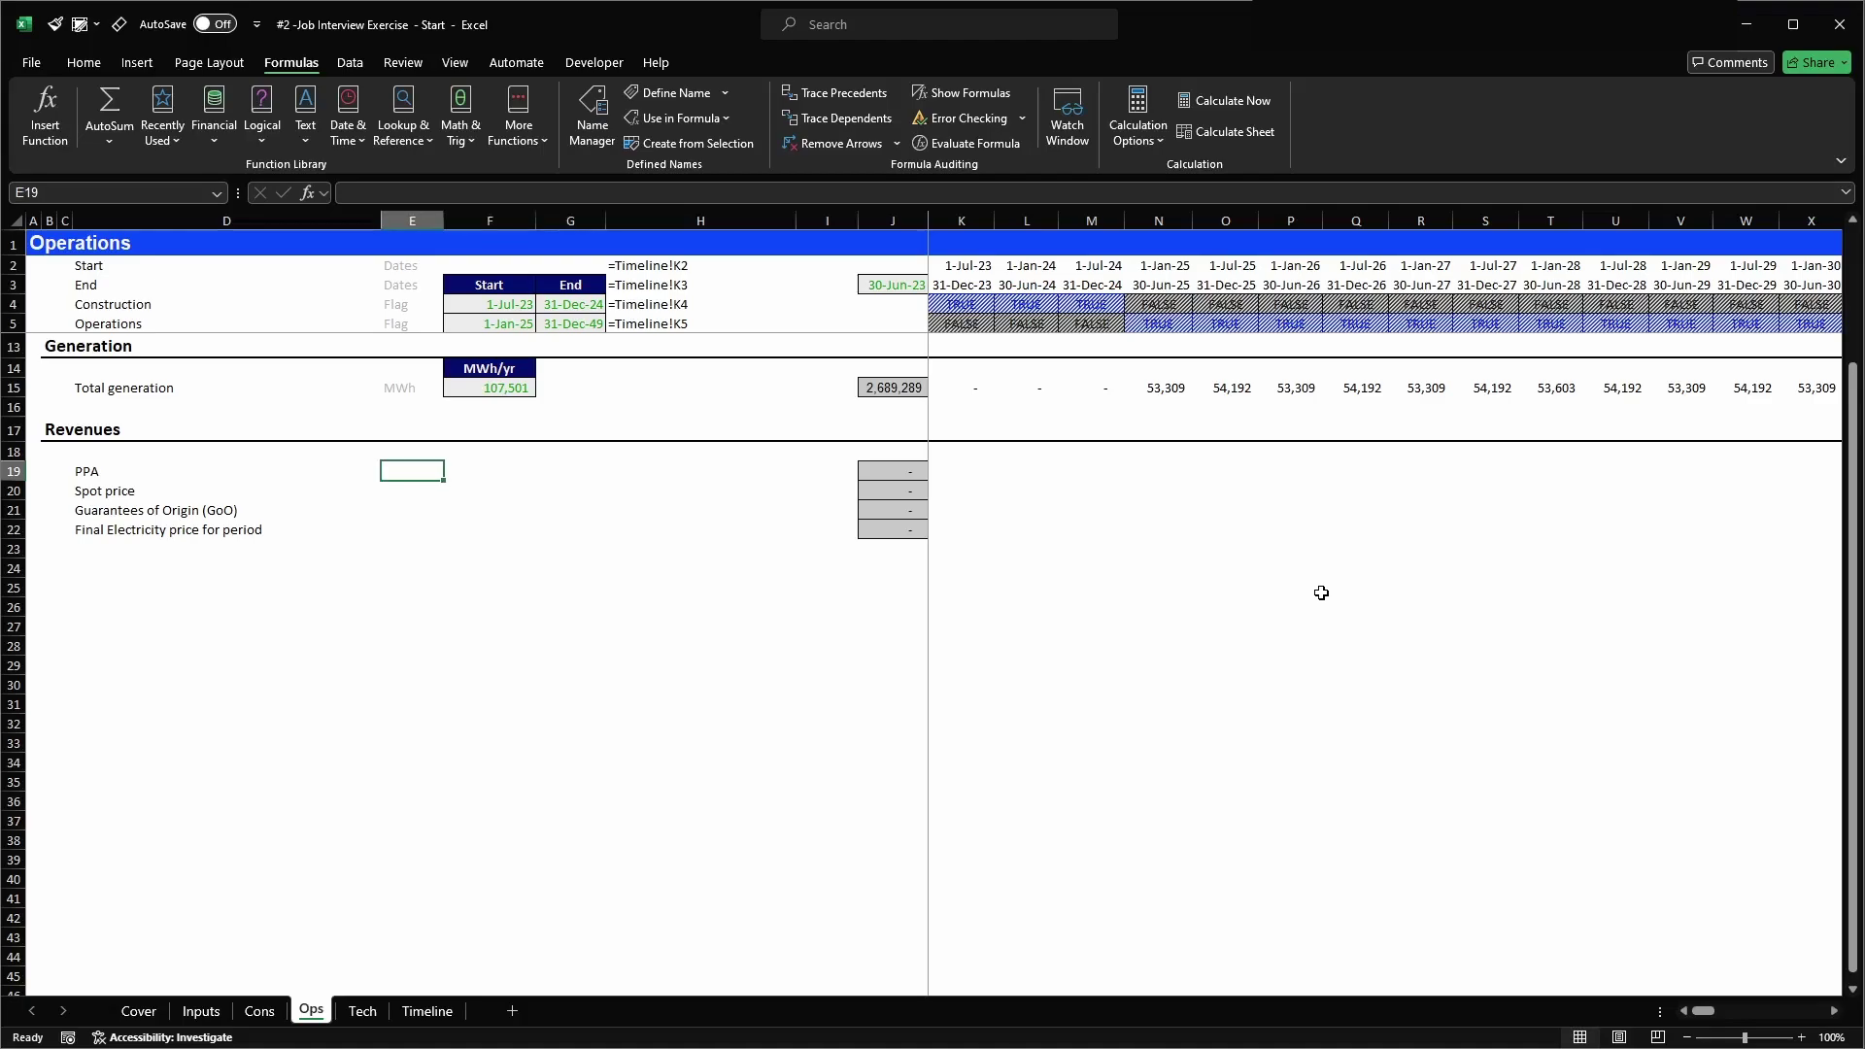
pyautogui.write('EUR')
pyautogui.press('Return')
pyautogui.press('Up')
pyautogui.hotkey('ctrl', 'c')
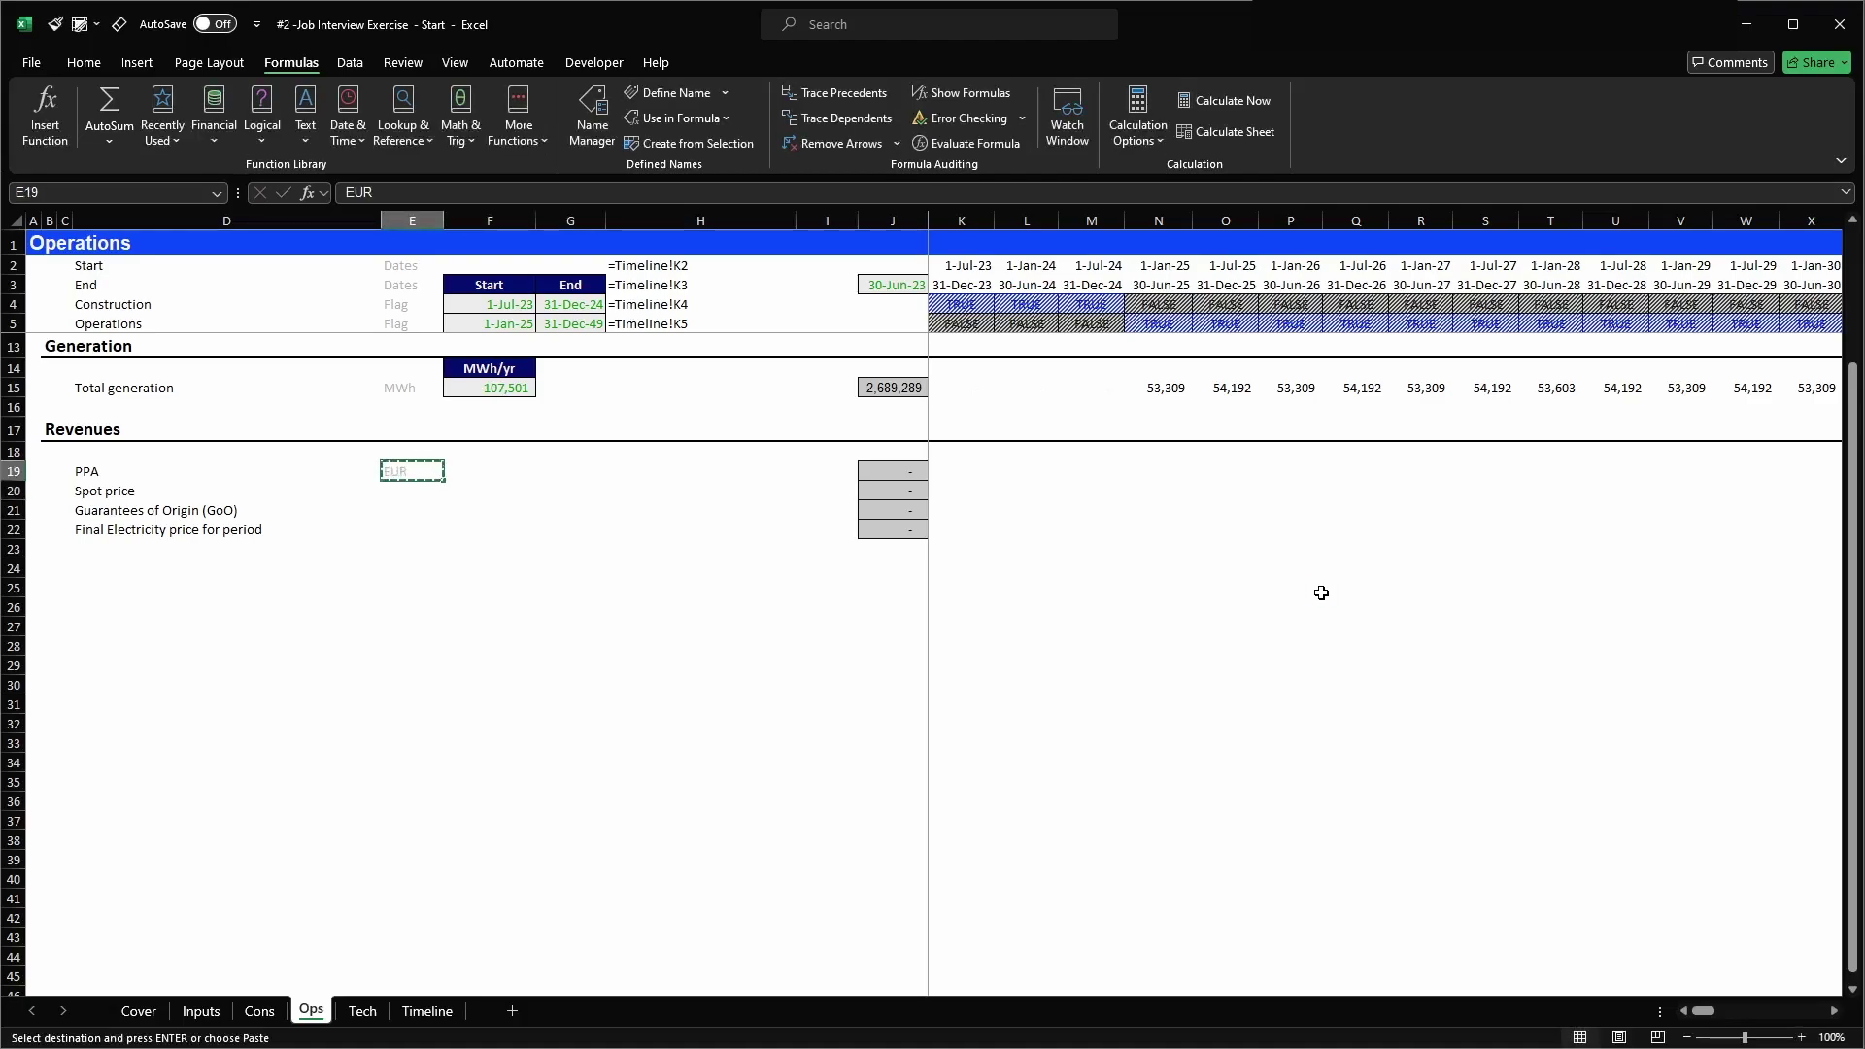
pyautogui.press('Escape')
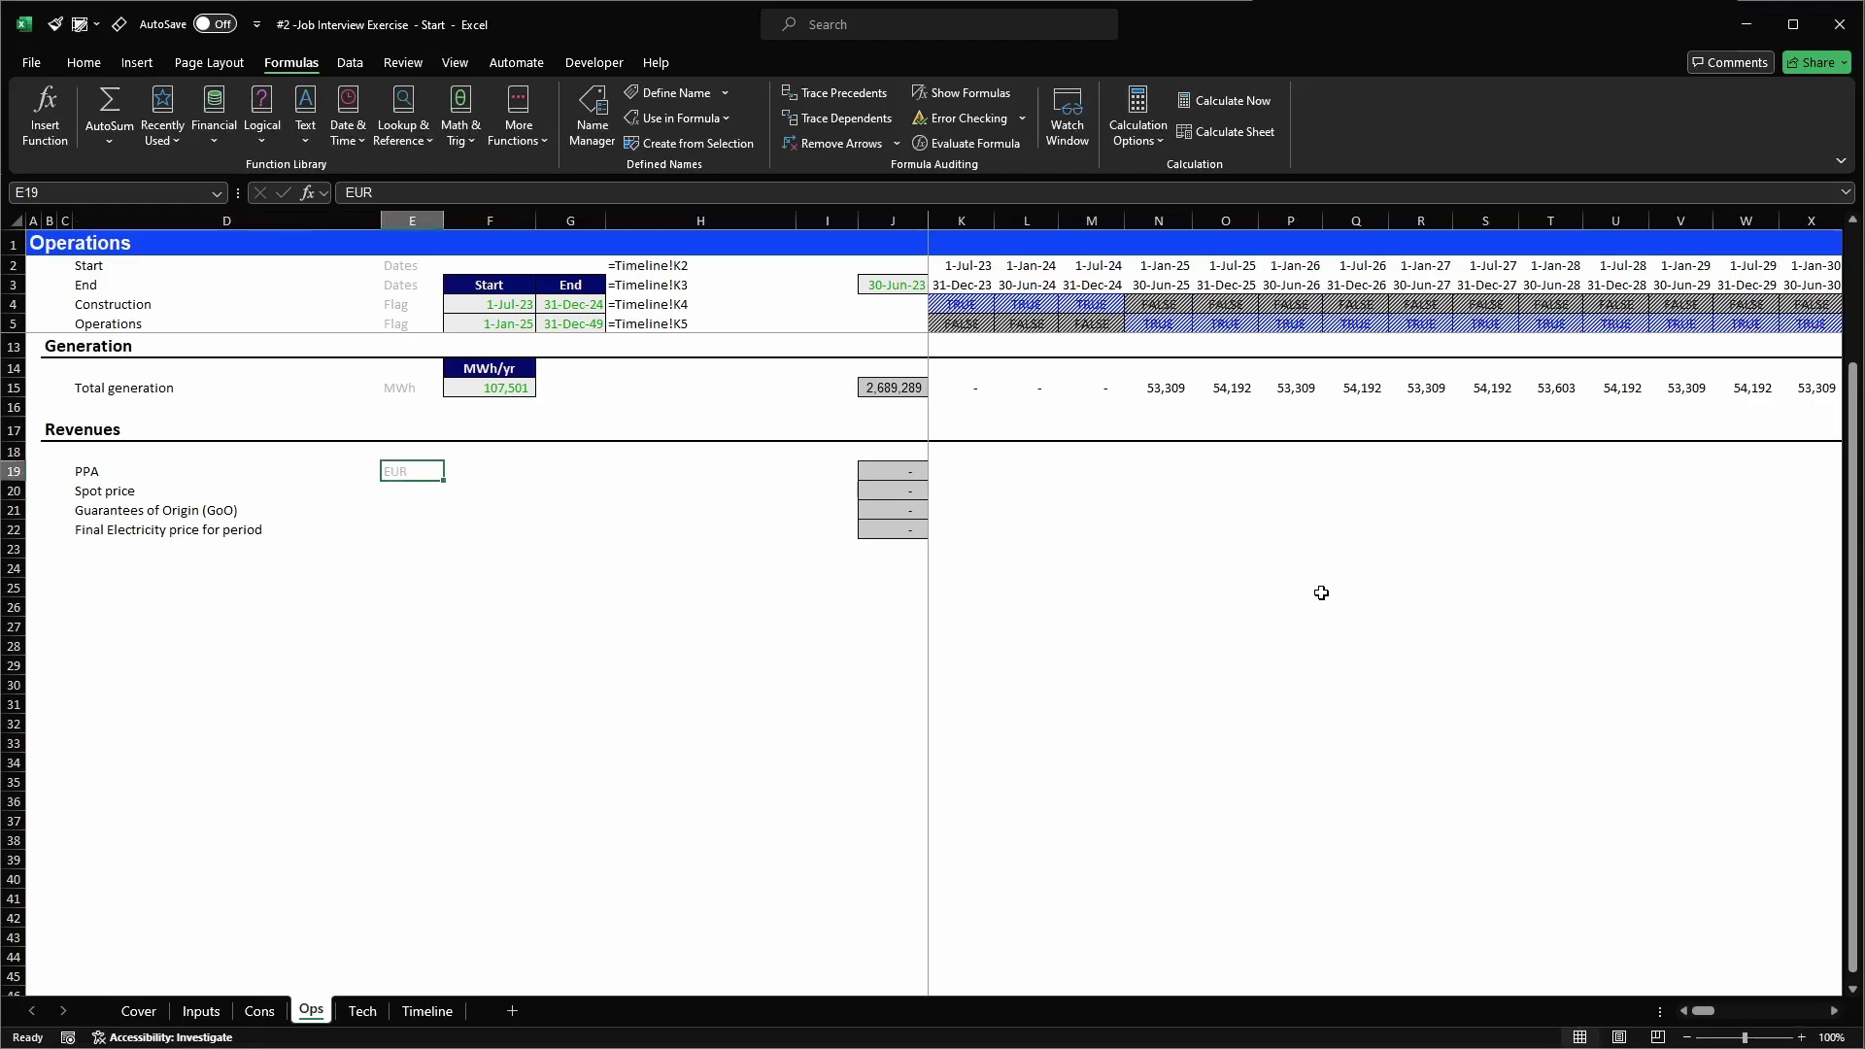
pyautogui.press('F2')
pyautogui.write('/MWh')
pyautogui.press('Return')
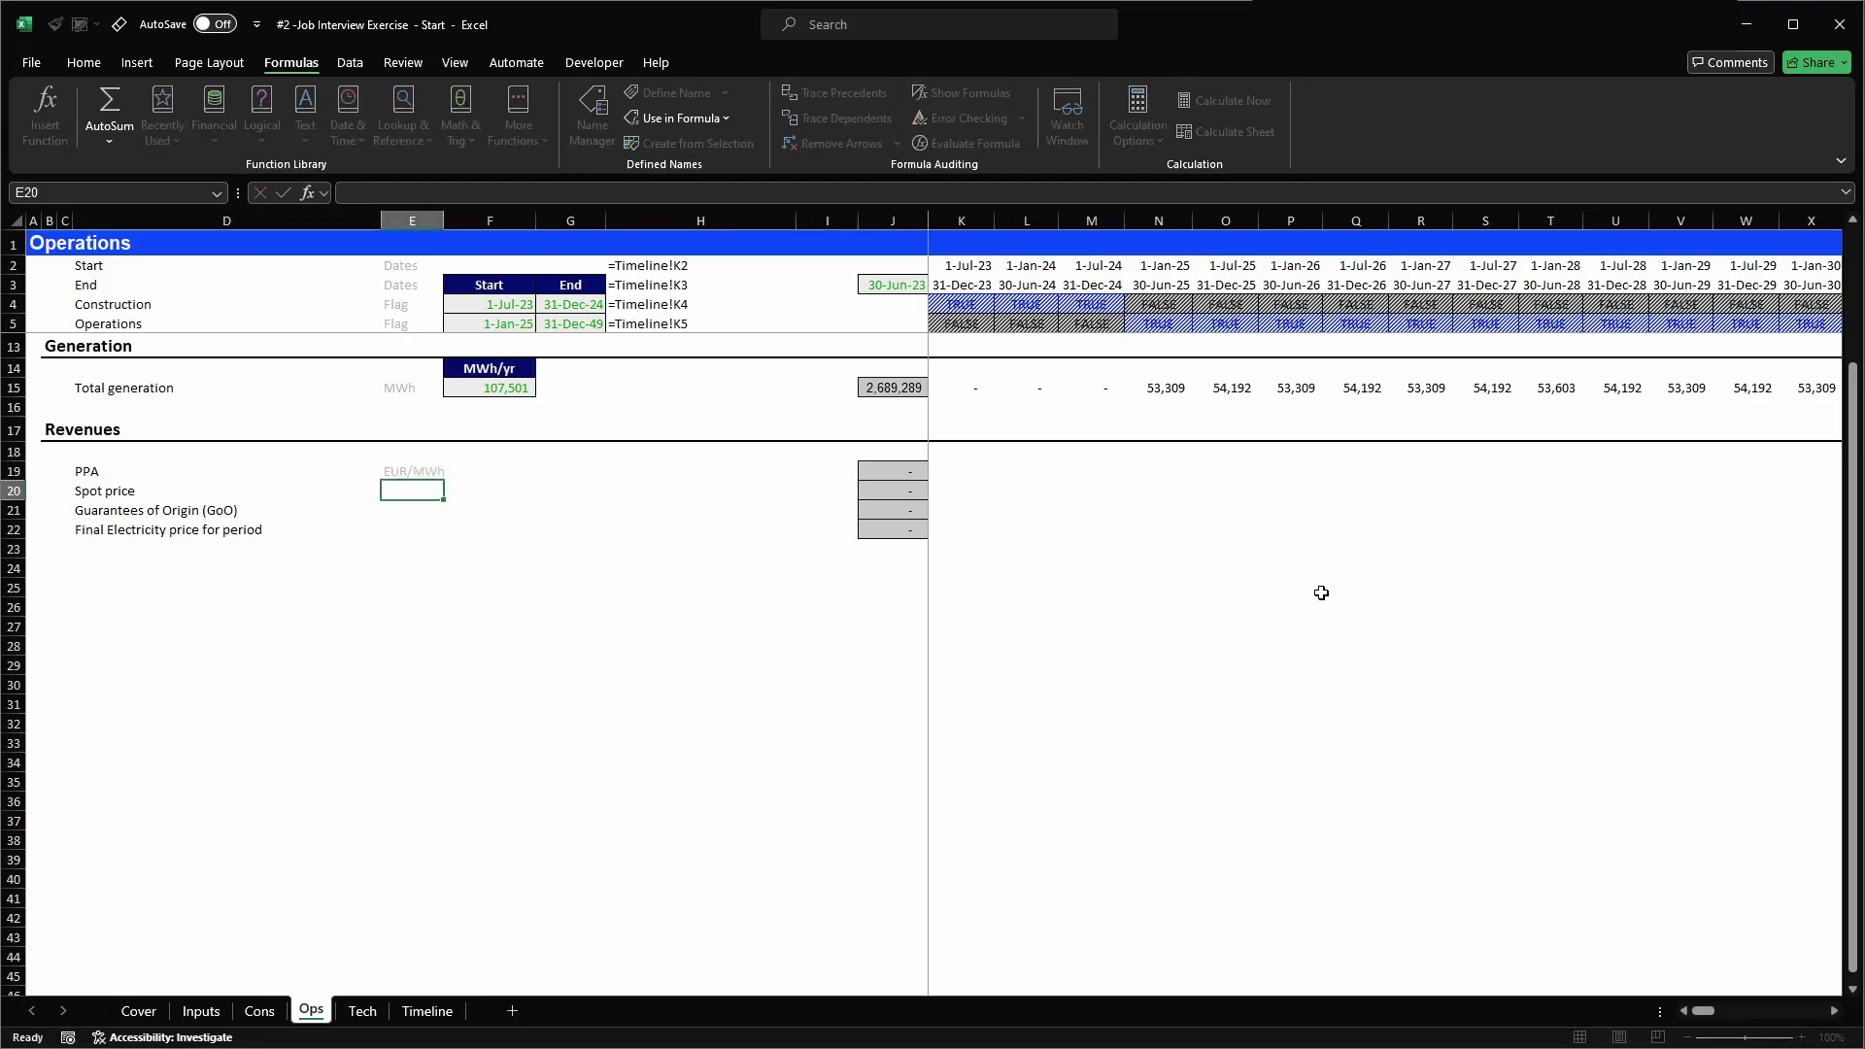
# - Copy the EUR/MWh unit from E19 across E19:E22 for all four revenue rows
pyautogui.press('Up')
pyautogui.hotkey('ctrl', 'c')
pyautogui.hotkey('shift', 'Down')
pyautogui.hotkey('shift', 'Down')
pyautogui.hotkey('shift', 'Down')
pyautogui.press('Return')
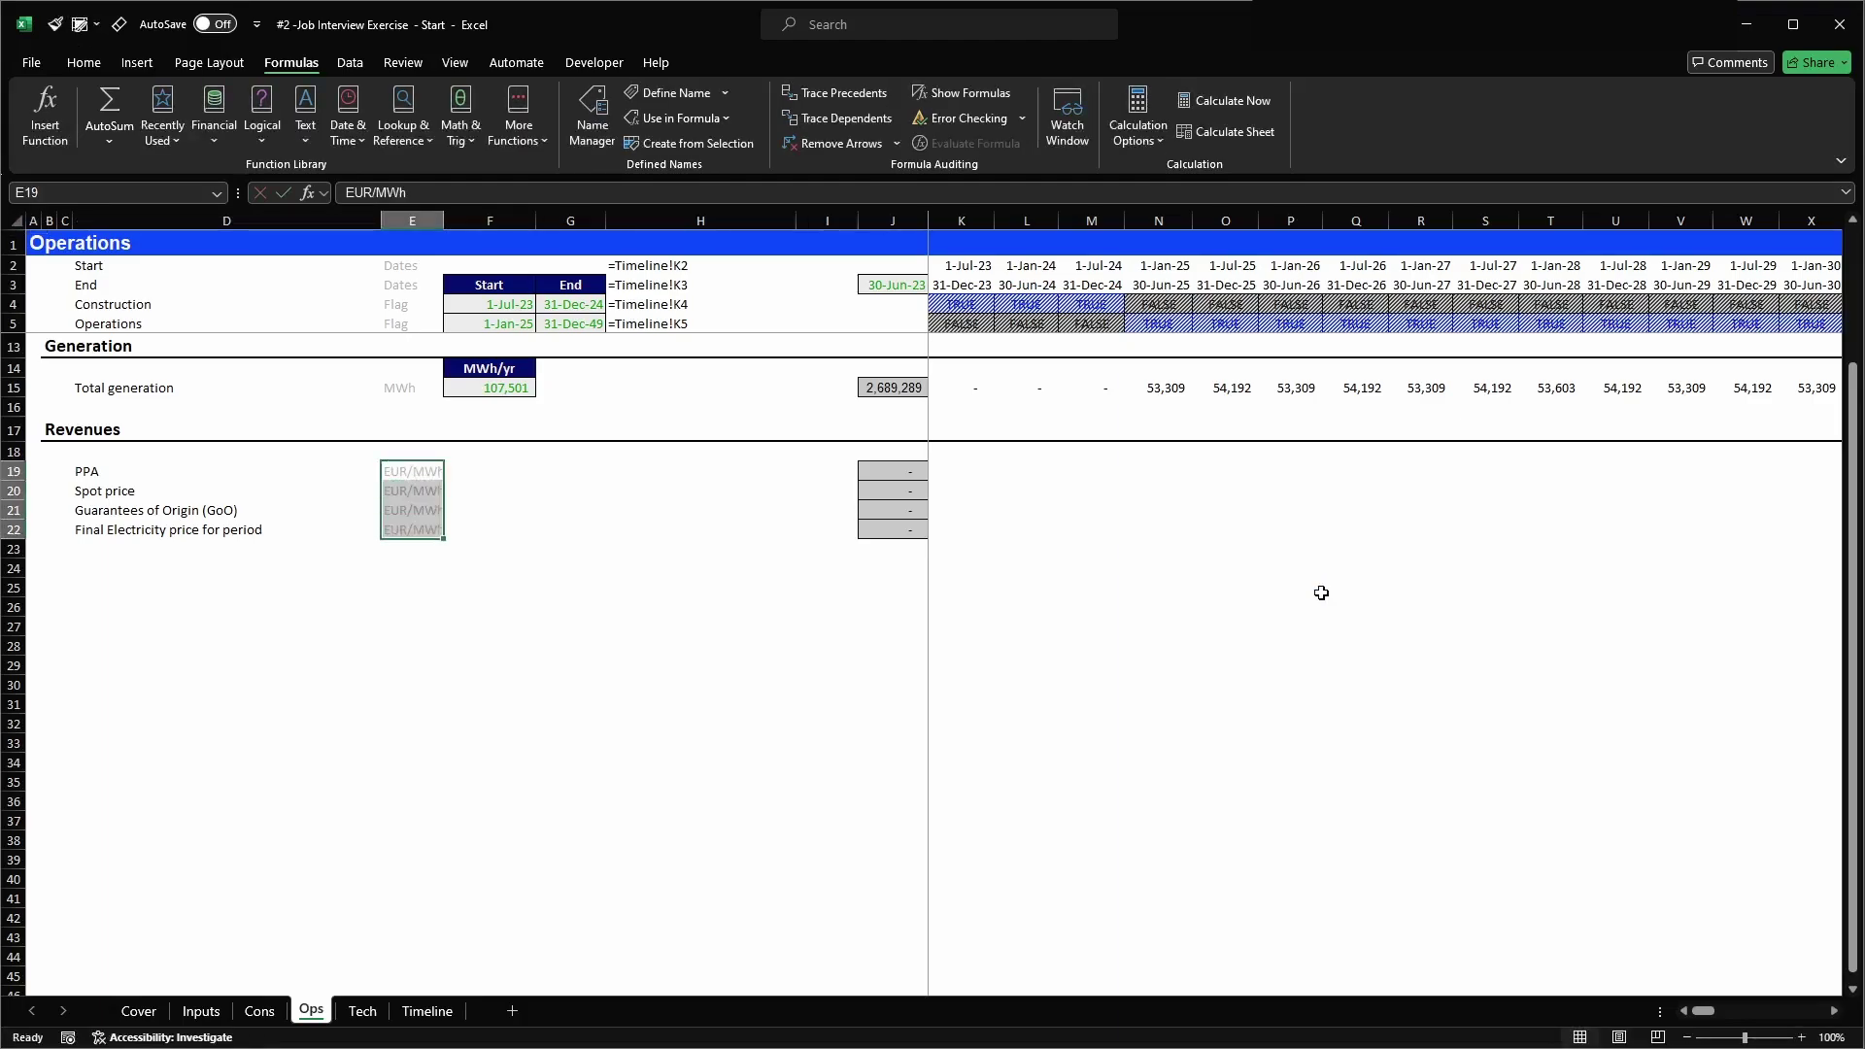
# - AutoFit the width of column E to its contents
pyautogui.press('Right')
pyautogui.press('Left')
pyautogui.hotkey('ctrl', 'space')
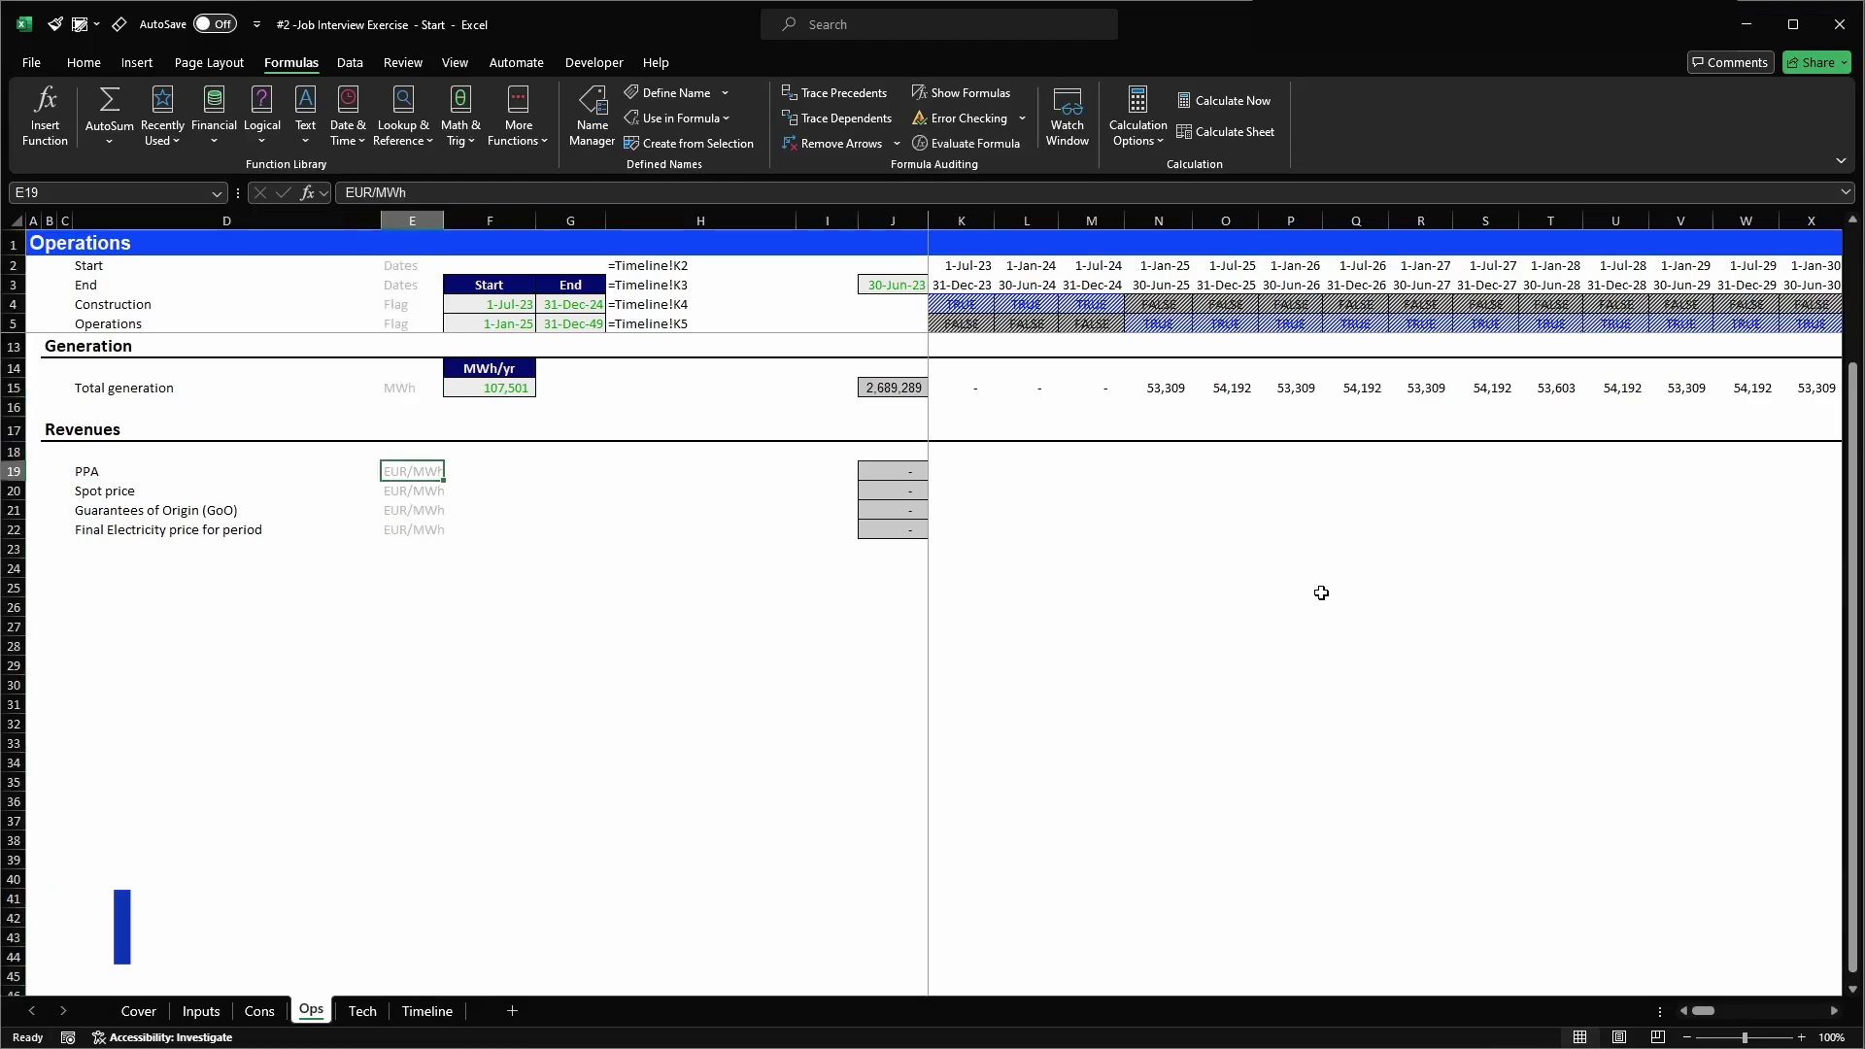
pyautogui.hotkey('ctrl', 'space')
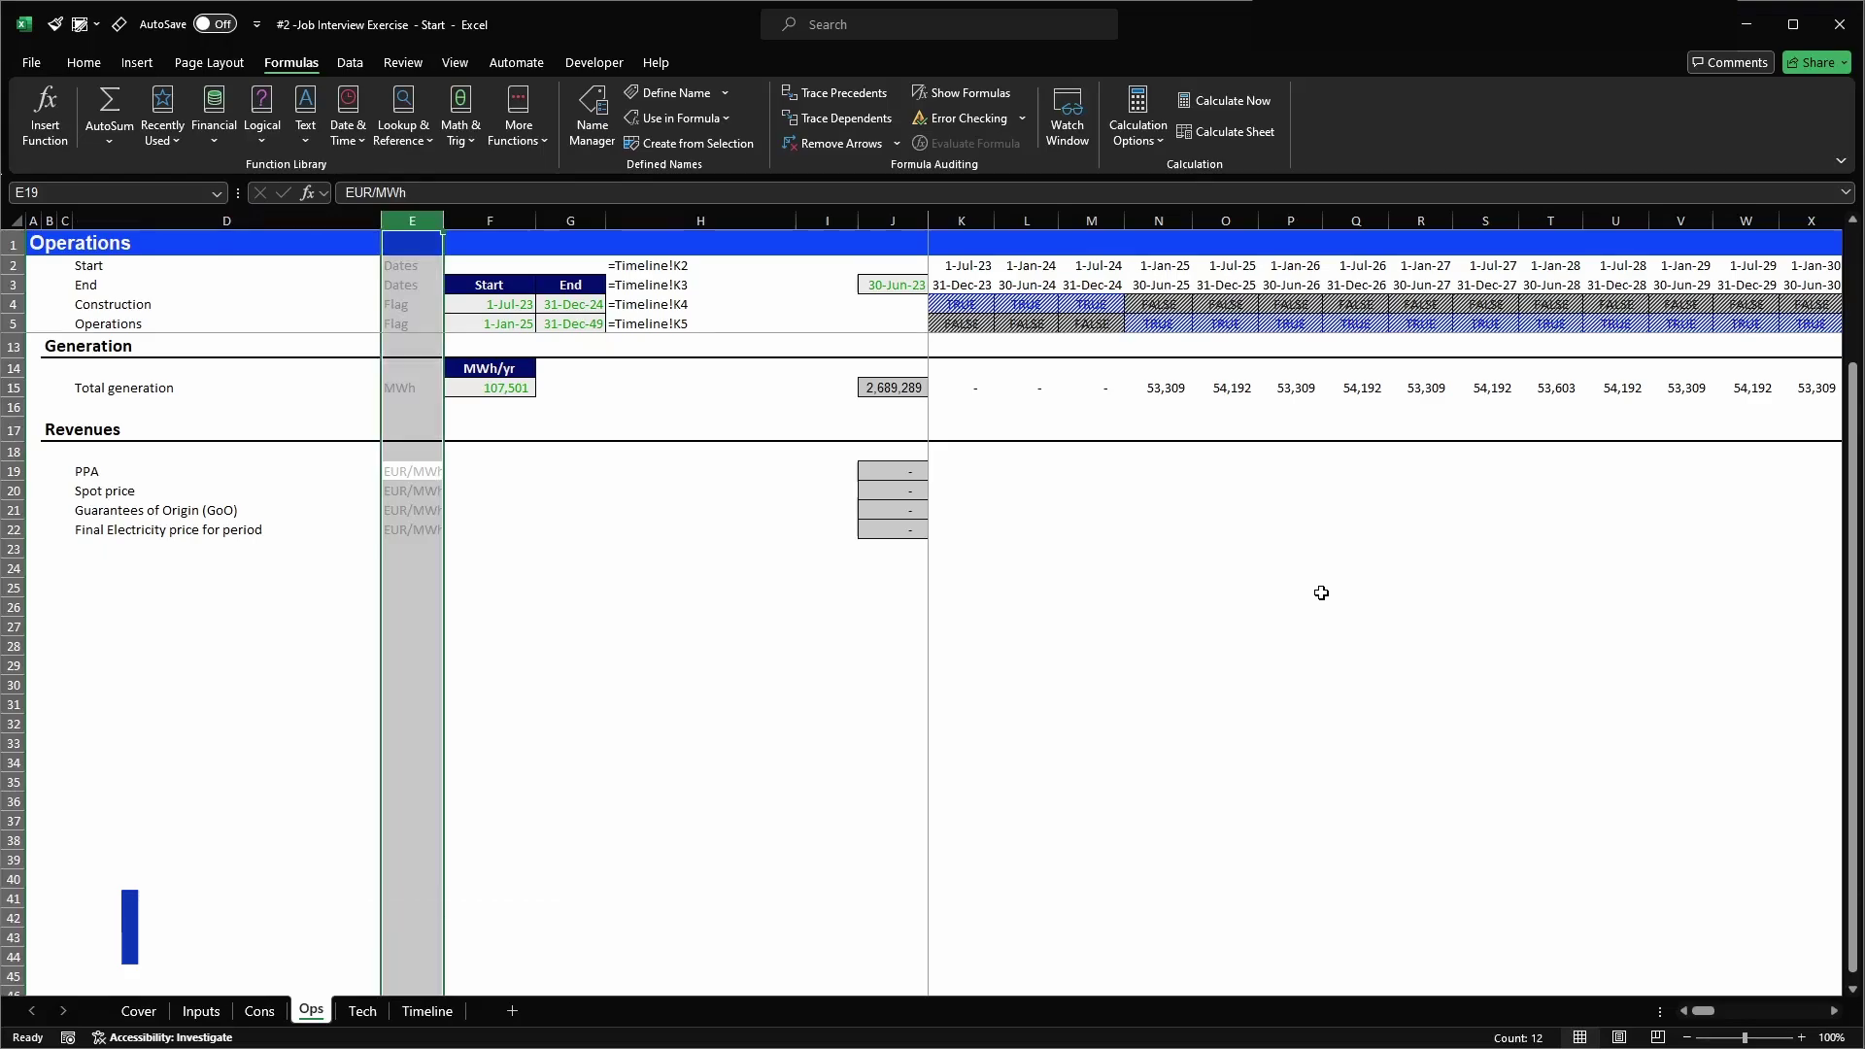
pyautogui.press('alt')
pyautogui.press('o')
pyautogui.press('c')
pyautogui.press('a')
pyautogui.hotkey('shift', 'BackSpace')
# - Link F19 in the PPA row to the PPA flat tariff in cell F22 of the Inputs sheet
pyautogui.press('Right')
pyautogui.press('Right')
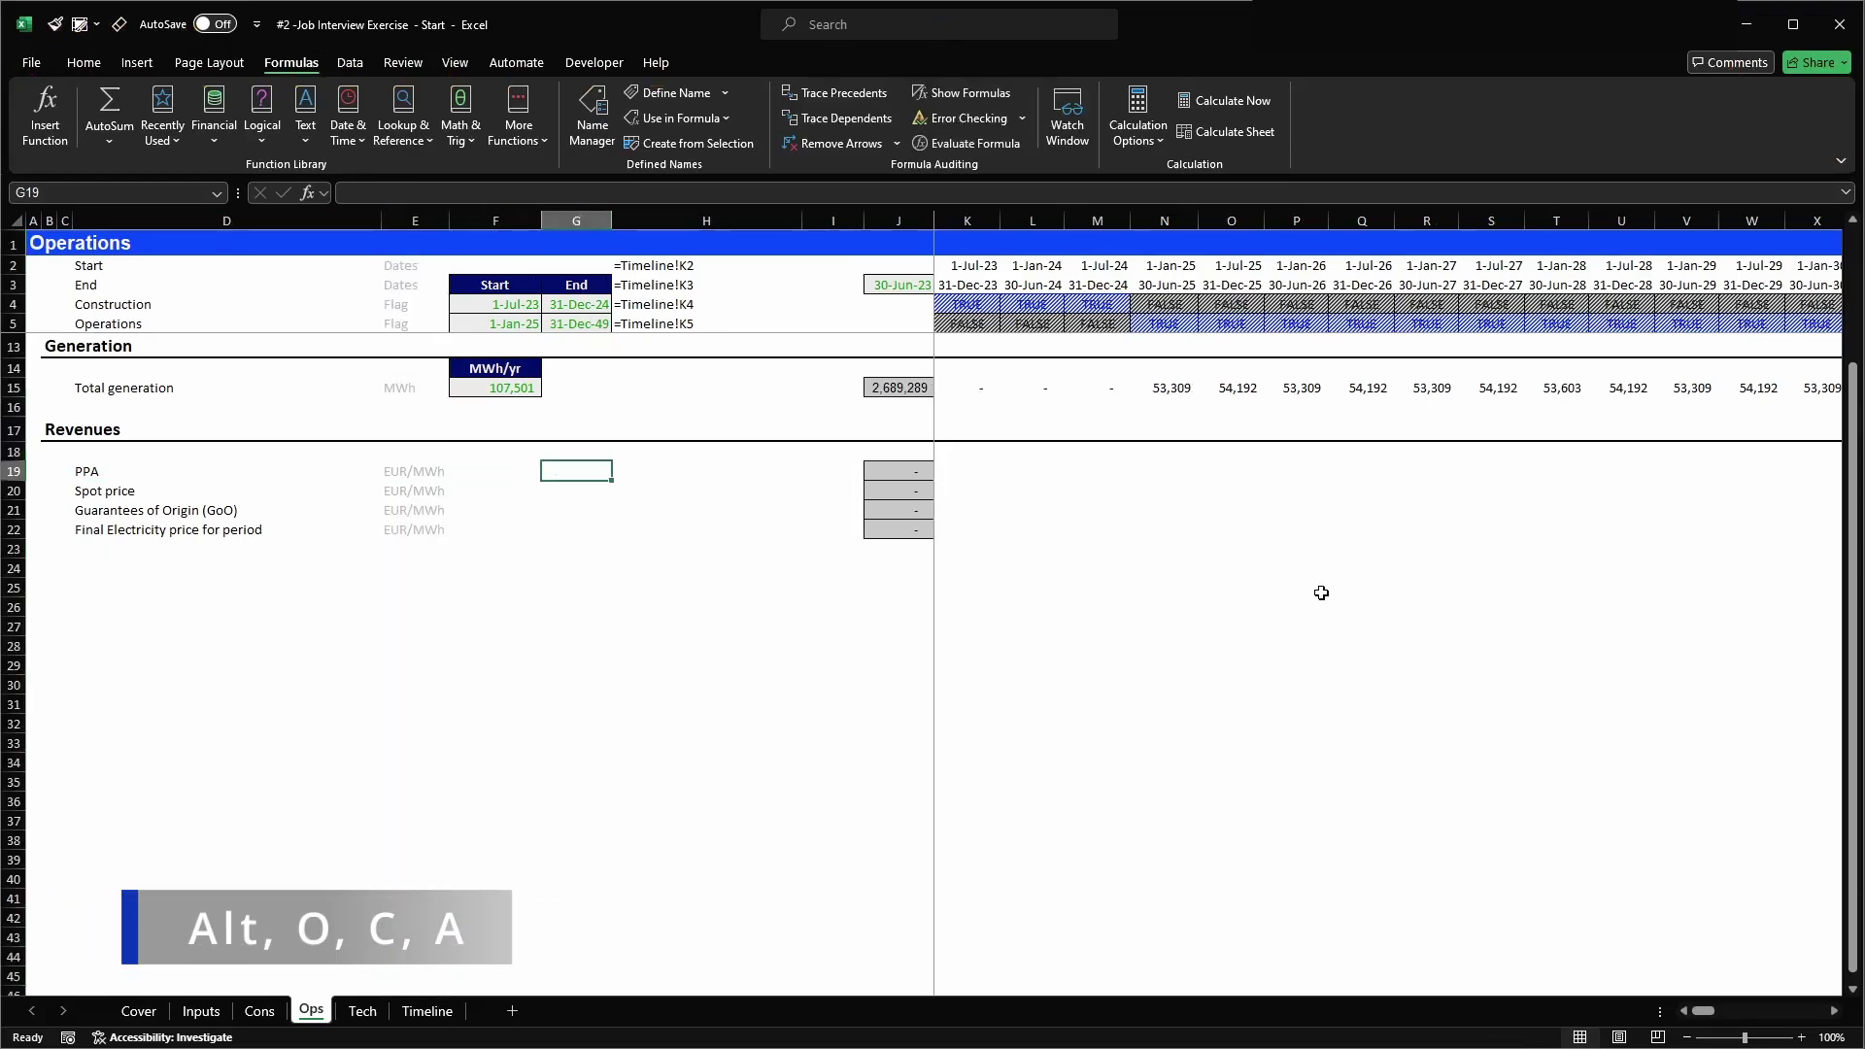
pyautogui.press('Left')
pyautogui.write('=')
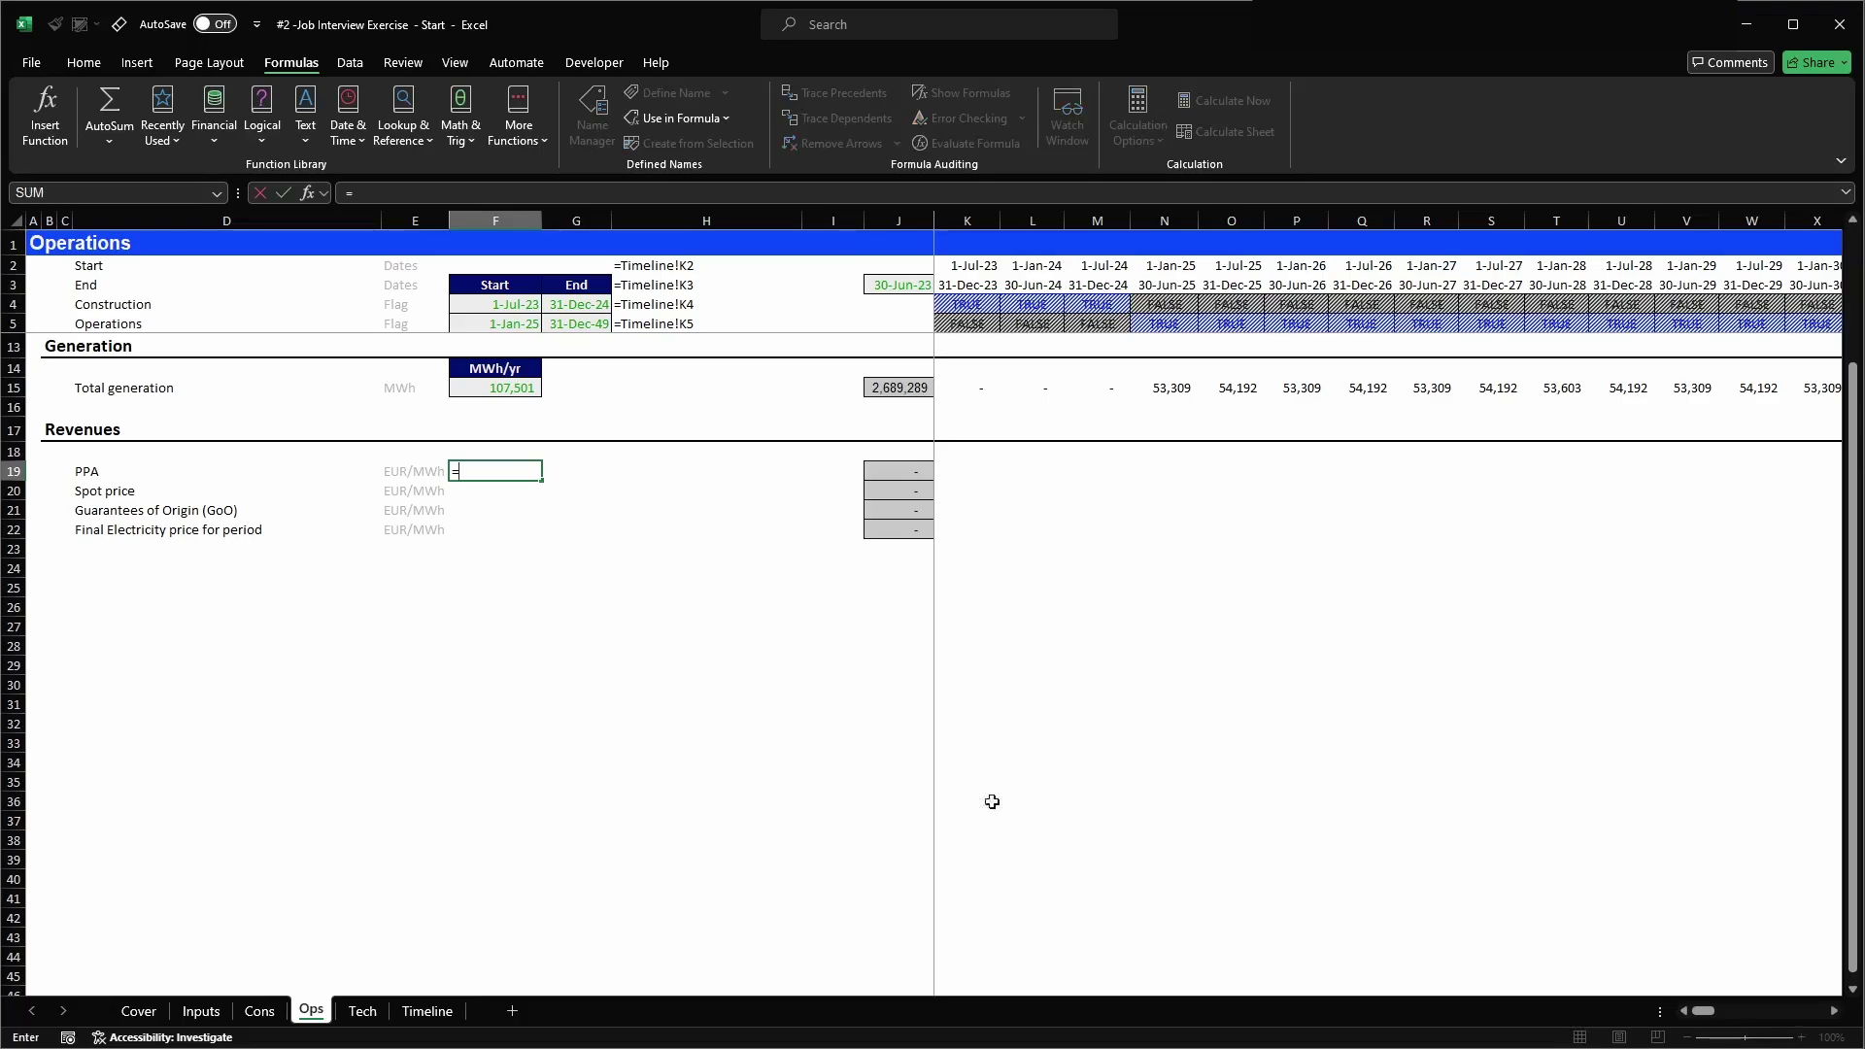
pyautogui.click(208, 1010)
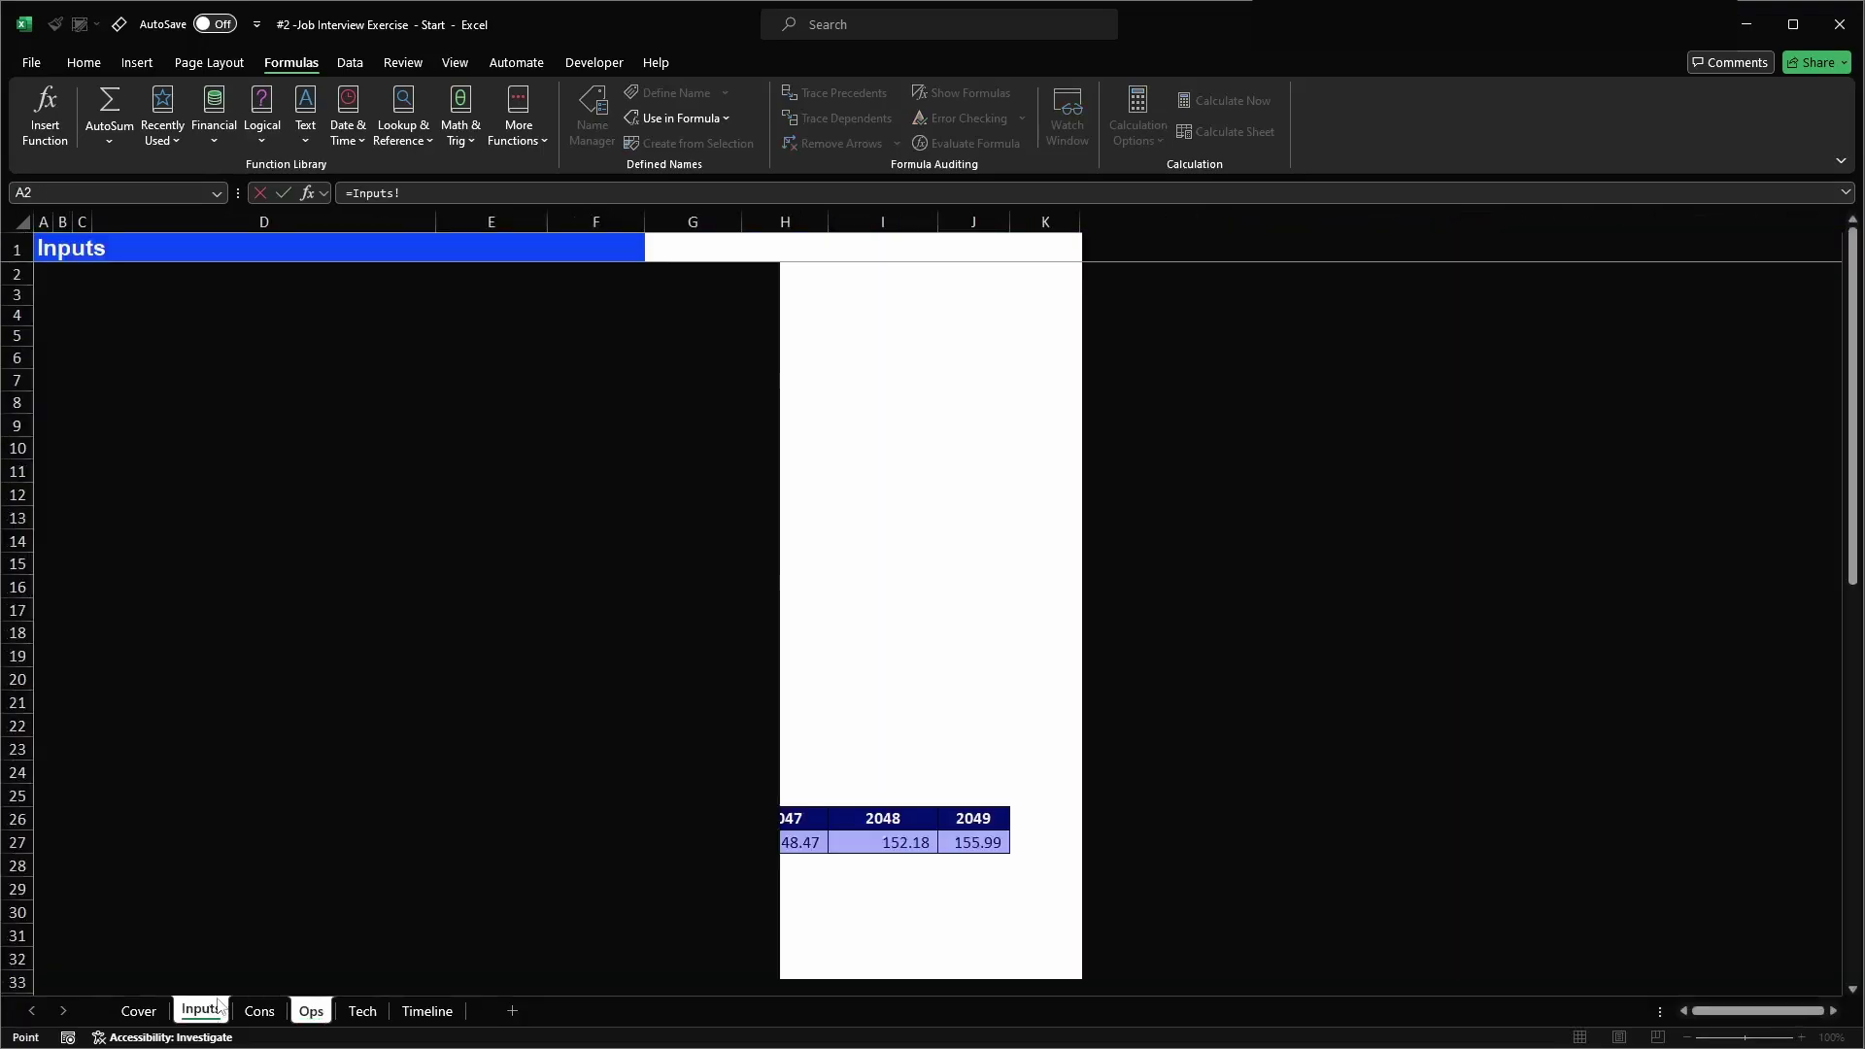
pyautogui.click(576, 730)
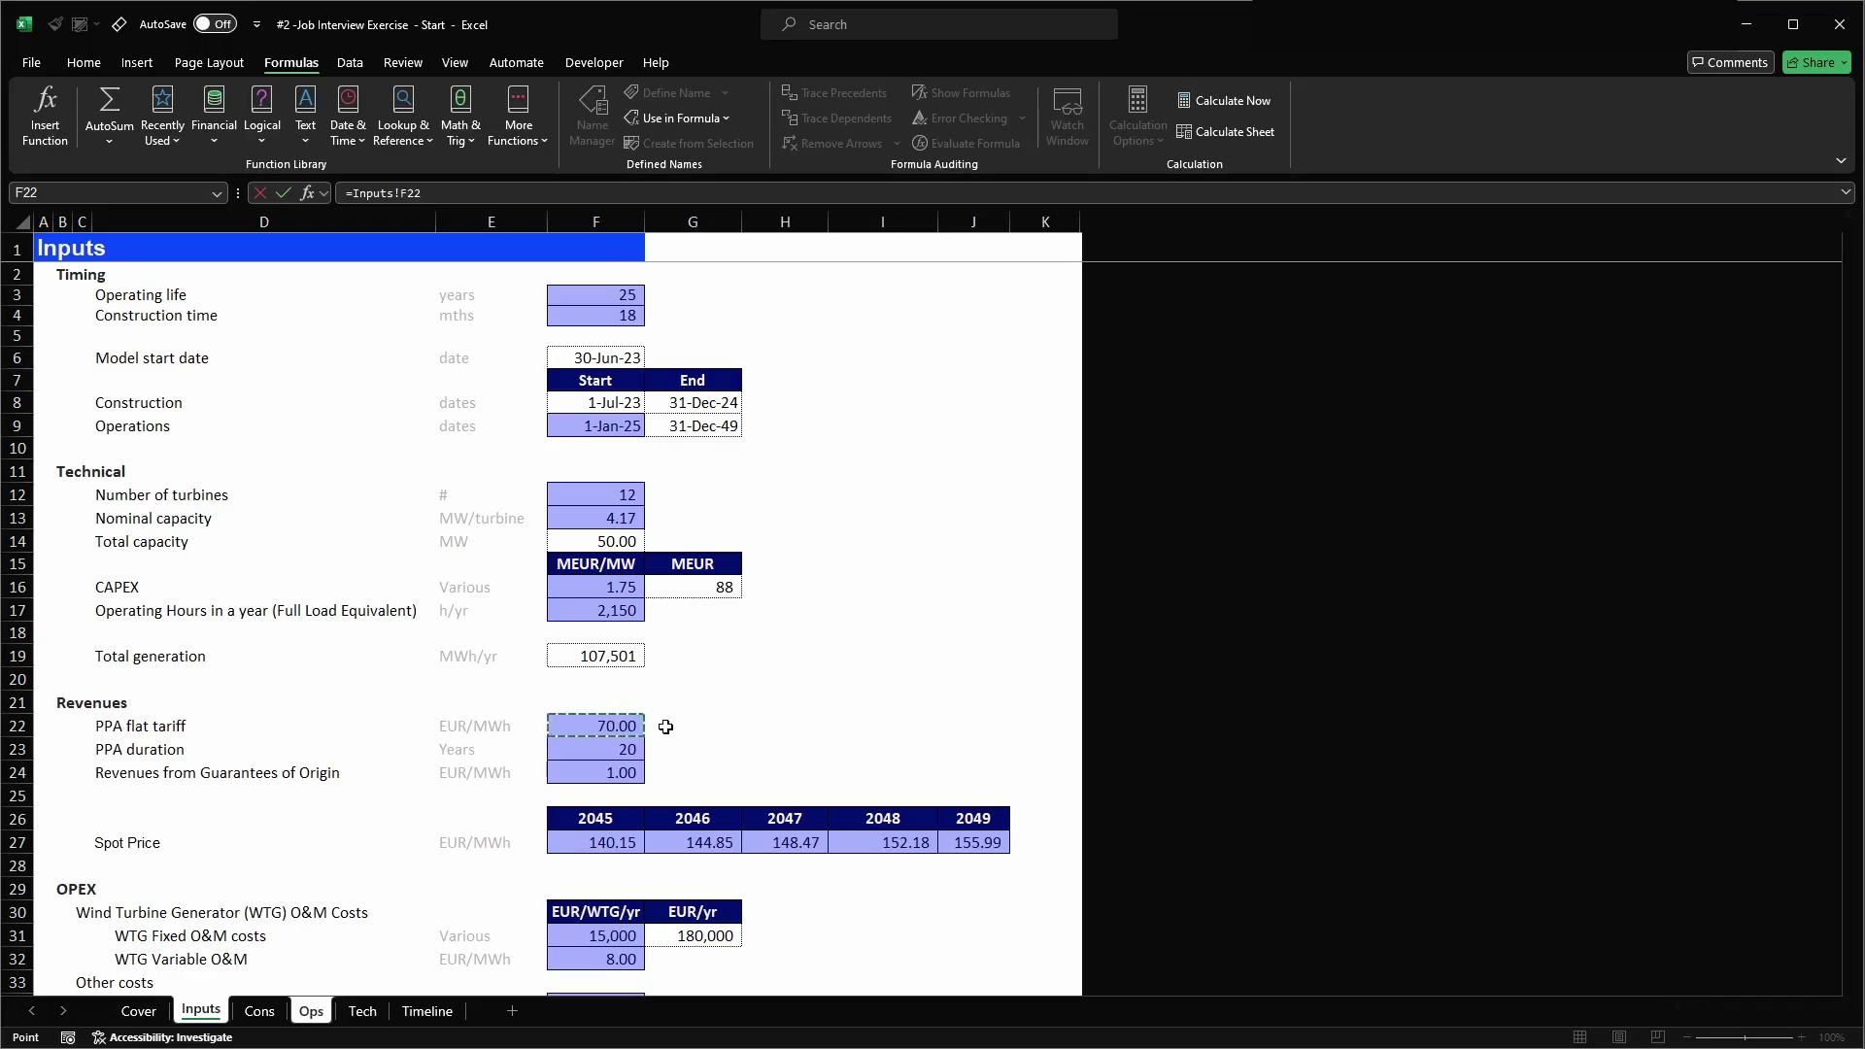
pyautogui.press('Return')
# - Link G19 in the PPA row to the PPA duration in cell F23 of the Inputs sheet
pyautogui.press('Right')
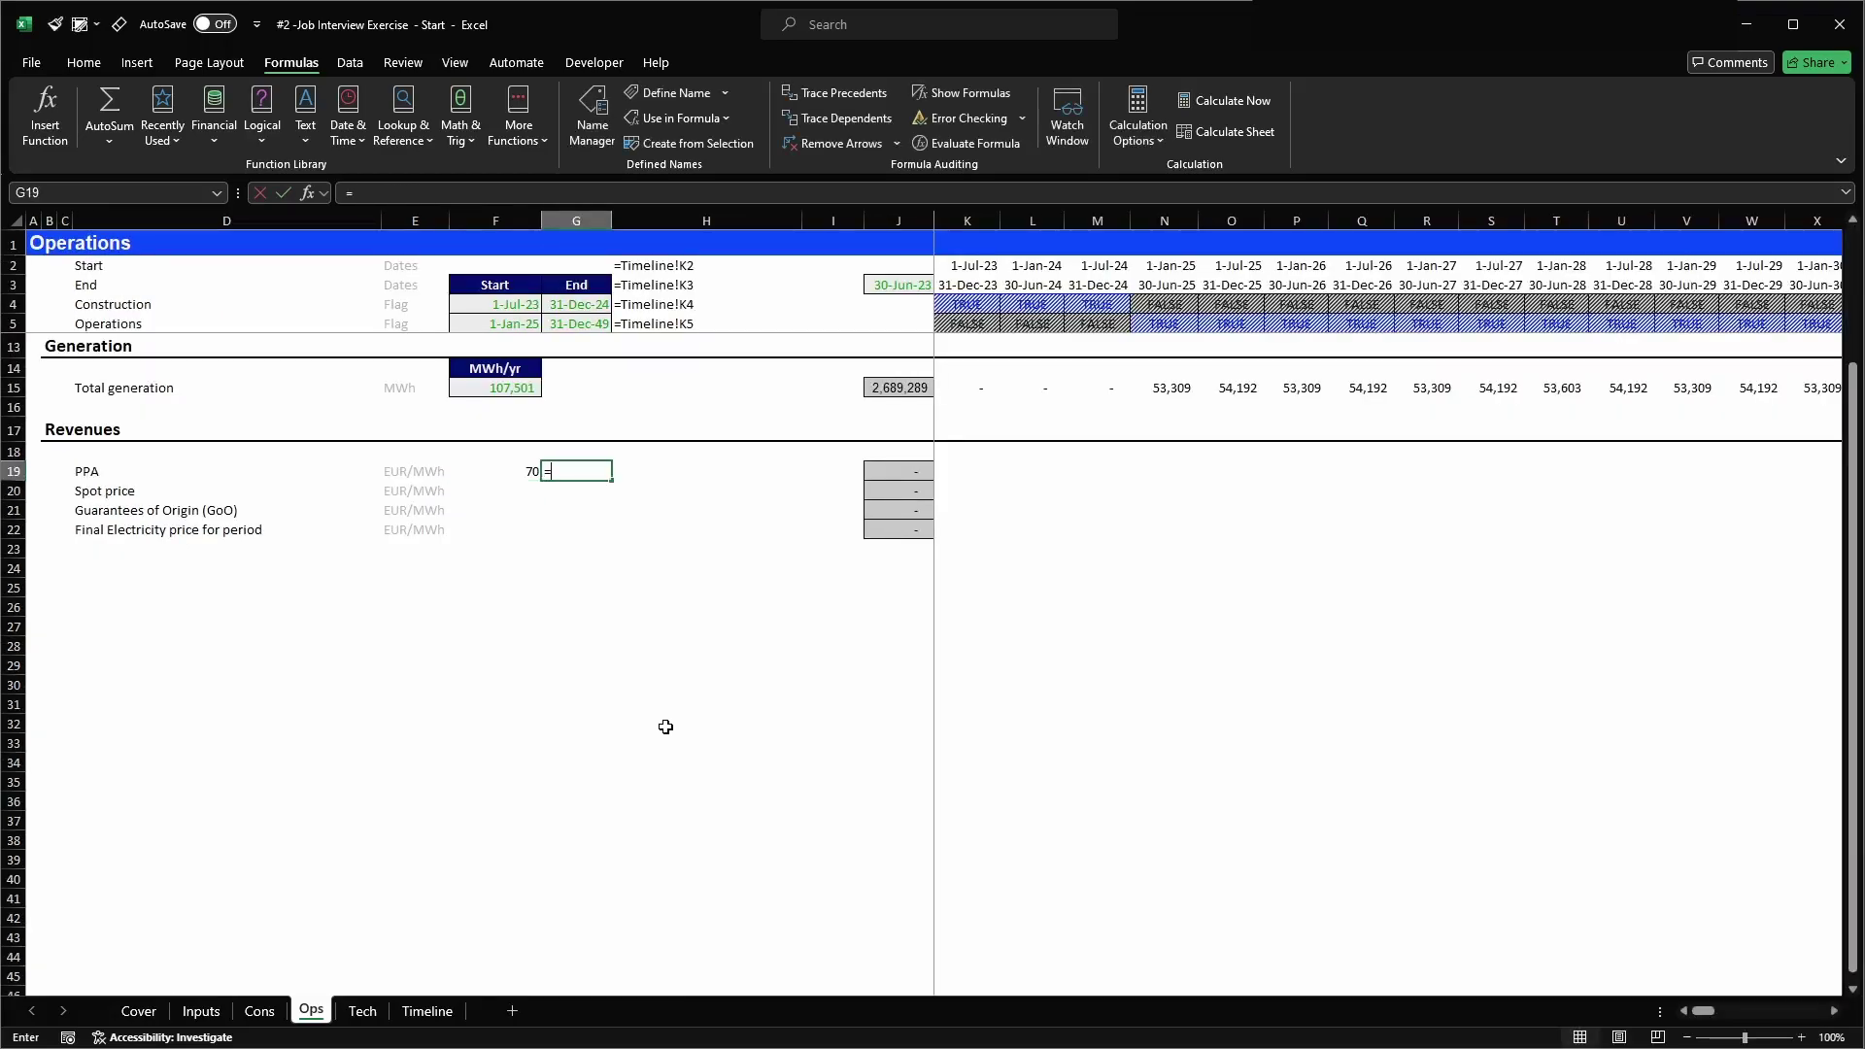
pyautogui.write('=')
pyautogui.click(201, 1012)
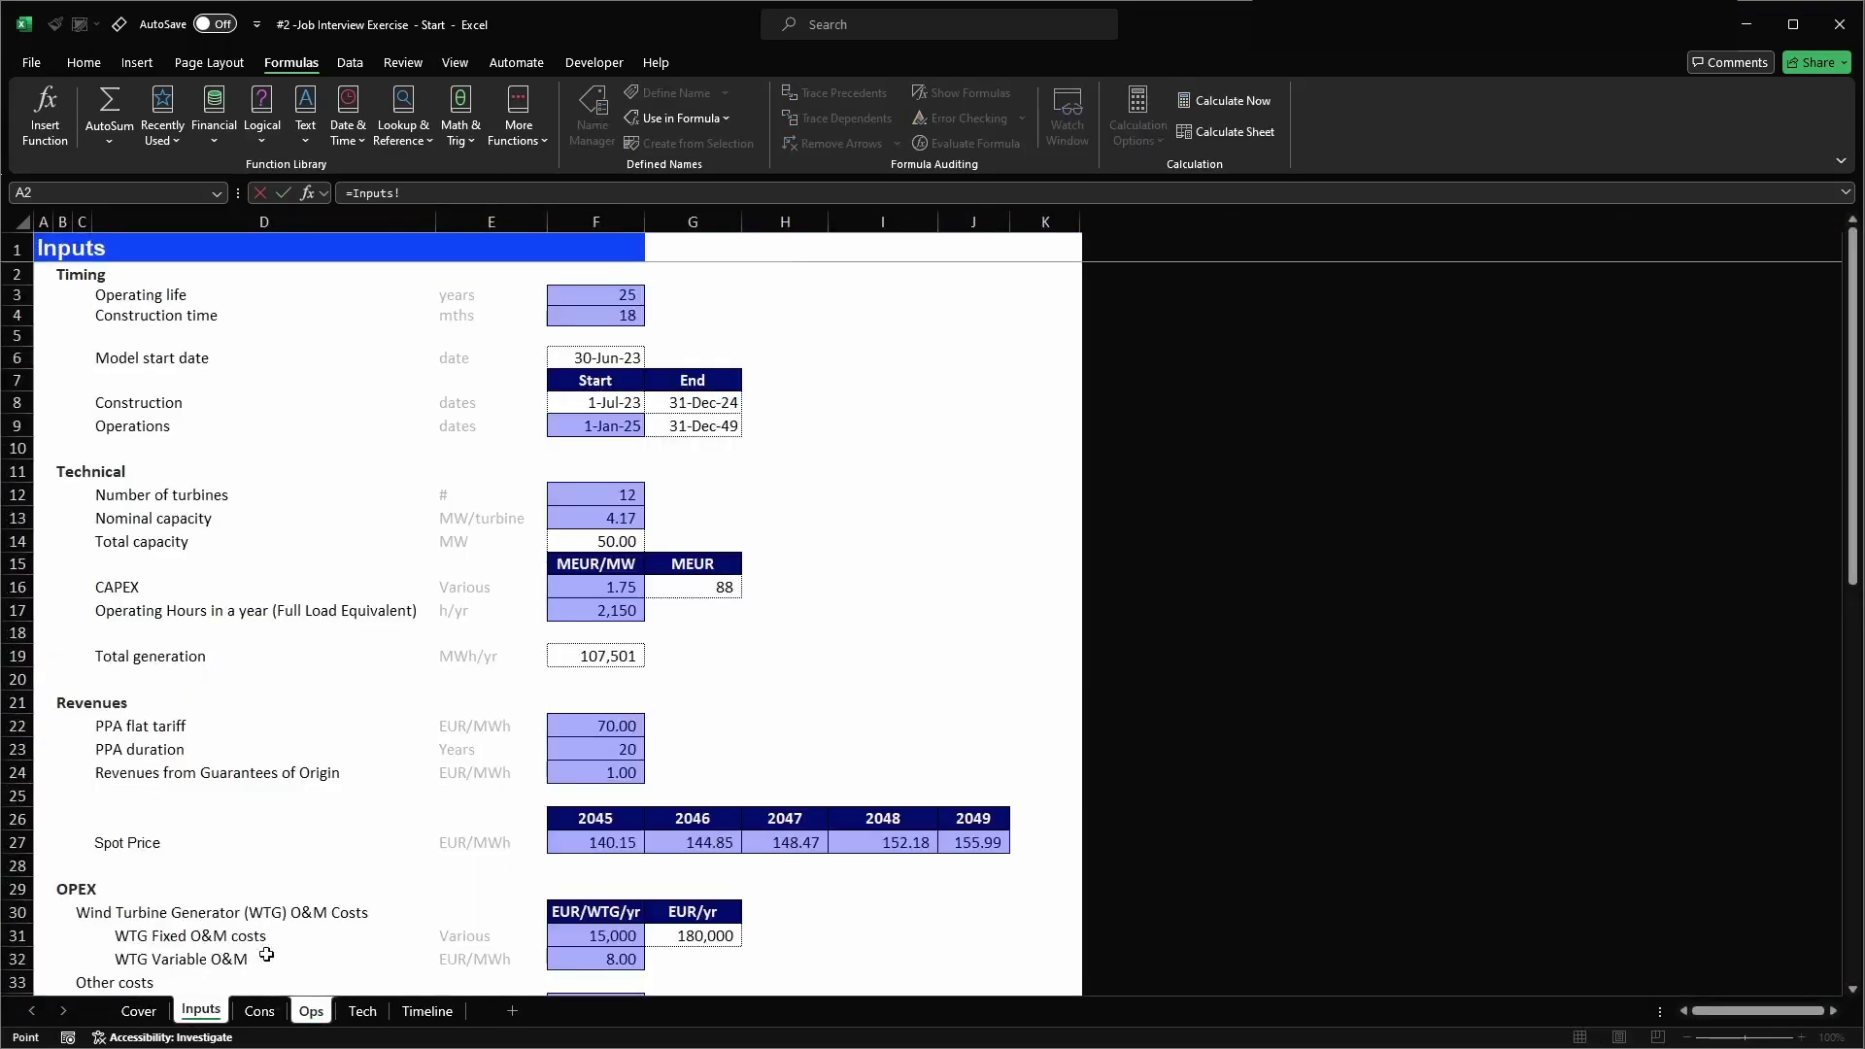
pyautogui.click(624, 743)
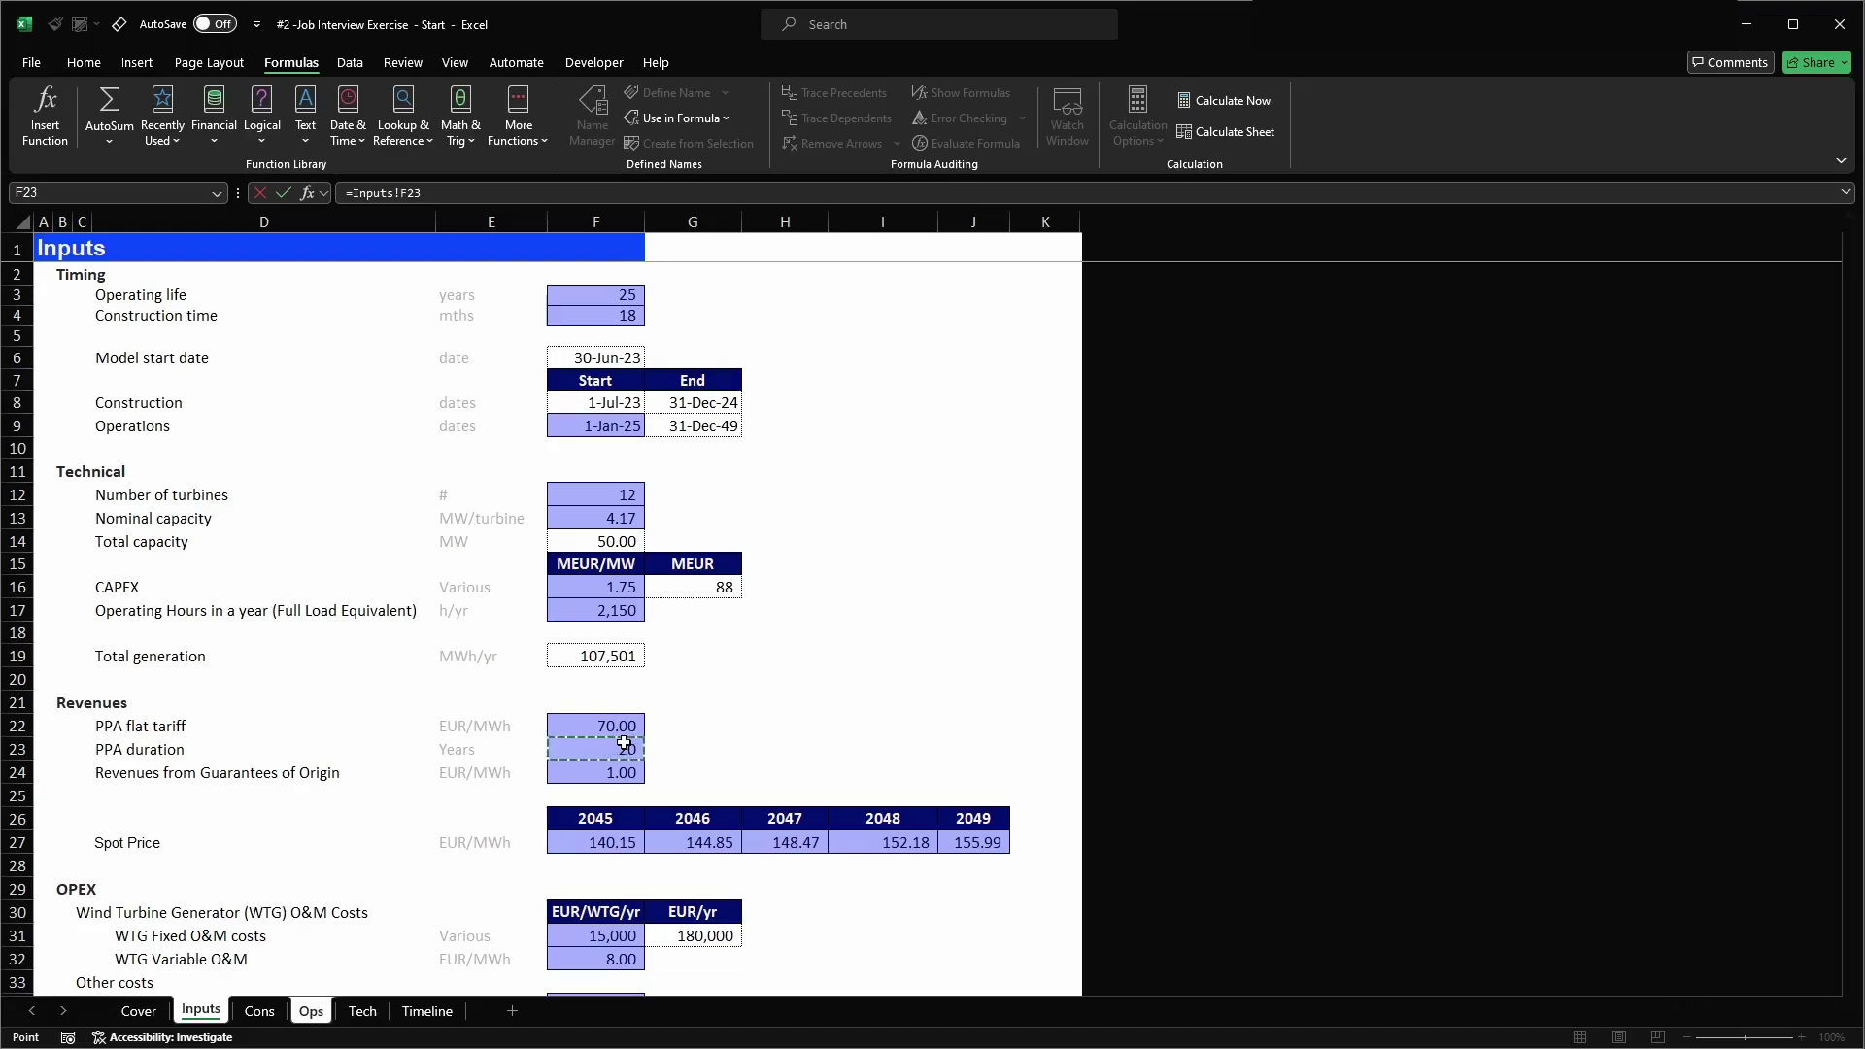
pyautogui.press('Return')
# - Examine the Spot Price table with its yearly values in F26:J27 of the Inputs sheet
pyautogui.press('Left')
pyautogui.press('Left')
pyautogui.press('Left')
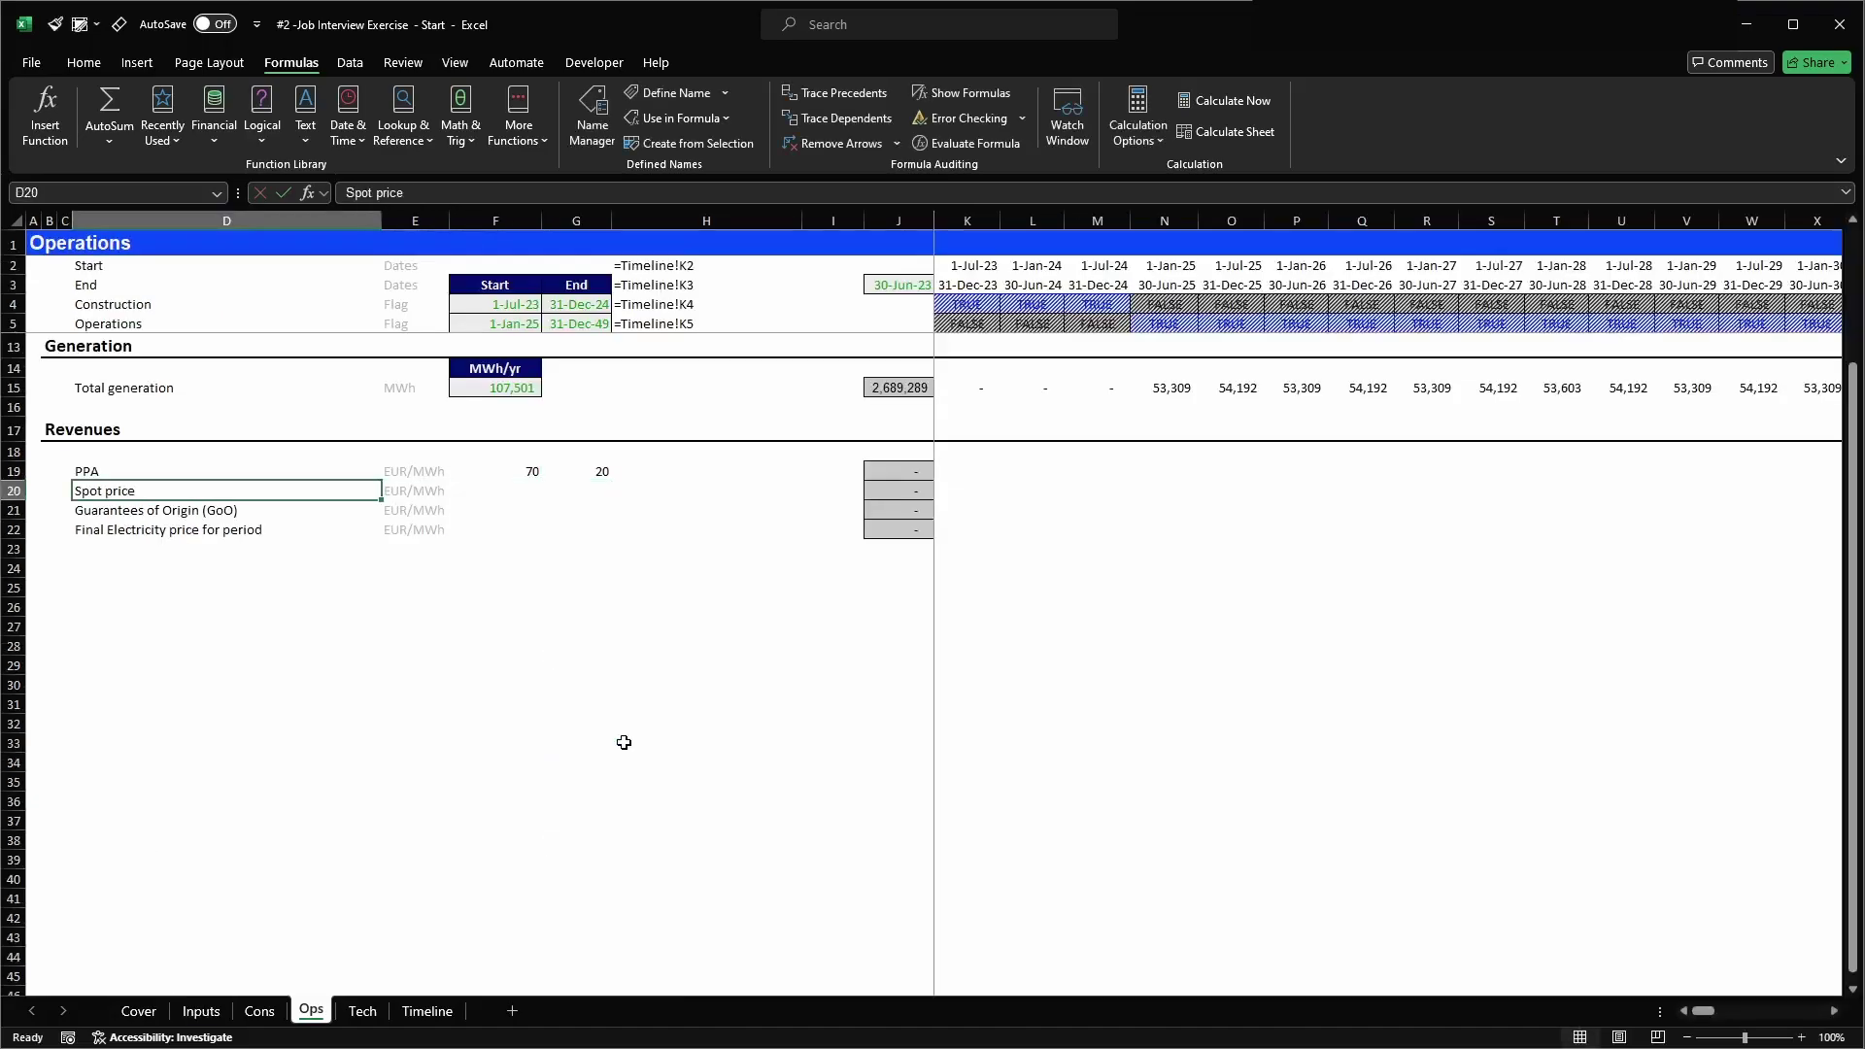
pyautogui.press('Right')
pyautogui.press('Right')
pyautogui.press('Right')
pyautogui.hotkey('ctrl', 'pageup')
pyautogui.hotkey('ctrl', 'pageup')
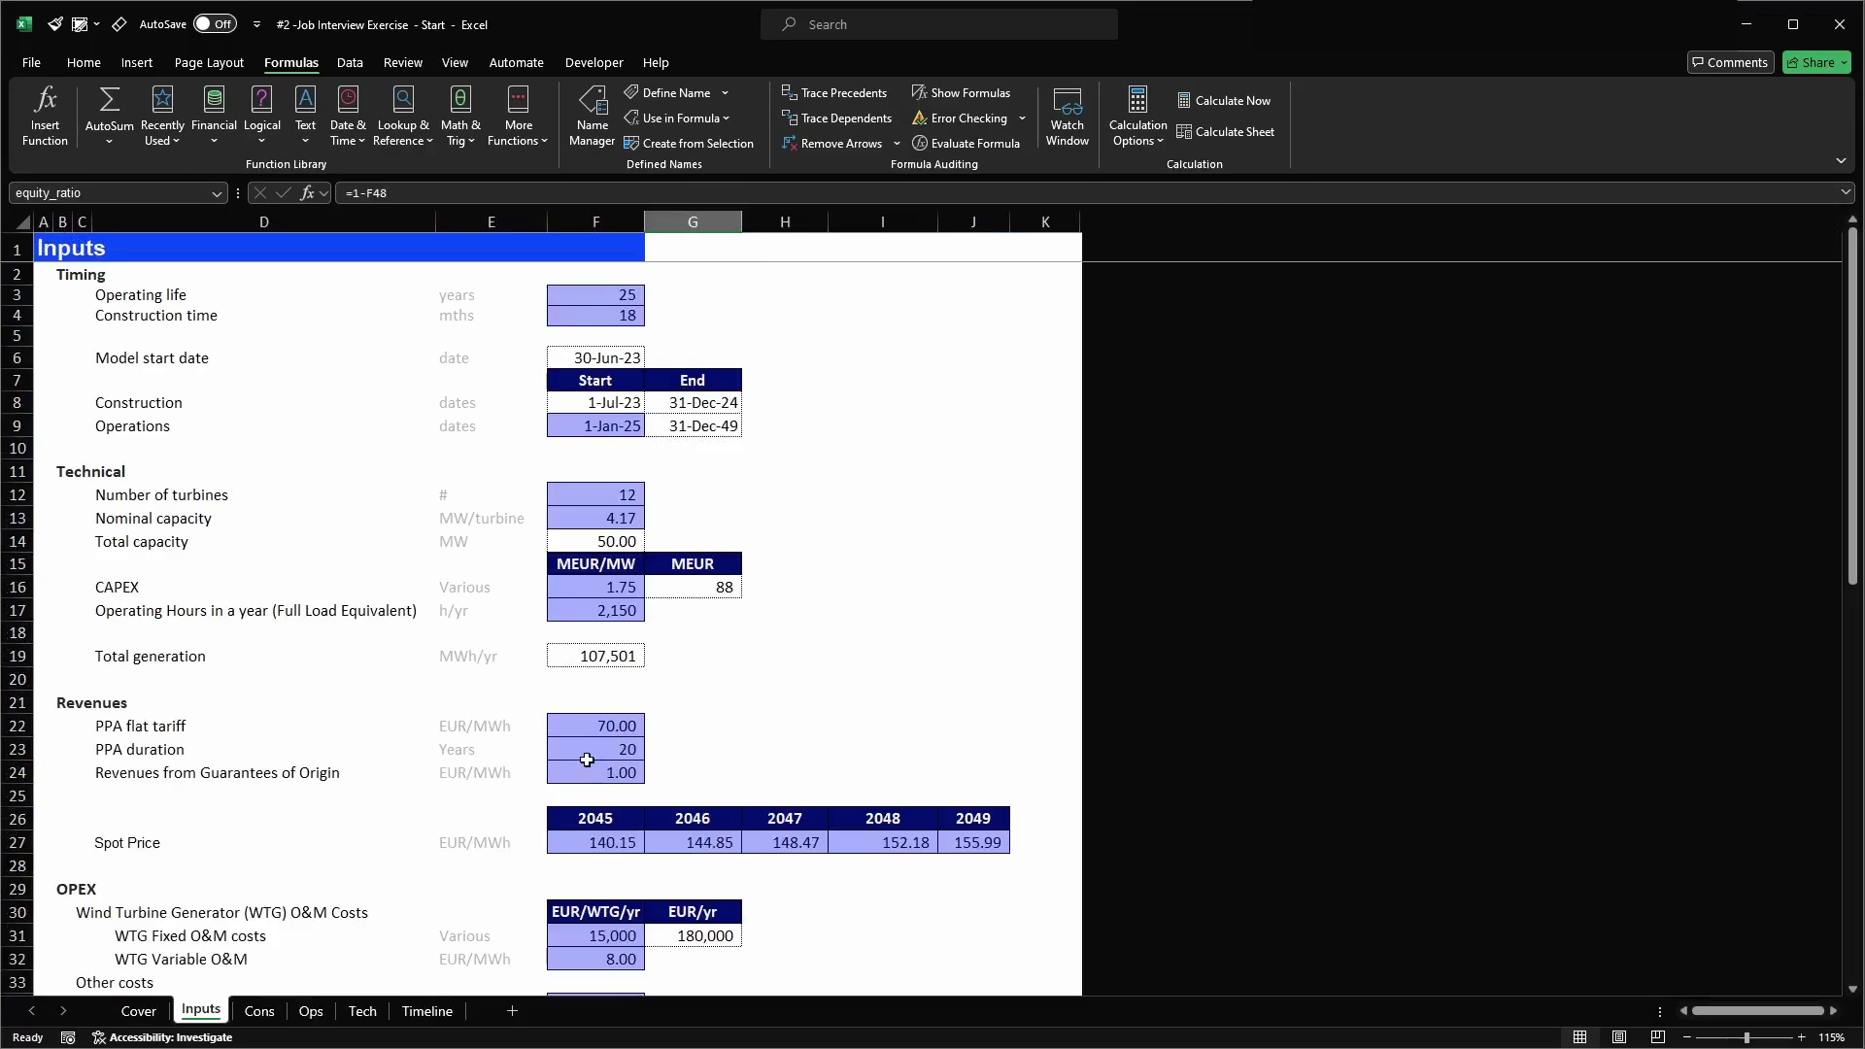
pyautogui.click(580, 843)
pyautogui.moveTo(580, 843); pyautogui.dragTo(959, 833)
pyautogui.moveTo(612, 819); pyautogui.dragTo(1001, 845)
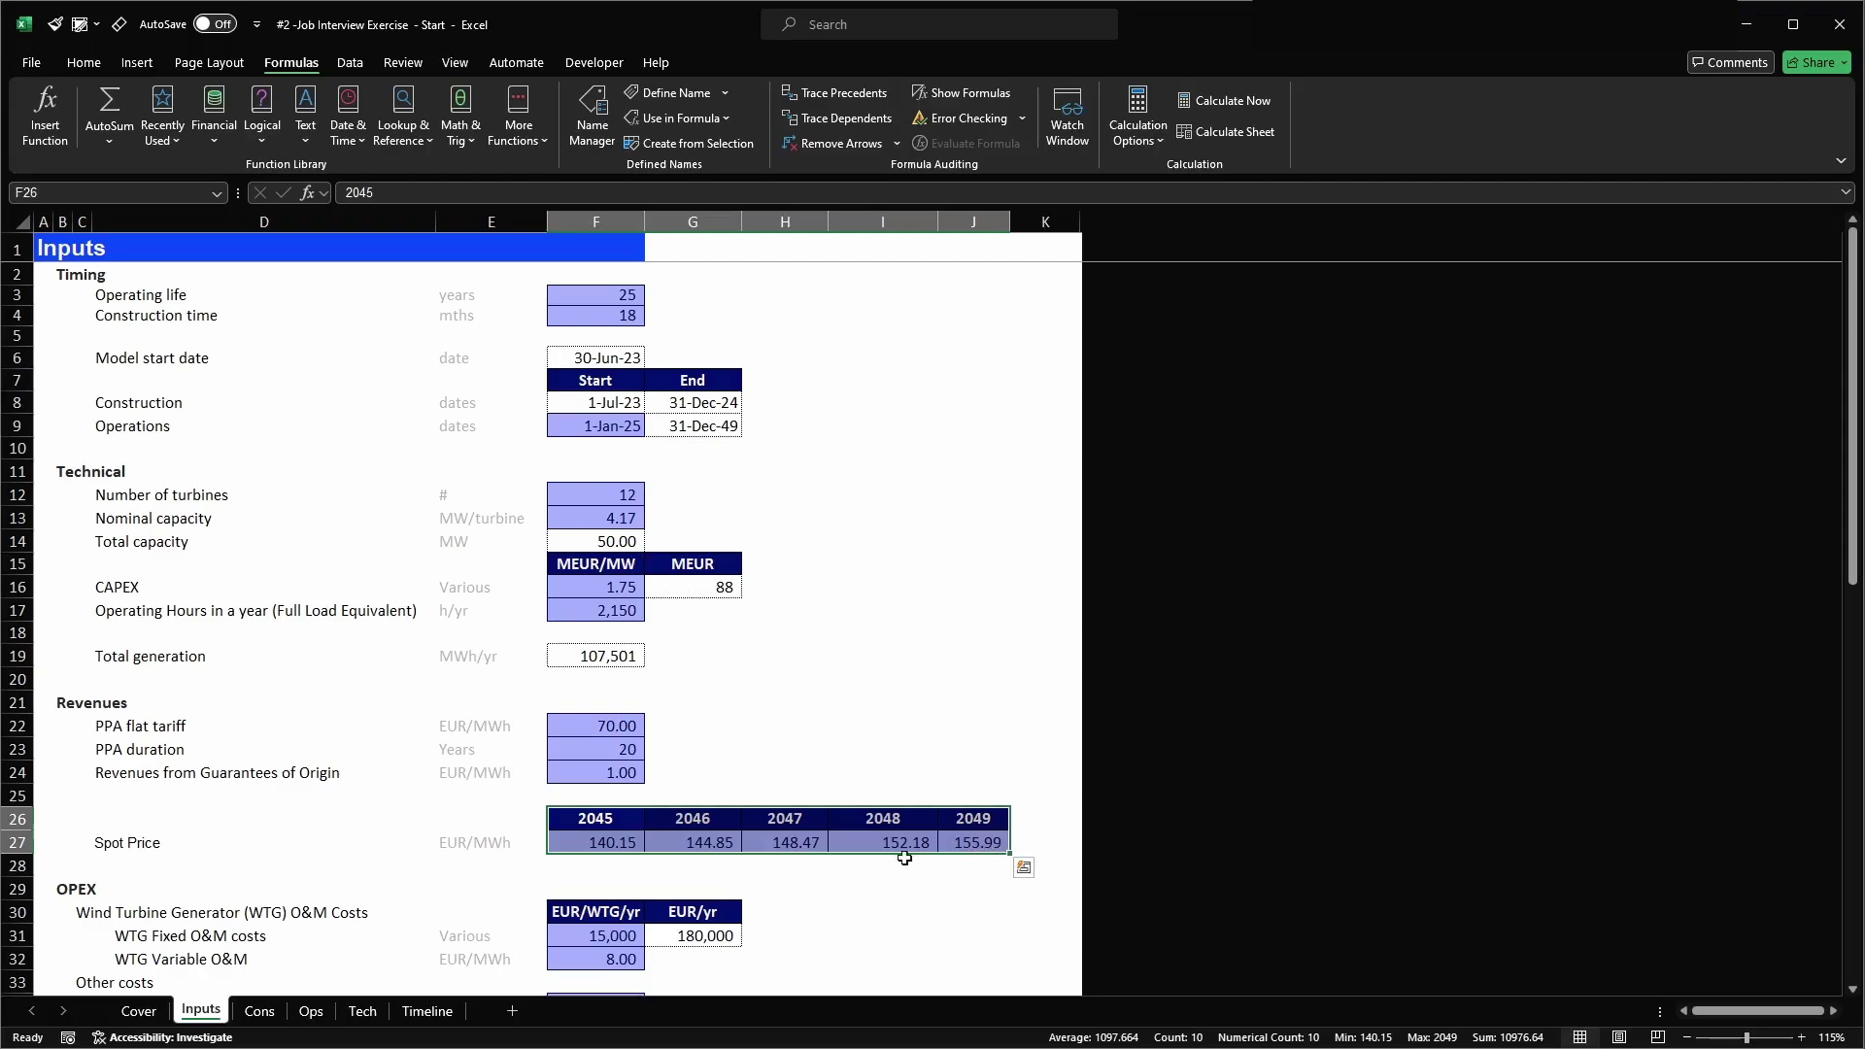
pyautogui.click(686, 872)
# - Name the spot price years range F26:J26 on Inputs array_years_spot
pyautogui.moveTo(606, 819); pyautogui.dragTo(973, 821)
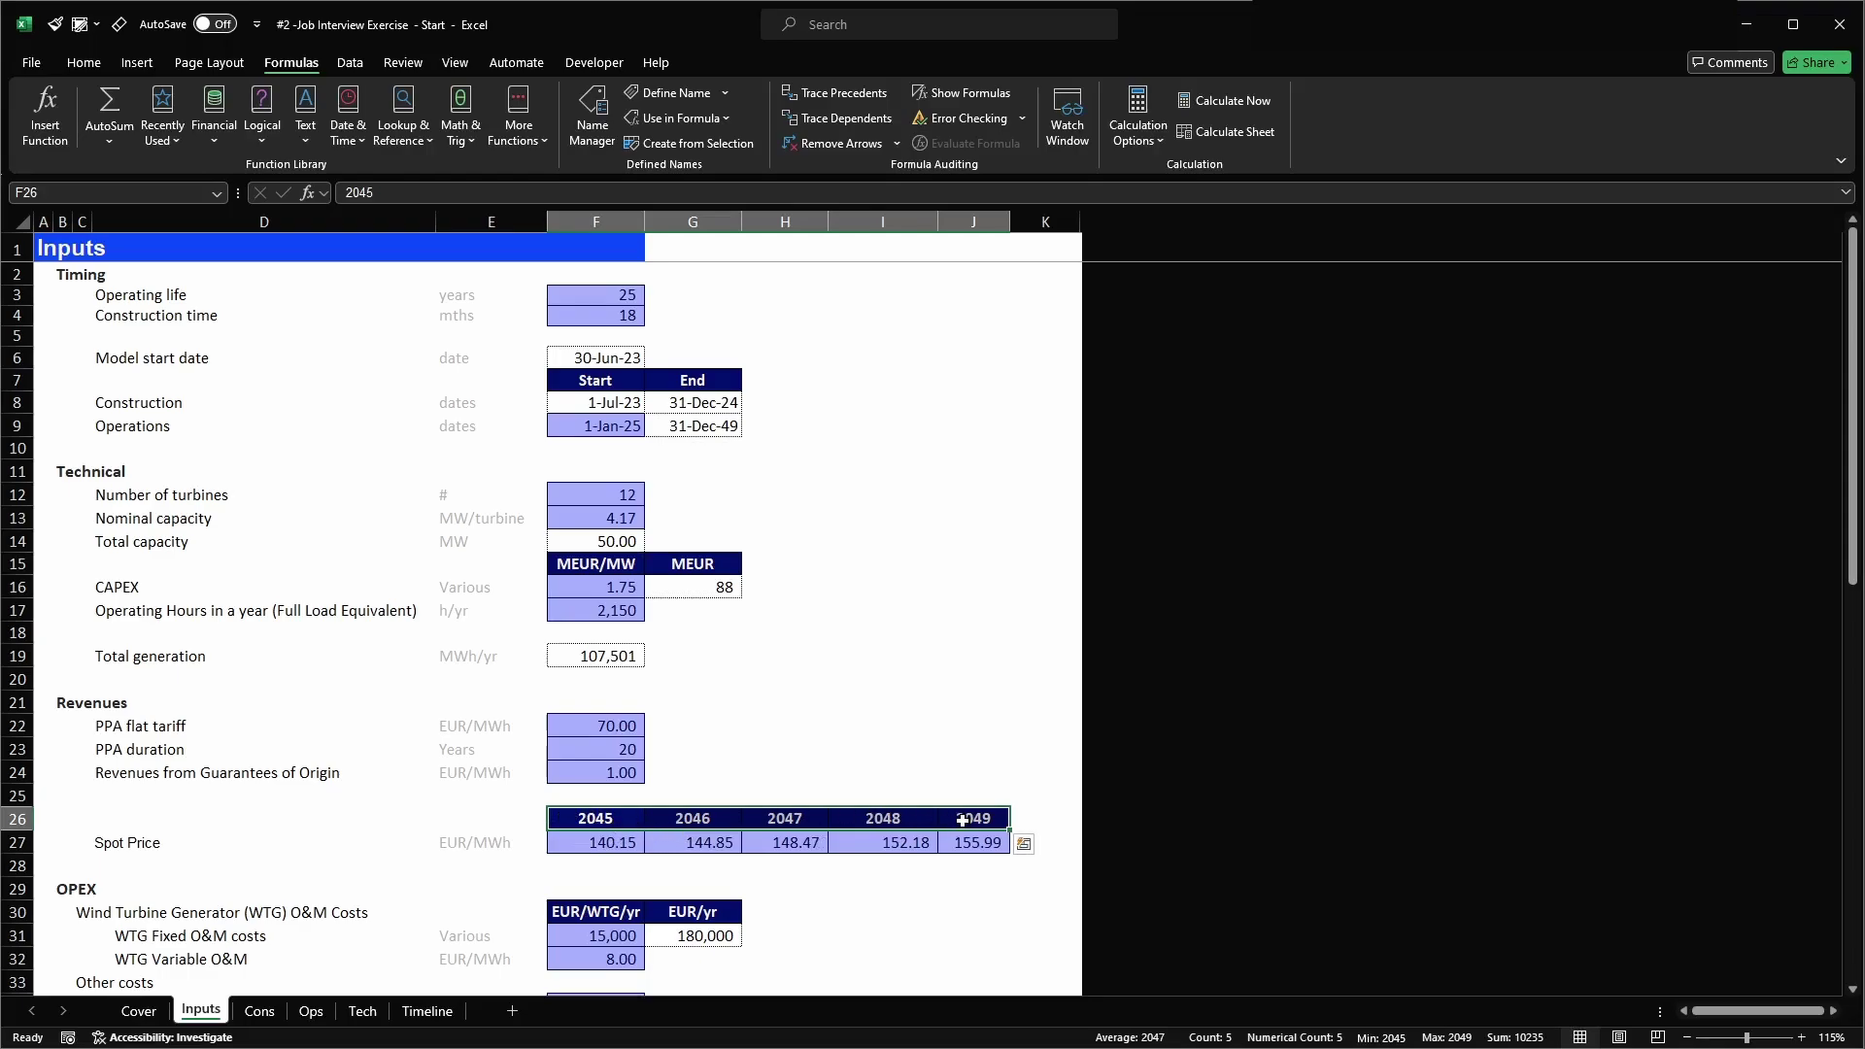
pyautogui.hotkey('alt', 'F3')
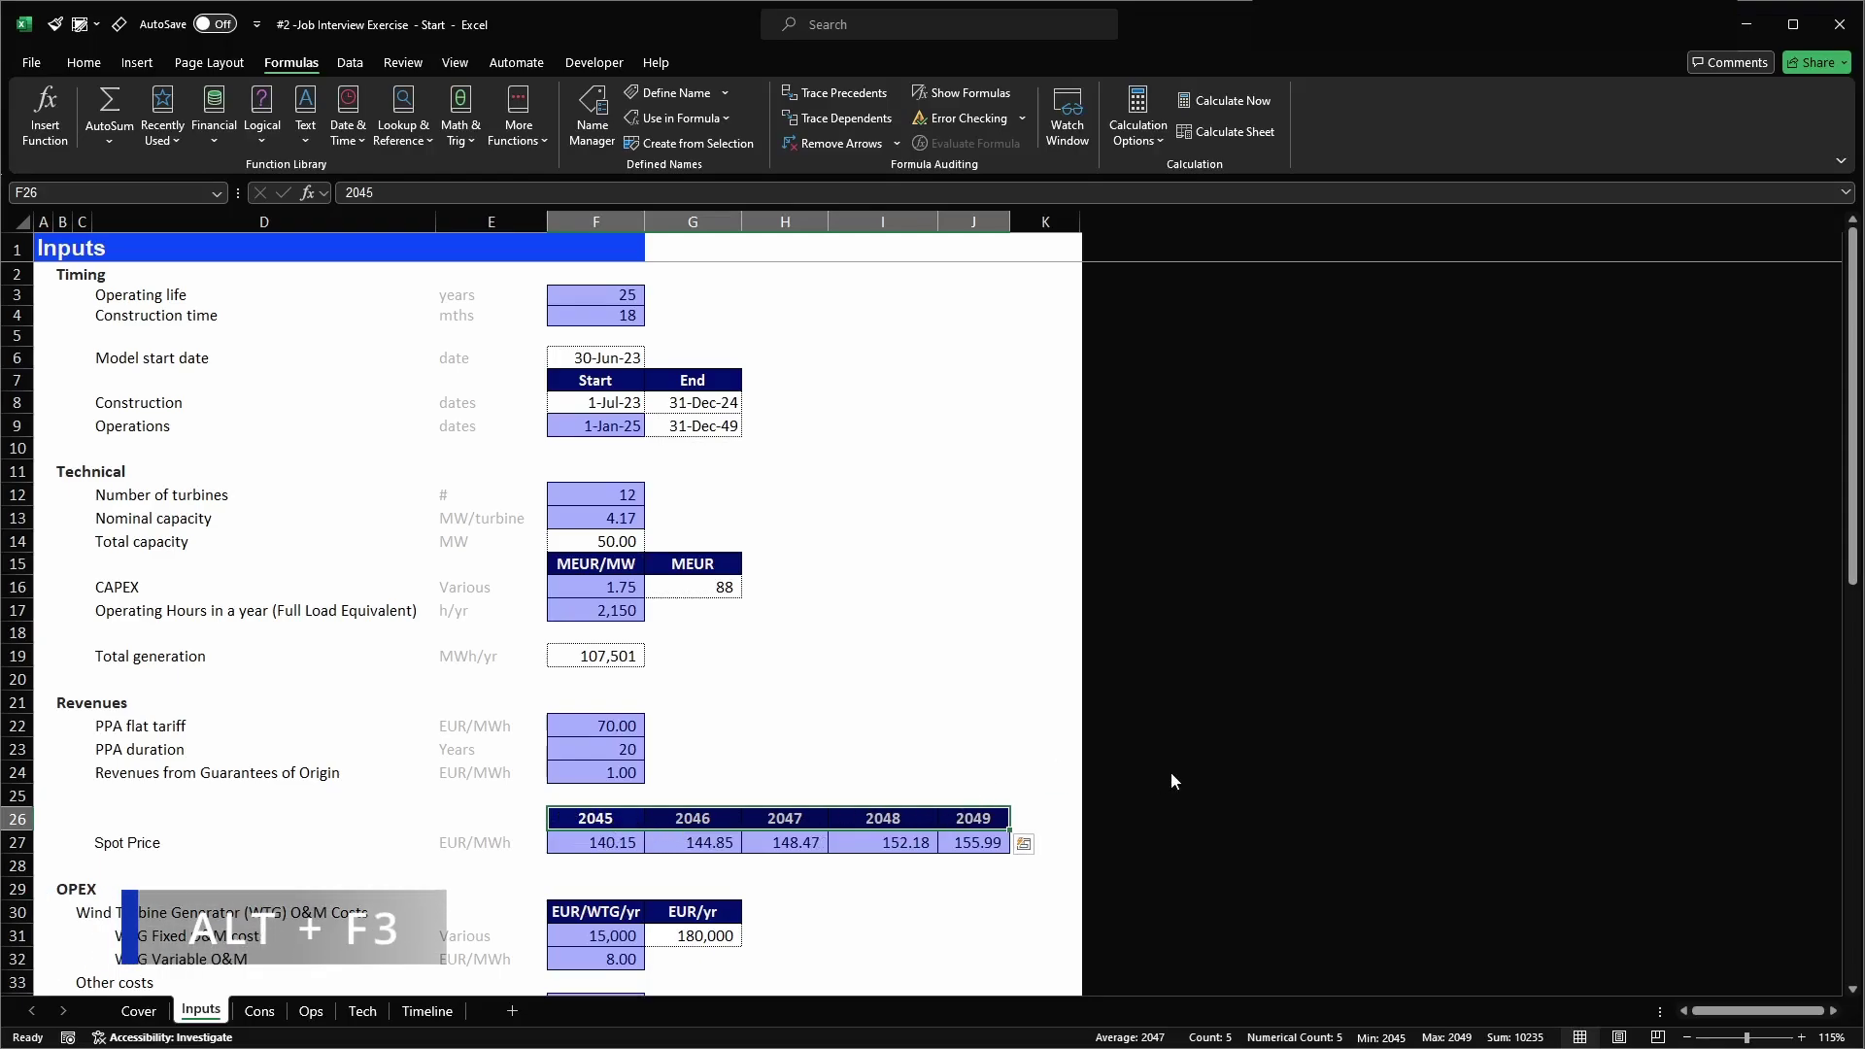
pyautogui.write('array_years_spot')
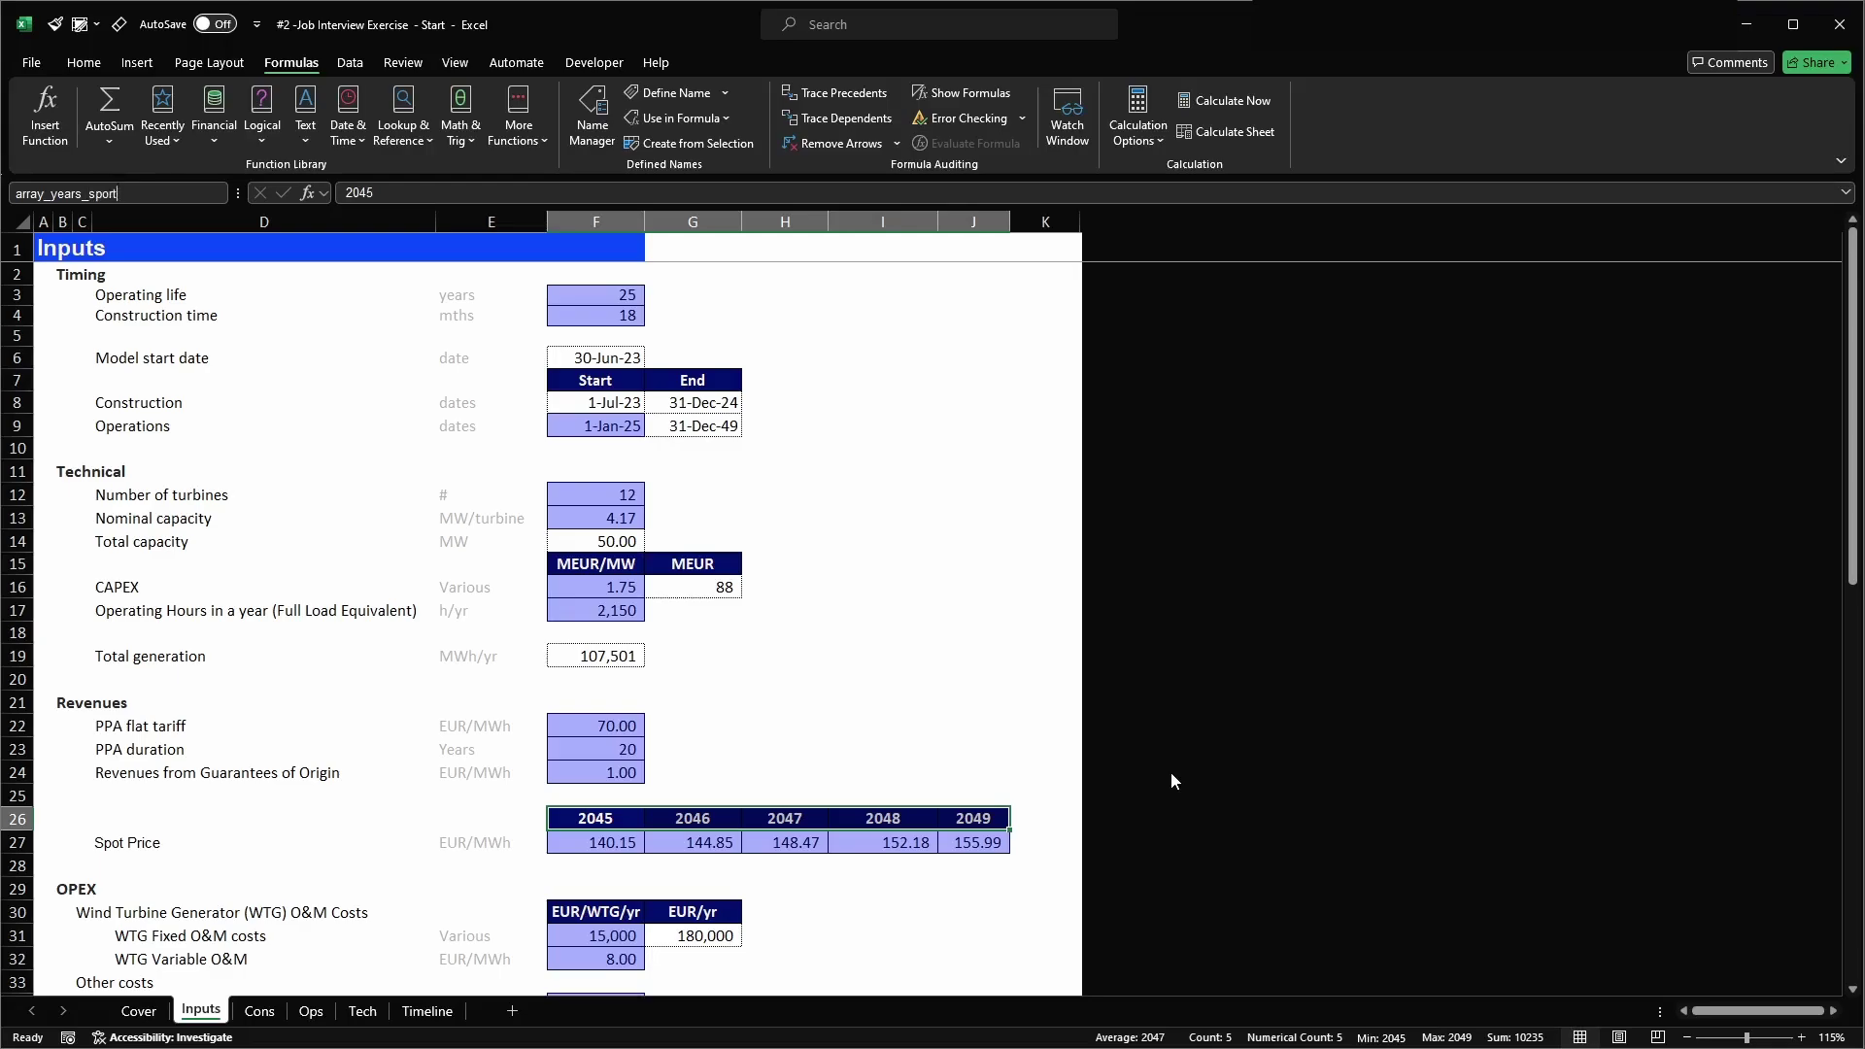
pyautogui.press('Return')
# - Rename the defined name array_years_spot to array_years_spot_price in the Name Manager
pyautogui.click(592, 121)
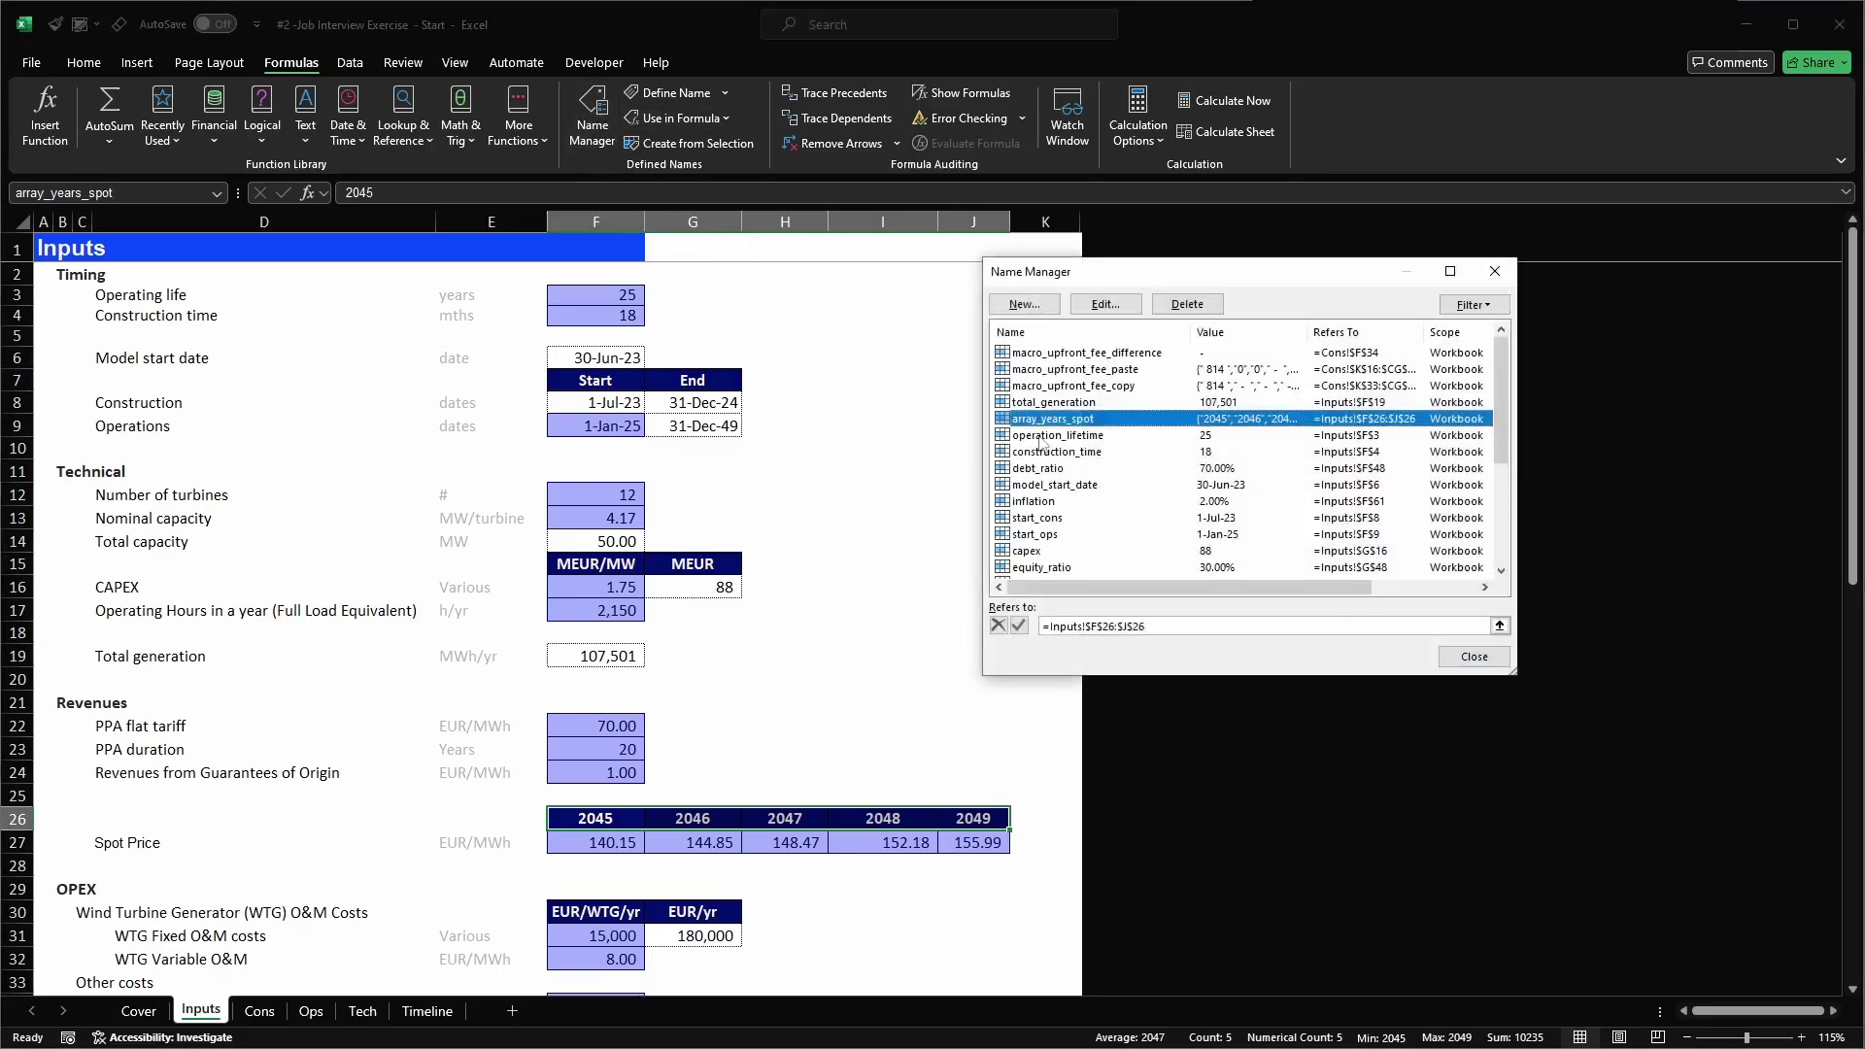
pyautogui.scroll(-1, 1049, 449)
pyautogui.doubleClick(1092, 371)
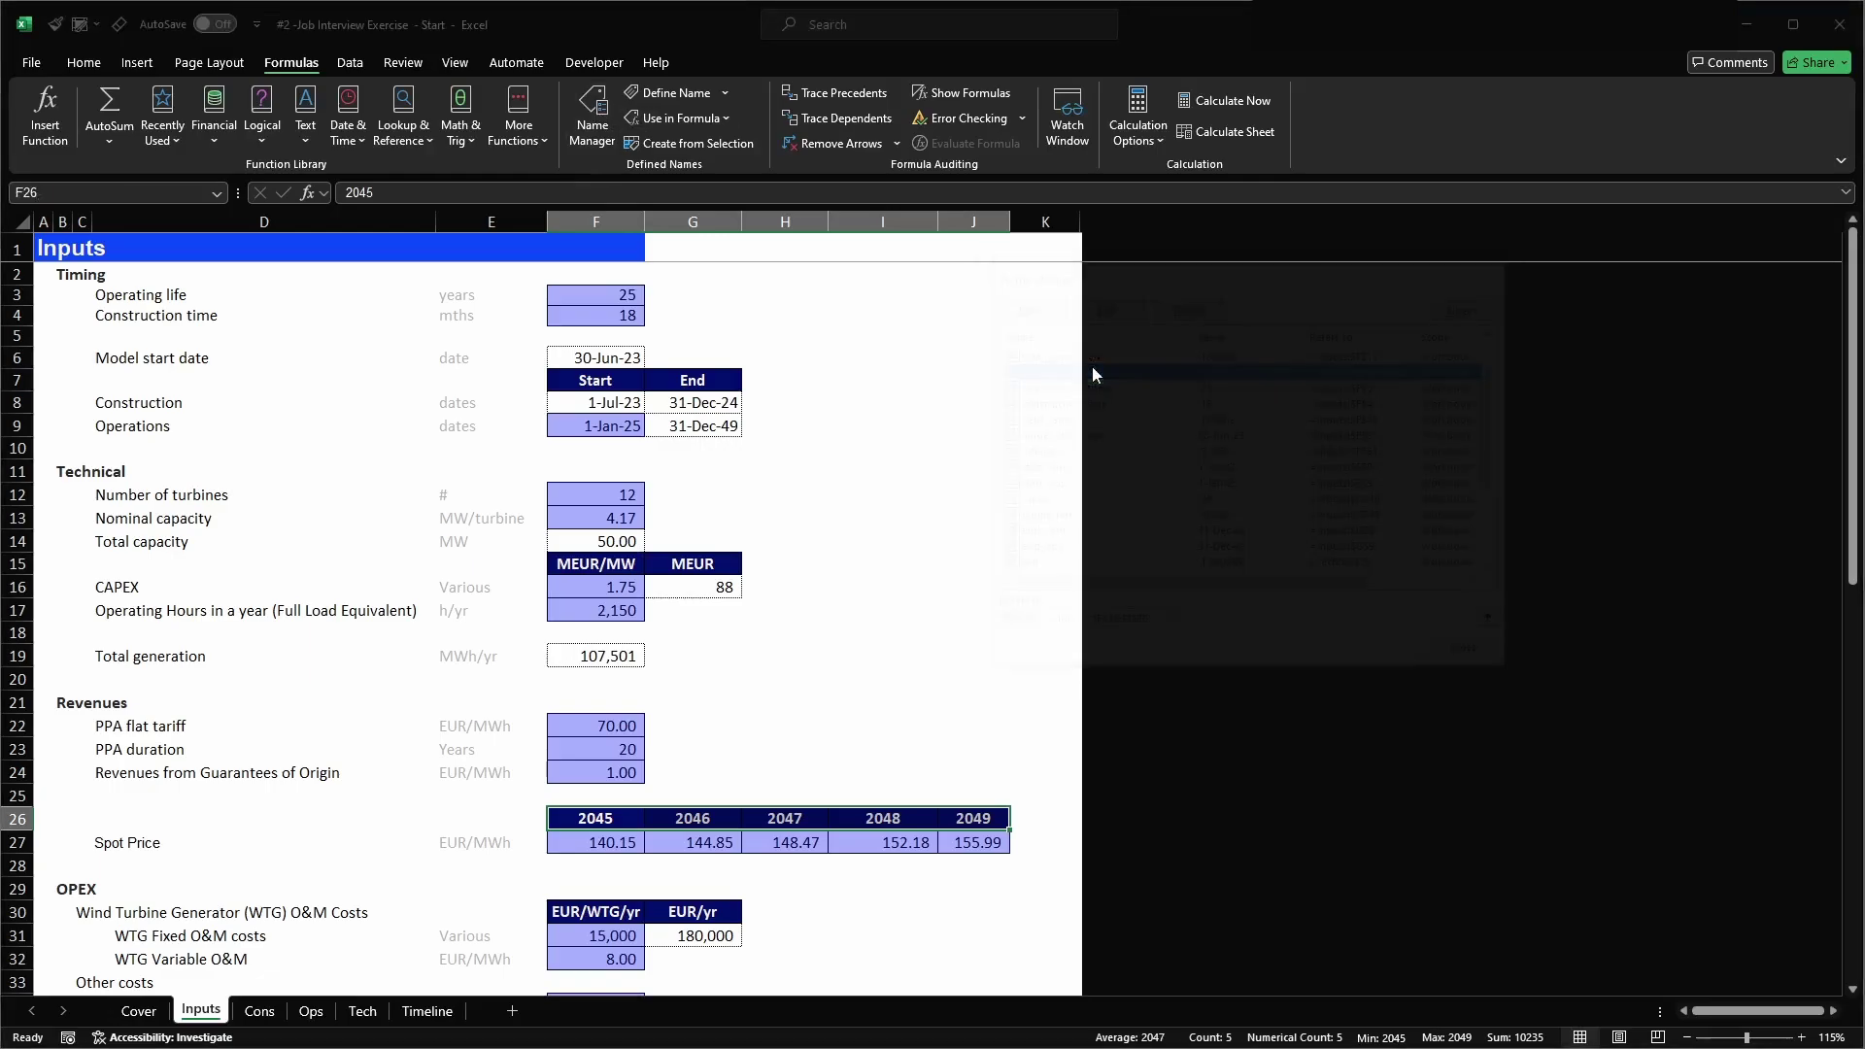
pyautogui.write('_price')
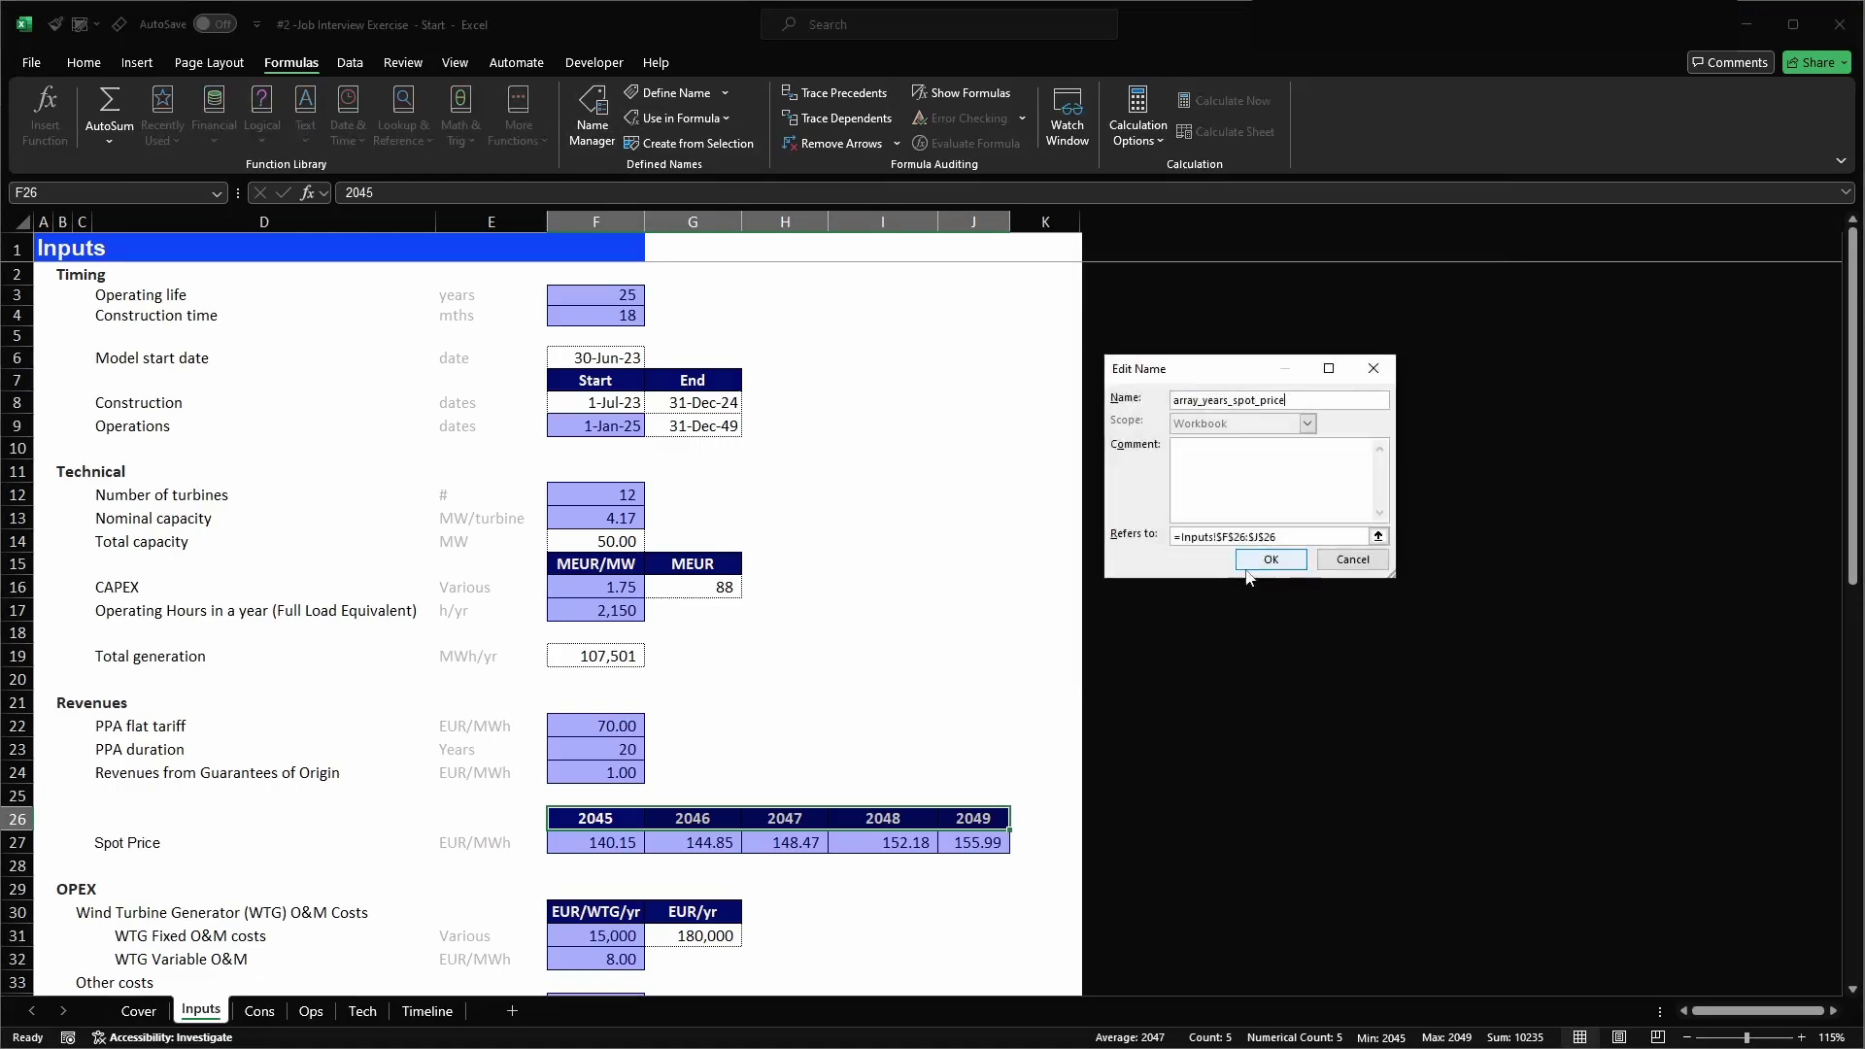
pyautogui.hotkey('ctrl', 'a')
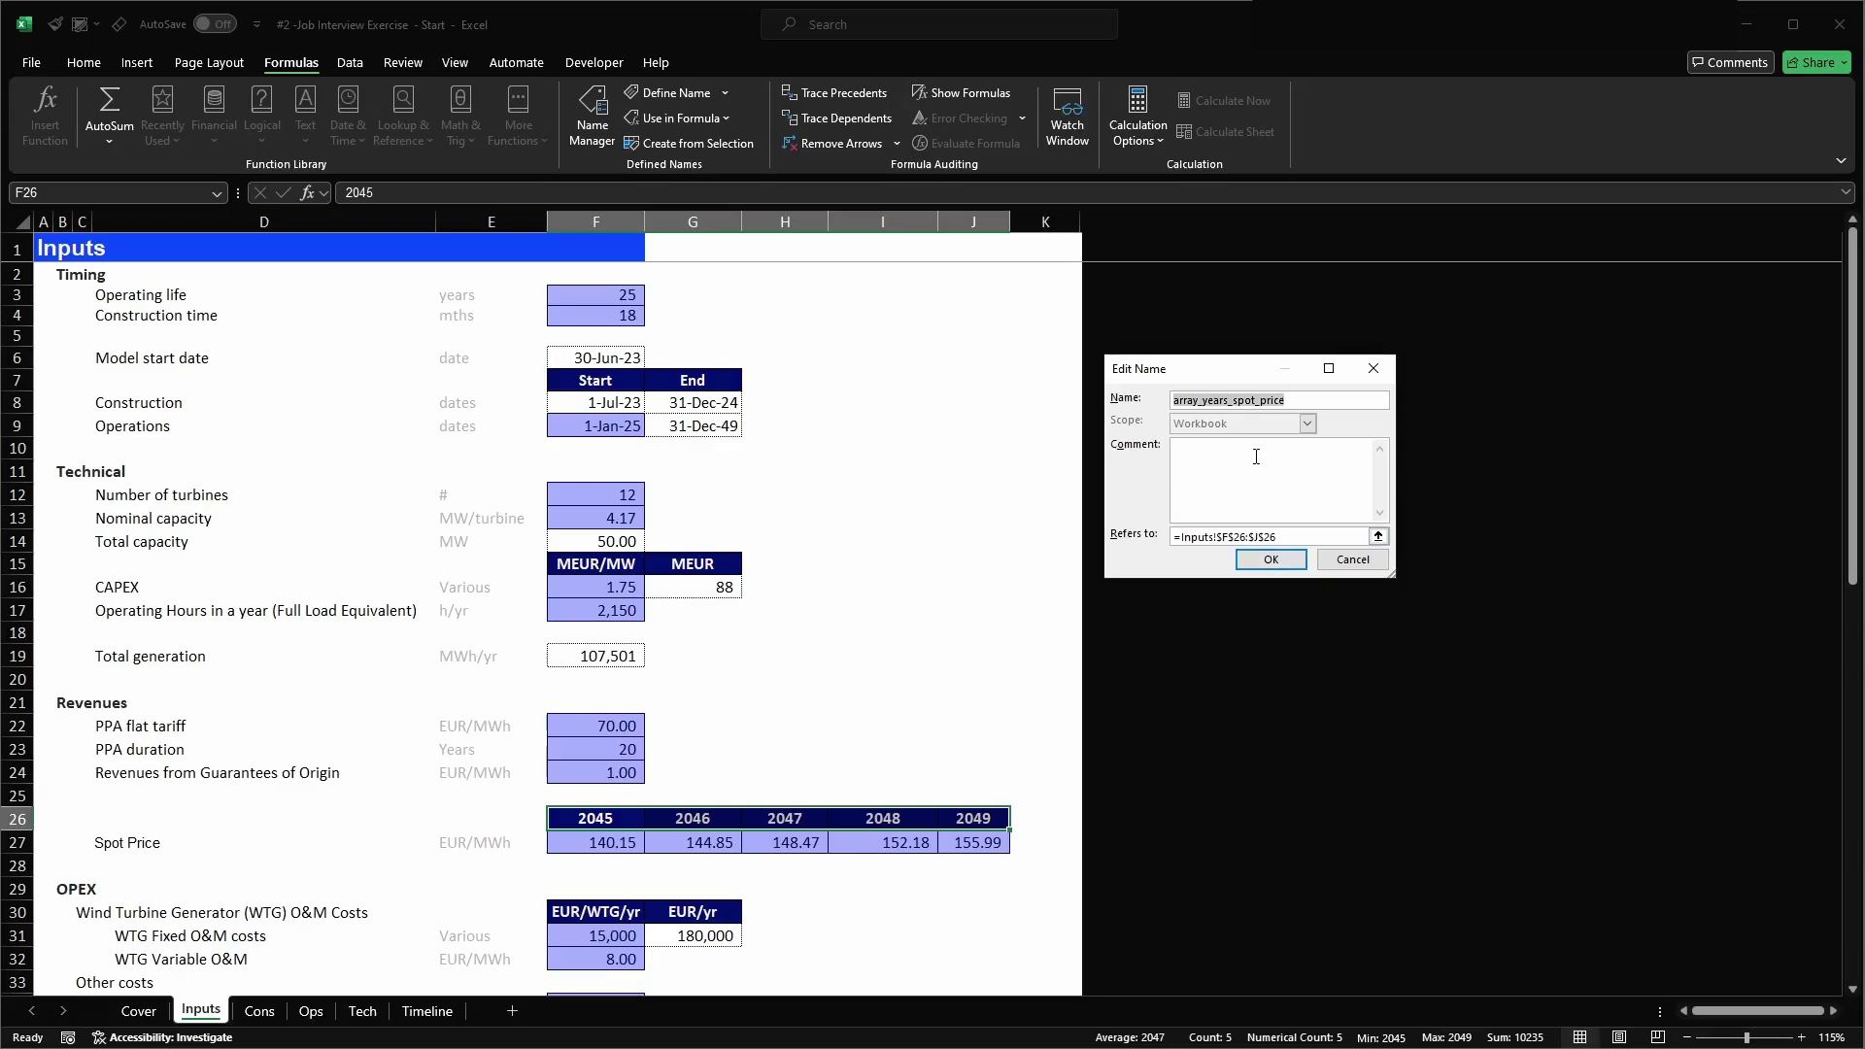
pyautogui.click(1271, 560)
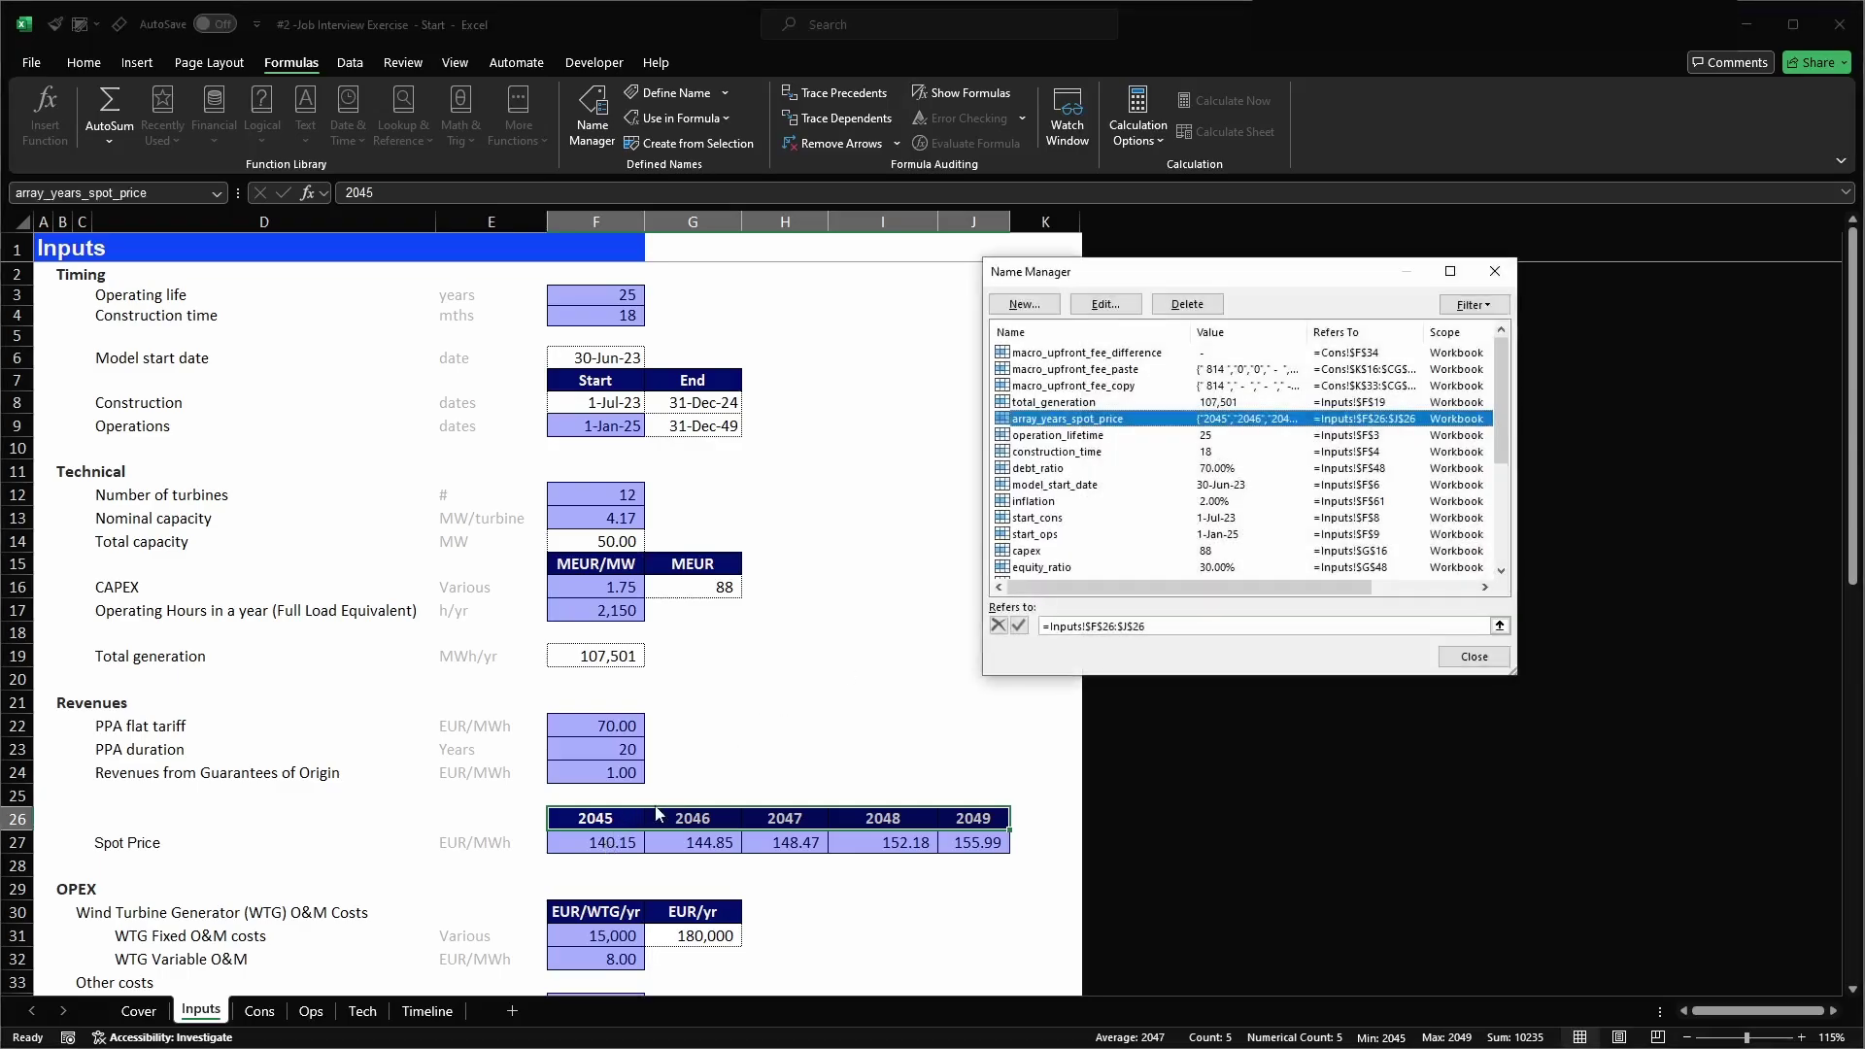
pyautogui.press('Escape')
# - Name the Spot Price values range F27:J27 on Inputs array_spot_price
pyautogui.moveTo(583, 843); pyautogui.dragTo(962, 841)
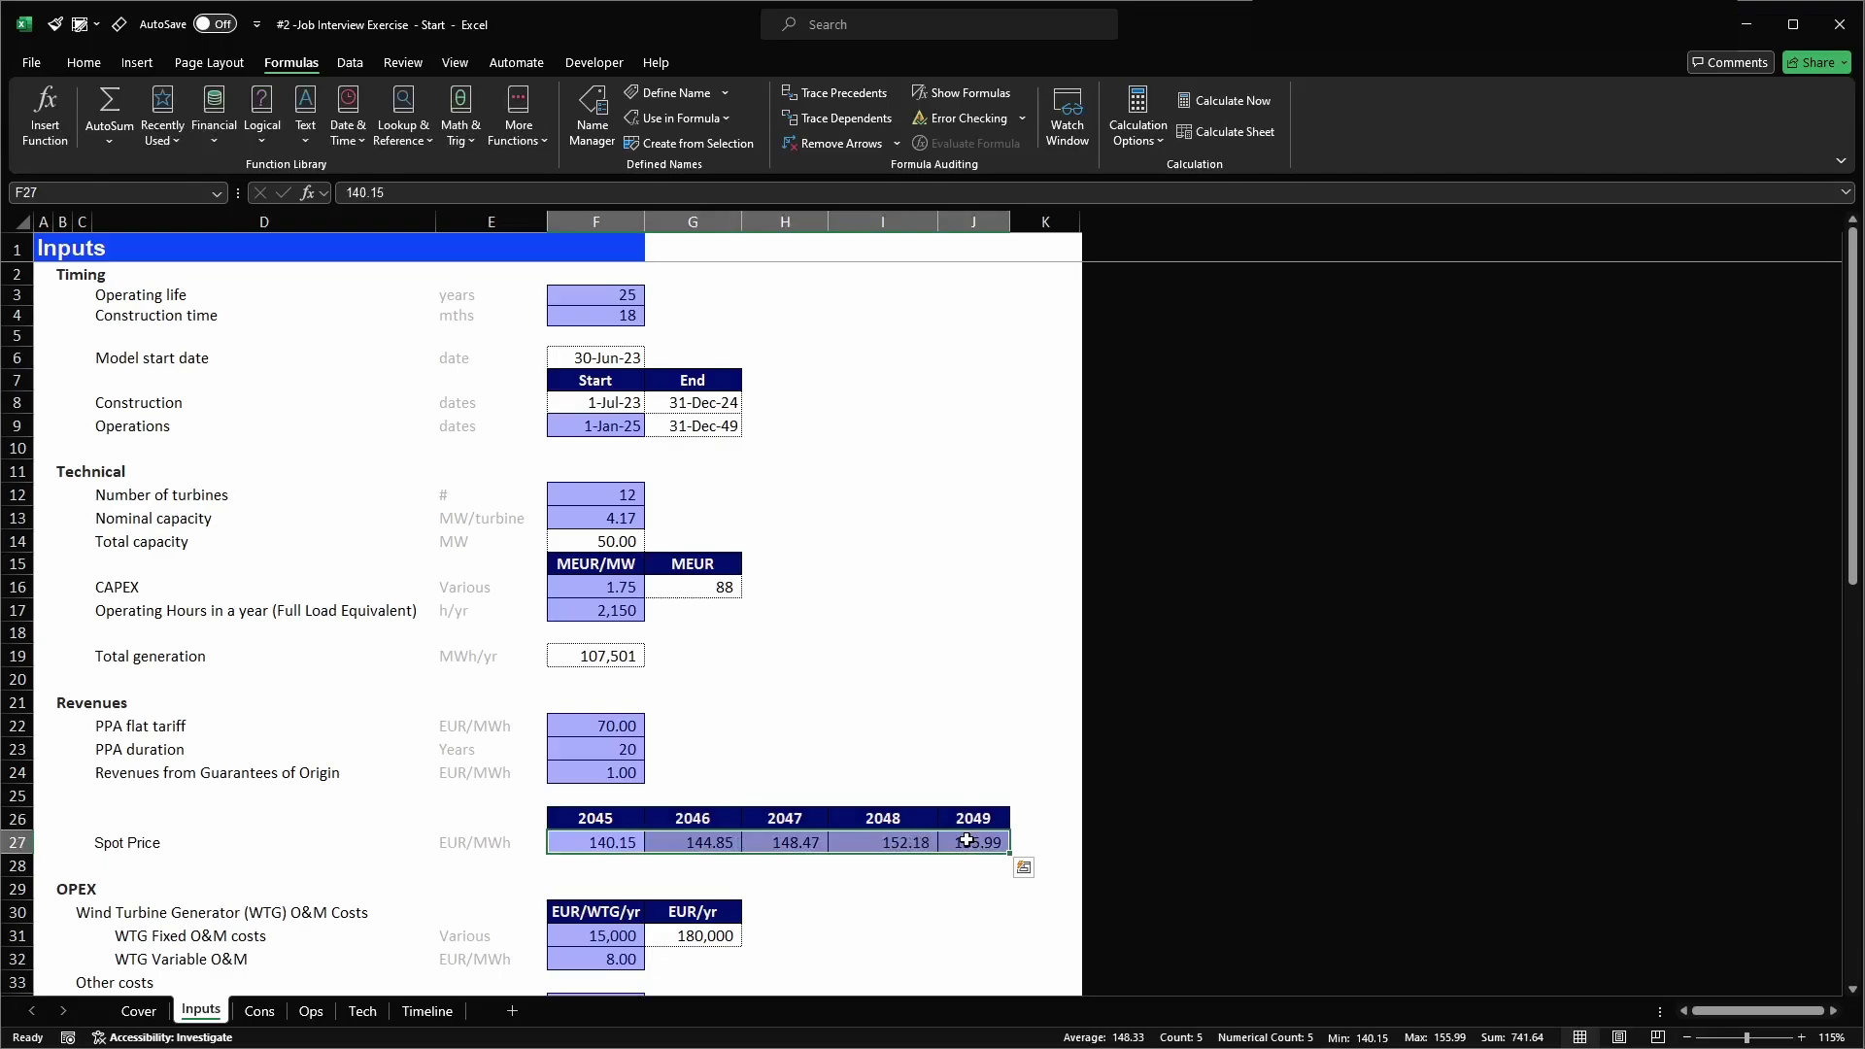
pyautogui.hotkey('alt', 'F3')
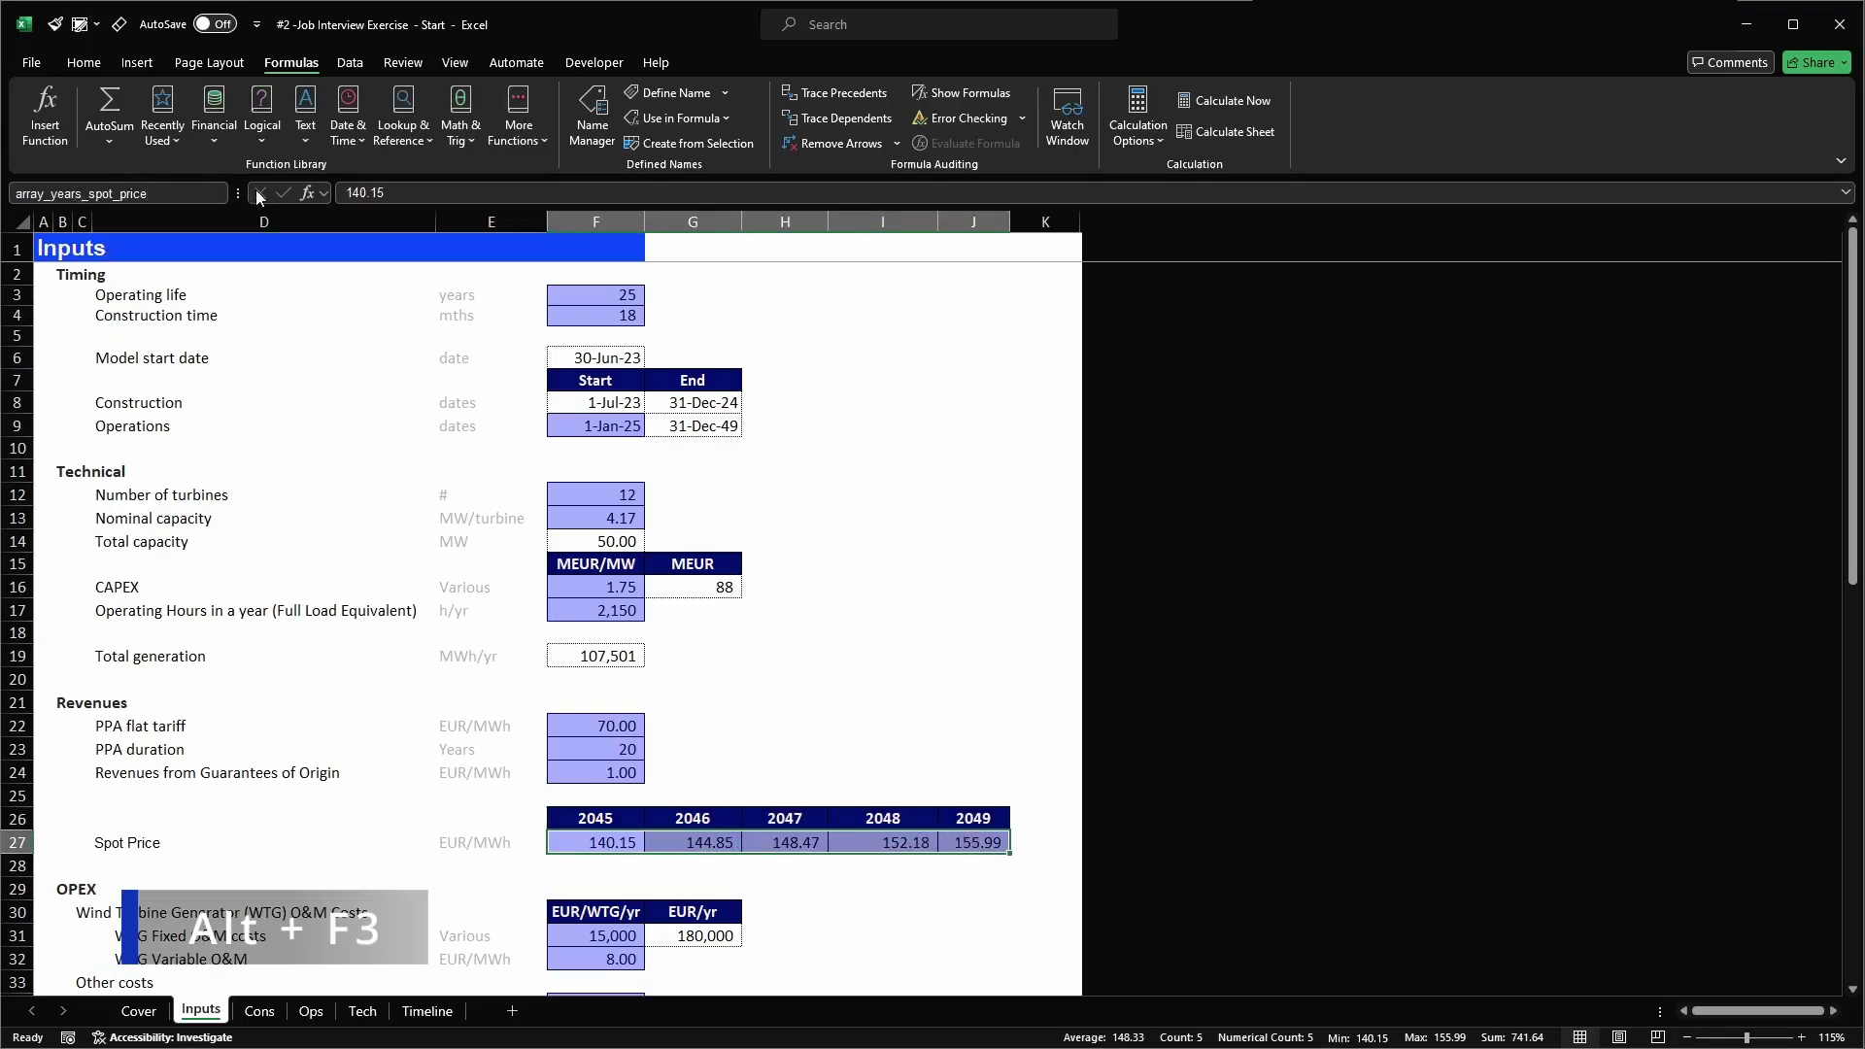
pyautogui.press('BackSpace')
pyautogui.press('BackSpace')
pyautogui.press('BackSpace')
pyautogui.press('BackSpace')
pyautogui.press('BackSpace')
pyautogui.press('BackSpace')
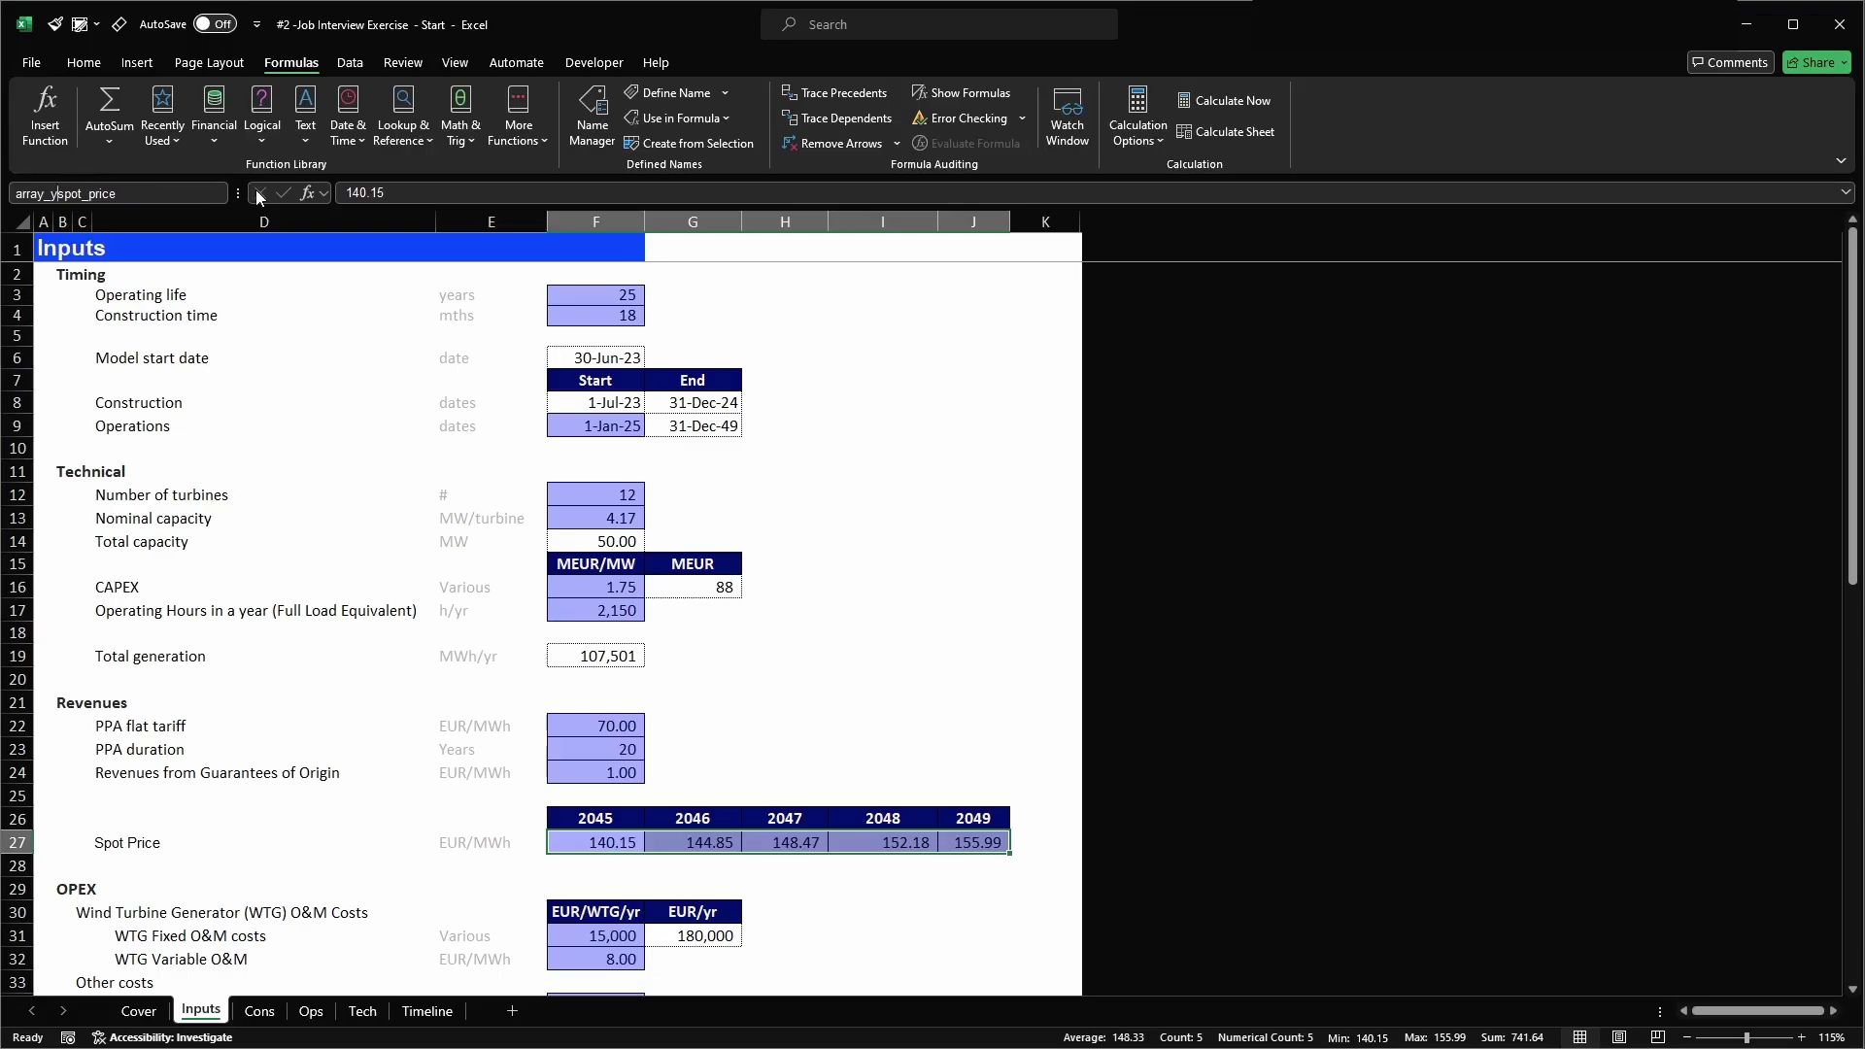
pyautogui.press('Return')
pyautogui.click(861, 816)
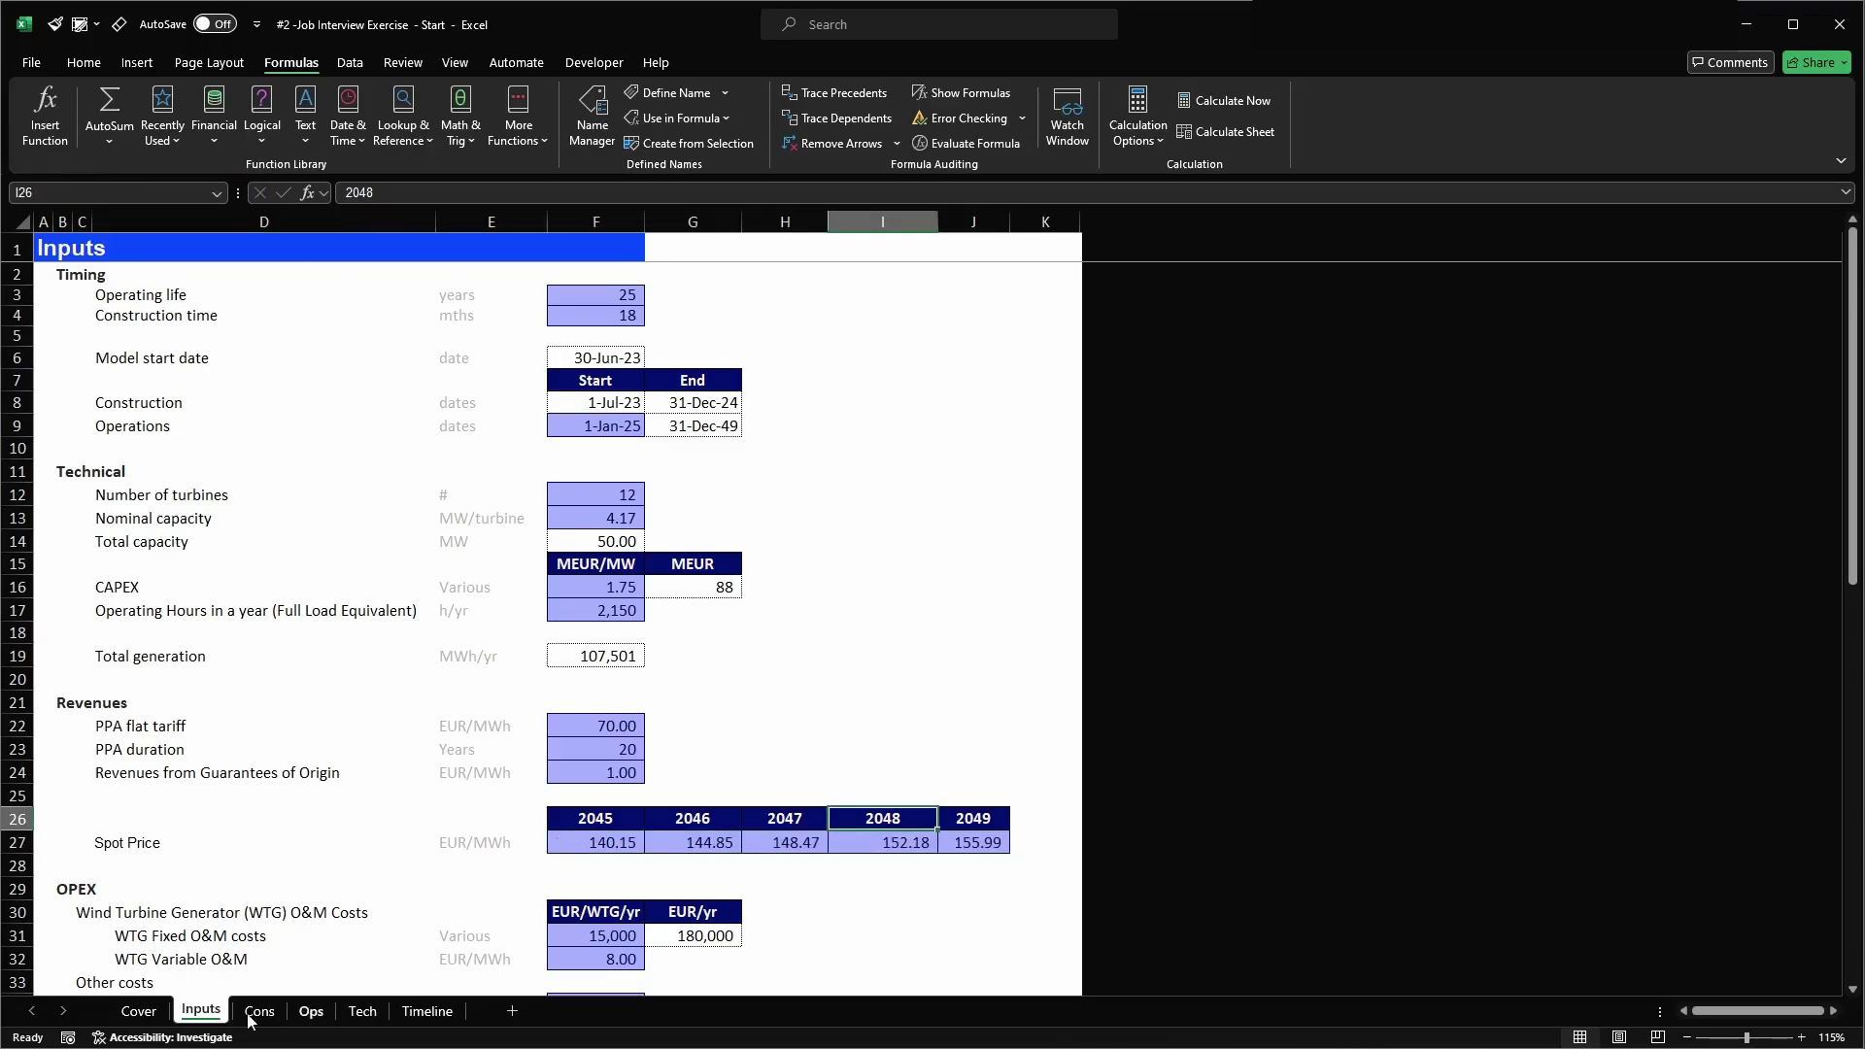
# - Link the Guarantees of Origin price in F21 of the Ops sheet to cell F24 on Inputs
pyautogui.click(311, 1011)
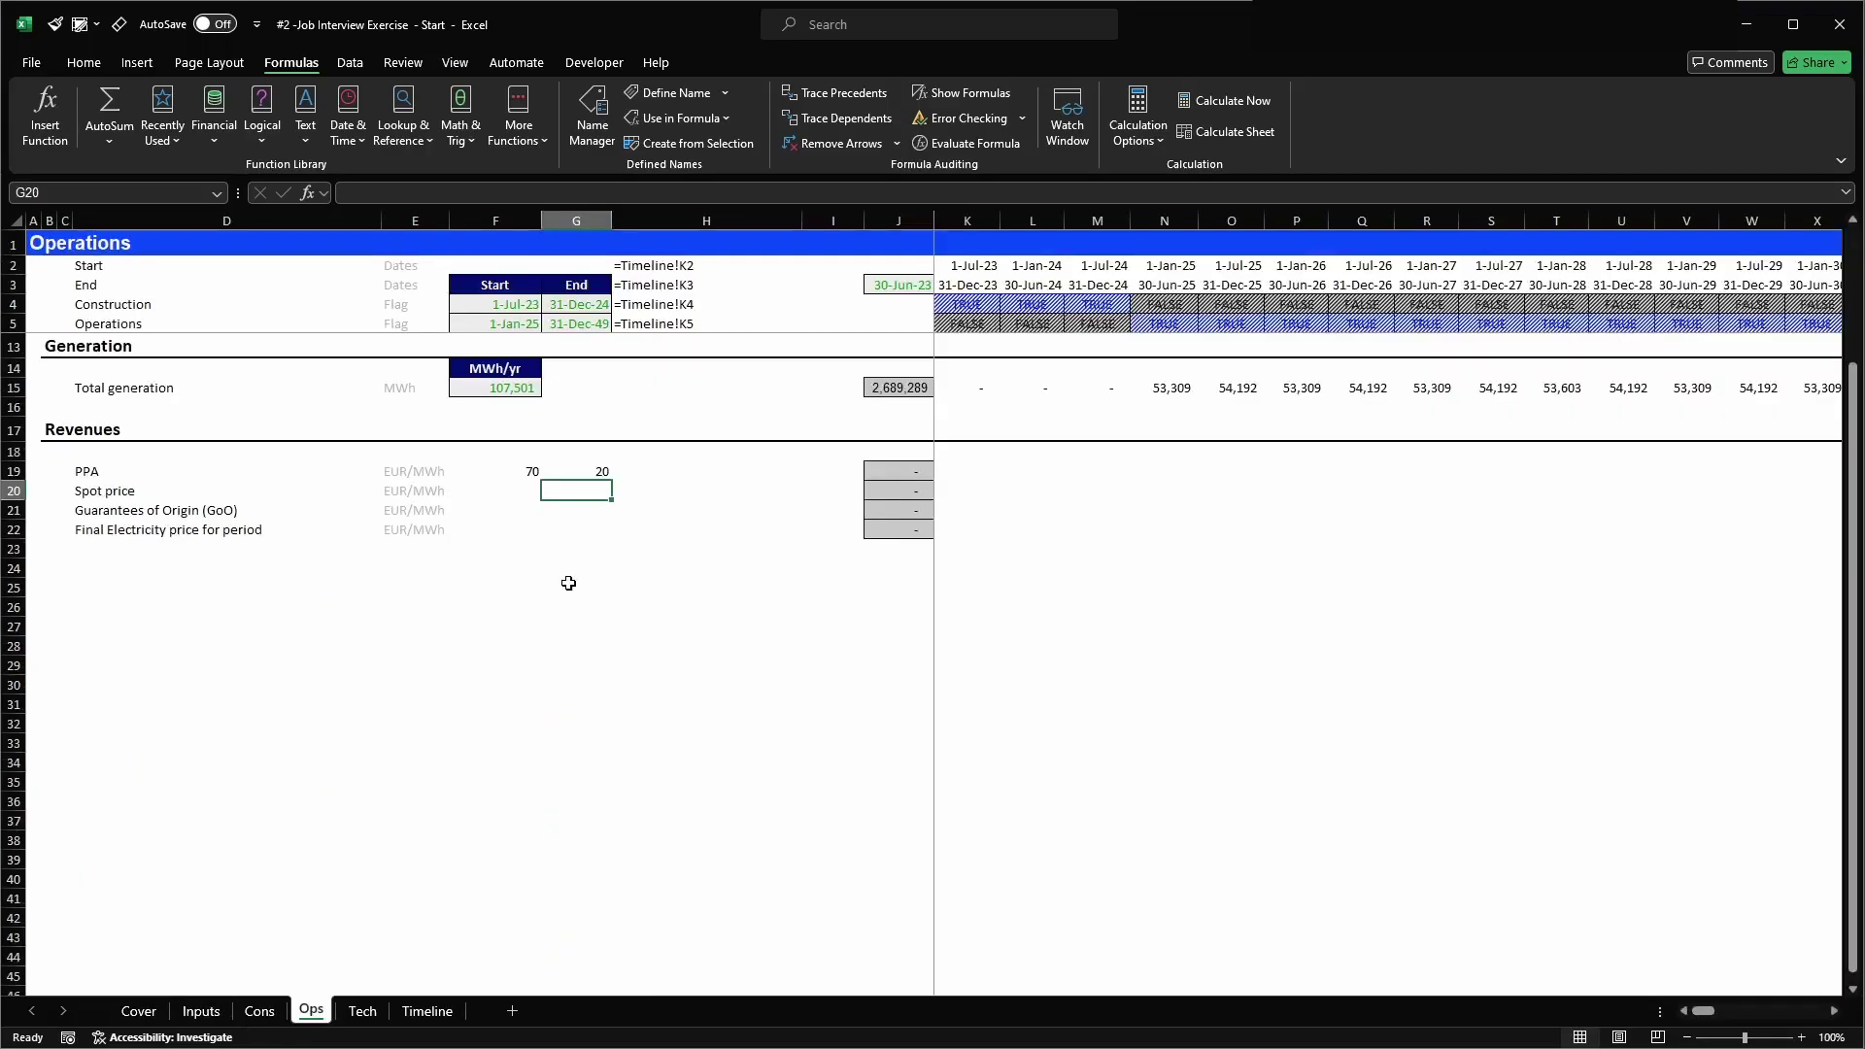
pyautogui.hotkey('shift', 'space')
pyautogui.press('Down')
pyautogui.press('Left')
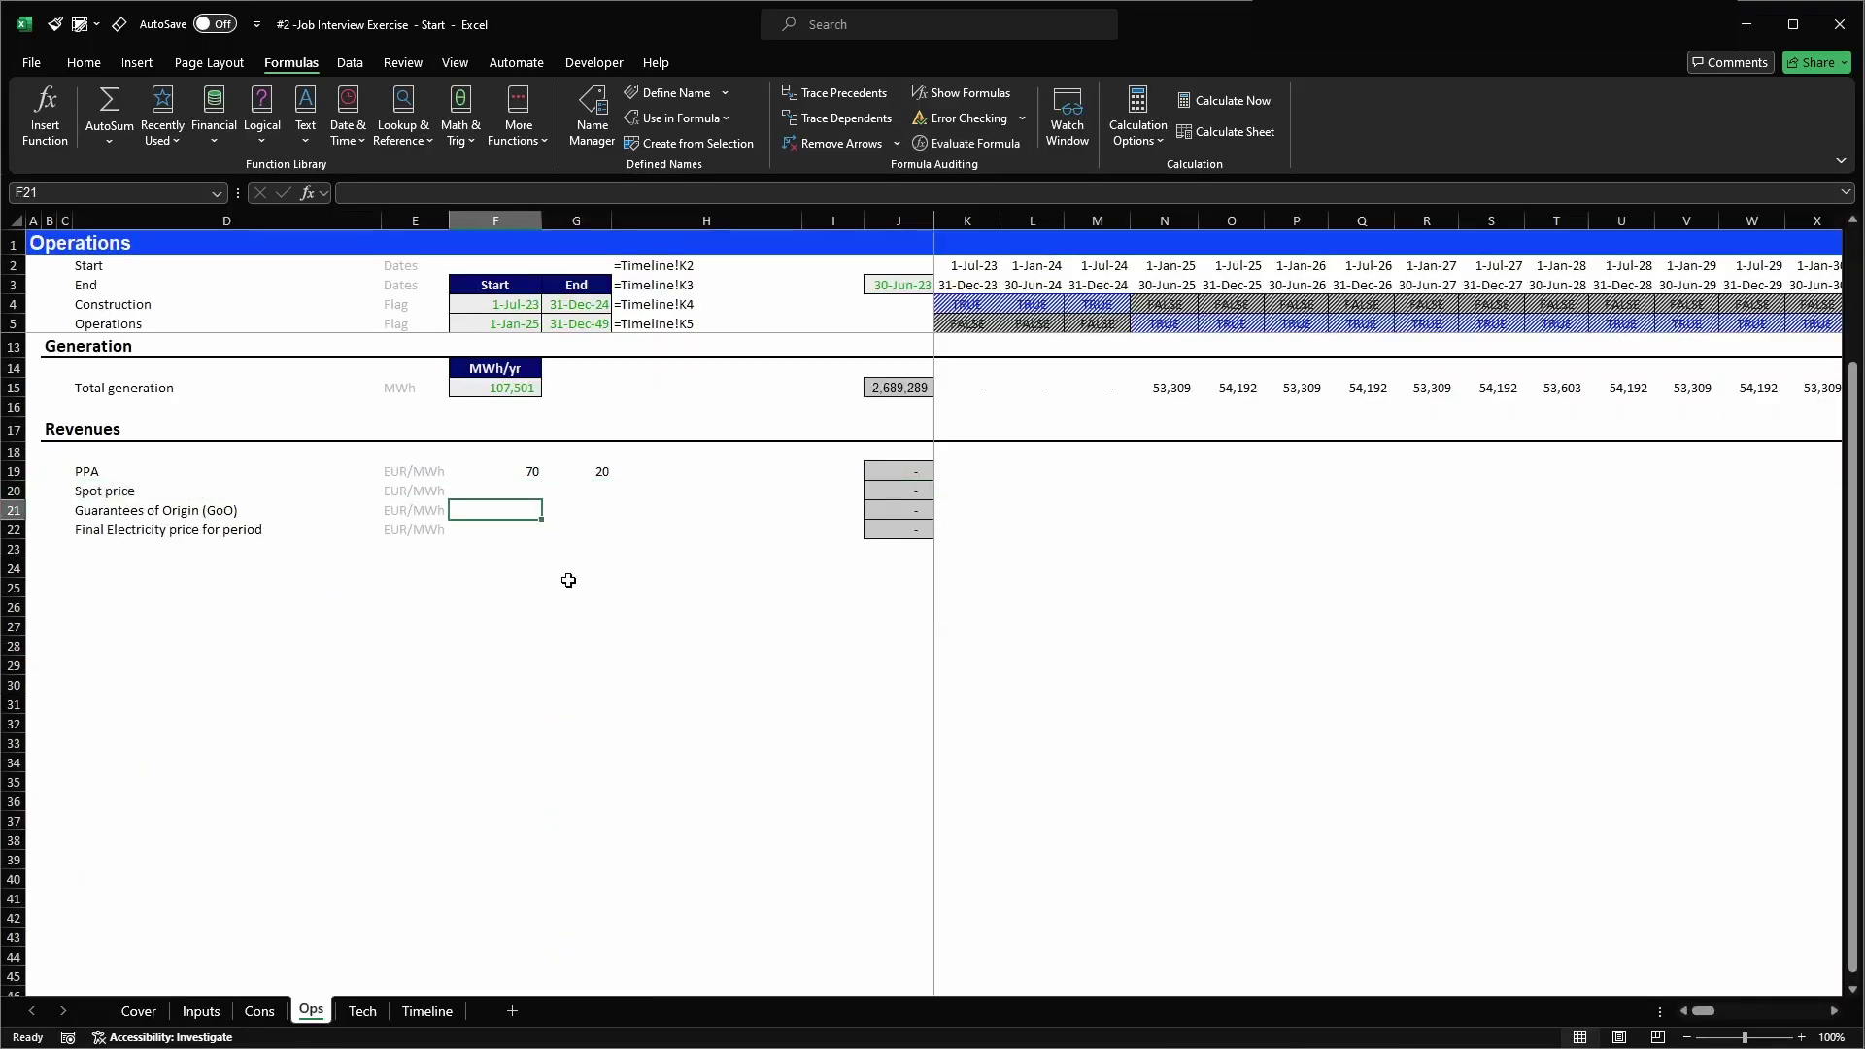
pyautogui.write('=')
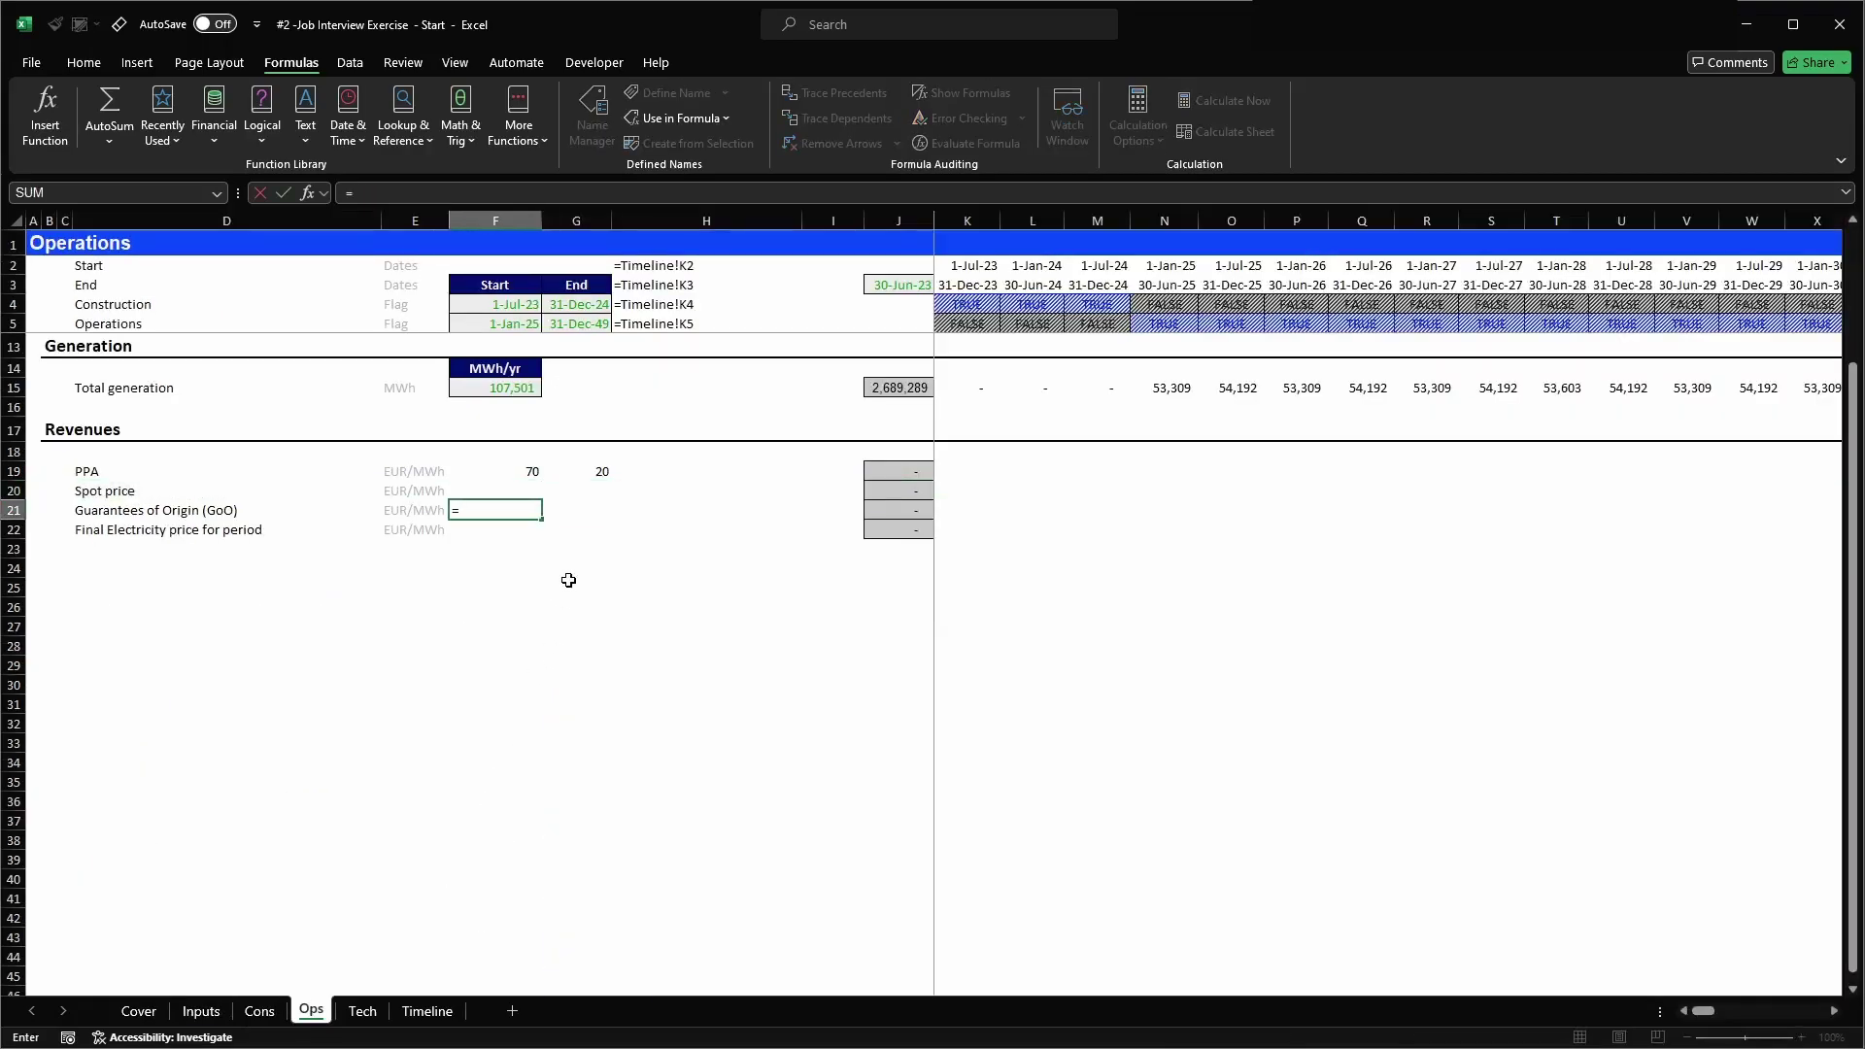
pyautogui.click(195, 1013)
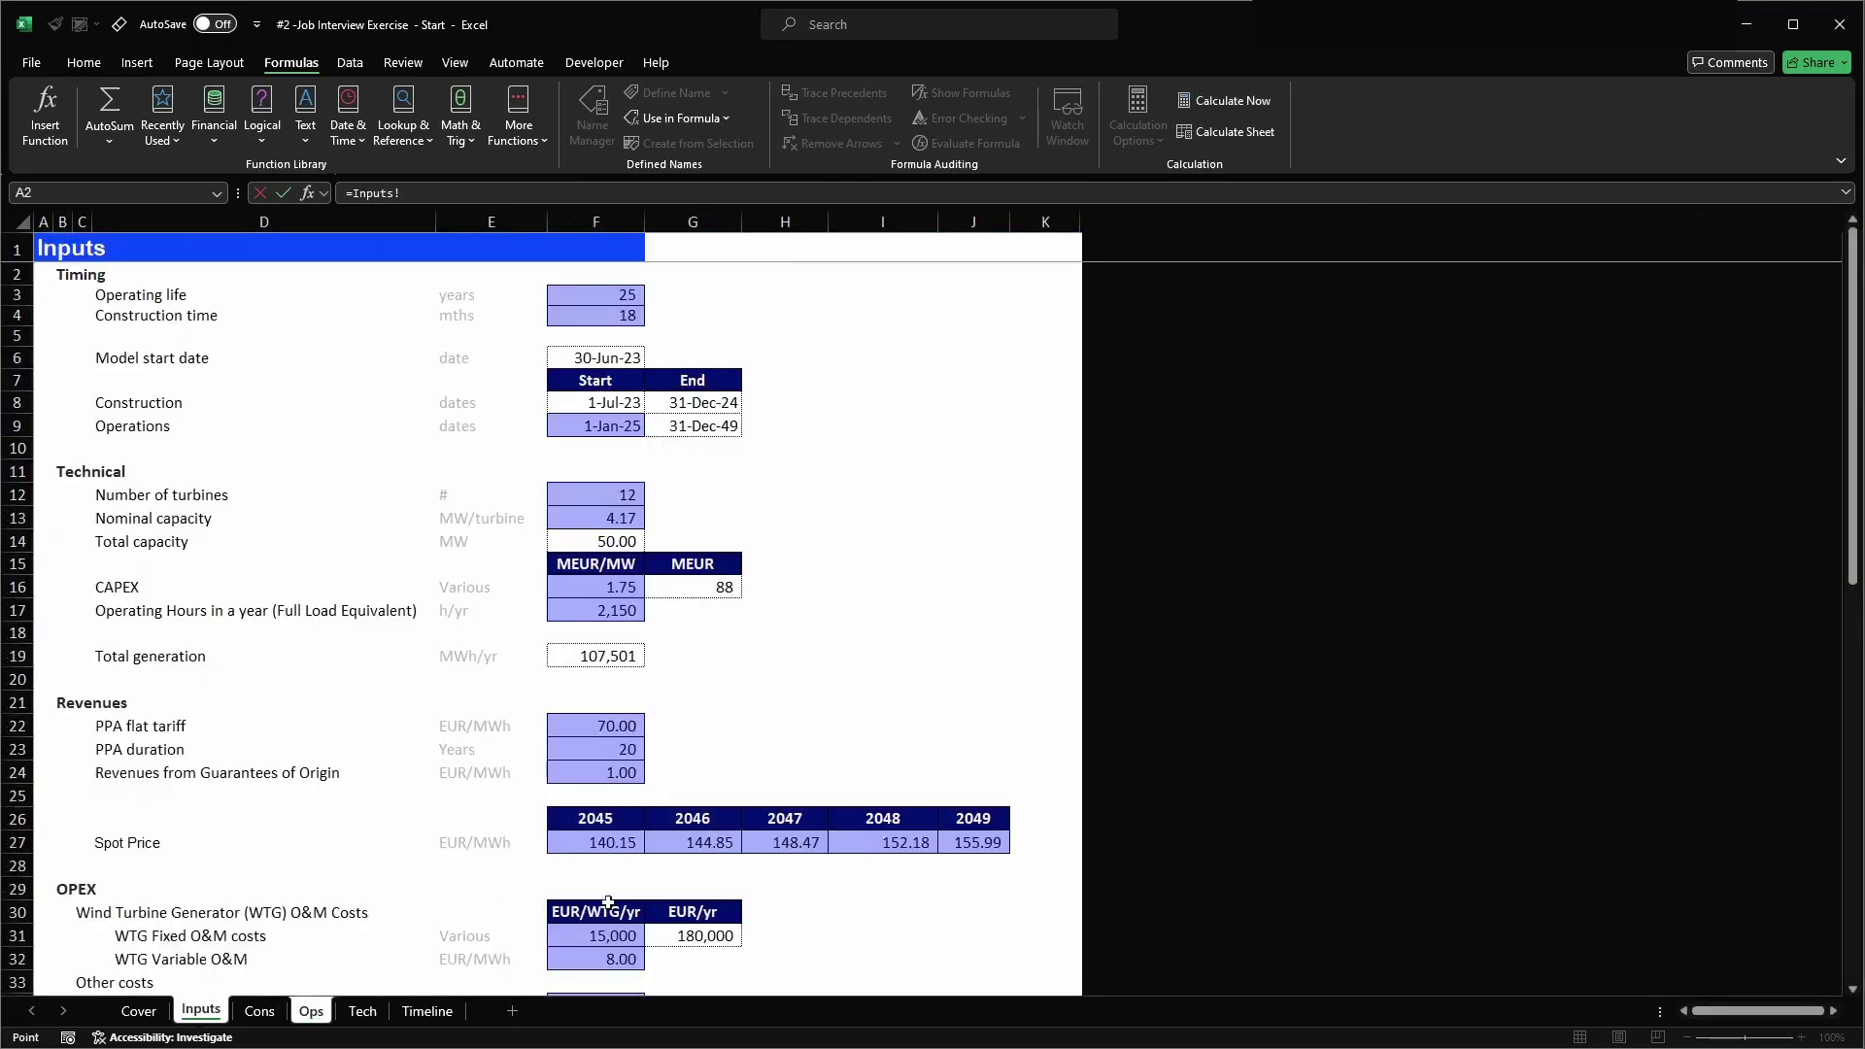
pyautogui.click(606, 793)
pyautogui.click(608, 775)
pyautogui.press('Return')
pyautogui.click(525, 474)
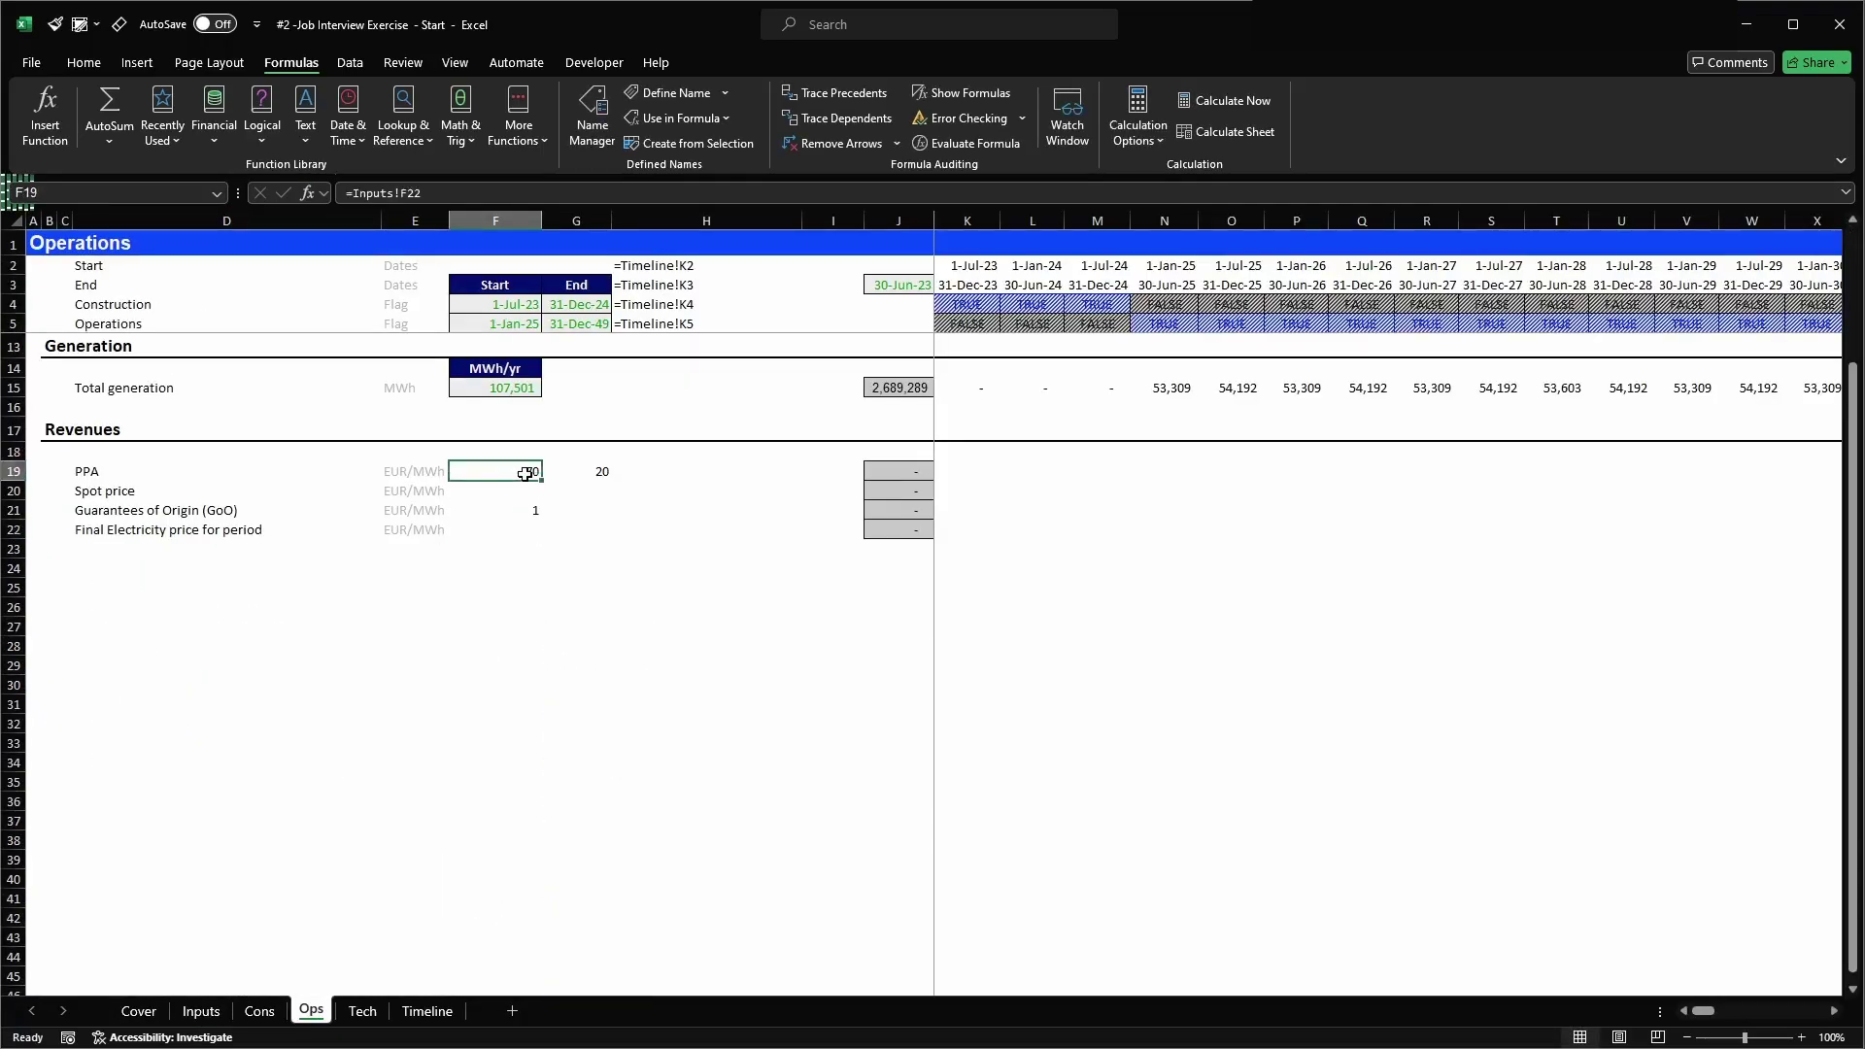
pyautogui.keyDown('ctrl'); pyautogui.click(586, 471); pyautogui.keyUp('ctrl')
pyautogui.keyDown('ctrl'); pyautogui.click(498, 523); pyautogui.keyUp('ctrl')
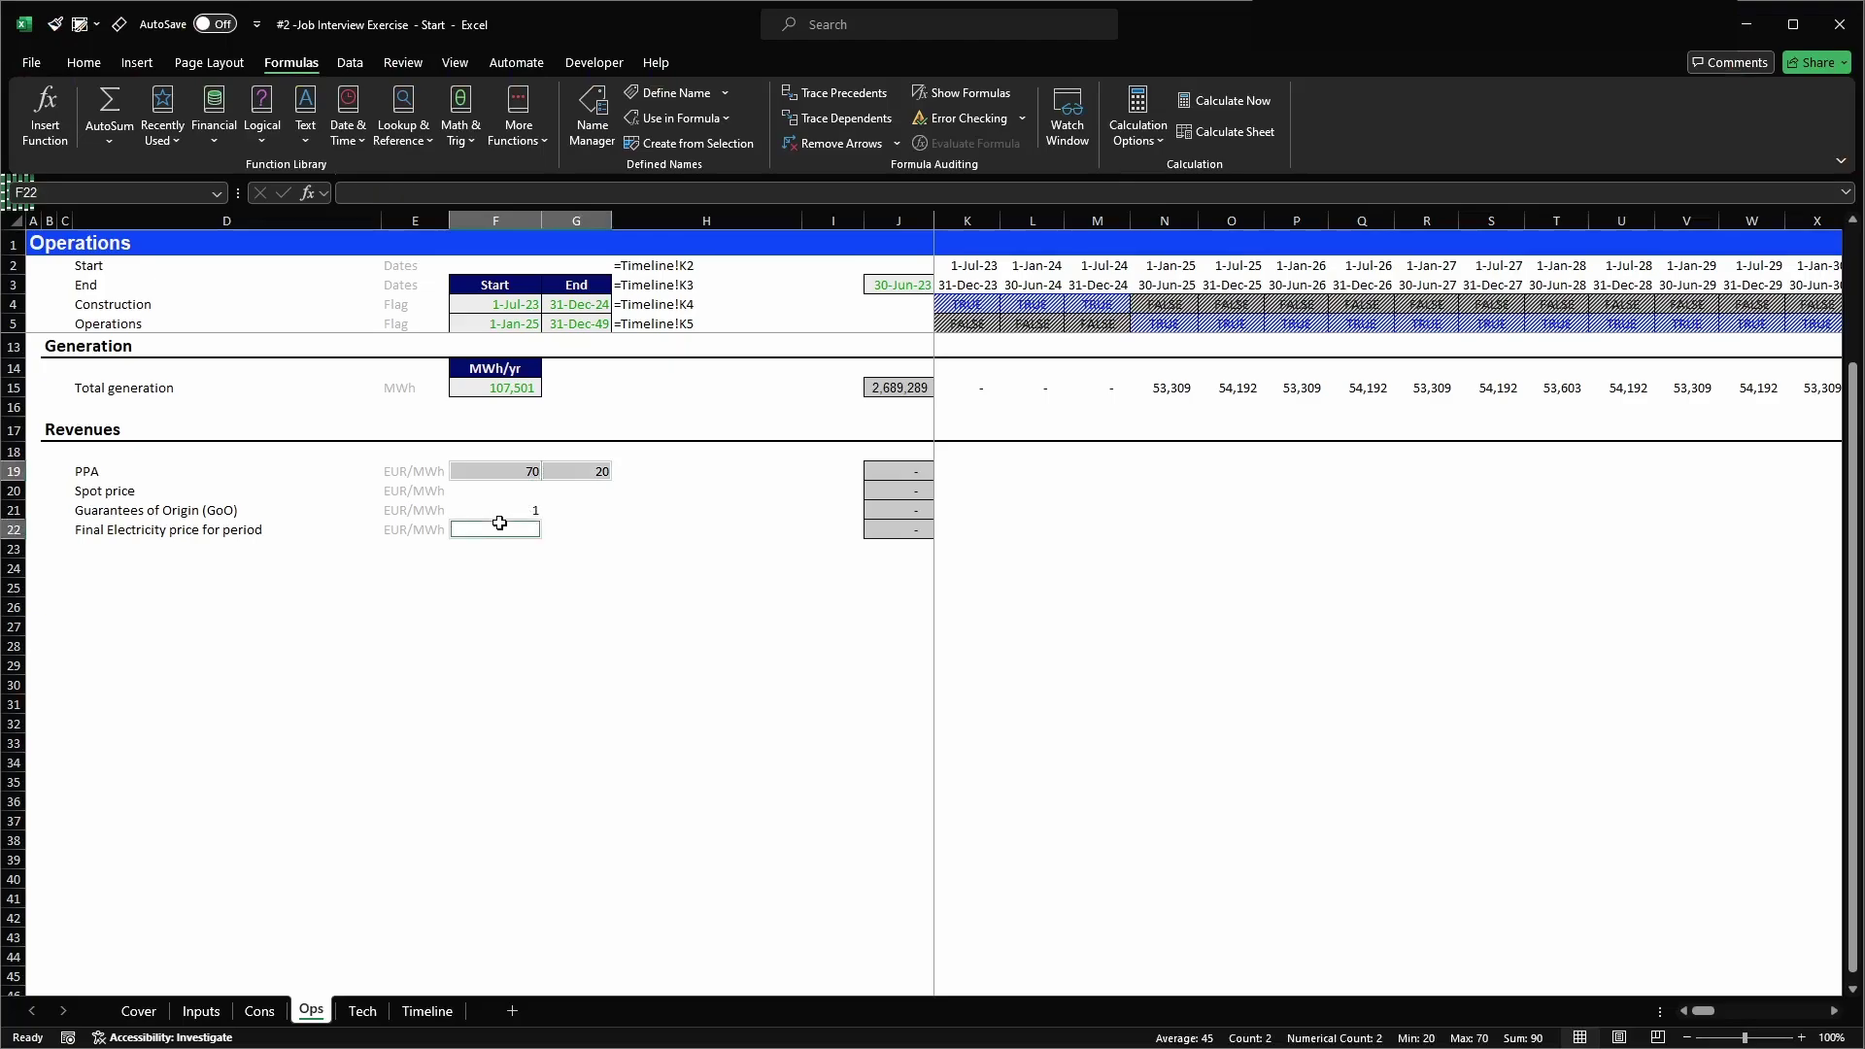
pyautogui.click(556, 496)
pyautogui.click(528, 472)
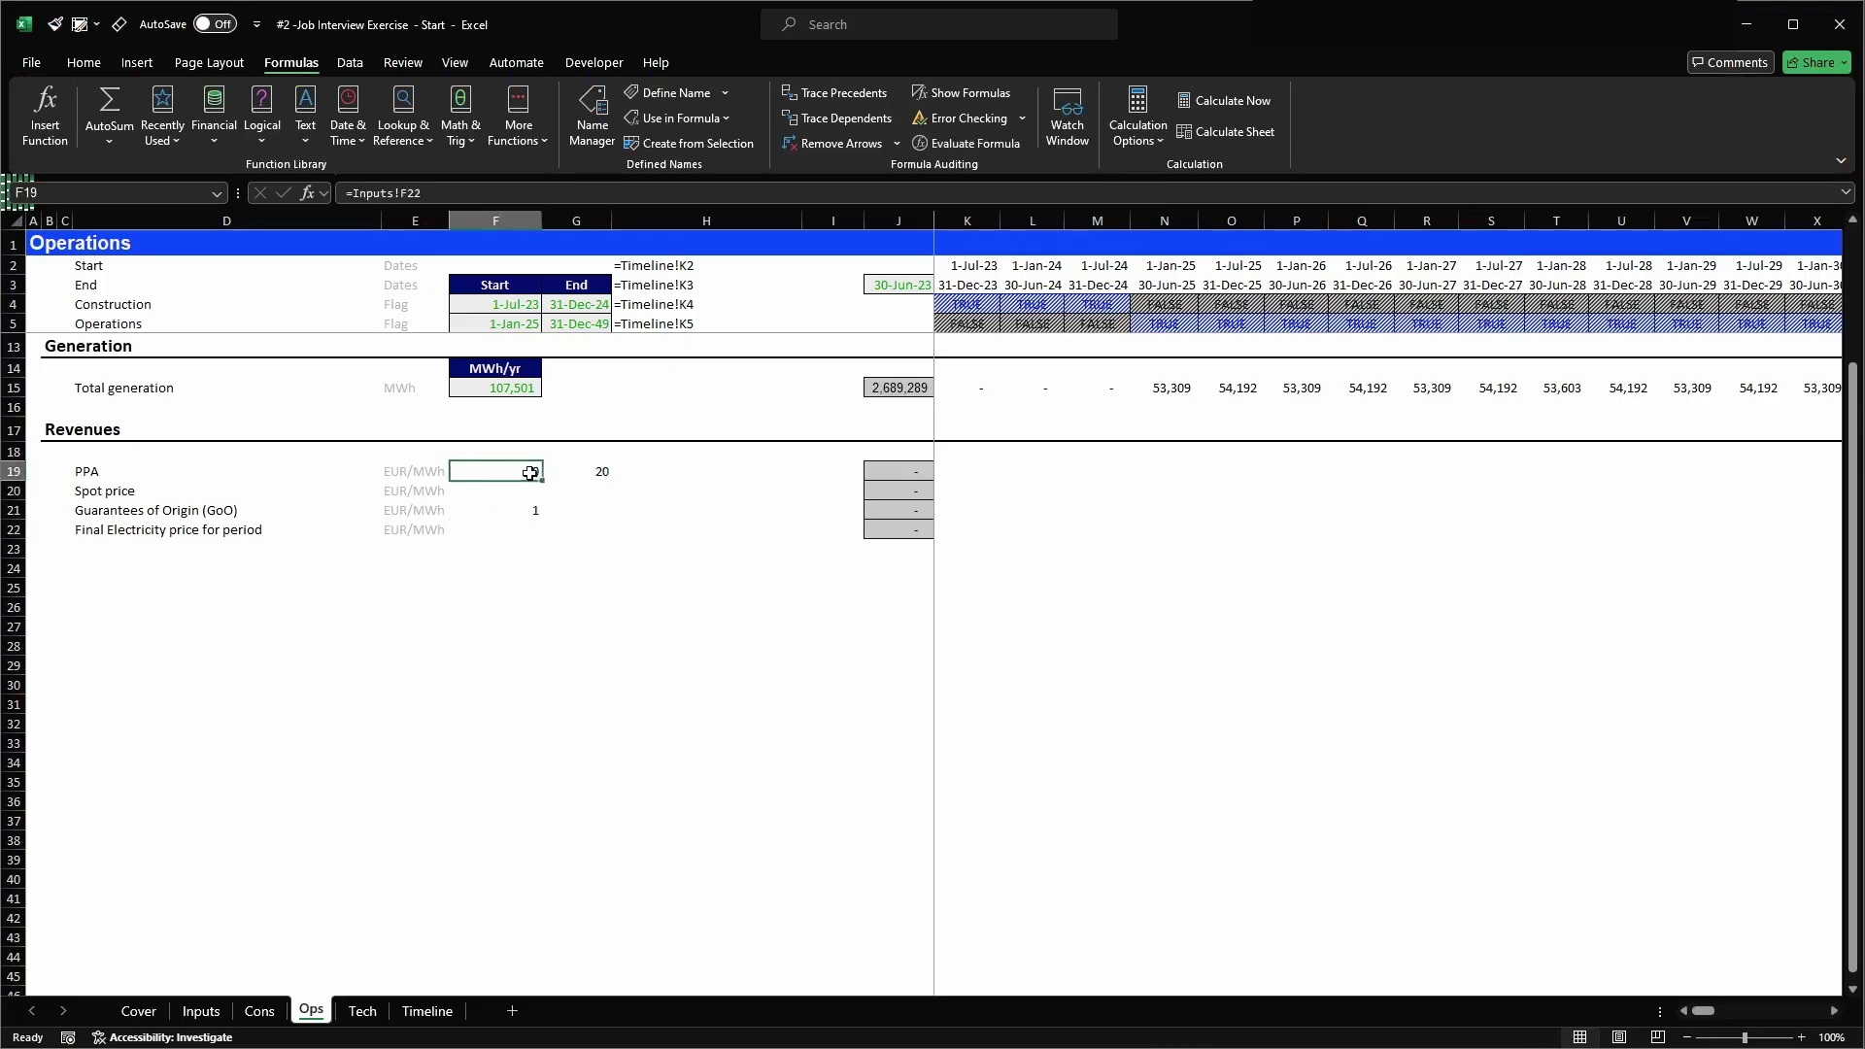
pyautogui.keyDown('ctrl'); pyautogui.click(588, 472); pyautogui.keyUp('ctrl')
pyautogui.keyDown('ctrl'); pyautogui.click(519, 509); pyautogui.keyUp('ctrl')
pyautogui.hotkey('alt', '2')
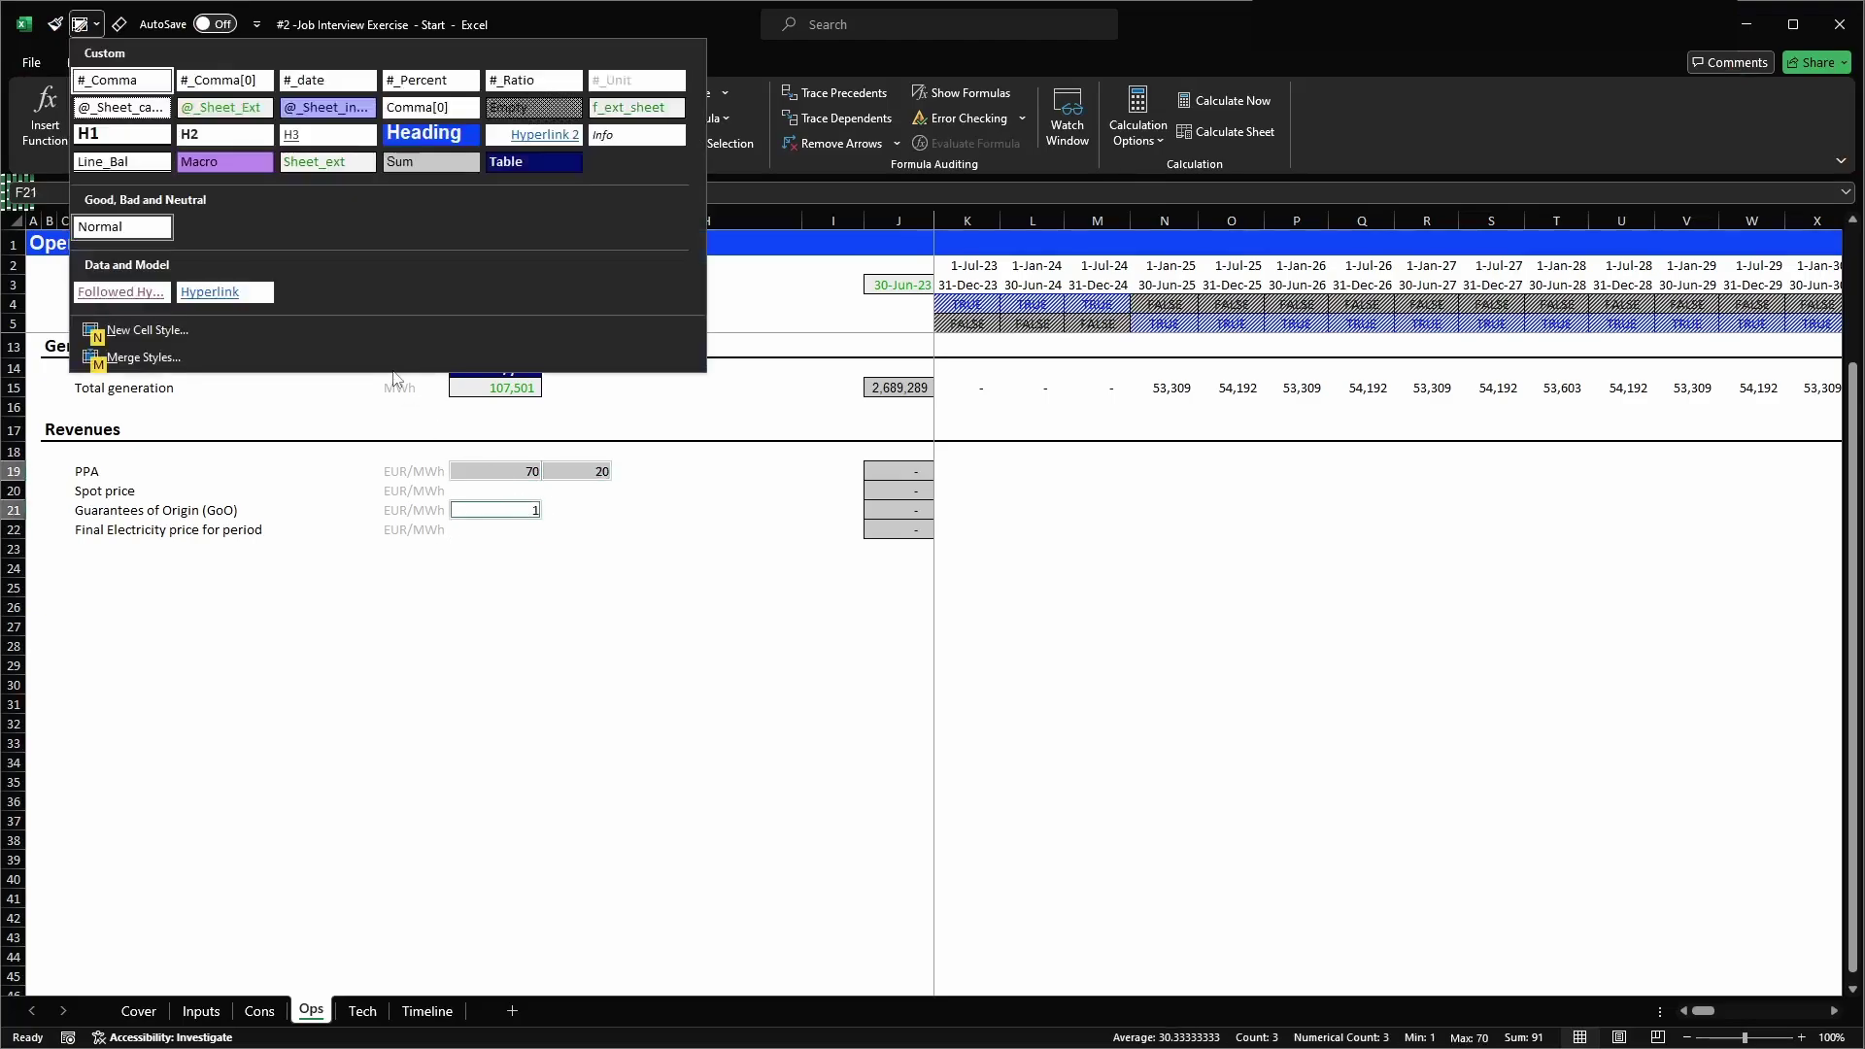
pyautogui.click(212, 115)
# - Format the linked cells F19:G19 and F21 with the #_Comma[0] style, switching the prices in F19 and F21 to #_Comma
pyautogui.hotkey('alt', '2')
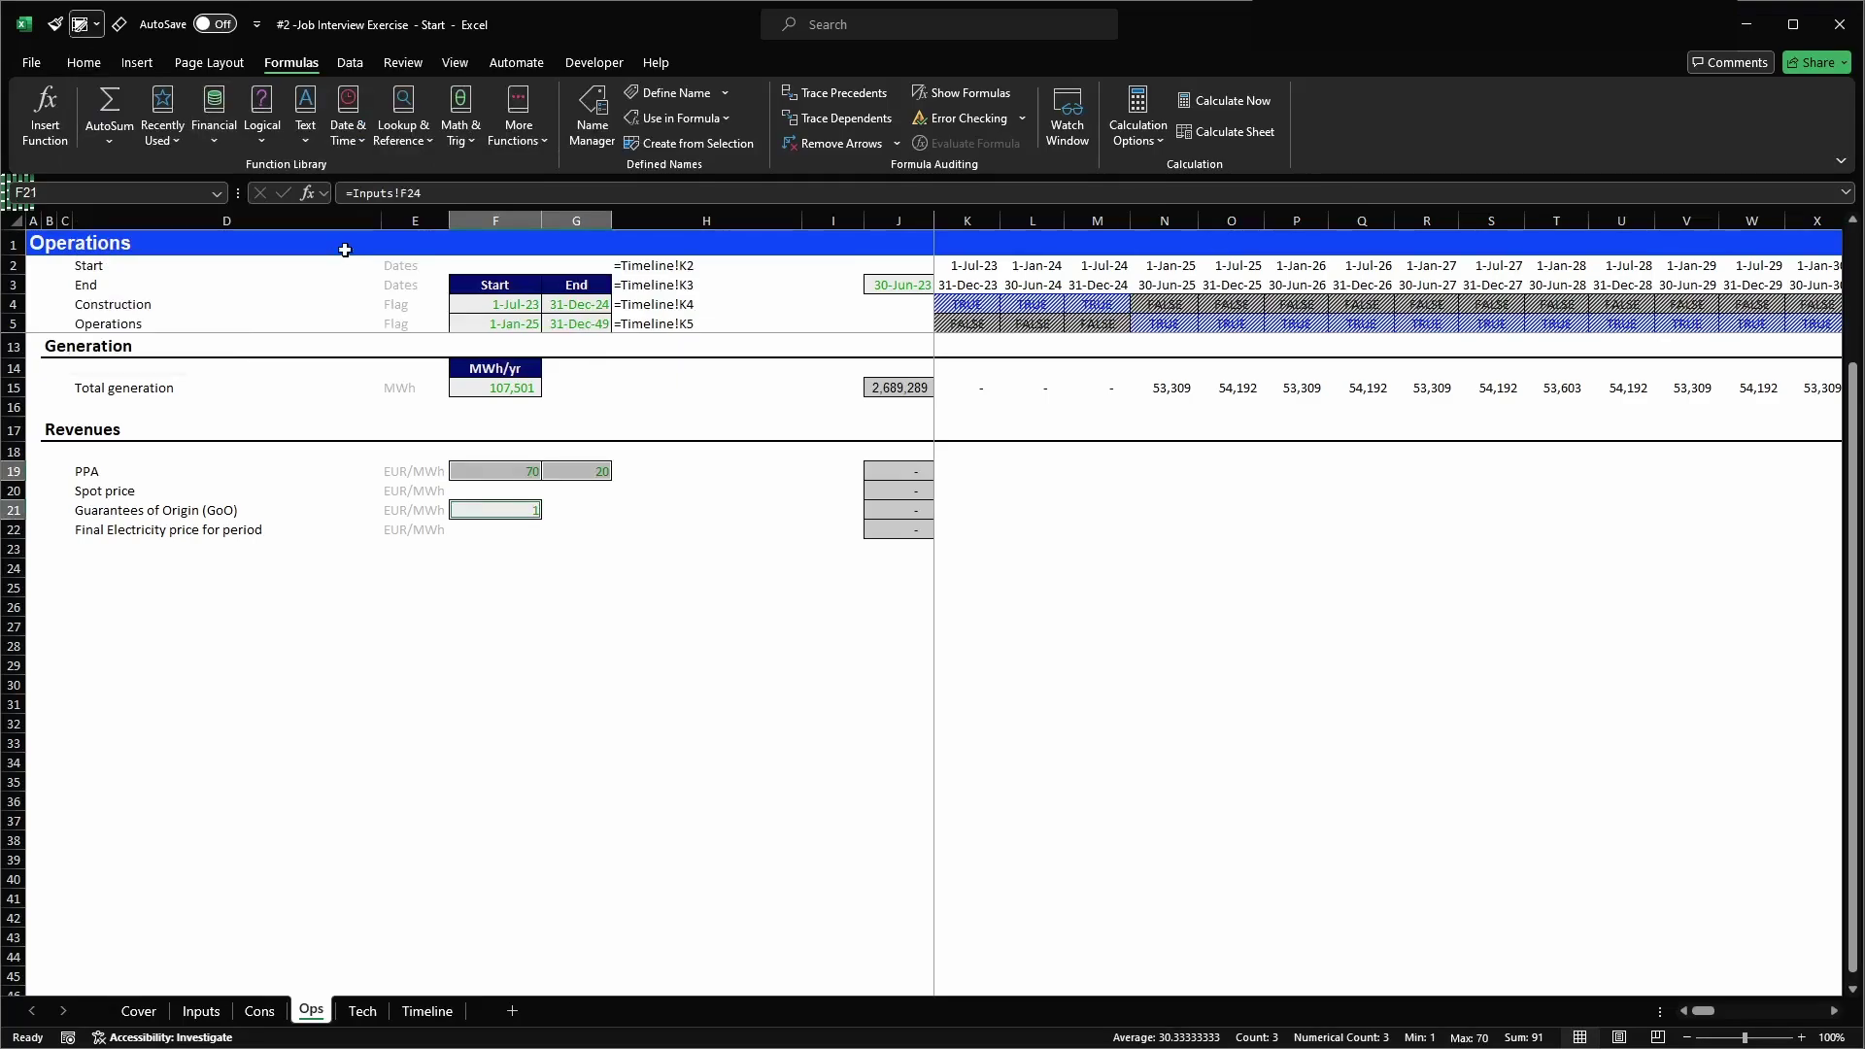
pyautogui.click(206, 80)
pyautogui.click(524, 527)
pyautogui.click(512, 511)
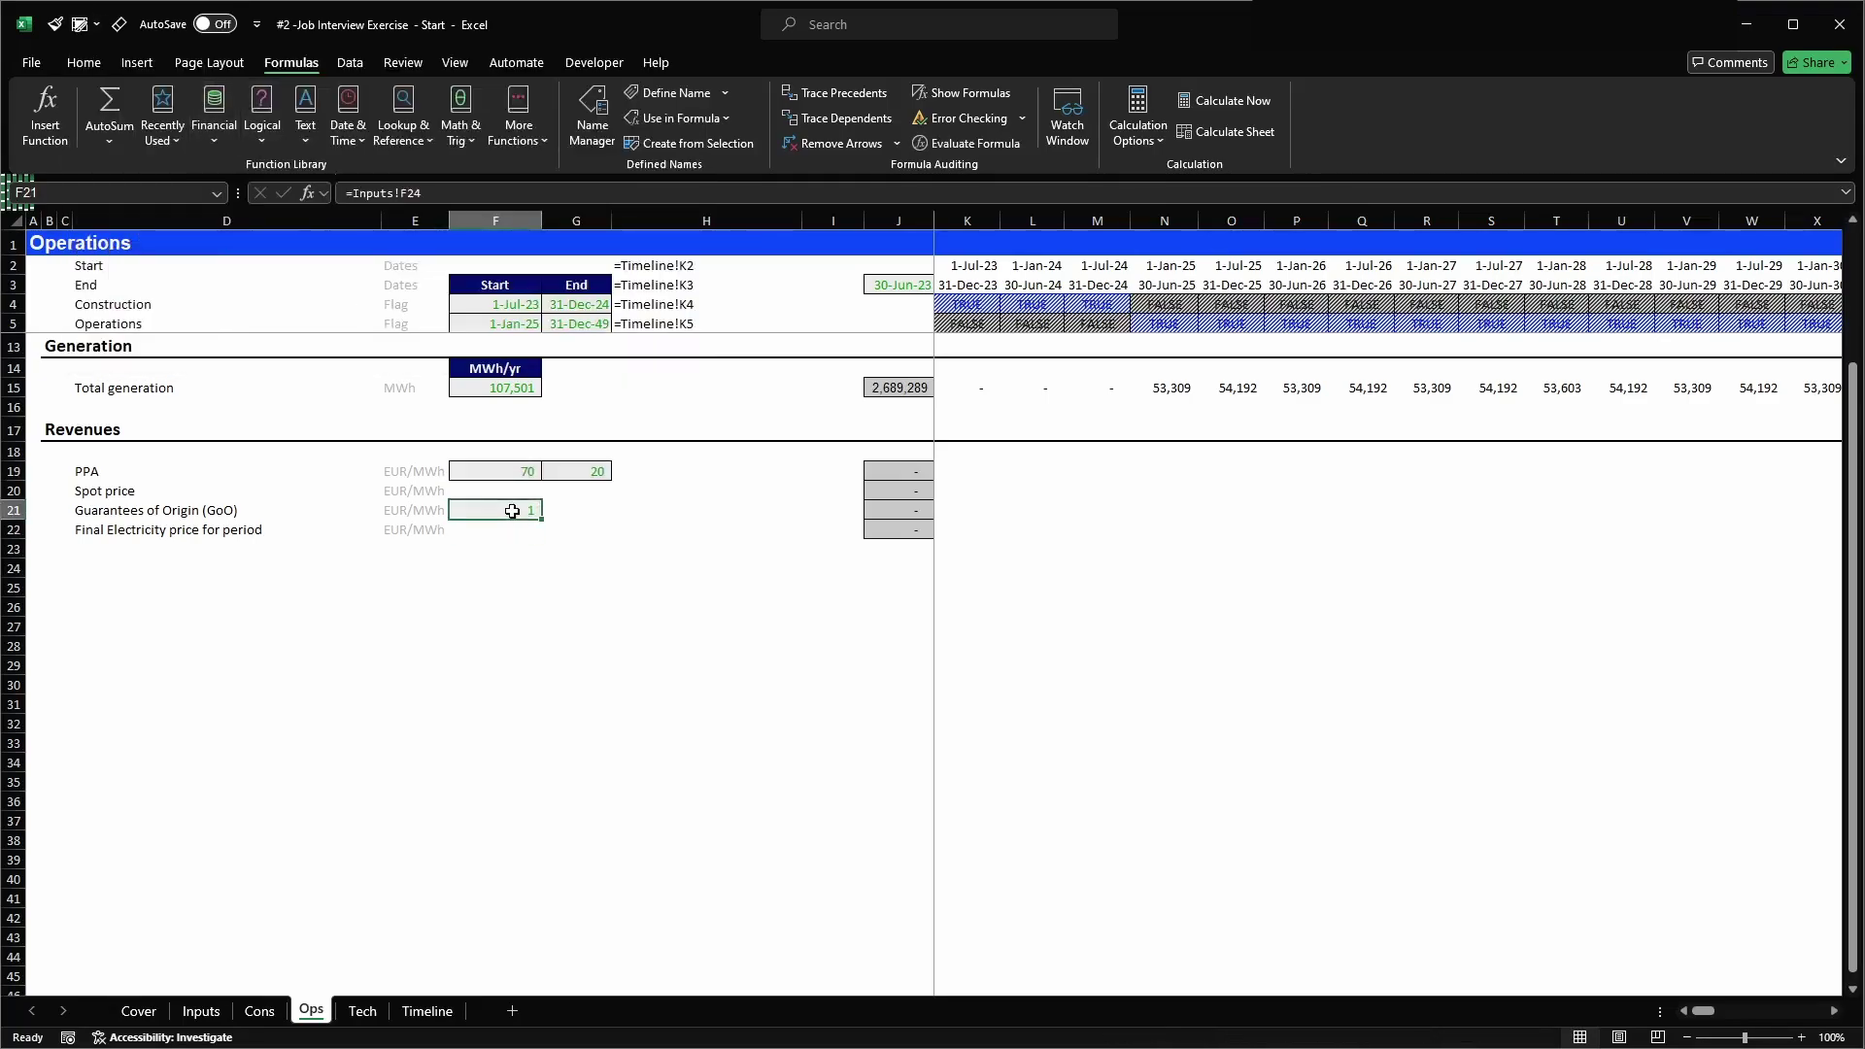
pyautogui.keyDown('ctrl'); pyautogui.click(499, 467); pyautogui.keyUp('ctrl')
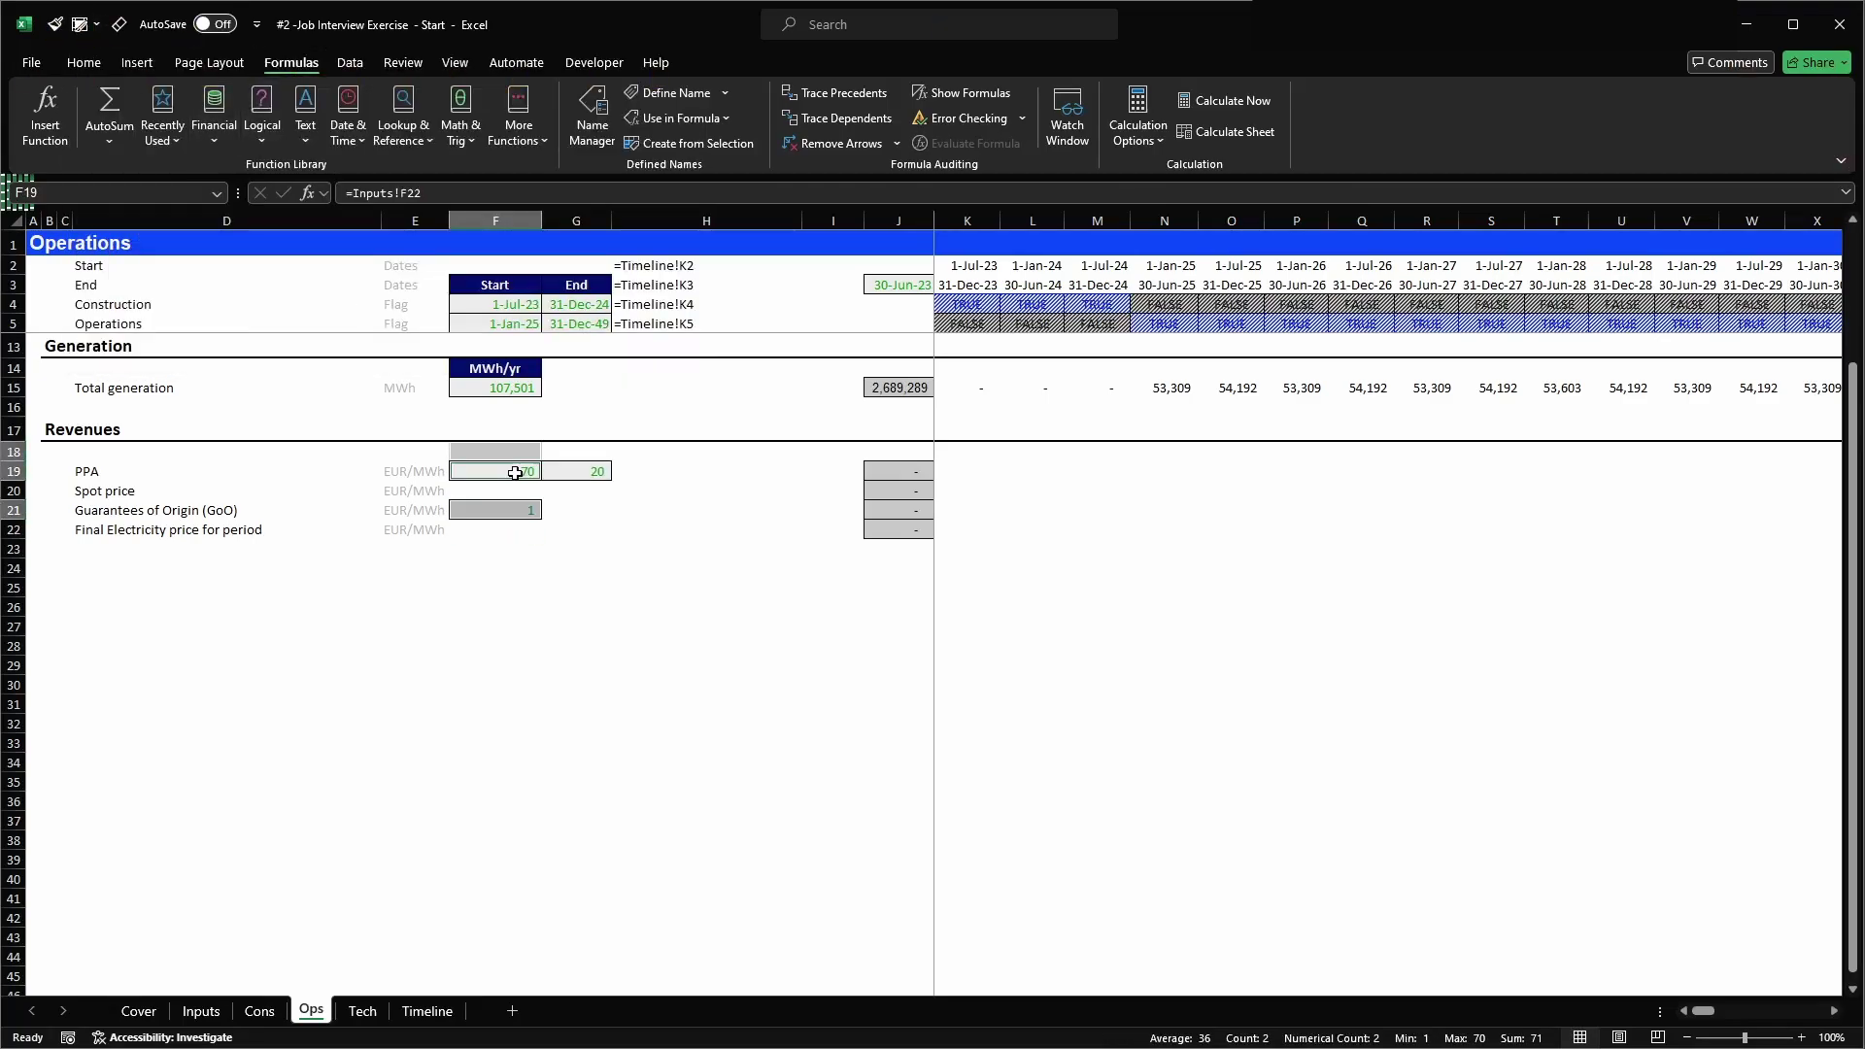
pyautogui.hotkey('alt', '2')
pyautogui.click(129, 97)
# - Enter the heading "PPA length" in G18, above the PPA duration
pyautogui.click(564, 454)
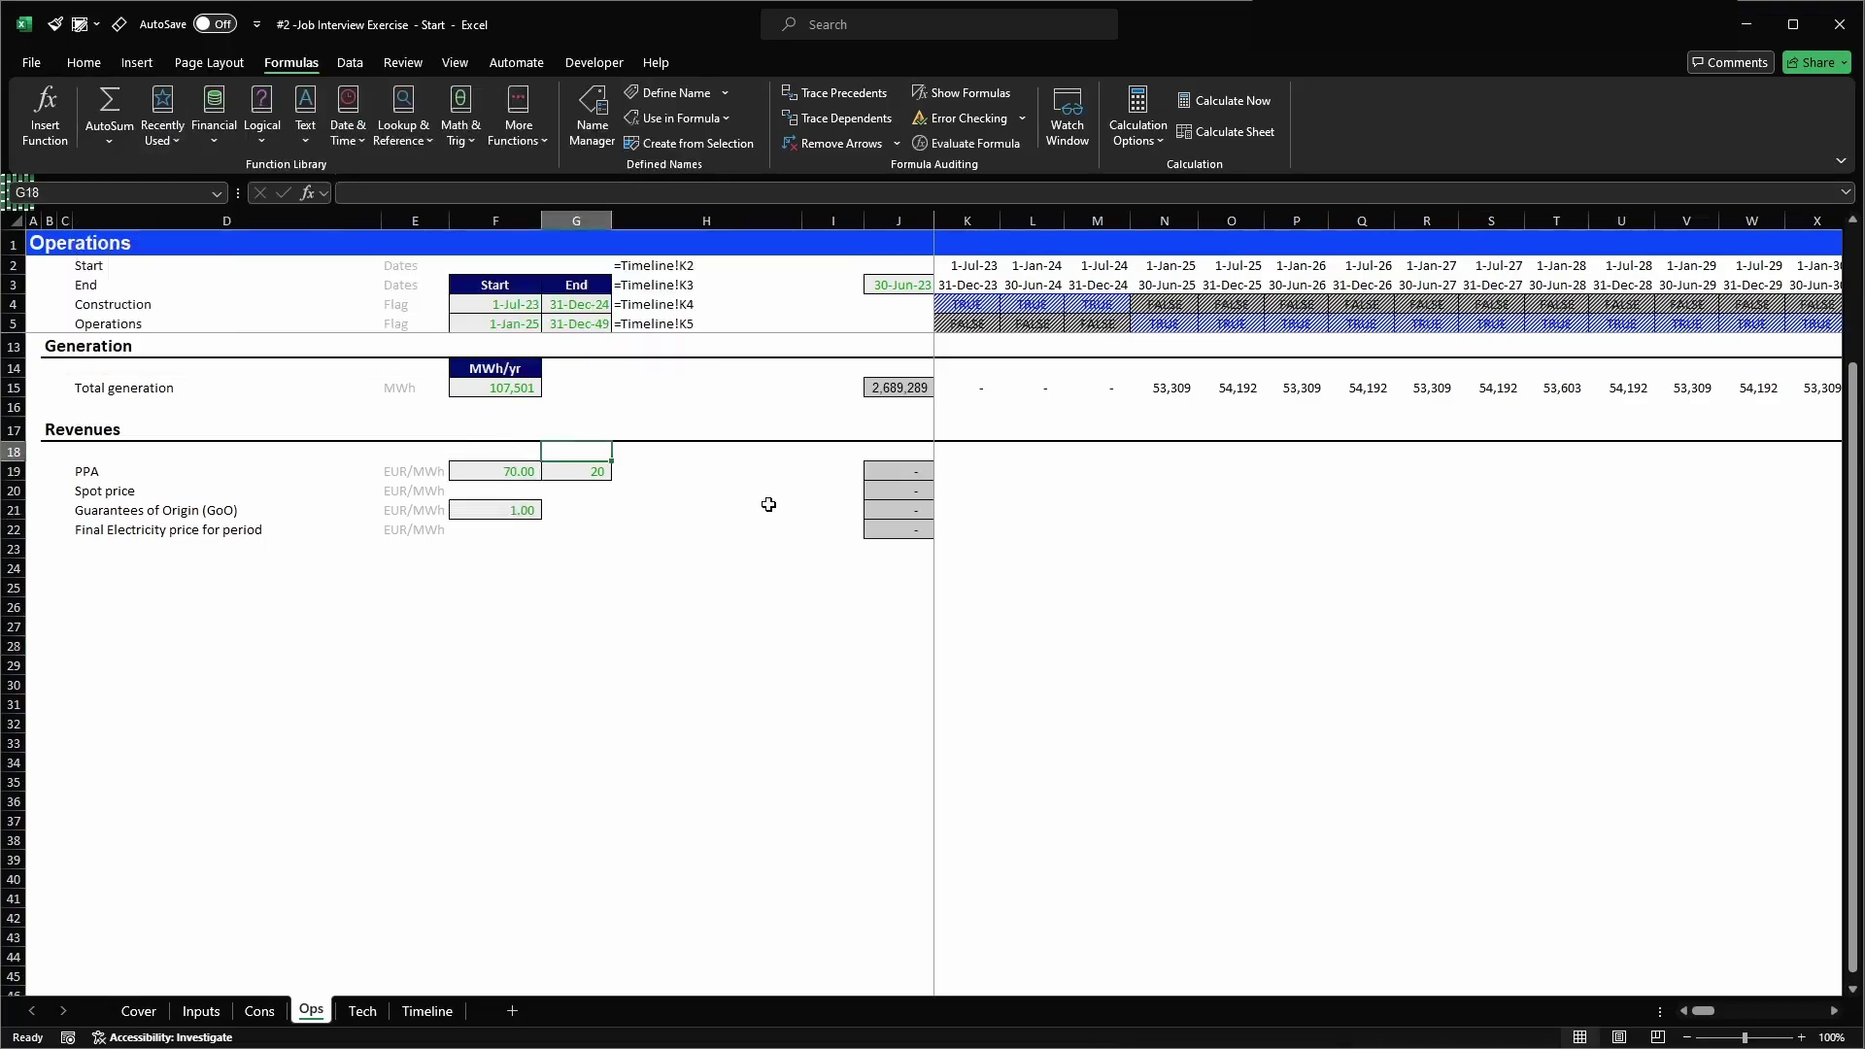
pyautogui.write('PPA length')
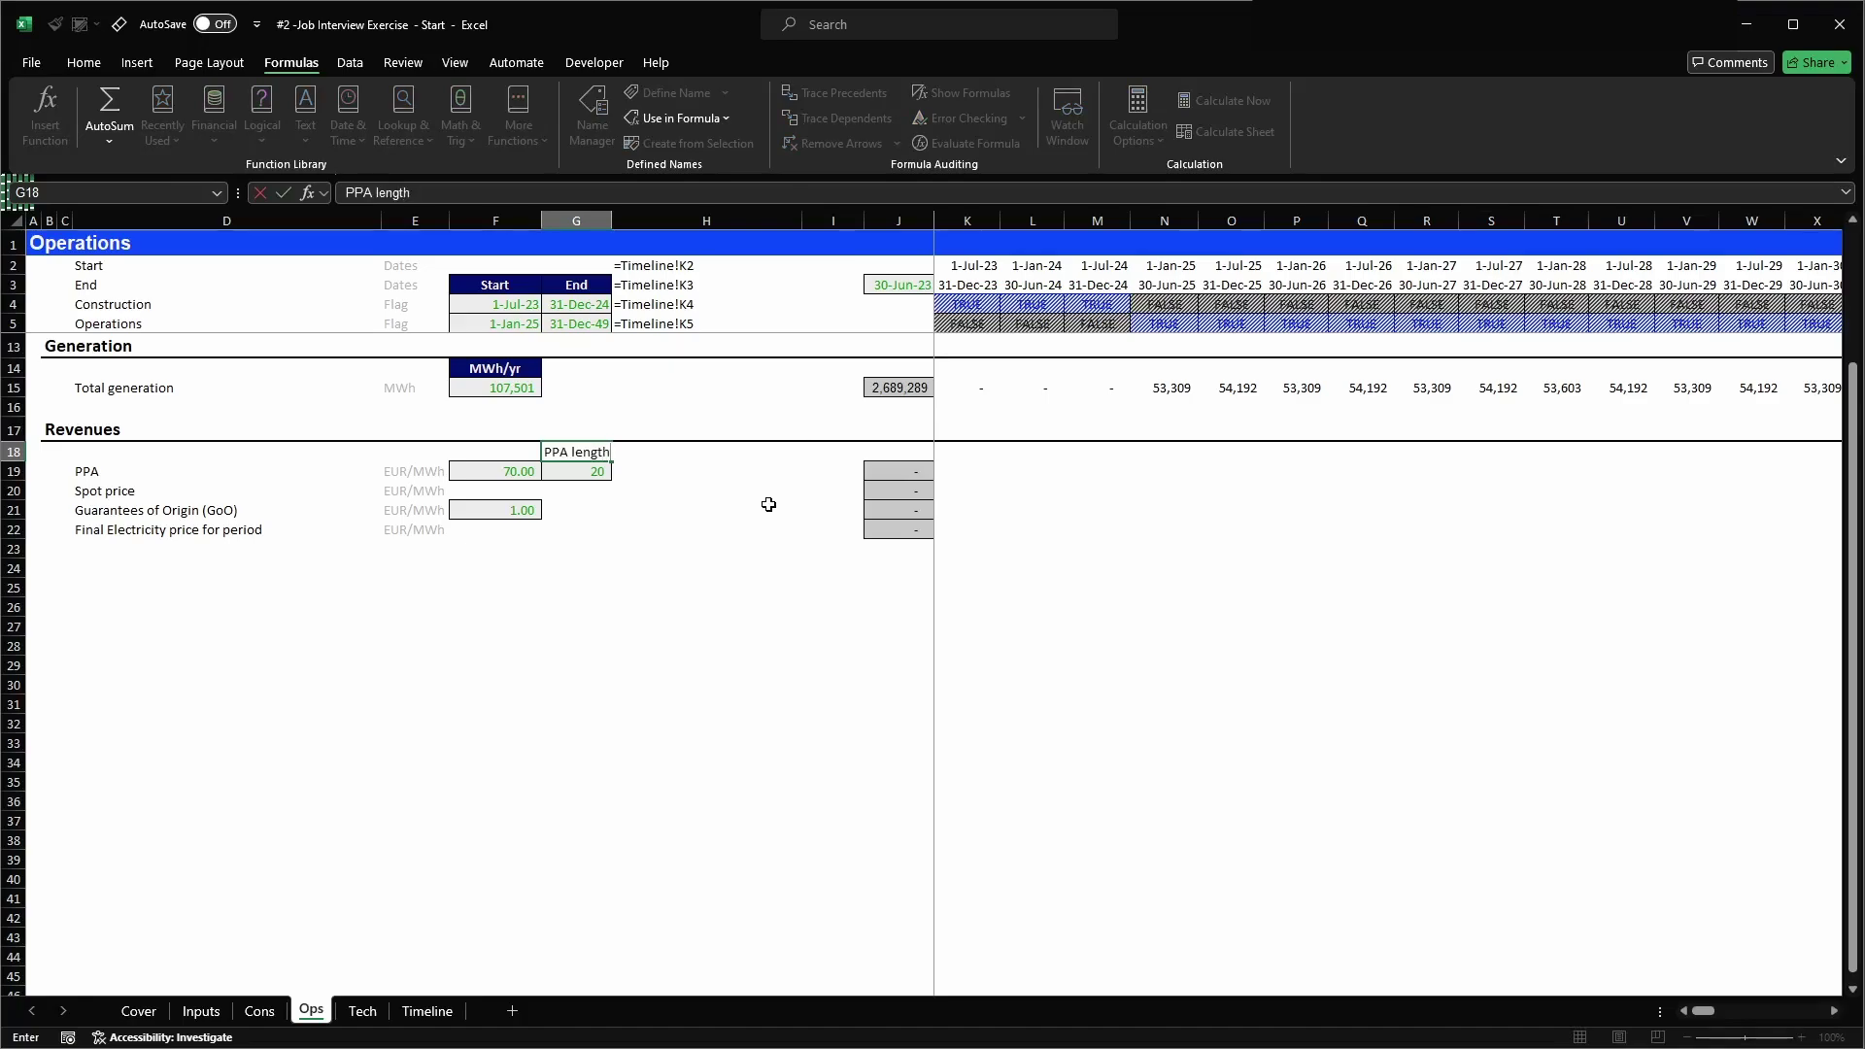
pyautogui.hotkey('ctrl', 'Return')
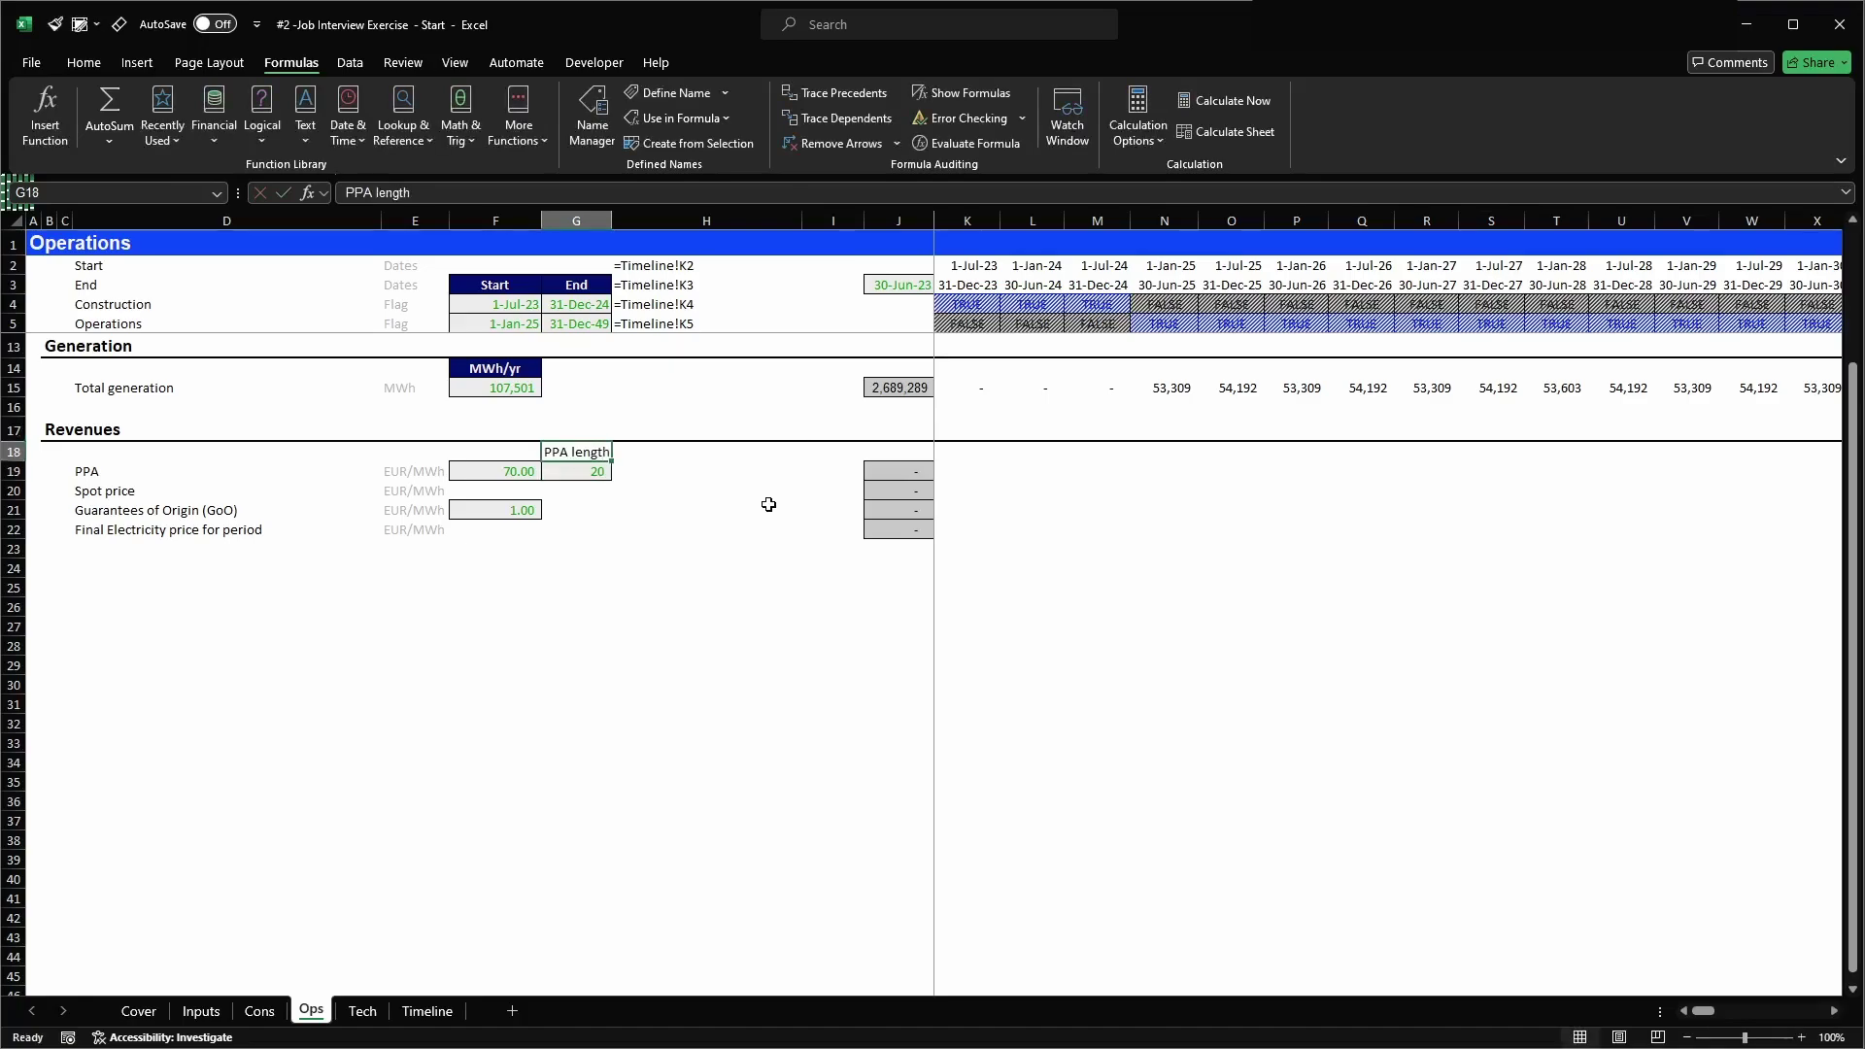
# - Apply the Table style to F18:G18, widen column G to fit the heading on one line, and autofit row 18
pyautogui.hotkey('shift', 'Left')
pyautogui.hotkey('alt', '2')
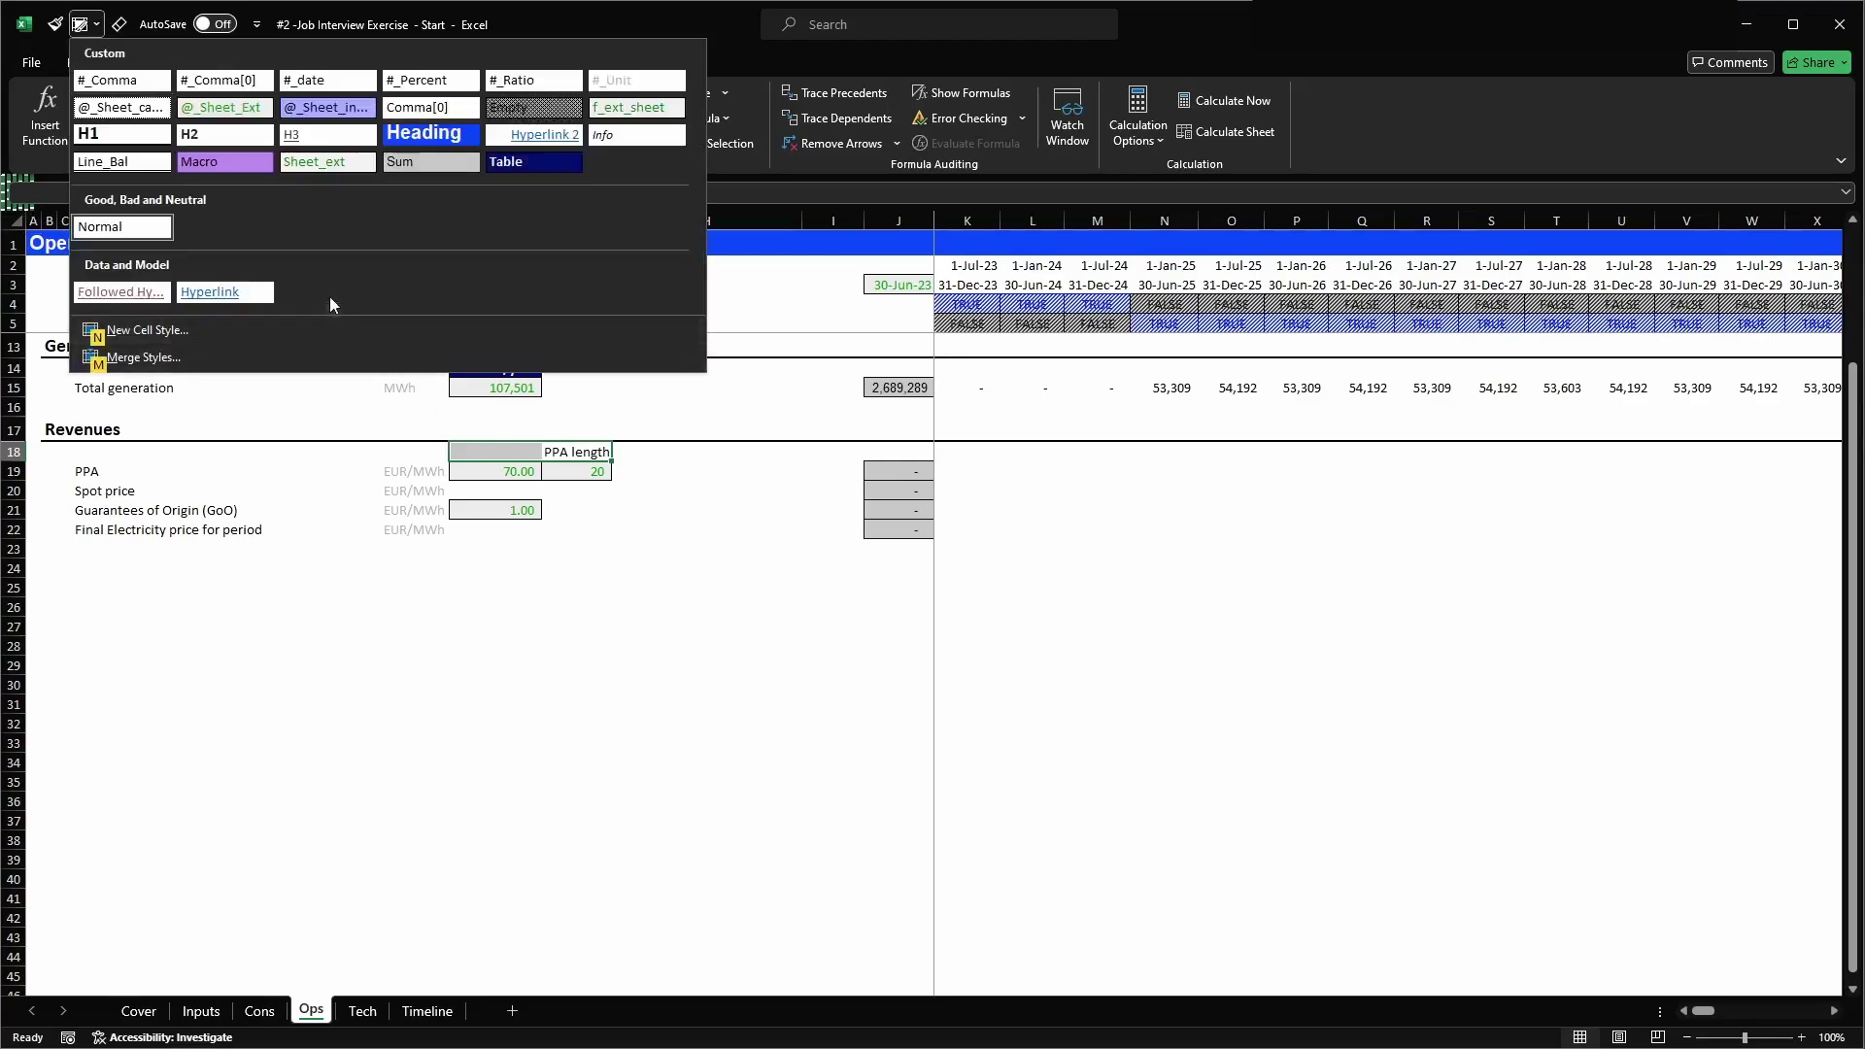
pyautogui.click(515, 163)
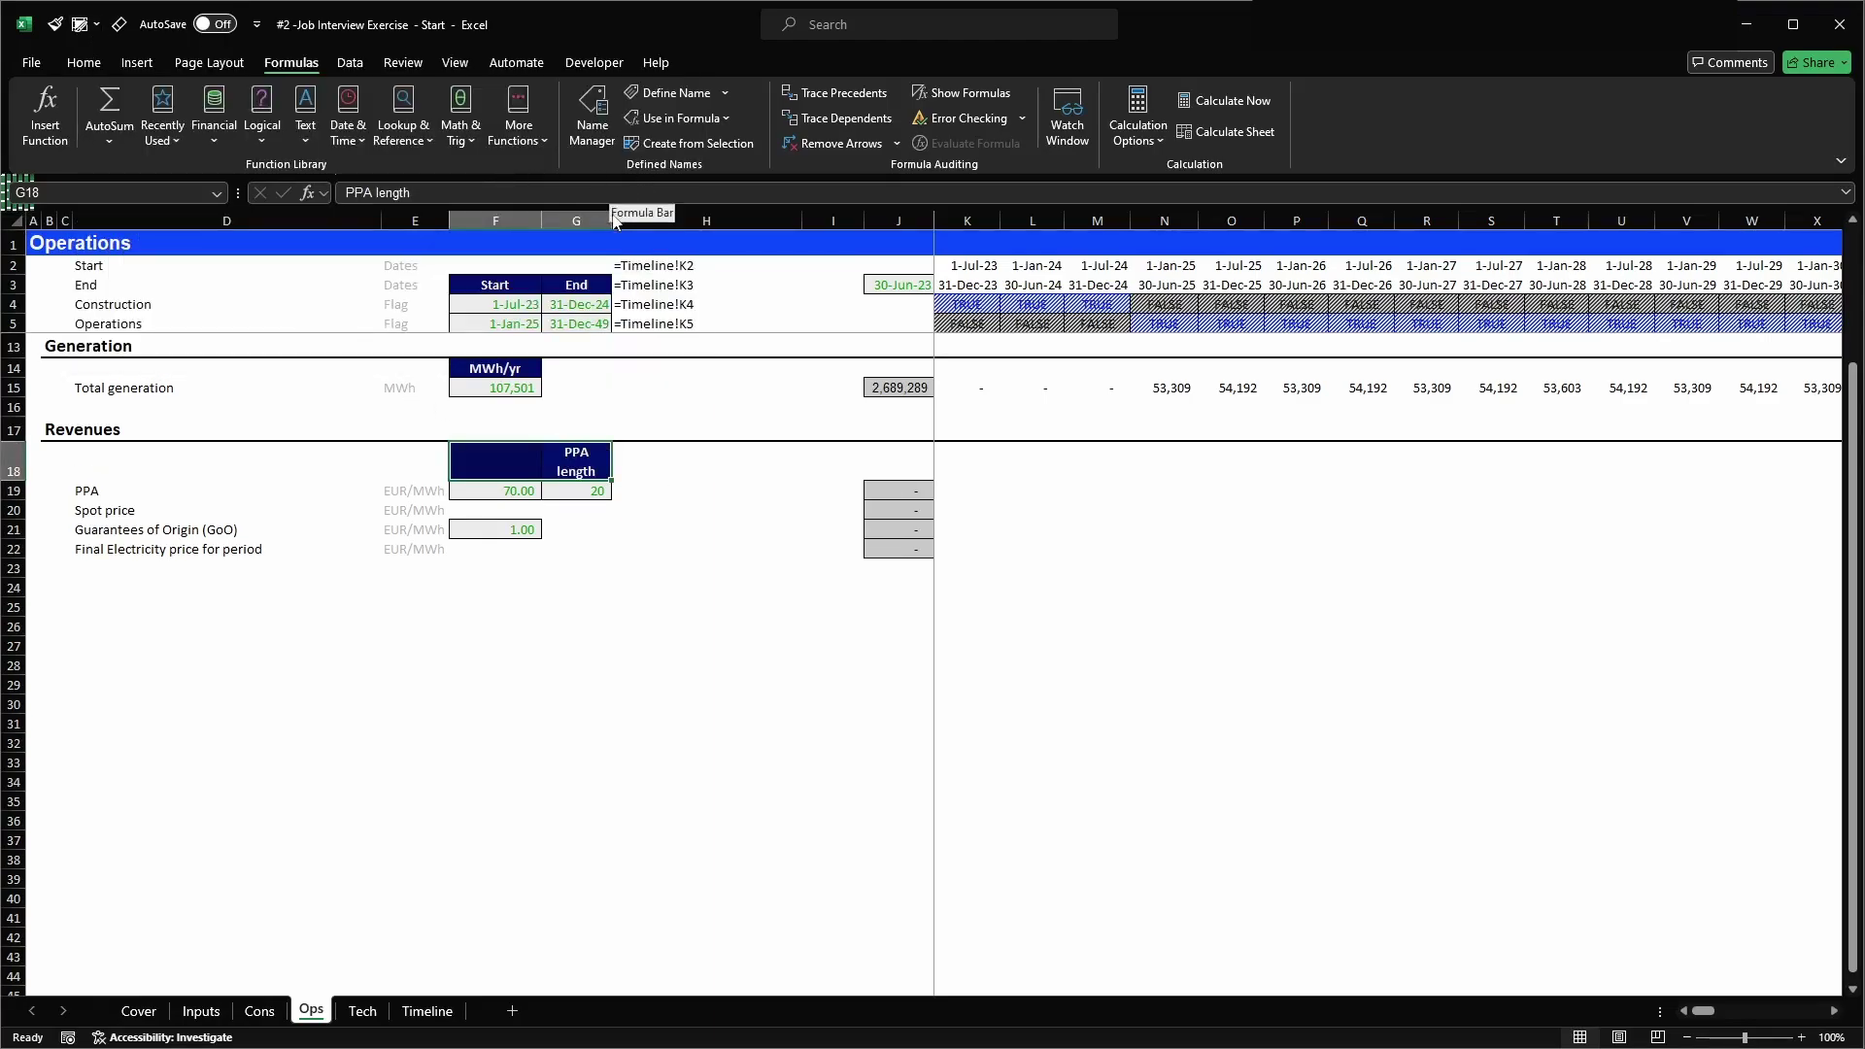
pyautogui.moveTo(615, 214); pyautogui.dragTo(627, 213)
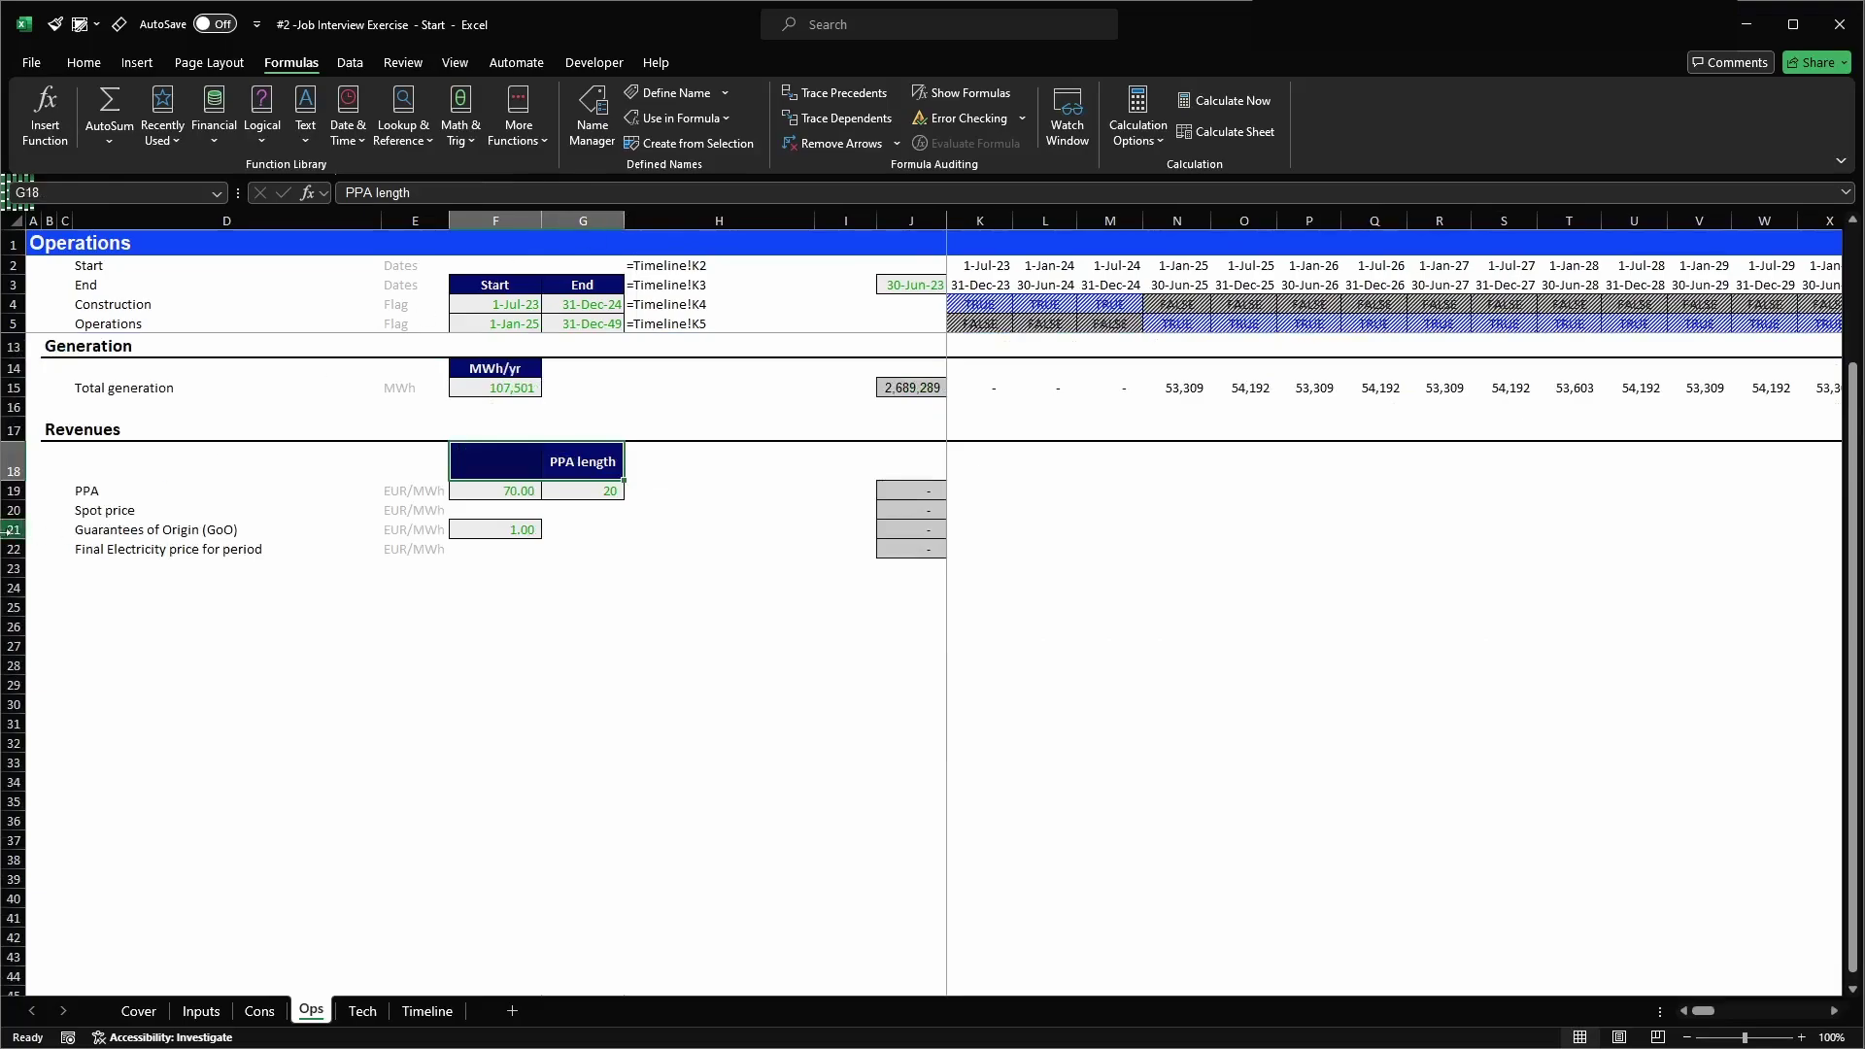
pyautogui.doubleClick(12, 486)
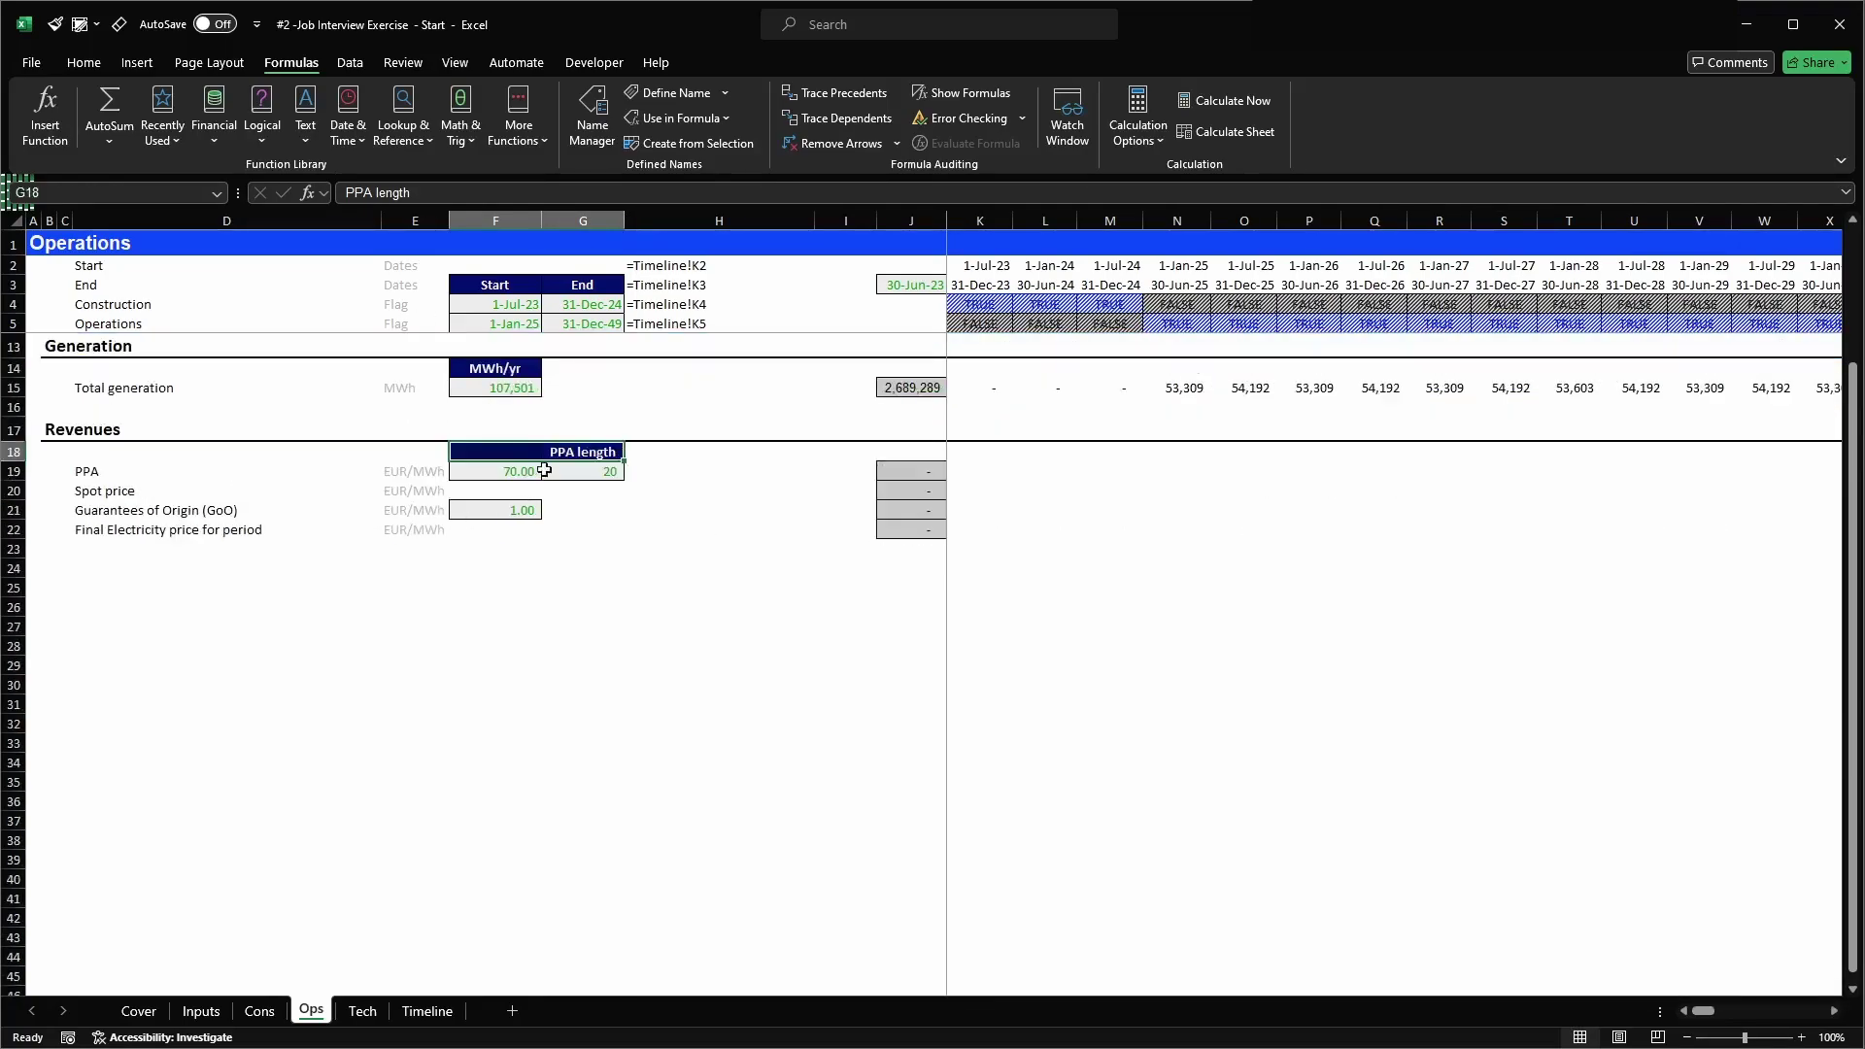
# - Enter the unit heading "MWh/yr" in F18, above the PPA price
pyautogui.click(503, 454)
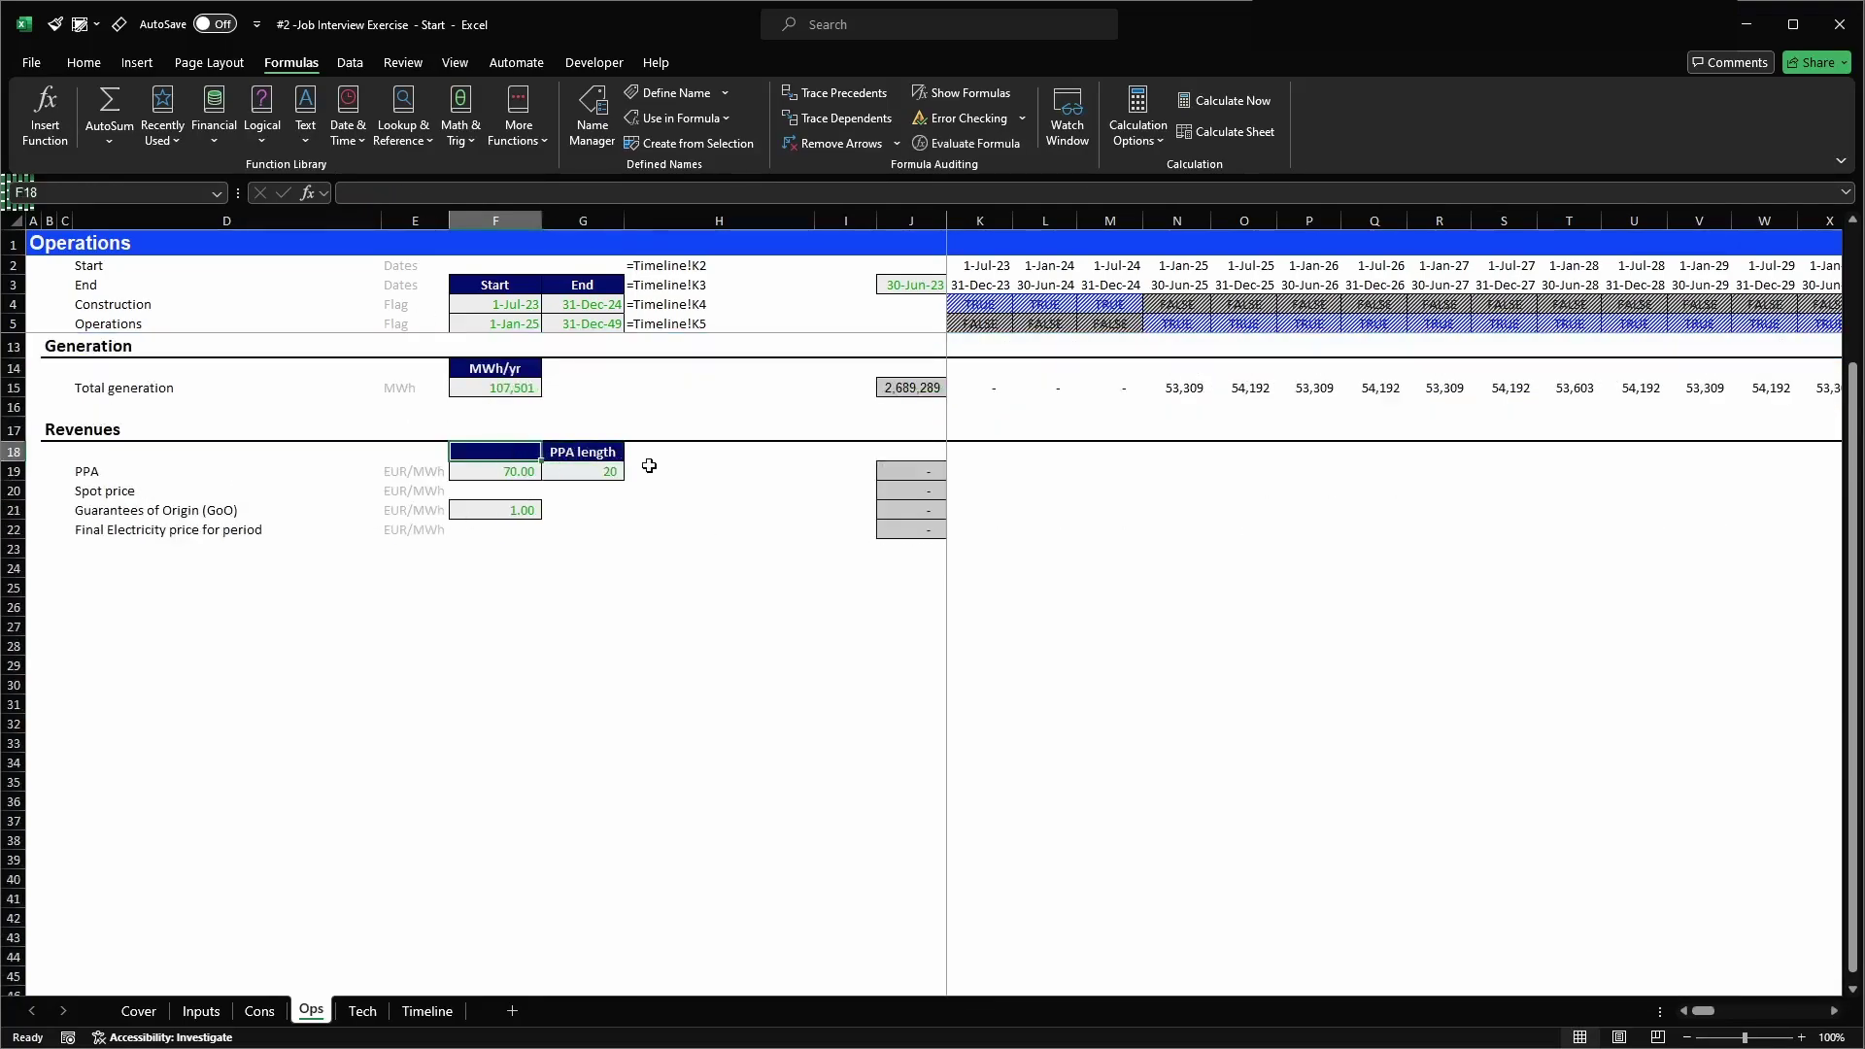
pyautogui.write('MWH/')
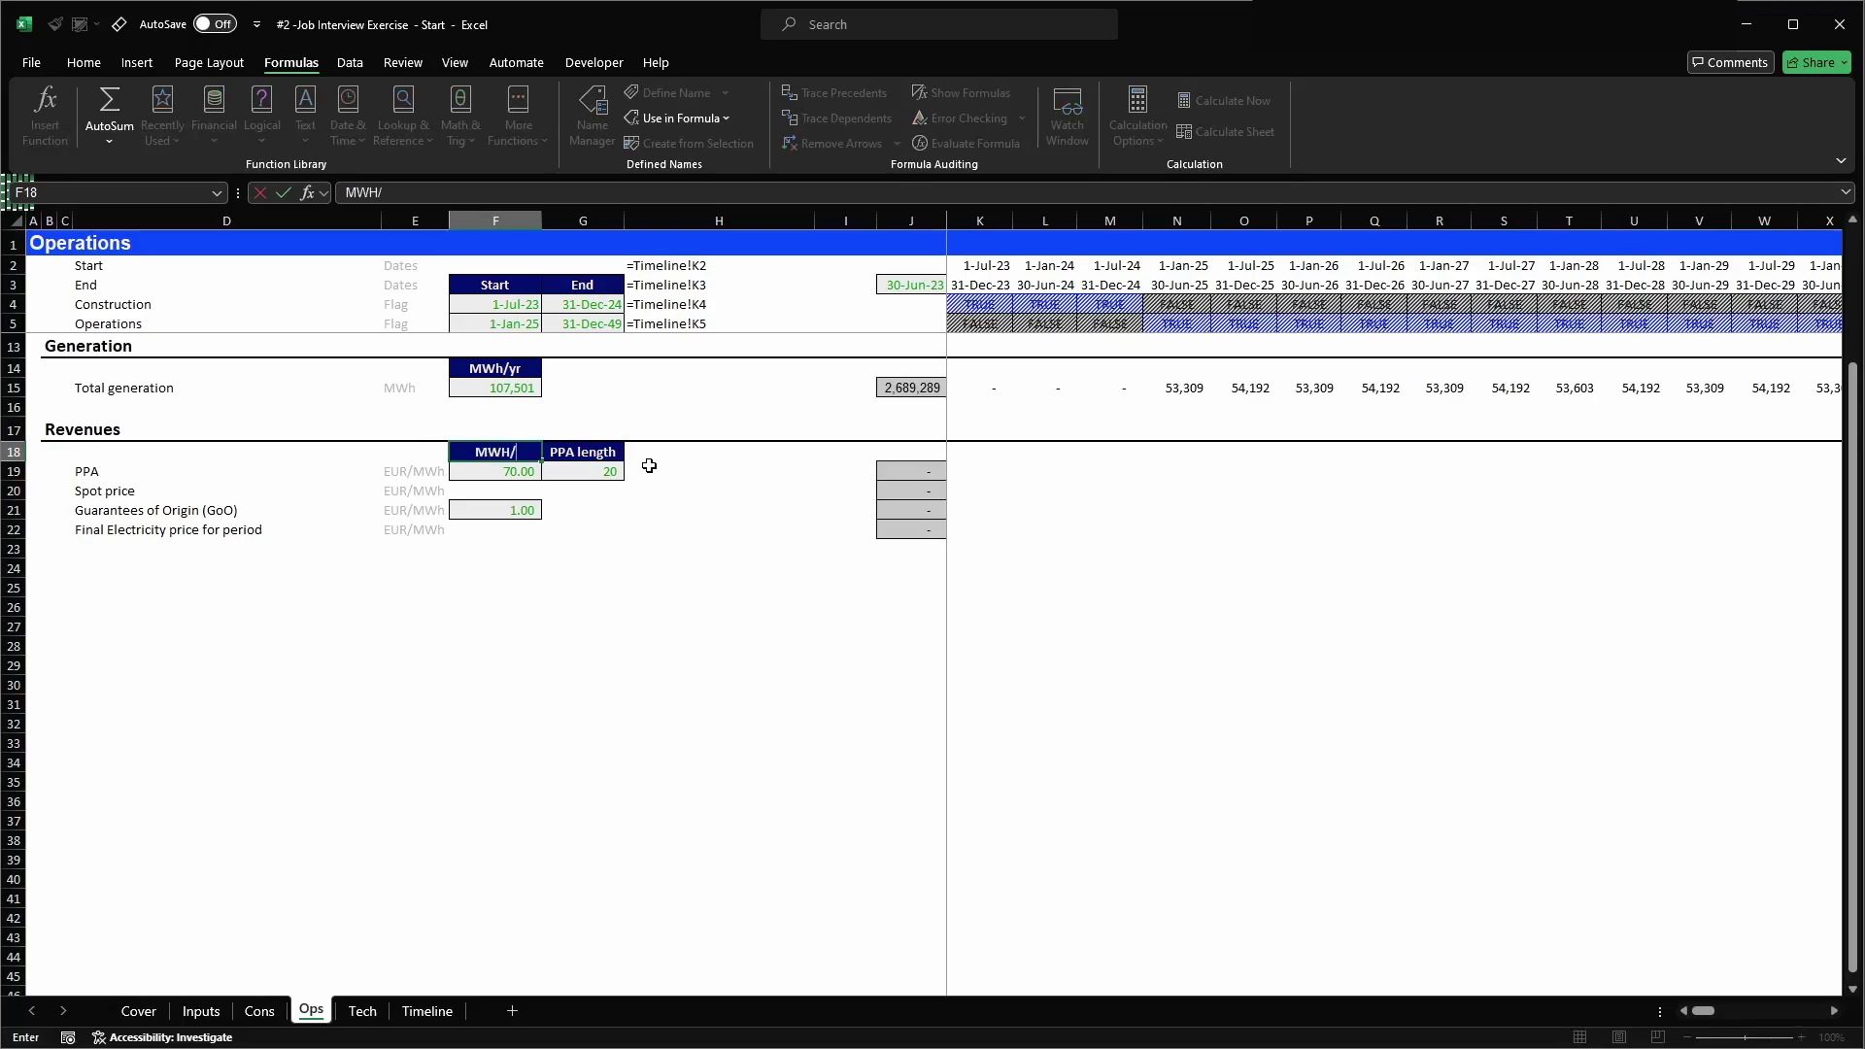
pyautogui.press('BackSpace')
pyautogui.press('BackSpace')
pyautogui.write('h/yr')
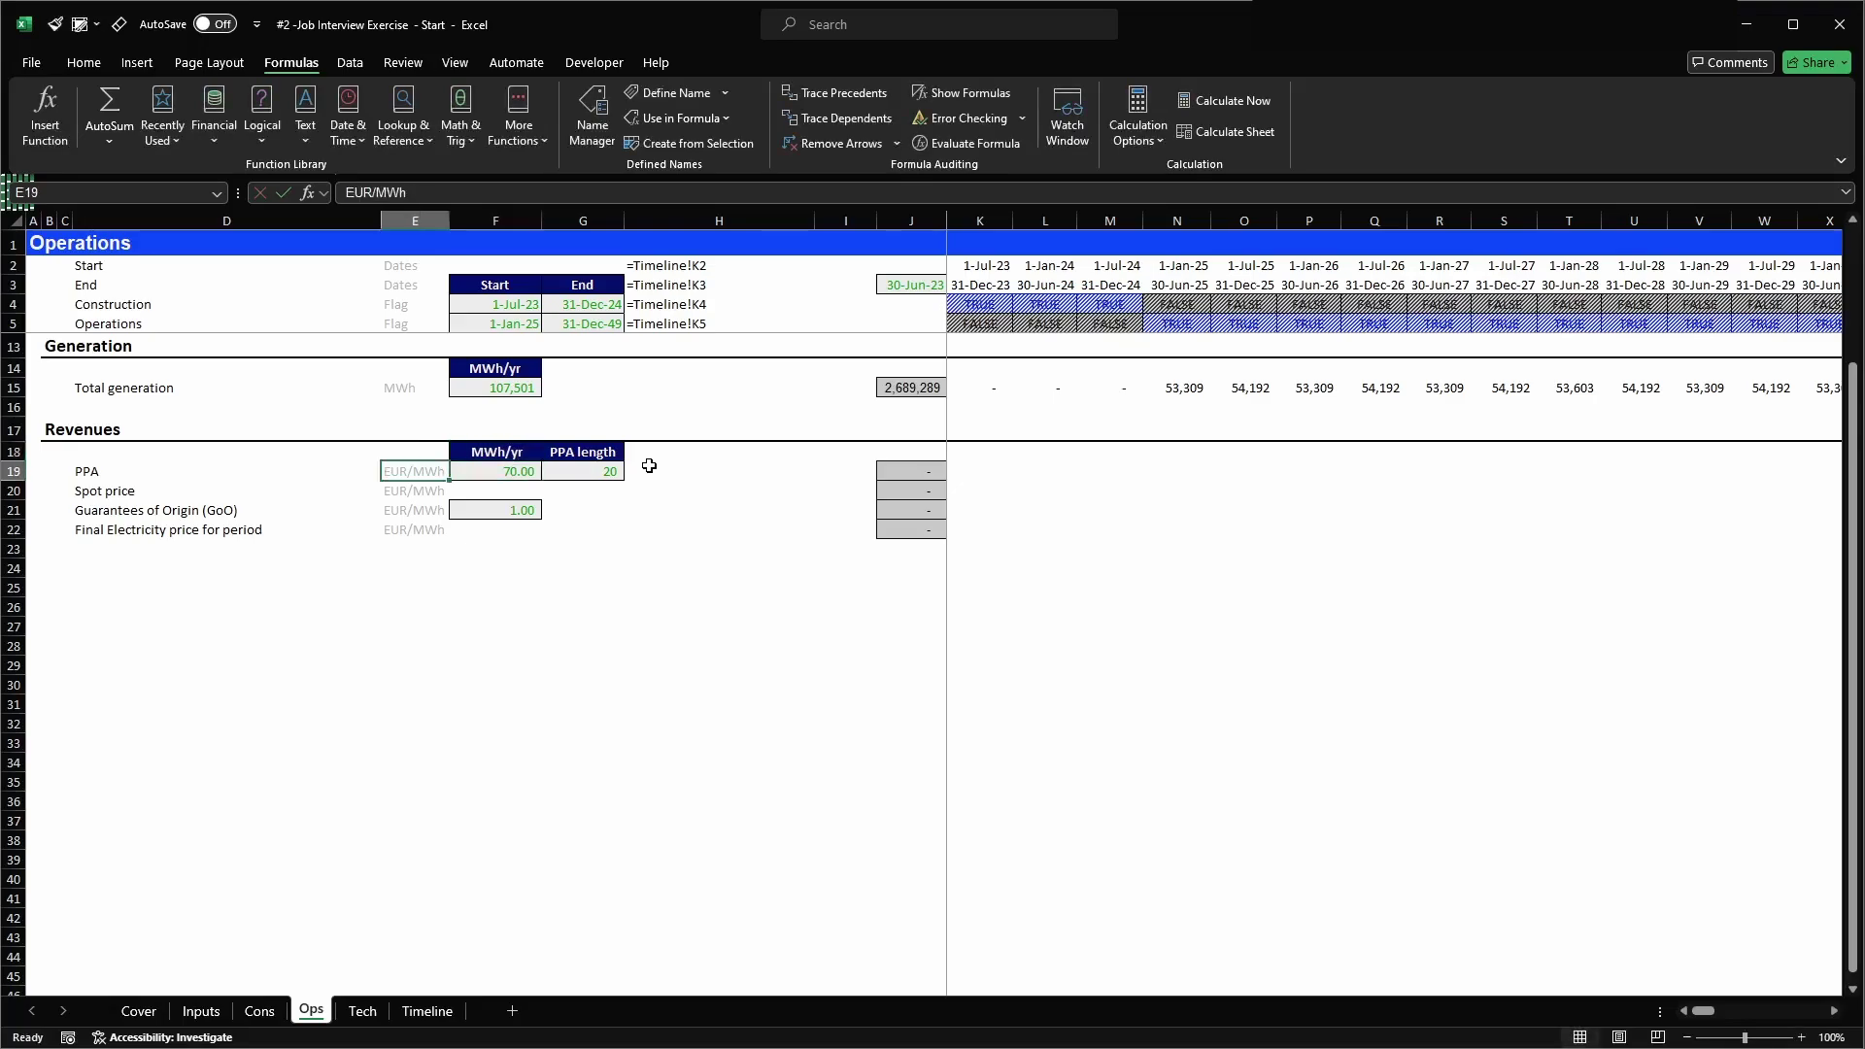
# - Replace the heading in F18 above the PPA price with "EUR/MWh"
pyautogui.press('F2')
pyautogui.scroll(3, 649, 466)
pyautogui.press('Escape')
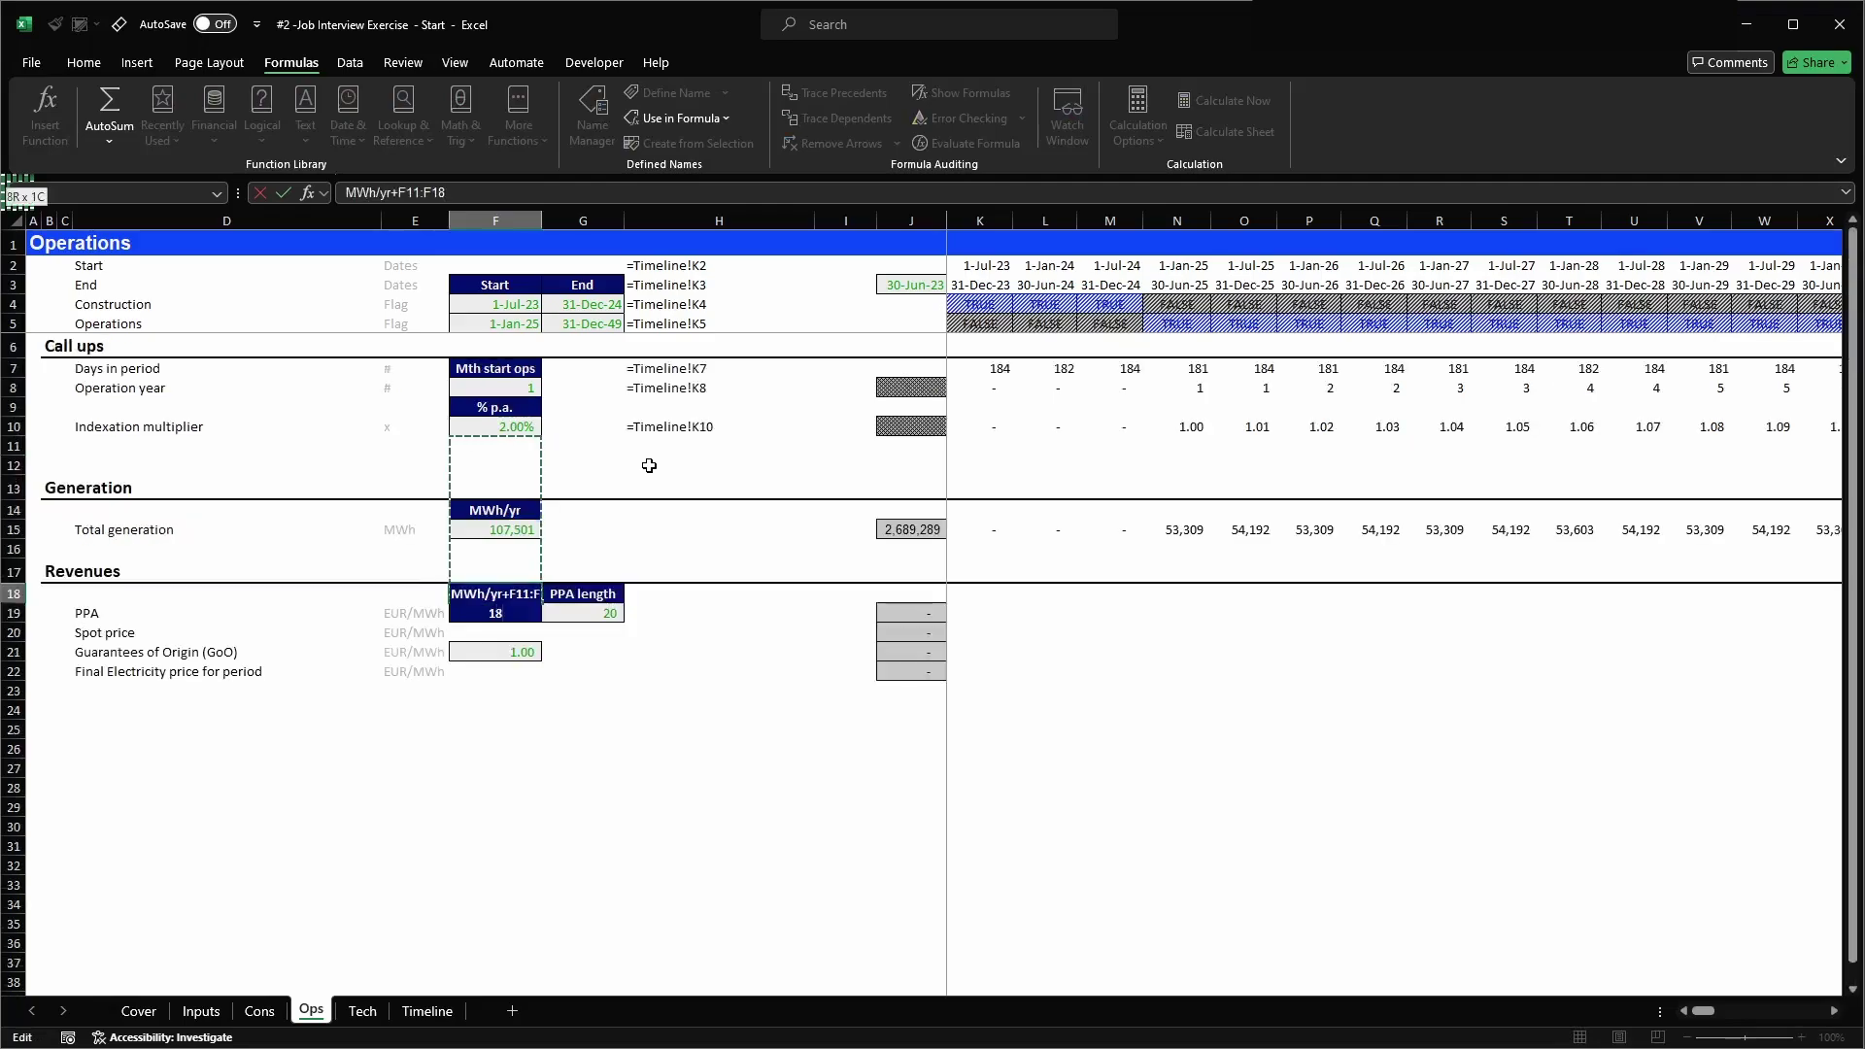
pyautogui.press('BackSpace')
pyautogui.write('EUR/MWh')
pyautogui.press('Return')
pyautogui.press('Left')
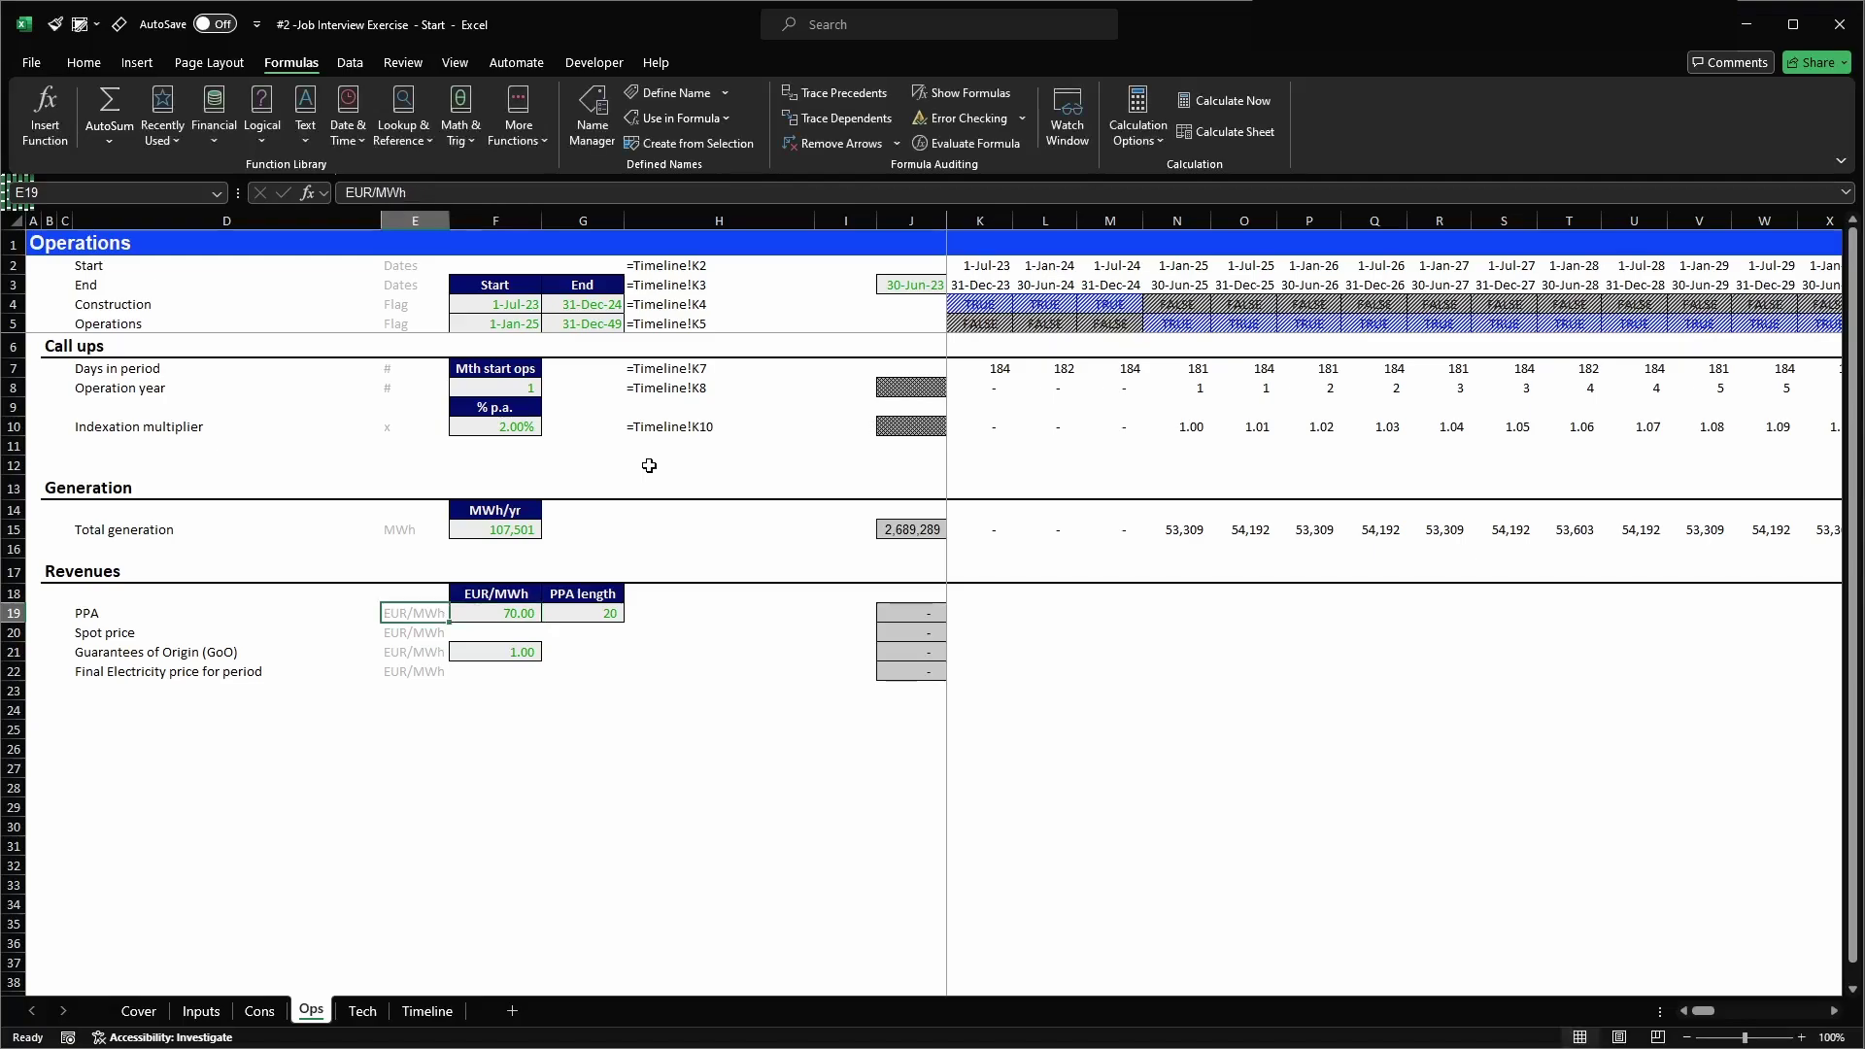
# - Copy the EUR/MWh header from F18 to F20 in the Spot price row
pyautogui.hotkey('shift', 'space')
pyautogui.press('Right')
pyautogui.press('Up')
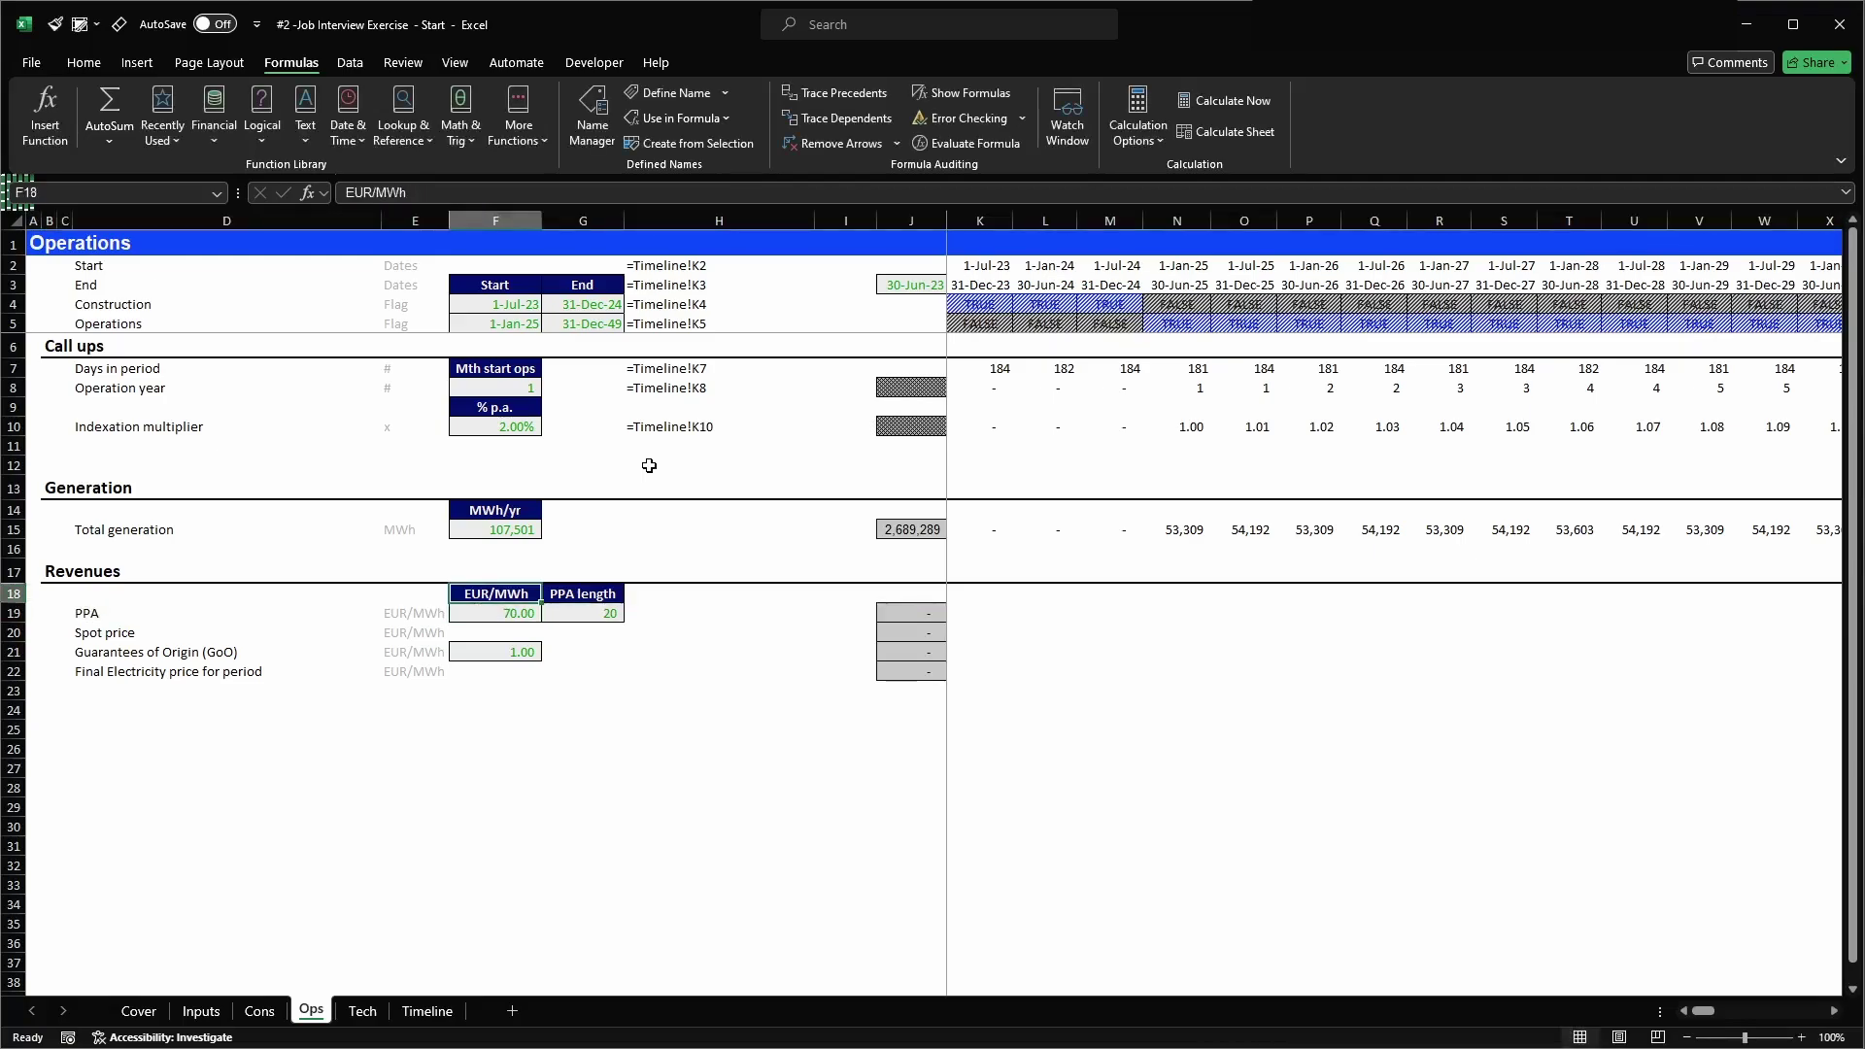
pyautogui.hotkey('ctrl', 'c')
pyautogui.press('Down')
pyautogui.press('Down')
pyautogui.press('Return')
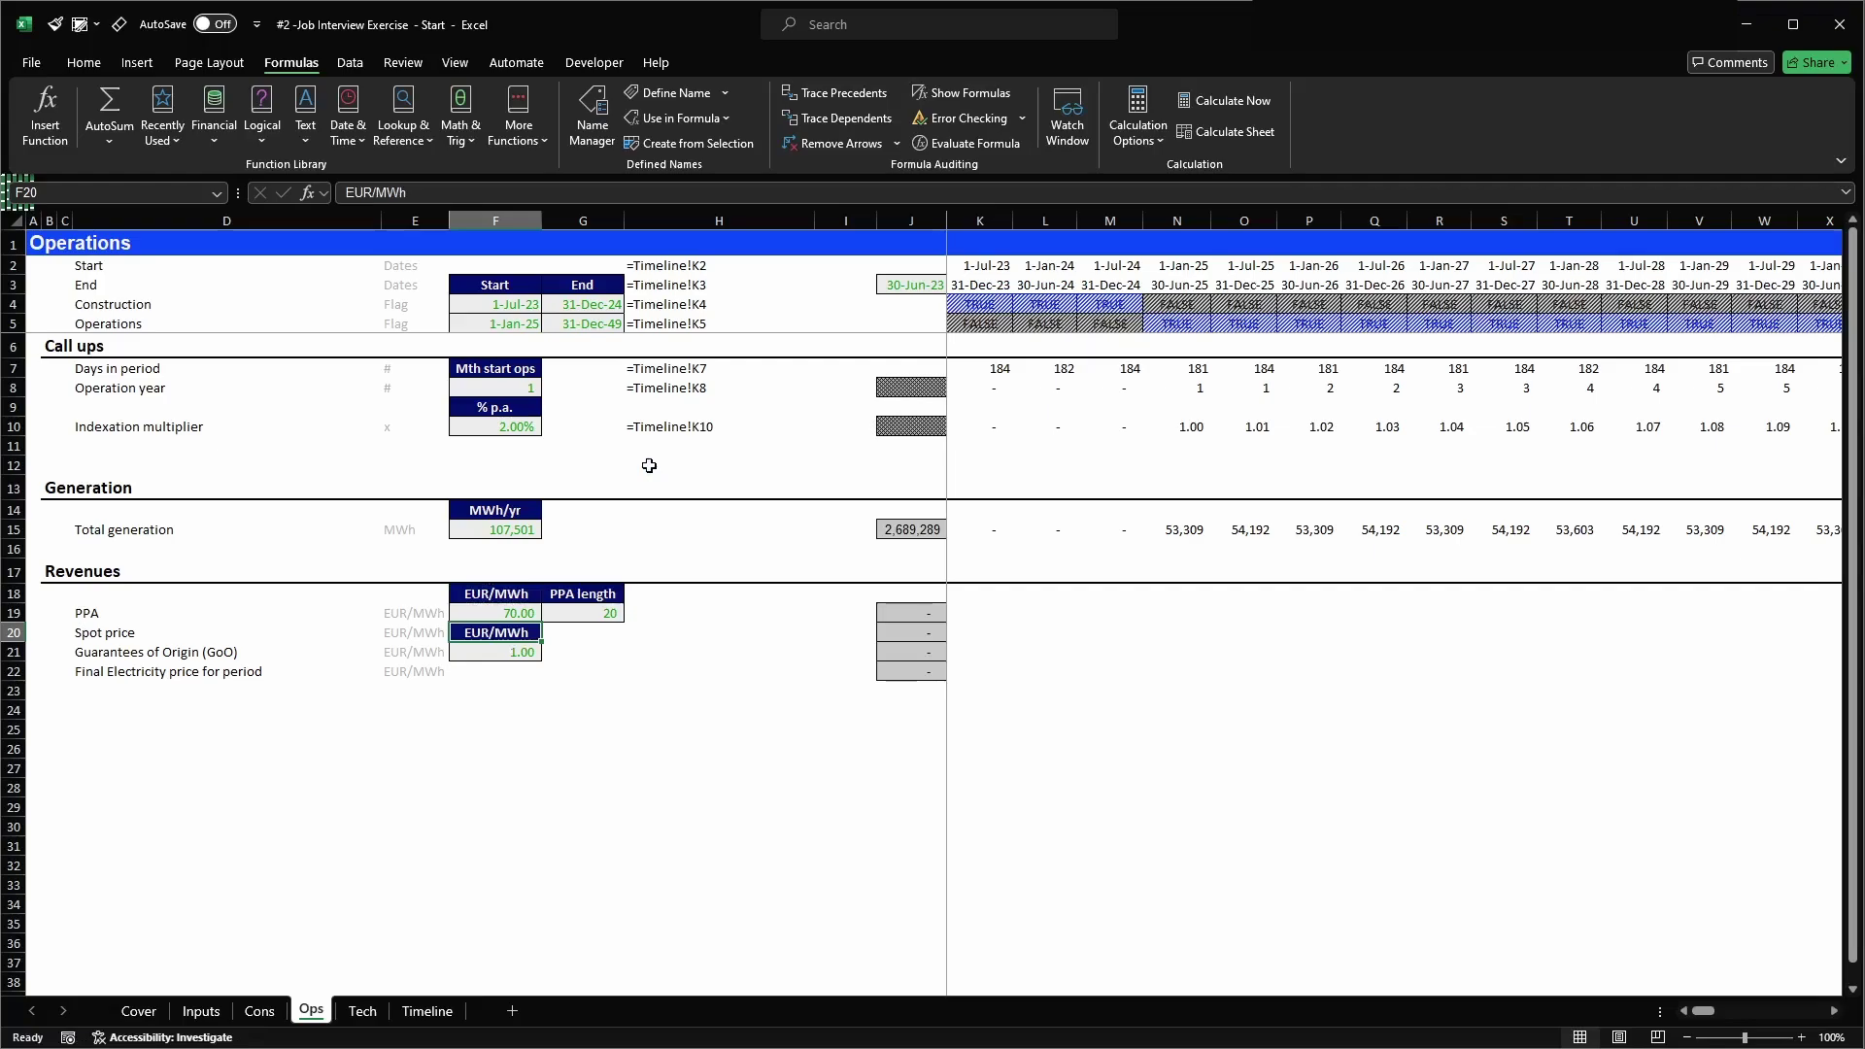
pyautogui.press('Right')
pyautogui.press('Right')
pyautogui.press('Right')
pyautogui.press('Right')
pyautogui.press('Right')
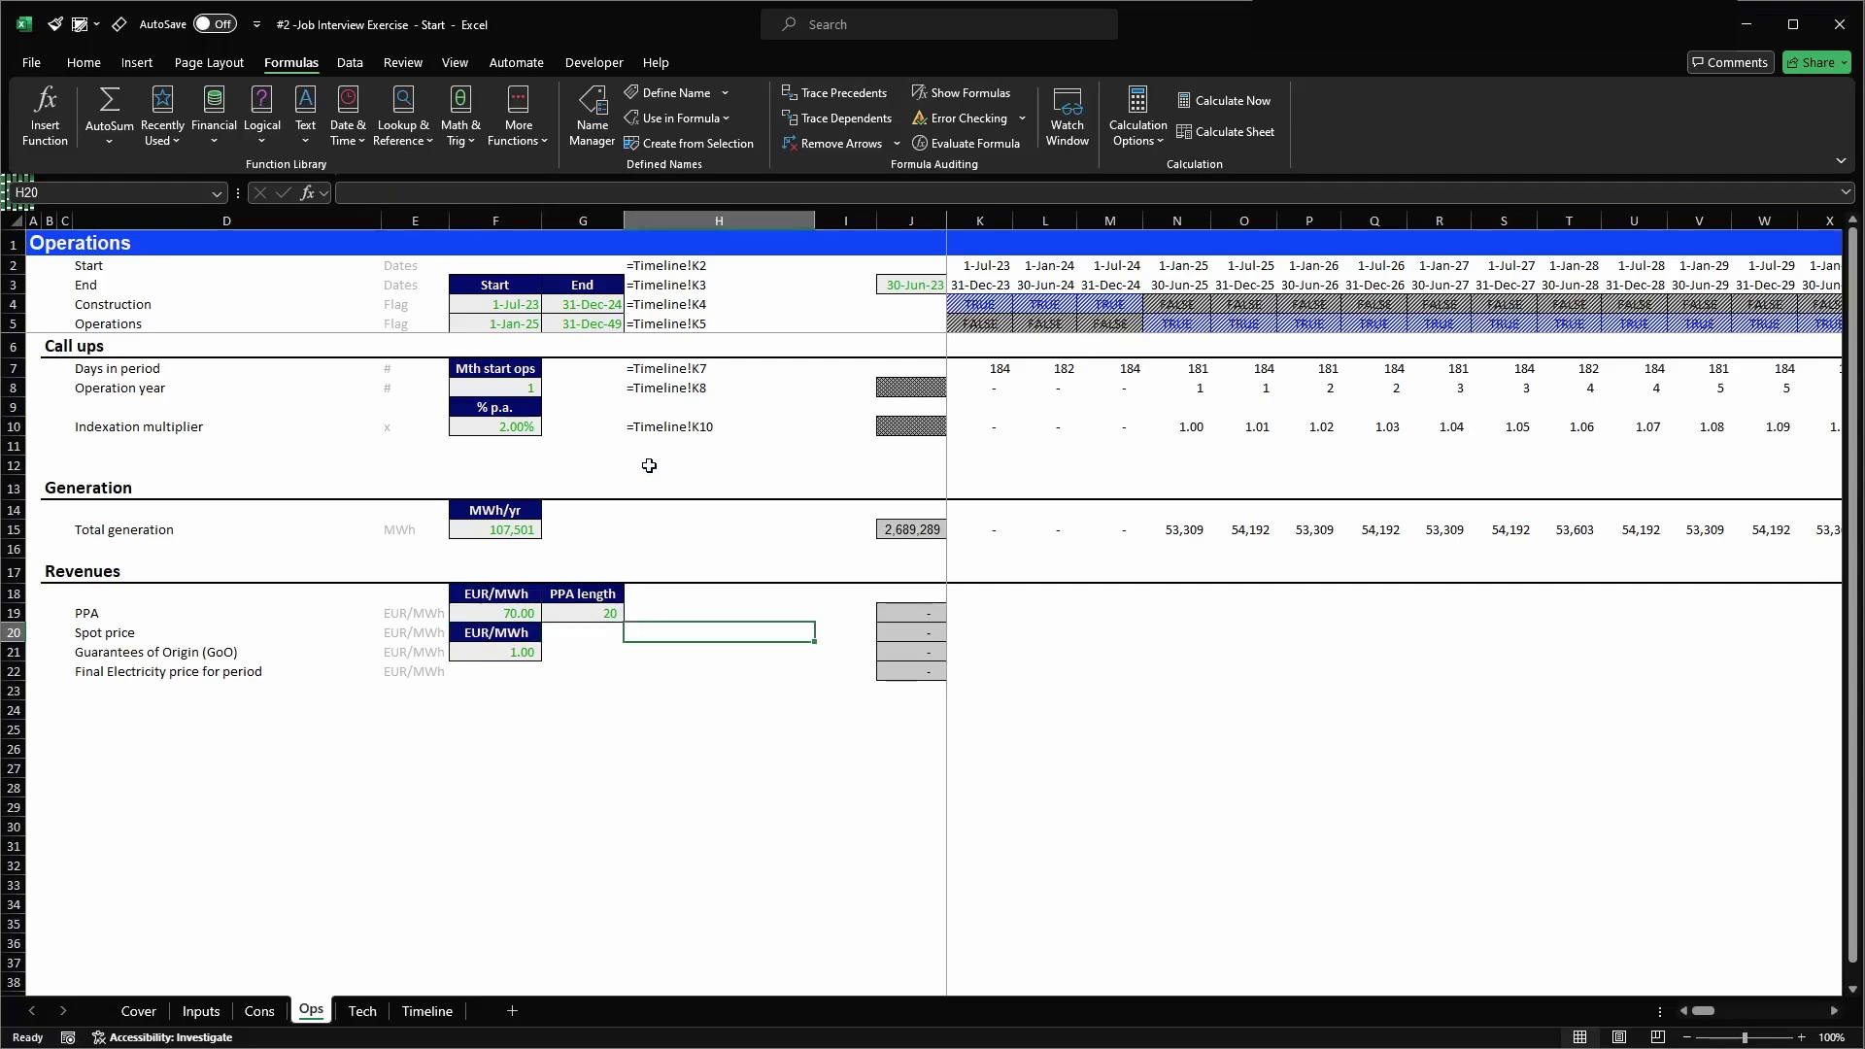
pyautogui.press('Up')
pyautogui.press('Right')
pyautogui.press('Left')
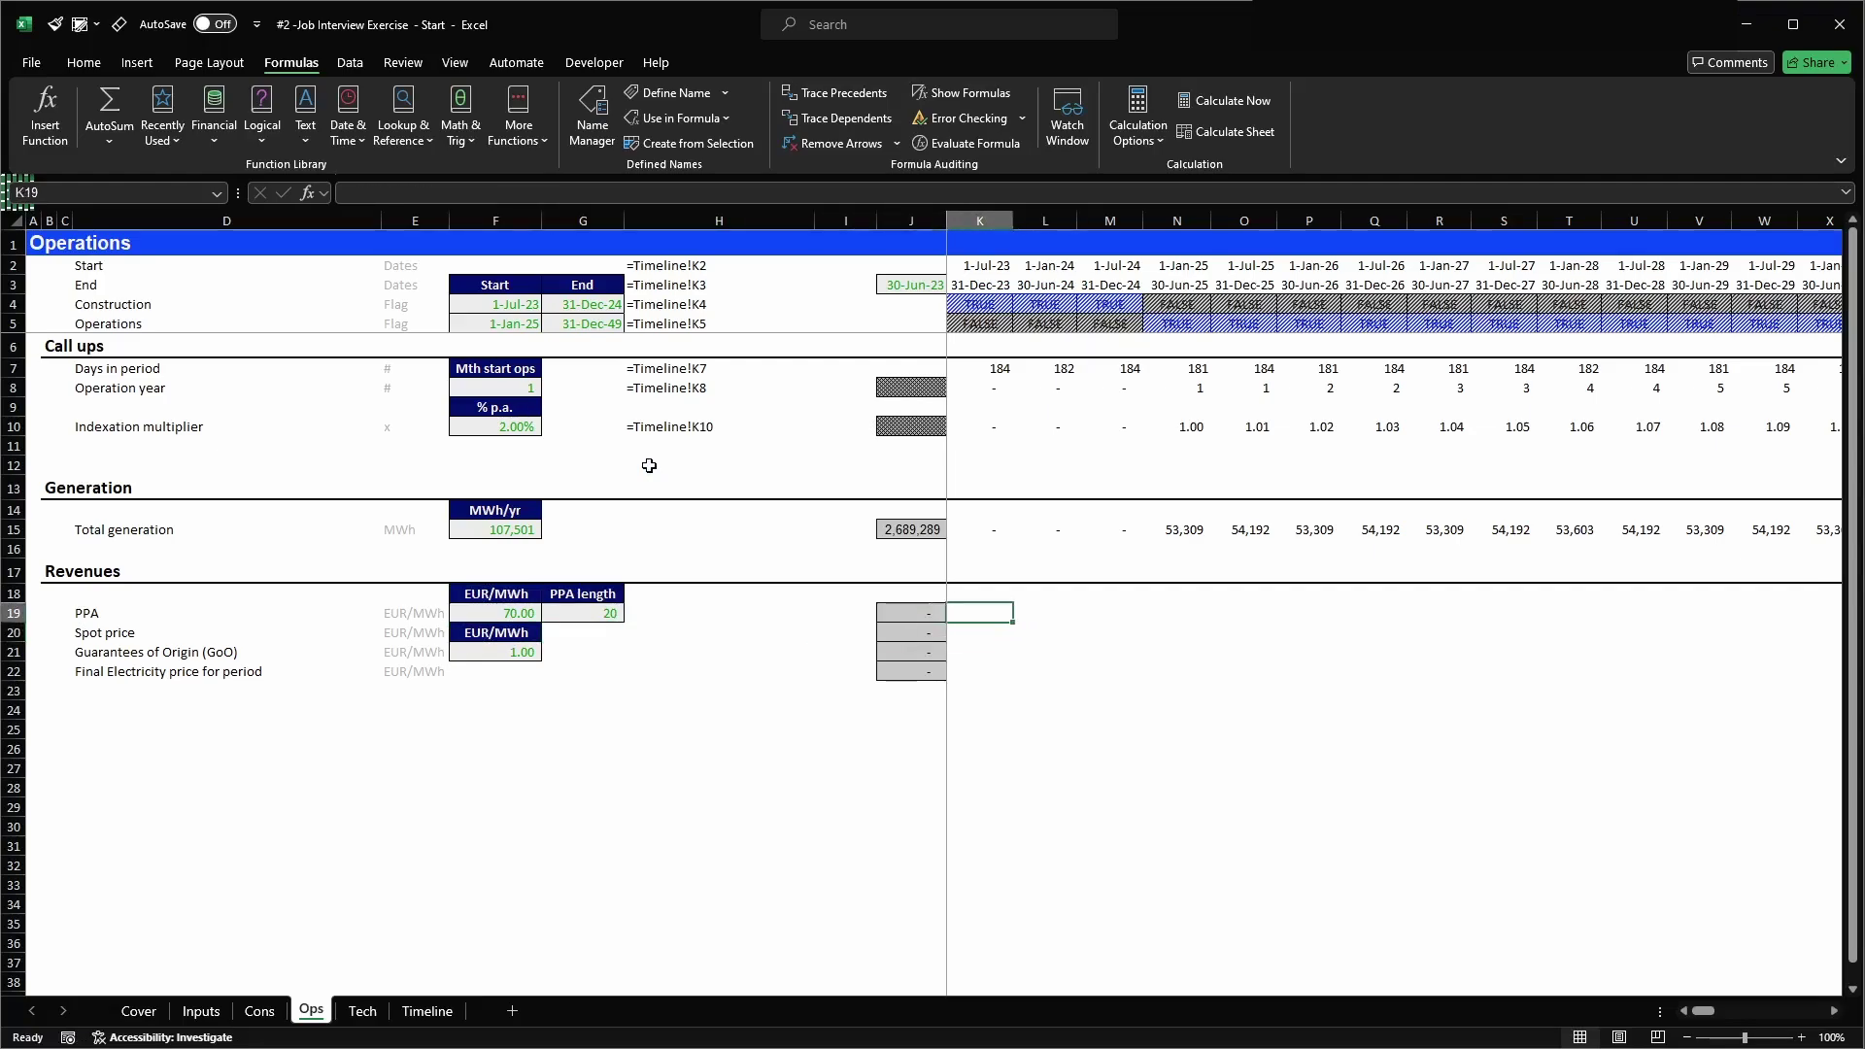
pyautogui.hotkey('shift', 'Right')
pyautogui.hotkey('shift', 'Right')
pyautogui.hotkey('shift', 'Right')
pyautogui.hotkey('shift', 'Right')
pyautogui.hotkey('shift', 'Right')
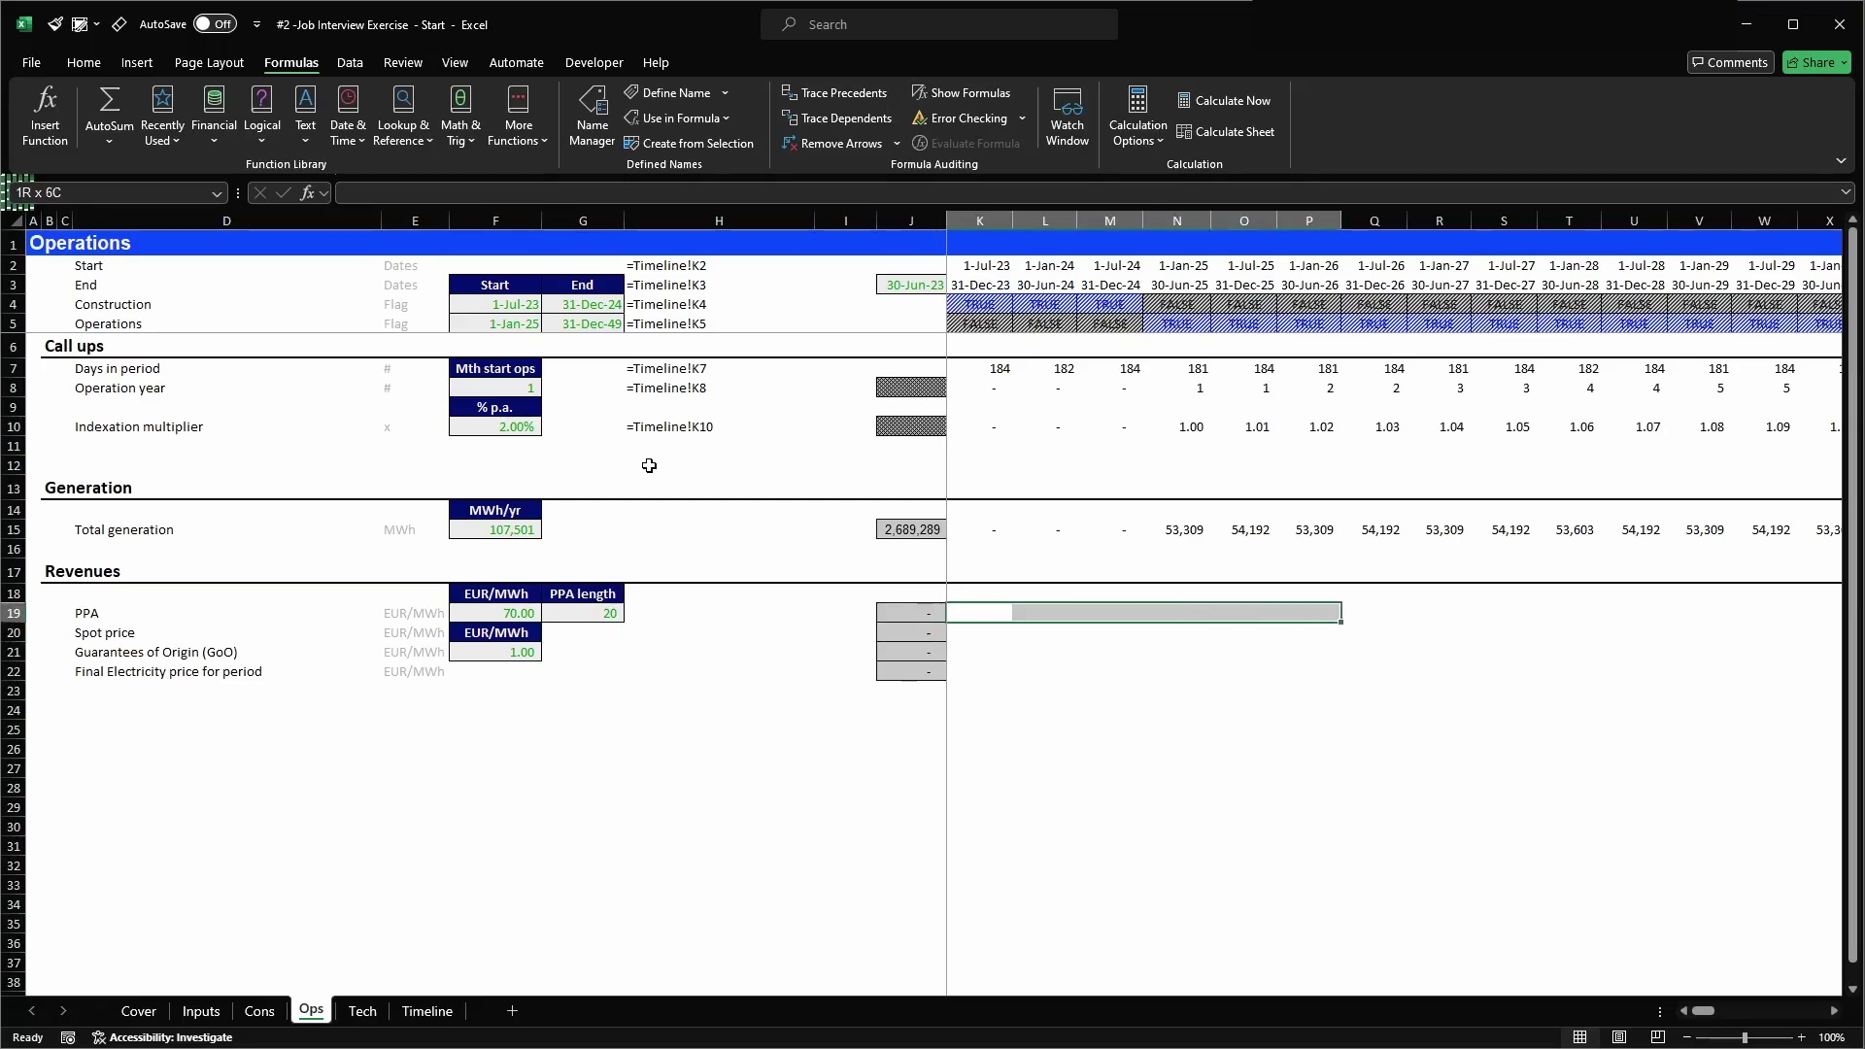
pyautogui.press('Left')
pyautogui.press('Right')
pyautogui.press('Right')
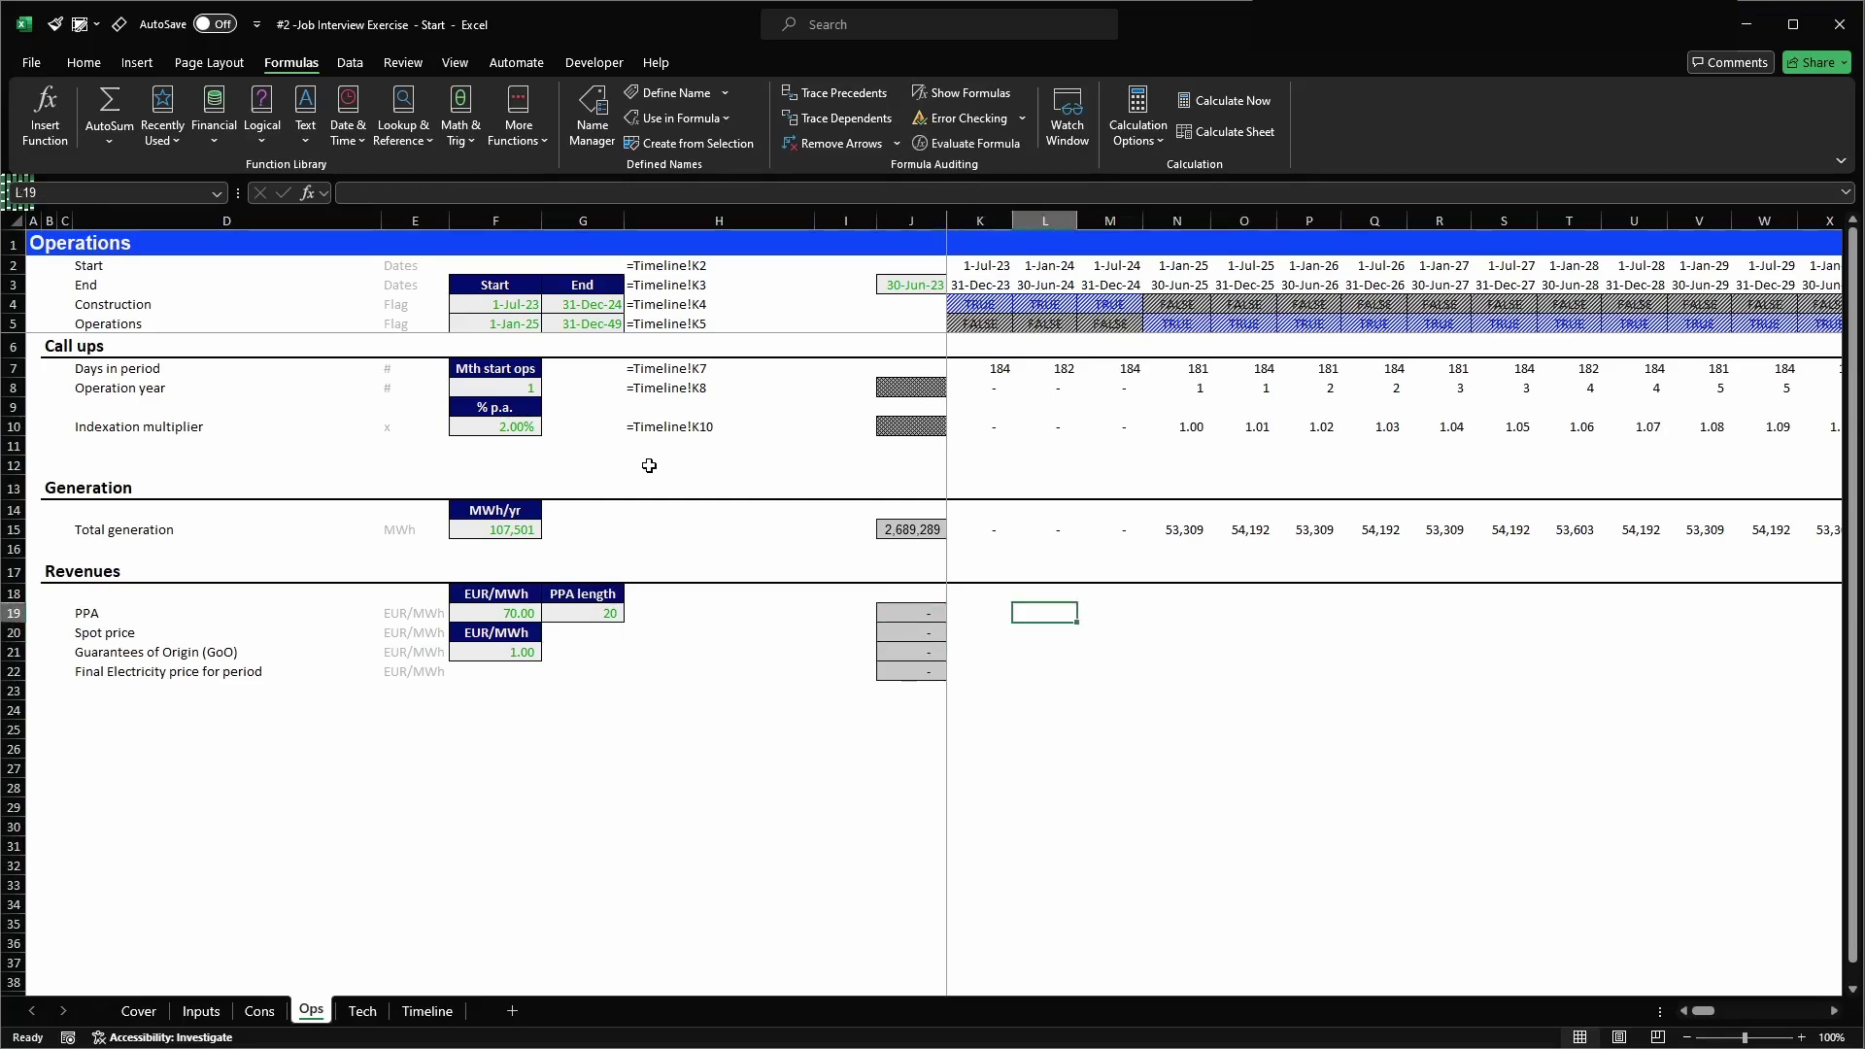
pyautogui.press('Left')
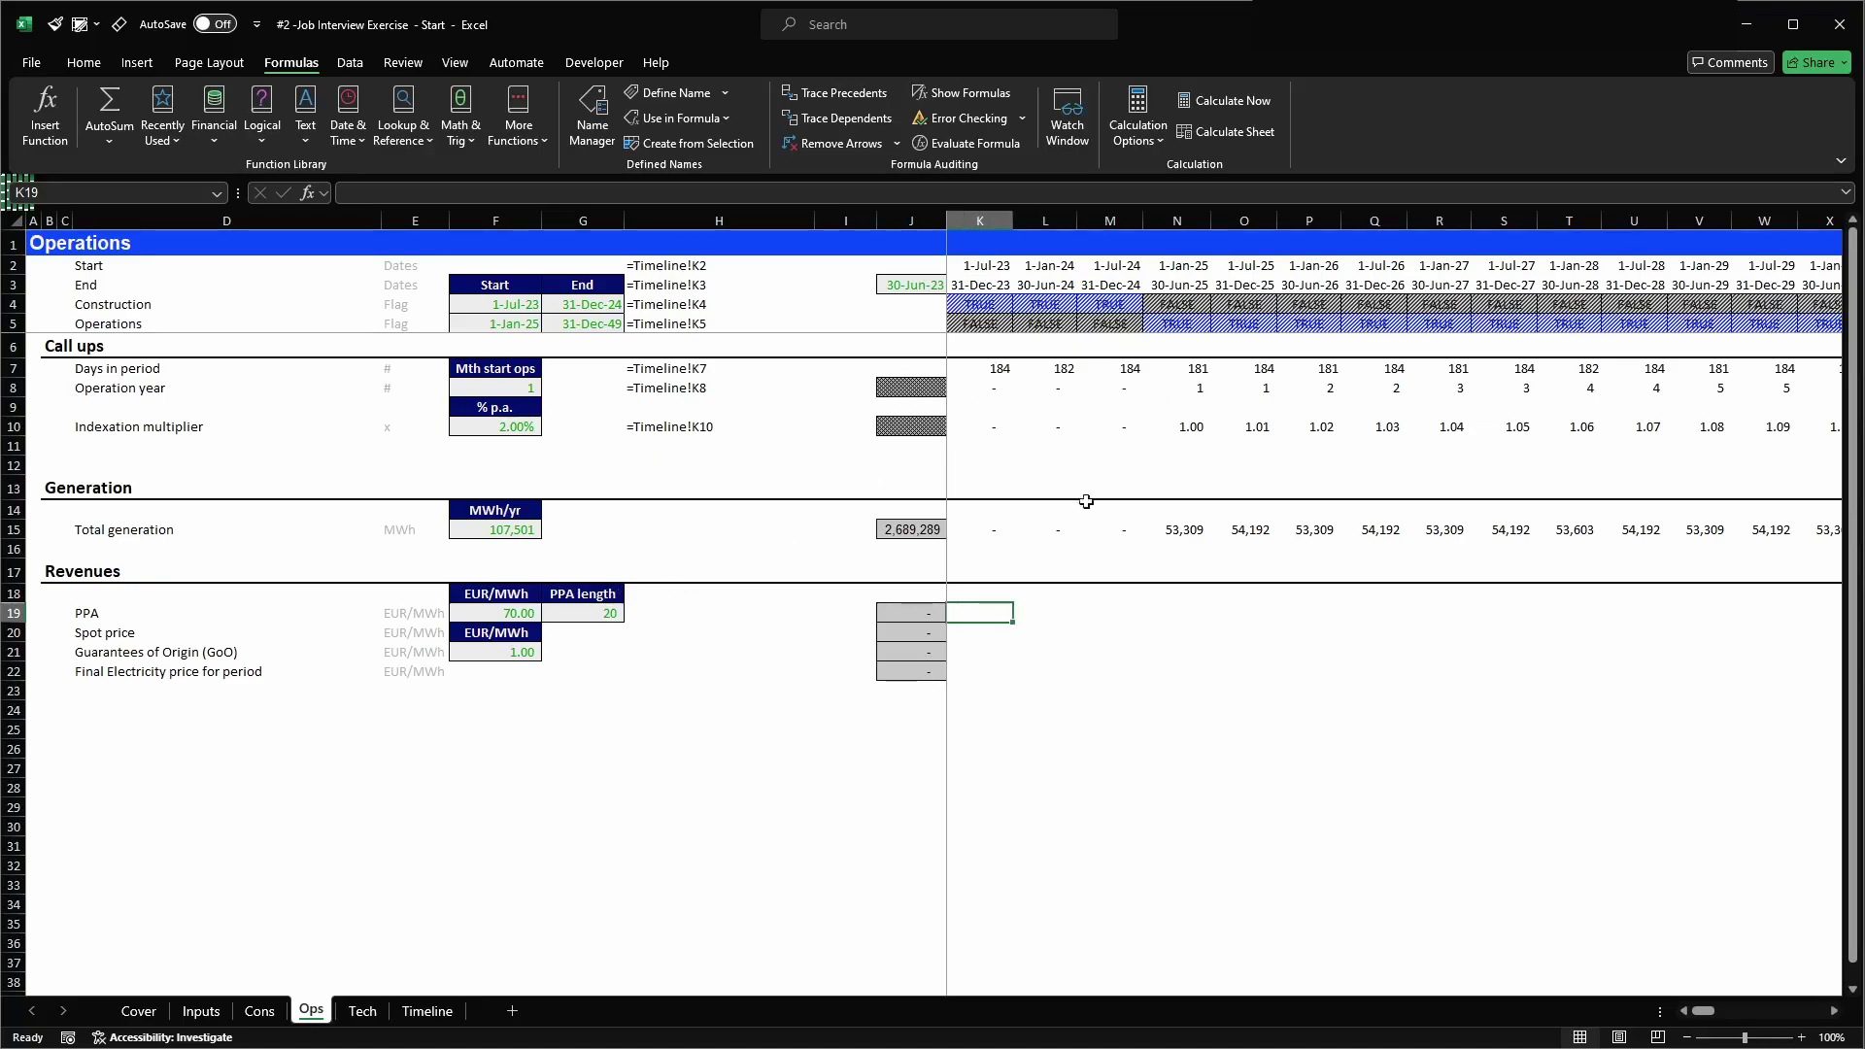
# - Begin an IF formula in K19 testing whether operation year K$8 is less than or equal to the PPA length $G19
pyautogui.moveTo(1205, 389); pyautogui.dragTo(1593, 389)
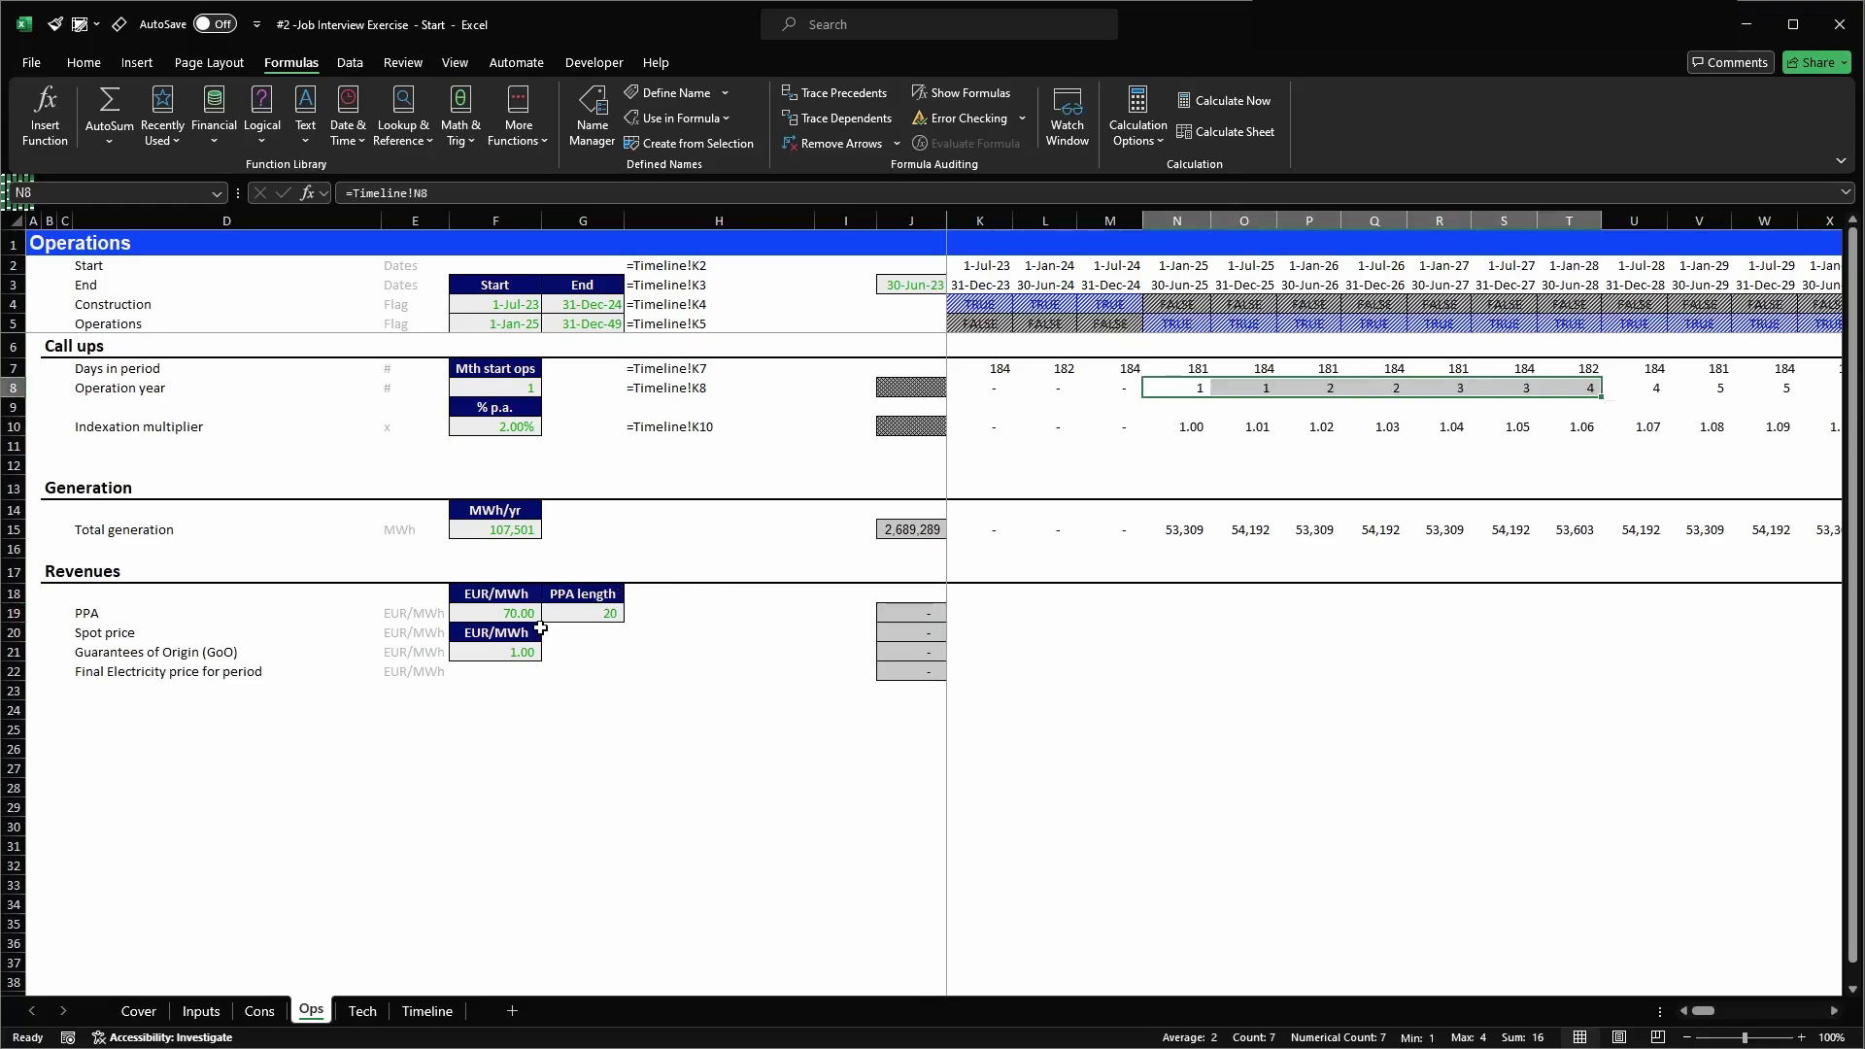
pyautogui.click(577, 612)
pyautogui.click(977, 606)
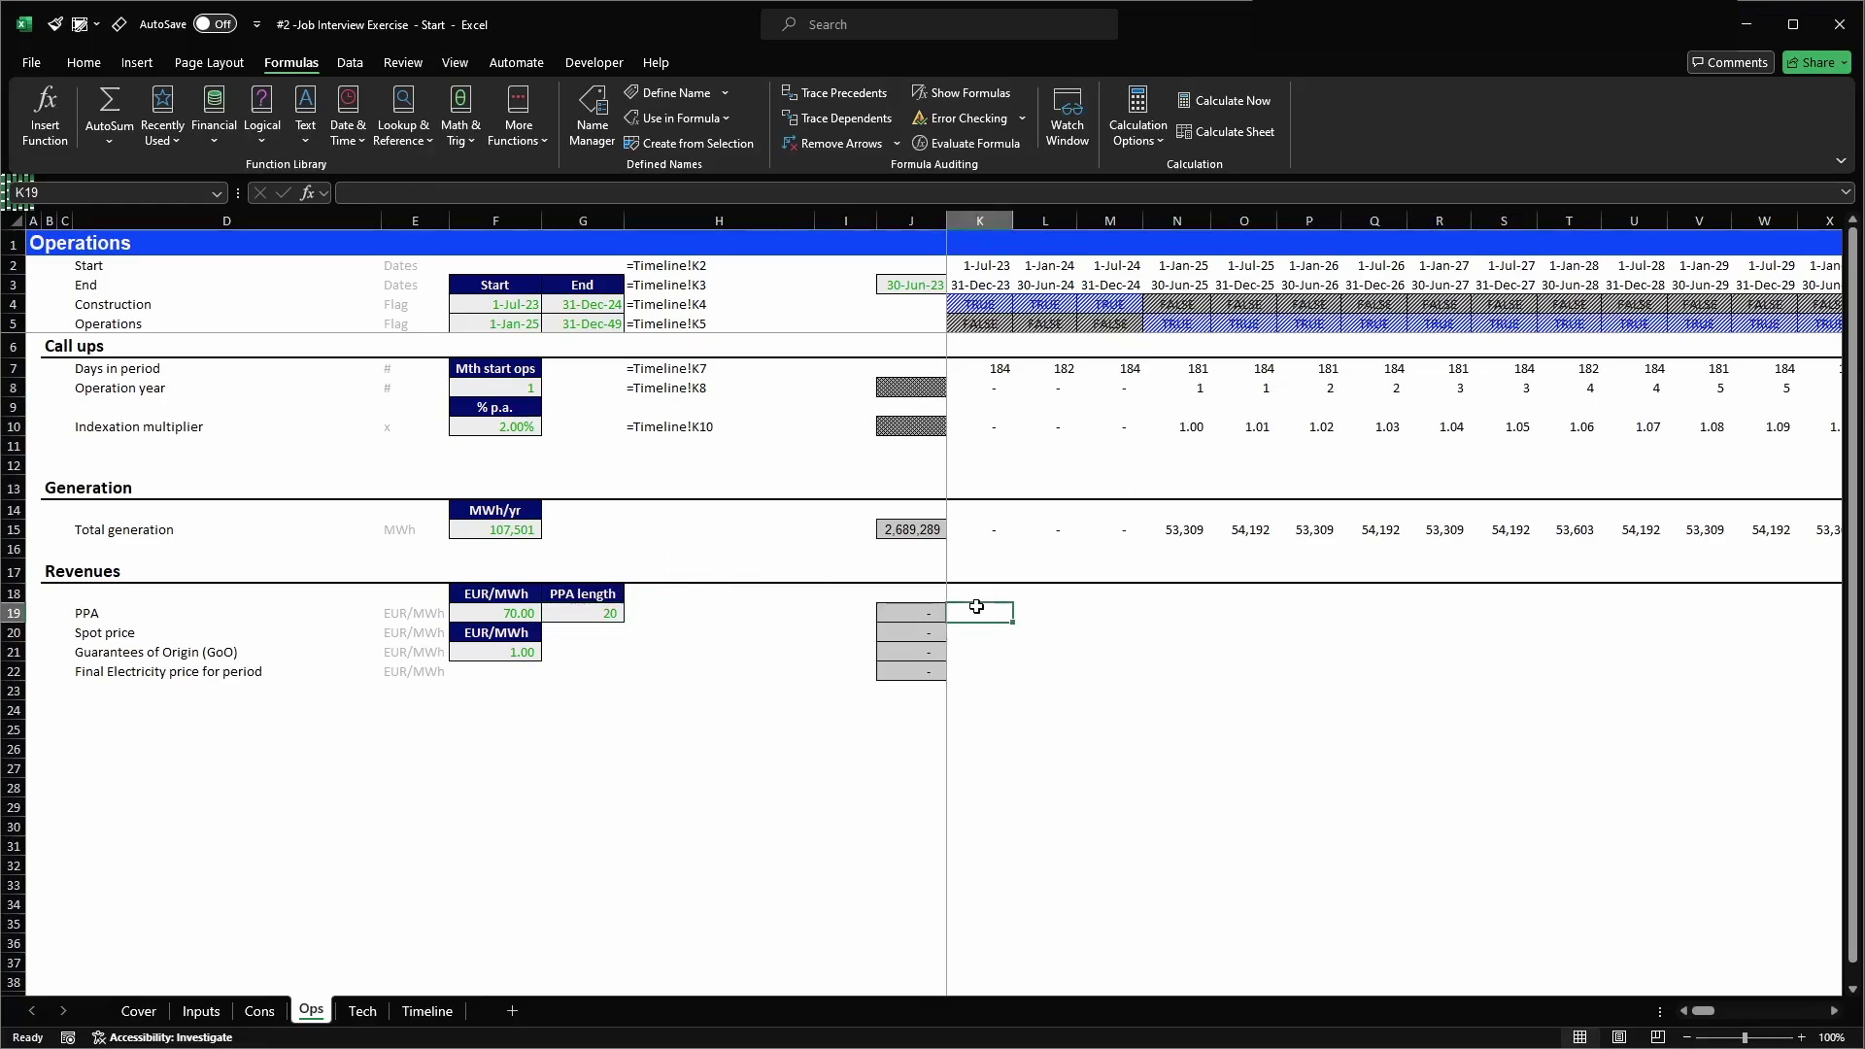
pyautogui.write('=IF(')
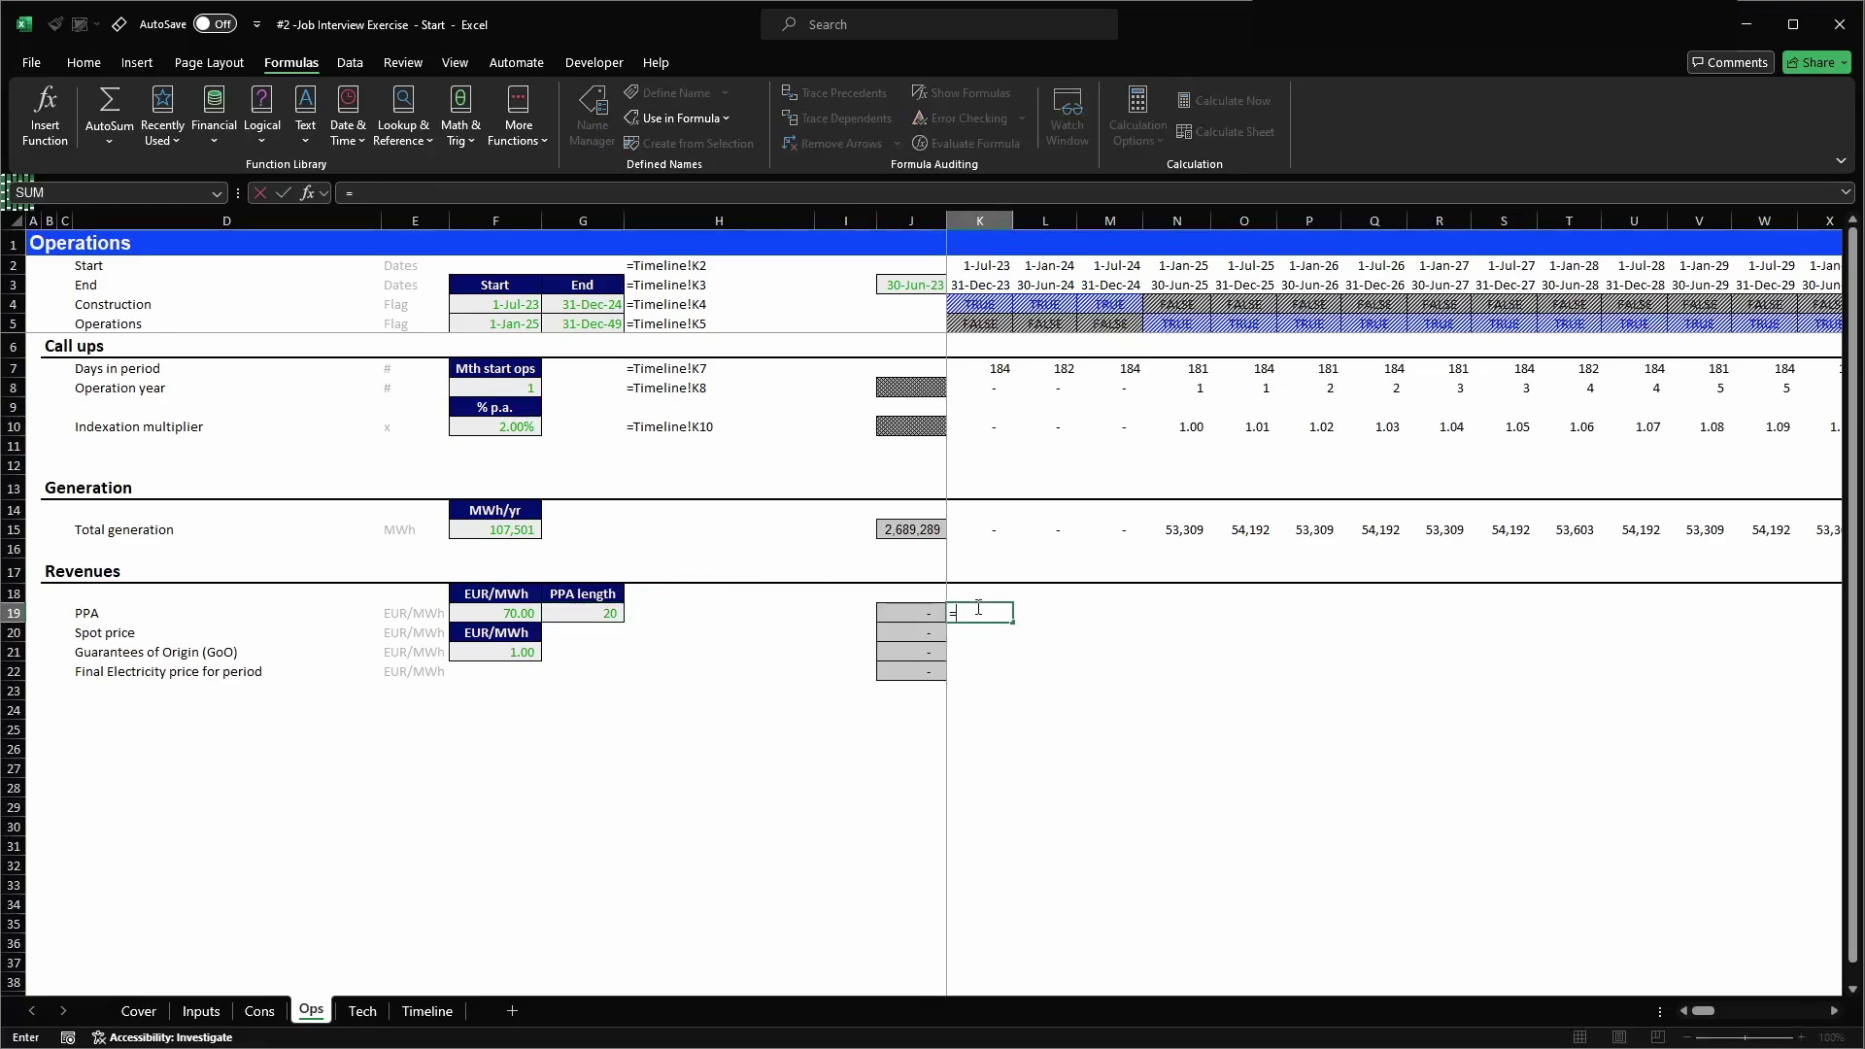
pyautogui.click(1004, 388)
pyautogui.press('F4')
pyautogui.press('F4')
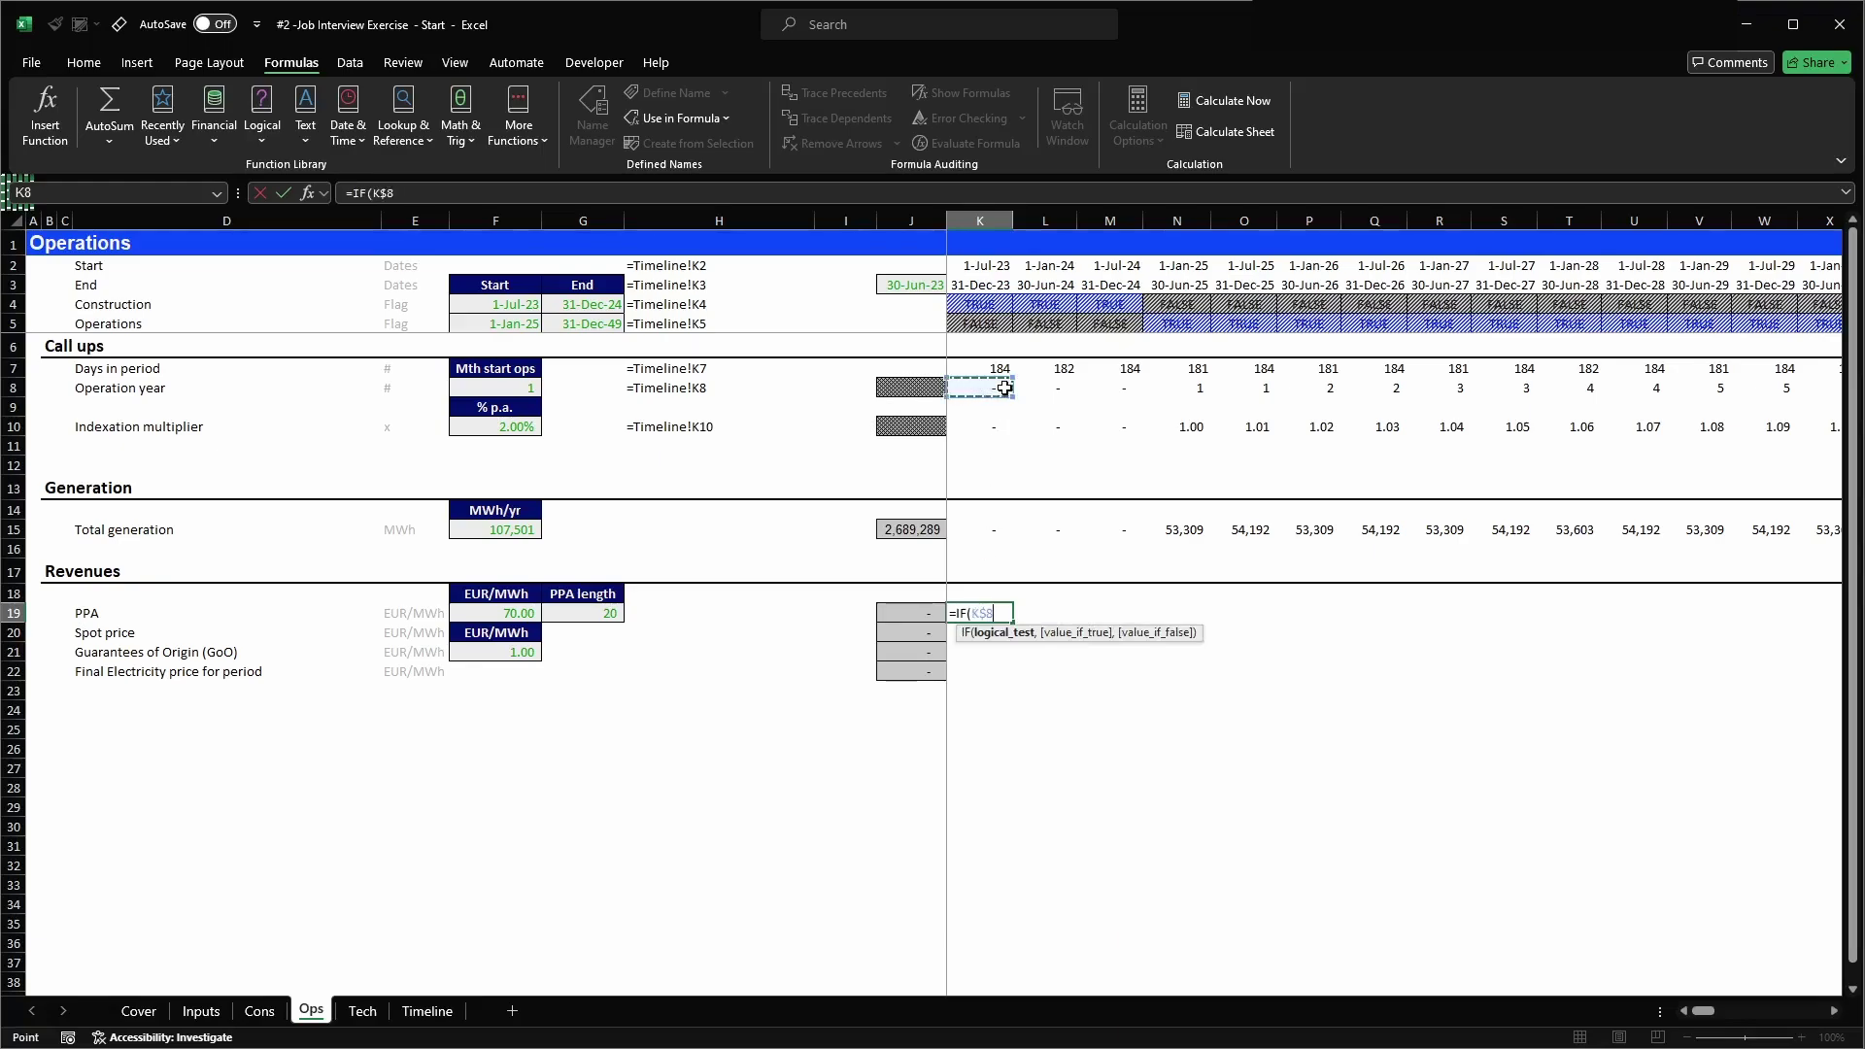
pyautogui.write('<=')
pyautogui.press('Left')
pyautogui.press('Left')
pyautogui.press('Left')
pyautogui.press('Left')
pyautogui.press('F4')
pyautogui.press('F4')
pyautogui.press('F4')
# - Make the IF formula return the PPA price $F19 when true and 0 otherwise
pyautogui.write(',')
pyautogui.press('Left')
pyautogui.press('Left')
pyautogui.press('Left')
pyautogui.press('Left')
pyautogui.press('Left')
pyautogui.press('F4')
pyautogui.press('F4')
pyautogui.press('F4')
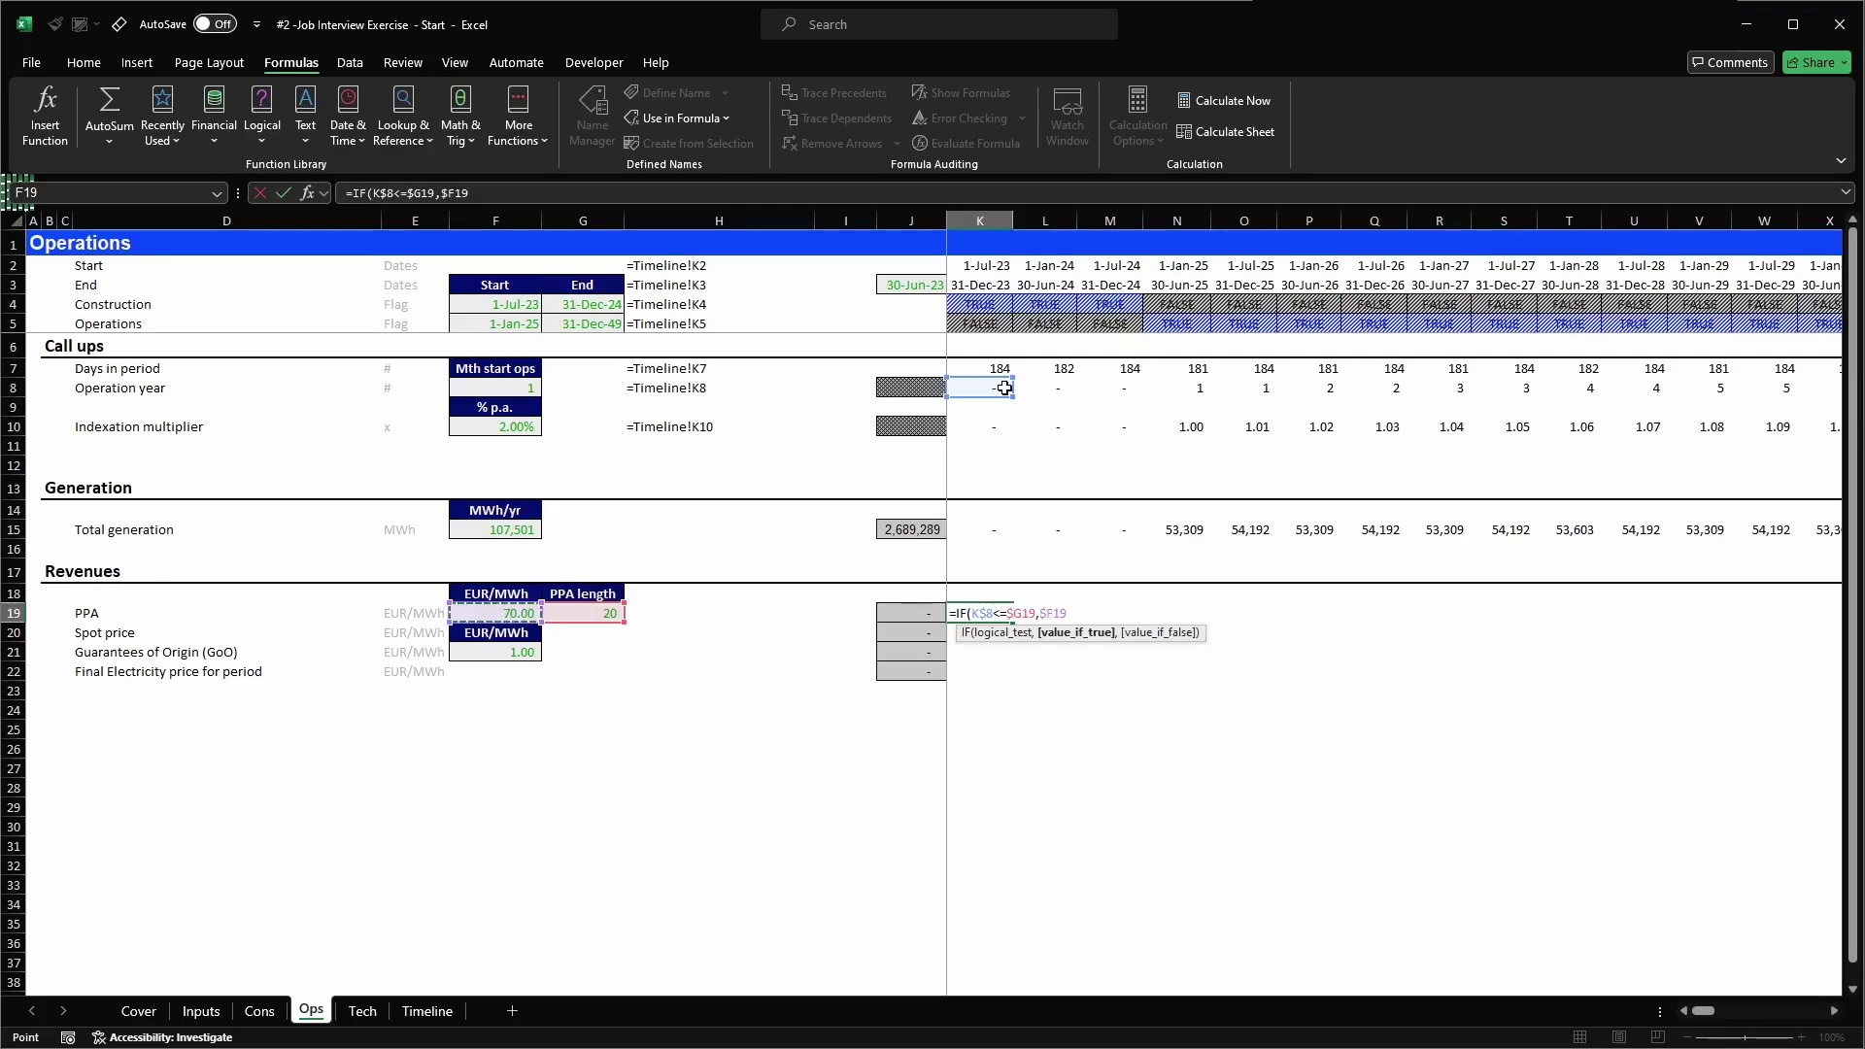
pyautogui.write(',')
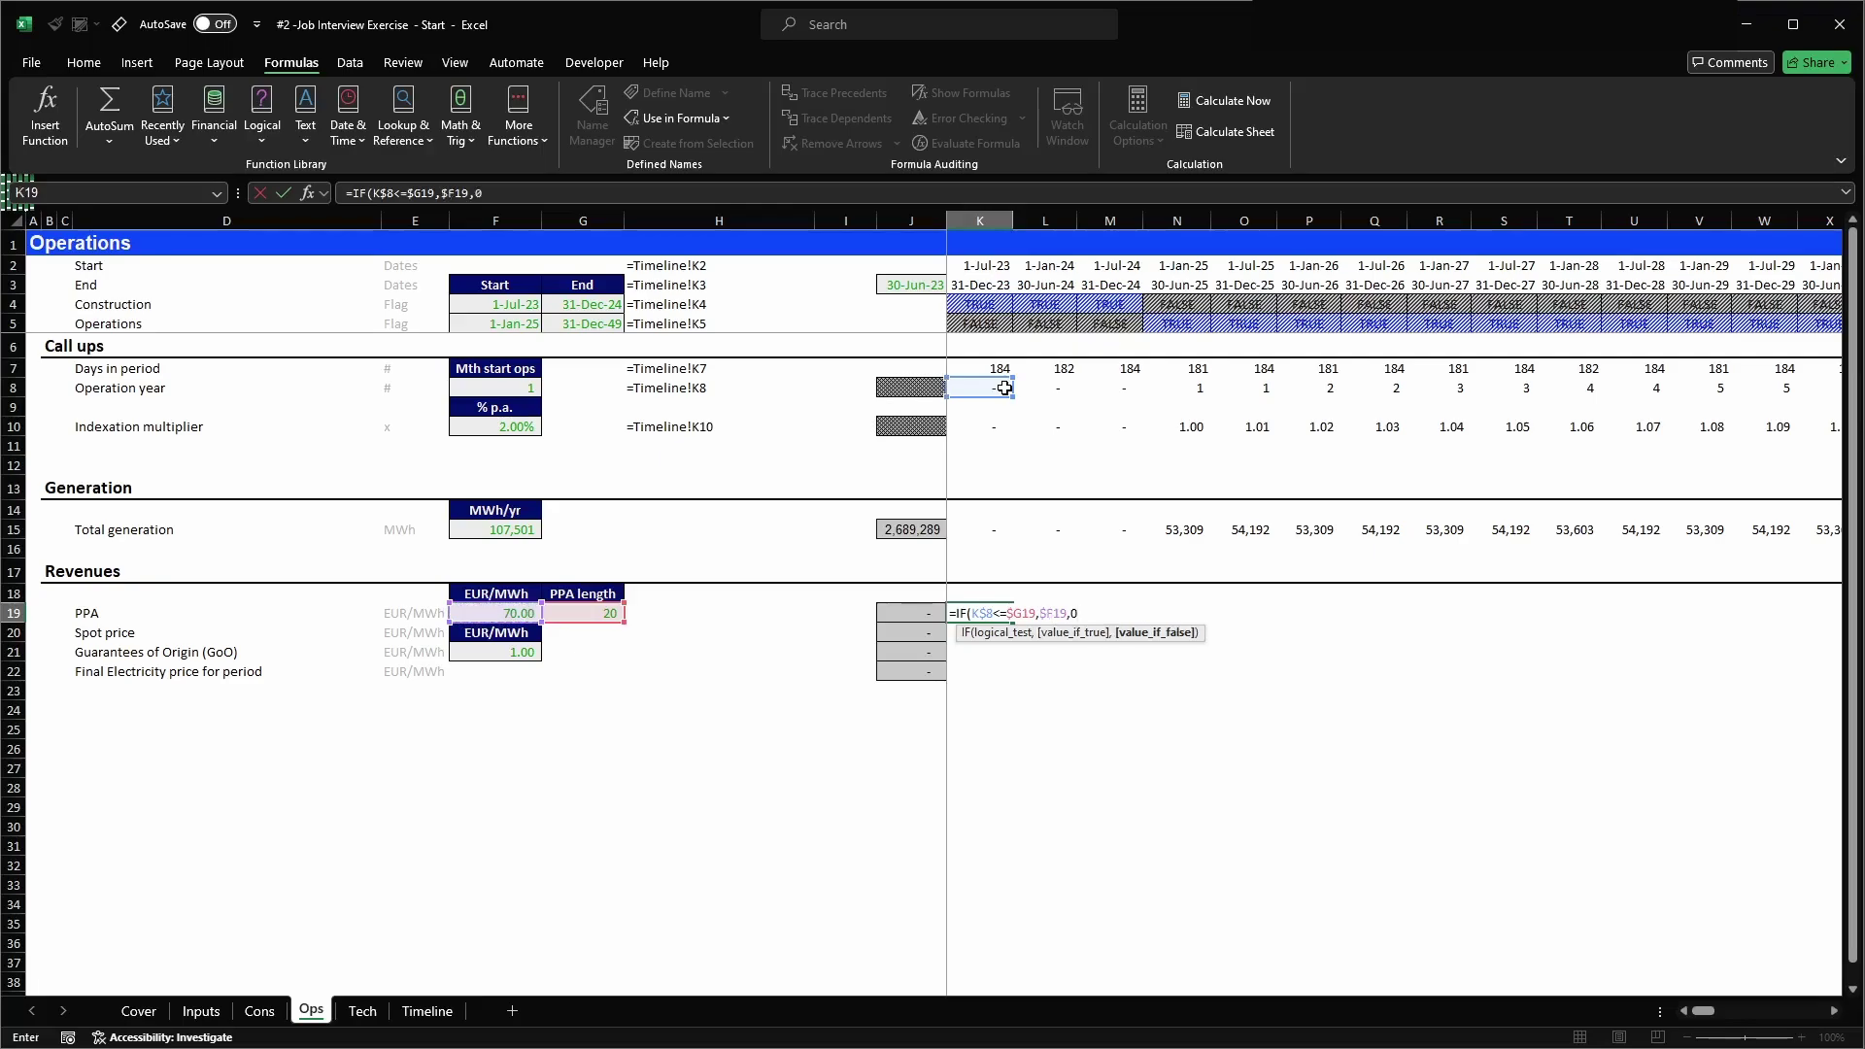
pyautogui.write('0)')
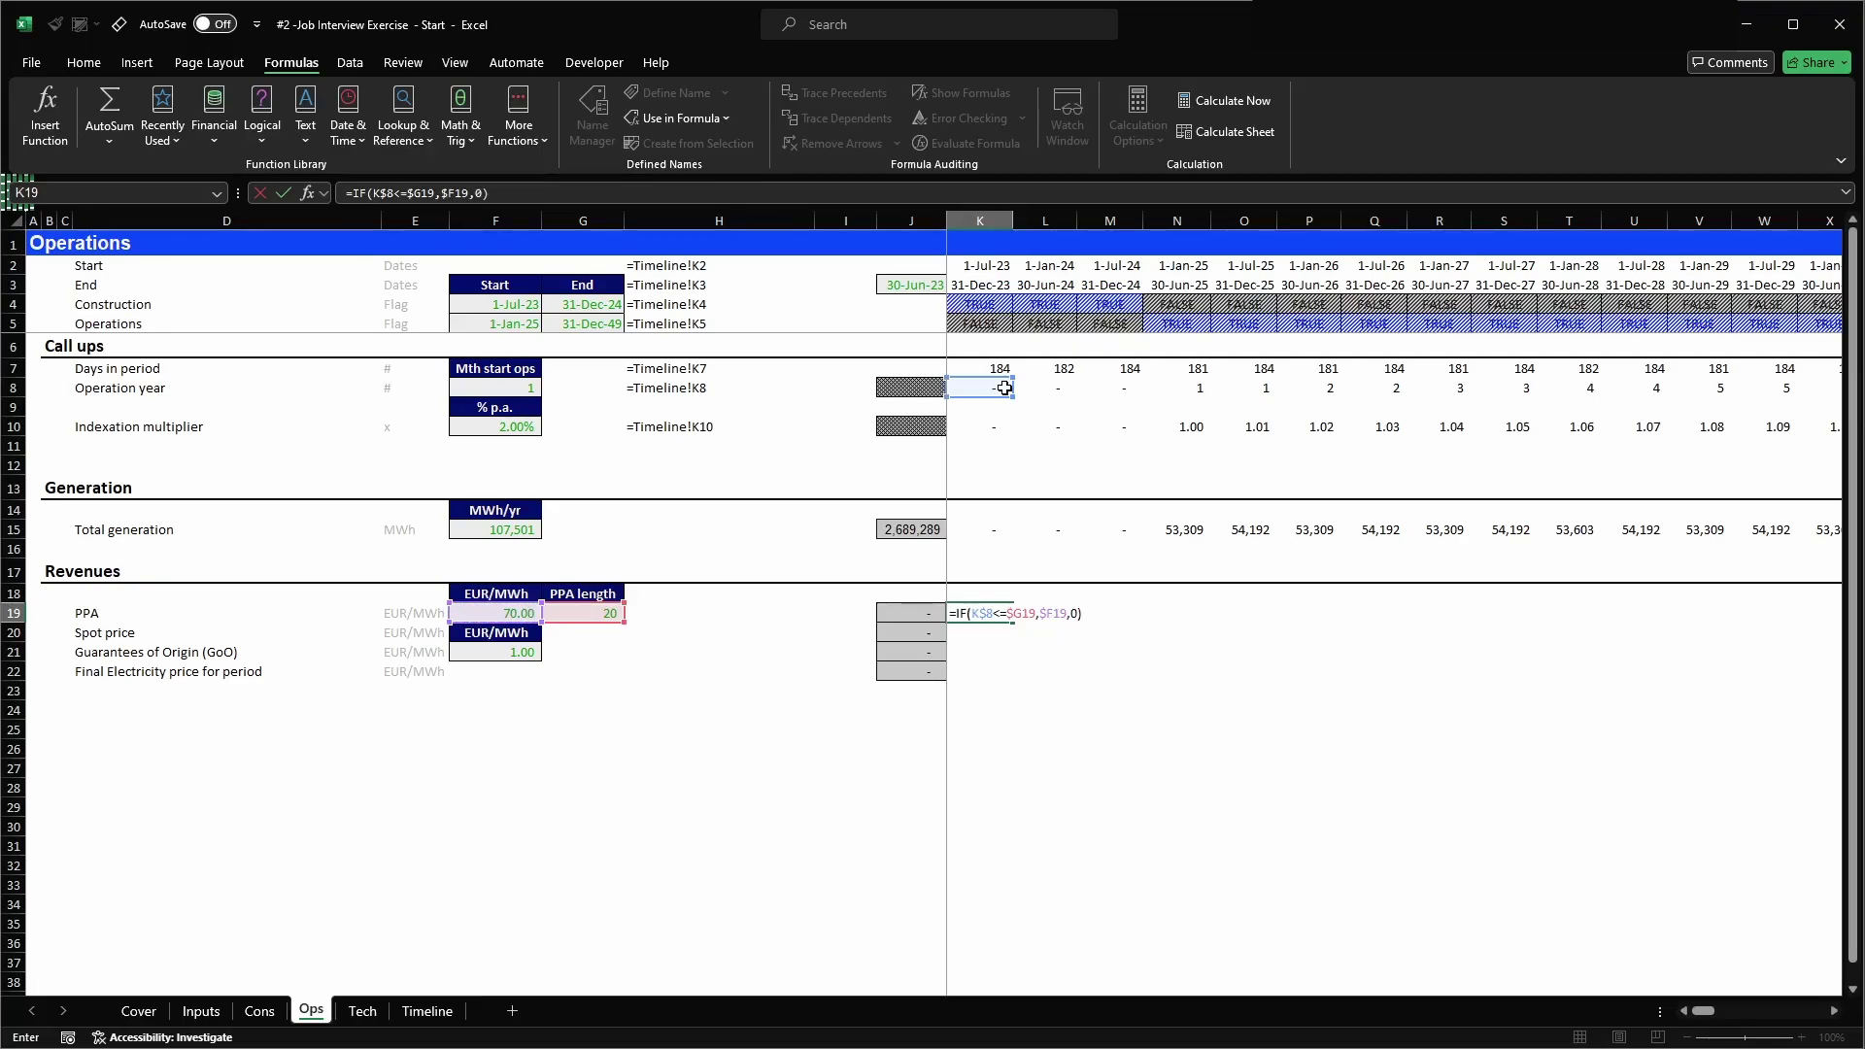
# - Multiply the K19 formula by the operations flag K$5 and fill it across the PPA row's timeline
pyautogui.write('*')
pyautogui.click(968, 326)
pyautogui.press('F4')
pyautogui.press('F4')
pyautogui.hotkey('ctrl', 'Return')
pyautogui.hotkey('ctrl', 'shift', 'Right')
pyautogui.hotkey('ctrl', 'r')
pyautogui.press('Home')
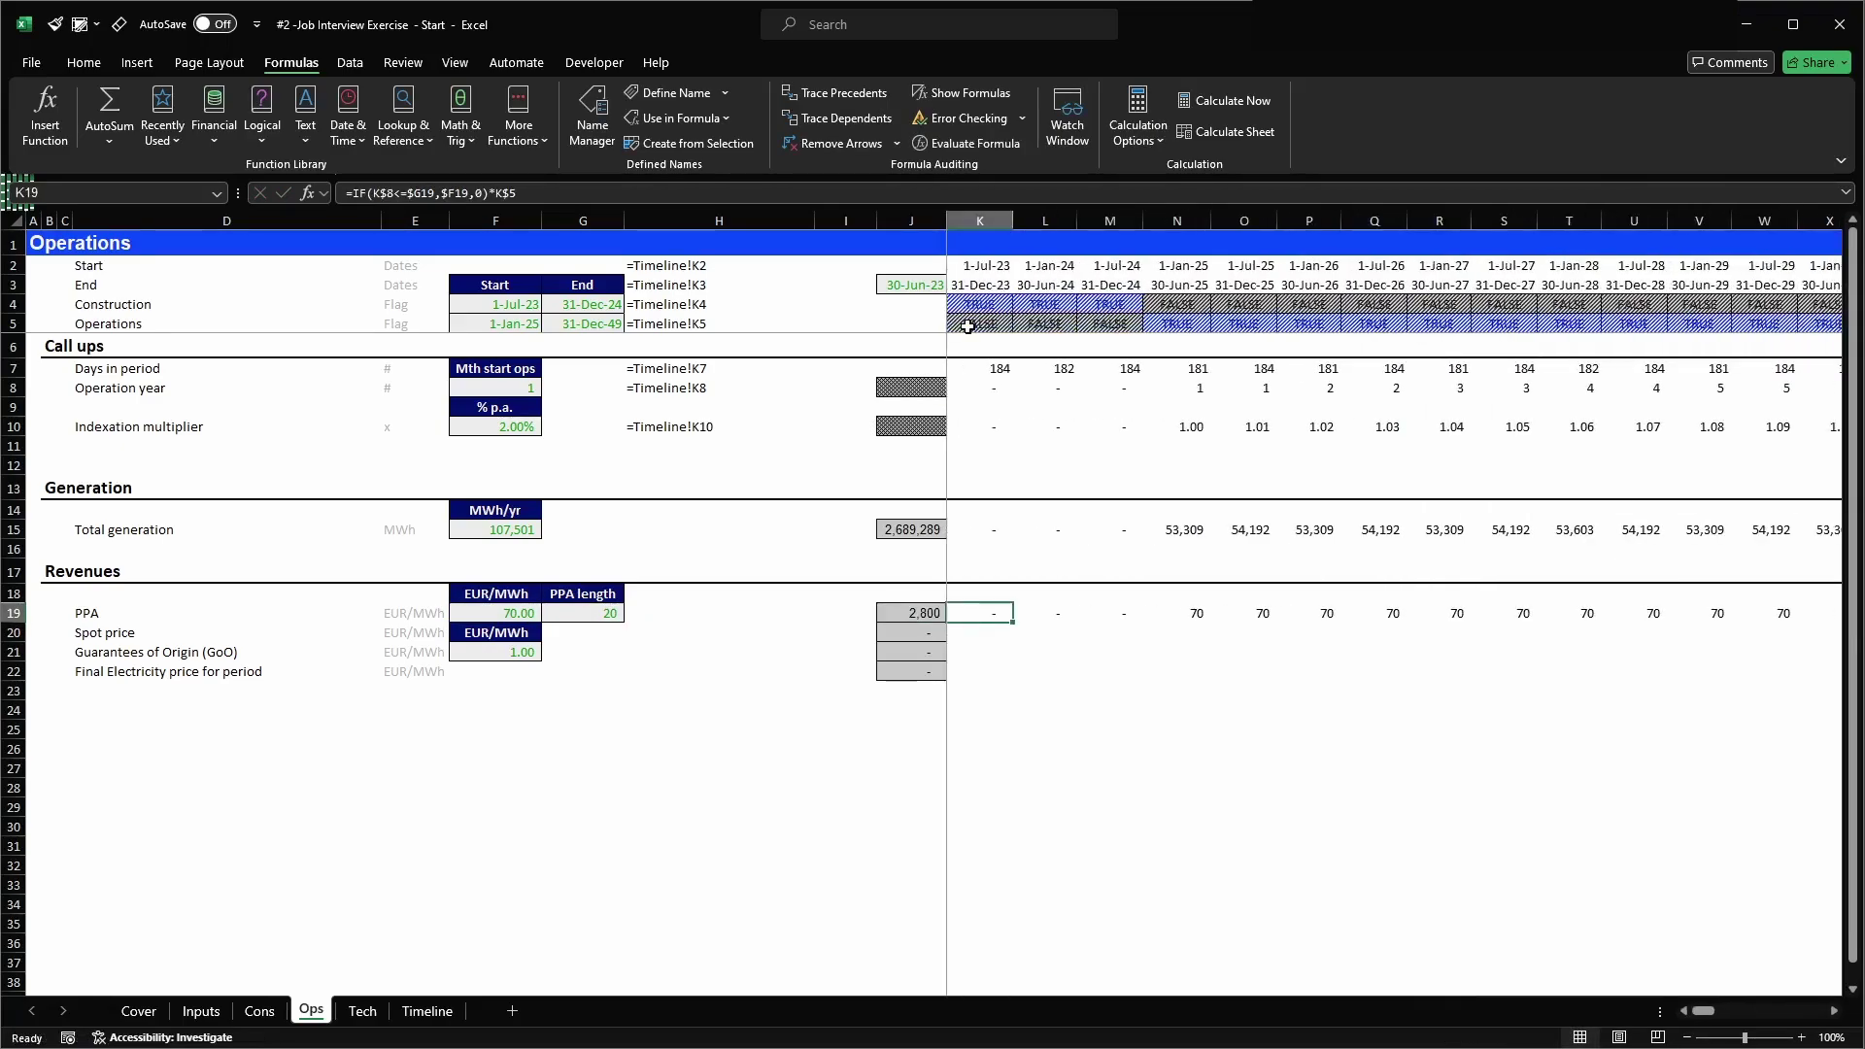
# - Apply the #_Comma cell style to the PPA row across the whole timeline
pyautogui.hotkey('ctrl', 'shift', 'Right')
pyautogui.hotkey('alt', '2')
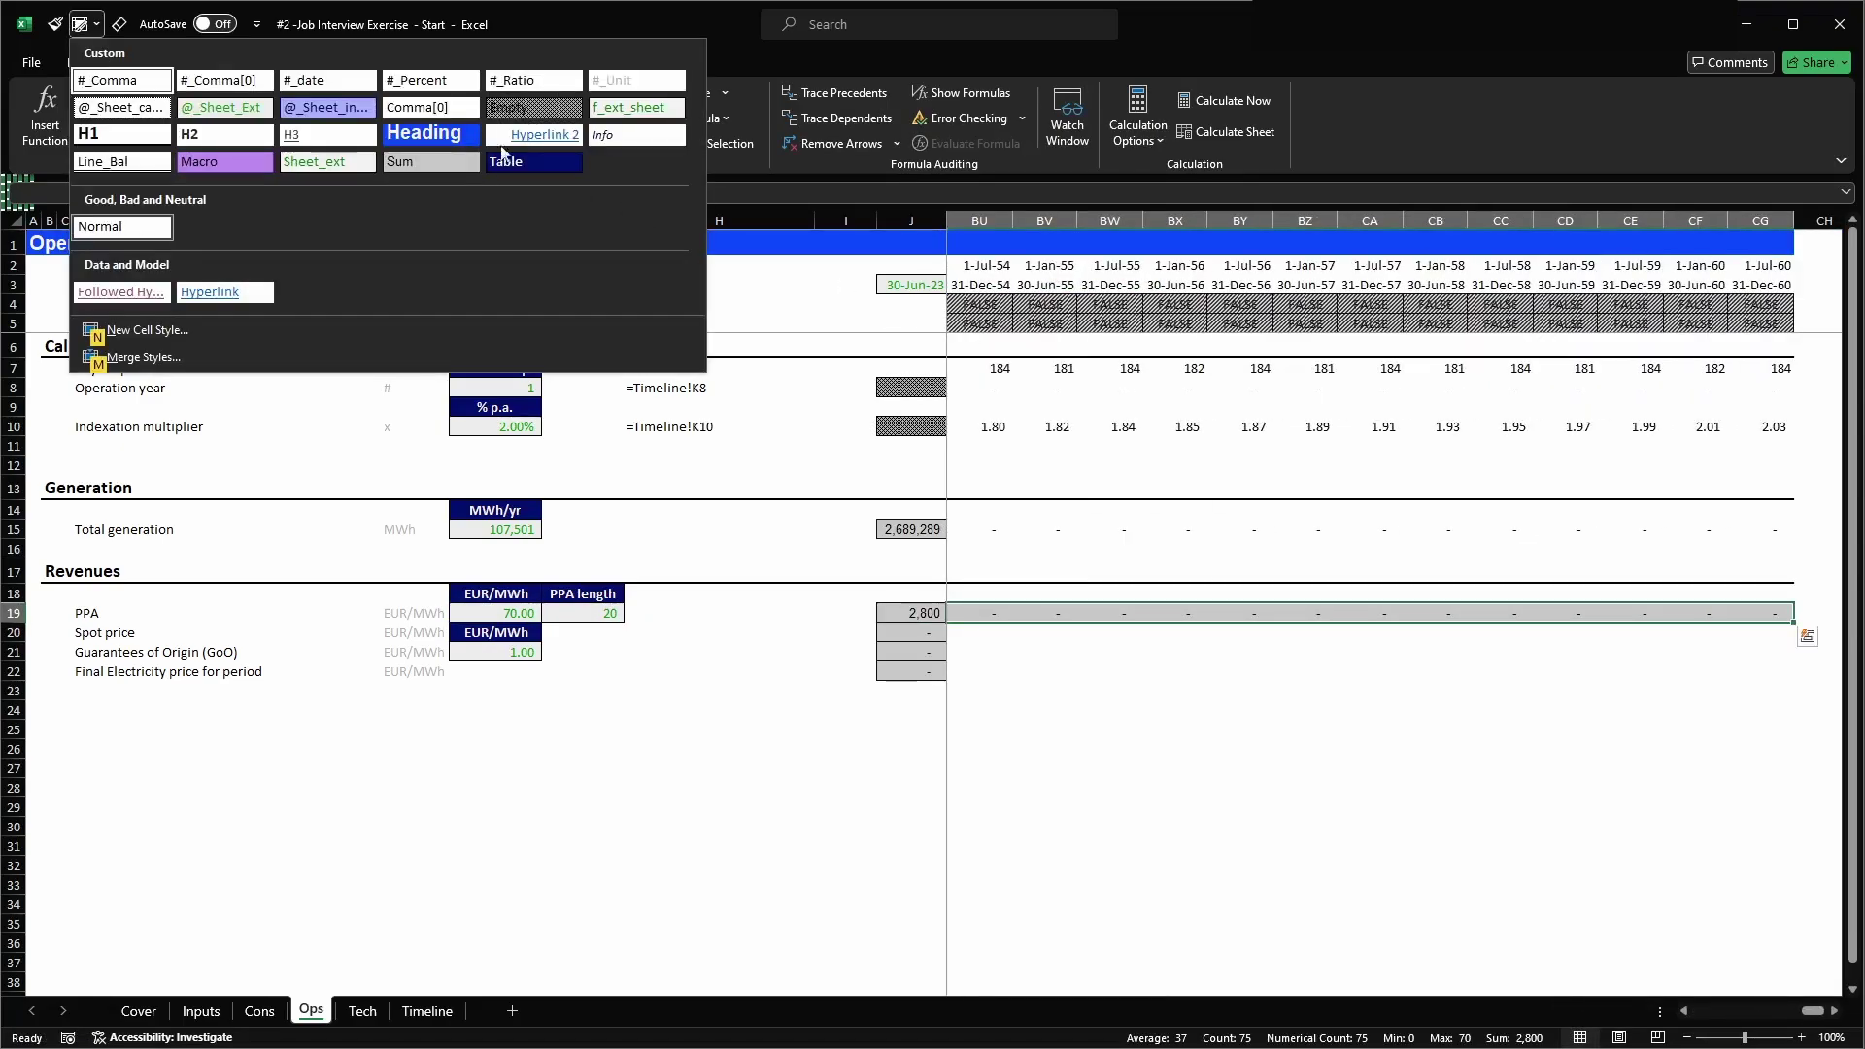
pyautogui.click(130, 74)
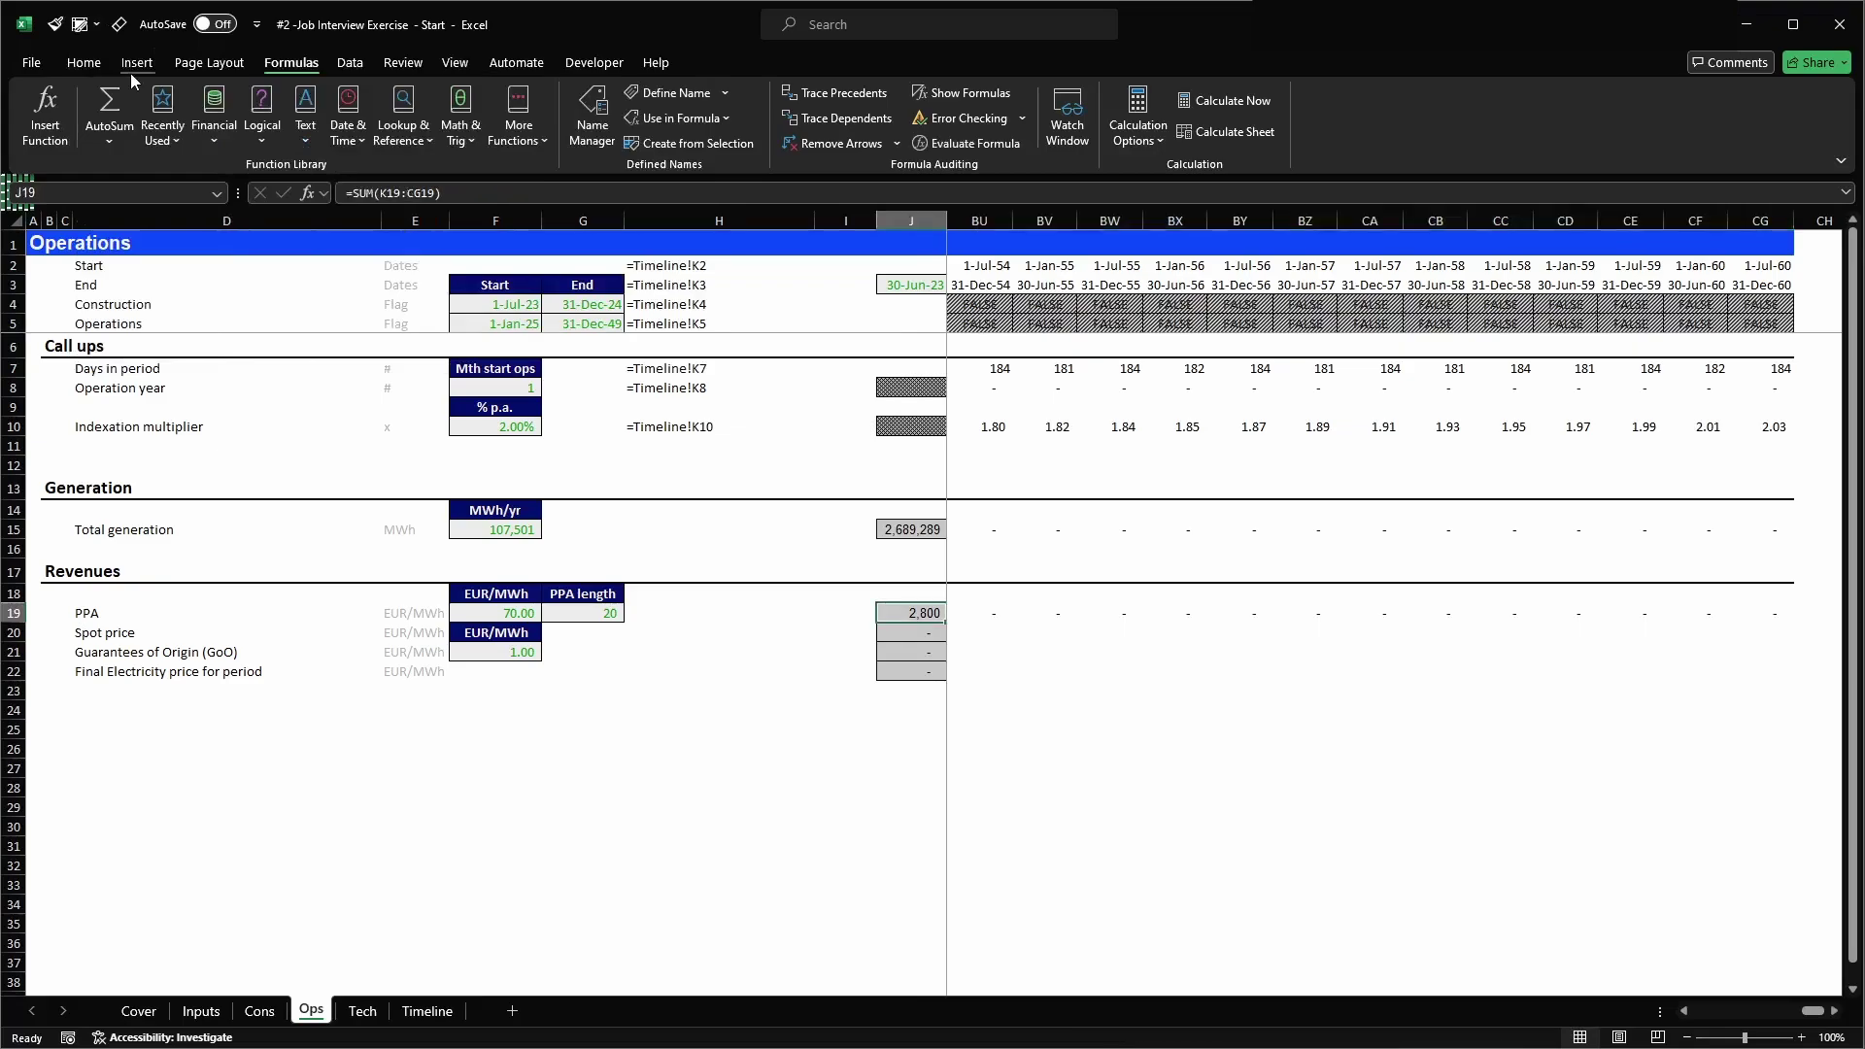
# - Clear the PPA row's total in J19, including its formatting
pyautogui.press('Left')
pyautogui.hotkey('alt', 'F3')
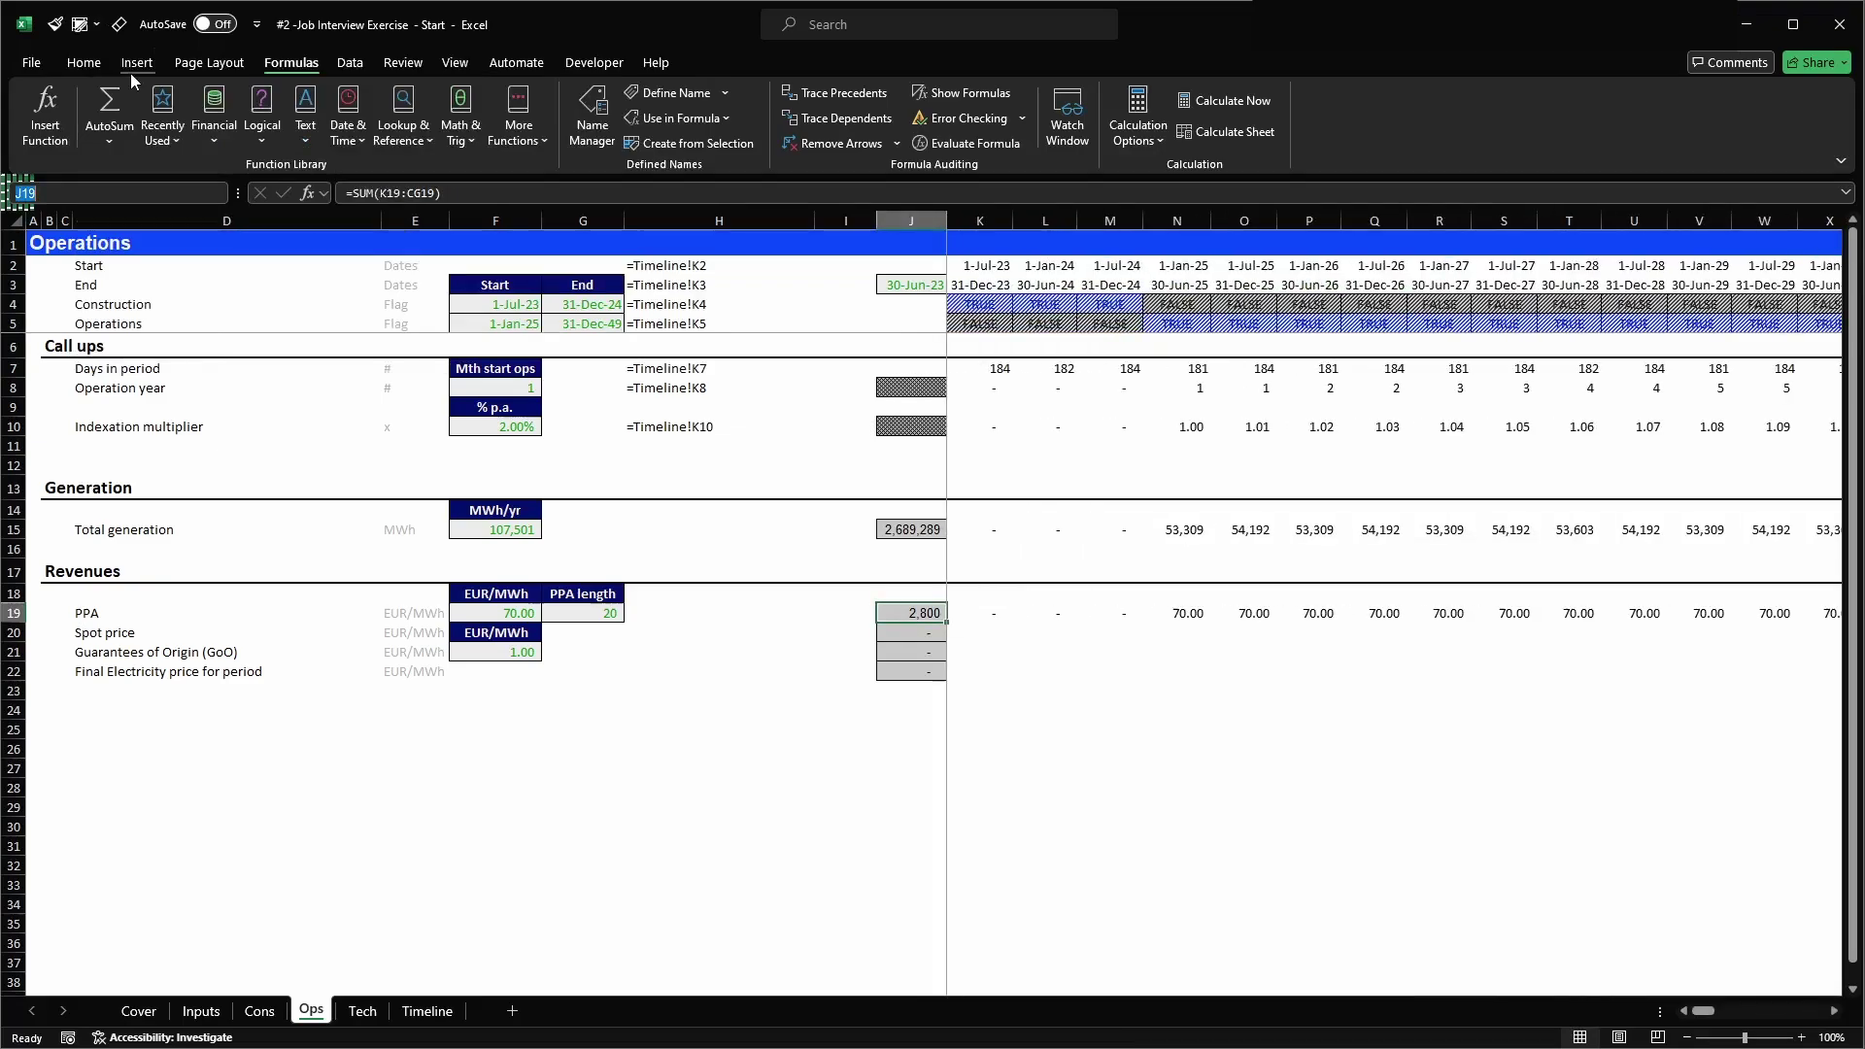
pyautogui.press('alt')
pyautogui.press('3')
pyautogui.press('Down')
pyautogui.press('Right')
pyautogui.press('Right')
pyautogui.press('Right')
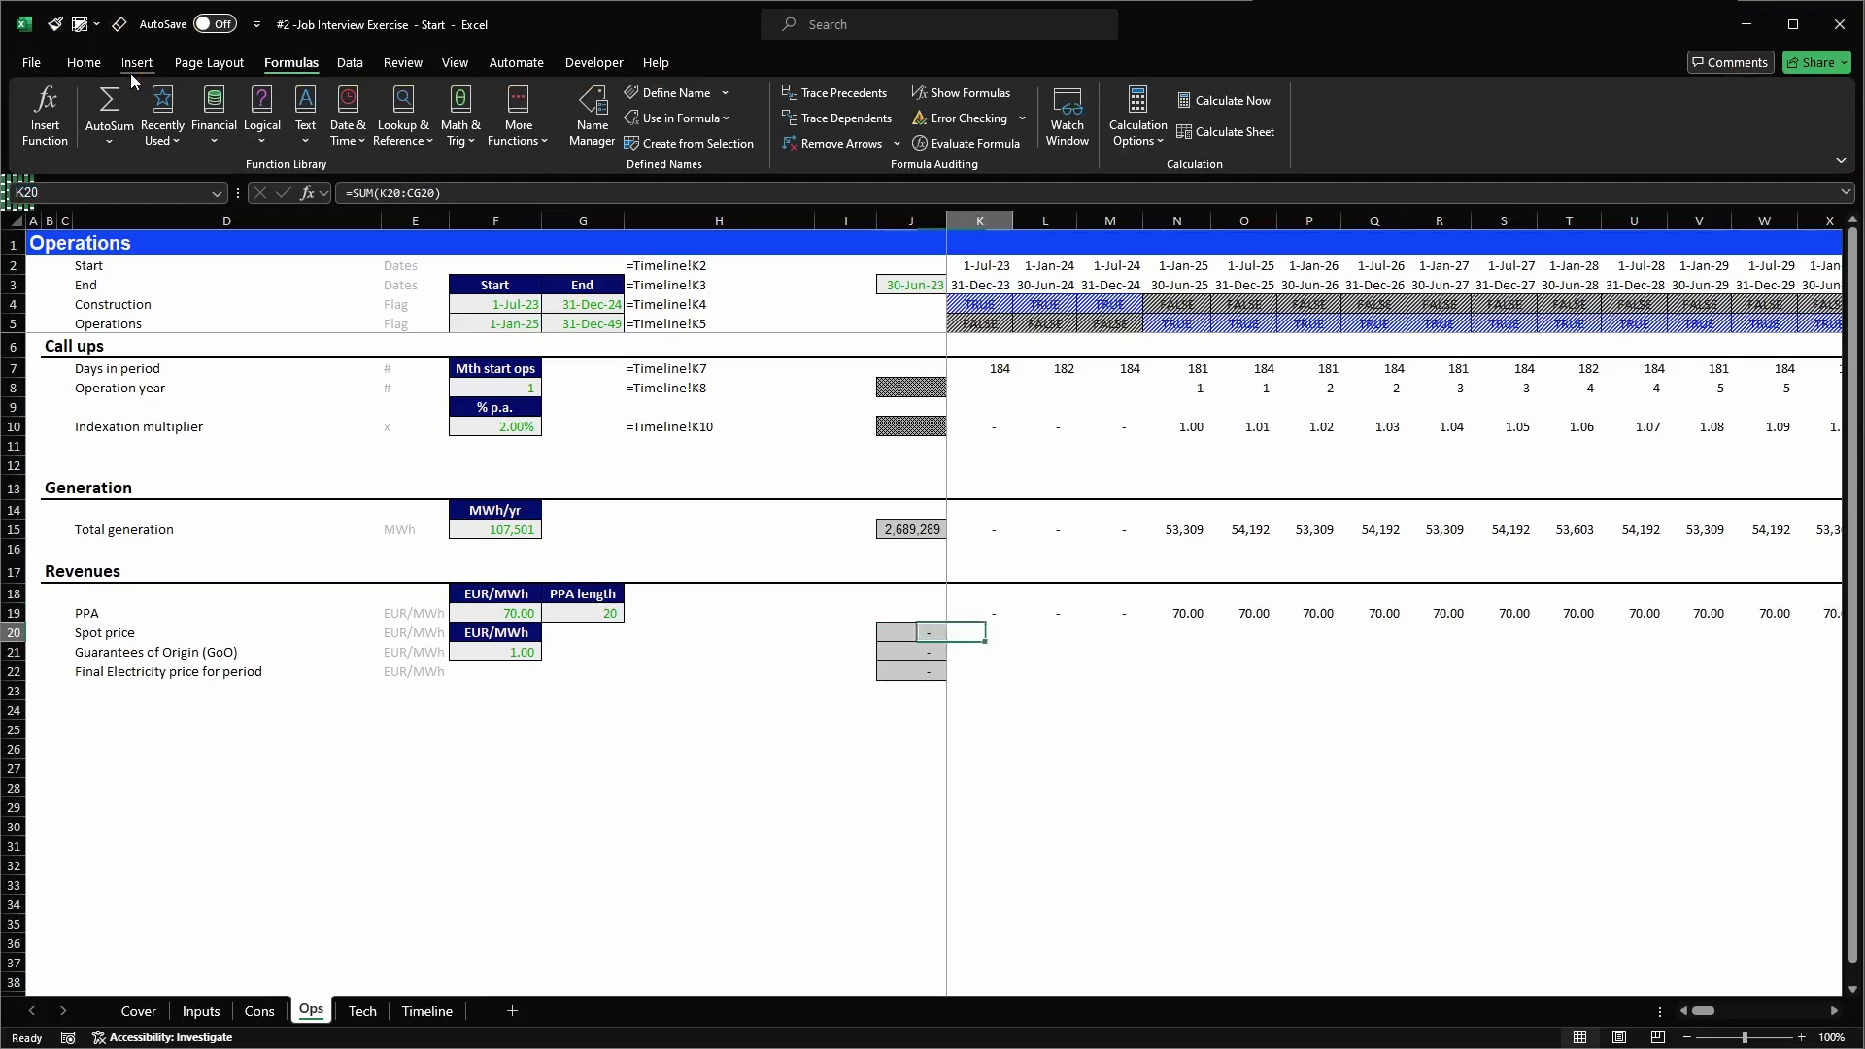
pyautogui.press('Left')
pyautogui.press('Left')
pyautogui.press('Left')
pyautogui.press('Right')
pyautogui.press('Left')
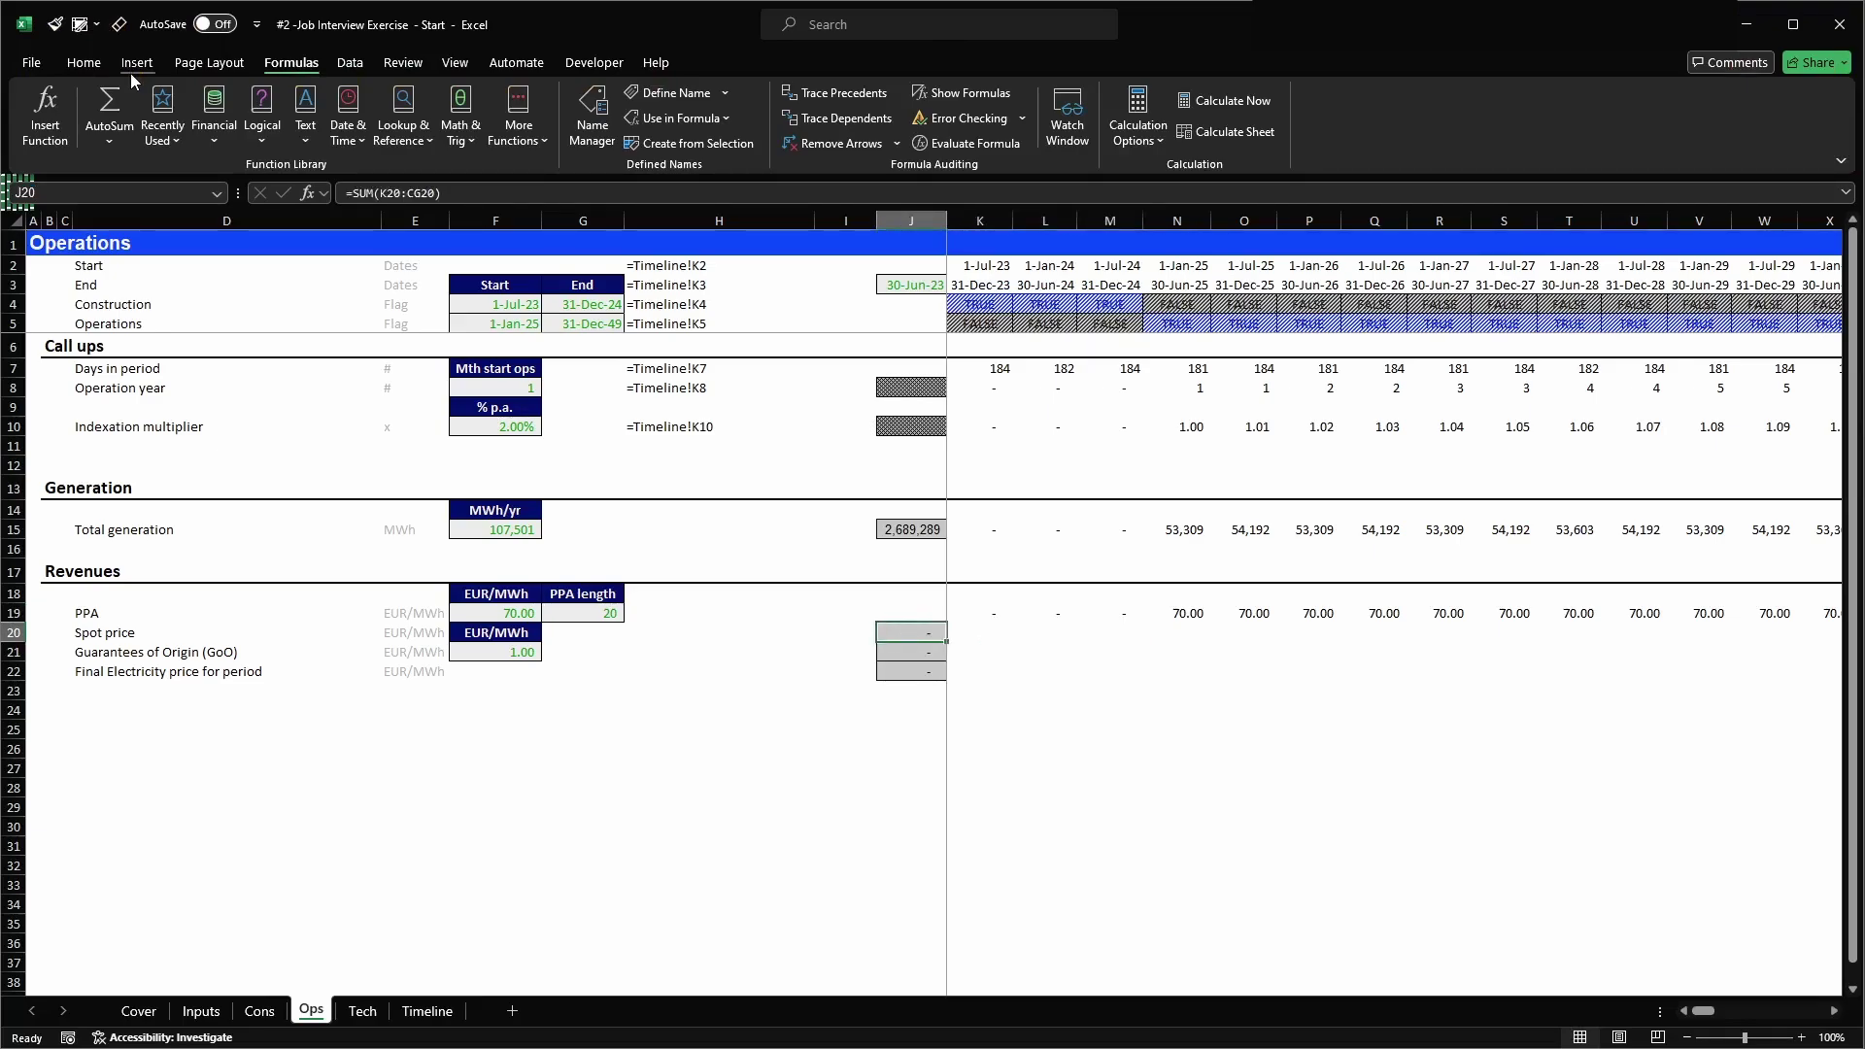
# - Copy the PPA formula from K19 to K21 in the Guarantees of Origin row
pyautogui.press('Right')
pyautogui.press('Up')
pyautogui.hotkey('ctrl', 'c')
pyautogui.press('Down')
pyautogui.press('Down')
pyautogui.press('Return')
# - Remove the IF test from the Guarantees of Origin formula in K21, leaving =$F21*K$5
pyautogui.press('F2')
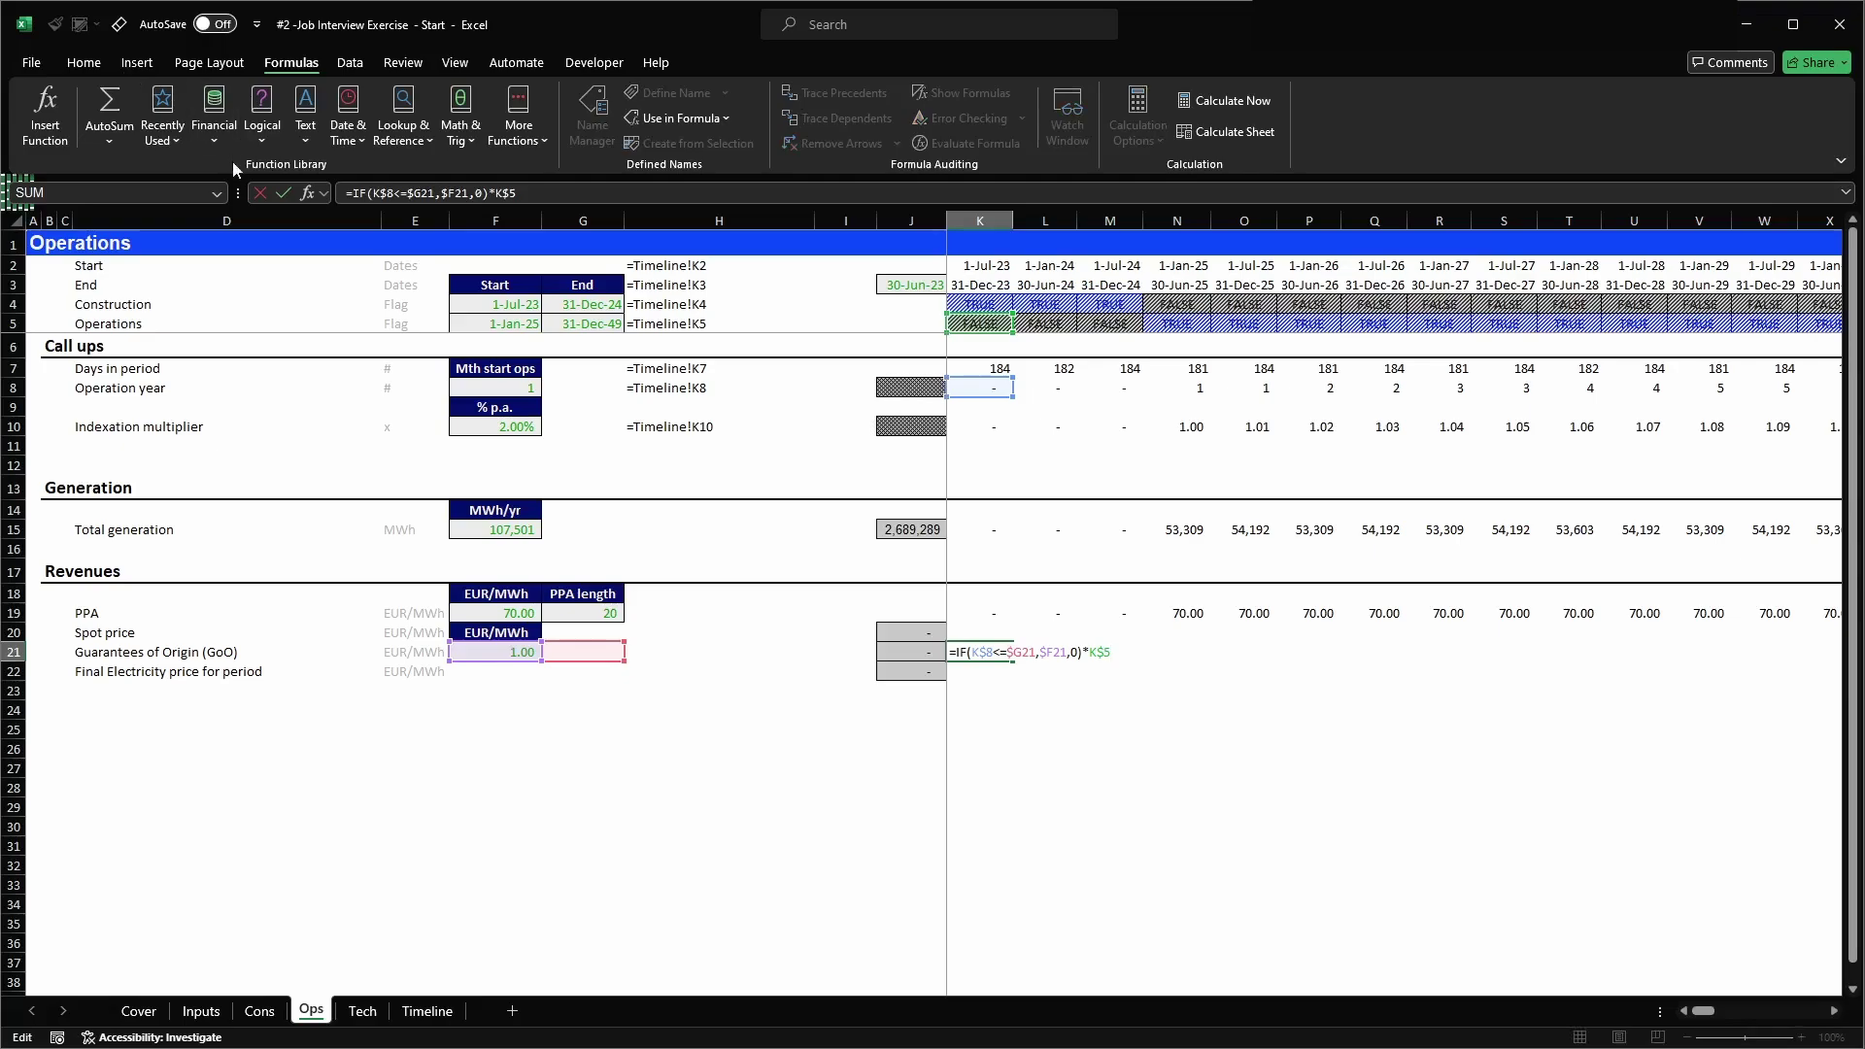
pyautogui.moveTo(1040, 660); pyautogui.dragTo(949, 652)
pyautogui.press('BackSpace')
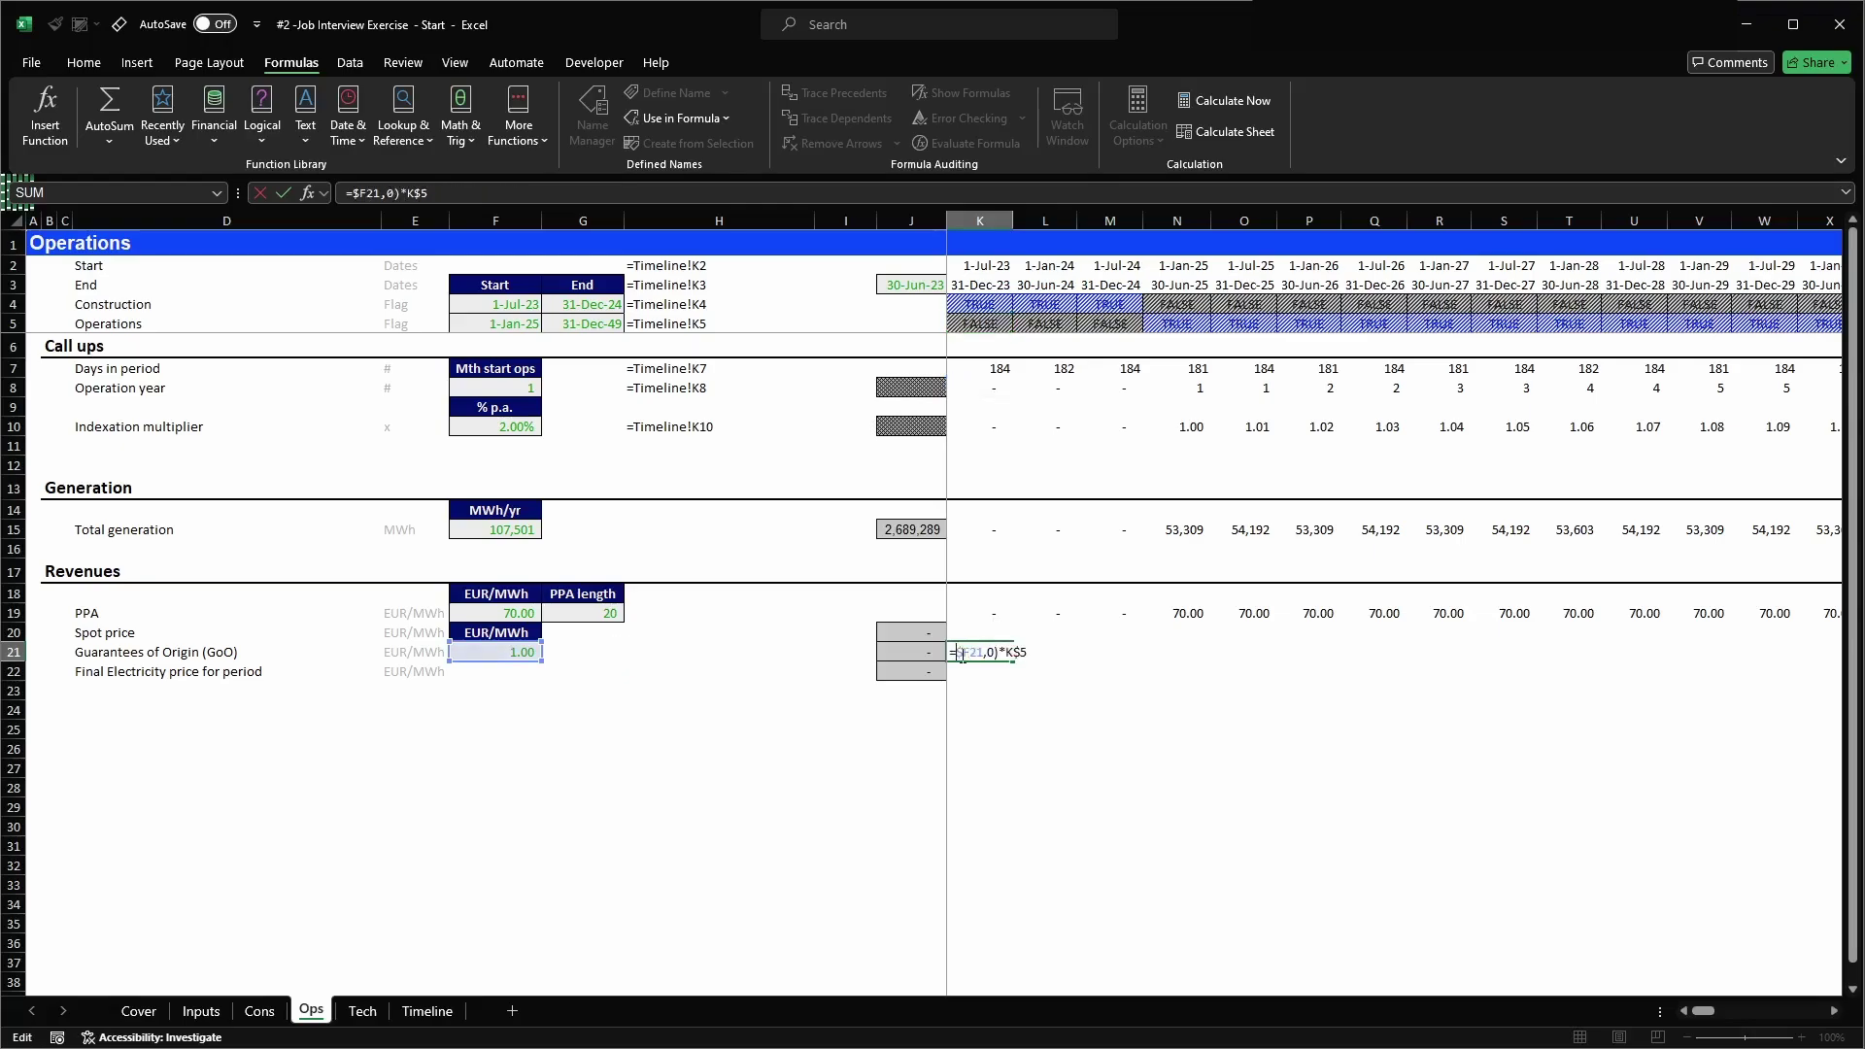
pyautogui.press('Delete')
pyautogui.press('Delete')
pyautogui.press('Delete')
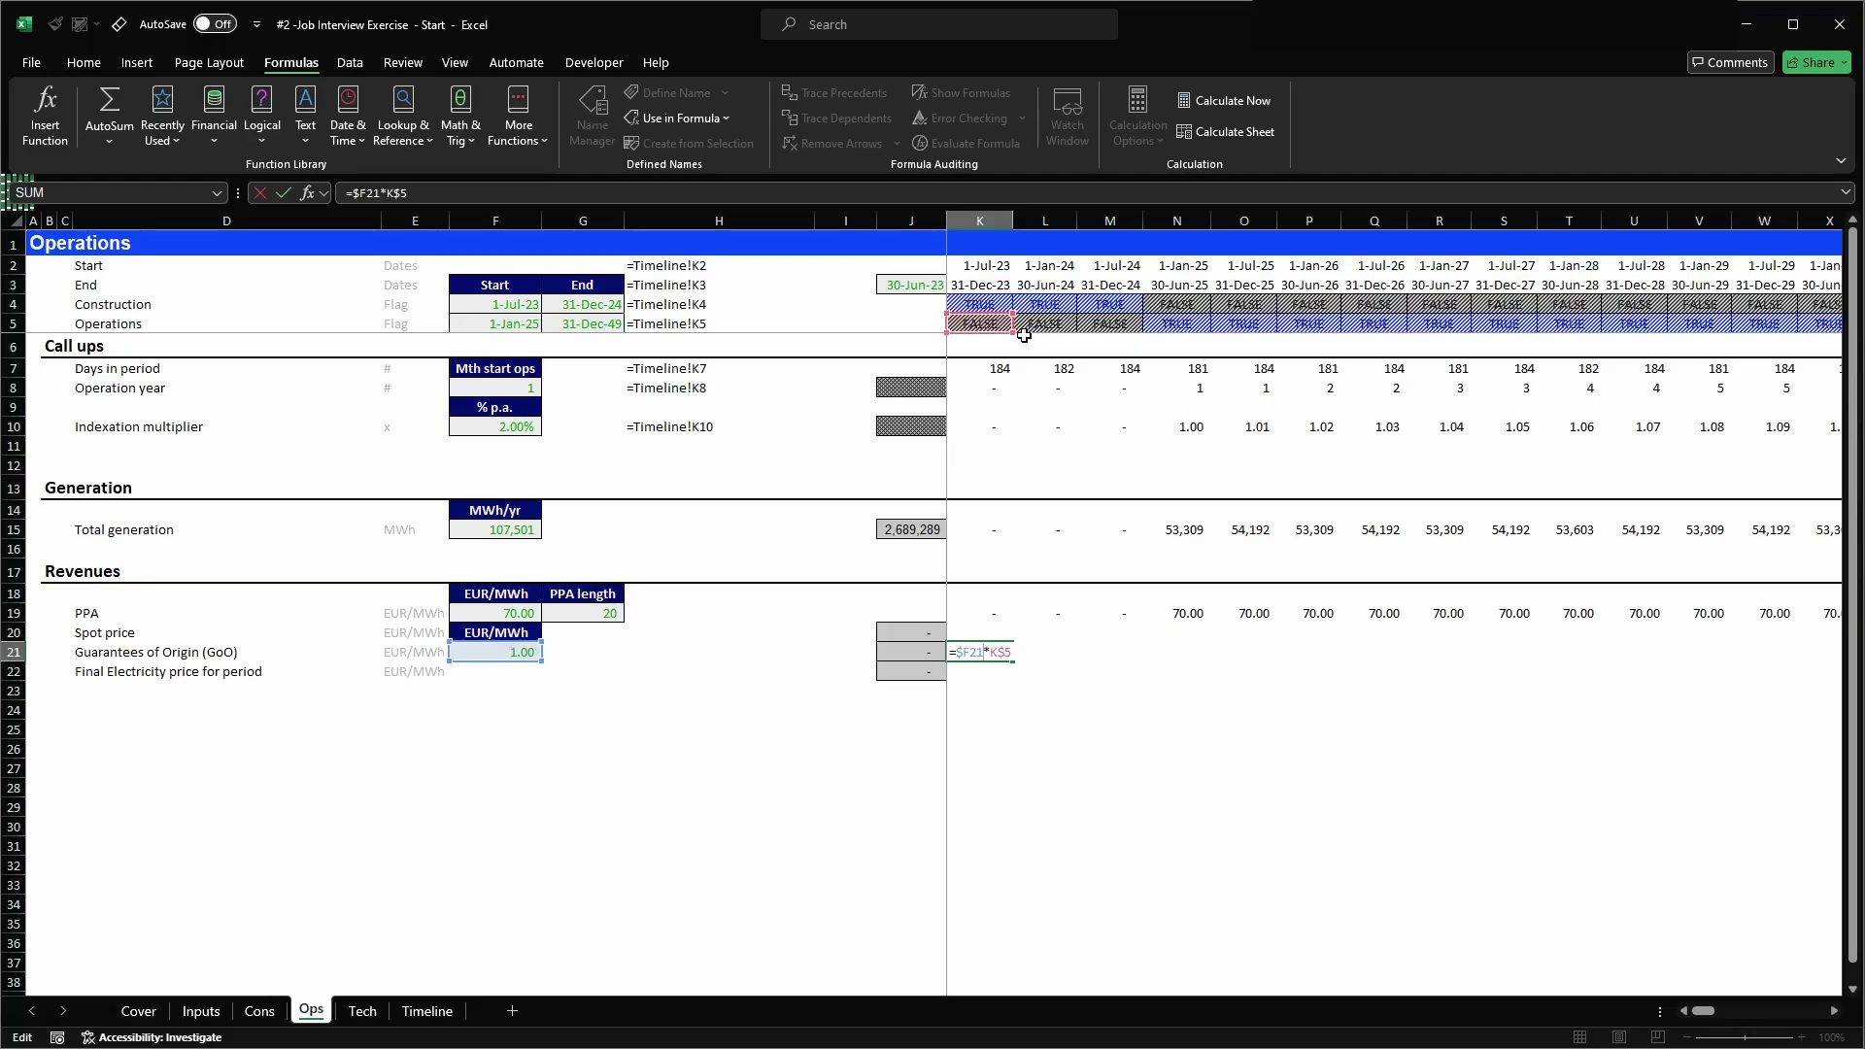
pyautogui.hotkey('ctrl', 'Return')
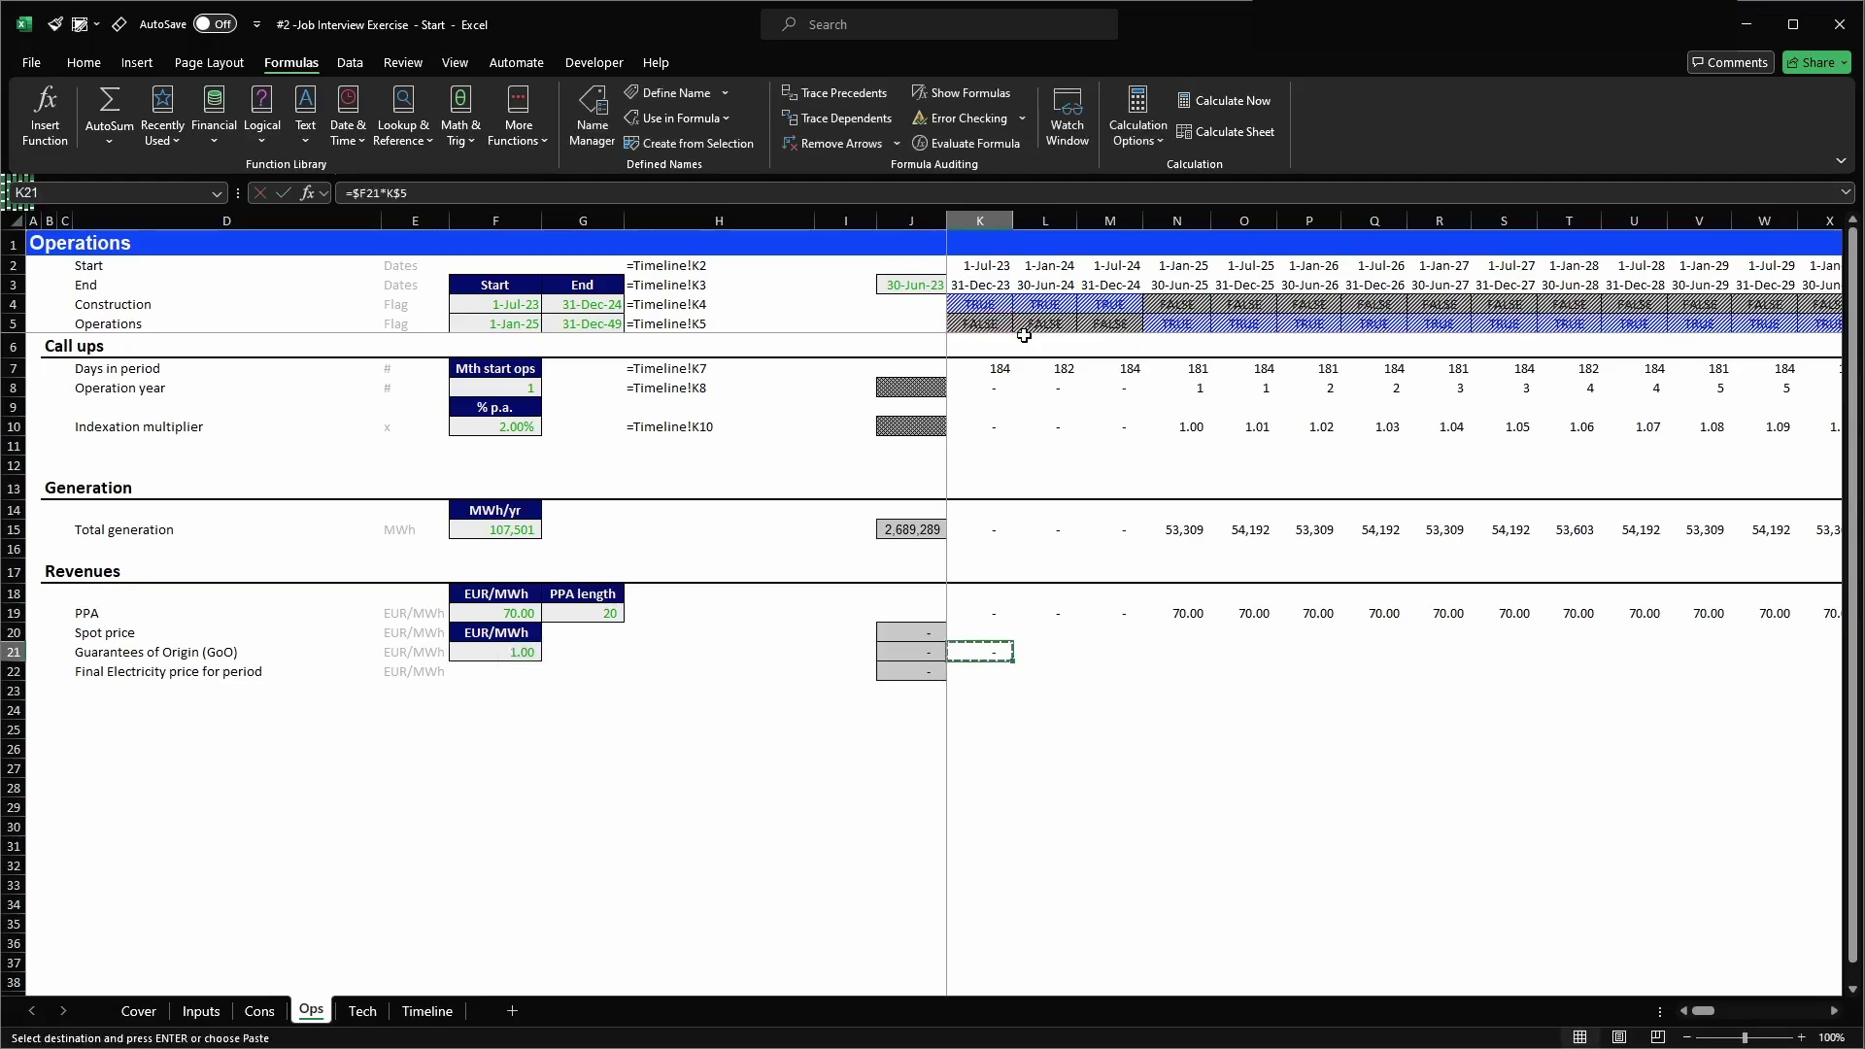
# - Copy the Guarantees of Origin formula from K21 across the row's timeline
pyautogui.hotkey('ctrl', 'c')
pyautogui.hotkey('ctrl', 'shift', 'Right')
pyautogui.press('Return')
# - Enter =SUM(K19:K21) in K22 for the final electricity price of the period
pyautogui.press('Down')
pyautogui.write('=SUM(')
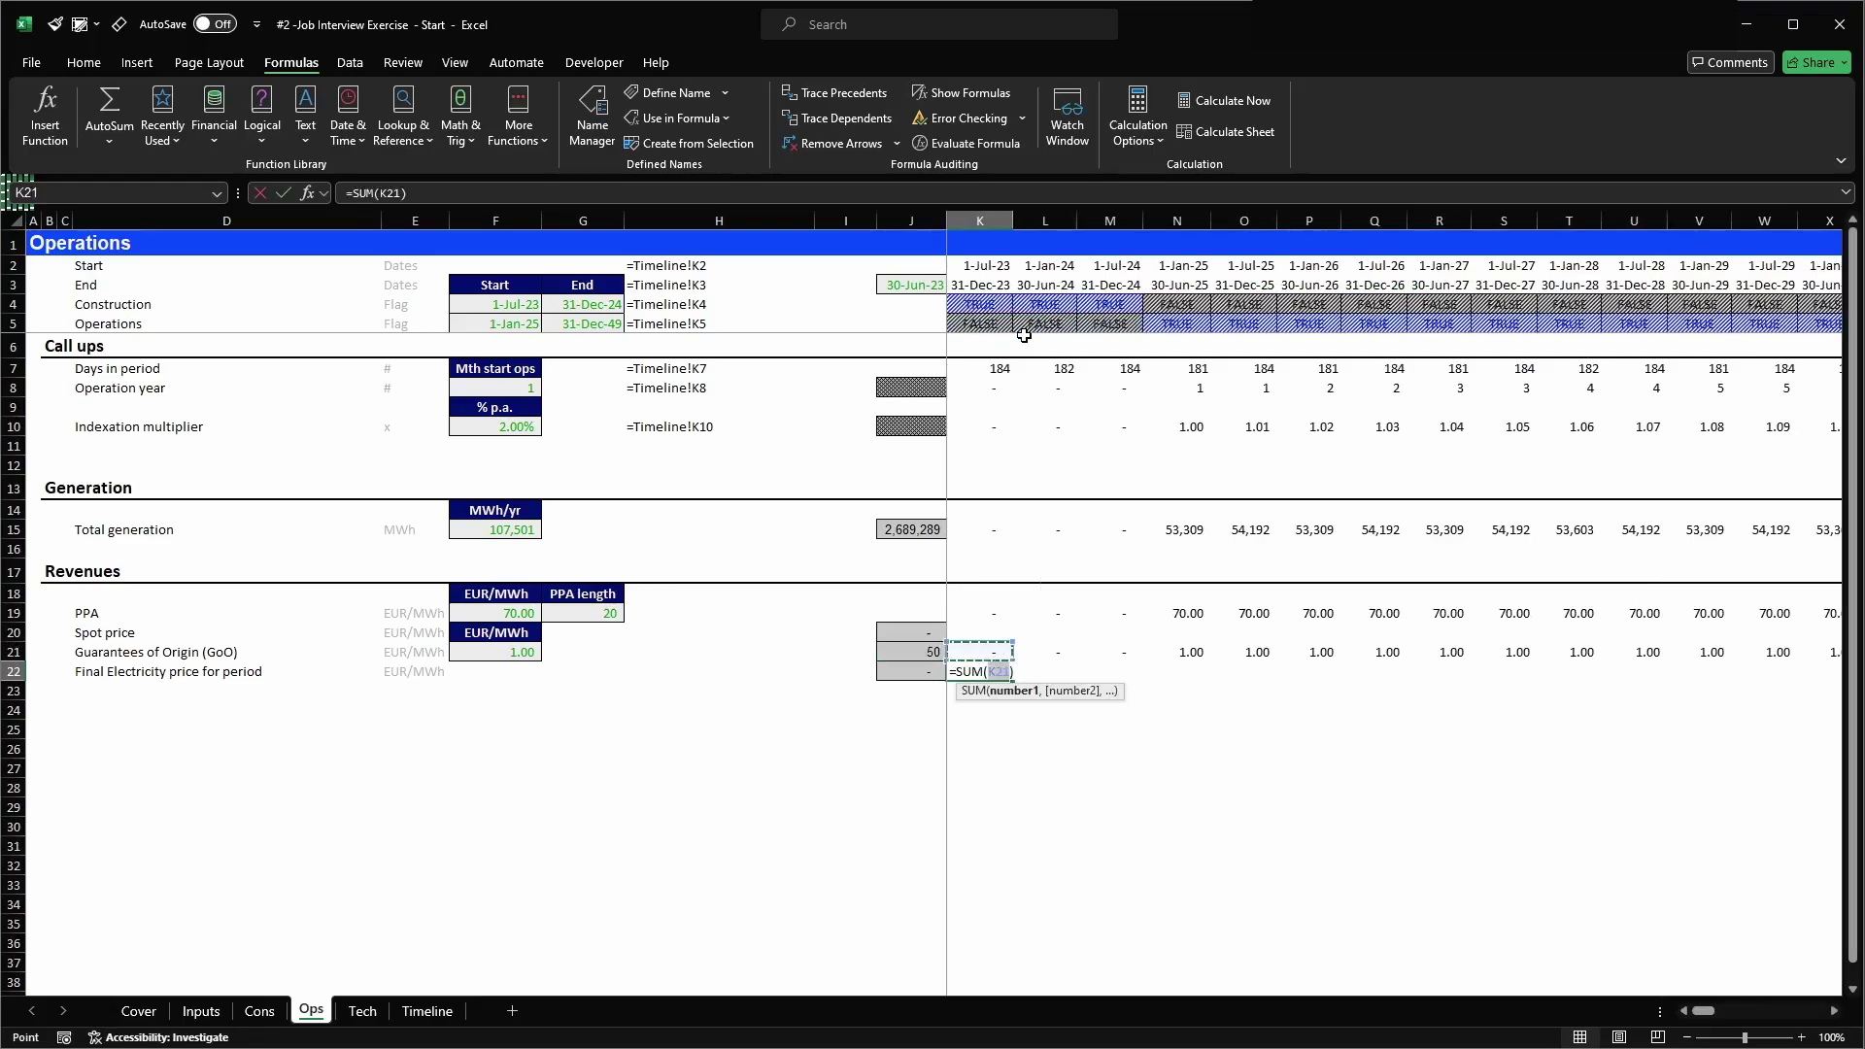
pyautogui.press('Up')
pyautogui.press('Up')
pyautogui.press('Up')
pyautogui.hotkey('shift', 'Down')
pyautogui.hotkey('shift', 'Down')
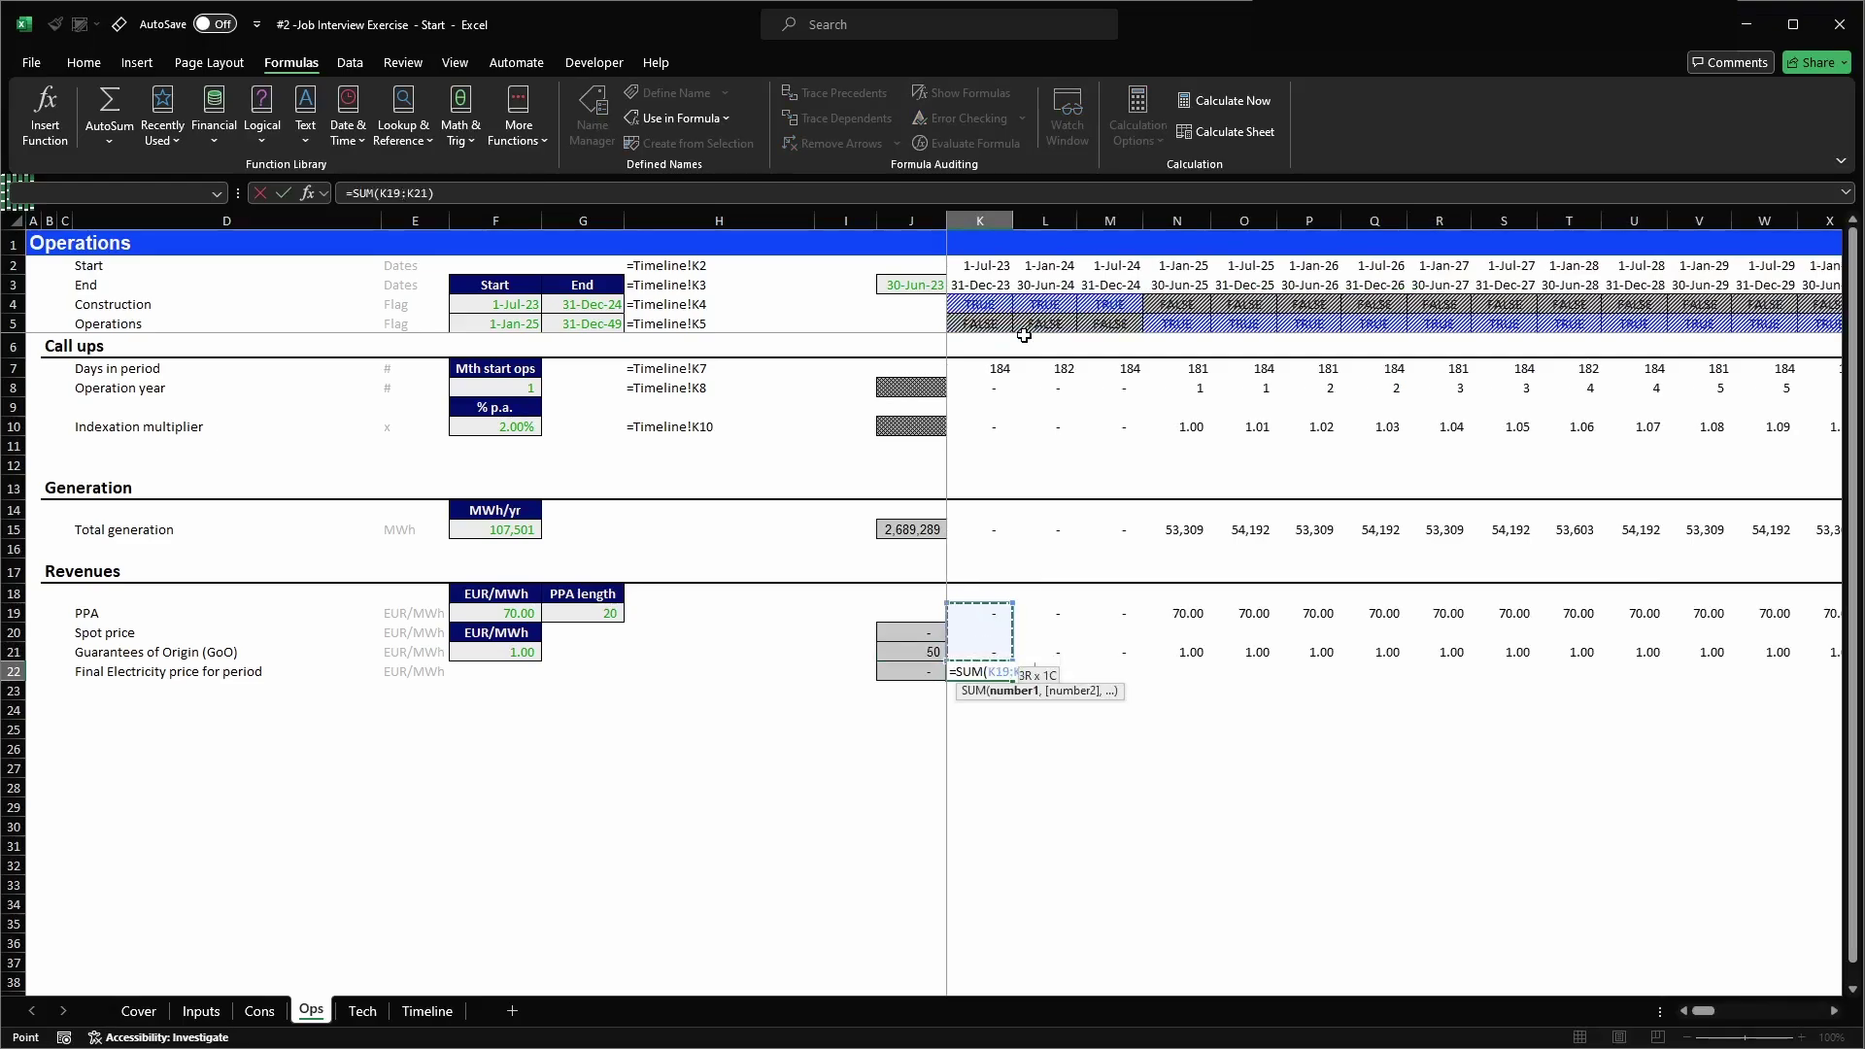
pyautogui.hotkey('ctrl', 'Return')
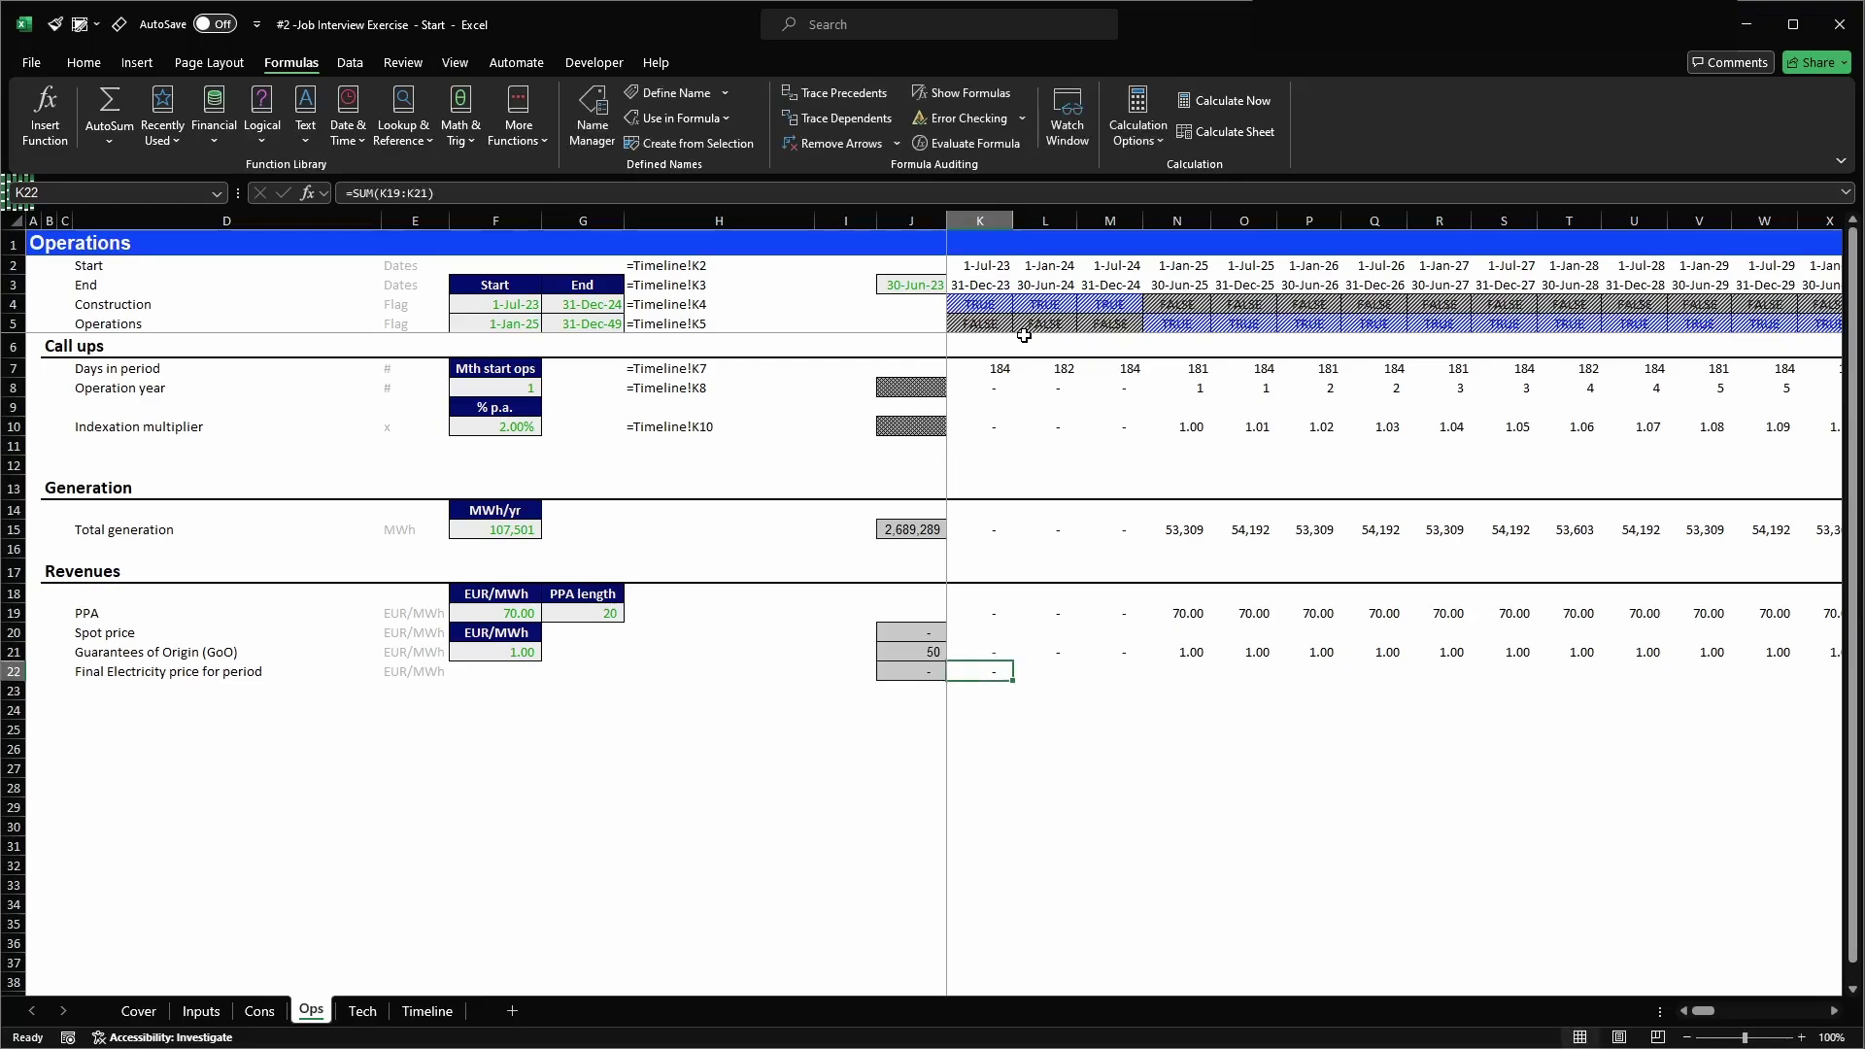
# - Add a top border to K22 and copy the cell across the final electricity price row's timeline
pyautogui.press('alt')
pyautogui.press('h')
pyautogui.press('b')
pyautogui.press('p')
pyautogui.press('Down')
pyautogui.press('Up')
pyautogui.hotkey('ctrl', 'c')
pyautogui.hotkey('ctrl', 'shift', 'Right')
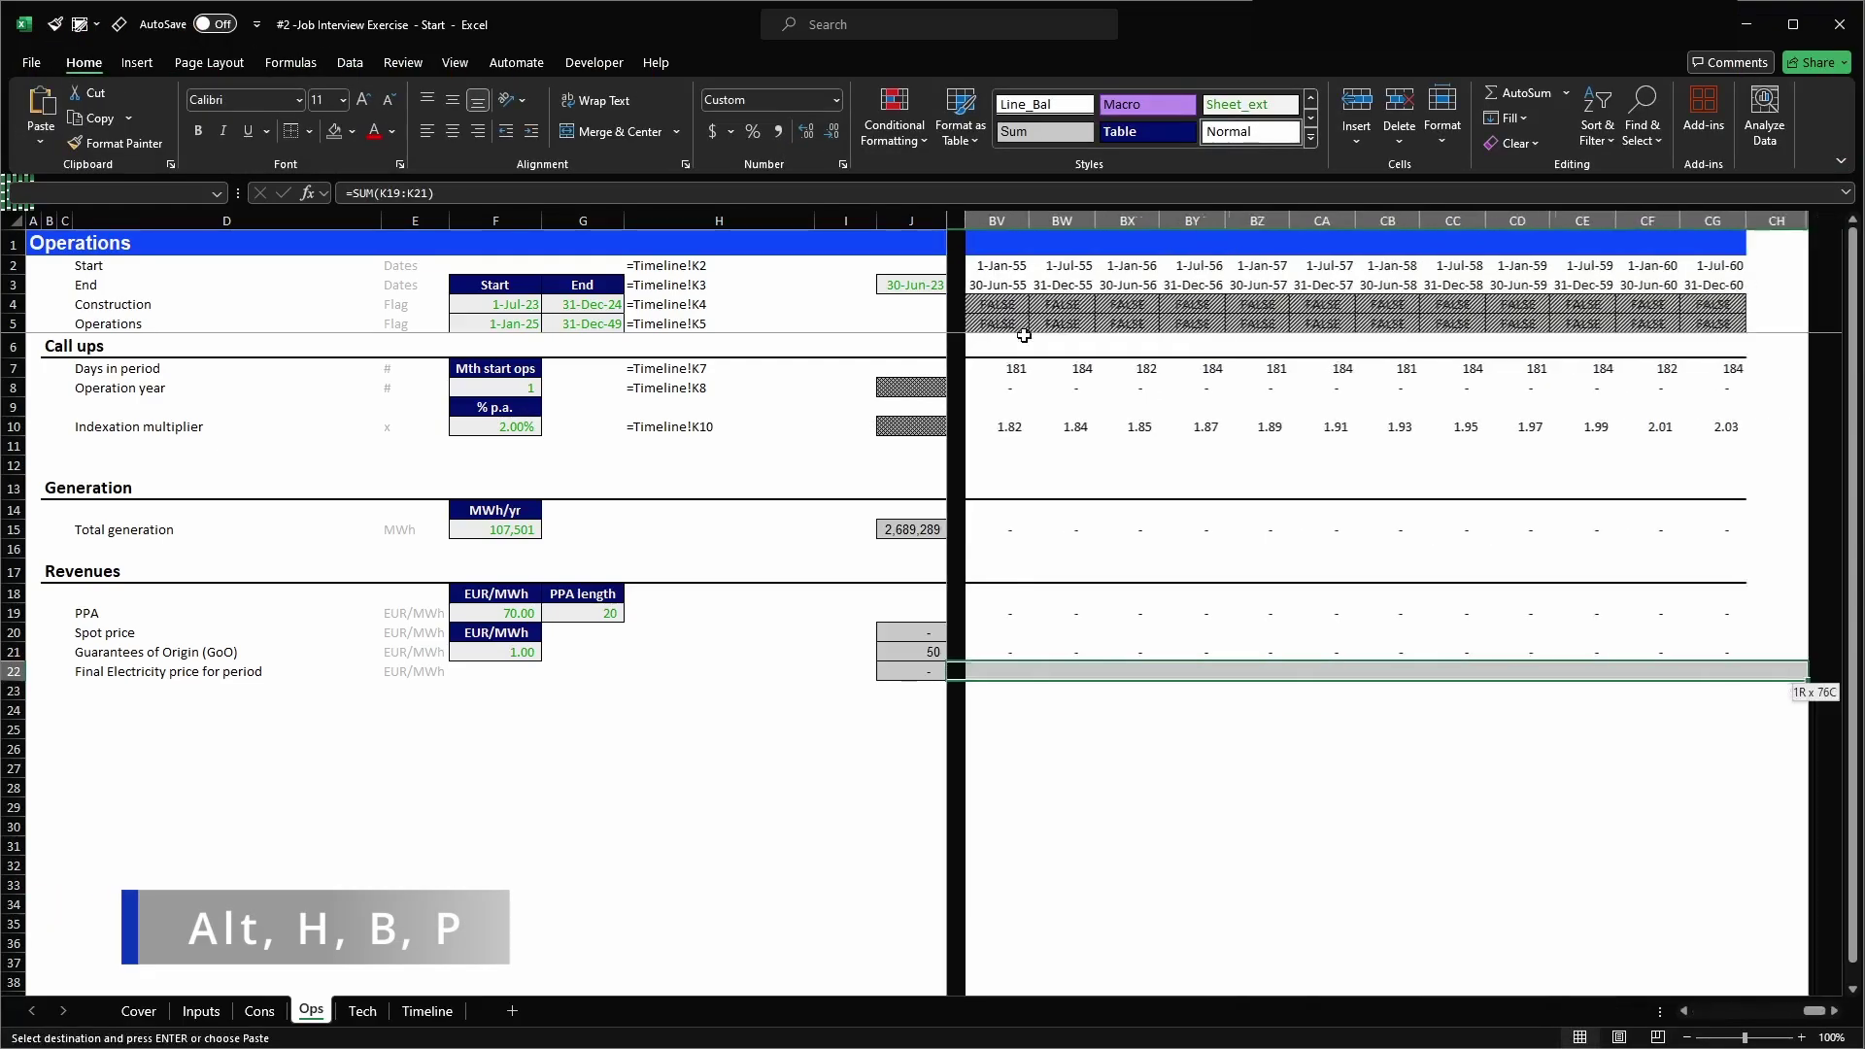
pyautogui.press('Return')
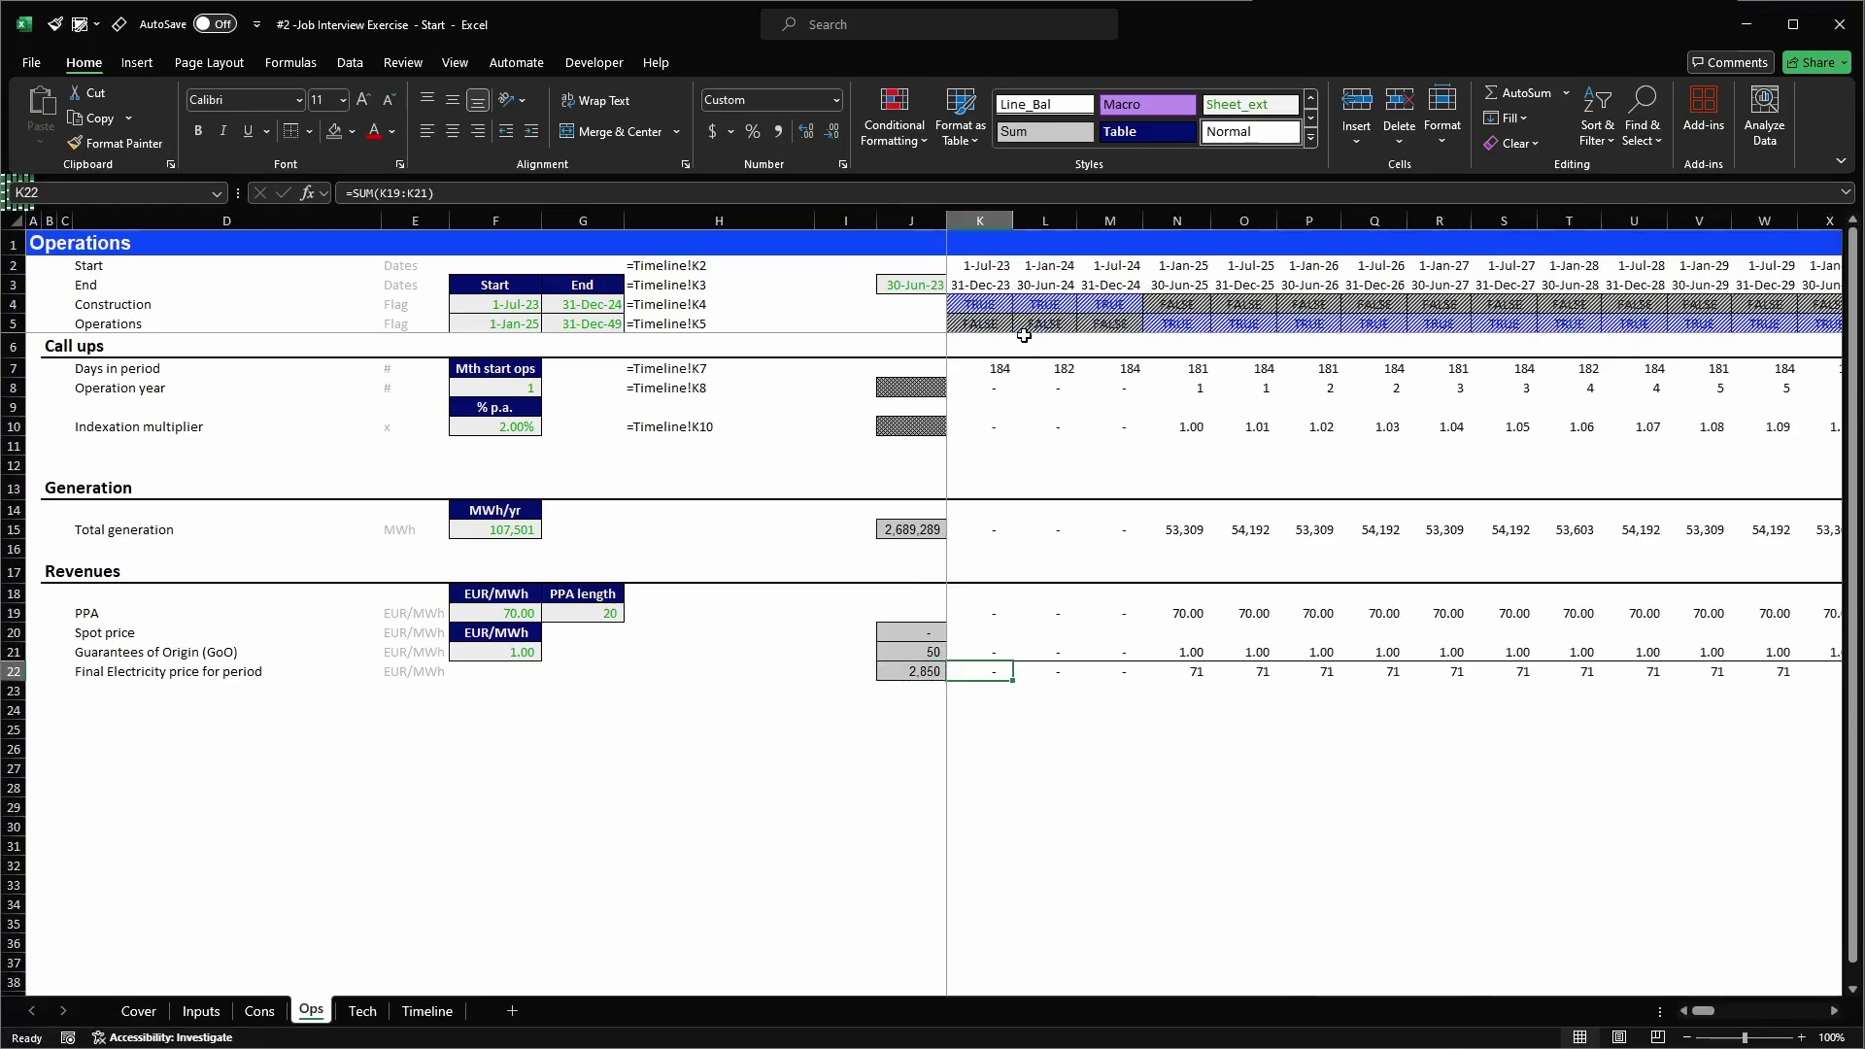
# - Clear the totals in J20:J22, including their formatting
pyautogui.press('Left')
pyautogui.hotkey('shift', 'Up')
pyautogui.hotkey('shift', 'Up')
pyautogui.press('Delete')
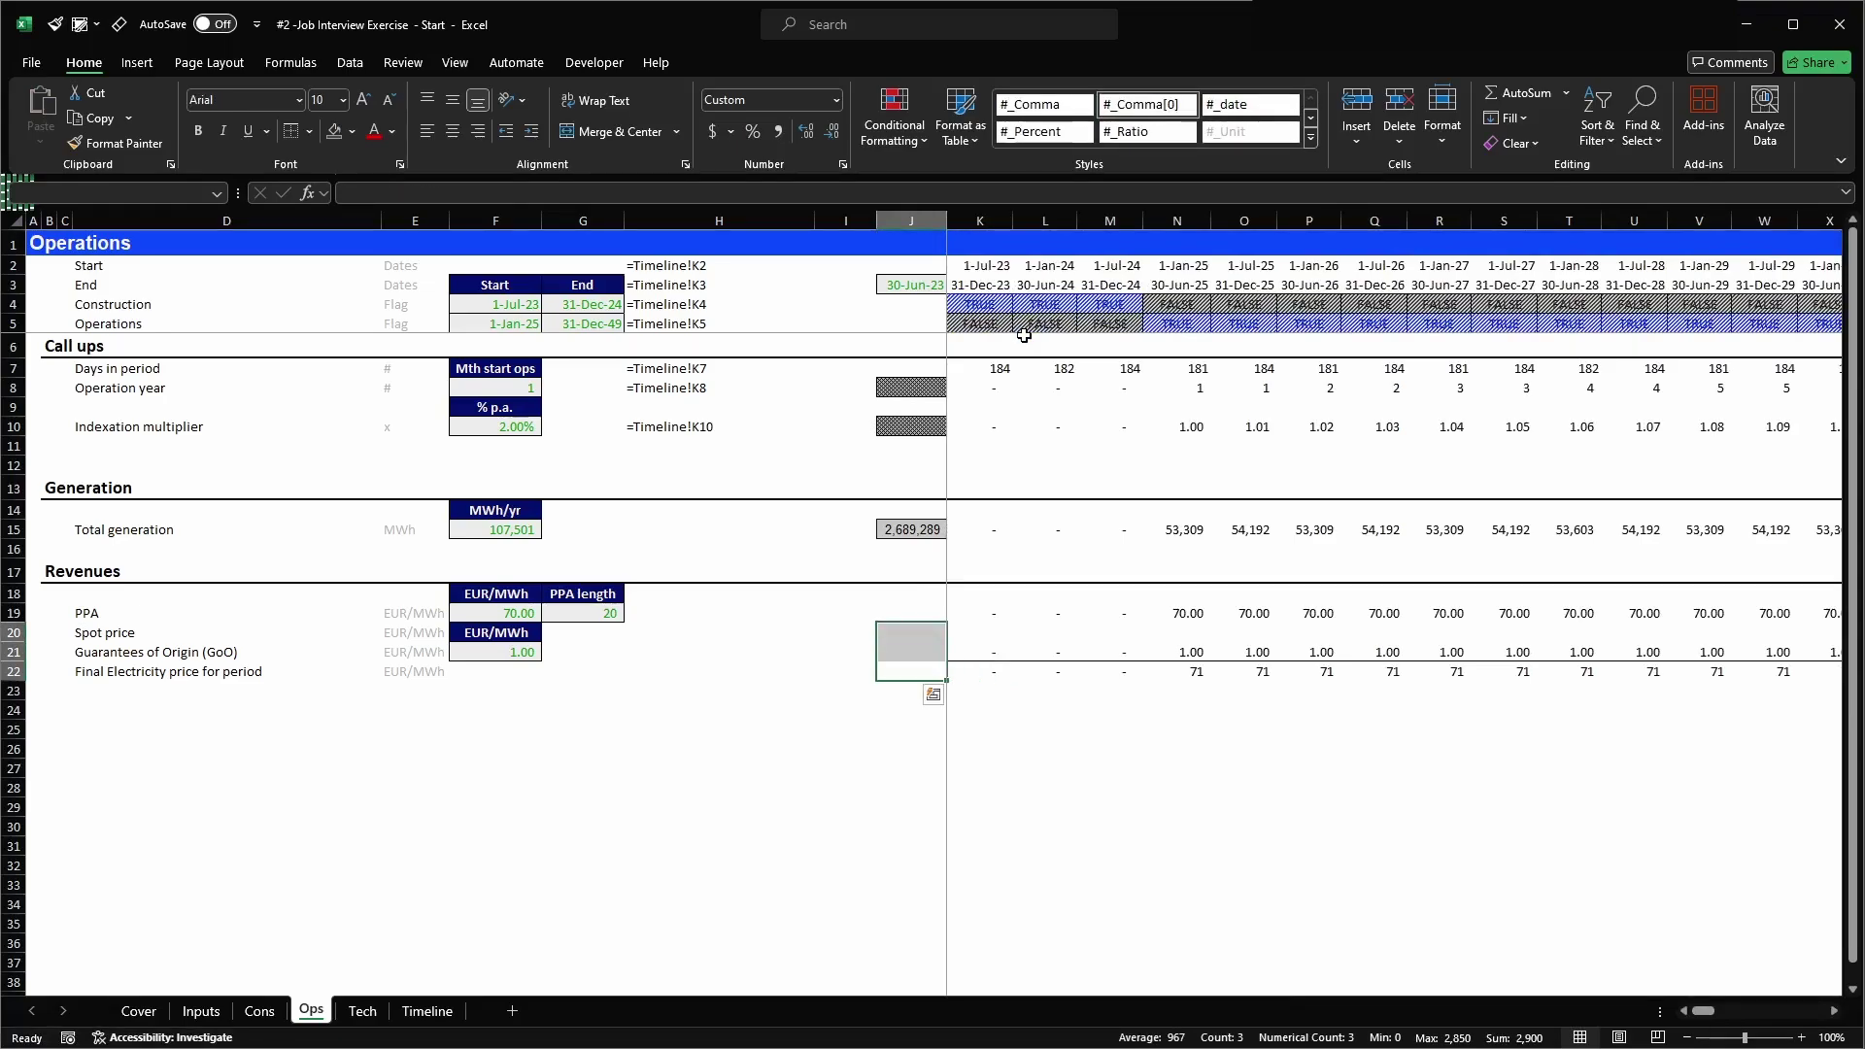
pyautogui.hotkey('shift', 'Down')
pyautogui.hotkey('shift', 'Down')
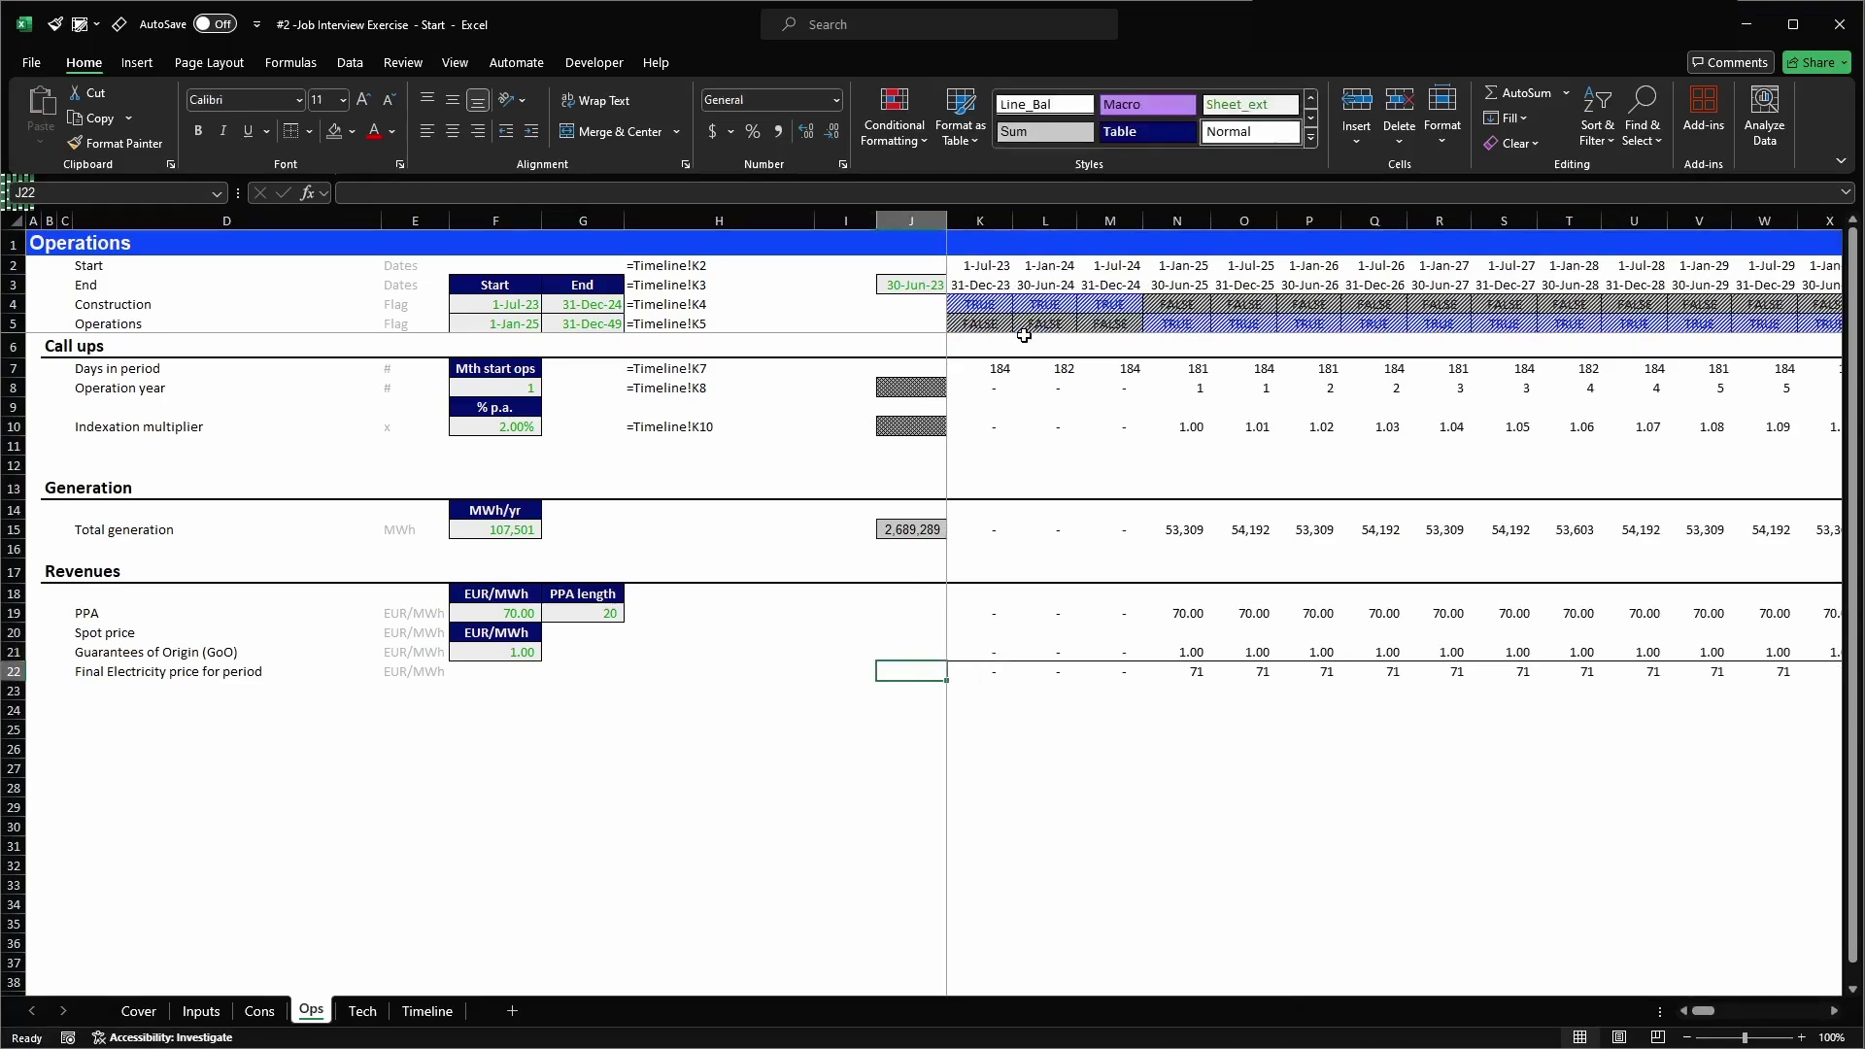
# - Apply the #_Comma cell style to the four price rows, 19 to 22, across the whole timeline
pyautogui.press('Right')
pyautogui.hotkey('shift', 'Up')
pyautogui.hotkey('shift', 'Up')
pyautogui.hotkey('shift', 'Up')
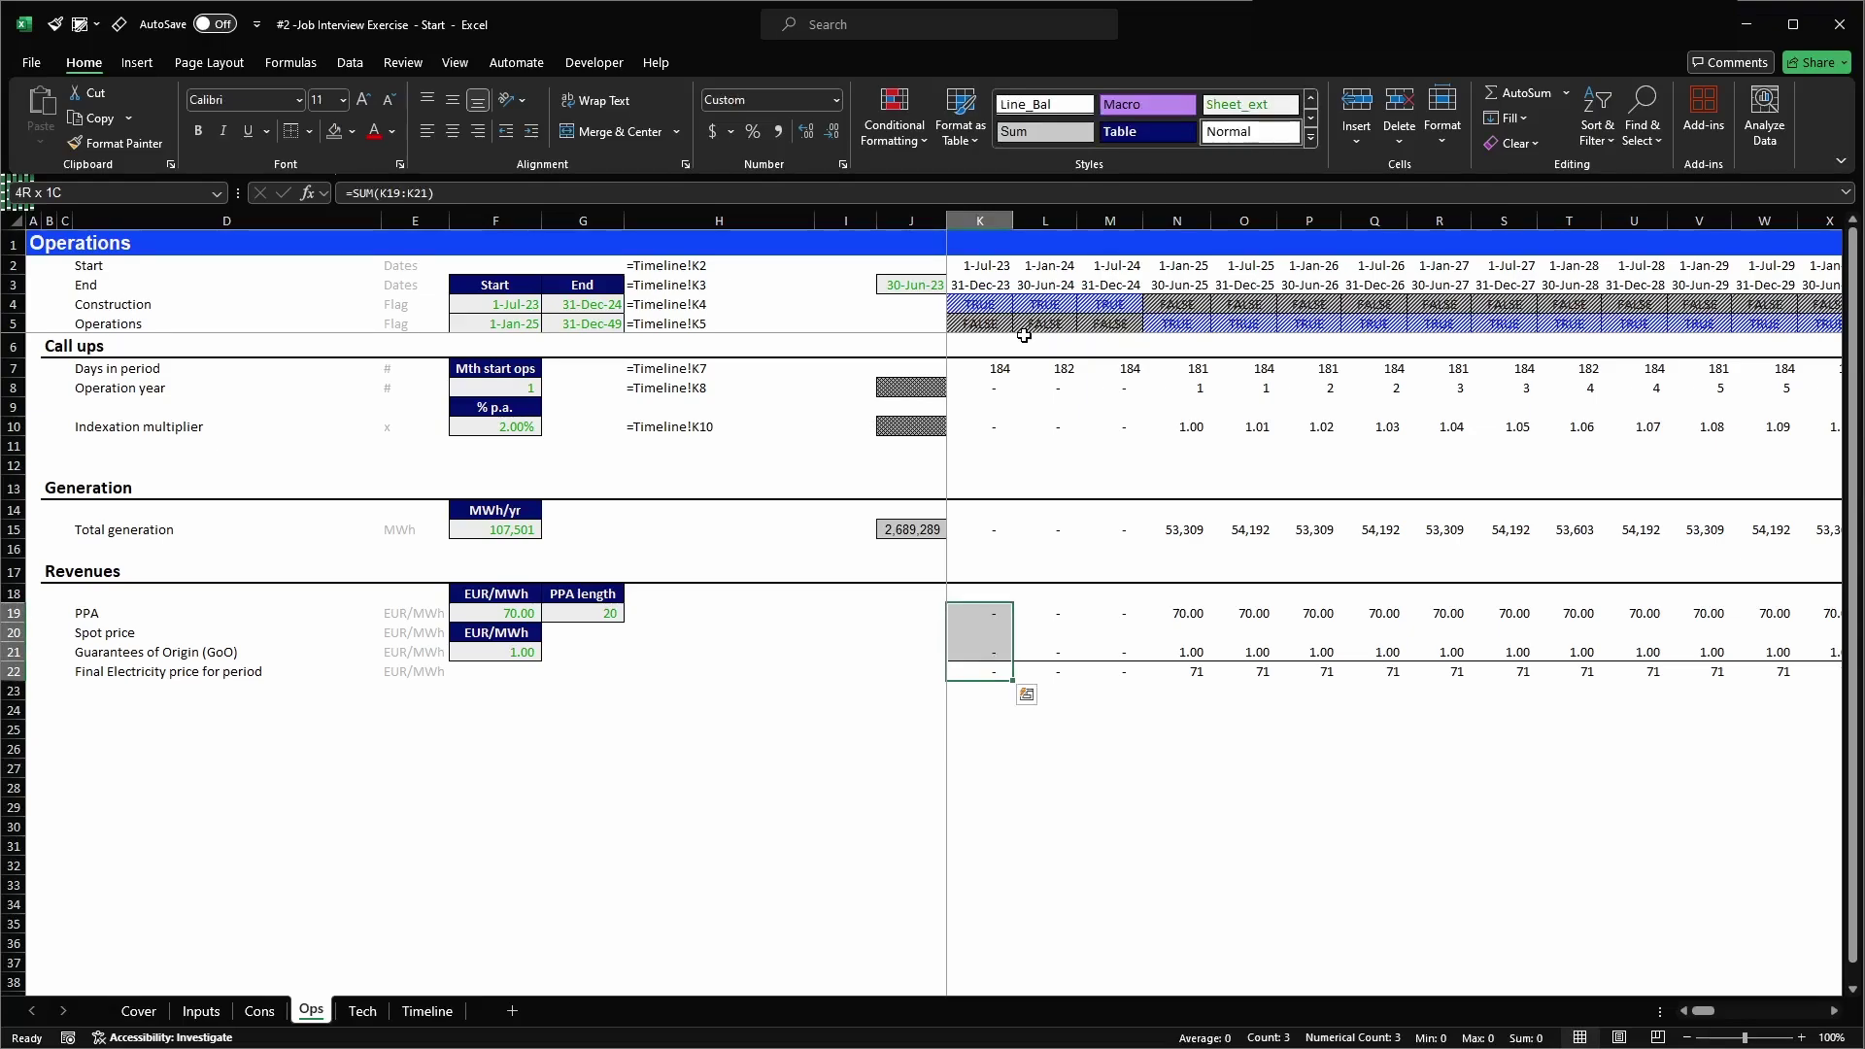
pyautogui.hotkey('ctrl', 'shift', 'Right')
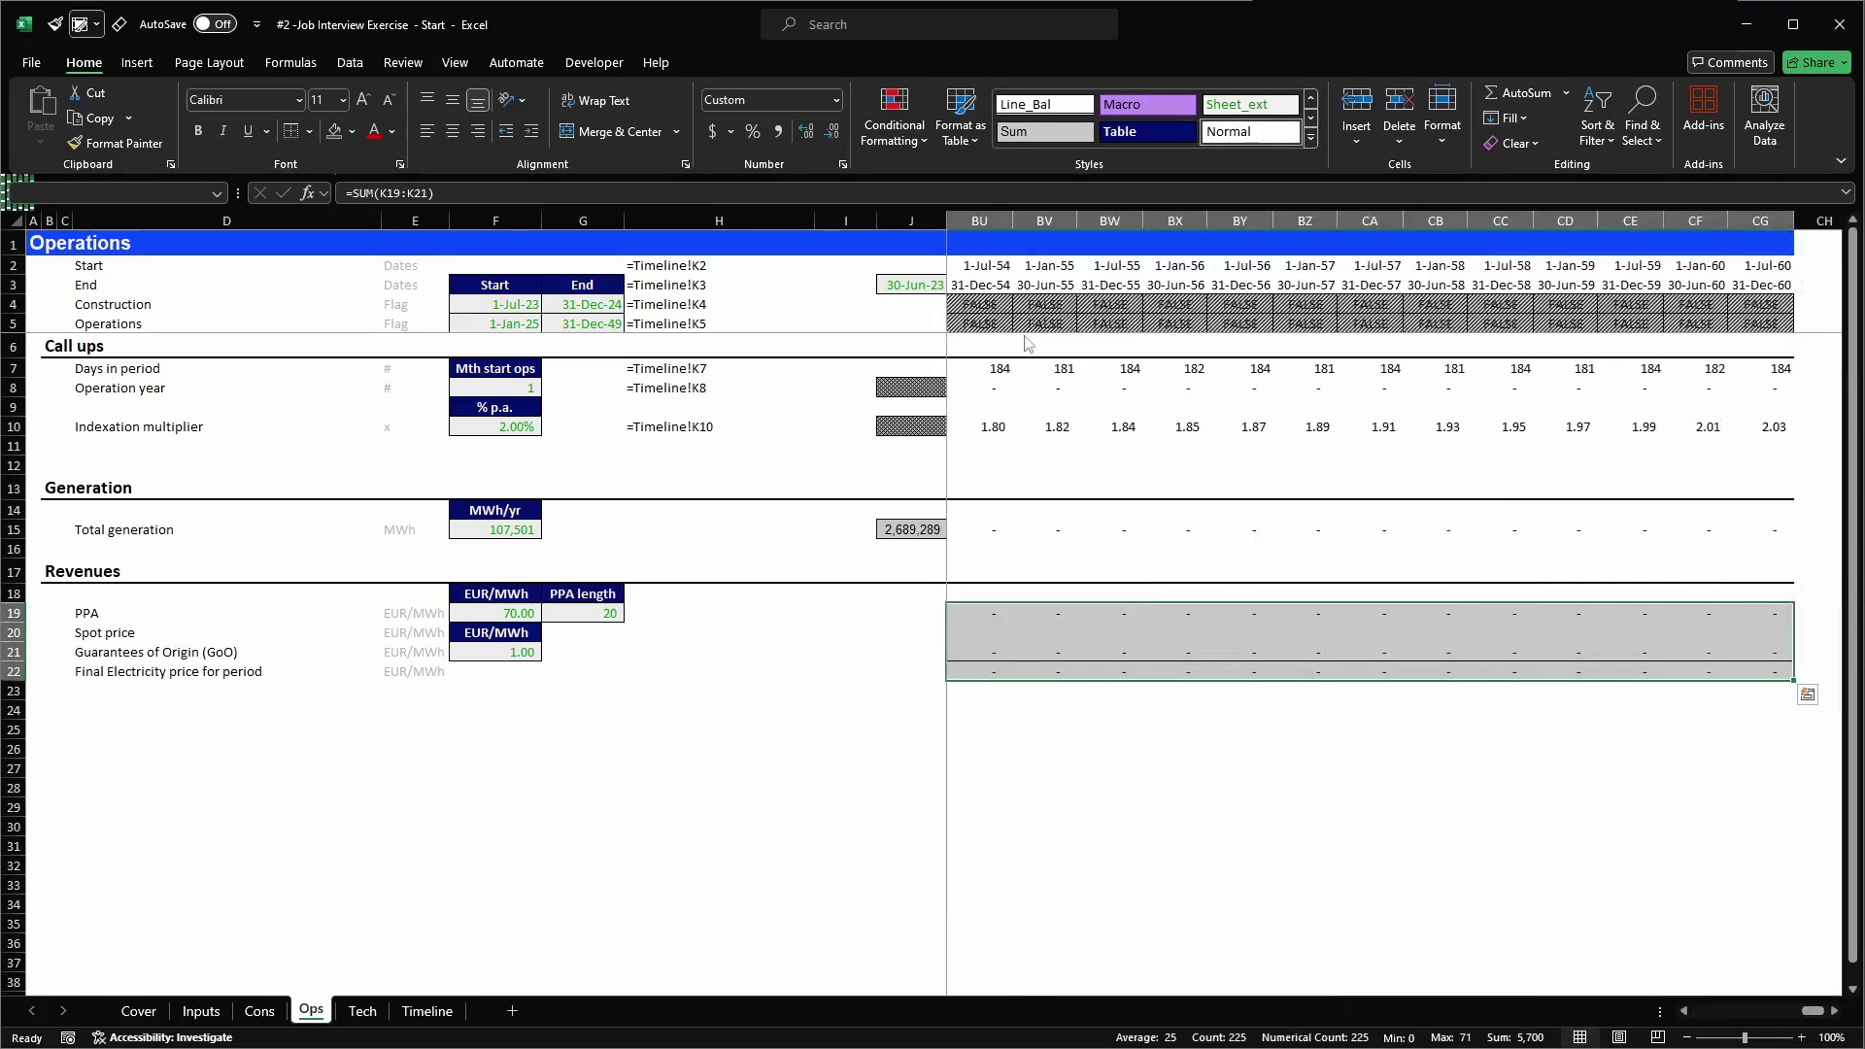
pyautogui.click(80, 24)
pyautogui.click(144, 76)
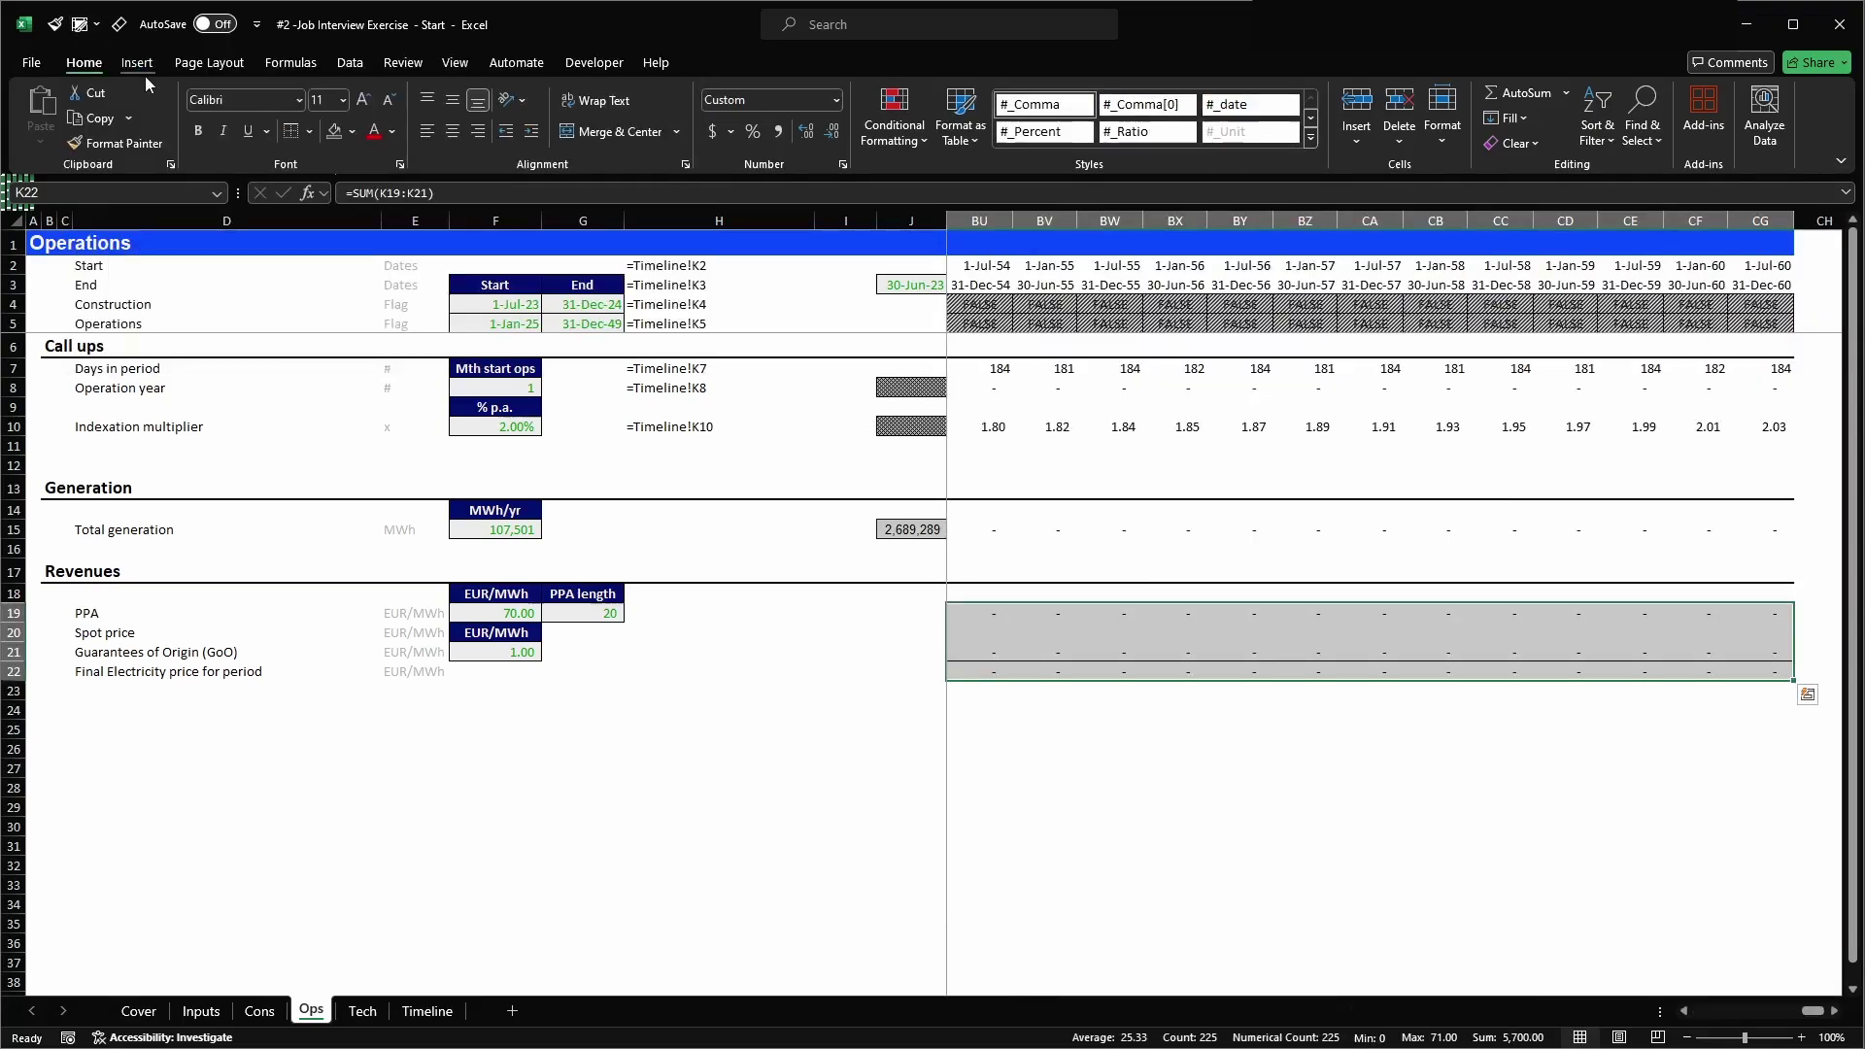
pyautogui.press('Right')
pyautogui.press('Right')
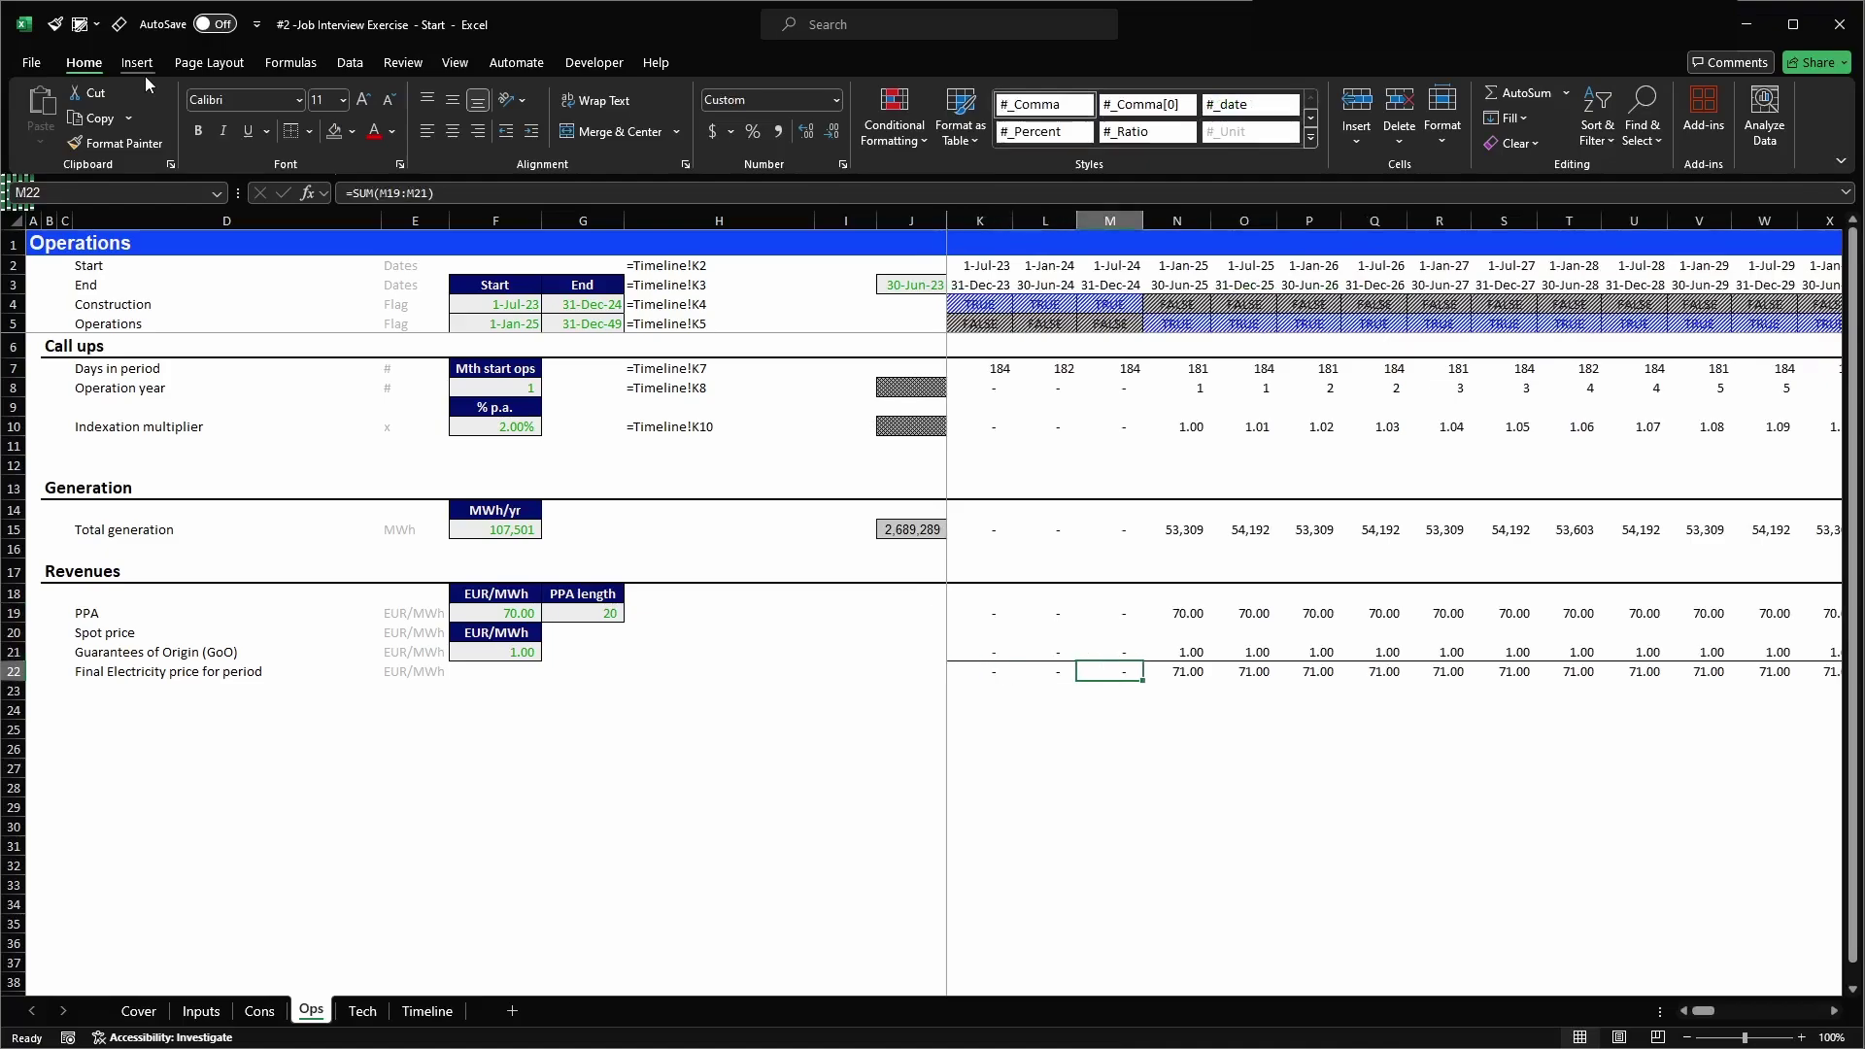
# - Examine the price rows around the end of the PPA term and the spot price years on the Inputs sheet
pyautogui.press('Left')
pyautogui.press('Up')
pyautogui.press('Left')
pyautogui.press('Up')
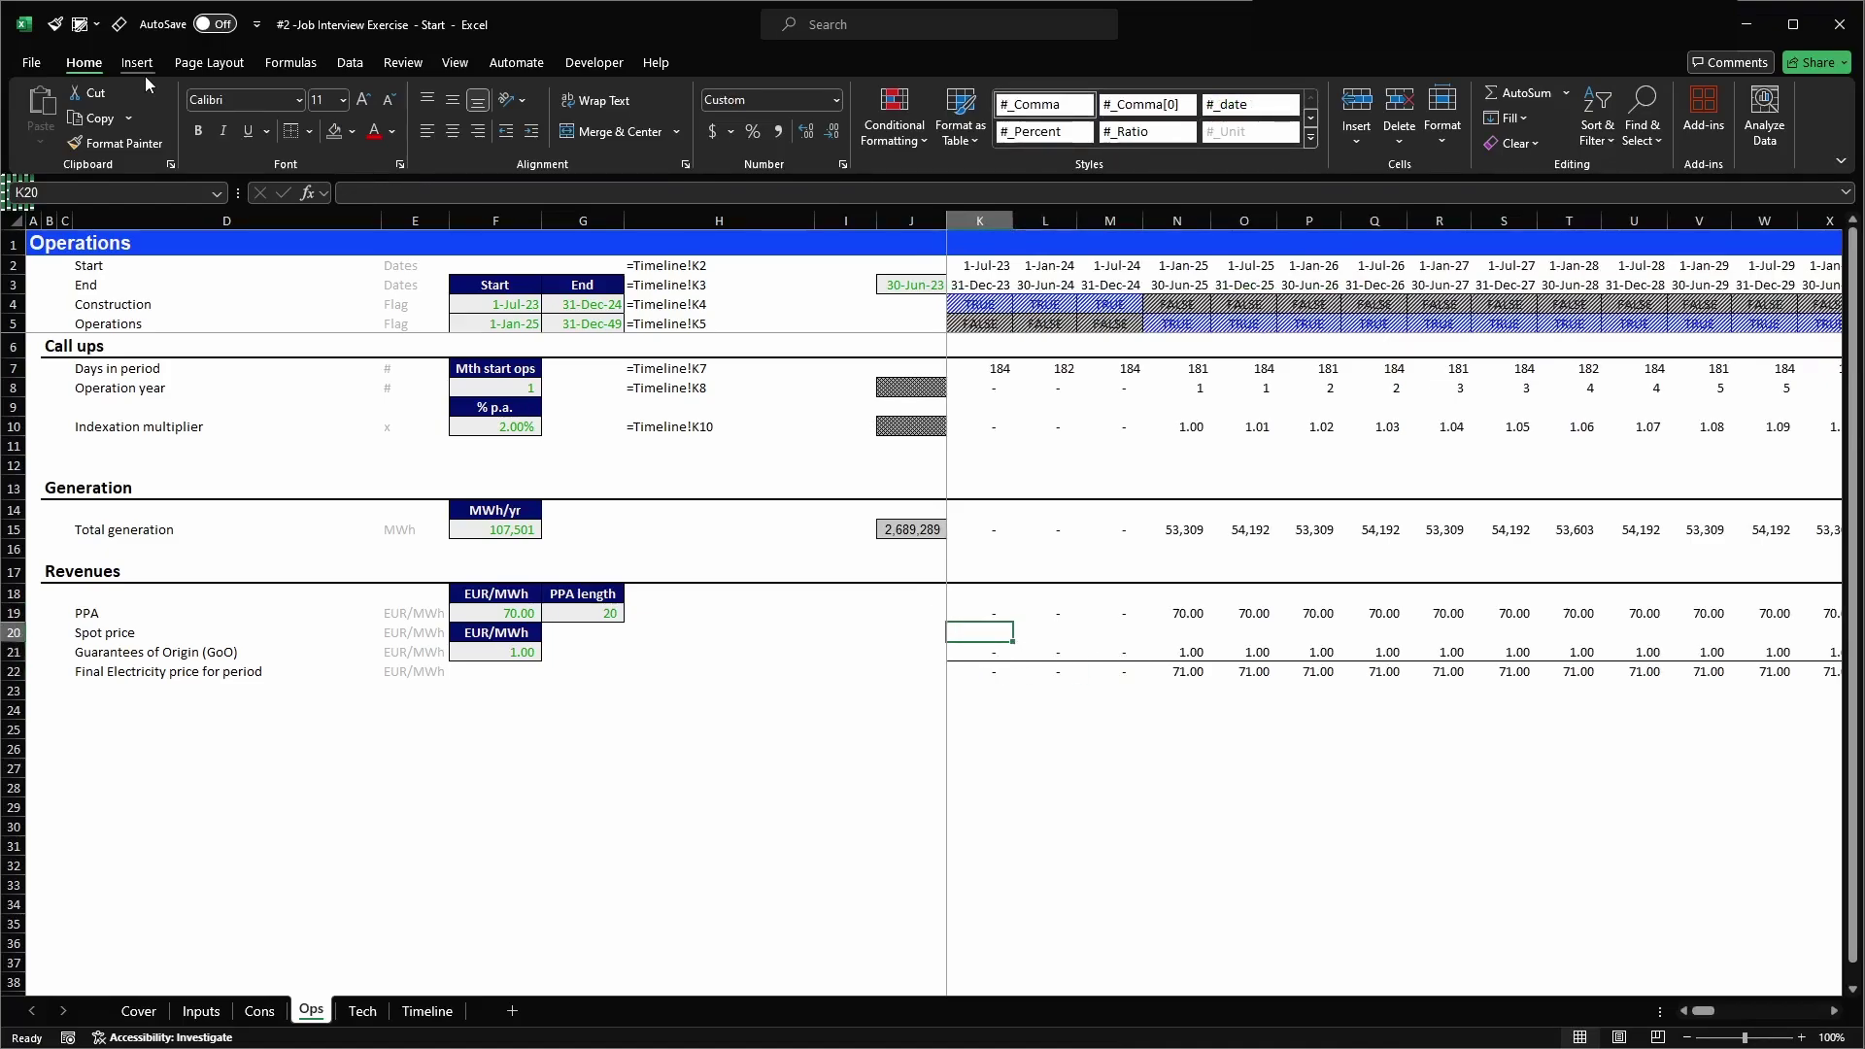
pyautogui.press('Right')
pyautogui.press('Right')
pyautogui.press('Right')
pyautogui.press('Right')
pyautogui.press('Right')
pyautogui.press('Right')
pyautogui.press('Right')
pyautogui.press('Right')
pyautogui.press('Right')
pyautogui.press('Right')
pyautogui.press('Right')
pyautogui.press('Right')
pyautogui.press('Right')
pyautogui.press('Right')
pyautogui.press('Right')
pyautogui.press('Right')
pyautogui.press('Right')
pyautogui.press('Right')
pyautogui.press('Right')
pyautogui.press('Right')
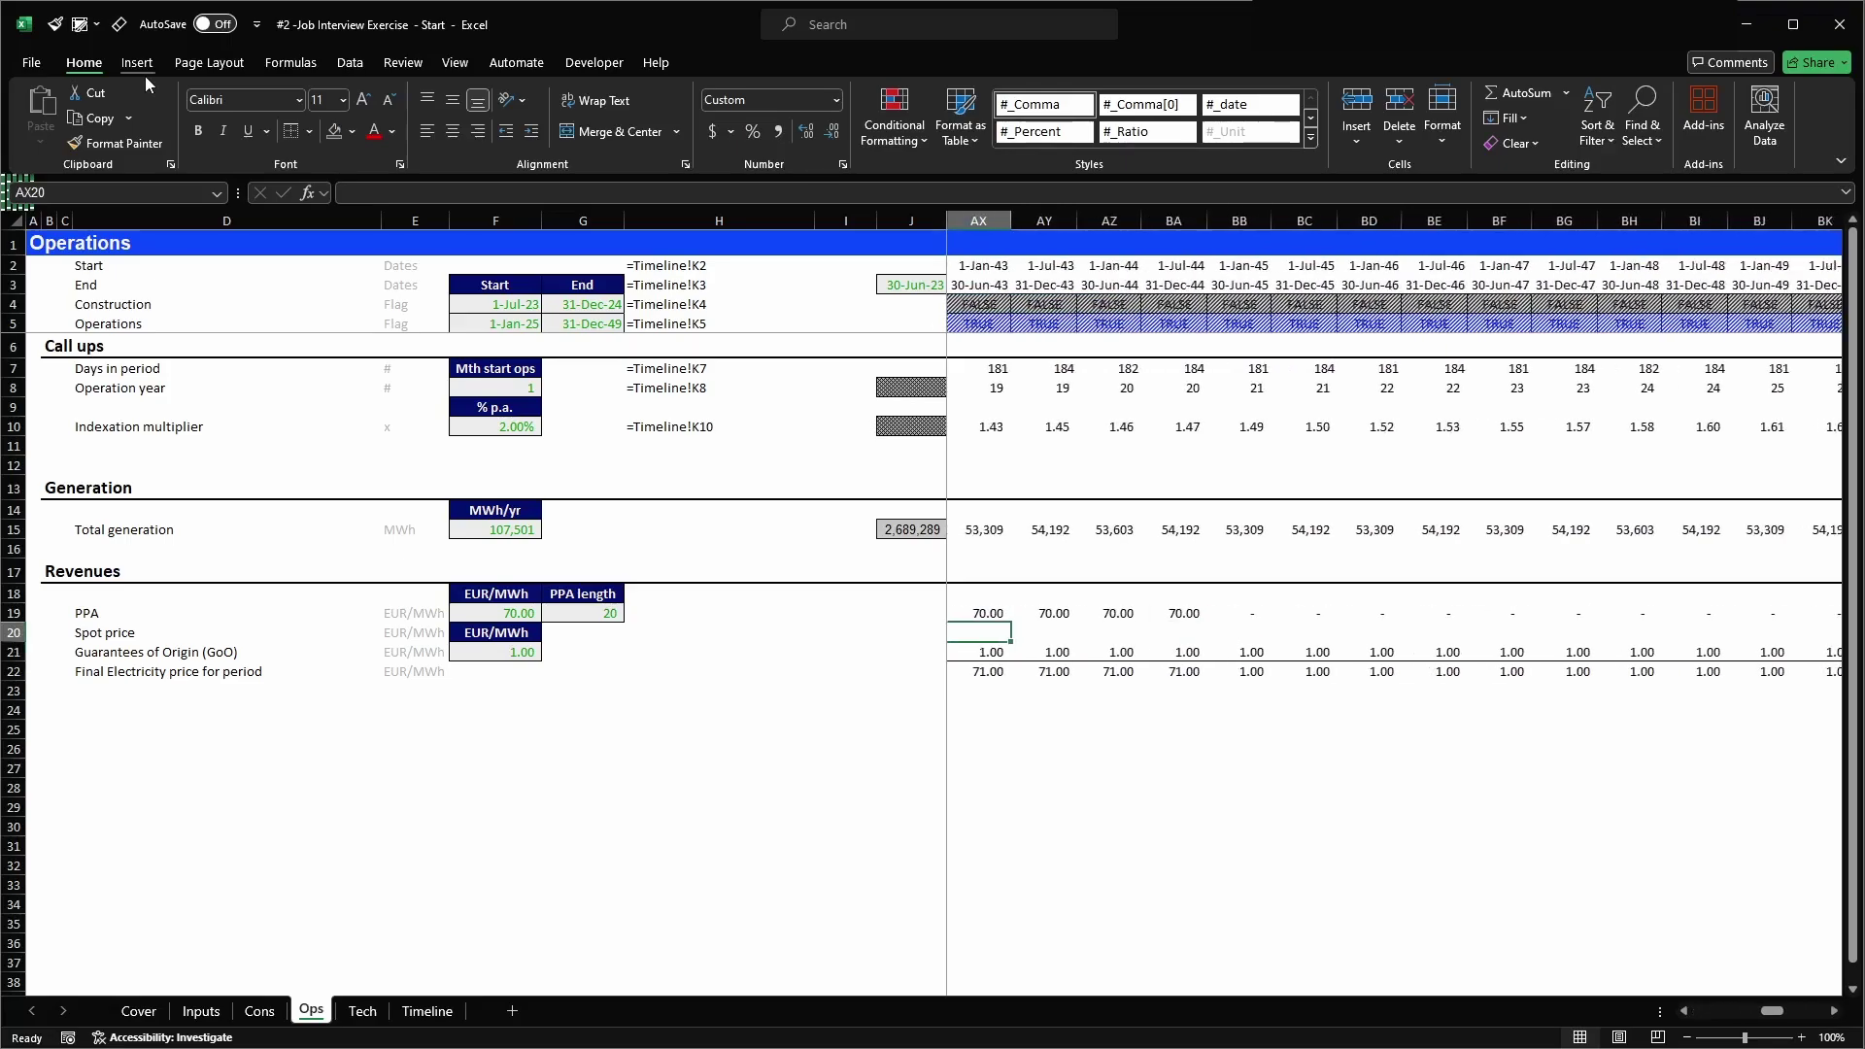
pyautogui.press('Right')
pyautogui.press('Right')
pyautogui.press('Right')
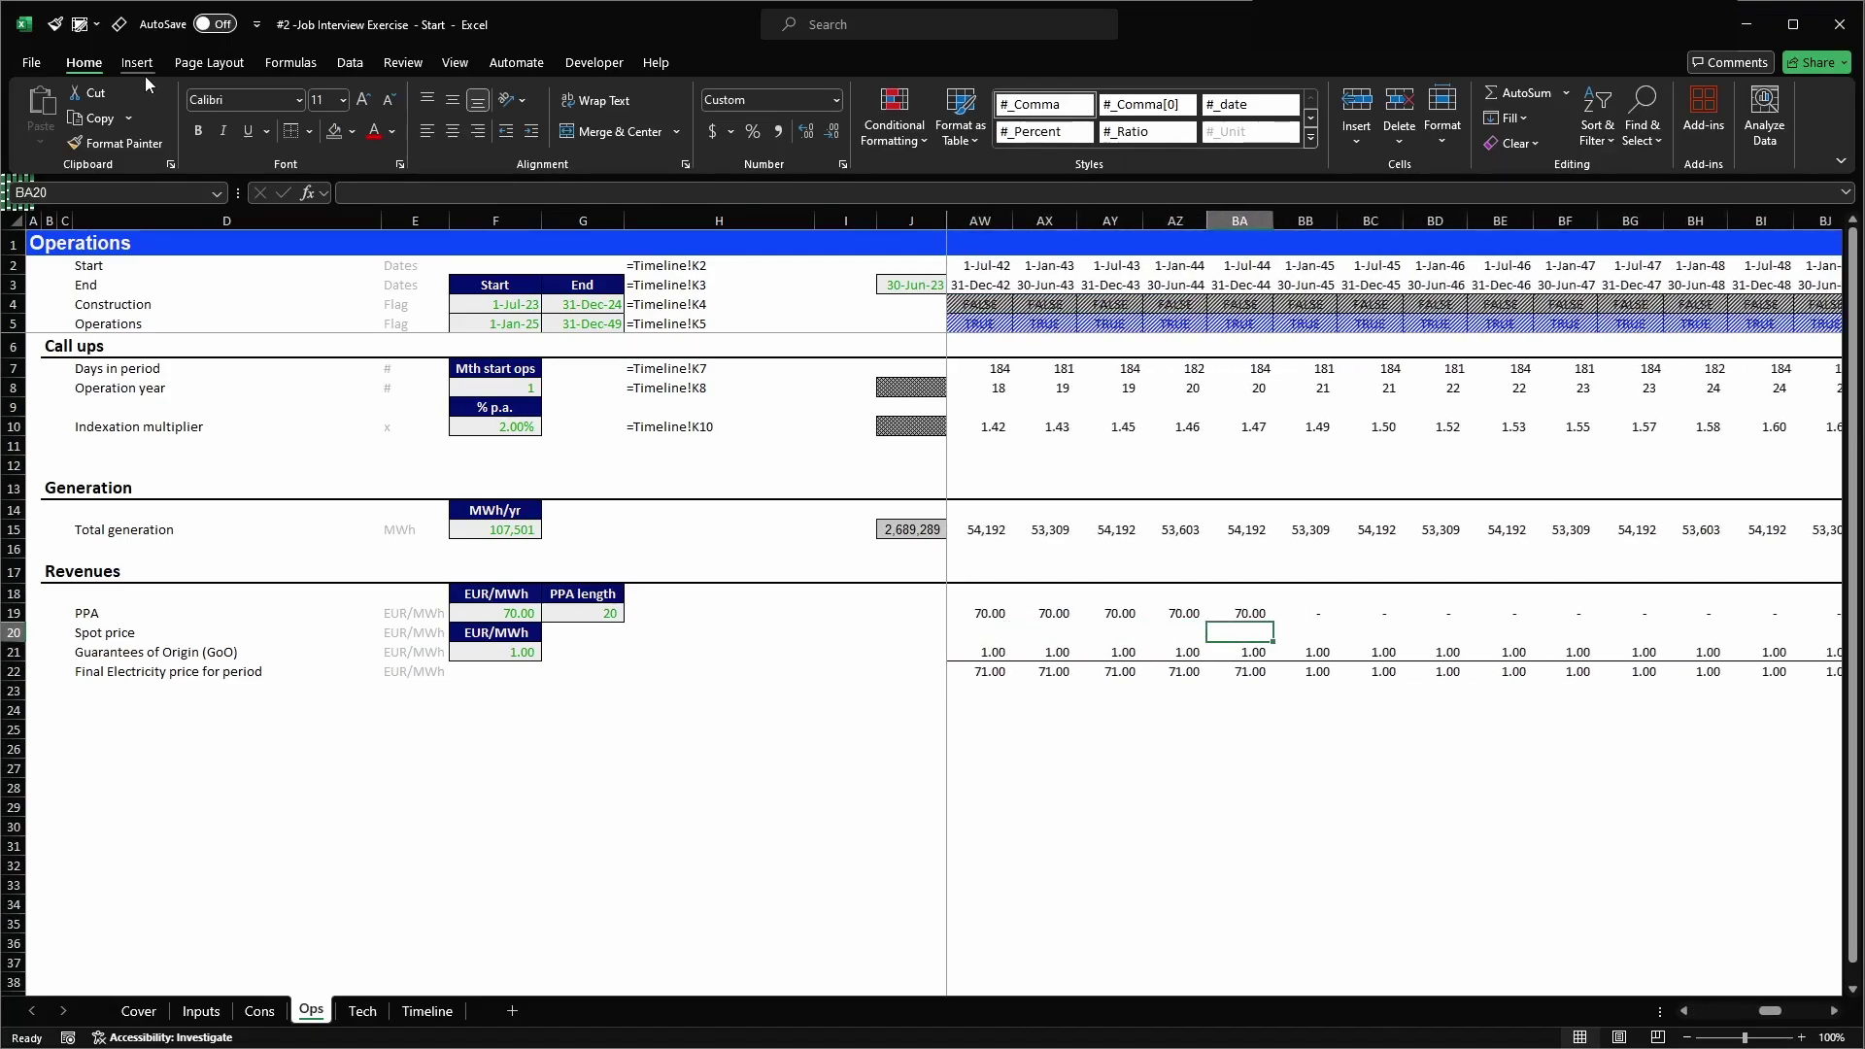
pyautogui.hotkey('ctrl', 'space')
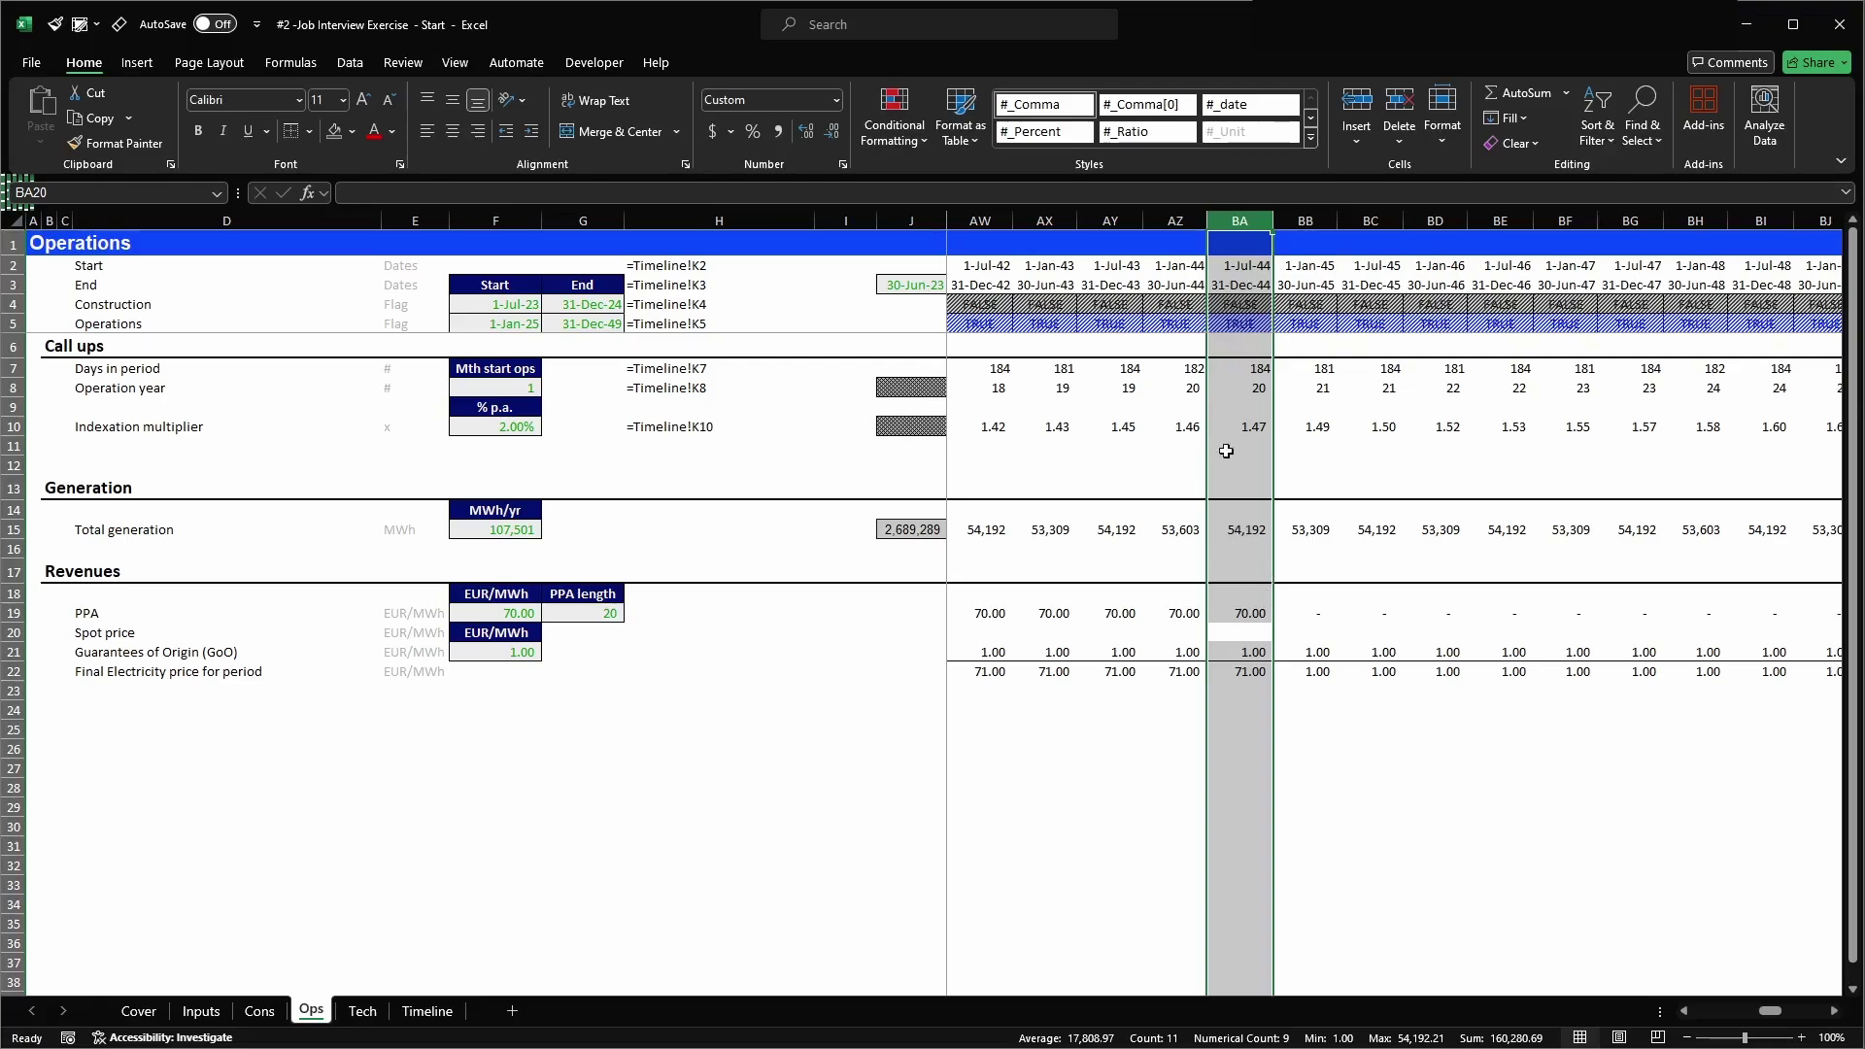
pyautogui.click(1305, 220)
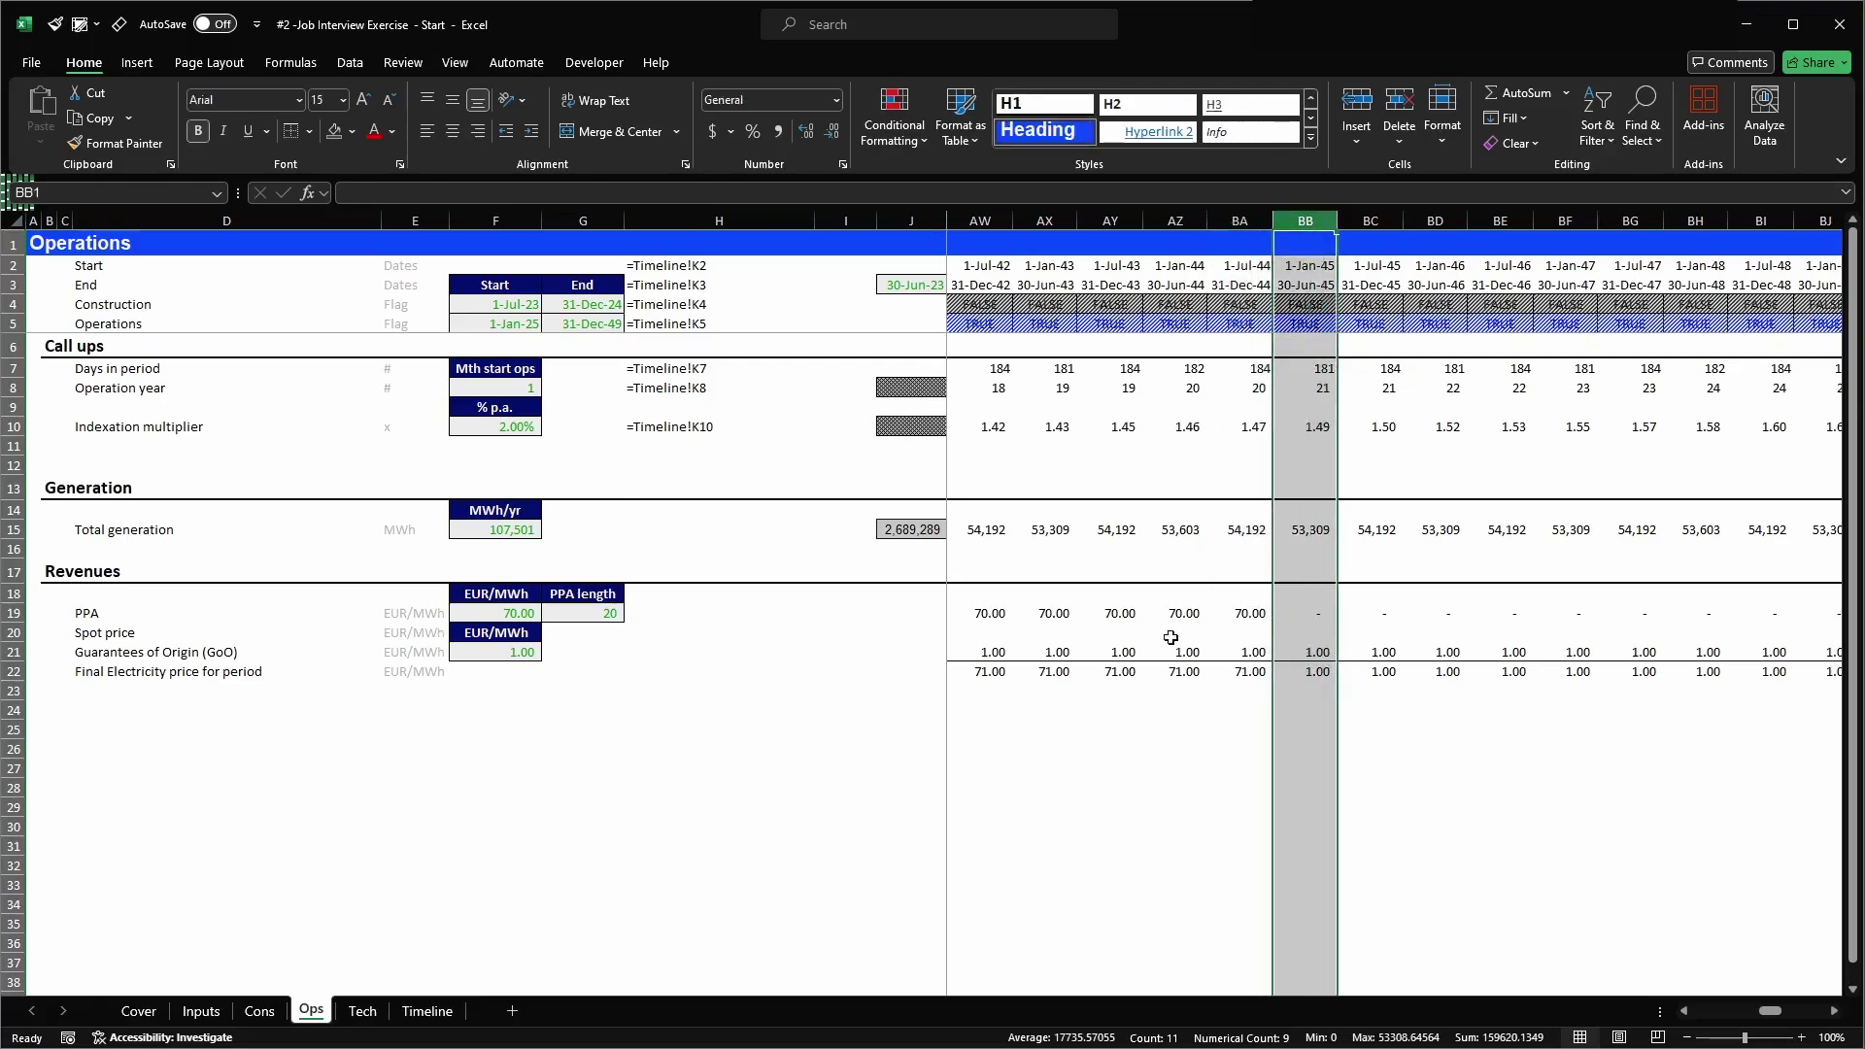
pyautogui.click(201, 1010)
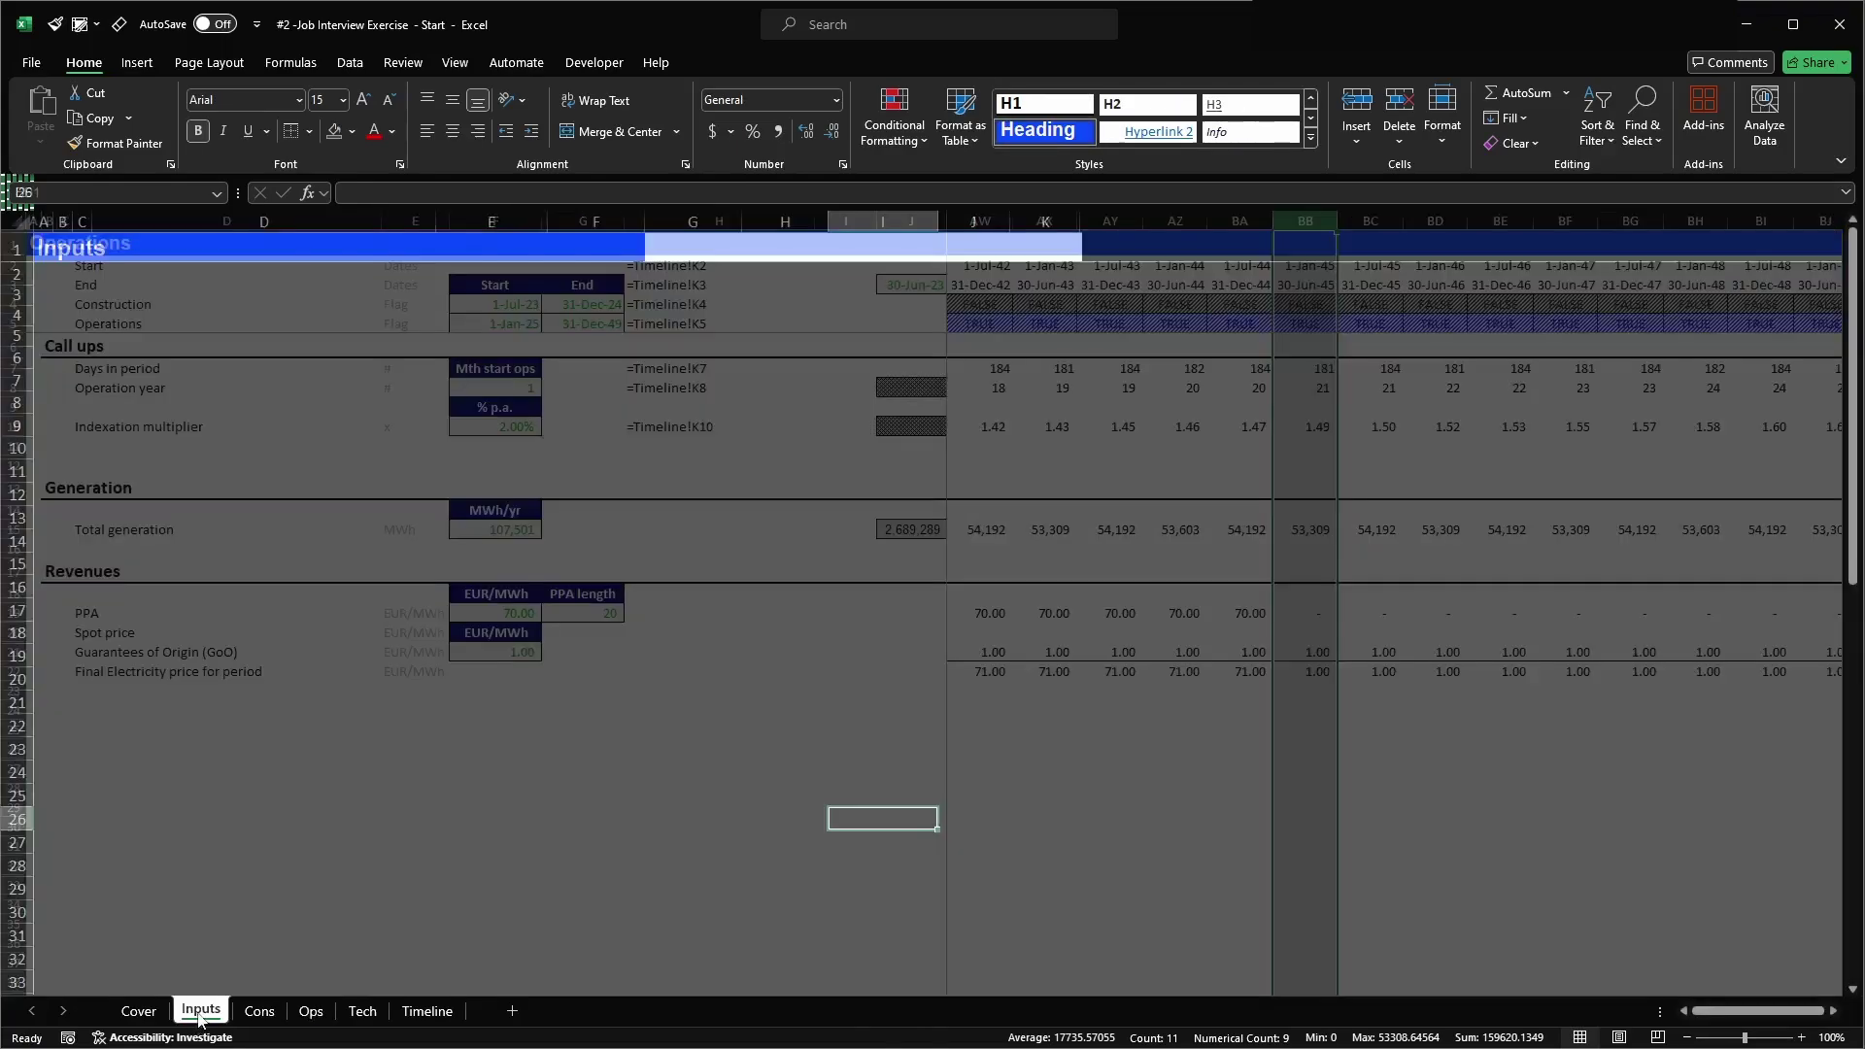
pyautogui.moveTo(610, 820); pyautogui.dragTo(976, 823)
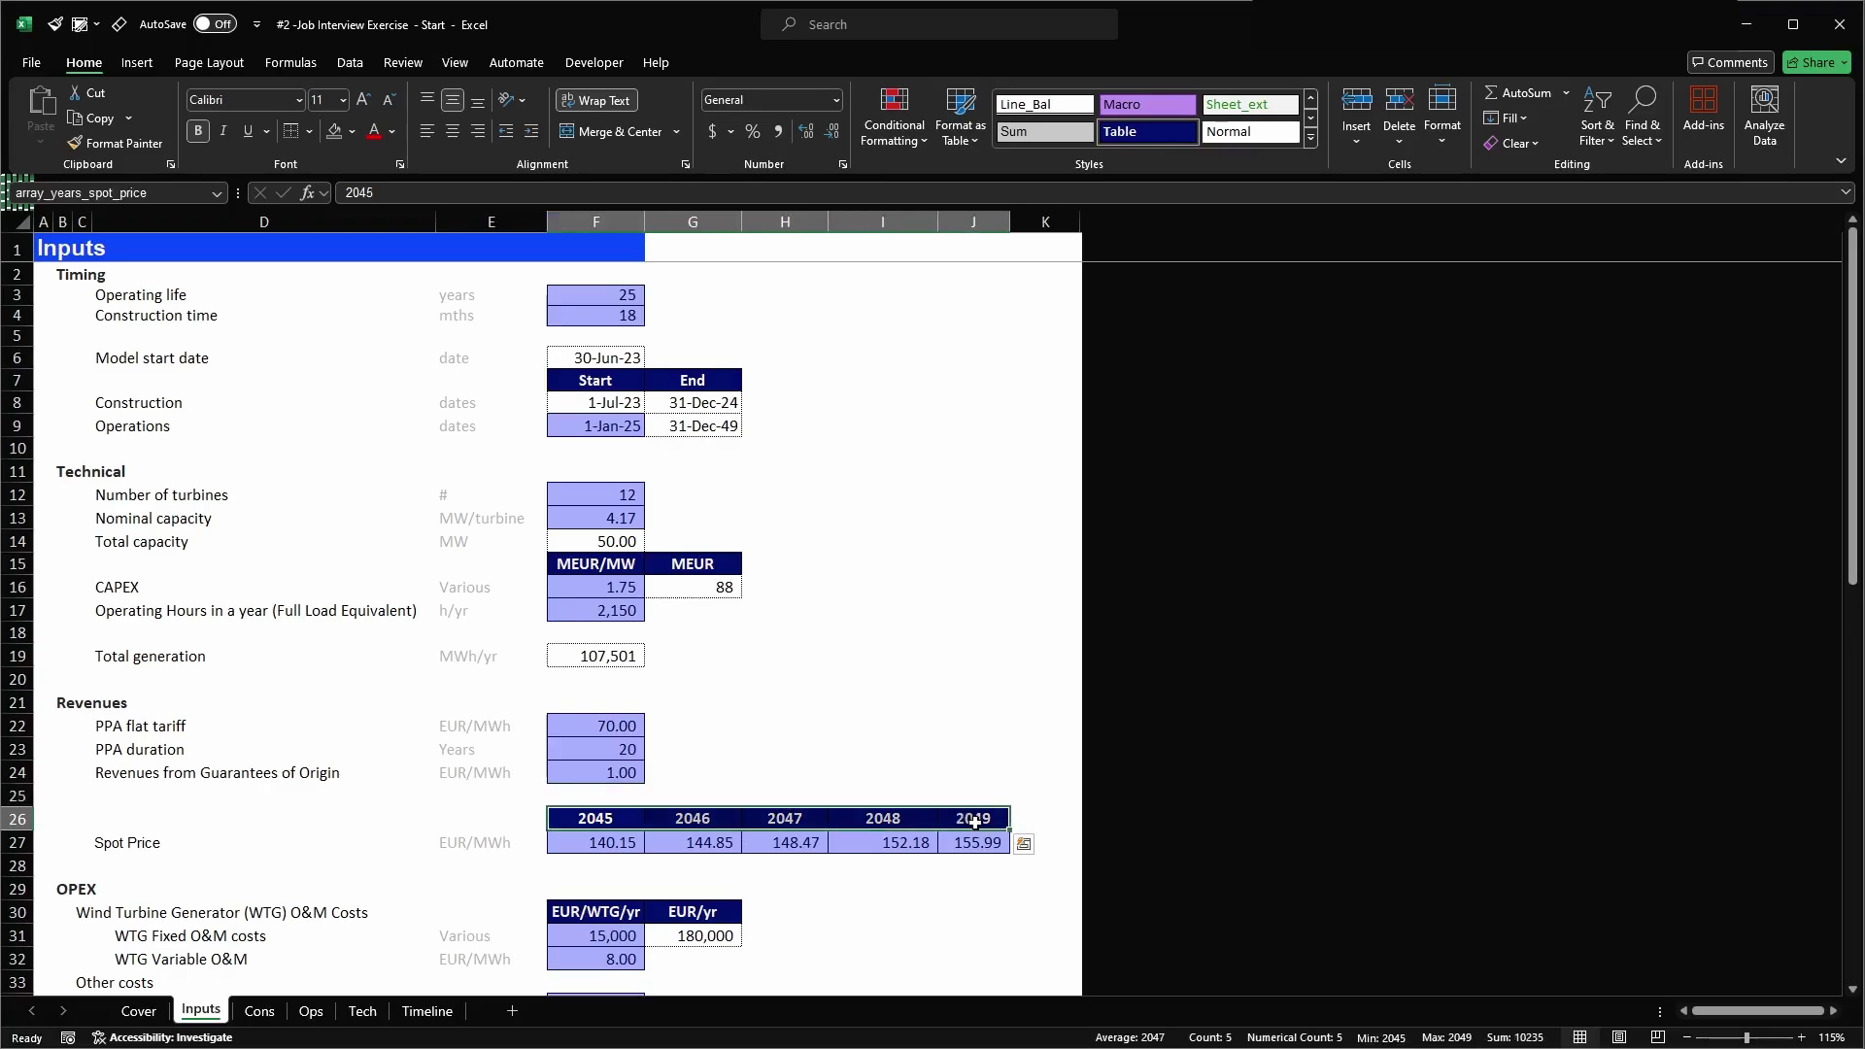
pyautogui.click(311, 1013)
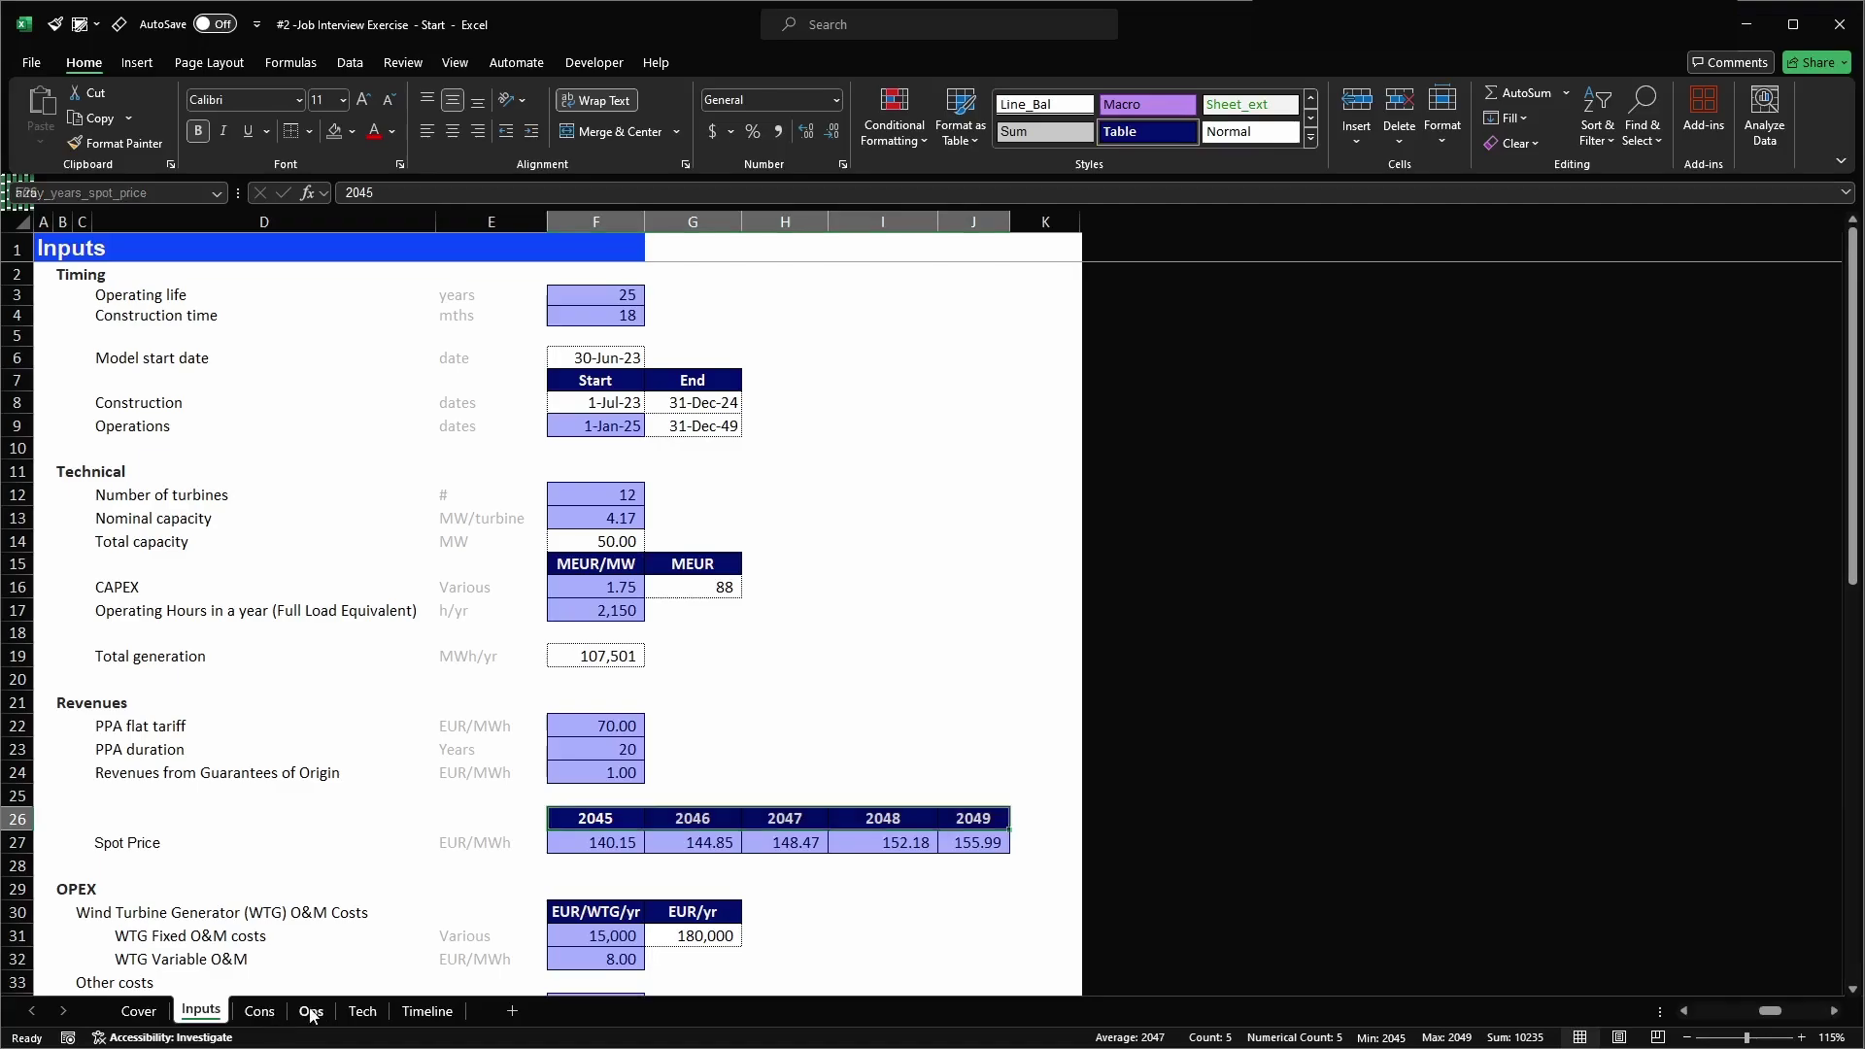
pyautogui.press('Right')
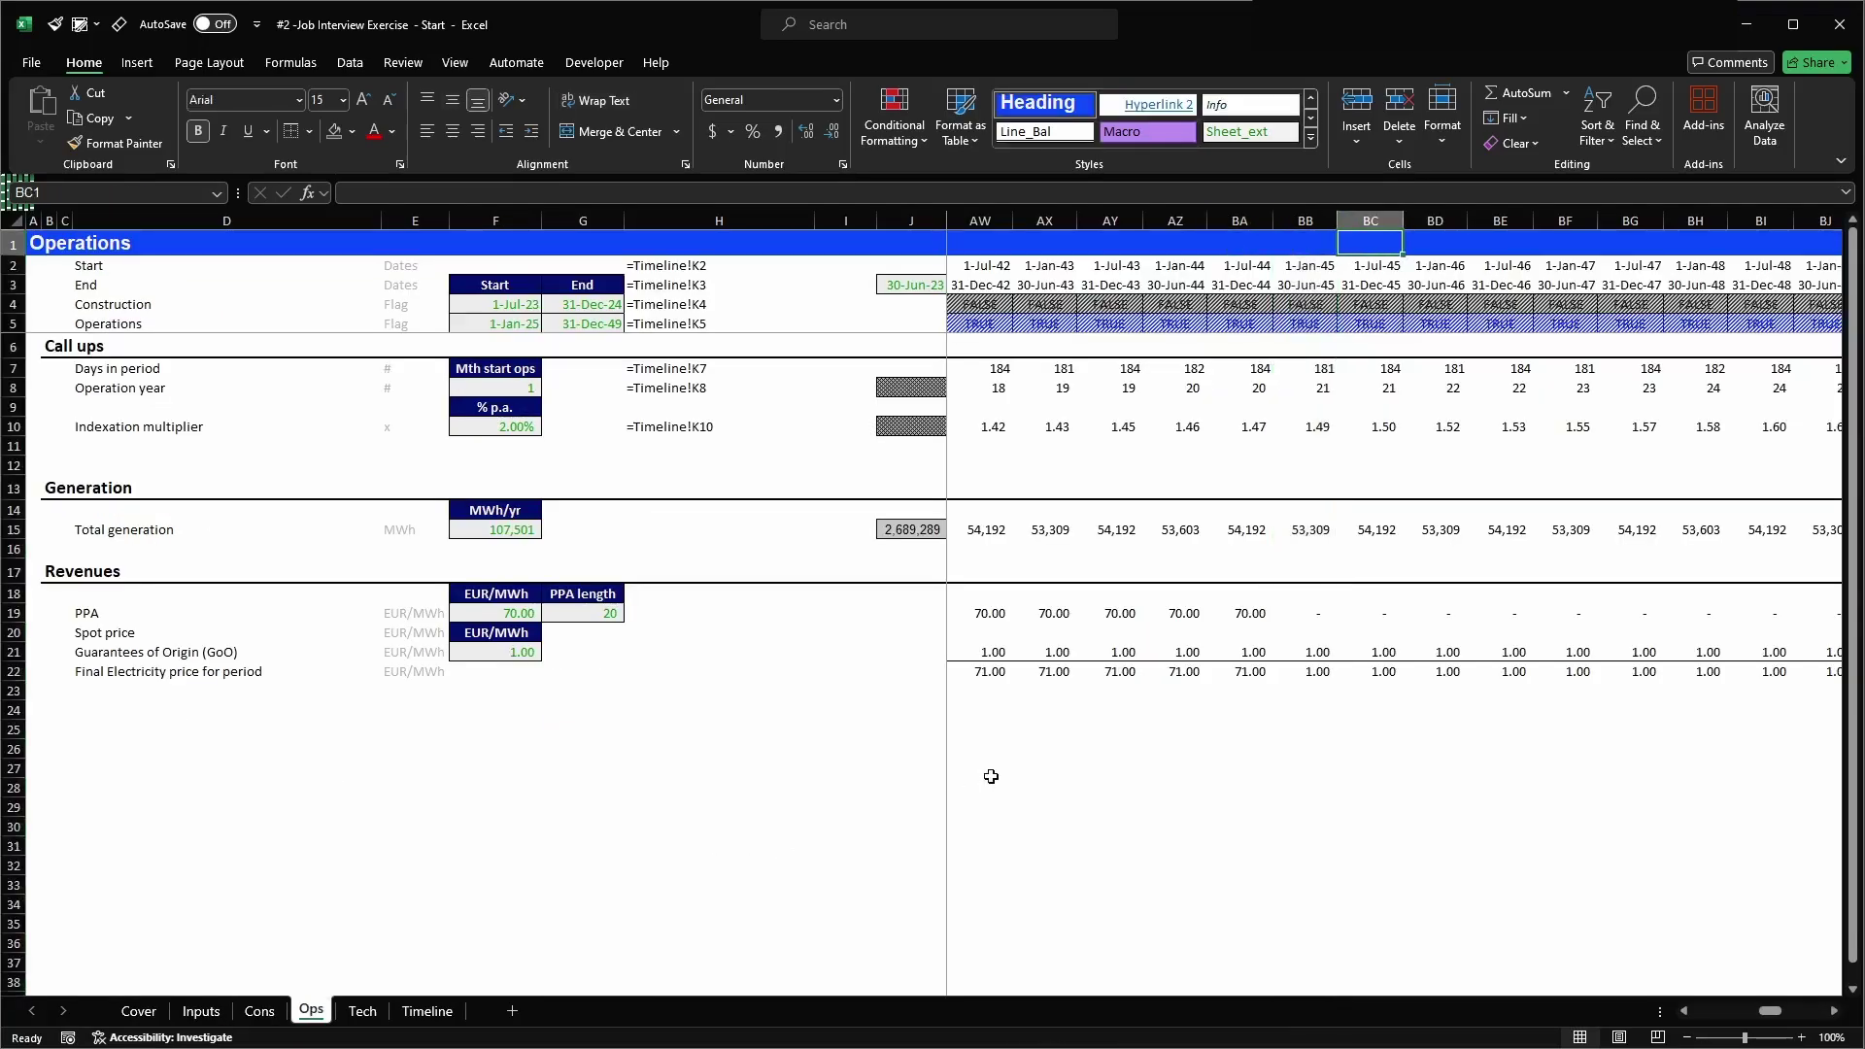
# - Enter =LOOKUP(YEAR(BB2),array_years_spot_price,array_spot_price) in BB20 for the spot price of the first post-PPA period
pyautogui.click(1314, 618)
pyautogui.click(1329, 633)
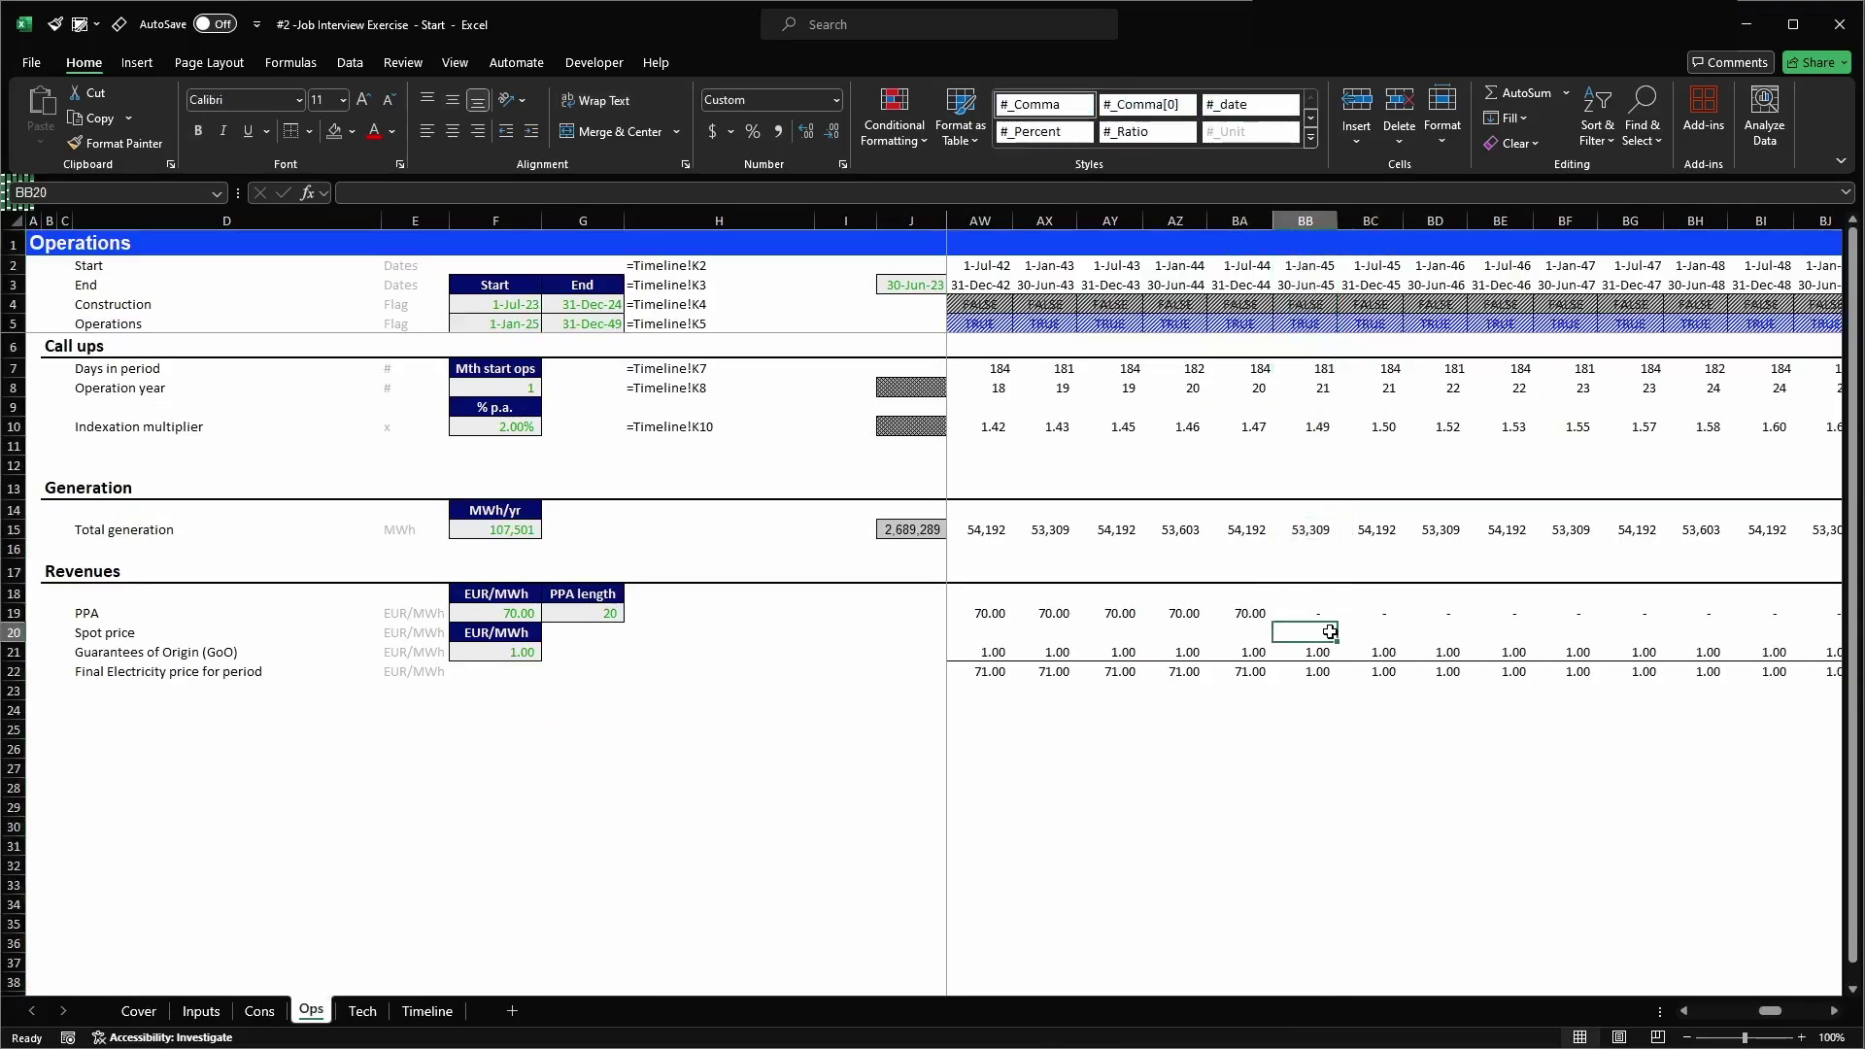
pyautogui.write('=LOOKUP(')
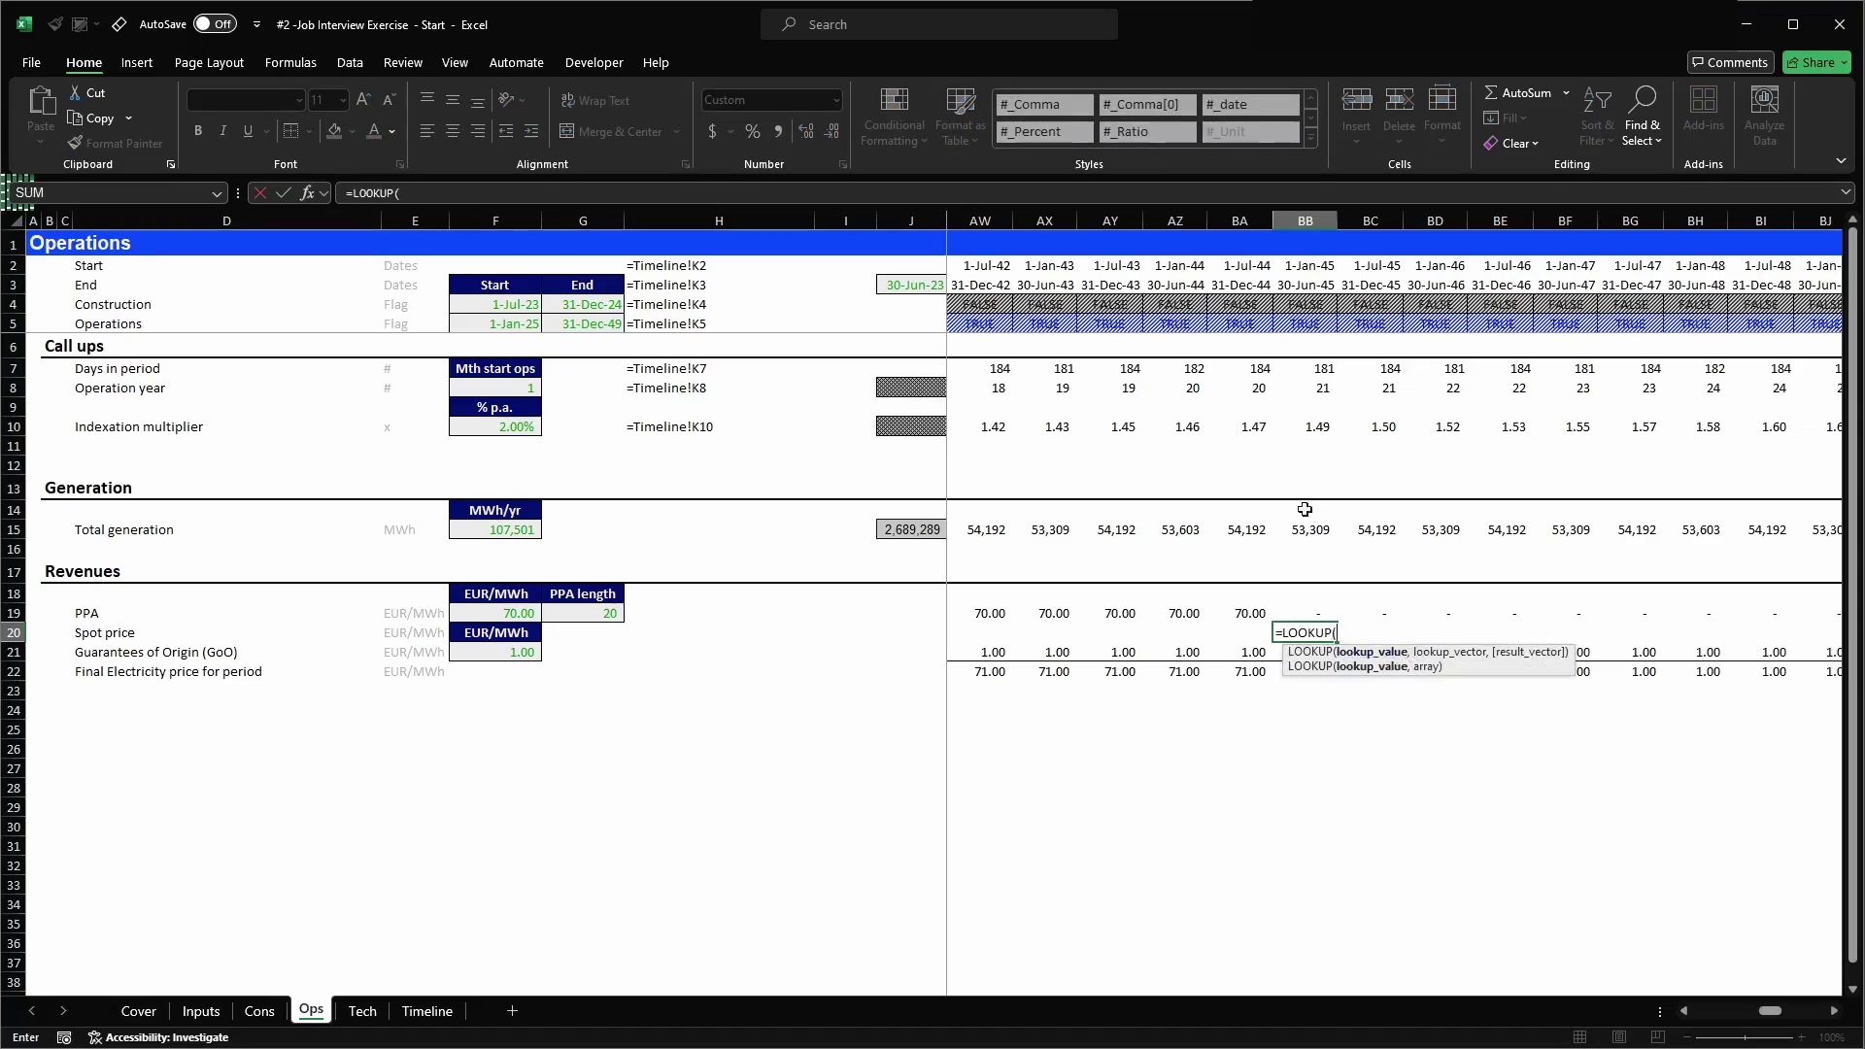
pyautogui.write('YEAR(')
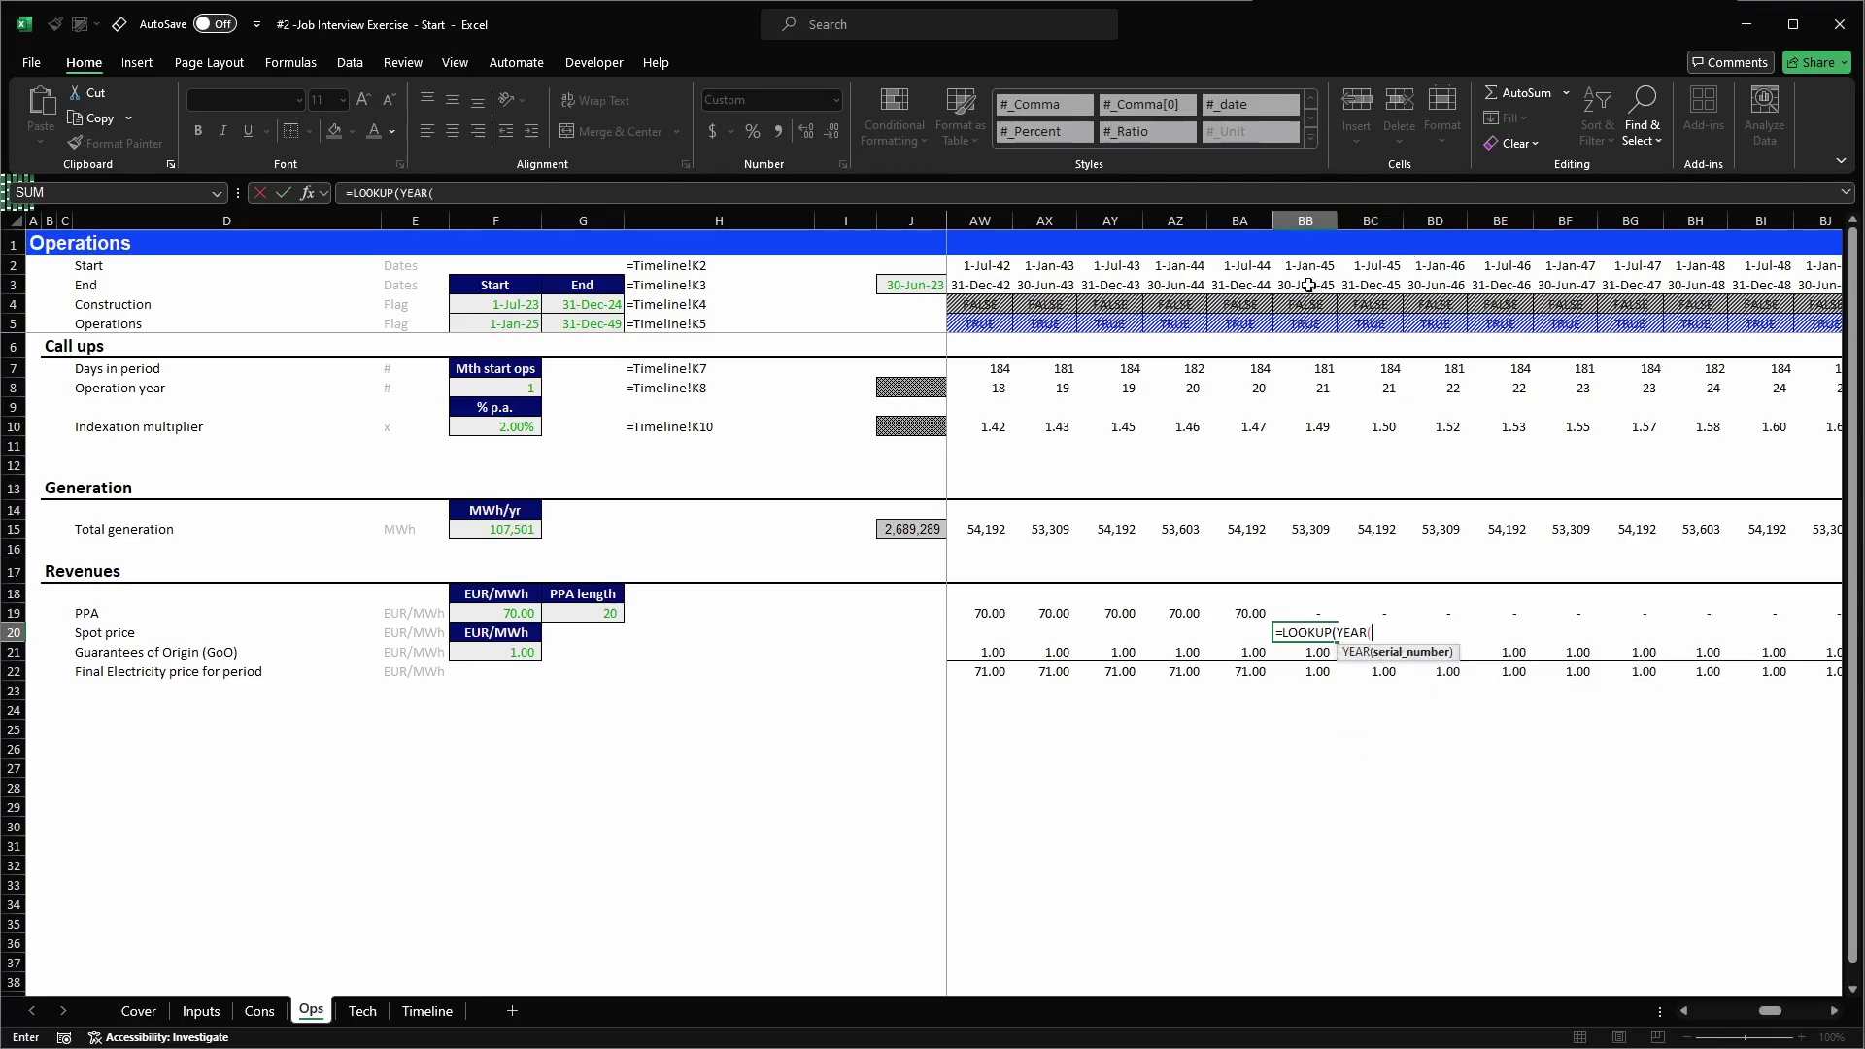
pyautogui.click(1308, 264)
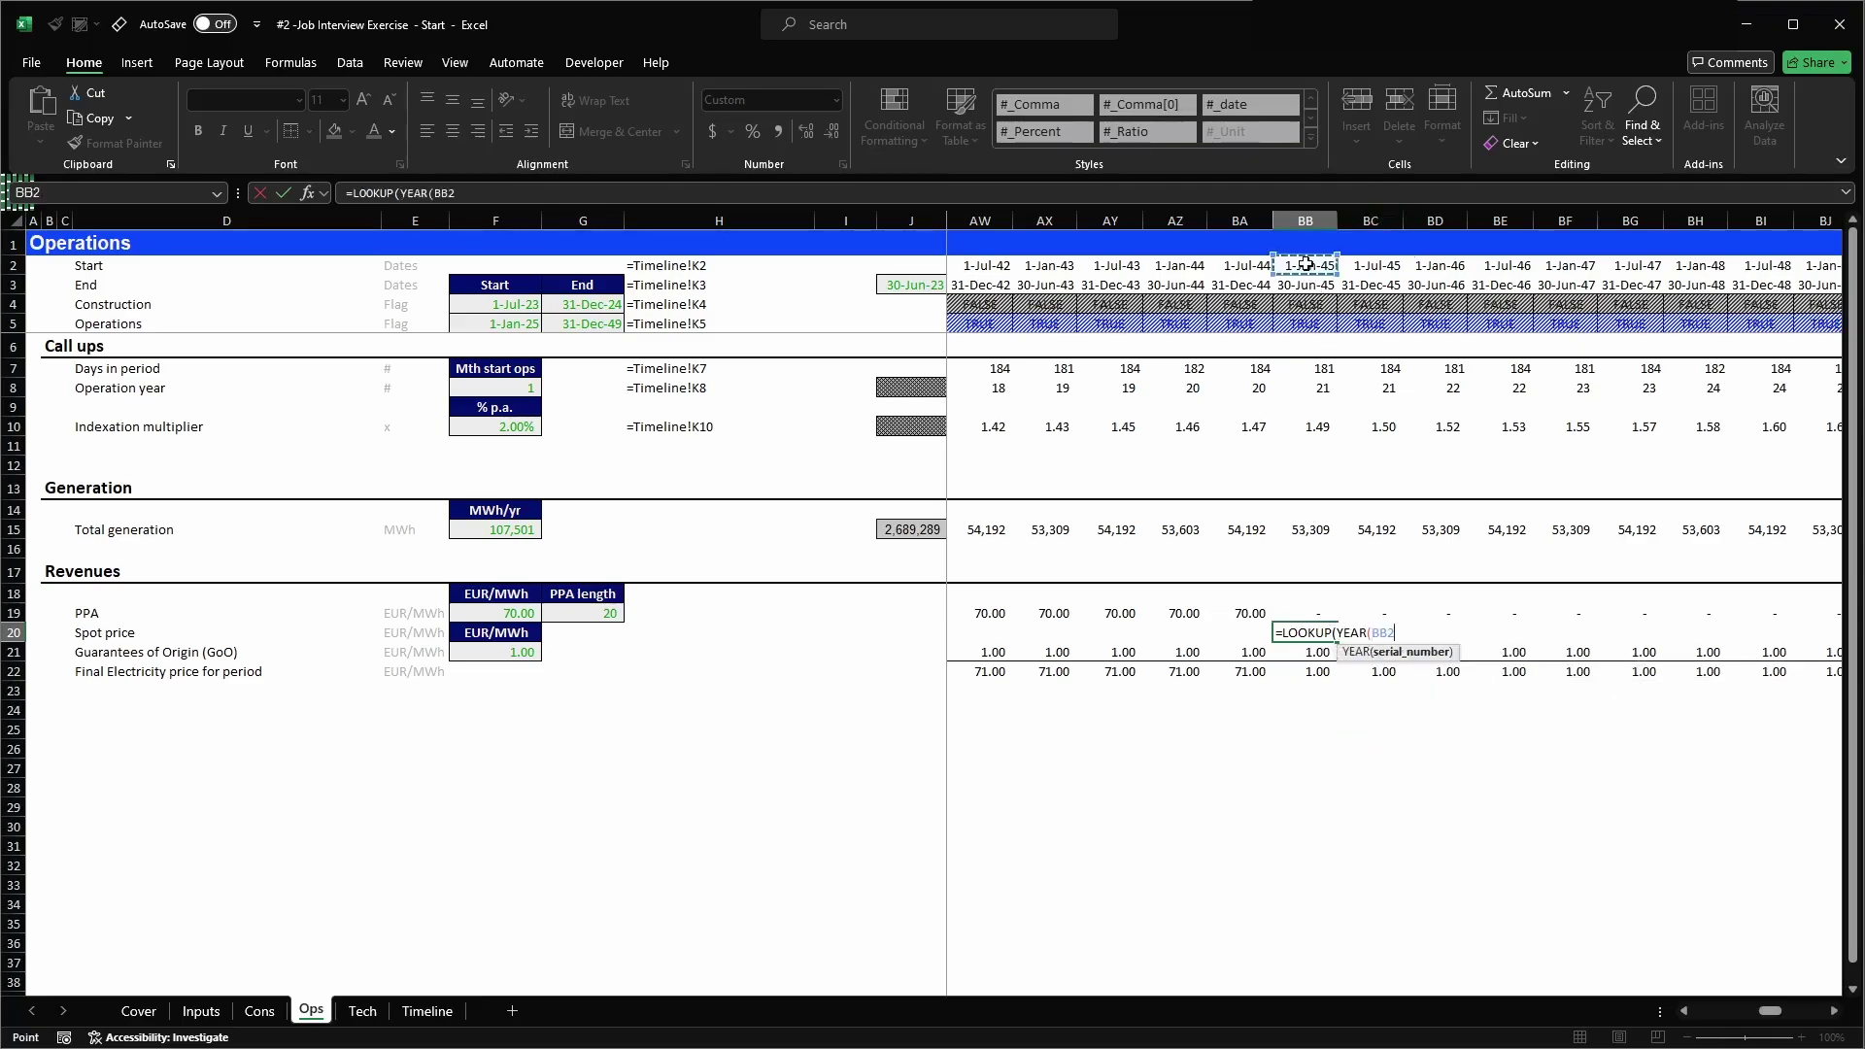
pyautogui.write('(BB2)')
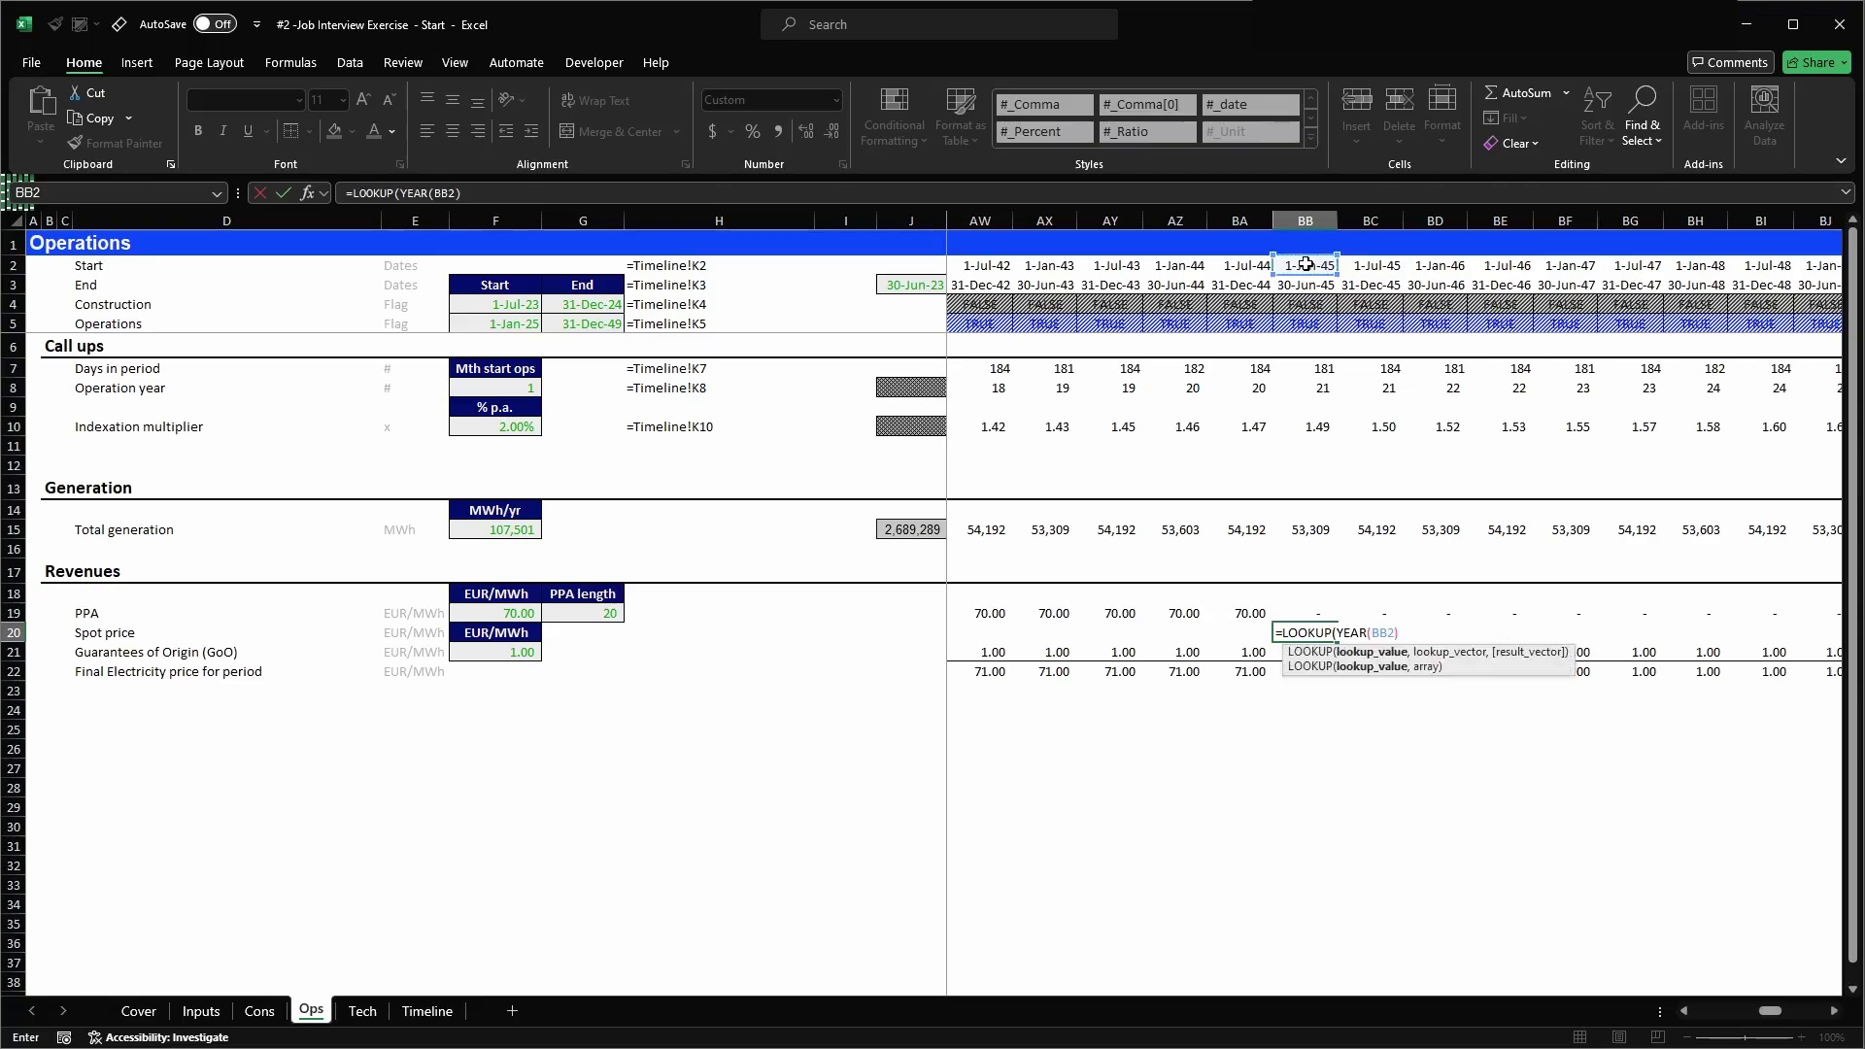
pyautogui.write(',')
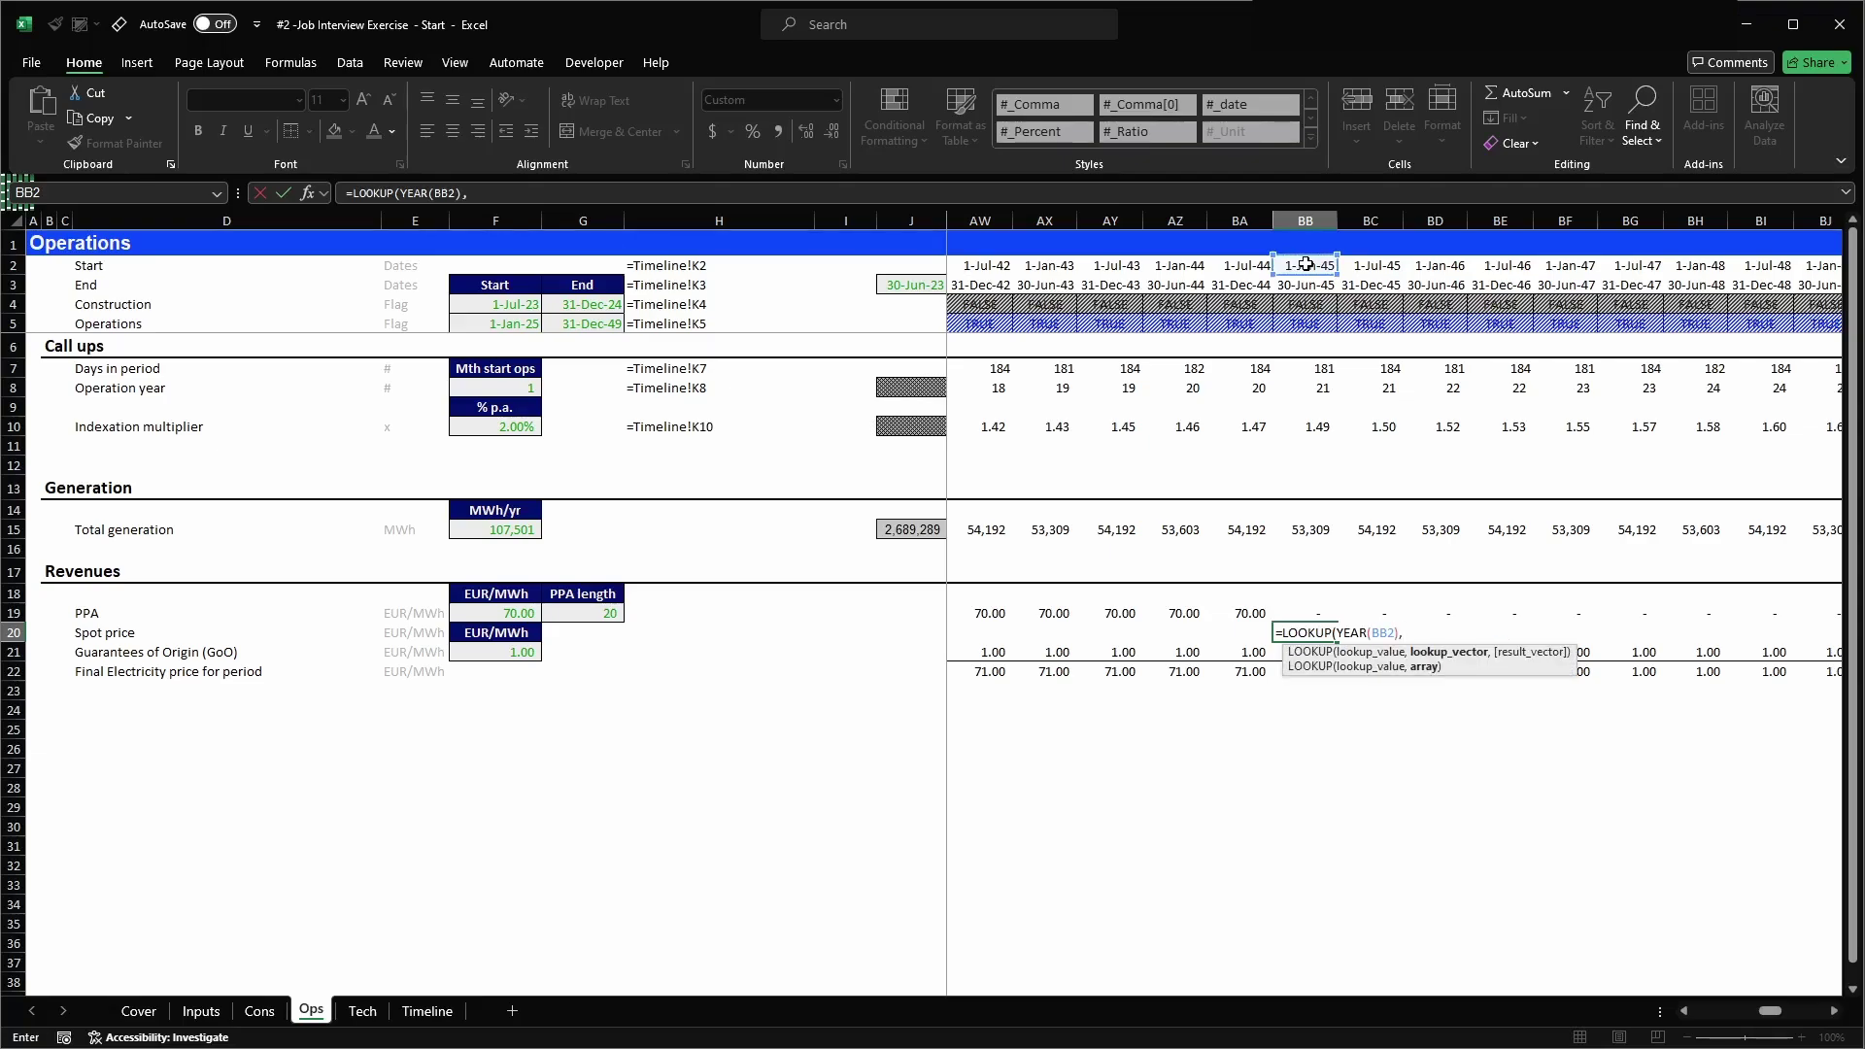
pyautogui.write('arra')
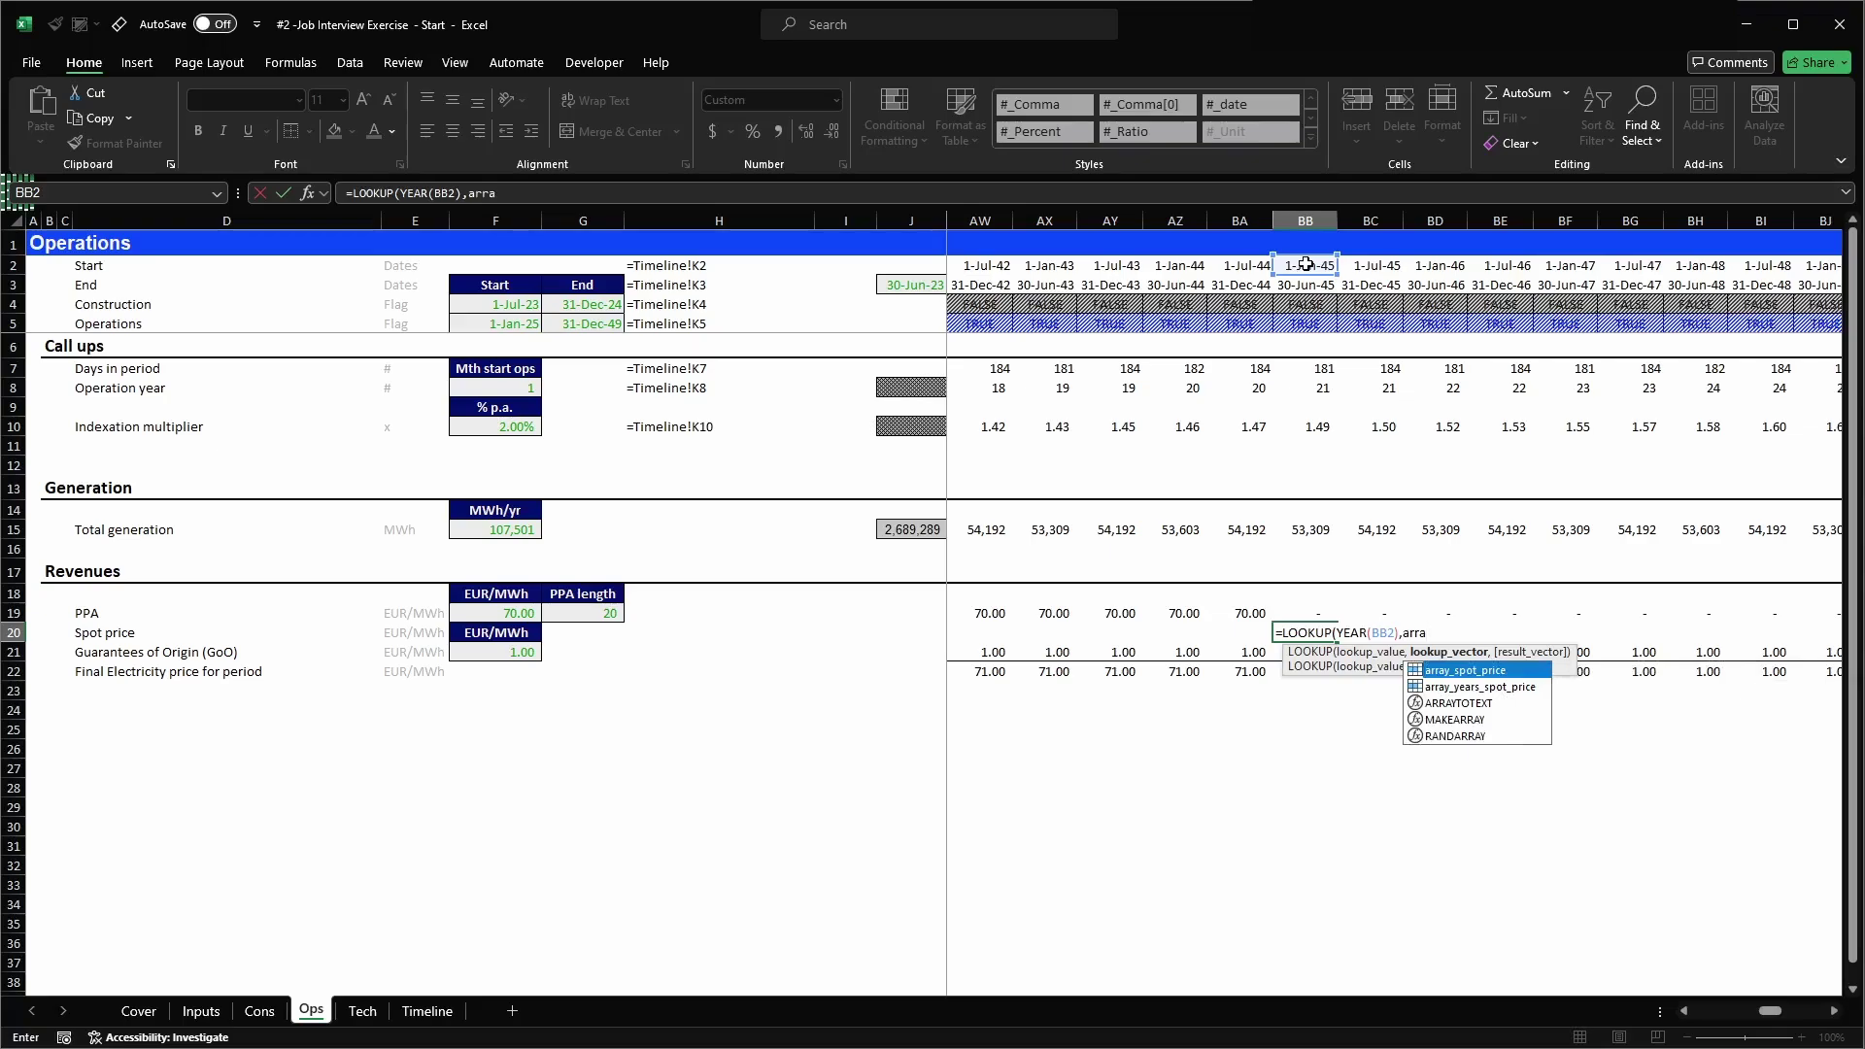
pyautogui.press('Tab')
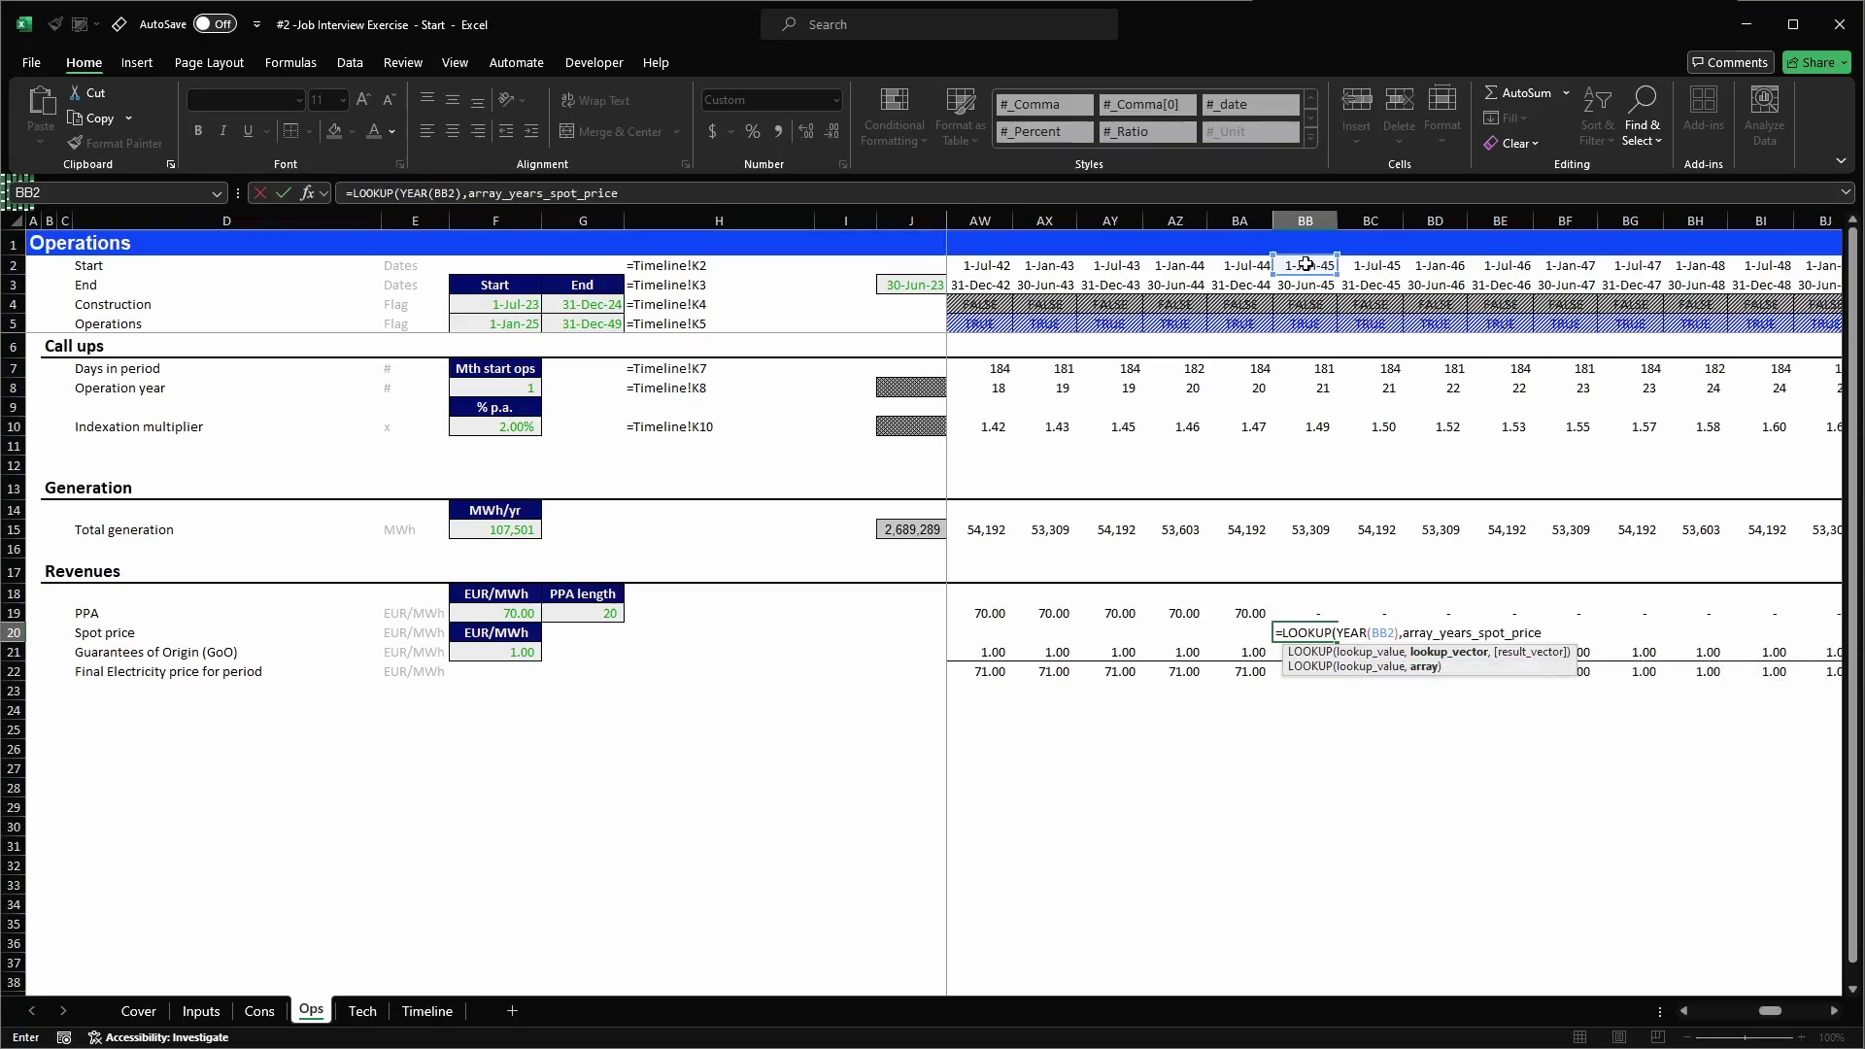
pyautogui.write(',array_spot_price')
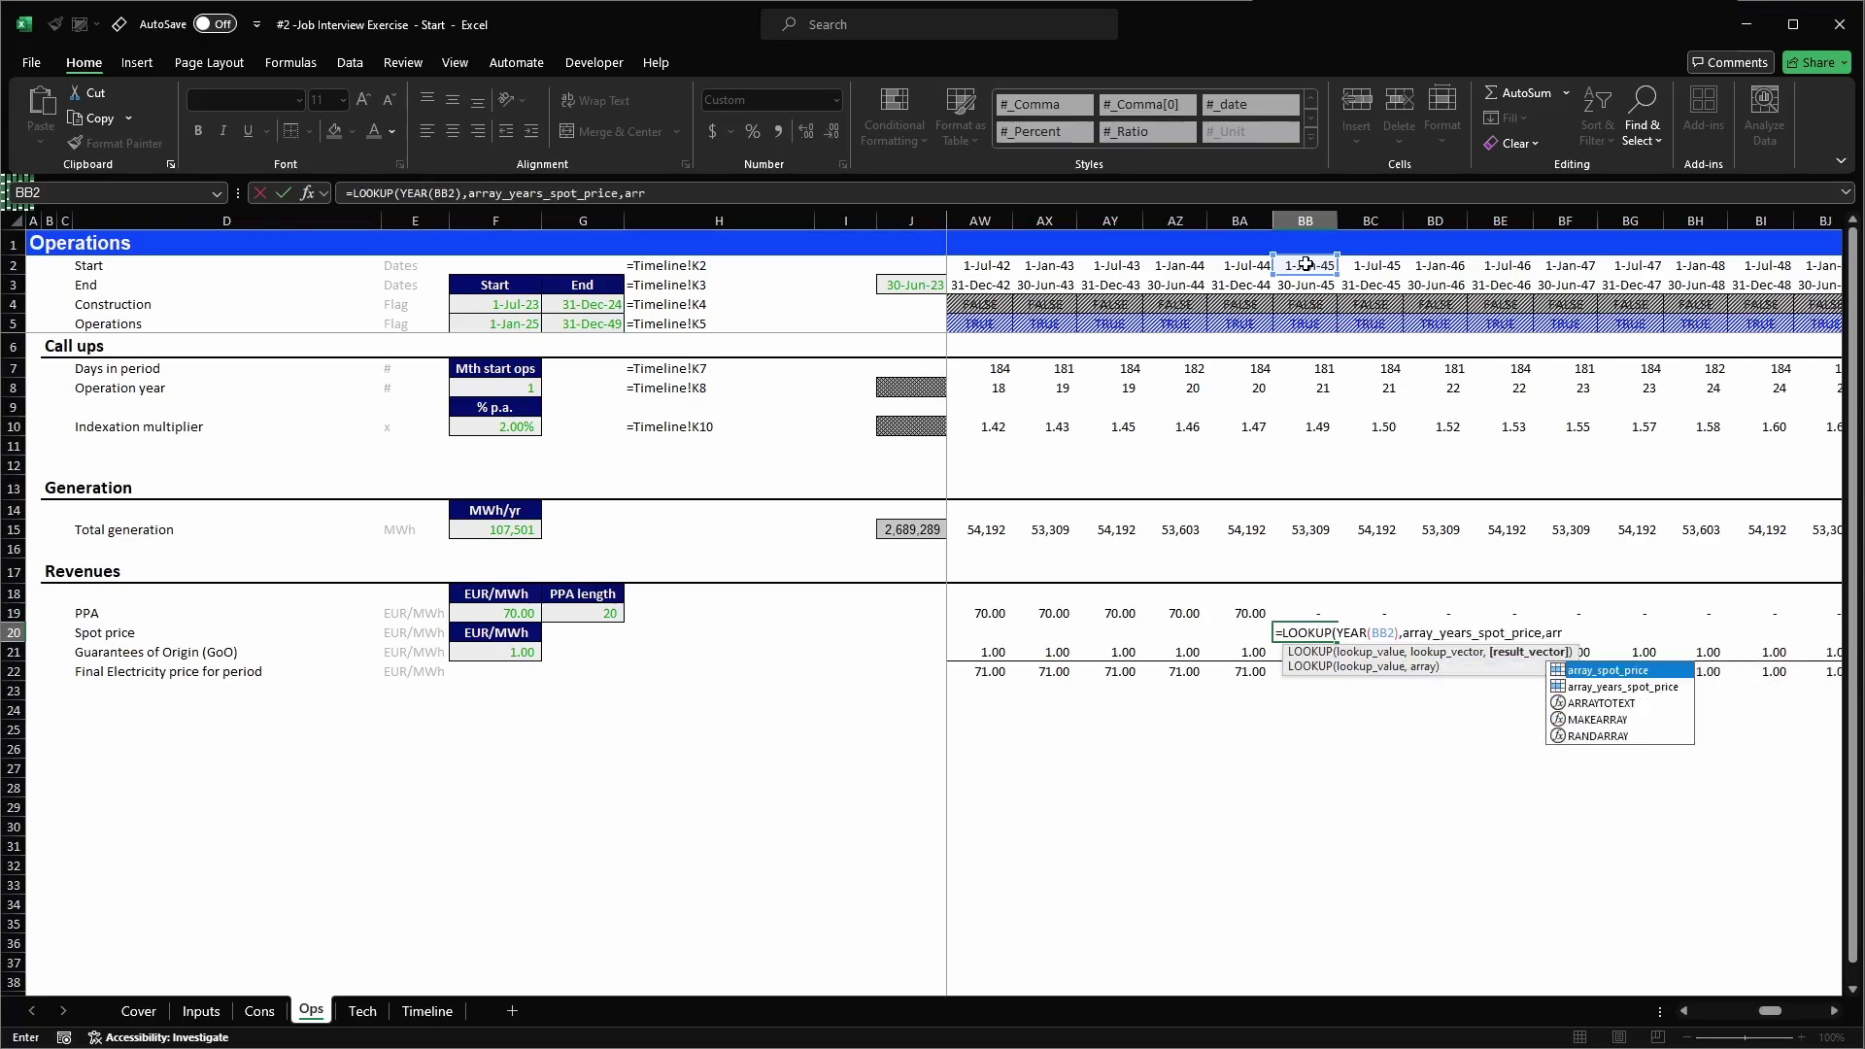
pyautogui.press('Tab')
pyautogui.write(')')
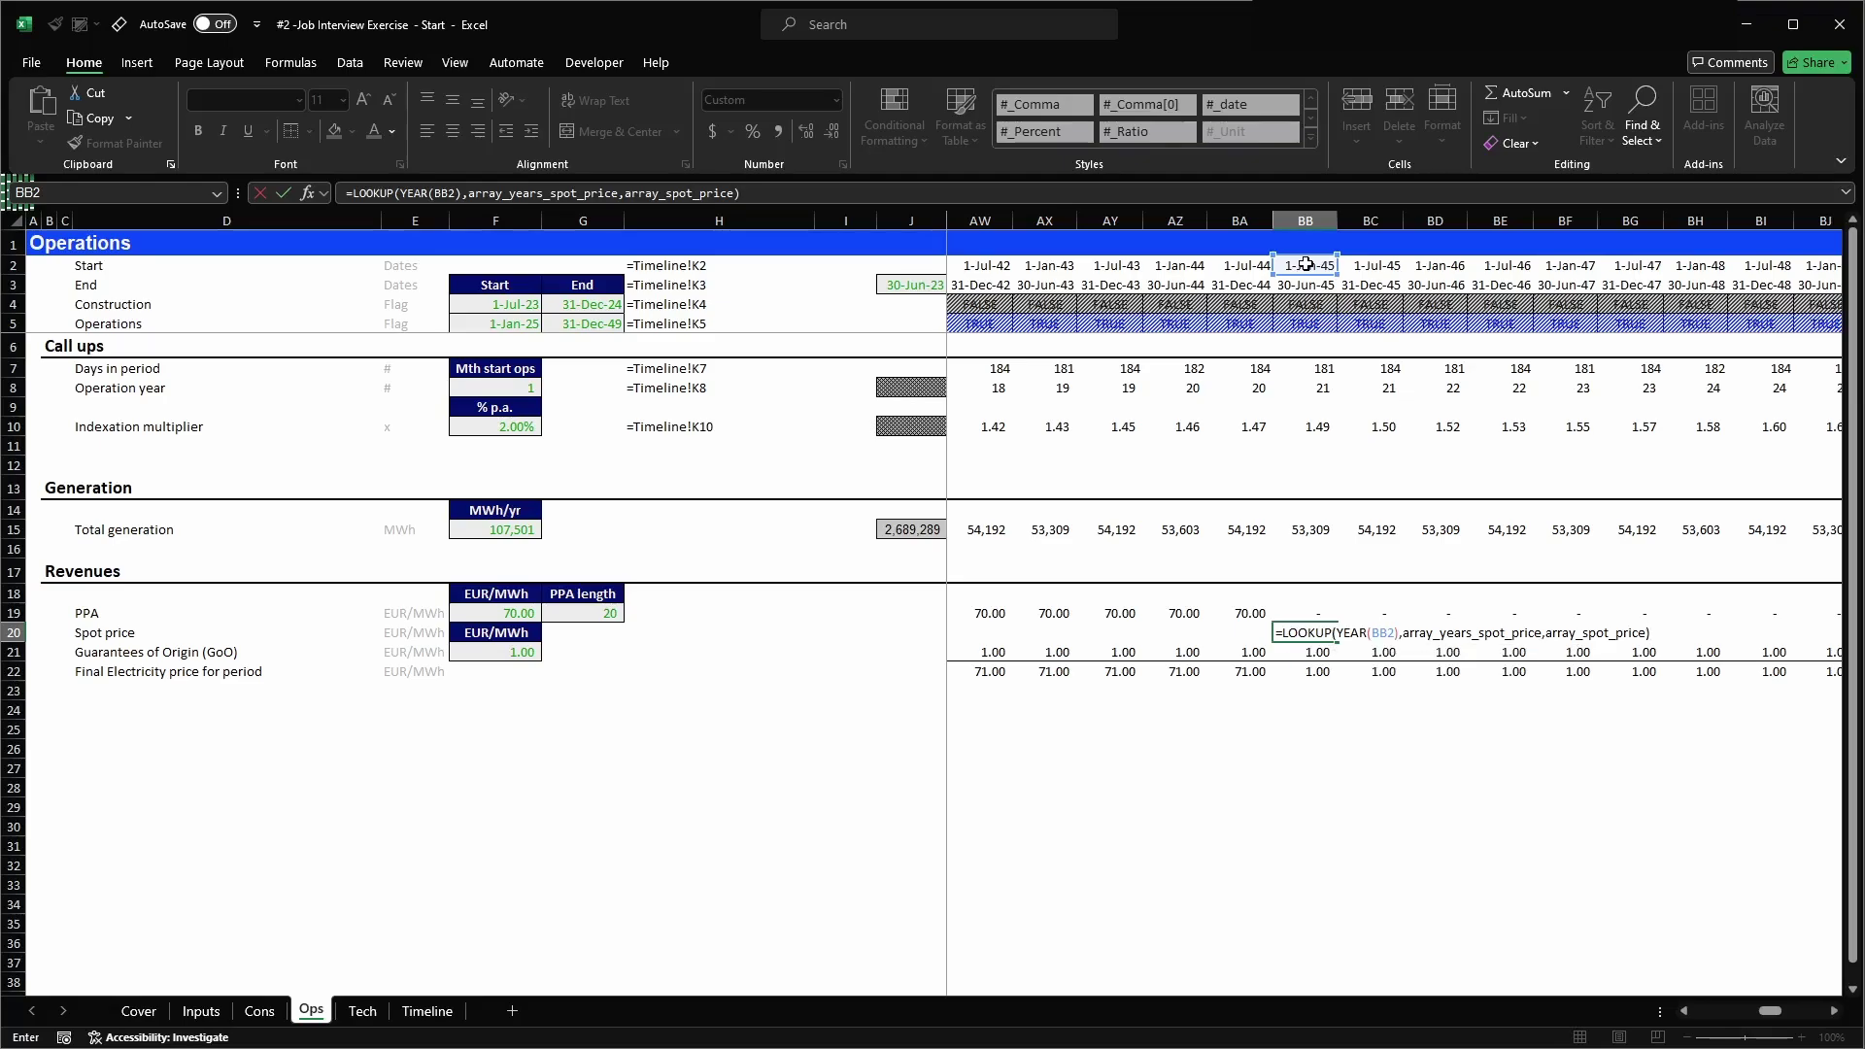
pyautogui.press('Return')
# - Copy the BB20 spot price formula across the row to the end of the timeline
pyautogui.press('Up')
pyautogui.hotkey('ctrl', 'c')
pyautogui.hotkey('ctrl', 'shift', 'Right')
pyautogui.hotkey('ctrl', 'v')
# - Review the looked-up spot prices period by period from BB20 onward
pyautogui.hotkey('ctrl', 'Left')
pyautogui.press('Right')
pyautogui.press('Right')
pyautogui.press('Right')
pyautogui.press('Right')
pyautogui.press('Right')
pyautogui.press('Right')
pyautogui.press('Right')
pyautogui.press('Right')
pyautogui.press('Right')
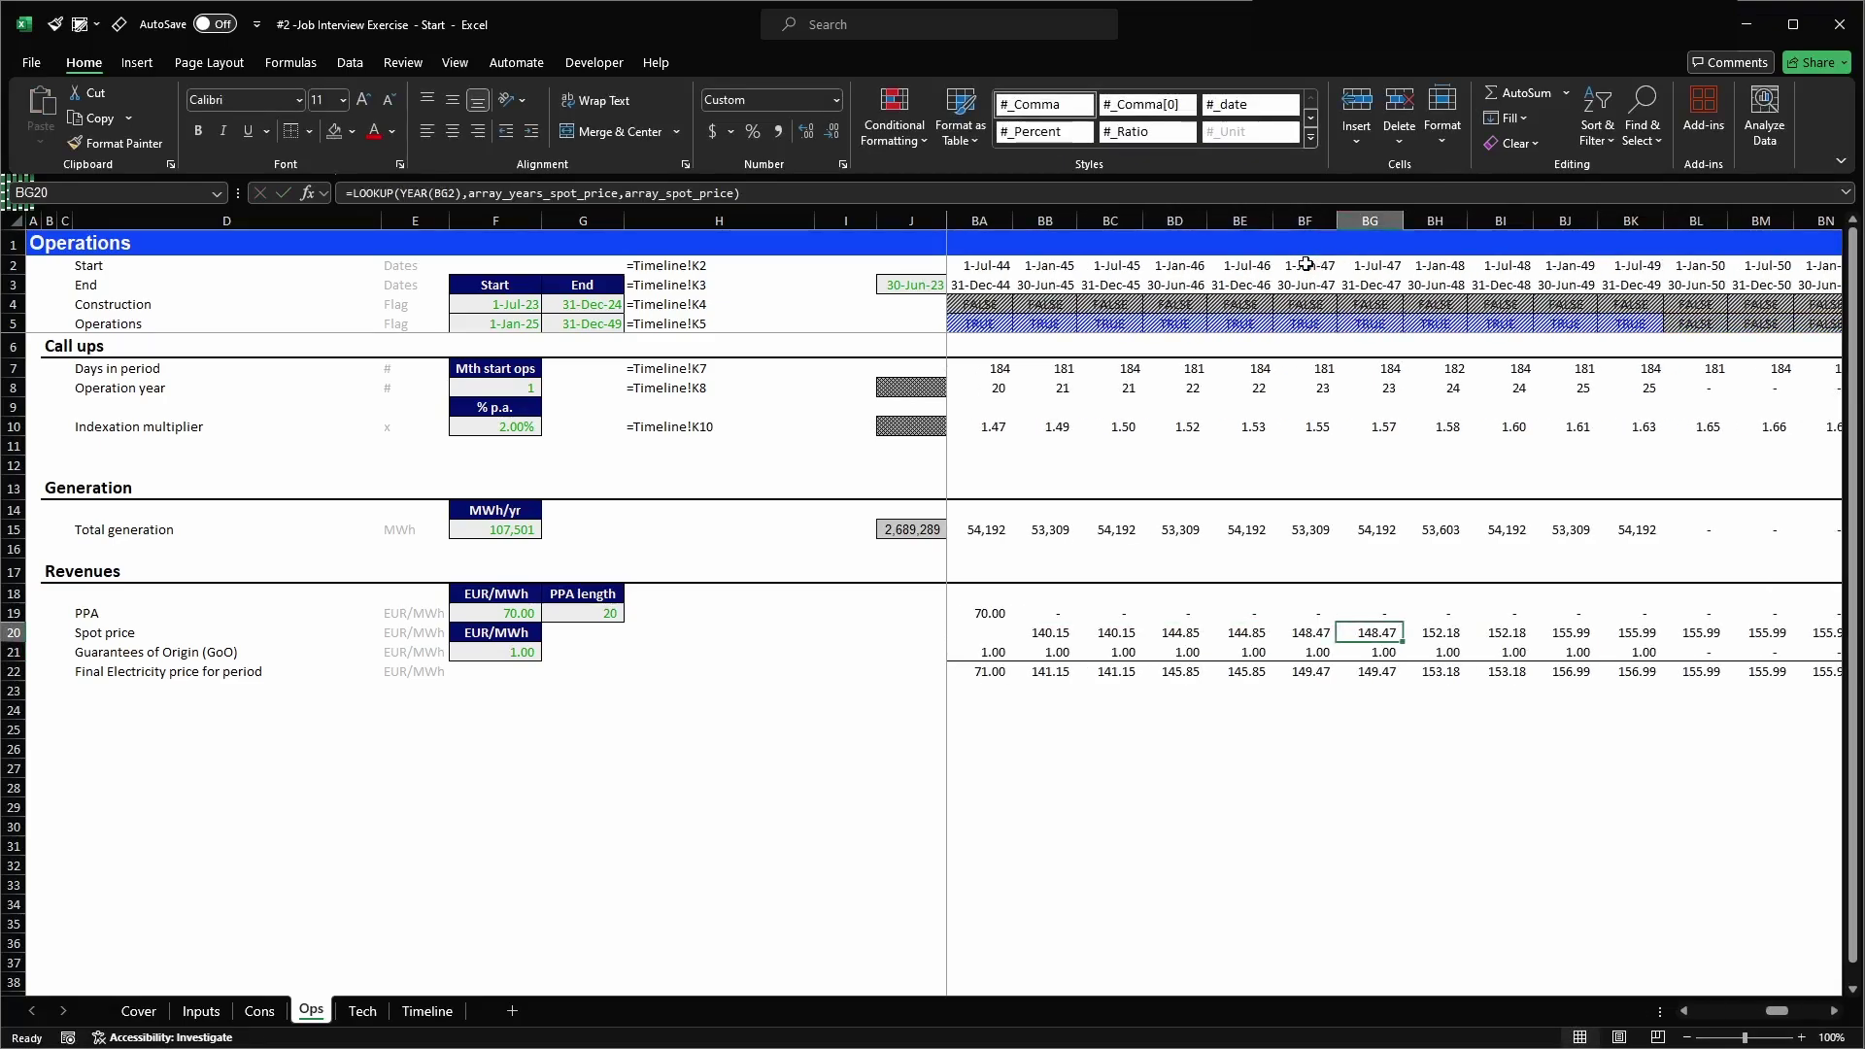
pyautogui.hotkey('ctrl', 'Left')
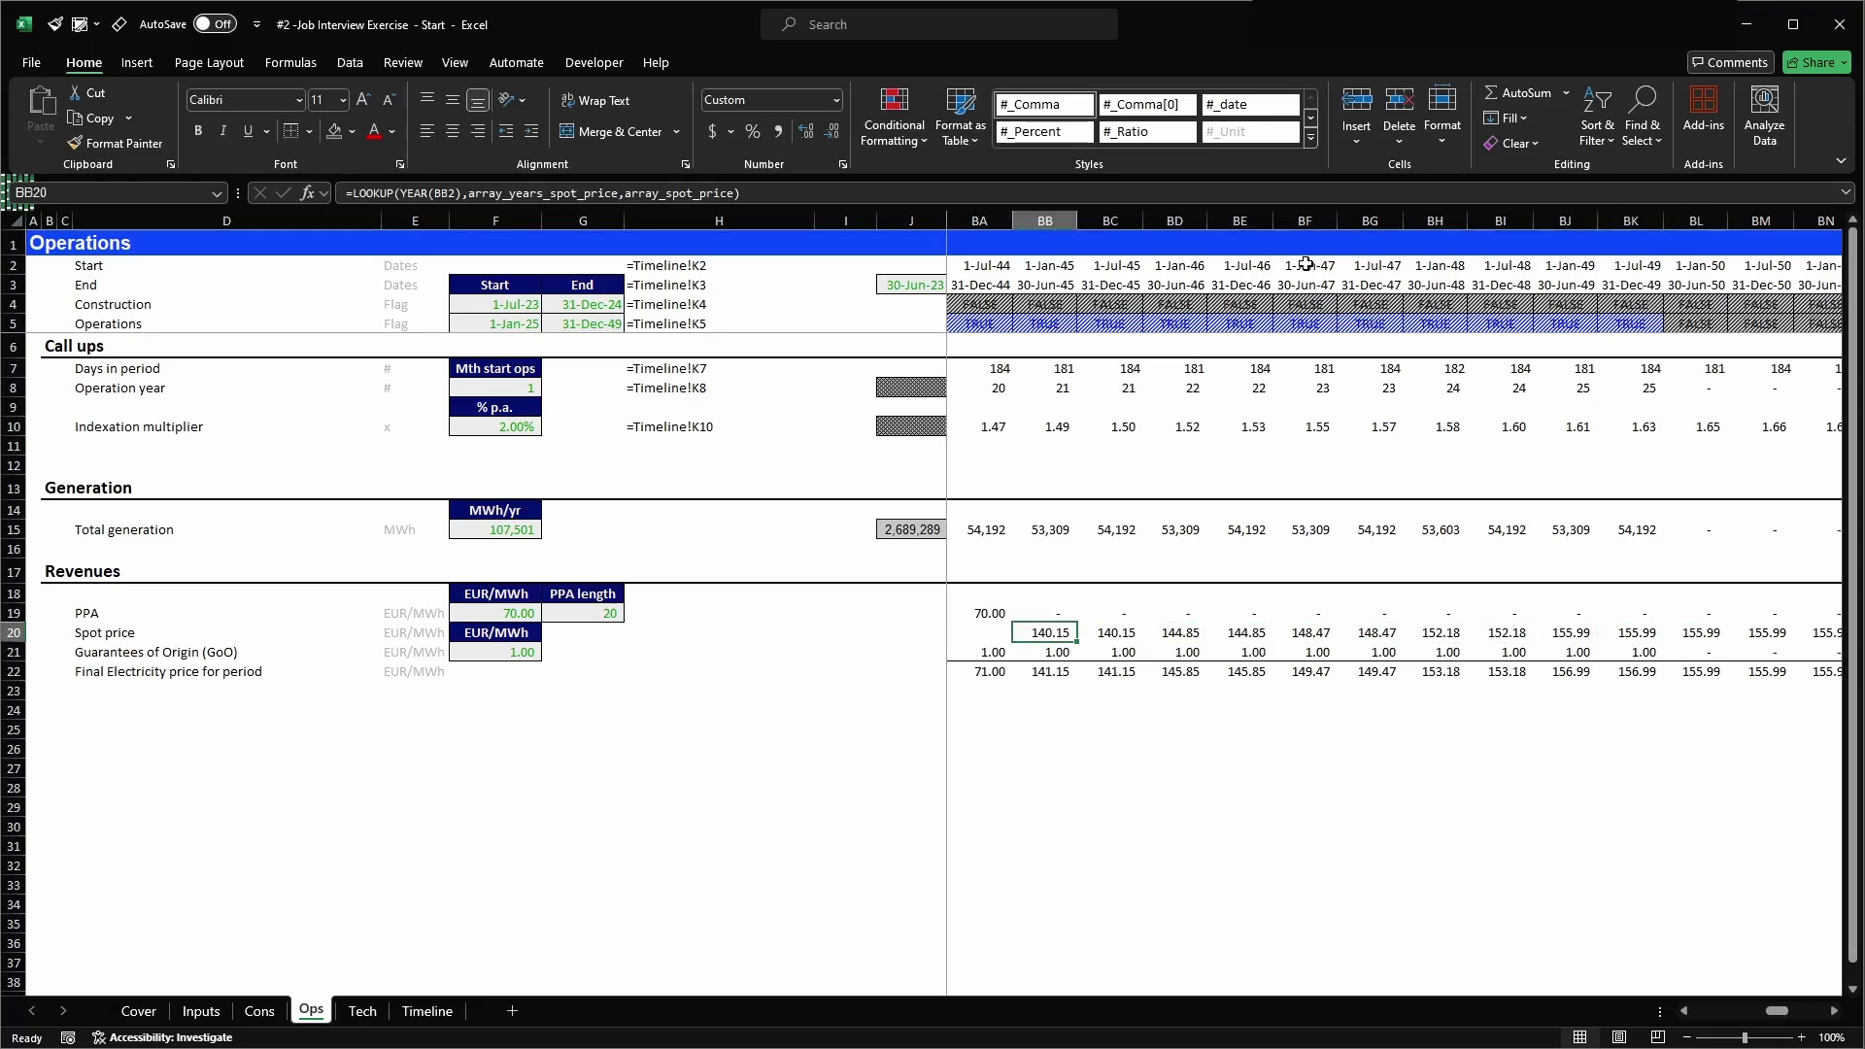
# - Multiply the BB20 spot price formula by the operations flag BB$5
pyautogui.press('F2')
pyautogui.write('*')
pyautogui.click(1041, 322)
pyautogui.press('F4')
pyautogui.press('F4')
pyautogui.press('Return')
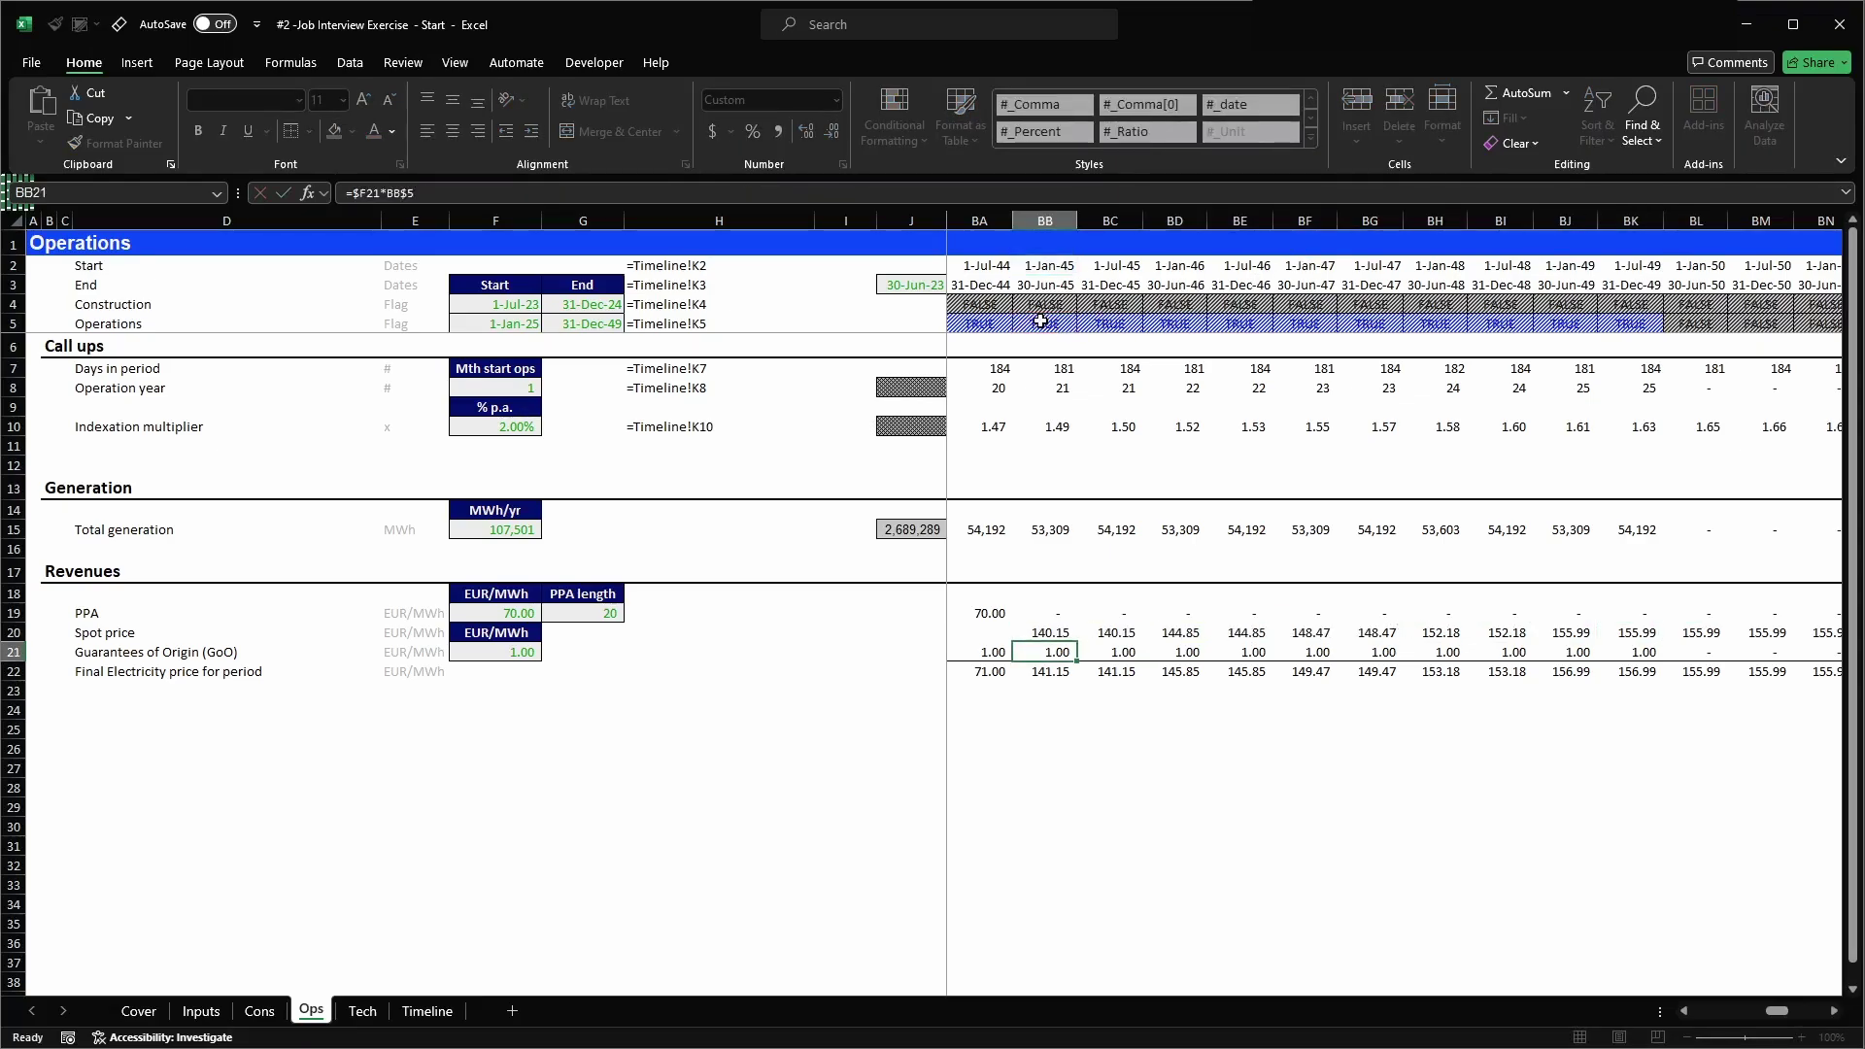
# - Copy the flag-adjusted formula from BB20 across the spot price row to the end of the timeline
pyautogui.press('Up')
pyautogui.hotkey('ctrl', 'c')
pyautogui.hotkey('ctrl', 'shift', 'Right')
pyautogui.press('Return')
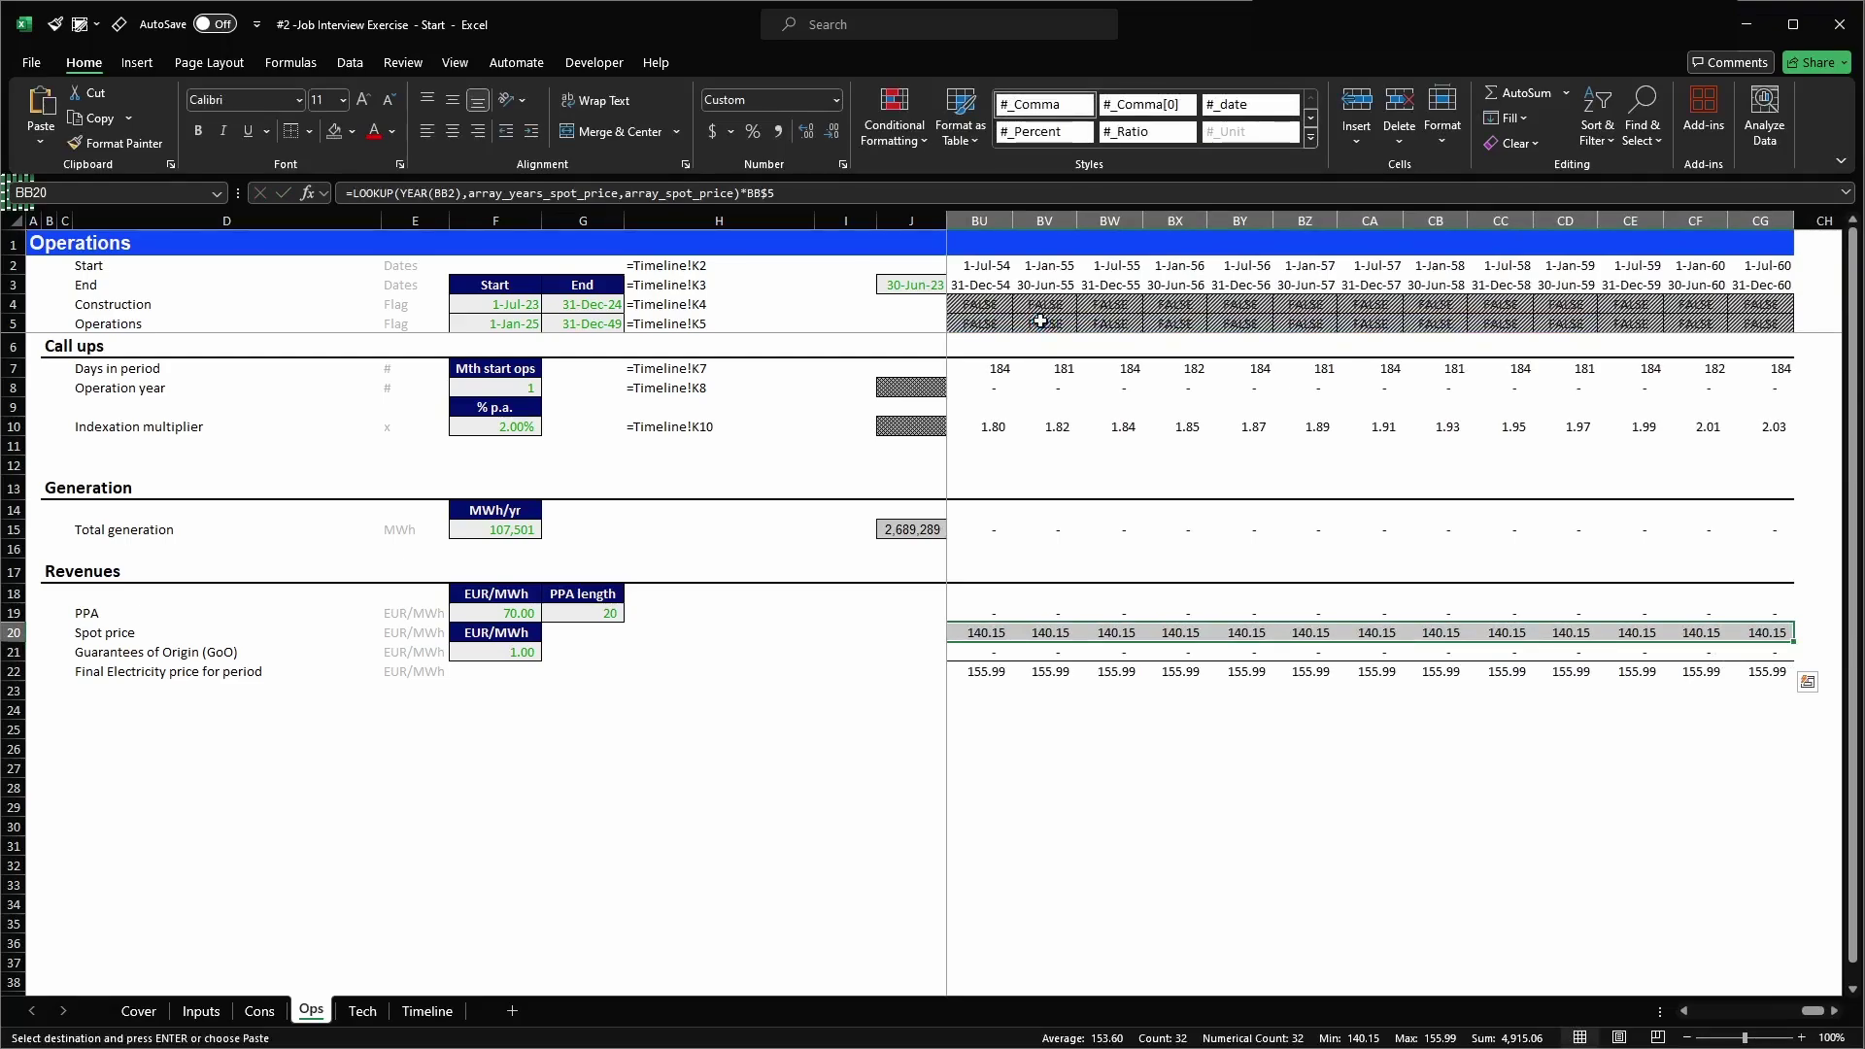
# - Check the flag-adjusted spot prices through the last operating periods, including the formulas behind them
pyautogui.press('Right')
pyautogui.press('Right')
pyautogui.press('Right')
pyautogui.press('Right')
pyautogui.press('Right')
pyautogui.press('Right')
pyautogui.press('Right')
pyautogui.press('Right')
pyautogui.press('Right')
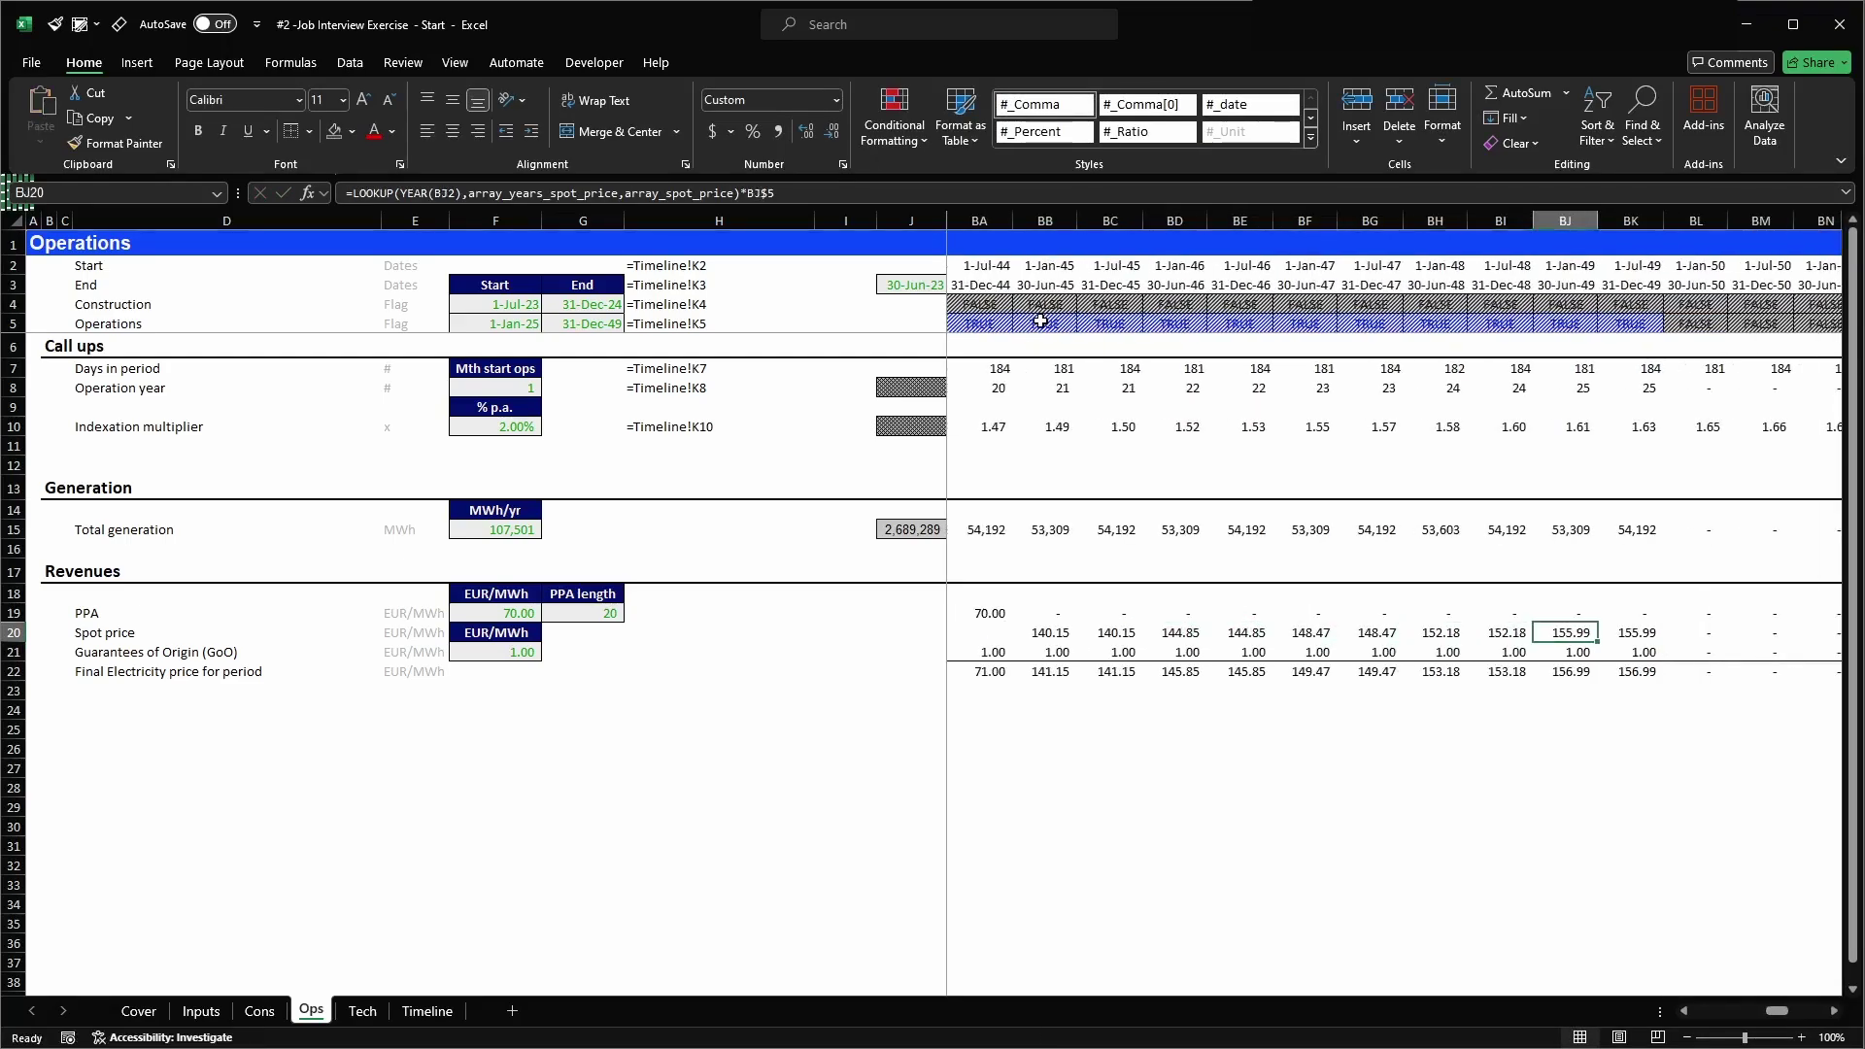
pyautogui.press('Left')
pyautogui.press('Left')
pyautogui.press('Left')
pyautogui.press('Left')
pyautogui.press('Left')
pyautogui.press('Left')
pyautogui.press('Left')
pyautogui.press('Left')
pyautogui.press('Left')
pyautogui.press('Left')
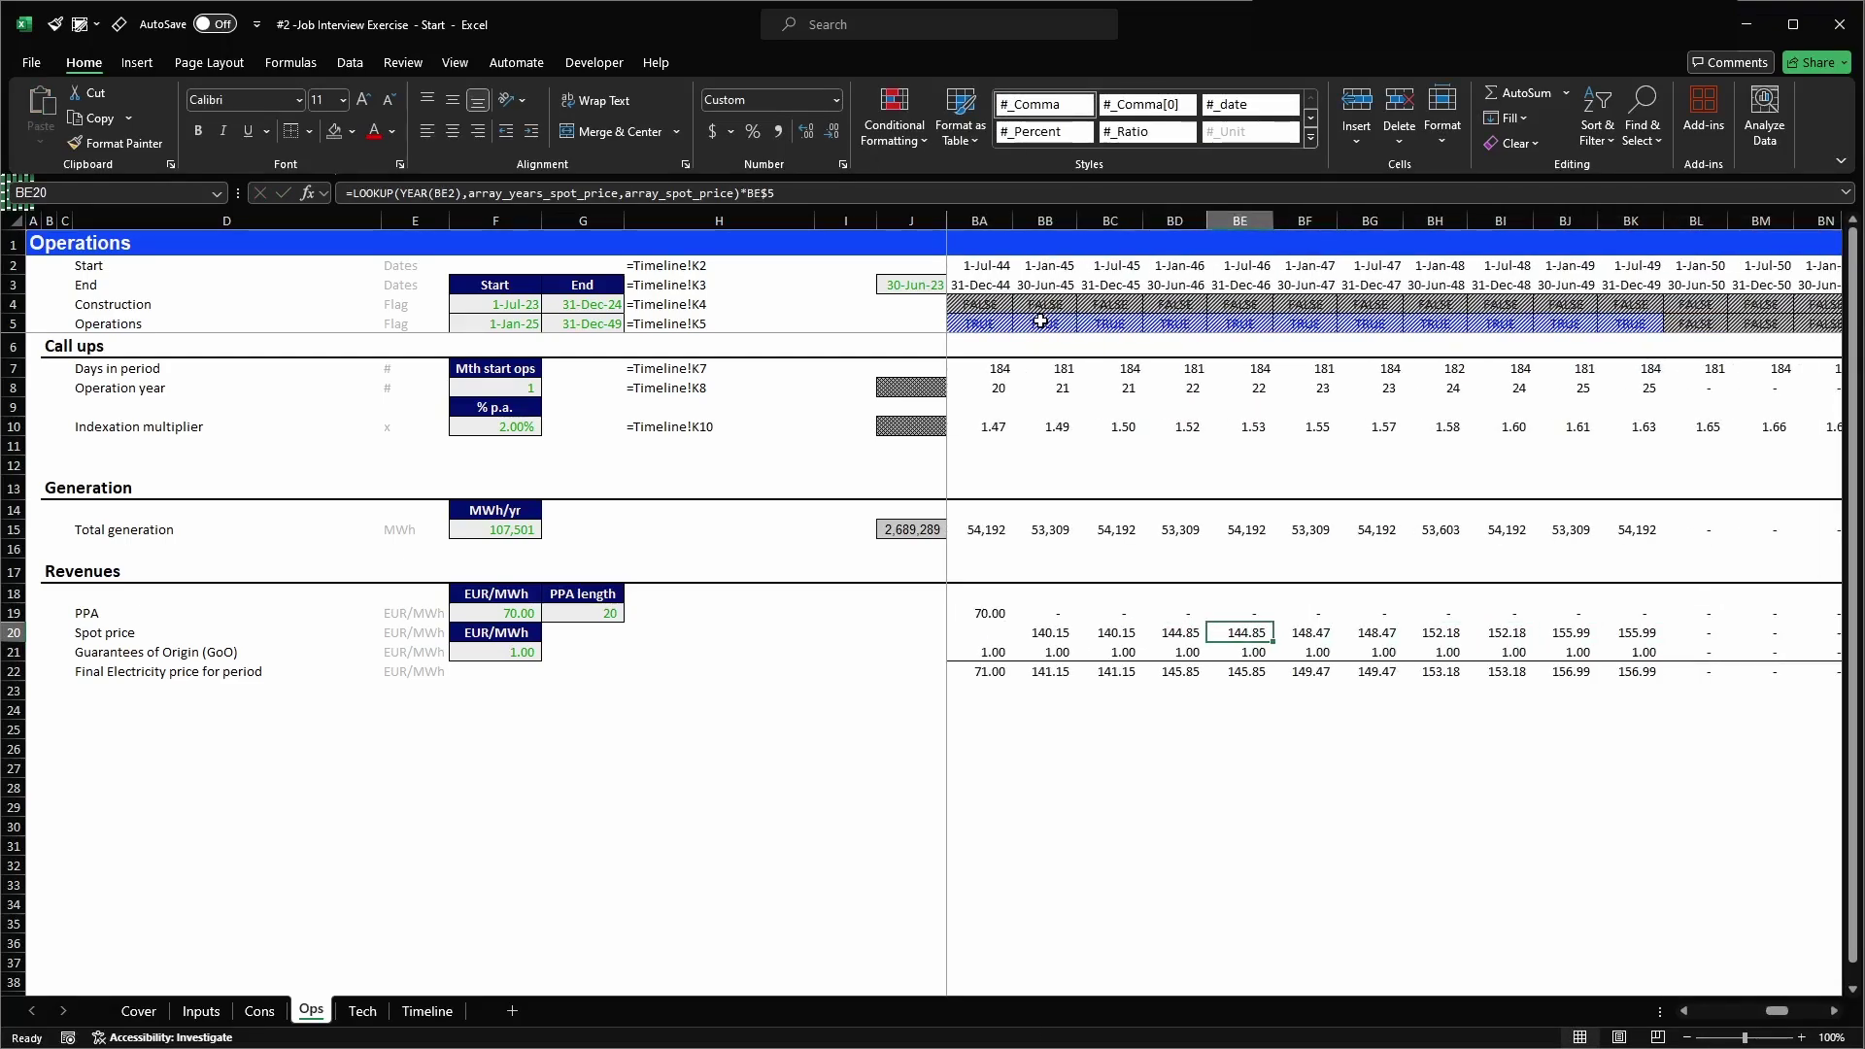
# - Copy the BB20 spot price formula into the earlier periods of the row, from K20 up to BB20
pyautogui.press('Right')
pyautogui.hotkey('ctrl', 'c')
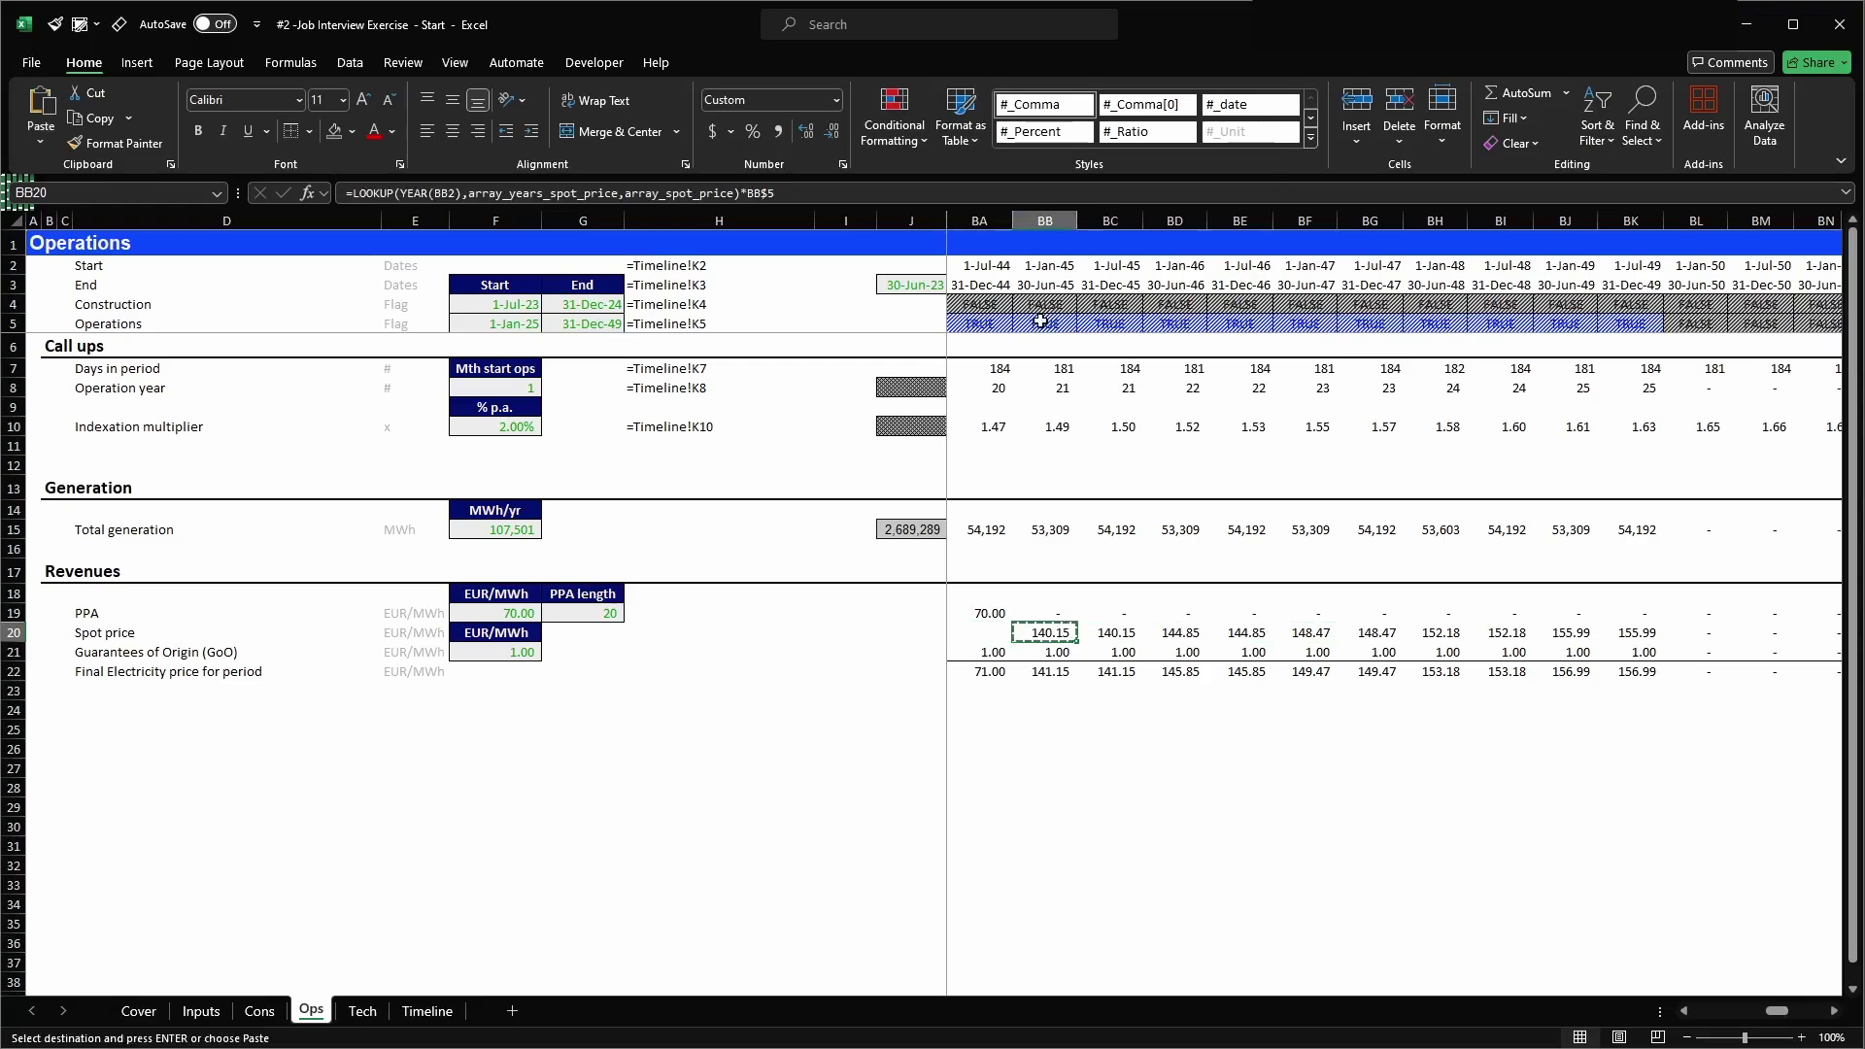
pyautogui.press('Down')
pyautogui.hotkey('ctrl', 'Left')
pyautogui.press('Up')
pyautogui.hotkey('ctrl', 'shift', 'Right')
pyautogui.hotkey('ctrl', 'v')
pyautogui.press('Escape')
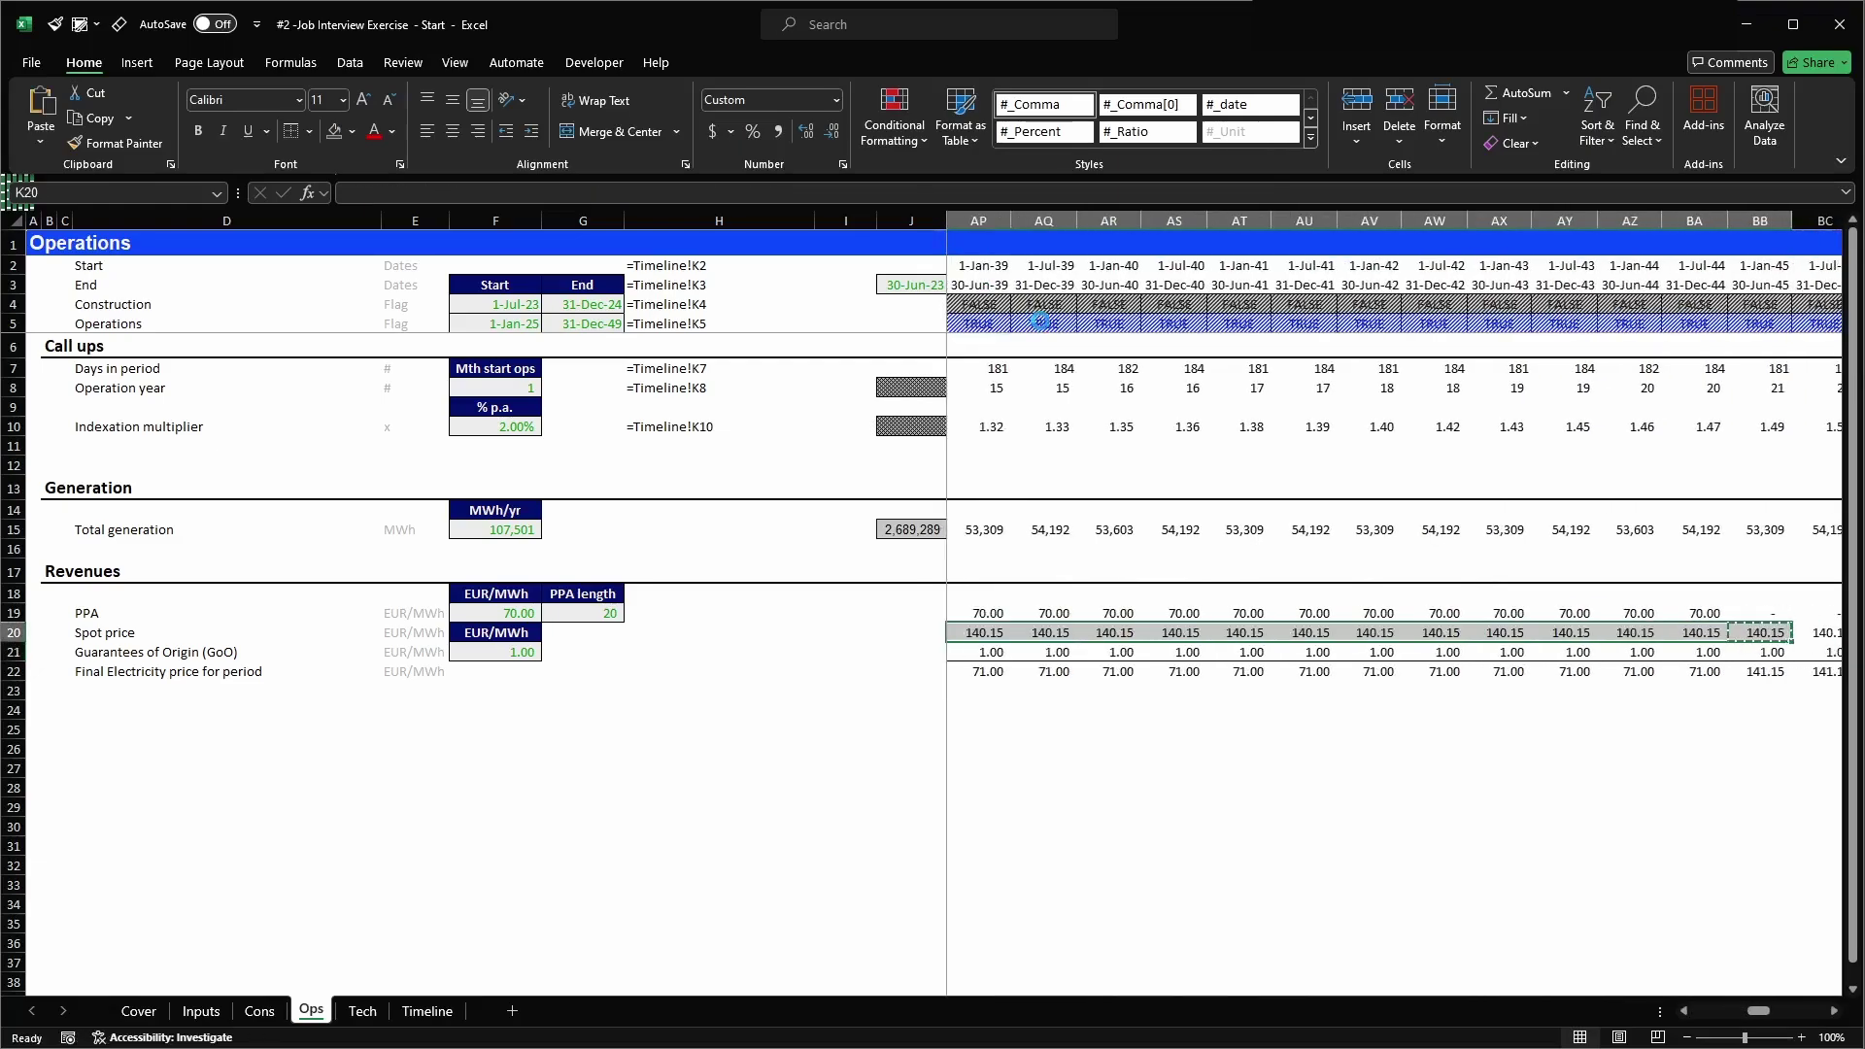
# - Inspect the spot price formulas in the first periods, K20 to N20, against the spot price years on the Inputs sheet
pyautogui.press('Left')
pyautogui.press('Right')
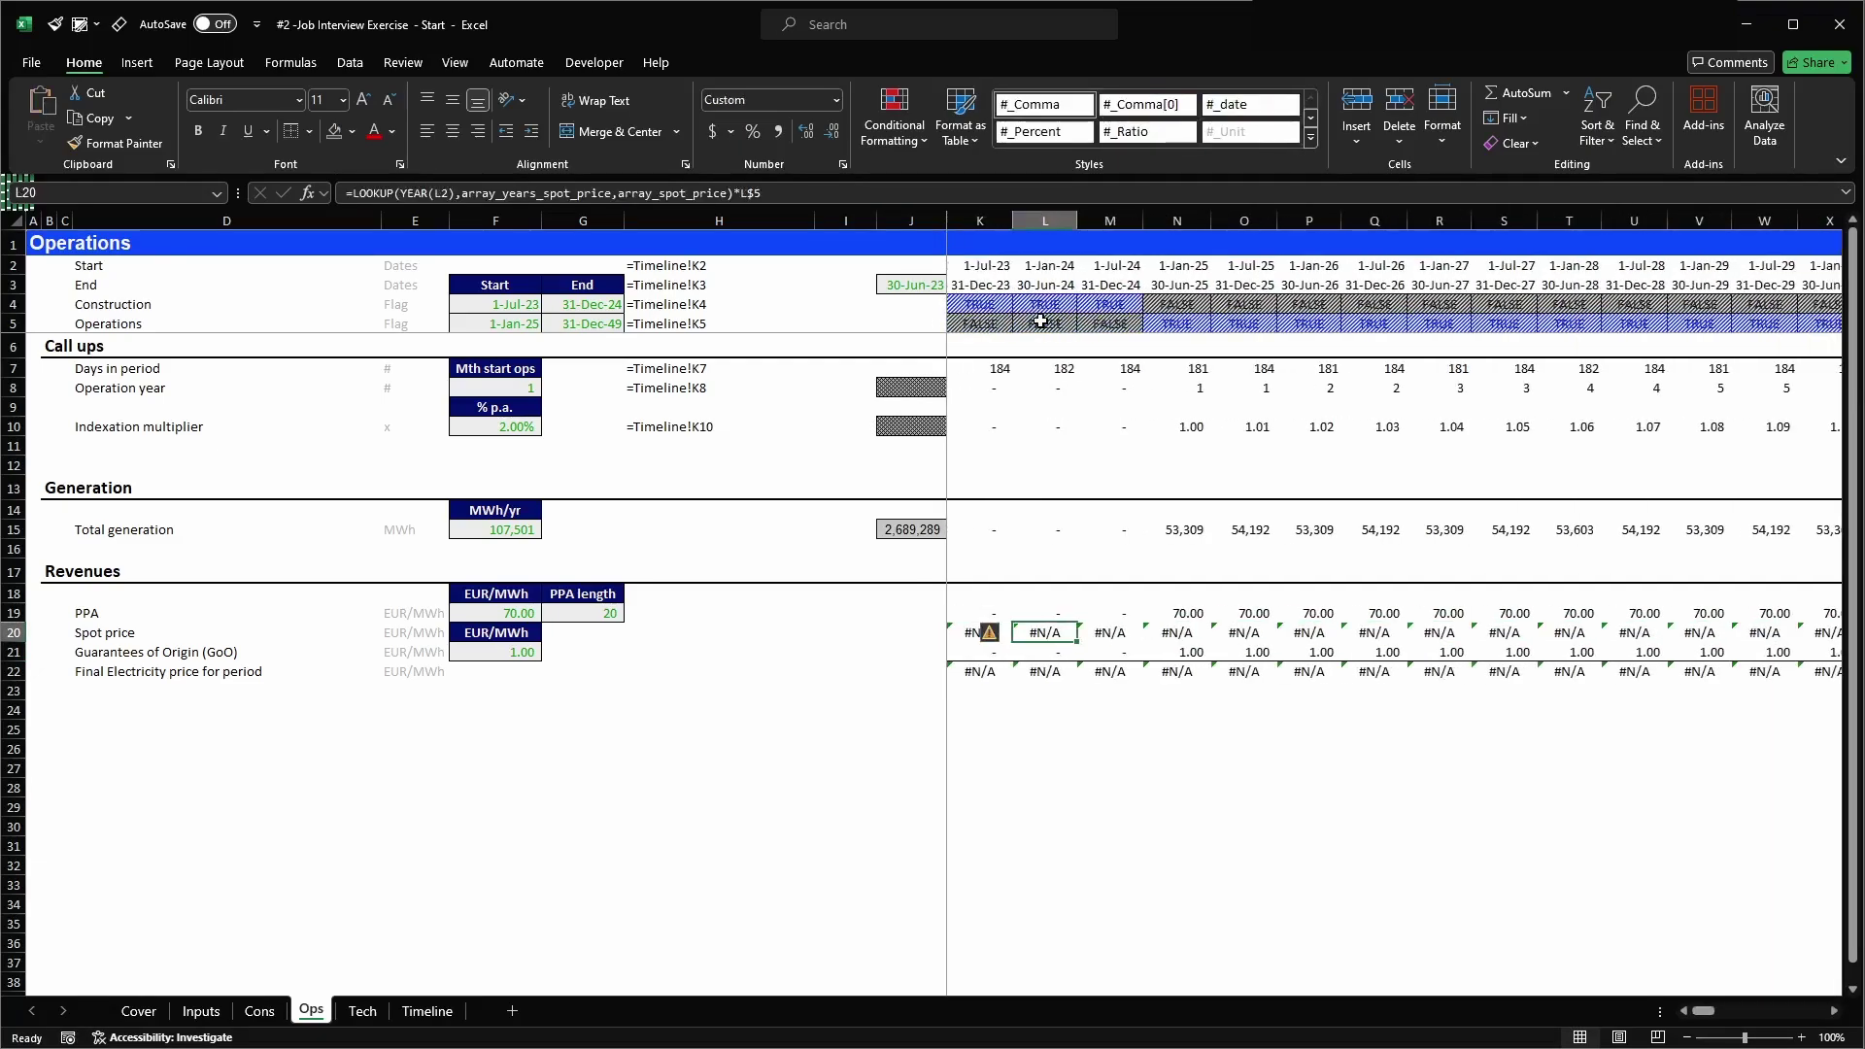
pyautogui.press('F2')
pyautogui.press('Escape')
pyautogui.press('Right')
pyautogui.press('Right')
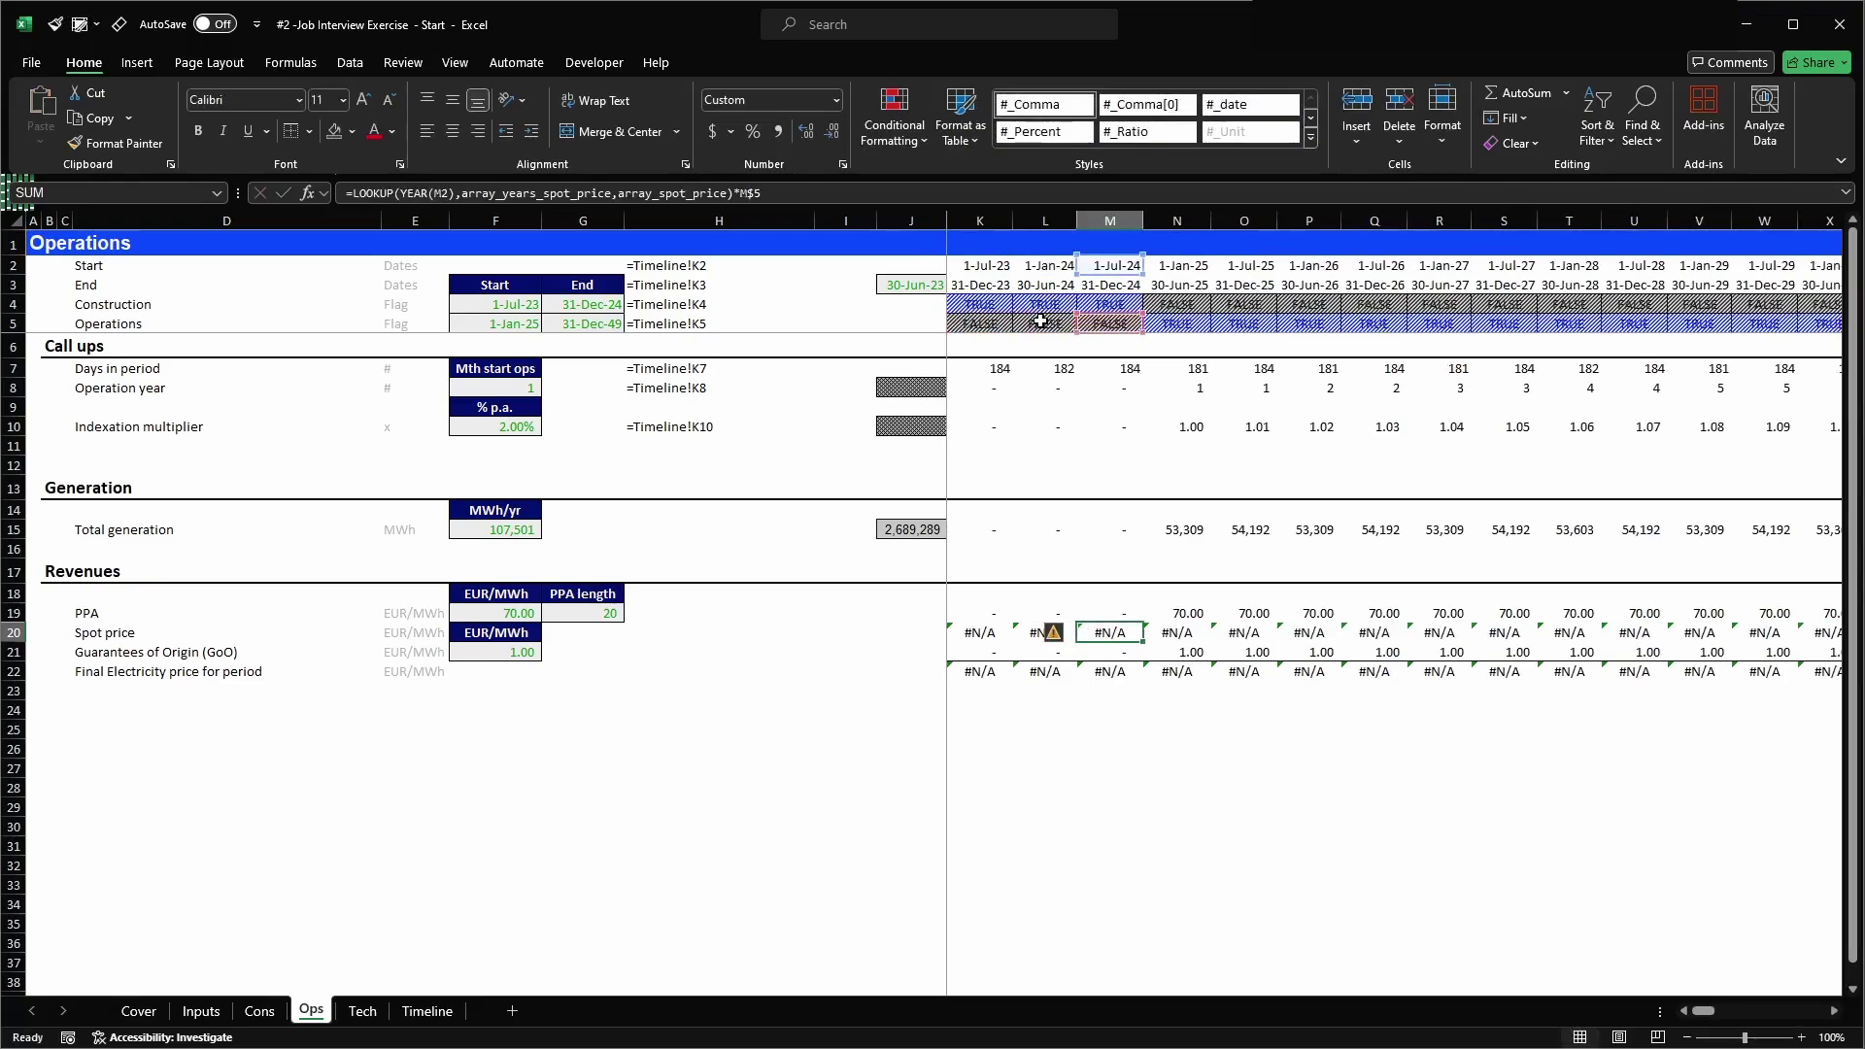
pyautogui.press('Right')
pyautogui.press('F2')
pyautogui.press('Escape')
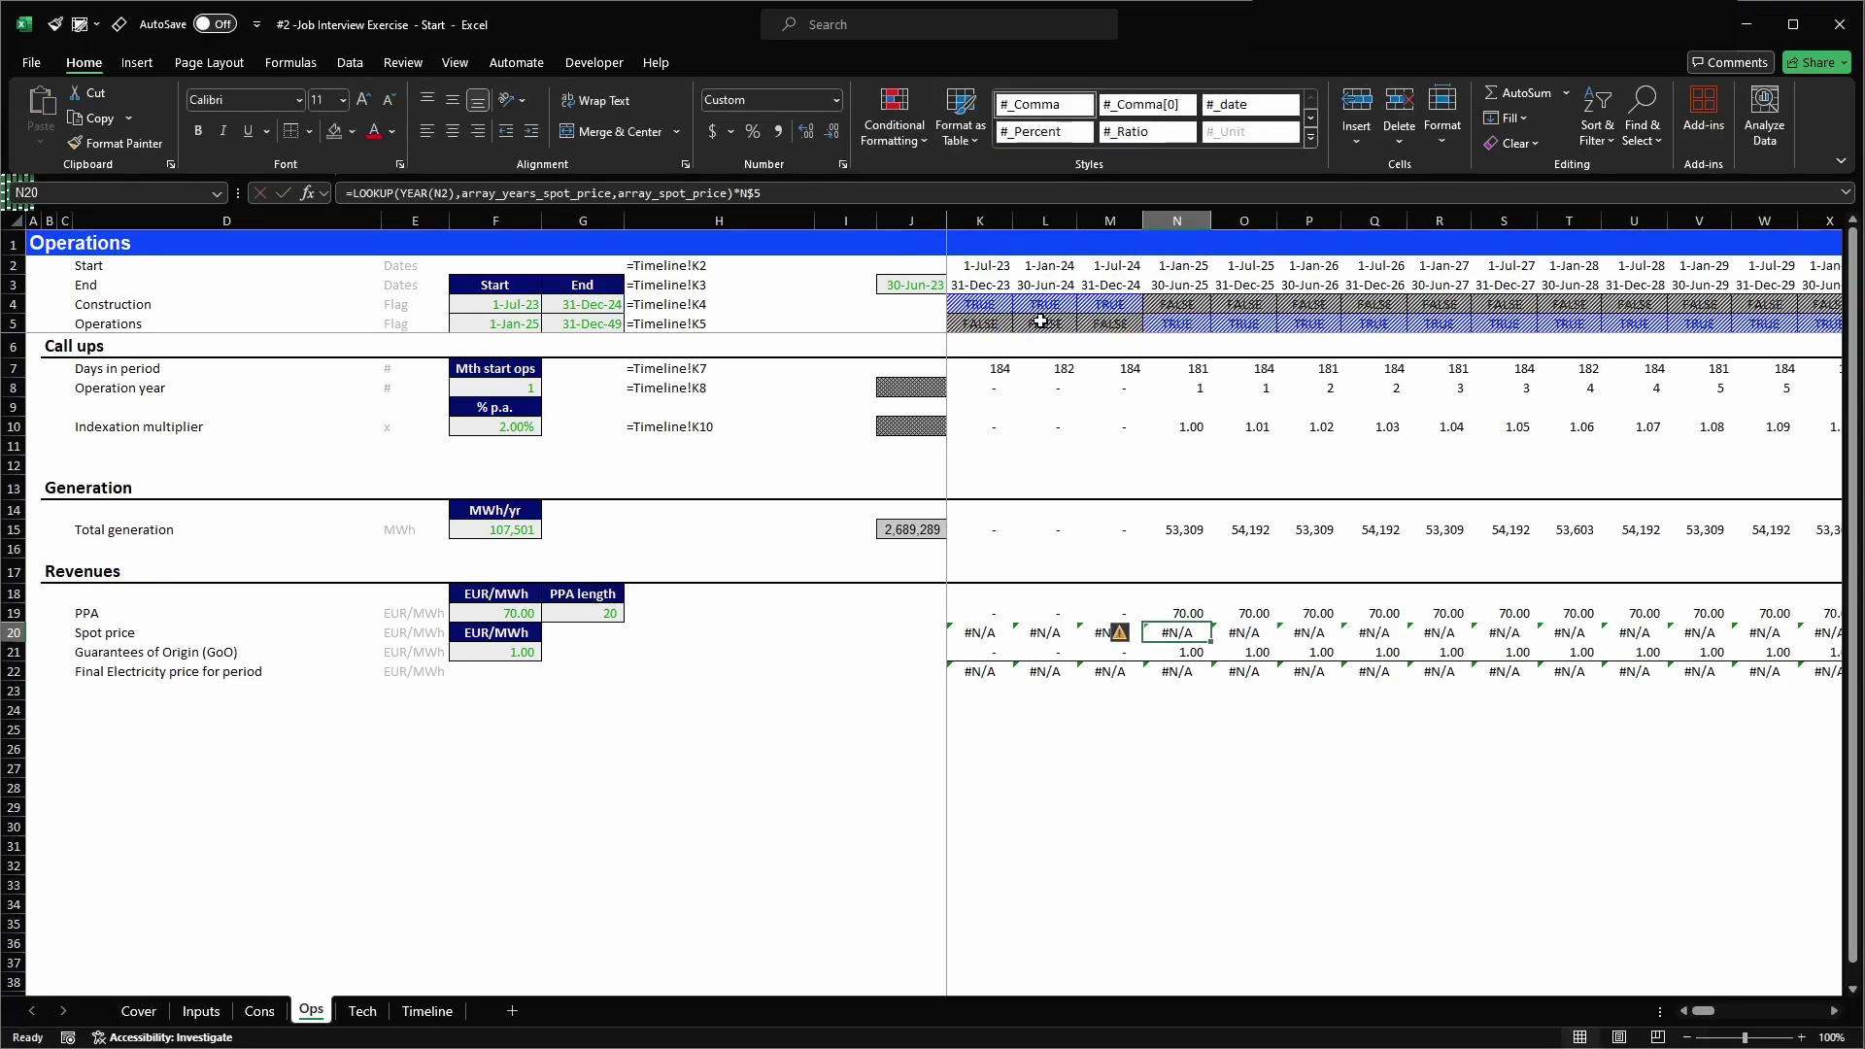
pyautogui.press('F2')
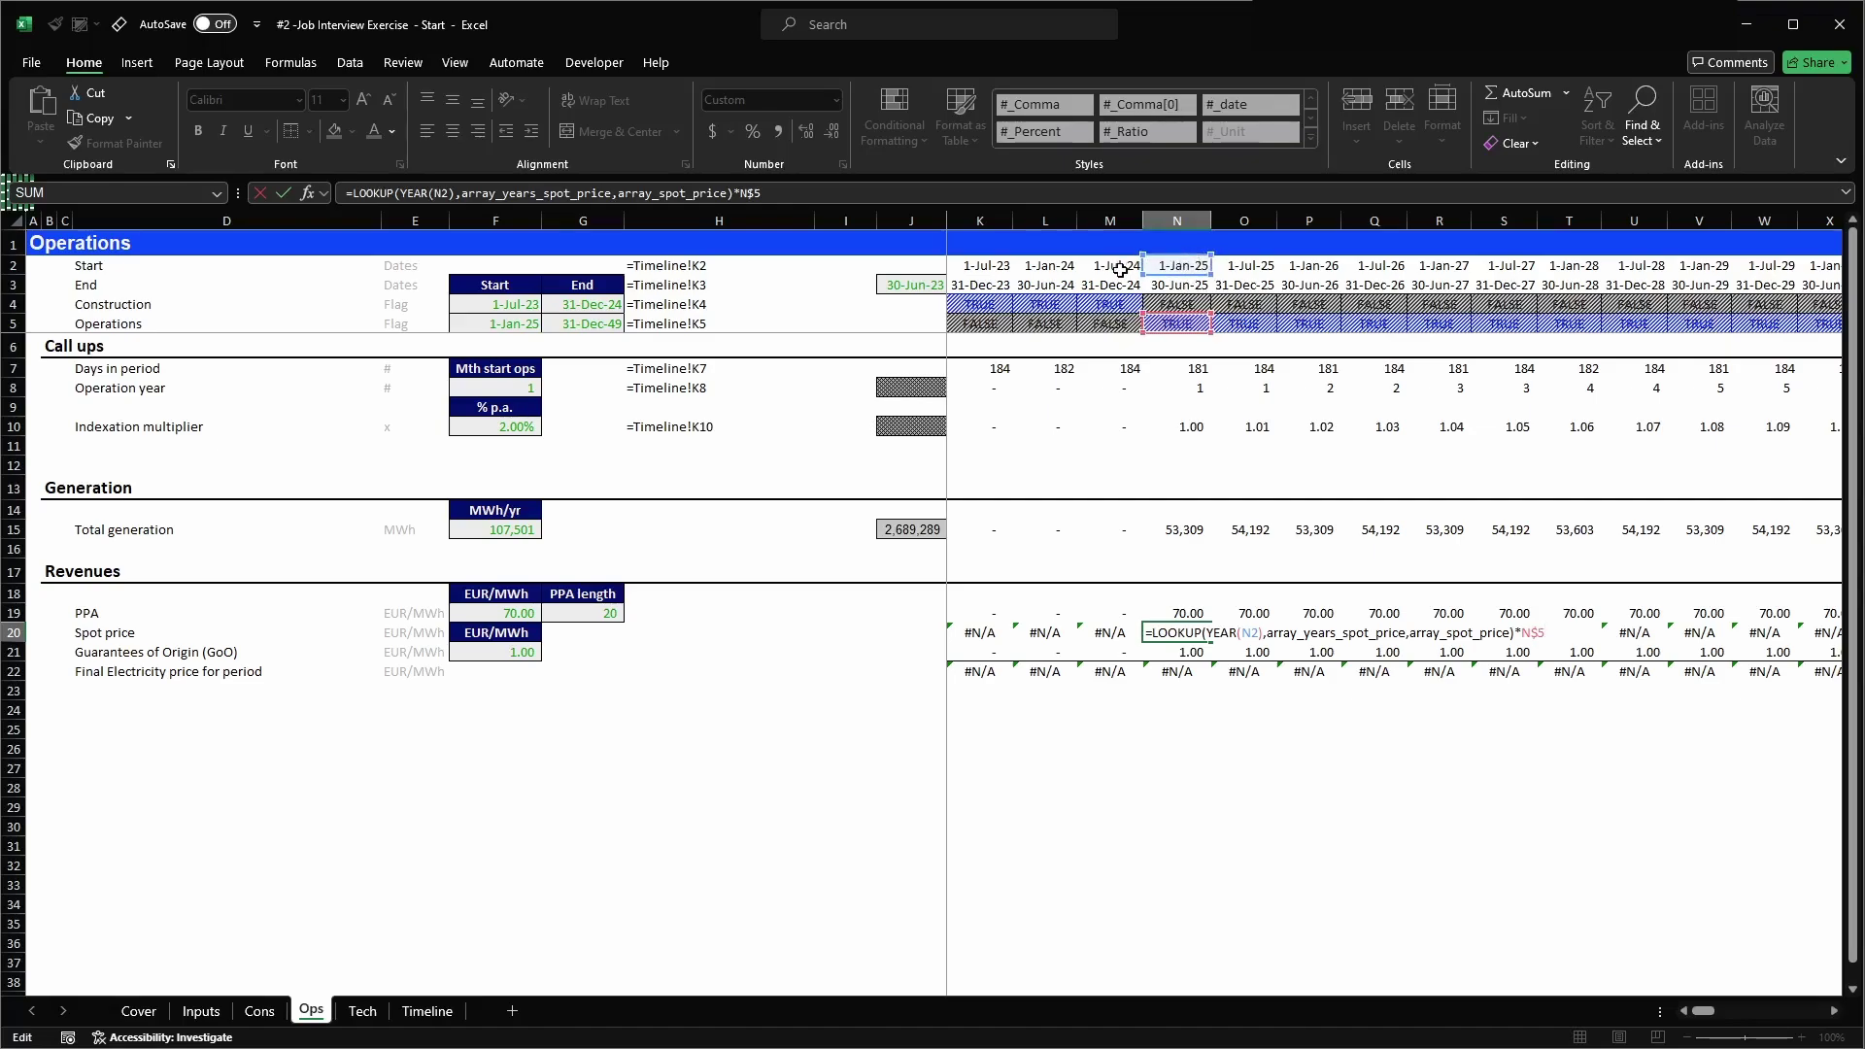
pyautogui.press('Escape')
pyautogui.click(201, 1011)
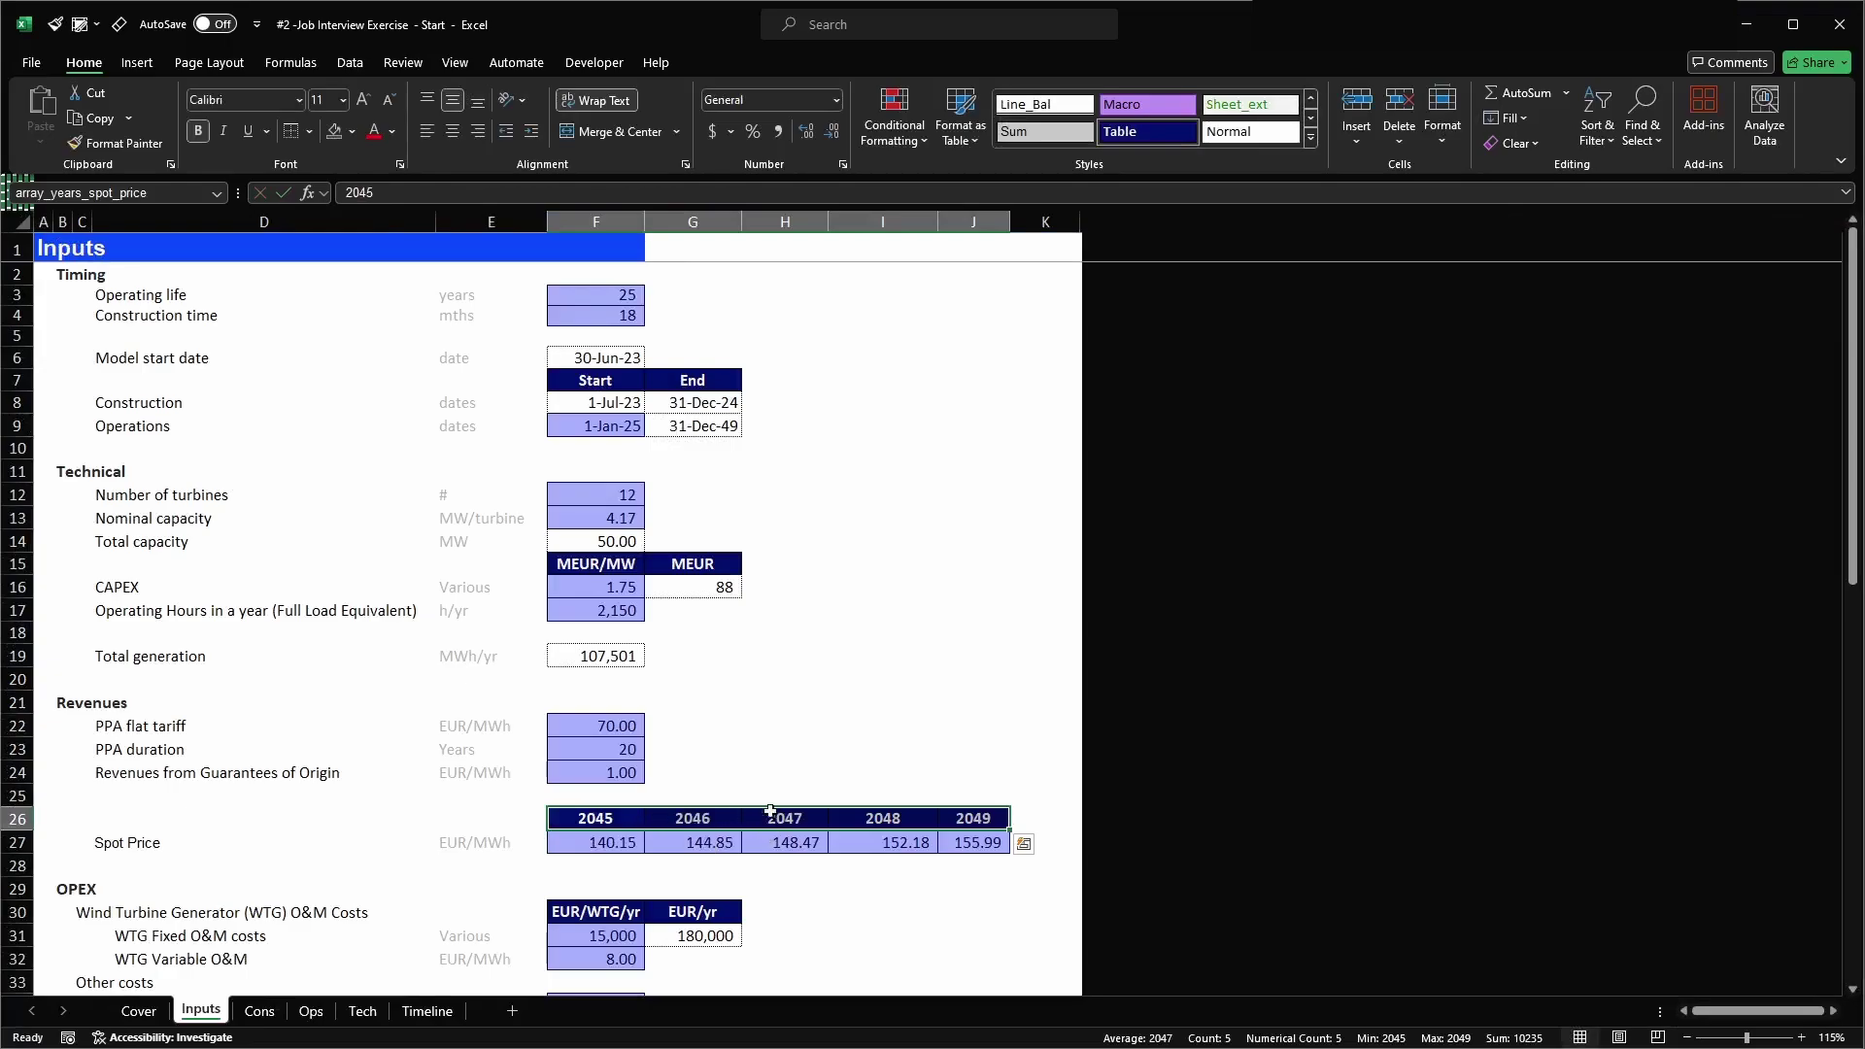
pyautogui.click(313, 1014)
pyautogui.press('Left')
pyautogui.press('Left')
pyautogui.press('Left')
pyautogui.press('F2')
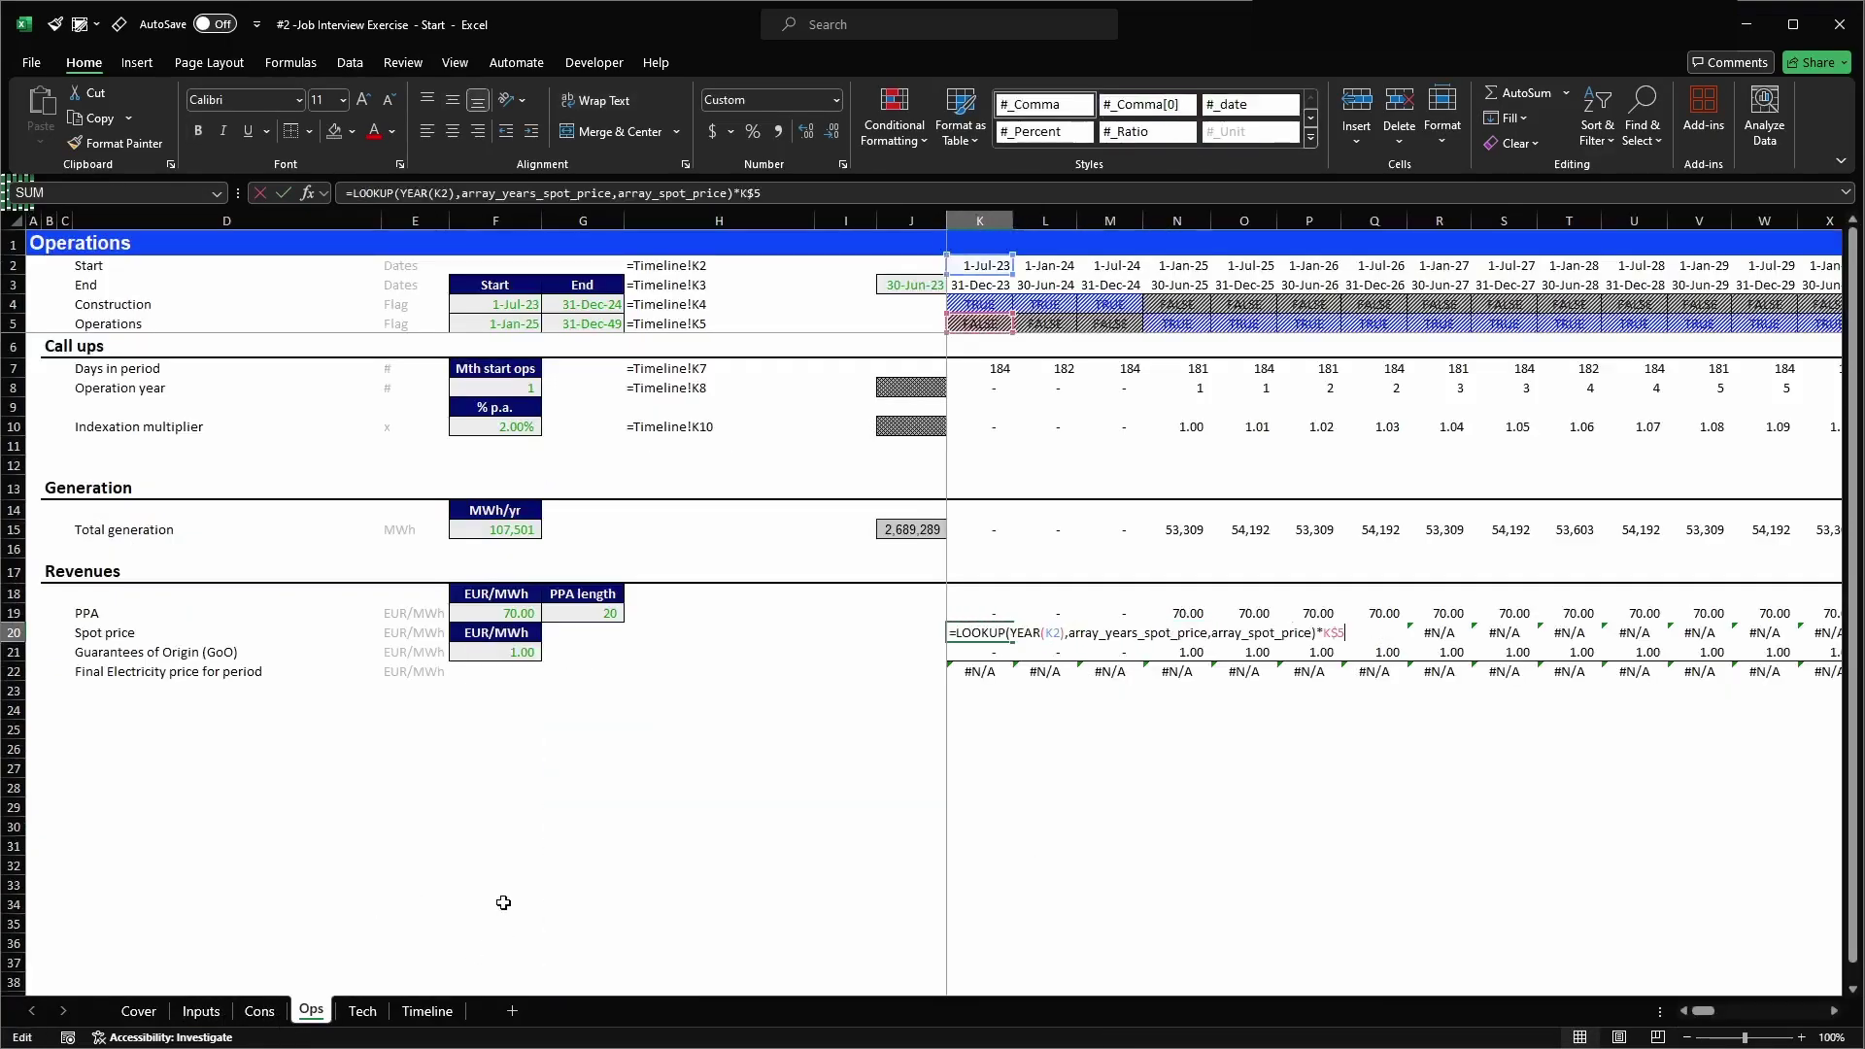
pyautogui.press('Escape')
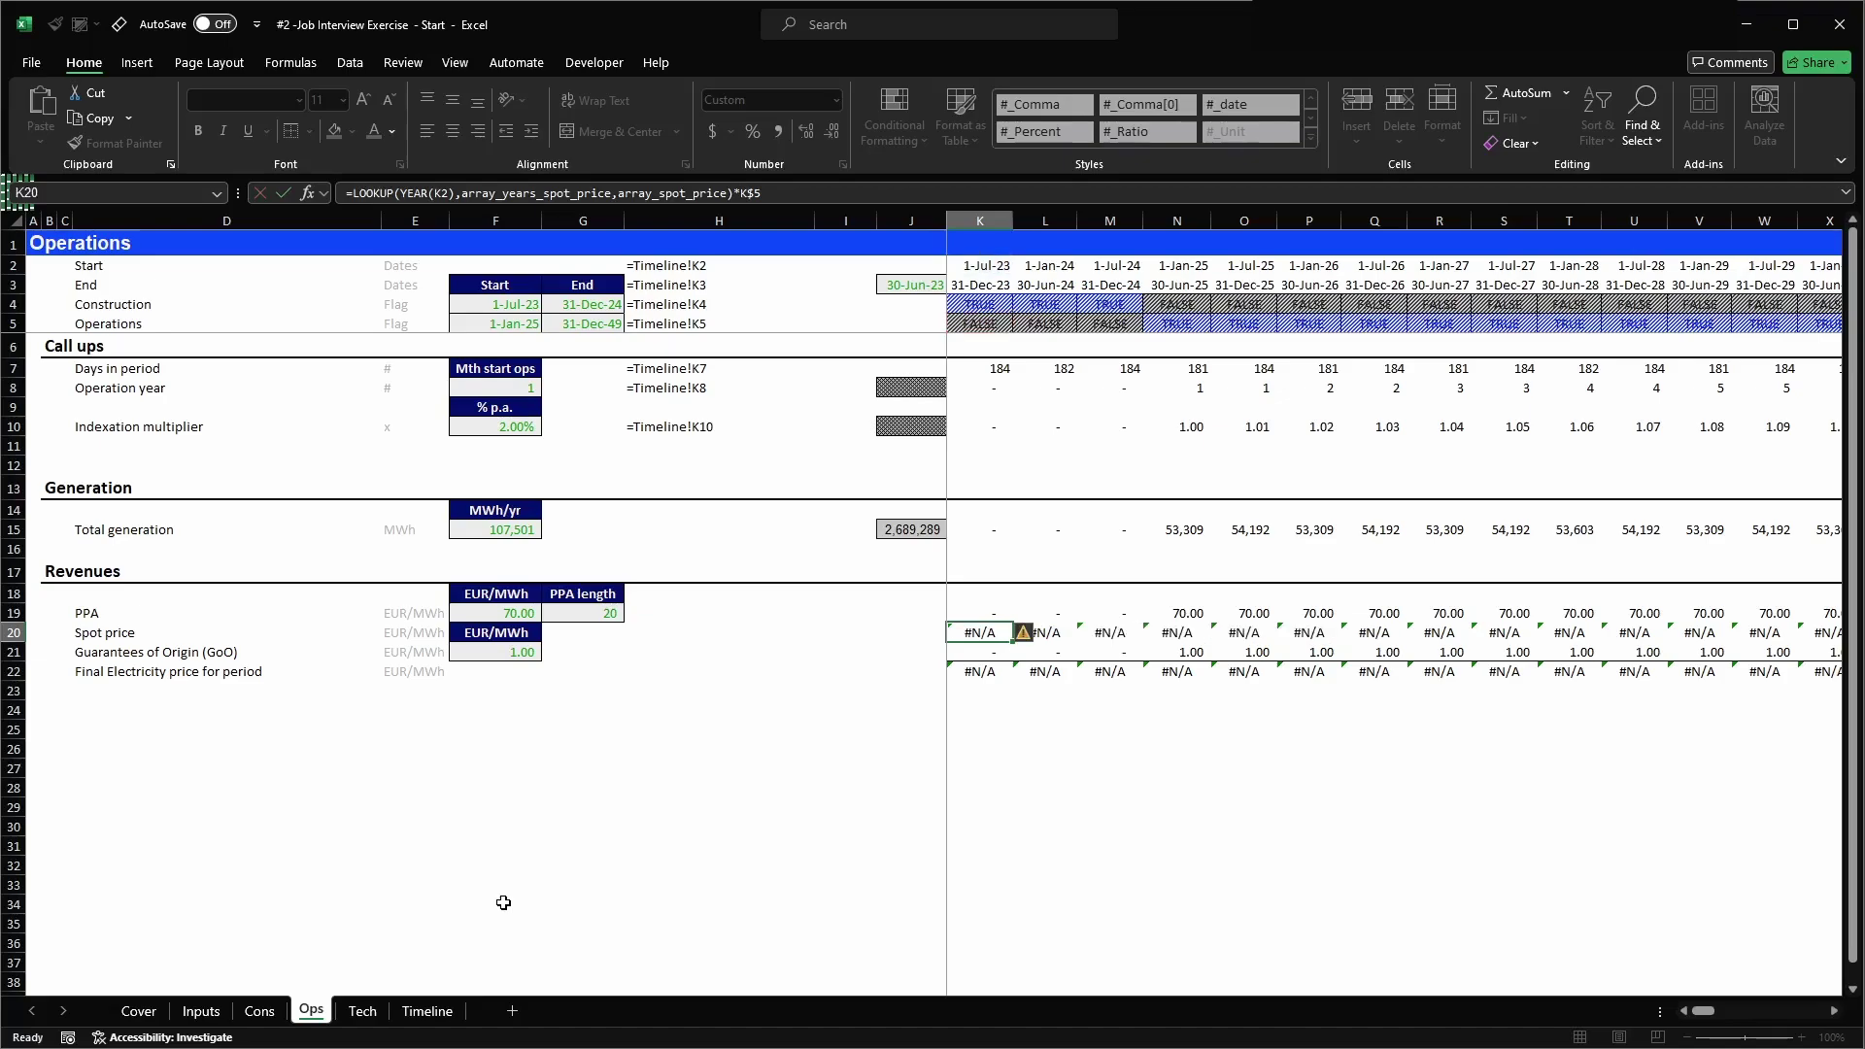
# - Start replacing the spot price formula in K20 with an XLOOKUP whose lookup value is YEAR(K$2)
pyautogui.write('=xlook')
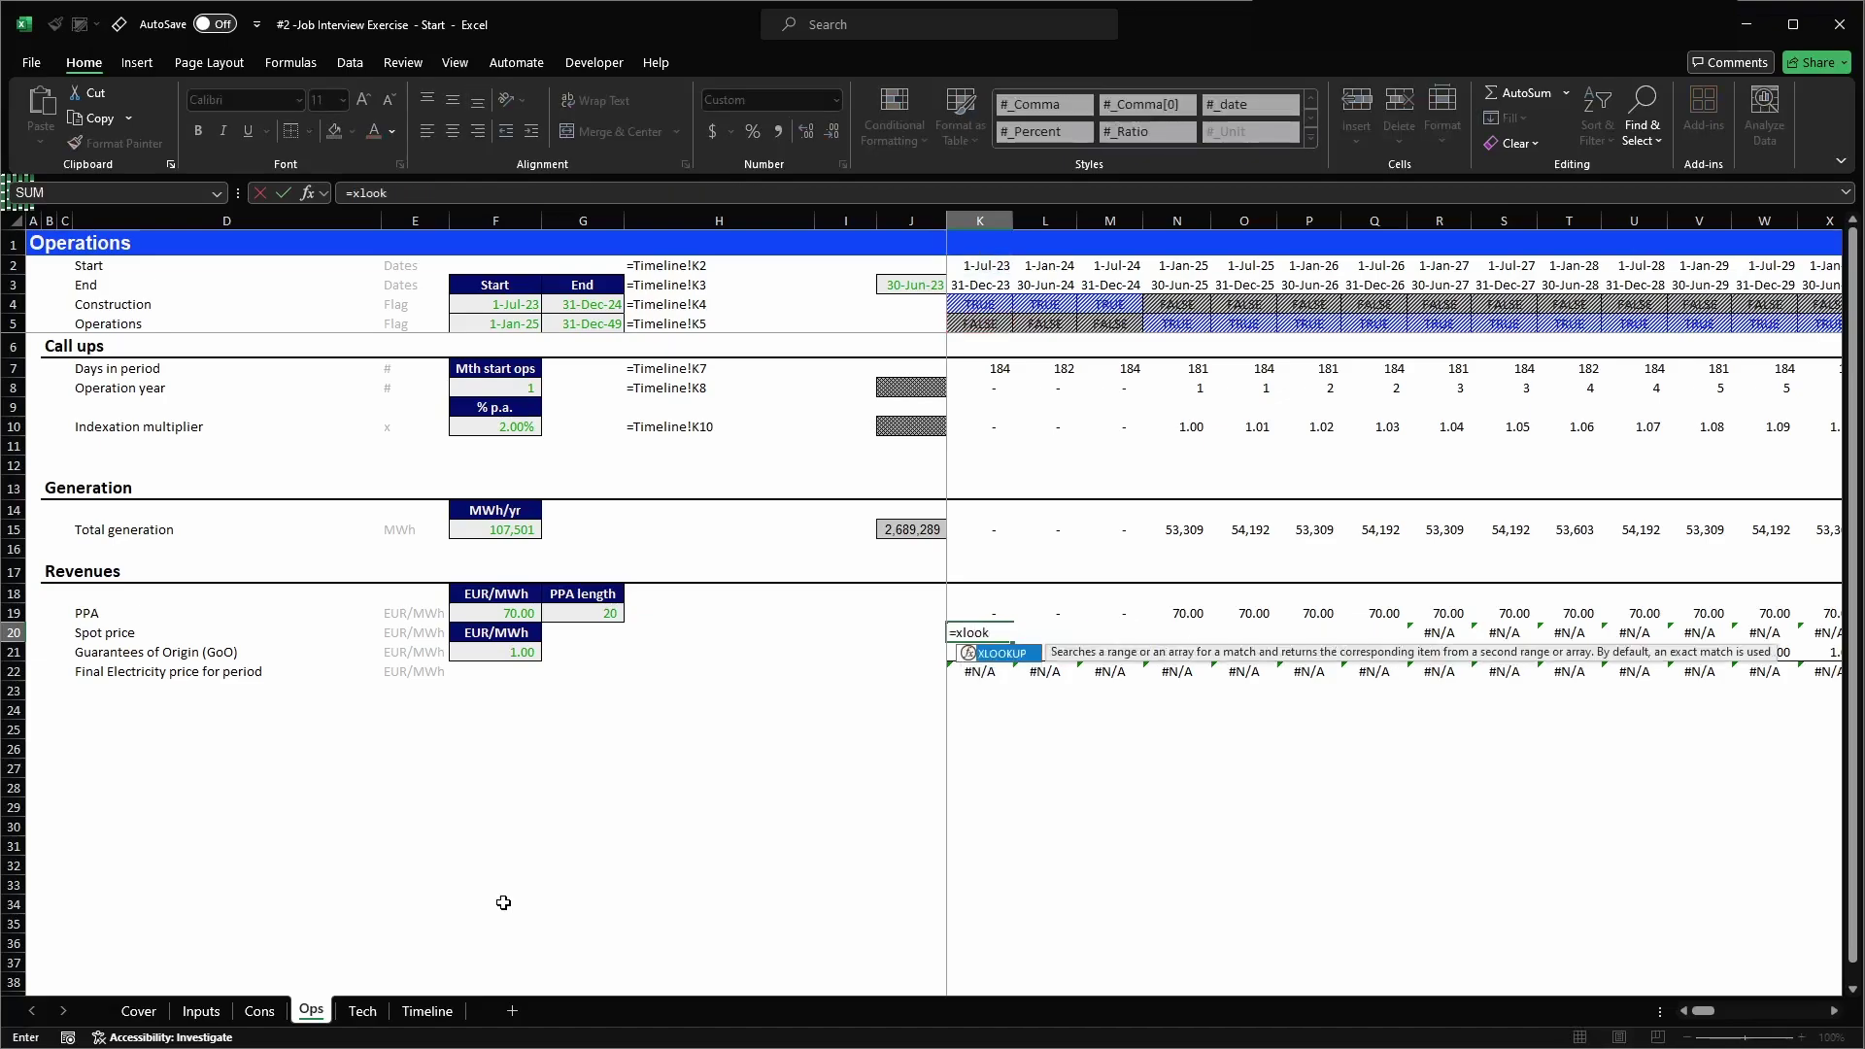
pyautogui.press('Tab')
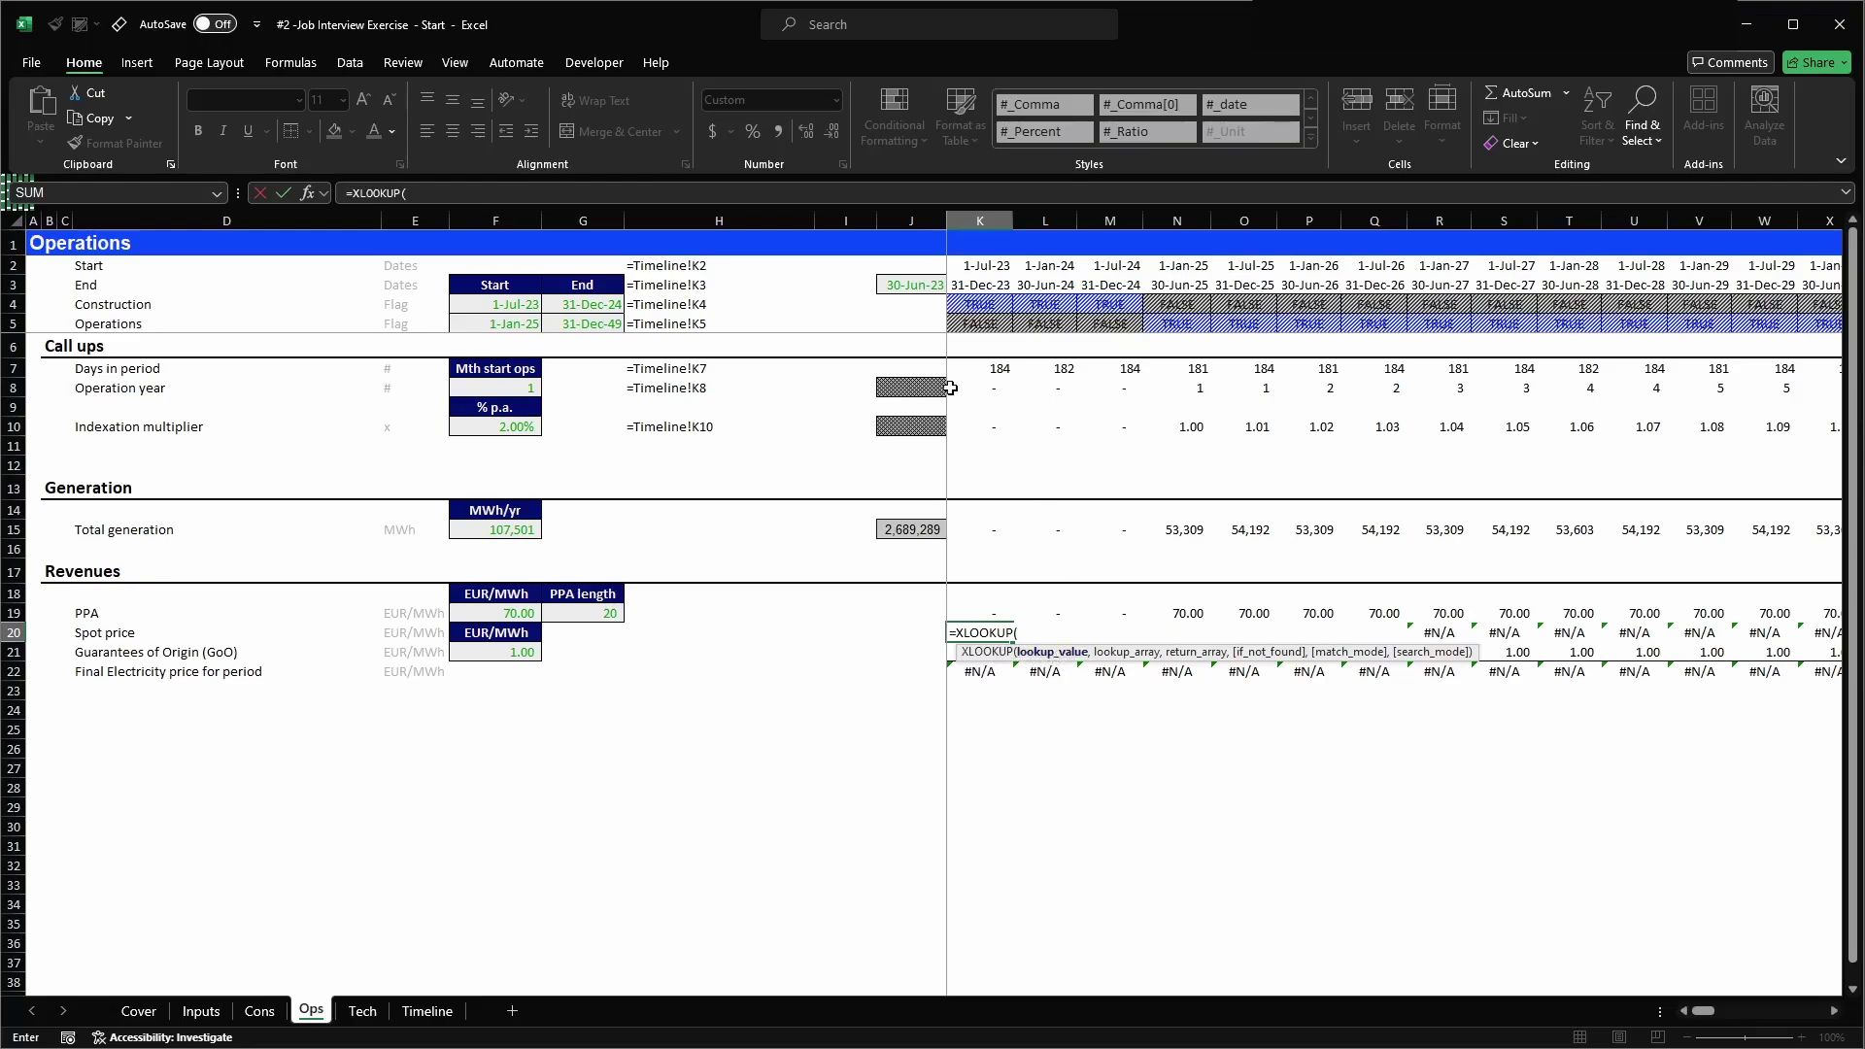
pyautogui.write('yea')
pyautogui.press('Tab')
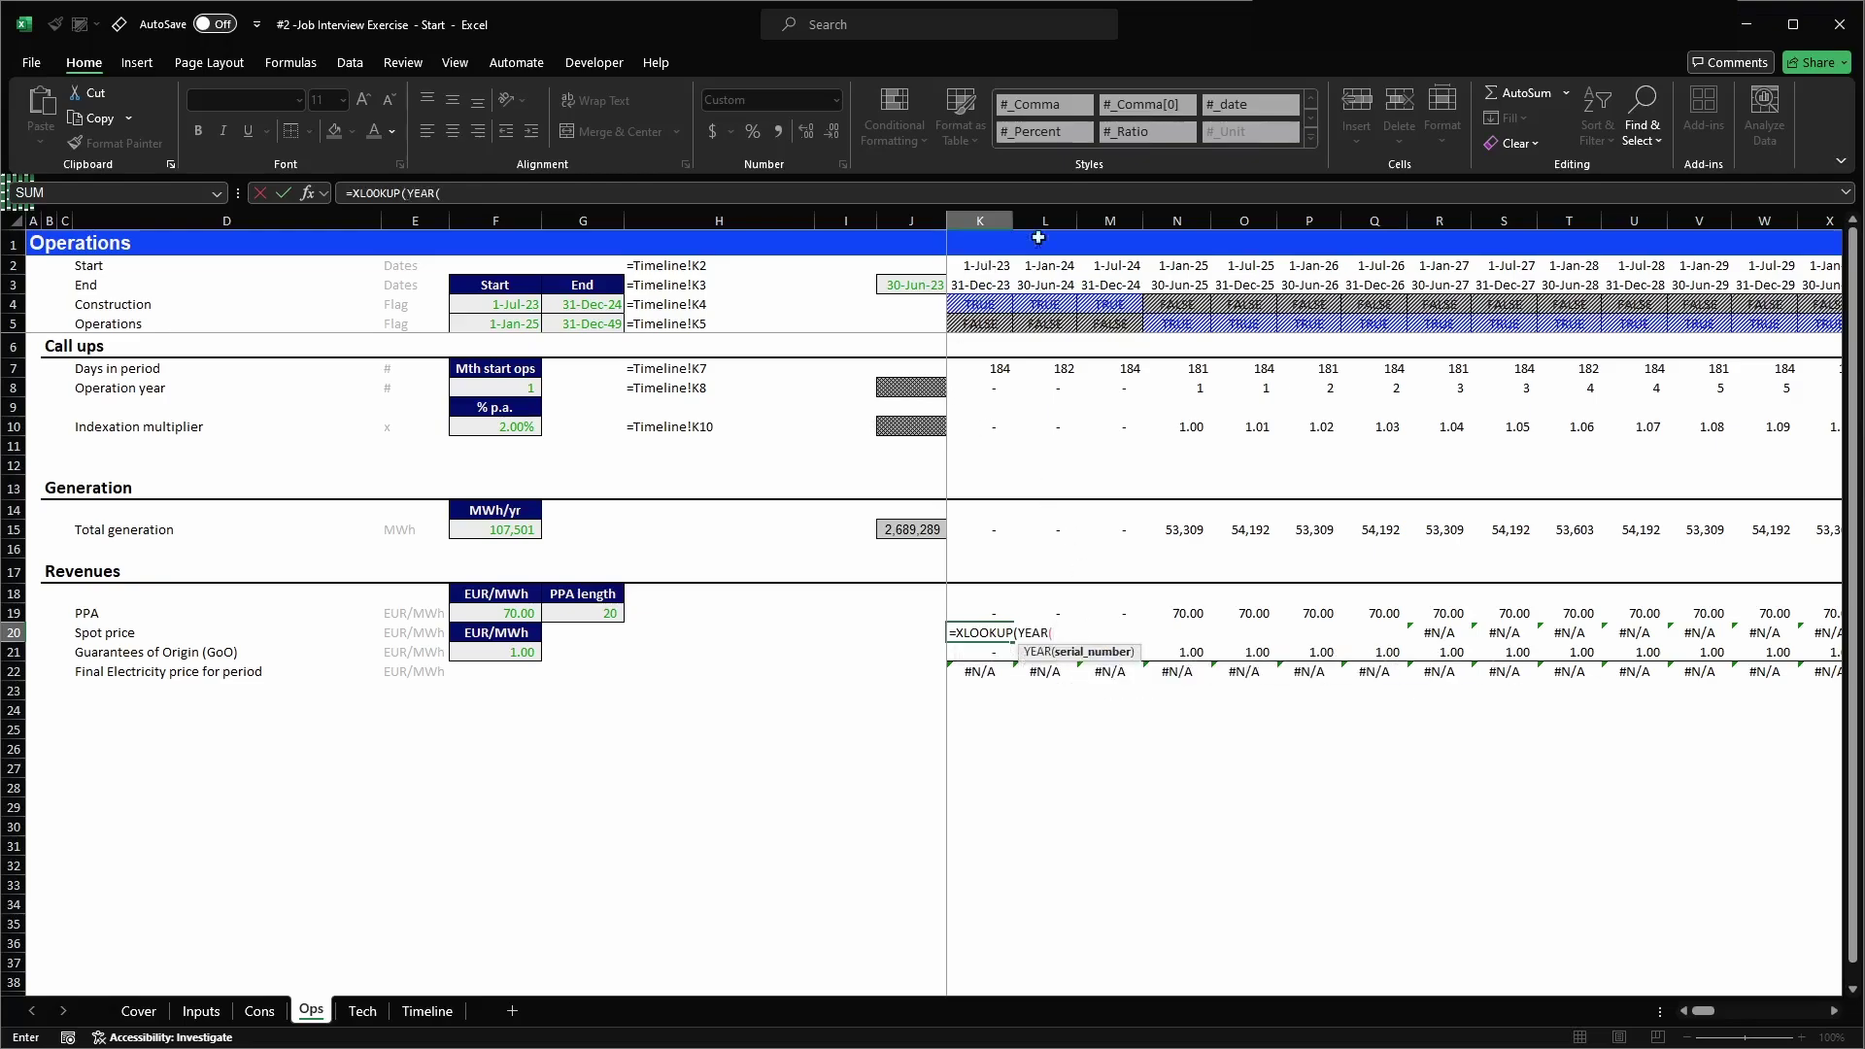
pyautogui.click(966, 268)
pyautogui.press('F4')
pyautogui.press('F4')
pyautogui.write('),')
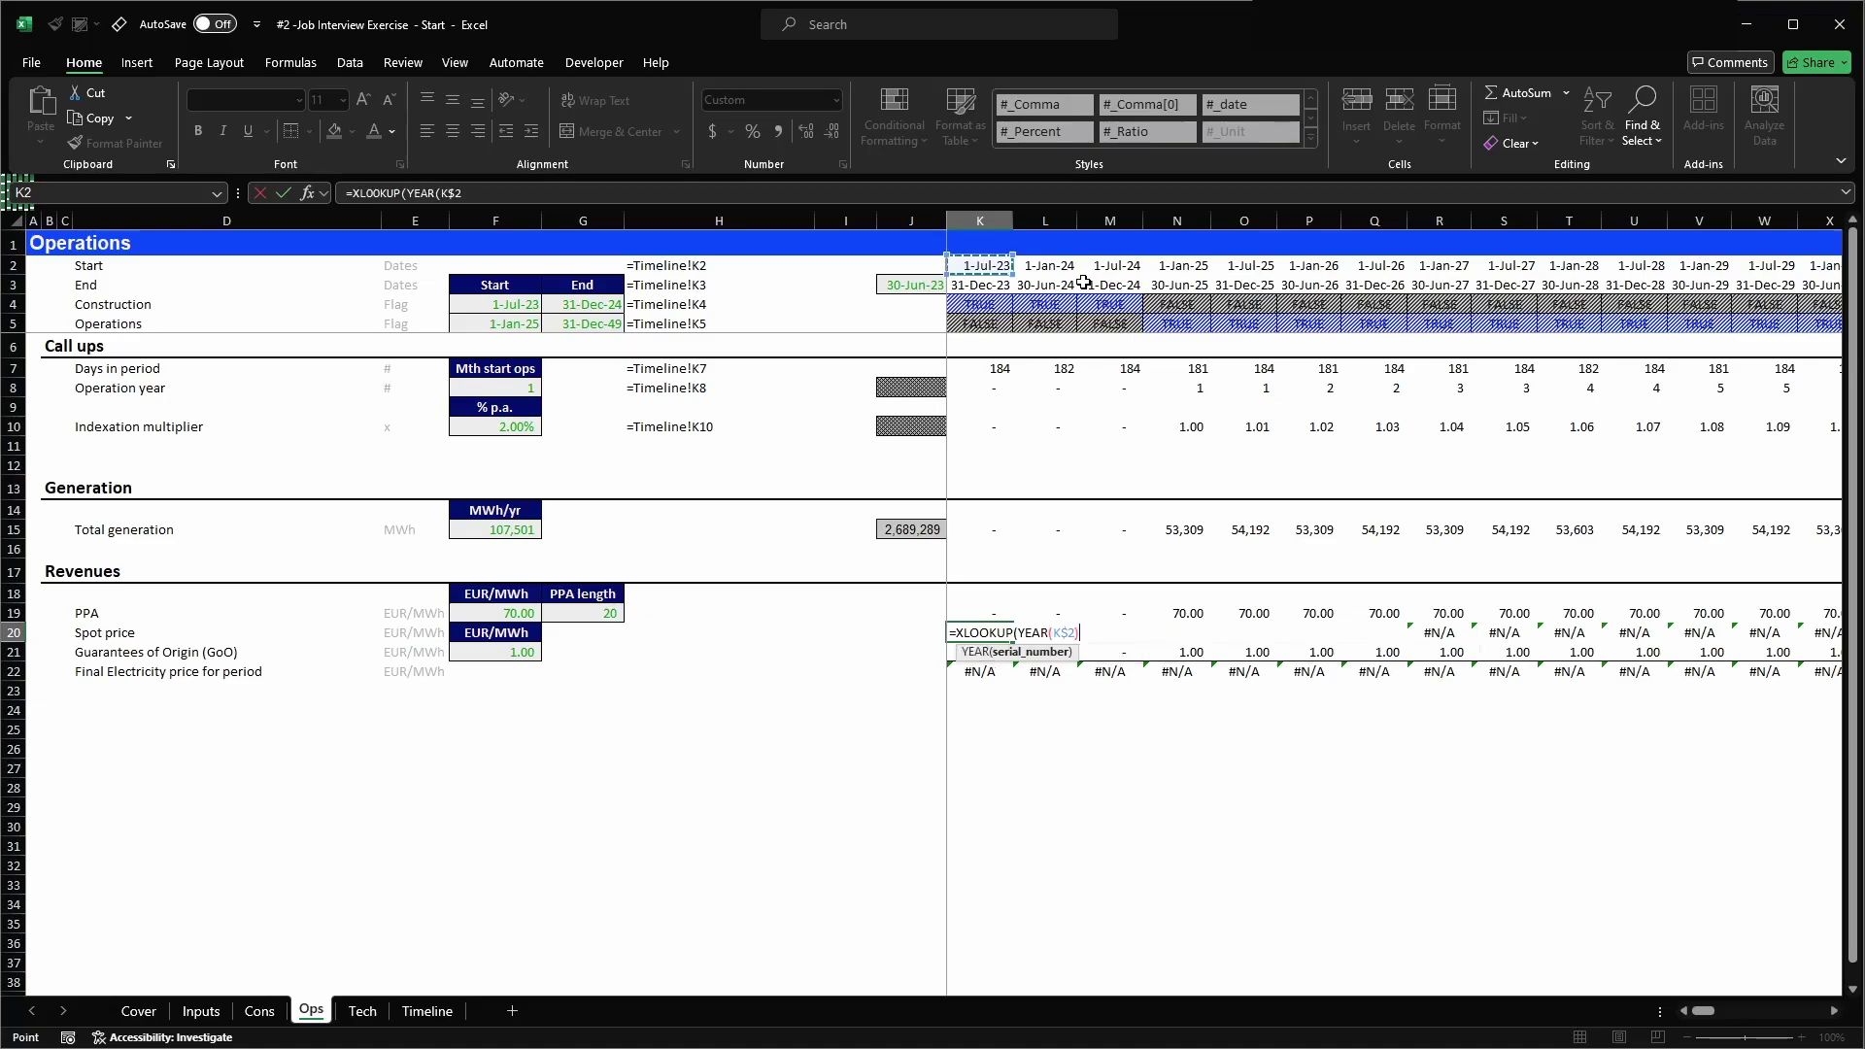
# - Complete the K20 XLOOKUP with array_years_spot_price as lookup array, array_spot_price as return array, 0 if not found, and exact match mode 0
pyautogui.write('arra')
pyautogui.press('Down')
pyautogui.press('Tab')
pyautogui.press('Return')
pyautogui.press('Return')
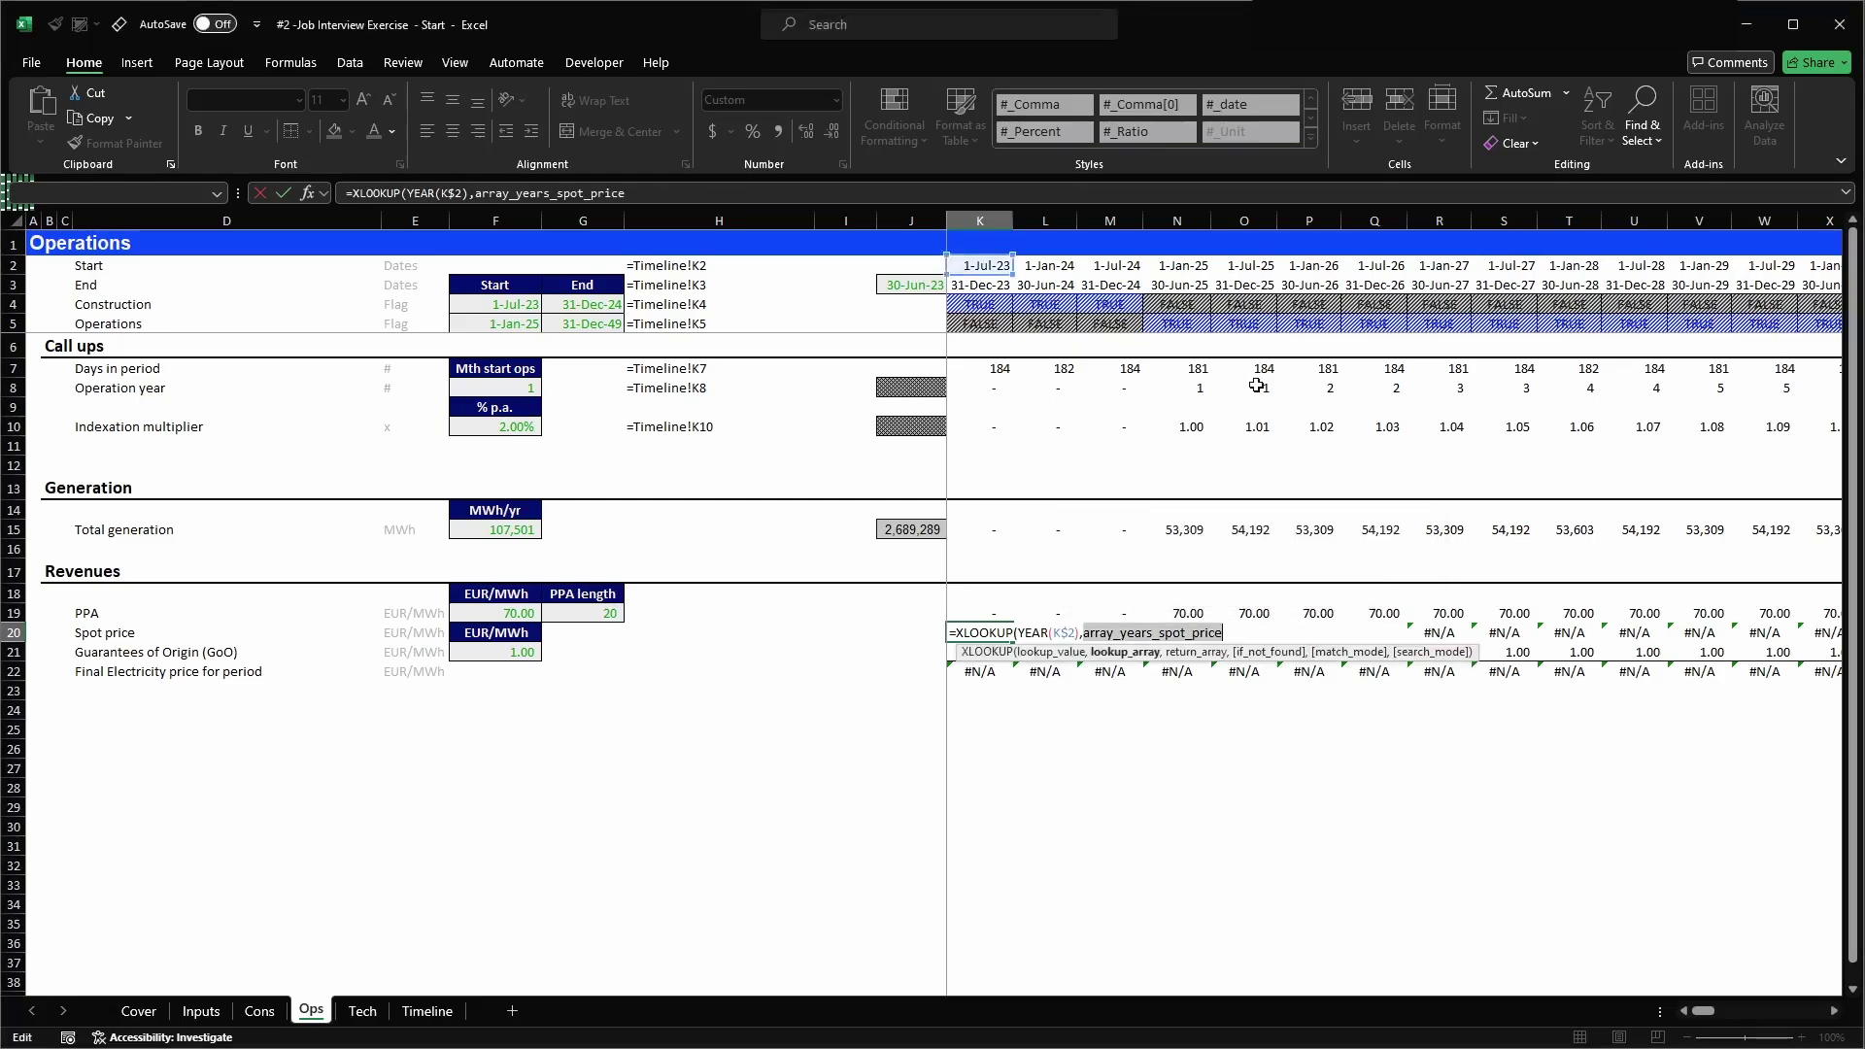
pyautogui.press('Right')
pyautogui.write(',')
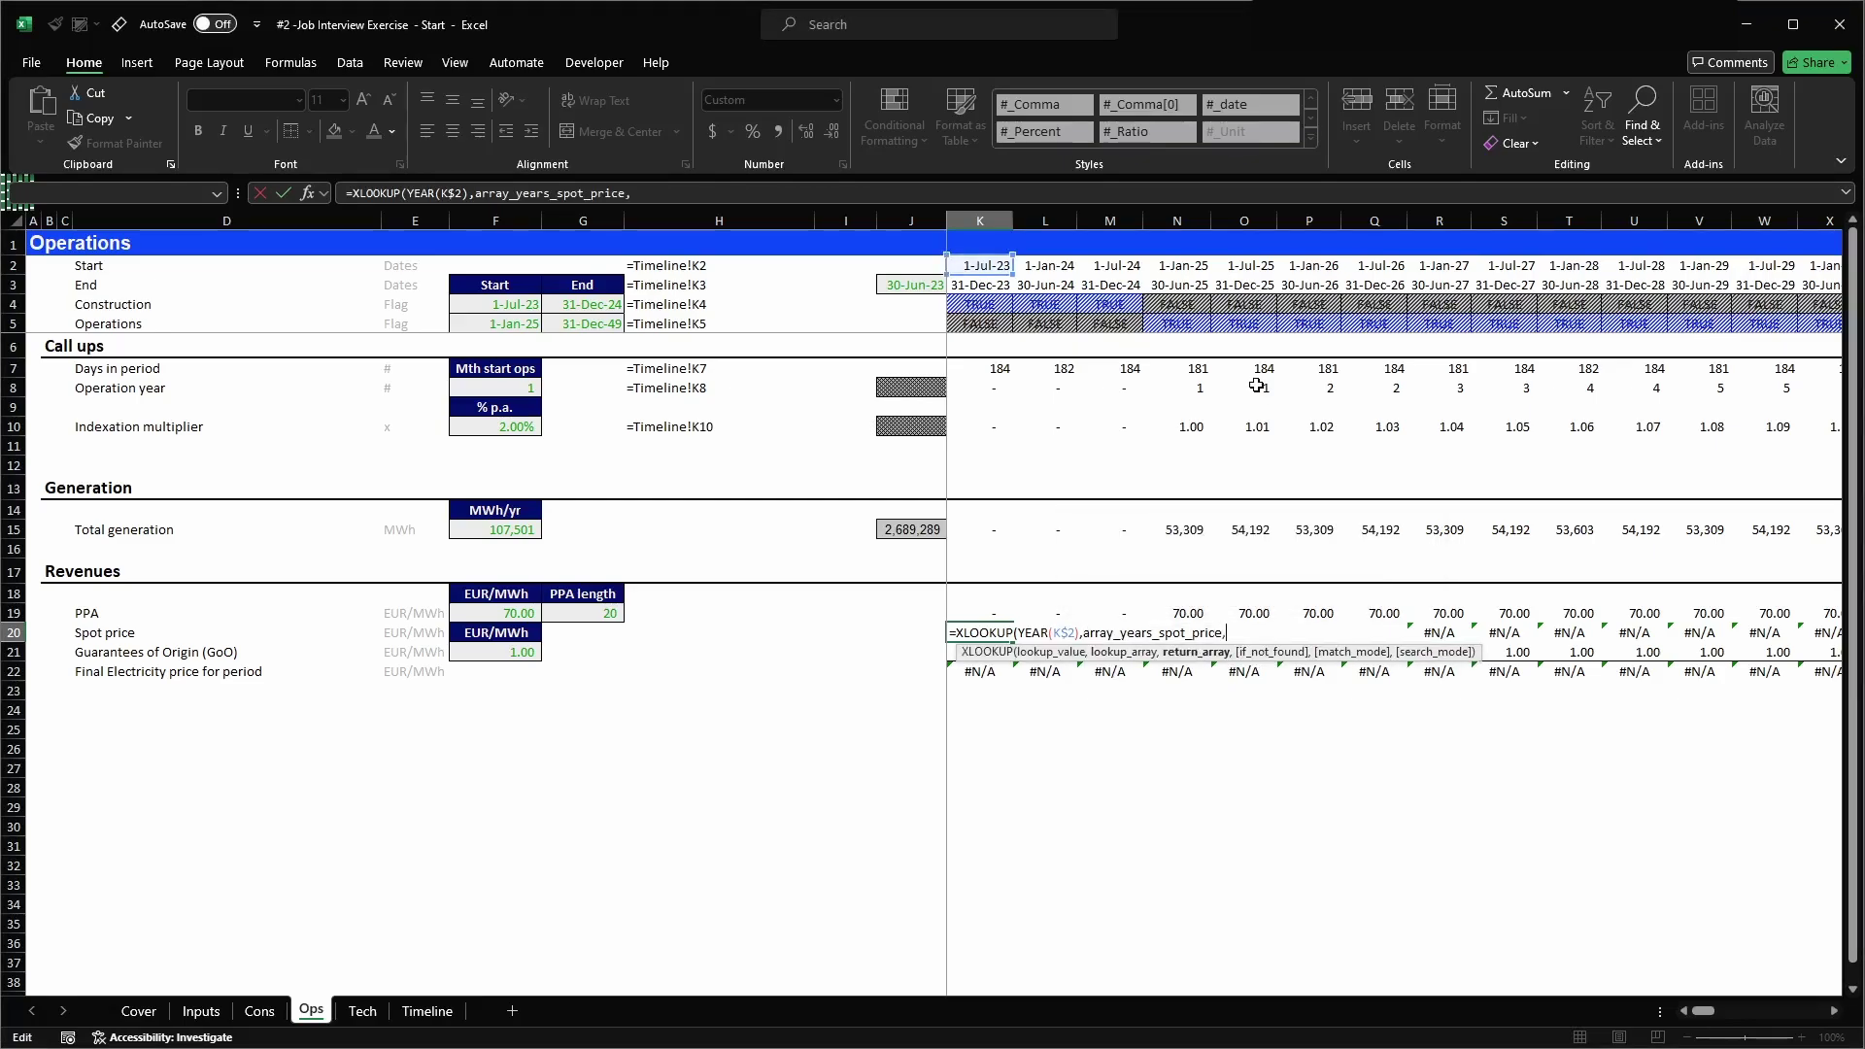
pyautogui.write('arr')
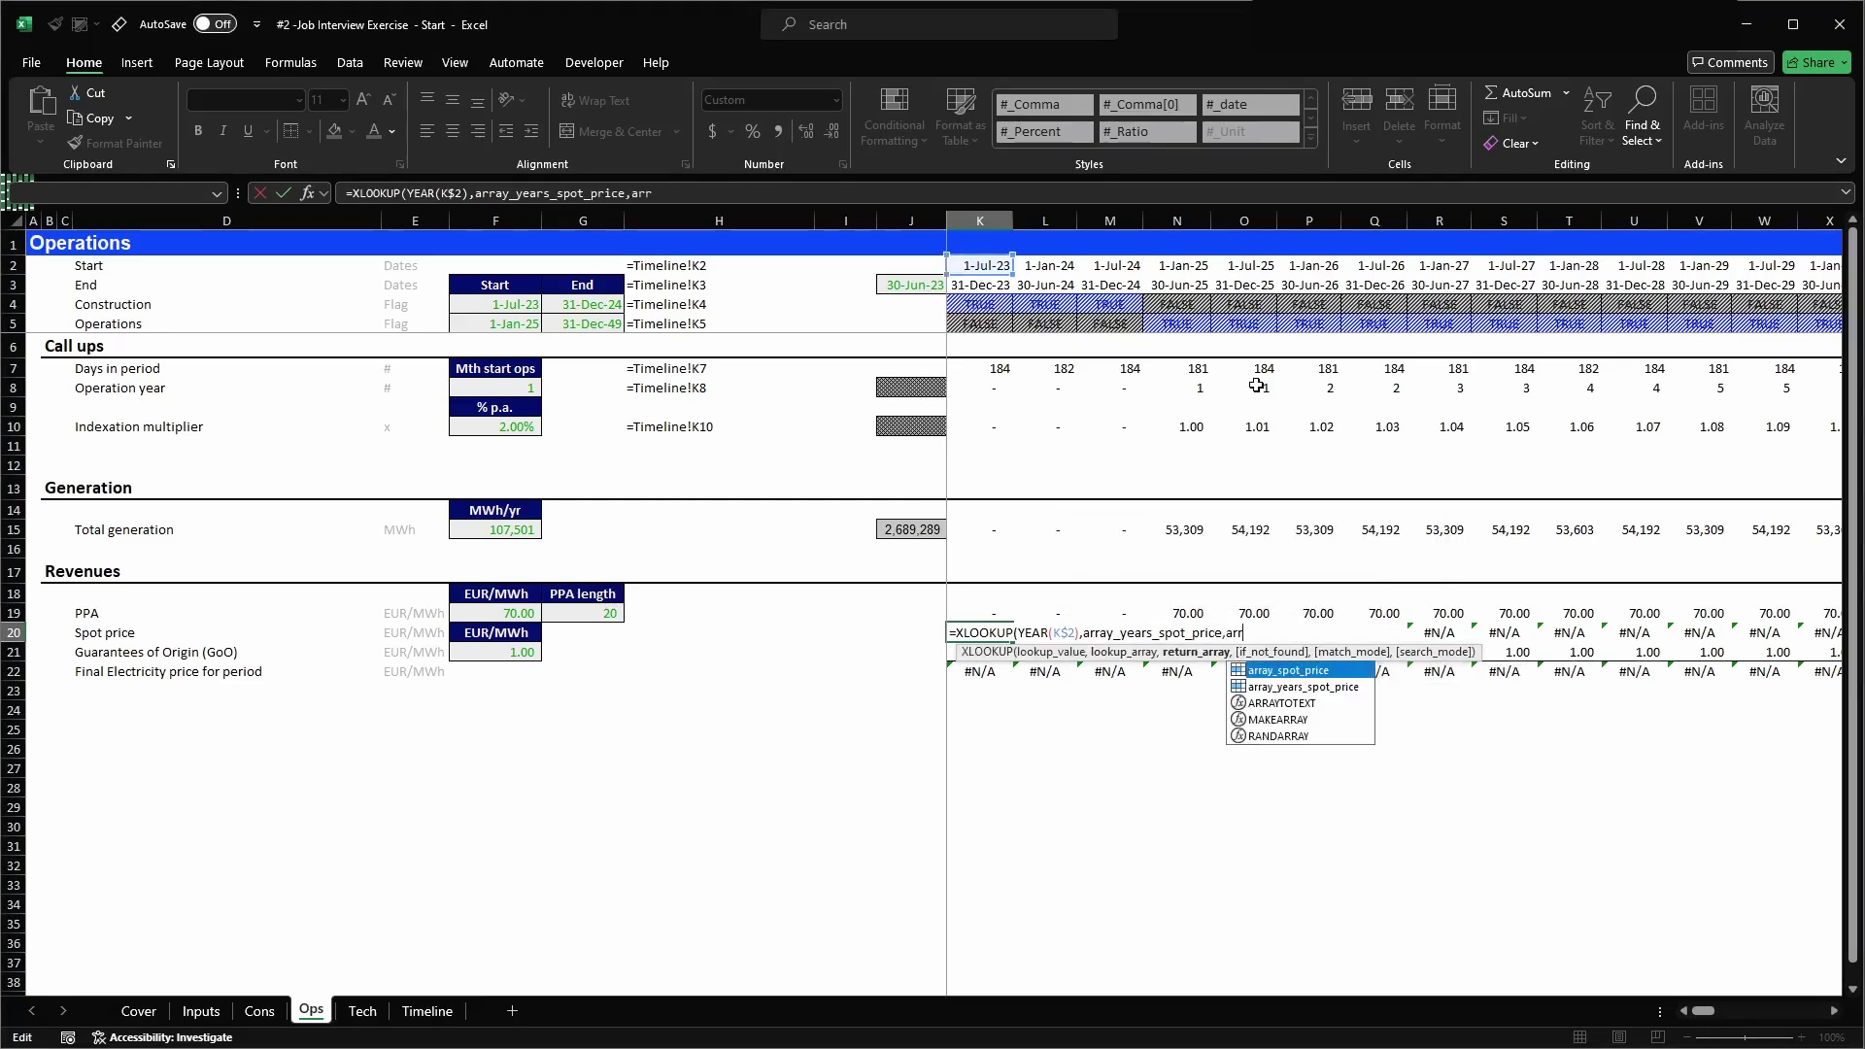
pyautogui.press('Tab')
pyautogui.write(',')
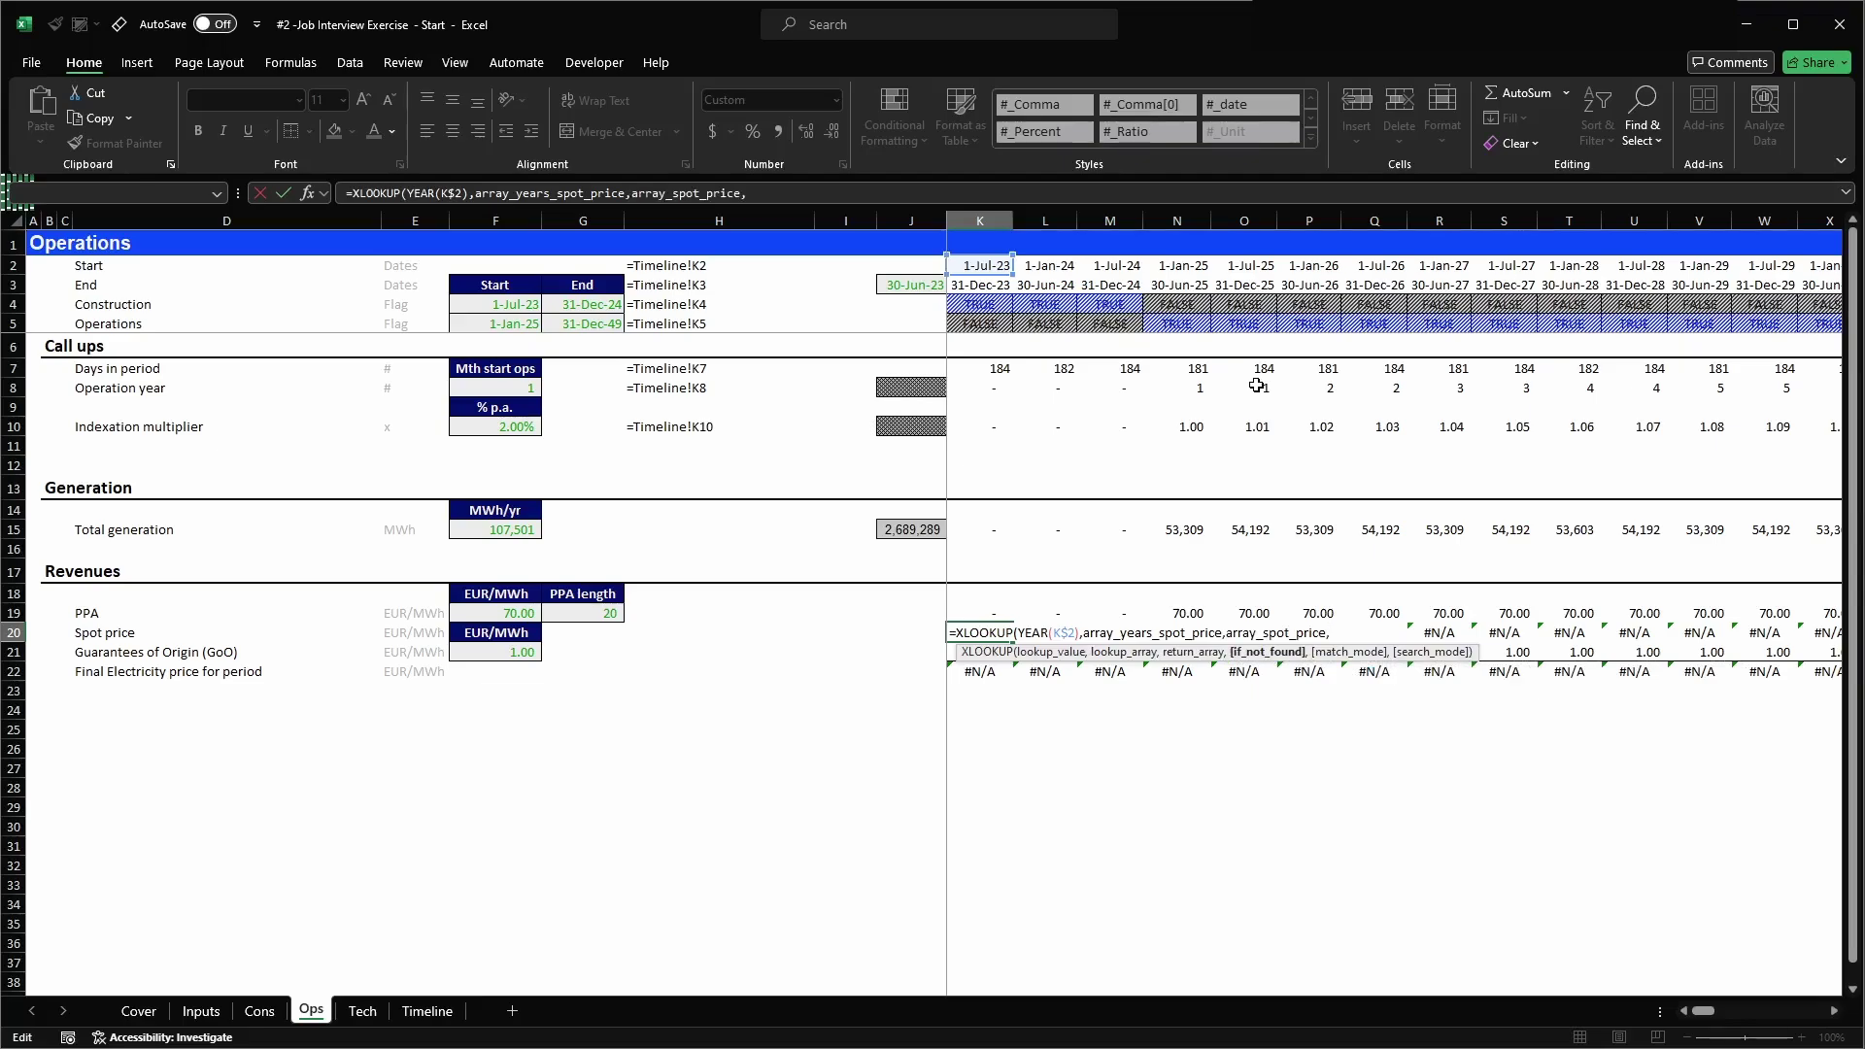
pyautogui.write('0,0')
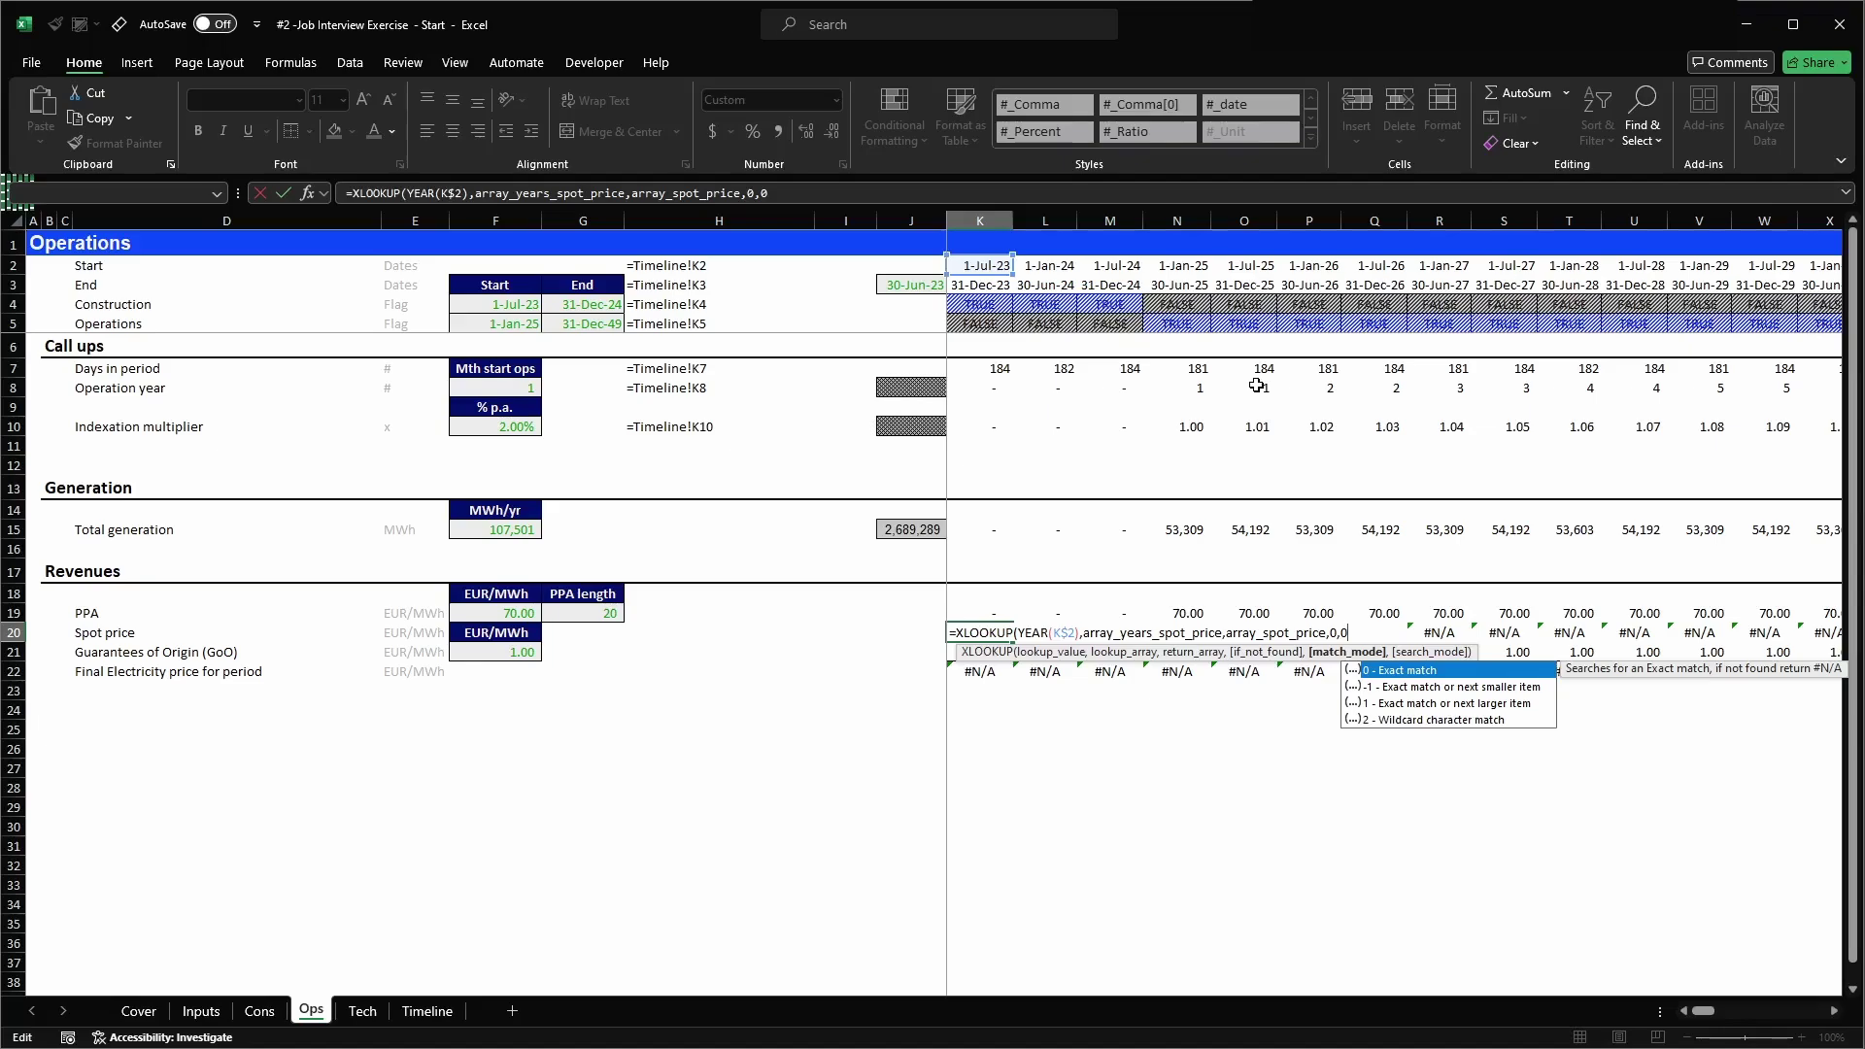
pyautogui.write(',')
pyautogui.press('BackSpace')
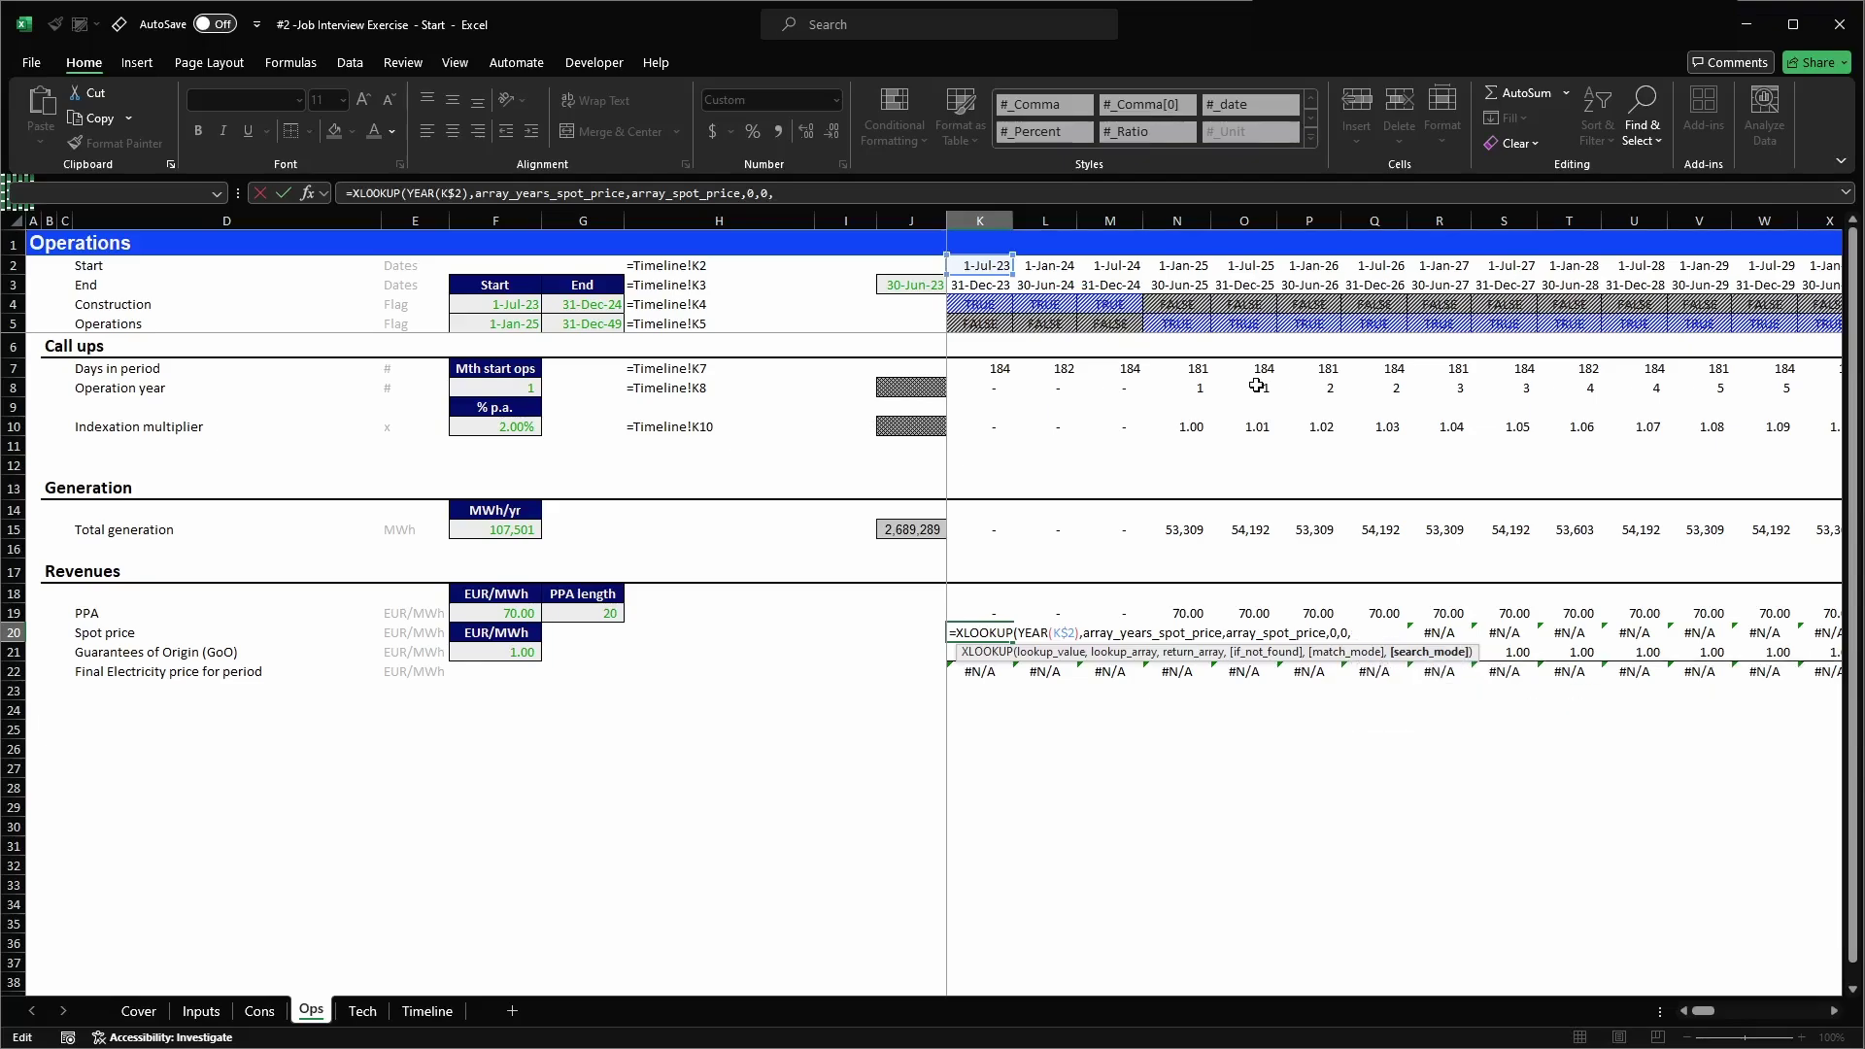
pyautogui.write(')')
pyautogui.press('Return')
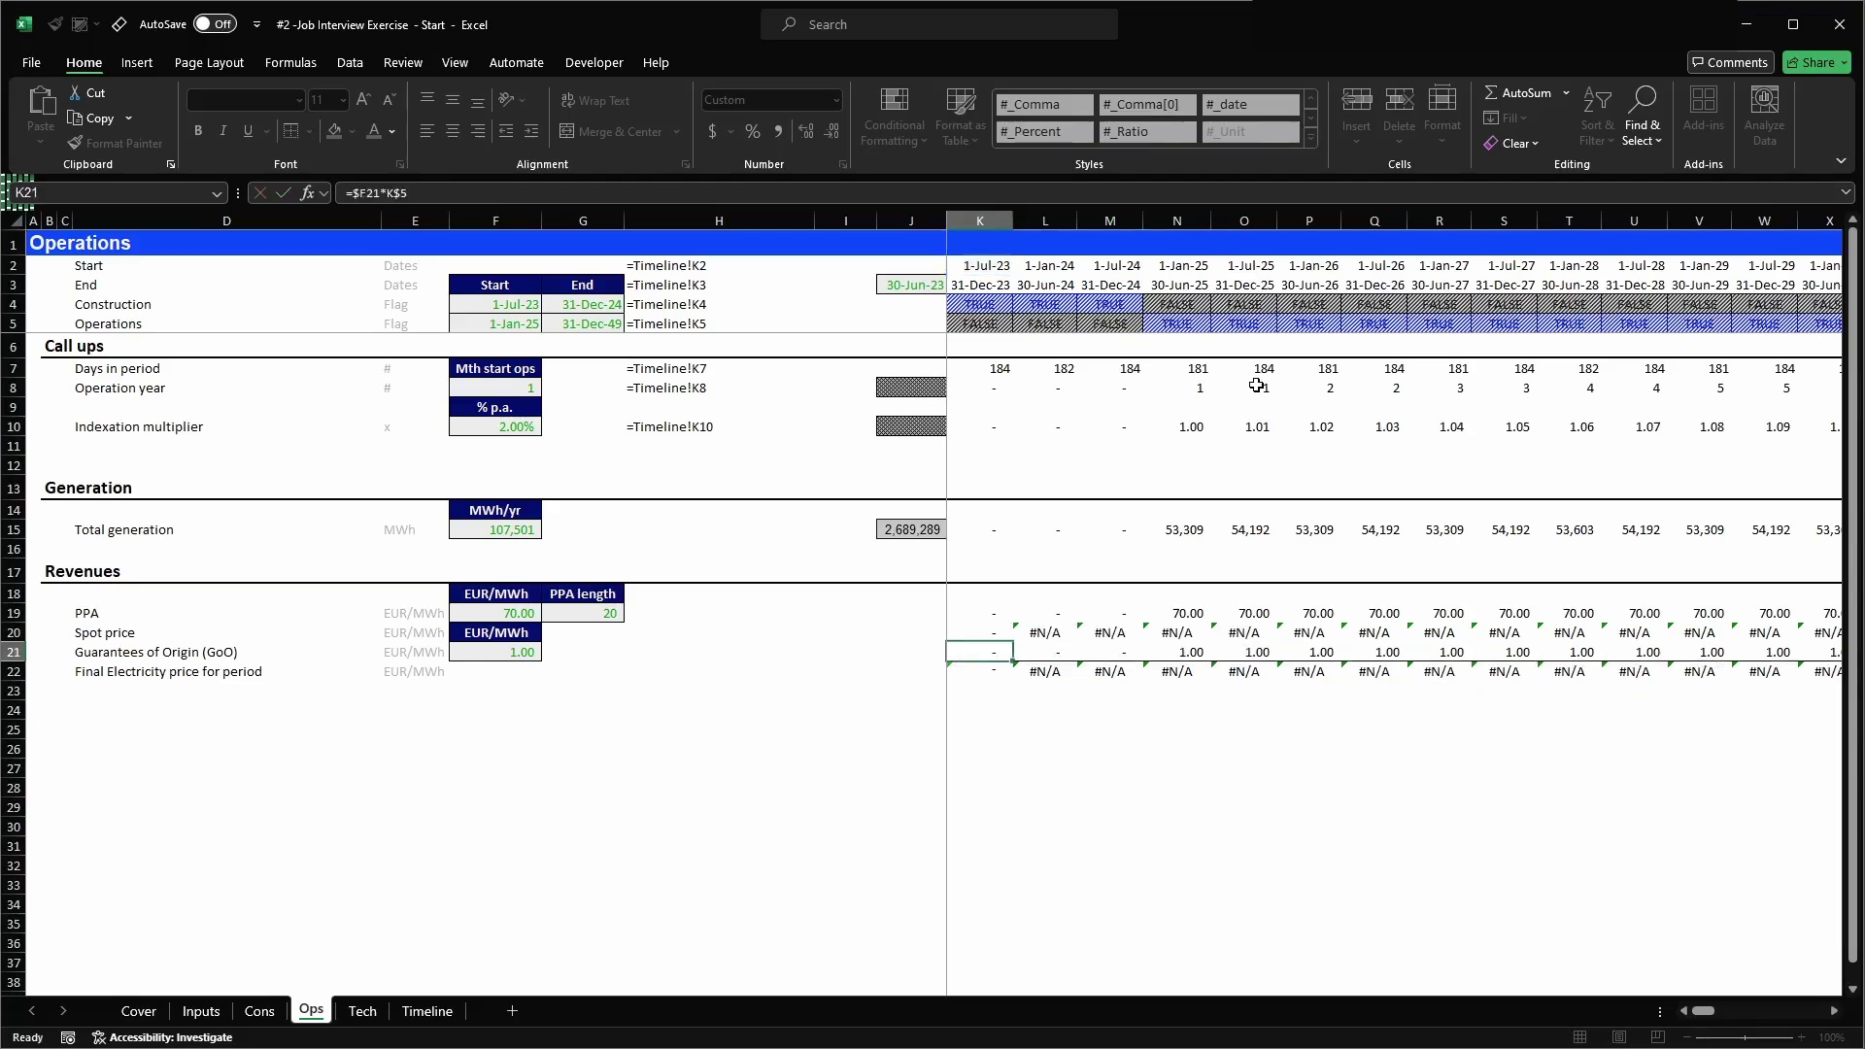
# - Copy the K20 XLOOKUP formula across the spot price row to the end of the timeline
pyautogui.press('Up')
pyautogui.hotkey('ctrl', 'c')
pyautogui.hotkey('ctrl', 'shift', 'Right')
pyautogui.press('Return')
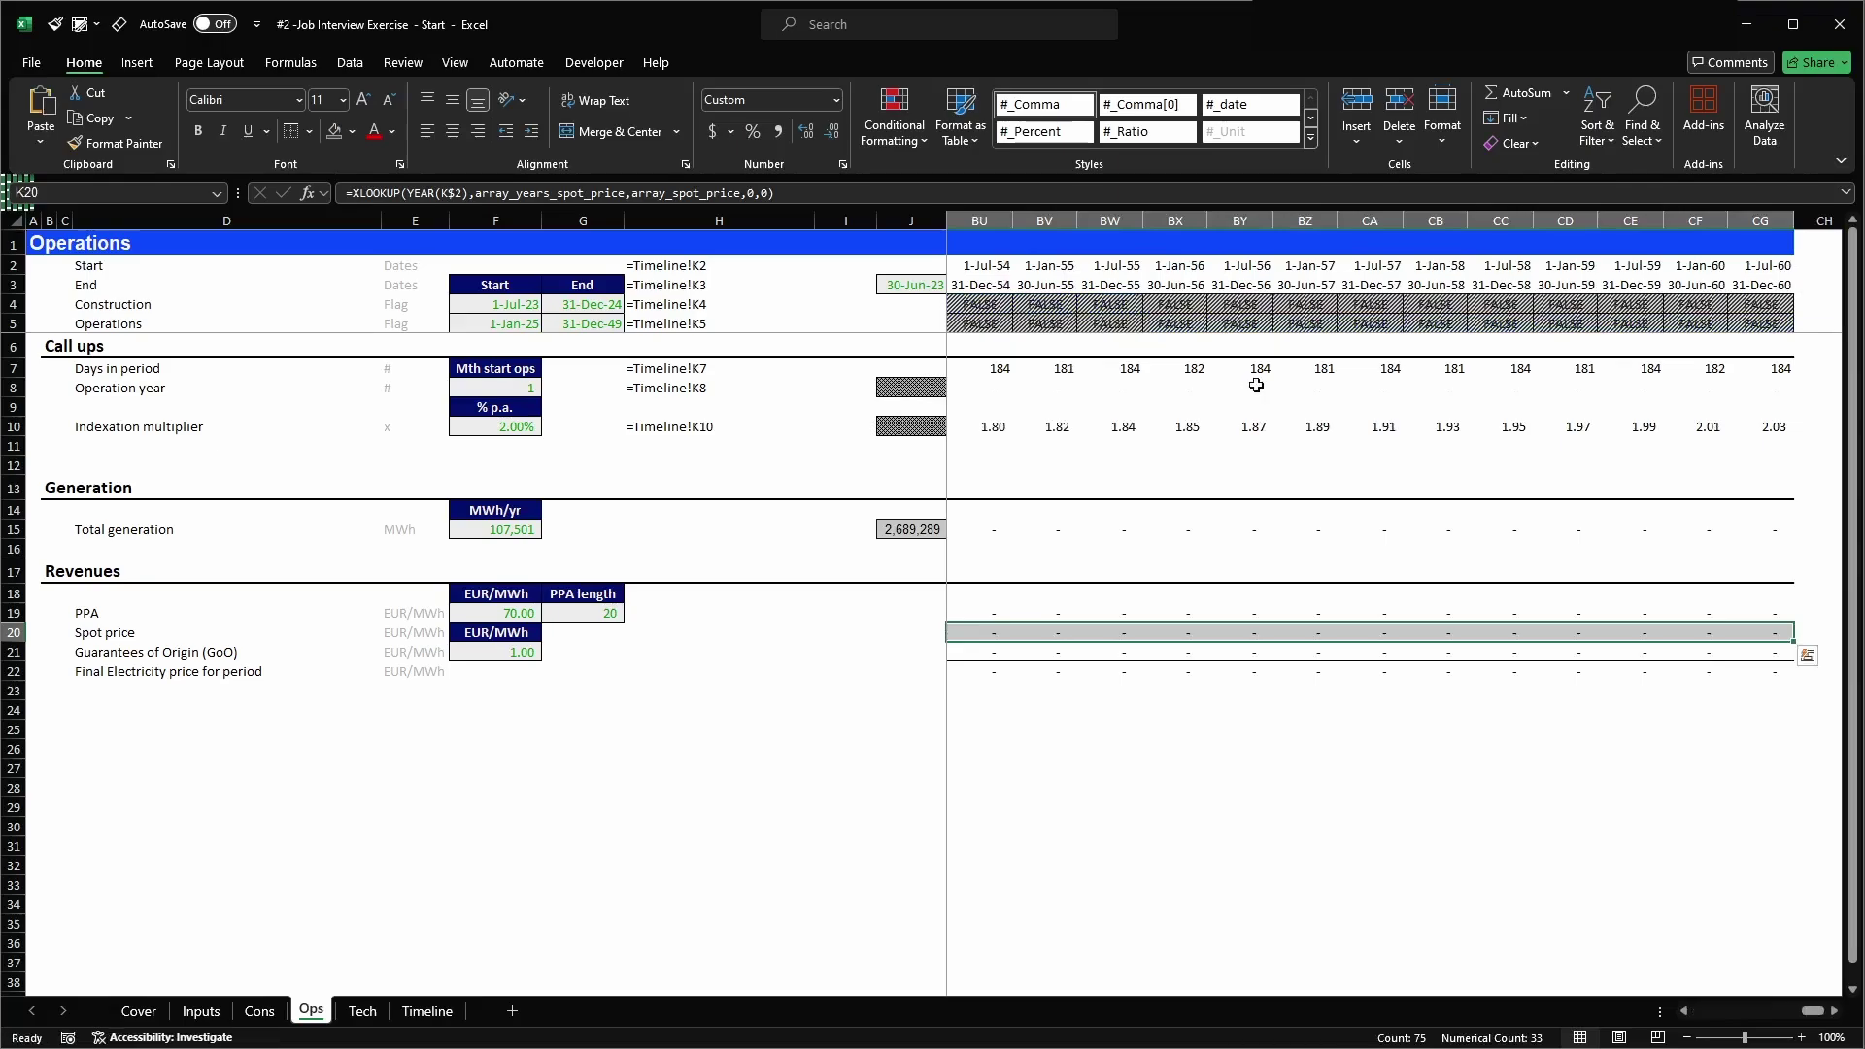
# - Check the spot price row across the operating periods, up to the change from PPA to spot price around BA20
pyautogui.press('Right')
pyautogui.press('Right')
pyautogui.press('Right')
pyautogui.press('Right')
pyautogui.press('Right')
pyautogui.press('Right')
pyautogui.press('Right')
pyautogui.press('Right')
pyautogui.press('Right')
pyautogui.press('Right')
pyautogui.press('Right')
pyautogui.press('Right')
pyautogui.press('Right')
pyautogui.press('Right')
pyautogui.press('Right')
pyautogui.press('Right')
pyautogui.press('Right')
pyautogui.press('Right')
pyautogui.press('Right')
pyautogui.press('Right')
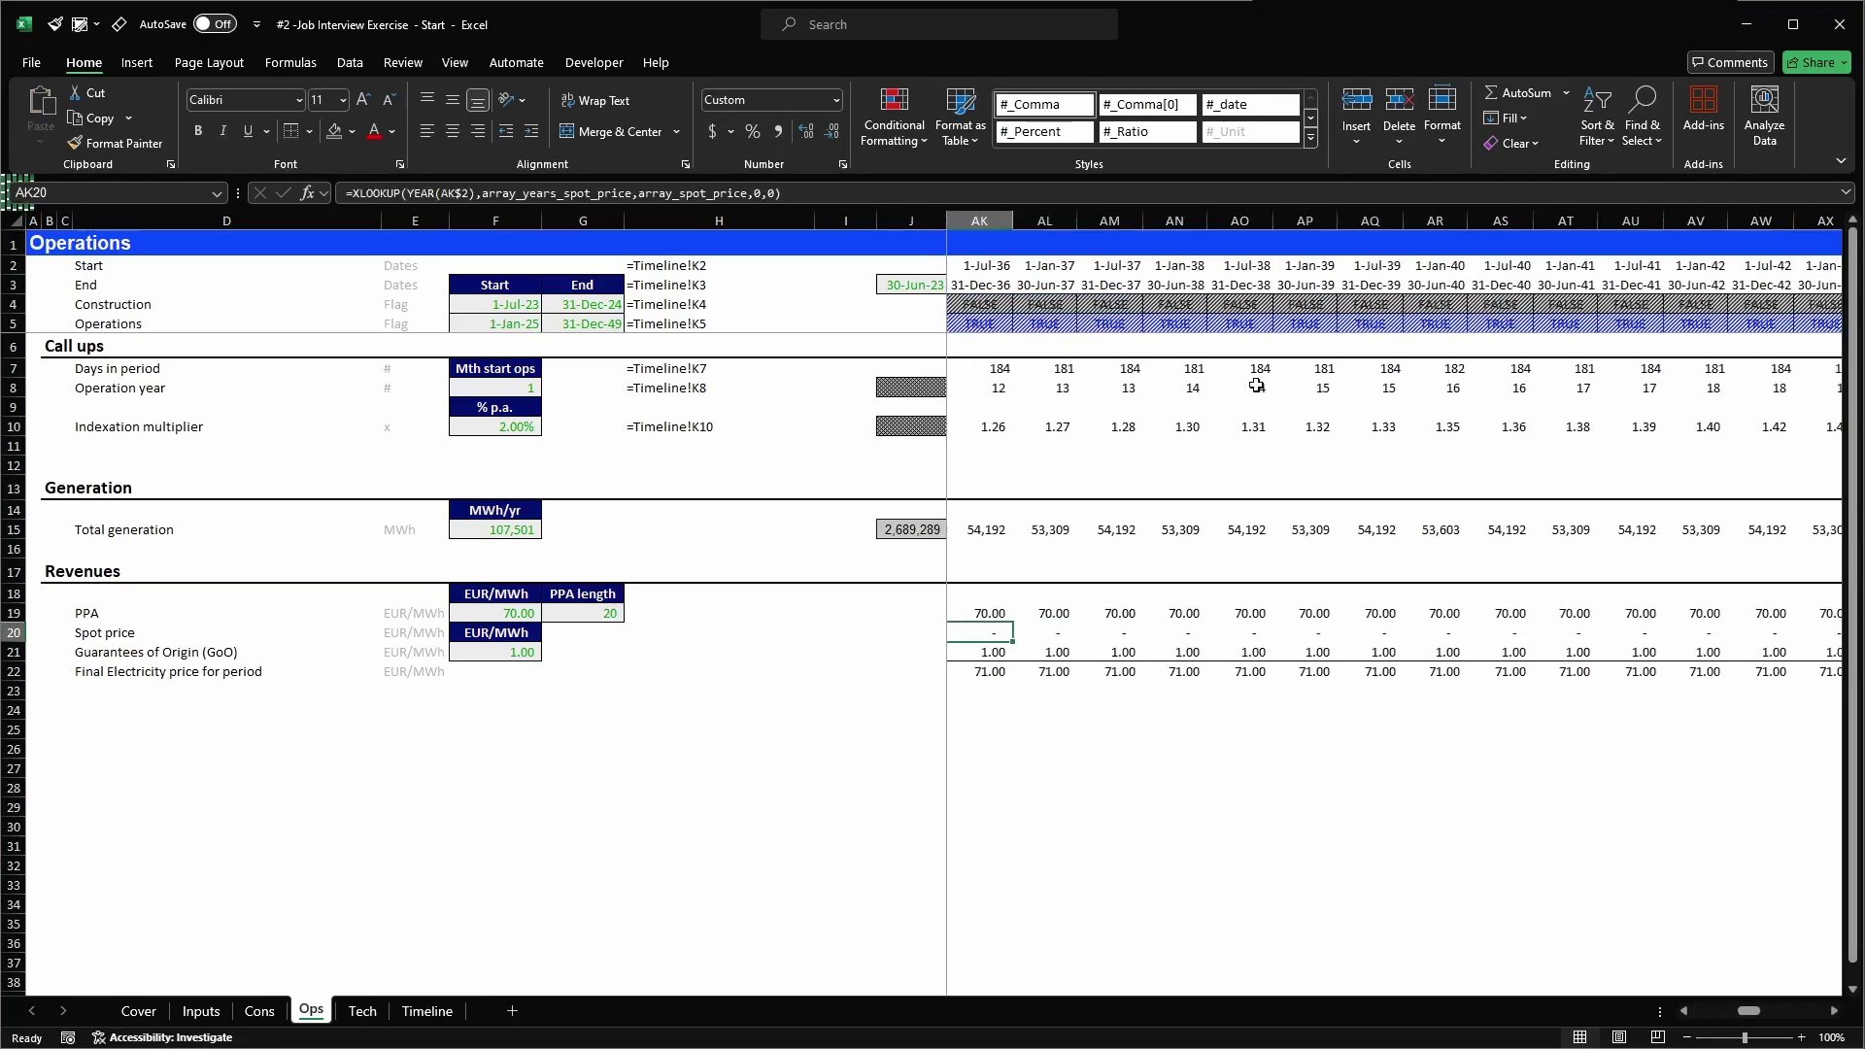
pyautogui.press('Right')
pyautogui.press('Right')
pyautogui.press('Right')
pyautogui.press('Right')
pyautogui.press('Right')
pyautogui.press('Right')
pyautogui.press('Right')
pyautogui.press('Right')
pyautogui.press('Right')
pyautogui.press('Right')
pyautogui.press('Right')
pyautogui.press('Right')
pyautogui.press('Right')
pyautogui.press('Left')
pyautogui.press('Left')
pyautogui.press('Left')
pyautogui.press('Left')
pyautogui.press('Left')
pyautogui.press('Left')
pyautogui.press('Left')
pyautogui.press('Left')
pyautogui.press('Left')
pyautogui.press('Left')
pyautogui.press('Left')
pyautogui.press('Left')
pyautogui.press('Left')
pyautogui.press('Left')
pyautogui.press('Left')
pyautogui.press('Left')
pyautogui.press('Right')
pyautogui.press('Right')
pyautogui.press('Right')
pyautogui.press('Left')
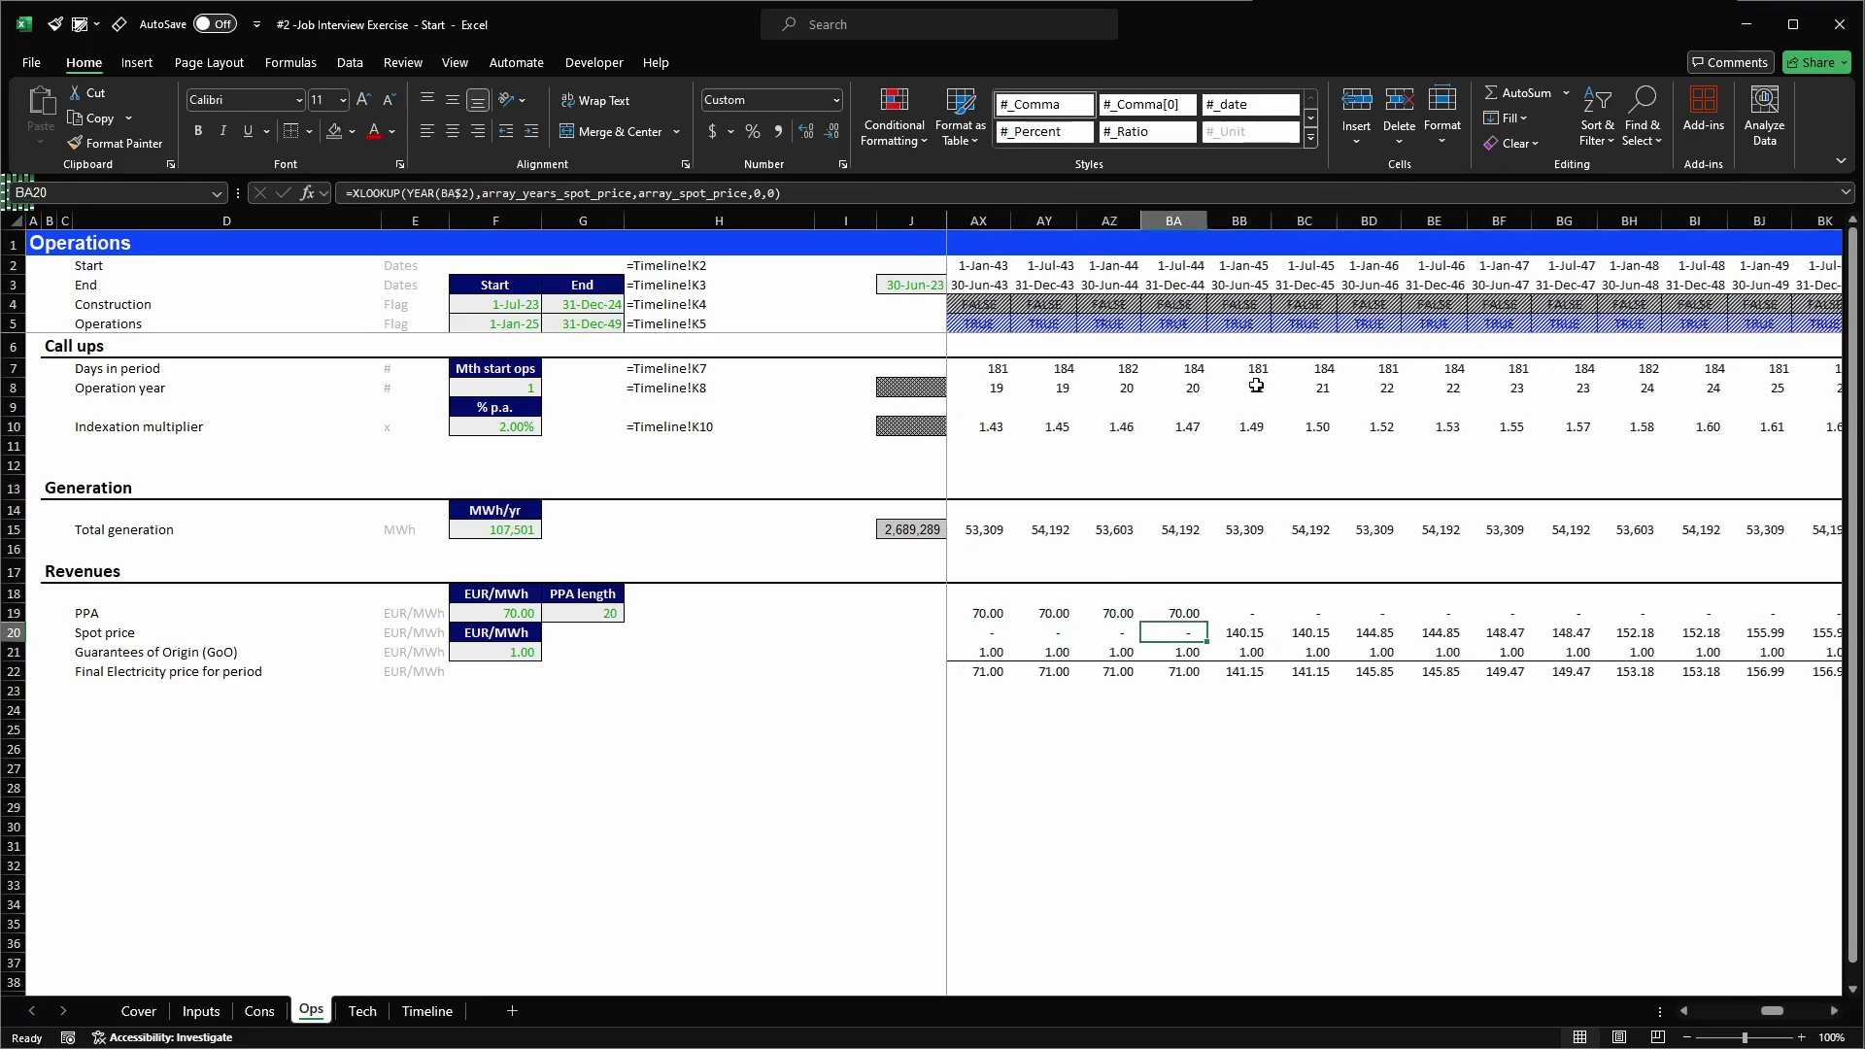
# - Compare columns BA and BB, the last PPA period and the first spot price period
pyautogui.hotkey('ctrl', 'space')
pyautogui.hotkey('shift', 'Right')
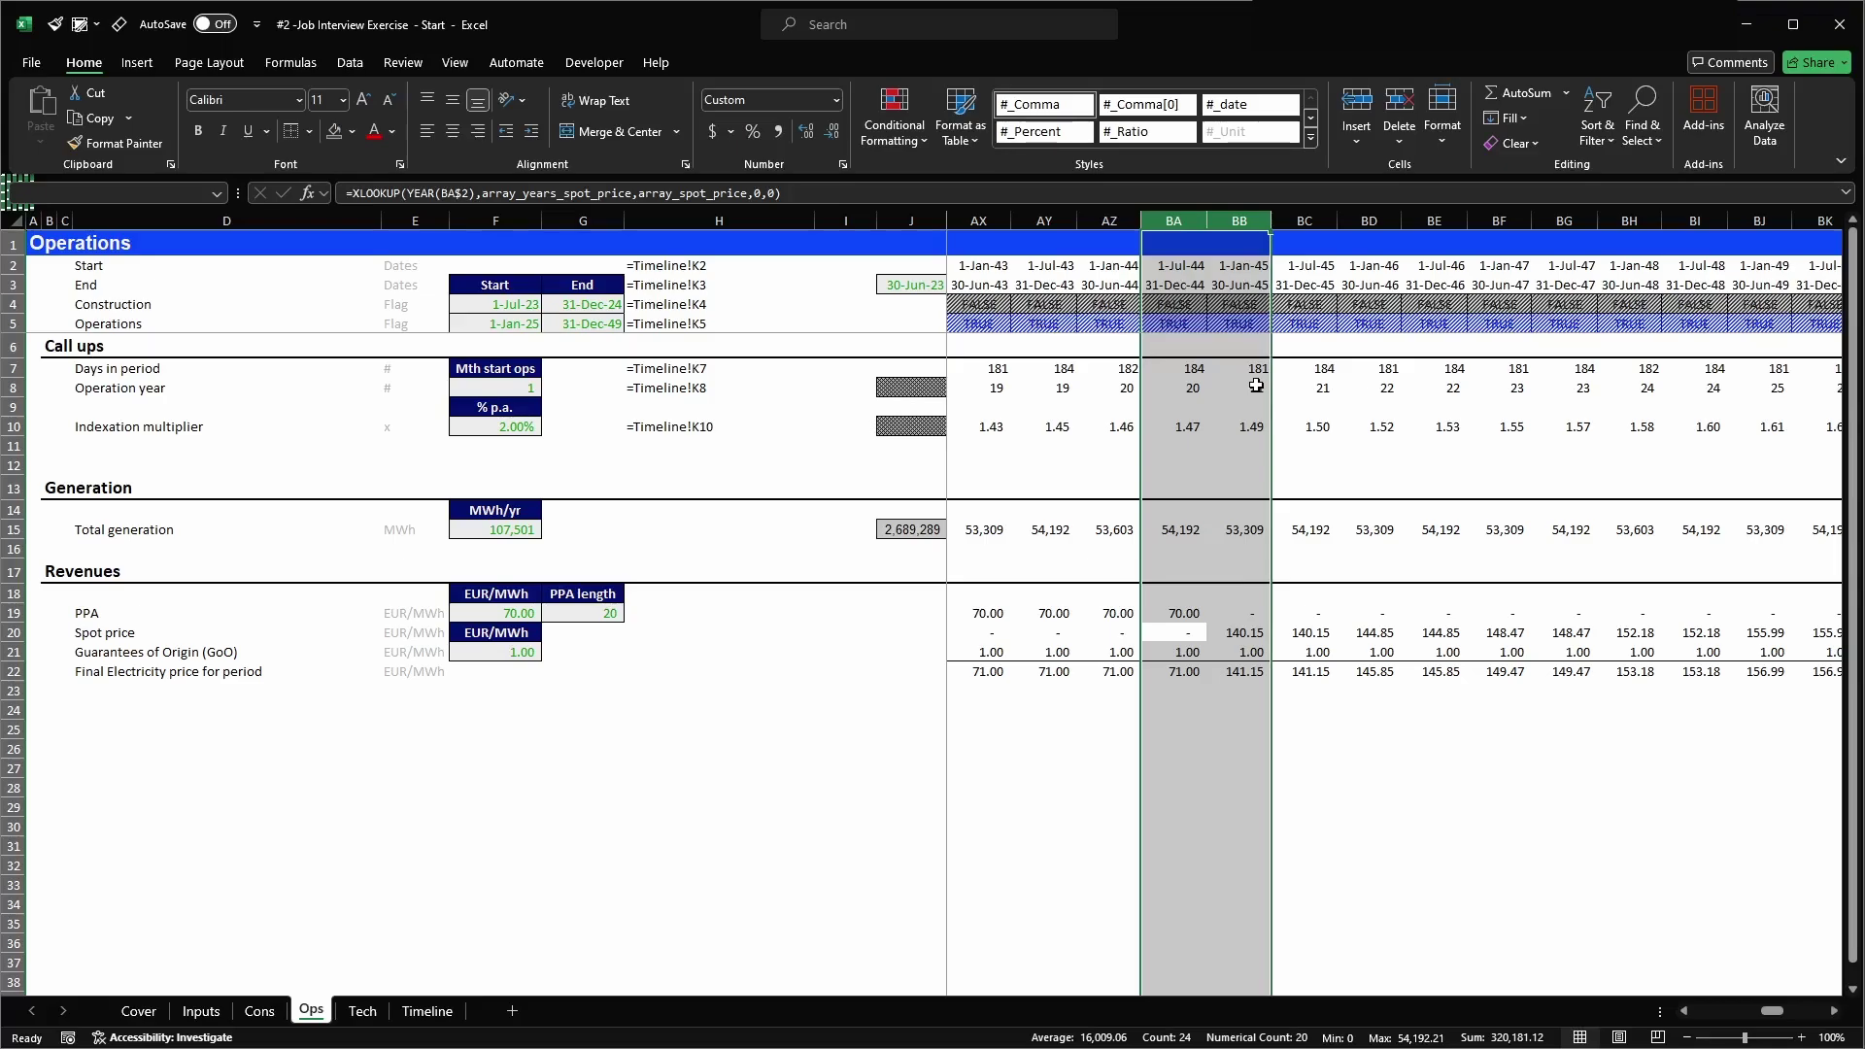
pyautogui.press('Left')
pyautogui.press('Right')
pyautogui.hotkey('ctrl', 'space')
pyautogui.press('Right')
pyautogui.hotkey('ctrl', 'space')
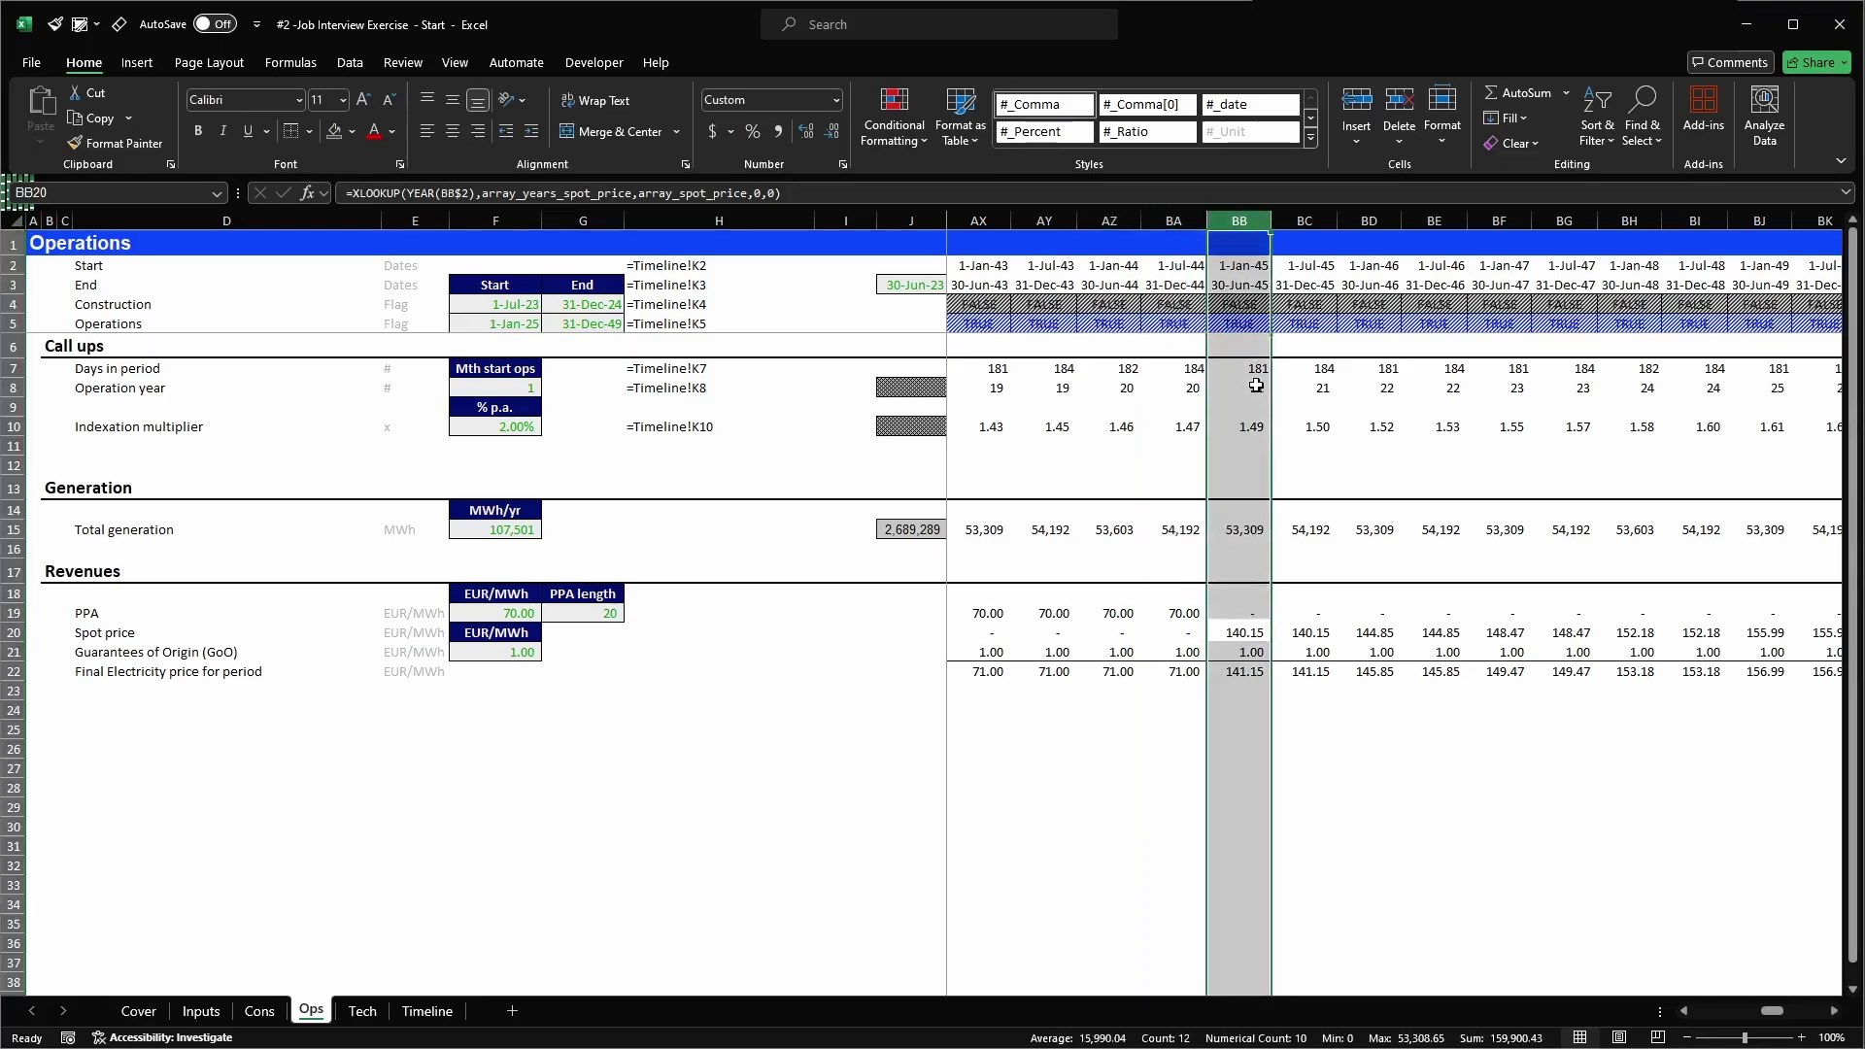
pyautogui.press('Left')
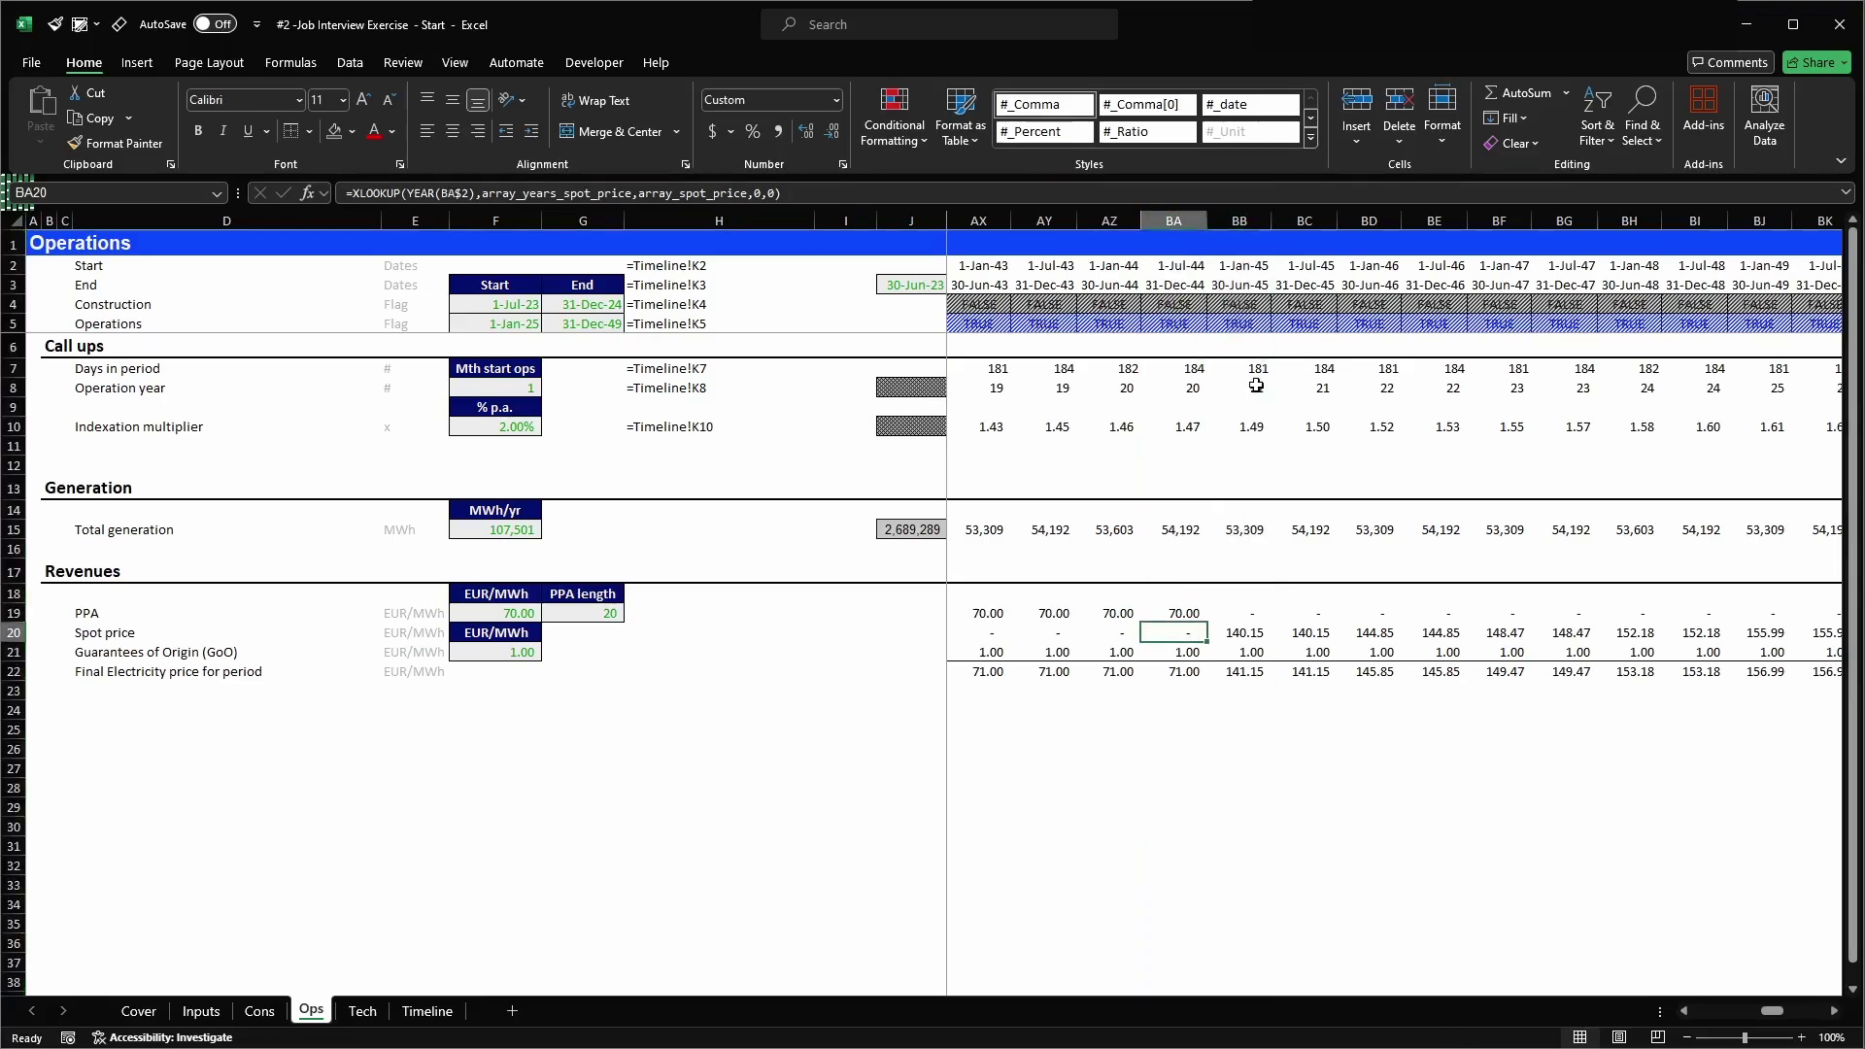
# - Review the PPA and spot price rows together with the final electricity price row that sums them
pyautogui.press('Up')
pyautogui.hotkey('shift', 'space')
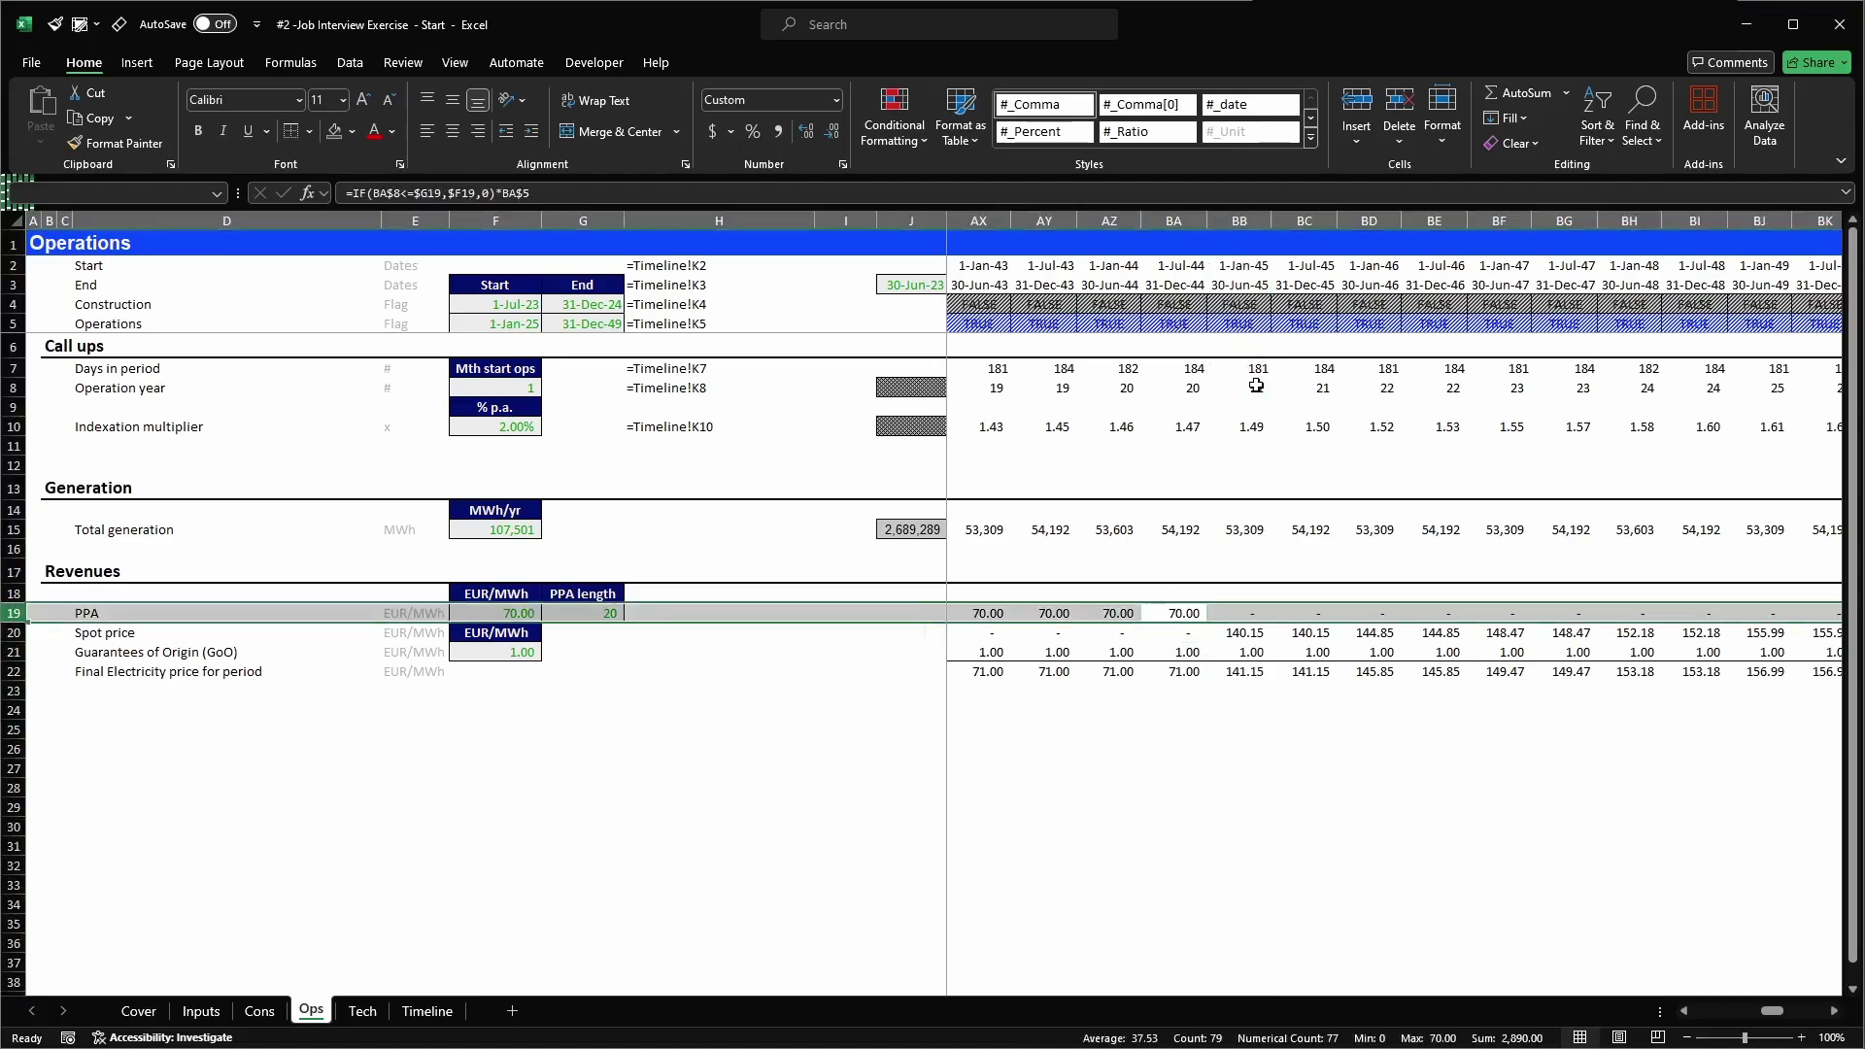
pyautogui.press('Down')
pyautogui.hotkey('shift', 'space')
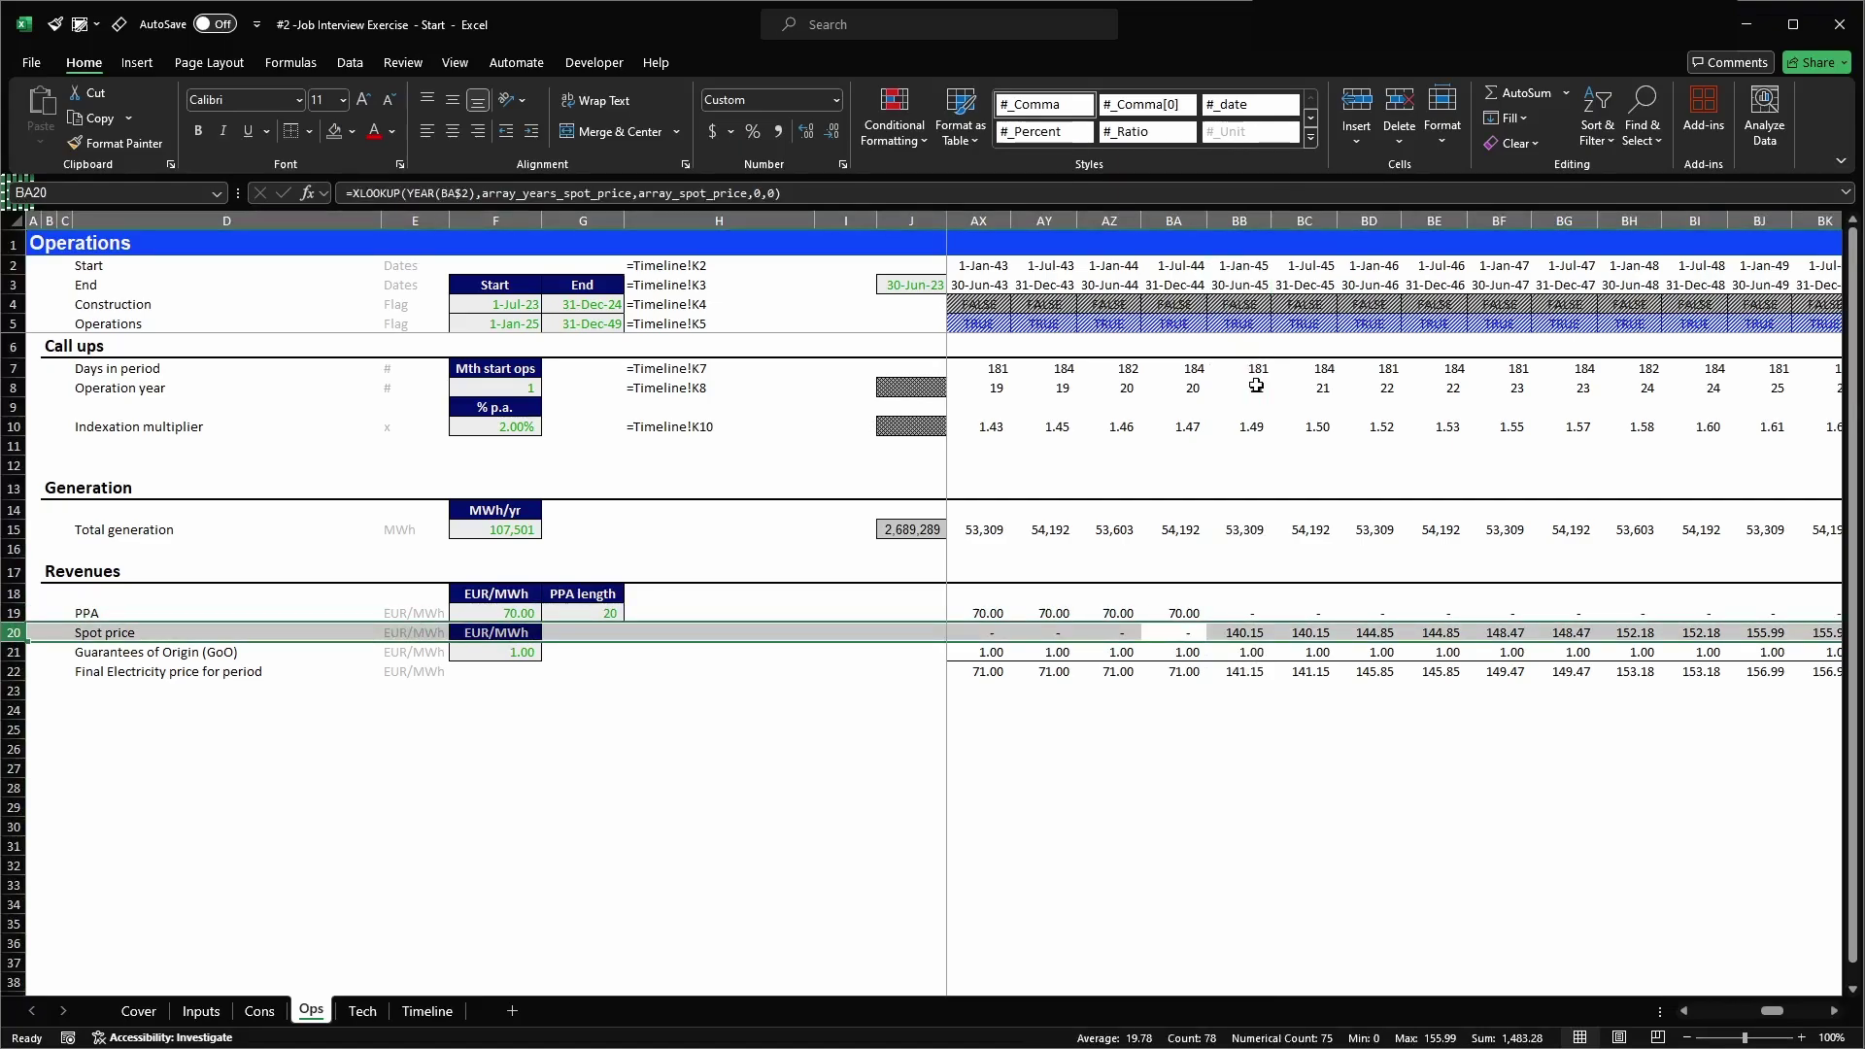
pyautogui.press('Up')
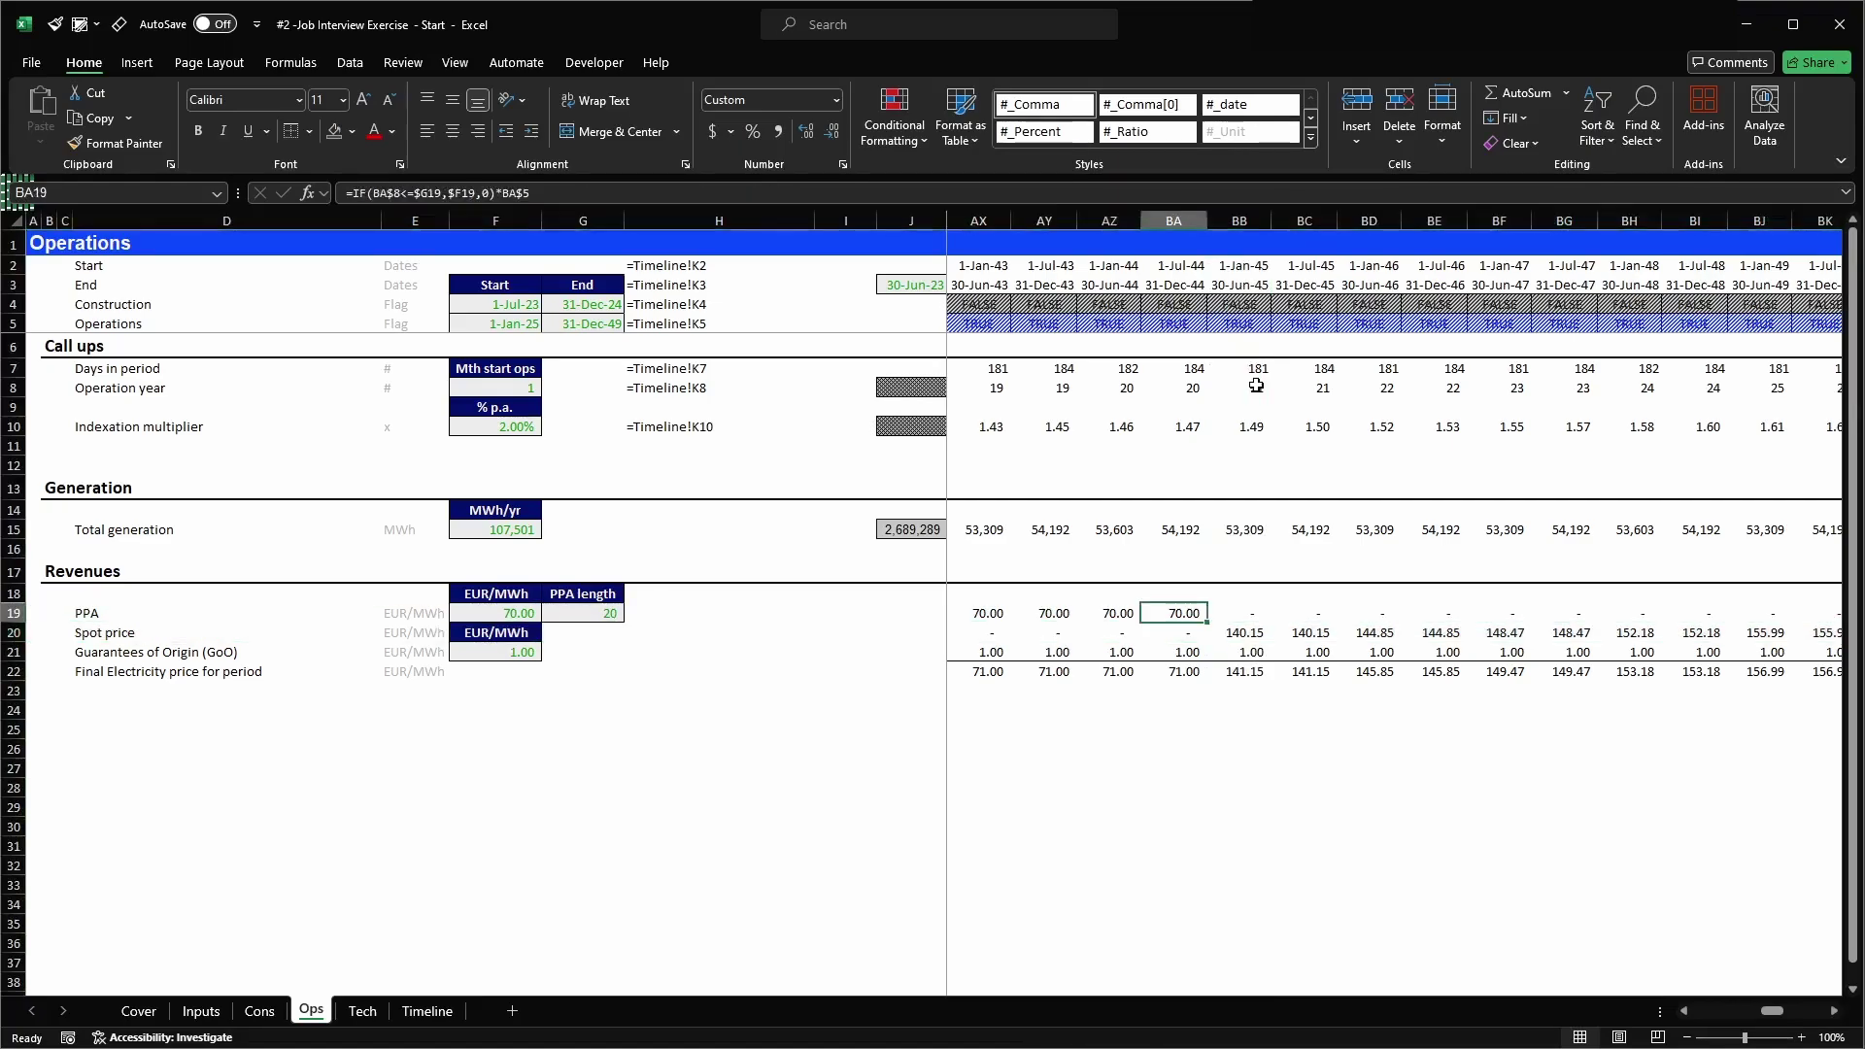
pyautogui.press('Down')
pyautogui.hotkey('shift', 'space')
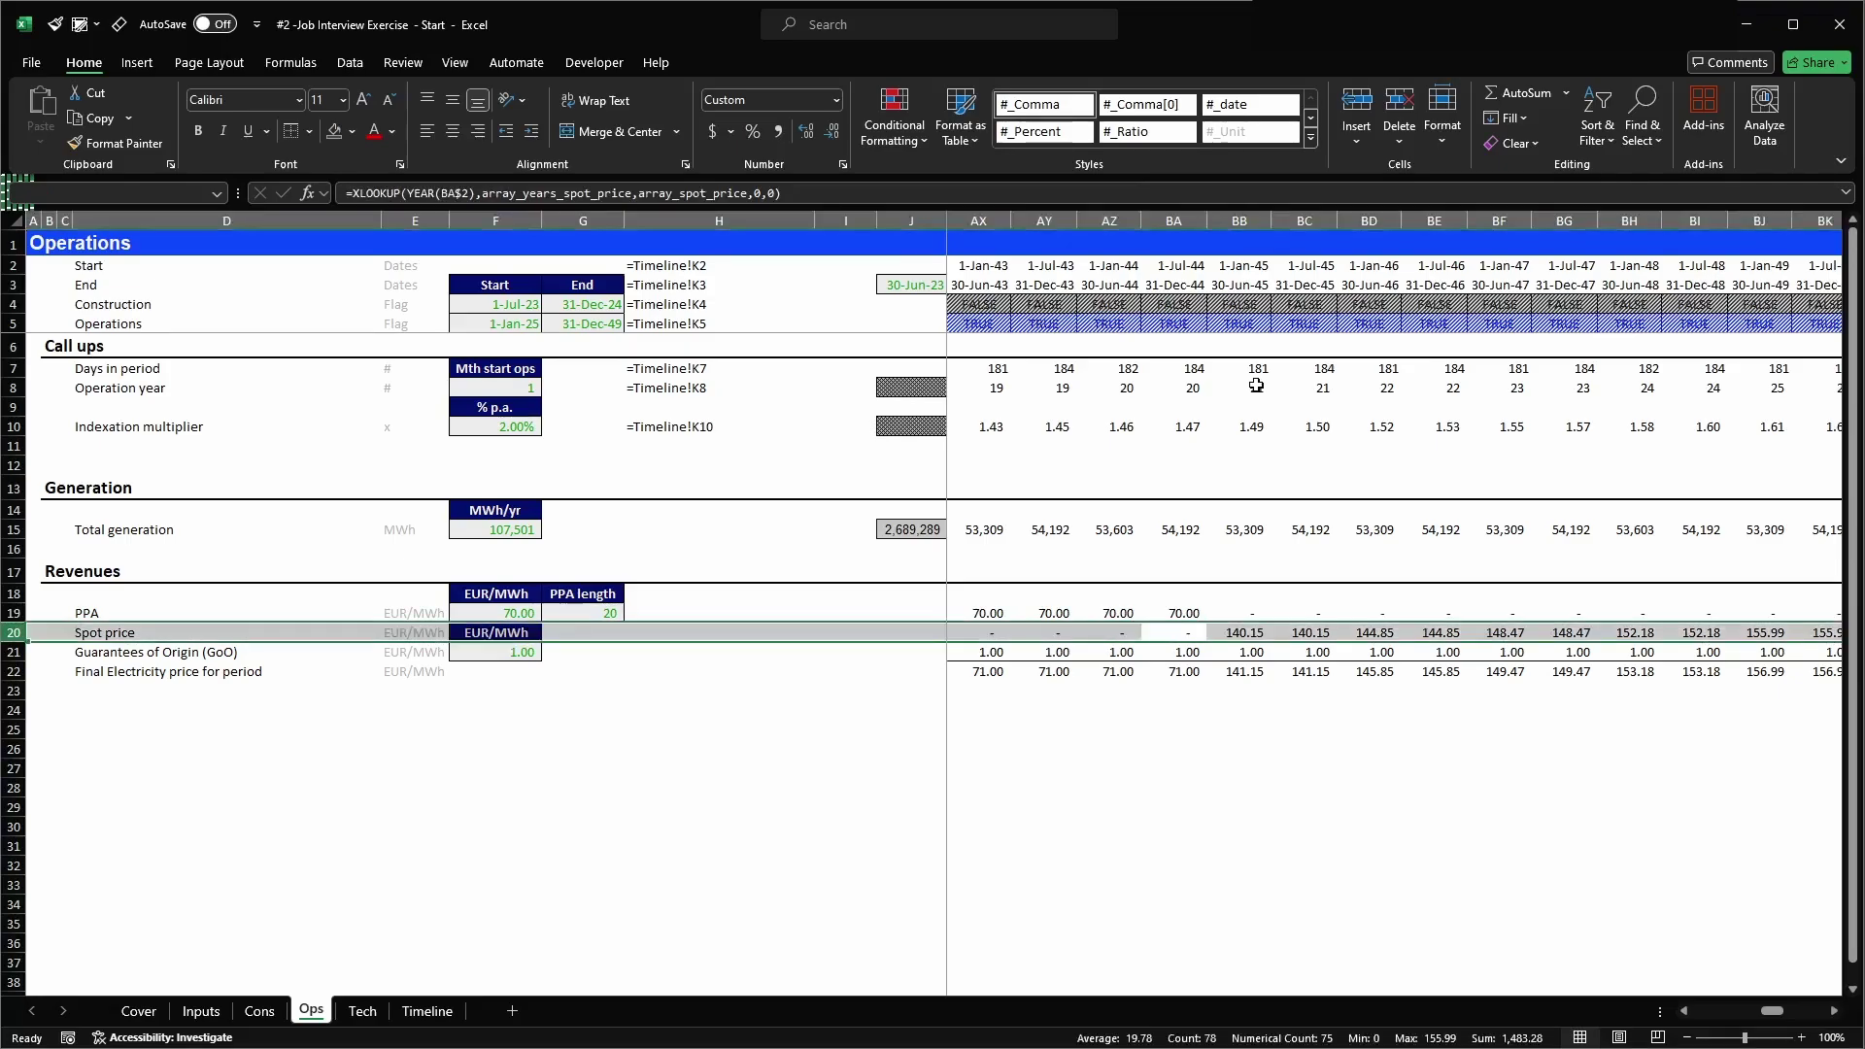
pyautogui.press('Down')
pyautogui.press('Down')
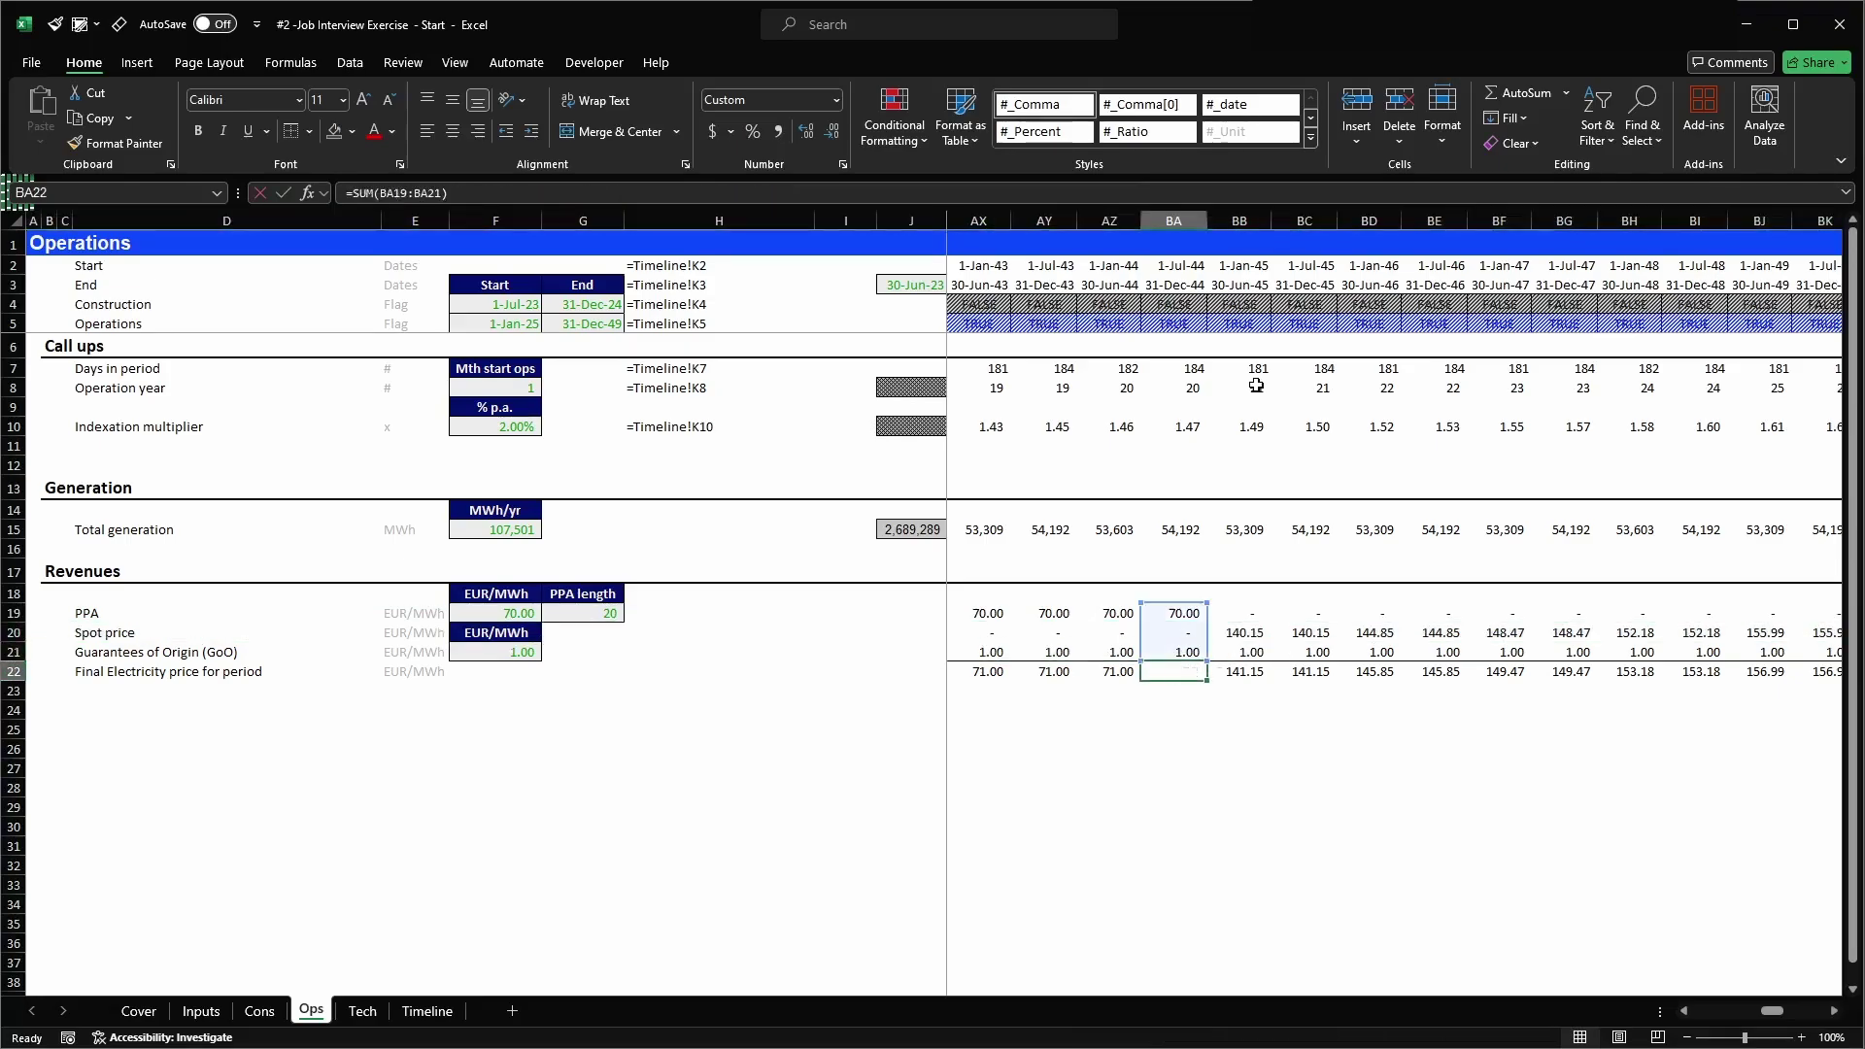
pyautogui.press('Left')
pyautogui.hotkey('shift', 'space')
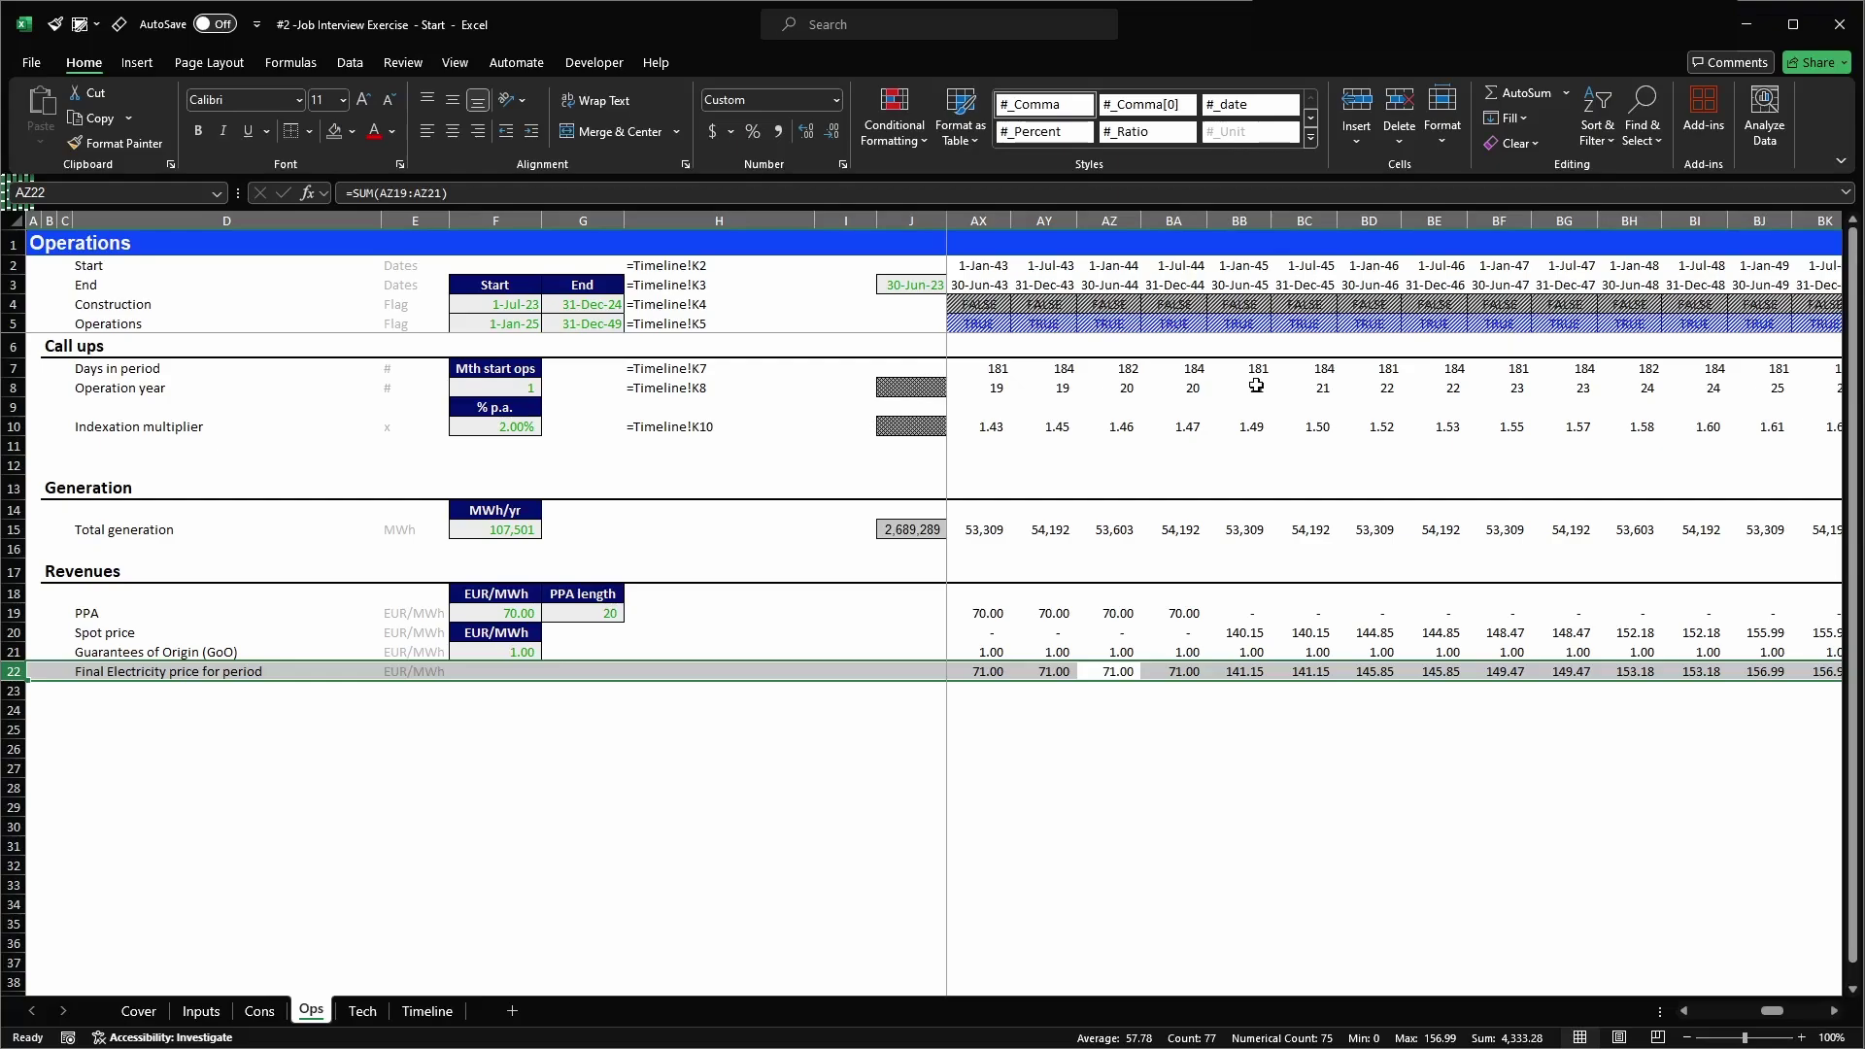
# - Label row 24 "Total revenues" in column D and enter the unit "EUR 000's" in column E
pyautogui.hotkey('ctrl', 'Left')
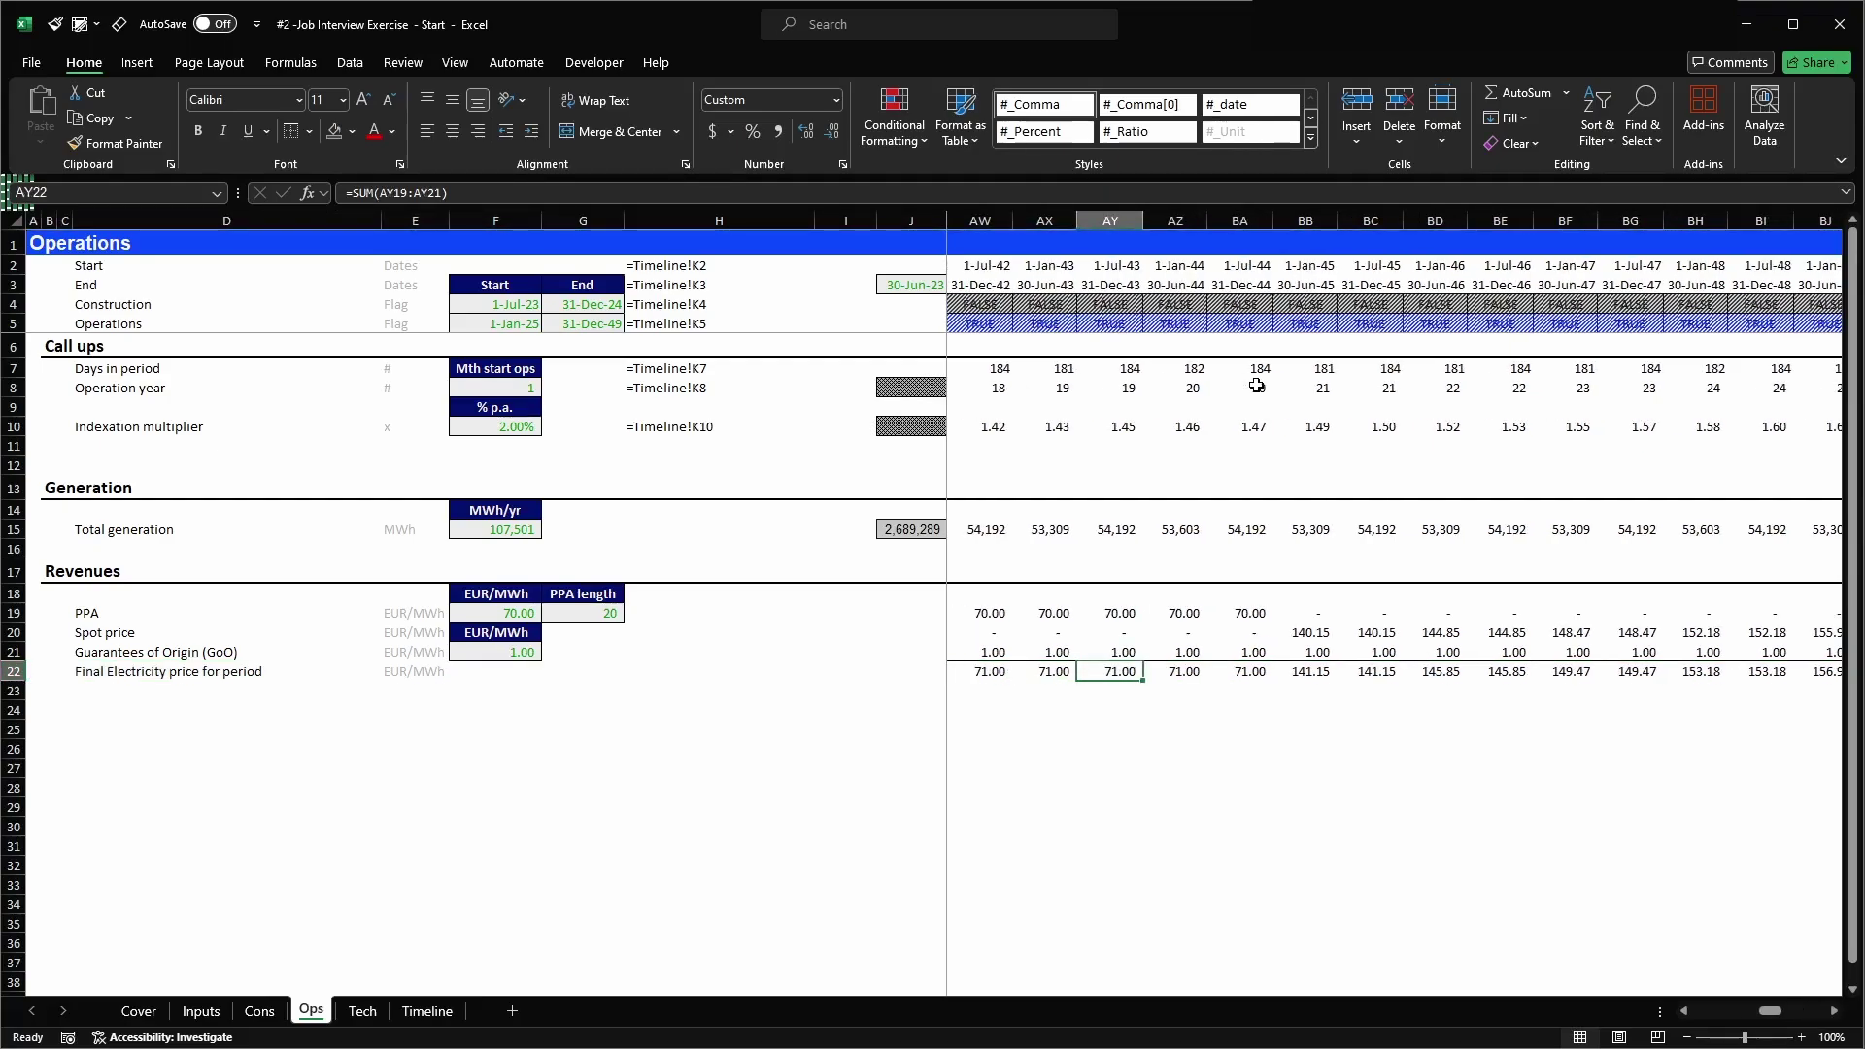
pyautogui.hotkey('ctrl', 'Left')
pyautogui.press('Left')
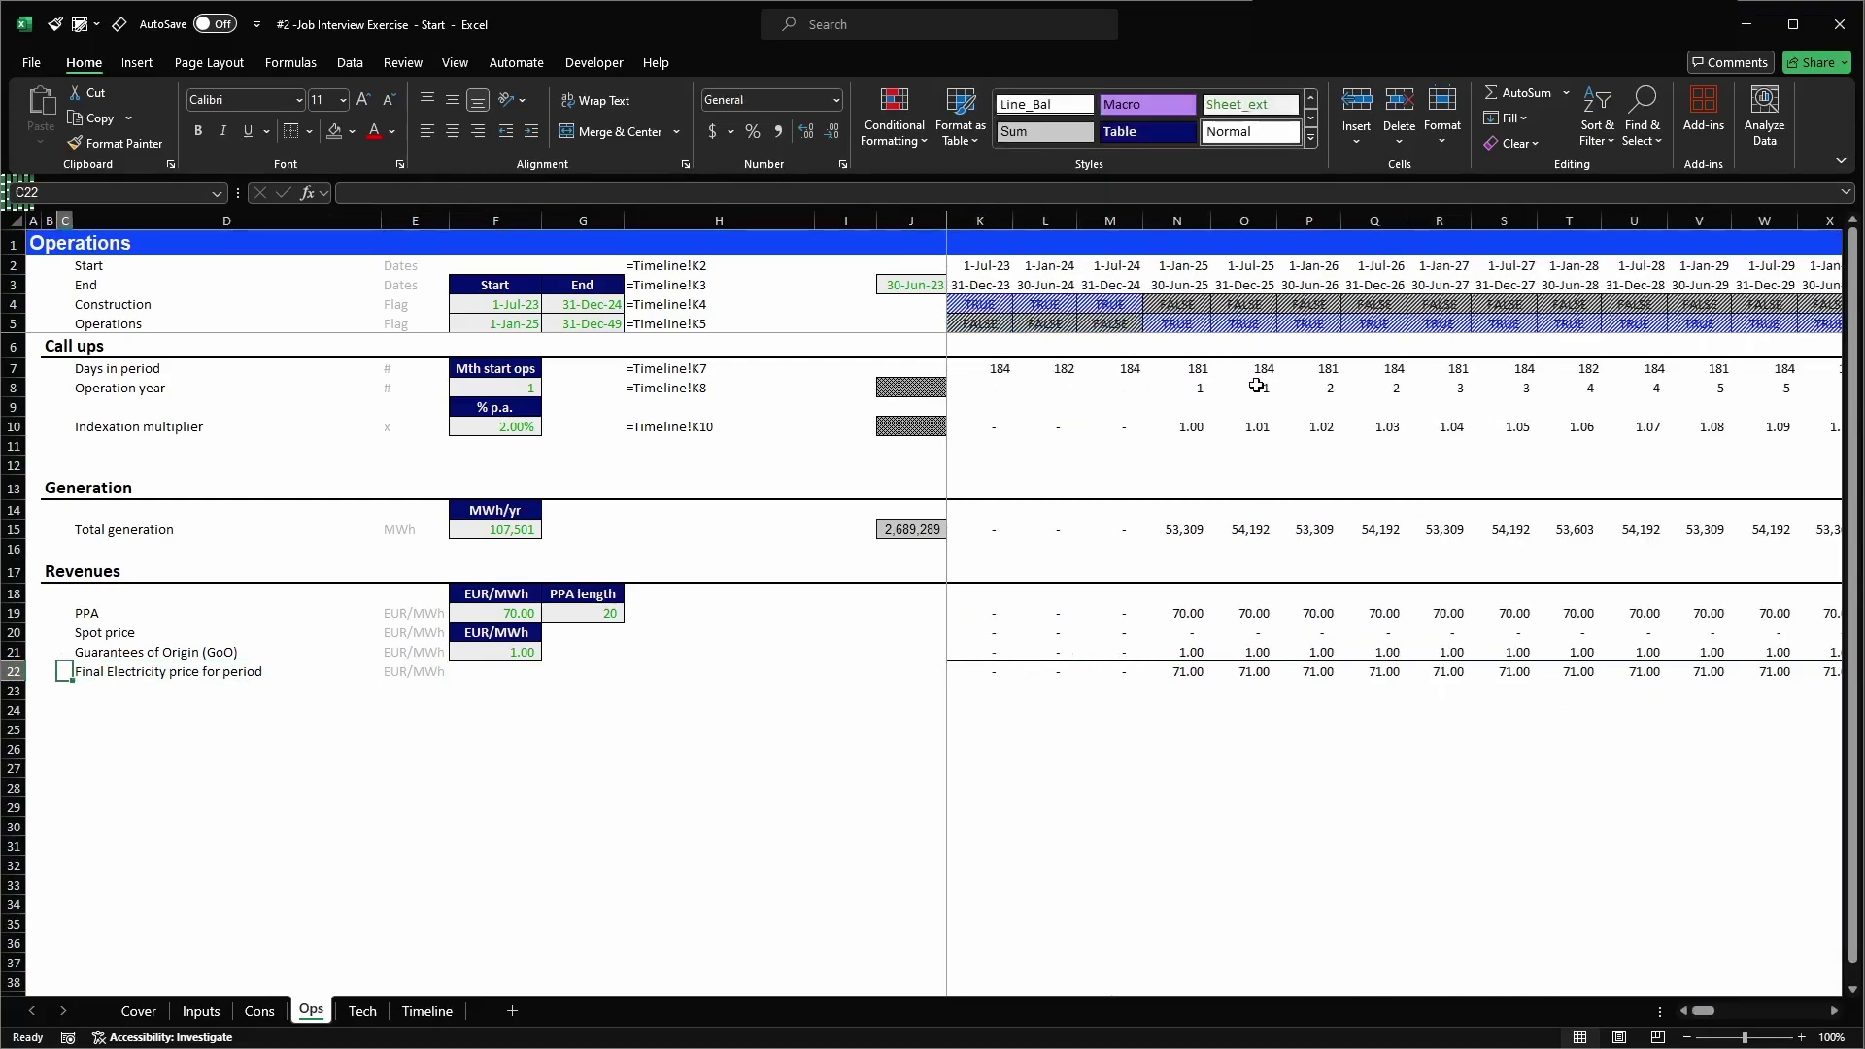
pyautogui.press('Down')
pyautogui.press('Down')
pyautogui.write('Total')
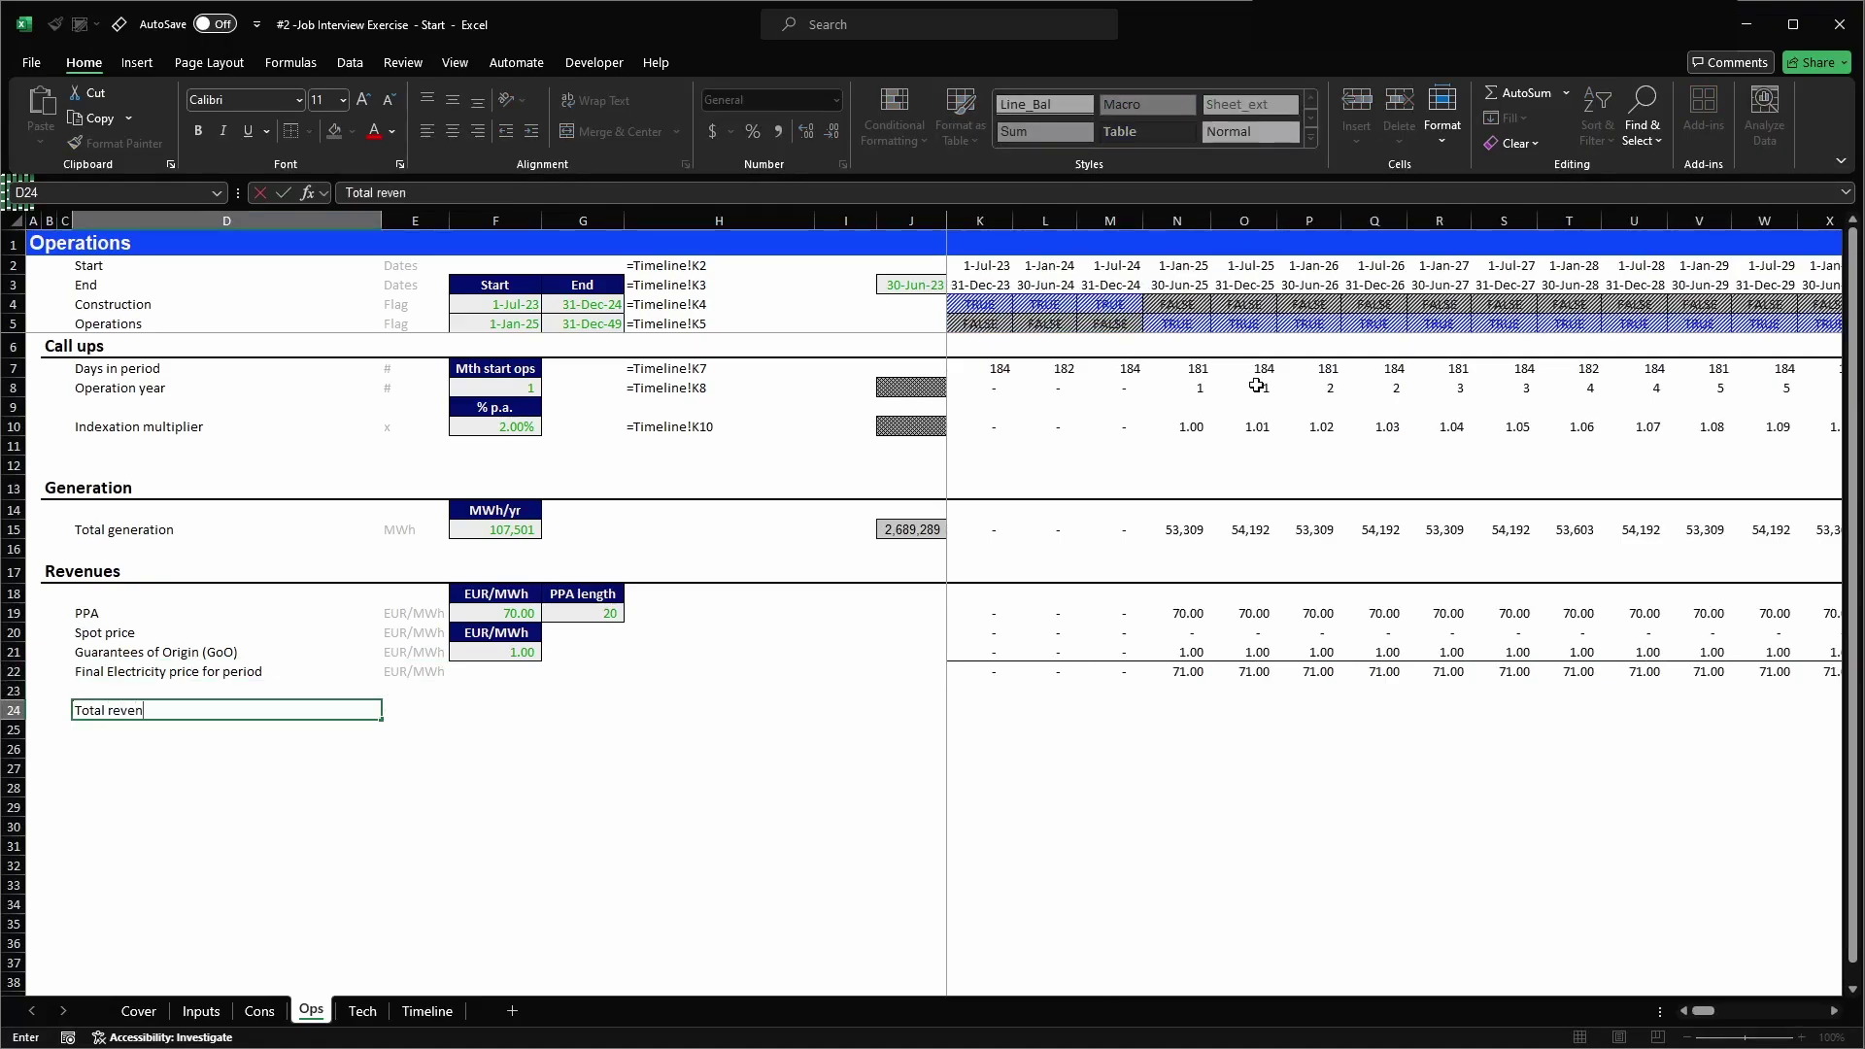
pyautogui.press('Tab')
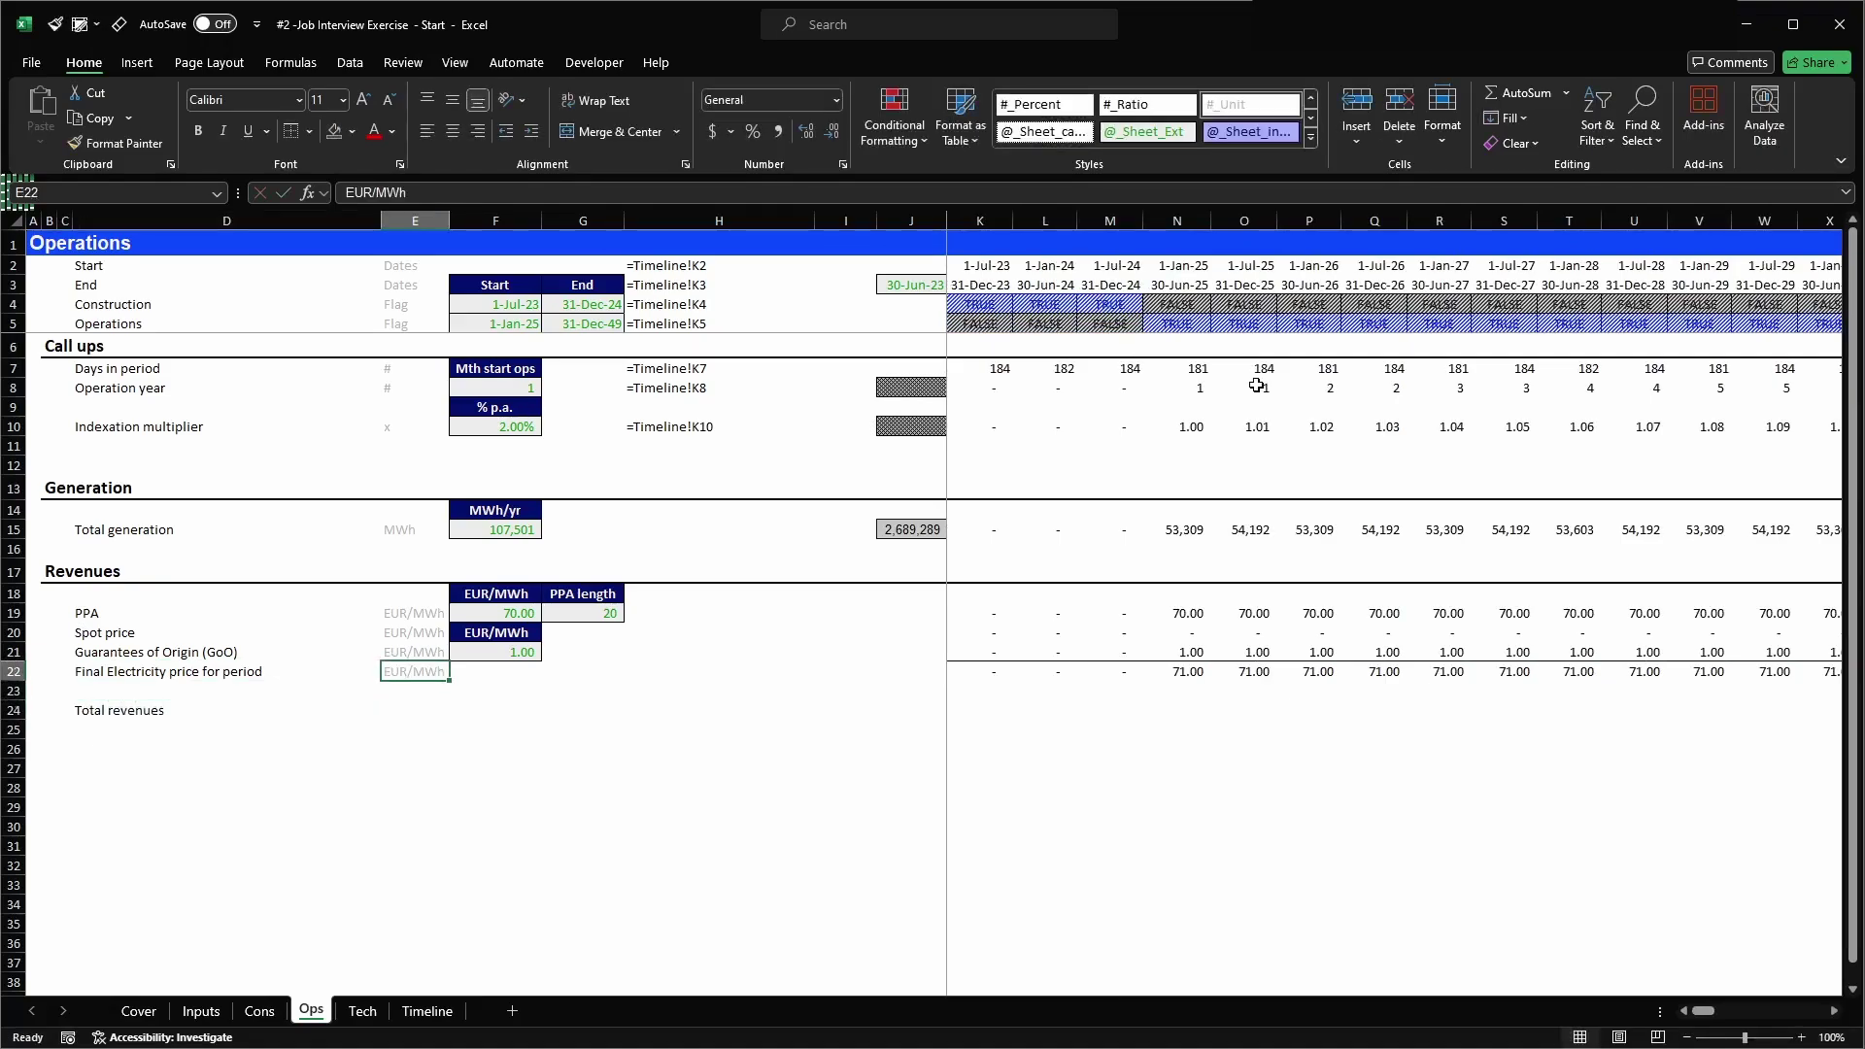
pyautogui.write('EUR 000')
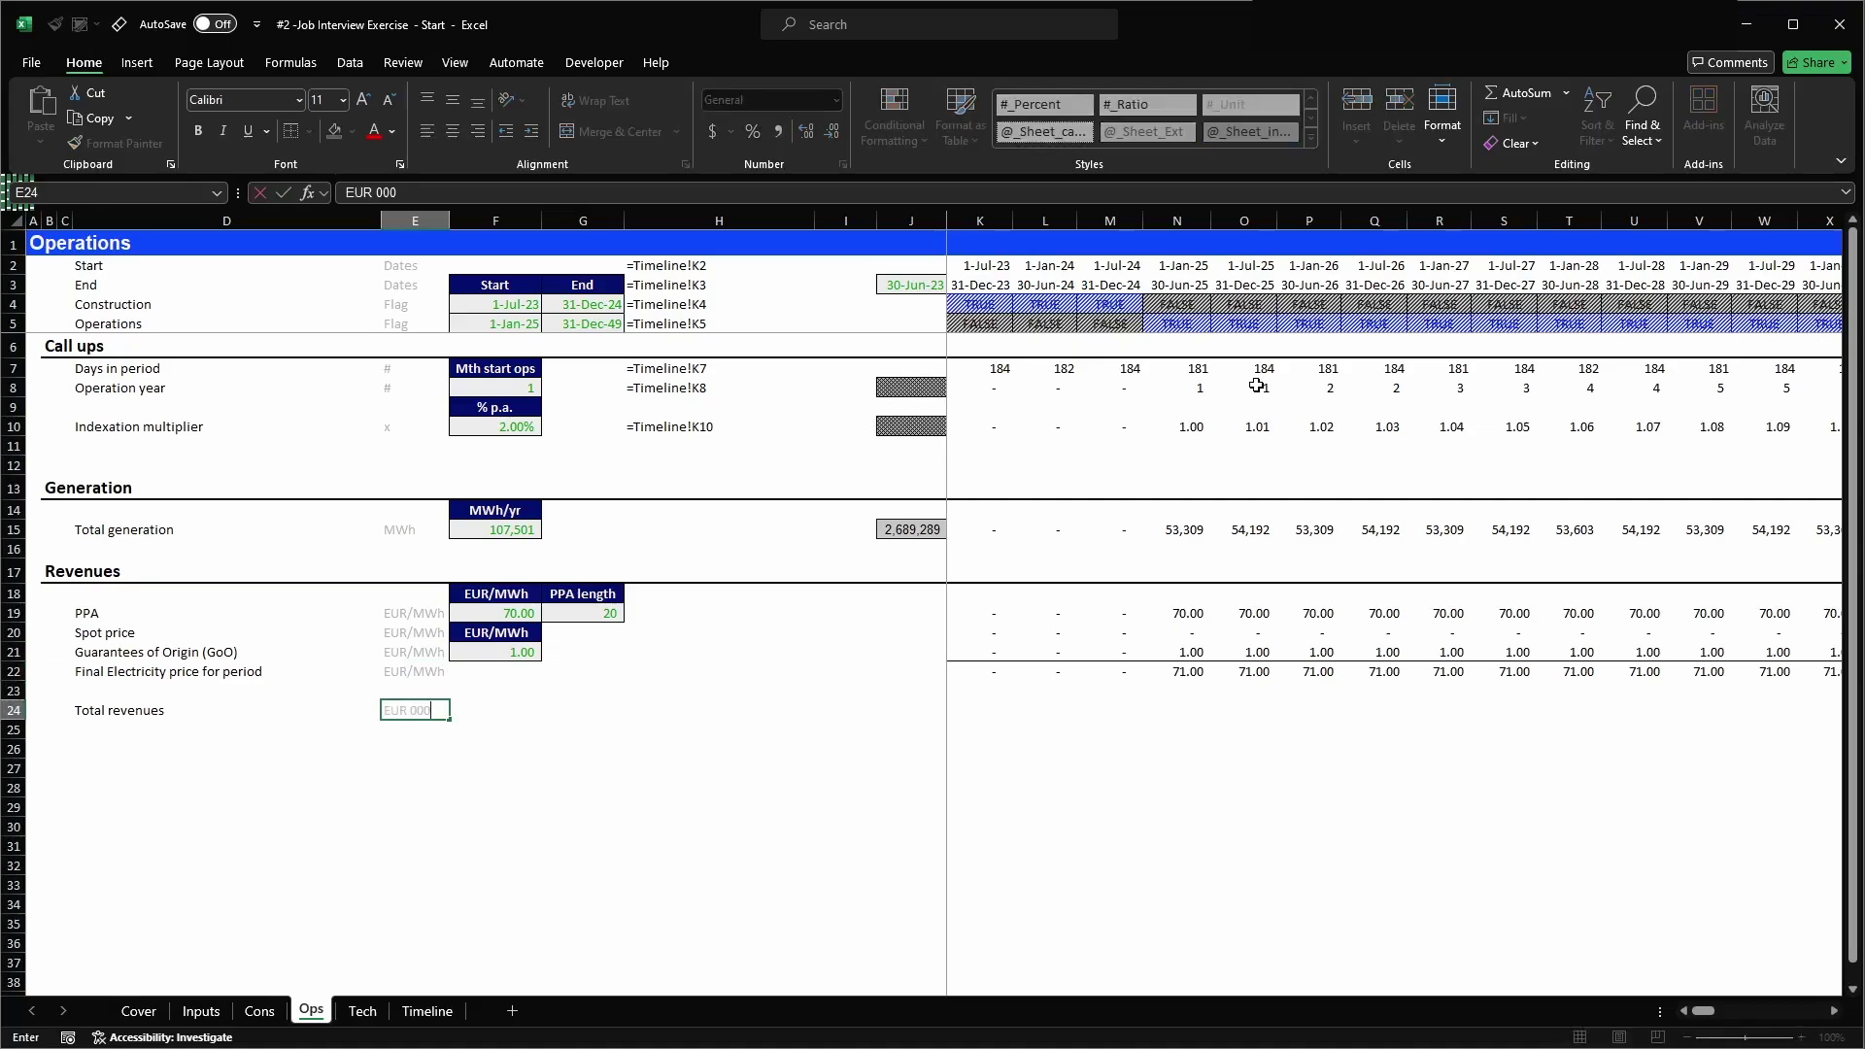
pyautogui.write("'s")
pyautogui.press('Tab')
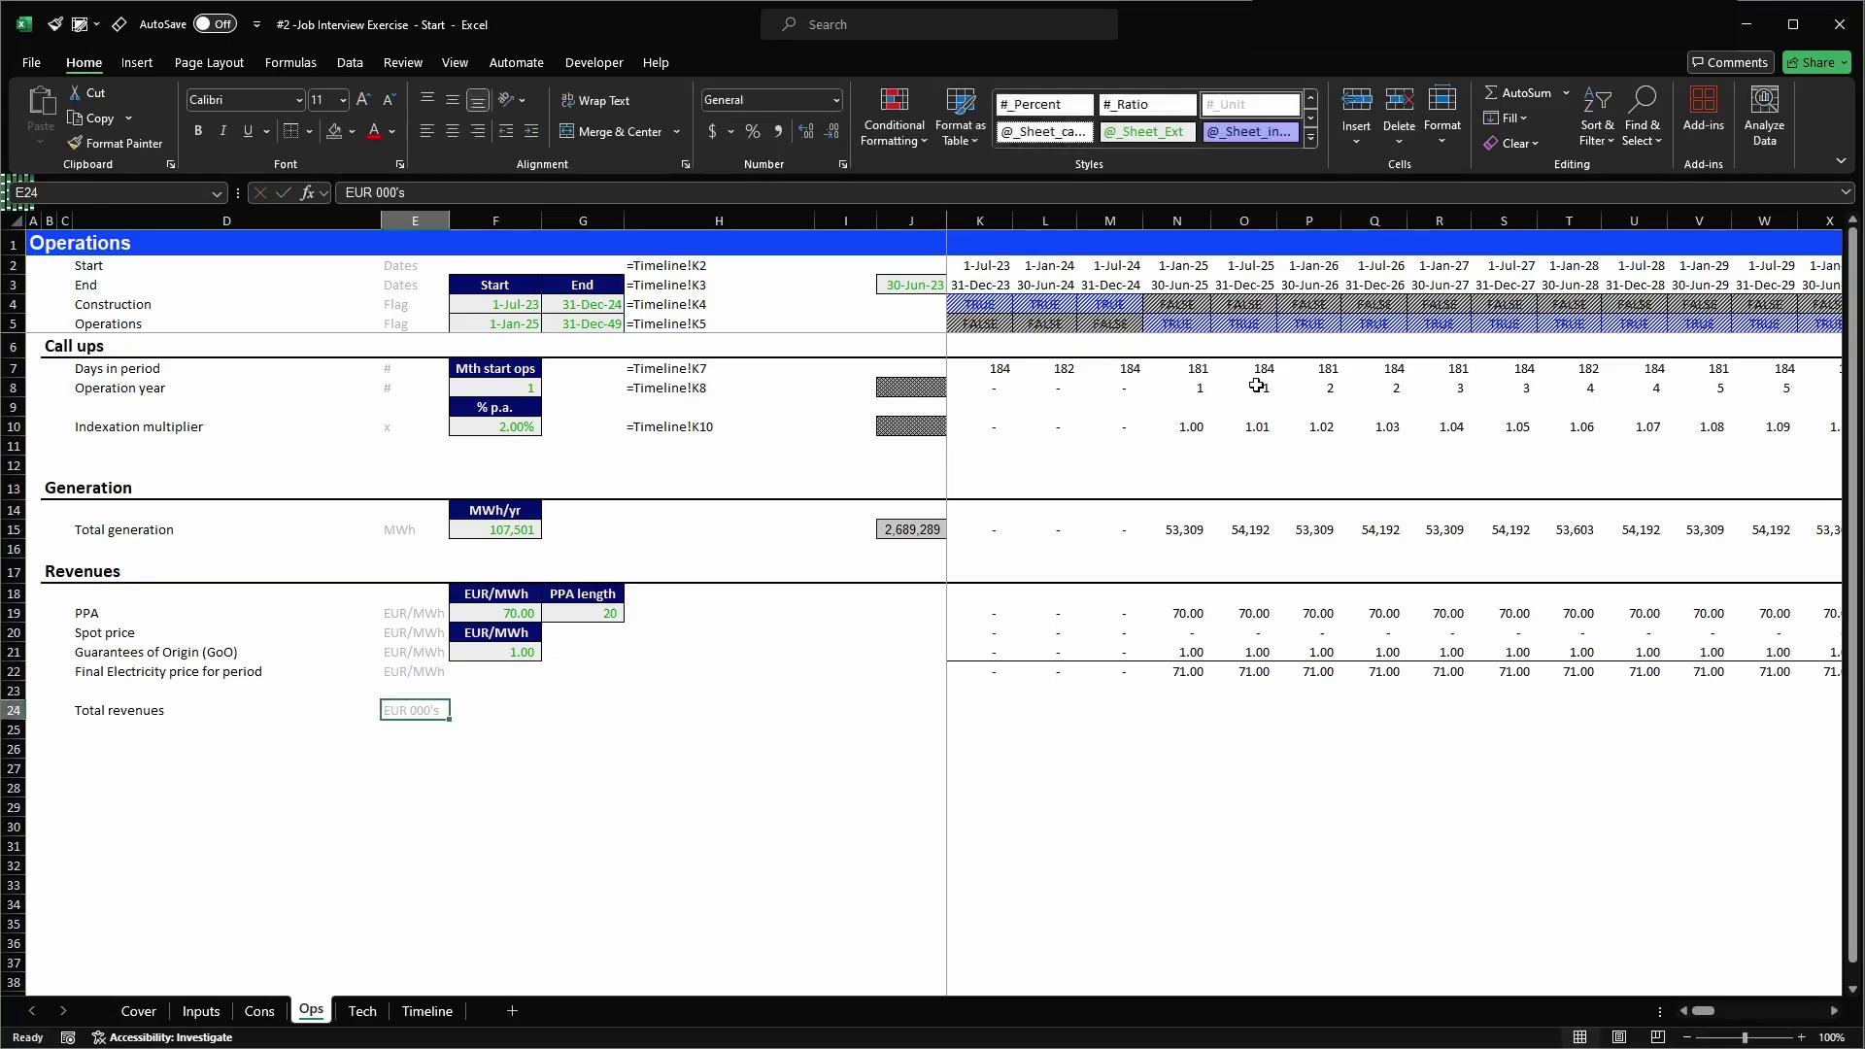
# - Copy the row total cell from total generation (J15) into J24 for total revenues
pyautogui.press('Tab')
pyautogui.press('Tab')
pyautogui.press('Tab')
pyautogui.press('Tab')
pyautogui.hotkey('ctrl', 'Up')
pyautogui.hotkey('ctrl', 'c')
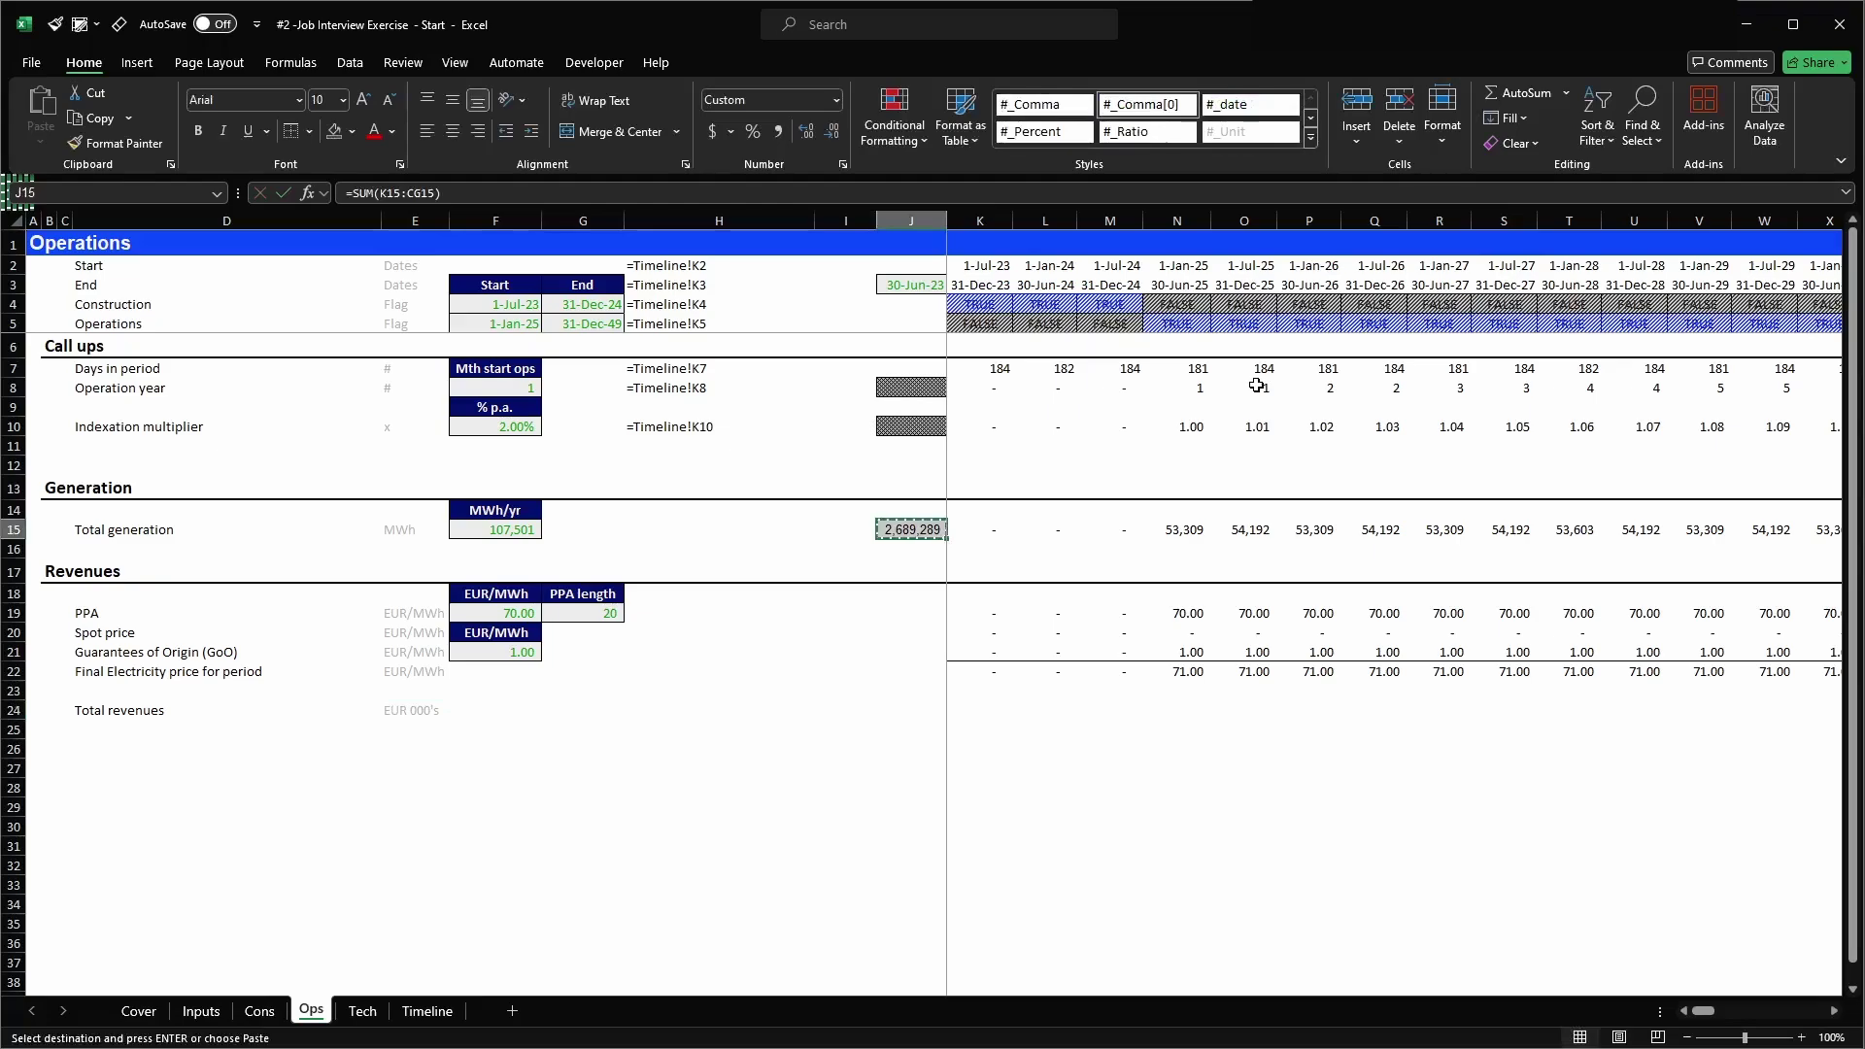
pyautogui.hotkey('ctrl', 'Right')
pyautogui.press('Down')
pyautogui.press('Up')
pyautogui.hotkey('ctrl', 'Left')
pyautogui.press('Right')
pyautogui.press('Down')
pyautogui.hotkey('ctrl', 'Down')
pyautogui.hotkey('ctrl', 'Down')
pyautogui.press('Down')
pyautogui.press('Down')
pyautogui.press('Left')
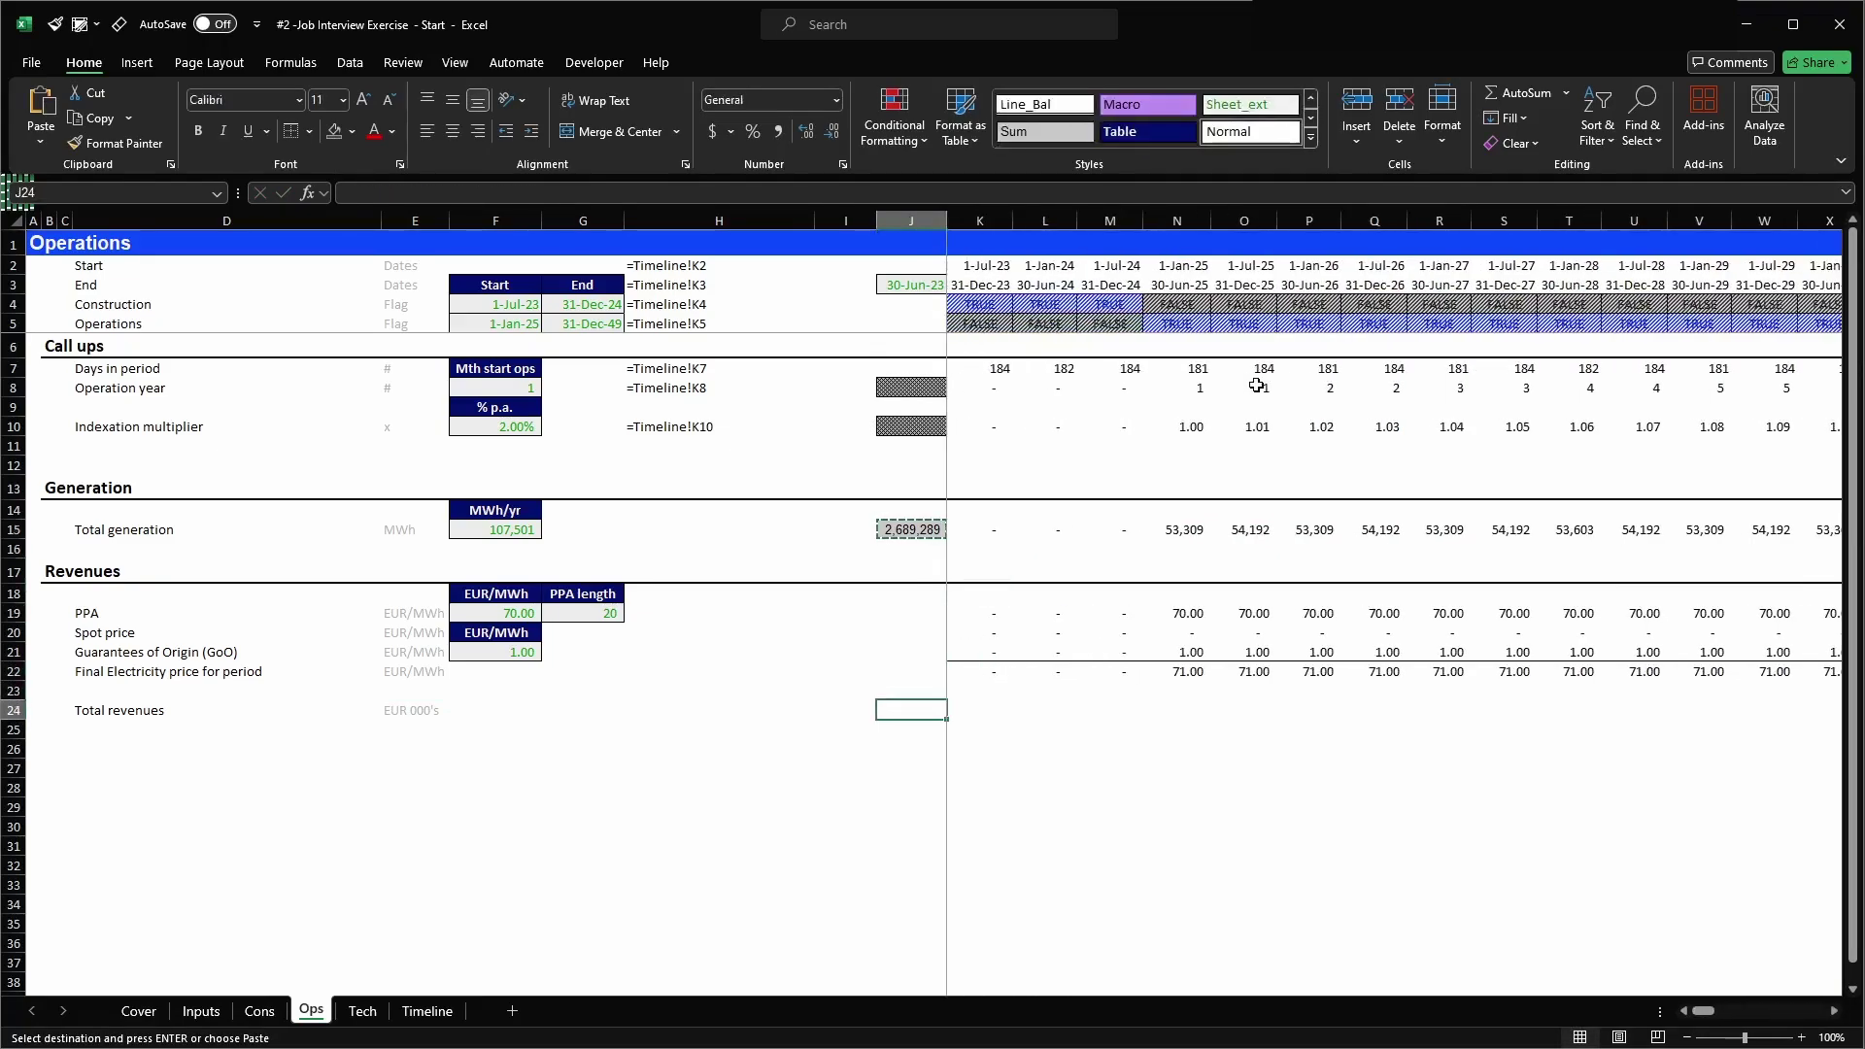
pyautogui.press('Return')
# - Enter the total revenues formula =K15*K22 in K24, multiplying generation by the final electricity price
pyautogui.press('Right')
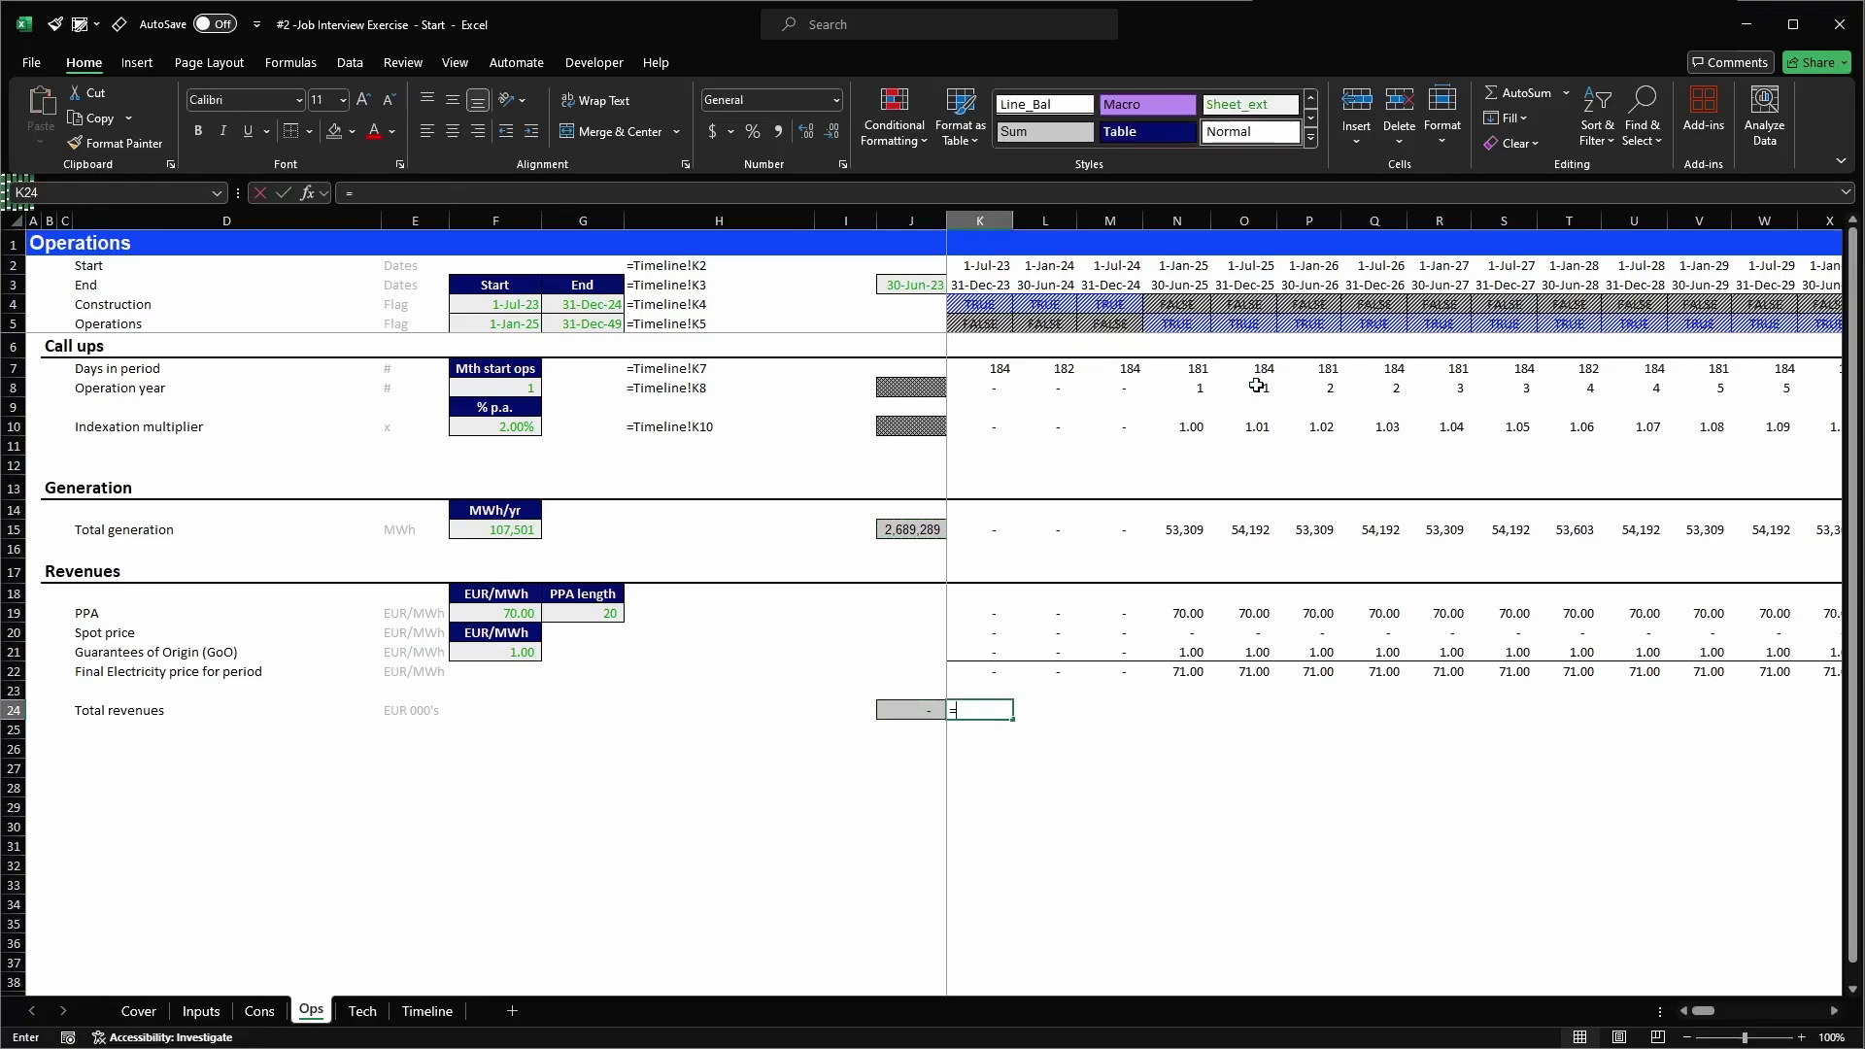
pyautogui.write('=')
pyautogui.hotkey('ctrl', 'Up')
pyautogui.hotkey('ctrl', 'Up')
pyautogui.hotkey('ctrl', 'Up')
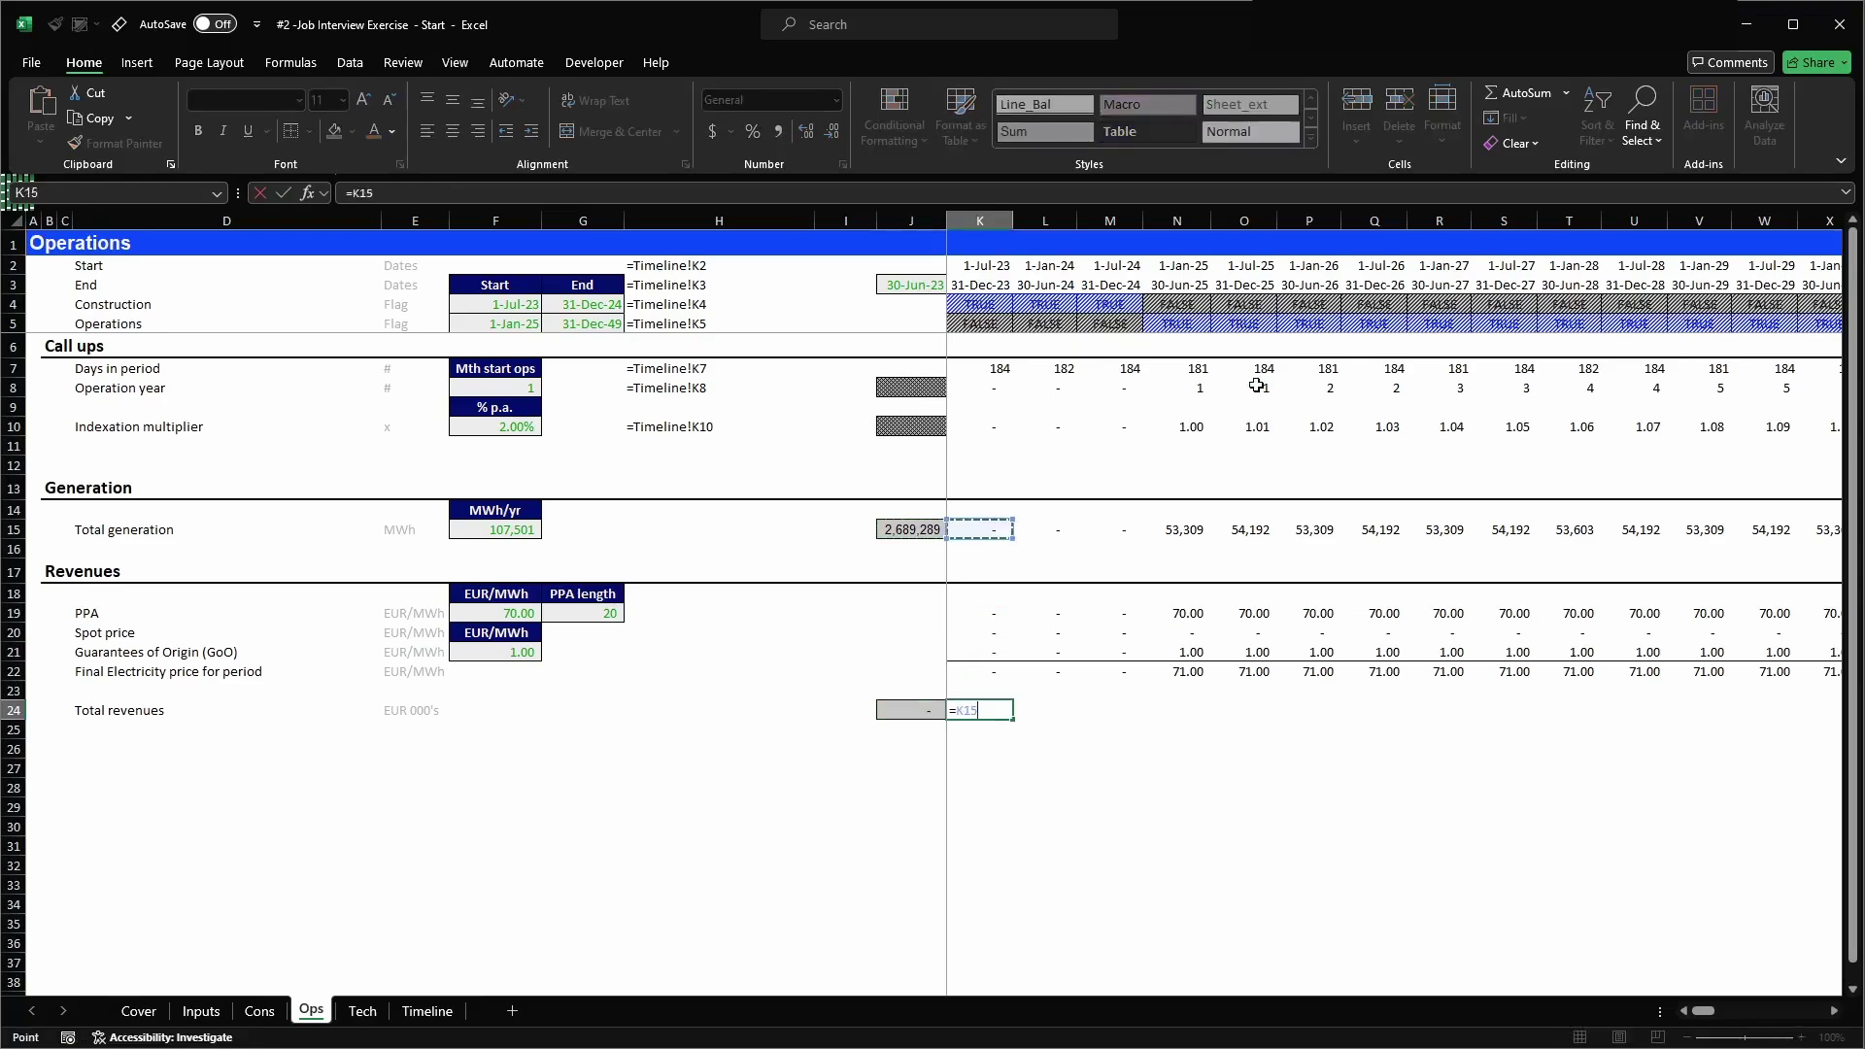
pyautogui.write('*')
pyautogui.press('Up')
pyautogui.press('Up')
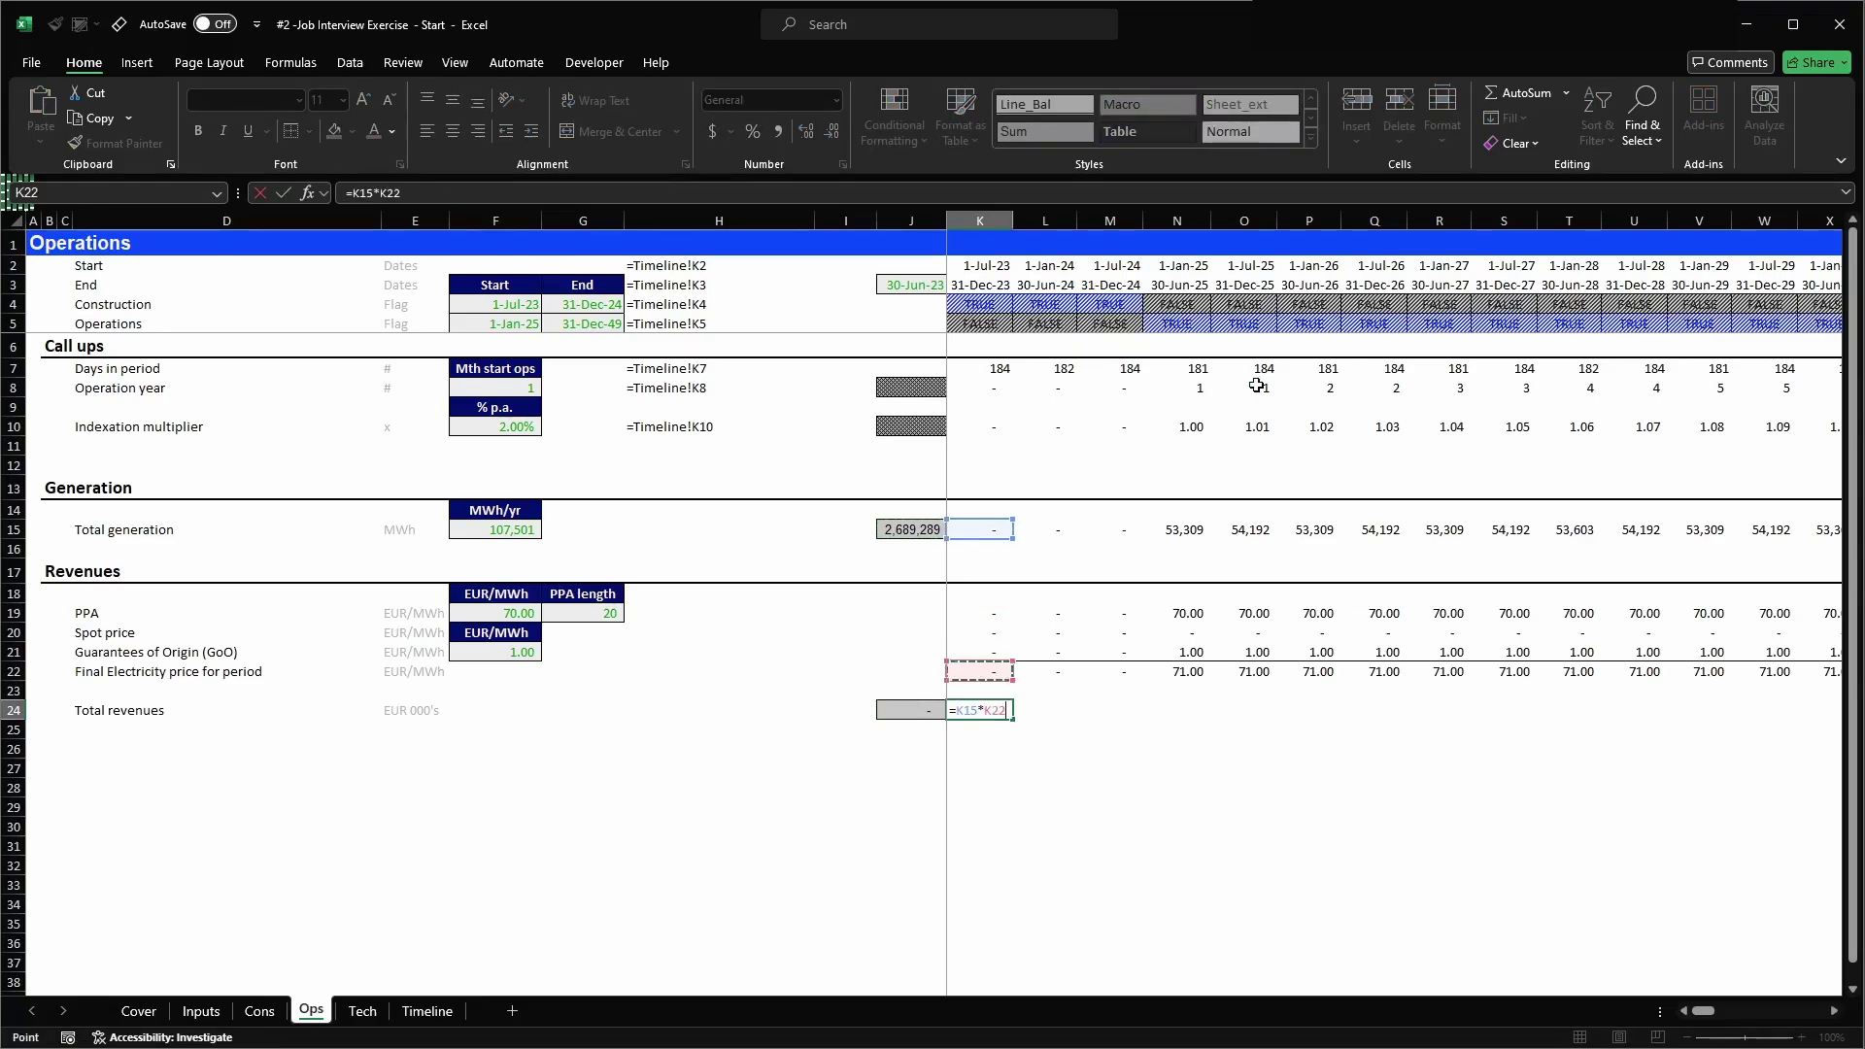
pyautogui.press('Return')
# - Apply the #_Comma[0] style to K24 and fill the total revenues formula across the timeline
pyautogui.press('Up')
pyautogui.hotkey('alt', '2')
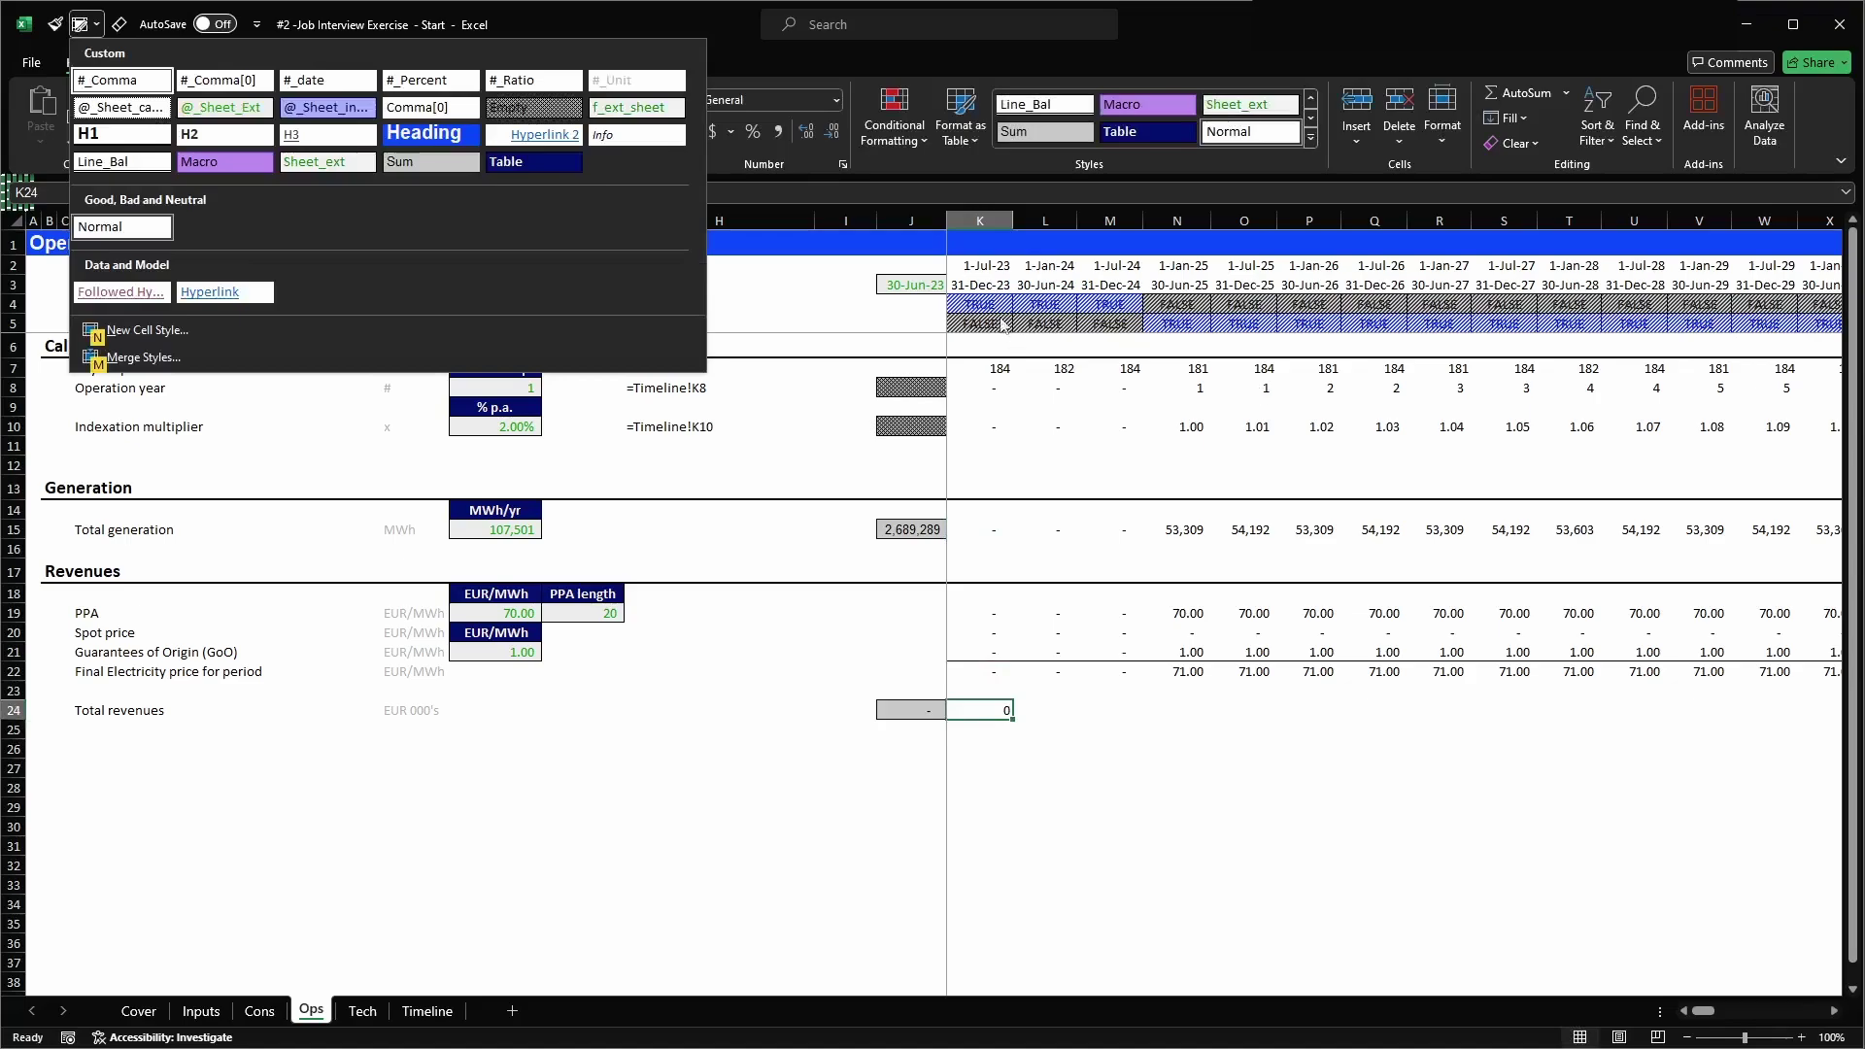
pyautogui.click(258, 80)
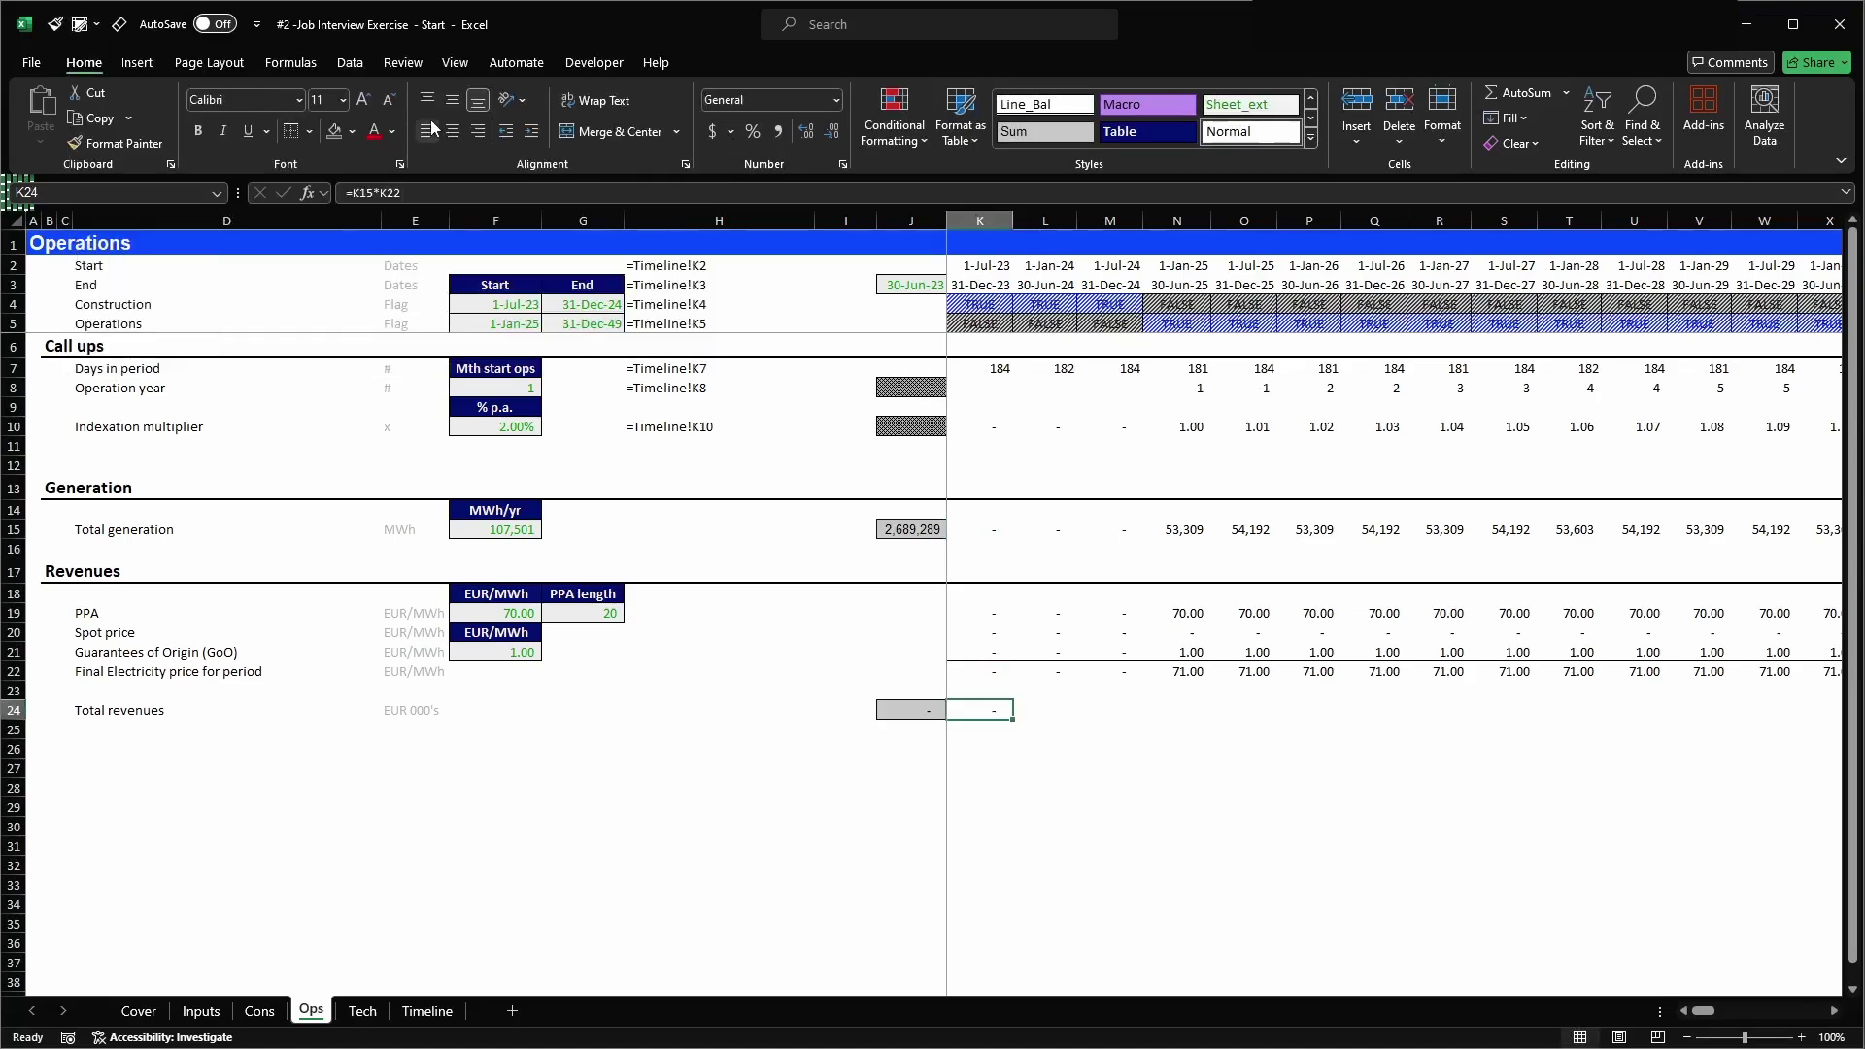
pyautogui.hotkey('ctrl', 'shift', 'Right')
pyautogui.hotkey('ctrl', 'r')
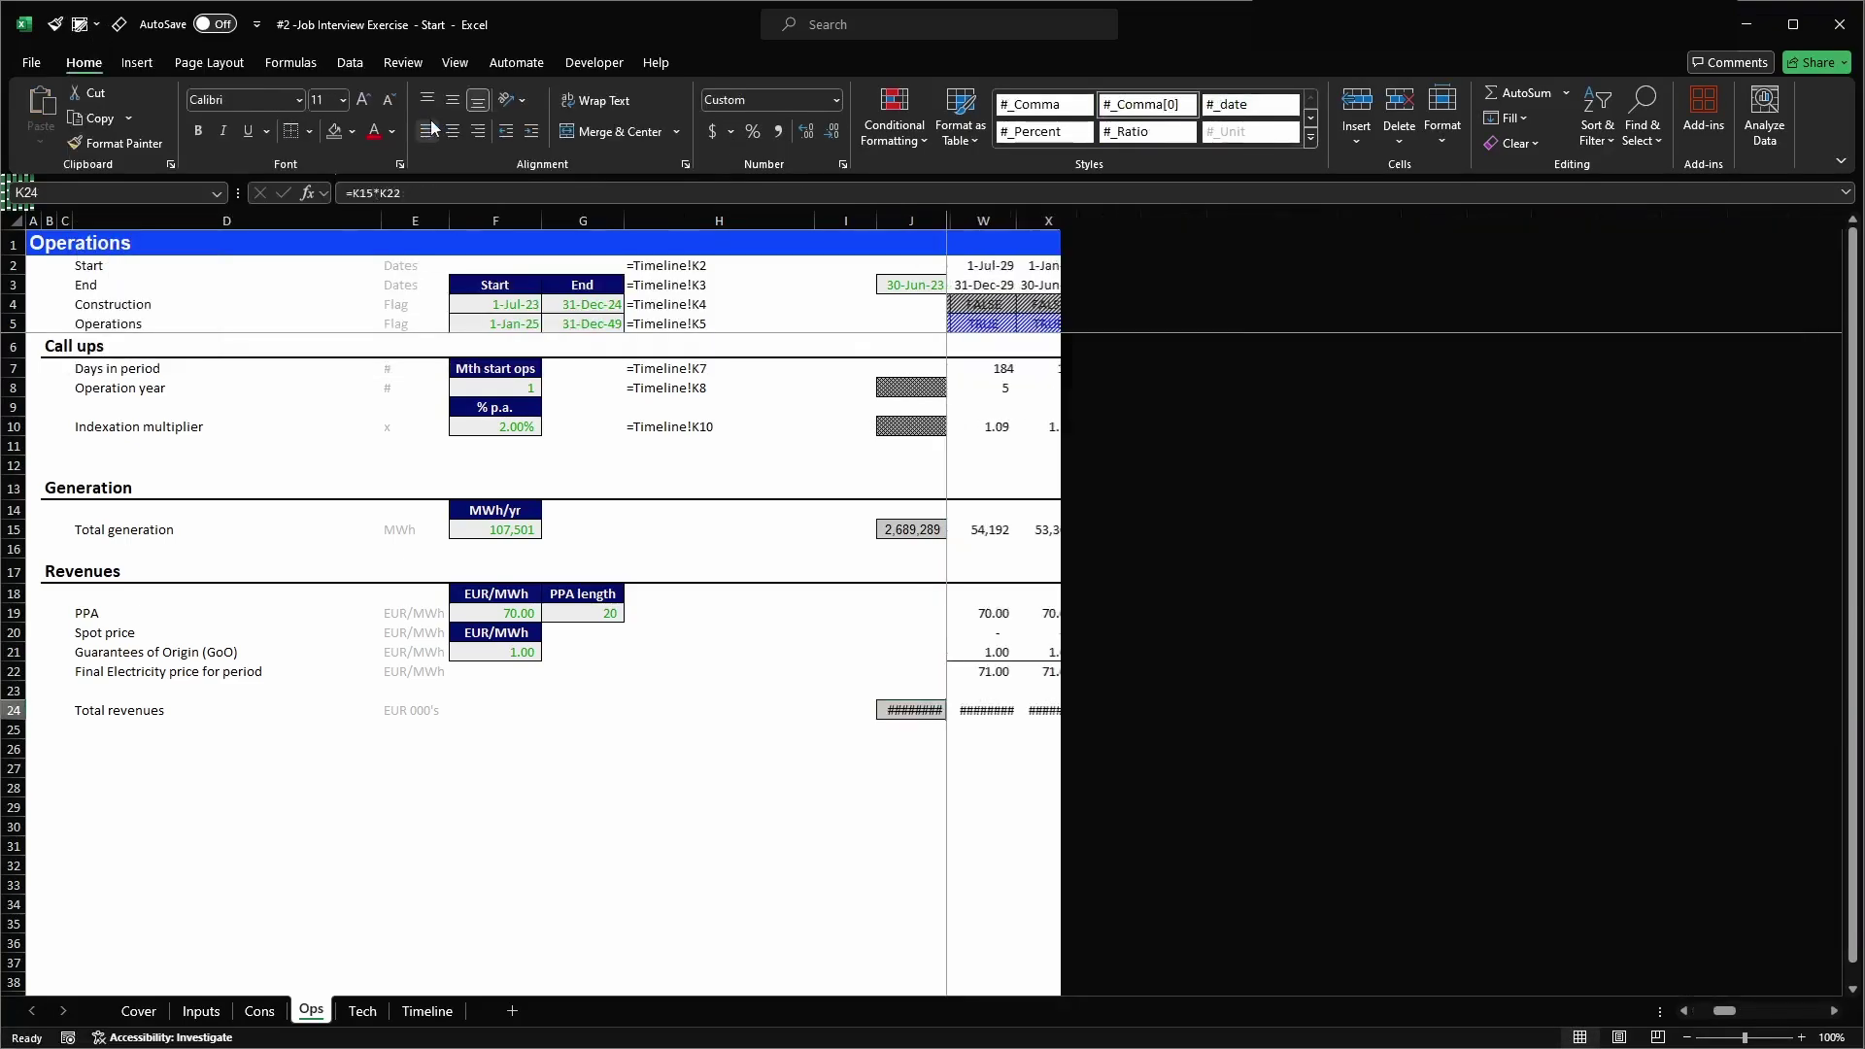
# - Change the total revenues formula in K24 to =(K15*K22)/thousand
pyautogui.press('F2')
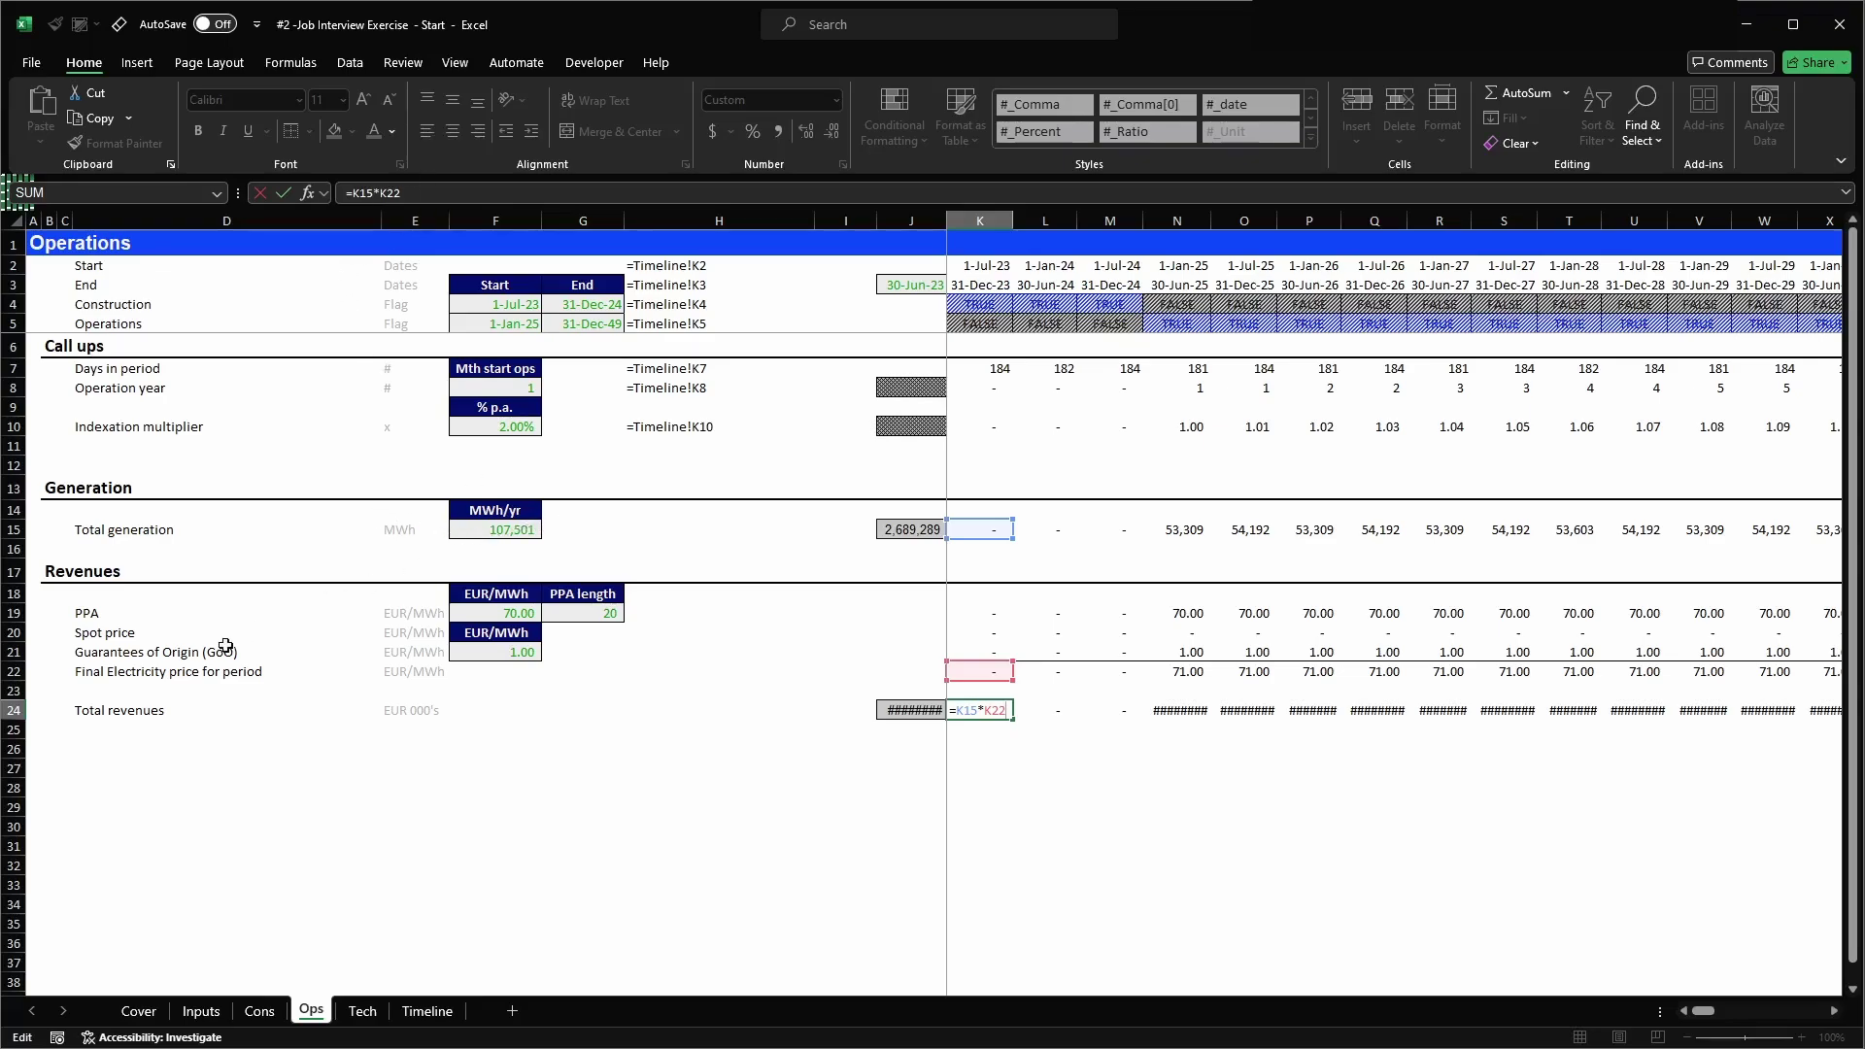
pyautogui.write('/thousand')
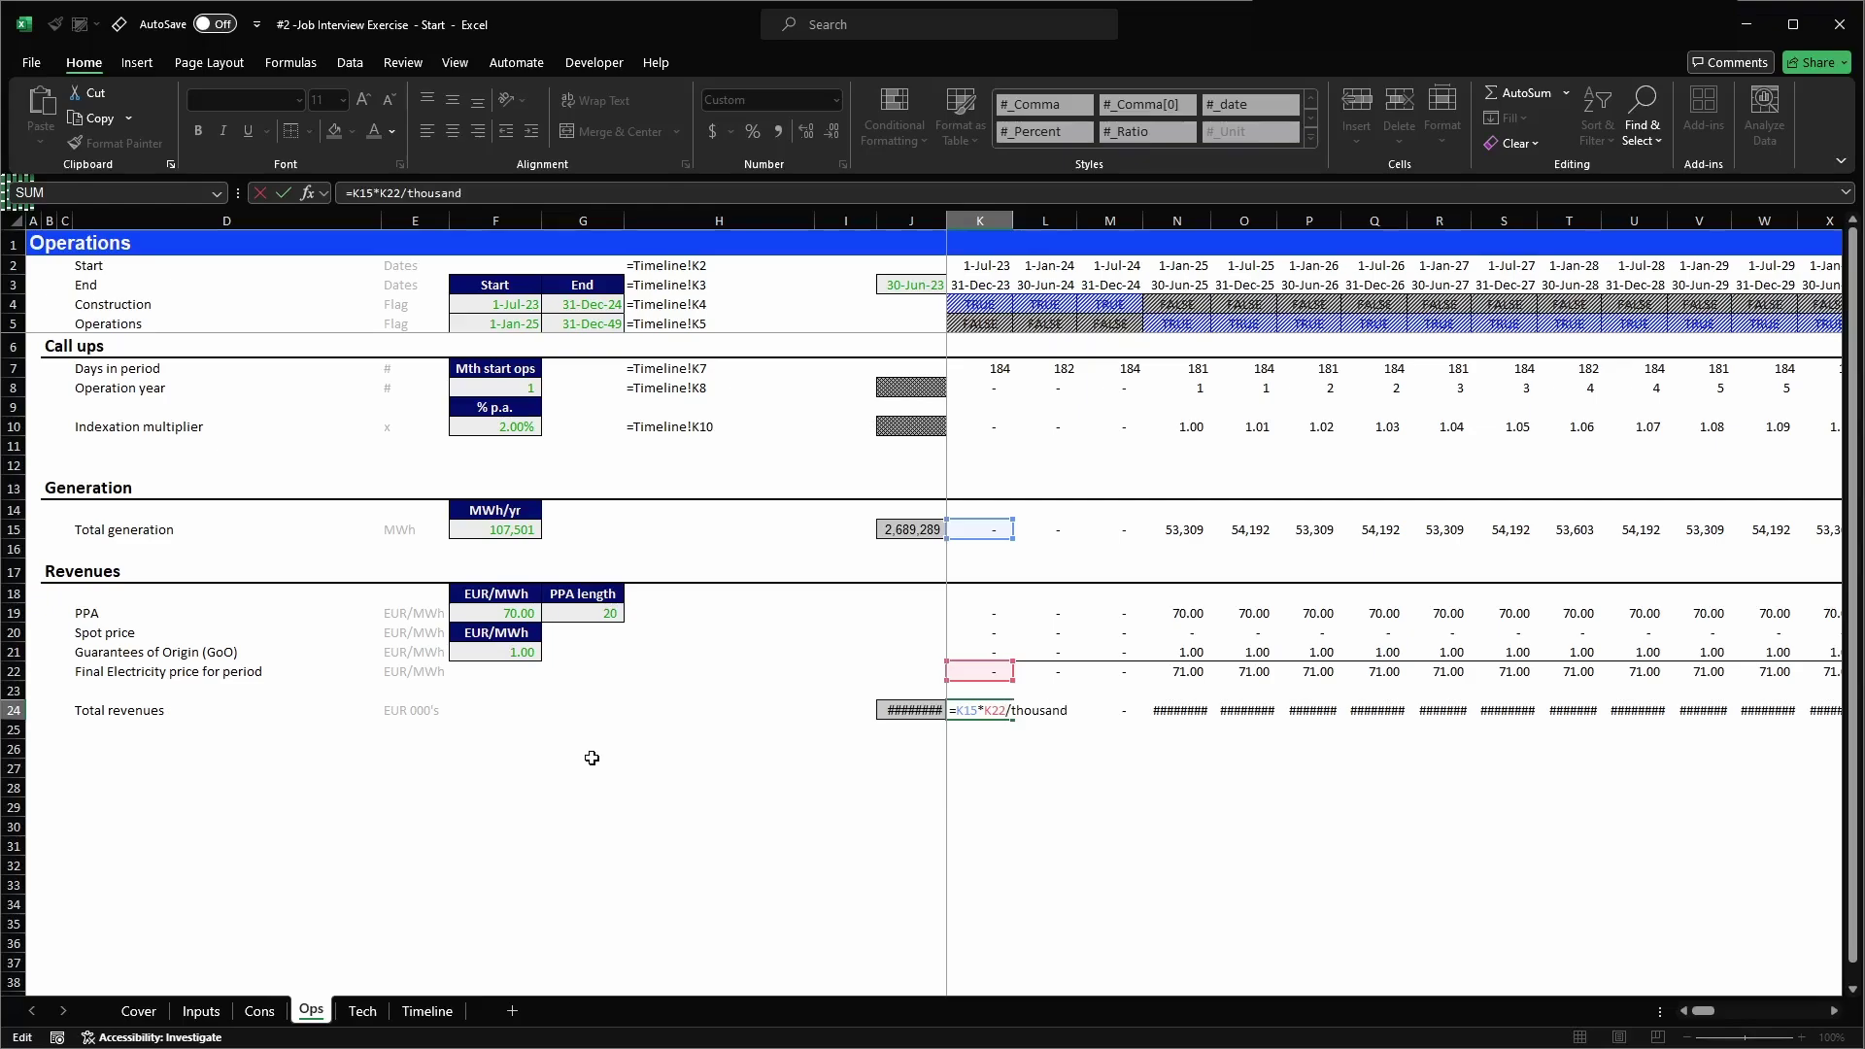
pyautogui.write('(')
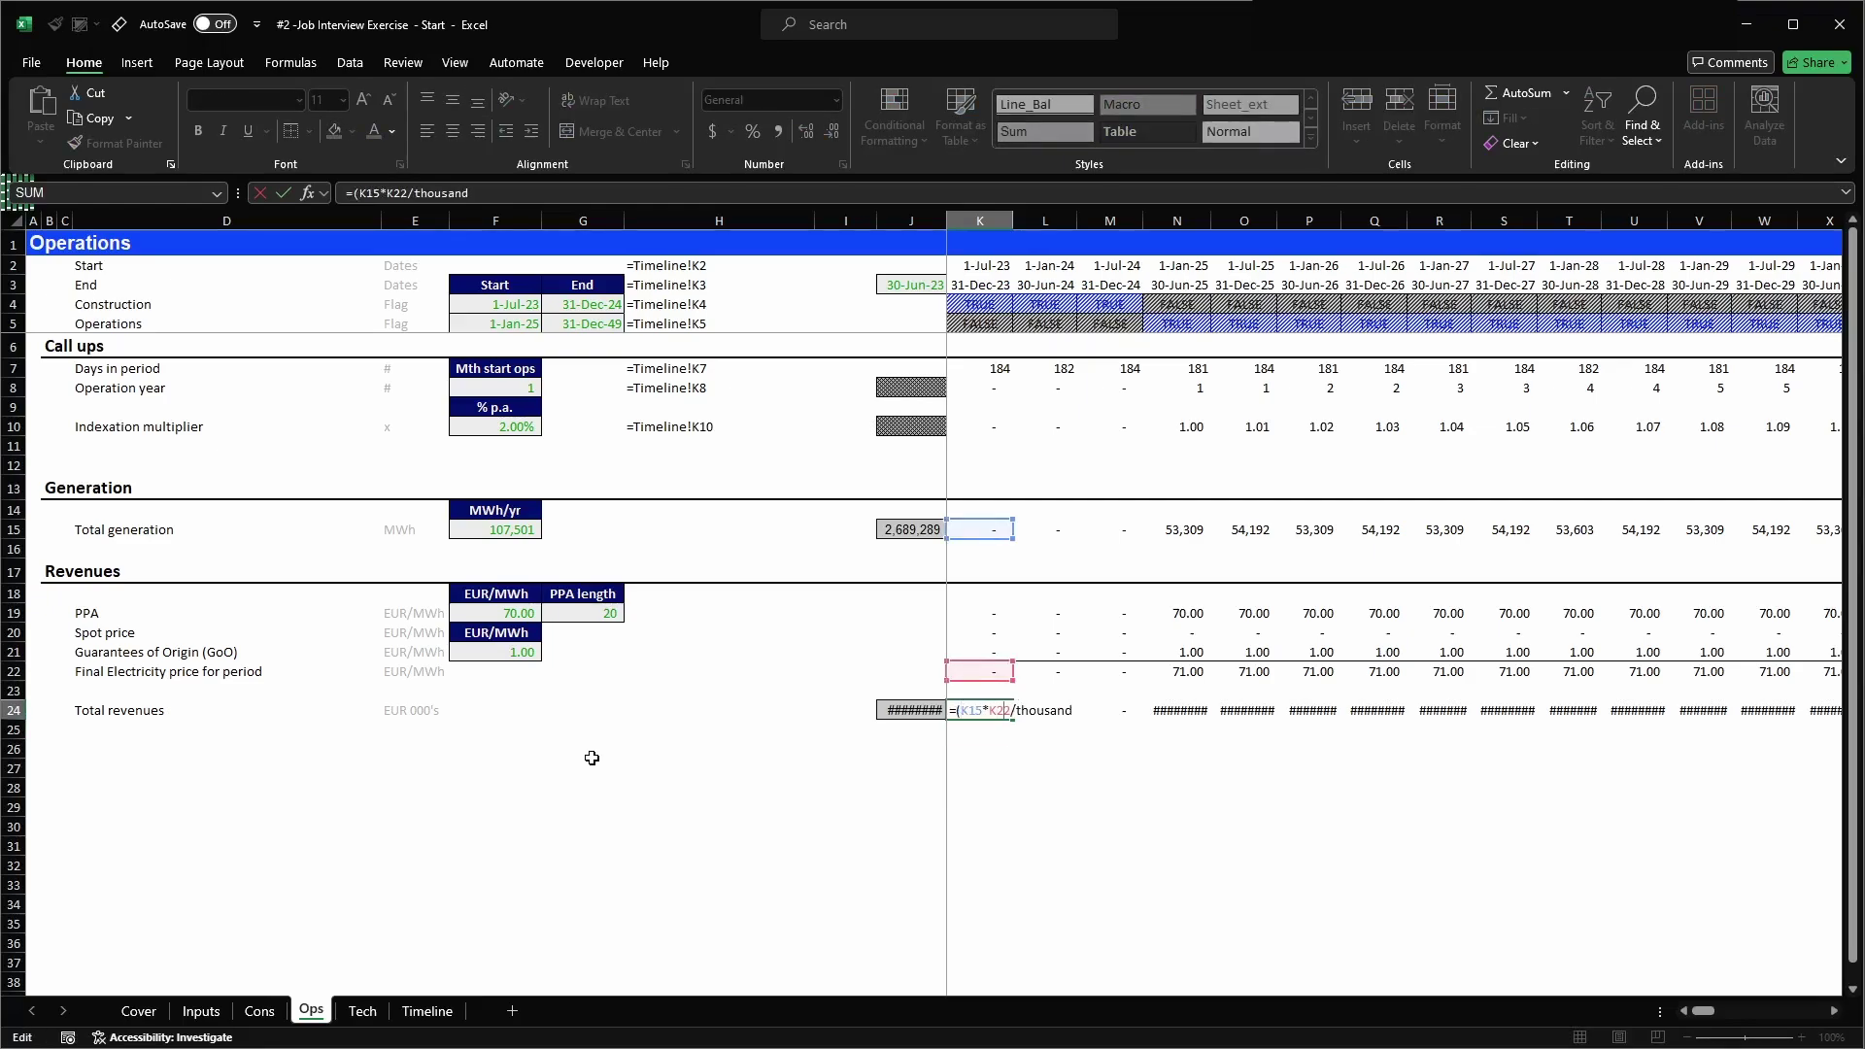
pyautogui.press('Right')
pyautogui.press('Right')
pyautogui.press('Right')
pyautogui.press('Right')
pyautogui.press('Right')
pyautogui.press('Right')
pyautogui.press('Right')
pyautogui.write(')')
pyautogui.hotkey('ctrl', 'Return')
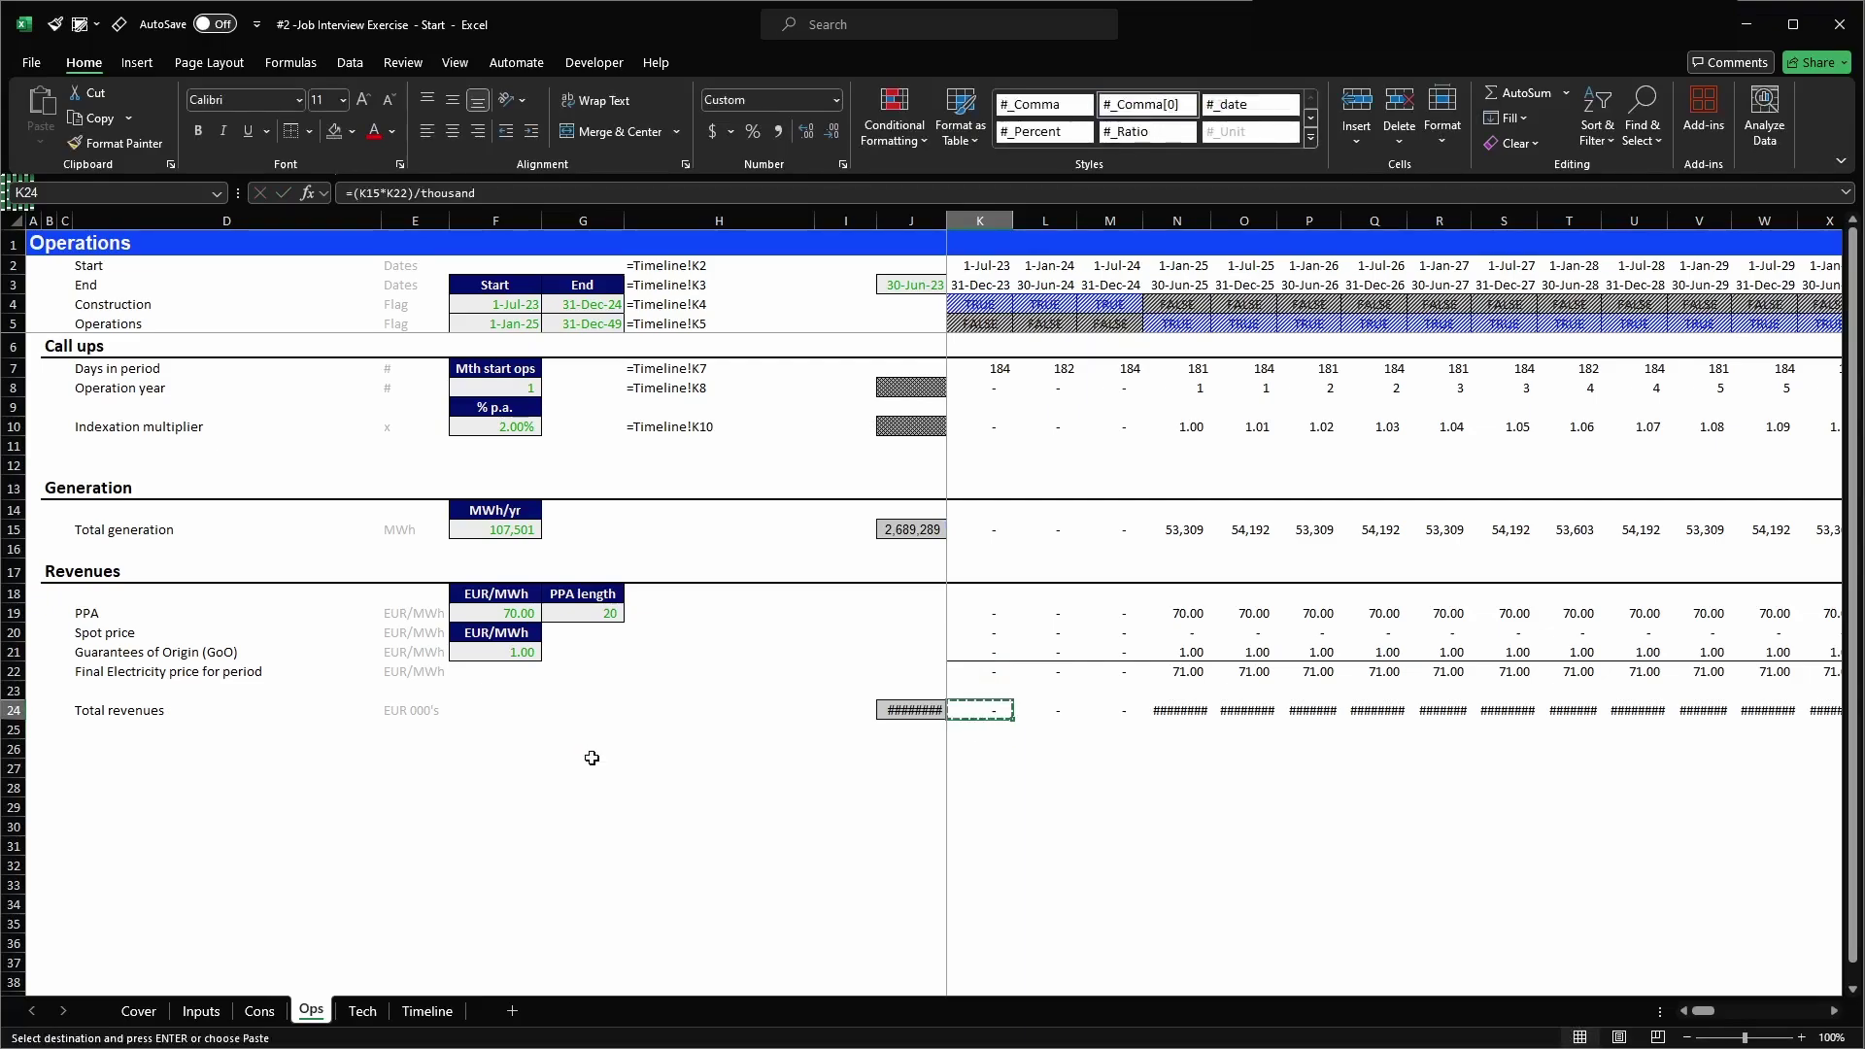
# - Copy the revised formula in K24 across all periods of the total revenues row
pyautogui.hotkey('ctrl', 'c')
pyautogui.hotkey('ctrl', 'shift', 'Right')
pyautogui.press('Return')
pyautogui.press('Left')
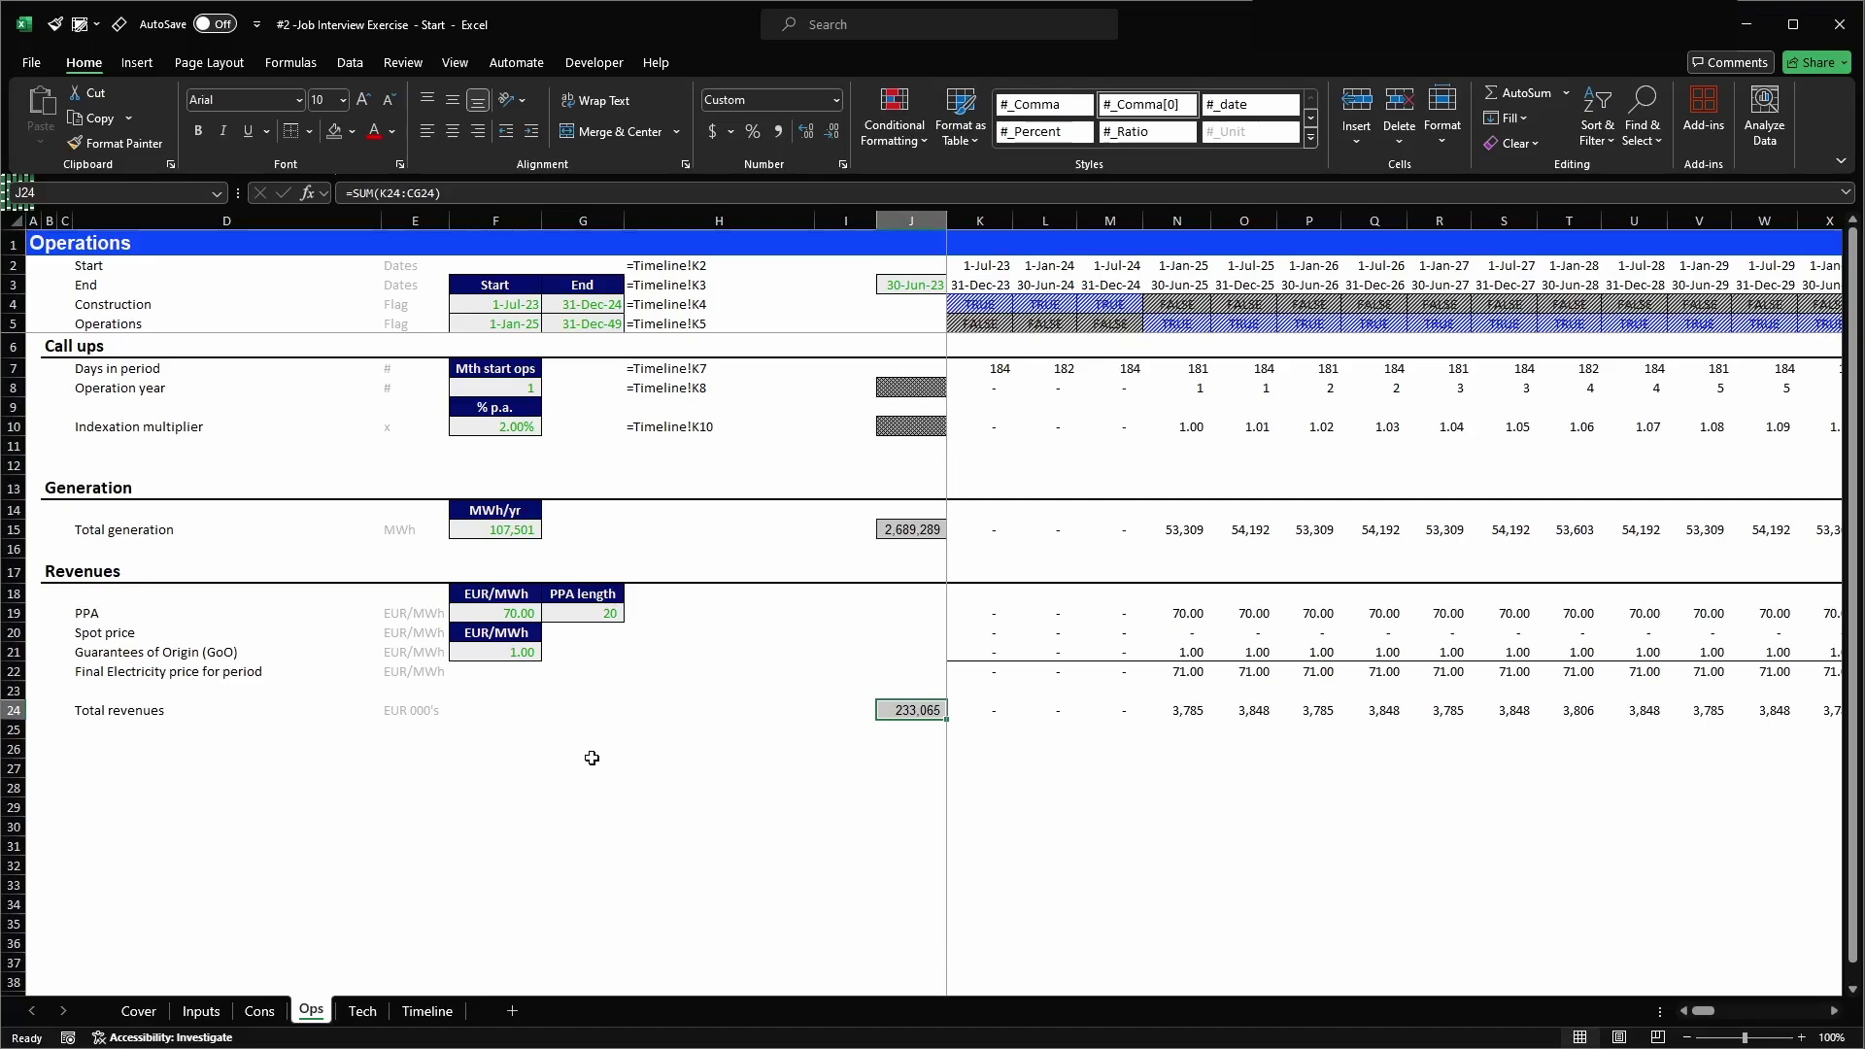
# - Make the total revenues row 24 and the total generation row 15 bold
pyautogui.hotkey('shift', 'space')
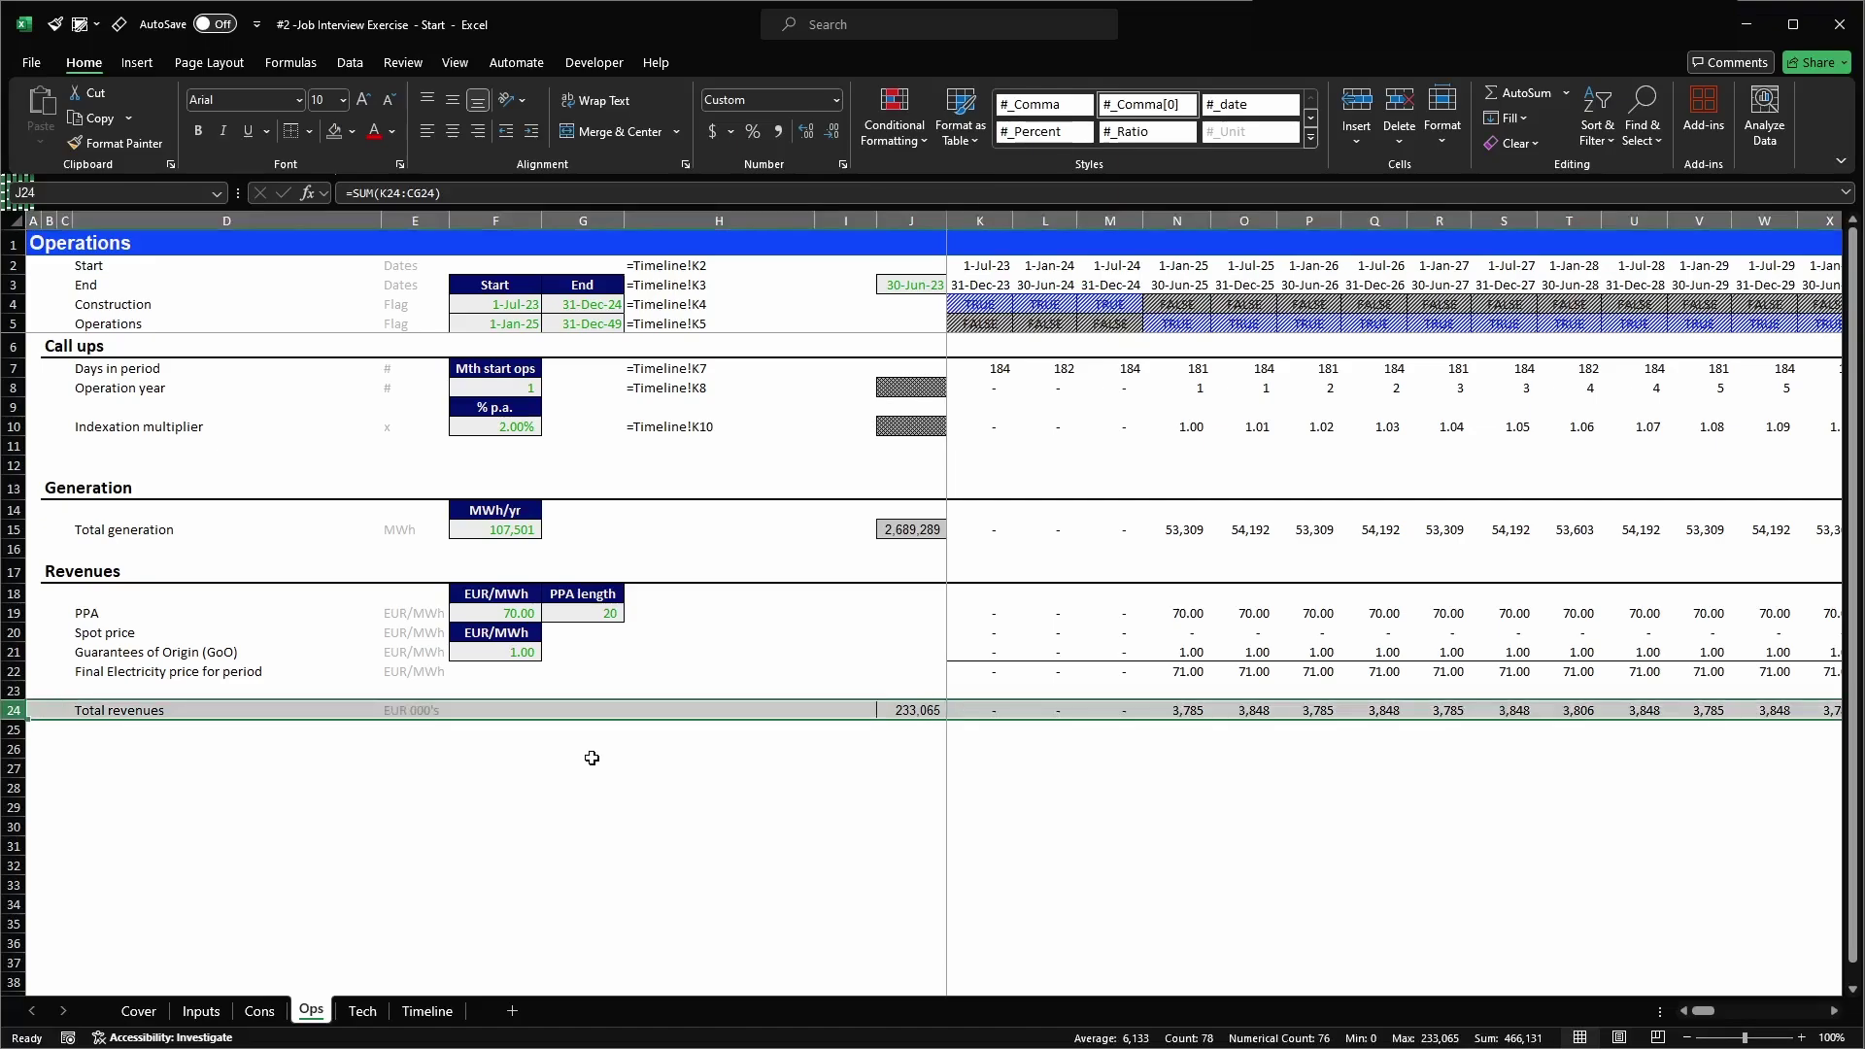
pyautogui.hotkey('ctrl', 'b')
pyautogui.press('Left')
pyautogui.press('Up')
pyautogui.press('Up')
pyautogui.press('Up')
pyautogui.press('Up')
pyautogui.press('Up')
pyautogui.press('Up')
pyautogui.press('Up')
pyautogui.press('Up')
pyautogui.press('Up')
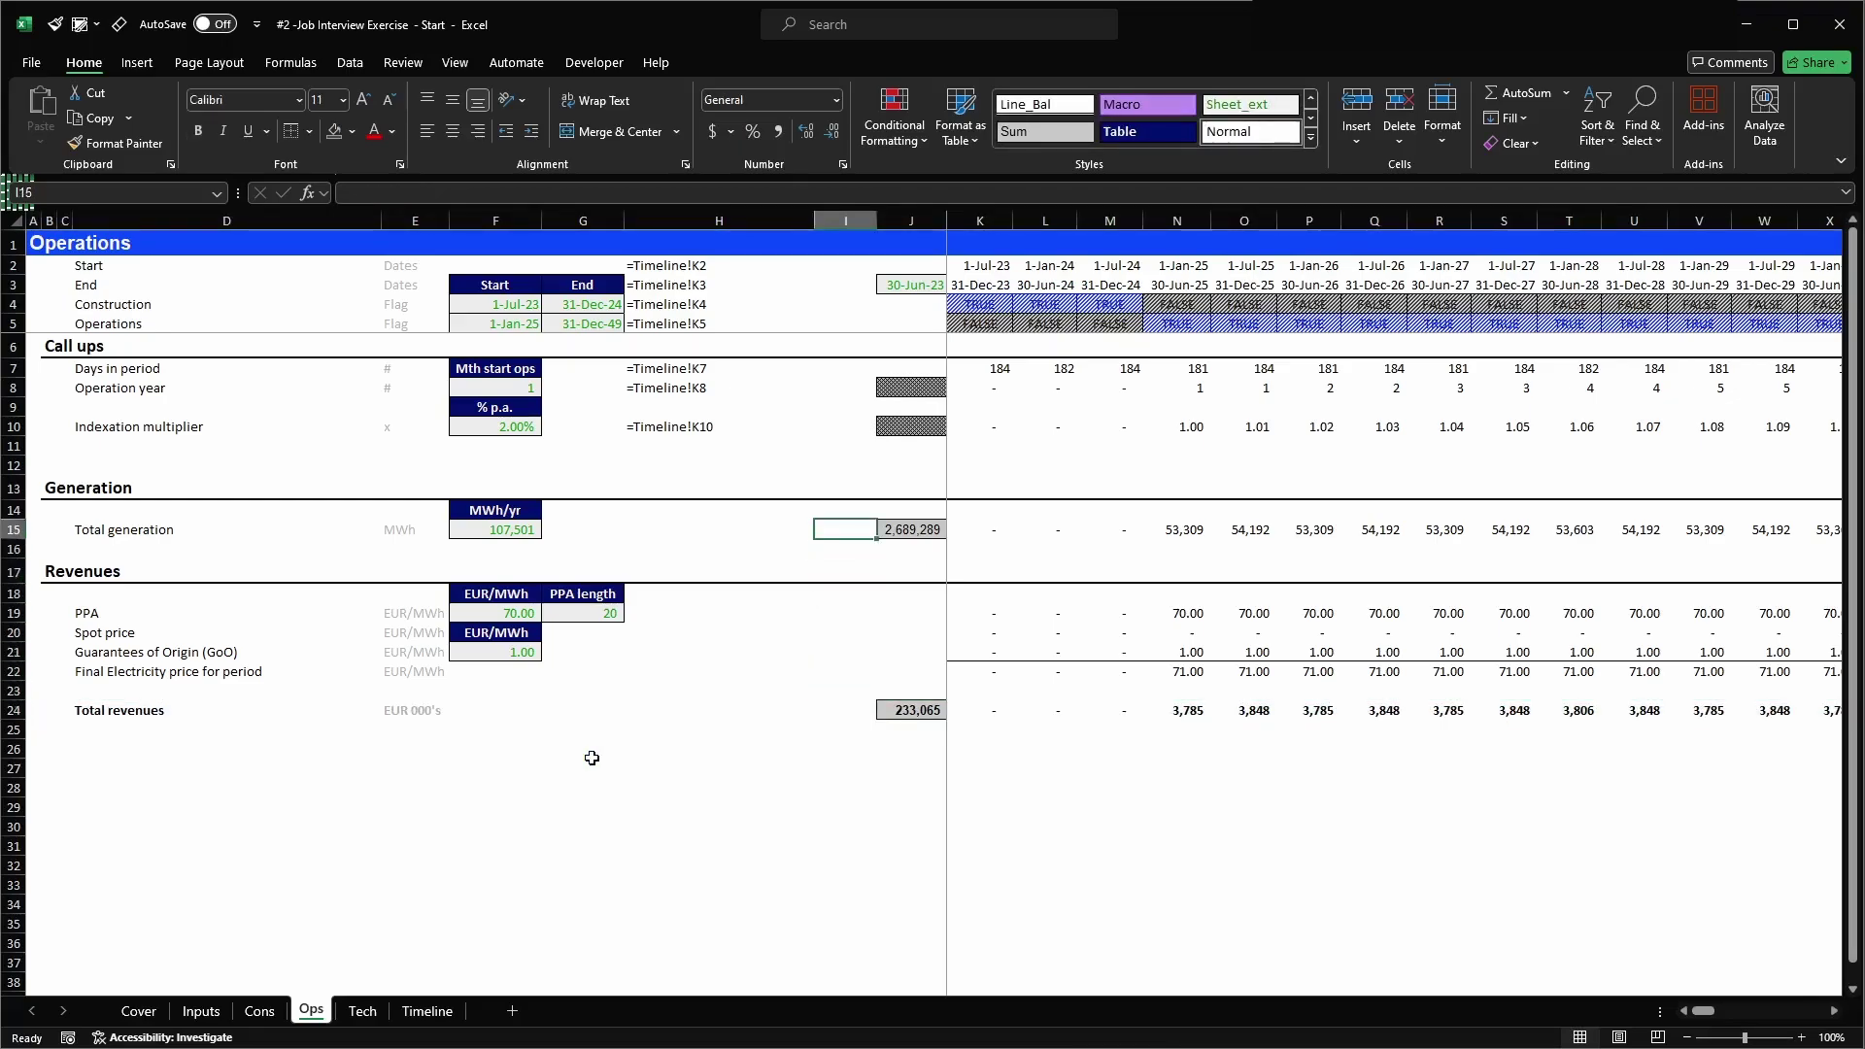
pyautogui.hotkey('shift', 'space')
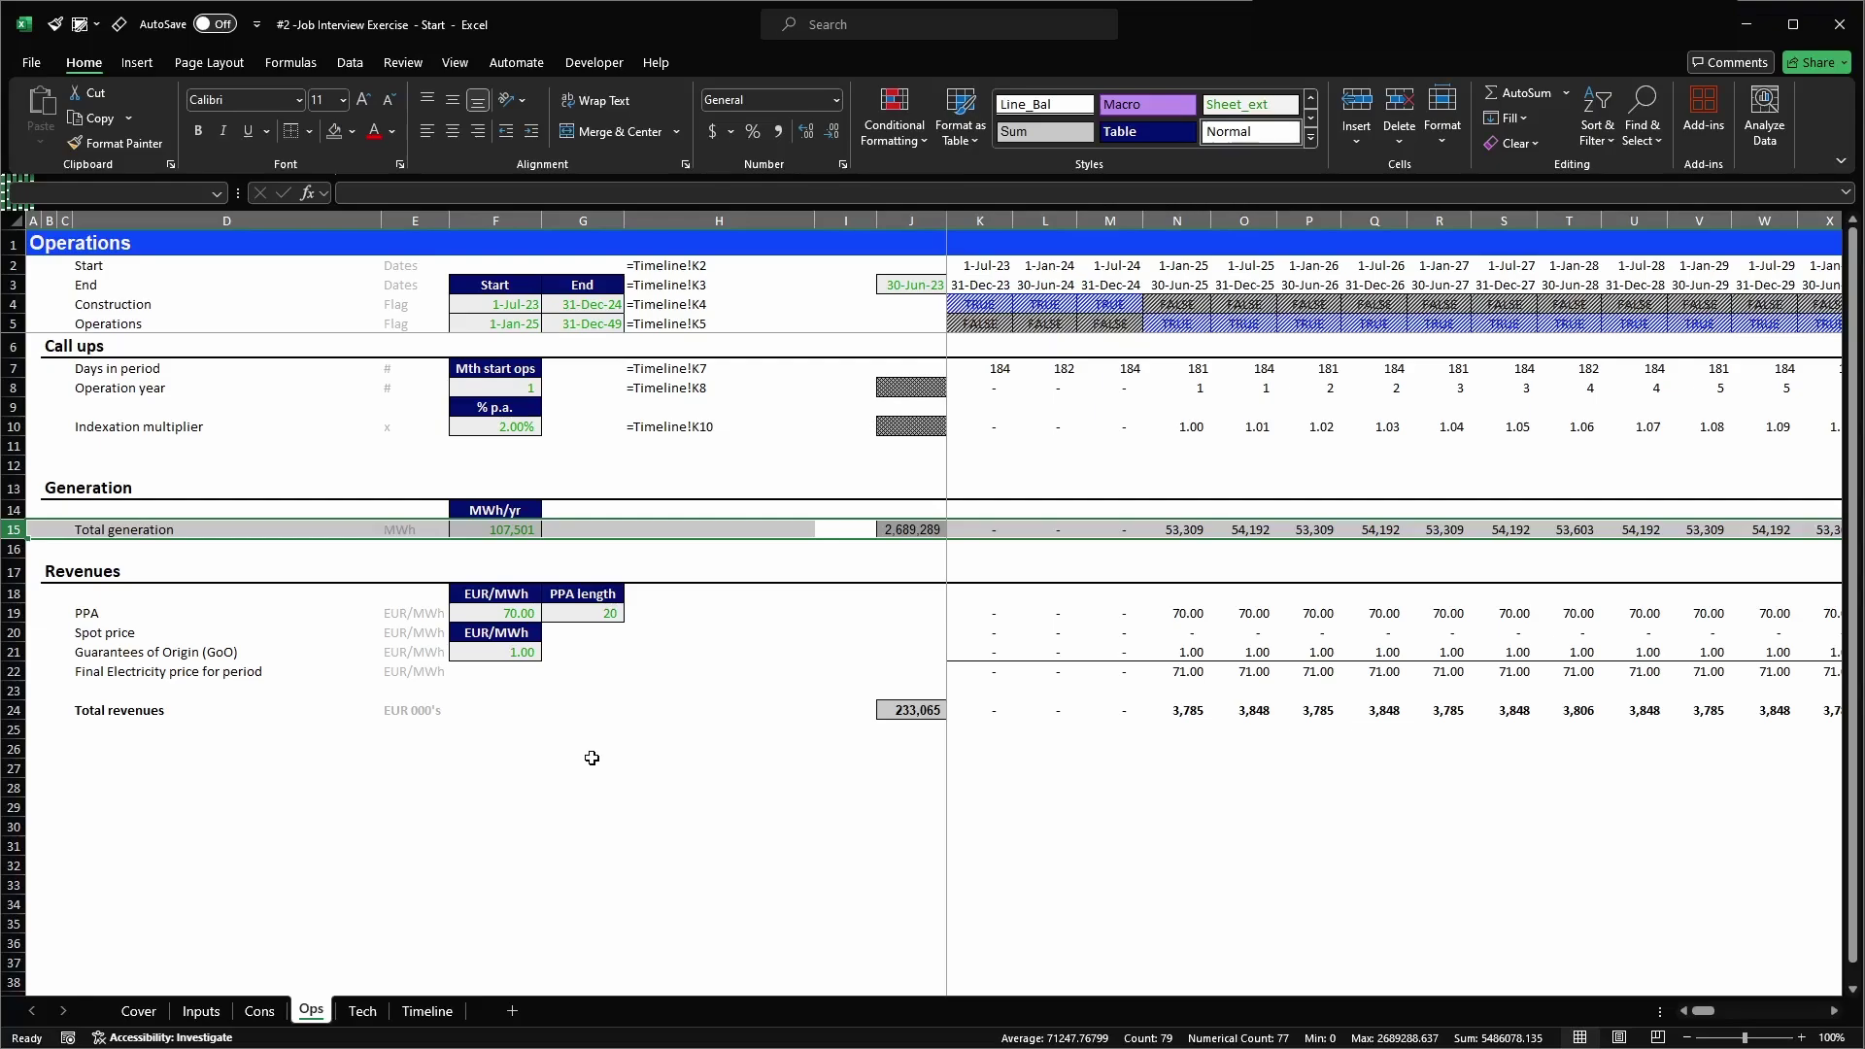
pyautogui.hotkey('ctrl', 'b')
pyautogui.press('Right')
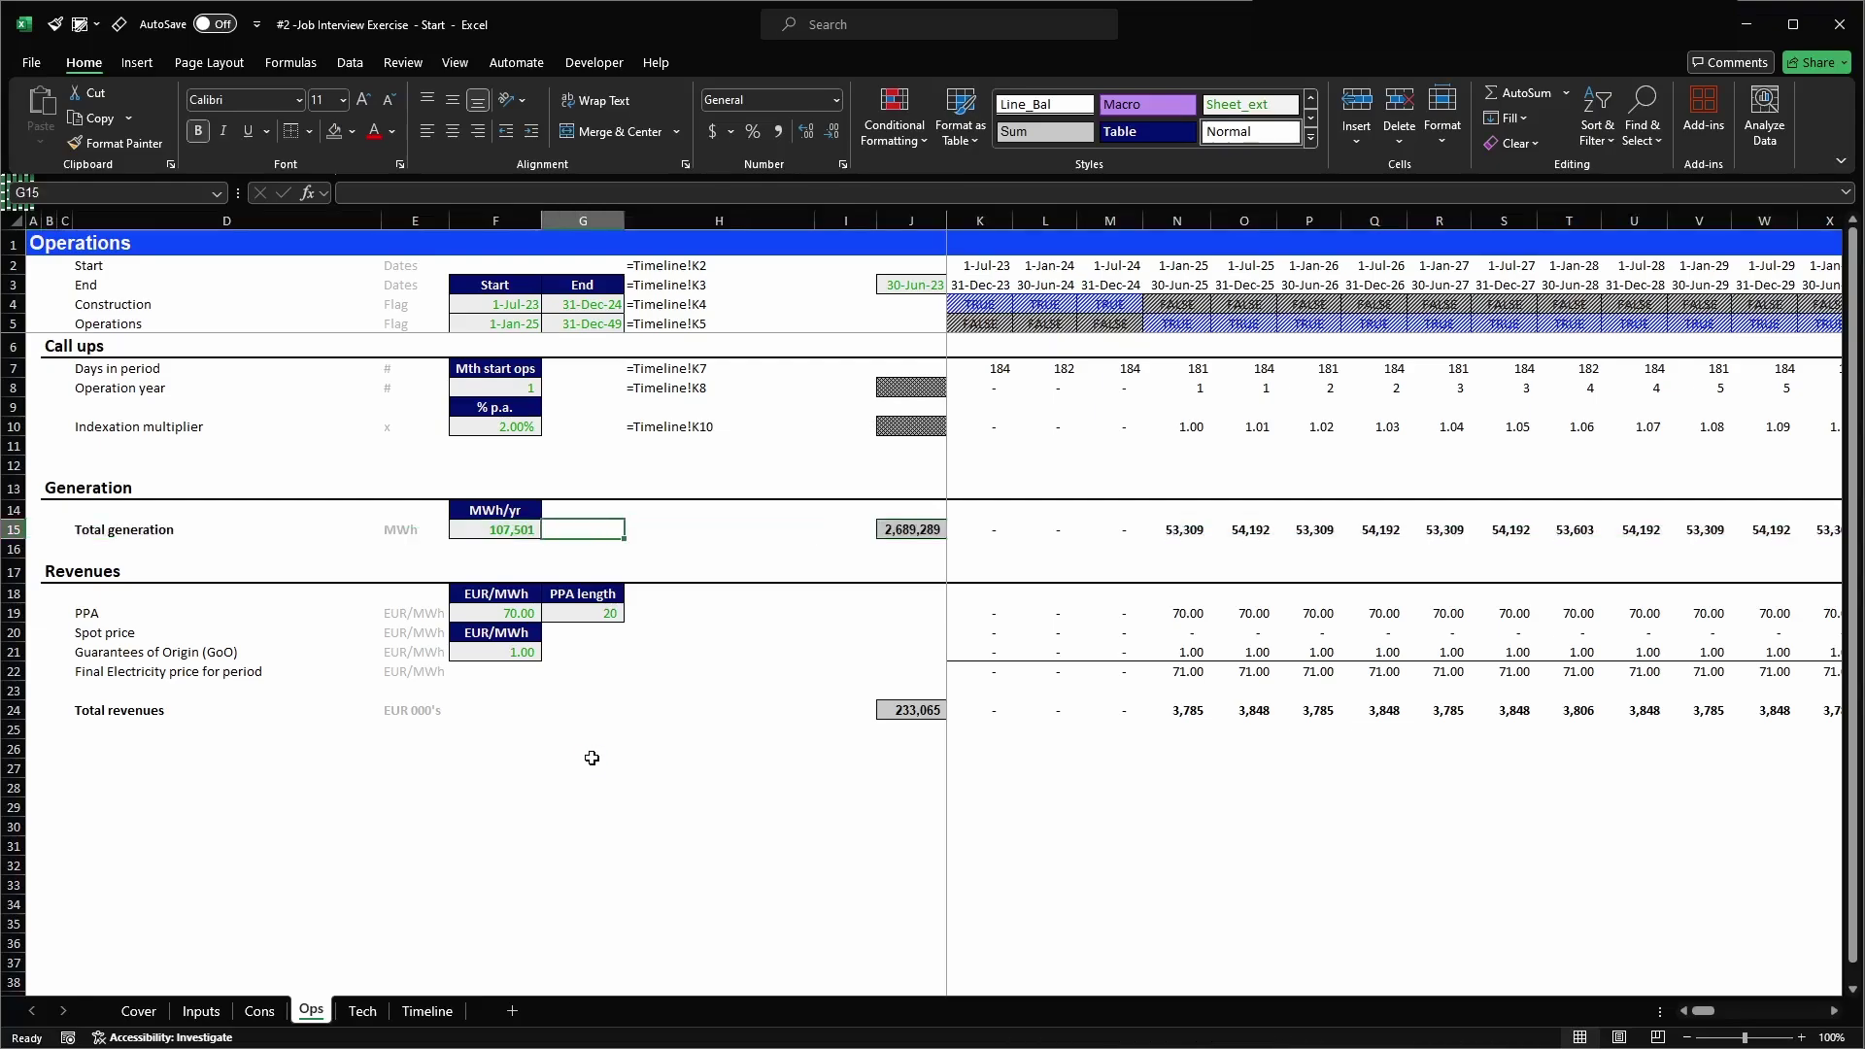
# - Copy the Revenues heading row 17 to row 27 to start a new section
pyautogui.press('Down')
pyautogui.press('Down')
pyautogui.press('Down')
pyautogui.press('Down')
pyautogui.press('Down')
pyautogui.press('Down')
pyautogui.press('Down')
pyautogui.press('Down')
pyautogui.press('Down')
pyautogui.press('Up')
pyautogui.press('Up')
pyautogui.press('Up')
pyautogui.press('Up')
pyautogui.press('Up')
pyautogui.press('Up')
pyautogui.press('Up')
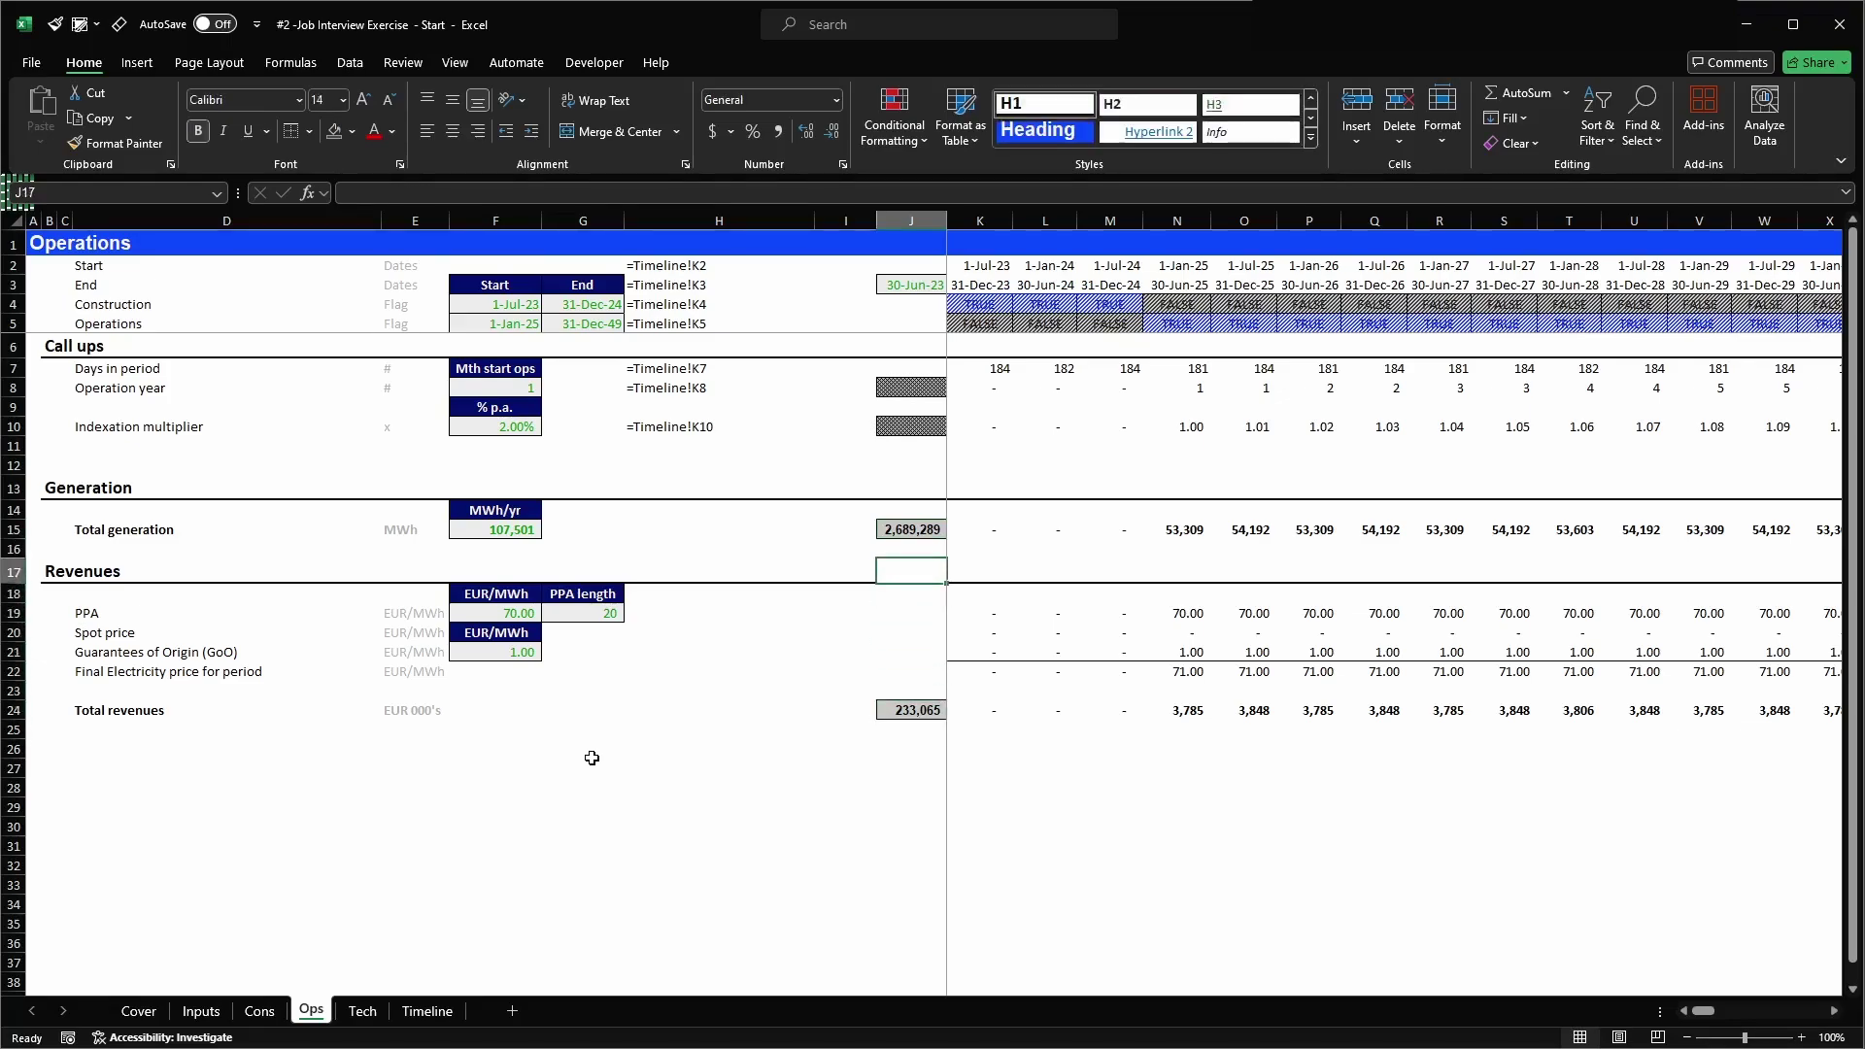
pyautogui.hotkey('shift', 'space')
pyautogui.hotkey('ctrl', 'c')
pyautogui.press('Down')
pyautogui.press('Down')
pyautogui.press('Down')
pyautogui.press('Down')
pyautogui.press('Down')
pyautogui.press('Down')
pyautogui.press('Down')
pyautogui.press('Down')
pyautogui.press('Down')
pyautogui.press('Down')
pyautogui.hotkey('shift', 'space')
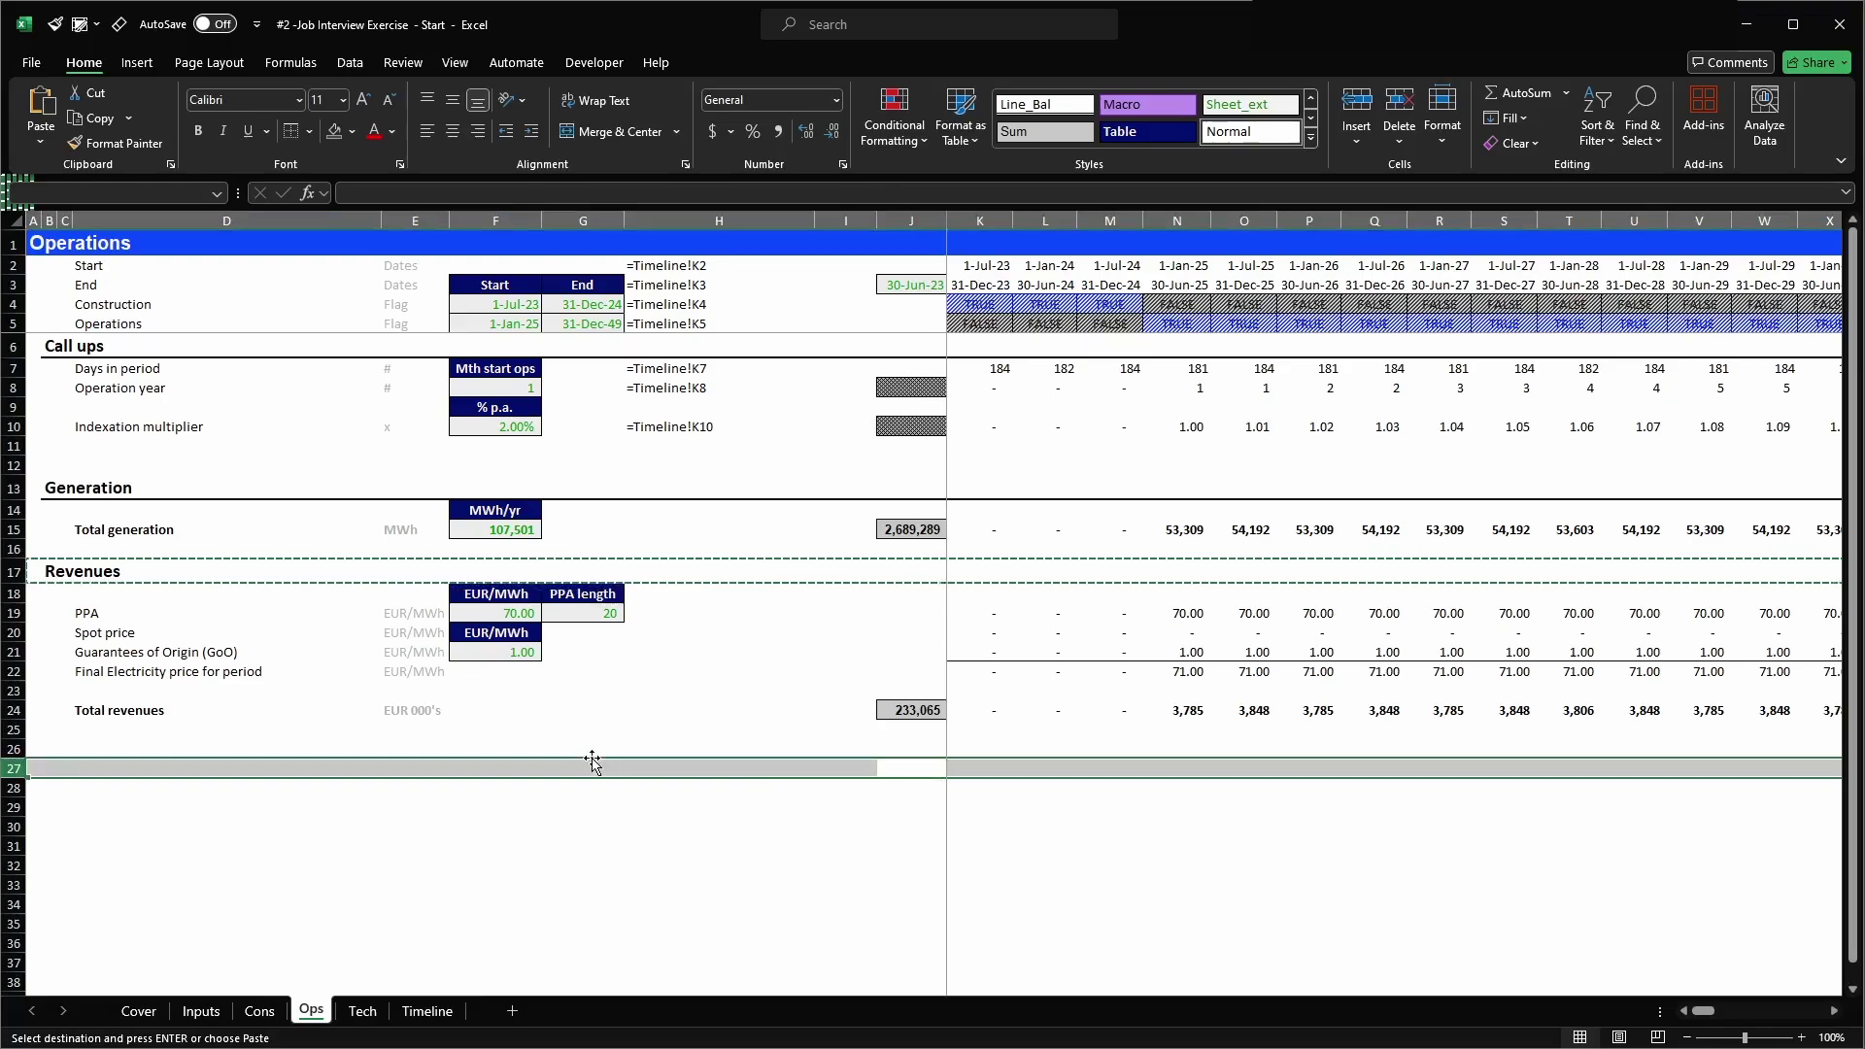
pyautogui.press('Return')
# - Rename the copied section heading in B27 as "Operating Revenue"
pyautogui.hotkey('ctrl', 'Left')
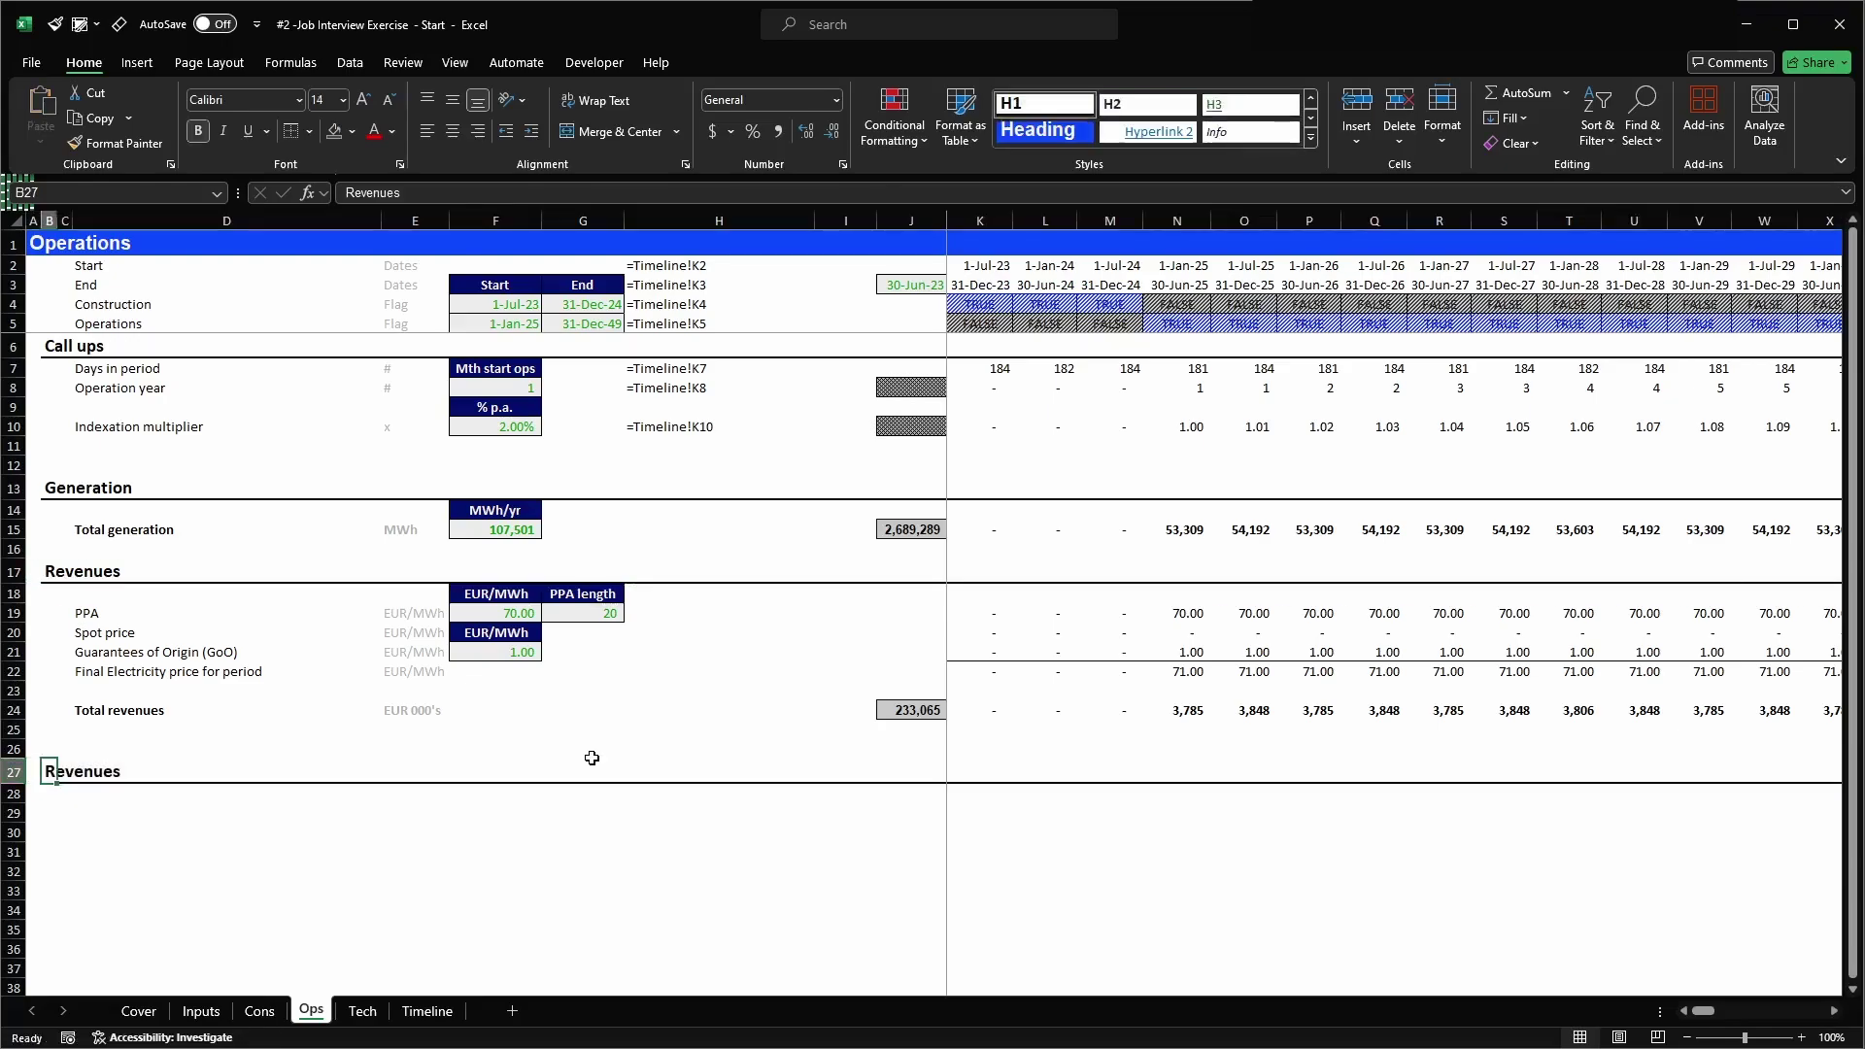
pyautogui.write('Operating')
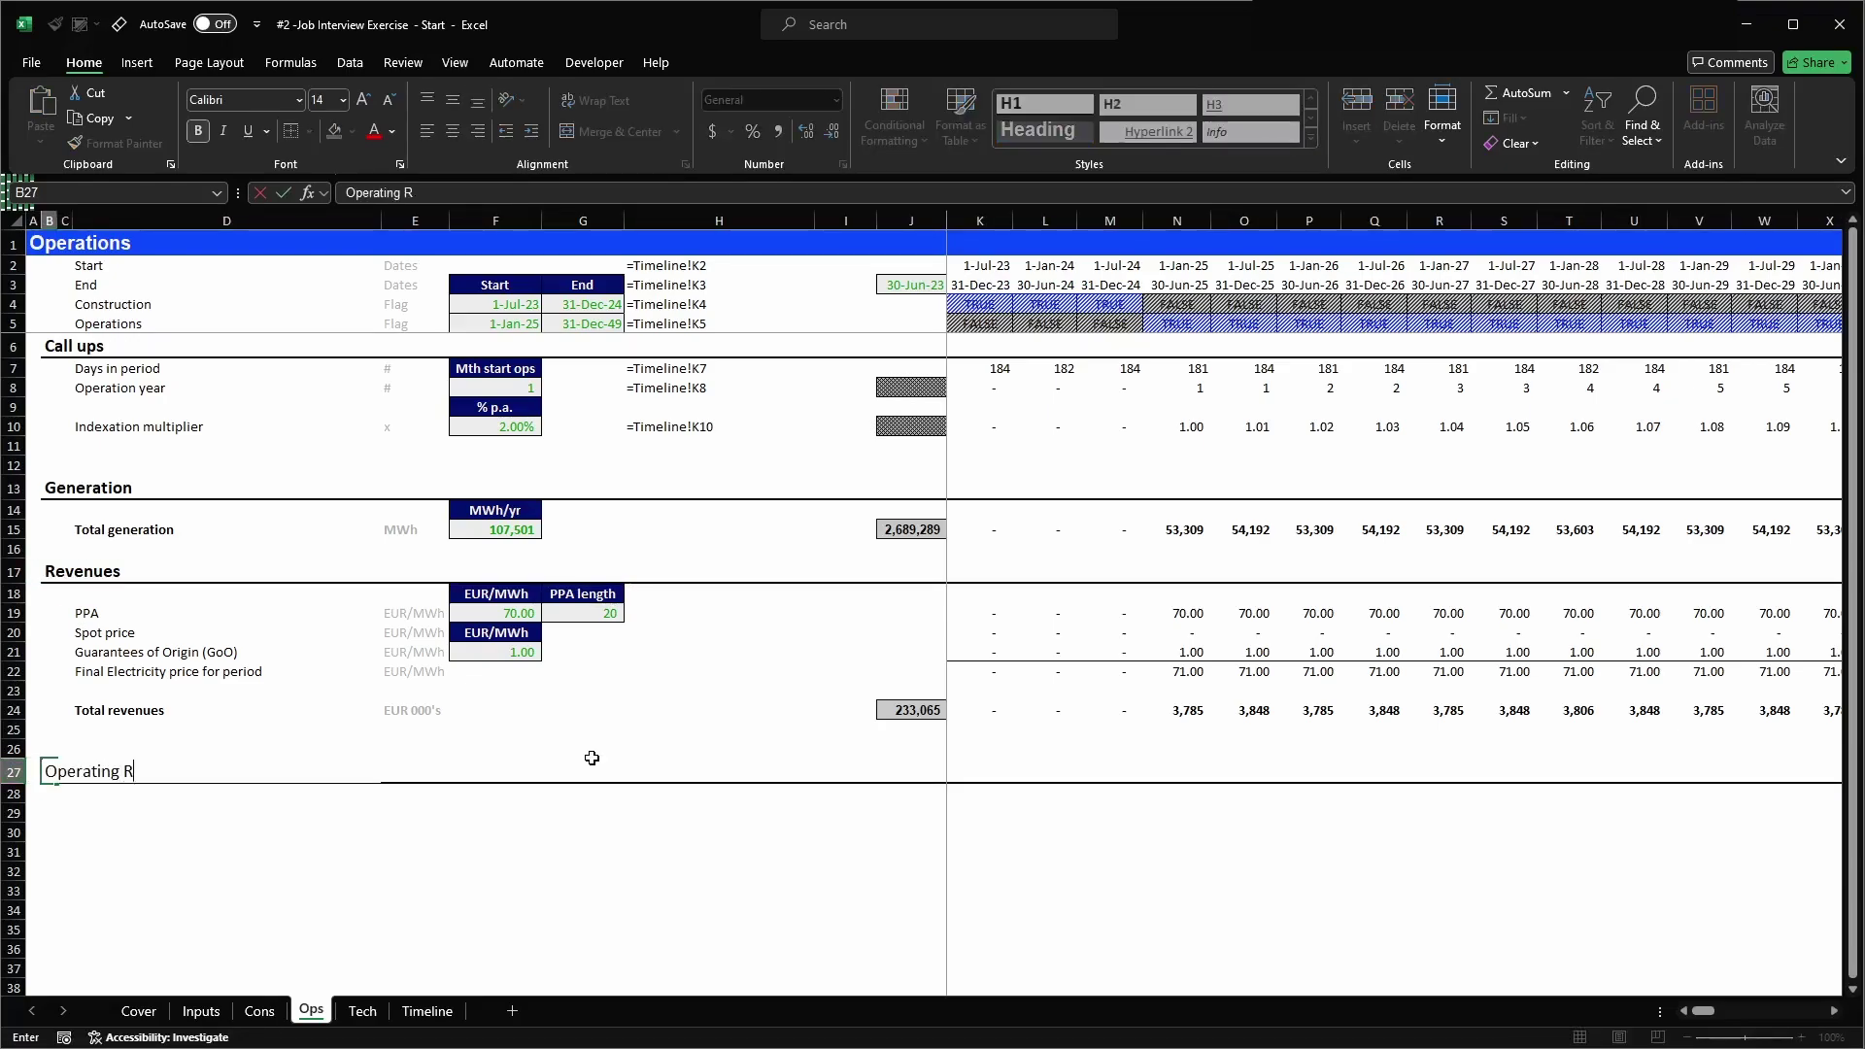
pyautogui.press('Return')
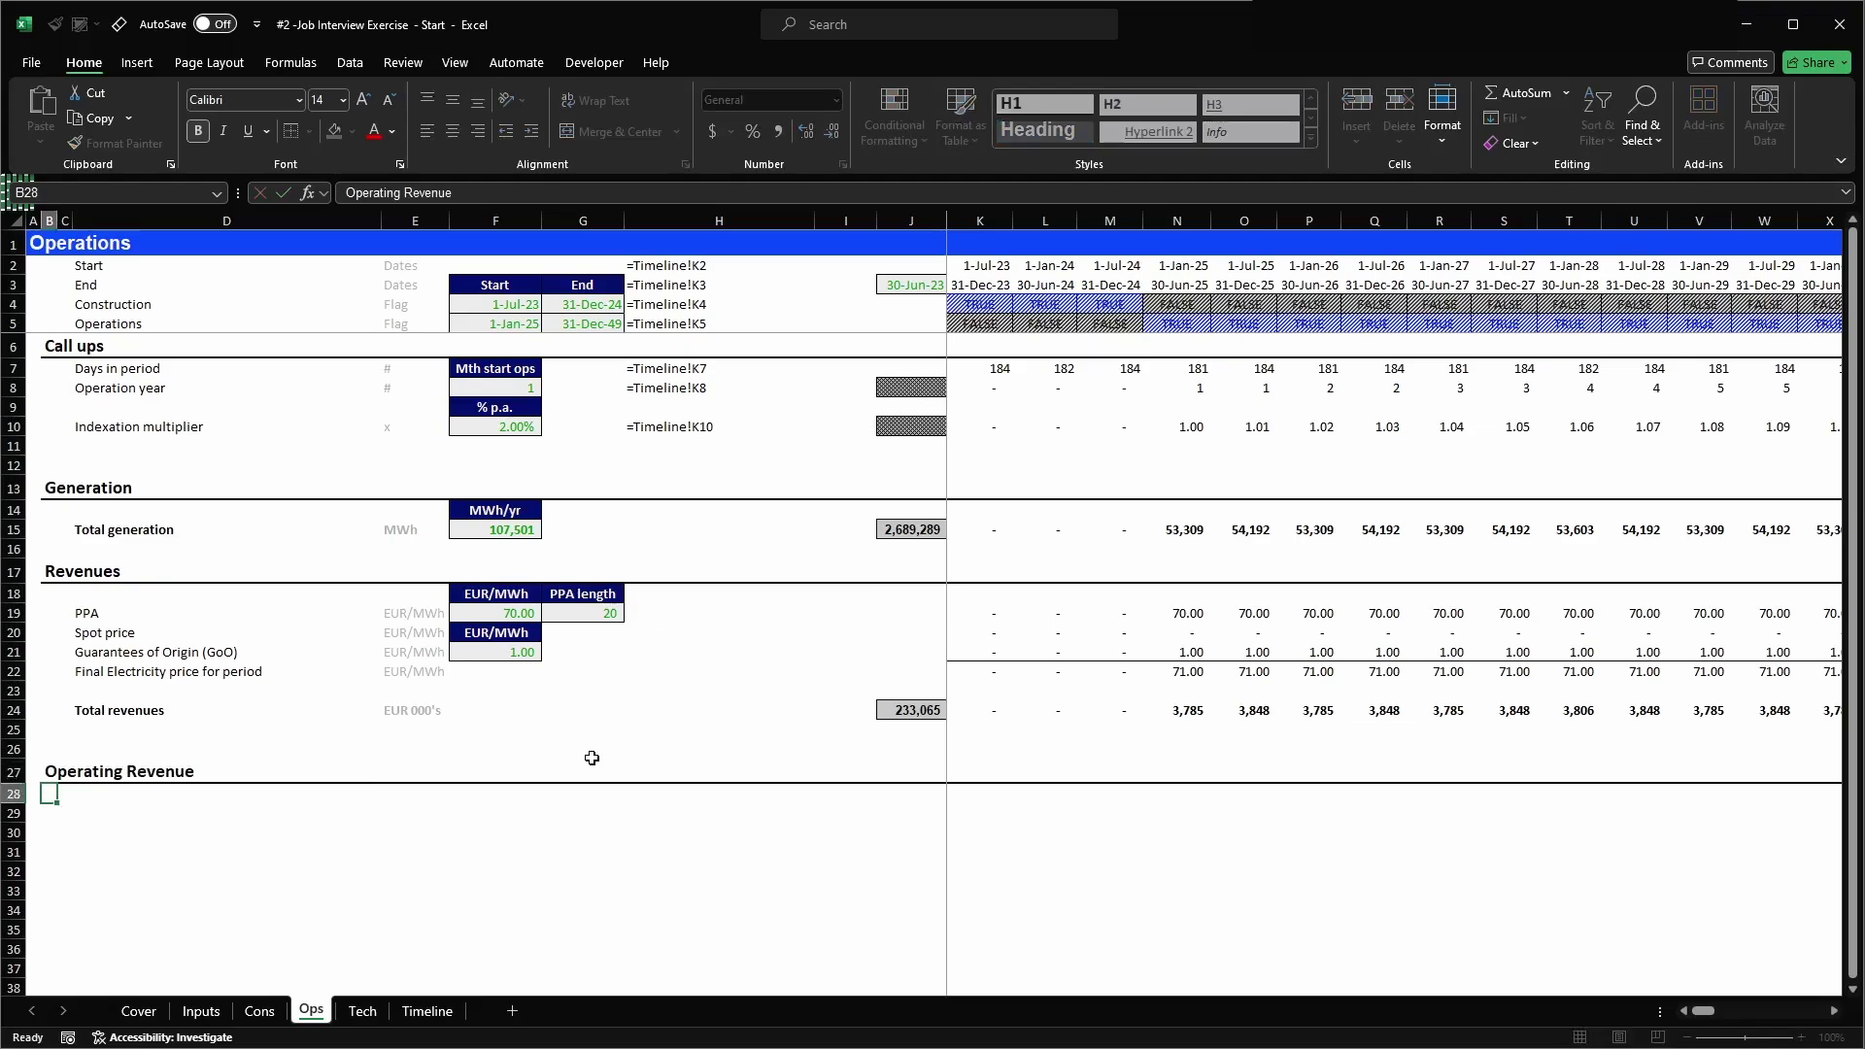
pyautogui.press('Down')
pyautogui.press('Right')
pyautogui.press('Right')
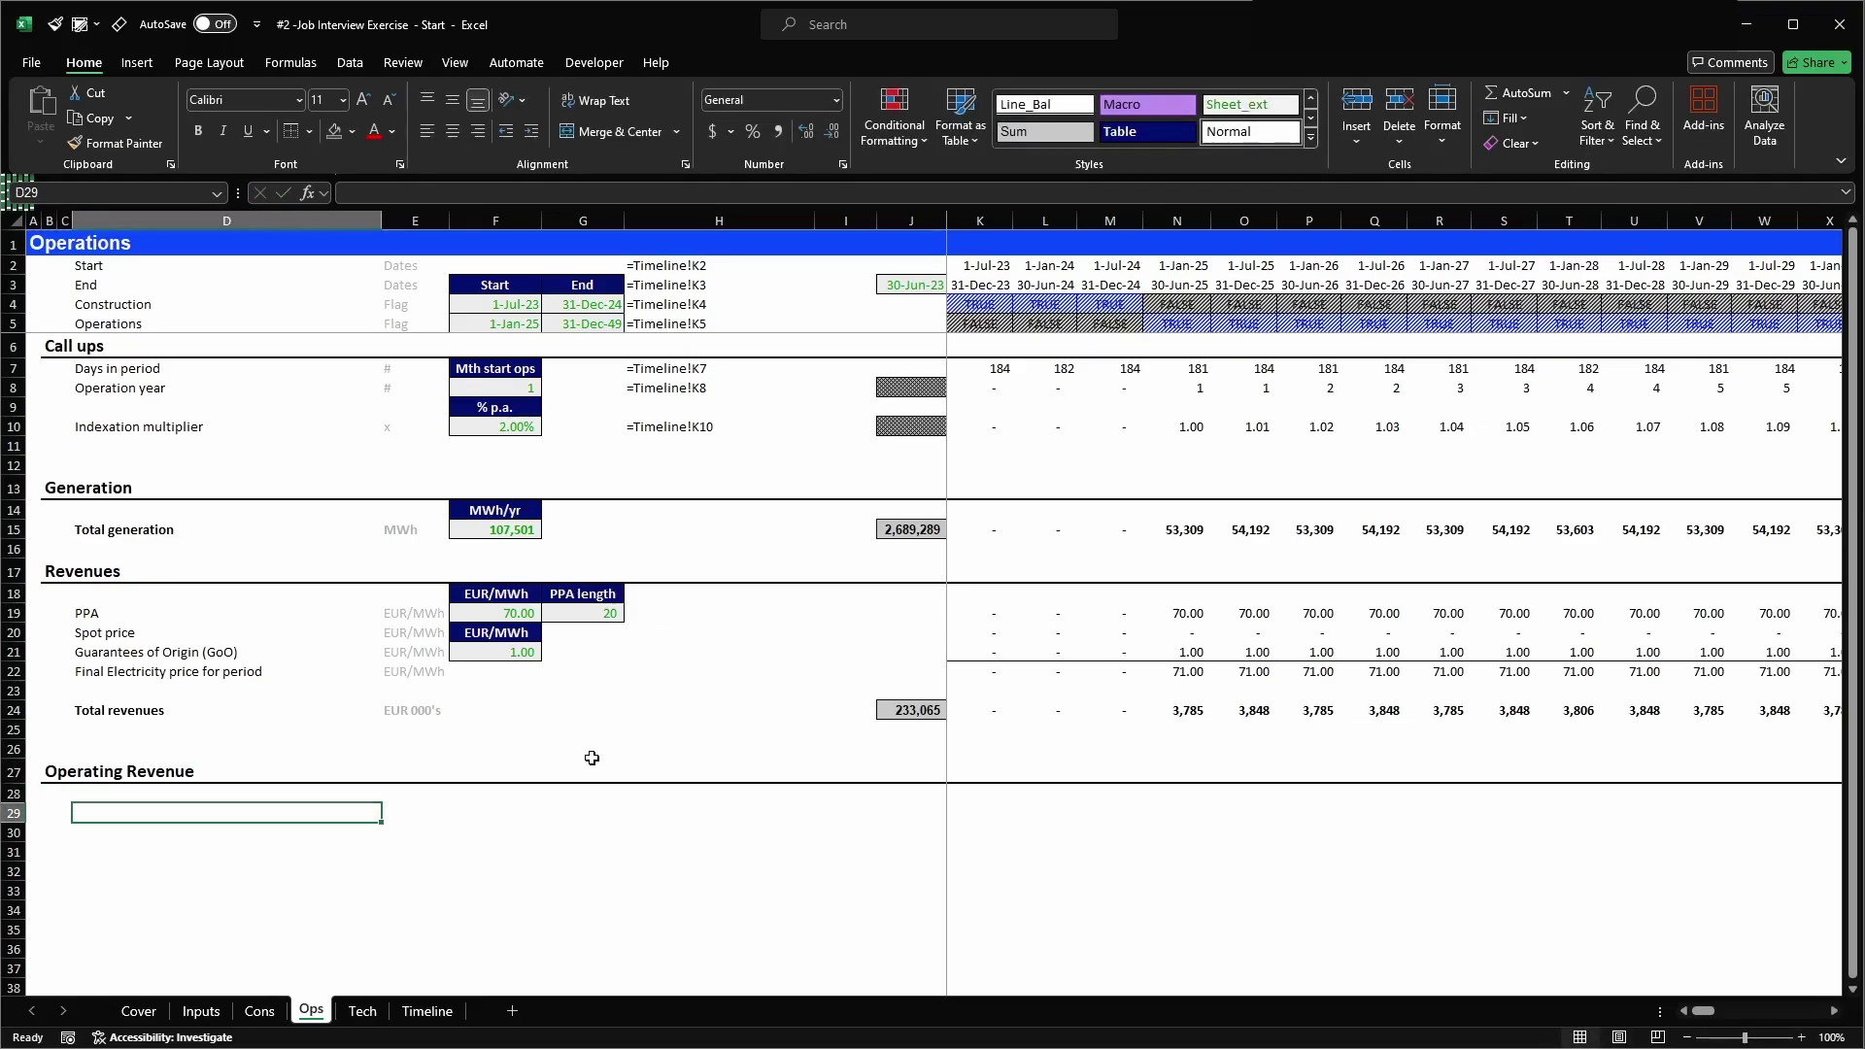
# - Replace the last word of the B27 heading so it reads "Operating Cost"
pyautogui.press('Up')
pyautogui.press('Up')
pyautogui.press('Left')
pyautogui.press('Escape')
pyautogui.press('Left')
pyautogui.press('F2')
pyautogui.hotkey('ctrl', 'shift', 'Left')
pyautogui.write('Cost')
pyautogui.press('Return')
pyautogui.press('Right')
pyautogui.press('Right')
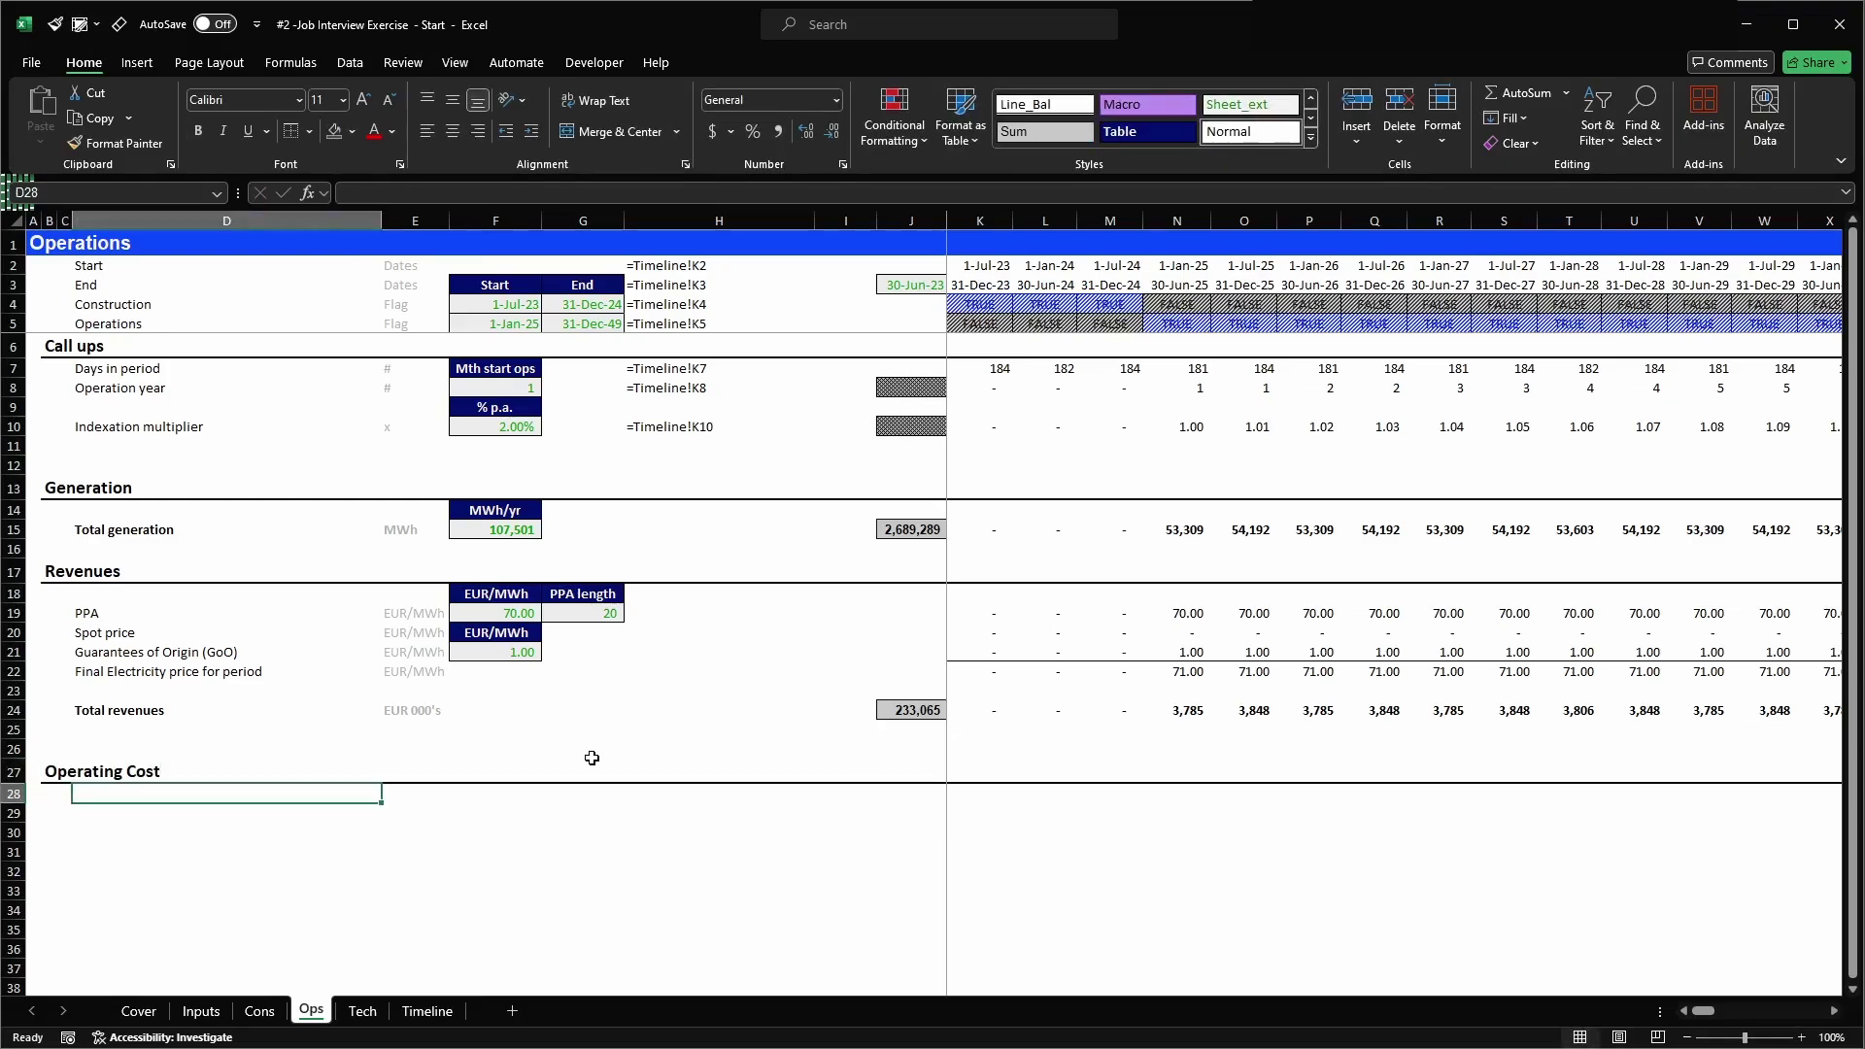
# - Lowercase the second word of the B27 heading so it reads "Operating cost"
pyautogui.press('Left')
pyautogui.press('Left')
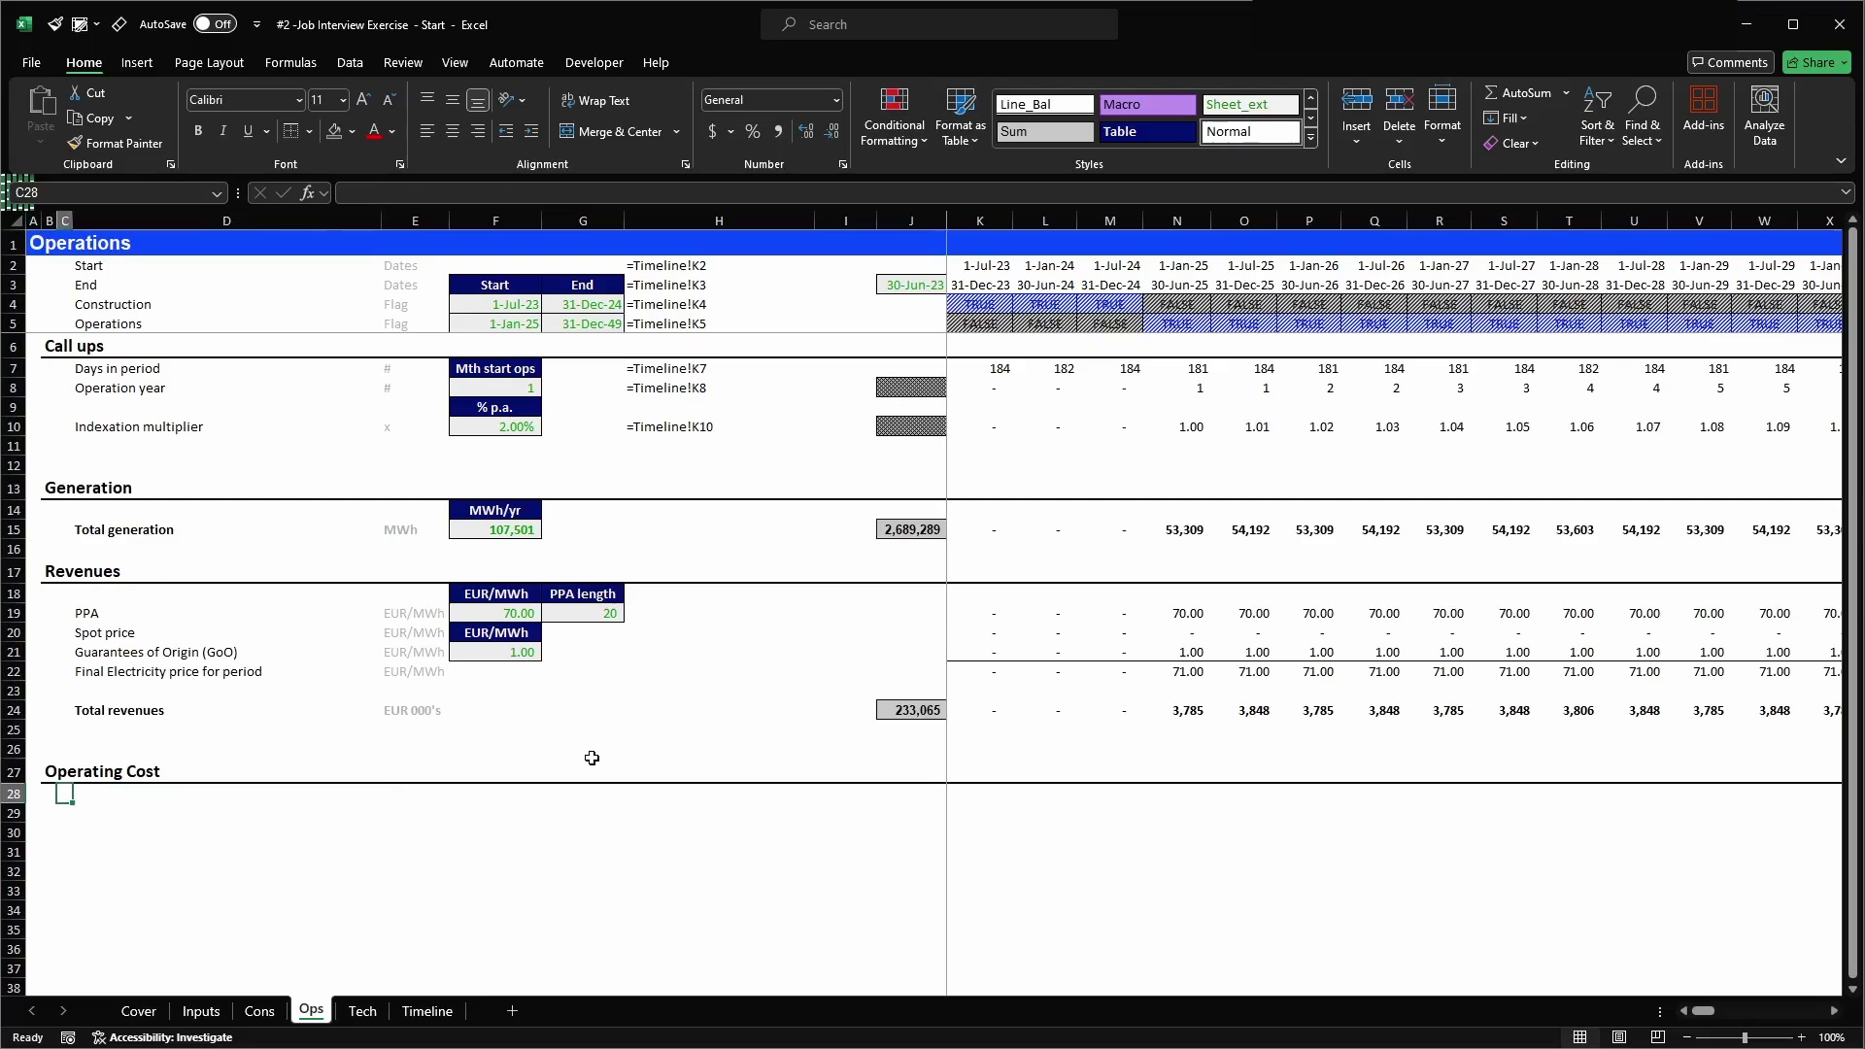
pyautogui.press('Up')
pyautogui.press('F2')
pyautogui.hotkey('ctrl', 'Left')
pyautogui.press('Delete')
pyautogui.write('c')
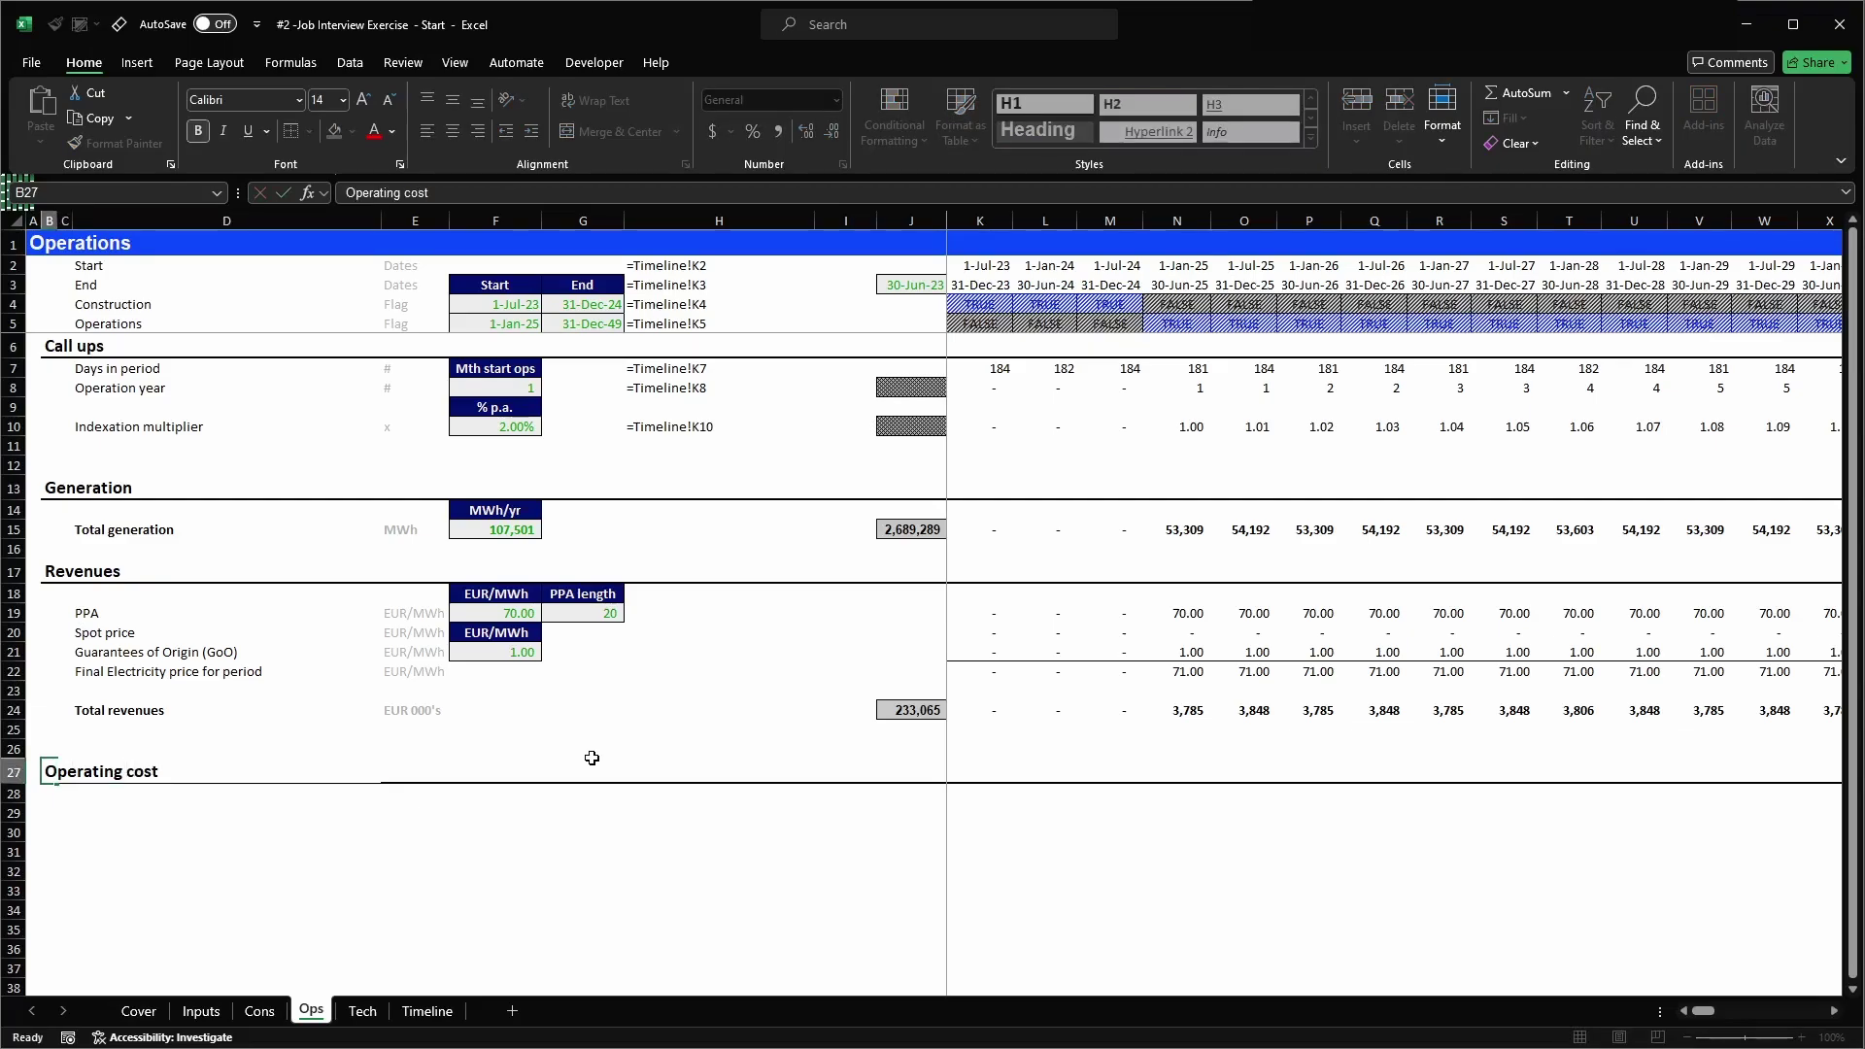
pyautogui.press('Return')
# - Enter the labels "Fixed costs" in D29 and "Variable costs" in D30
pyautogui.press('Down')
pyautogui.press('Right')
pyautogui.press('Right')
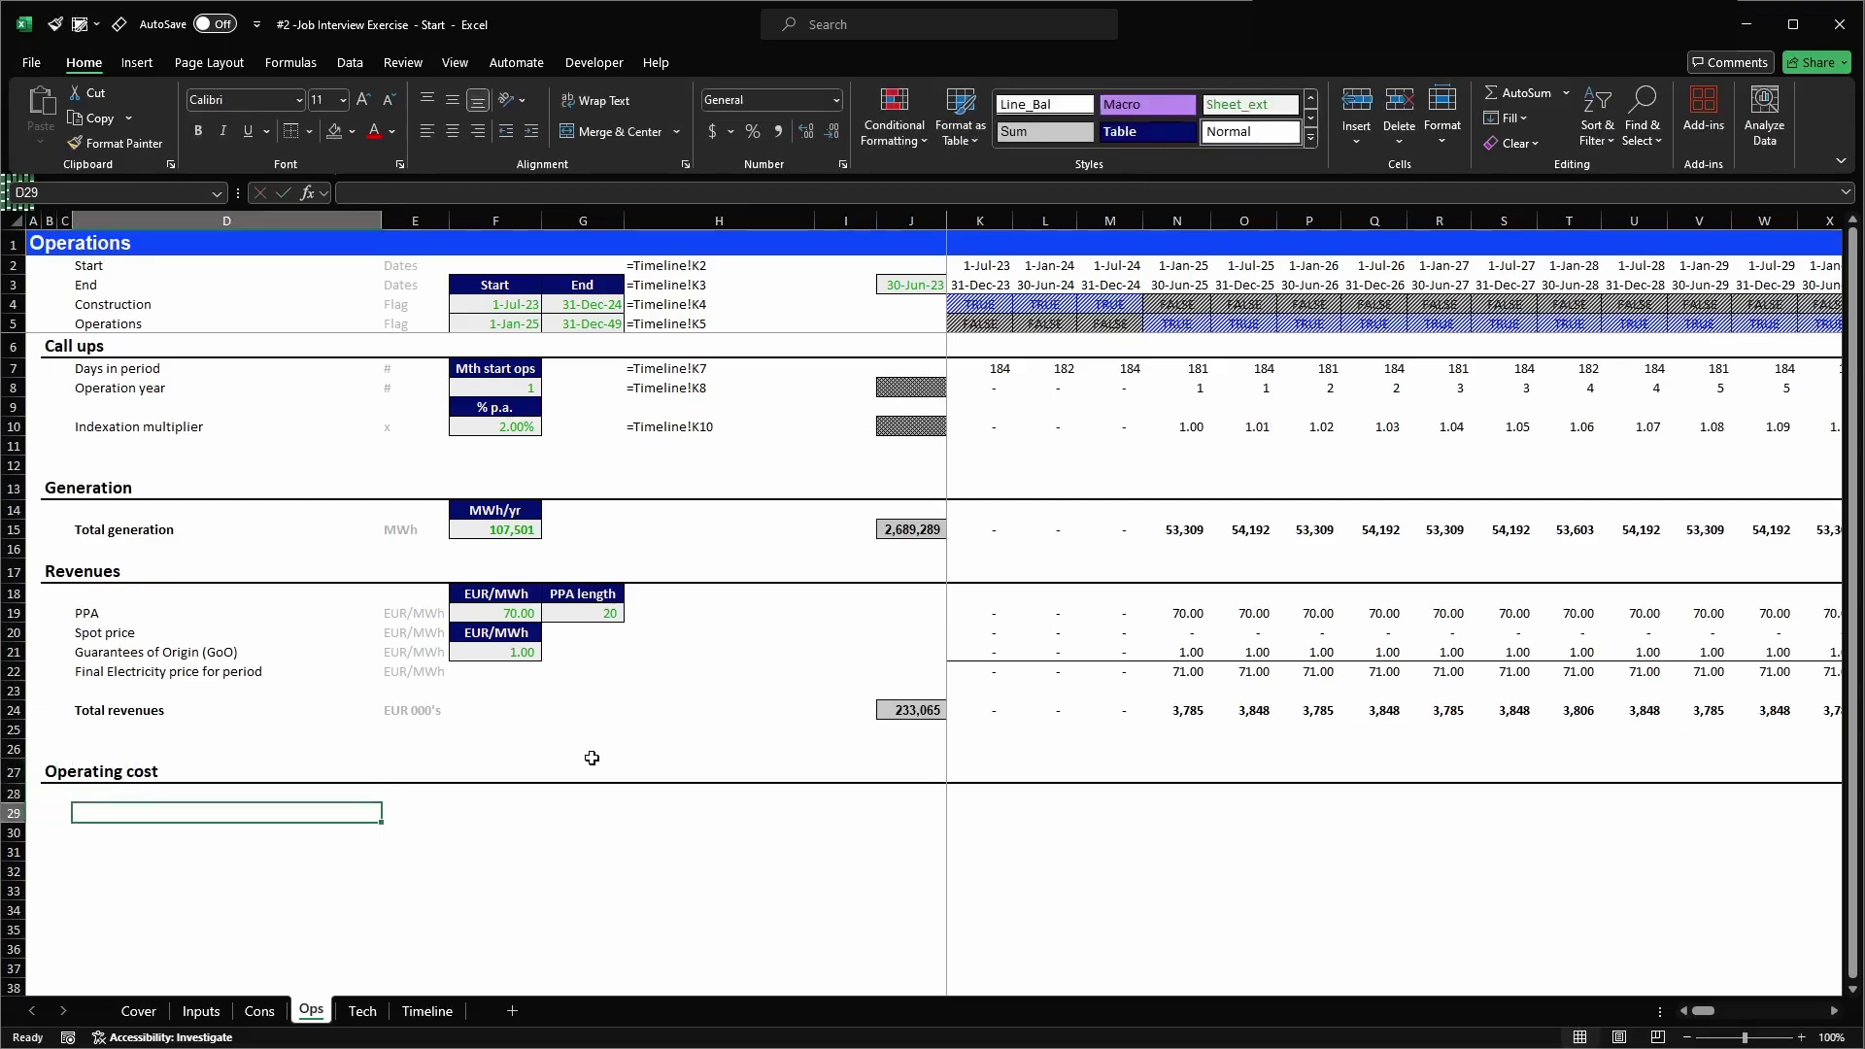
pyautogui.write('Fixed costs')
pyautogui.press('Return')
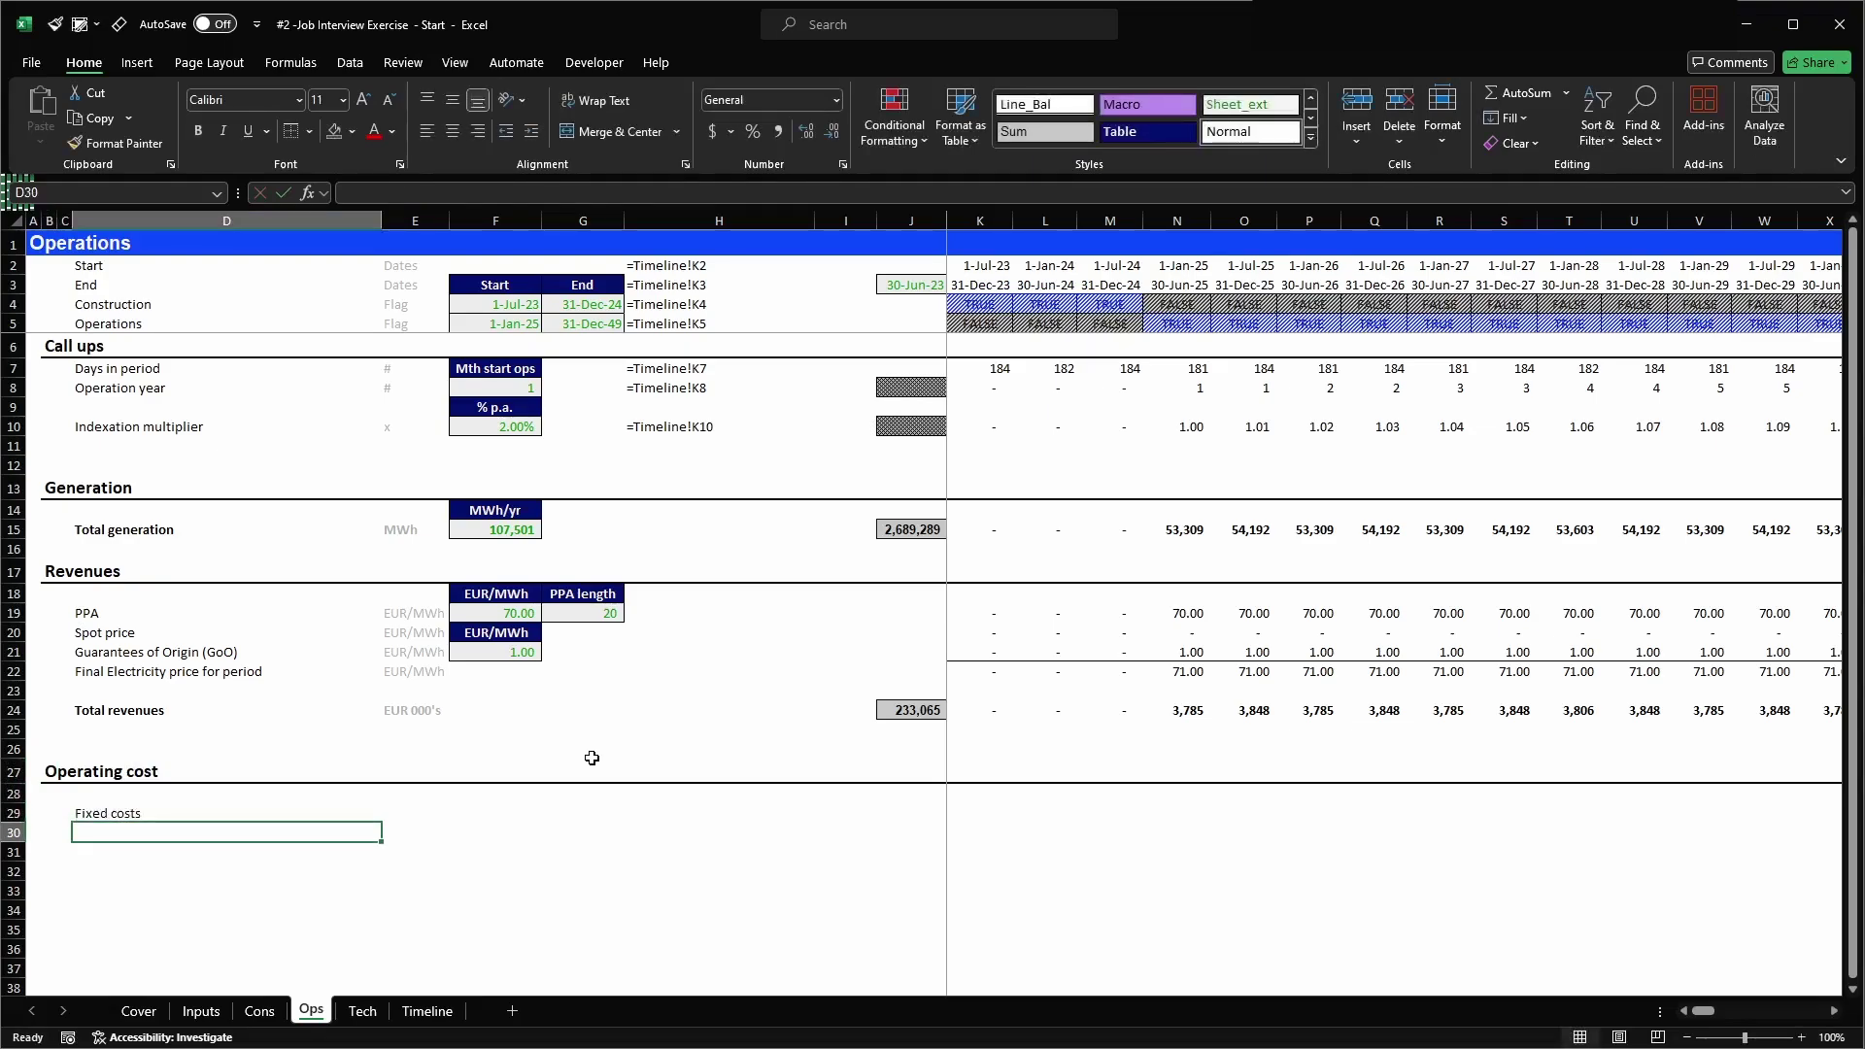
pyautogui.write('Variable costs')
pyautogui.press('Return')
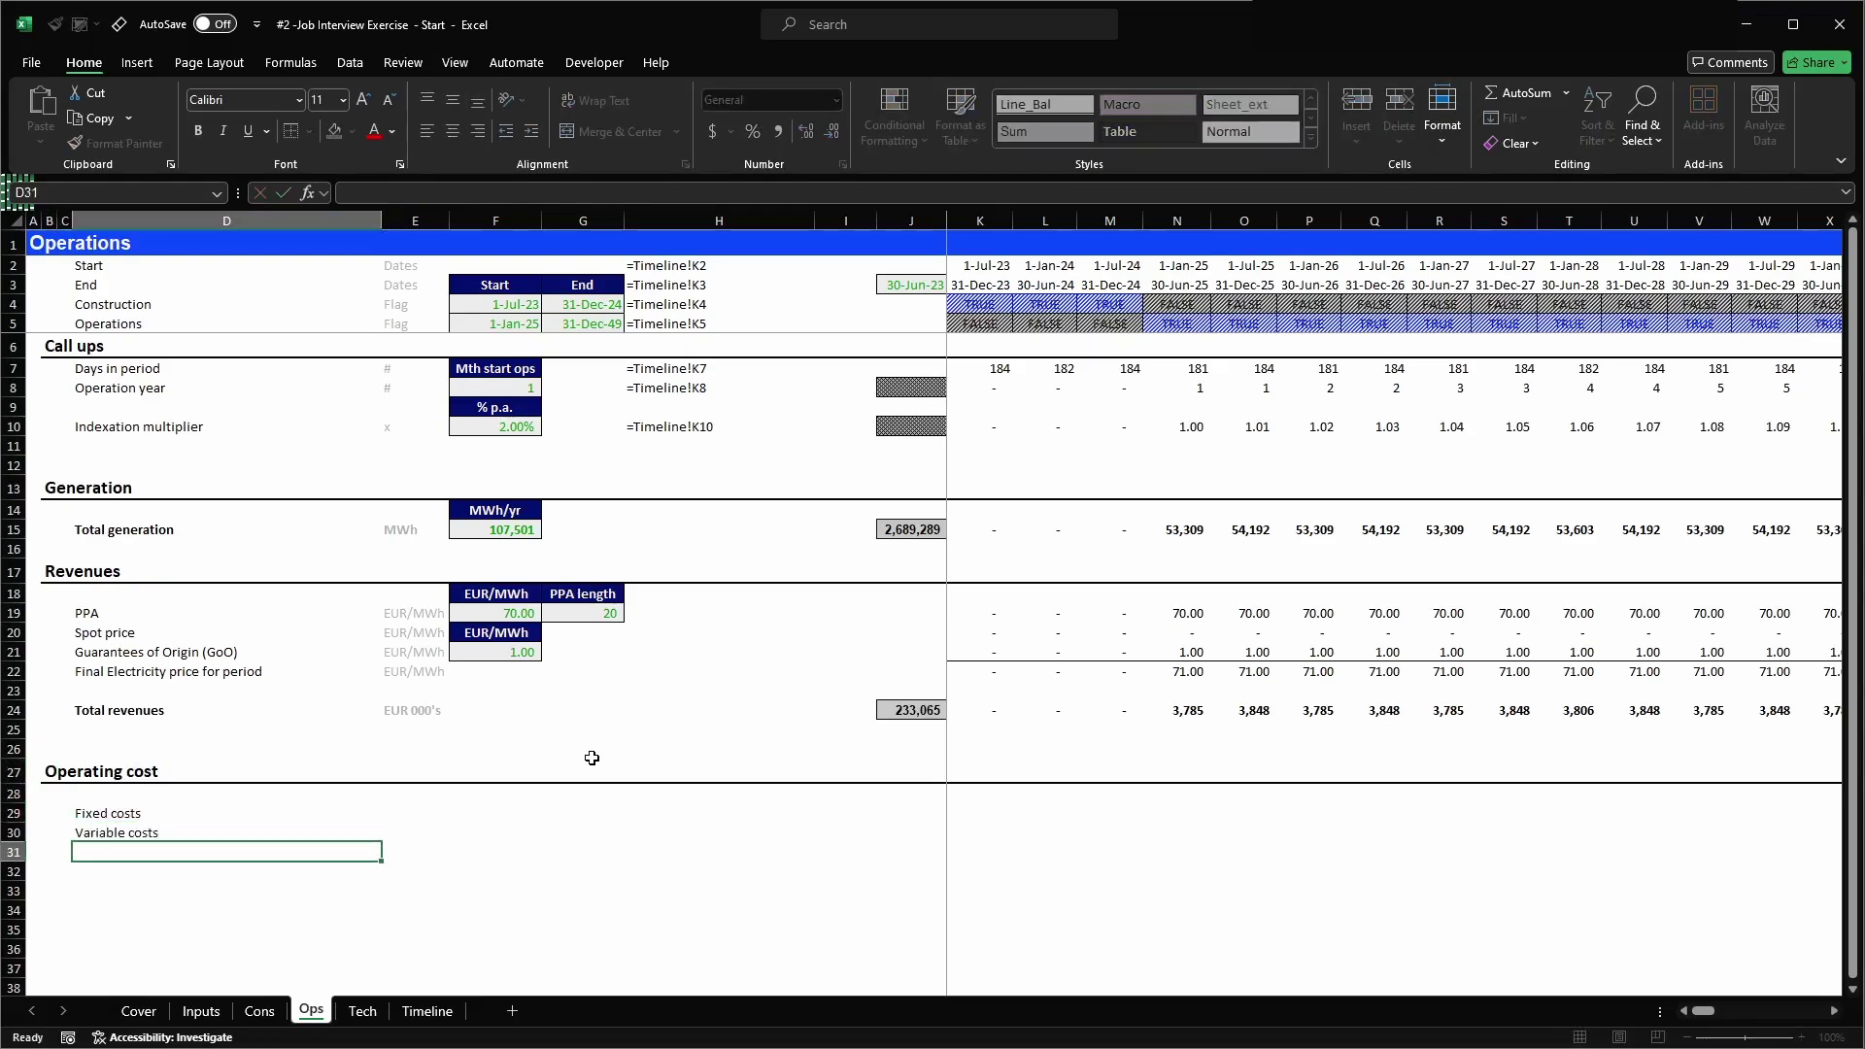
pyautogui.press('Return')
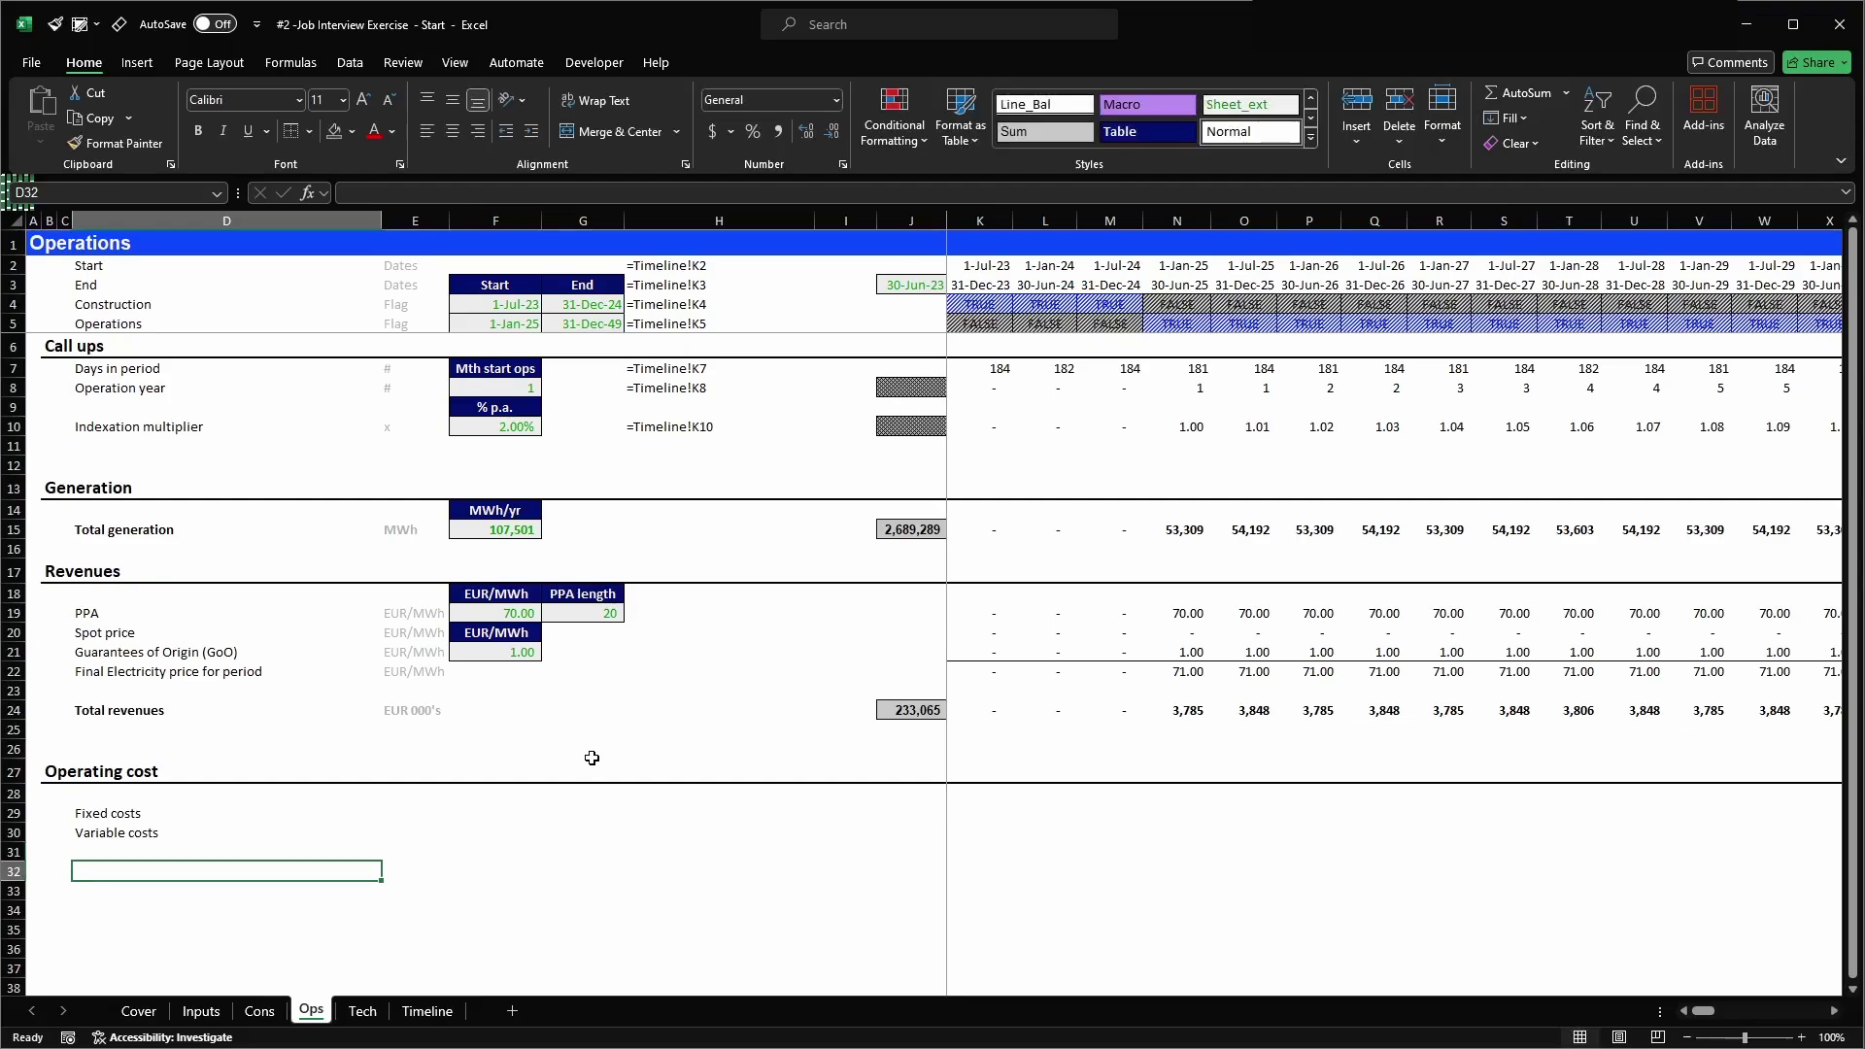
# - Enter the subheading "WTG costs" in C28 above the fixed and variable costs
pyautogui.press('Up')
pyautogui.press('Up')
pyautogui.press('Up')
pyautogui.press('Up')
pyautogui.press('Left')
pyautogui.write('Wi')
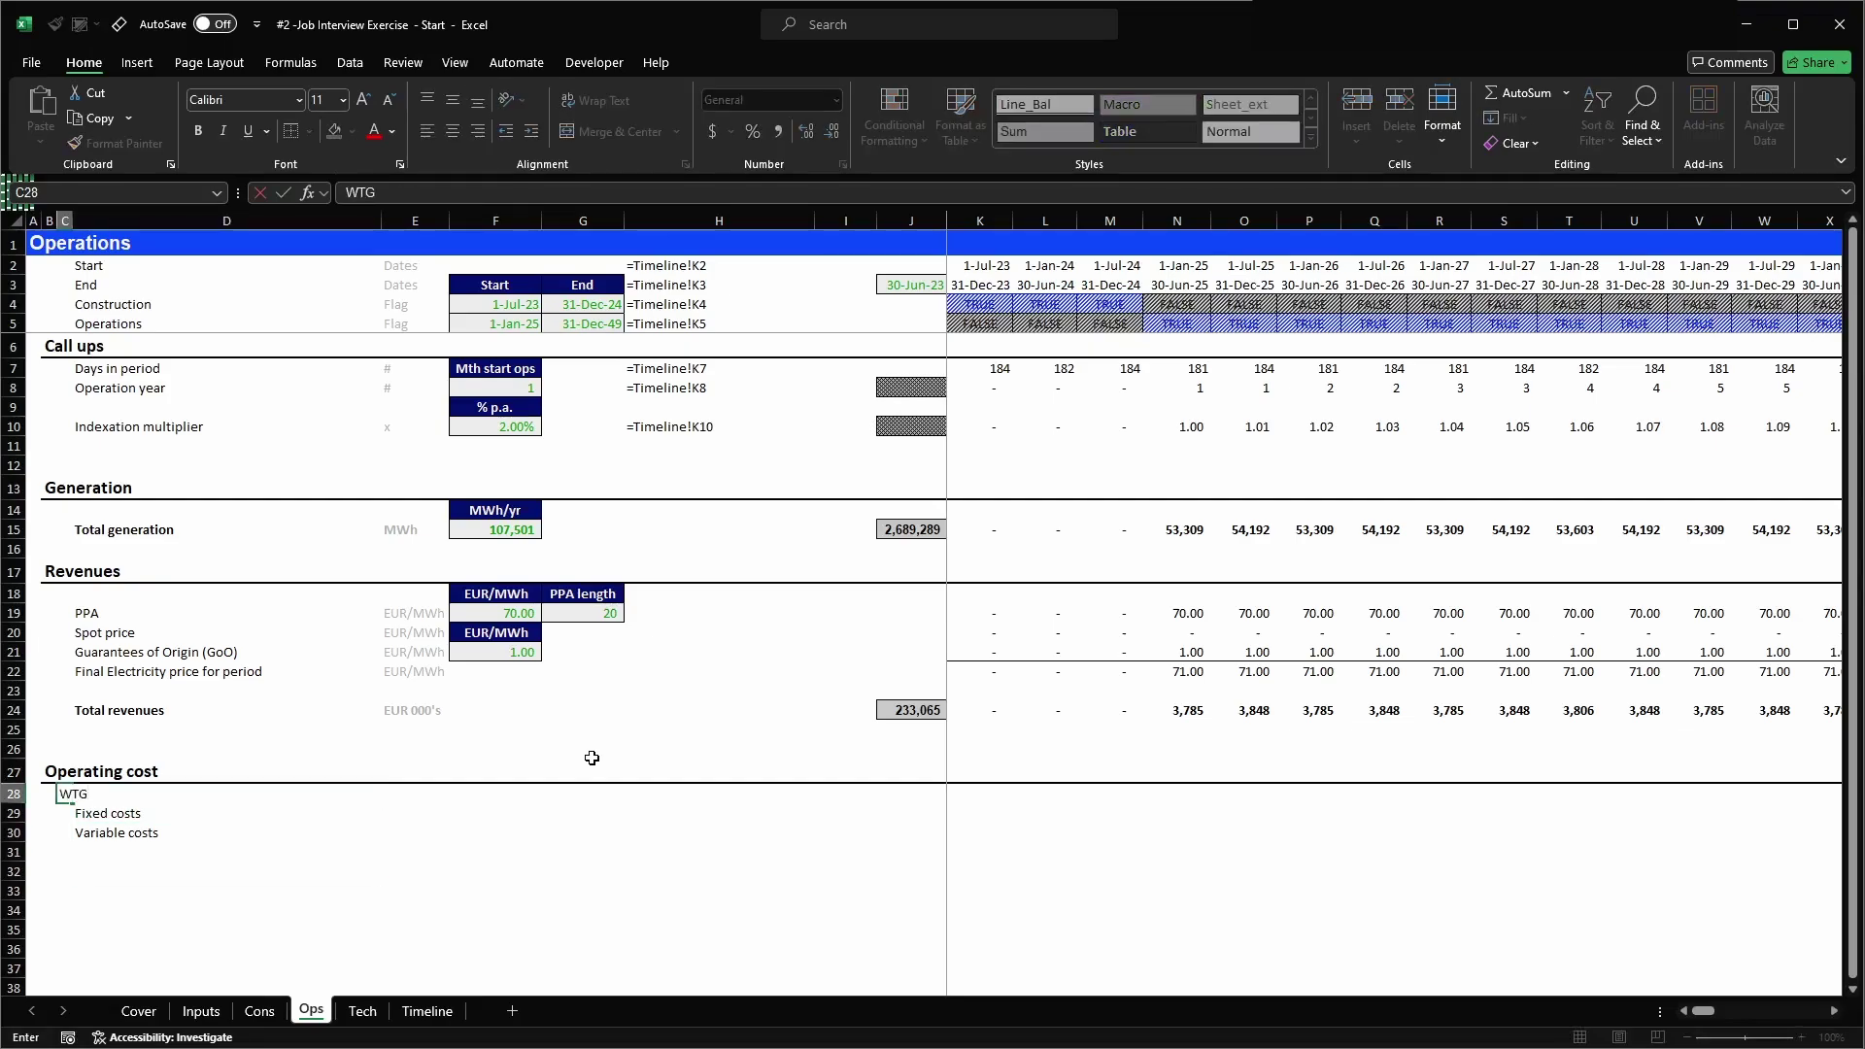
pyautogui.write('TG costs')
pyautogui.press('Return')
# - Enter the subheading "Othec costs" in C32 below the WTG costs block
pyautogui.press('Down')
pyautogui.press('Down')
pyautogui.press('Down')
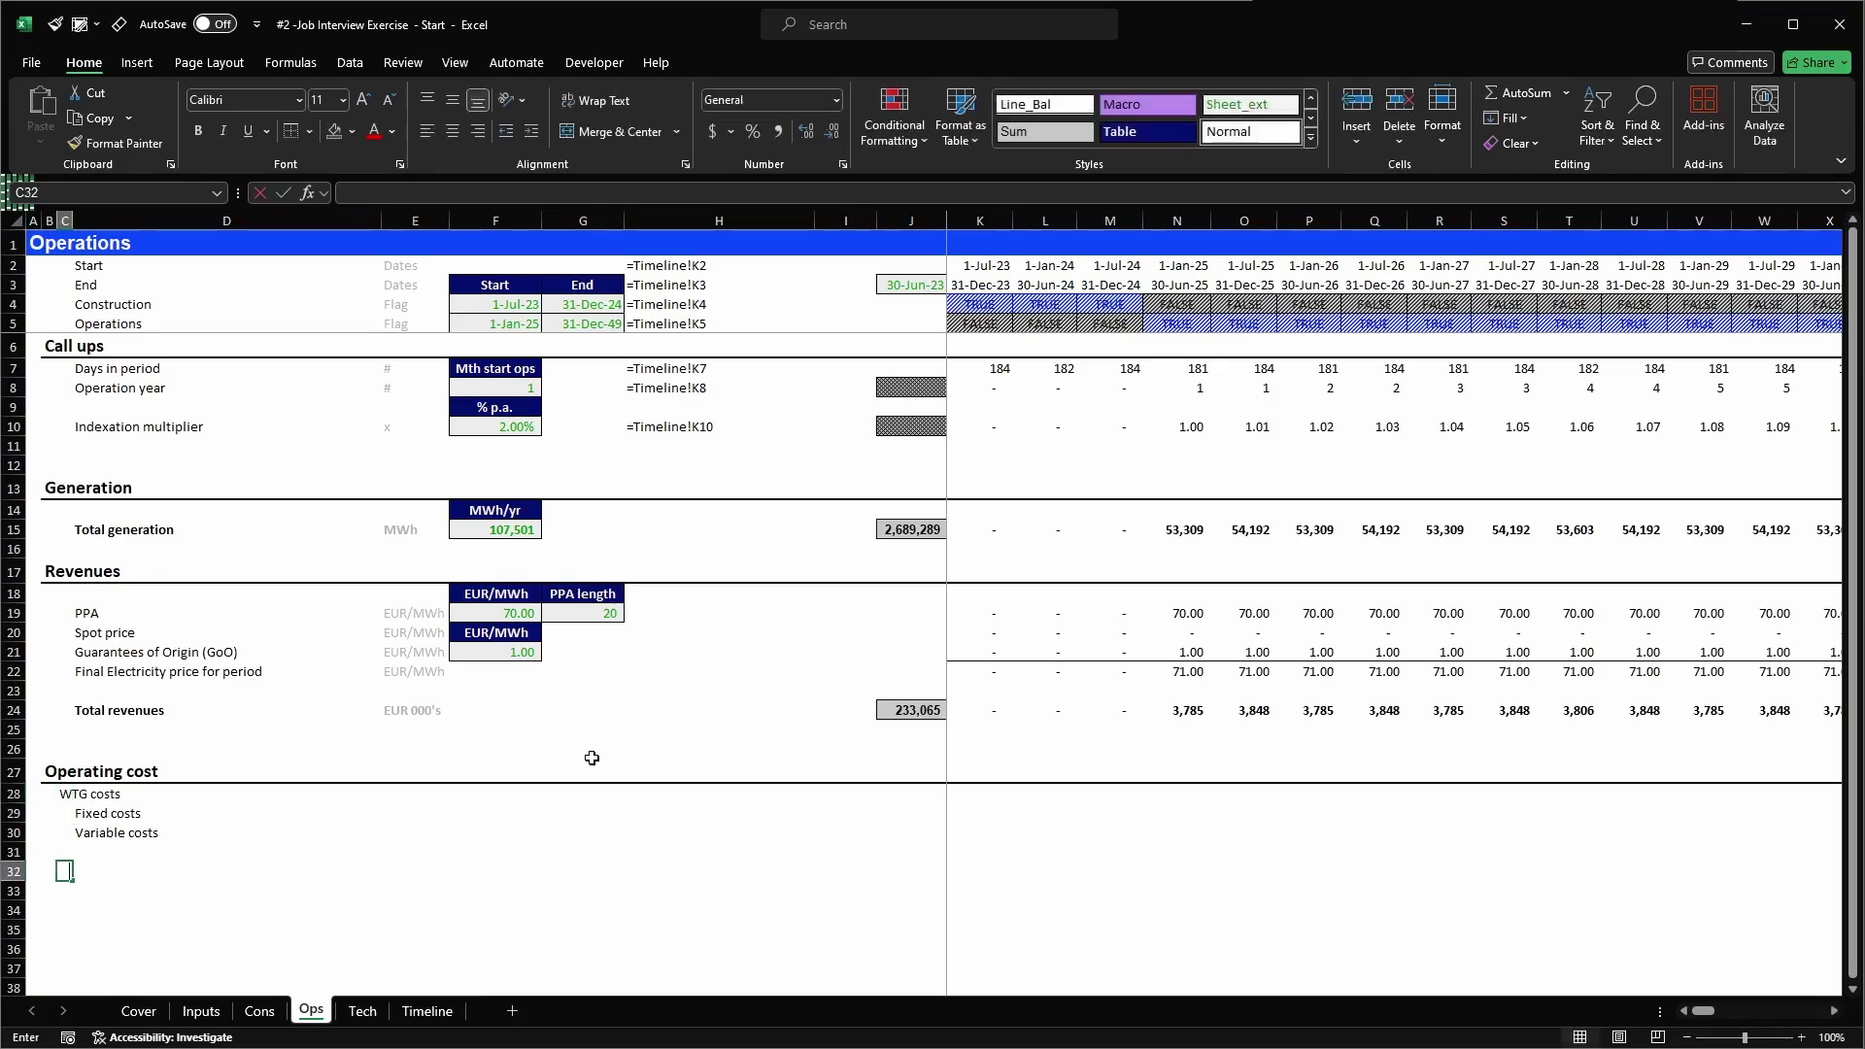
pyautogui.write('Othec costs')
pyautogui.press('Return')
# - Apply the H2 cell style to the subheadings in C28 and C32
pyautogui.press('Up')
pyautogui.press('Up')
pyautogui.press('Up')
pyautogui.press('Up')
pyautogui.press('Up')
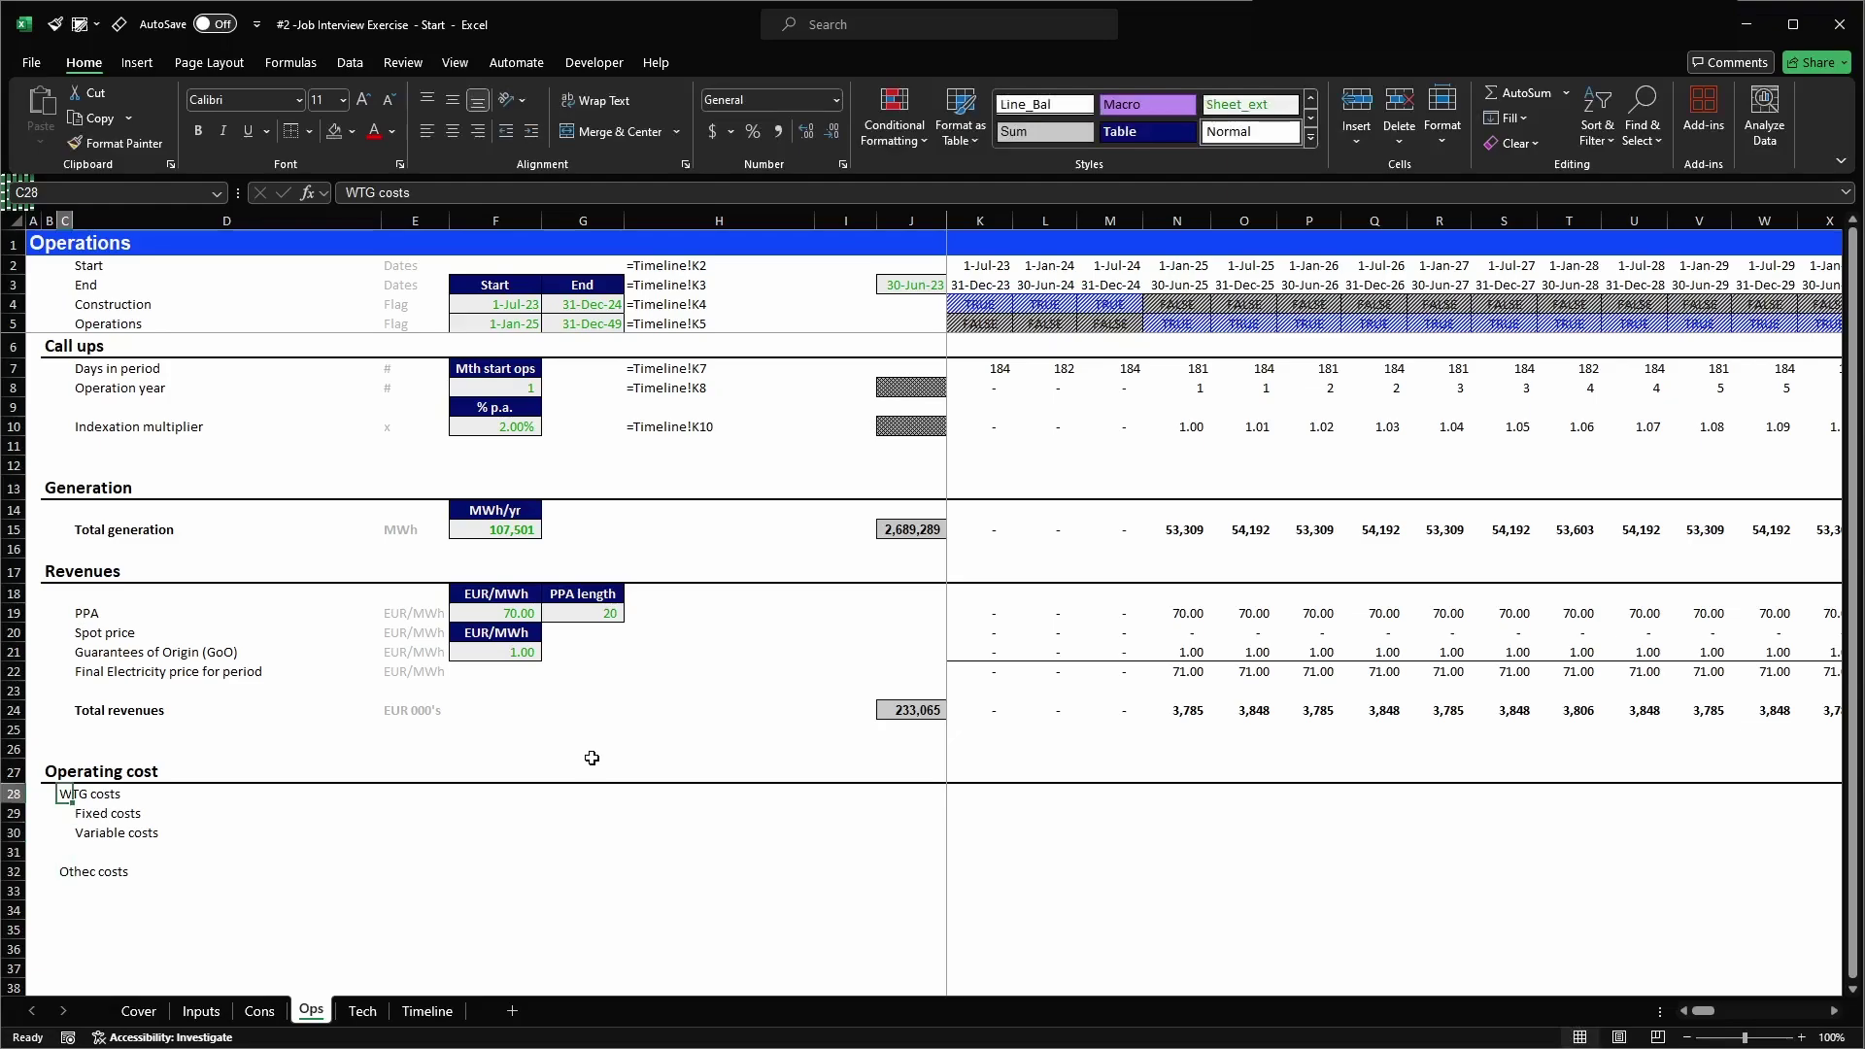
pyautogui.click(80, 25)
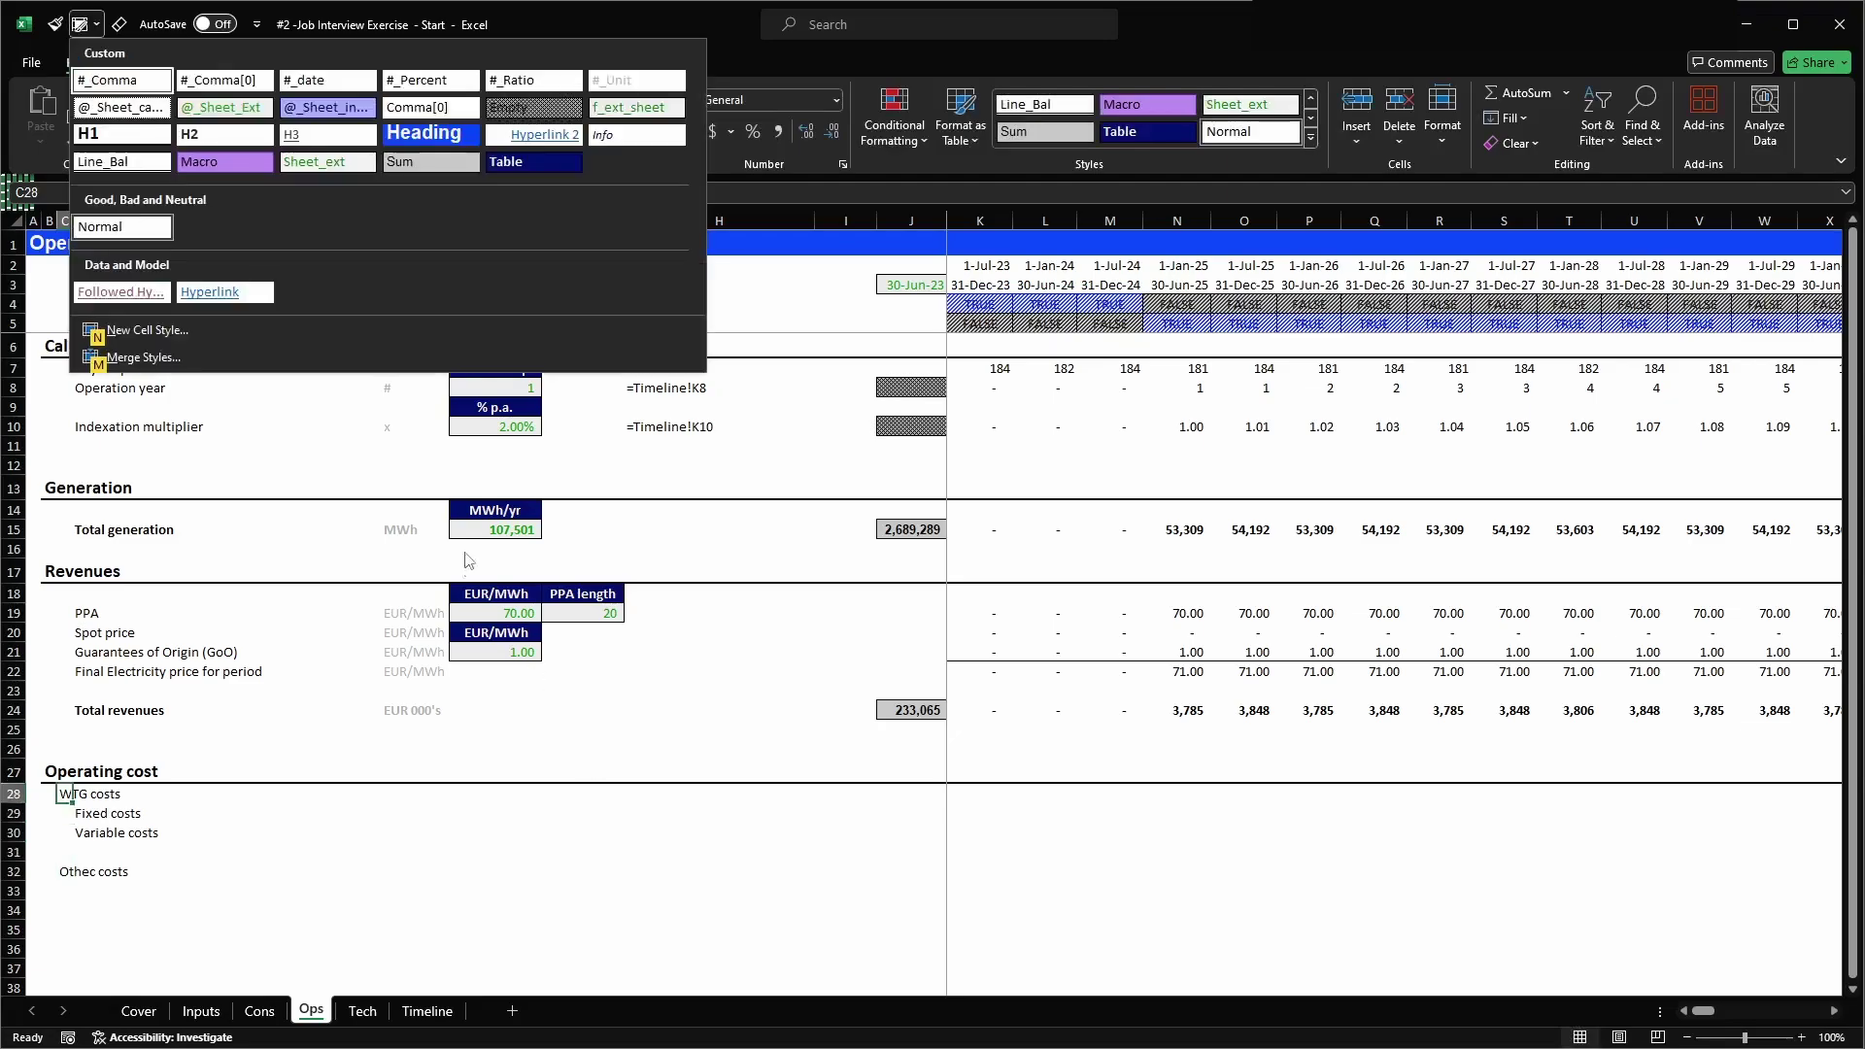
pyautogui.click(213, 138)
pyautogui.press('Down')
pyautogui.press('Down')
pyautogui.press('Down')
pyautogui.press('Down')
pyautogui.press('F4')
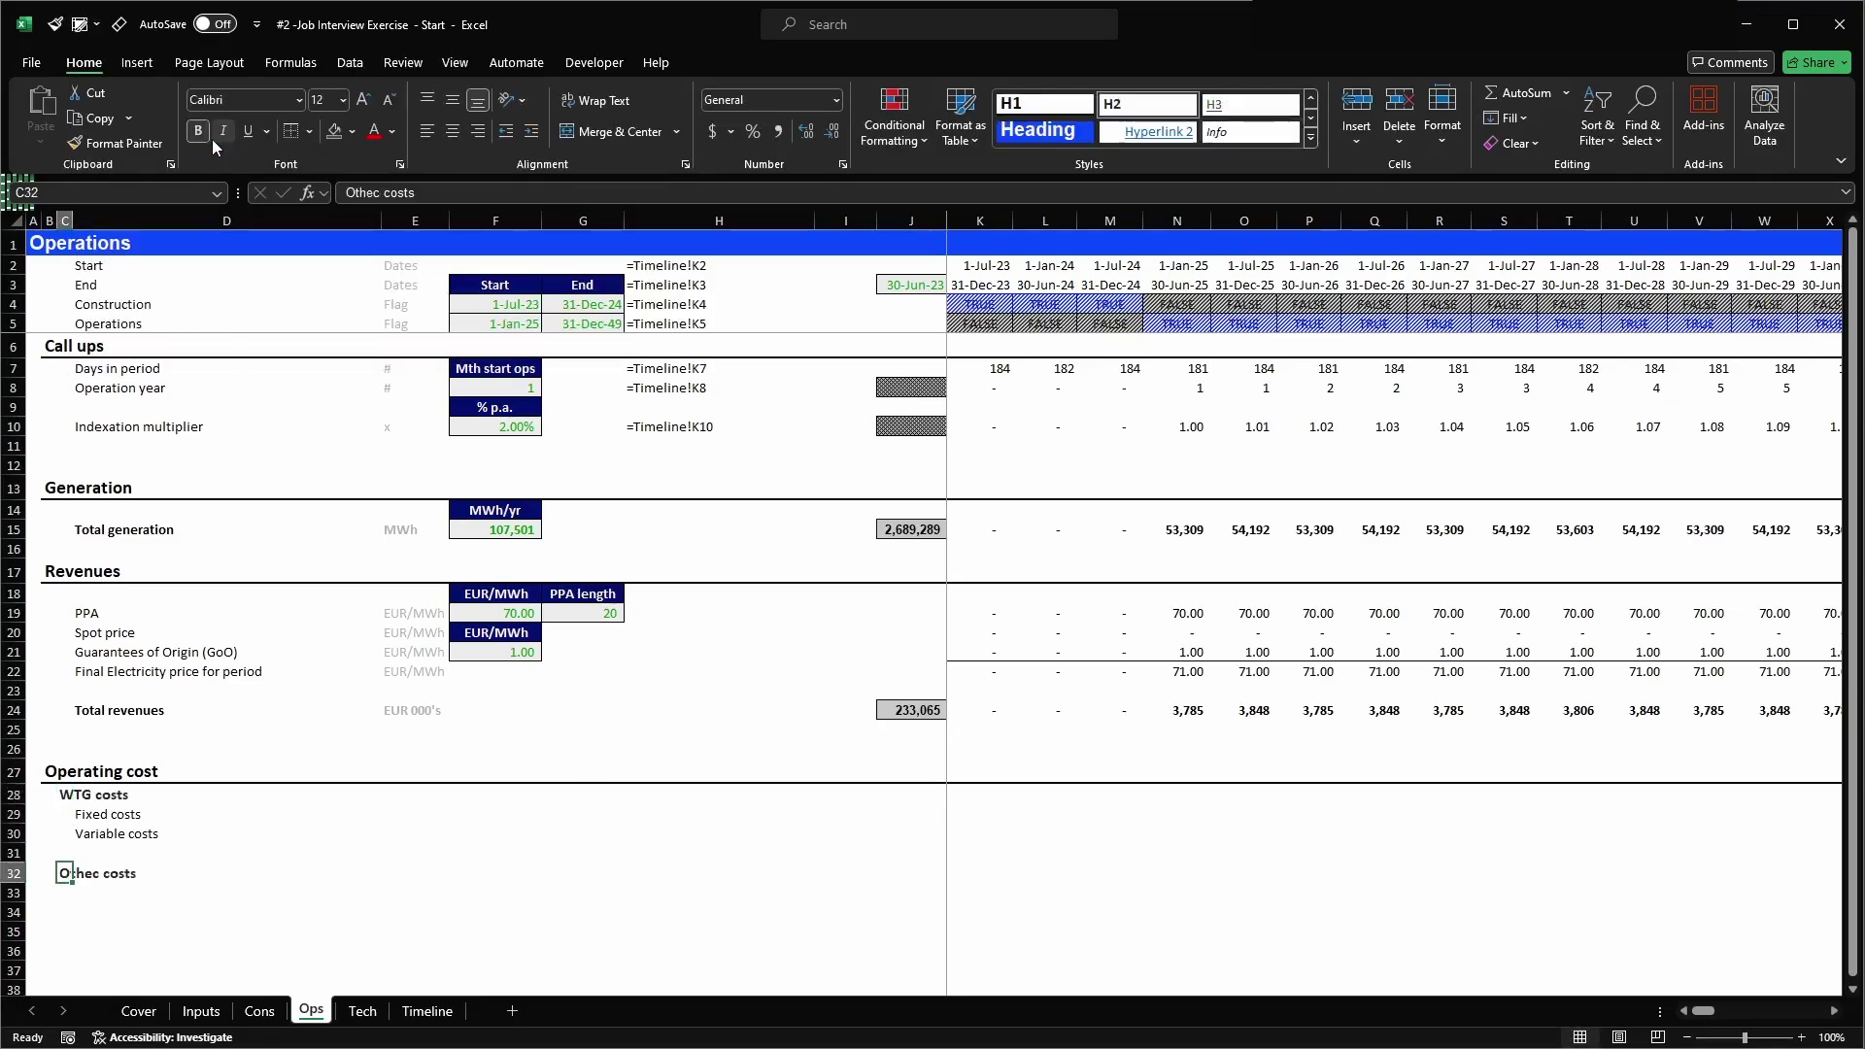
# - Correct the spelling of the C32 subheading to "Other costs"
pyautogui.press('Right')
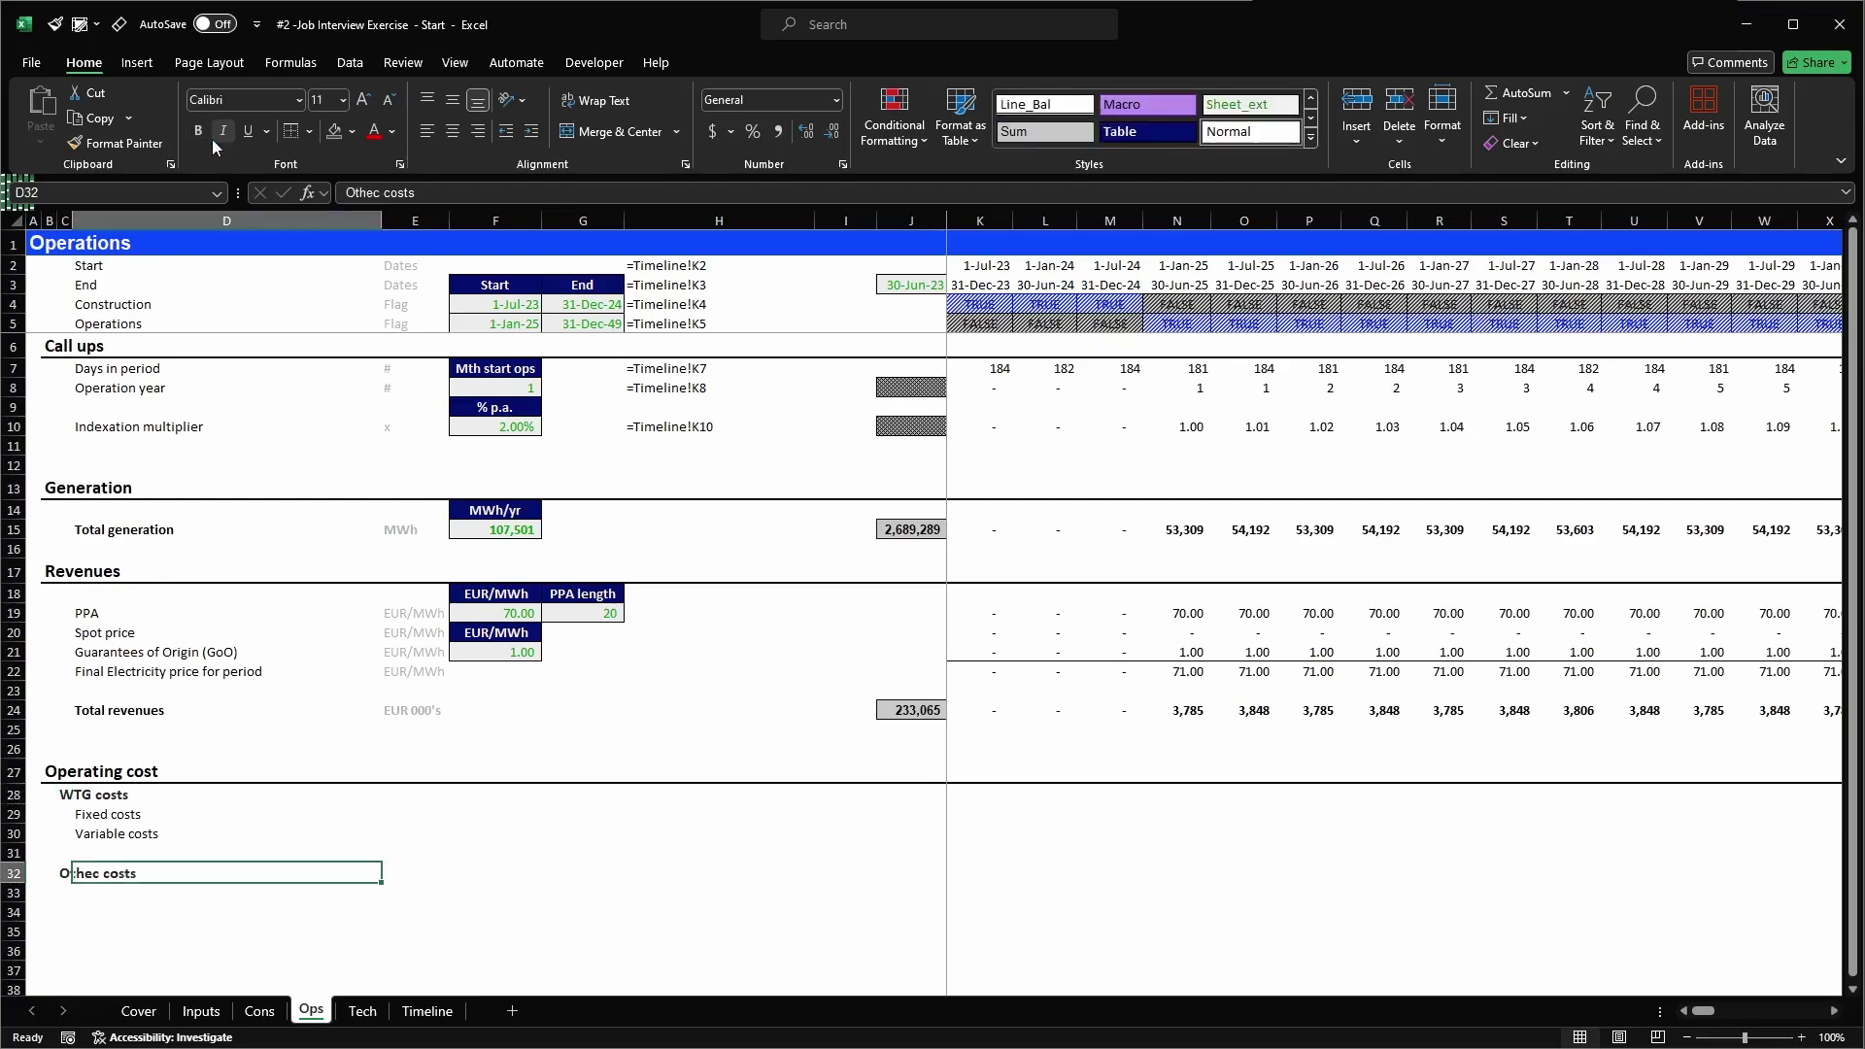
pyautogui.press('Down')
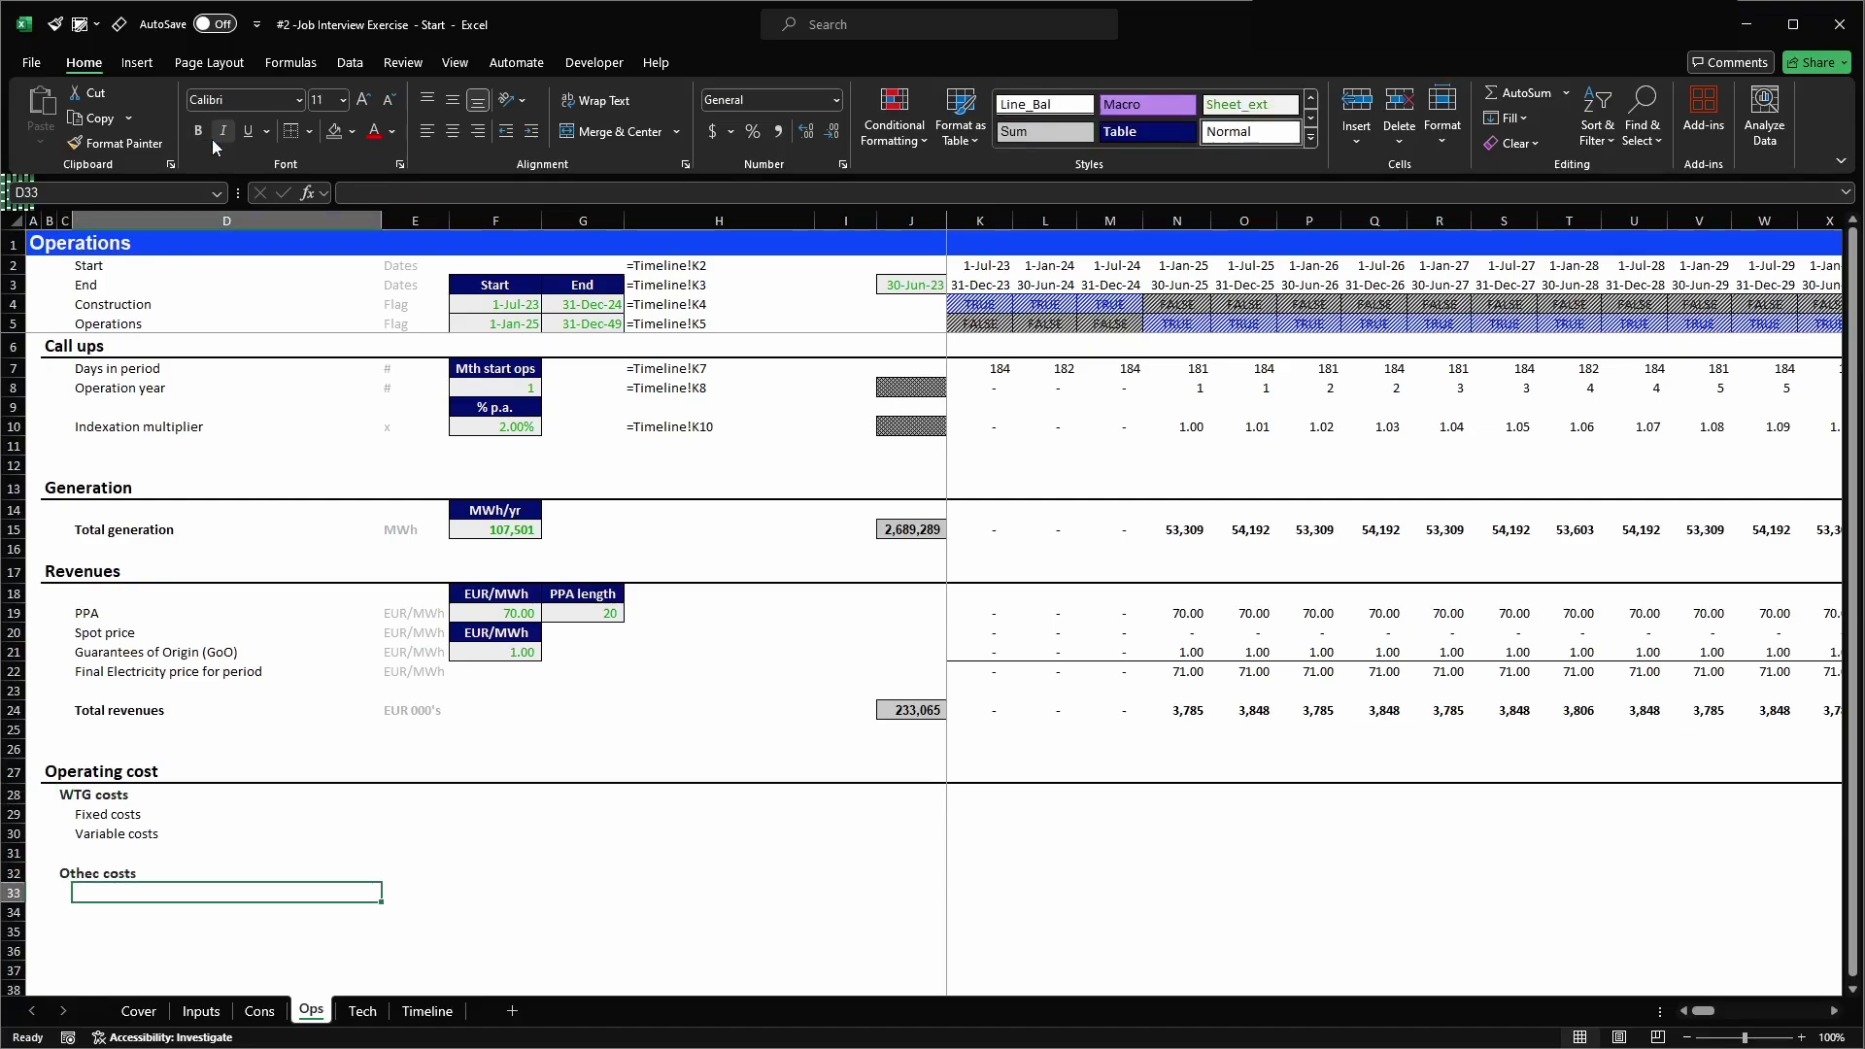
pyautogui.press('Up')
pyautogui.press('Left')
pyautogui.press('F2')
pyautogui.press('Left')
pyautogui.press('Left')
pyautogui.press('Left')
pyautogui.press('Left')
pyautogui.press('Left')
pyautogui.press('Left')
pyautogui.press('BackSpace')
pyautogui.write('r')
pyautogui.press('Return')
# - Enter an administration fees label in D33 under Other costs
pyautogui.press('Down')
pyautogui.press('Right')
pyautogui.write('Admins')
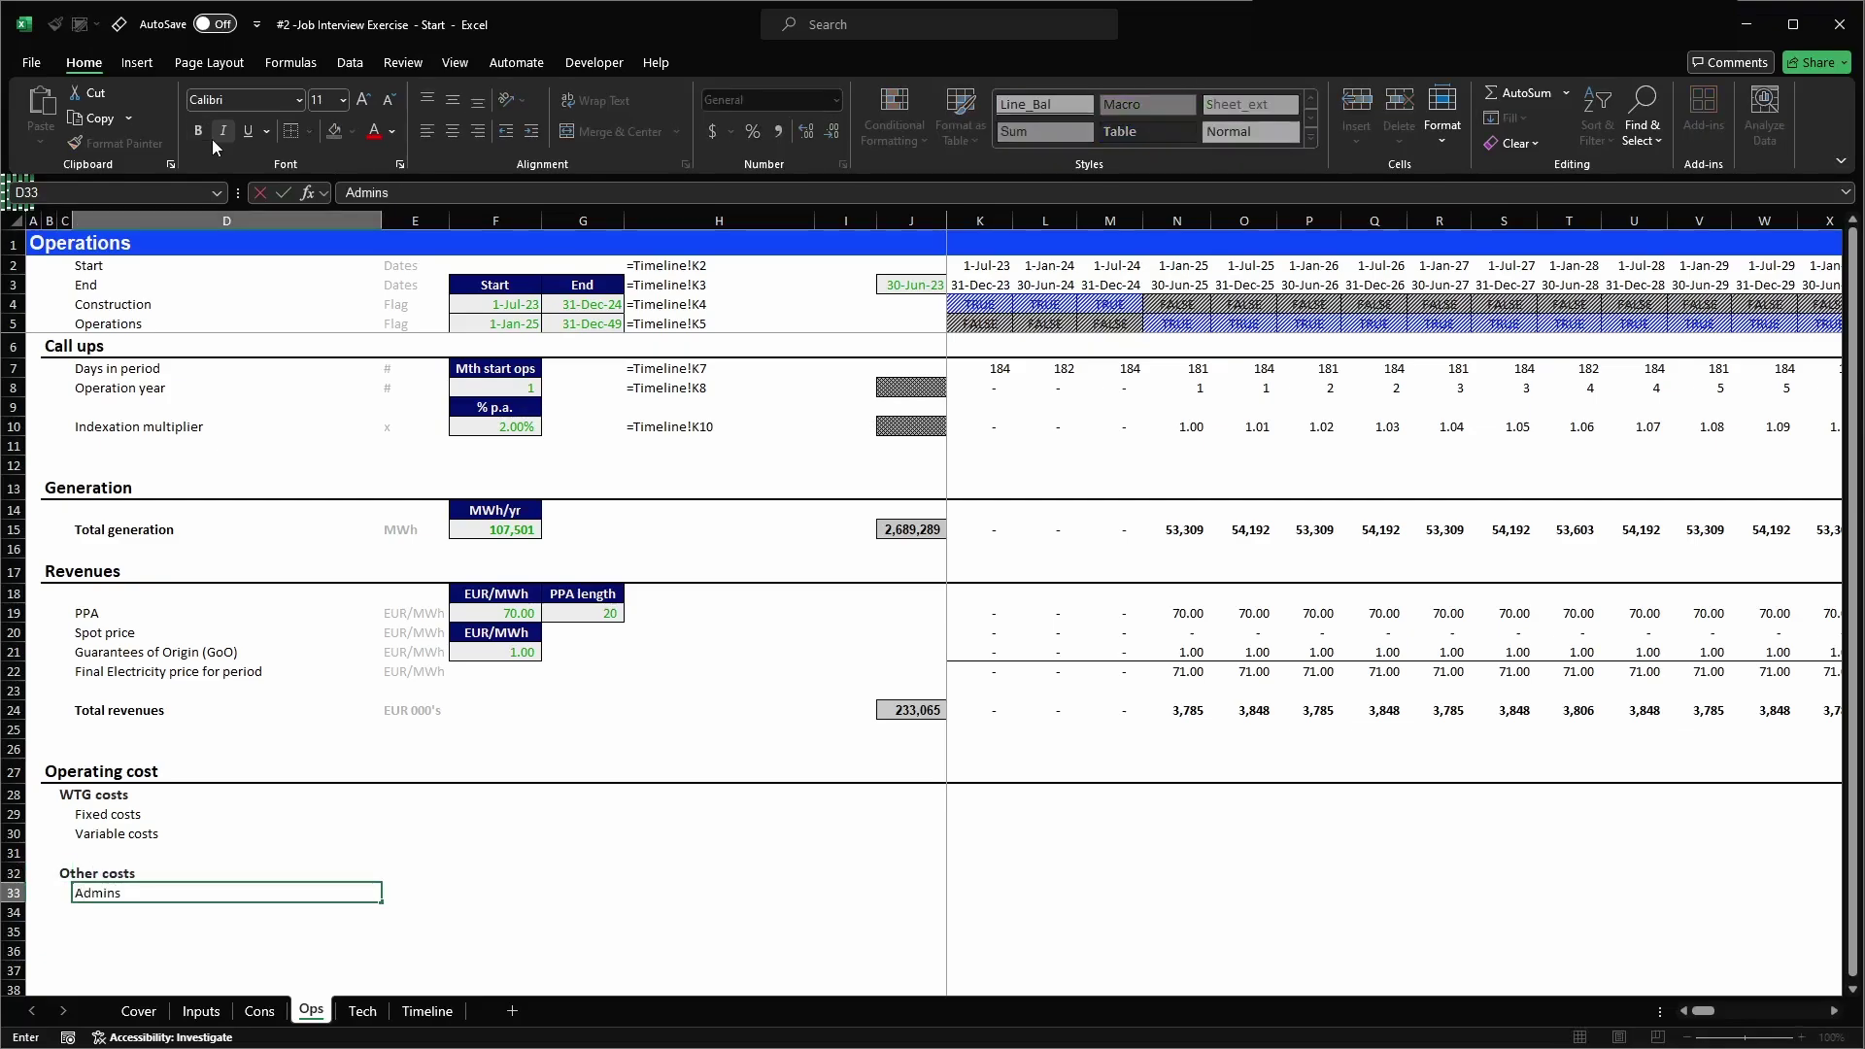
pyautogui.write('tration fees')
pyautogui.press('Return')
# - Copy the four Other costs labels in D34:D37 of the Inputs sheet
pyautogui.hotkey('ctrl', 'pageup')
pyautogui.hotkey('ctrl', 'pageup')
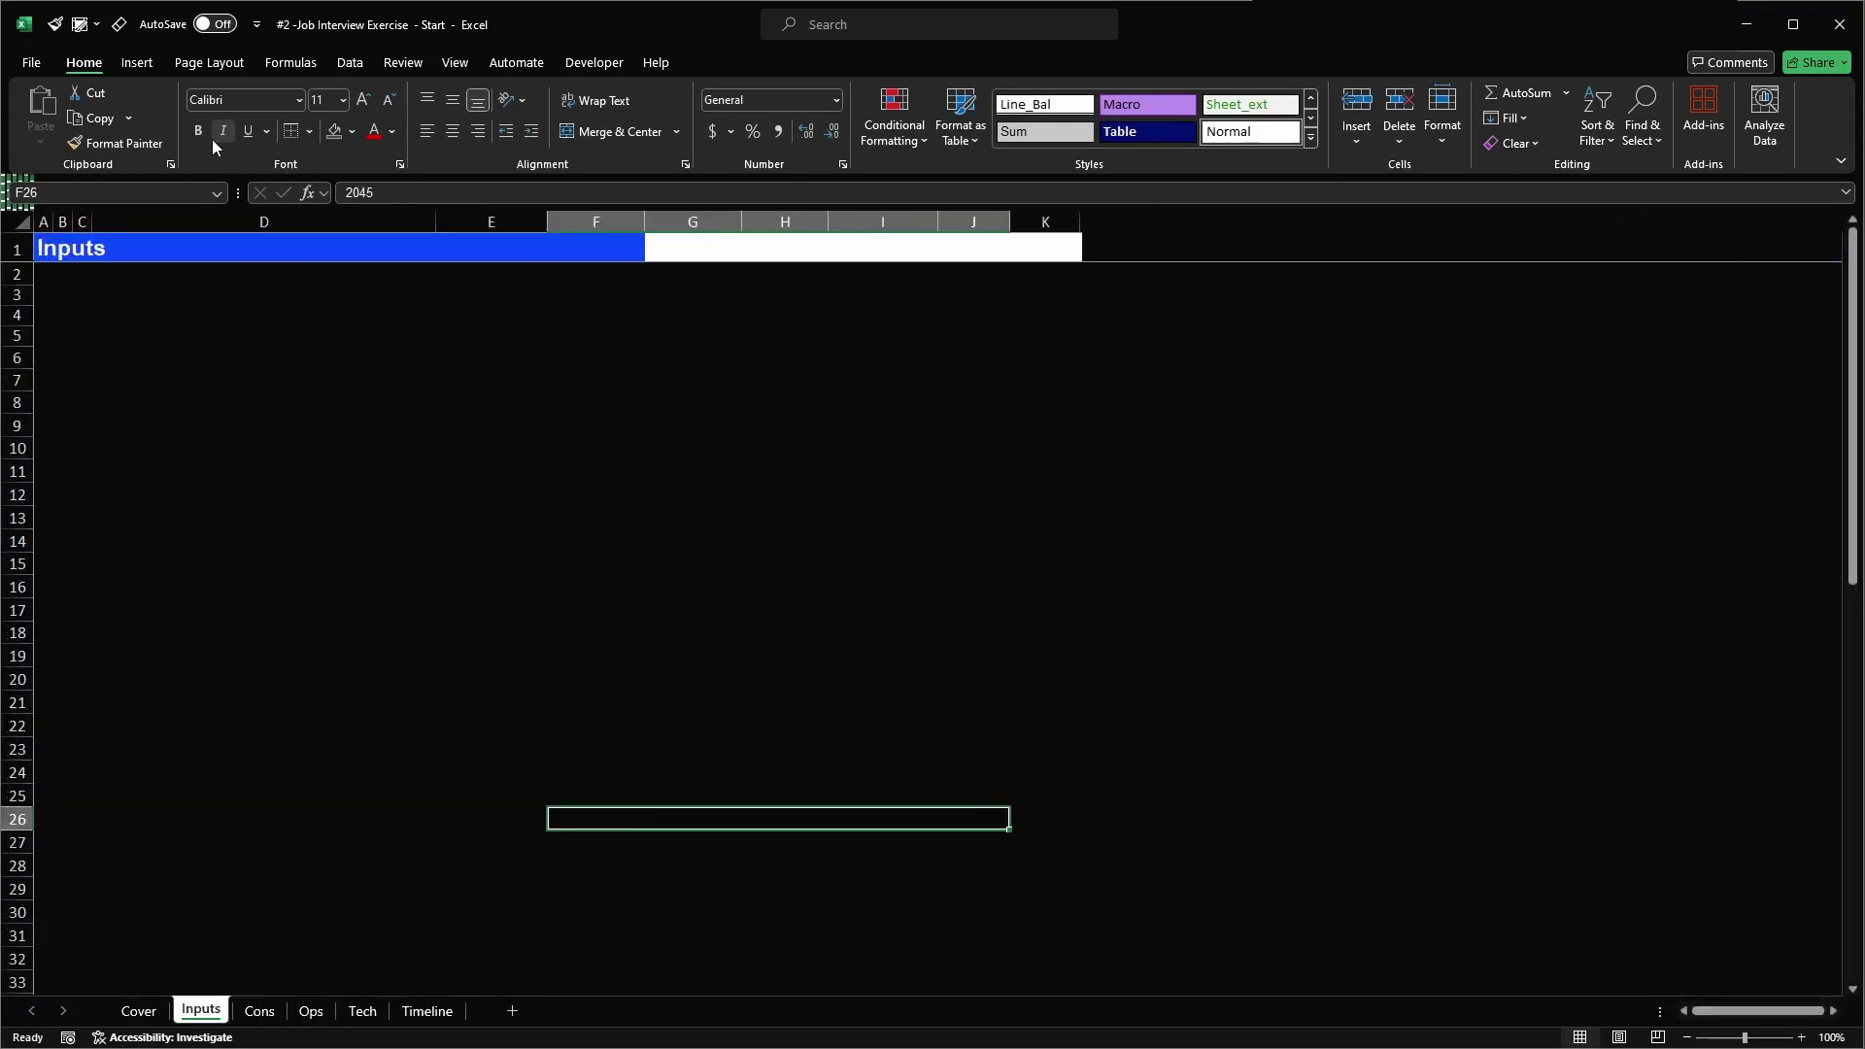
pyautogui.scroll(-3, 206, 744)
pyautogui.moveTo(170, 808); pyautogui.dragTo(193, 867)
pyautogui.hotkey('ctrl', 'c')
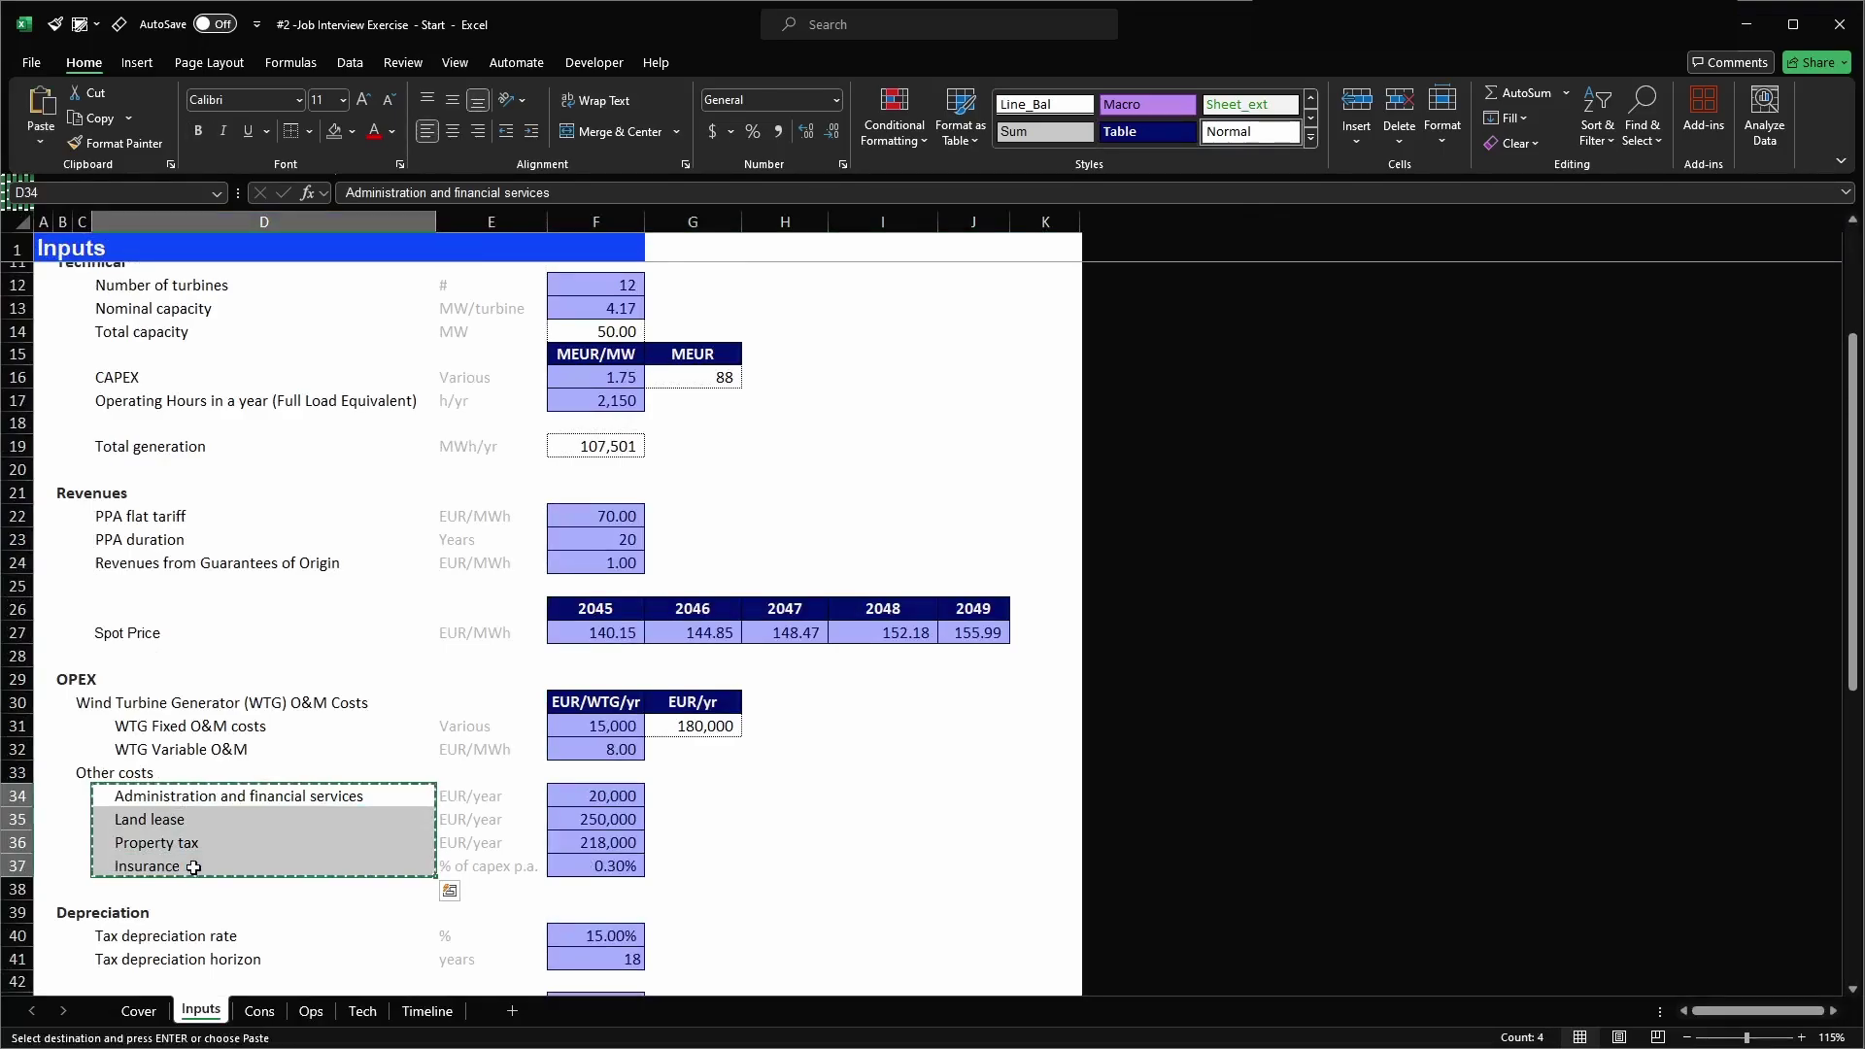
# - Paste the copied labels into D33:D36 under Other costs on the Ops sheet with Paste Special
pyautogui.hotkey('ctrl', 'pagedown')
pyautogui.hotkey('ctrl', 'pagedown')
pyautogui.press('Up')
pyautogui.press('Left')
pyautogui.hotkey('ctrl', 'alt', 'v')
pyautogui.press('Return')
pyautogui.press('Right')
pyautogui.press('Down')
pyautogui.press('Down')
pyautogui.press('Down')
pyautogui.press('Up')
pyautogui.press('Up')
pyautogui.press('Up')
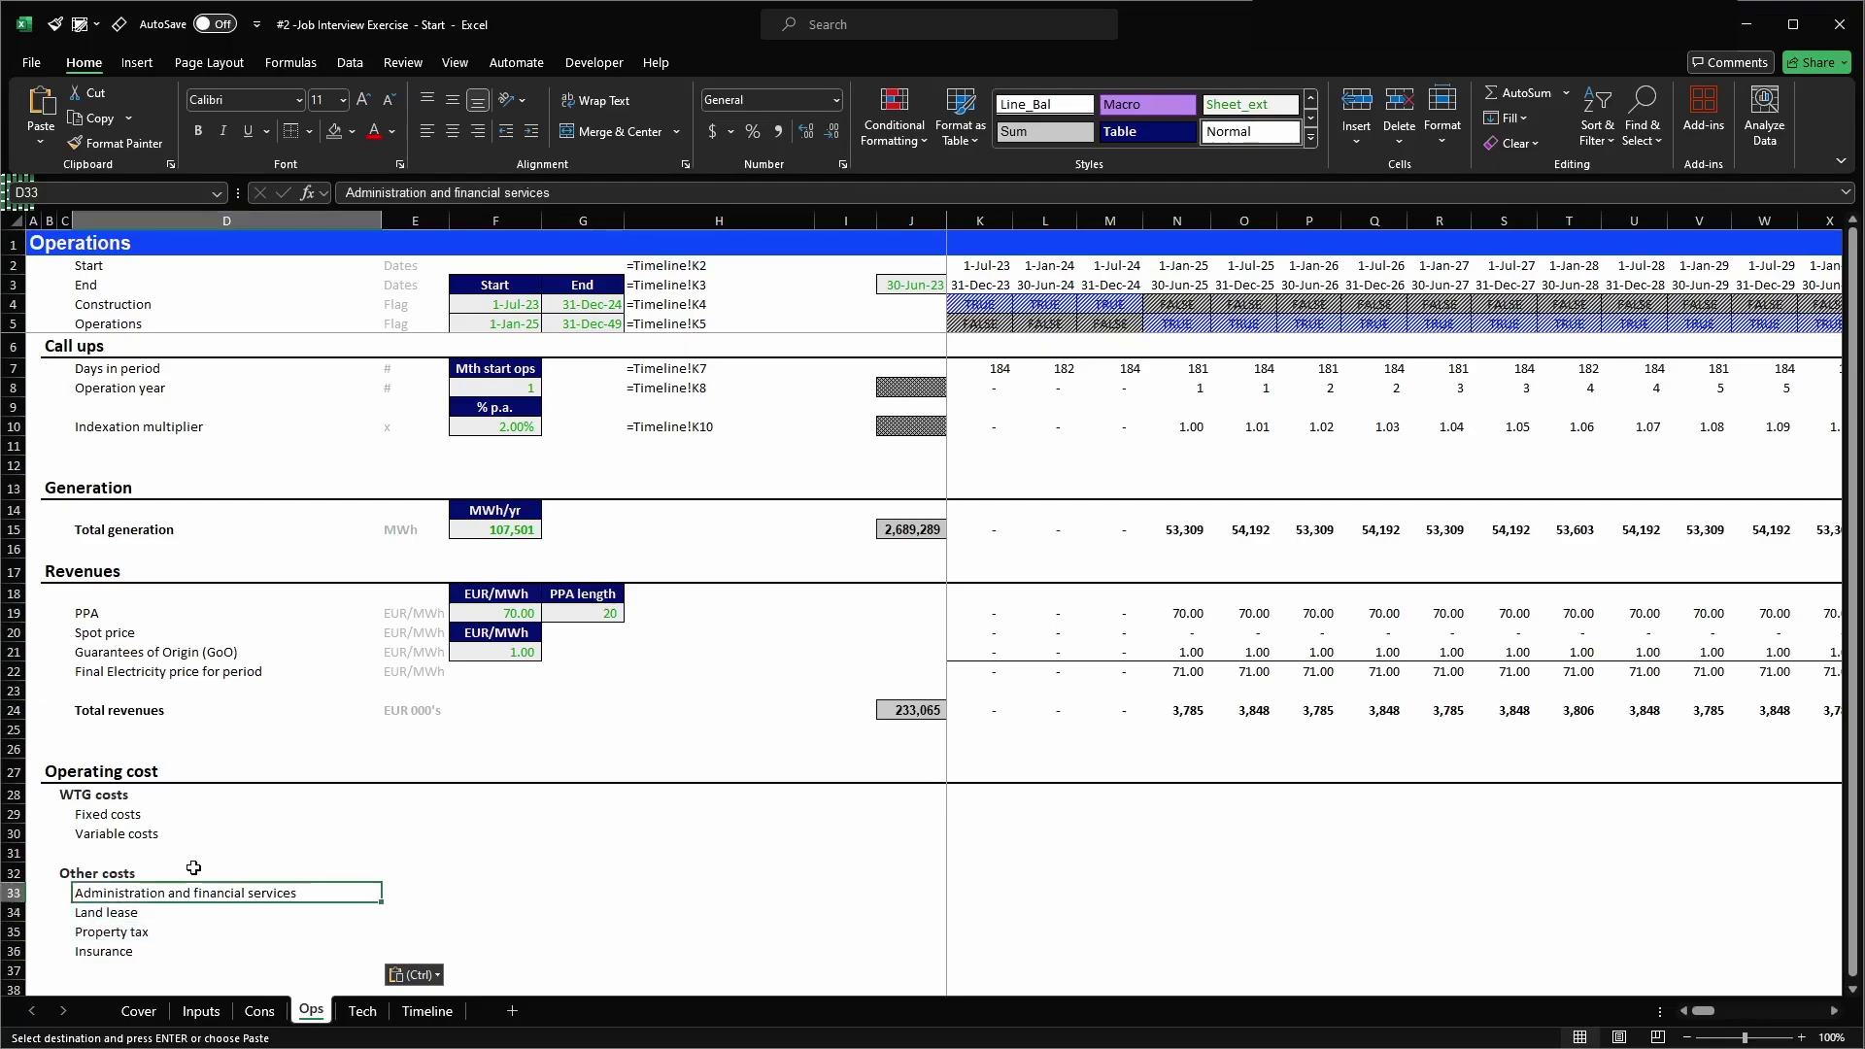
# - Link F33:F36 on the Ops sheet to the other cost amounts in Inputs F34:F37 using Paste Link
pyautogui.press('Right')
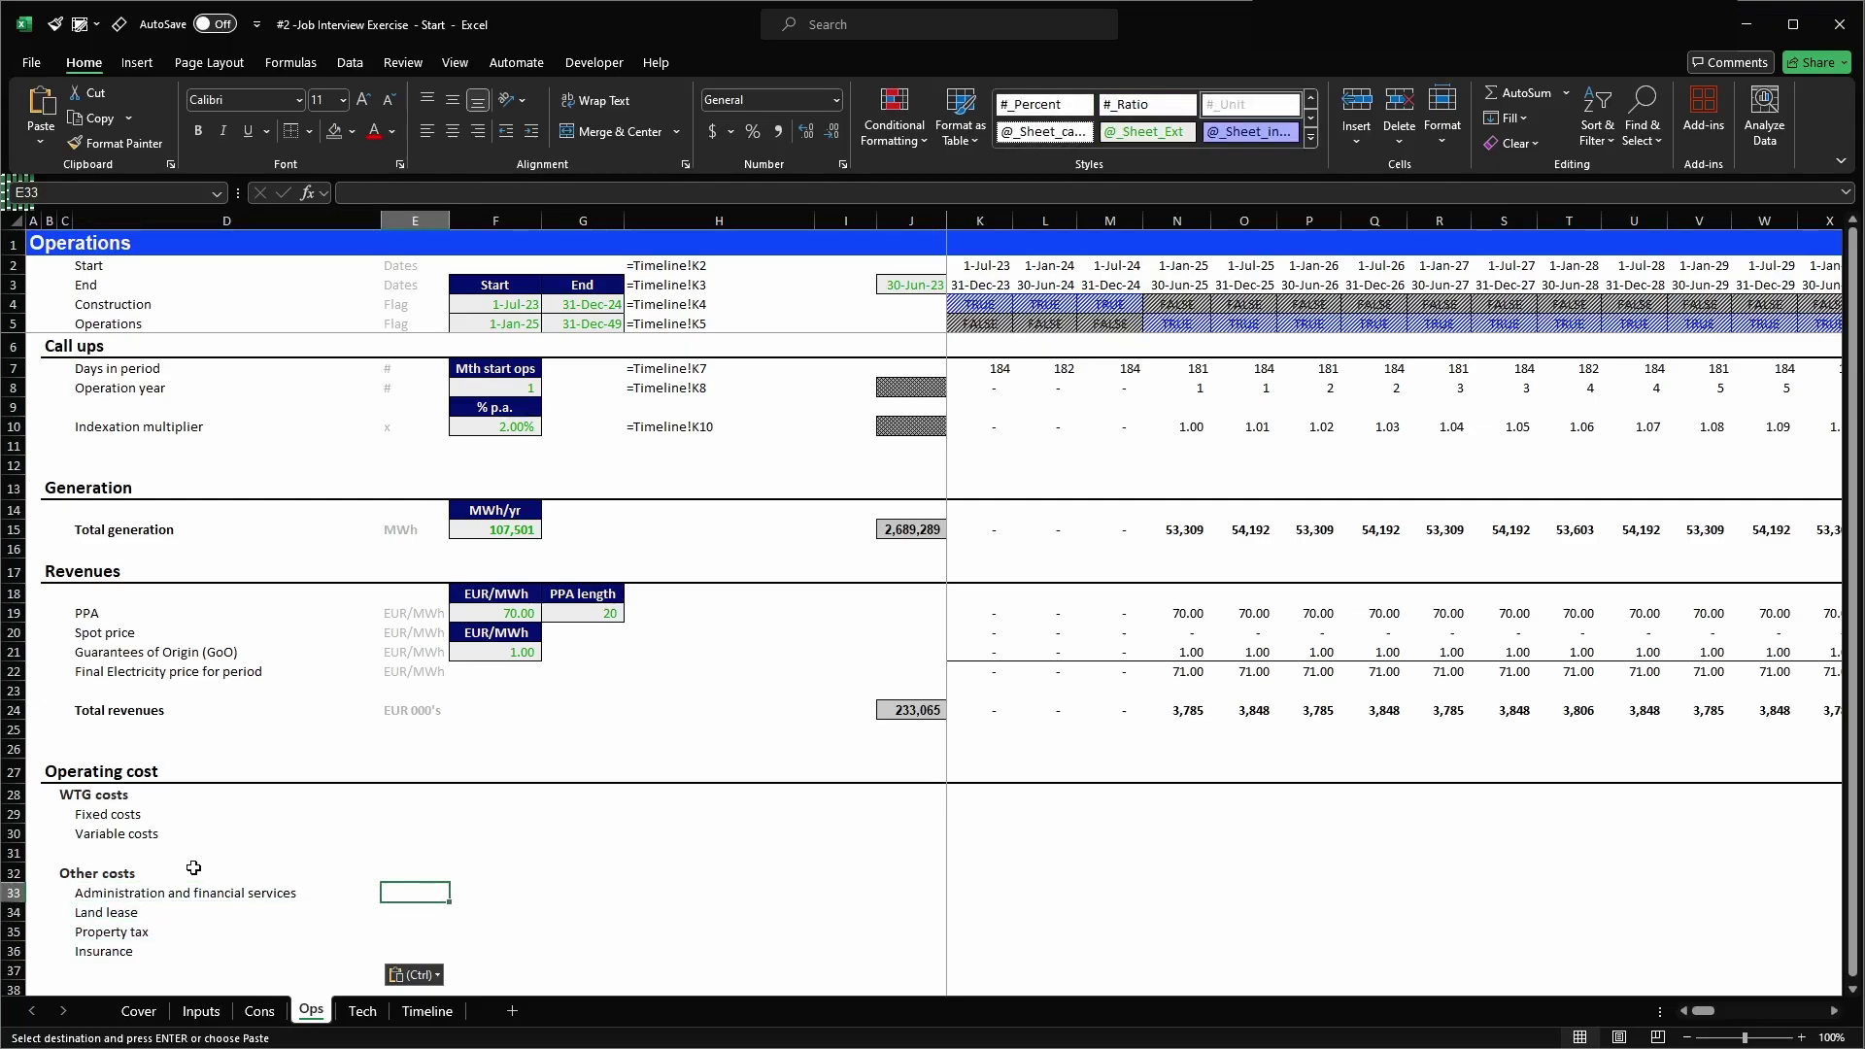
pyautogui.press('Right')
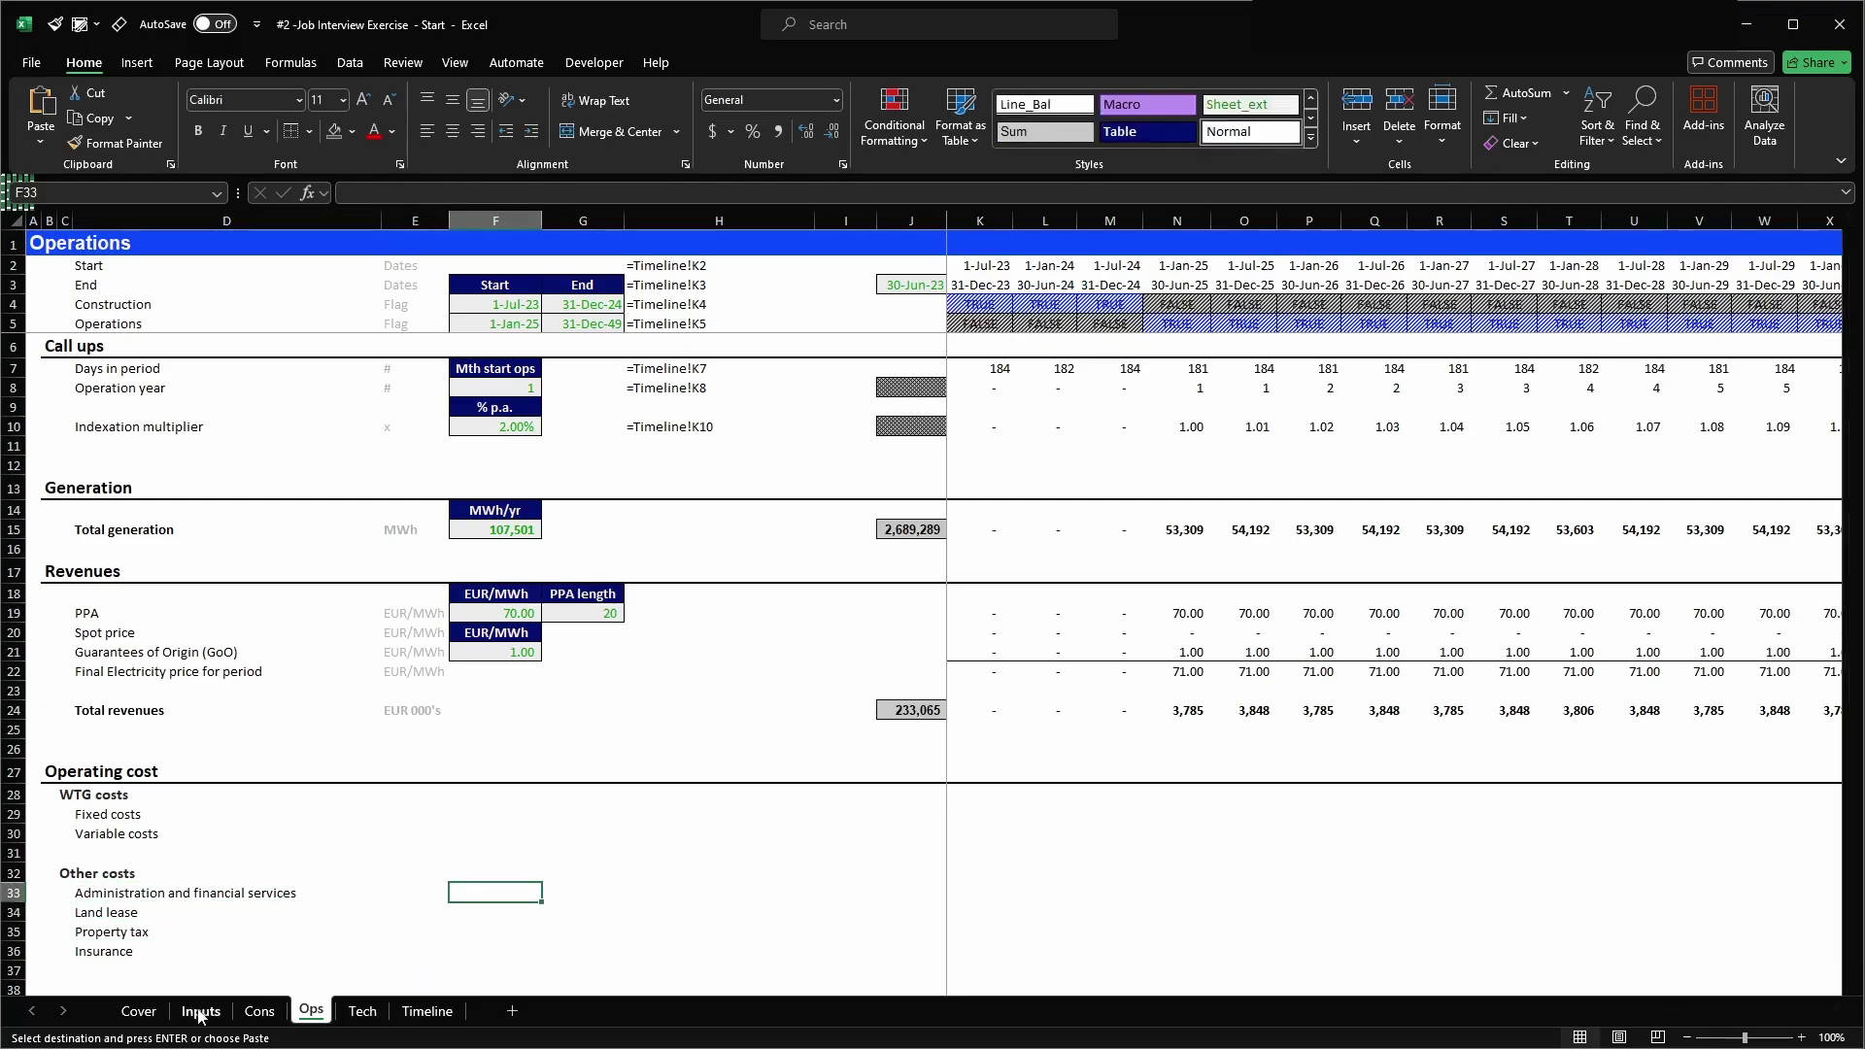
pyautogui.click(201, 1009)
pyautogui.moveTo(595, 795); pyautogui.dragTo(586, 864)
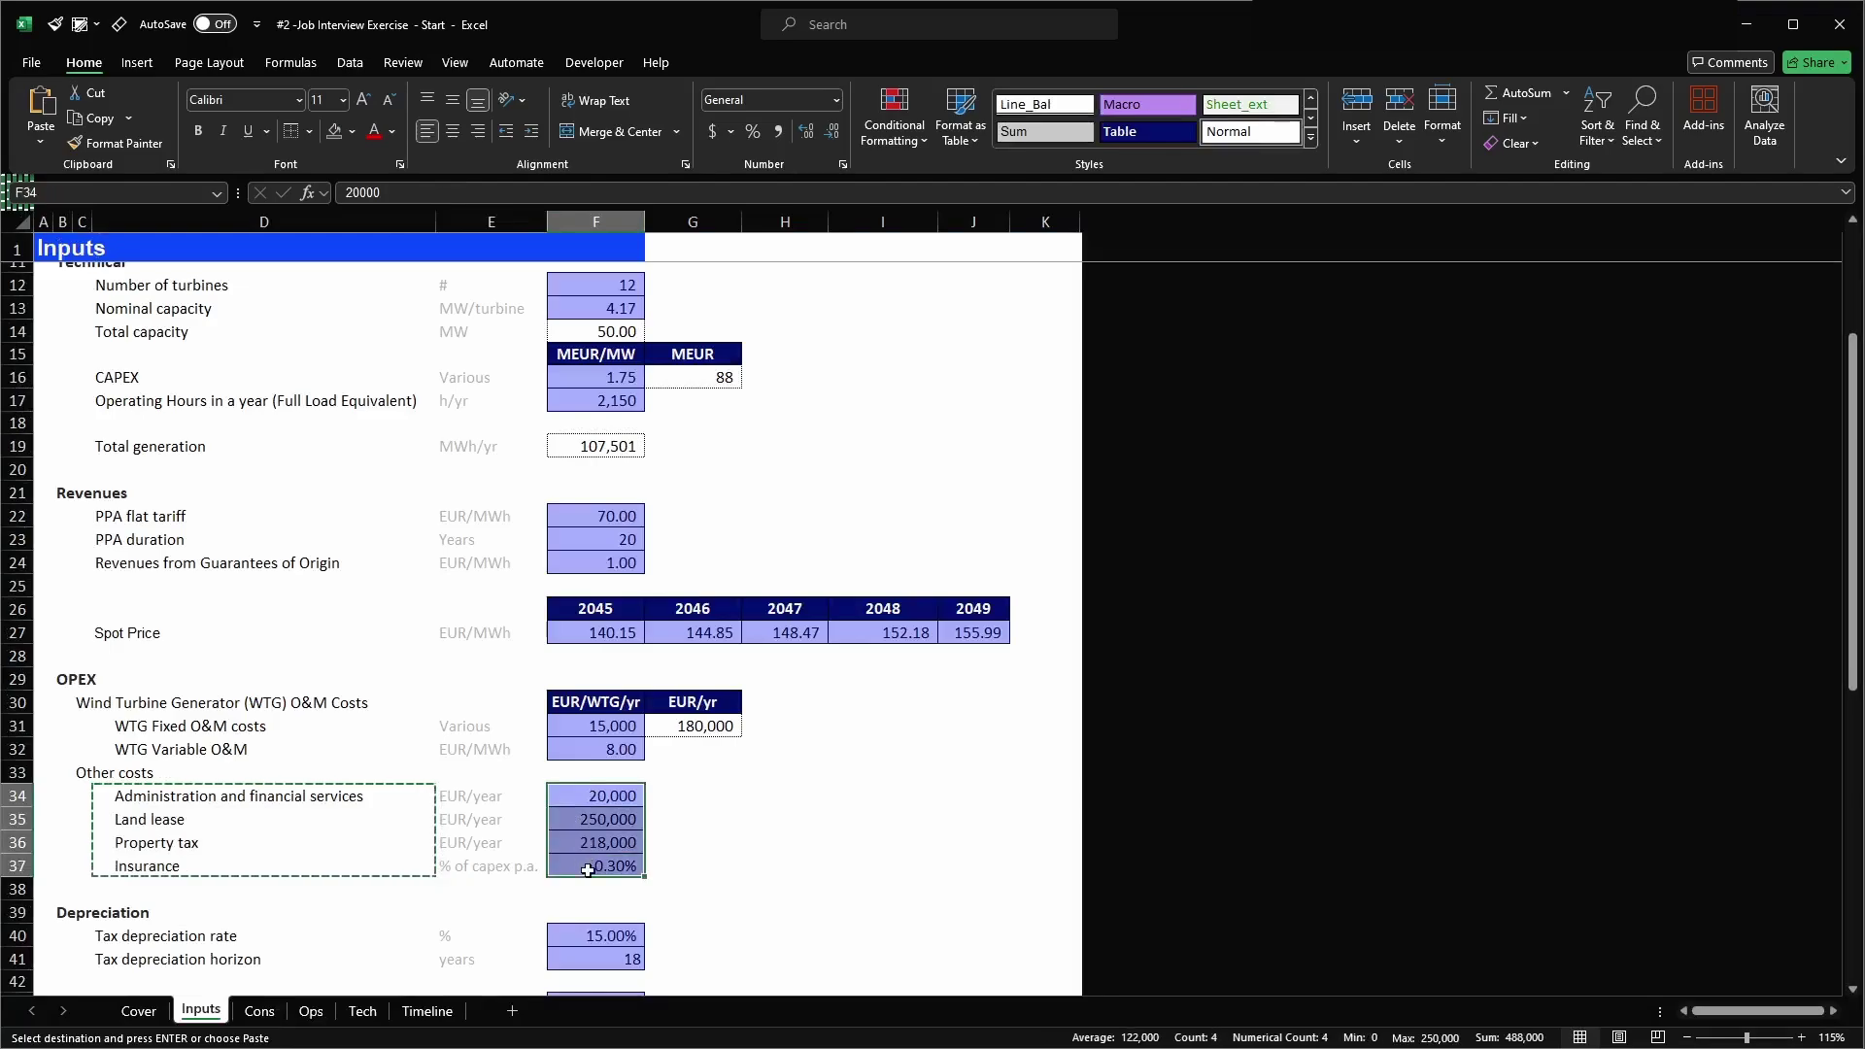
pyautogui.hotkey('ctrl', 'c')
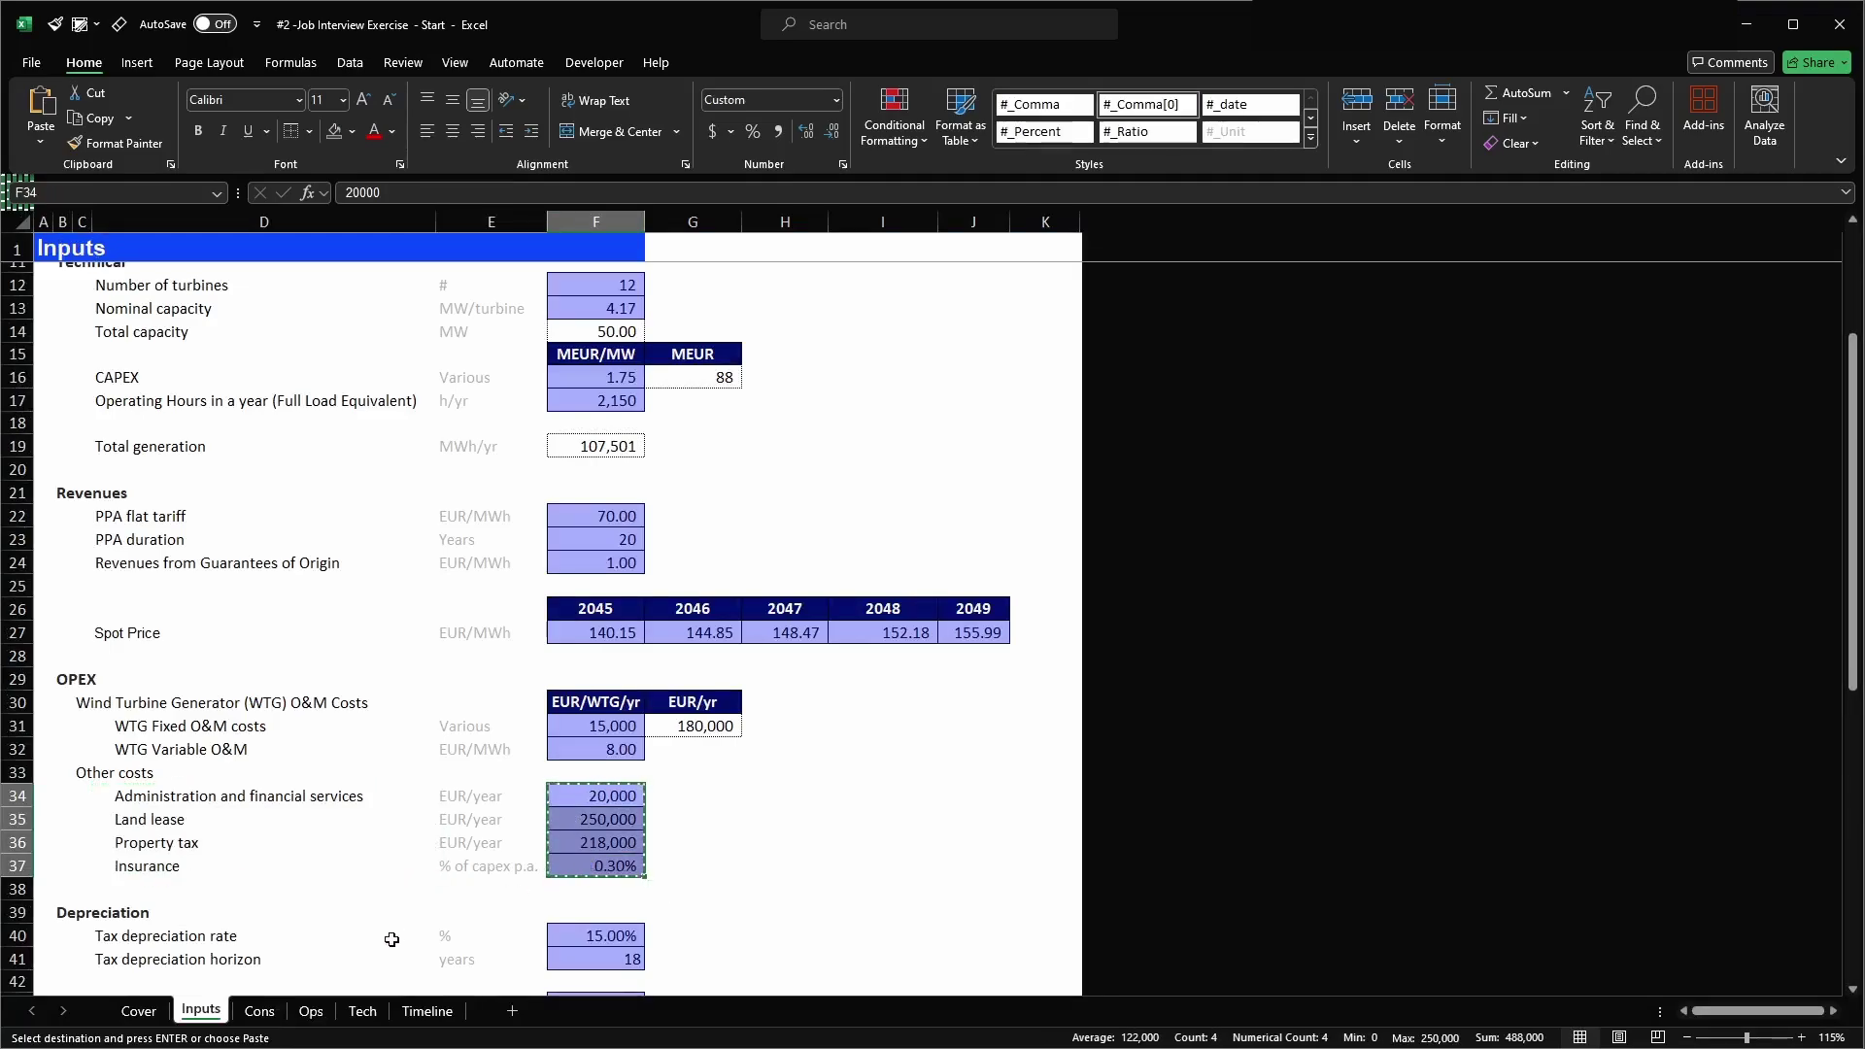
pyautogui.click(311, 1010)
pyautogui.hotkey('alt', 'e')
pyautogui.press('s')
pyautogui.press('l')
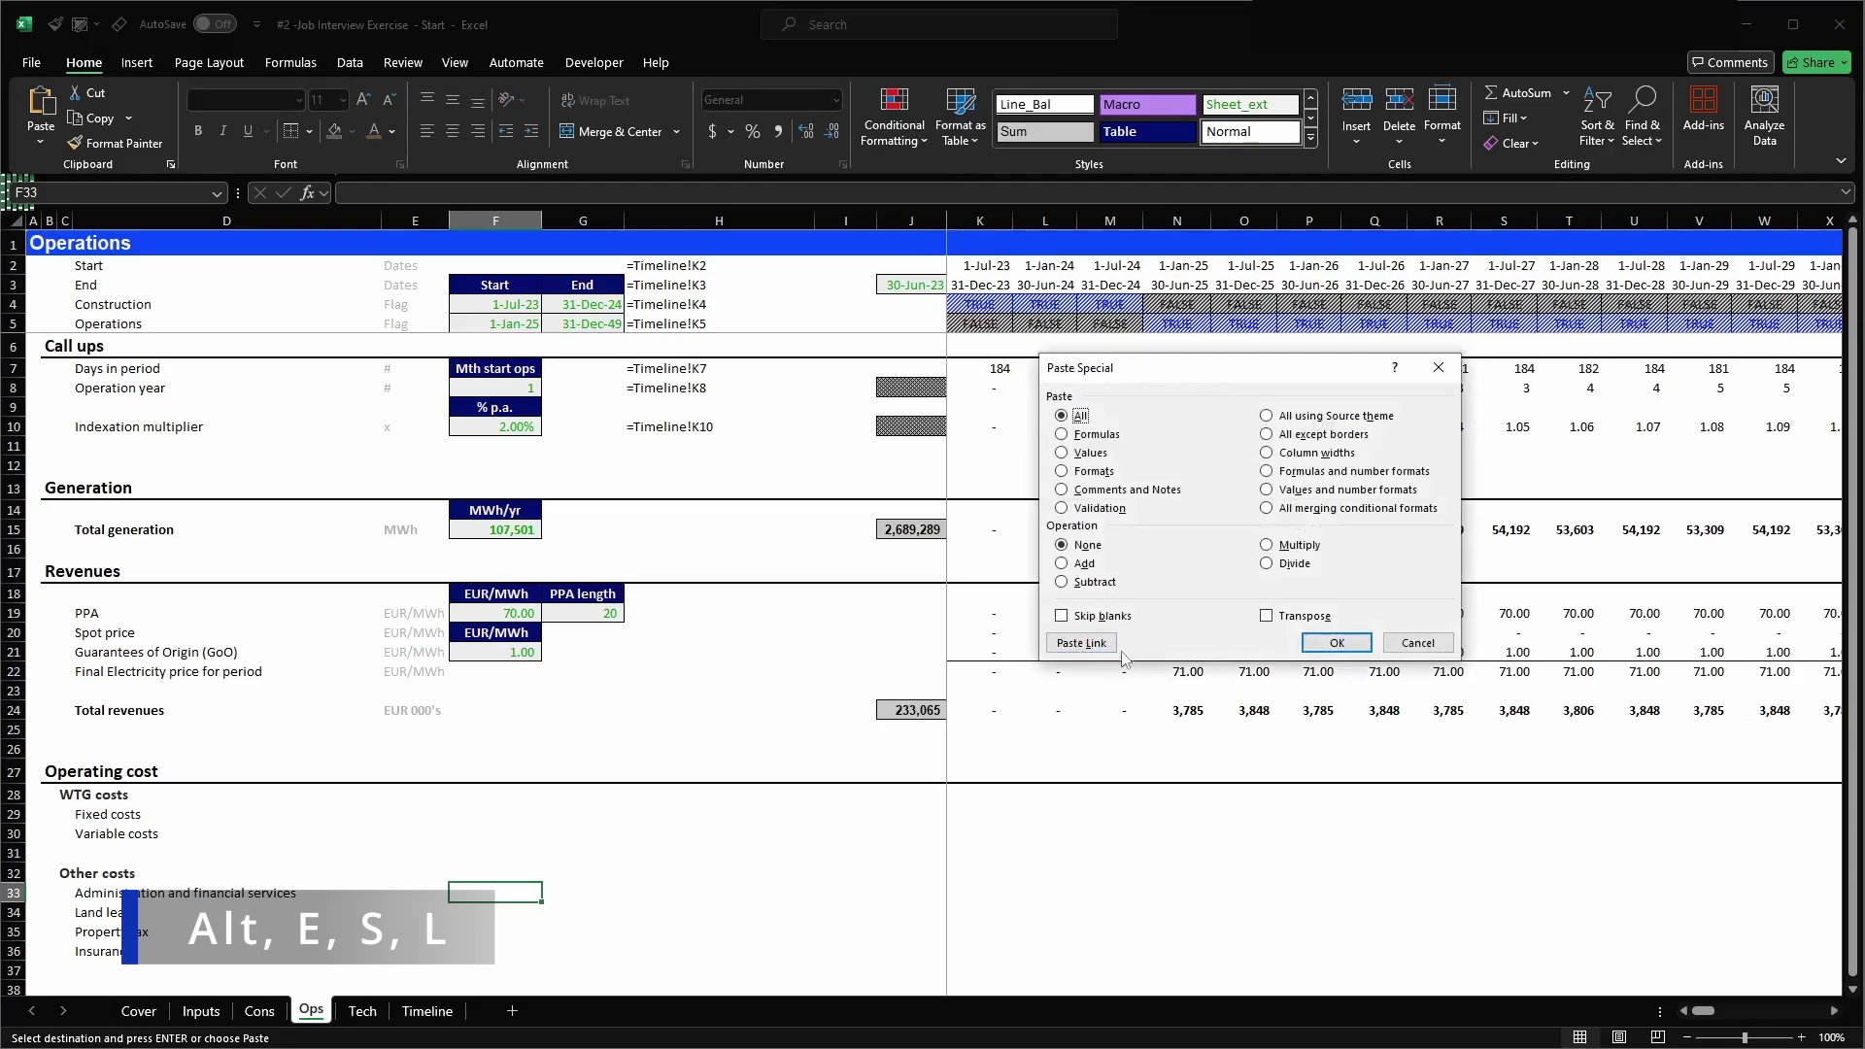
pyautogui.click(1080, 645)
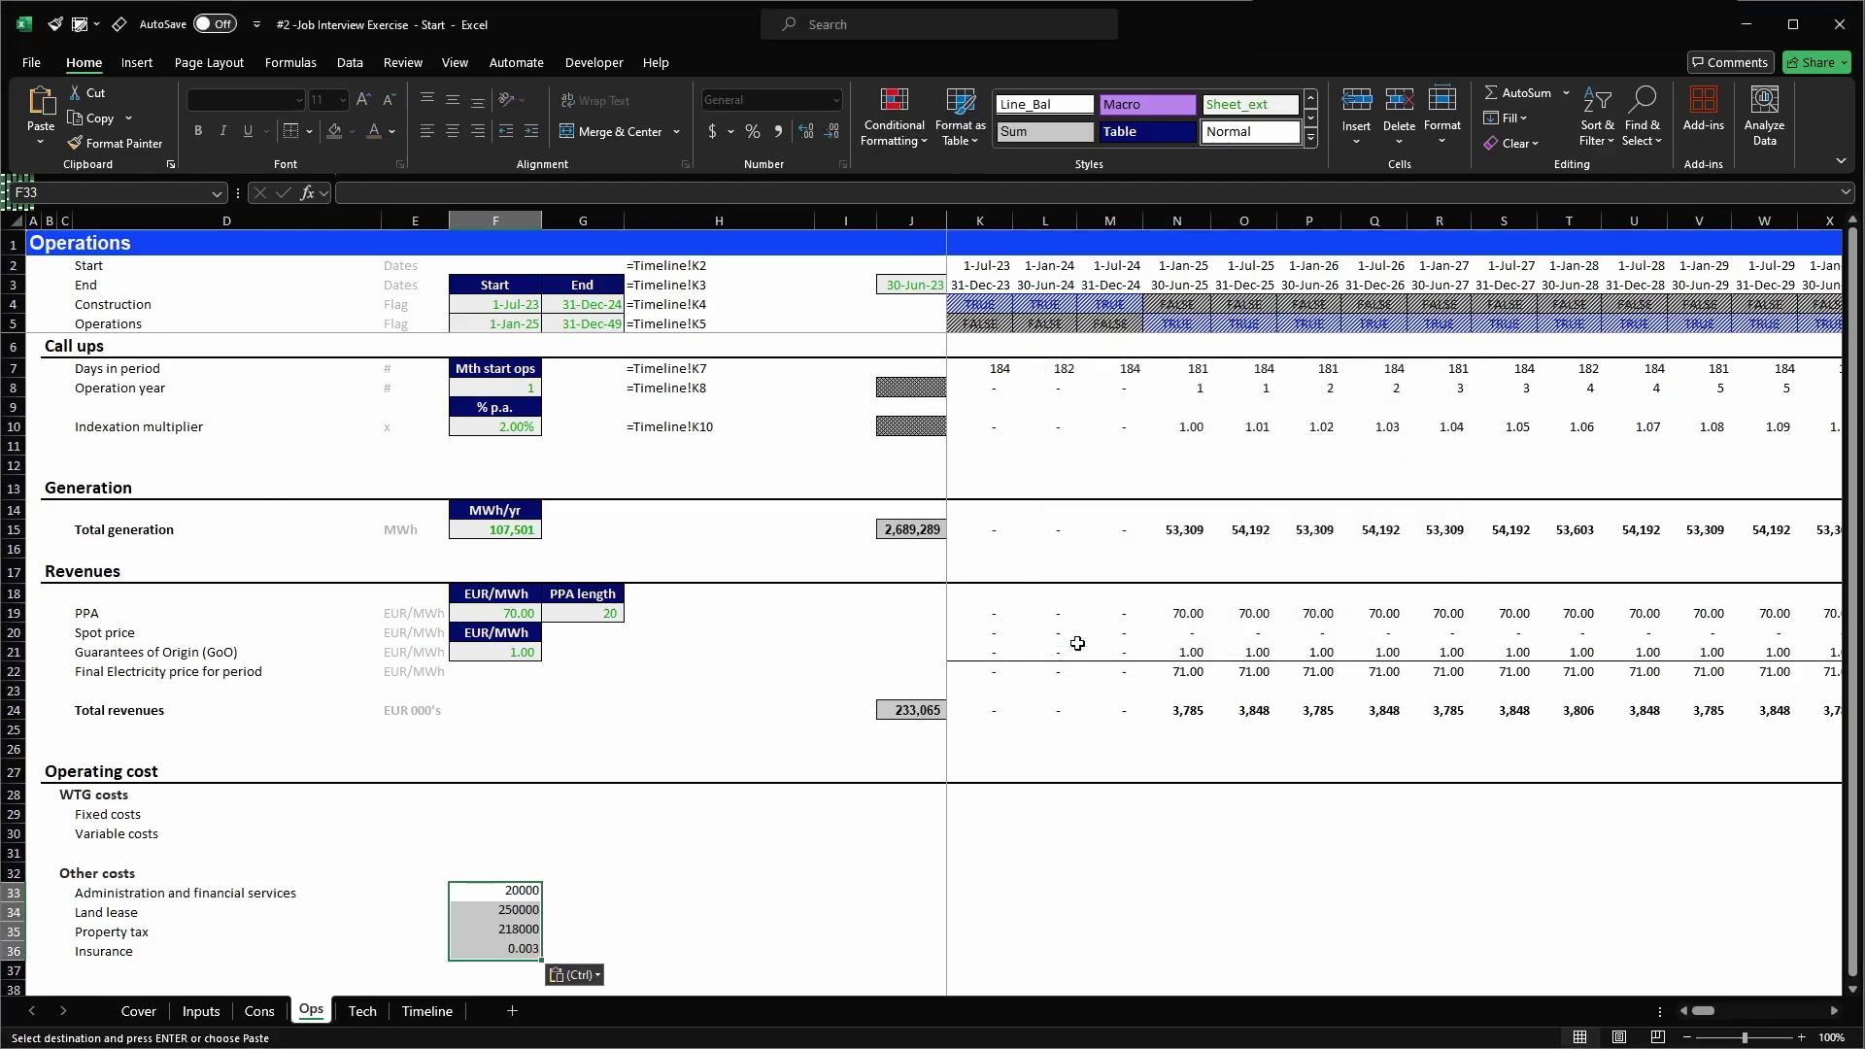
pyautogui.hotkey('alt', '2')
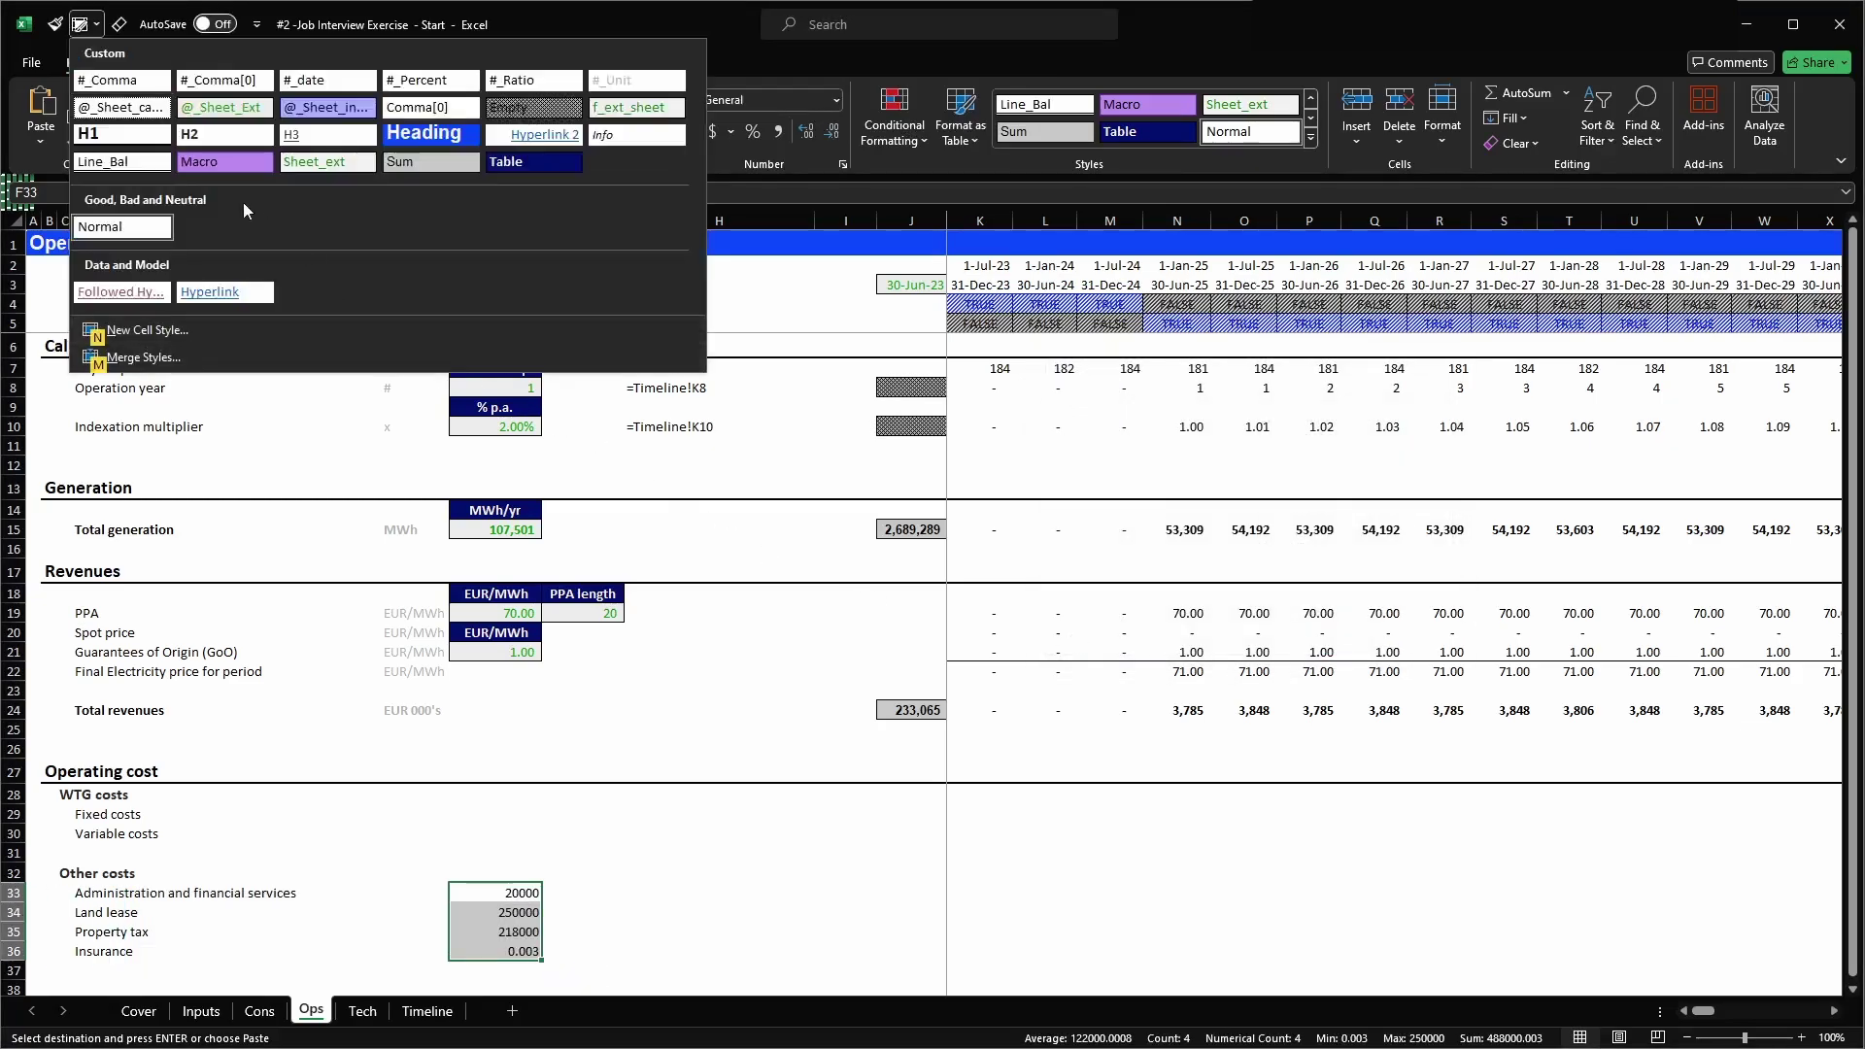
pyautogui.click(222, 107)
pyautogui.hotkey('alt', '2')
pyautogui.click(216, 84)
pyautogui.click(583, 873)
# - Apply the #_Percent cell style to the insurance rate in F36
pyautogui.click(497, 949)
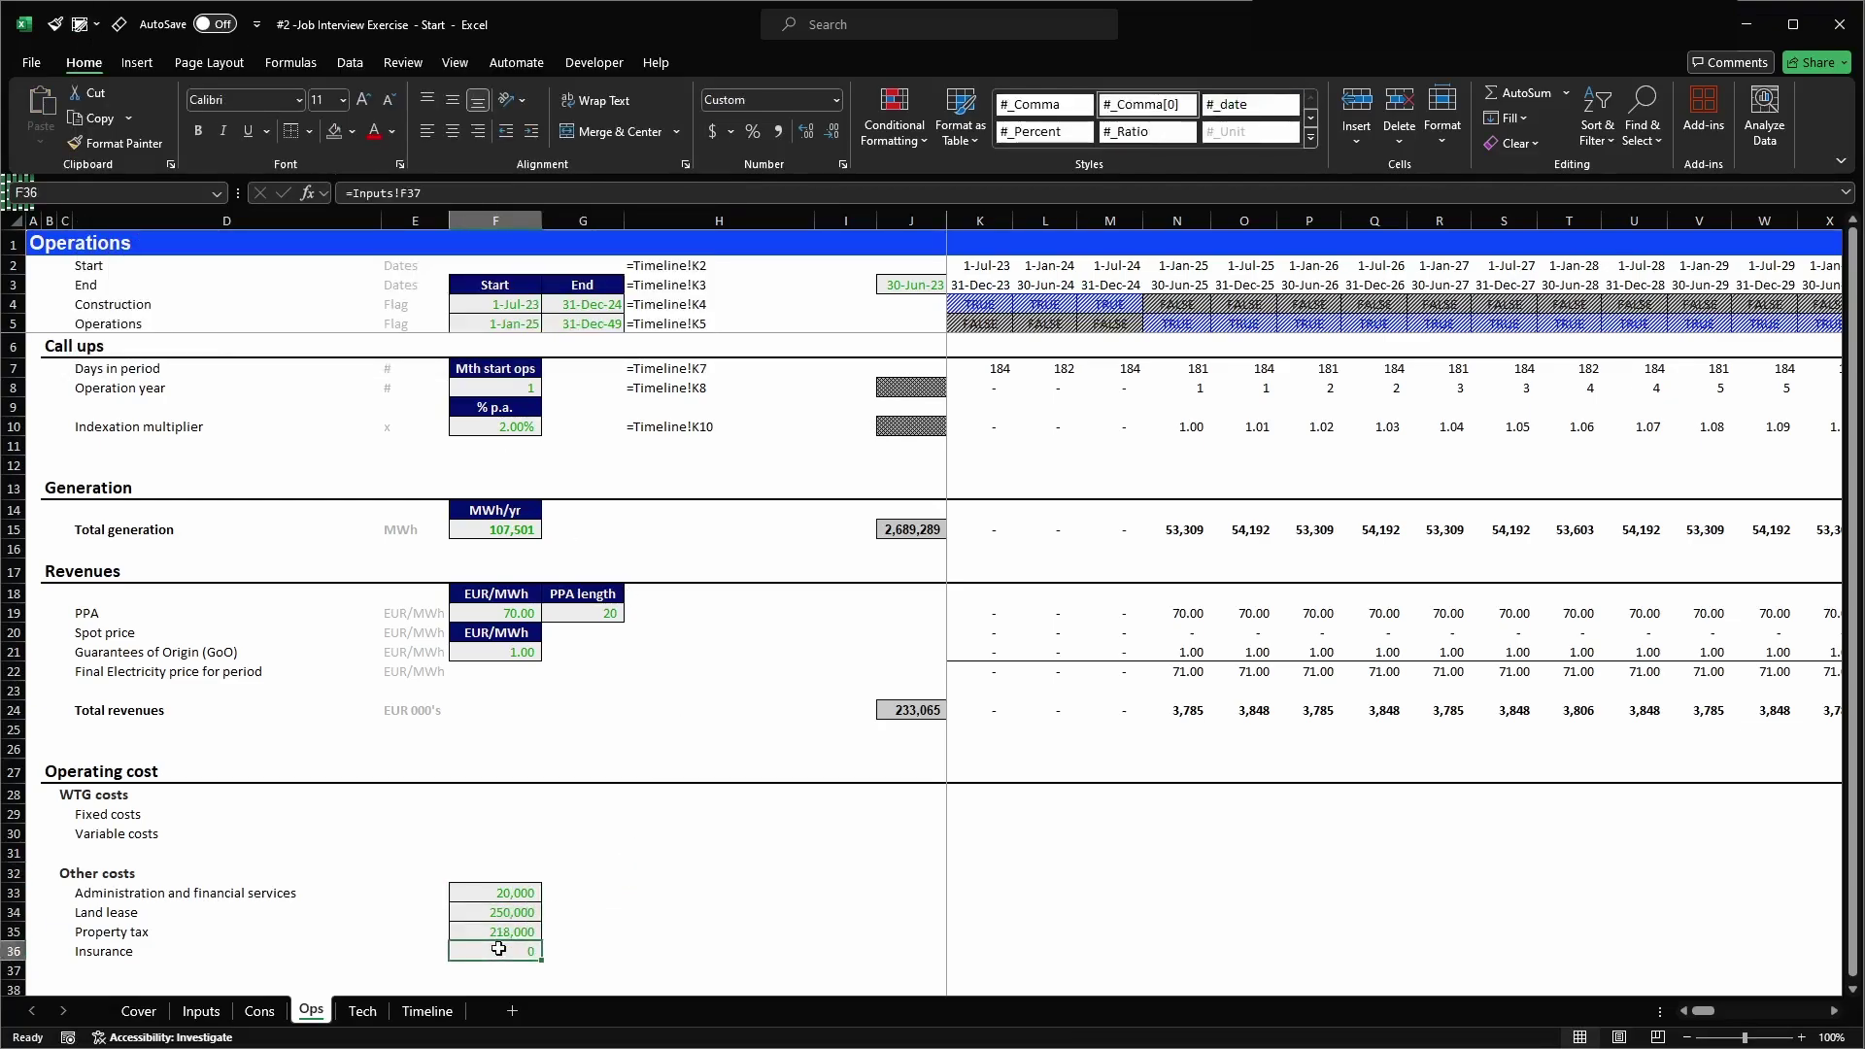
pyautogui.hotkey('alt', '2')
pyautogui.click(402, 85)
# - Insert an empty row above the Insurance row
pyautogui.hotkey('shift', 'space')
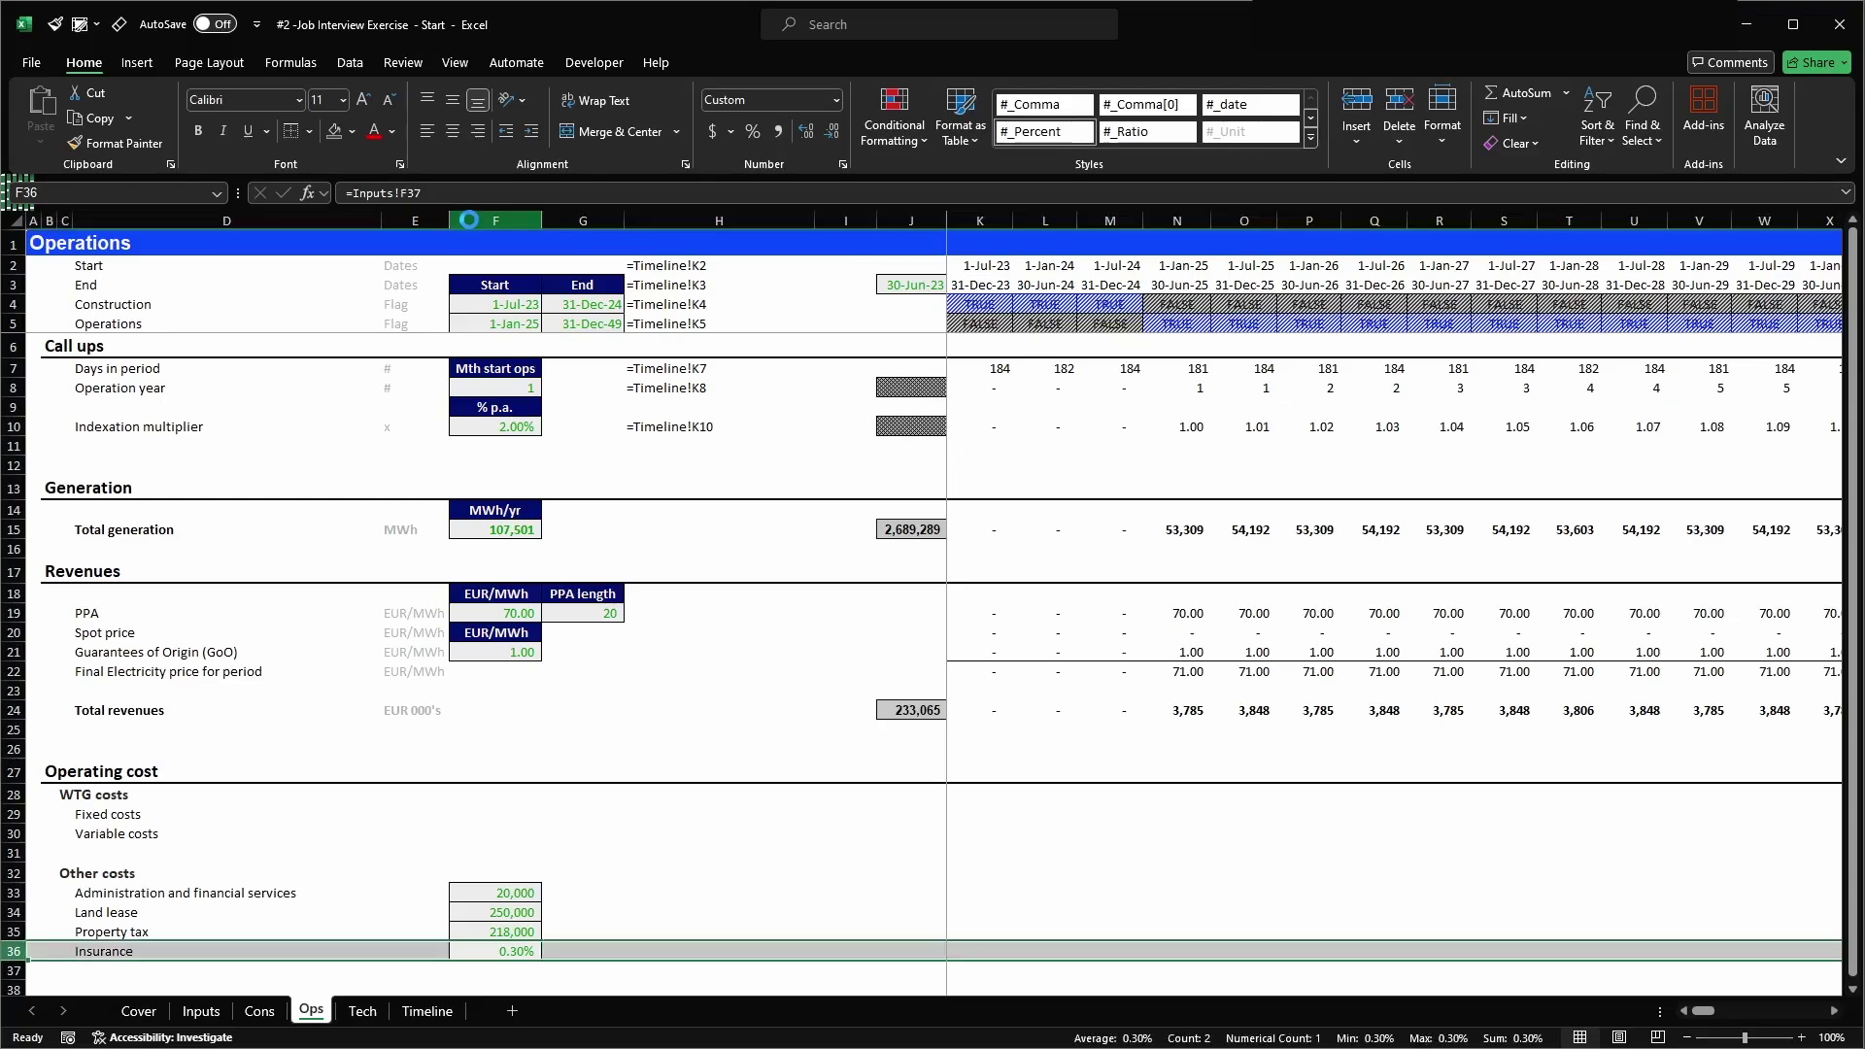
pyautogui.hotkey('ctrl', 'shift', '+')
pyautogui.press('Left')
pyautogui.press('Right')
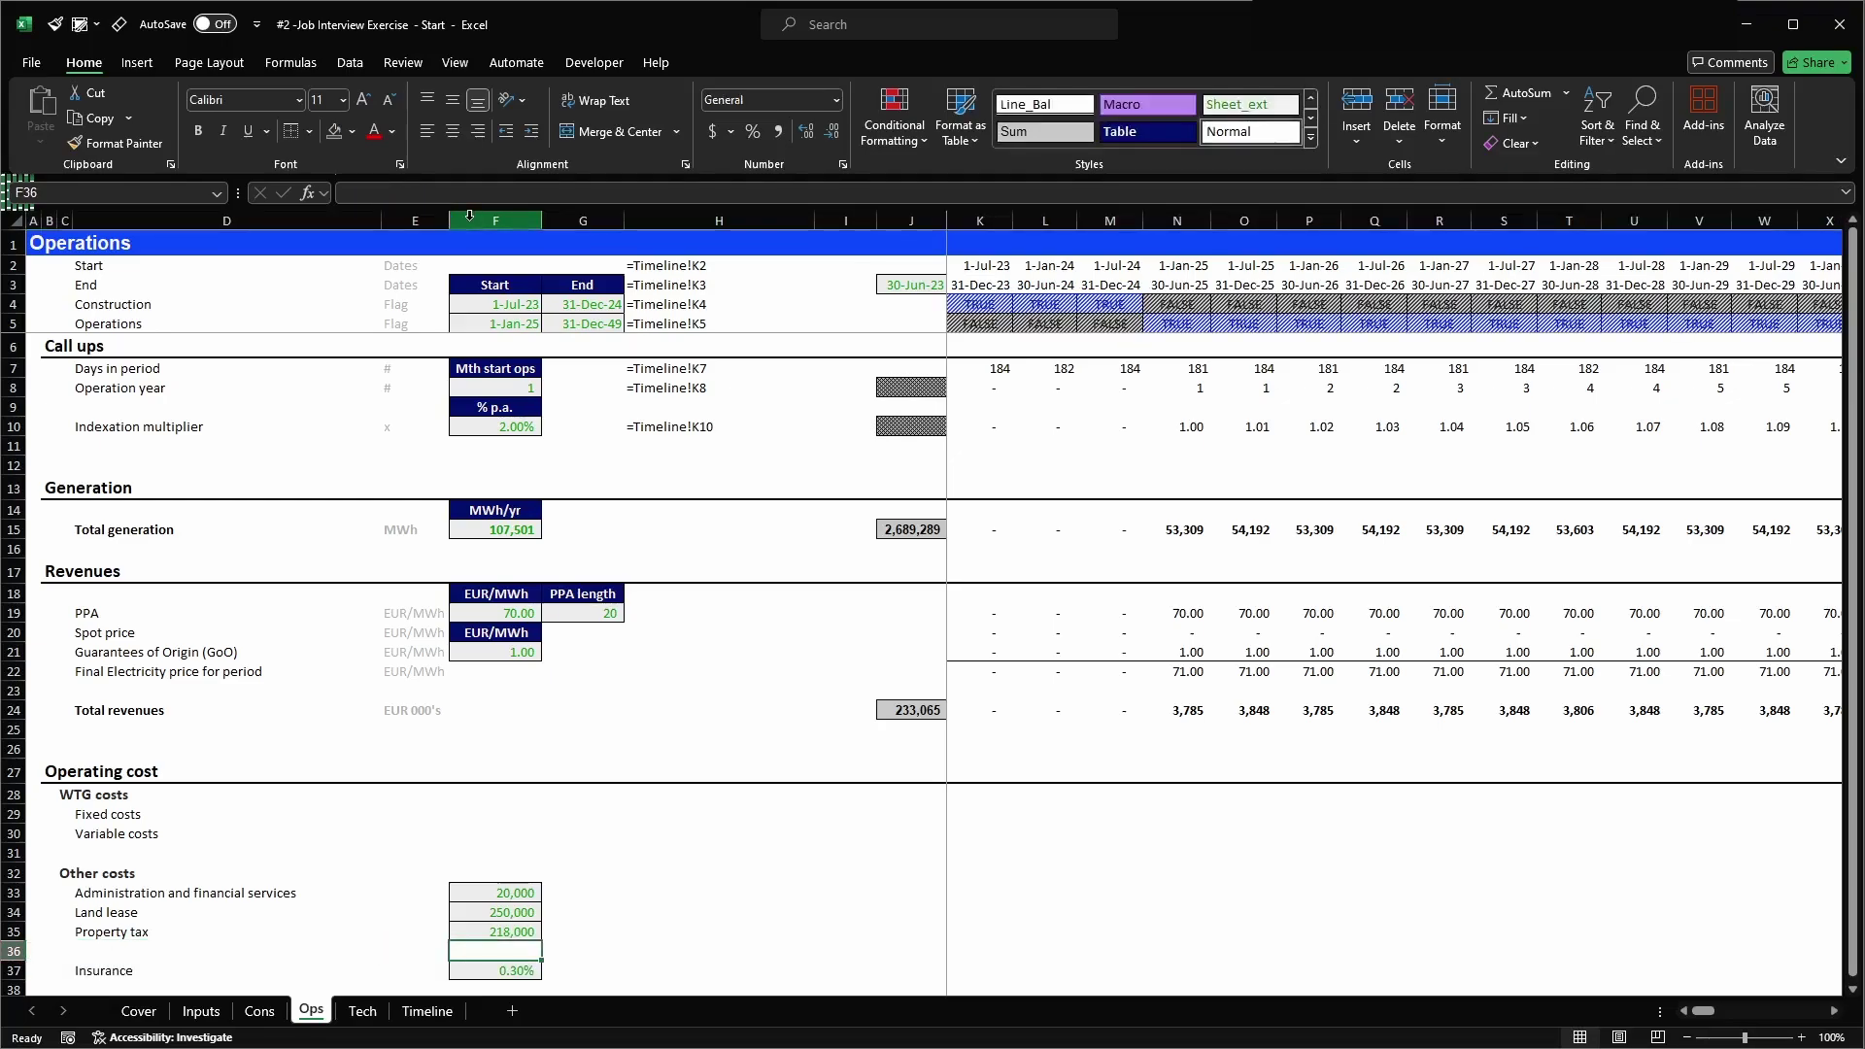
pyautogui.press('Right')
pyautogui.press('Right')
pyautogui.press('Left')
pyautogui.press('Left')
# - Copy the administration cost cell F33 into F29:F30 for the WTG fixed and variable costs
pyautogui.press('Up')
pyautogui.press('Up')
pyautogui.press('Up')
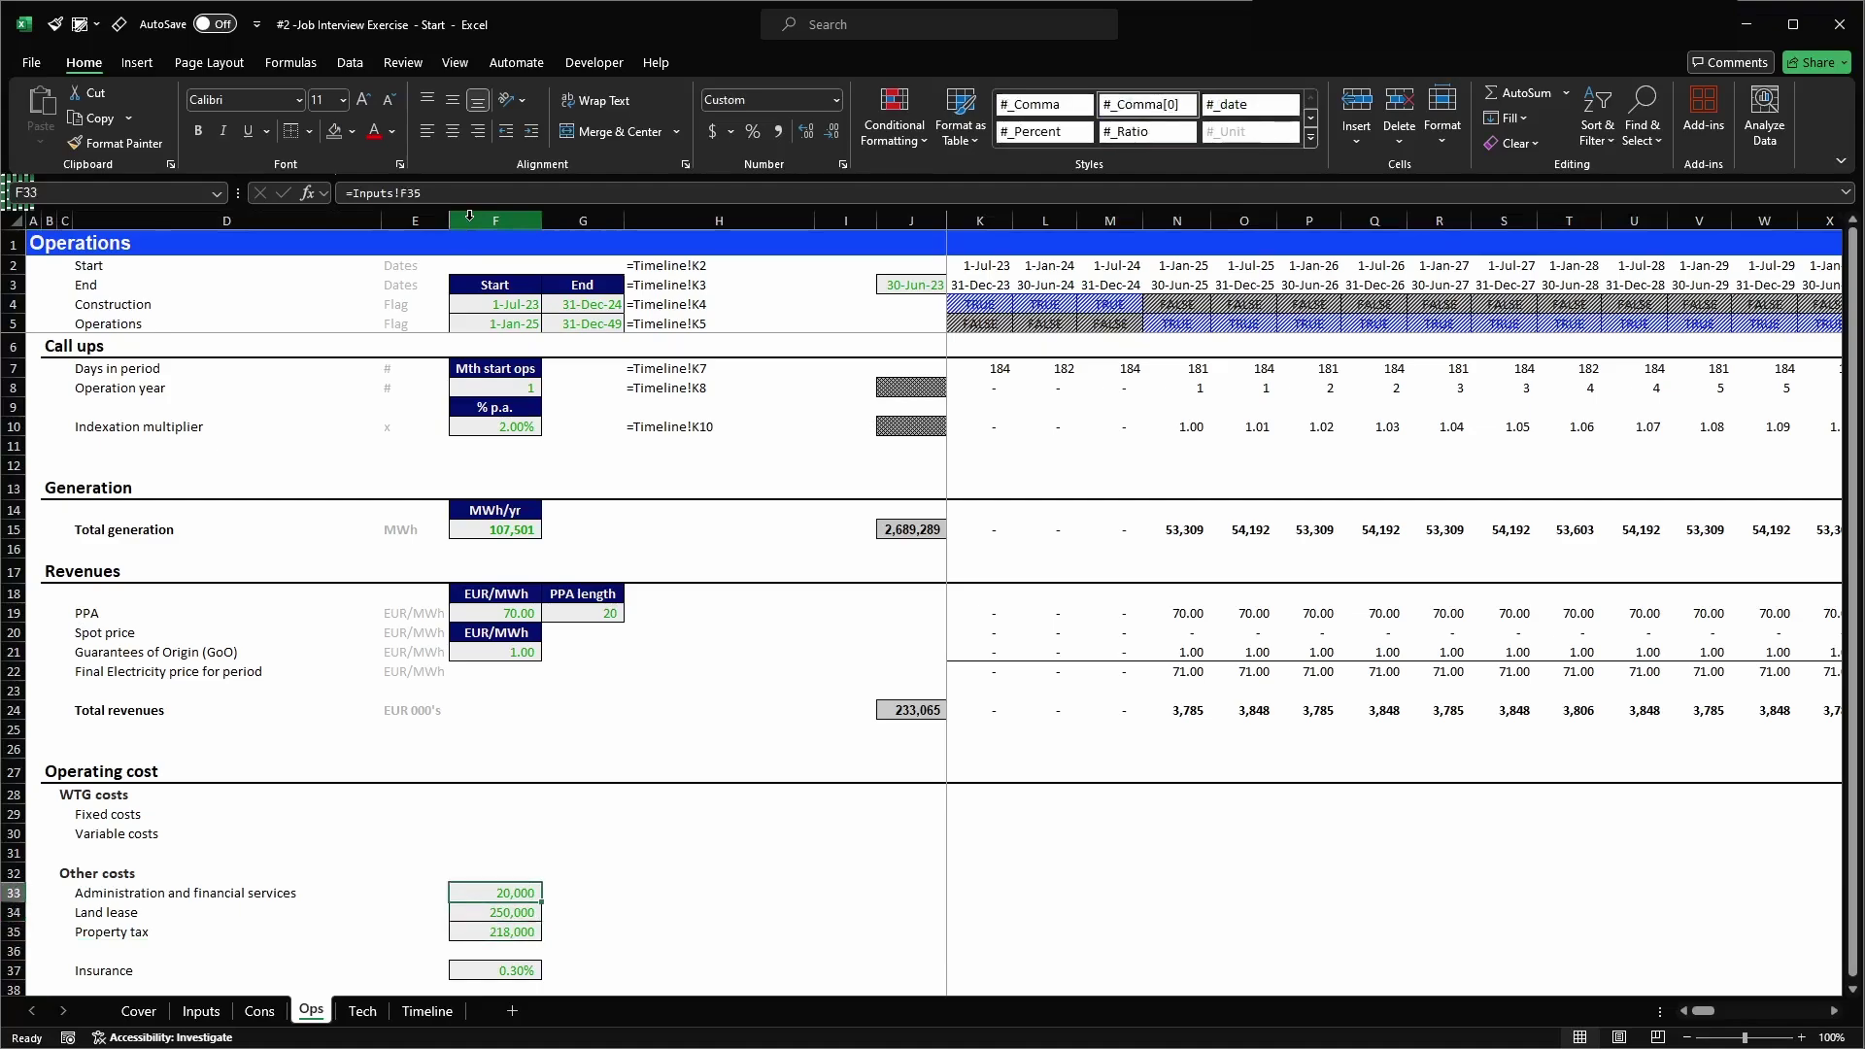
pyautogui.hotkey('ctrl', 'c')
pyautogui.press('Up')
pyautogui.press('Up')
pyautogui.press('Up')
pyautogui.hotkey('shift', 'Up')
pyautogui.press('Return')
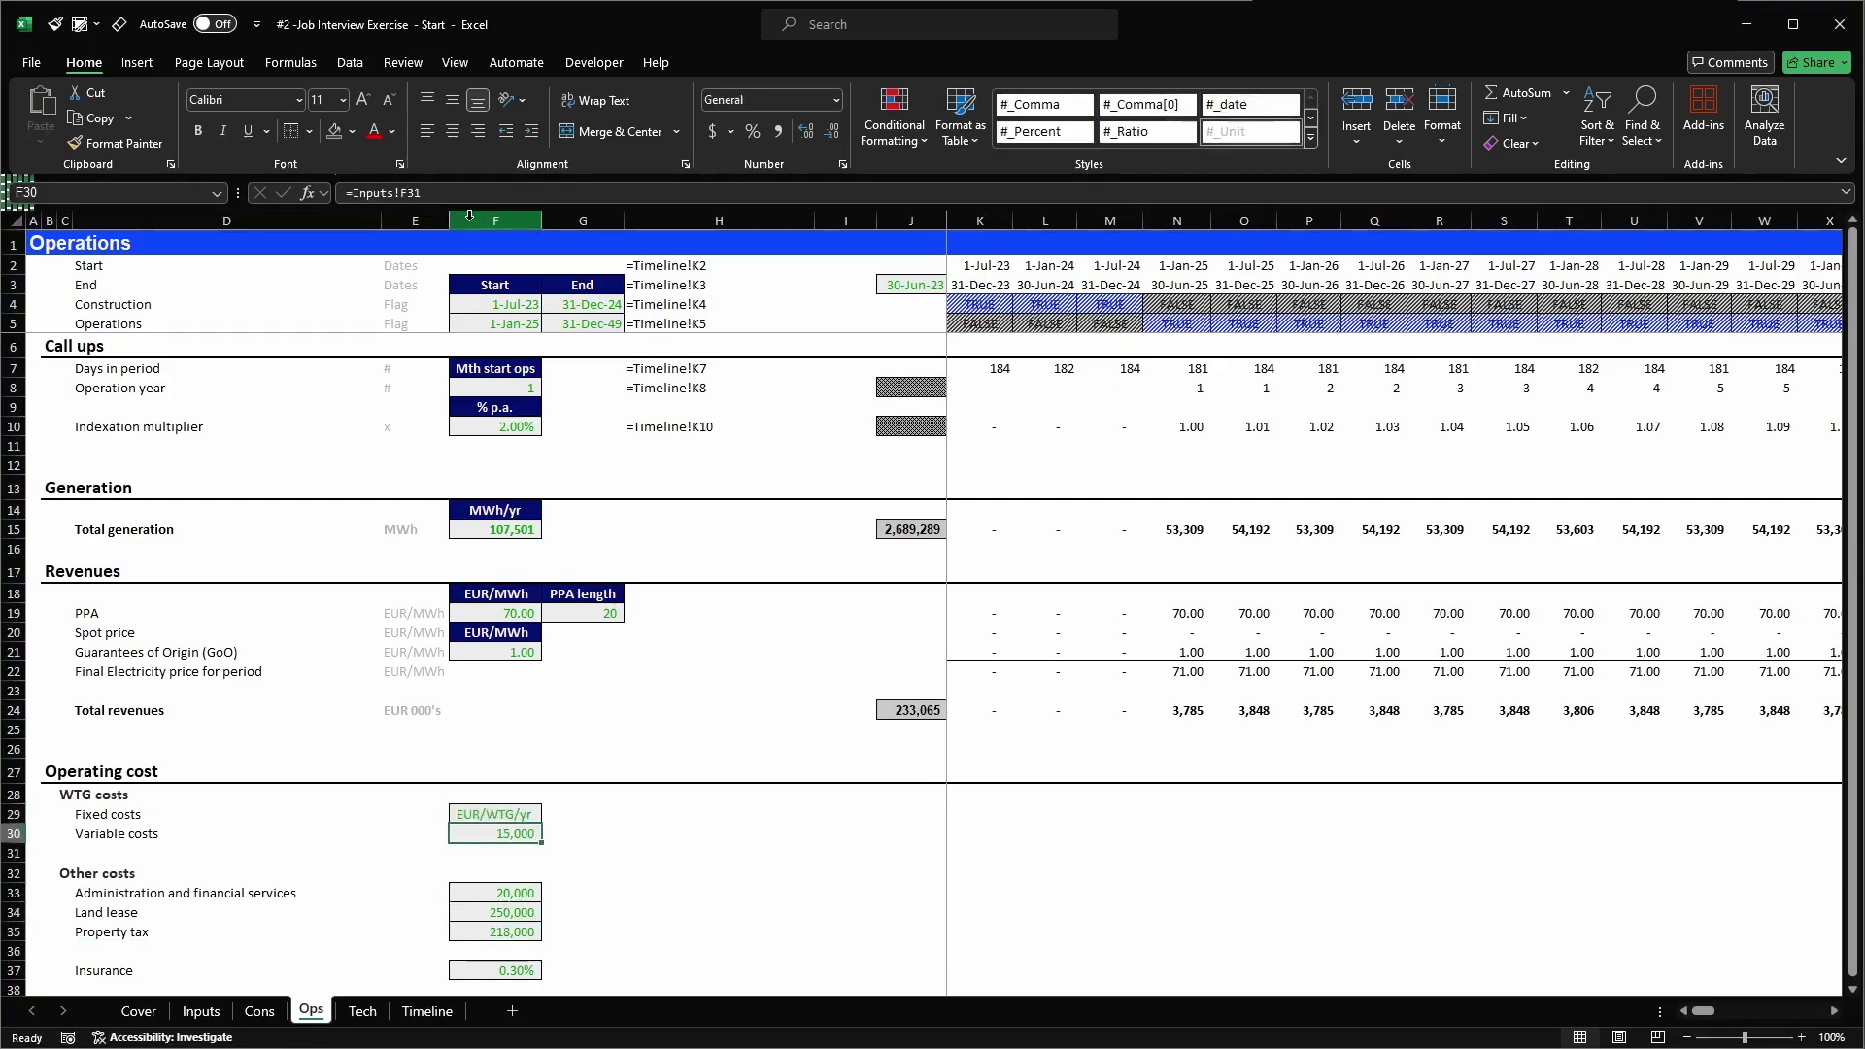
# - Clear the contents of F29:F30 and link F29 to the yearly WTG fixed O&M cost in Inputs G31
pyautogui.press('Up')
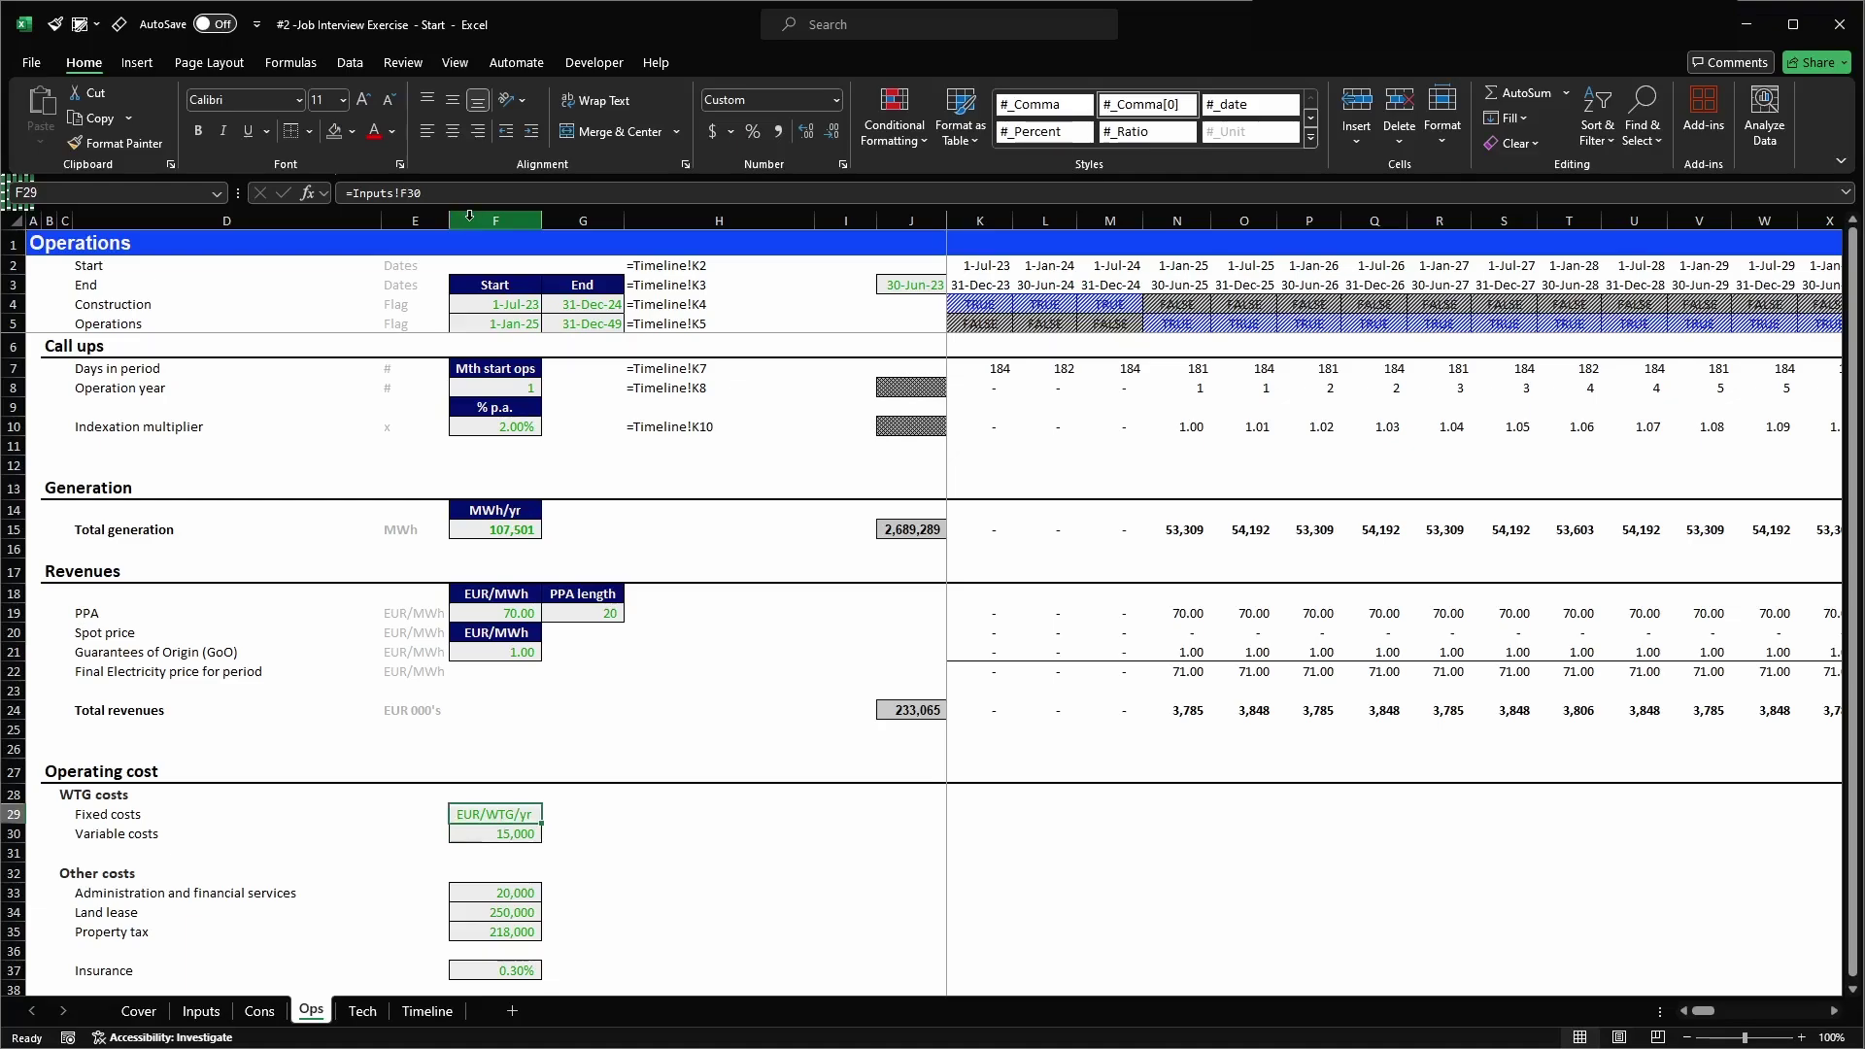
pyautogui.press('Delete')
pyautogui.press('Down')
pyautogui.moveTo(462, 841); pyautogui.dragTo(480, 807)
pyautogui.press('Delete')
pyautogui.write('=')
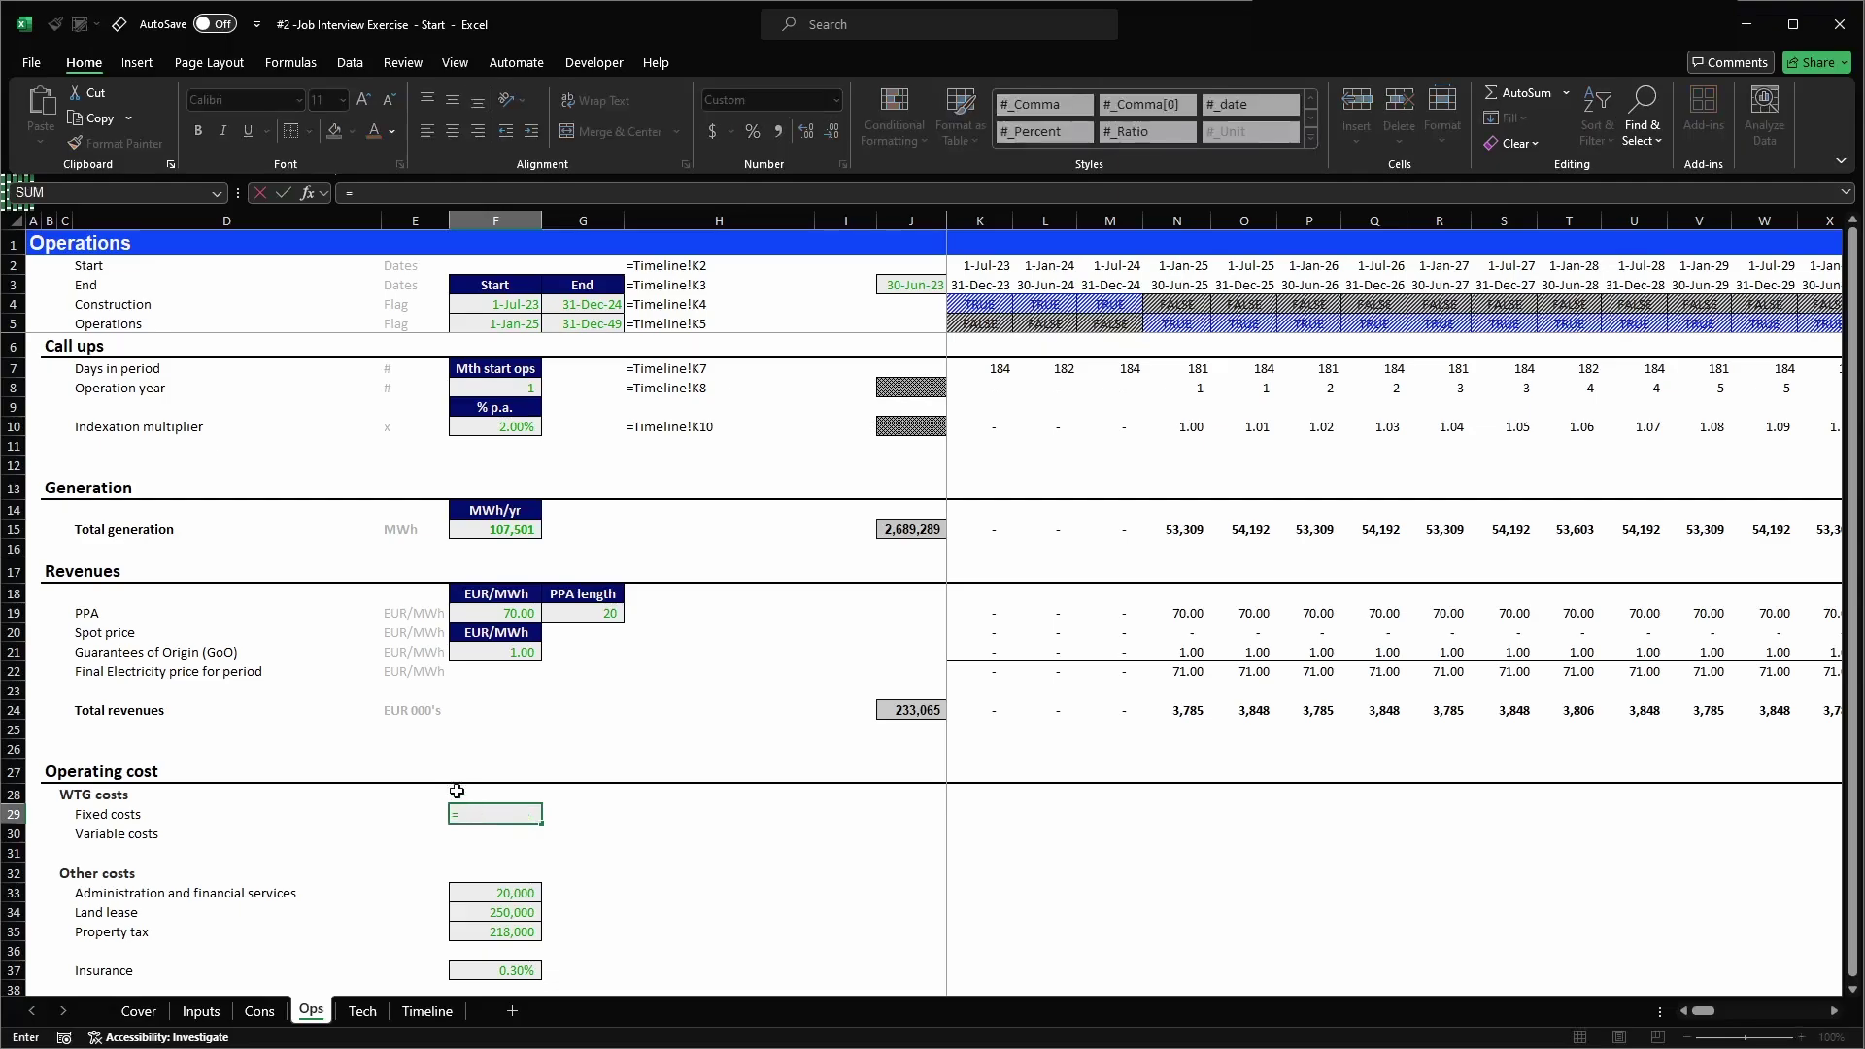
pyautogui.click(201, 1011)
pyautogui.click(692, 738)
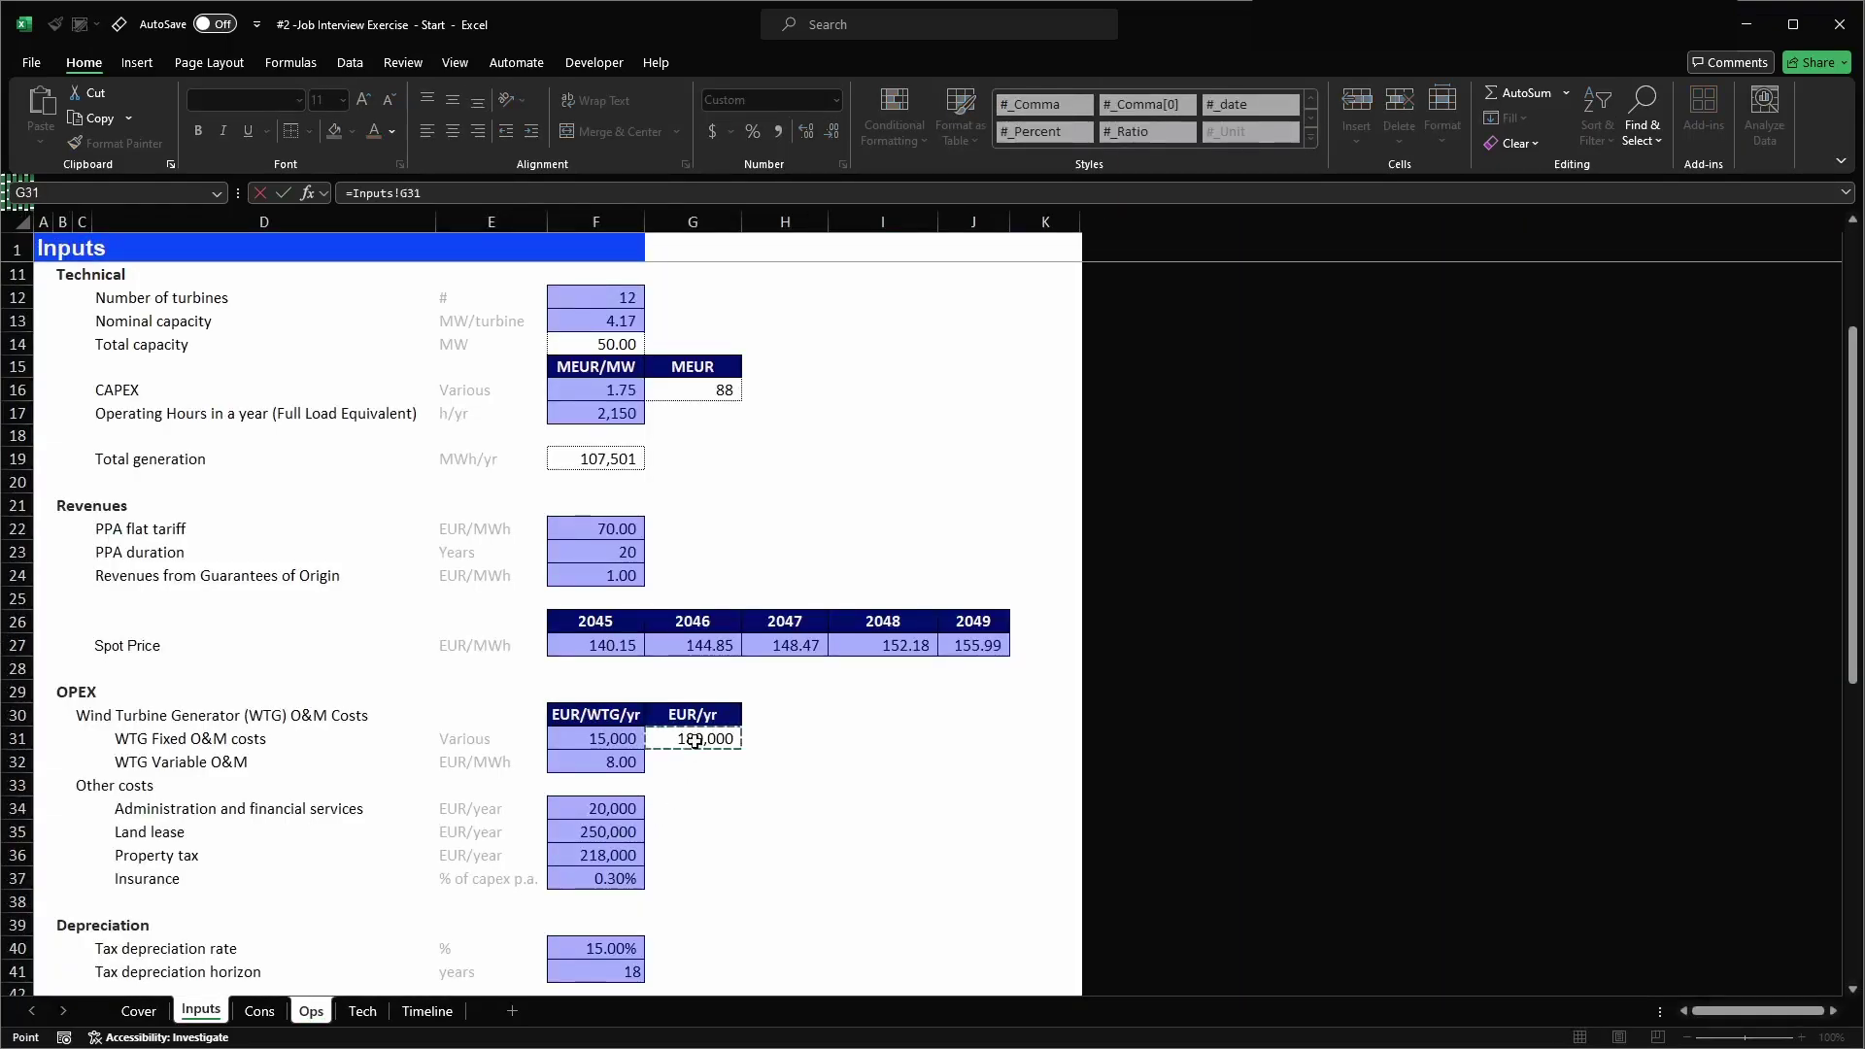
pyautogui.press('Return')
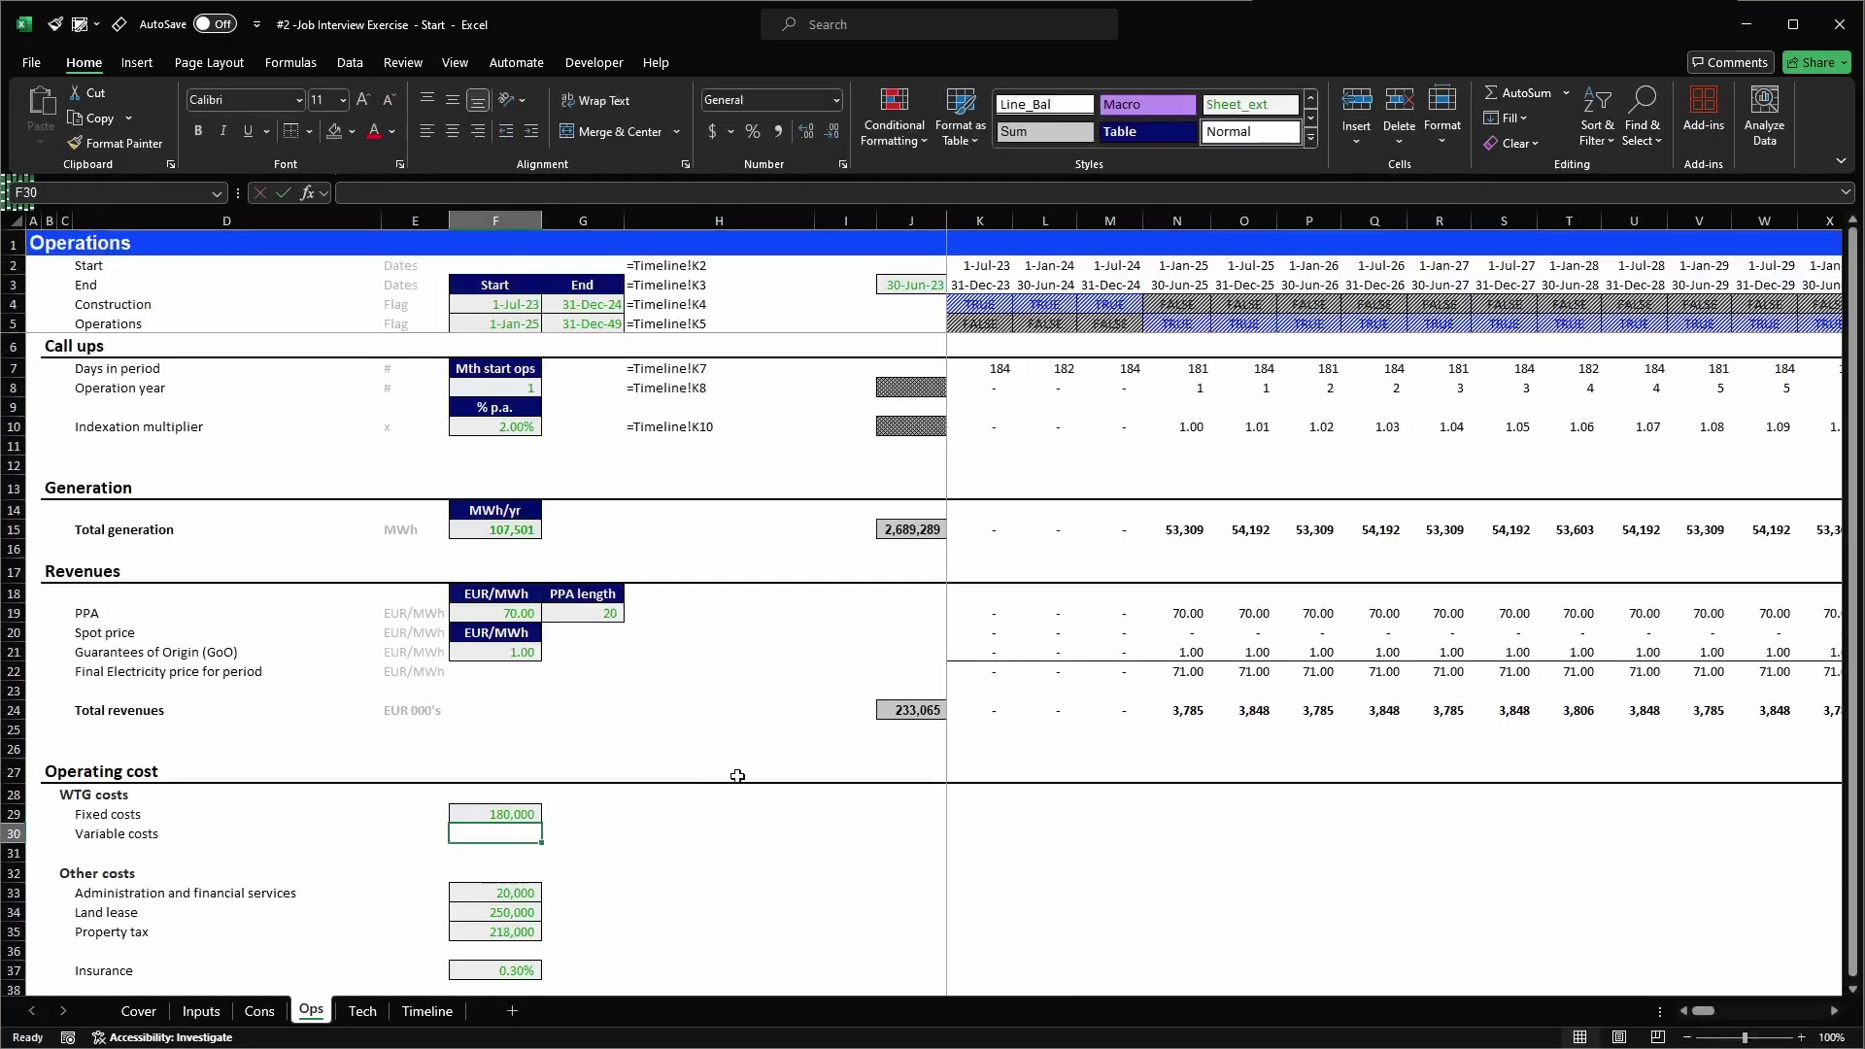
# - Fill F30 down from F29 and relink it to the WTG Variable O&M rate in Inputs F32
pyautogui.hotkey('ctrl', 'd')
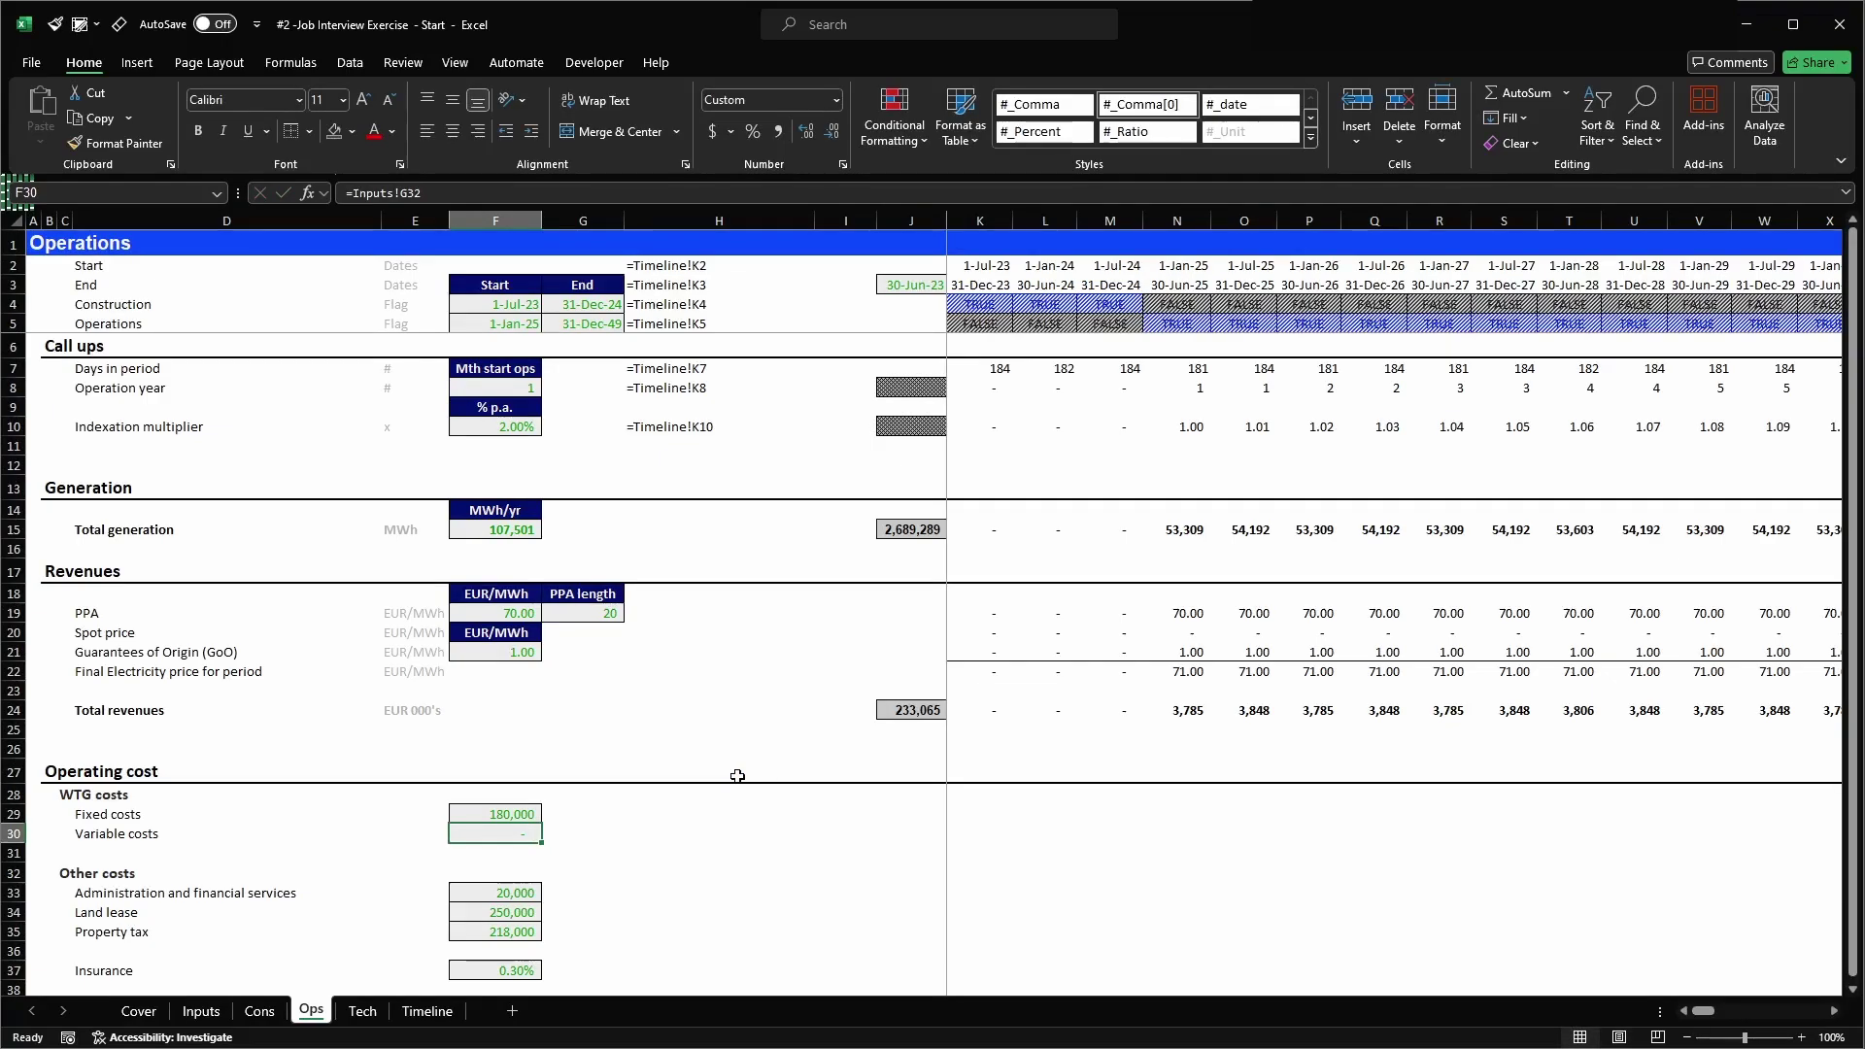
pyautogui.write('=')
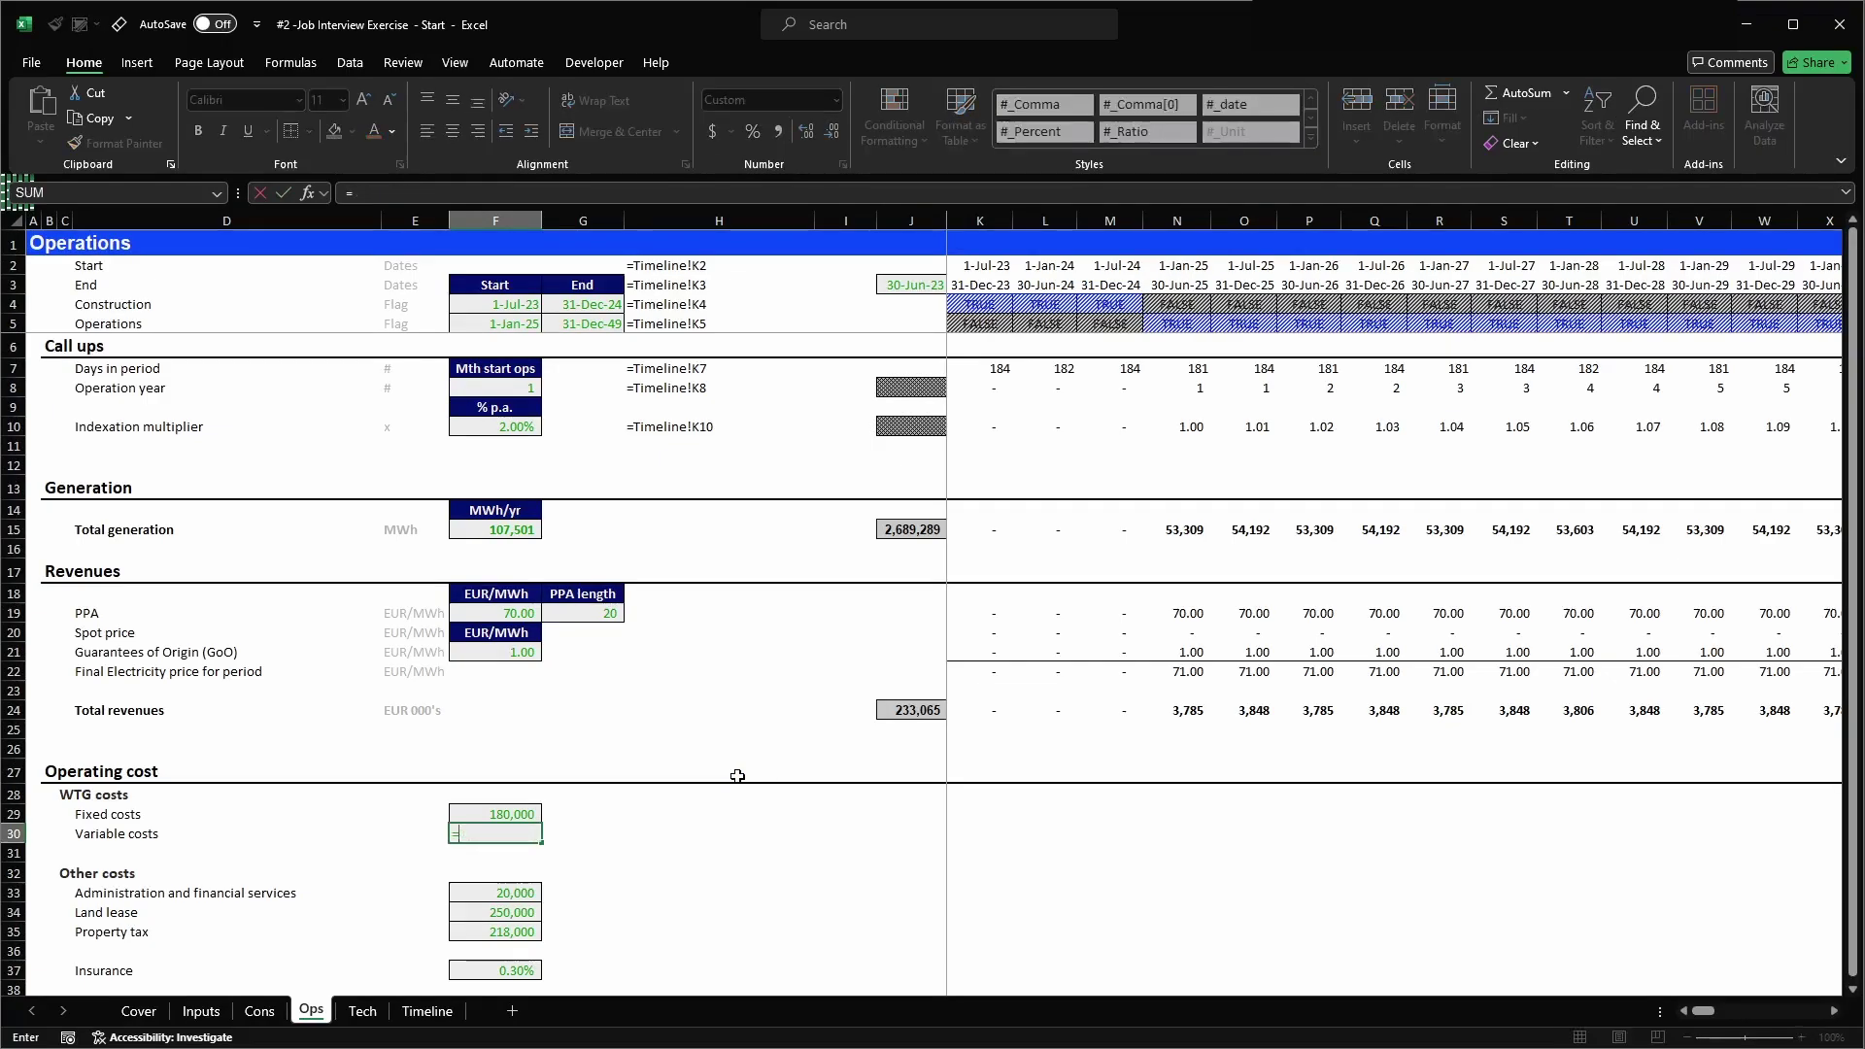
pyautogui.click(201, 1011)
pyautogui.click(601, 761)
pyautogui.press('Return')
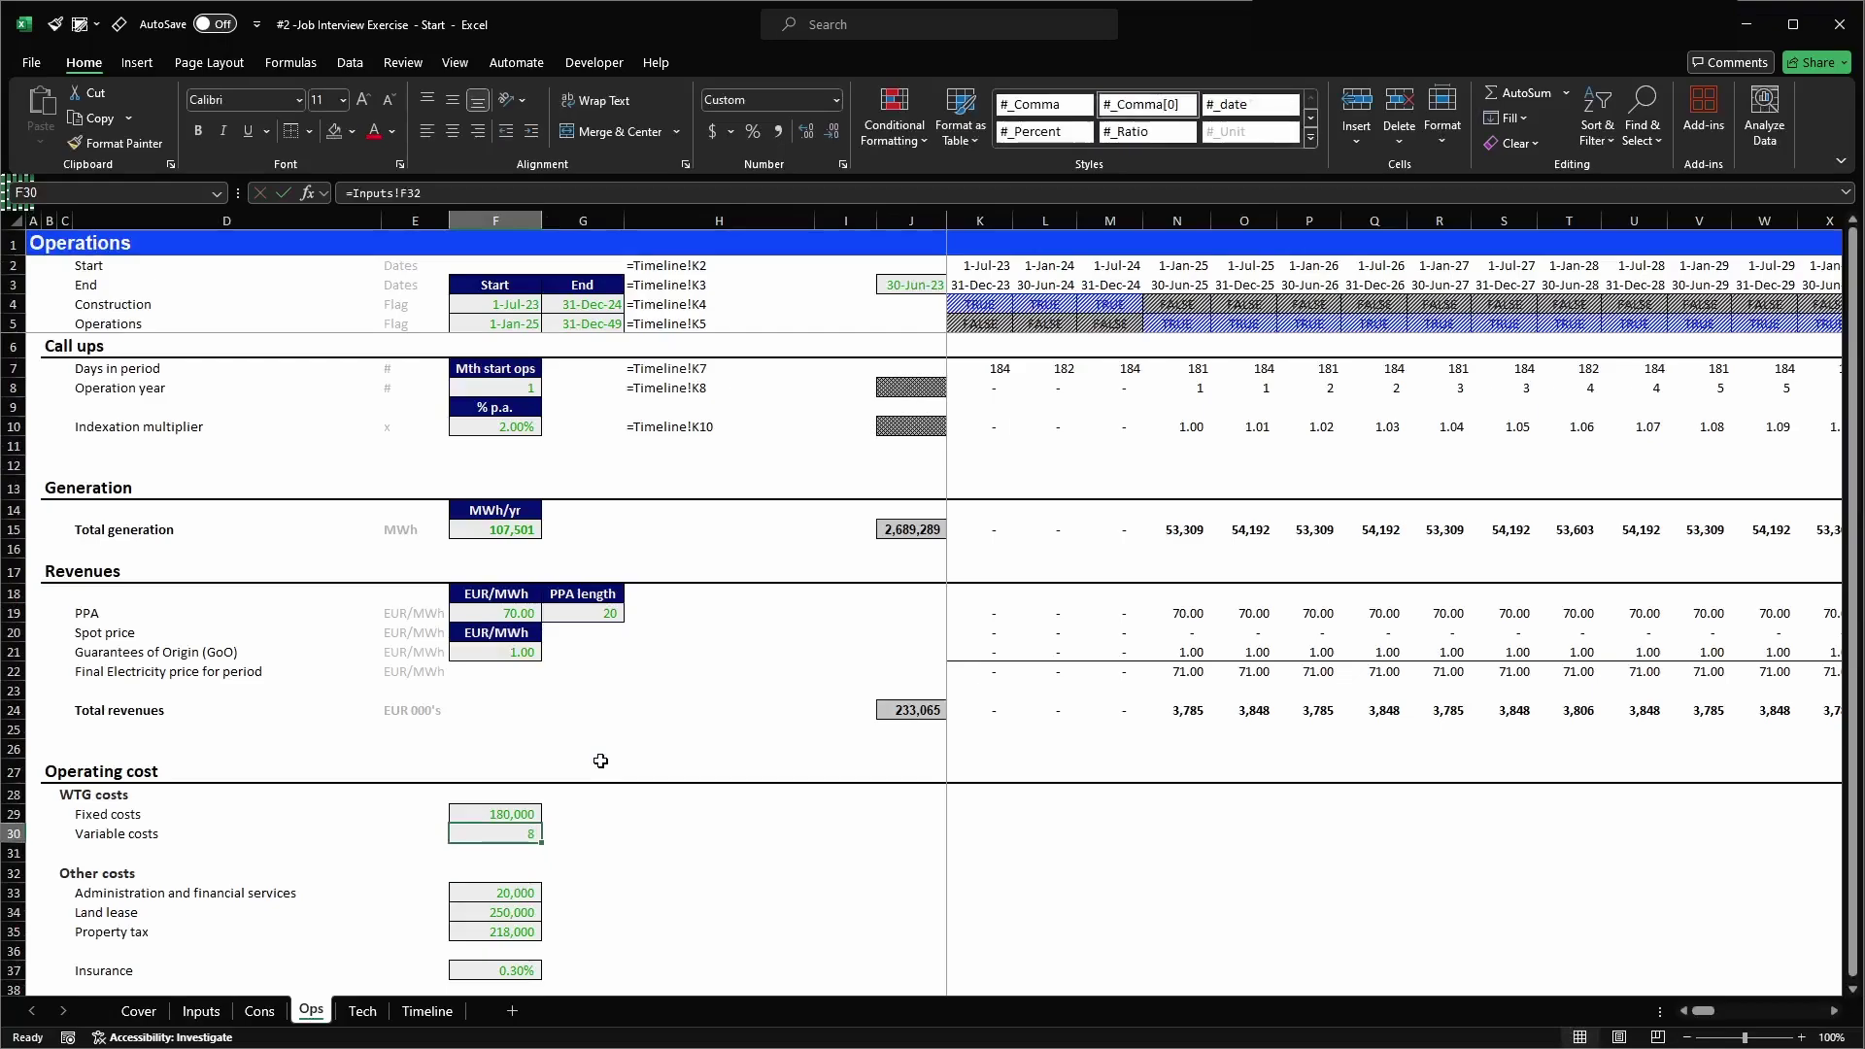
# - Copy the EUR/MWh unit from E22 to the fixed and variable costs rows in E29:E30
pyautogui.press('Left')
pyautogui.click(419, 679)
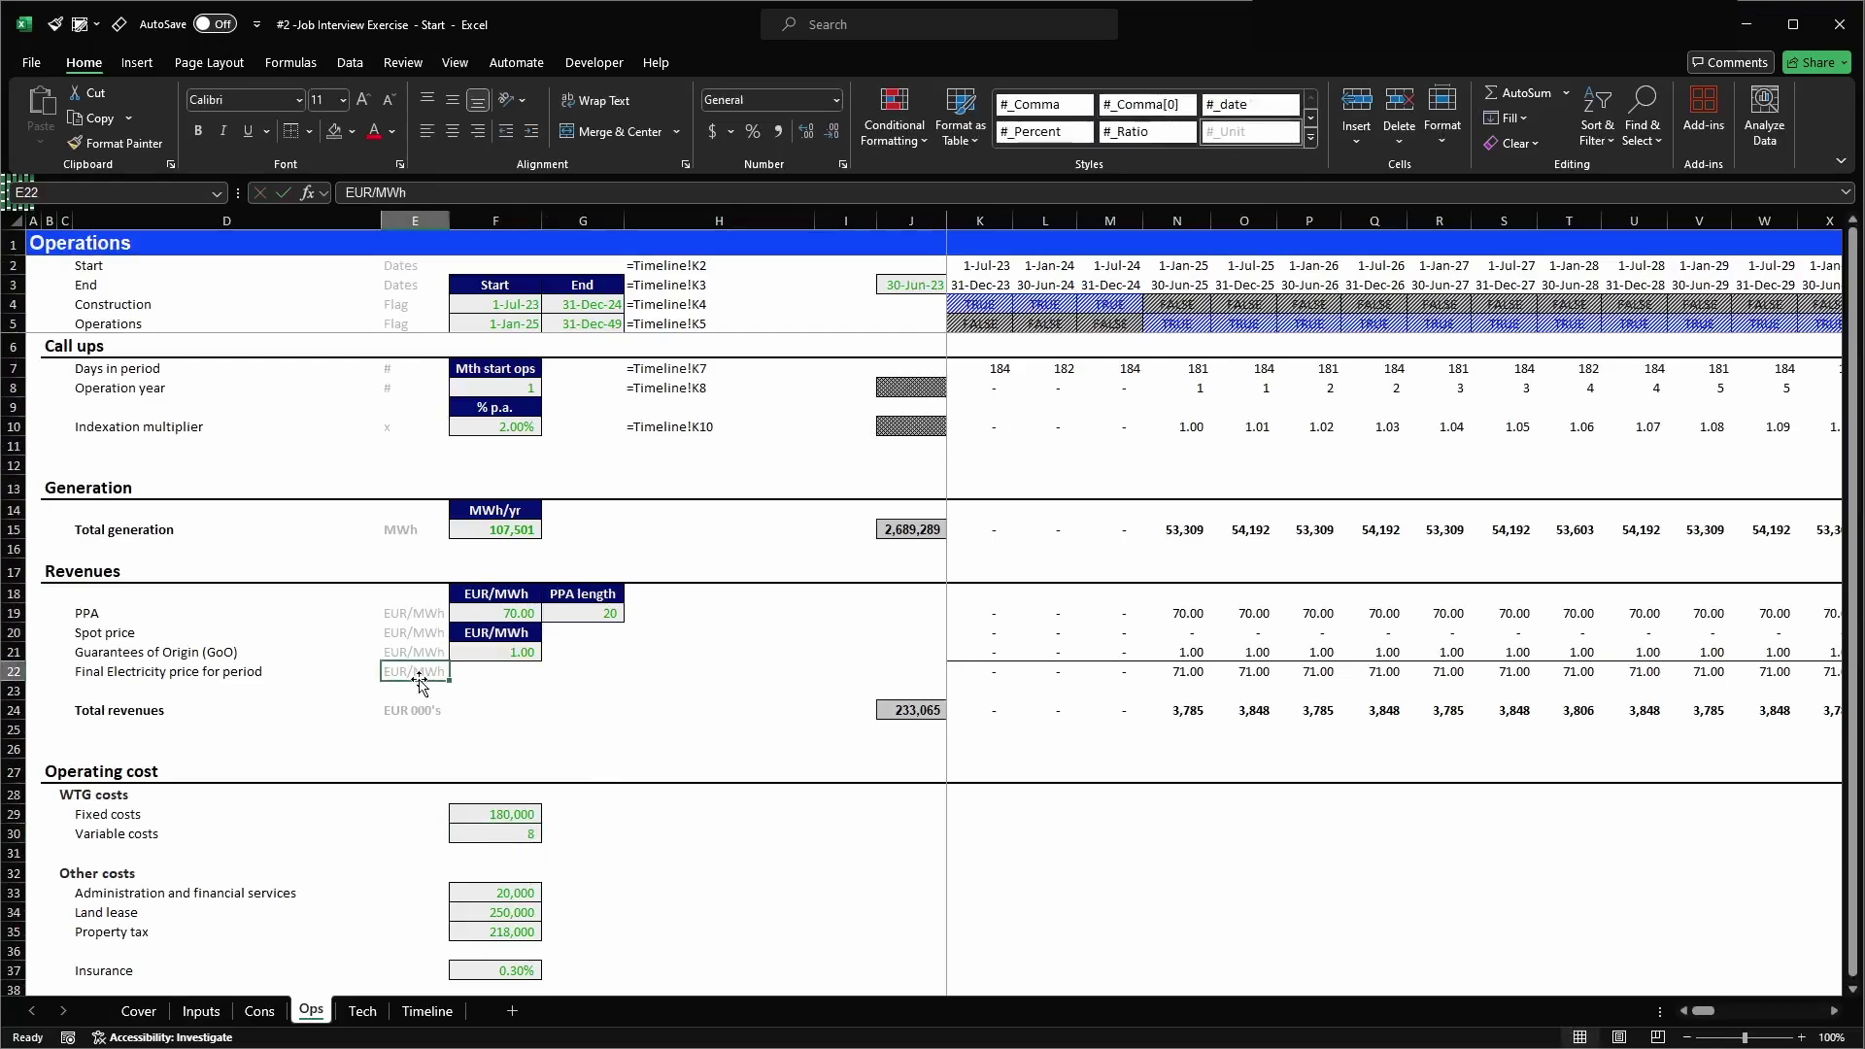
pyautogui.hotkey('ctrl', 'c')
pyautogui.press('Down')
pyautogui.press('Down')
pyautogui.press('Down')
pyautogui.press('Down')
pyautogui.press('Down')
pyautogui.press('Down')
pyautogui.press('Down')
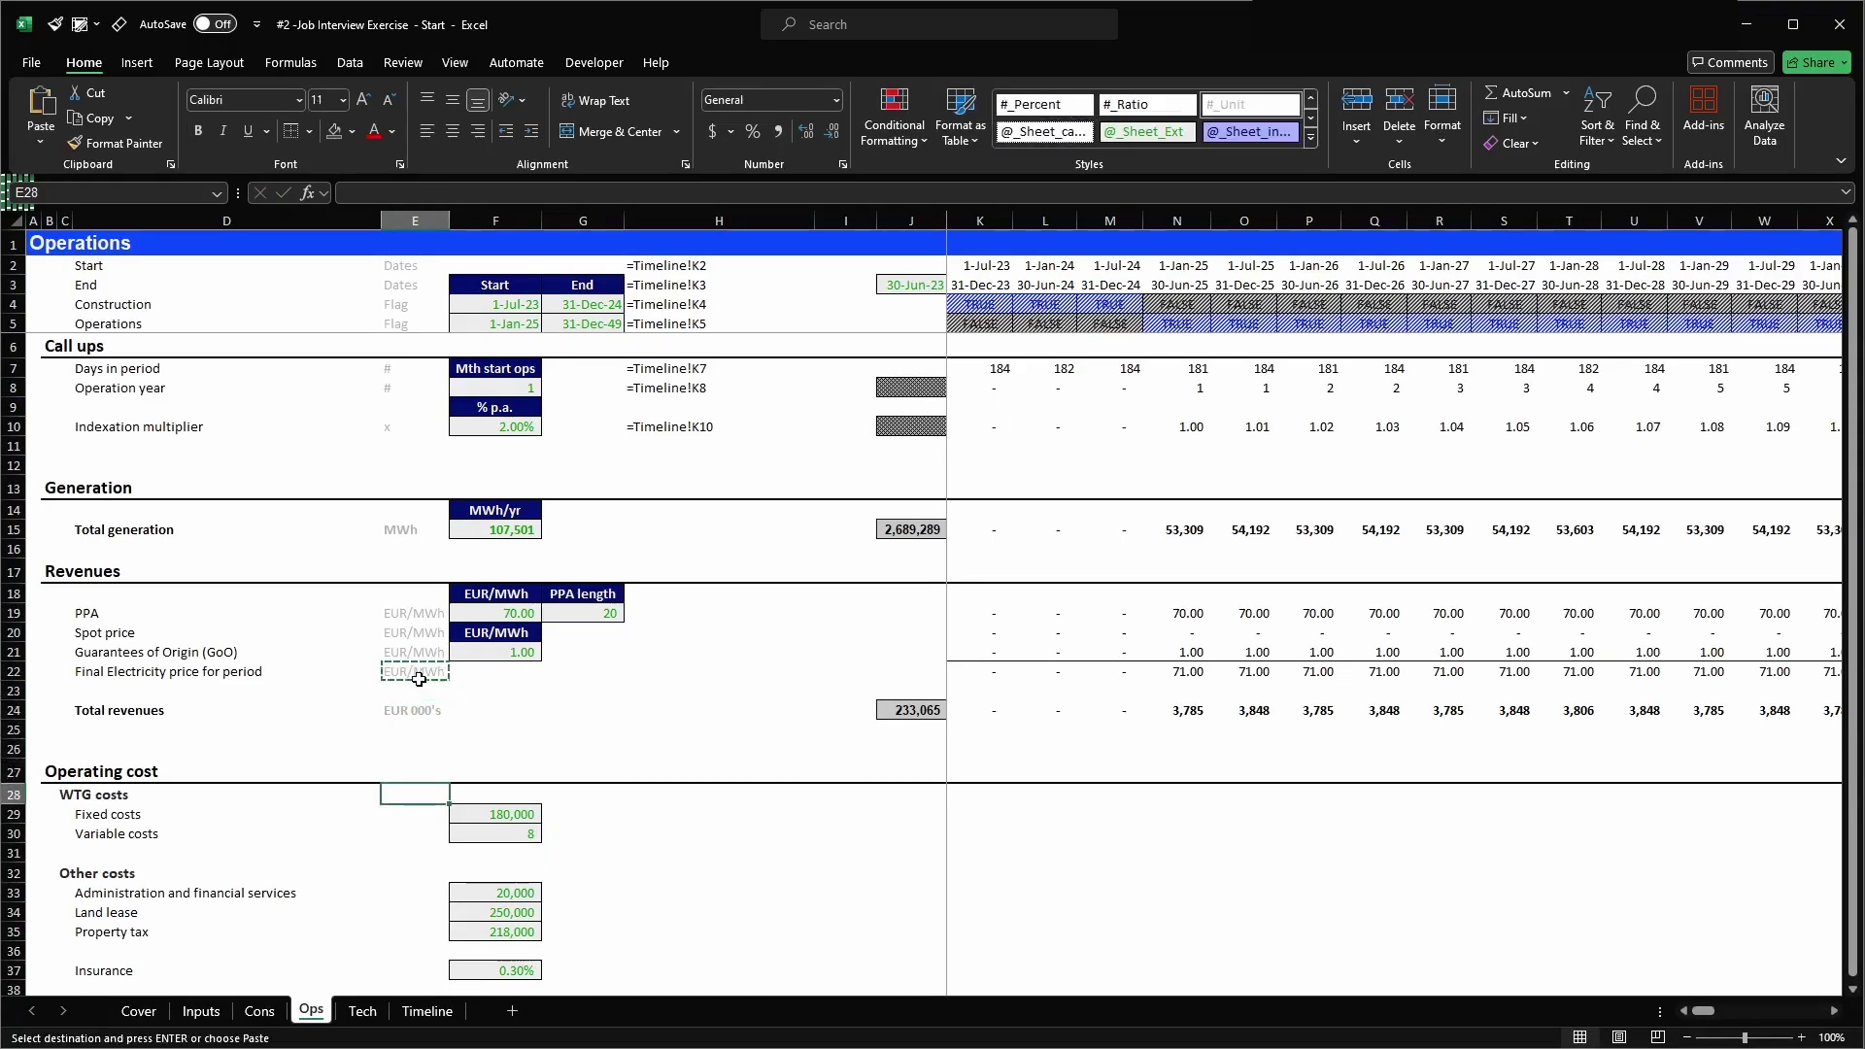
pyautogui.hotkey('shift', 'Down')
pyautogui.hotkey('ctrl', 'v')
# - Paste the EUR/MWh unit into E33:E35 and E37 for the Other costs items
pyautogui.press('Down')
pyautogui.press('Down')
pyautogui.press('Down')
pyautogui.press('Down')
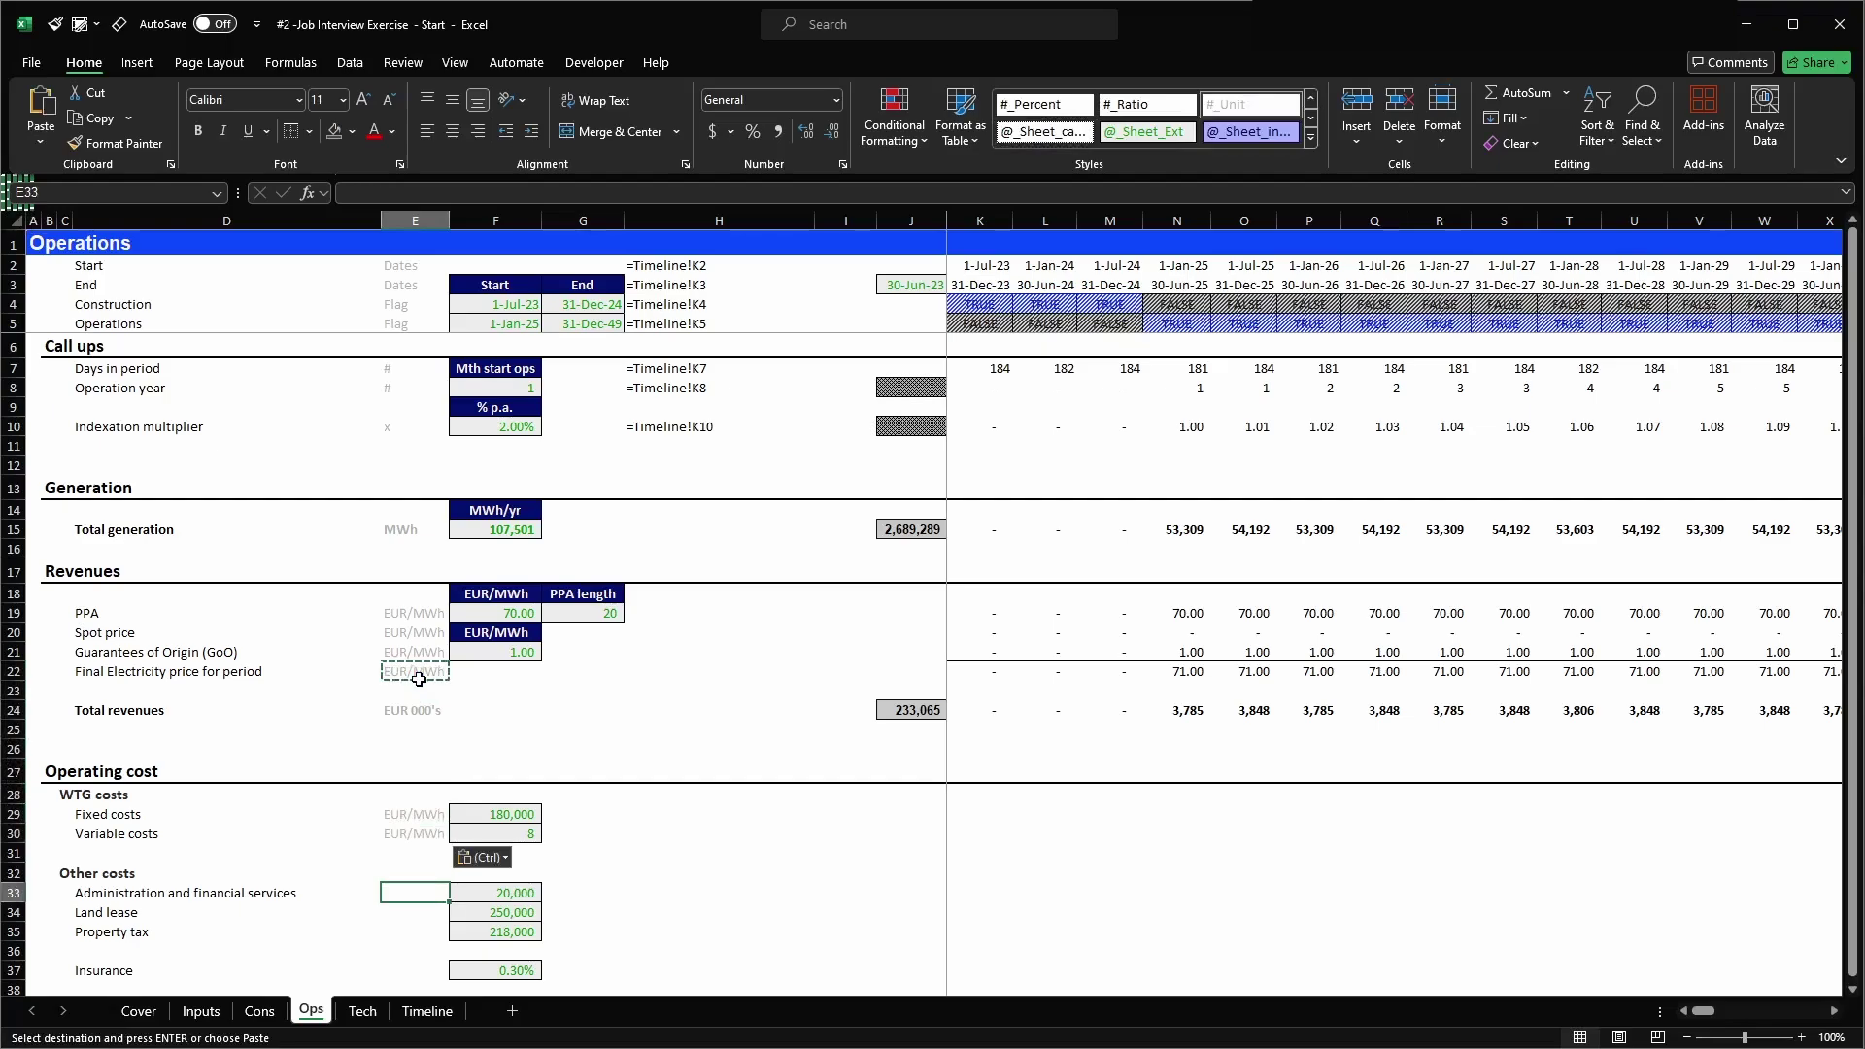
pyautogui.hotkey('shift', 'Down')
pyautogui.hotkey('shift', 'Down')
pyautogui.hotkey('shift', 'Down')
pyautogui.hotkey('shift', 'Up')
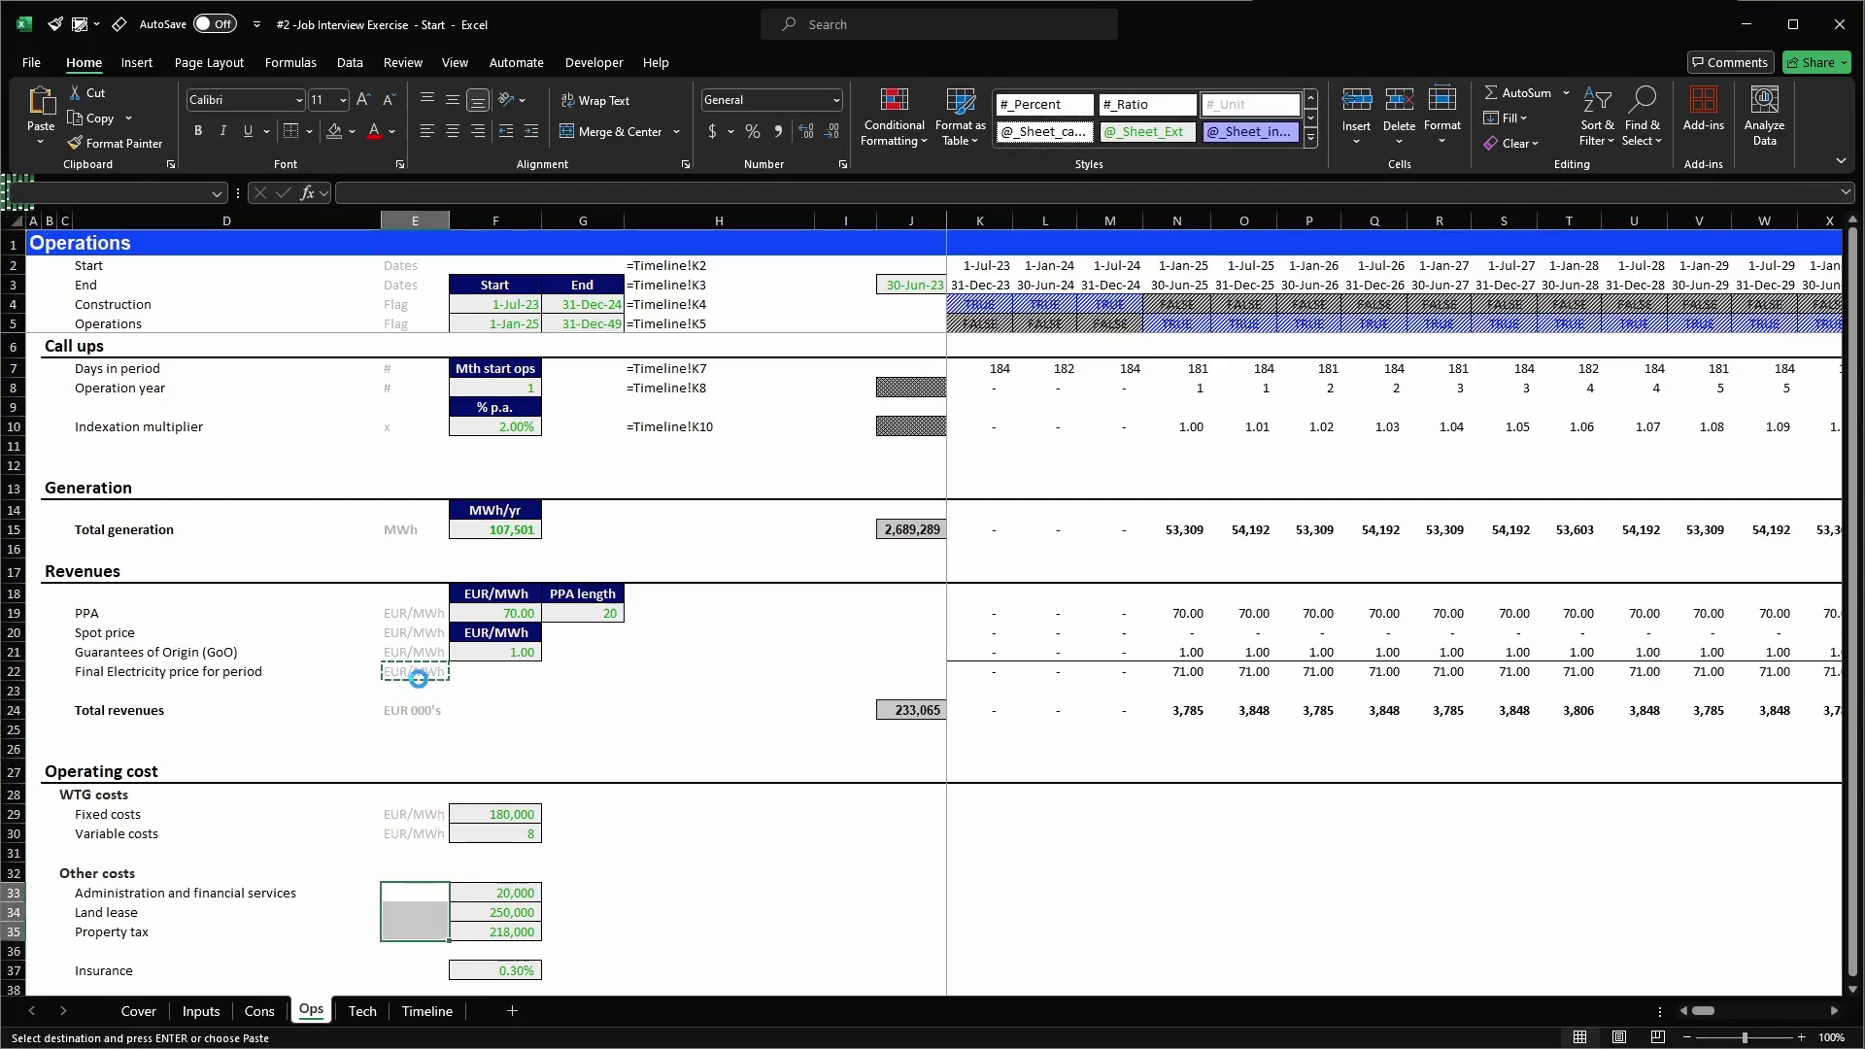
pyautogui.hotkey('ctrl', 'v')
pyautogui.press('Down')
pyautogui.press('Down')
pyautogui.press('Down')
pyautogui.press('Down')
pyautogui.press('Return')
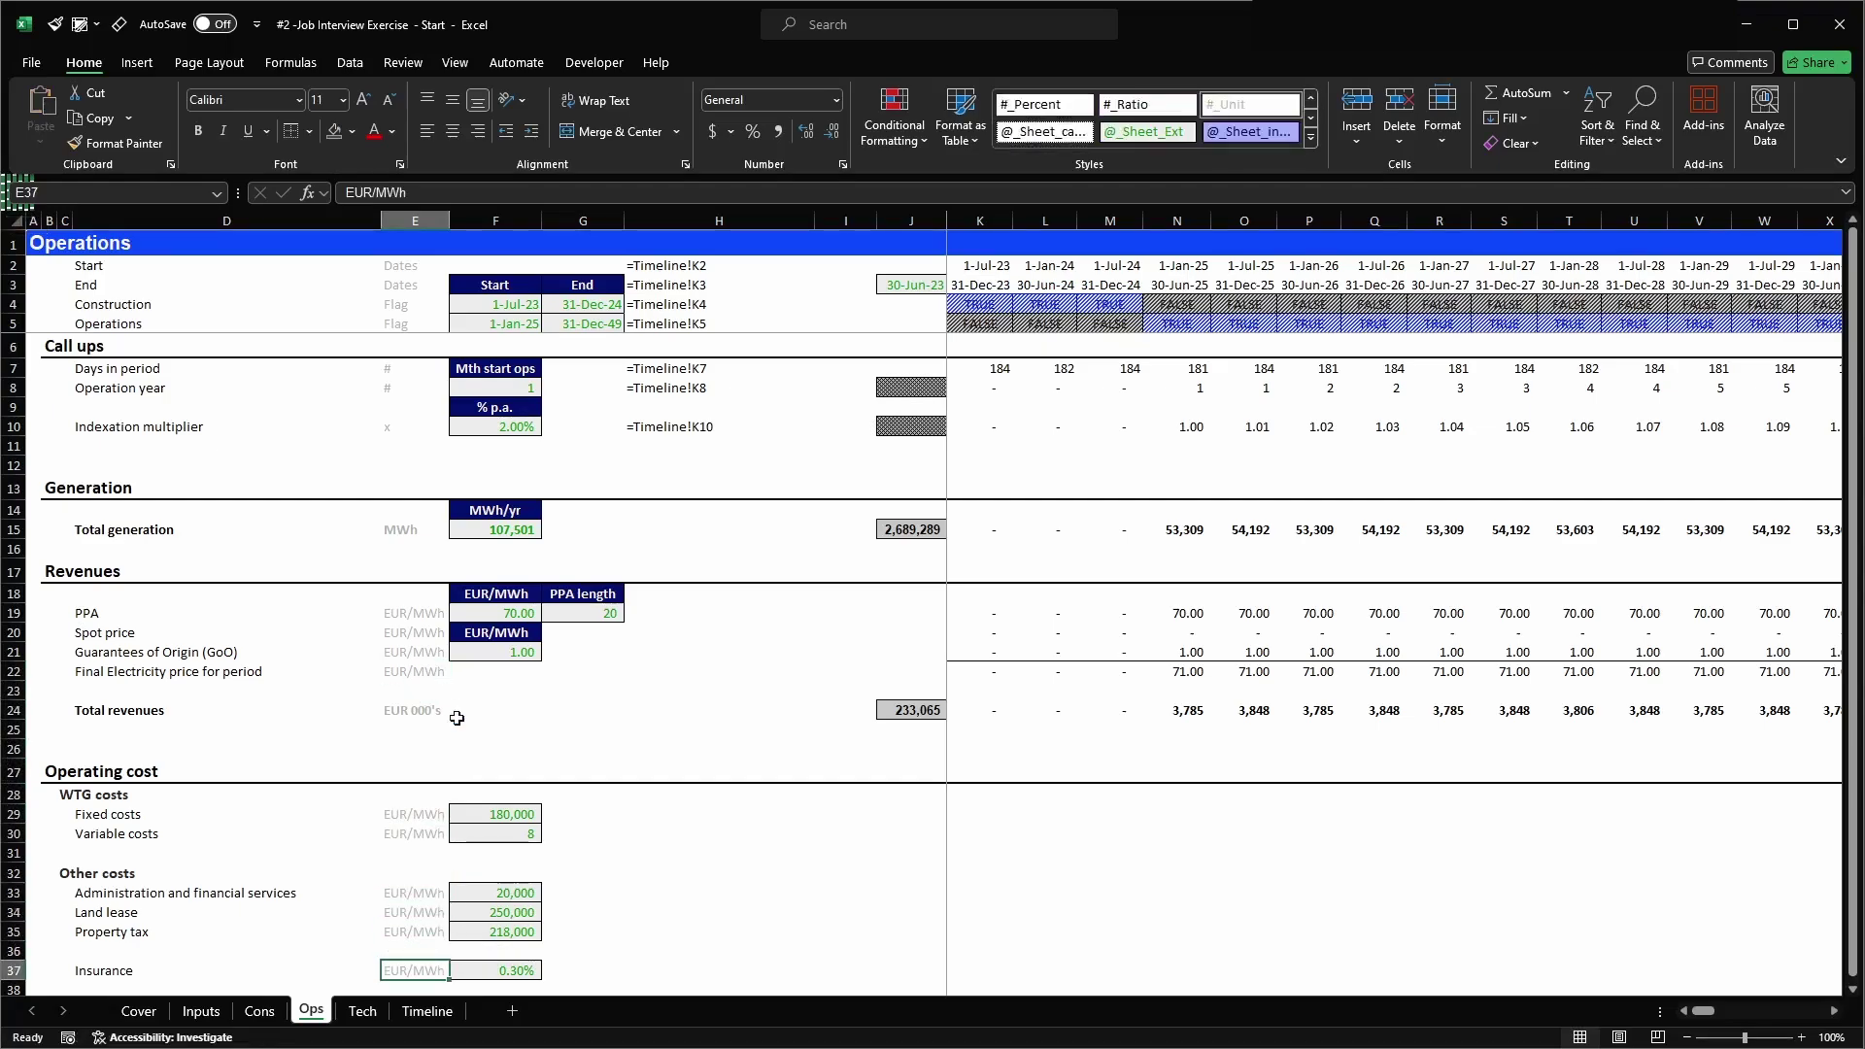
# - Insert an empty row above the Variable costs row
pyautogui.click(534, 837)
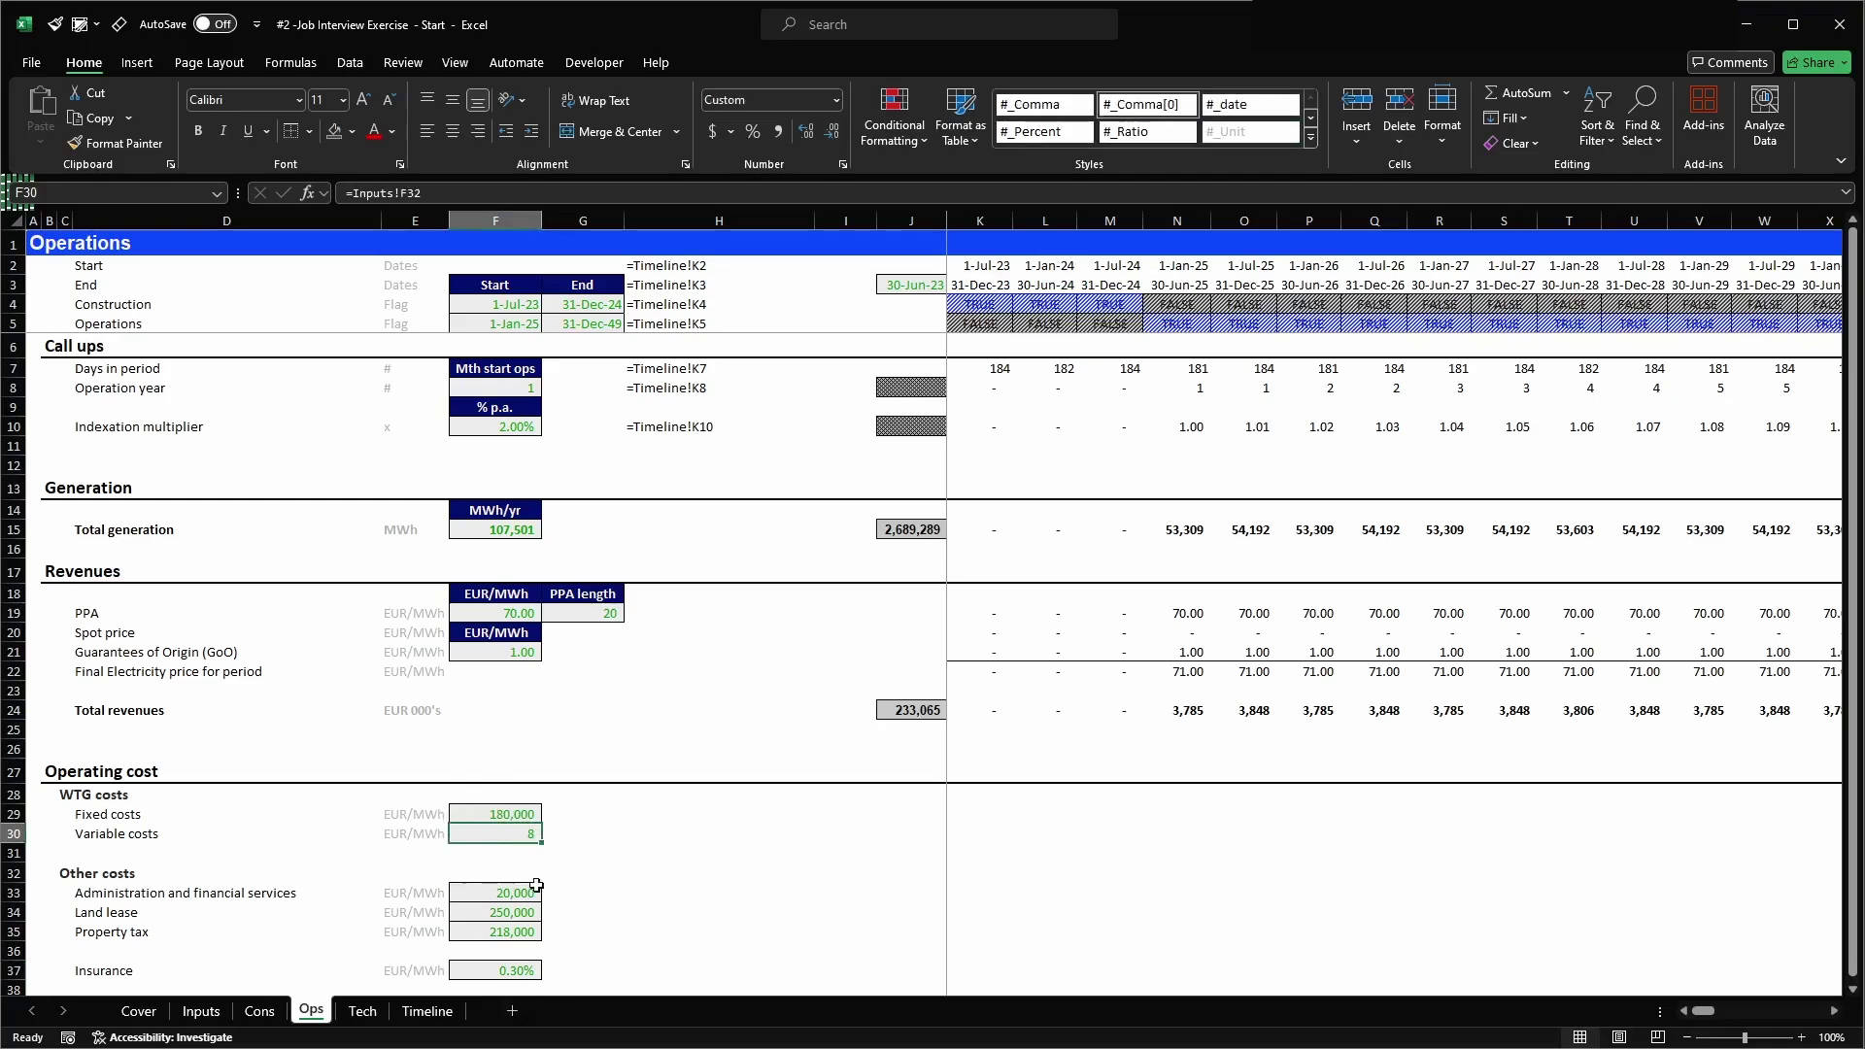
pyautogui.hotkey('shift', 'space')
pyautogui.hotkey('alt', '3')
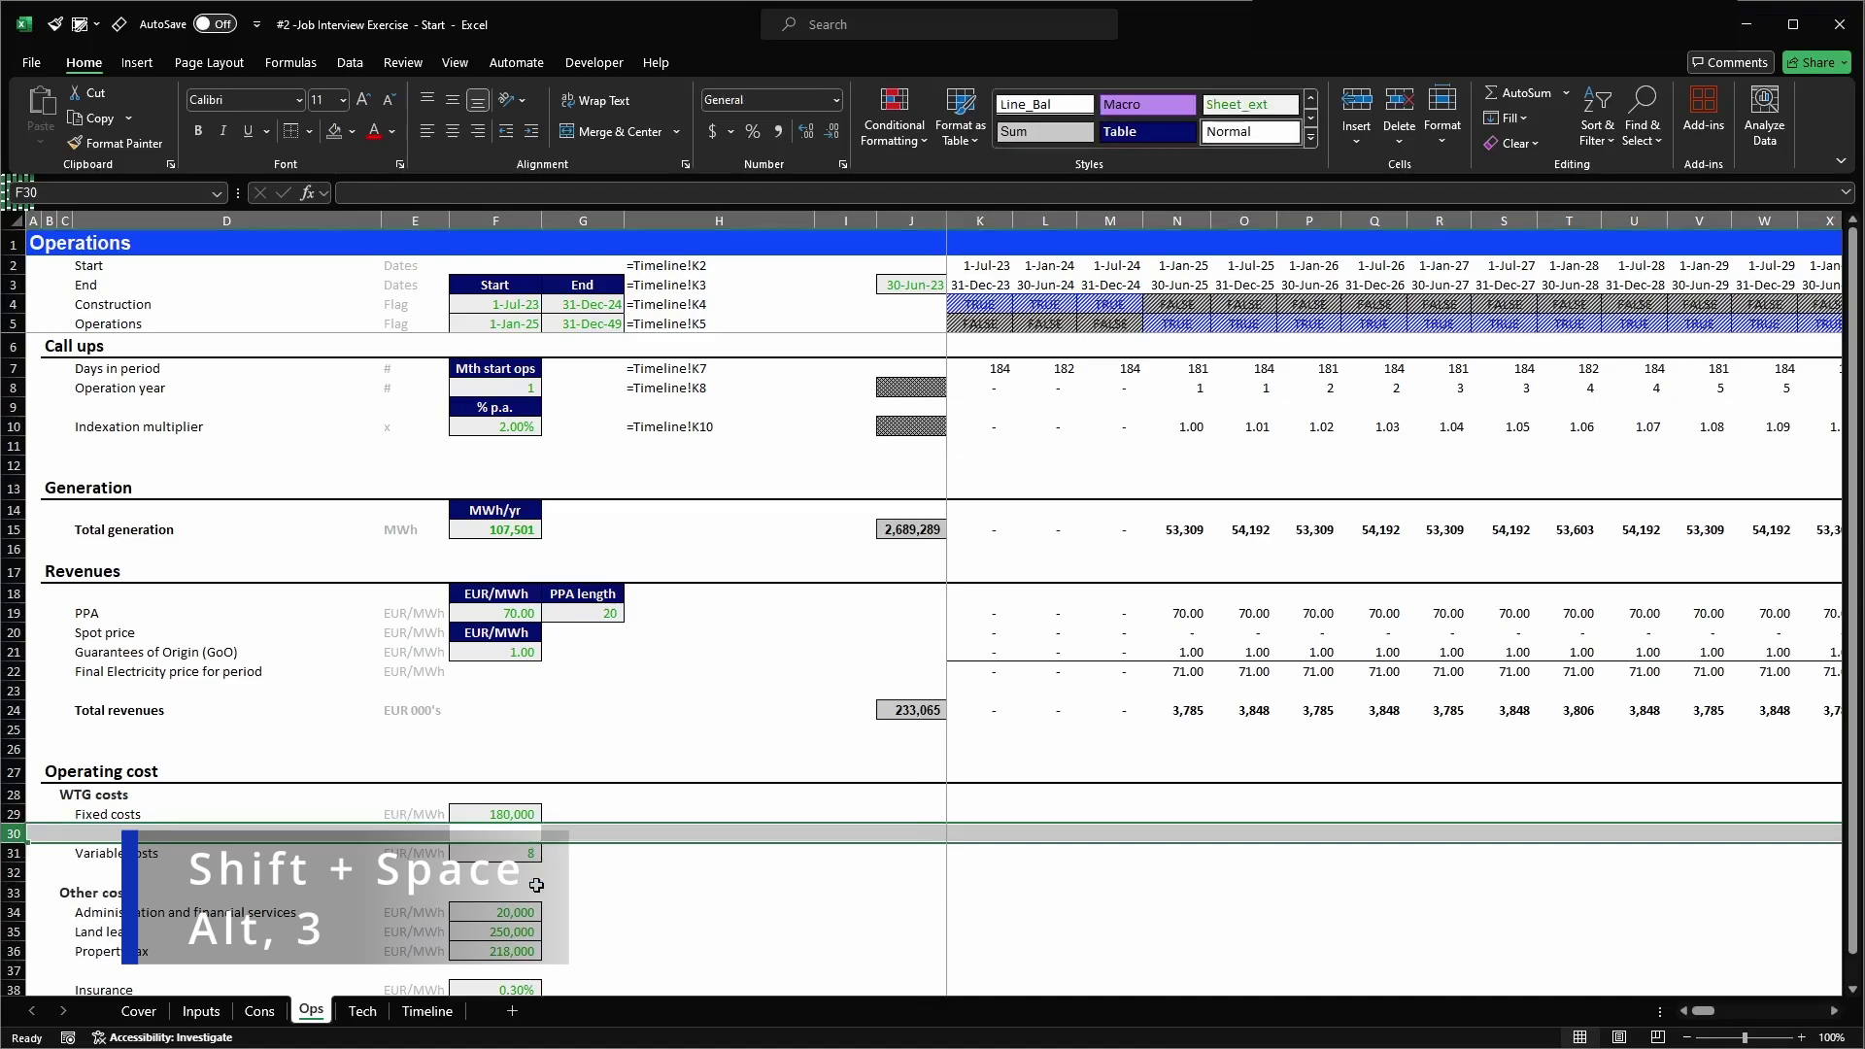
# - Copy the EUR/MWh header from F20 into F28 above the fixed costs amount
pyautogui.press('Up')
pyautogui.press('Up')
pyautogui.press('Up')
pyautogui.press('Up')
pyautogui.press('Up')
pyautogui.press('Up')
pyautogui.press('Up')
pyautogui.press('Up')
pyautogui.press('Up')
pyautogui.press('Up')
pyautogui.hotkey('ctrl', 'c')
pyautogui.press('Down')
pyautogui.press('Down')
pyautogui.press('Down')
pyautogui.press('Down')
pyautogui.press('Down')
pyautogui.press('Down')
pyautogui.press('Down')
pyautogui.press('Down')
pyautogui.hotkey('ctrl', 'v')
# - Paste the EUR/MWh header into F30, F33 and F37 above the remaining operating cost inputs
pyautogui.press('Down')
pyautogui.press('Down')
pyautogui.hotkey('ctrl', 'v')
pyautogui.press('Down')
pyautogui.press('Down')
pyautogui.press('Down')
pyautogui.hotkey('ctrl', 'v')
pyautogui.scroll(-3, 502, 795)
pyautogui.click(503, 795)
pyautogui.hotkey('ctrl', 'v')
pyautogui.click(502, 625)
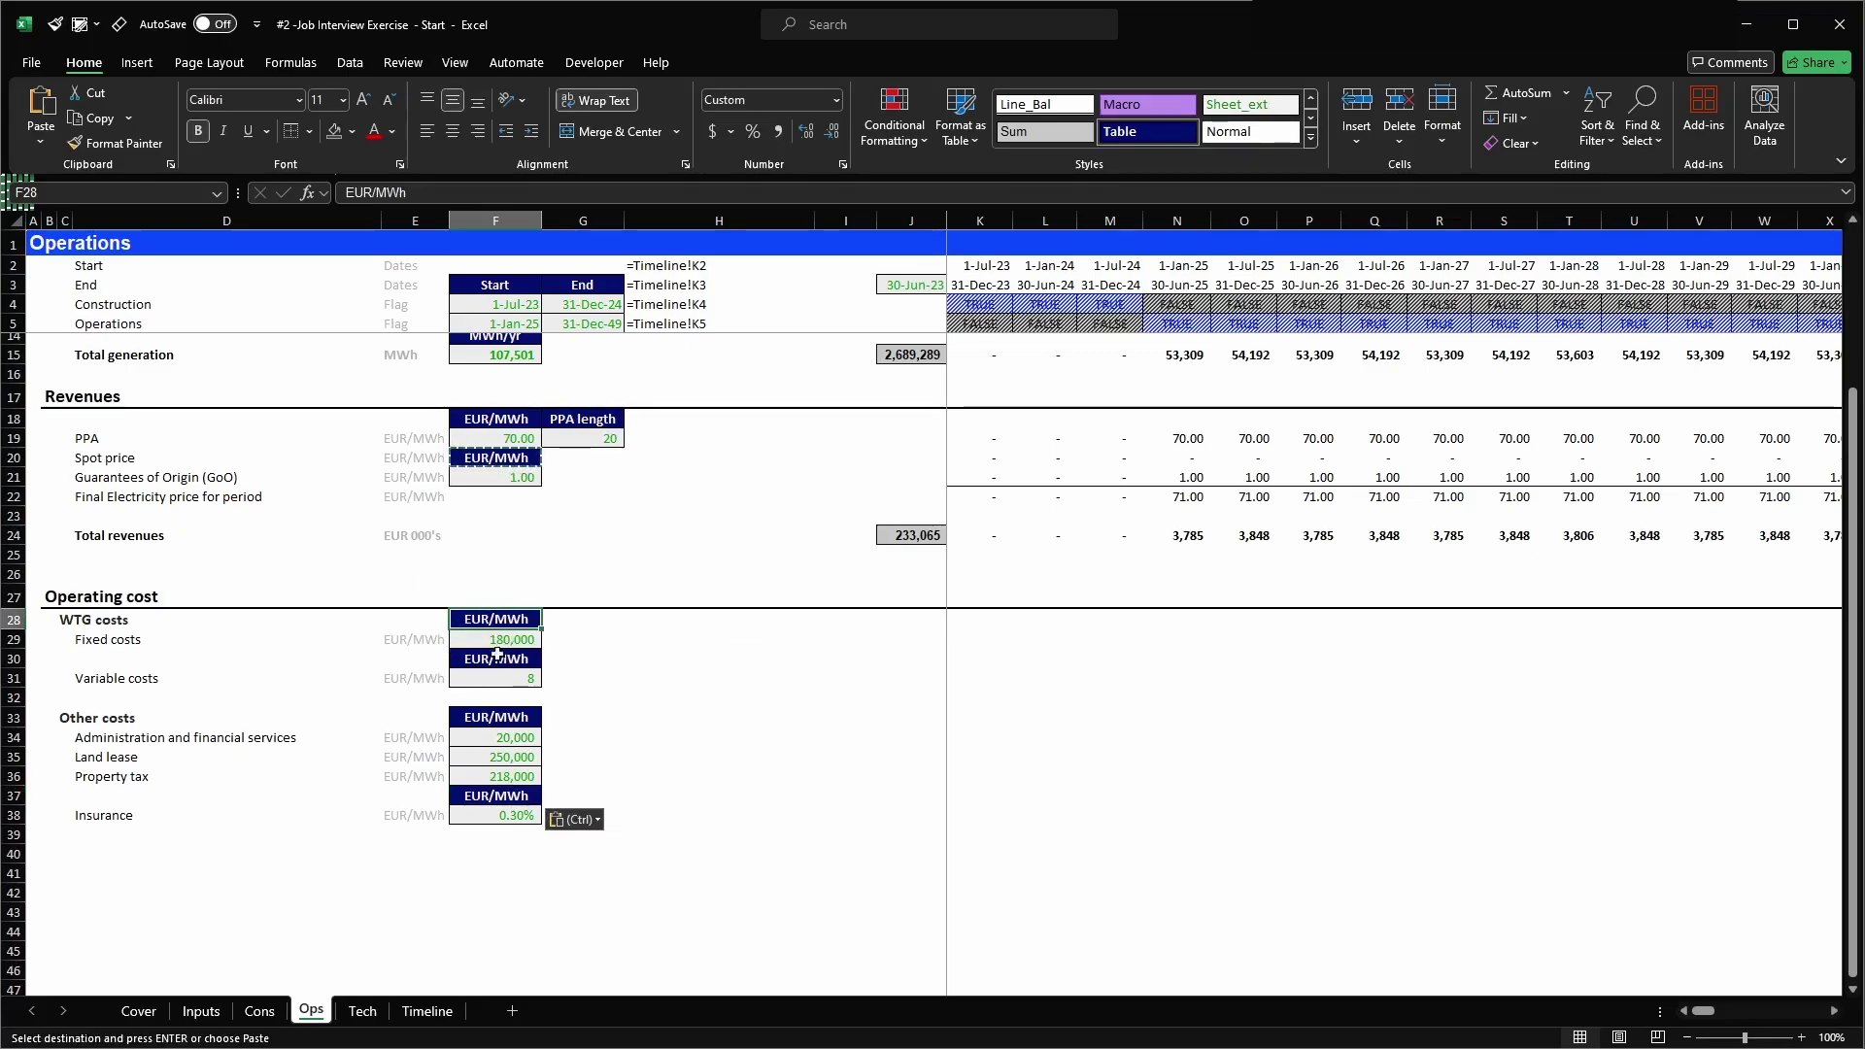
# - Set the units of fixed and variable costs in E29 and E31 to EUR 000's, copied from E24 without its bold format
pyautogui.click(404, 538)
pyautogui.hotkey('ctrl', 'c')
pyautogui.click(421, 641)
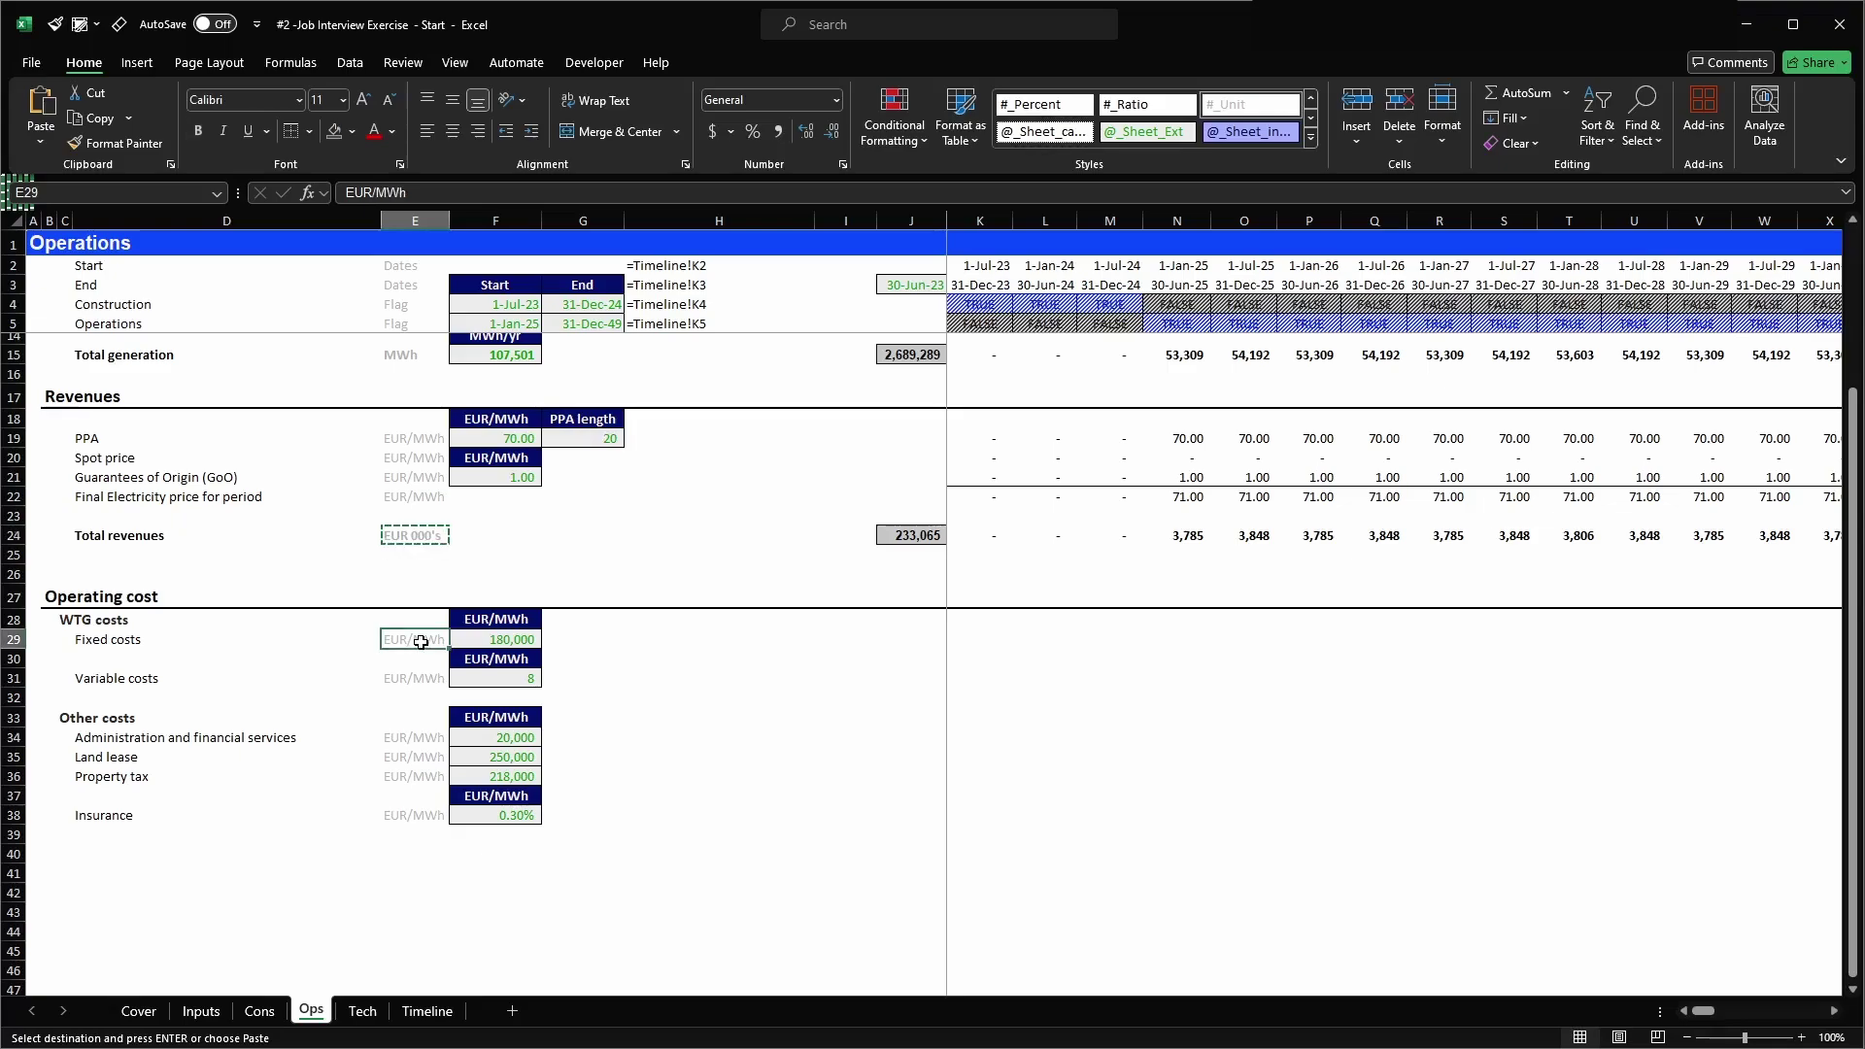
pyautogui.hotkey('ctrl', 'alt', 'v')
pyautogui.press('Return')
pyautogui.hotkey('ctrl', 'c')
pyautogui.press('Down')
pyautogui.press('Down')
pyautogui.hotkey('ctrl', 'v')
# - Paste the EUR 000's unit into E34:E36 and E38 for the Other costs items
pyautogui.press('Down')
pyautogui.press('Down')
pyautogui.press('Down')
pyautogui.hotkey('shift', 'Down')
pyautogui.hotkey('shift', 'Down')
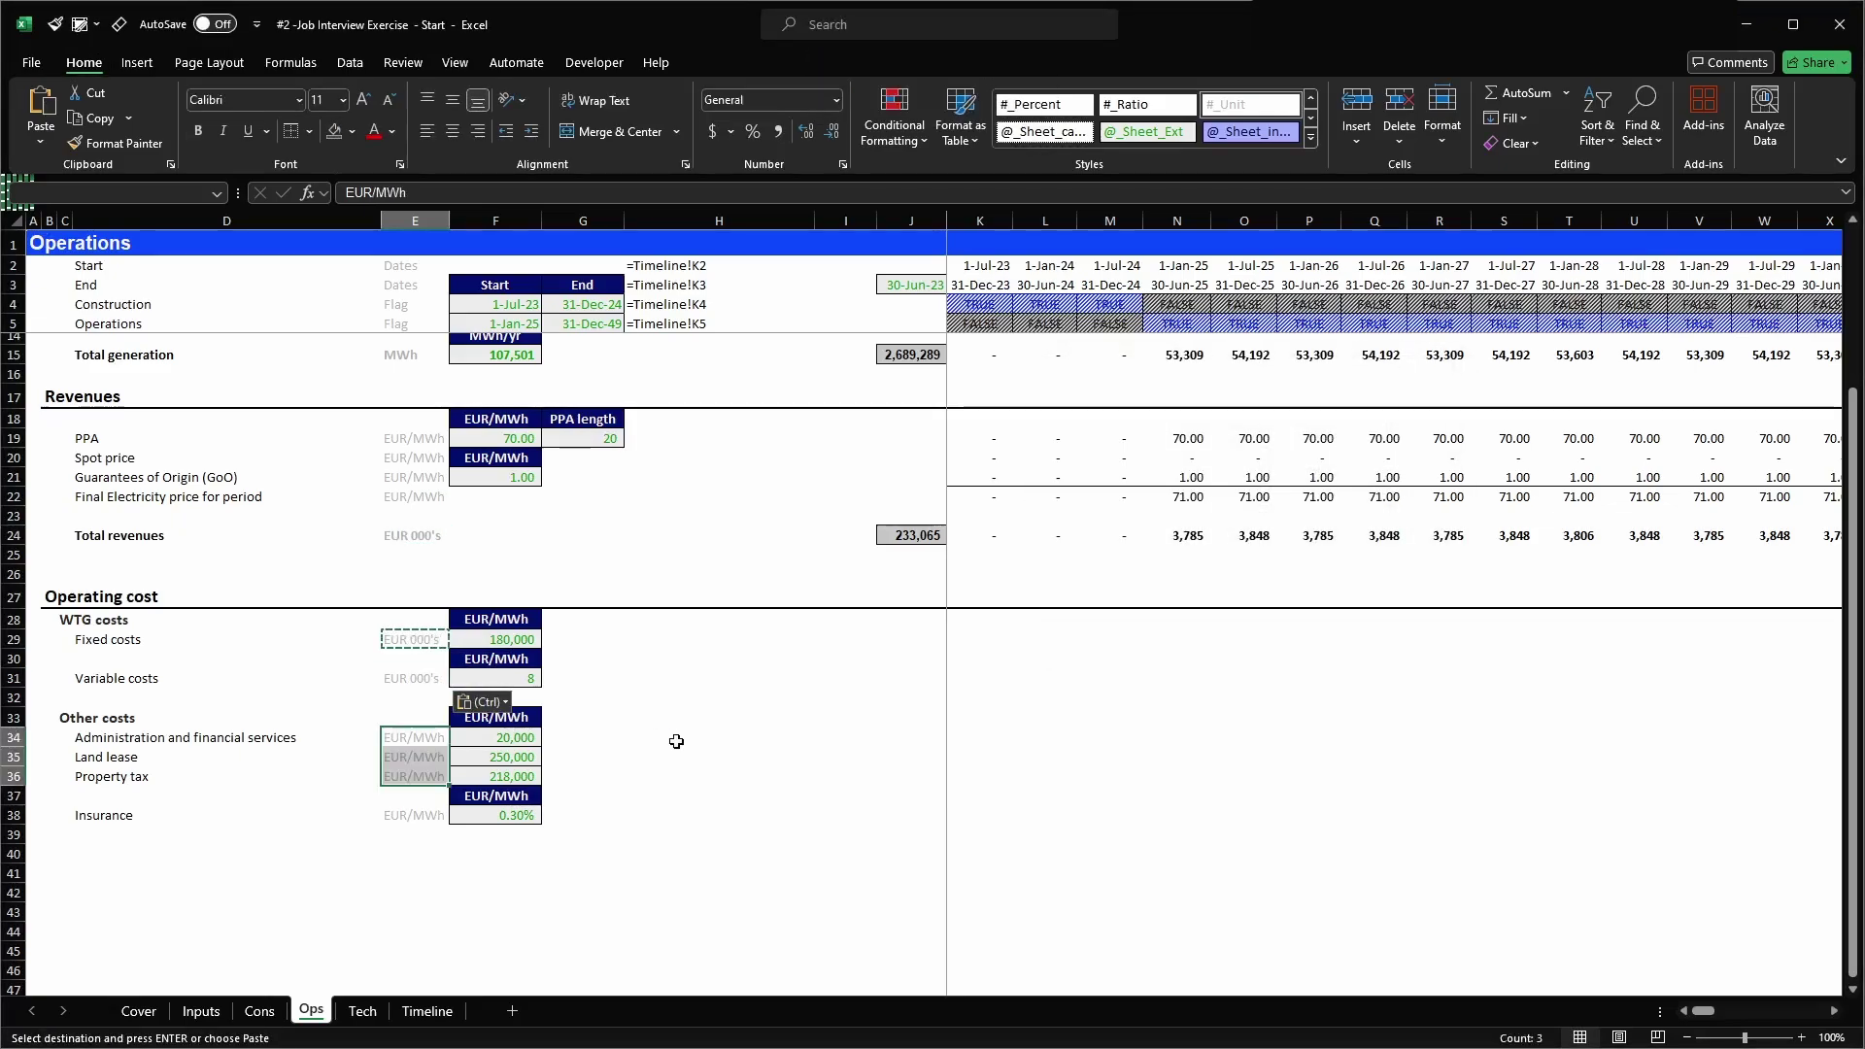
pyautogui.hotkey('ctrl', 'v')
pyautogui.press('Down')
pyautogui.press('Down')
pyautogui.press('Down')
pyautogui.press('Down')
pyautogui.press('Return')
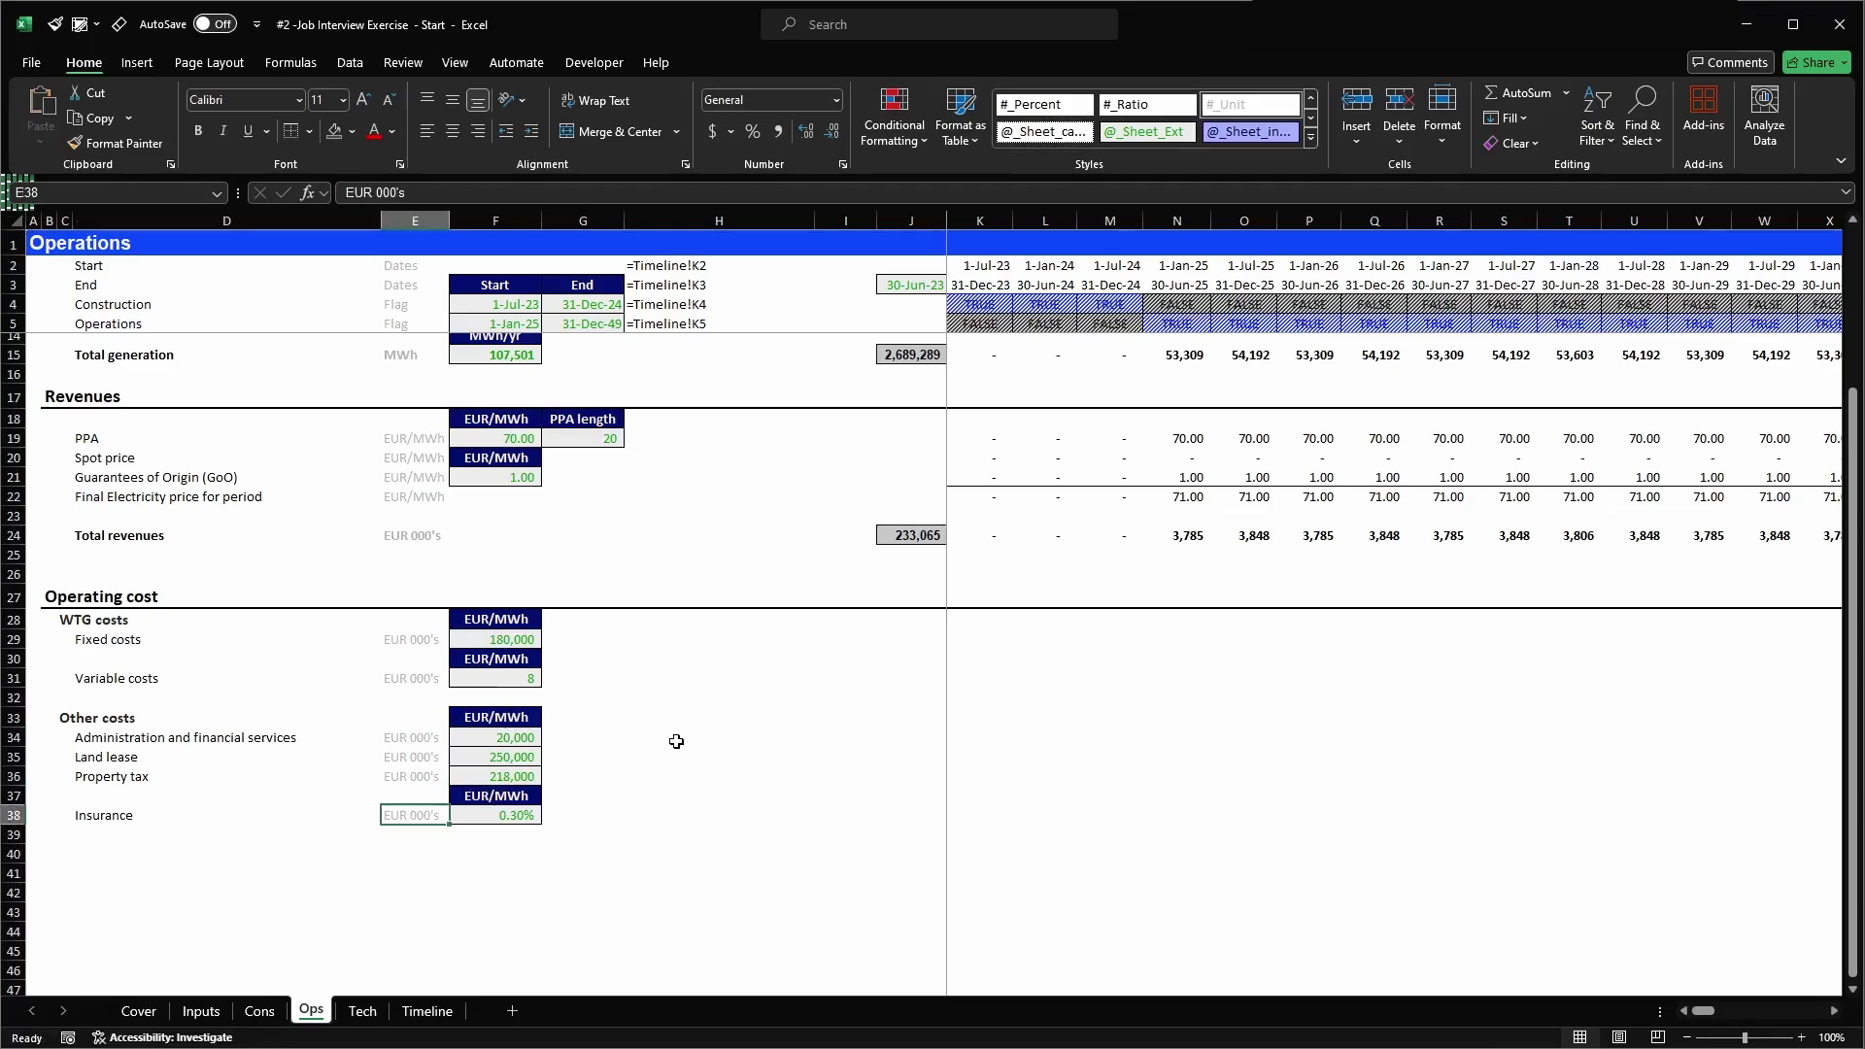
# - Change the header in F28 above the fixed costs amount to EUR/yr
pyautogui.press('Right')
pyautogui.click(473, 619)
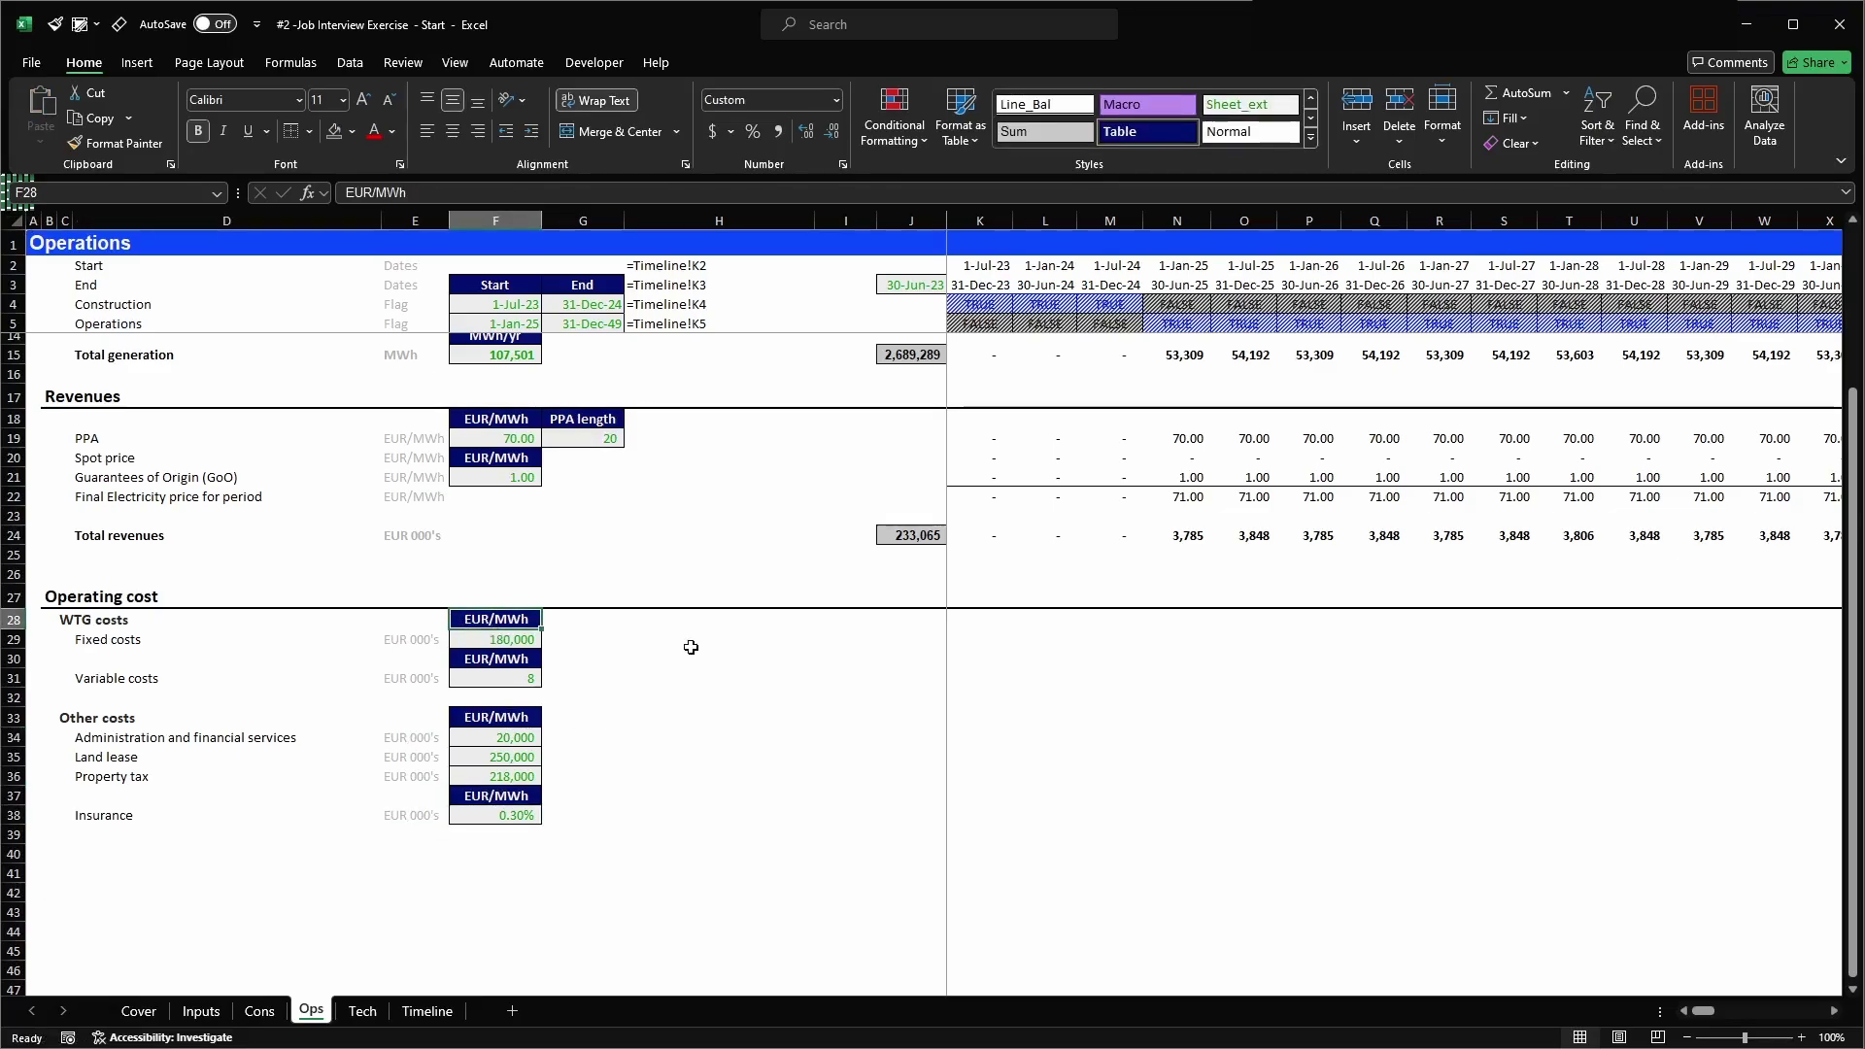
pyautogui.press('F2')
pyautogui.press('BackSpace')
pyautogui.press('BackSpace')
pyautogui.press('BackSpace')
pyautogui.write('yr')
pyautogui.press('Return')
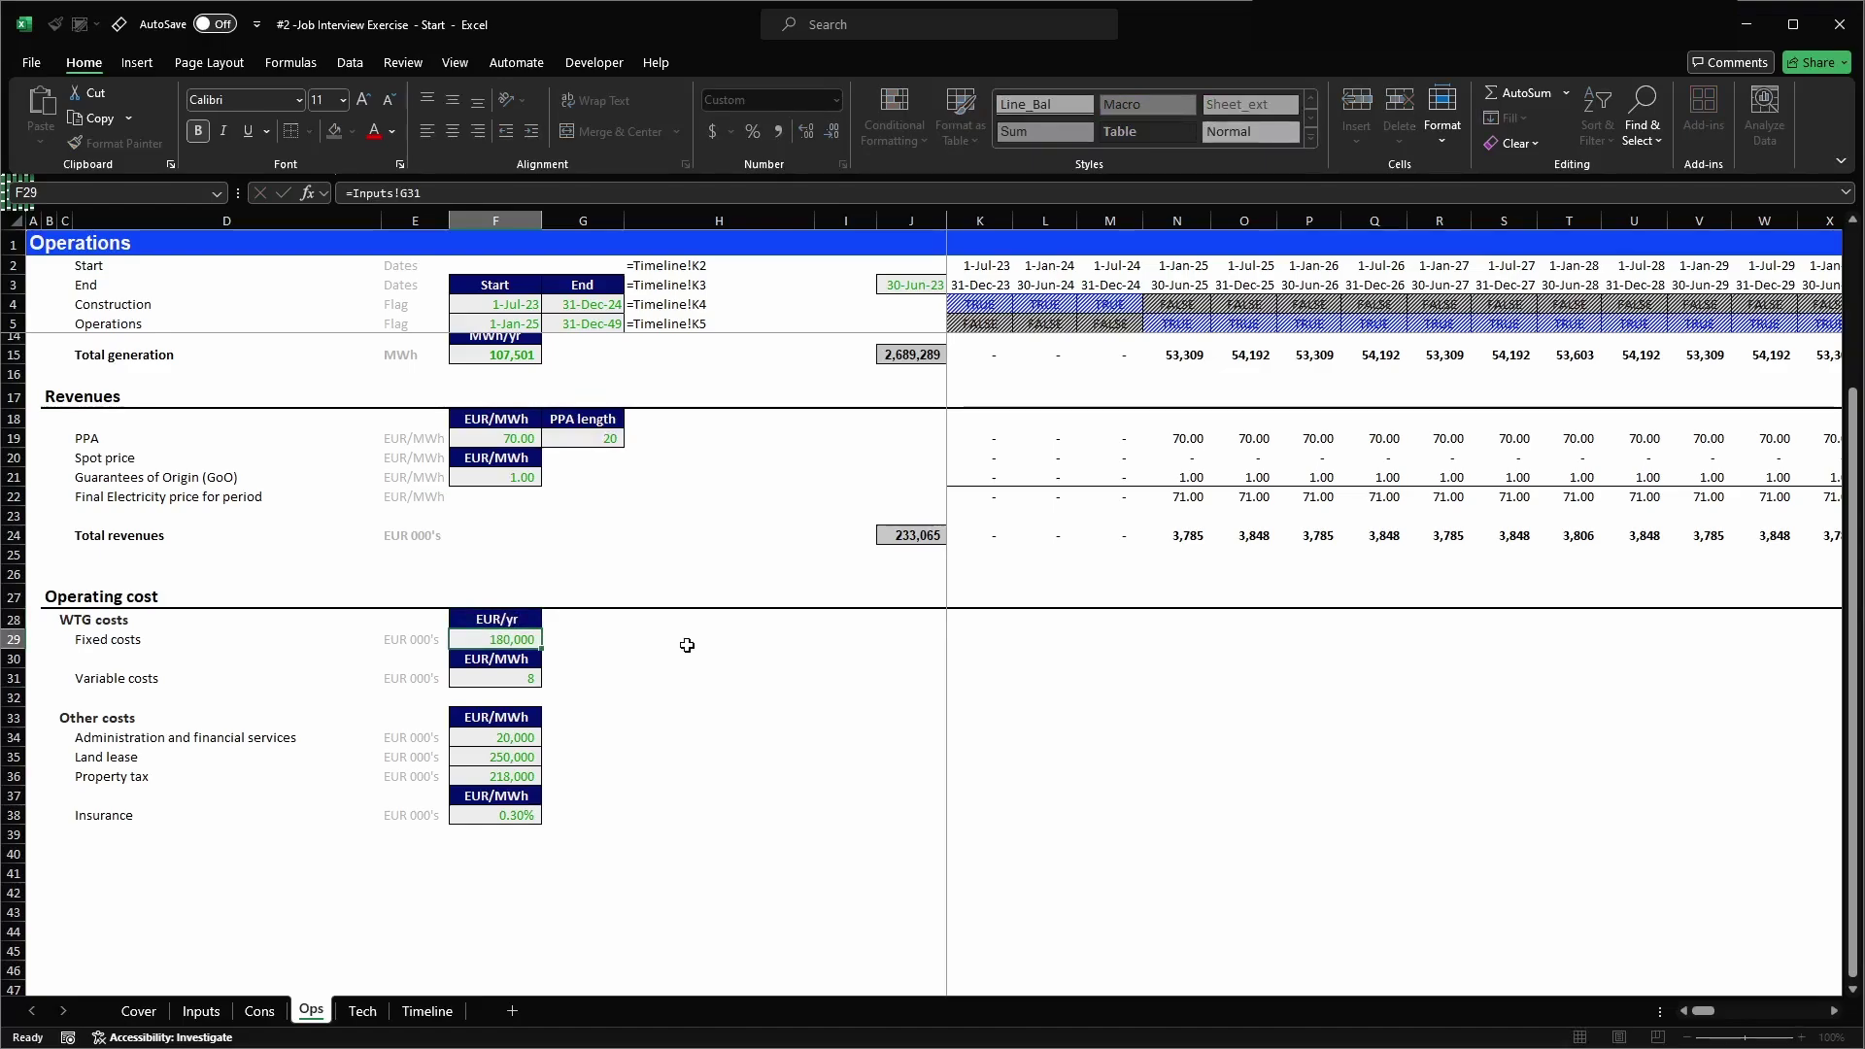
# - Copy the EUR/yr header from F28 to F33 above the Other costs inputs
pyautogui.press('Down')
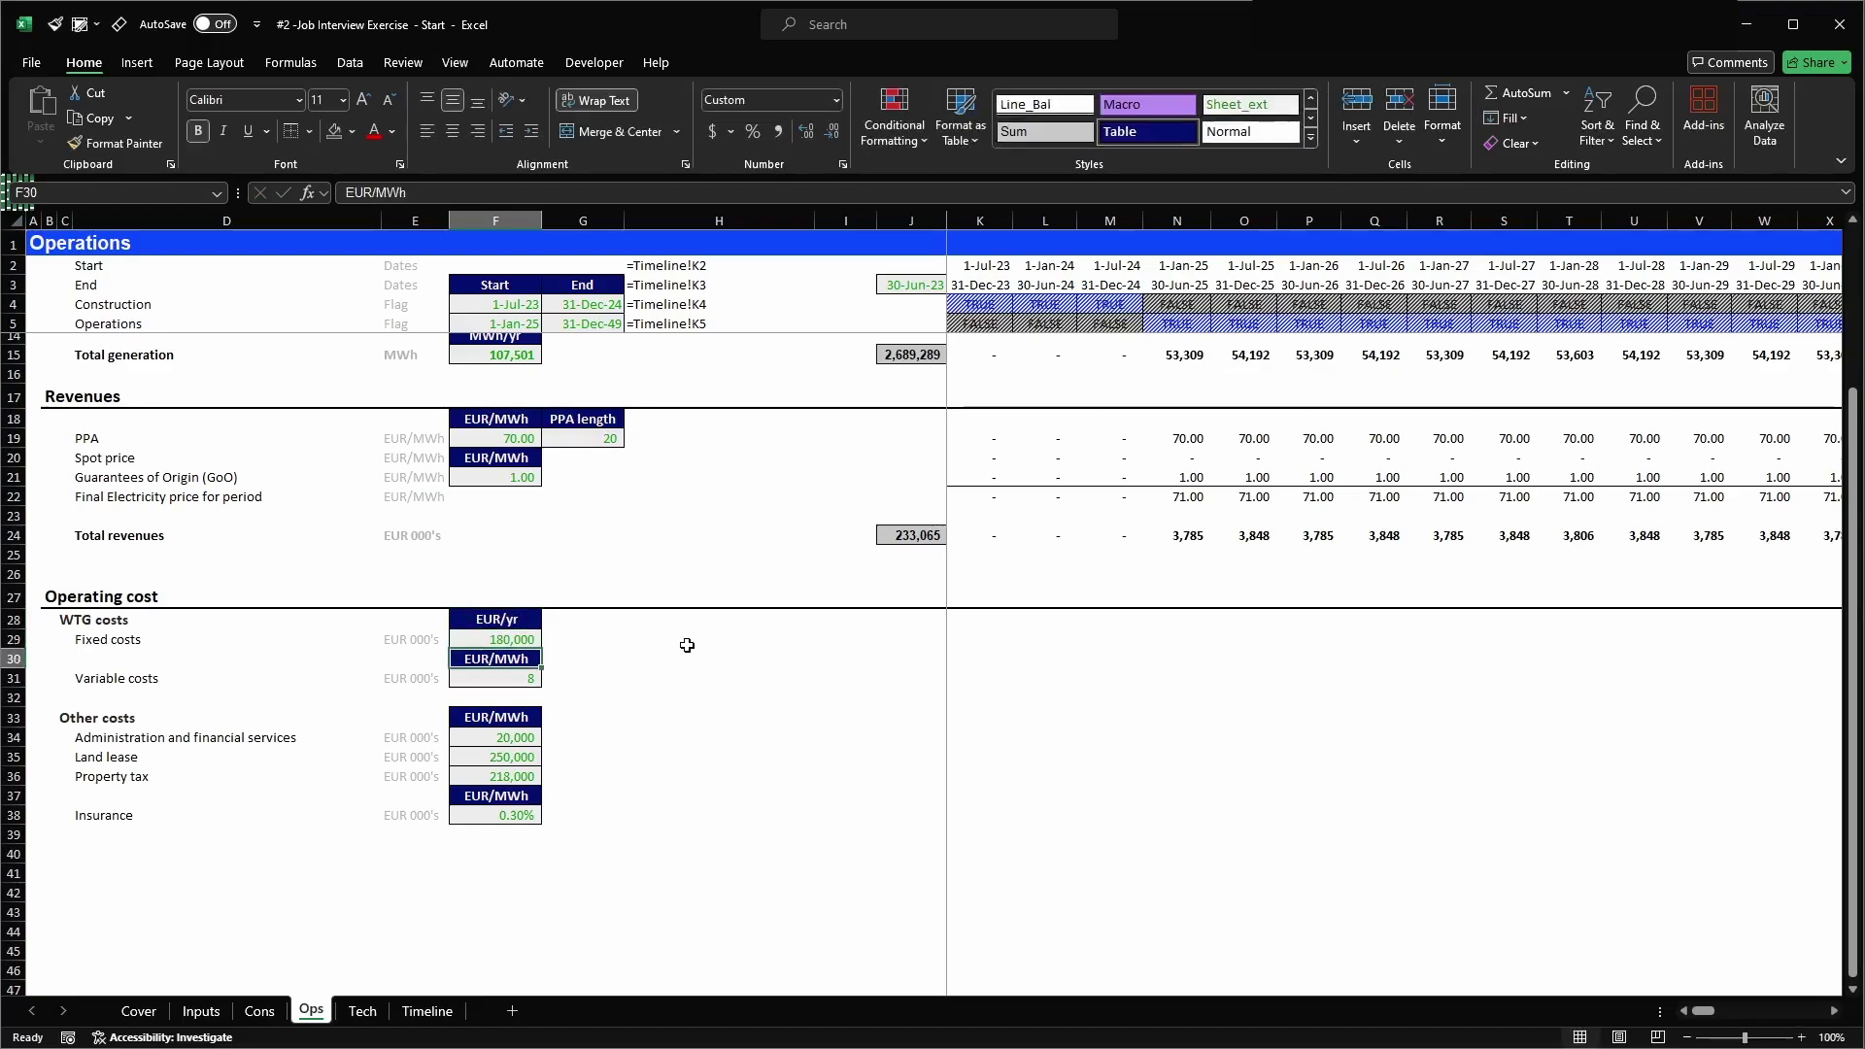
pyautogui.press('Up')
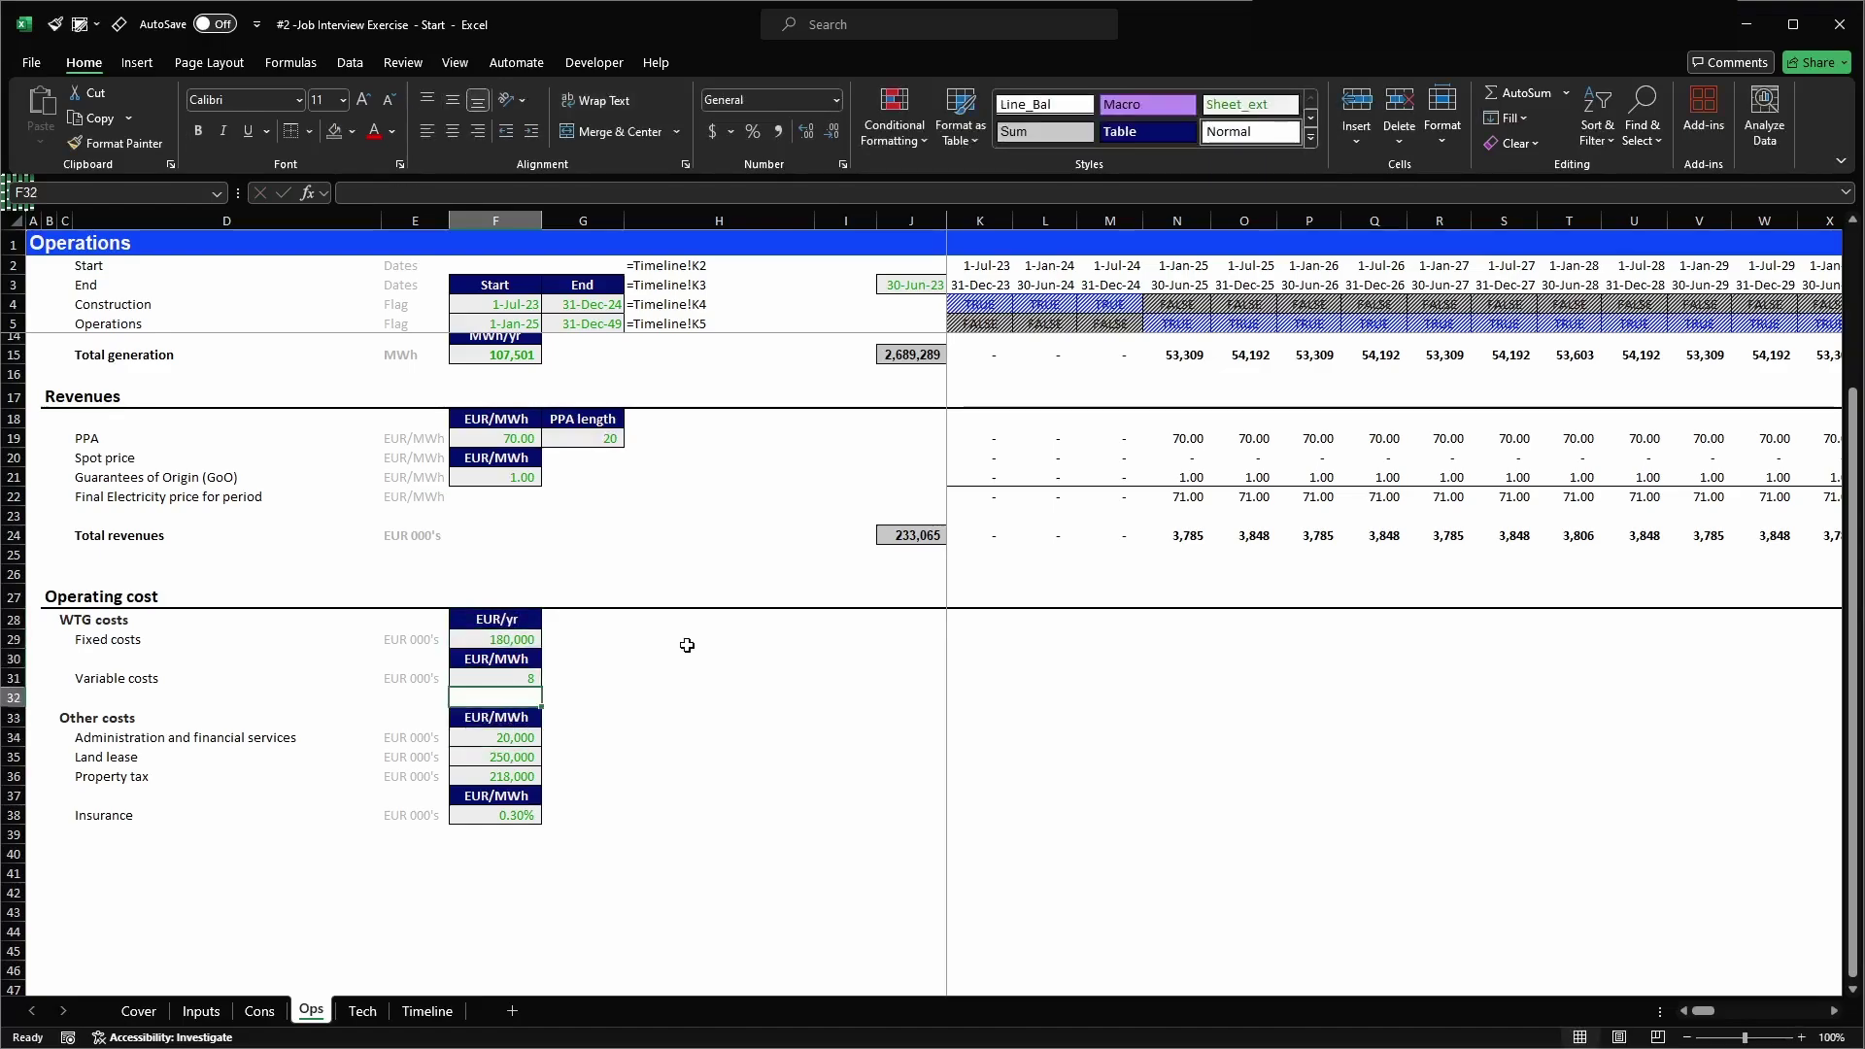
pyautogui.press('Up')
pyautogui.hotkey('ctrl', 'c')
pyautogui.press('Down')
pyautogui.press('Down')
pyautogui.press('Down')
pyautogui.press('Down')
pyautogui.press('Down')
pyautogui.hotkey('ctrl', 'v')
# - Change the header in F37 above the insurance input to % of CAPEX
pyautogui.press('Down')
pyautogui.press('Down')
pyautogui.press('Down')
pyautogui.press('Down')
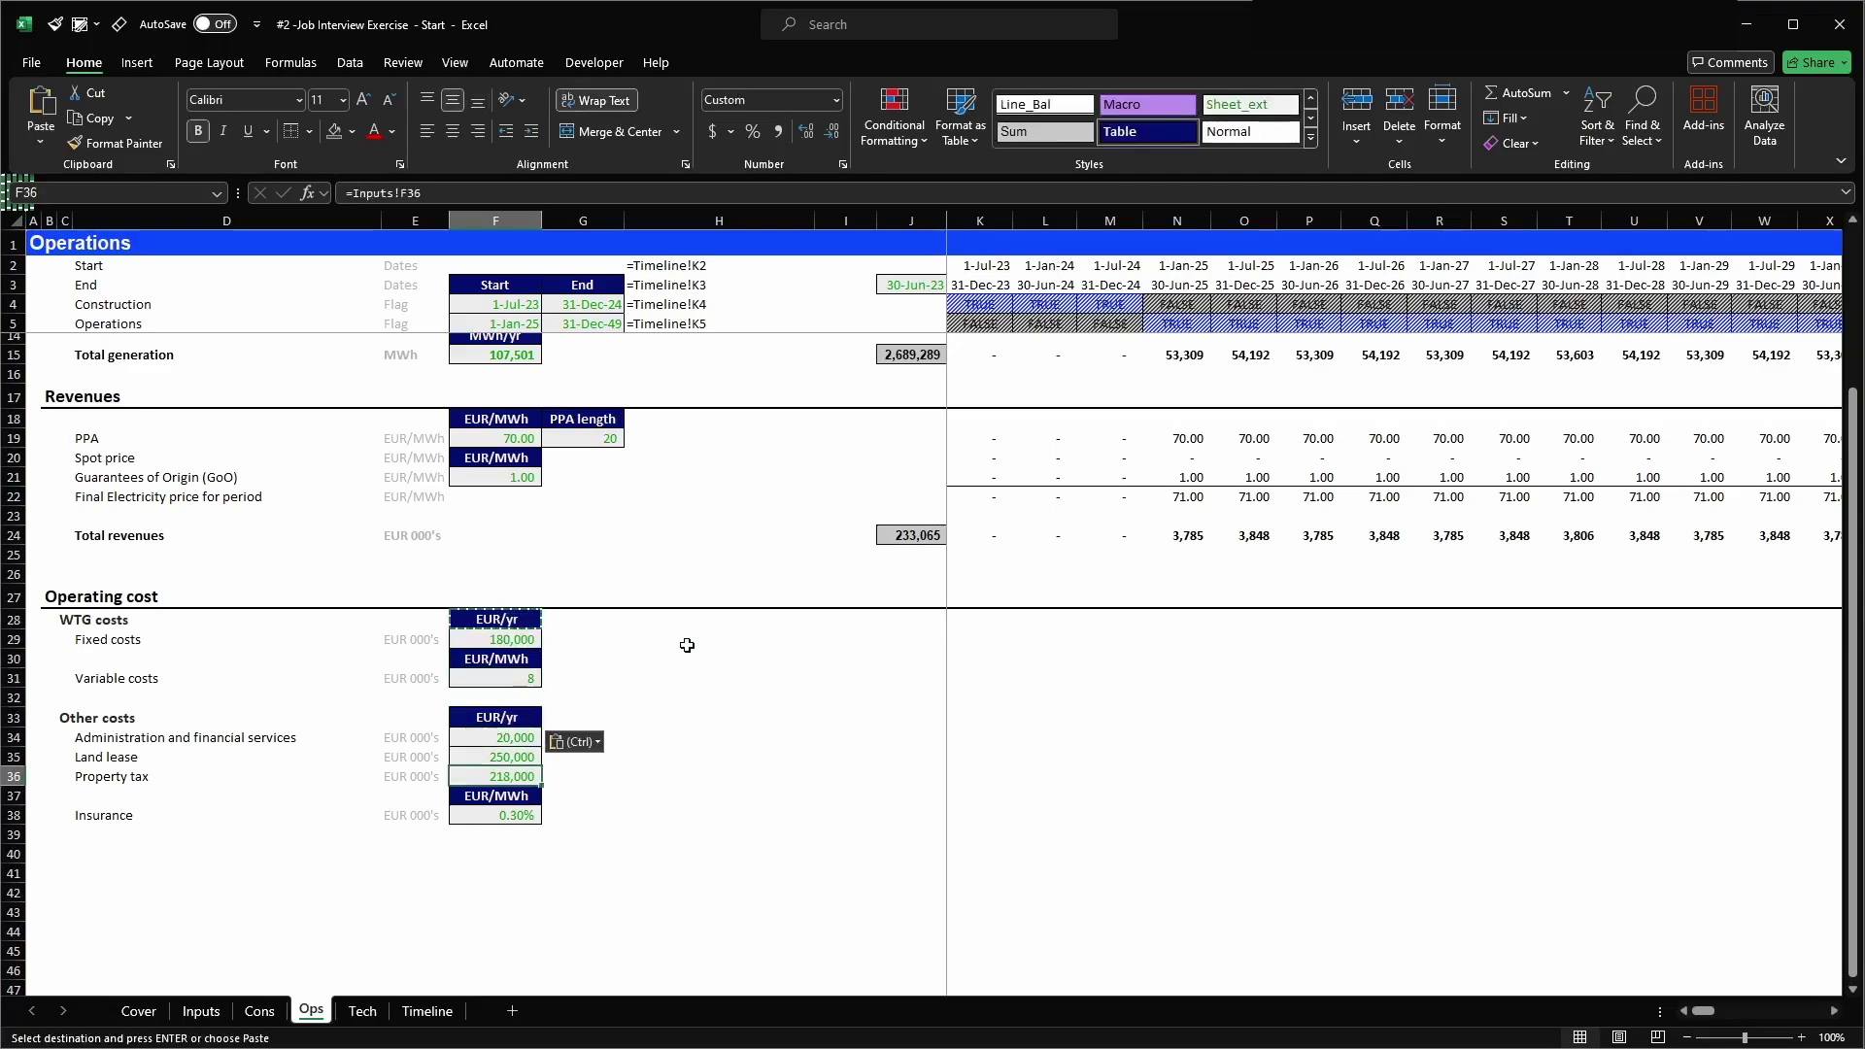
pyautogui.write('%')
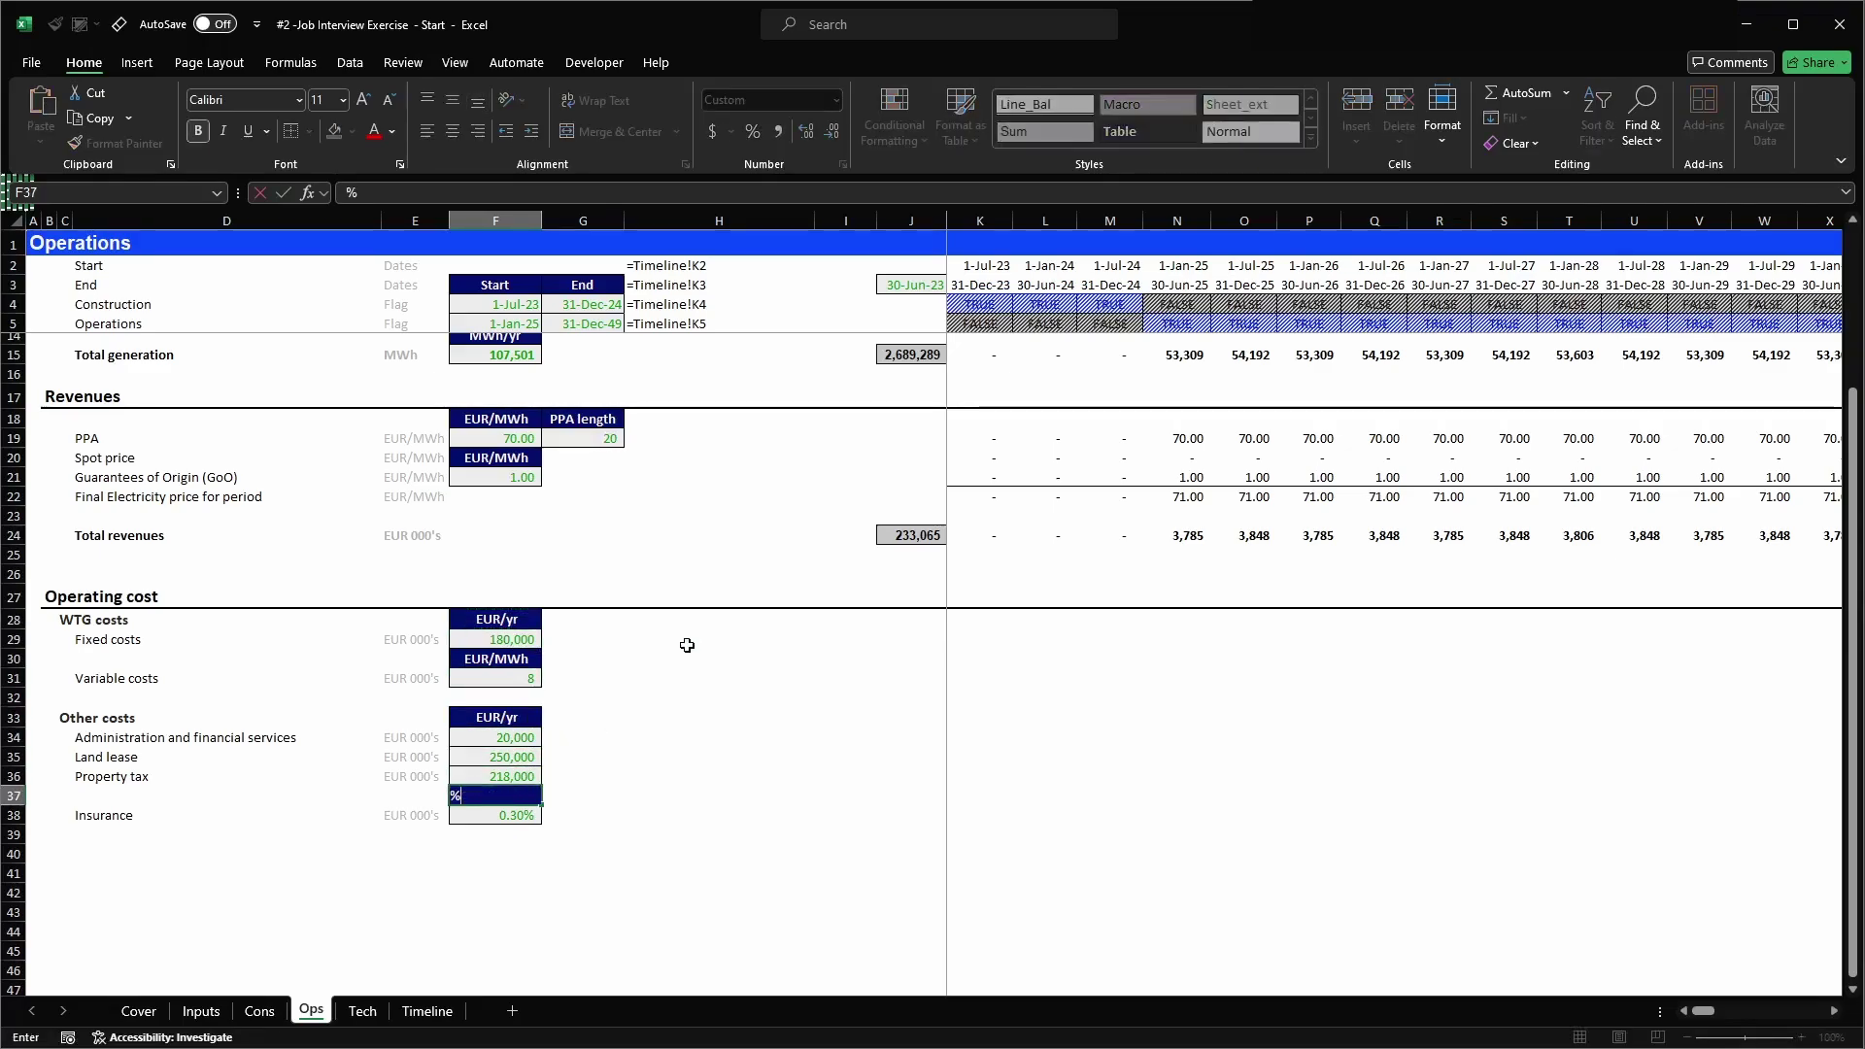
pyautogui.write(' of cap')
pyautogui.press('BackSpace')
pyautogui.press('BackSpace')
pyautogui.press('BackSpace')
pyautogui.press('BackSpace')
pyautogui.write('CAPEX')
pyautogui.press('Return')
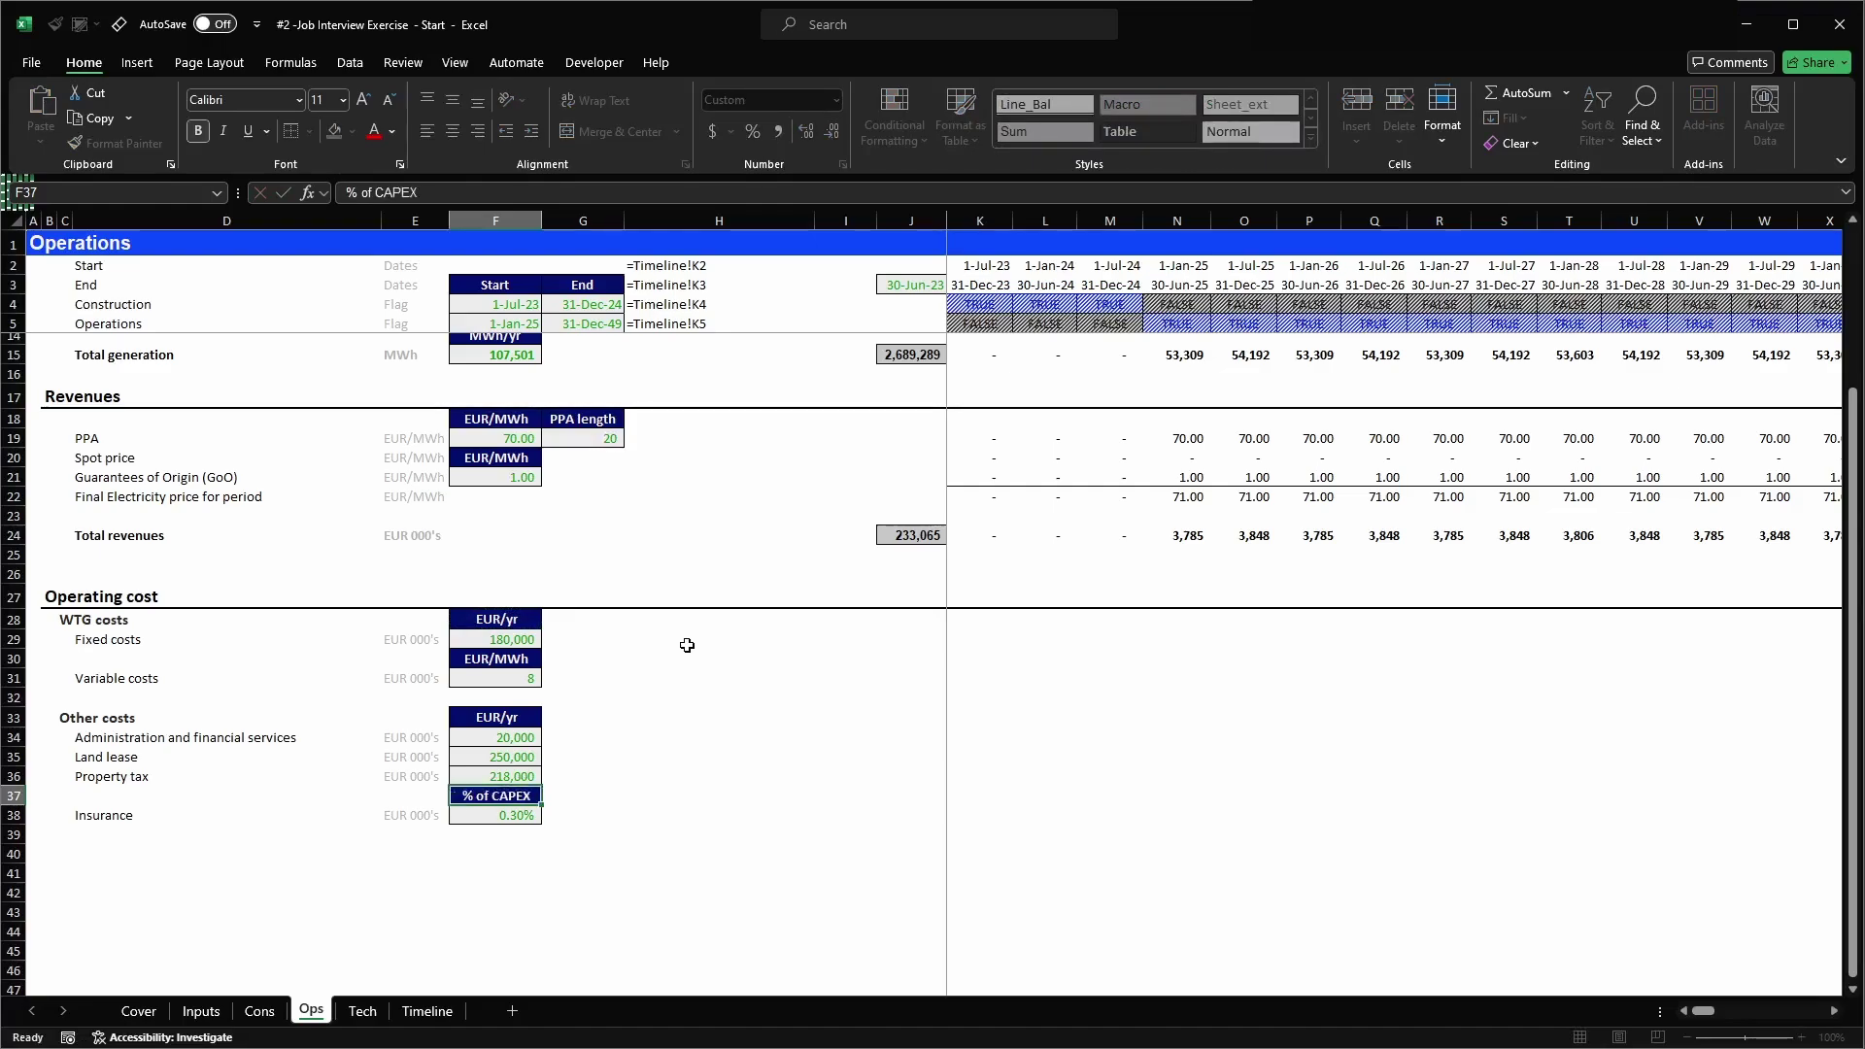
# - Follow the insurance link in F38 to the Inputs sheet and enter EUR/yr in G36, beside property tax
pyautogui.press('Up')
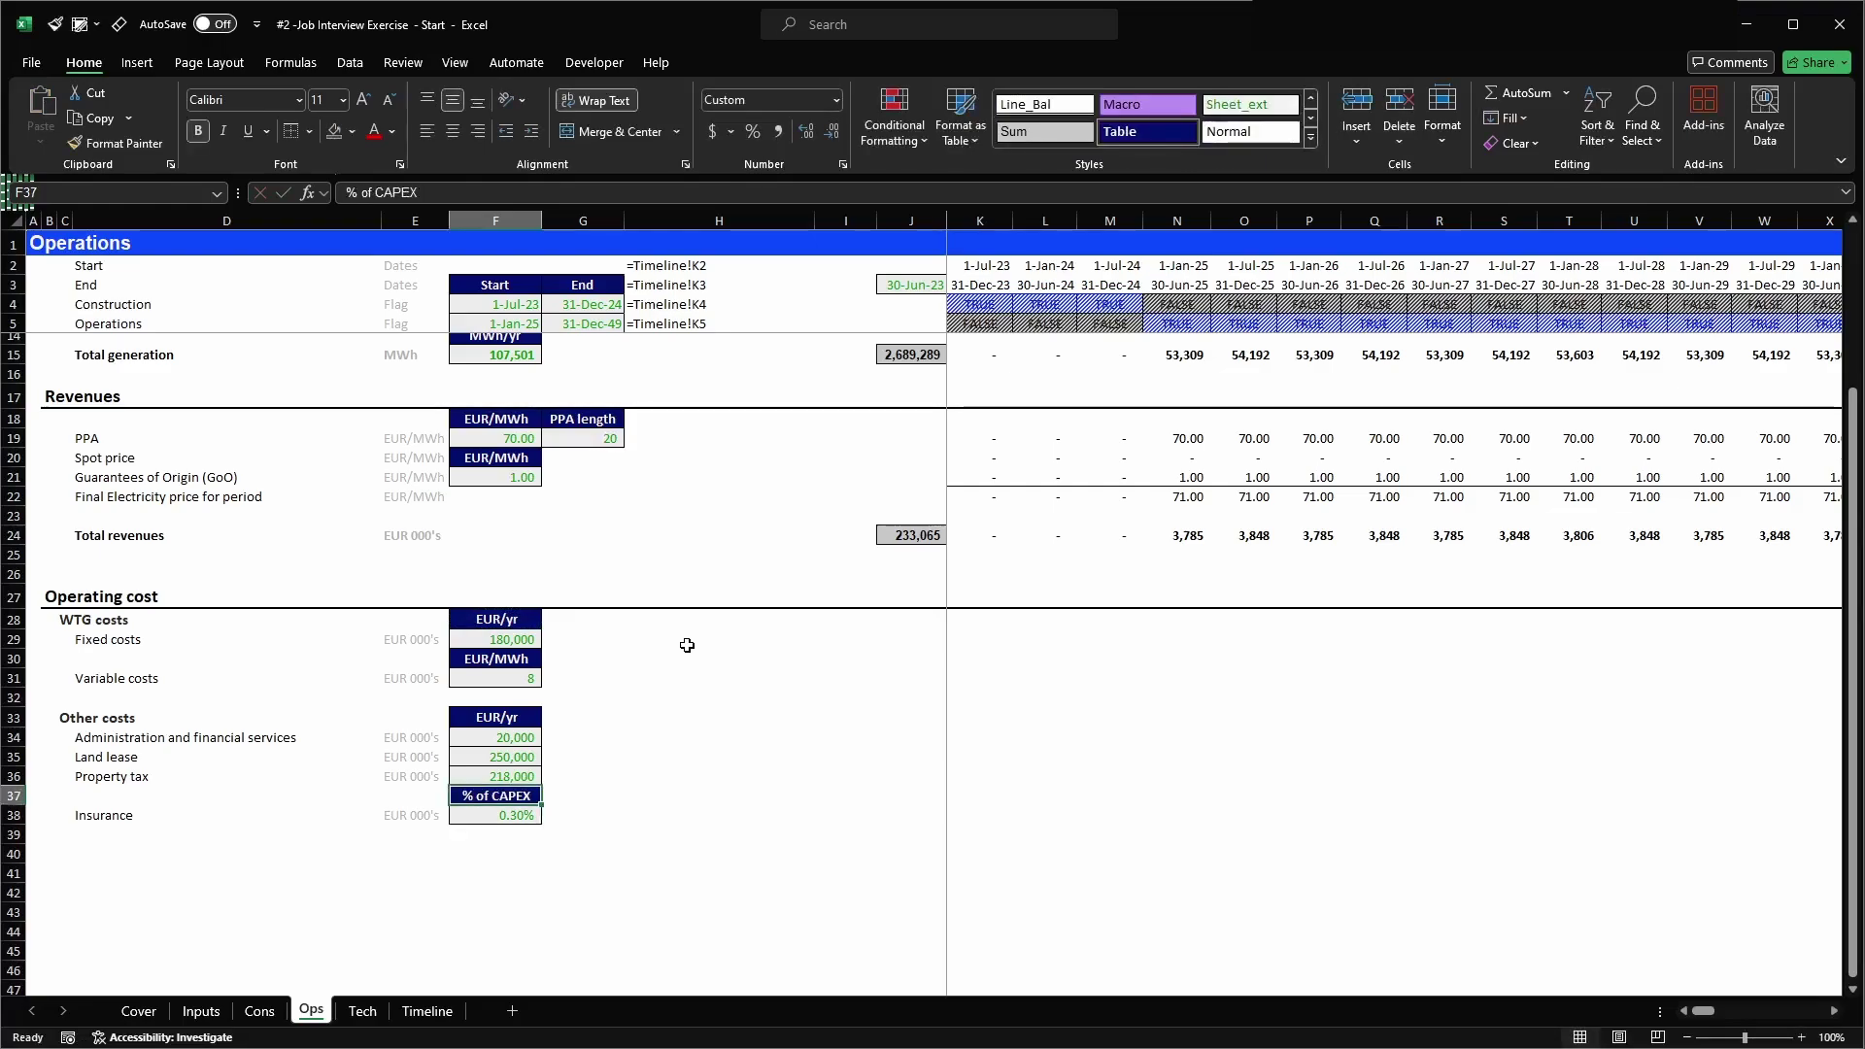
pyautogui.press('Left')
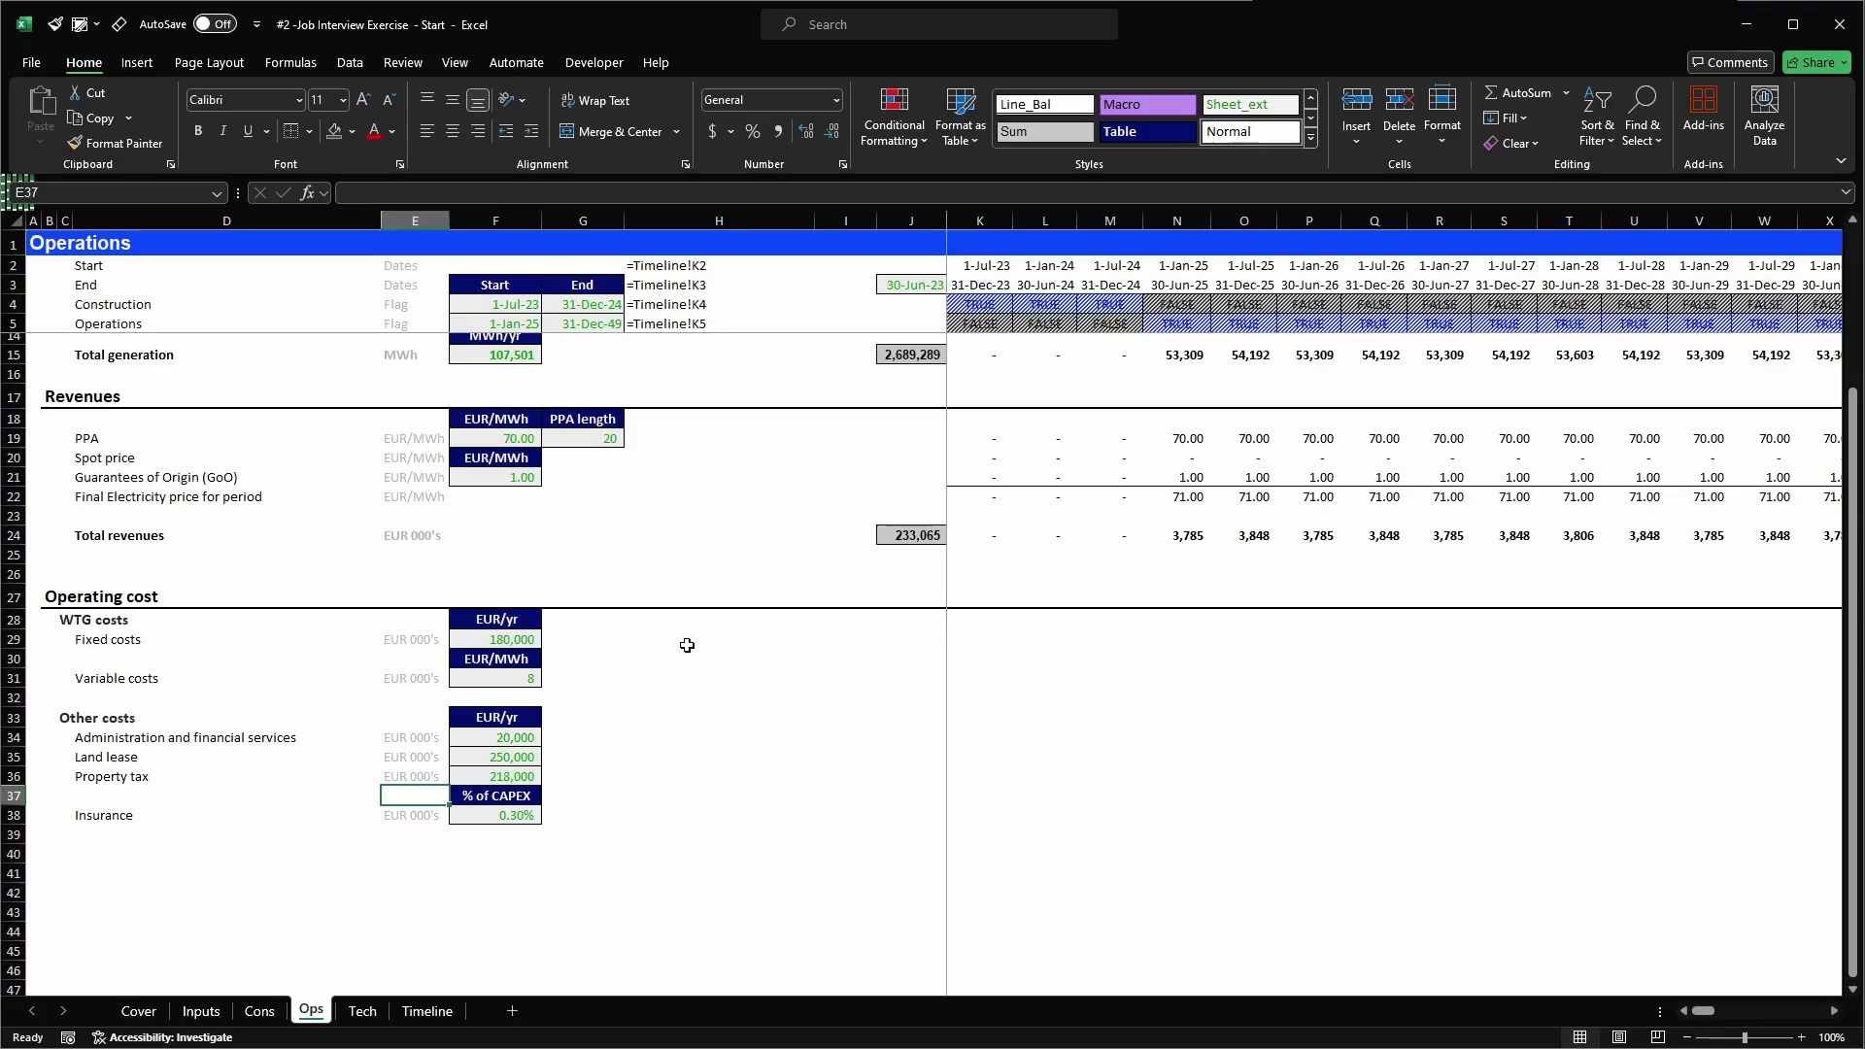
pyautogui.press('Right')
pyautogui.press('Down')
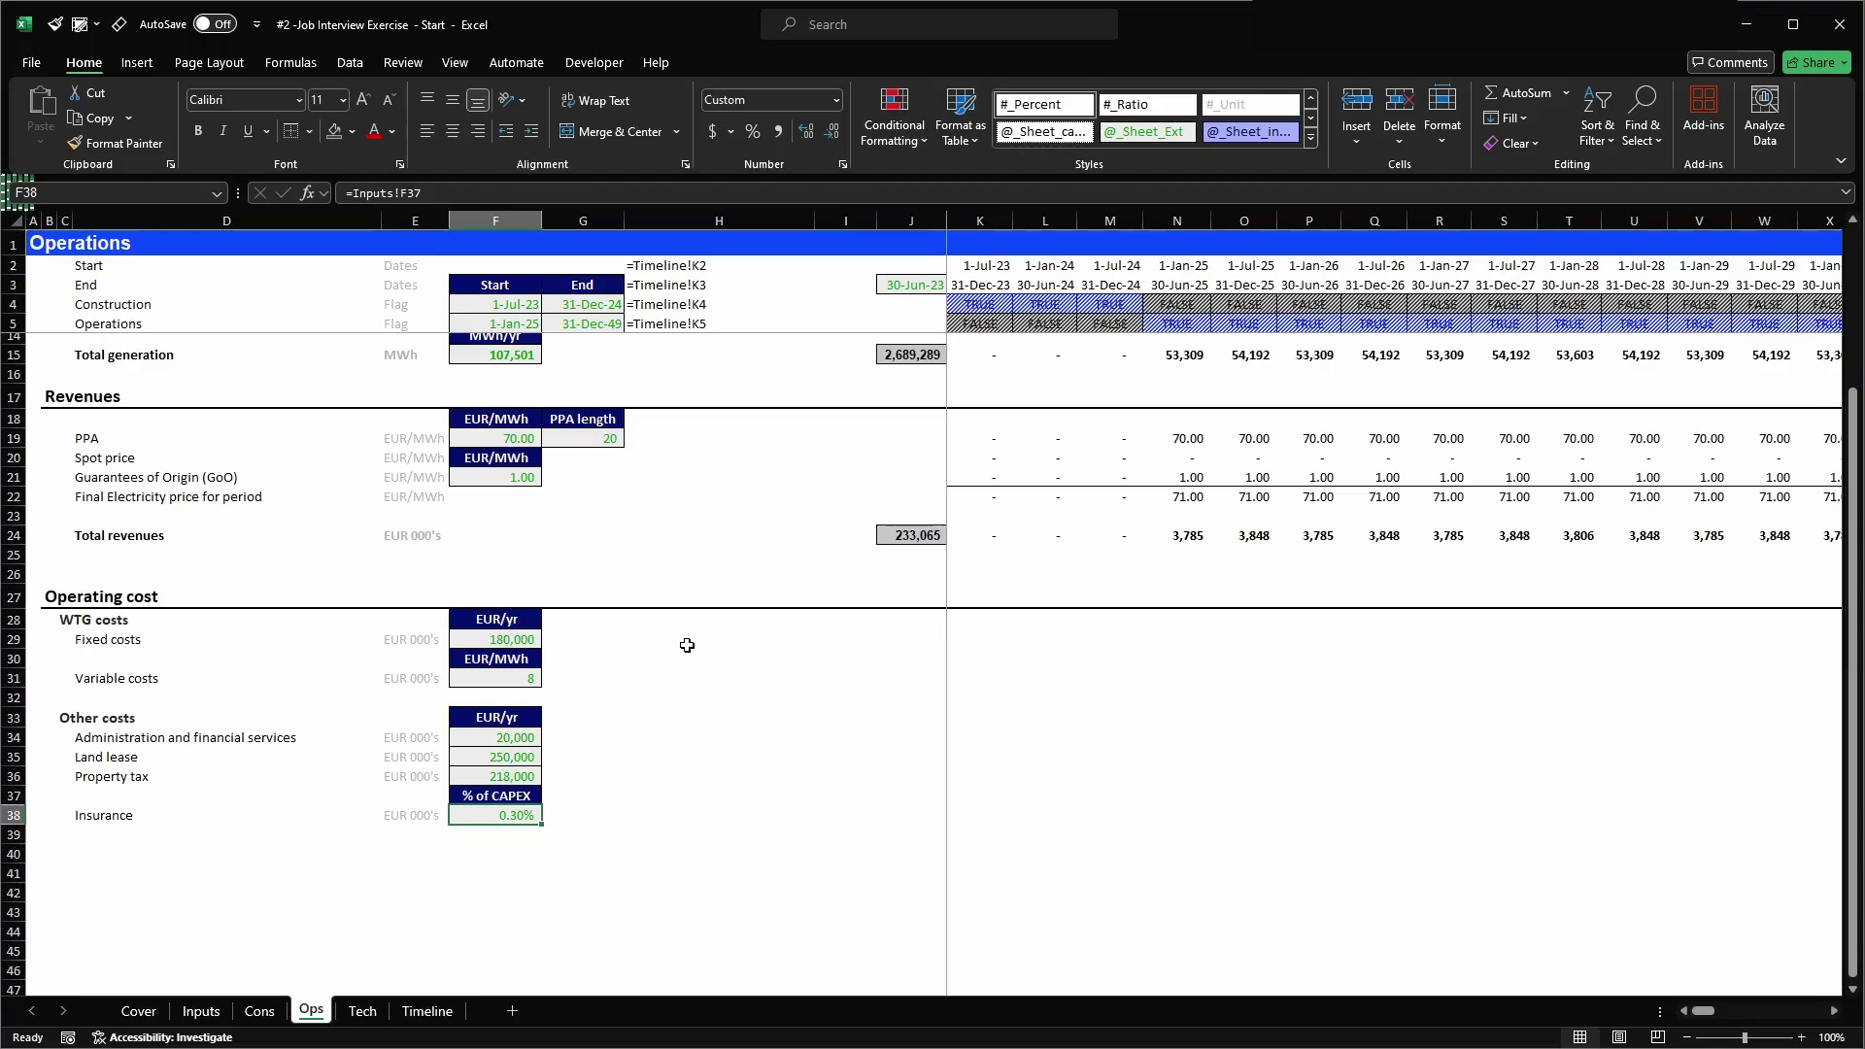
pyautogui.hotkey('ctrl', '[')
pyautogui.press('Right')
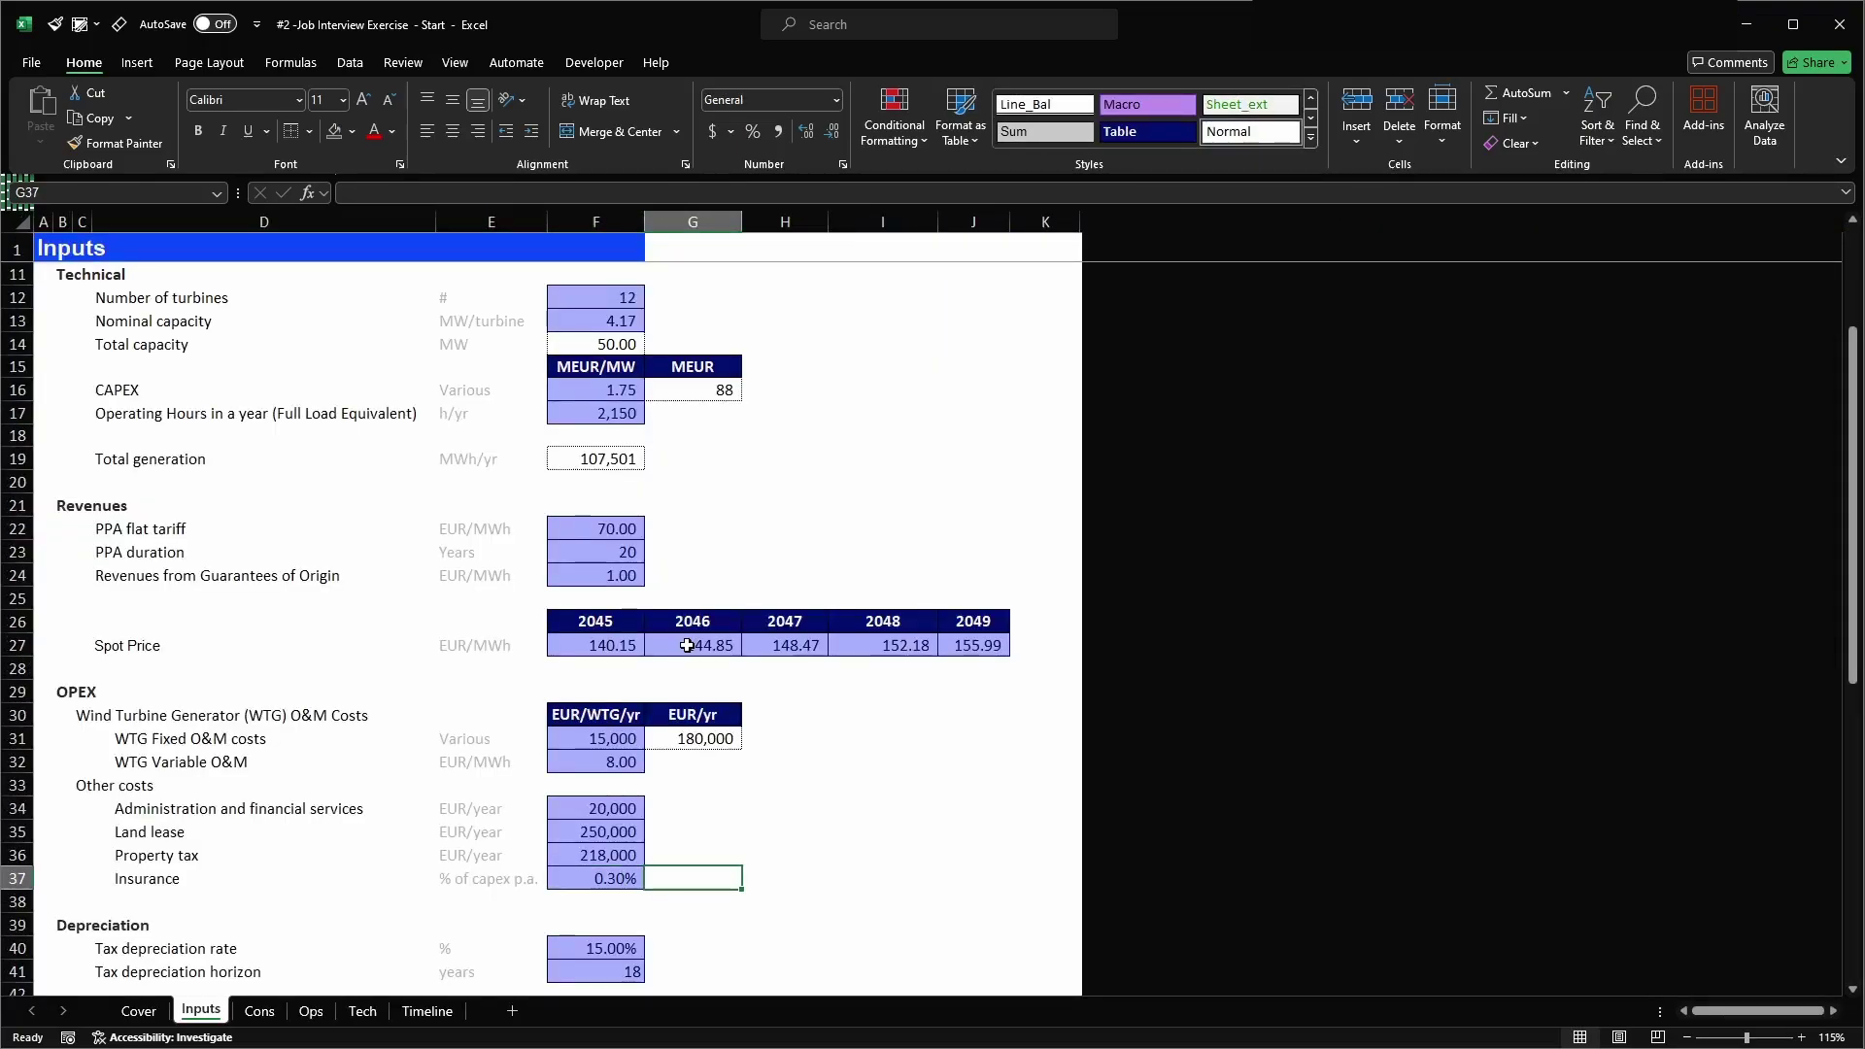
pyautogui.press('Up')
pyautogui.write('EUR/yr')
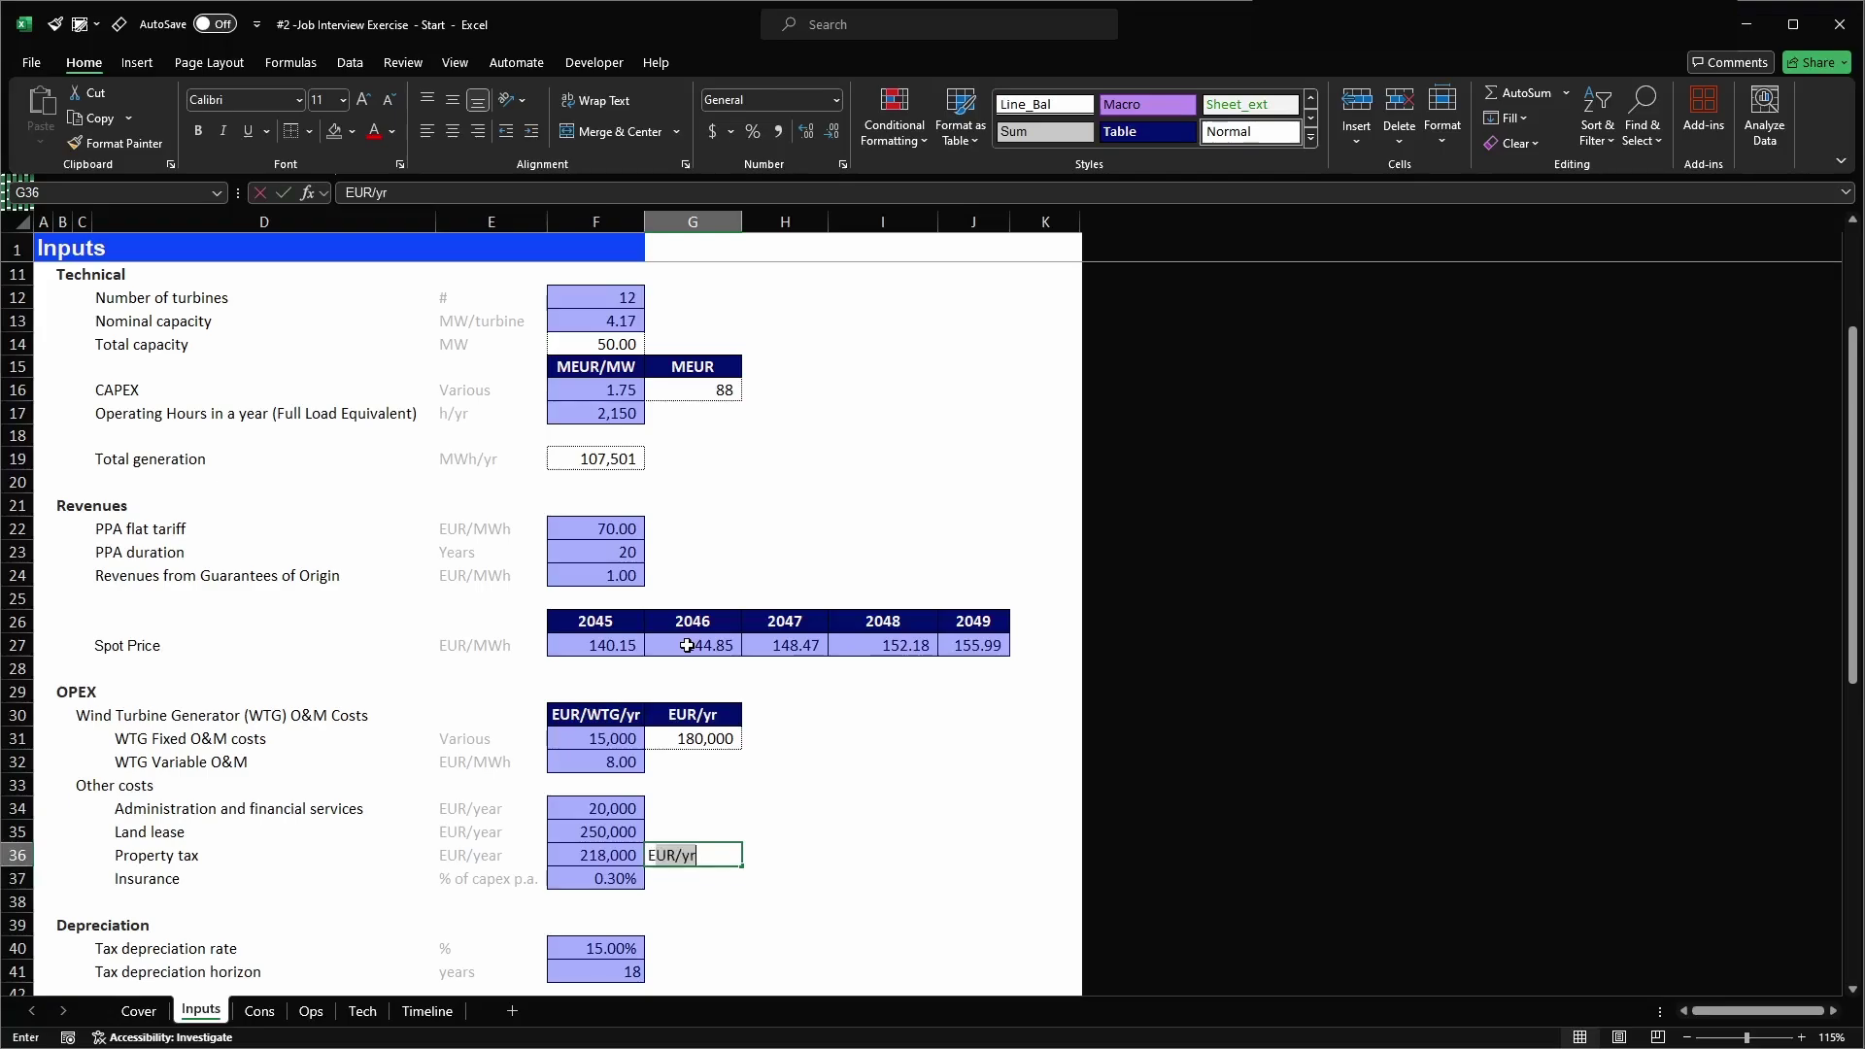
pyautogui.press('Return')
# - Copy the EUR/yr header and amount cell from G30:G31 into G36:G37 for insurance
pyautogui.hotkey('ctrl', 'Up')
pyautogui.hotkey('ctrl', 'Up')
pyautogui.hotkey('ctrl', 'Up')
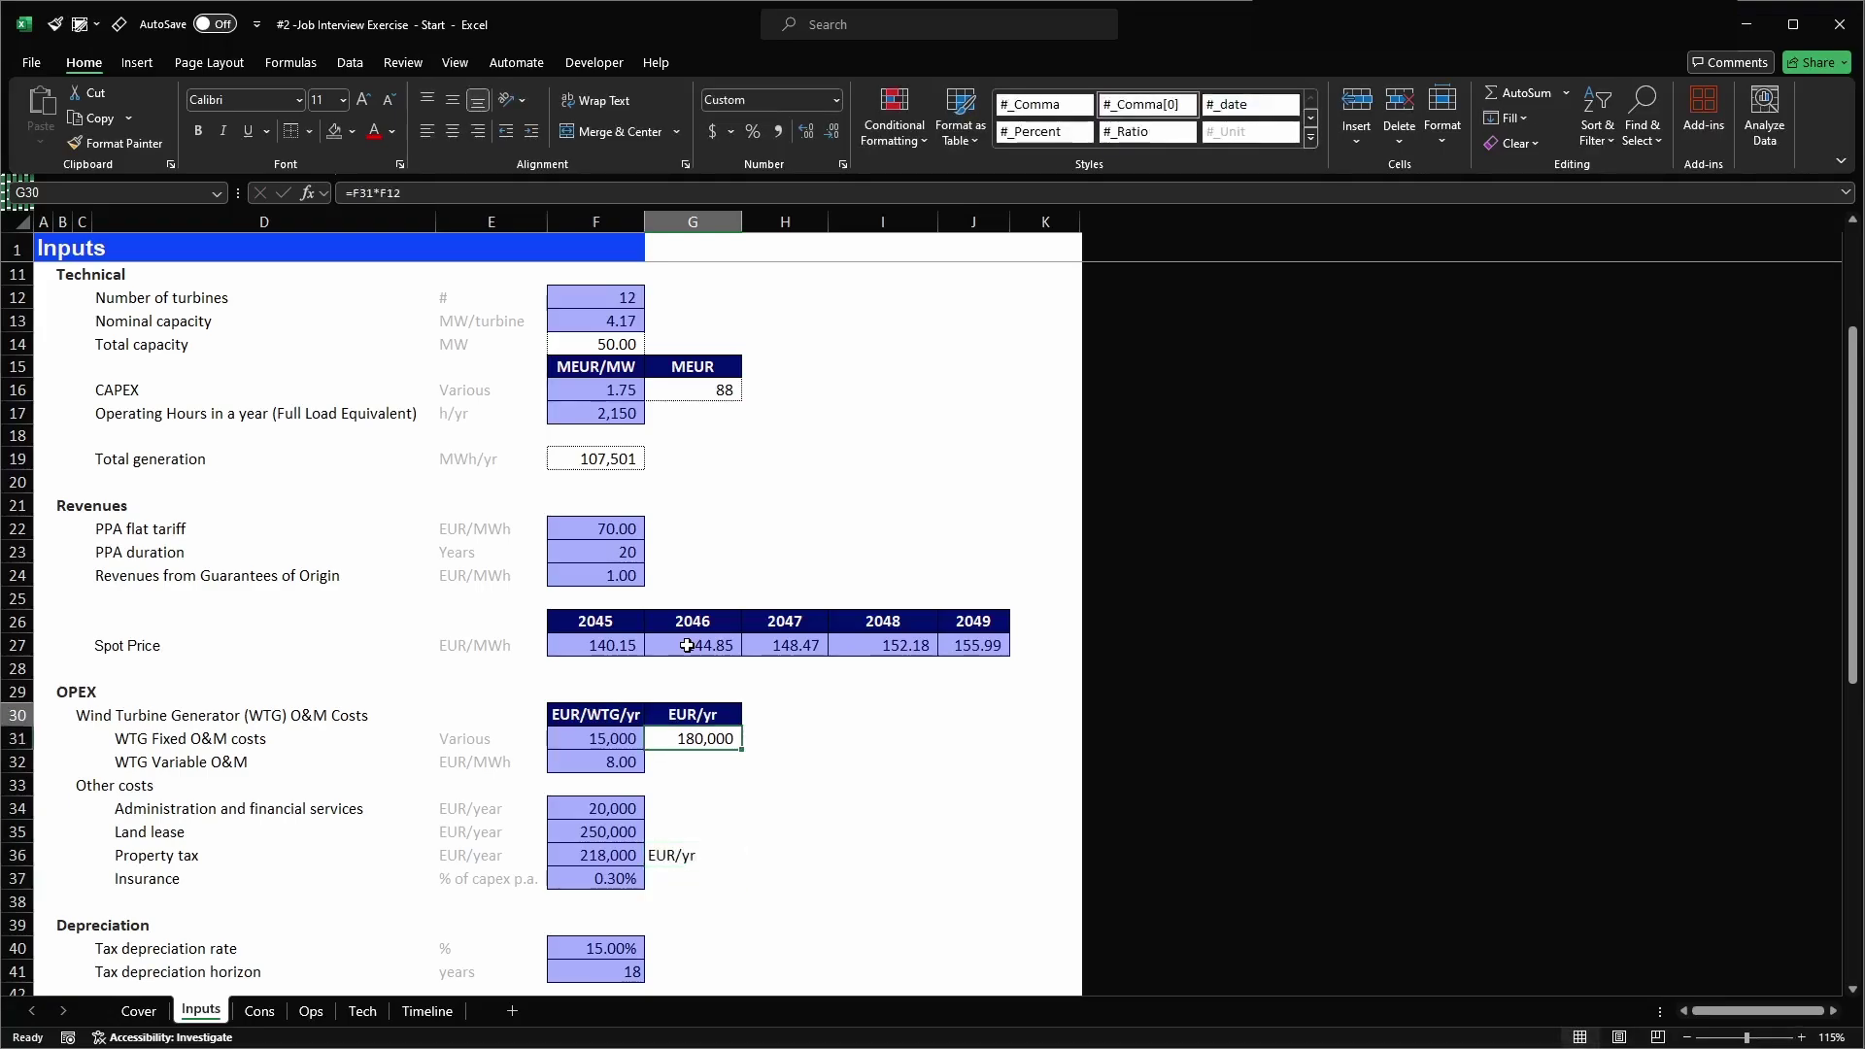
pyautogui.hotkey('shift', 'Down')
pyautogui.hotkey('ctrl', 'c')
pyautogui.hotkey('ctrl', 'Down')
pyautogui.hotkey('ctrl', 'Down')
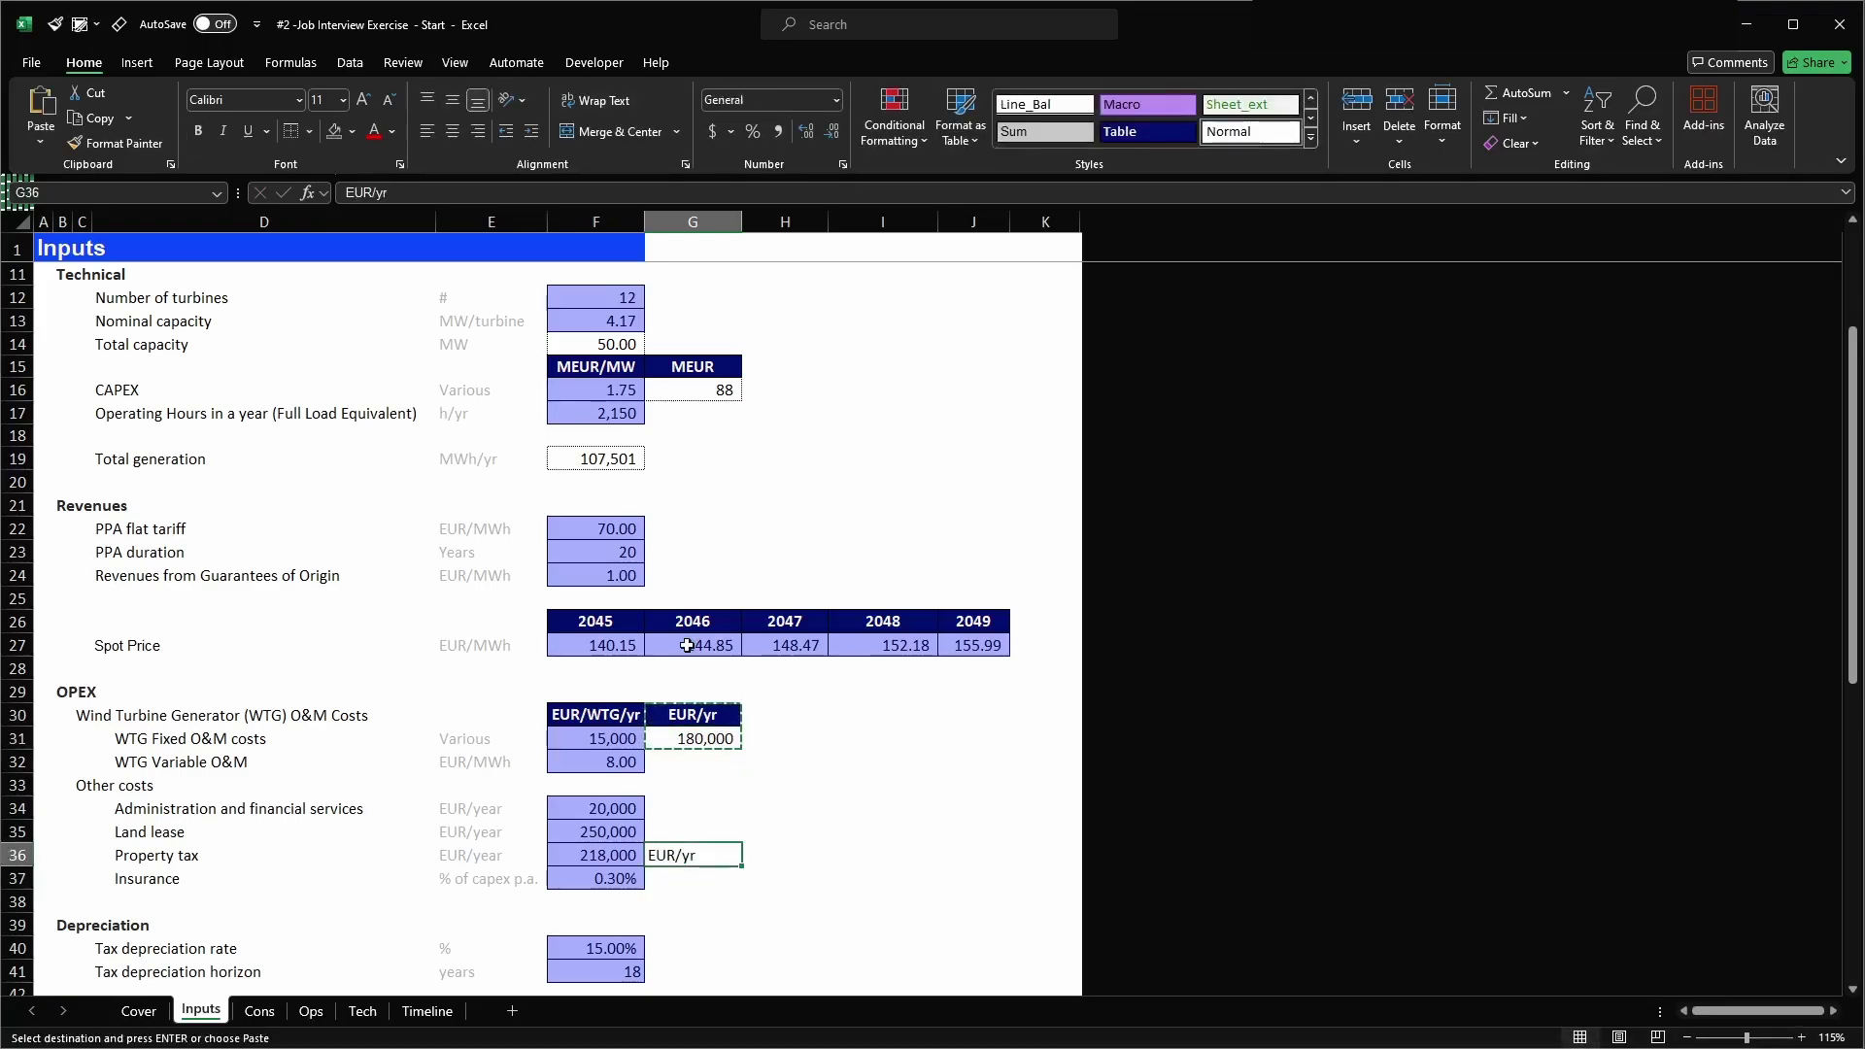
pyautogui.press('Return')
# - Calculate the insurance amount in G37 with the formula =F37*capex*thousand
pyautogui.press('Down')
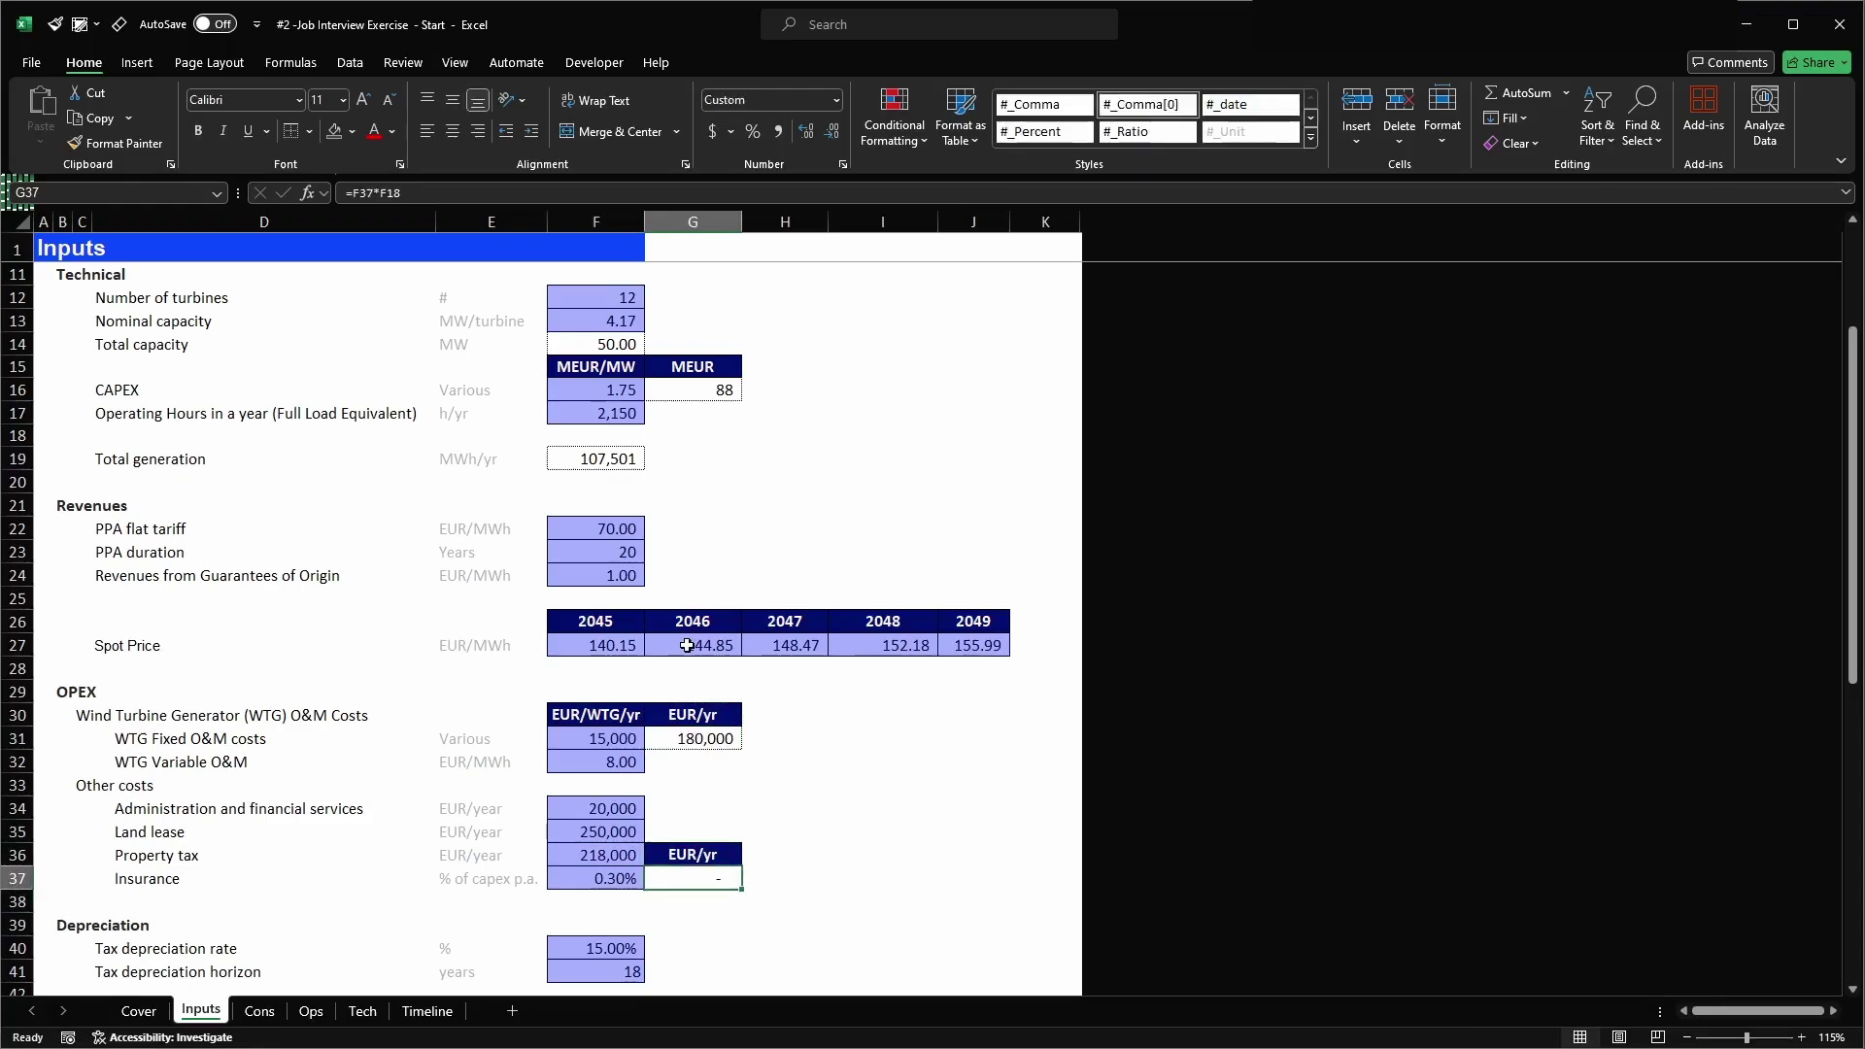
pyautogui.write('=')
pyautogui.press('Left')
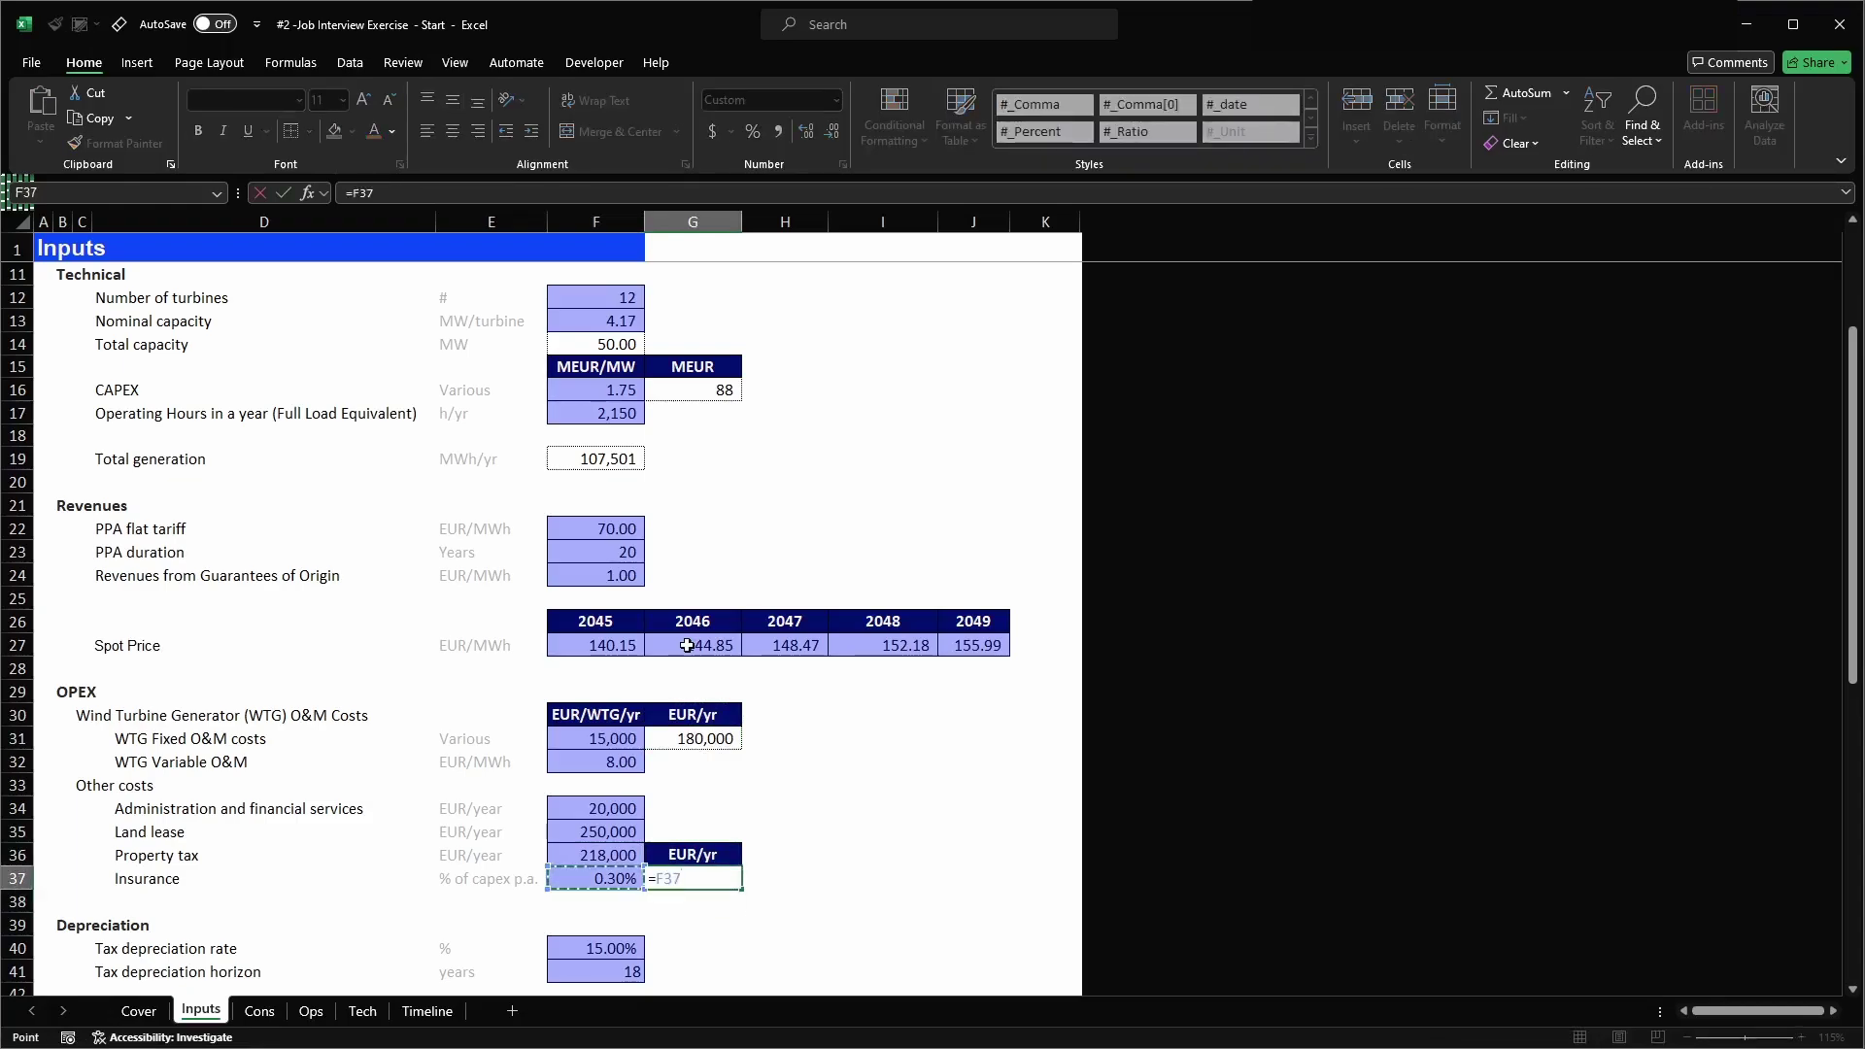
pyautogui.write('*')
pyautogui.click(728, 390)
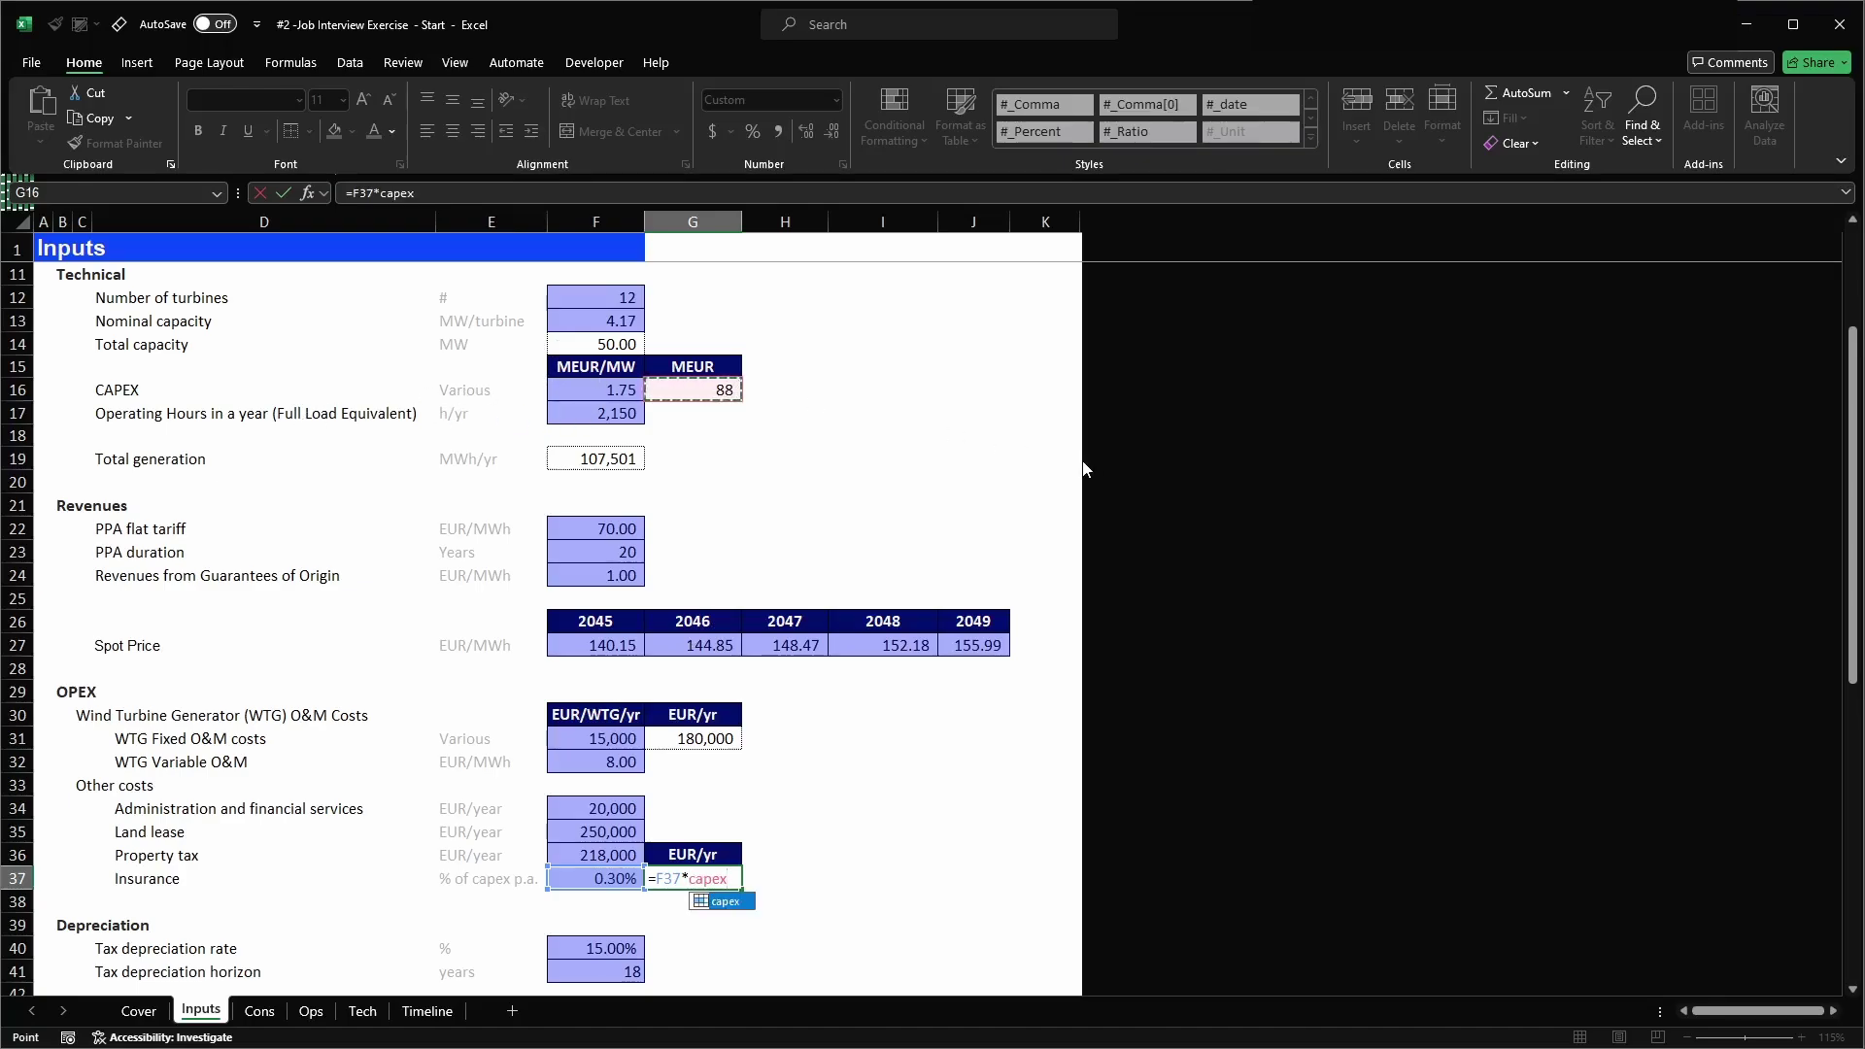
pyautogui.write('*')
pyautogui.write('1000')
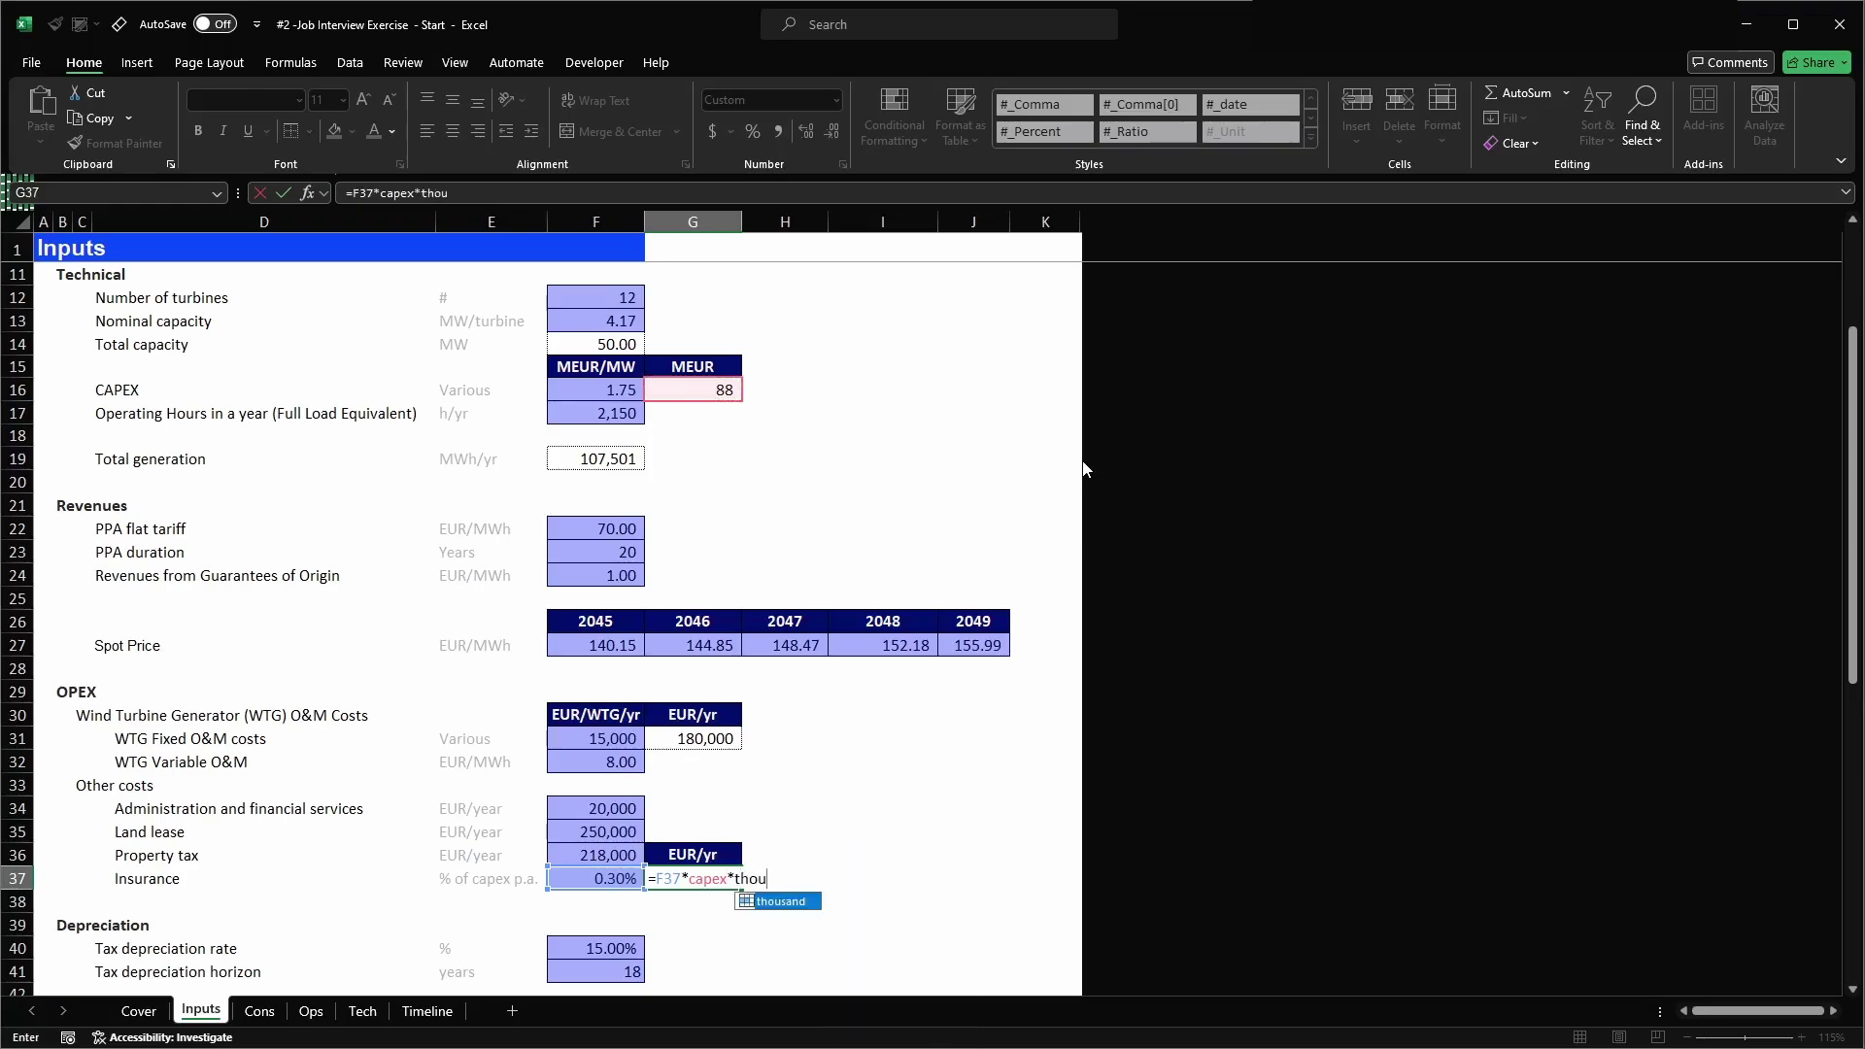
pyautogui.press('Return')
# - Change the header in G36 above the insurance amount to EUR 00's/yr
pyautogui.press('Up')
pyautogui.press('Up')
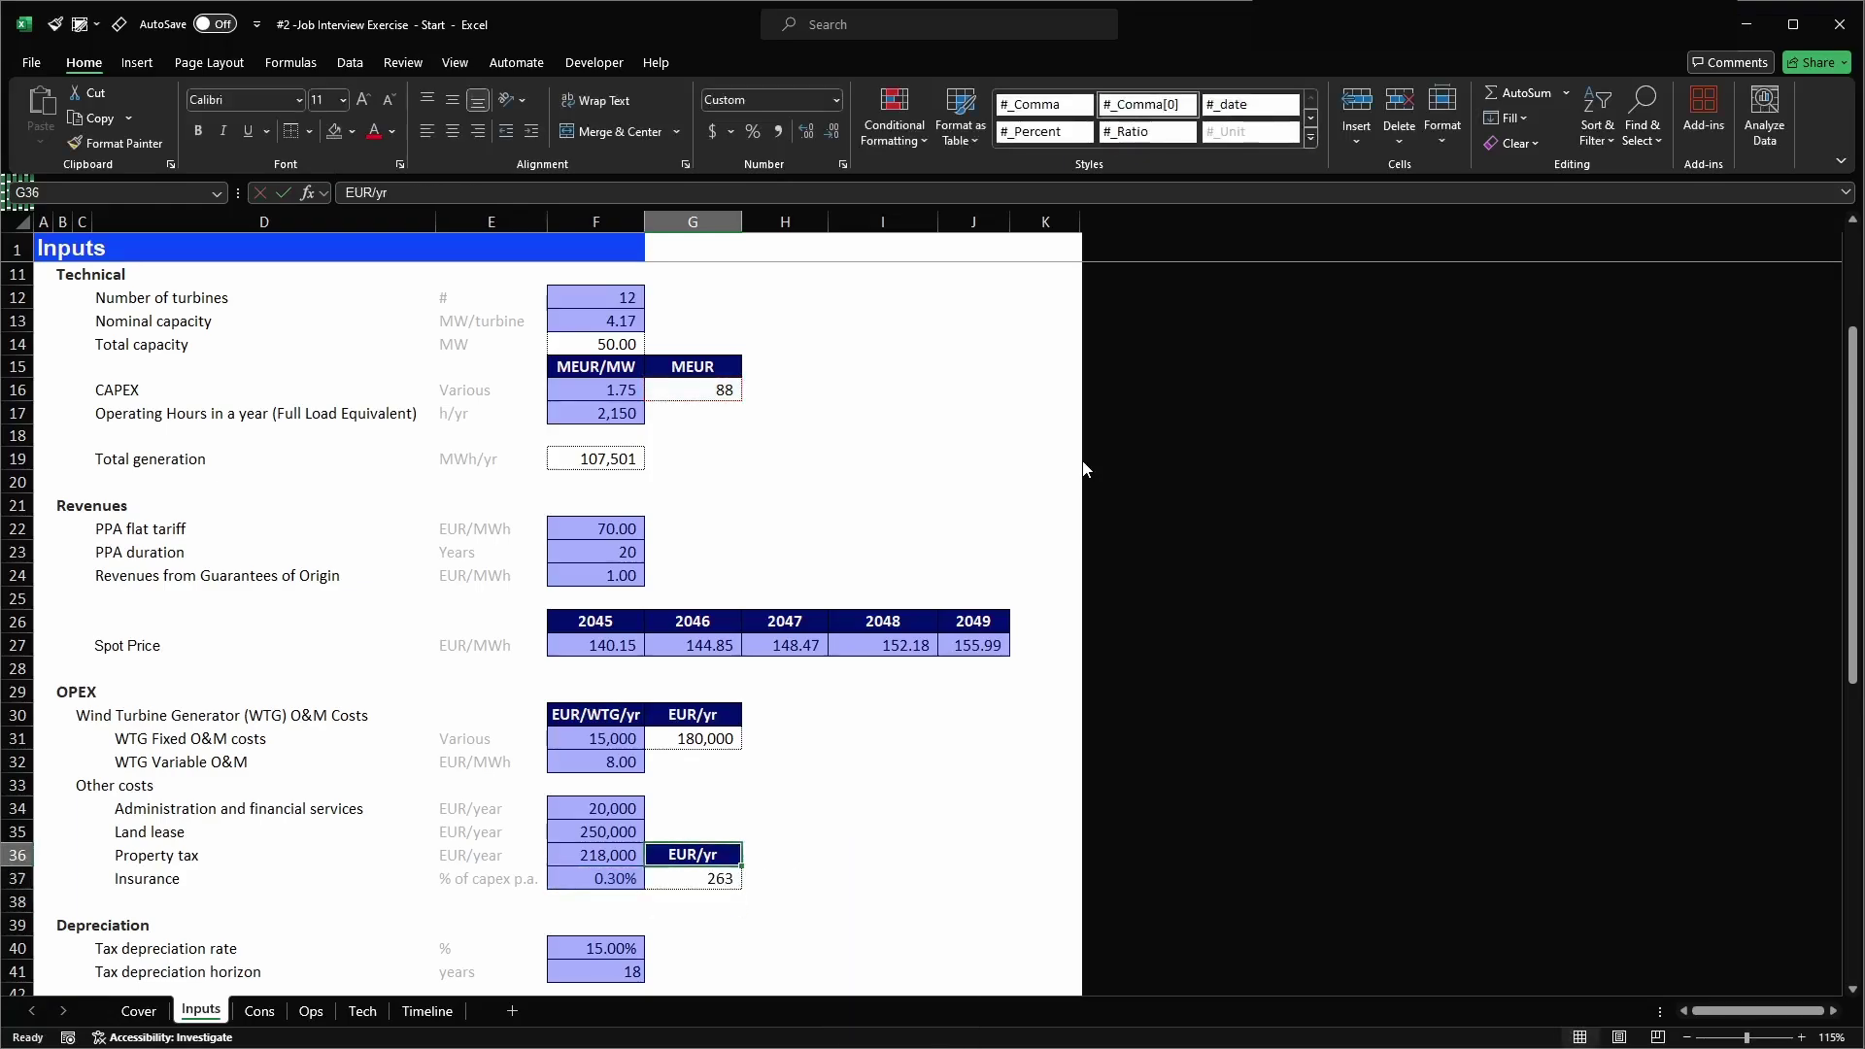
pyautogui.press('F2')
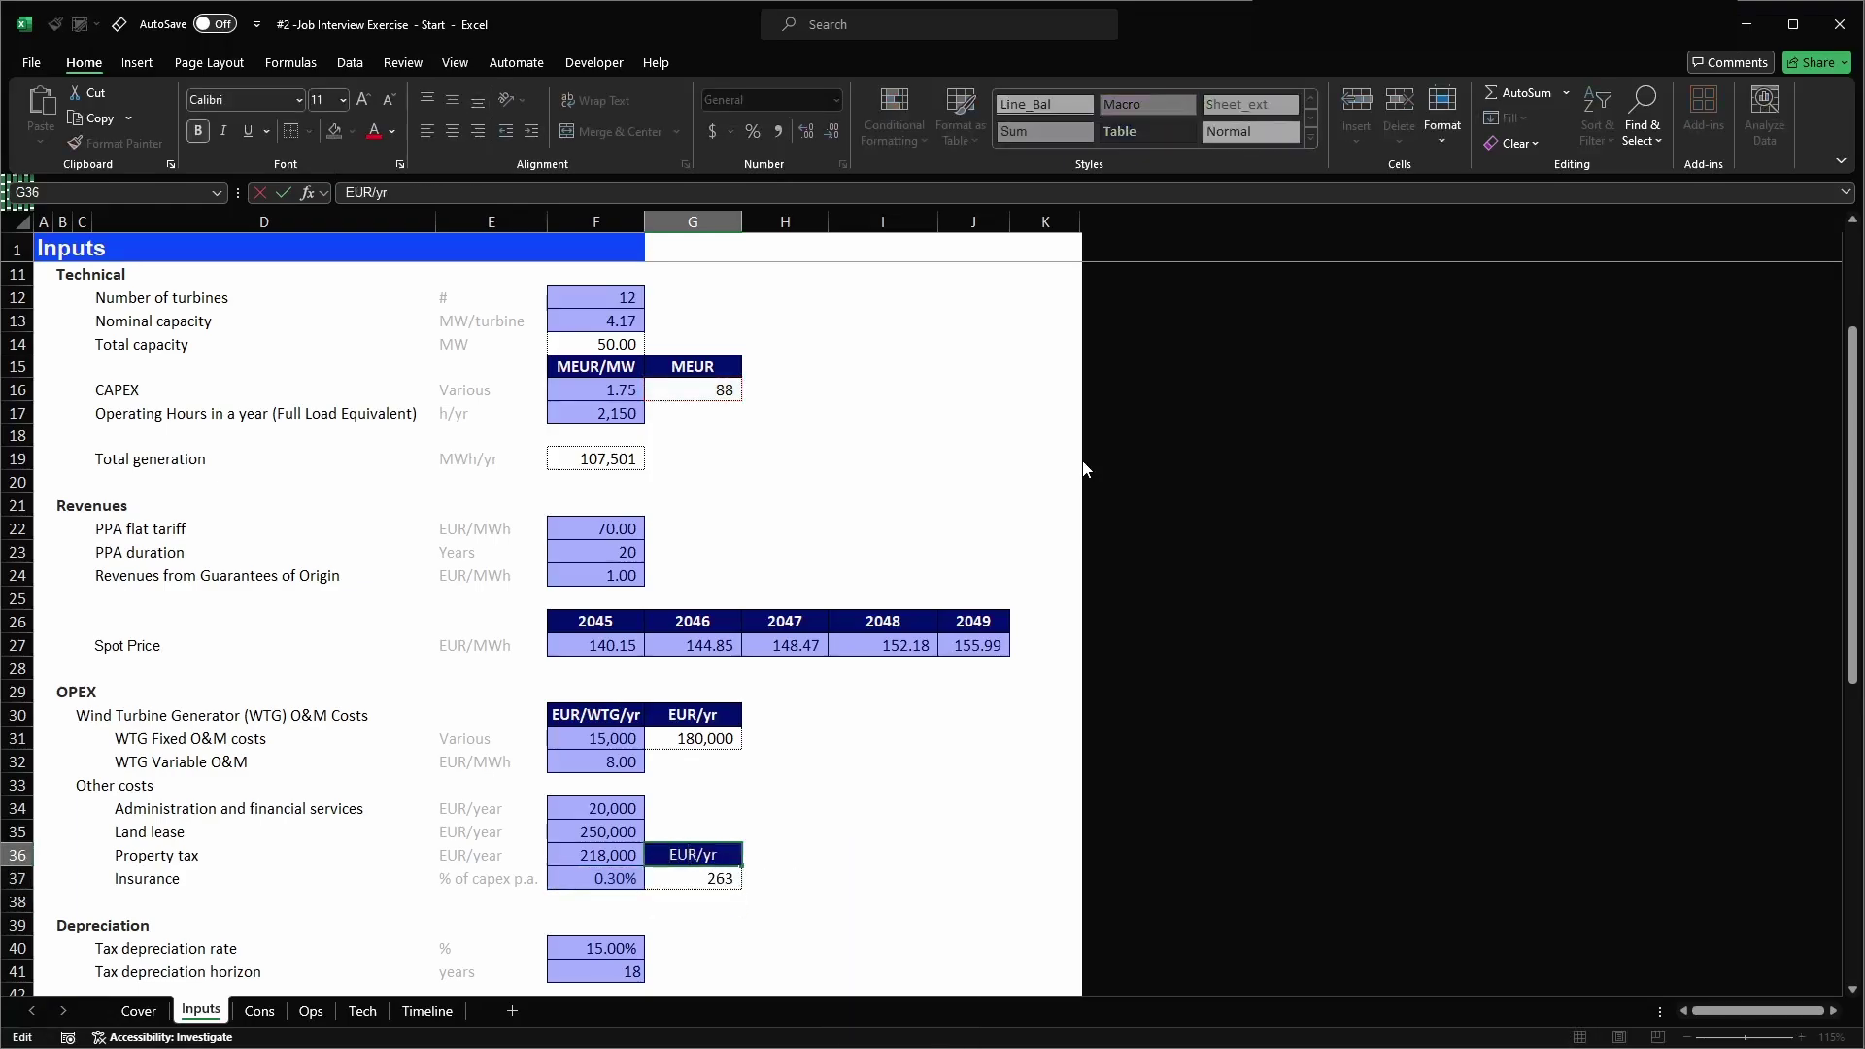
pyautogui.press('Left')
pyautogui.press('Left')
pyautogui.press('Left')
pyautogui.write('000;s')
pyautogui.press('BackSpace')
pyautogui.press('BackSpace')
pyautogui.press('BackSpace')
pyautogui.write("'s")
pyautogui.press('Return')
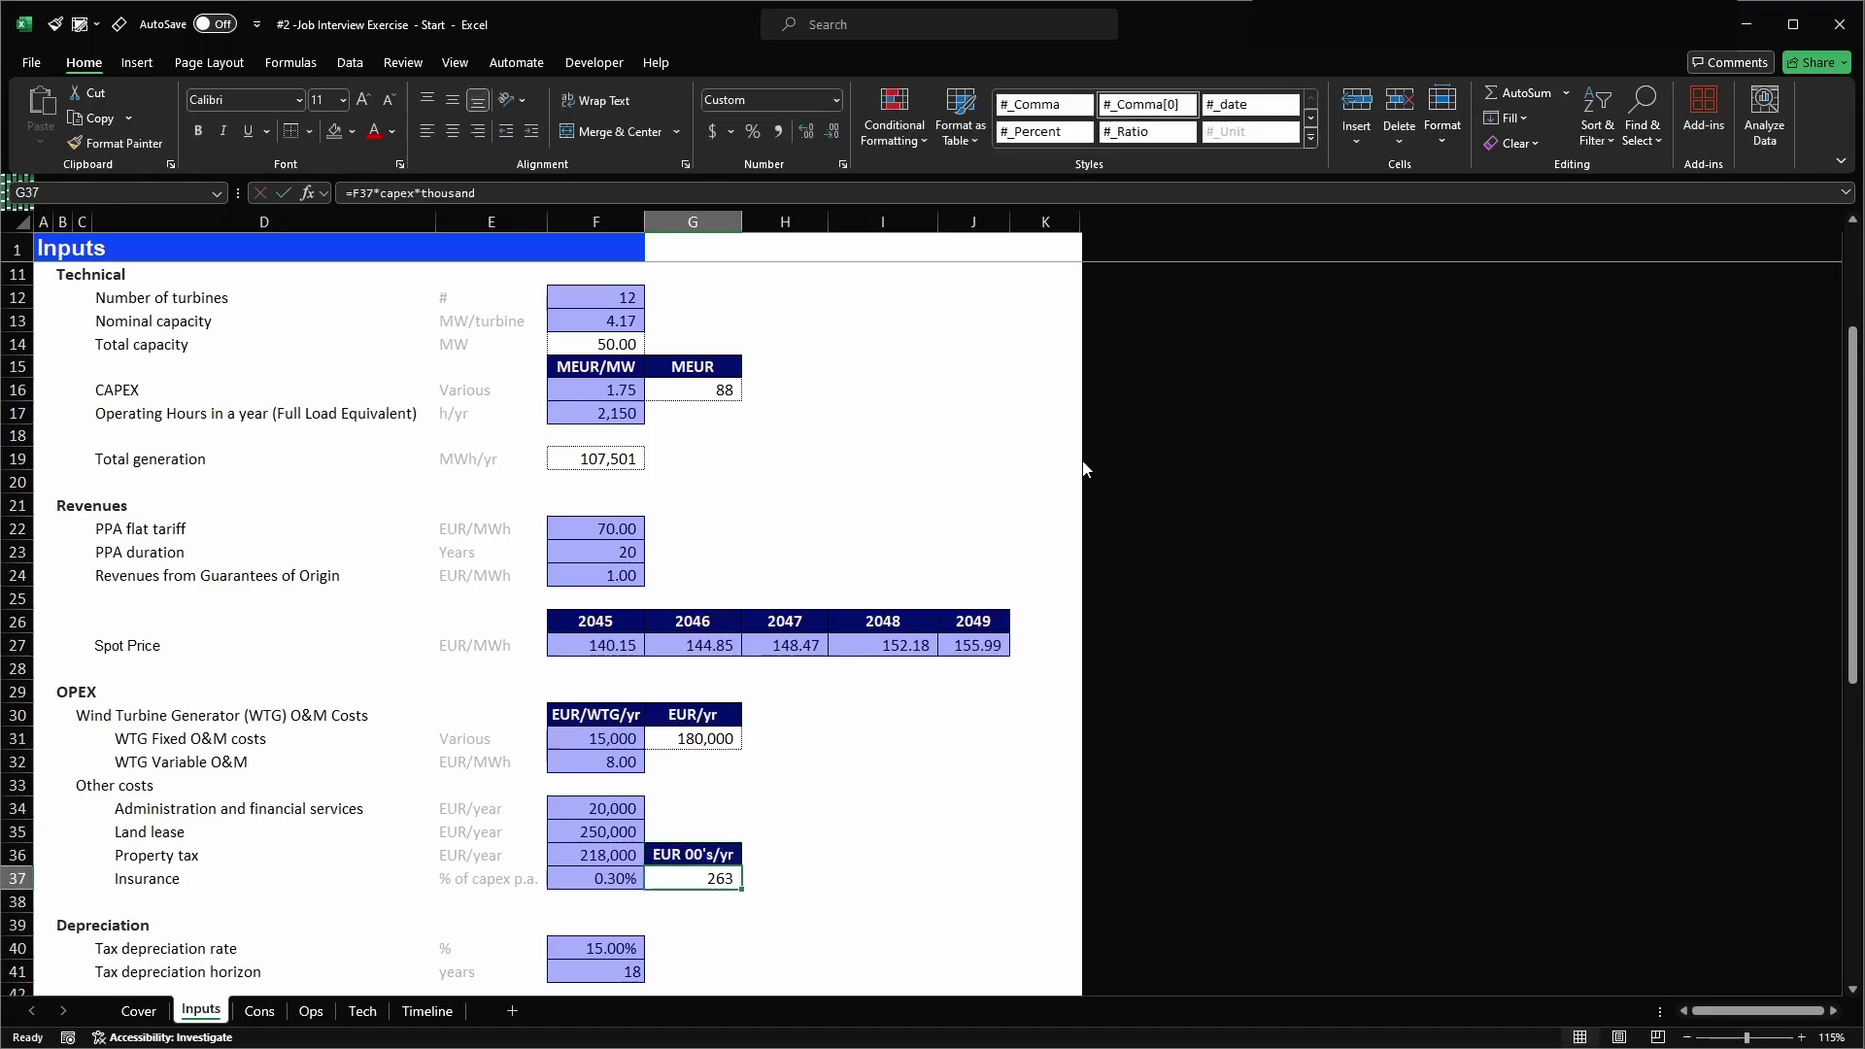
# - Apply the #_Comma cell style to the insurance amount in G37
pyautogui.hotkey('alt', '2')
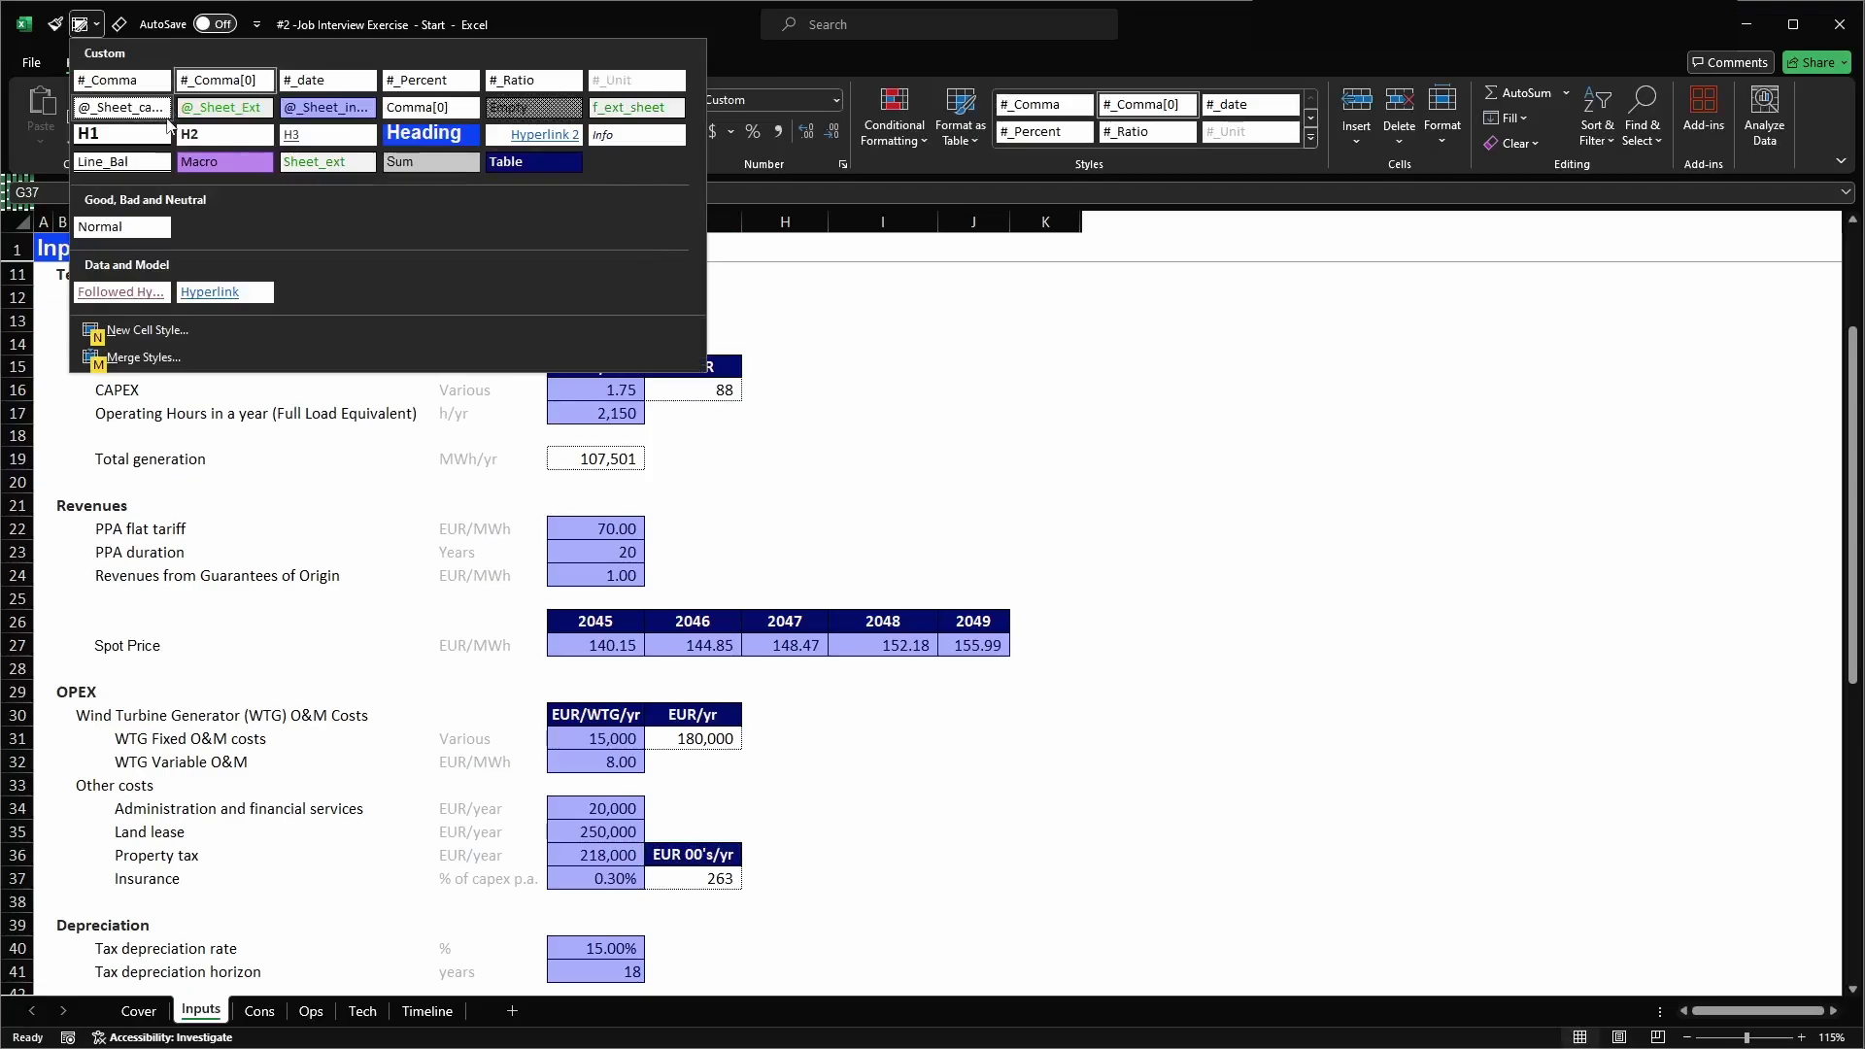
pyautogui.click(136, 82)
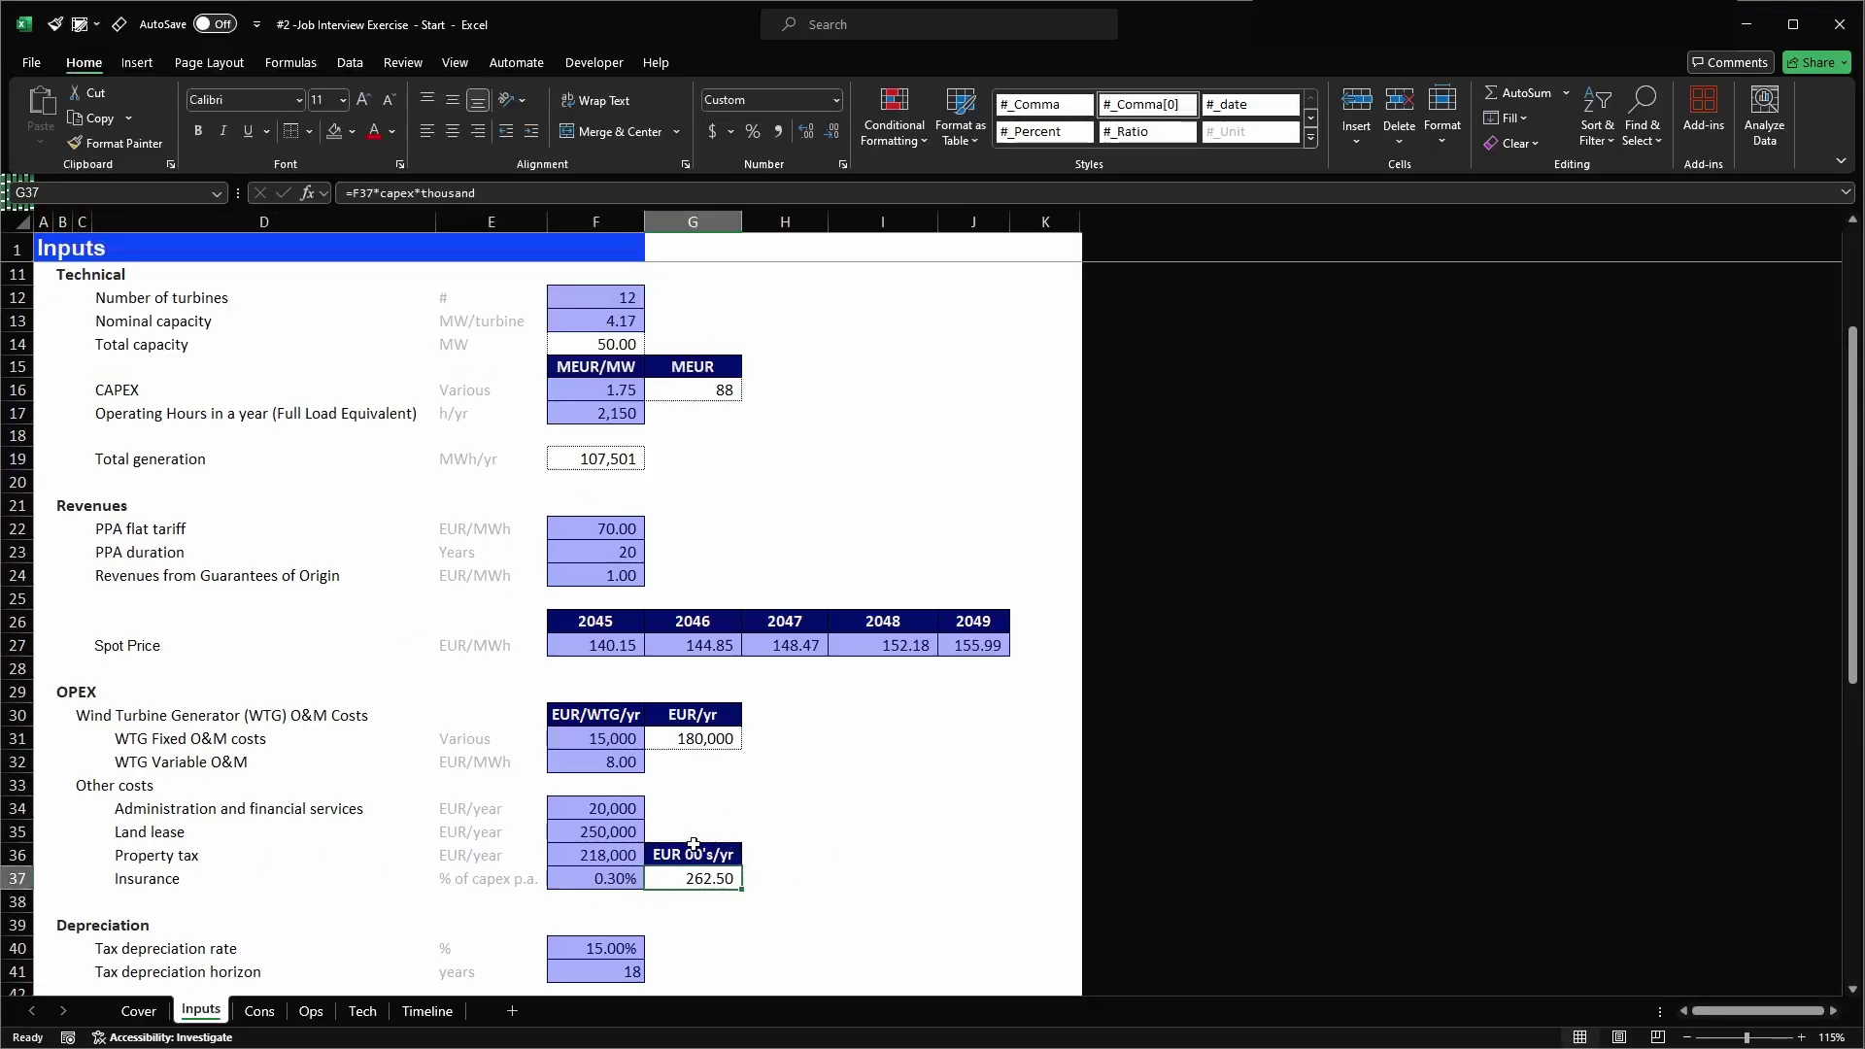
# - Paste Inputs G37 as a link into the insurance cell F38 on the Ops sheet and give it the #_Comma style
pyautogui.hotkey('ctrl', 'c')
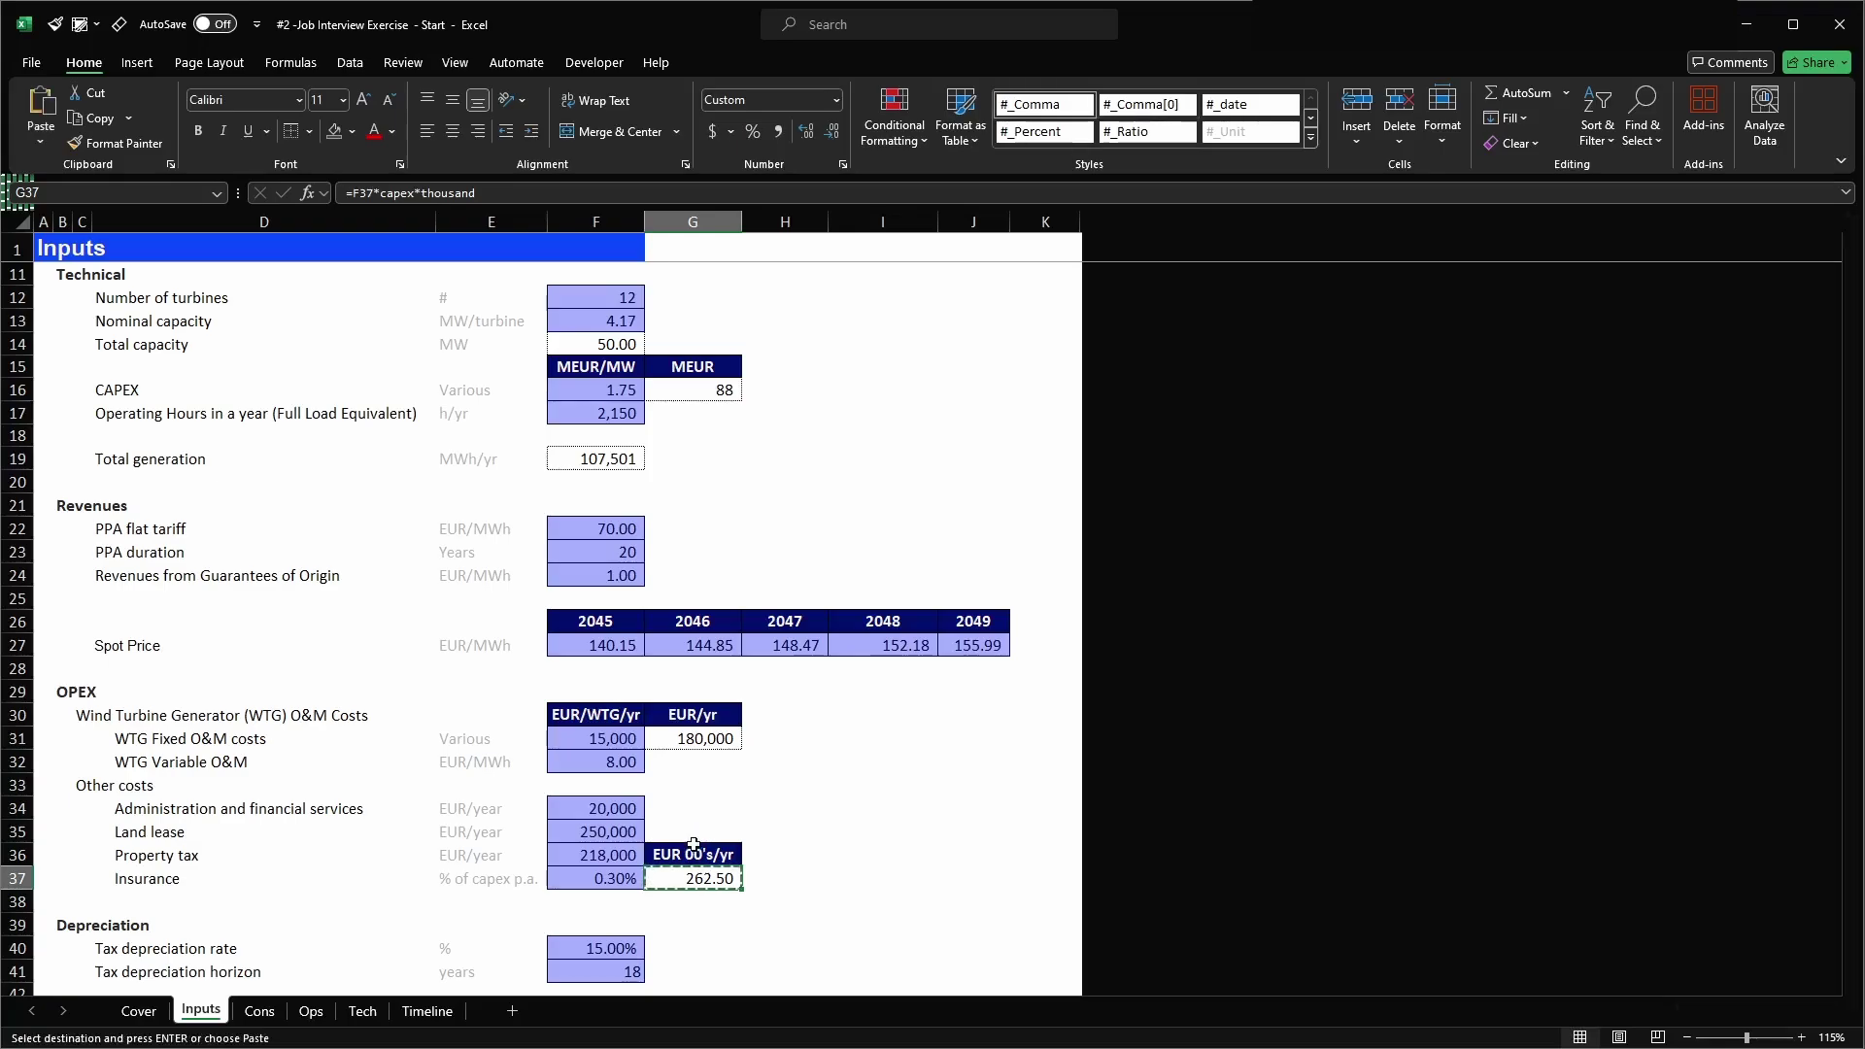
pyautogui.hotkey('ctrl', 'pagedown')
pyautogui.hotkey('ctrl', 'pagedown')
pyautogui.hotkey('alt', 'e')
pyautogui.press('s')
pyautogui.hotkey('alt', 'l')
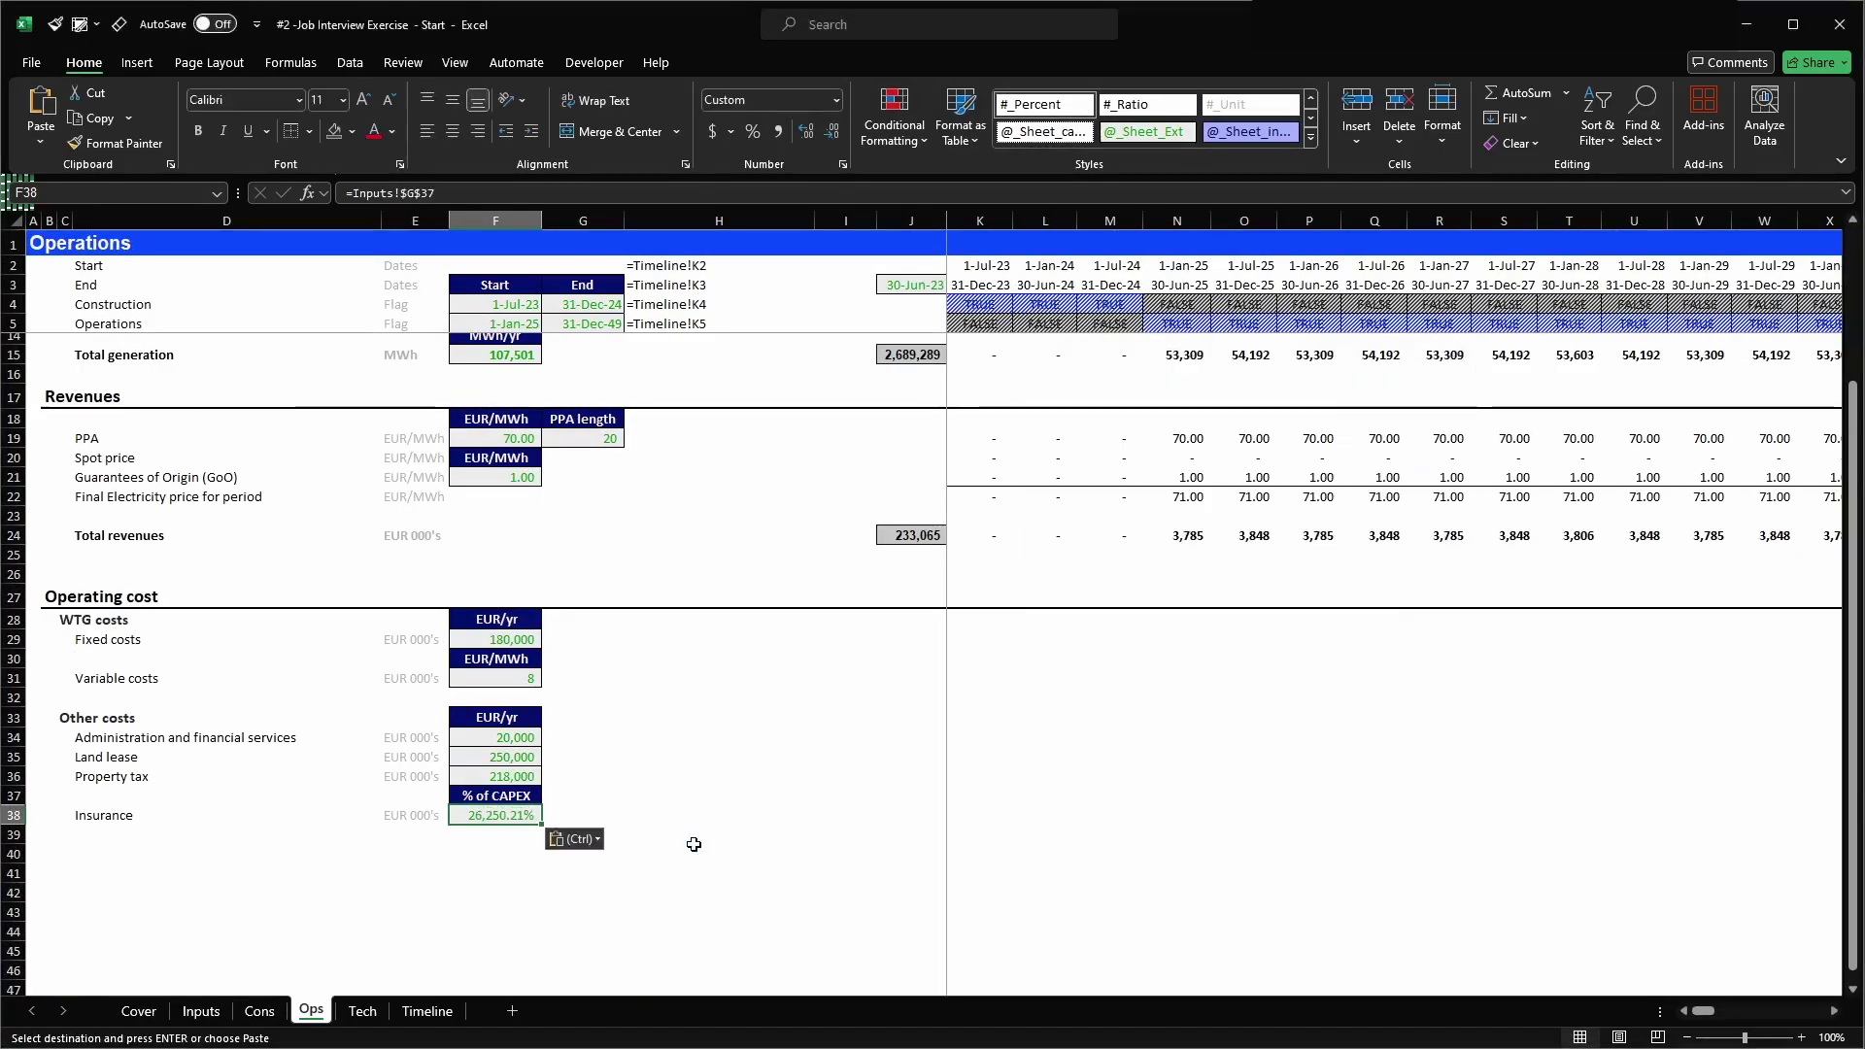
pyautogui.click(82, 25)
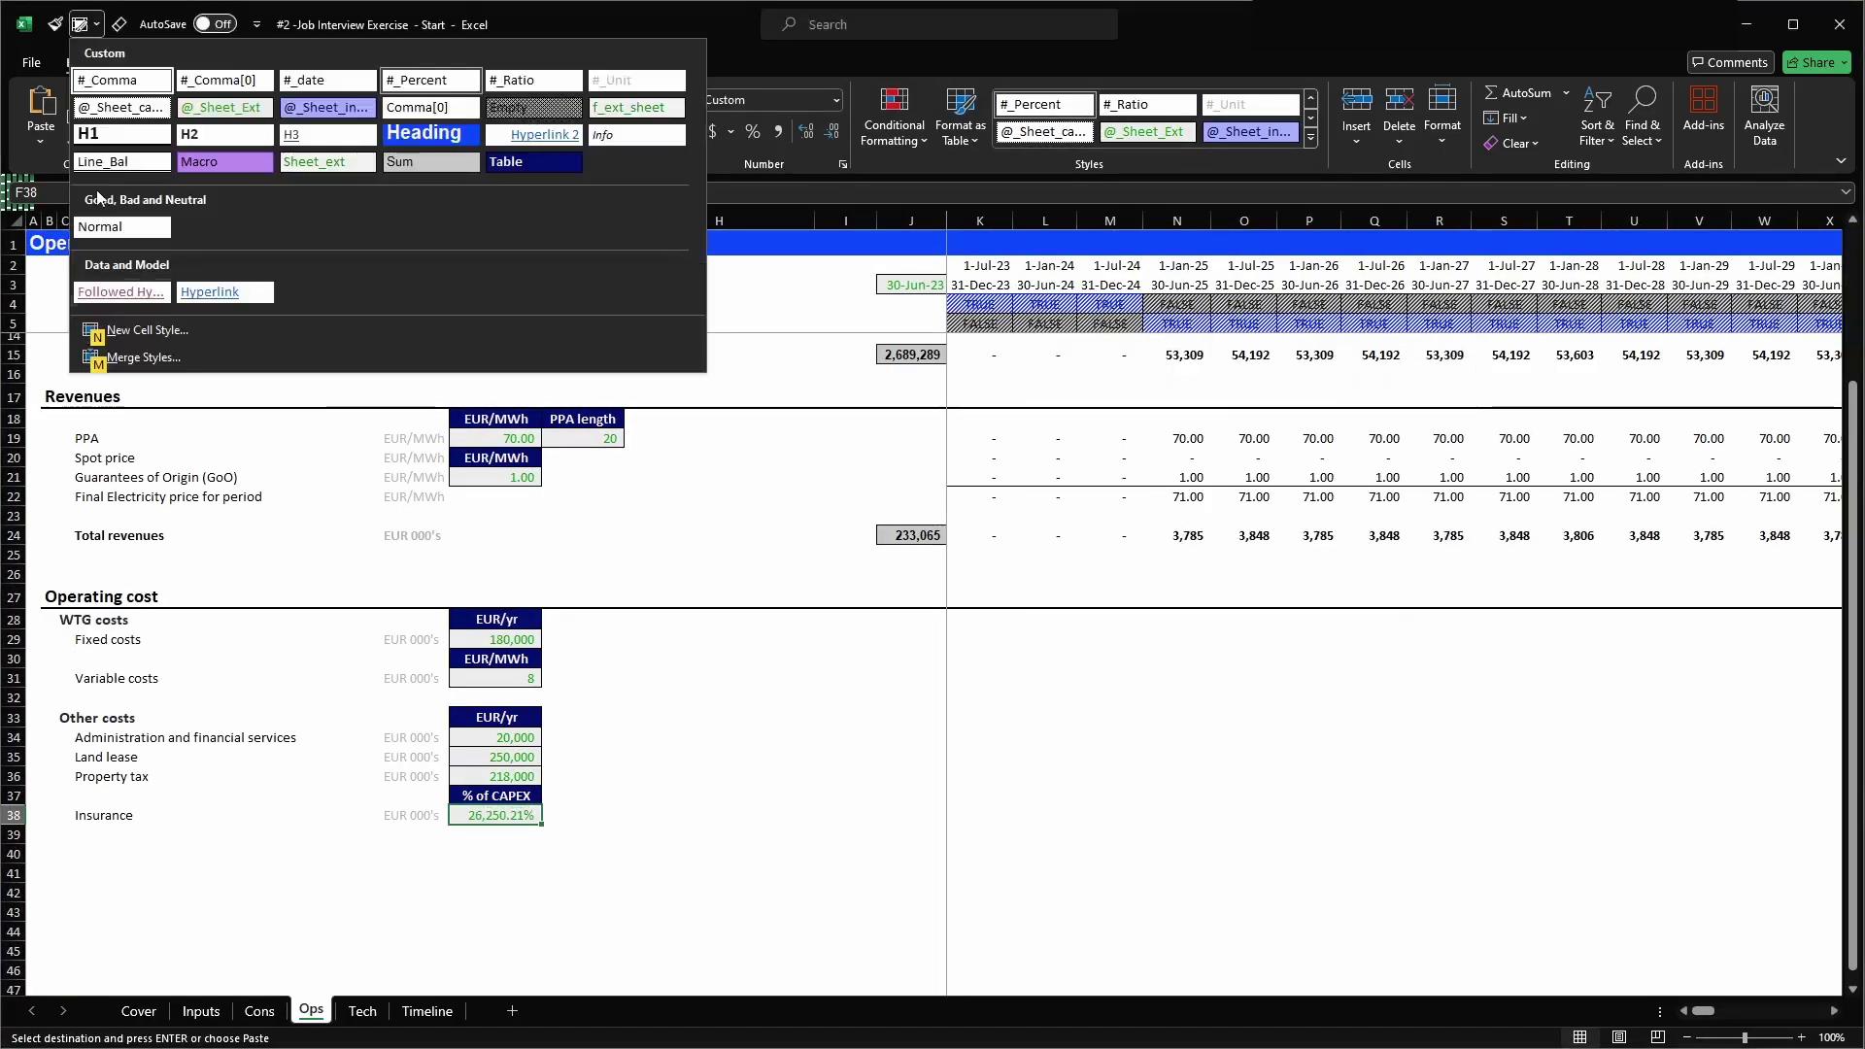
pyautogui.click(117, 85)
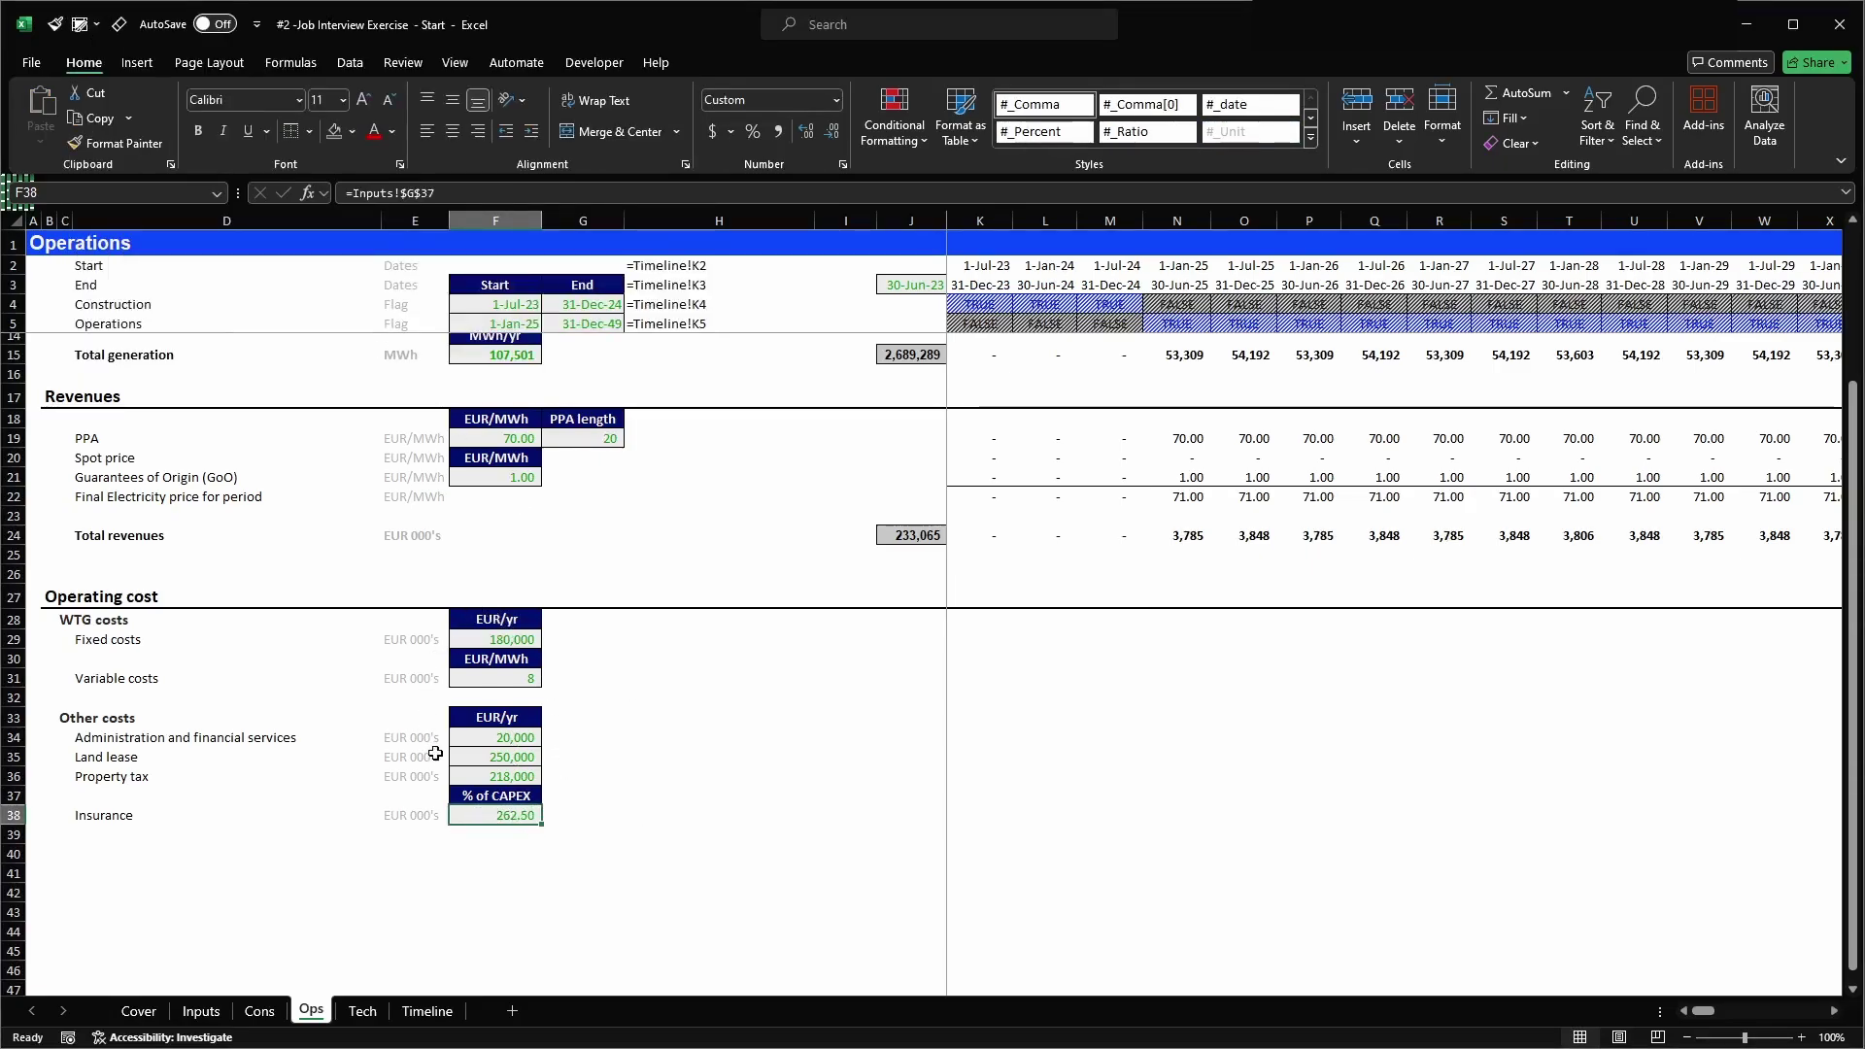
# - Retype the header in F37 above the insurance amount as % of CAPEX
pyautogui.click(478, 793)
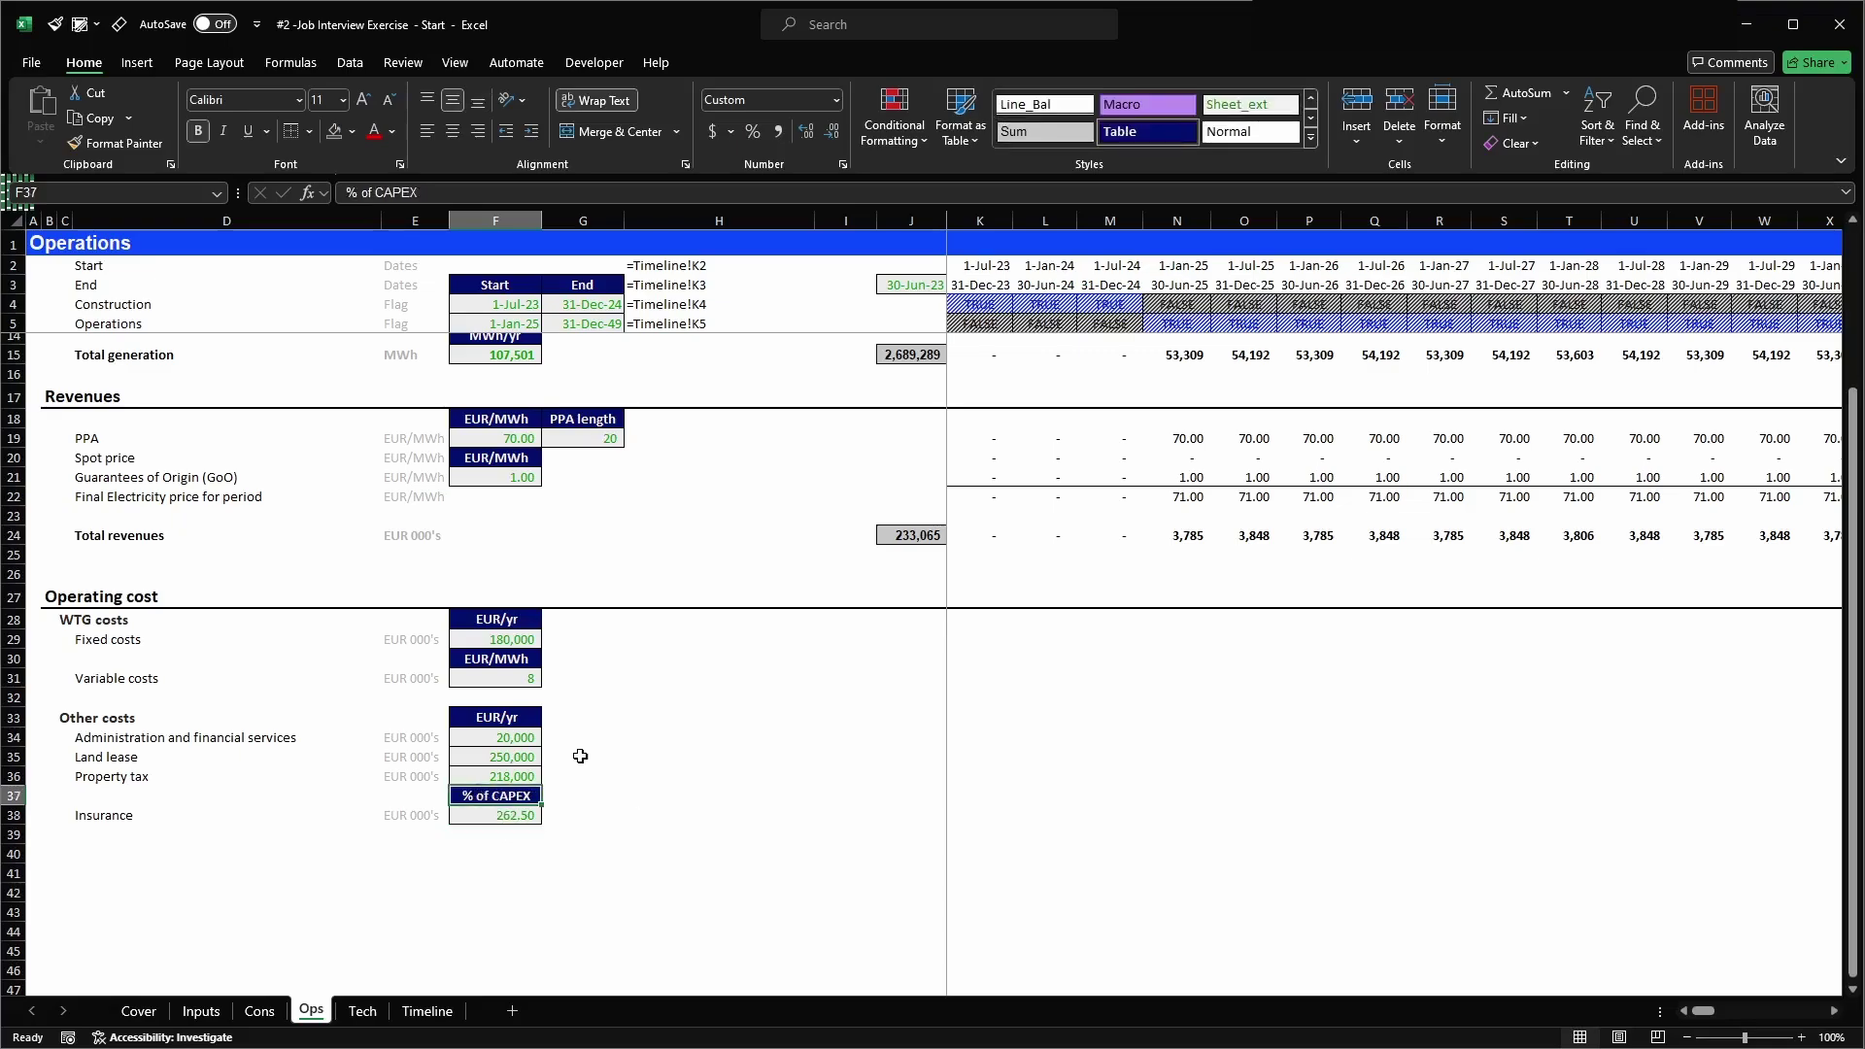
pyautogui.write('EUR/')
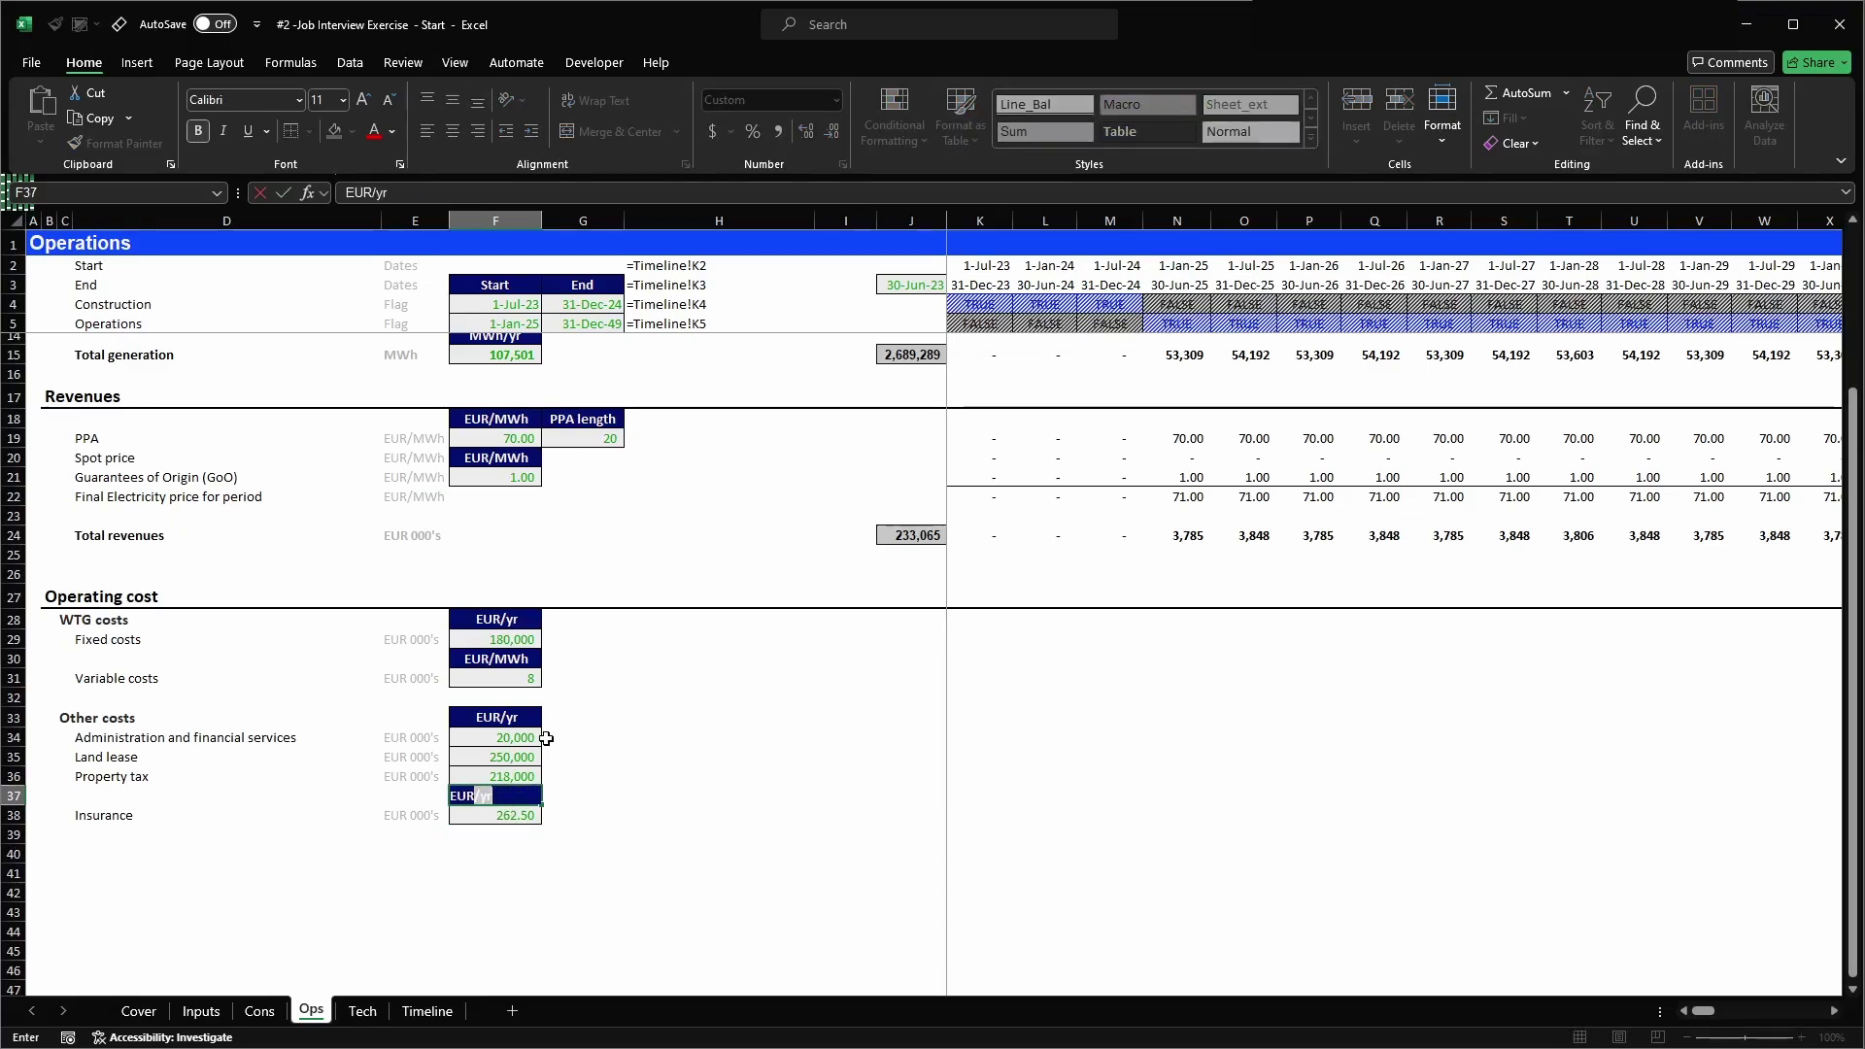
pyautogui.press('BackSpace')
pyautogui.press('BackSpace')
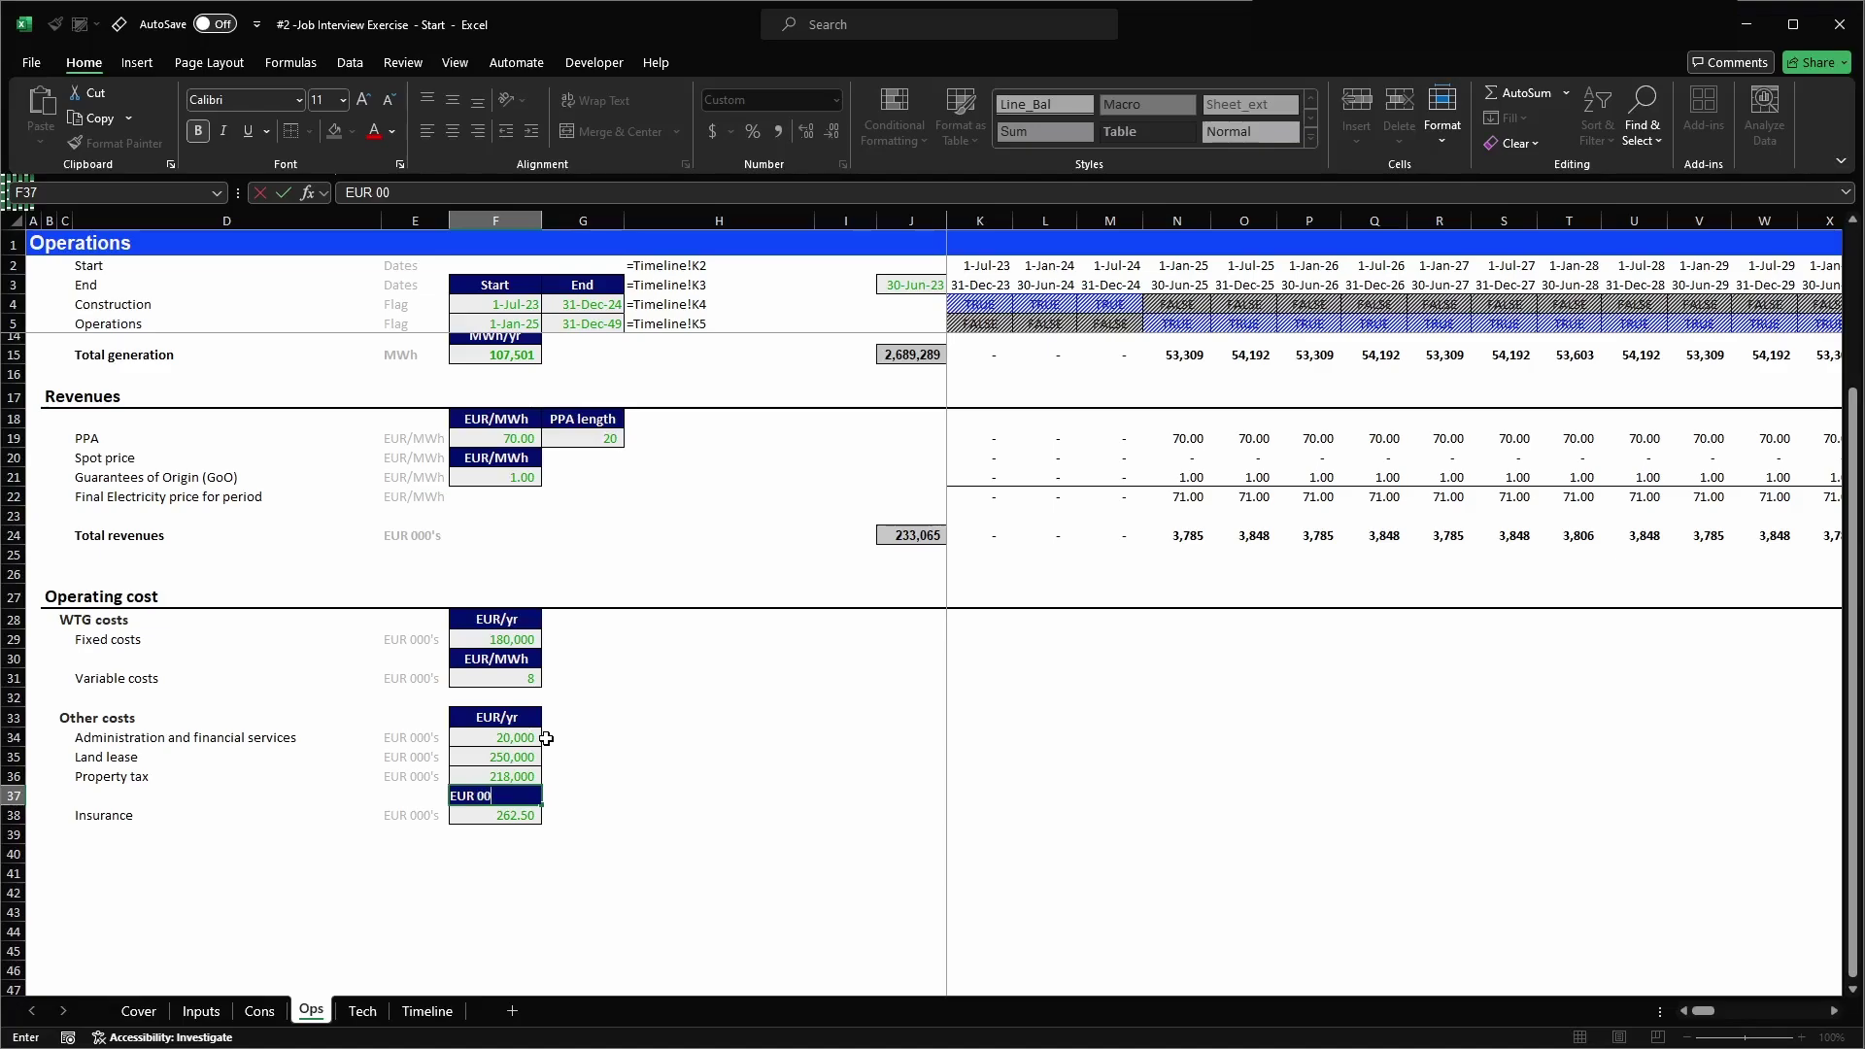
pyautogui.press('BackSpace')
pyautogui.press('BackSpace')
pyautogui.press('BackSpace')
pyautogui.press('BackSpace')
pyautogui.write('% of CAPEX')
pyautogui.press('Return')
# - Change the header in G36 of the Inputs sheet, above the insurance amount, to EUR/yr
pyautogui.click(200, 1011)
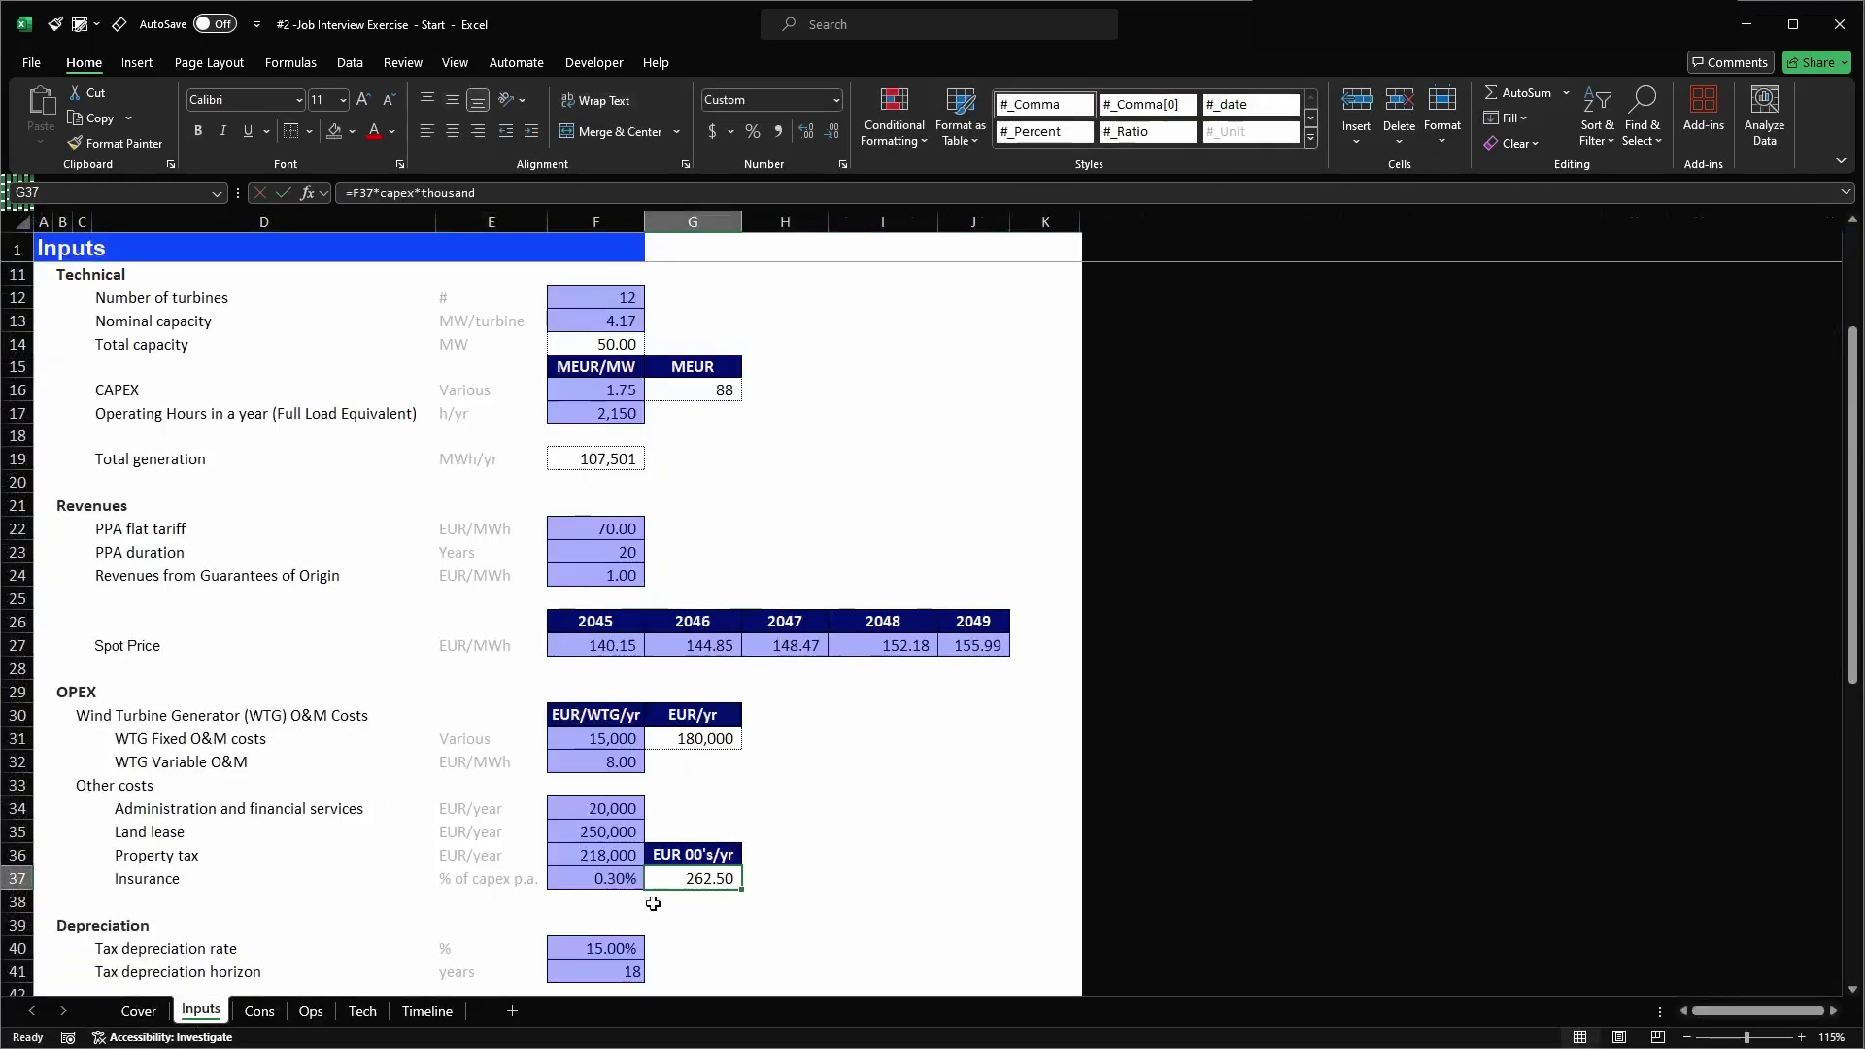
pyautogui.press('Up')
pyautogui.press('F2')
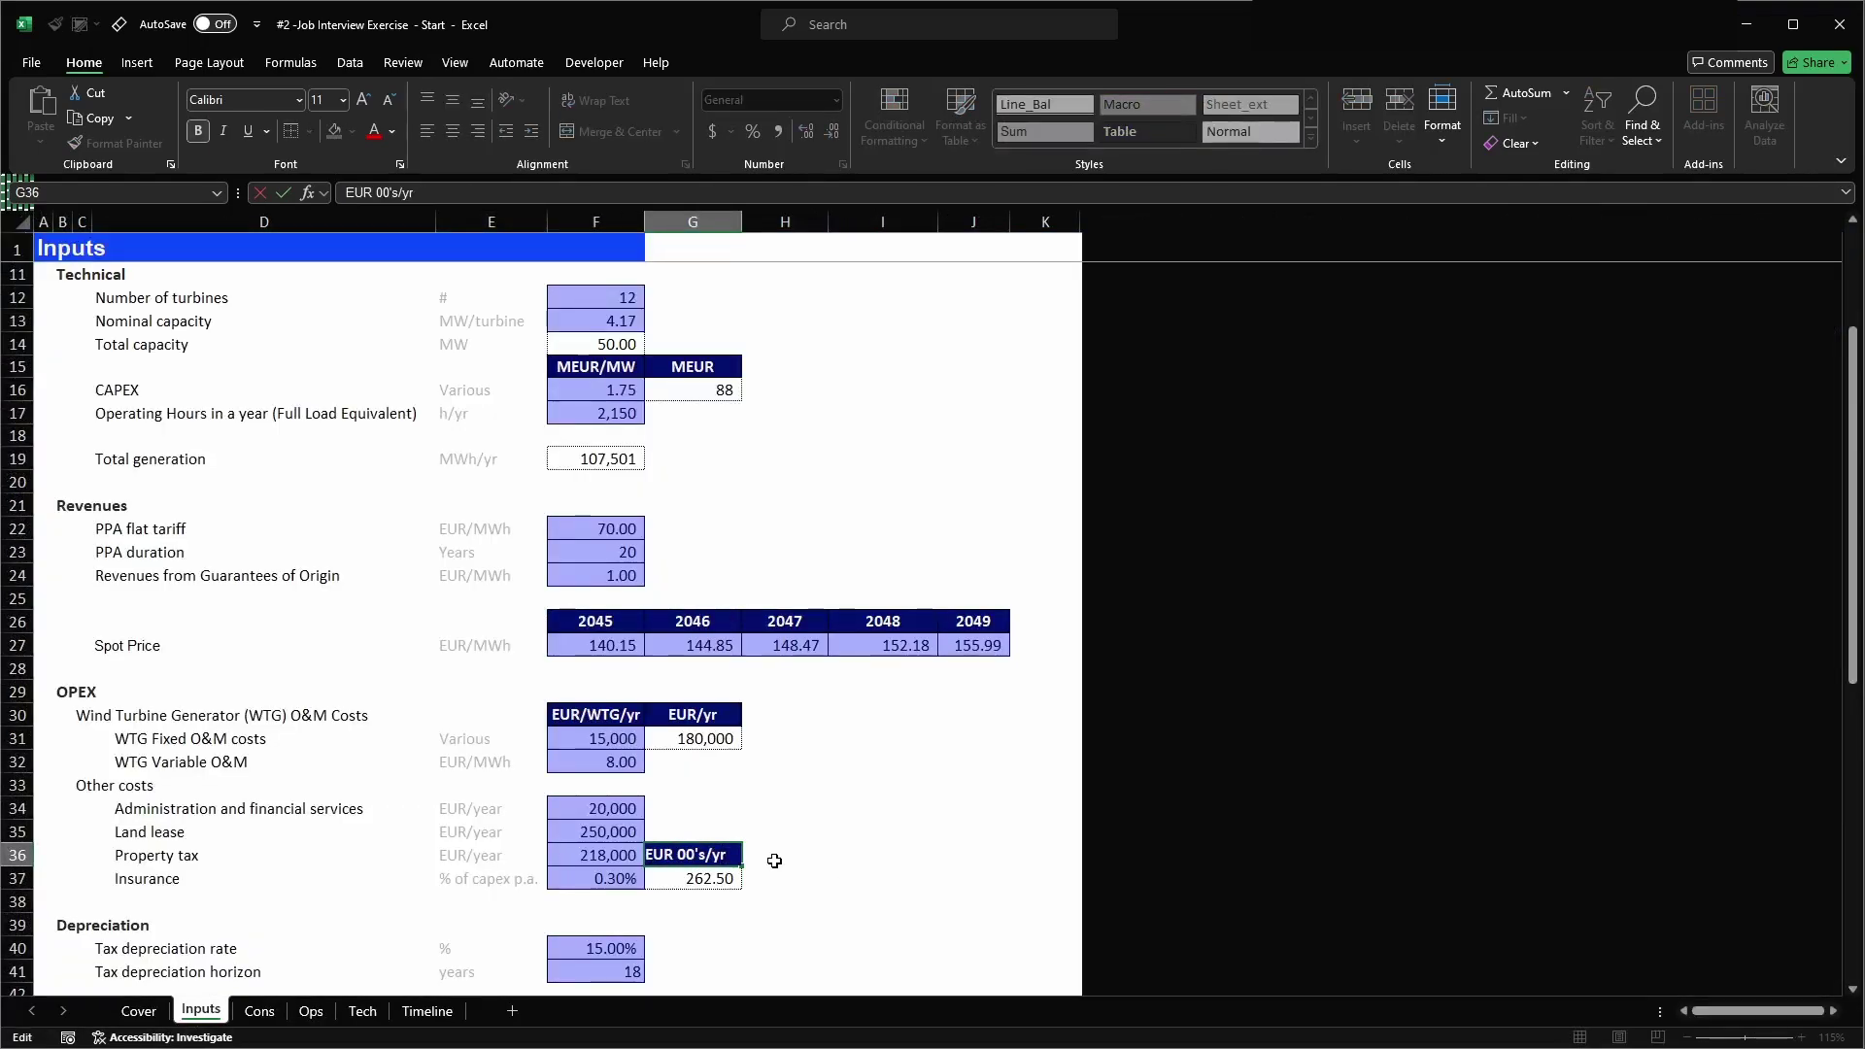
pyautogui.press('BackSpace')
pyautogui.press('BackSpace')
pyautogui.press('BackSpace')
pyautogui.press('BackSpace')
pyautogui.press('BackSpace')
pyautogui.press('Return')
# - Try copying the EUR/yr header from G30 into F33 above the Other costs inputs, and undo the paste
pyautogui.moveTo(609, 832); pyautogui.dragTo(607, 855)
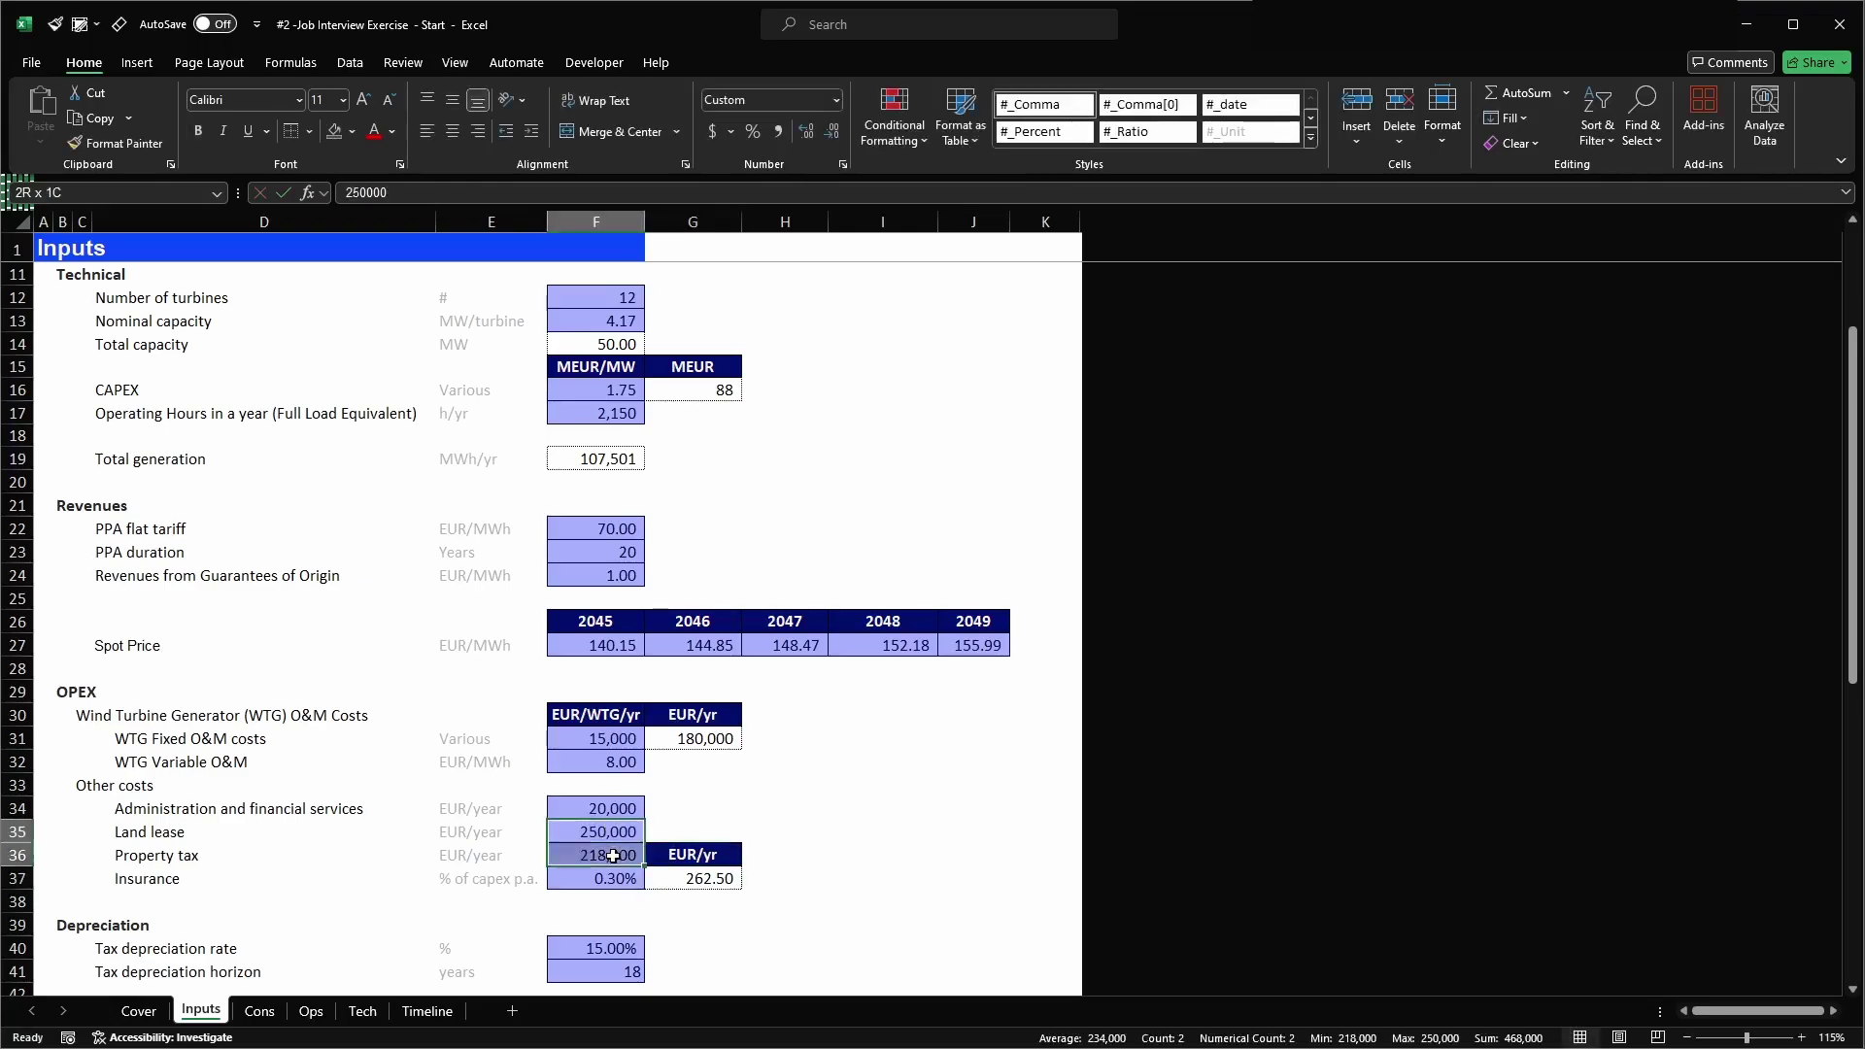
pyautogui.click(692, 716)
pyautogui.hotkey('ctrl', 'c')
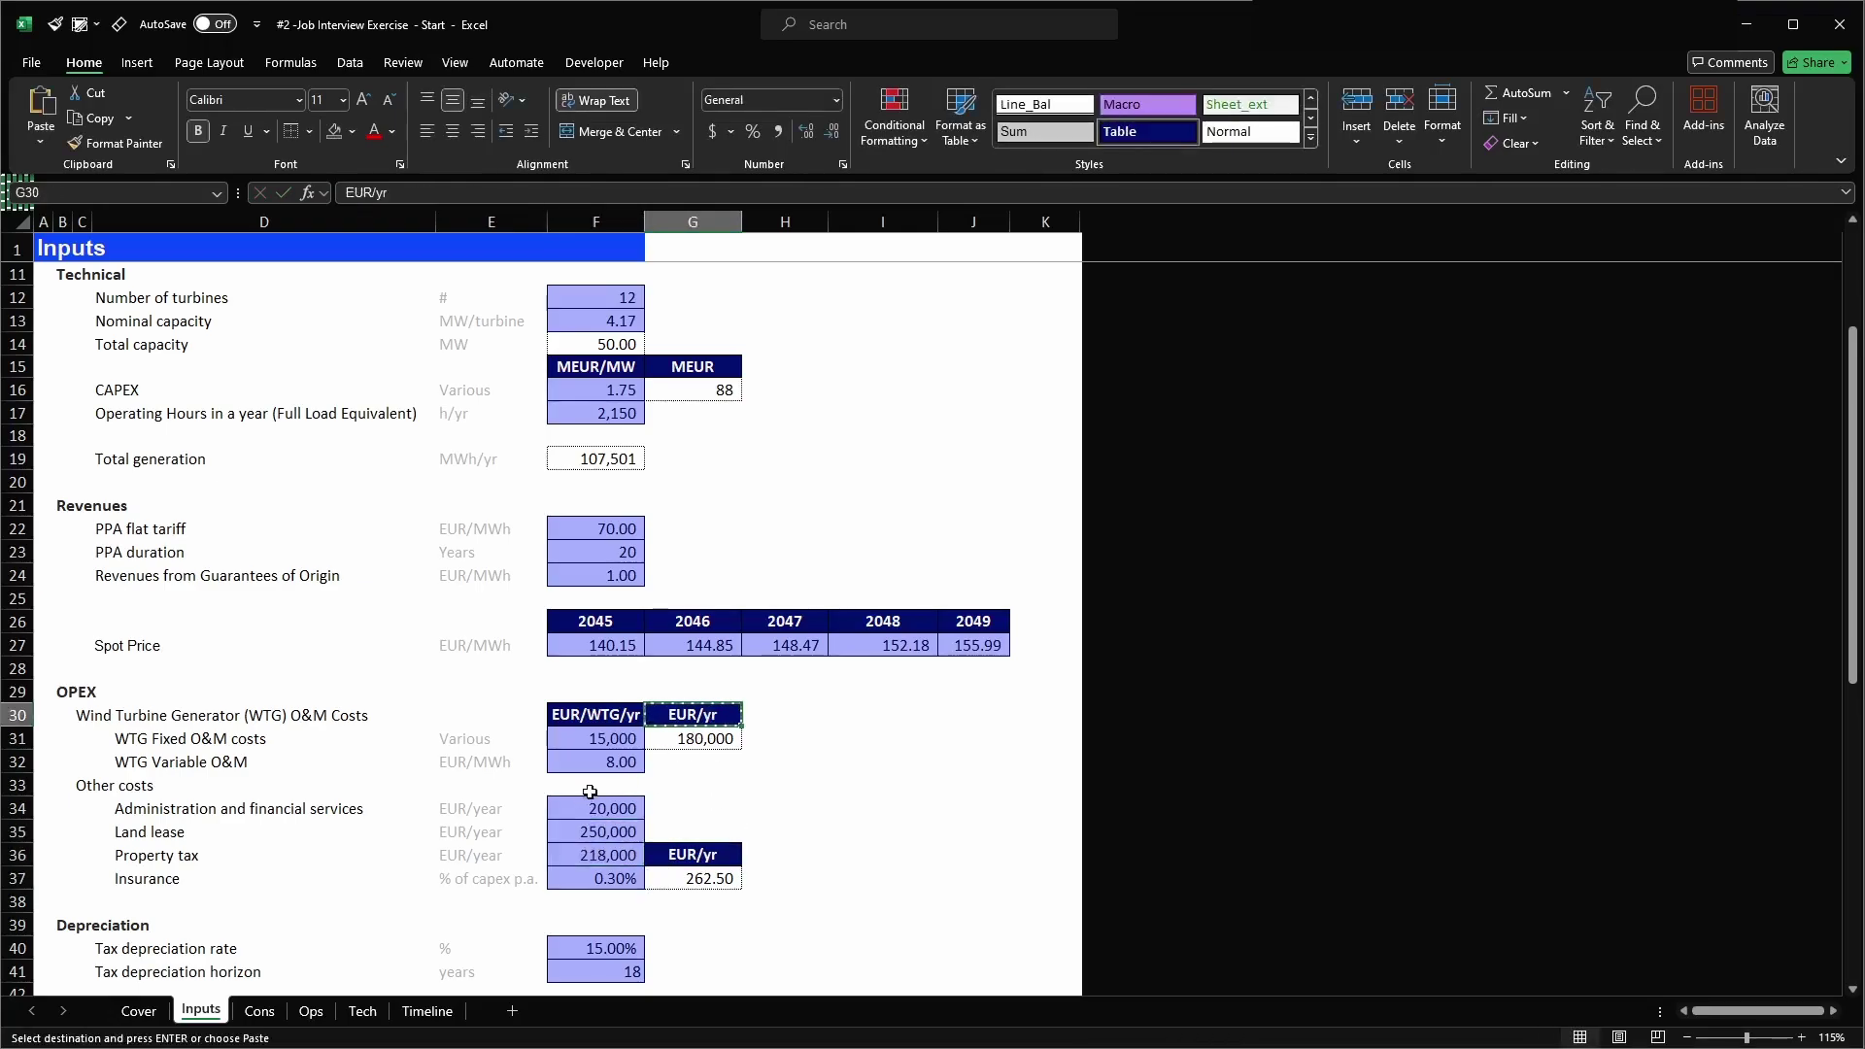
pyautogui.click(621, 786)
pyautogui.press('Return')
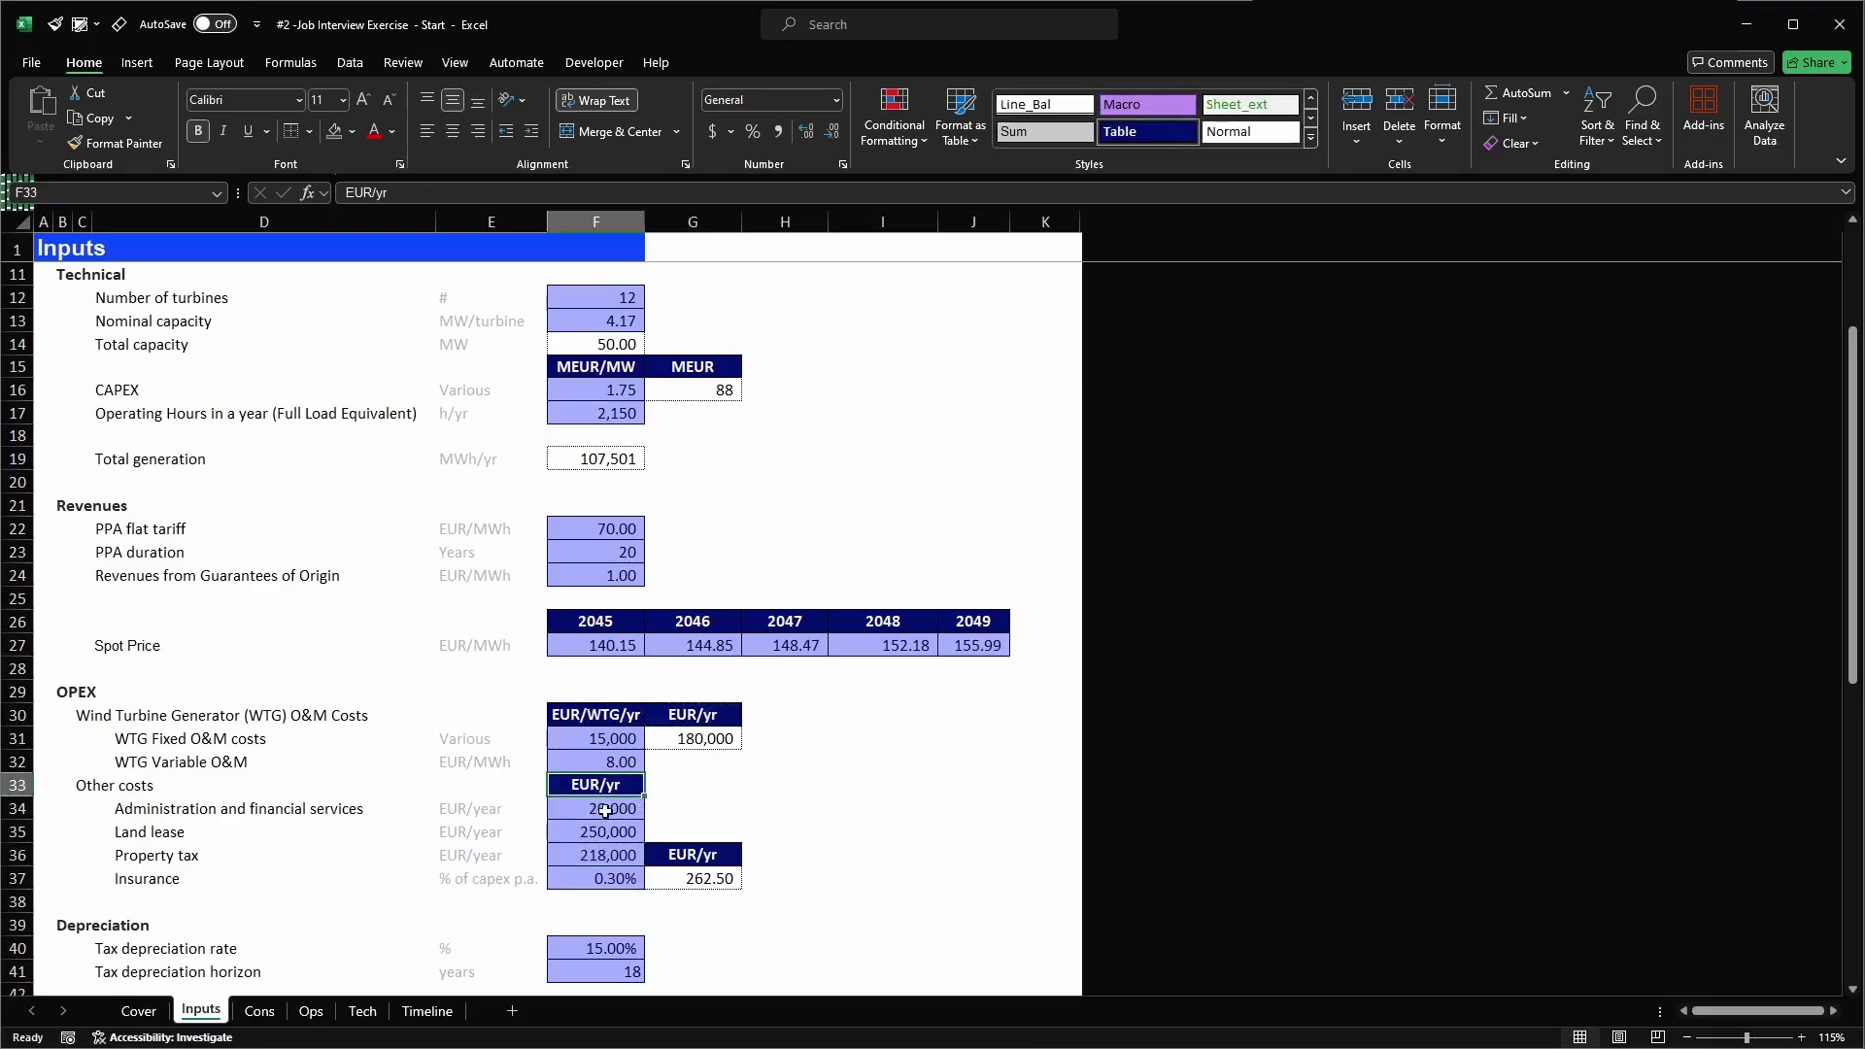
pyautogui.hotkey('ctrl', 'z')
# - Change the insurance formula in G37 of the Inputs sheet to =F37*capex*mill
pyautogui.moveTo(487, 812); pyautogui.dragTo(499, 856)
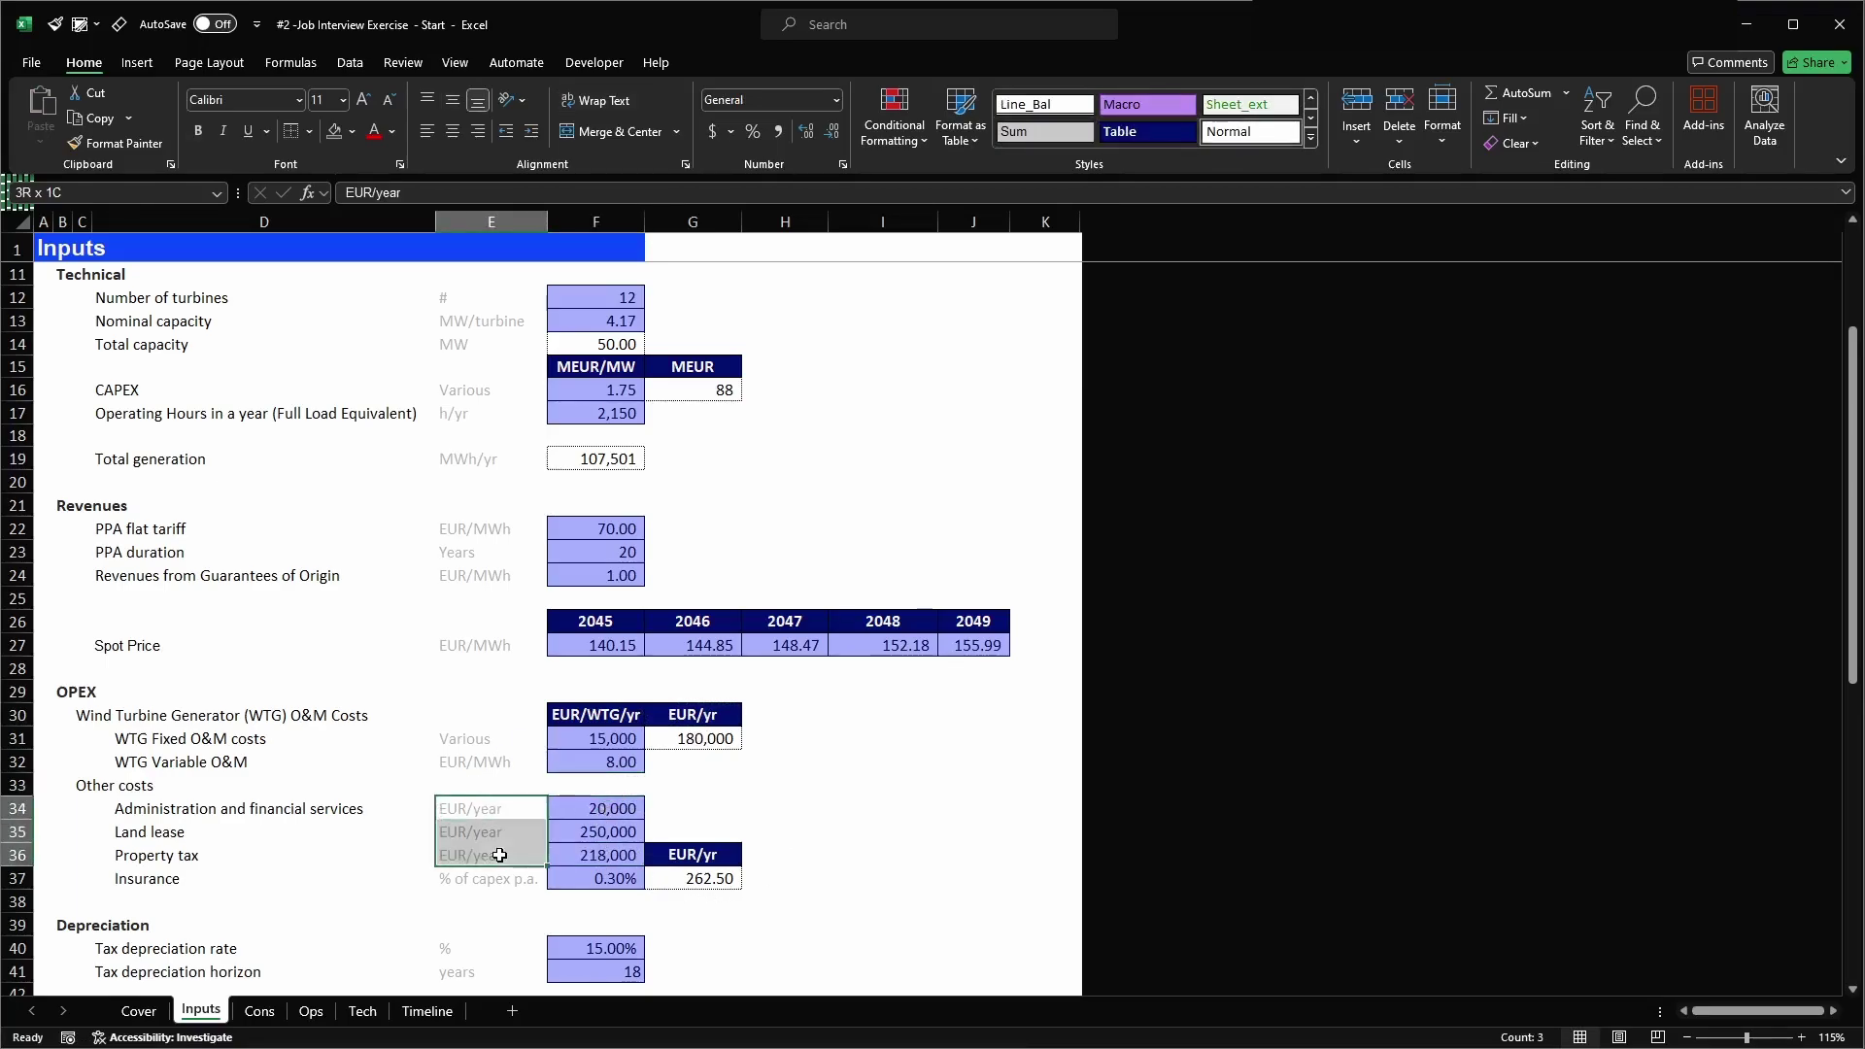
pyautogui.click(714, 856)
pyautogui.click(725, 879)
pyautogui.press('F2')
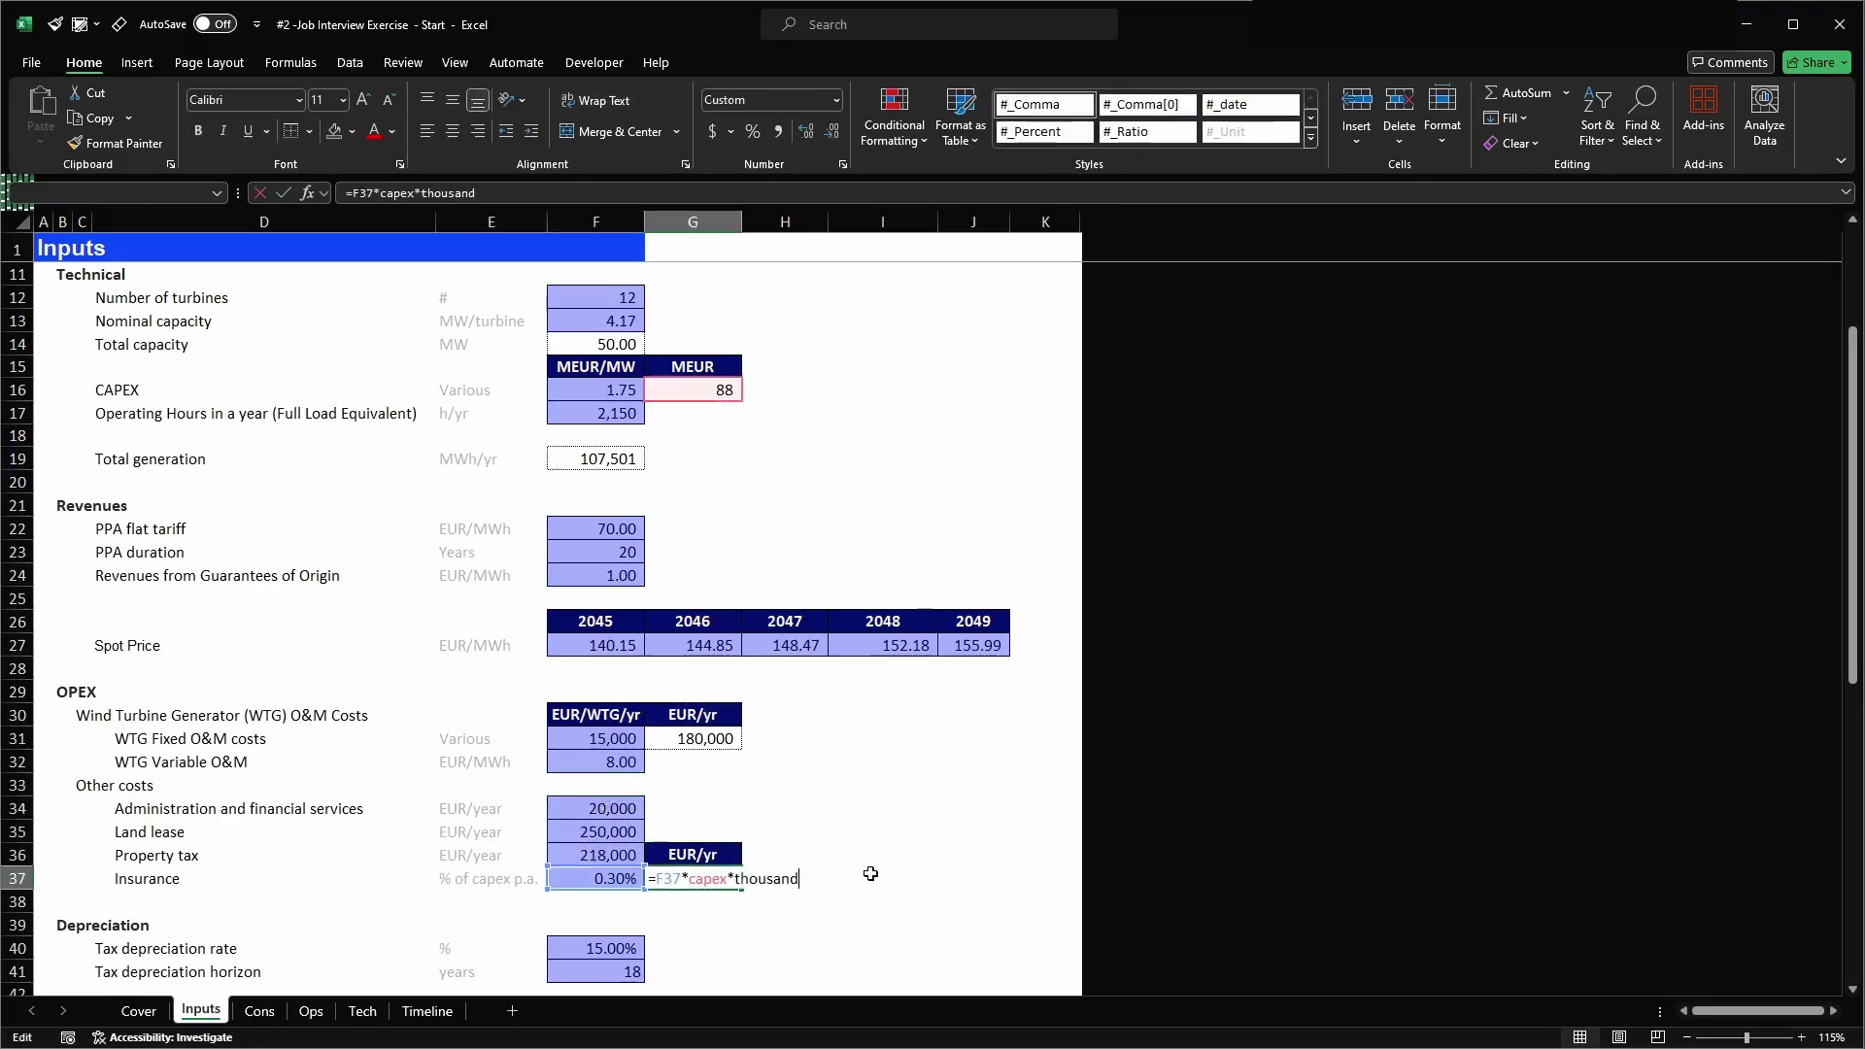
pyautogui.press('BackSpace')
pyautogui.press('BackSpace')
pyautogui.press('BackSpace')
pyautogui.press('BackSpace')
pyautogui.press('BackSpace')
pyautogui.press('BackSpace')
pyautogui.press('BackSpace')
pyautogui.press('BackSpace')
pyautogui.write('mill')
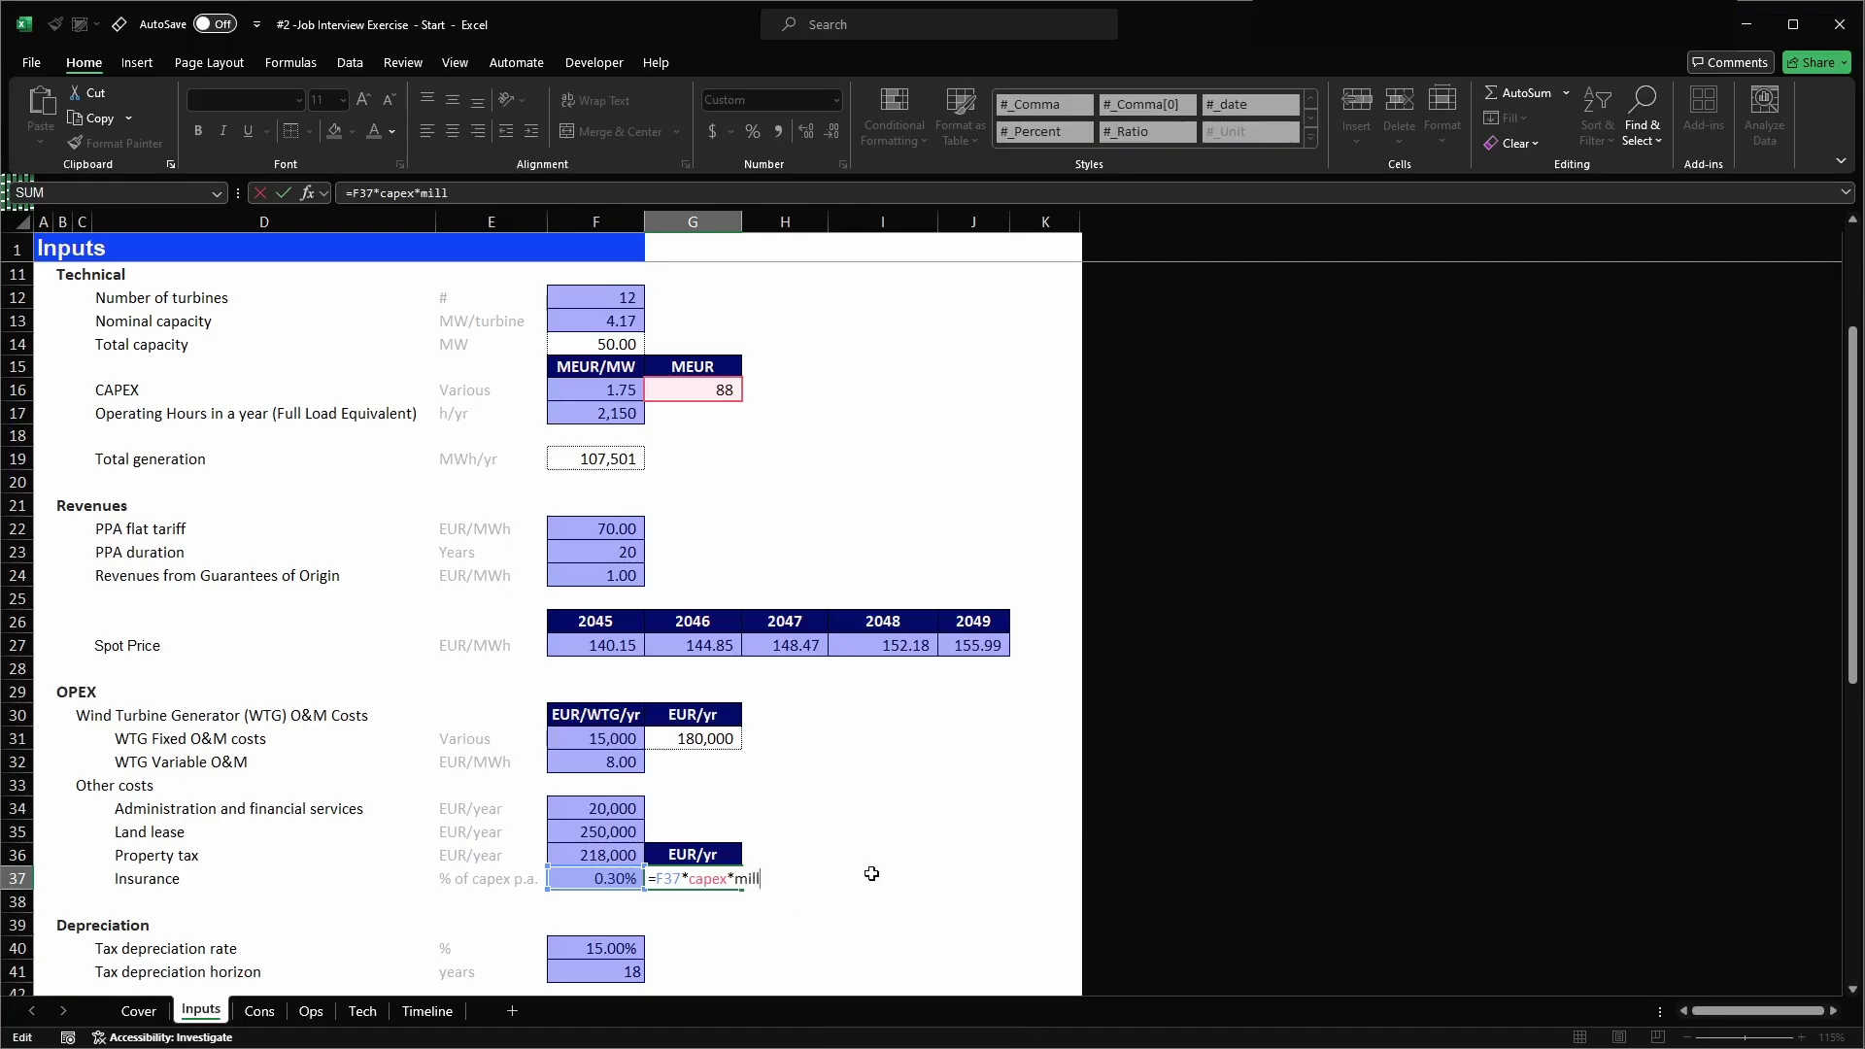
pyautogui.hotkey('ctrl', 'Return')
# - Give the insurance amount in G37 on the Inputs sheet the #_Comma[0] style
pyautogui.hotkey('alt', '2')
pyautogui.press('Down')
pyautogui.press('Right')
pyautogui.press('Up')
pyautogui.press('Return')
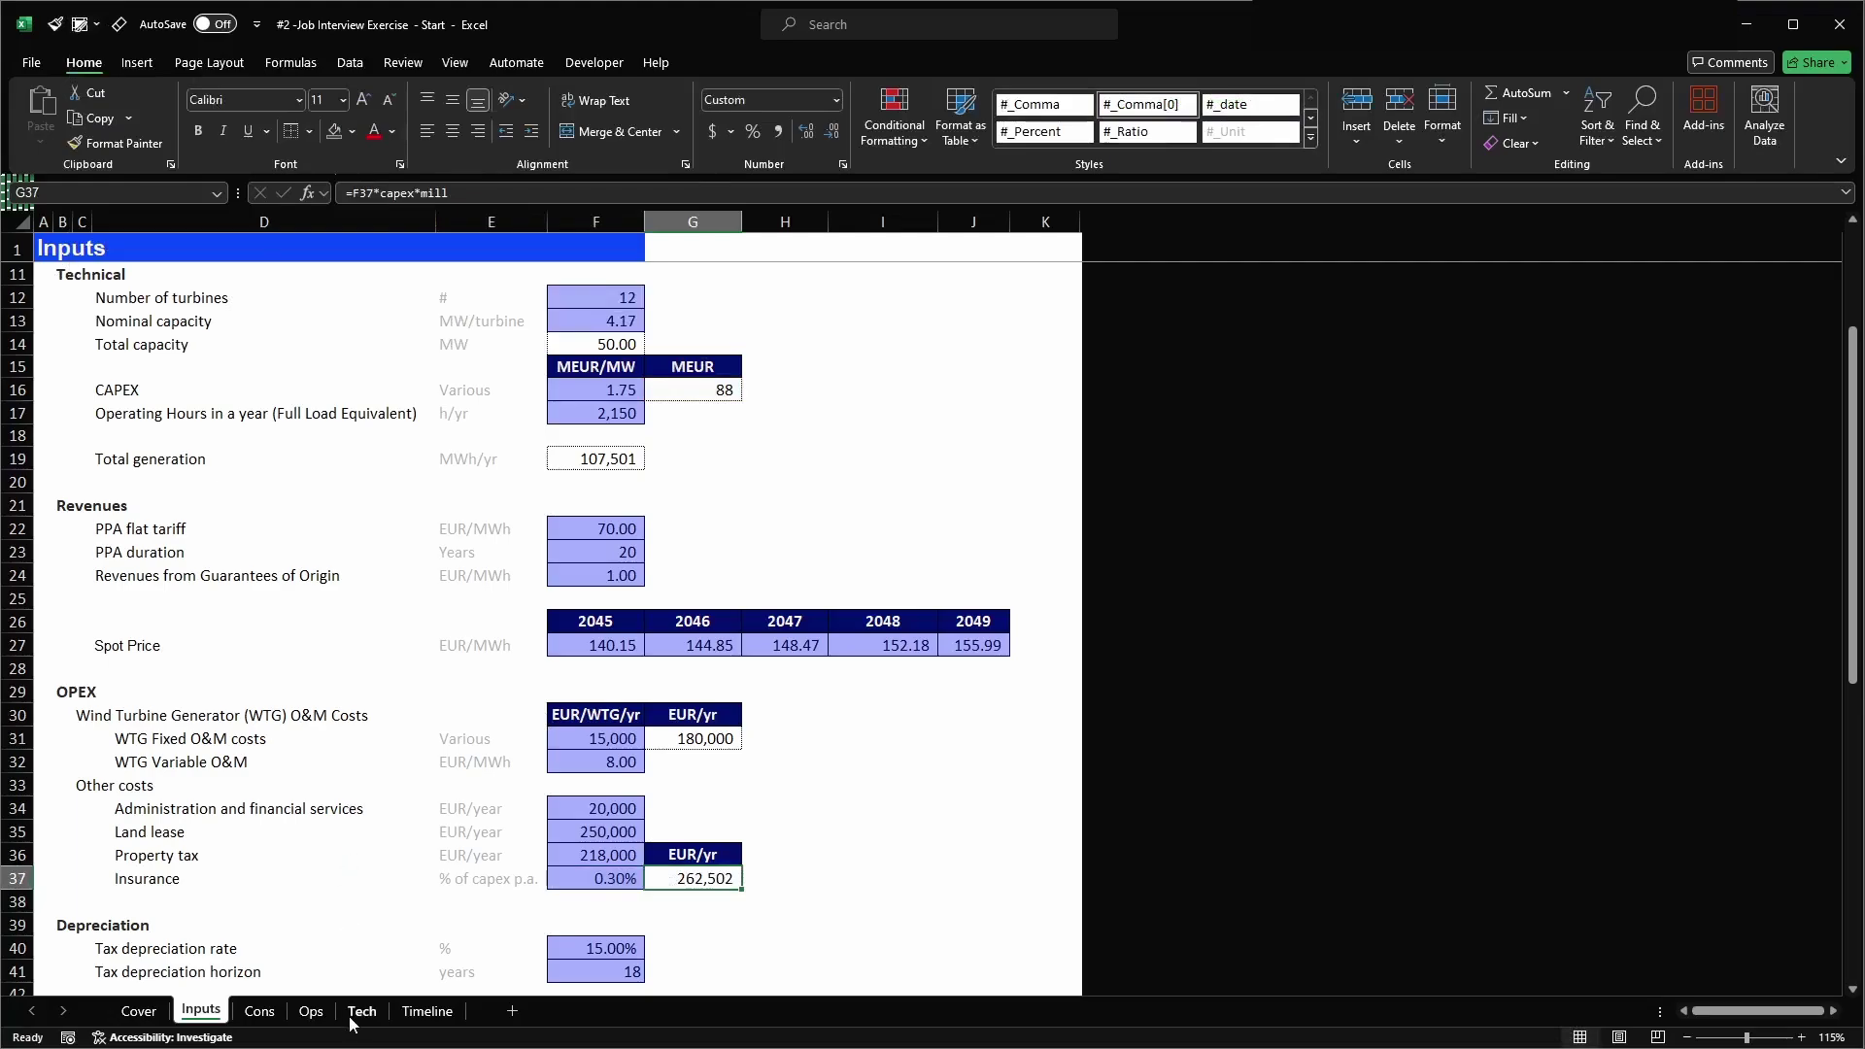
# - On the Ops sheet, change the header in F37 to EUR and give the insurance amount in F38 the #_Comma[0] style
pyautogui.click(309, 1017)
pyautogui.moveTo(497, 806); pyautogui.dragTo(500, 814)
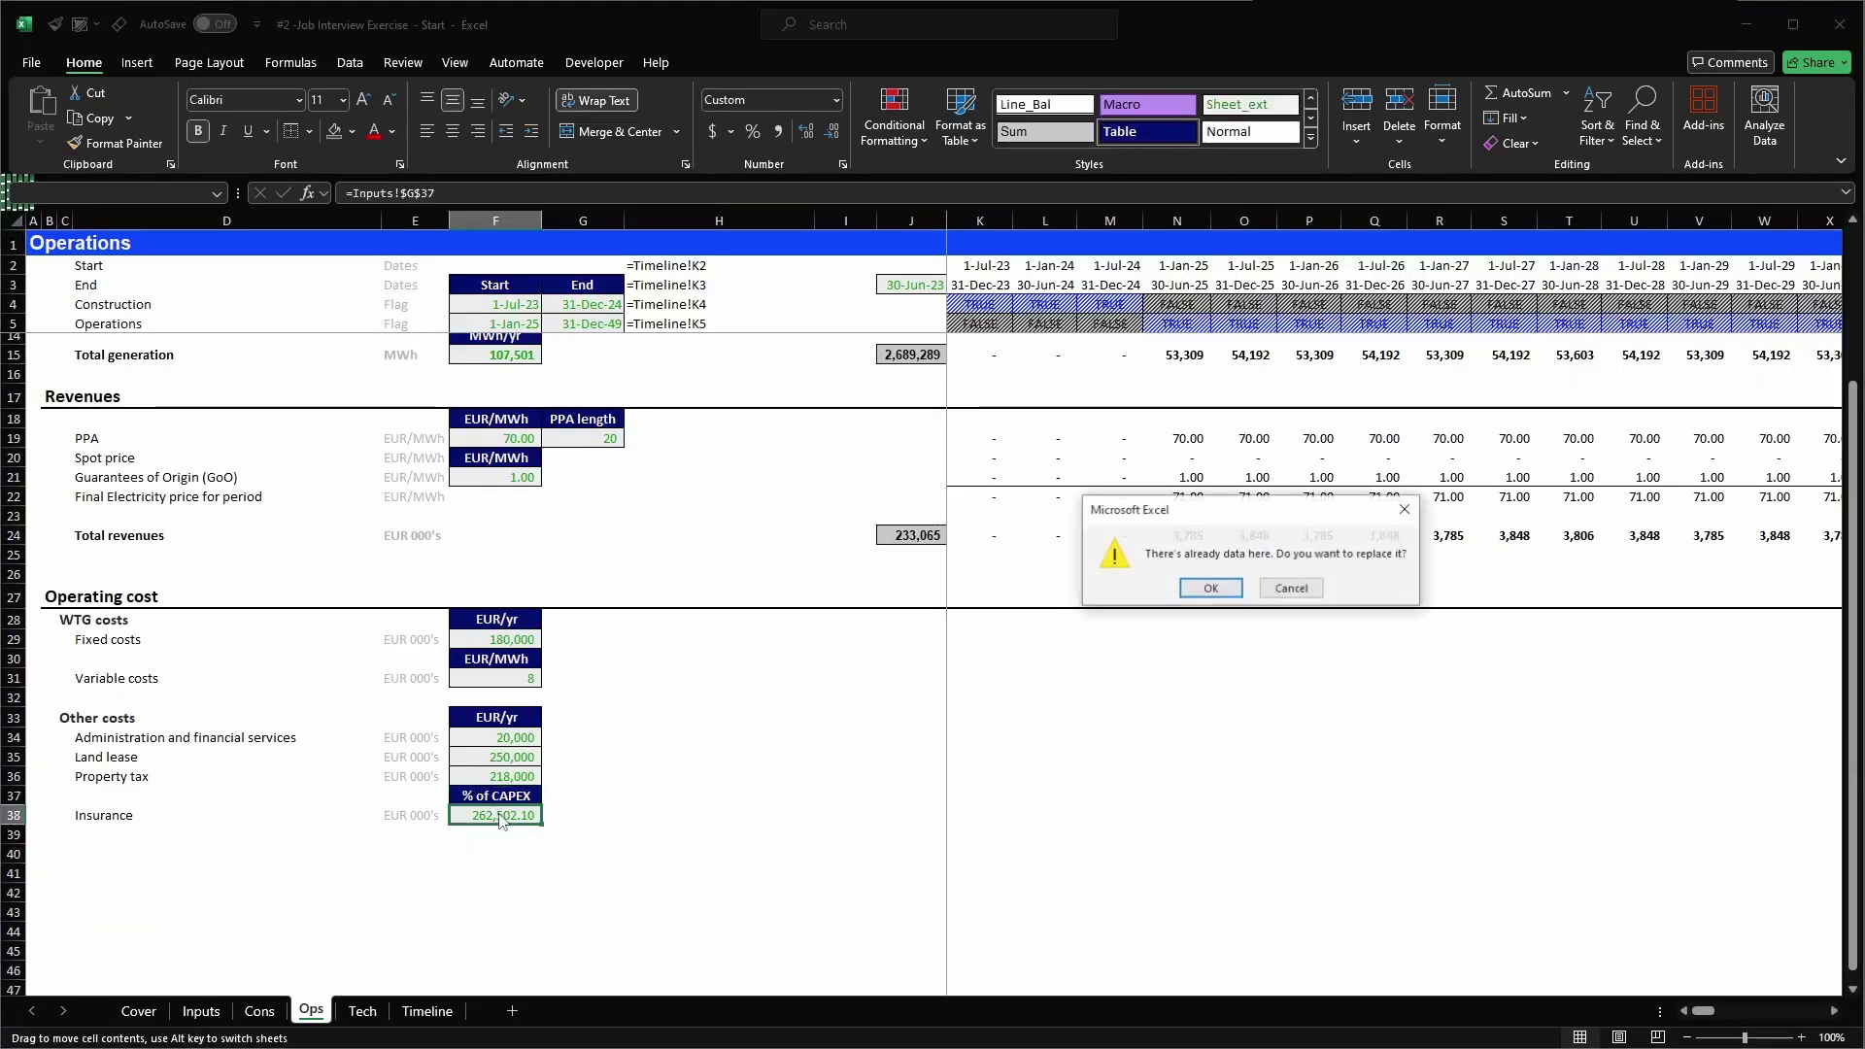
pyautogui.press('Escape')
pyautogui.write('EUR/yr')
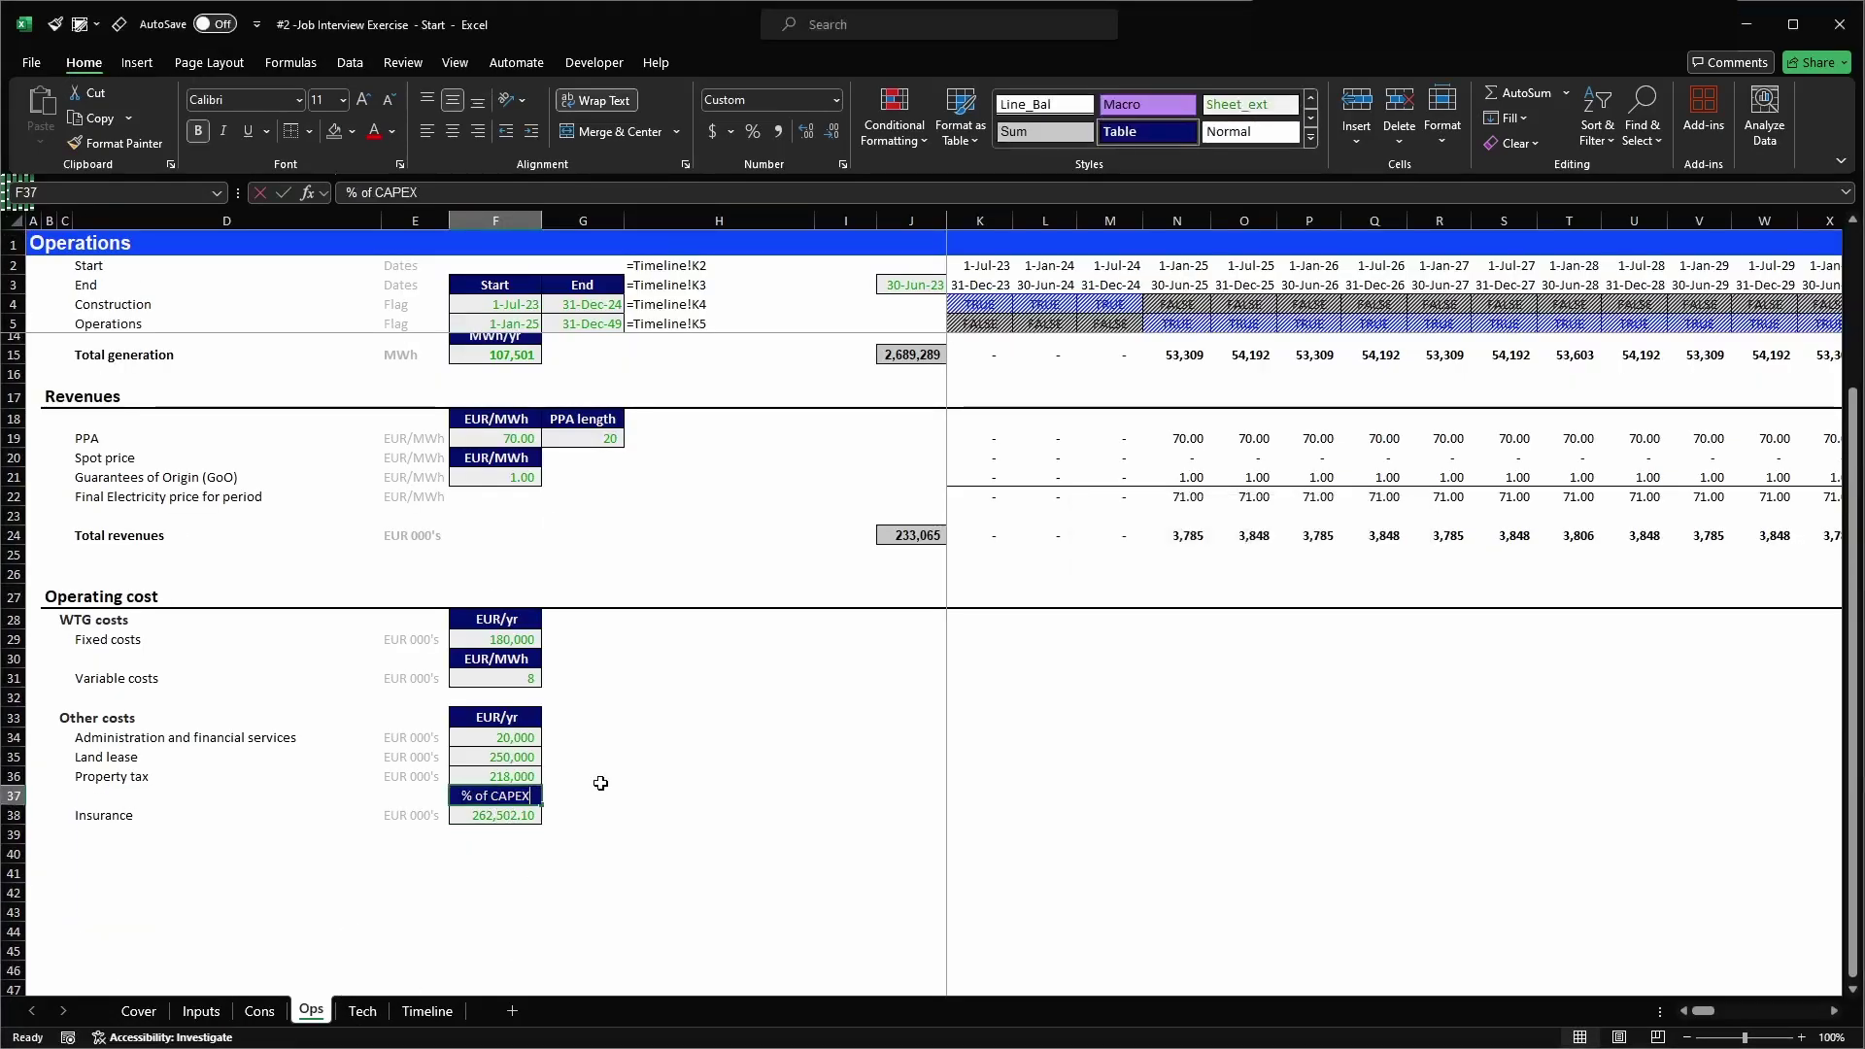
pyautogui.press('Return')
pyautogui.press('Up')
pyautogui.write('EUR')
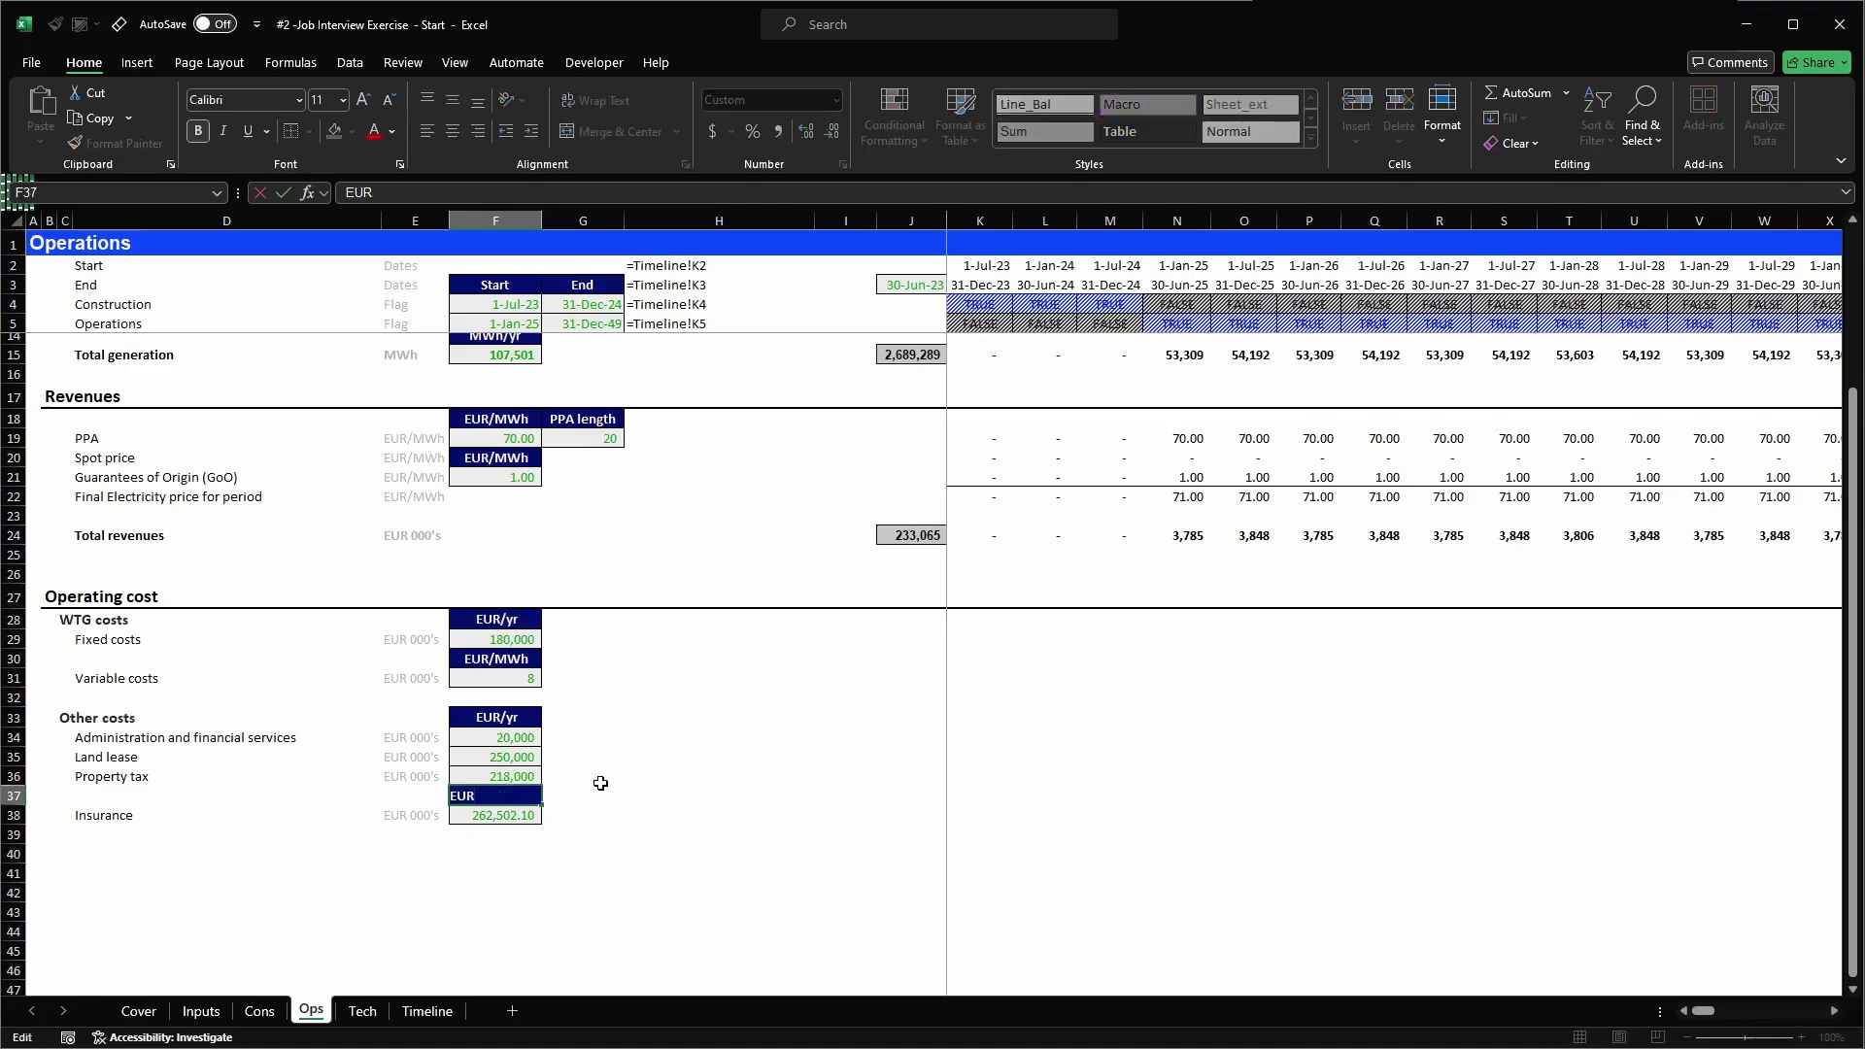
pyautogui.press('Return')
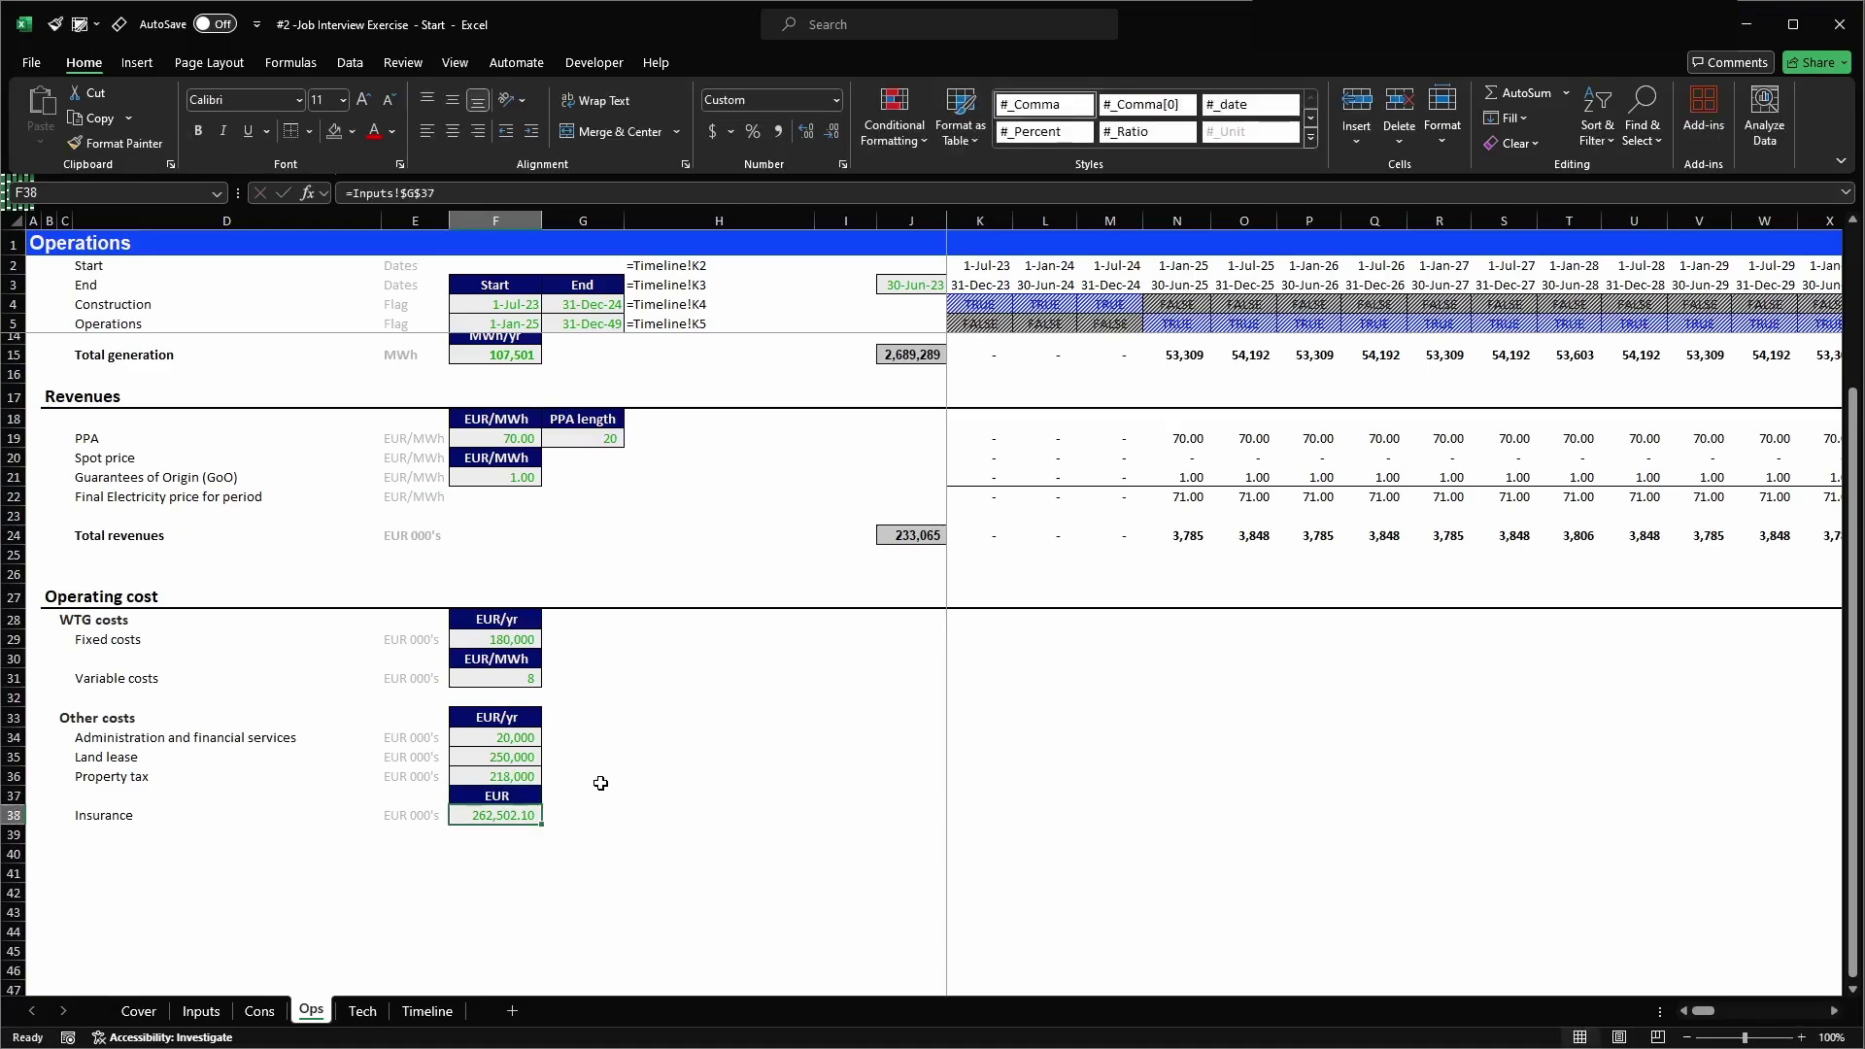
pyautogui.hotkey('alt', '2')
pyautogui.click(225, 80)
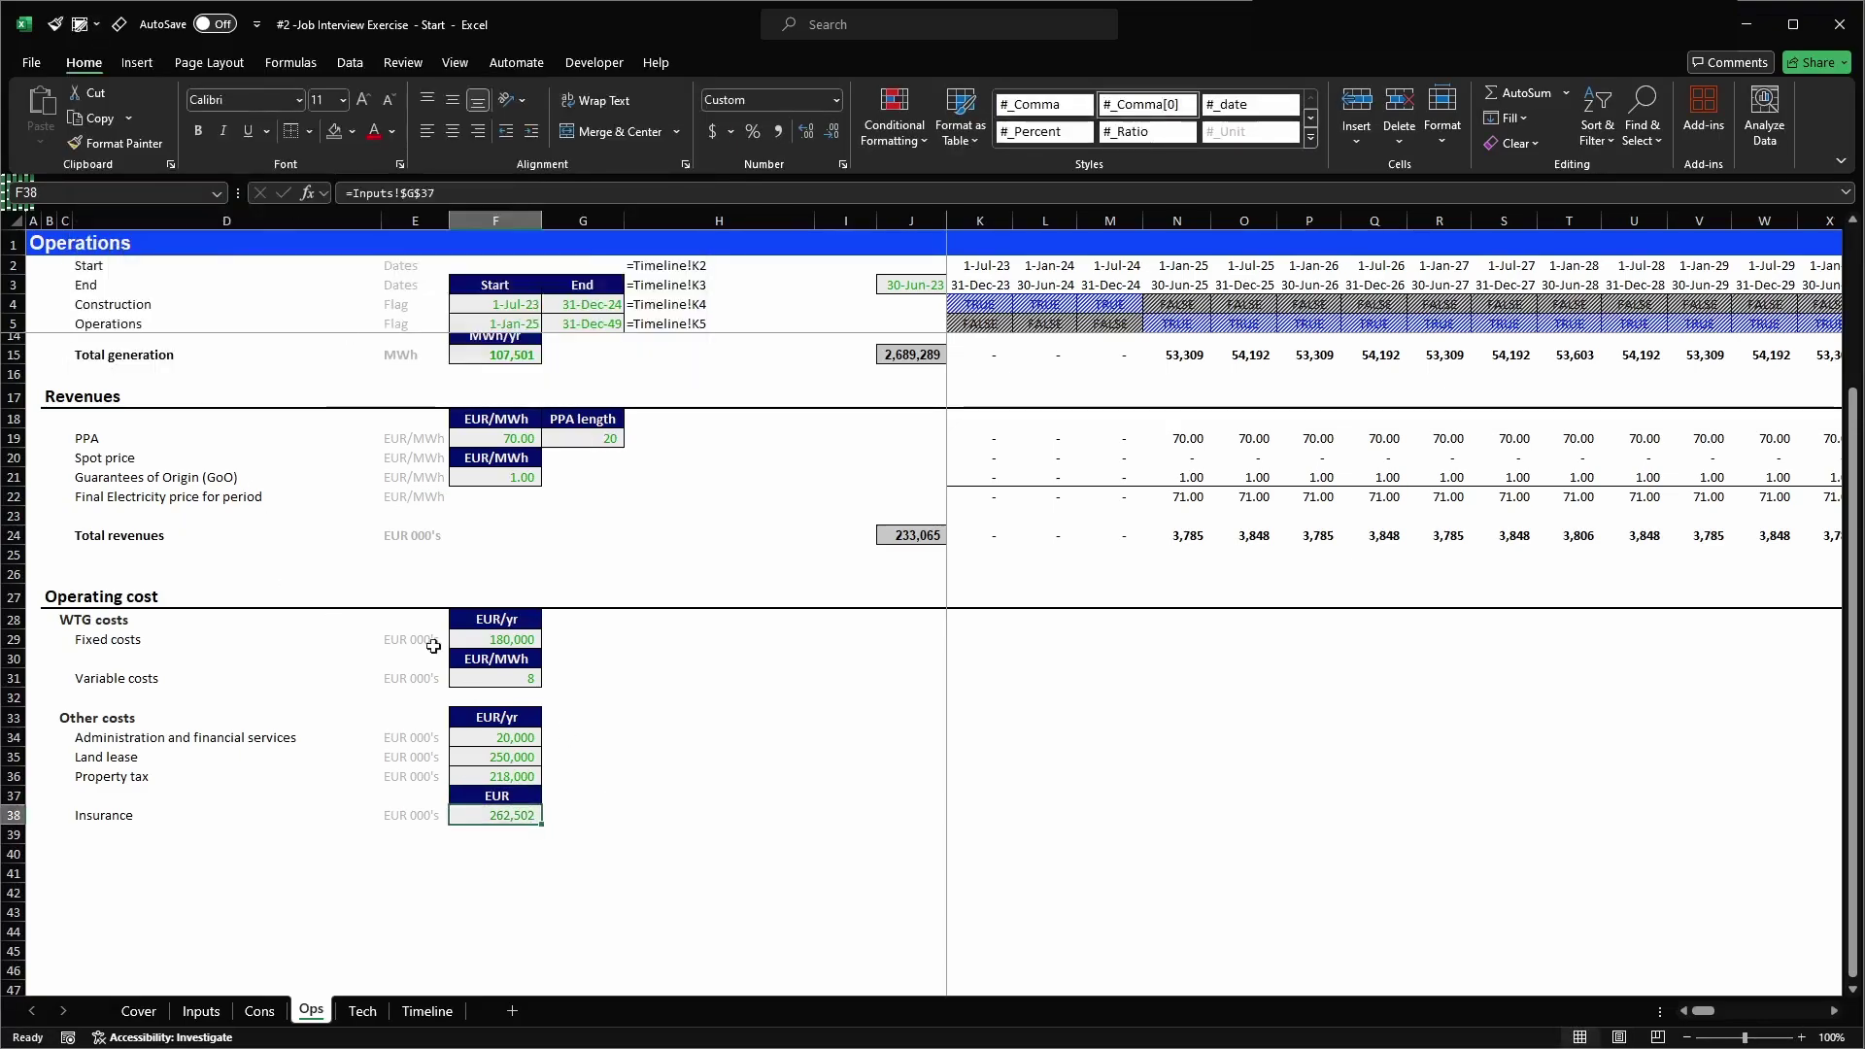
# - Clear the header in F37 and delete row 37 so Insurance sits directly below Property tax
pyautogui.click(506, 796)
pyautogui.hotkey('alt', '3')
pyautogui.moveTo(522, 714); pyautogui.dragTo(504, 819)
pyautogui.click(548, 796)
pyautogui.click(528, 793)
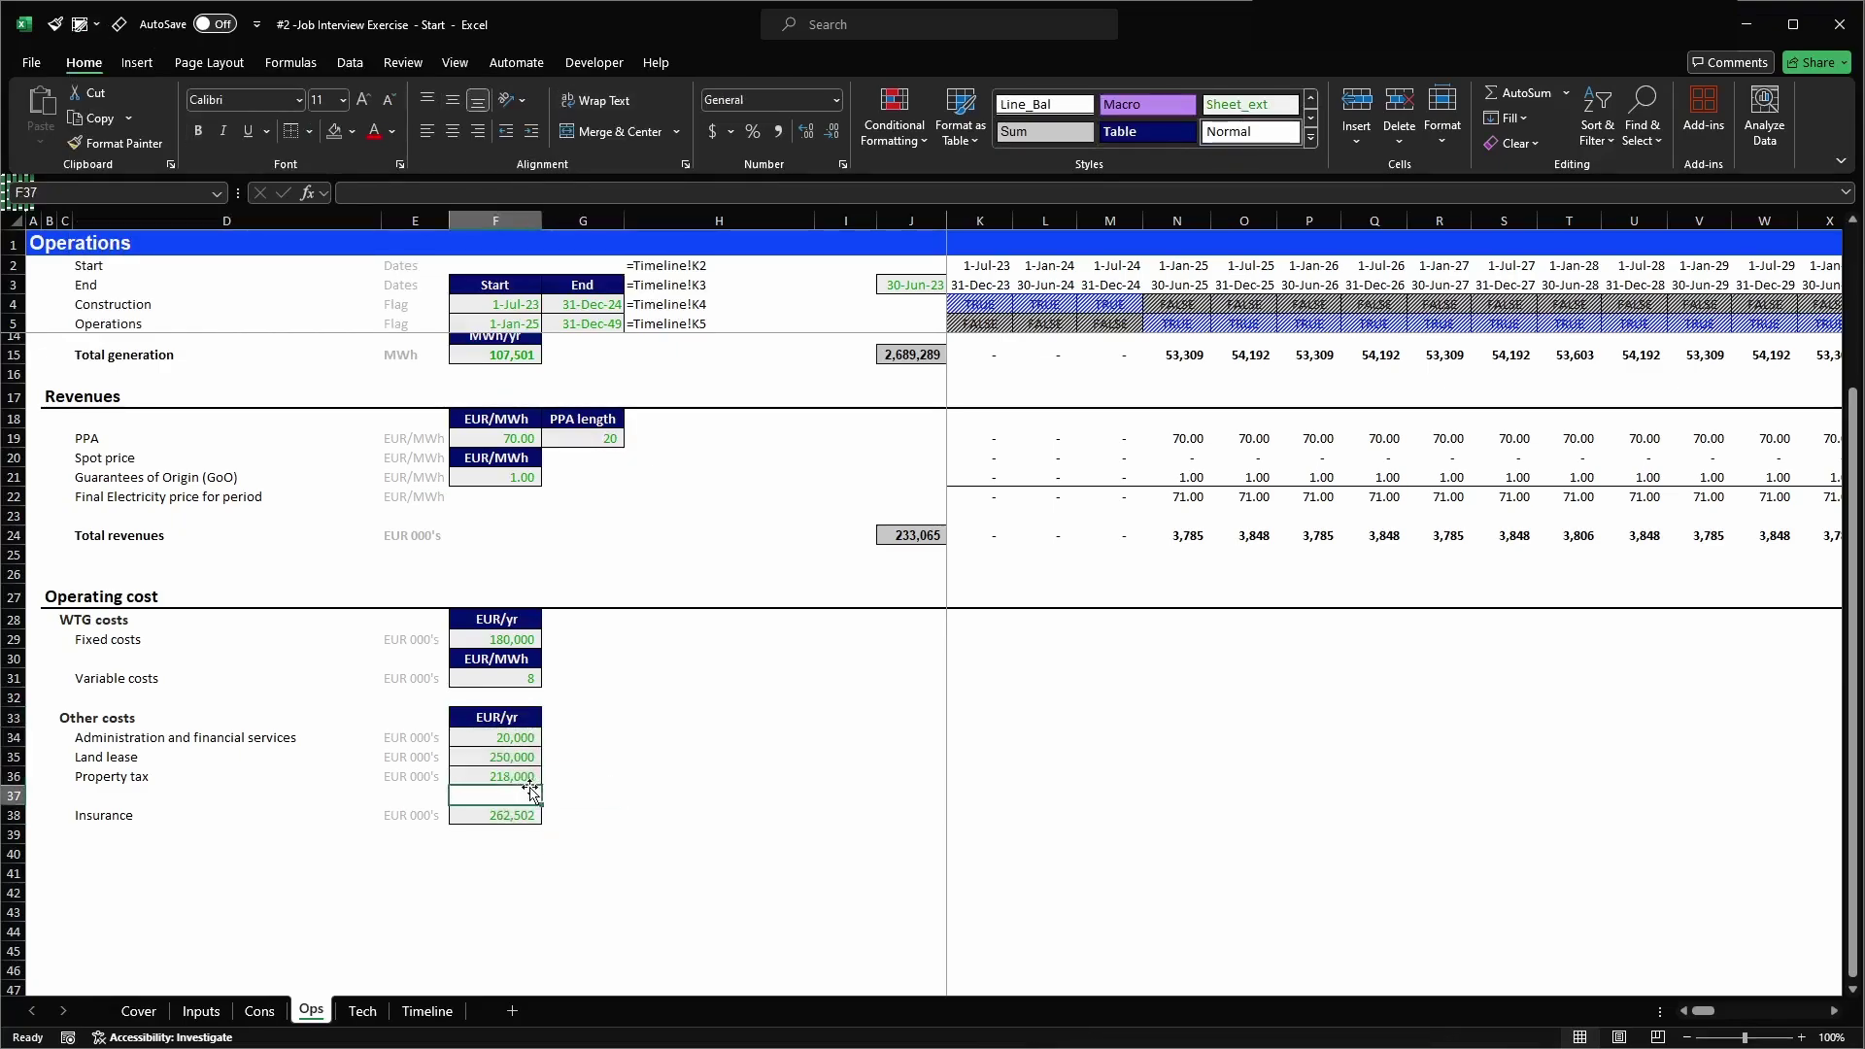
pyautogui.hotkey('shift', 'space')
pyautogui.hotkey('ctrl', '-')
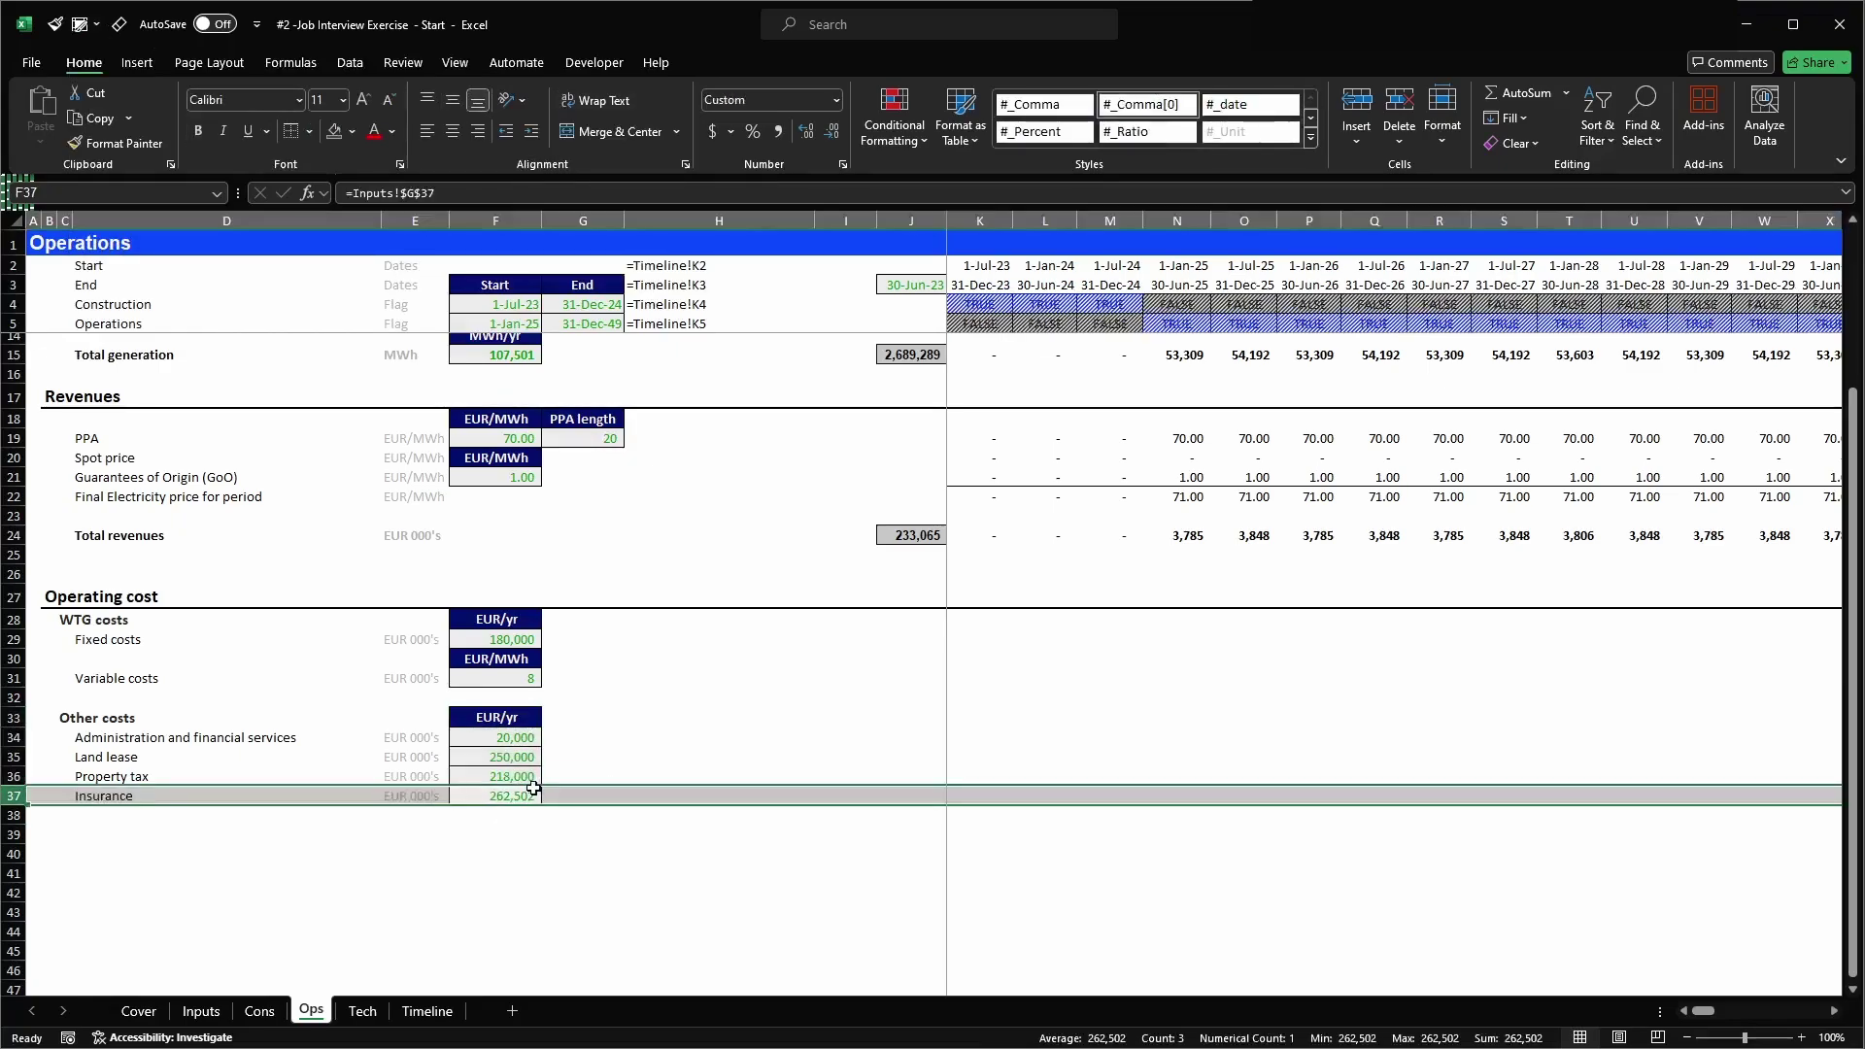
pyautogui.press('Left')
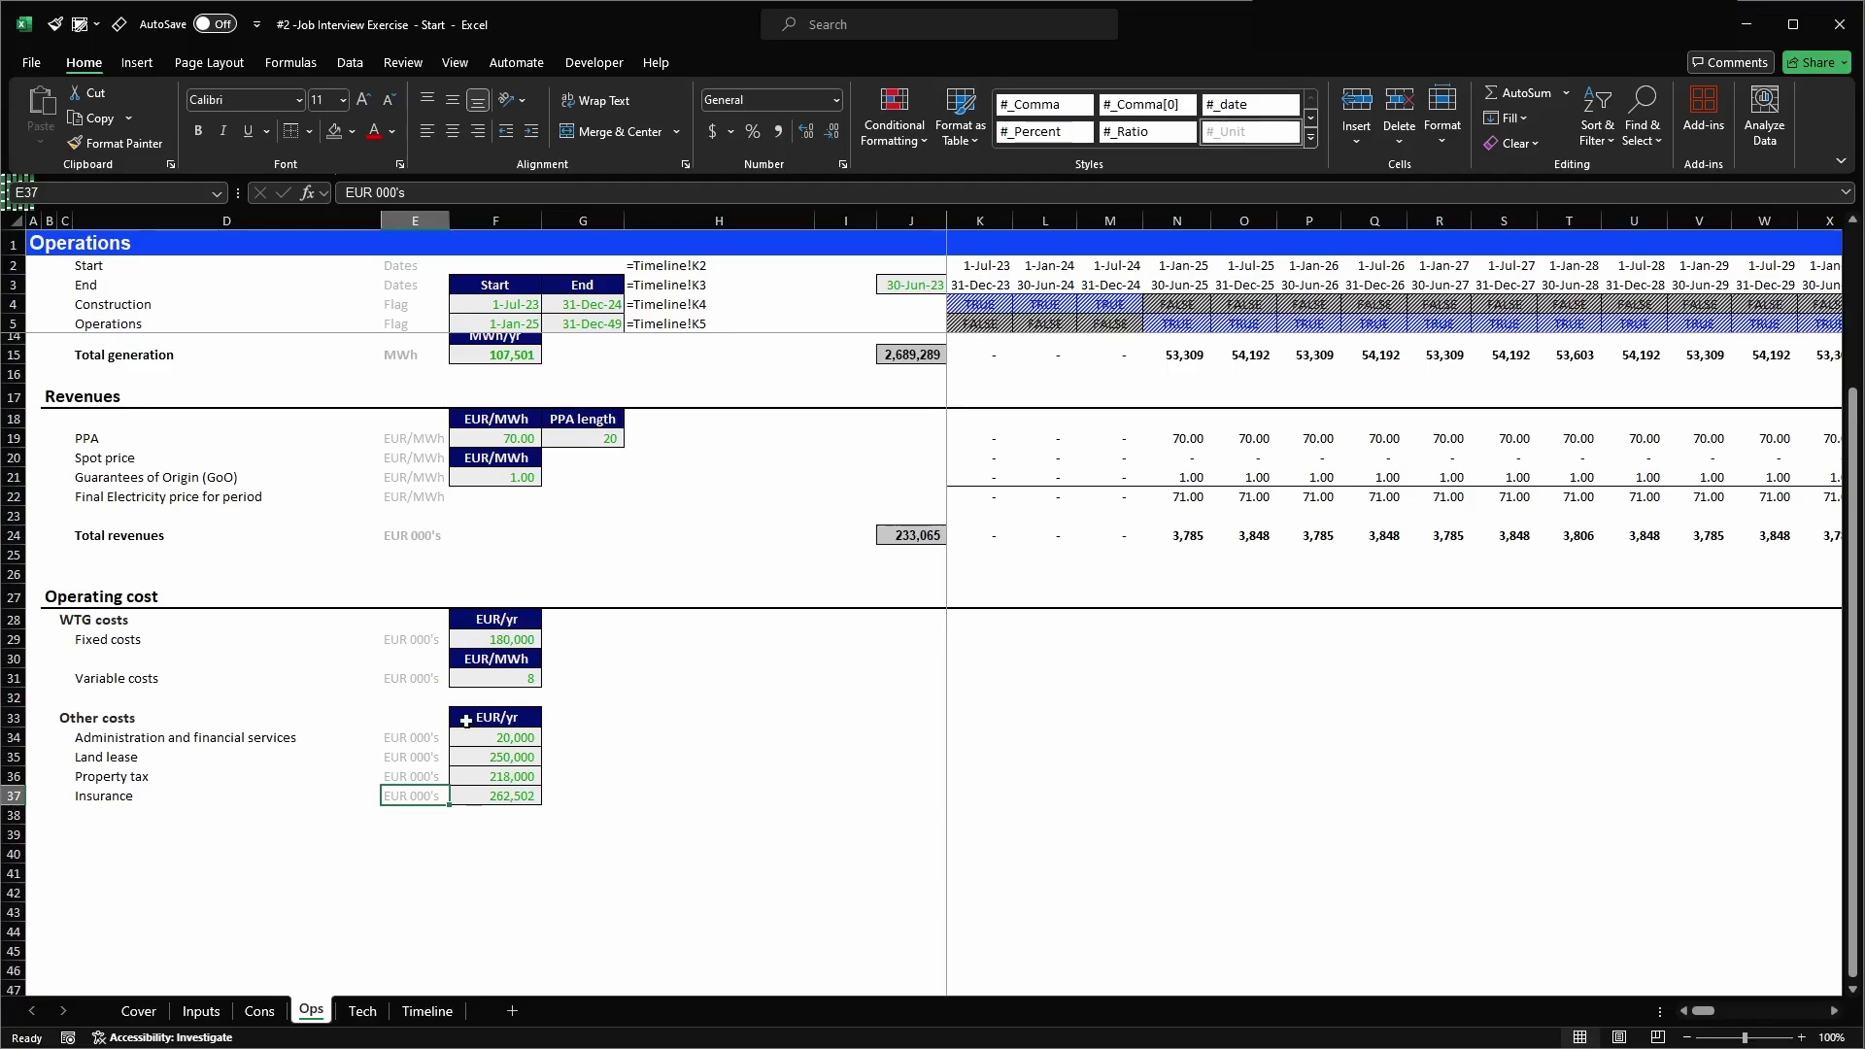
pyautogui.moveTo(498, 739); pyautogui.dragTo(506, 798)
pyautogui.hotkey('ctrl', 'v')
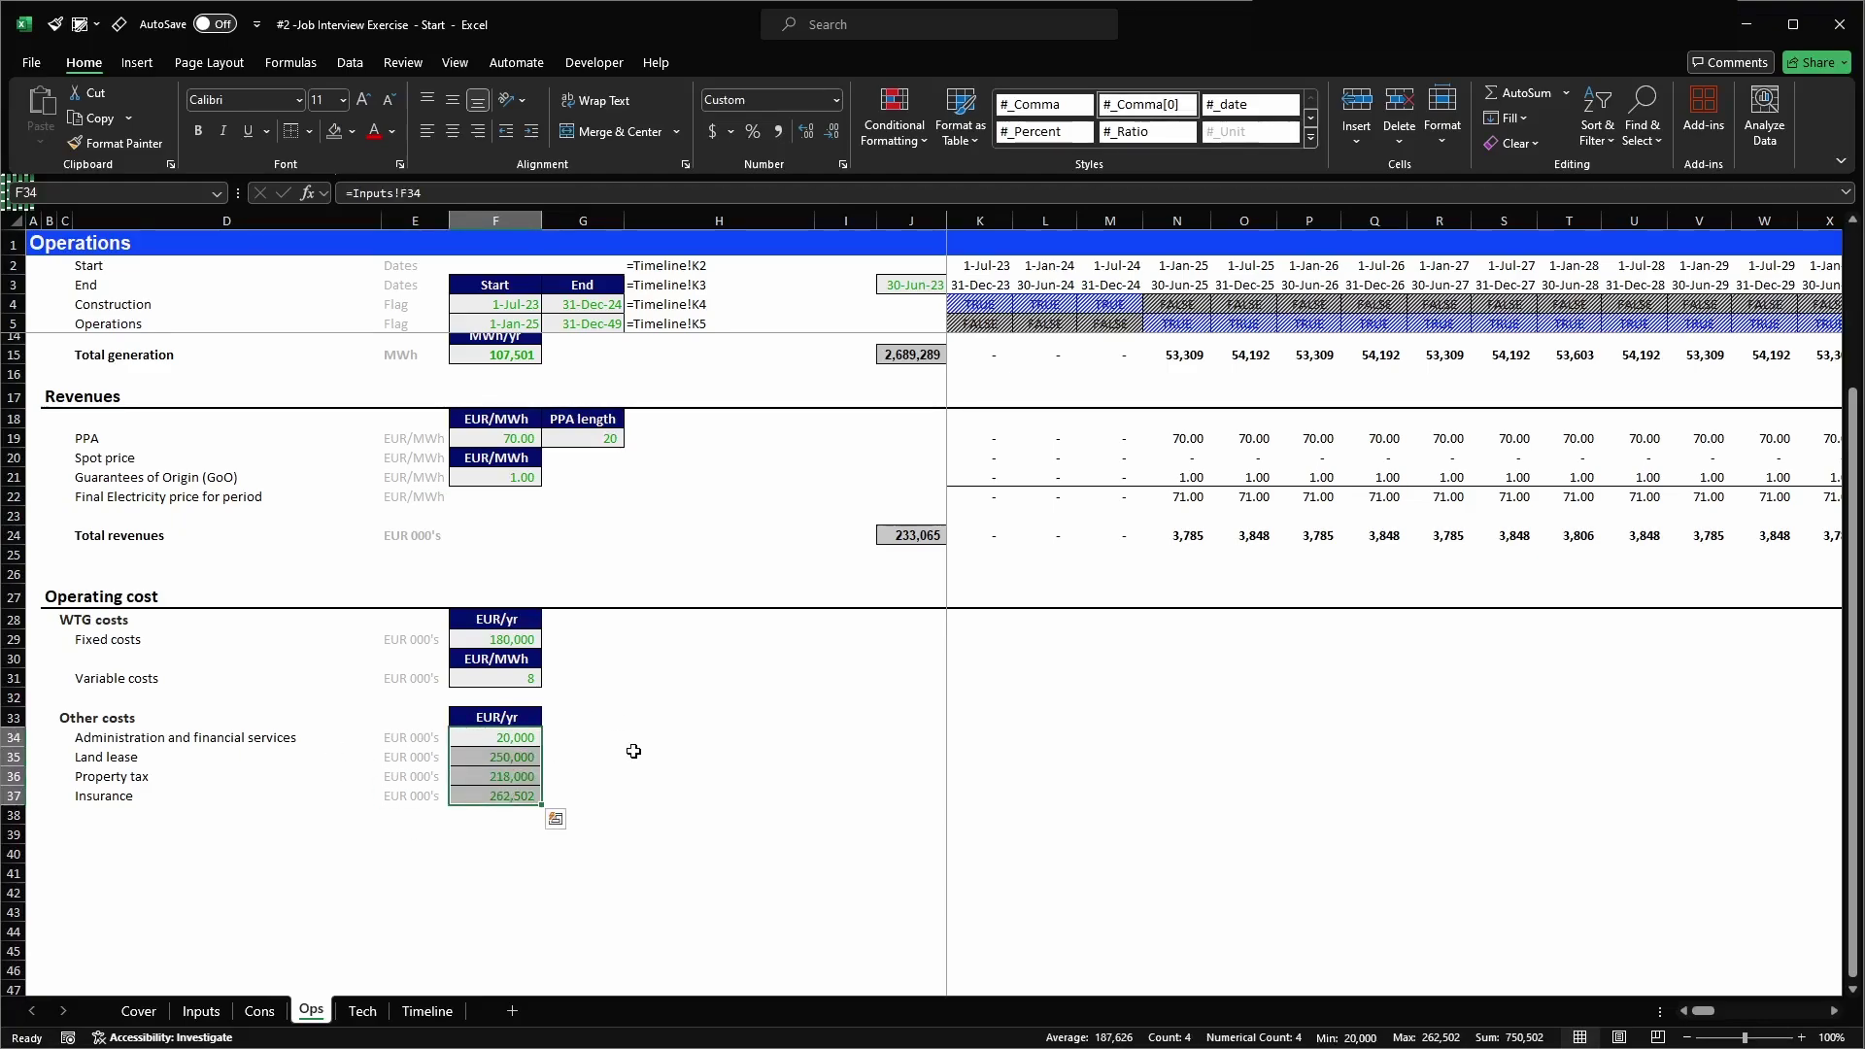
# - Enter the formula =$F29*K$5 in K29 to multiply the fixed WTG costs by the operations flag
pyautogui.click(496, 639)
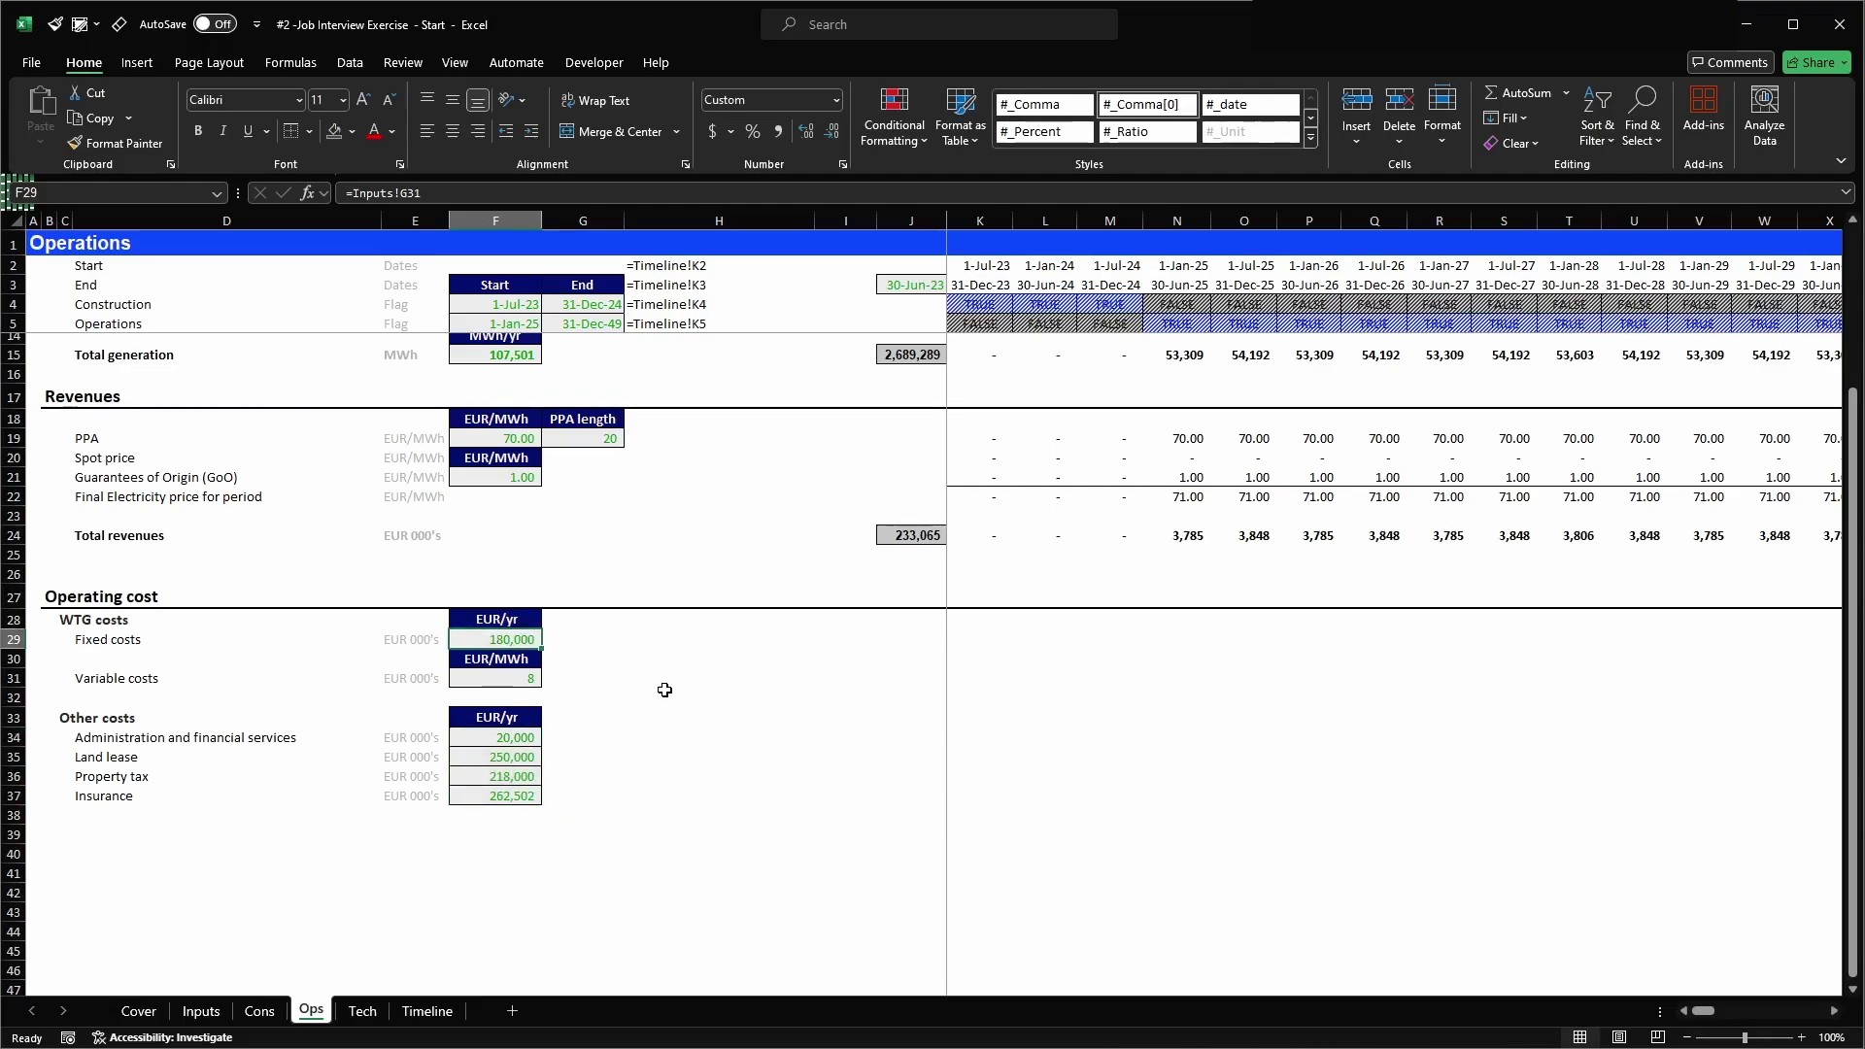
pyautogui.press('Right')
pyautogui.press('Right')
pyautogui.press('Right')
pyautogui.press('Right')
pyautogui.press('Right')
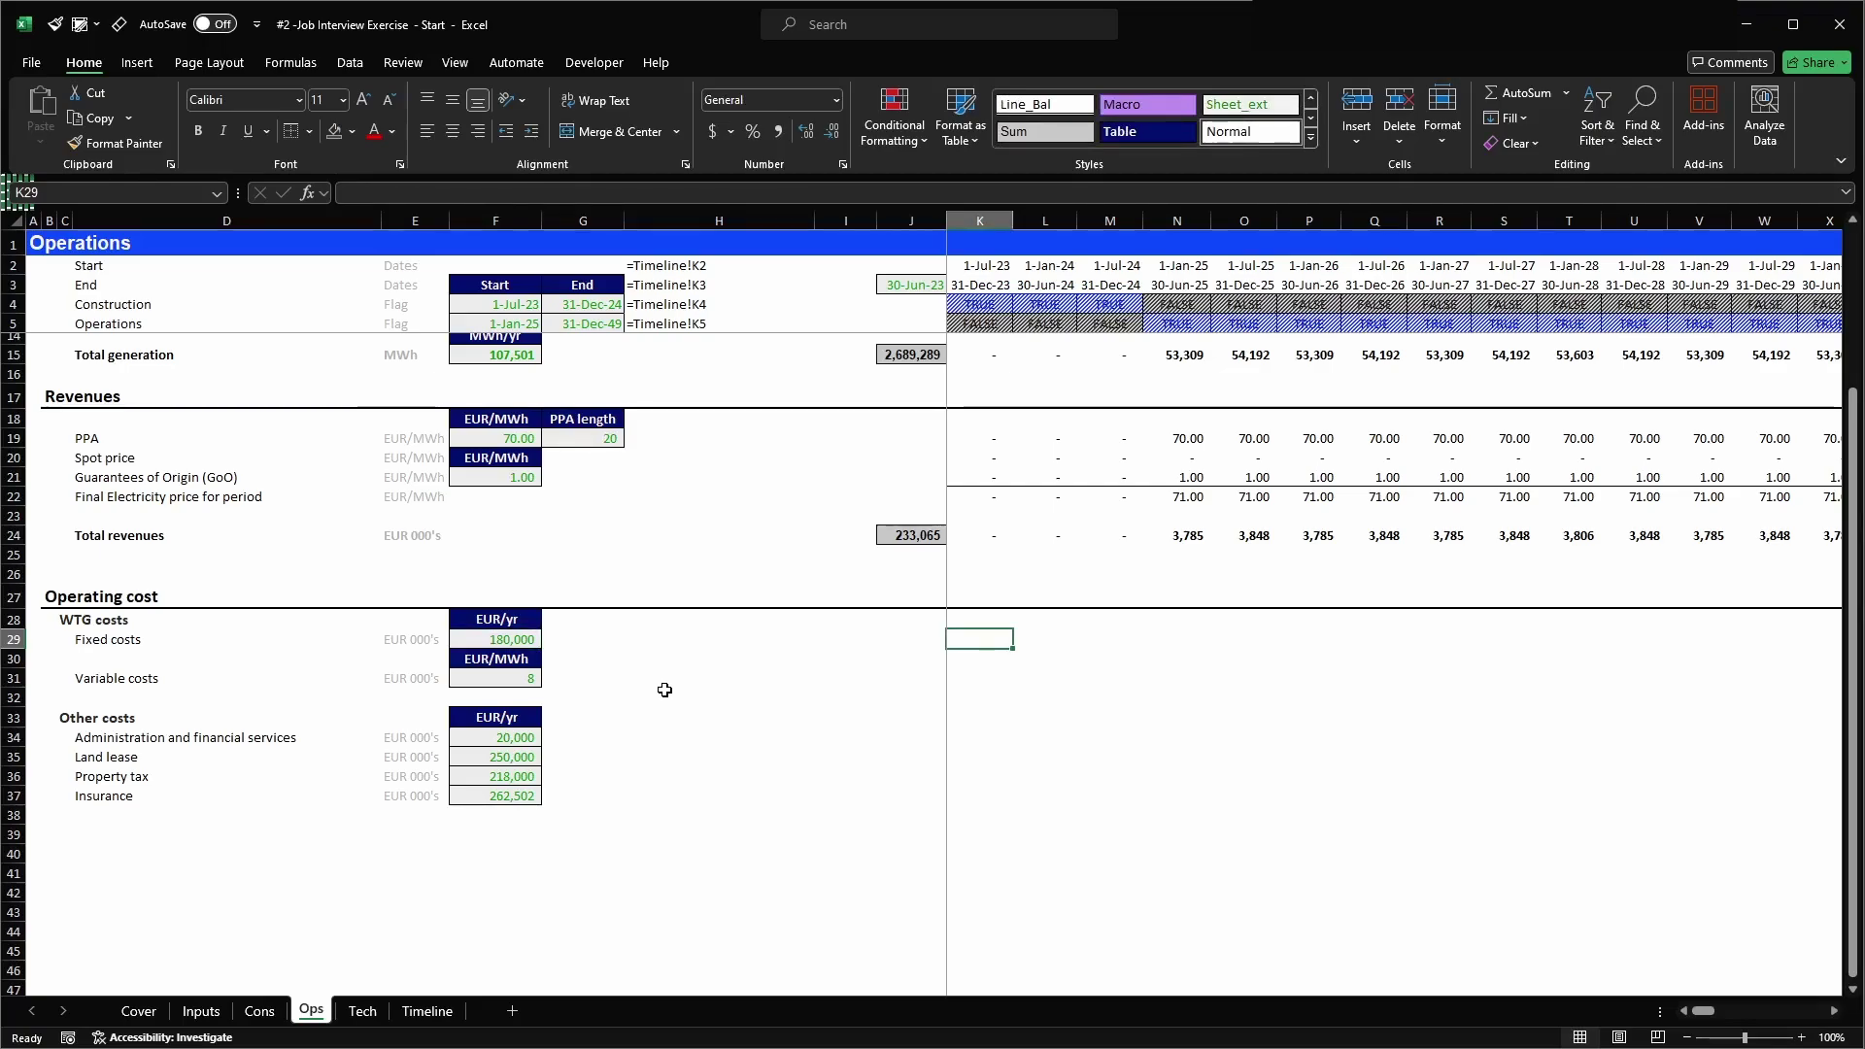
pyautogui.write('=')
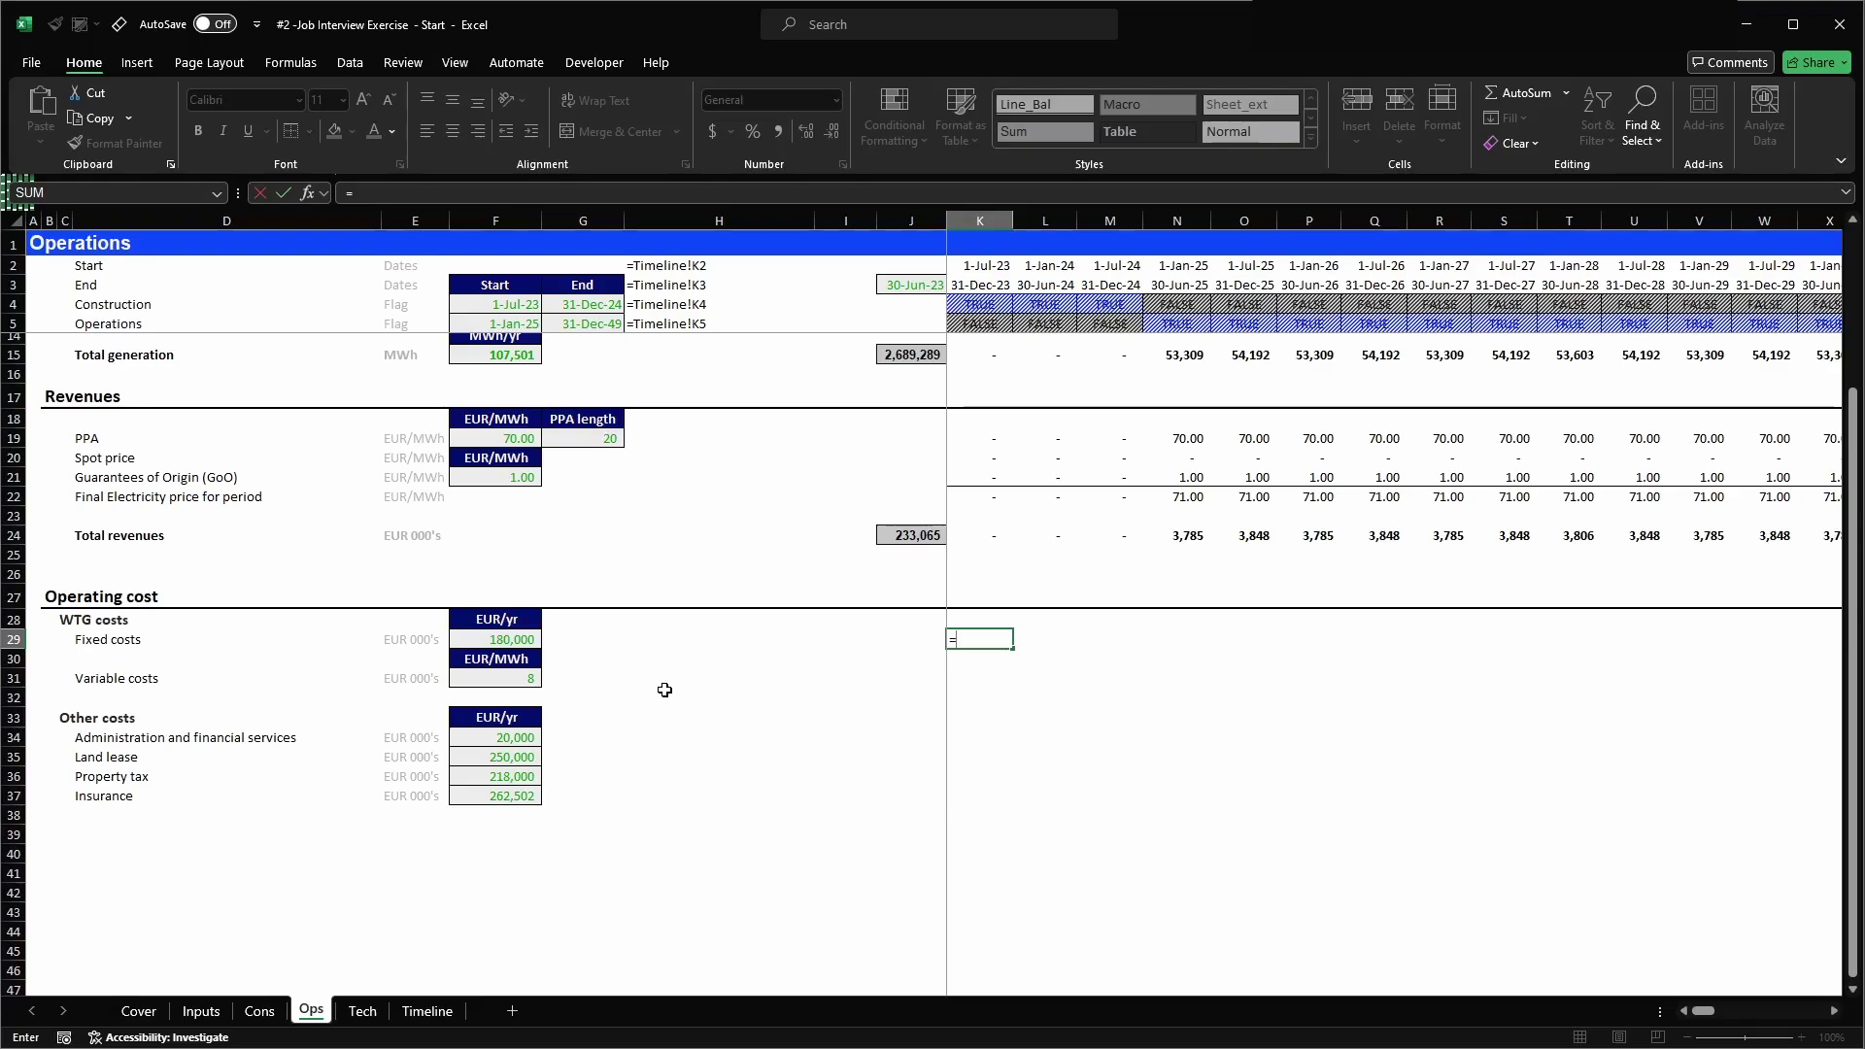
pyautogui.press('Left')
pyautogui.press('Left')
pyautogui.press('Left')
pyautogui.press('Left')
pyautogui.press('Left')
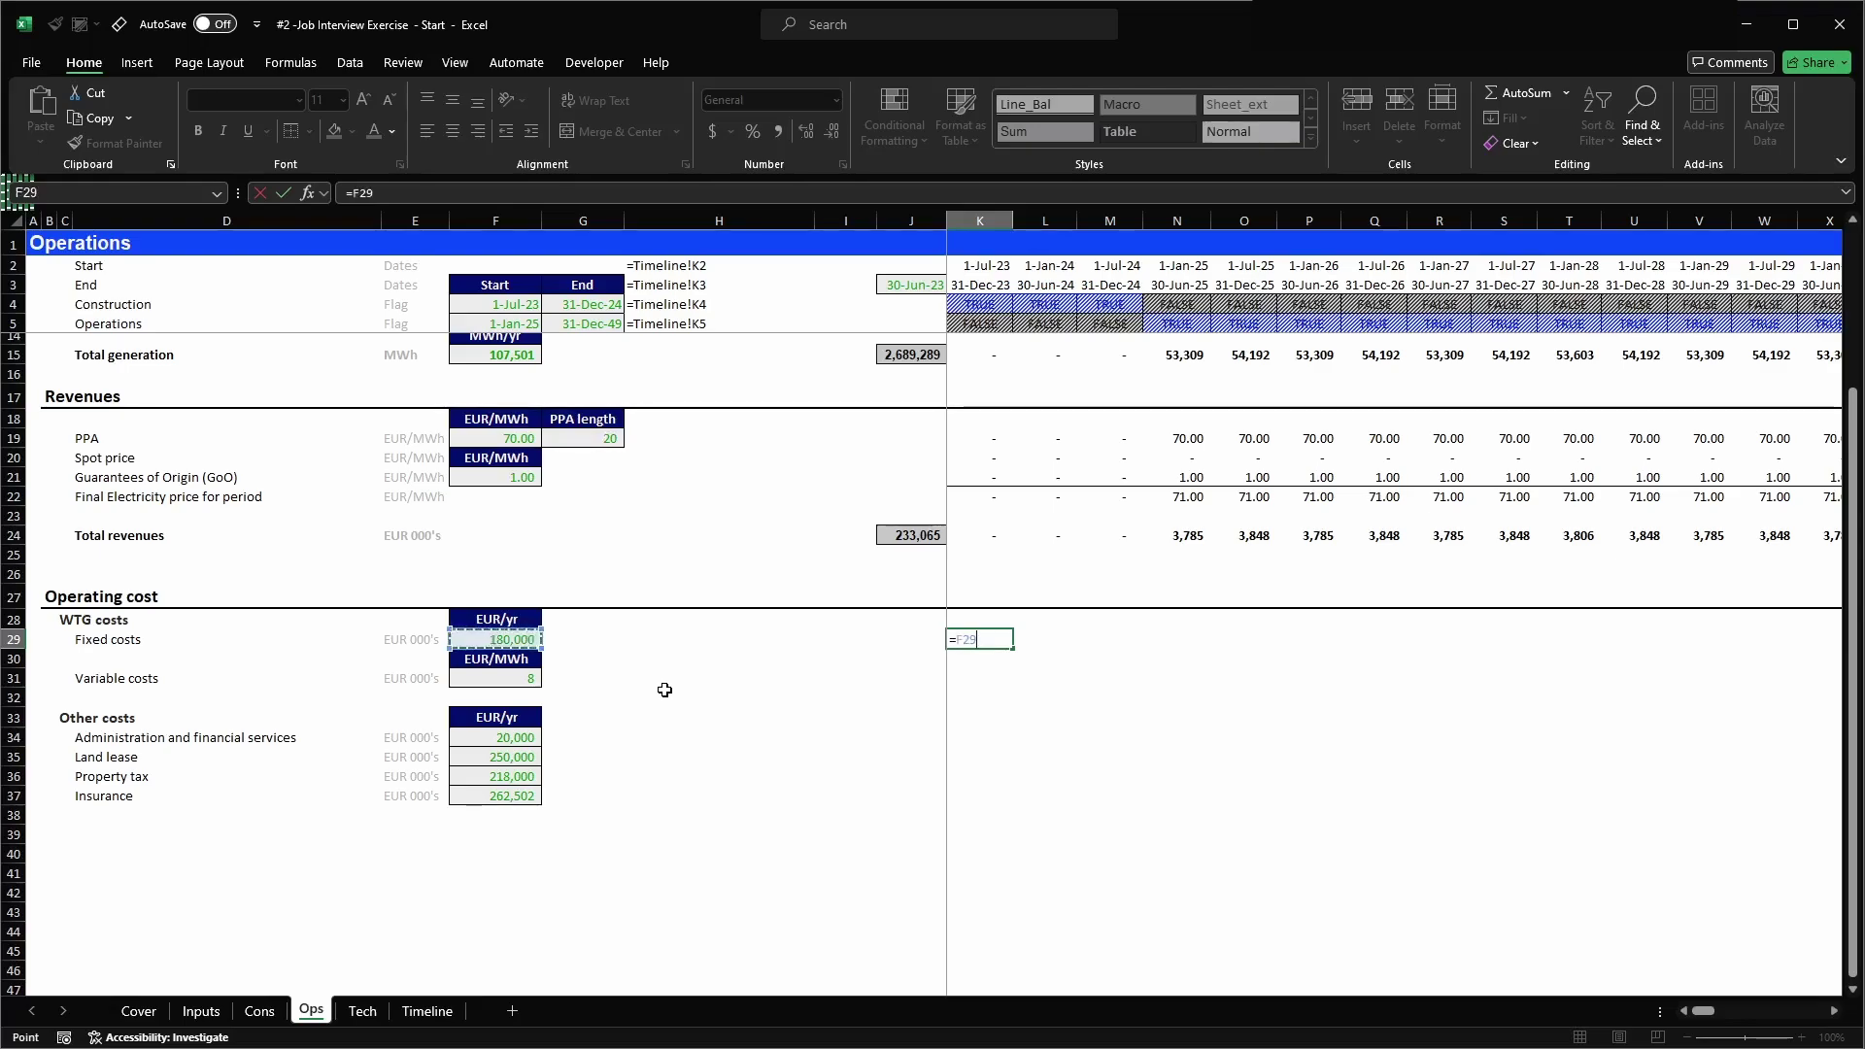
pyautogui.press('F4')
pyautogui.press('F4')
pyautogui.press('F4')
pyautogui.write('*')
pyautogui.click(1005, 327)
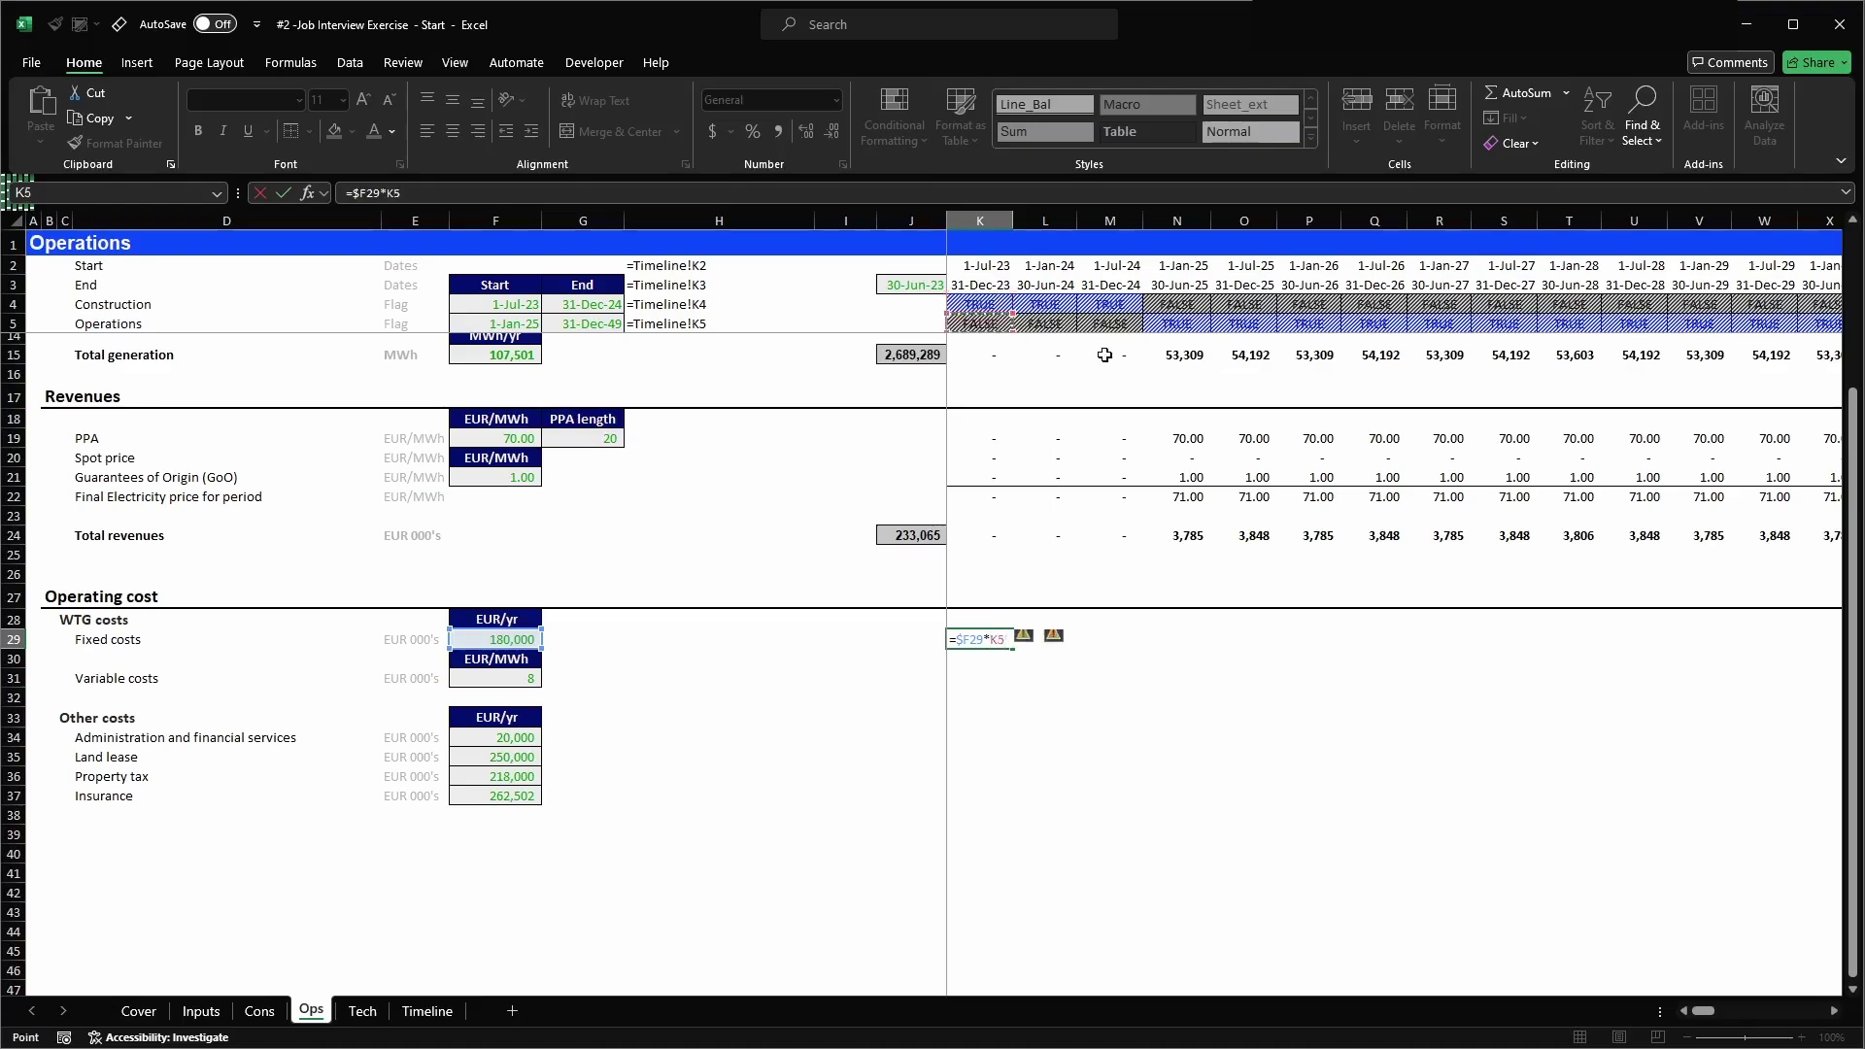
pyautogui.press('Return')
# - Copy the fixed costs formula from K29 into K34:K37 for the four Other costs rows
pyautogui.press('Up')
pyautogui.hotkey('ctrl', 'c')
pyautogui.press('Down')
pyautogui.press('Down')
pyautogui.press('Down')
pyautogui.press('Down')
pyautogui.press('Down')
pyautogui.hotkey('shift', 'Down')
pyautogui.hotkey('shift', 'Down')
pyautogui.hotkey('shift', 'Down')
pyautogui.press('Return')
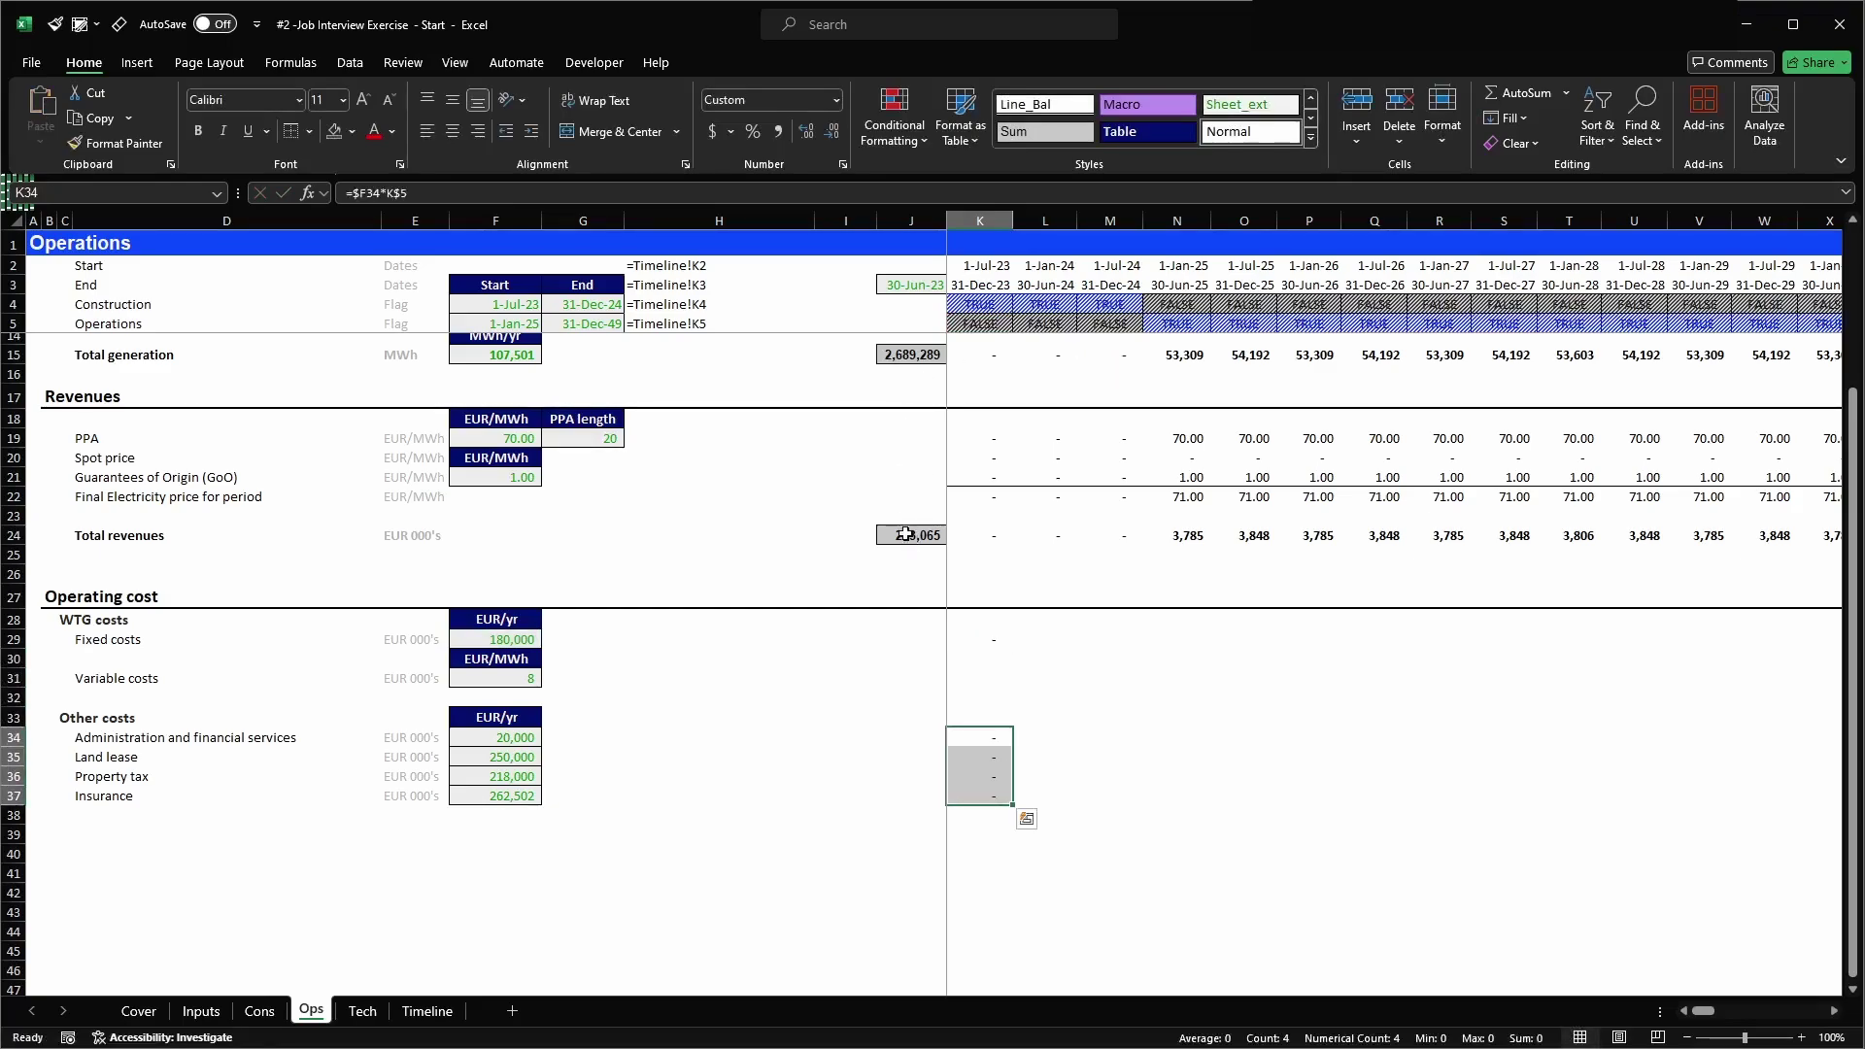
# - Copy the row total from J24 in Total revenues into J29 for the fixed costs
pyautogui.click(905, 533)
pyautogui.hotkey('ctrl', 'c')
pyautogui.press('Down')
pyautogui.press('Down')
pyautogui.press('Down')
pyautogui.press('Down')
pyautogui.press('Down')
pyautogui.press('Return')
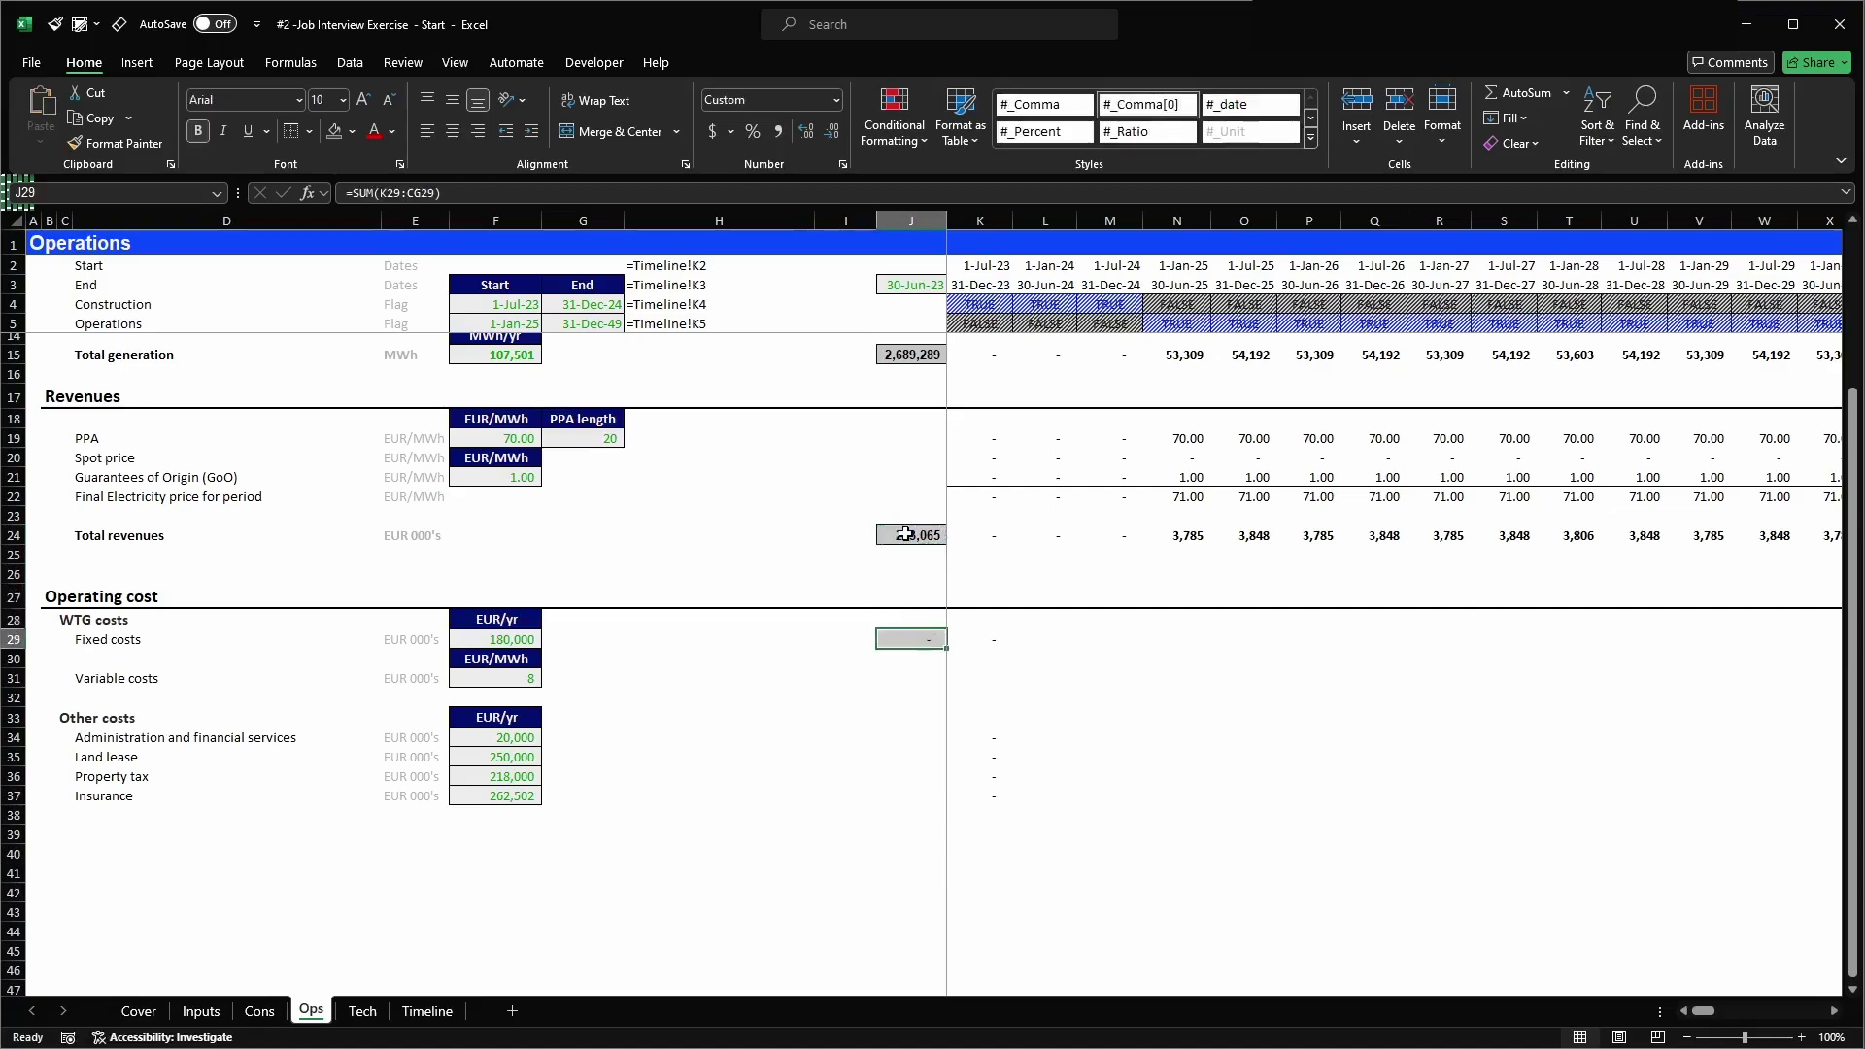
# - Copy the row total in J29 into J34:J37 for the Other costs rows
pyautogui.hotkey('ctrl', 'c')
pyautogui.press('Down')
pyautogui.press('Down')
pyautogui.press('Down')
pyautogui.press('Down')
pyautogui.press('Down')
pyautogui.hotkey('shift', 'Down')
pyautogui.hotkey('shift', 'Down')
pyautogui.hotkey('shift', 'Down')
pyautogui.press('Return')
pyautogui.press('Right')
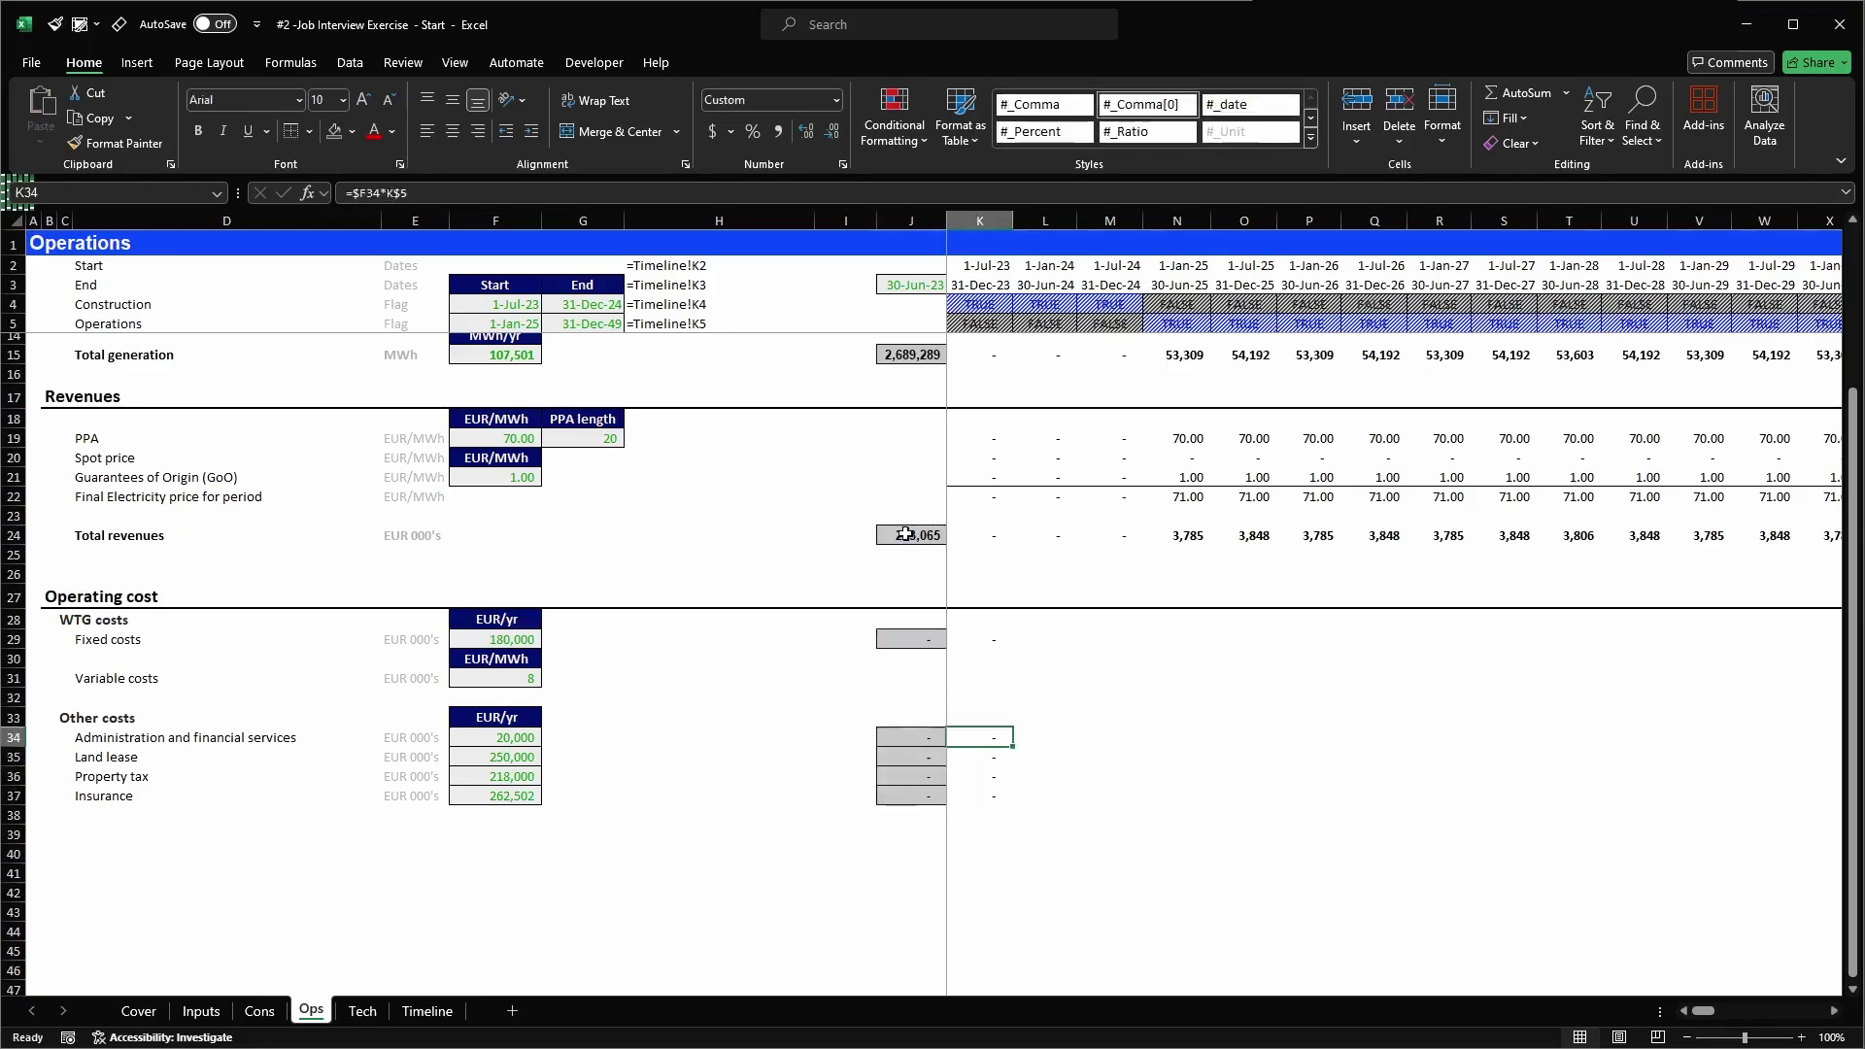
# - Copy the row total in J34 into J31 for the variable costs
pyautogui.press('Left')
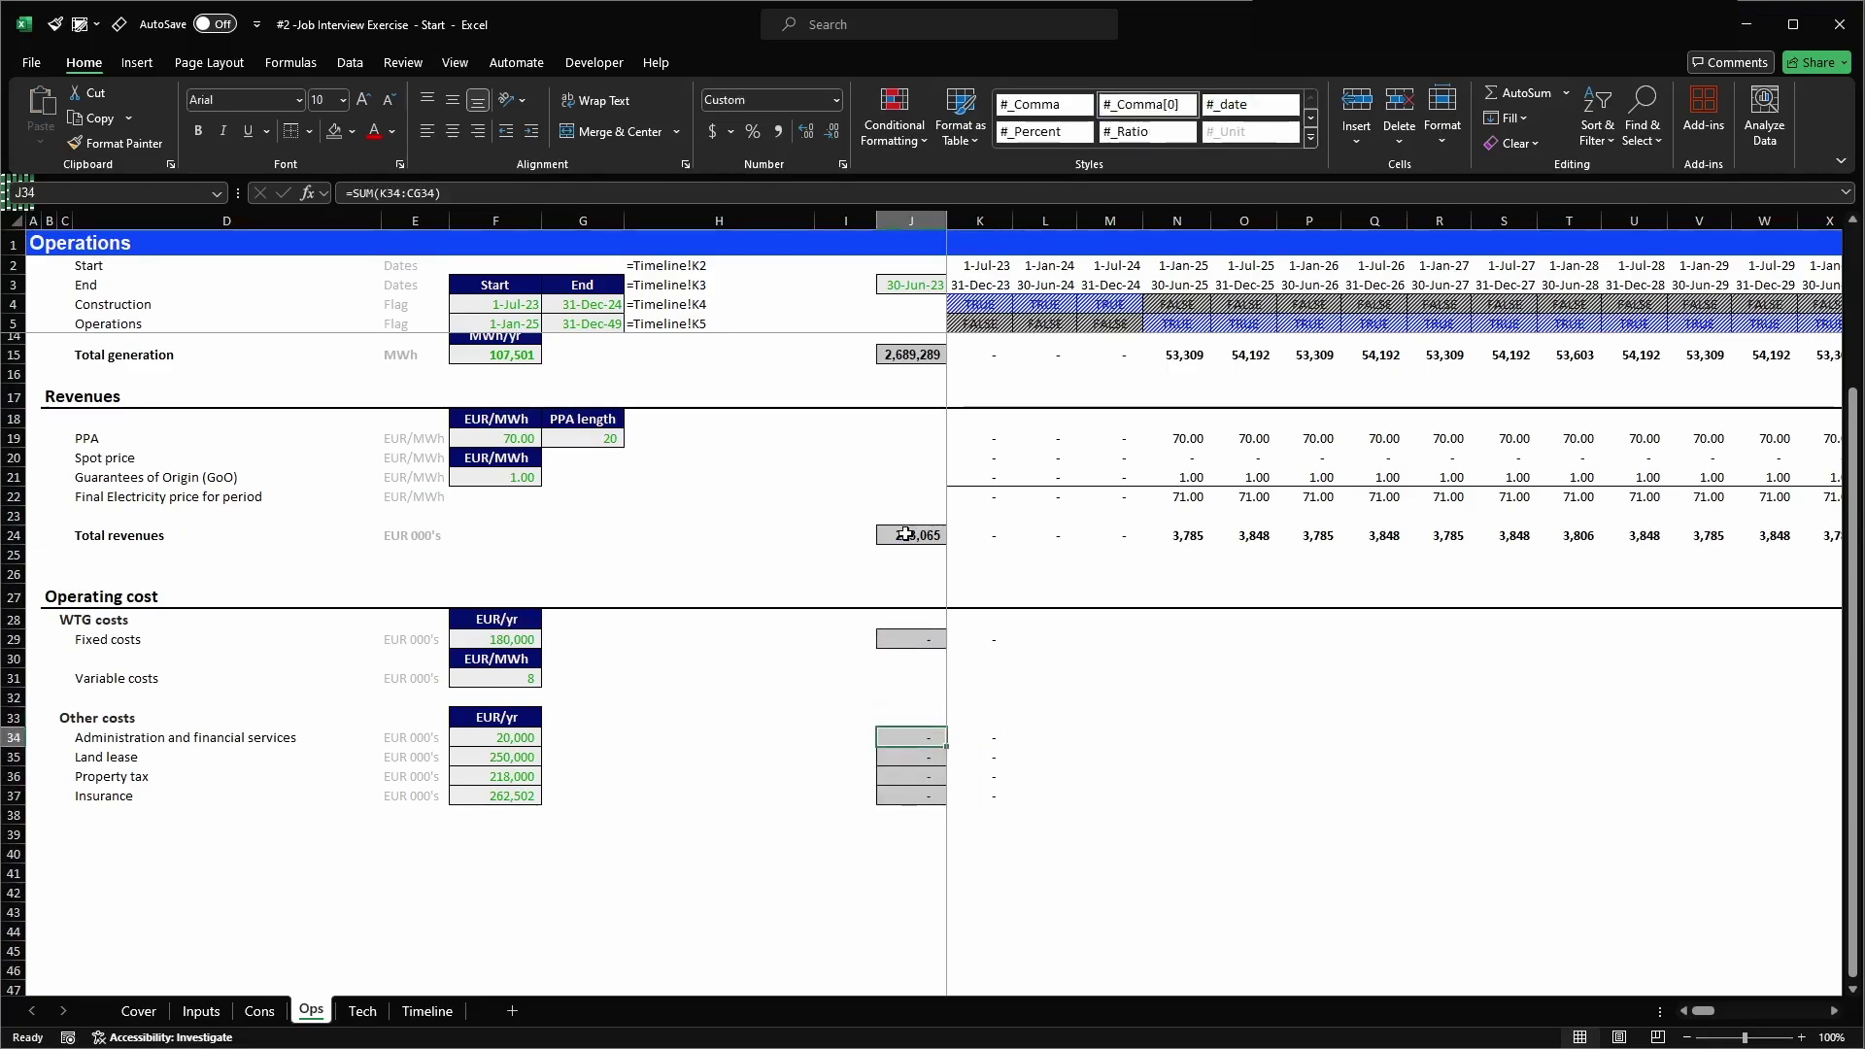
pyautogui.hotkey('ctrl', 'c')
pyautogui.press('Up')
pyautogui.press('Up')
pyautogui.press('Up')
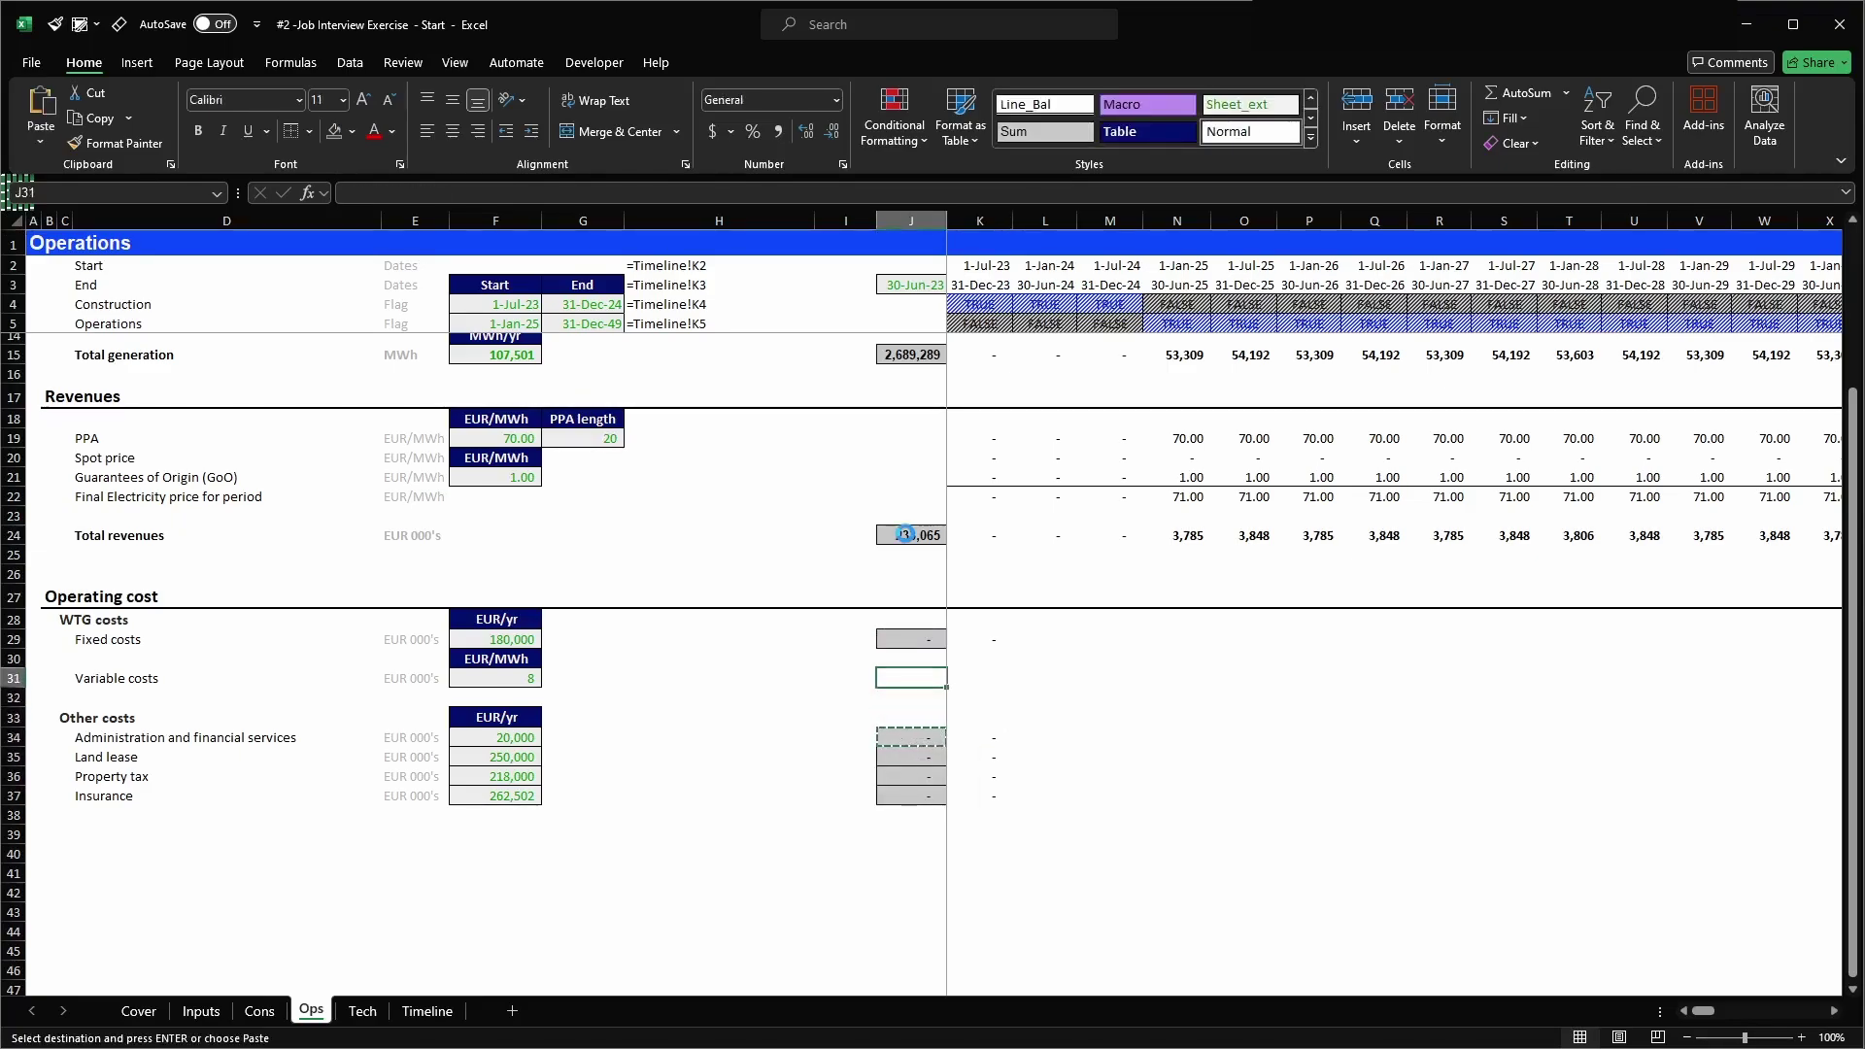
pyautogui.press('Return')
# - Try copying the operating cost formulas in K29:K37 across all the timeline periods
pyautogui.press('Right')
pyautogui.press('Up')
pyautogui.press('Up')
pyautogui.hotkey('ctrl', 'shift', 'Down')
pyautogui.hotkey('ctrl', 'shift', 'Down')
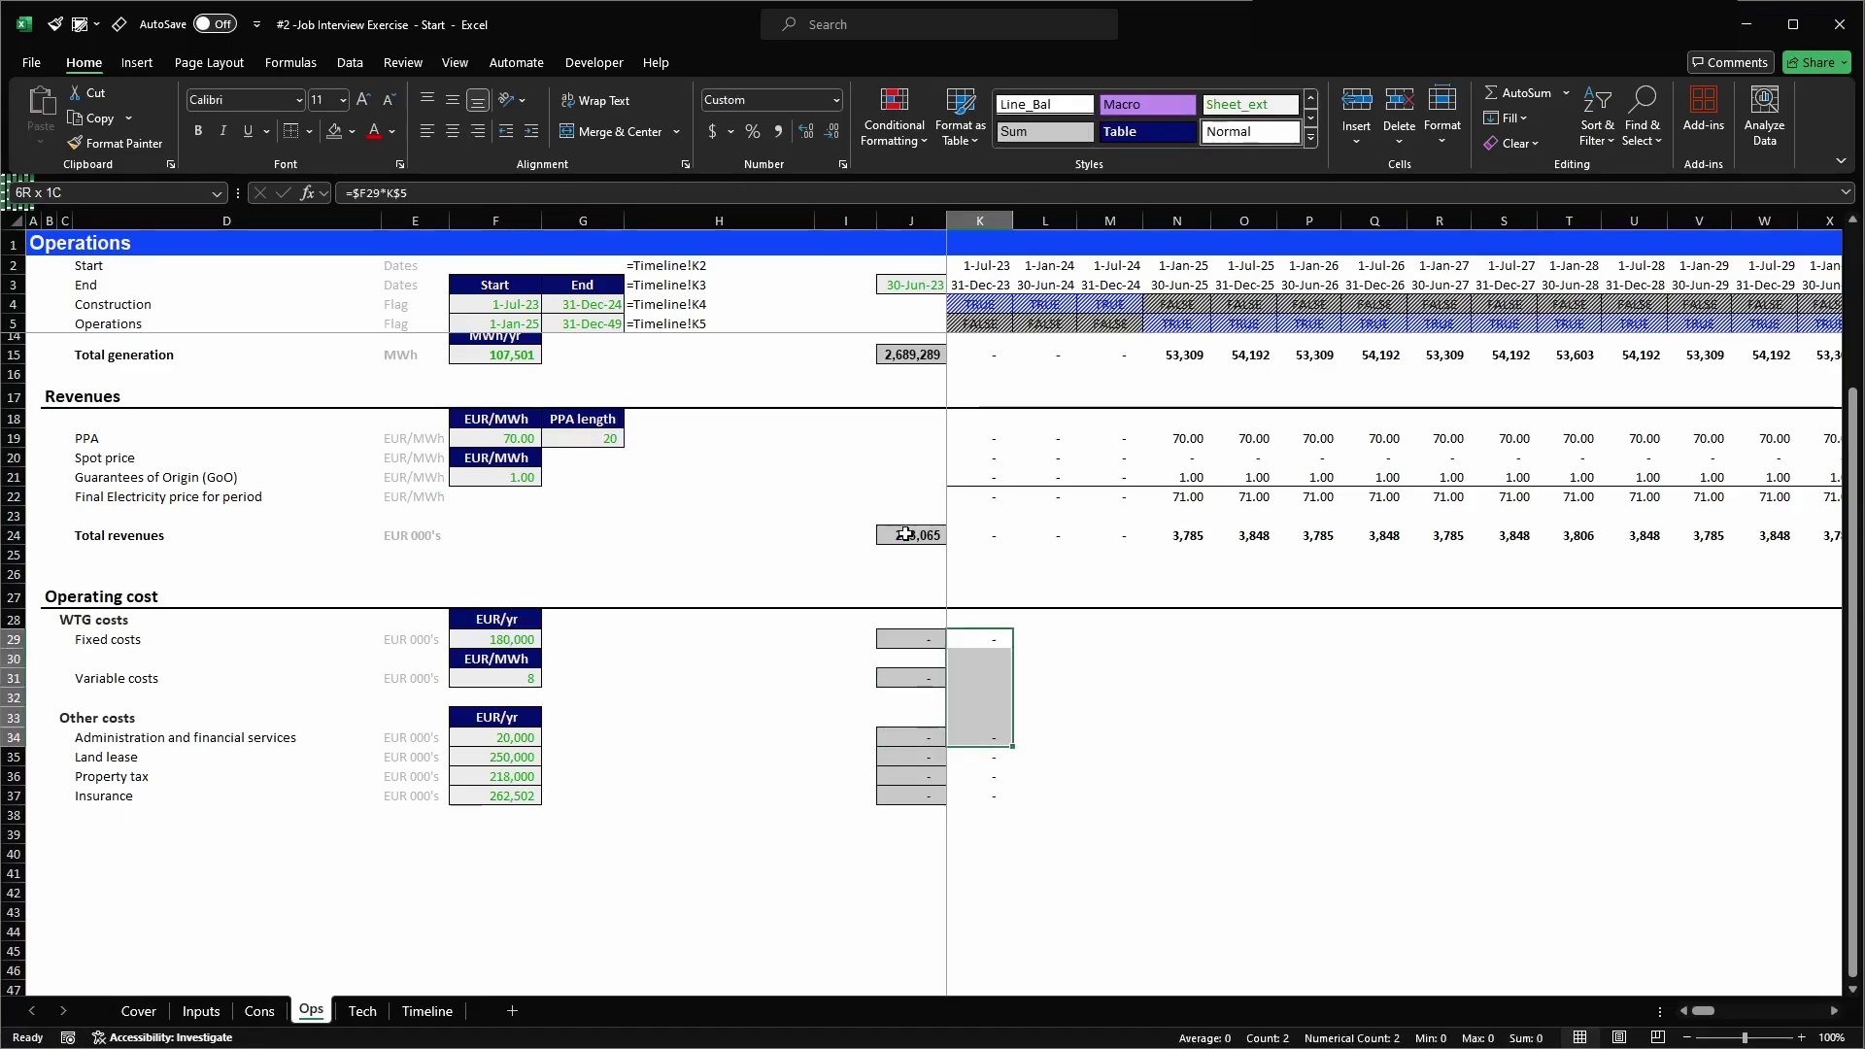
pyautogui.hotkey('ctrl', 'c')
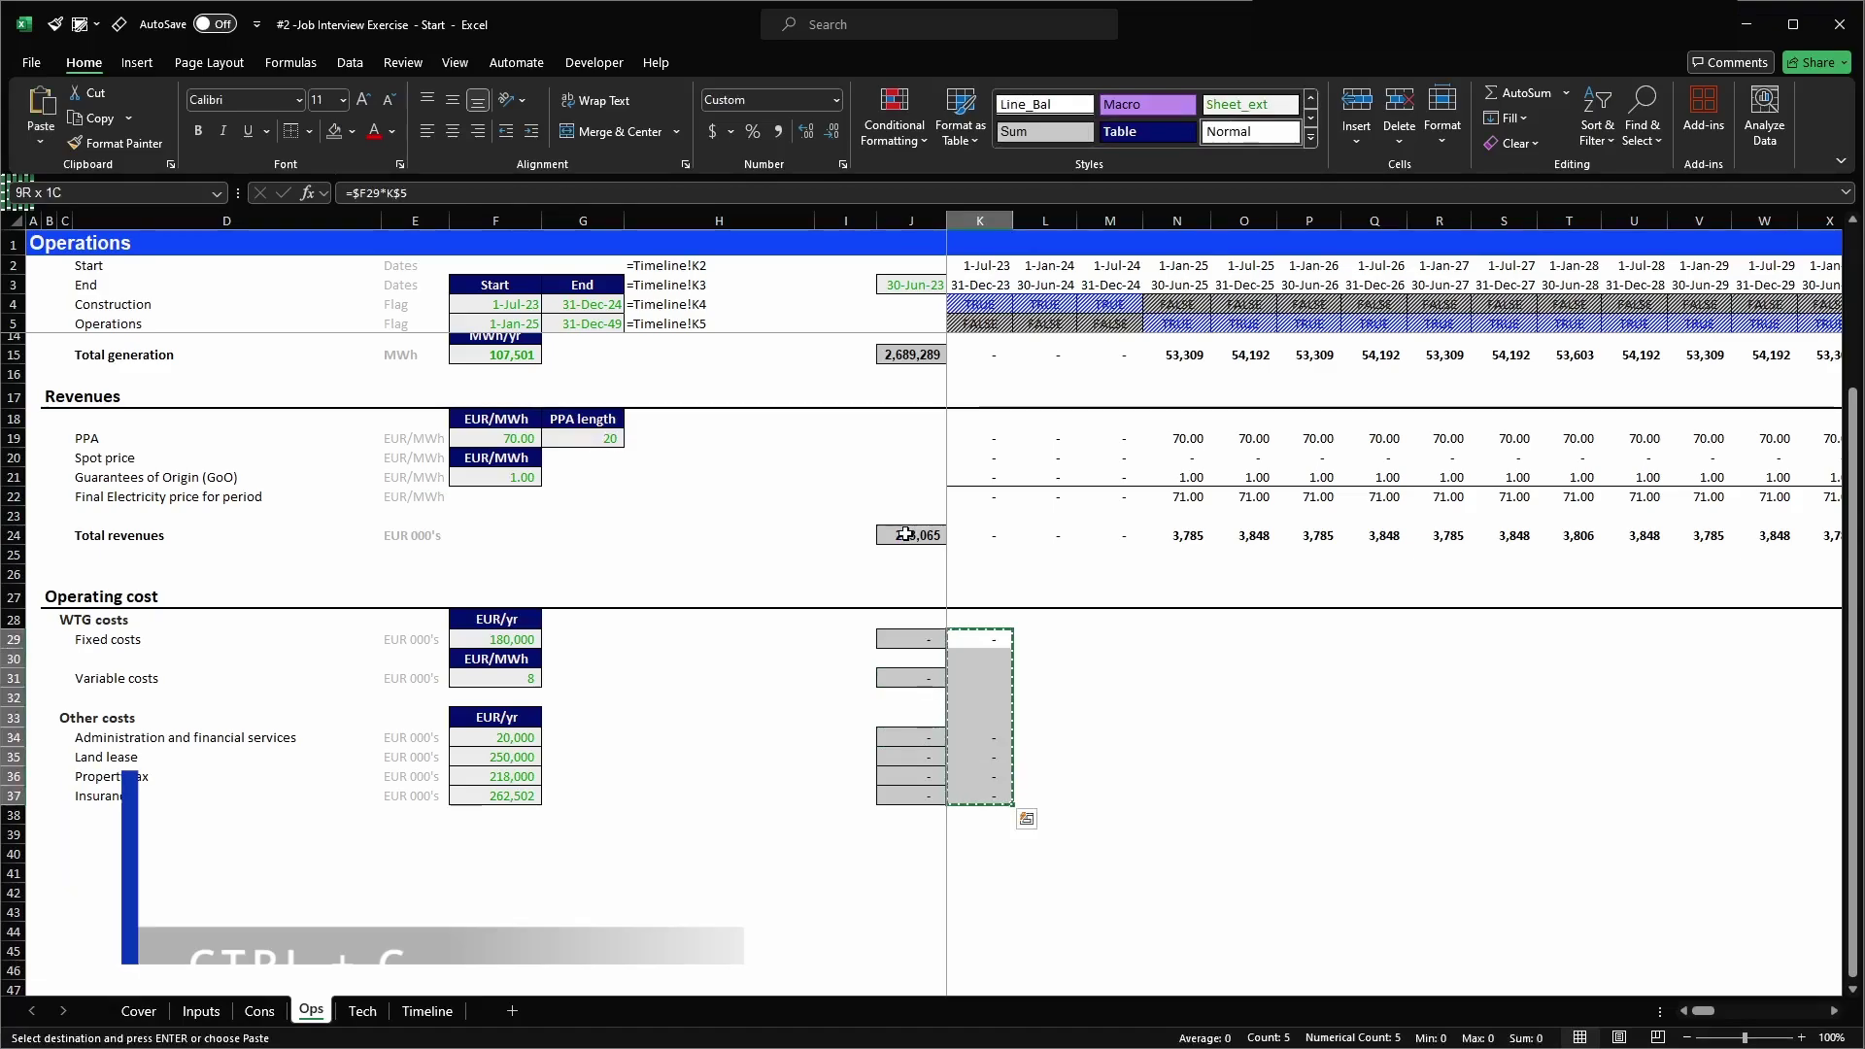
pyautogui.hotkey('ctrl', 'shift', 'Right')
pyautogui.hotkey('shift', 'Left')
pyautogui.press('Return')
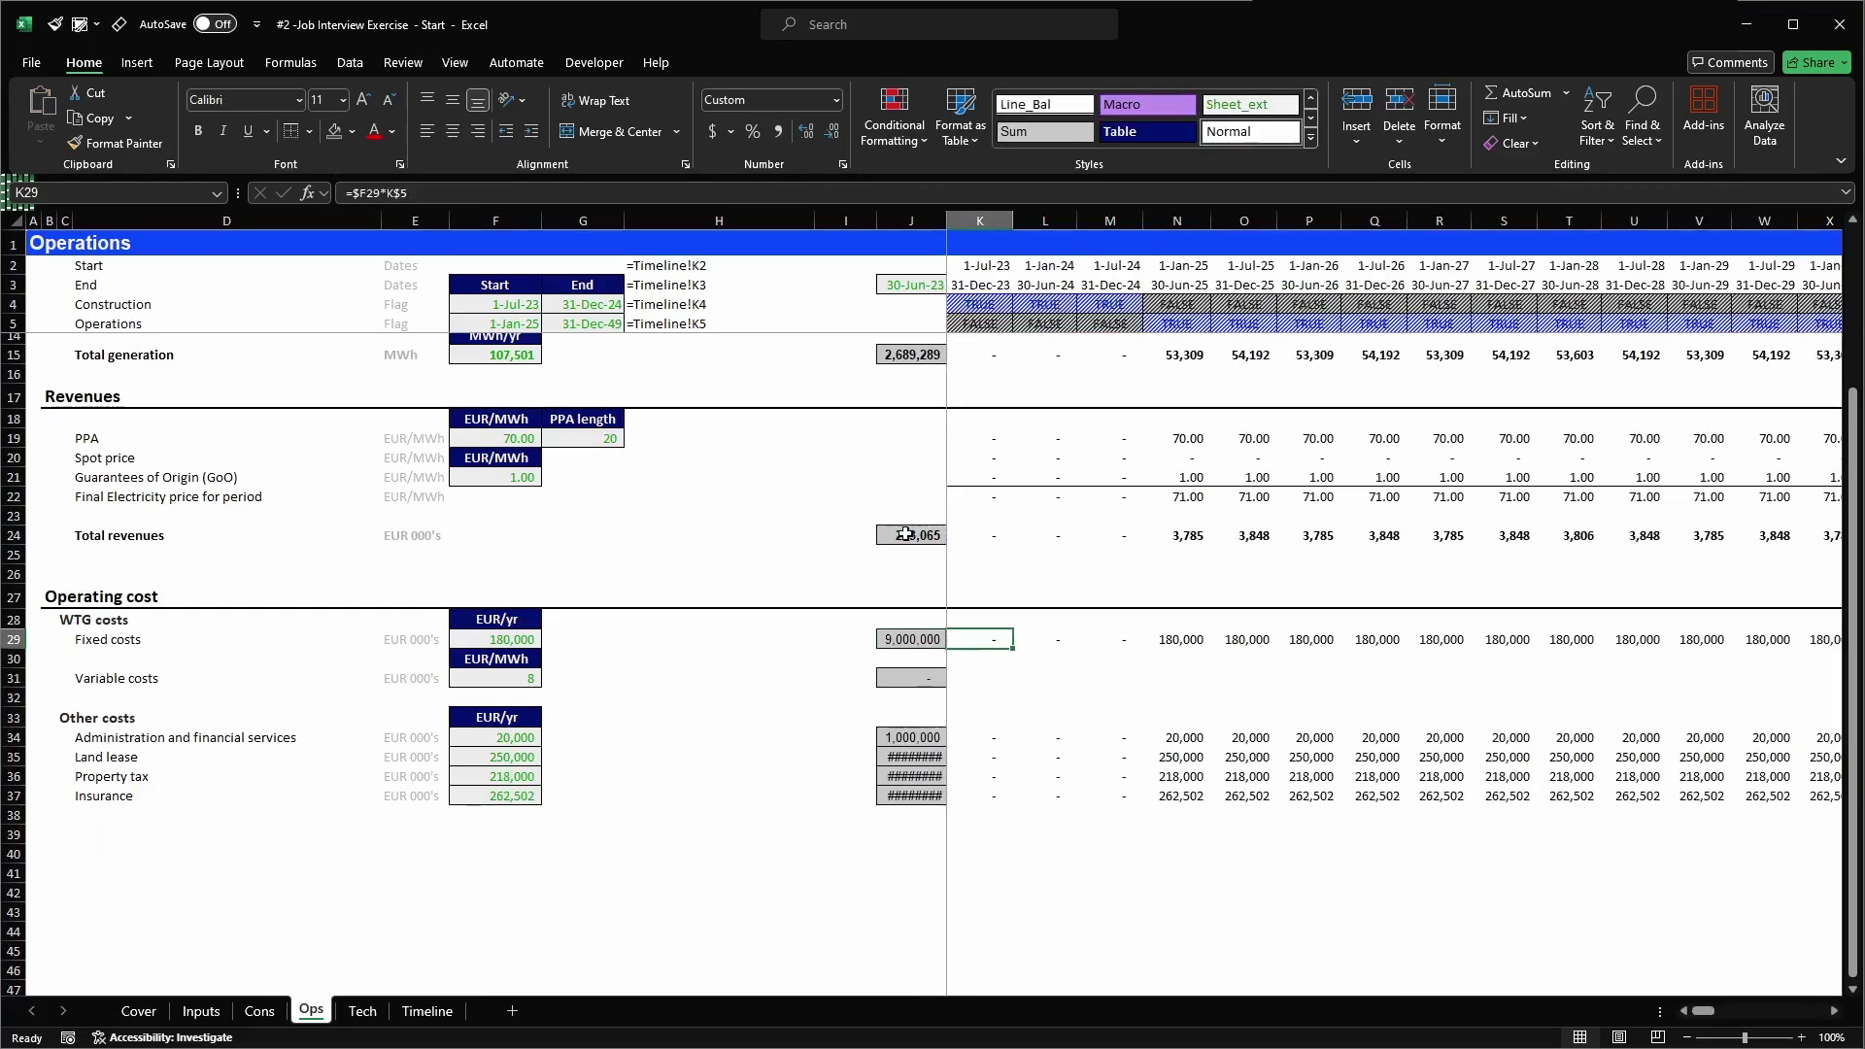
# - Check the fixed costs row and its formula in K29, and undo the copy across the timeline
pyautogui.click(426, 632)
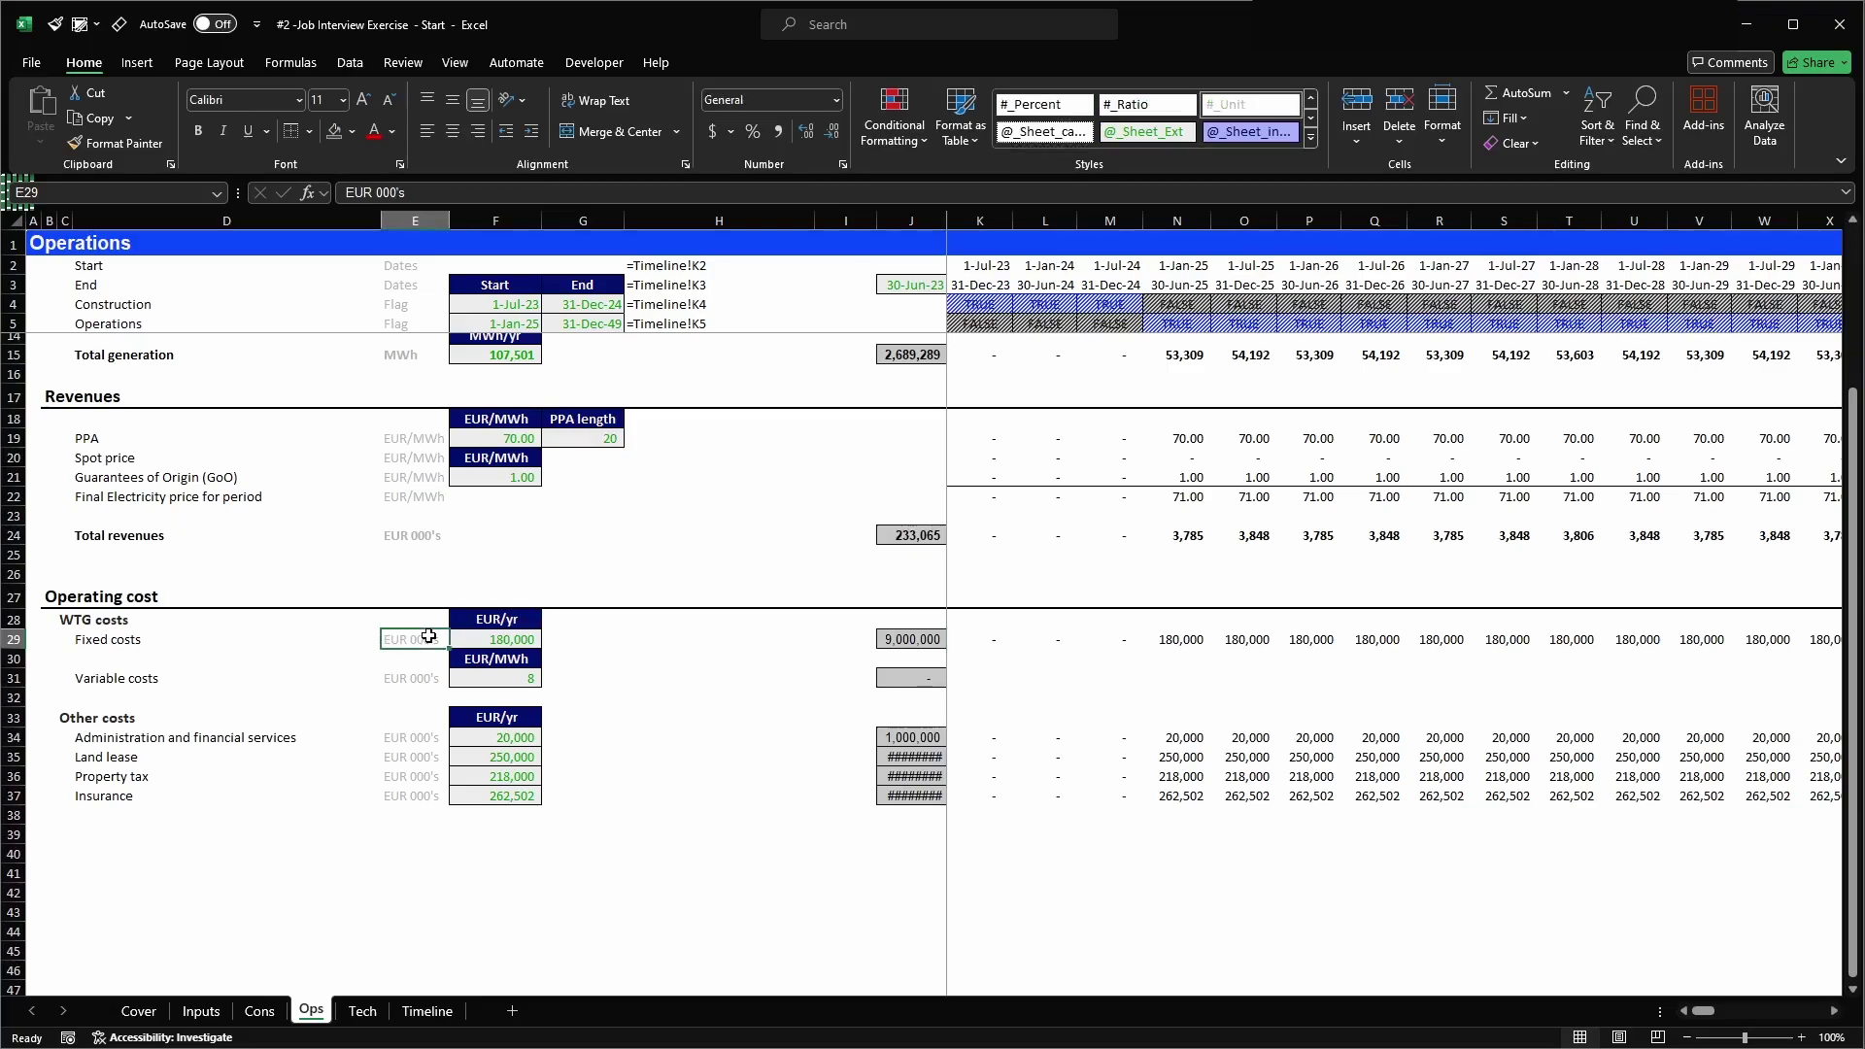
pyautogui.hotkey('shift', 'space')
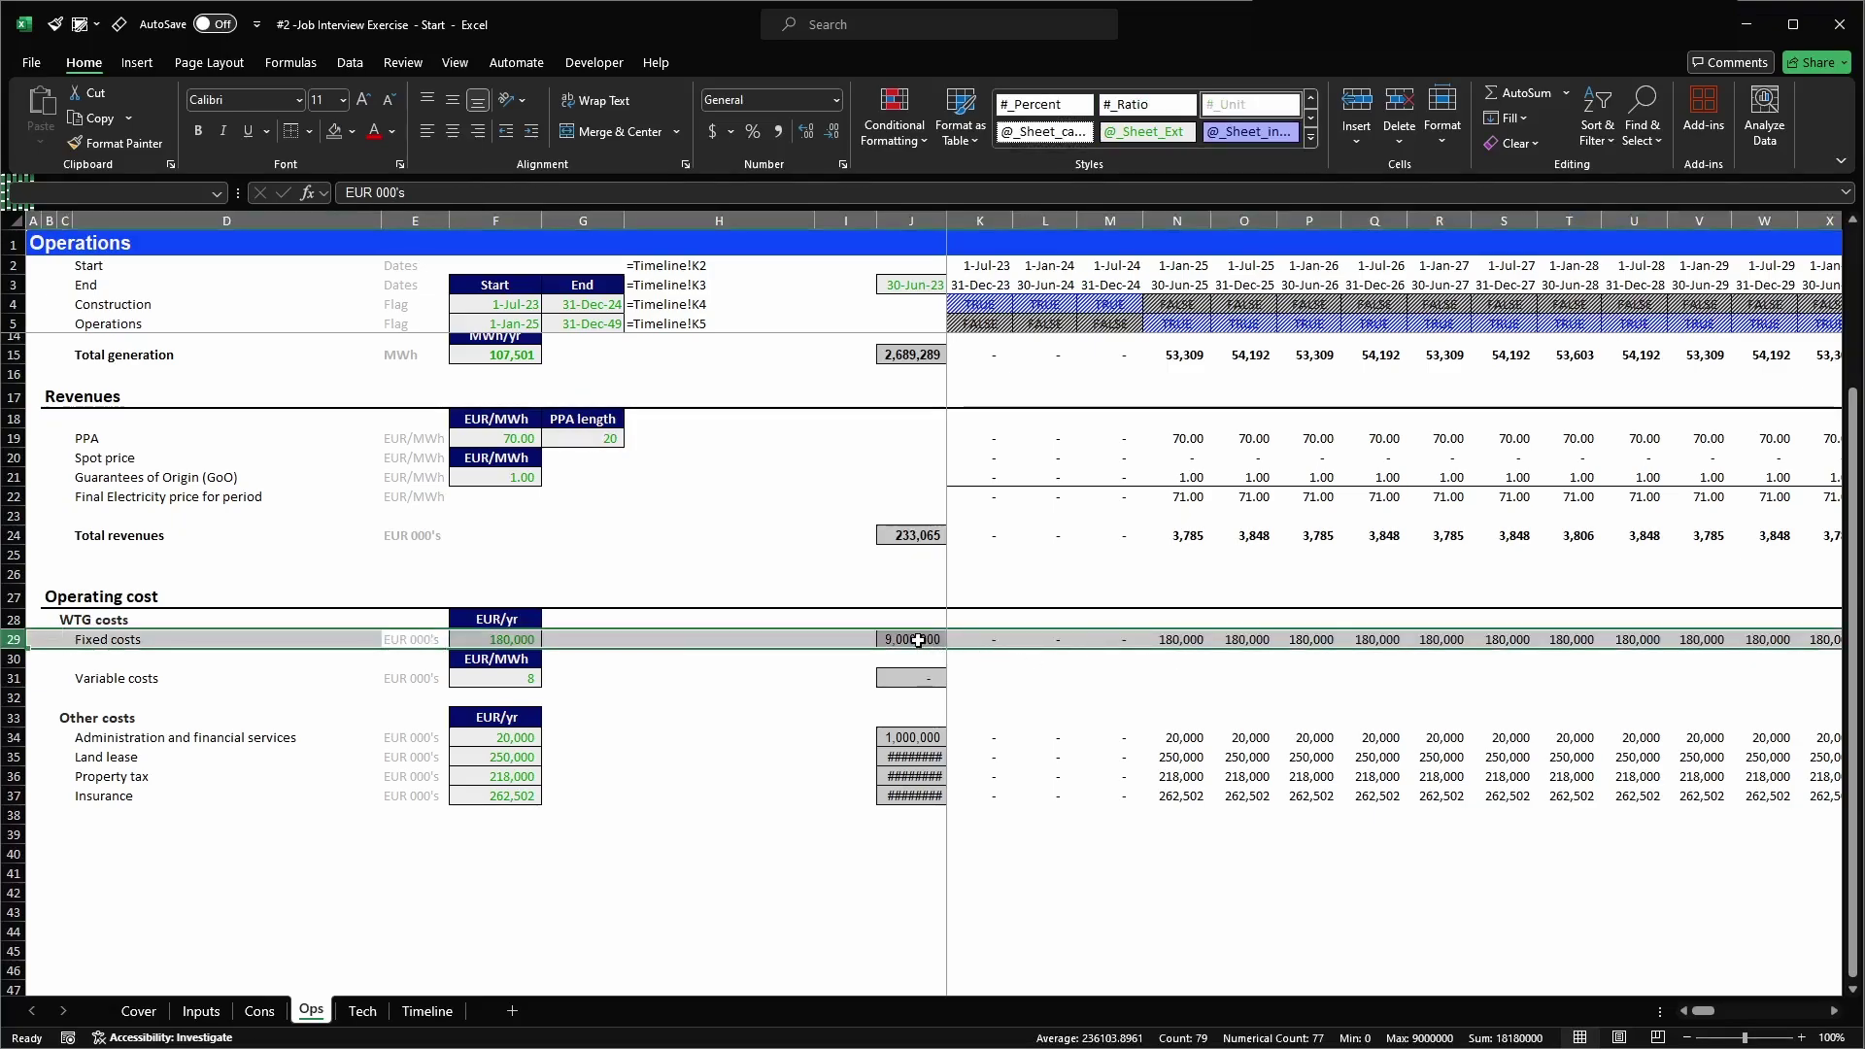
pyautogui.click(967, 641)
pyautogui.press('F2')
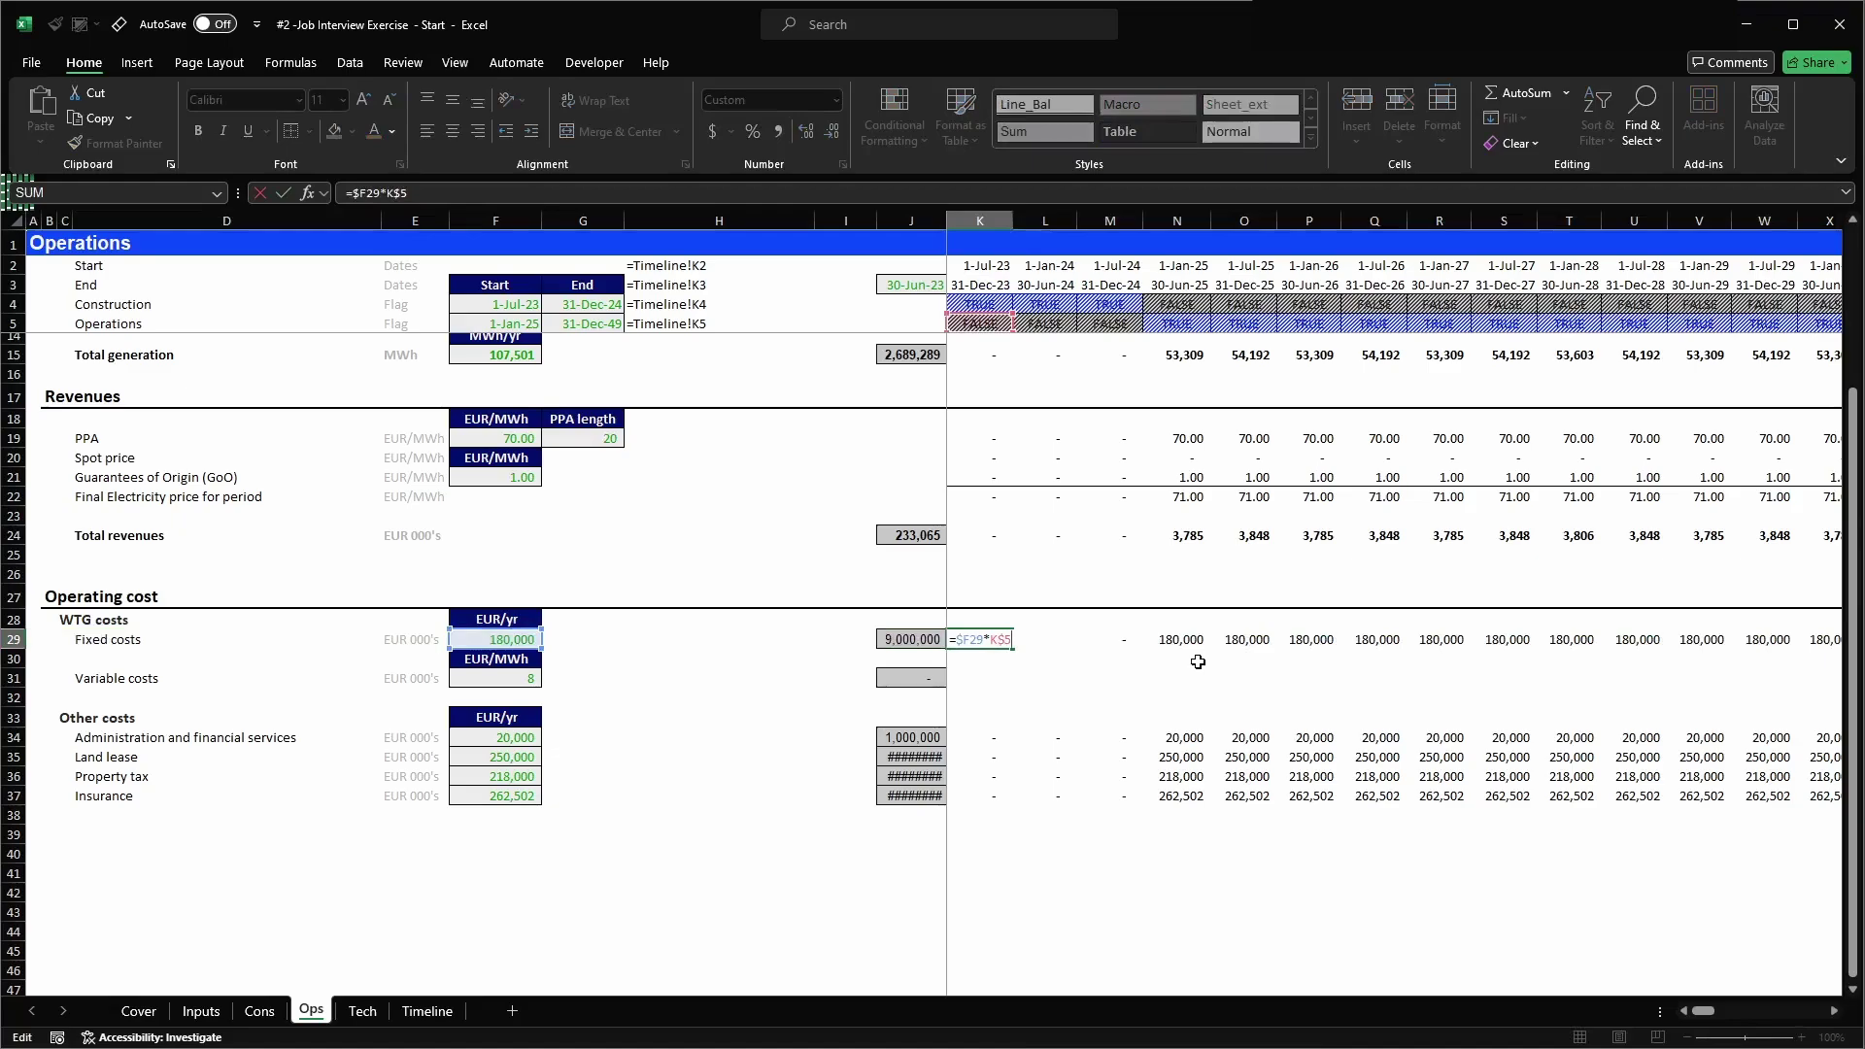
pyautogui.press('Escape')
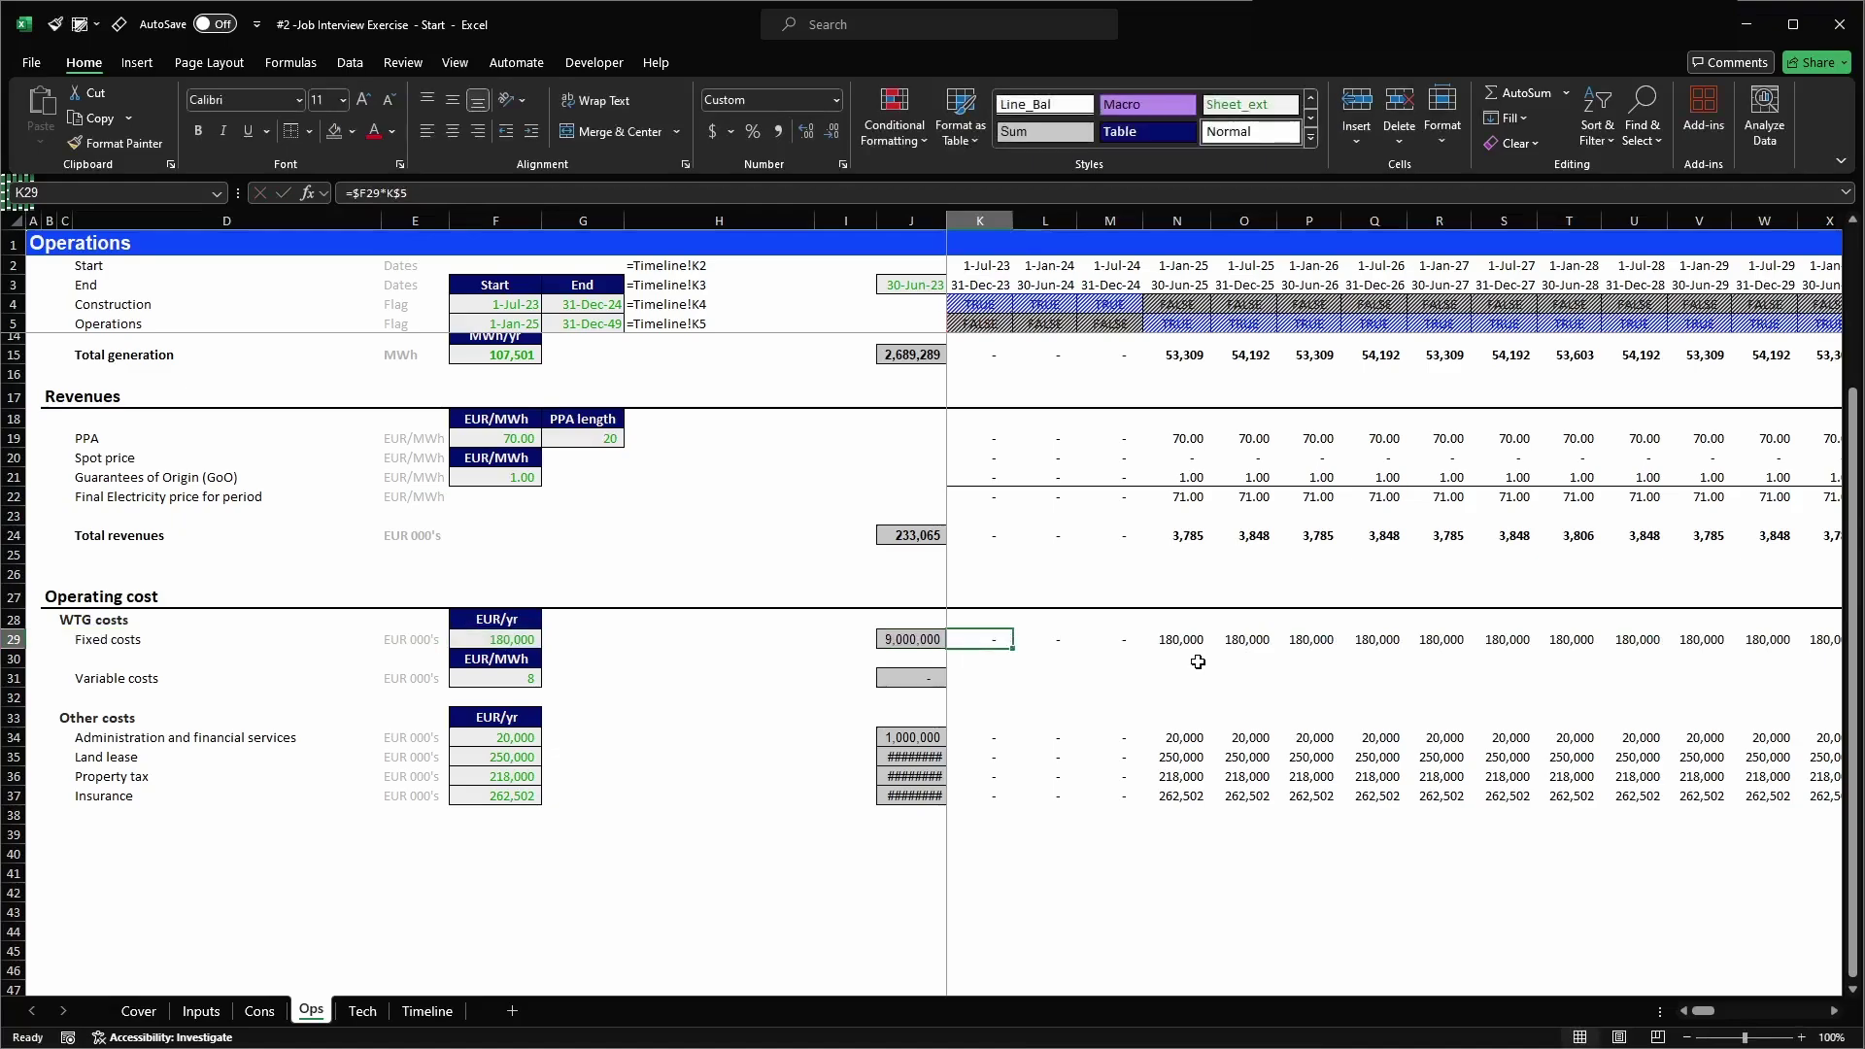
pyautogui.hotkey('ctrl', 'z')
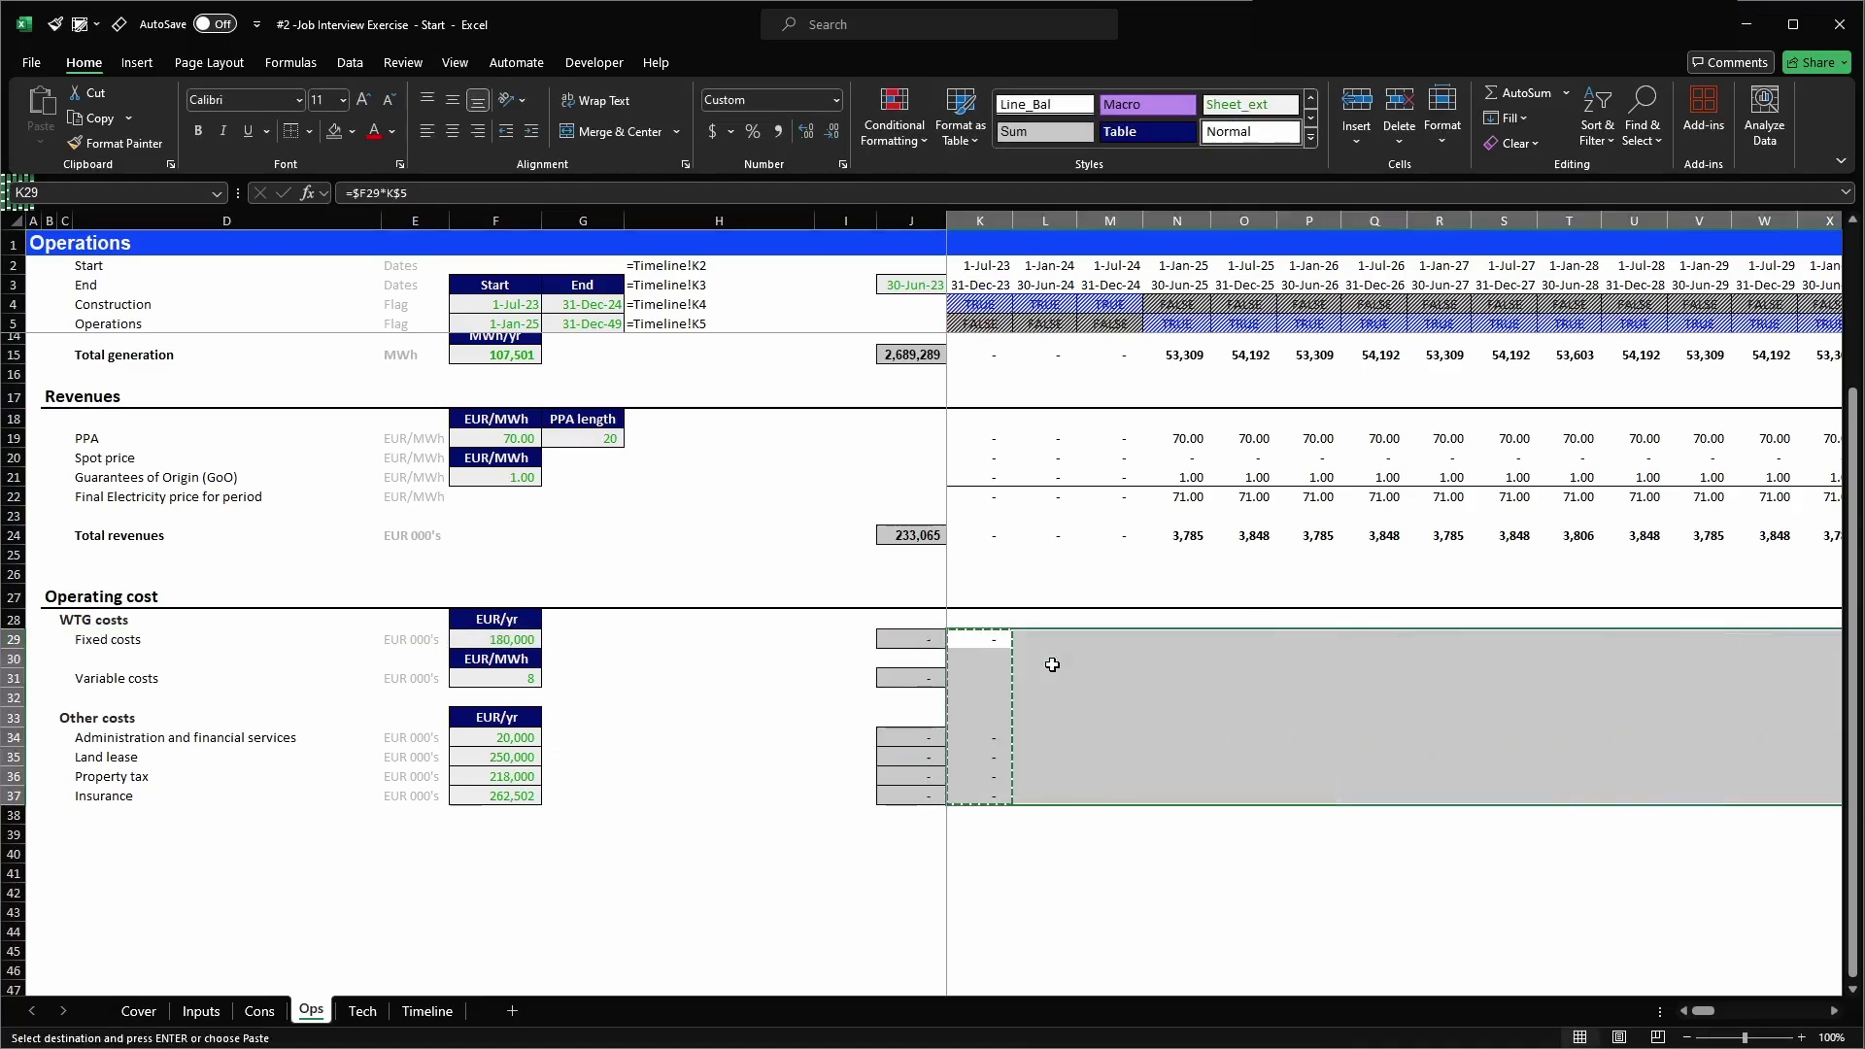
pyautogui.press('Escape')
# - Append /thousand to the fixed costs formula in K29 to convert it to EUR 000's
pyautogui.press('Left')
pyautogui.press('Right')
pyautogui.press('F2')
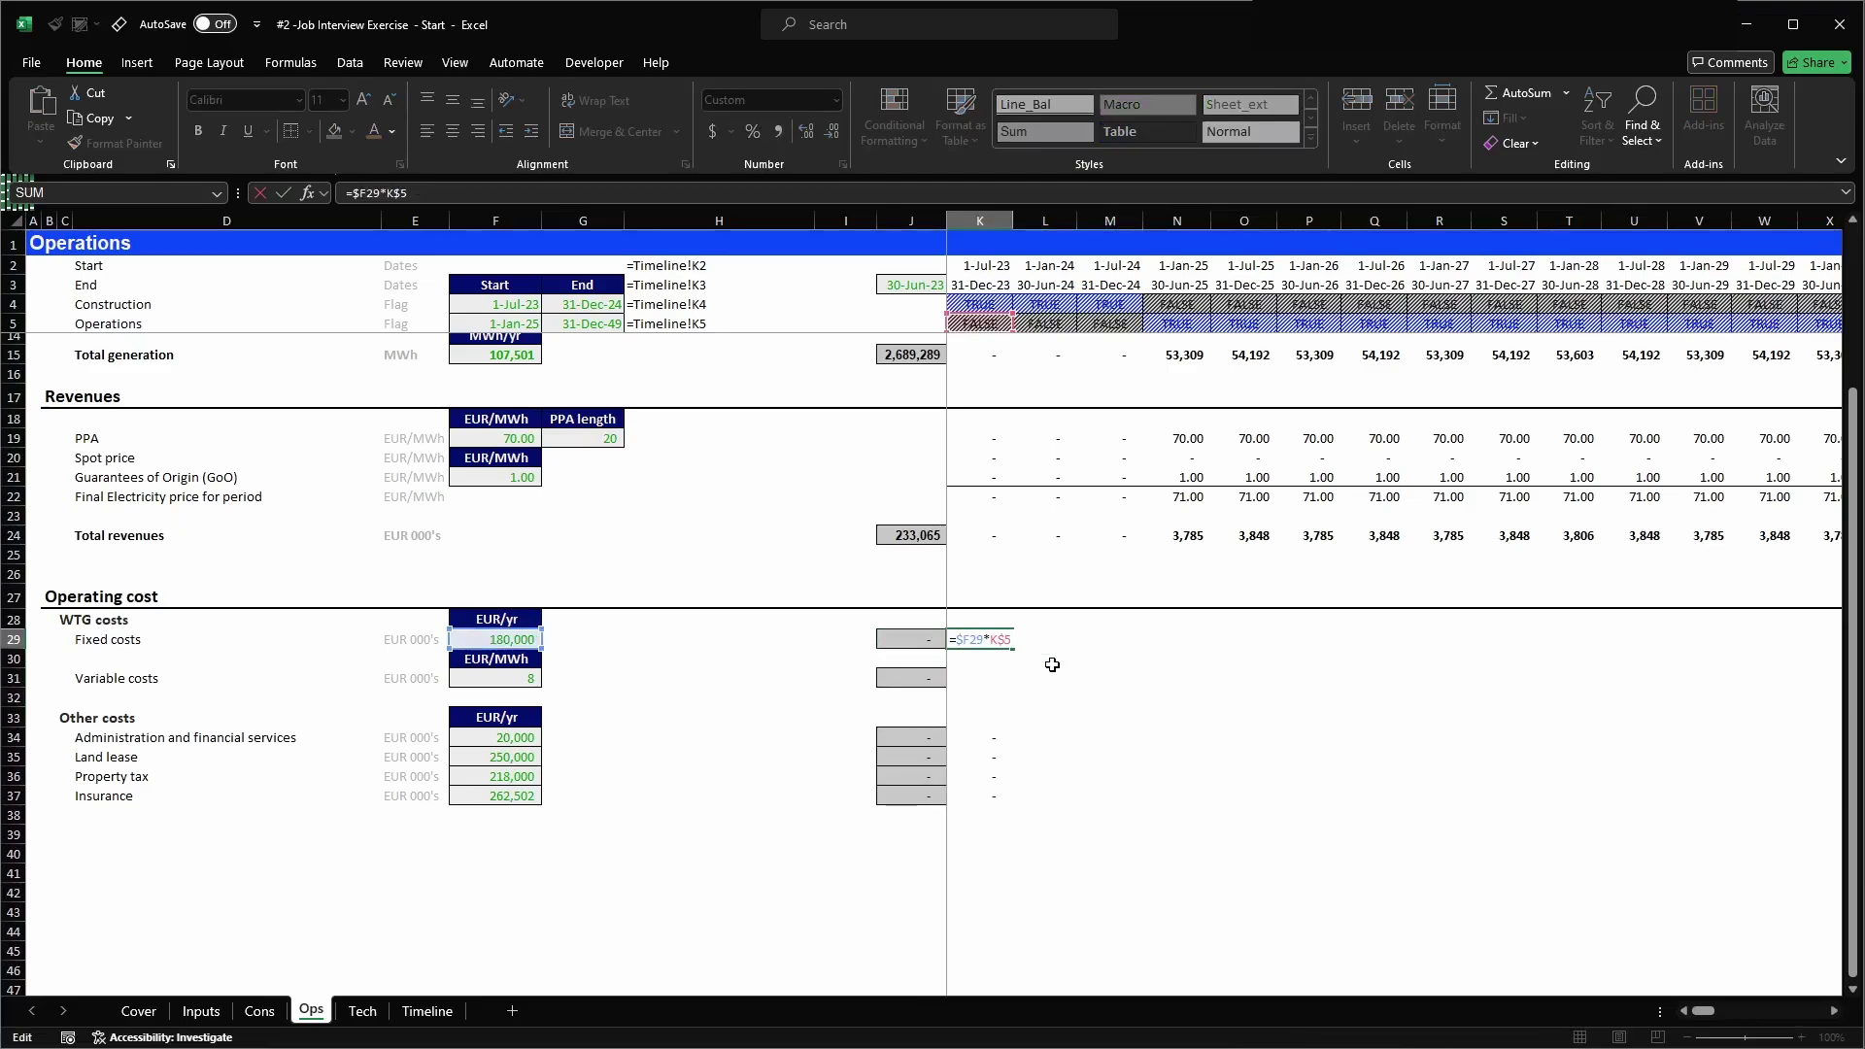
pyautogui.write('thousand')
pyautogui.press('Tab')
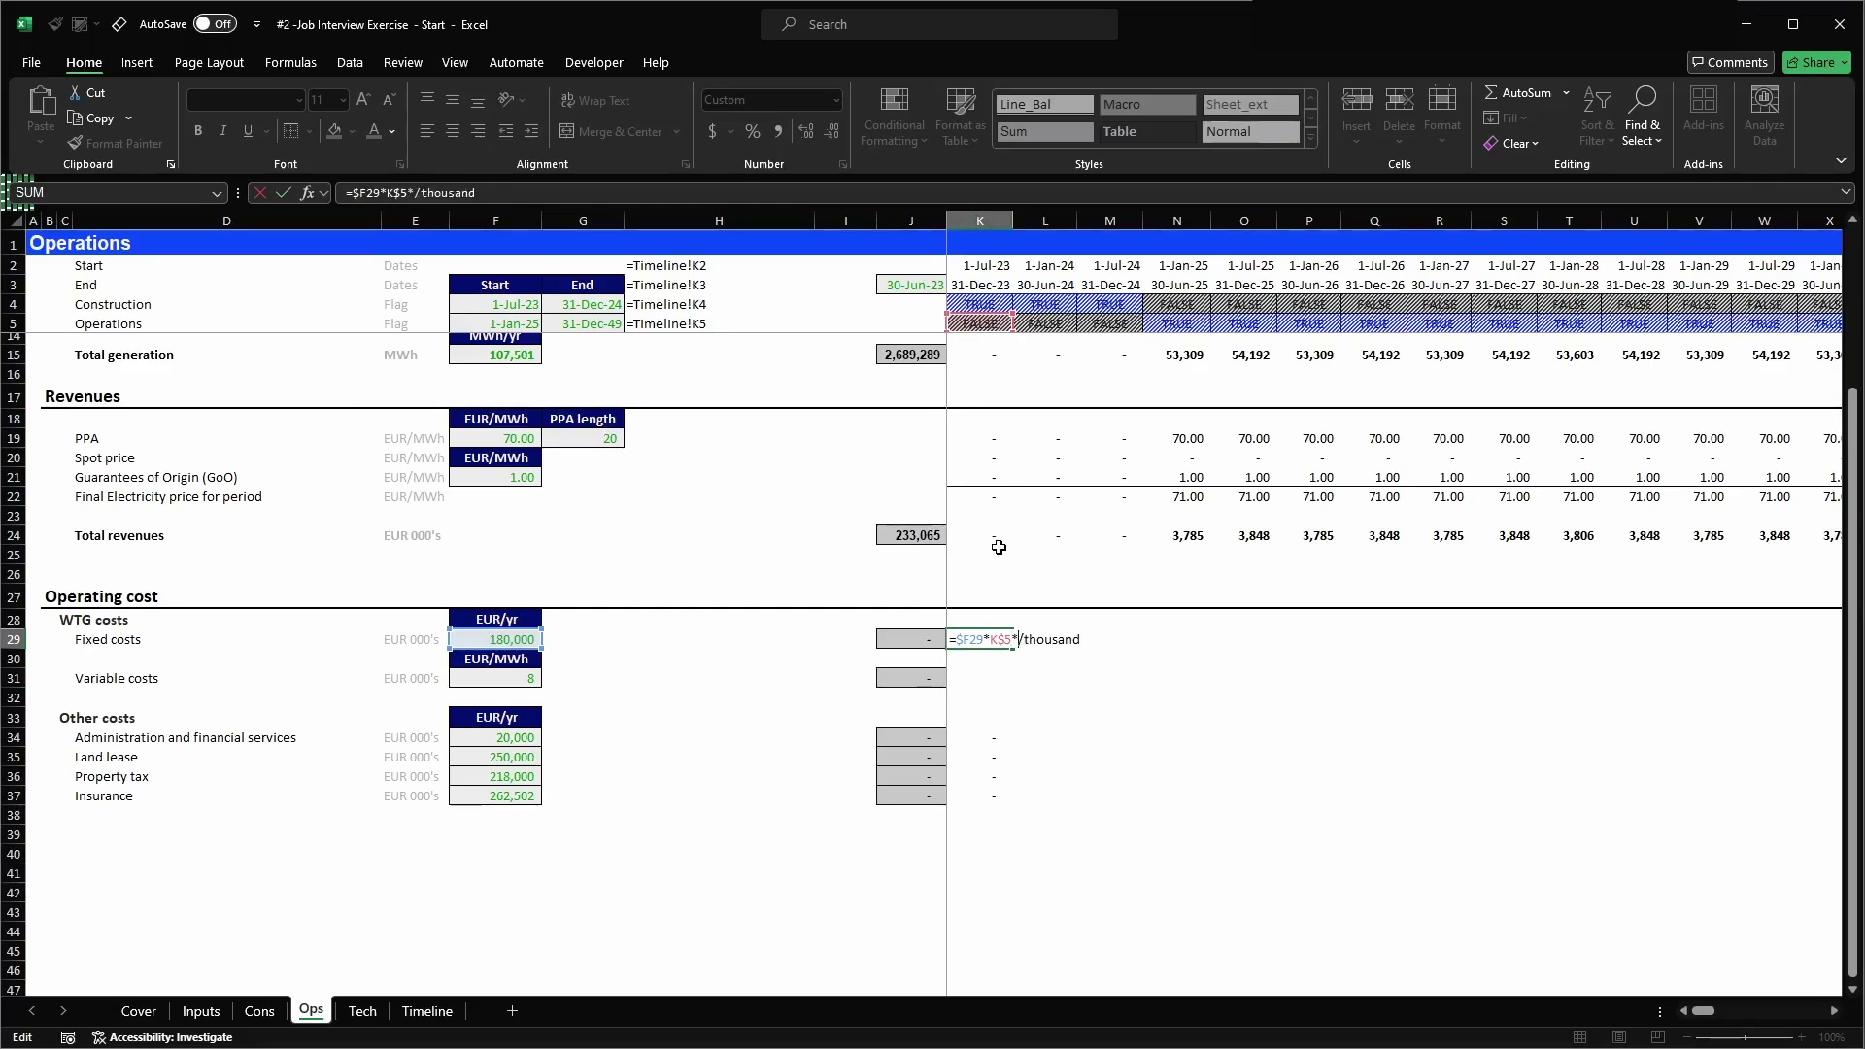
# - Multiply the fixed costs formula in K29 by the days in period, K$7/days_in_year, before the /thousand conversion
pyautogui.scroll(2, 987, 529)
pyautogui.scroll(1, 987, 528)
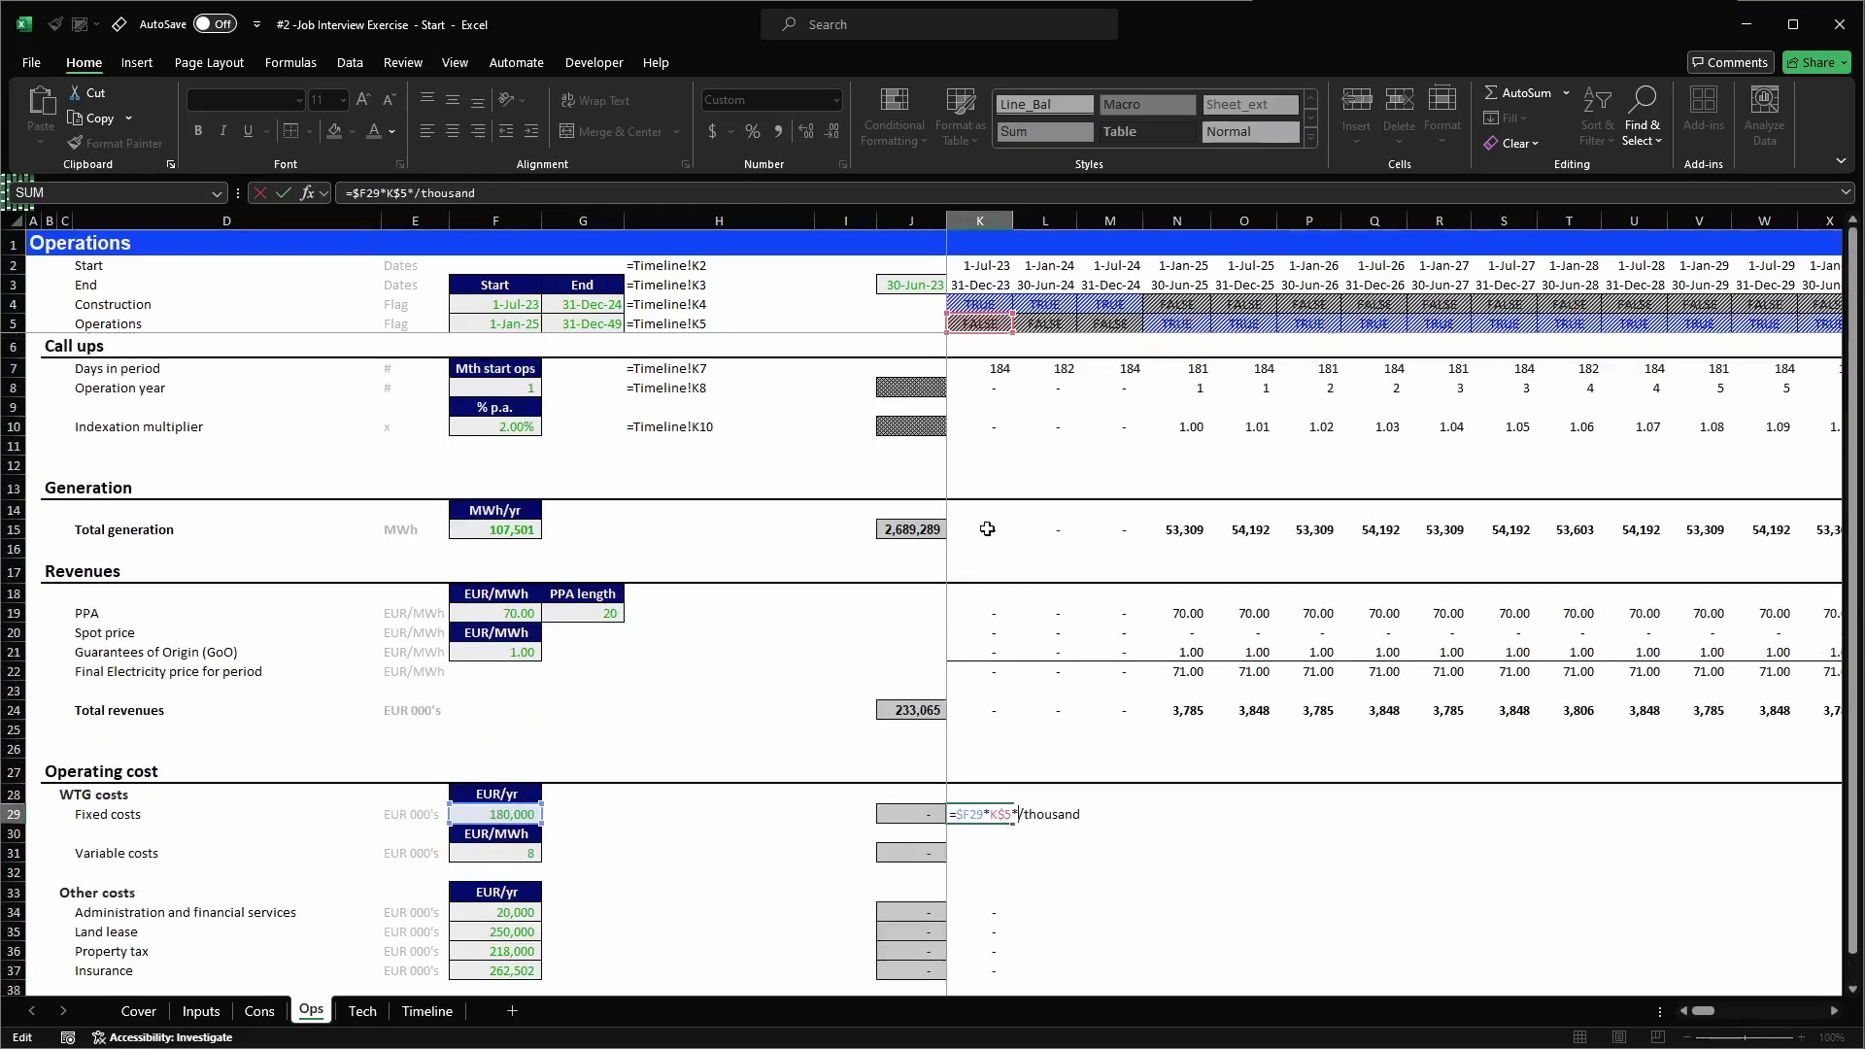
pyautogui.click(1000, 370)
pyautogui.press('F4')
pyautogui.press('F4')
pyautogui.write('/')
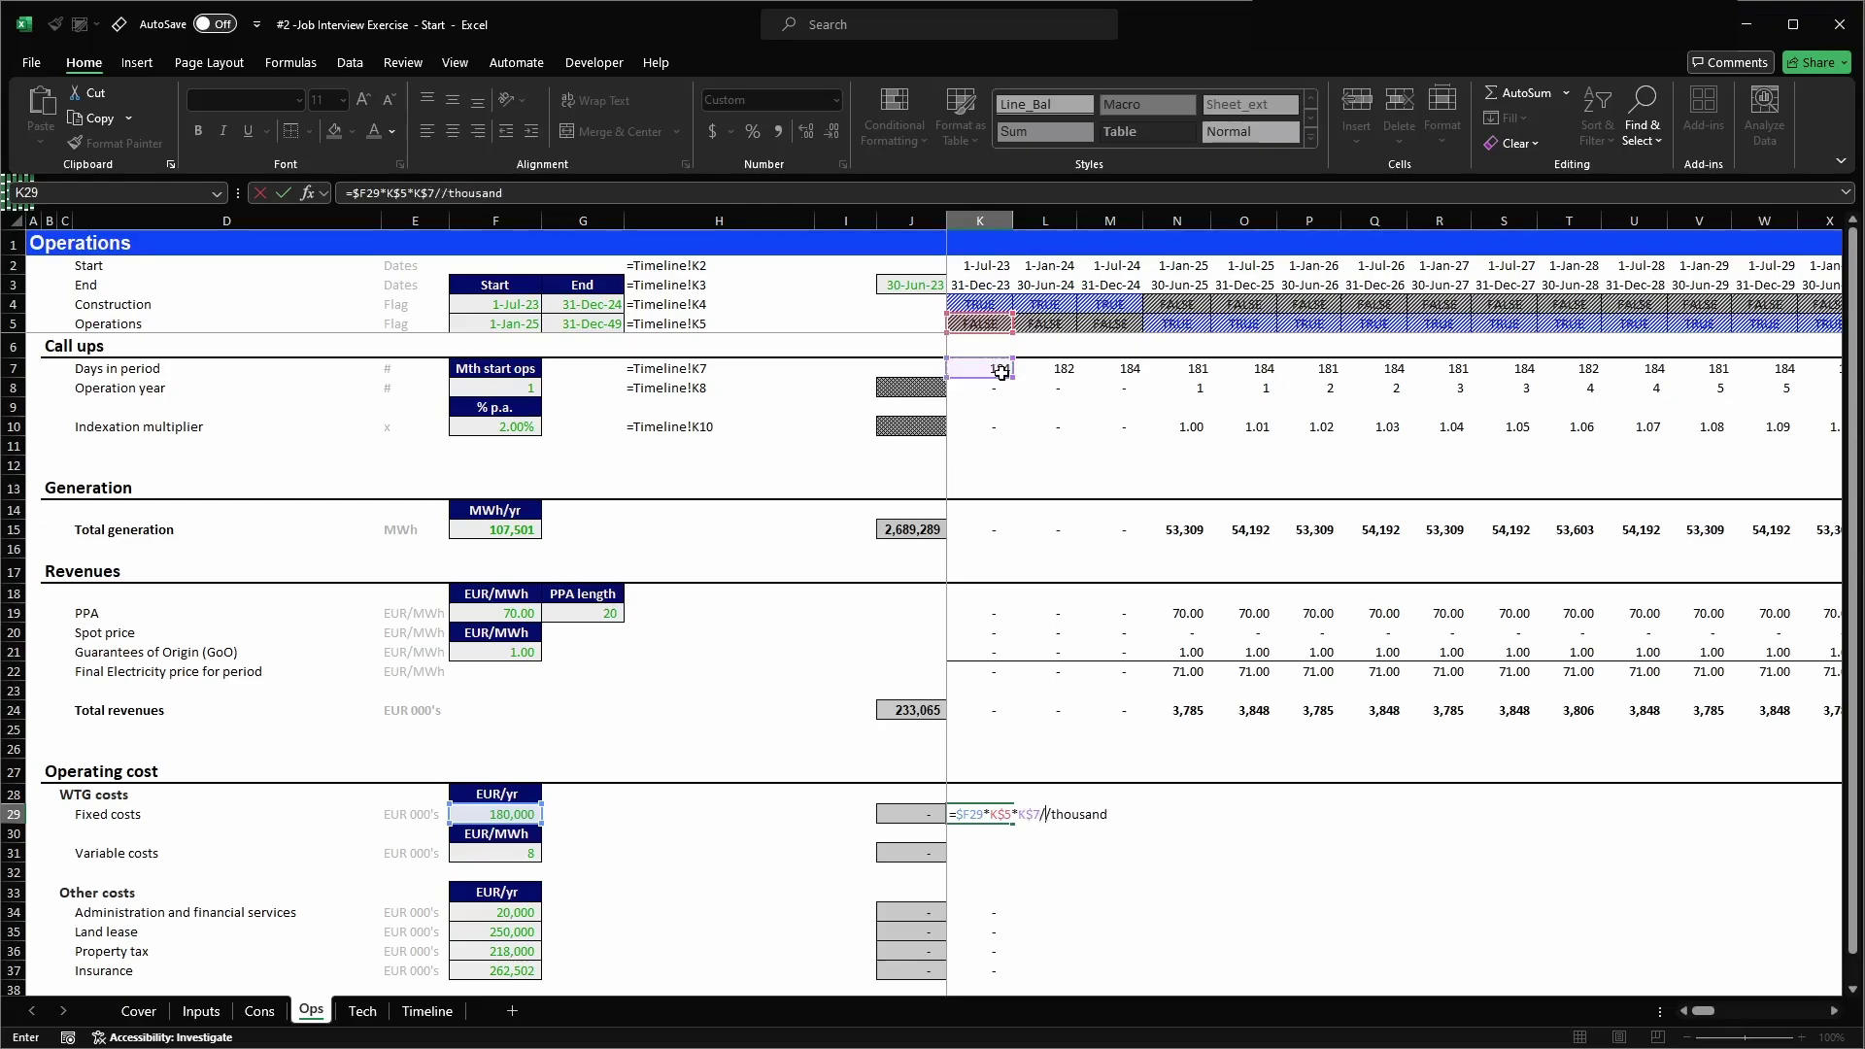
pyautogui.write('days_in_year')
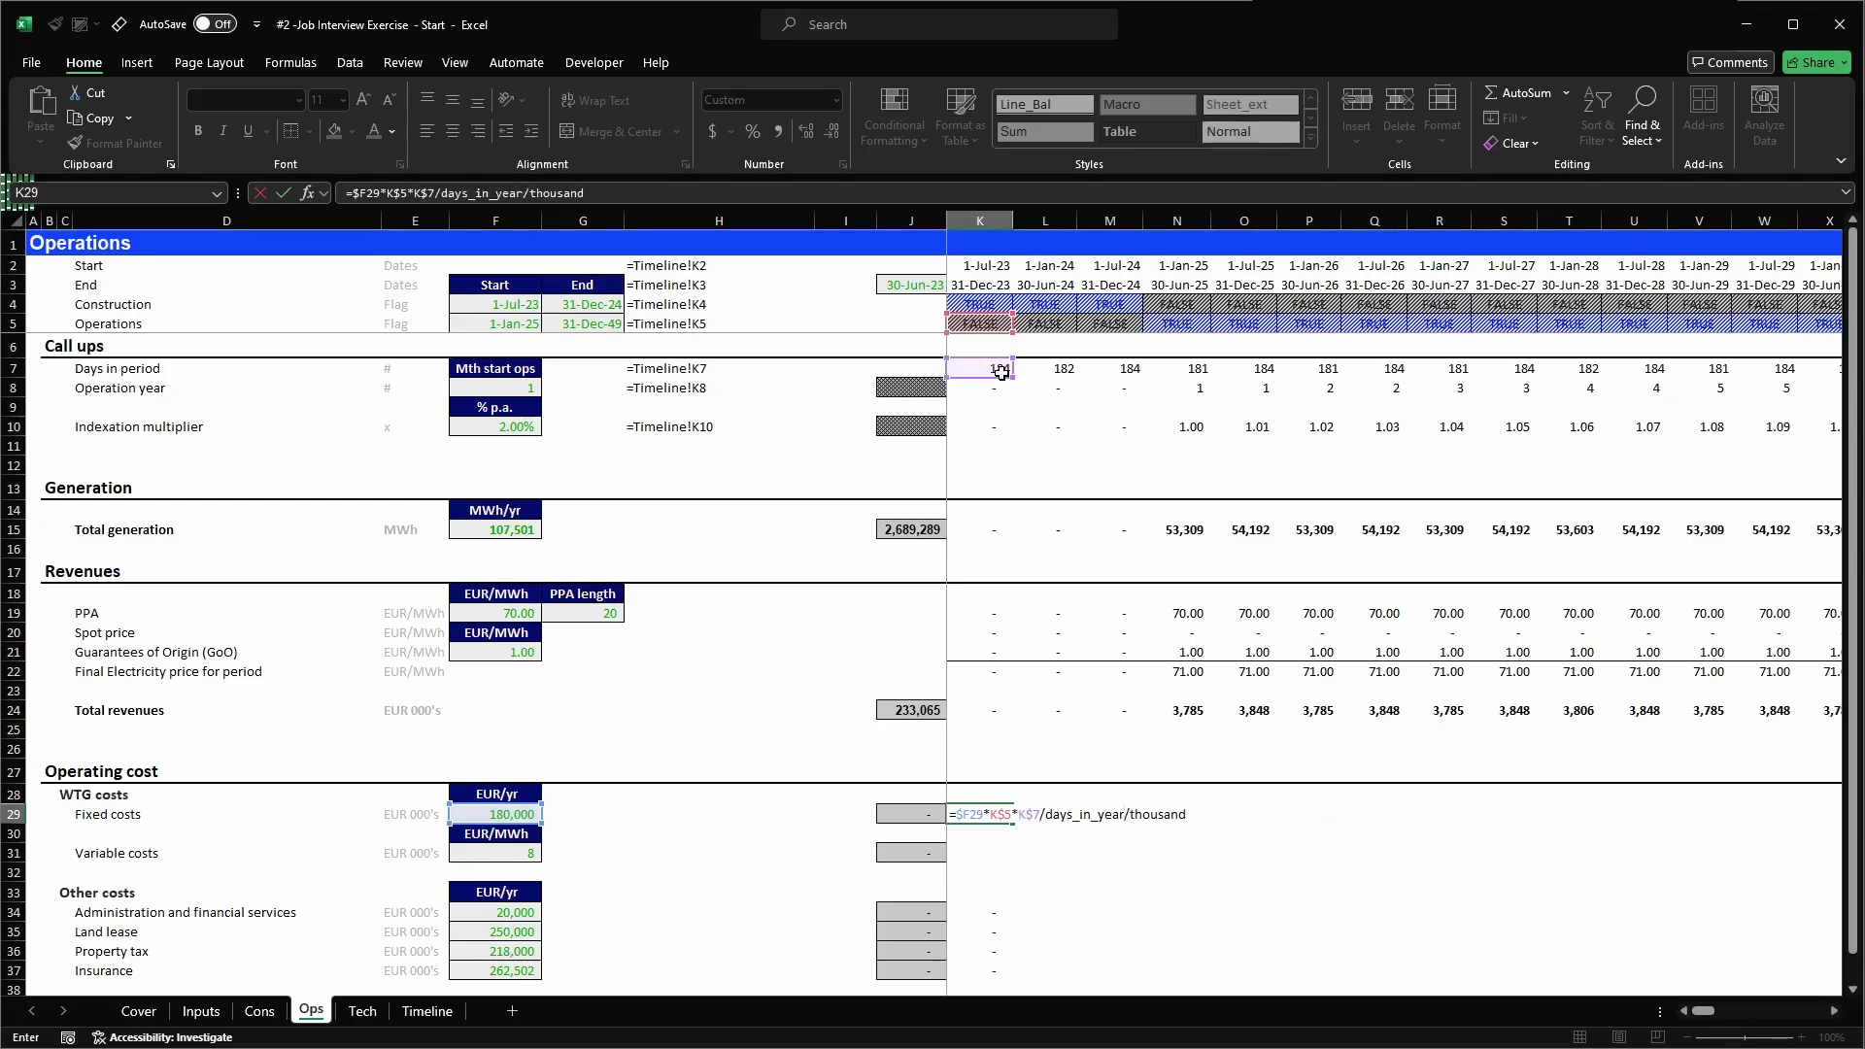
pyautogui.write(')')
pyautogui.press('Return')
pyautogui.press('Return')
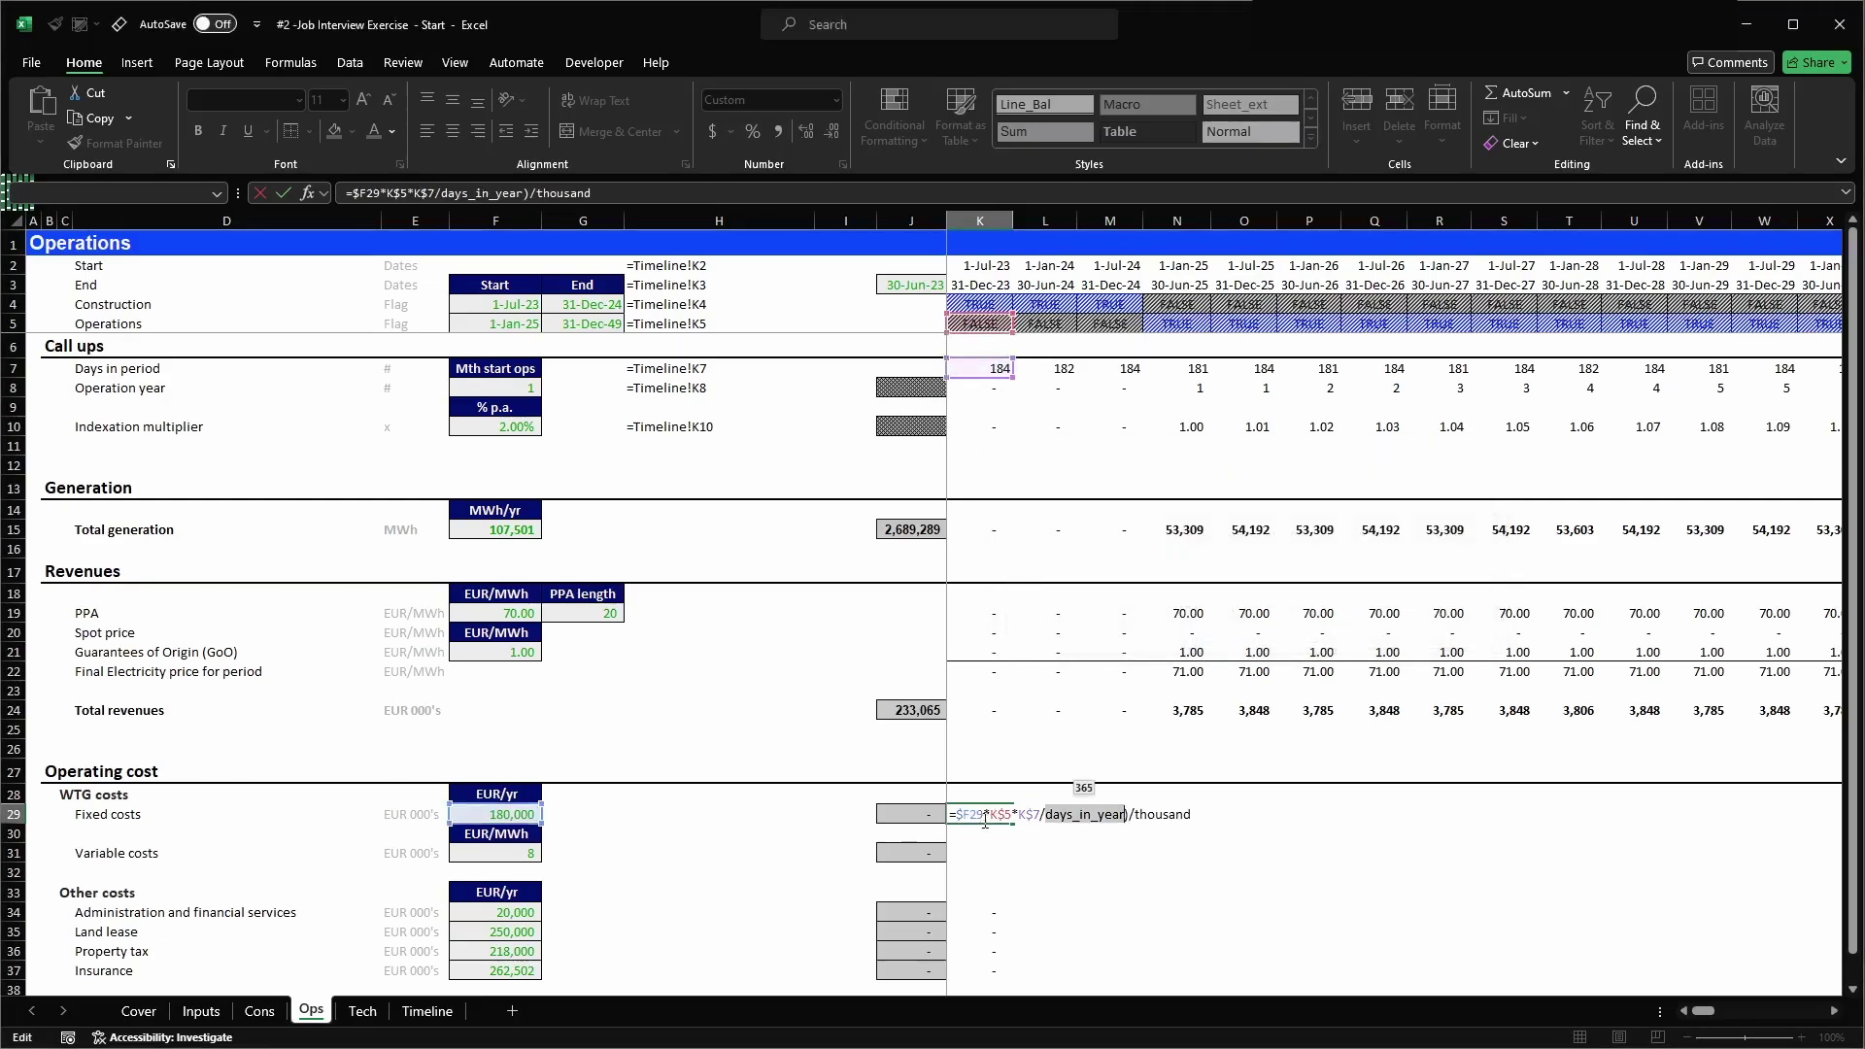
# - Rearrange the K29 formula to =($F29*K$7/days_in_year)/thousand*K$5, with the operations flag at the end
pyautogui.moveTo(987, 814); pyautogui.dragTo(1018, 814)
pyautogui.press('BackSpace')
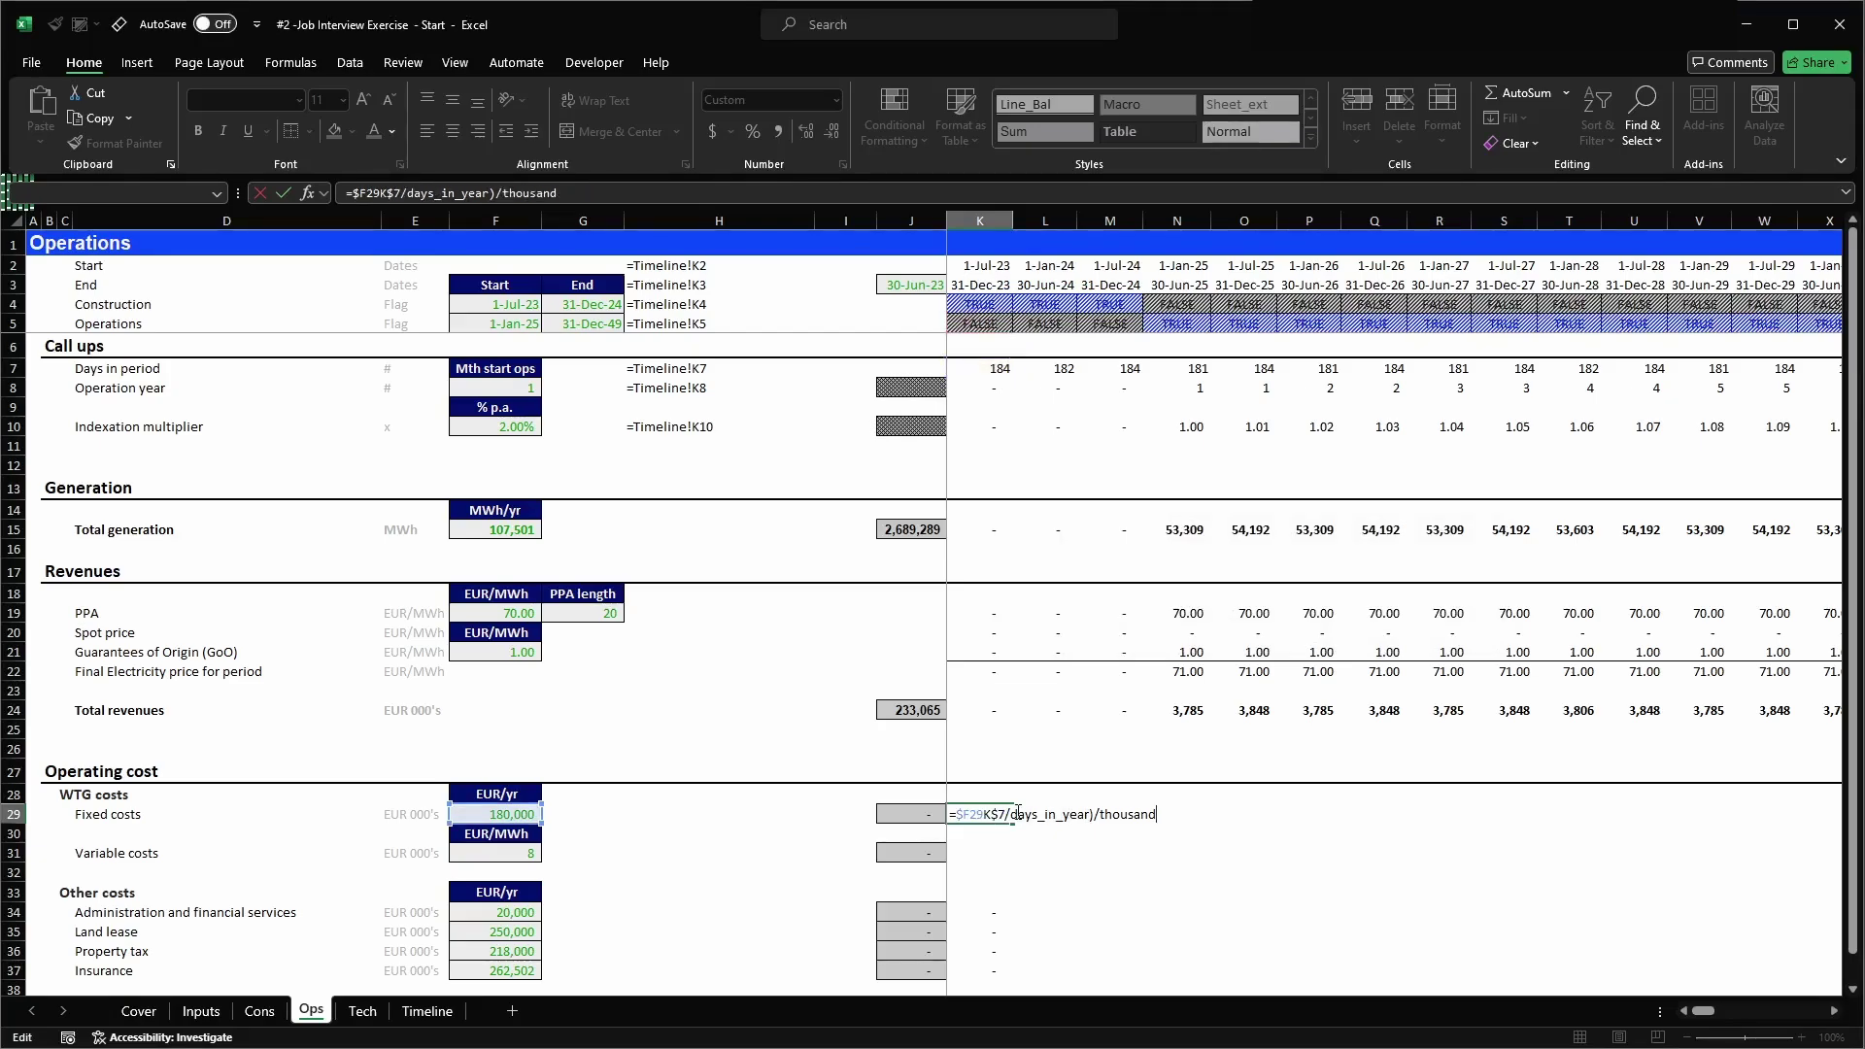
pyautogui.press('End')
pyautogui.write('*')
pyautogui.click(989, 328)
pyautogui.press('F4')
pyautogui.press('F4')
pyautogui.click(983, 816)
pyautogui.write('*')
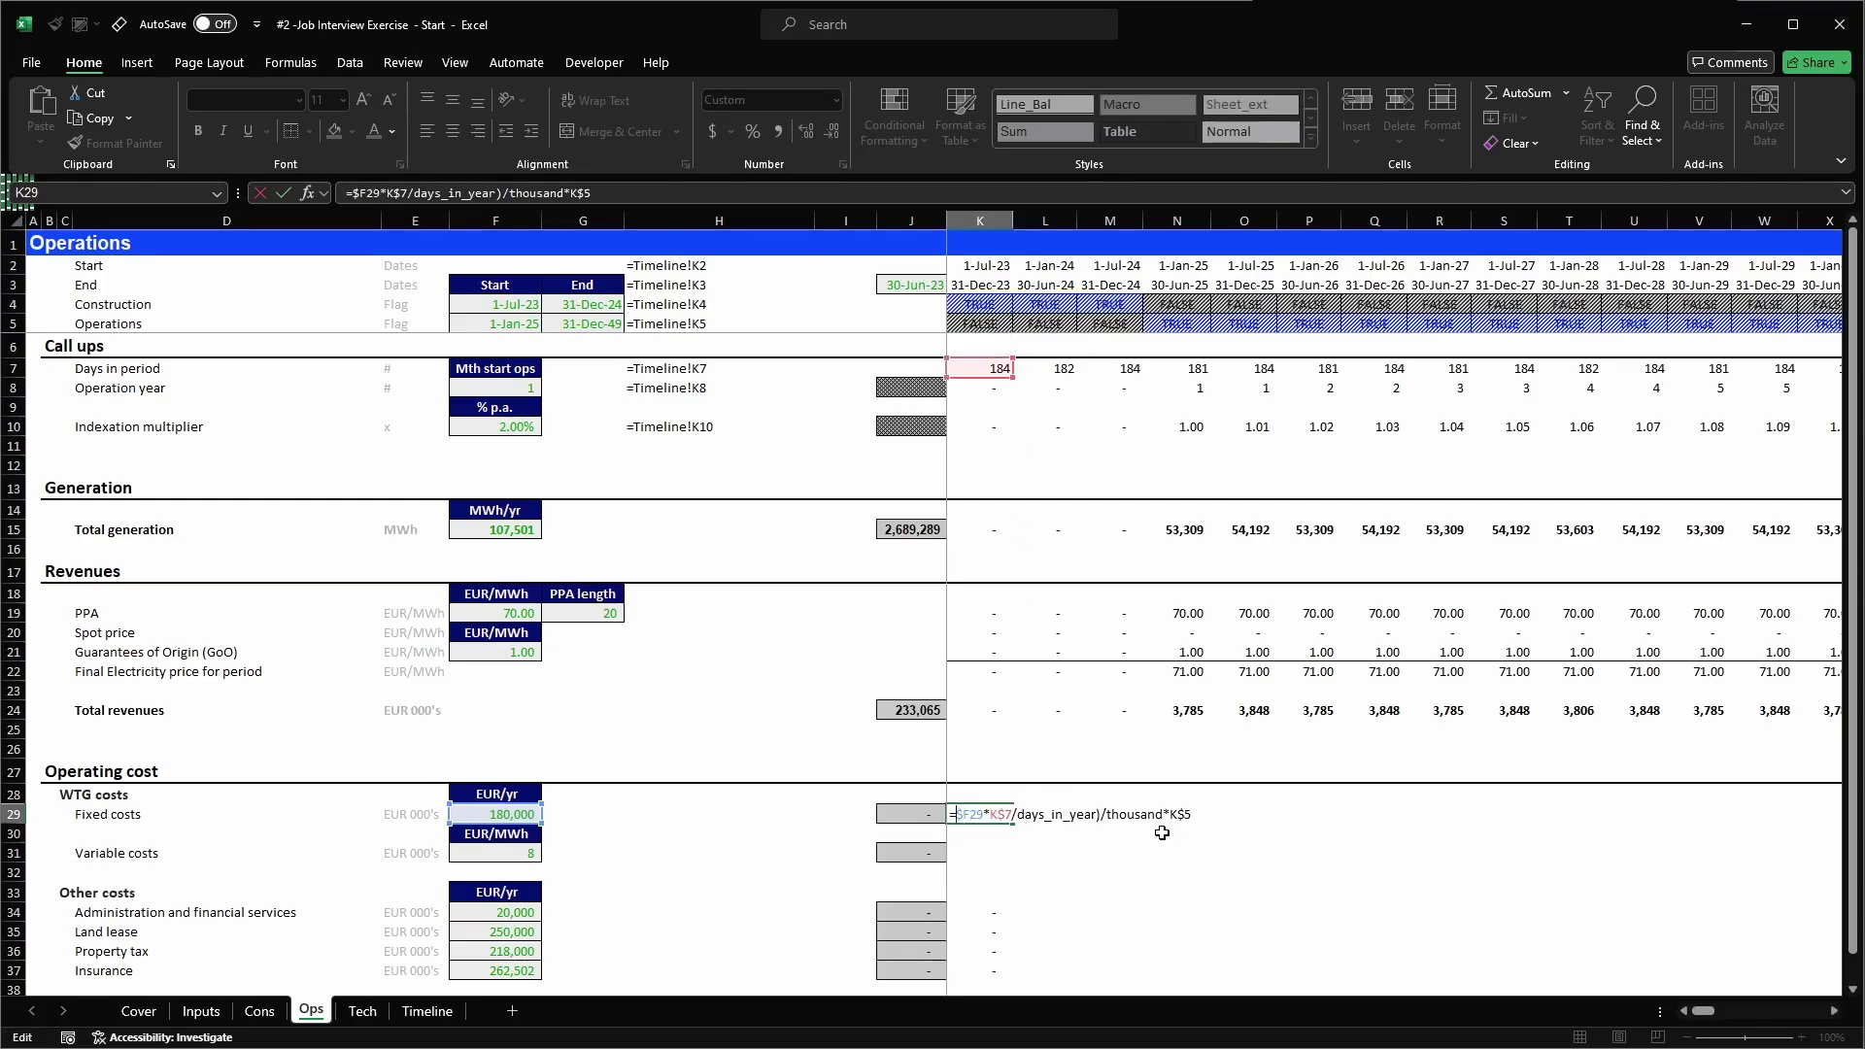
pyautogui.write('(')
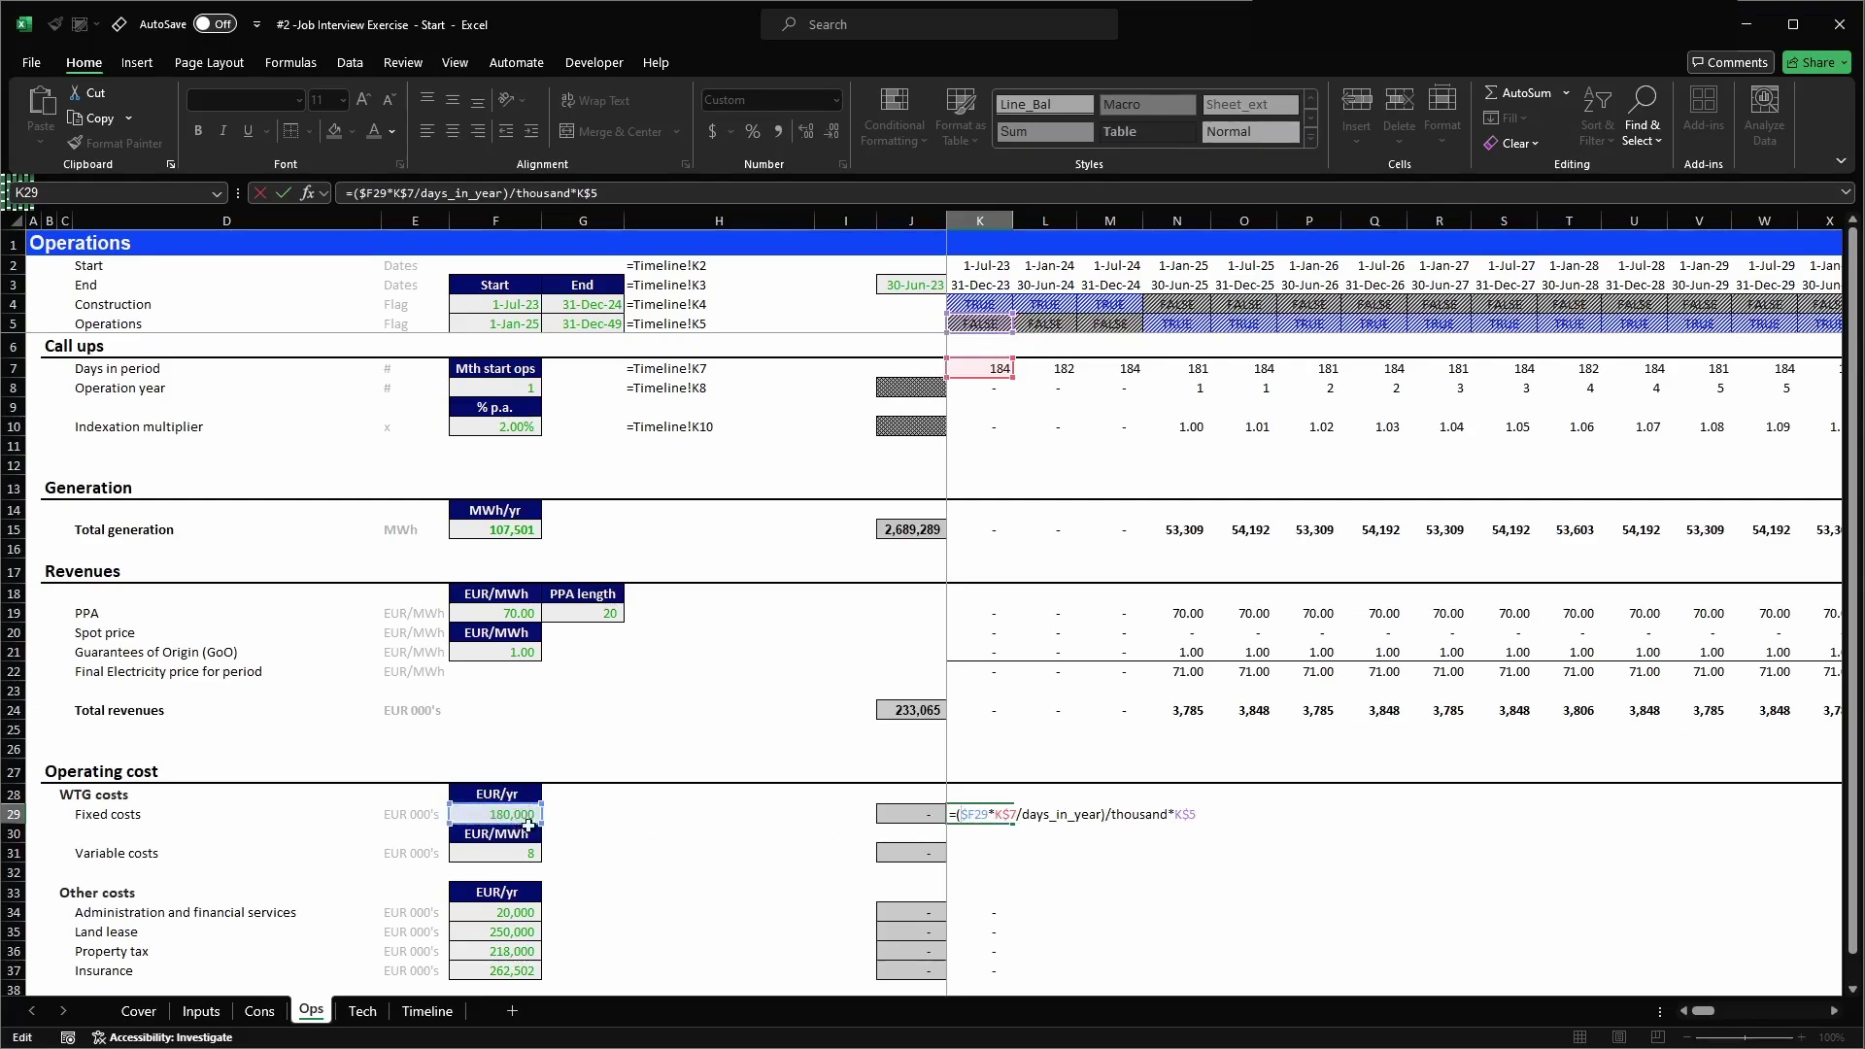
pyautogui.moveTo(993, 819); pyautogui.dragTo(1160, 812)
pyautogui.press('Escape')
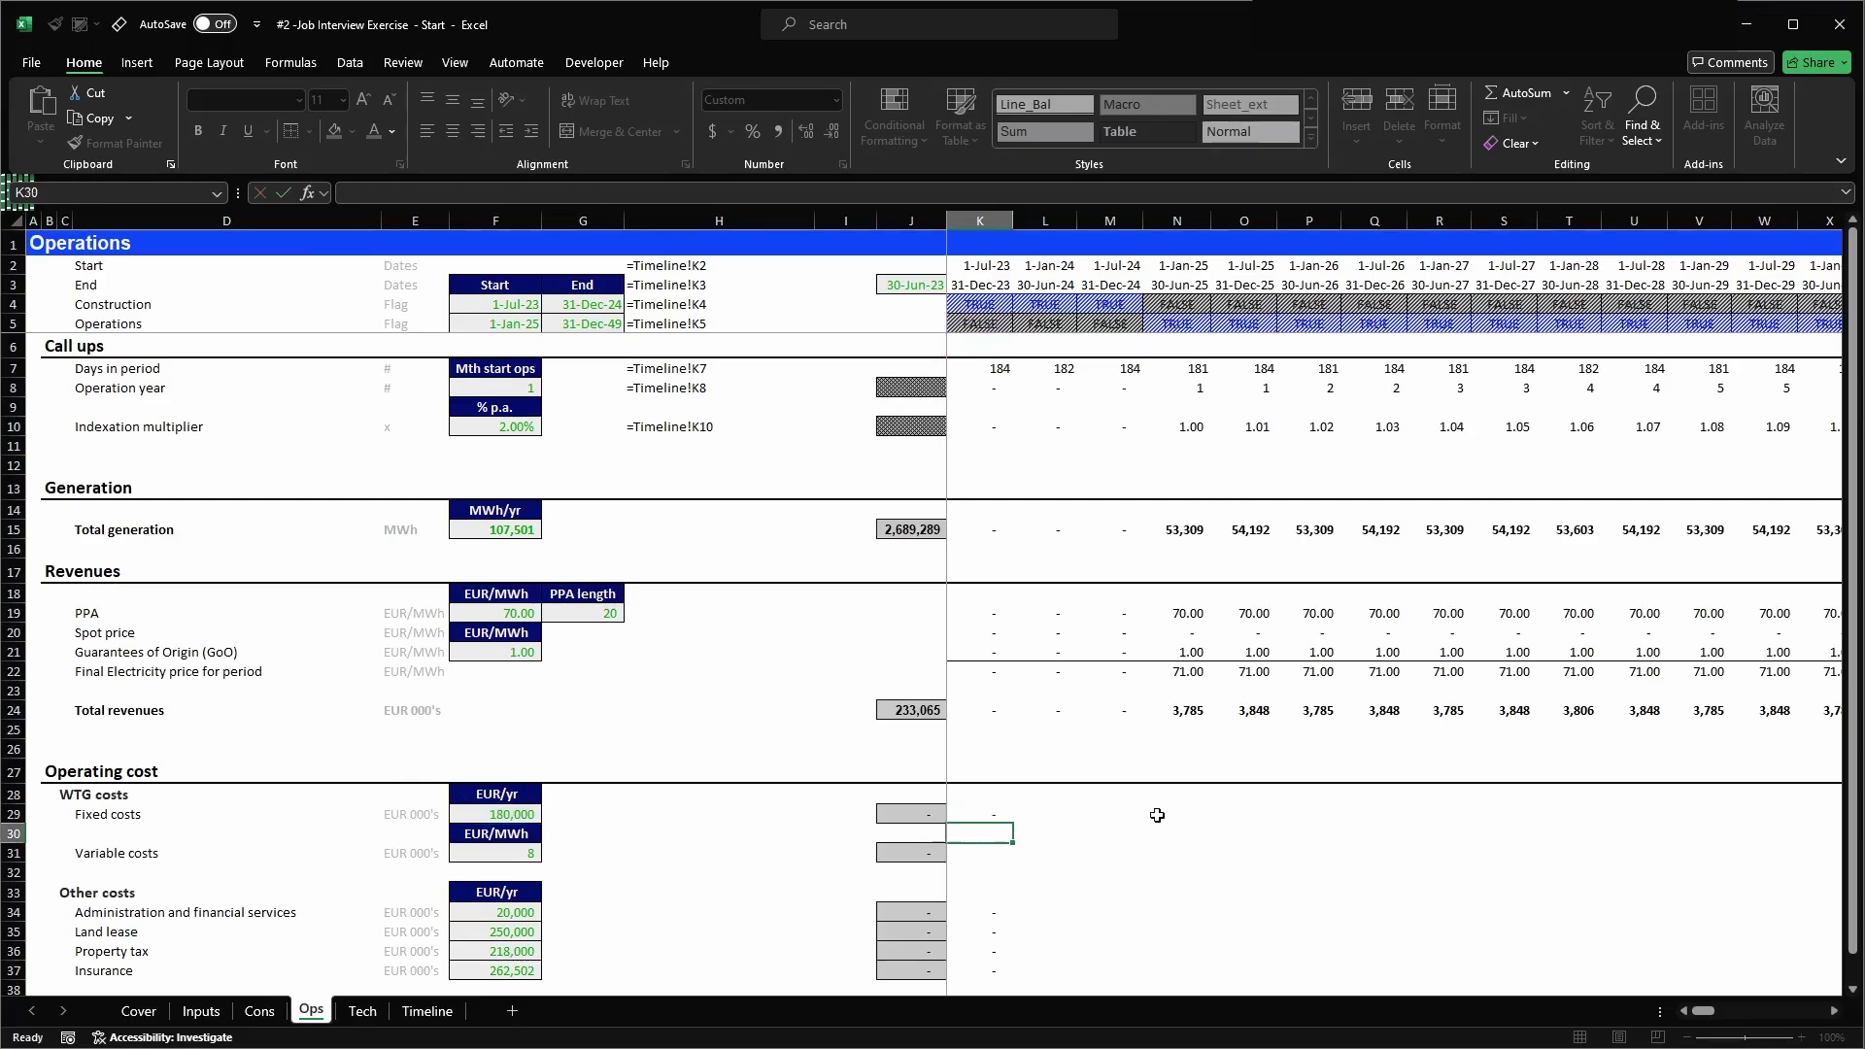
# - Copy the operating cost formulas in K29:K37 across all the timeline periods
pyautogui.hotkey('ctrl', 'c')
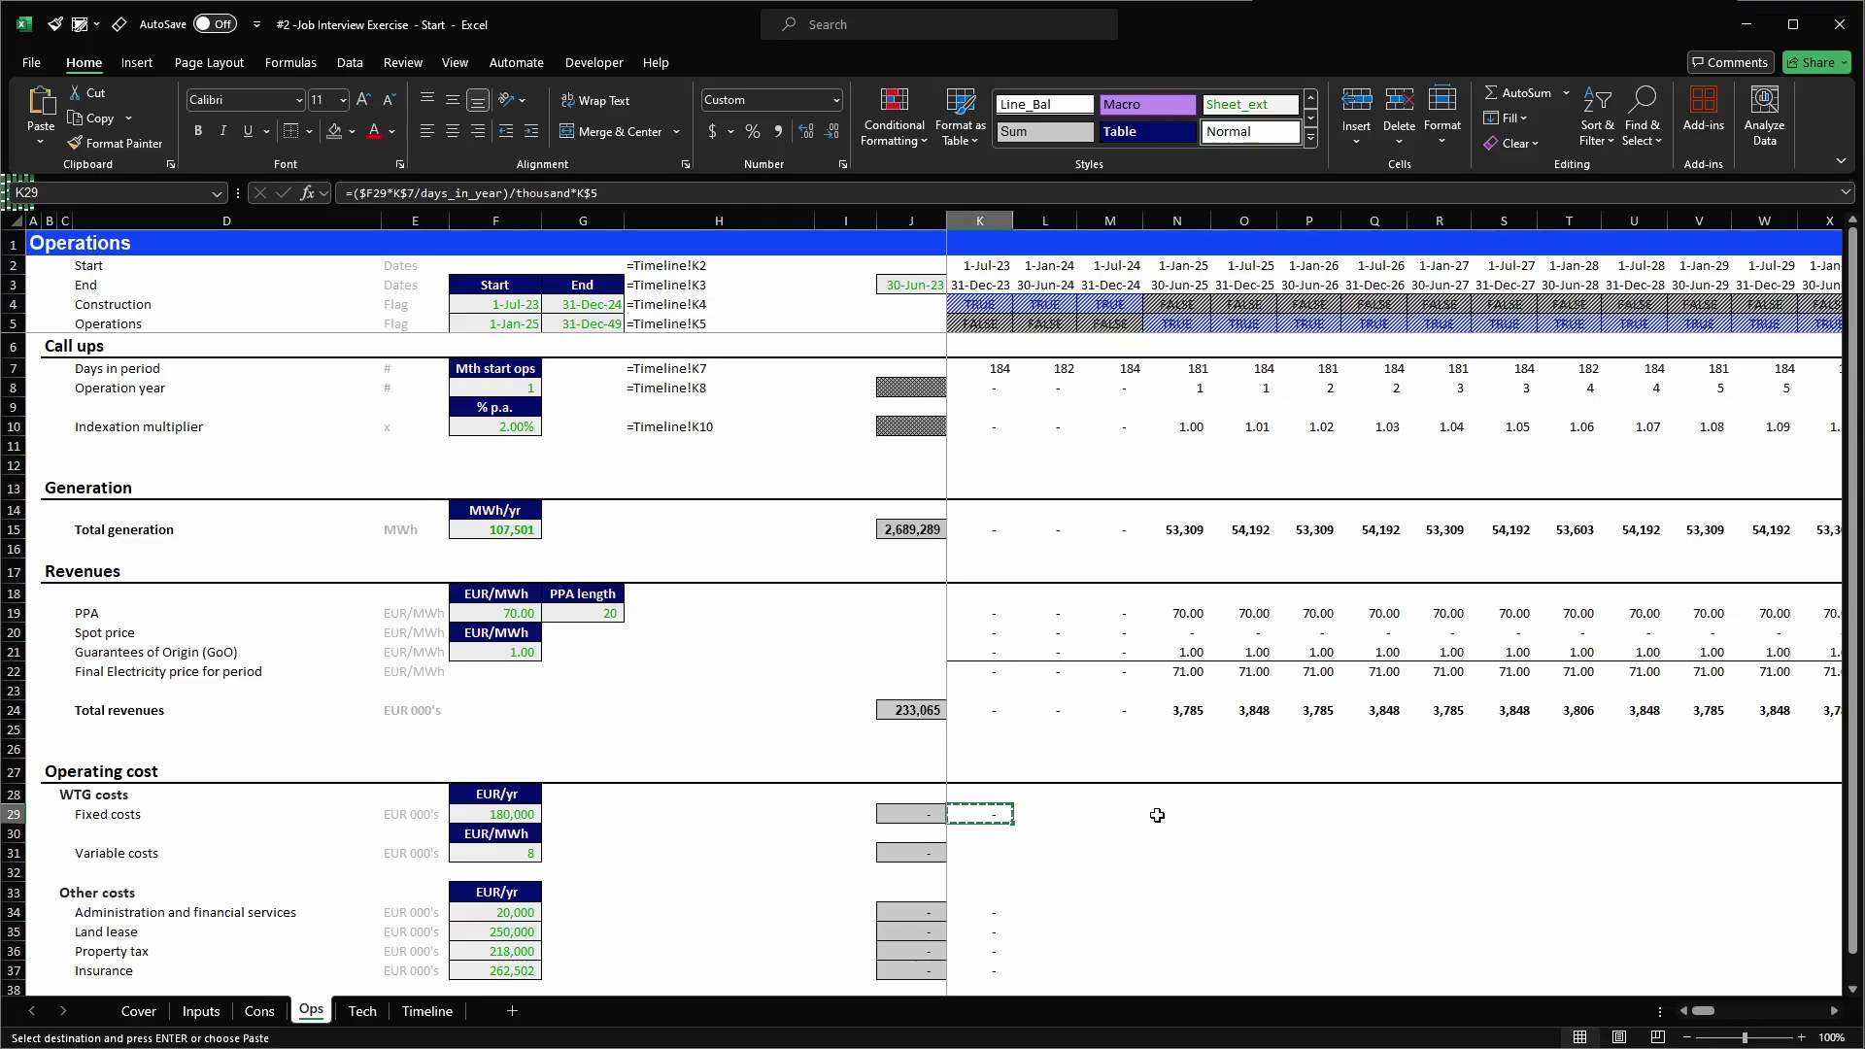
pyautogui.hotkey('ctrl', 'shift', 'Down')
pyautogui.hotkey('ctrl', 'shift', 'Down')
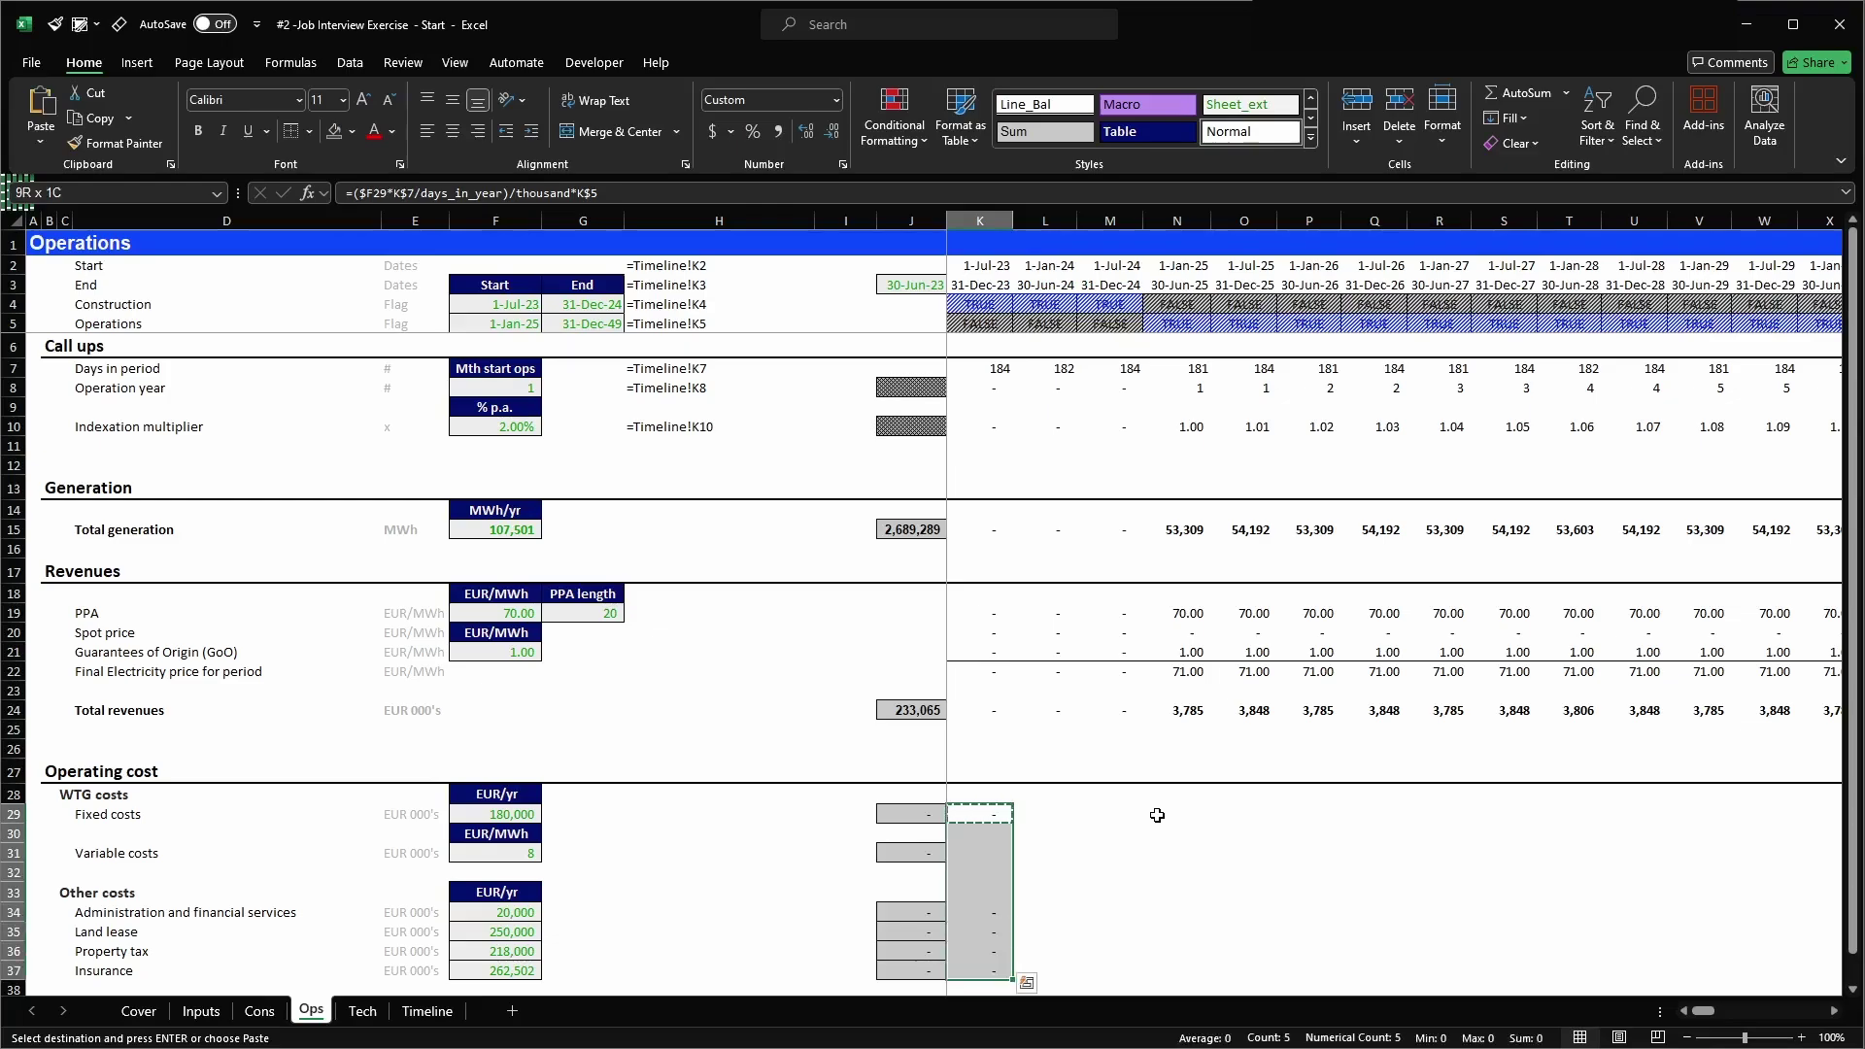
pyautogui.hotkey('ctrl', 'c')
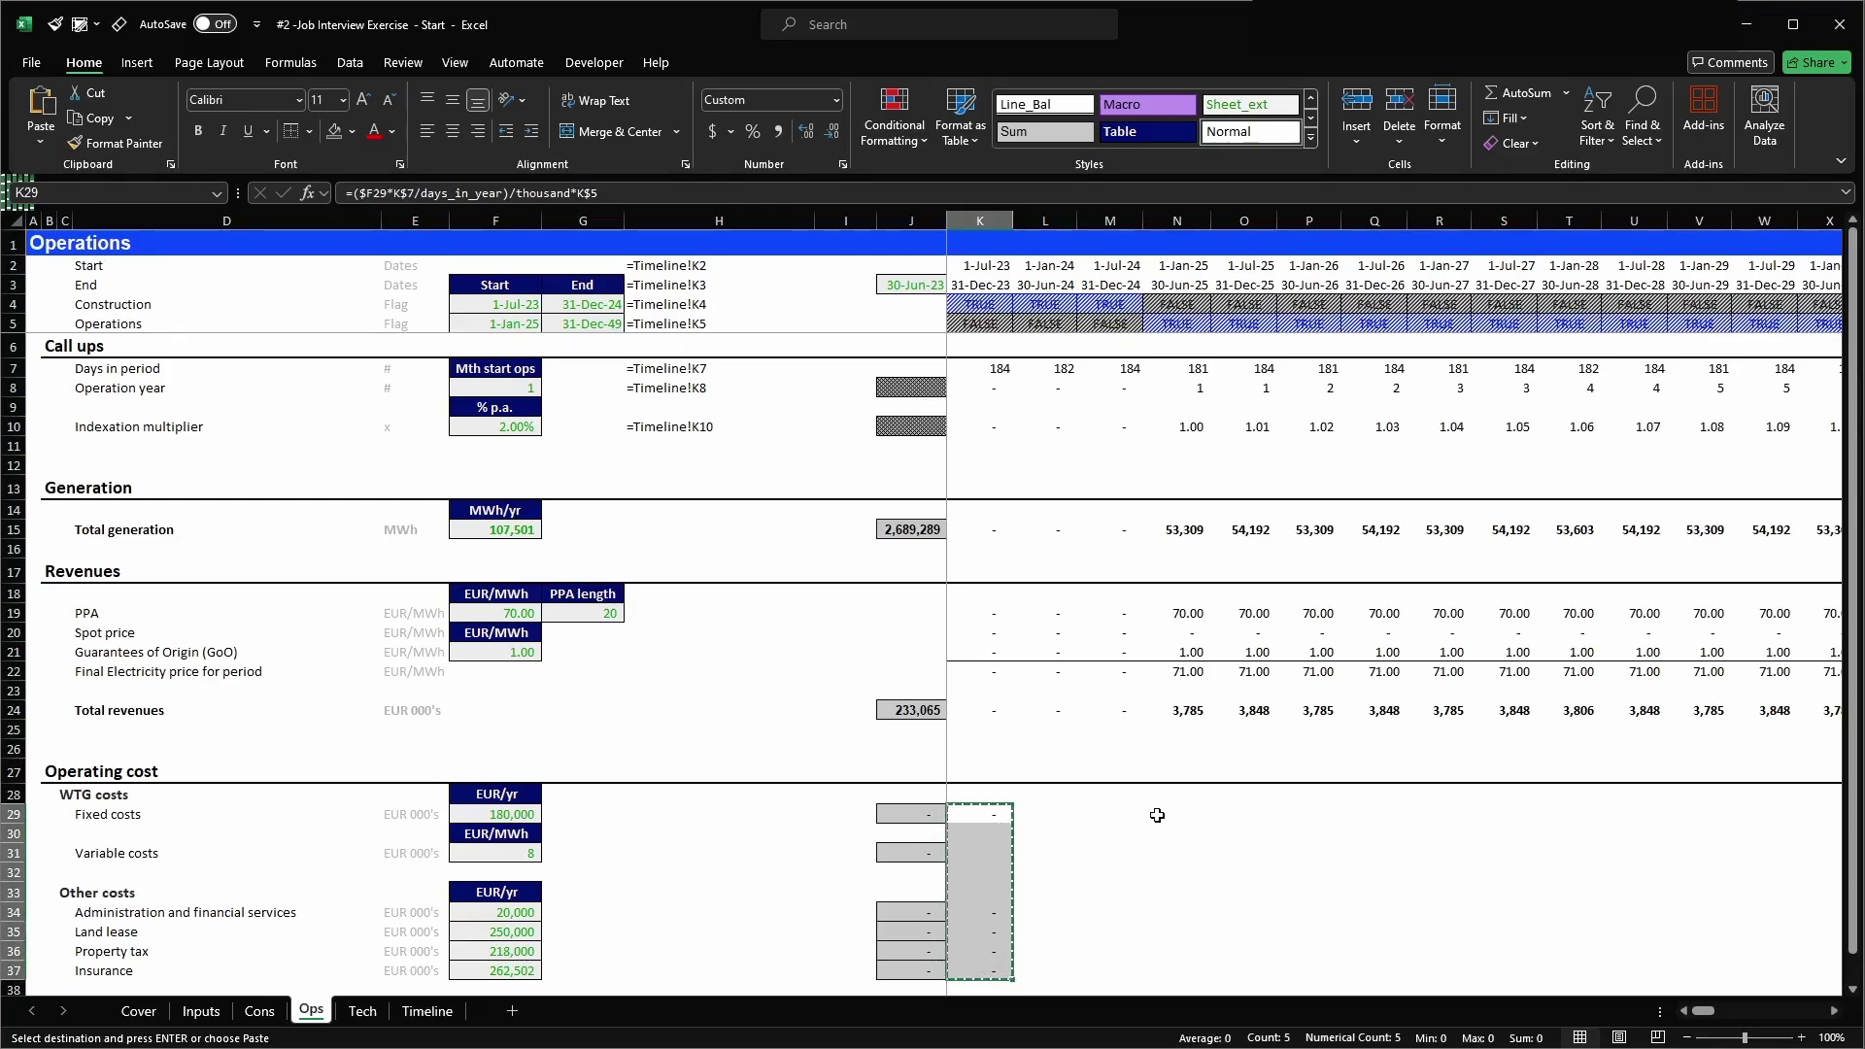
pyautogui.hotkey('ctrl', 'shift', 'Right')
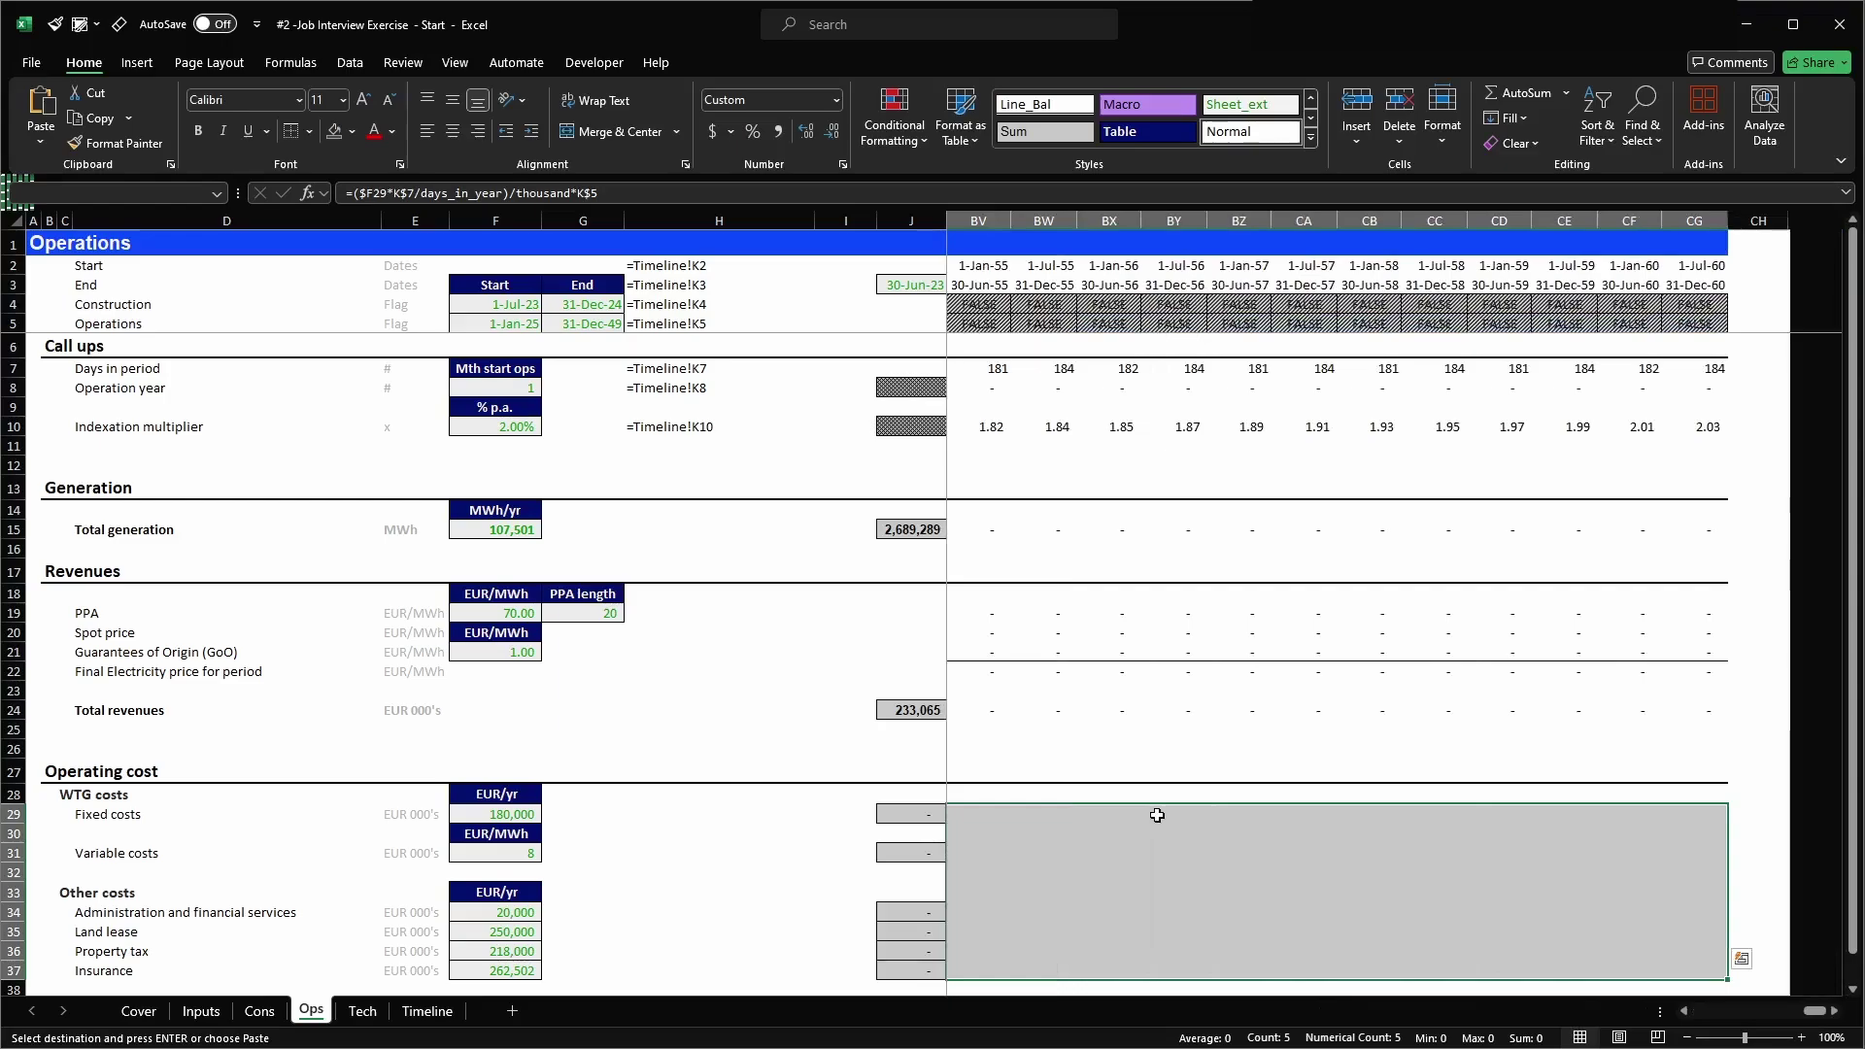
pyautogui.press('Return')
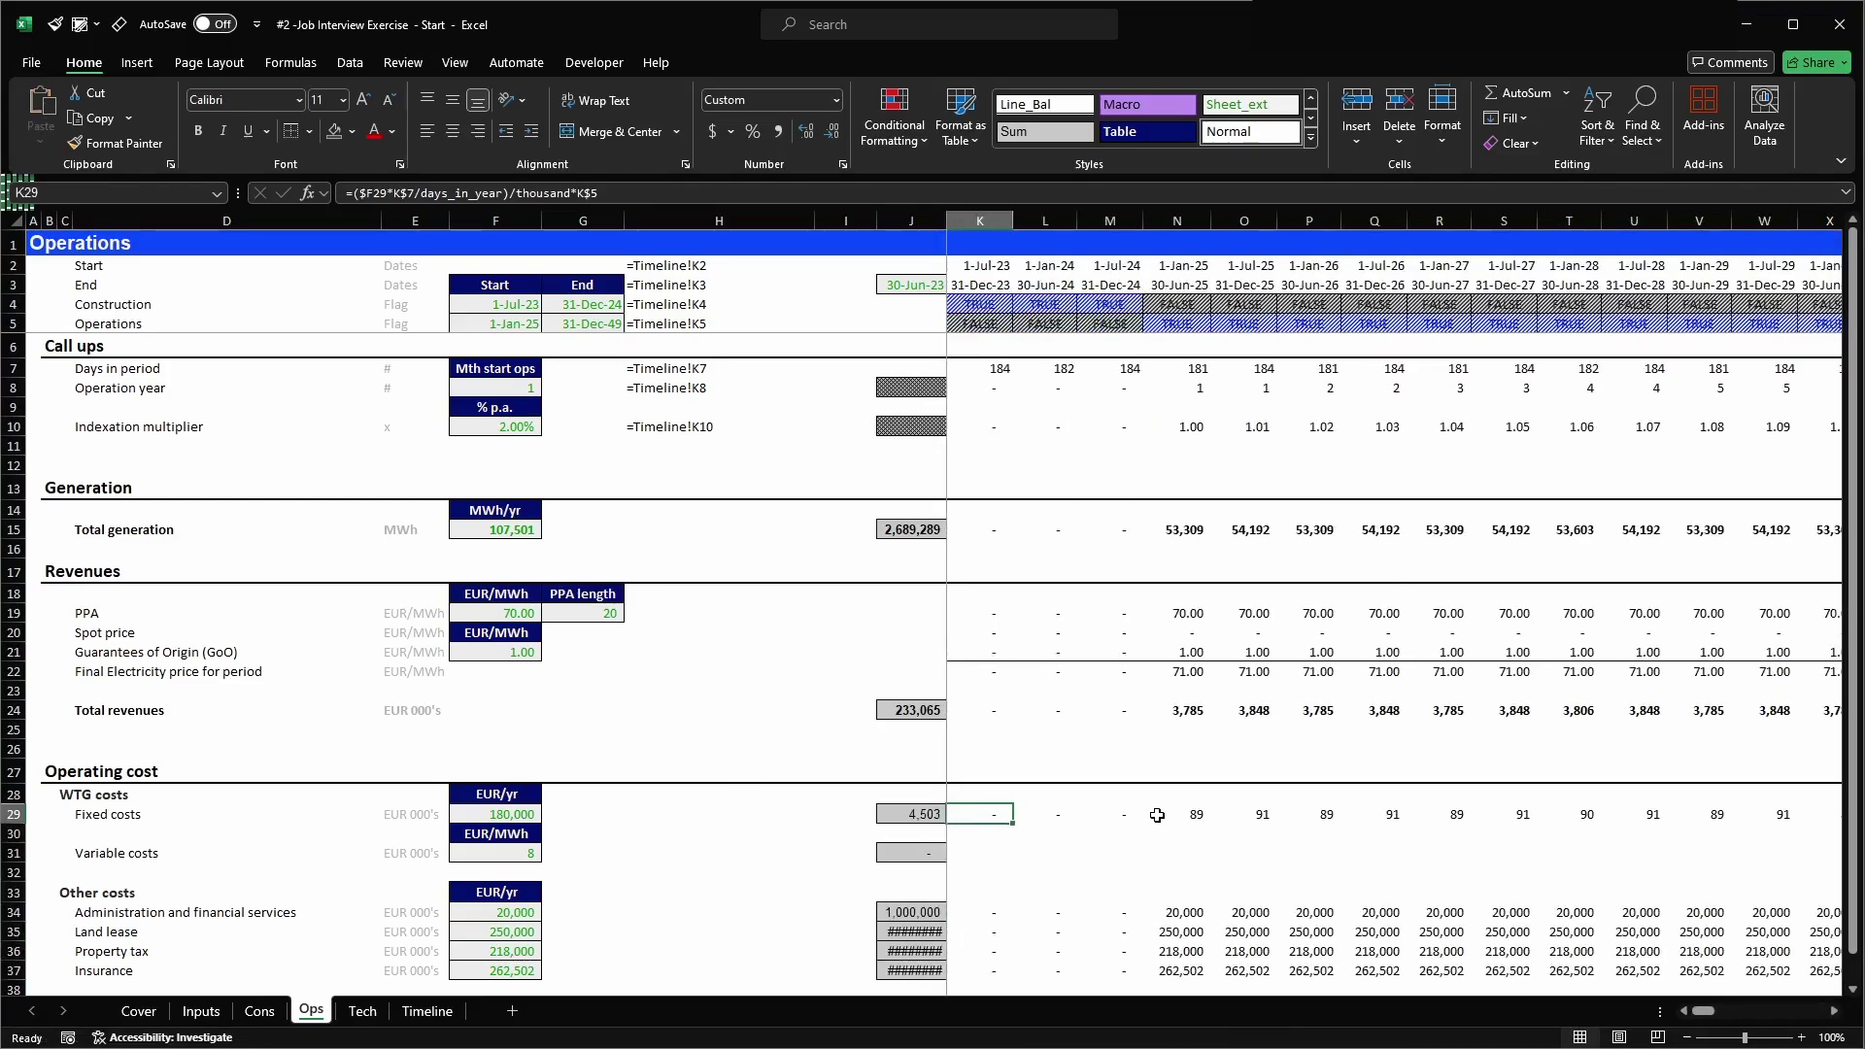
# - Check the fixed cost formulas in the first periods, the row total in J29 and the administration cost formula in K34
pyautogui.press('Right')
pyautogui.press('Right')
pyautogui.press('Right')
pyautogui.press('Right')
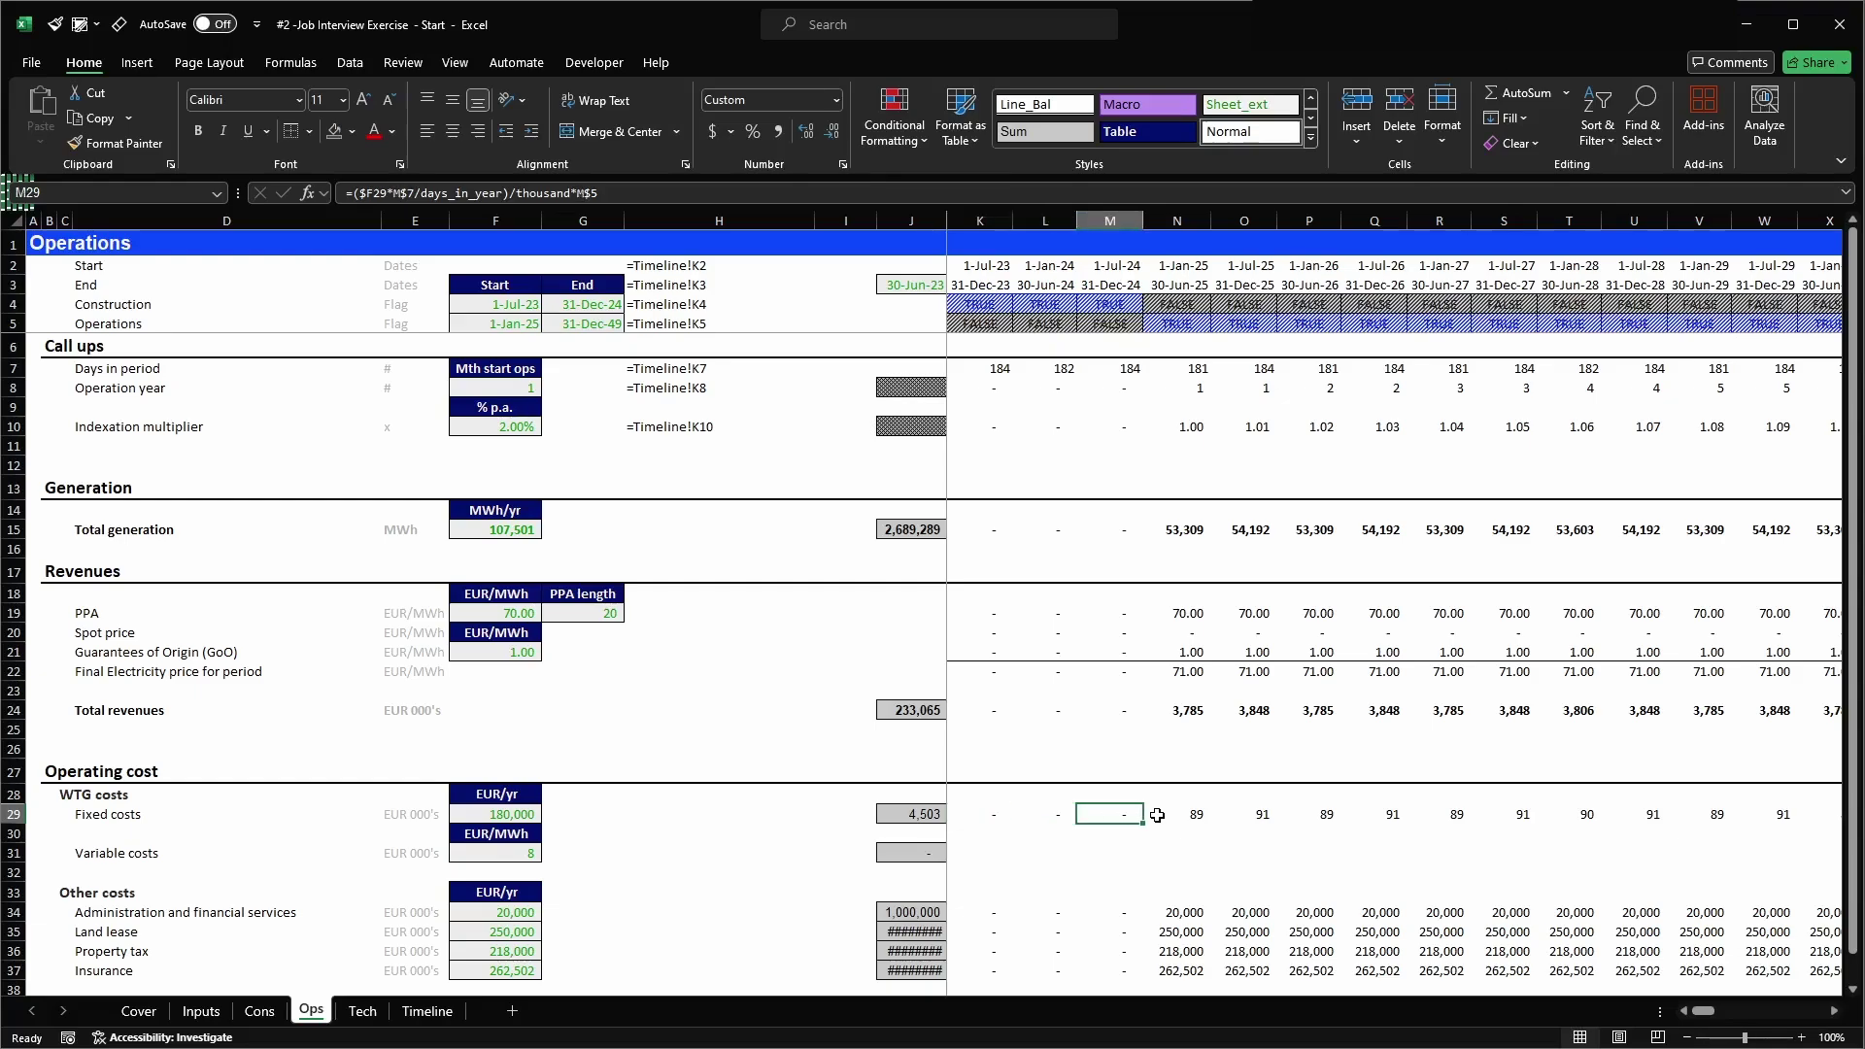
pyautogui.press('Right')
pyautogui.press('Left')
pyautogui.press('Left')
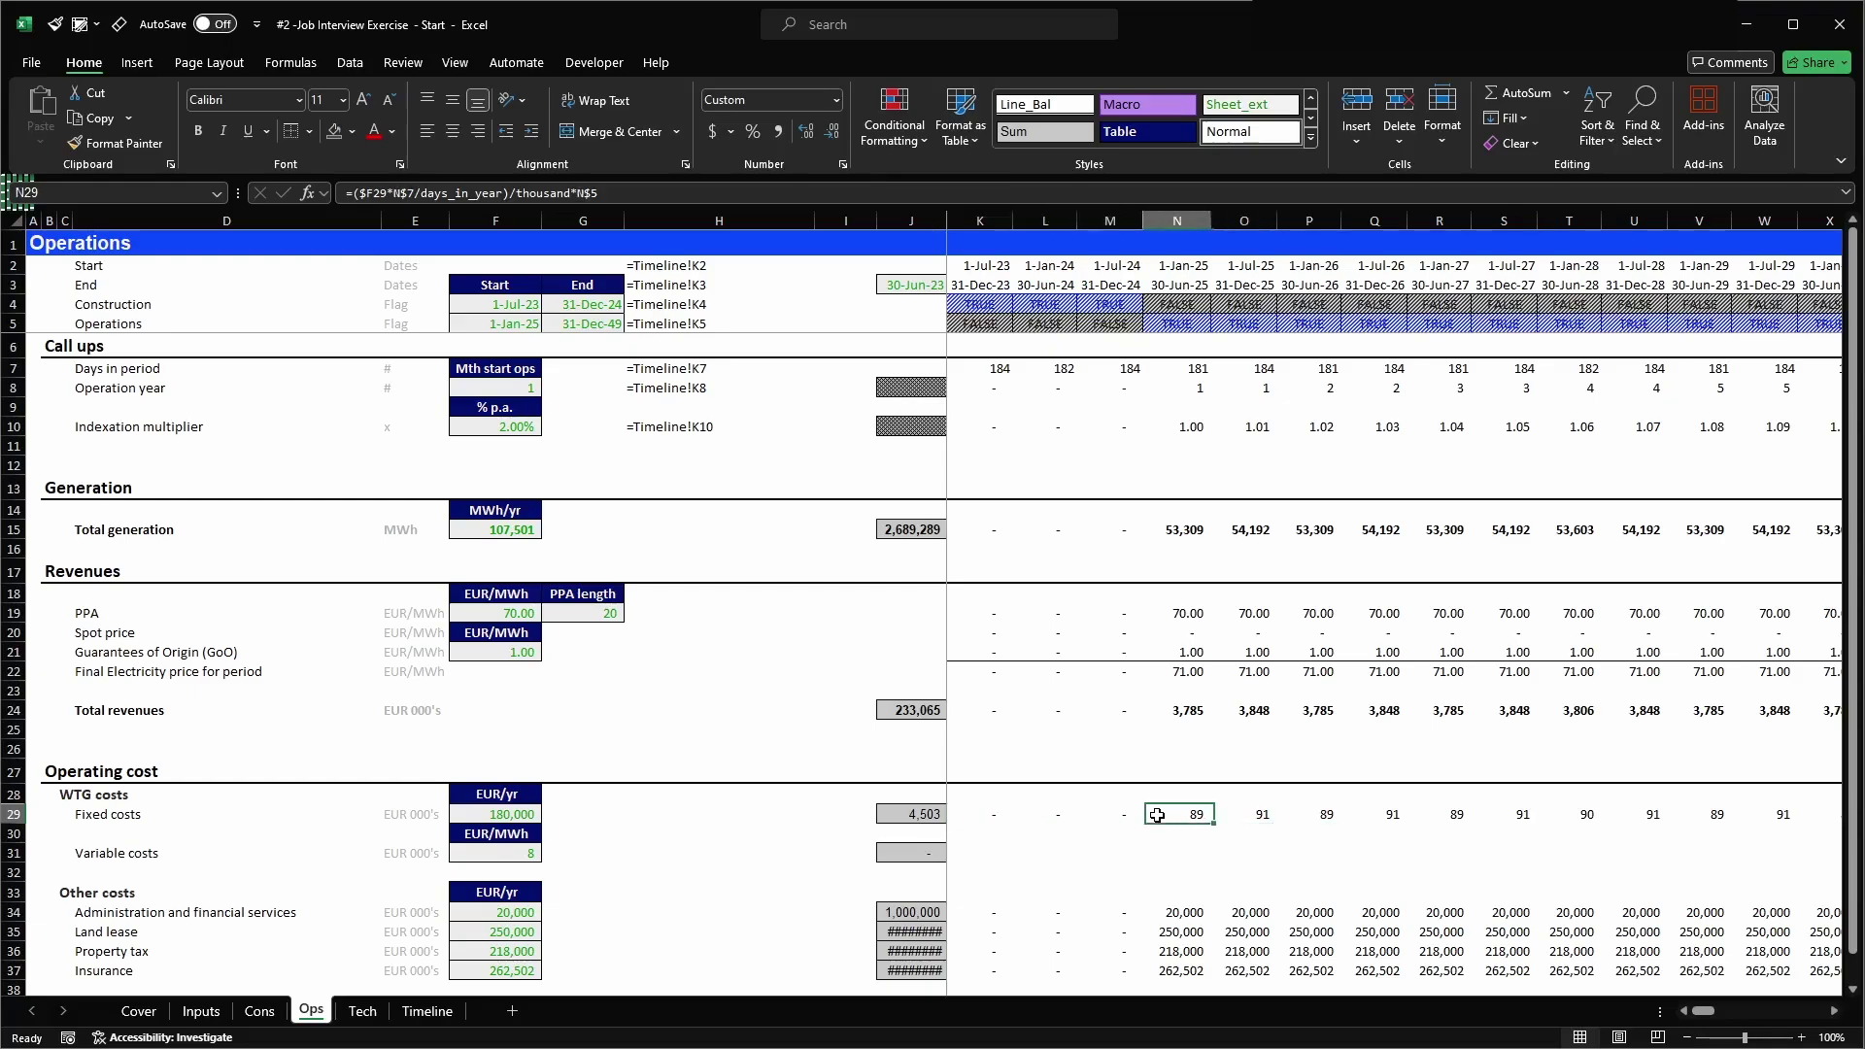
pyautogui.press('Right')
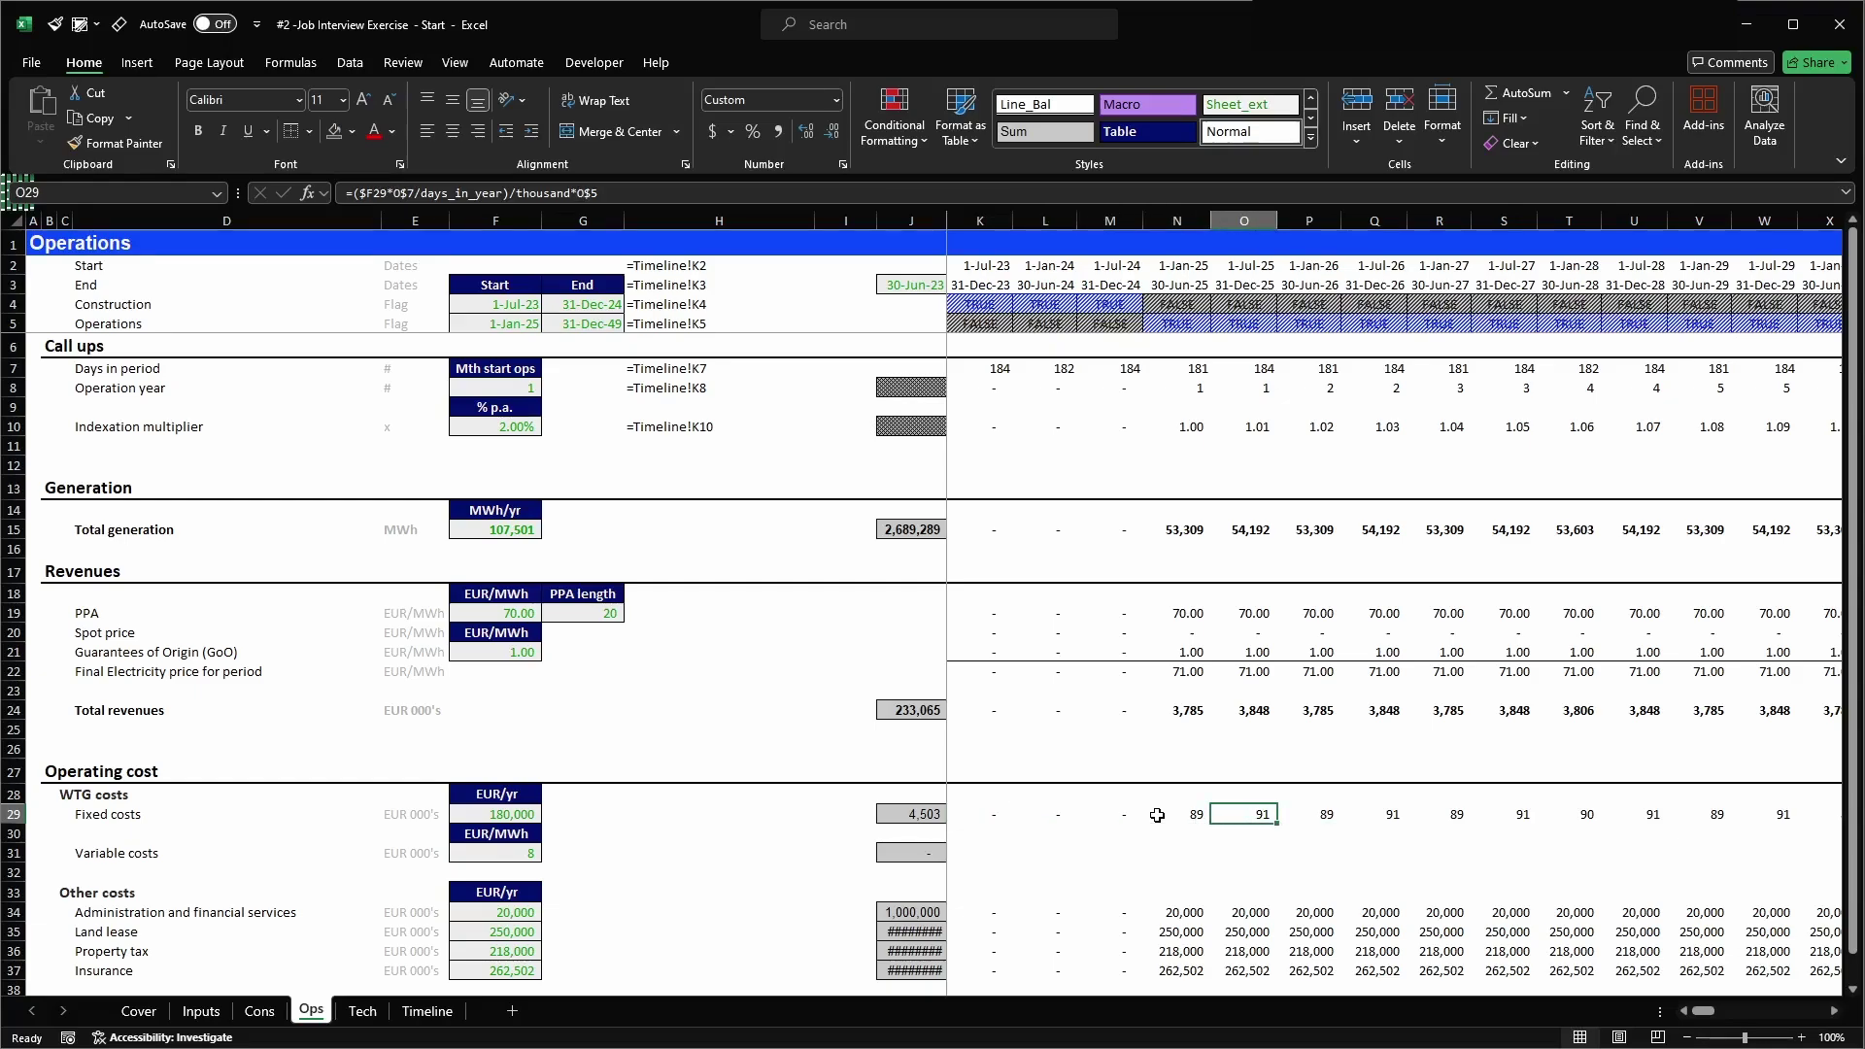
pyautogui.press('Left')
pyautogui.press('Left')
pyautogui.press('Left')
pyautogui.press('Left')
pyautogui.press('Left')
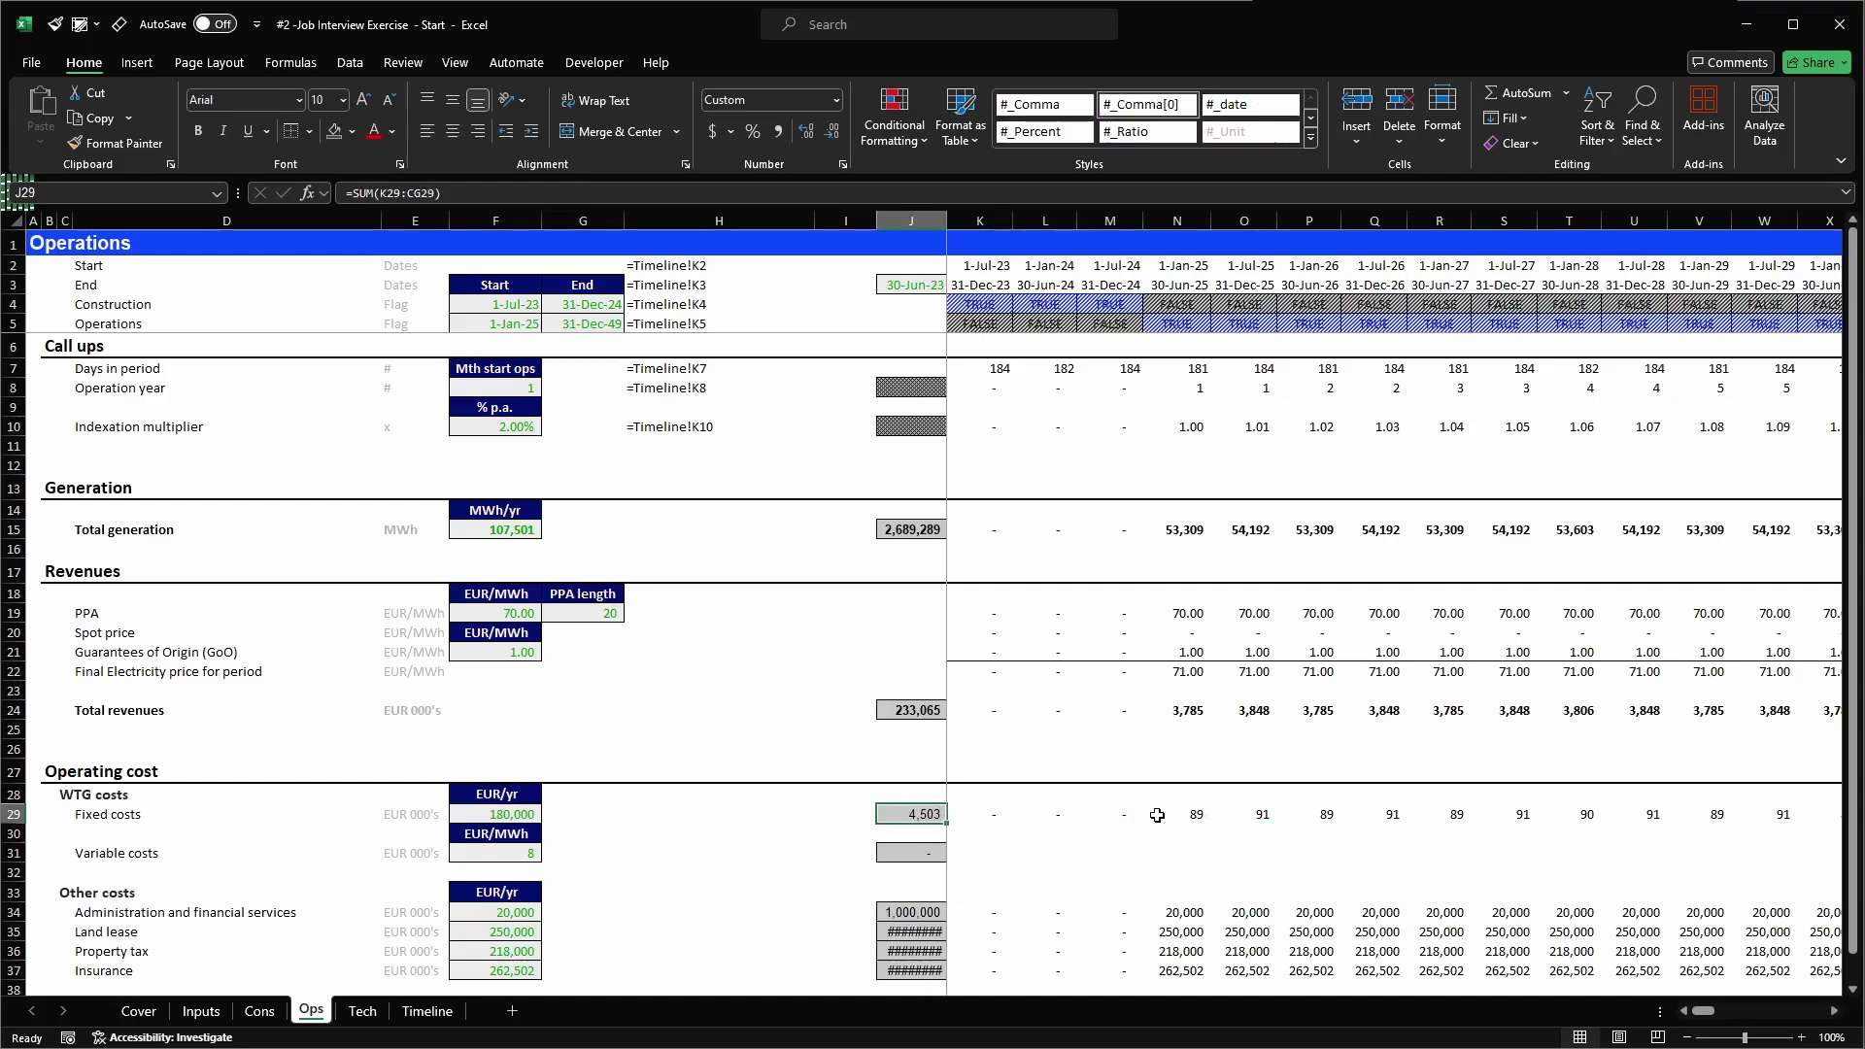
pyautogui.press('Right')
pyautogui.press('Down')
pyautogui.press('Down')
pyautogui.press('Down')
pyautogui.press('Down')
pyautogui.press('Down')
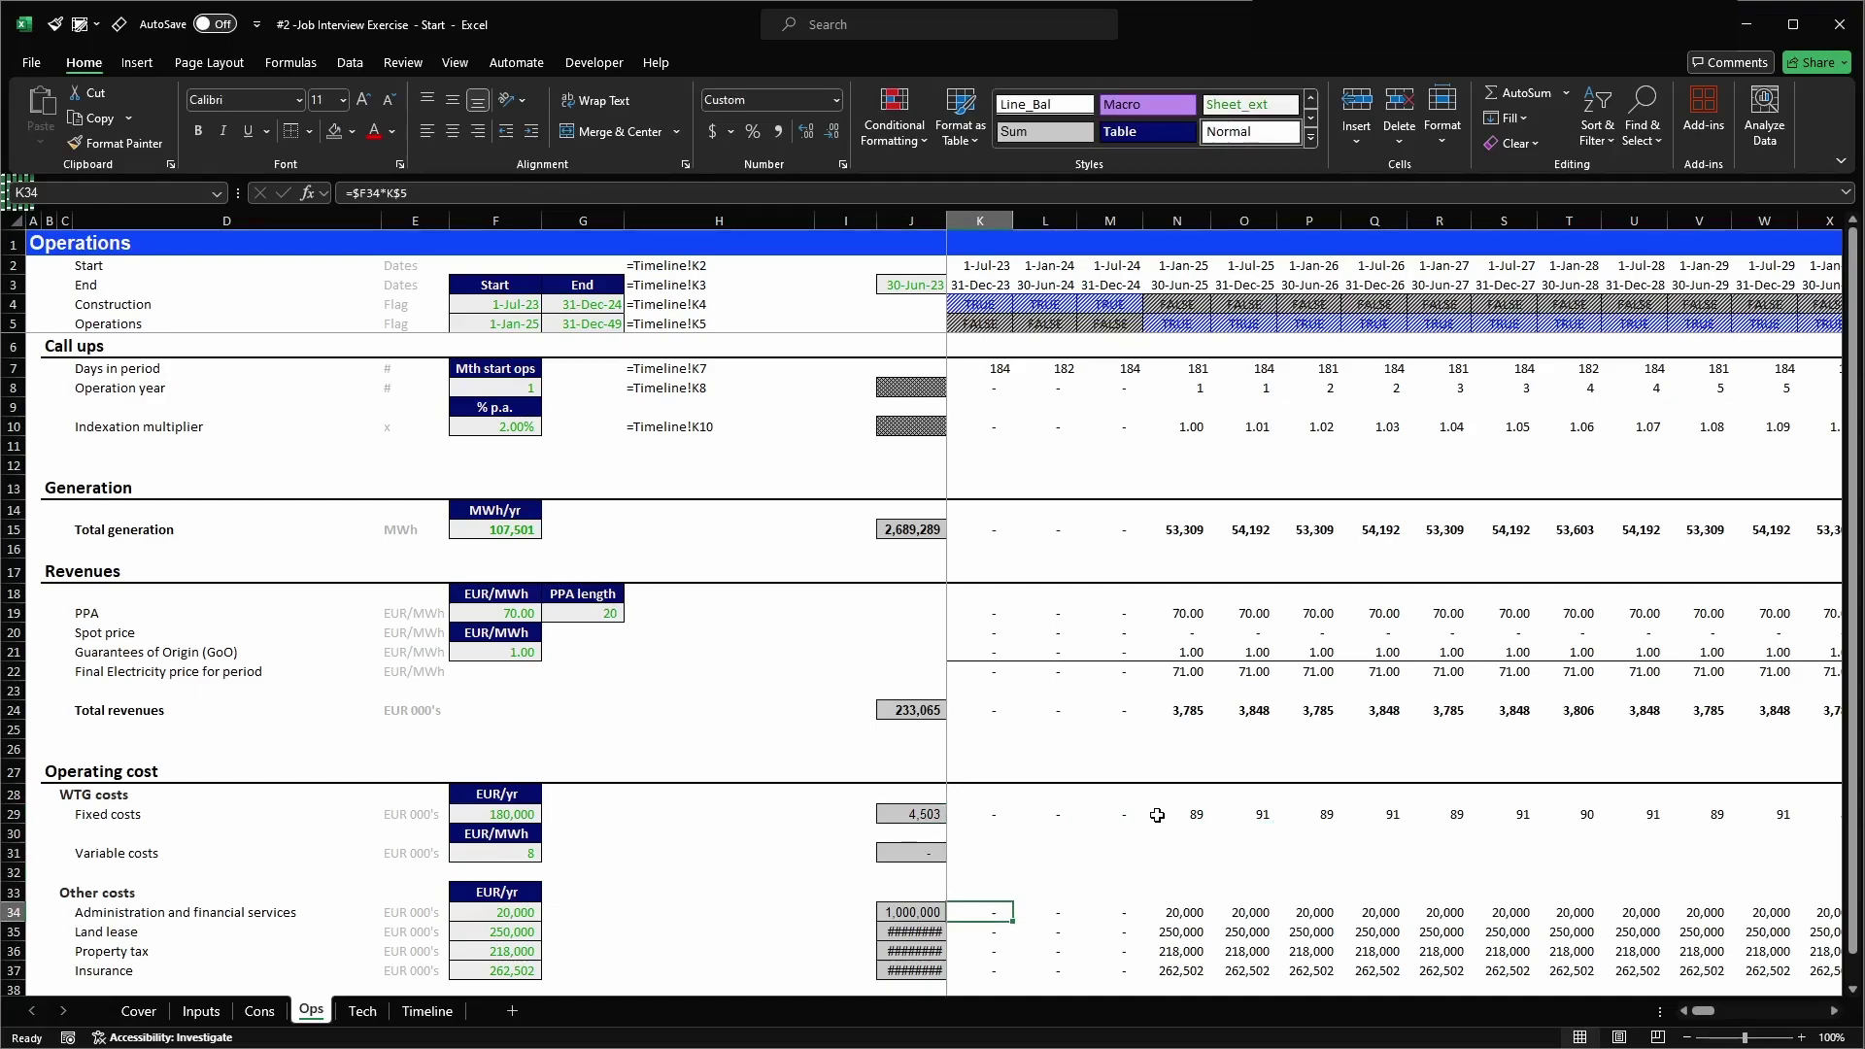
# - Copy the fixed costs formula from K29 into the other cost rows K34:K37 and across all timeline periods
pyautogui.press('Up')
pyautogui.press('Up')
pyautogui.press('Up')
pyautogui.press('Up')
pyautogui.press('Up')
pyautogui.press('F2')
pyautogui.press('Escape')
pyautogui.hotkey('ctrl', 'c')
pyautogui.press('Down')
pyautogui.press('Down')
pyautogui.press('Down')
pyautogui.press('Down')
pyautogui.press('Down')
pyautogui.hotkey('shift', 'Down')
pyautogui.hotkey('shift', 'Down')
pyautogui.hotkey('shift', 'Down')
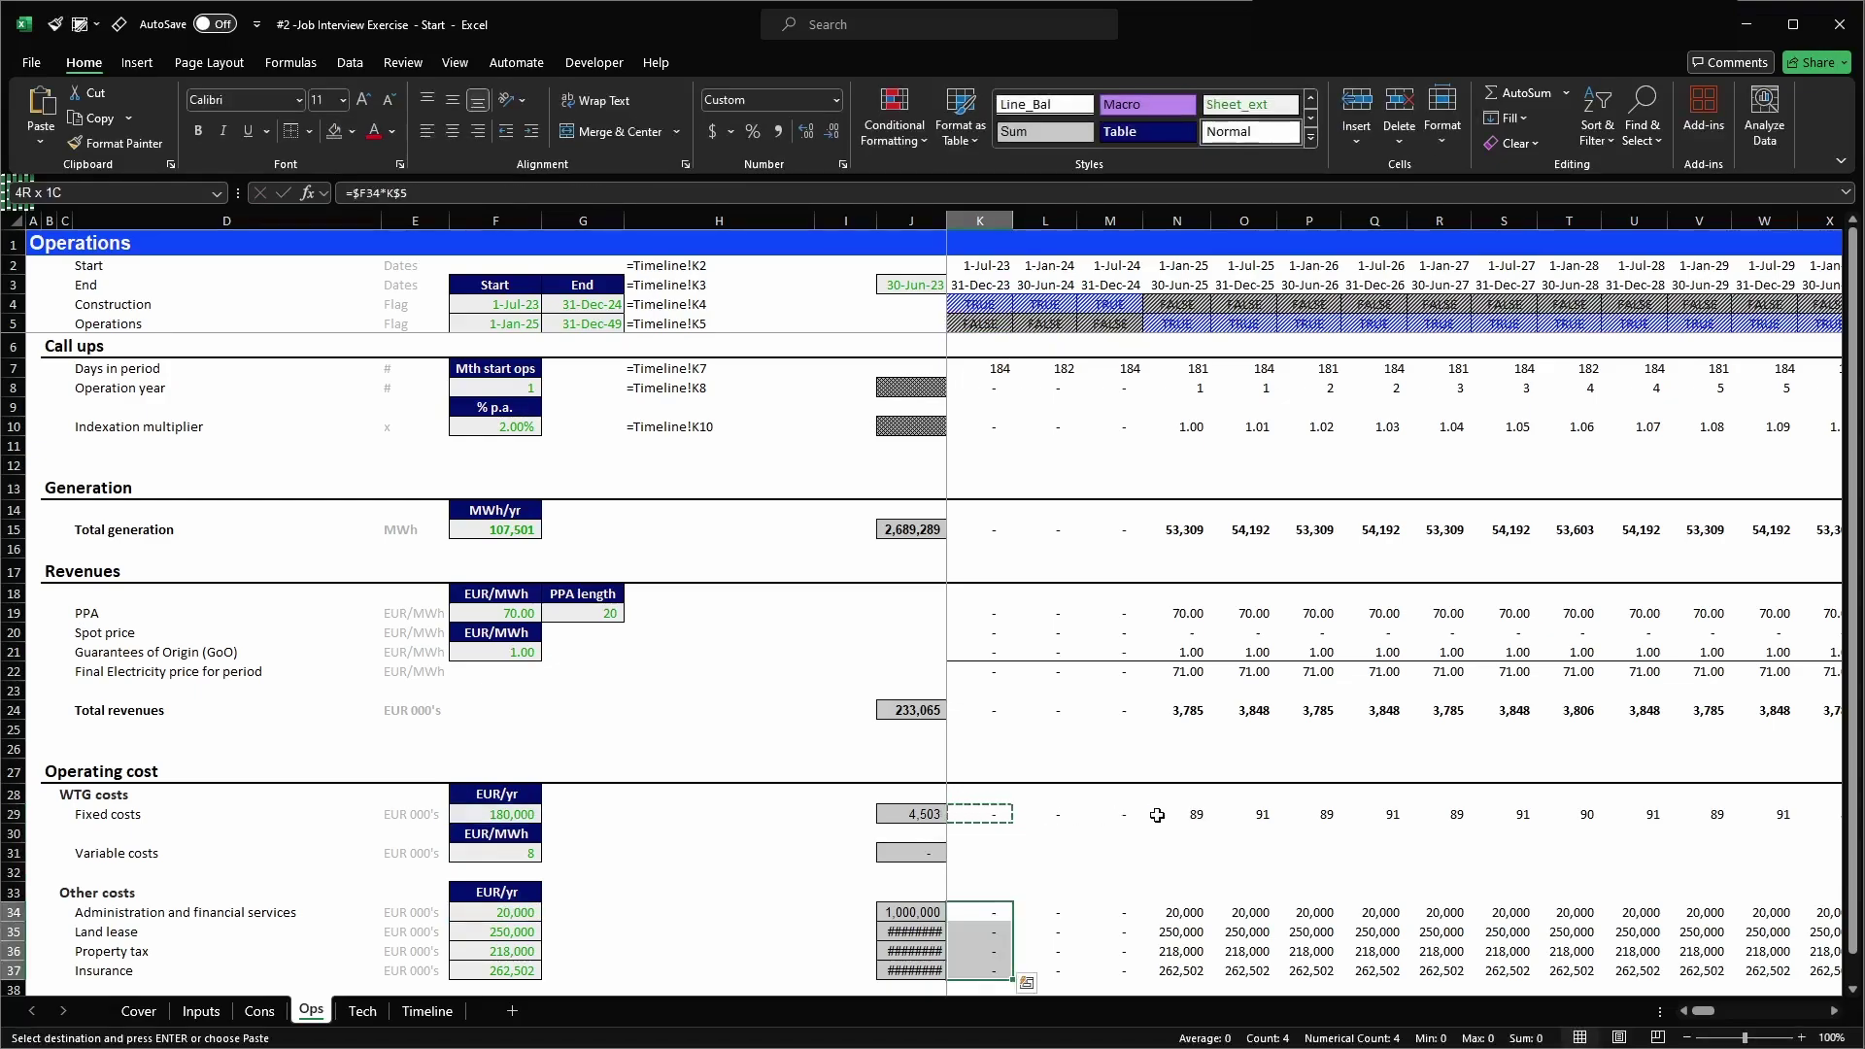
pyautogui.hotkey('ctrl', 'v')
pyautogui.hotkey('ctrl', 'shift', 'Right')
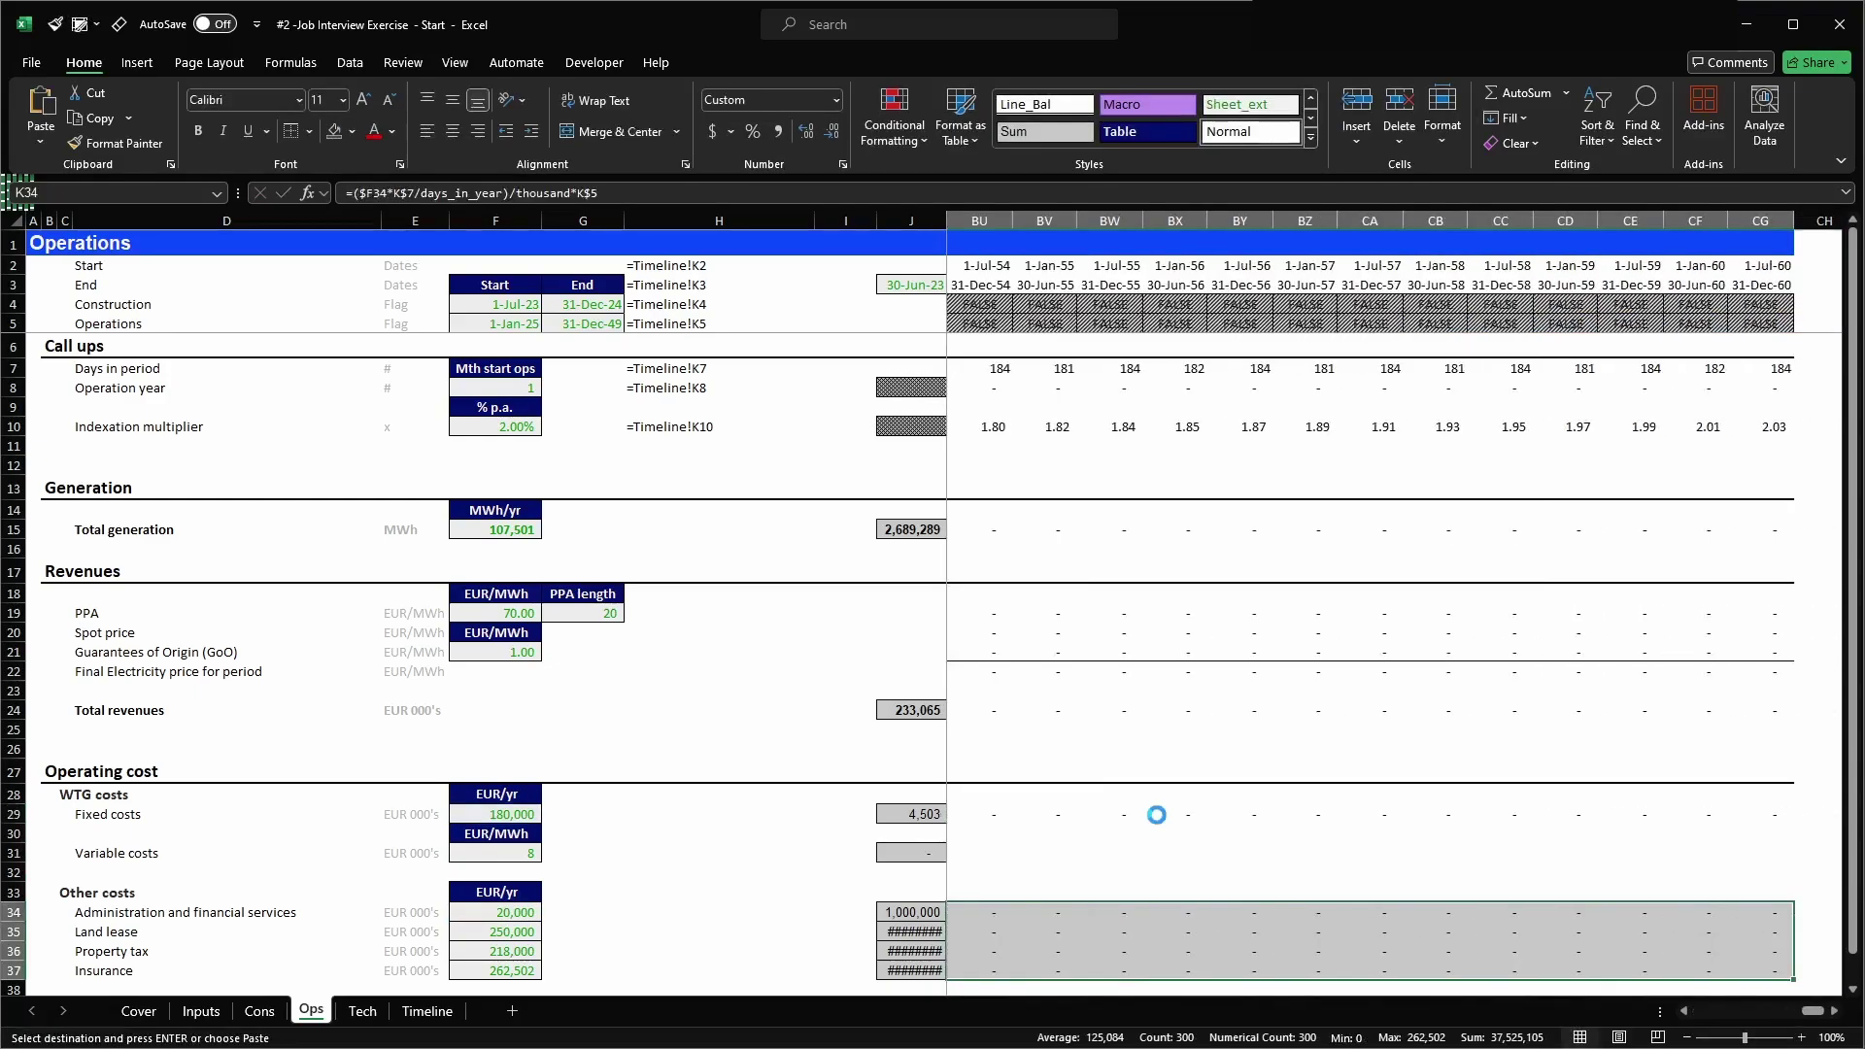
pyautogui.press('Return')
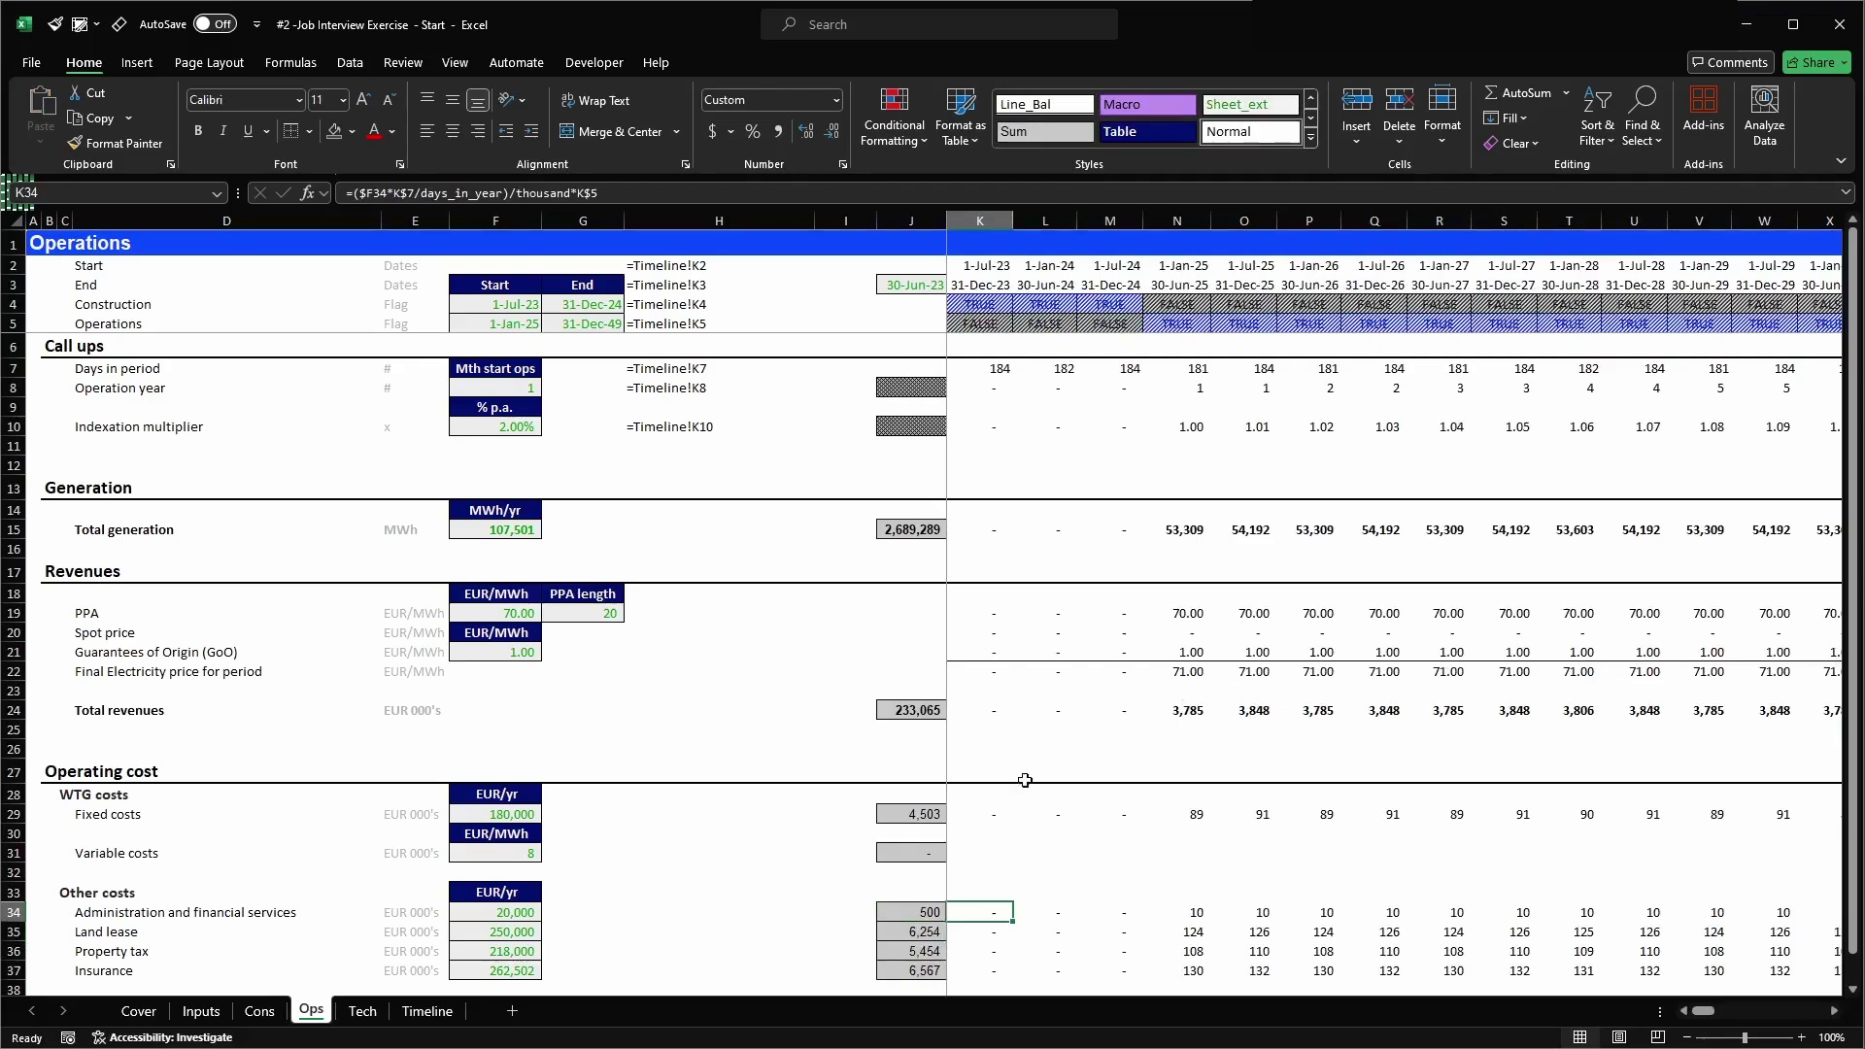
# - Add the indexation multiplier K$10 inside the brackets of the K29 formula and append *-1 to make the cost negative
pyautogui.click(994, 815)
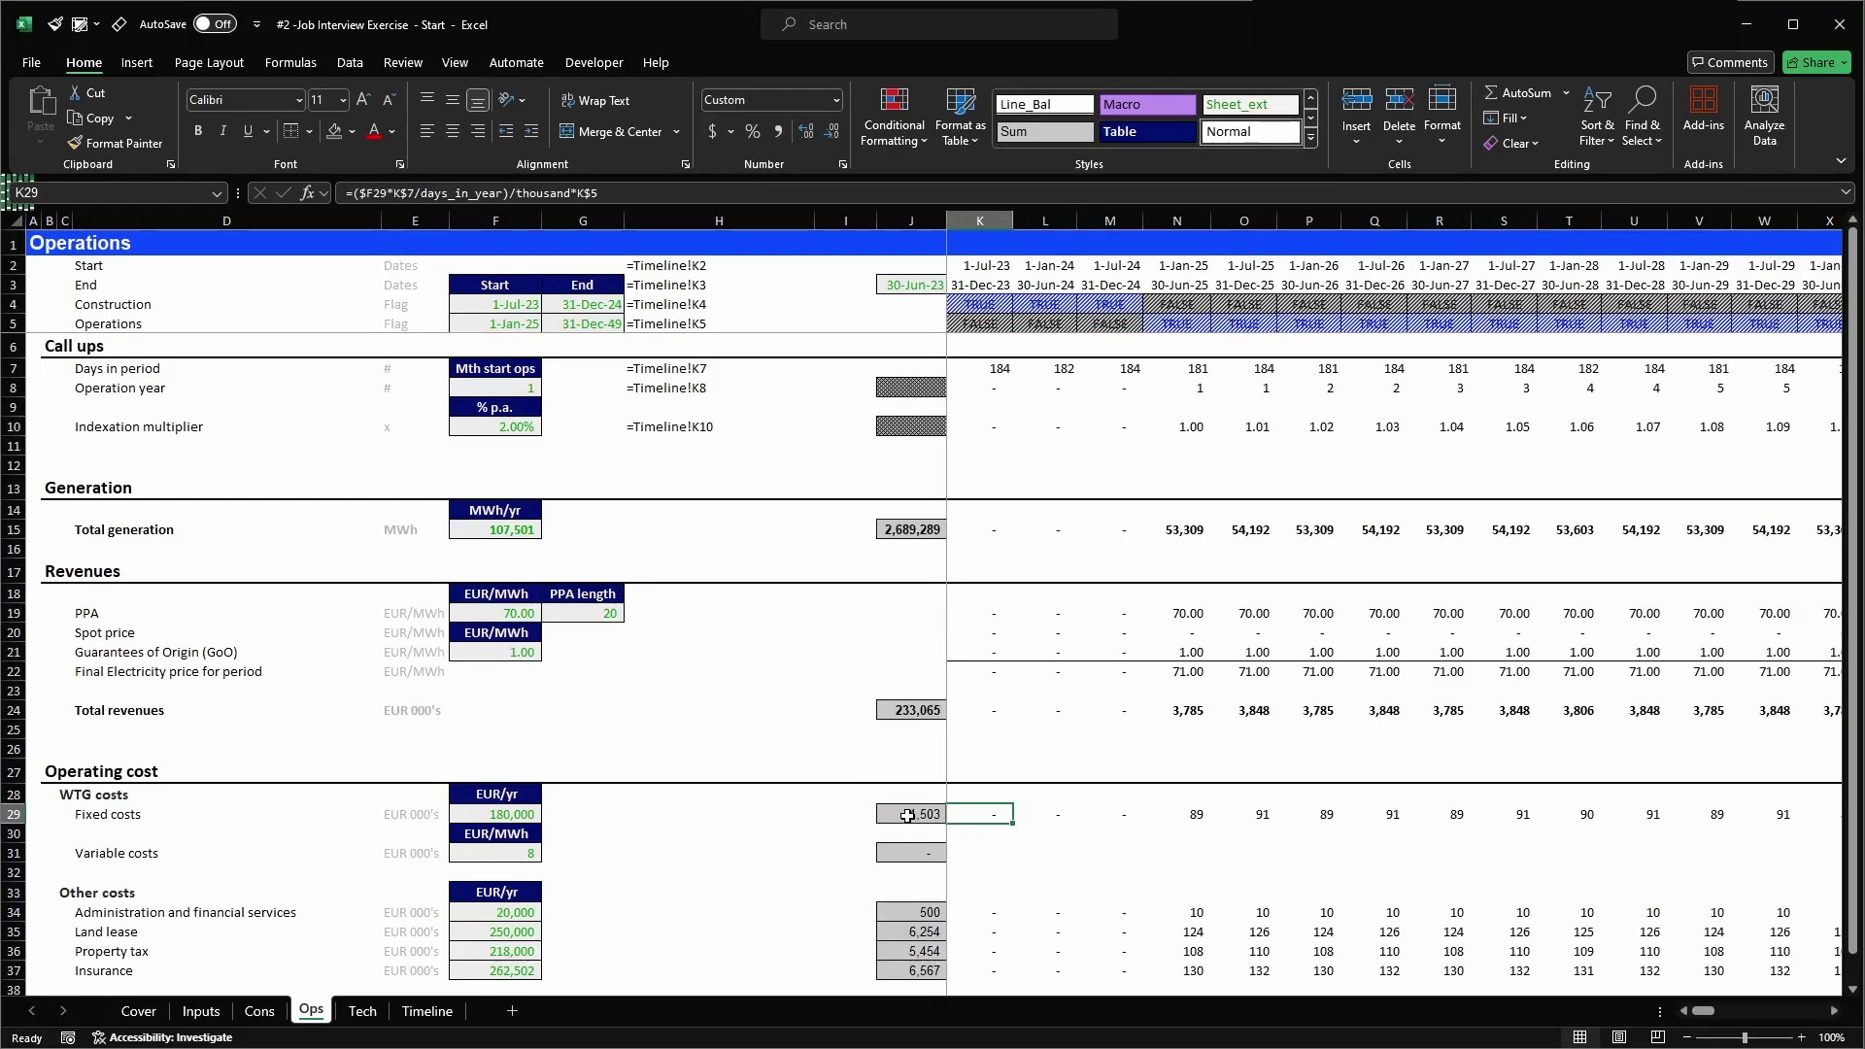
pyautogui.press('F2')
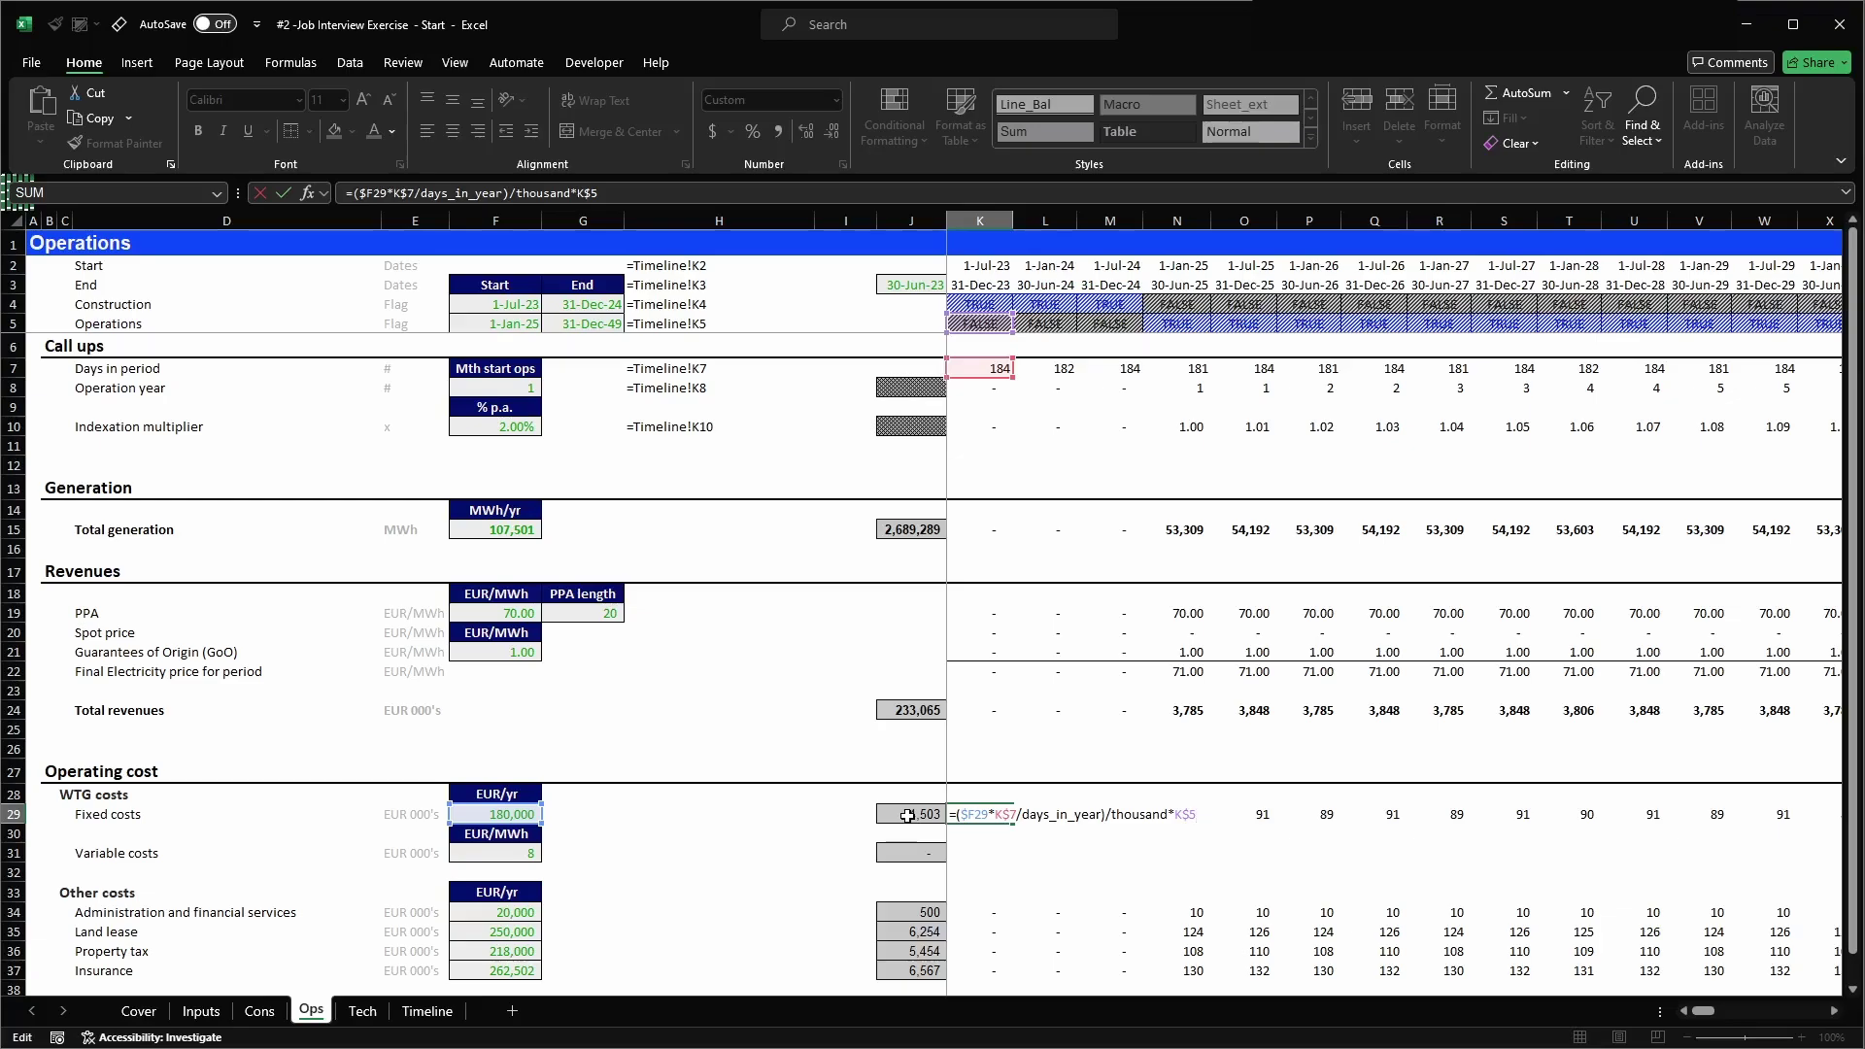
pyautogui.press('Escape')
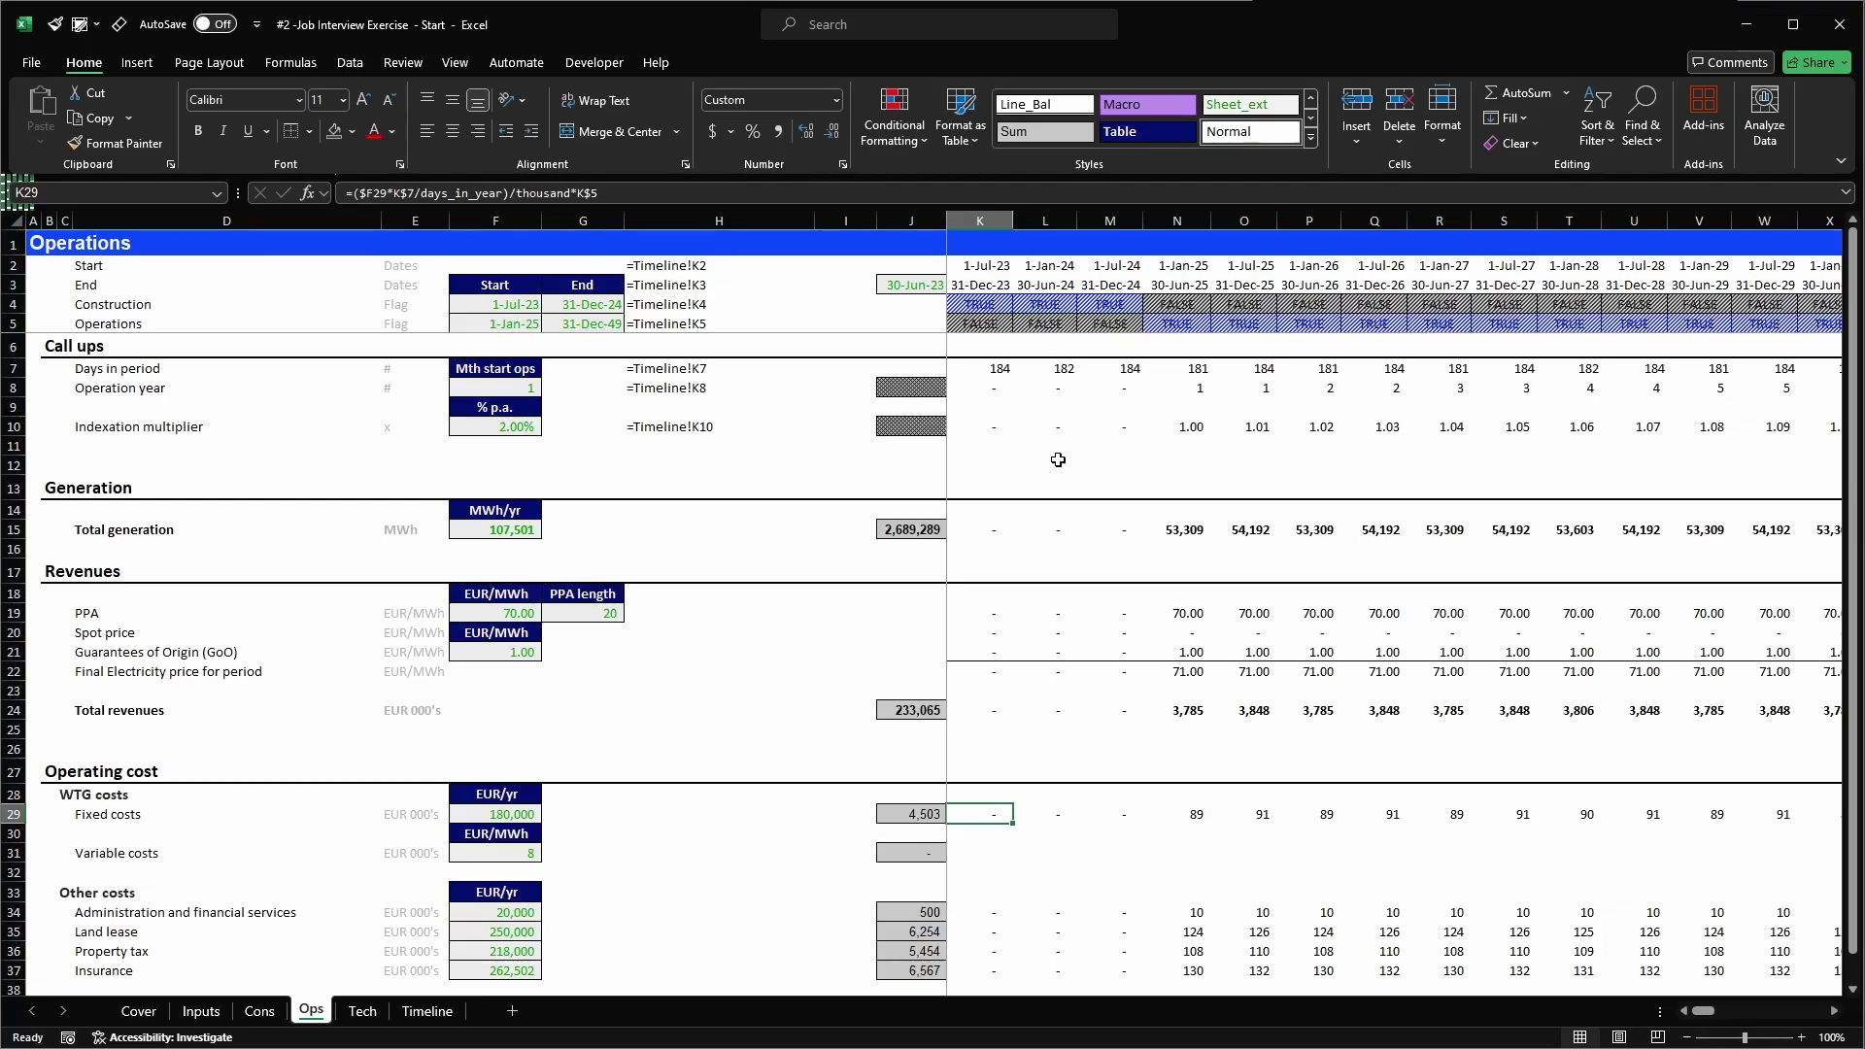
pyautogui.press('F2')
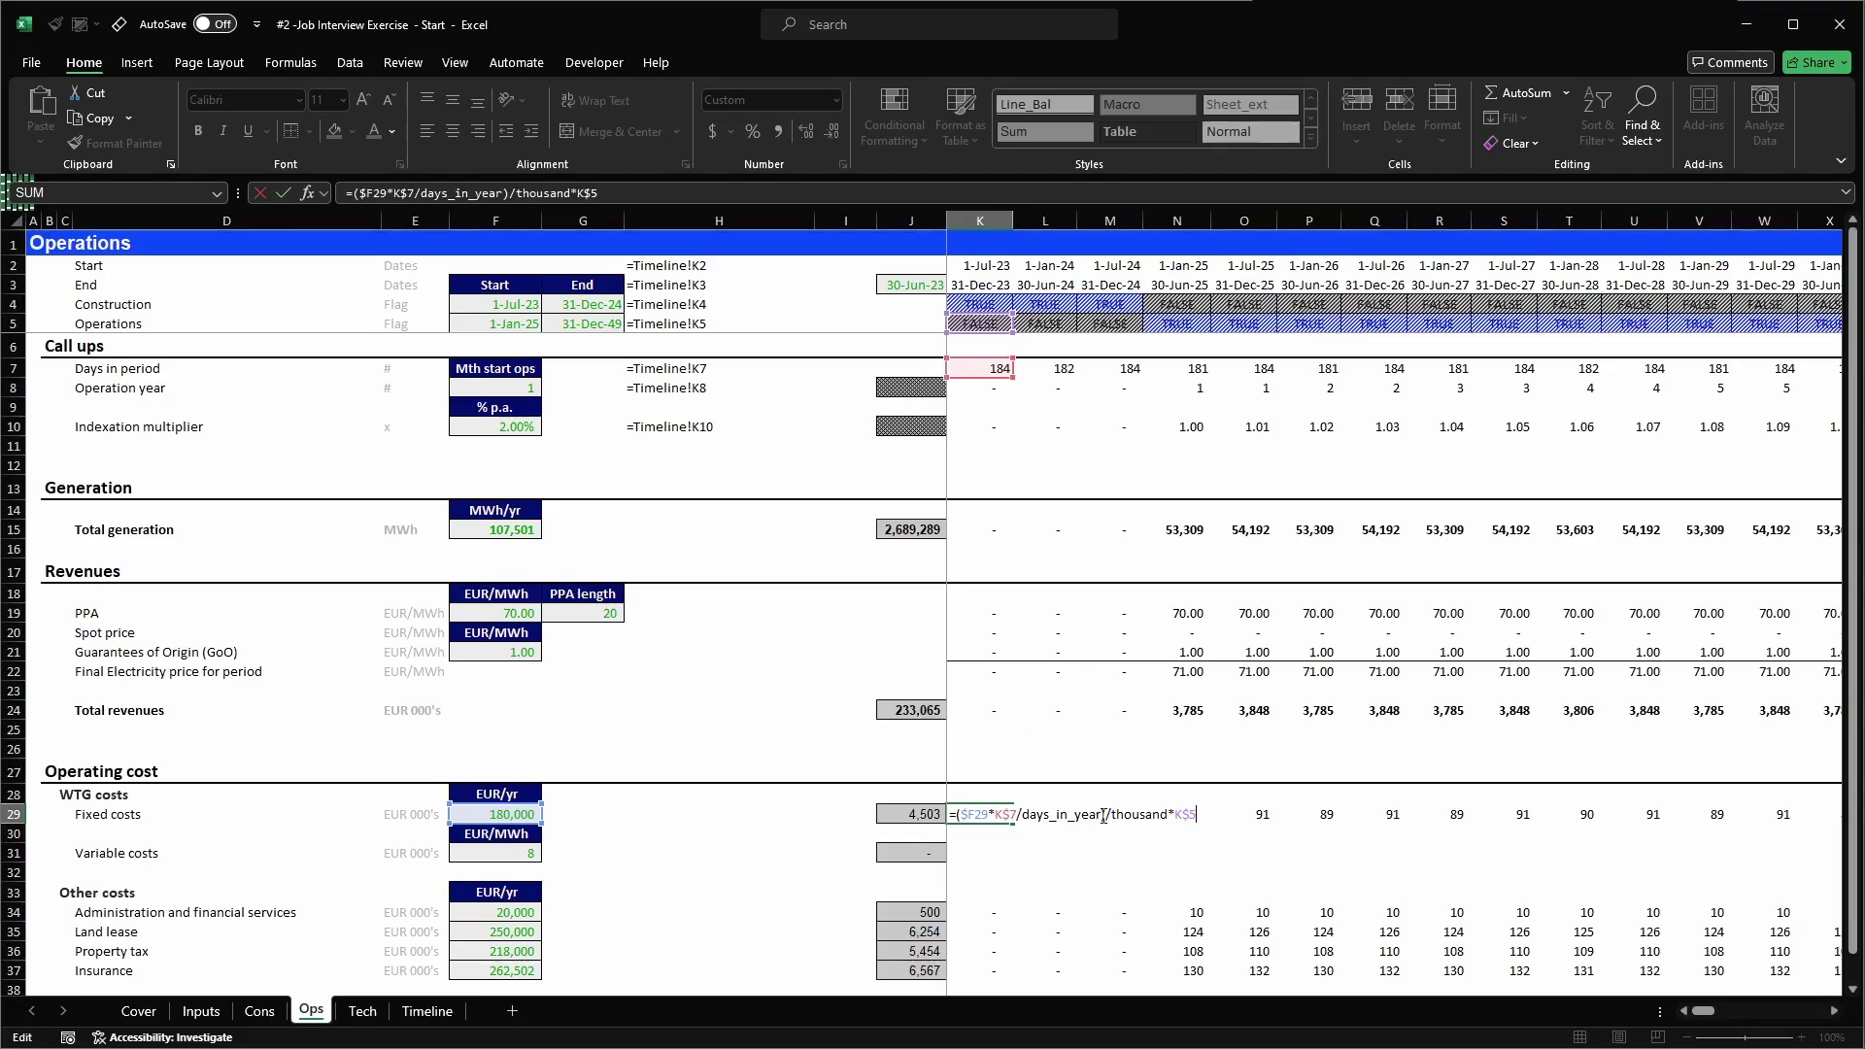
pyautogui.write('*')
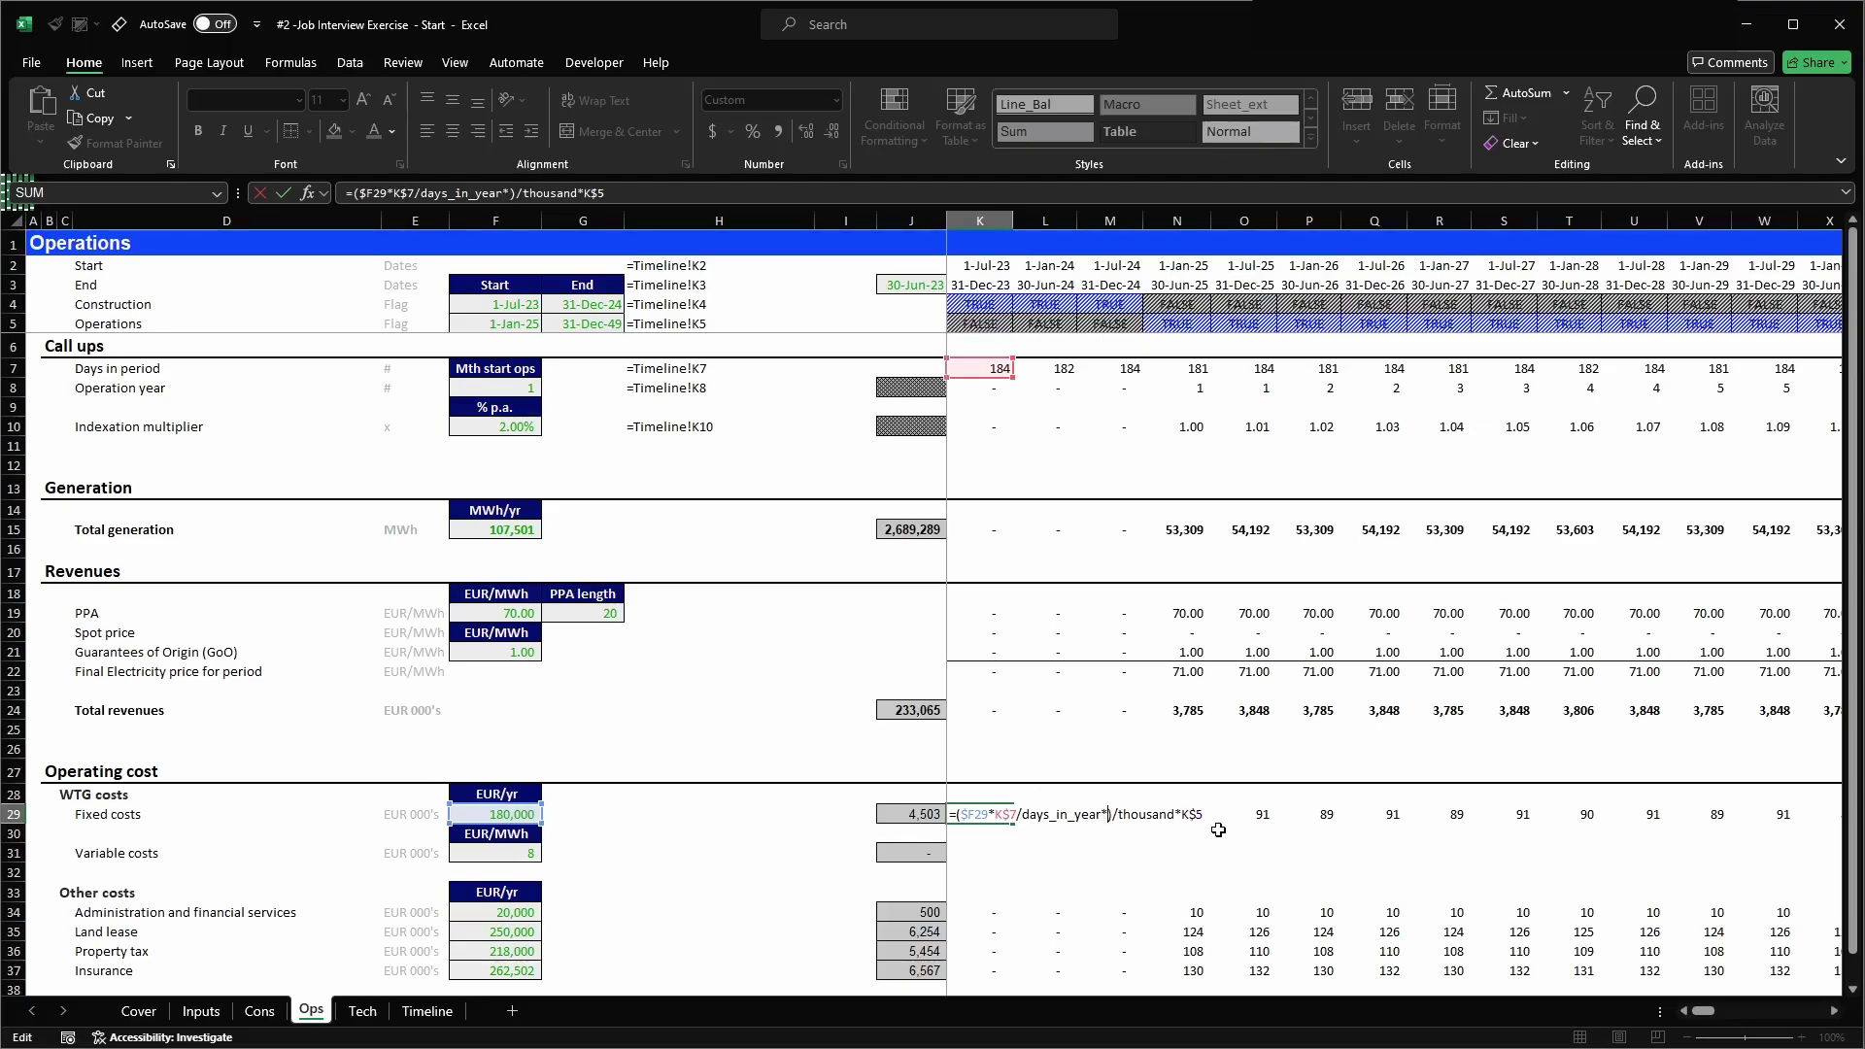
pyautogui.click(990, 431)
pyautogui.press('F4')
pyautogui.press('F4')
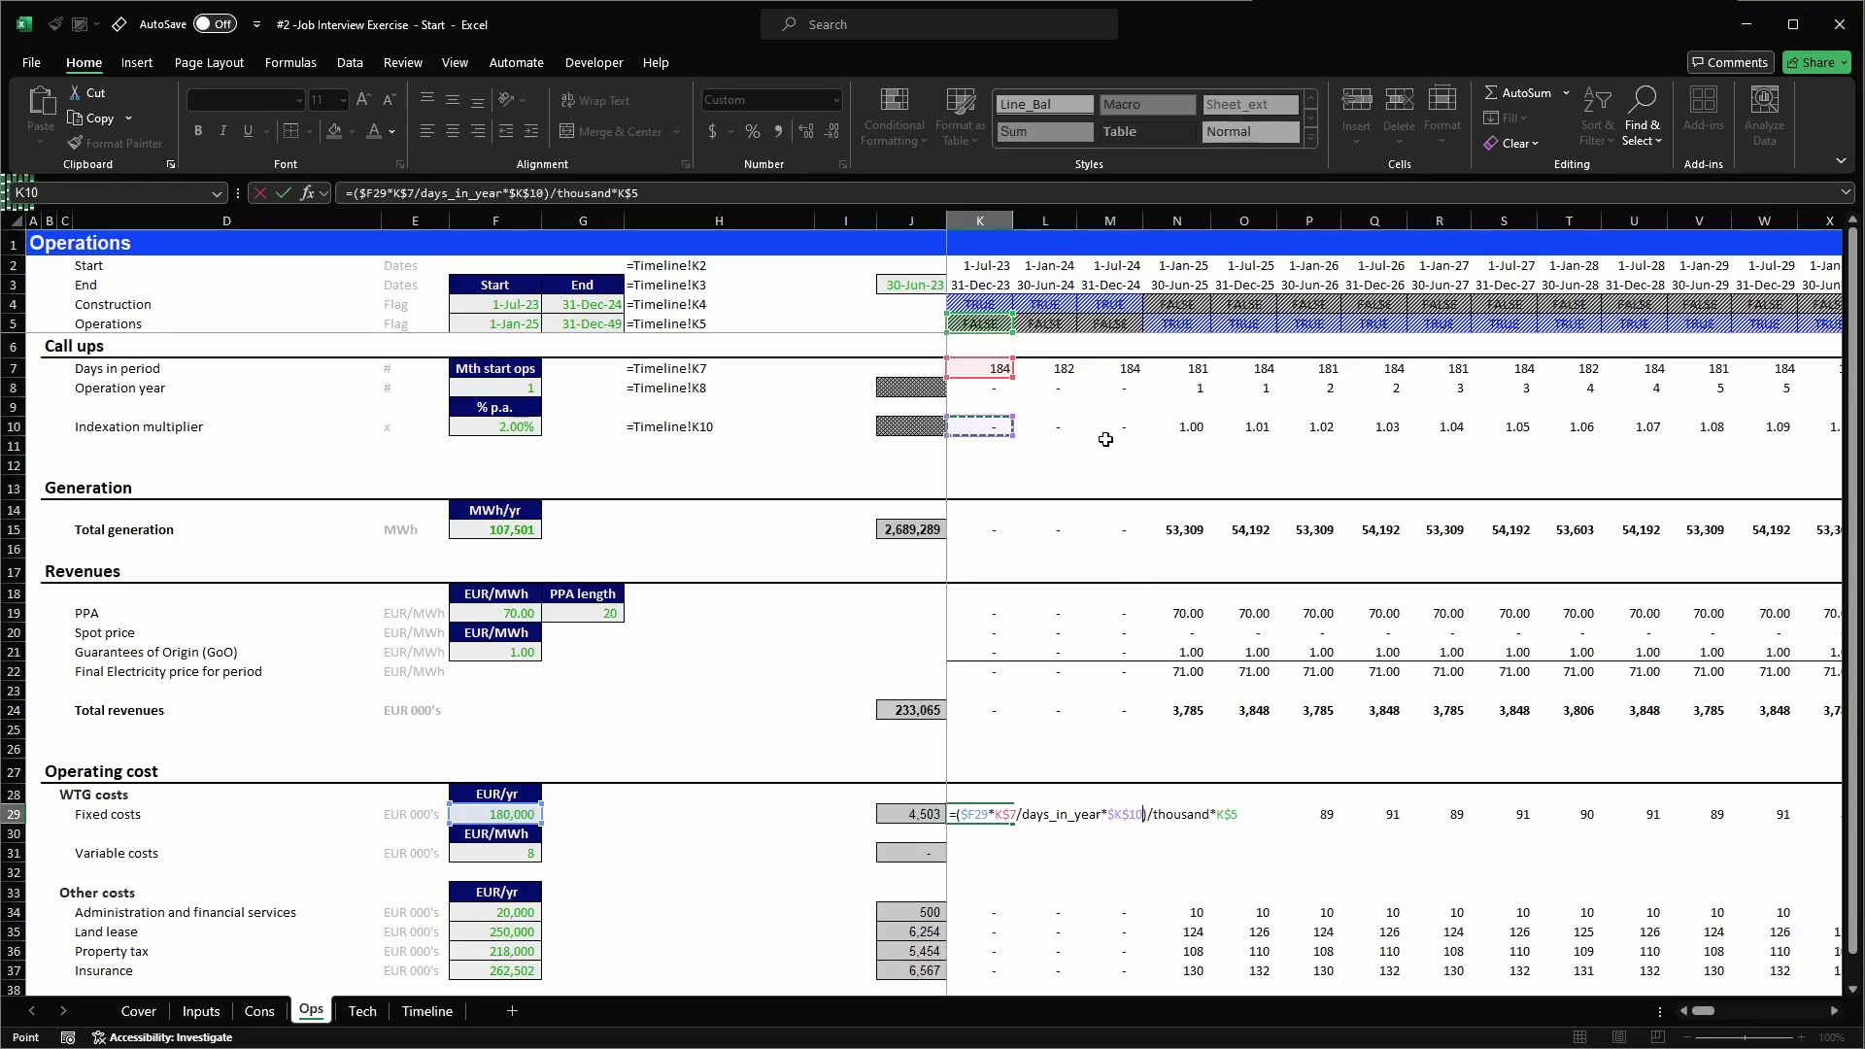
pyautogui.press('F2')
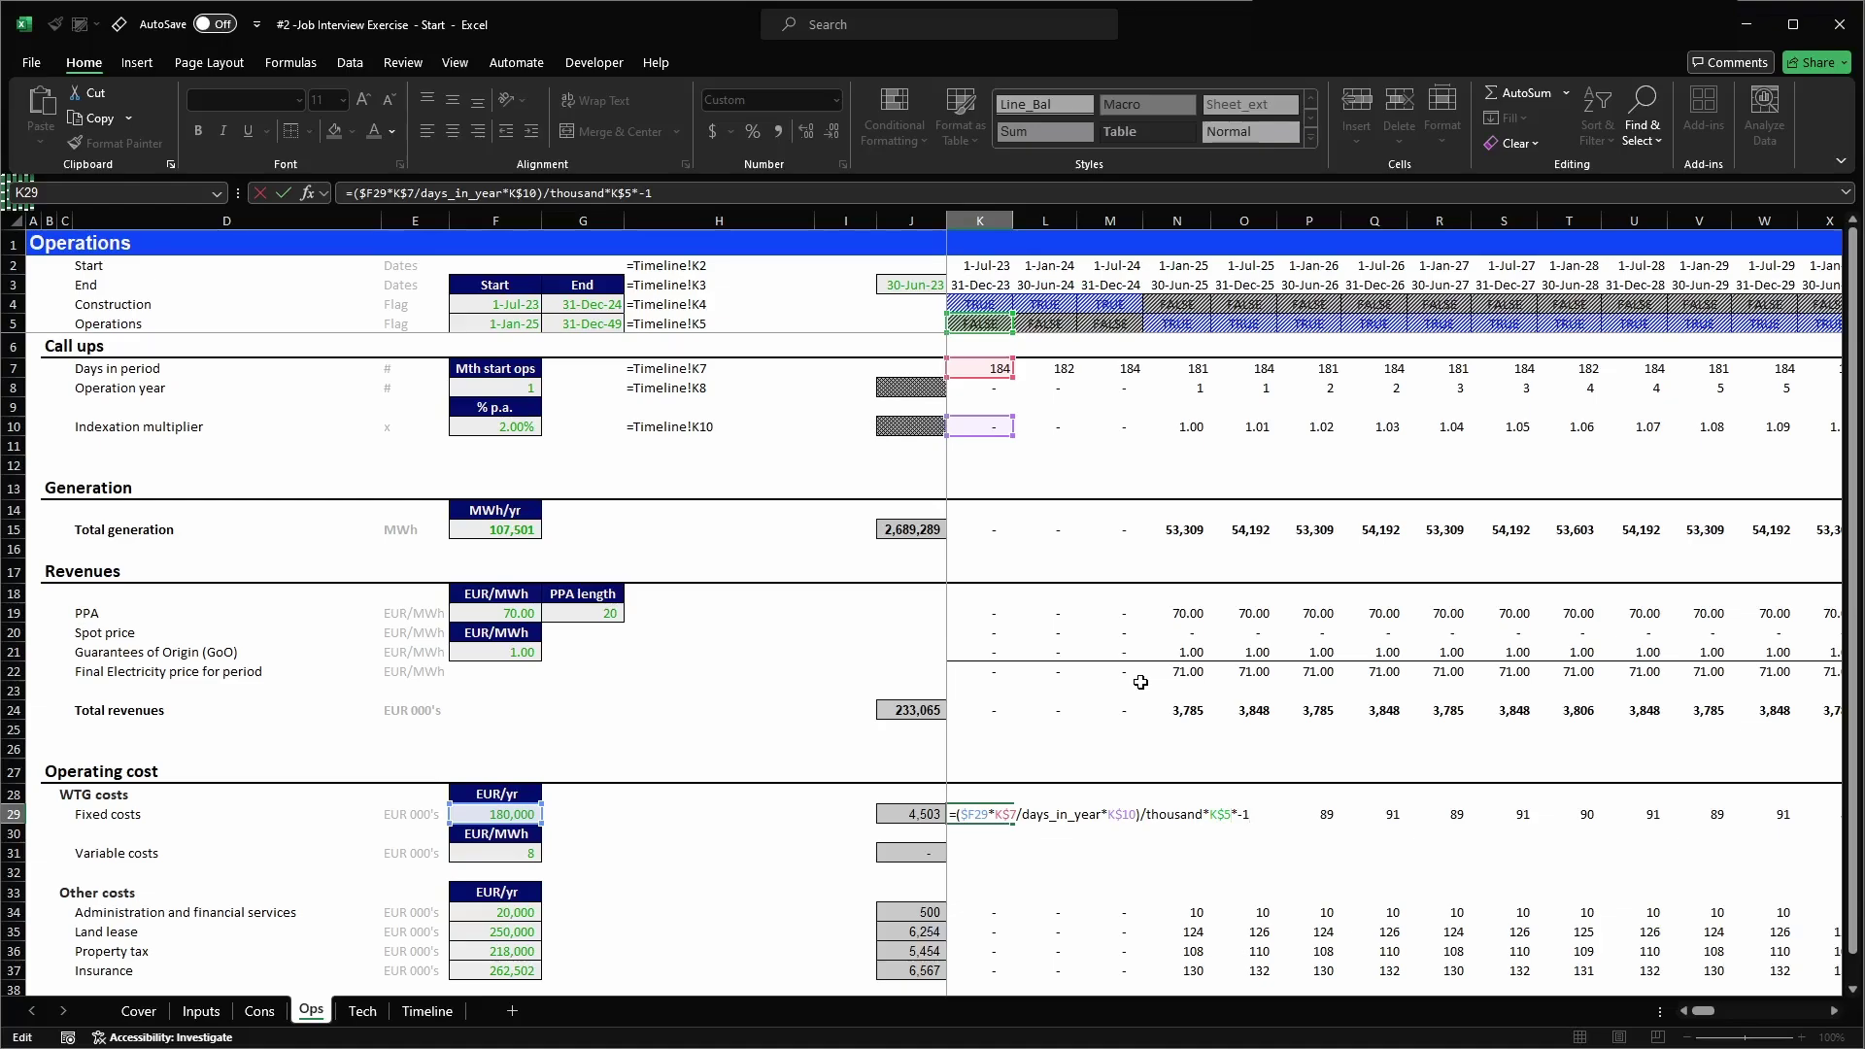
# - Try a leading minus sign instead of the trailing *-1 in the K29 formula, and restore the *-1
pyautogui.hotkey('shift', 'Left')
pyautogui.hotkey('shift', 'Left')
pyautogui.hotkey('shift', 'Left')
pyautogui.press('BackSpace')
pyautogui.press('Home')
pyautogui.press('Right')
pyautogui.write('-')
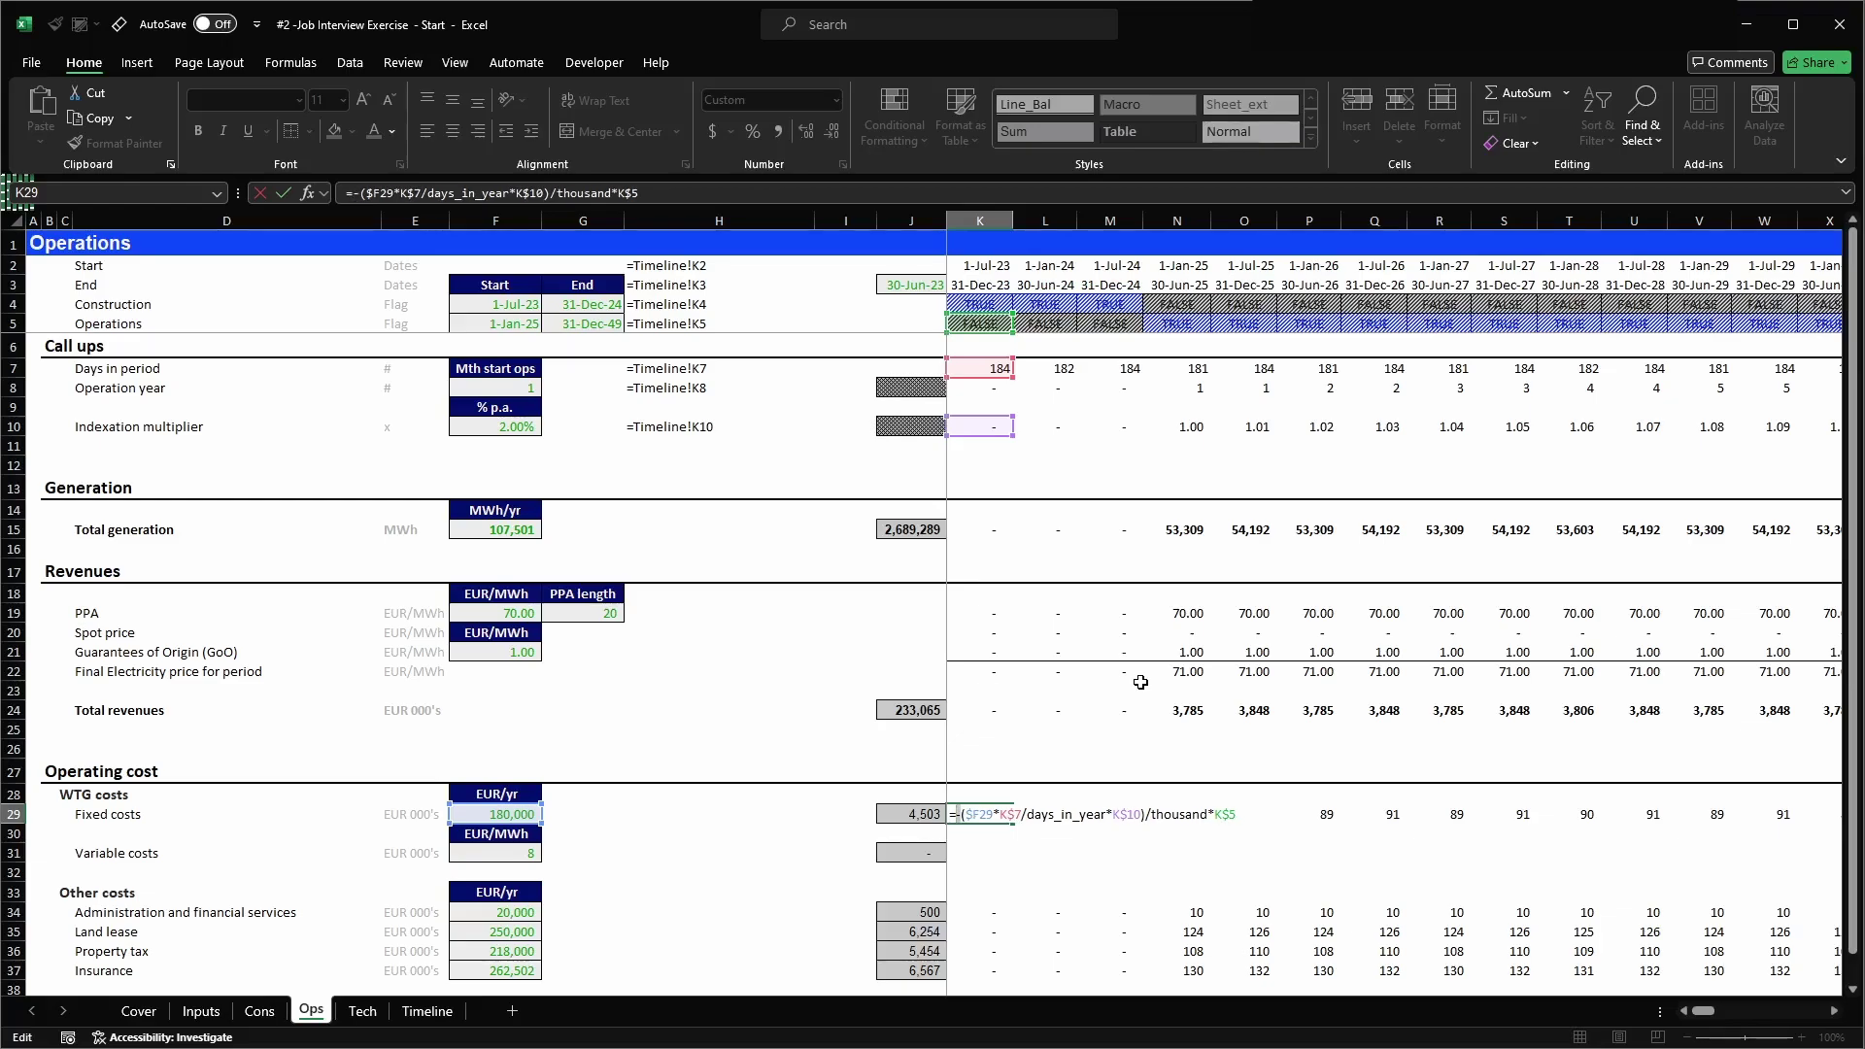
pyautogui.press('BackSpace')
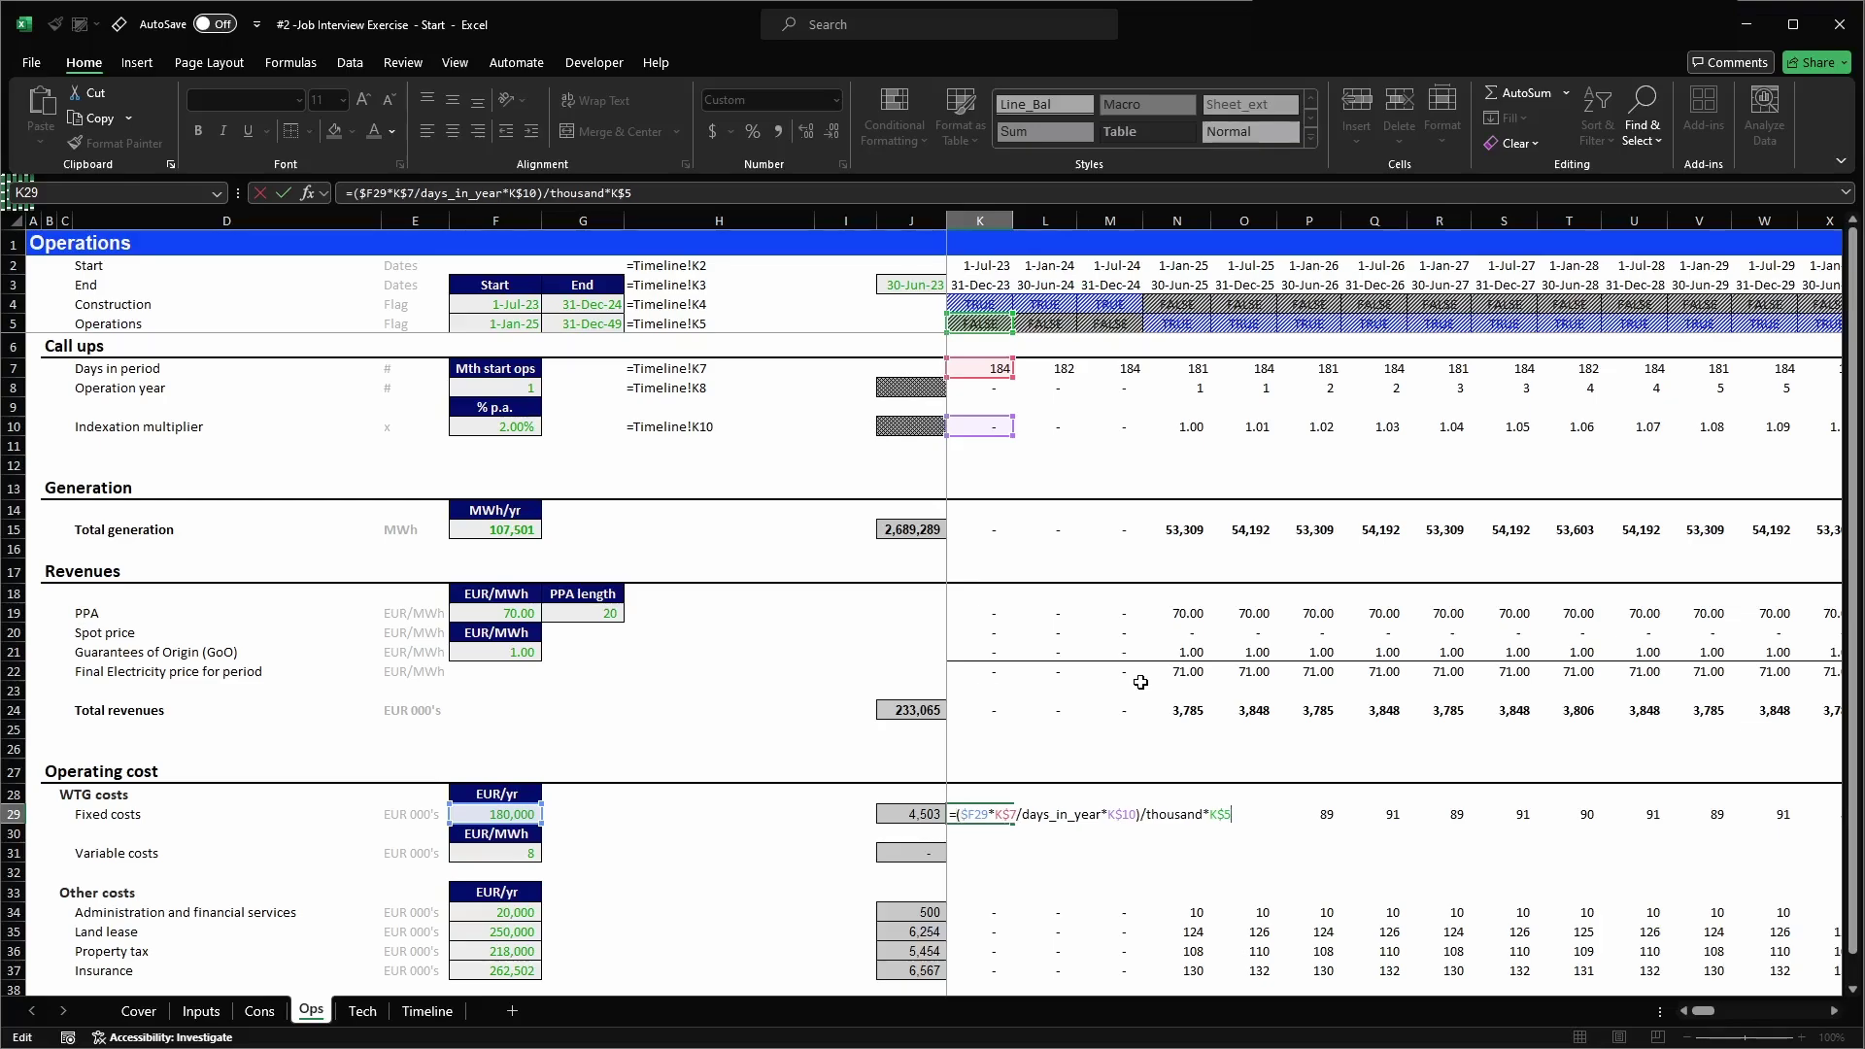
pyautogui.hotkey('shift', 'Left')
pyautogui.hotkey('shift', 'Left')
pyautogui.hotkey('shift', 'Left')
pyautogui.press('Escape')
# - Copy the indexed fixed costs formula from K29 across row 29 for all timeline periods
pyautogui.hotkey('ctrl', 'c')
pyautogui.hotkey('ctrl', 'shift', 'Right')
pyautogui.press('Return')
# - Copy the indexed, negative formula from K29 into the other cost rows 34 to 37 across all timeline periods
pyautogui.press('Home')
pyautogui.hotkey('ctrl', 'c')
pyautogui.press('Down')
pyautogui.press('Down')
pyautogui.press('Down')
pyautogui.press('Down')
pyautogui.press('Down')
pyautogui.hotkey('shift', 'Down')
pyautogui.hotkey('shift', 'Down')
pyautogui.hotkey('shift', 'Down')
pyautogui.hotkey('ctrl', 'shift', 'Right')
pyautogui.press('Return')
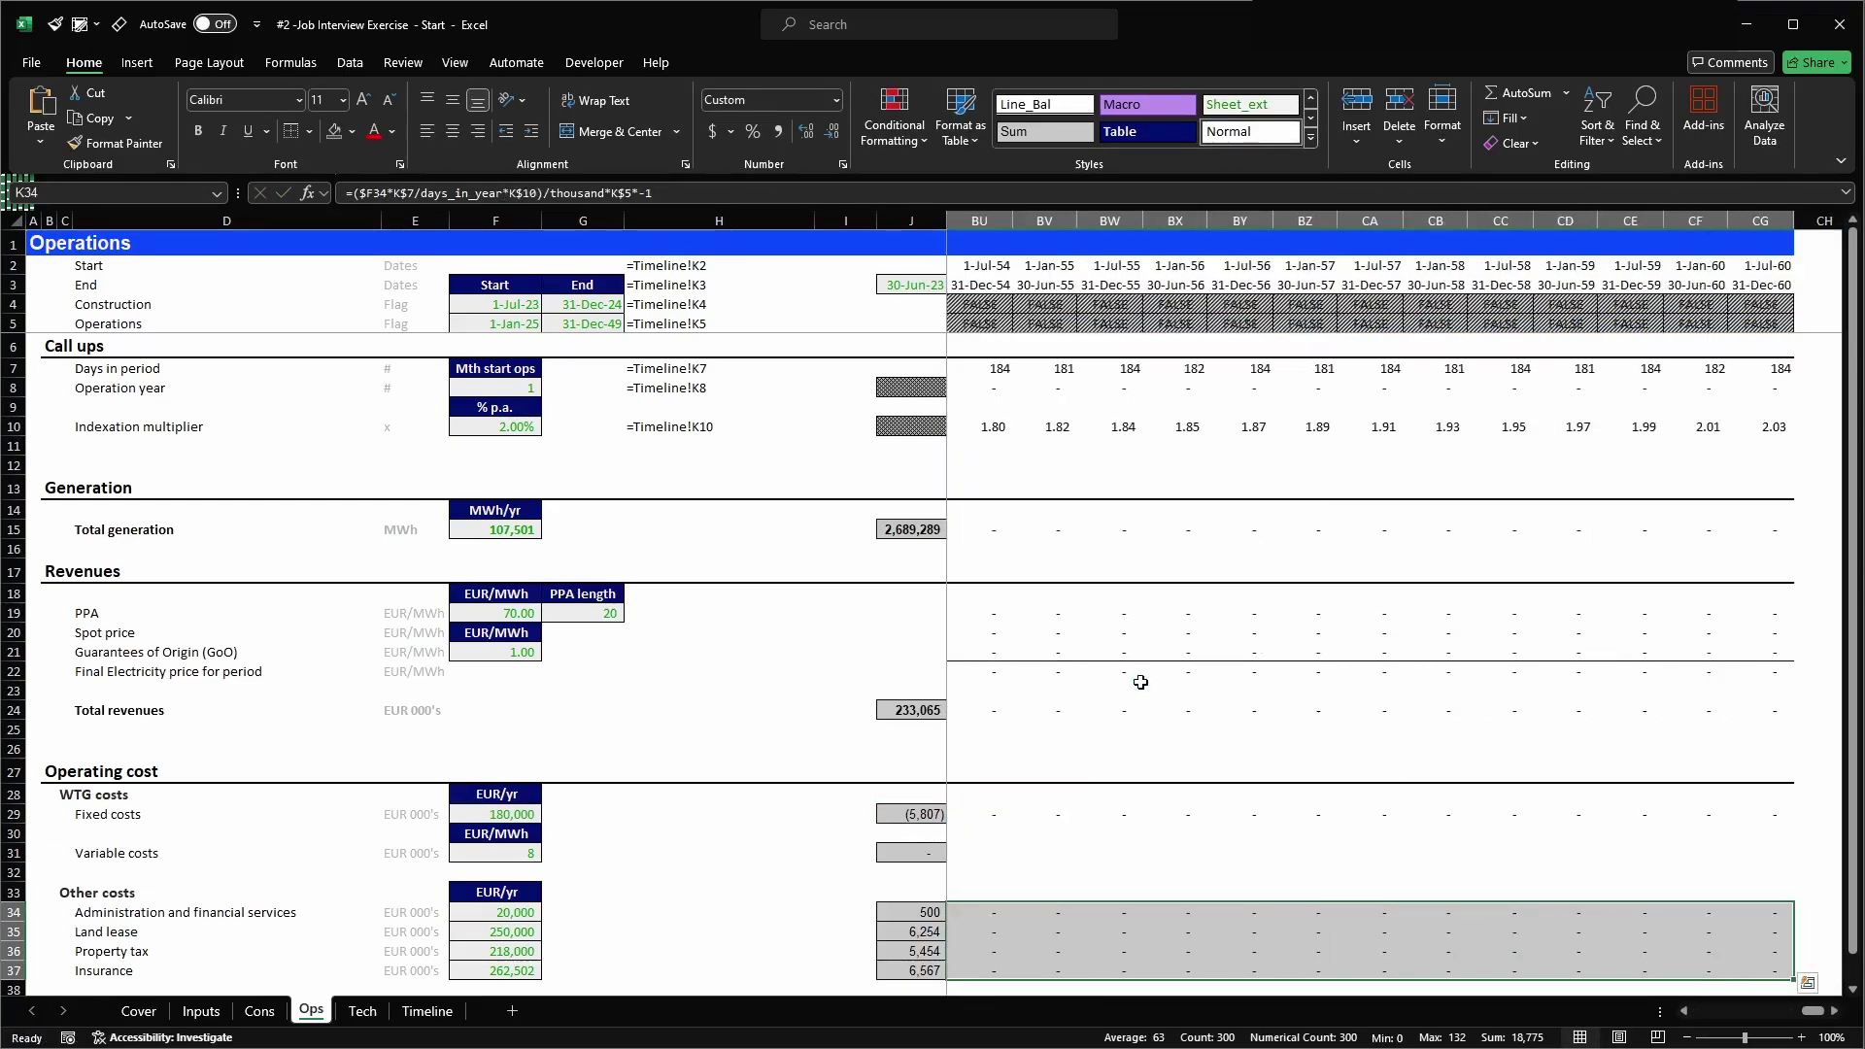
pyautogui.press('Home')
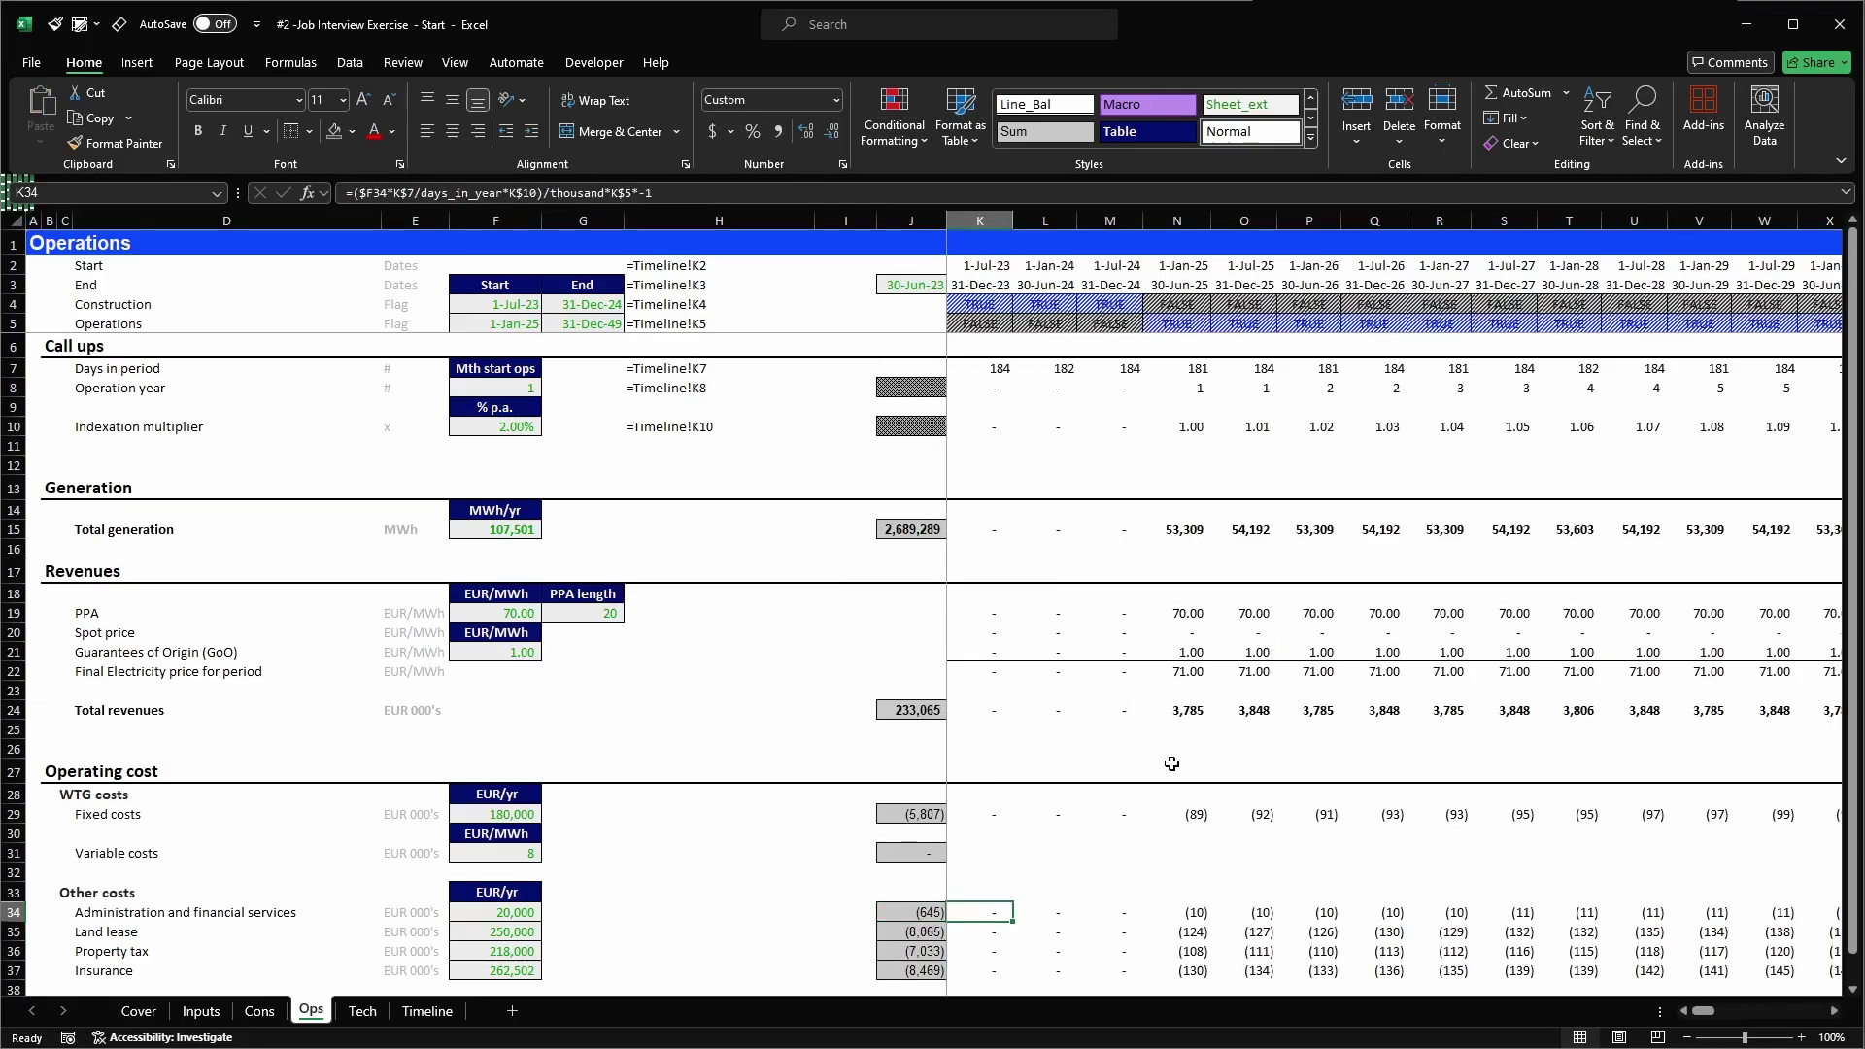
# - Copy the indexed cost formula from K34 into the Variable costs cell K31
pyautogui.scroll(-1, 1172, 763)
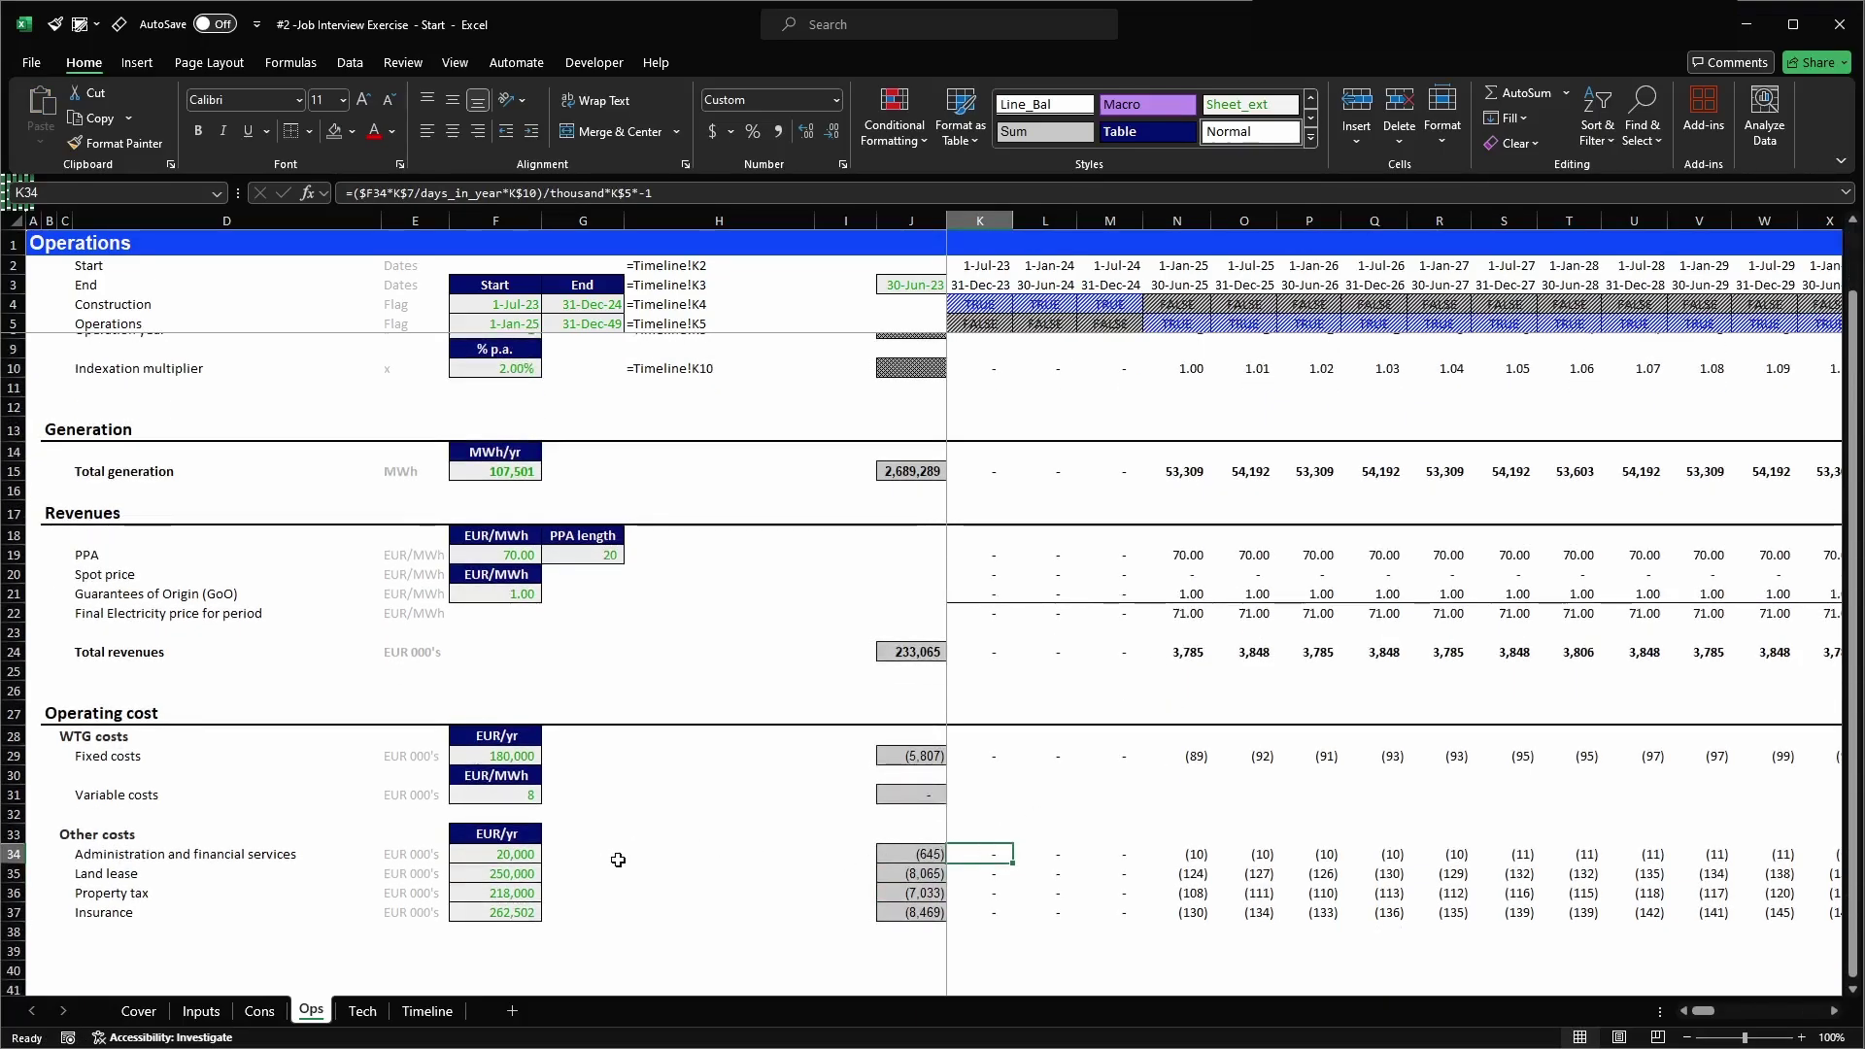
pyautogui.click(501, 797)
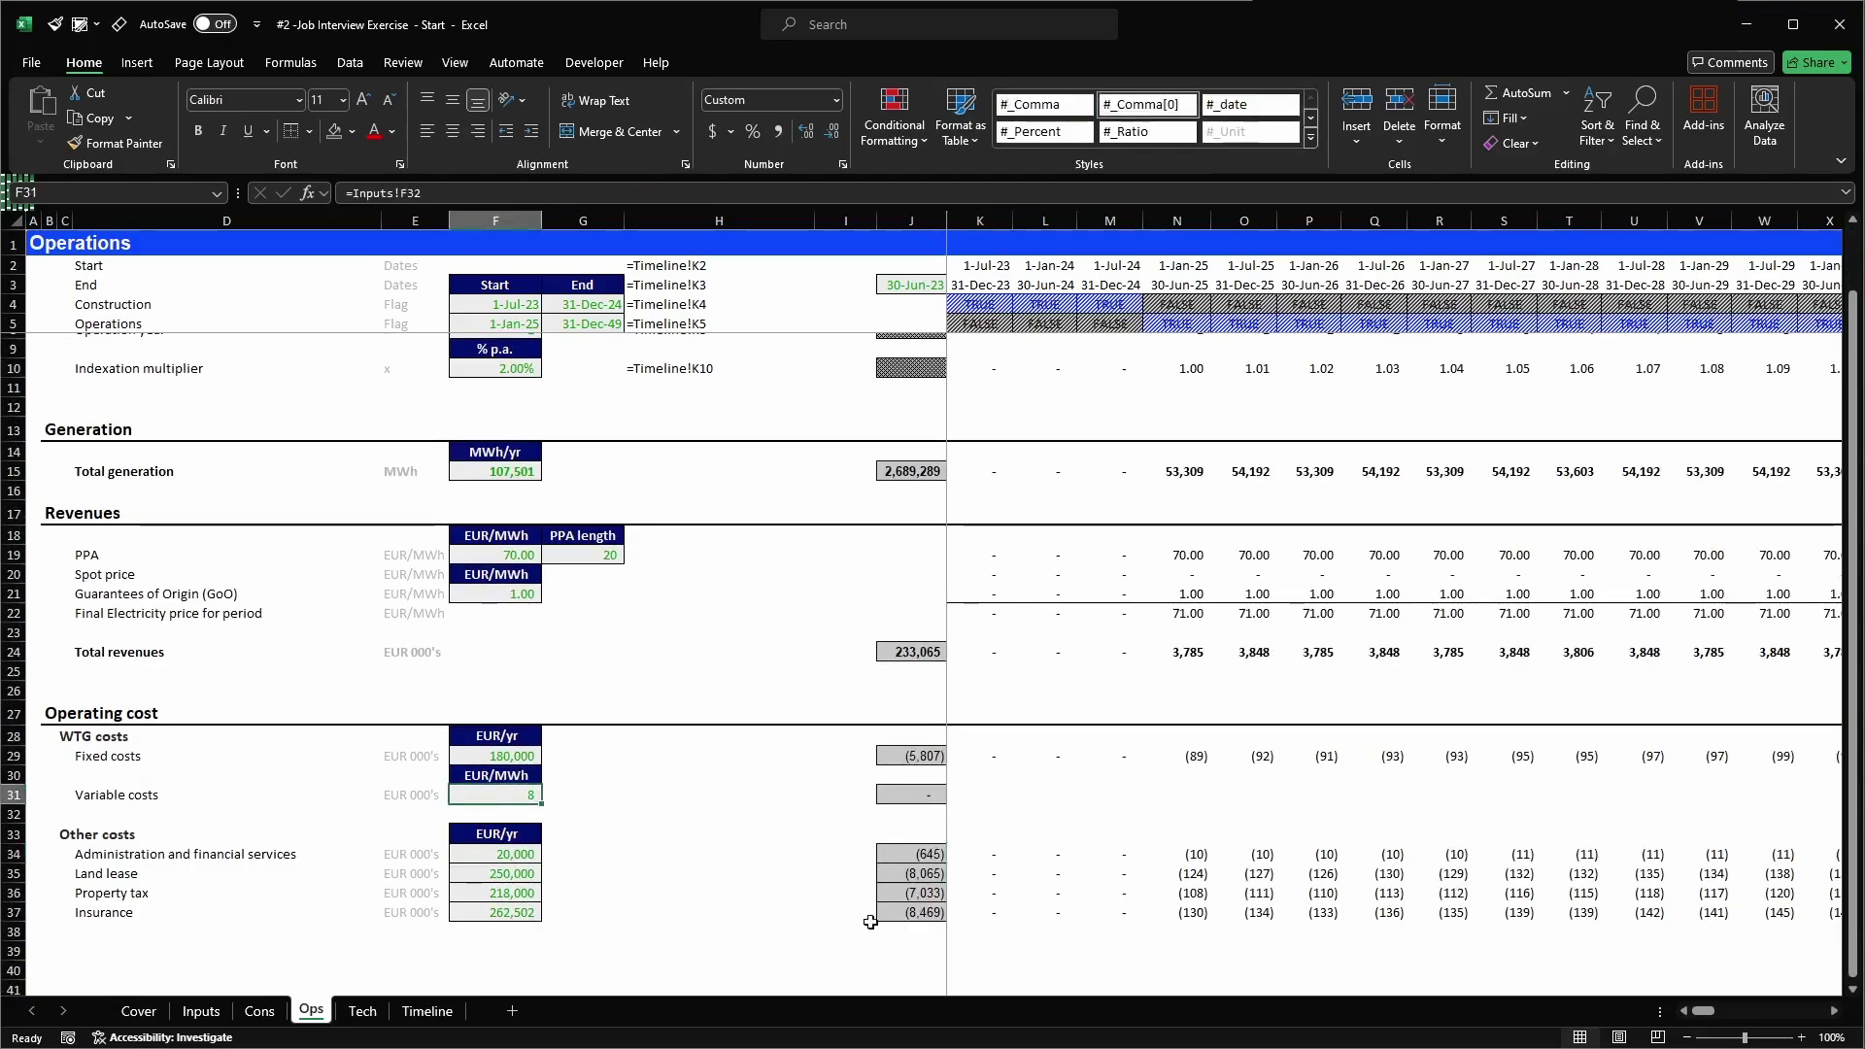
pyautogui.click(995, 851)
pyautogui.hotkey('ctrl', 'c')
pyautogui.press('Up')
pyautogui.press('Up')
pyautogui.press('Up')
pyautogui.hotkey('ctrl', 'v')
# - Replace K$7/days_in_year in the K31 formula with the total generation reference K$15
pyautogui.press('F2')
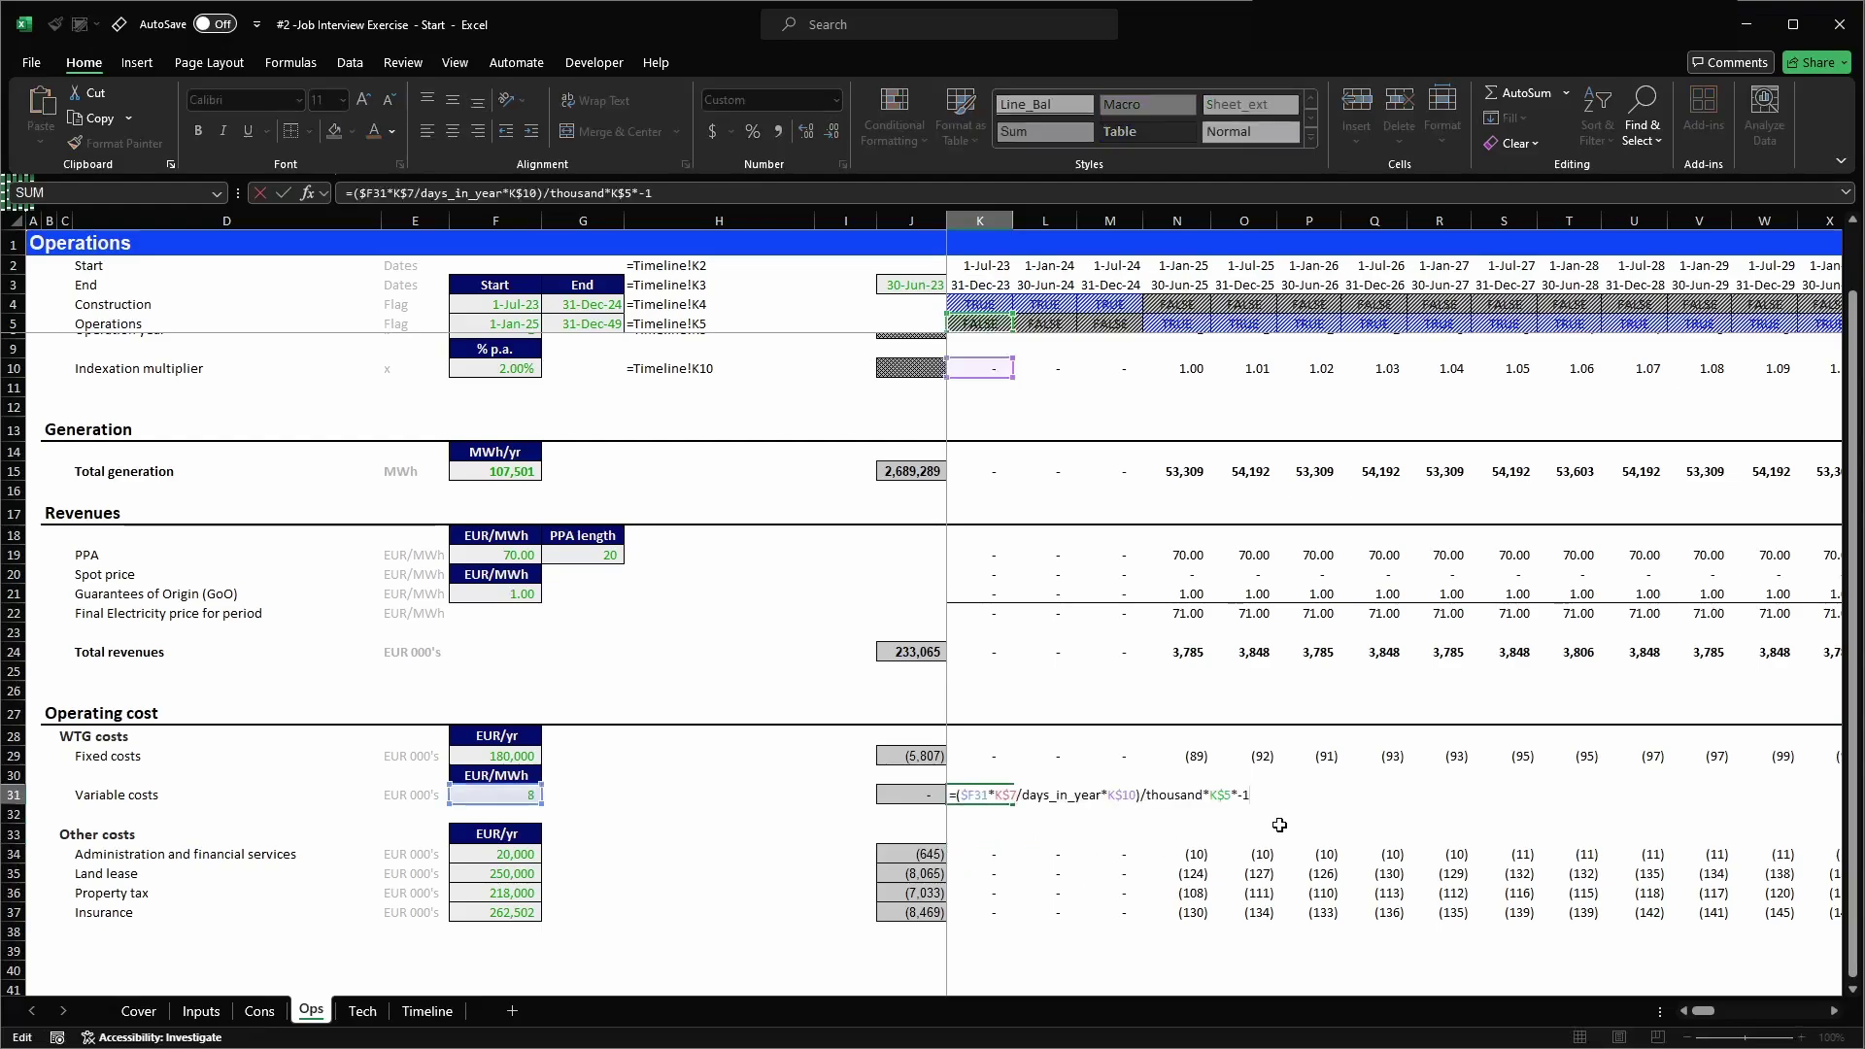
pyautogui.scroll(1, 1369, 794)
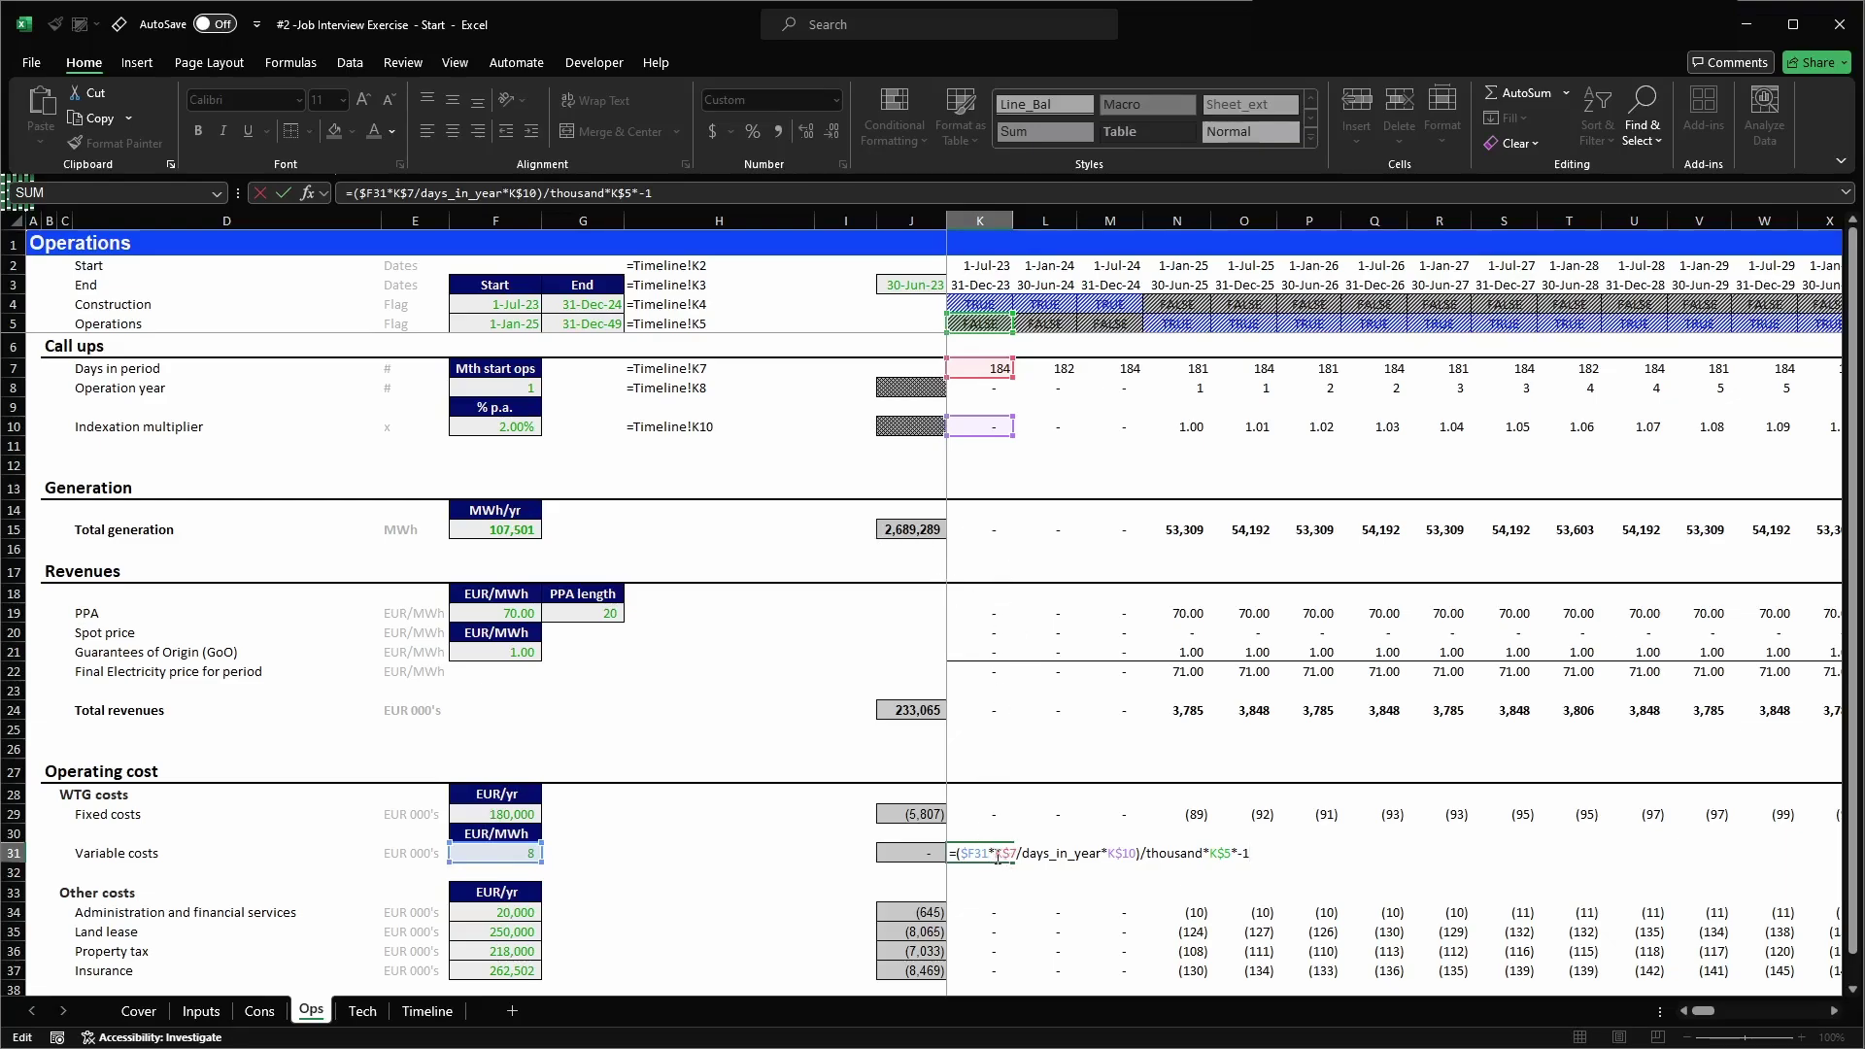
pyautogui.moveTo(994, 855); pyautogui.dragTo(1099, 855)
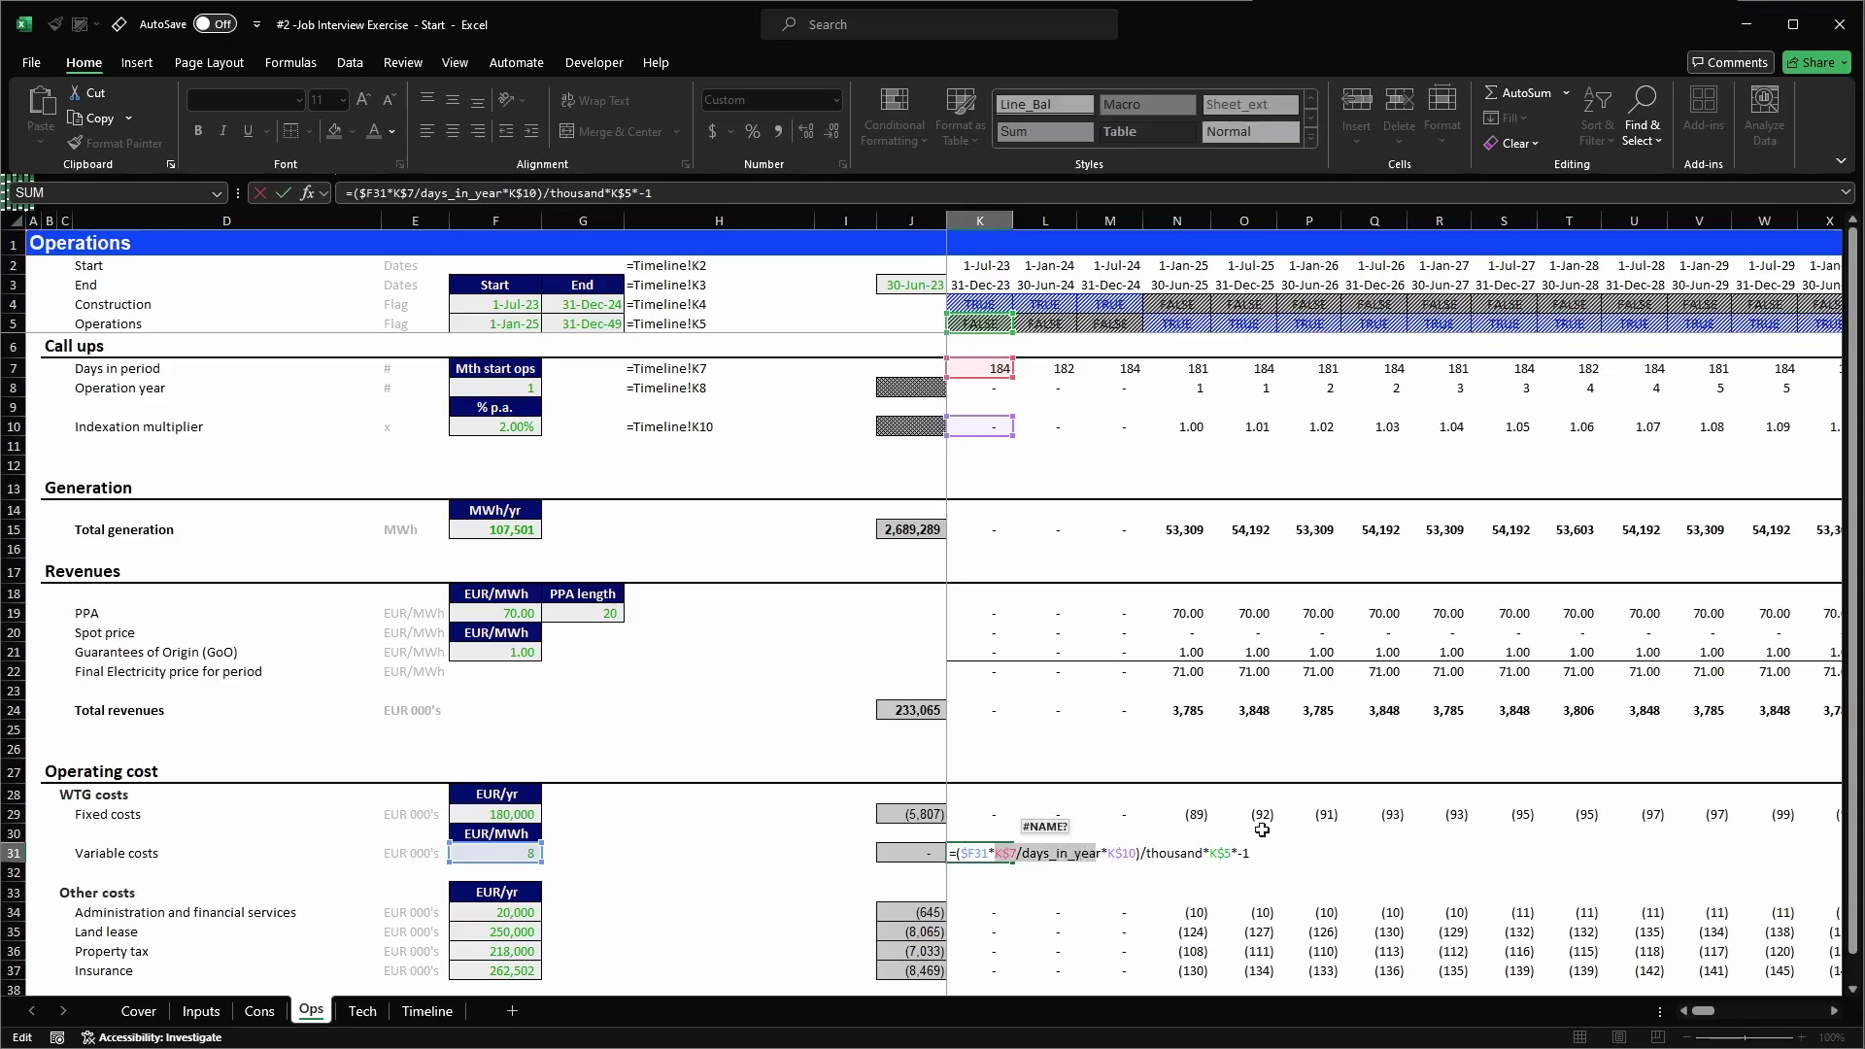
pyautogui.press('BackSpace')
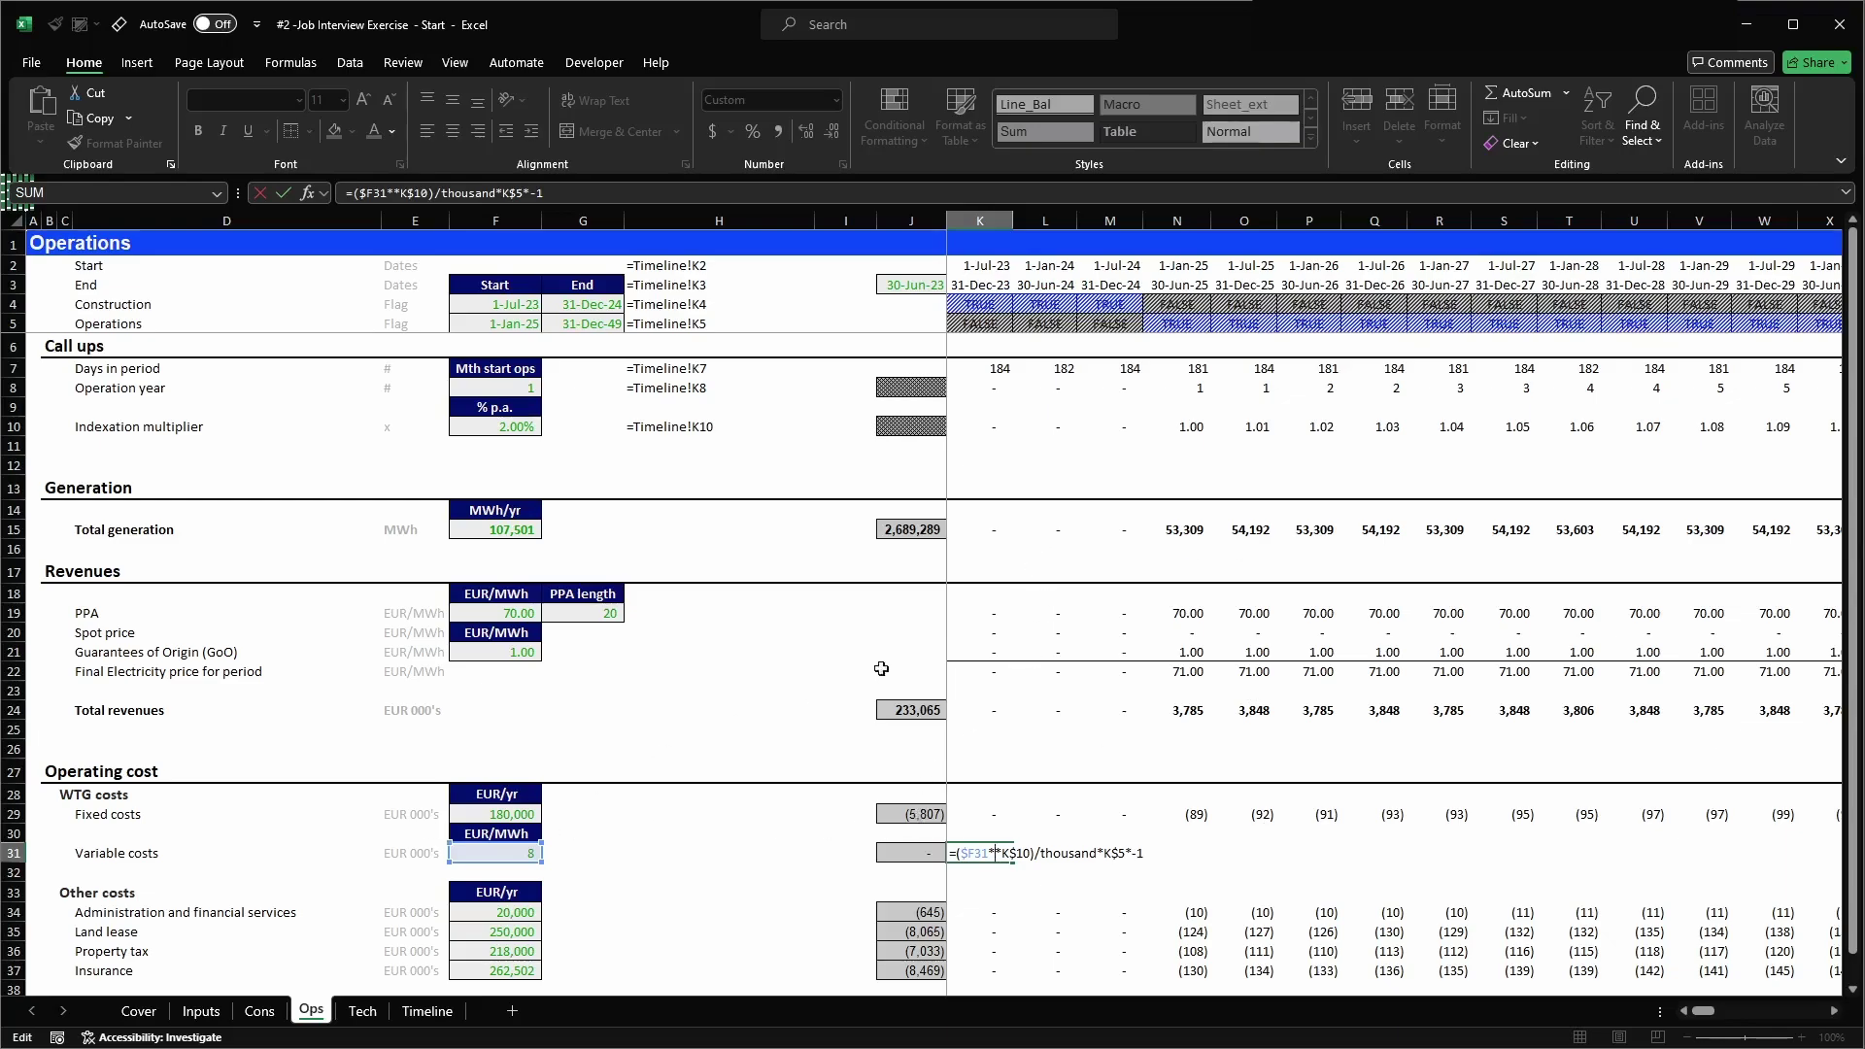
pyautogui.click(996, 527)
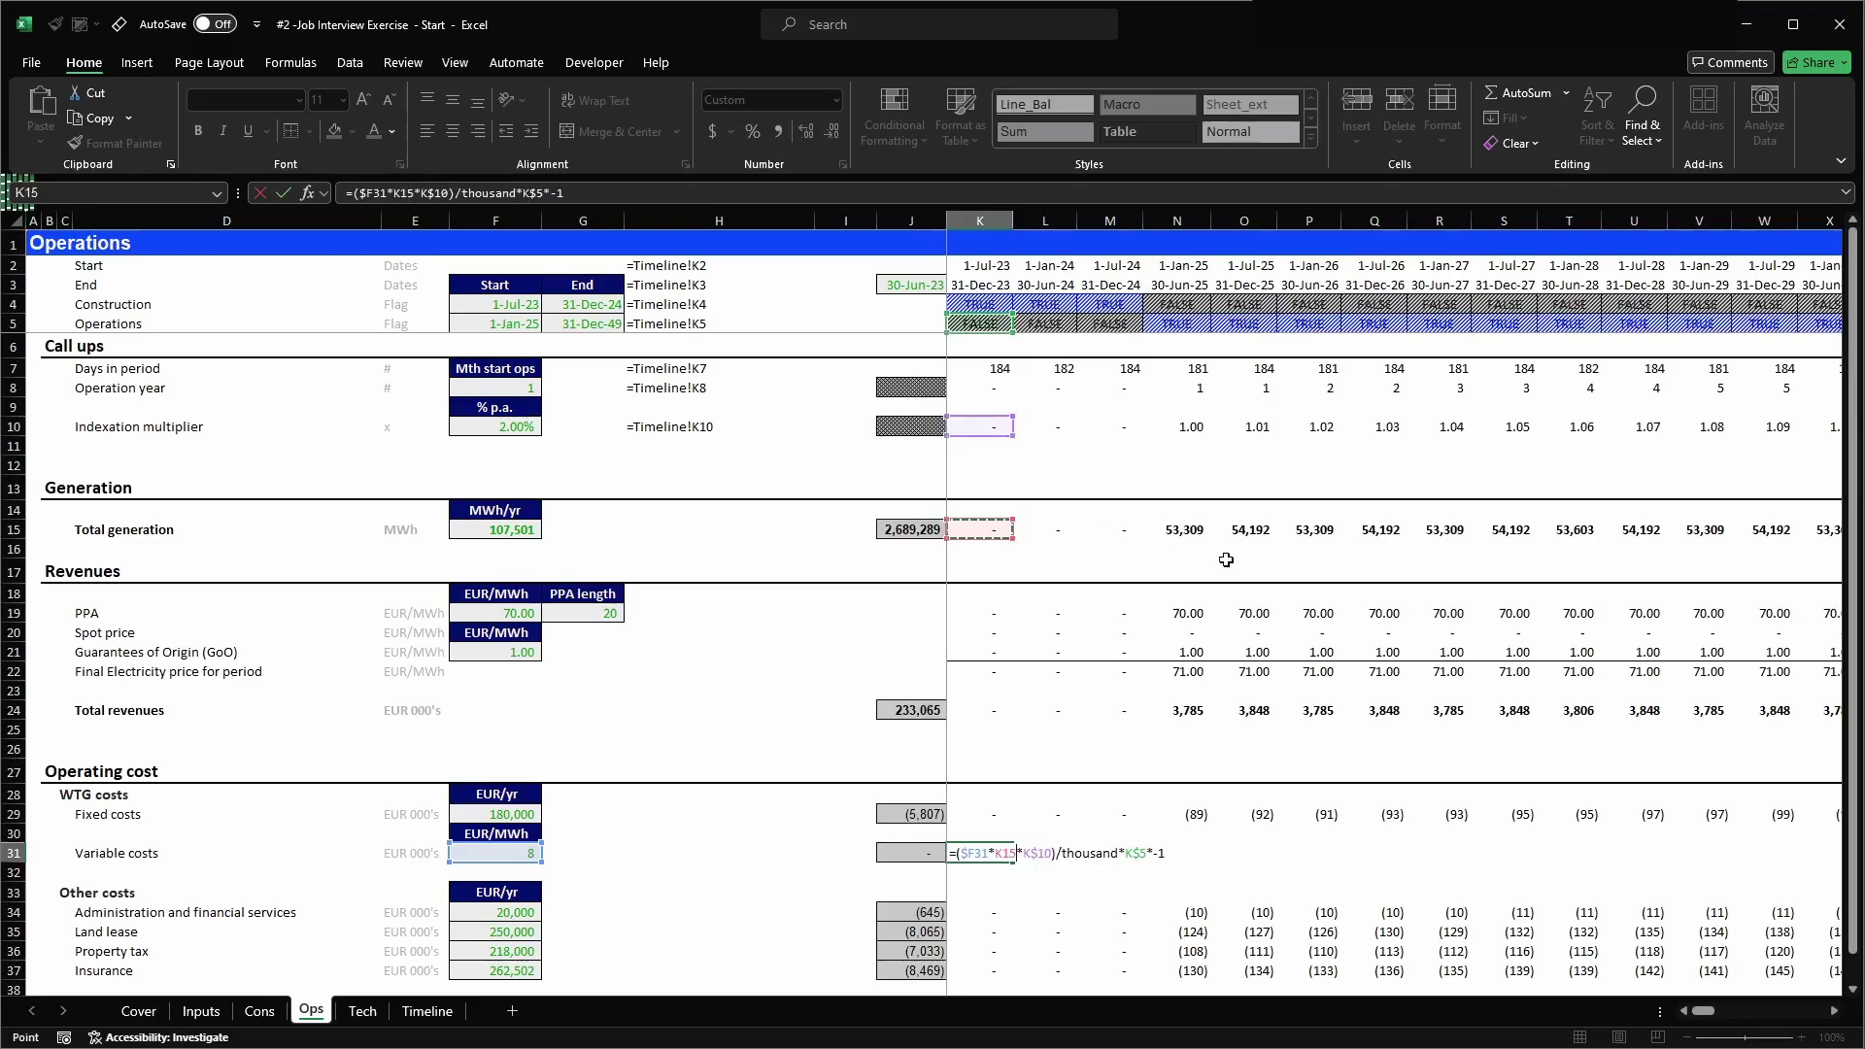
pyautogui.press('F4')
pyautogui.press('F4')
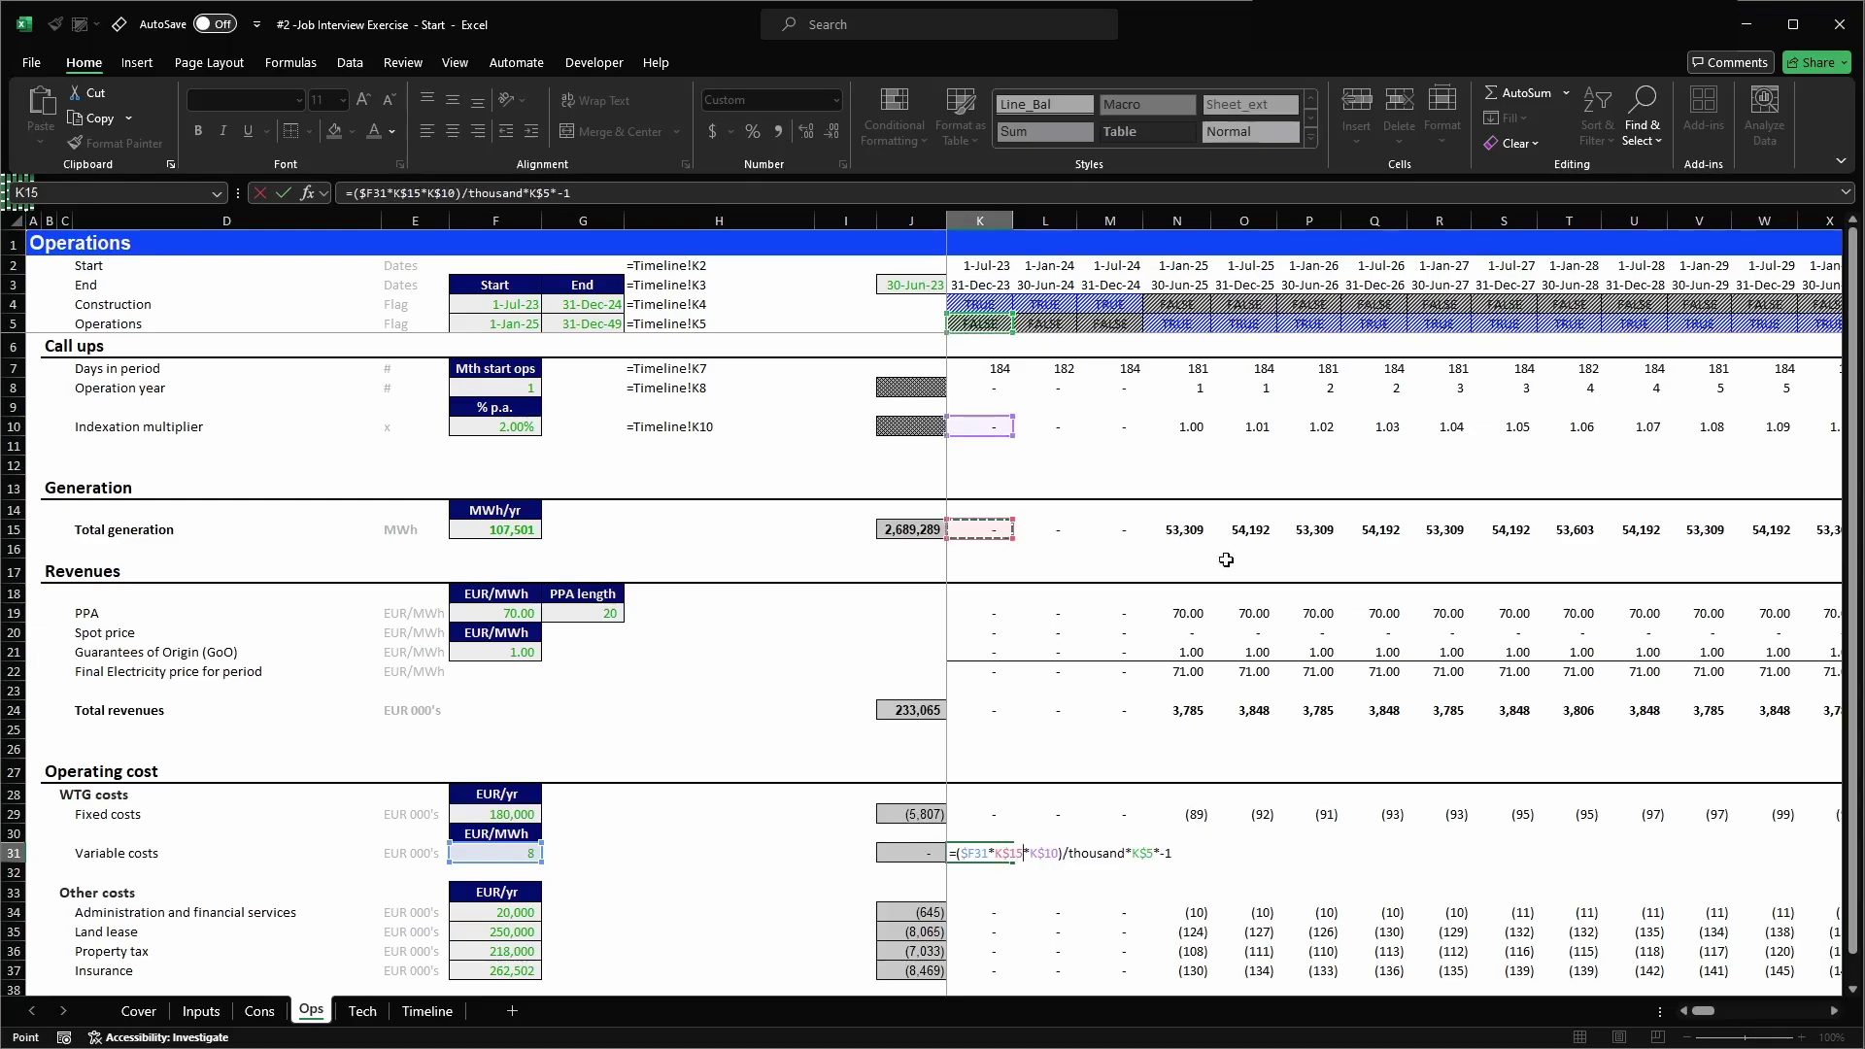
pyautogui.press('Return')
# - Copy the variable costs formula from K31 across row 31 for all timeline periods
pyautogui.hotkey('ctrl', 'c')
pyautogui.hotkey('ctrl', 'shift', 'Right')
pyautogui.hotkey('shift', 'Left')
pyautogui.press('Return')
pyautogui.press('Left')
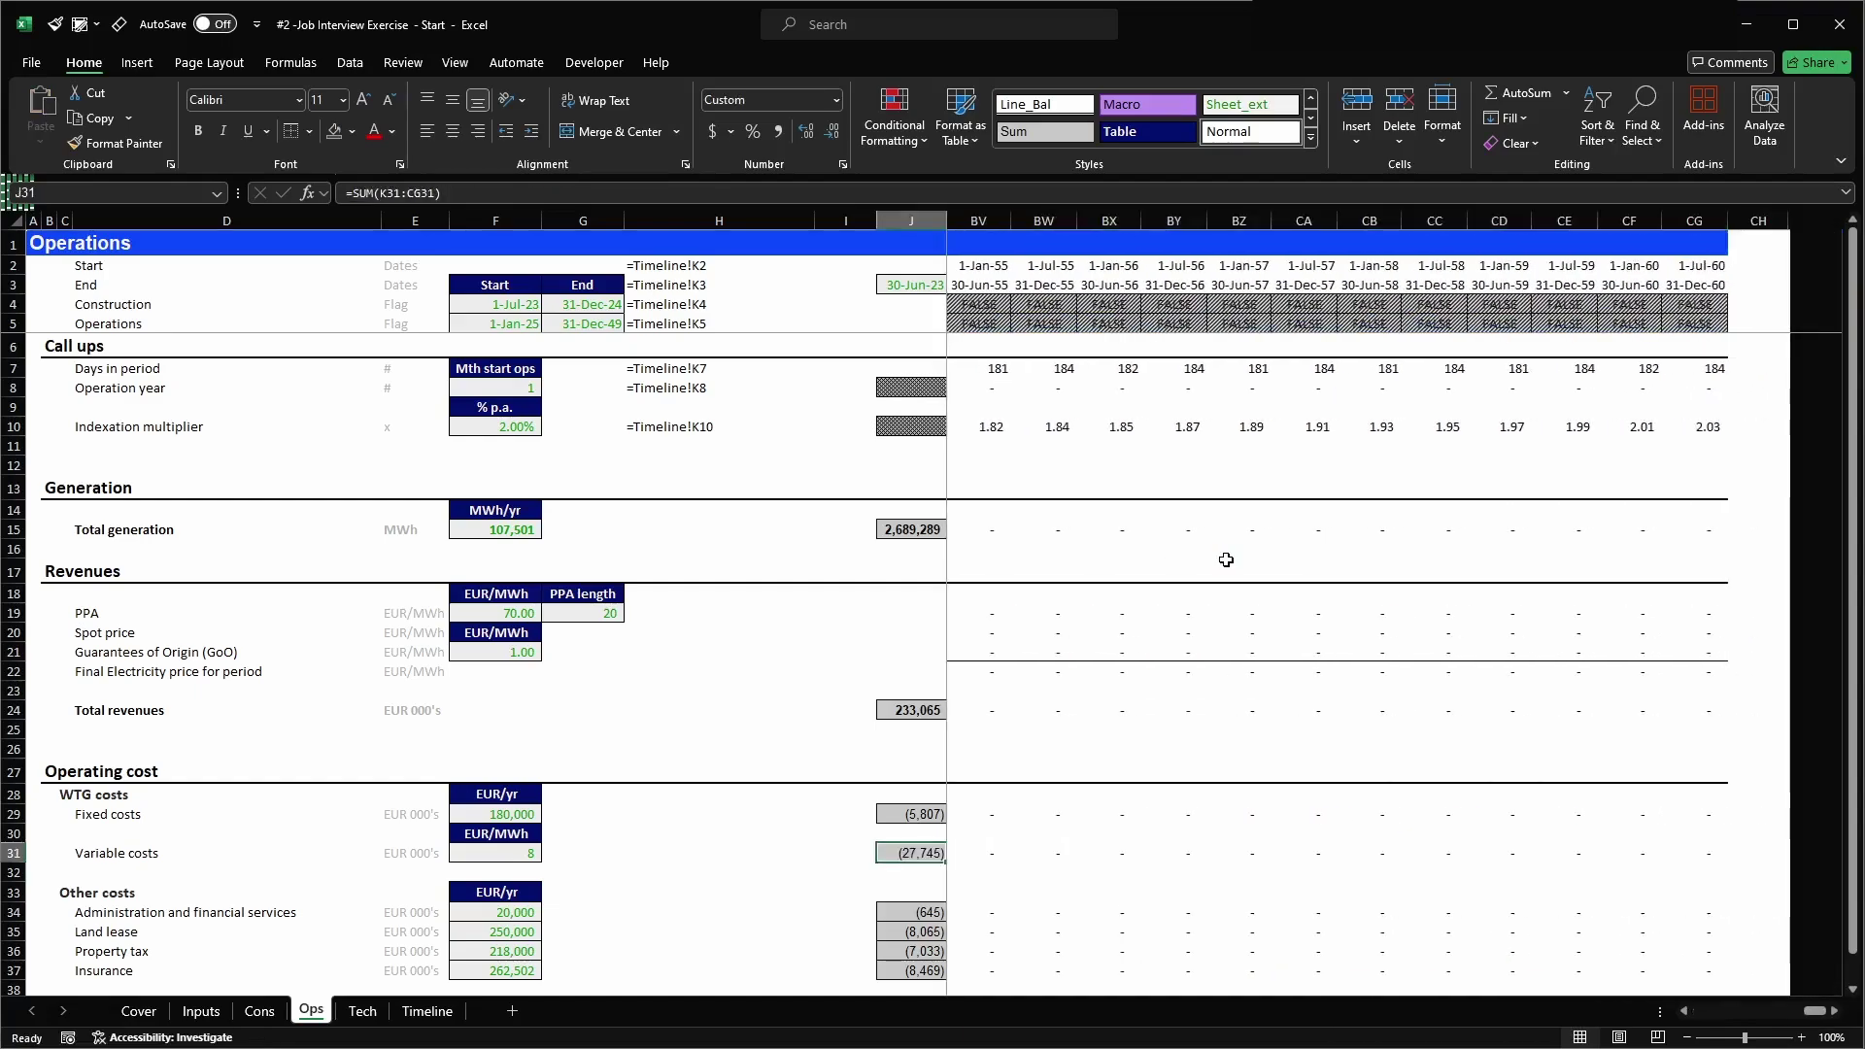
# - Review the variable costs formulas in the first periods of row 31 and the cells they reference
pyautogui.press('Right')
pyautogui.press('Right')
pyautogui.press('Right')
pyautogui.press('Right')
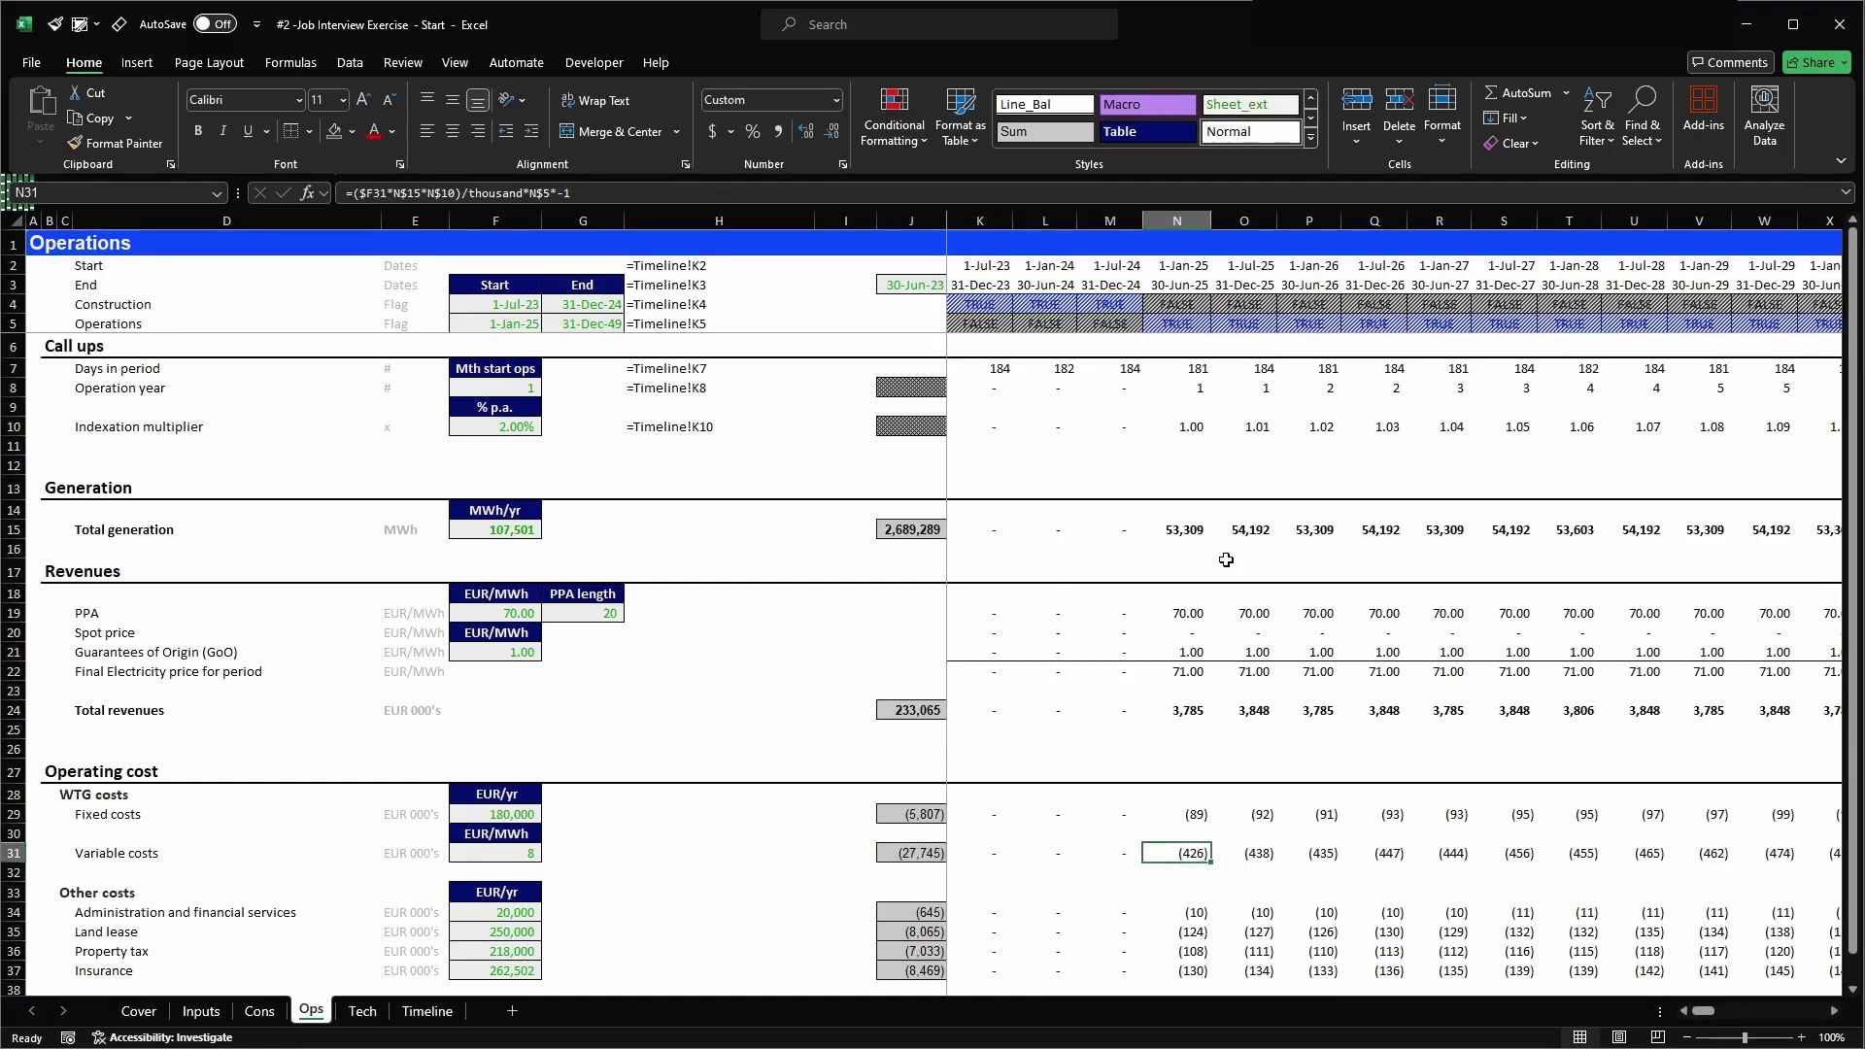
pyautogui.press('Left')
pyautogui.press('Left')
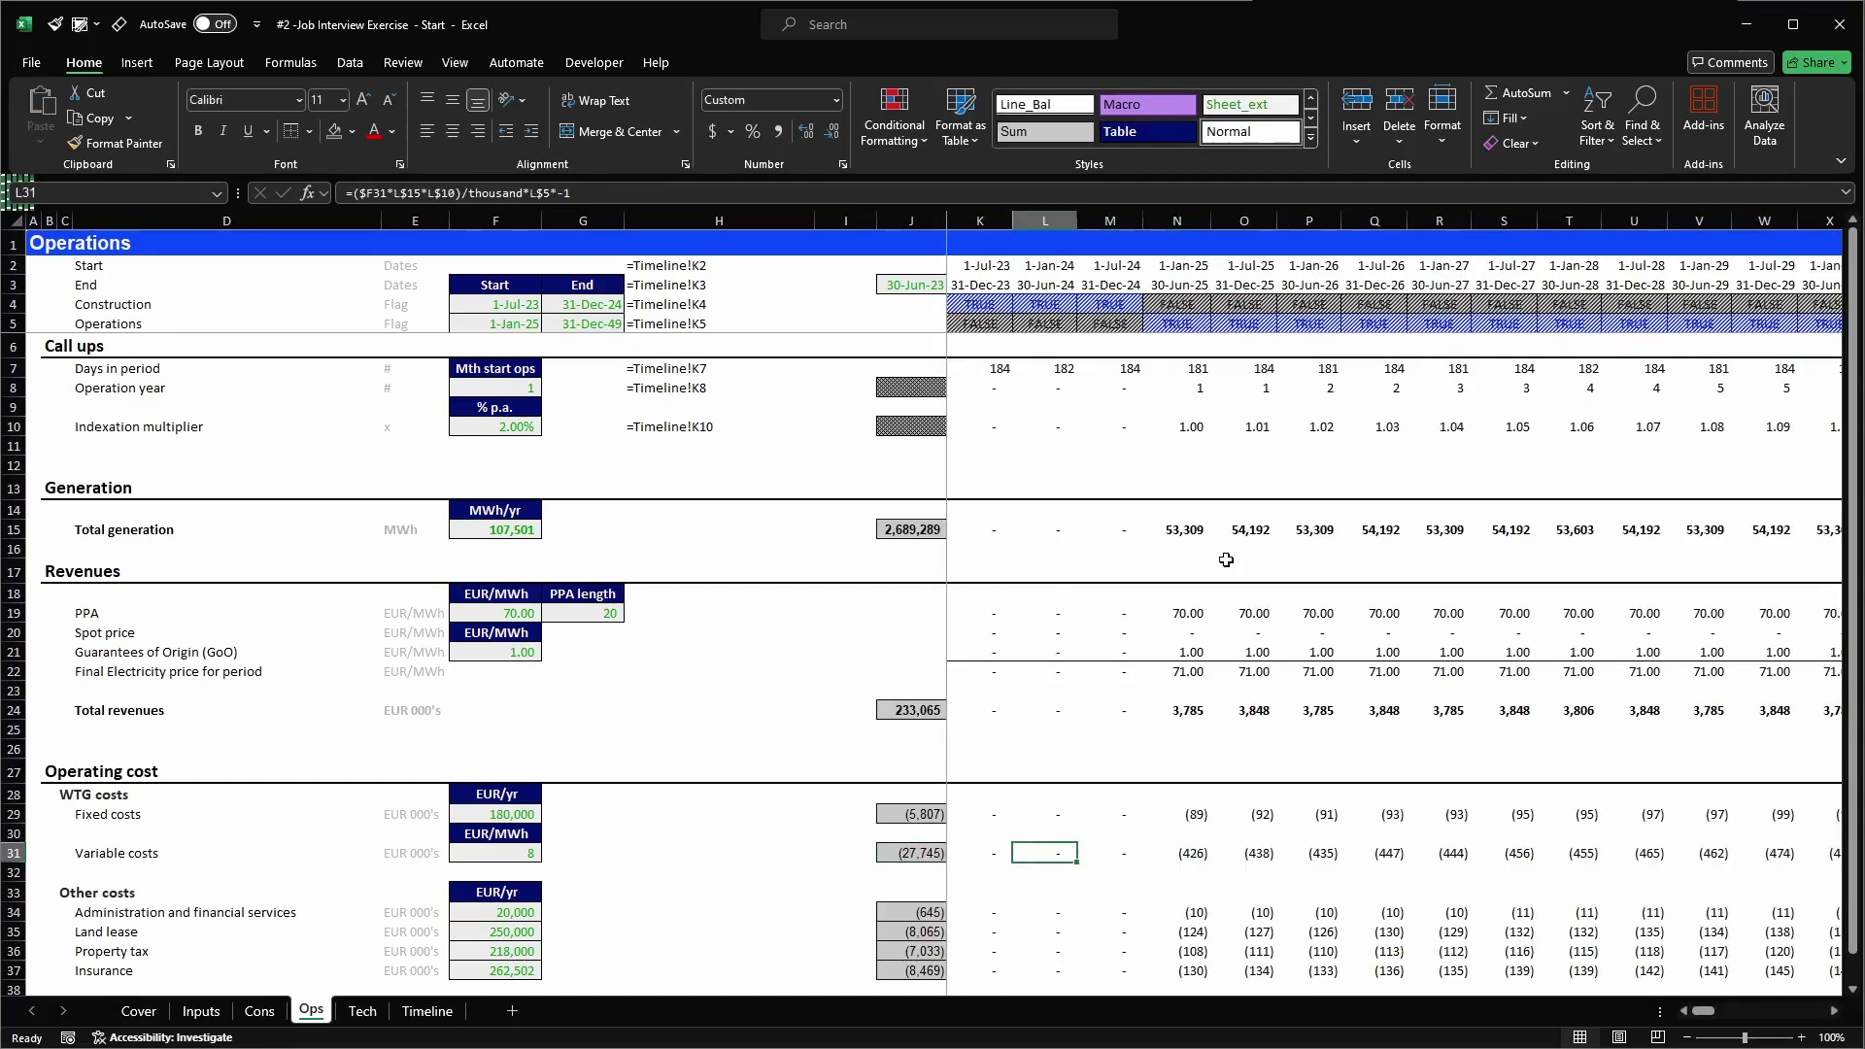
pyautogui.press('Left')
pyautogui.press('F2')
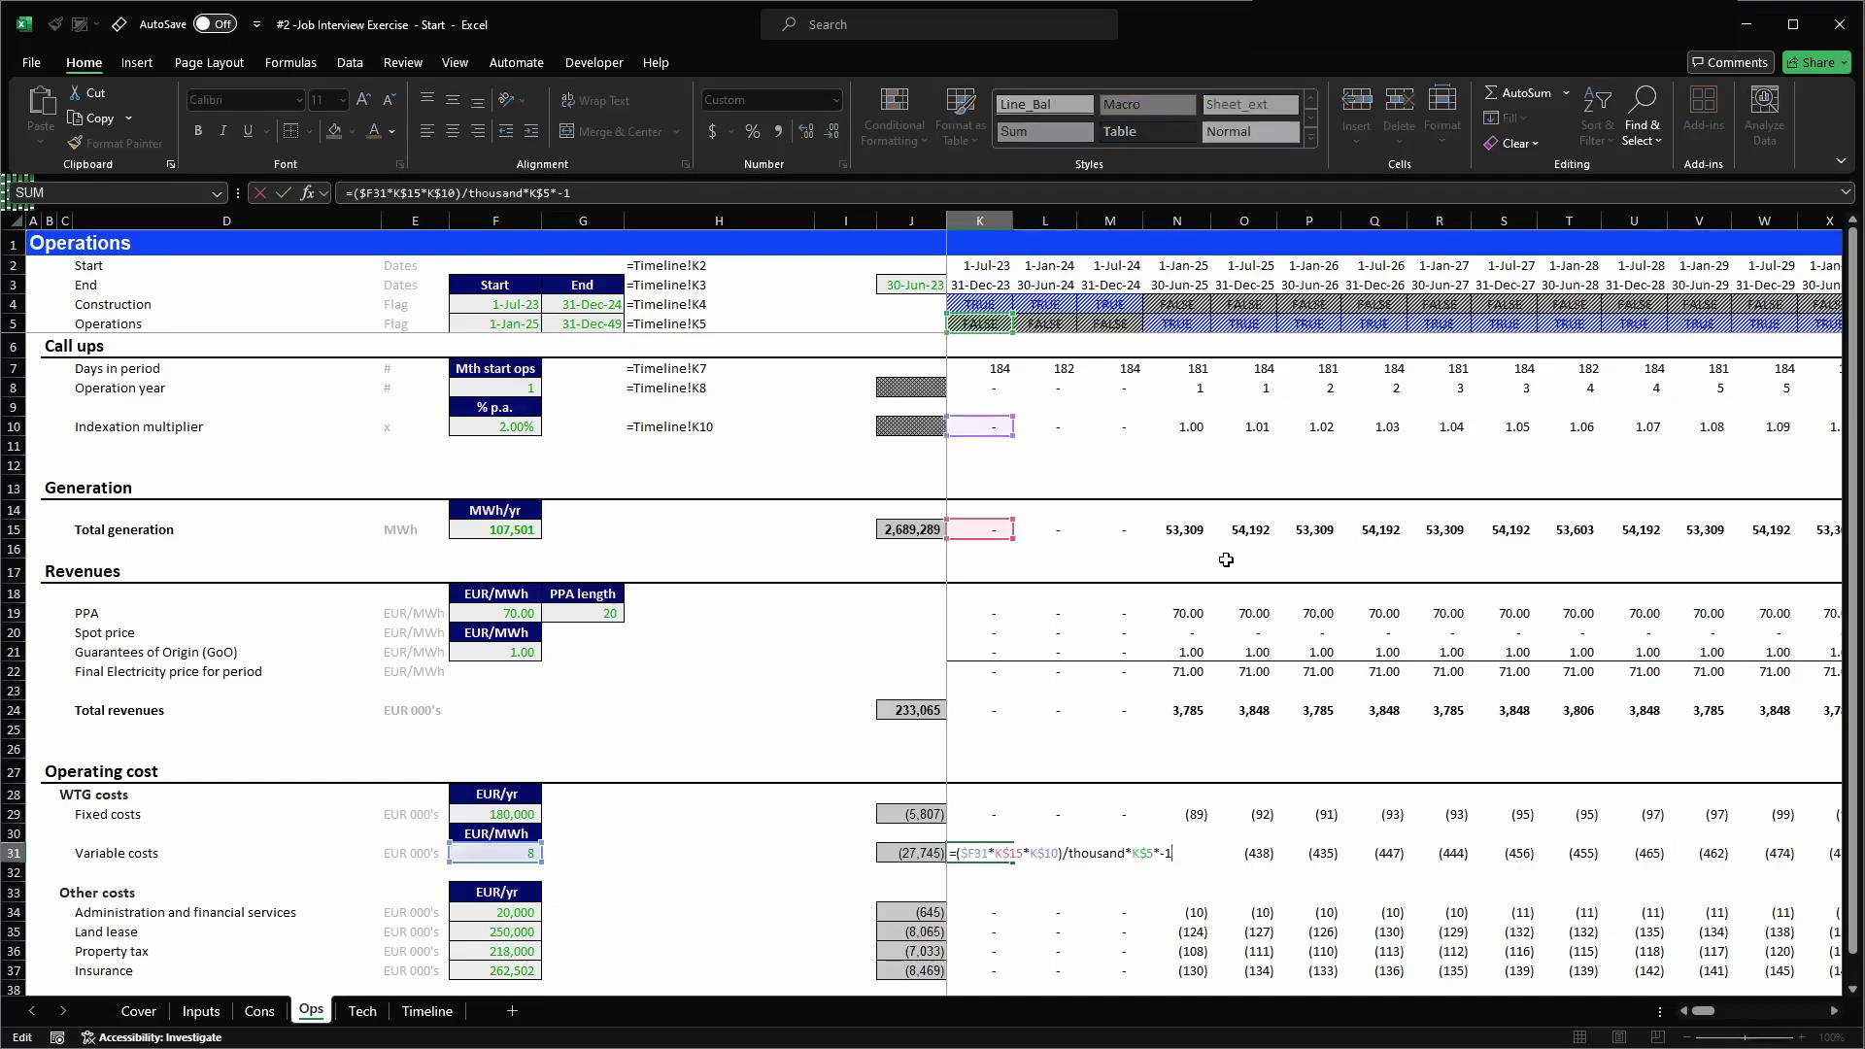
pyautogui.press('Escape')
pyautogui.press('Right')
pyautogui.press('F2')
pyautogui.press('Escape')
pyautogui.press('Left')
pyautogui.press('F2')
pyautogui.press('Escape')
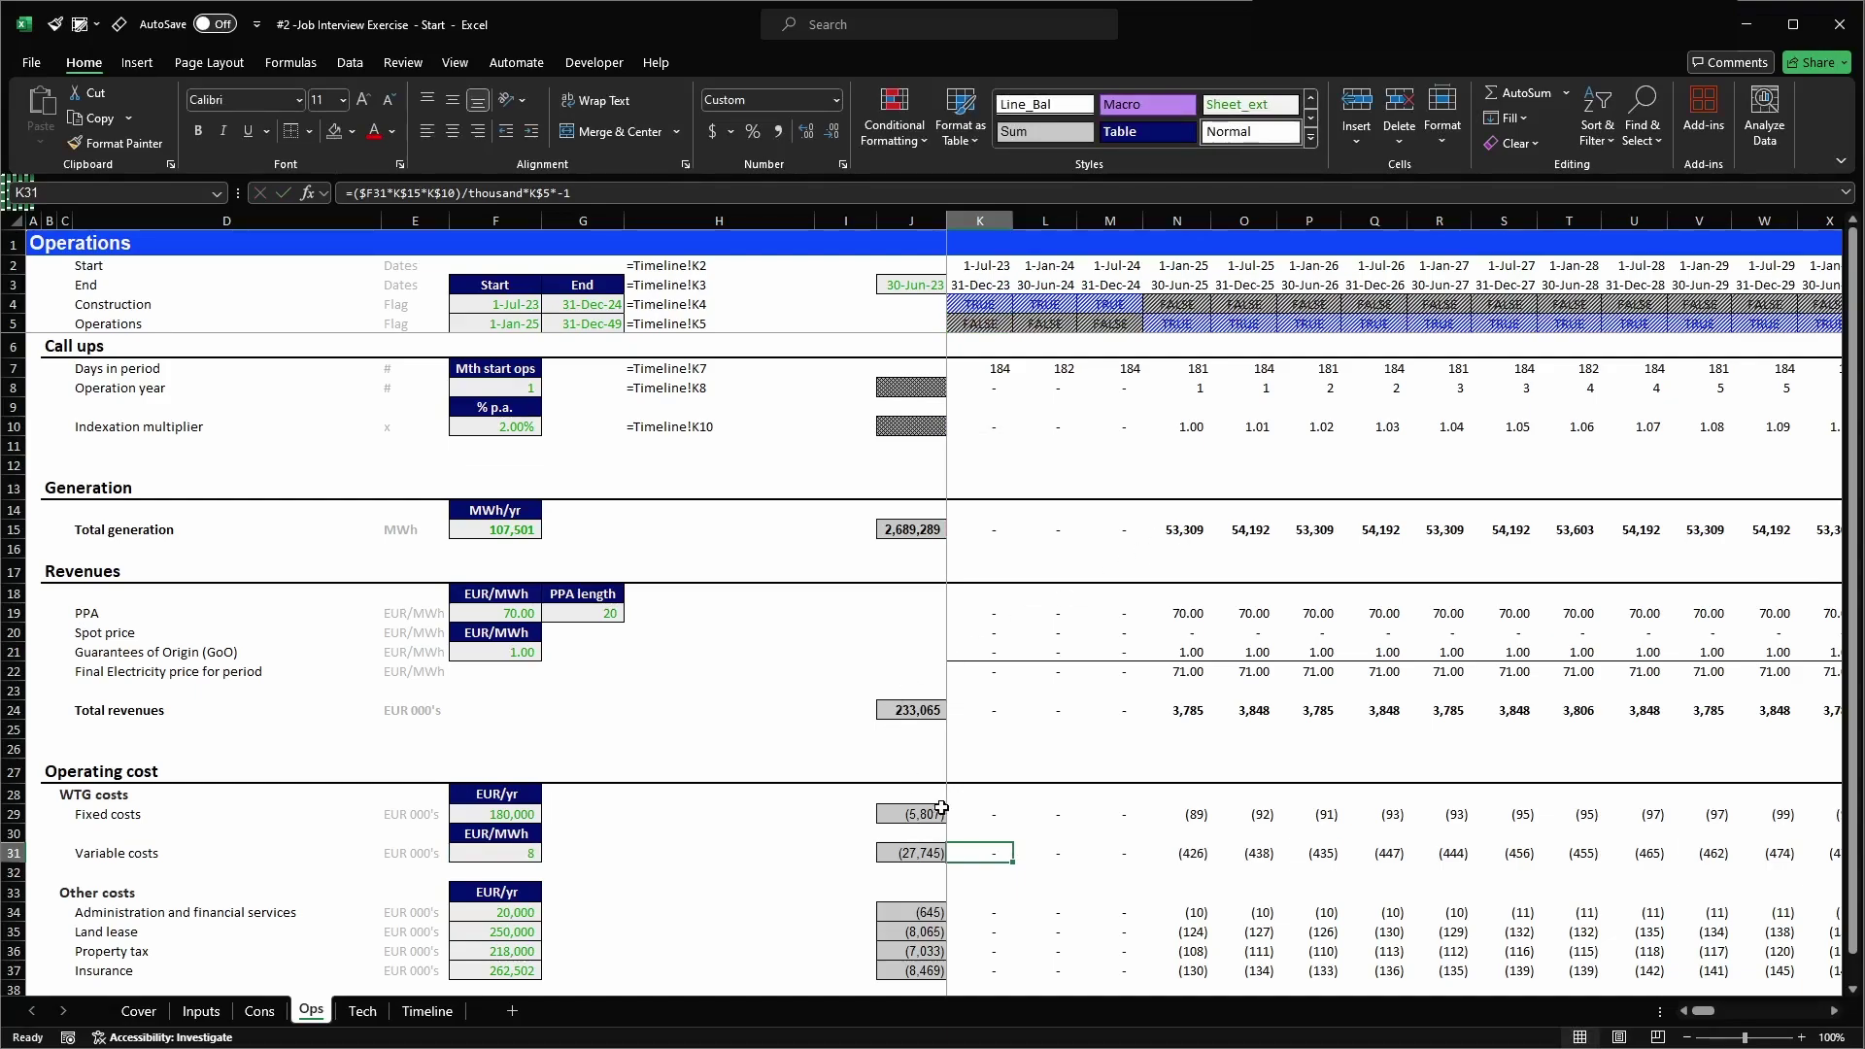
# - Apply the #_Comma cell style to the operating cost rows 29 to 37 across all timeline periods
pyautogui.click(976, 814)
pyautogui.keyDown('shift'); pyautogui.click(976, 967); pyautogui.keyUp('shift')
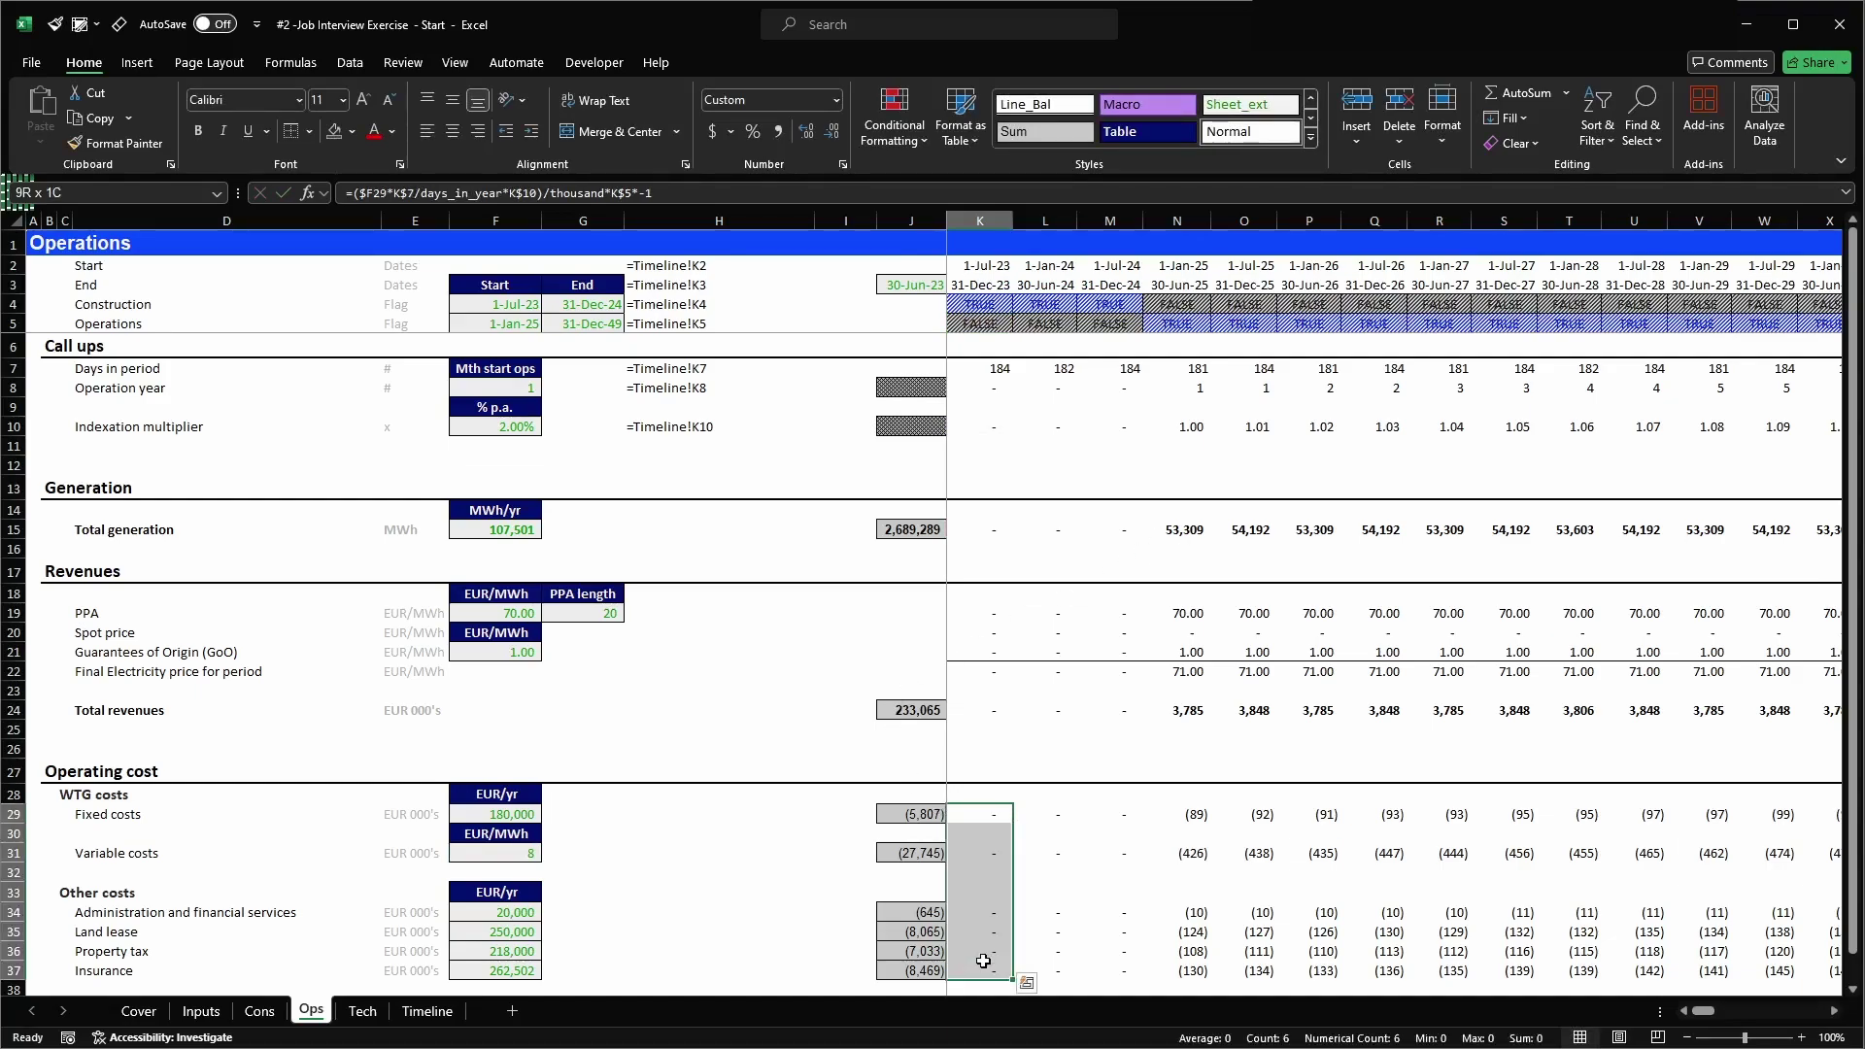
pyautogui.hotkey('ctrl', 'shift', 'Right')
pyautogui.click(81, 25)
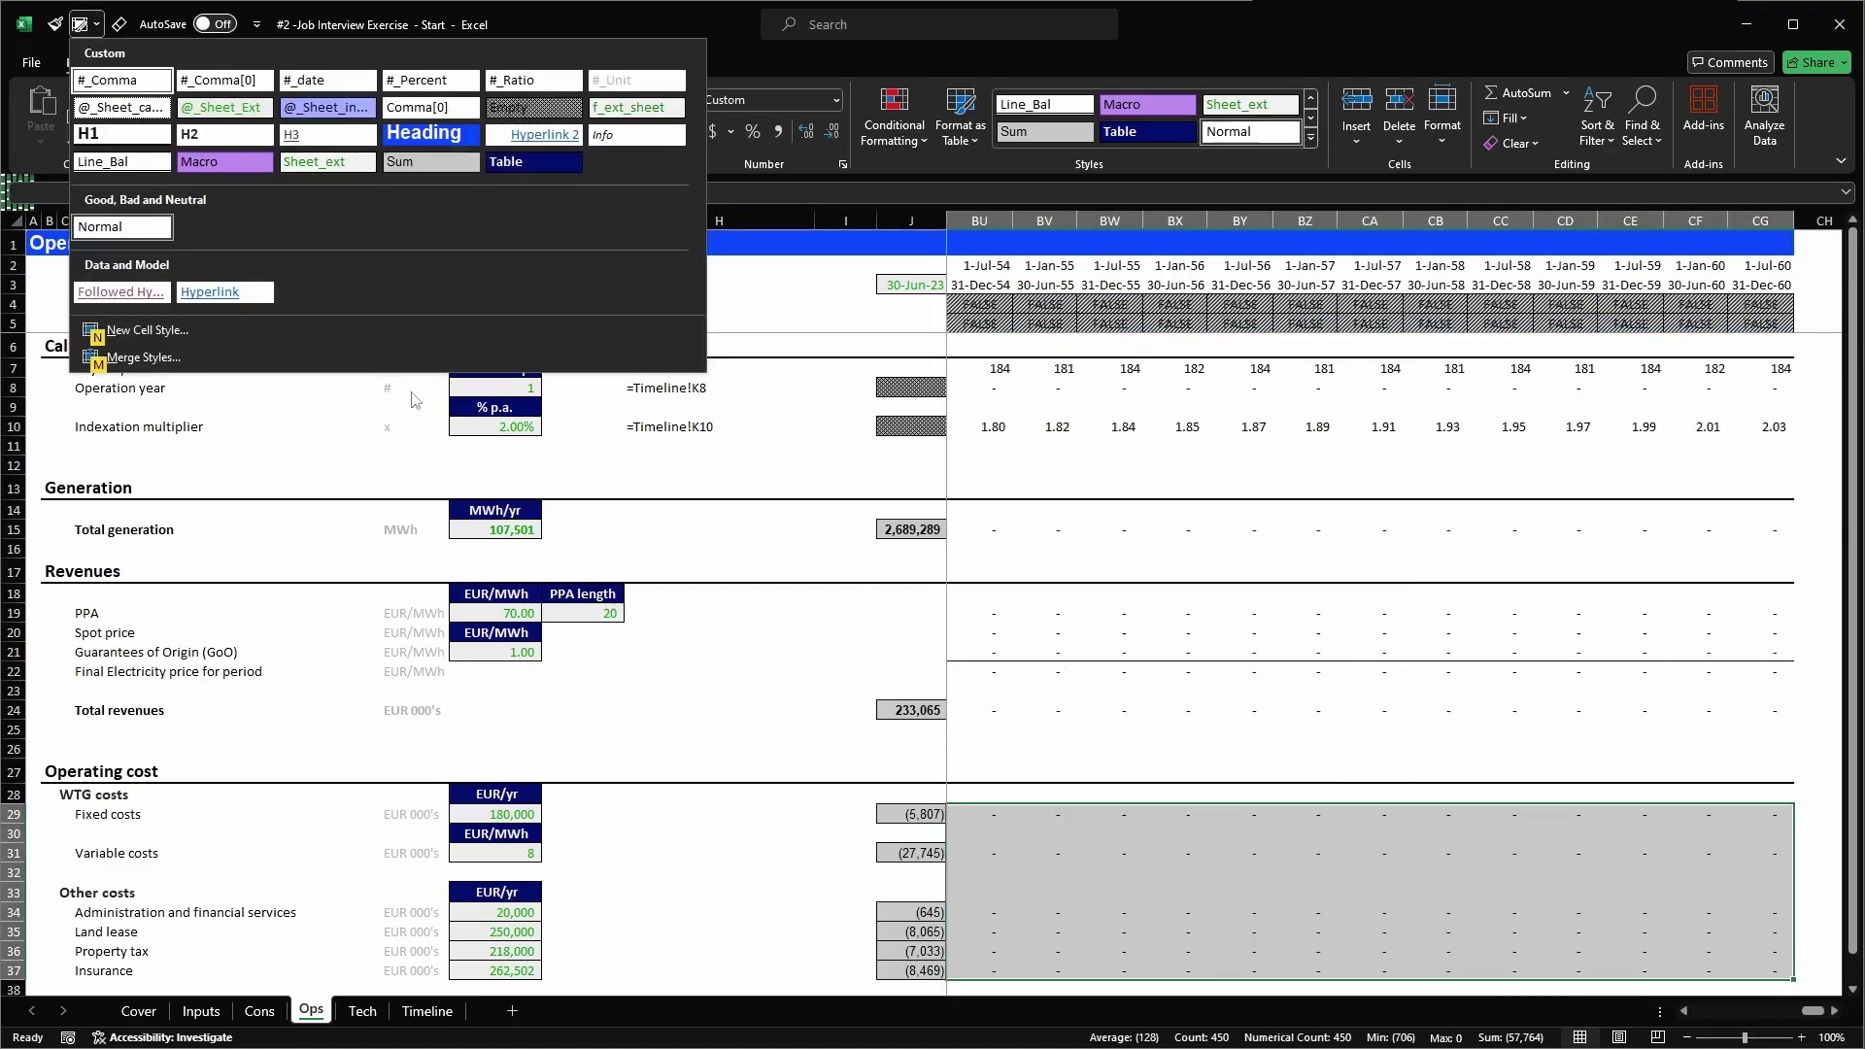
pyautogui.click(123, 80)
pyautogui.press('Left')
pyautogui.press('Right')
pyautogui.press('Right')
pyautogui.press('Right')
pyautogui.press('Right')
pyautogui.press('Right')
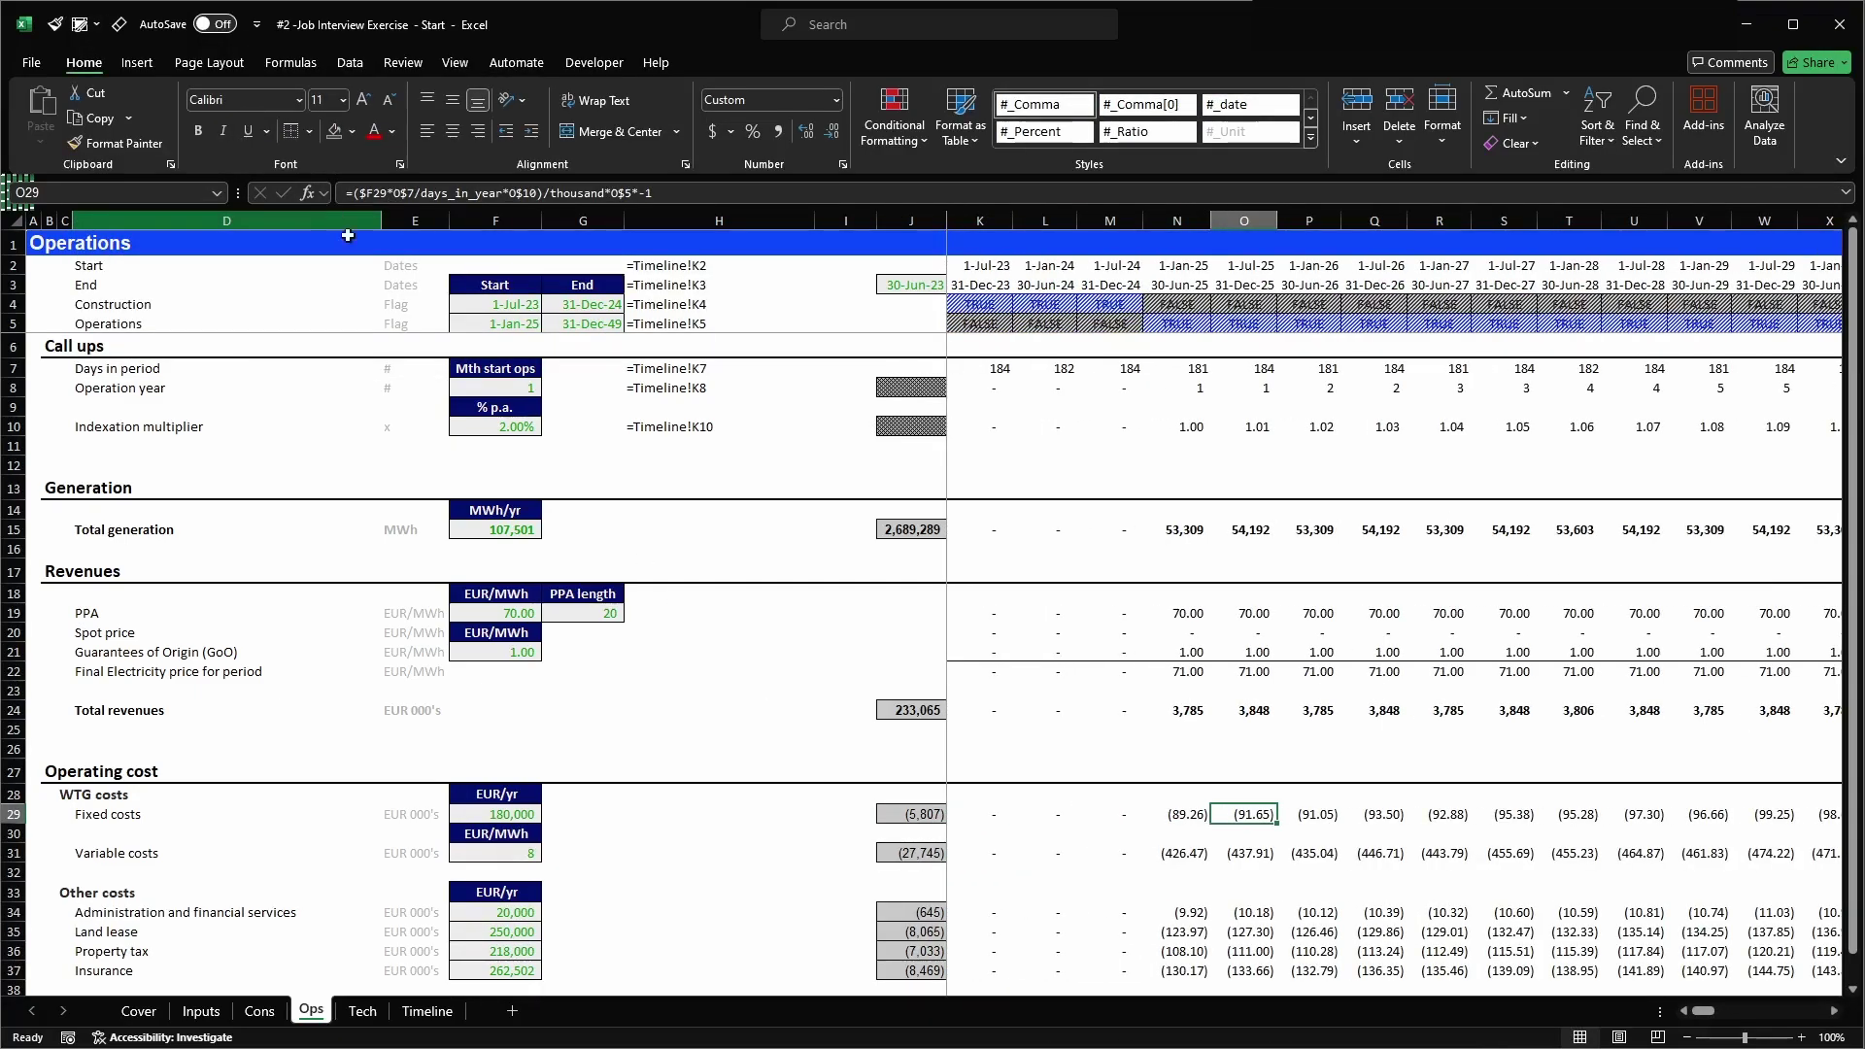
# - Label cell D39 "Total operating cost" below the Insurance row
pyautogui.scroll(-1, 877, 617)
pyautogui.scroll(-1, 224, 864)
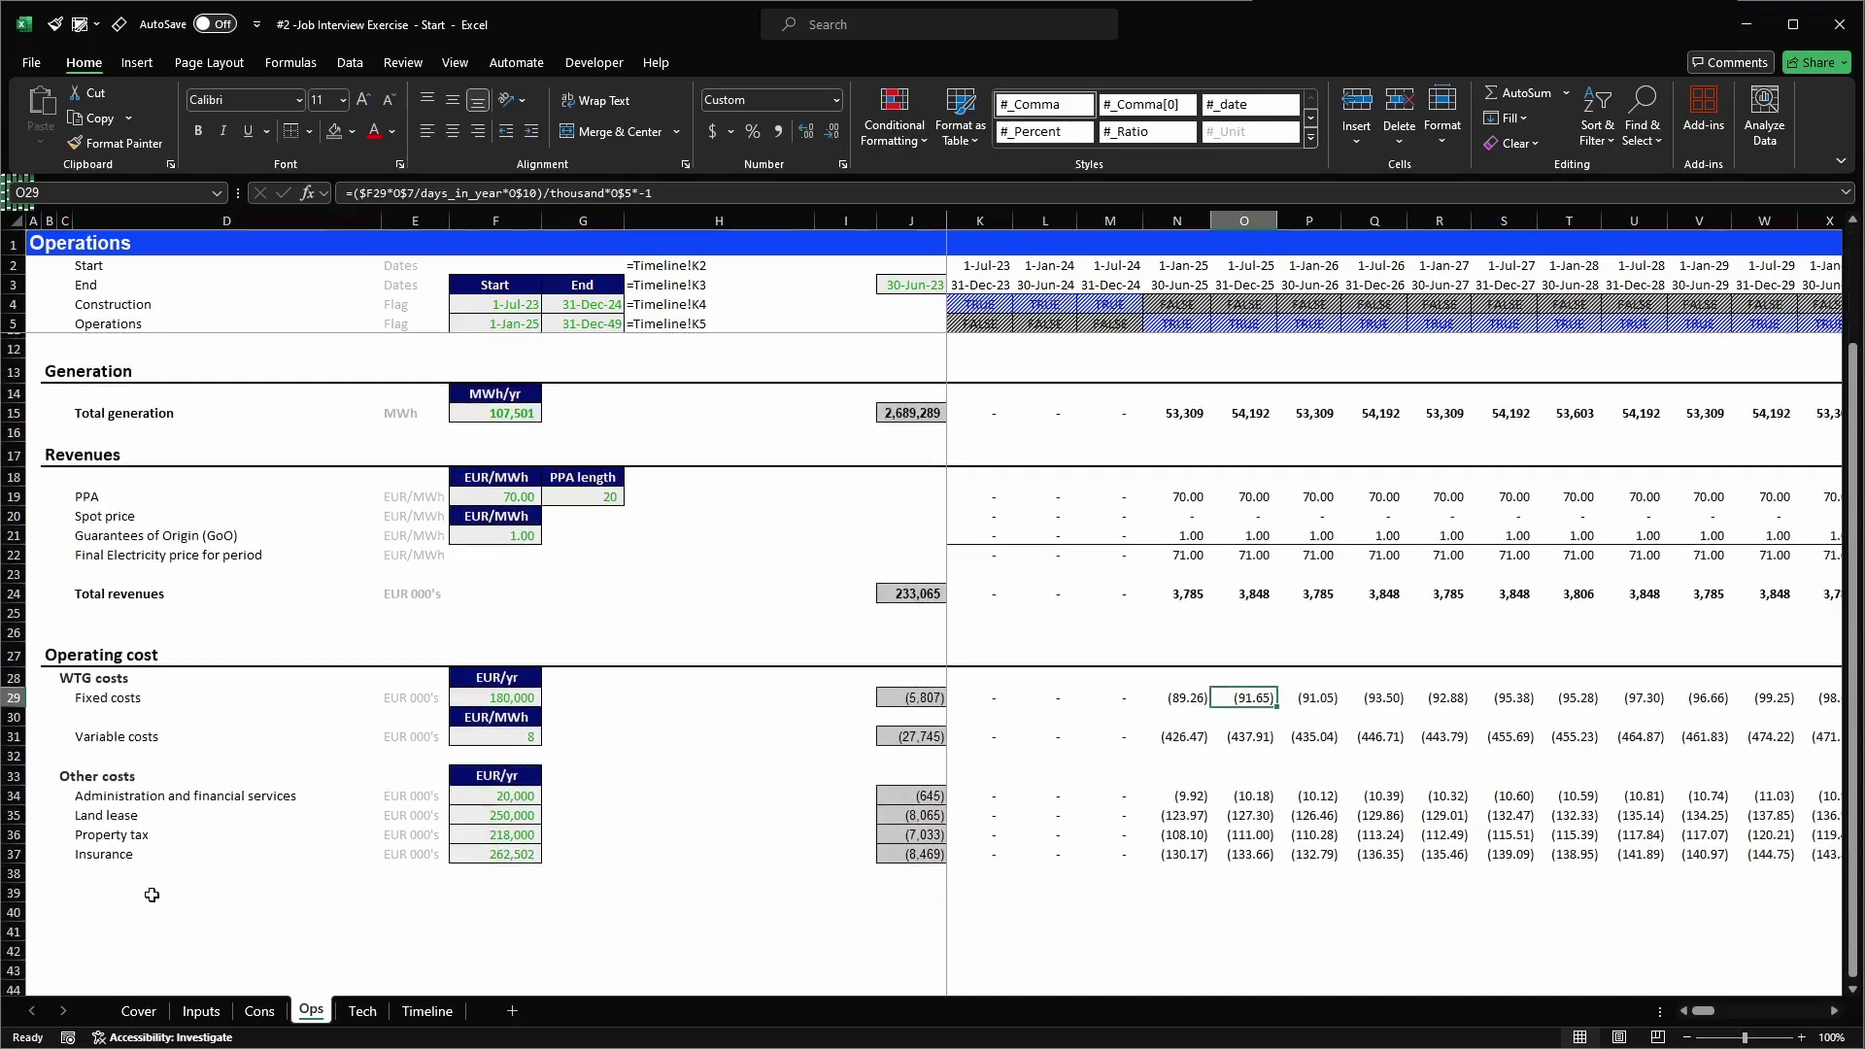
pyautogui.click(122, 886)
pyautogui.write('Total operating cost')
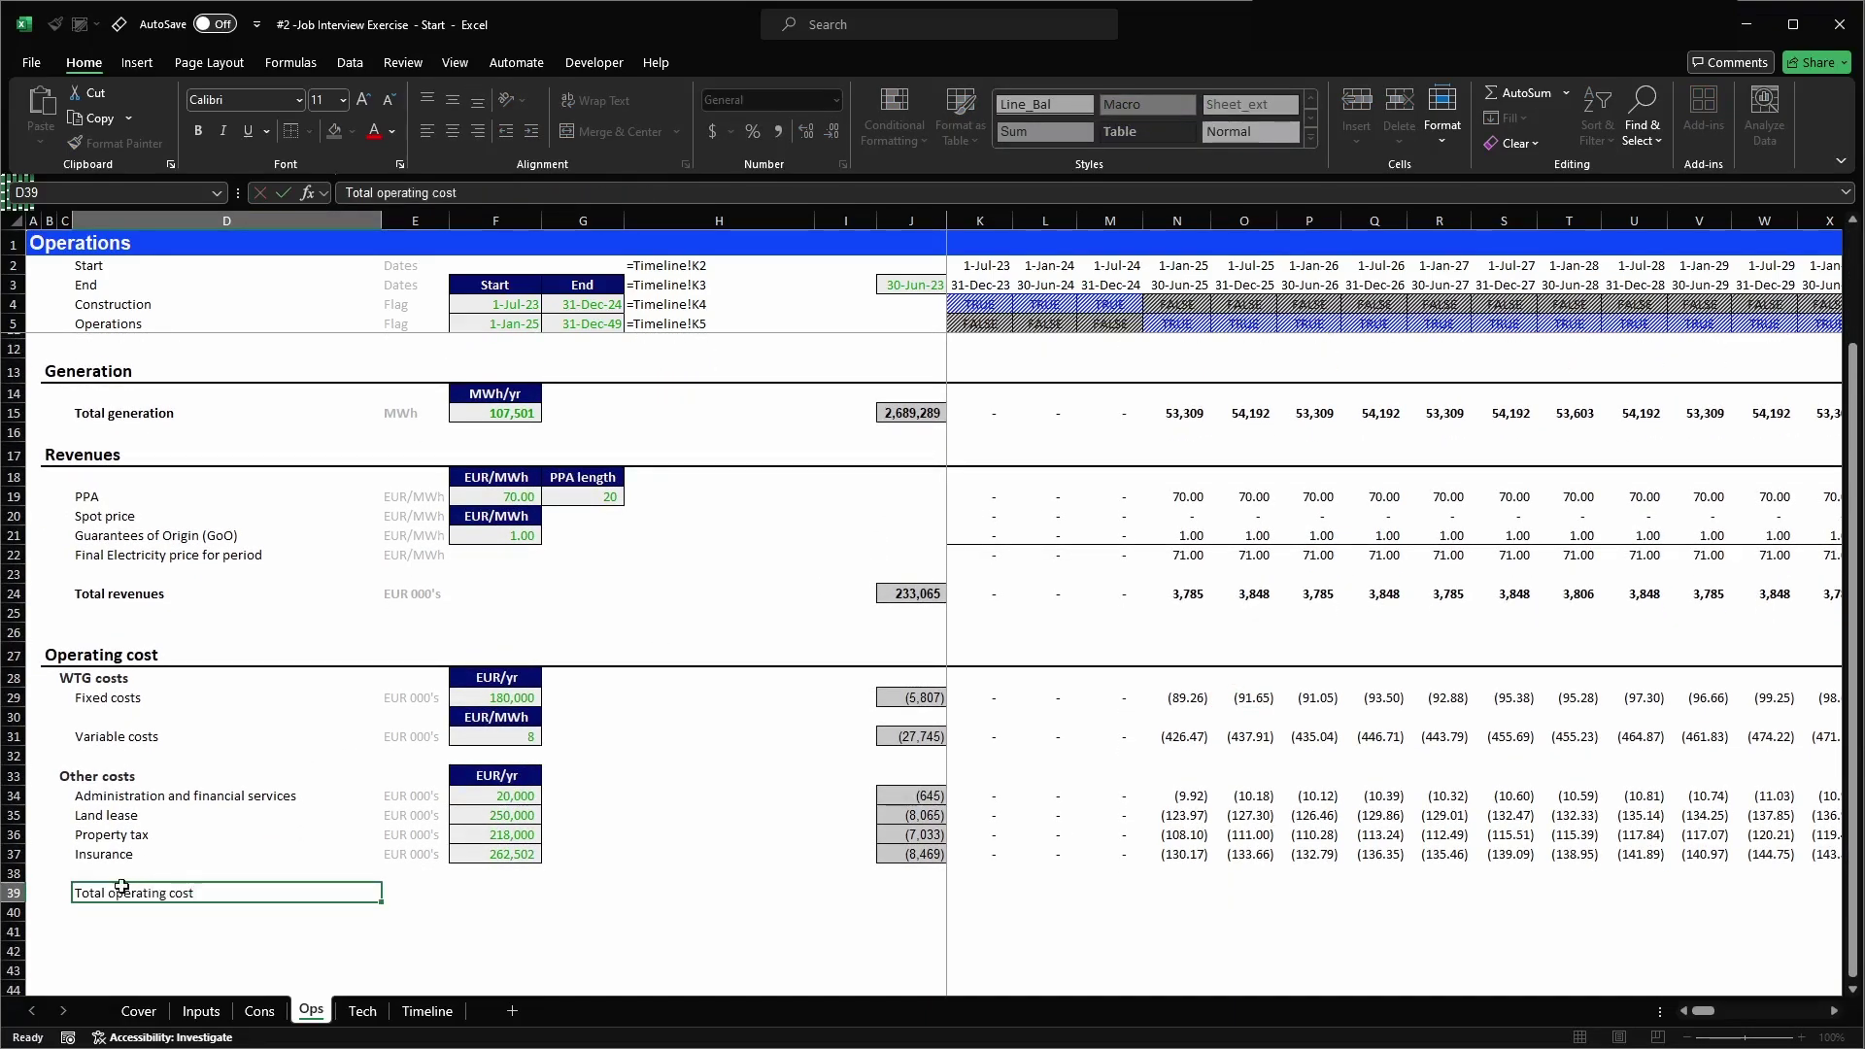
pyautogui.press('Return')
pyautogui.press('Up')
# - Copy the EUR 000's unit label from the Insurance row into E39
pyautogui.press('Right')
pyautogui.press('Up')
pyautogui.press('Up')
pyautogui.hotkey('ctrl', 'c')
pyautogui.press('Down')
pyautogui.press('Down')
pyautogui.hotkey('ctrl', 'v')
# - Copy the Insurance row's total and first-period cells J37:K37 into J39:K39 and make row 39 bold
pyautogui.press('Right')
pyautogui.press('Right')
pyautogui.press('Right')
pyautogui.press('Right')
pyautogui.press('Right')
pyautogui.press('Up')
pyautogui.press('Up')
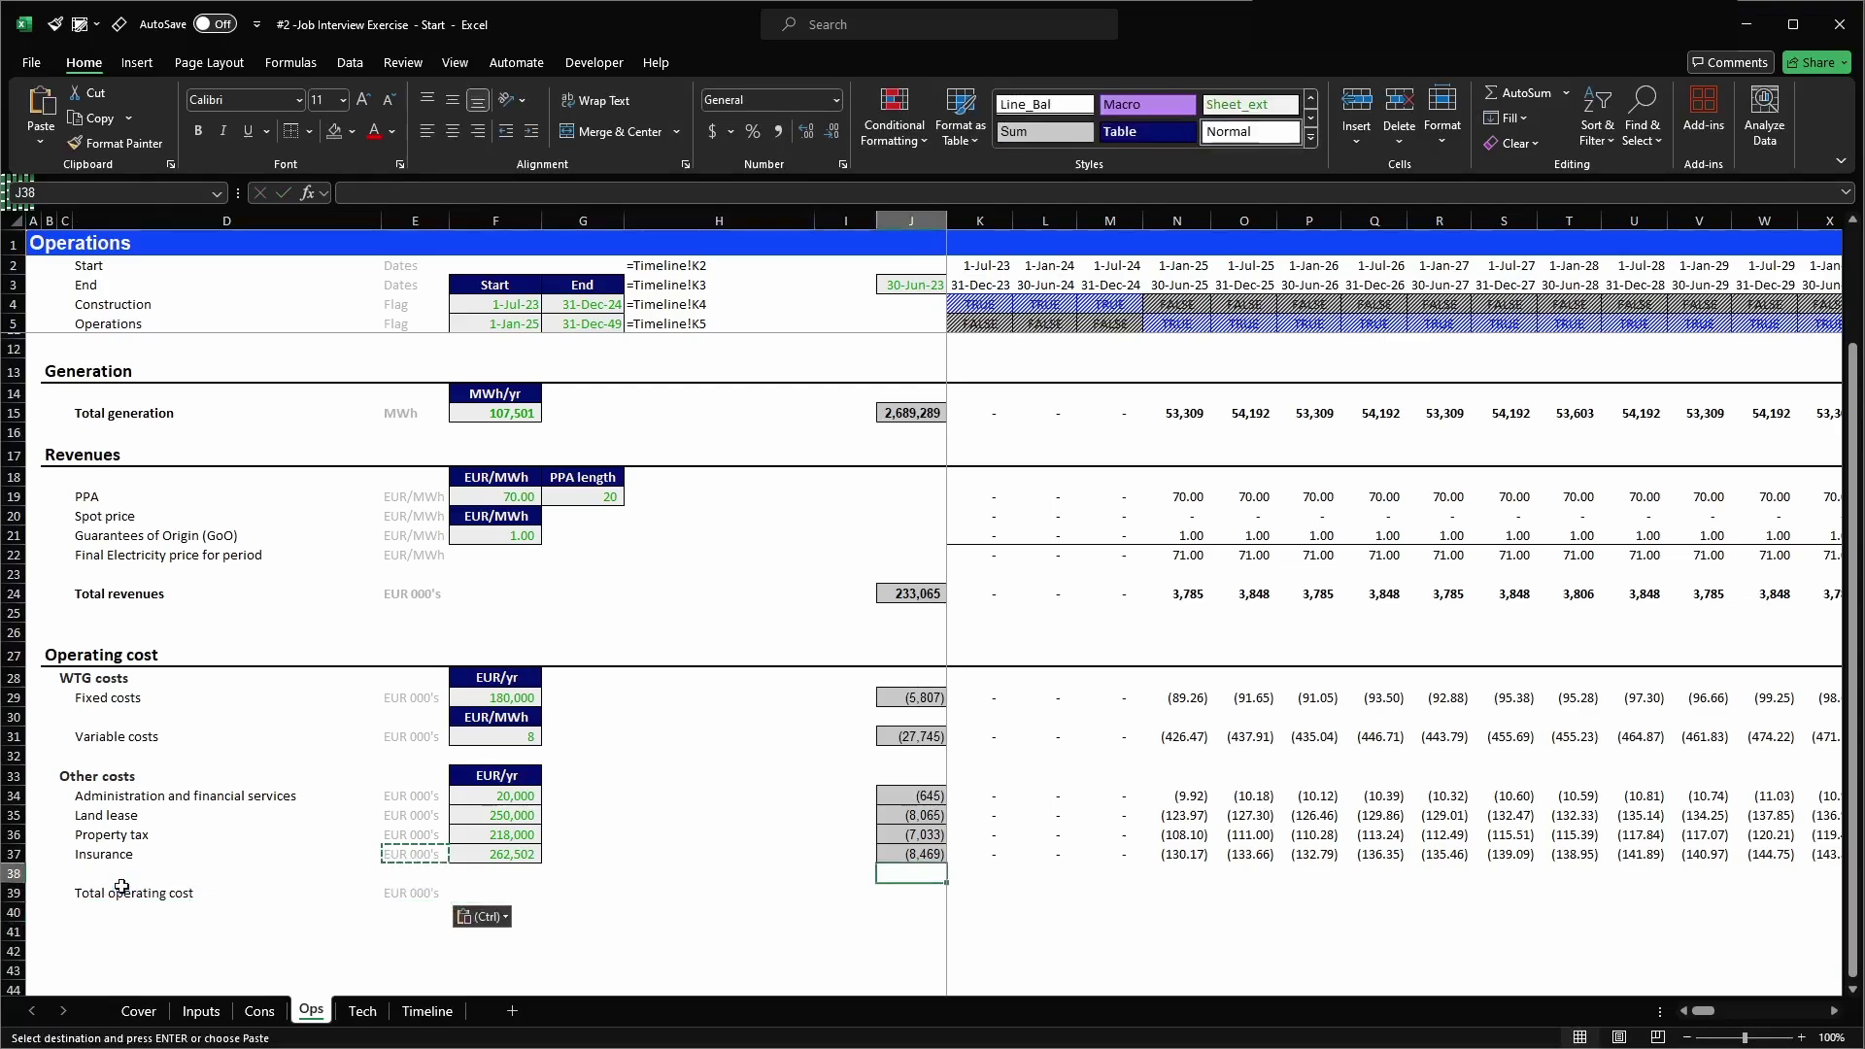
pyautogui.hotkey('shift', 'Right')
pyautogui.hotkey('ctrl', 'c')
pyautogui.press('Down')
pyautogui.press('Down')
pyautogui.hotkey('ctrl', 'v')
pyautogui.press('Escape')
pyautogui.hotkey('shift', 'space')
pyautogui.press('Right')
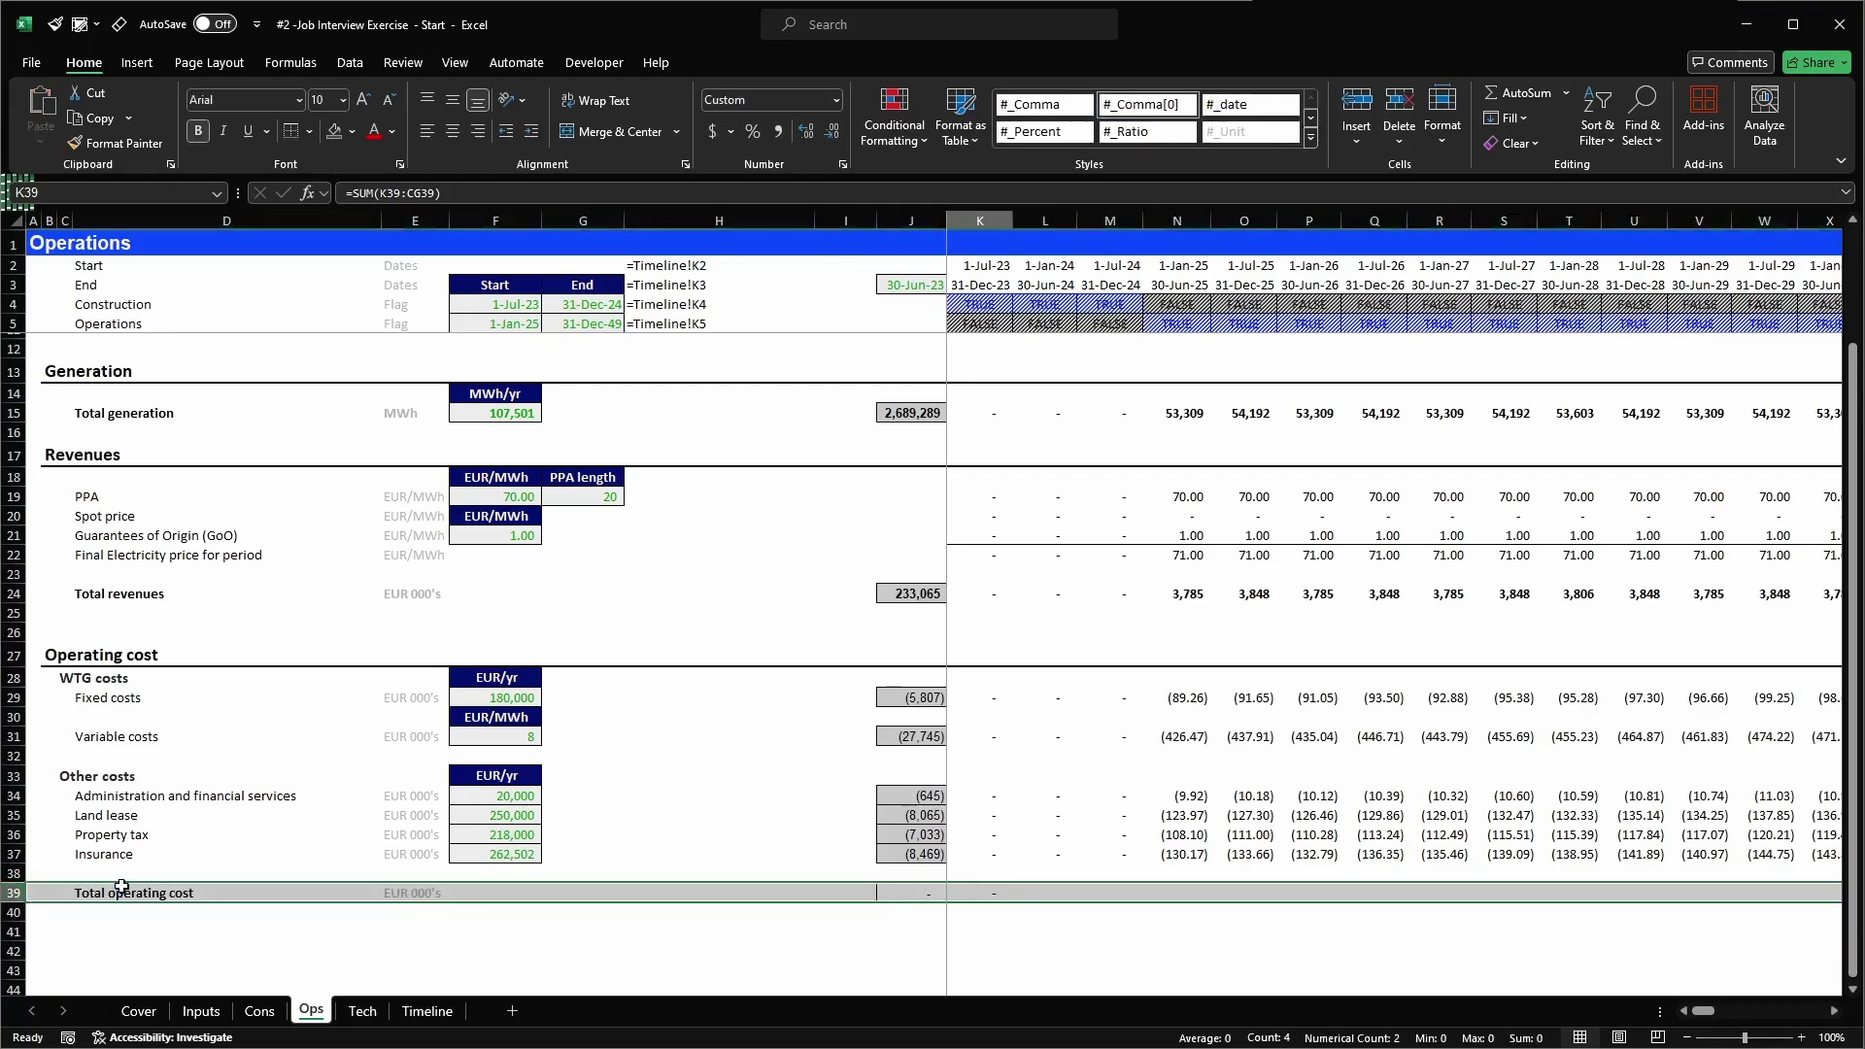
# - Enter =SUM(K29,K31,K34:K37) in K39 to total the operating costs for the first period
pyautogui.write('=sum')
pyautogui.press('Tab')
pyautogui.hotkey('ctrl', 'Up')
pyautogui.hotkey('ctrl', 'Up')
pyautogui.hotkey('ctrl', 'Up')
pyautogui.hotkey('ctrl', 'Up')
pyautogui.write(',')
pyautogui.hotkey('ctrl', 'Up')
pyautogui.hotkey('ctrl', 'Up')
pyautogui.hotkey('ctrl', 'Up')
pyautogui.hotkey('ctrl', 'Up')
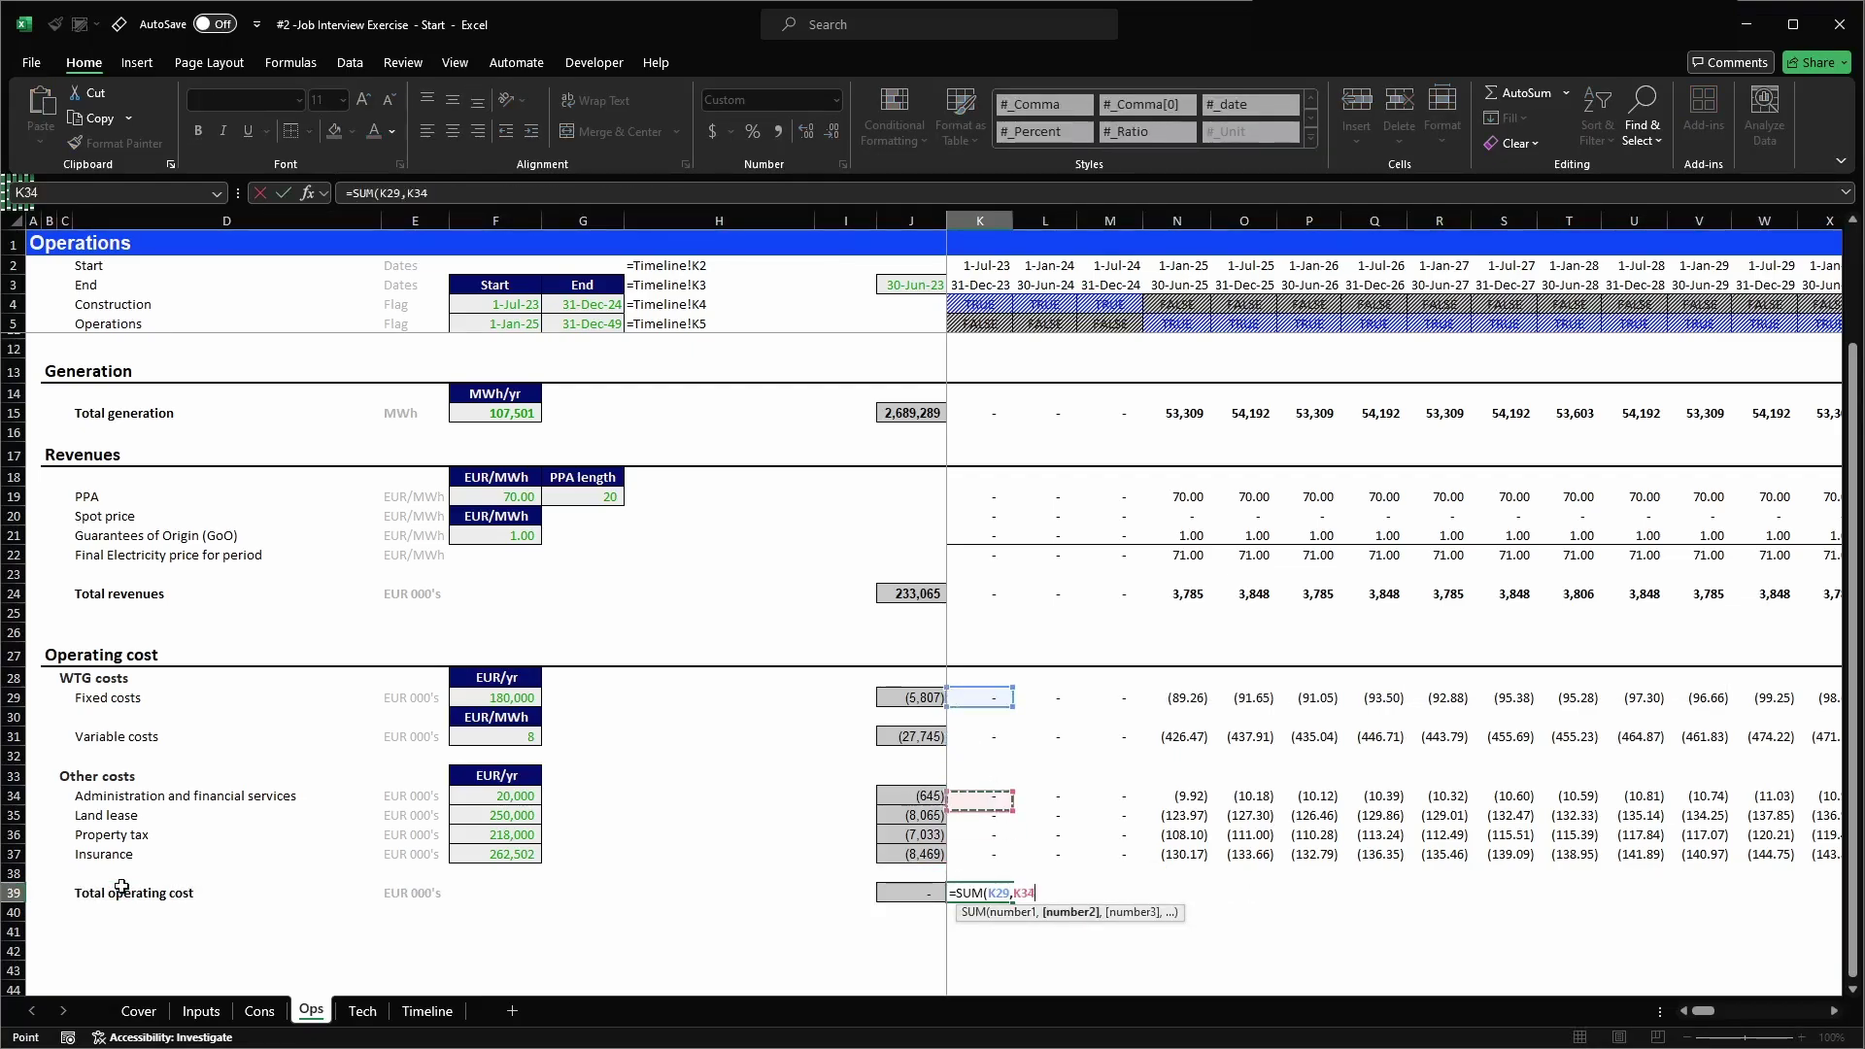
pyautogui.hotkey('ctrl', 'Down')
pyautogui.write(',')
pyautogui.press('Up')
pyautogui.press('Up')
pyautogui.hotkey('ctrl', 'shift', 'Up')
pyautogui.write(')')
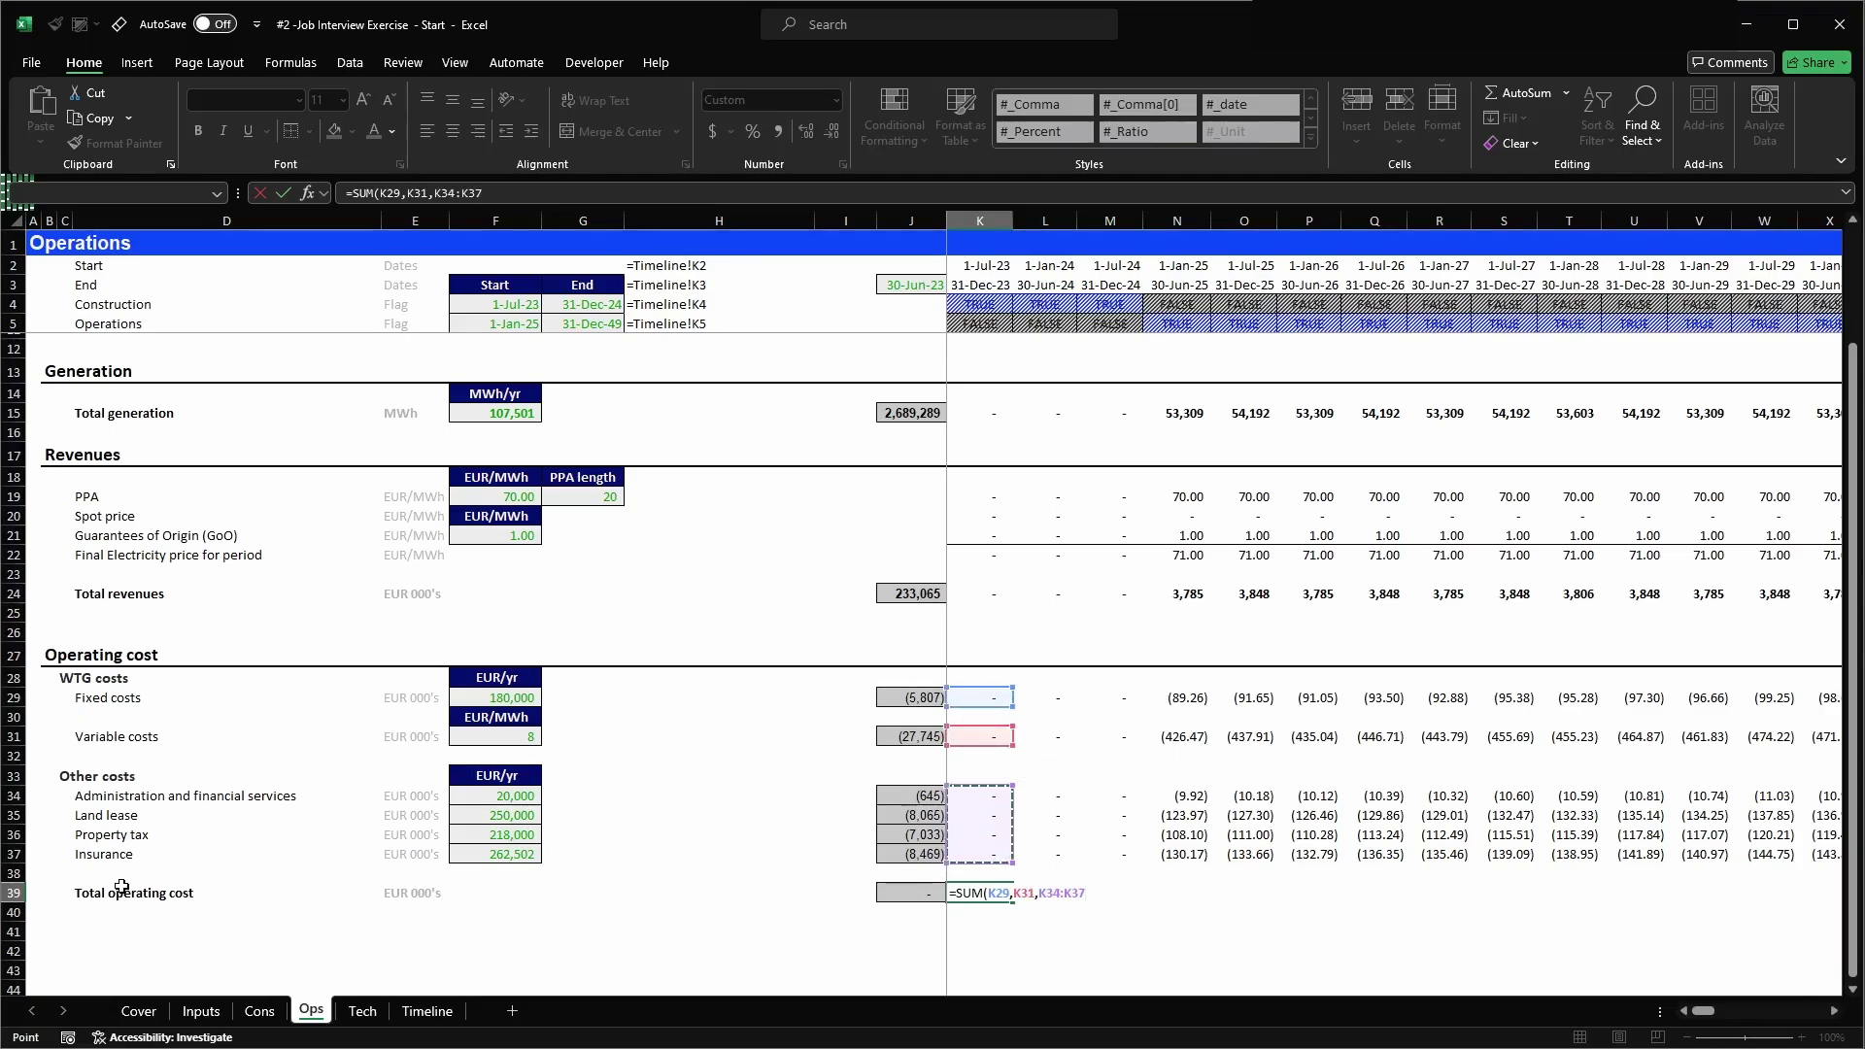
pyautogui.hotkey('ctrl', 'Return')
# - Copy the total operating cost formula from K39 across row 39 for all timeline periods
pyautogui.hotkey('ctrl', 'c')
pyautogui.hotkey('ctrl', 'shift', 'Right')
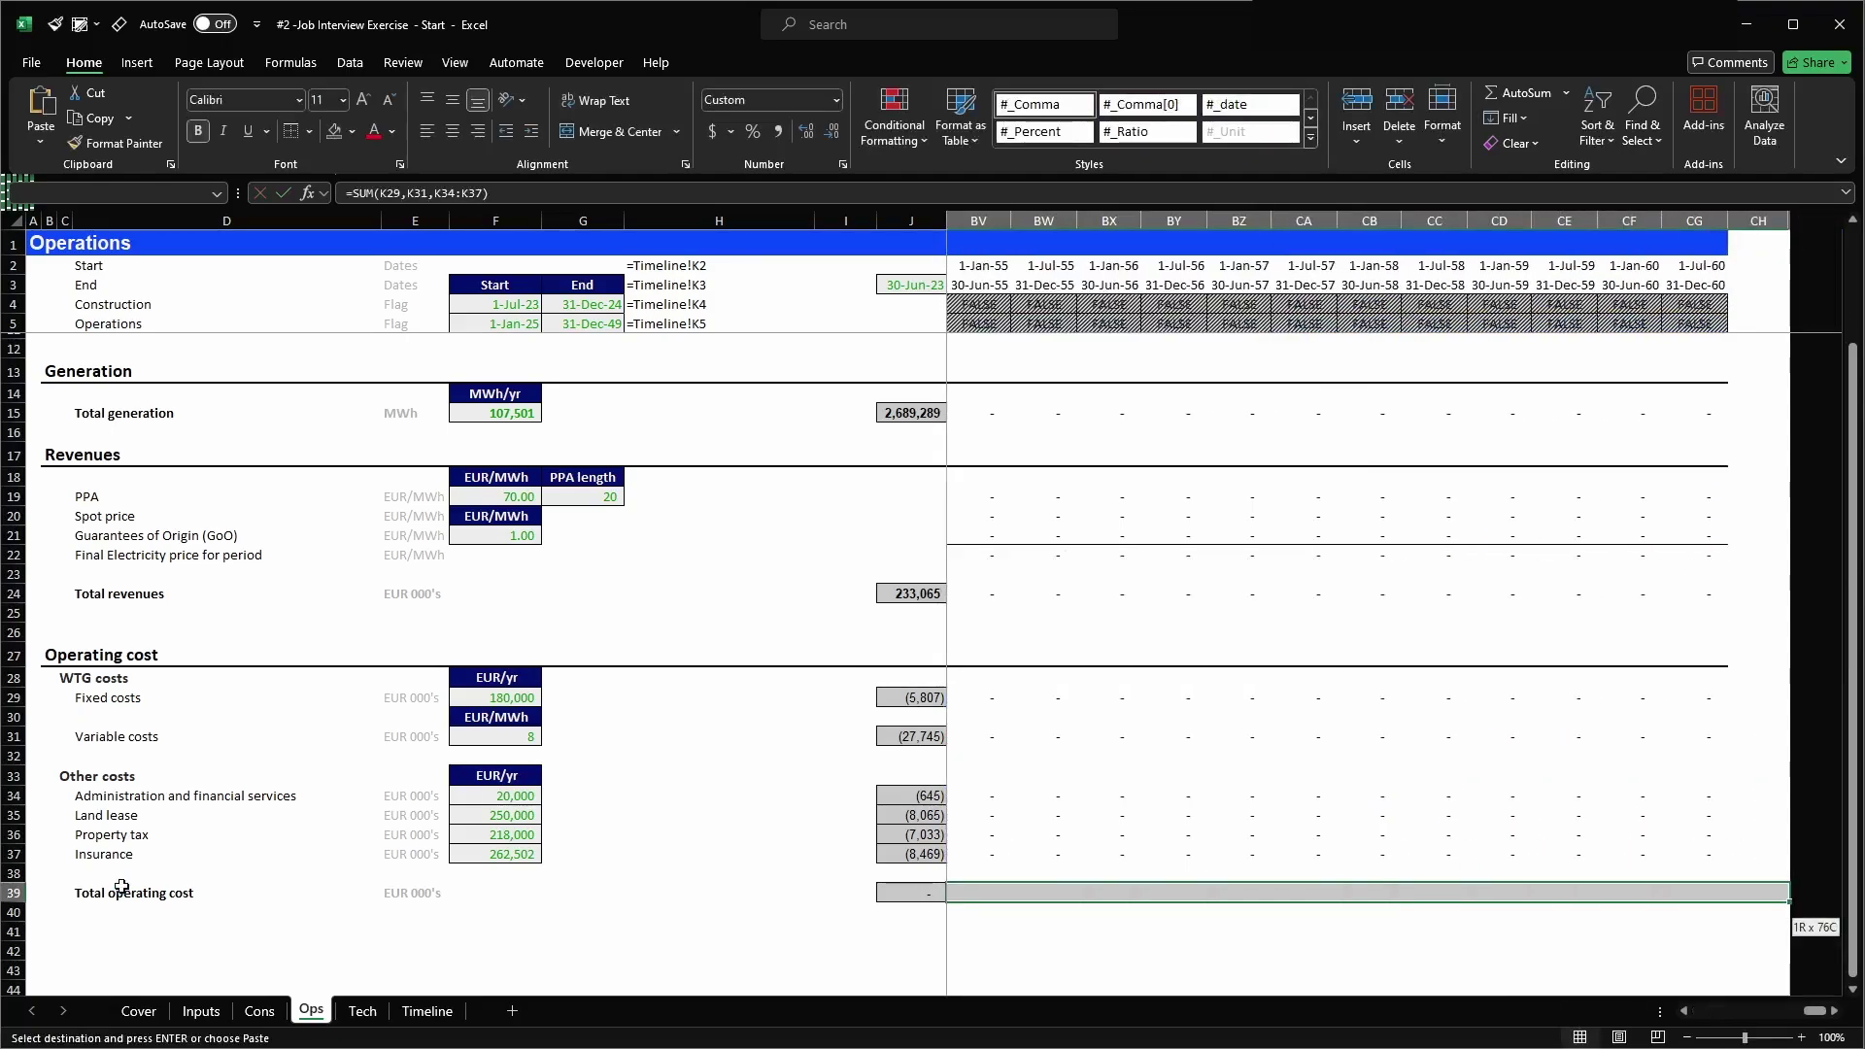
pyautogui.press('Return')
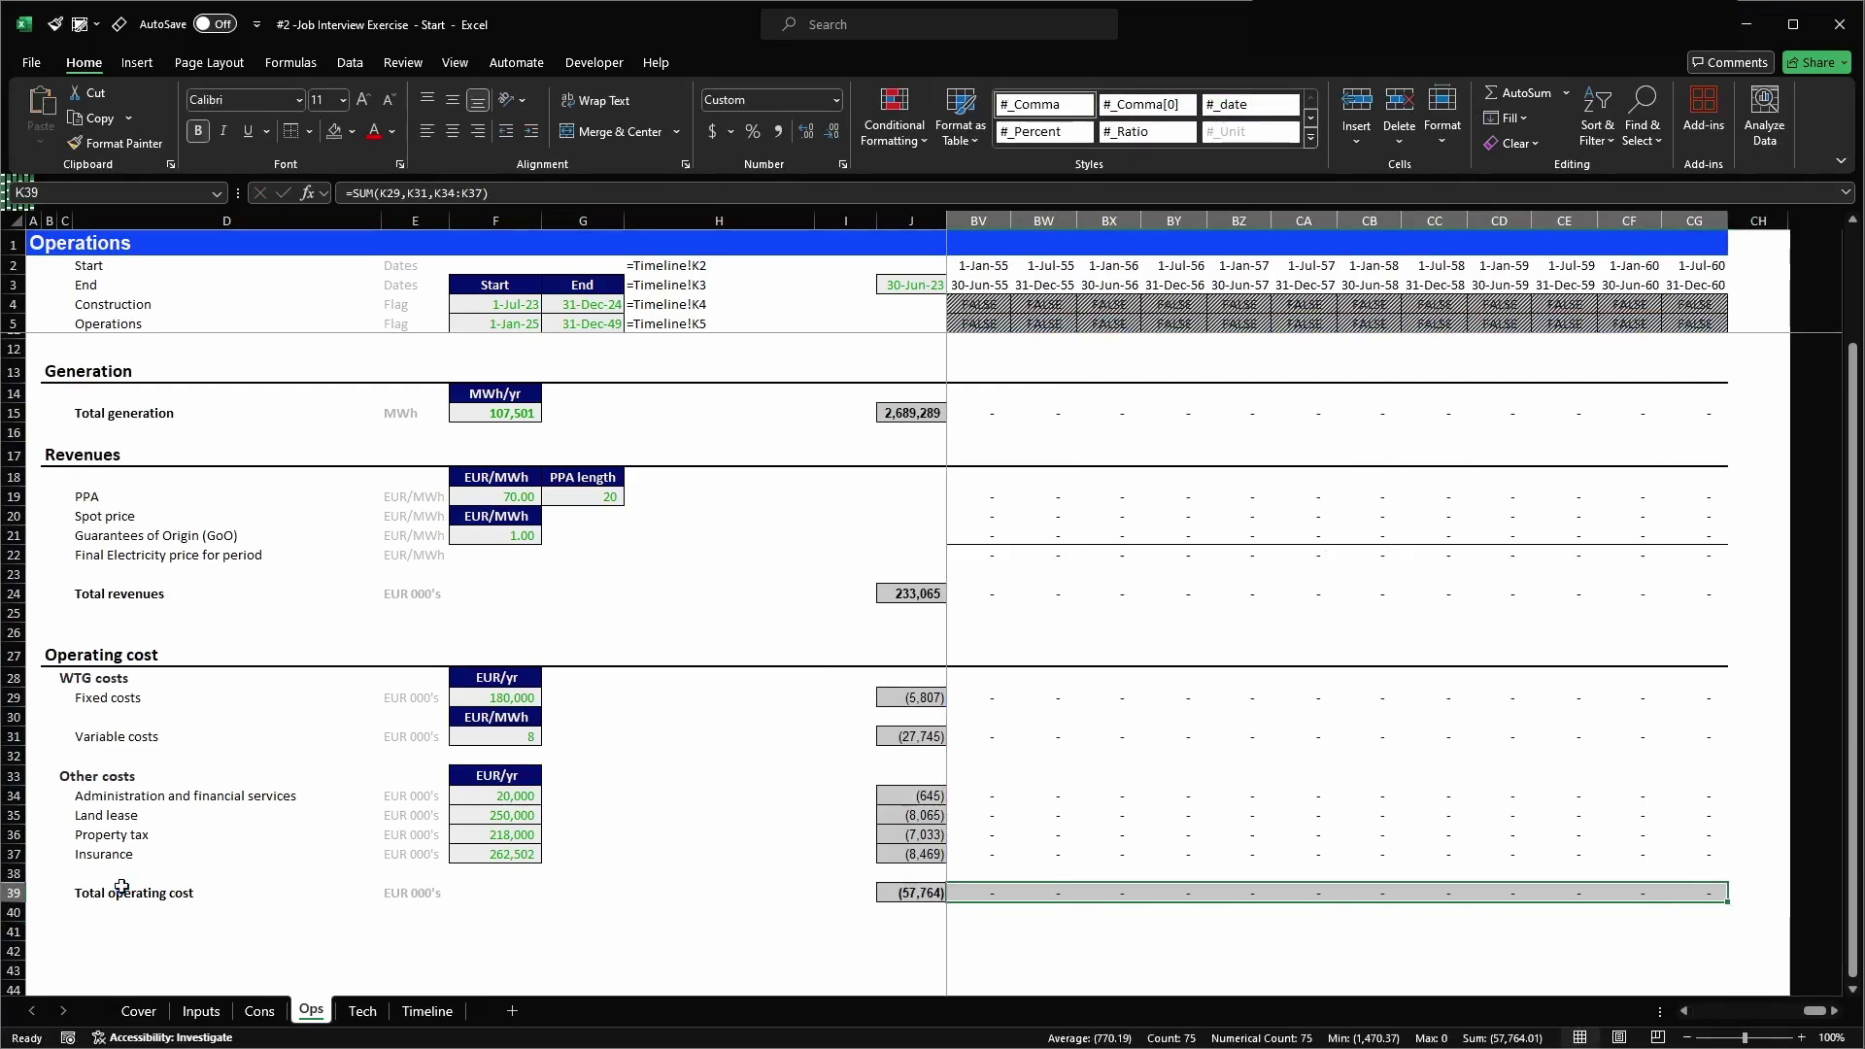
pyautogui.press('Left')
pyautogui.hotkey('shift', 'space')
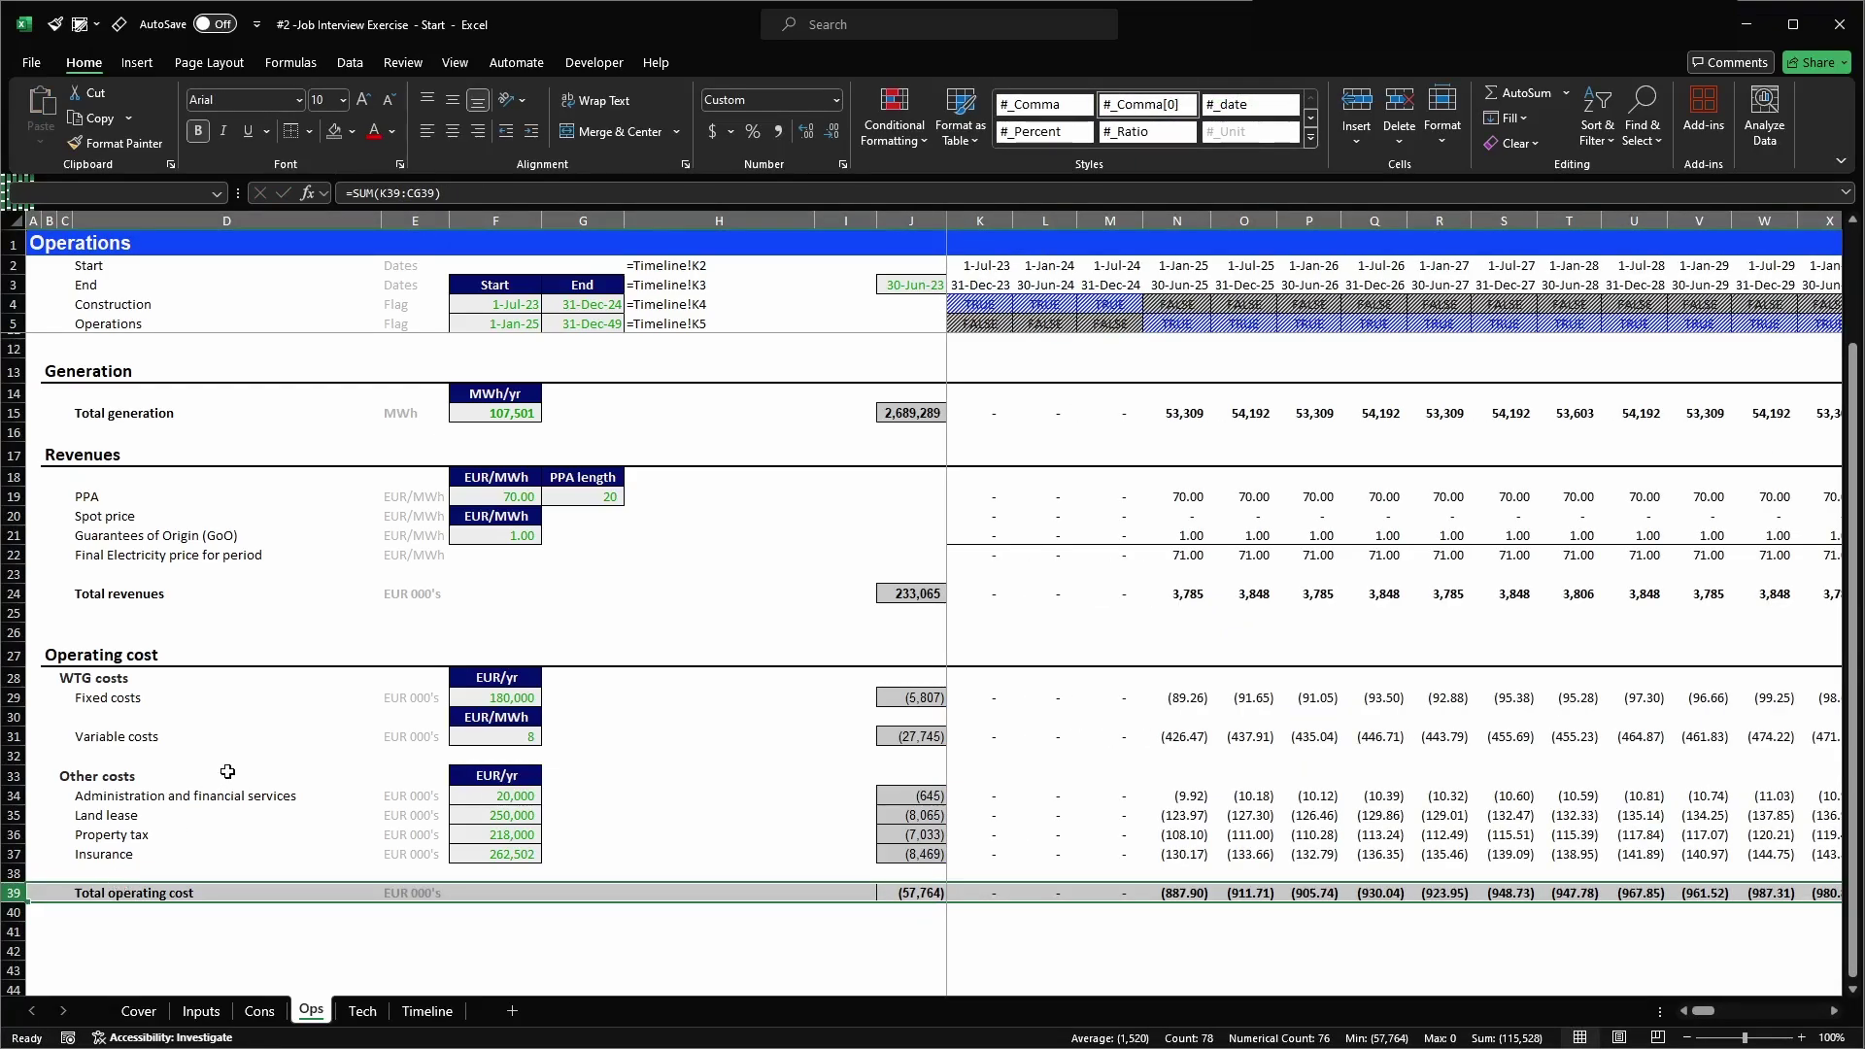
# - Duplicate the Operating cost heading row 27 into row 41 and retitle it "Working capital"
pyautogui.scroll(-1, 224, 772)
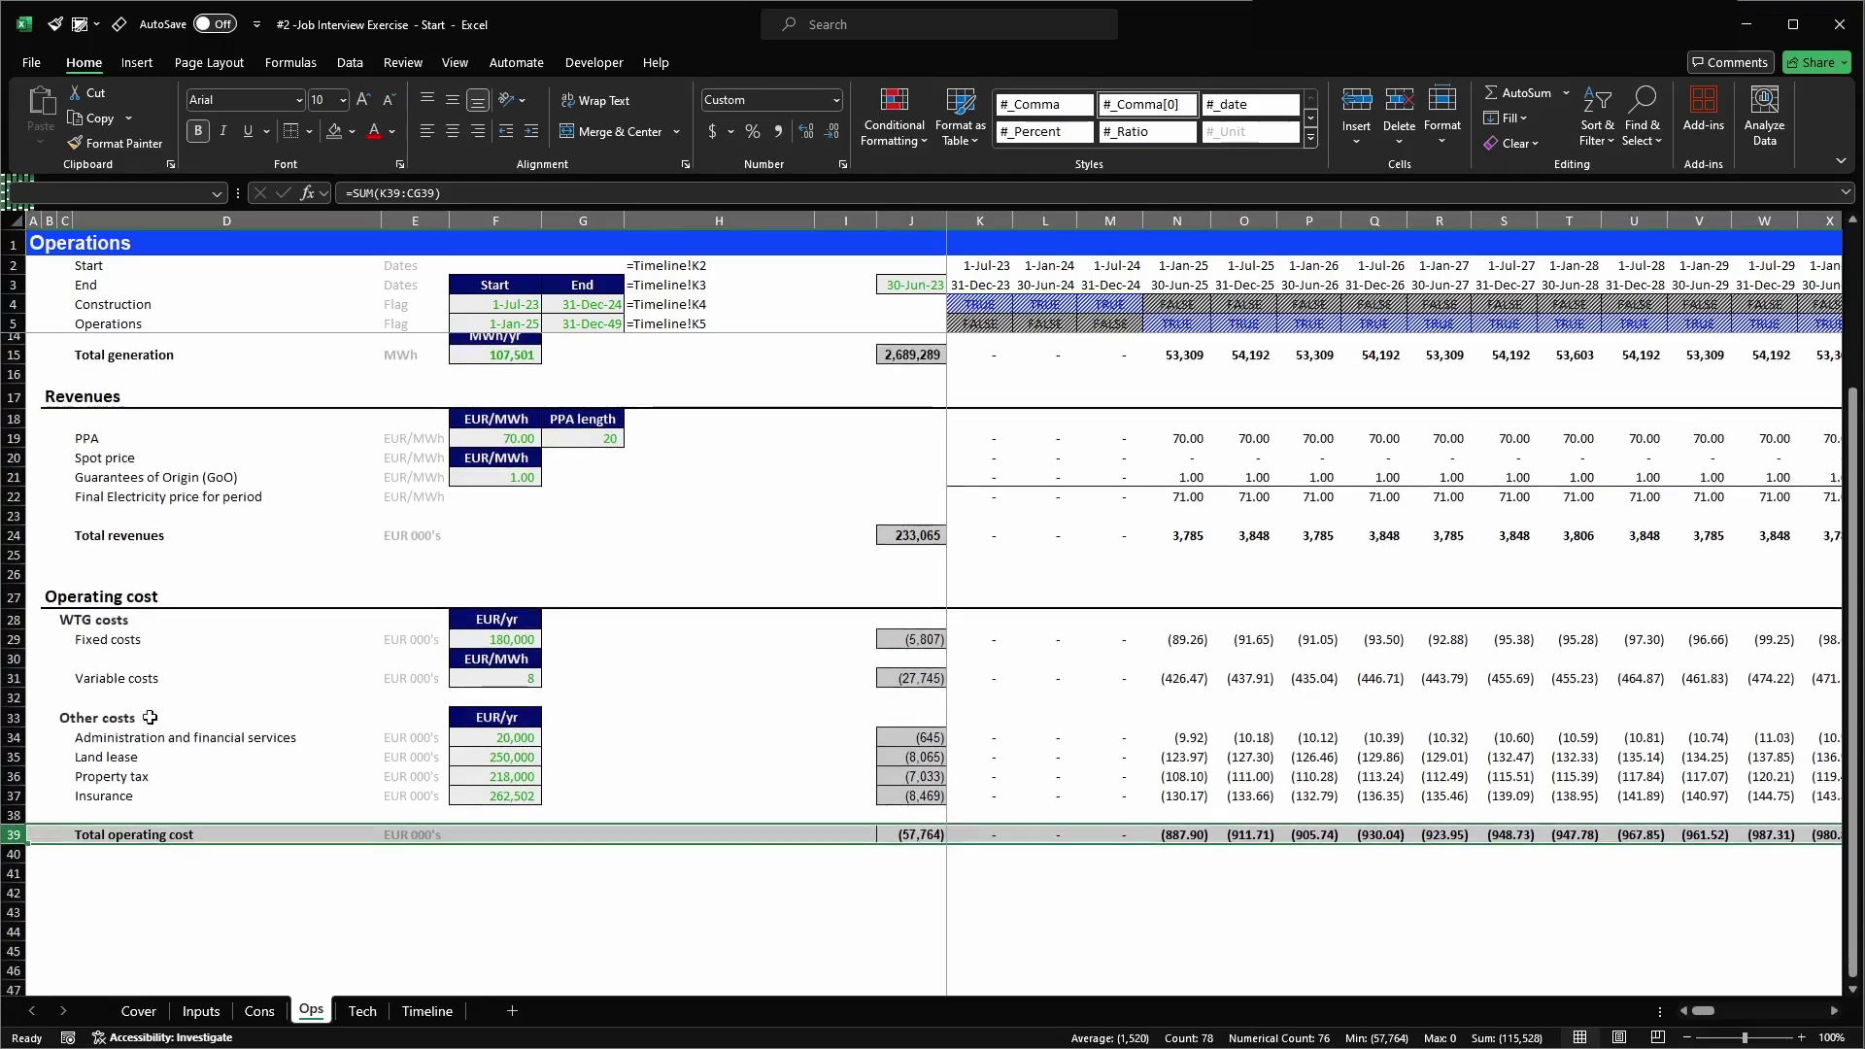
pyautogui.click(14, 597)
pyautogui.hotkey('ctrl', 'c')
pyautogui.click(9, 876)
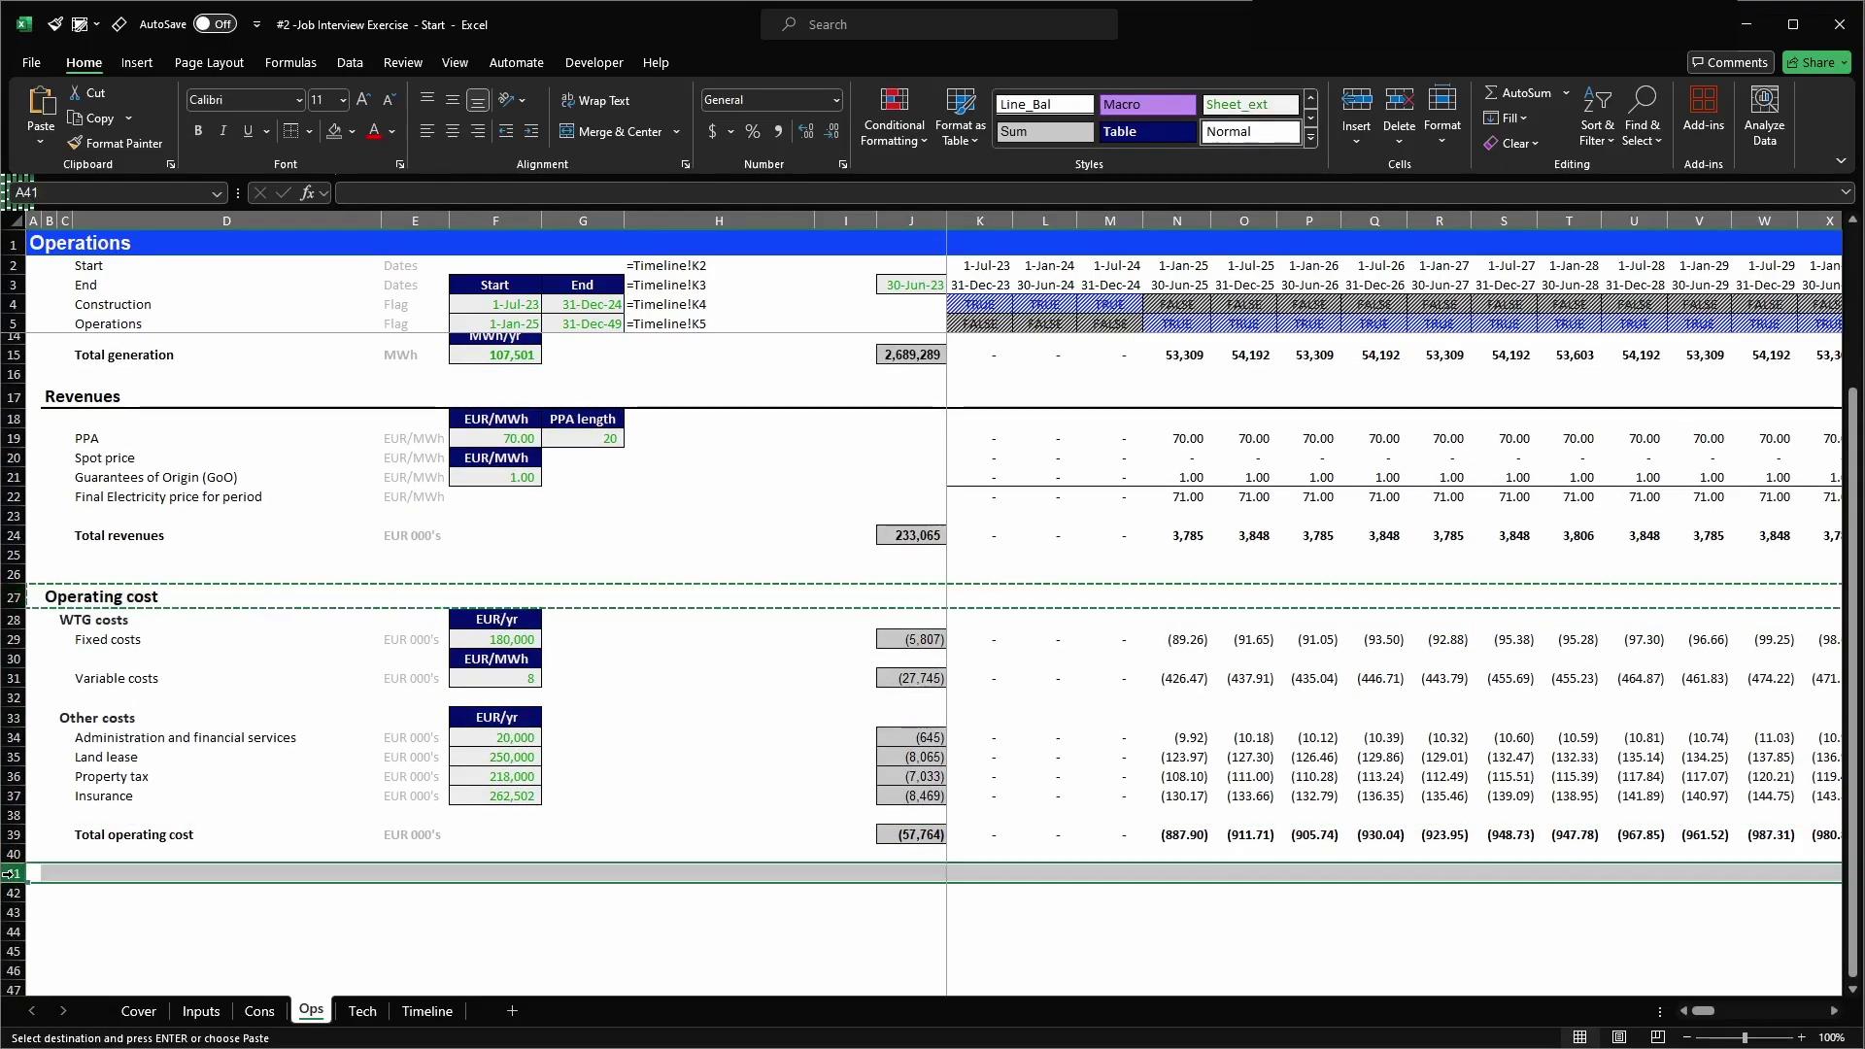
pyautogui.press('Return')
pyautogui.press('Right')
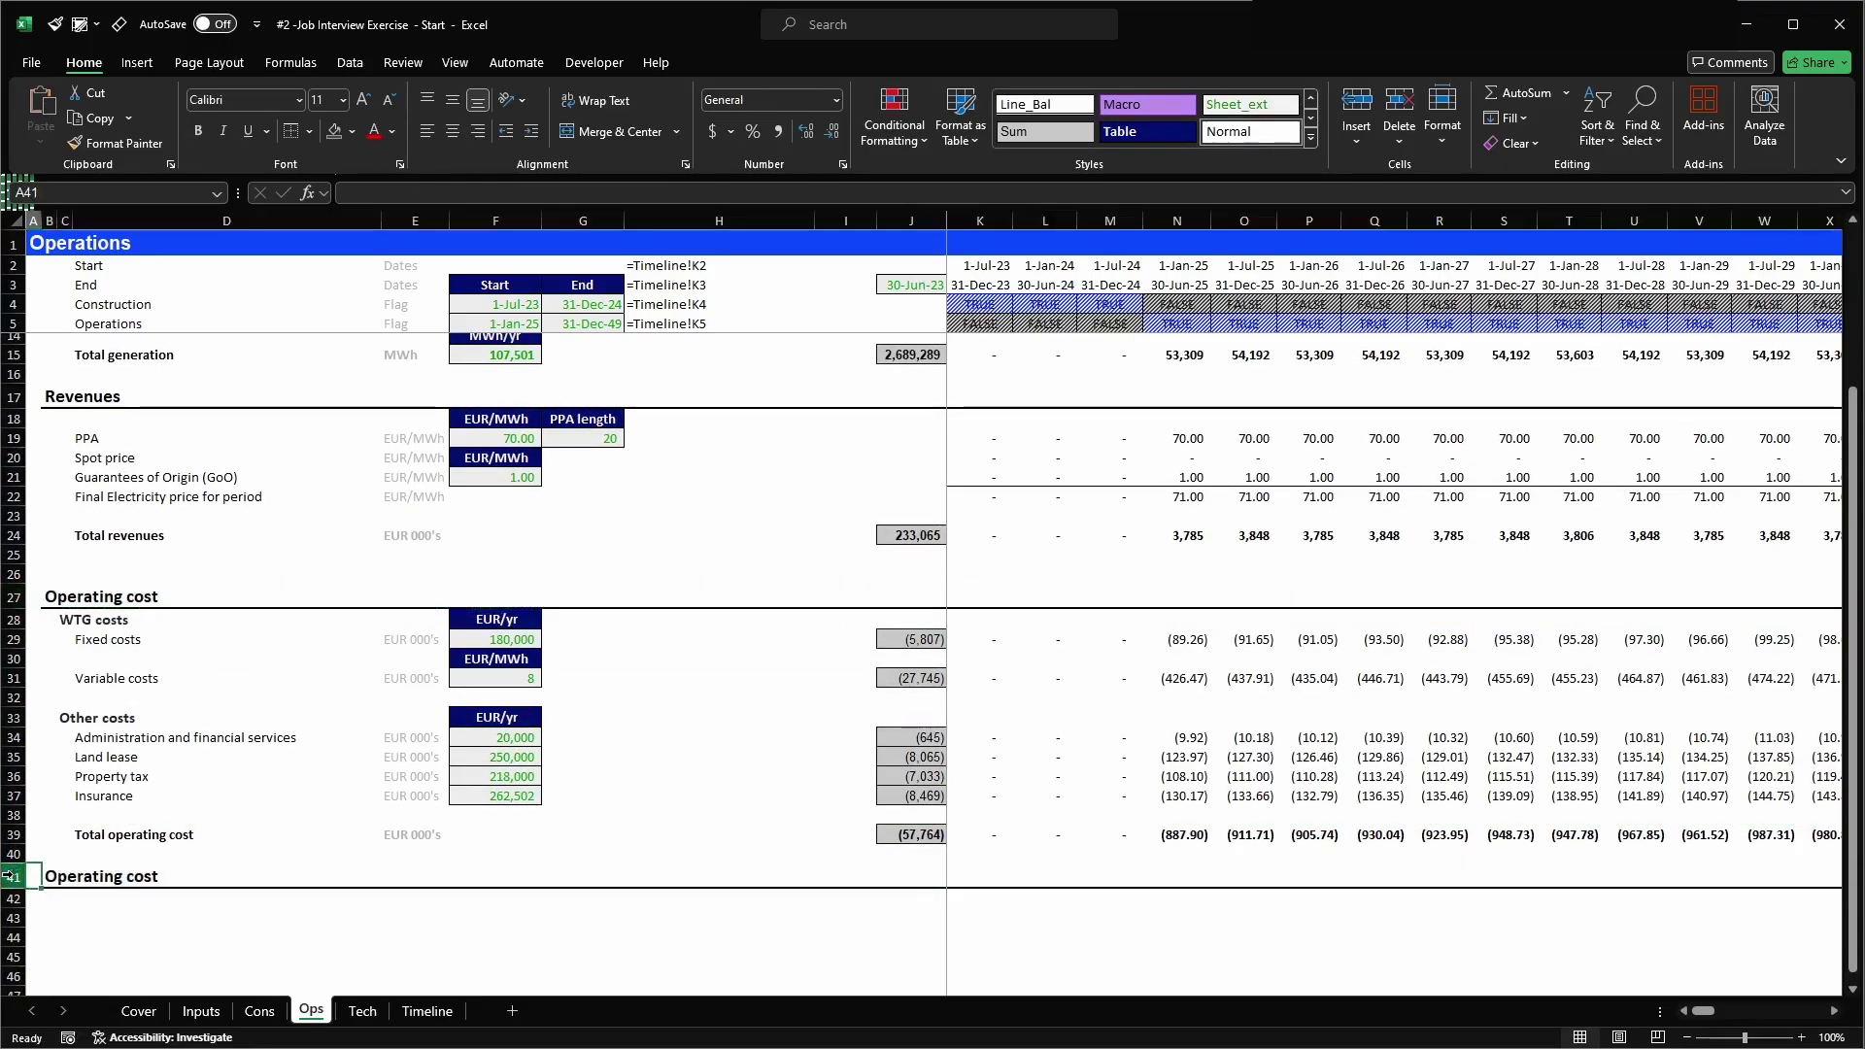
pyautogui.write('Working')
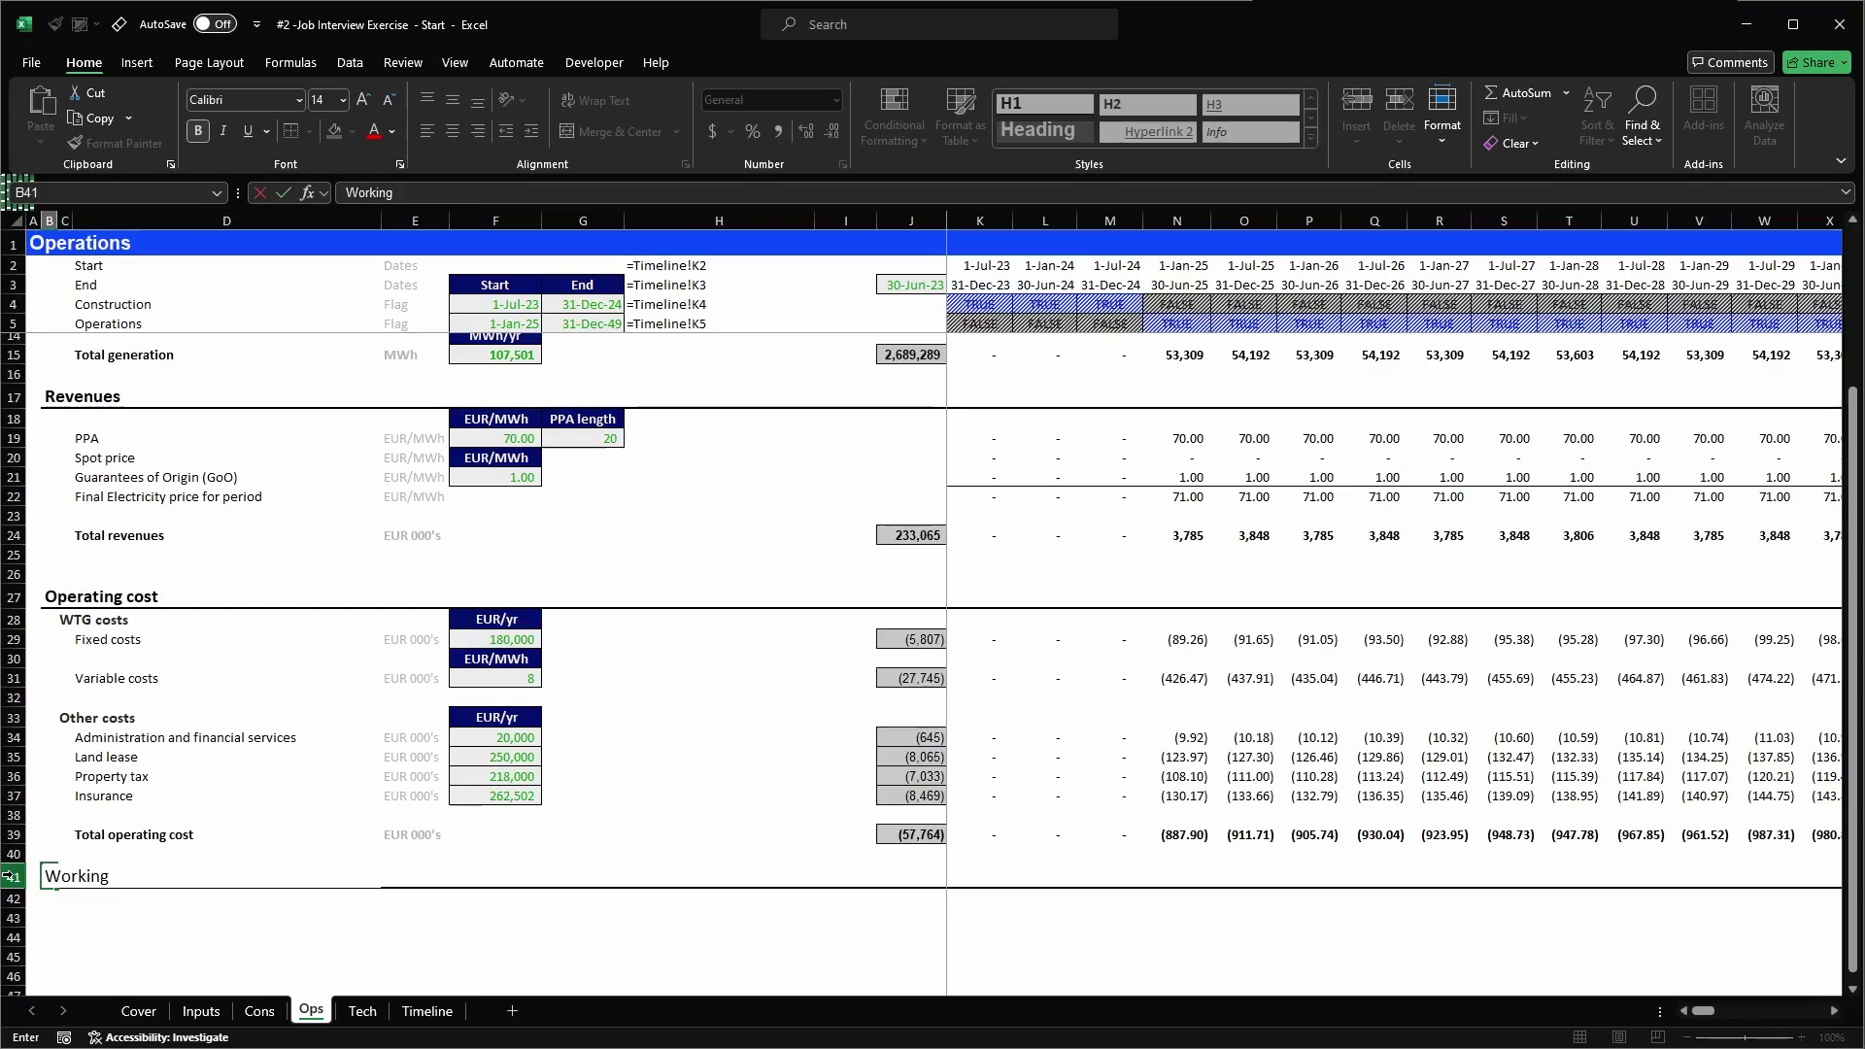
pyautogui.write('capital')
pyautogui.press('Return')
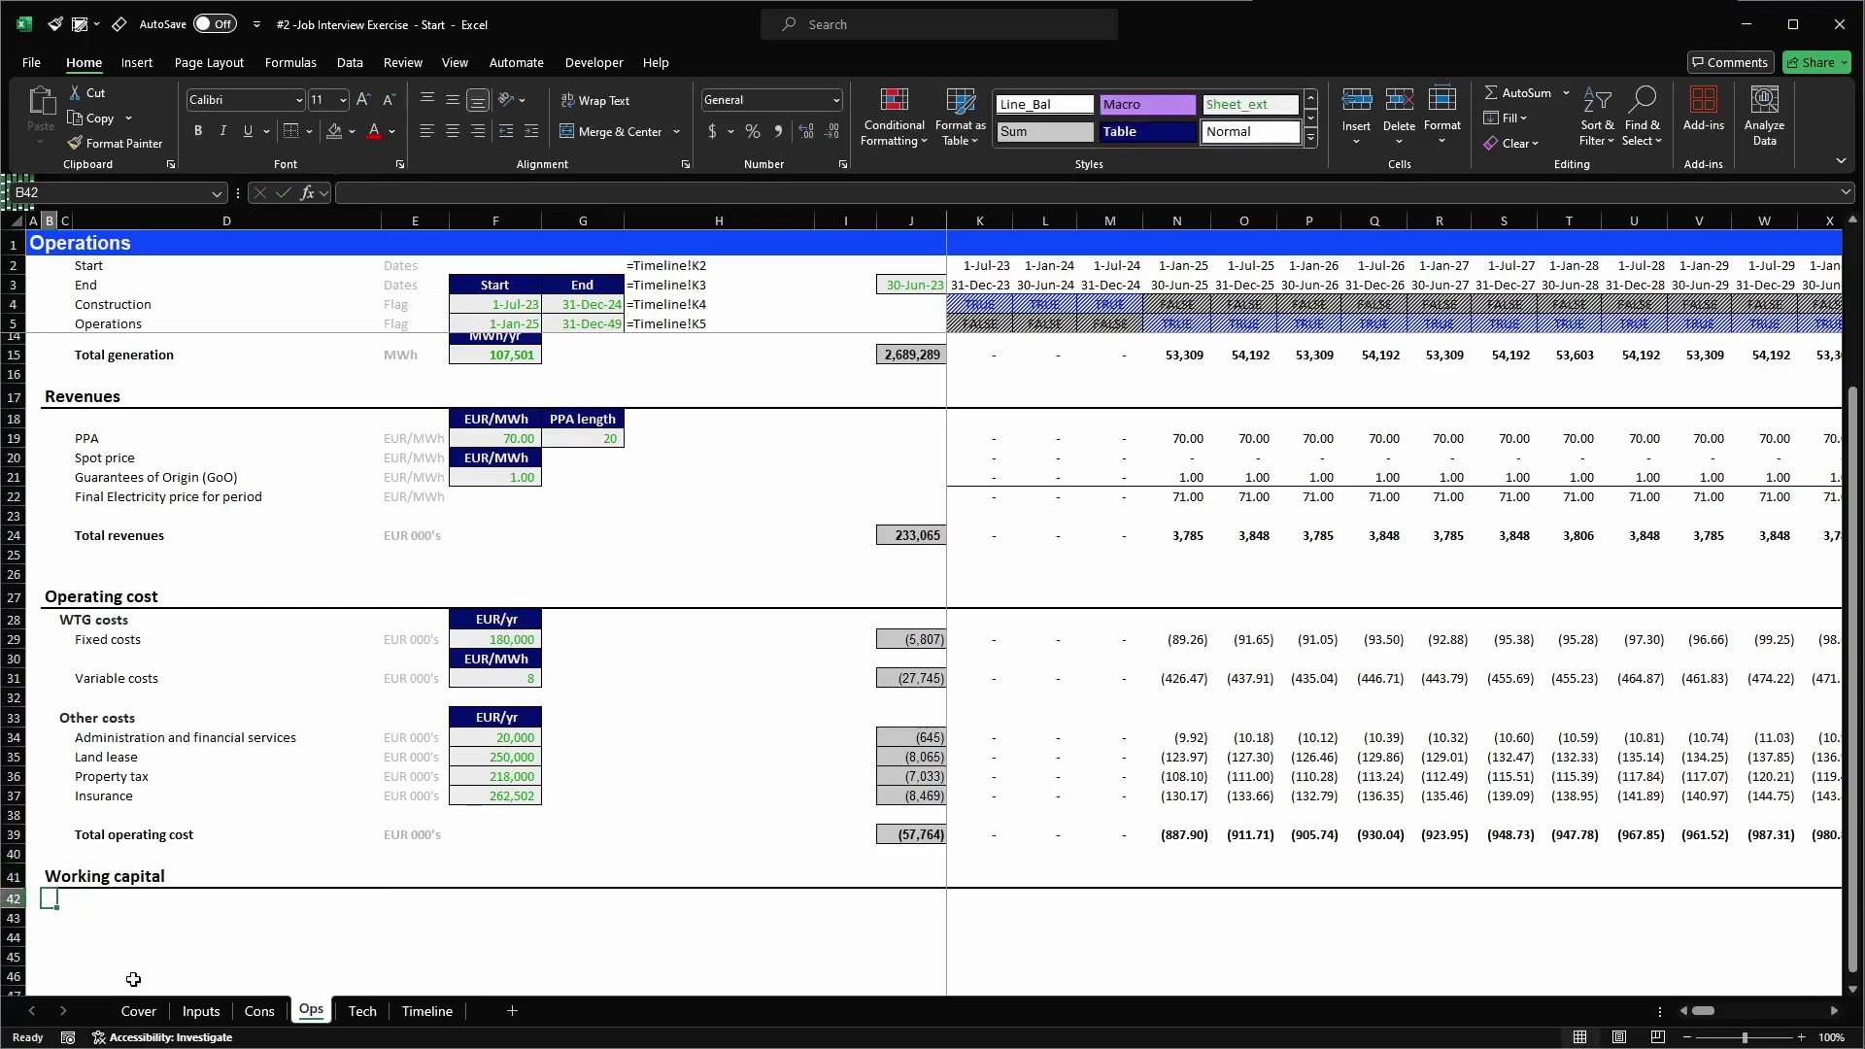
# - Check the accounts receivables and payables days on the Inputs sheet and return to the Working capital section on Ops
pyautogui.click(199, 1010)
pyautogui.scroll(-9, 503, 869)
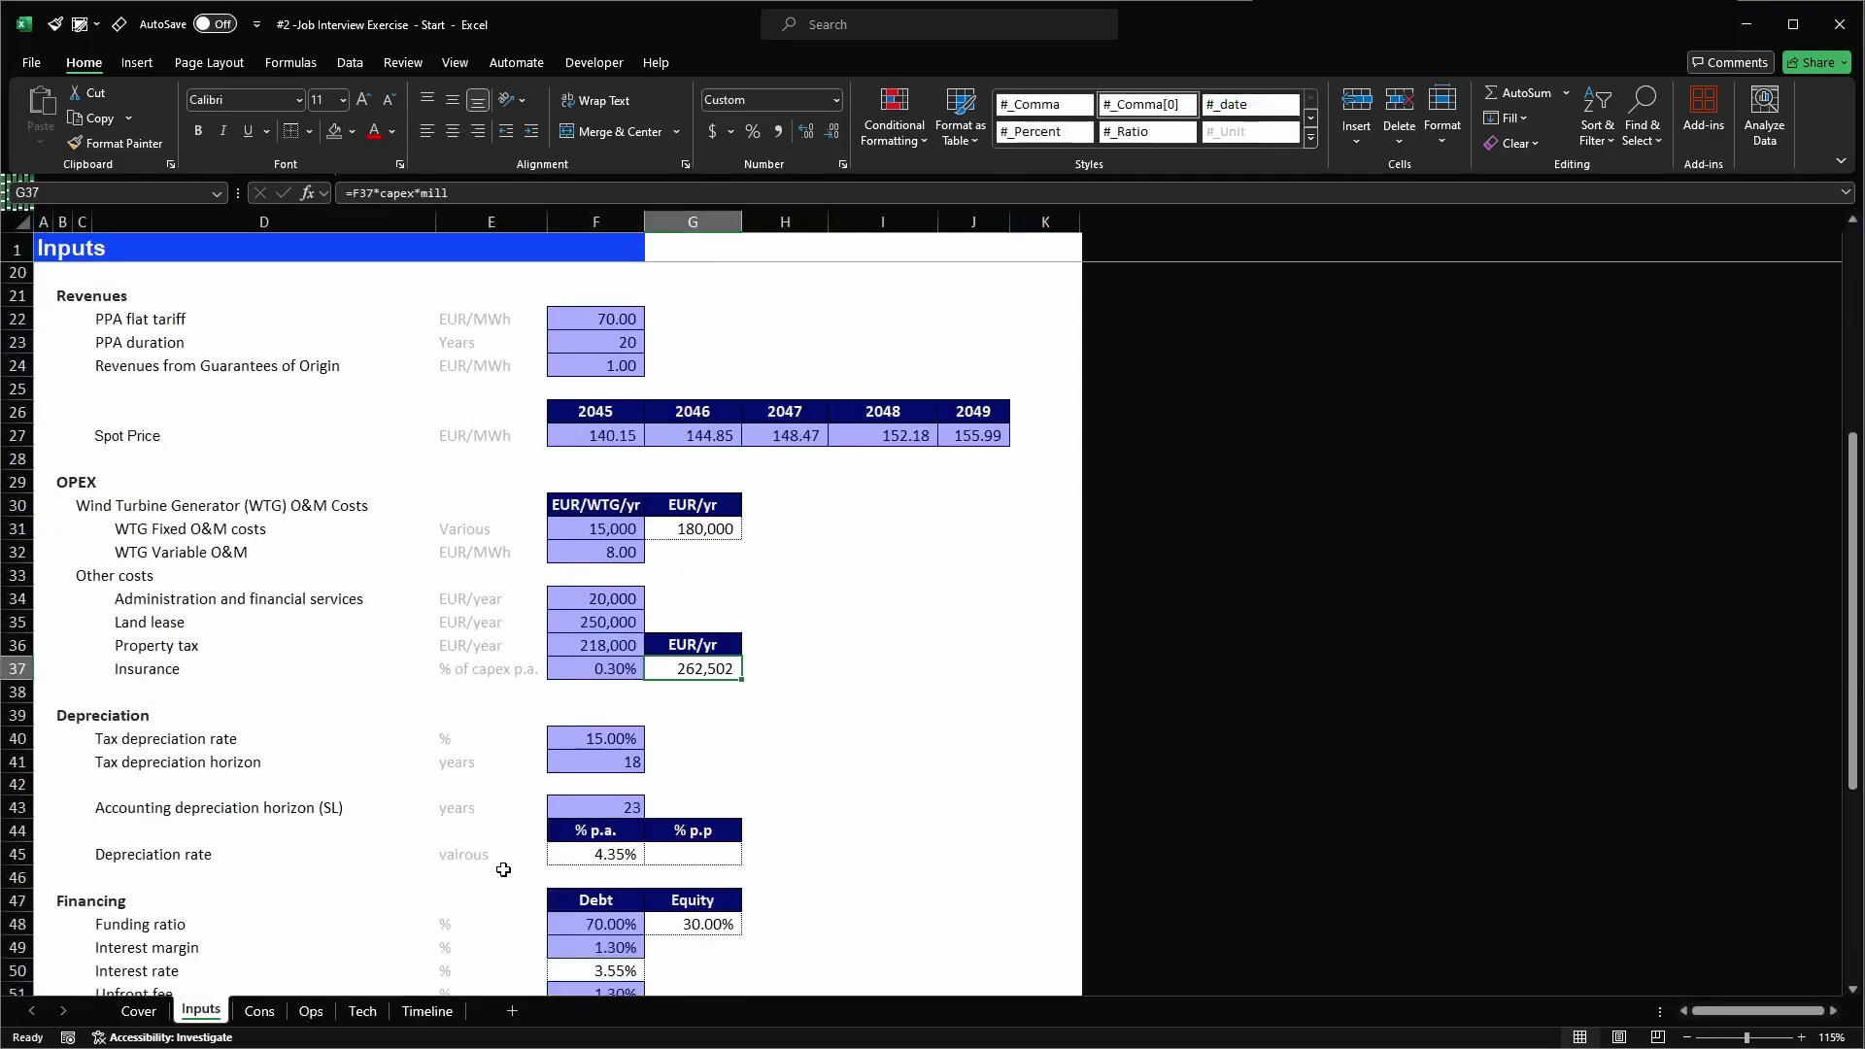
pyautogui.click(585, 904)
pyautogui.moveTo(585, 904); pyautogui.dragTo(580, 918)
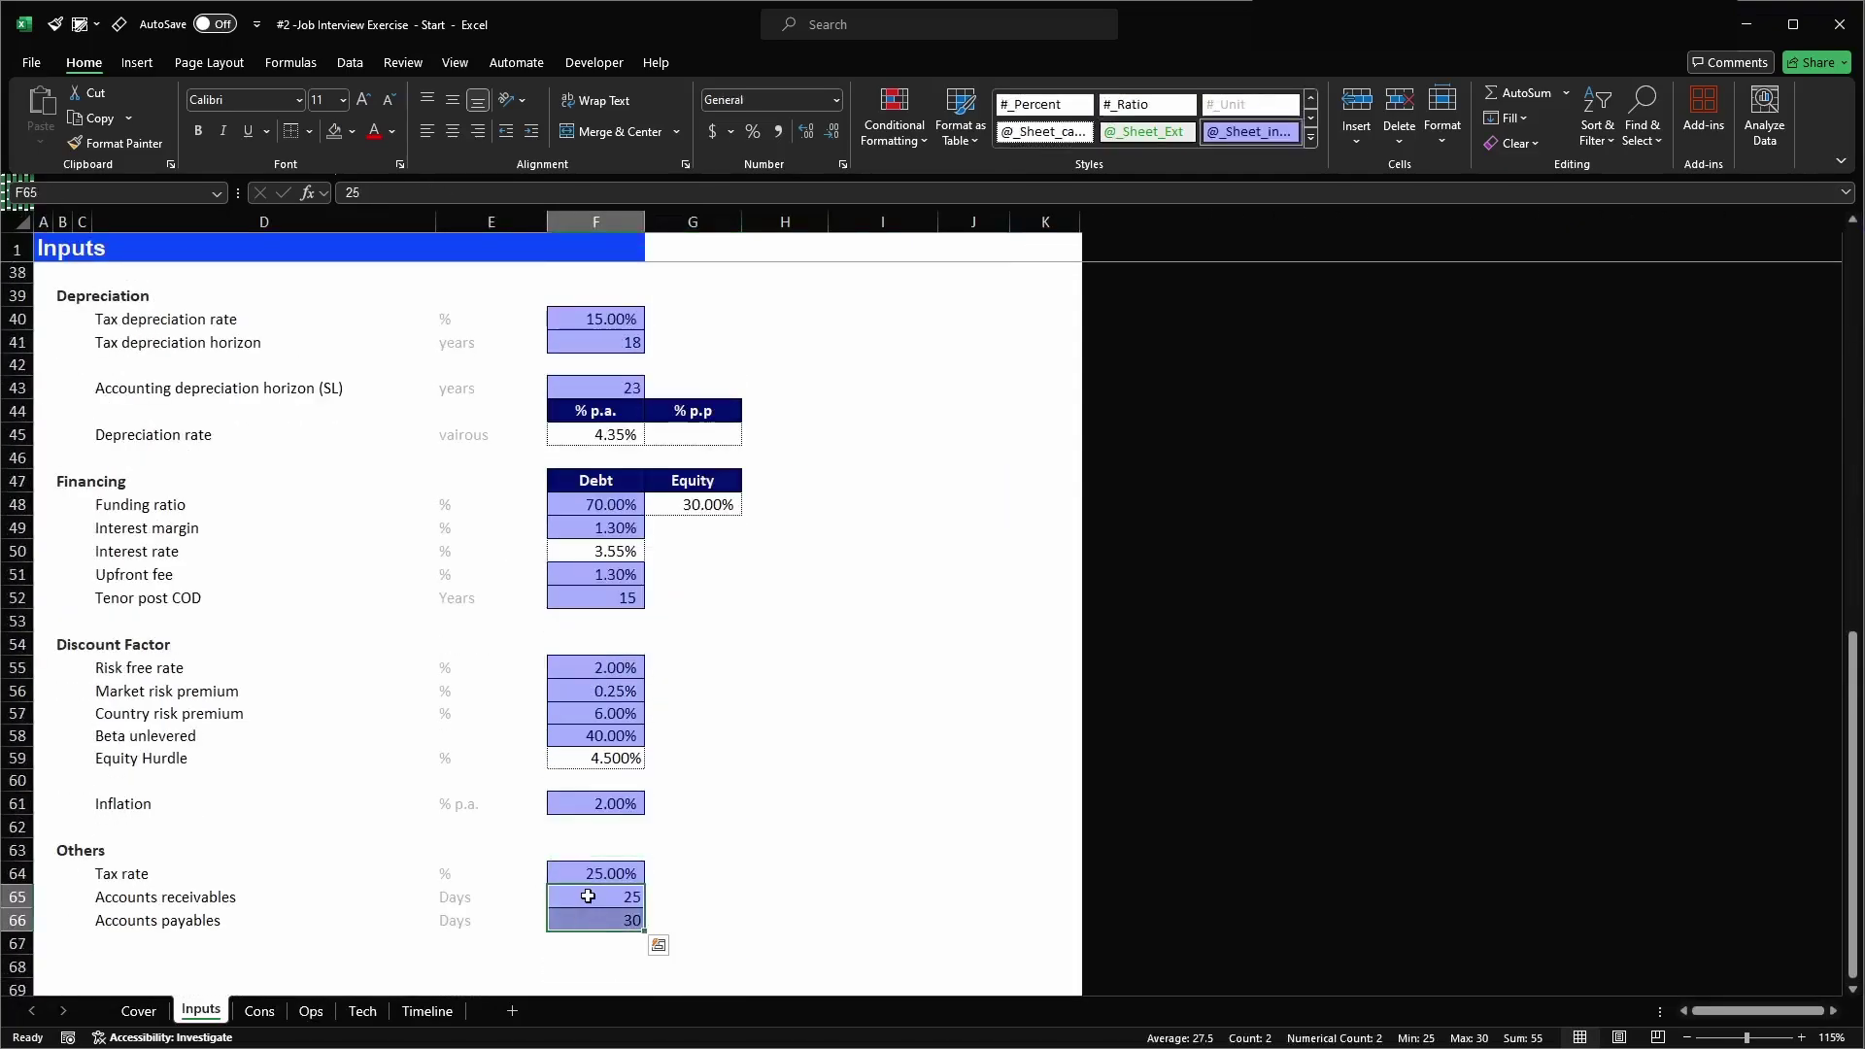
pyautogui.click(311, 1012)
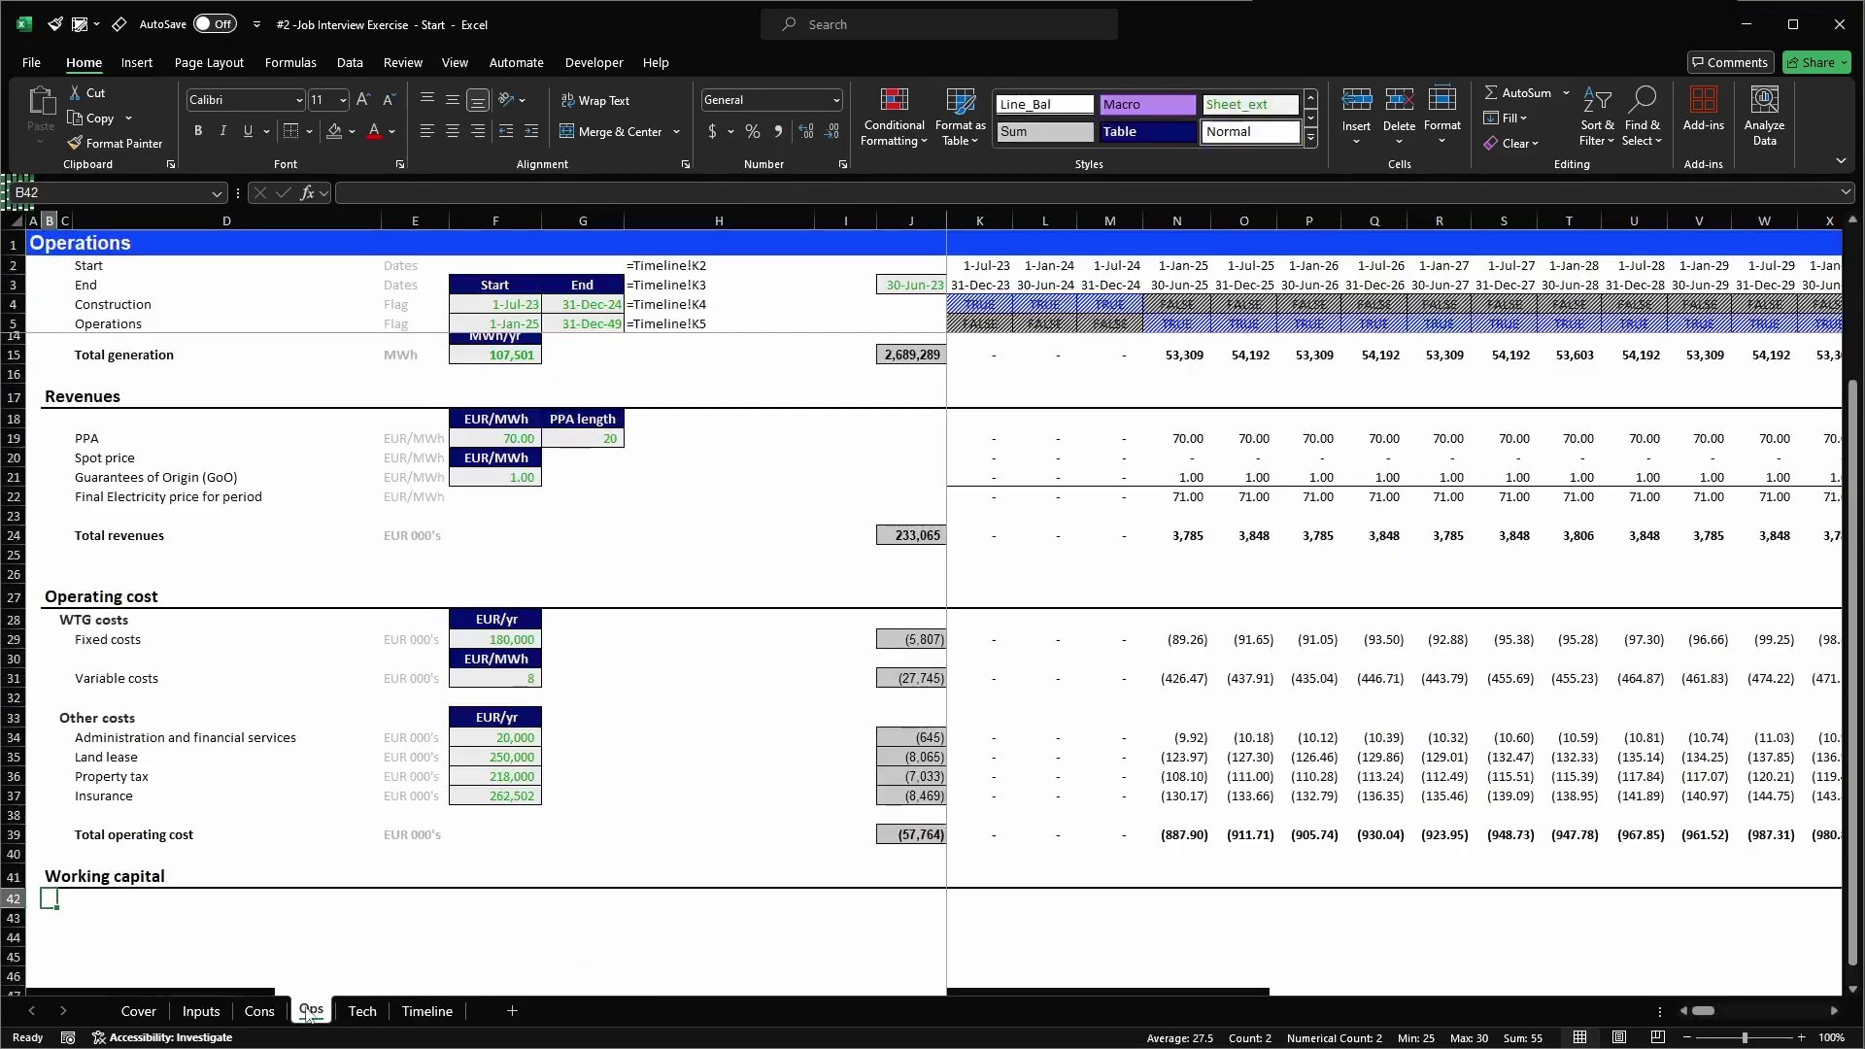
pyautogui.press('Right')
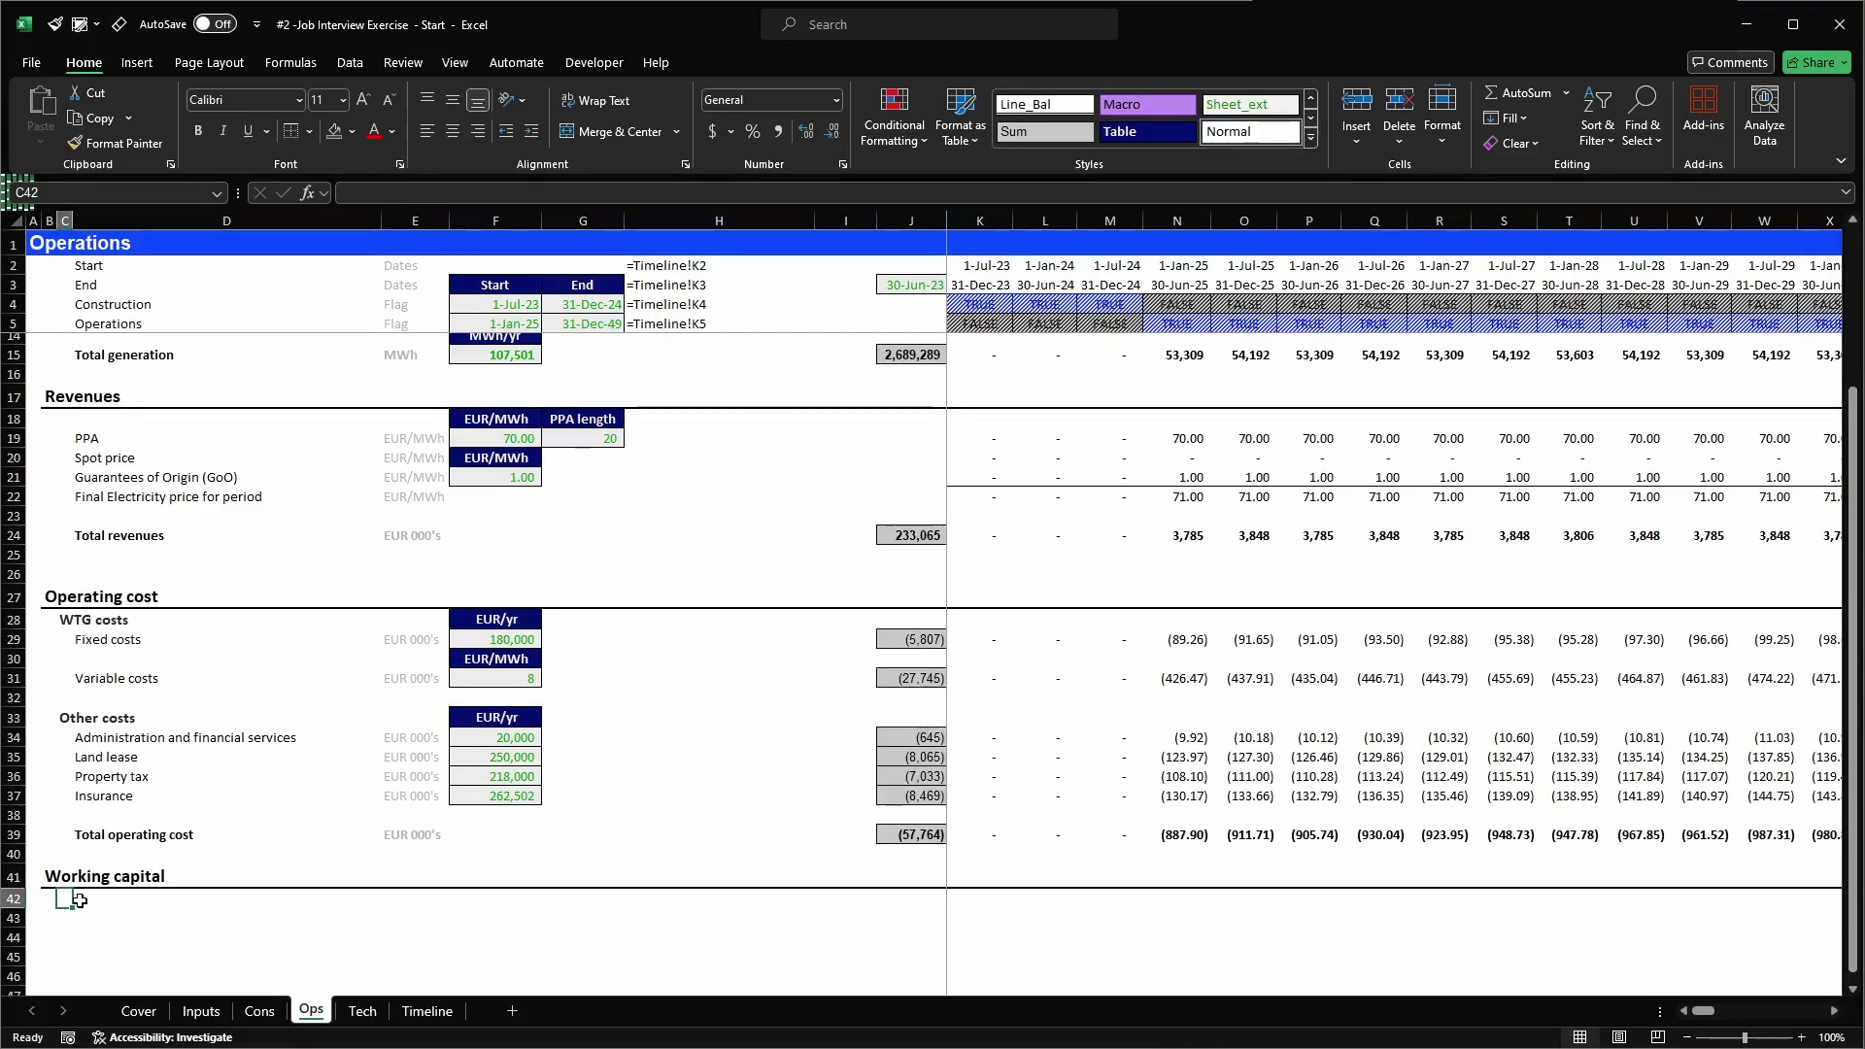
pyautogui.scroll(-1, 179, 874)
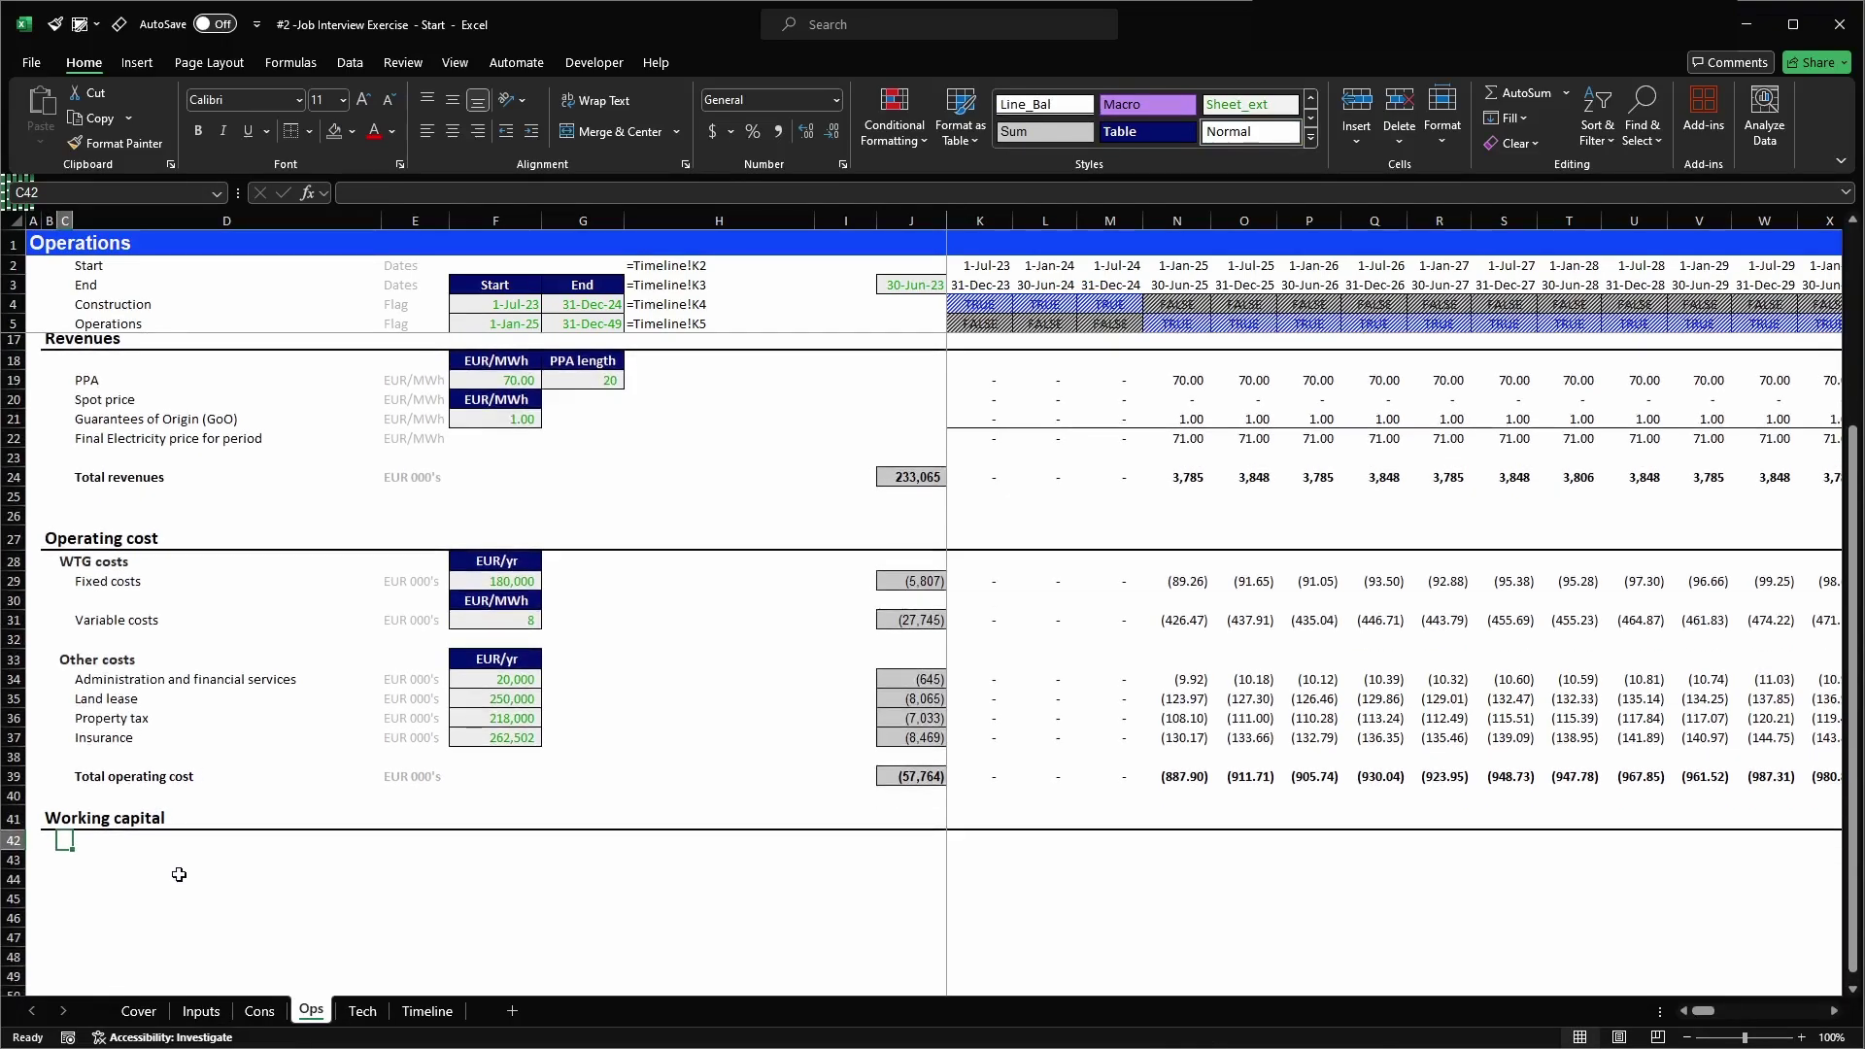
# - Enter the subheading "Accounts Receivables" in C42 under Working capital and apply the H2 cell style
pyautogui.write('Acount')
pyautogui.press('BackSpace')
pyautogui.press('BackSpace')
pyautogui.write('ccounts Receivables')
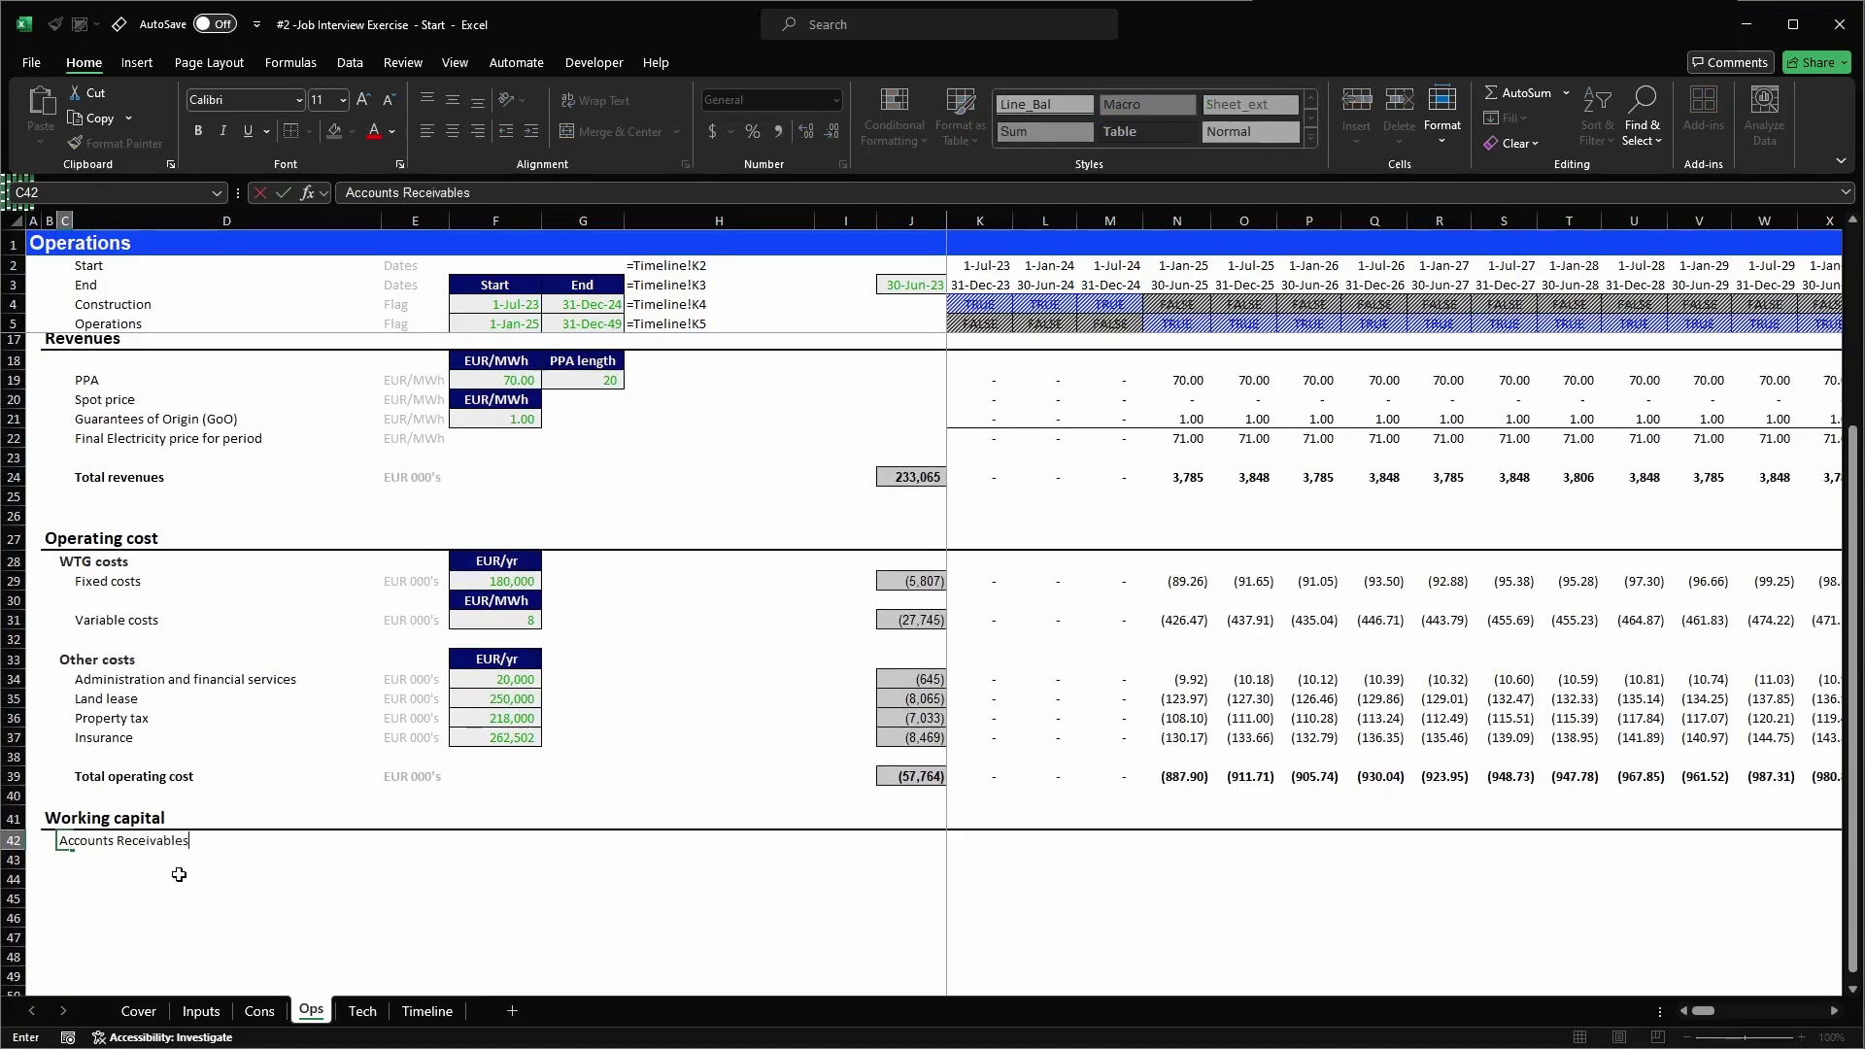
pyautogui.press('Return')
pyautogui.press('Up')
pyautogui.hotkey('alt', '2')
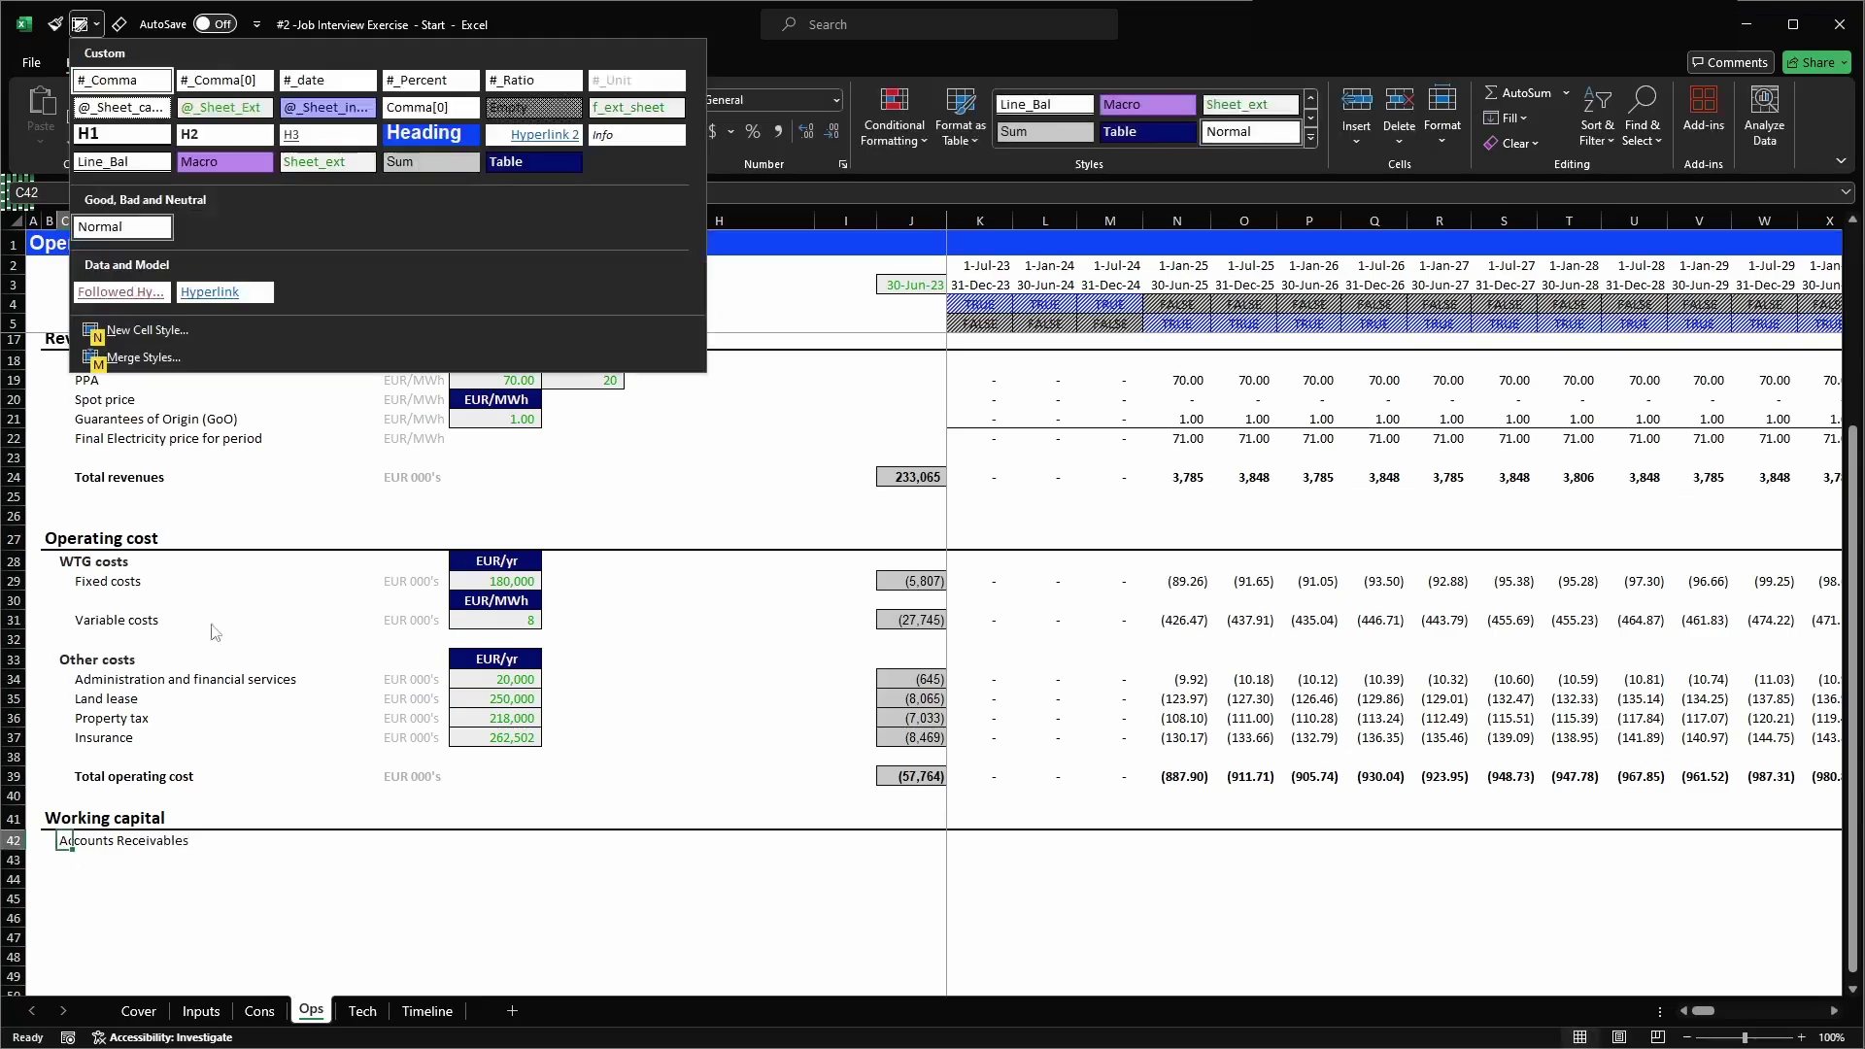
pyautogui.click(206, 137)
# - Label D43:D45 below the subheading as "AR b/f", "Revenues" and "Cash received"
pyautogui.press('Right')
pyautogui.press('Down')
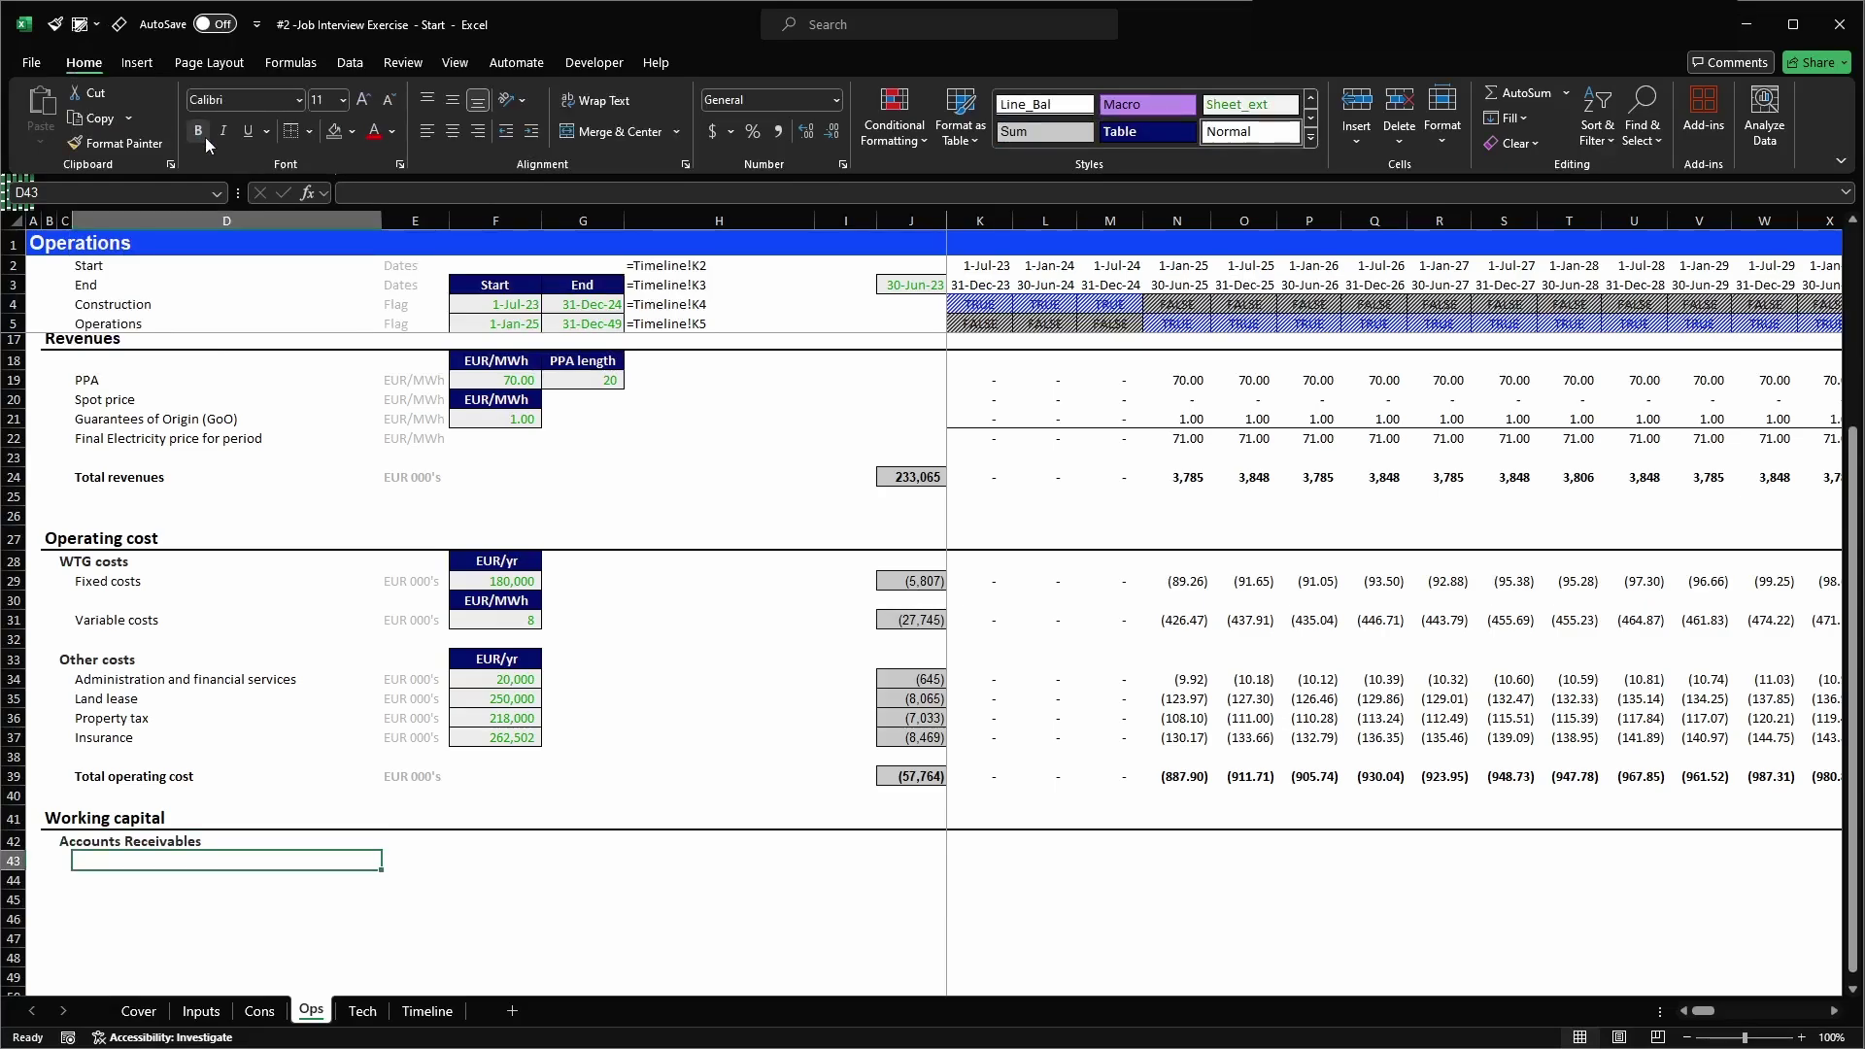
pyautogui.write('AR b/')
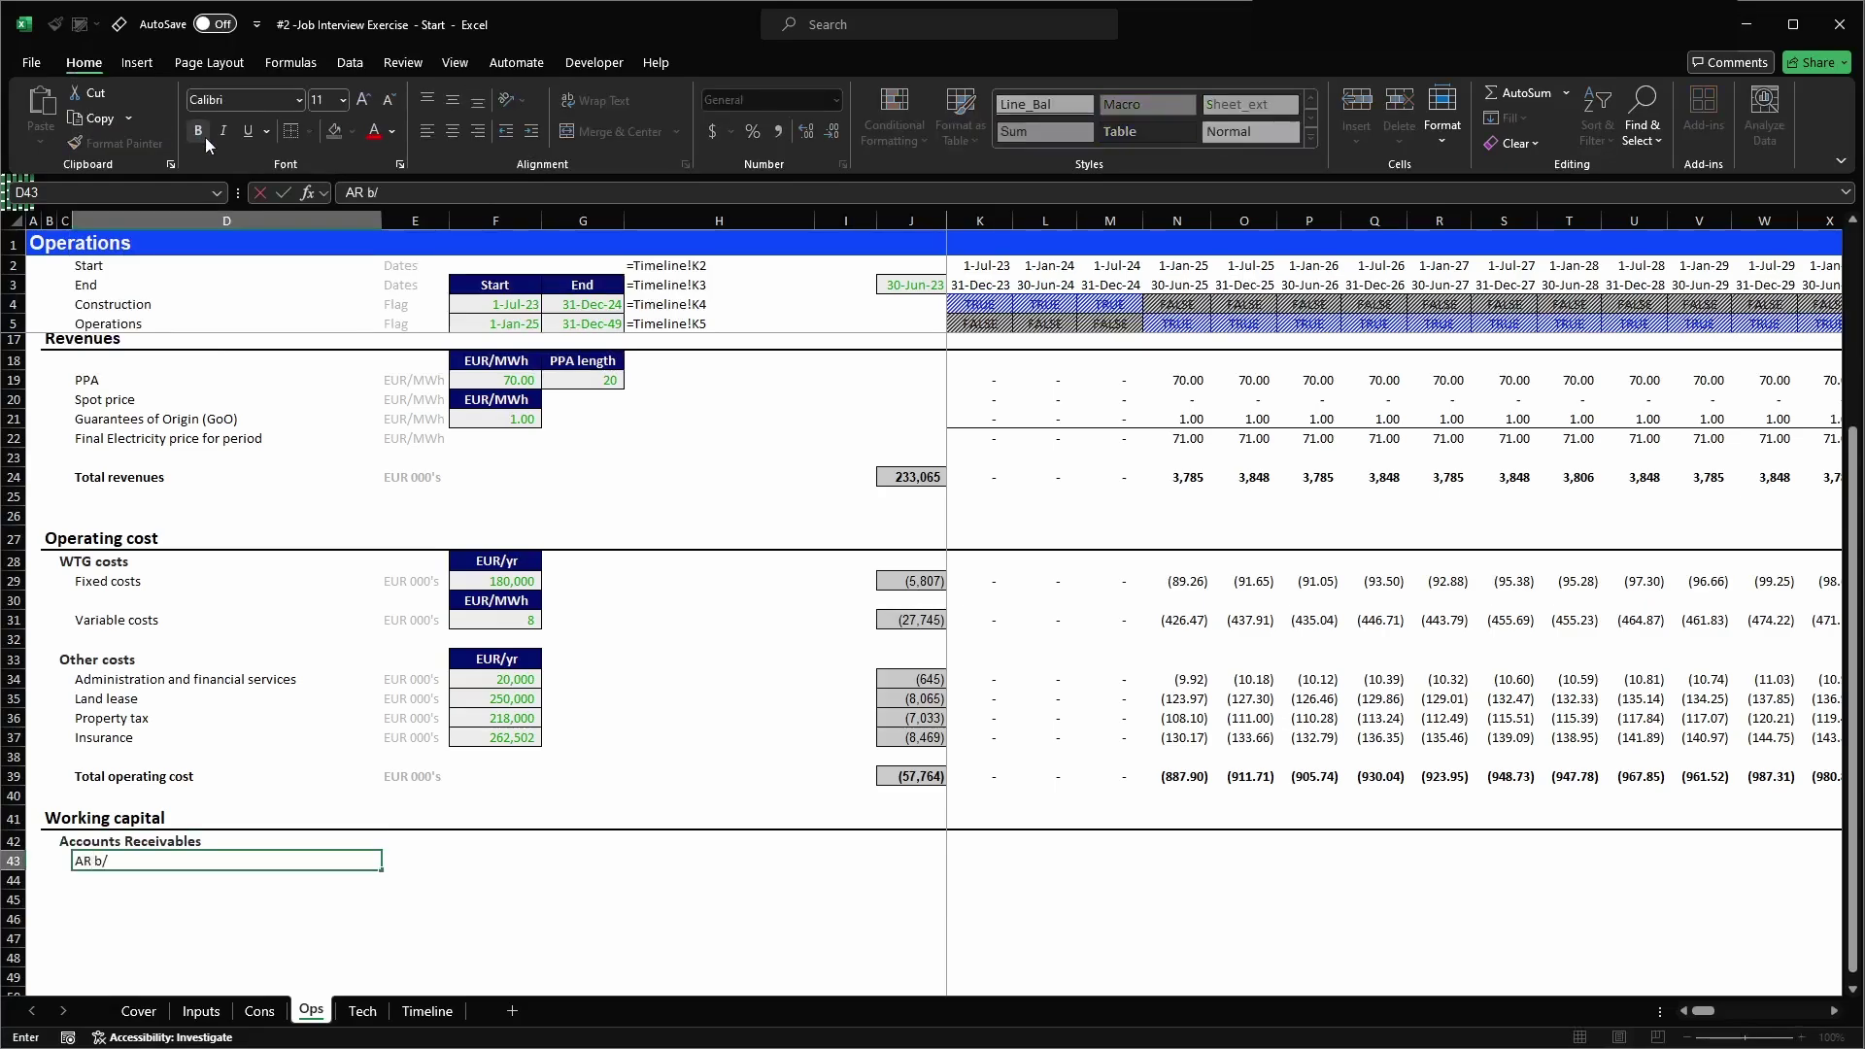
pyautogui.write('f')
pyautogui.press('Return')
pyautogui.write('Re')
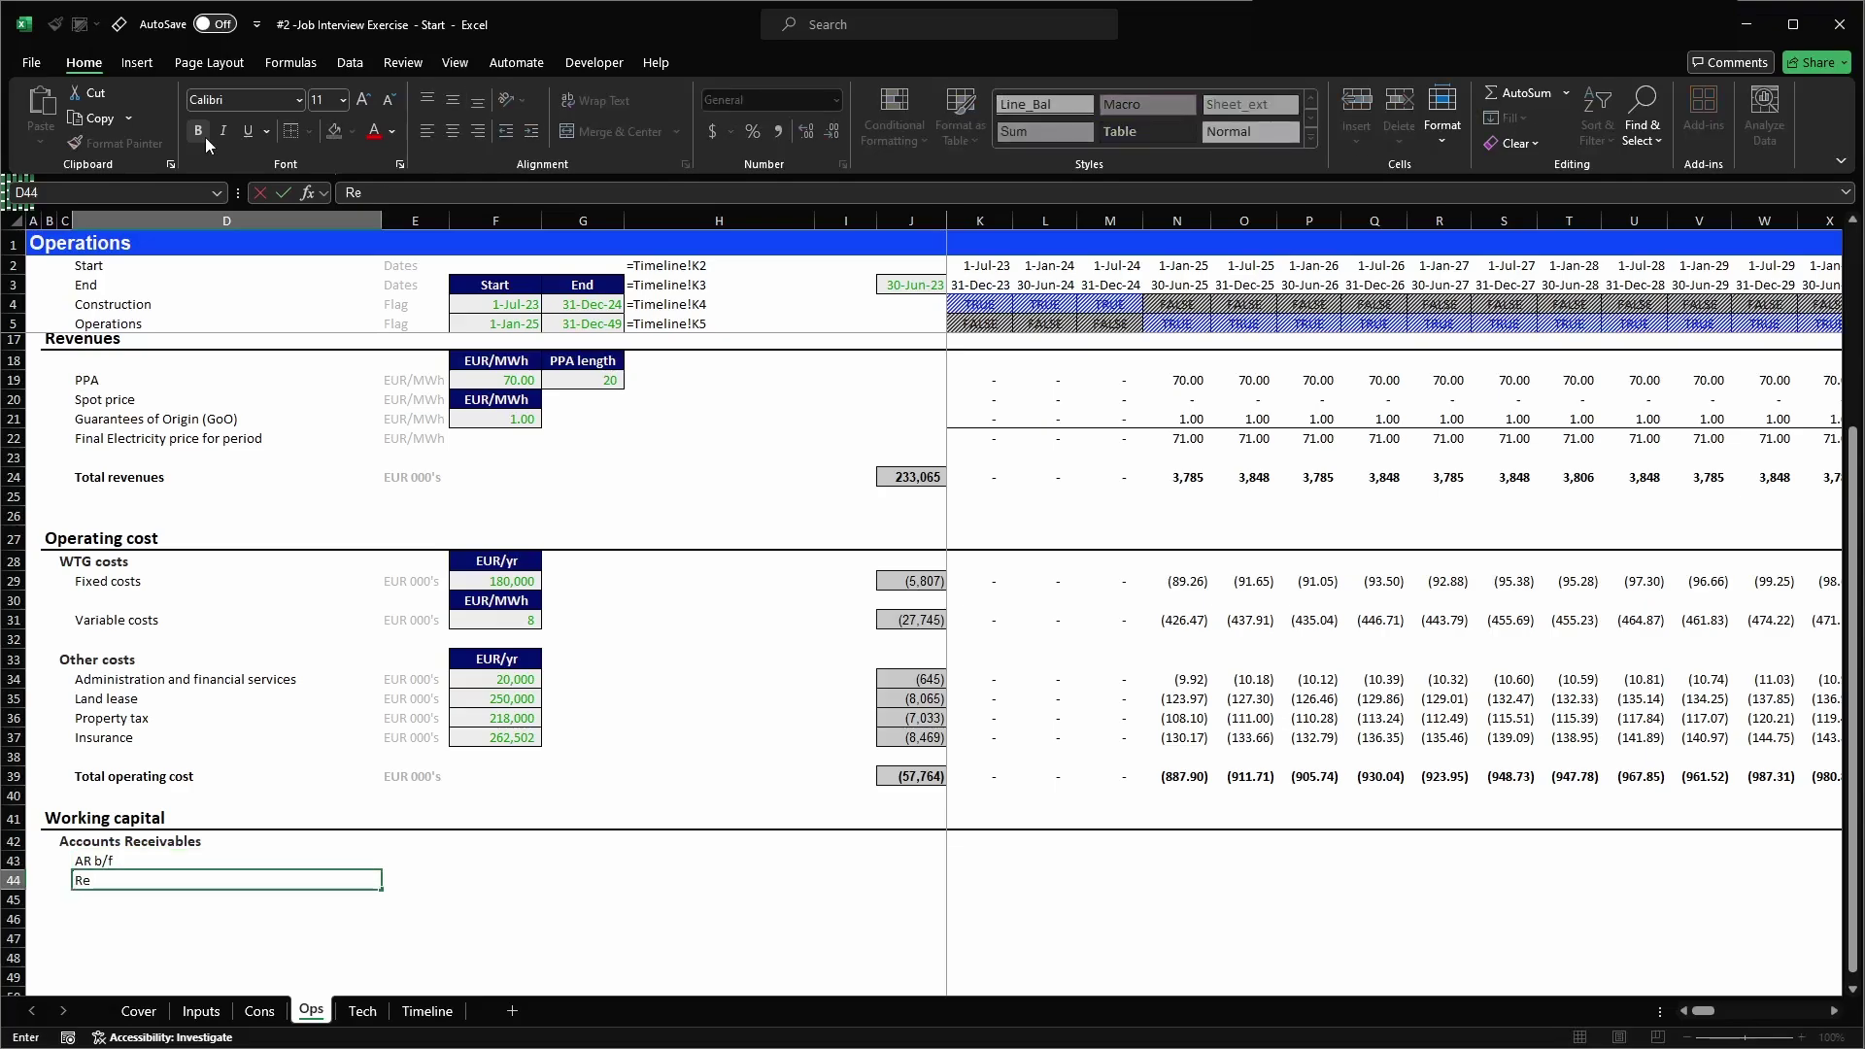
pyautogui.write('venues')
pyautogui.press('Return')
pyautogui.write('Cas')
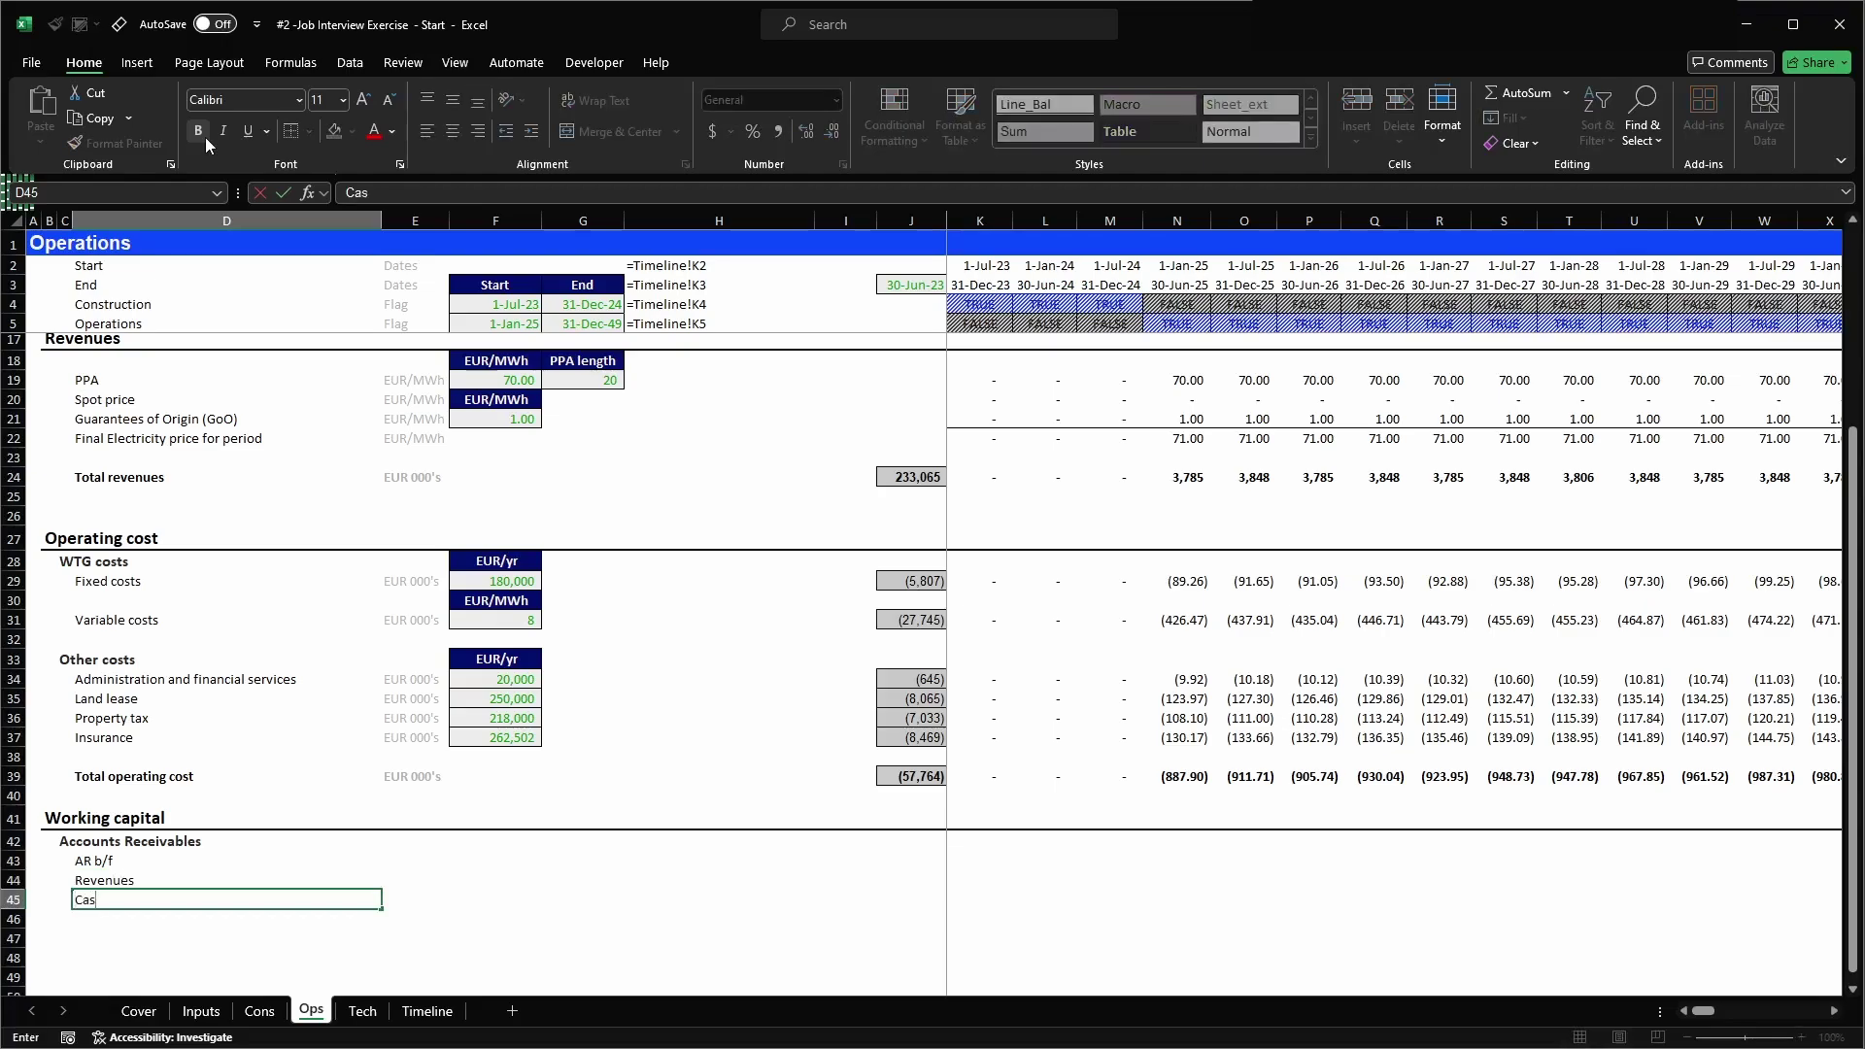
pyautogui.write('h received')
pyautogui.press('Return')
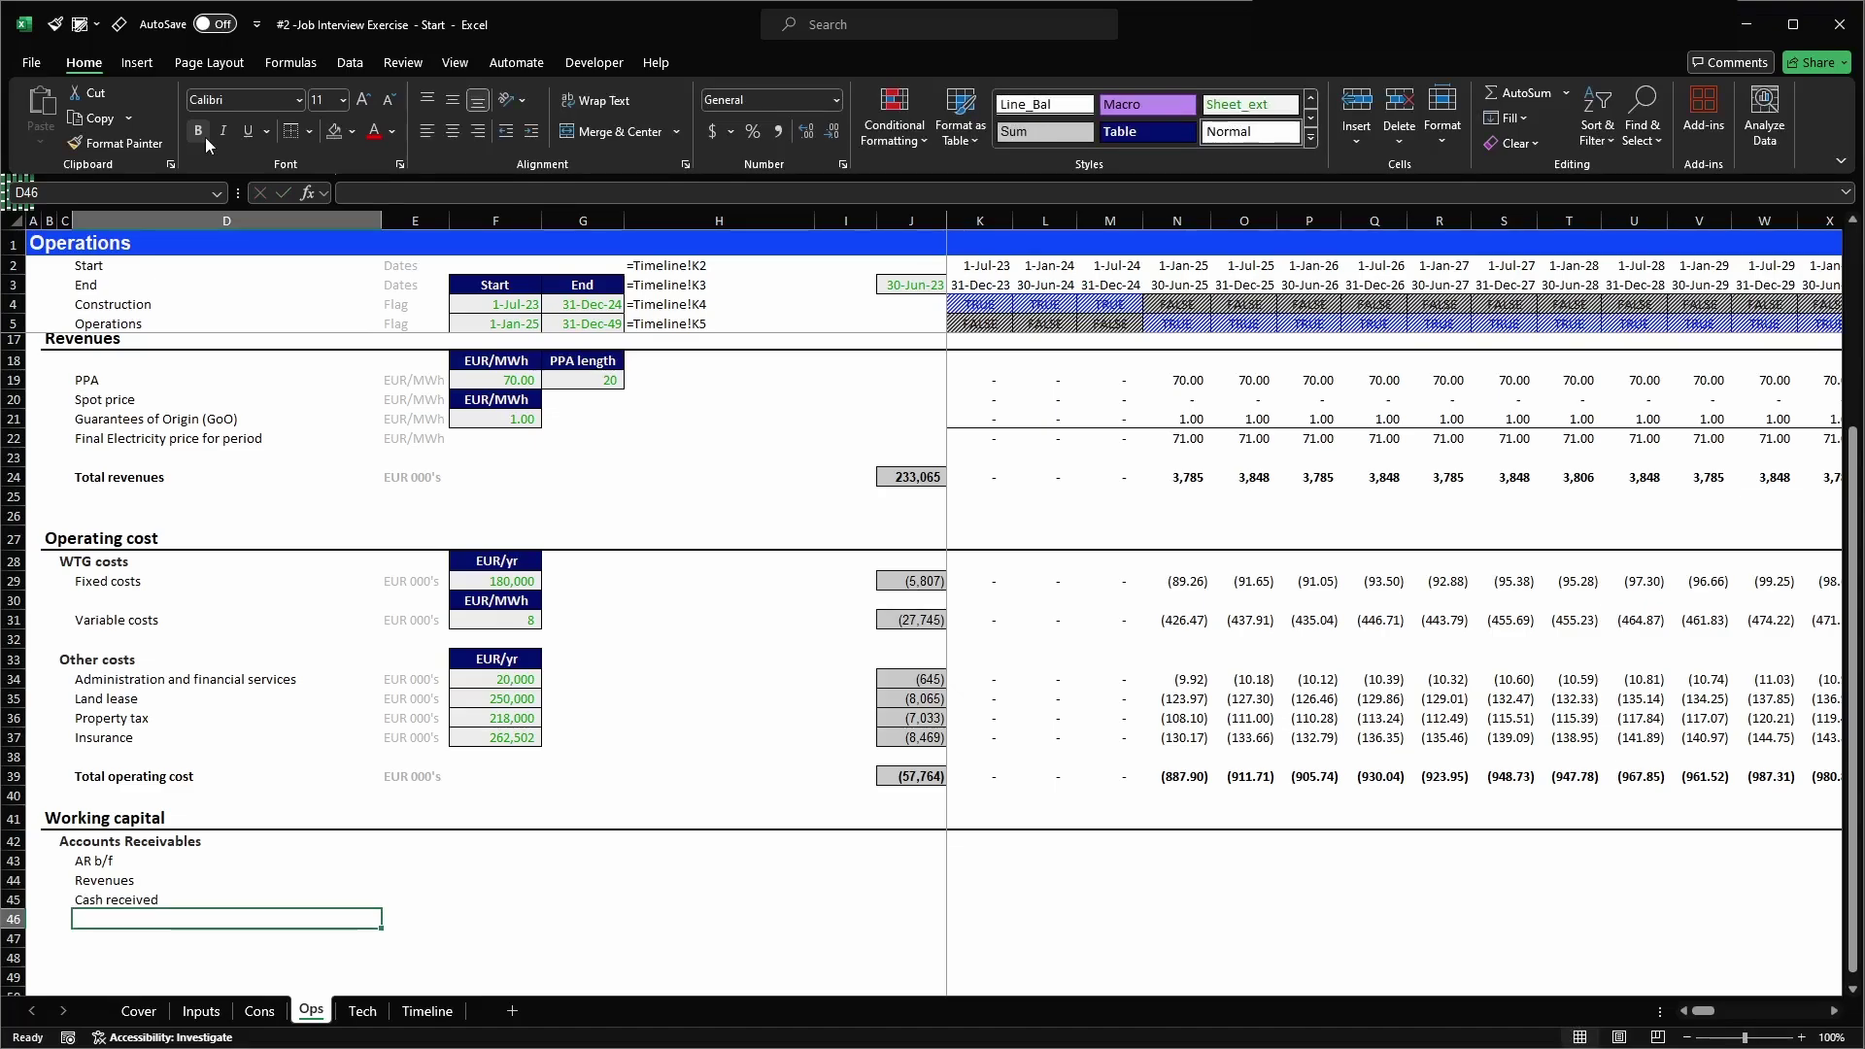
# - Label D46 as "AR c/f" and D47 as "Net working capital adjustments"
pyautogui.write('AR c/f')
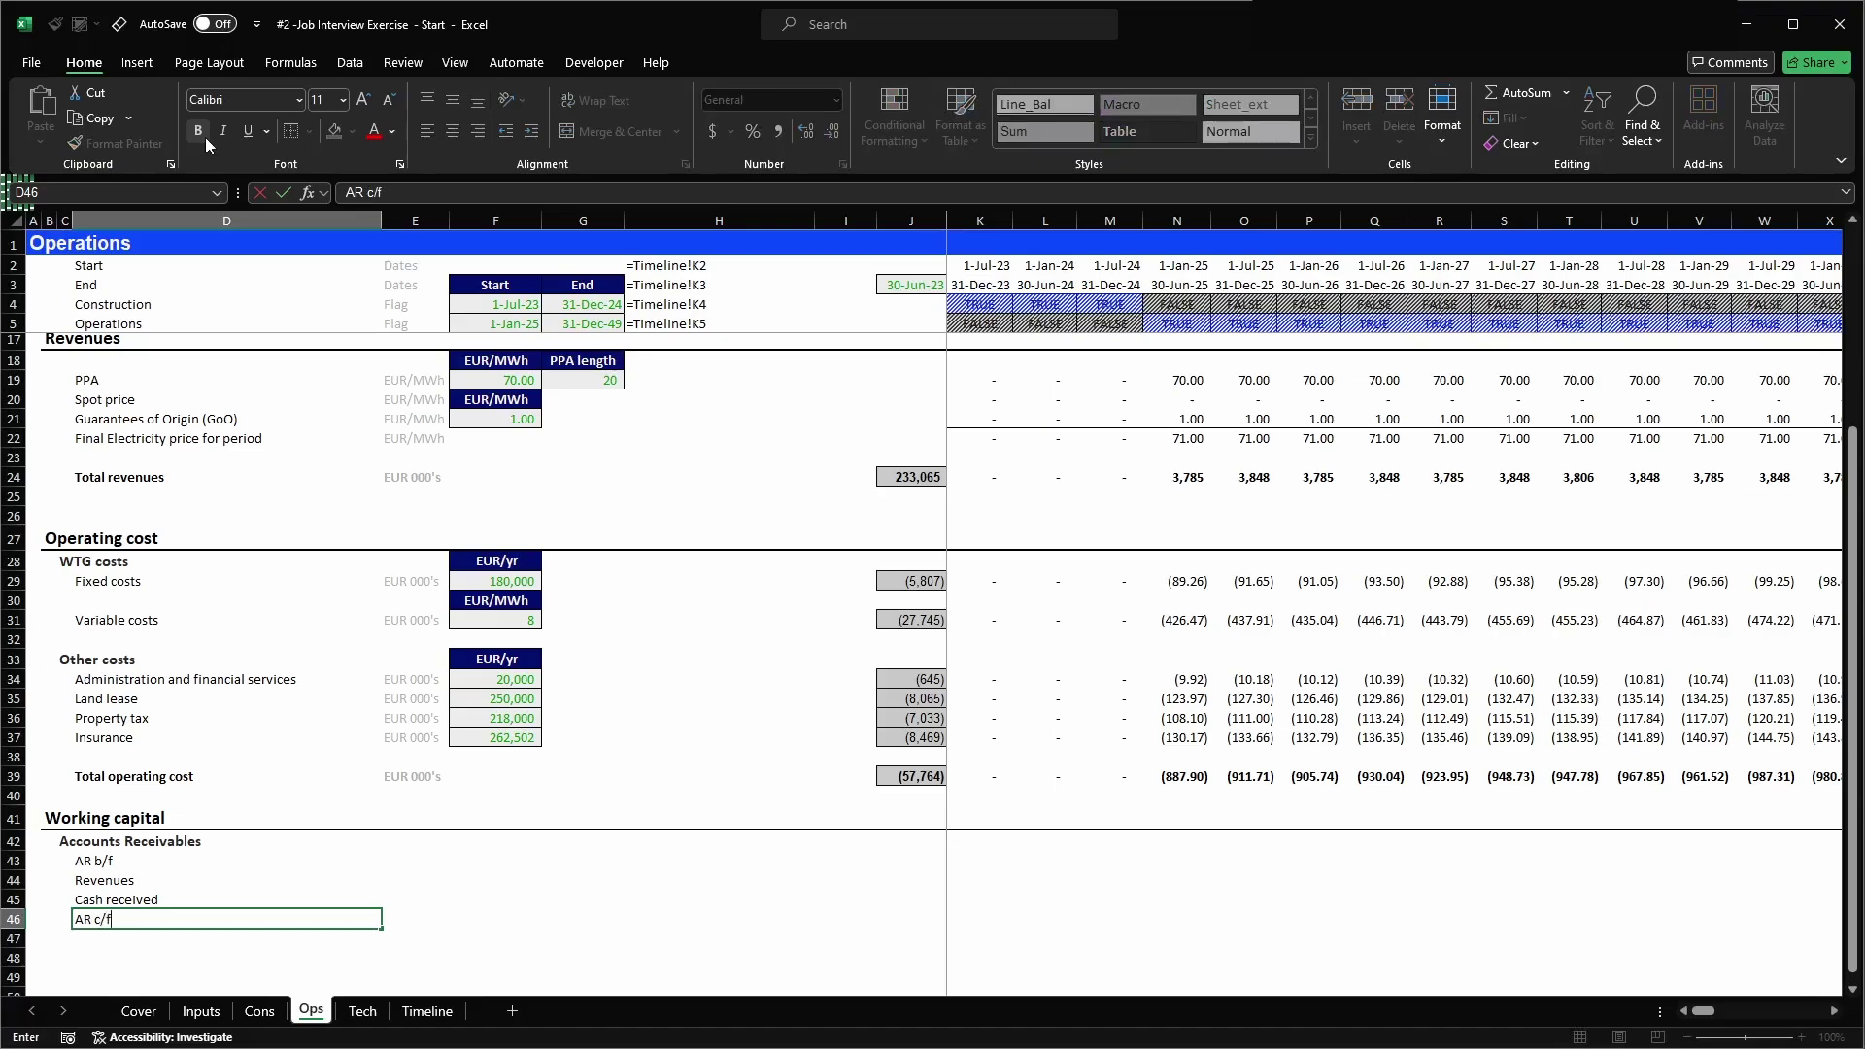
pyautogui.press('Return')
pyautogui.write('Ne')
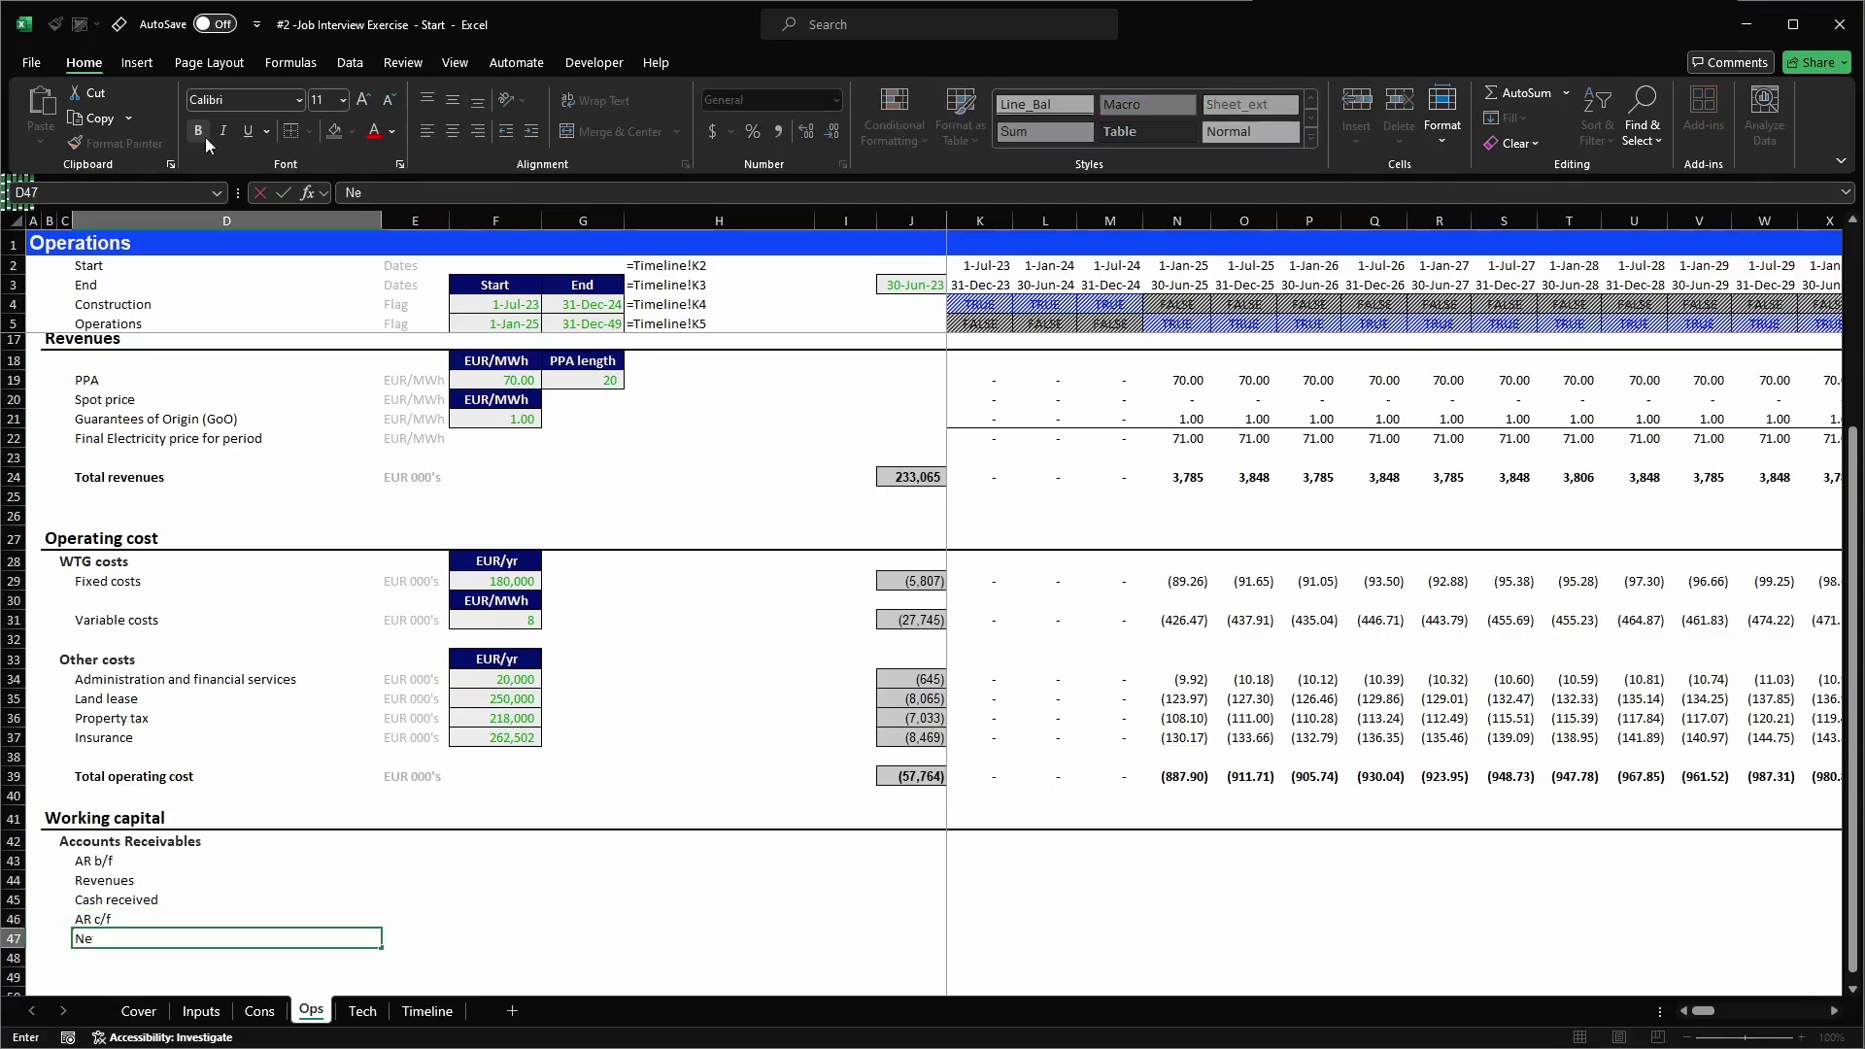
pyautogui.write('t working ca')
pyautogui.write('ptital adjustments')
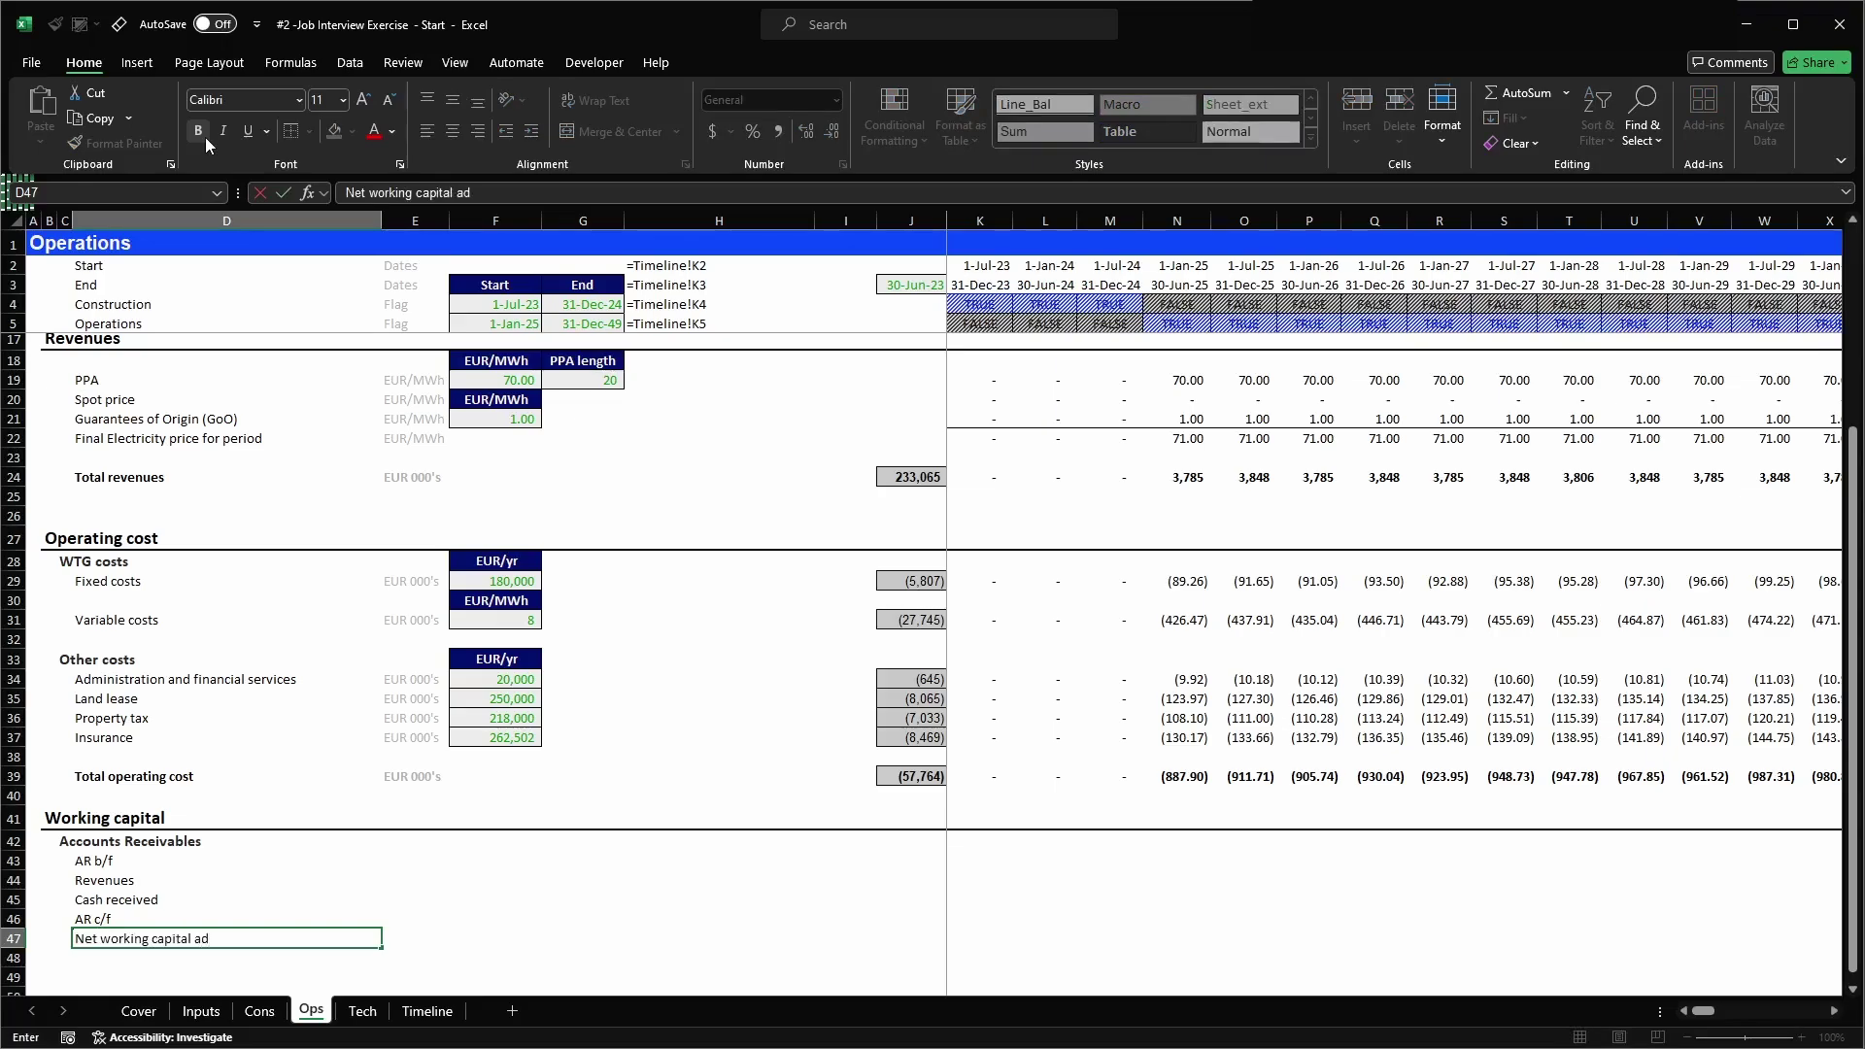
pyautogui.press('Return')
pyautogui.press('Return')
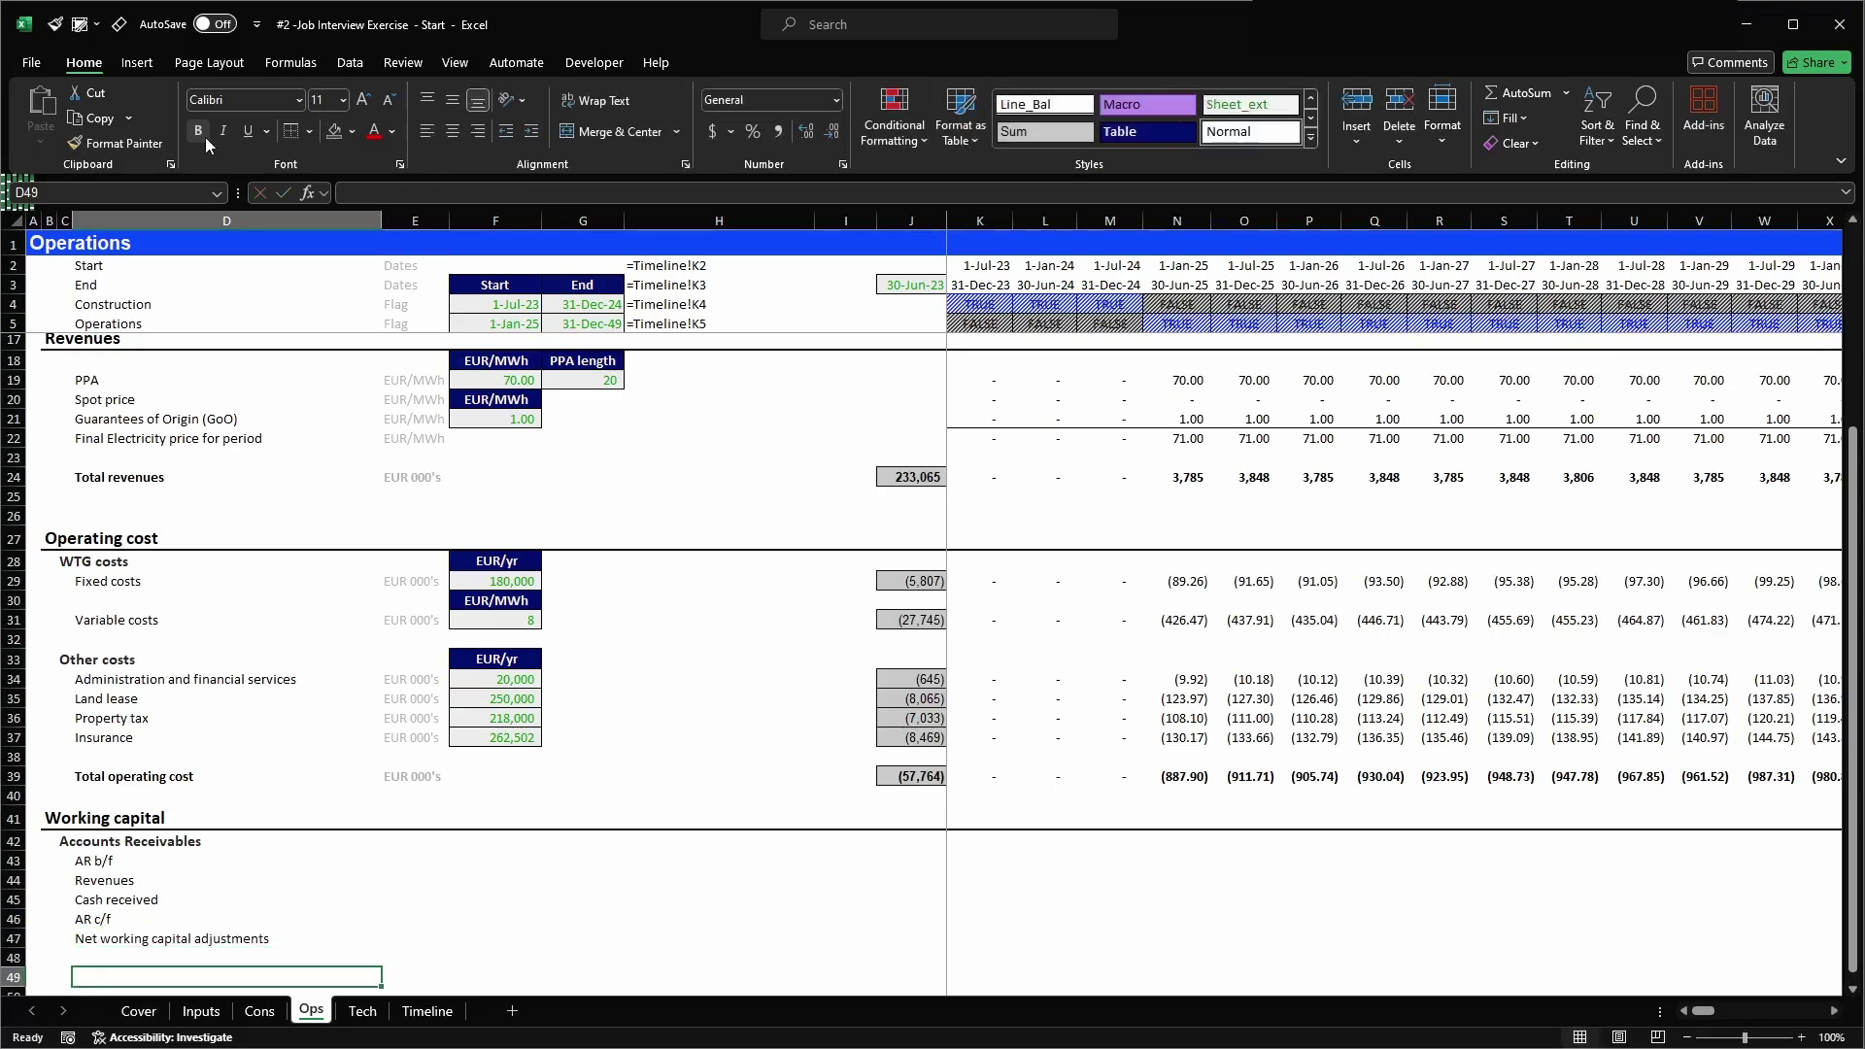
pyautogui.press('Up')
pyautogui.press('Up')
pyautogui.press('Up')
pyautogui.press('Up')
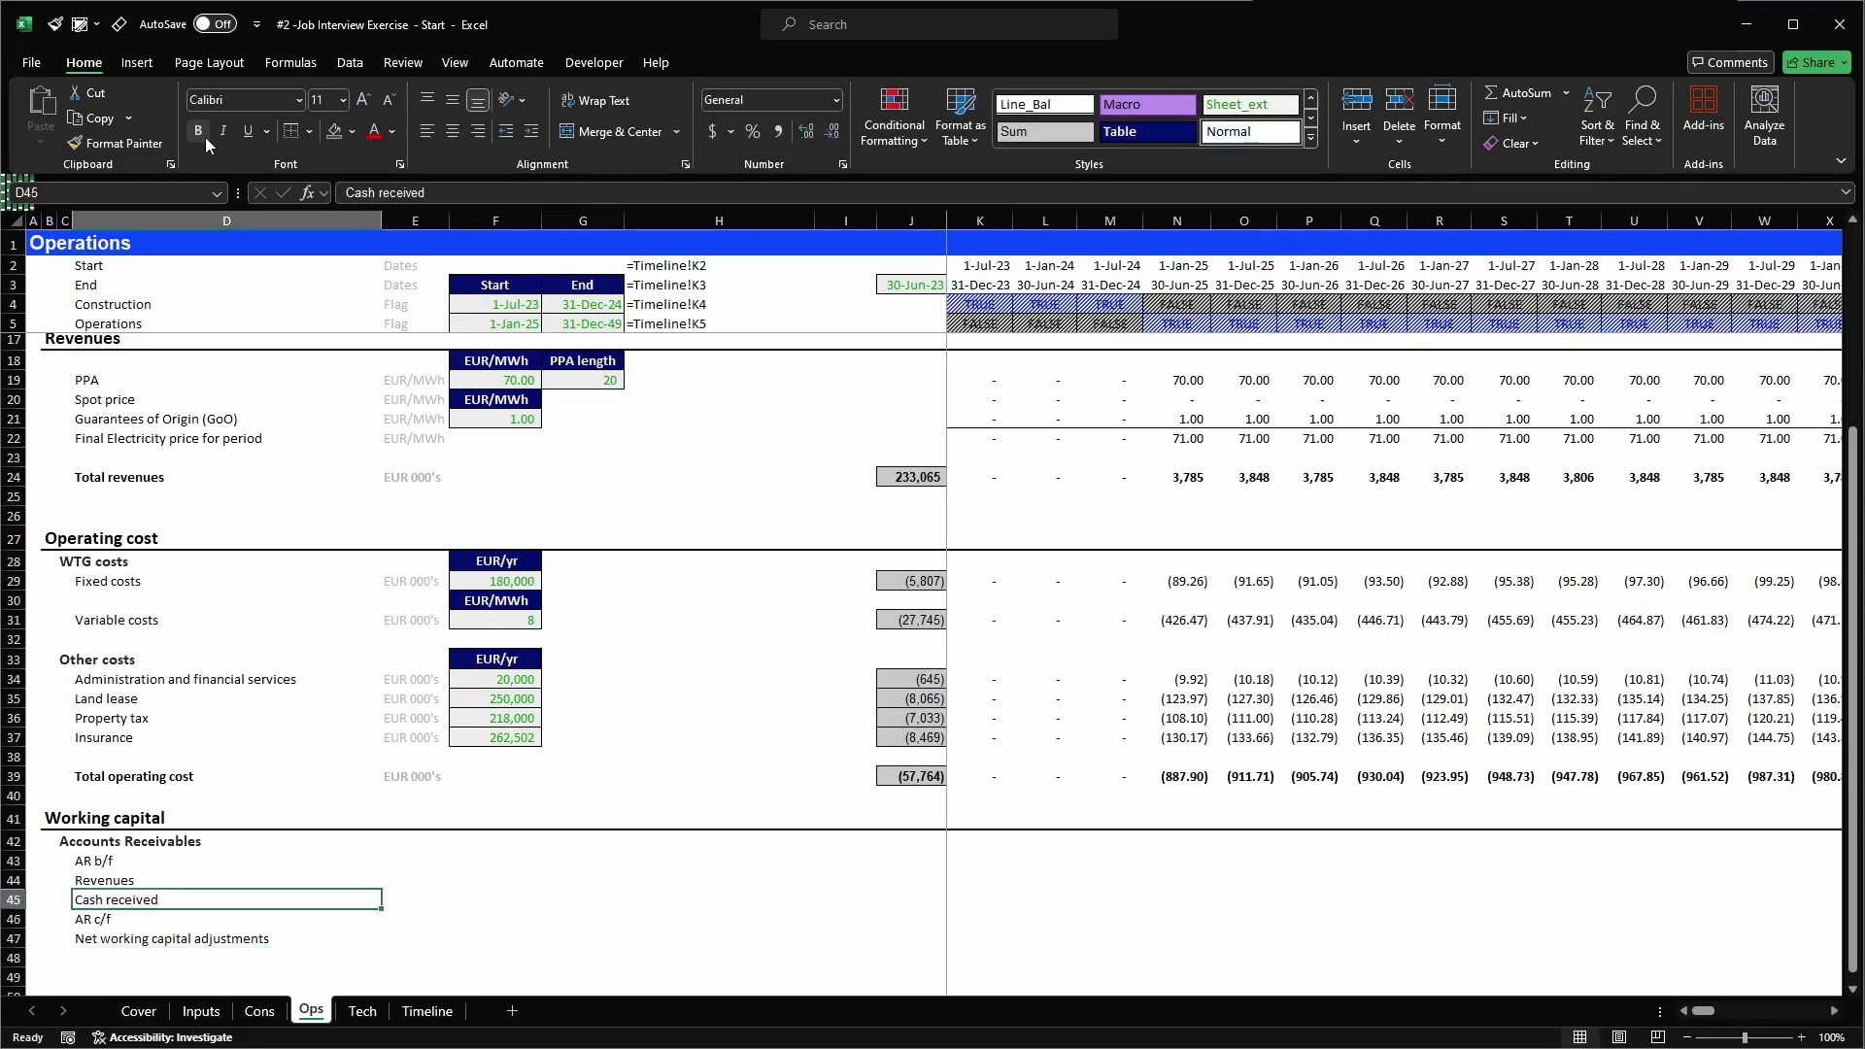
# - Copy the row totals and first-period cells J34:K37 of Other costs into the accounts receivables block starting at J43
pyautogui.moveTo(923, 678); pyautogui.dragTo(999, 736)
pyautogui.hotkey('ctrl', 'c')
pyautogui.click(920, 868)
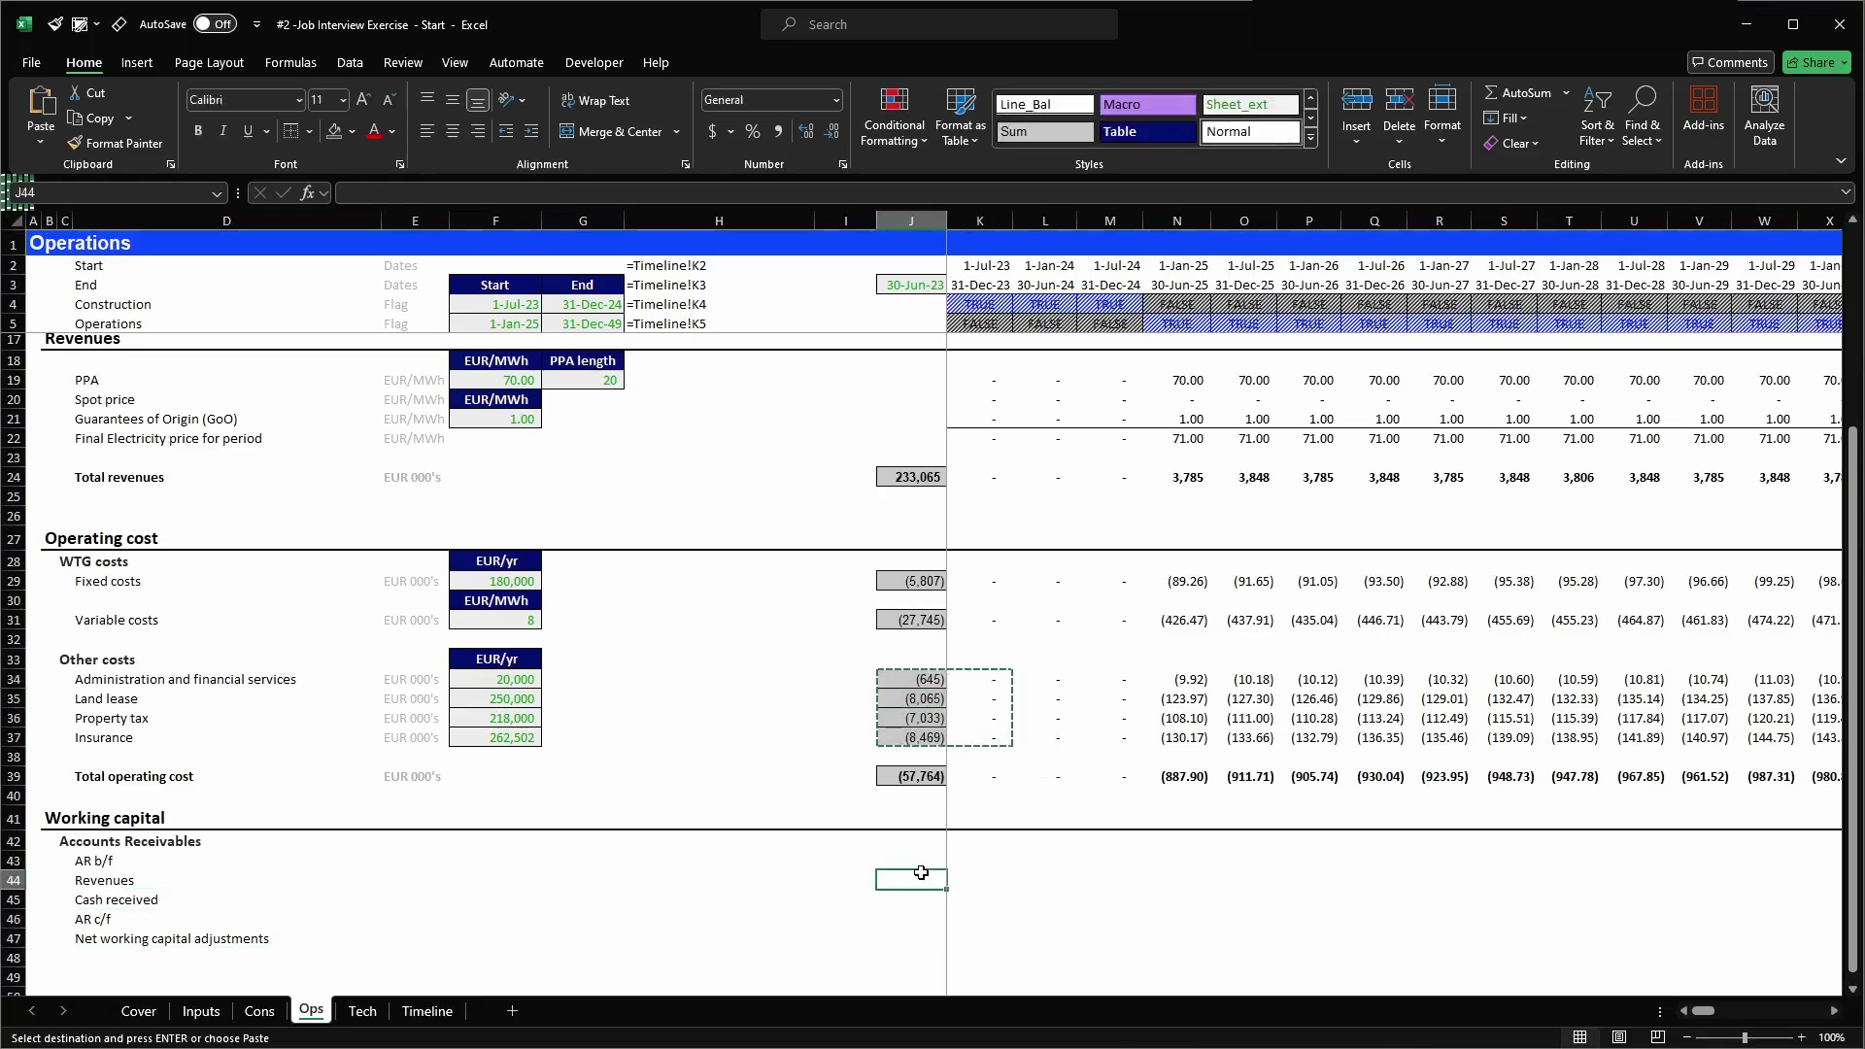
pyautogui.press('Return')
# - Clear J43, J46 and K43:K47 in the accounts receivables block and apply the Empty cell style to J46
pyautogui.click(929, 860)
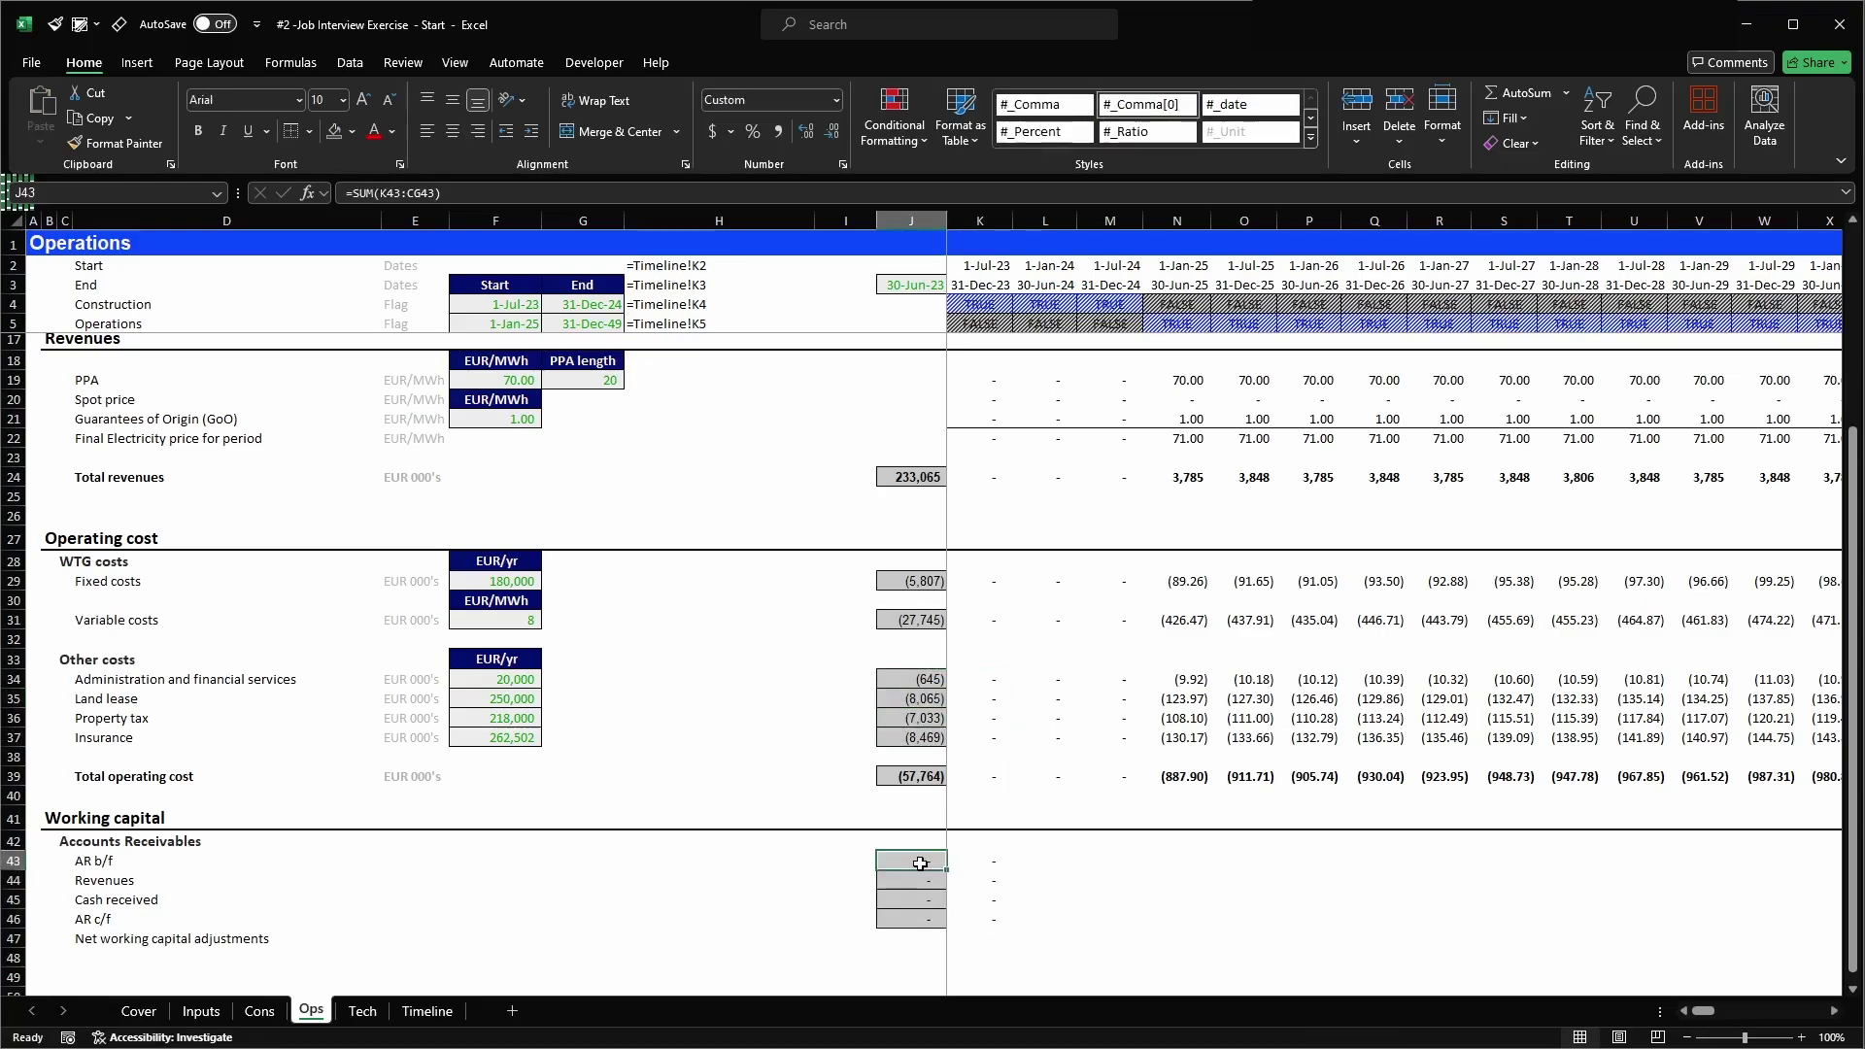
pyautogui.press('Delete')
pyautogui.click(917, 917)
pyautogui.press('Delete')
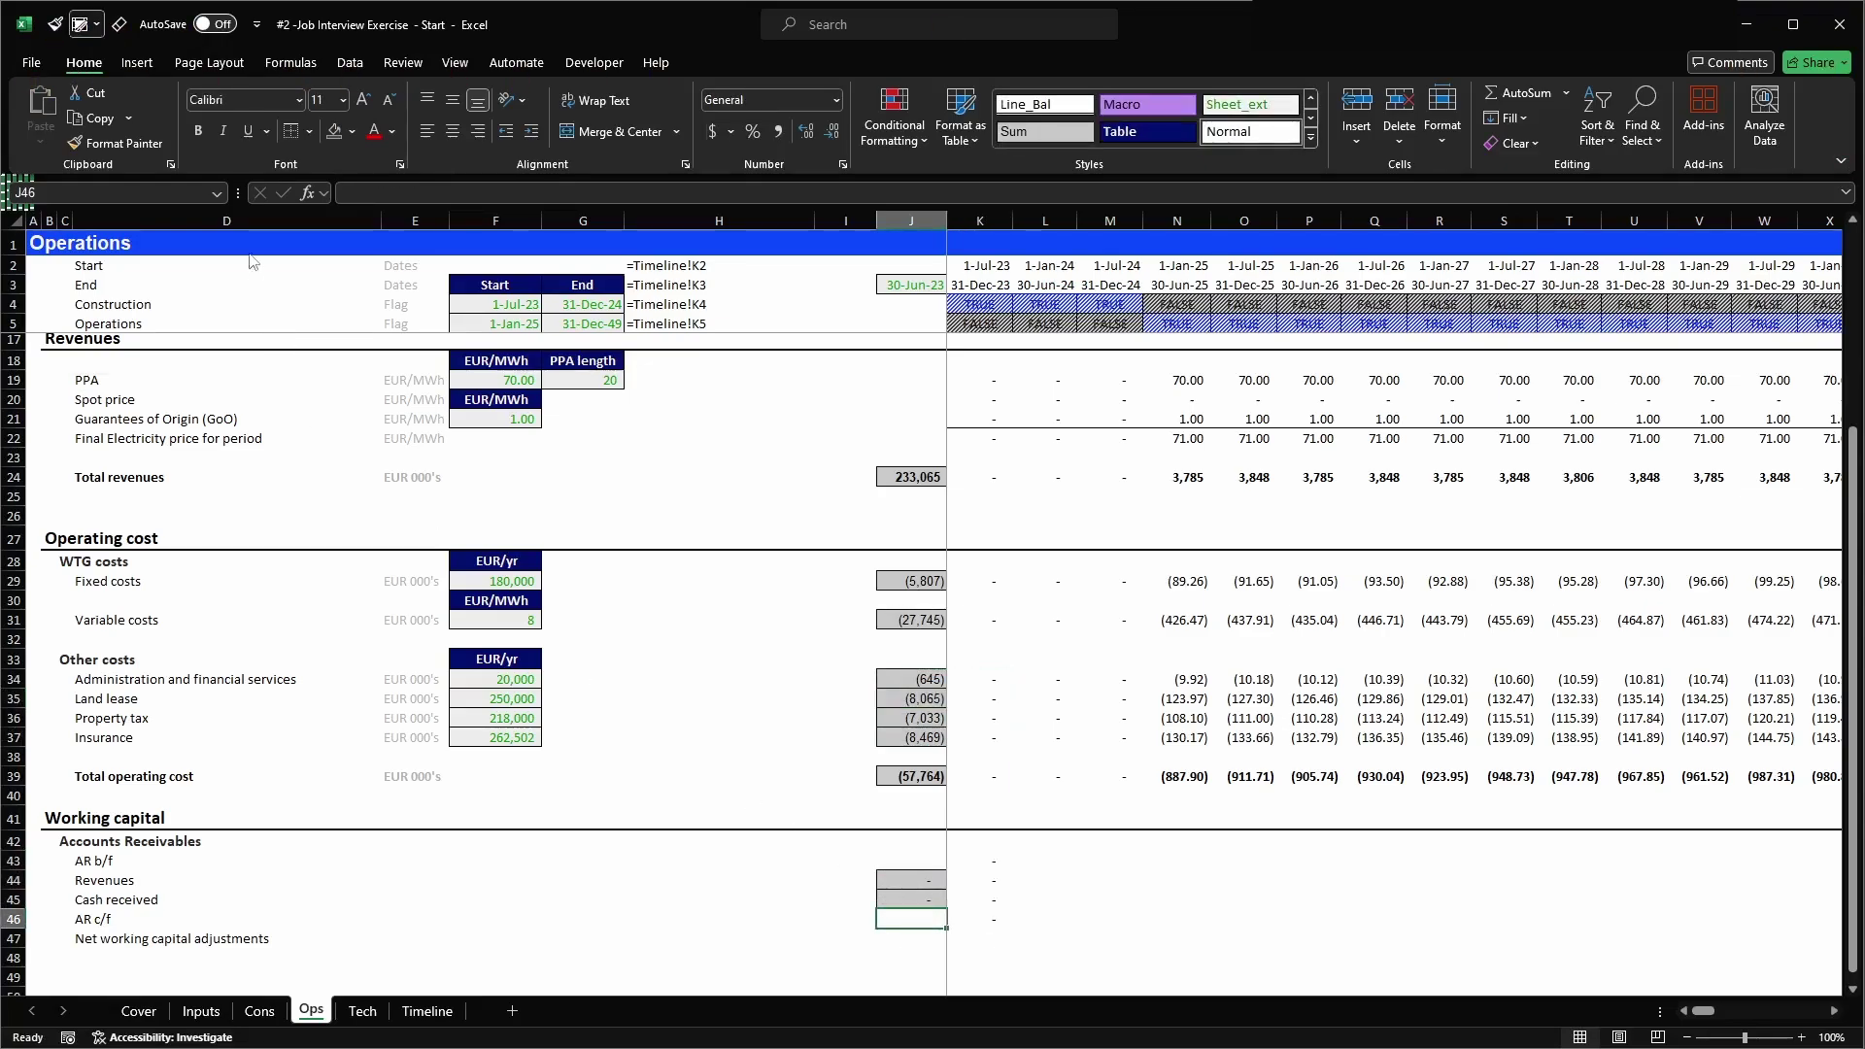
pyautogui.click(80, 24)
pyautogui.click(533, 107)
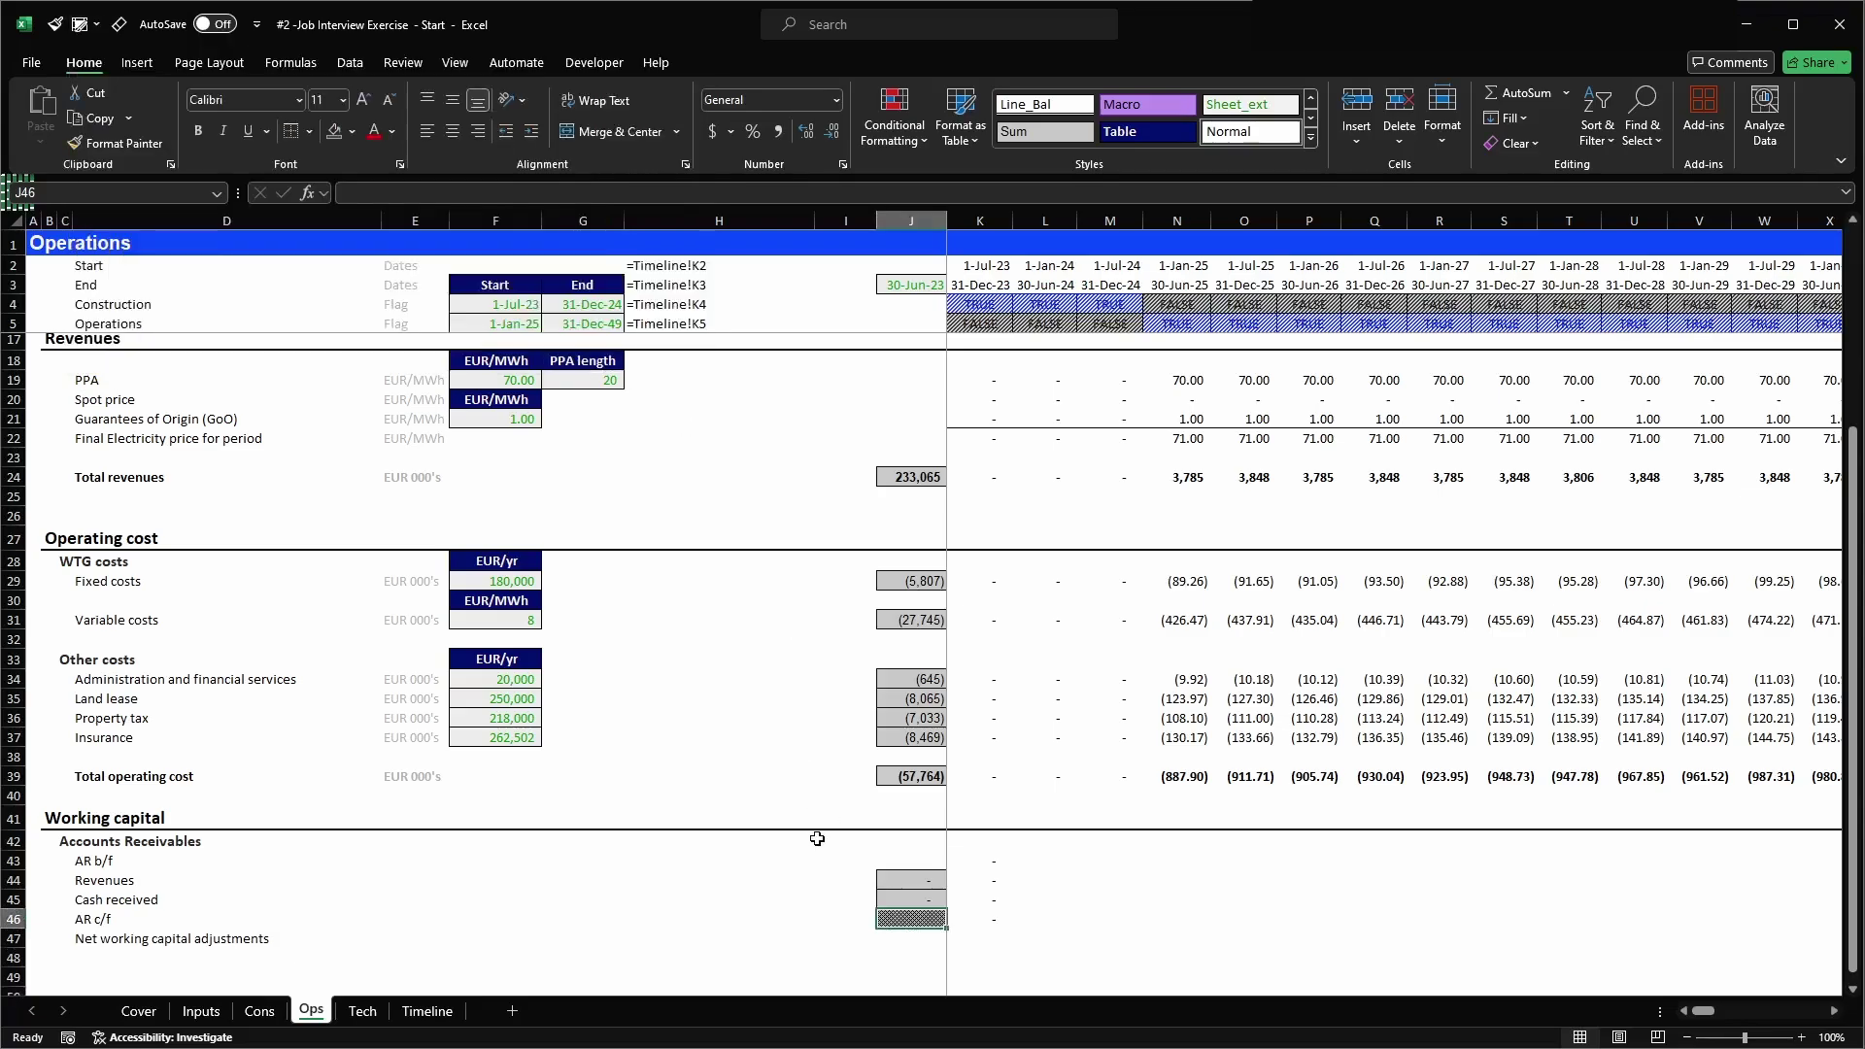
pyautogui.moveTo(980, 868); pyautogui.dragTo(987, 932)
pyautogui.press('Delete')
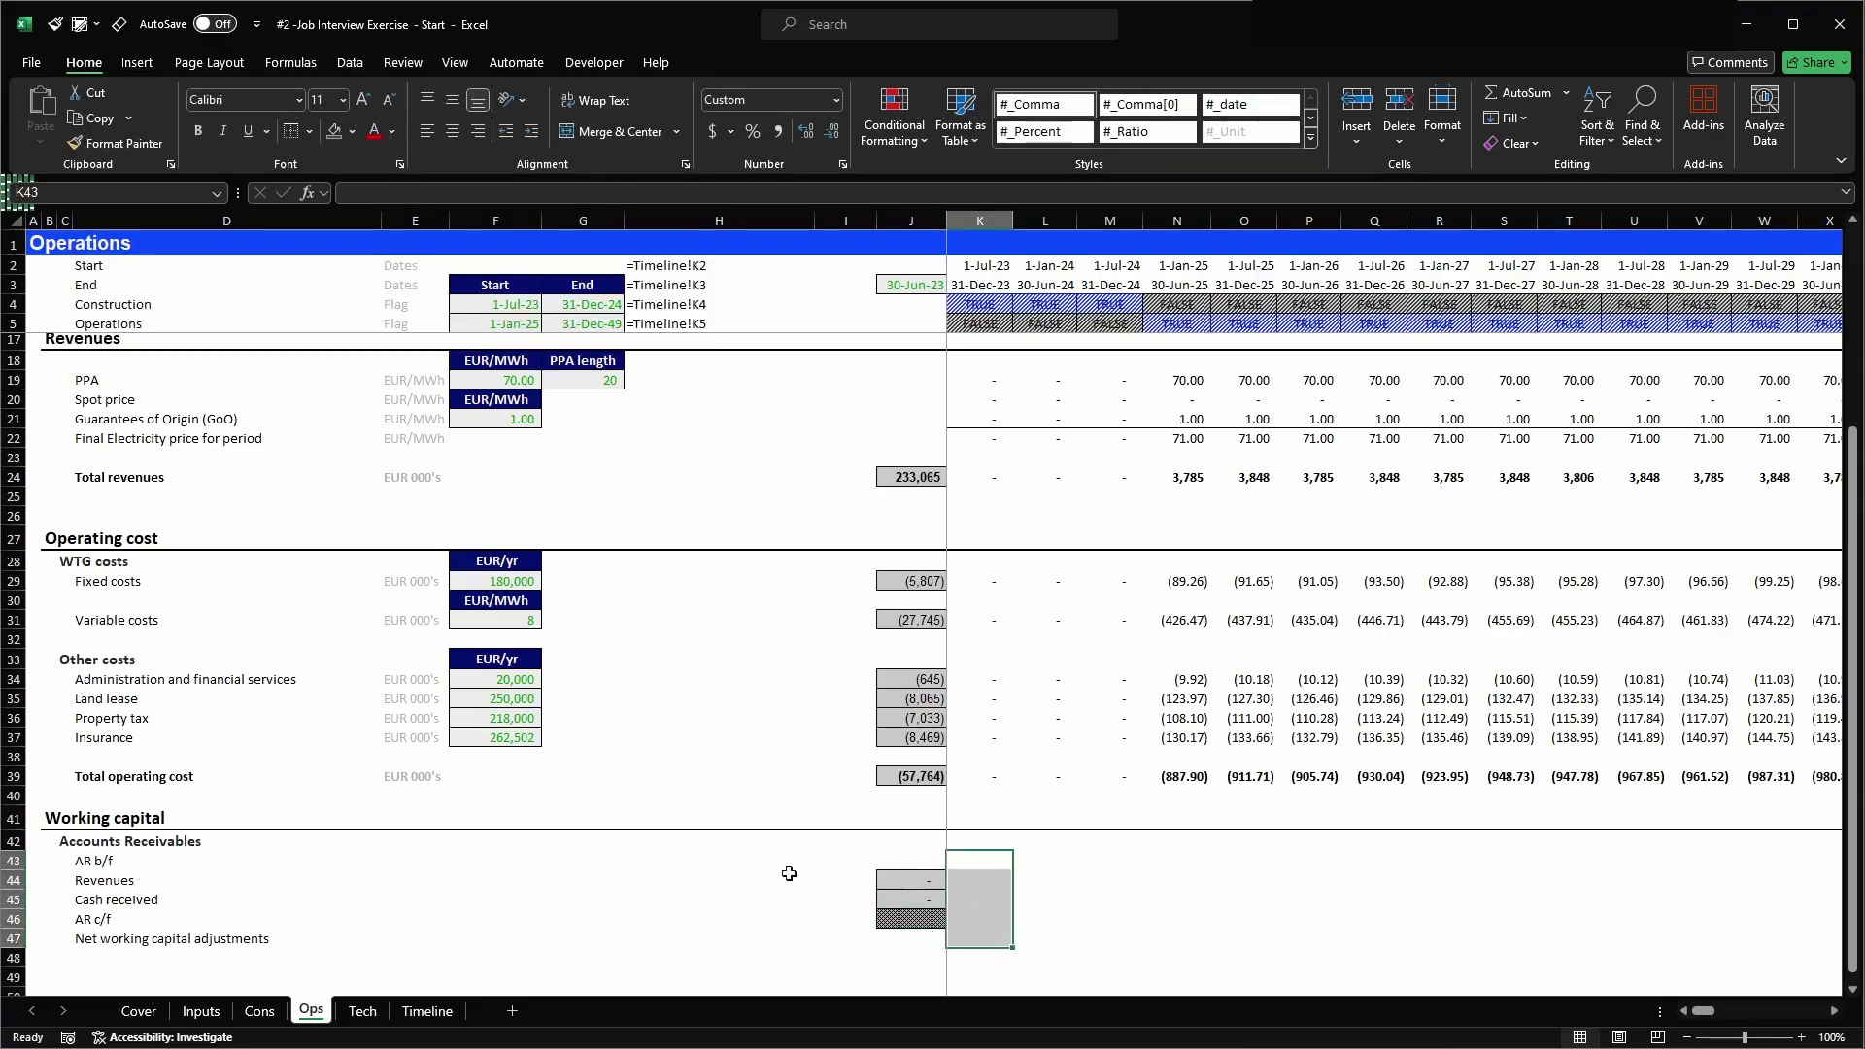
# - Duplicate the accounts receivables block in rows 42 to 47 into the rows starting at row 49
pyautogui.scroll(-1, 456, 869)
pyautogui.moveTo(14, 783); pyautogui.dragTo(4, 880)
pyautogui.hotkey('ctrl', 'x')
pyautogui.click(34, 860)
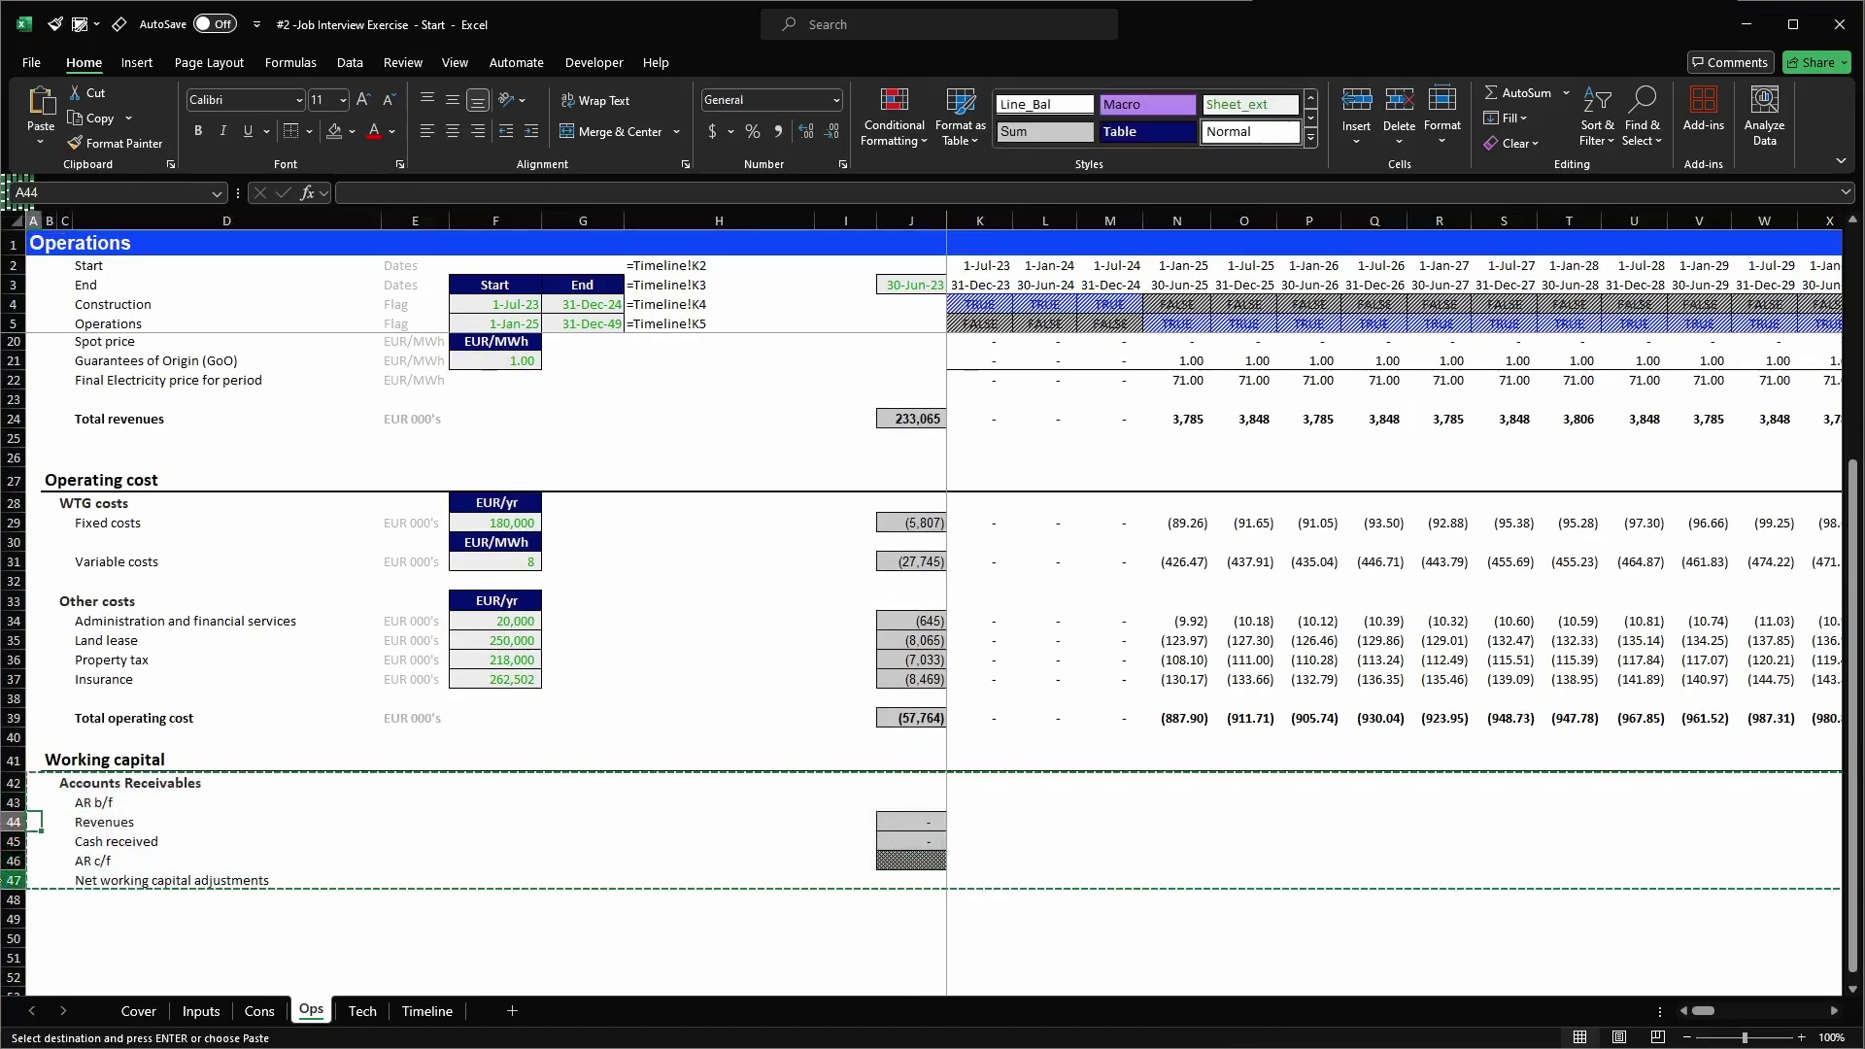
pyautogui.press('Down')
pyautogui.press('Down')
pyautogui.press('Down')
pyautogui.press('Return')
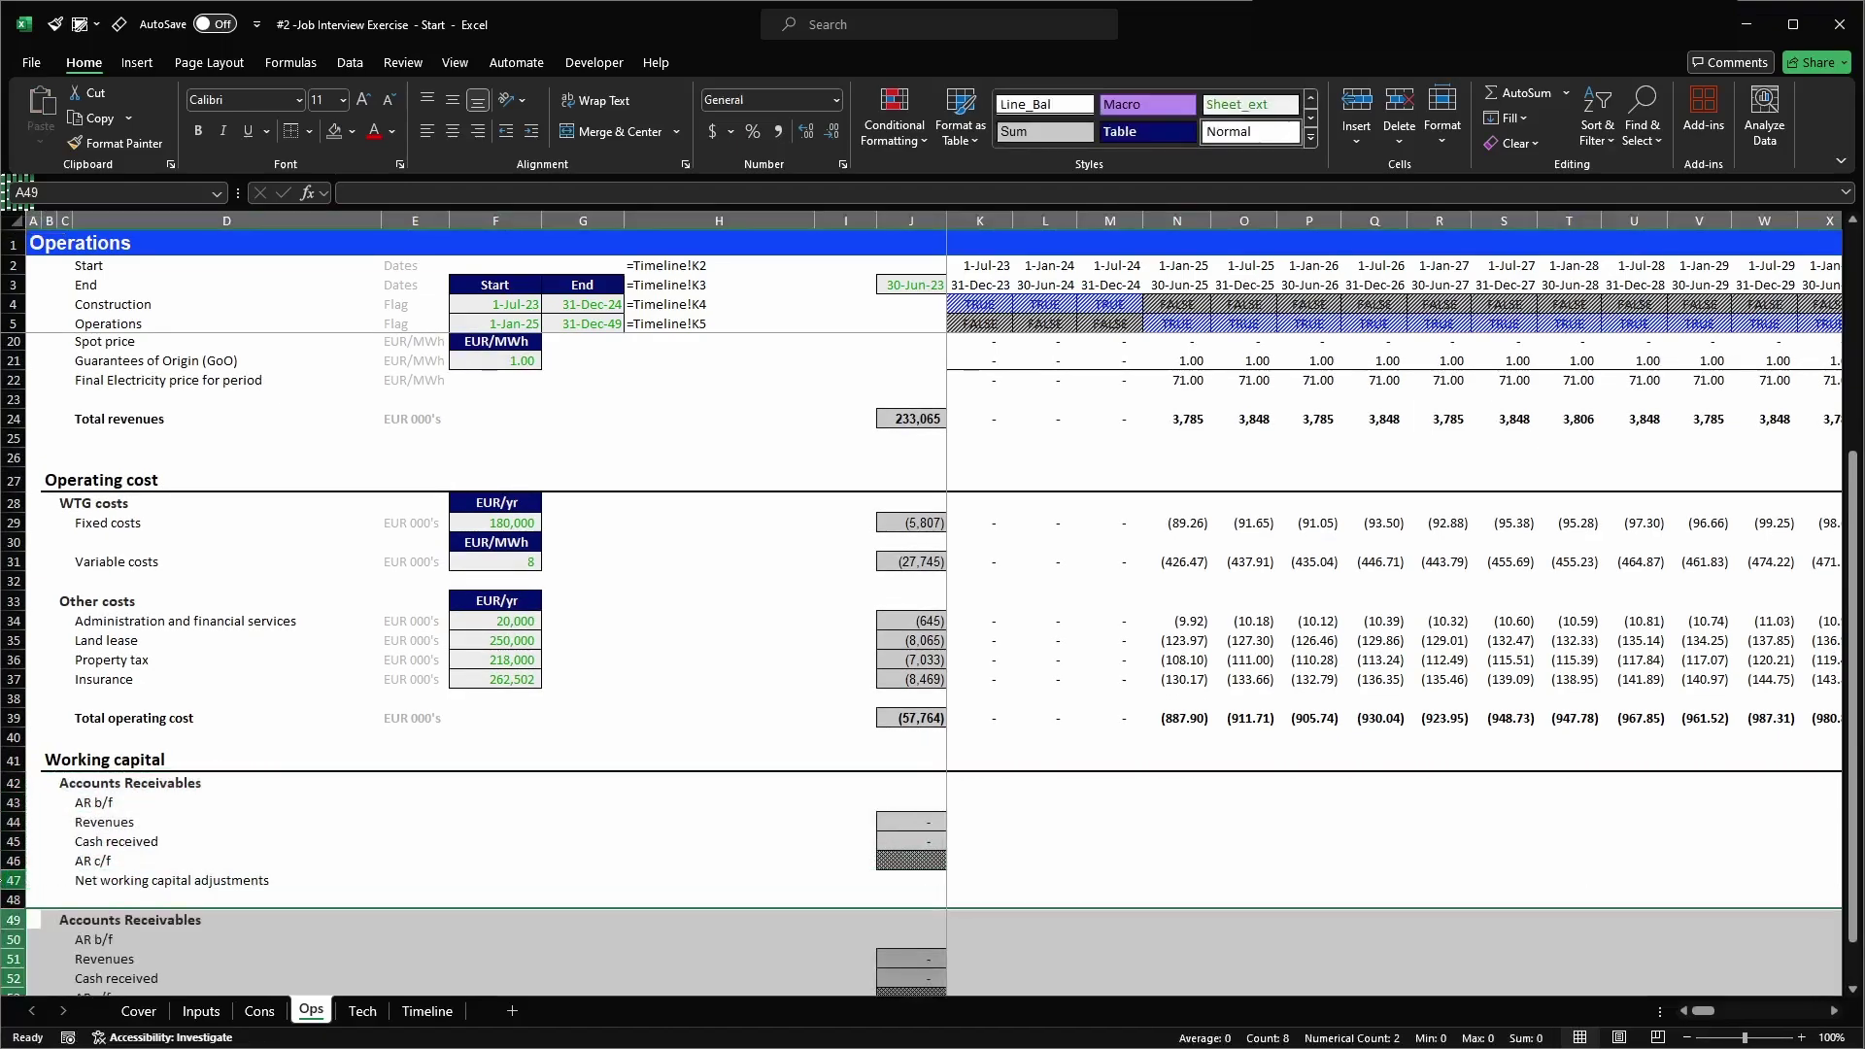
pyautogui.press('Left')
pyautogui.scroll(-1, 8, 858)
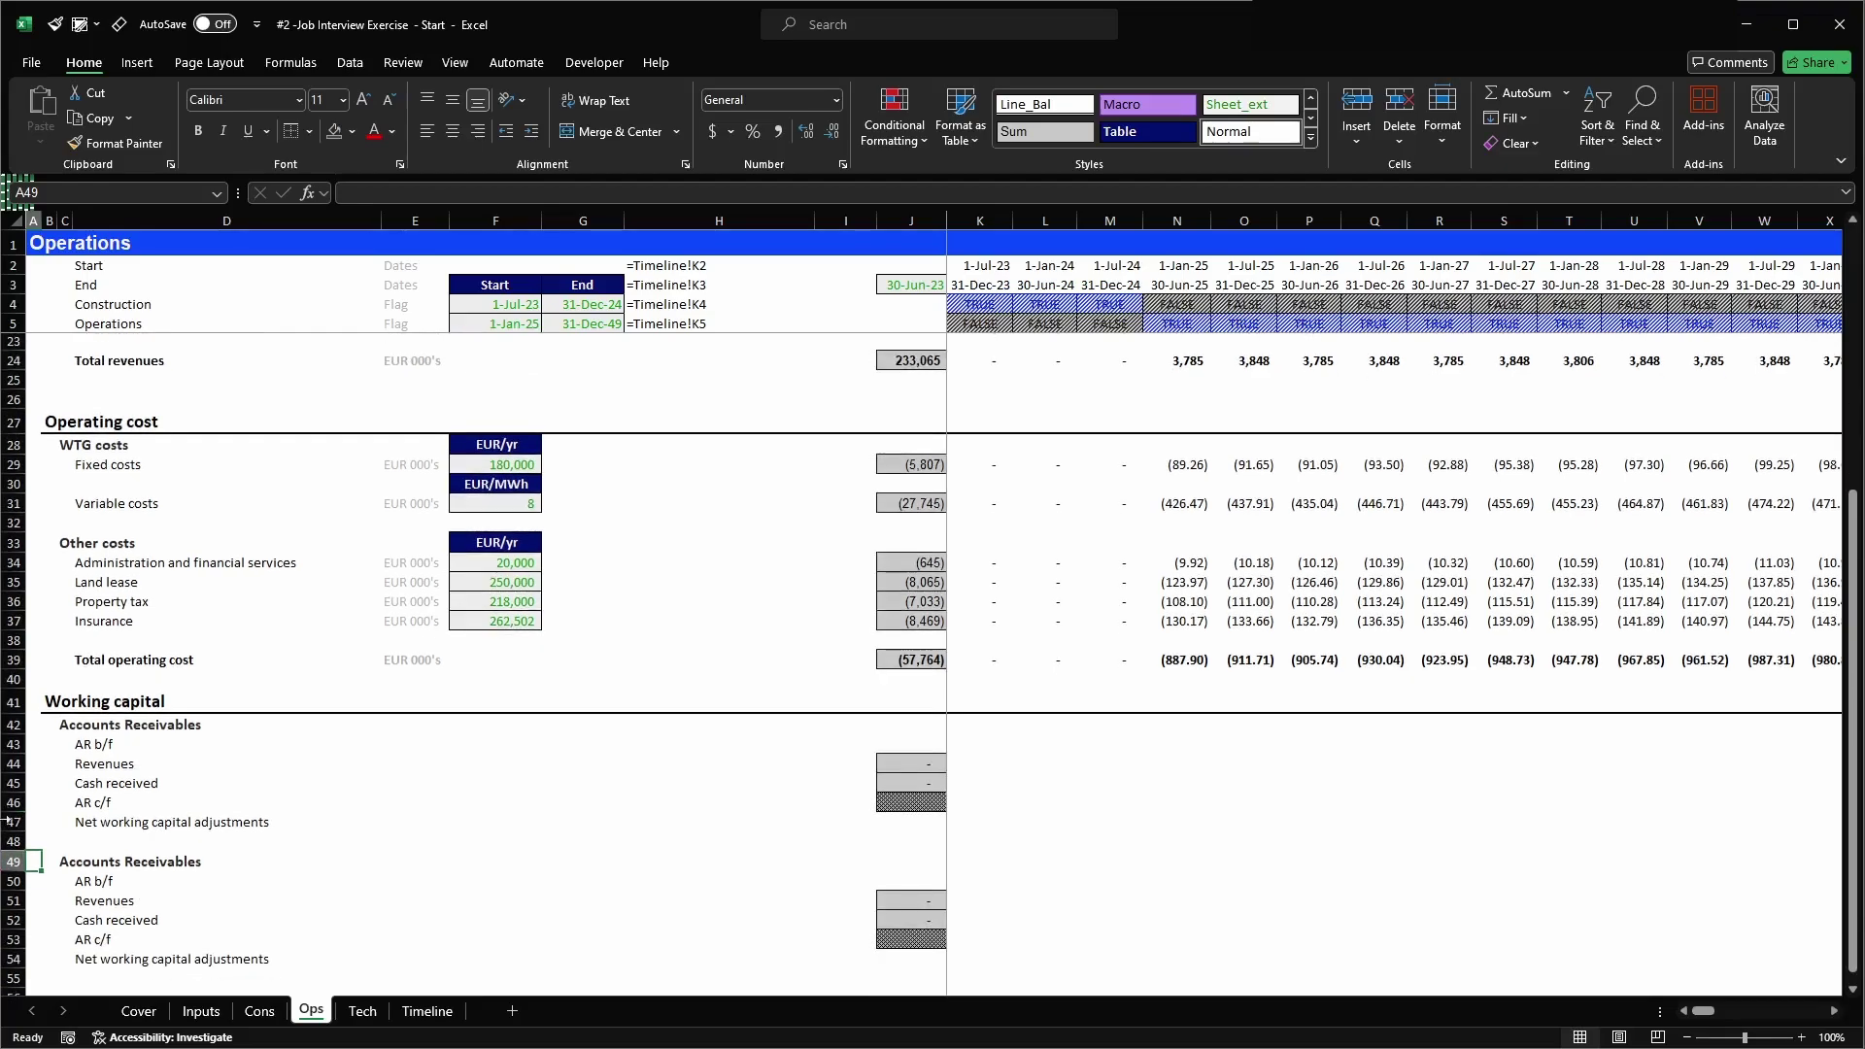
# - Retitle the duplicated block's subheading in C49 as "Accounts payables"
pyautogui.press('Right')
pyautogui.press('Right')
pyautogui.press('F2')
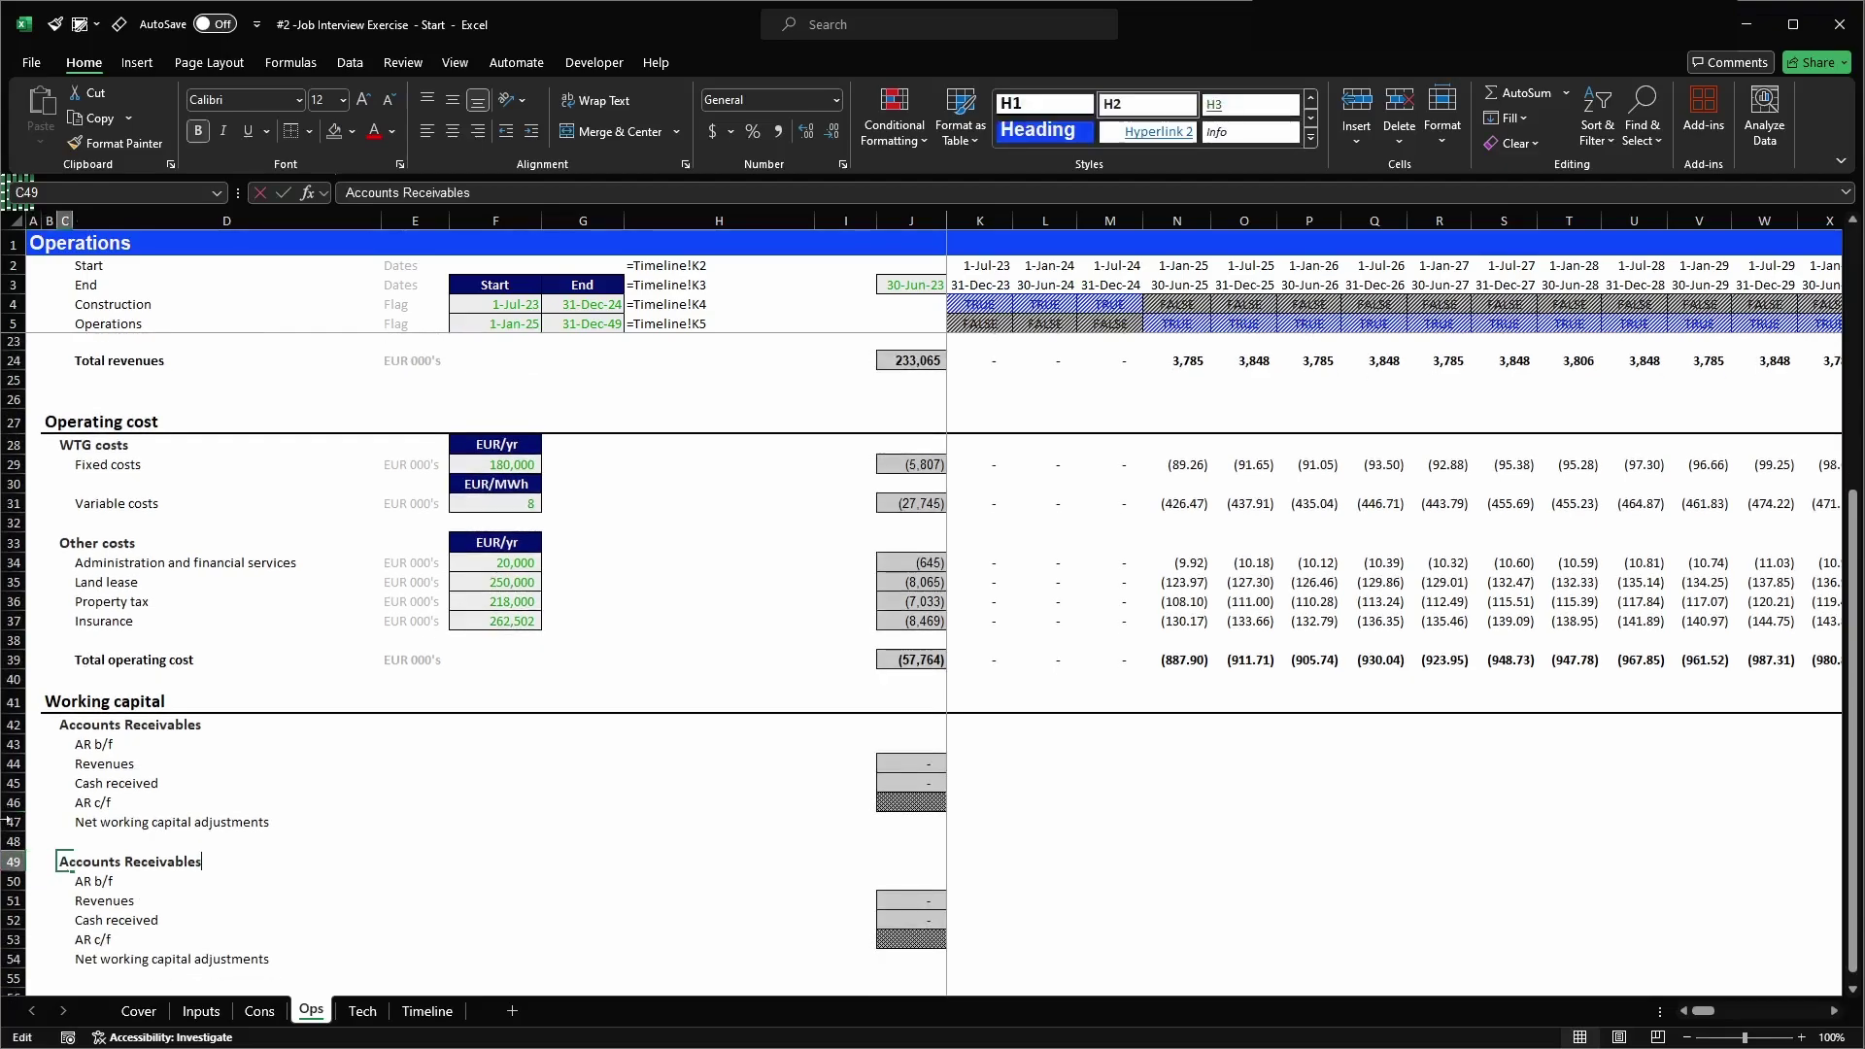
pyautogui.press('Home')
pyautogui.hotkey('ctrl', 'shift', 'Right')
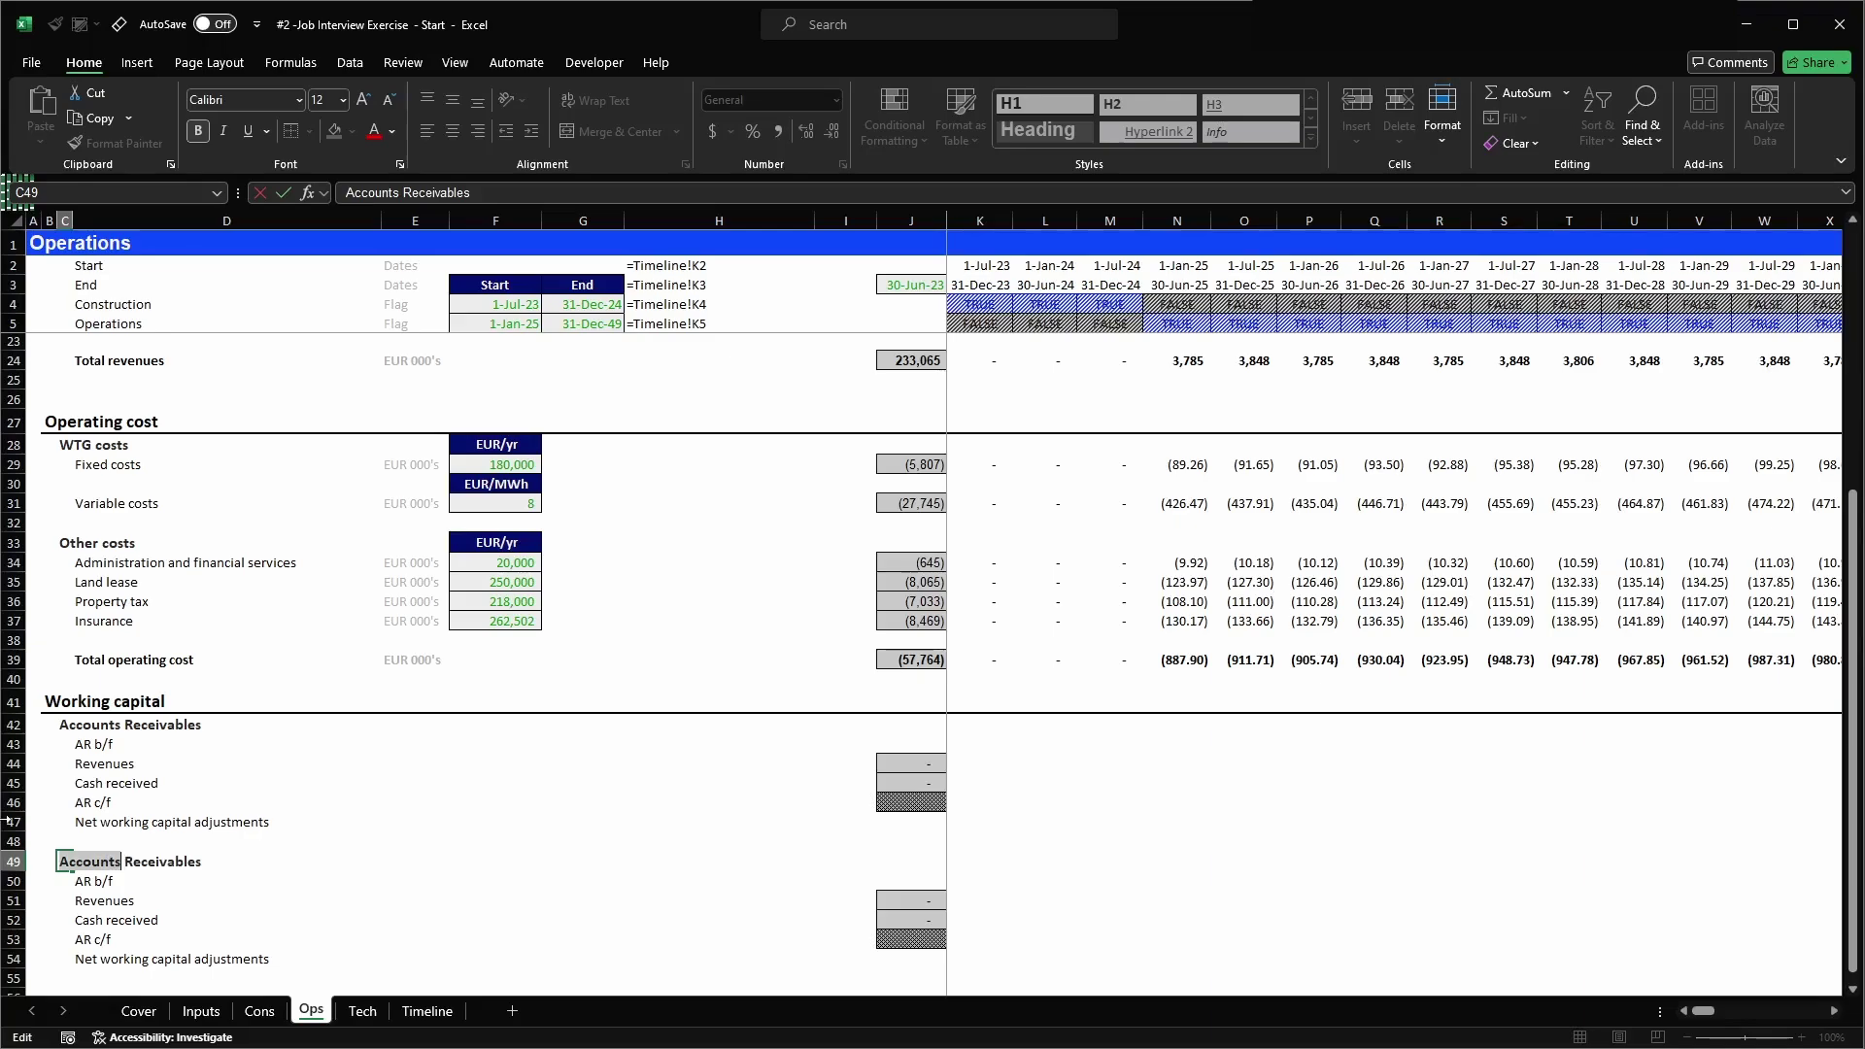
pyautogui.press('Right')
pyautogui.hotkey('ctrl', 'shift', 'Right')
pyautogui.write('payables')
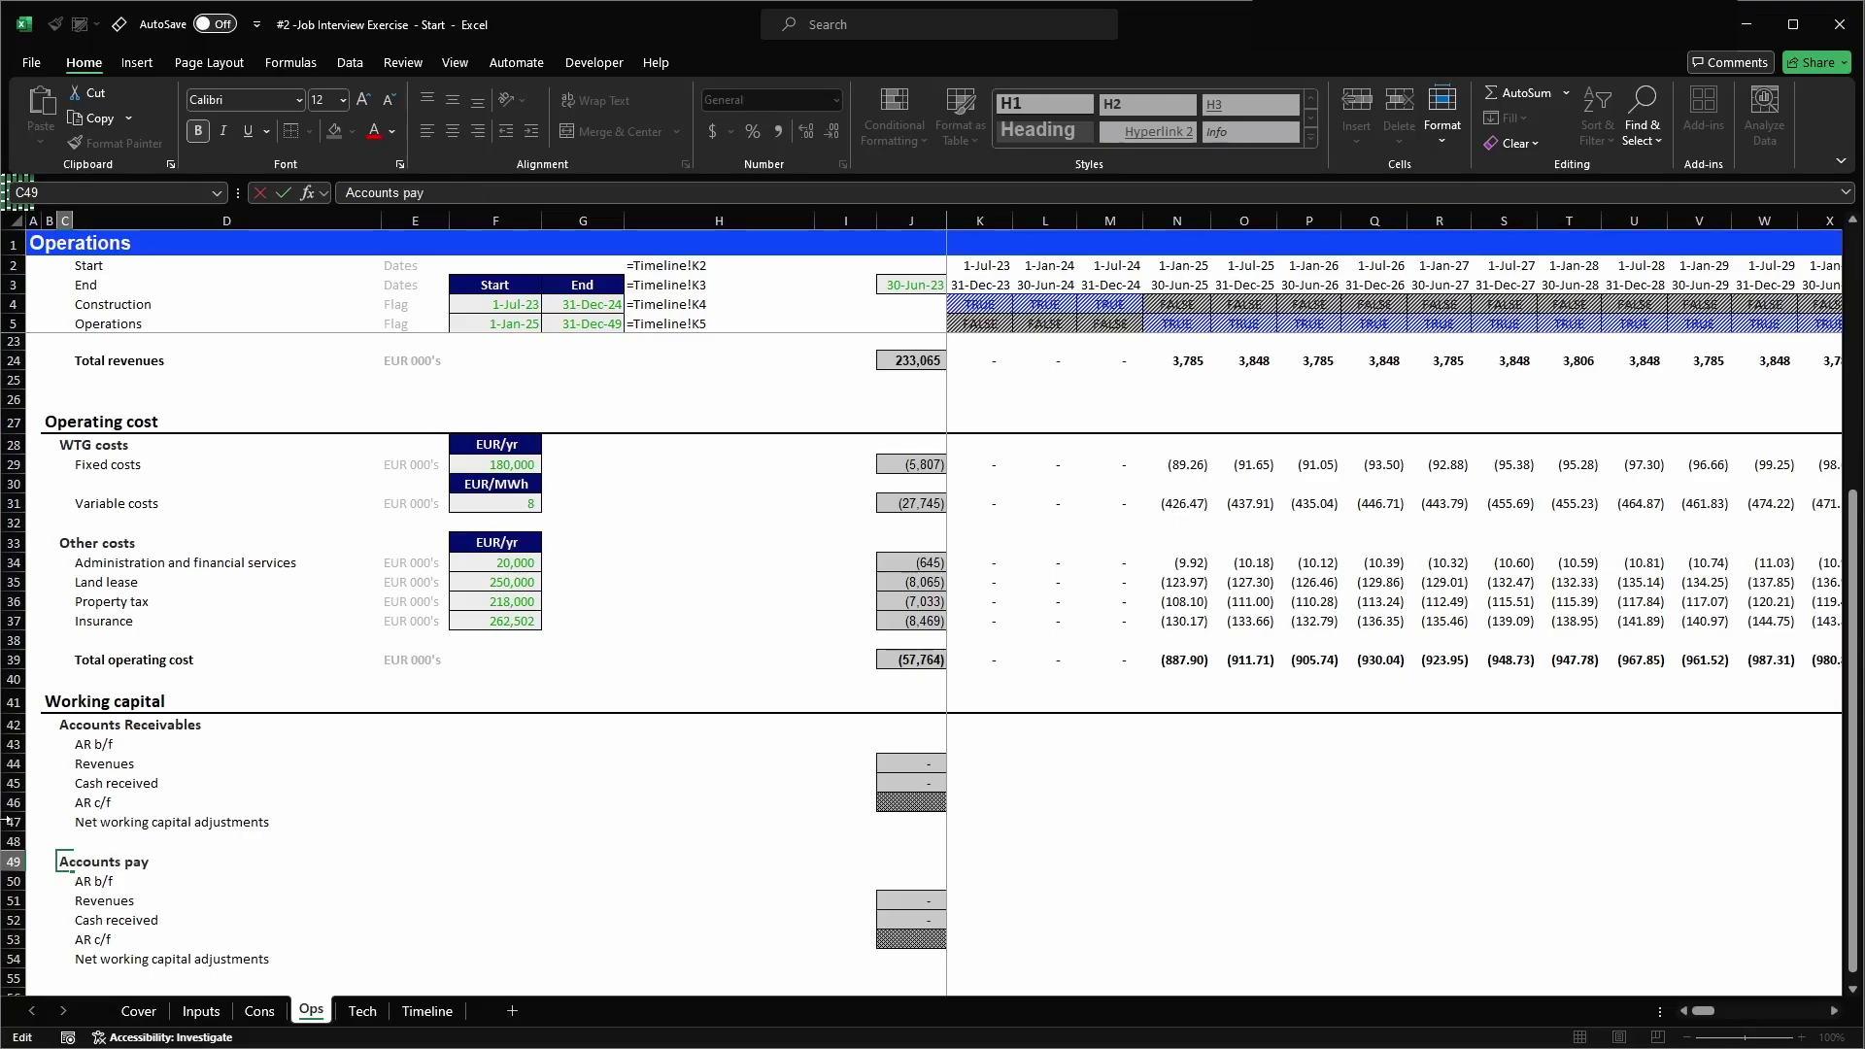
pyautogui.press('Return')
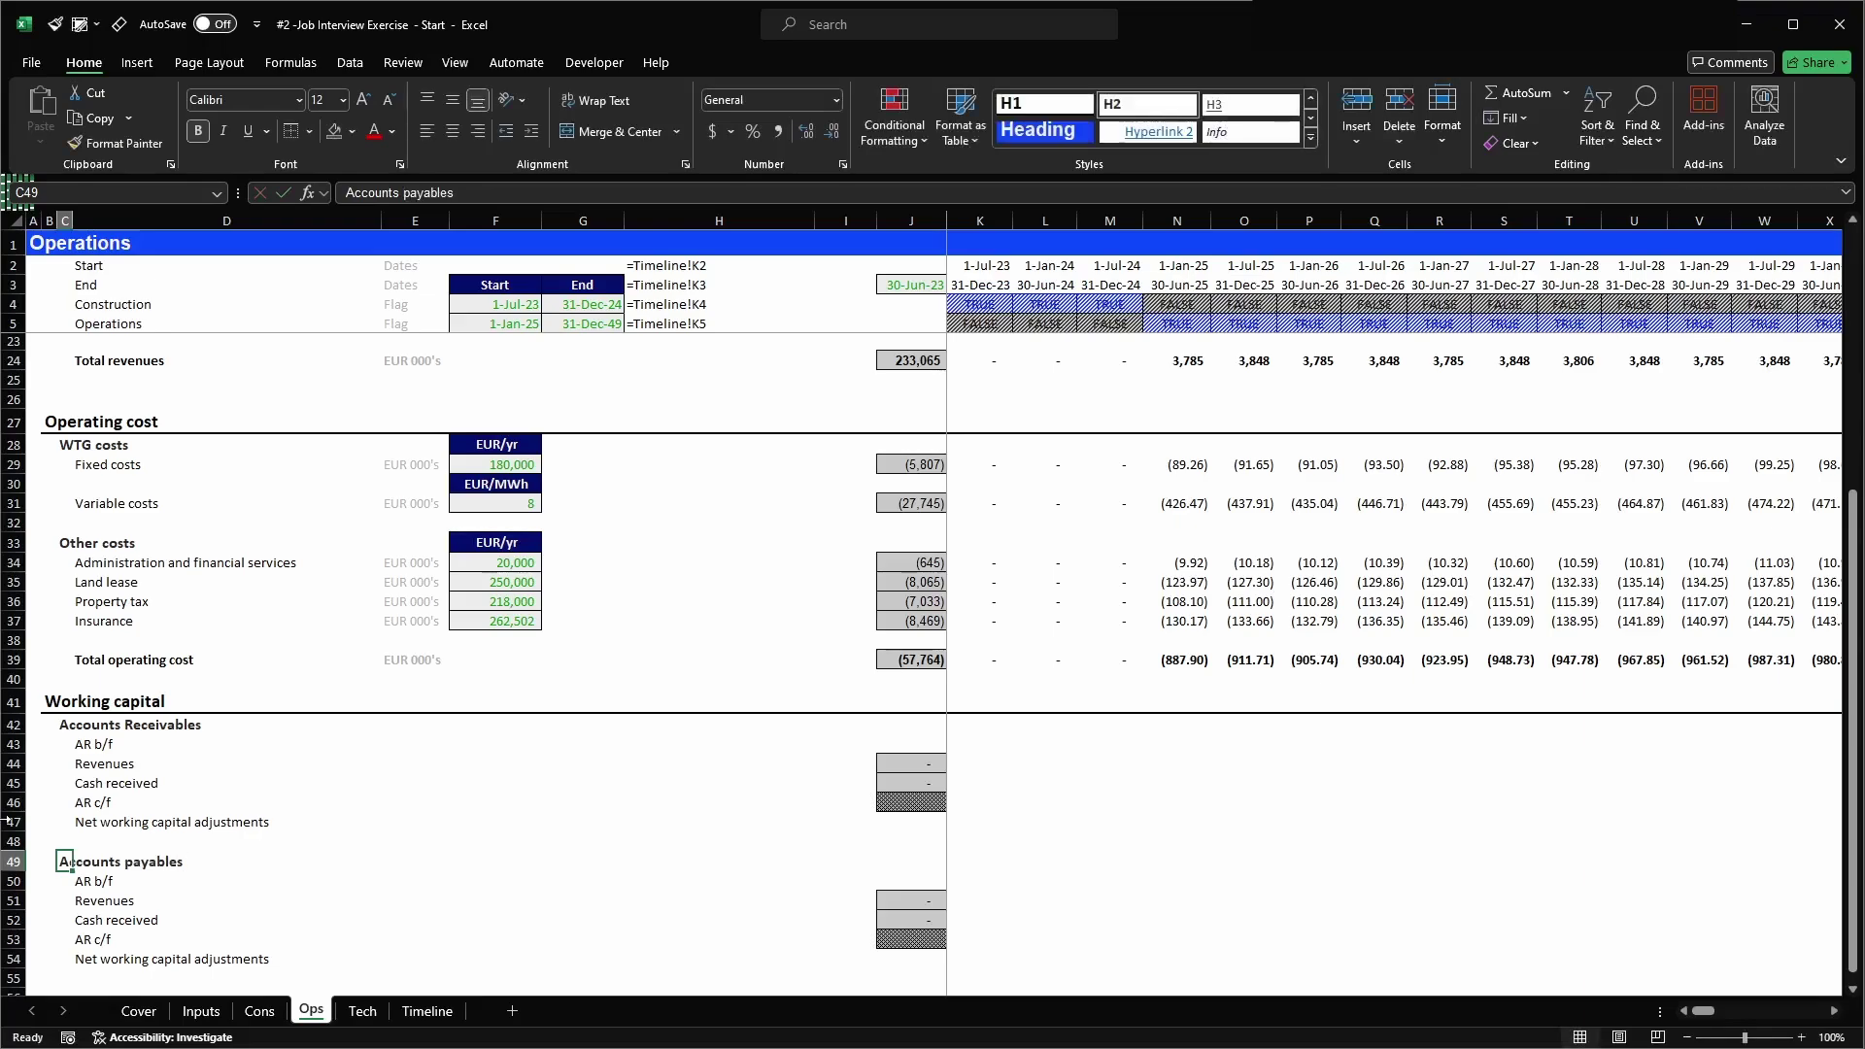
# - Change the subheading in C42 to "Accounts receivables" with a lowercase r
pyautogui.press('Up')
pyautogui.press('Up')
pyautogui.press('Up')
pyautogui.press('Up')
pyautogui.press('Up')
pyautogui.press('Up')
pyautogui.press('Up')
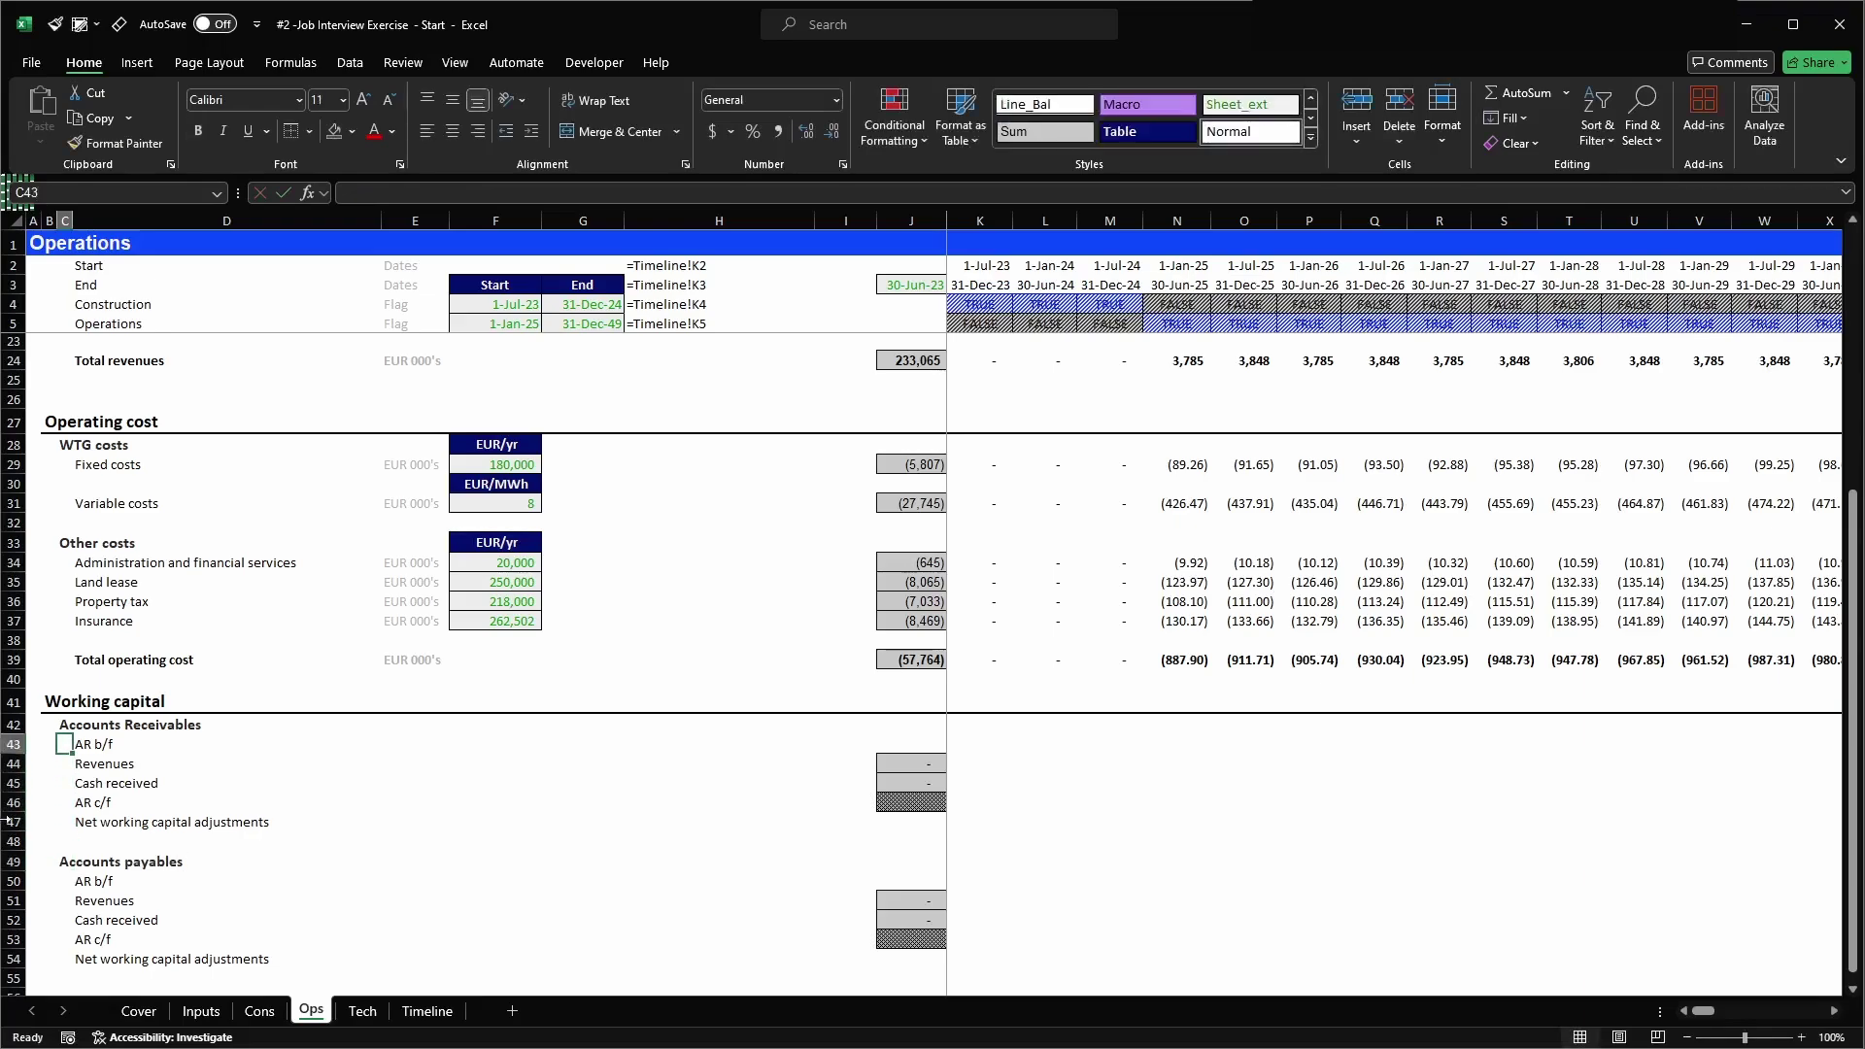
pyautogui.hotkey('ctrl', 'Left')
pyautogui.press('Delete')
pyautogui.write('r')
pyautogui.press('Return')
# - Change the opening balance label in D50 of the accounts payables block to "AP b/f"
pyautogui.press('Down')
pyautogui.press('Down')
pyautogui.press('Down')
pyautogui.press('Down')
pyautogui.press('Down')
pyautogui.press('Down')
pyautogui.press('Down')
pyautogui.press('Right')
pyautogui.press('Down')
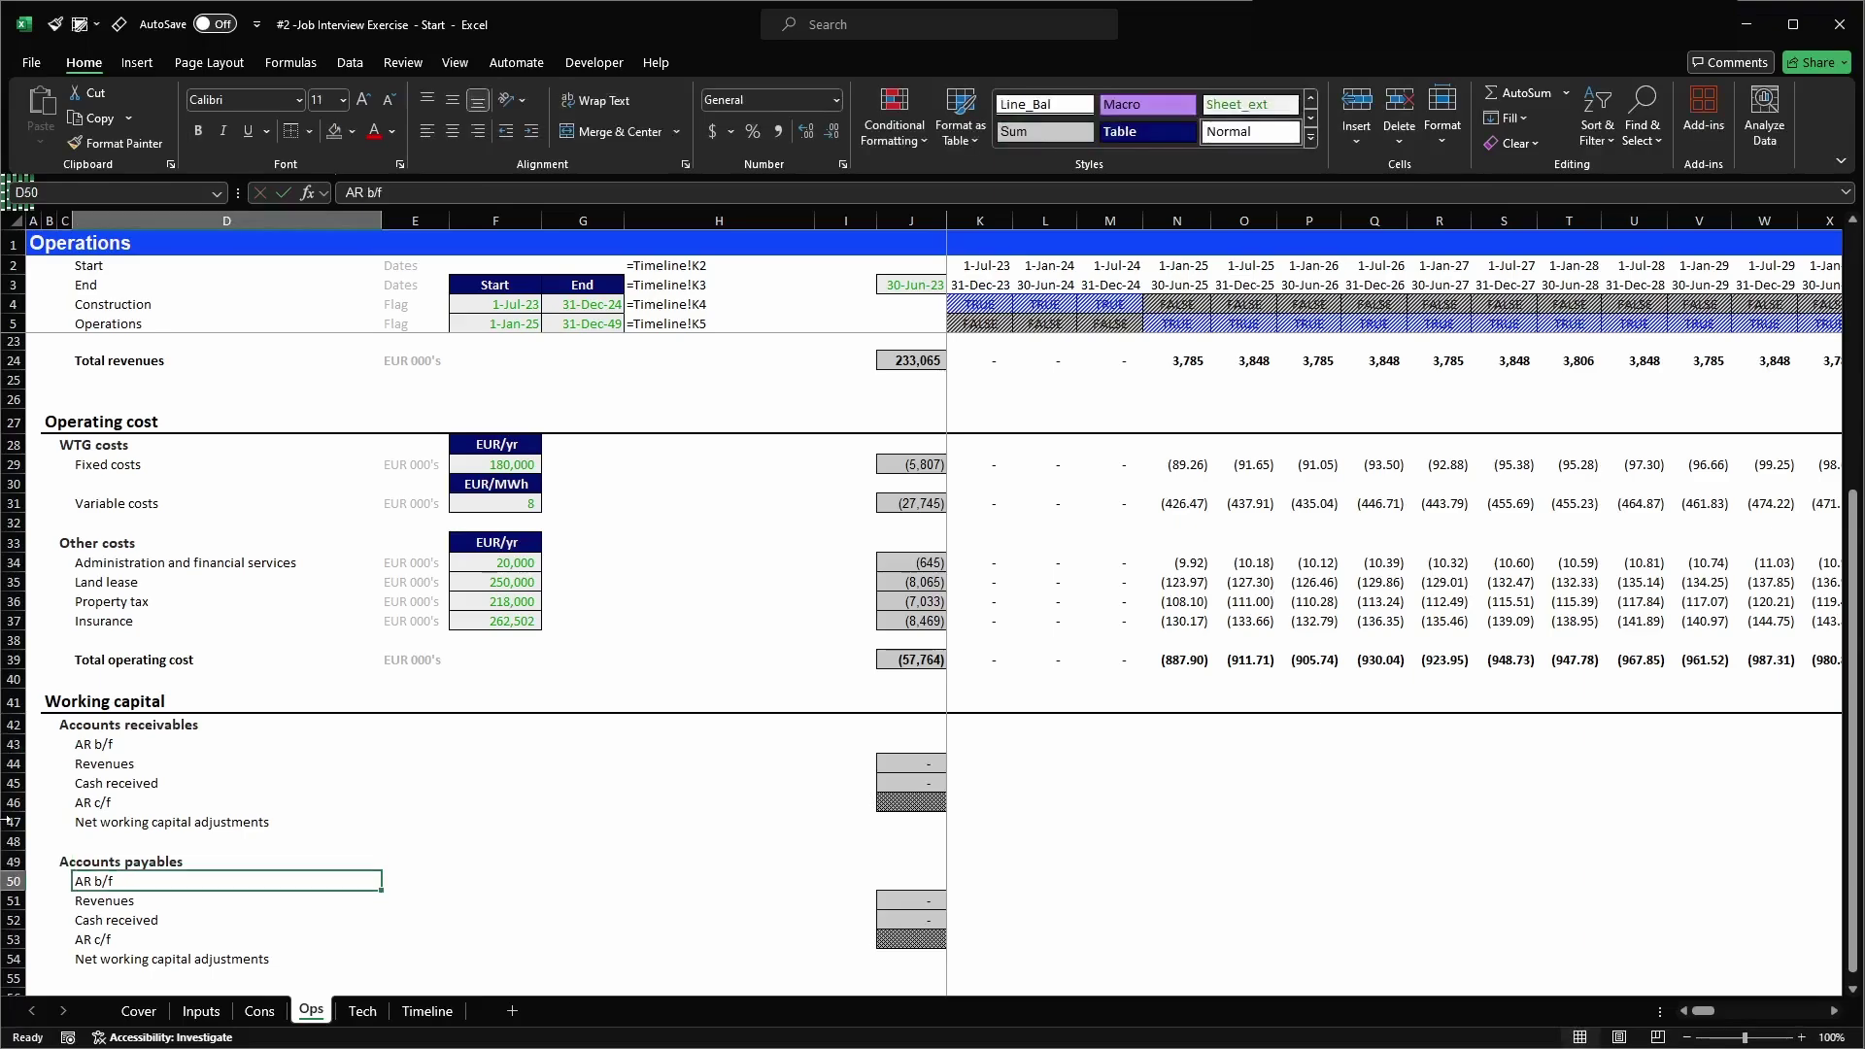
pyautogui.press('F2')
pyautogui.press('Delete')
pyautogui.write('P')
pyautogui.press('Return')
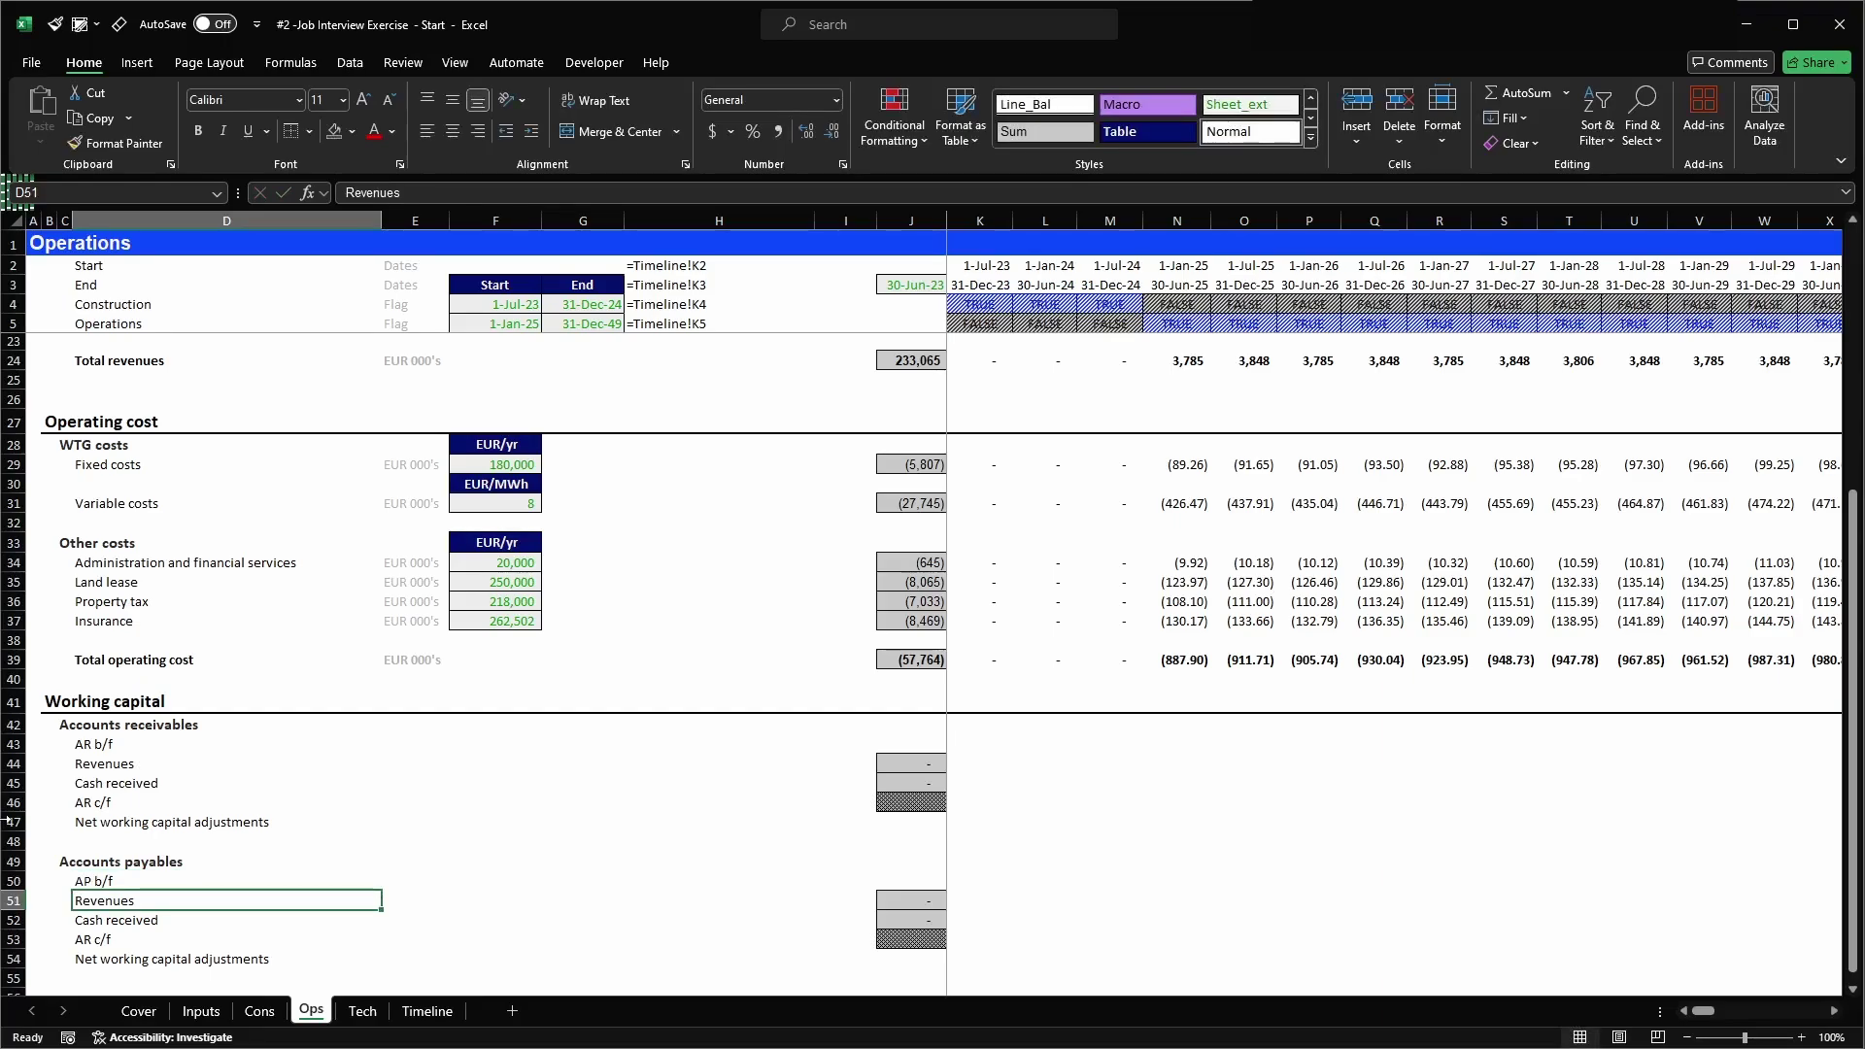
# - Relabel D51 as "Total operating costs" and D52 as "Cash paid" in the accounts payables block
pyautogui.write('Total o')
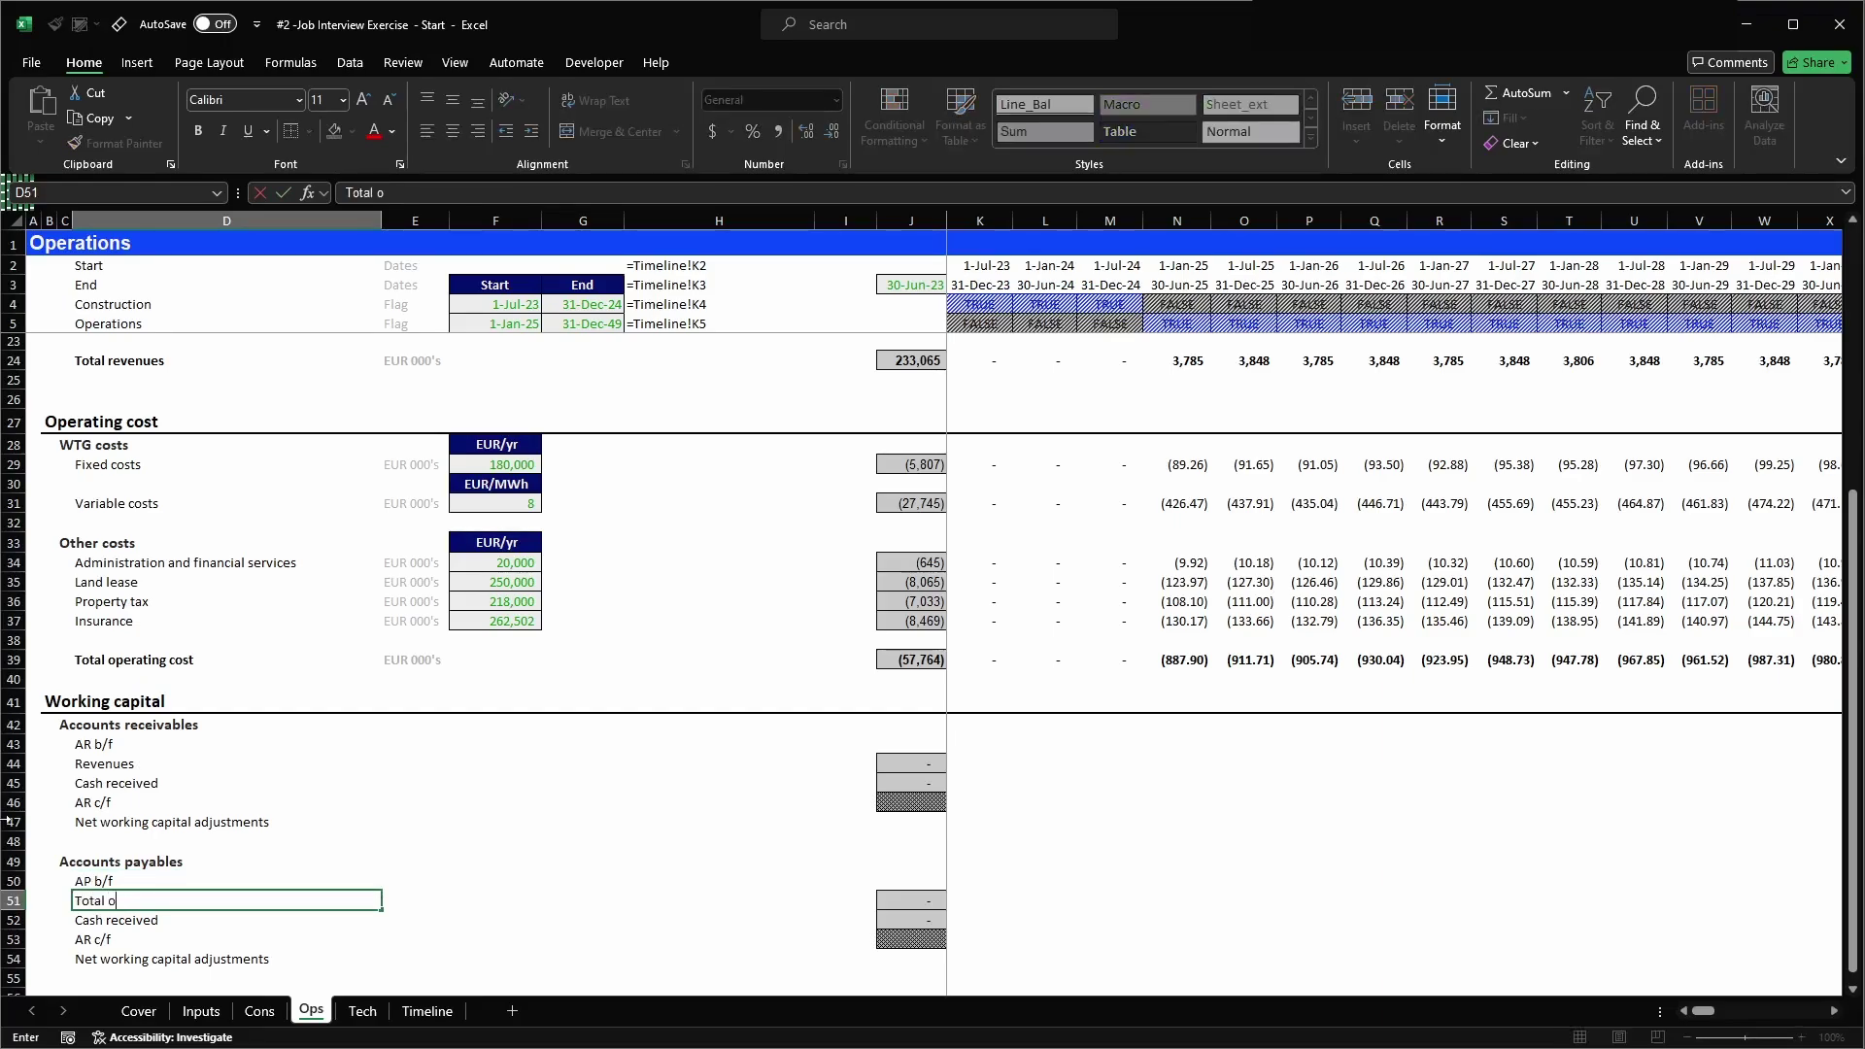
pyautogui.write('perating costs')
pyautogui.scroll(-2, 933, 631)
pyautogui.hotkey('ctrl', 'Return')
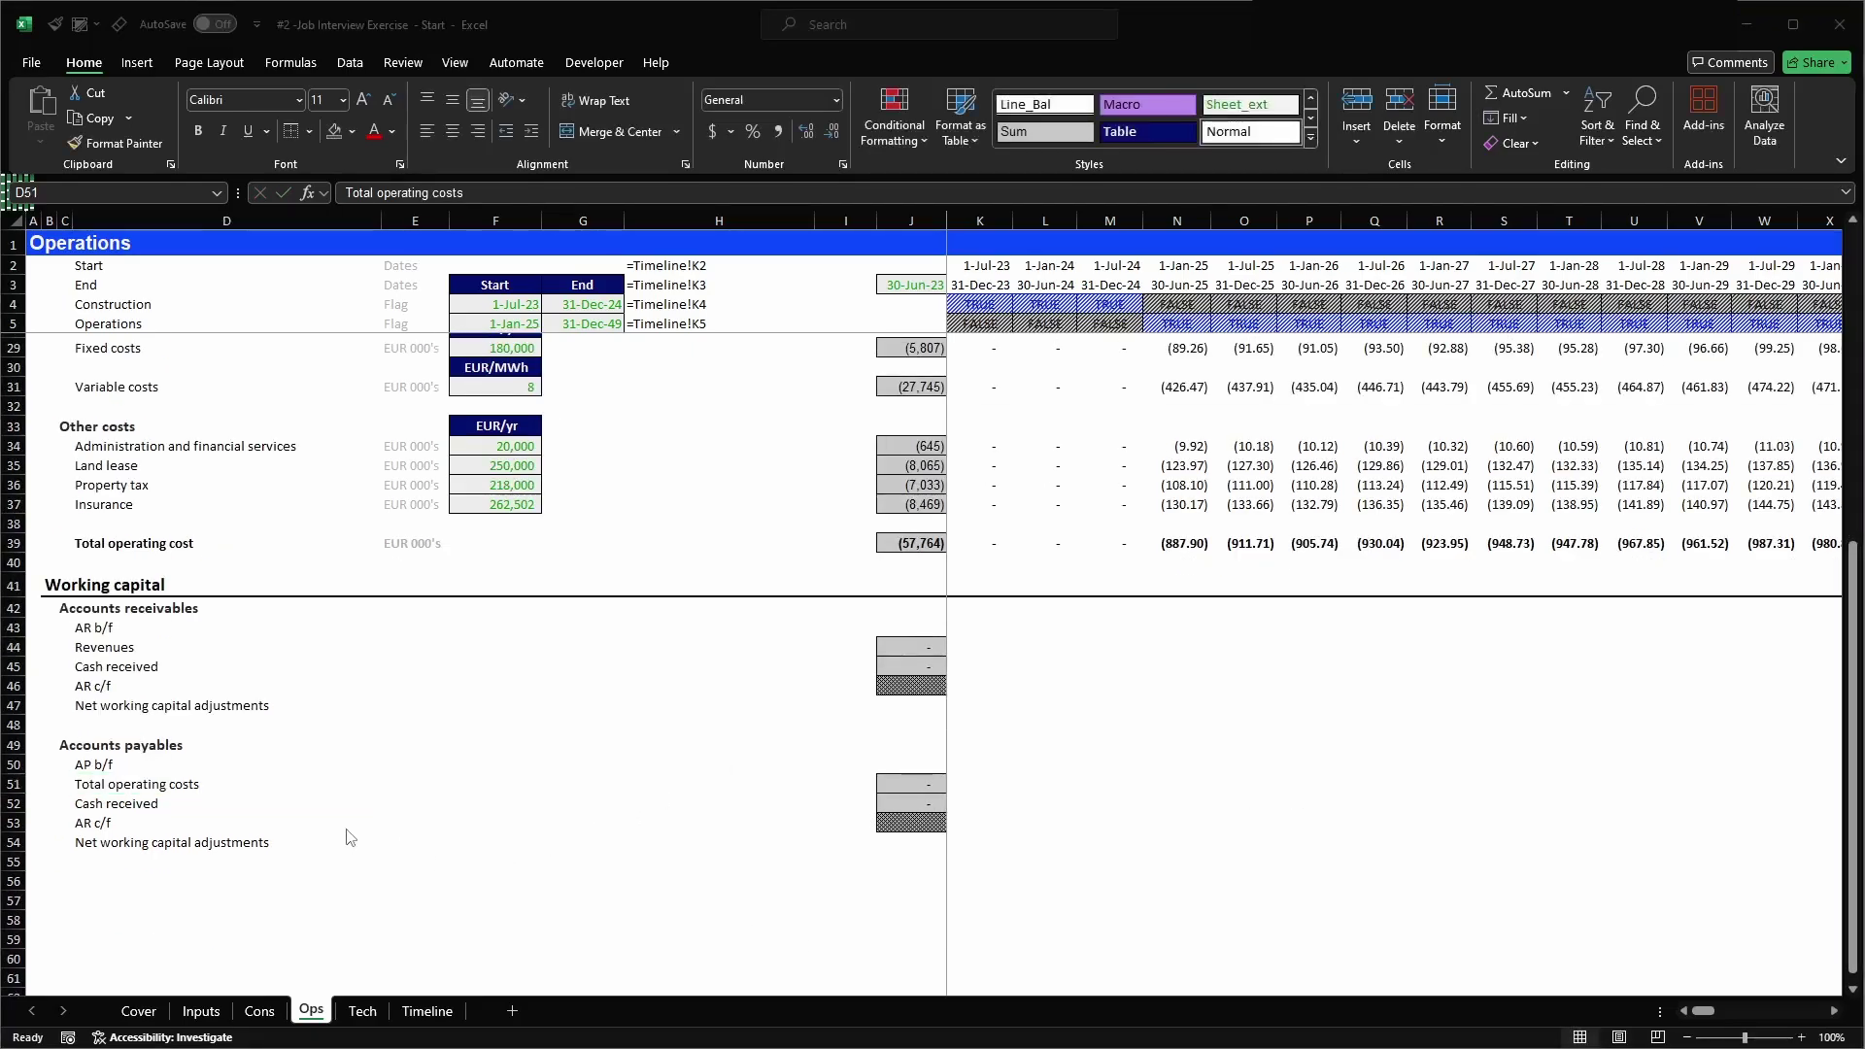
pyautogui.click(142, 799)
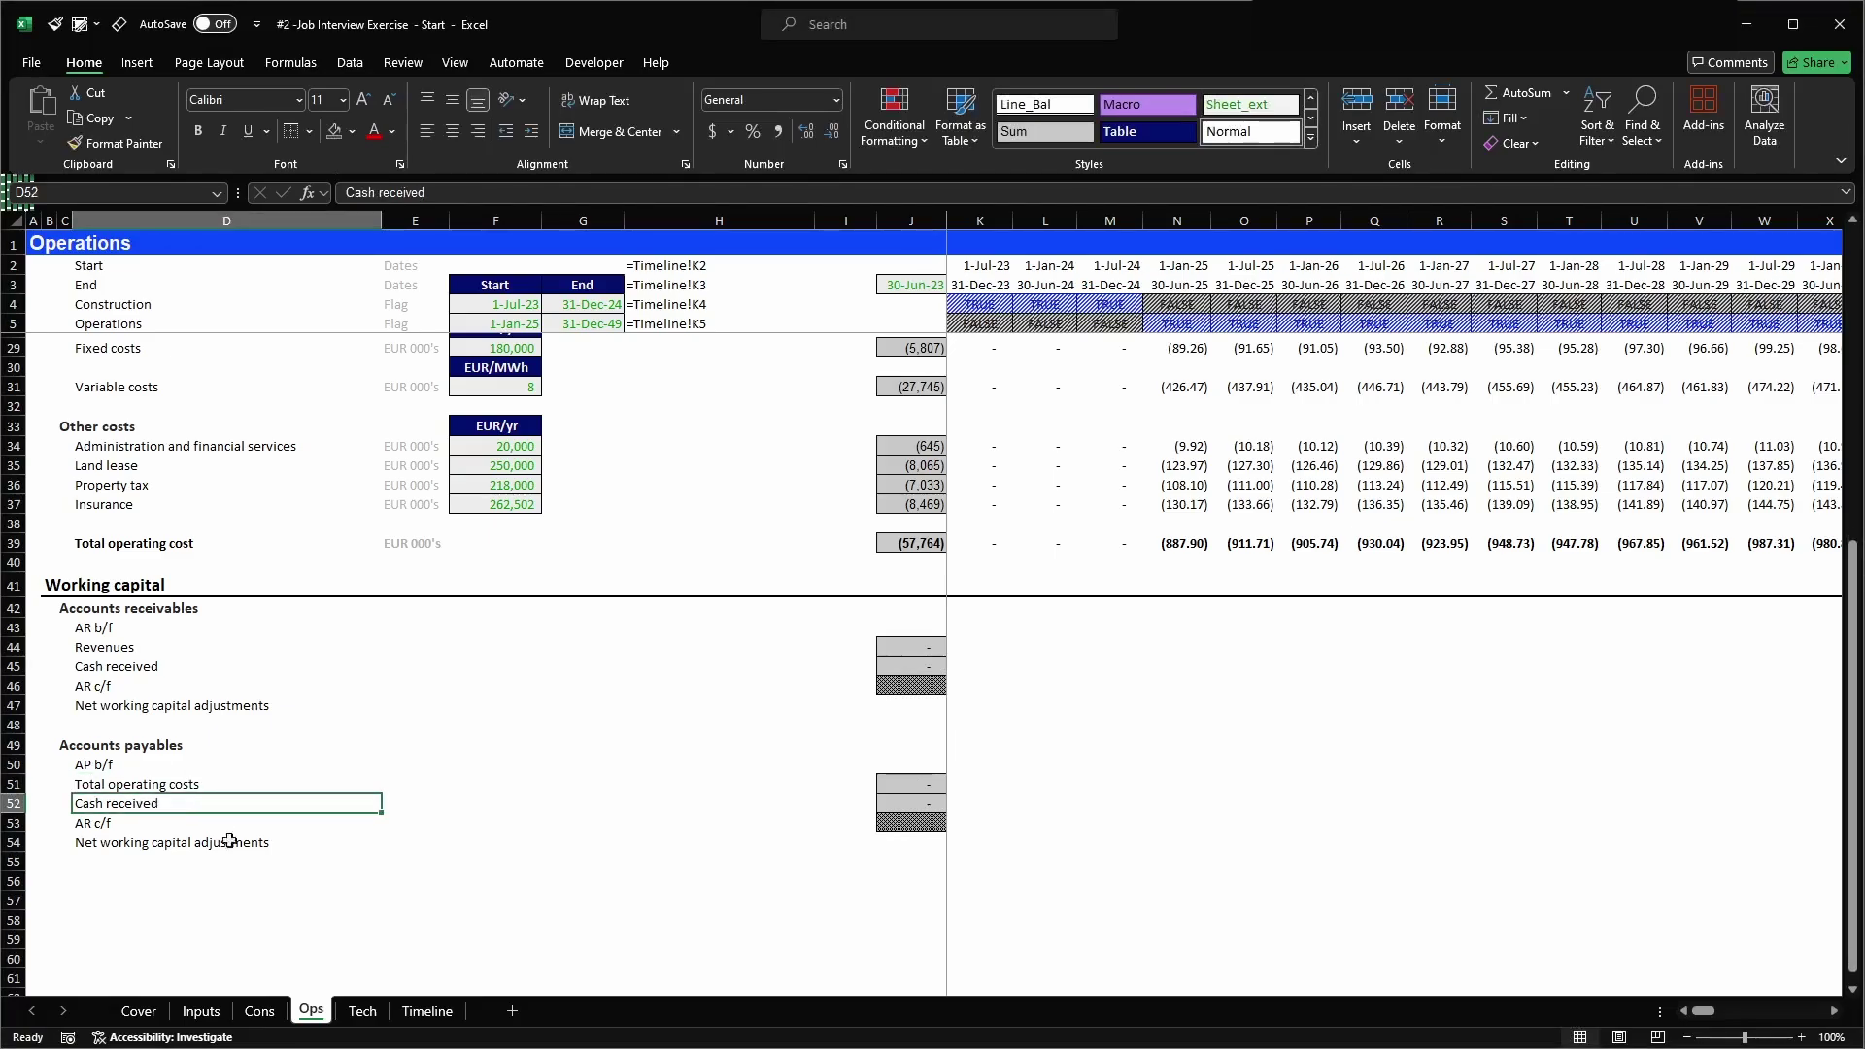
pyautogui.write('Cash paid')
pyautogui.press('Return')
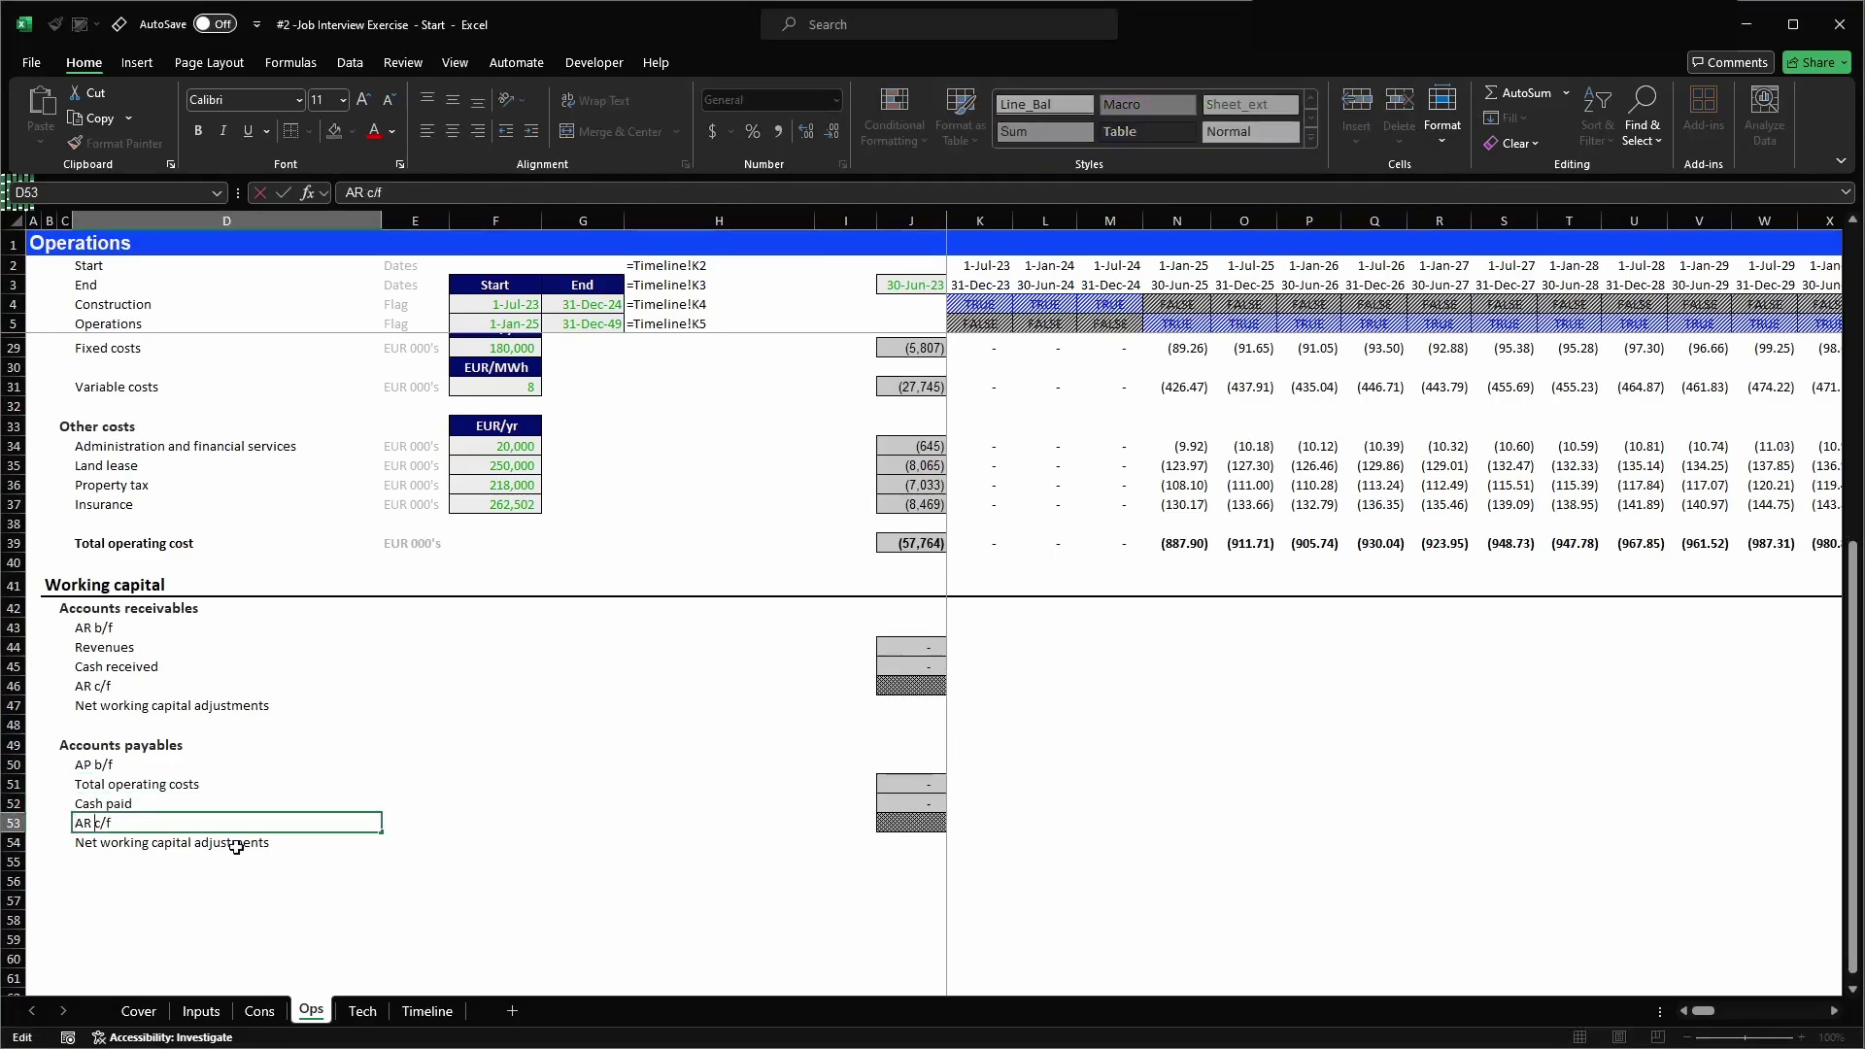
# - Change the closing balance label in D53 of the accounts payables block to "AP c/f"
pyautogui.press('Left')
pyautogui.press('BackSpace')
pyautogui.write('P')
pyautogui.press('Return')
pyautogui.press('Up')
pyautogui.press('Up')
pyautogui.press('Up')
pyautogui.press('Up')
pyautogui.press('Up')
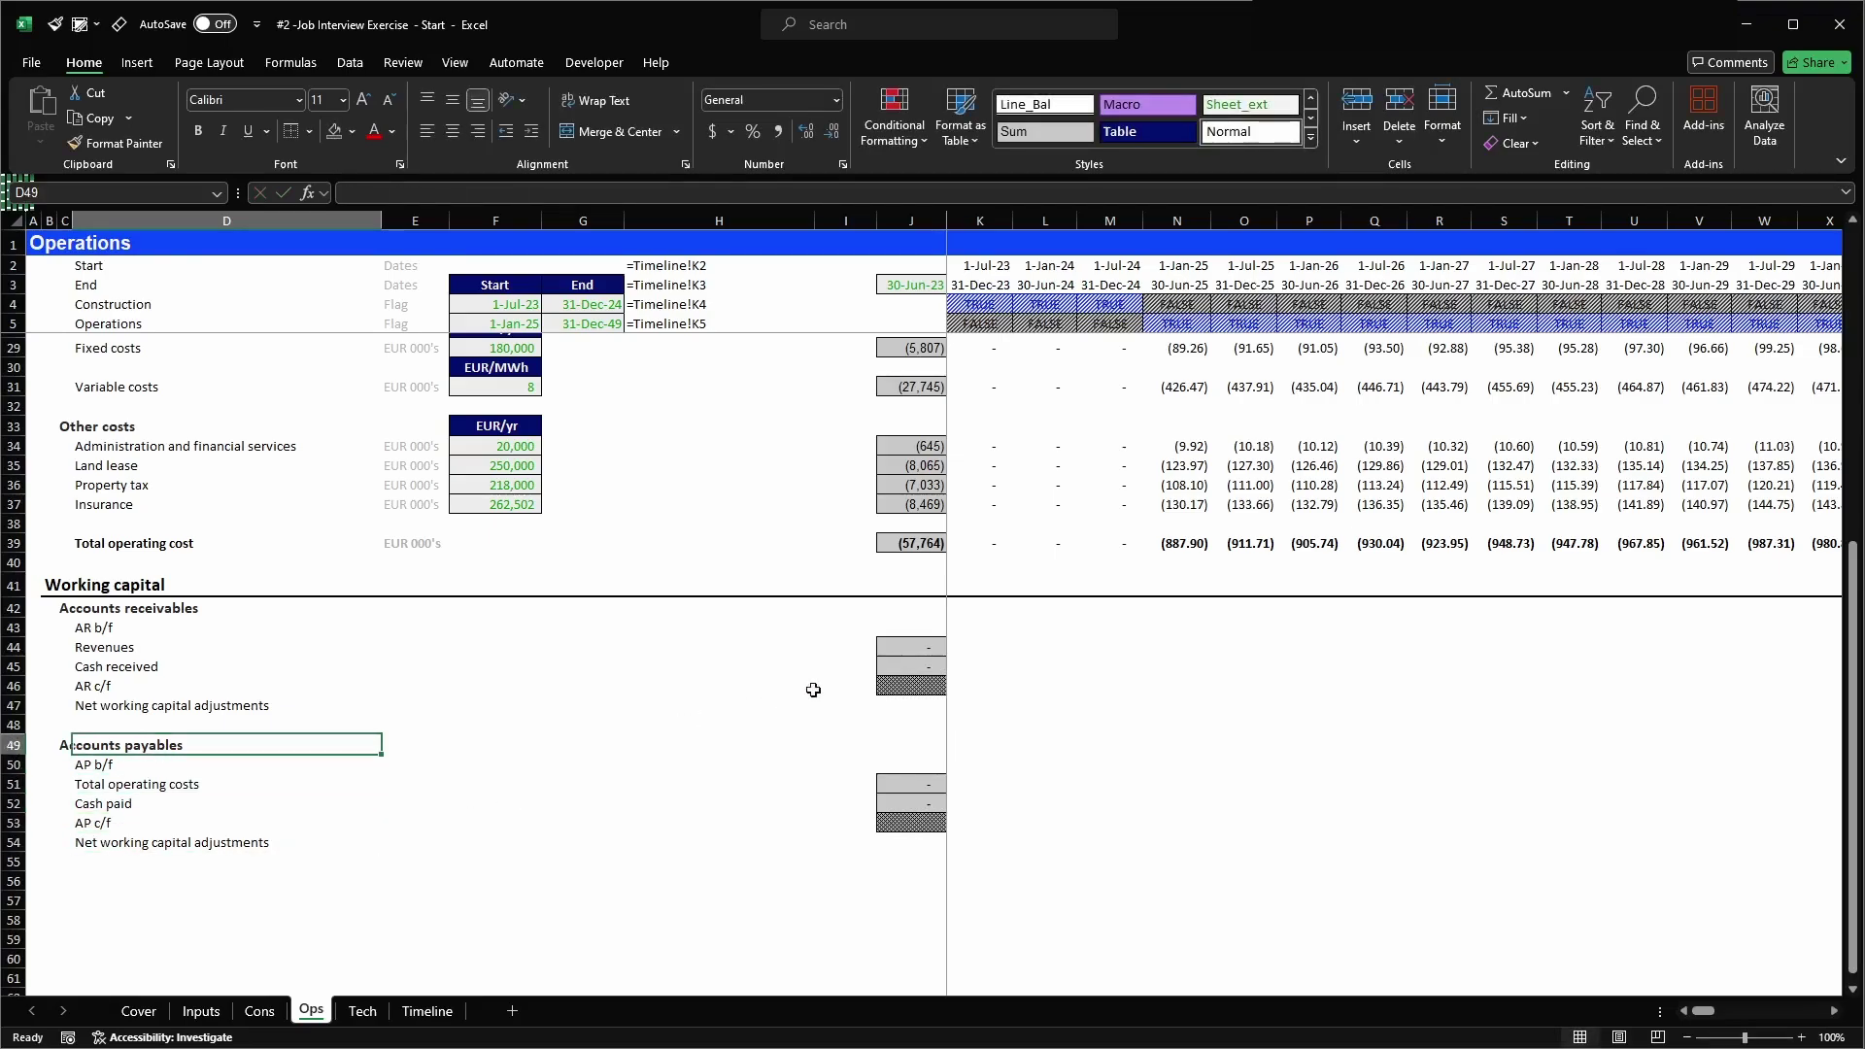
# - Enter =J46 in K43 so the AR opening balance picks up the previous period's AR c/f
pyautogui.click(955, 627)
pyautogui.write('=')
pyautogui.press('Left')
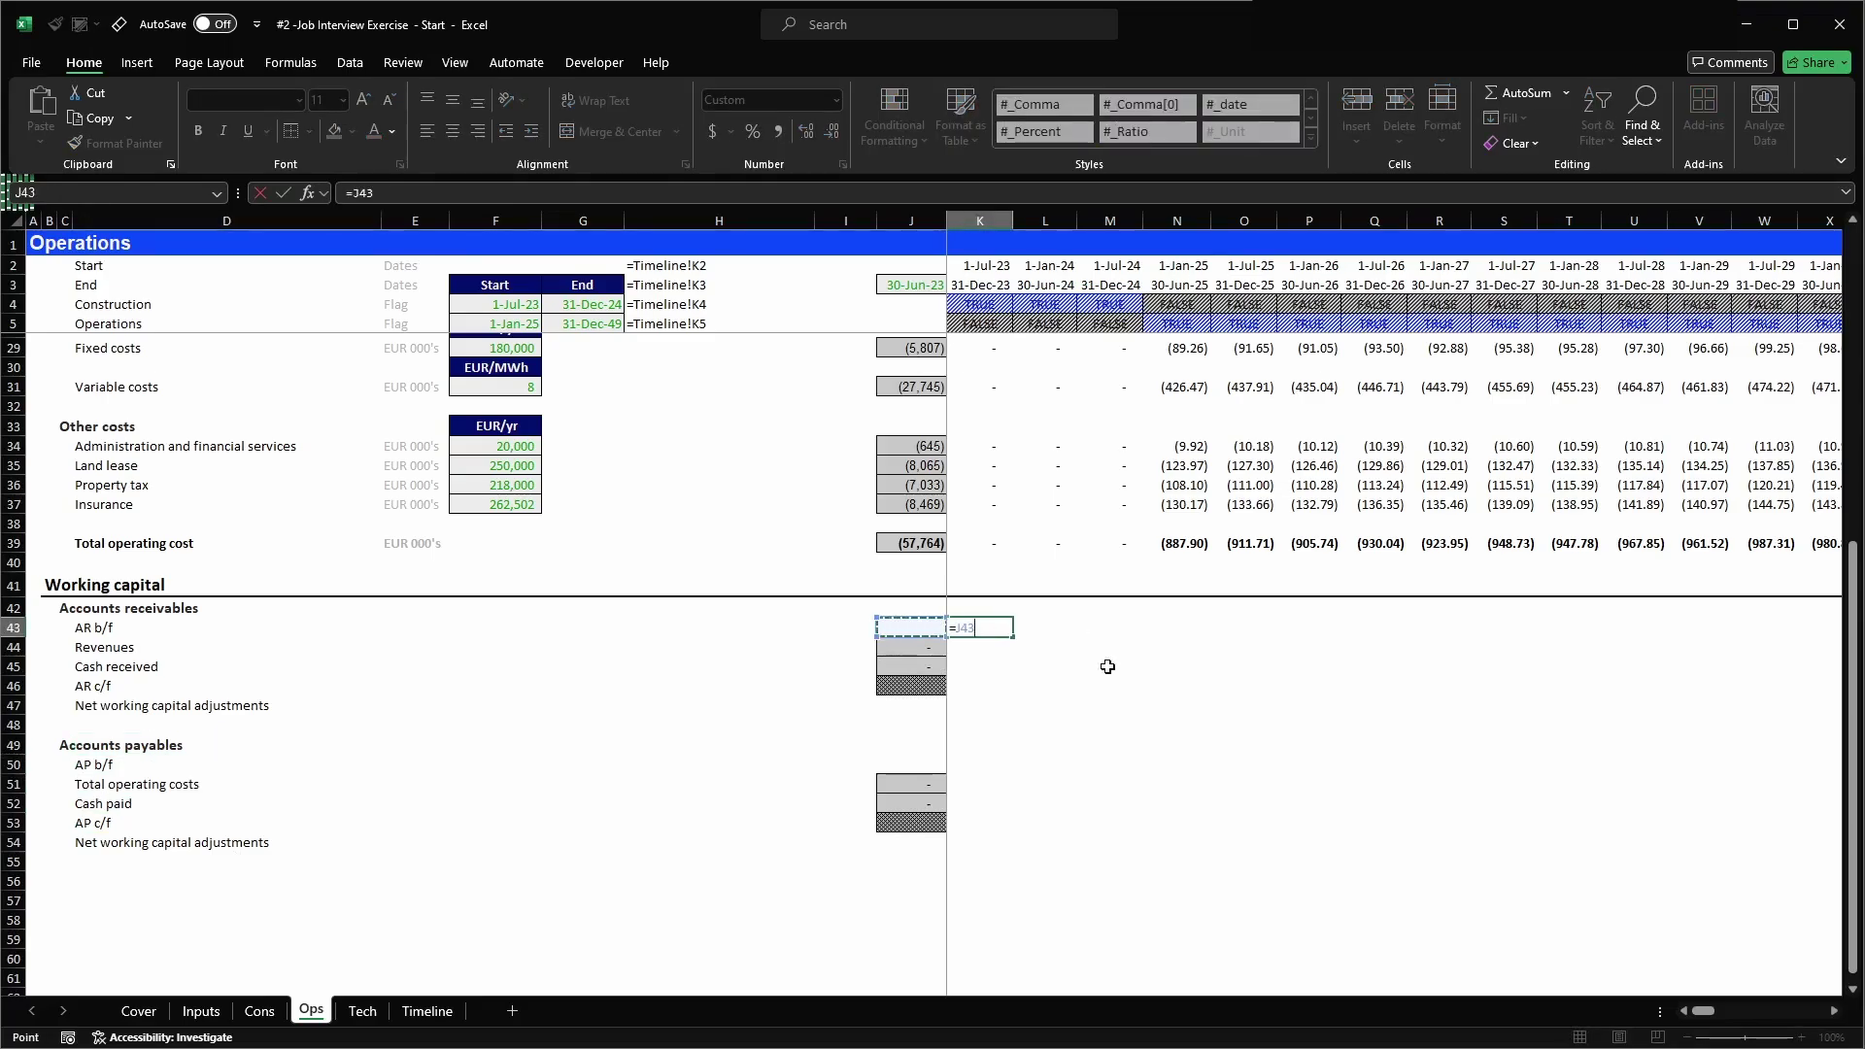
pyautogui.press('Down')
pyautogui.press('Down')
pyautogui.press('Down')
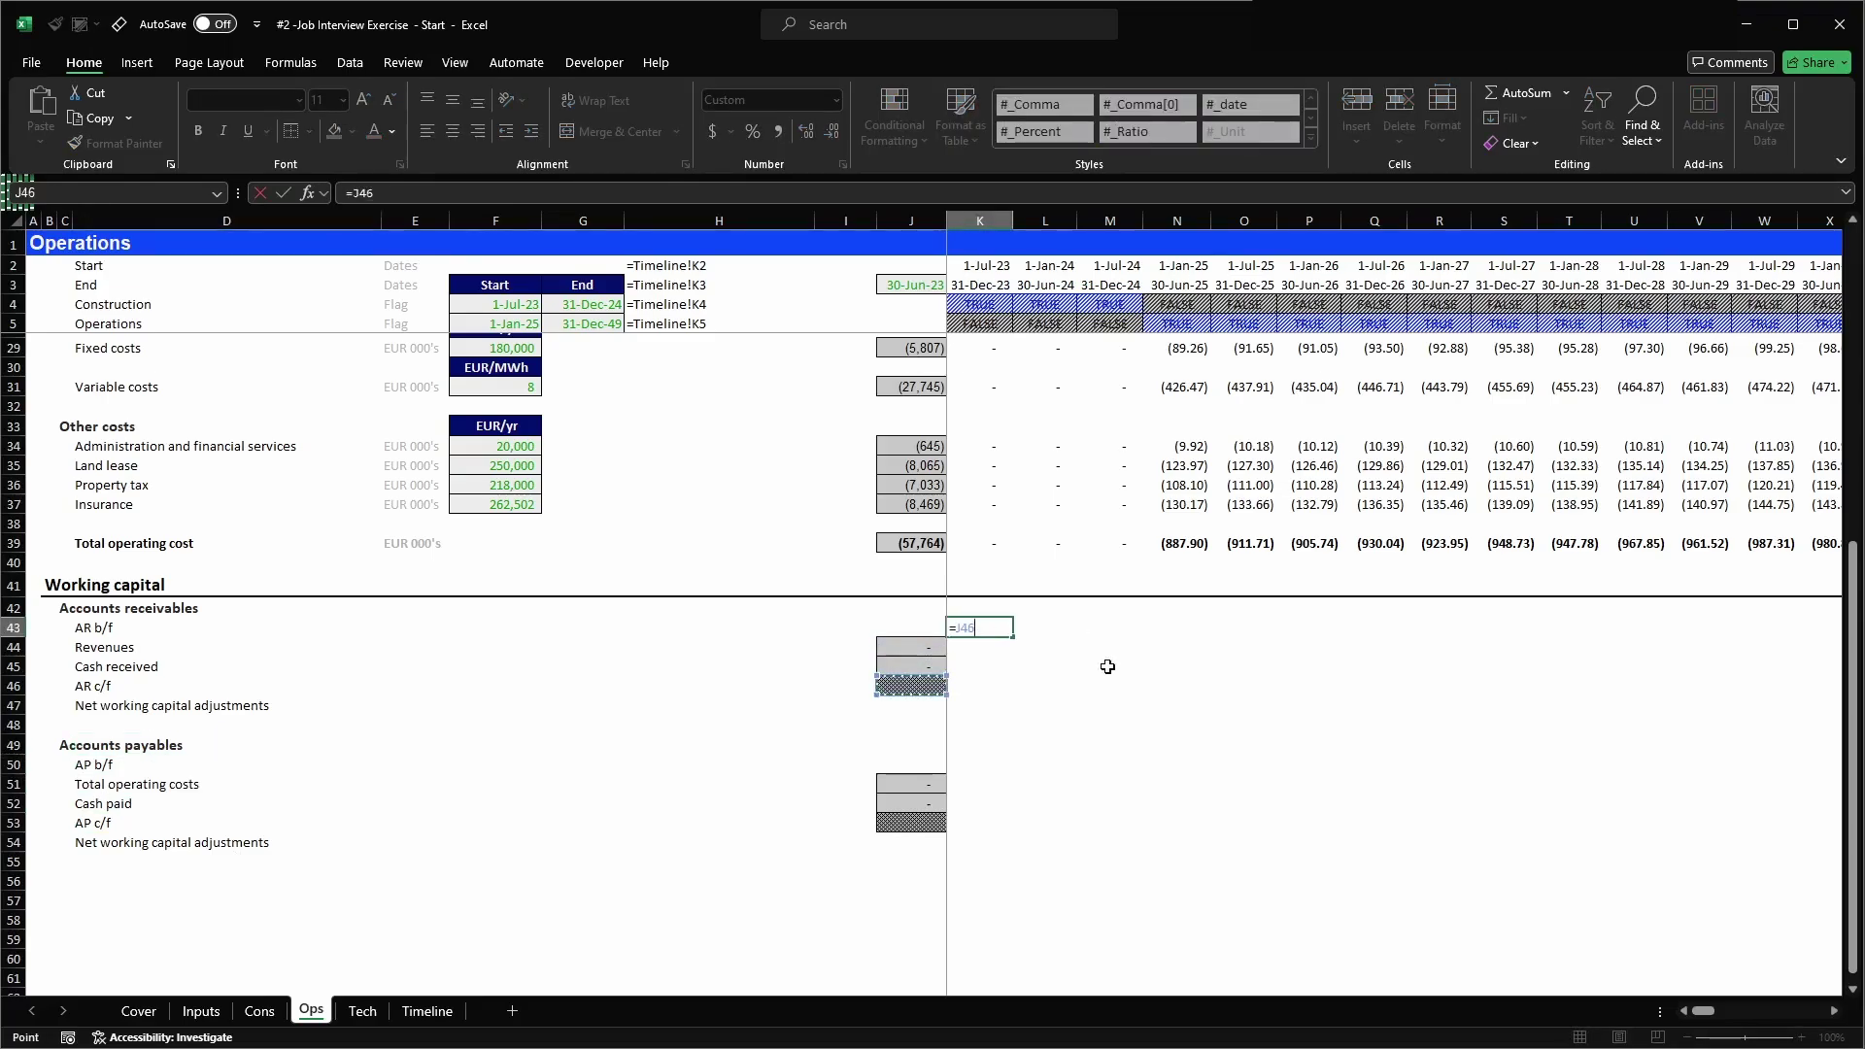
pyautogui.press('Return')
# - Enter =SUM(K43:K45) in K46 as the AR c/f closing balance for the first period
pyautogui.press('Down')
pyautogui.press('Down')
pyautogui.hotkey('alt', '=')
pyautogui.hotkey('ctrl', 'Return')
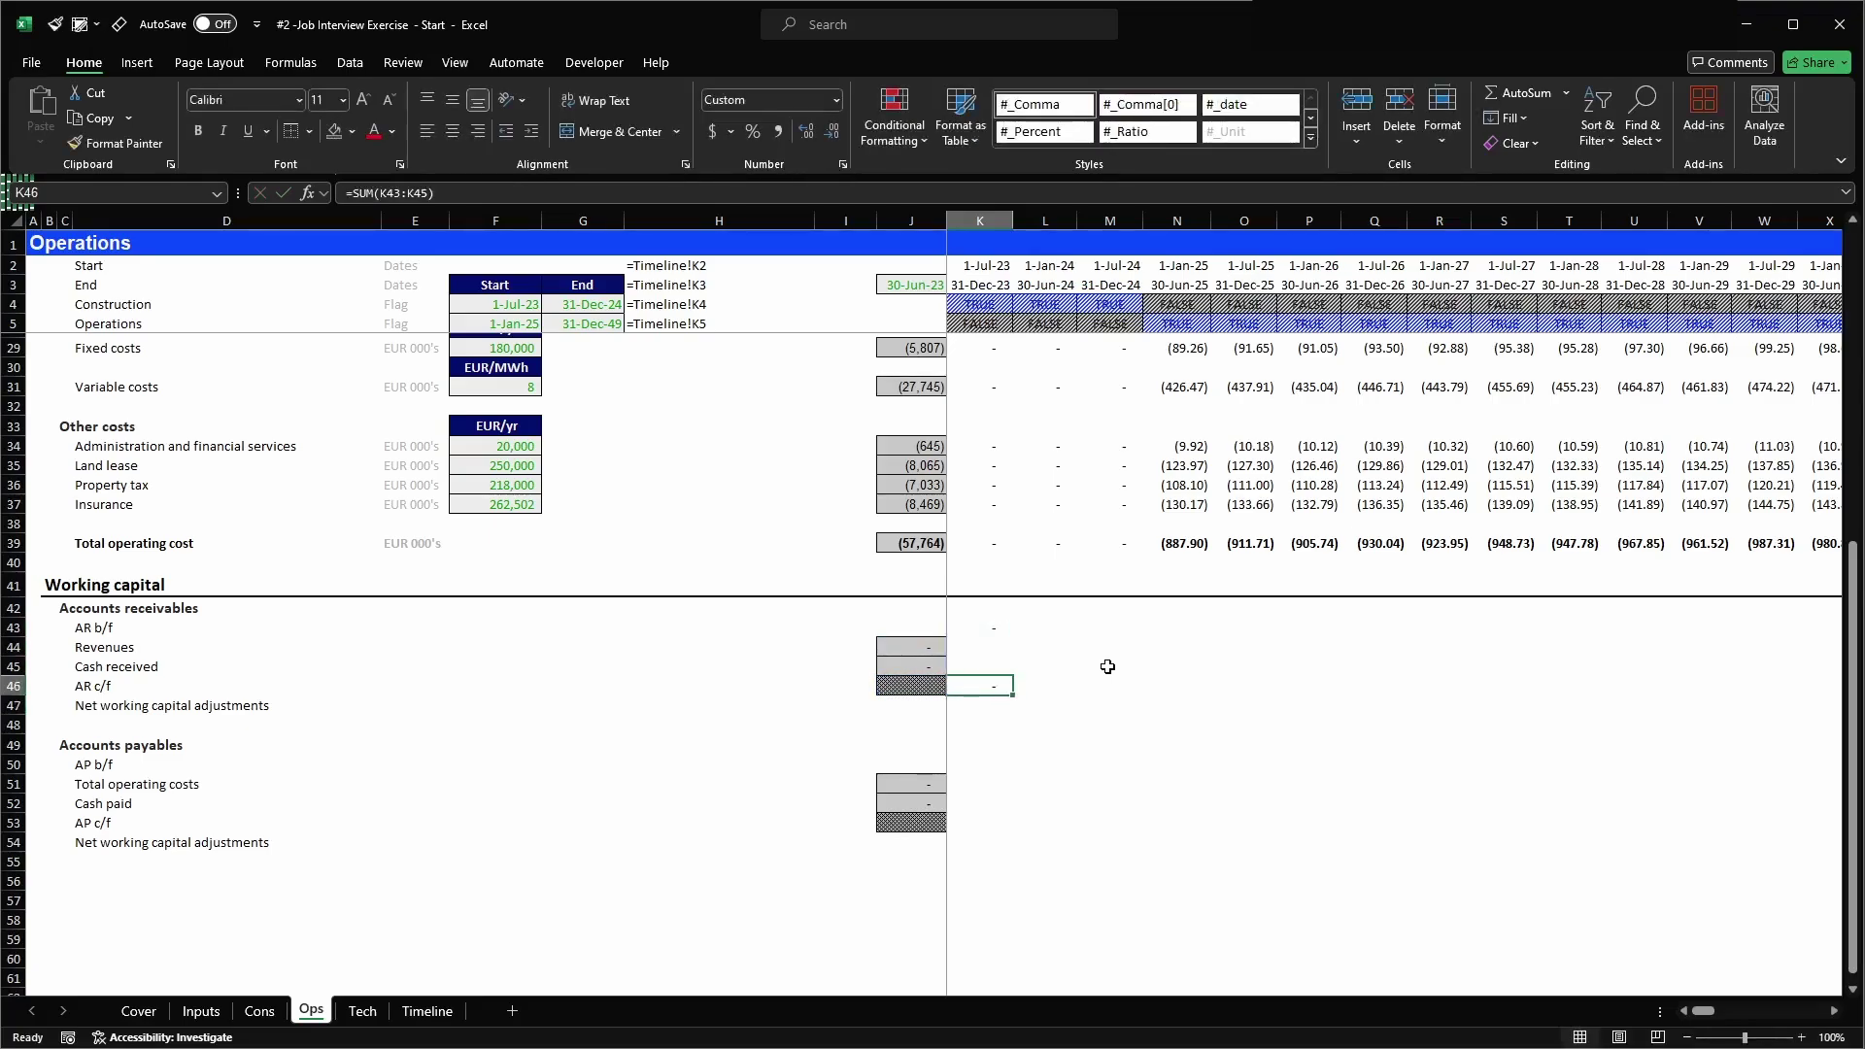
# - Copy the accounts receivables cells K43:K46 across all periods to column CG
pyautogui.press('Down')
pyautogui.press('Up')
pyautogui.hotkey('shift', 'Up')
pyautogui.hotkey('shift', 'Up')
pyautogui.hotkey('shift', 'Up')
pyautogui.hotkey('ctrl', 'c')
pyautogui.hotkey('ctrl', 'shift', 'Right')
pyautogui.press('Return')
# - Clear the existing borders from the AR c/f row K46:CG46 and apply a top border
pyautogui.press('Down')
pyautogui.press('Down')
pyautogui.press('Down')
pyautogui.hotkey('ctrl', 'shift', 'Right')
pyautogui.hotkey('alt', 'h')
pyautogui.press('b')
pyautogui.press('n')
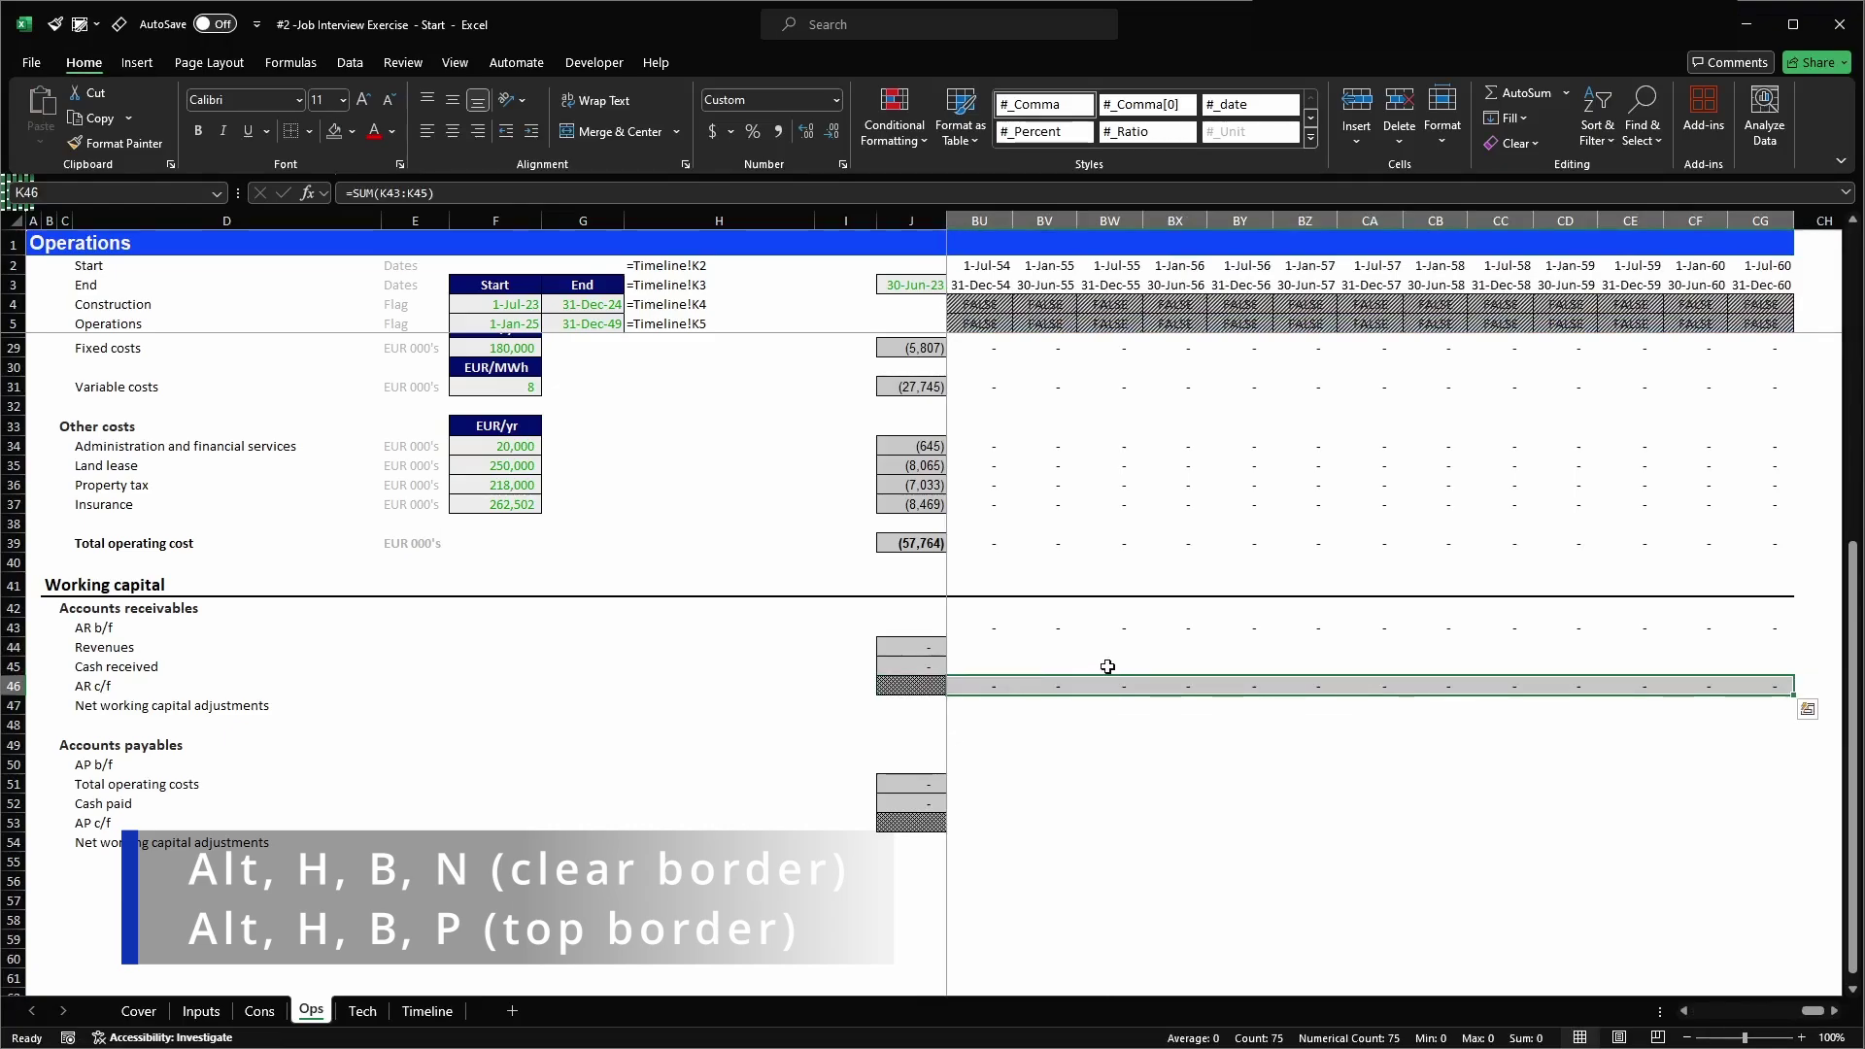
pyautogui.hotkey('alt', 'h')
pyautogui.press('b')
pyautogui.press('p')
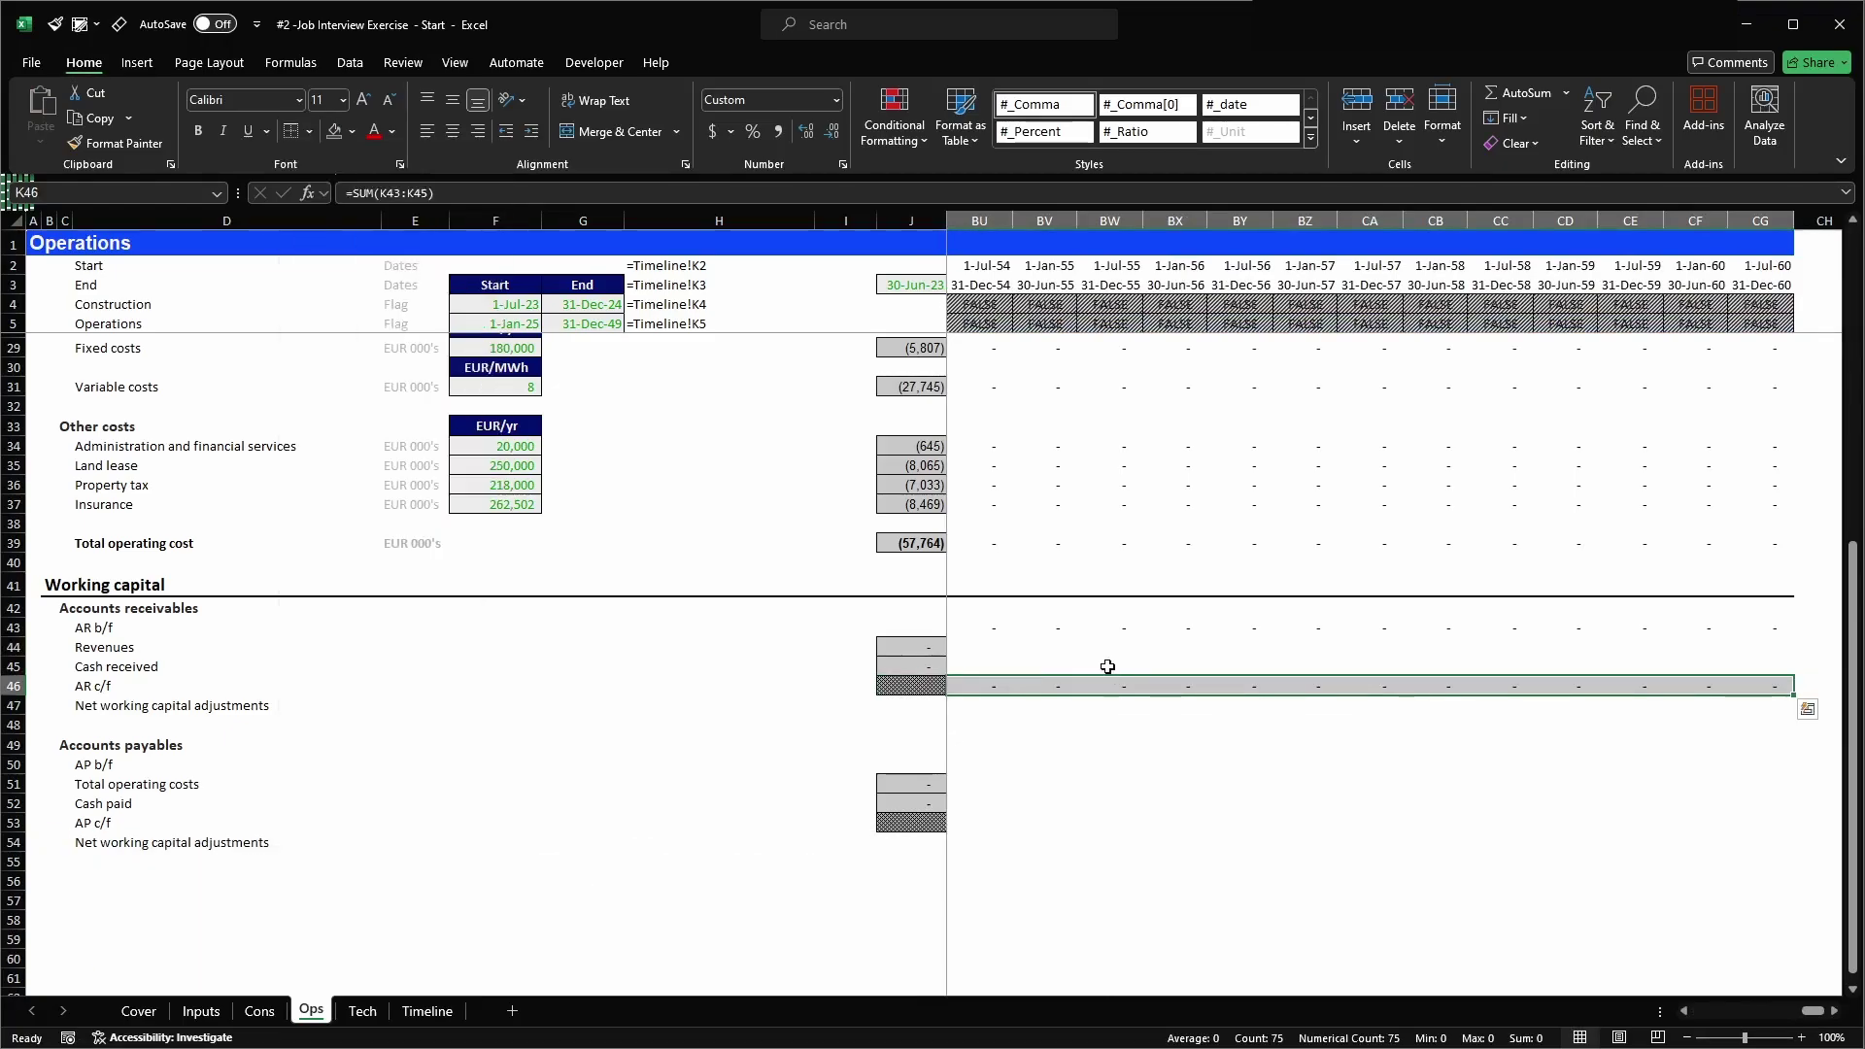
# - Check the AR c/f SUM formulas in the first periods of row 46
pyautogui.press('Left')
pyautogui.press('Right')
pyautogui.press('F2')
pyautogui.press('Tab')
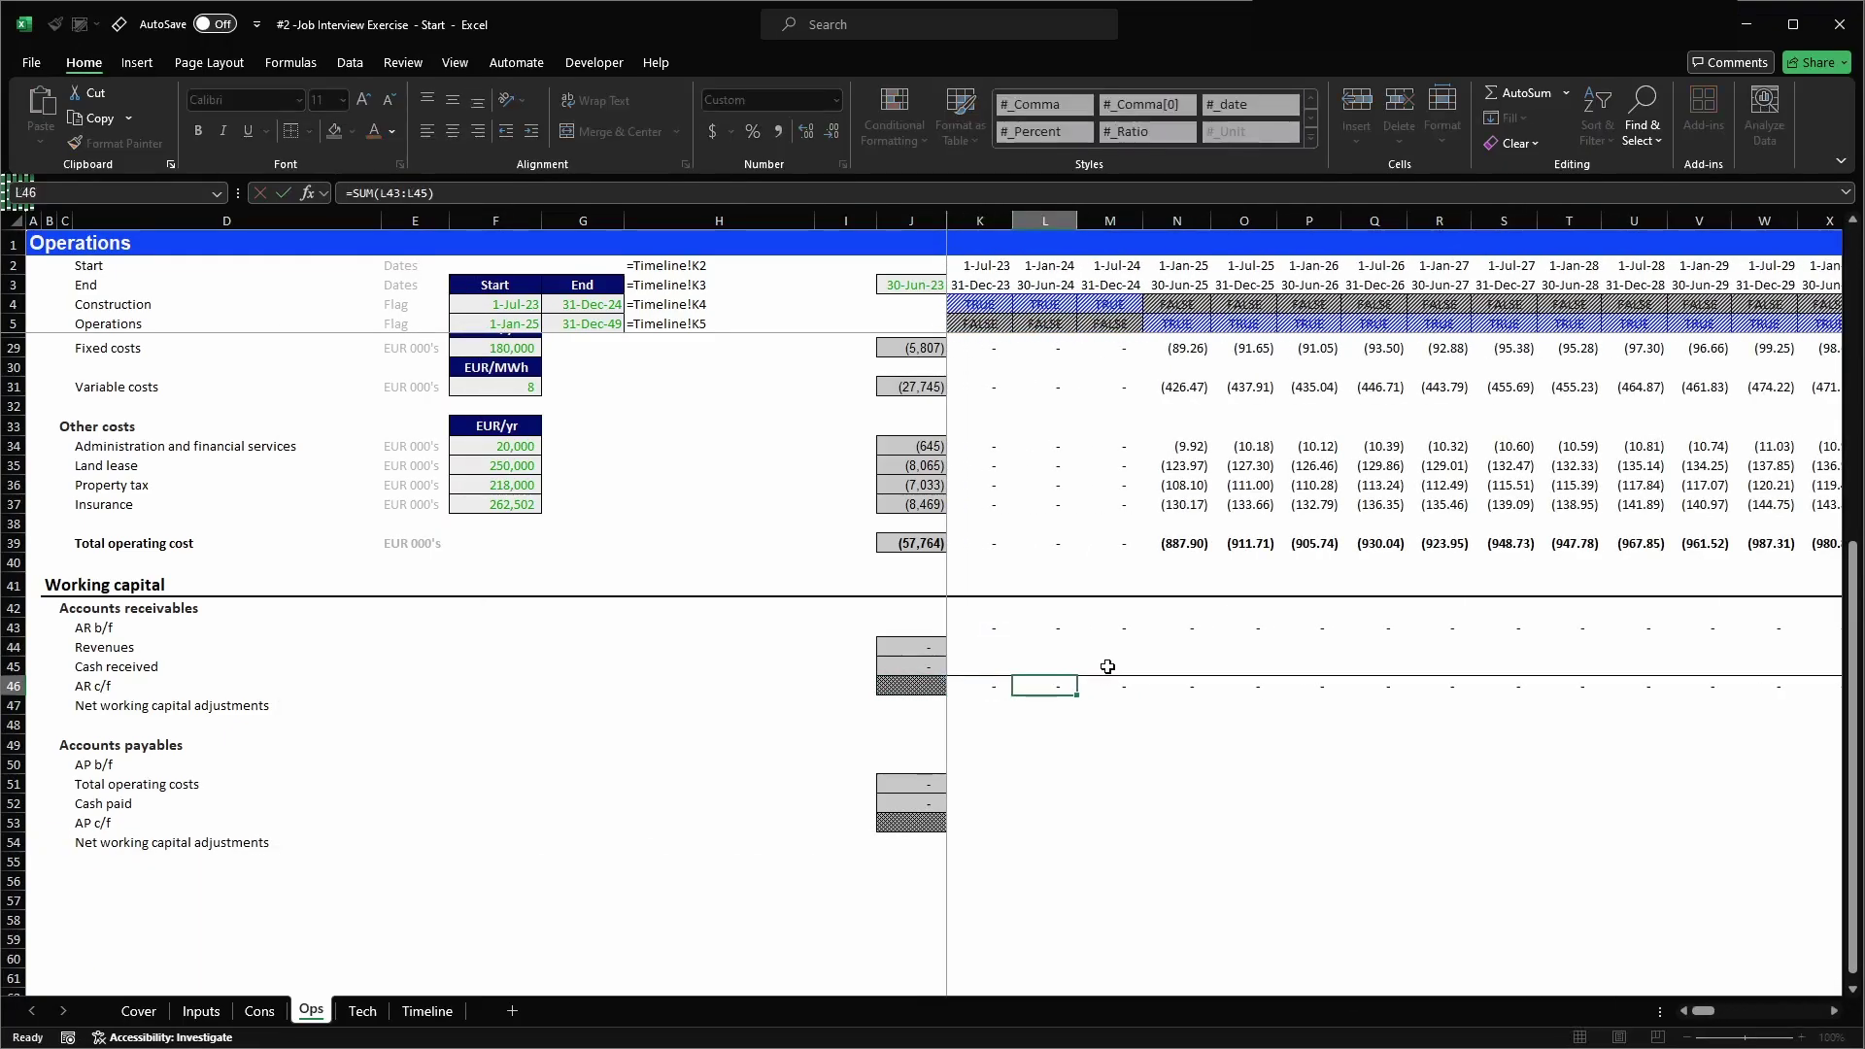
pyautogui.press('F2')
pyautogui.press('Tab')
pyautogui.press('Left')
pyautogui.press('Left')
pyautogui.press('Left')
# - Link the Revenues line to Total revenues with =K24 in K44 and fill it across all periods
pyautogui.press('Right')
pyautogui.press('Up')
pyautogui.press('Up')
pyautogui.write('=')
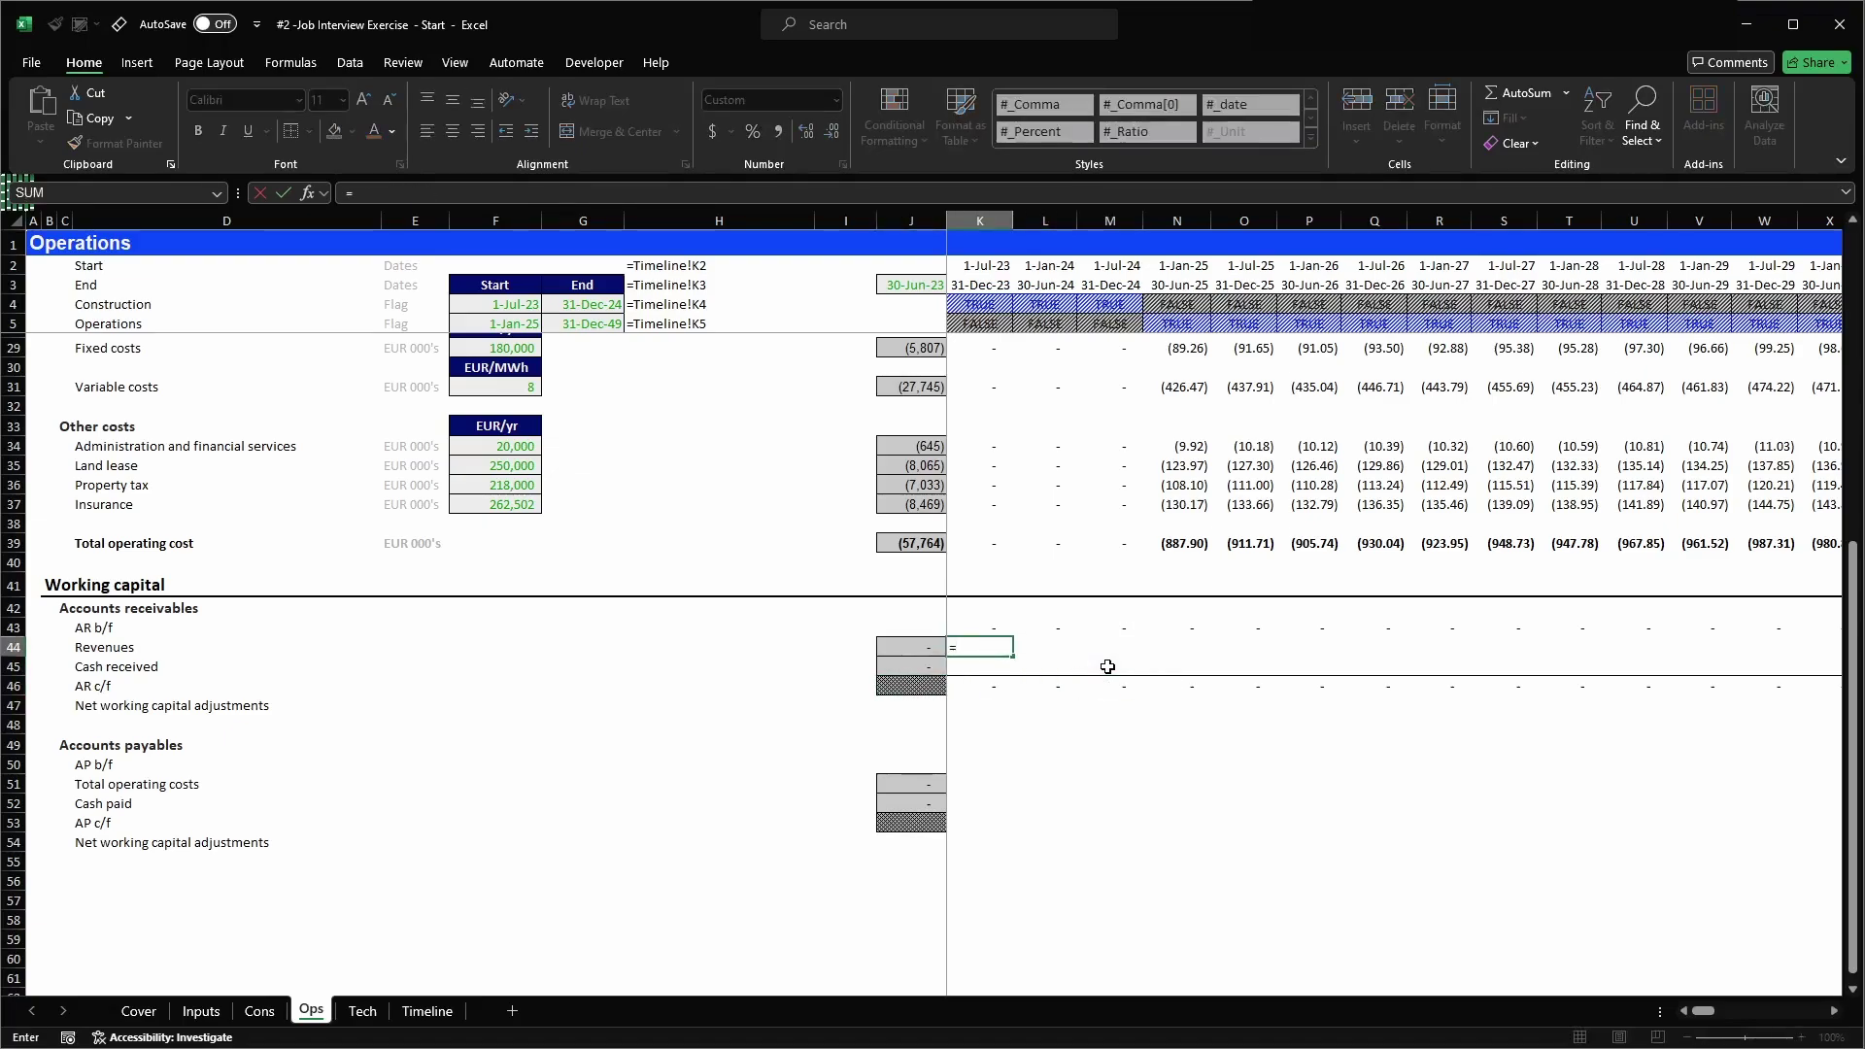
pyautogui.scroll(3, 1001, 744)
pyautogui.scroll(5, 1001, 744)
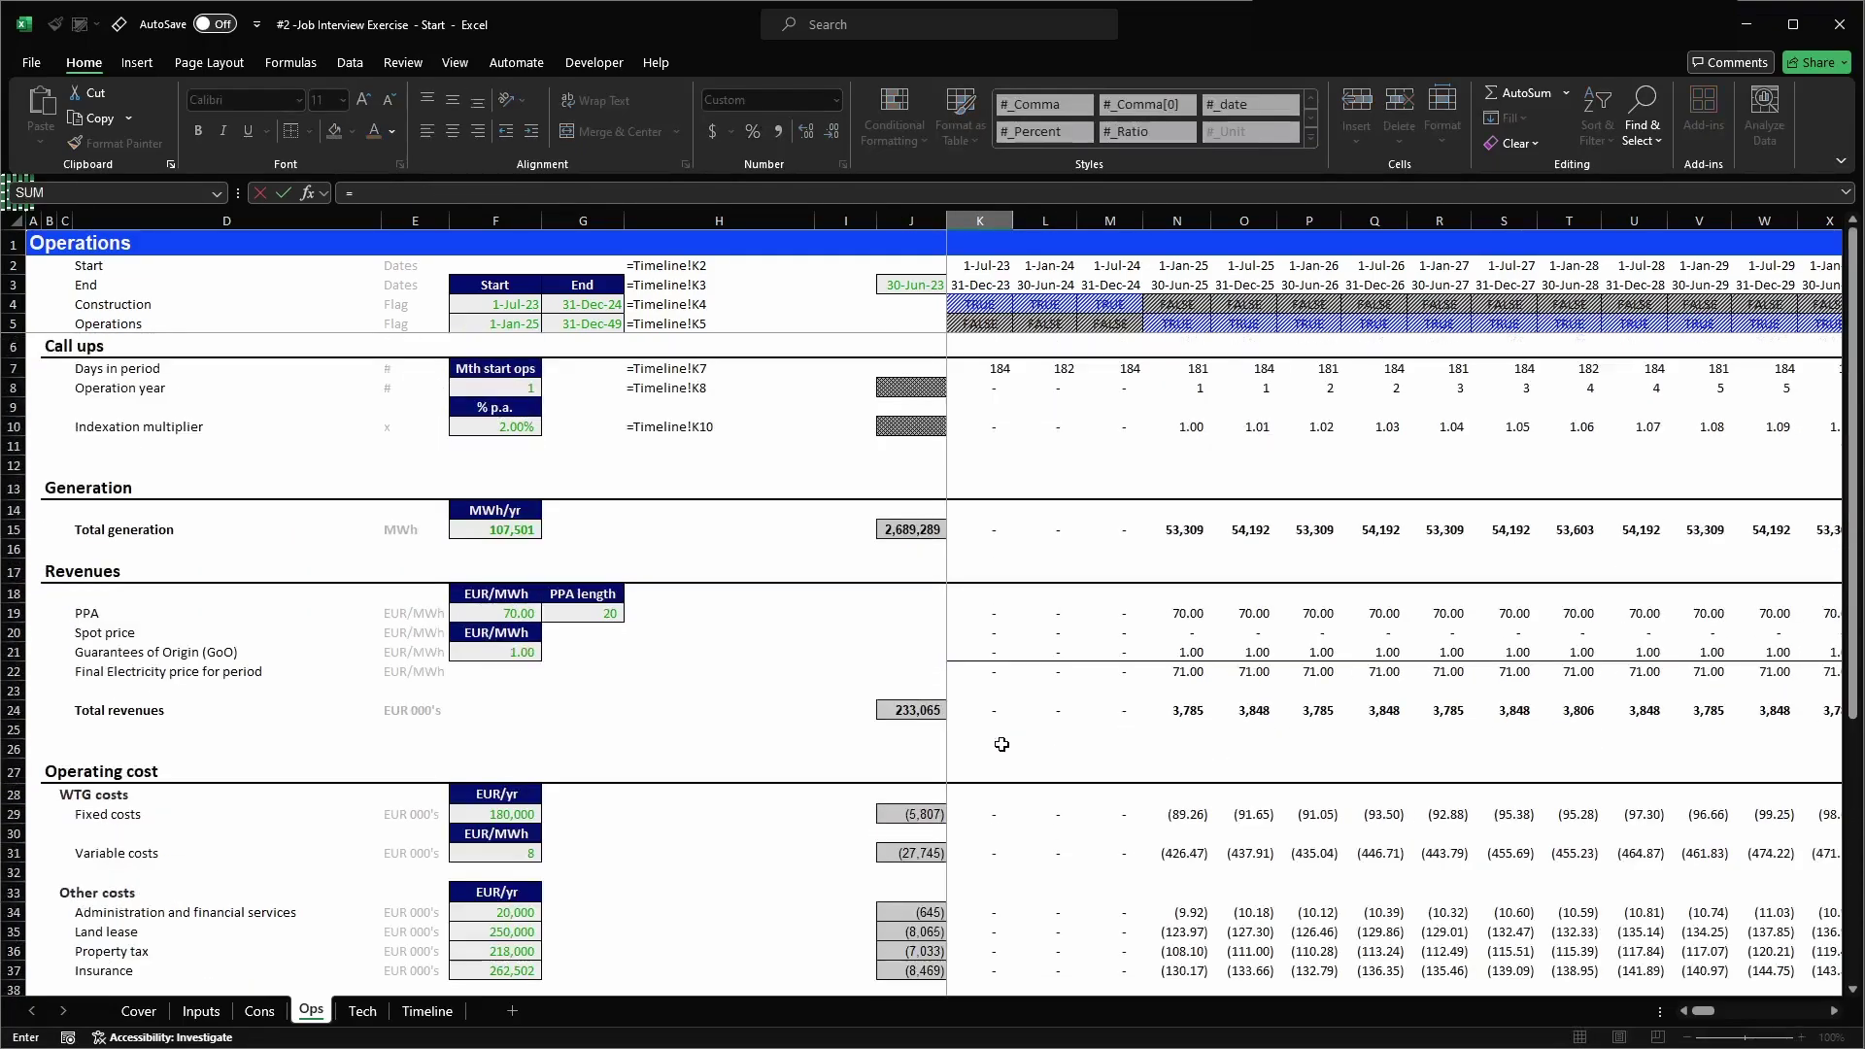
pyautogui.click(996, 711)
pyautogui.hotkey('ctrl', 'Return')
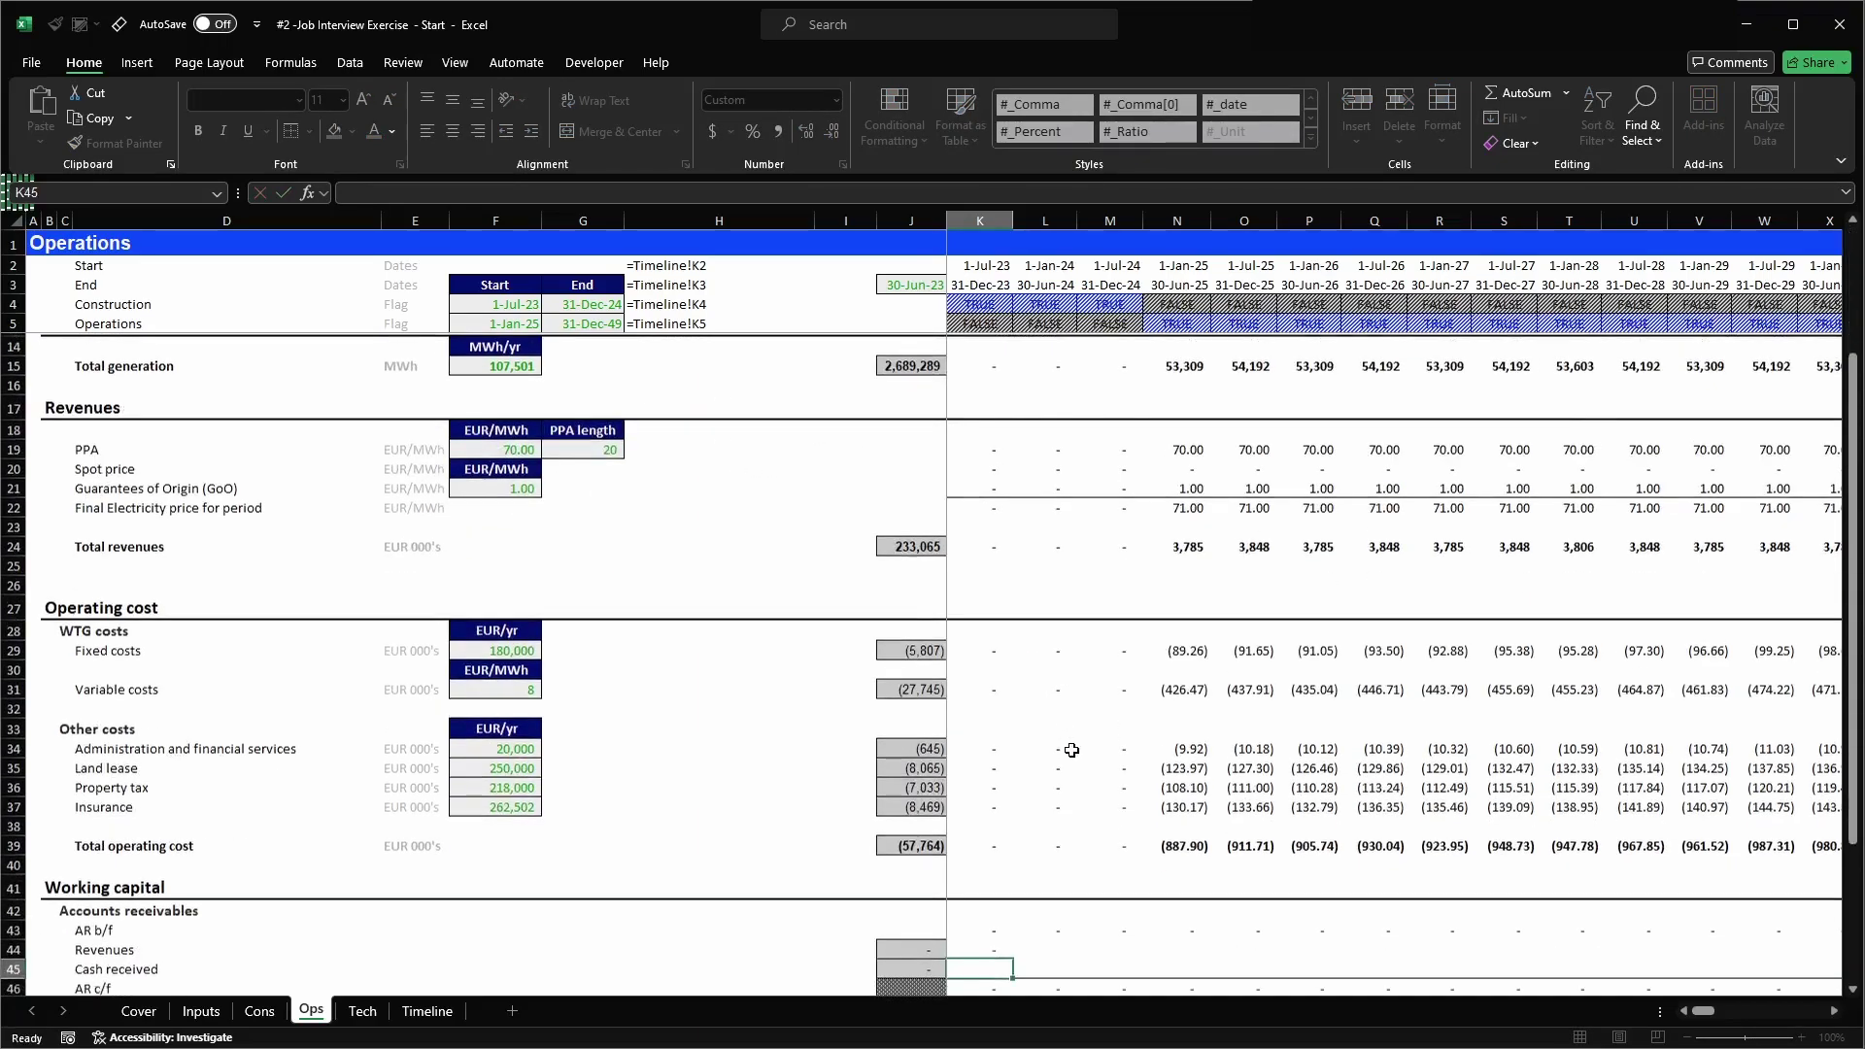
pyautogui.hotkey('ctrl', 'shift', 'Right')
pyautogui.hotkey('ctrl', 'r')
pyautogui.press('Left')
pyautogui.press('Right')
pyautogui.press('Right')
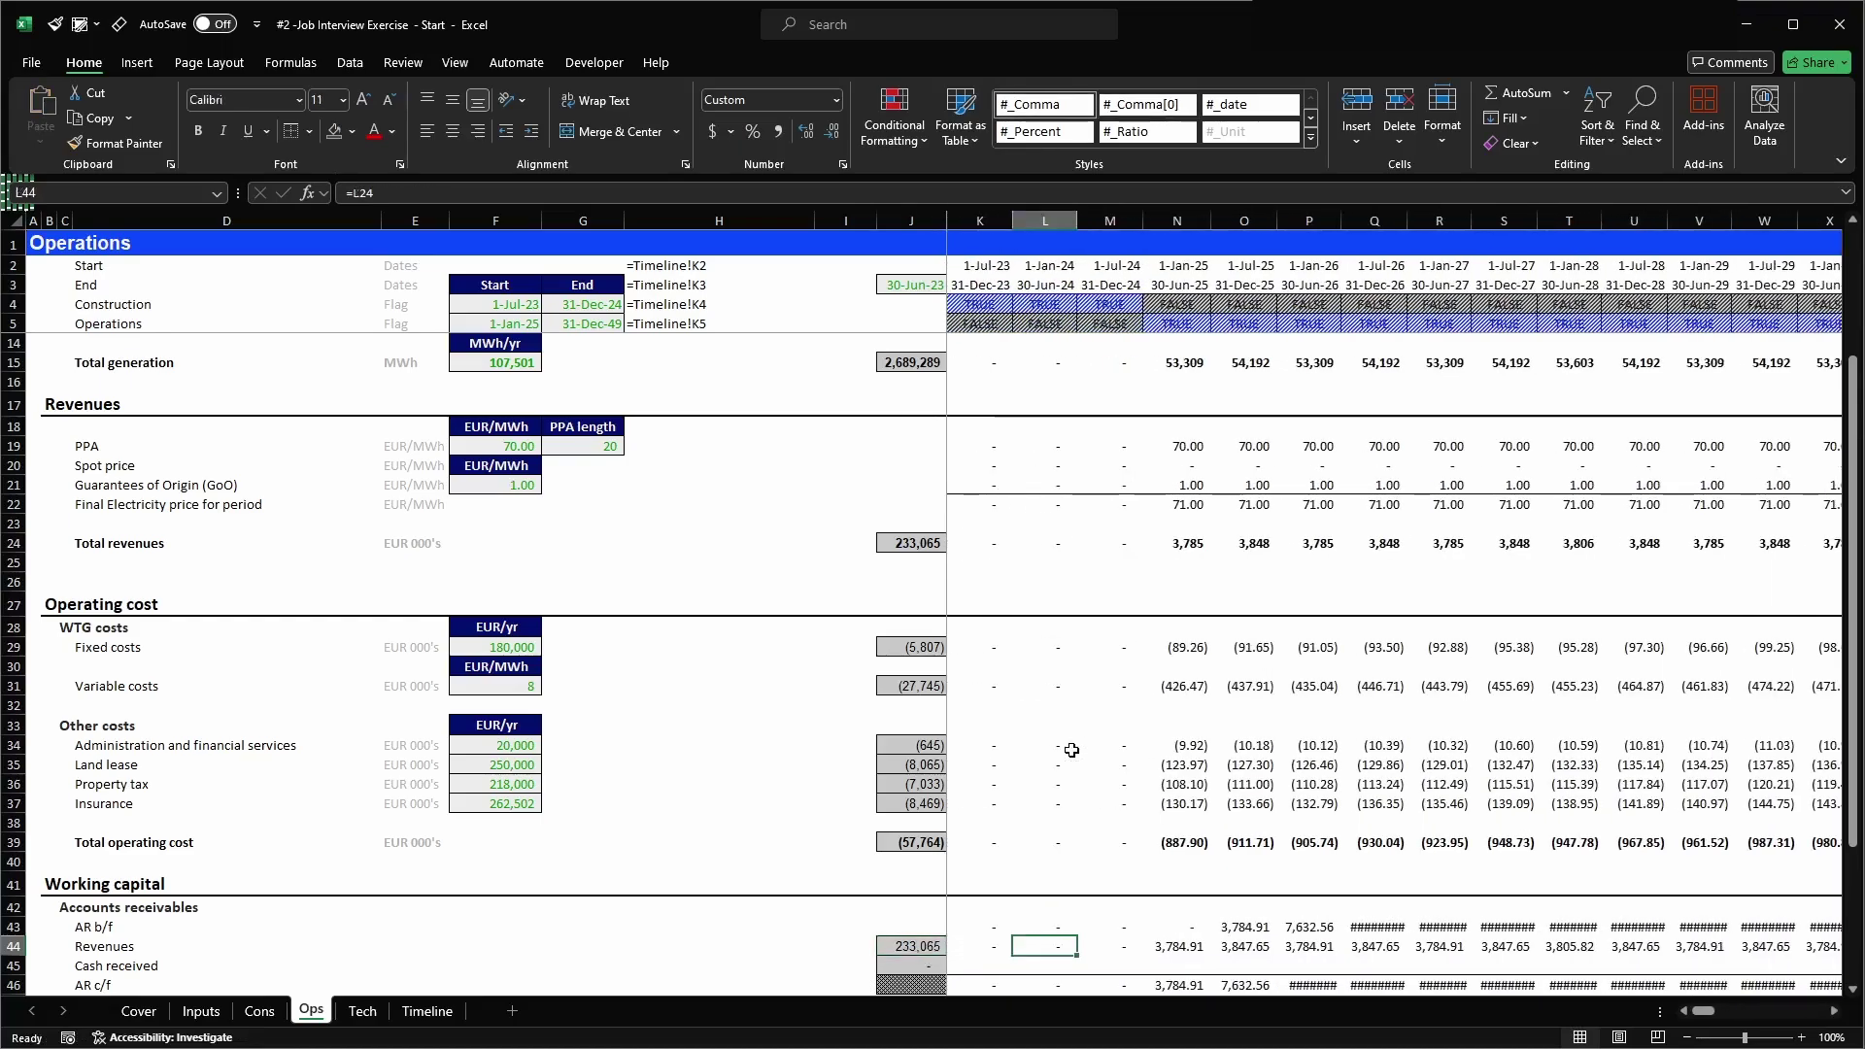
pyautogui.press('Left')
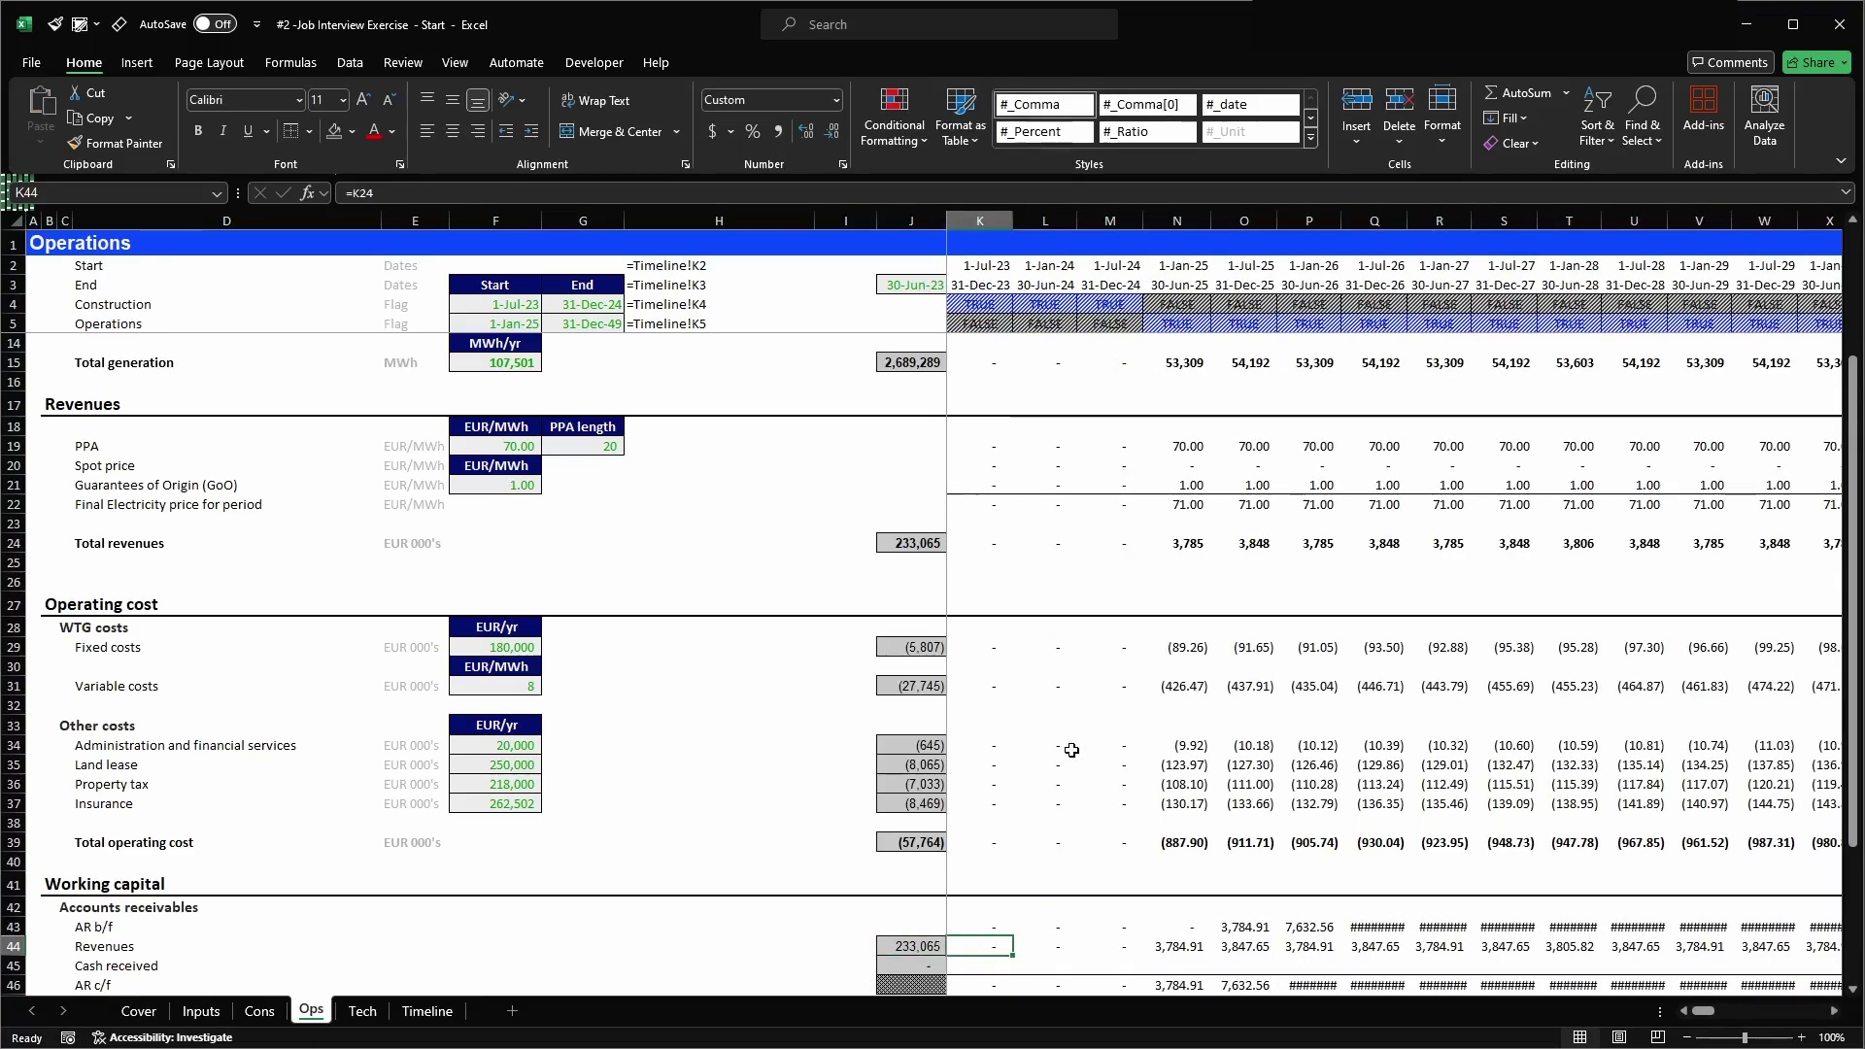
# - Clear the linked formulas from the Revenues row in the accounts receivables block
pyautogui.hotkey('ctrl', 'shift', 'Right')
pyautogui.press('Delete')
pyautogui.press('Left')
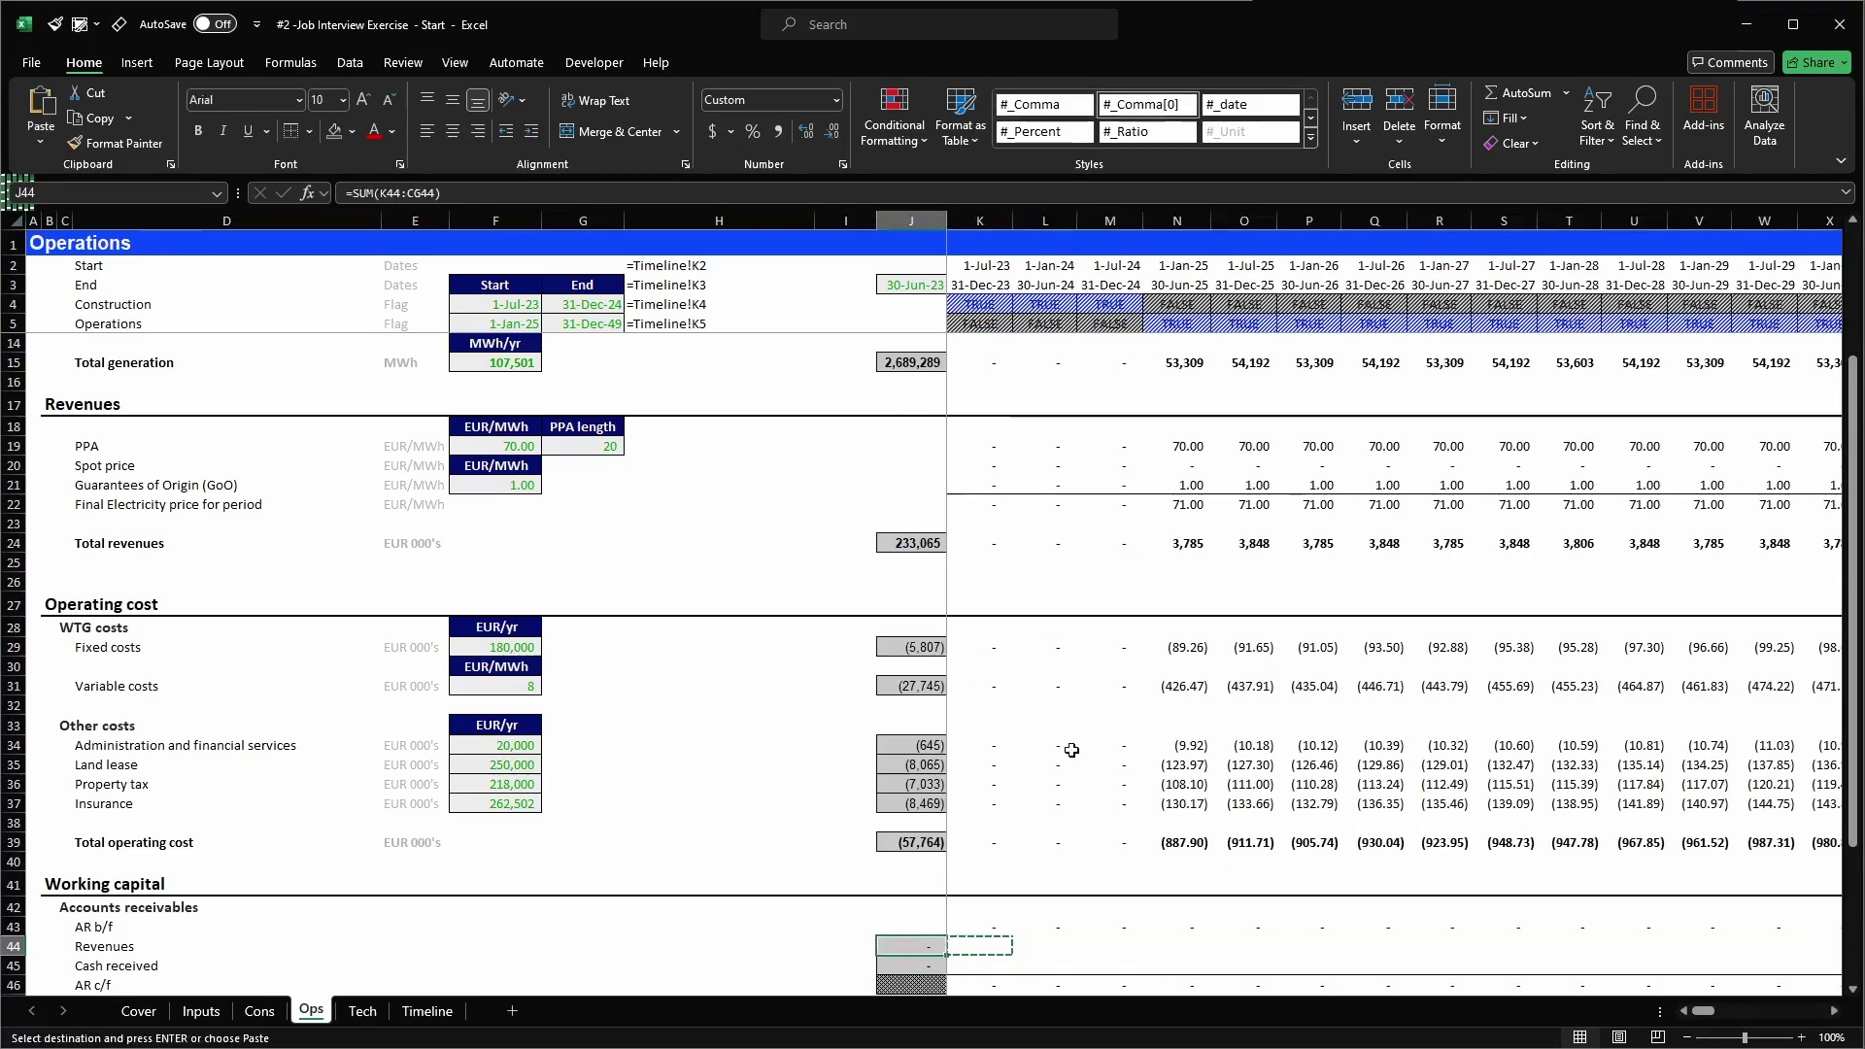
# - Name the entire Total revenues row 24 as the range r_revenues
pyautogui.scroll(3, 986, 612)
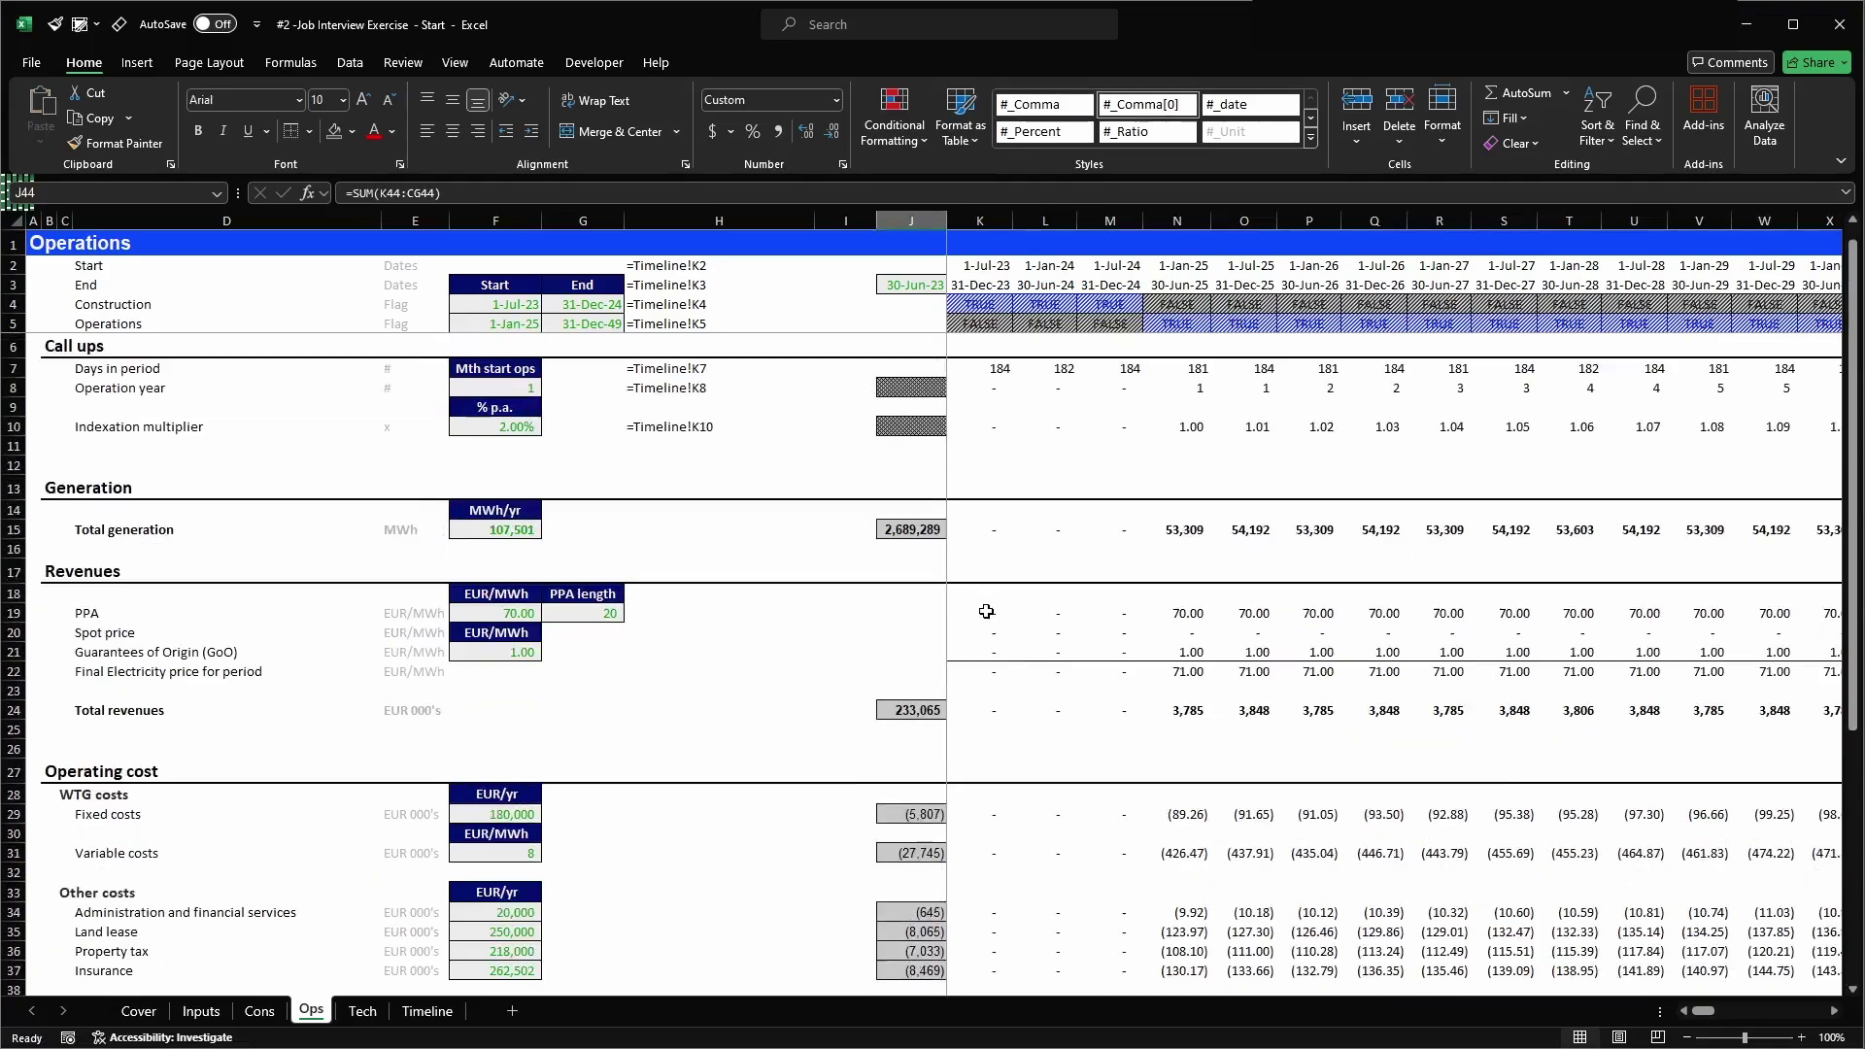
pyautogui.click(996, 532)
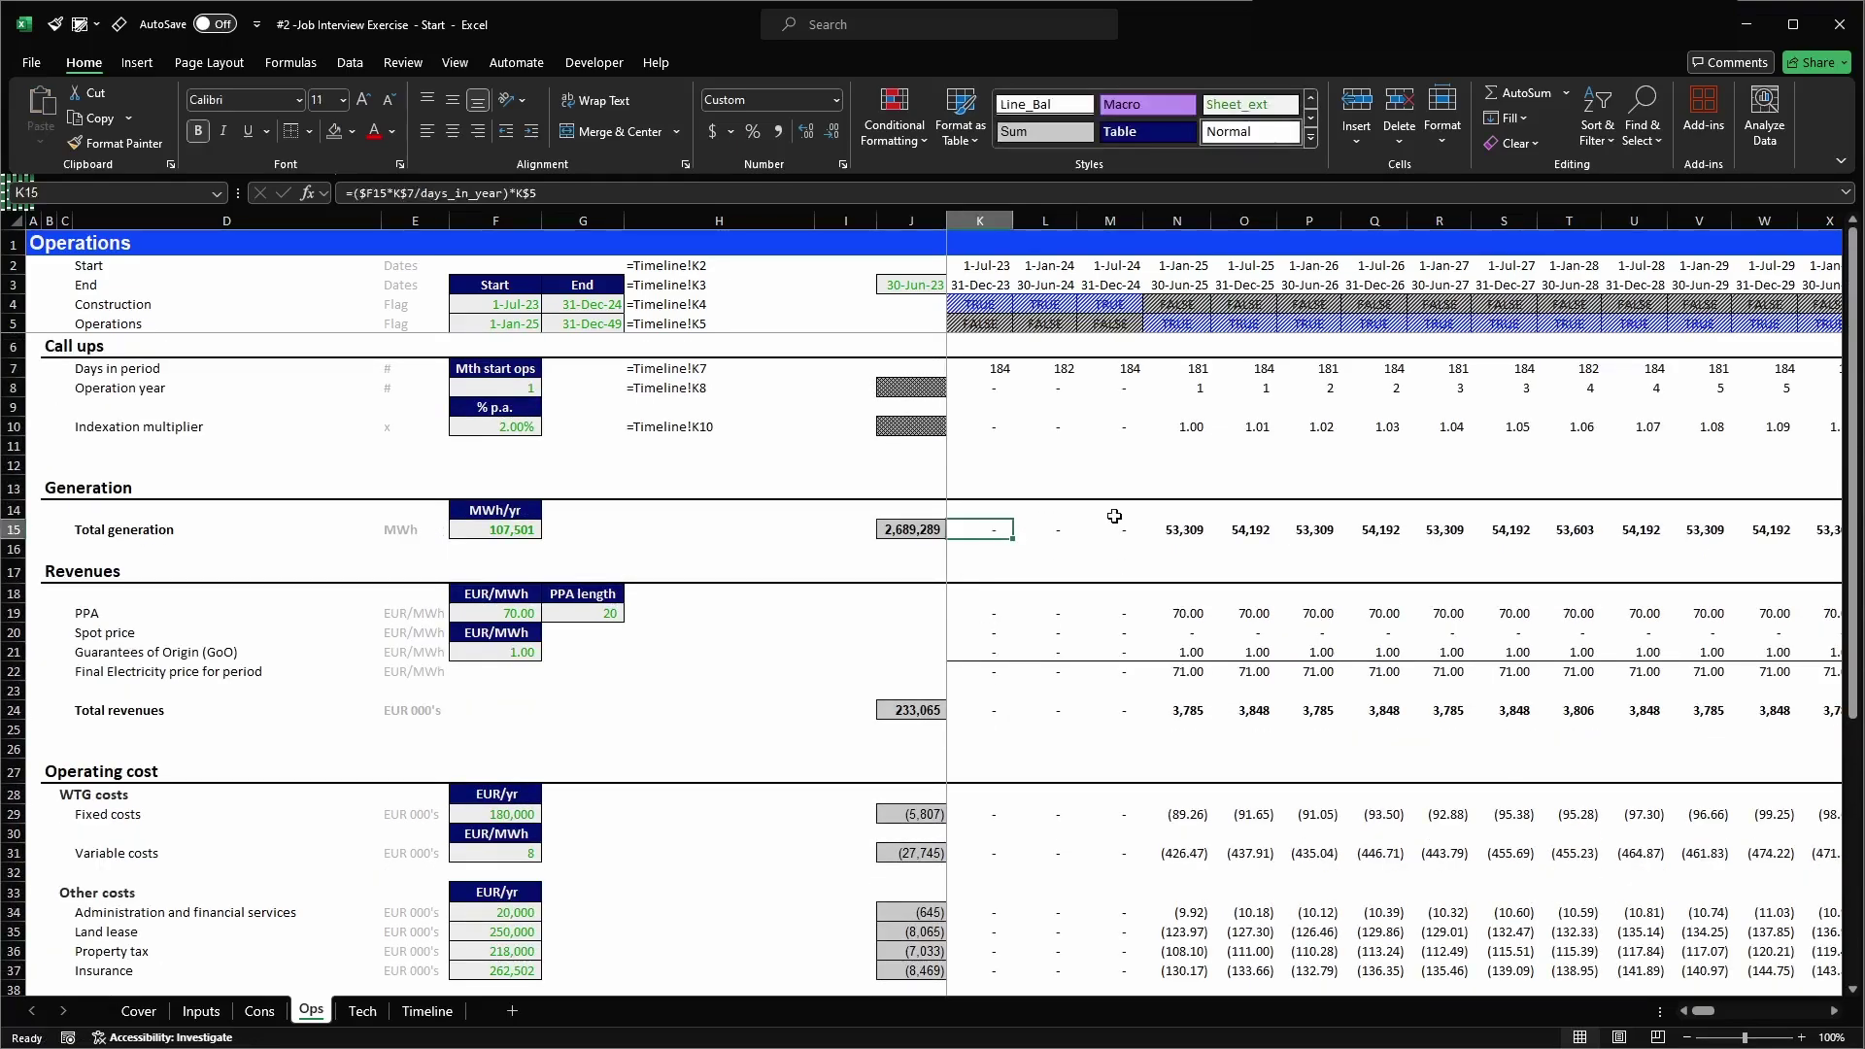
pyautogui.click(995, 709)
pyautogui.hotkey('shift', 'space')
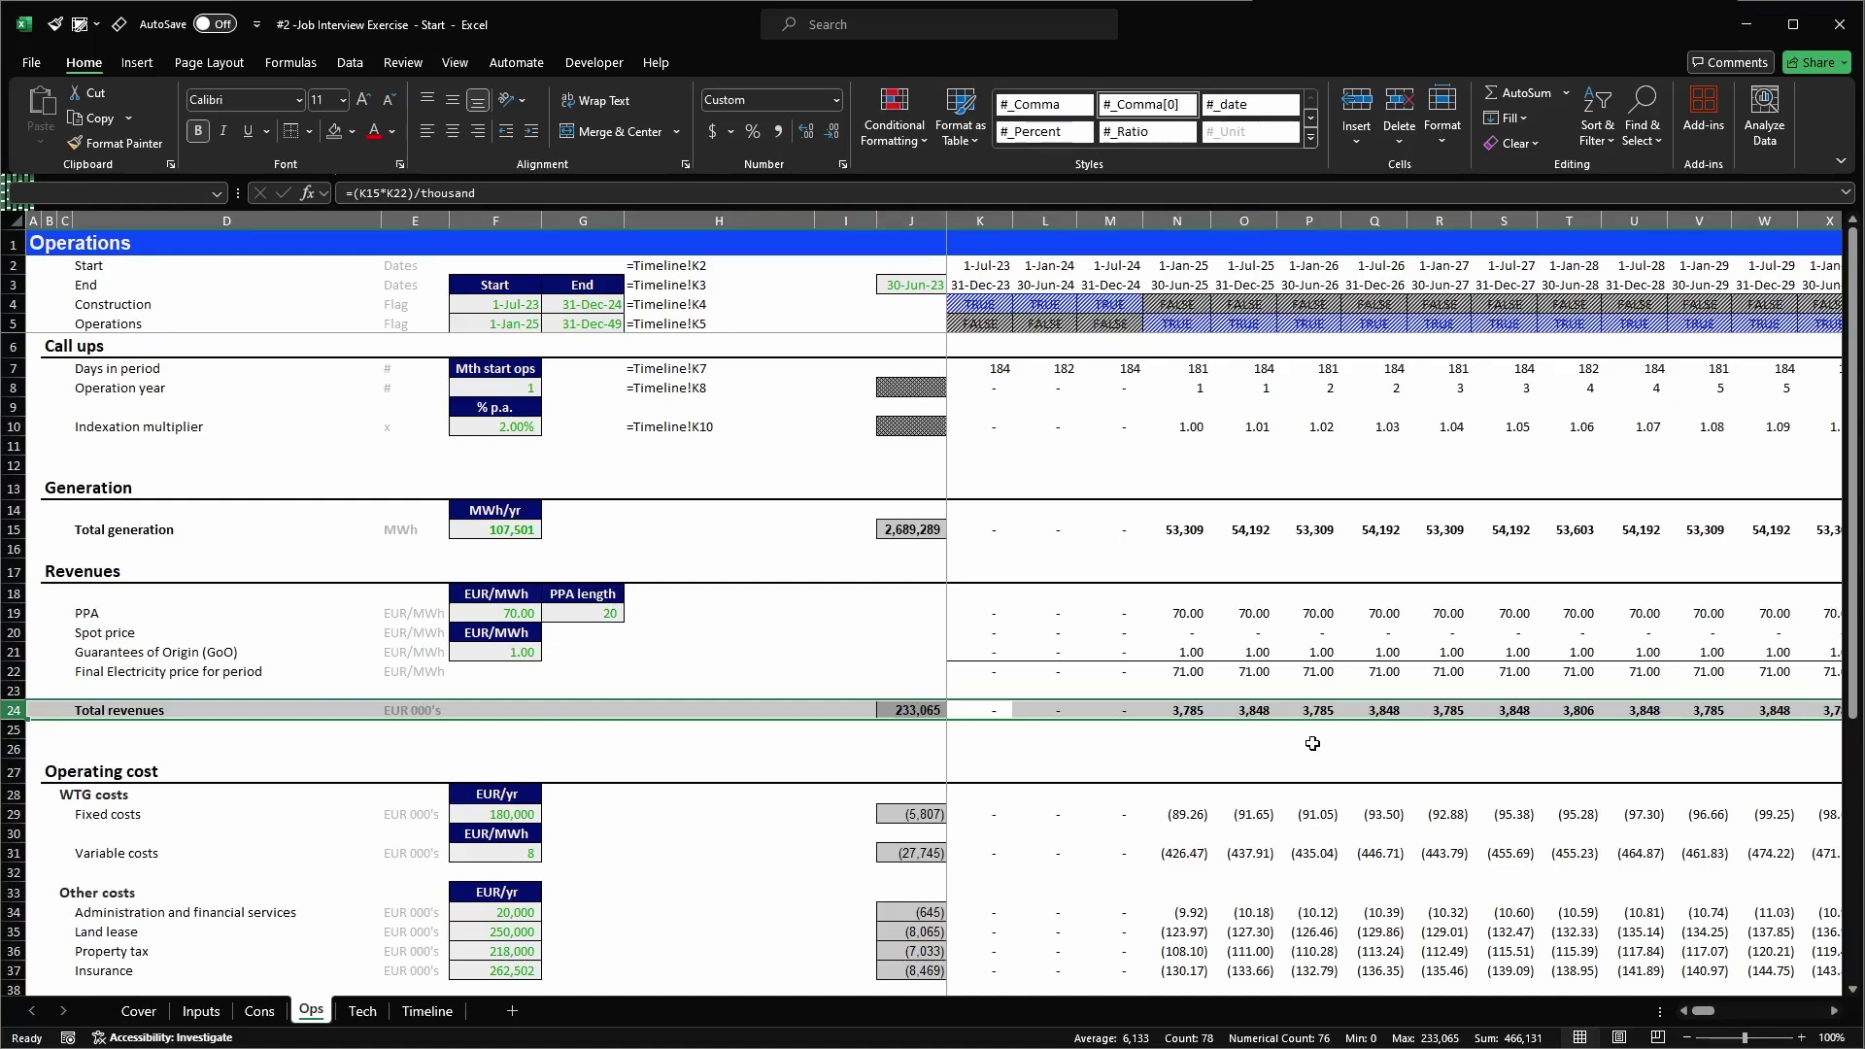
pyautogui.hotkey('alt', 'F3')
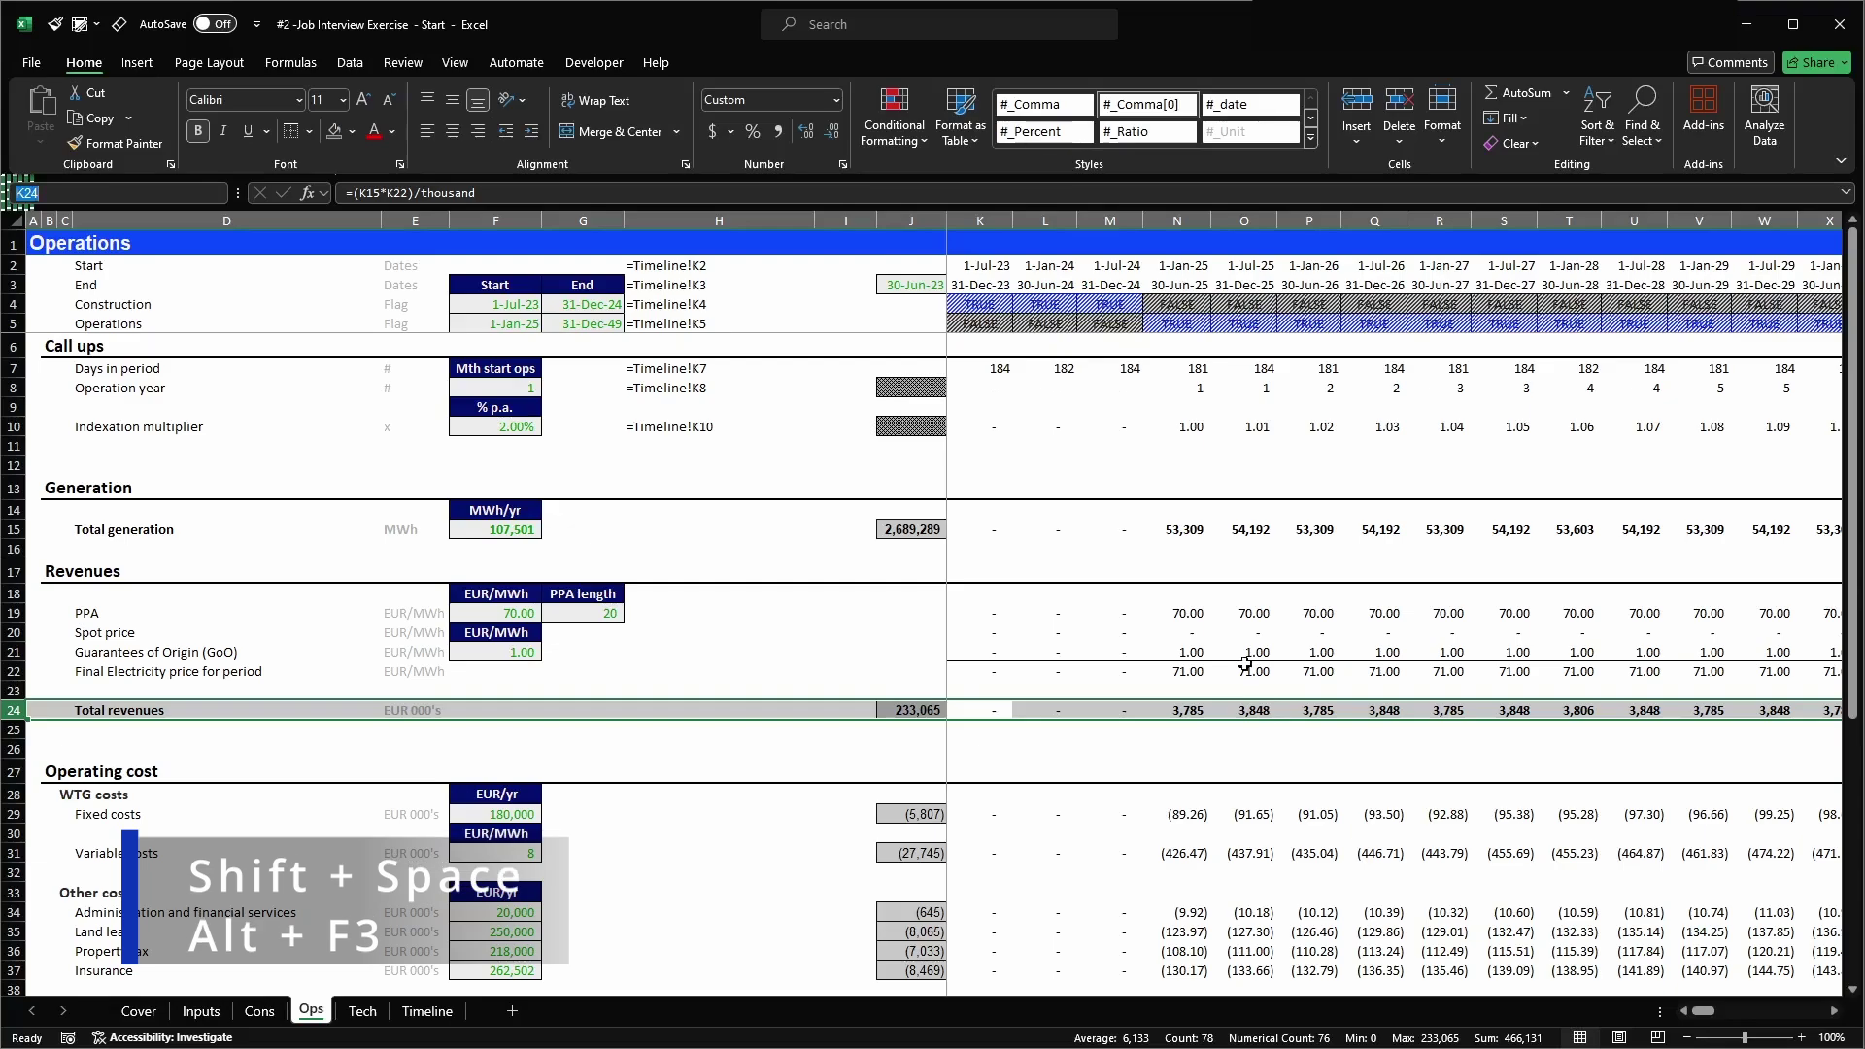
pyautogui.write('r_revenues')
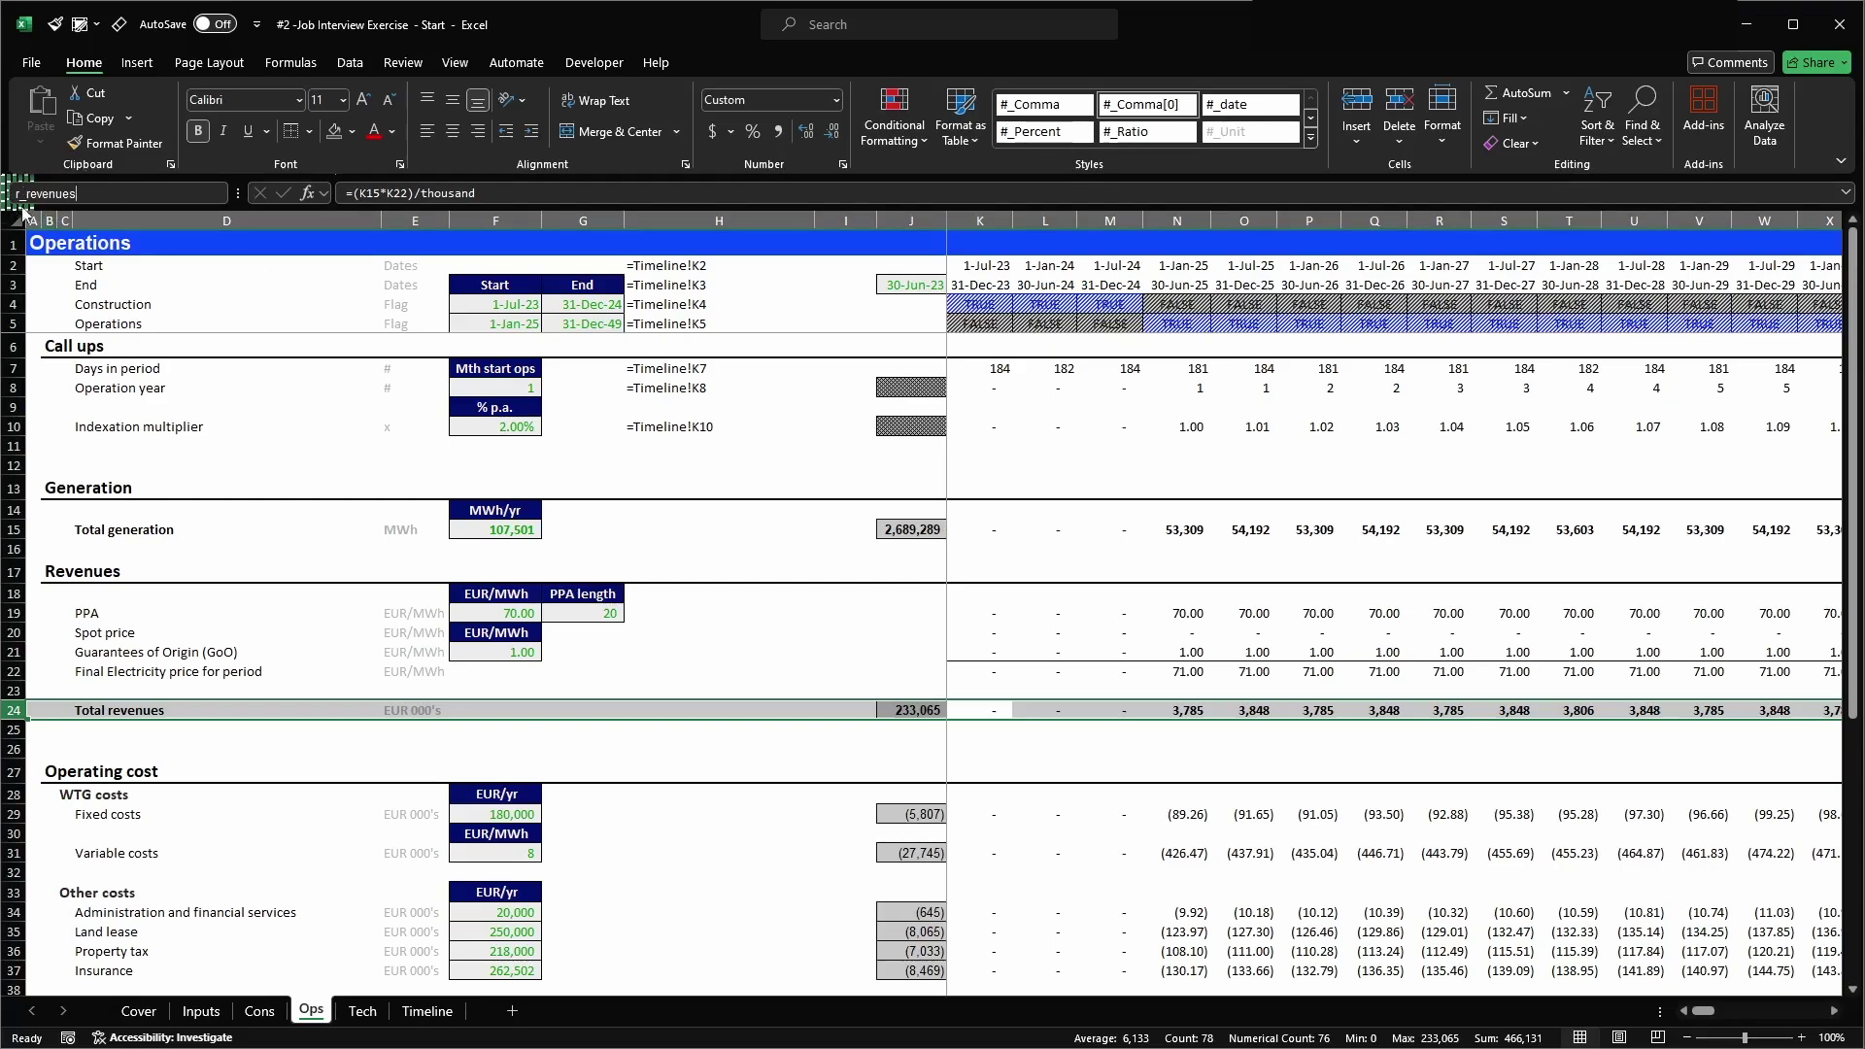
pyautogui.press('Return')
pyautogui.click(1007, 731)
pyautogui.scroll(-7, 1006, 731)
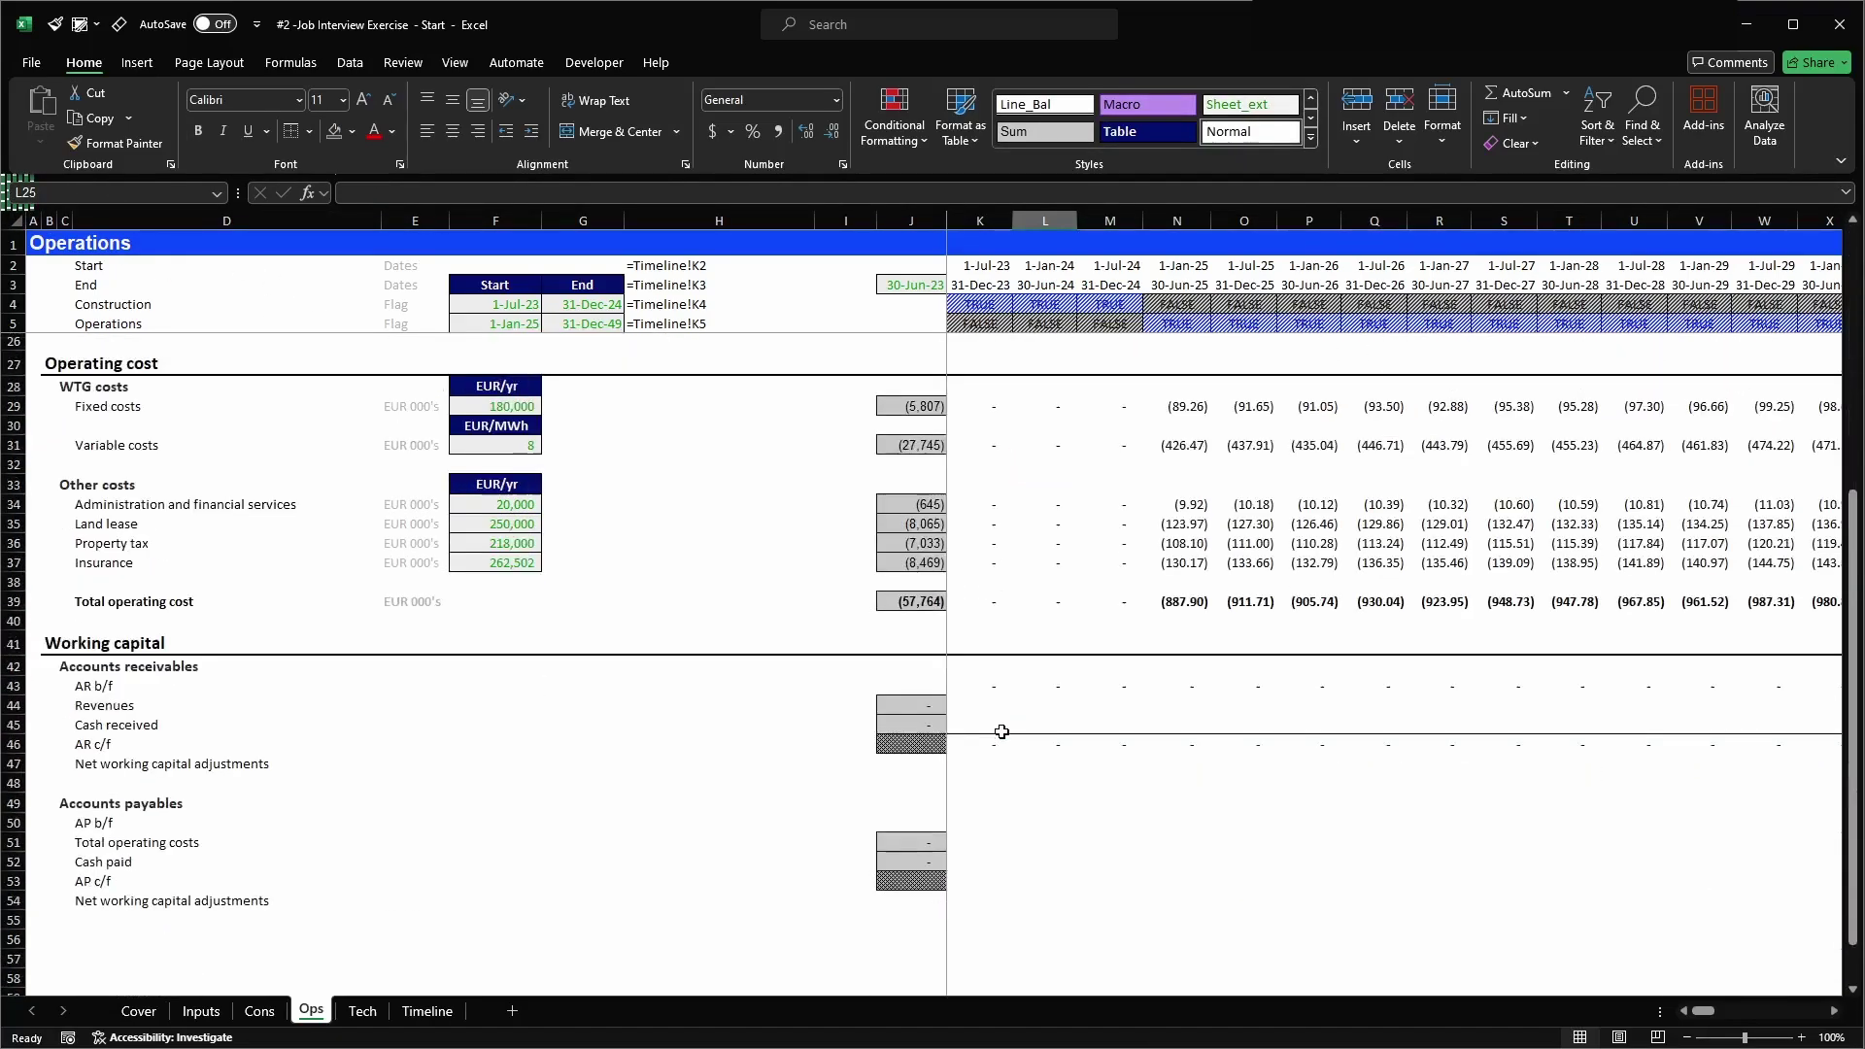
pyautogui.click(966, 701)
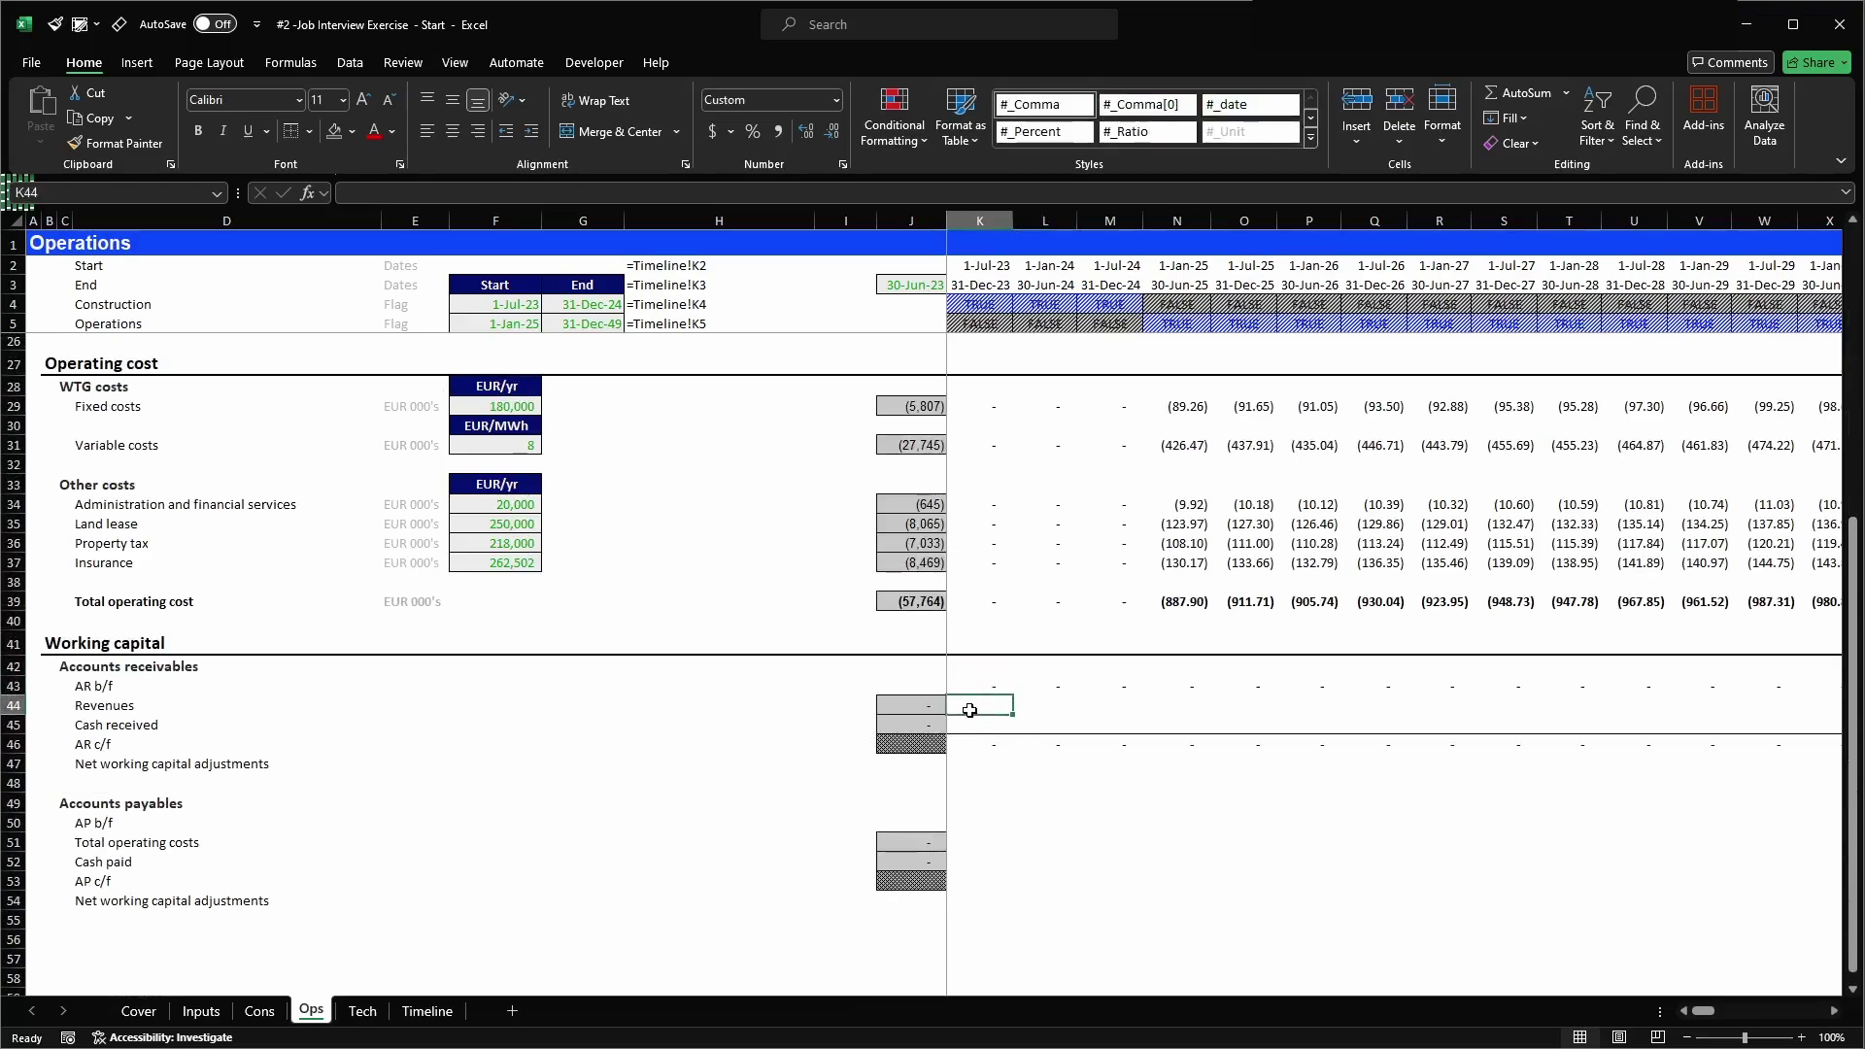
pyautogui.write('=@r')
pyautogui.press('Tab')
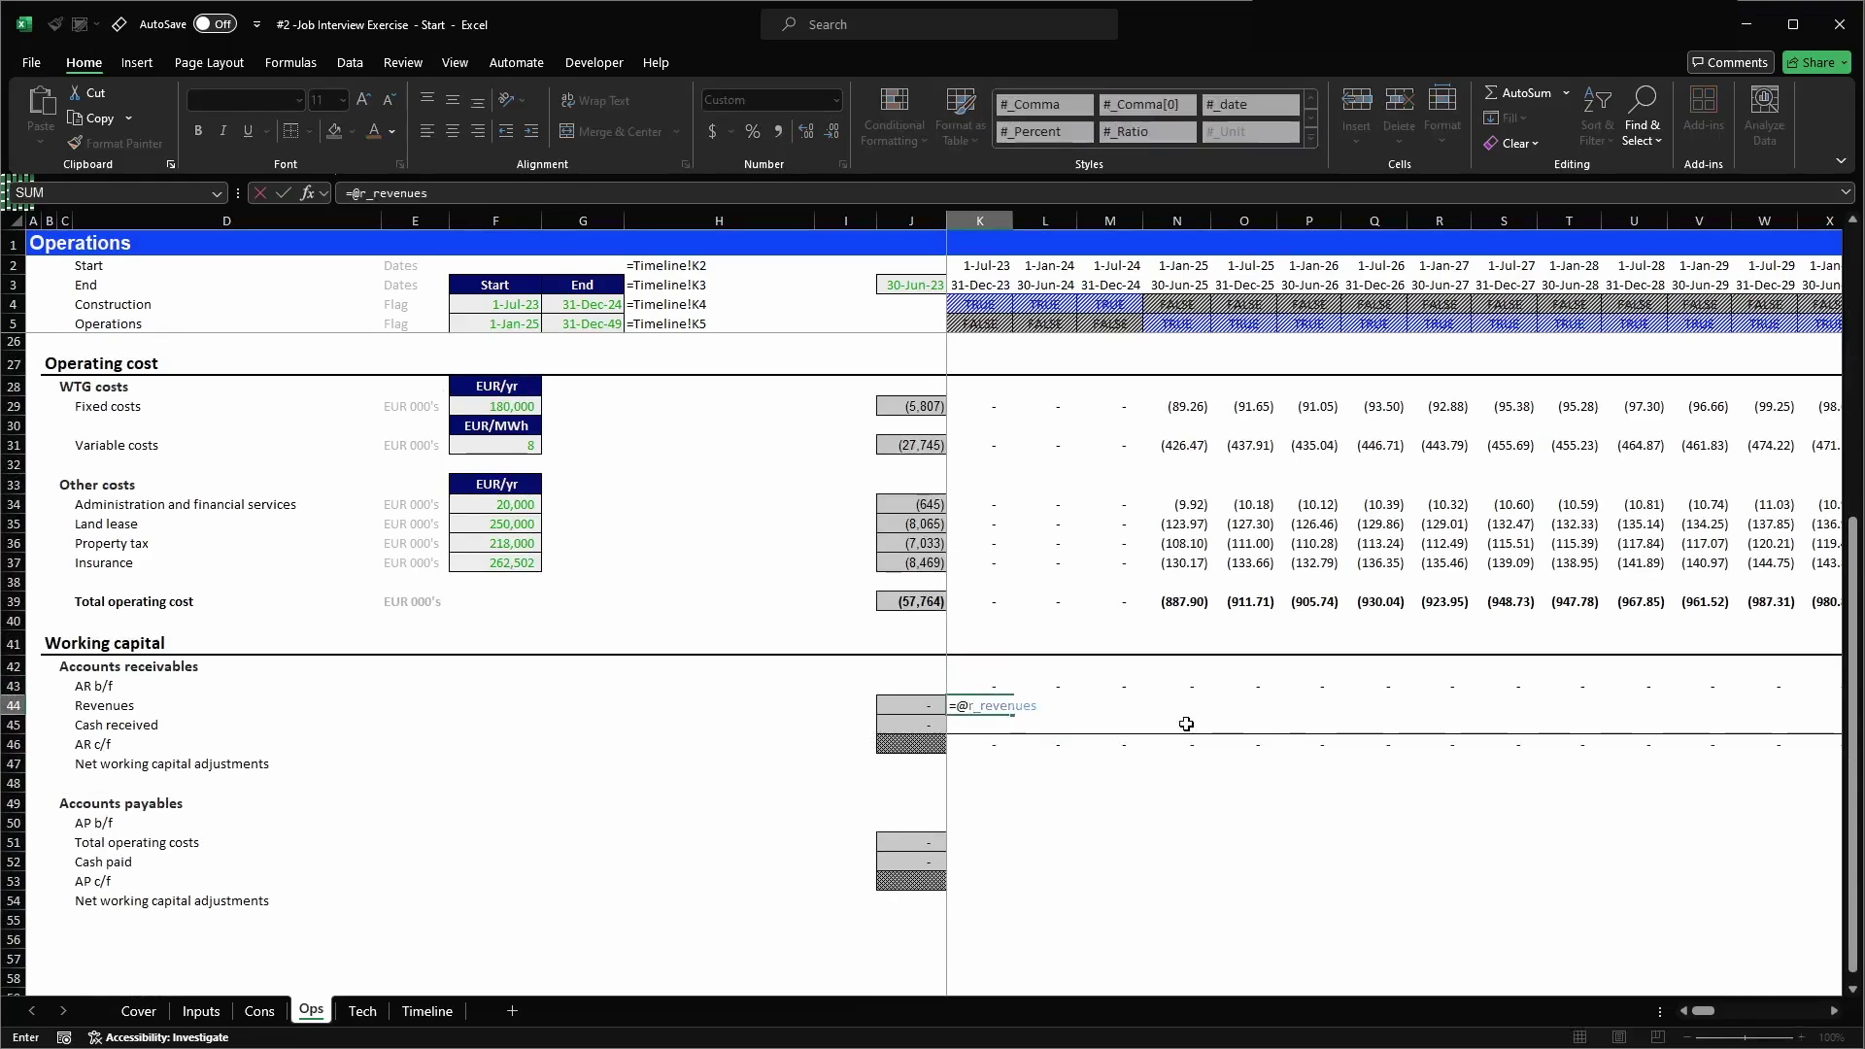
pyautogui.press('Return')
pyautogui.press('Up')
pyautogui.hotkey('ctrl', 'c')
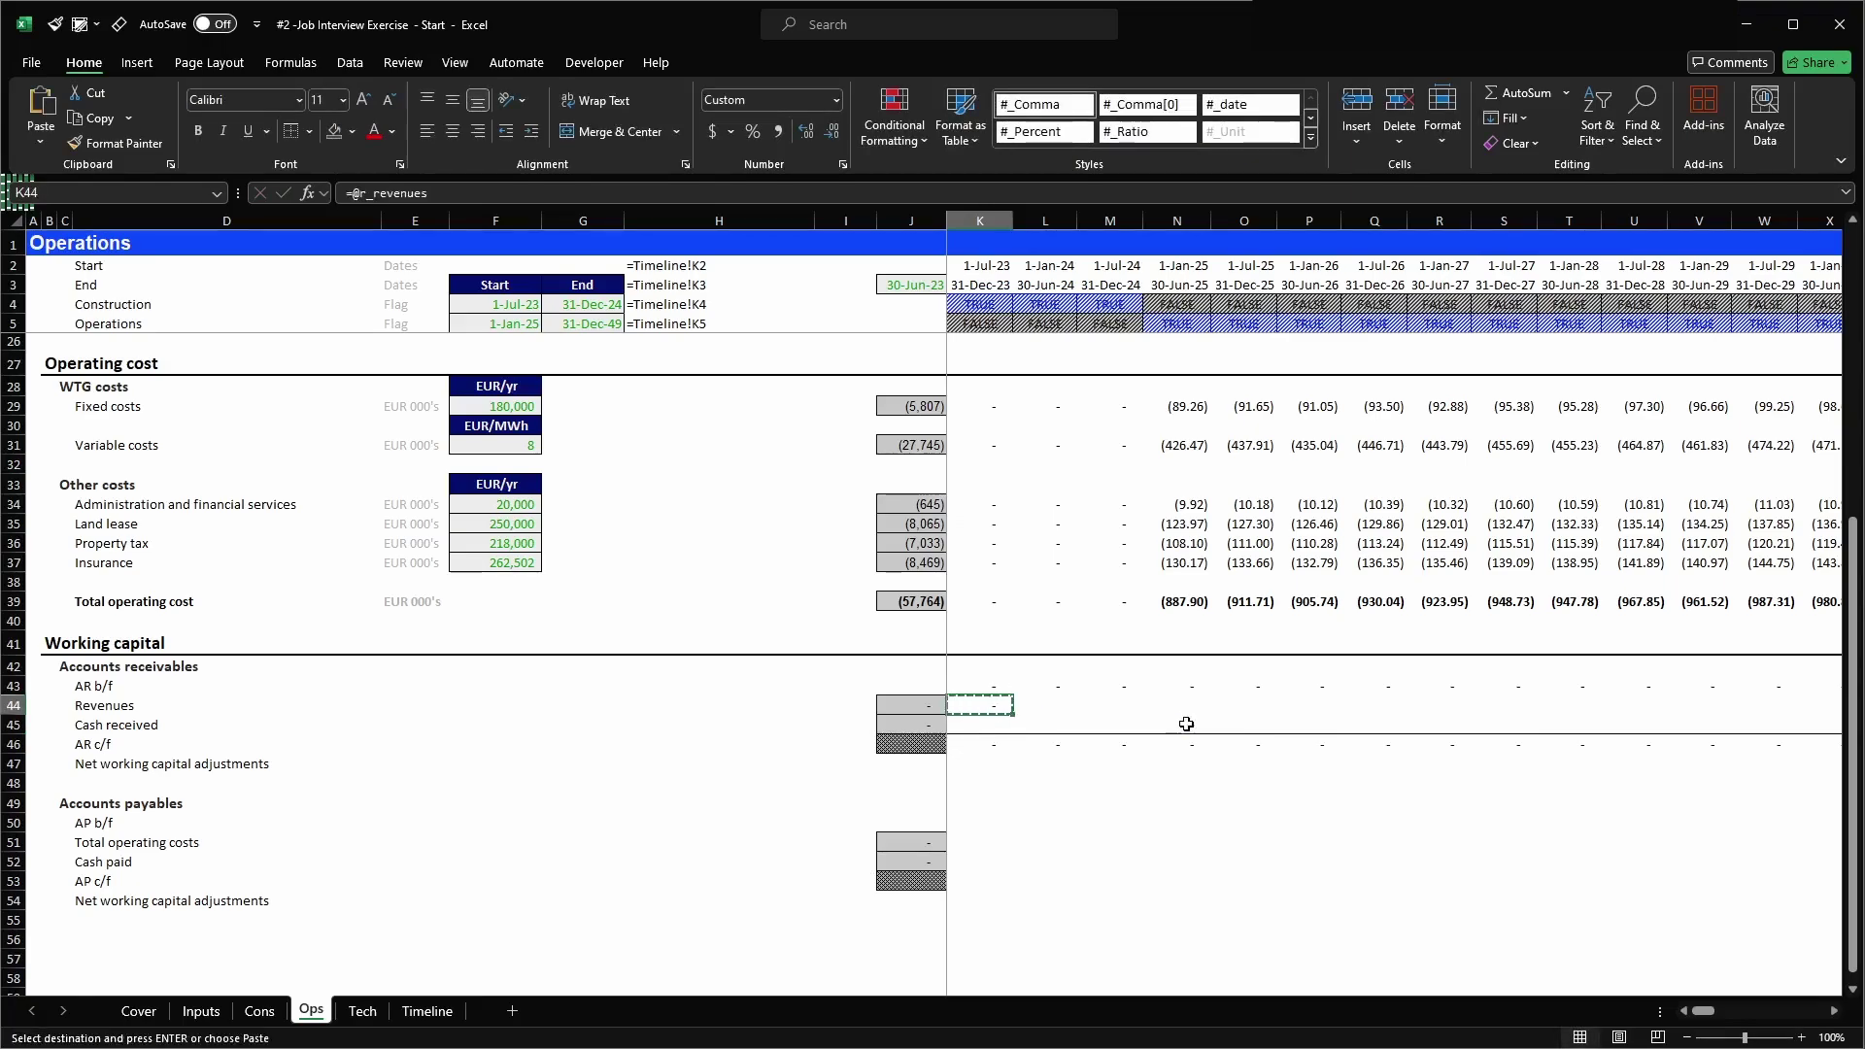
pyautogui.hotkey('ctrl', 'shift', 'Right')
pyautogui.press('Return')
# - Check the r_revenues formula and its values across the first periods of the Revenues row 44
pyautogui.press('Left')
pyautogui.press('Right')
pyautogui.press('Right')
pyautogui.press('Right')
pyautogui.press('Right')
pyautogui.press('Right')
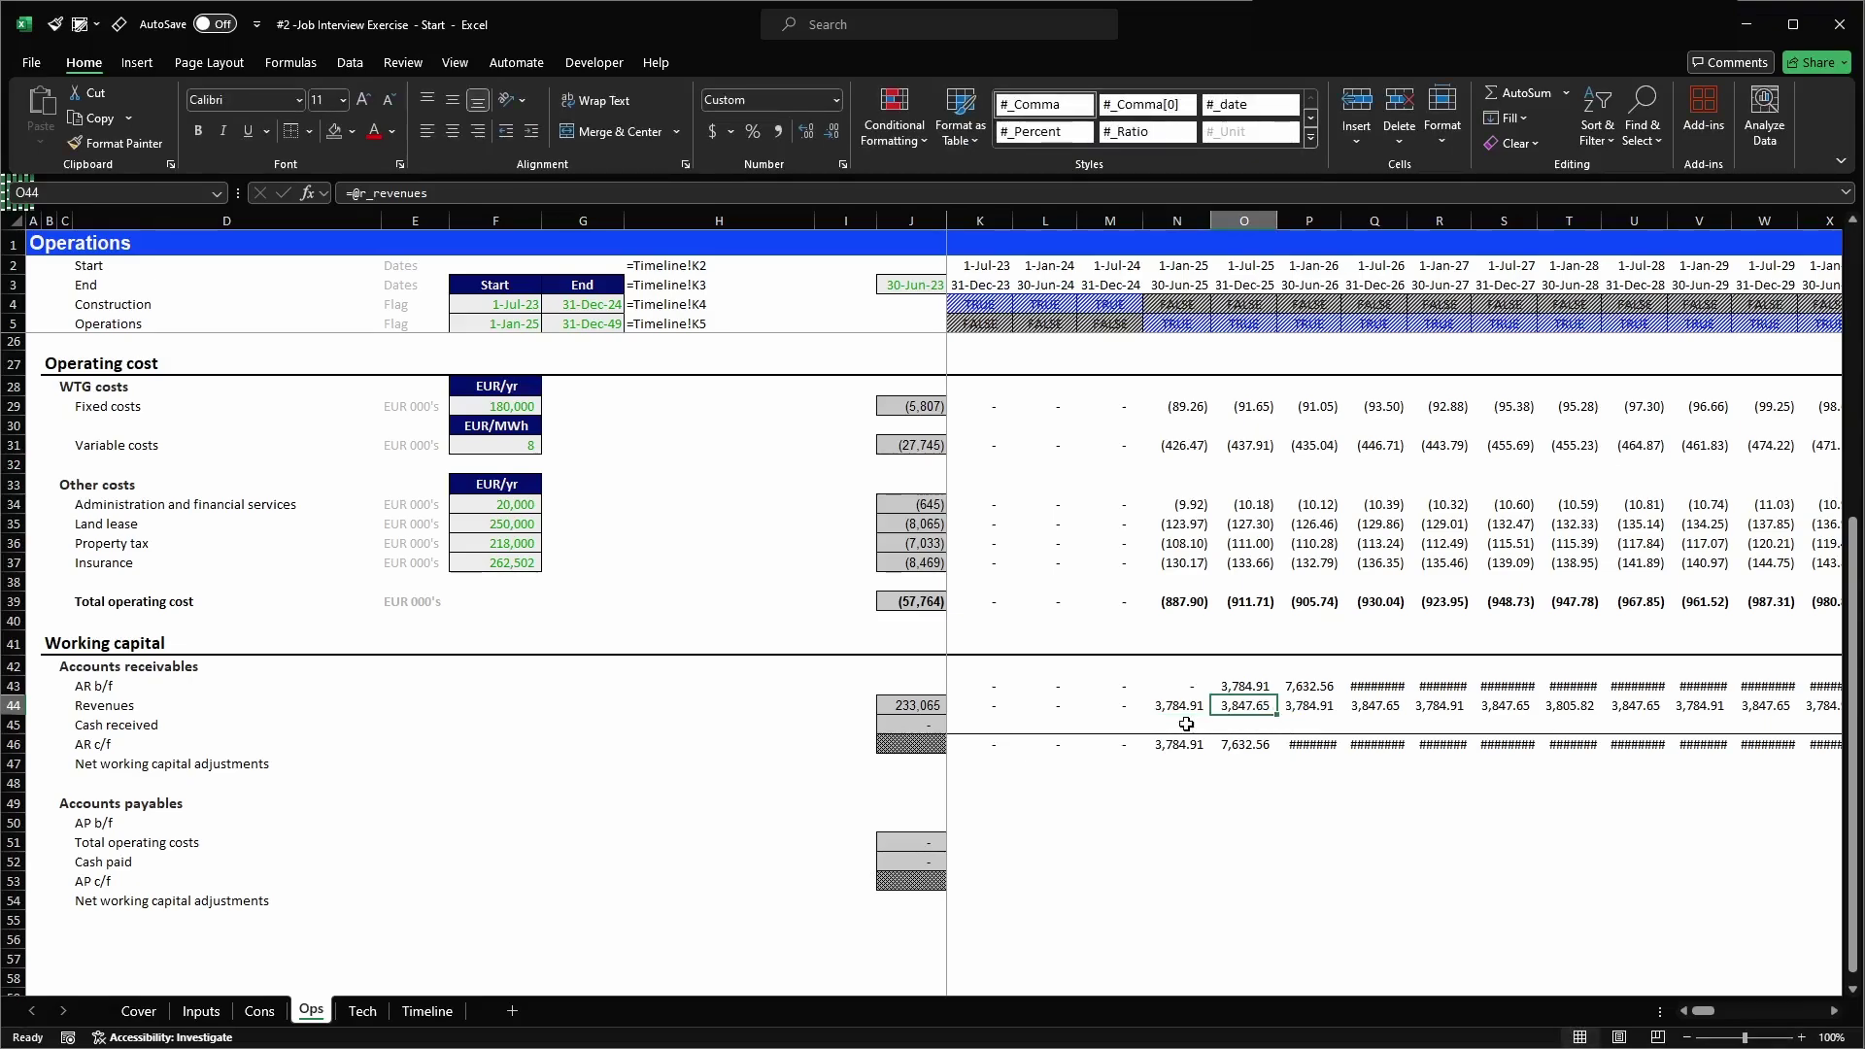
pyautogui.press('Left')
pyautogui.press('Left')
pyautogui.press('Left')
pyautogui.press('Left')
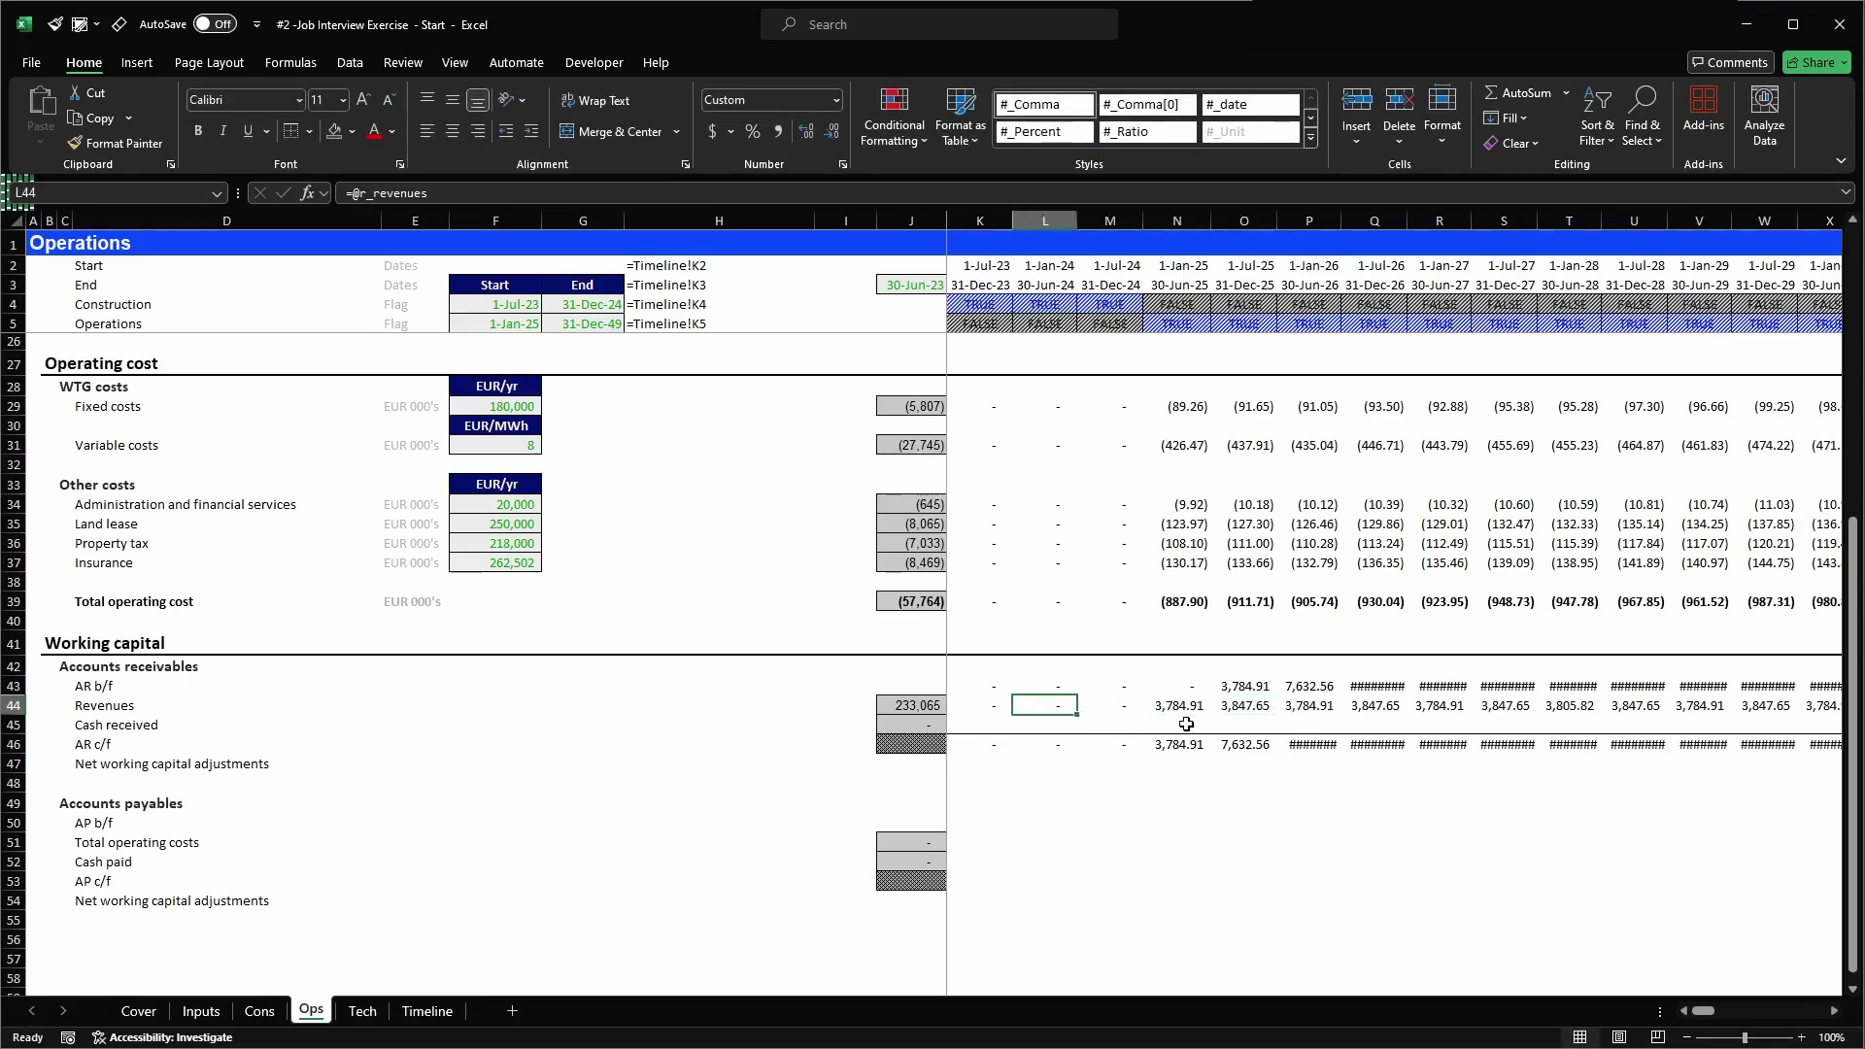
# - Copy the FORMULATEXT formula from H10 into H15 for Total generation
pyautogui.scroll(7, 782, 678)
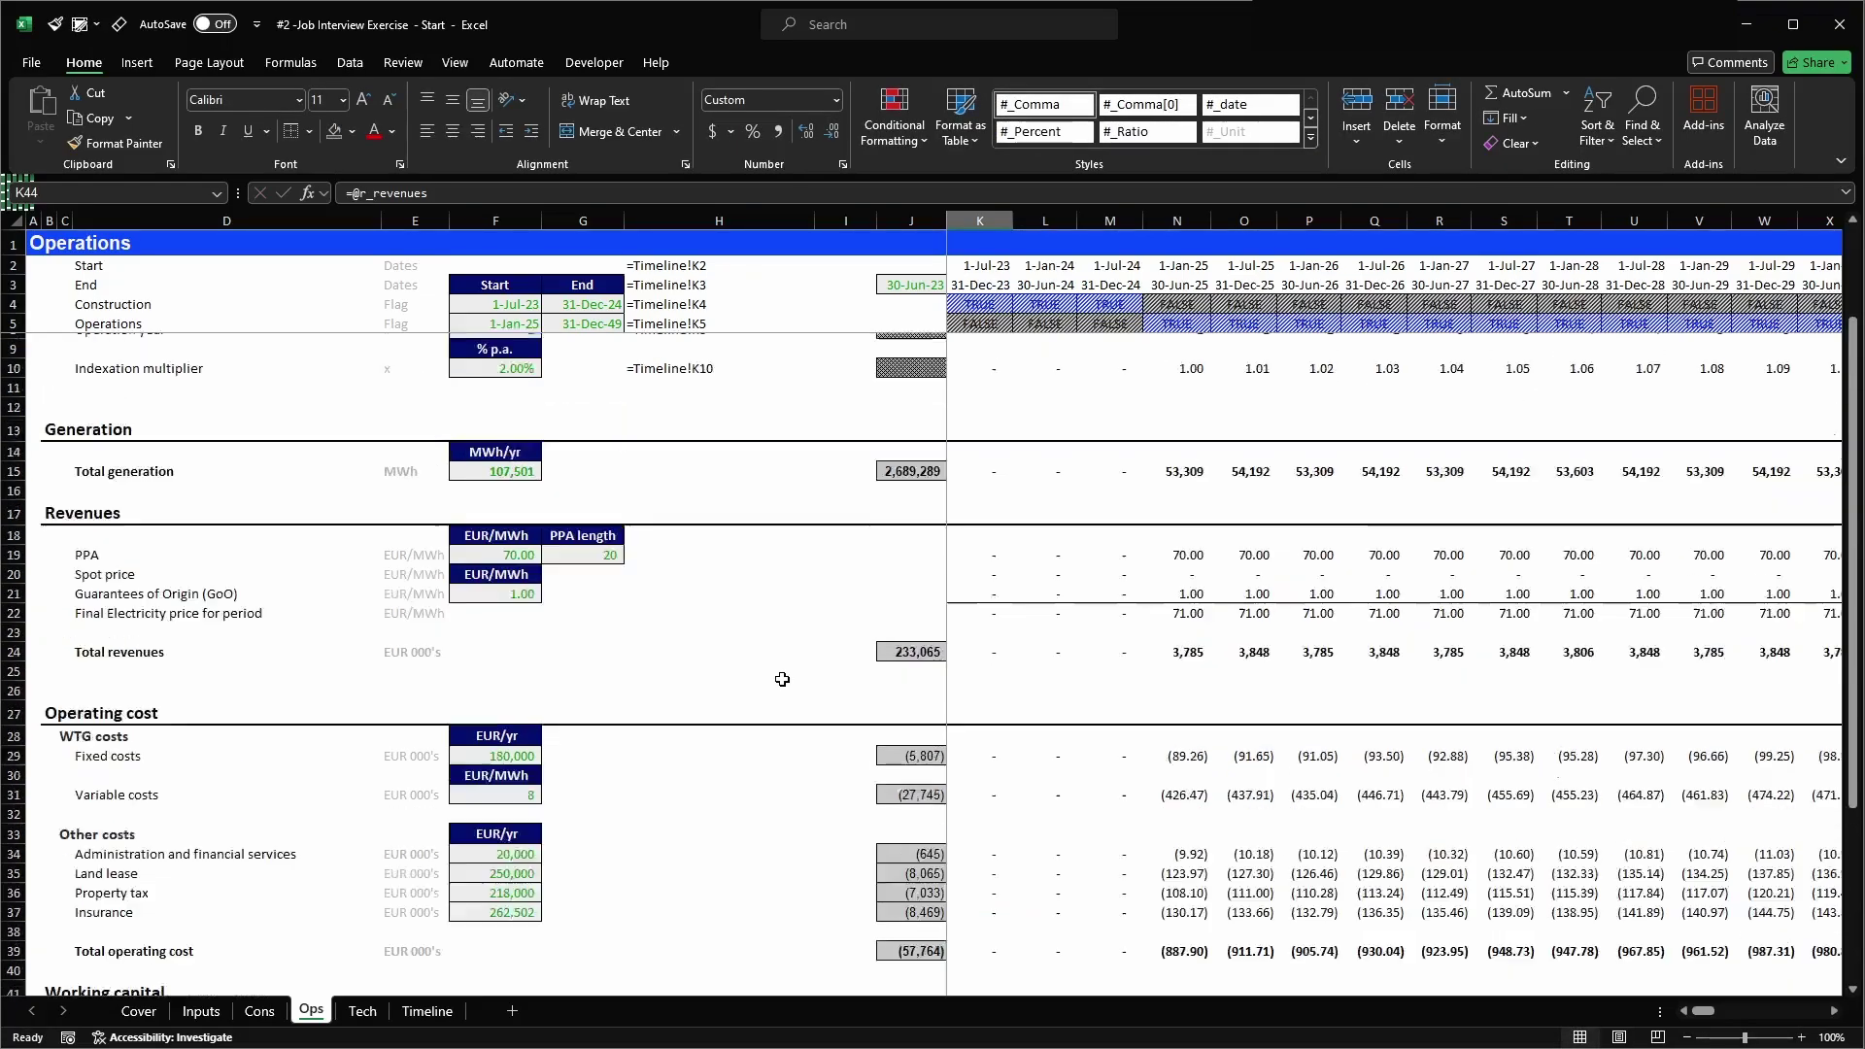
pyautogui.click(683, 428)
pyautogui.hotkey('ctrl', 'c')
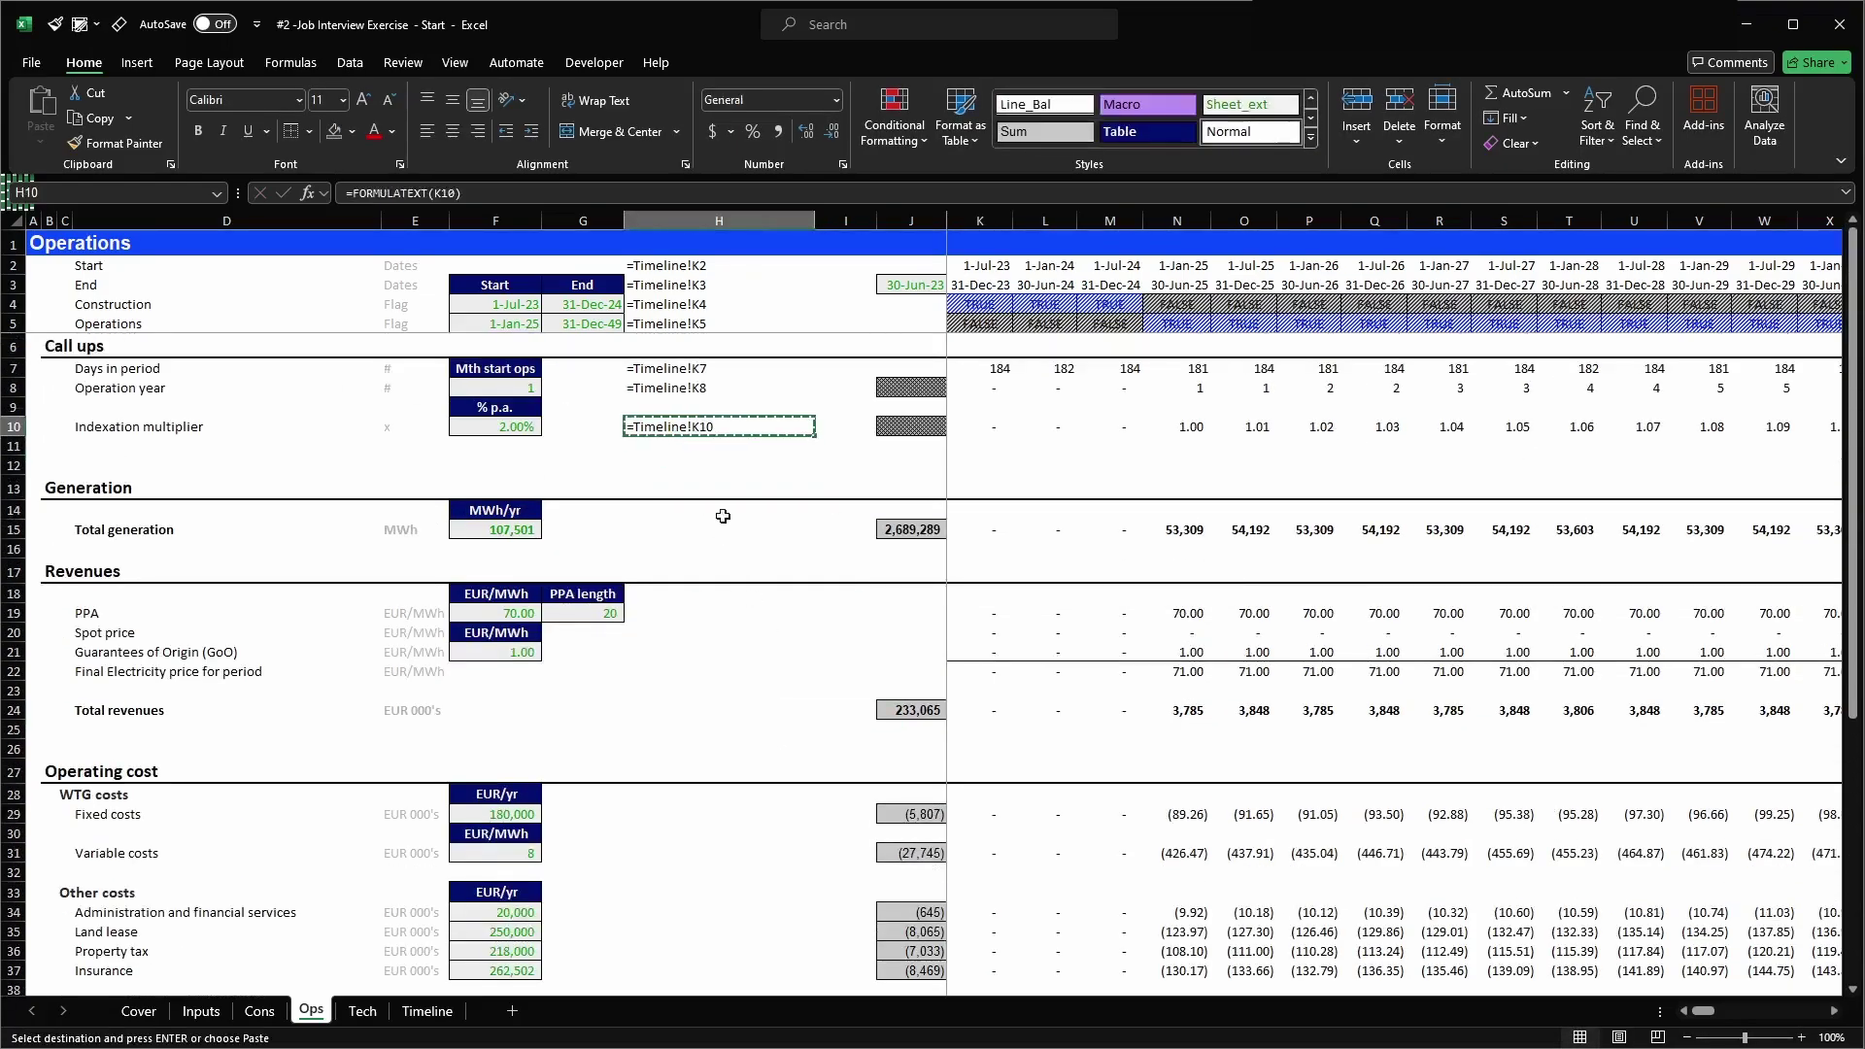
pyautogui.click(728, 532)
pyautogui.hotkey('ctrl', 'c')
pyautogui.click(689, 428)
pyautogui.hotkey('ctrl', 'c')
pyautogui.click(723, 507)
pyautogui.click(728, 526)
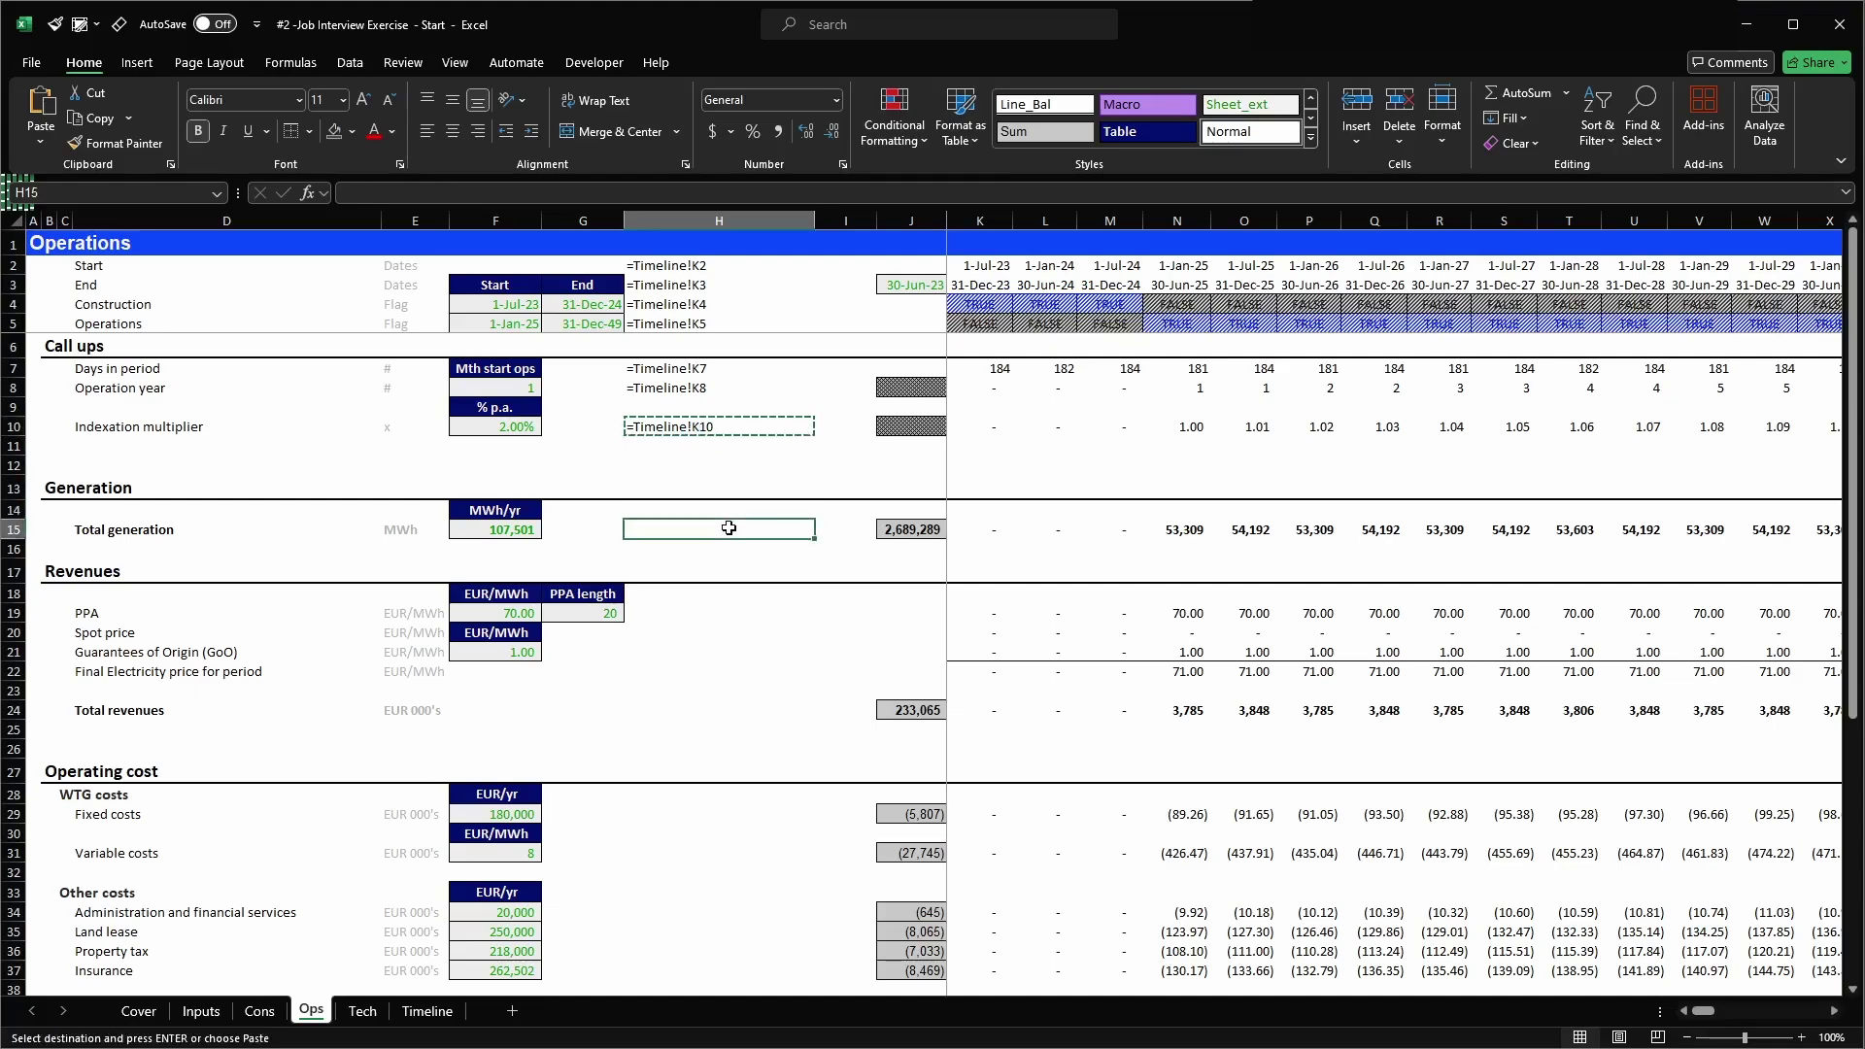
pyautogui.hotkey('ctrl', 'v')
# - Paste the FORMULATEXT formula into H19:H22 and H24 for the price lines and Total revenues
pyautogui.moveTo(748, 612); pyautogui.dragTo(751, 673)
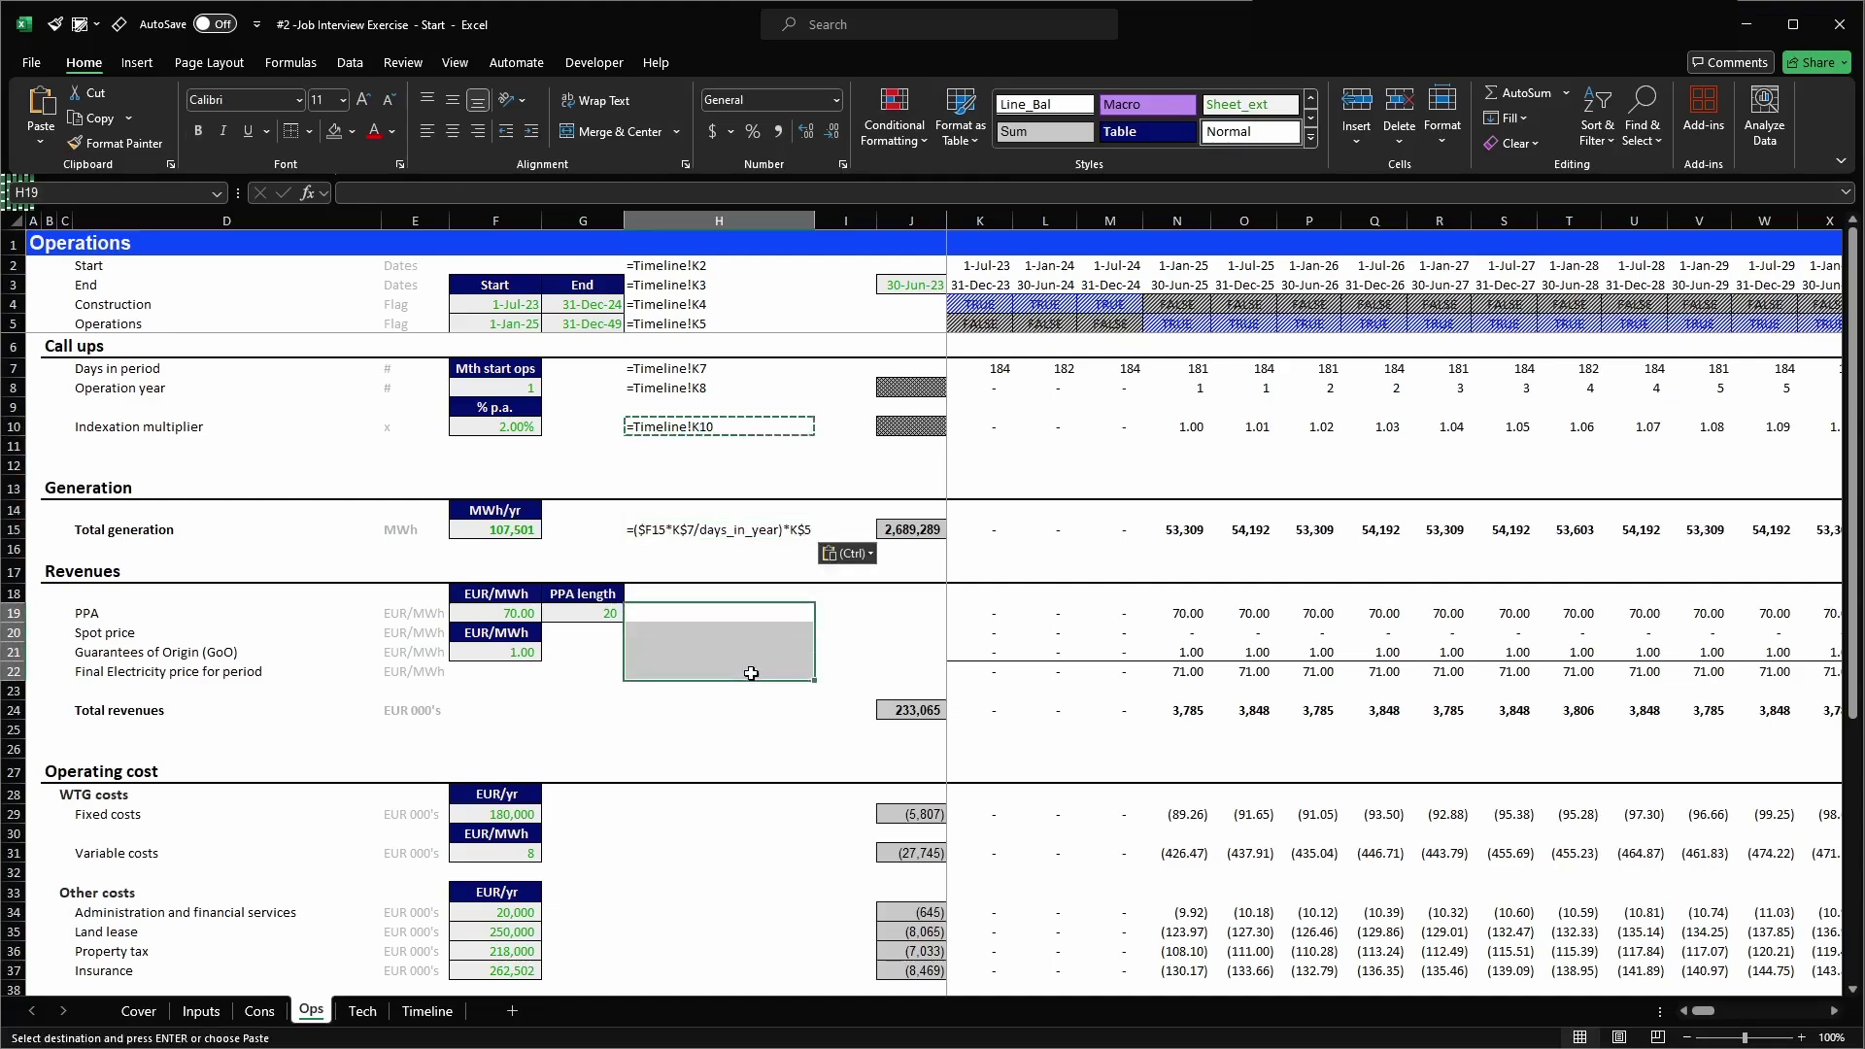
pyautogui.hotkey('ctrl', 'v')
pyautogui.click(748, 710)
pyautogui.hotkey('ctrl', 'v')
# - Paste the FORMULATEXT formula into H29 and H31 for the WTG fixed and variable costs
pyautogui.click(775, 814)
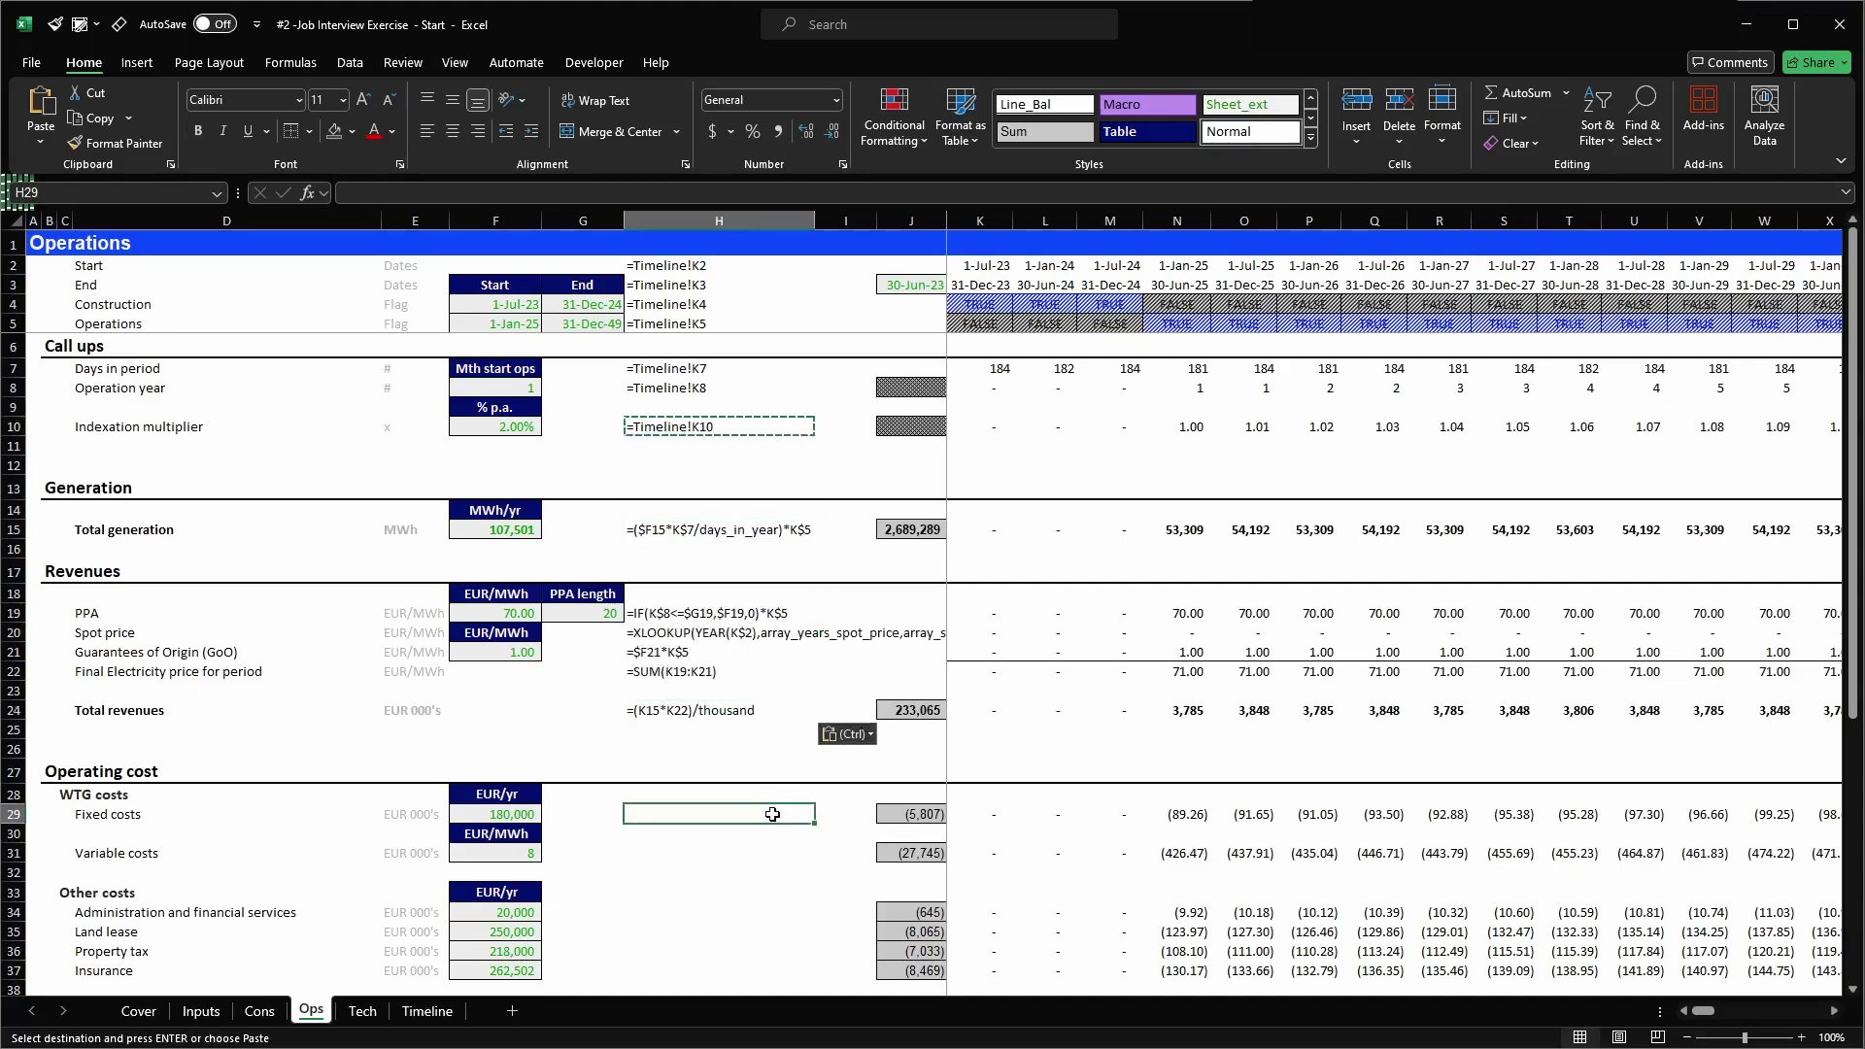
pyautogui.hotkey('ctrl', 'v')
pyautogui.click(775, 851)
pyautogui.hotkey('ctrl', 'v')
# - Paste the FORMULATEXT formula into H34:H37 and H39 for the other costs and Total operating cost
pyautogui.click(770, 915)
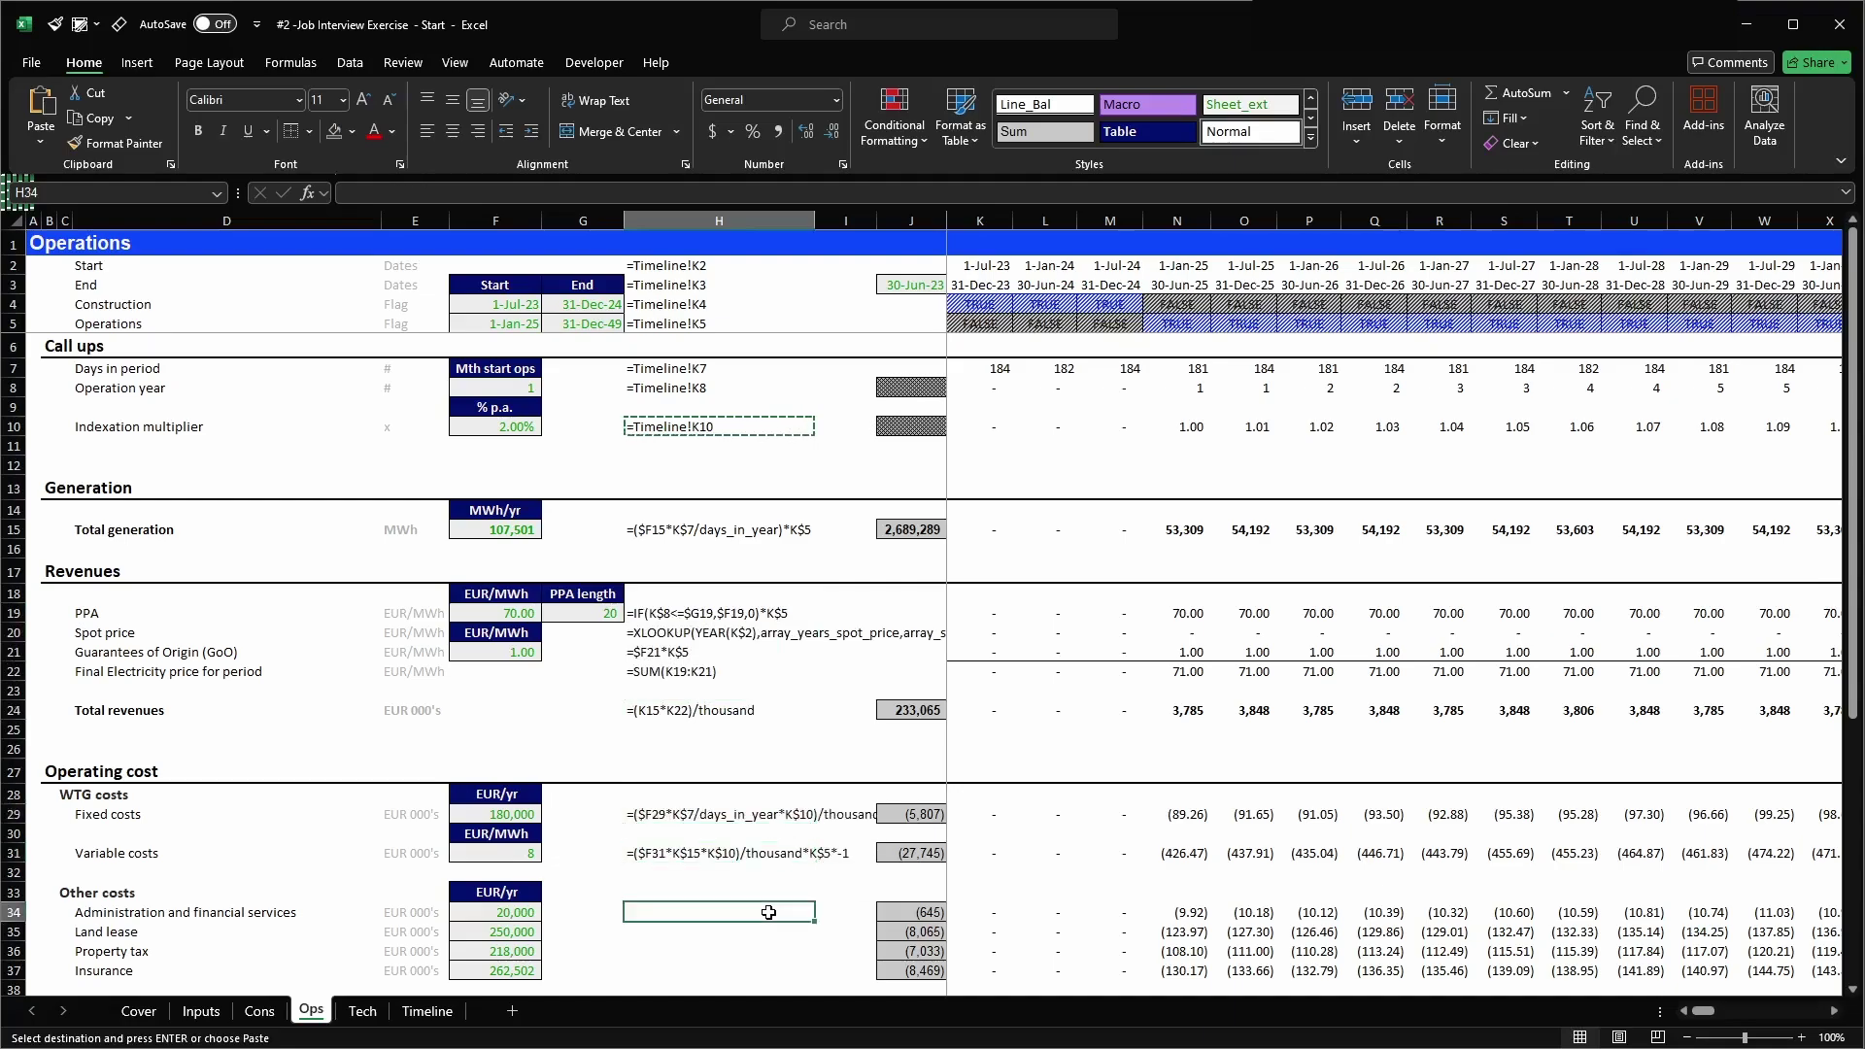
pyautogui.scroll(-1, 749, 836)
pyautogui.hotkey('shift', 'Down')
pyautogui.hotkey('shift', 'Down')
pyautogui.hotkey('shift', 'Down')
pyautogui.hotkey('ctrl', 'v')
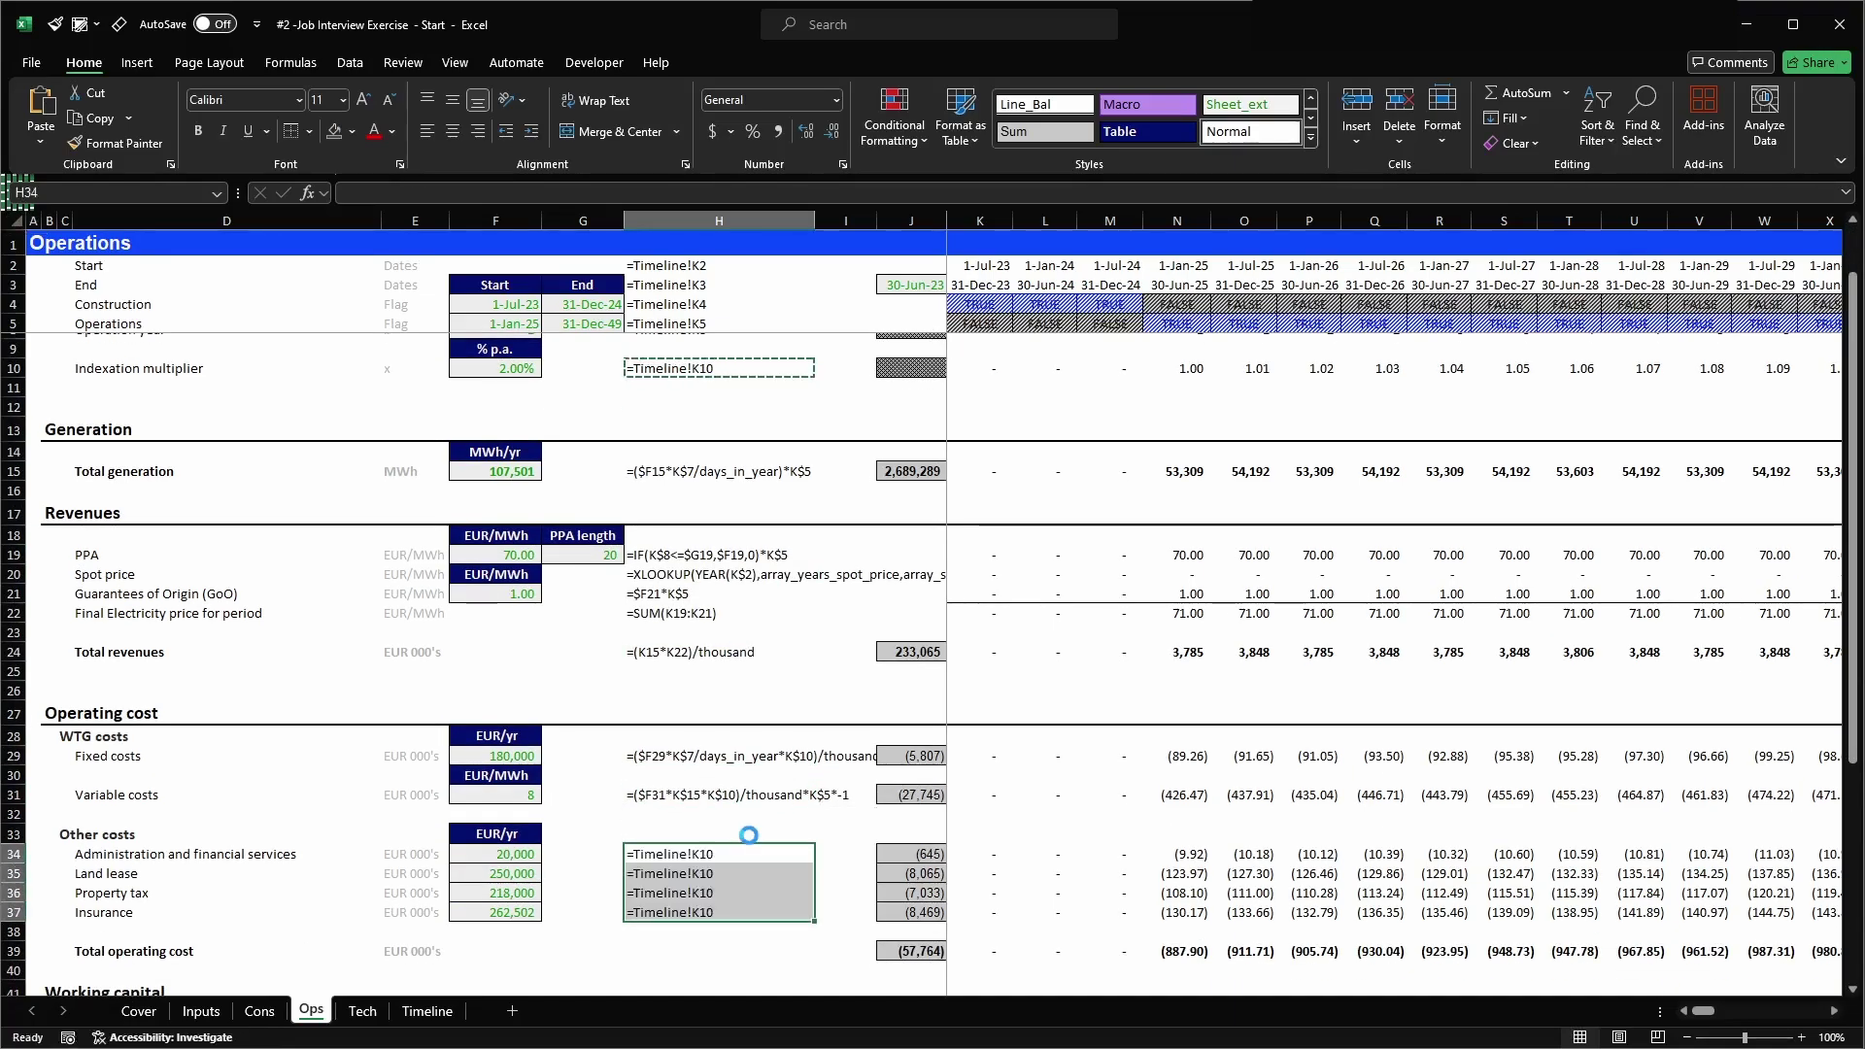
pyautogui.click(735, 948)
pyautogui.hotkey('ctrl', 'v')
# - Paste the FORMULATEXT formula into H43:H46 for the accounts receivables lines
pyautogui.scroll(-3, 754, 856)
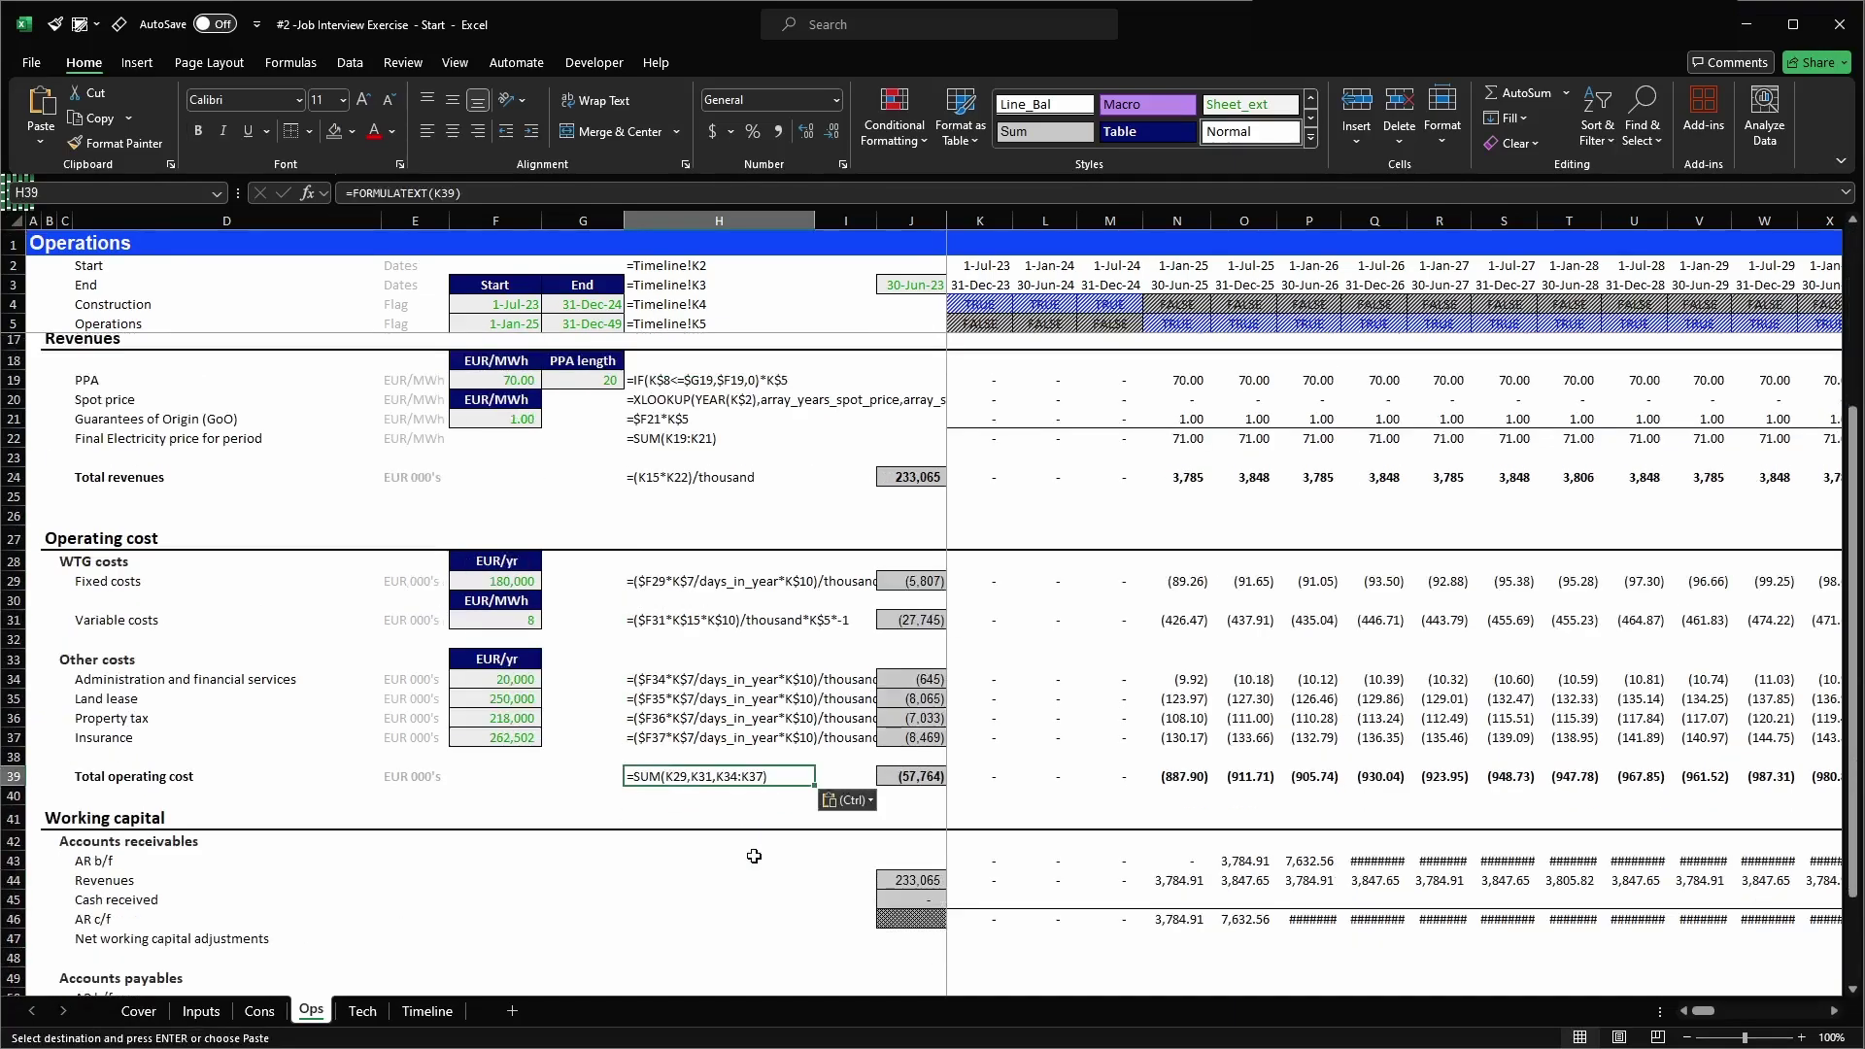
pyautogui.moveTo(749, 843); pyautogui.dragTo(767, 929)
pyautogui.press('Return')
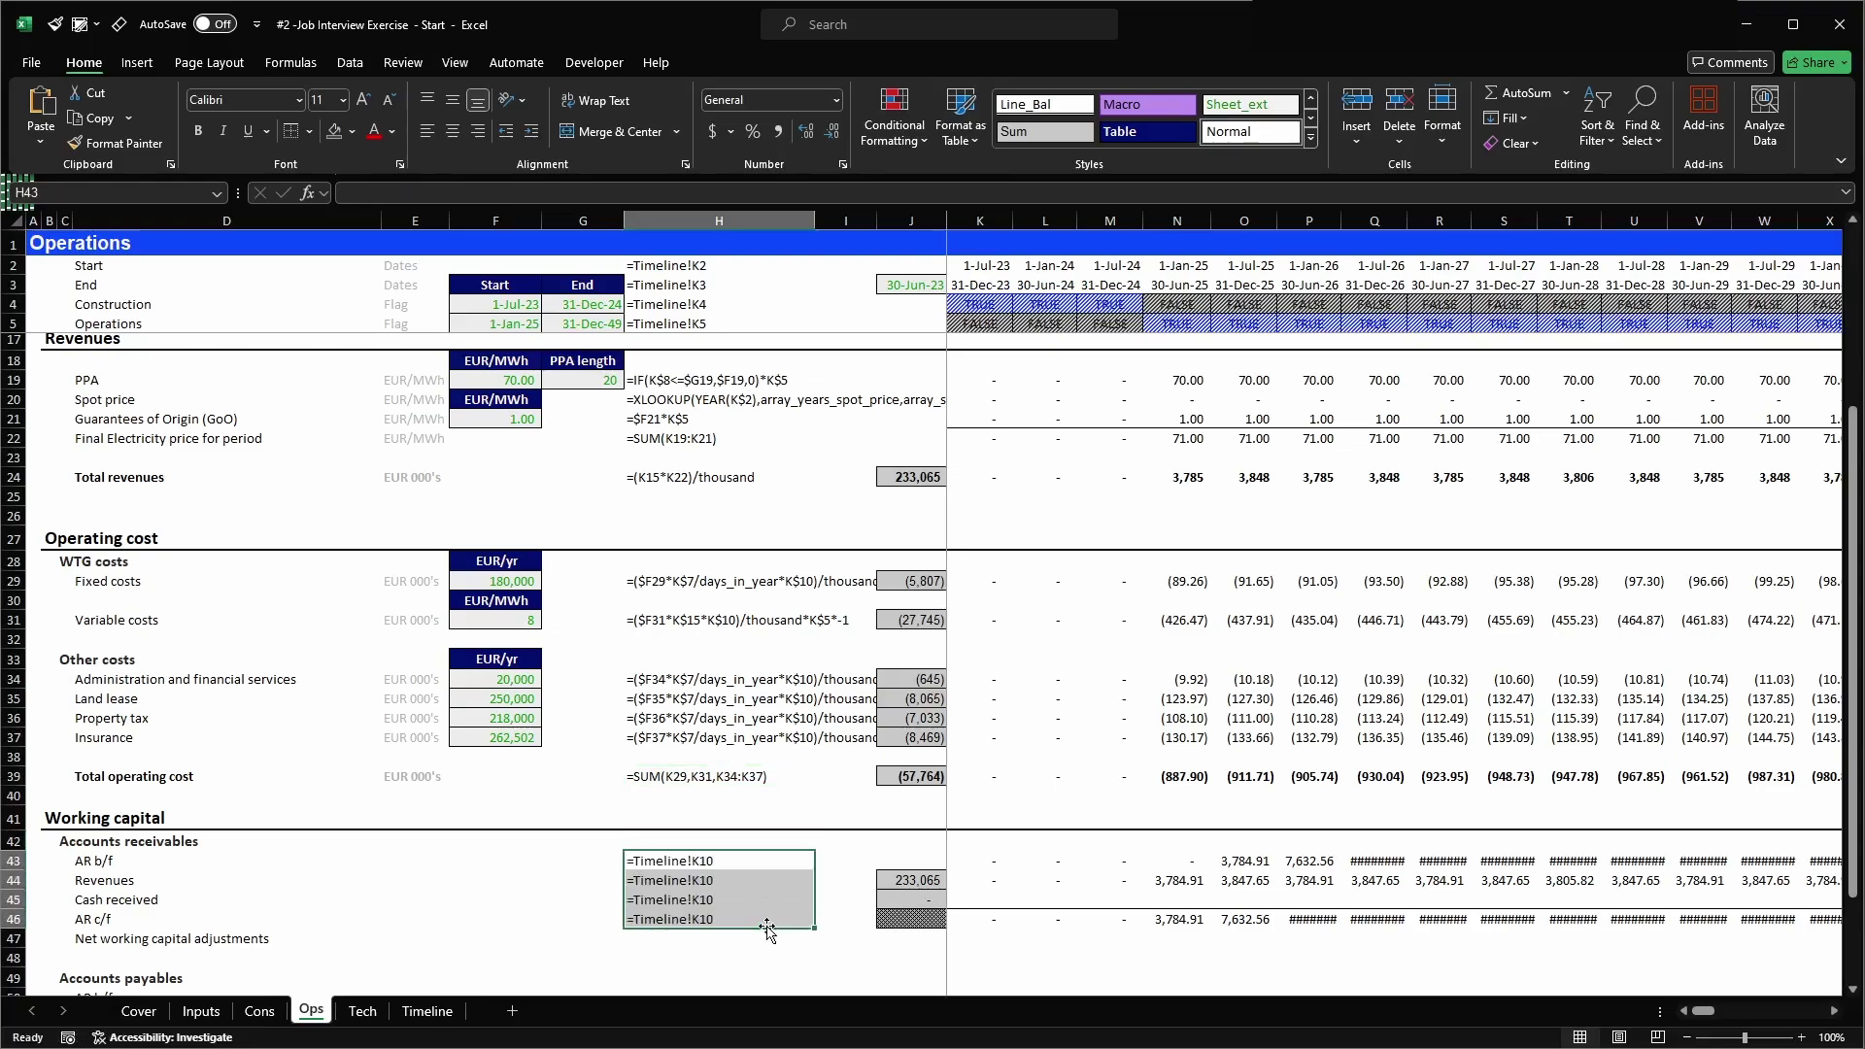
# - Examine how the K44 formula references the named Total revenues row 24 and compare it with row 44
pyautogui.click(1104, 880)
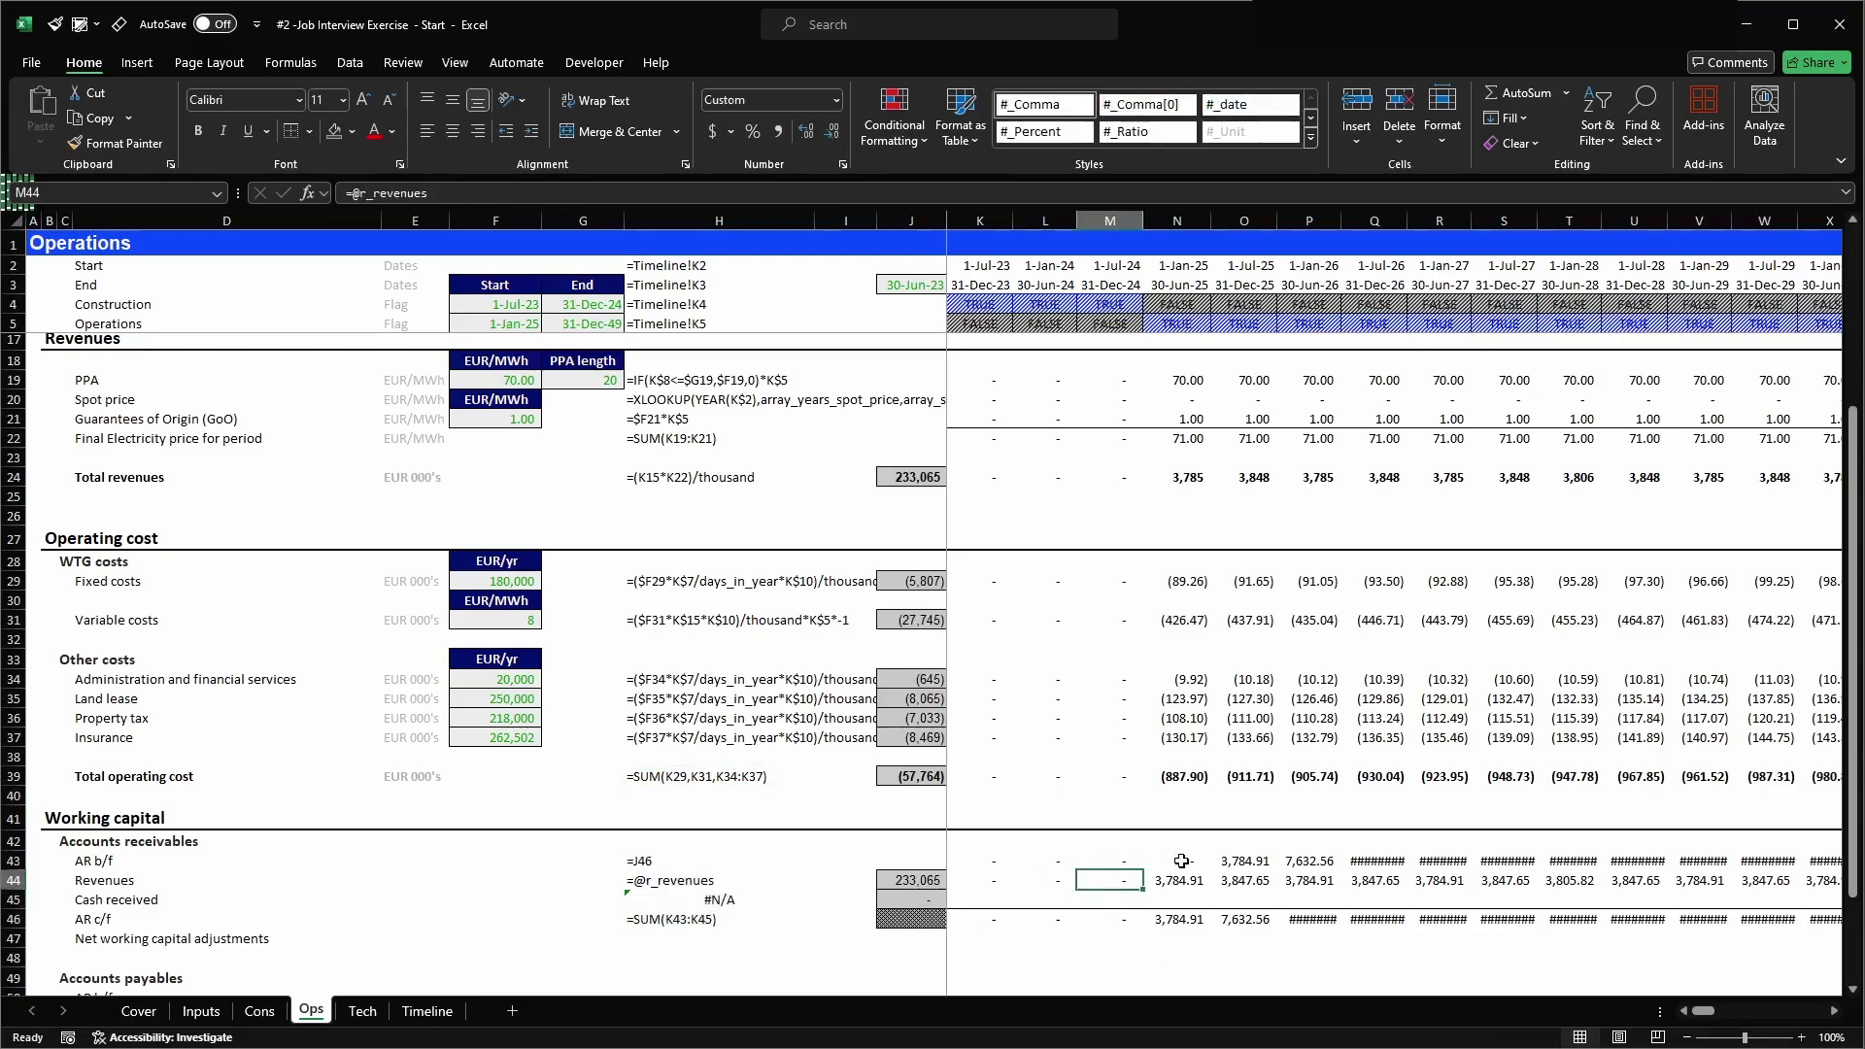
pyautogui.press('Left')
pyautogui.press('Left')
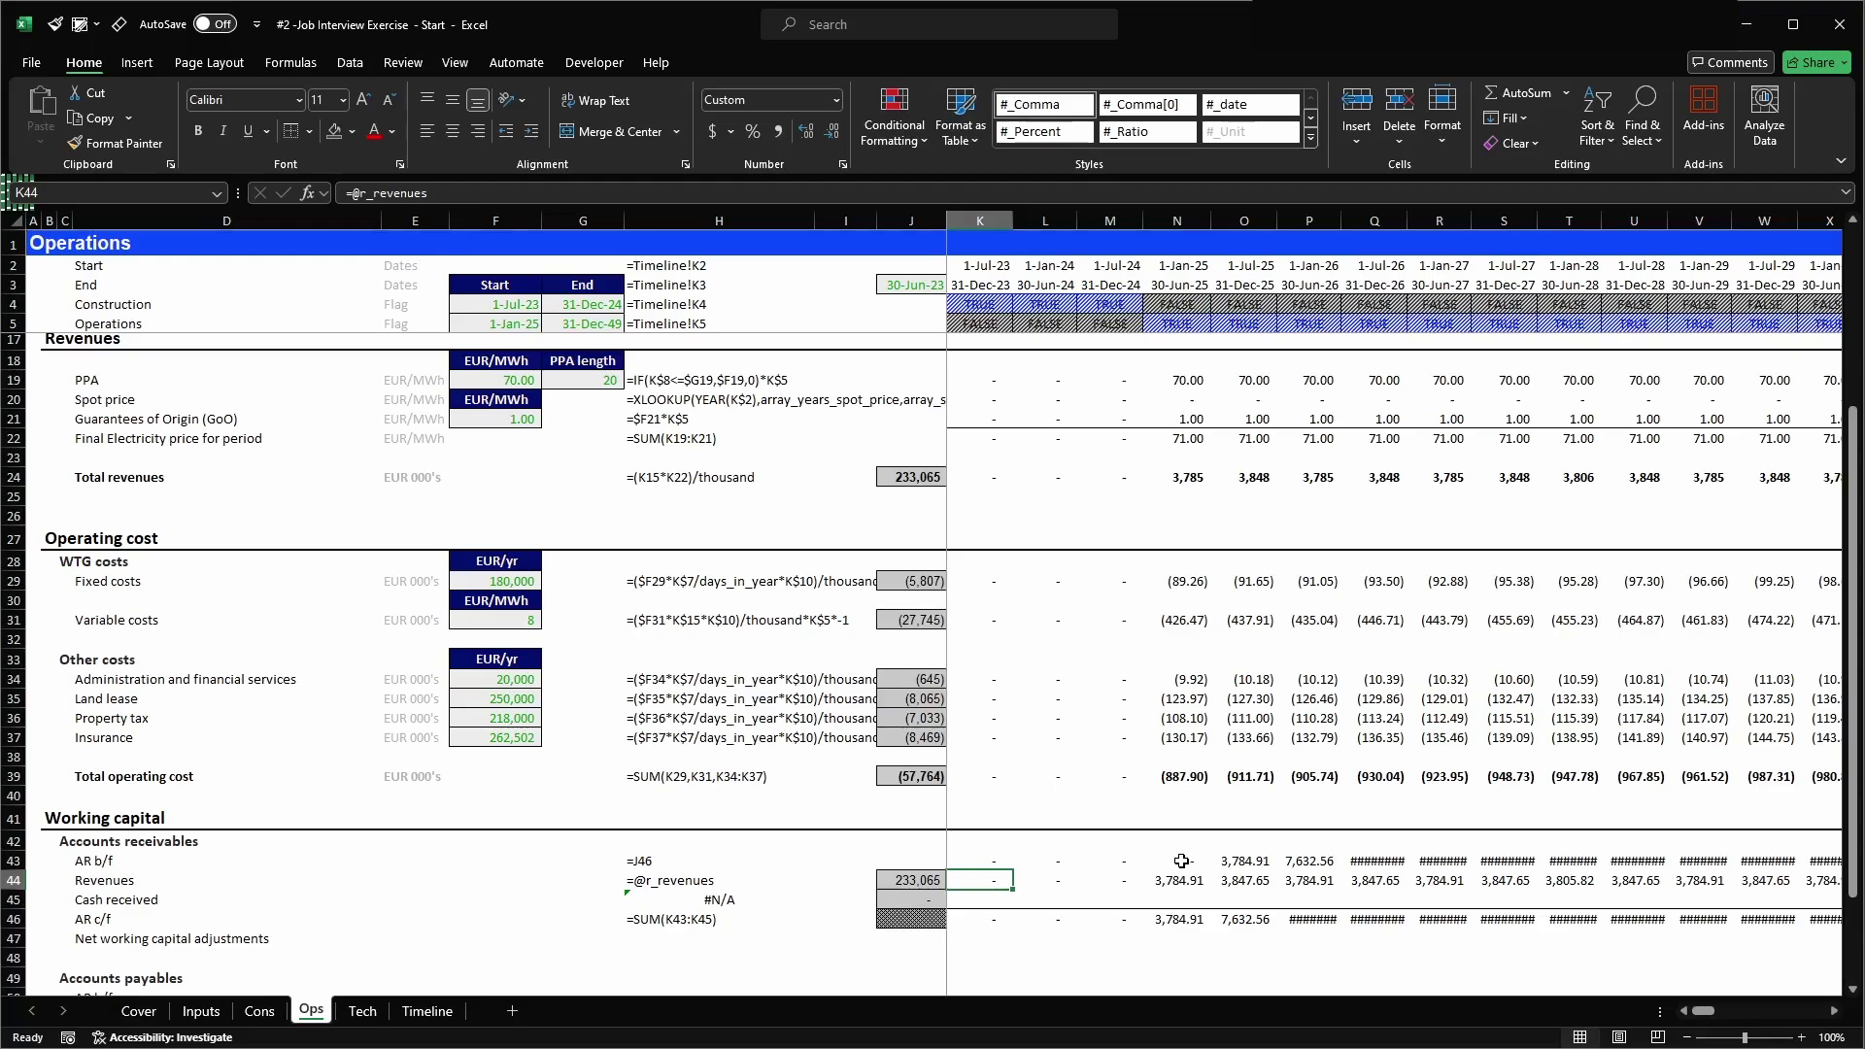
pyautogui.press('F2')
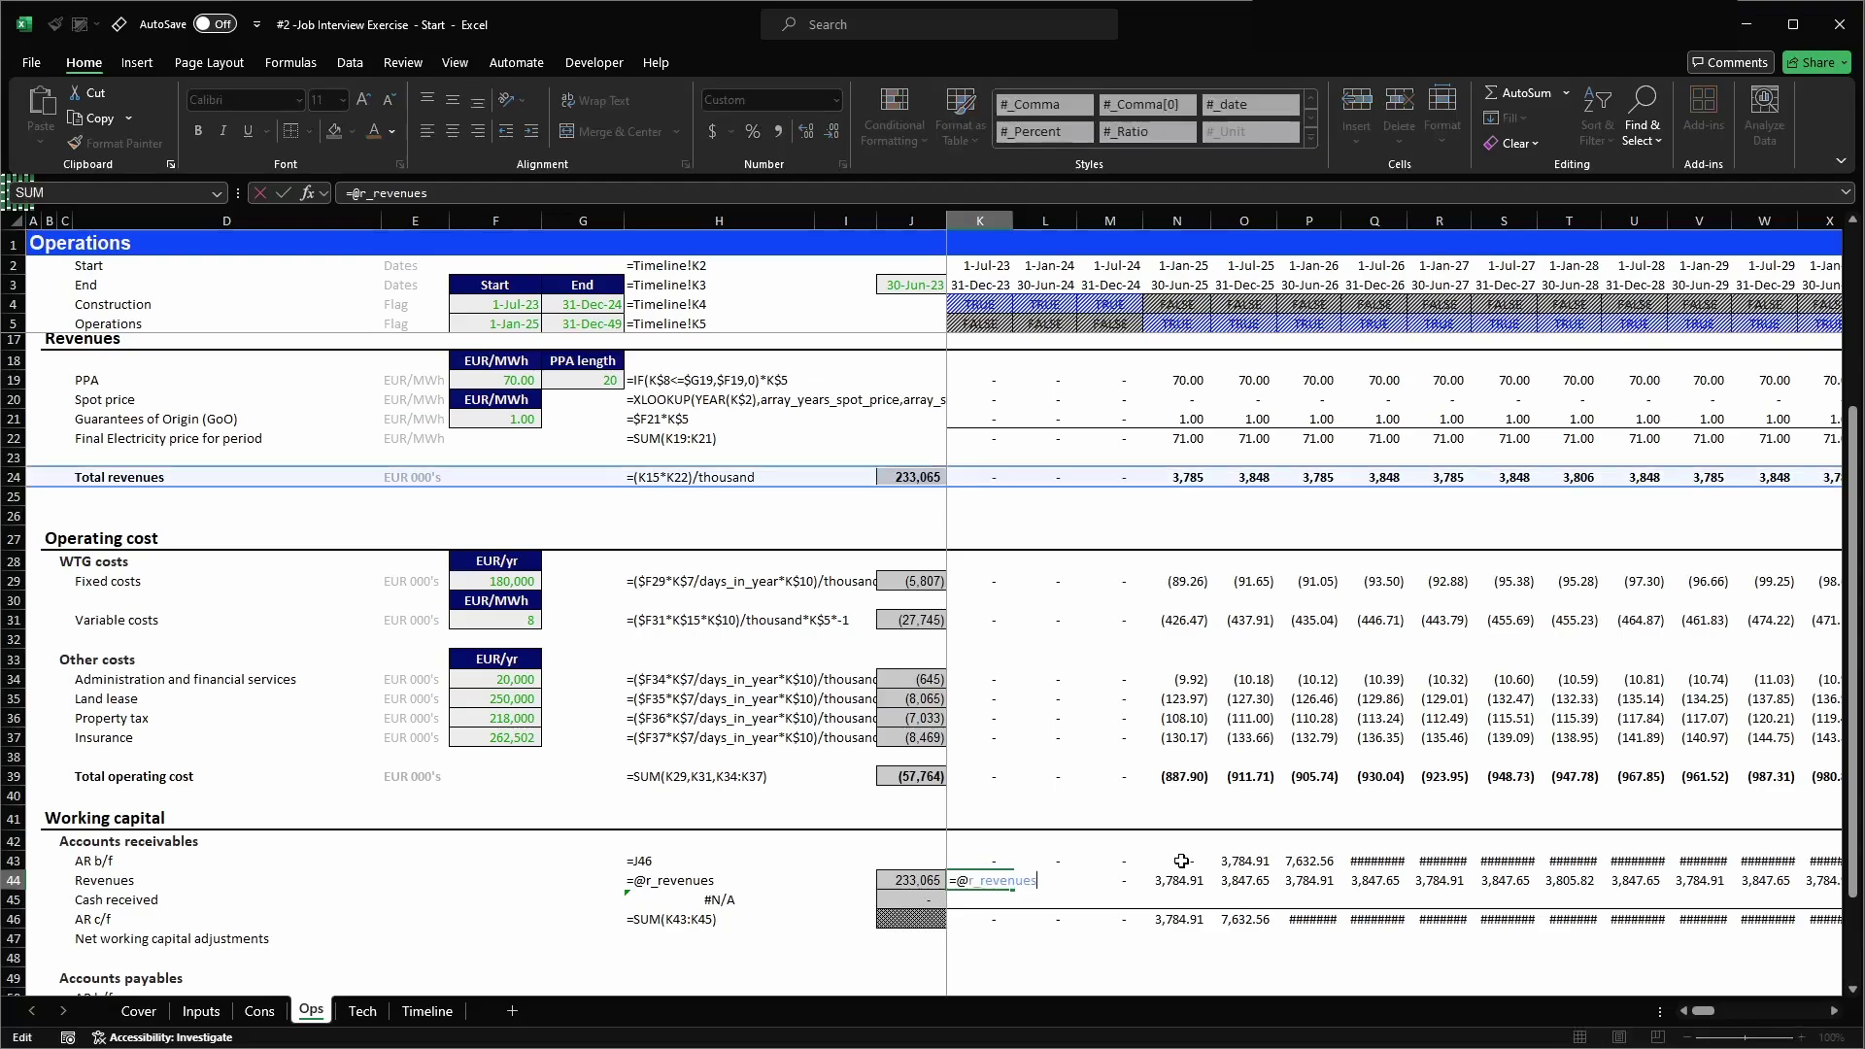
pyautogui.press('Escape')
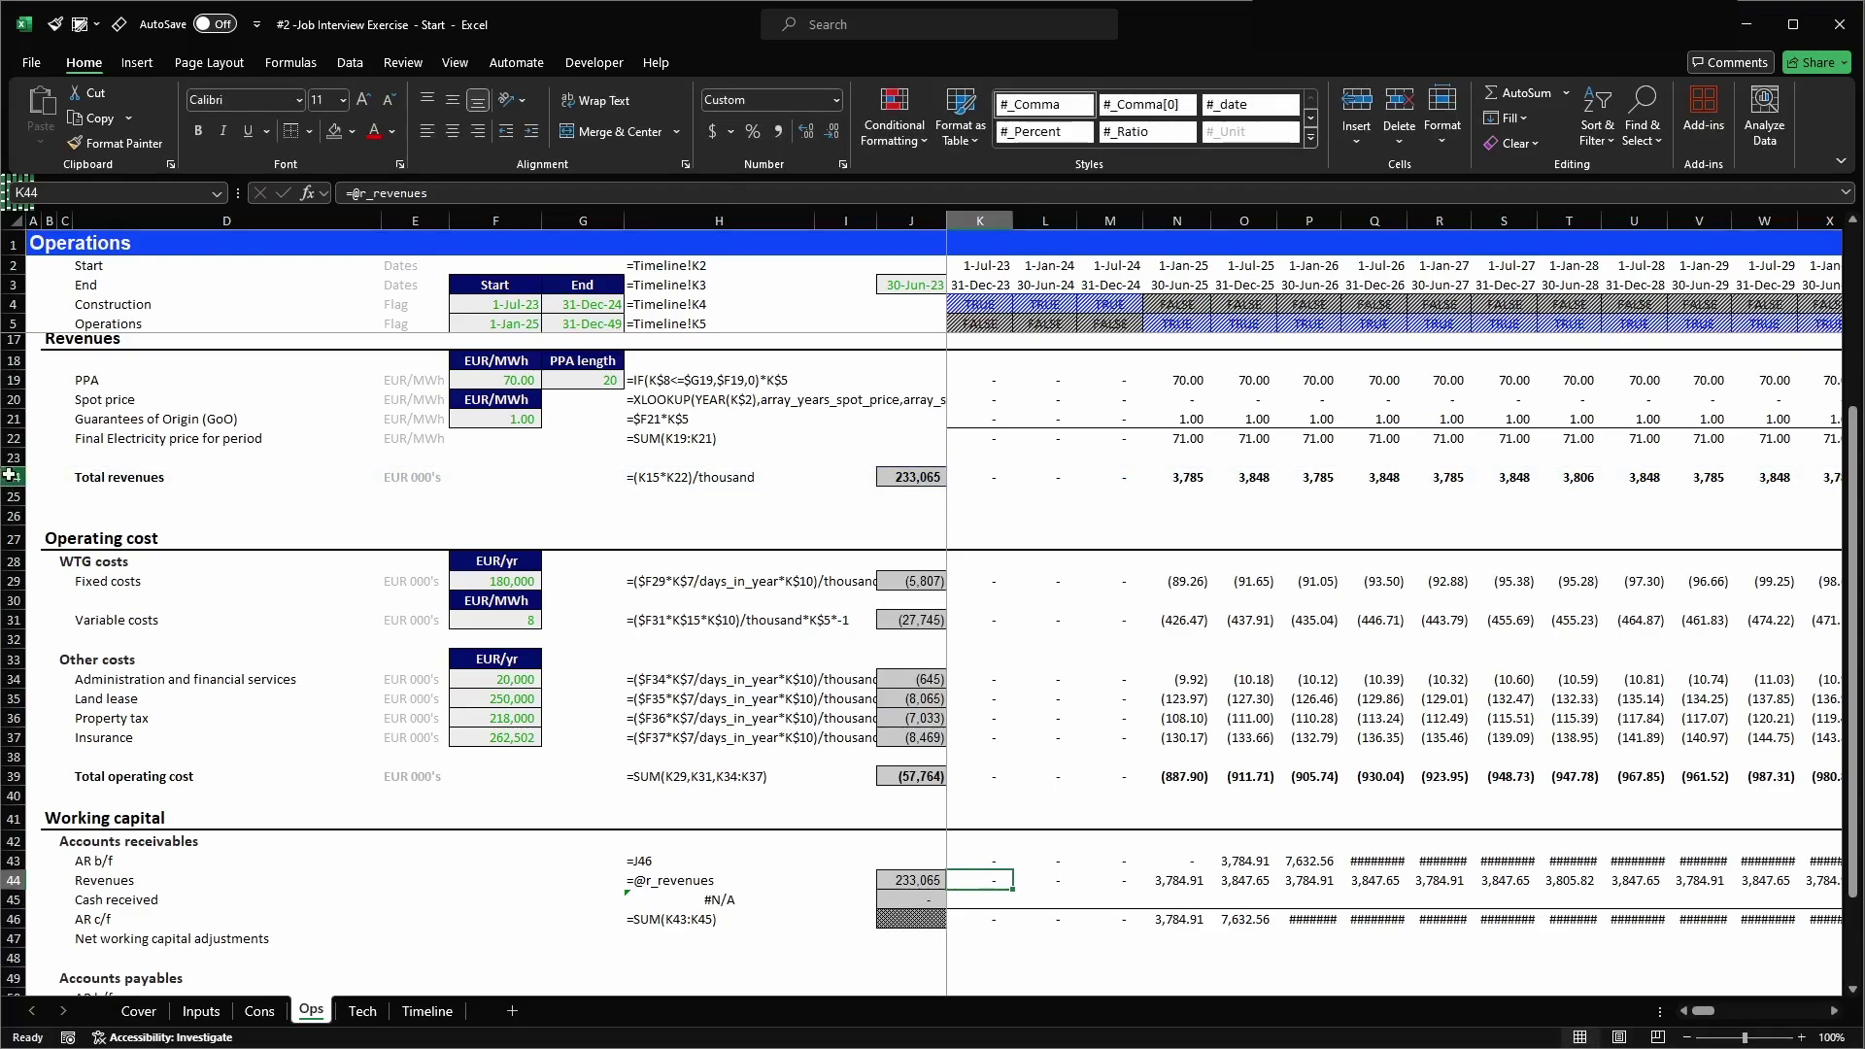
pyautogui.click(8, 477)
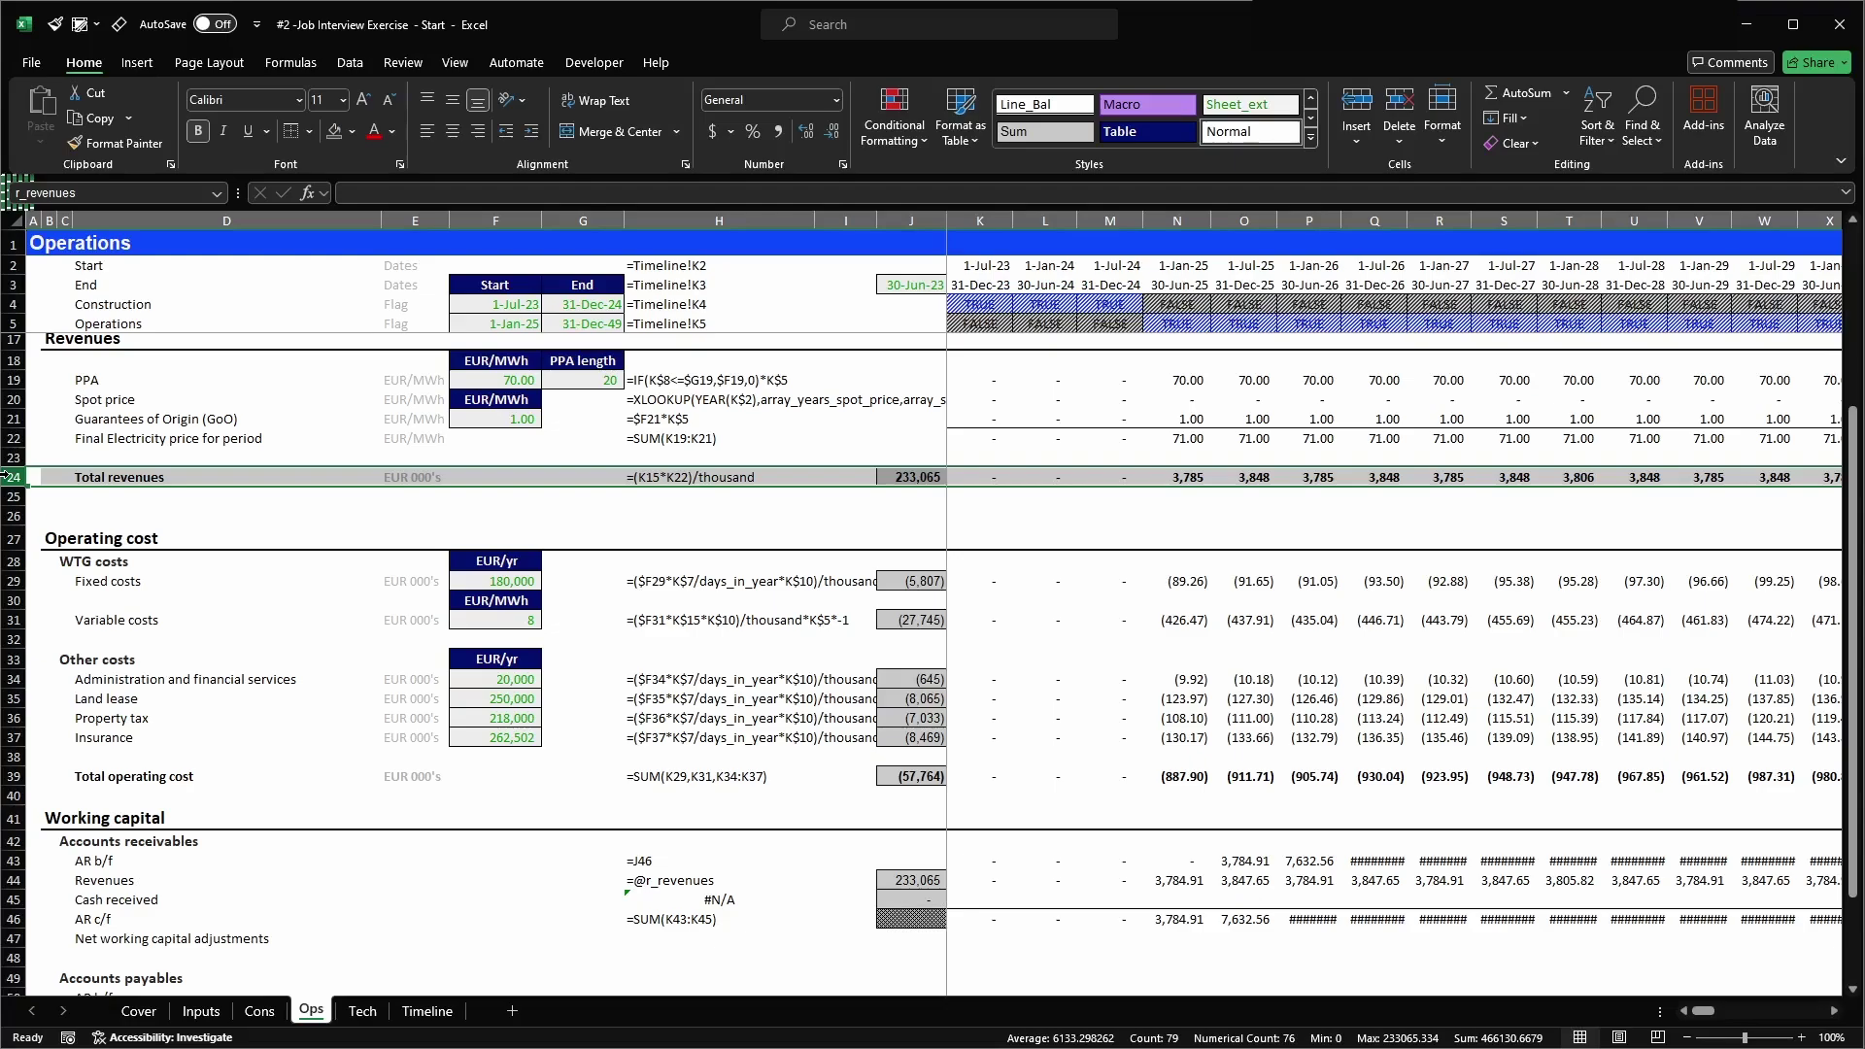
pyautogui.click(12, 880)
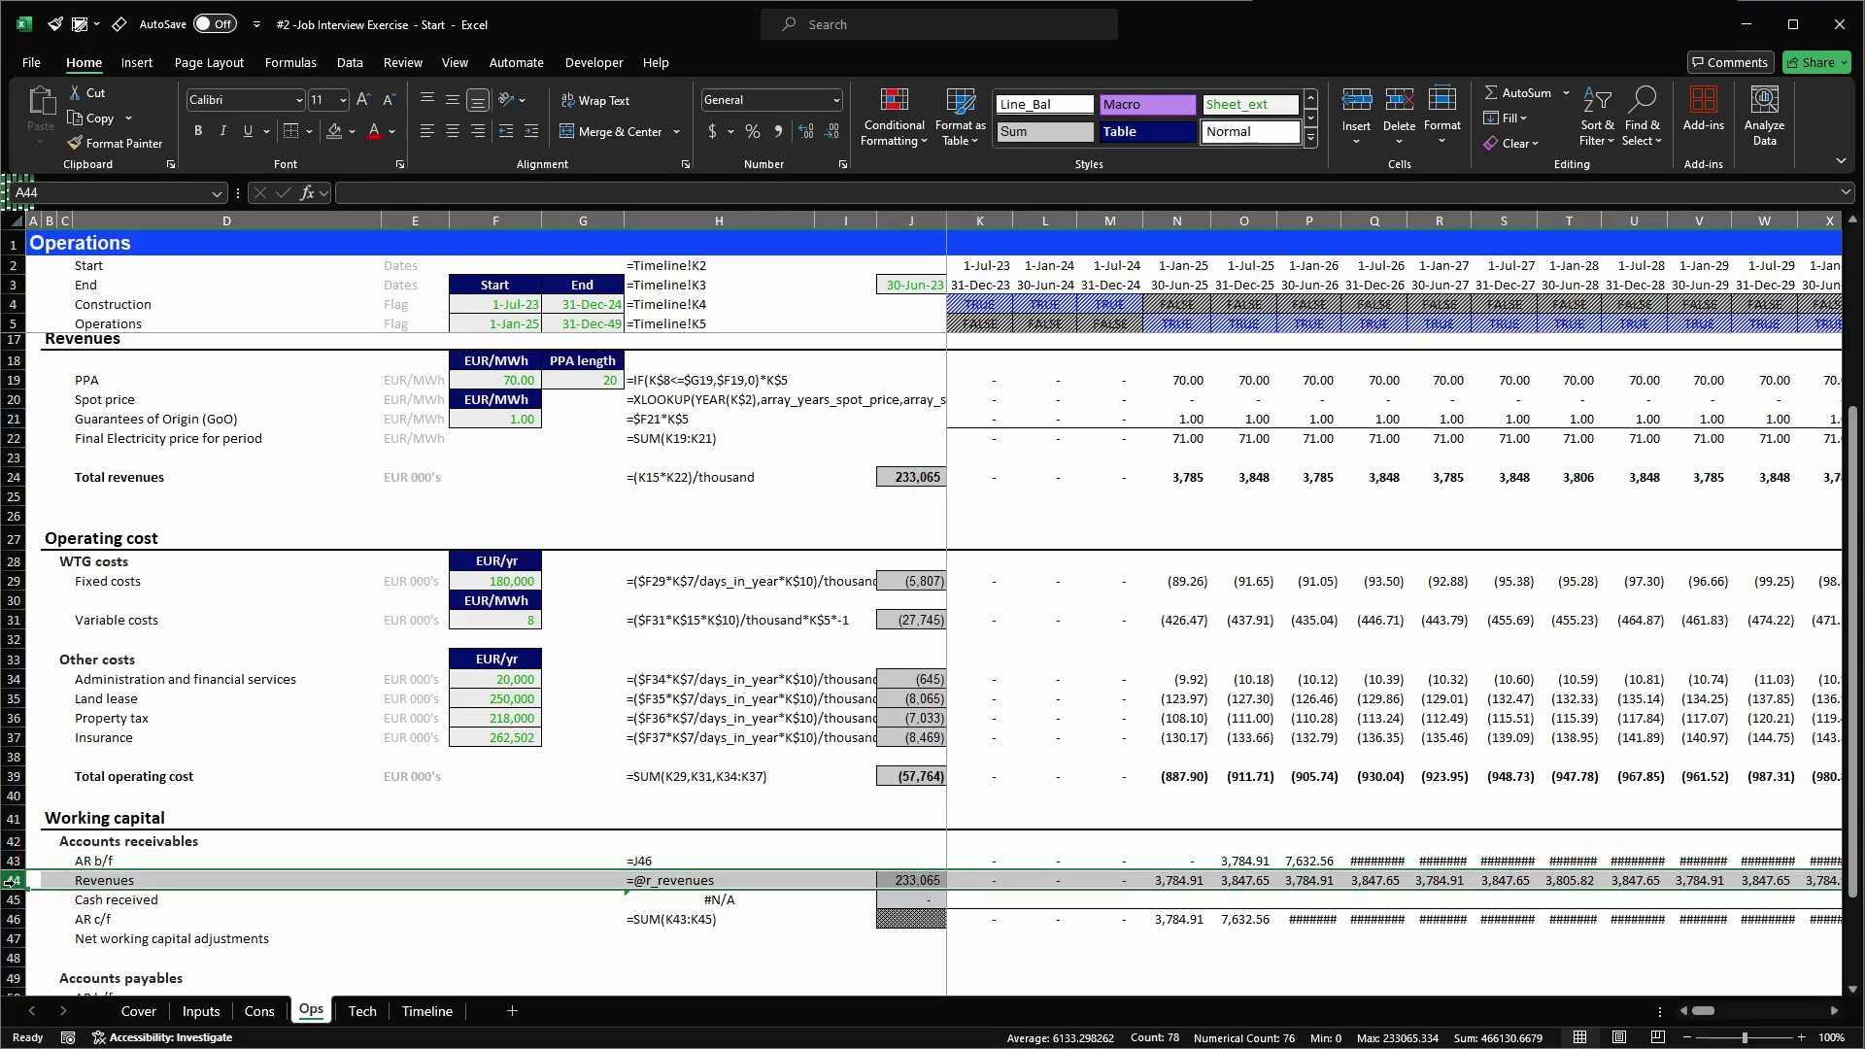
# - Check the name assigned to the entire Total revenues row 24 against the formula in Revenues cell K44
pyautogui.click(12, 477)
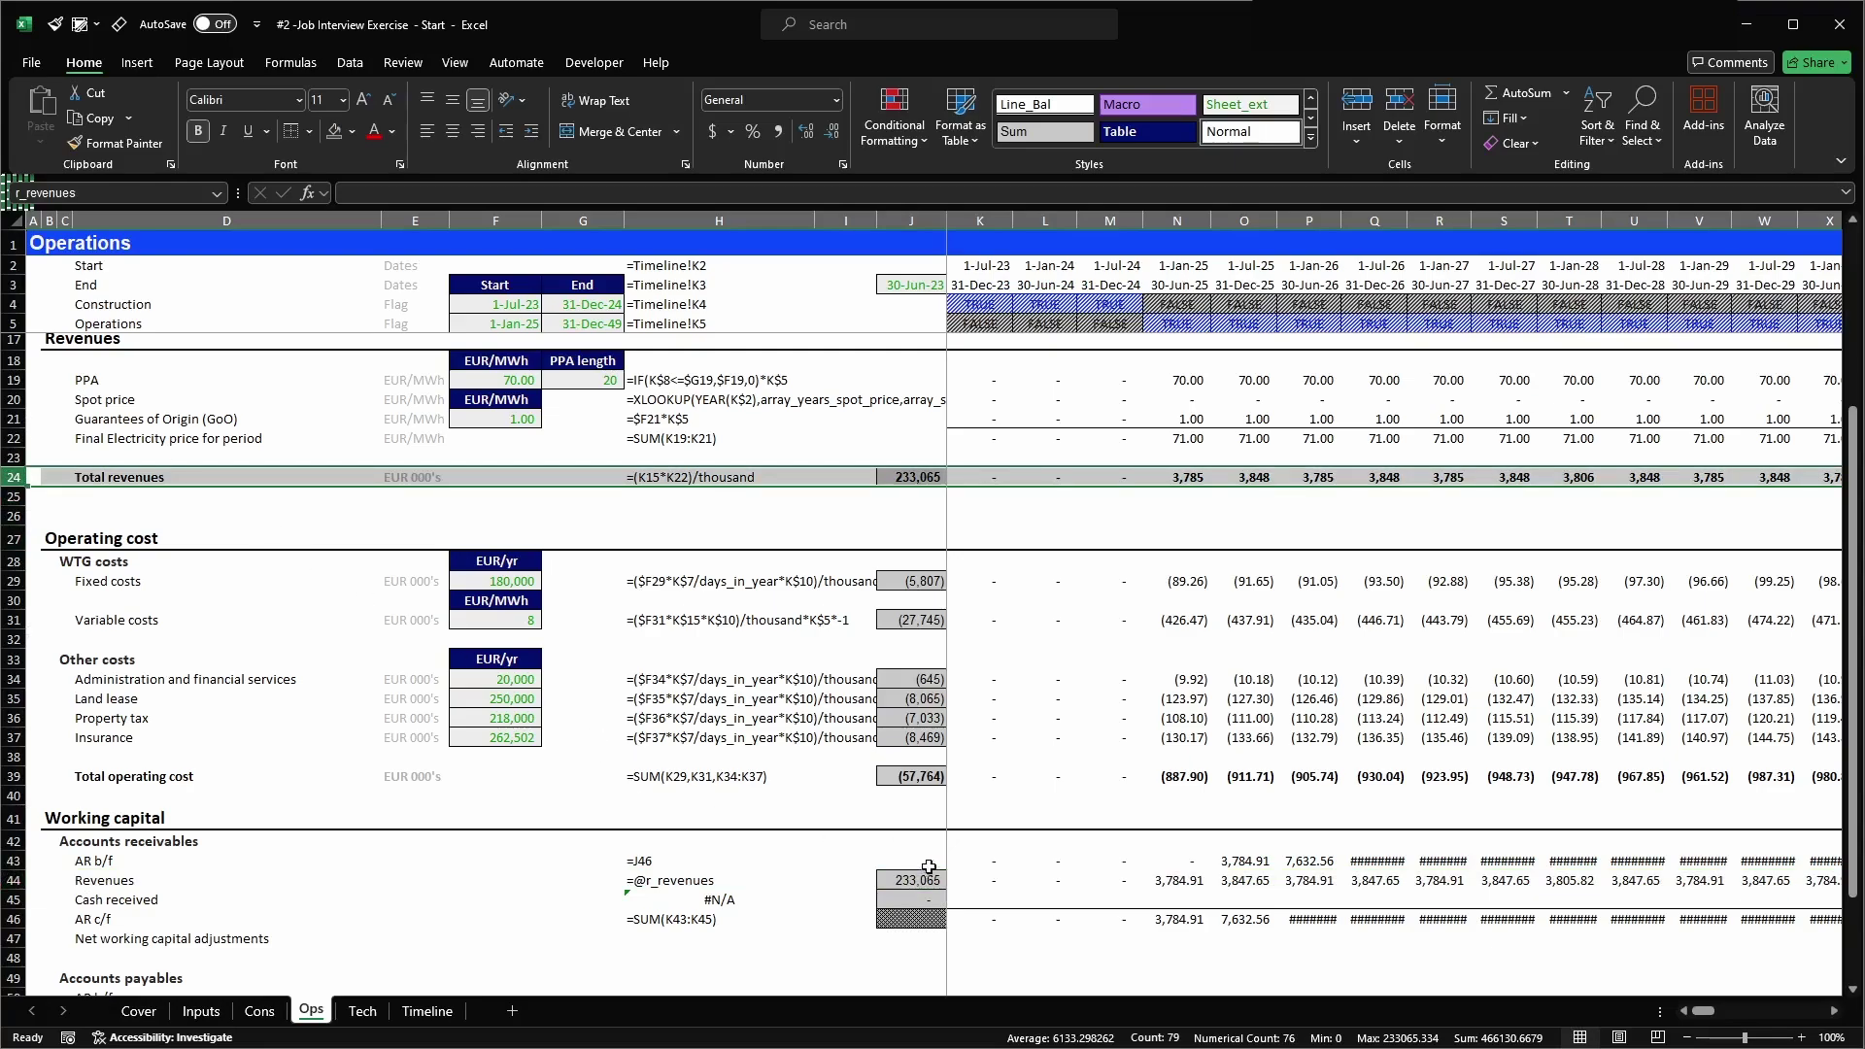
pyautogui.click(962, 879)
pyautogui.click(990, 482)
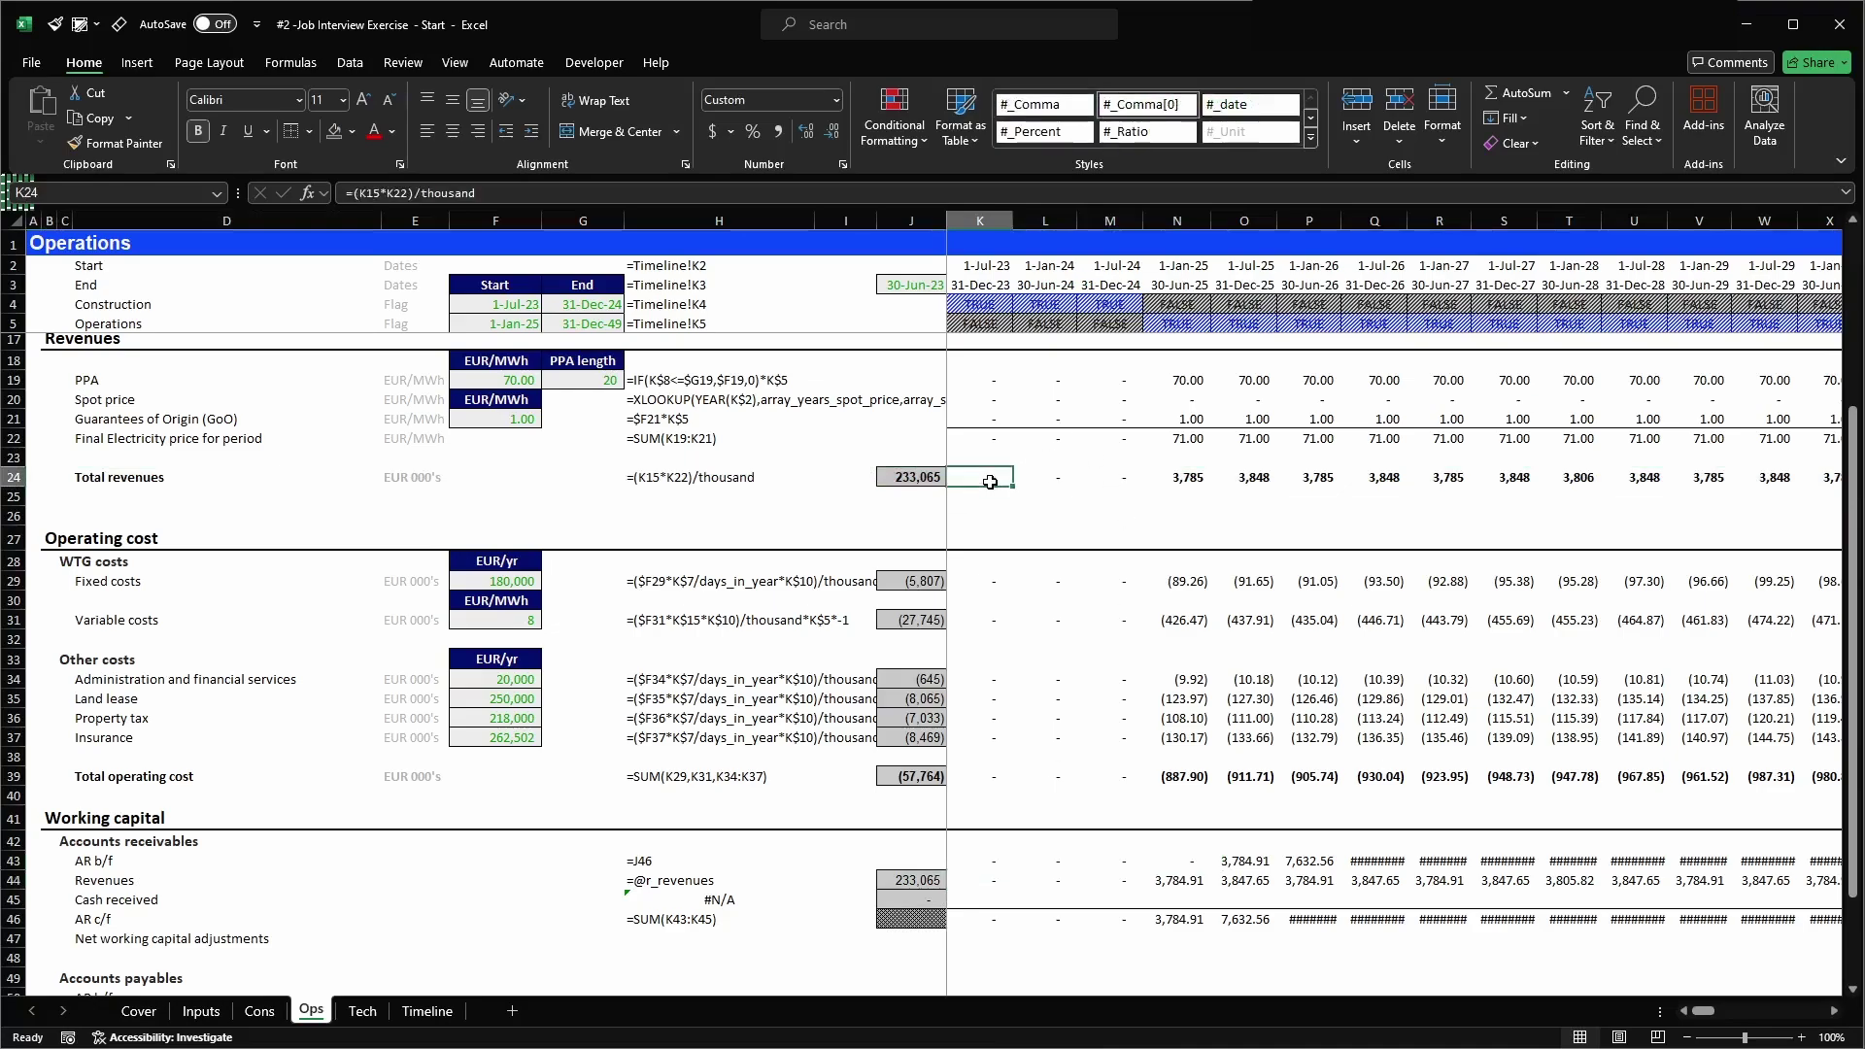
pyautogui.hotkey('shift', 'space')
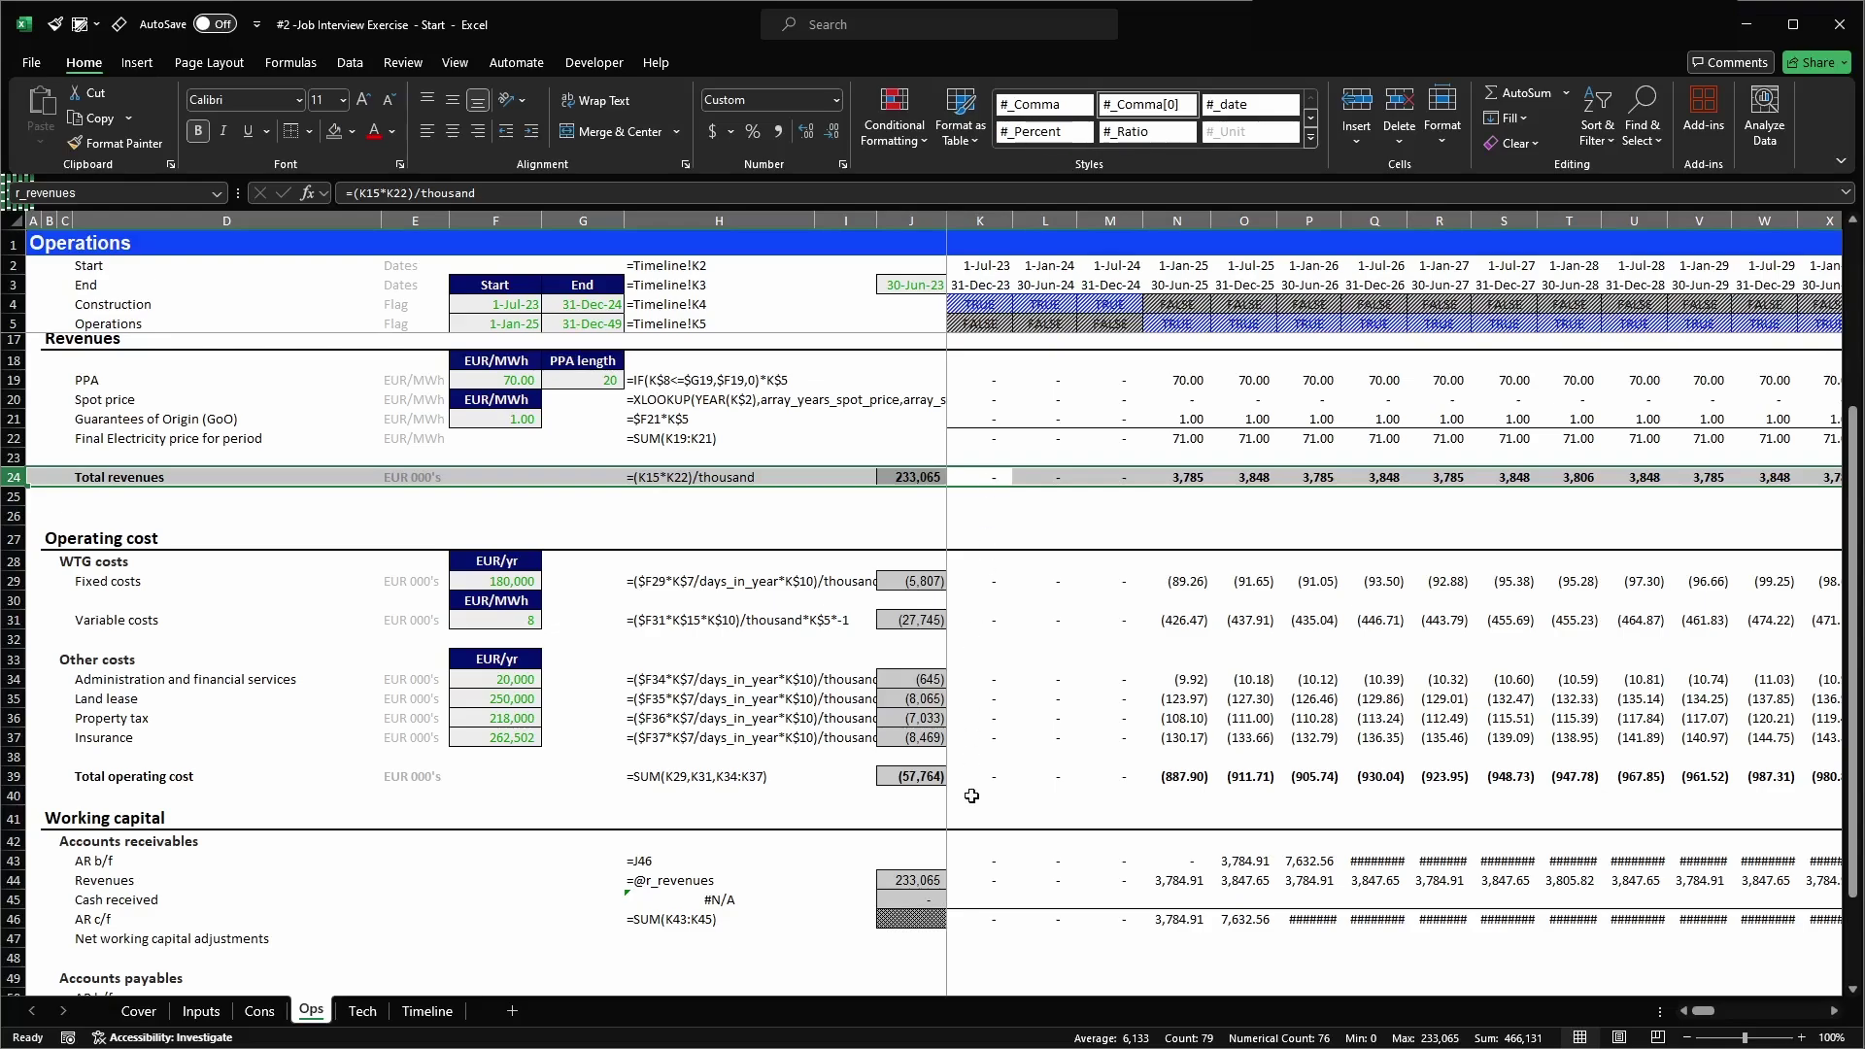
pyautogui.click(989, 878)
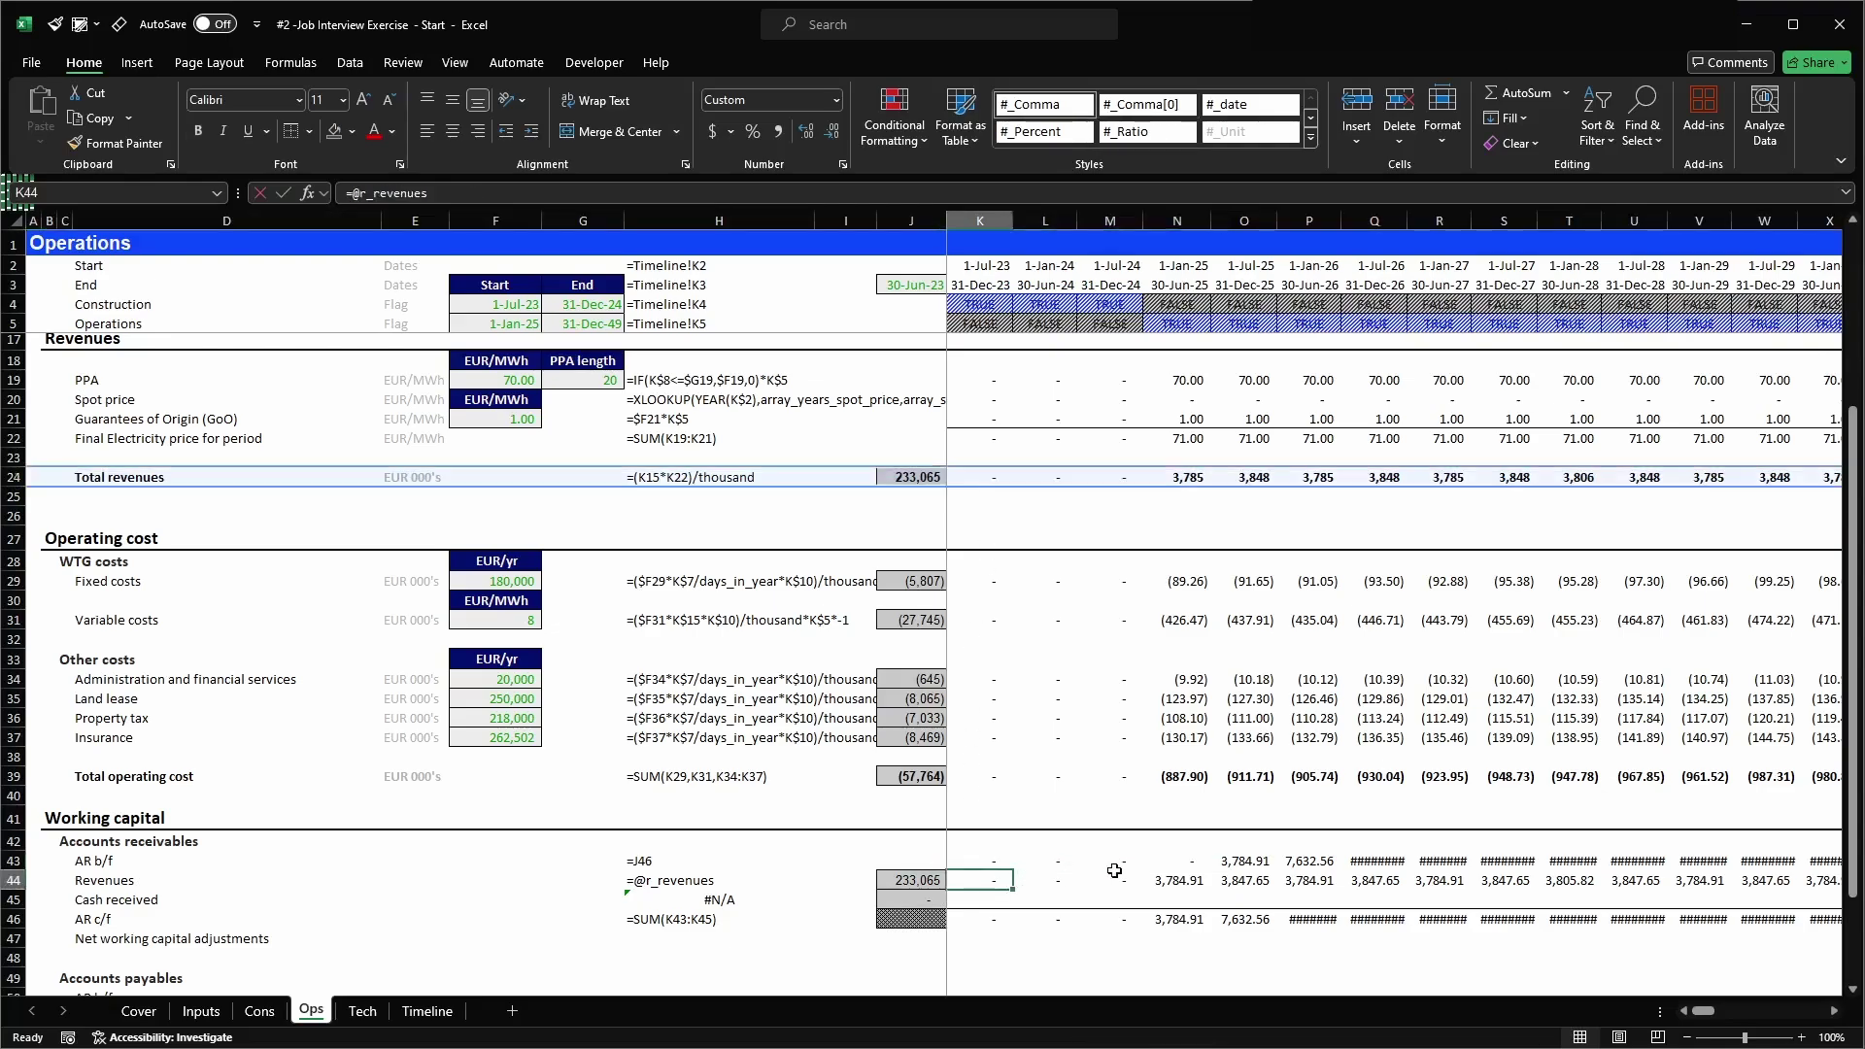
pyautogui.press('F2')
pyautogui.press('Escape')
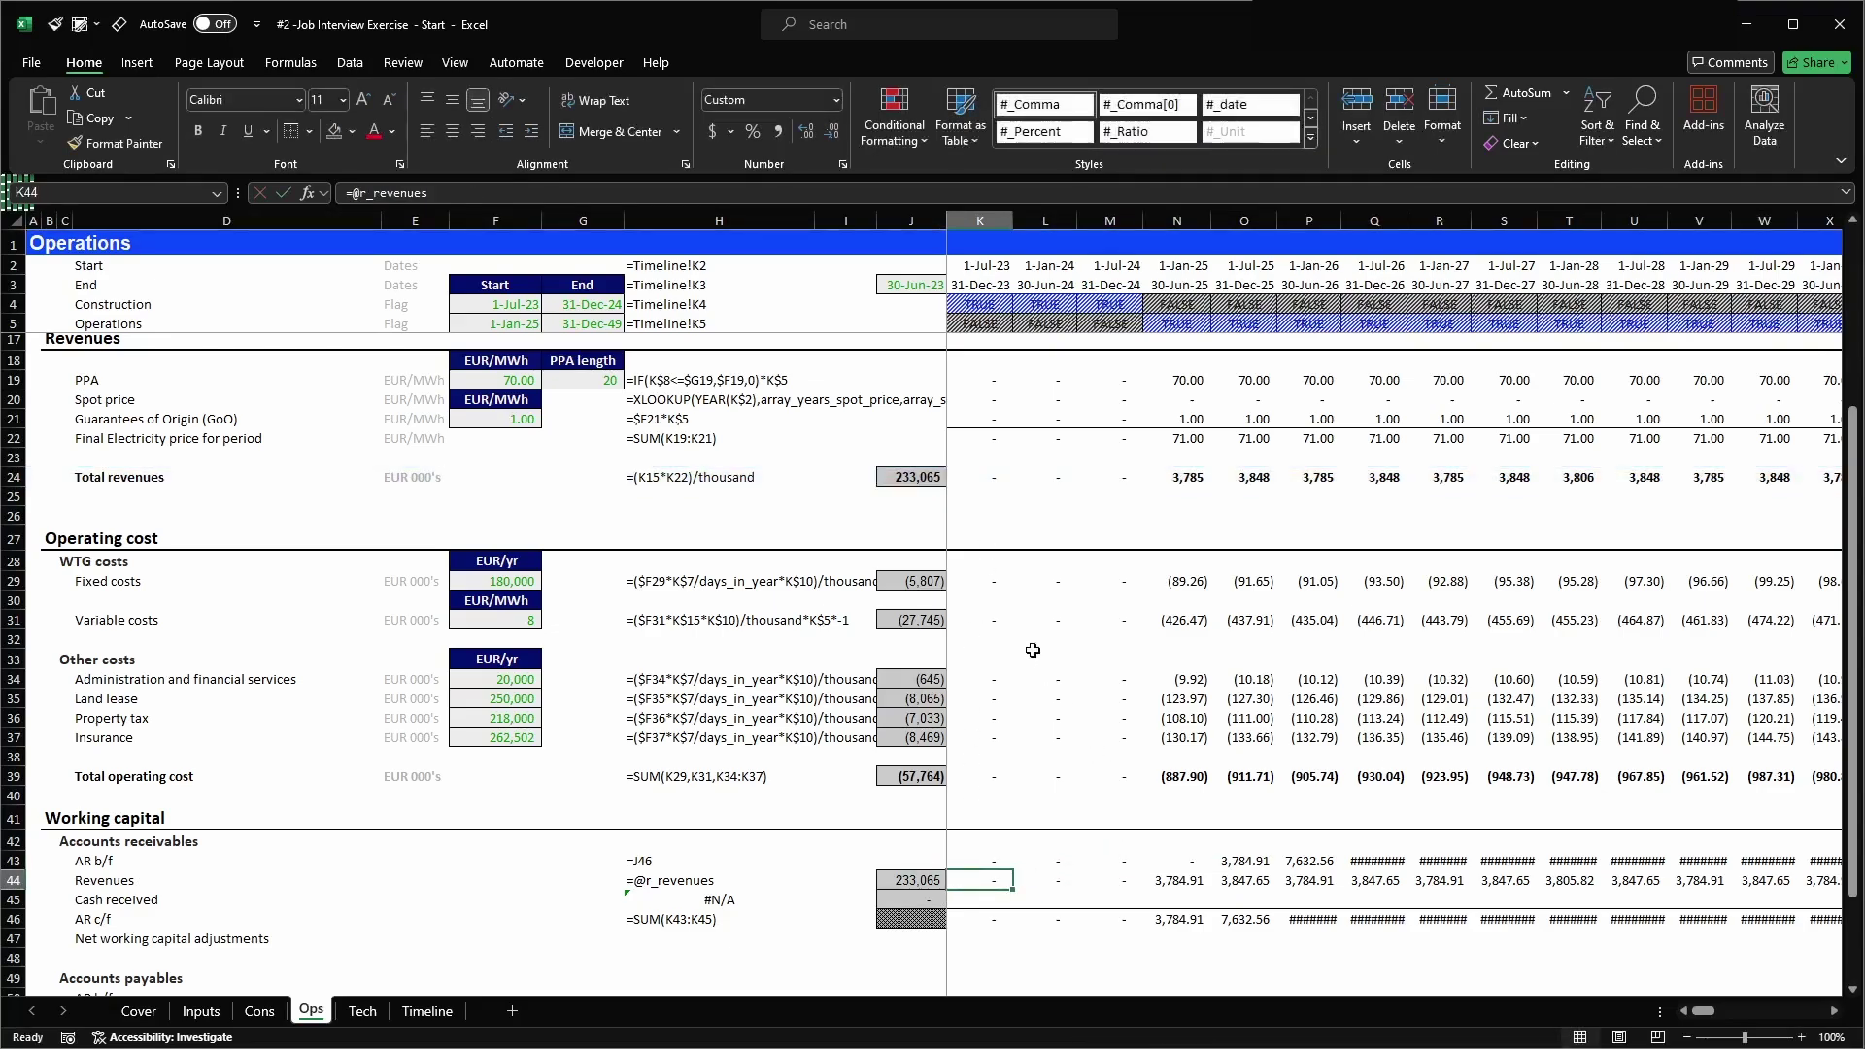
# - Review the Indexation multiplier, Operation year, Days in period and Total generation rows as further candidates for named row ranges
pyautogui.scroll(4, 1032, 654)
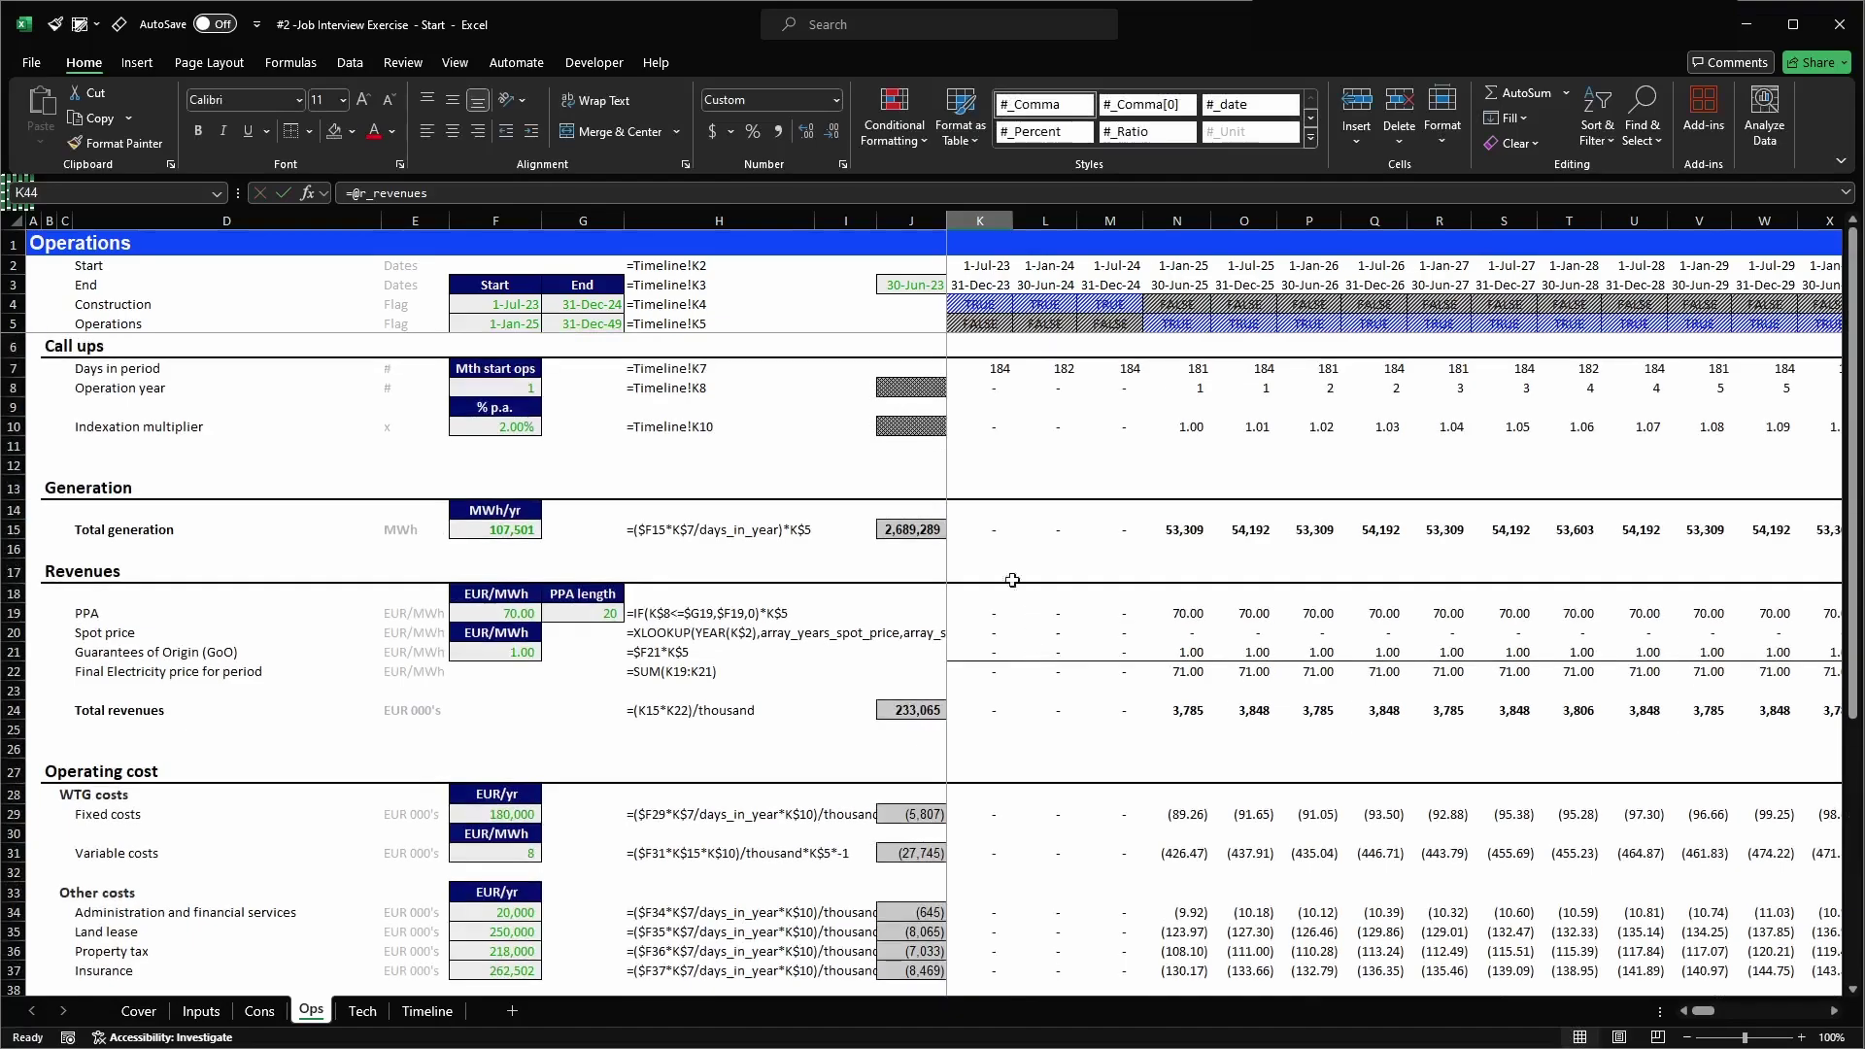
pyautogui.click(14, 426)
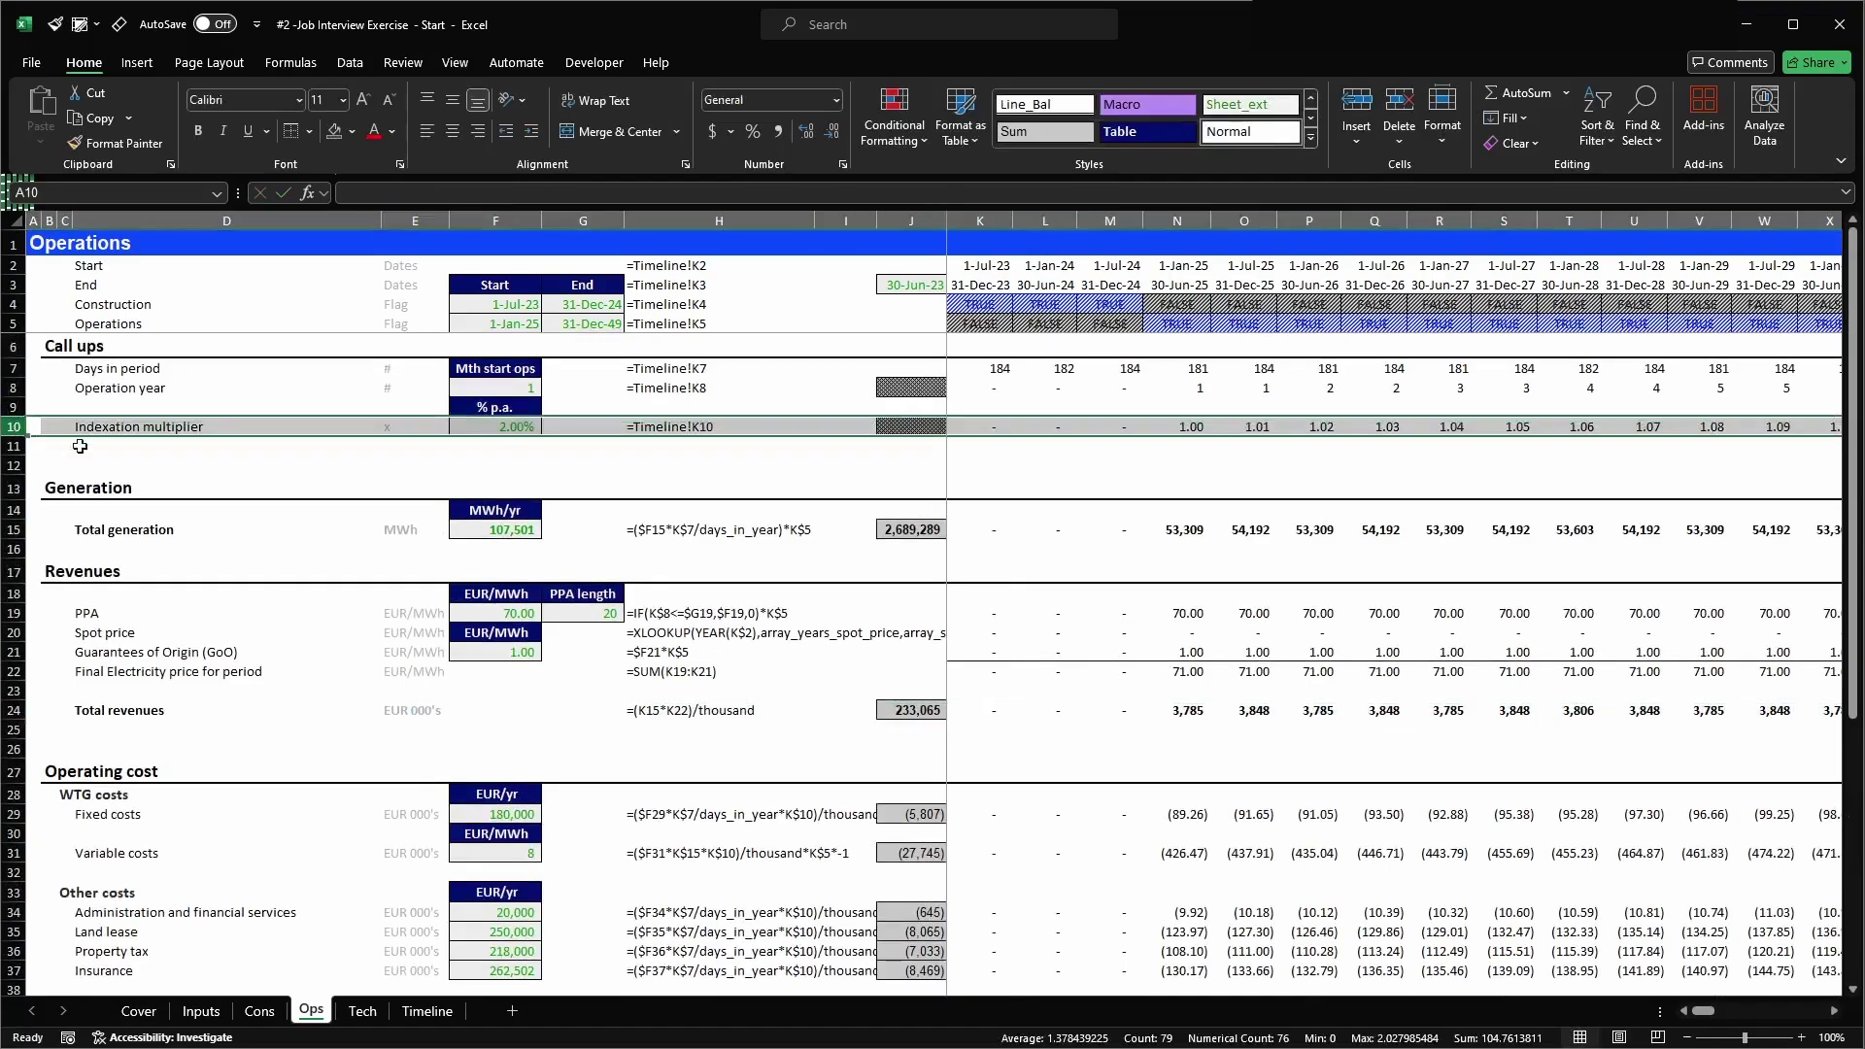
pyautogui.click(14, 387)
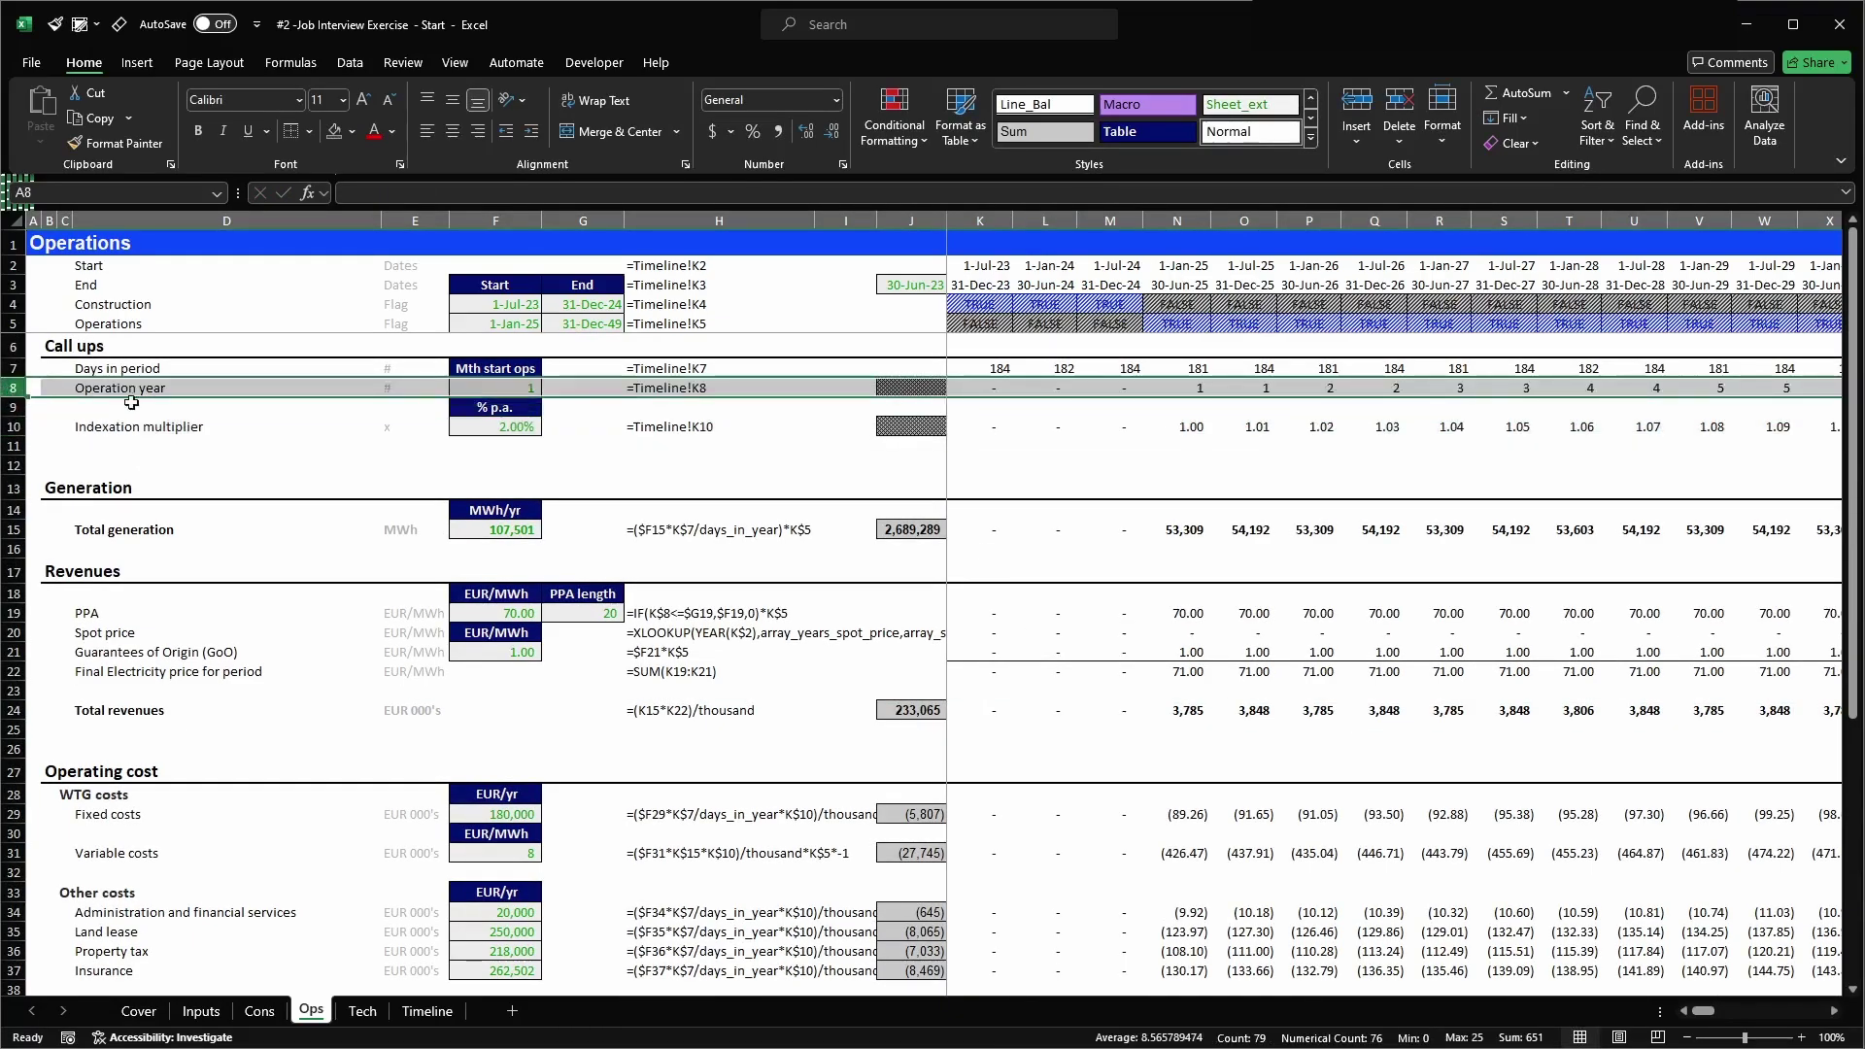
pyautogui.click(996, 423)
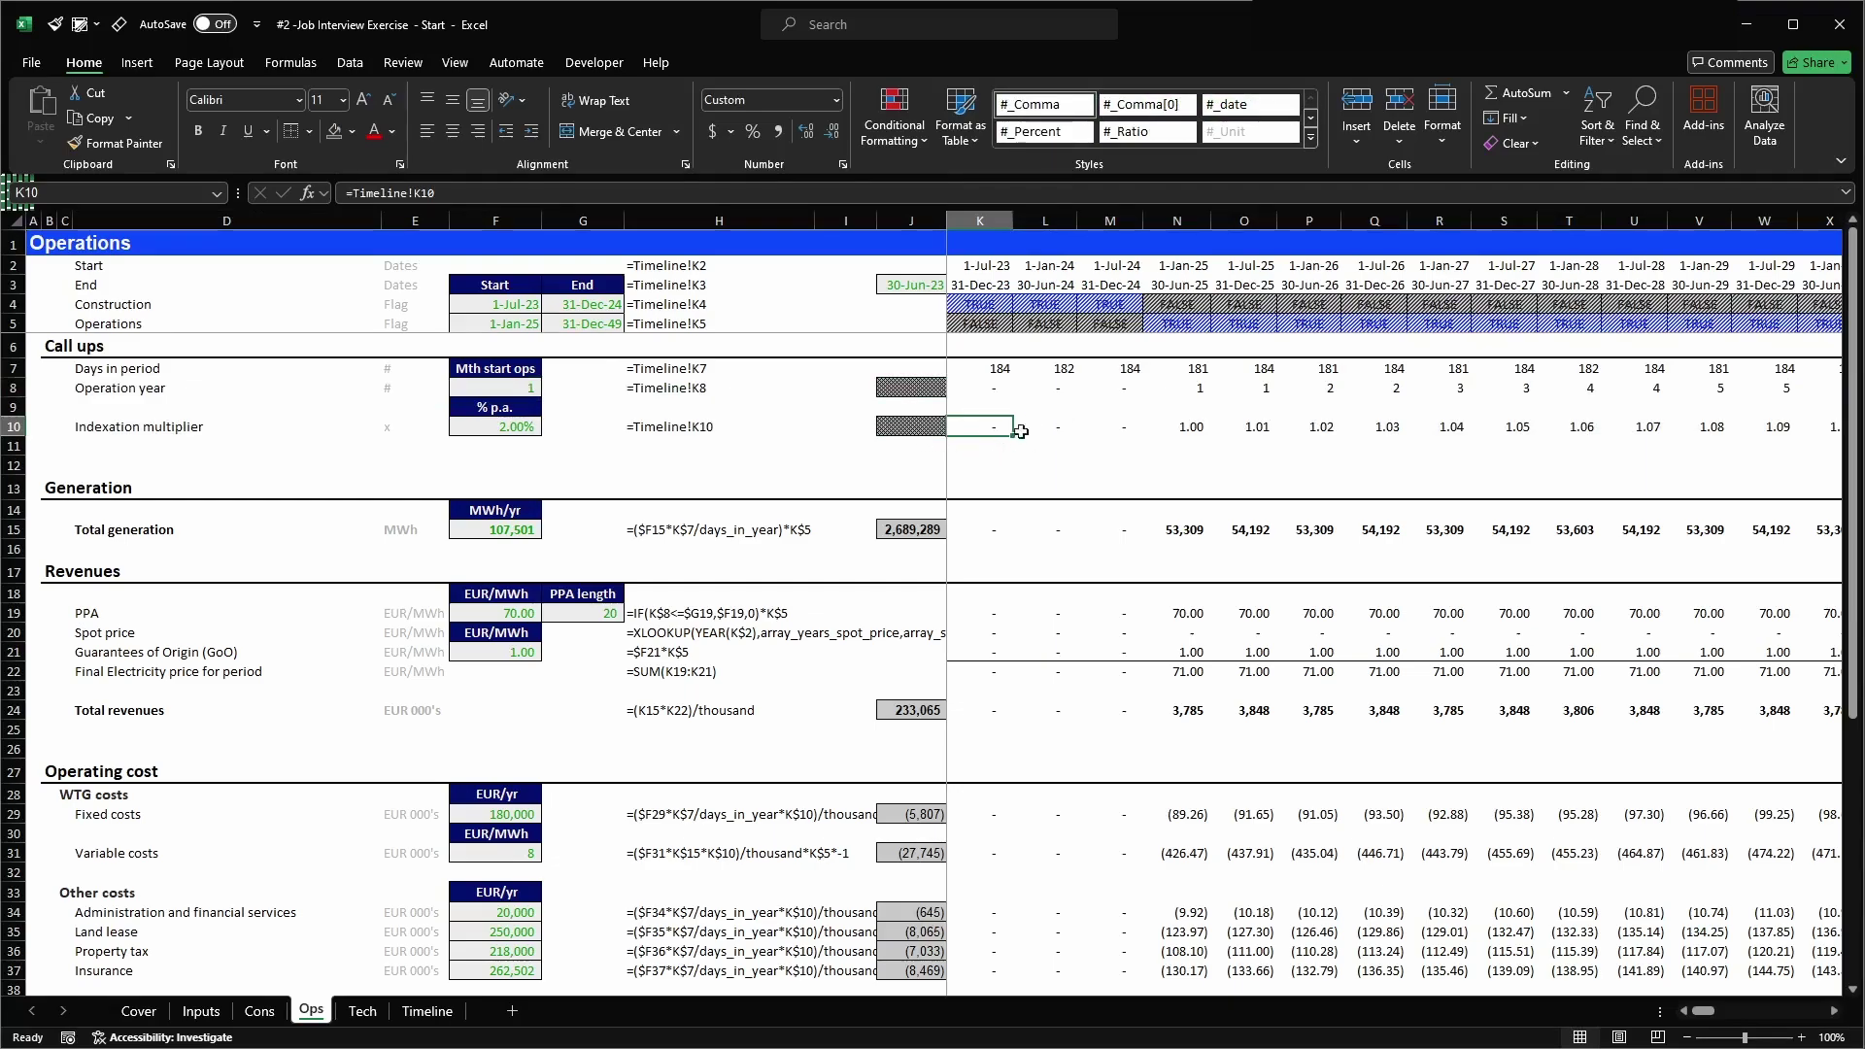
pyautogui.click(12, 388)
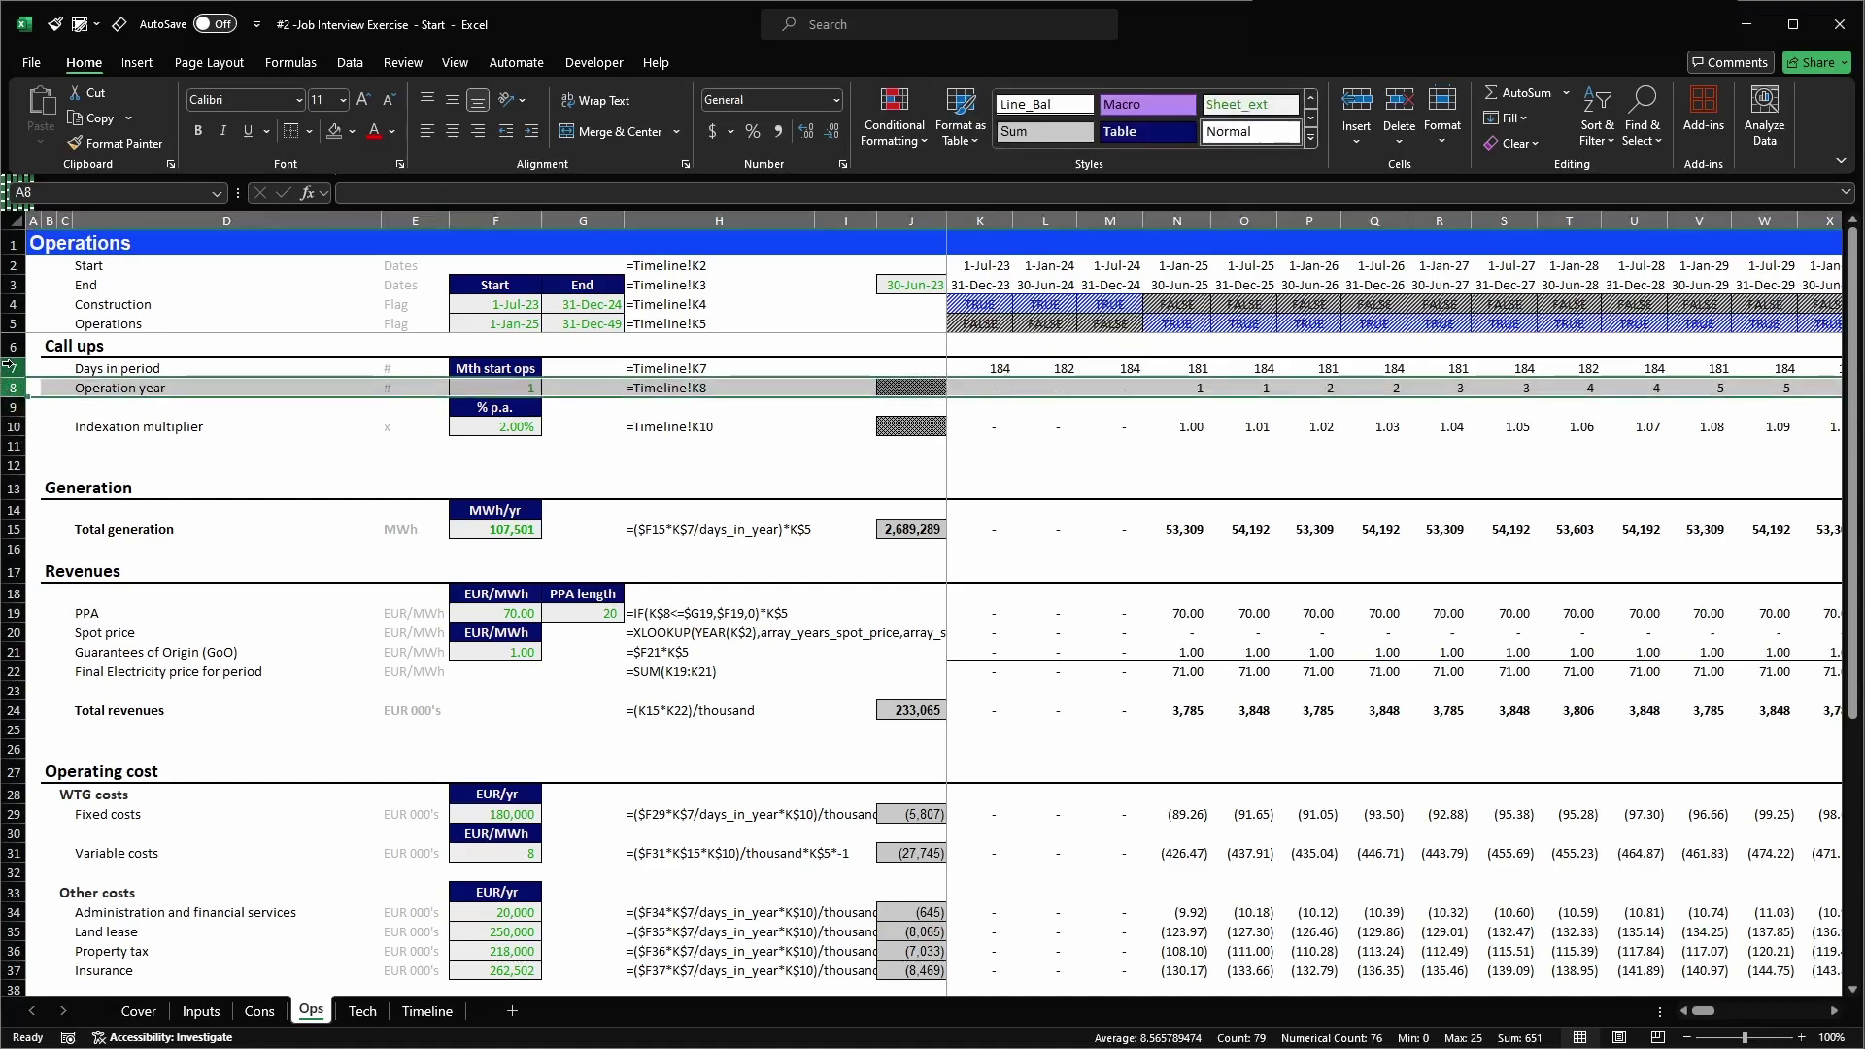
pyautogui.click(14, 368)
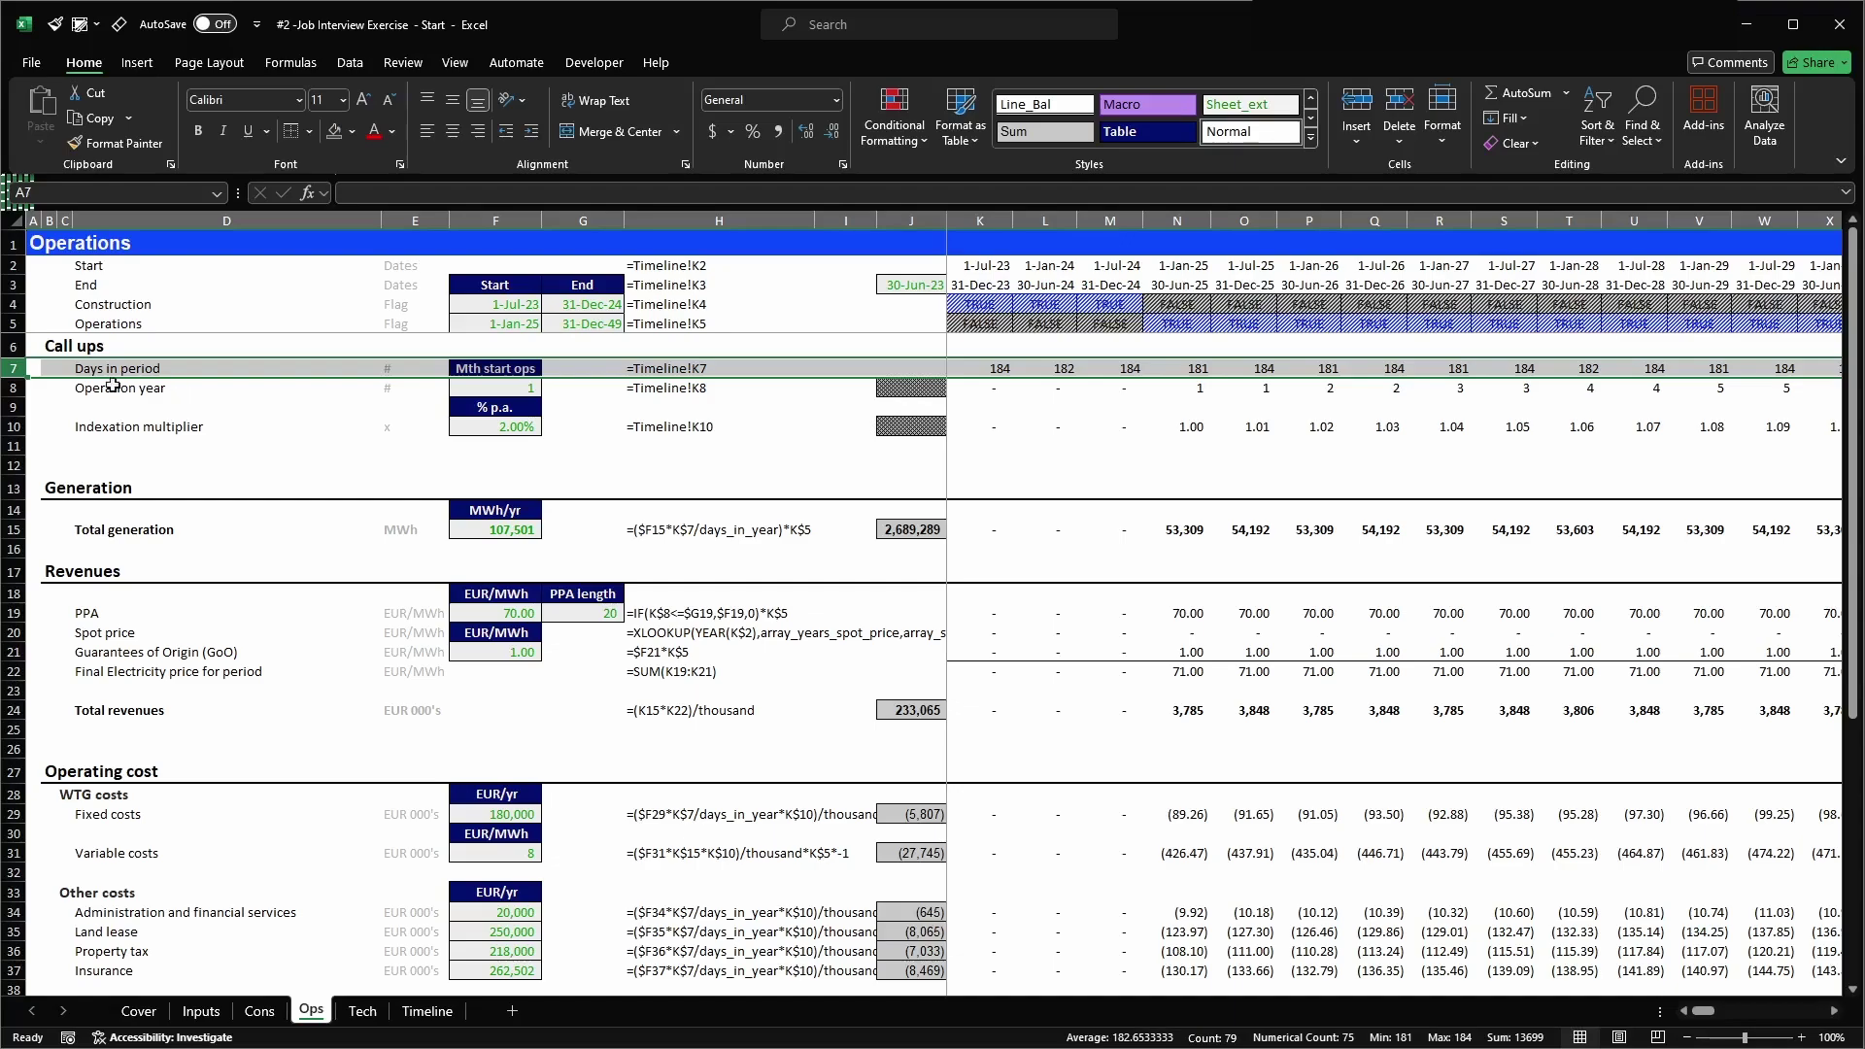
pyautogui.keyDown('ctrl'); pyautogui.click(15, 386); pyautogui.keyUp('ctrl')
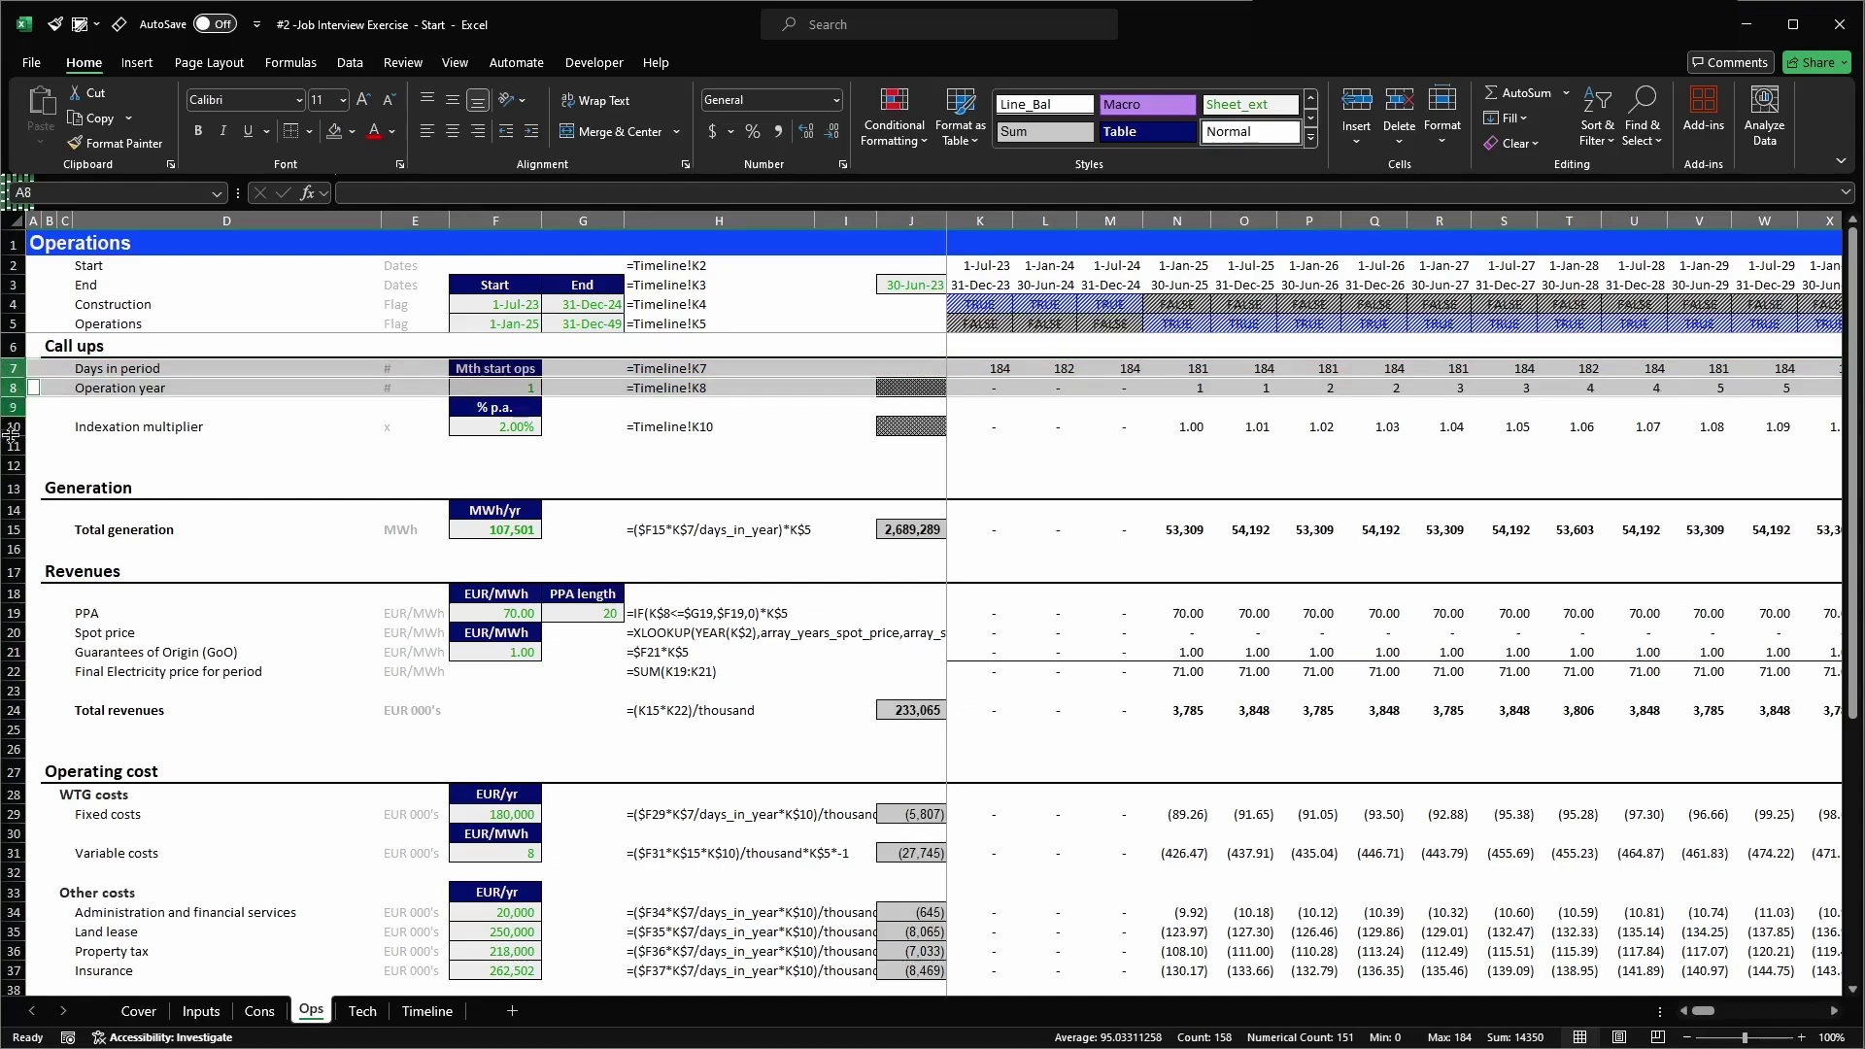
pyautogui.keyDown('ctrl'); pyautogui.click(14, 427); pyautogui.keyUp('ctrl')
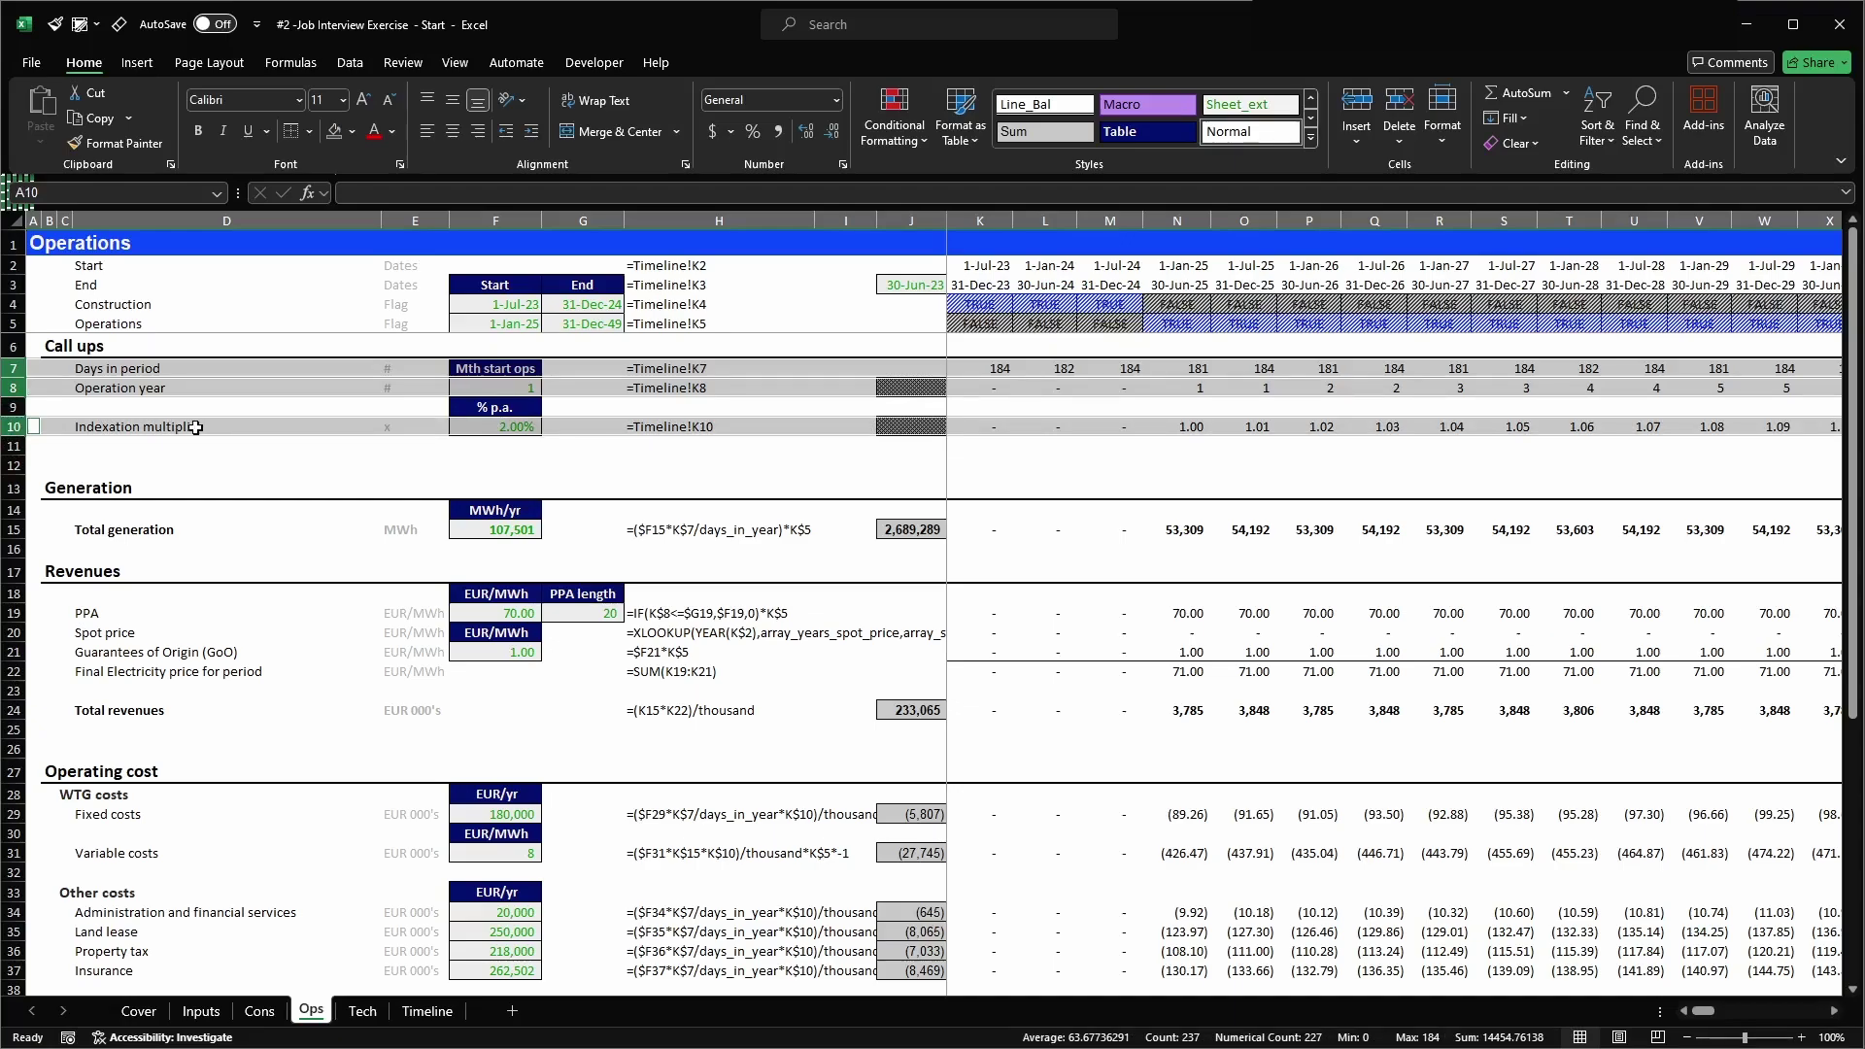
pyautogui.click(14, 530)
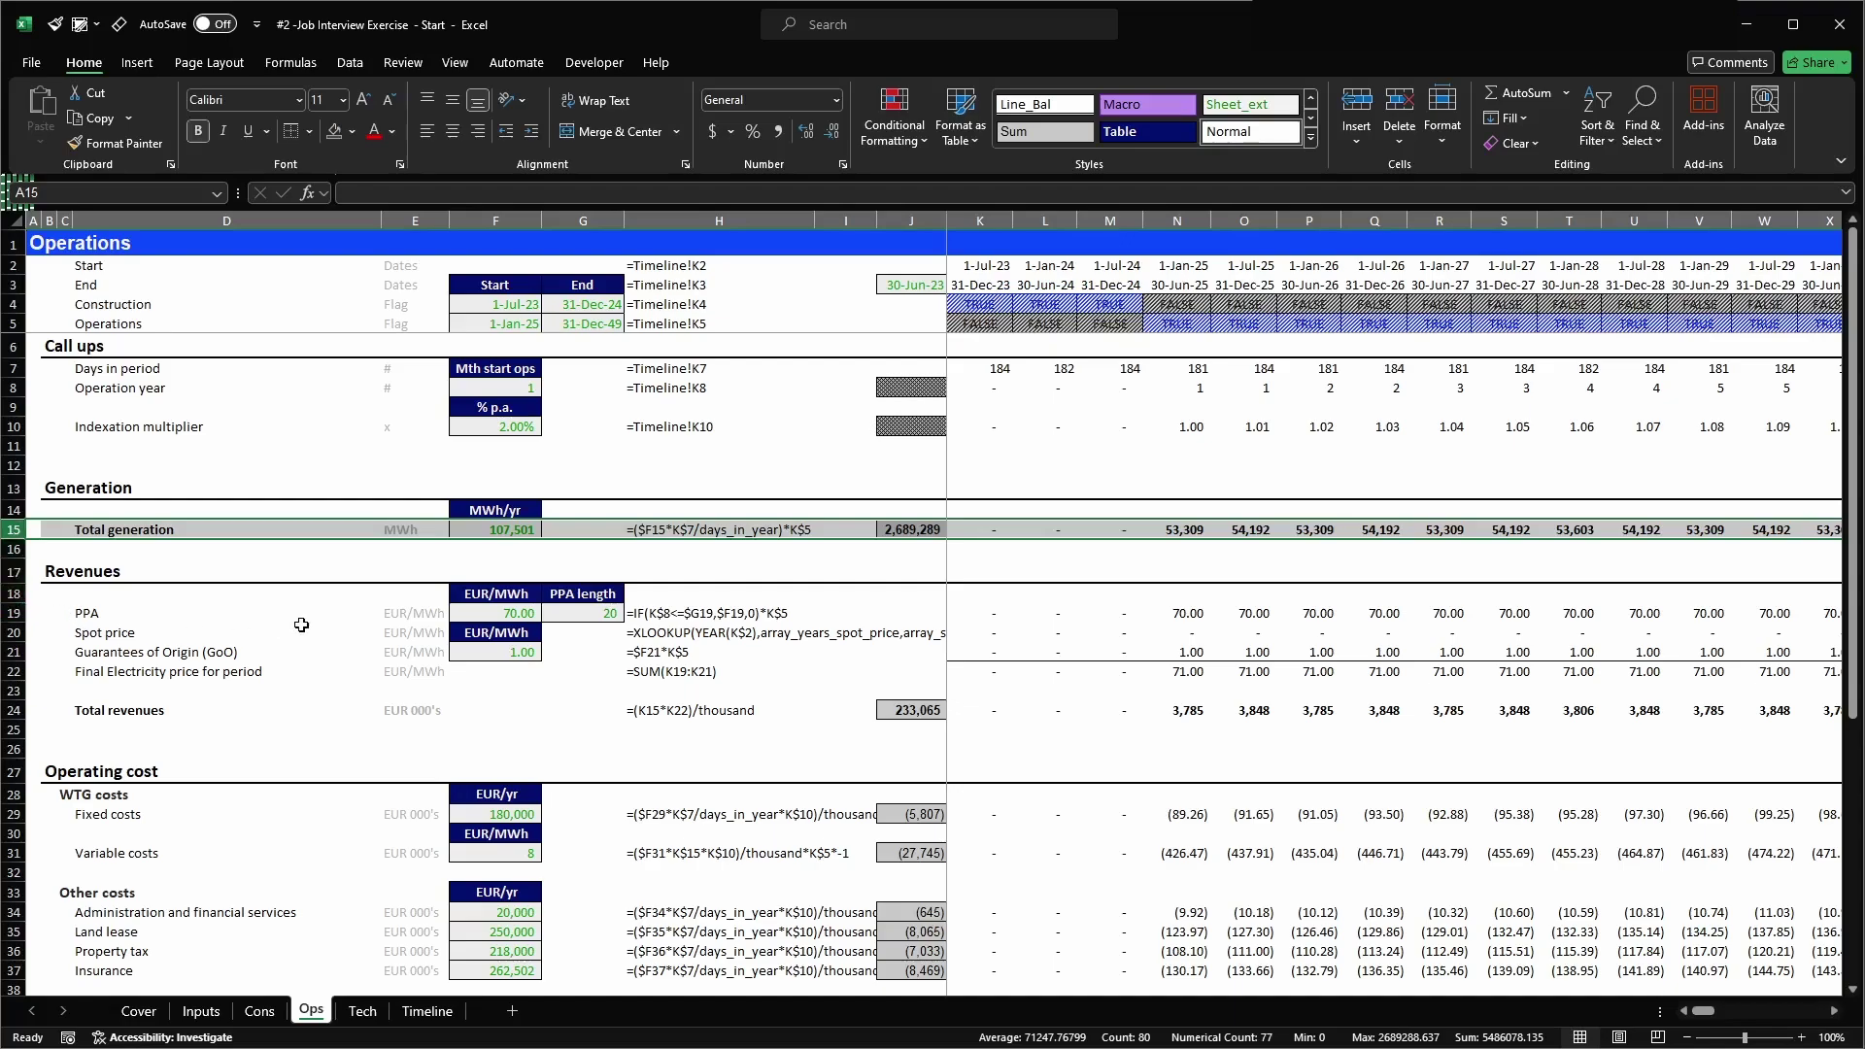
# - Trace the r_revenues reference in K44 to its precedent in the Total revenues row, and return to K44
pyautogui.scroll(-6, 434, 624)
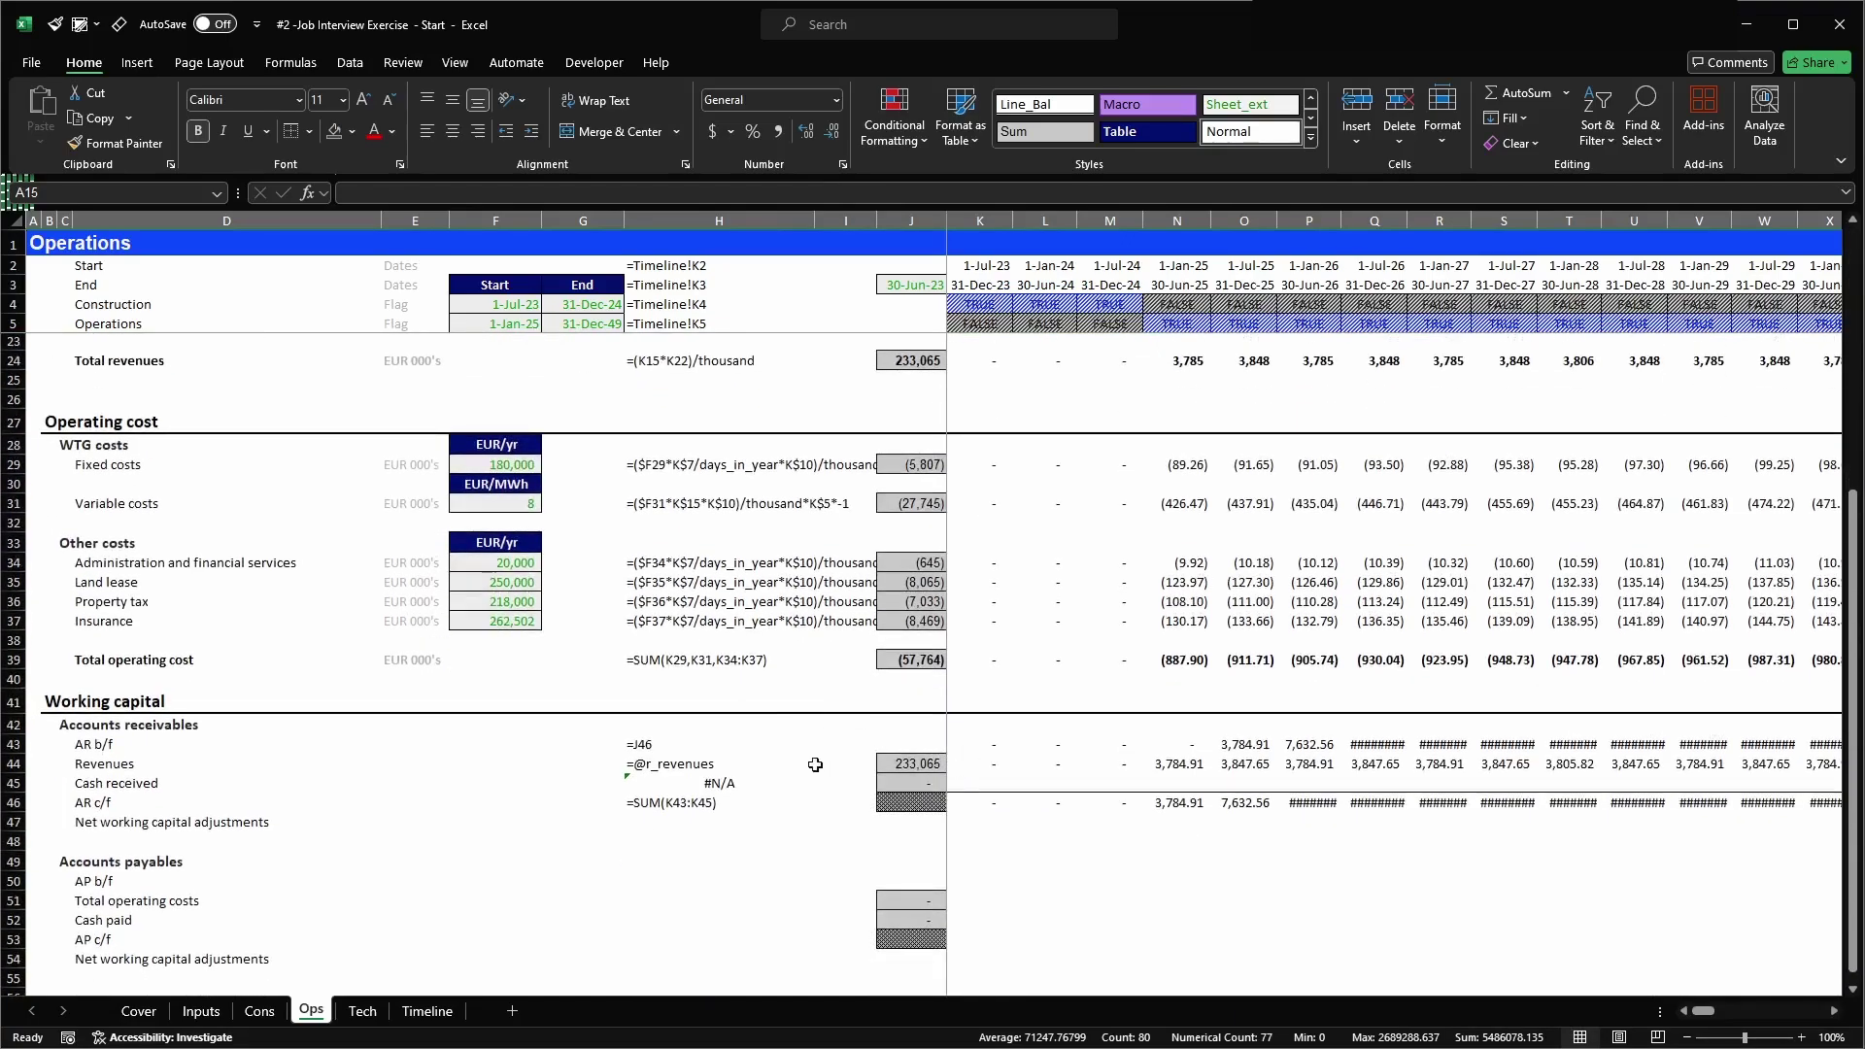
pyautogui.click(958, 760)
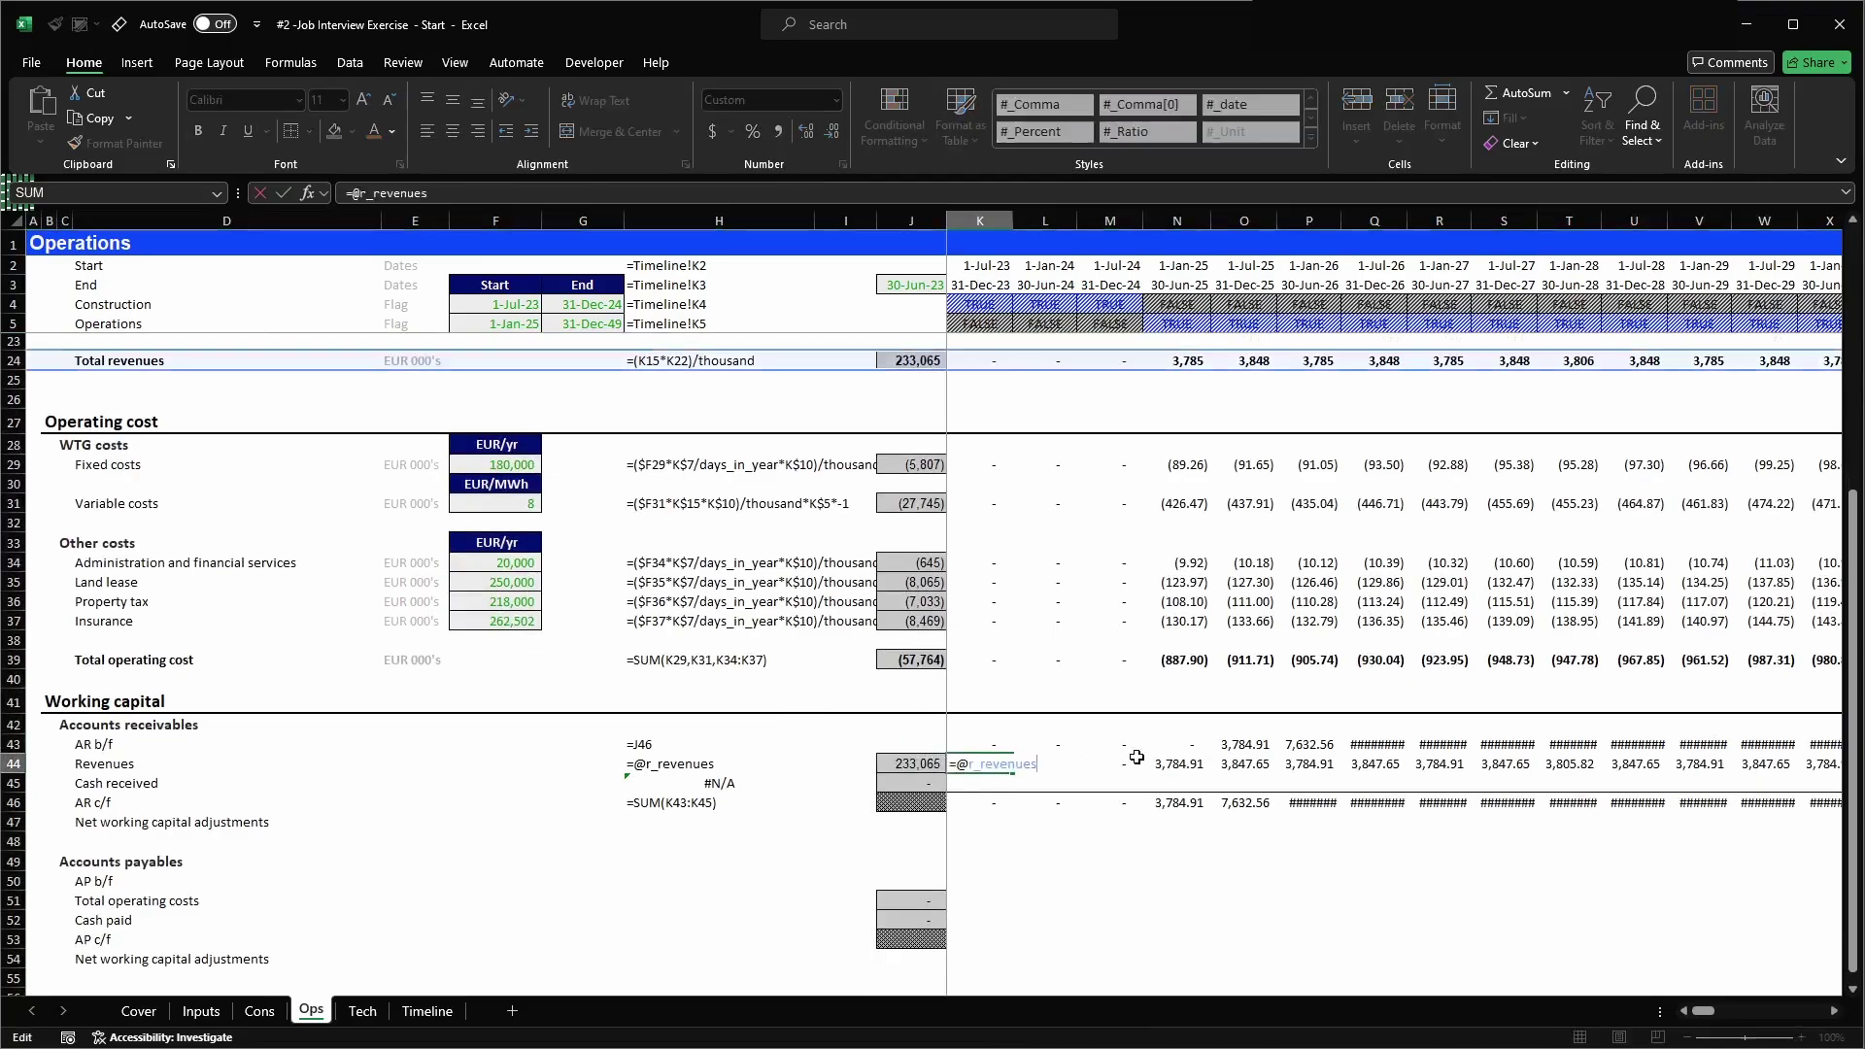
pyautogui.press('F2')
pyautogui.hotkey('ctrl', '[')
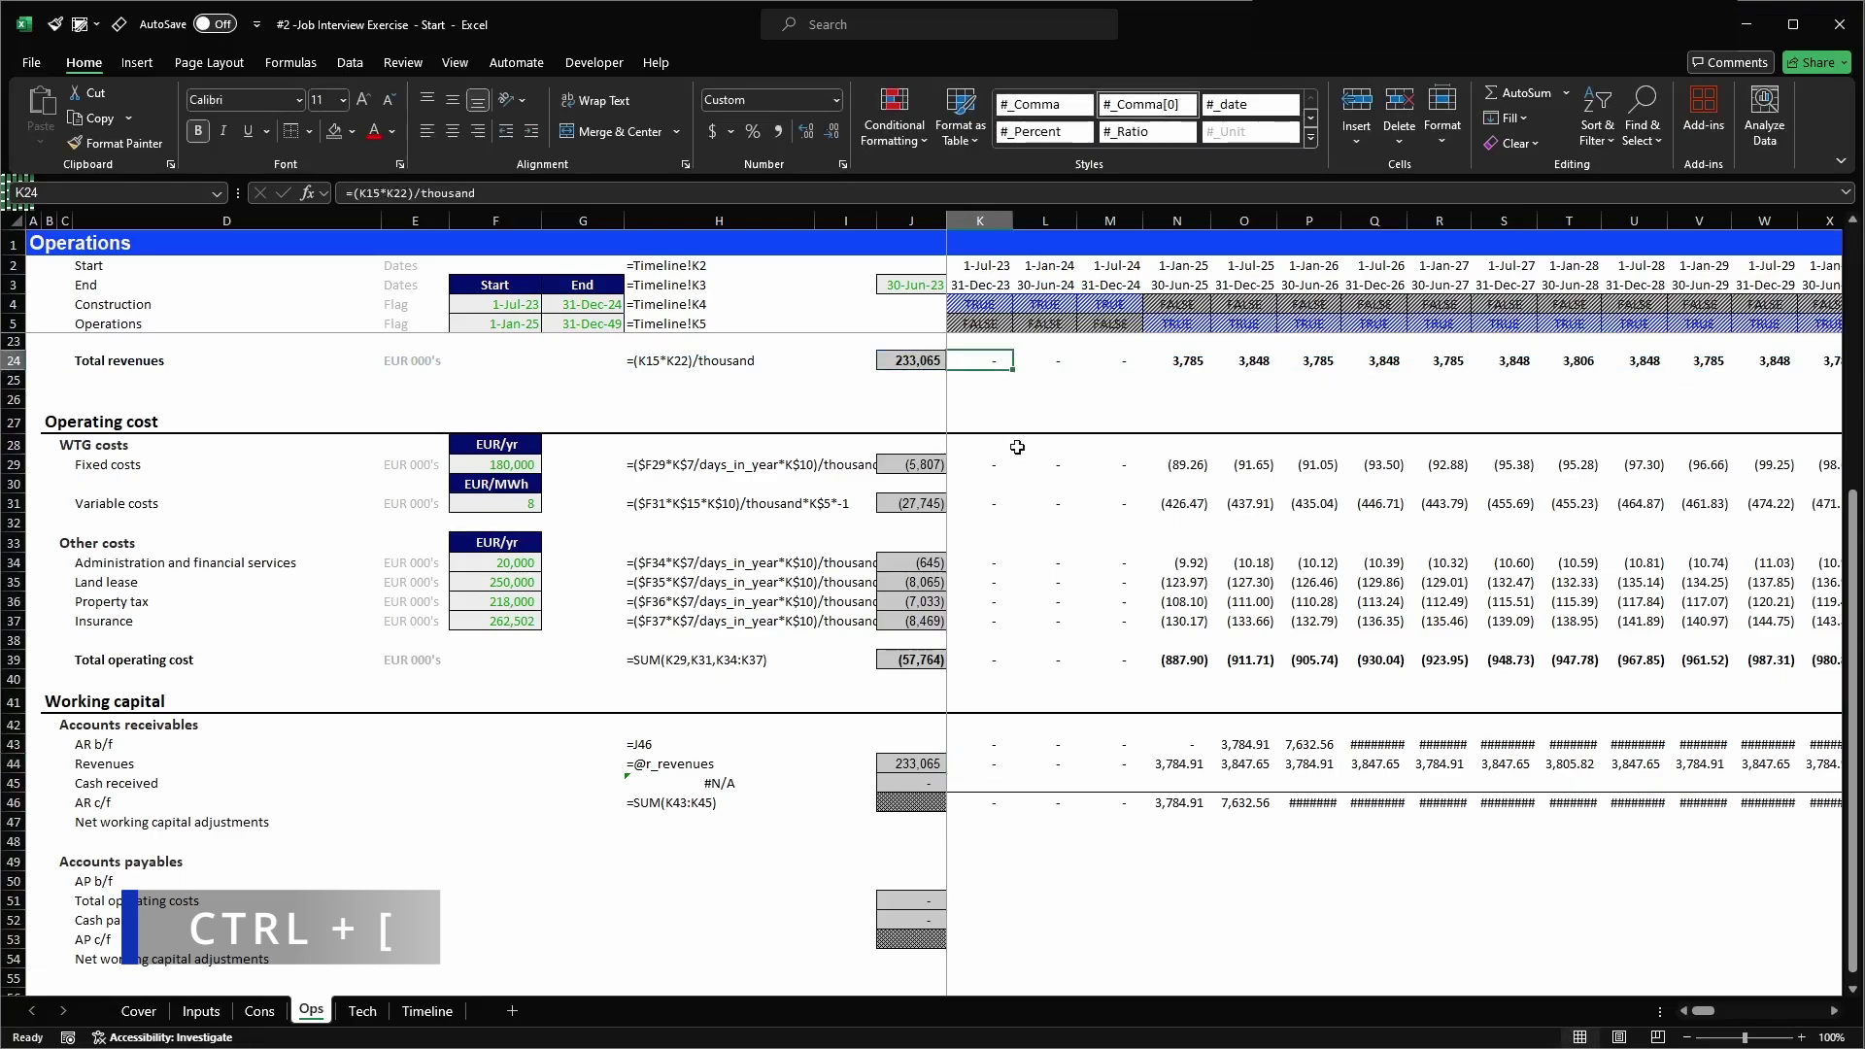
pyautogui.scroll(1, 1016, 415)
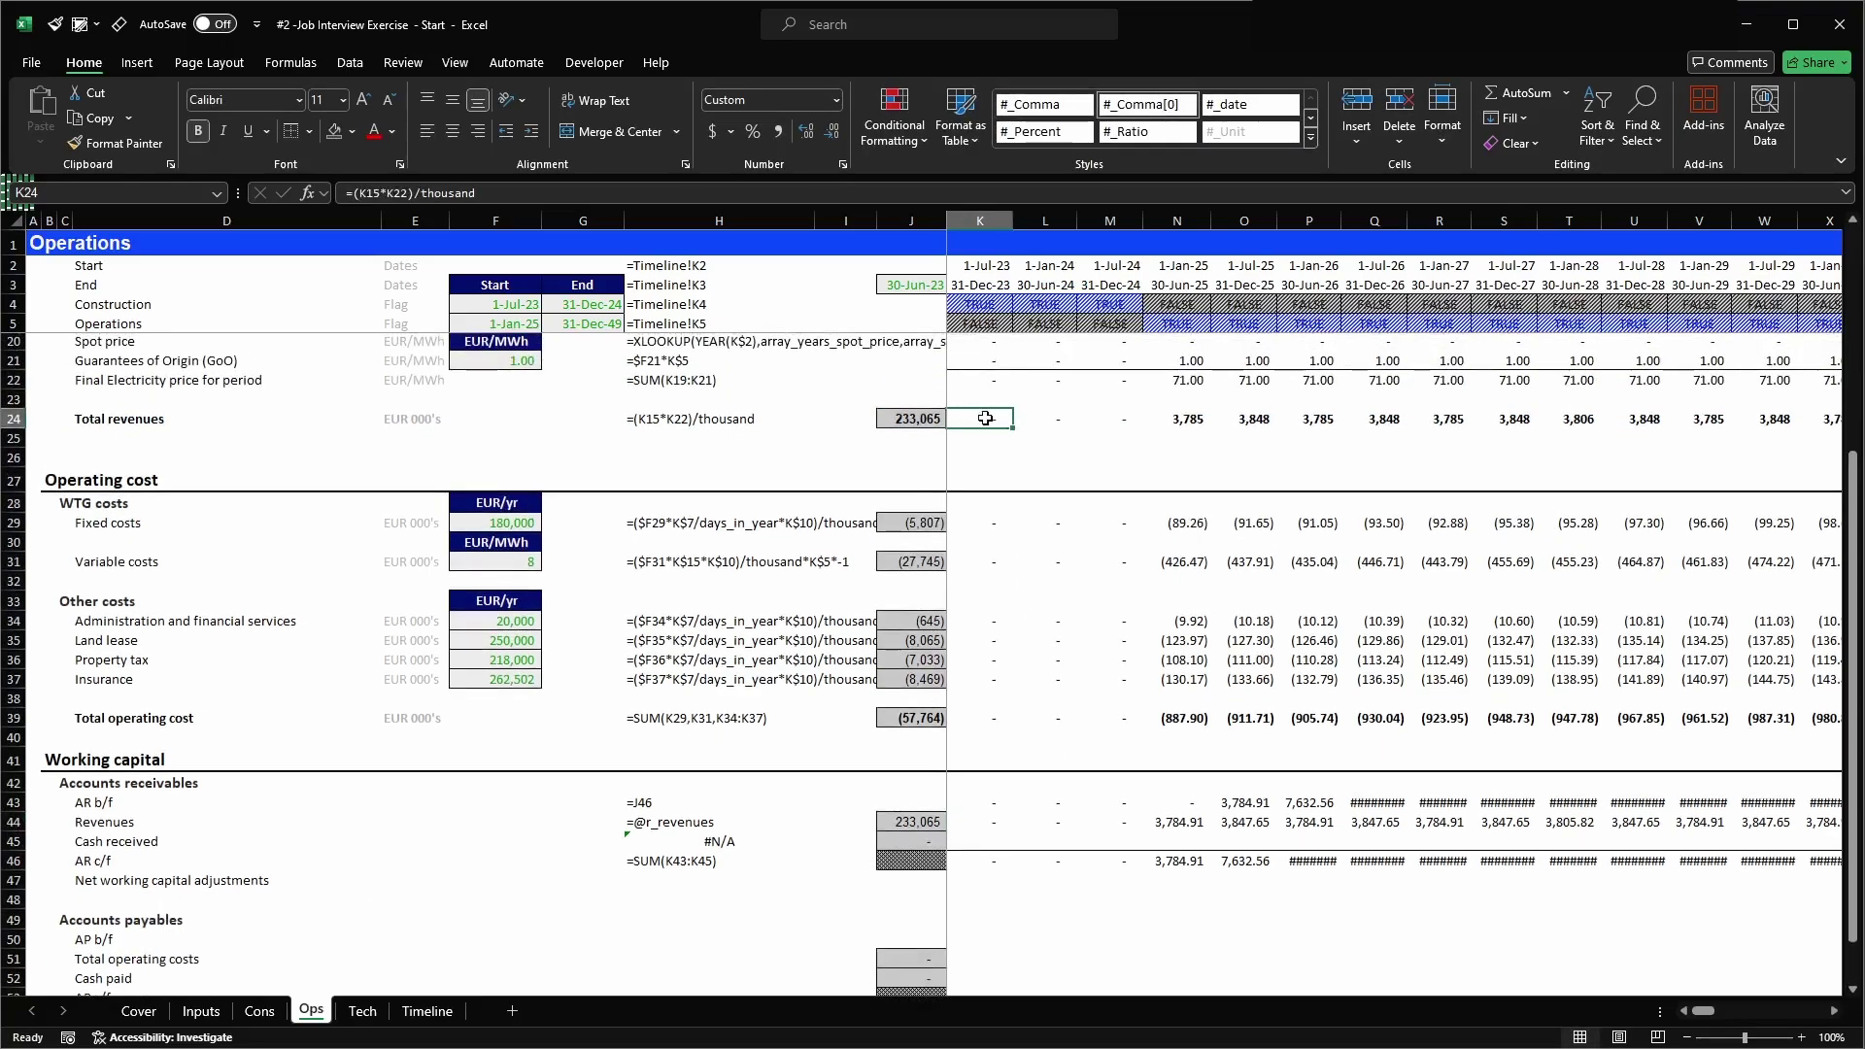
pyautogui.click(995, 822)
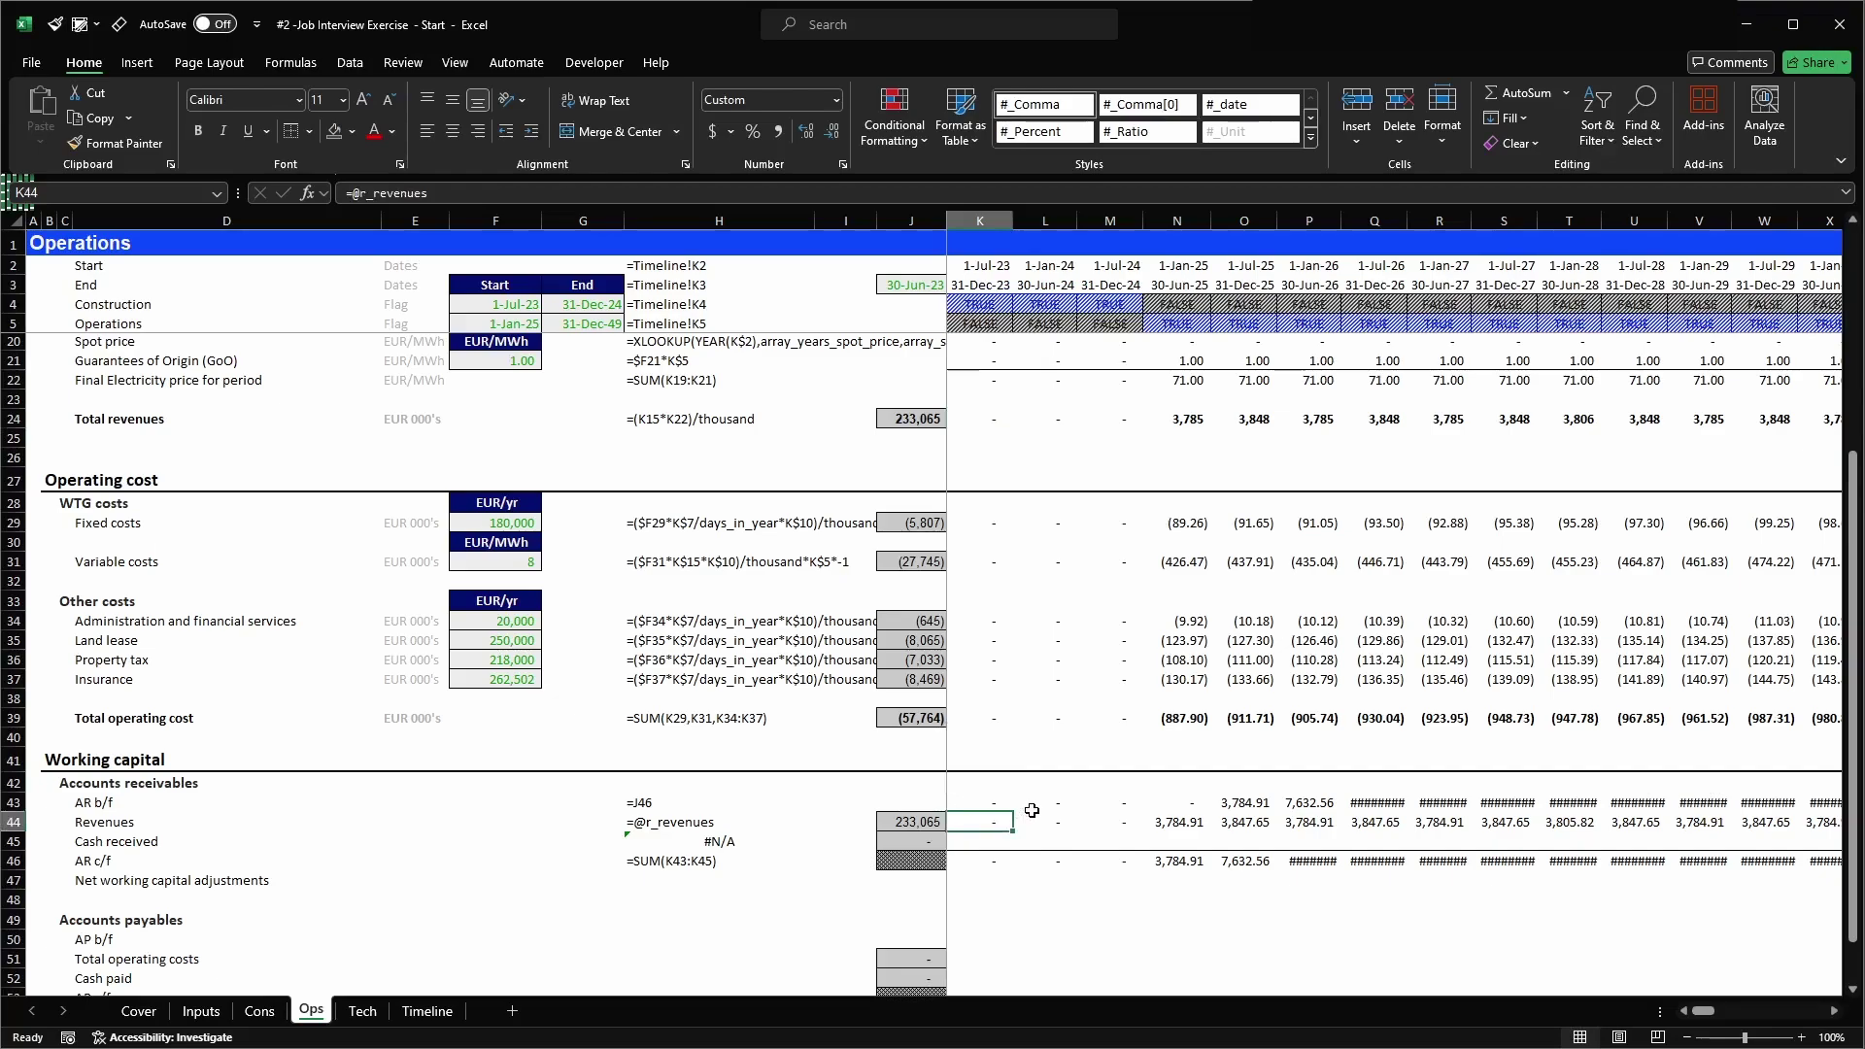
# - Select the Cash received cell N45 for the period starting 1-Jan-25
pyautogui.click(991, 840)
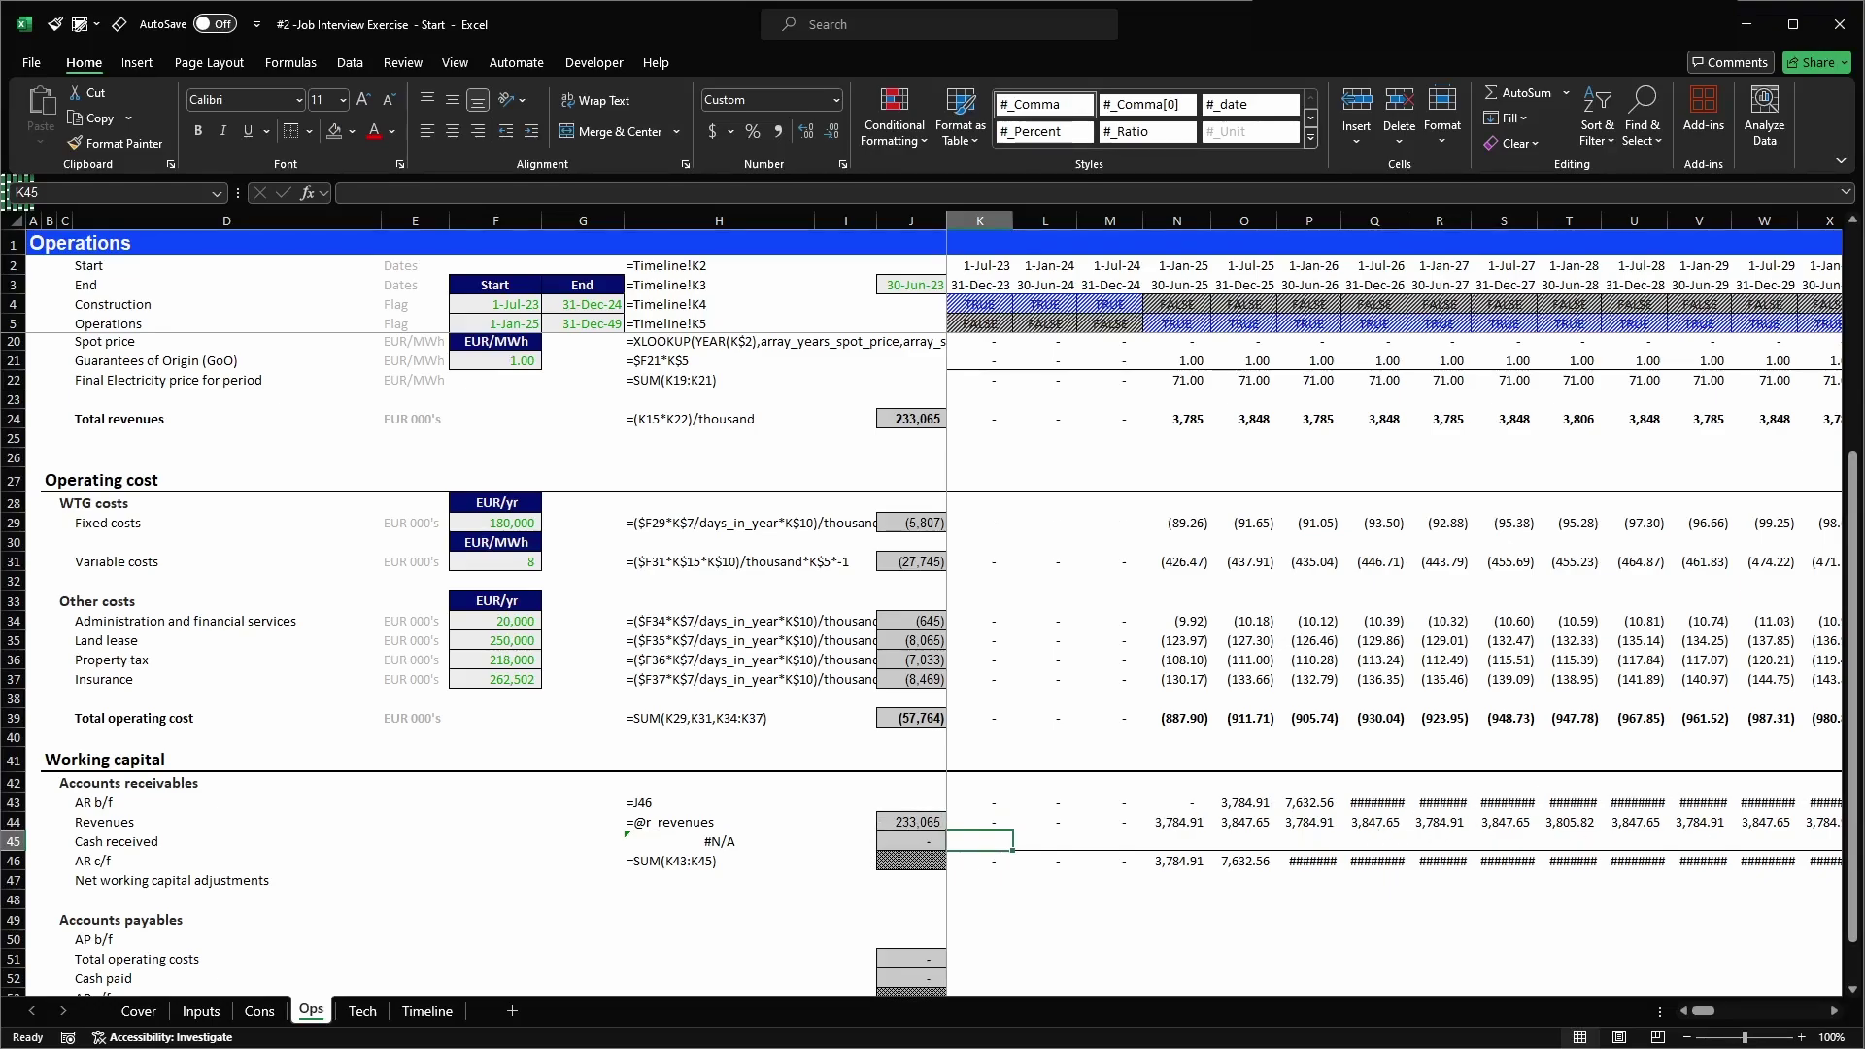
pyautogui.click(1189, 841)
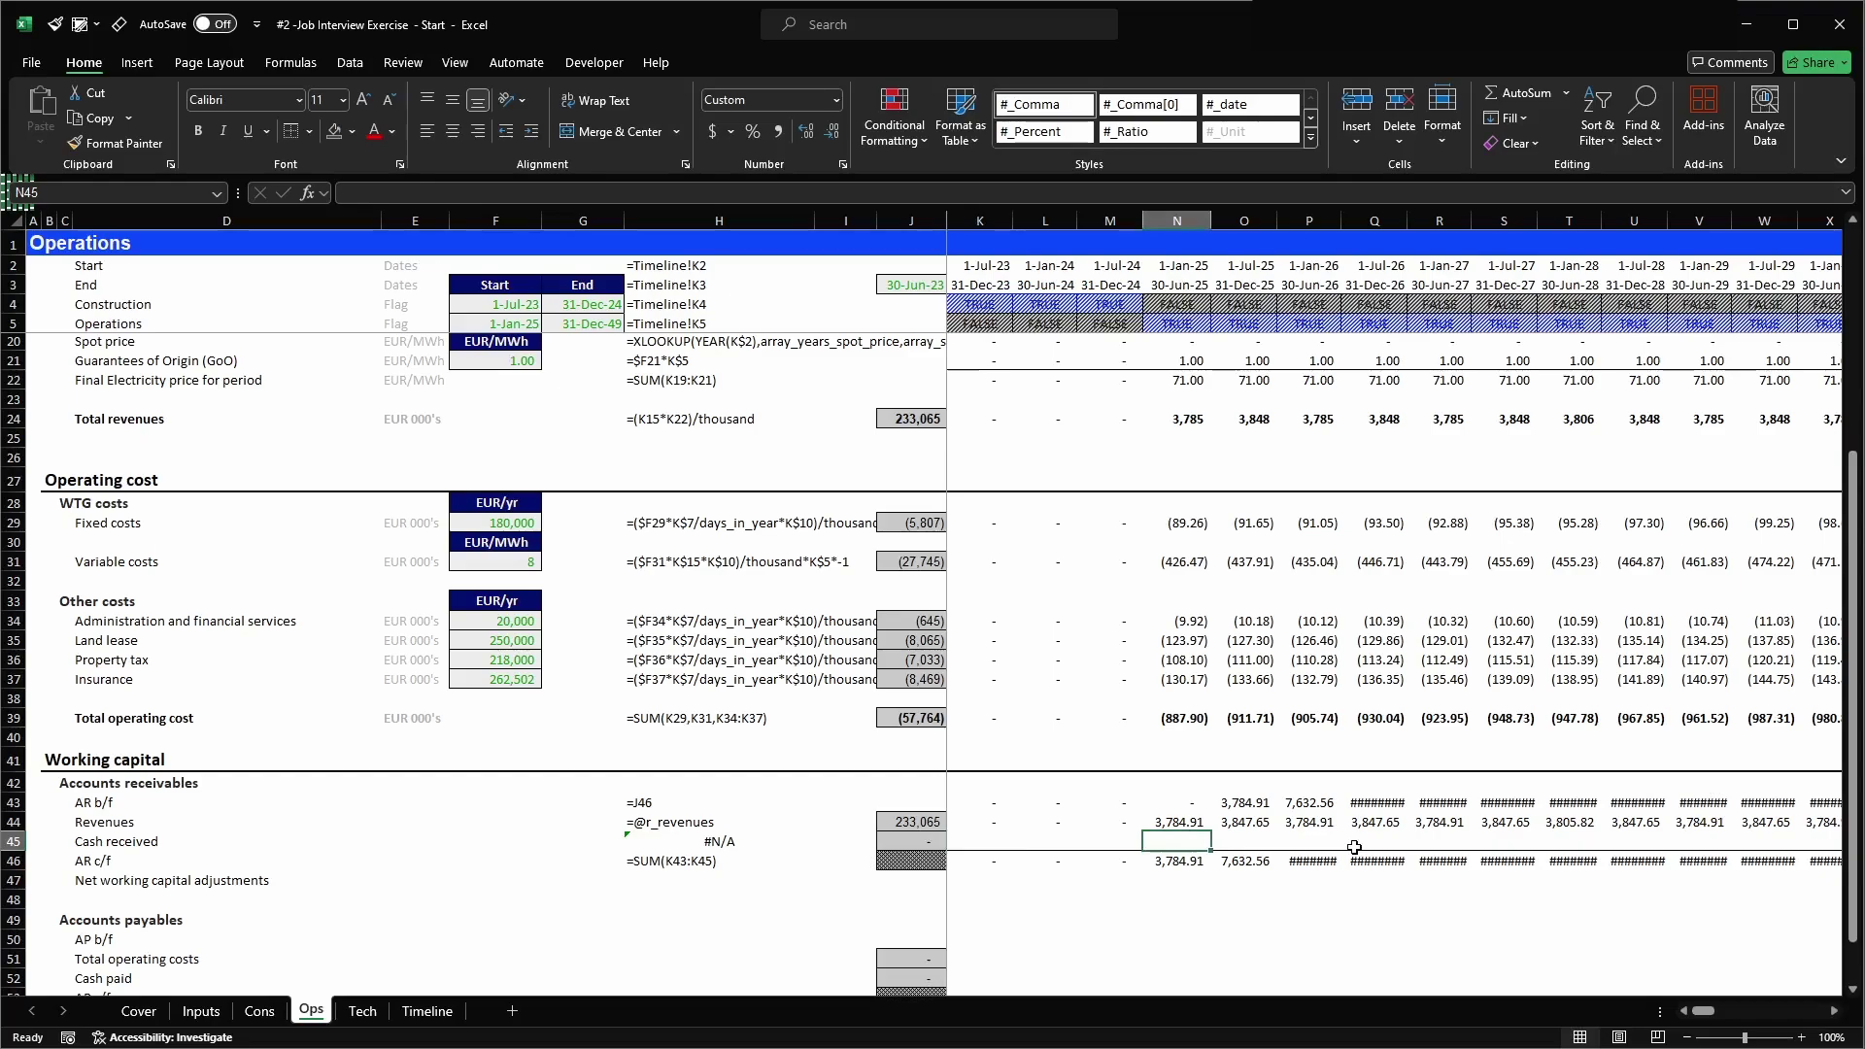
pyautogui.press('Up')
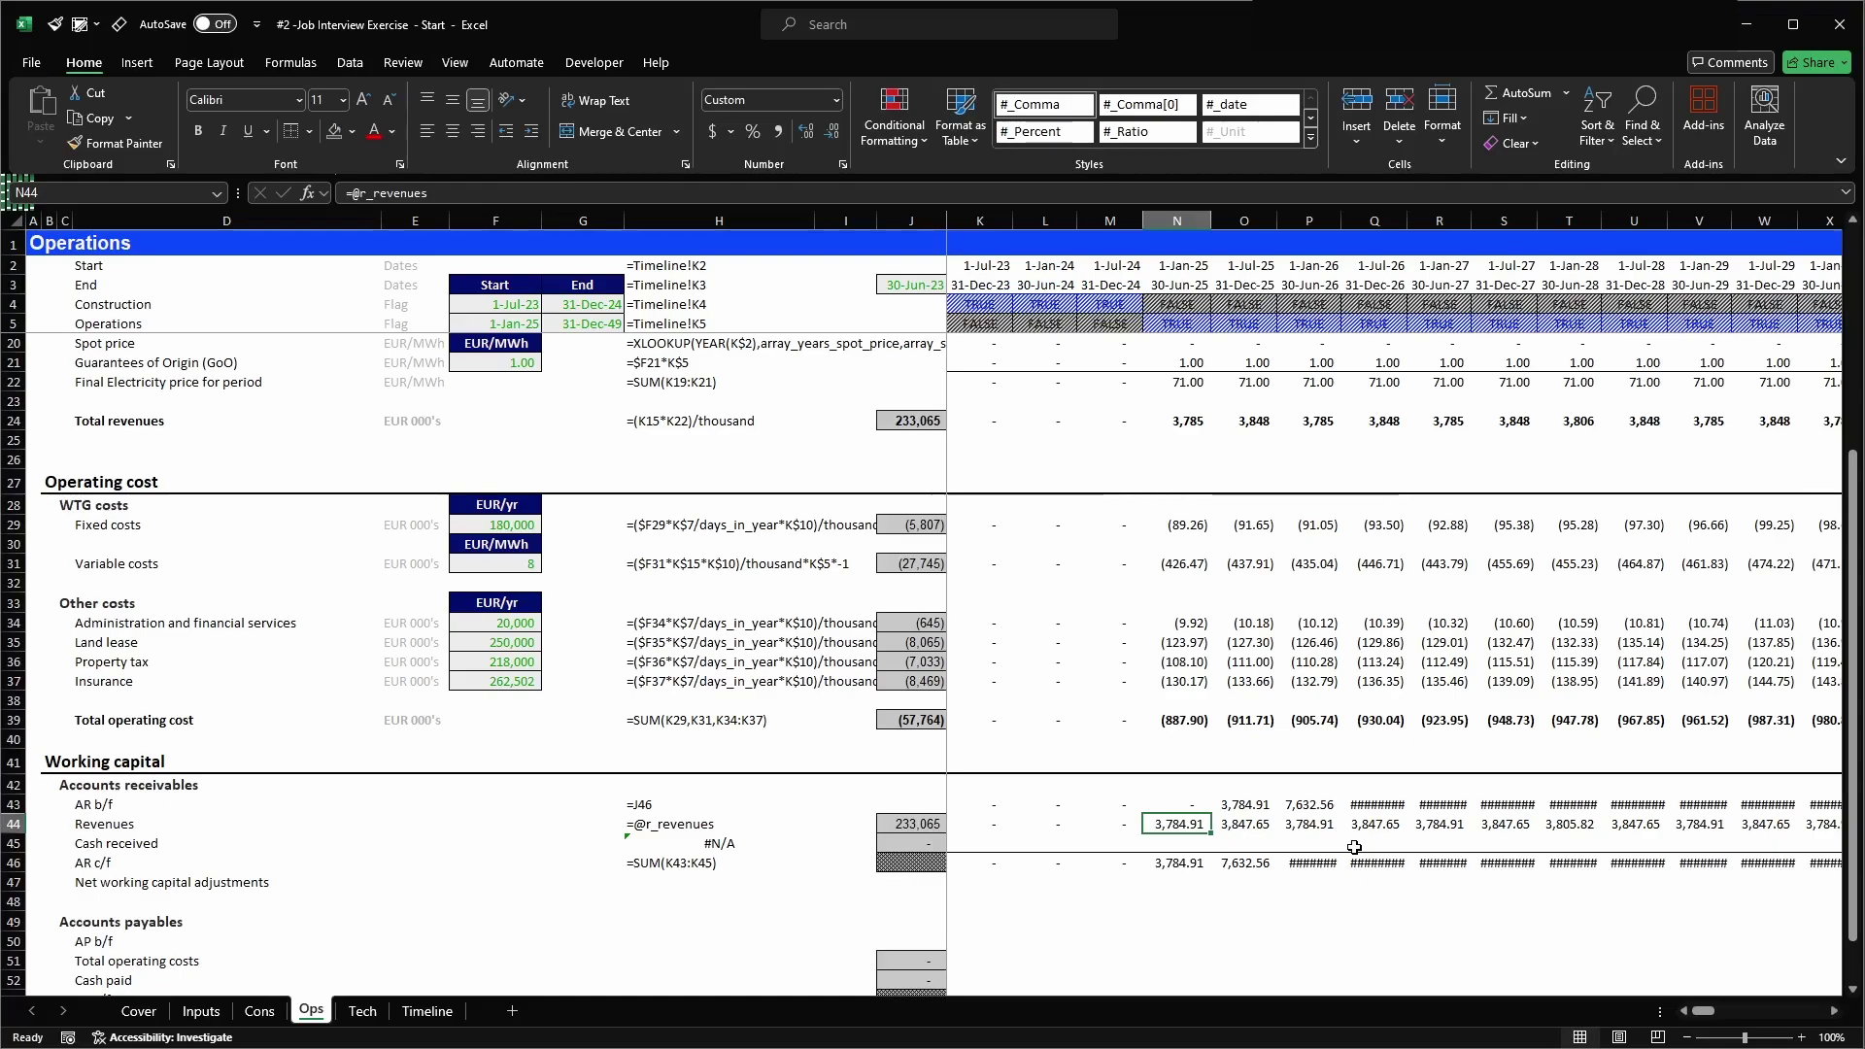
pyautogui.press('Down')
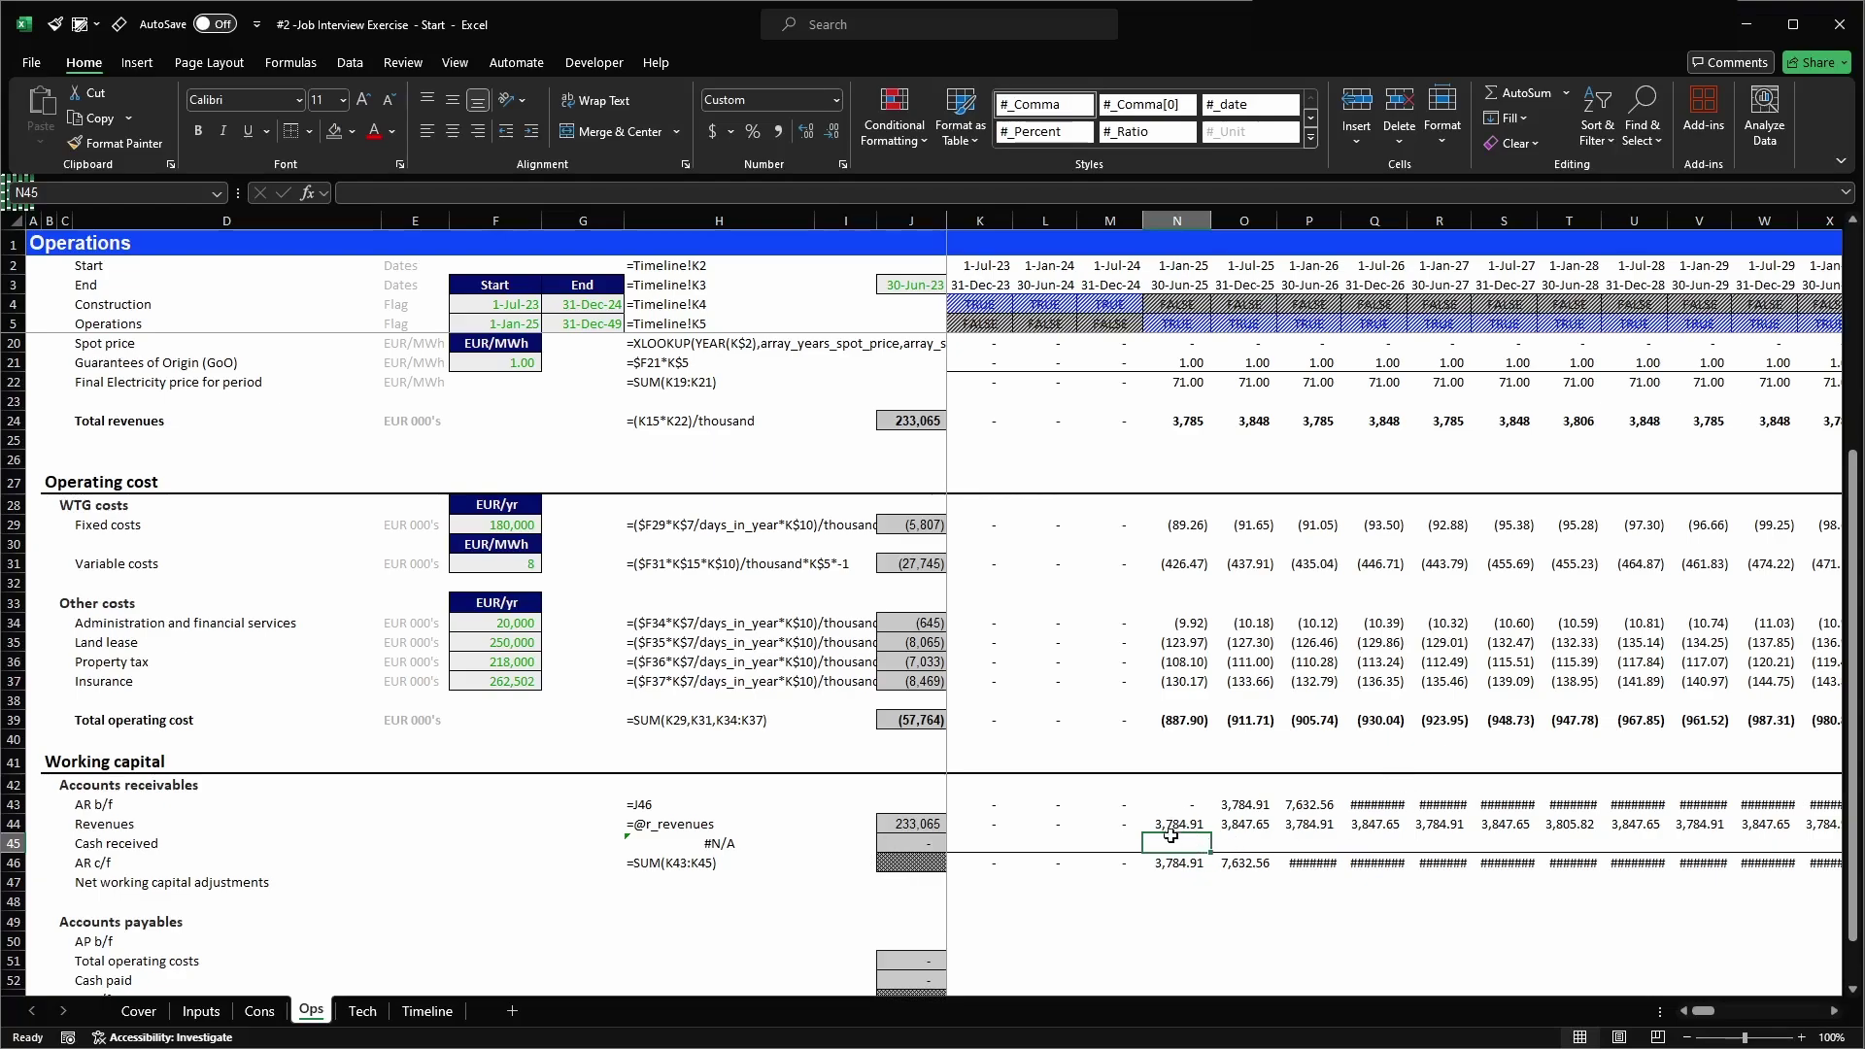
pyautogui.scroll(5, 1172, 839)
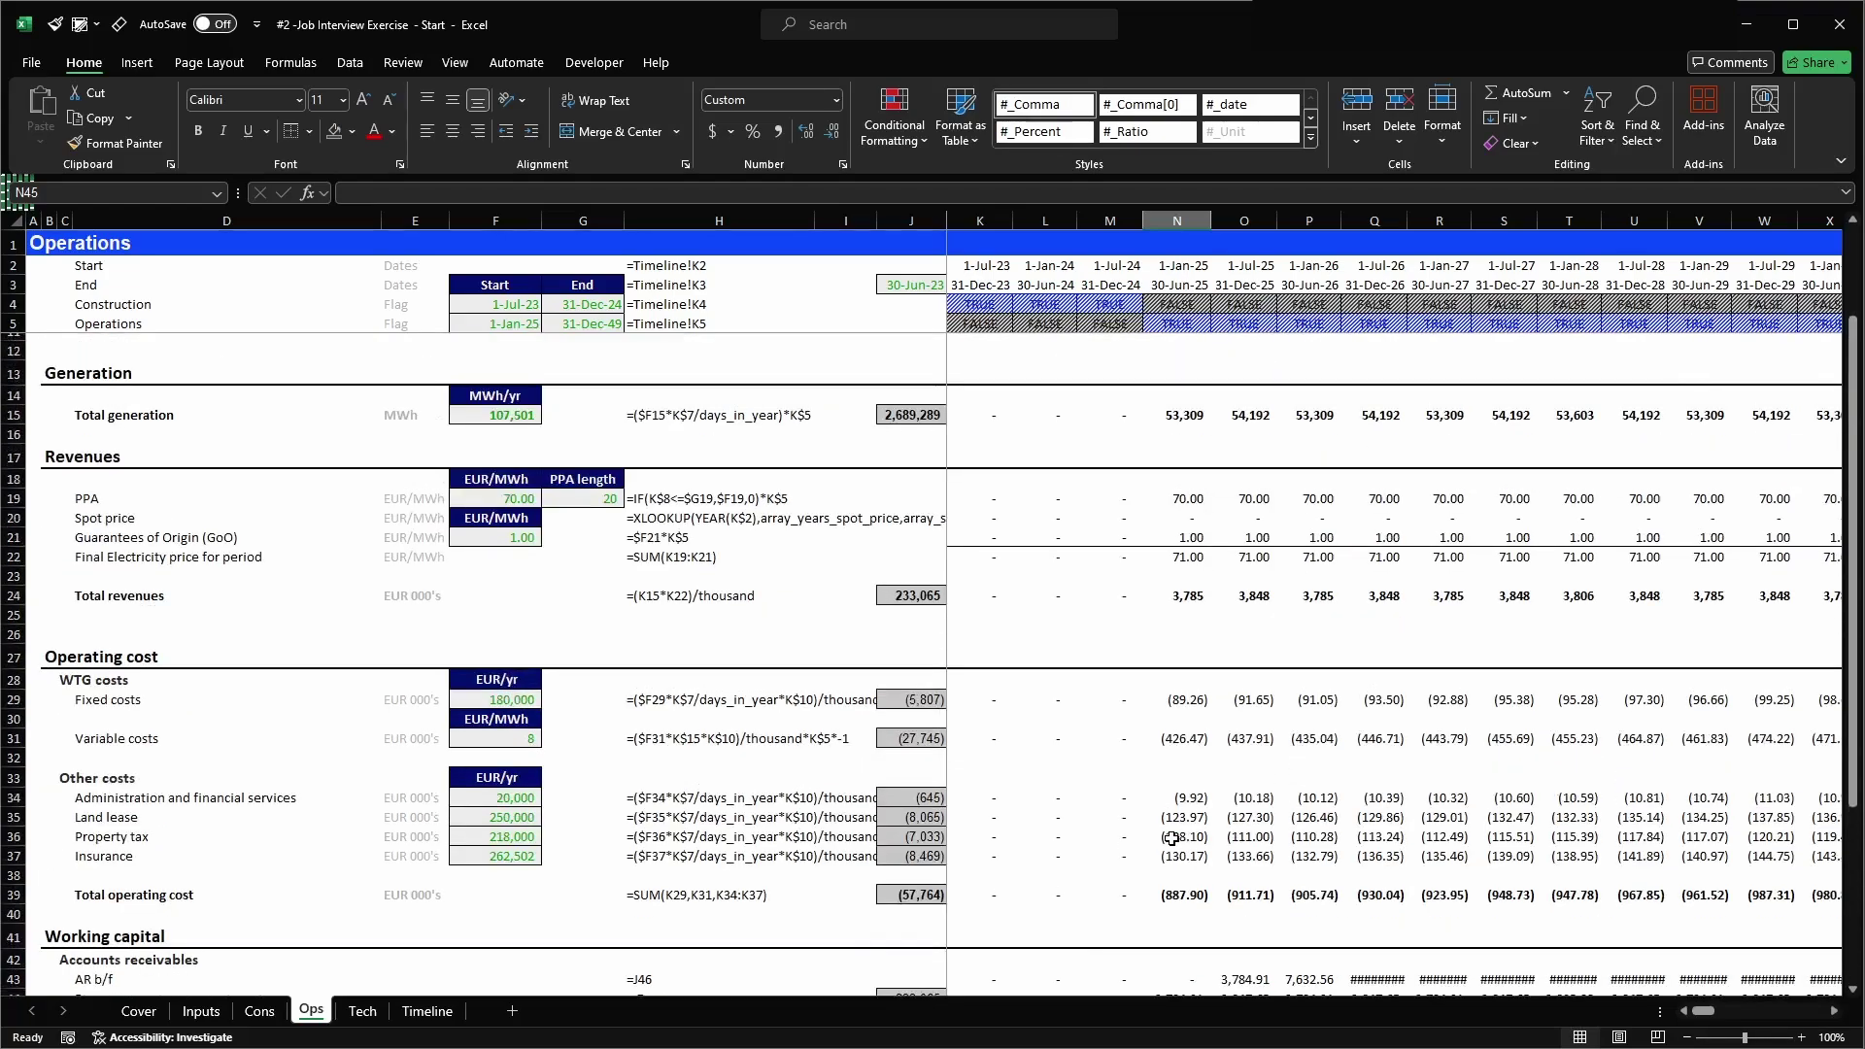
pyautogui.scroll(-7, 1171, 839)
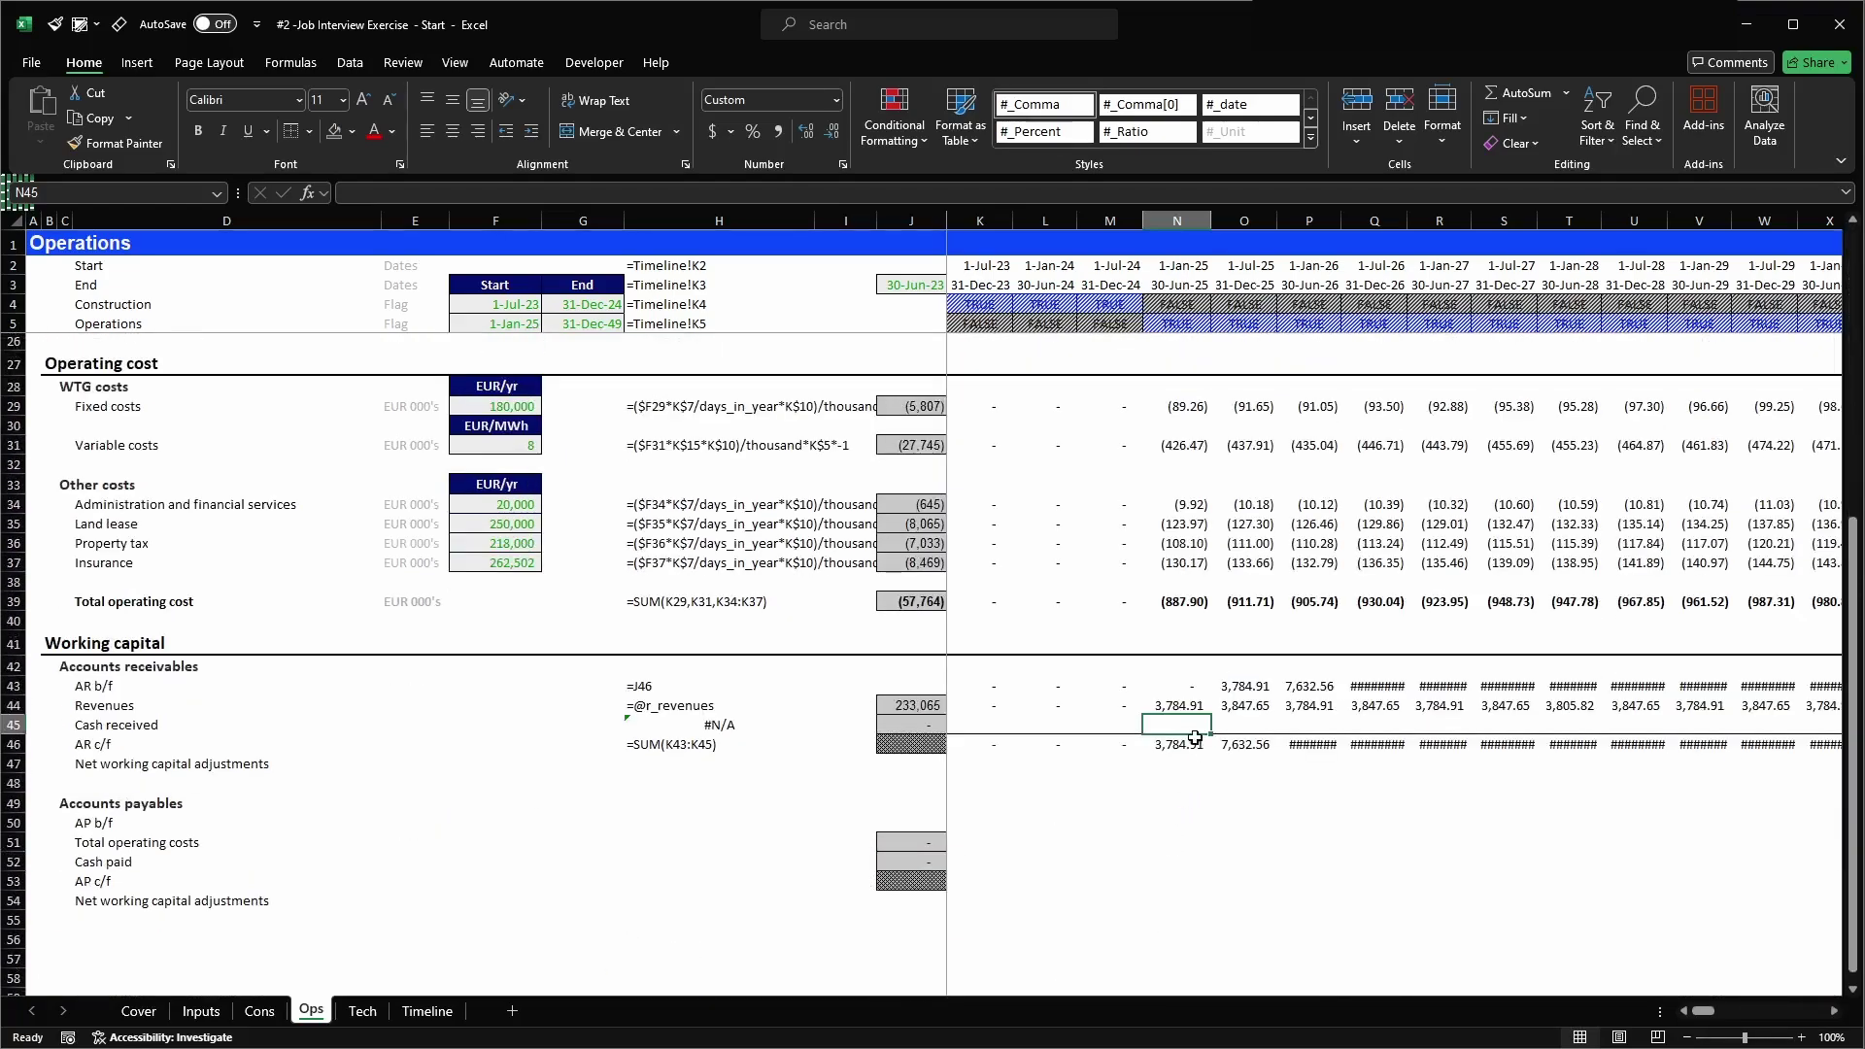
pyautogui.press('Up')
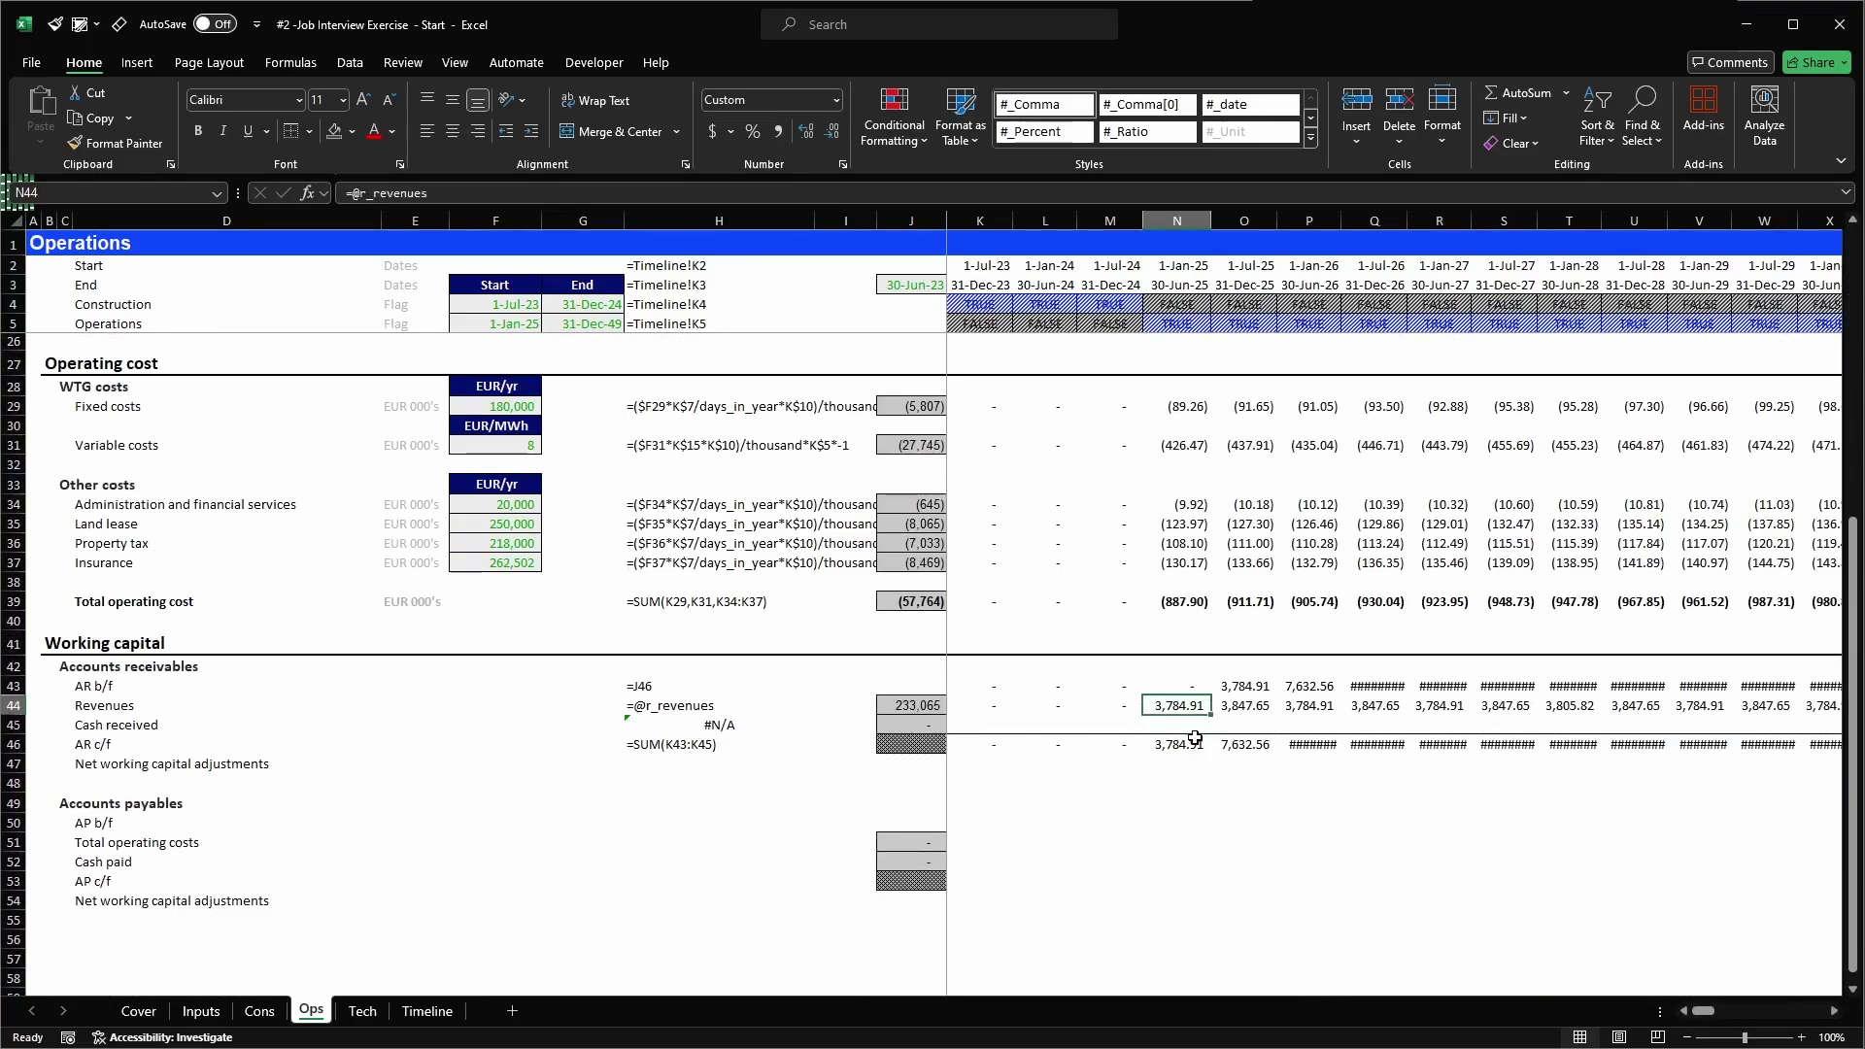
pyautogui.press('Down')
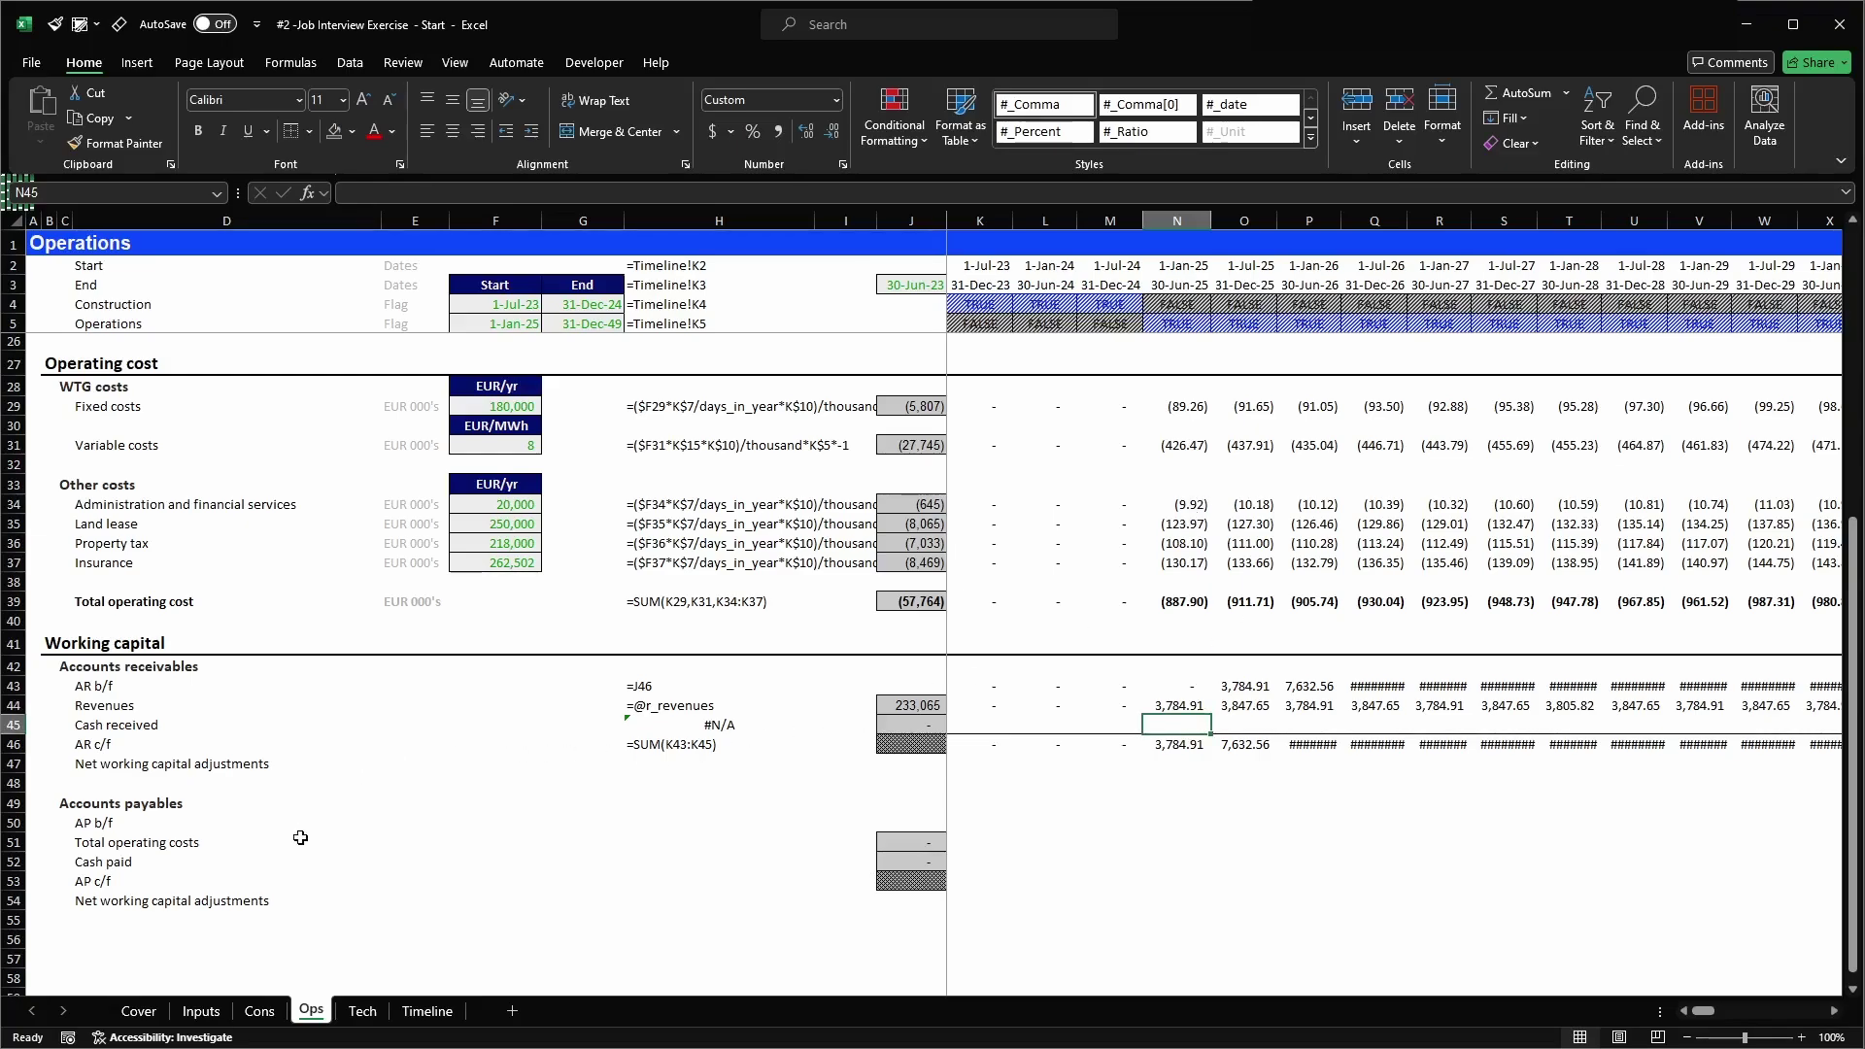
# - Paste the Accounts receivables and Accounts payables days (F65:F66) from the Inputs sheet as links into Ops cells E45:E46
pyautogui.click(201, 1012)
pyautogui.click(723, 903)
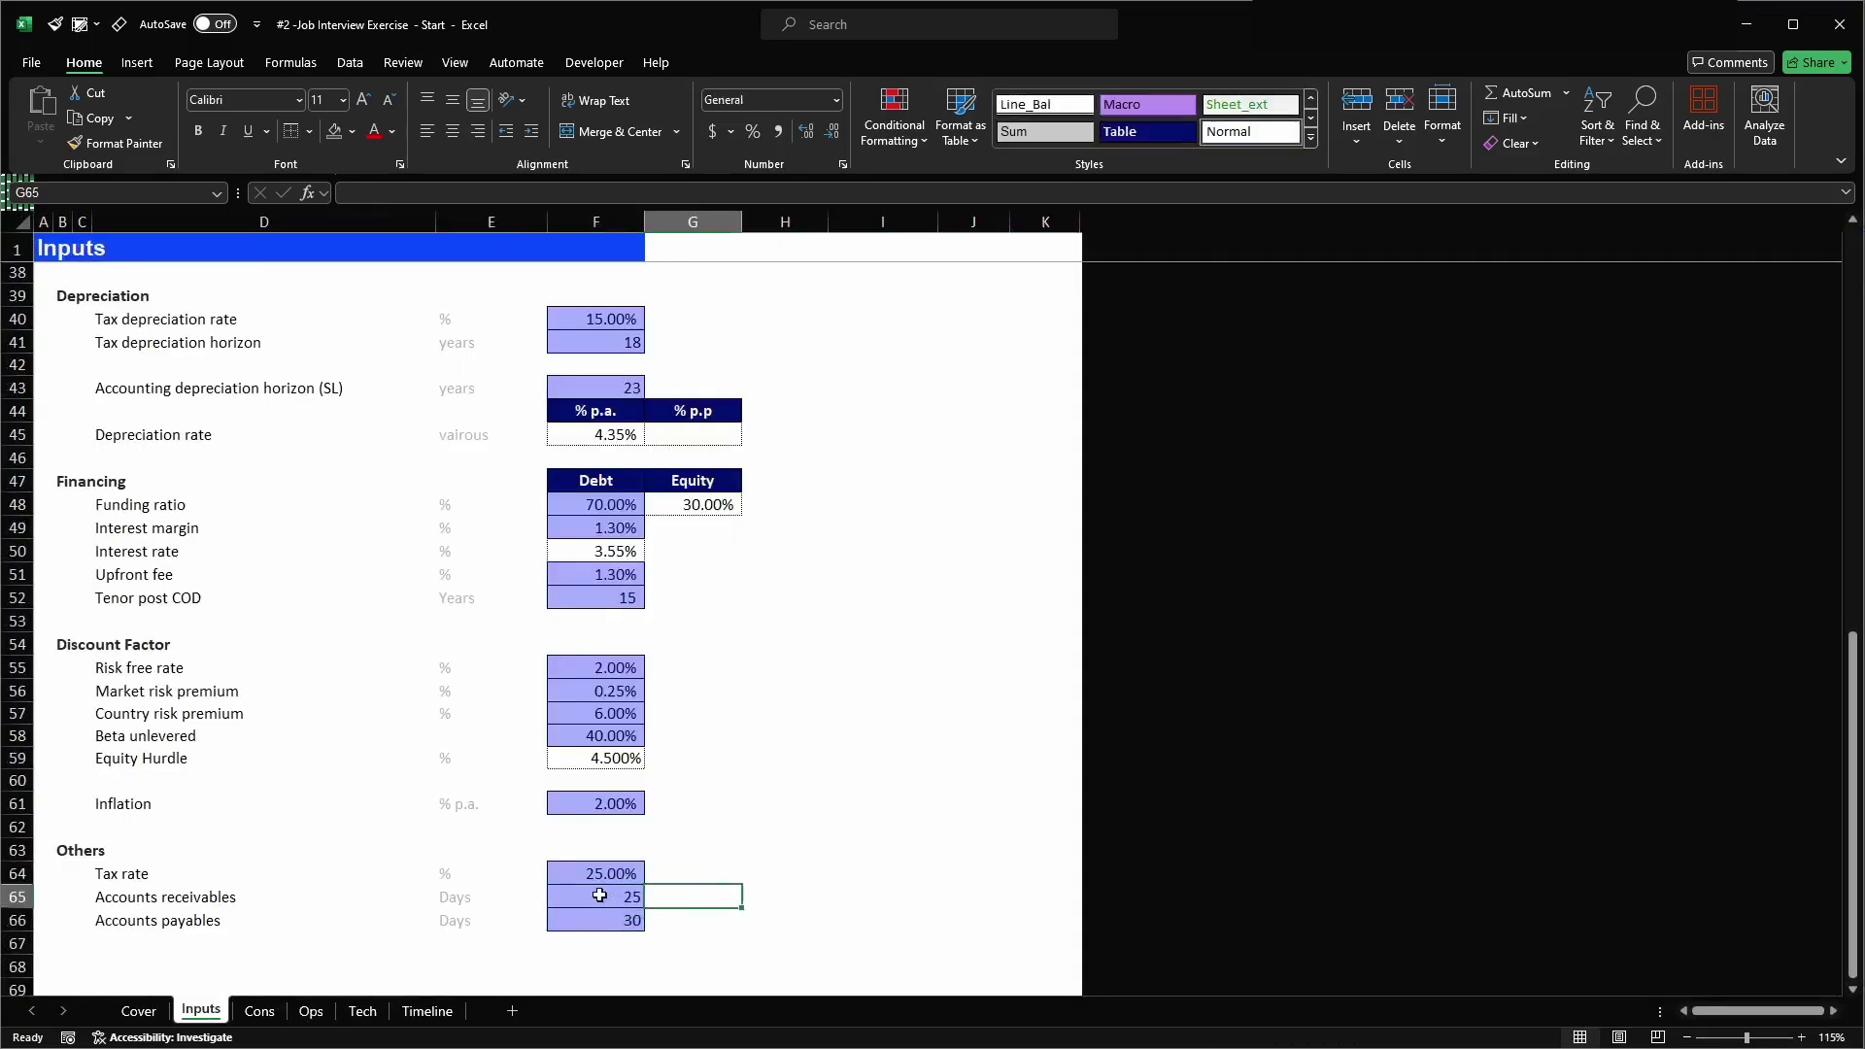
pyautogui.moveTo(604, 897); pyautogui.dragTo(610, 918)
pyautogui.hotkey('ctrl', 'c')
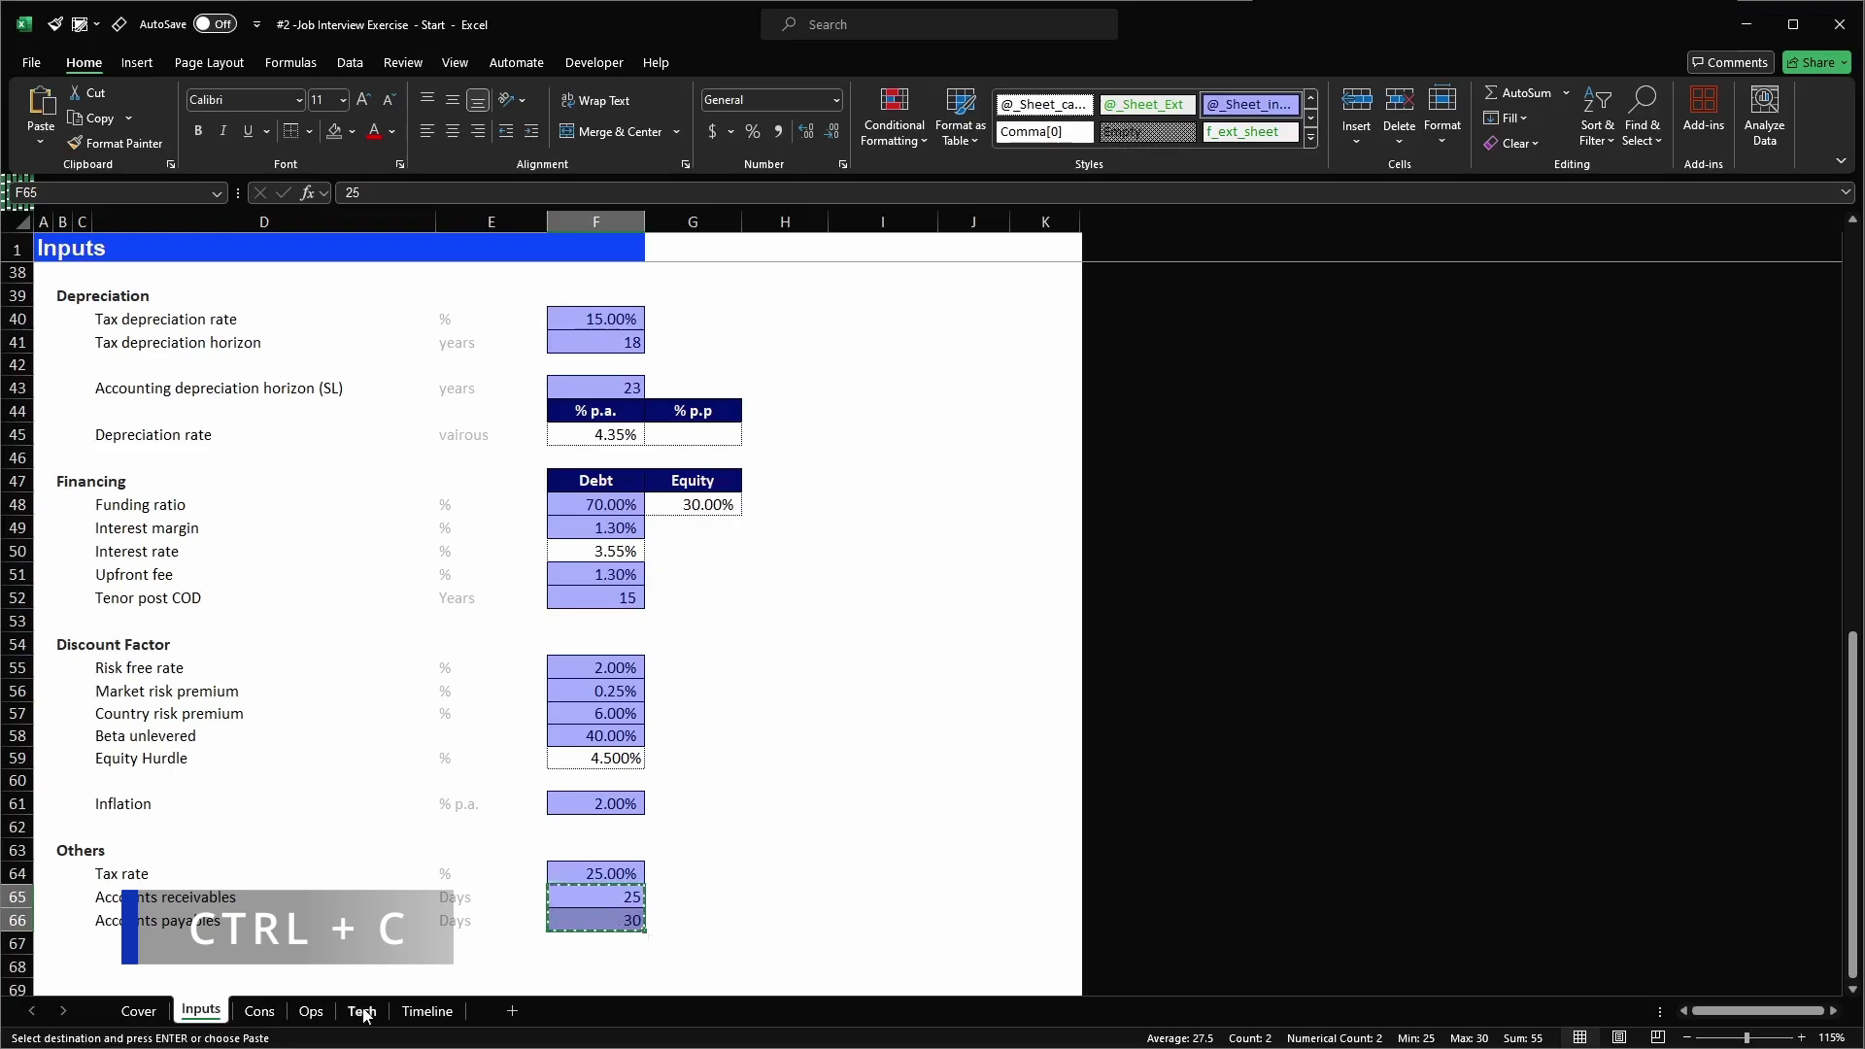
pyautogui.click(311, 1012)
pyautogui.click(433, 750)
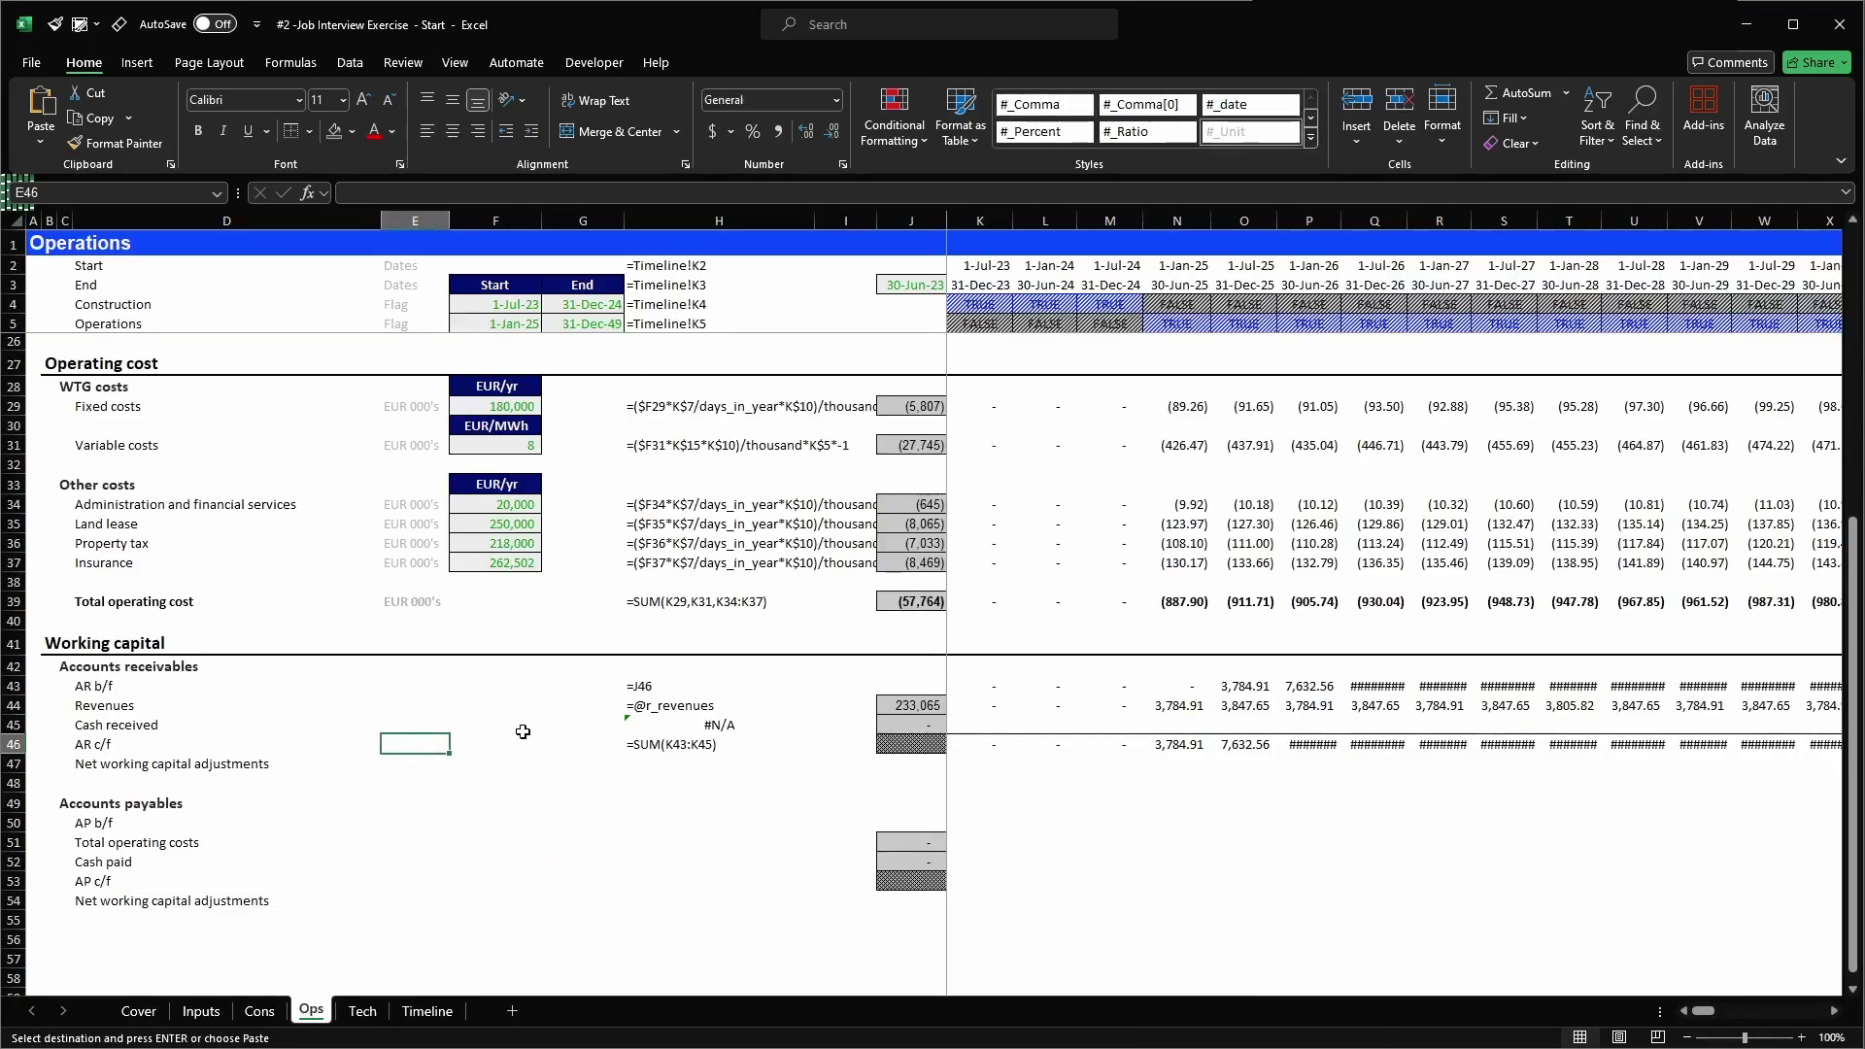
pyautogui.press('Up')
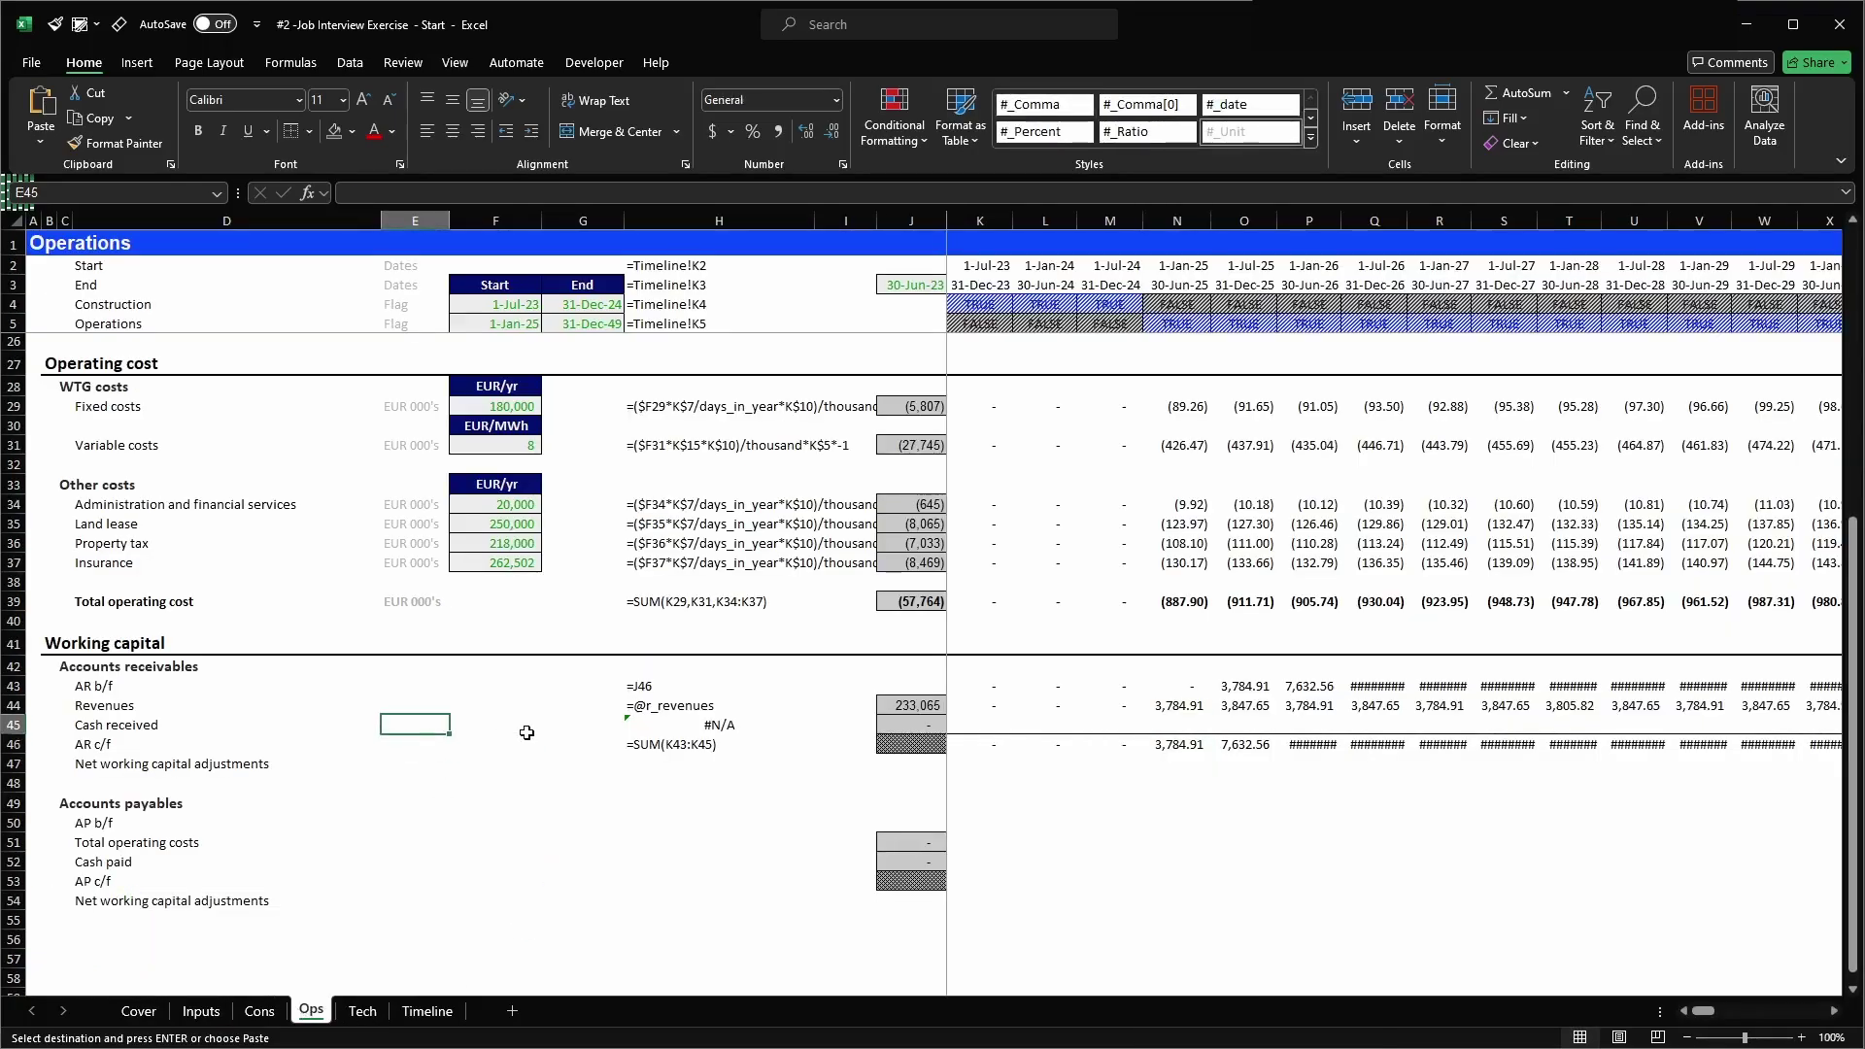
pyautogui.hotkey('alt', 'e')
pyautogui.press('s')
pyautogui.press('l')
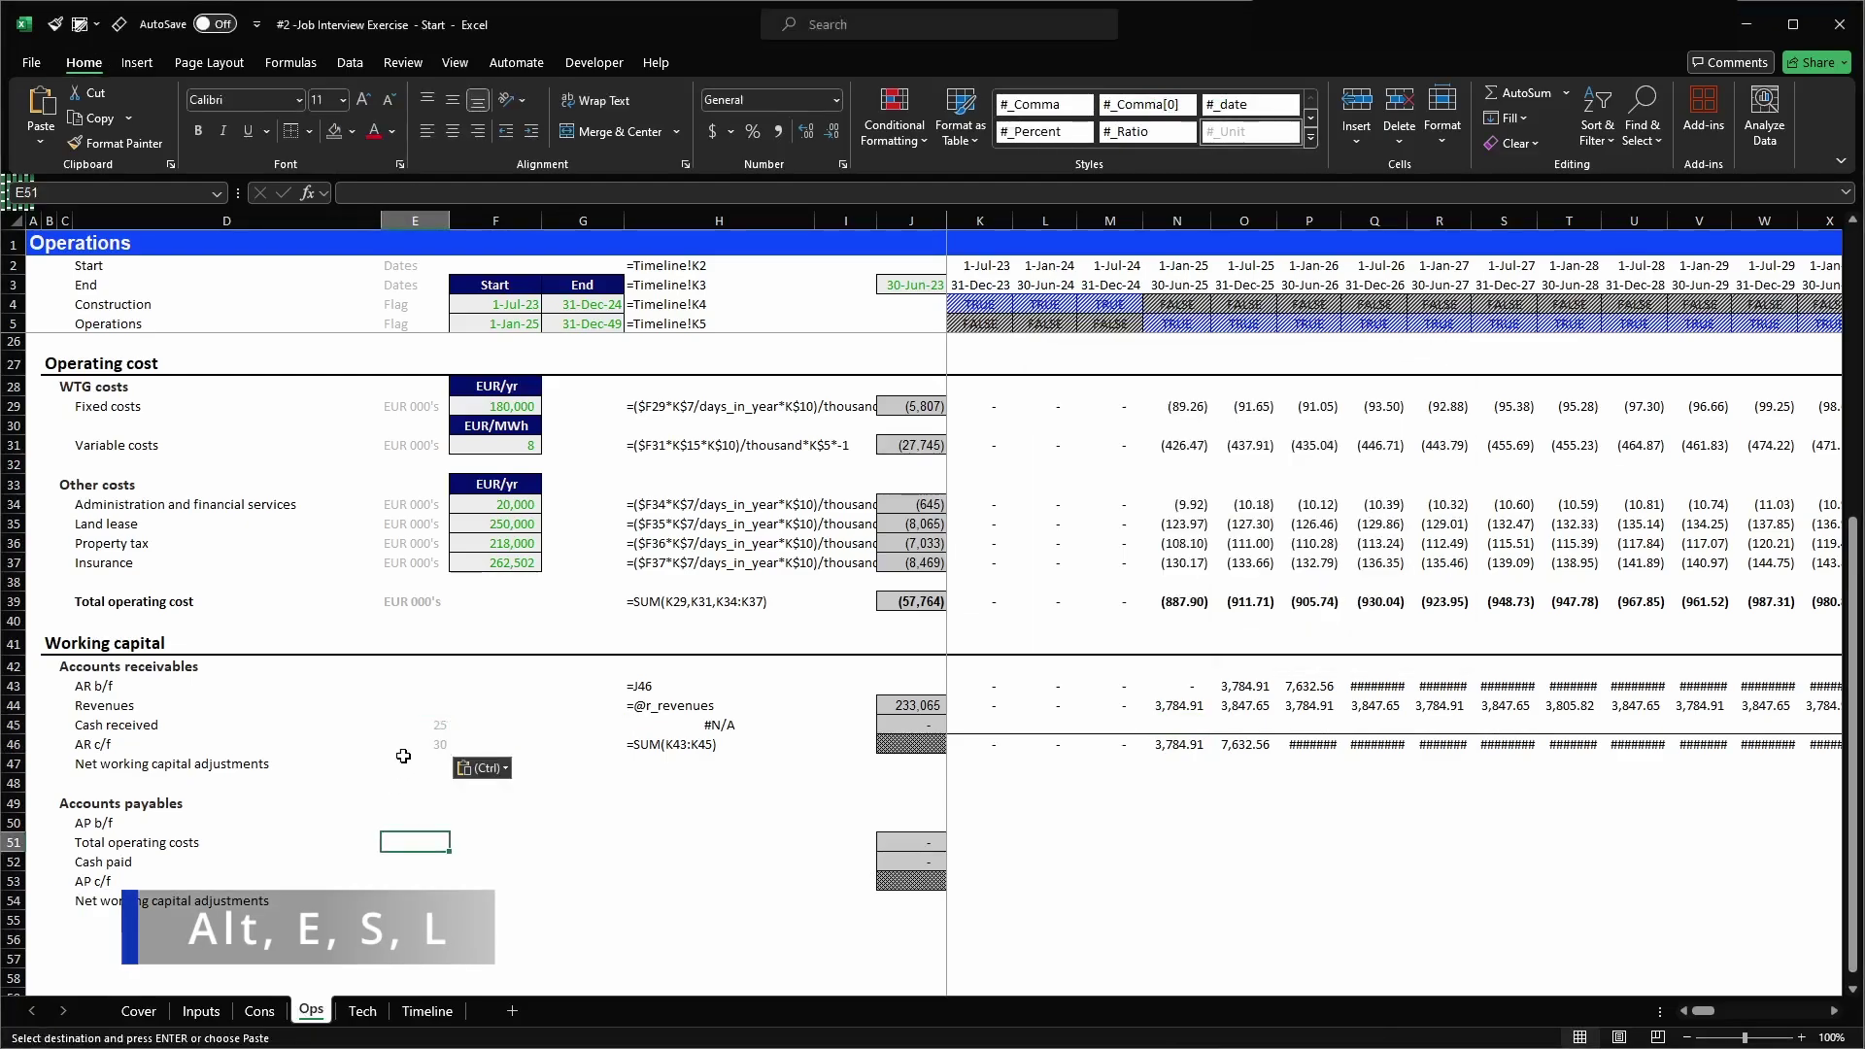
pyautogui.hotkey('shift', 'Down')
pyautogui.hotkey('alt', '2')
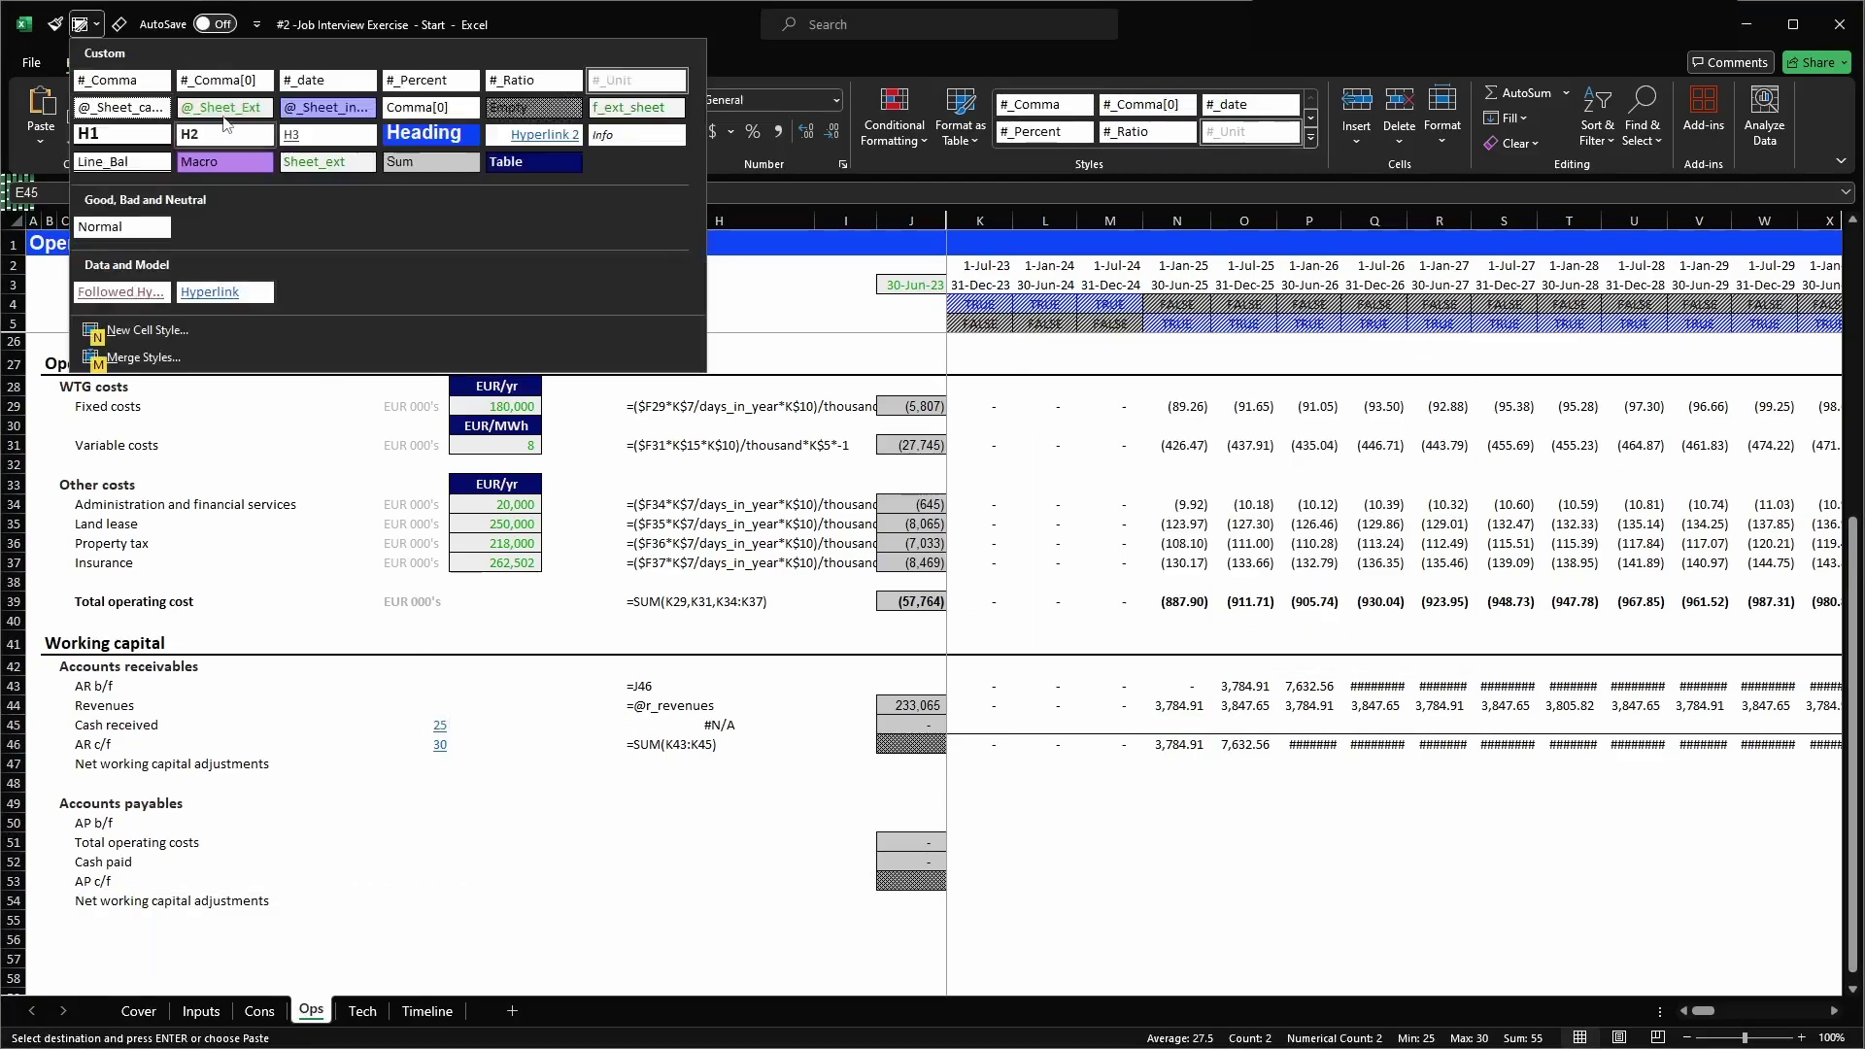
pyautogui.click(216, 118)
pyautogui.hotkey('alt', '2')
pyautogui.click(220, 83)
# - Move the linked payables days from E46 to E52 in the Cash paid row
pyautogui.click(406, 785)
pyautogui.click(428, 749)
pyautogui.moveTo(428, 750); pyautogui.dragTo(435, 870)
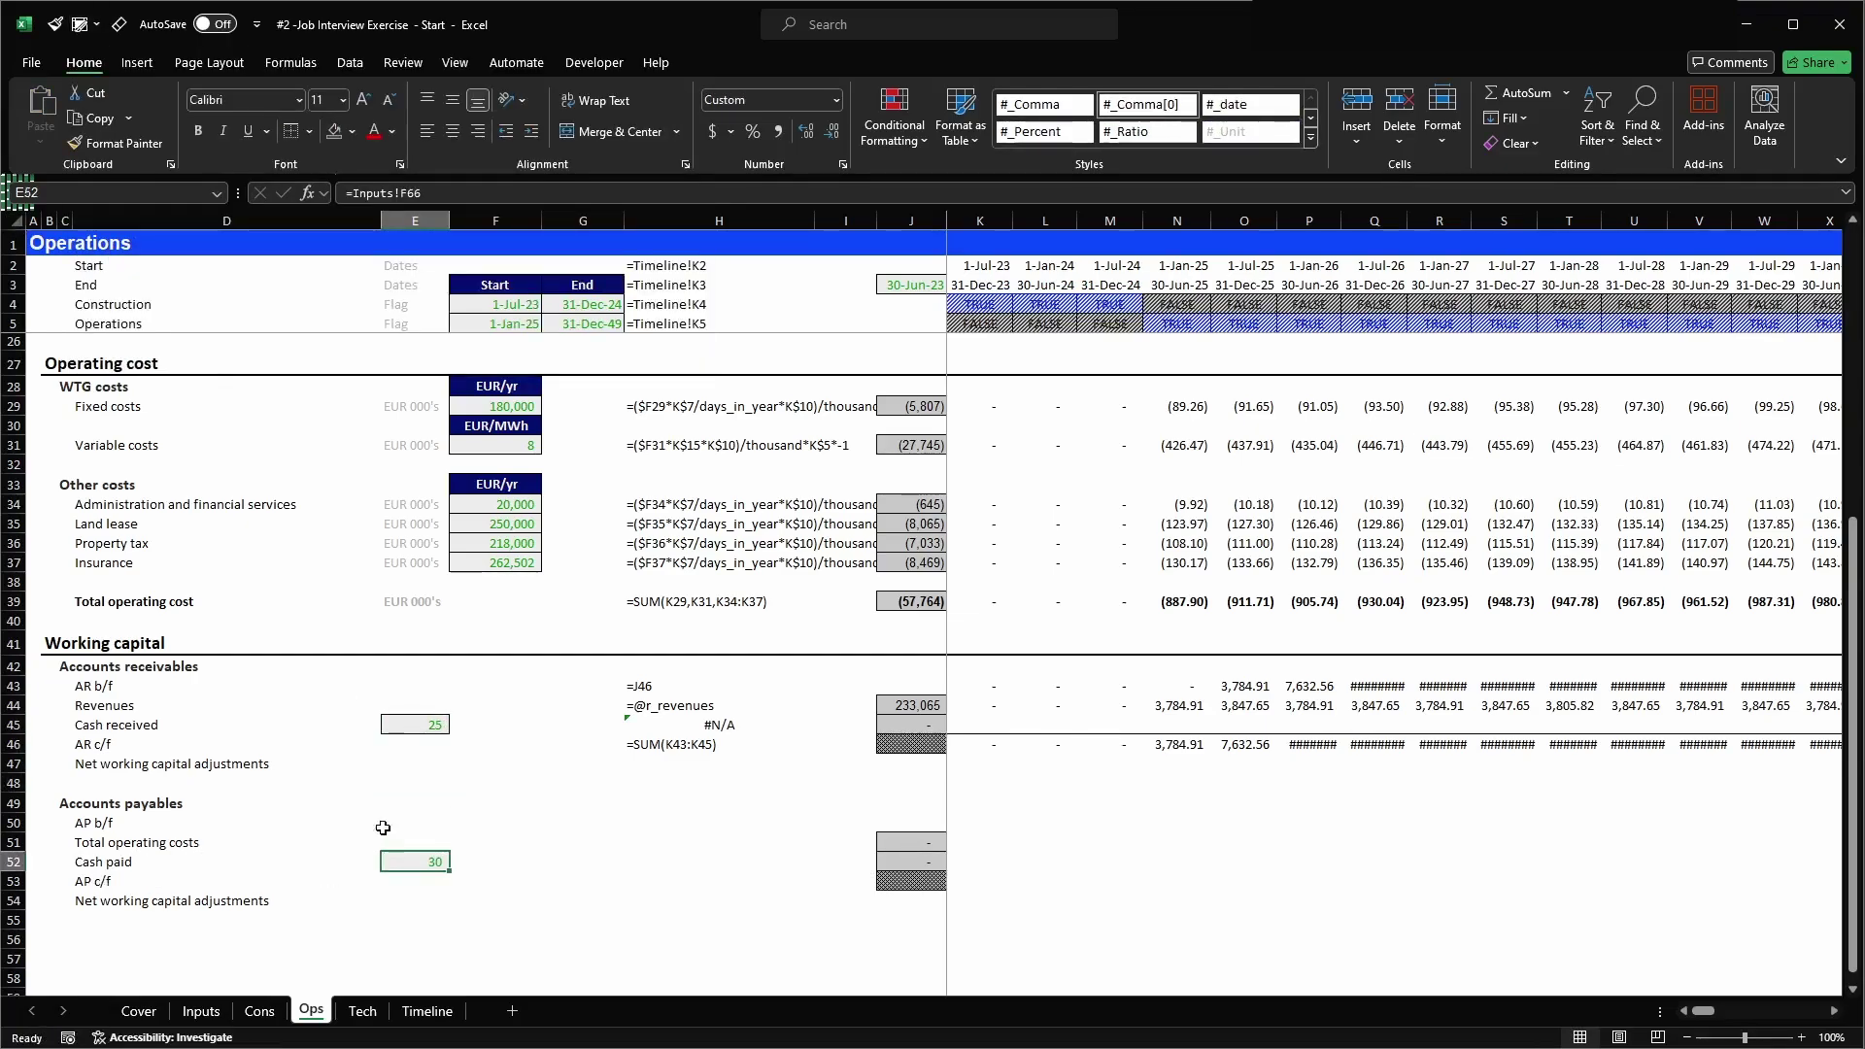
# - Add a "# days" header in E44 above the receivables days and give it the Table style
pyautogui.click(427, 706)
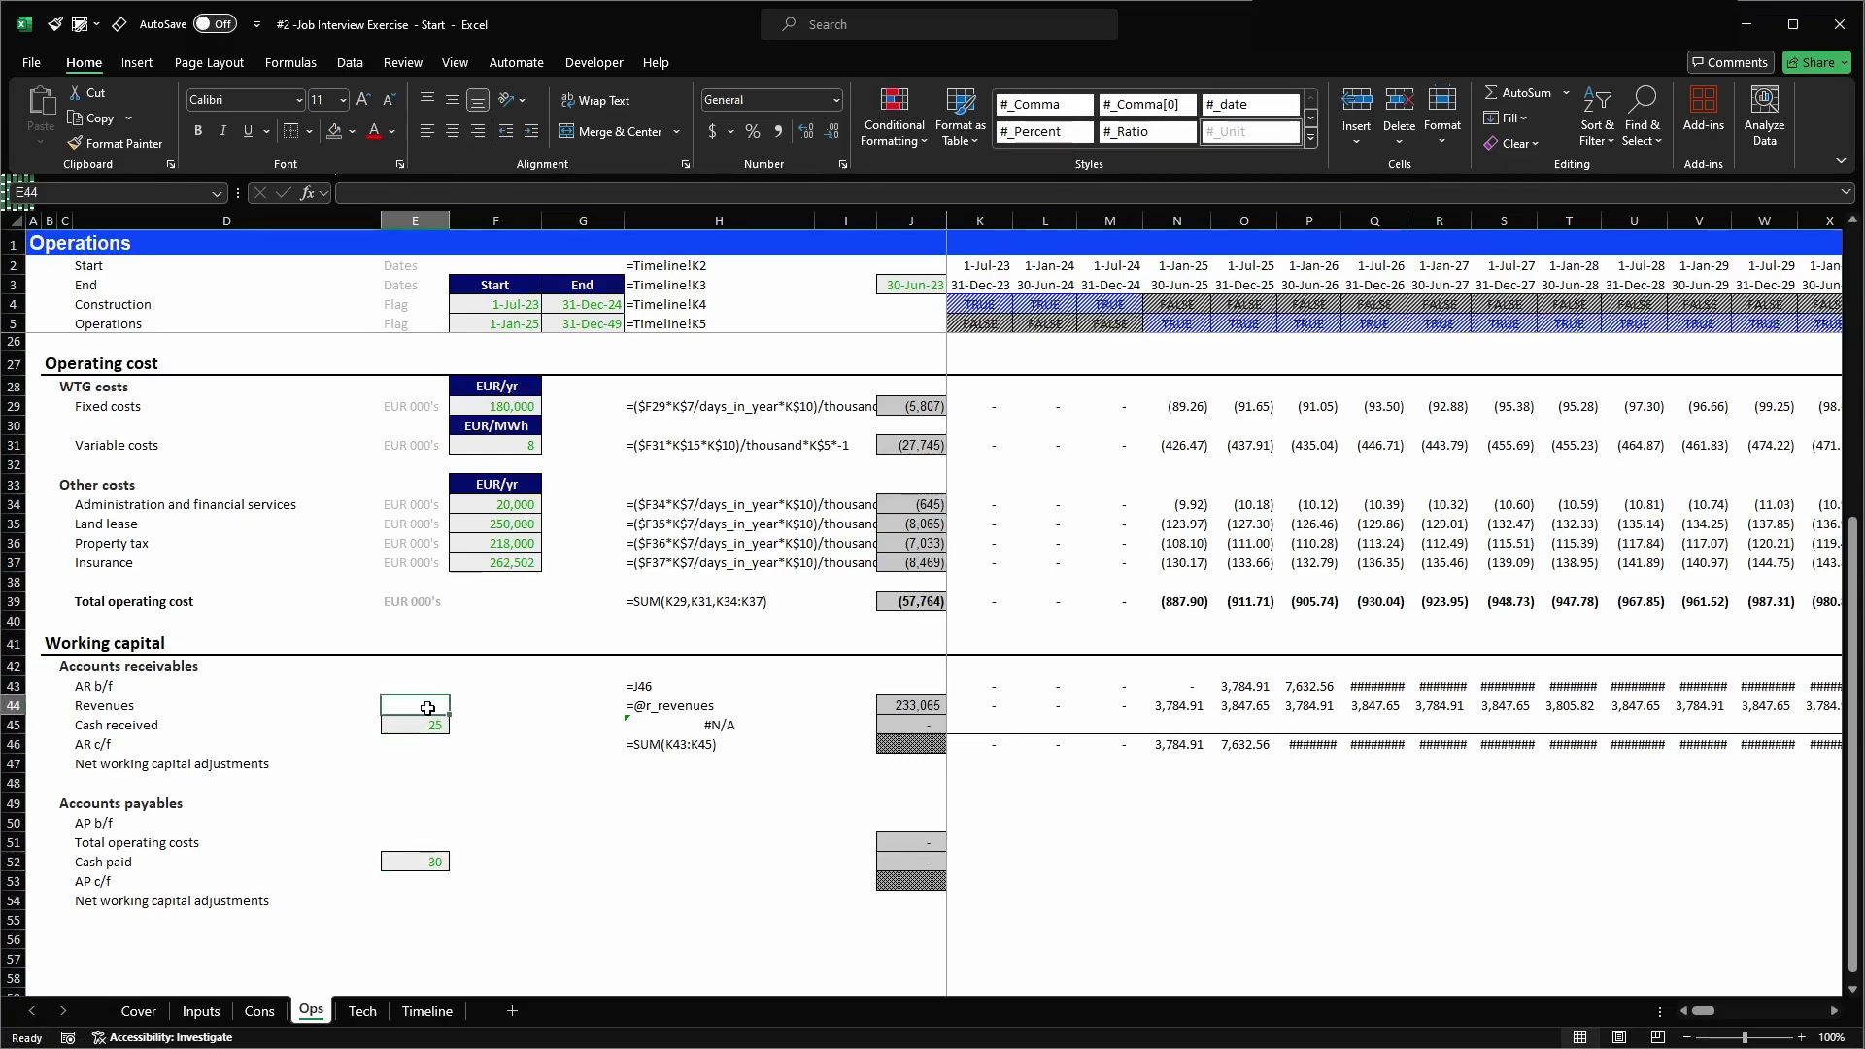
pyautogui.write('# days')
pyautogui.hotkey('ctrl', 'Return')
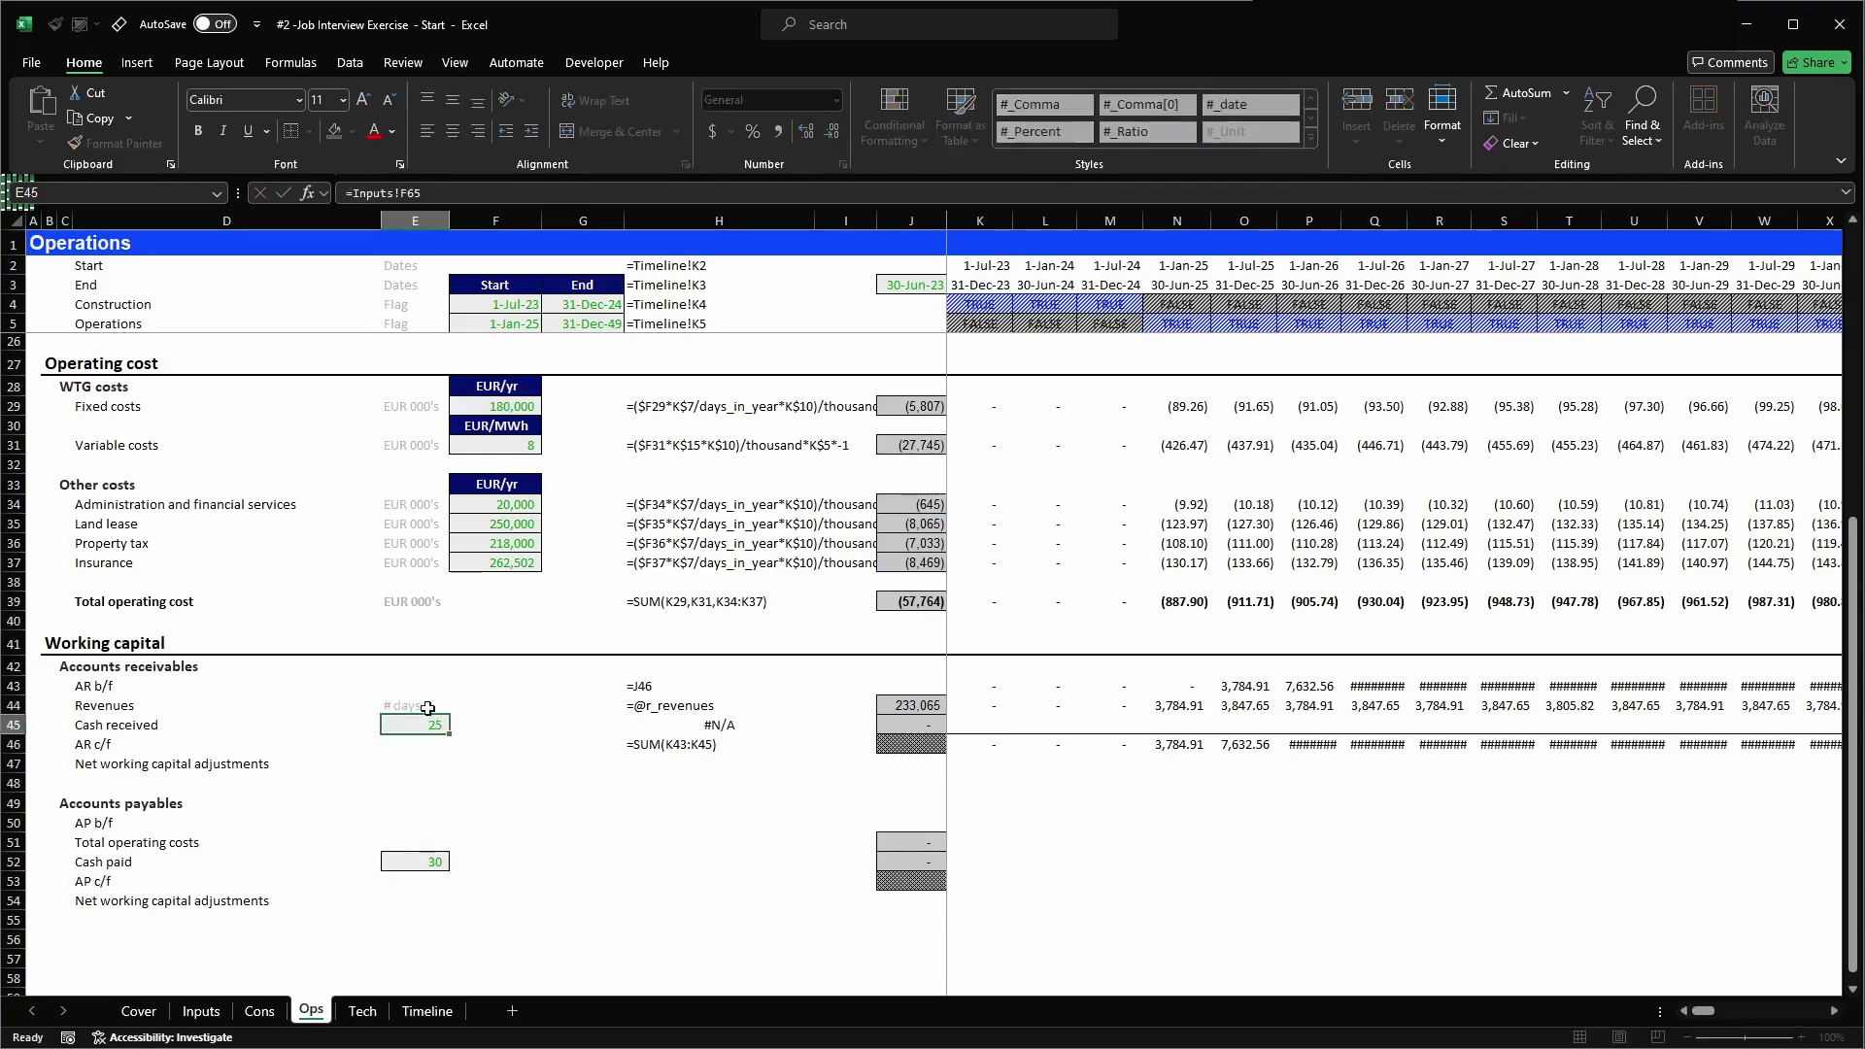
pyautogui.hotkey('alt', '2')
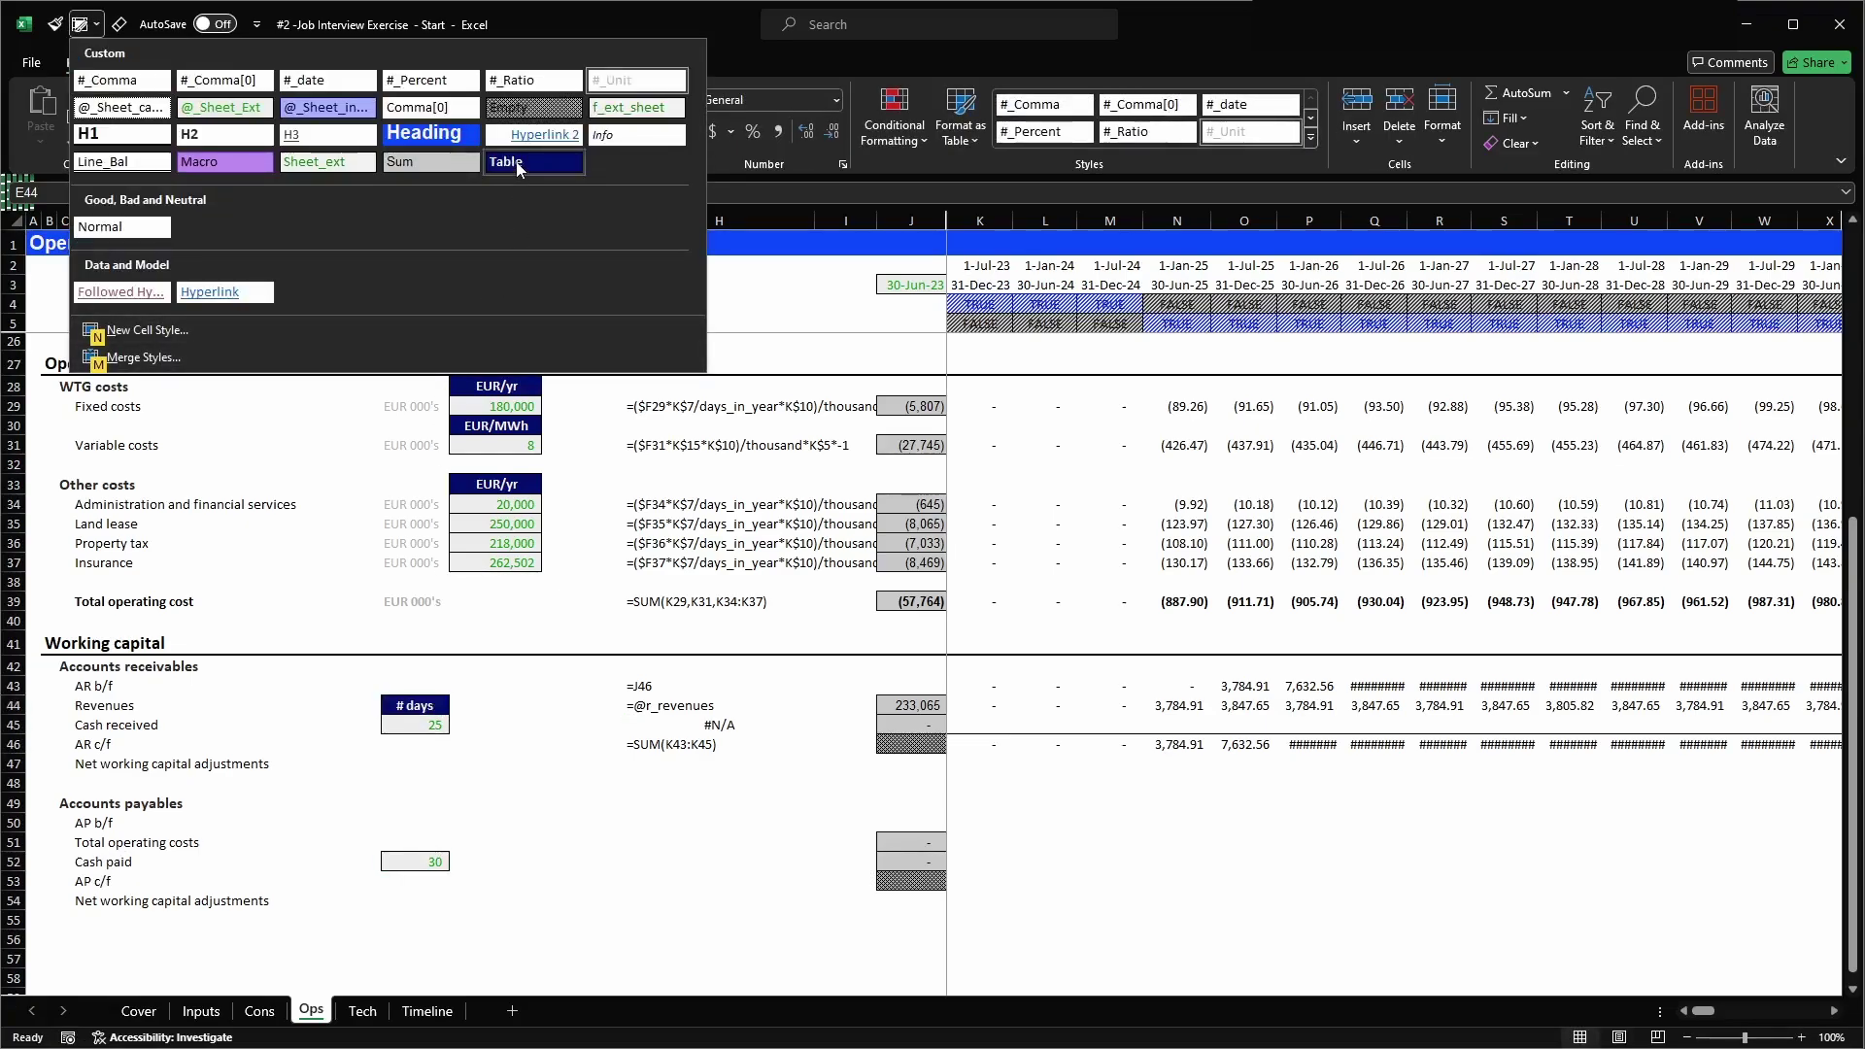
pyautogui.click(509, 165)
# - Copy the "# days" header to E51 above the payables days
pyautogui.hotkey('ctrl', 'c')
pyautogui.click(420, 843)
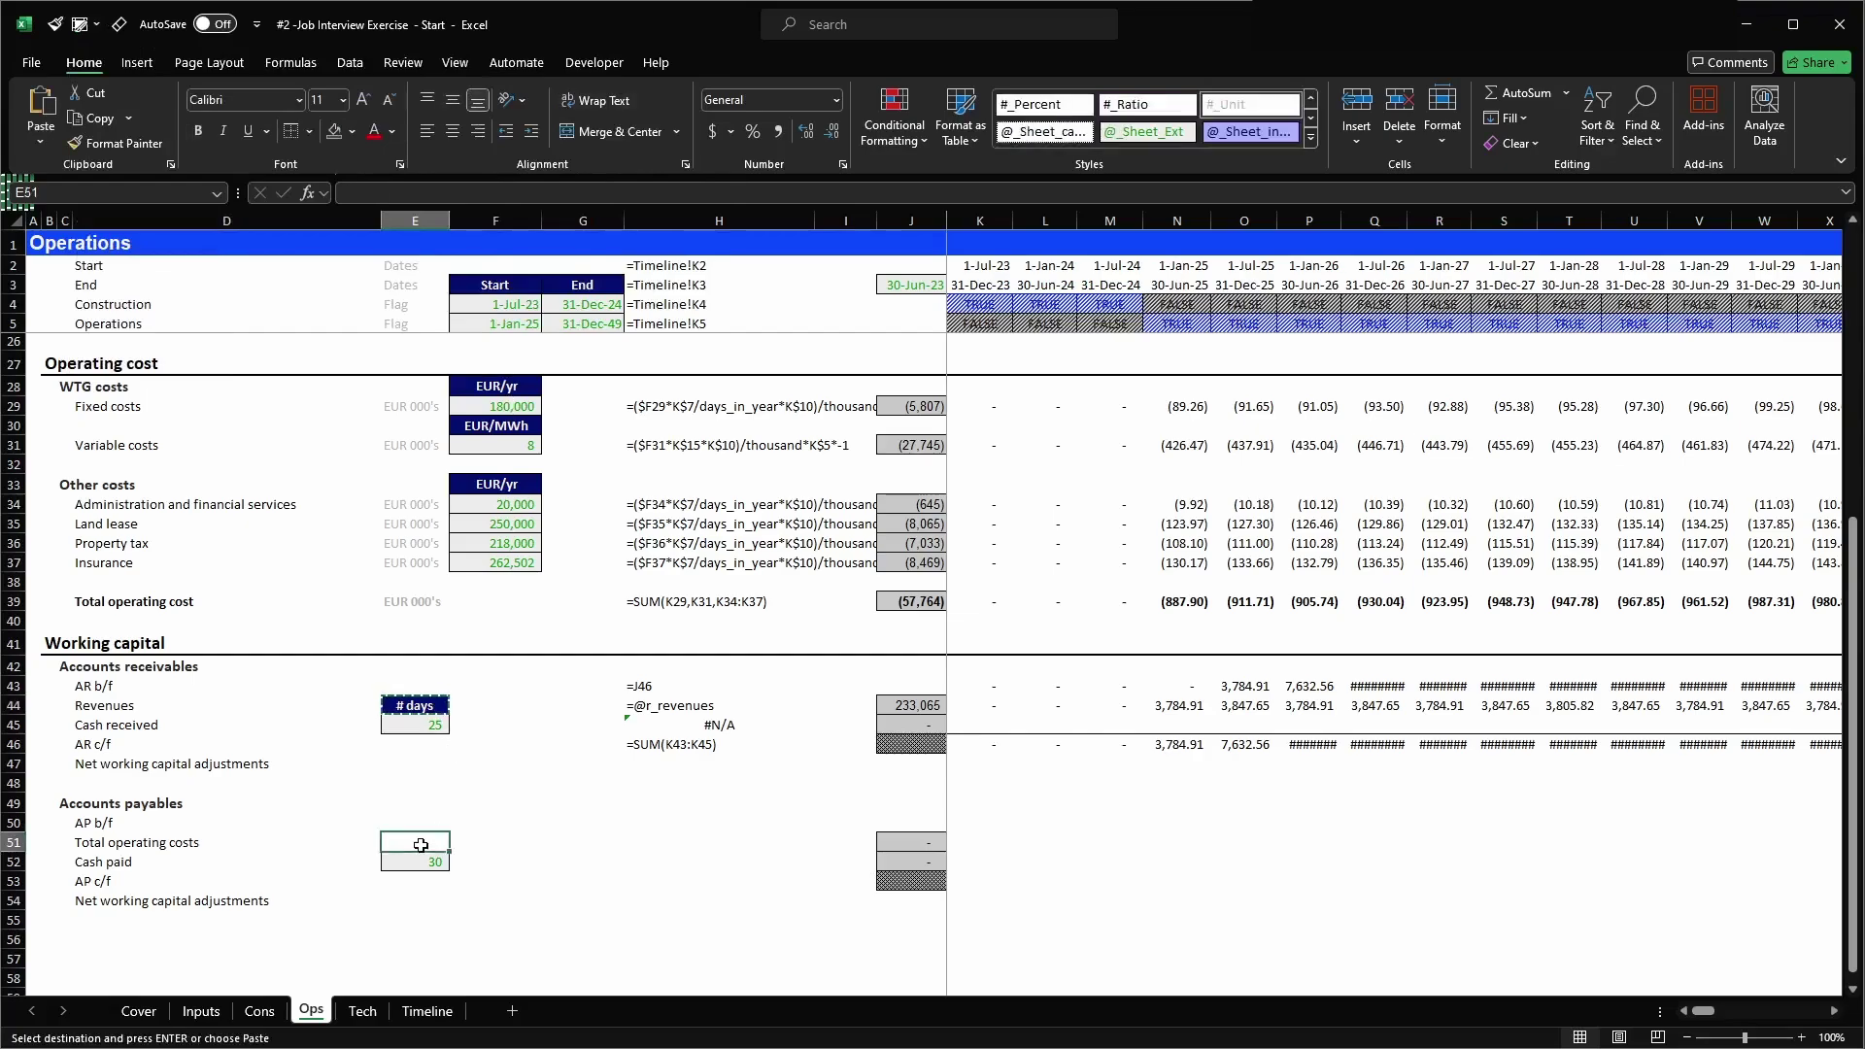
pyautogui.press('Return')
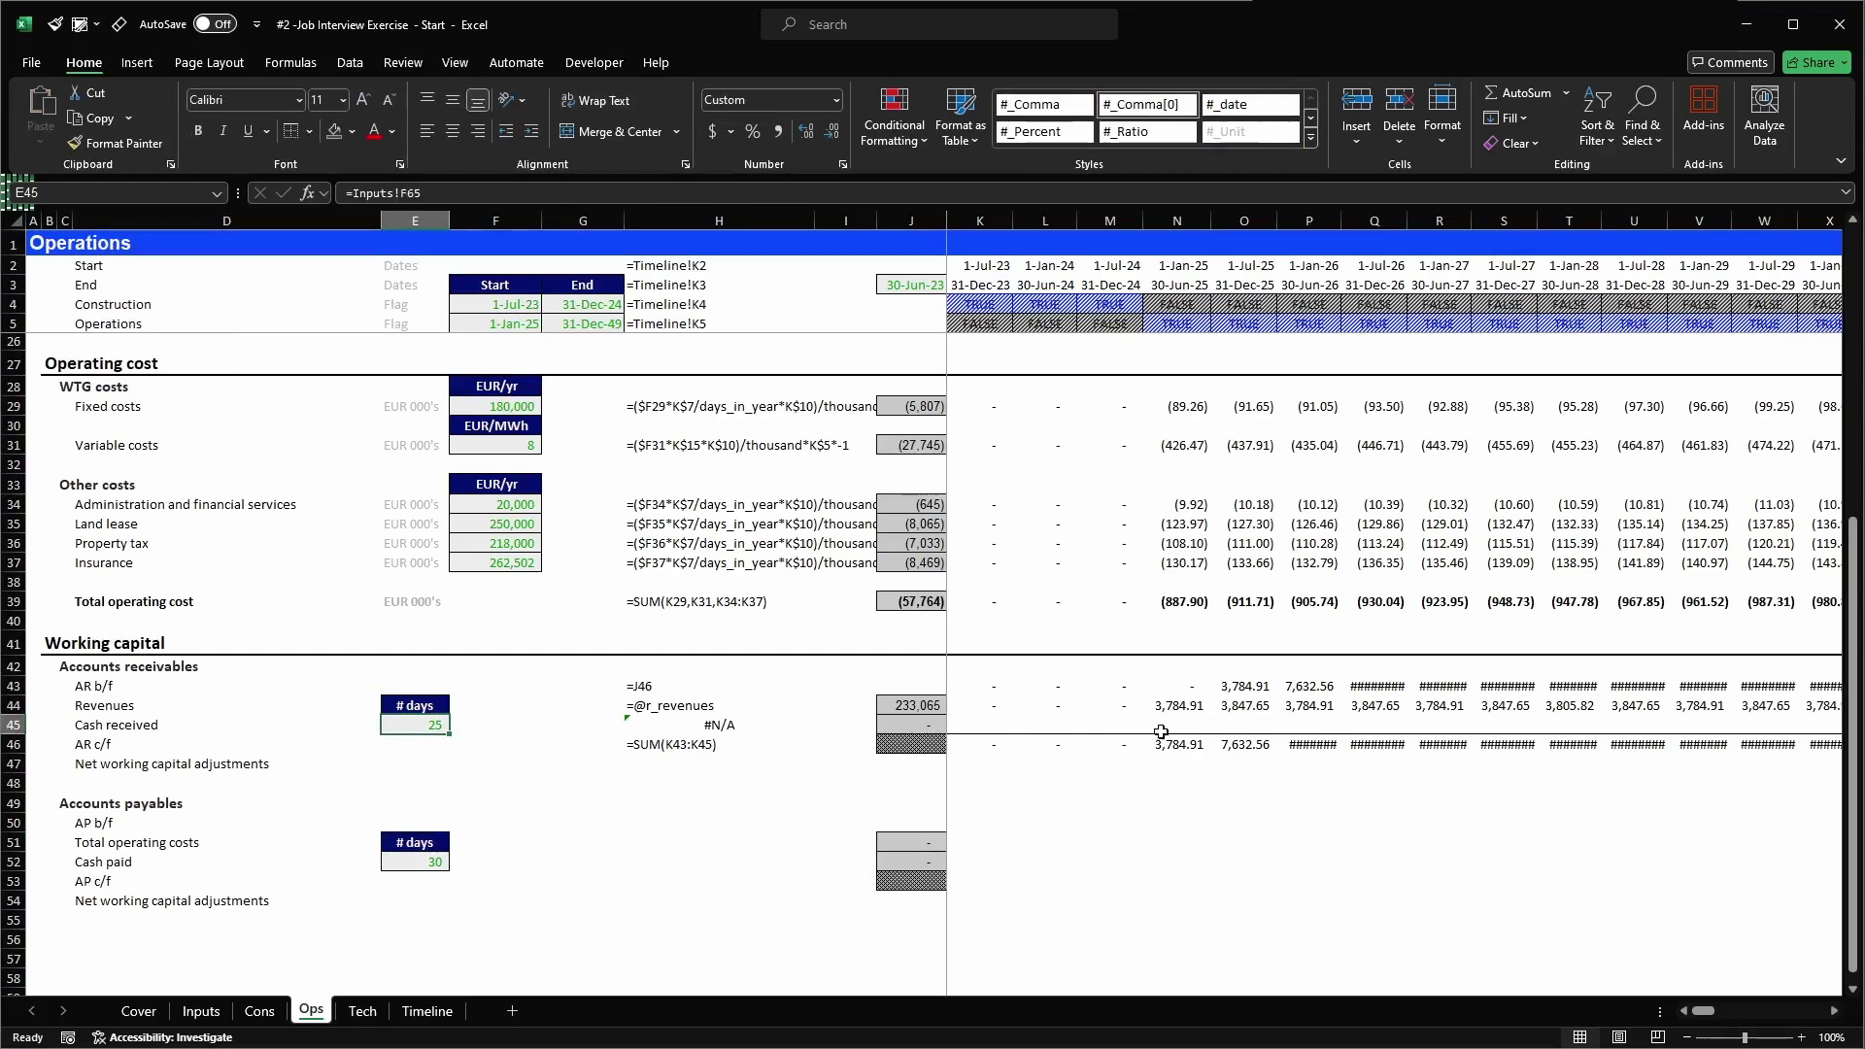
# - Begin the Cash received formula in N45 with =(N$7-, referencing the period's days with the row locked
pyautogui.click(1166, 729)
pyautogui.scroll(7, 1229, 805)
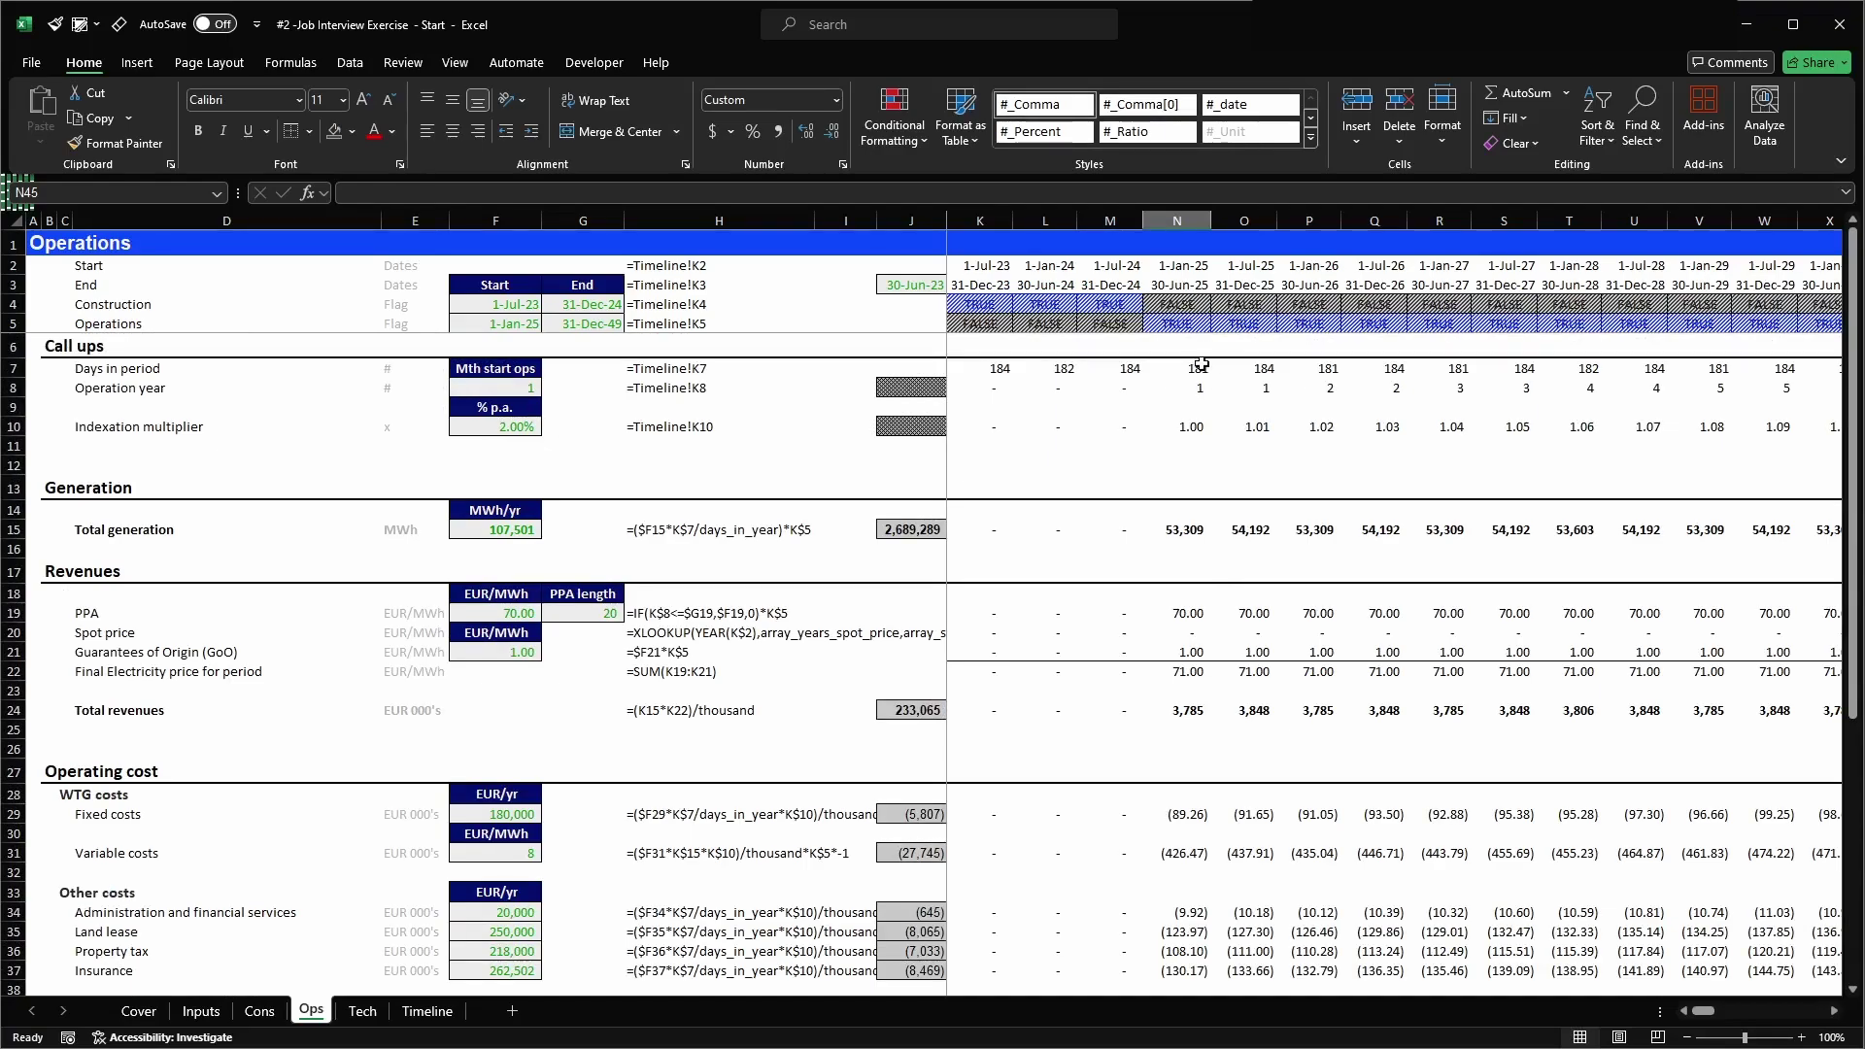
pyautogui.scroll(-4, 1190, 461)
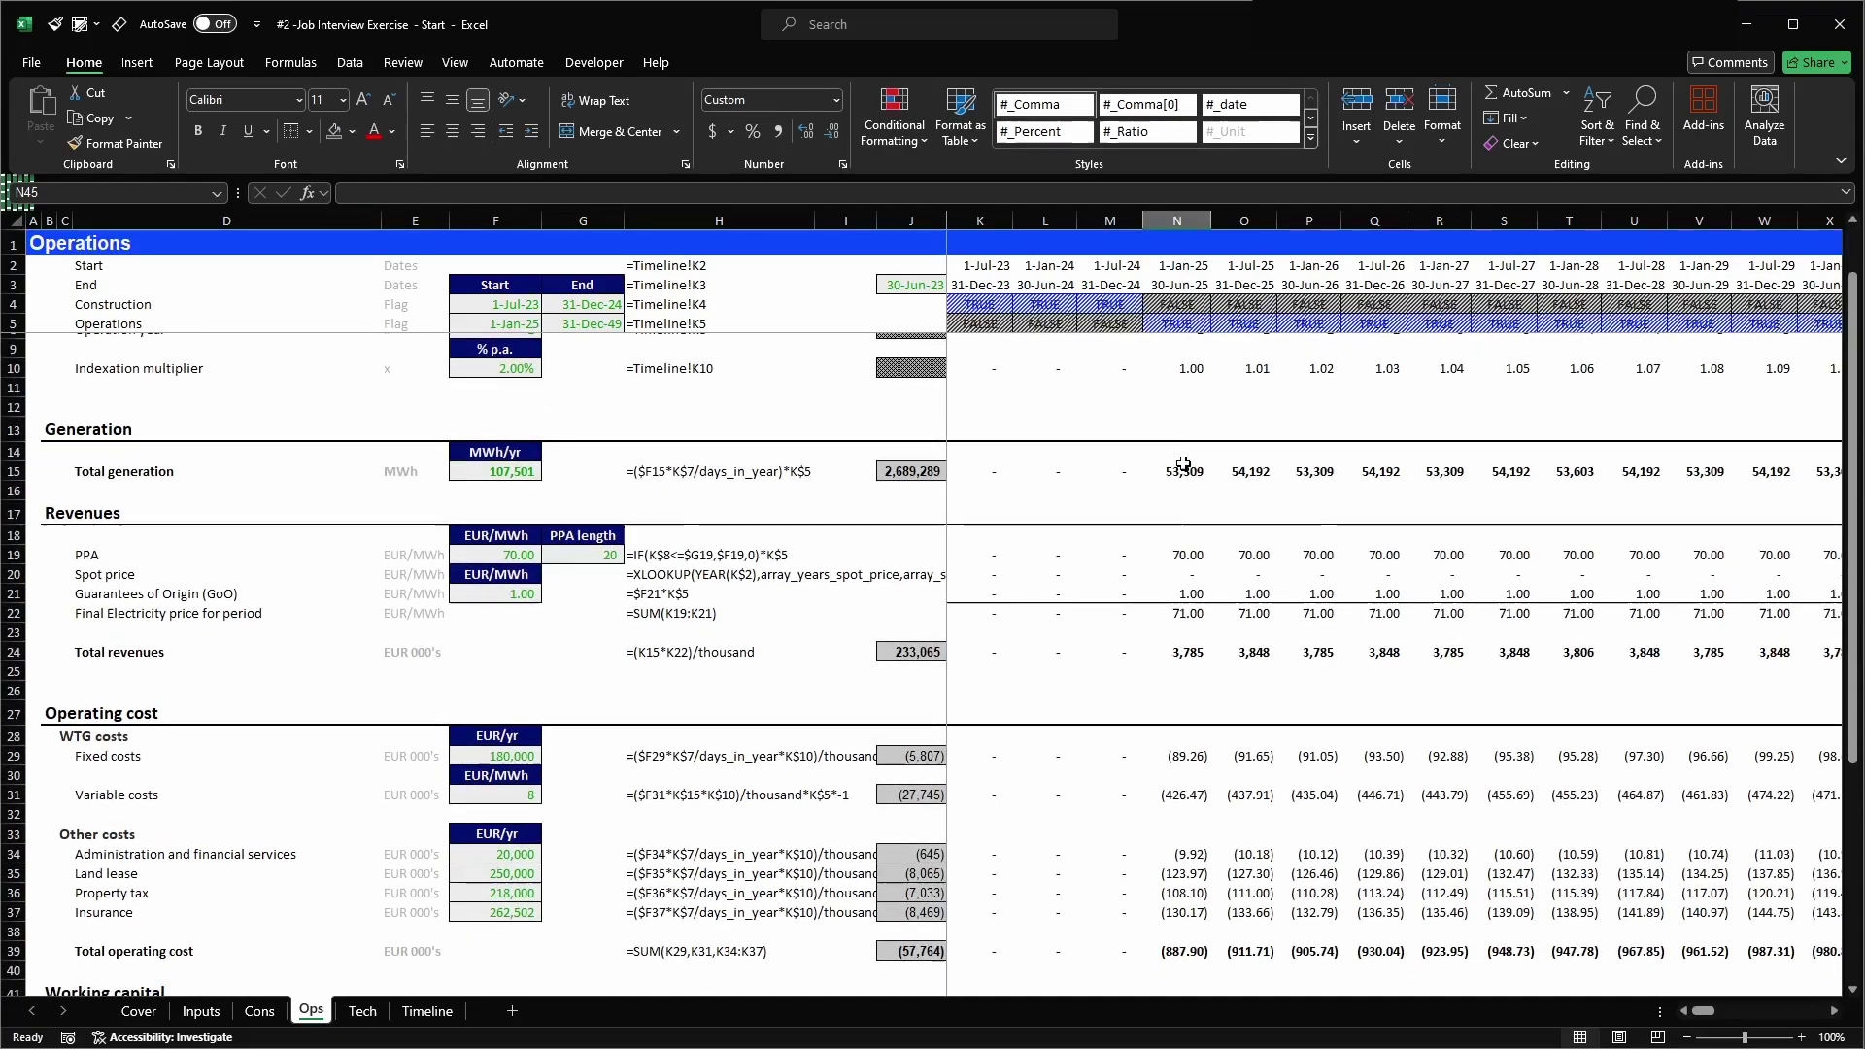
pyautogui.click(1189, 879)
pyautogui.press('Down')
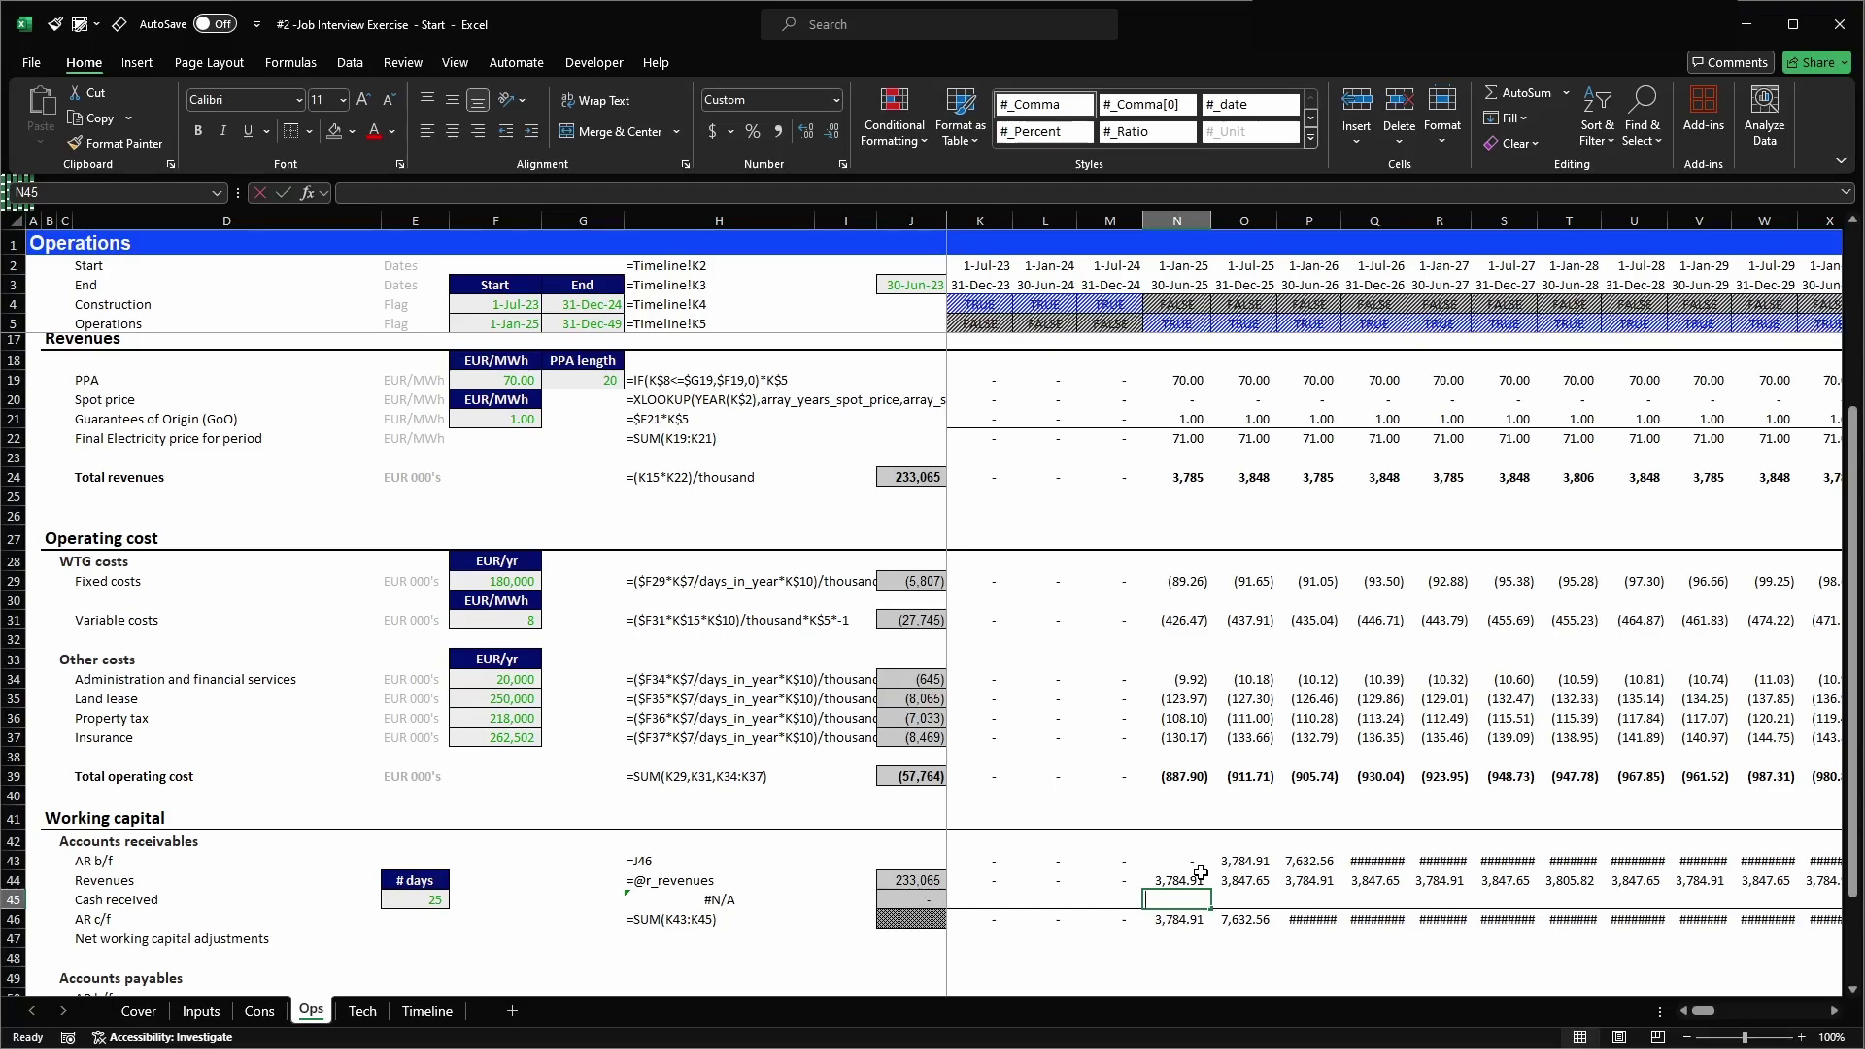
pyautogui.write('=(')
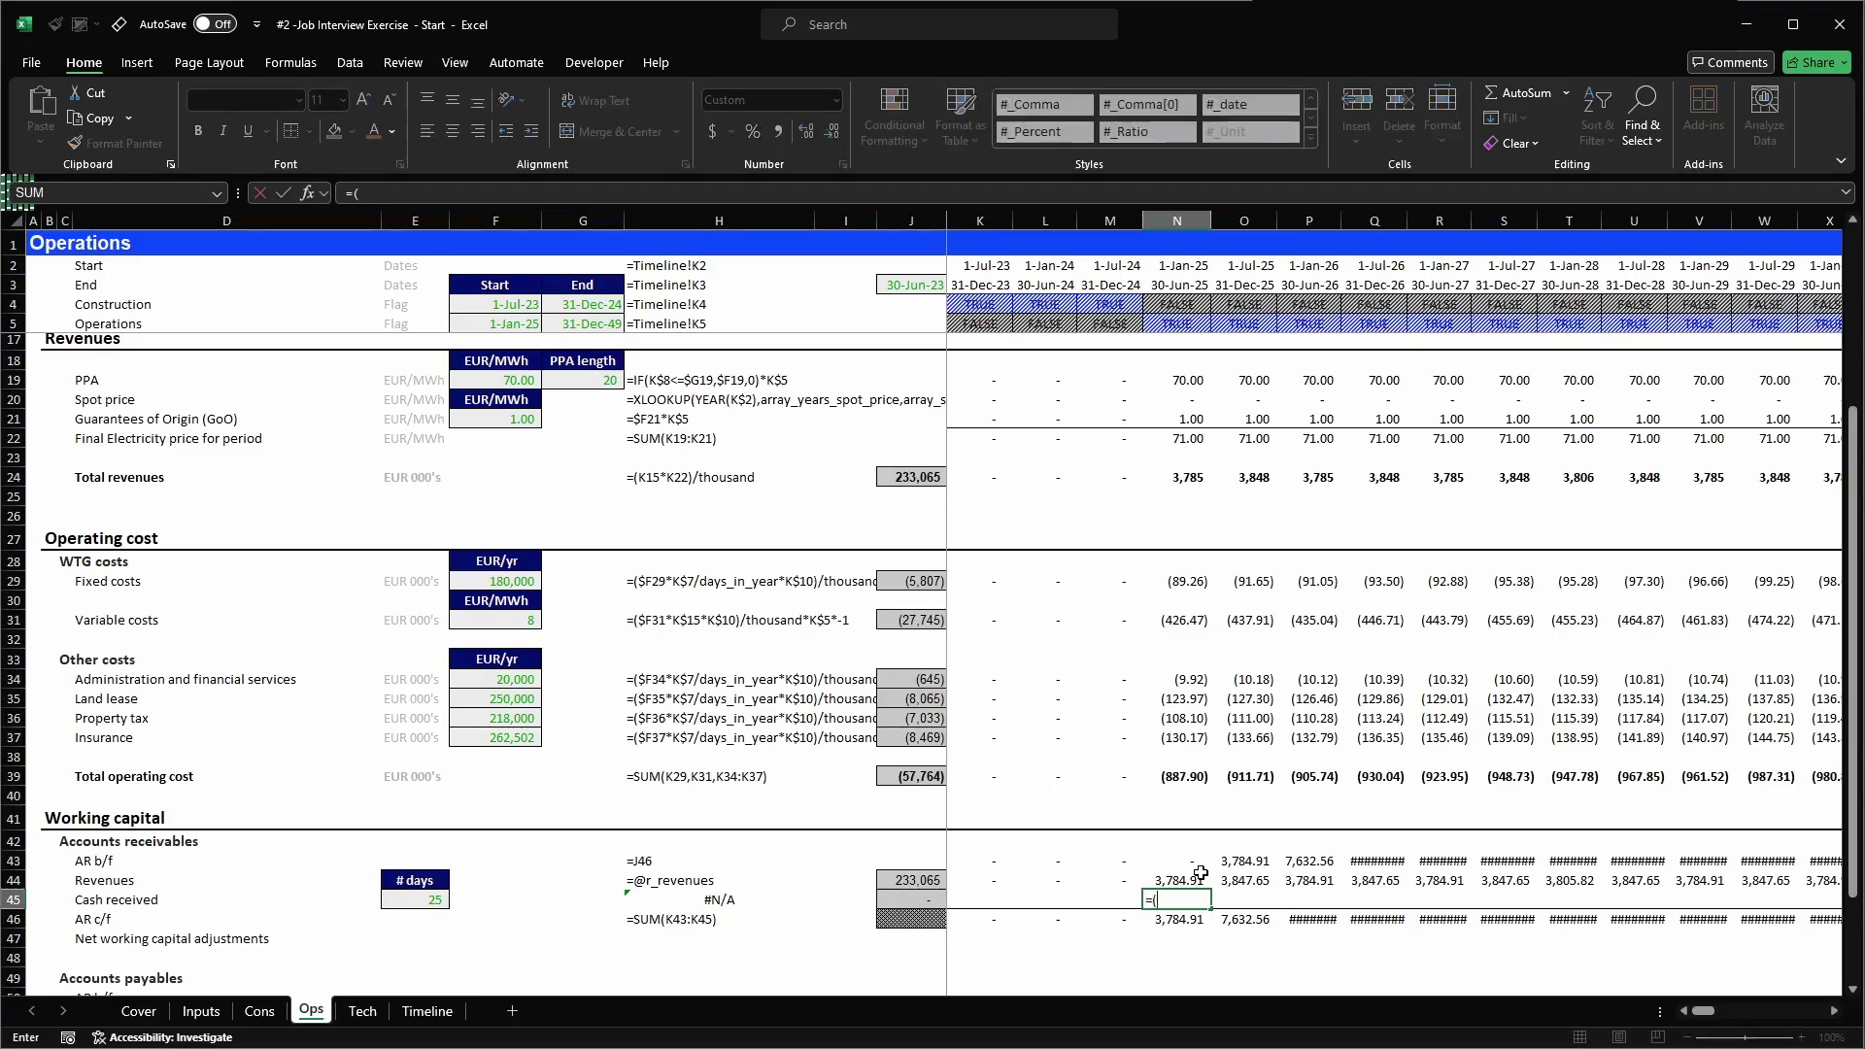
pyautogui.scroll(4, 1175, 831)
pyautogui.click(1201, 372)
pyautogui.press('F4')
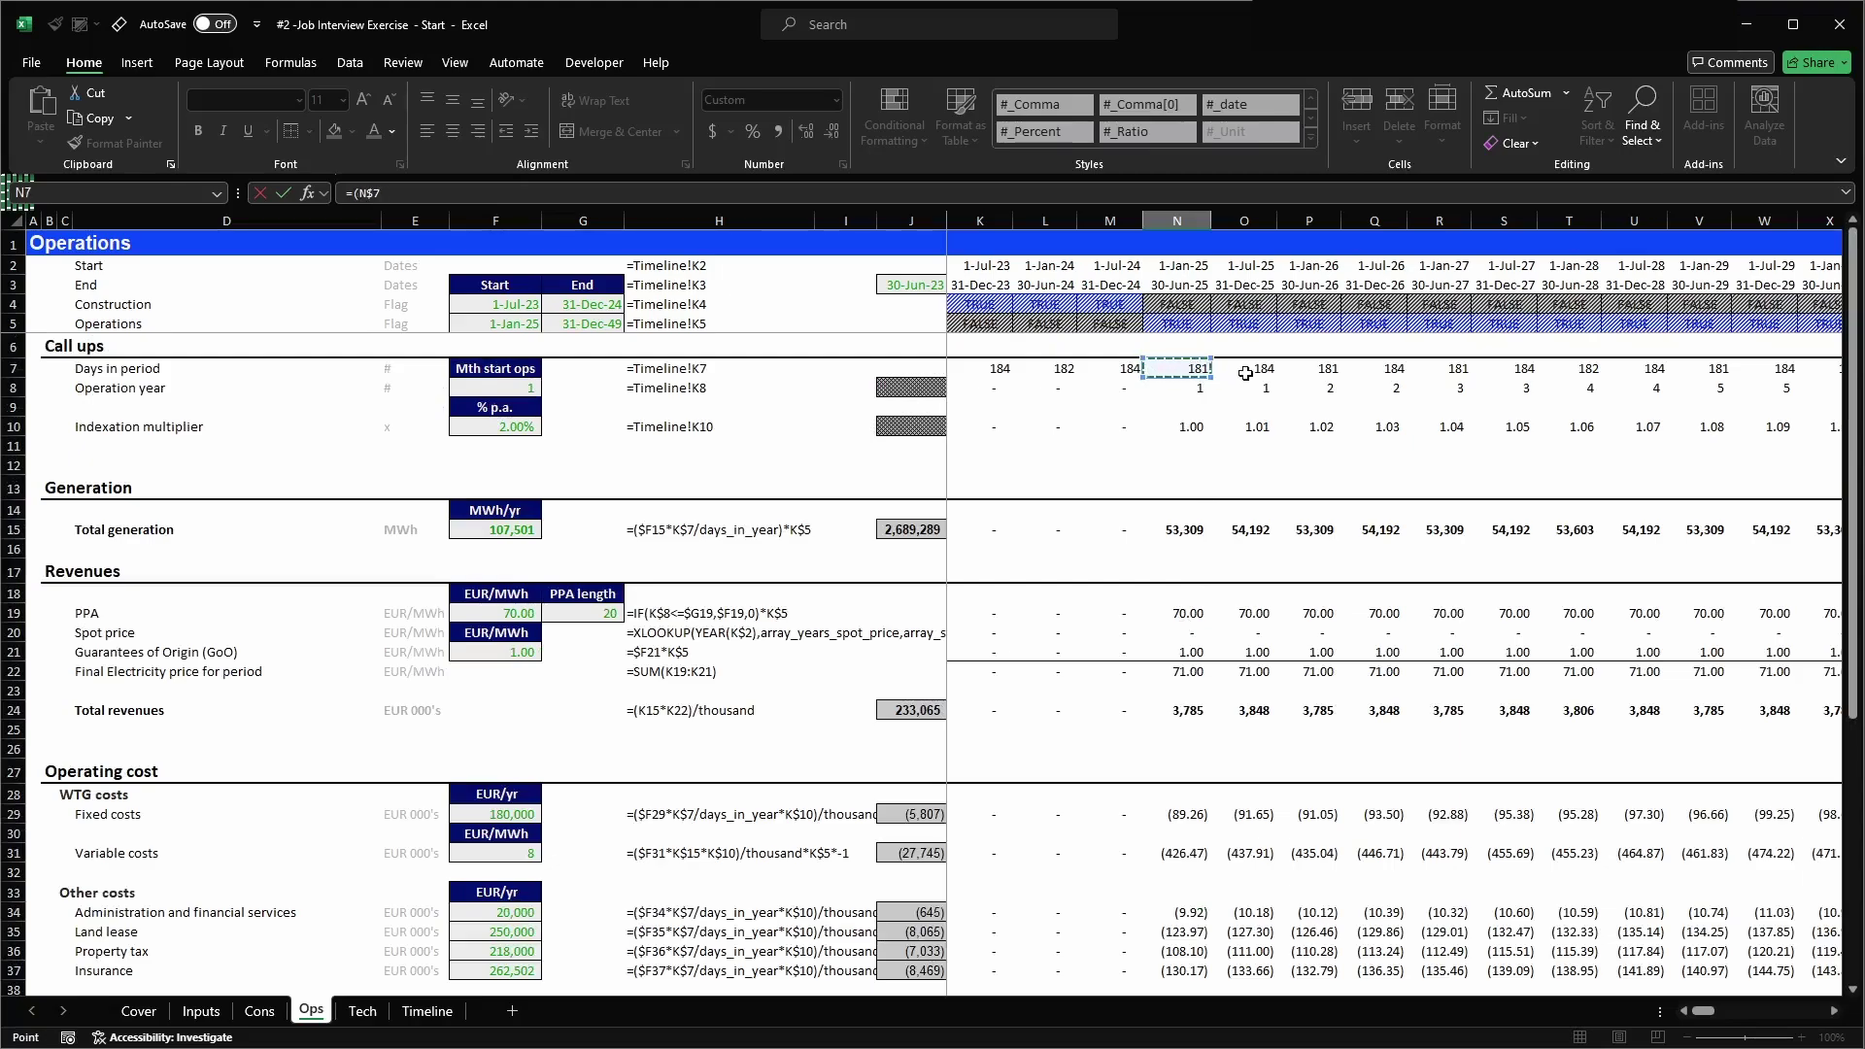
pyautogui.write('-')
pyautogui.scroll(-5, 794, 801)
pyautogui.click(383, 841)
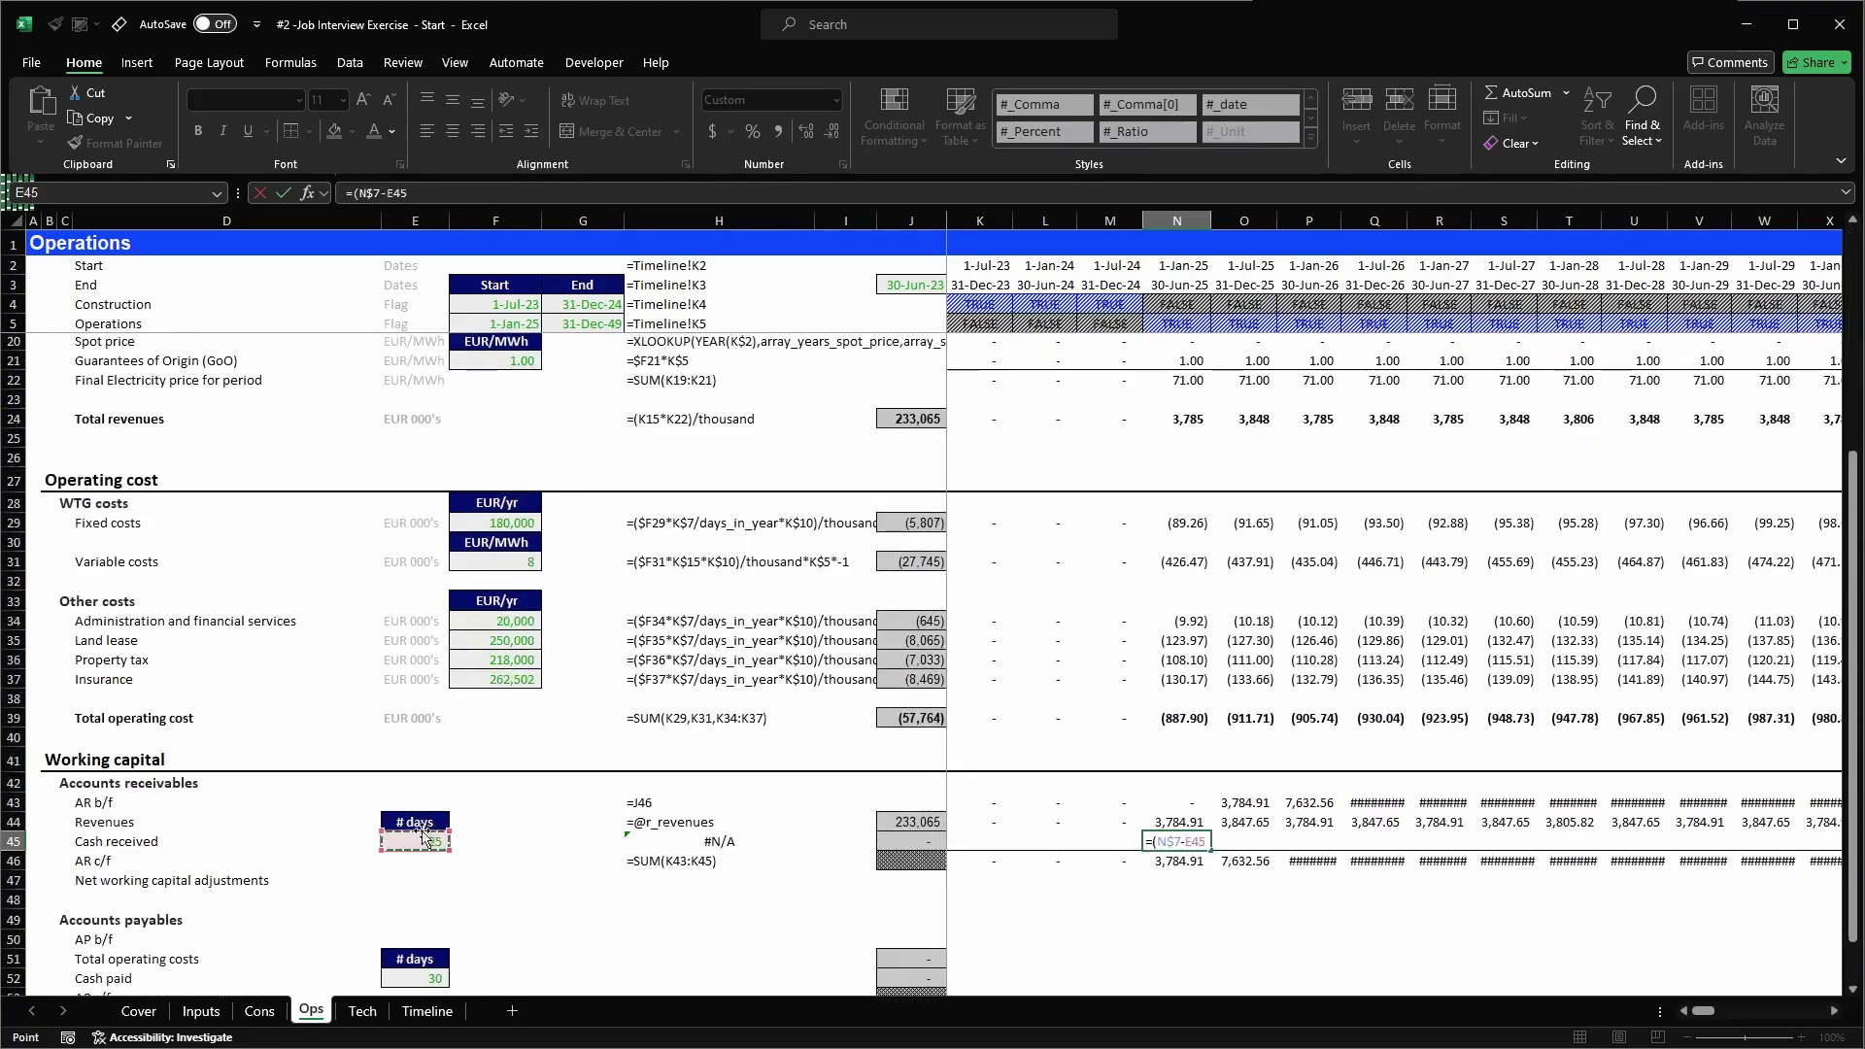
pyautogui.press('F4')
pyautogui.press('F4')
pyautogui.press('F4')
pyautogui.write('*')
pyautogui.press('Up')
pyautogui.press('BackSpace')
pyautogui.press('BackSpace')
pyautogui.press('BackSpace')
pyautogui.press('BackSpace')
pyautogui.press('BackSpace')
pyautogui.press('BackSpace')
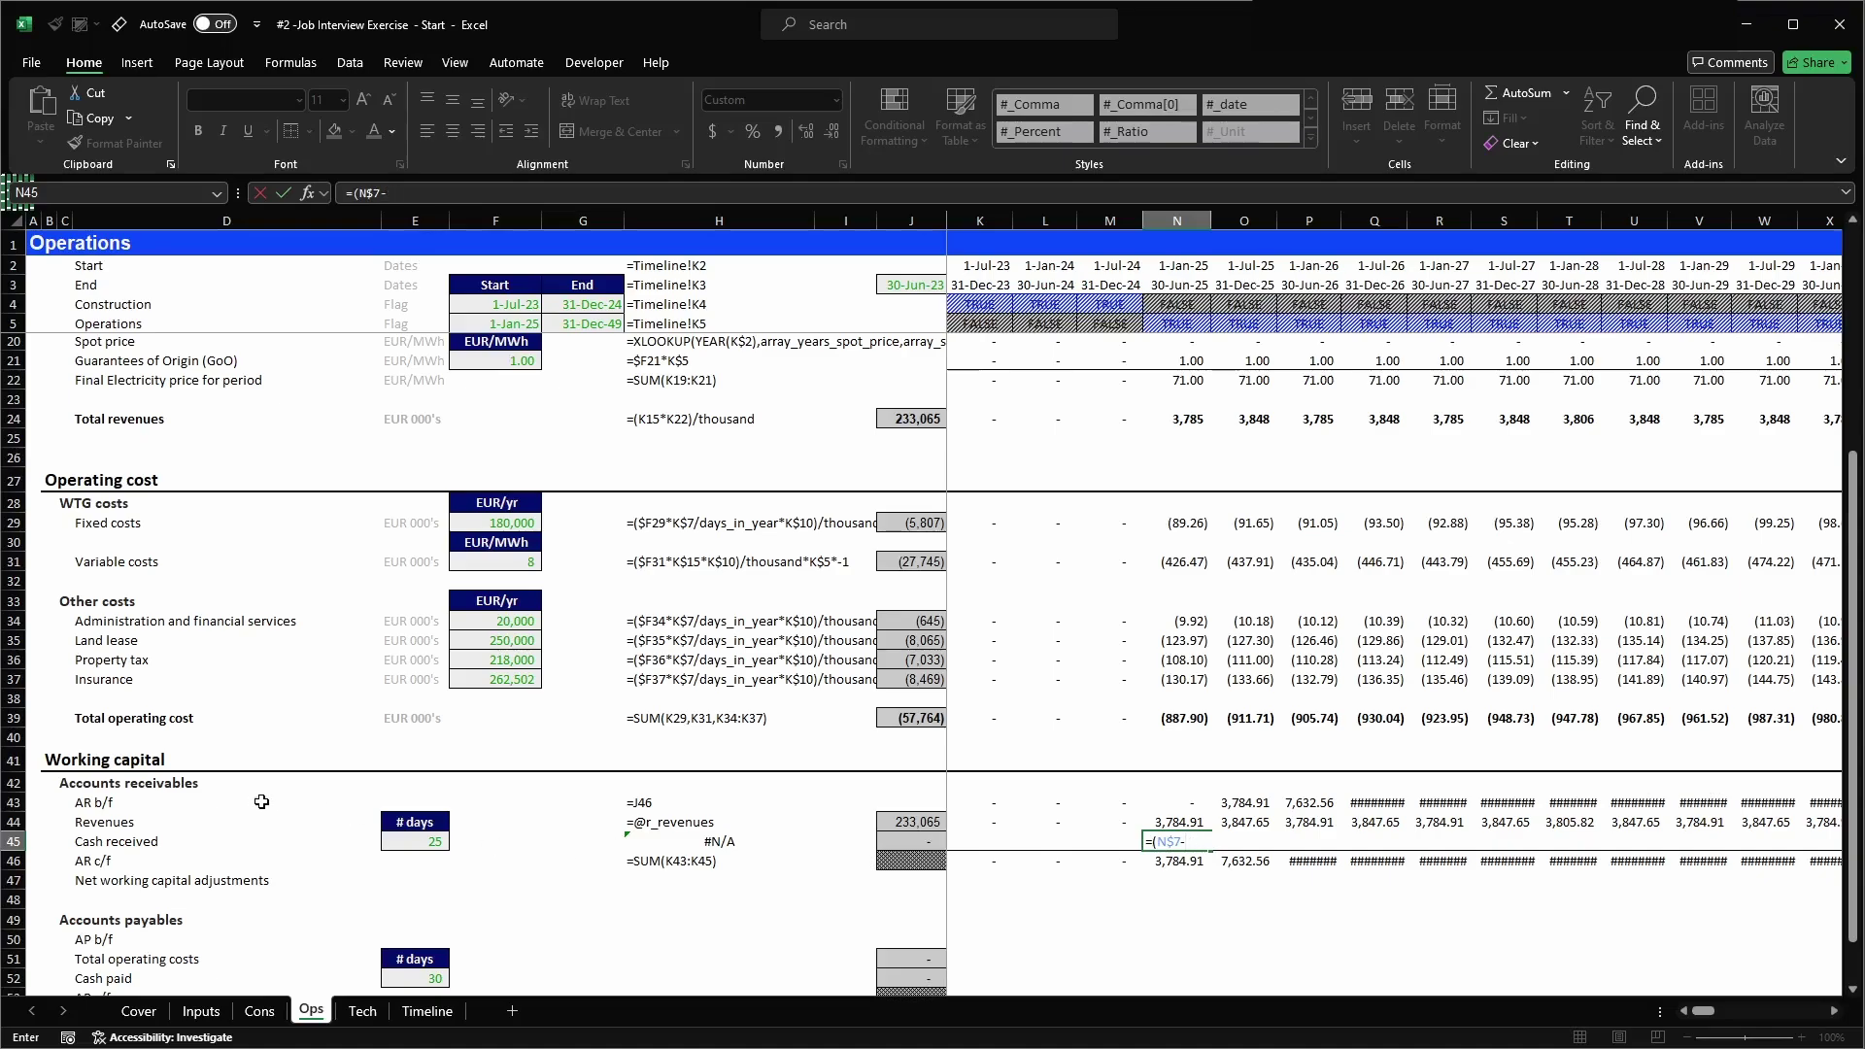
# - Complete the Cash received formula in N45 as =(N$7-$E45)*N44/N$7
pyautogui.click(409, 841)
pyautogui.press('F4')
pyautogui.press('F4')
pyautogui.press('F4')
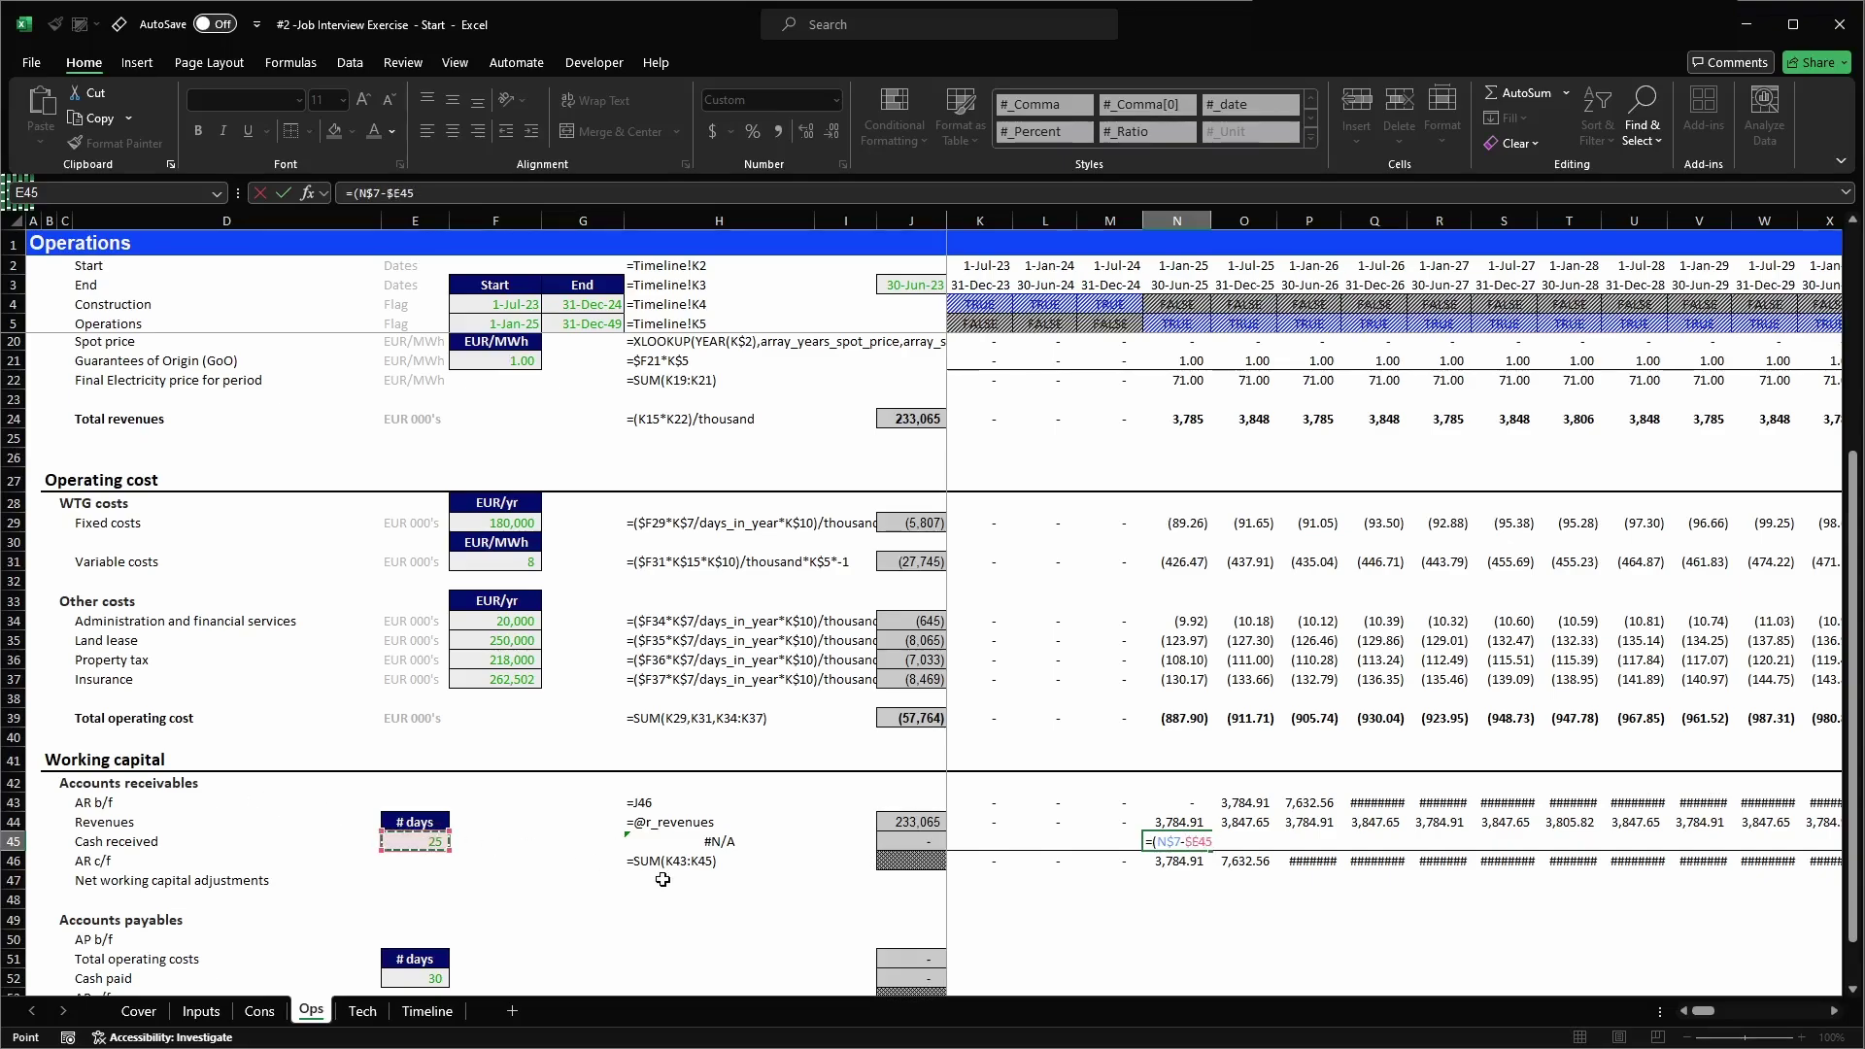
pyautogui.write(')*')
pyautogui.click(1155, 819)
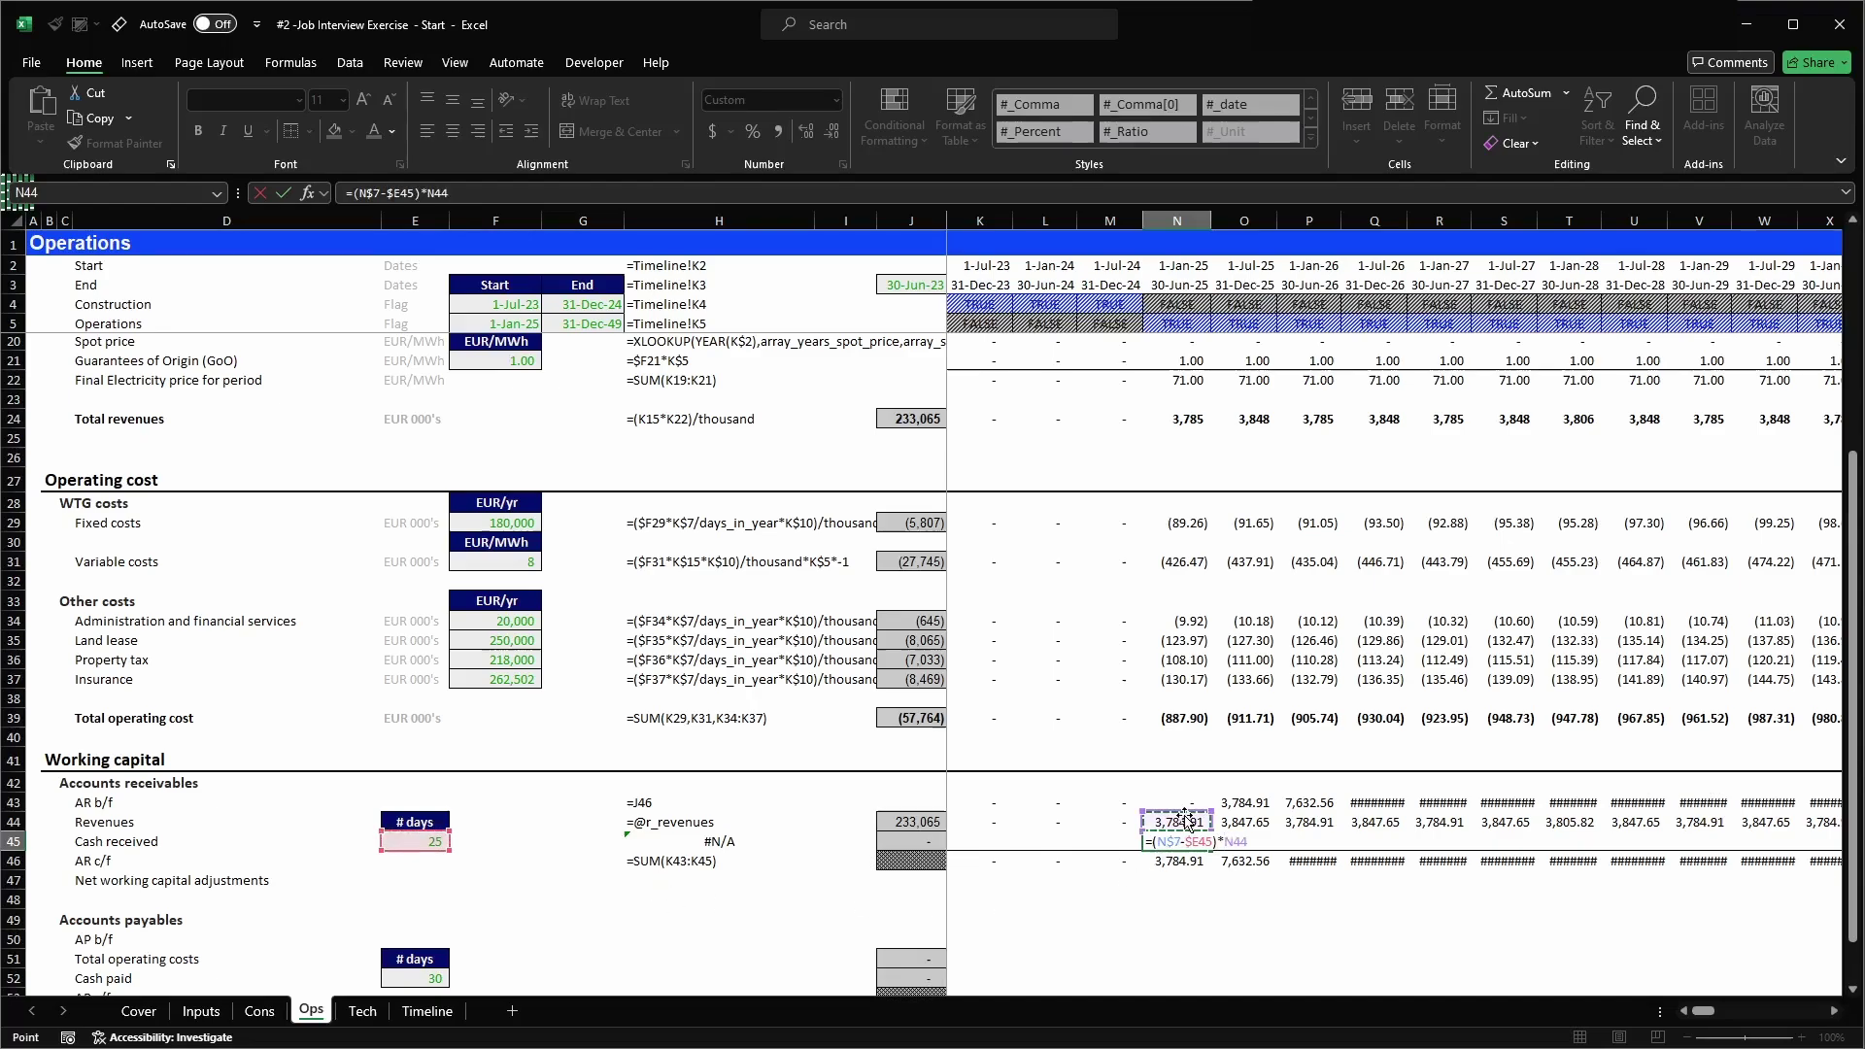
pyautogui.write('/')
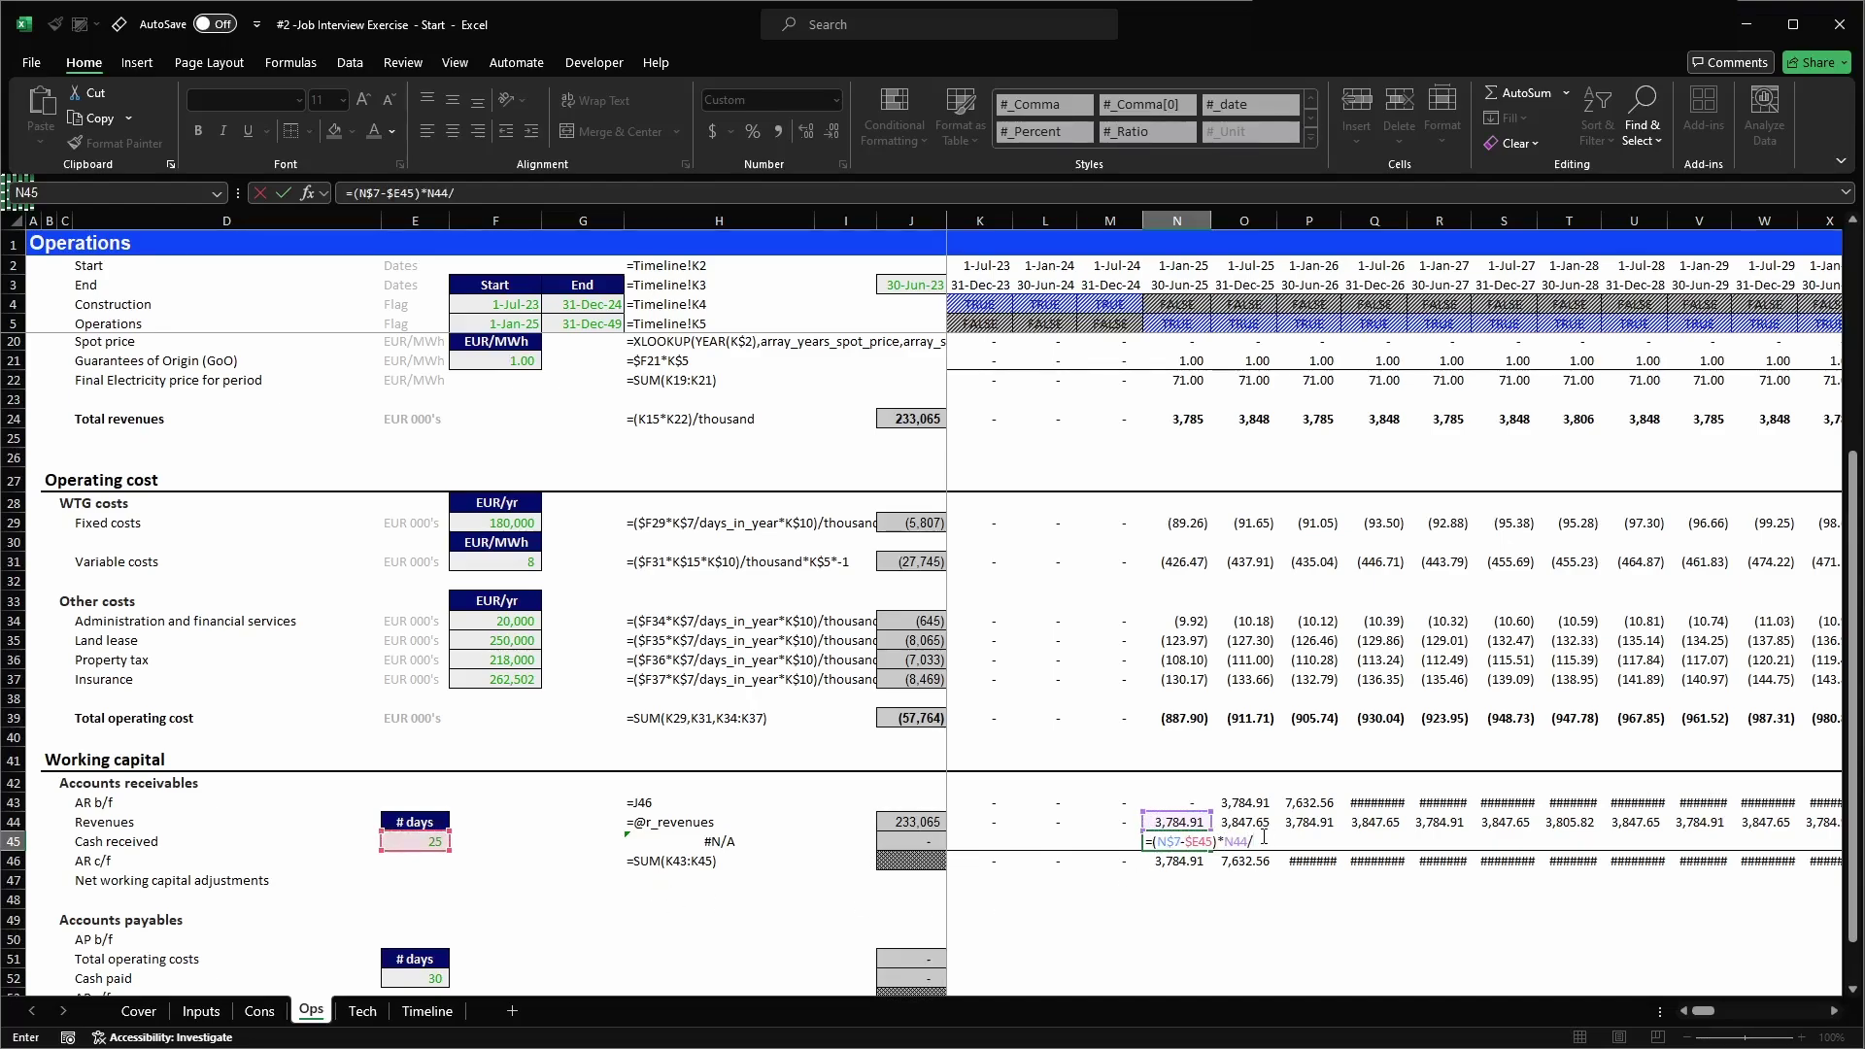
pyautogui.scroll(5, 1215, 835)
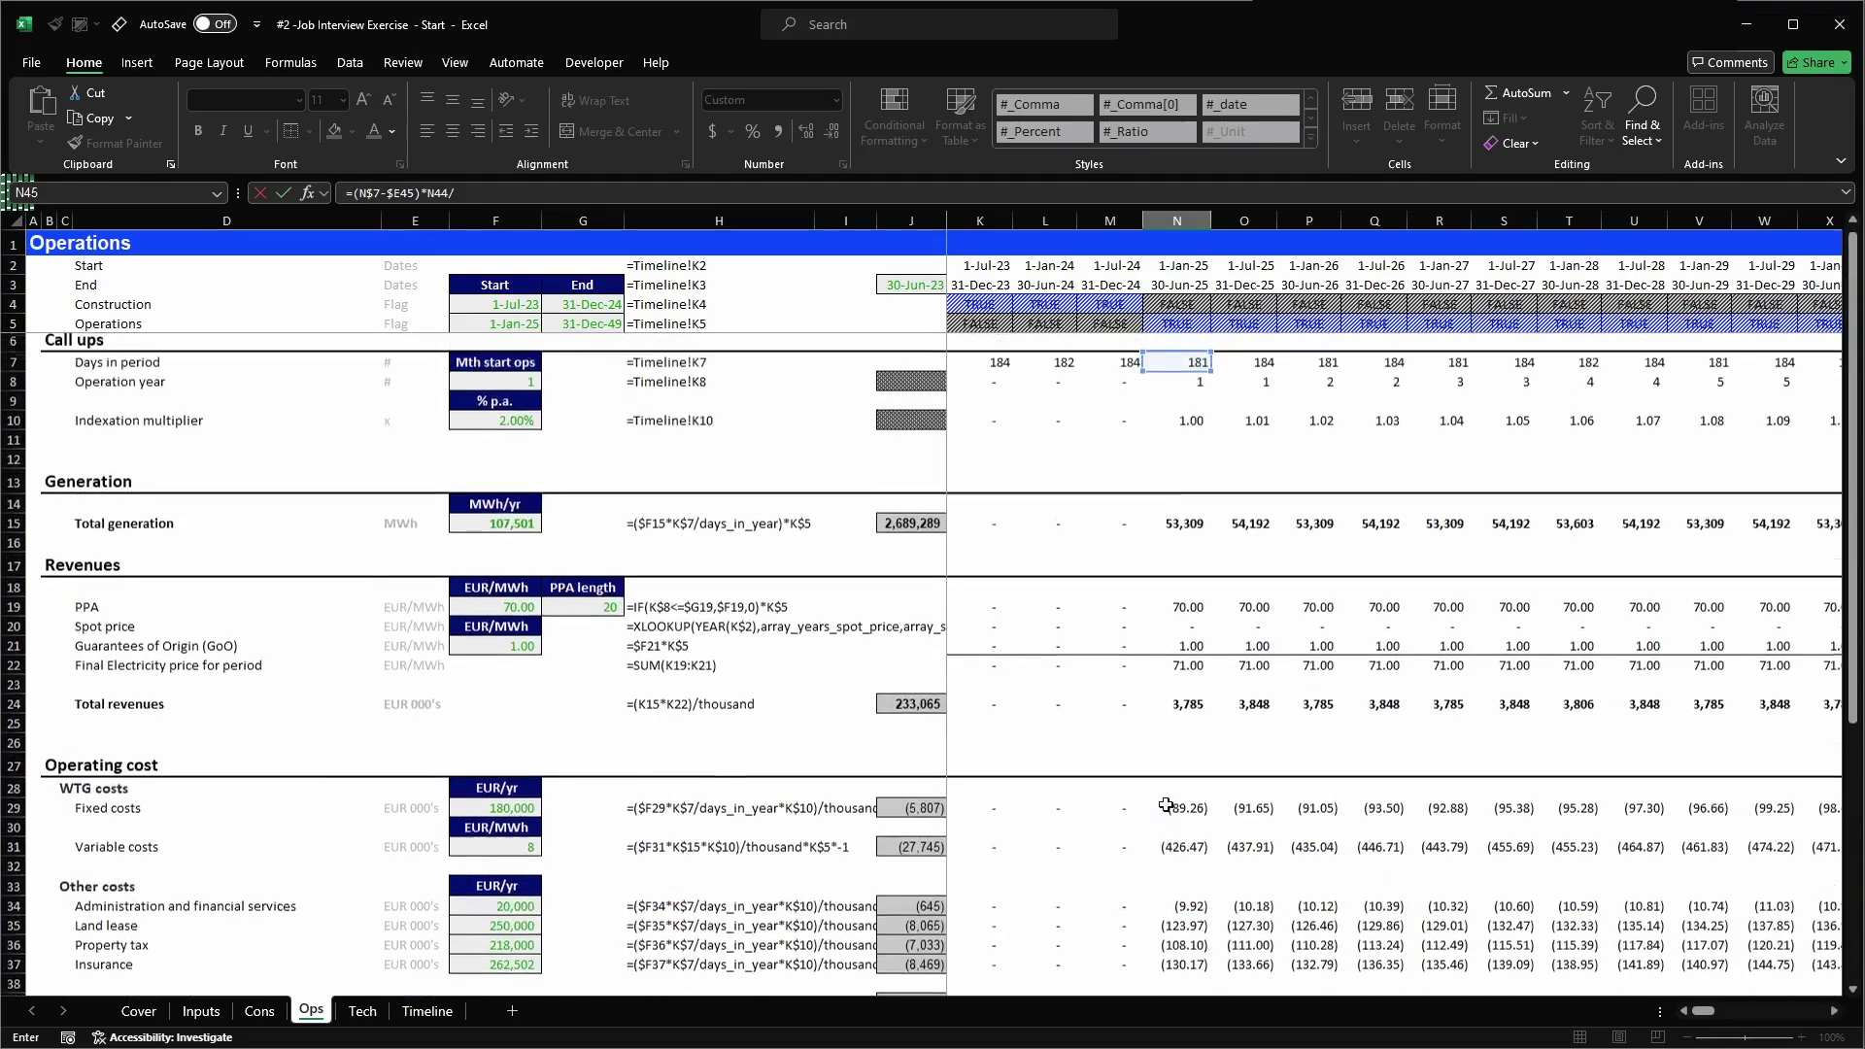
pyautogui.click(1185, 366)
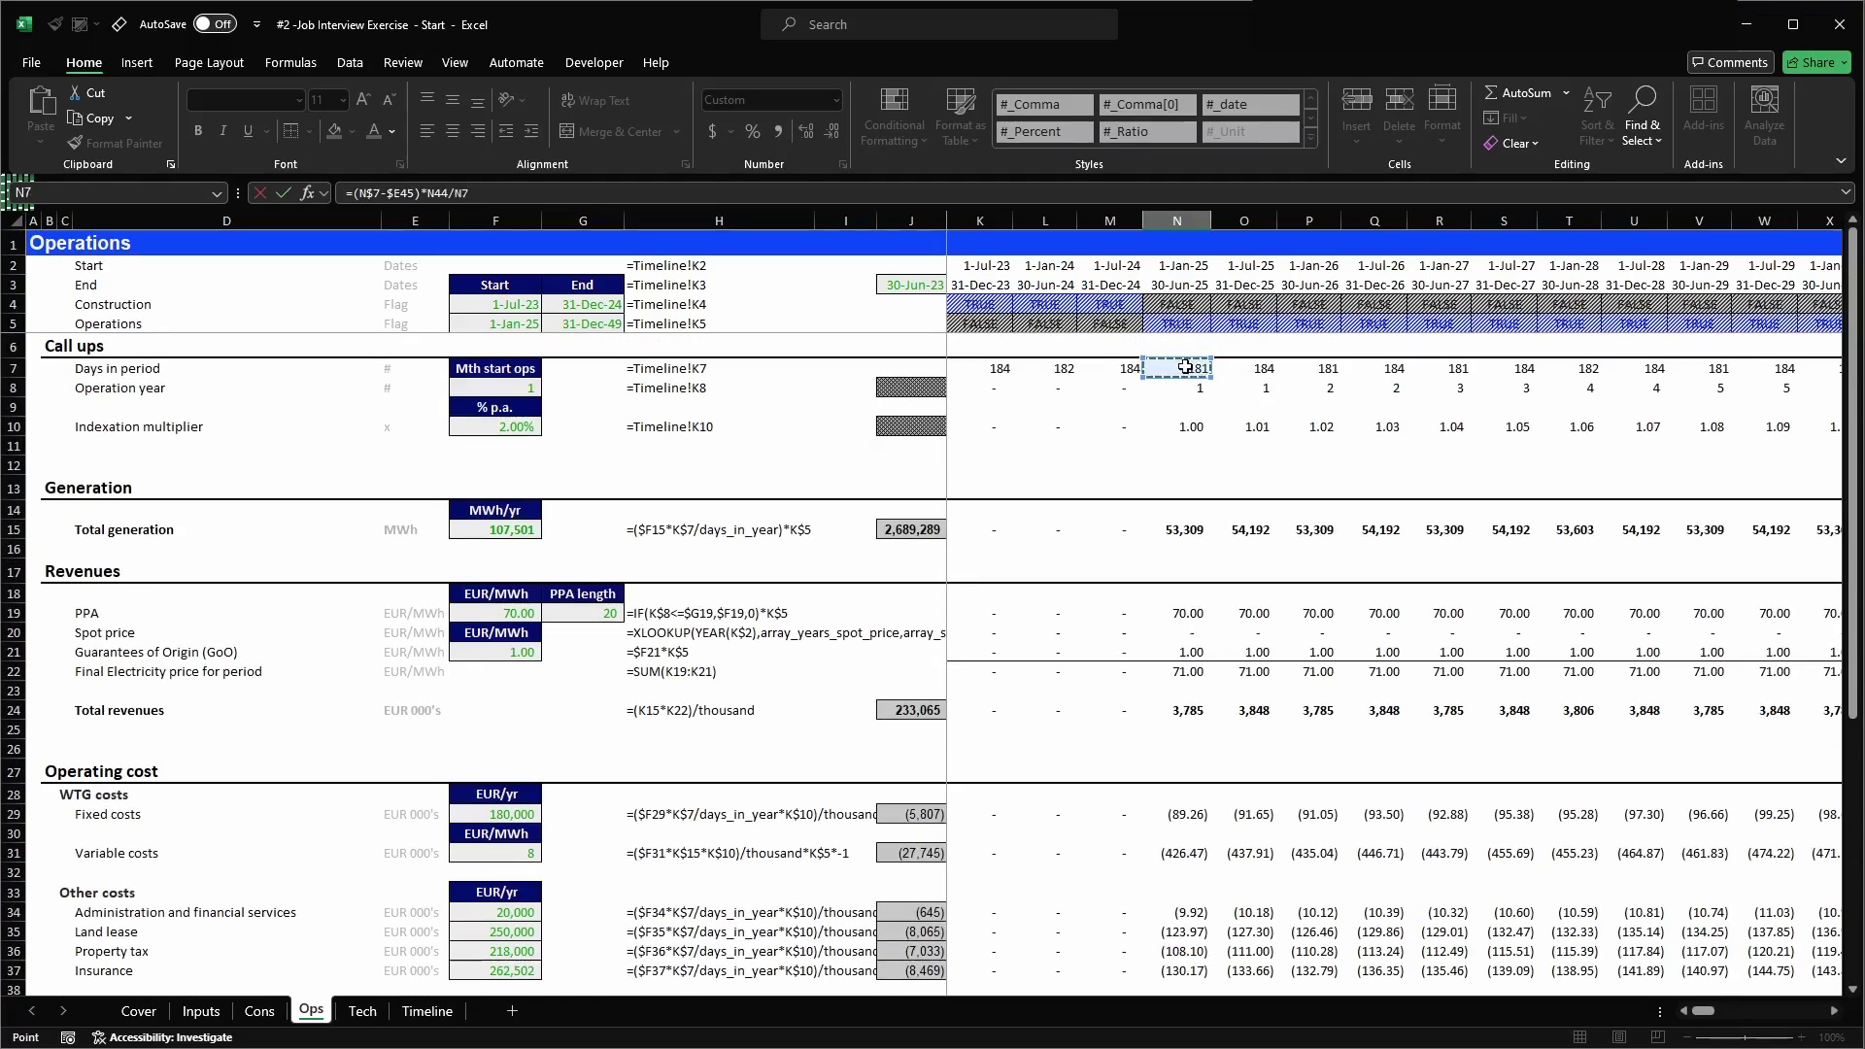
pyautogui.press('Return')
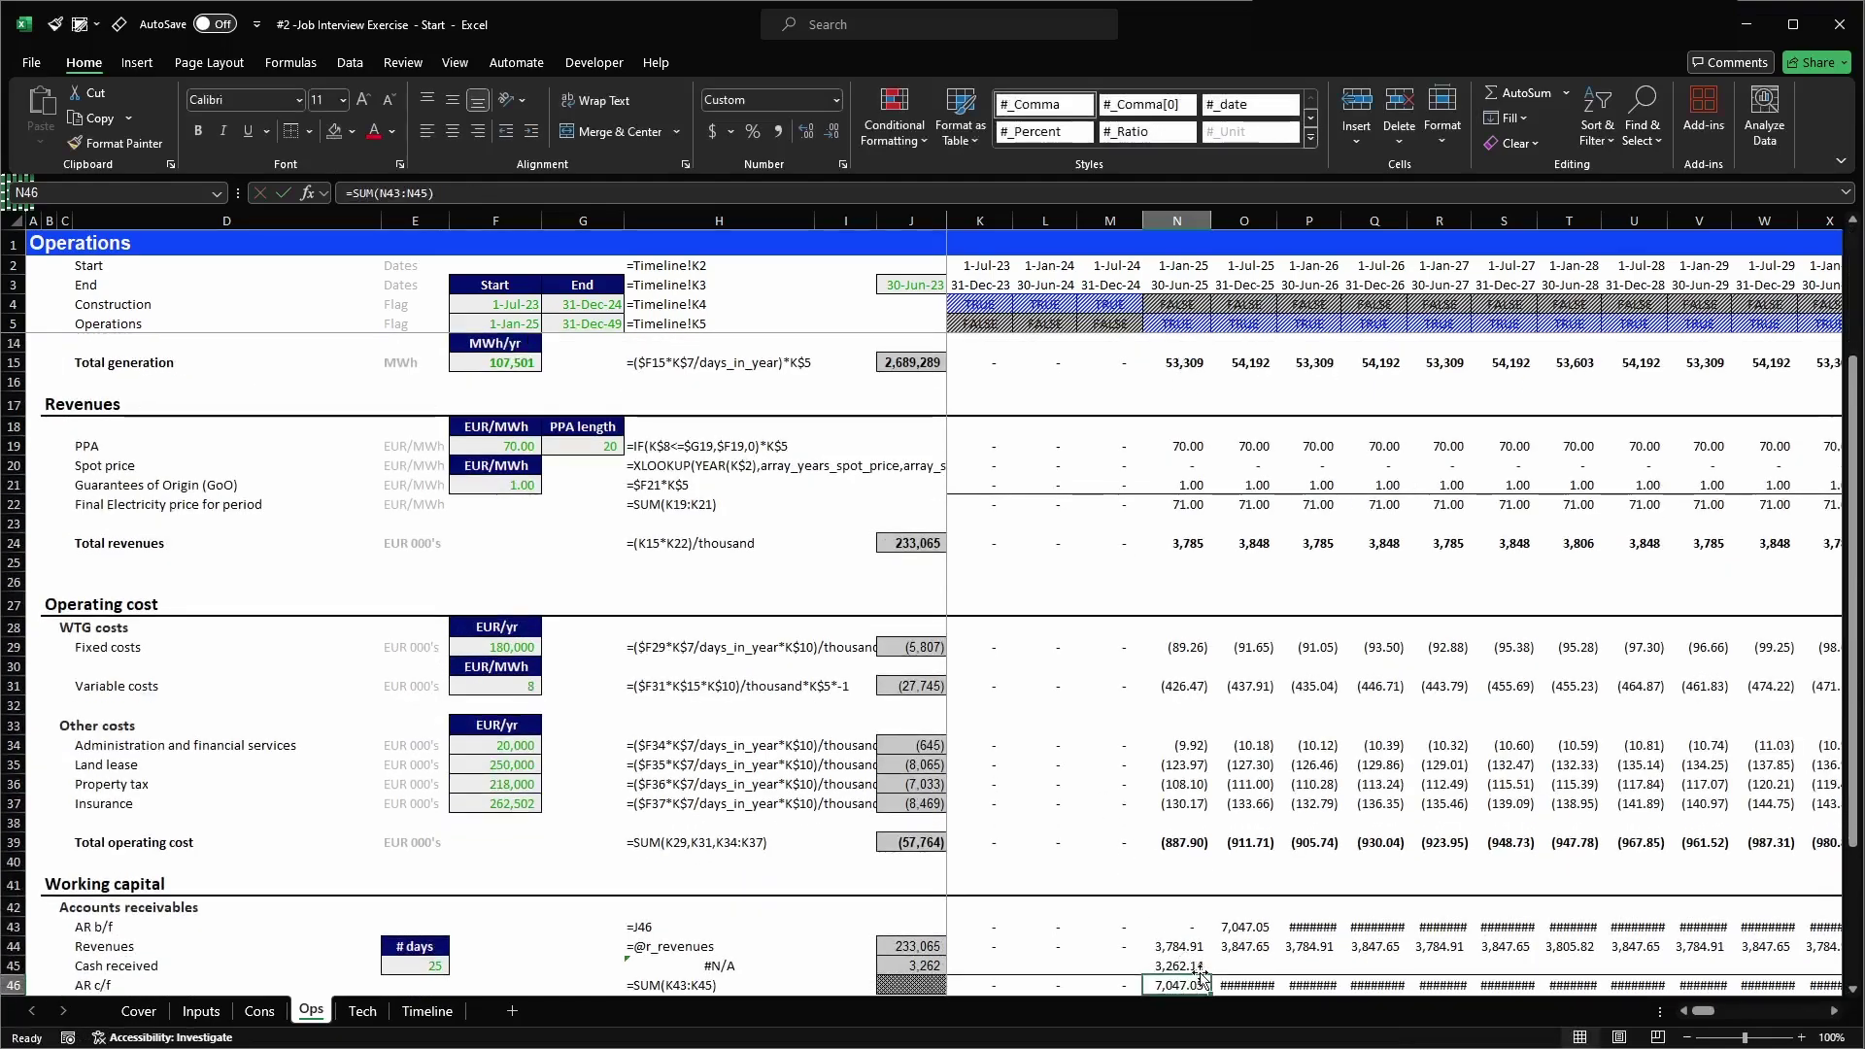
# - Multiply the Cash received formula in N45 by -1 to make it a deduction
pyautogui.click(1177, 966)
pyautogui.scroll(-1, 1178, 966)
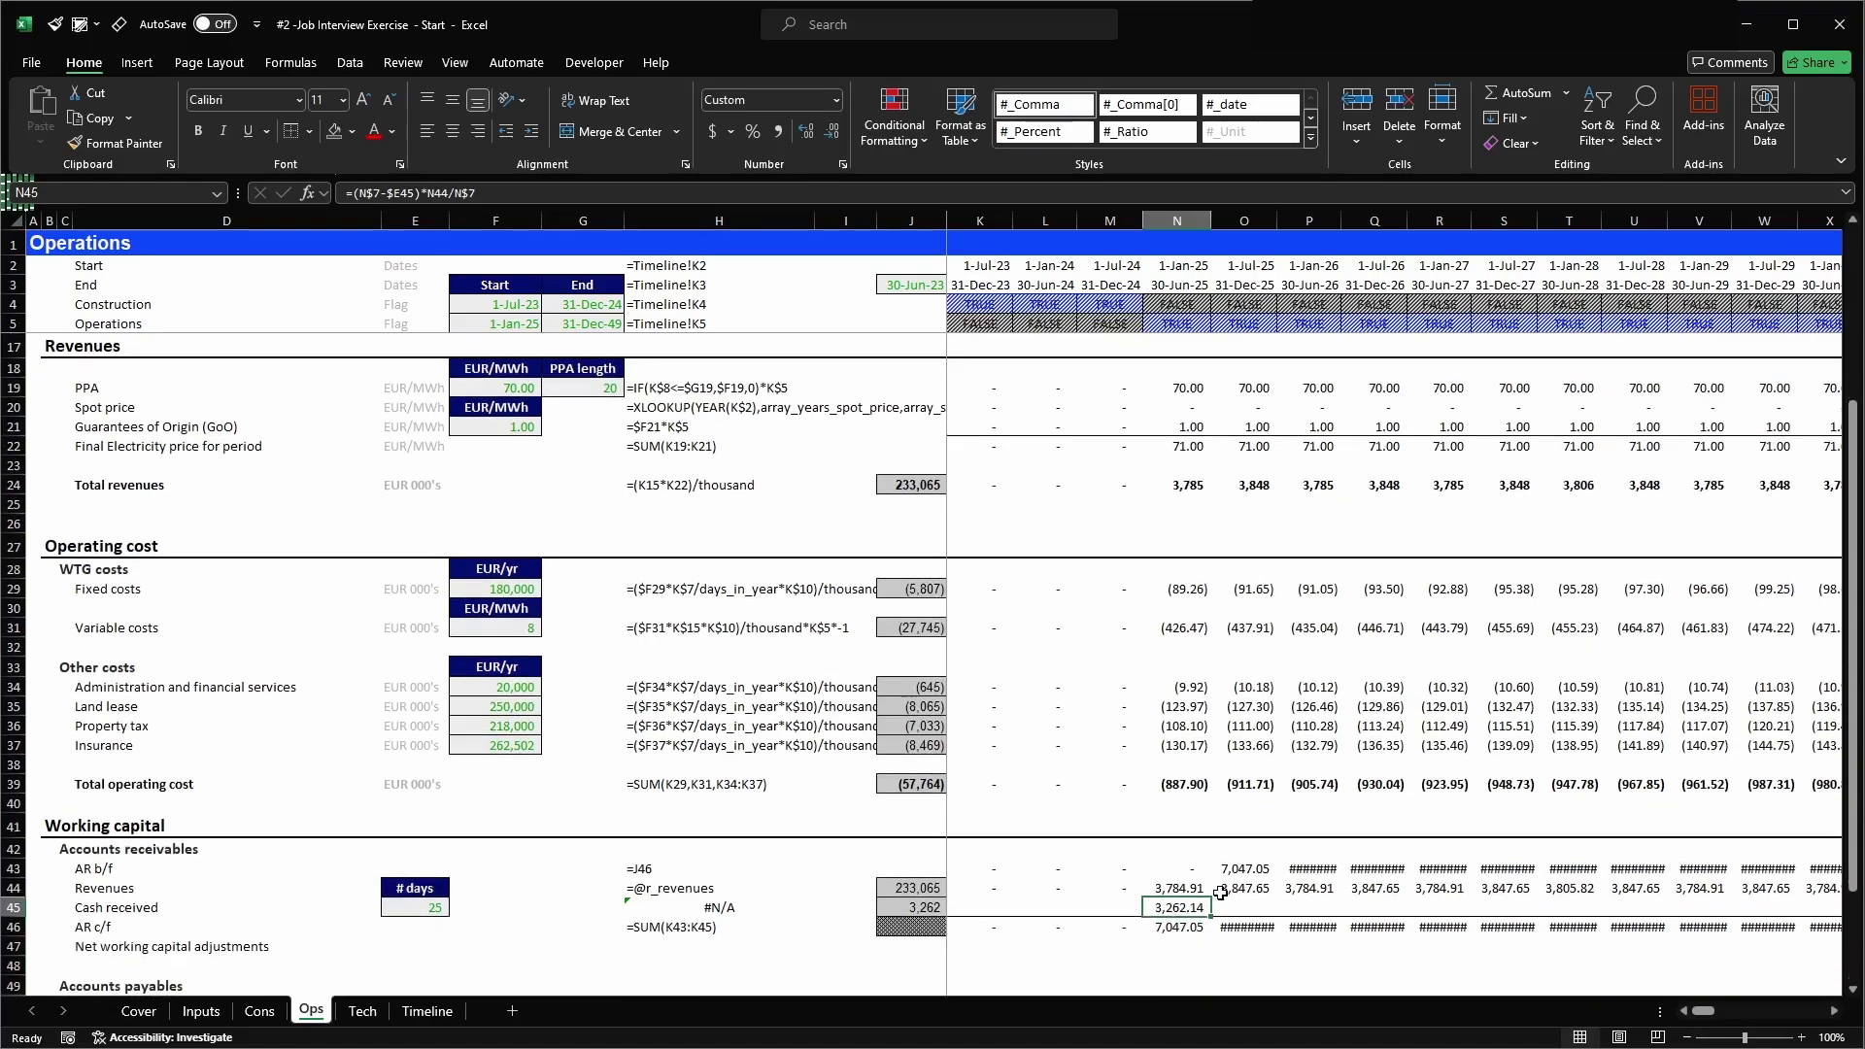
pyautogui.press('F2')
pyautogui.write('*-1')
pyautogui.press('Return')
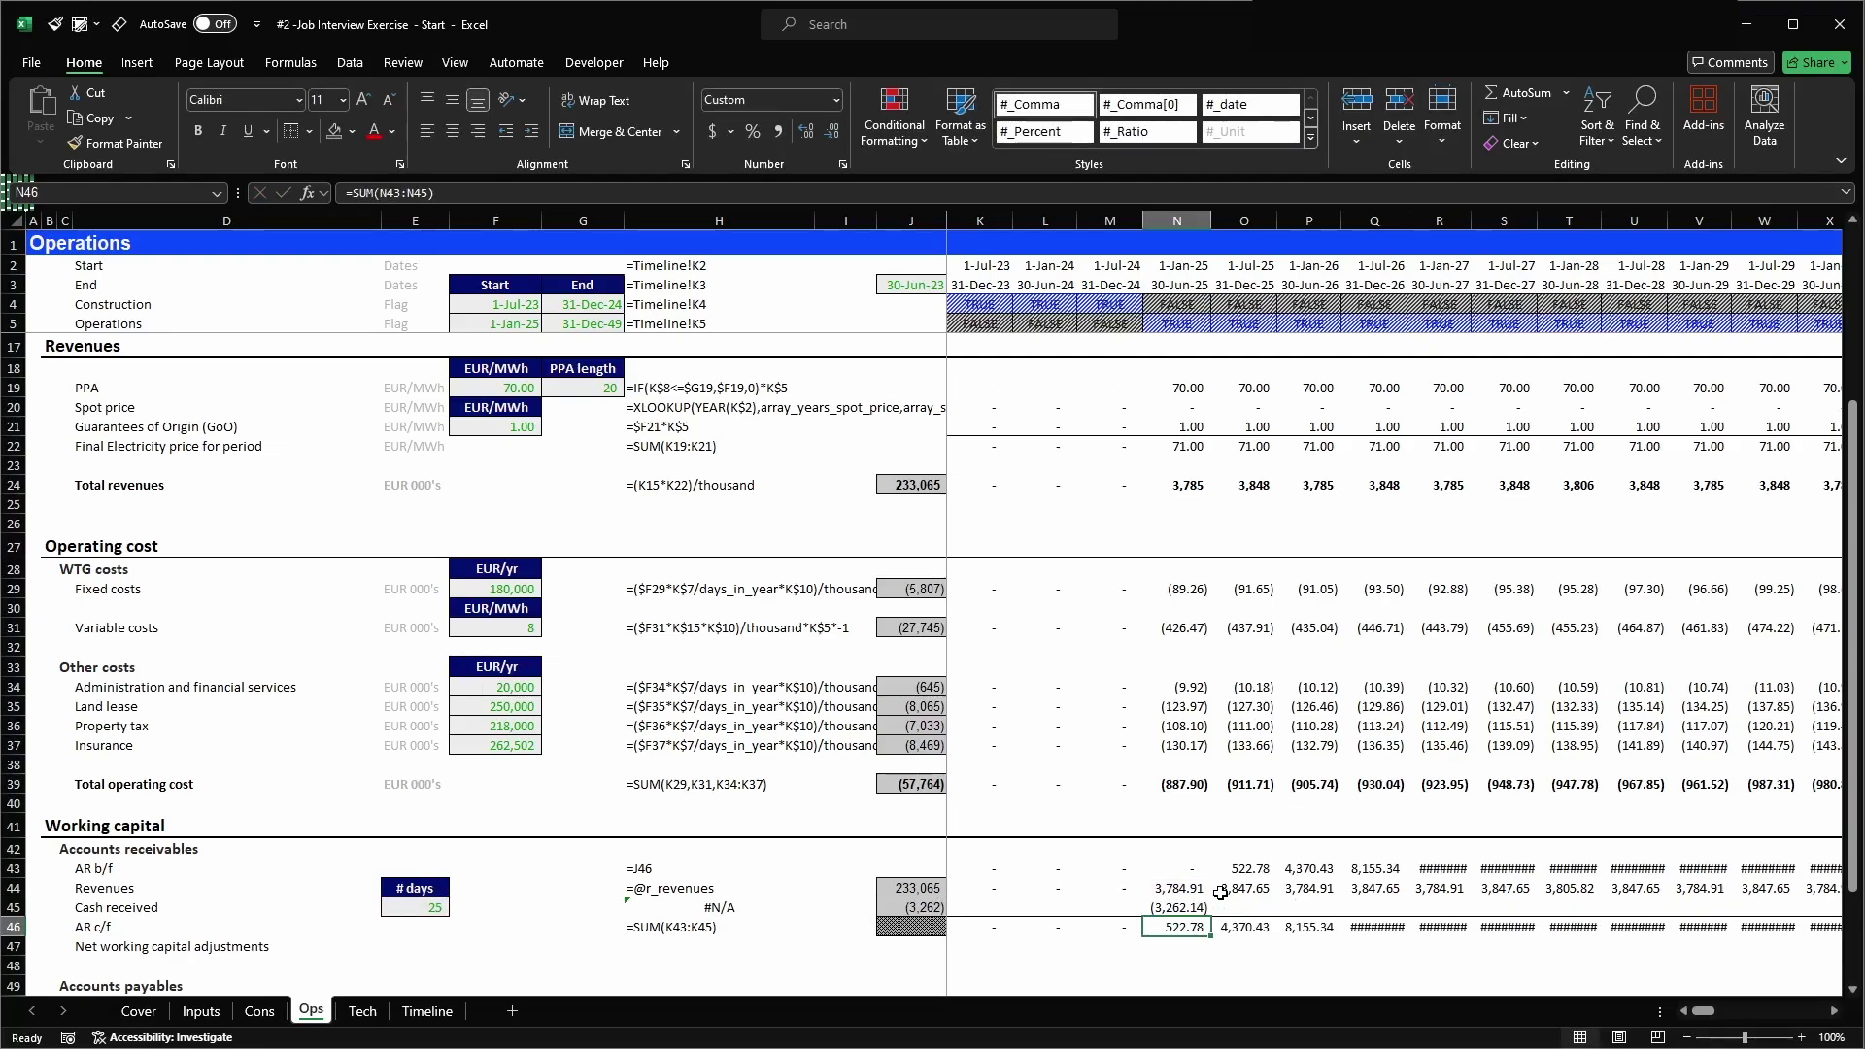
# - Copy the Cash received formula from N45 to the next period in O45
pyautogui.press('Up')
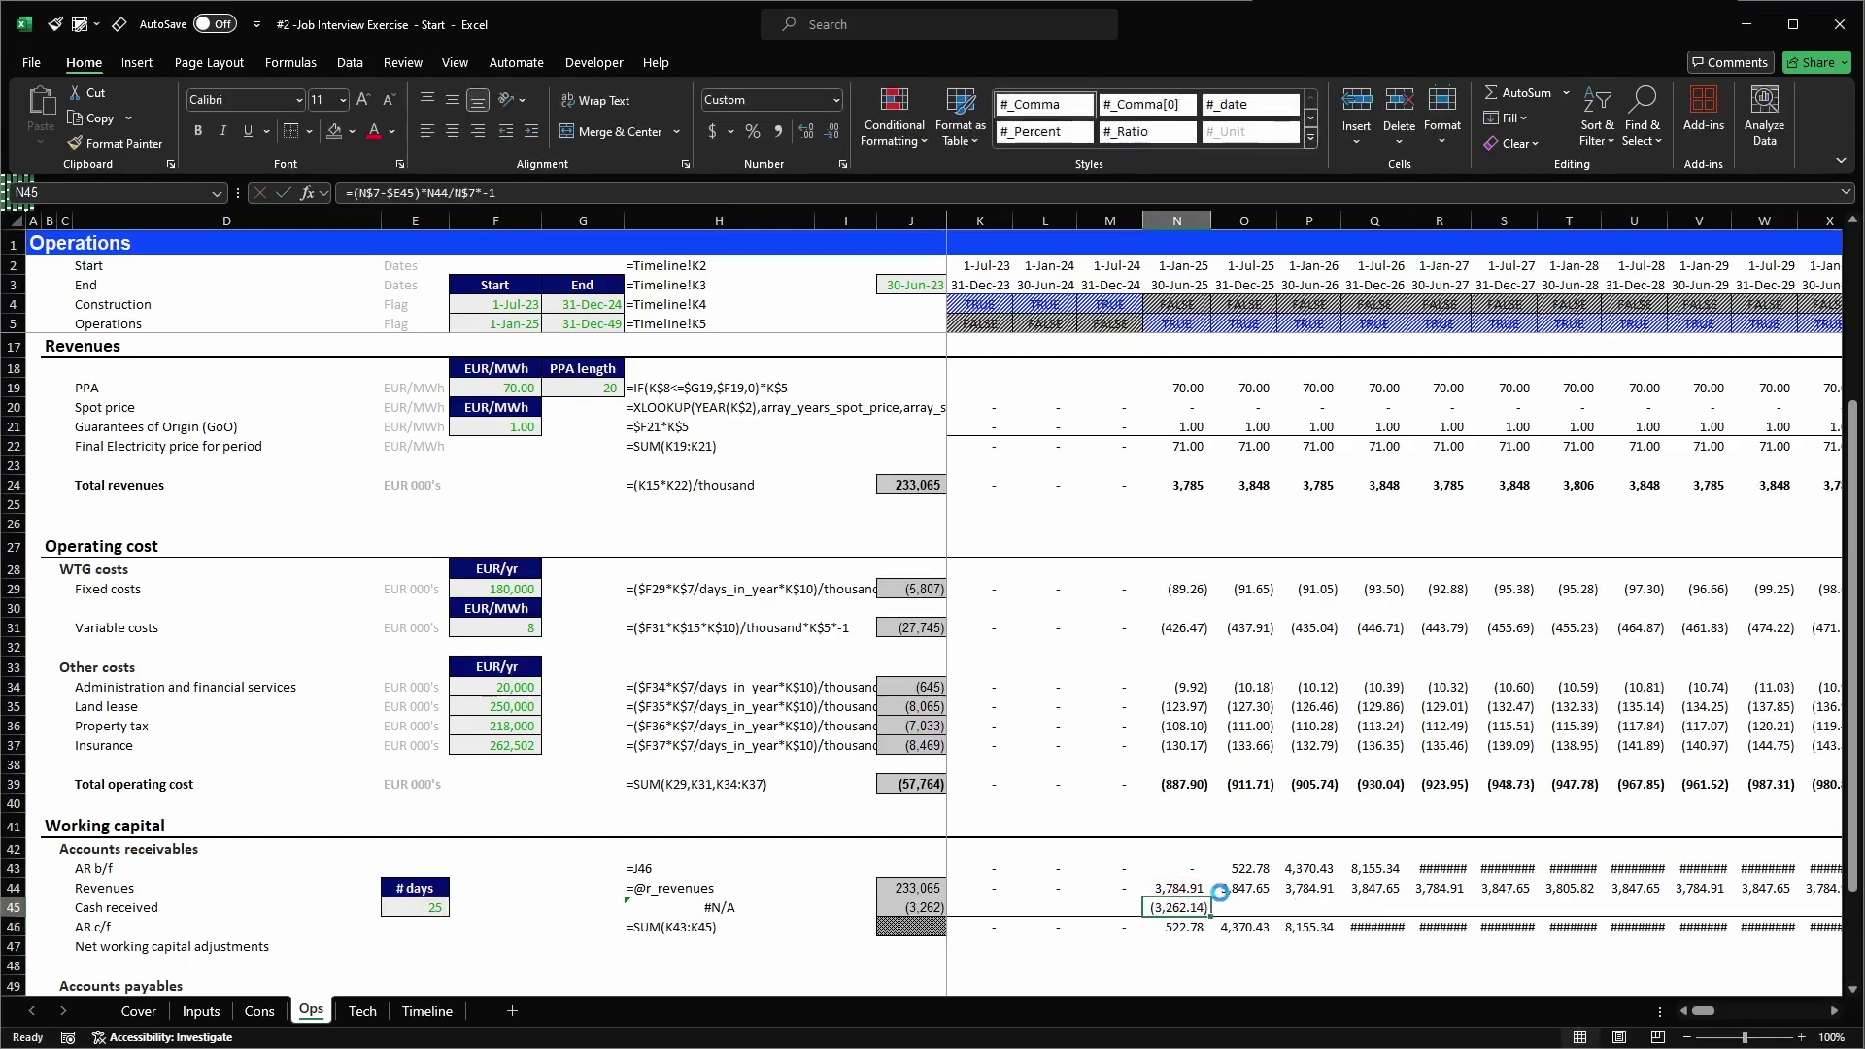
pyautogui.hotkey('ctrl', 'c')
pyautogui.press('Right')
pyautogui.press('Return')
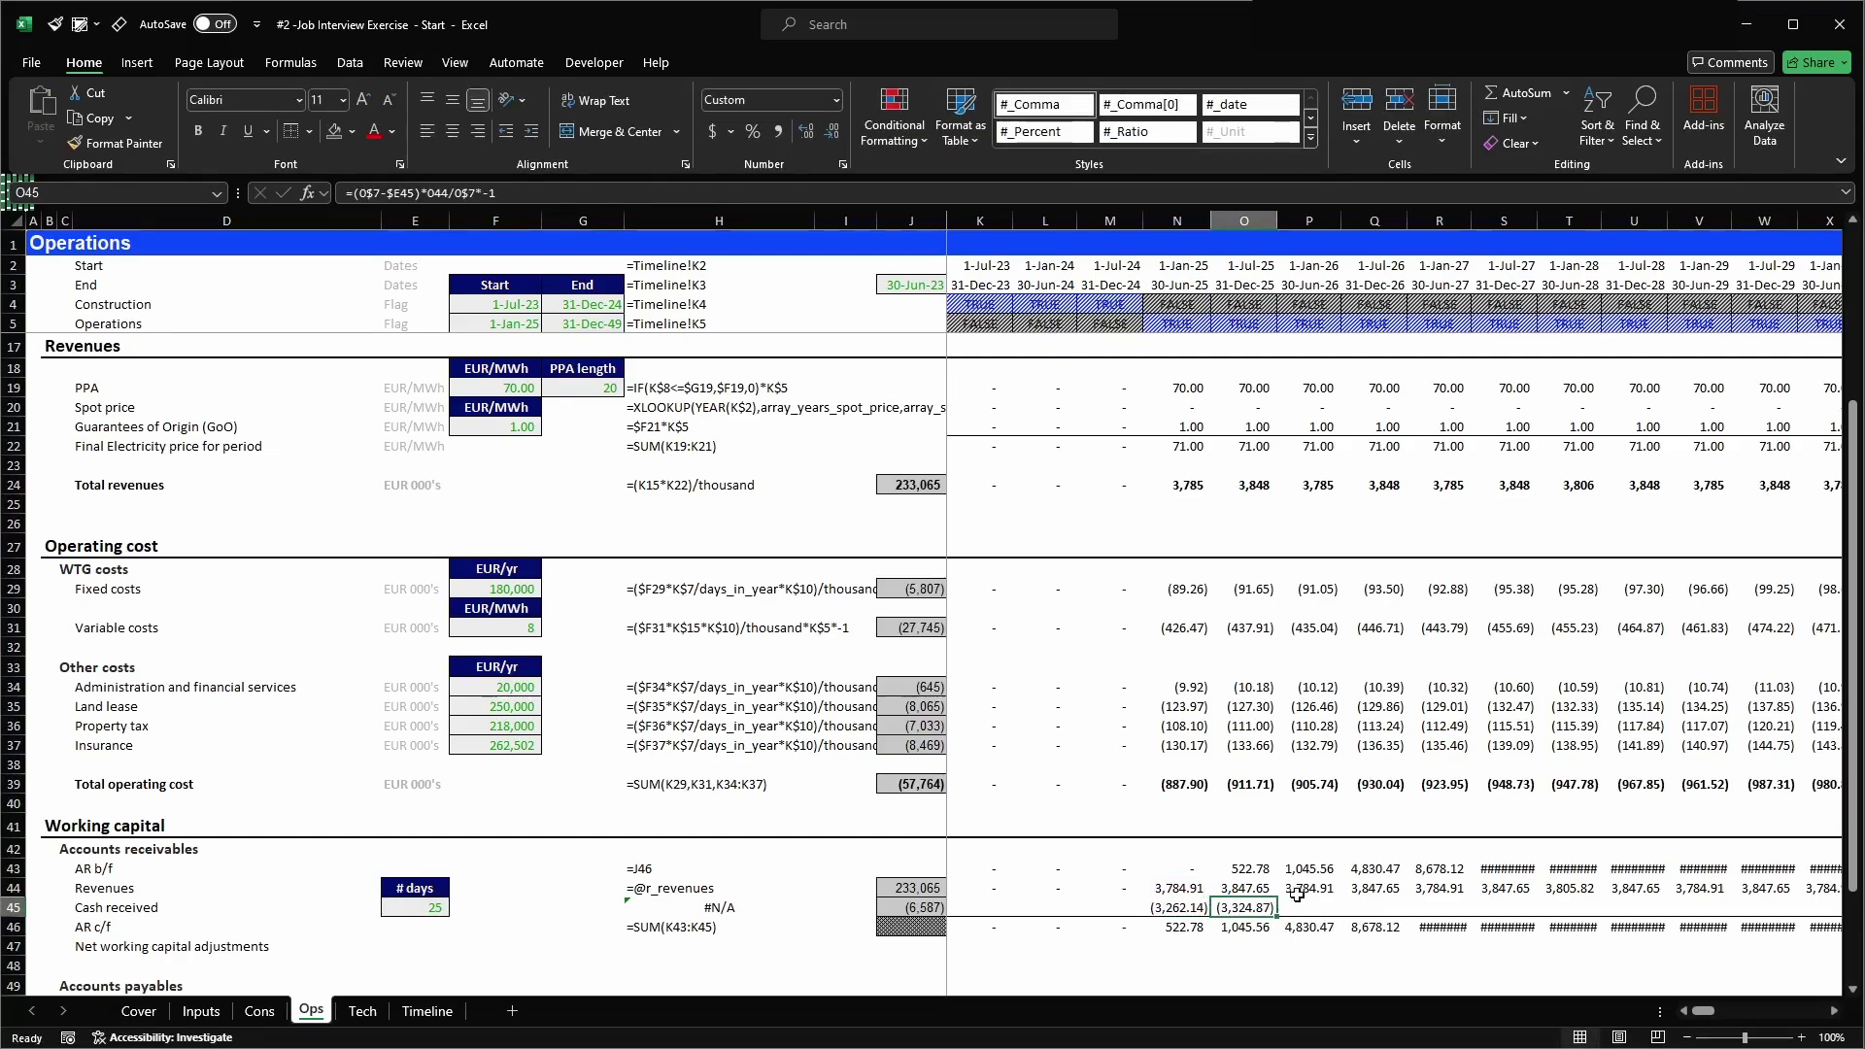
# - Extend the Cash received formula in O45 to also subtract the opening balance: =(O$7-$E45)*O44/O$7*-1-O43
pyautogui.click(1243, 888)
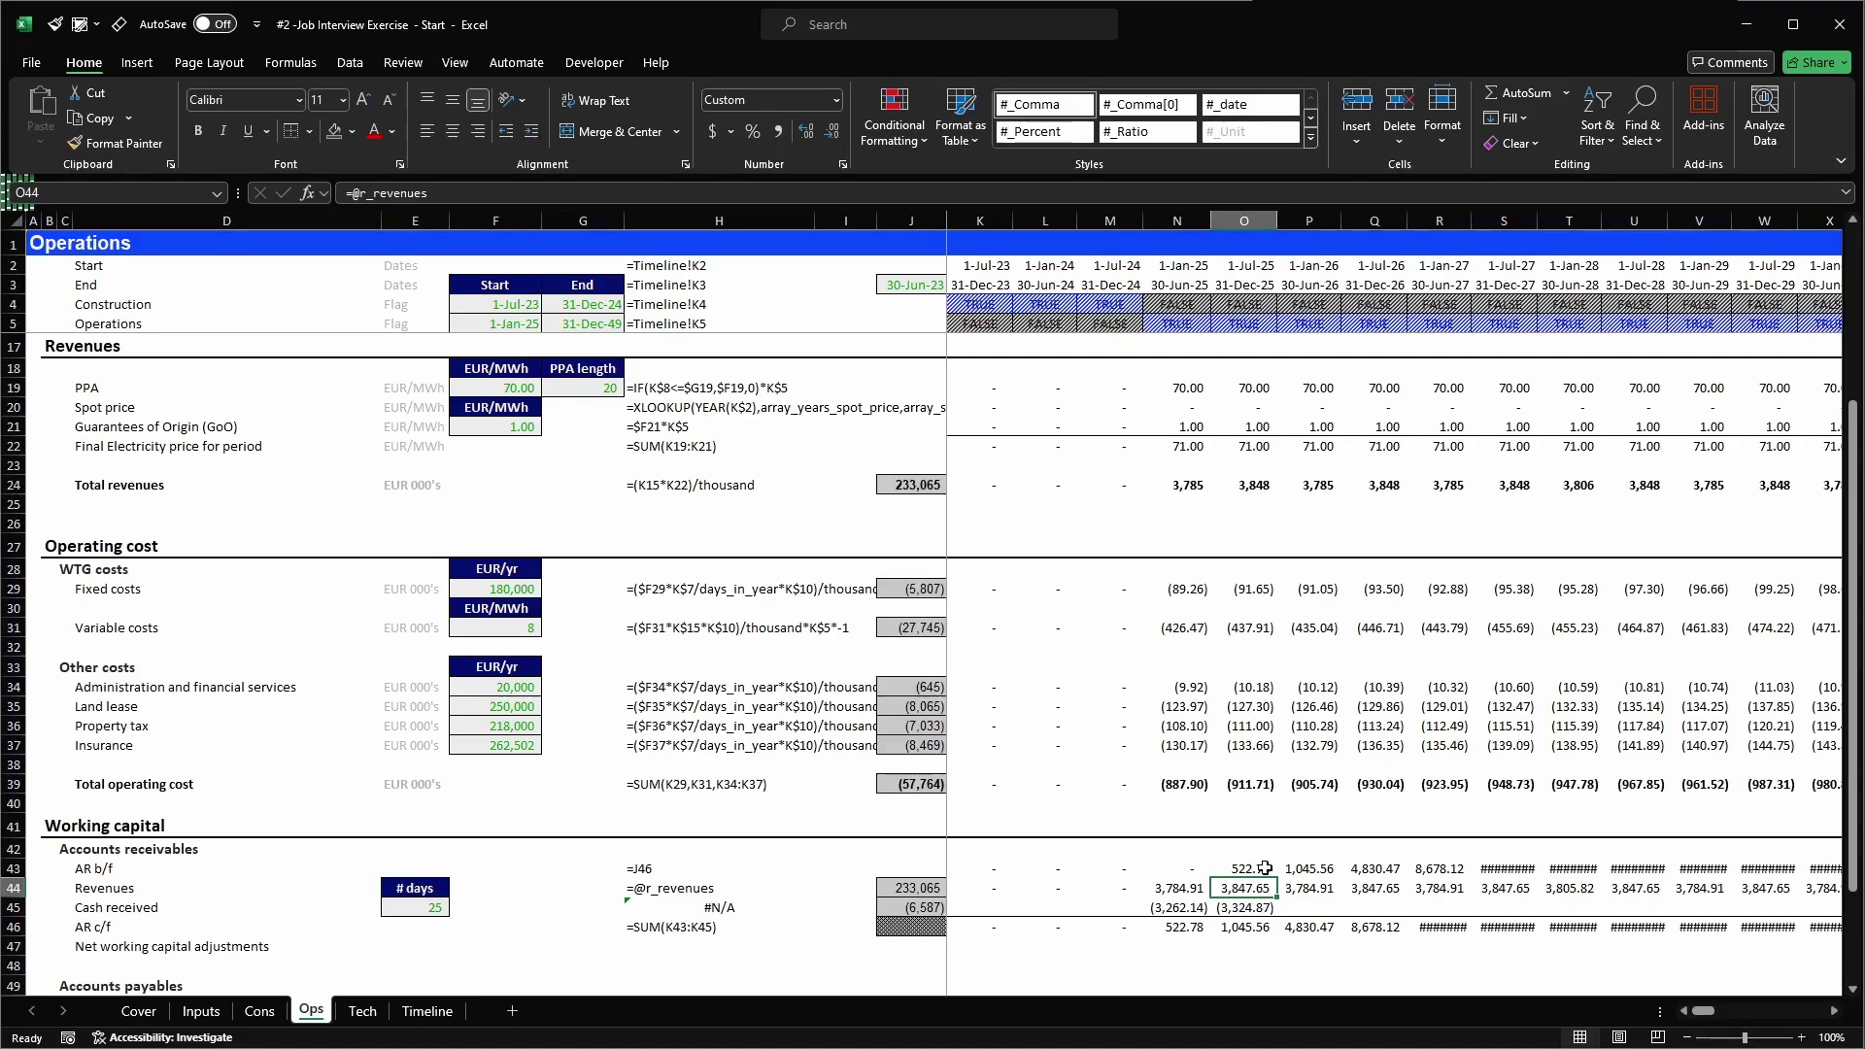
pyautogui.click(1242, 908)
pyautogui.press('F2')
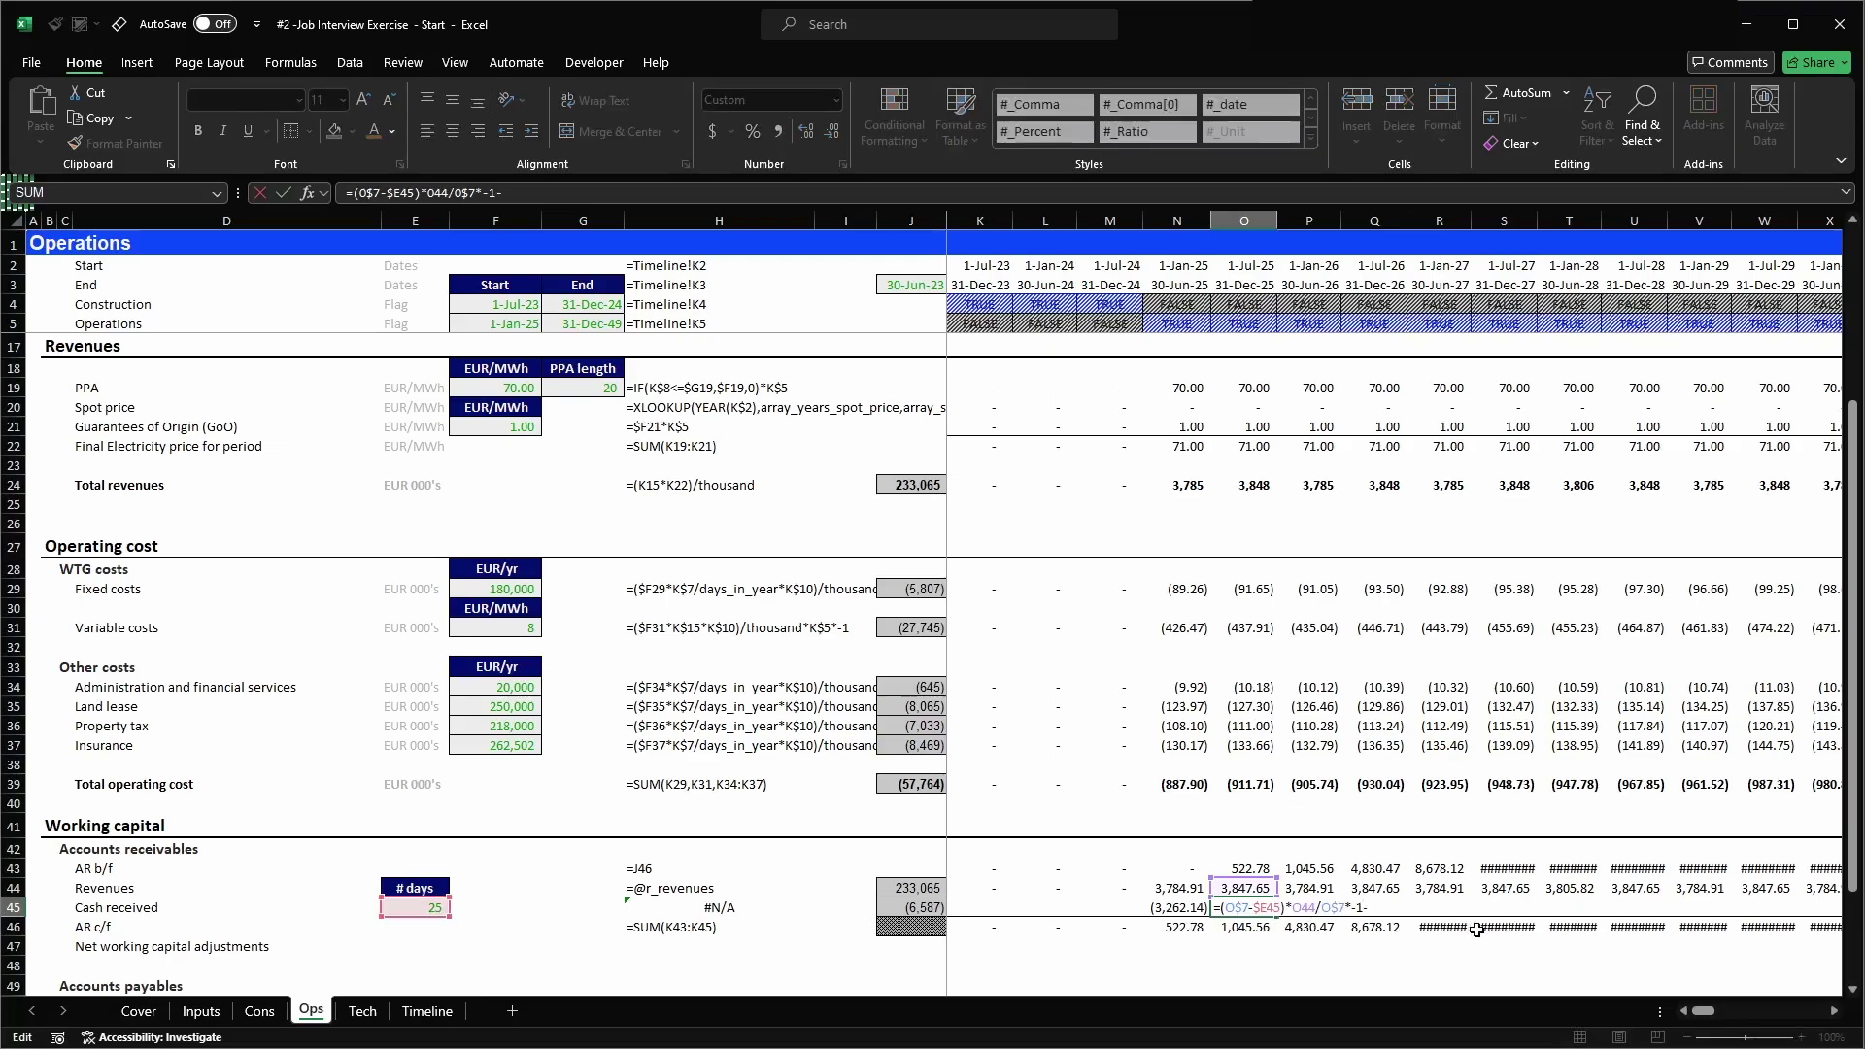
pyautogui.press('F2')
pyautogui.press('BackSpace')
pyautogui.press('Up')
pyautogui.press('Up')
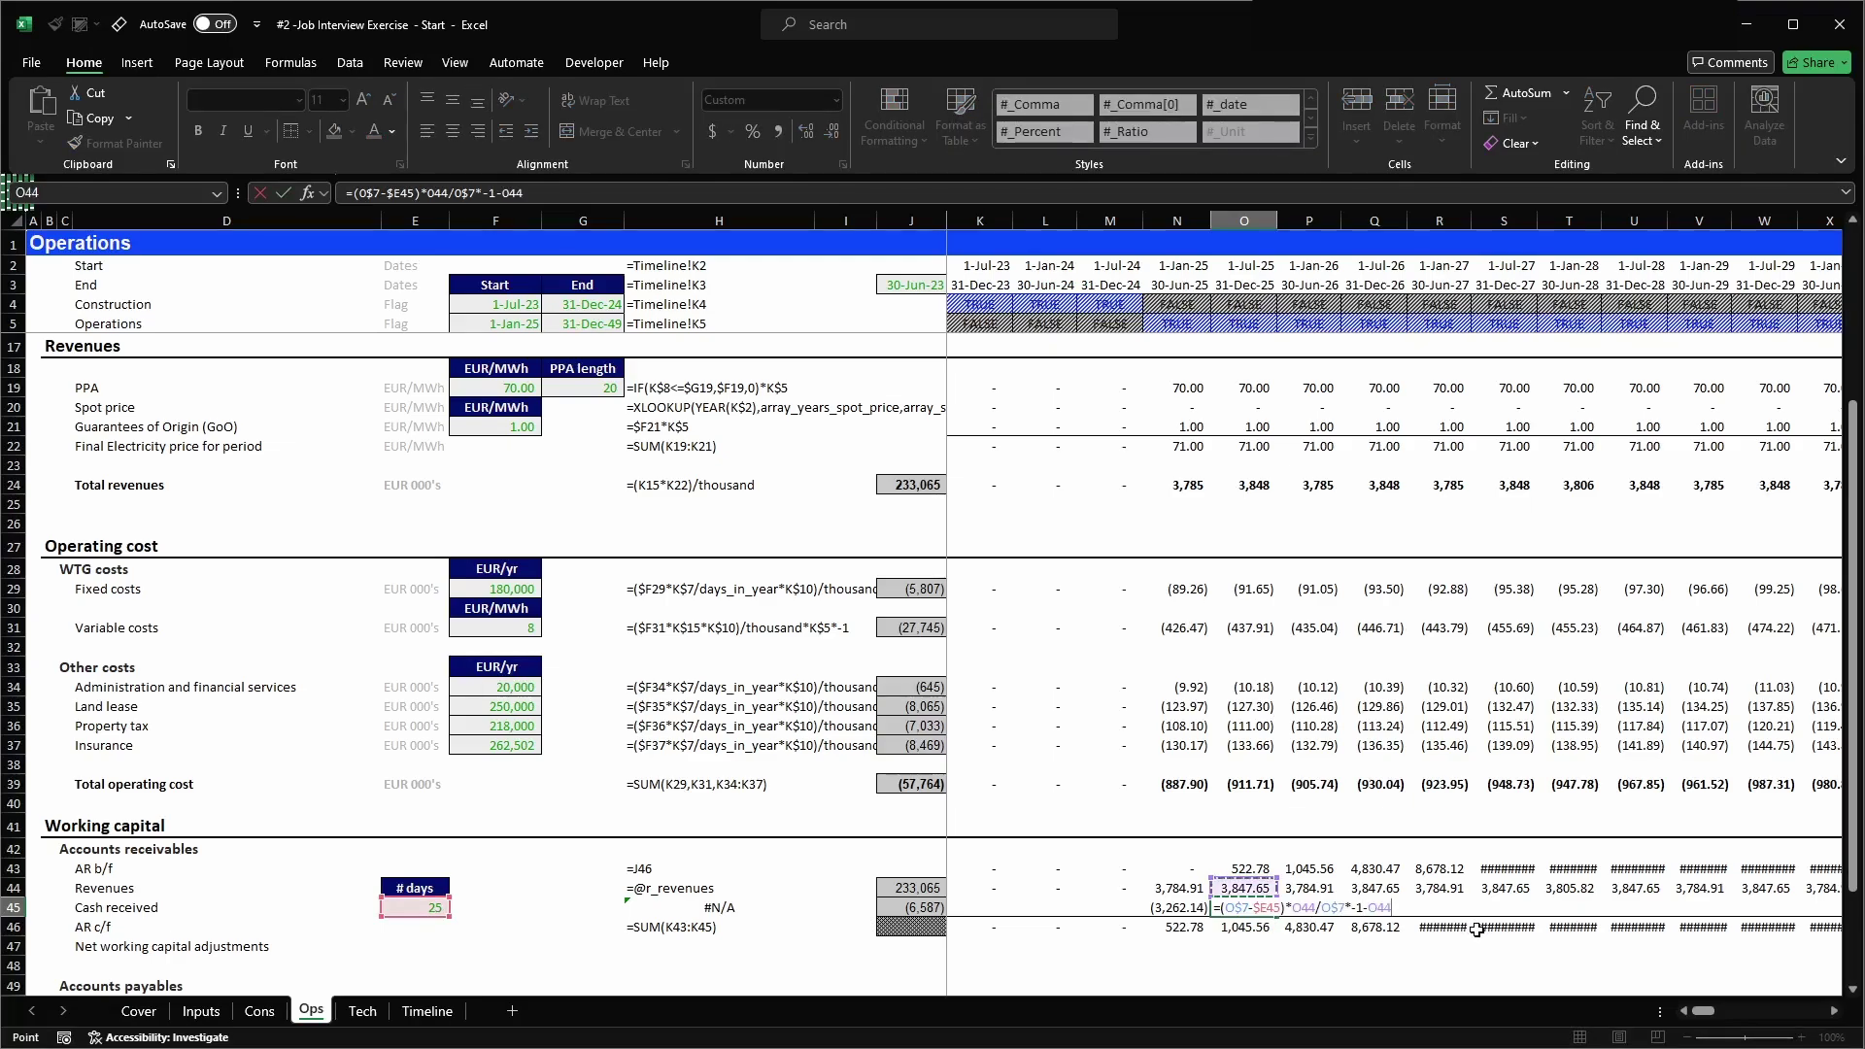
pyautogui.press('Return')
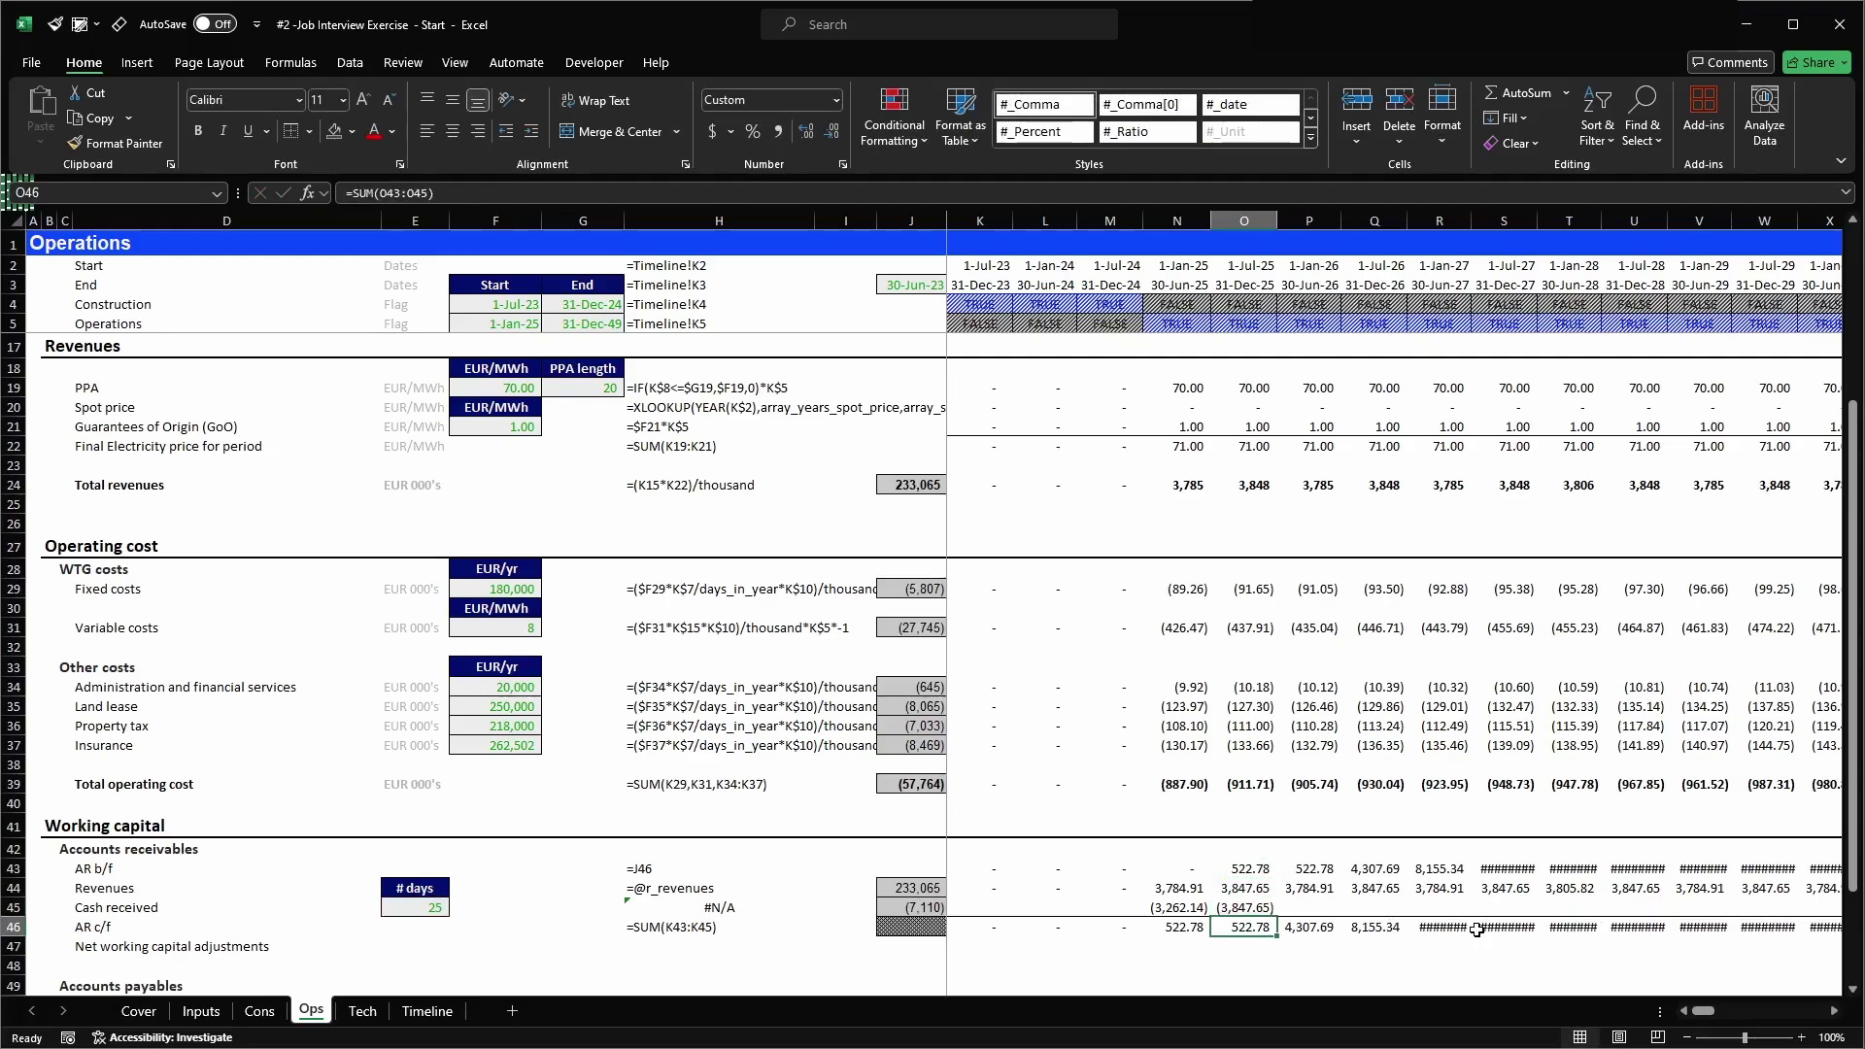
pyautogui.press('Up')
pyautogui.press('F2')
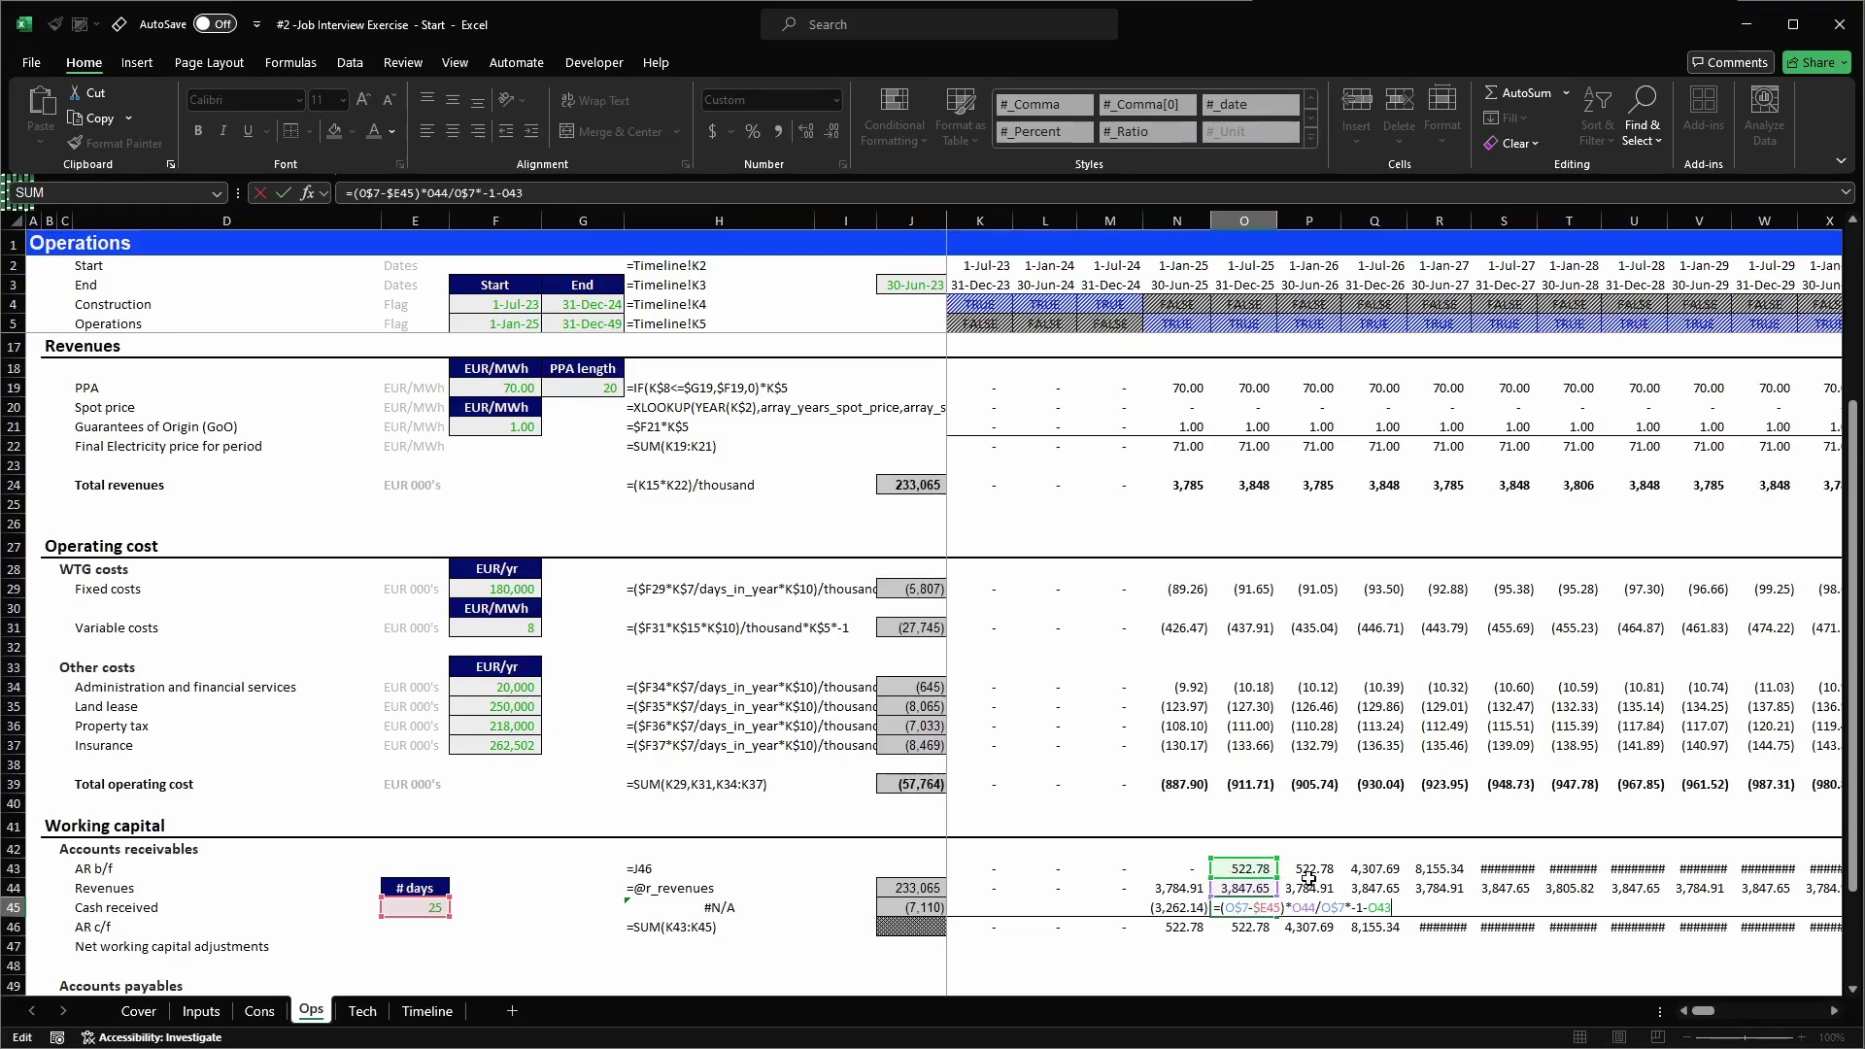
pyautogui.press('Return')
# - Copy the Cash received formula from O45 across all periods of row 45, starting from K45
pyautogui.press('Up')
pyautogui.hotkey('ctrl', 'c')
pyautogui.press('Left')
pyautogui.press('Left')
pyautogui.press('Left')
pyautogui.press('Left')
pyautogui.hotkey('ctrl', 'shift', 'Right')
pyautogui.hotkey('ctrl', 'shift', 'Right')
pyautogui.hotkey('ctrl', 'shift', 'Right')
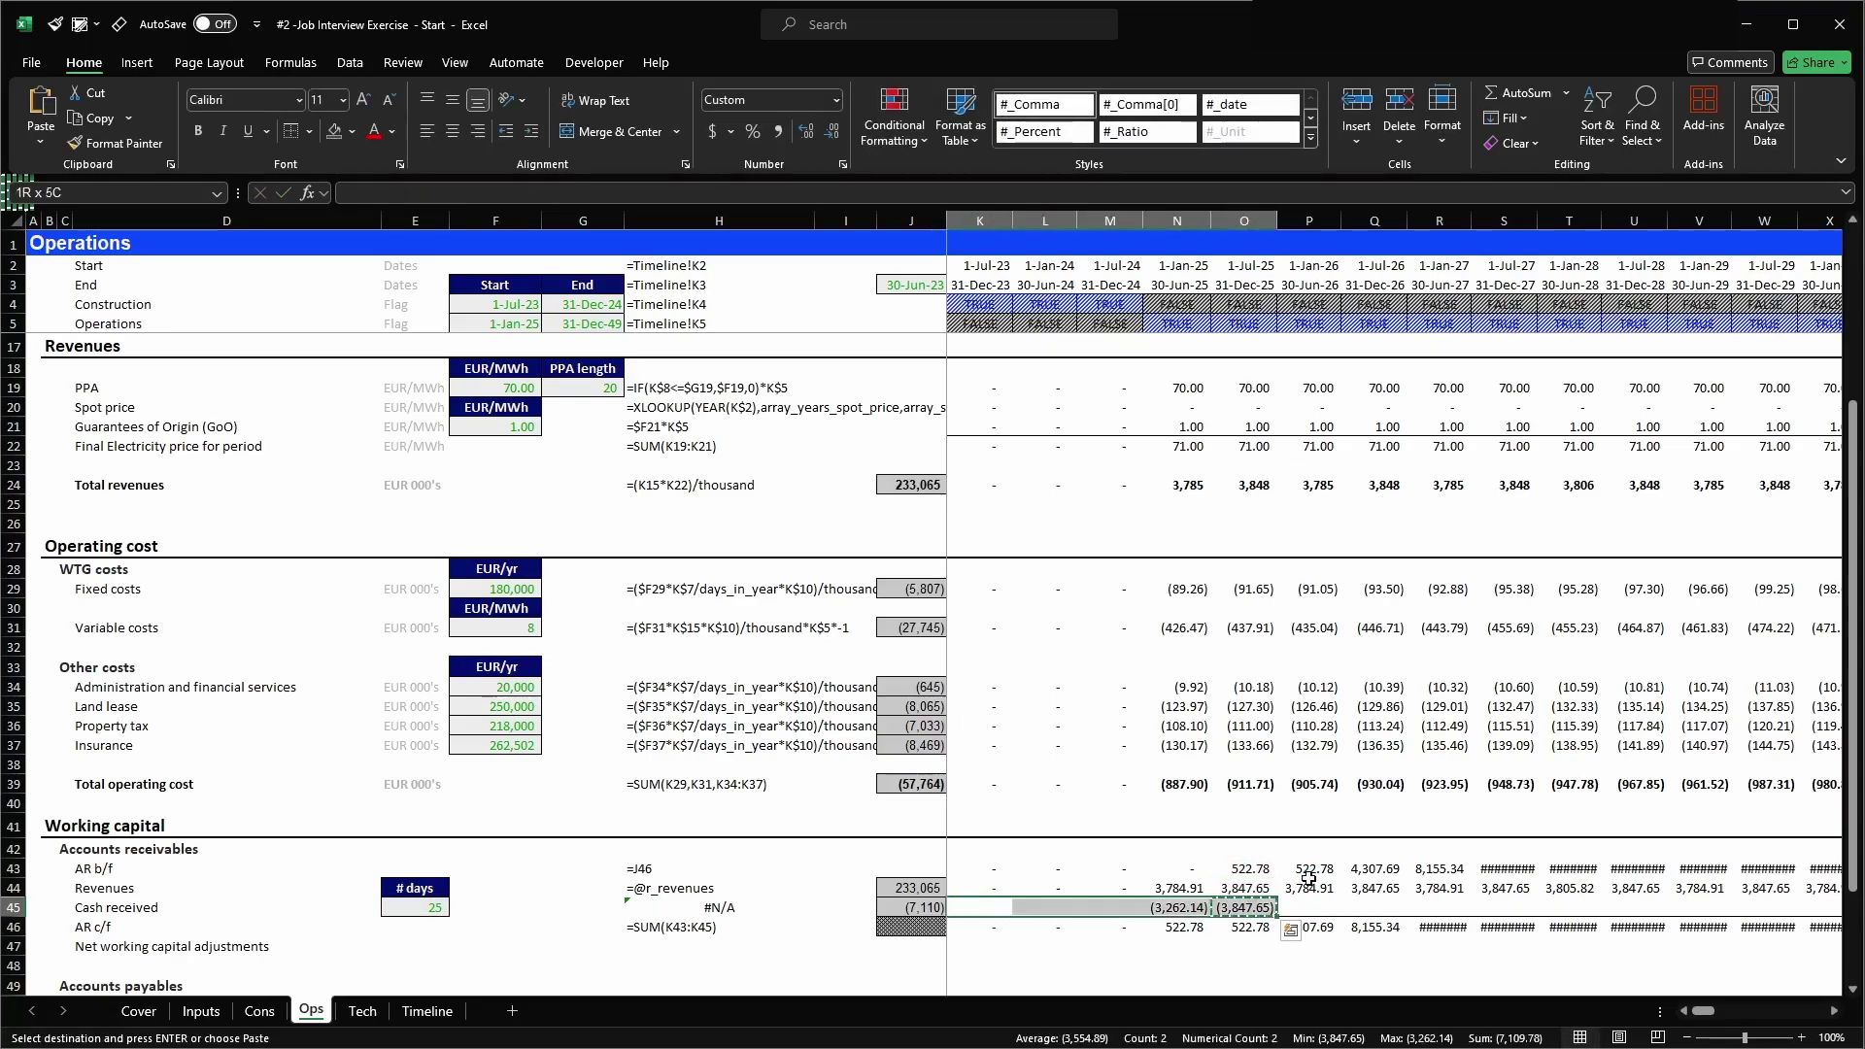
pyautogui.hotkey('shift', 'Left')
pyautogui.hotkey('ctrl', 'v')
# - Examine the AR c/f balances in row 46 across the operating periods
pyautogui.press('Down')
pyautogui.press('Right')
pyautogui.press('Right')
pyautogui.press('Right')
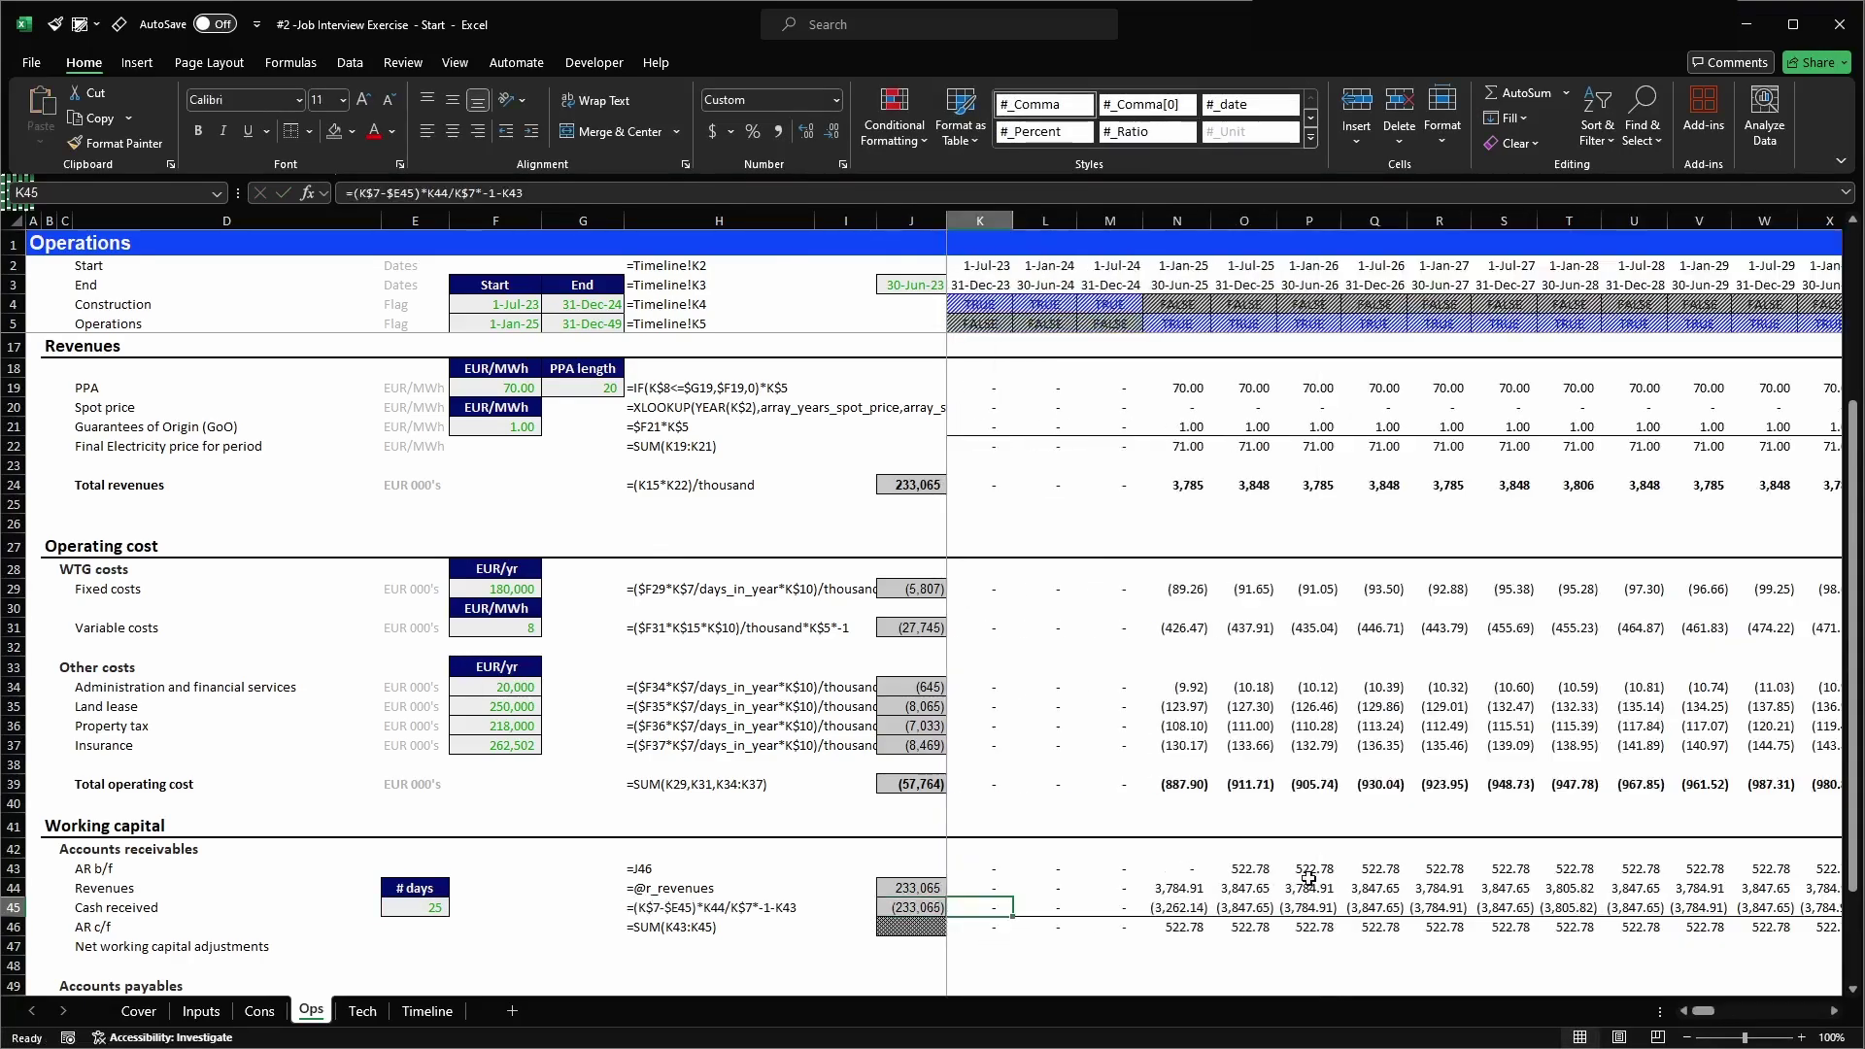
pyautogui.press('Right')
pyautogui.press('Right')
pyautogui.press('Right')
pyautogui.press('Right')
pyautogui.press('Right')
pyautogui.press('Right')
pyautogui.press('Right')
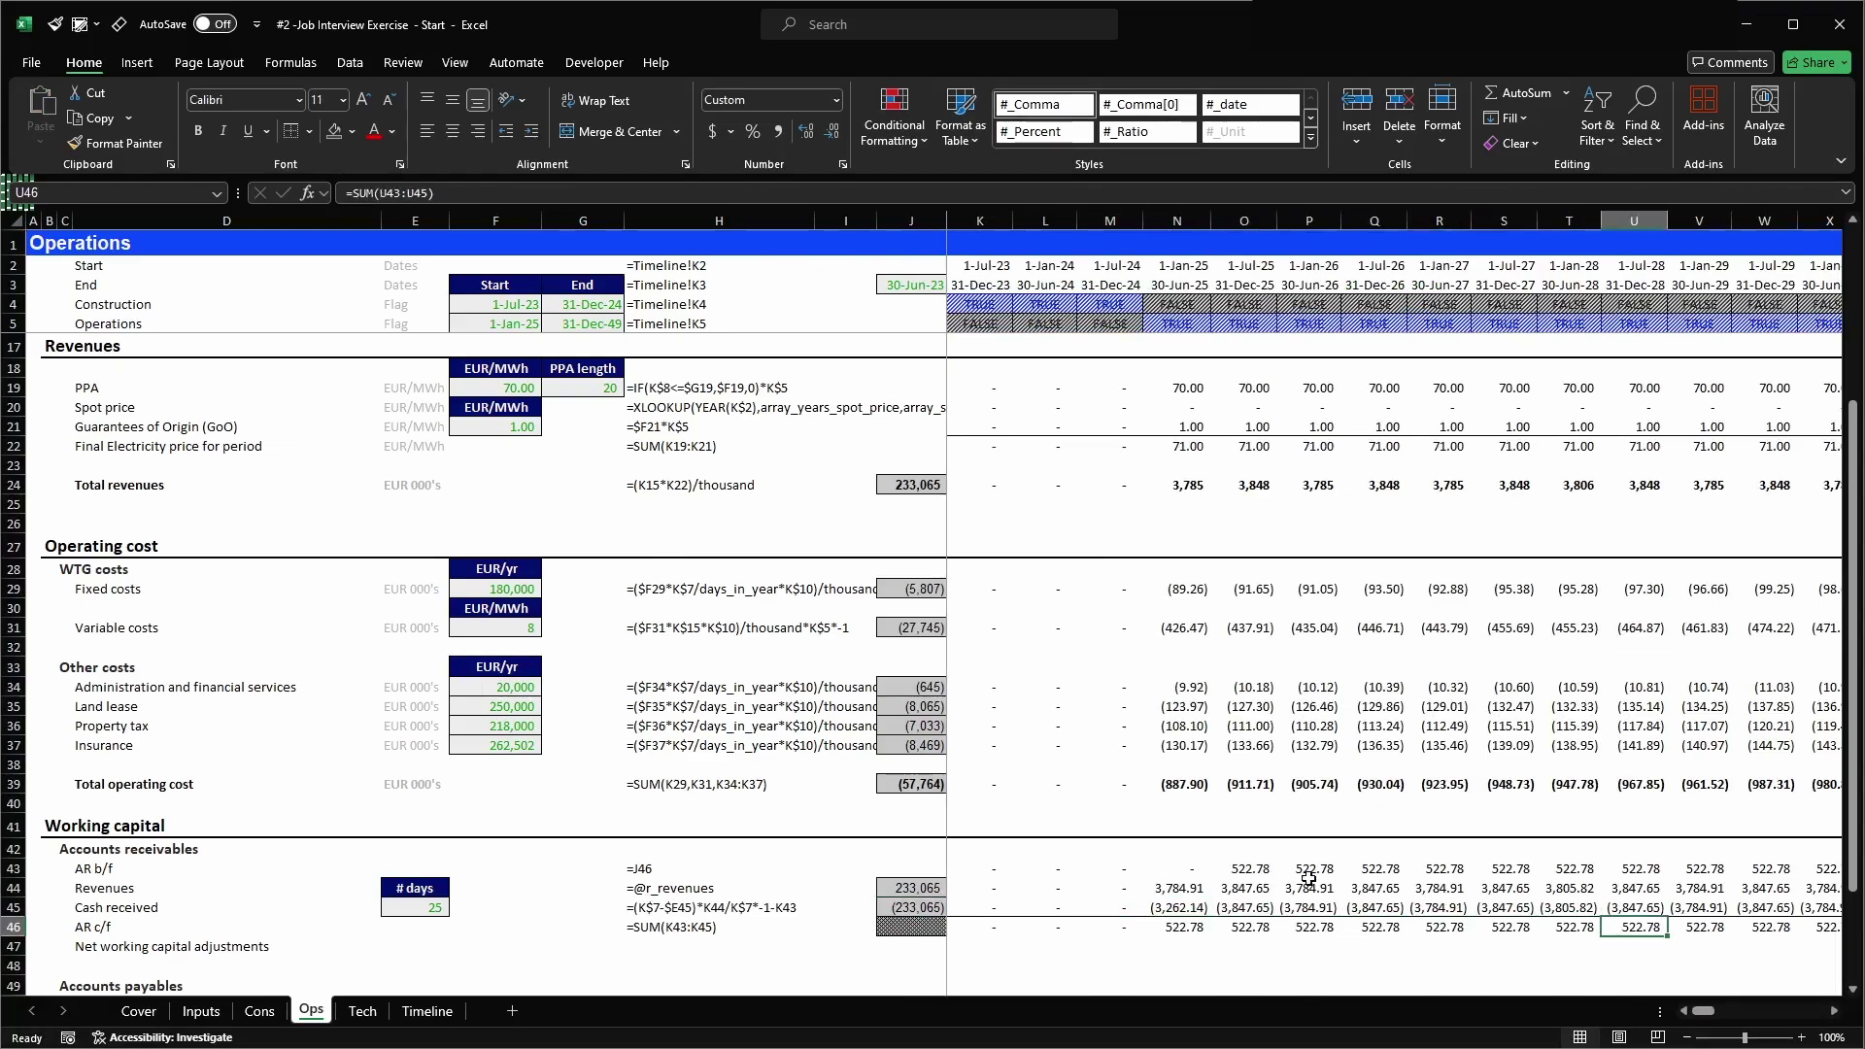
pyautogui.press('Right')
pyautogui.press('Right')
pyautogui.press('Right')
pyautogui.press('Right')
pyautogui.press('Right')
pyautogui.press('Right')
pyautogui.press('Right')
pyautogui.press('Right')
pyautogui.press('Right')
pyautogui.press('Right')
pyautogui.press('Right')
pyautogui.press('Left')
pyautogui.press('Left')
pyautogui.press('Left')
pyautogui.press('Left')
pyautogui.press('Left')
pyautogui.press('Left')
pyautogui.press('Left')
pyautogui.press('Left')
pyautogui.press('Left')
pyautogui.press('Left')
pyautogui.press('Left')
pyautogui.press('Left')
pyautogui.press('Left')
pyautogui.press('Left')
pyautogui.press('Left')
pyautogui.press('Left')
pyautogui.press('Left')
pyautogui.press('Left')
pyautogui.press('Left')
pyautogui.press('Left')
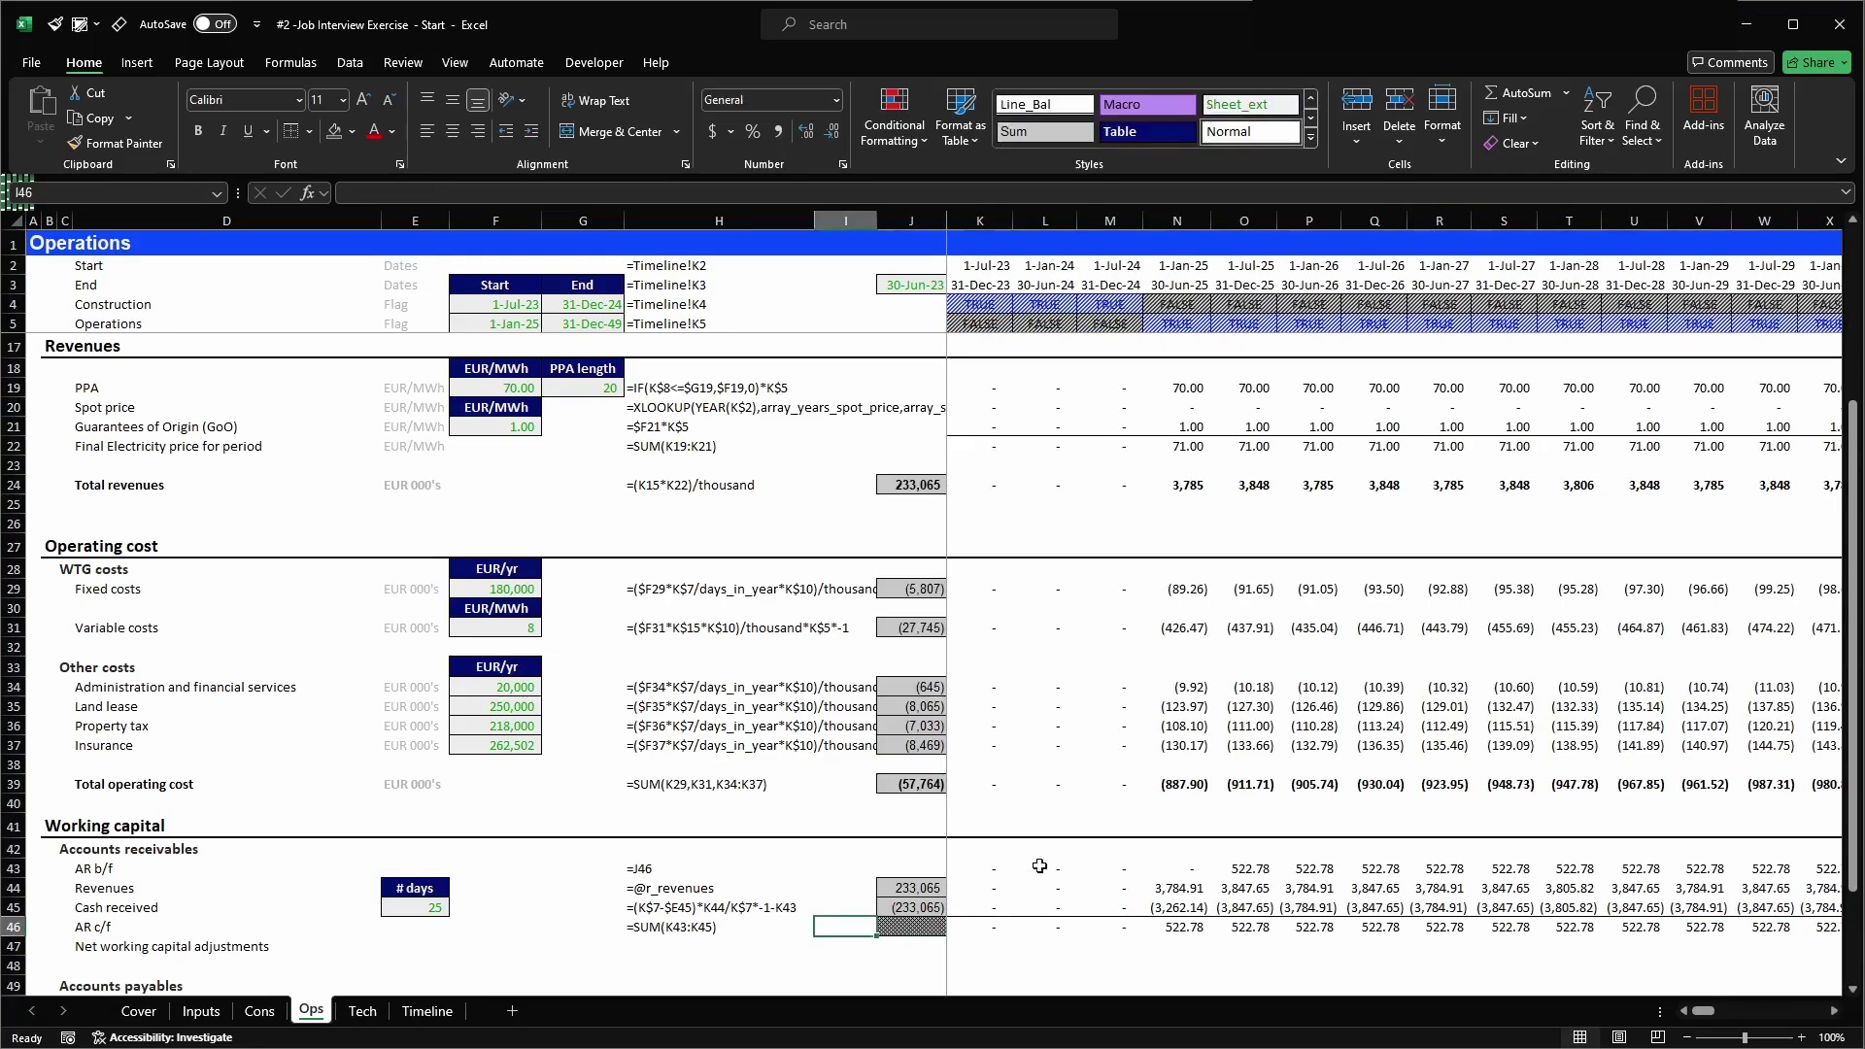
# - Copy the accounts receivable block H43:K46 into the Accounts payable section starting at H50
pyautogui.scroll(-2, 889, 966)
pyautogui.moveTo(645, 751); pyautogui.dragTo(981, 811)
pyautogui.hotkey('ctrl', 'c')
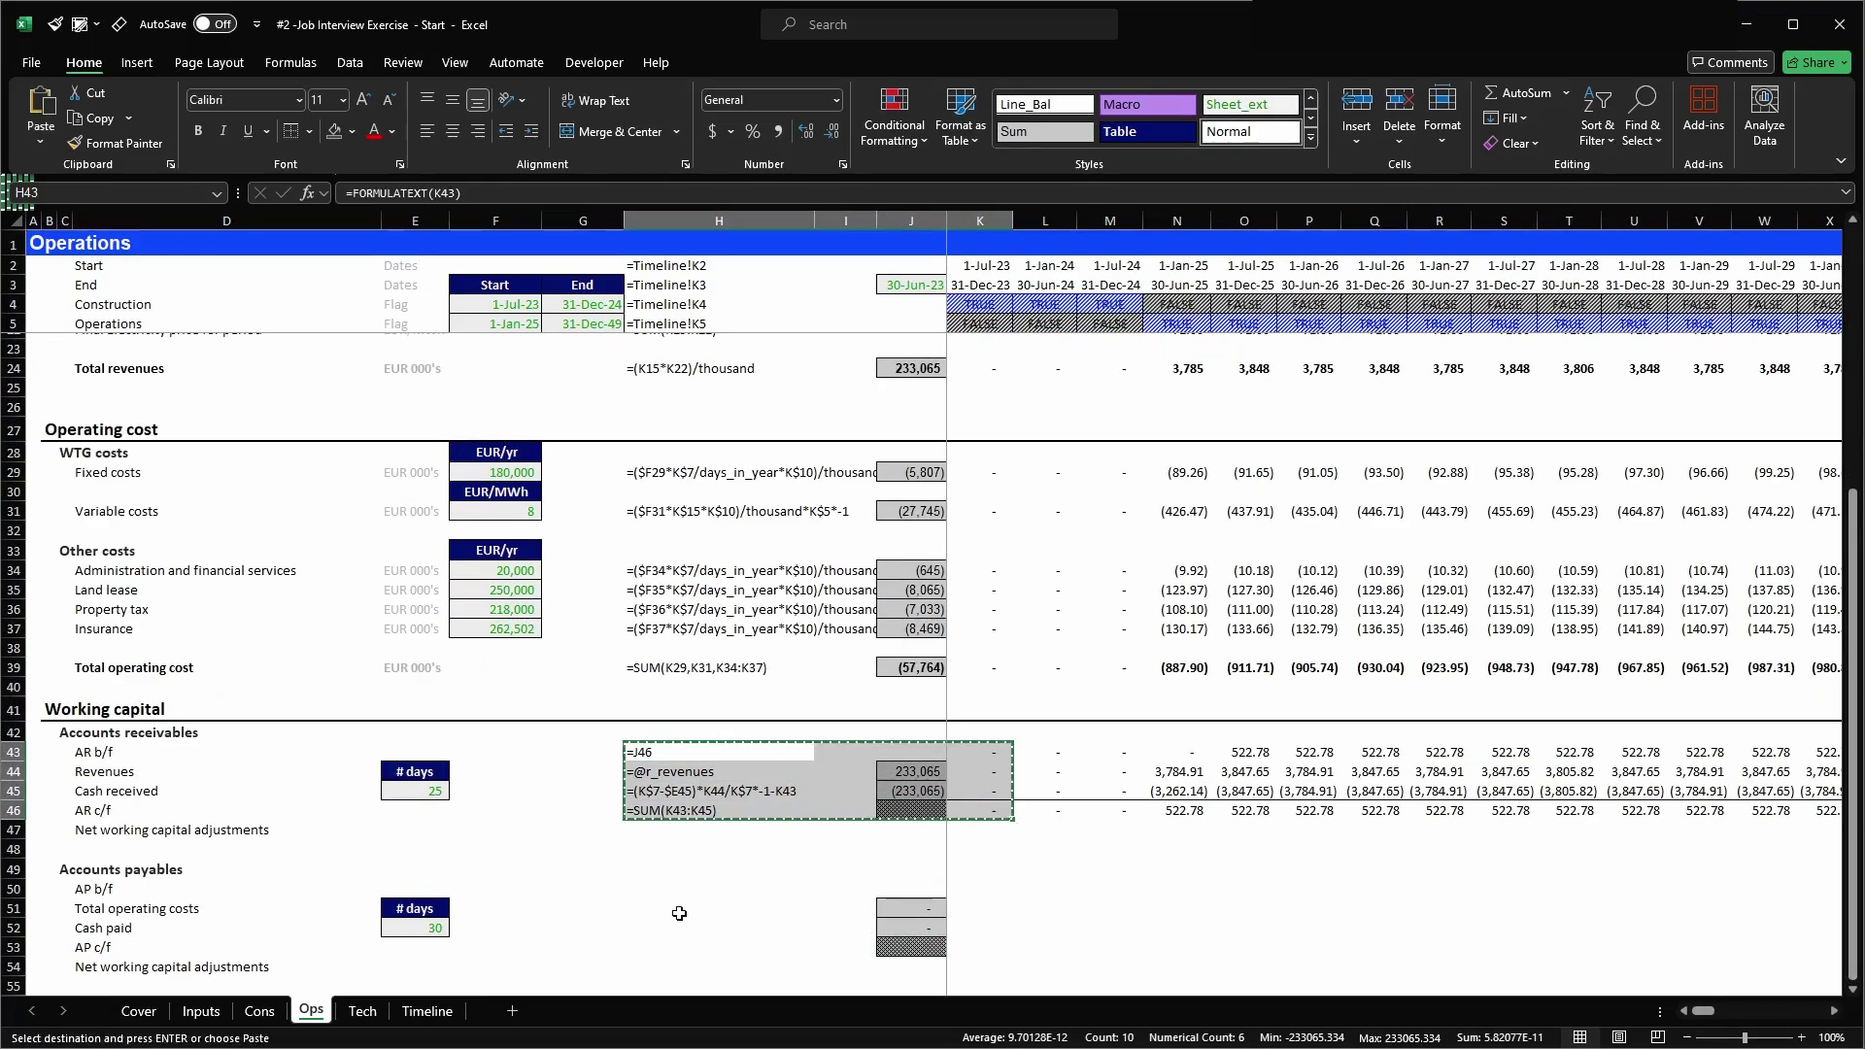
pyautogui.click(686, 909)
pyautogui.press('Up')
pyautogui.press('Return')
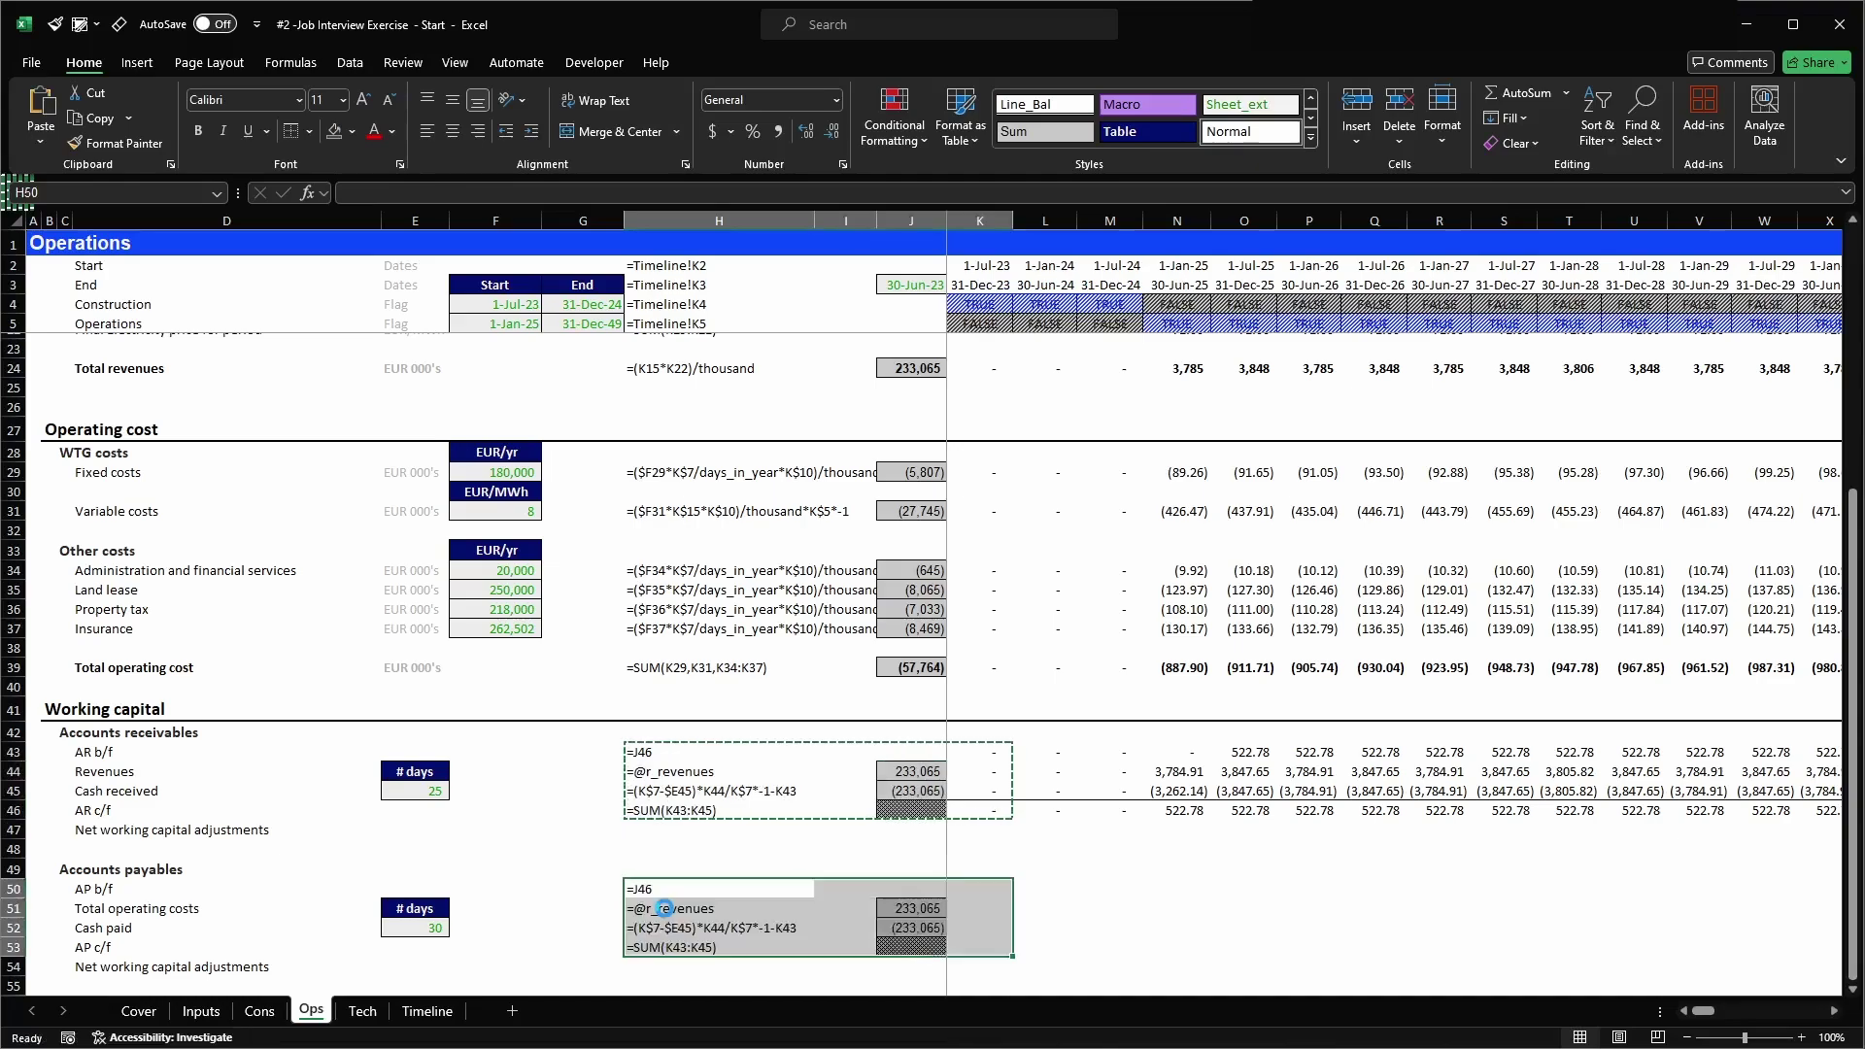
# - Inspect the formula copied into K51 of the Total operating costs row
pyautogui.click(977, 889)
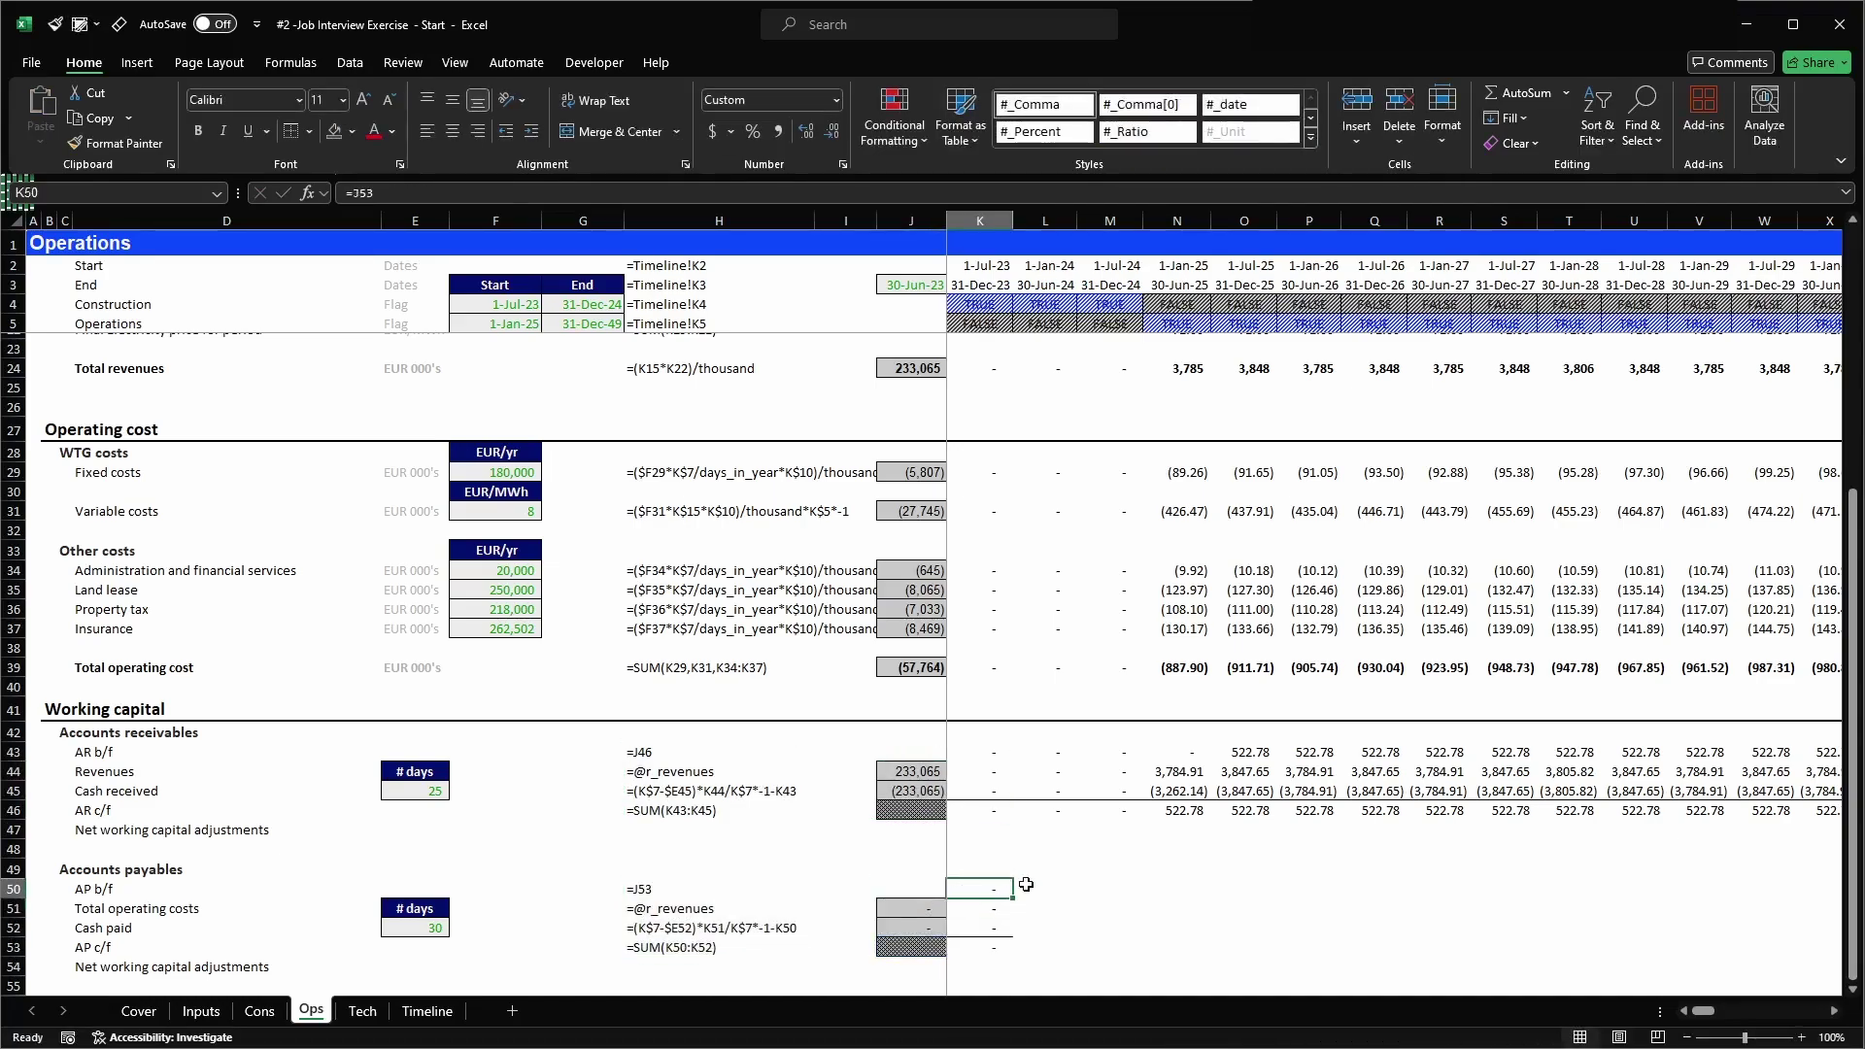
pyautogui.press('Down')
pyautogui.press('F2')
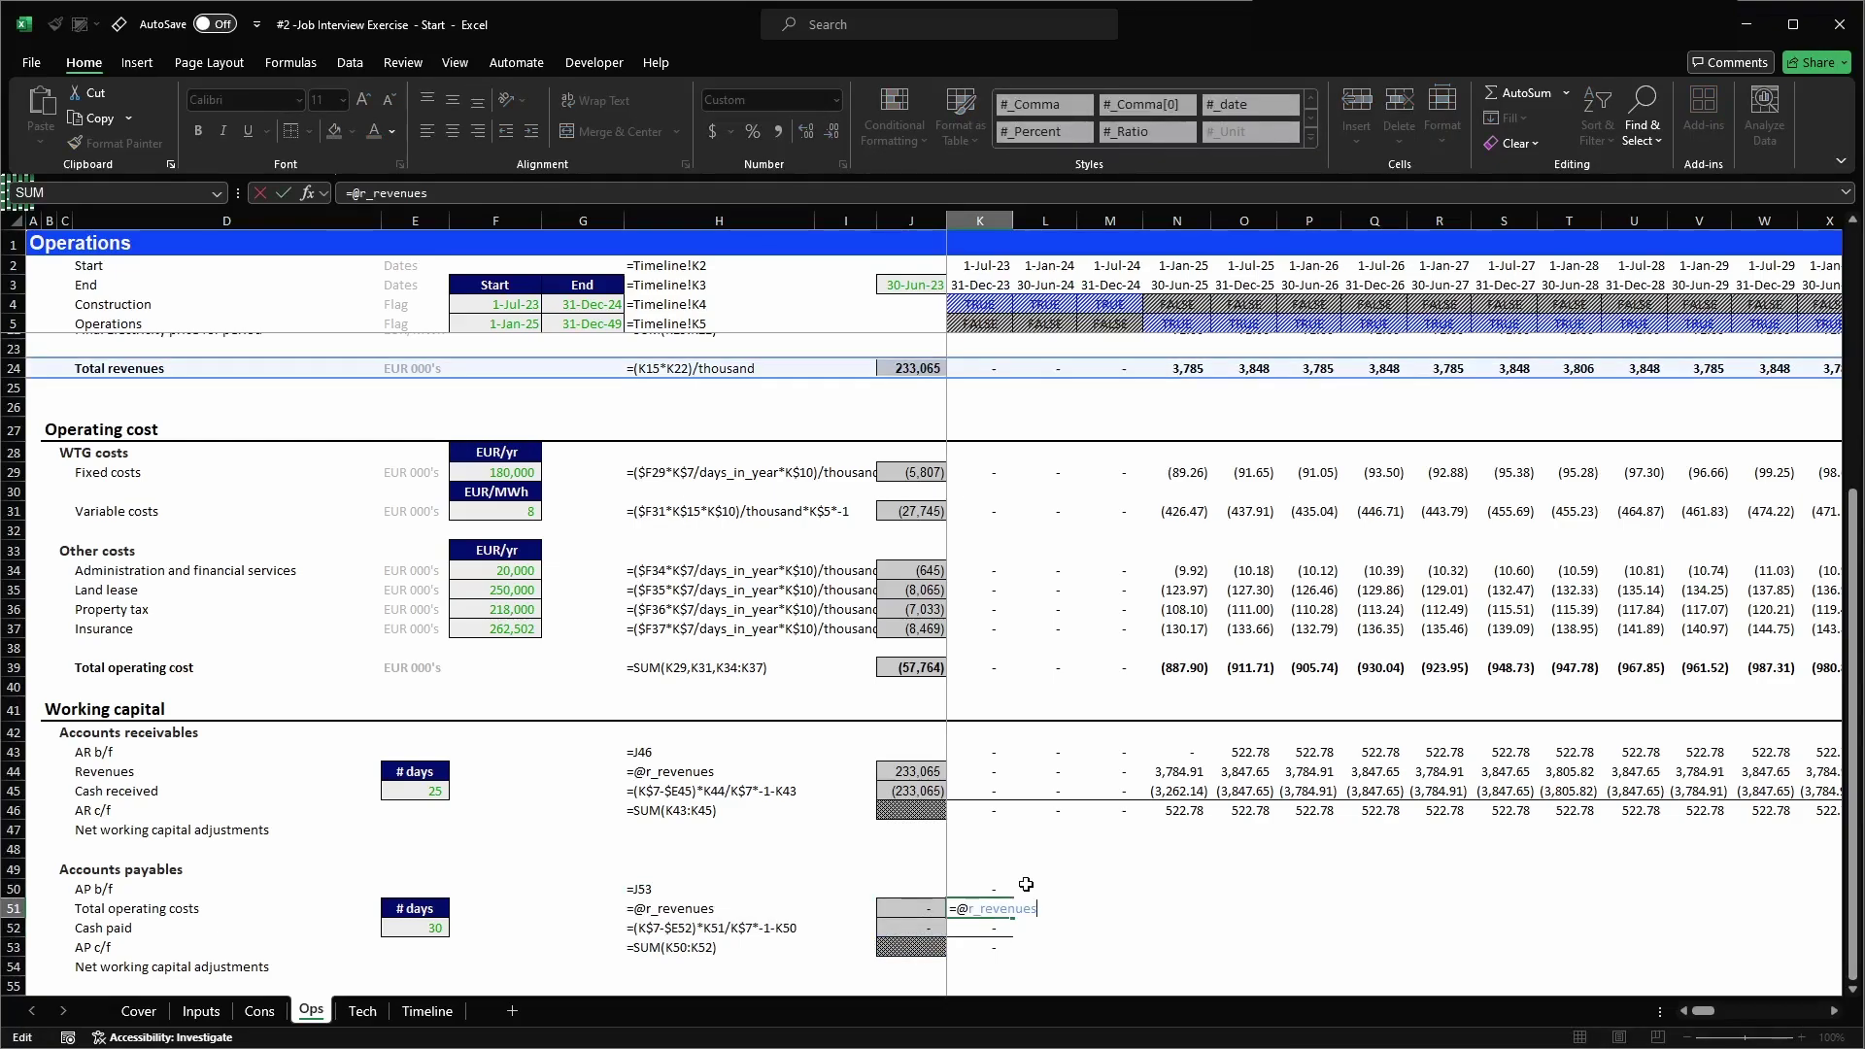
pyautogui.press('Escape')
# - Name the entire Total operating cost row 39 r_total_operating_cost
pyautogui.scroll(4, 1026, 884)
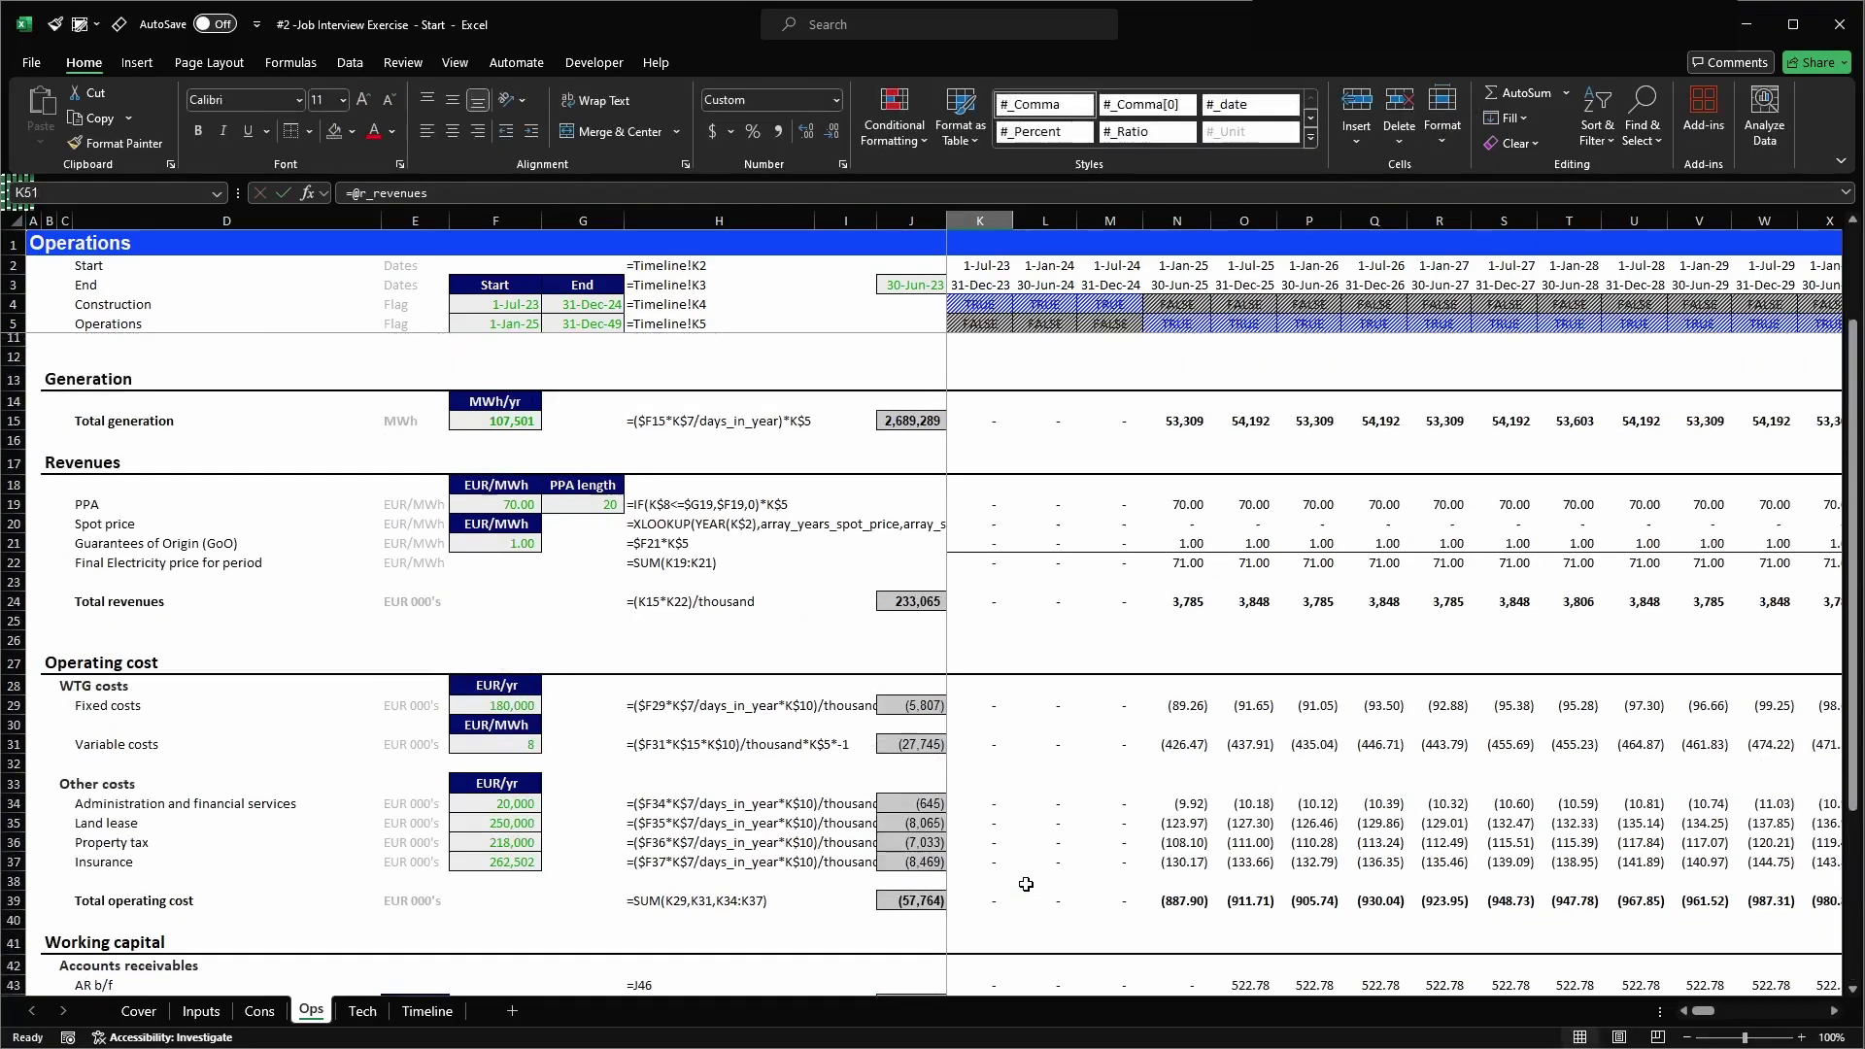
pyautogui.scroll(-1, 1026, 884)
pyautogui.click(989, 843)
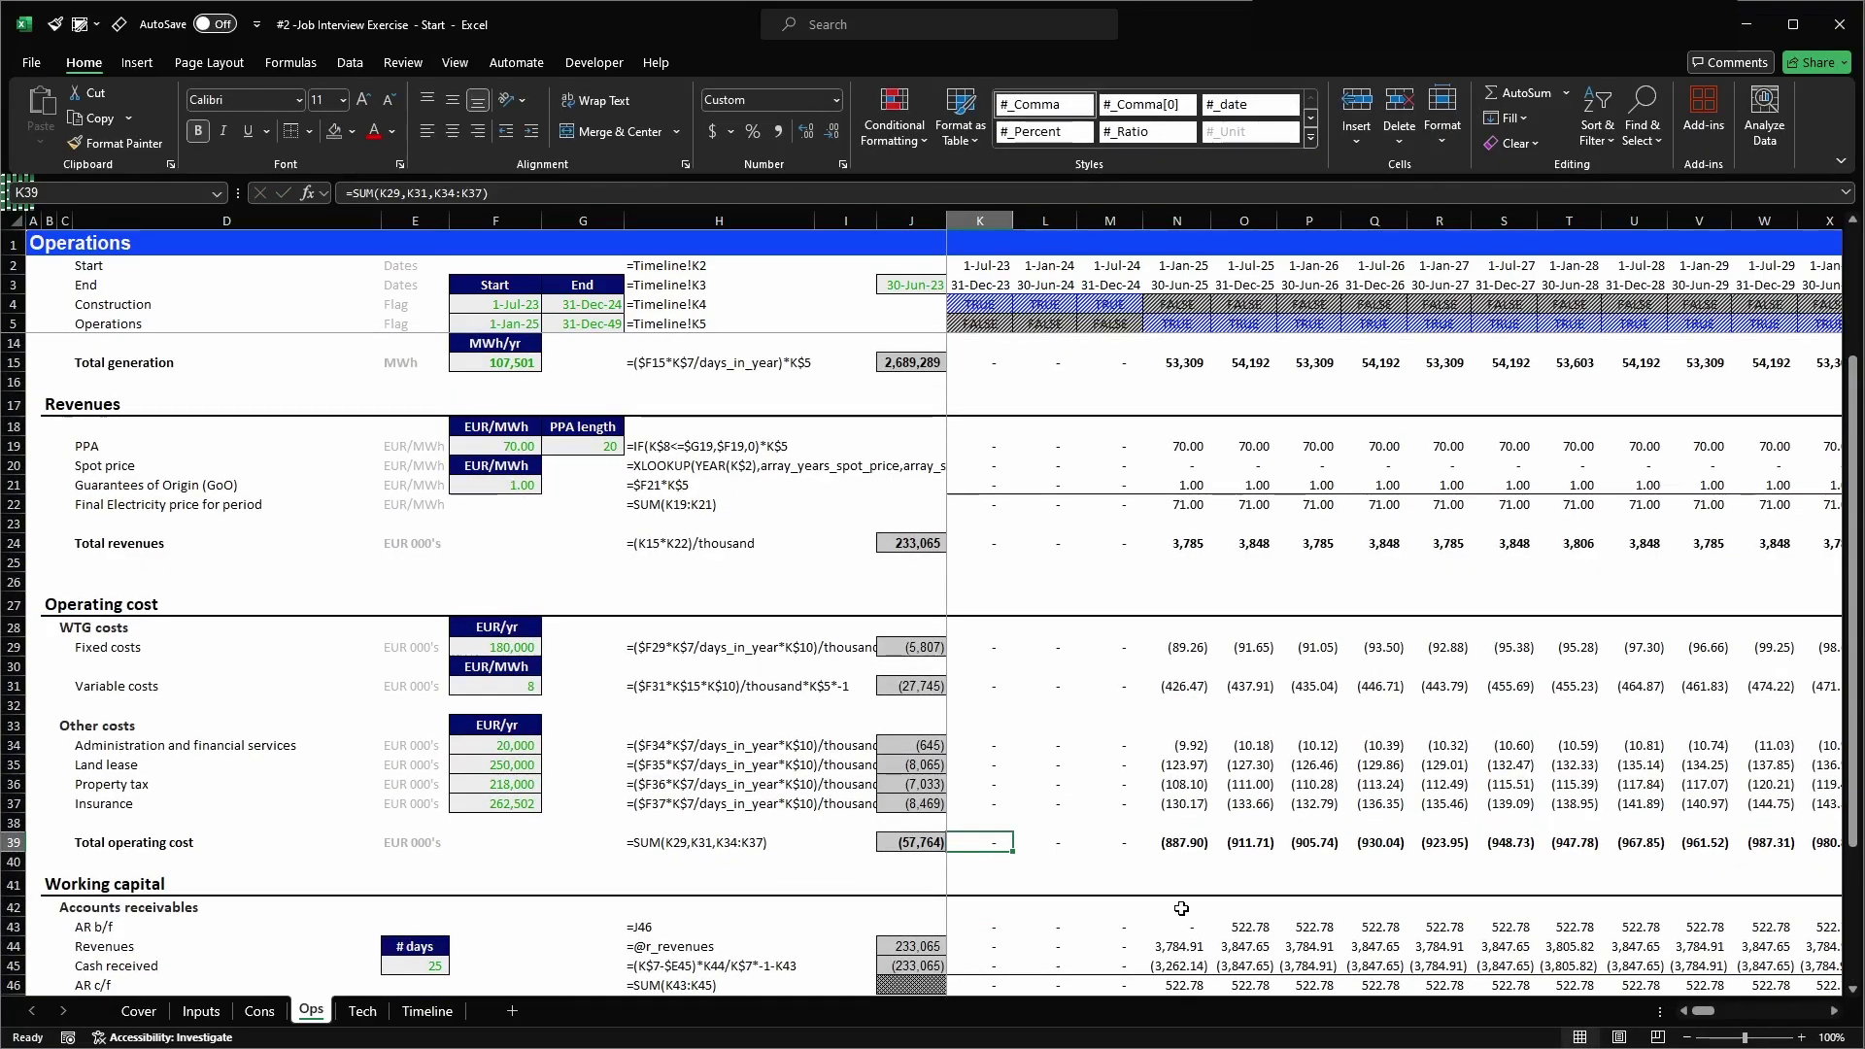
pyautogui.hotkey('shift', 'space')
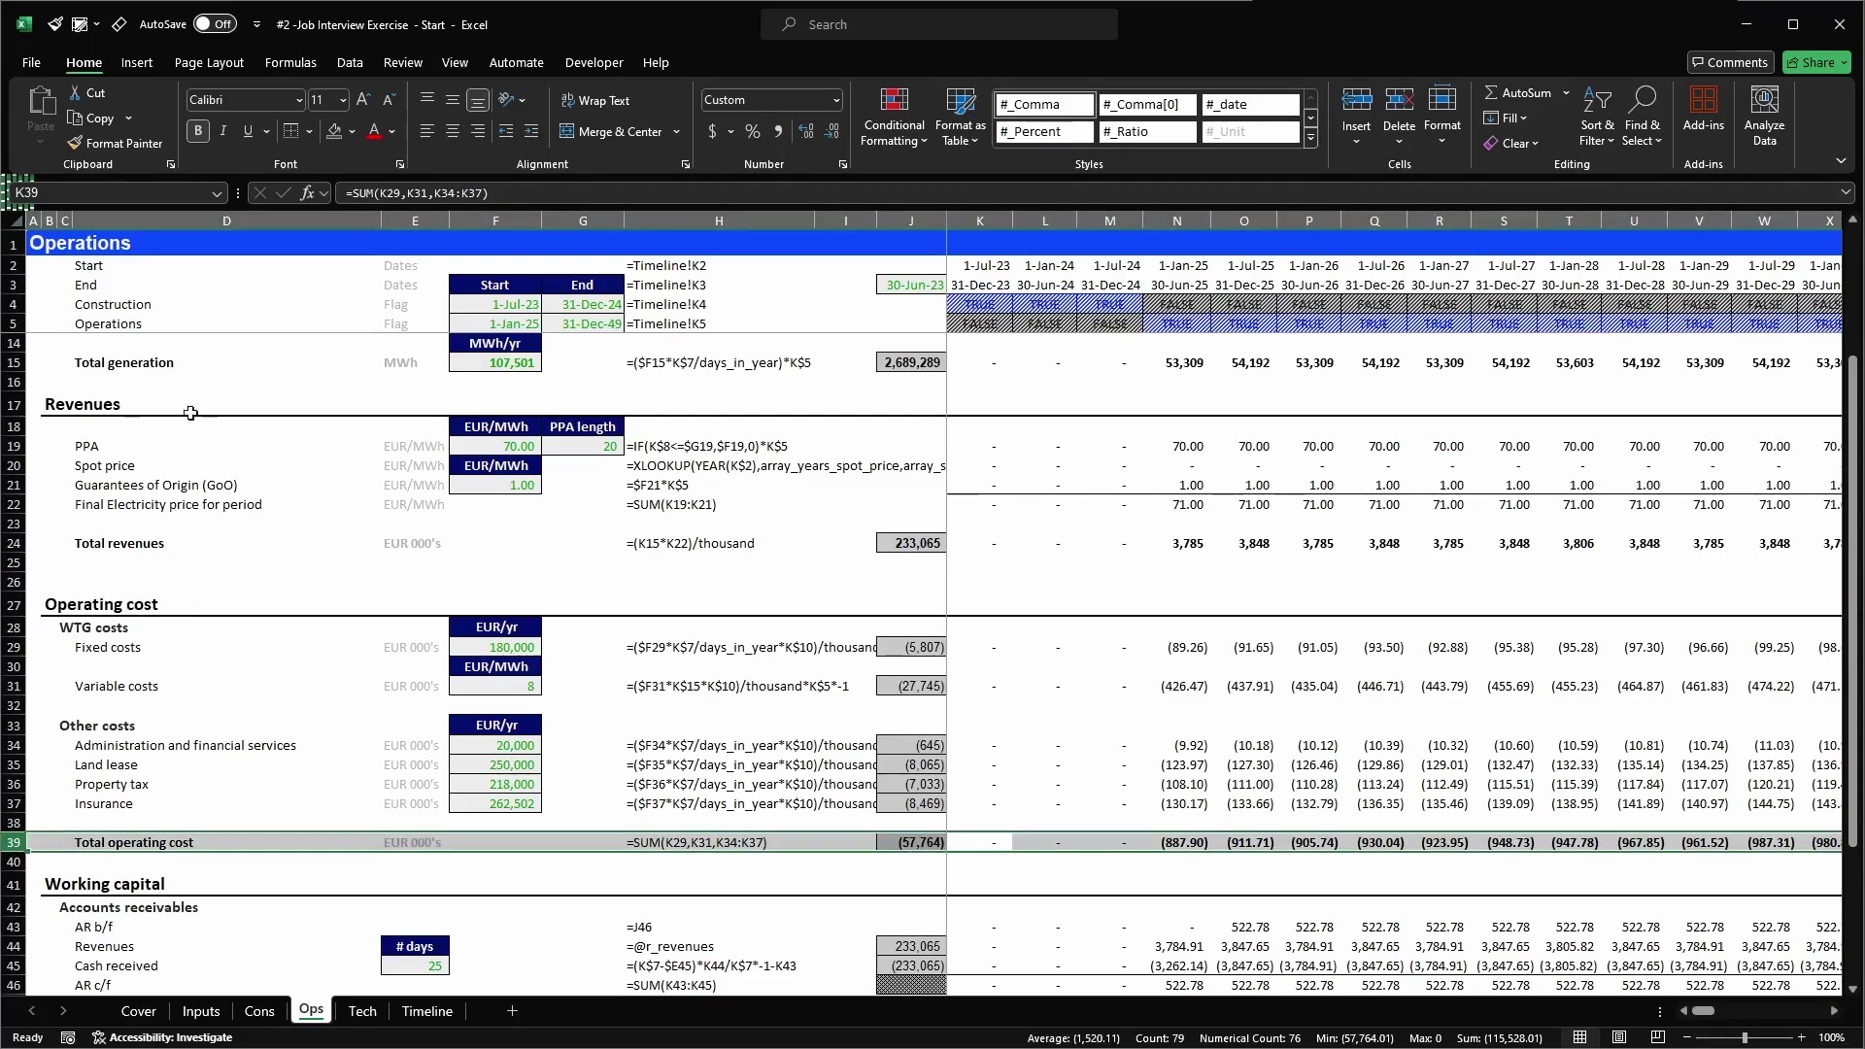
pyautogui.click(63, 192)
pyautogui.write('=r')
pyautogui.write('_total_operating_cot')
pyautogui.press('BackSpace')
pyautogui.write('st')
pyautogui.press('Return')
pyautogui.press('Home')
pyautogui.press('Delete')
pyautogui.press('Return')
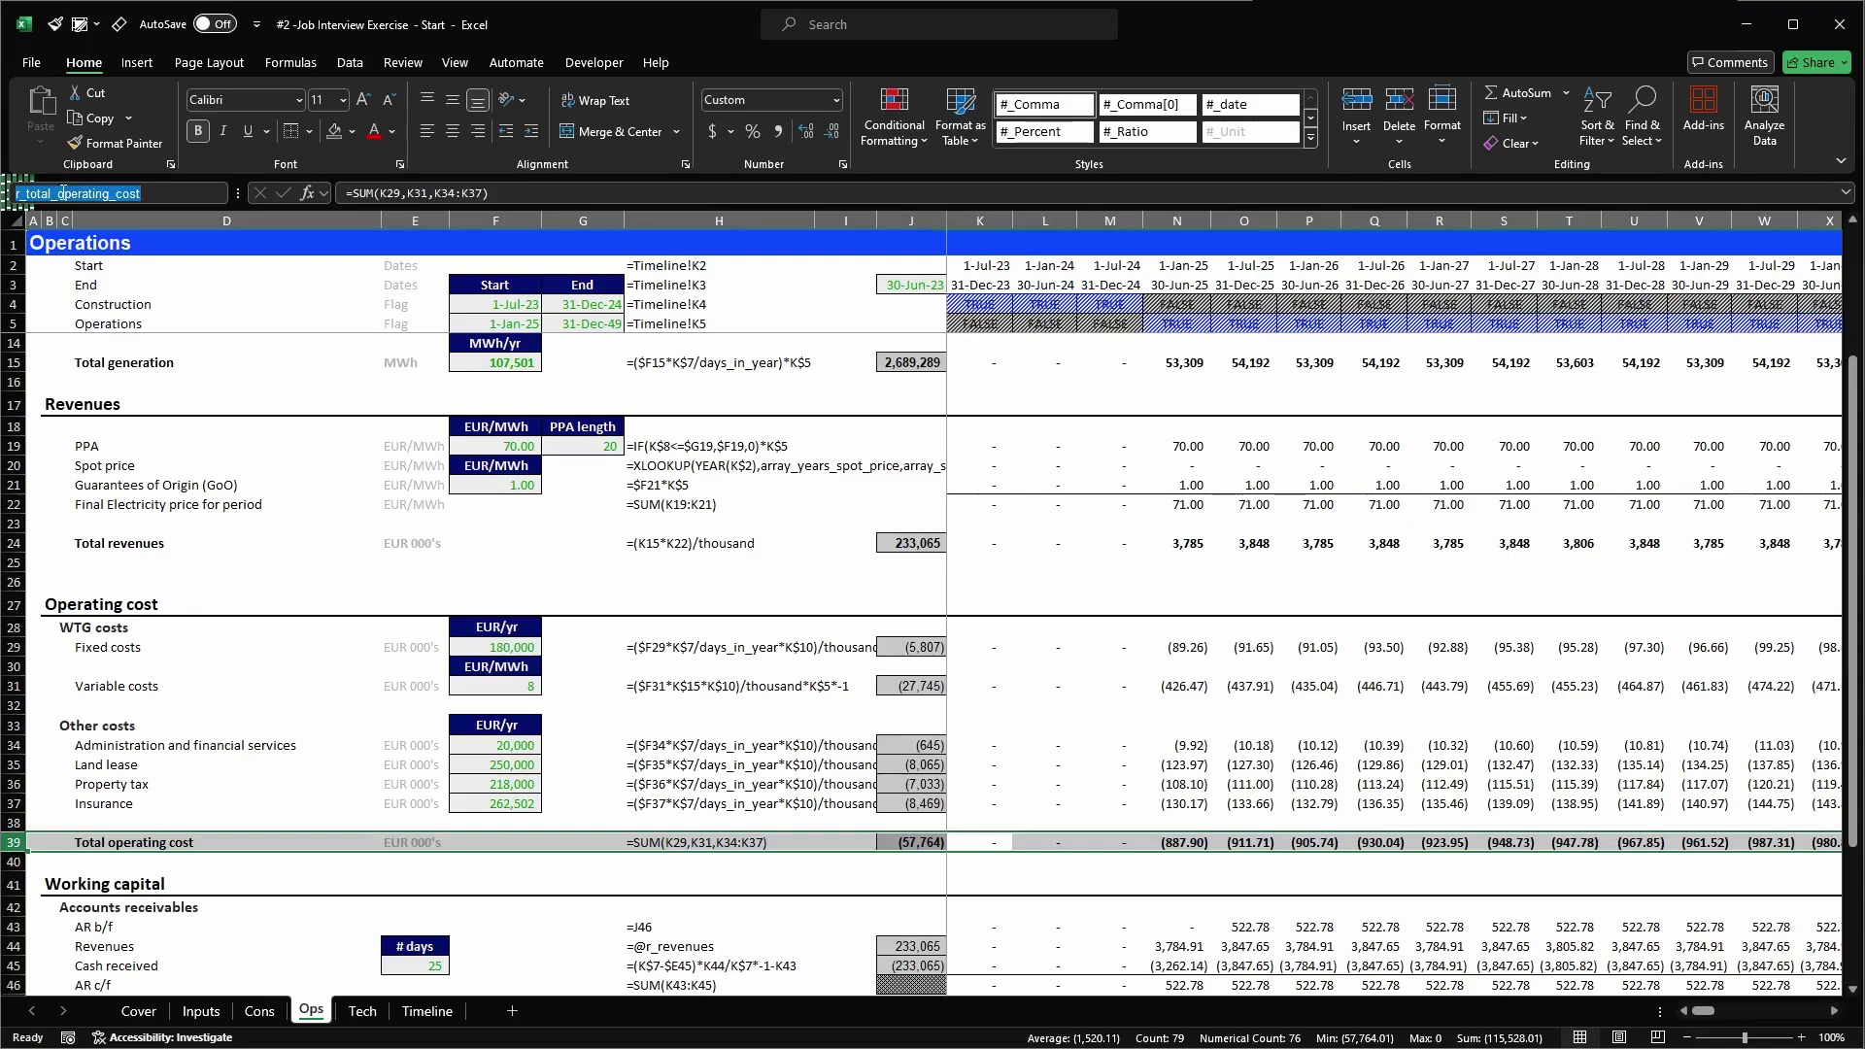
pyautogui.scroll(-3, 738, 855)
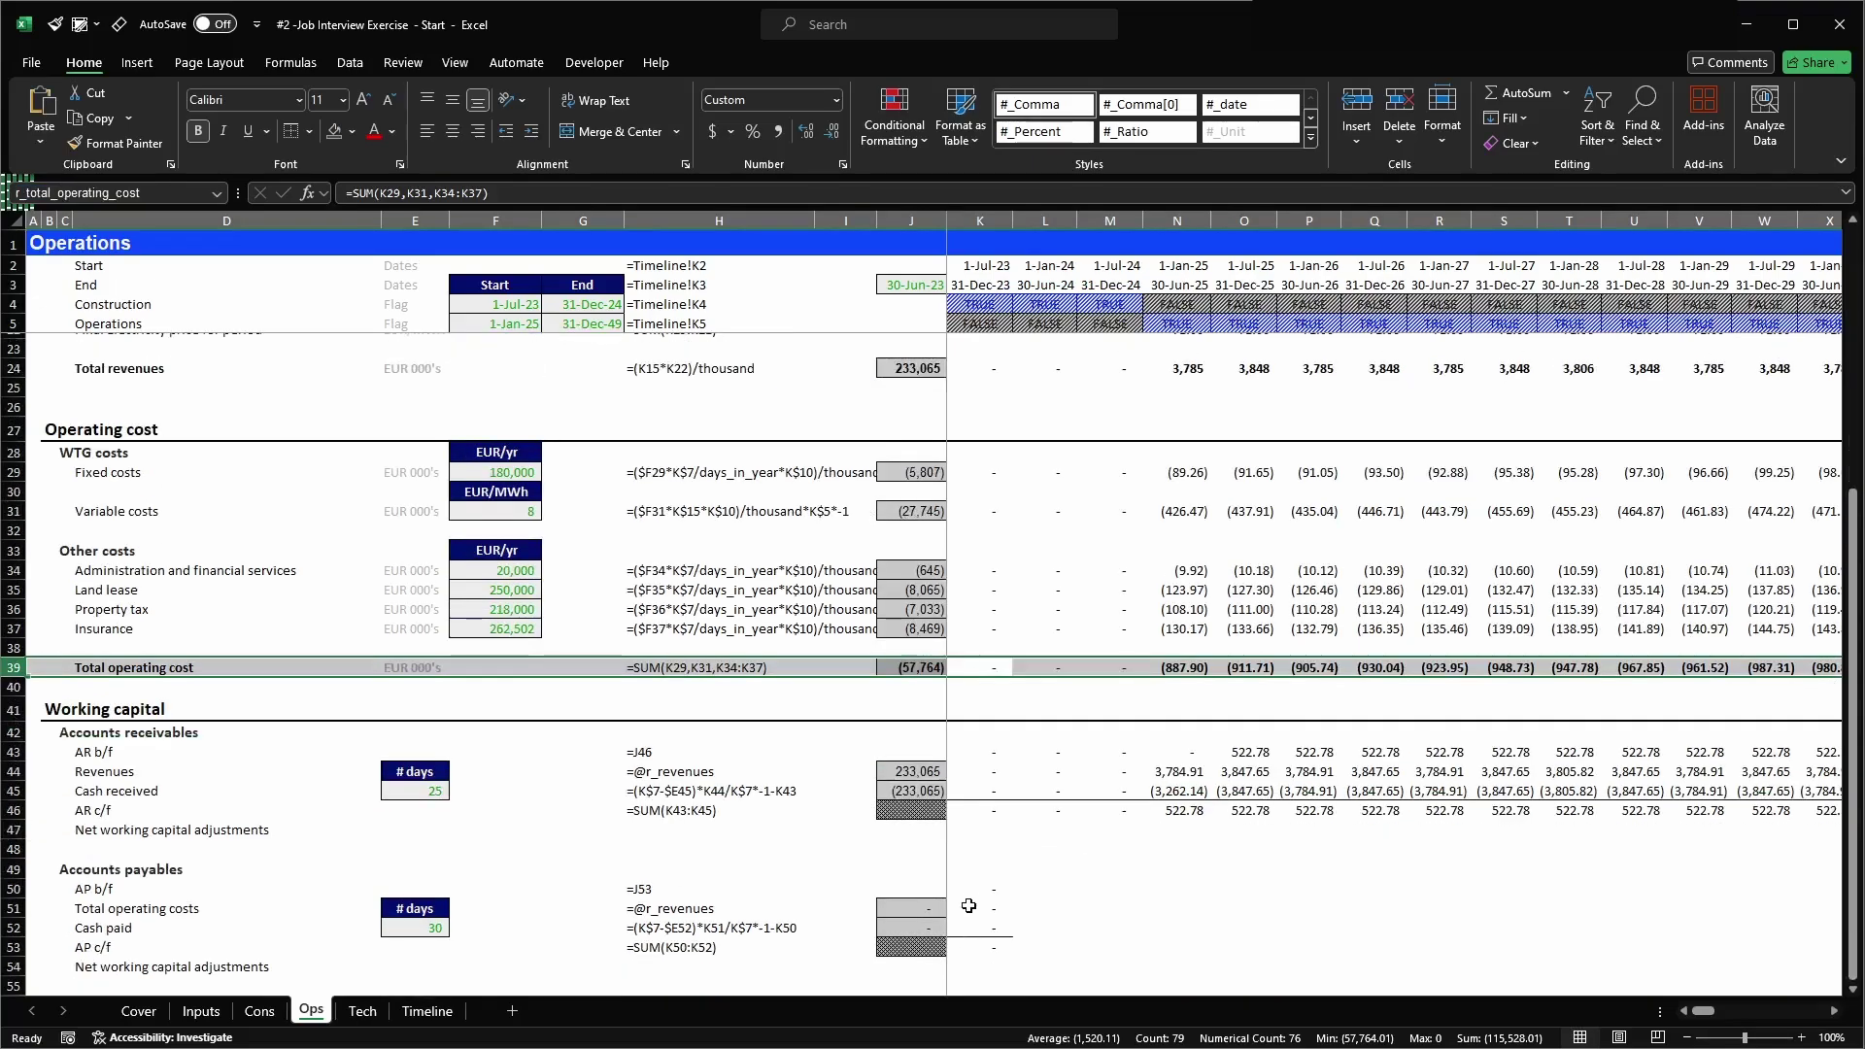
pyautogui.click(985, 923)
pyautogui.doubleClick(1008, 929)
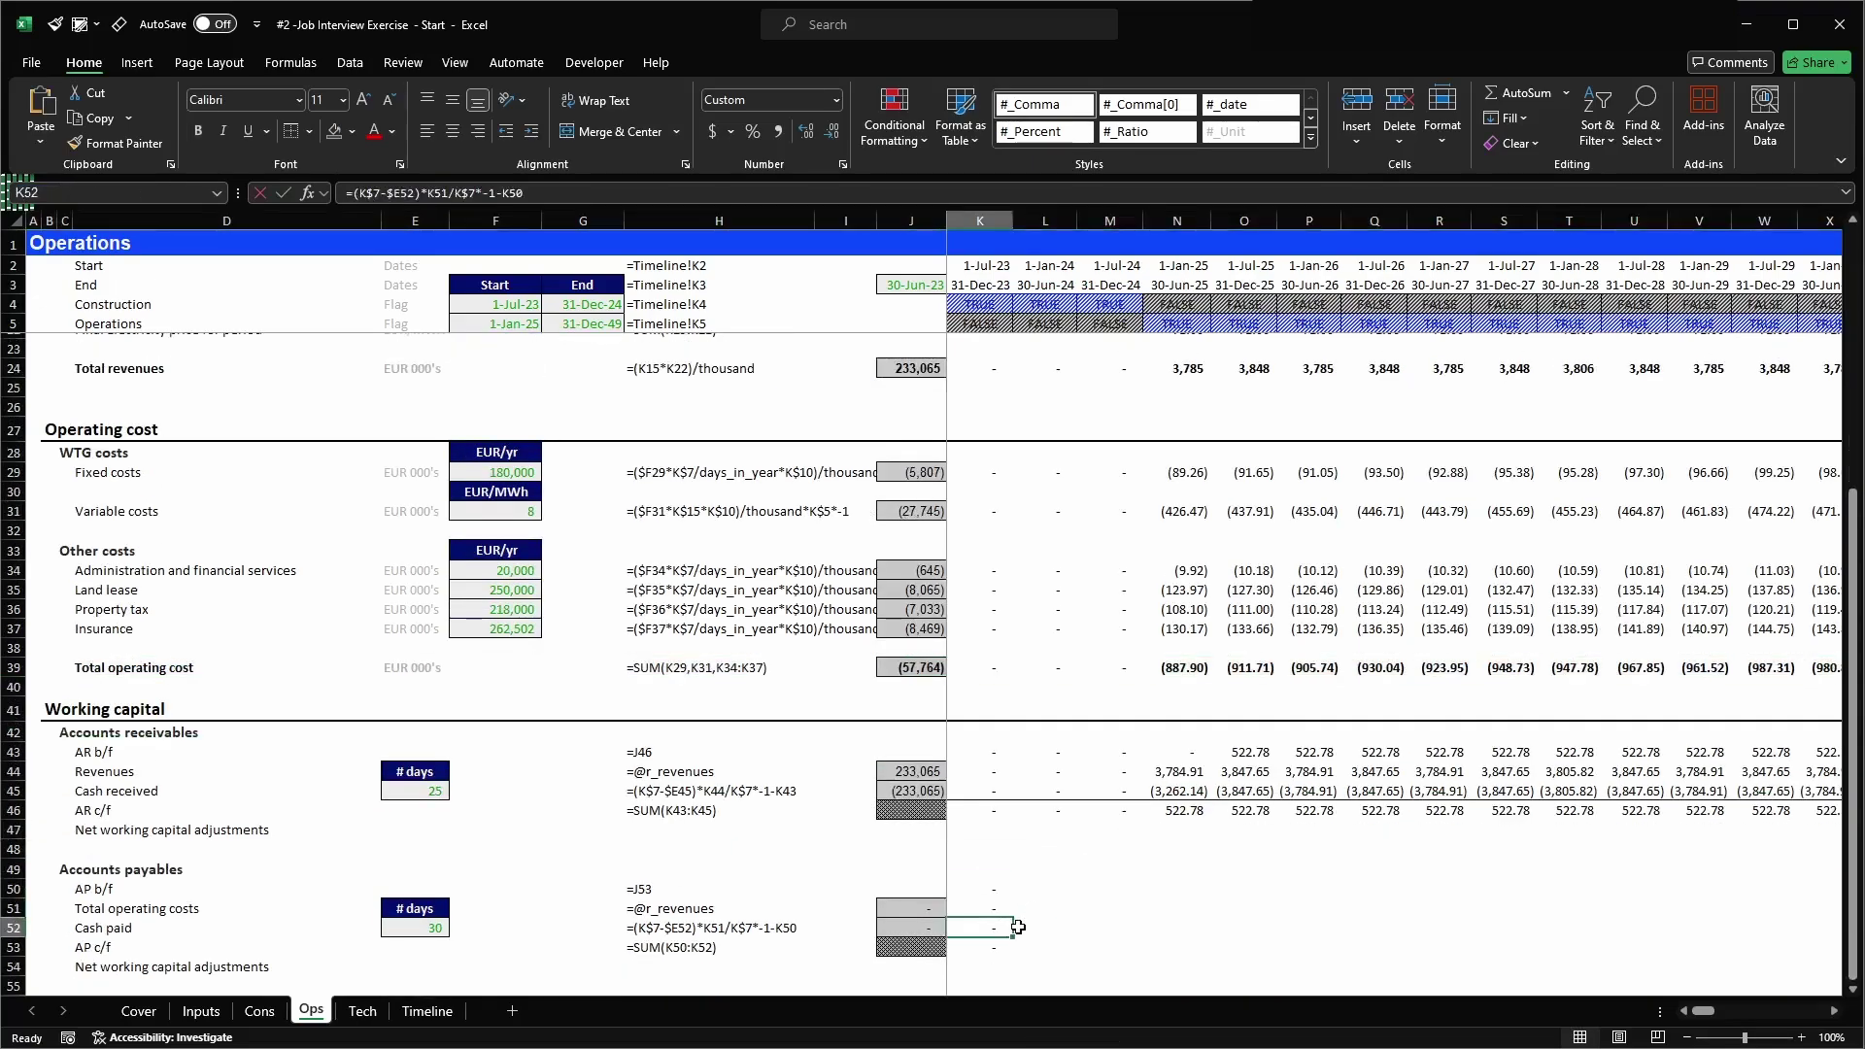
pyautogui.press('Escape')
pyautogui.press('F2')
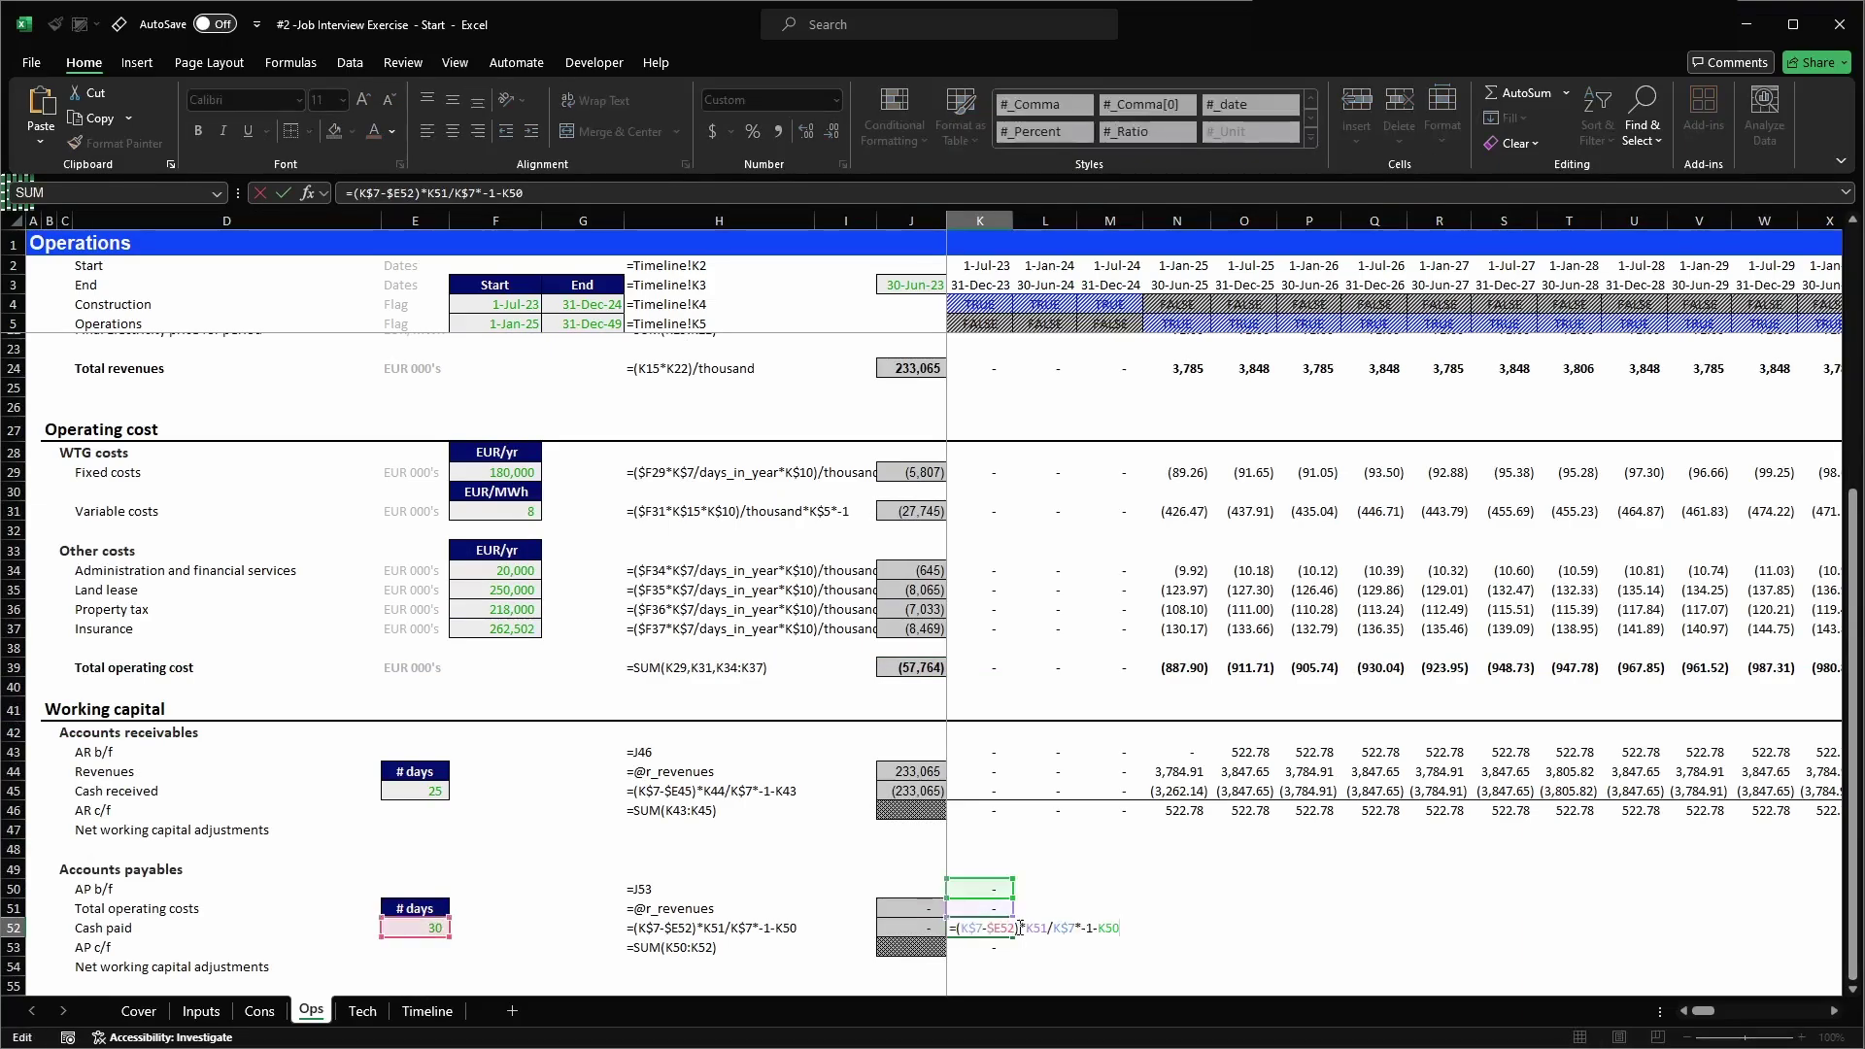
pyautogui.press('Escape')
# - Replace the revenue reference in K51 of the Total operating costs row with r_total_operating_cost
pyautogui.press('Up')
pyautogui.press('F3')
pyautogui.press('Escape')
pyautogui.press('F2')
pyautogui.press('BackSpace')
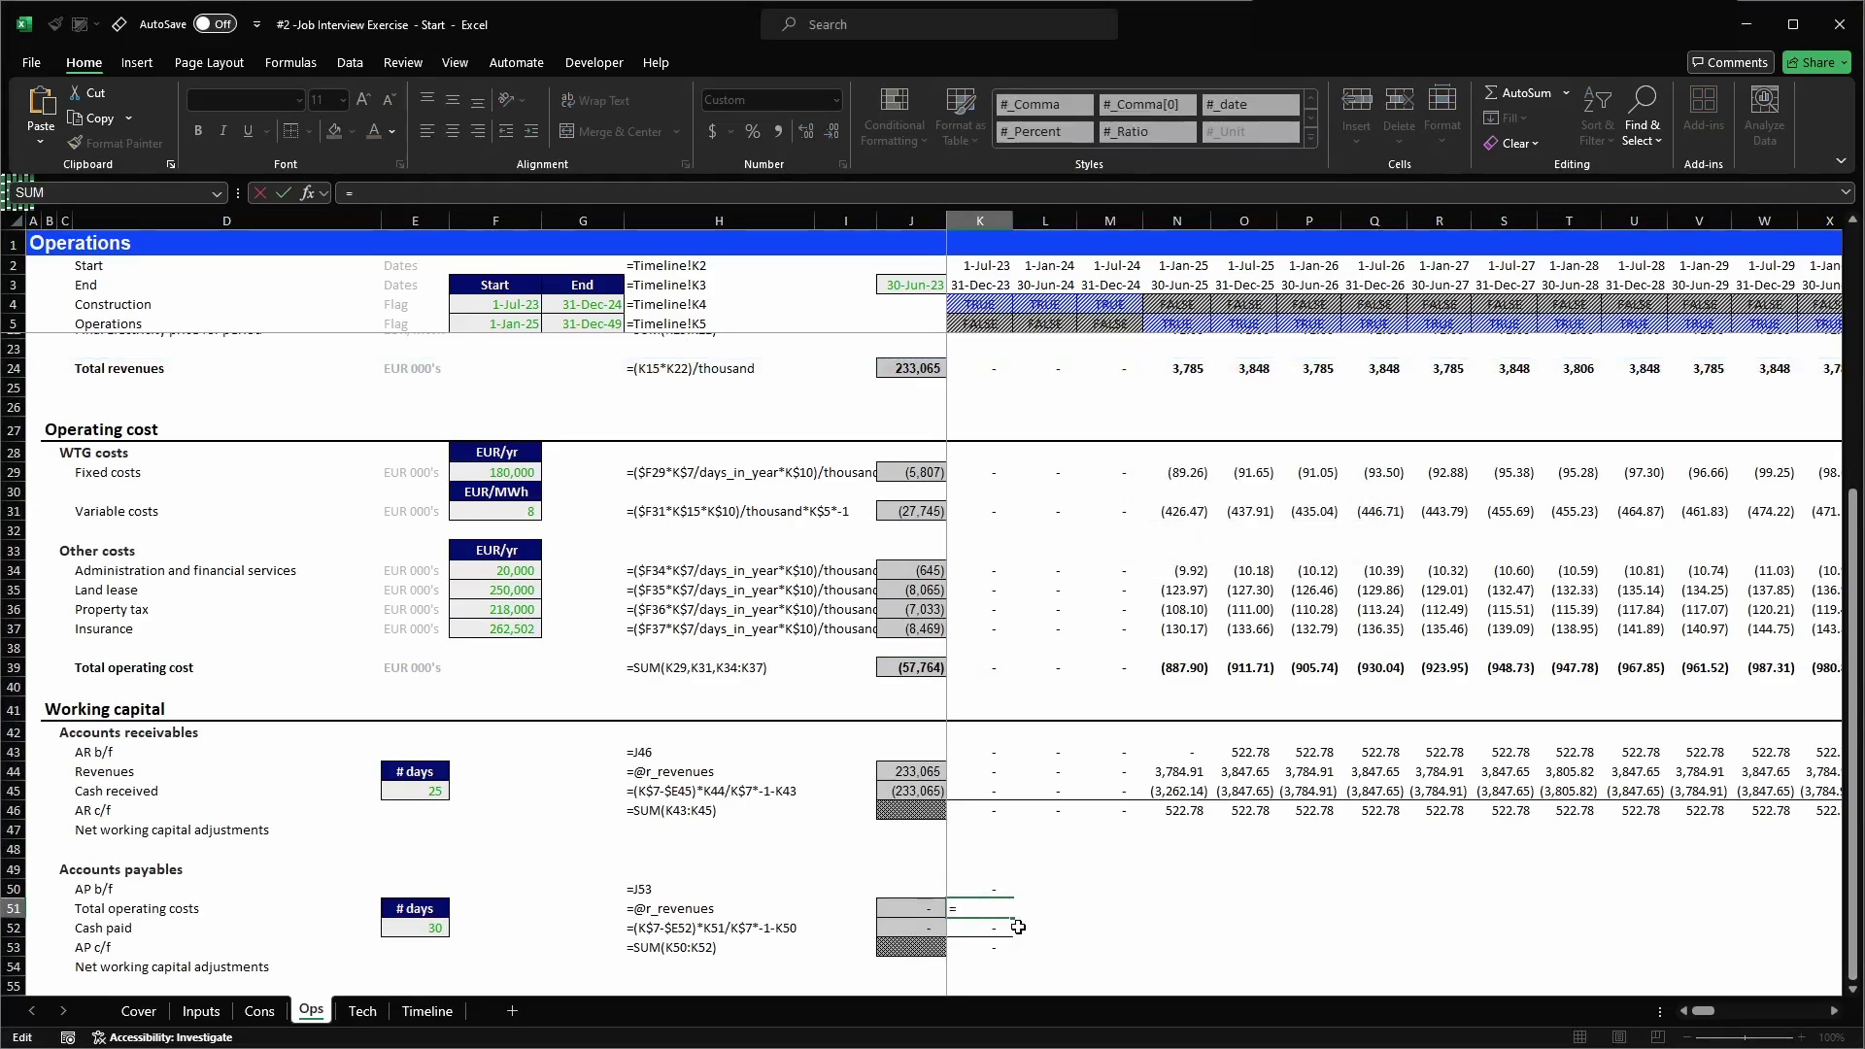
pyautogui.write('r_total_operating_cost')
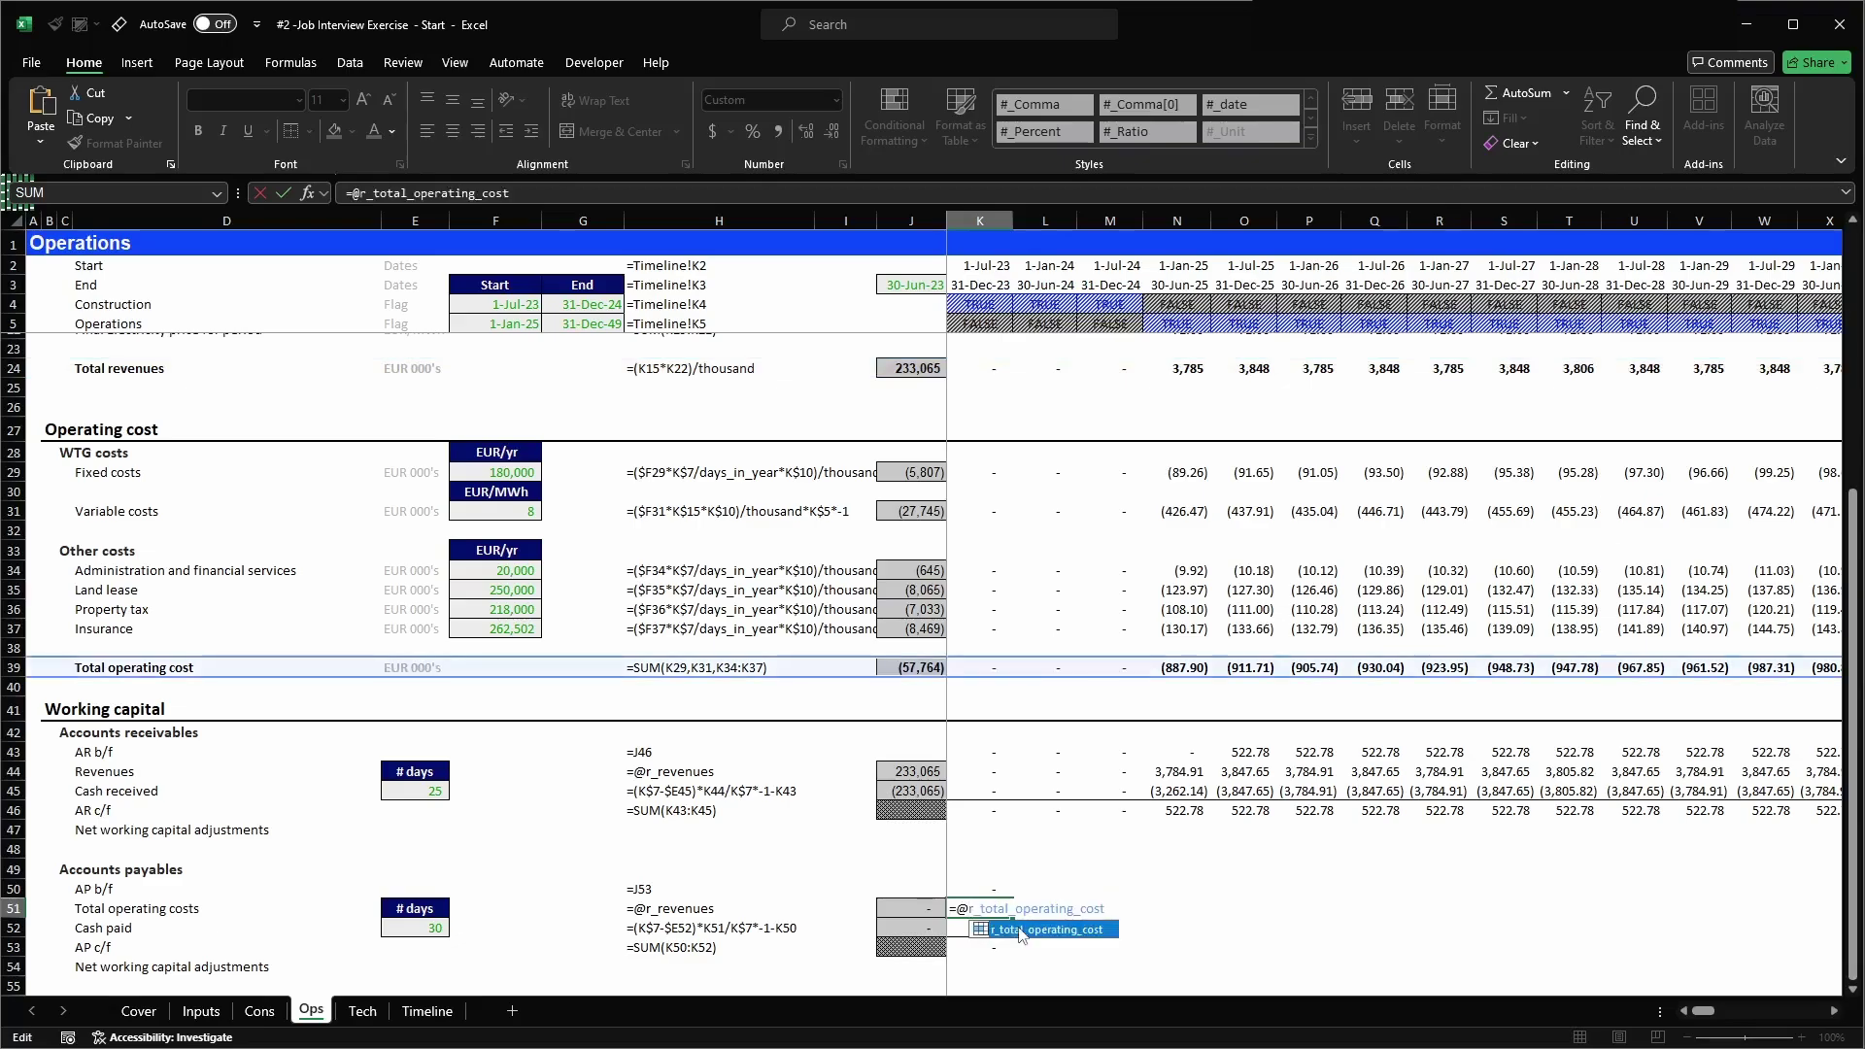
pyautogui.press('Return')
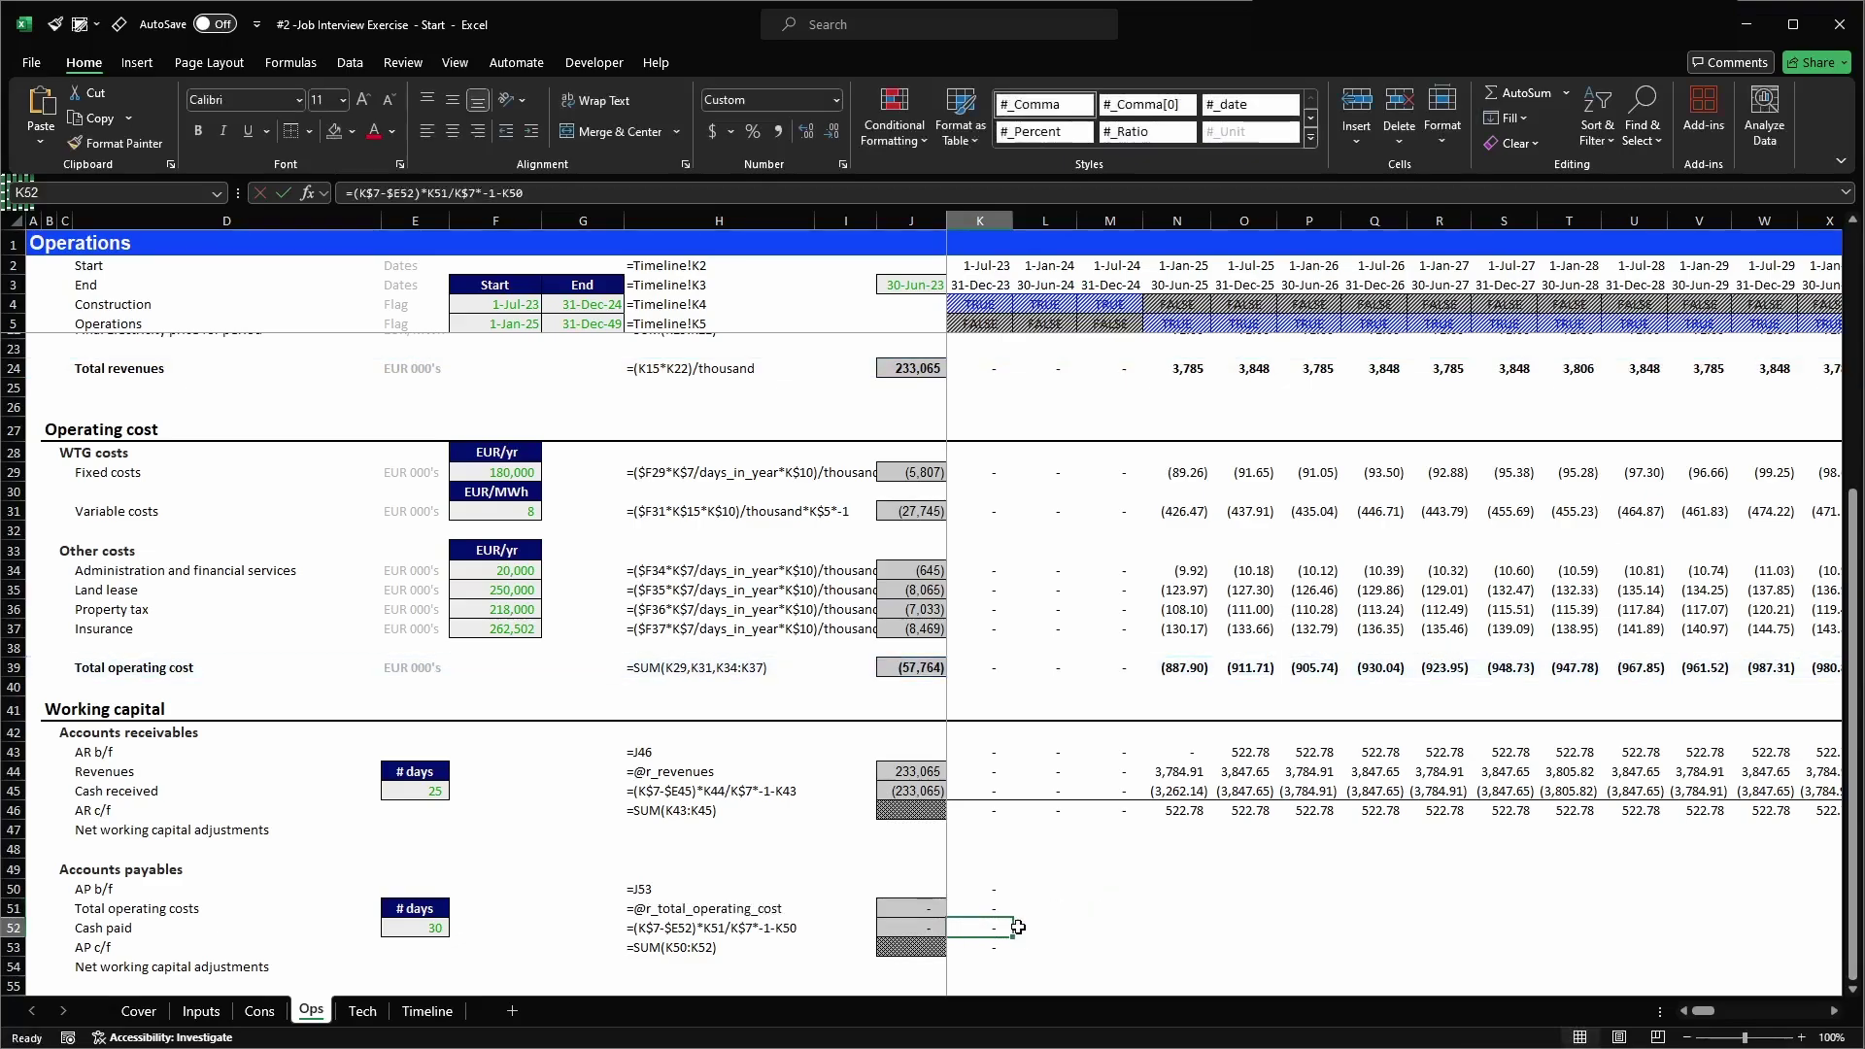
# - Check the Cash paid formula in K52 and the cells it references
pyautogui.press('F2')
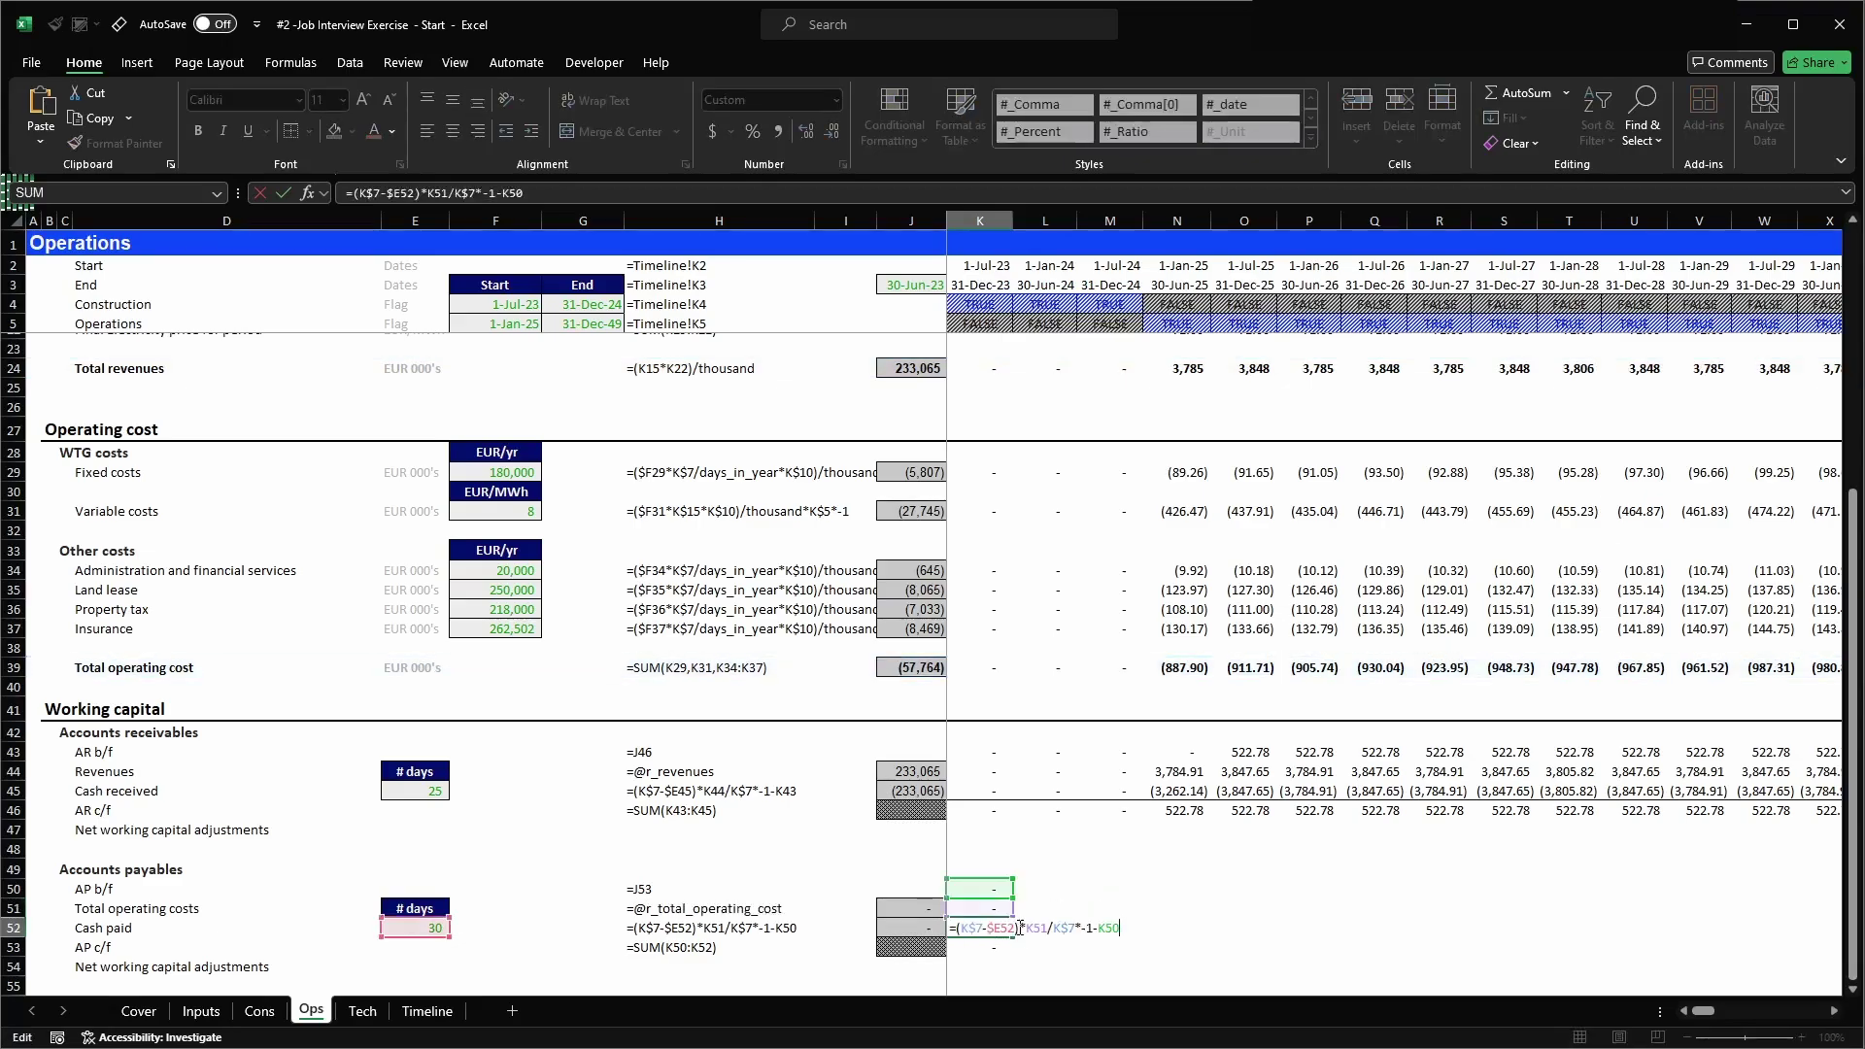
pyautogui.scroll(6, 1030, 632)
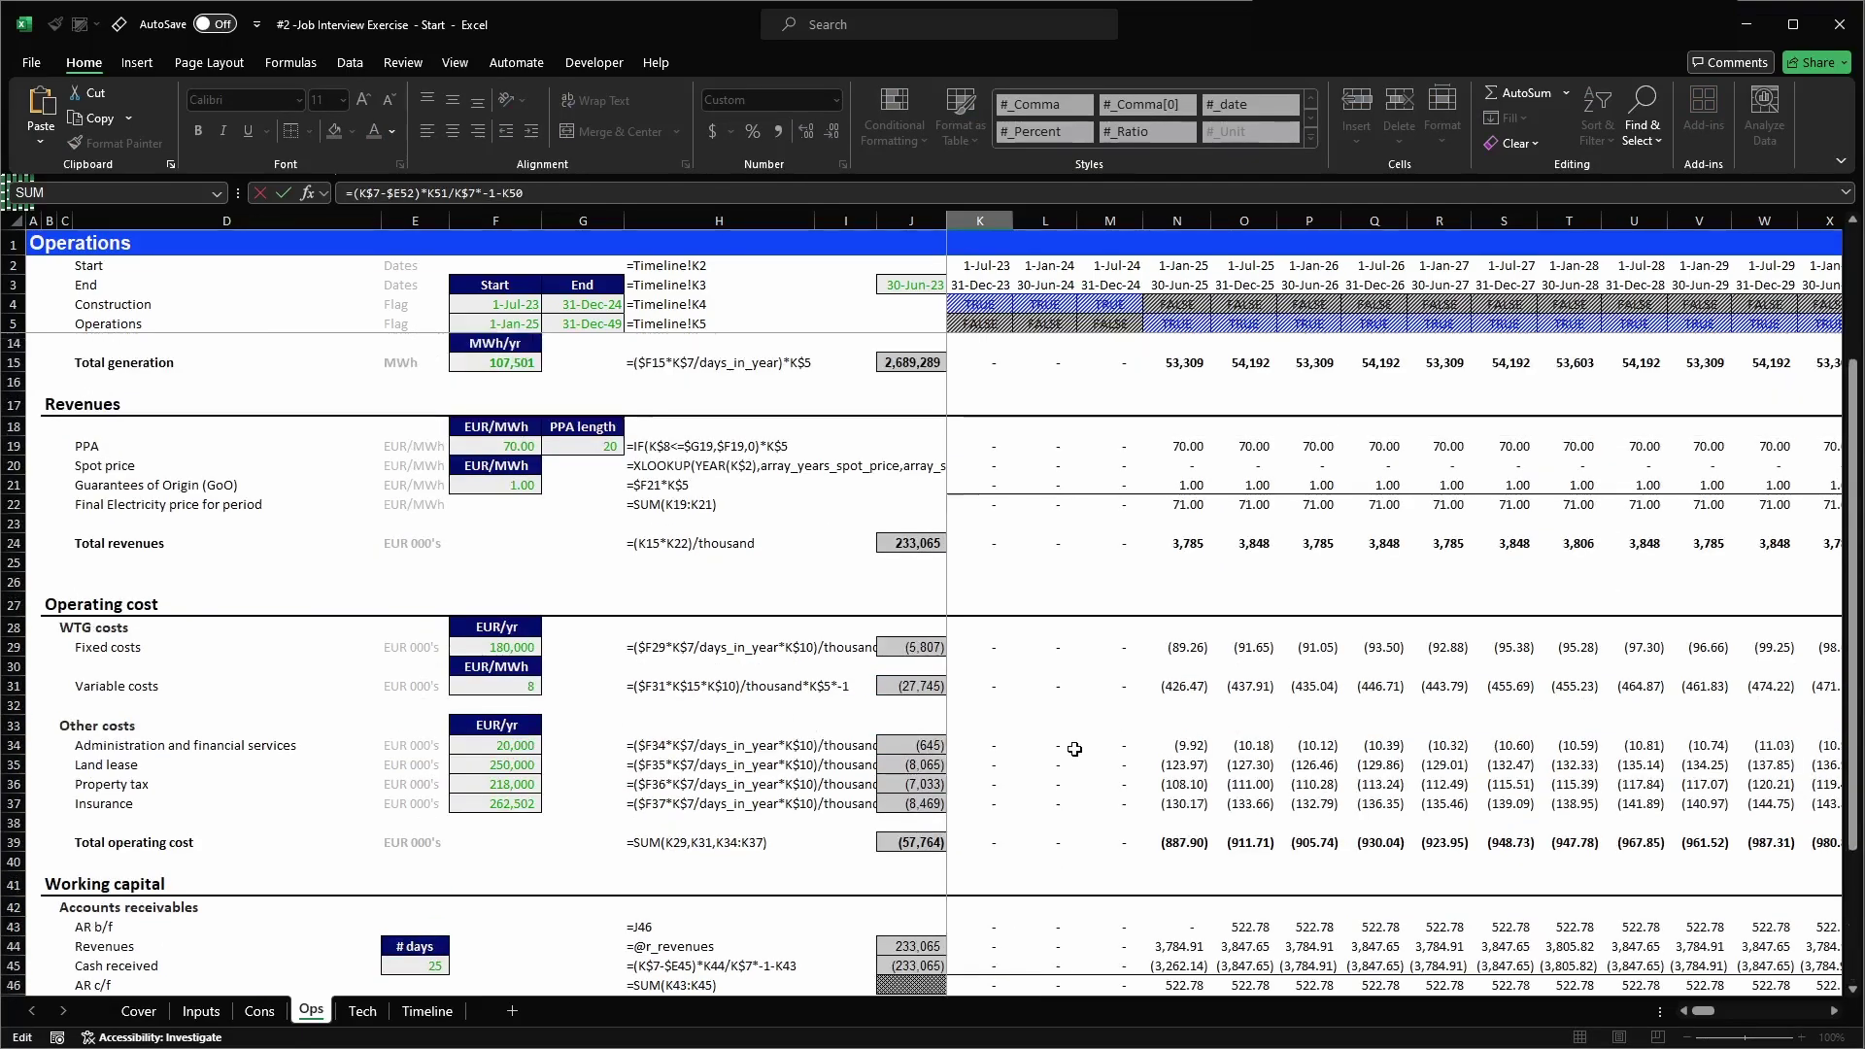
pyautogui.scroll(-4, 1029, 636)
pyautogui.scroll(-4, 1028, 636)
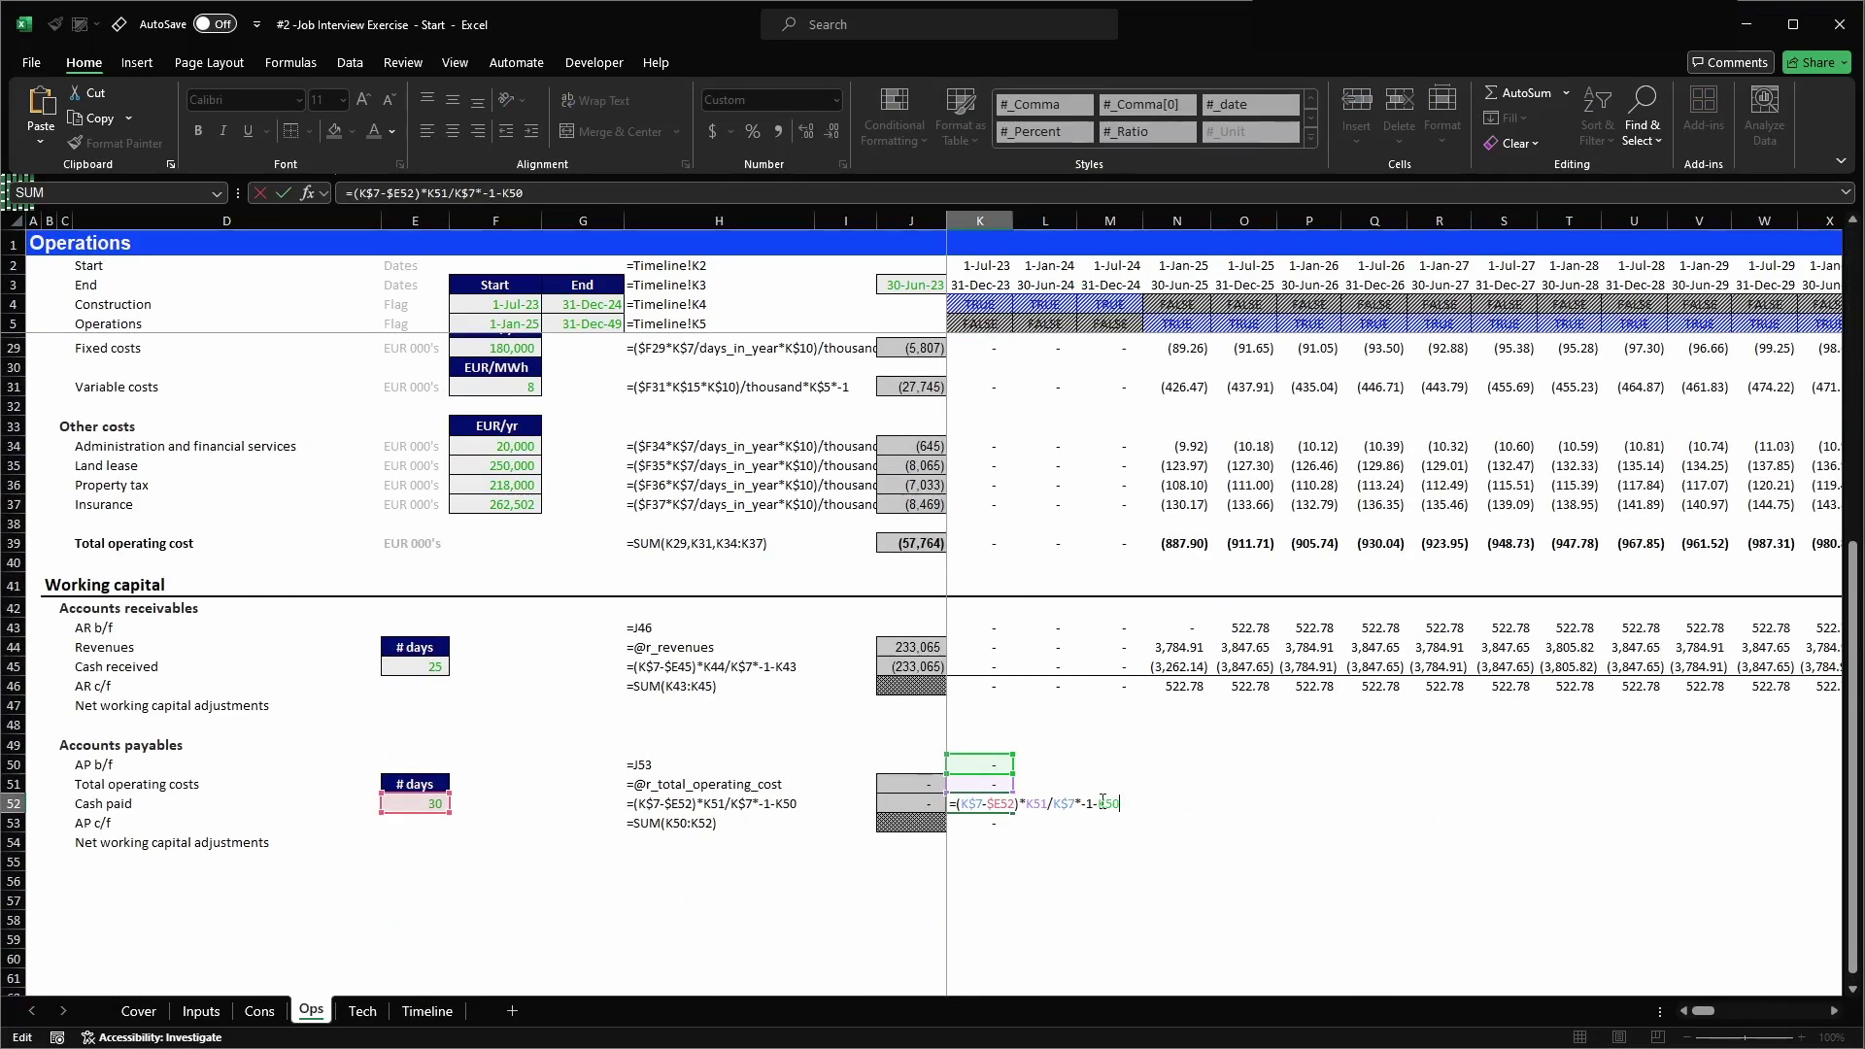
pyautogui.moveTo(1101, 797); pyautogui.dragTo(1126, 805)
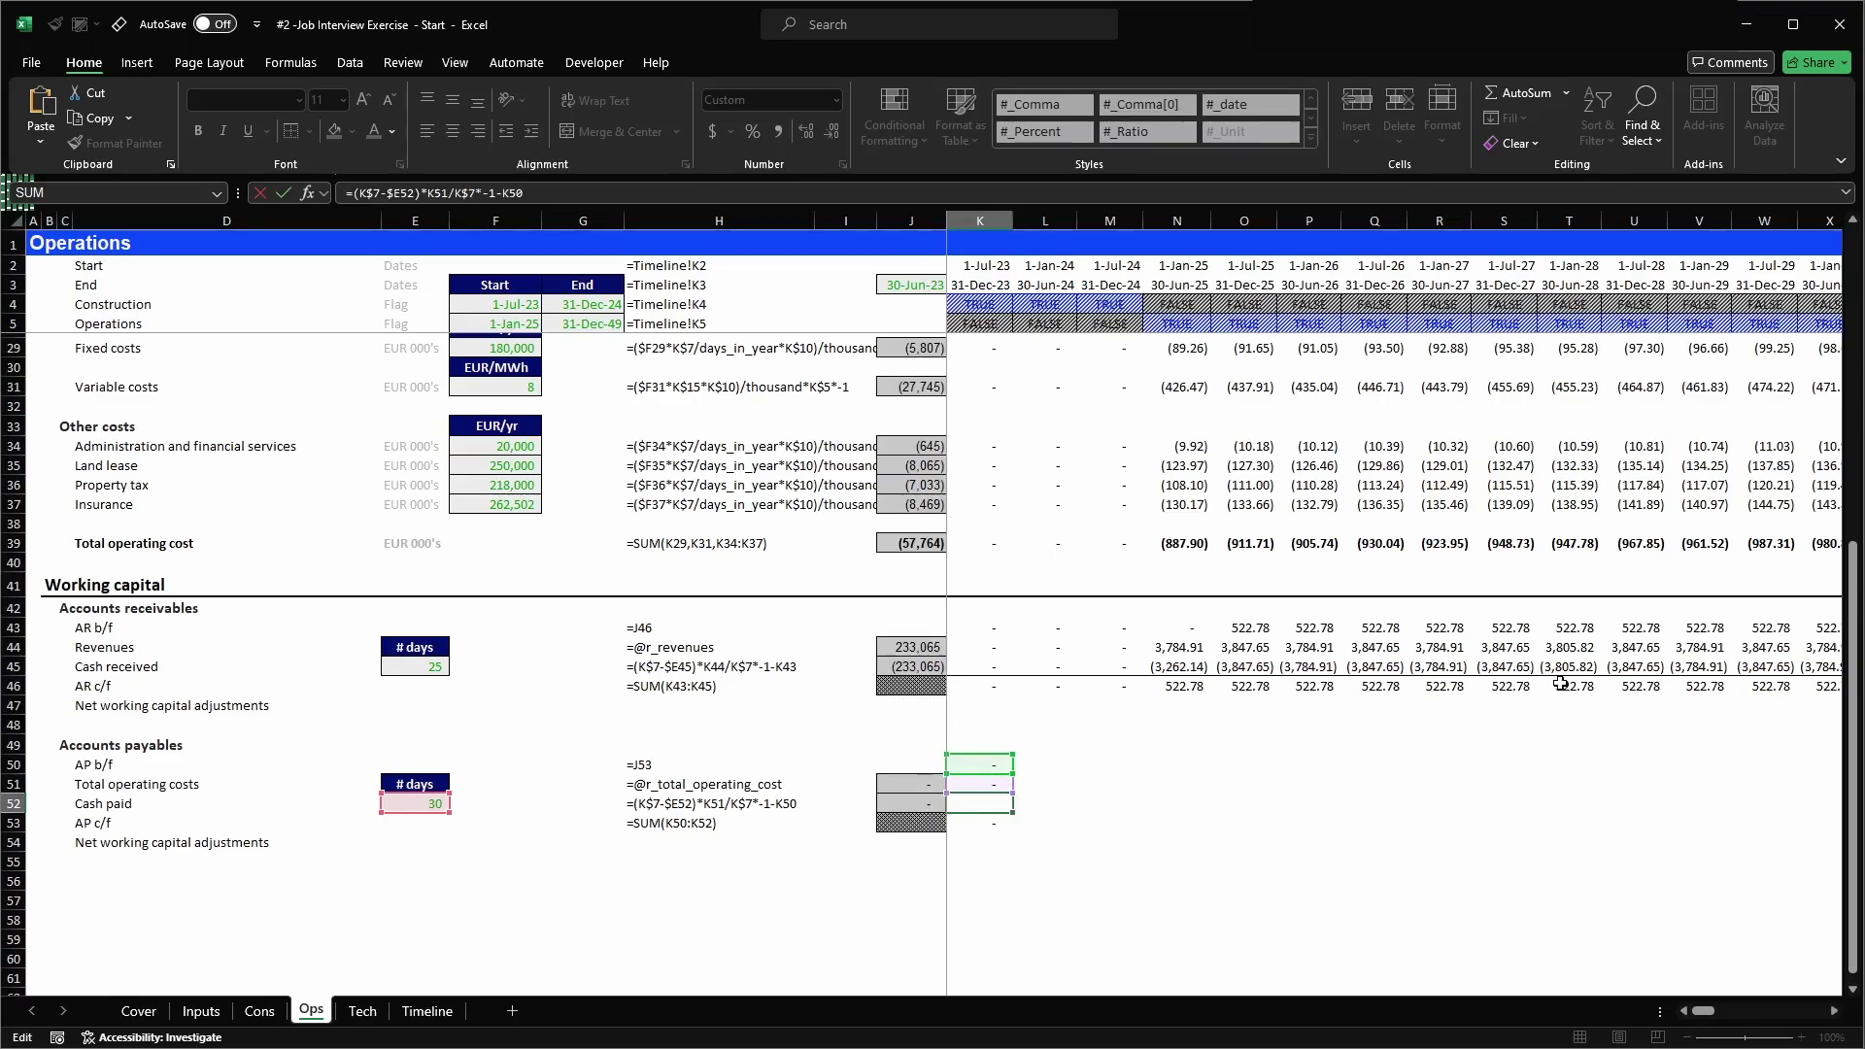
pyautogui.press('Return')
# - Fill the Accounts payable formulas in K50:K53 right across all periods through column CG
pyautogui.hotkey('shift', 'Up')
pyautogui.hotkey('shift', 'Up')
pyautogui.hotkey('shift', 'Up')
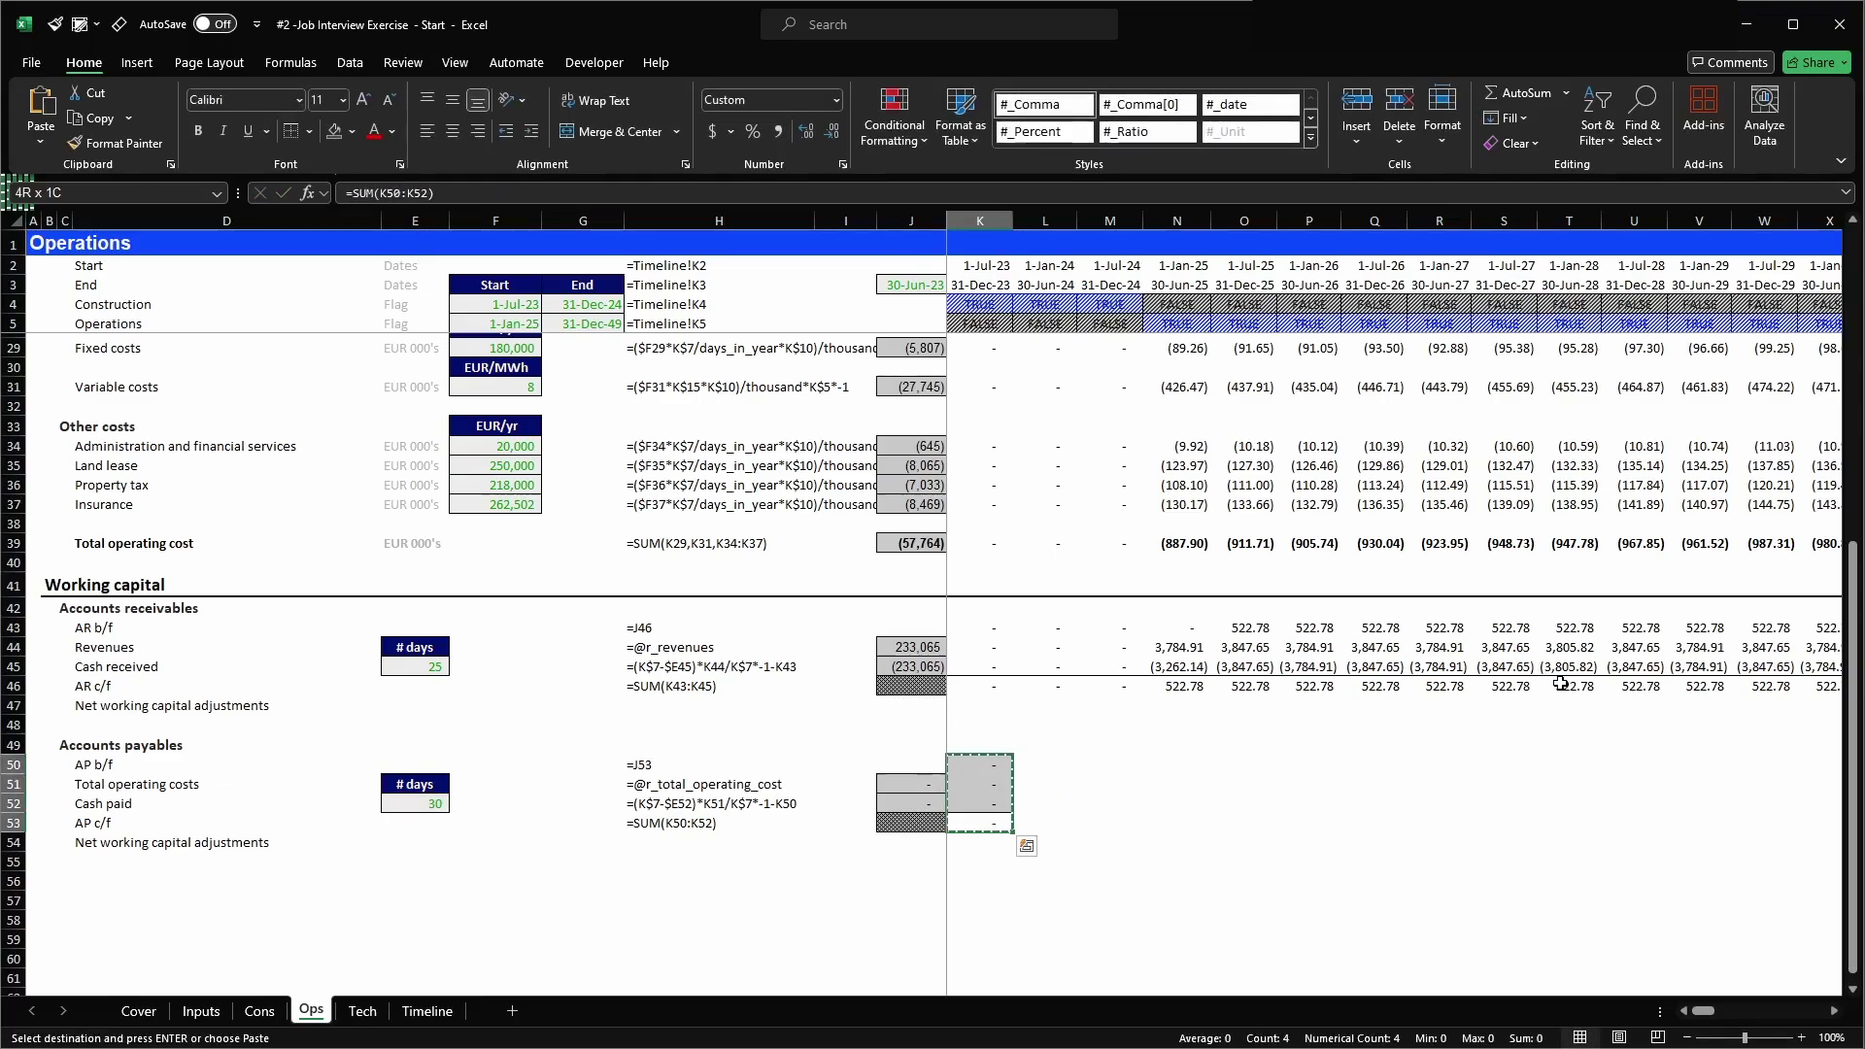
pyautogui.hotkey('ctrl', 'shift', 'Right')
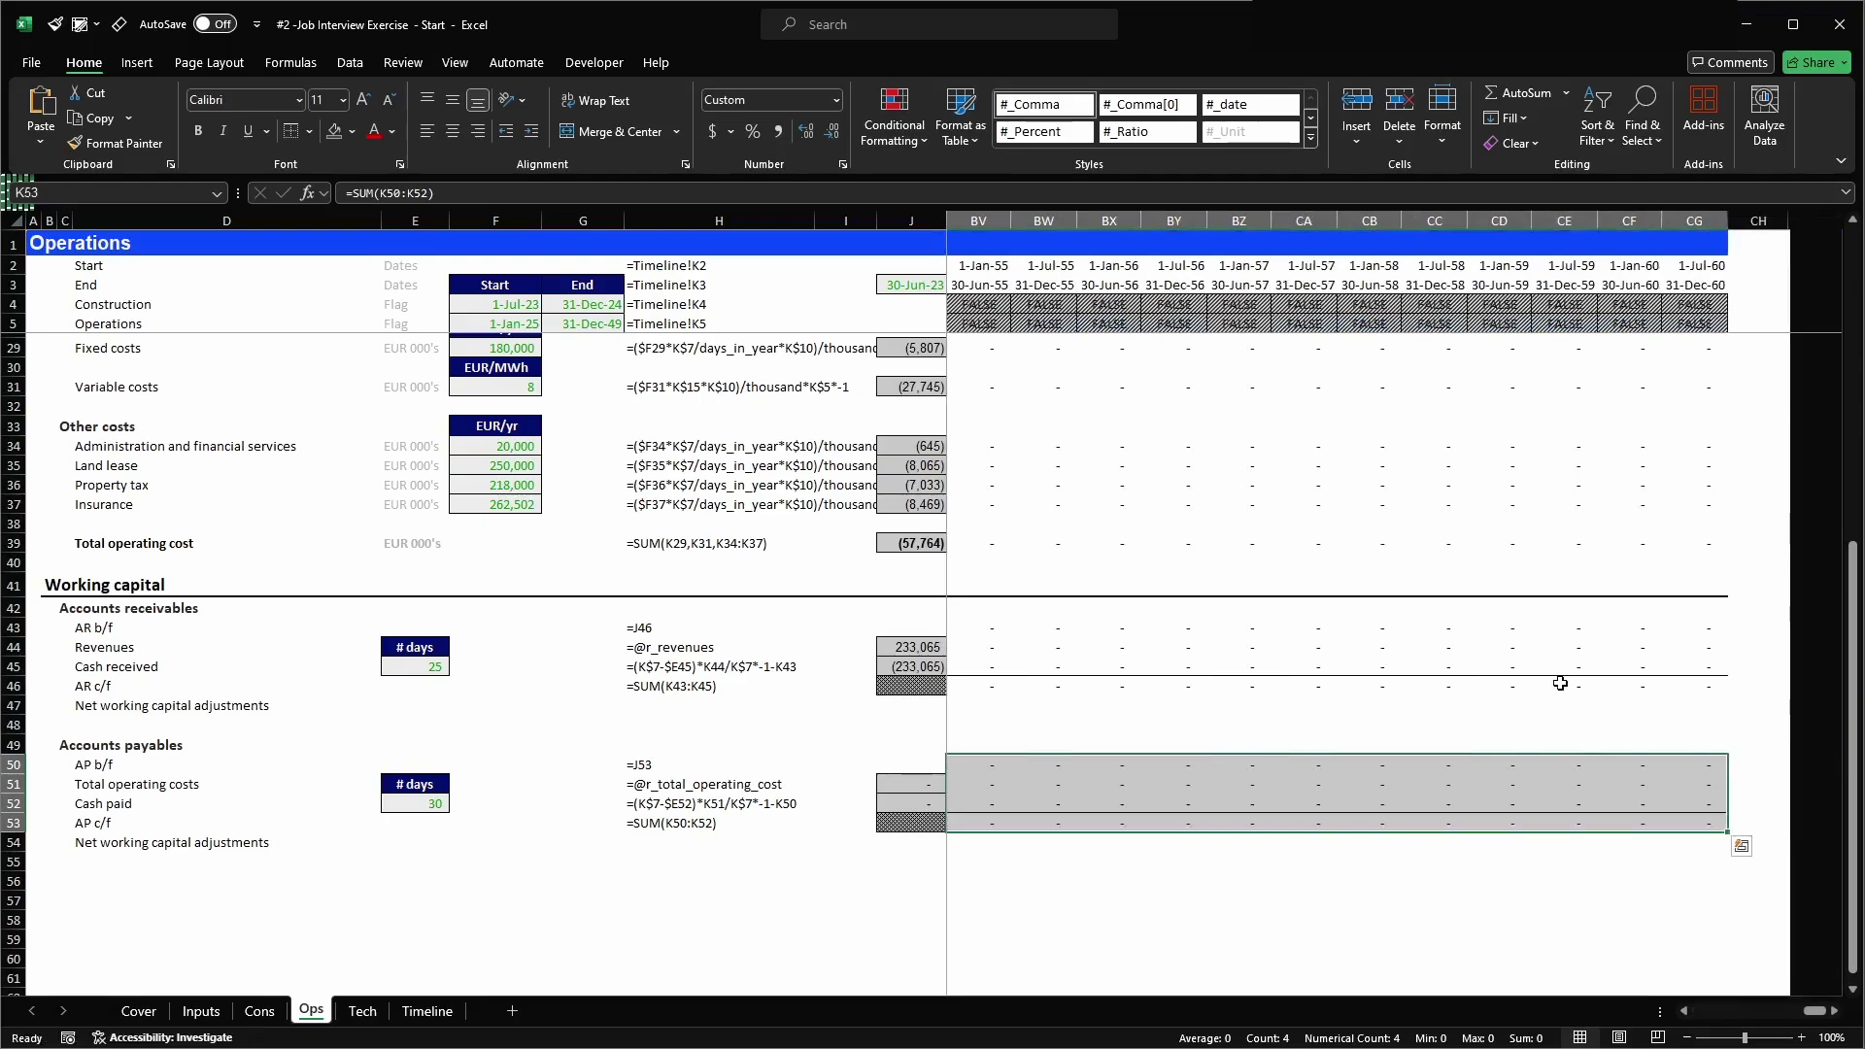
pyautogui.hotkey('ctrl', 'r')
# - Examine the Accounts payable rows around the first operating period, including the Cash paid formula in N52 and the AP c/f balance
pyautogui.press('Right')
pyautogui.press('Right')
pyautogui.press('Right')
pyautogui.press('Up')
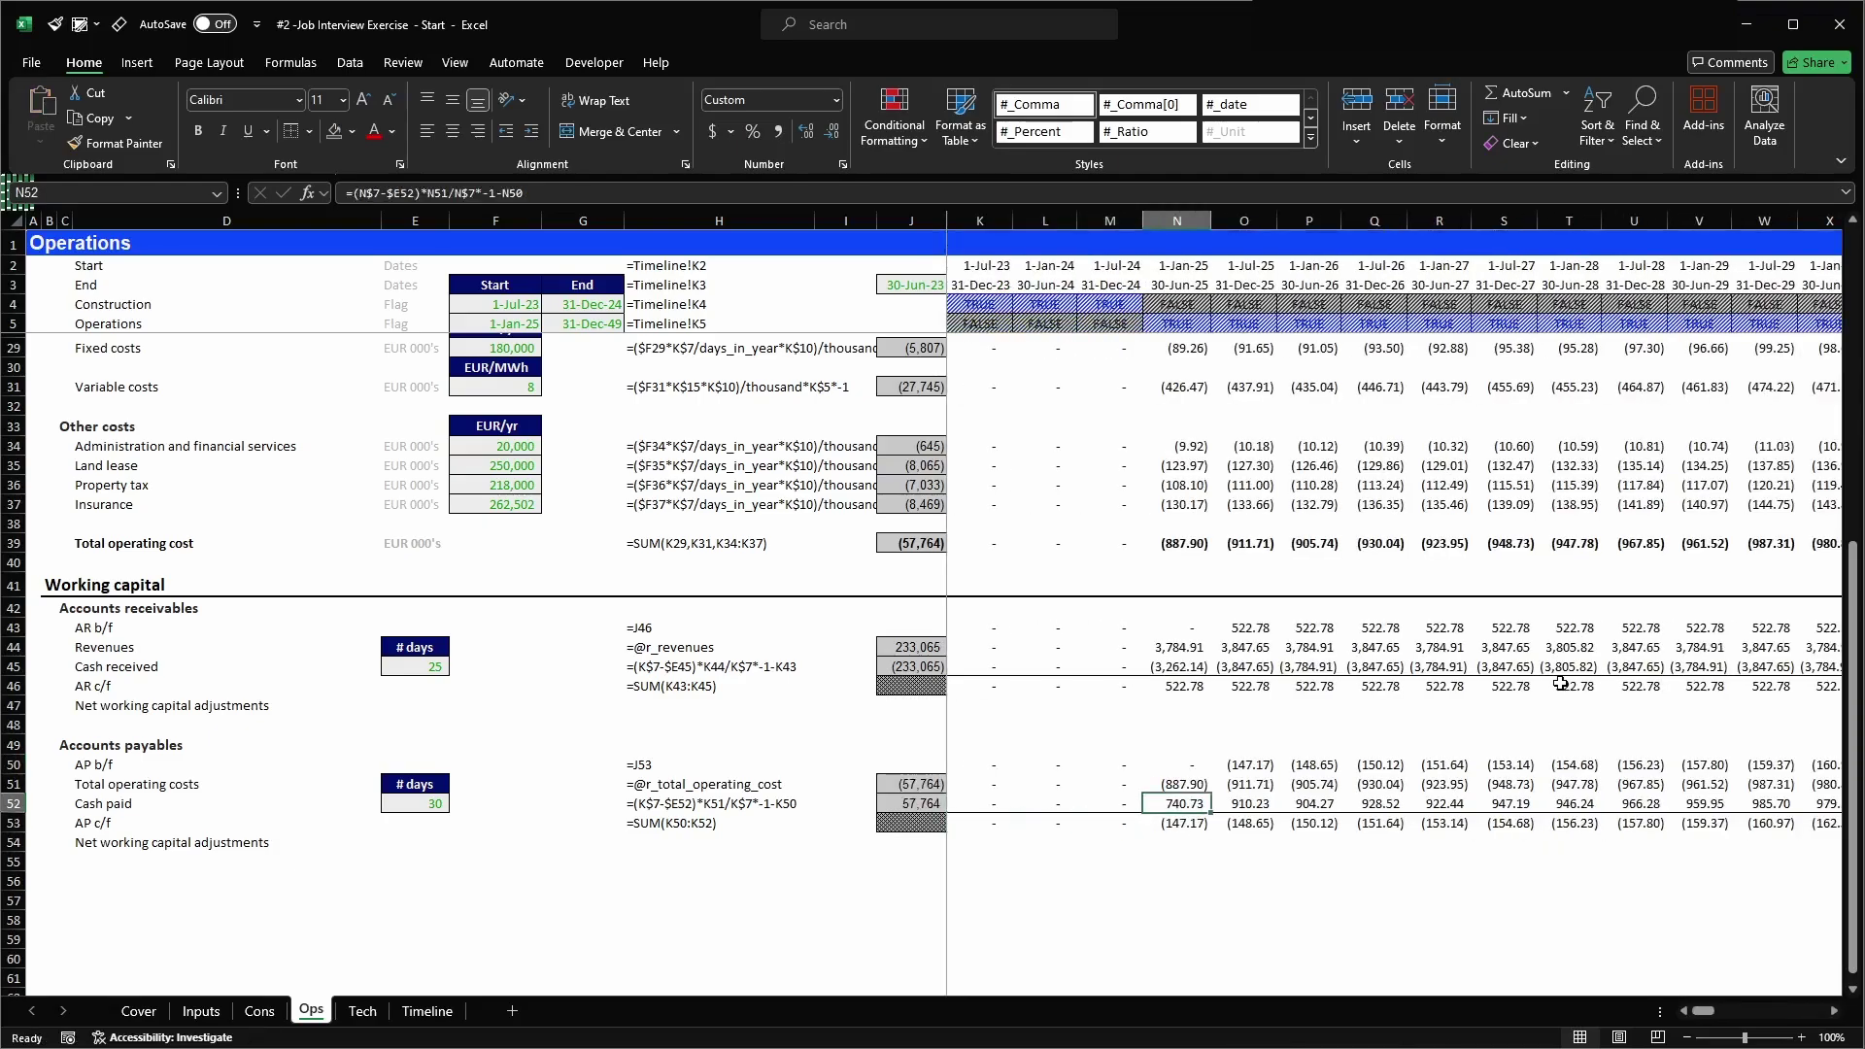
pyautogui.press('Up')
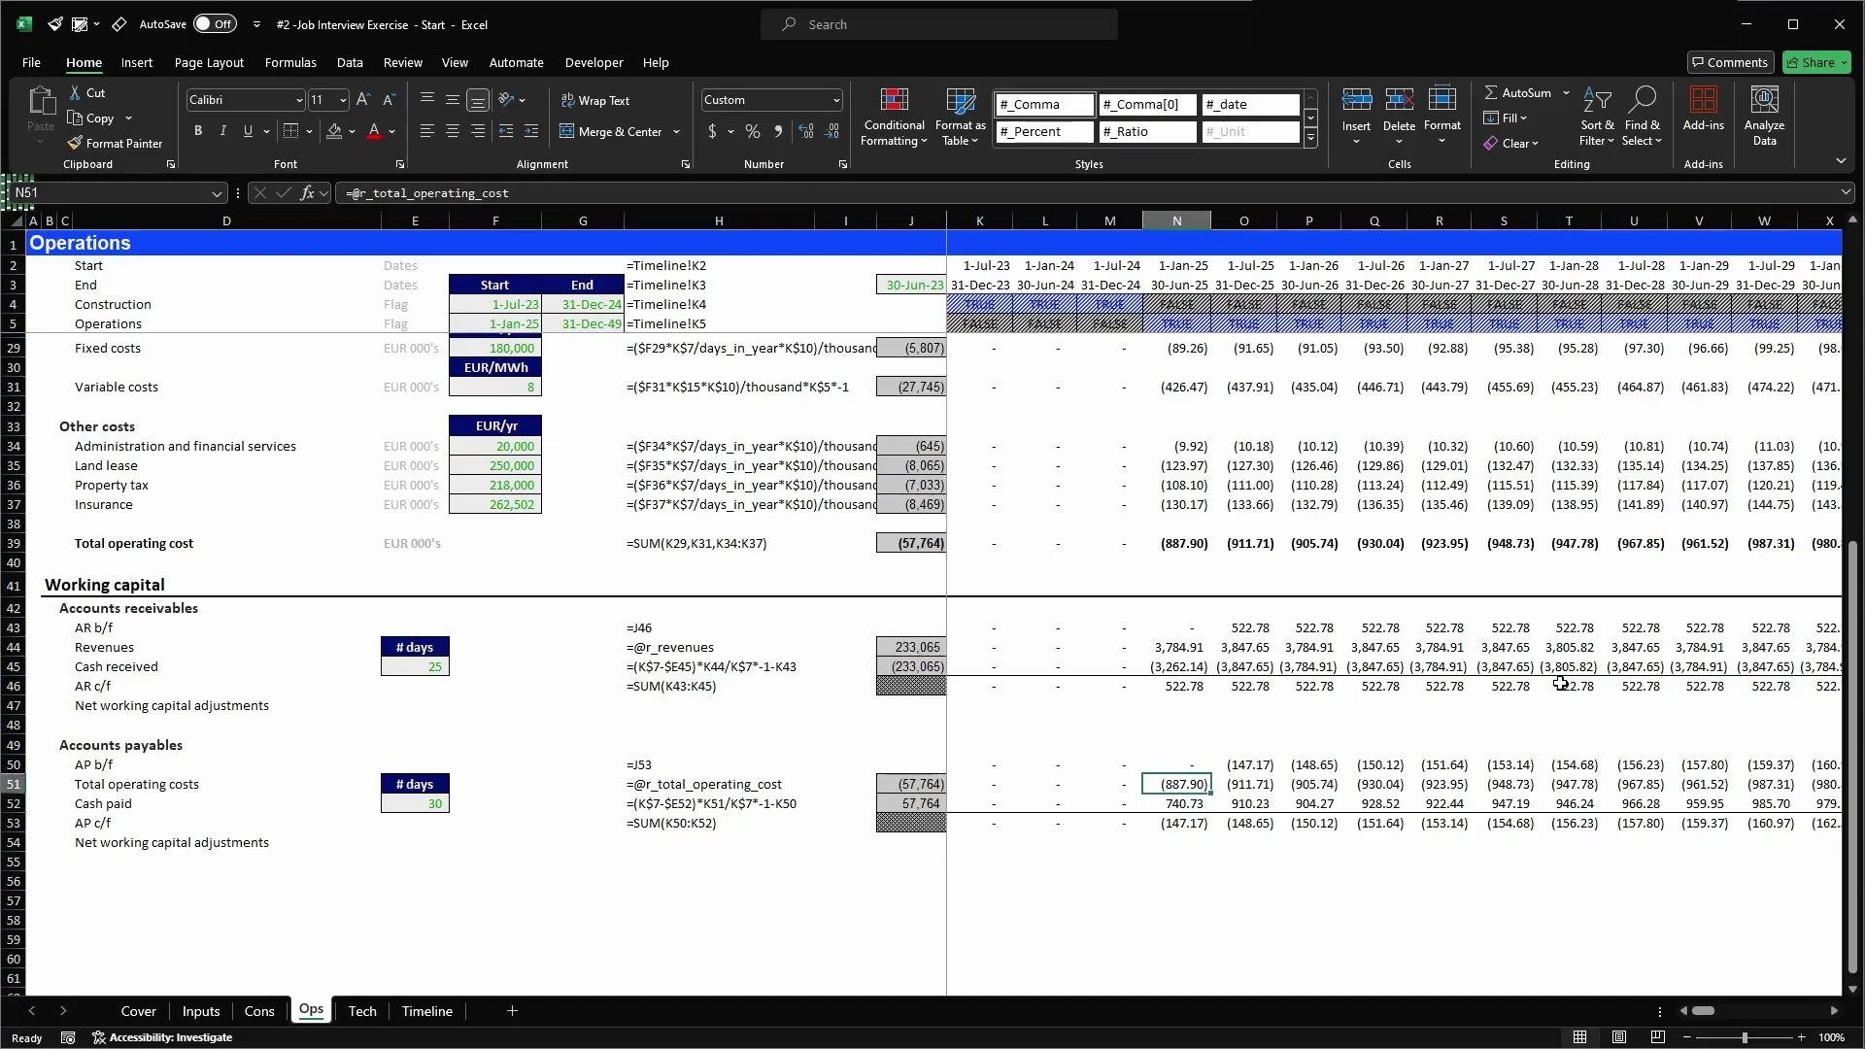
pyautogui.press('Down')
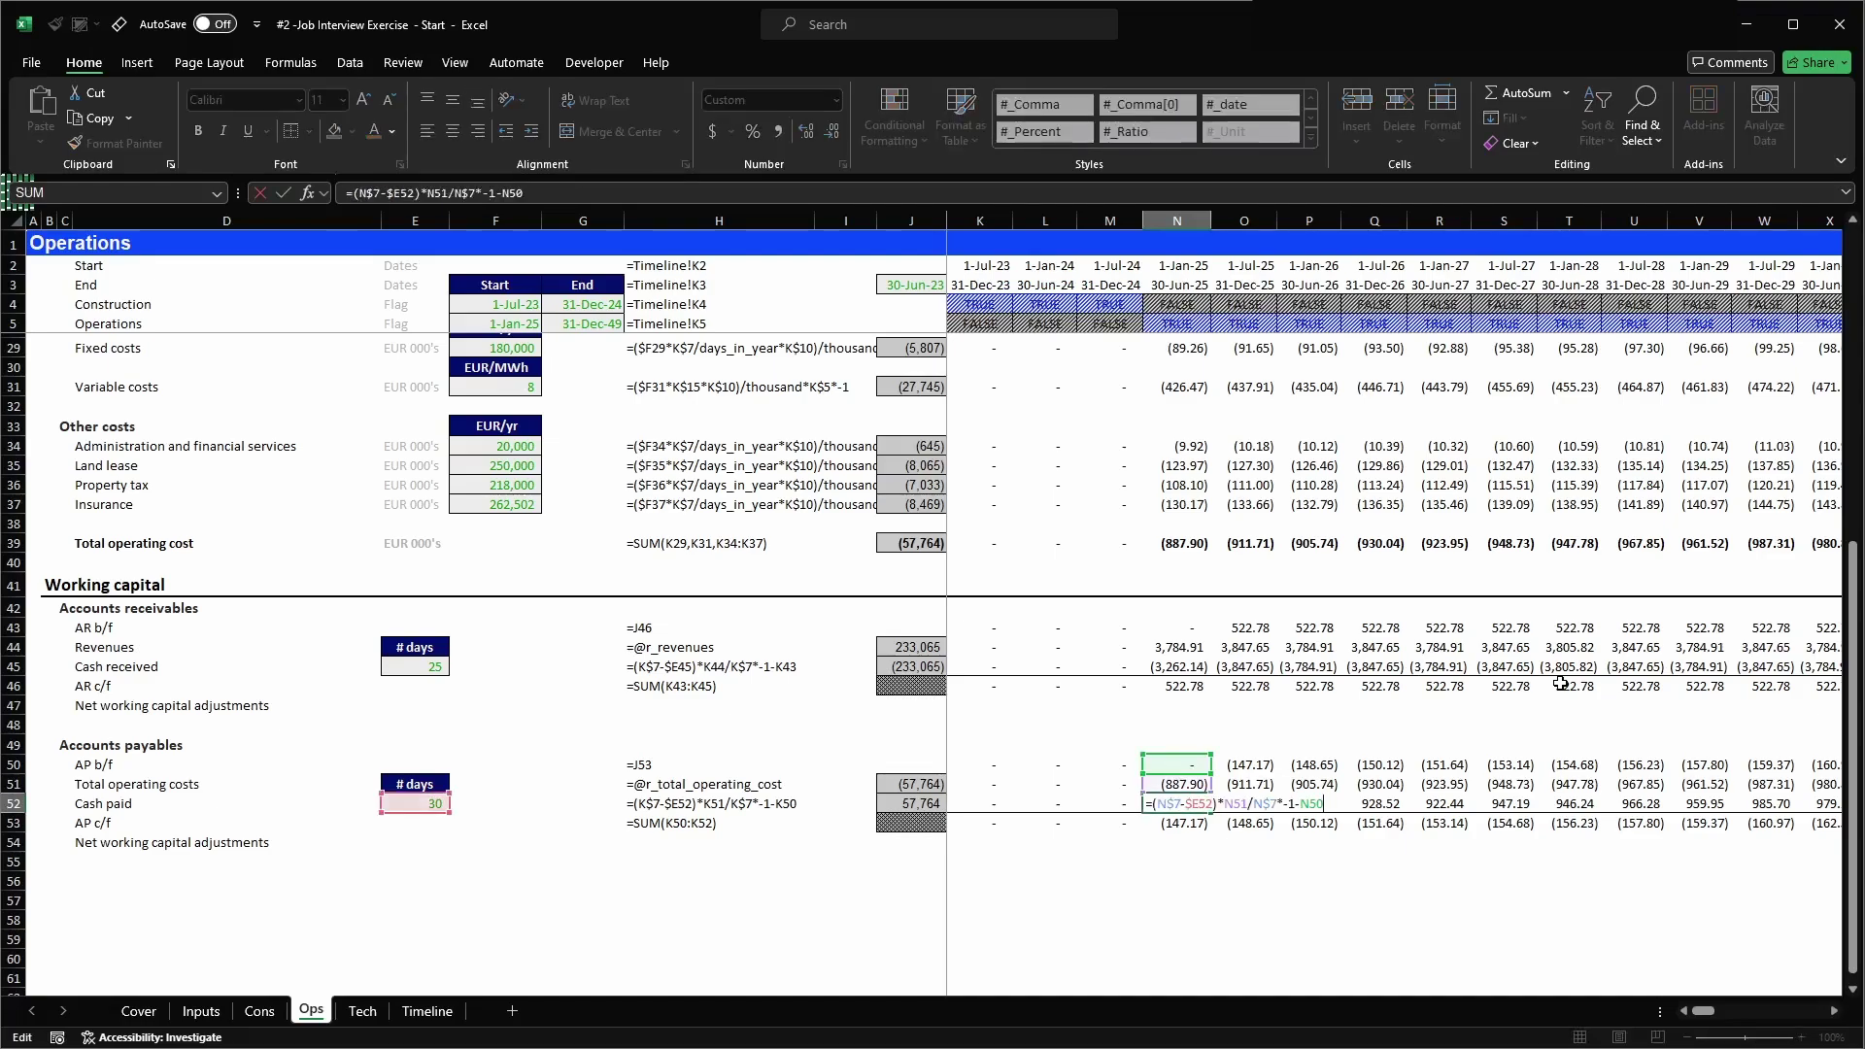
pyautogui.press('Down')
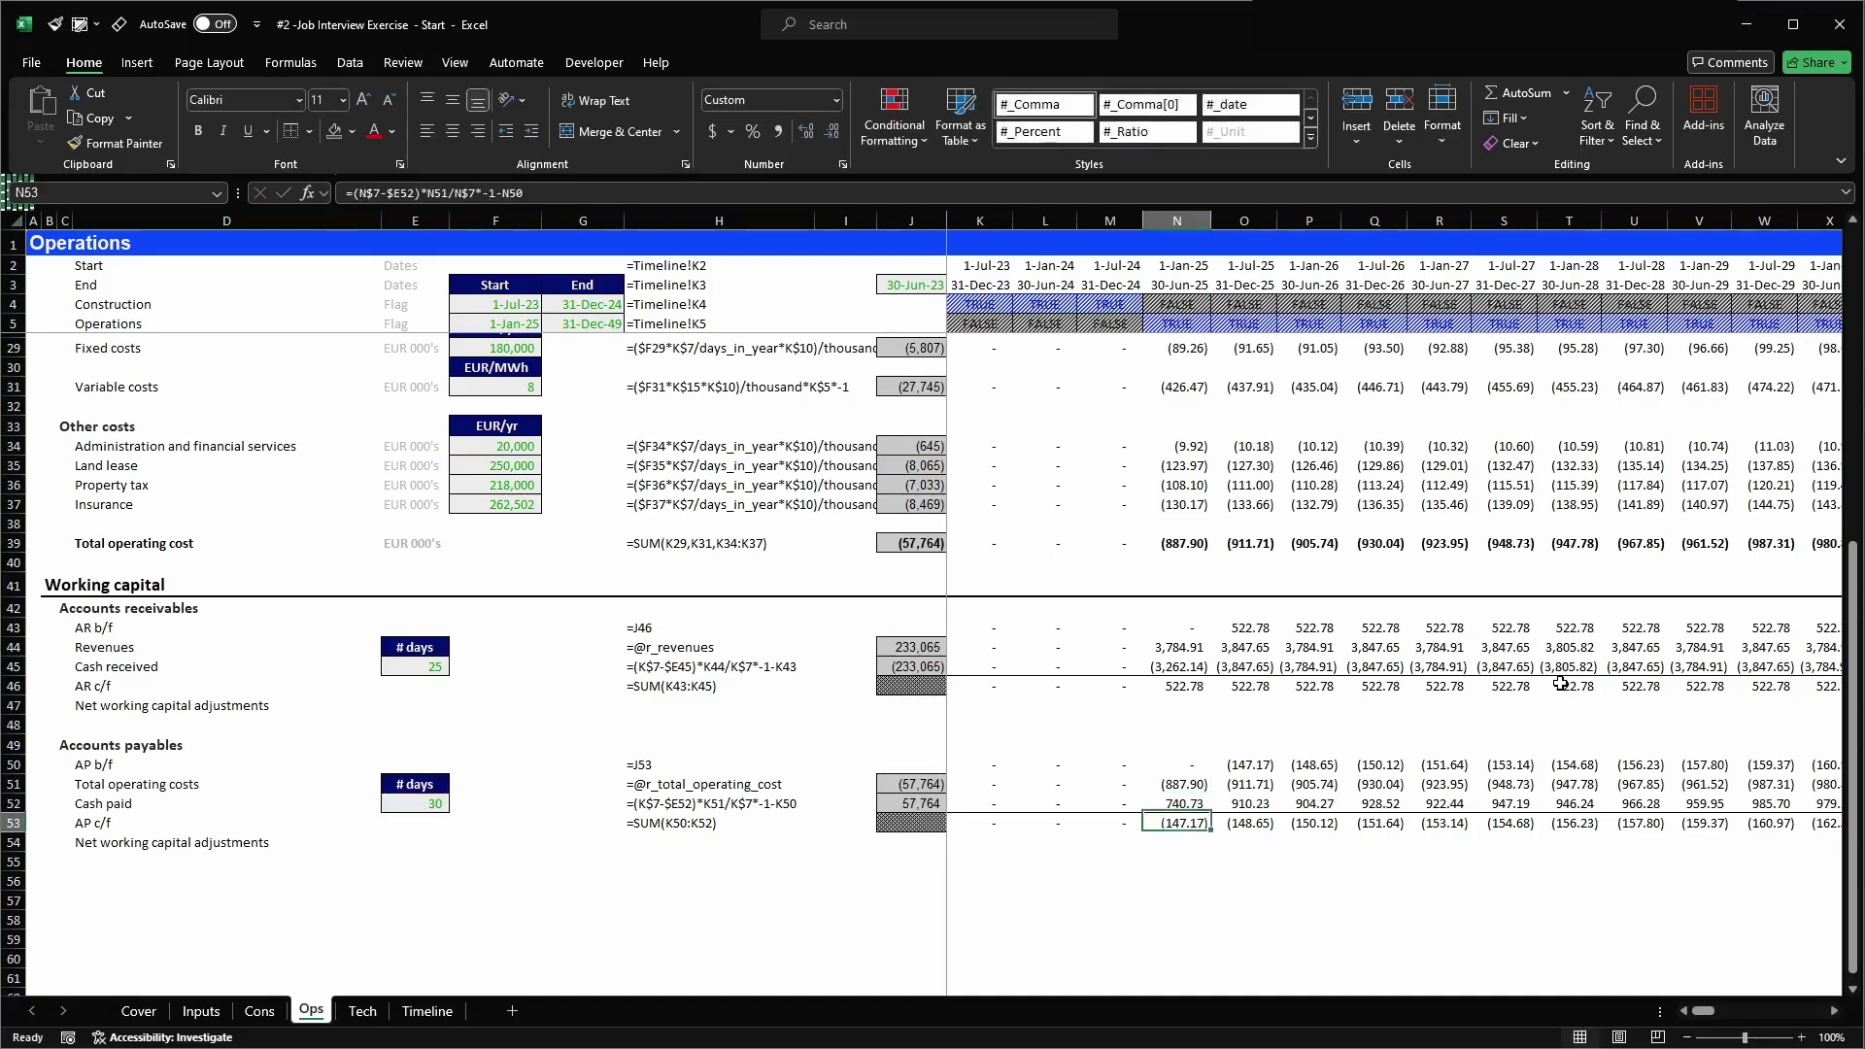
pyautogui.press('Left')
pyautogui.press('Left')
pyautogui.press('Left')
pyautogui.press('Left')
pyautogui.press('Left')
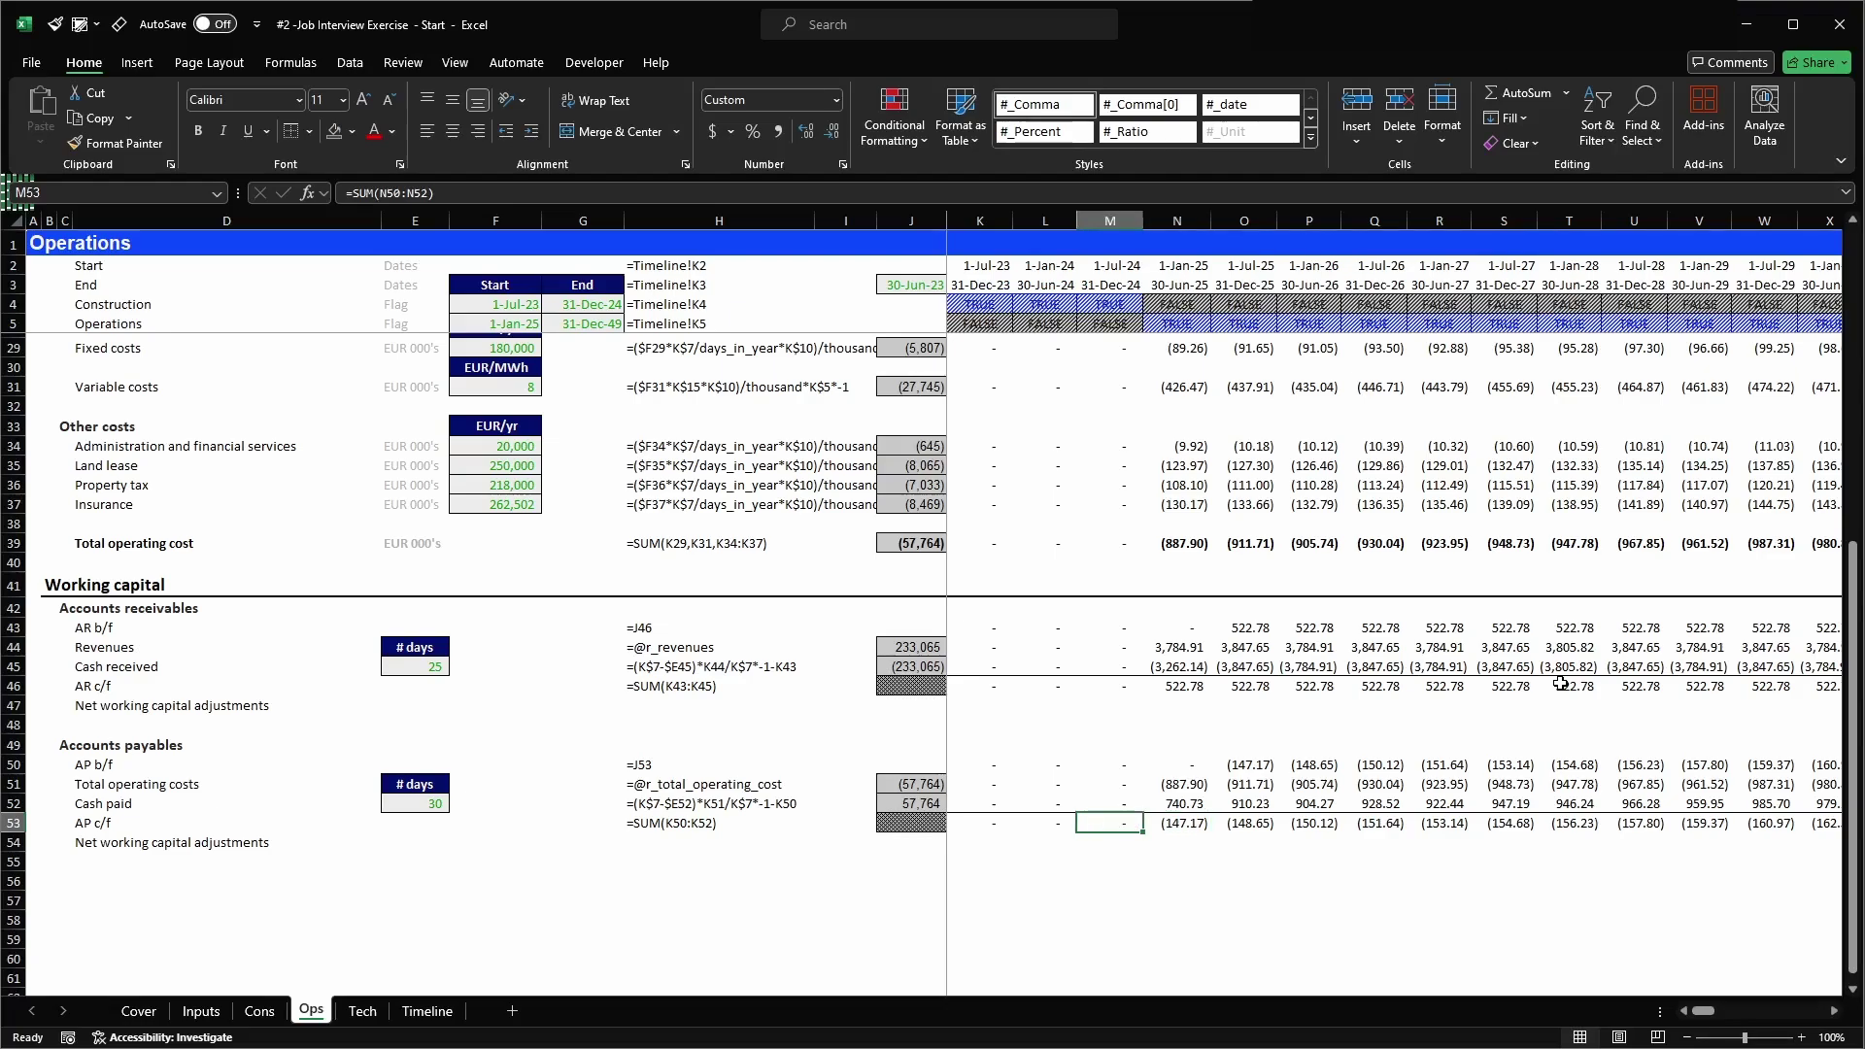
pyautogui.press('Right')
pyautogui.press('Right')
pyautogui.press('Right')
pyautogui.press('Right')
pyautogui.press('Up')
pyautogui.press('Up')
pyautogui.press('Up')
pyautogui.press('Up')
pyautogui.press('Up')
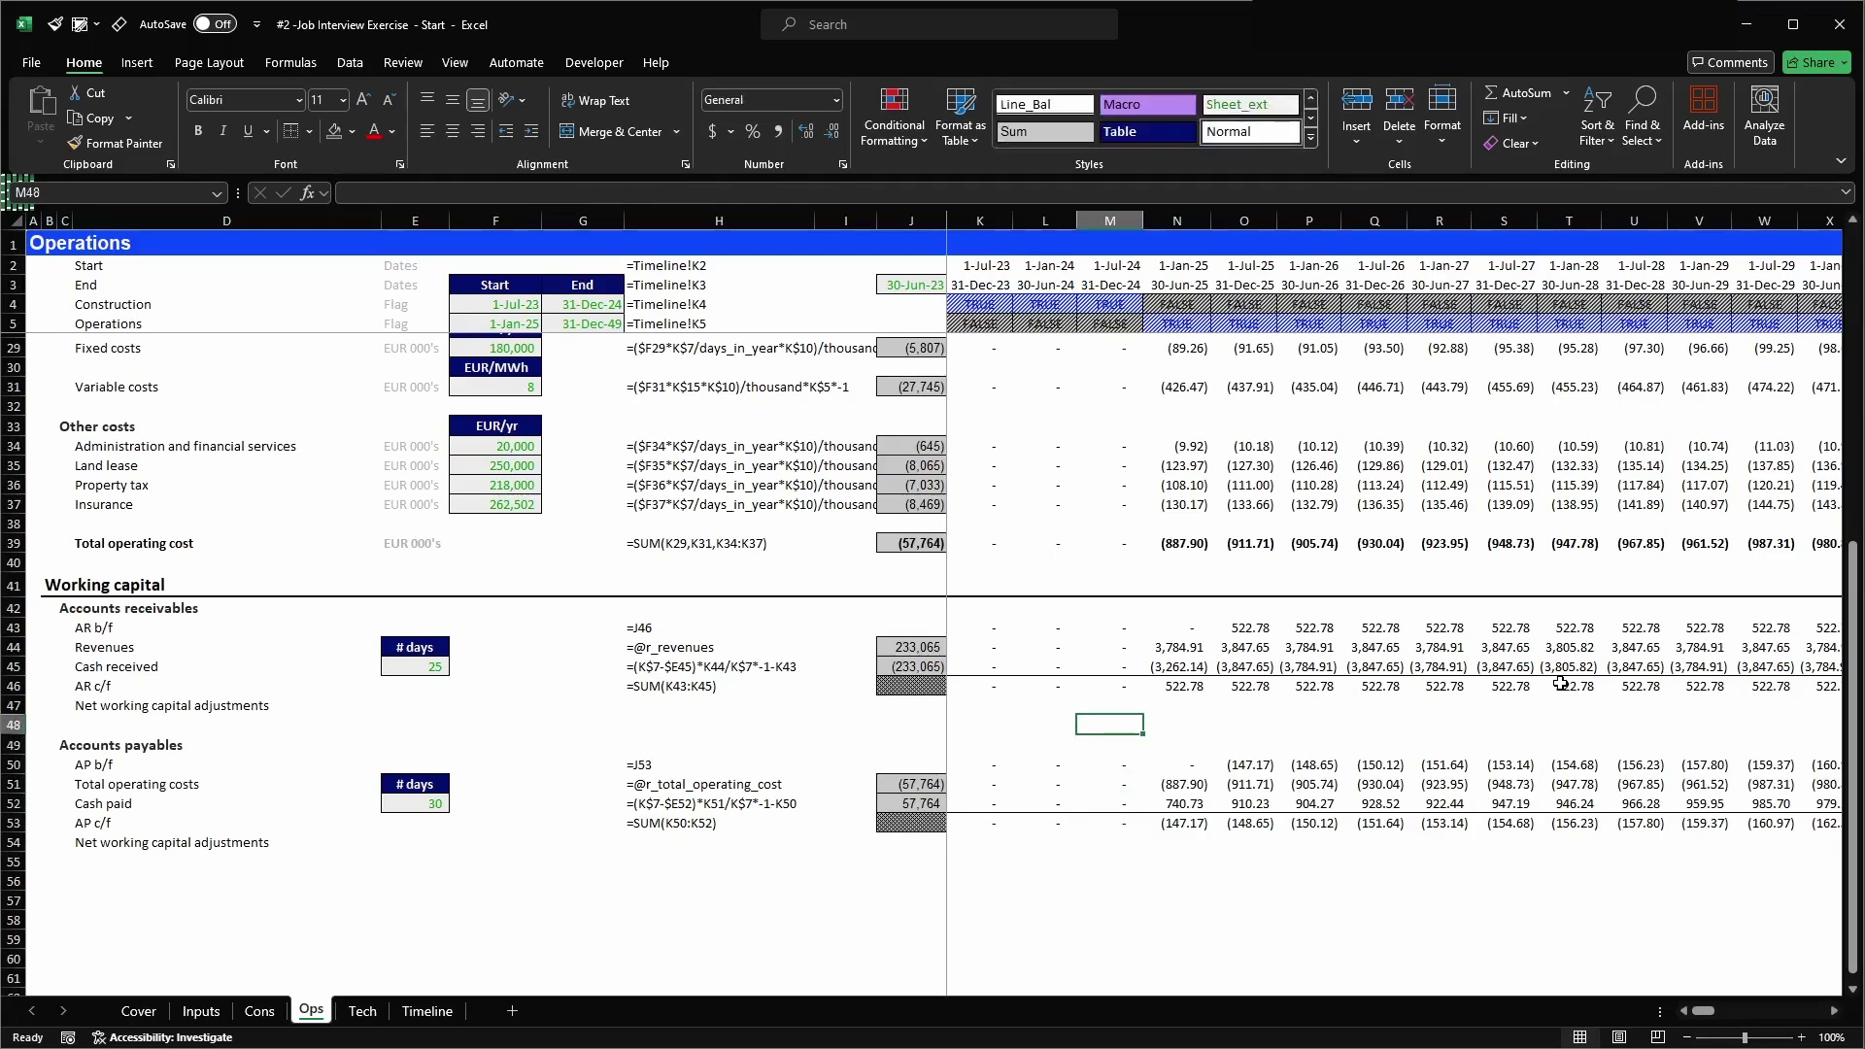
# - Examine the AR c/f formula in N46 for the first operating period, above the Net working capital adjustments row
pyautogui.press('Up')
pyautogui.press('Left')
pyautogui.press('Left')
pyautogui.press('Left')
pyautogui.press('Left')
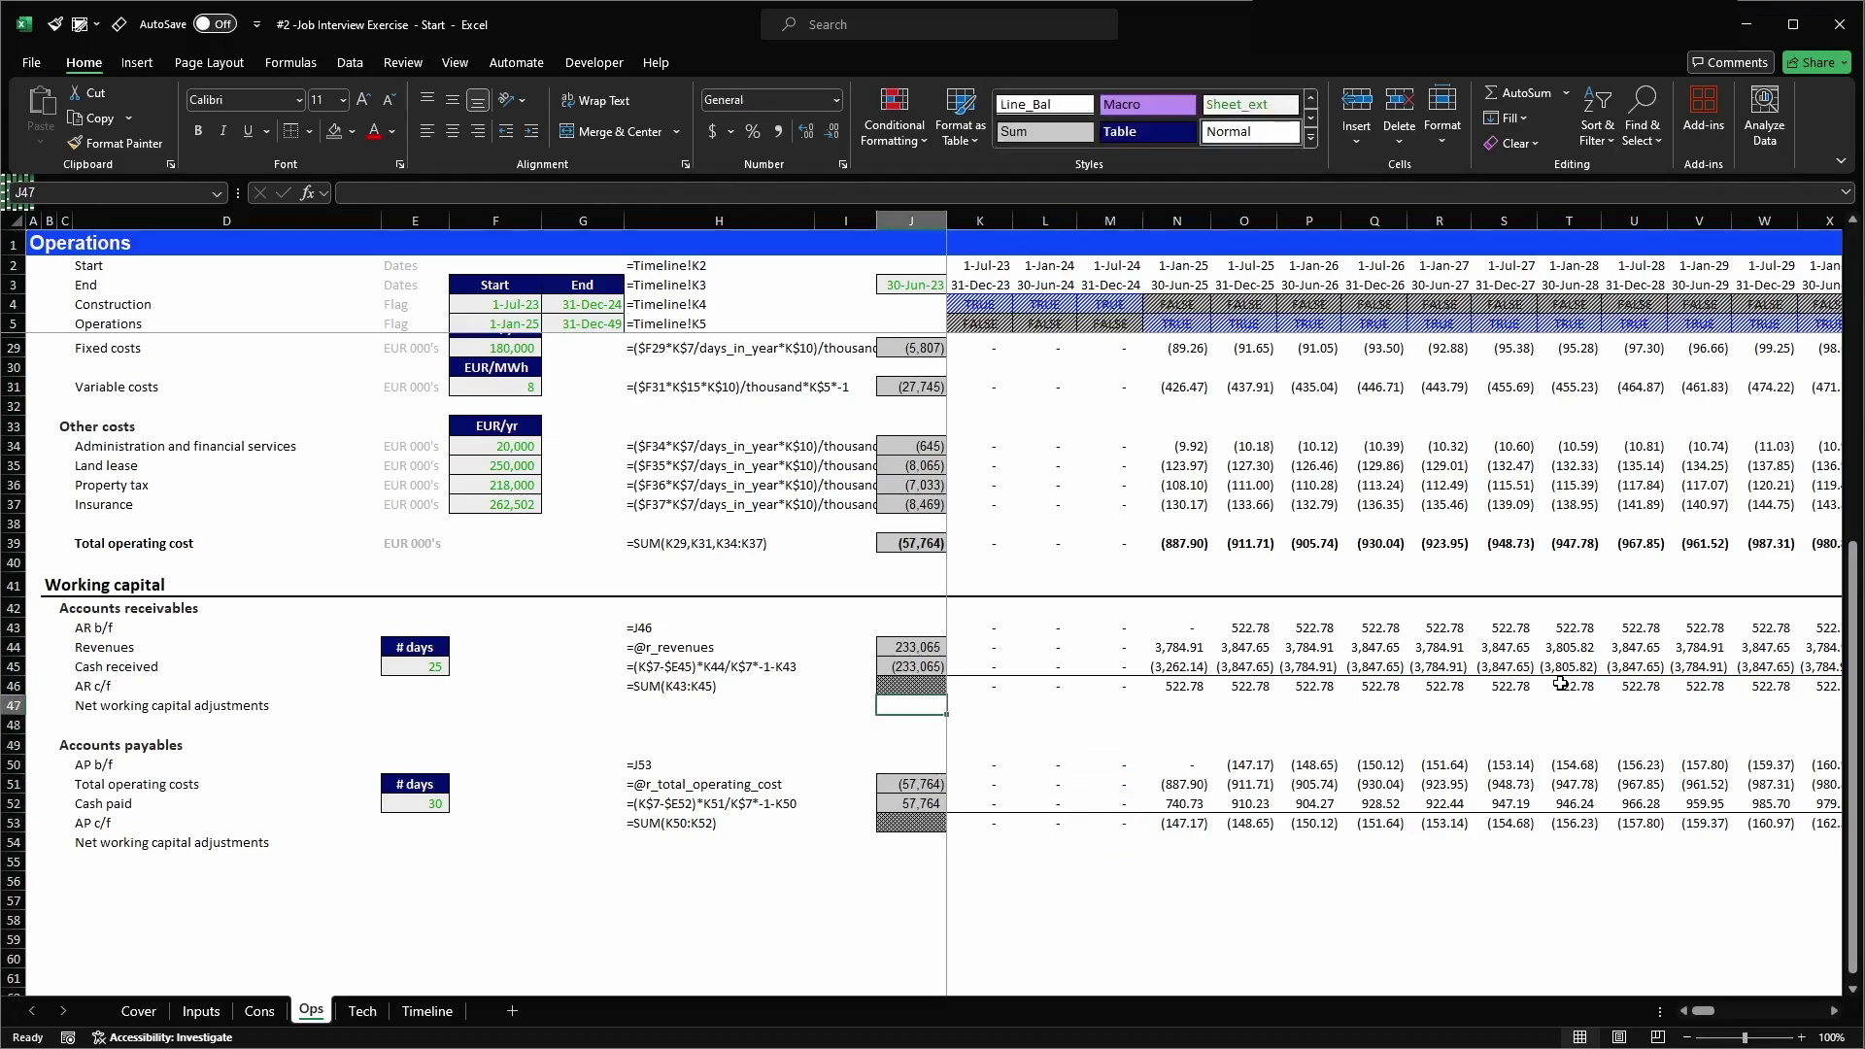
pyautogui.hotkey('shift', 'space')
pyautogui.press('Right')
pyautogui.press('Right')
pyautogui.press('Right')
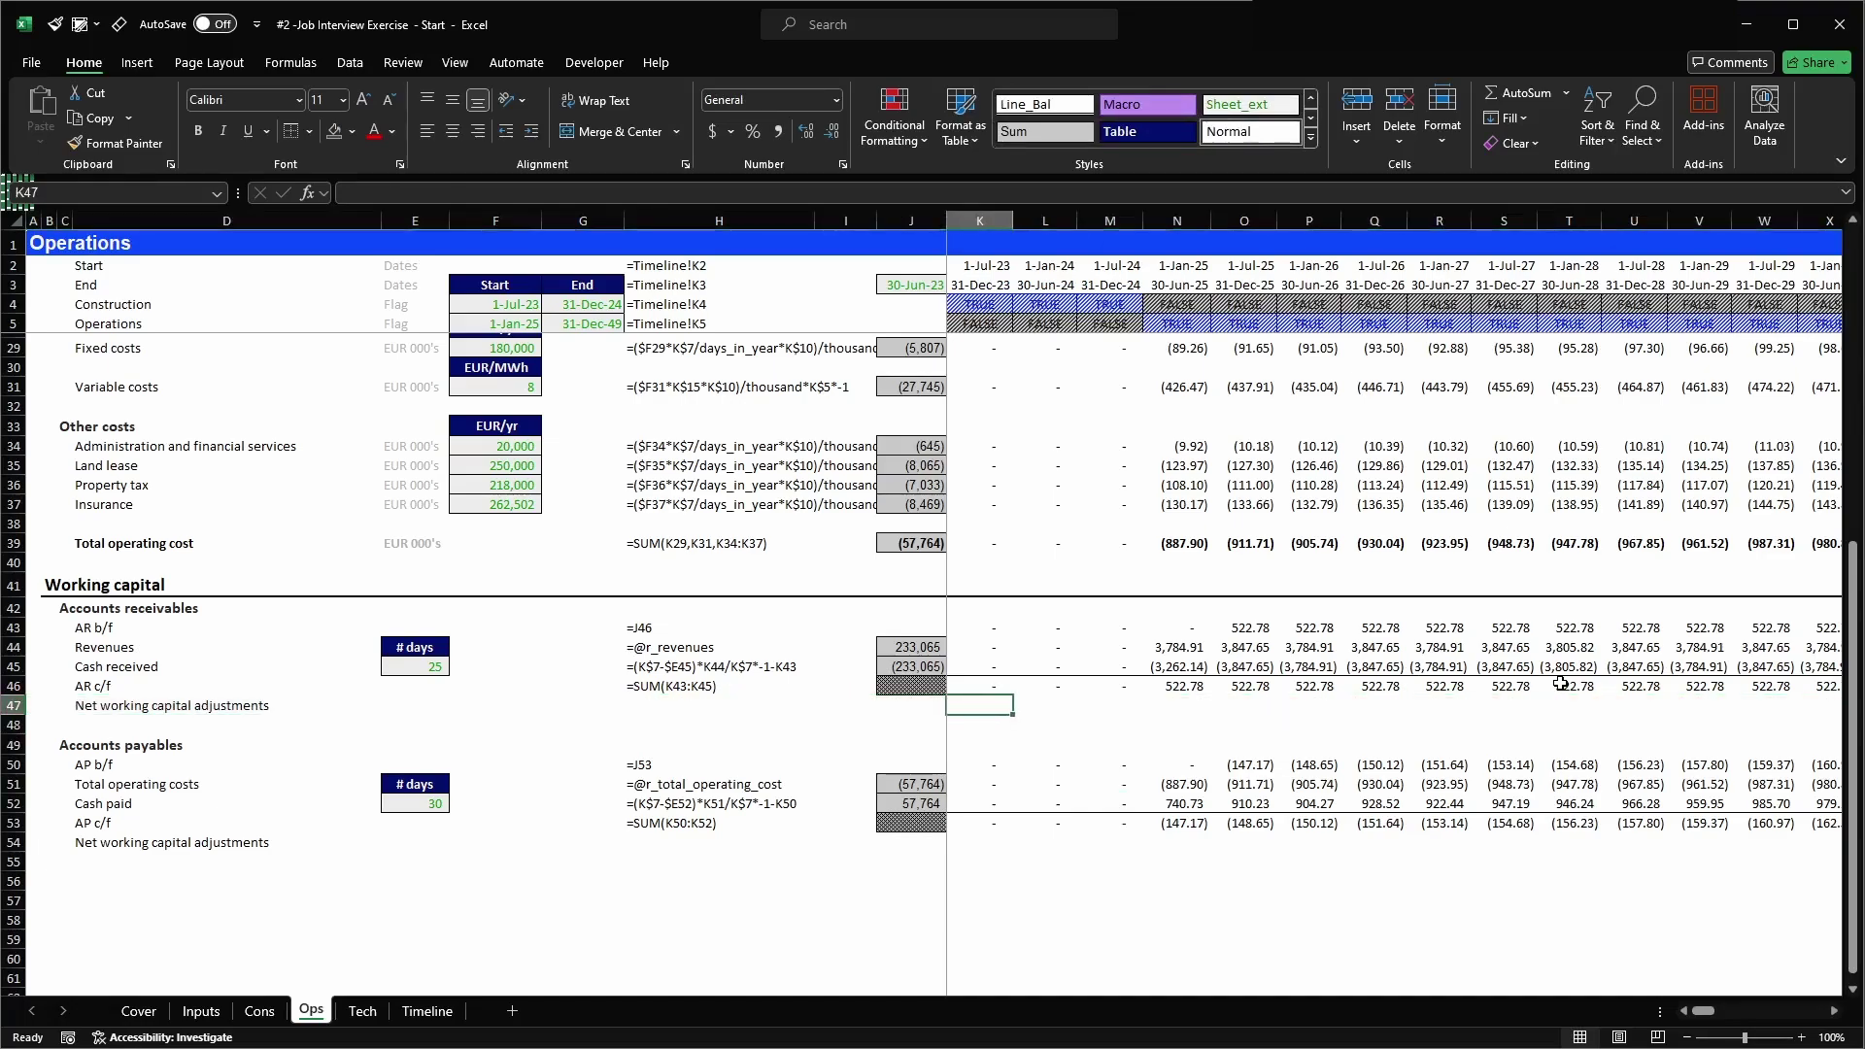
pyautogui.press('Right')
pyautogui.press('Right')
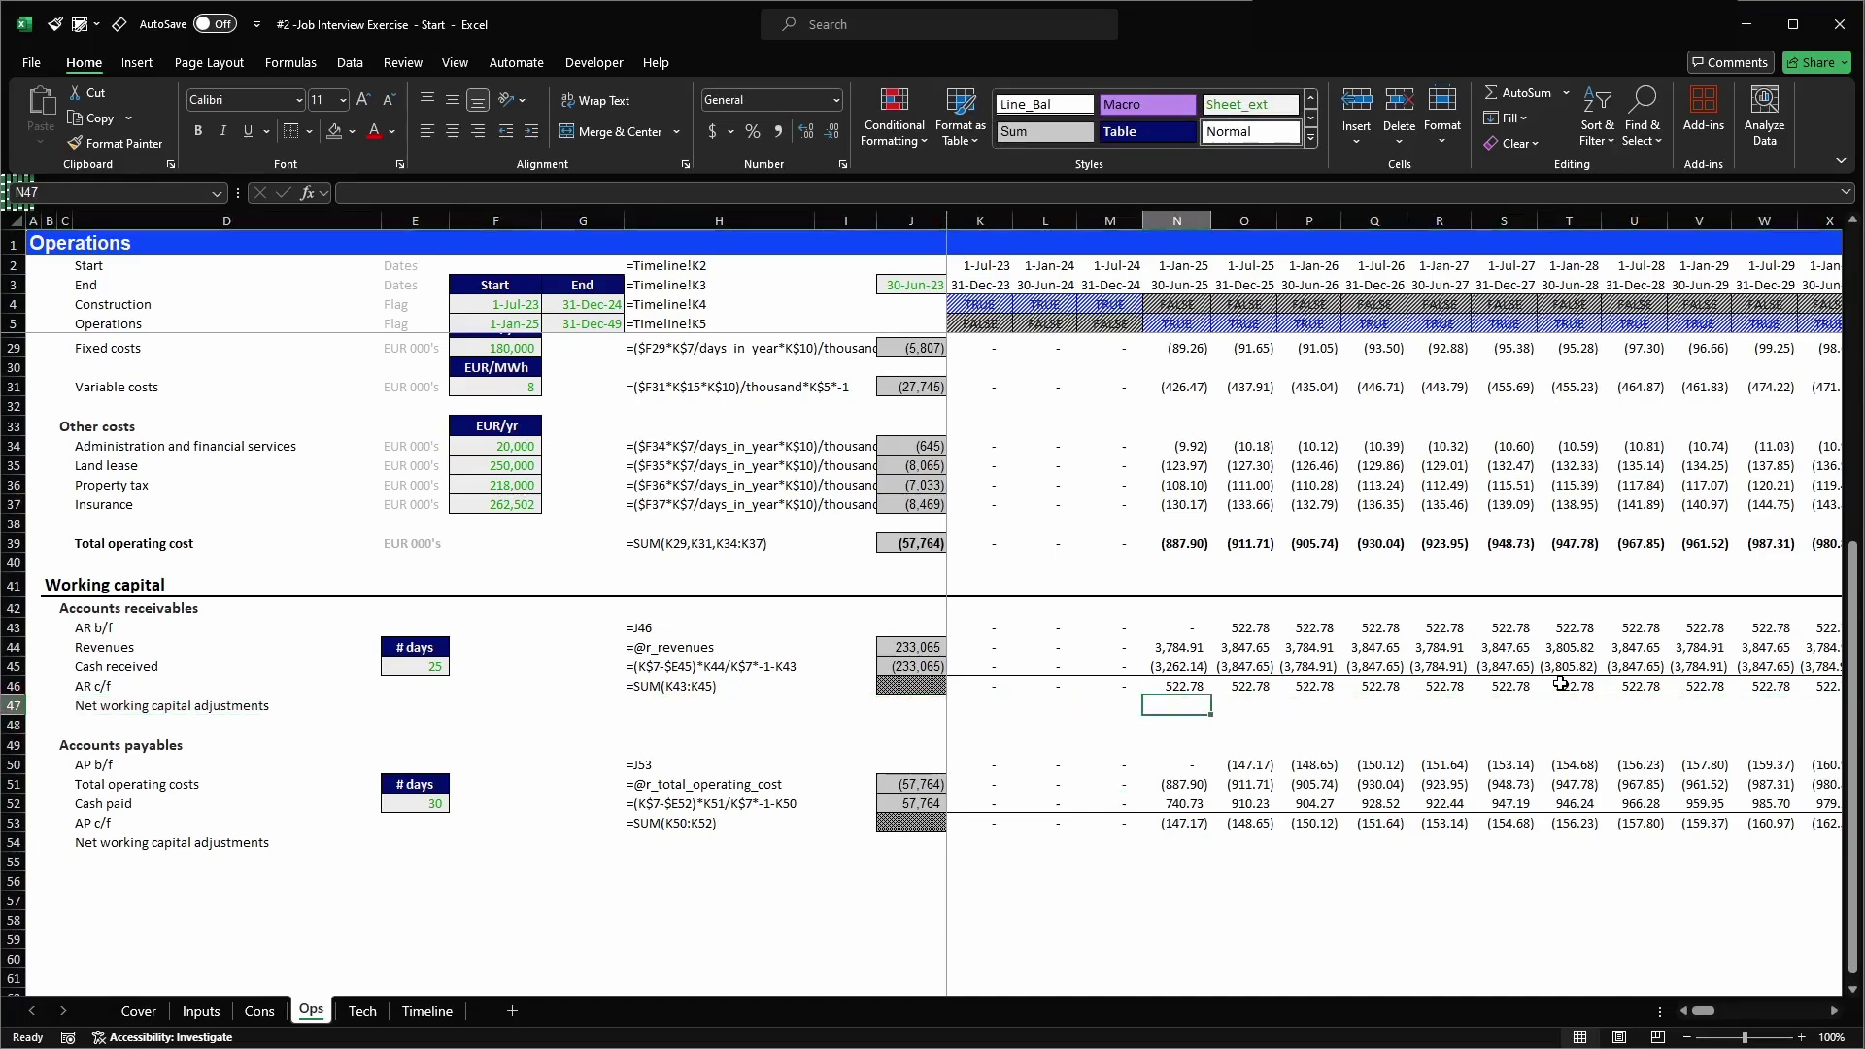
pyautogui.click(1181, 683)
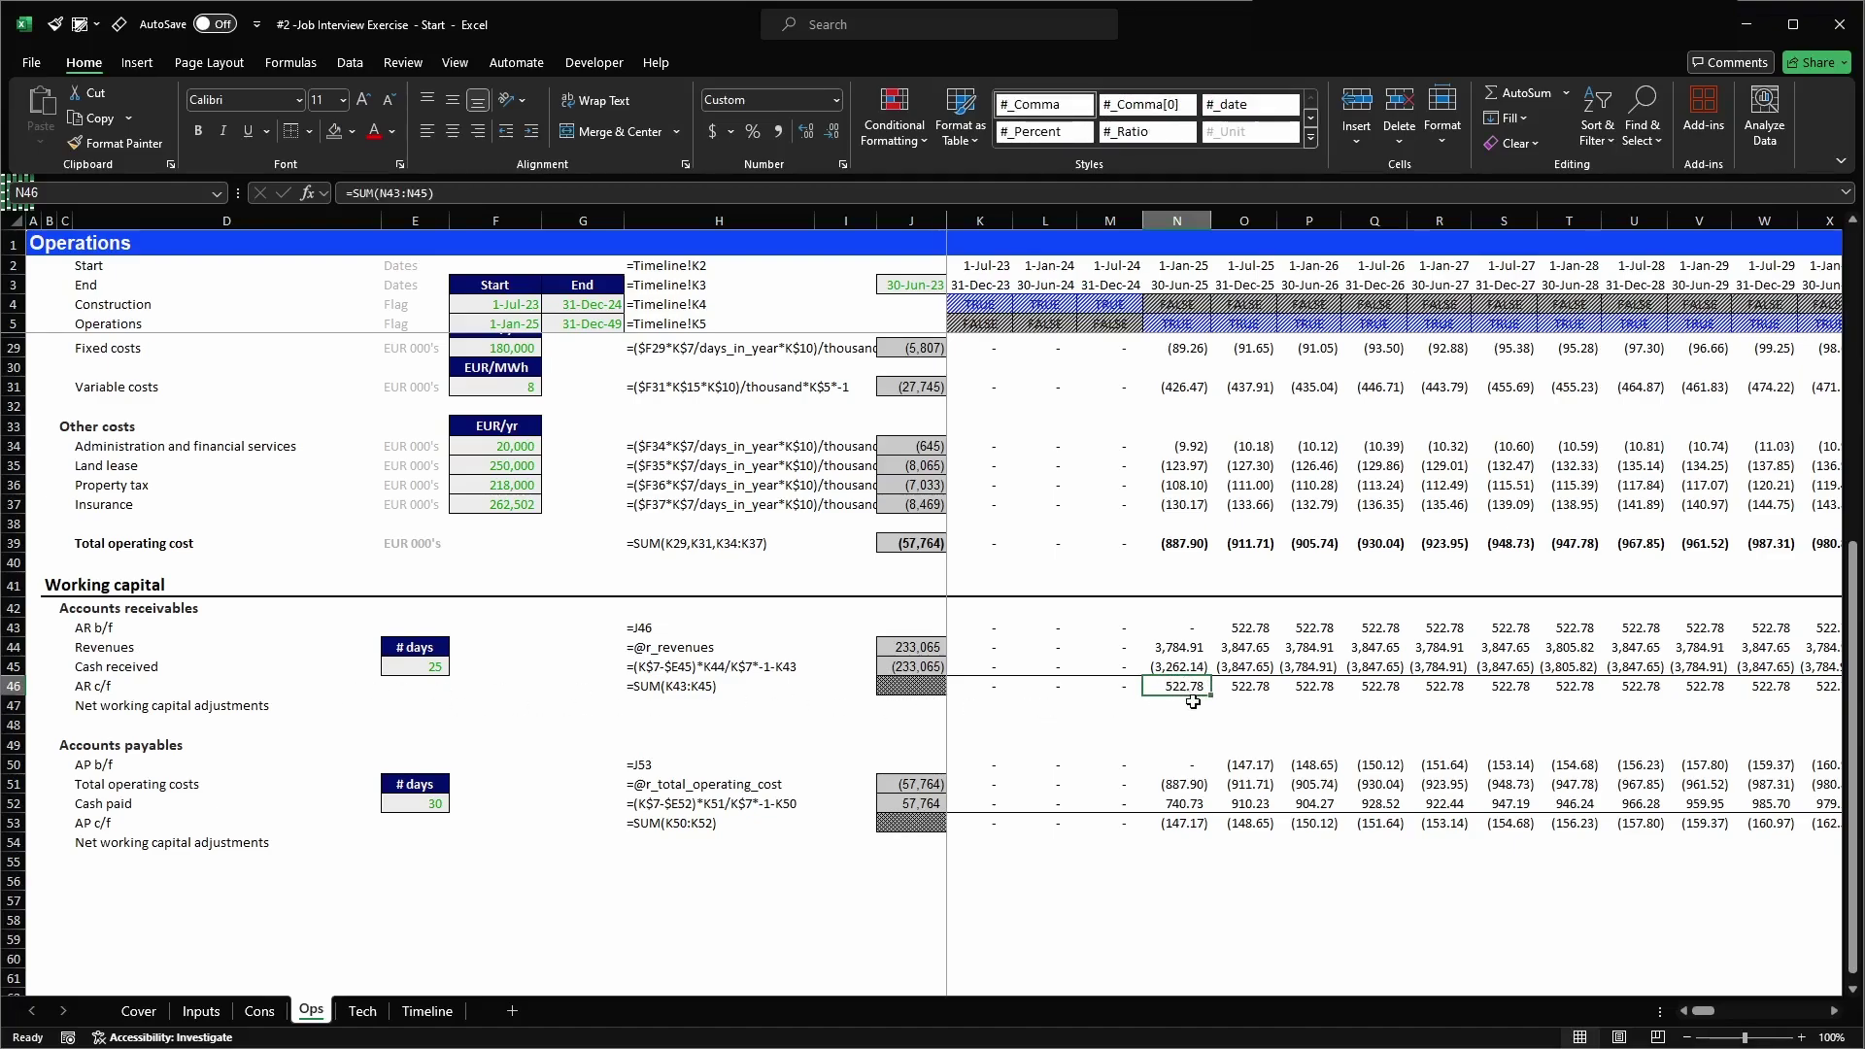
pyautogui.click(1193, 701)
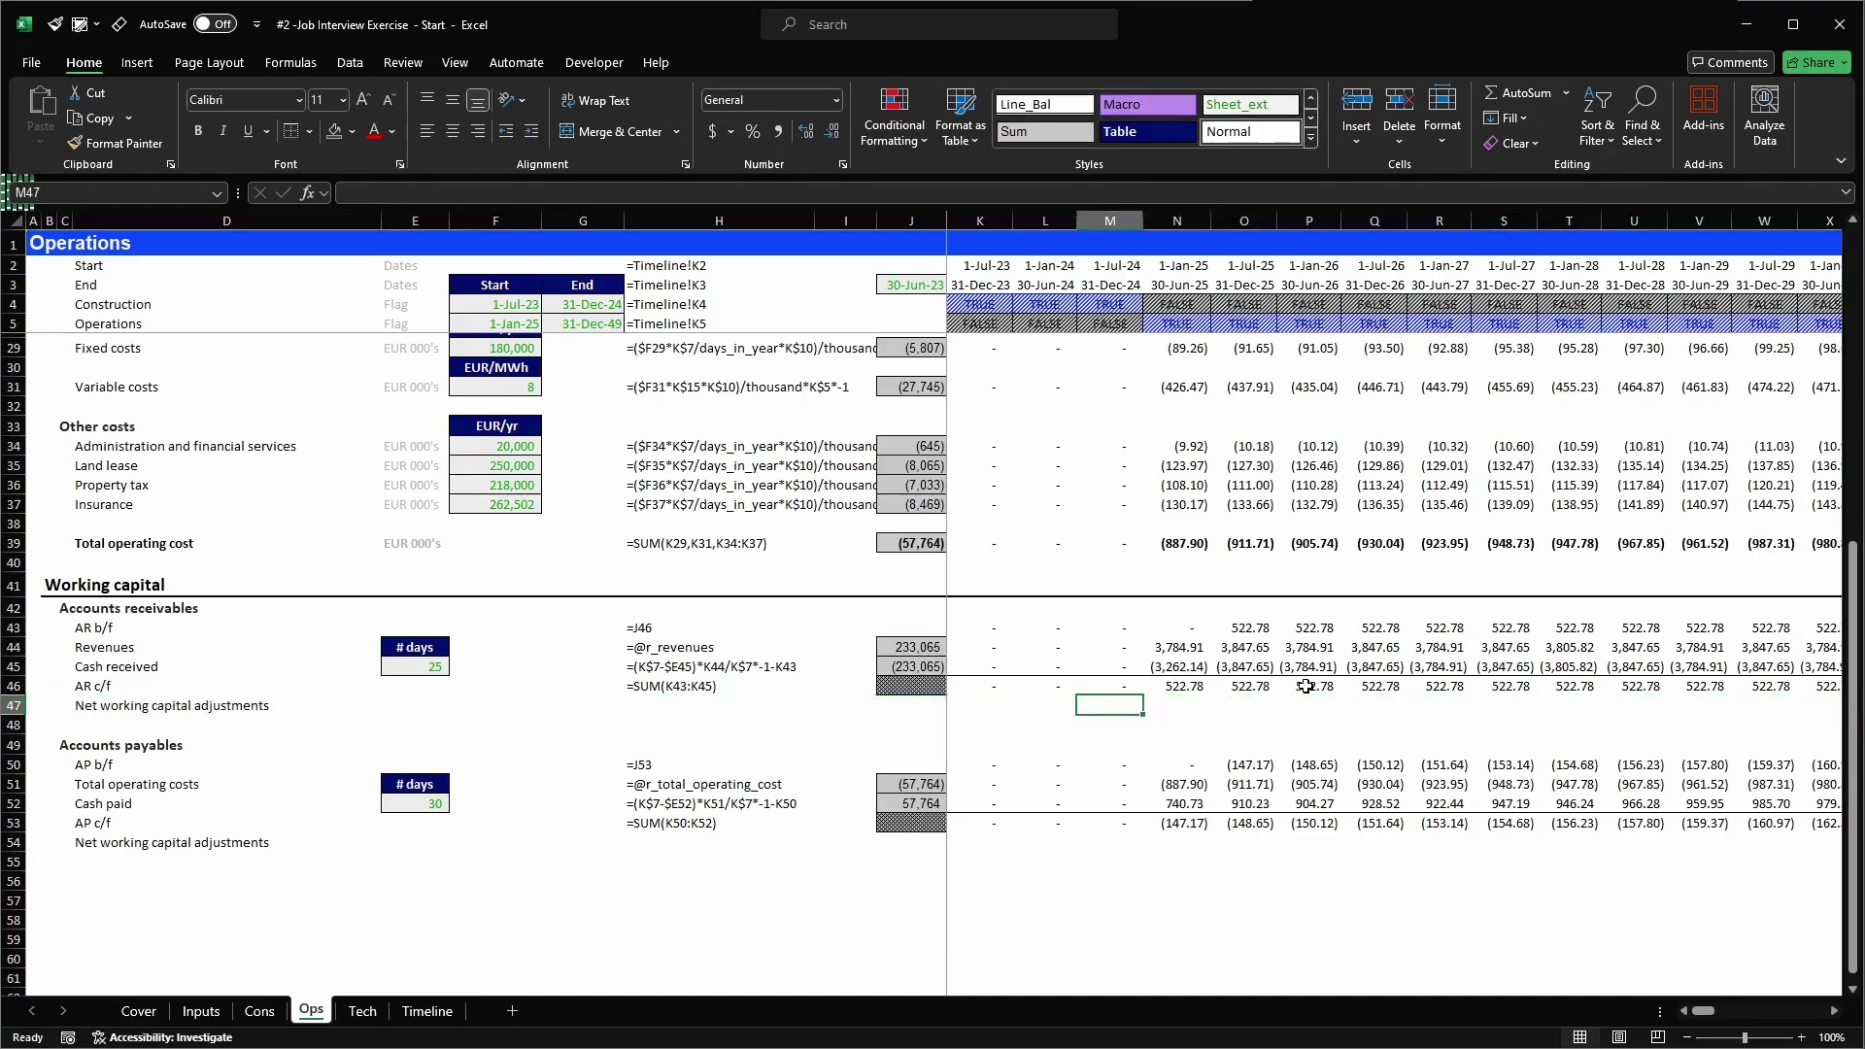
# - Enter the receivables Net working capital adjustments formula =N43-N46 in N47
pyautogui.write('=')
pyautogui.press('Up')
pyautogui.press('Up')
pyautogui.press('Up')
pyautogui.press('Up')
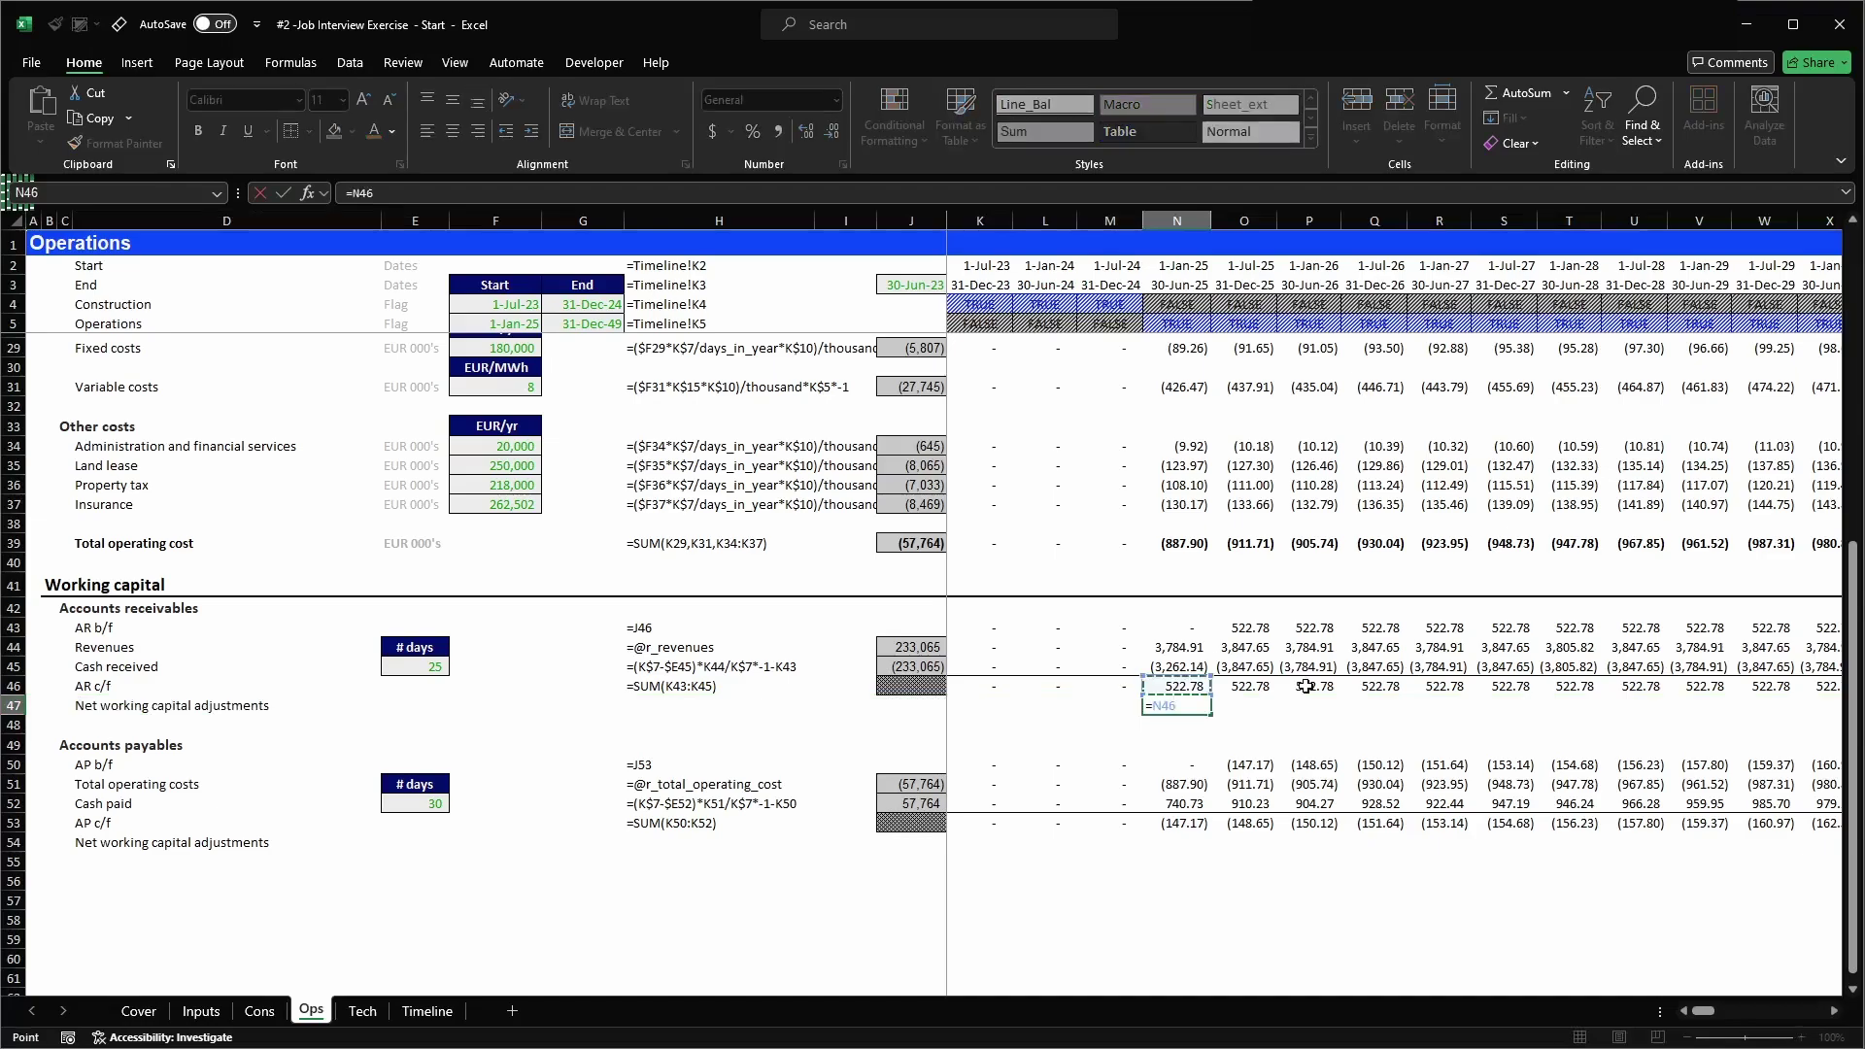
pyautogui.write('-')
pyautogui.press('Up')
pyautogui.press('Return')
pyautogui.press('Up')
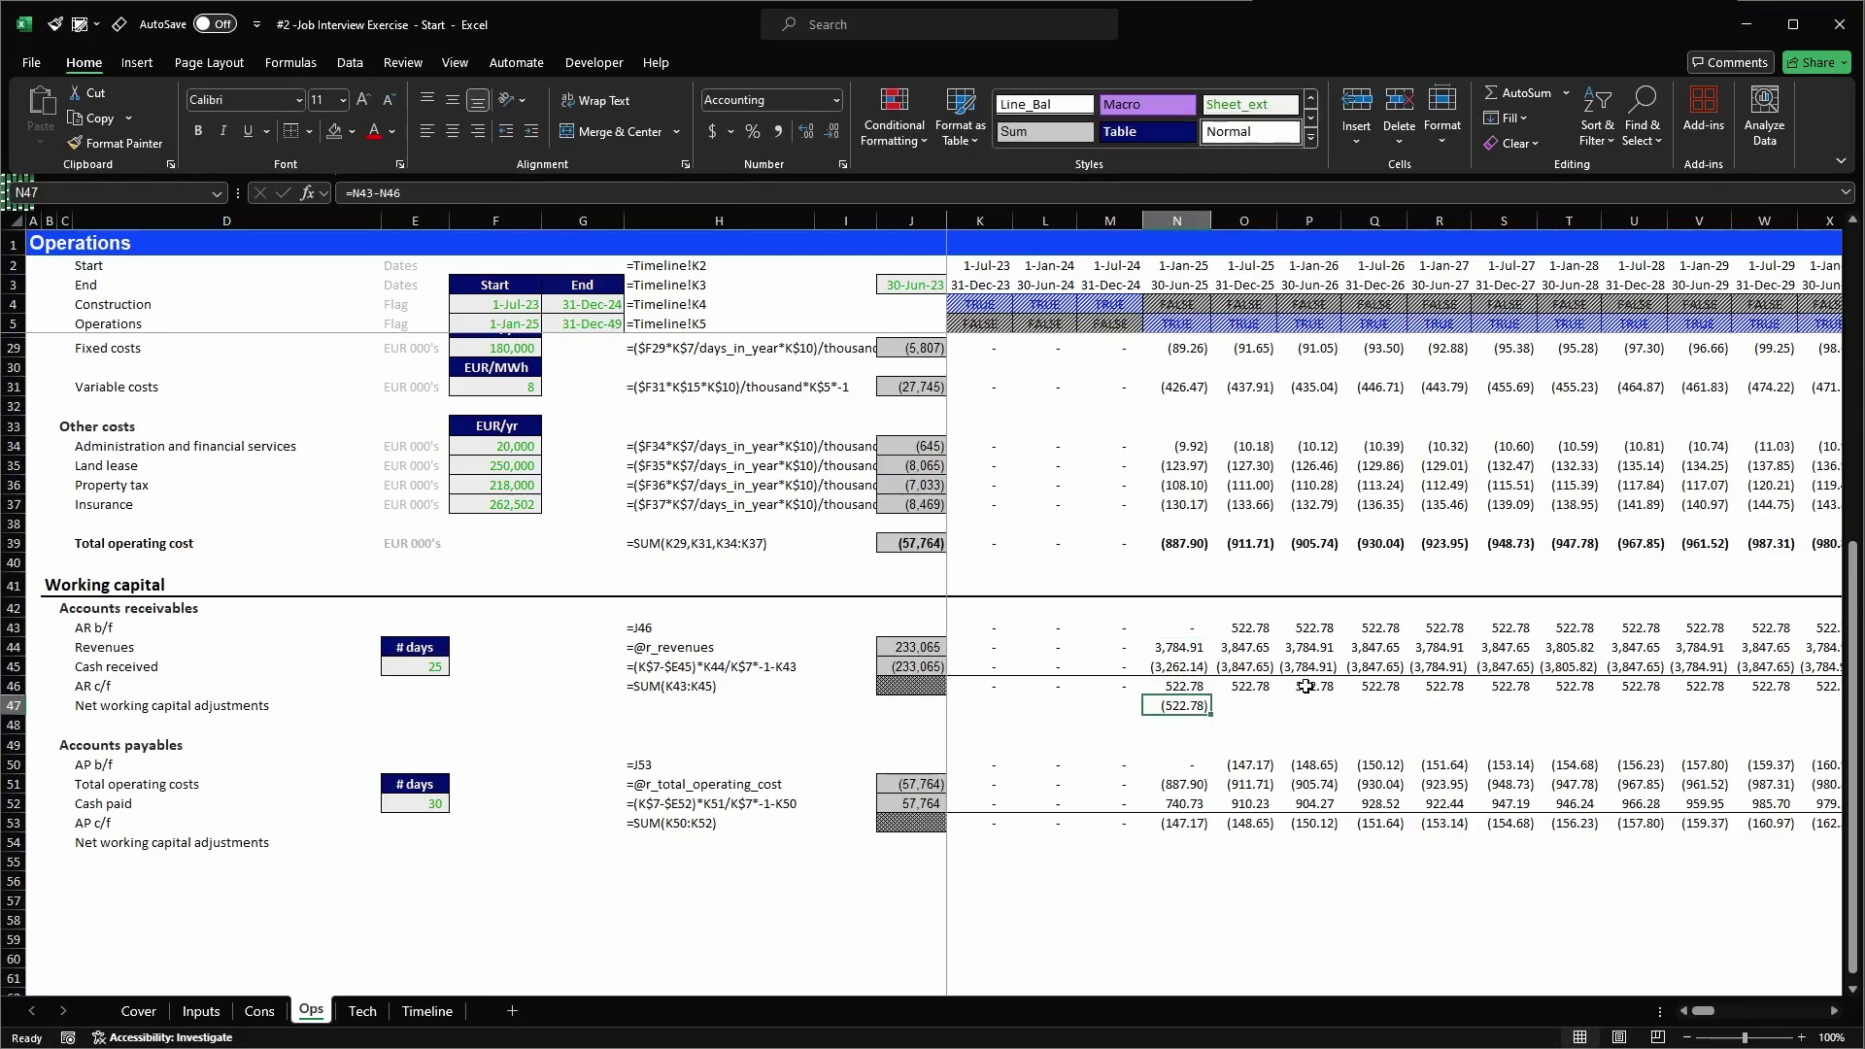
# - Copy the N47 adjustment formula across row 47 for all periods, from K47 through column CG
pyautogui.hotkey('ctrl', 'c')
pyautogui.press('Left')
pyautogui.press('Left')
pyautogui.press('Left')
pyautogui.hotkey('ctrl', 'shift', 'Right')
pyautogui.hotkey('ctrl', 'shift', 'Right')
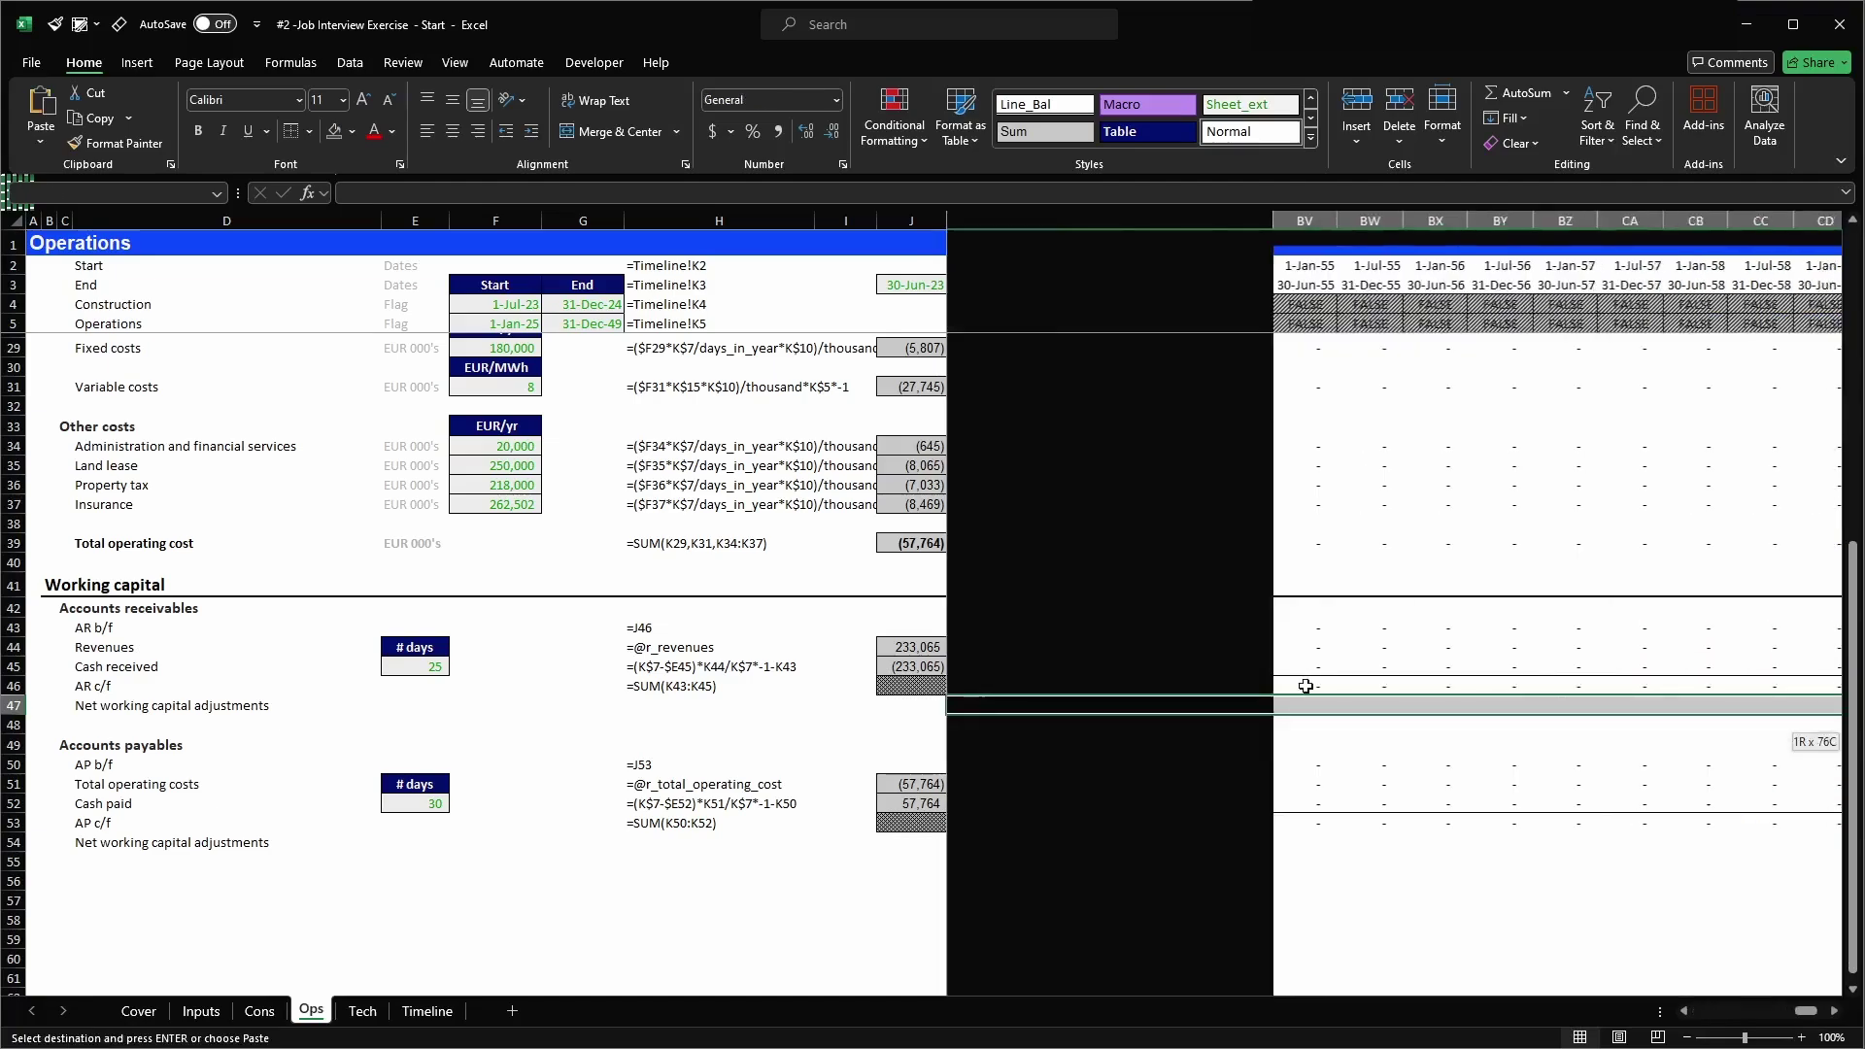
pyautogui.press('Return')
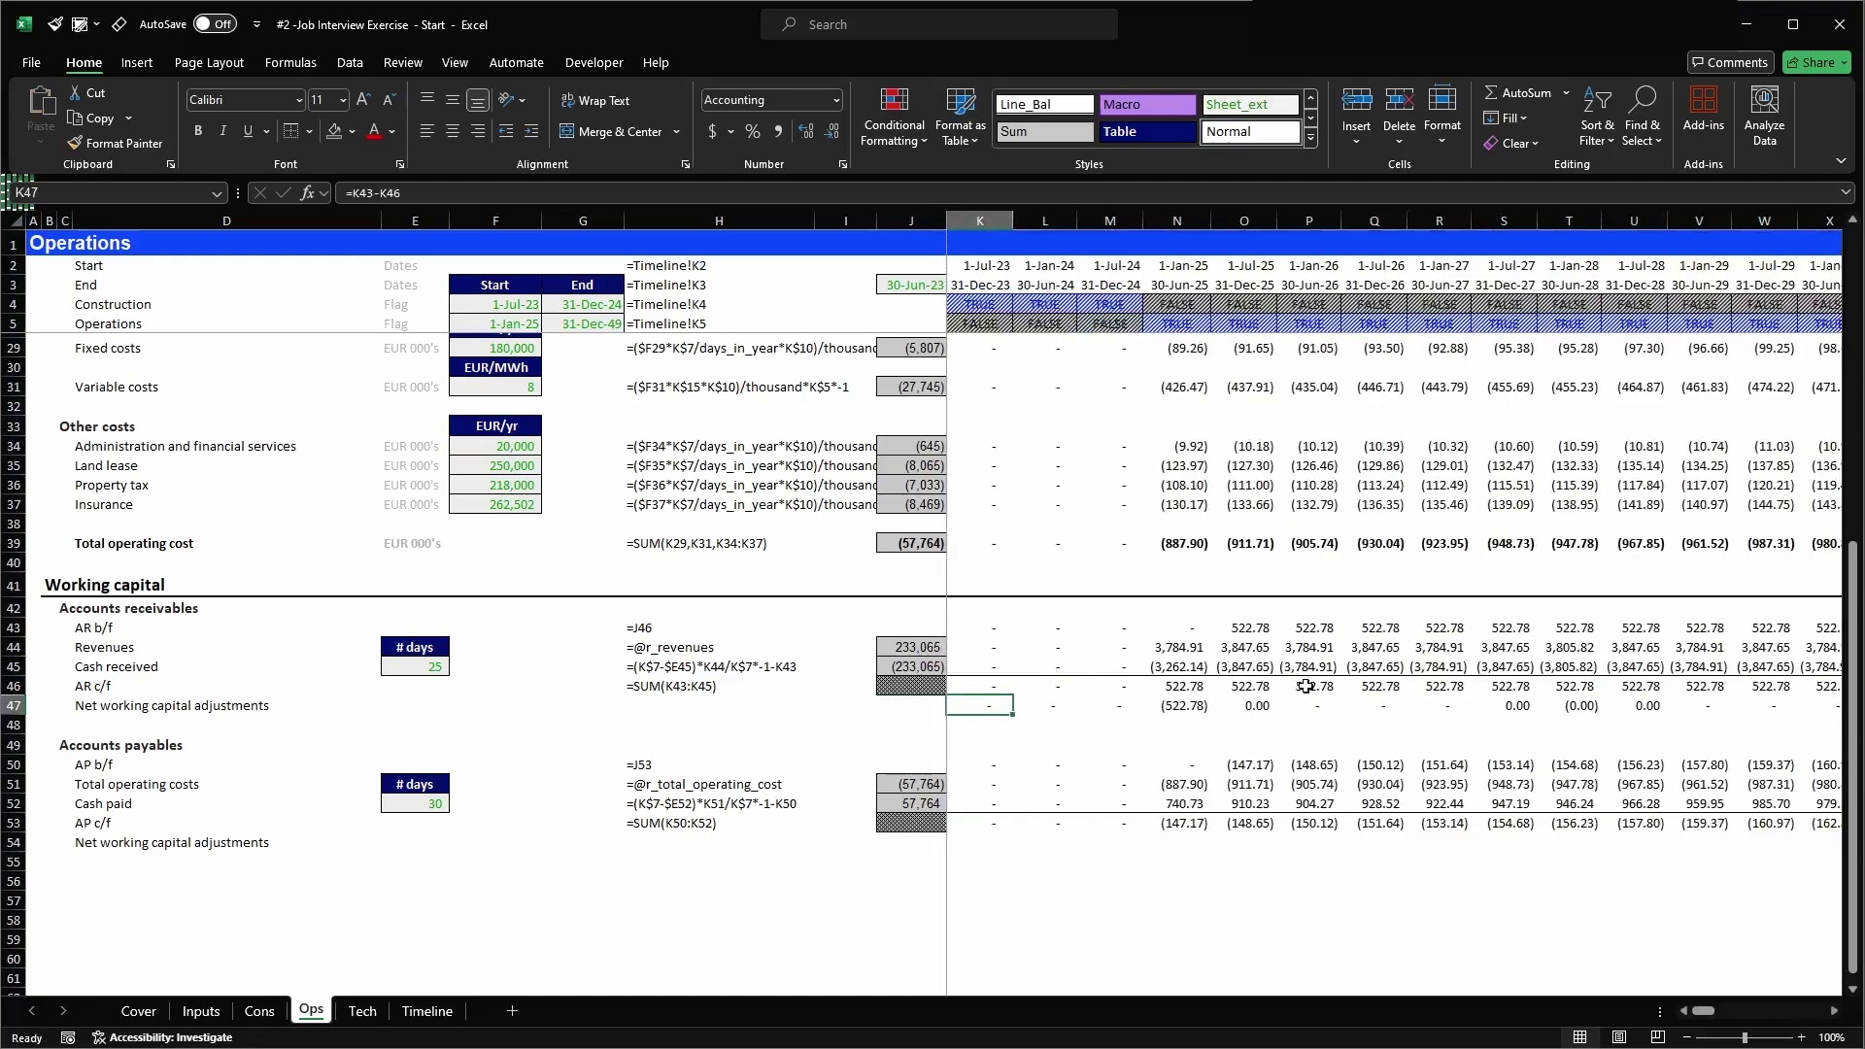
# - Copy the adjustment formula from K47 to the Accounts payables row at K54, fill it right through CG, and check N54
pyautogui.hotkey('ctrl', 'c')
pyautogui.press('Down')
pyautogui.press('Down')
pyautogui.press('Down')
pyautogui.press('Down')
pyautogui.press('Down')
pyautogui.press('Down')
pyautogui.press('Down')
pyautogui.hotkey('ctrl', 'v')
pyautogui.hotkey('ctrl', 'c')
pyautogui.hotkey('ctrl', 'shift', 'Right')
pyautogui.press('Return')
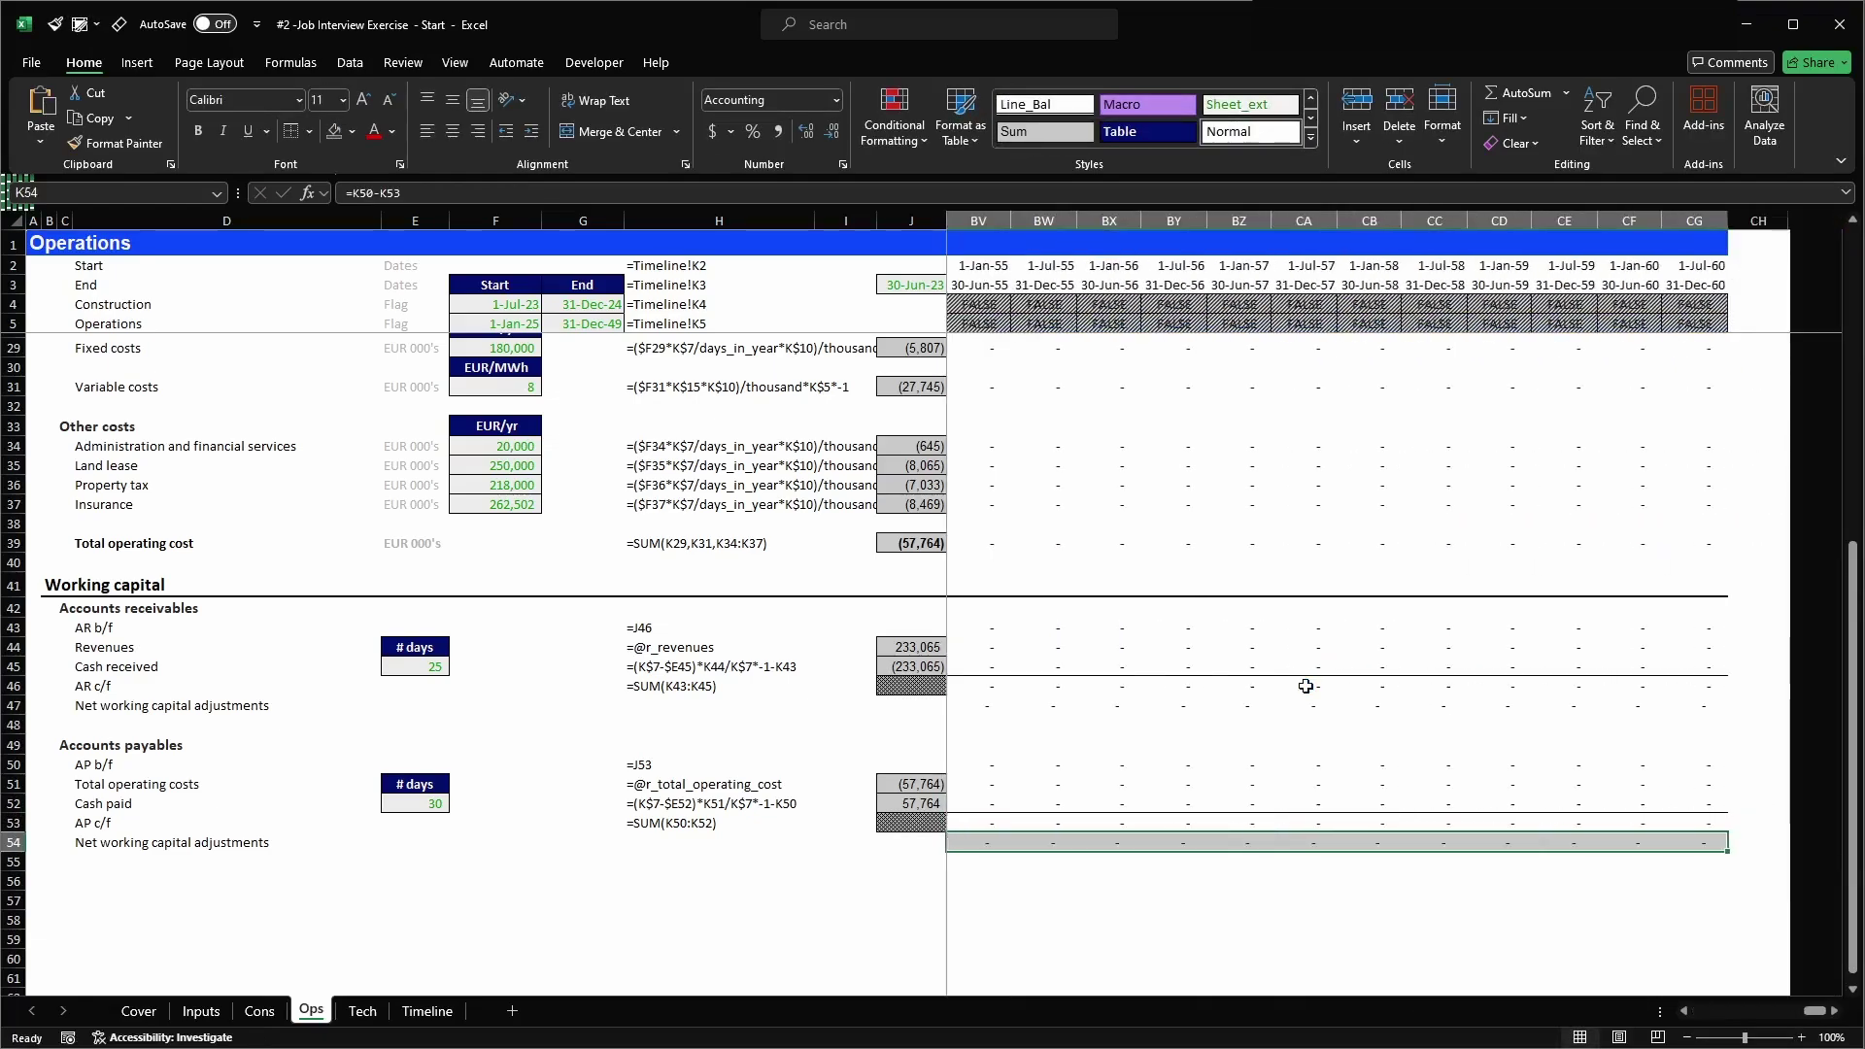
pyautogui.press('Left')
pyautogui.press('Right')
pyautogui.press('Right')
pyautogui.press('Right')
pyautogui.press('Right')
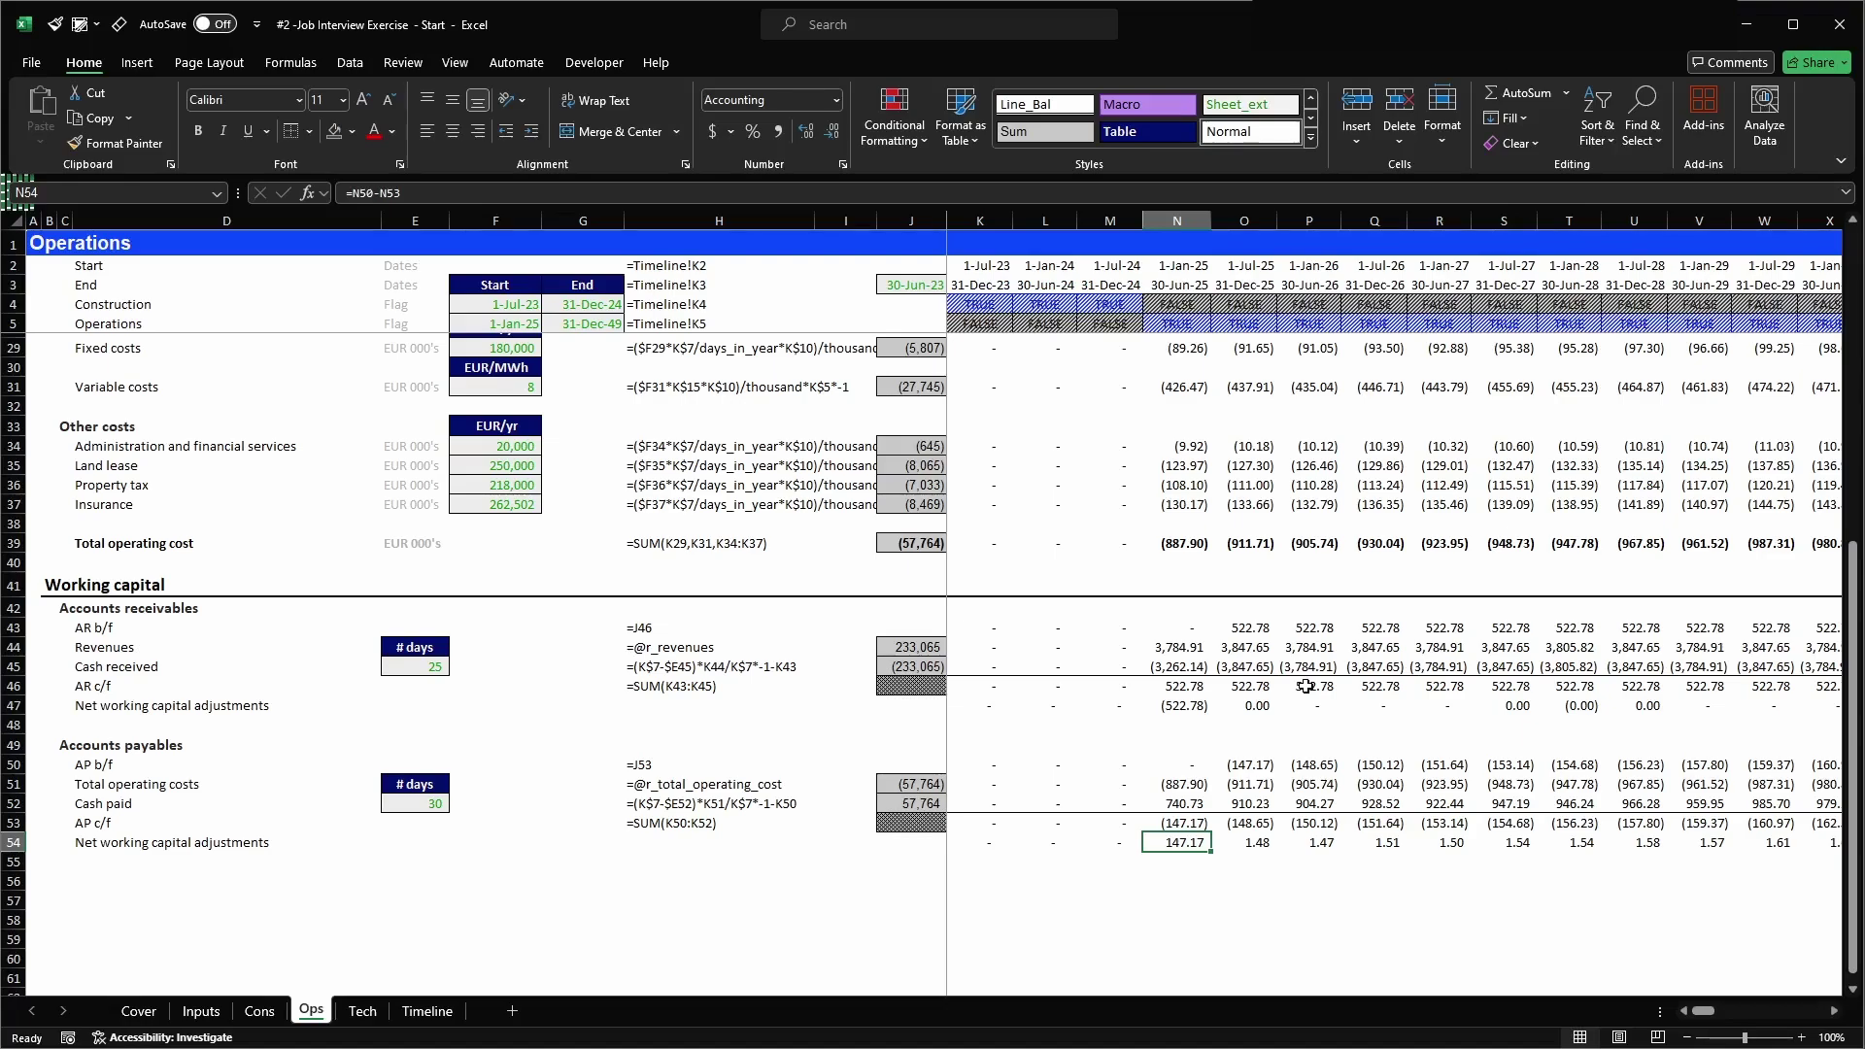
# - Add the heading "Net working capital adjustment" in C56 and apply the H2 cell style
pyautogui.press('Left')
pyautogui.press('Left')
pyautogui.press('Left')
pyautogui.press('Left')
pyautogui.press('Left')
pyautogui.press('Left')
pyautogui.press('Left')
pyautogui.press('Left')
pyautogui.press('Left')
pyautogui.press('Left')
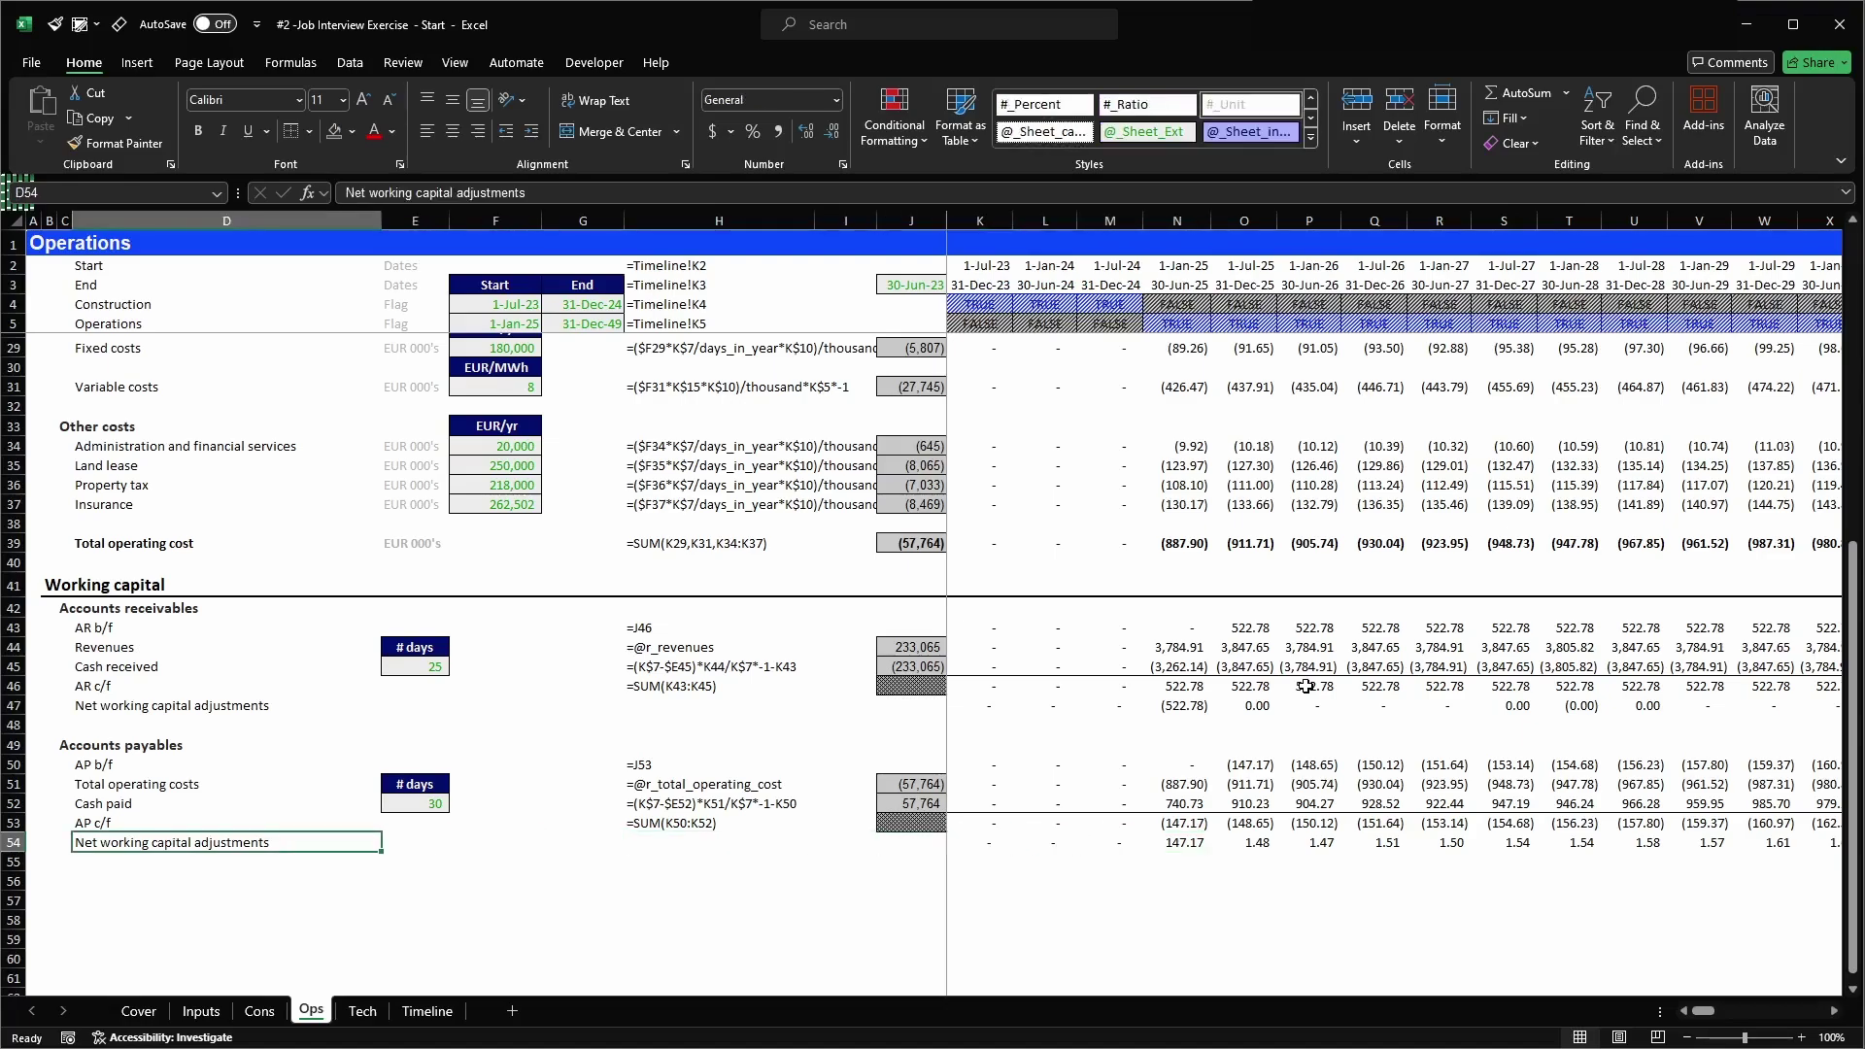
pyautogui.press('Left')
pyautogui.write('Net working capital adjustment')
pyautogui.press('Escape')
pyautogui.hotkey('ctrl', 'z')
pyautogui.click(82, 24)
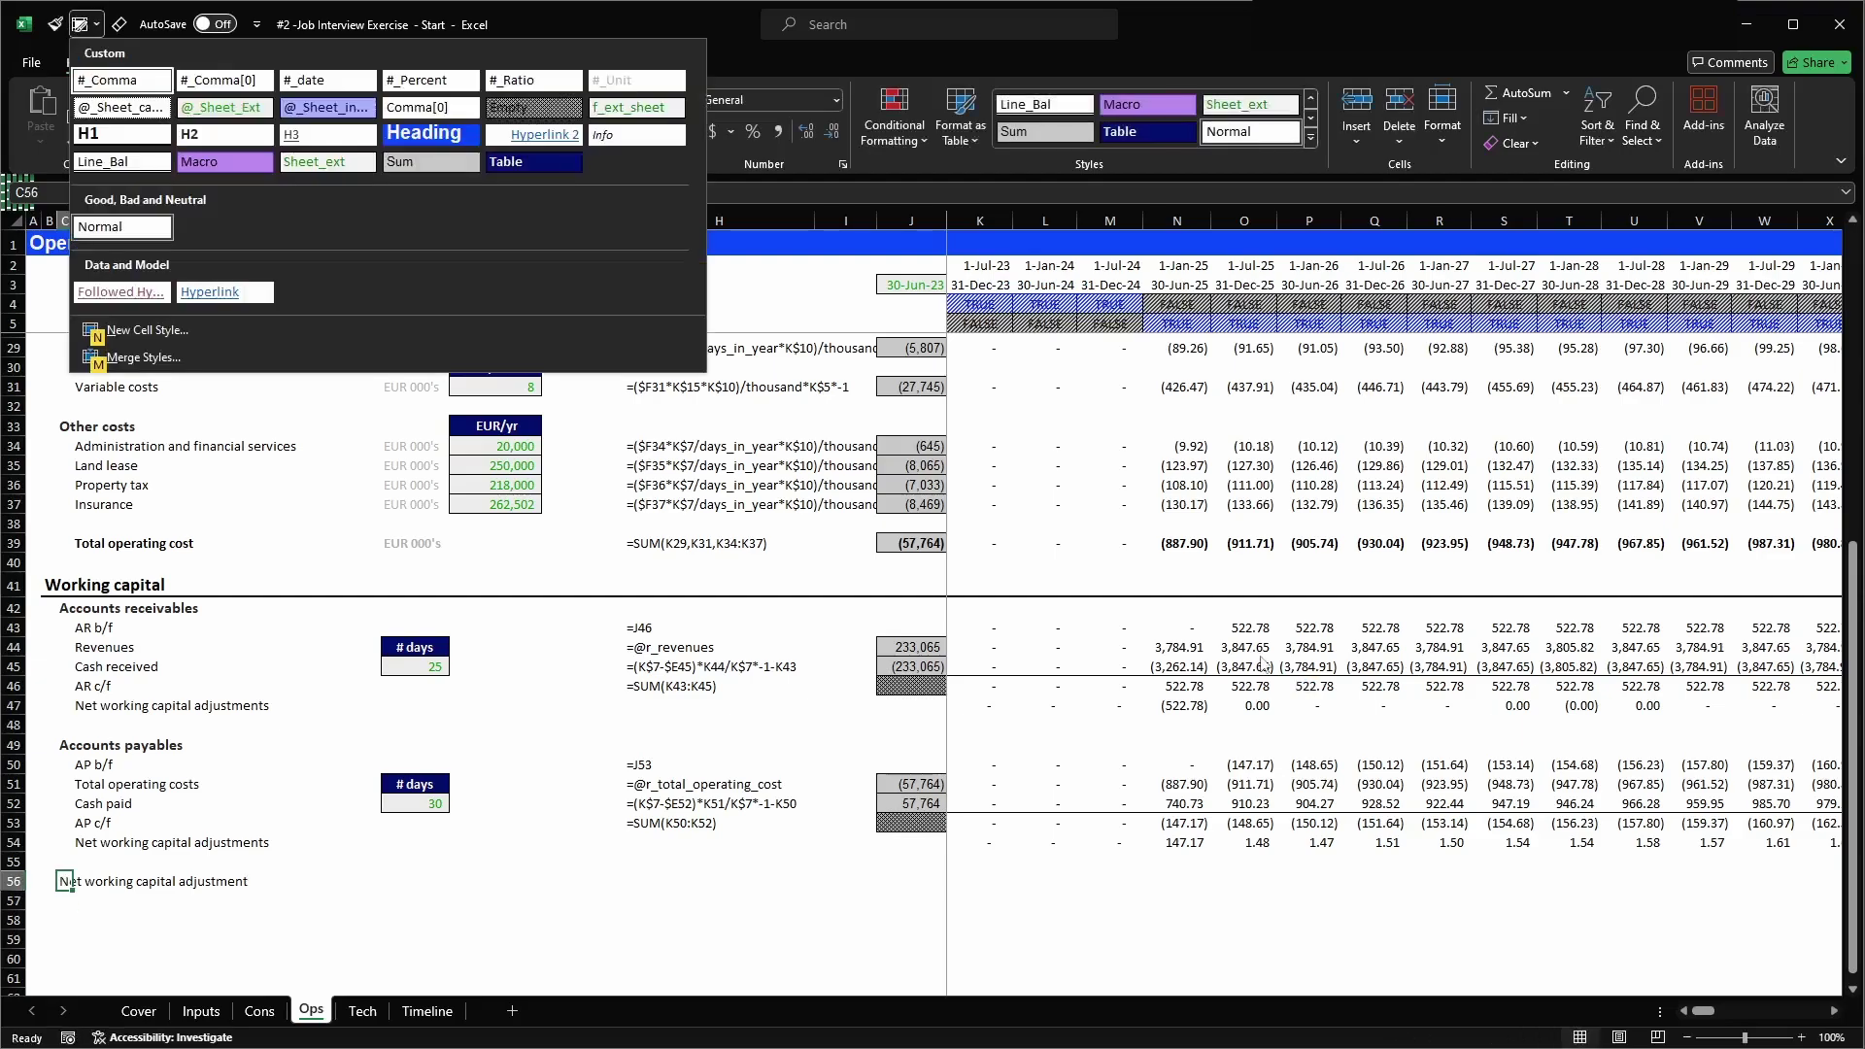
pyautogui.click(218, 140)
# - Enter the row labels "Account receivables" in D57 and "Account payables" in D58
pyautogui.press('Right')
pyautogui.press('Down')
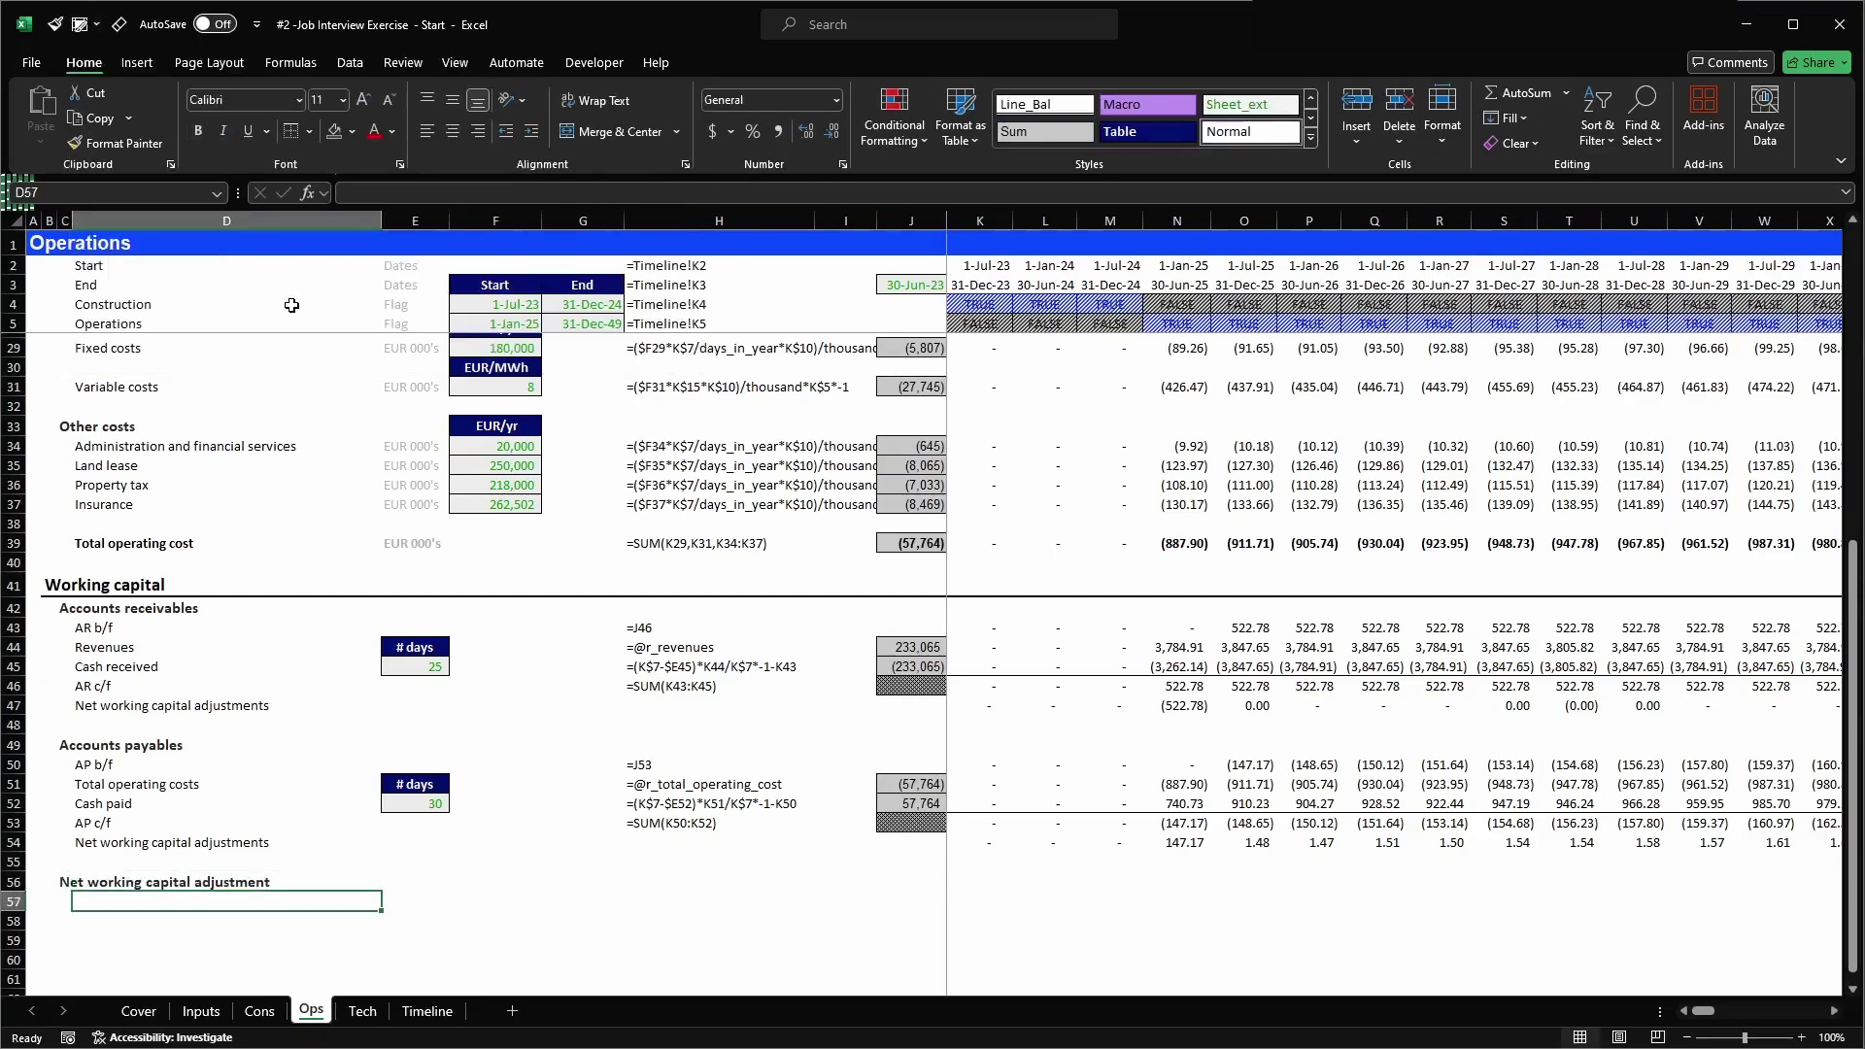
pyautogui.hotkey('alt', 'Tab')
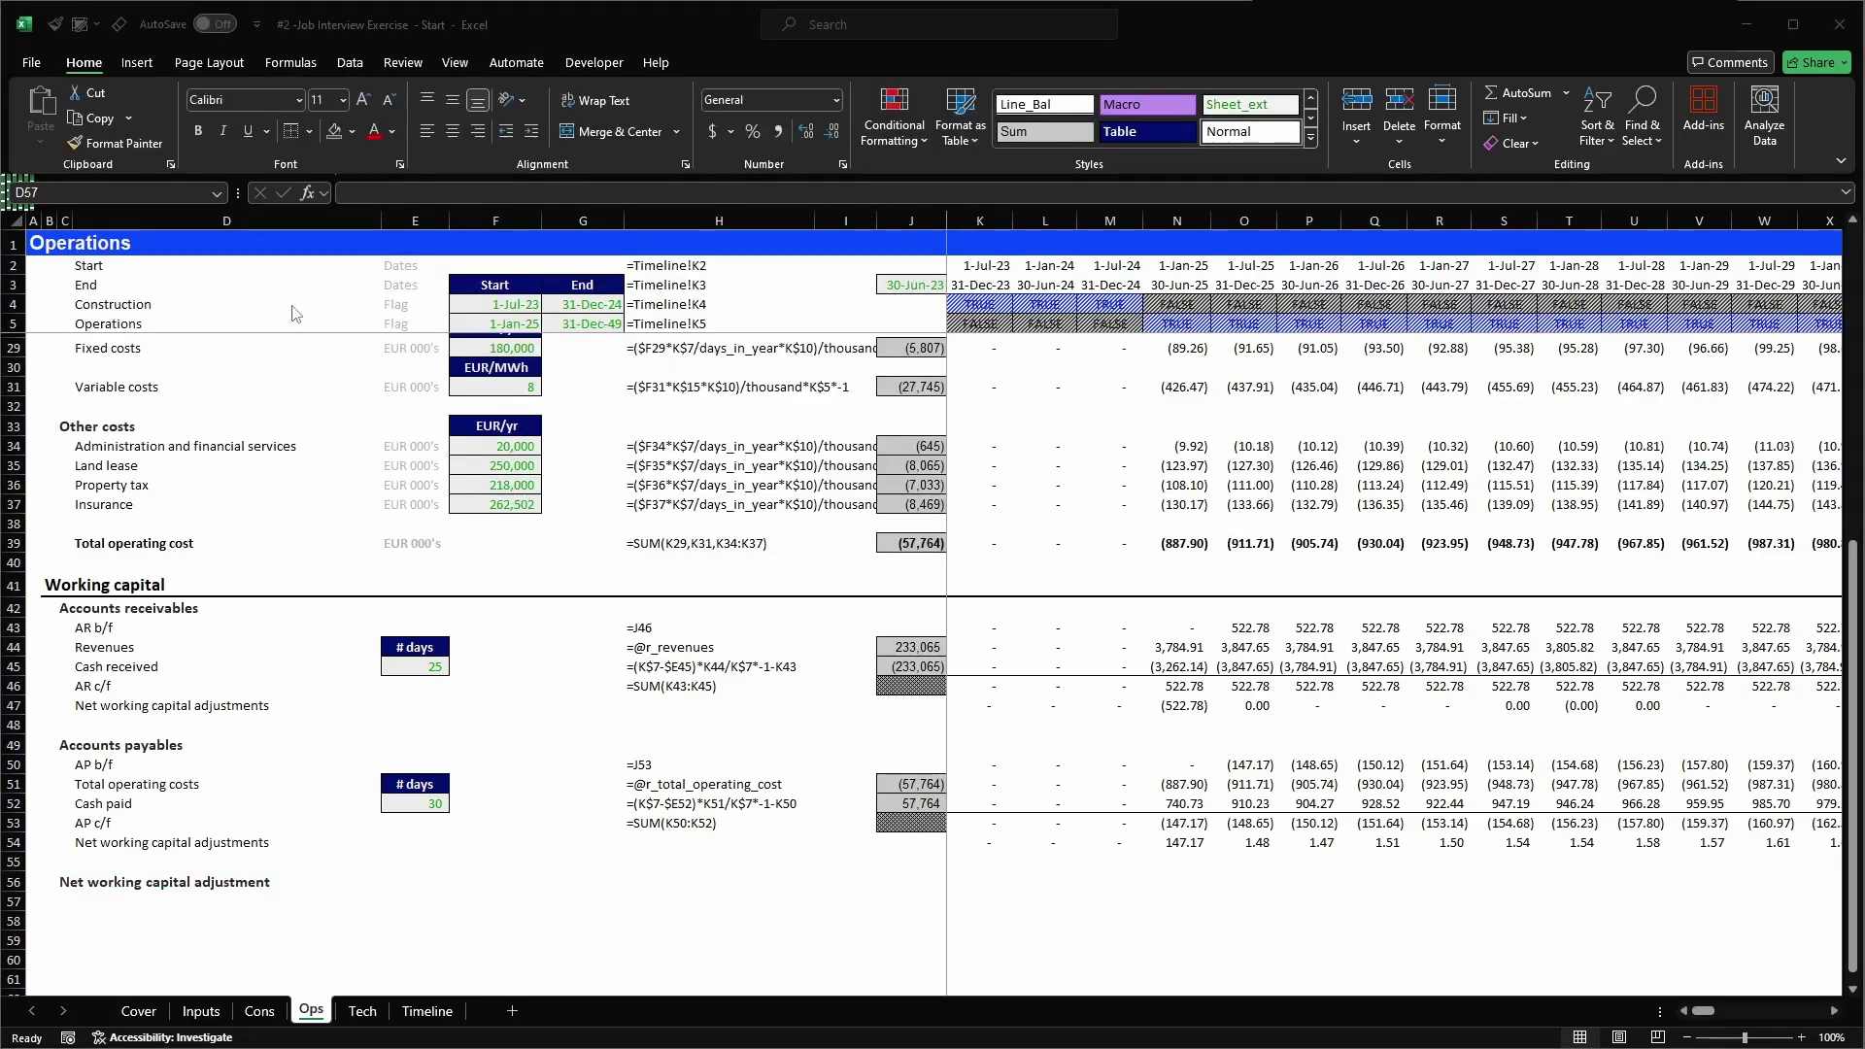
pyautogui.hotkey('alt', 'Tab')
pyautogui.write('Account rece')
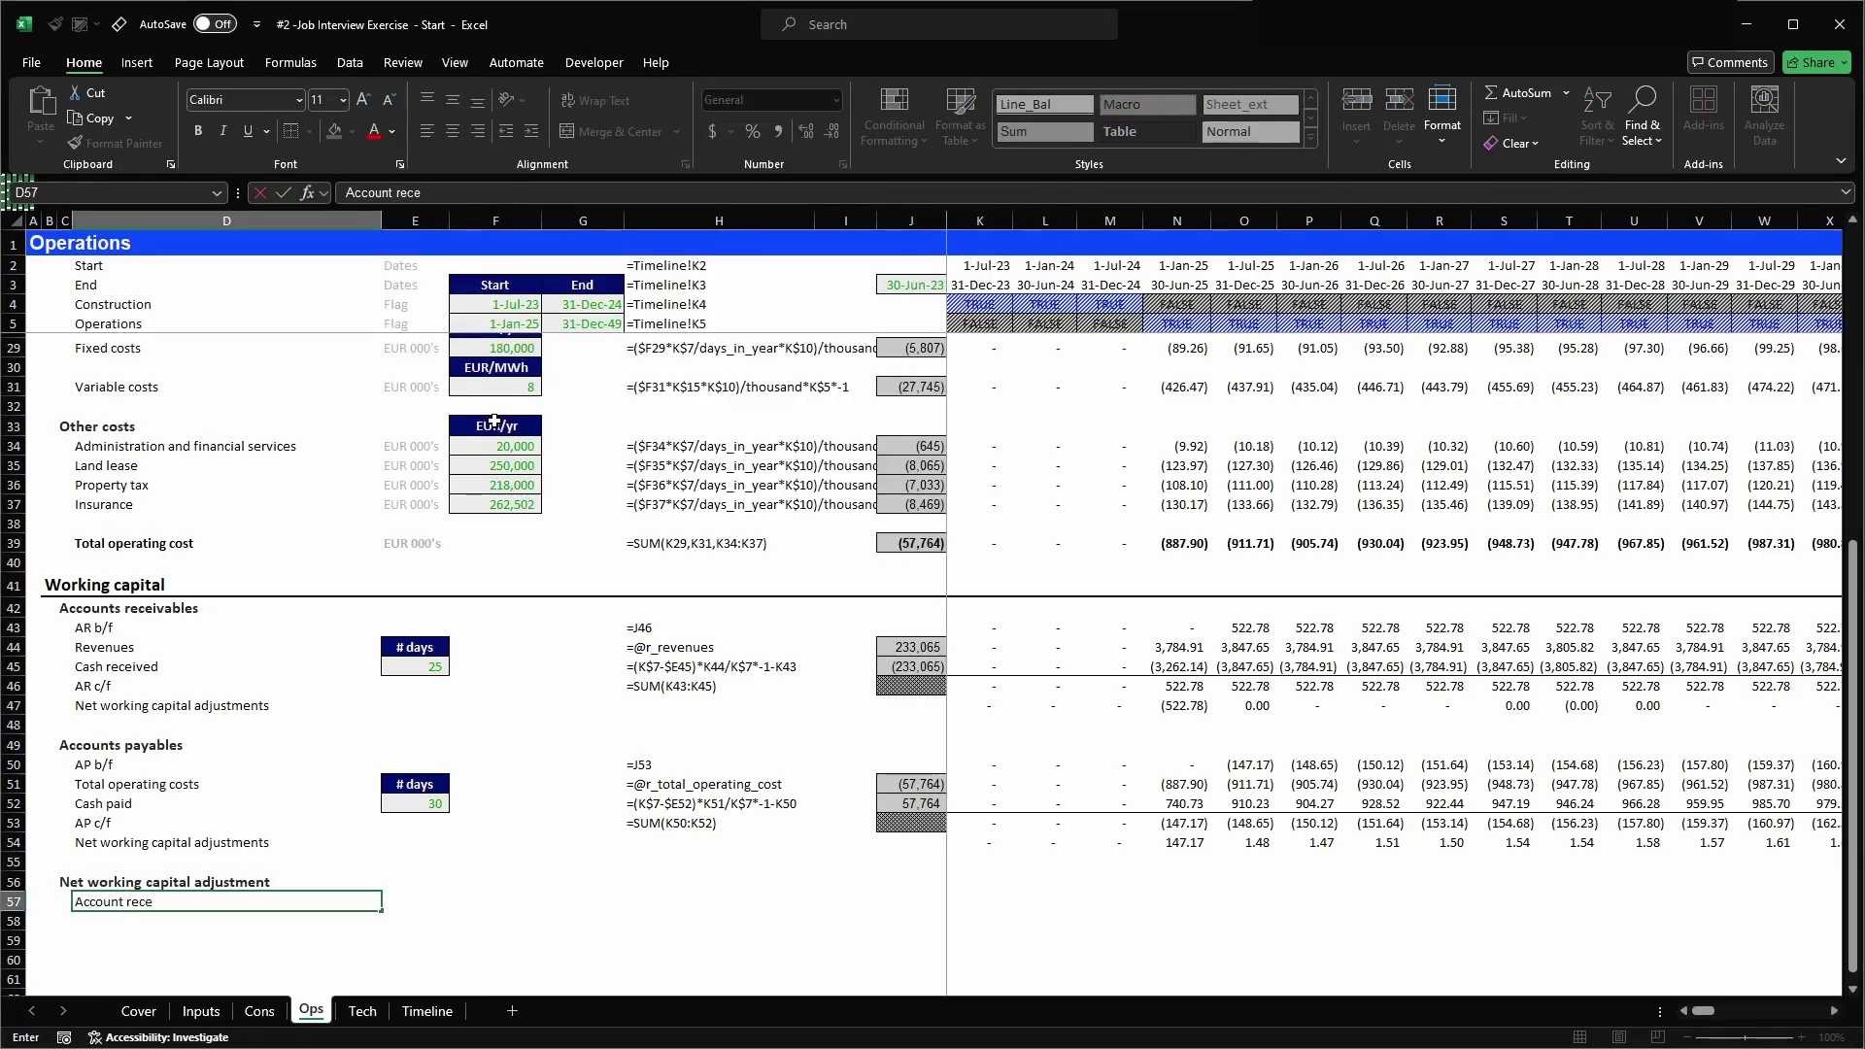
pyautogui.write('ivables')
pyautogui.press('Return')
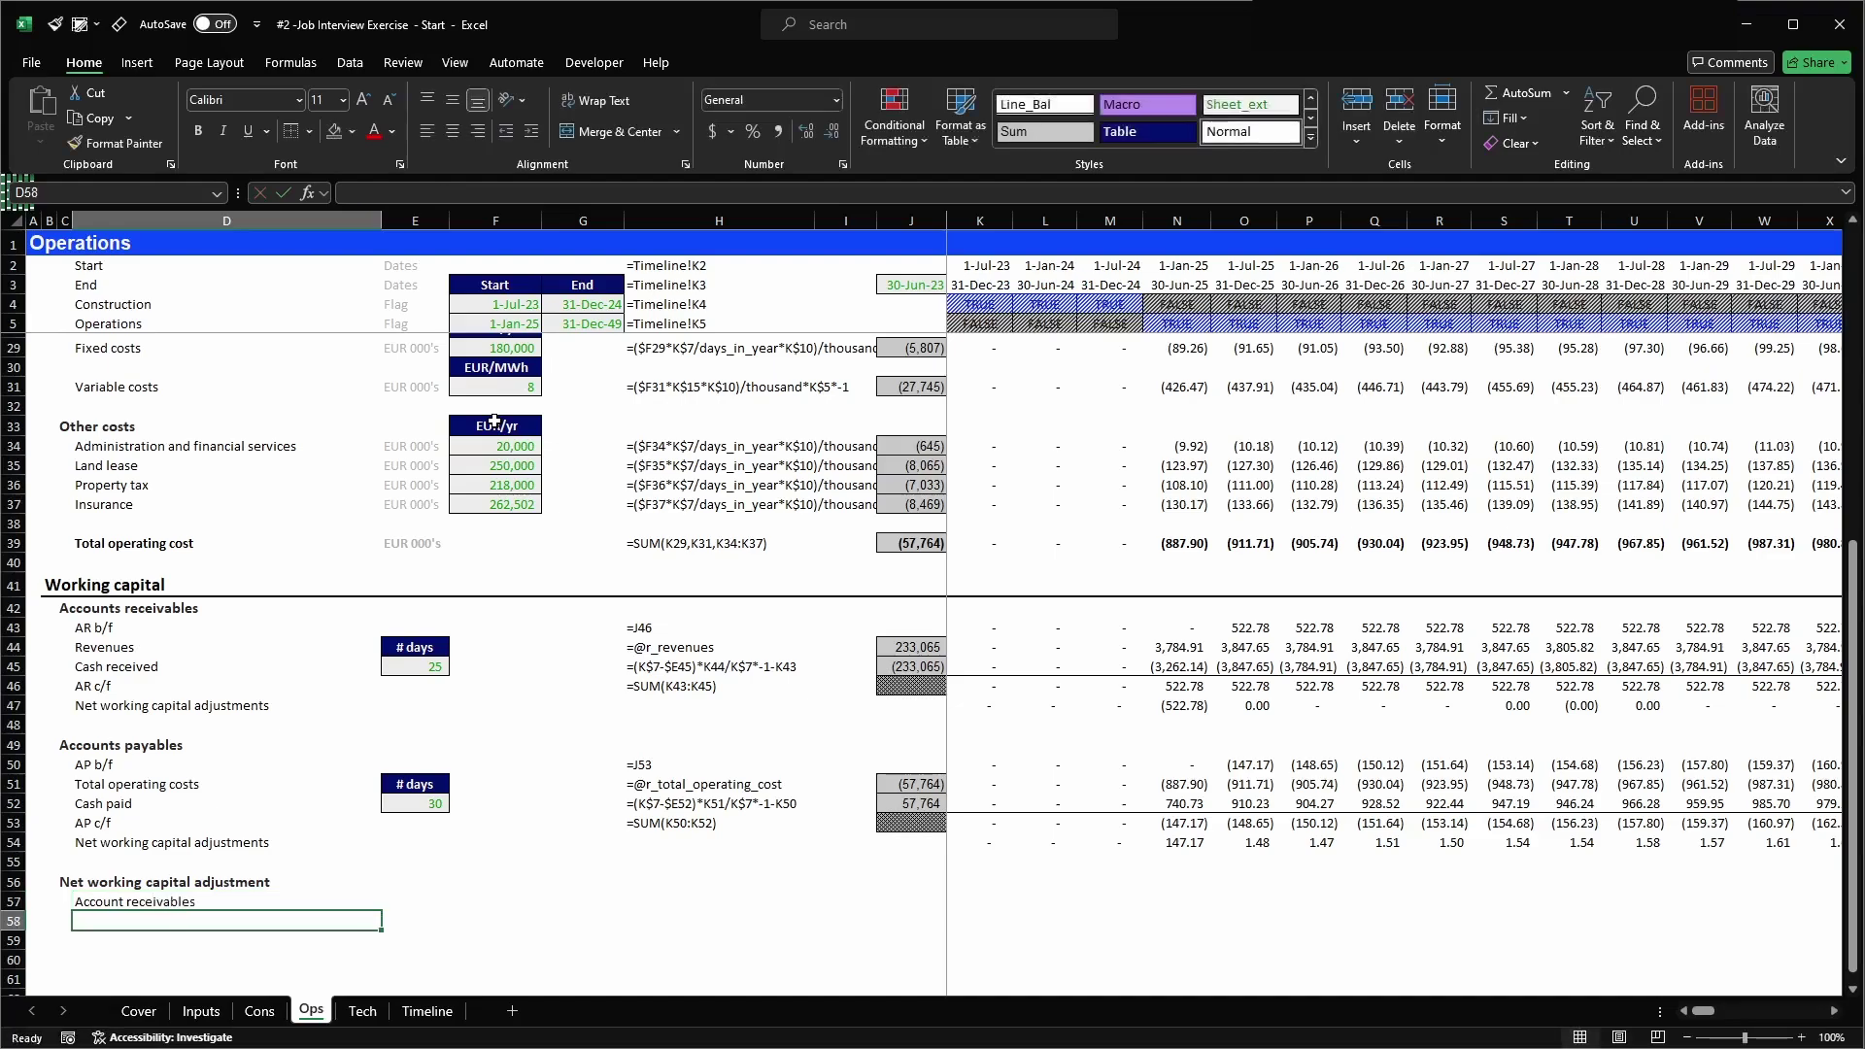
pyautogui.hotkey('ctrl', "'")
pyautogui.hotkey('ctrl', 'shift', 'Left')
pyautogui.write('paybles')
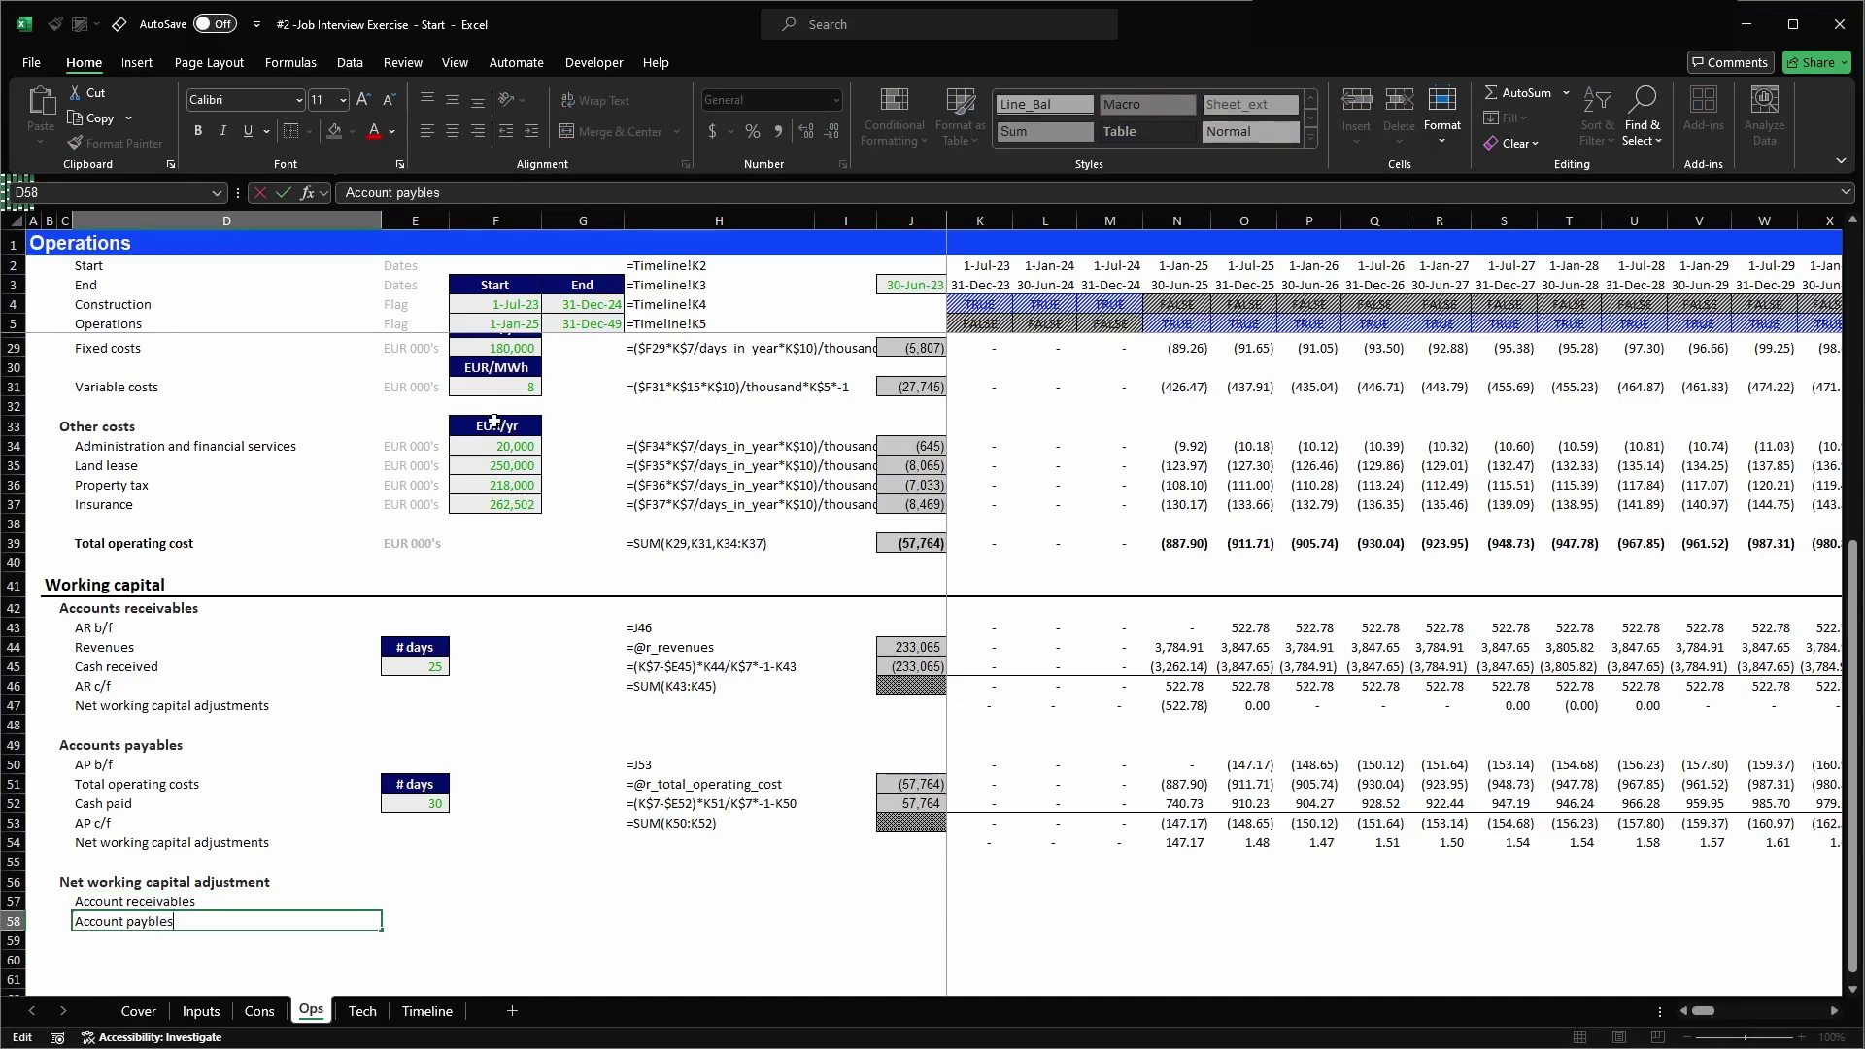
pyautogui.press('BackSpace')
pyautogui.press('BackSpace')
pyautogui.press('BackSpace')
pyautogui.press('BackSpace')
pyautogui.write('ables')
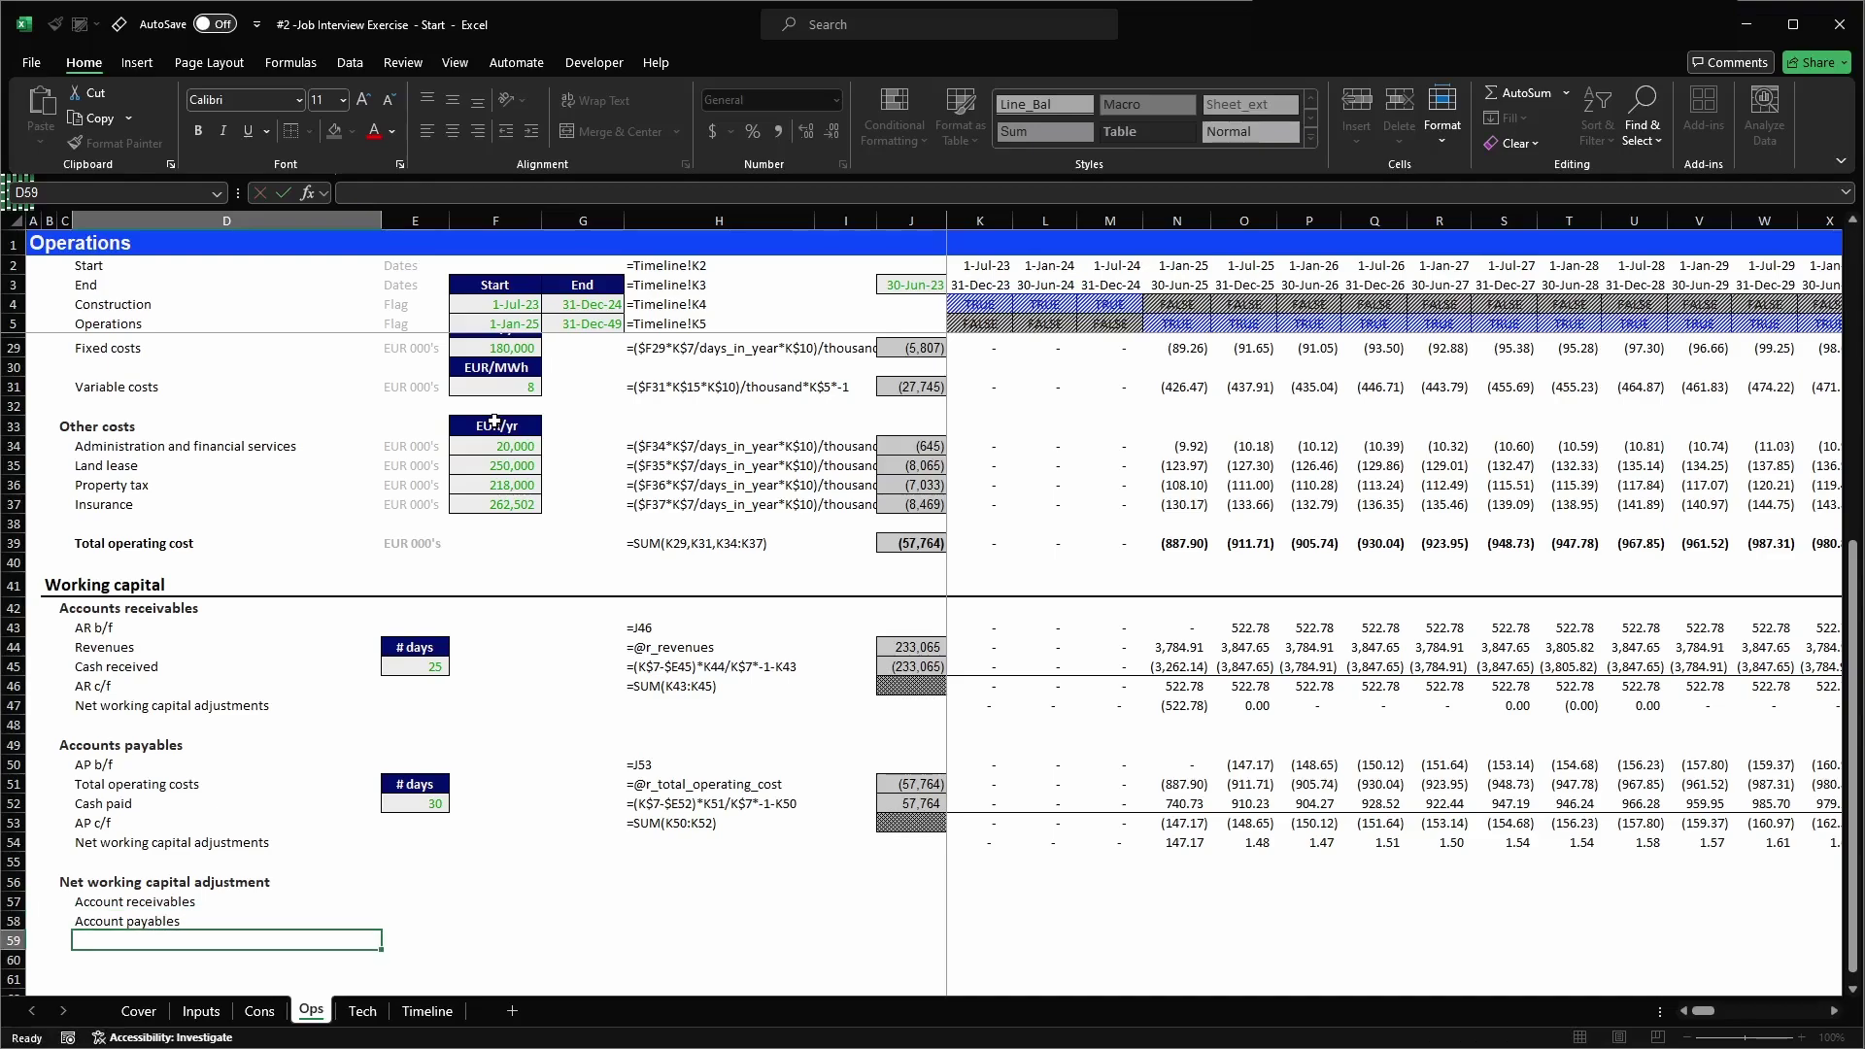
pyautogui.hotkey('ctrl', 'Return')
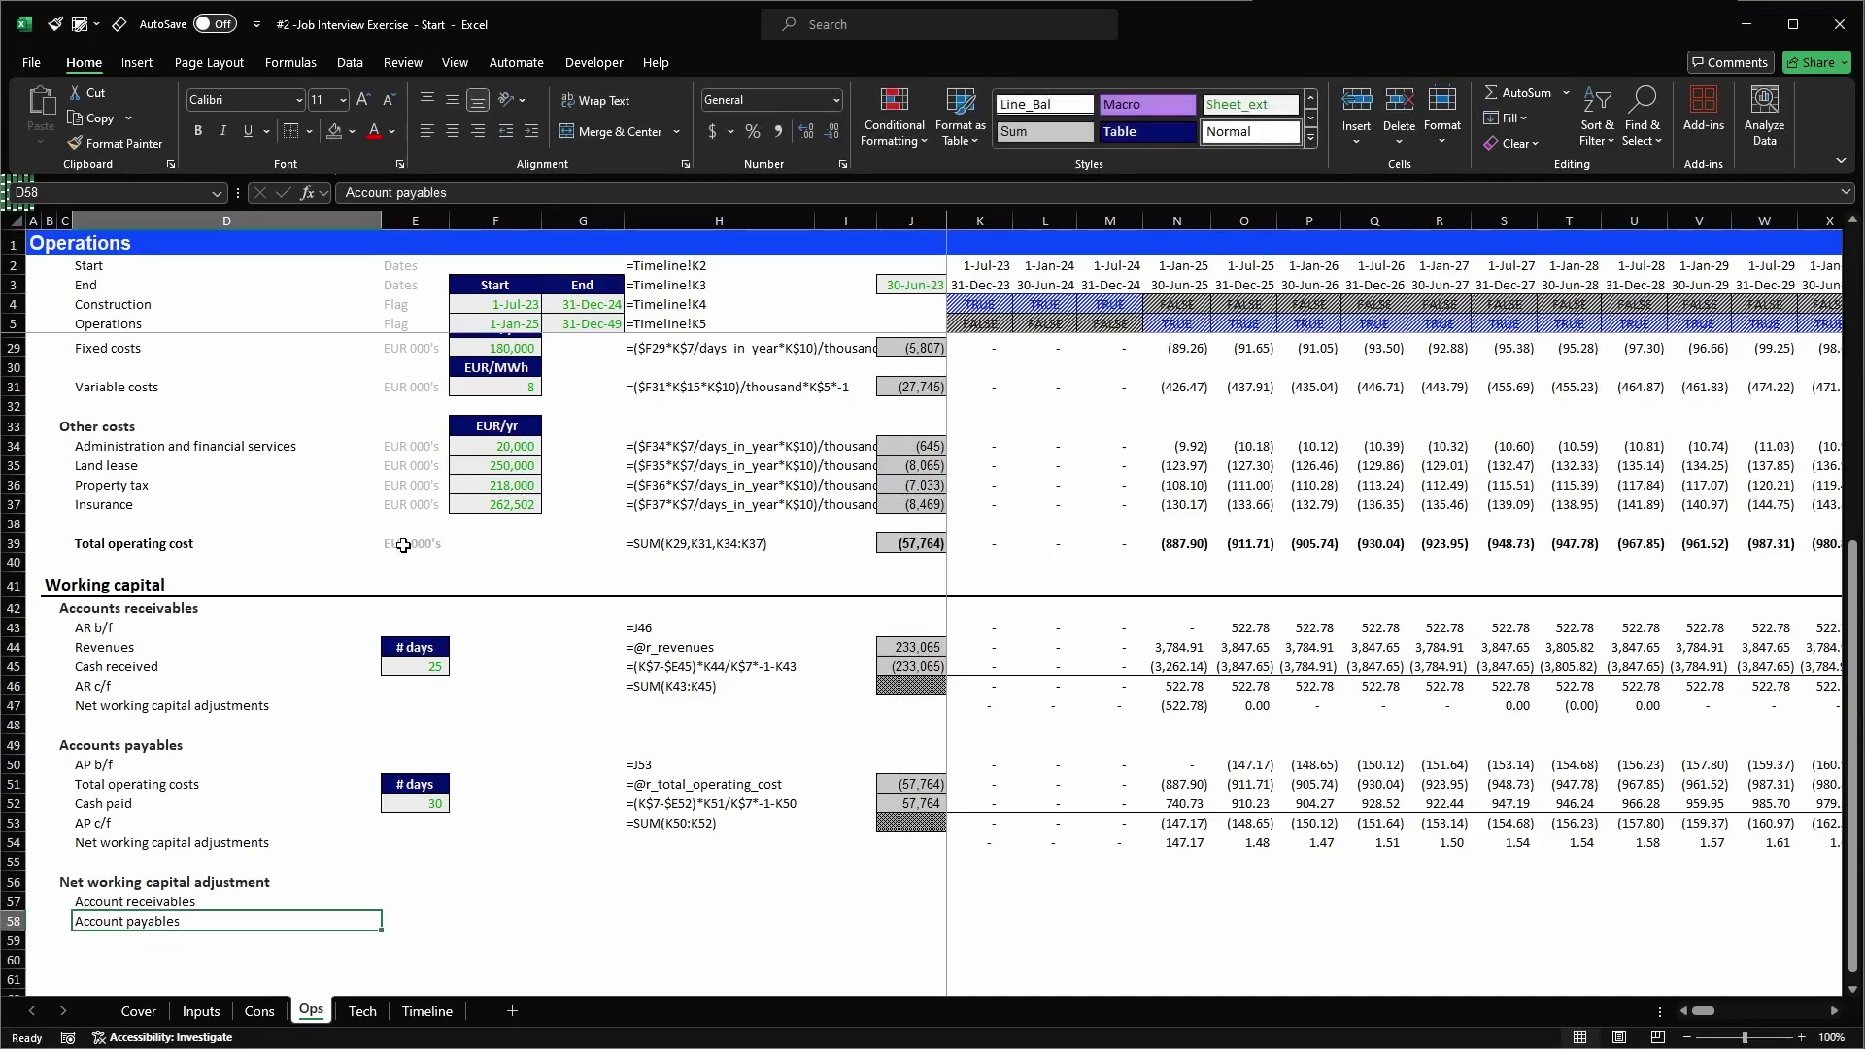
# - Move the # days inputs from column E to F and copy the EUR 000's unit into E43:E47, E50:E54 and E57:E58
pyautogui.moveTo(412, 643); pyautogui.dragTo(416, 806)
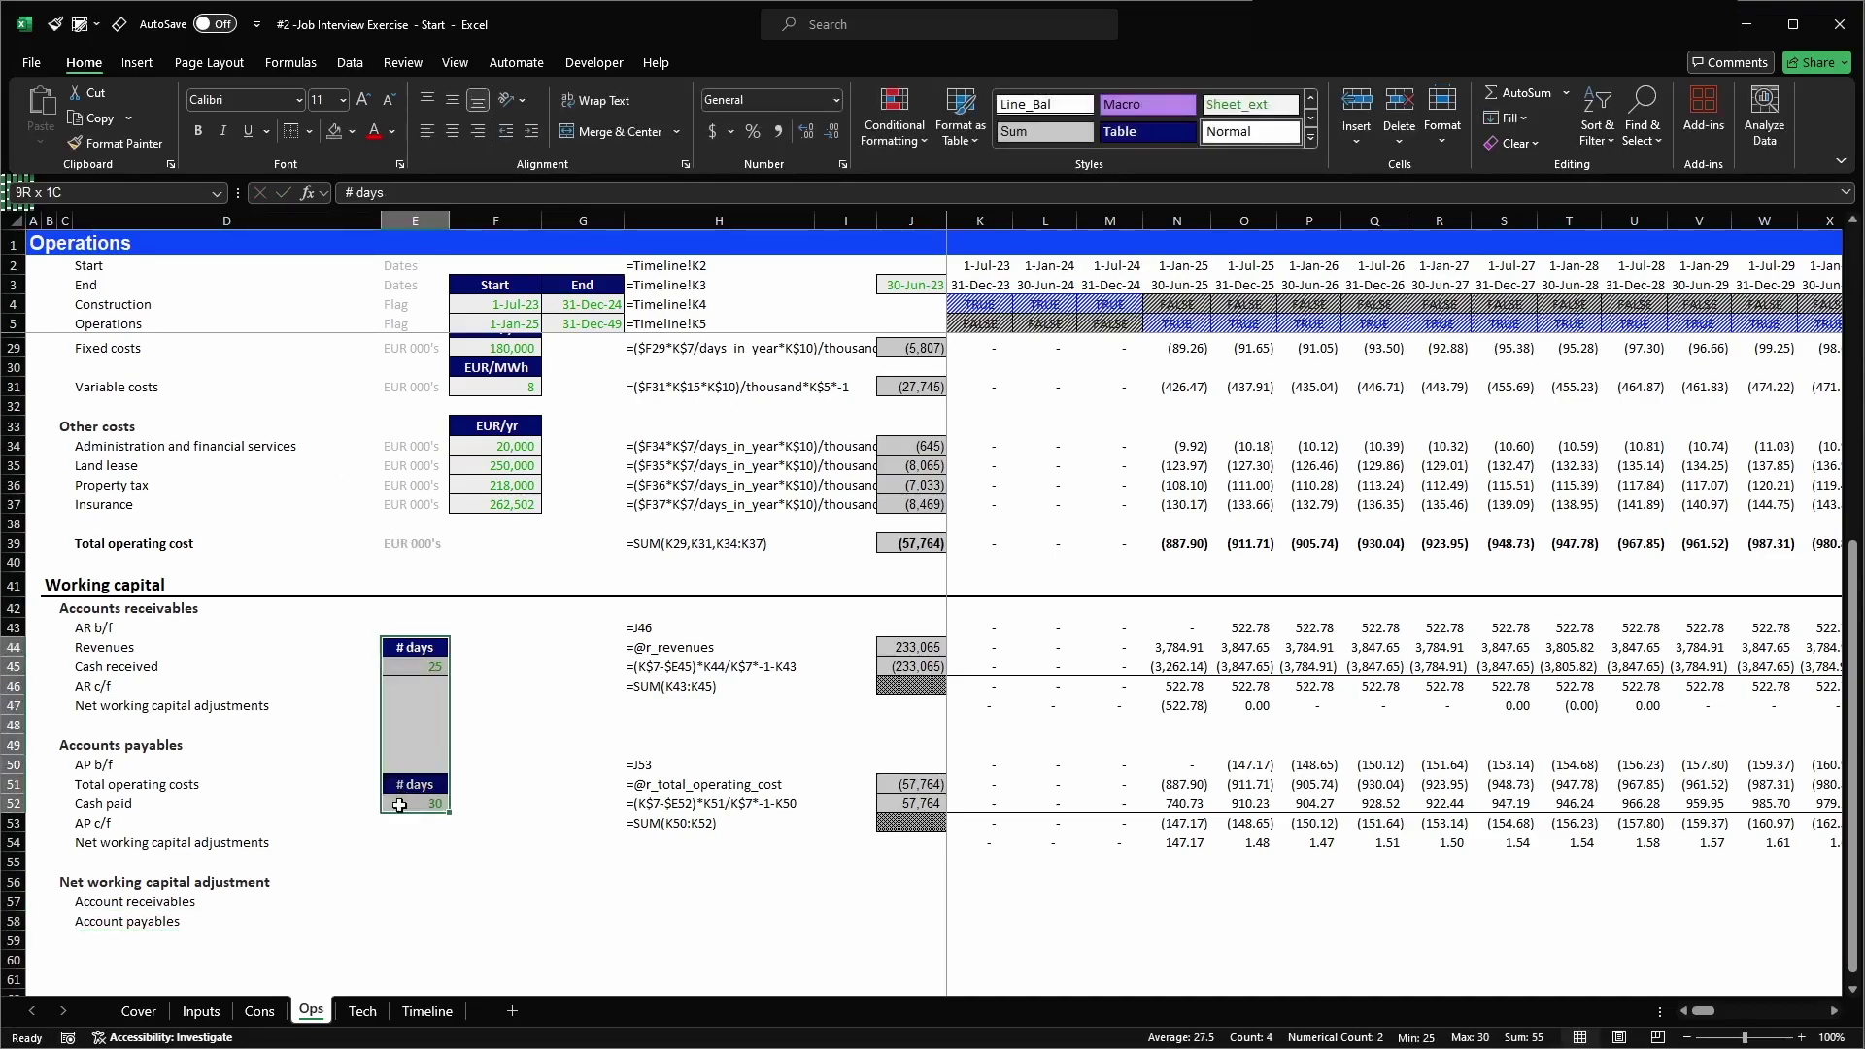
pyautogui.moveTo(448, 717); pyautogui.dragTo(486, 715)
pyautogui.click(415, 504)
pyautogui.hotkey('ctrl', 'c')
pyautogui.moveTo(398, 629); pyautogui.dragTo(387, 837)
pyautogui.hotkey('ctrl', 'v')
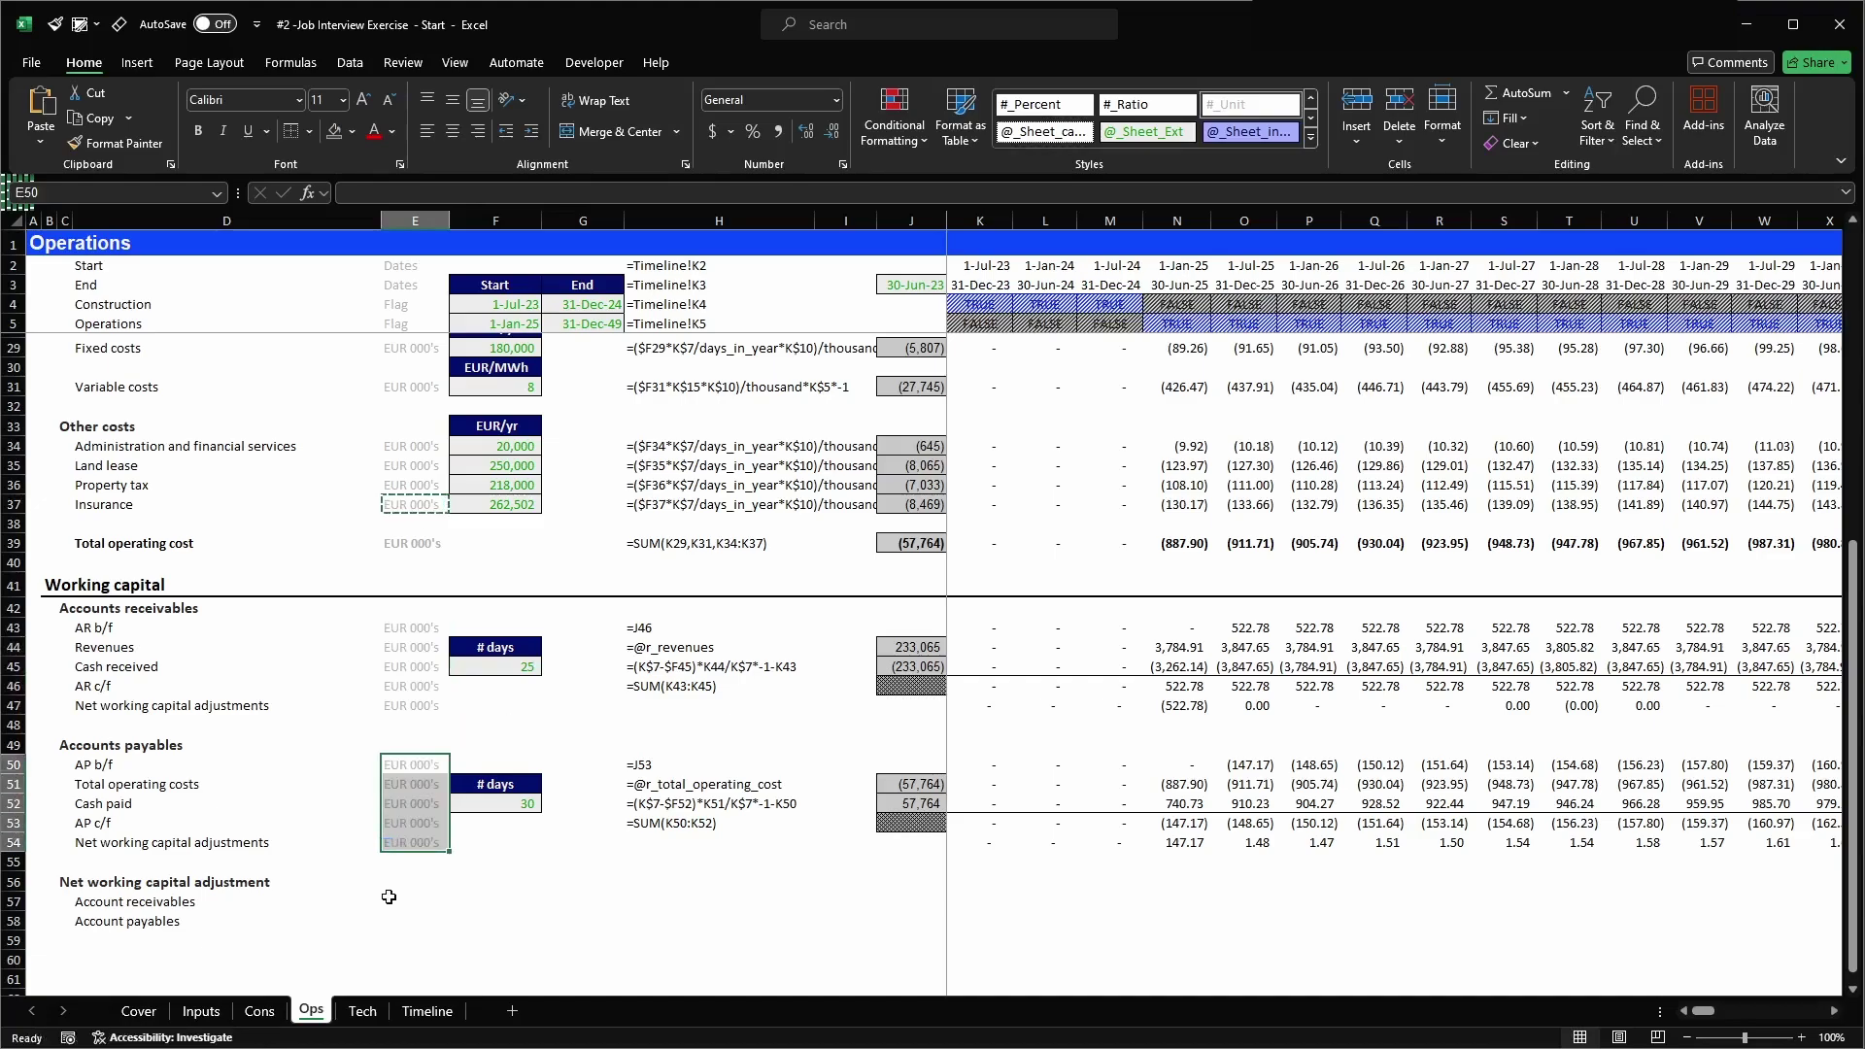
pyautogui.hotkey('ctrl', 'v')
pyautogui.moveTo(388, 902); pyautogui.dragTo(394, 920)
pyautogui.press('Return')
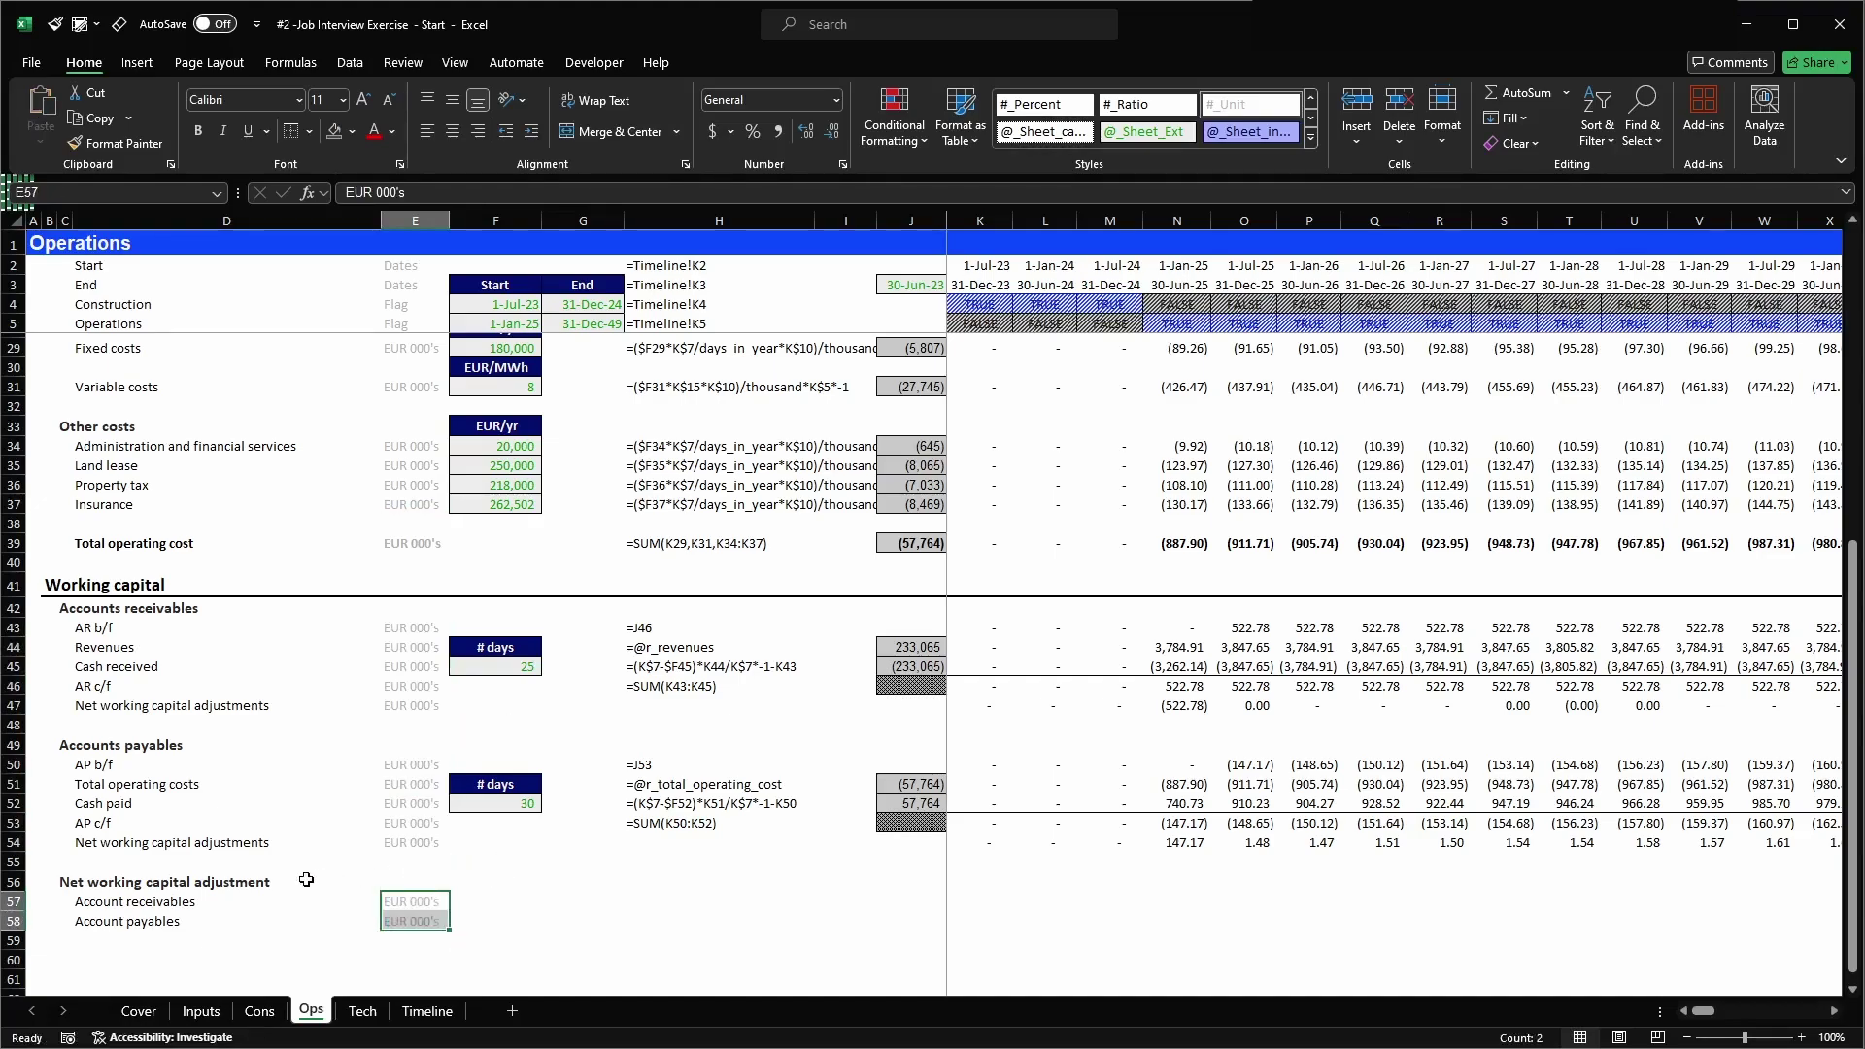
# - Add a "Totals" label in D59 with the EUR 000's unit in E59
pyautogui.click(107, 938)
pyautogui.write('Totals')
pyautogui.press('Return')
pyautogui.press('Up')
pyautogui.press('Right')
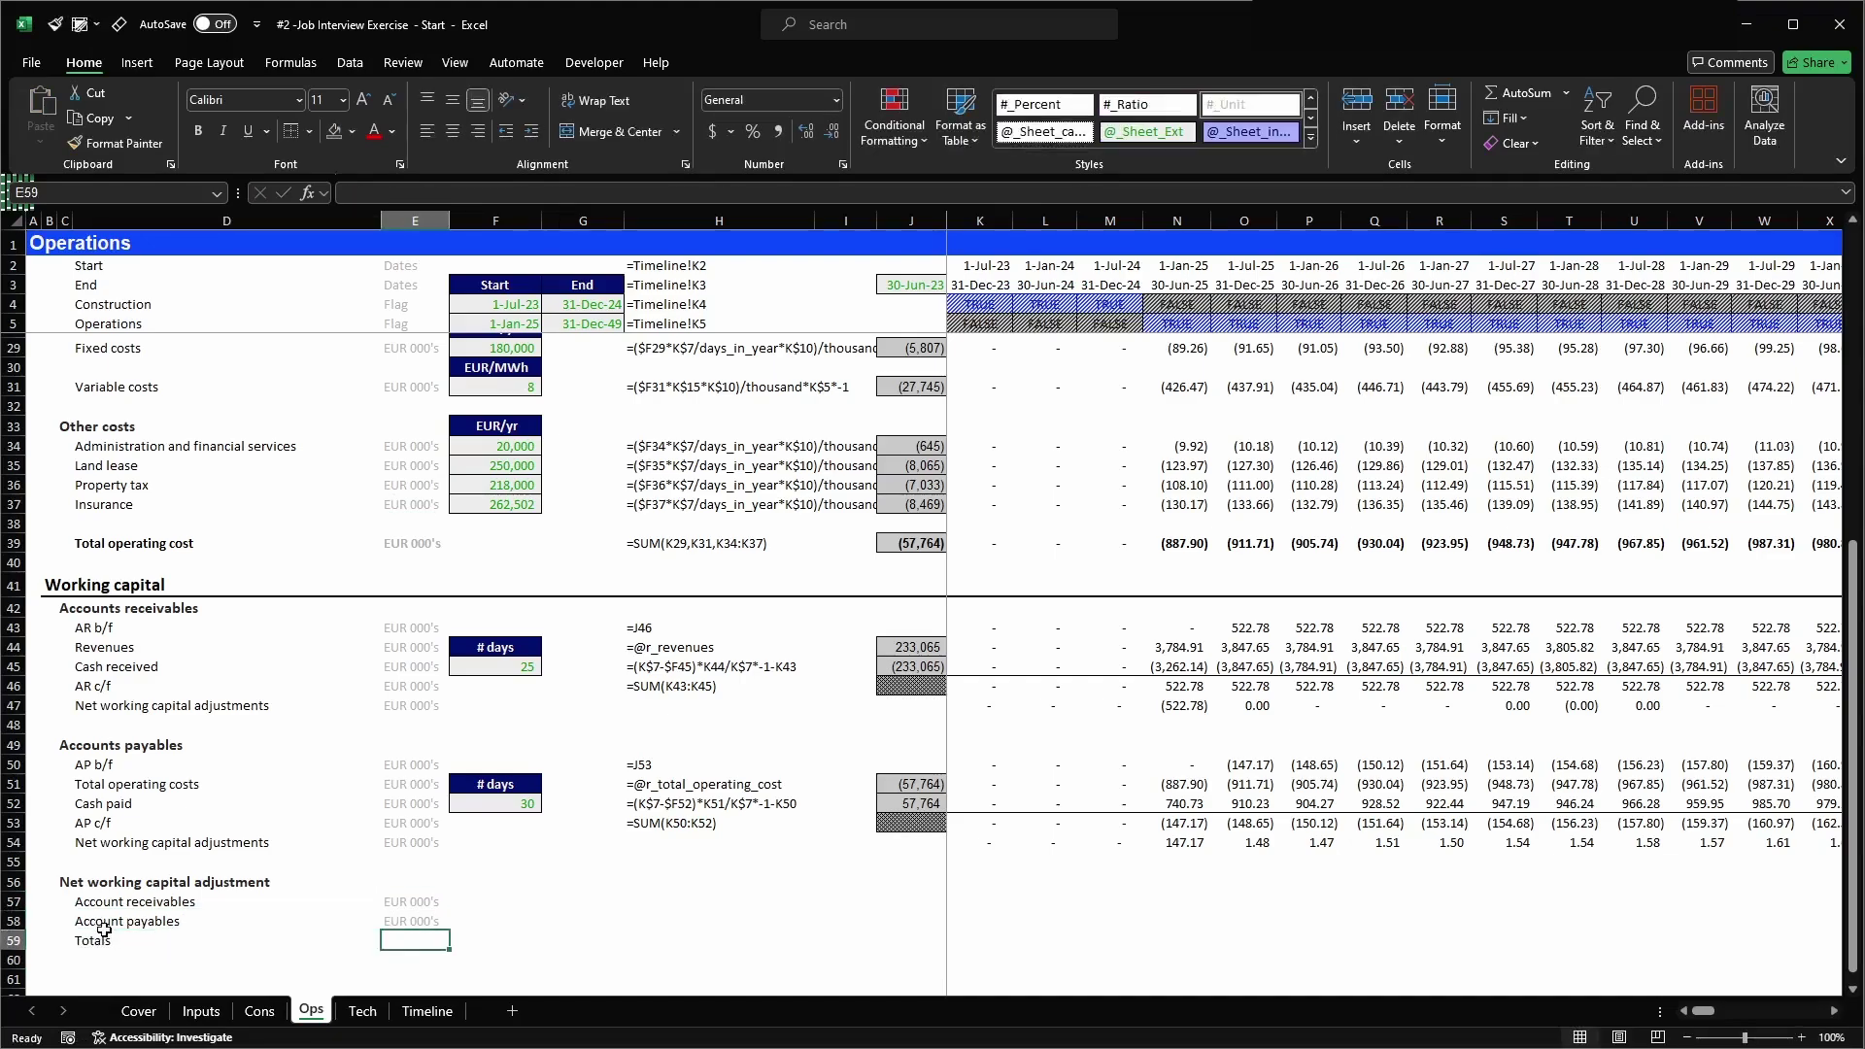
pyautogui.hotkey('ctrl', 'd')
pyautogui.press('Right')
pyautogui.press('Right')
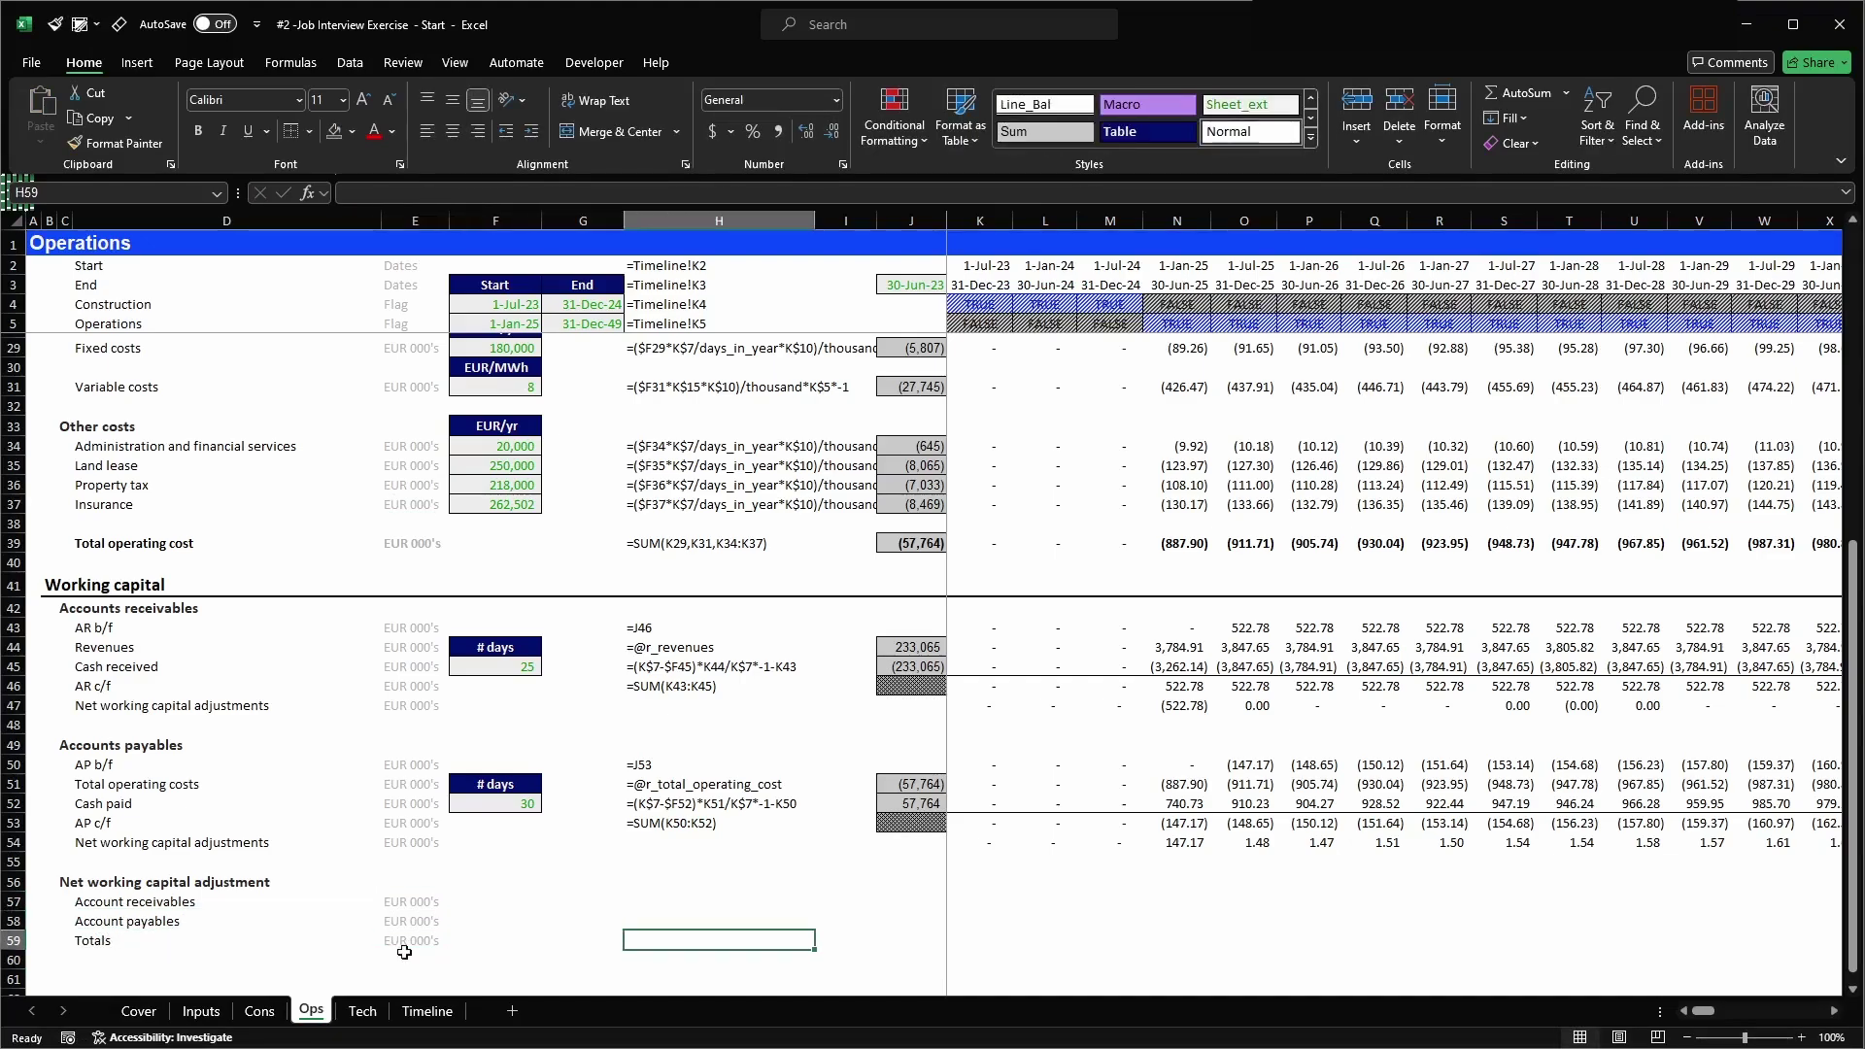
# - Copy the row total and first-period cell from J51:K51 into J57:K59 of the Net working capital adjustment block
pyautogui.moveTo(911, 782); pyautogui.dragTo(995, 783)
pyautogui.hotkey('ctrl', 'c')
pyautogui.click(903, 901)
pyautogui.hotkey('shift', 'Down')
pyautogui.hotkey('shift', 'Down')
pyautogui.hotkey('ctrl', 'v')
# - Link K57 to K47 and K58 to K54, and enter =SUM(K57:K58) in the Totals cell K59
pyautogui.press('Right')
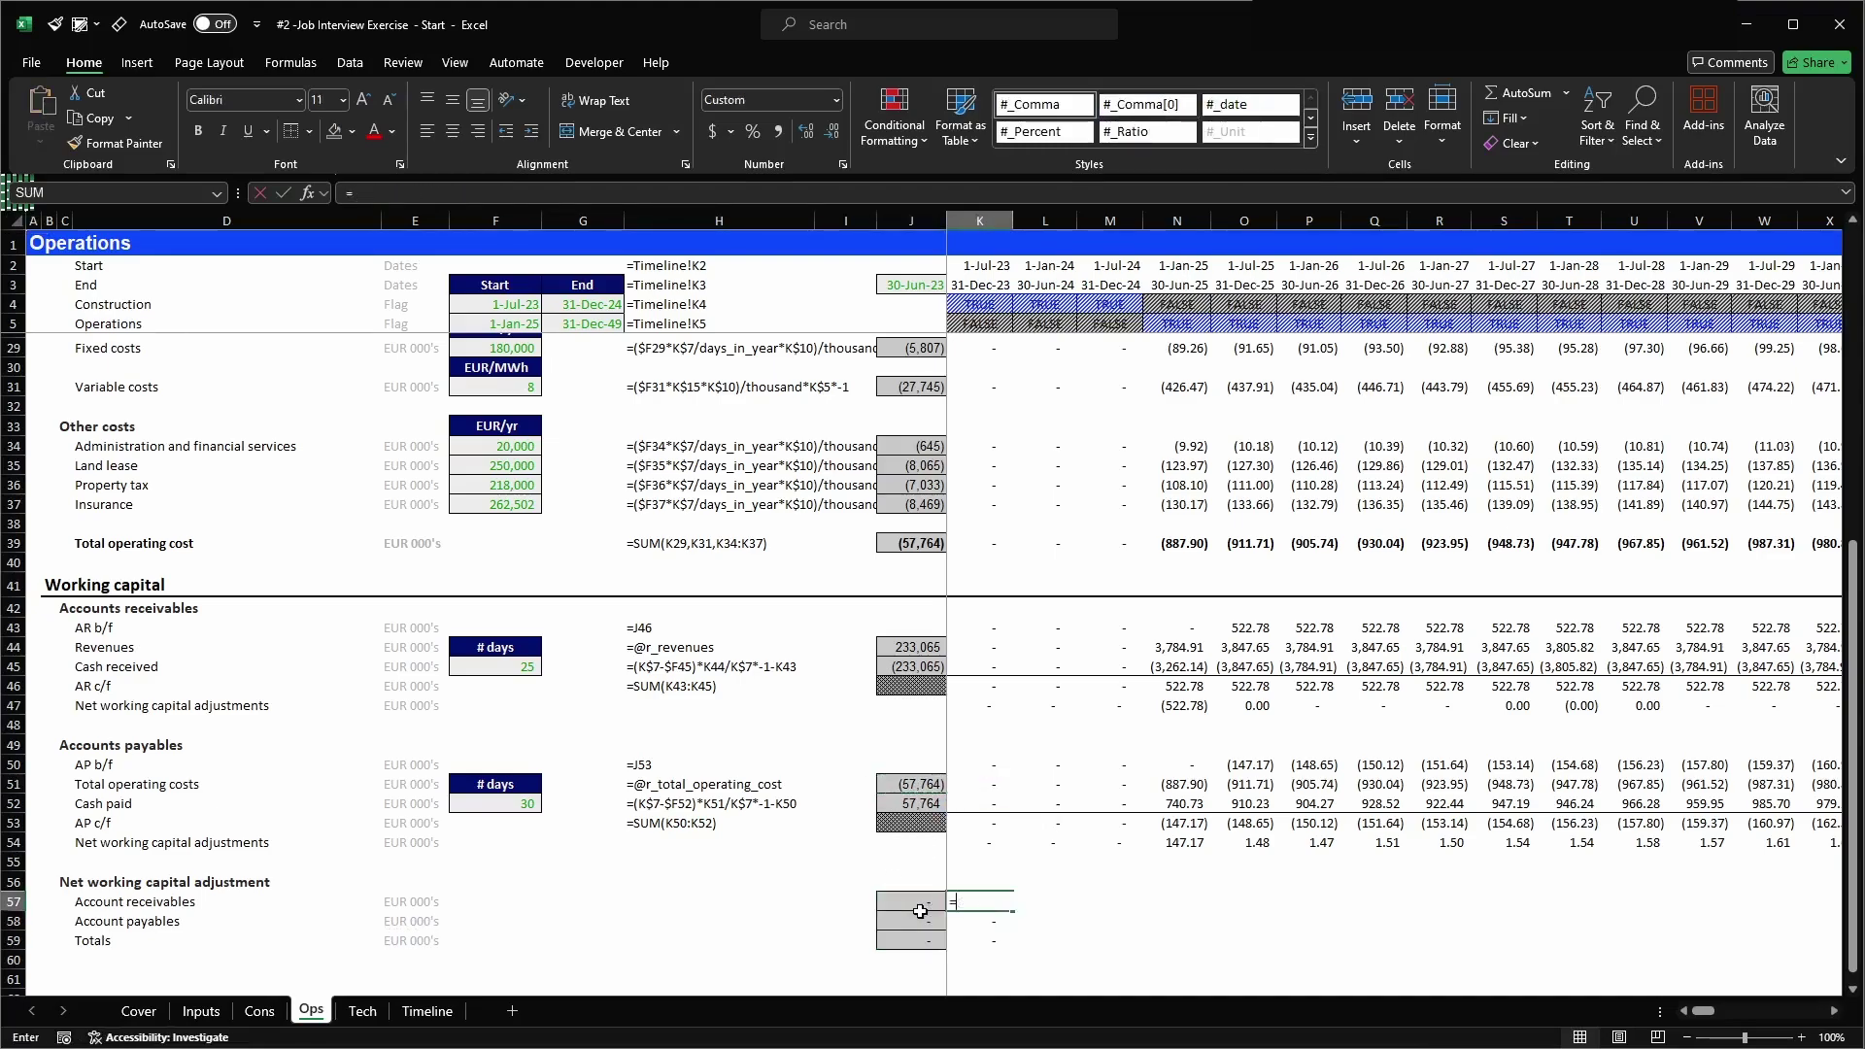
pyautogui.press('Down')
pyautogui.press('F2')
pyautogui.press('Return')
pyautogui.hotkey('alt', '=')
pyautogui.press('Escape')
pyautogui.press('Delete')
pyautogui.hotkey('alt', '=')
pyautogui.press('Return')
pyautogui.press('Up')
# - Apply a top border to the Totals cell K59
pyautogui.press('alt')
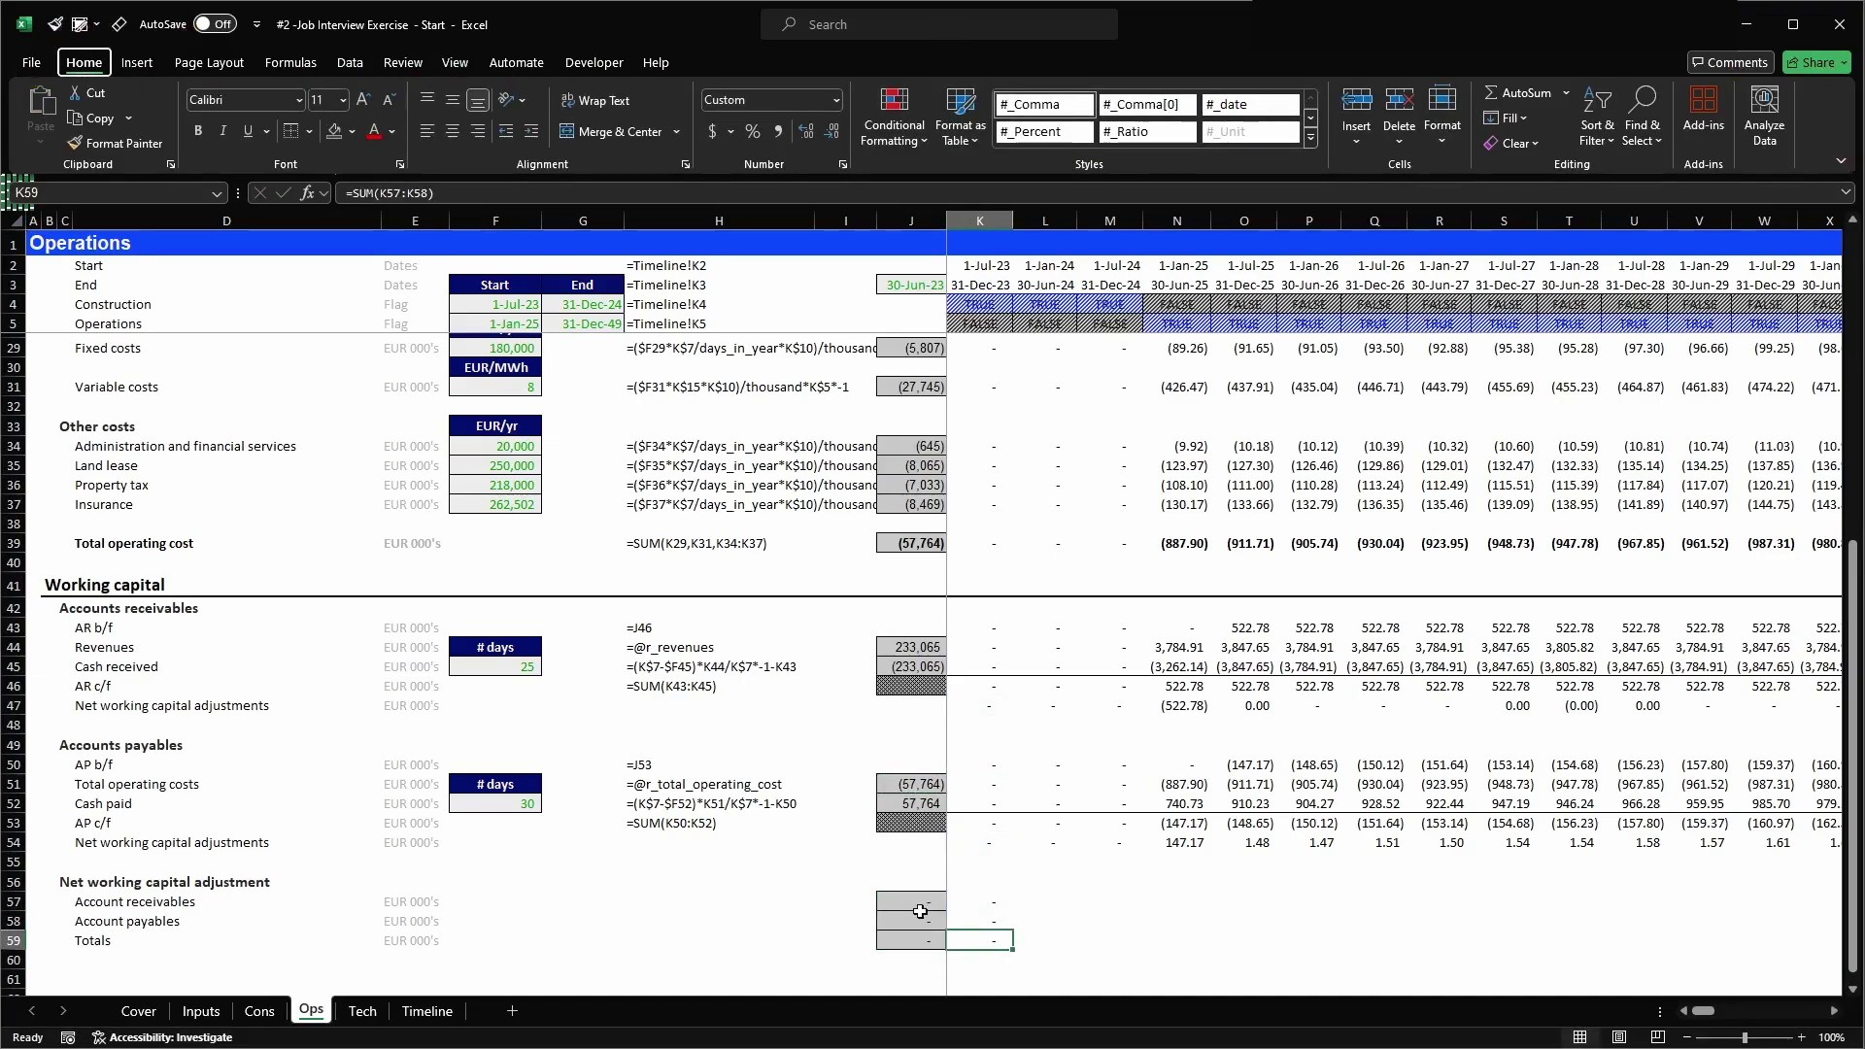
pyautogui.press('h')
pyautogui.press('b')
pyautogui.press('p')
pyautogui.press('Left')
pyautogui.press('Right')
# - Fill the Net working capital adjustment formulas in K57:K59 right across all periods through column CG
pyautogui.hotkey('shift', 'Up')
pyautogui.hotkey('shift', 'Up')
pyautogui.hotkey('ctrl', 'c')
pyautogui.hotkey('ctrl', 'shift', 'Right')
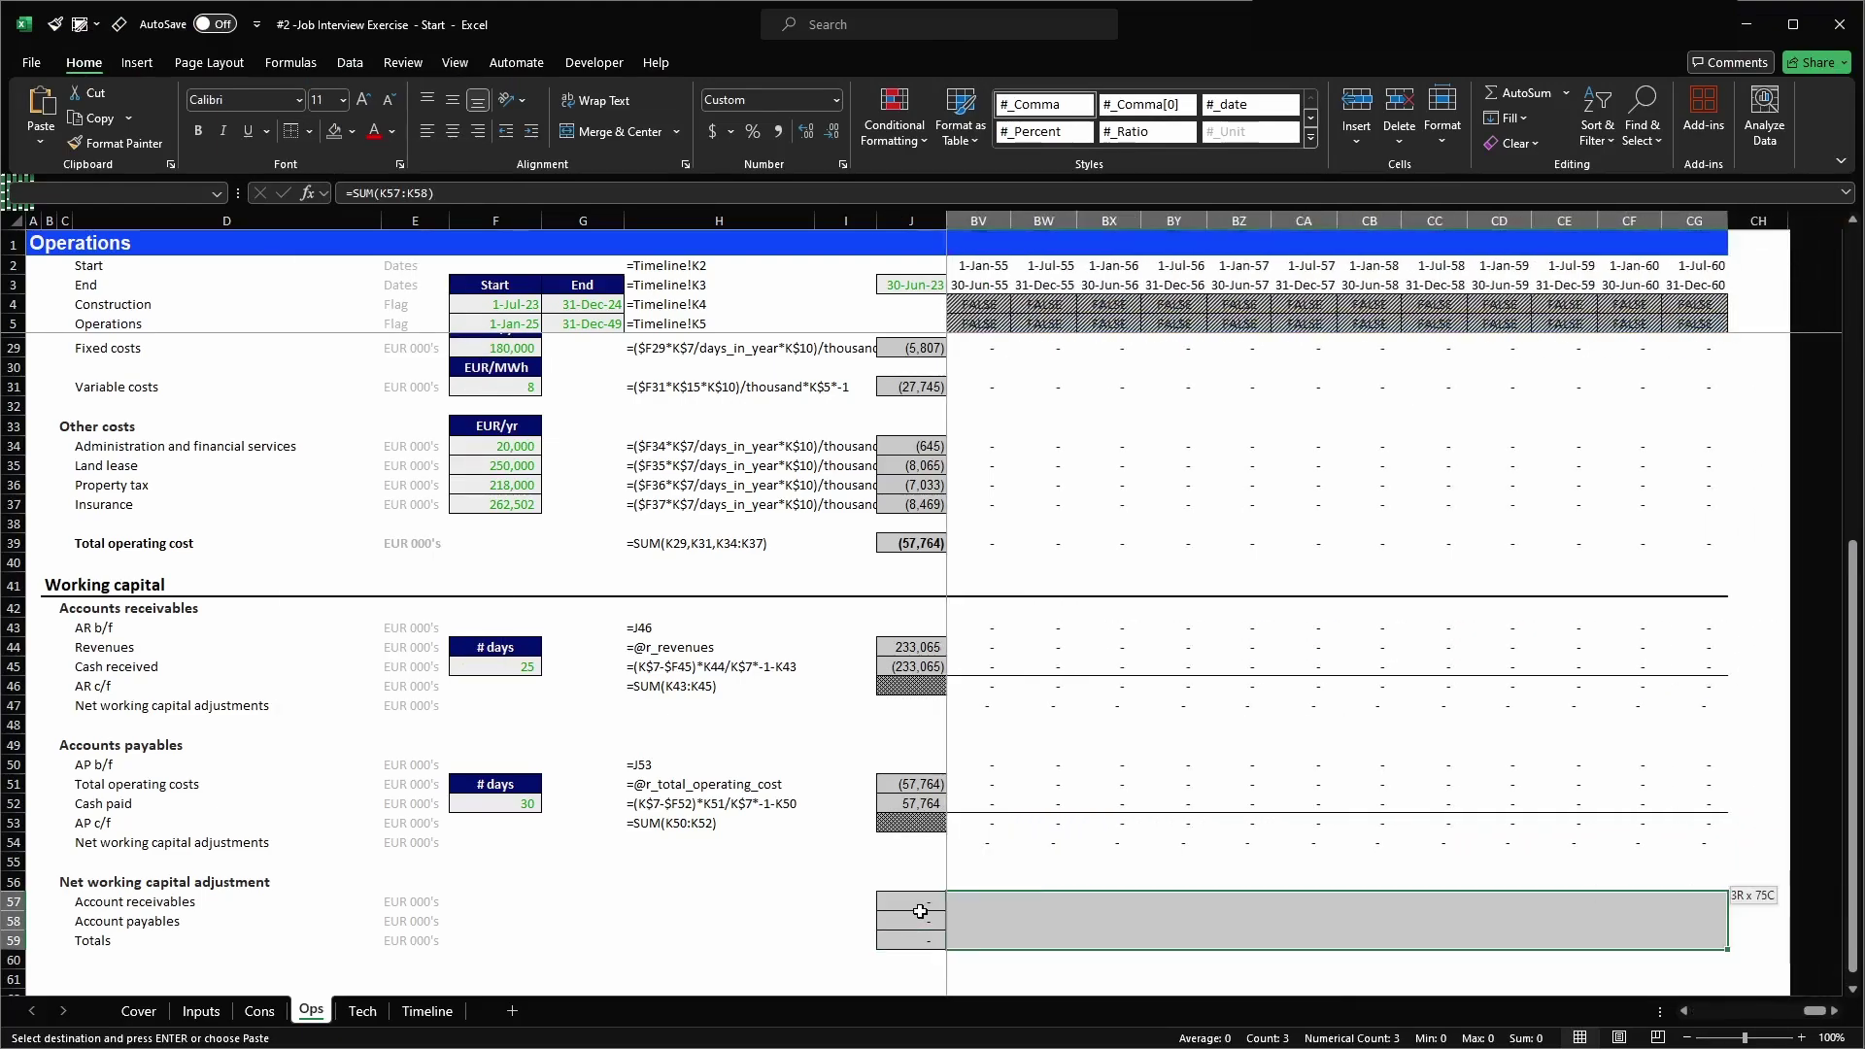
pyautogui.press('Return')
pyautogui.press('Right')
pyautogui.press('Right')
pyautogui.press('Right')
pyautogui.press('Right')
pyautogui.press('Right')
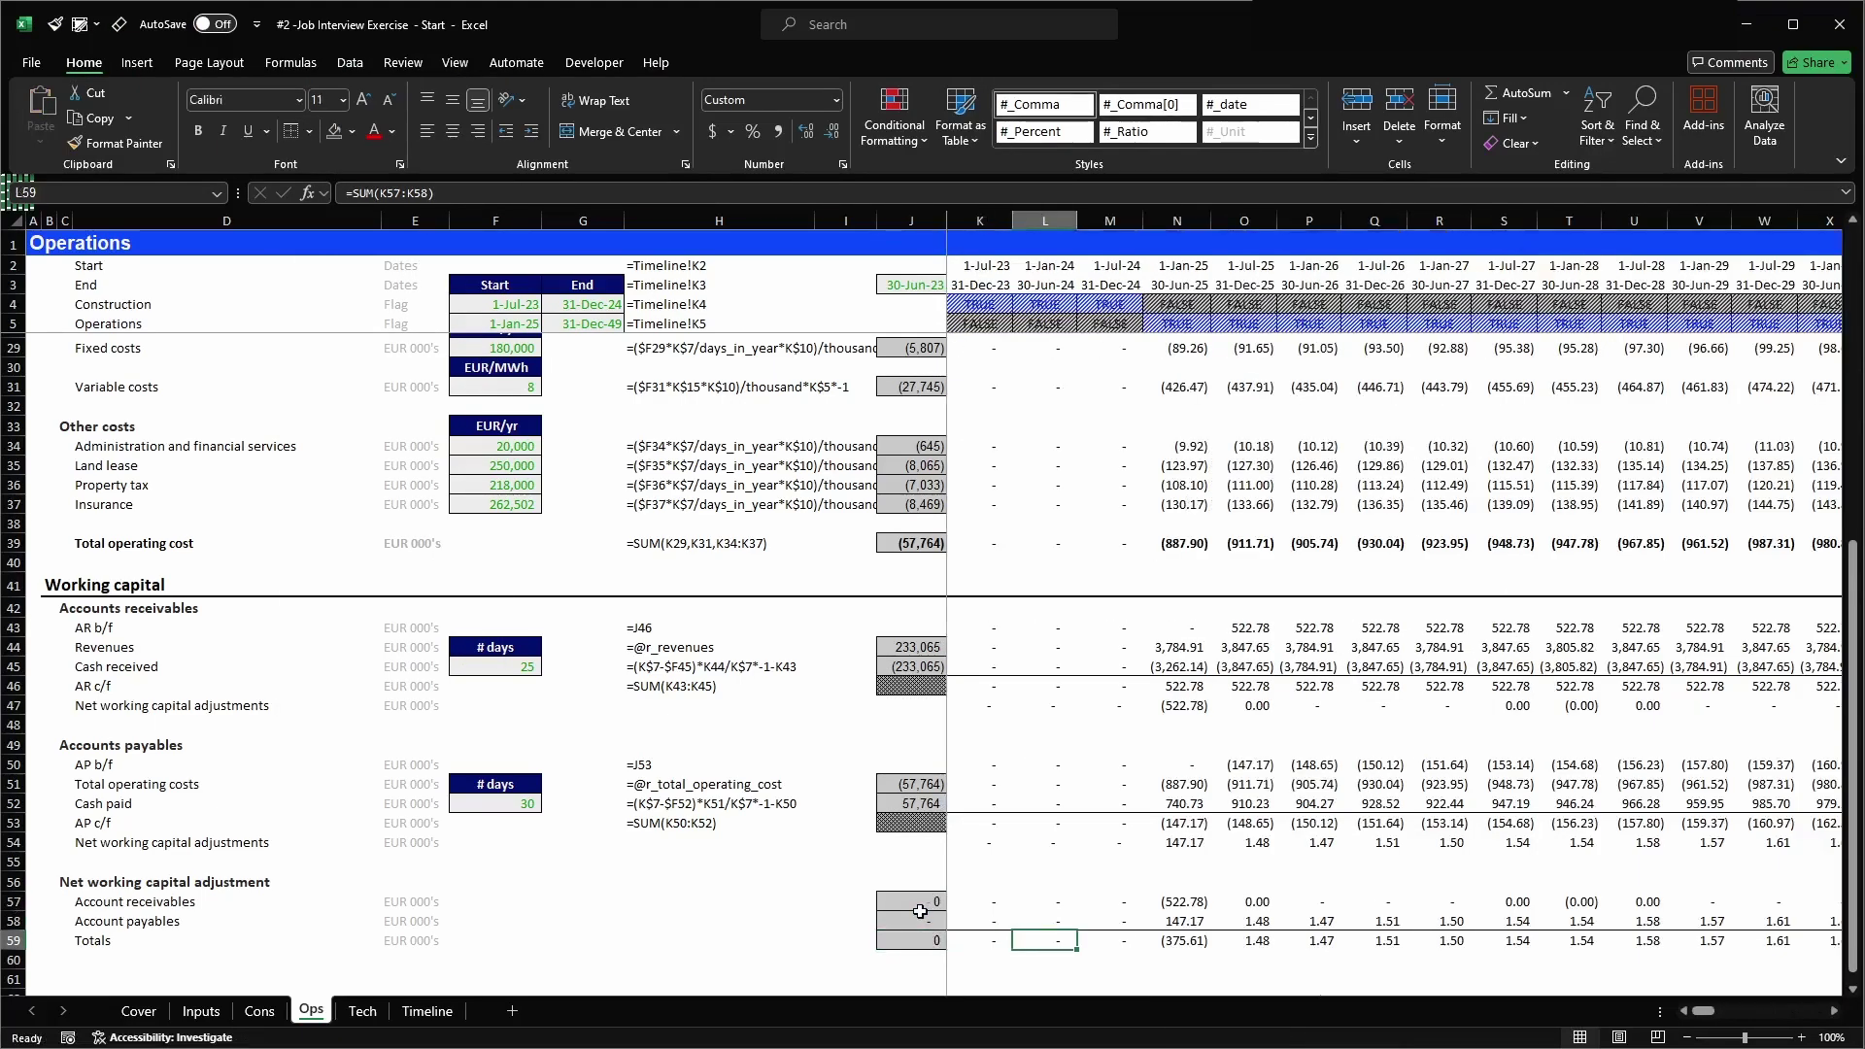
pyautogui.press('Right')
pyautogui.press('Right')
# - Examine the row totals in J57:J59 and the adjustments around the end of operations, including column BL
pyautogui.moveTo(920, 905); pyautogui.dragTo(919, 939)
pyautogui.hotkey('ctrl', 'v')
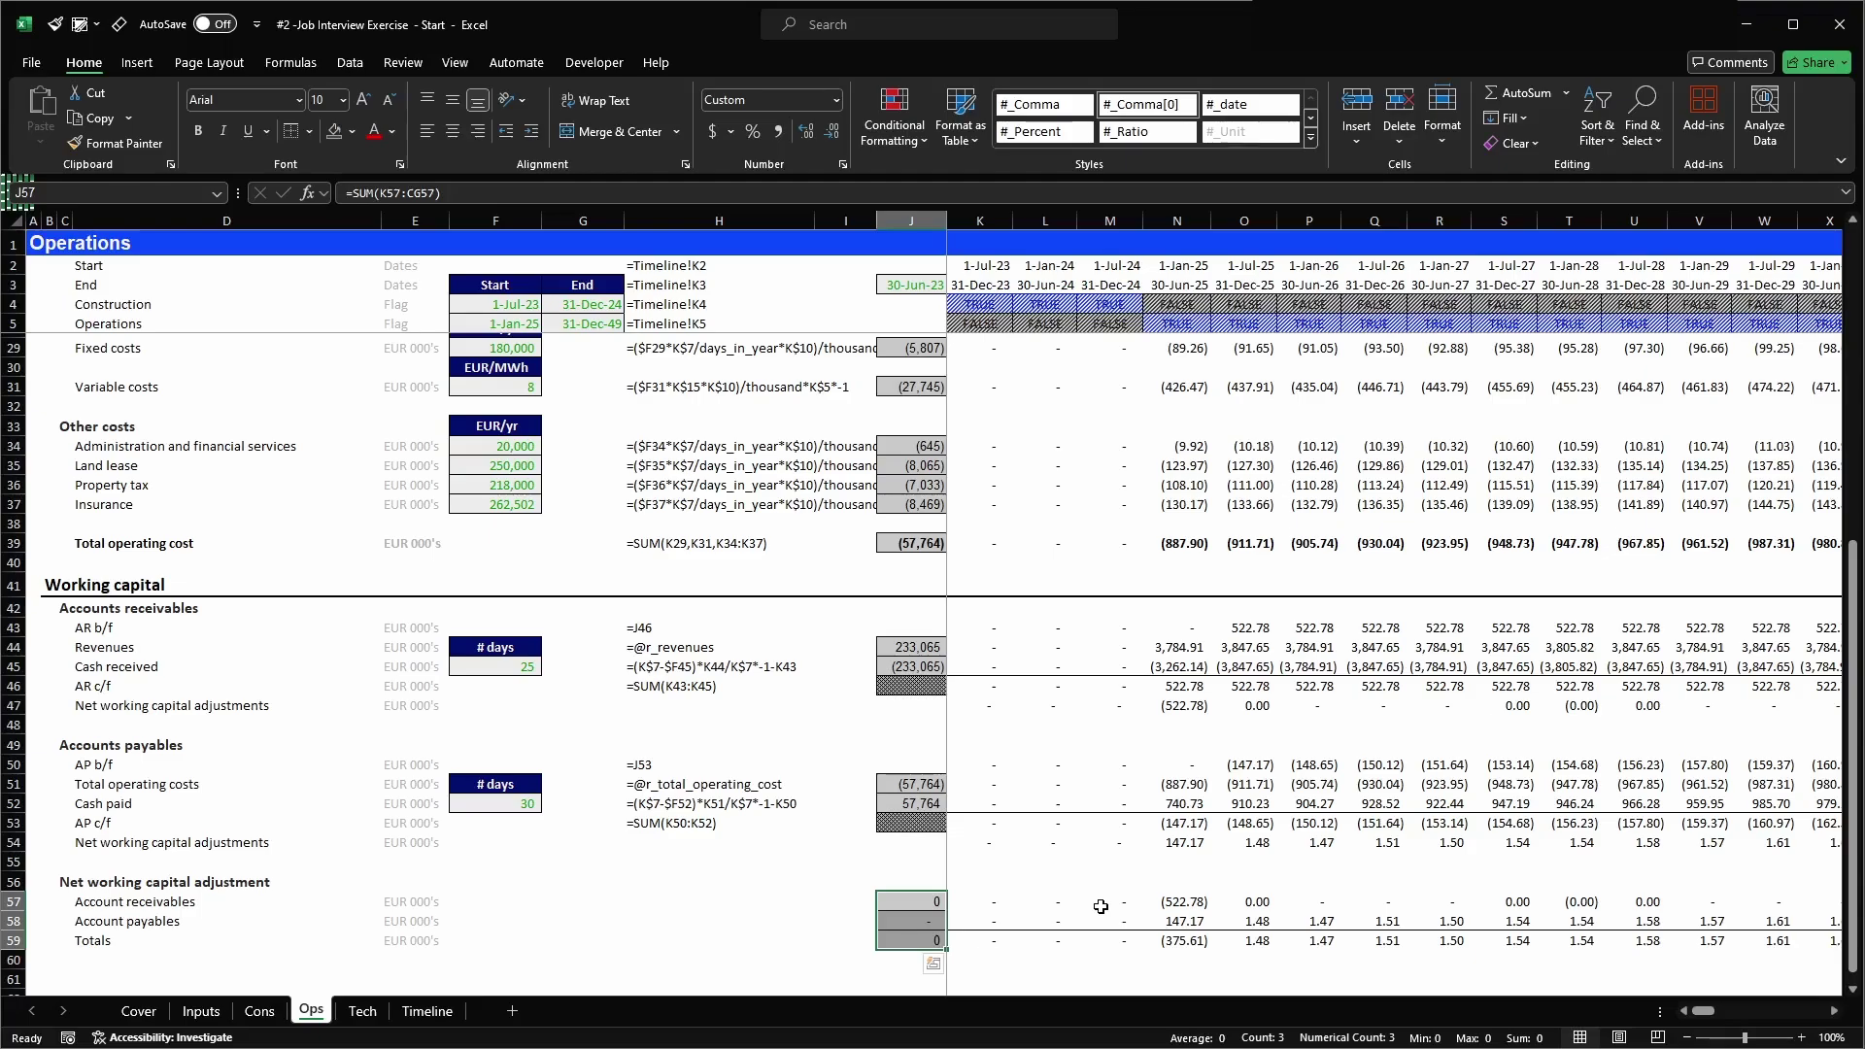
pyautogui.hotkey('alt', 'pagedown')
pyautogui.hotkey('alt', 'pagedown')
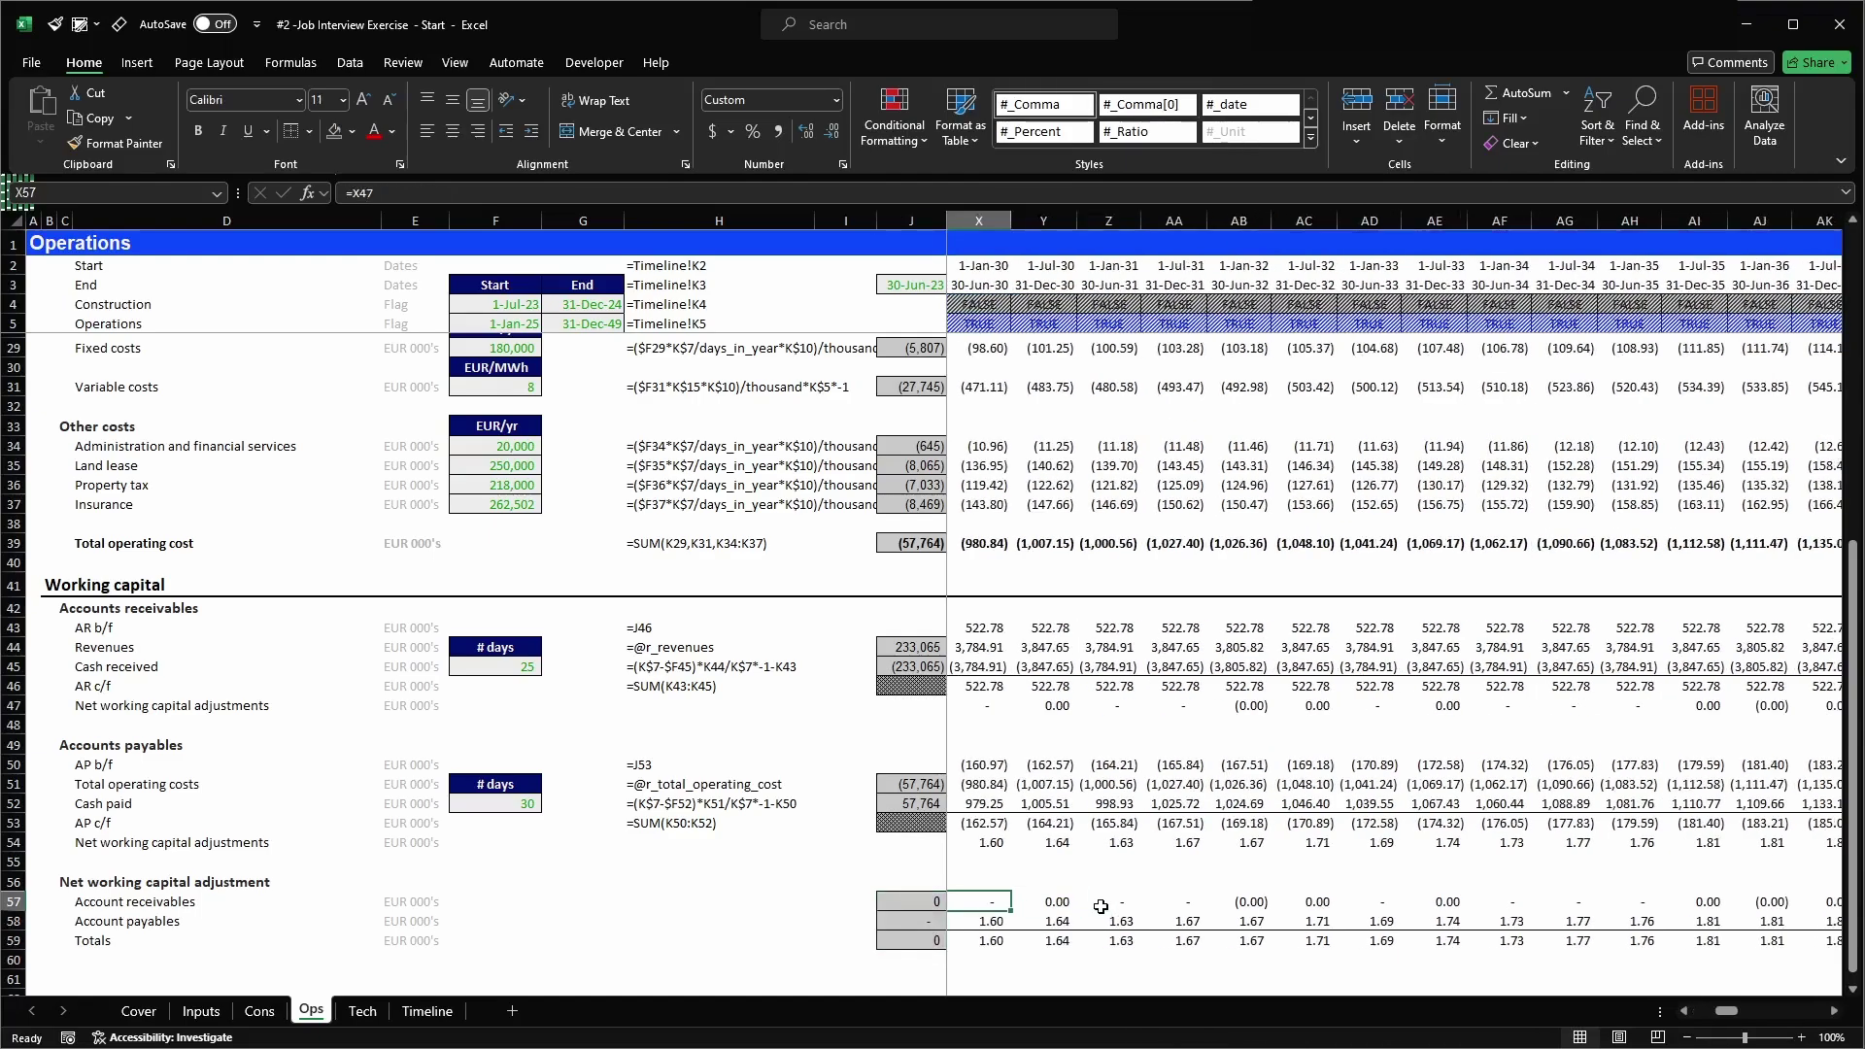
pyautogui.hotkey('alt', 'pagedown')
pyautogui.hotkey('alt', 'pagedown')
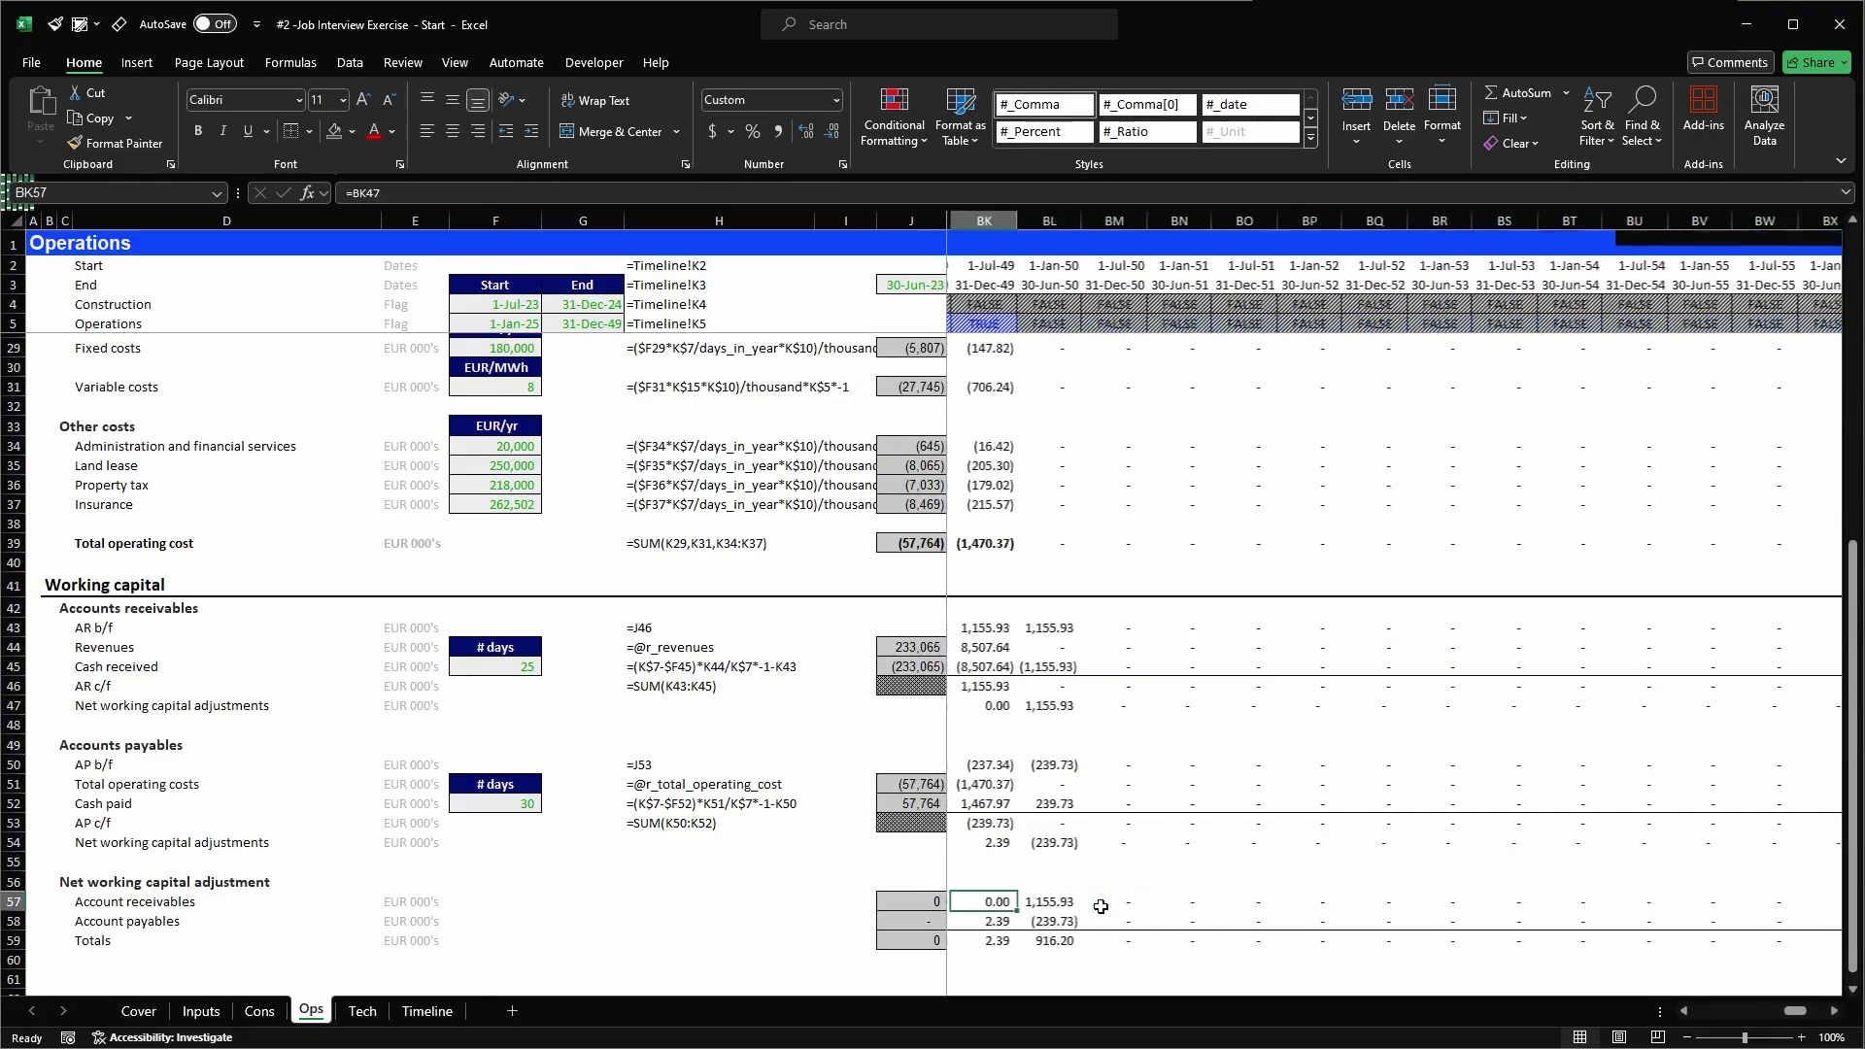
pyautogui.press('Right')
pyautogui.hotkey('ctrl', 'space')
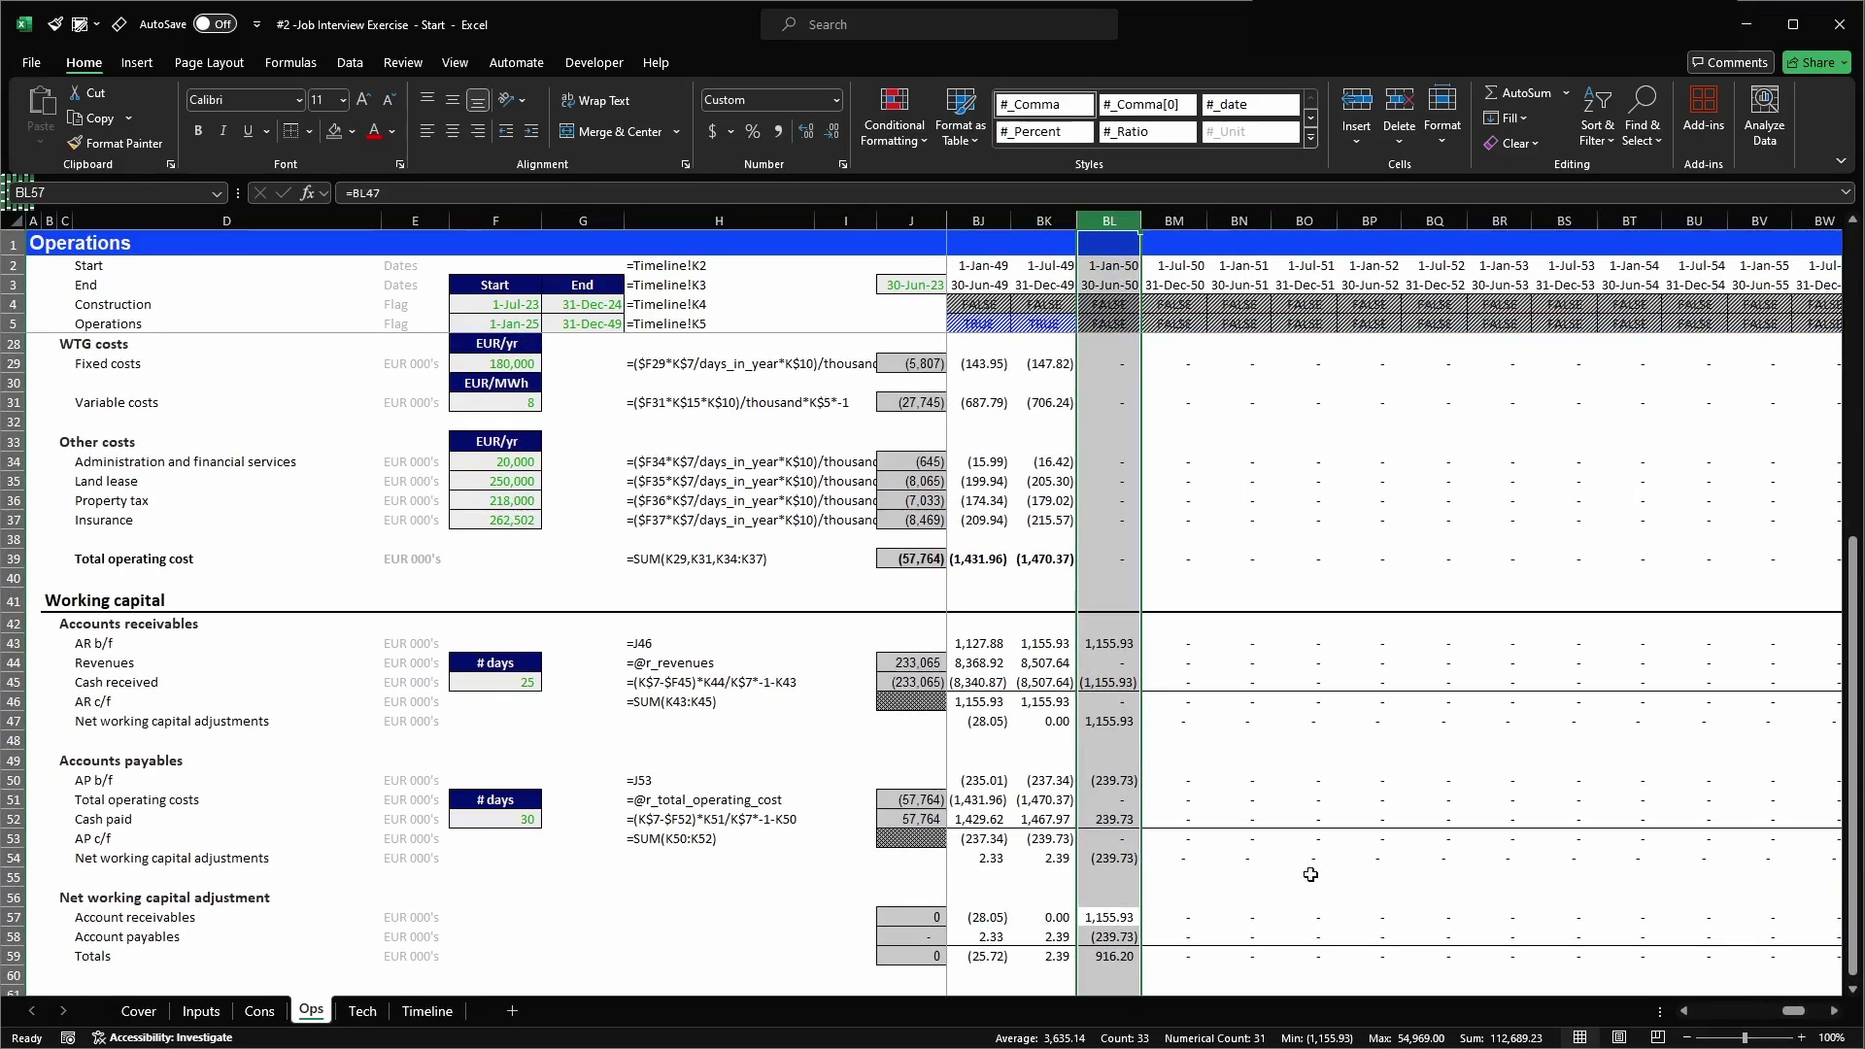
pyautogui.scroll(-1, 1311, 875)
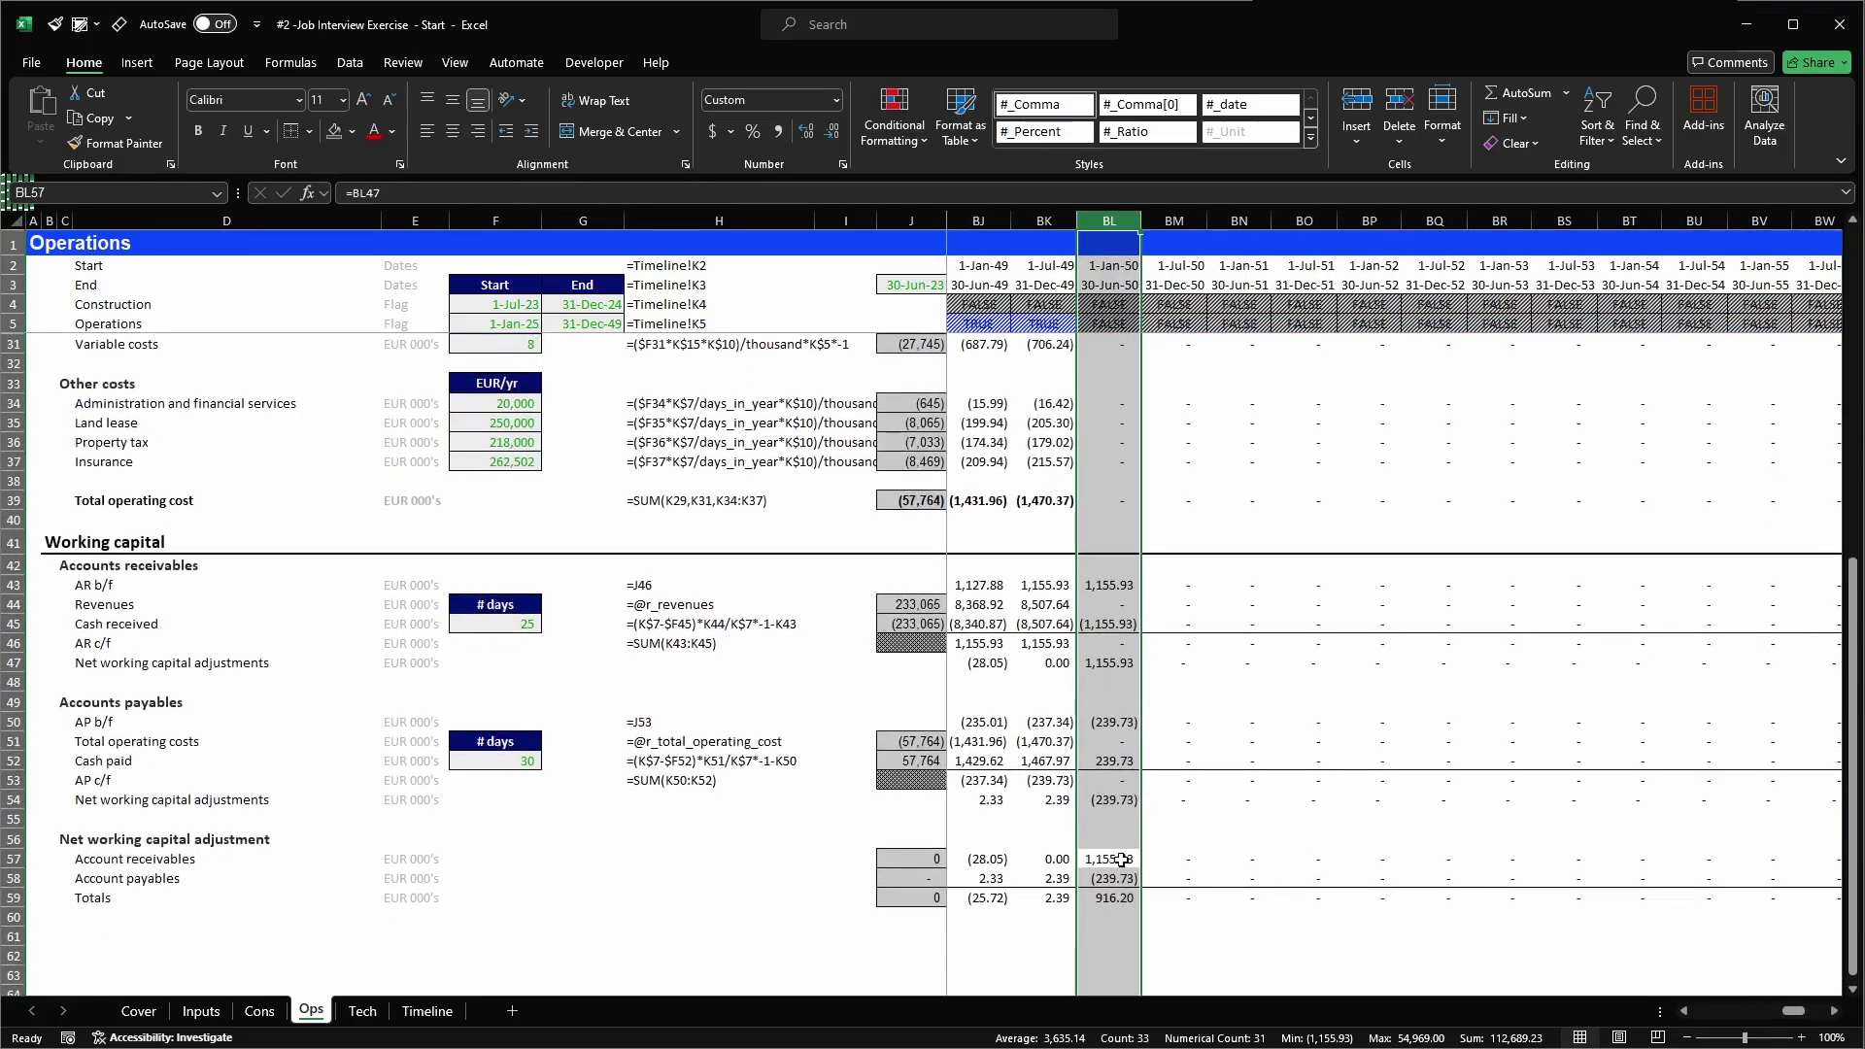
pyautogui.click(1080, 859)
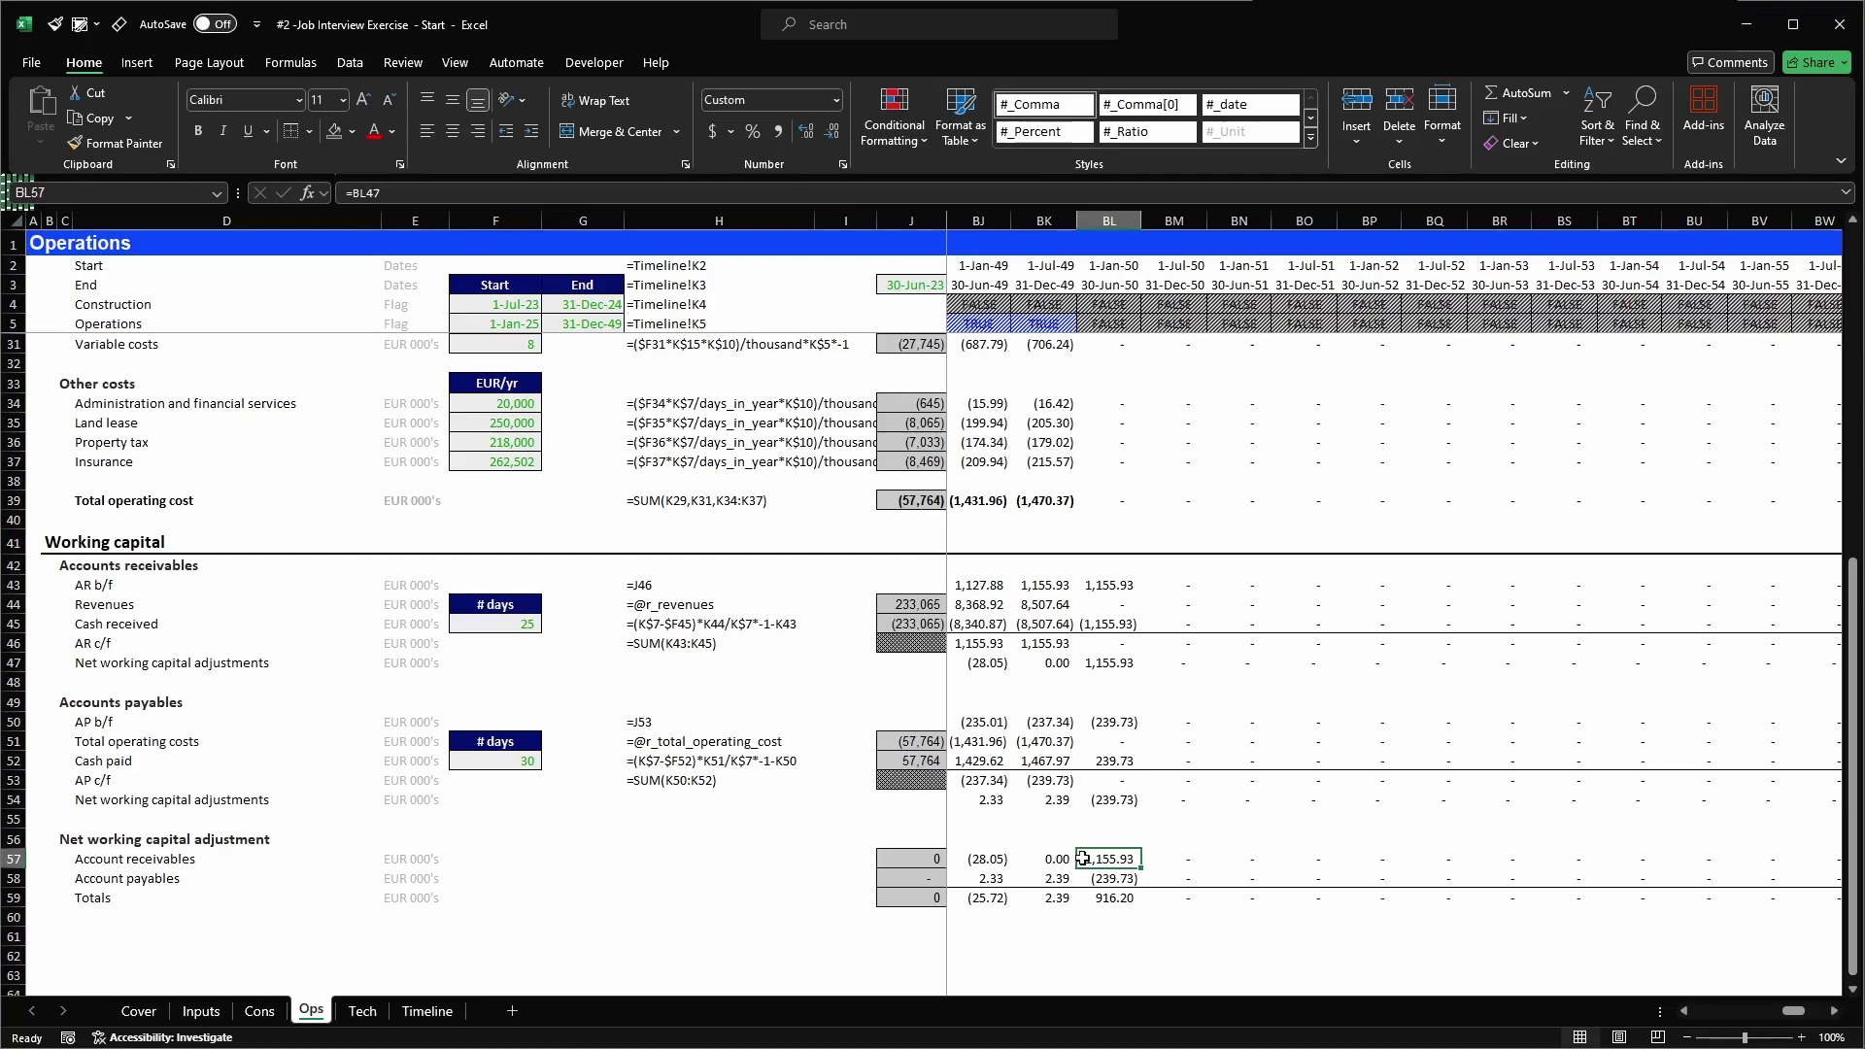
# - Go back to the first period of the Account payables adjustment, cell K58, and save the workbook
pyautogui.press('Left')
pyautogui.press('Down')
pyautogui.hotkey('ctrl', 'Left')
pyautogui.press('Right')
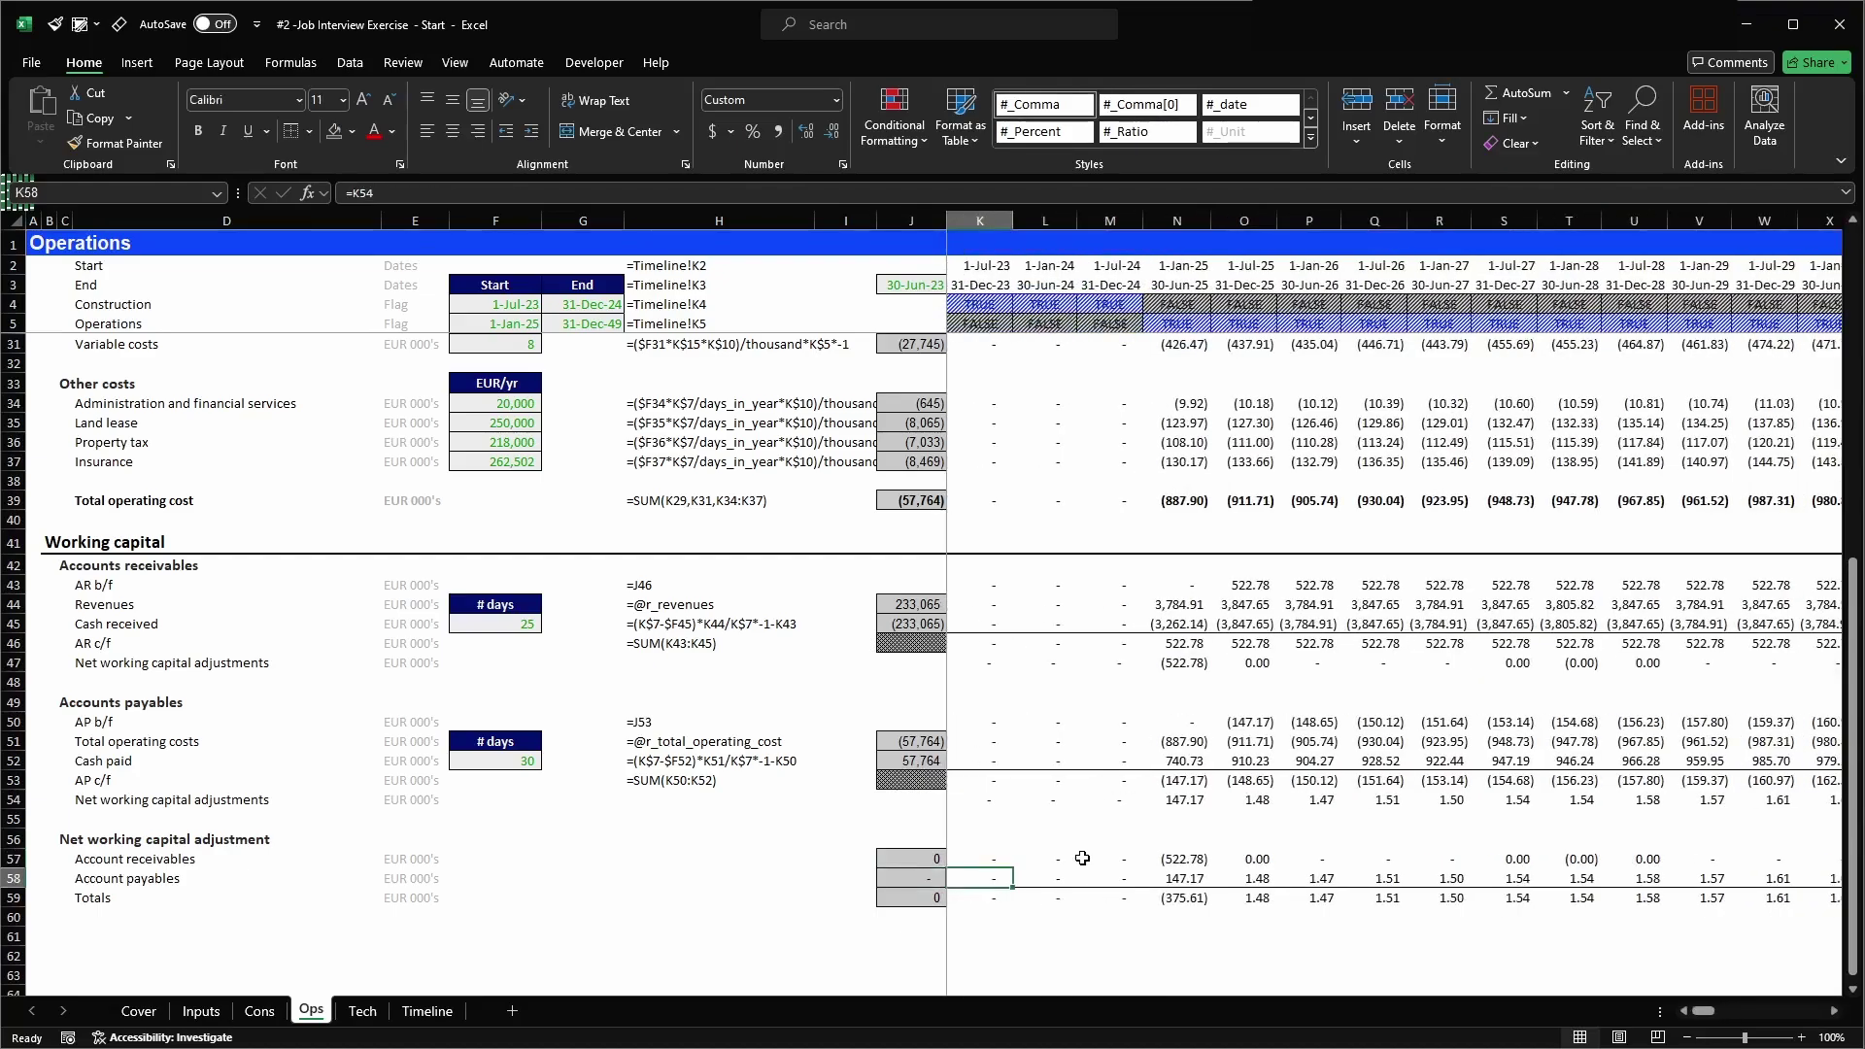
pyautogui.hotkey('ctrl', 's')
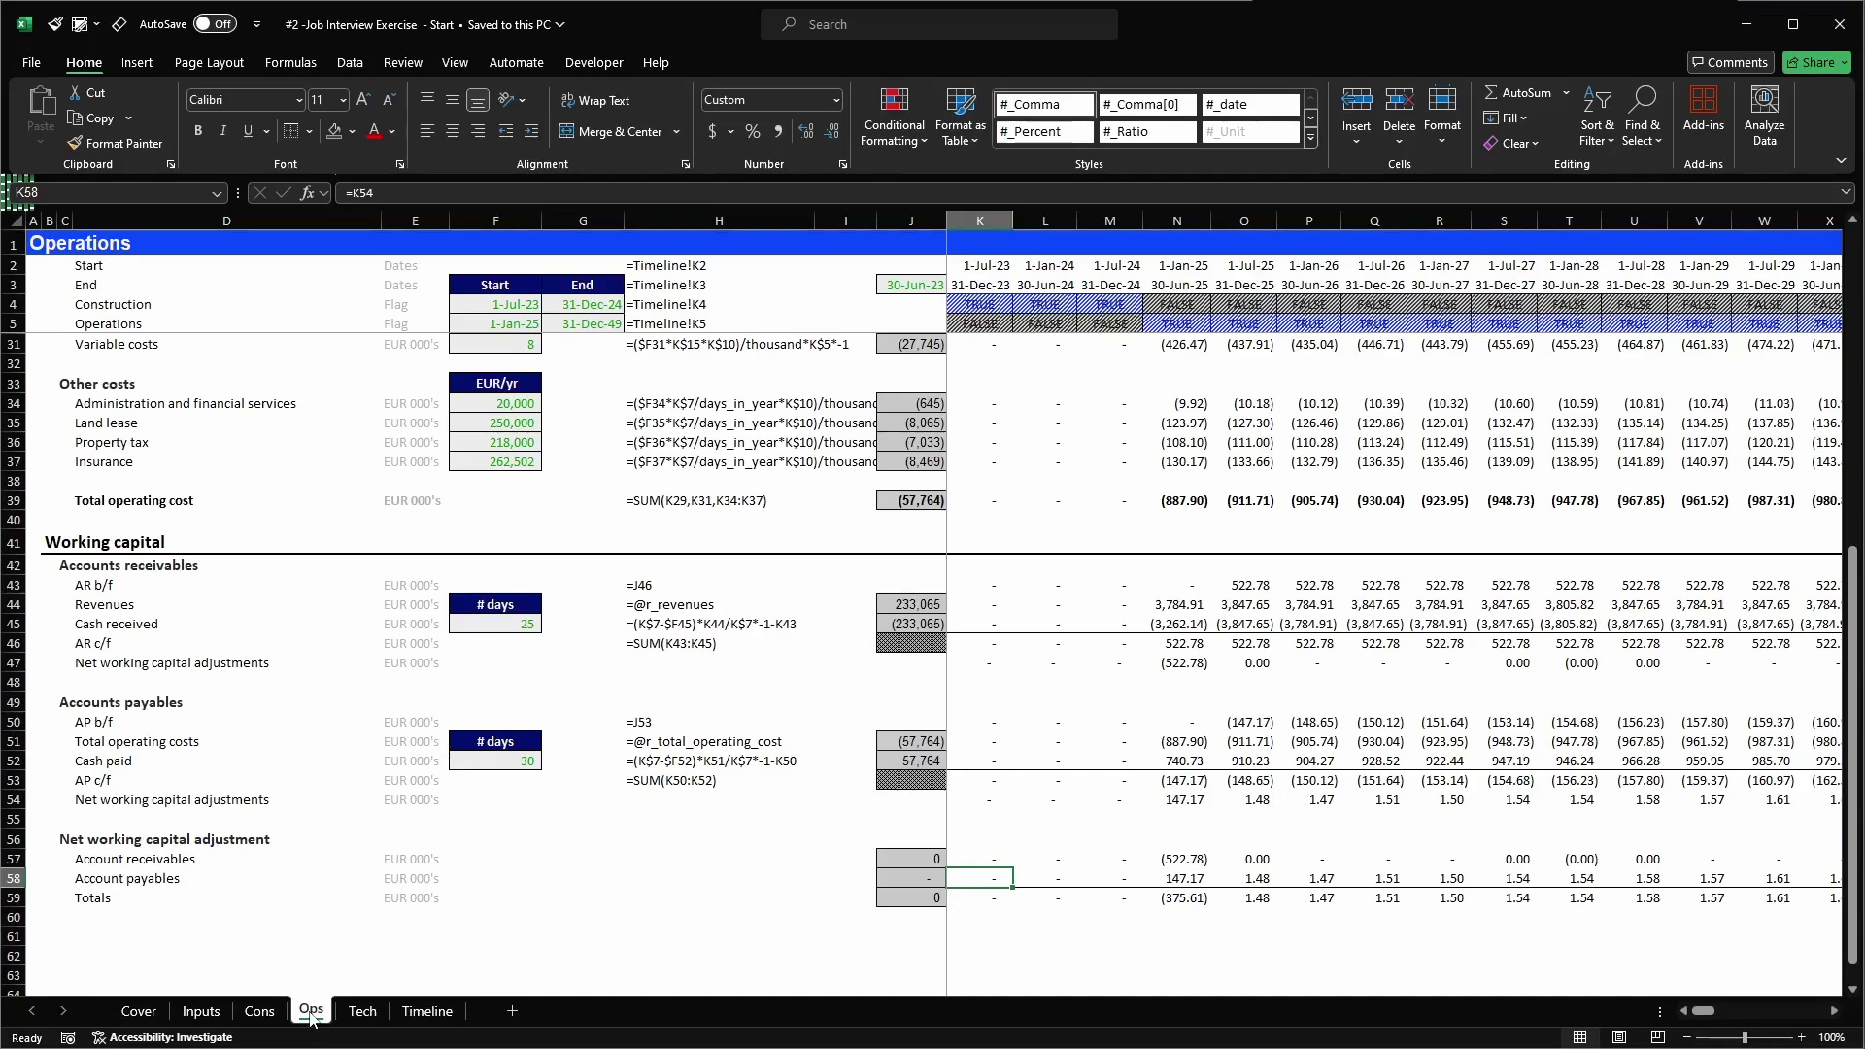
# - Duplicate the Ops sheet directly after the original and name the copy Debt
pyautogui.keyDown('ctrl'); pyautogui.moveTo(310, 1016); pyautogui.dragTo(342, 1003); pyautogui.keyUp('ctrl')
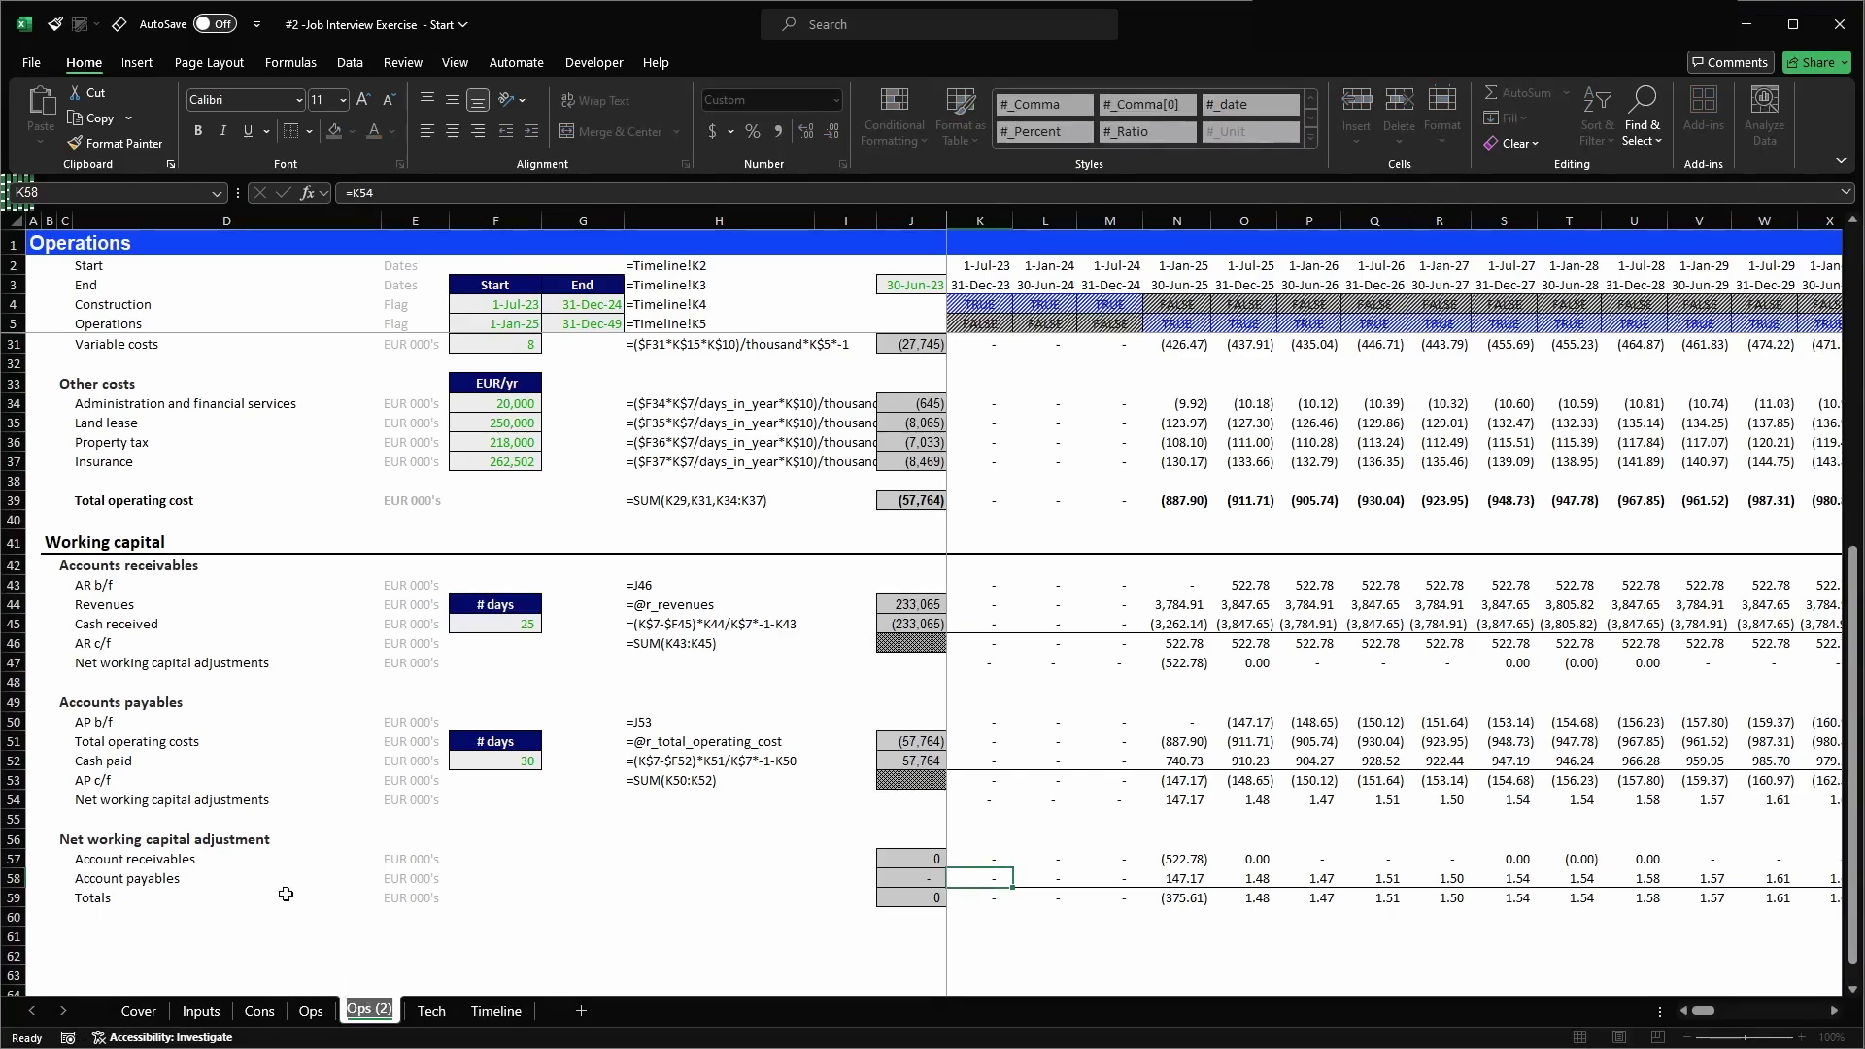
pyautogui.write('Debt')
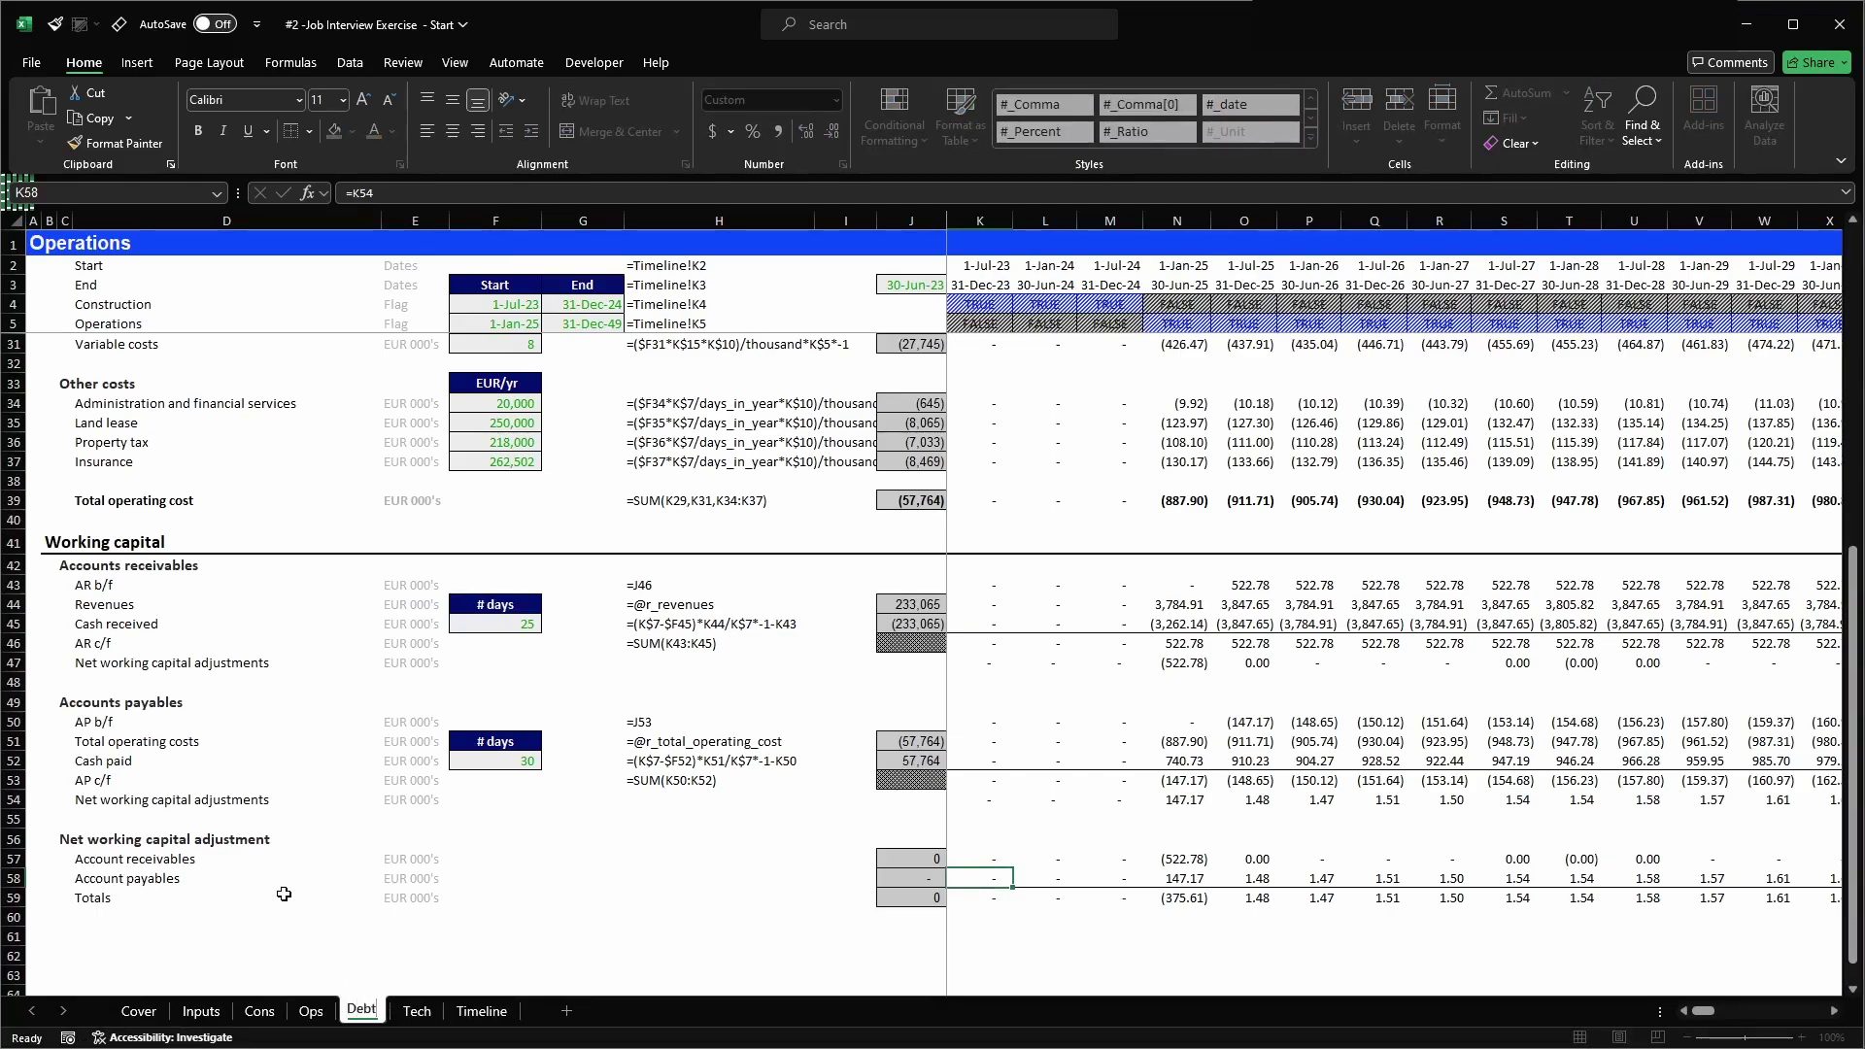
pyautogui.press('Return')
# - Delete rows 13 through 61 on the Debt sheet, from Generation to below the Net working capital adjustment, keeping the header and Call ups
pyautogui.scroll(6, 39, 608)
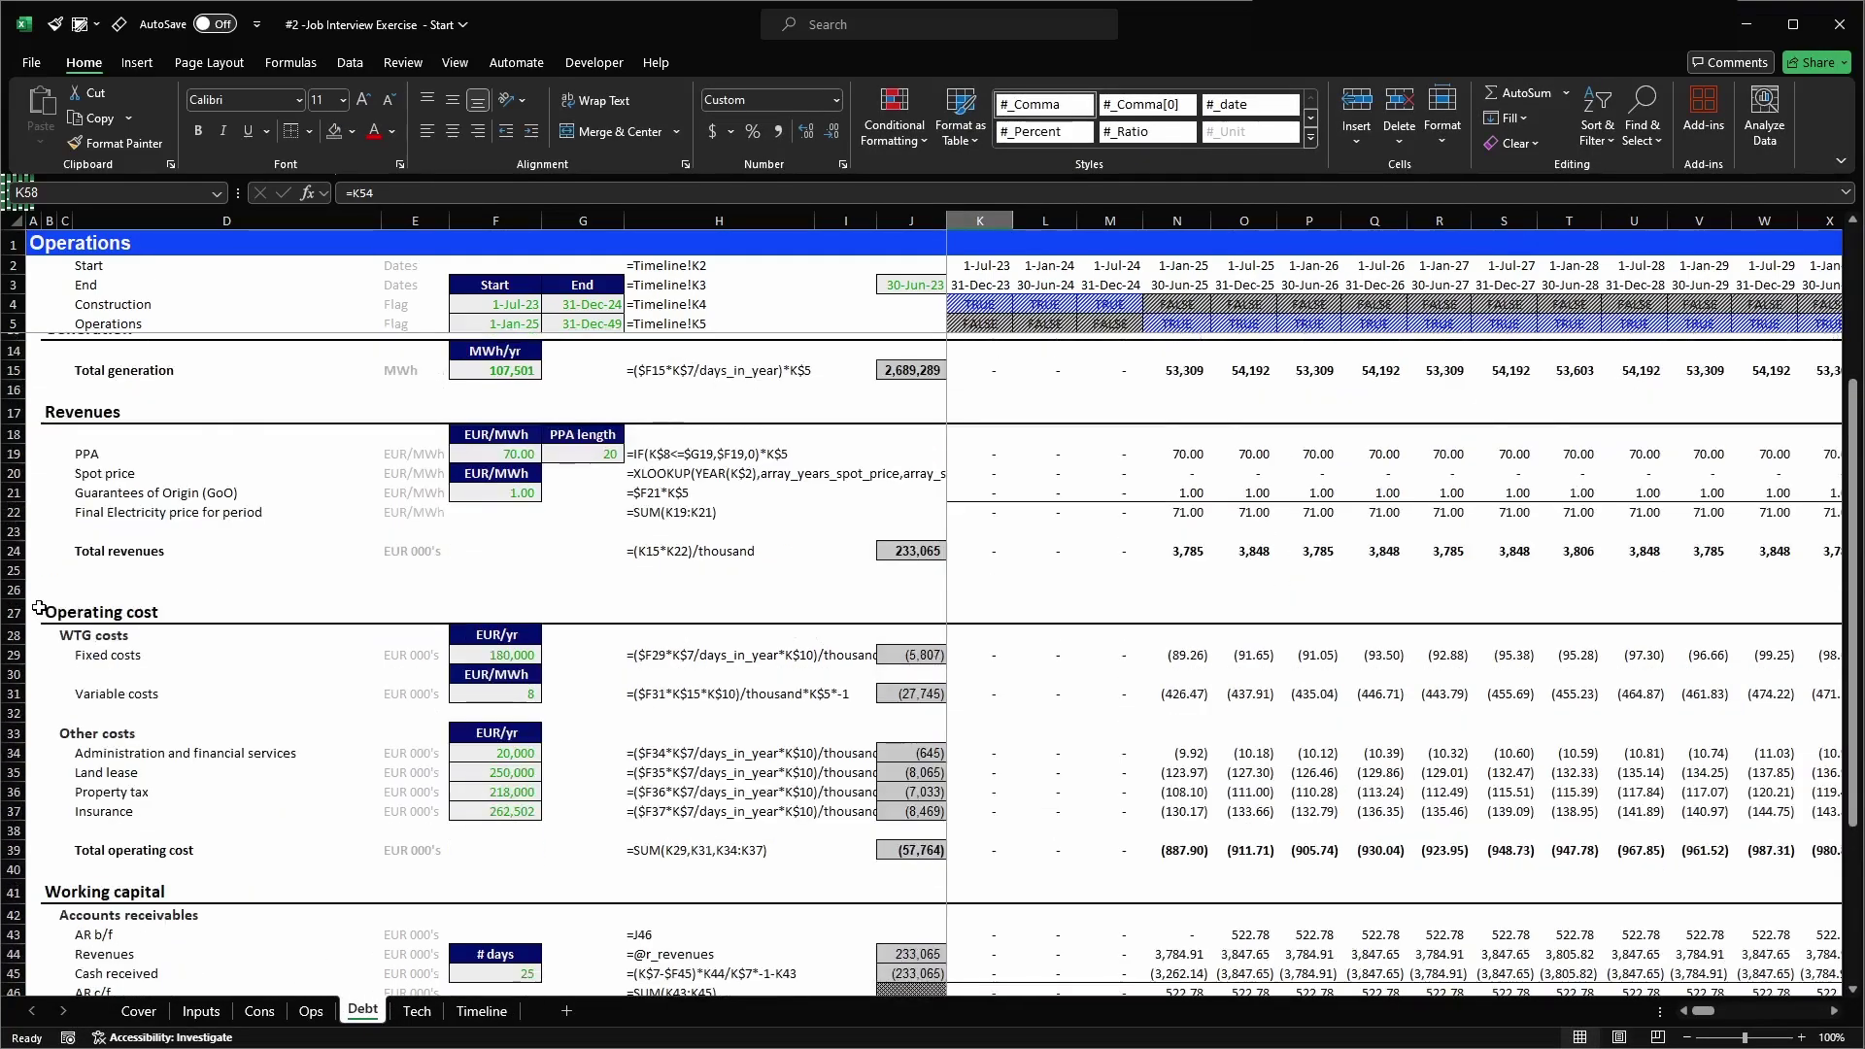
pyautogui.scroll(1, 39, 602)
pyautogui.click(12, 387)
pyautogui.scroll(-7, 19, 631)
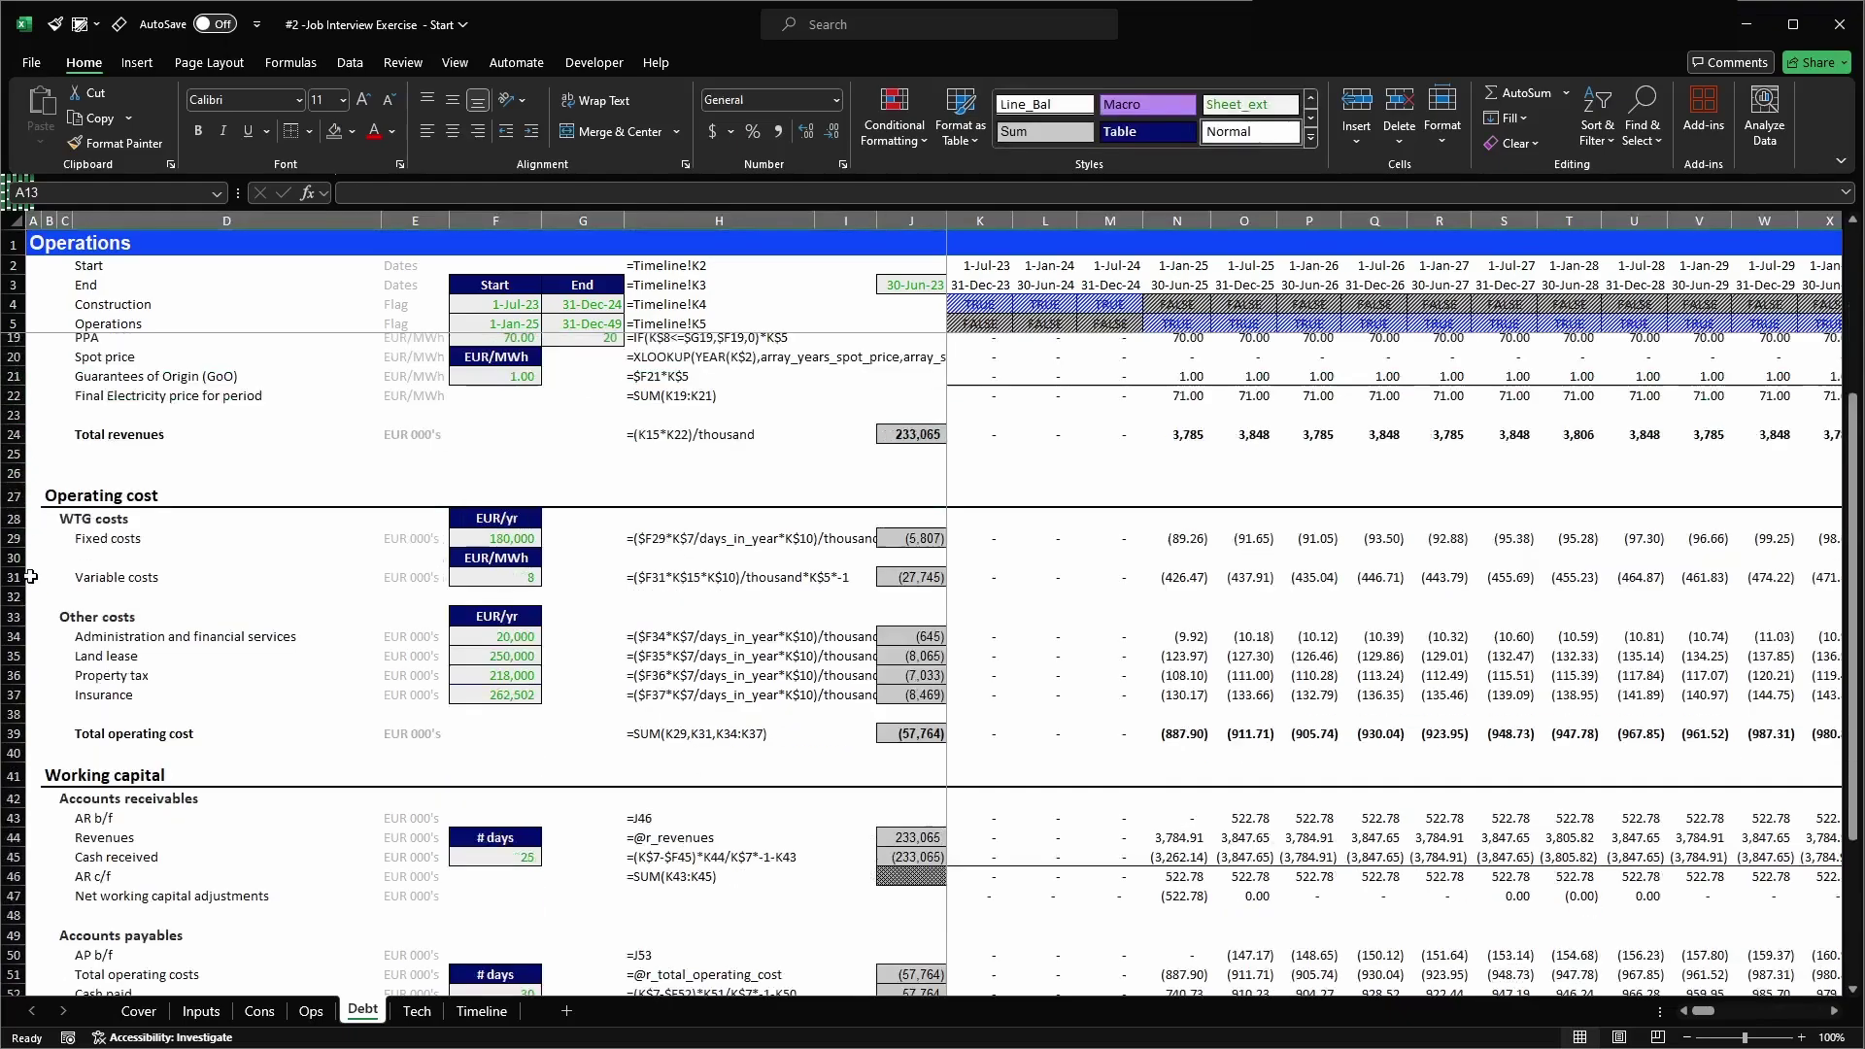
pyautogui.click(24, 886)
pyautogui.scroll(10, 25, 879)
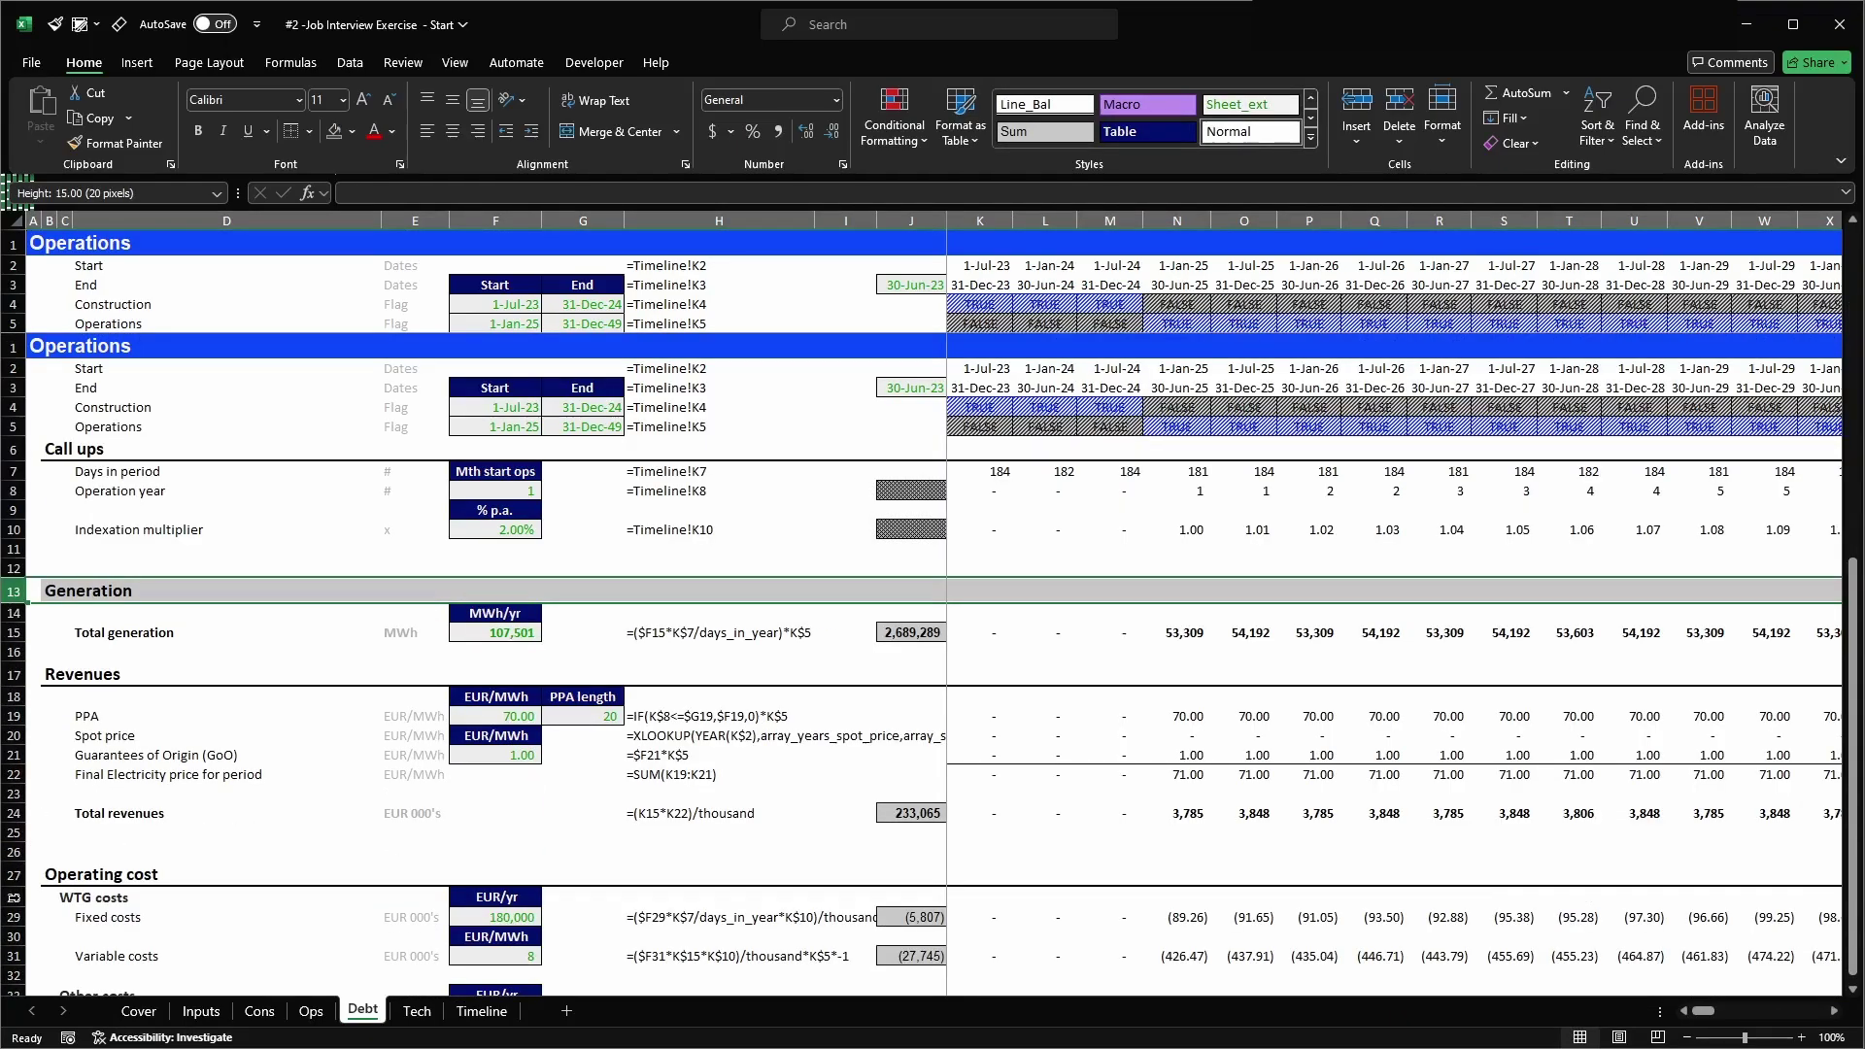
pyautogui.scroll(-10, 10, 583)
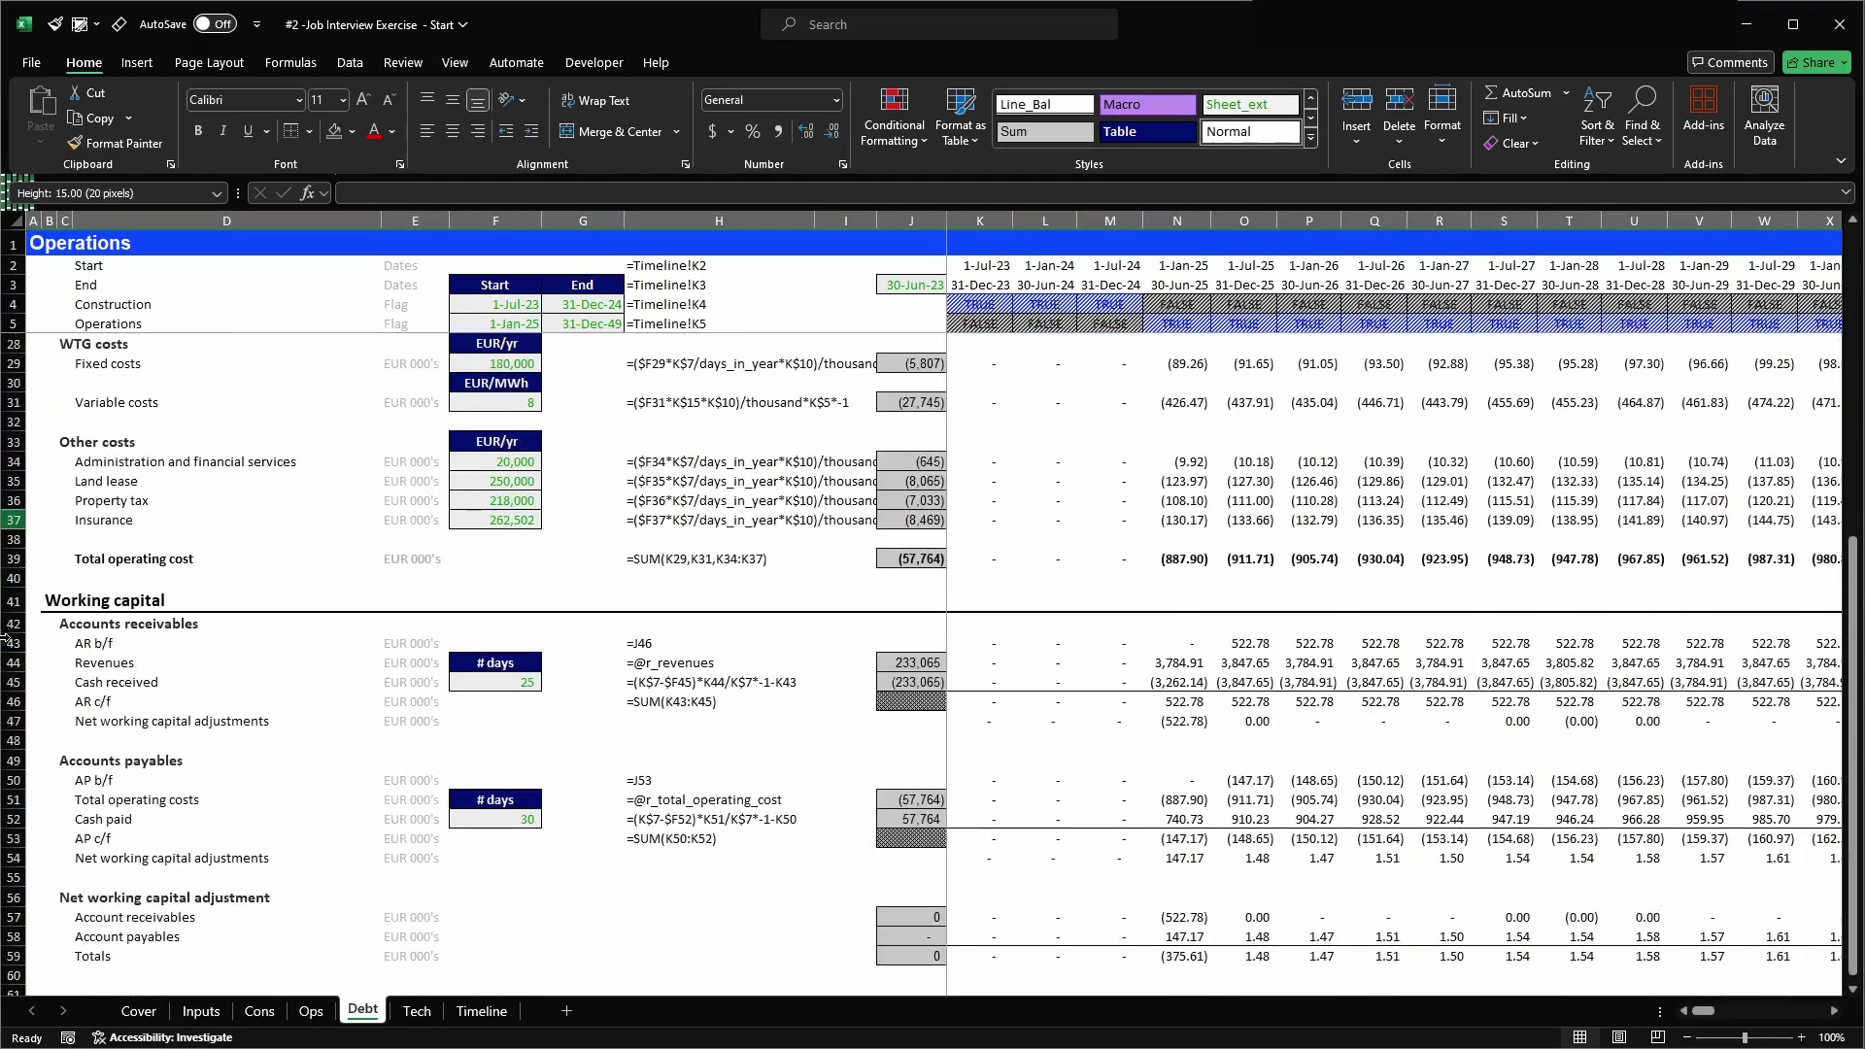
pyautogui.scroll(8, 10, 583)
pyautogui.scroll(-12, 10, 549)
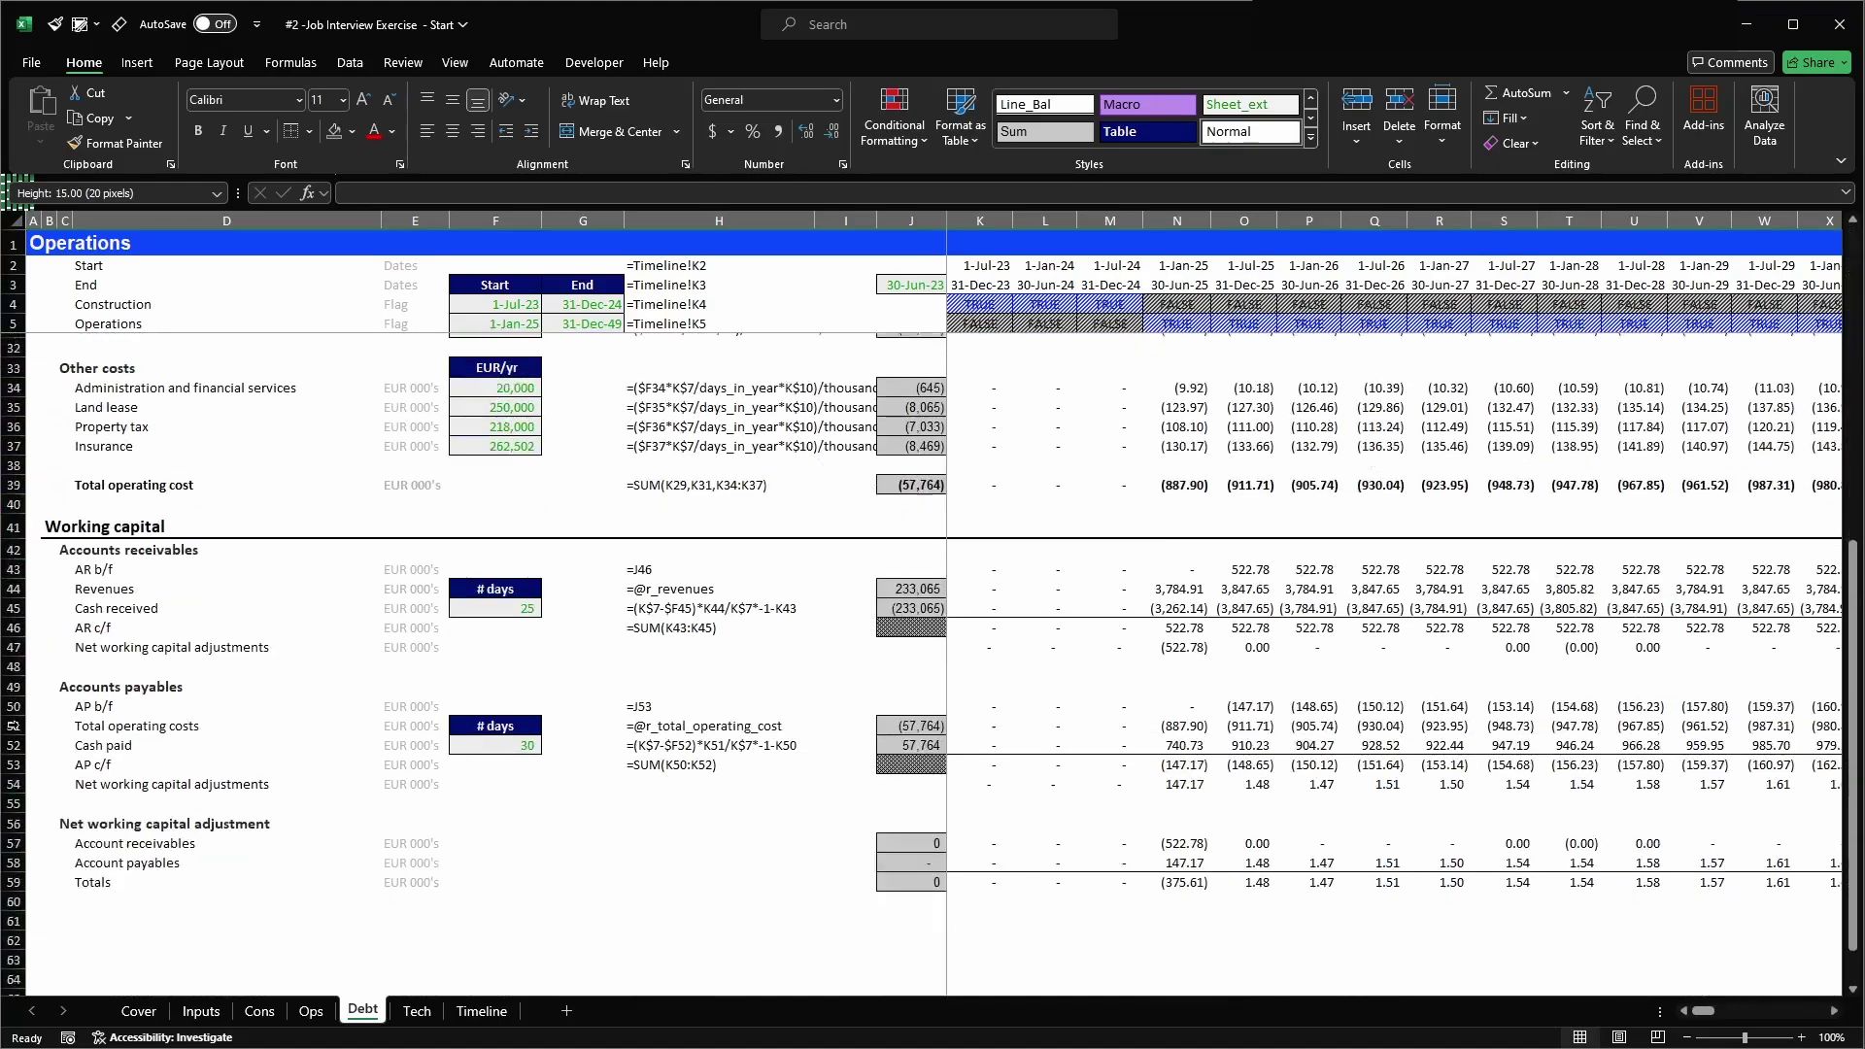
pyautogui.keyDown('shift'); pyautogui.click(9, 745); pyautogui.keyUp('shift')
pyautogui.hotkey('ctrl', '-')
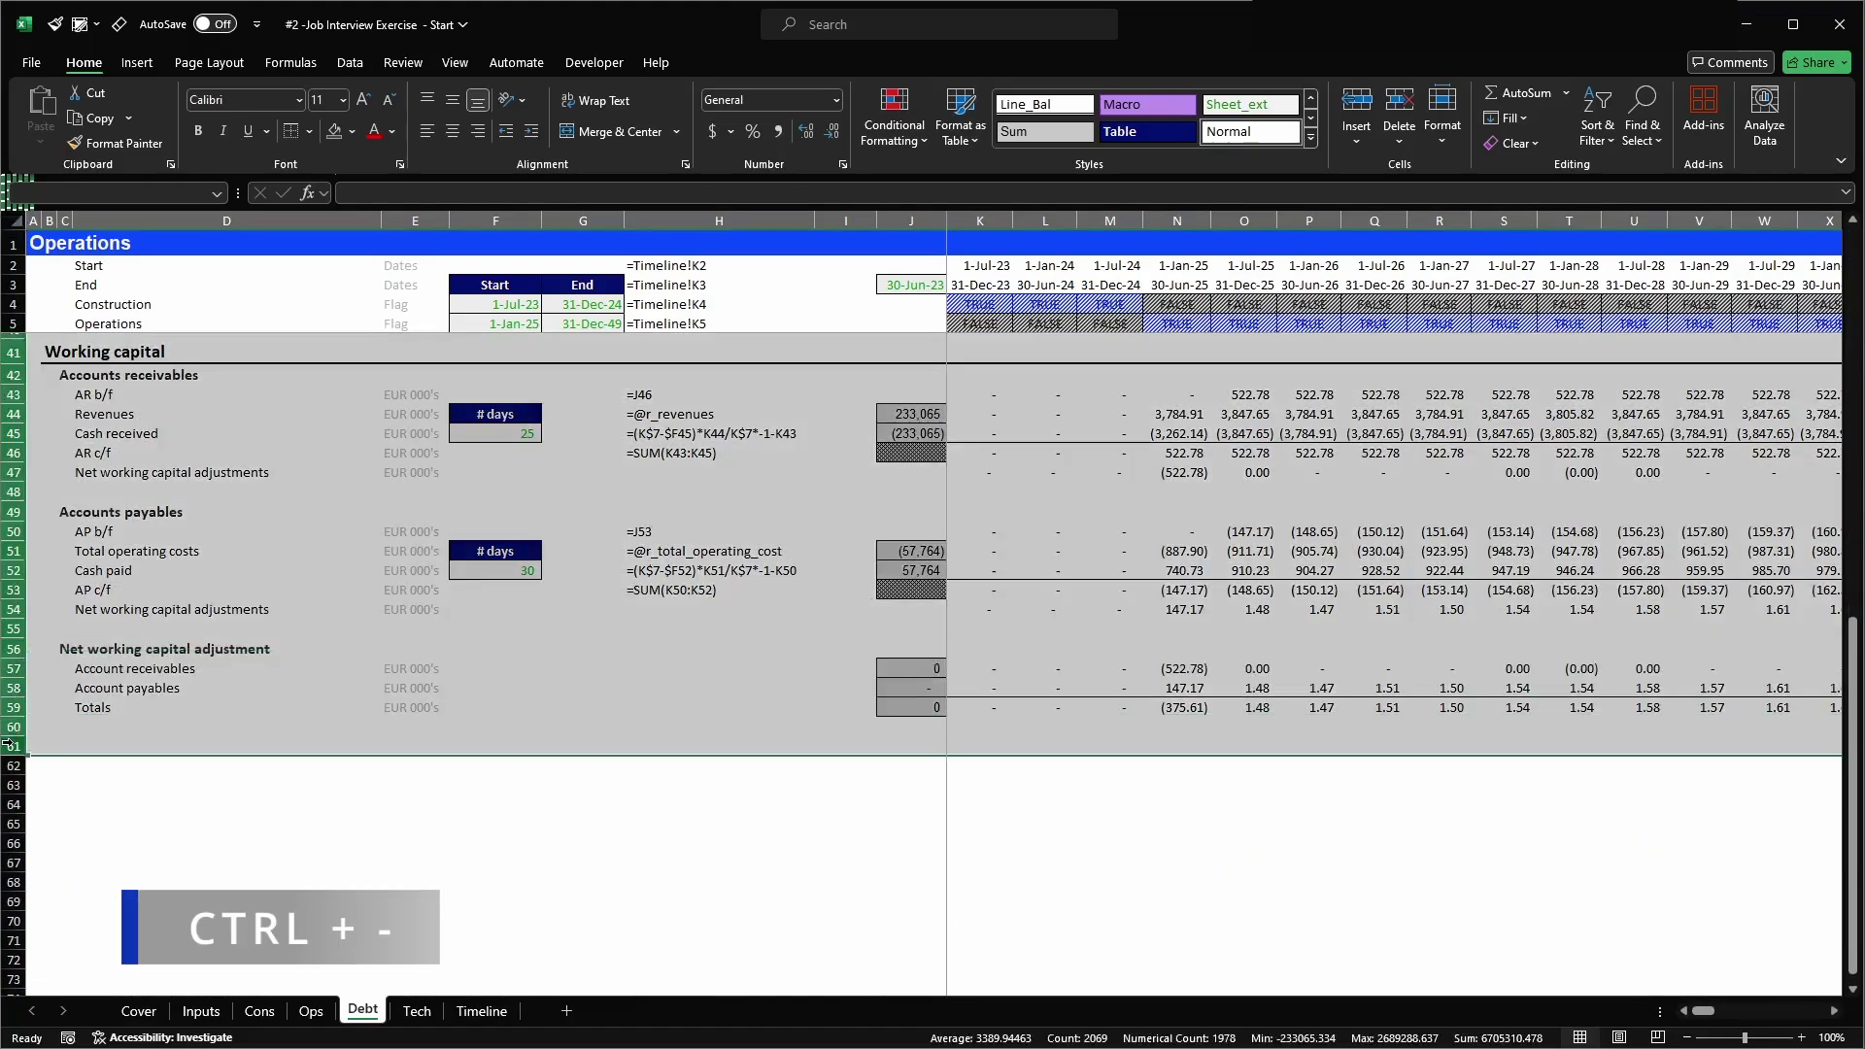
pyautogui.click(349, 447)
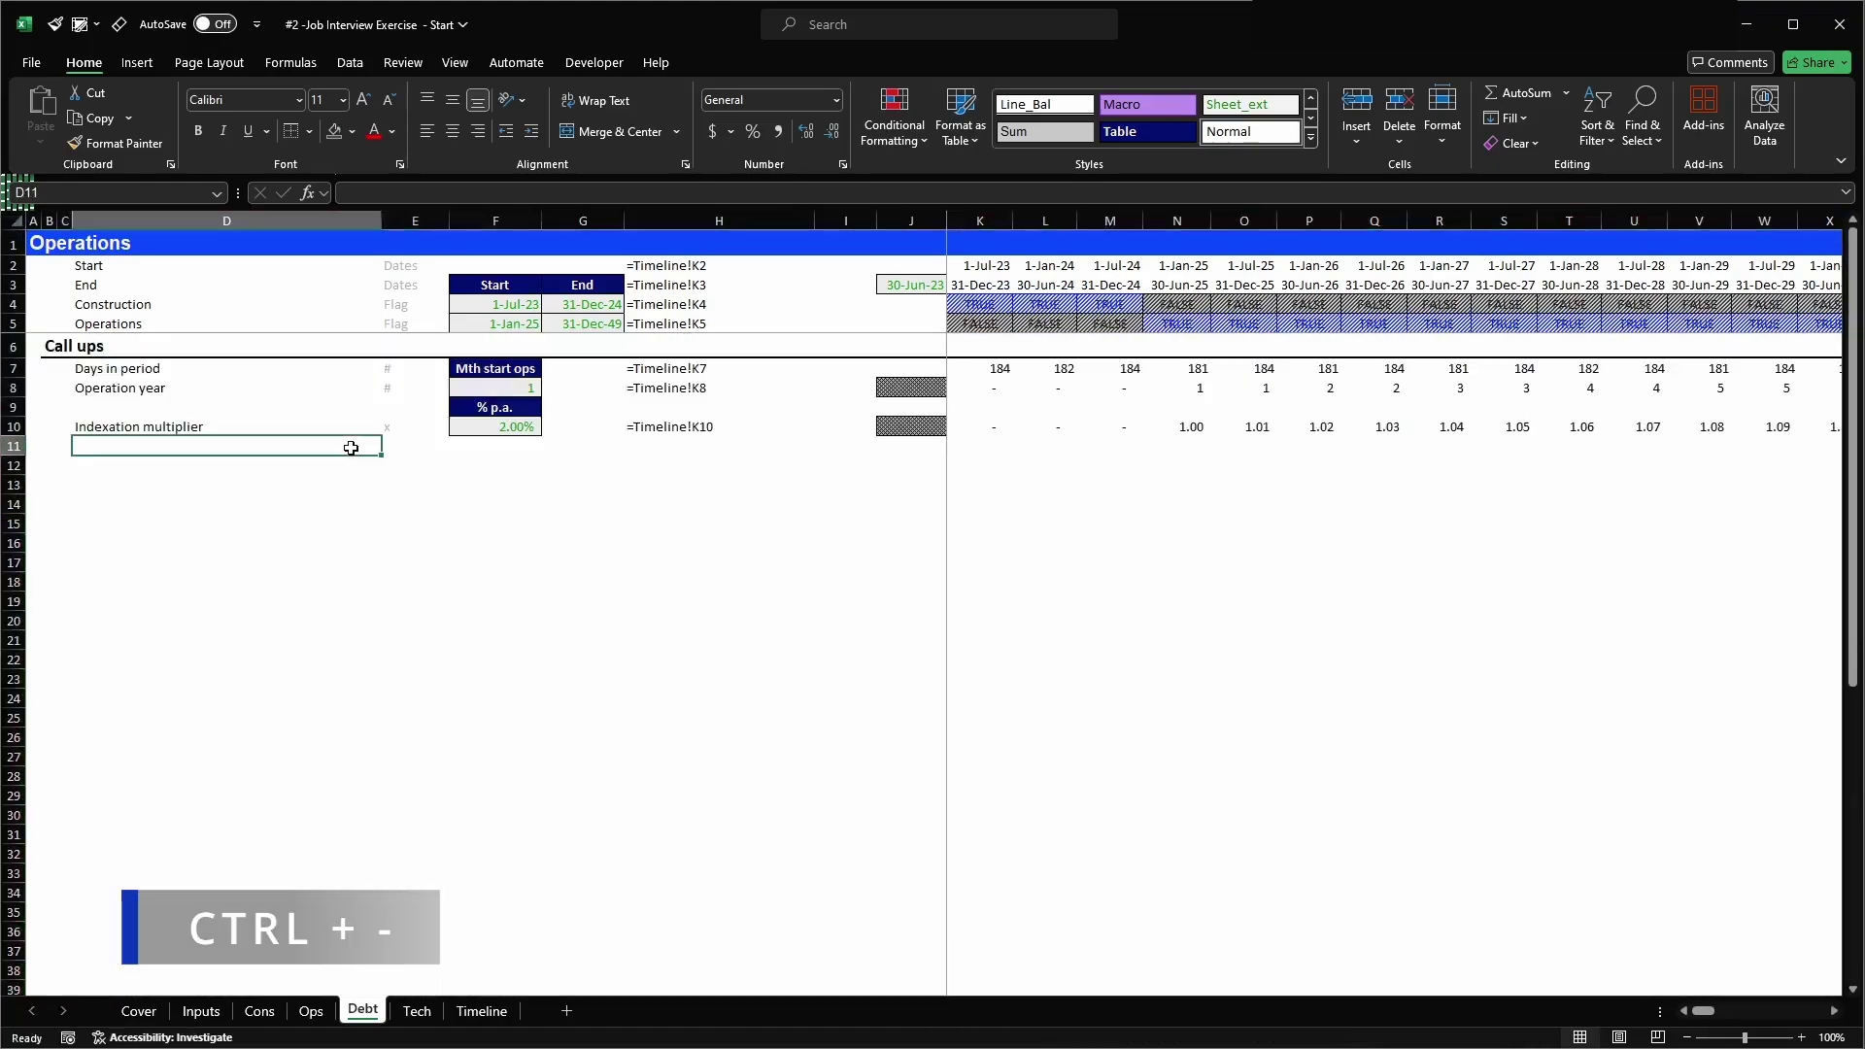
# - Delete the broken Debt-scoped names r_revenues and r_total_operating_cost, and check the remaining defined names sorted by their references
pyautogui.click(291, 62)
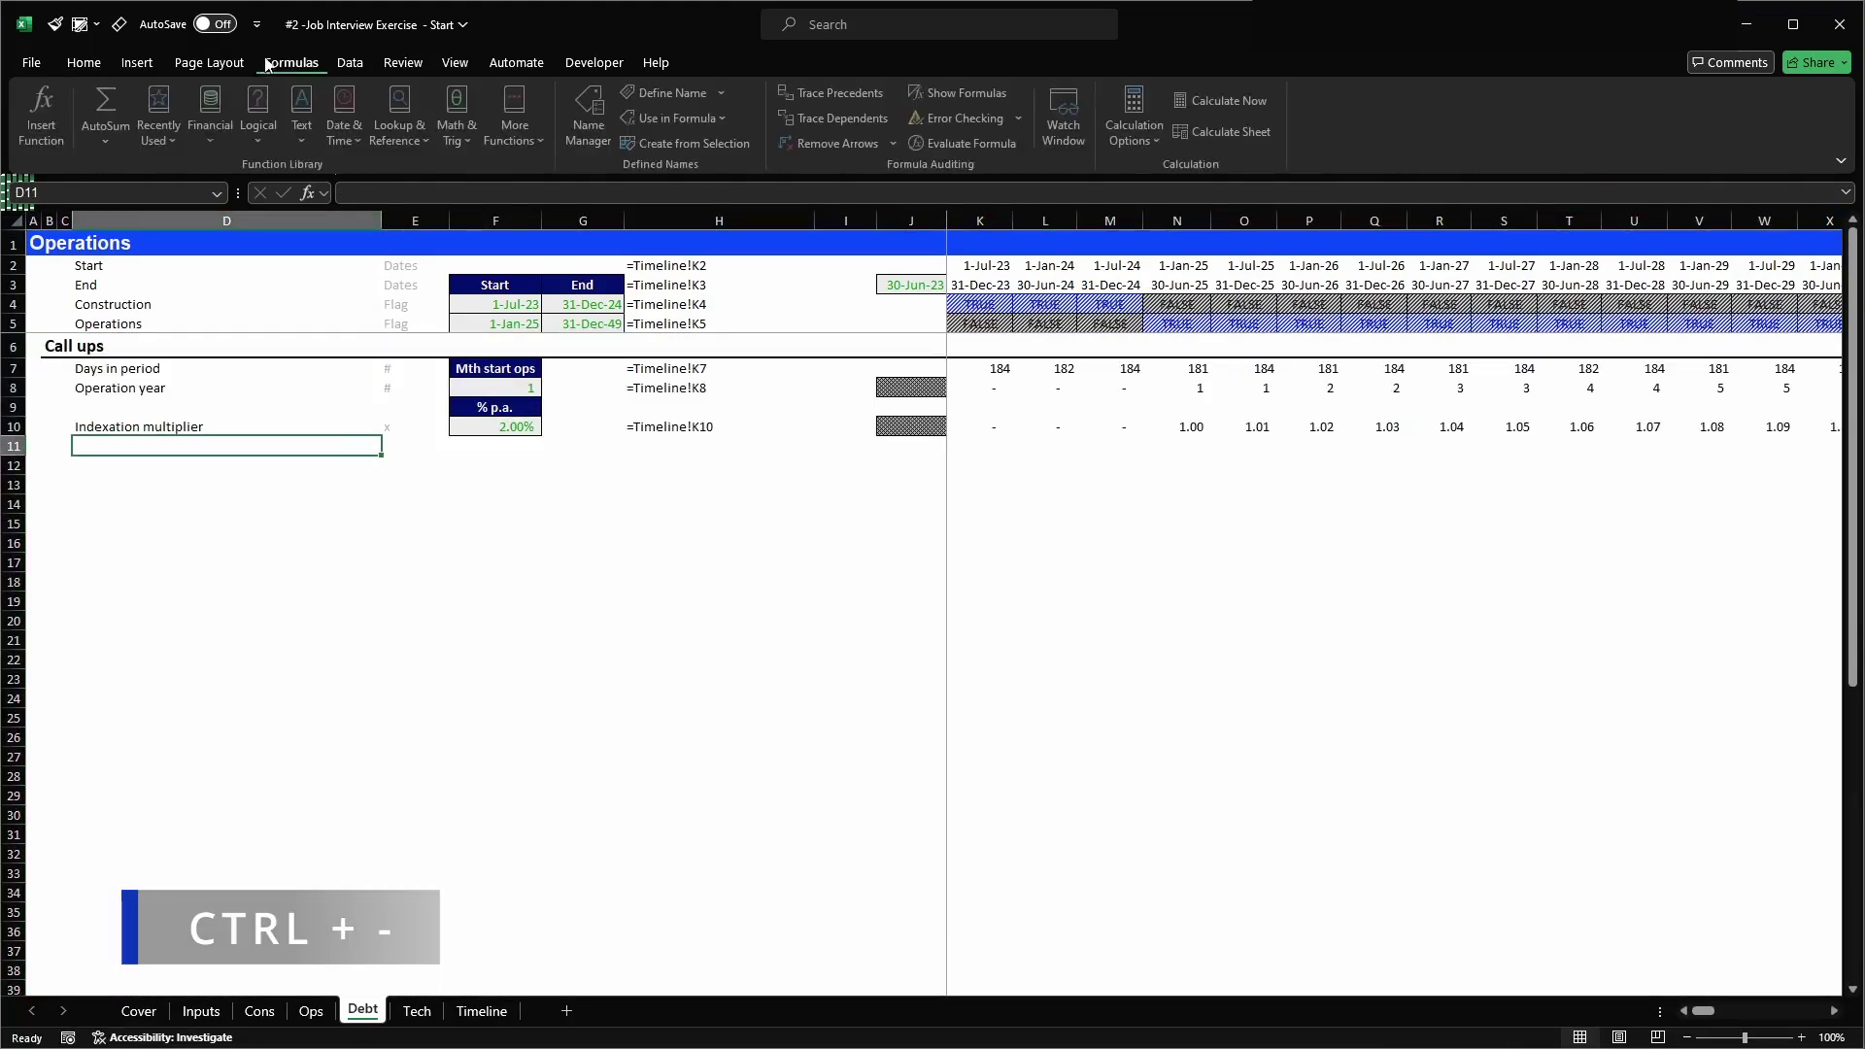
pyautogui.click(585, 106)
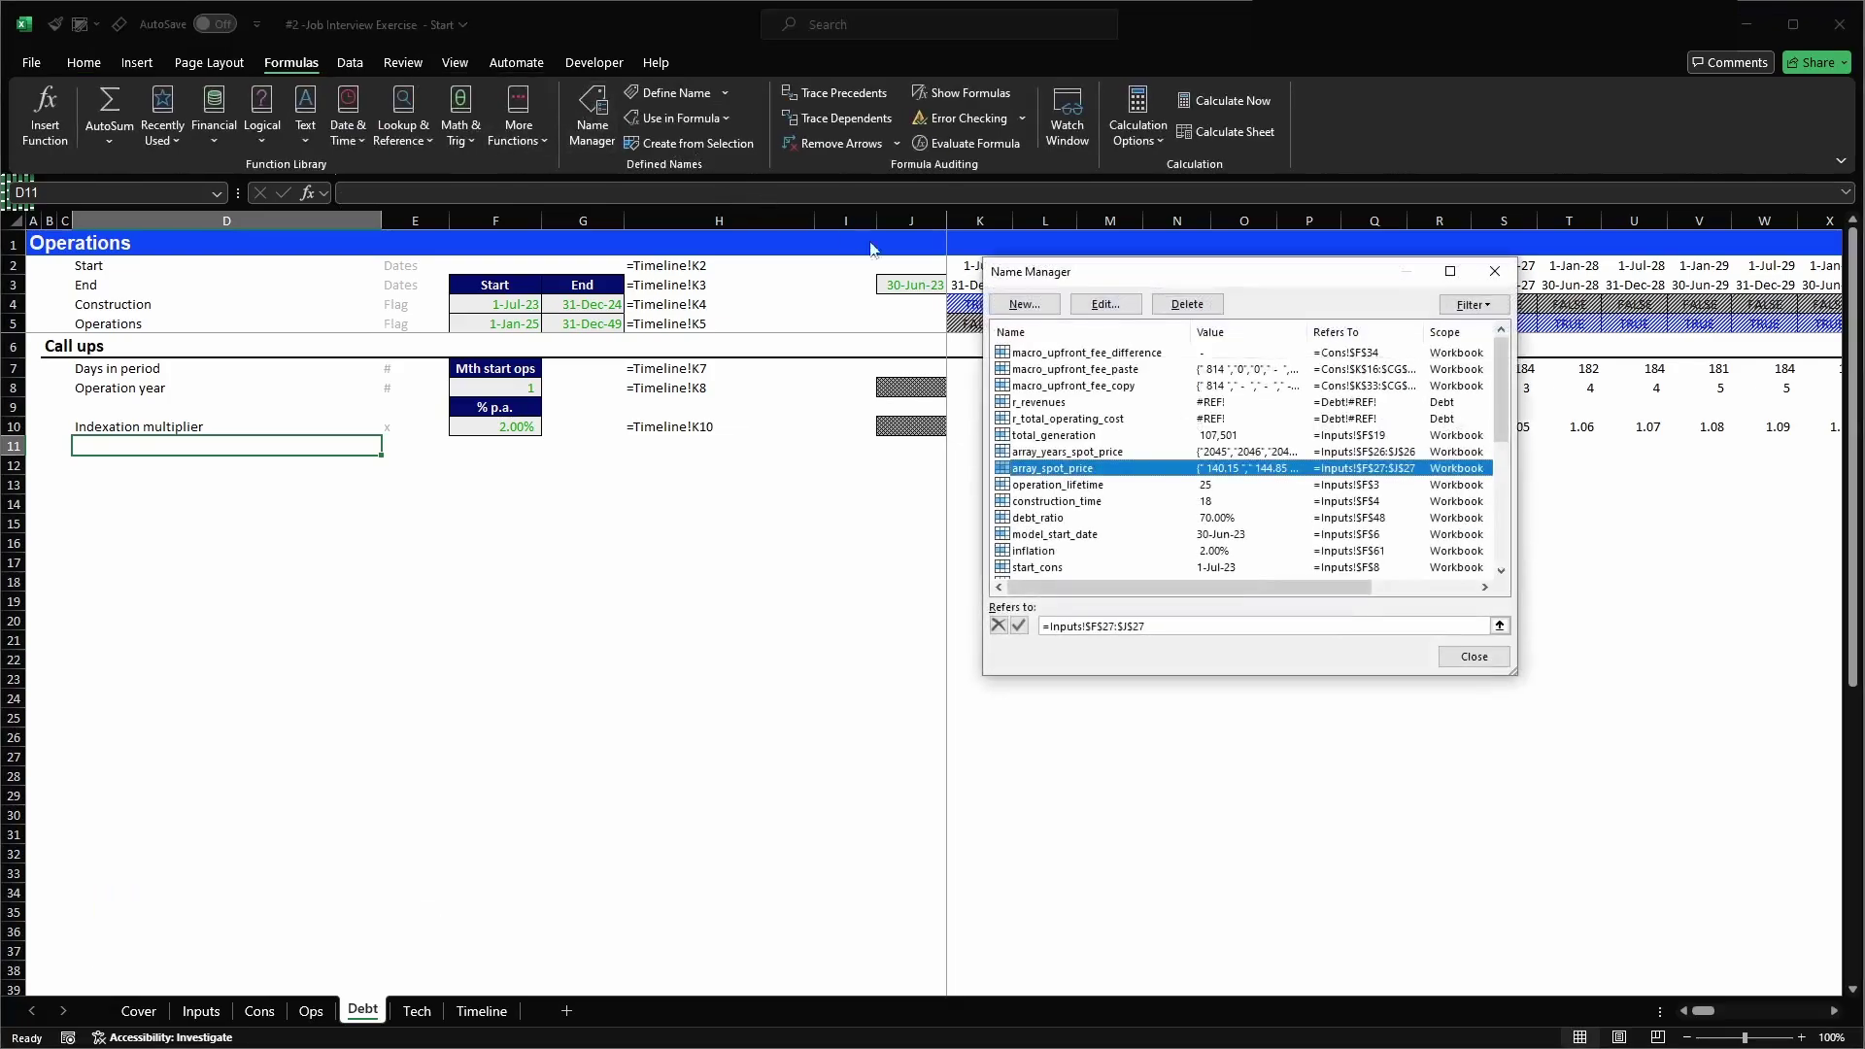
pyautogui.click(1241, 333)
pyautogui.scroll(-2, 1268, 483)
pyautogui.scroll(-2, 1269, 483)
pyautogui.scroll(1, 1247, 456)
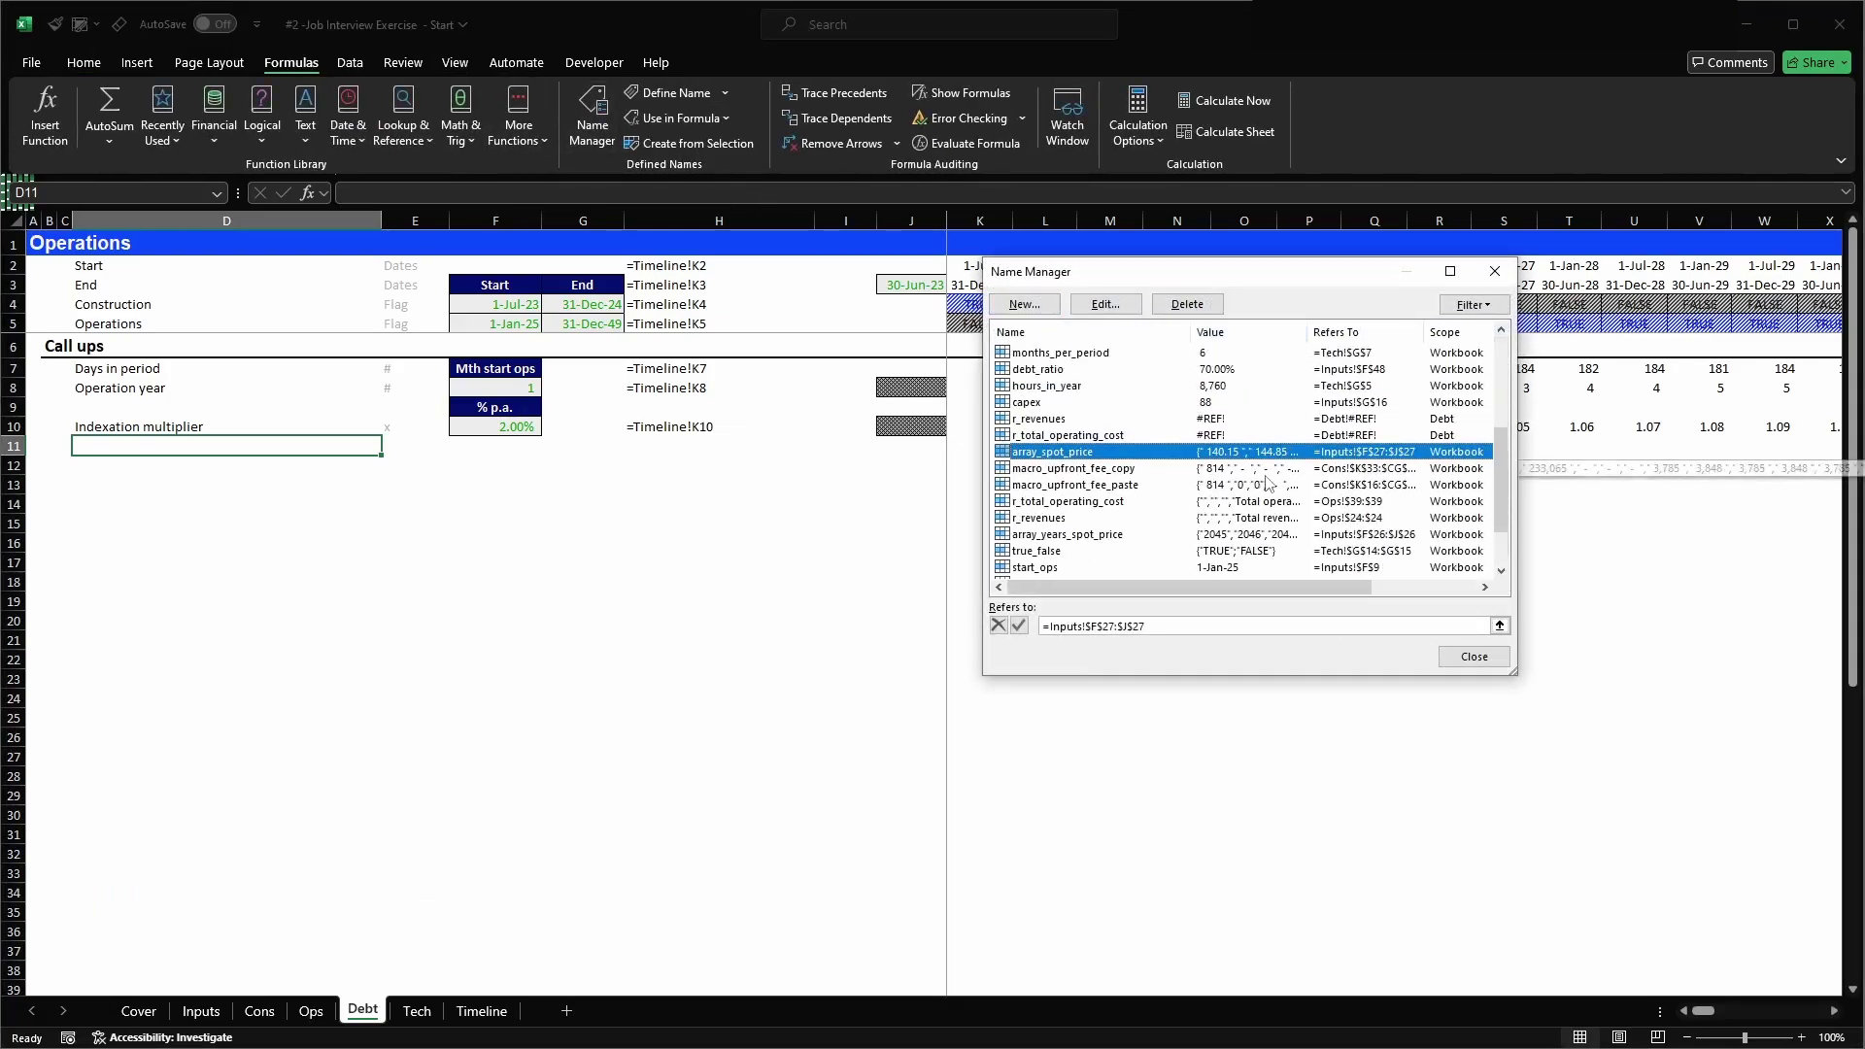
pyautogui.click(1230, 419)
pyautogui.hotkey('shift', 'Down')
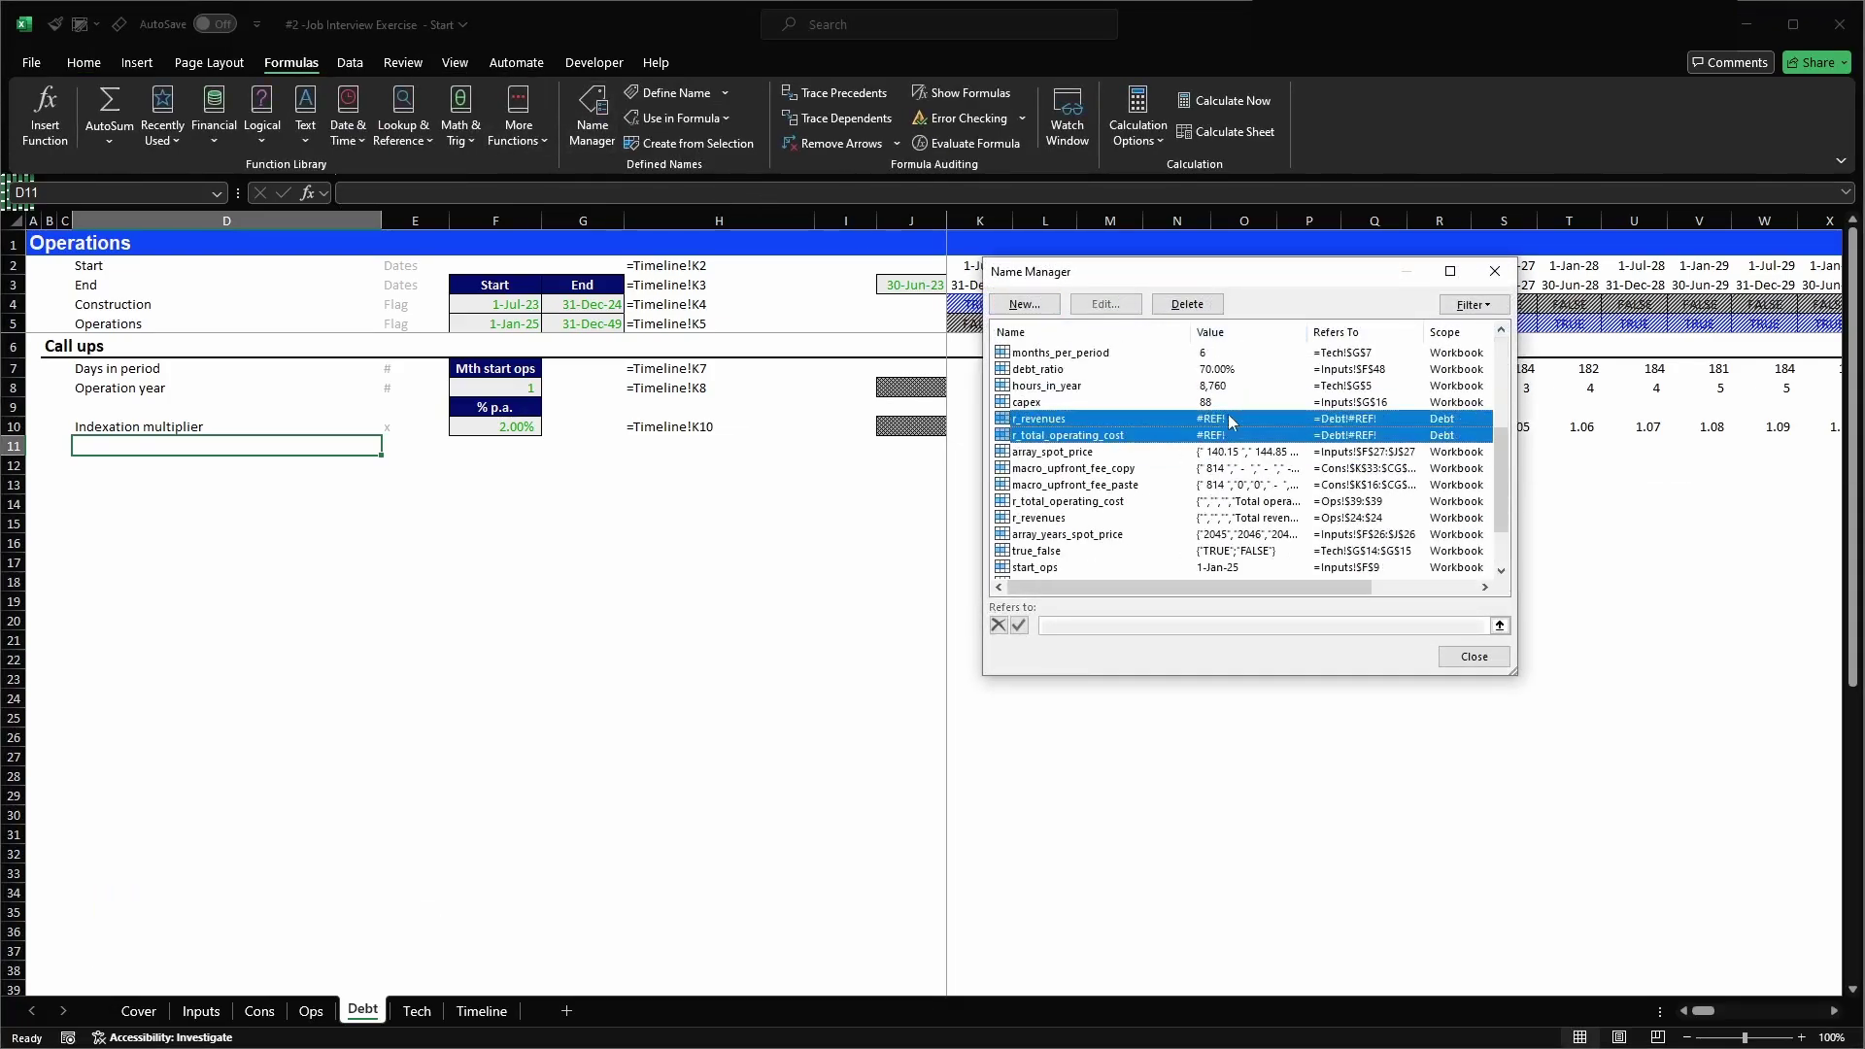
pyautogui.click(1188, 304)
pyautogui.click(1210, 588)
pyautogui.click(1360, 332)
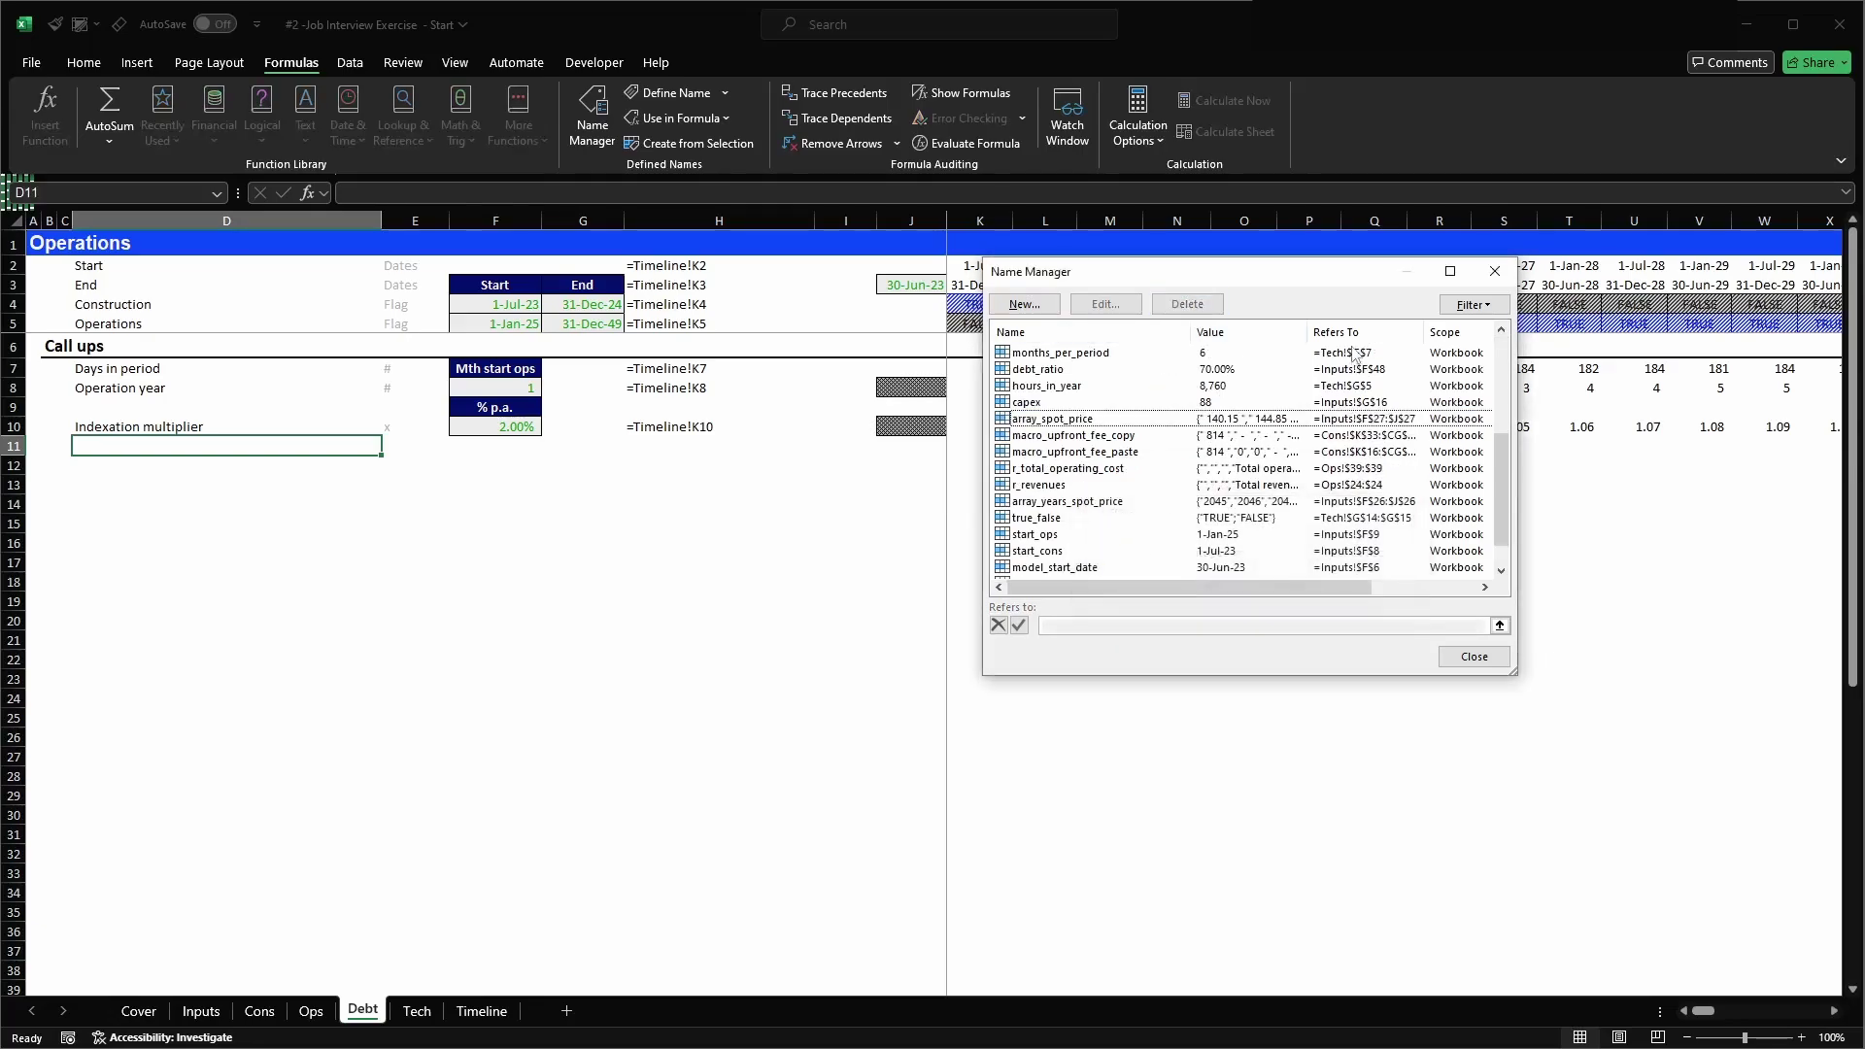
pyautogui.scroll(1, 1379, 442)
pyautogui.scroll(-5, 1380, 442)
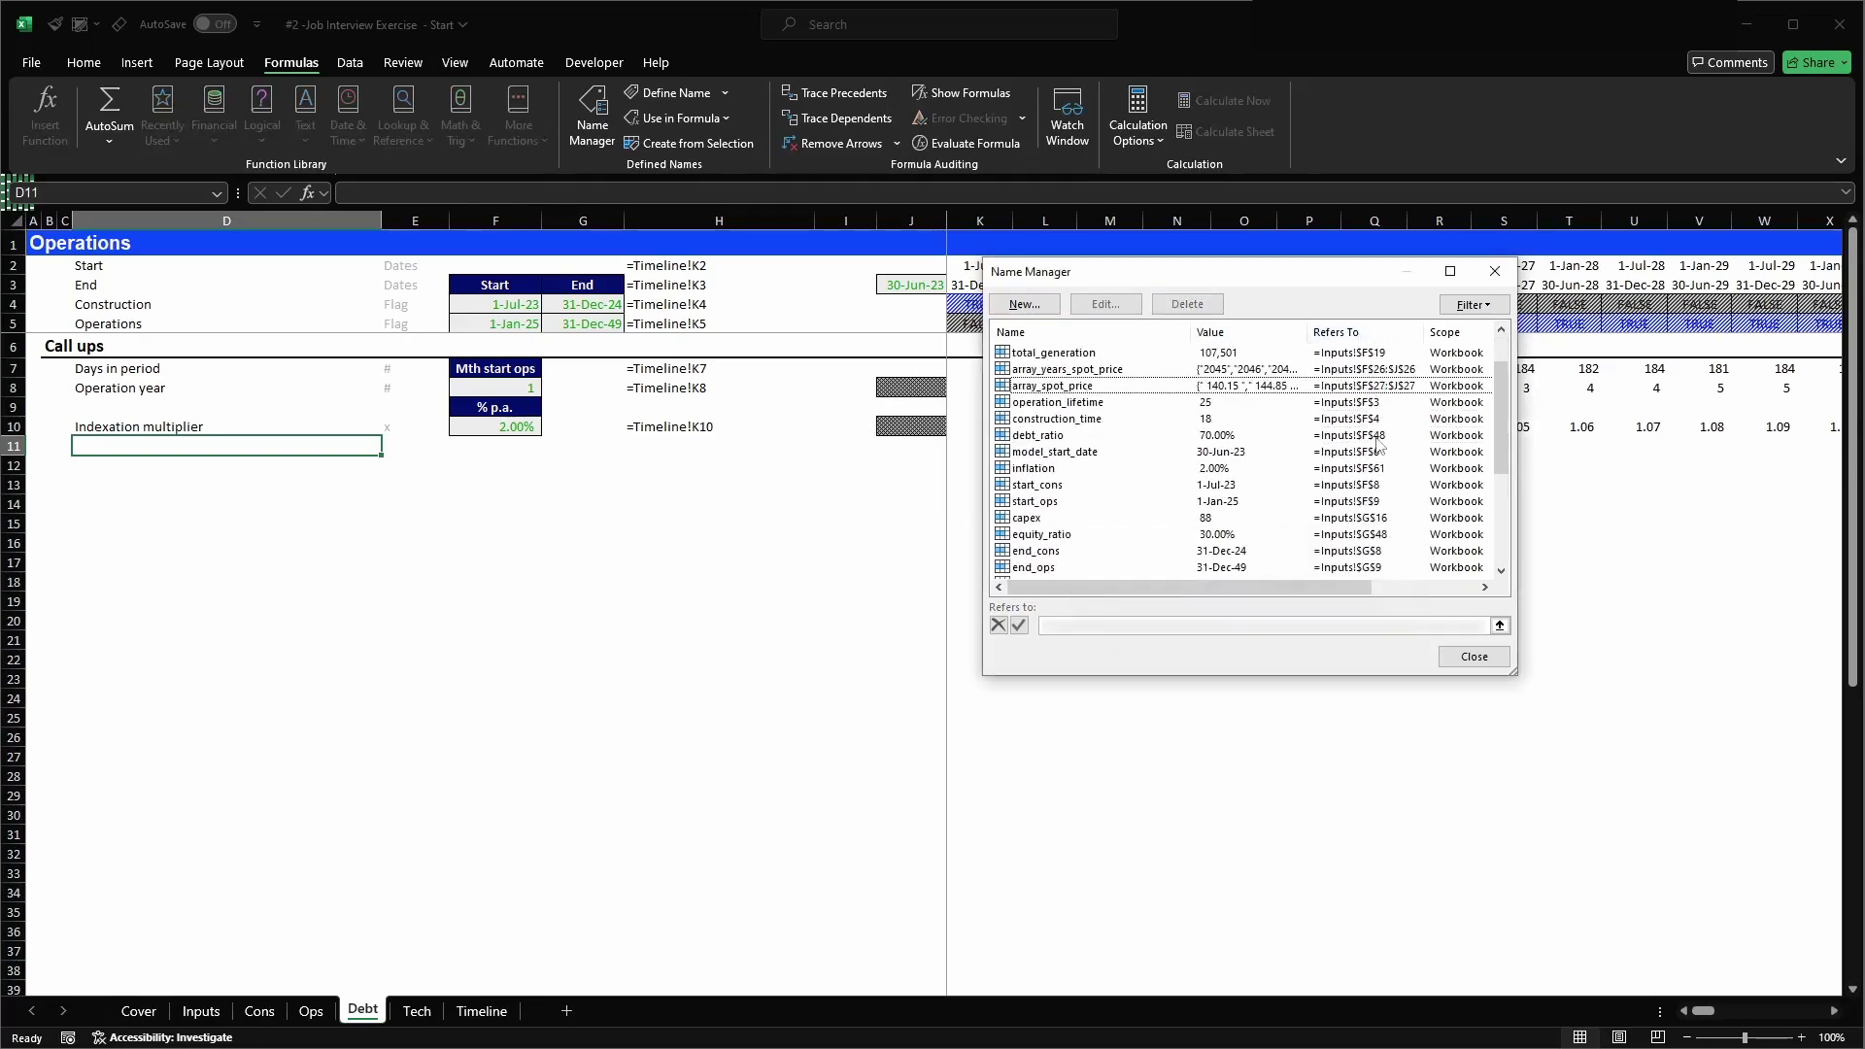
pyautogui.scroll(5, 1379, 442)
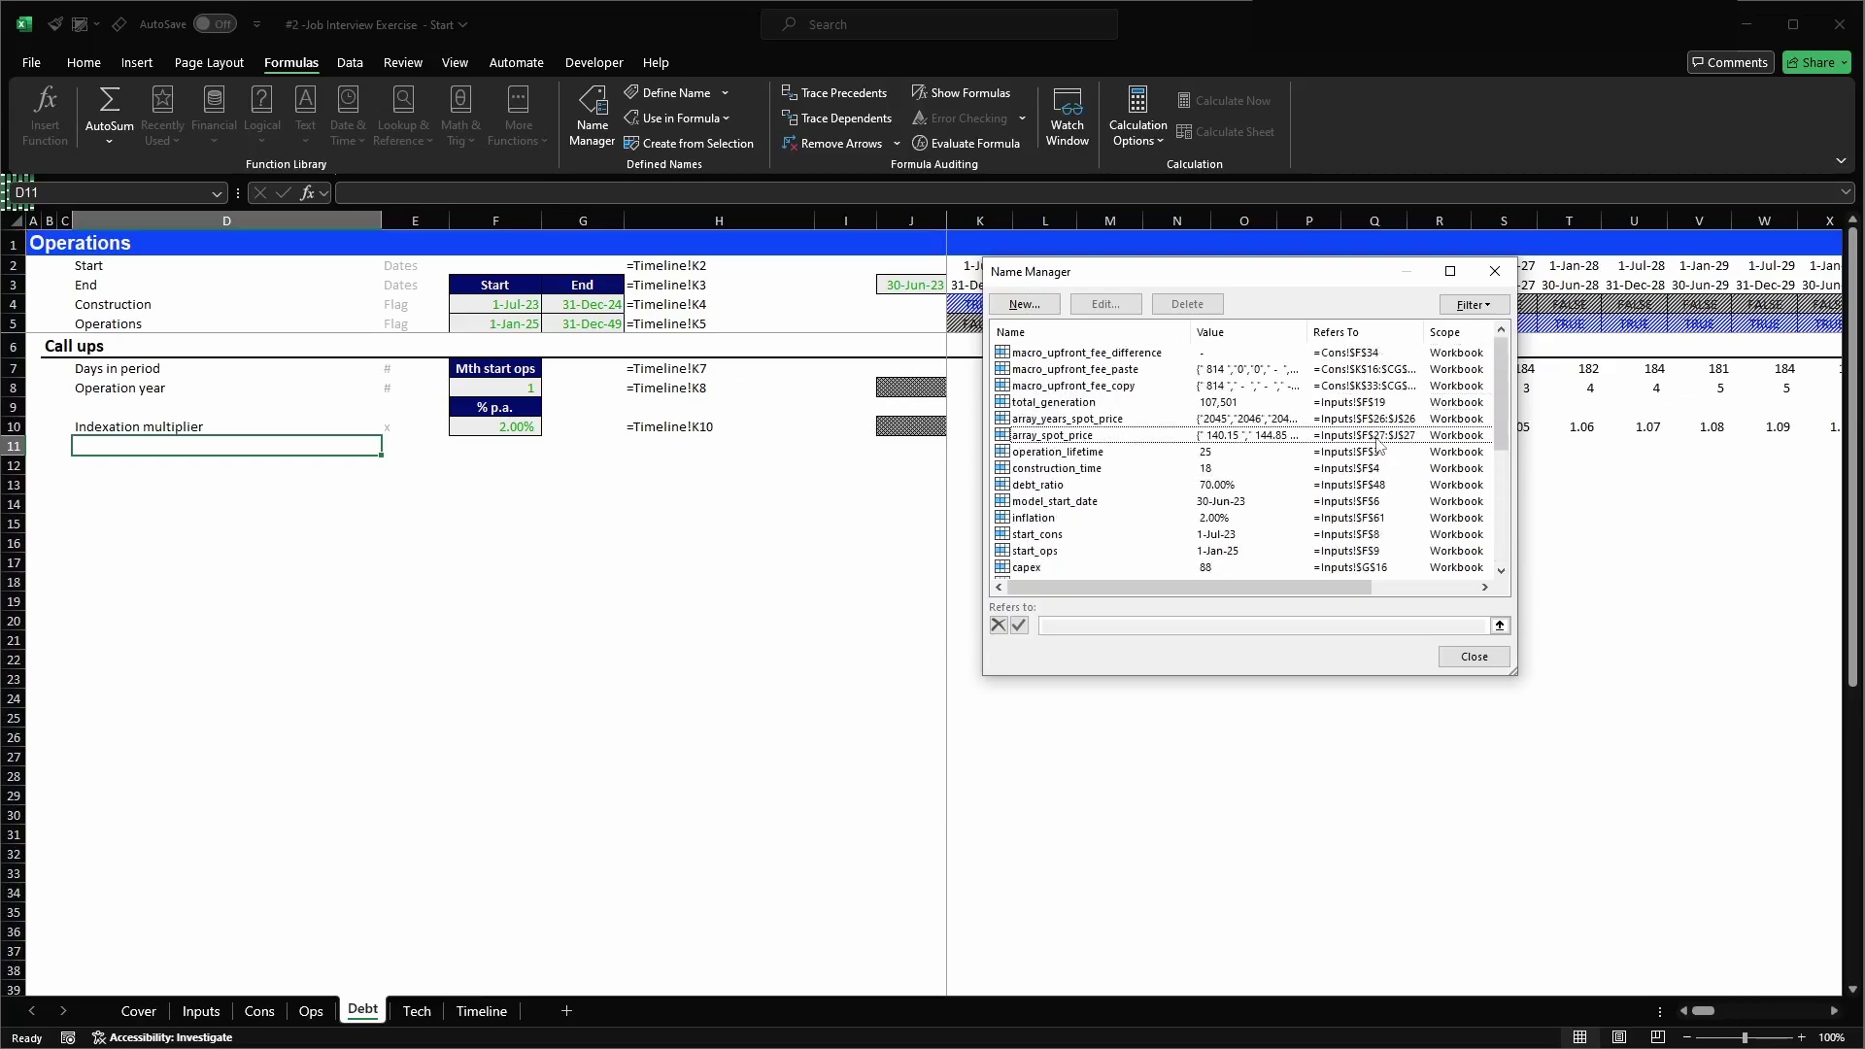
pyautogui.click(1474, 656)
# - Copy the Call ups section heading from row 6 to row 12 and retitle it Debt
pyautogui.click(389, 527)
pyautogui.click(51, 467)
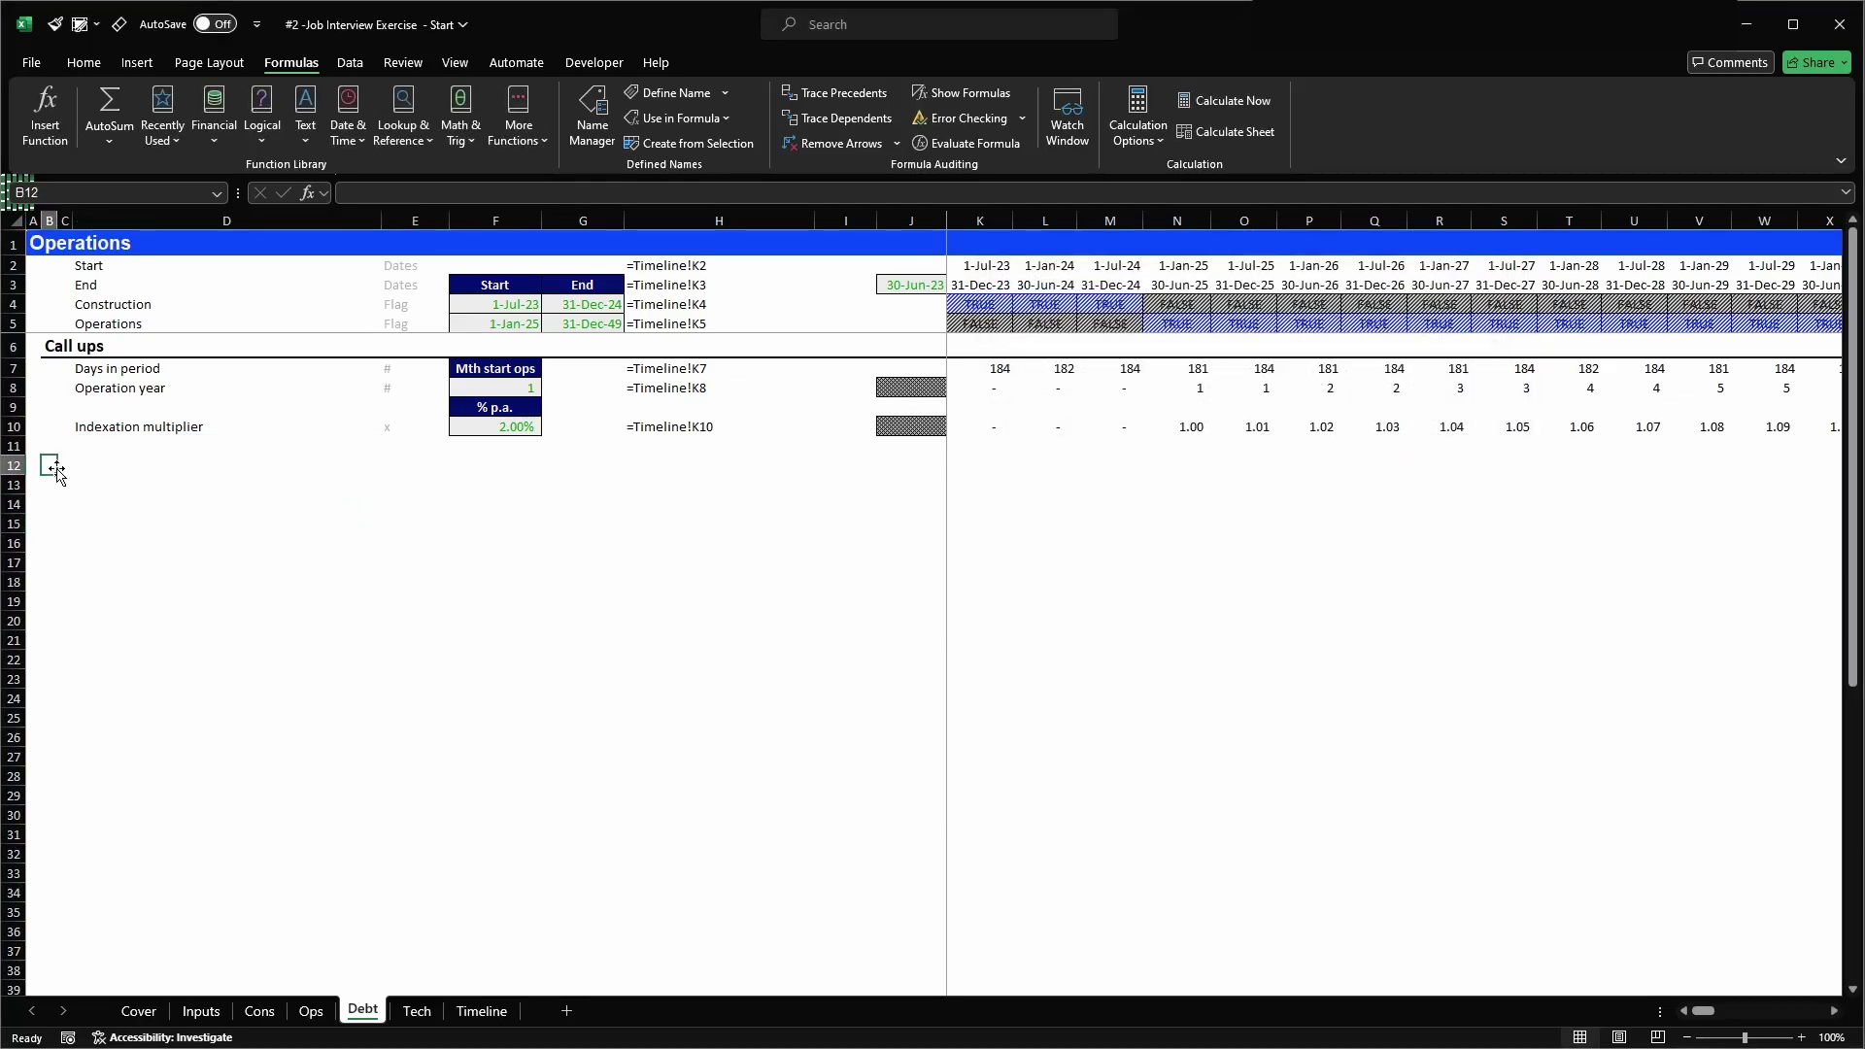
pyautogui.hotkey('ctrl', 'Up')
pyautogui.hotkey('ctrl', 'shift', 'Right')
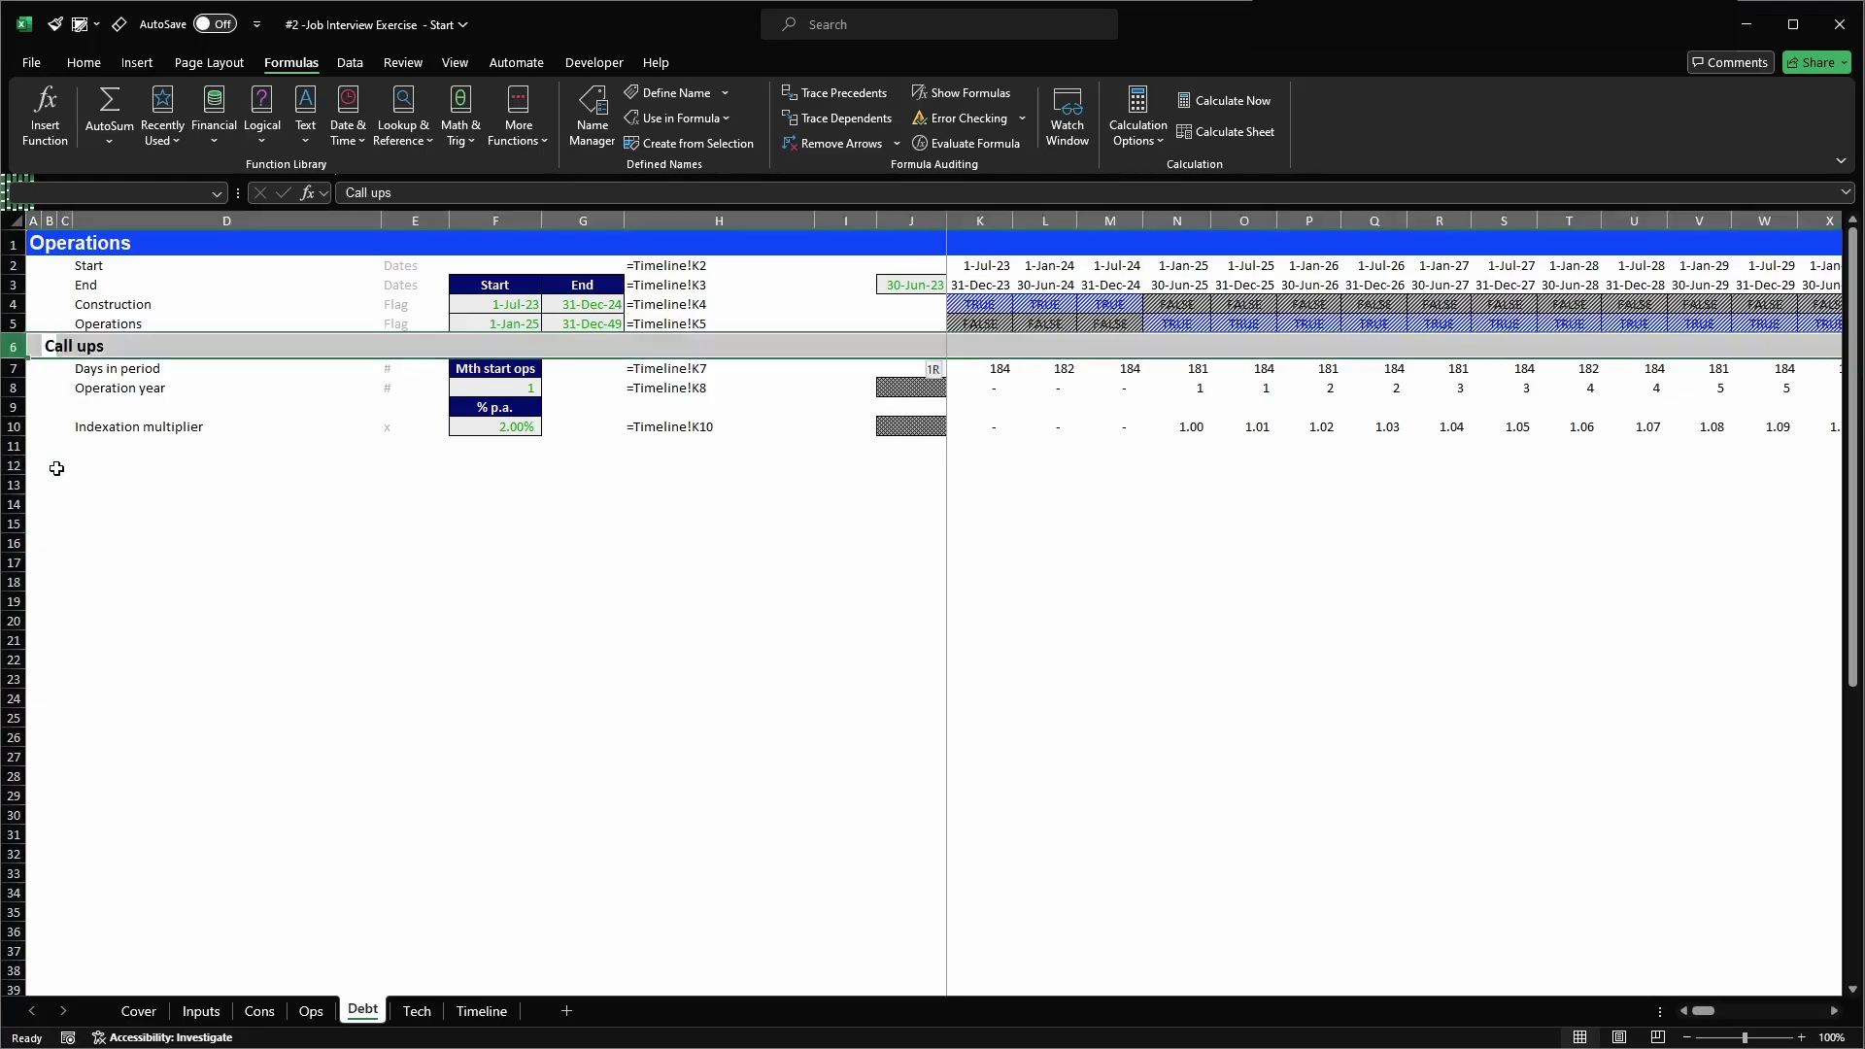
pyautogui.hotkey('ctrl', 'c')
pyautogui.click(56, 468)
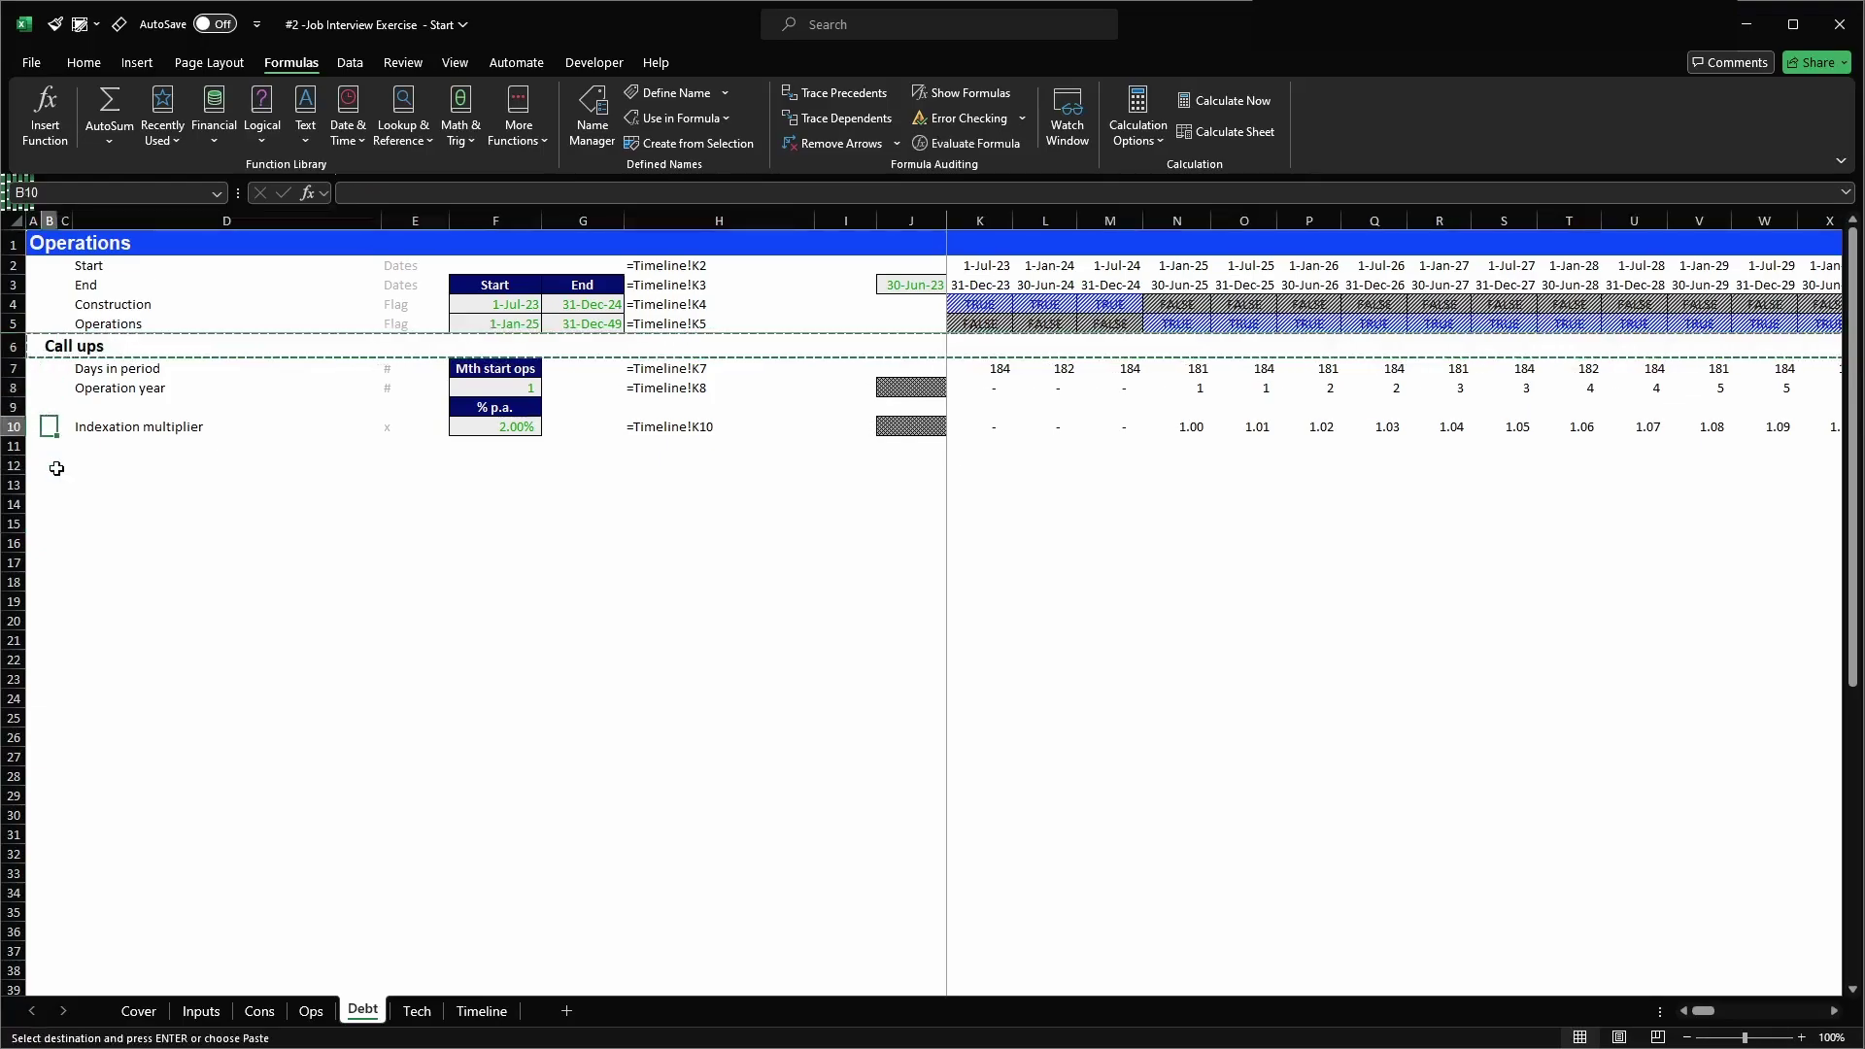
pyautogui.hotkey('ctrl', 'shift', 'Right')
pyautogui.press('Return')
pyautogui.click(57, 471)
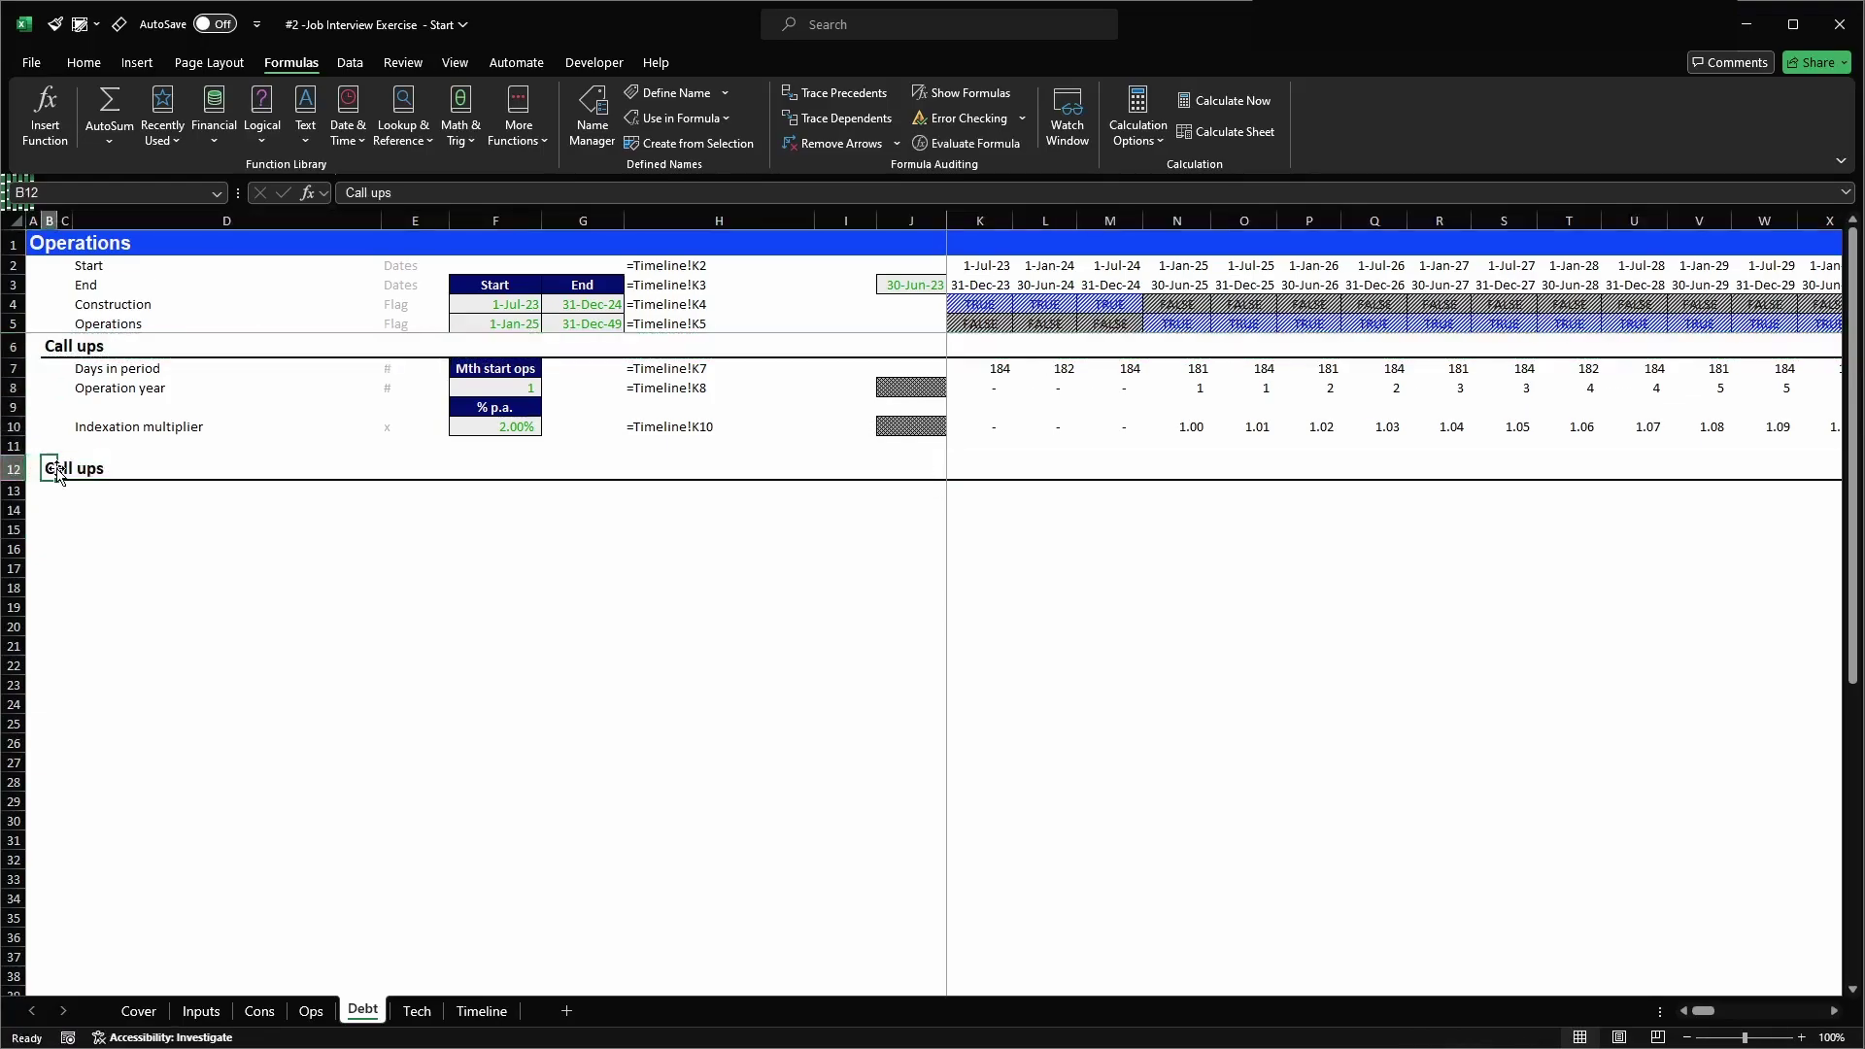
pyautogui.write('Debt')
pyautogui.press('Return')
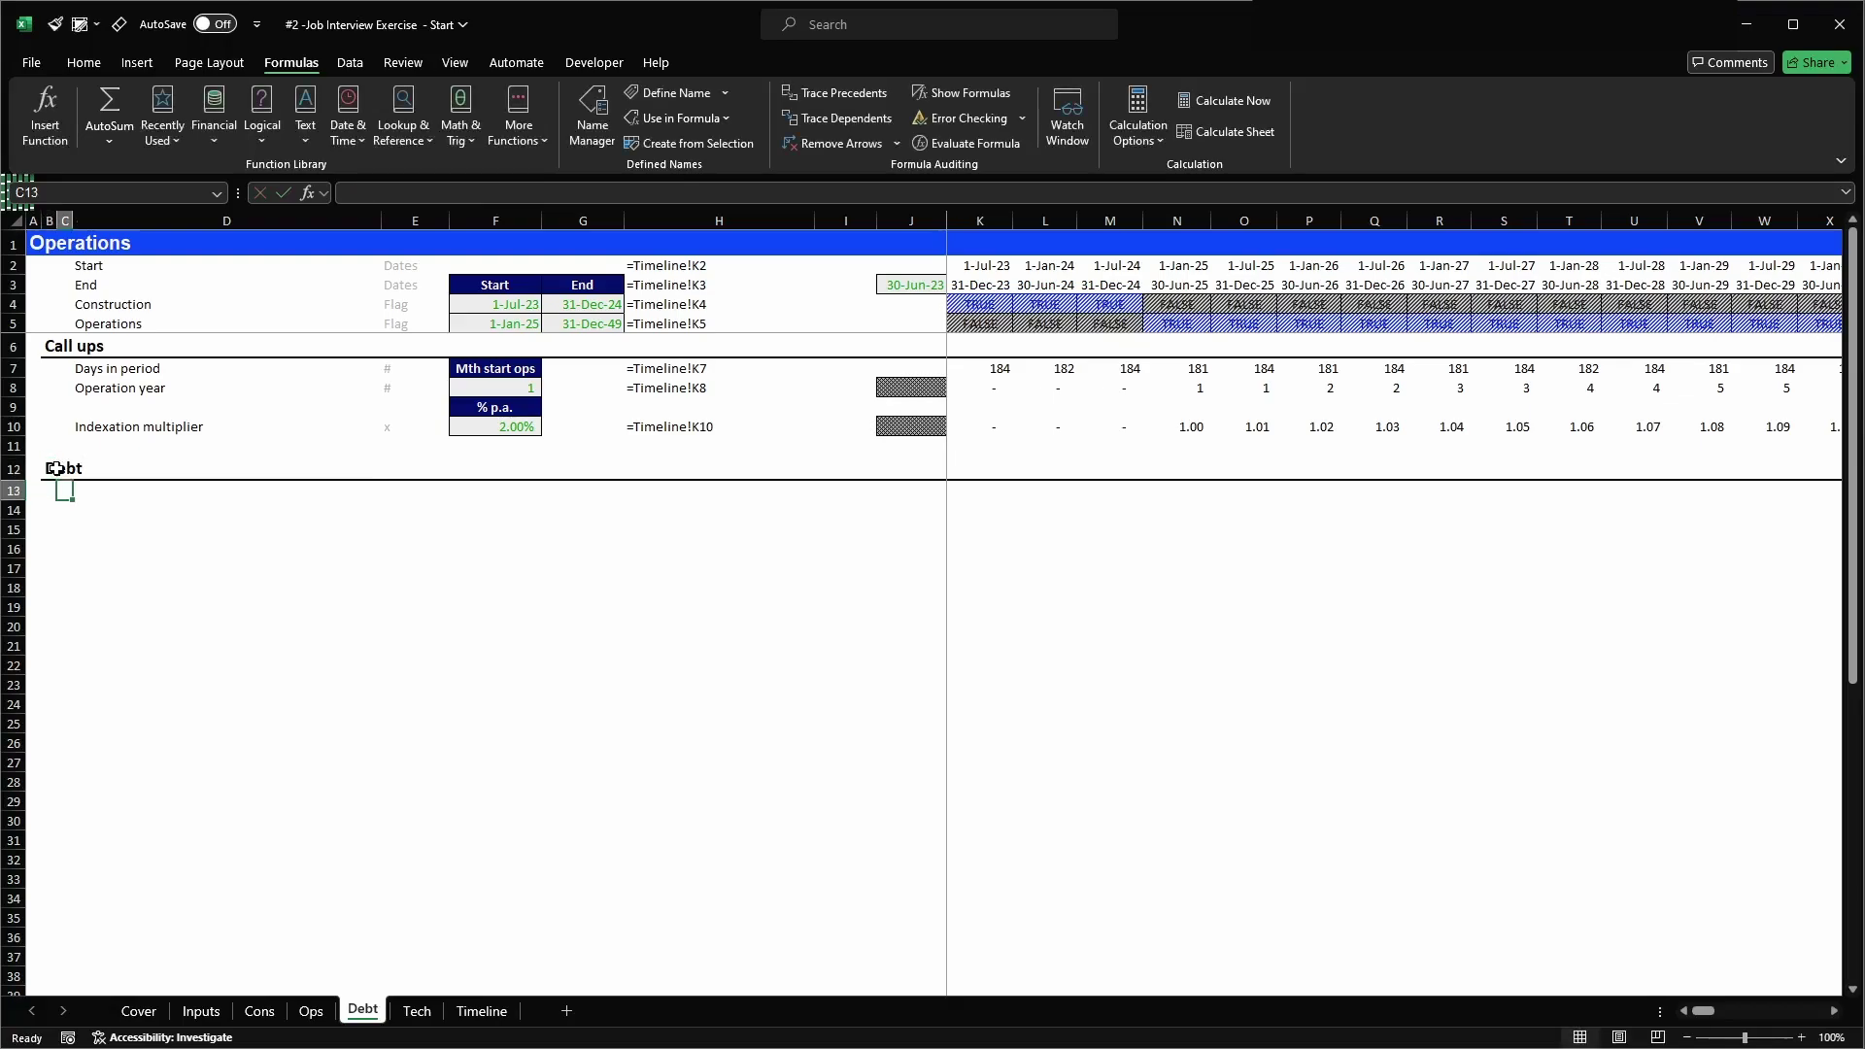
# - Enter the line labels Tenor in D13 and Interest rate in D15 under the Debt heading
pyautogui.press('Right')
pyautogui.press('Right')
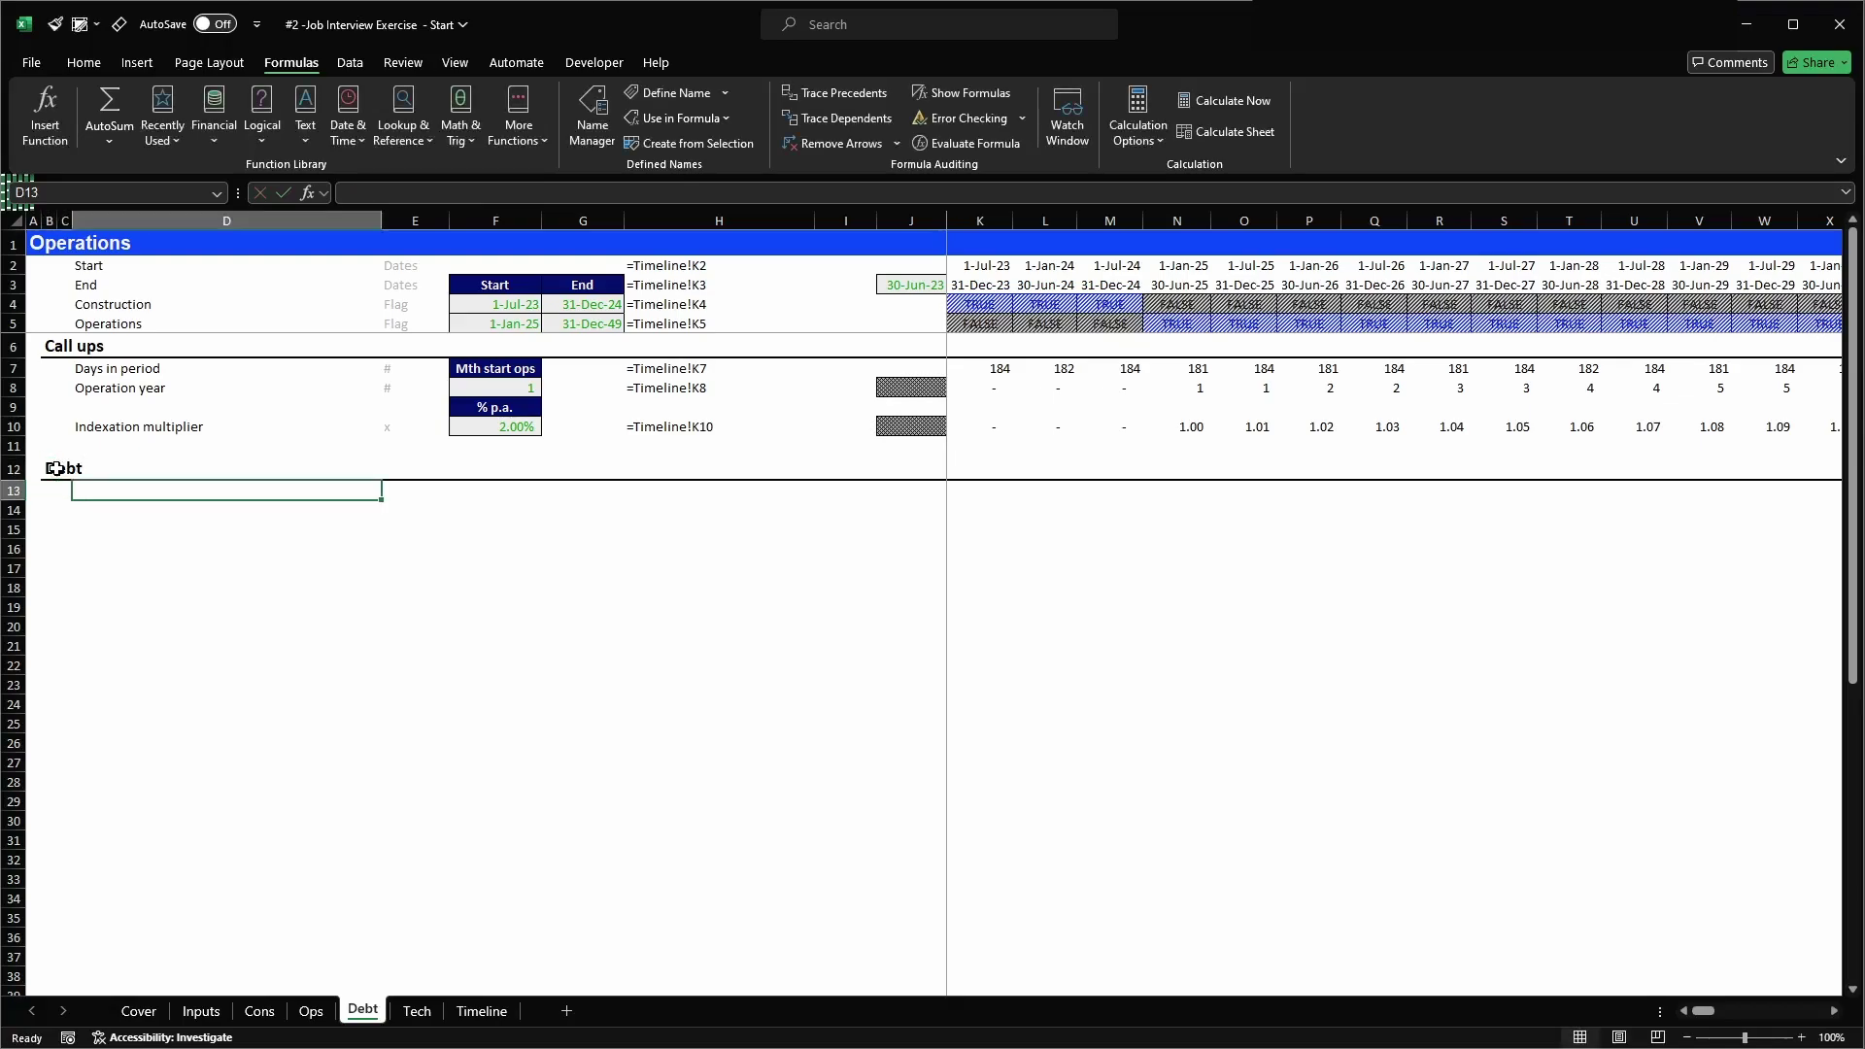
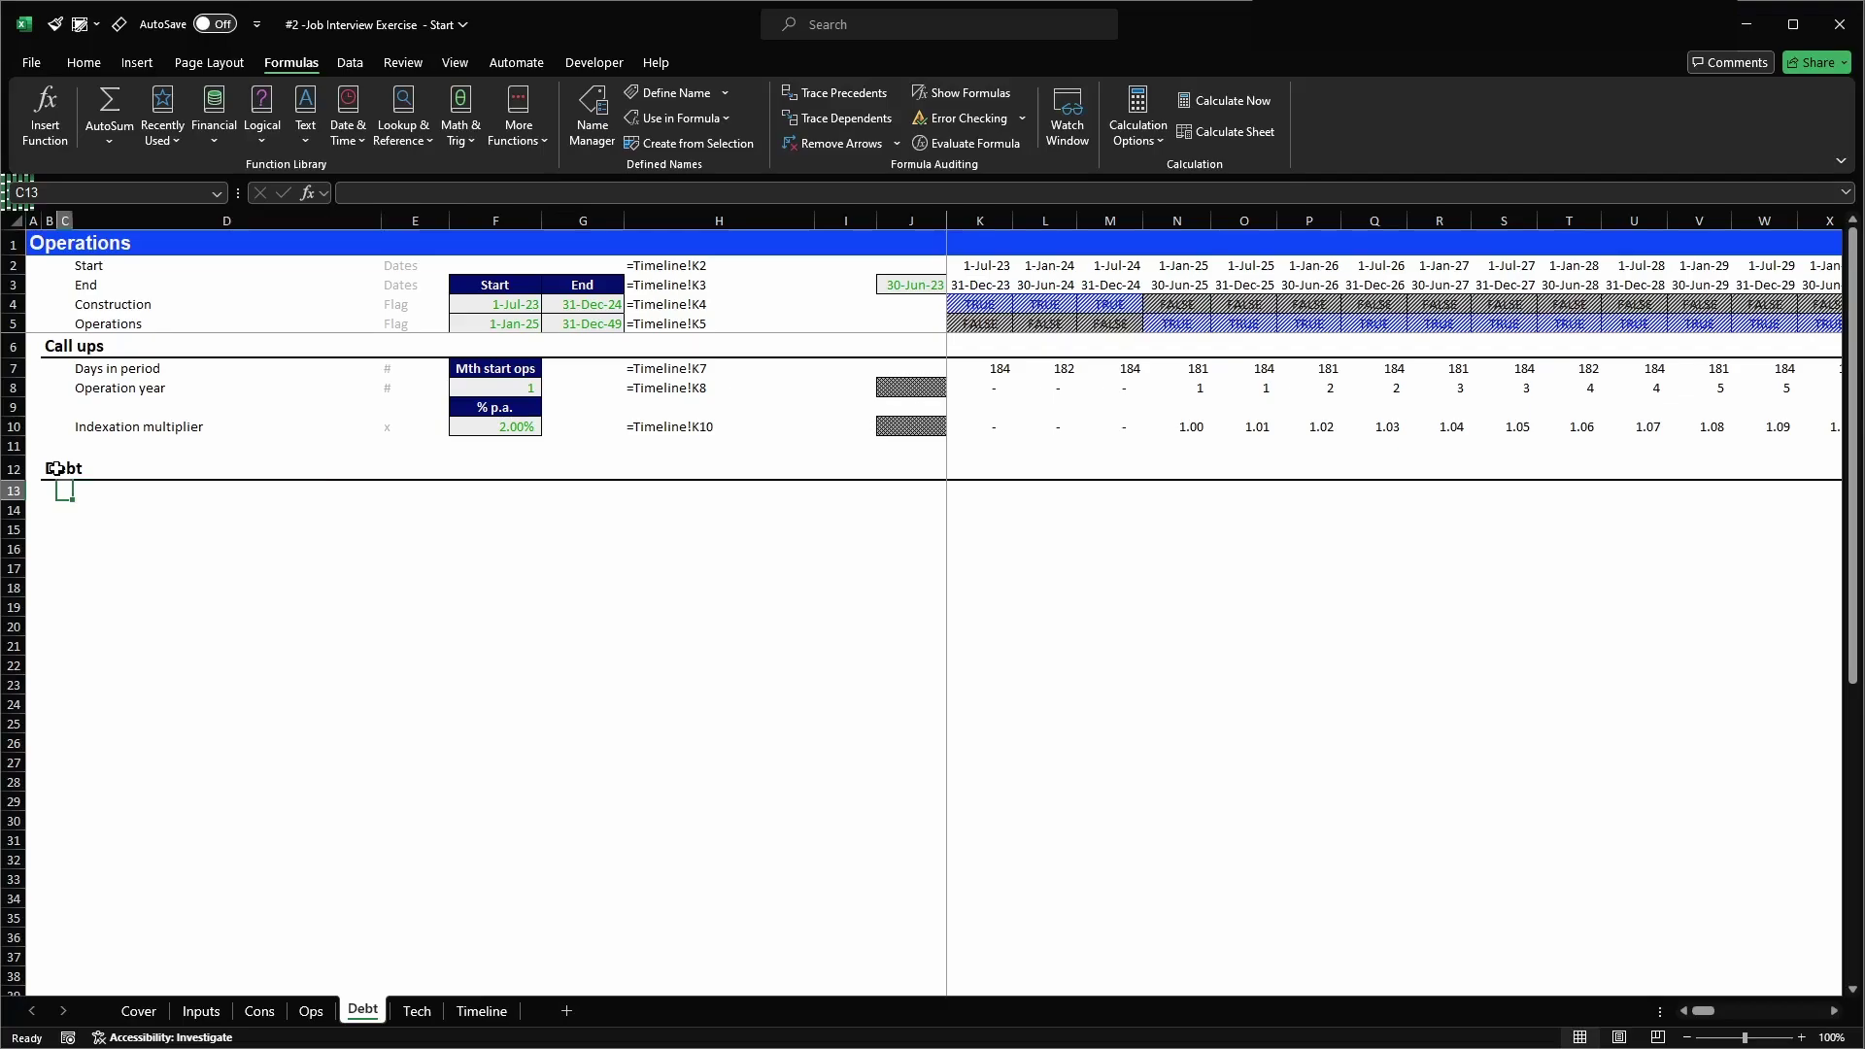
pyautogui.write('Tenor')
pyautogui.press('Return')
pyautogui.press('Return')
pyautogui.write('Intere')
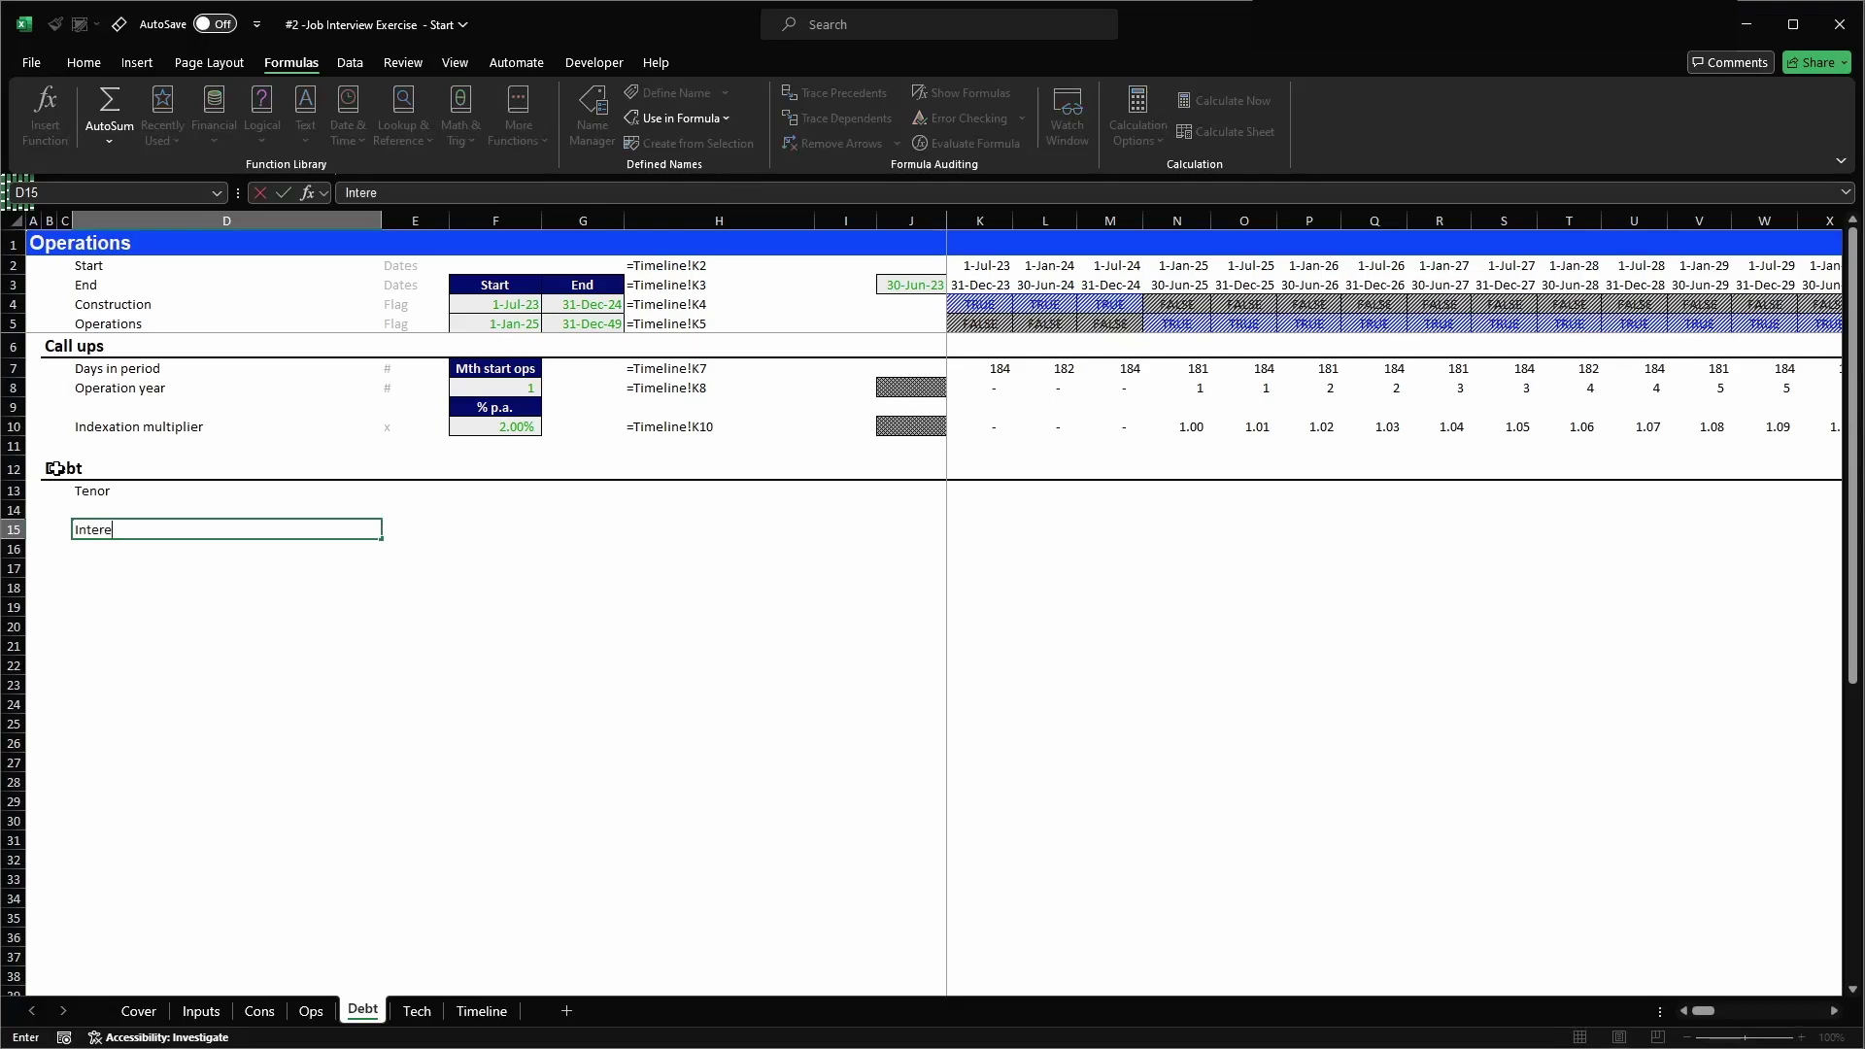
pyautogui.press('Return')
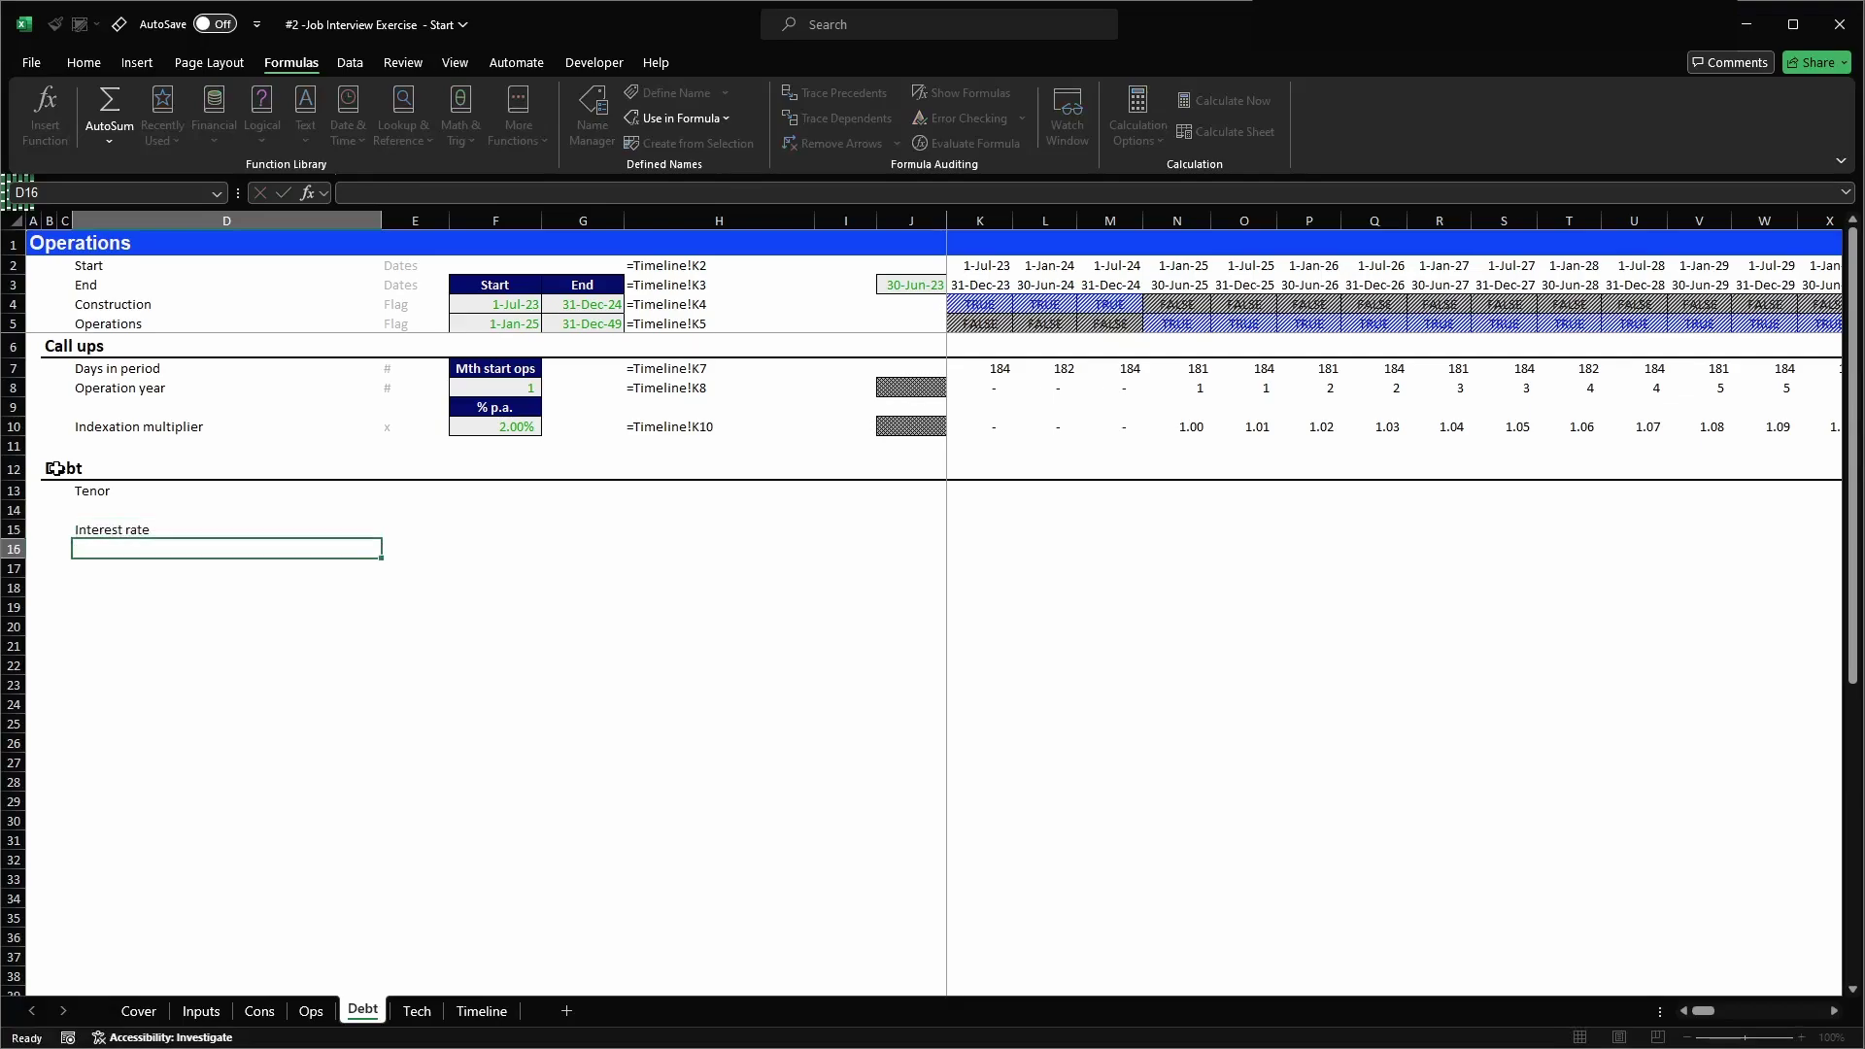
# - Enter the unit flag for the Tenor line in E13
pyautogui.press('Up')
pyautogui.press('Up')
pyautogui.press('Up')
pyautogui.press('Right')
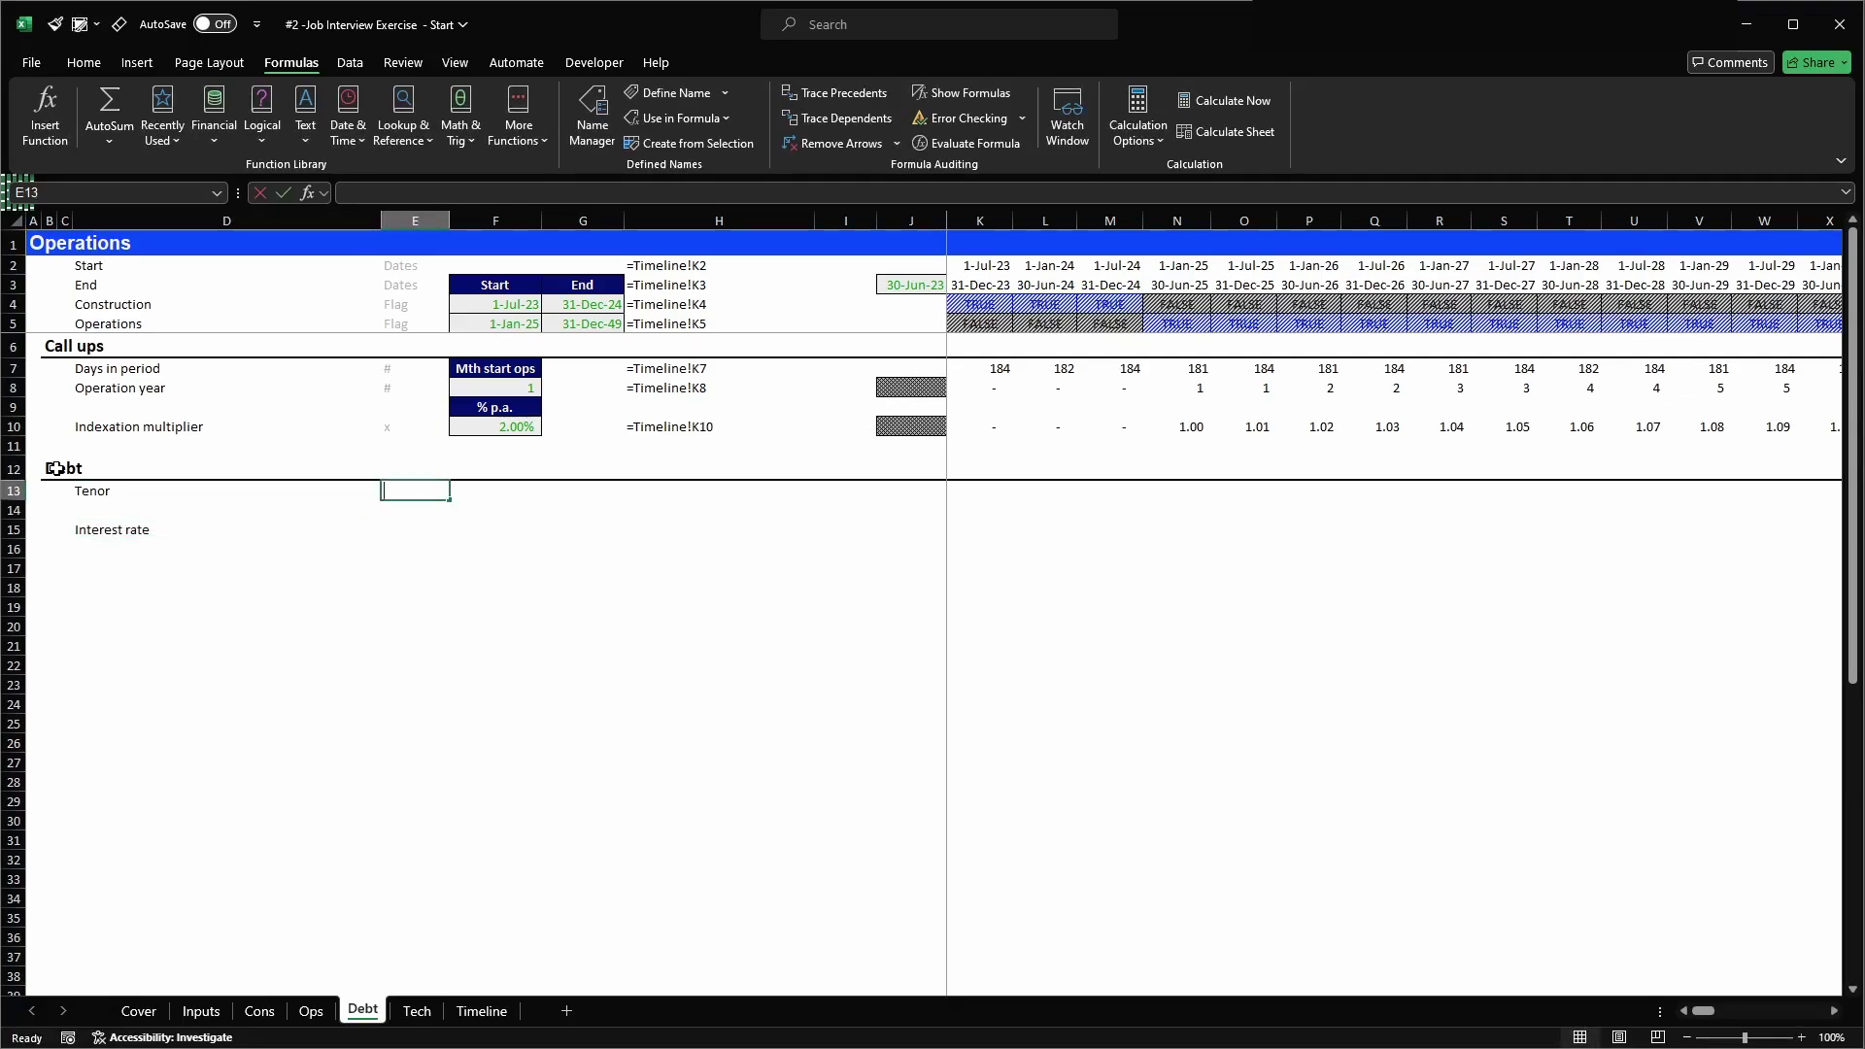
pyautogui.write('flag')
pyautogui.press('Right')
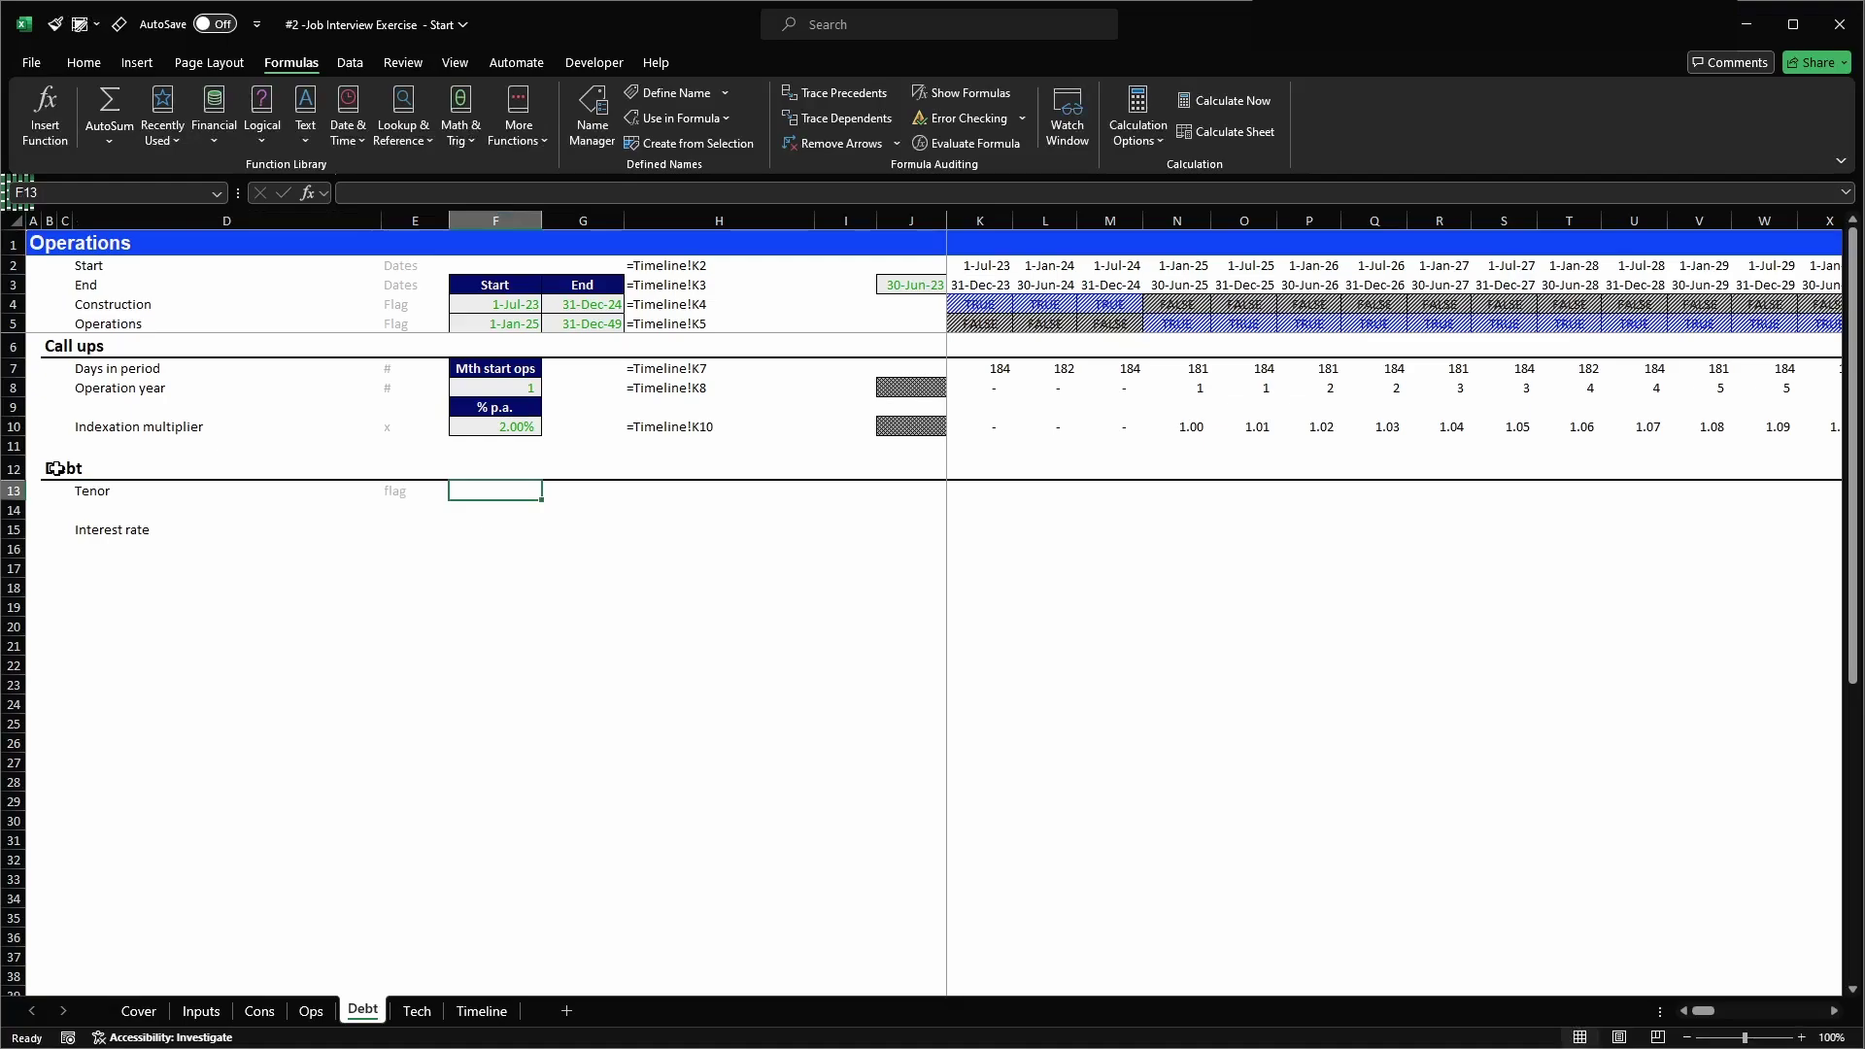
# - Insert a blank row above the Tenor line, directly below the Debt heading
pyautogui.hotkey('shift', 'space')
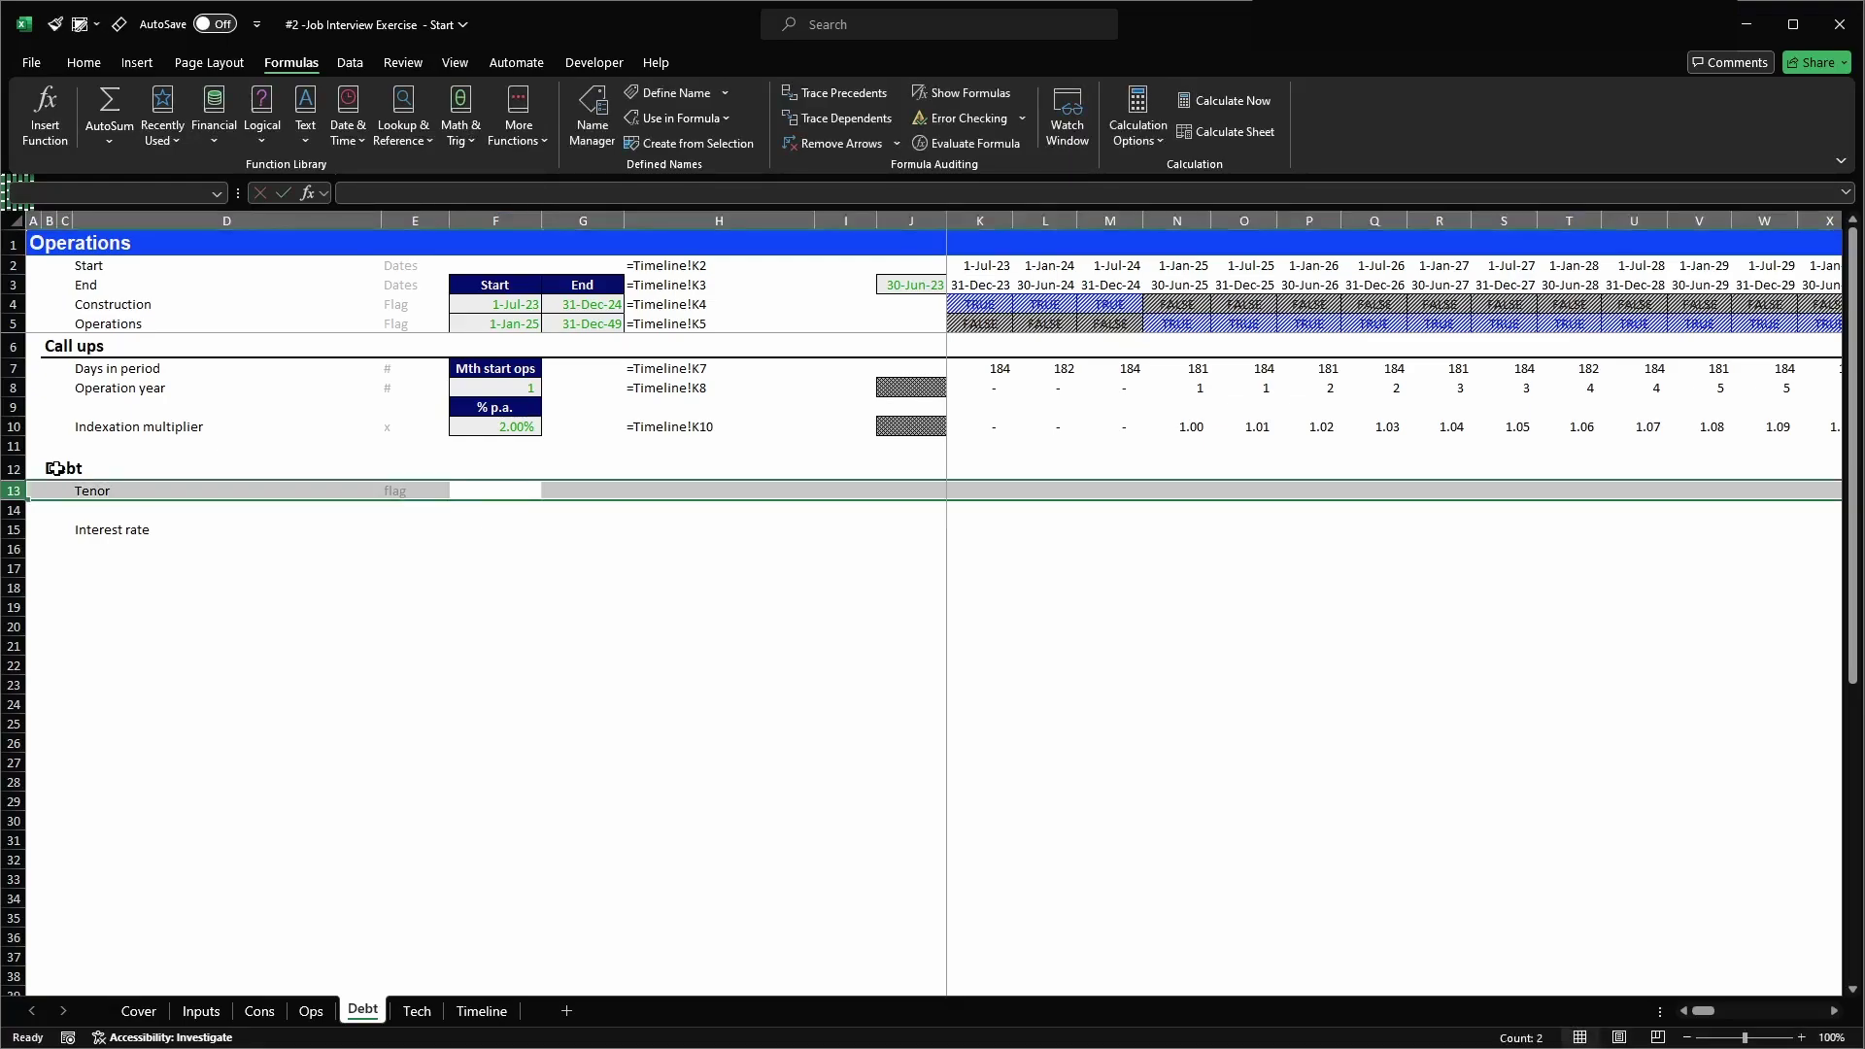
pyautogui.hotkey('ctrl', 'shift', '=')
pyautogui.press('Down')
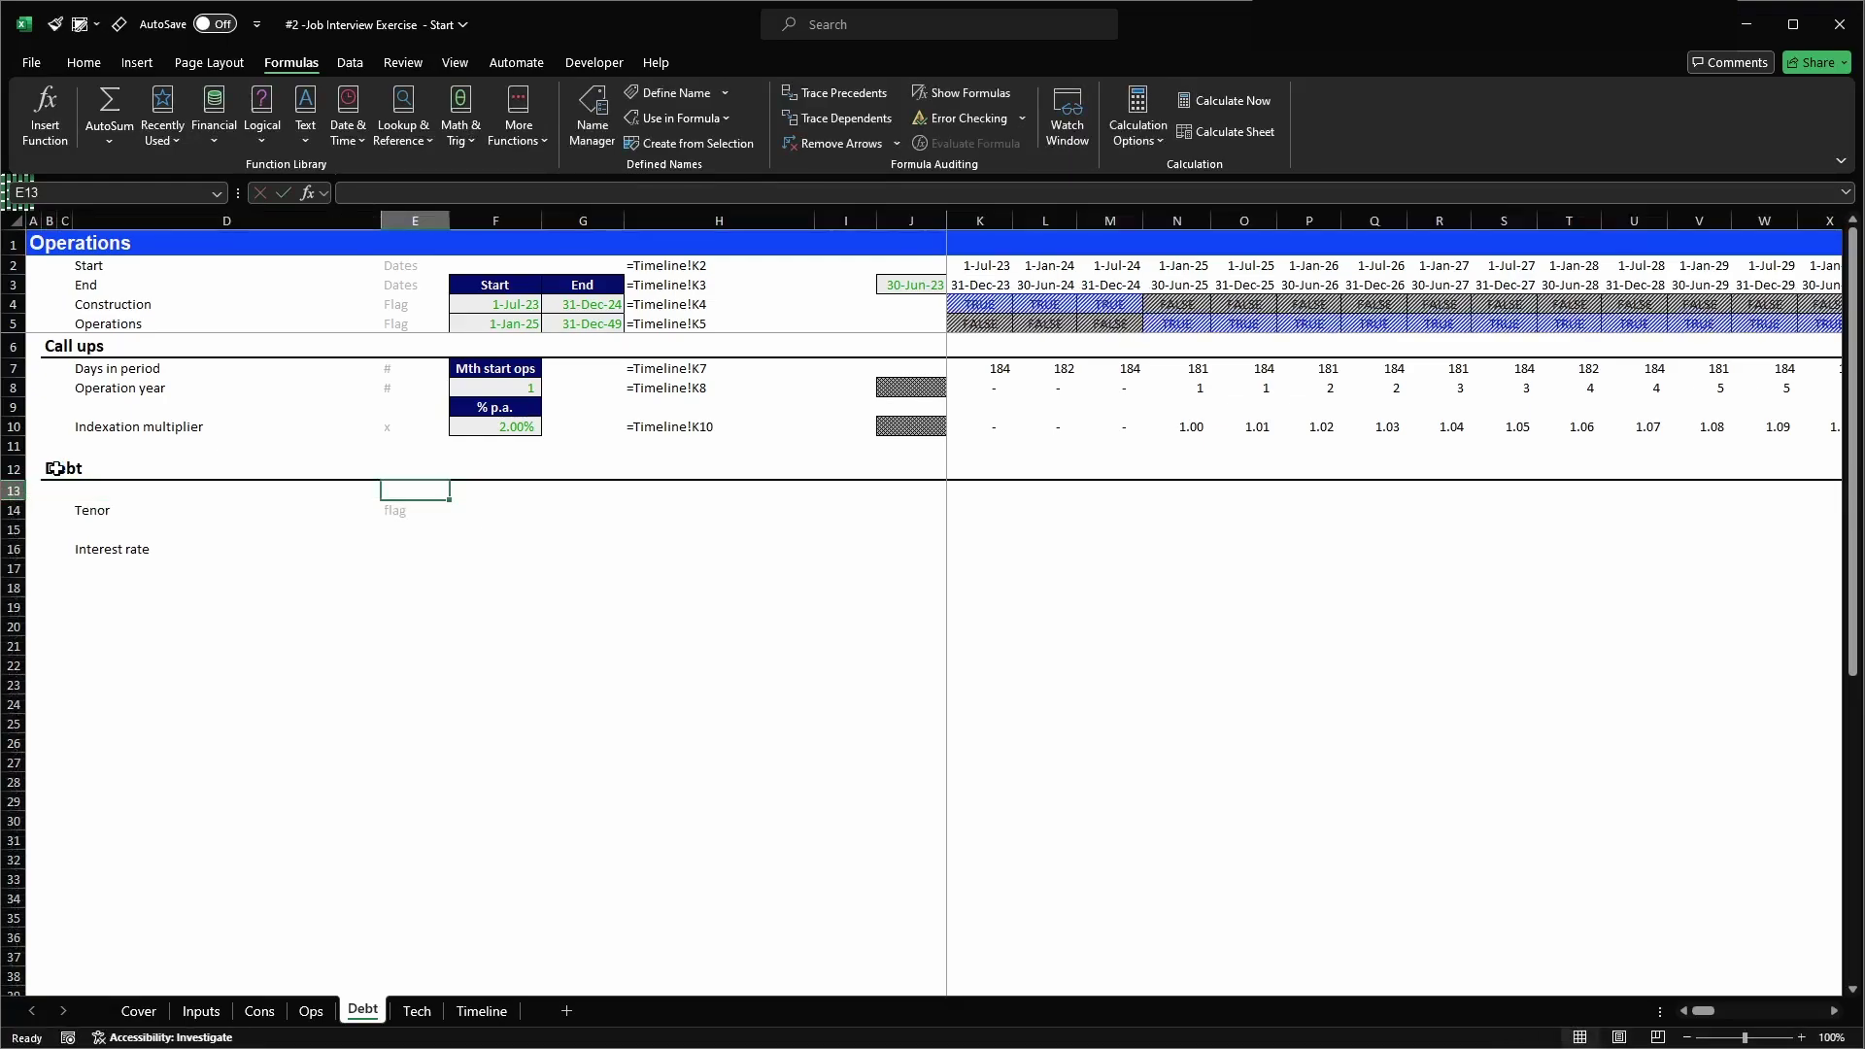
# - Link the Tenor cell F14 to Tenor post COD on the Inputs sheet with =Inputs!F52
pyautogui.write('=')
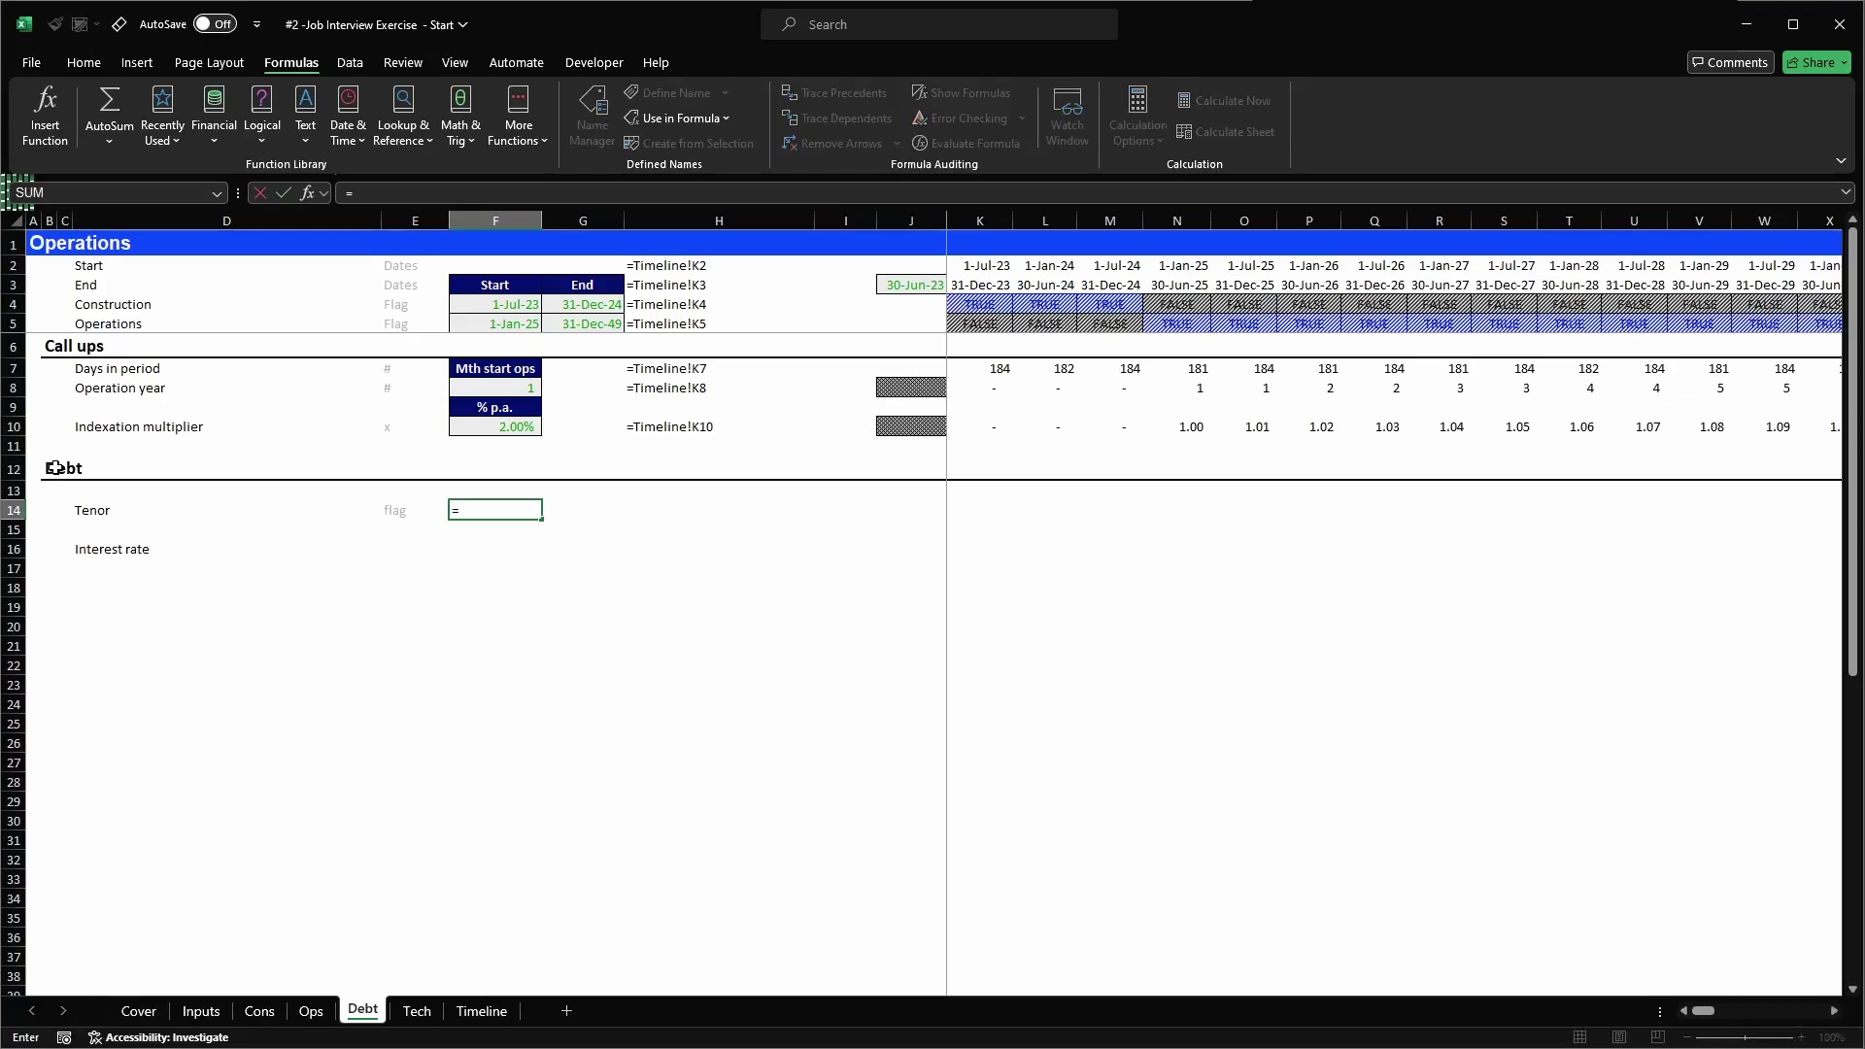
pyautogui.click(201, 1012)
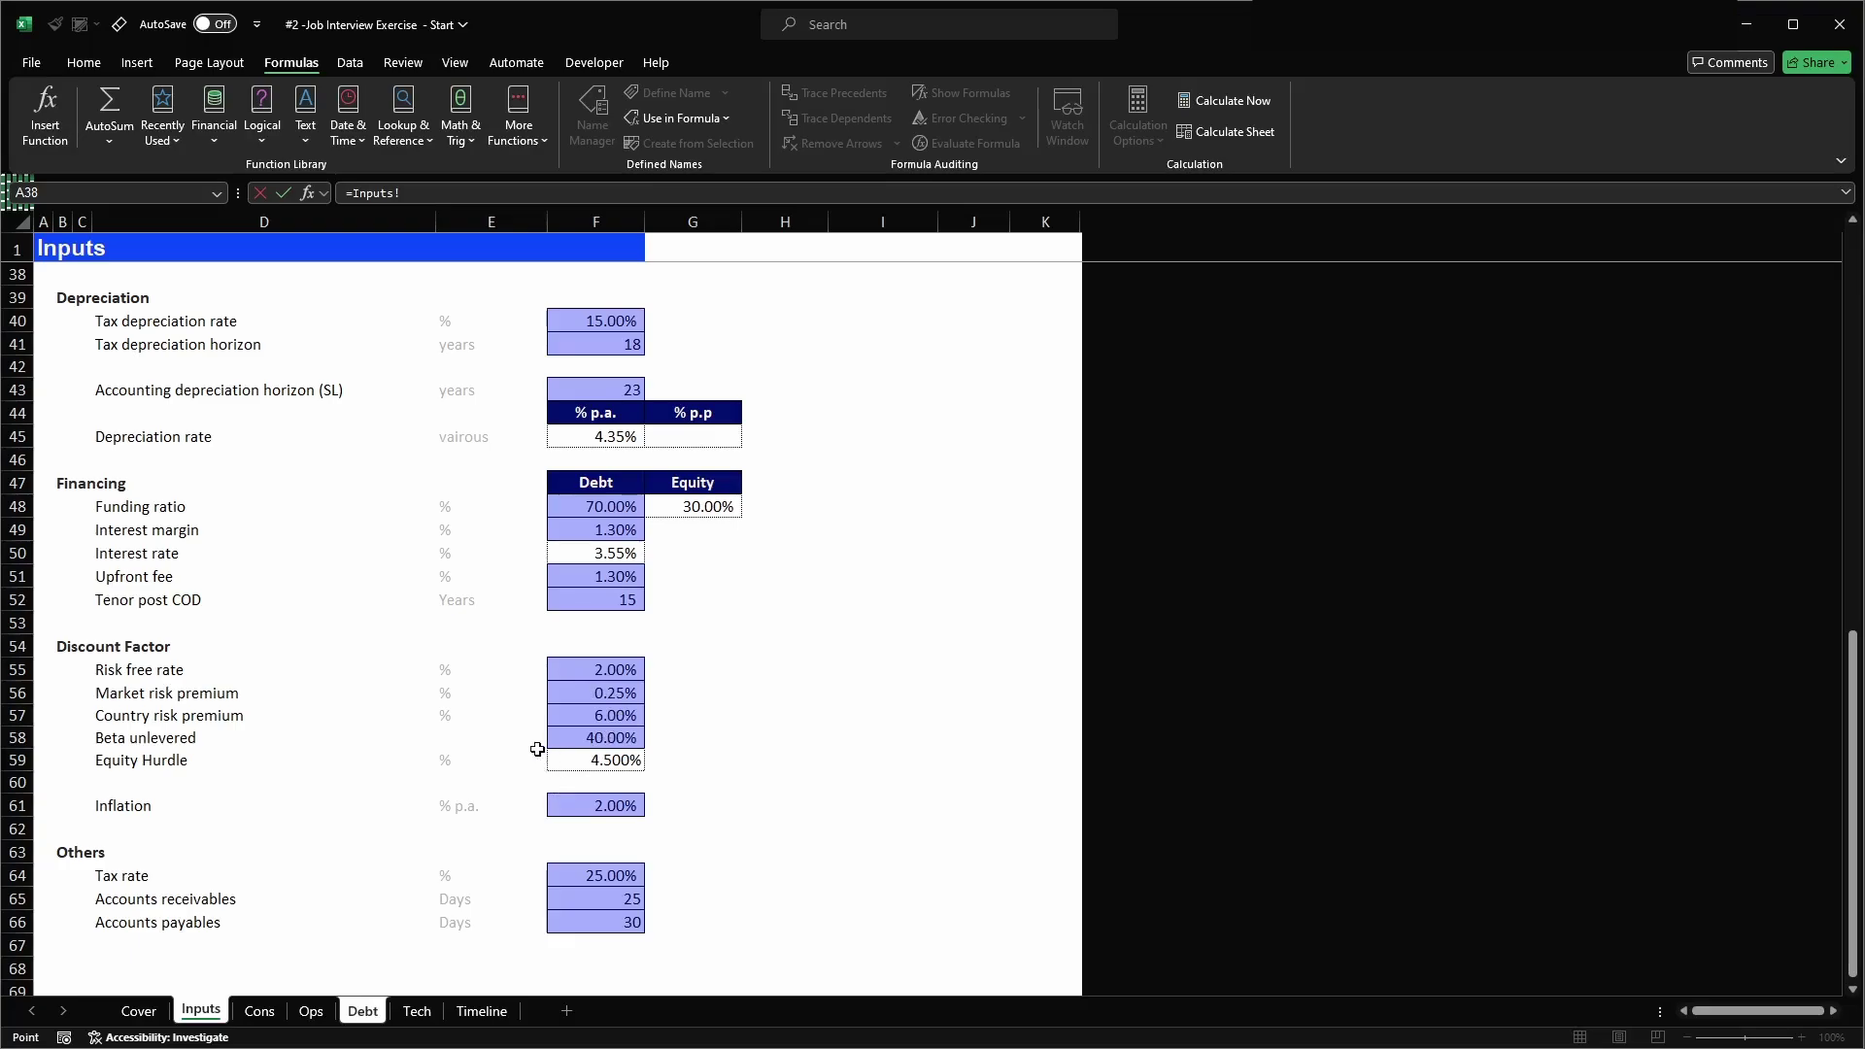
pyautogui.click(609, 604)
pyautogui.press('Return')
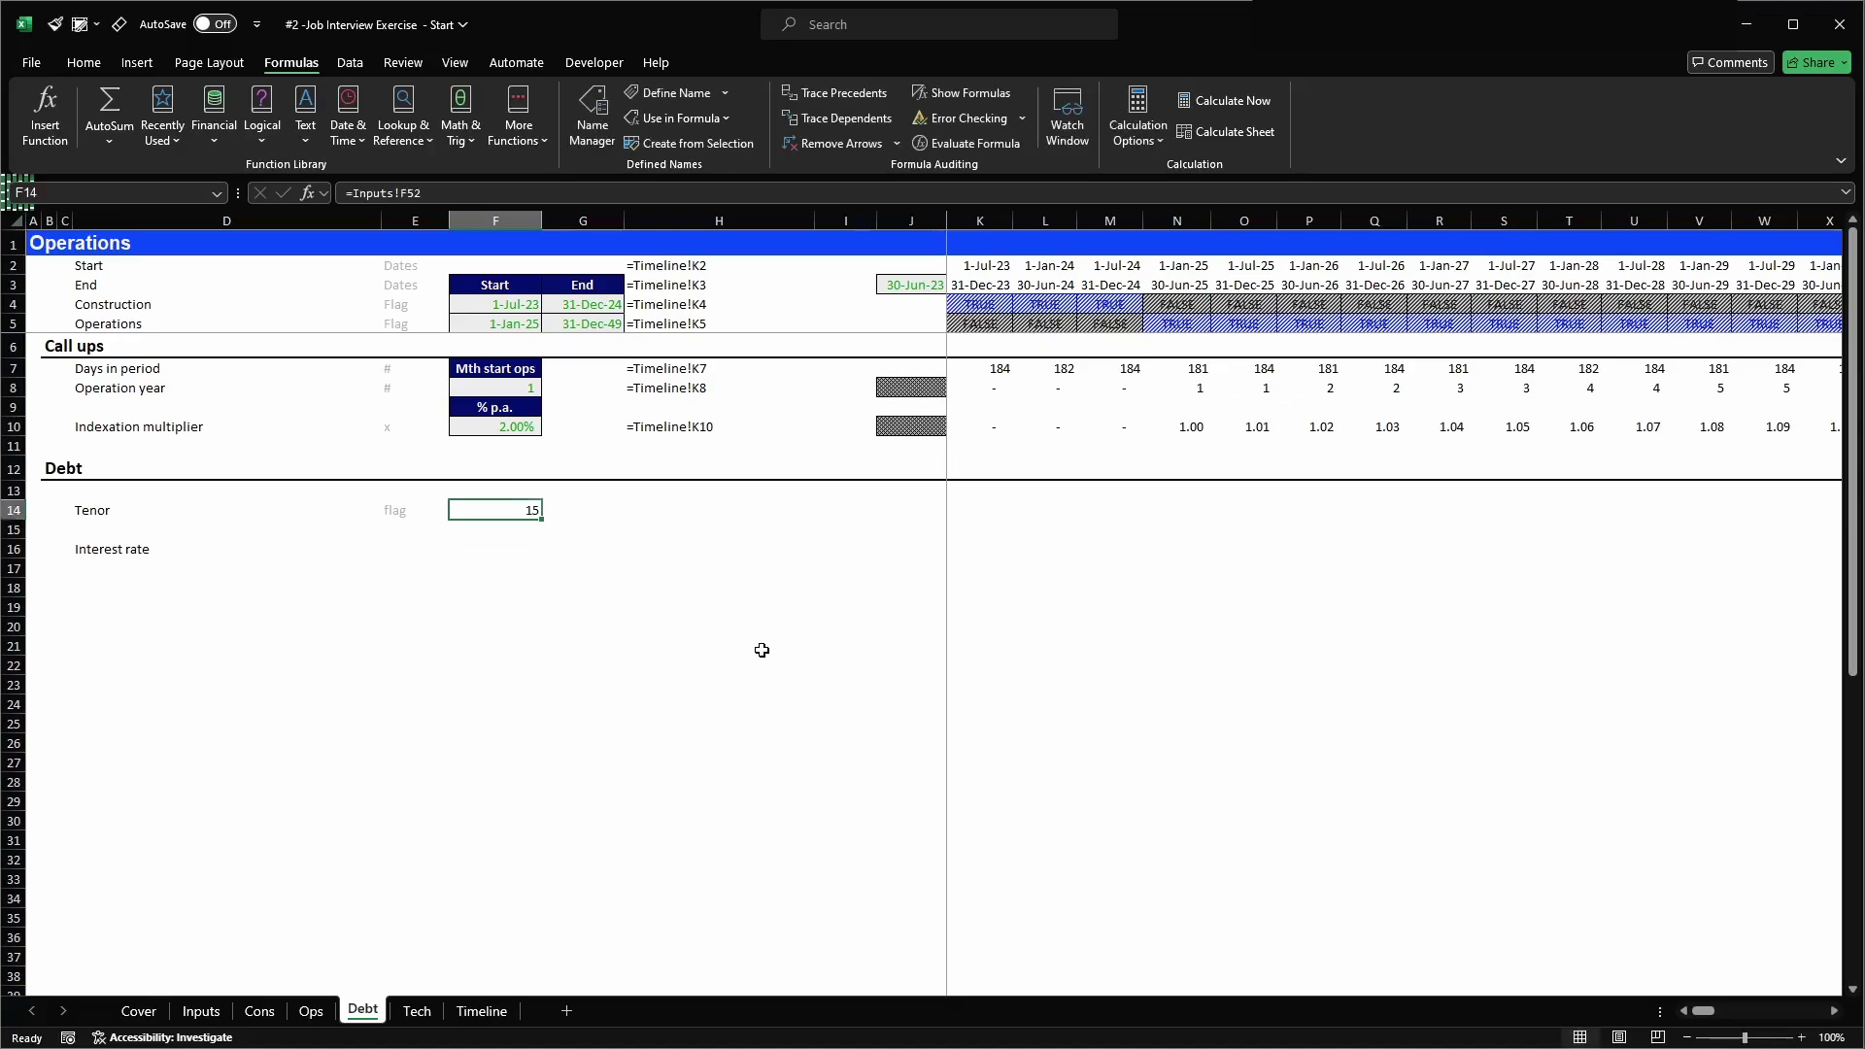
# - Format the Tenor cell F14 with the green font and light grey bordered fill used for linked inputs
pyautogui.hotkey('alt', '2')
pyautogui.click(241, 107)
pyautogui.hotkey('alt', '2')
pyautogui.click(229, 79)
# - Copy the dark blue header cell F9 to F13 above the Tenor value and label it Yrs
pyautogui.click(527, 405)
pyautogui.hotkey('ctrl', 'c')
pyautogui.click(512, 486)
pyautogui.press('Return')
pyautogui.write('Y')
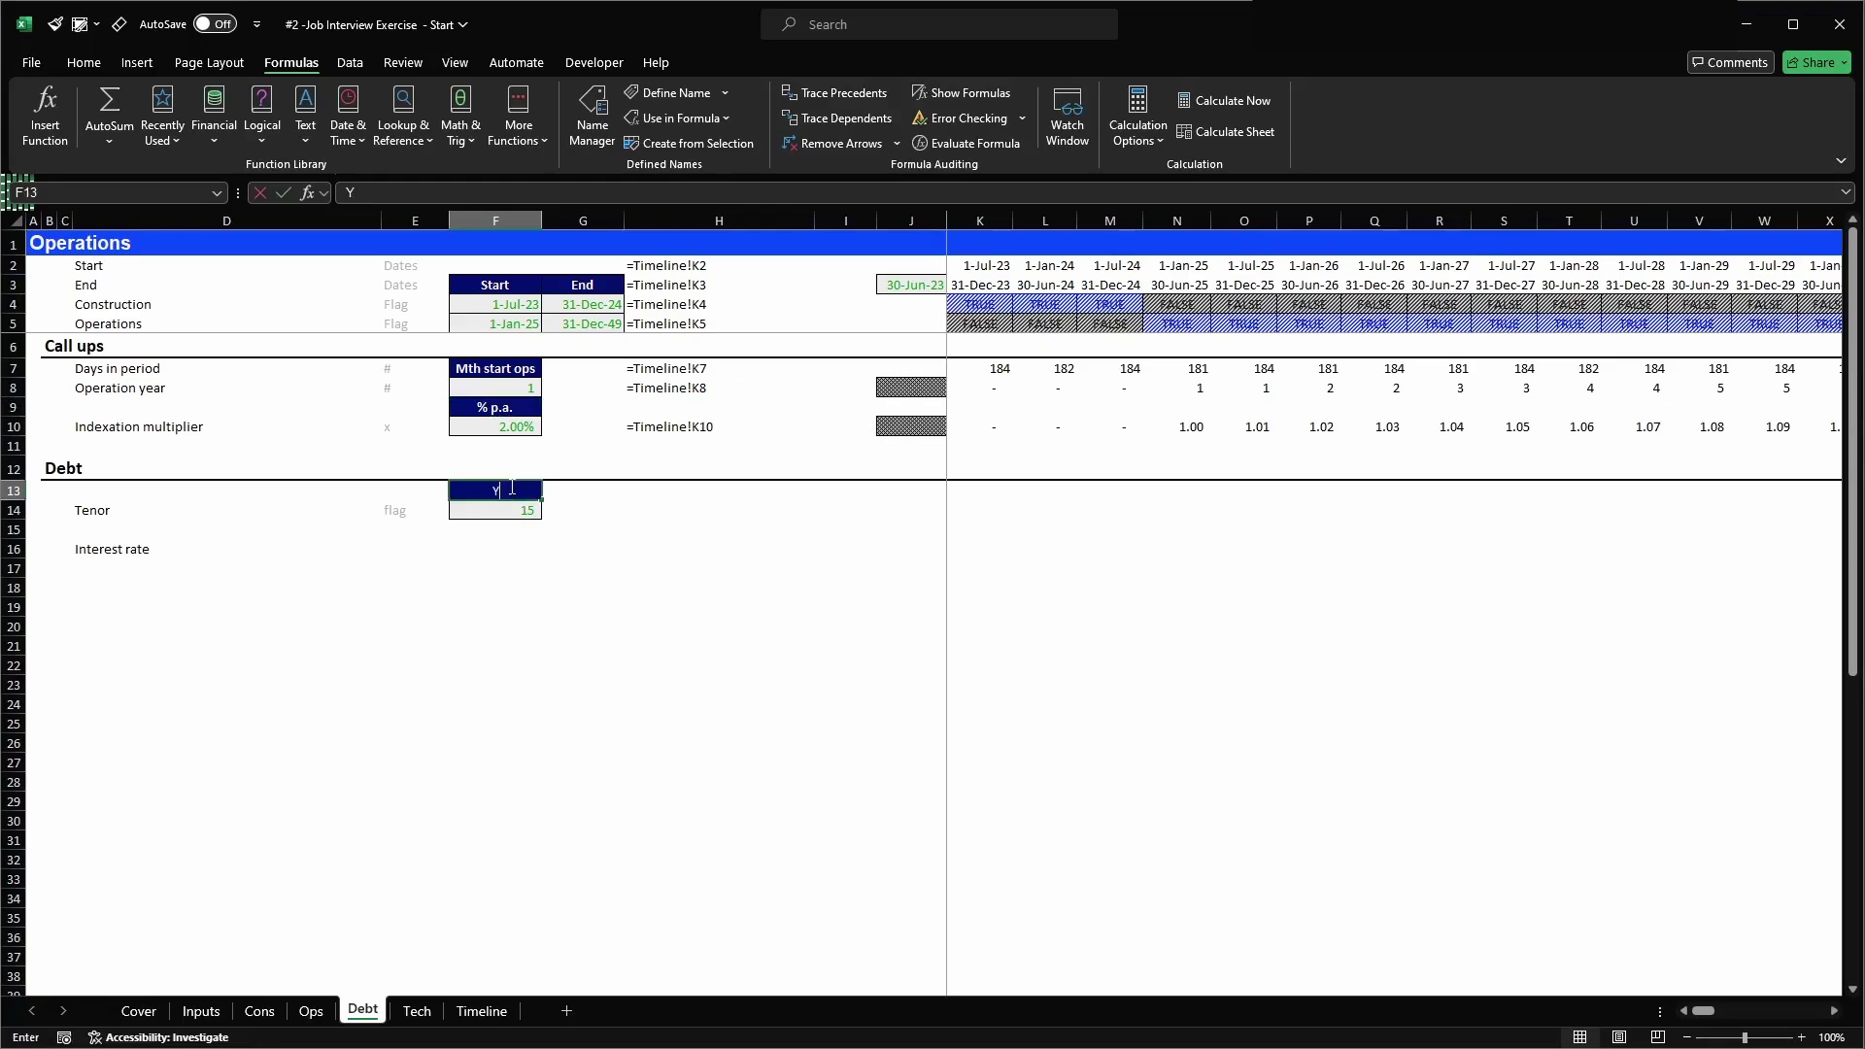
pyautogui.write('rs')
pyautogui.press('Return')
# - Enter the first-period Tenor test in K14 as =K$8<=$F14, comparing the operation year with the tenor
pyautogui.press('Right')
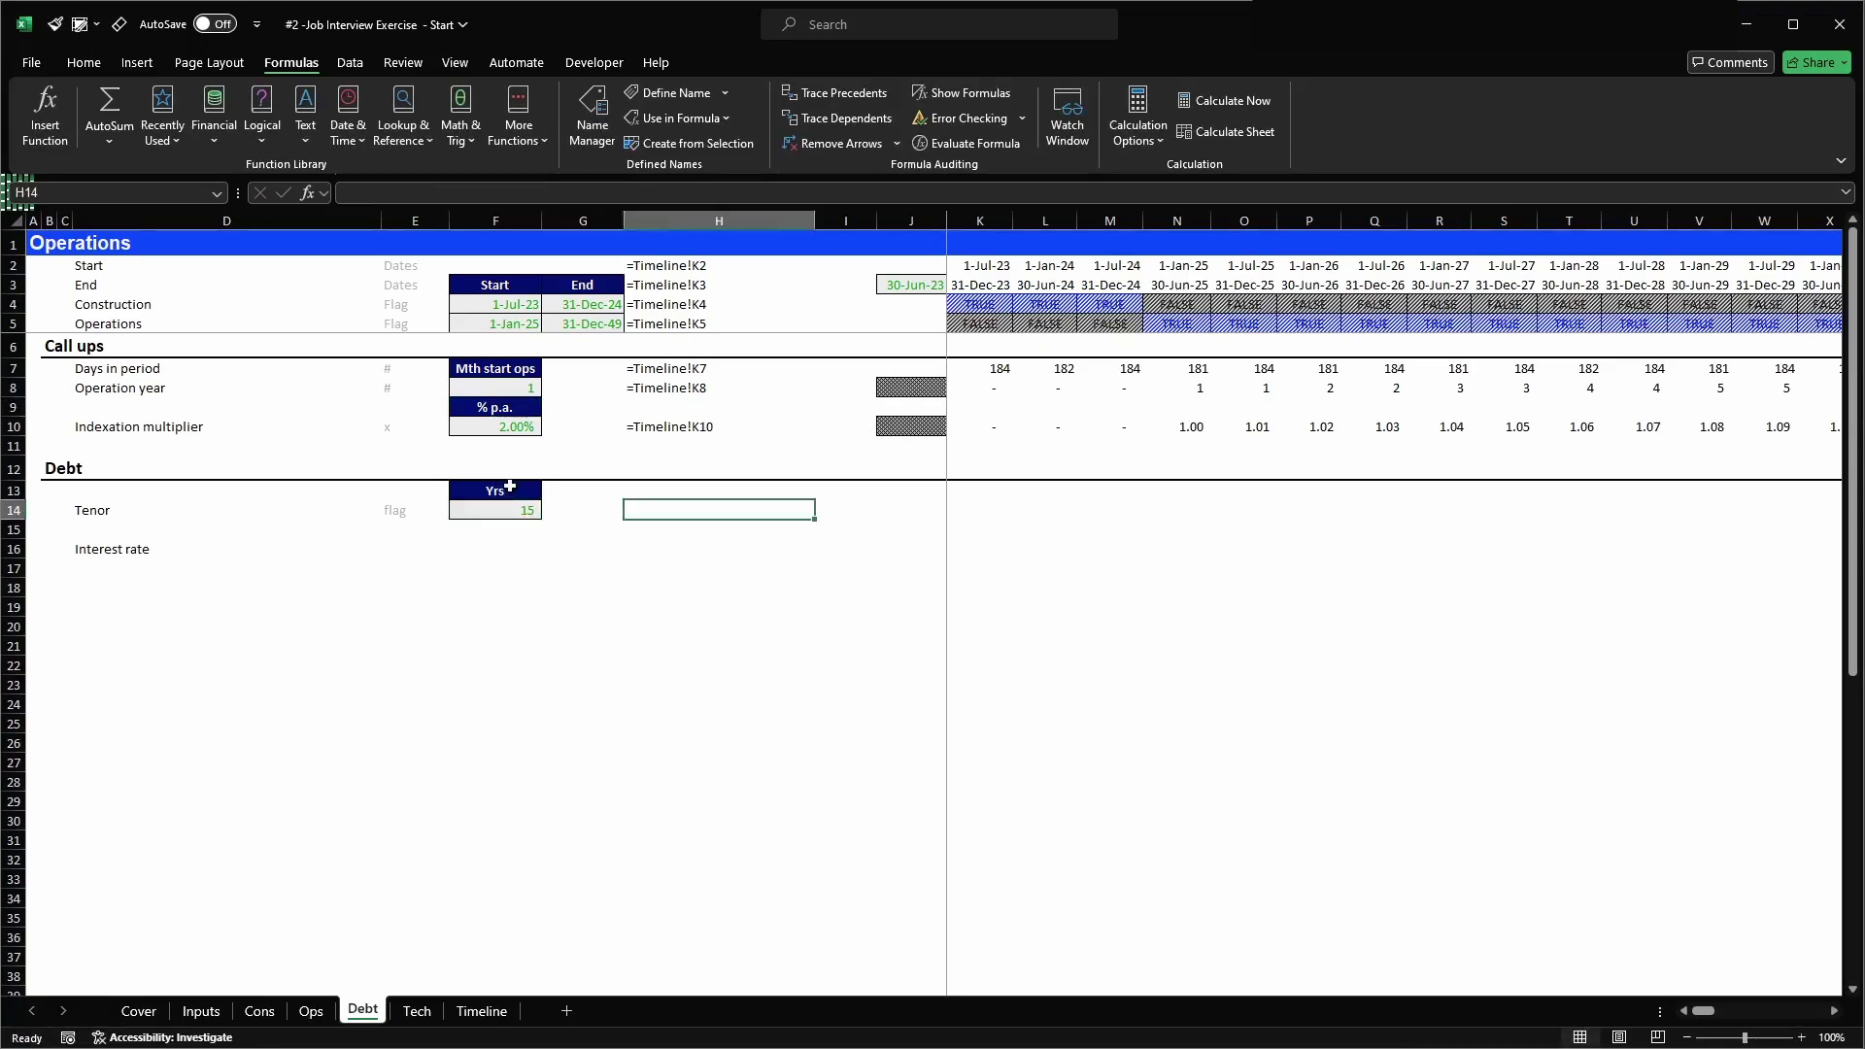
pyautogui.press('Right')
pyautogui.press('Right')
pyautogui.press('Right')
pyautogui.press('Right')
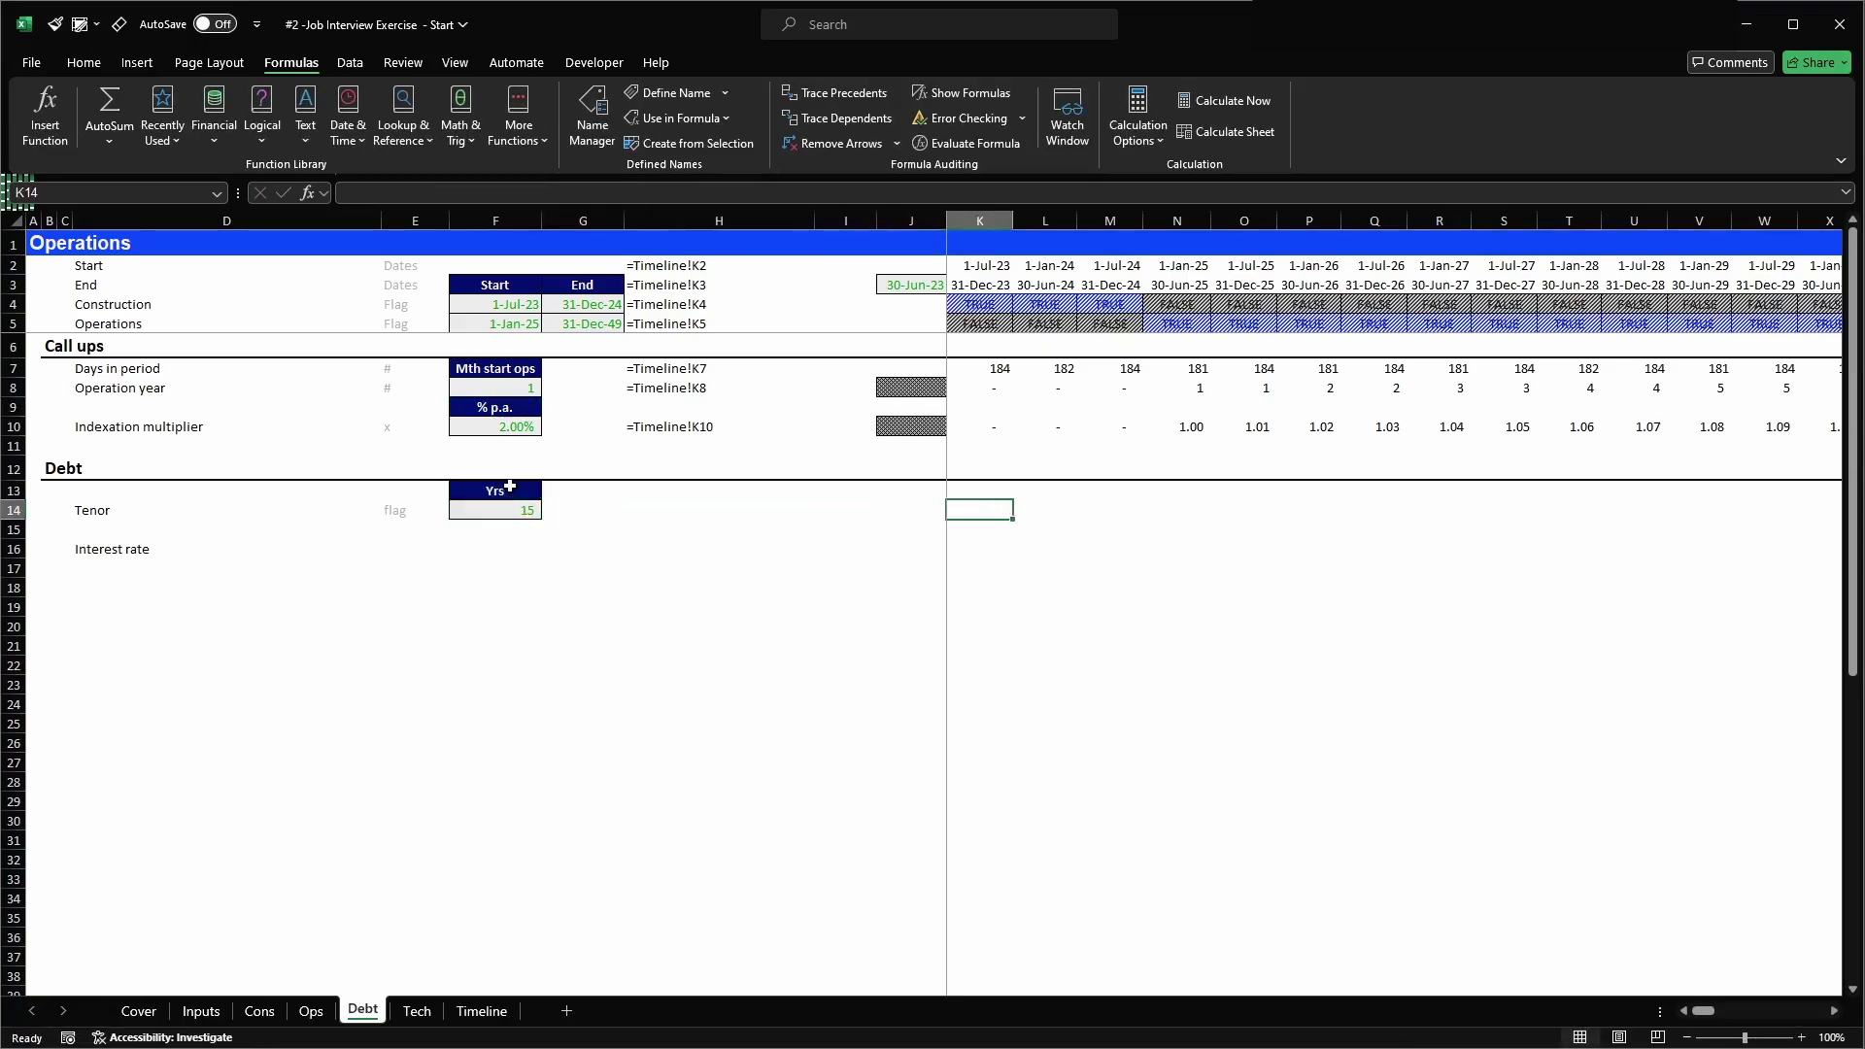
pyautogui.write('=')
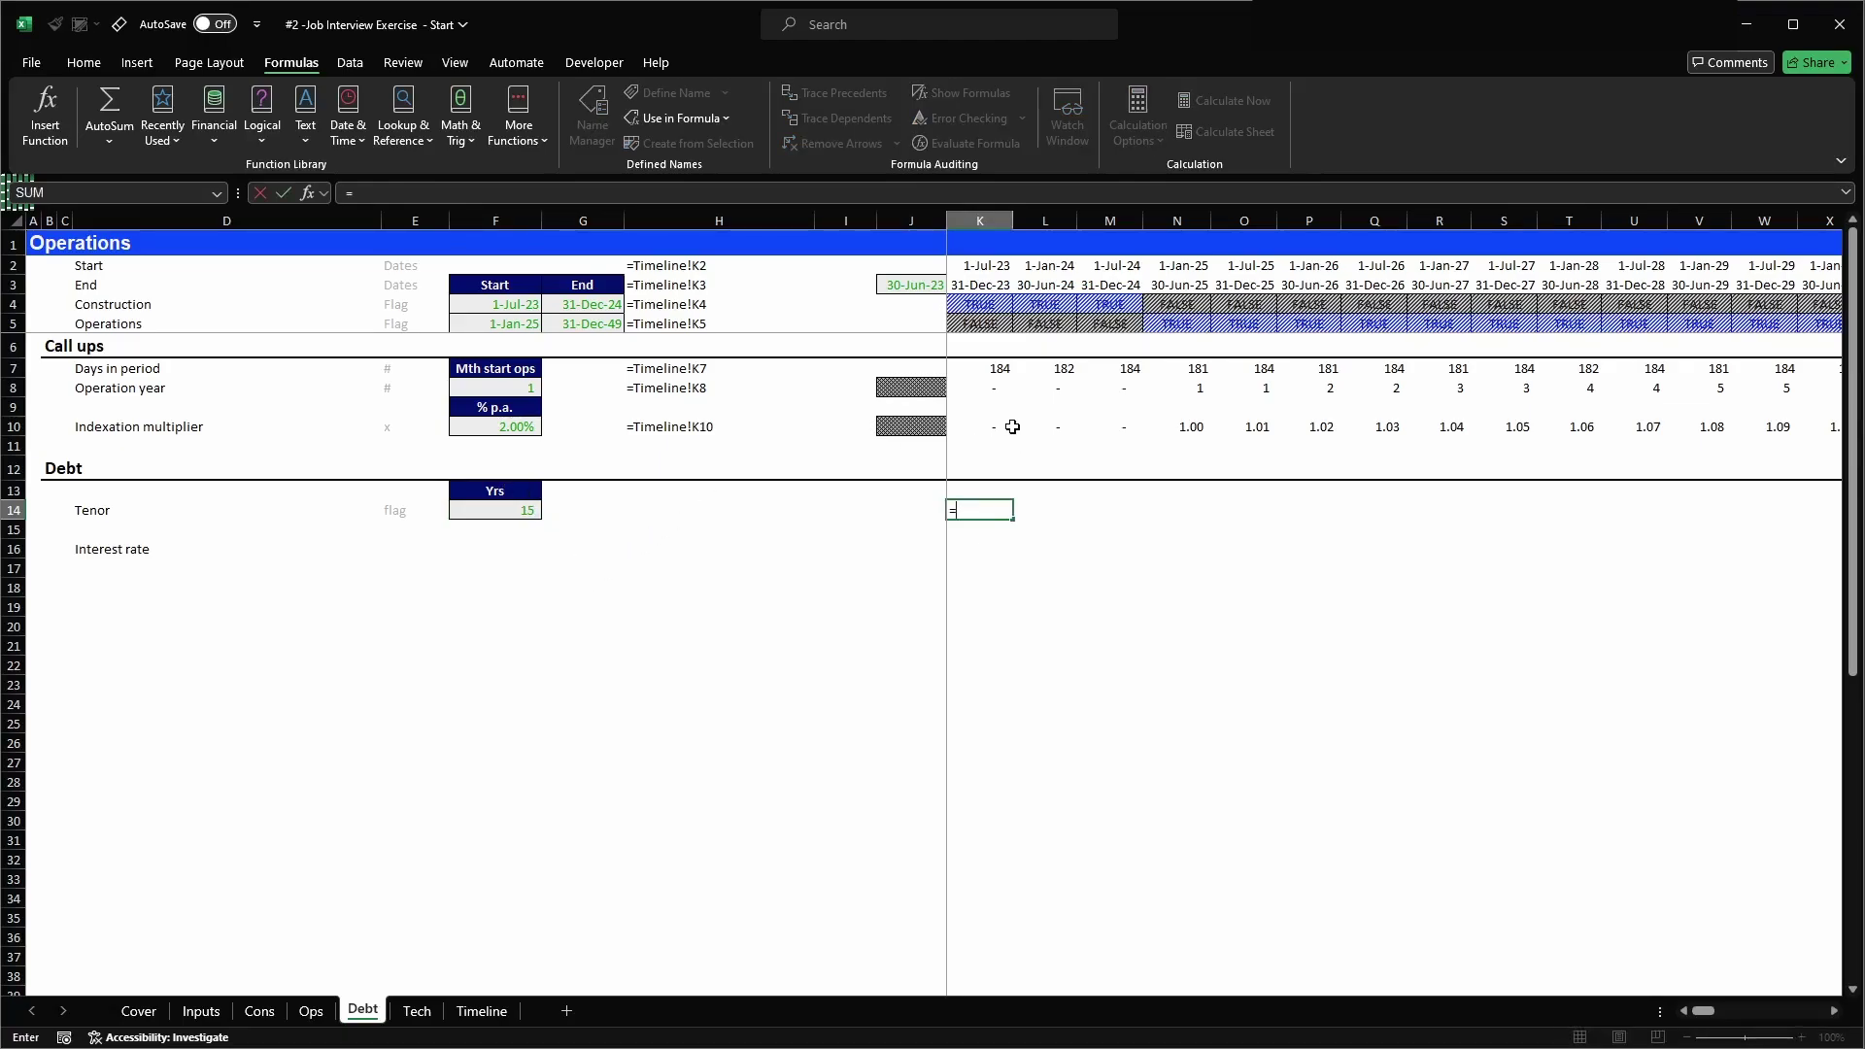
pyautogui.click(994, 389)
pyautogui.write('<=')
pyautogui.click(490, 510)
pyautogui.press('F4')
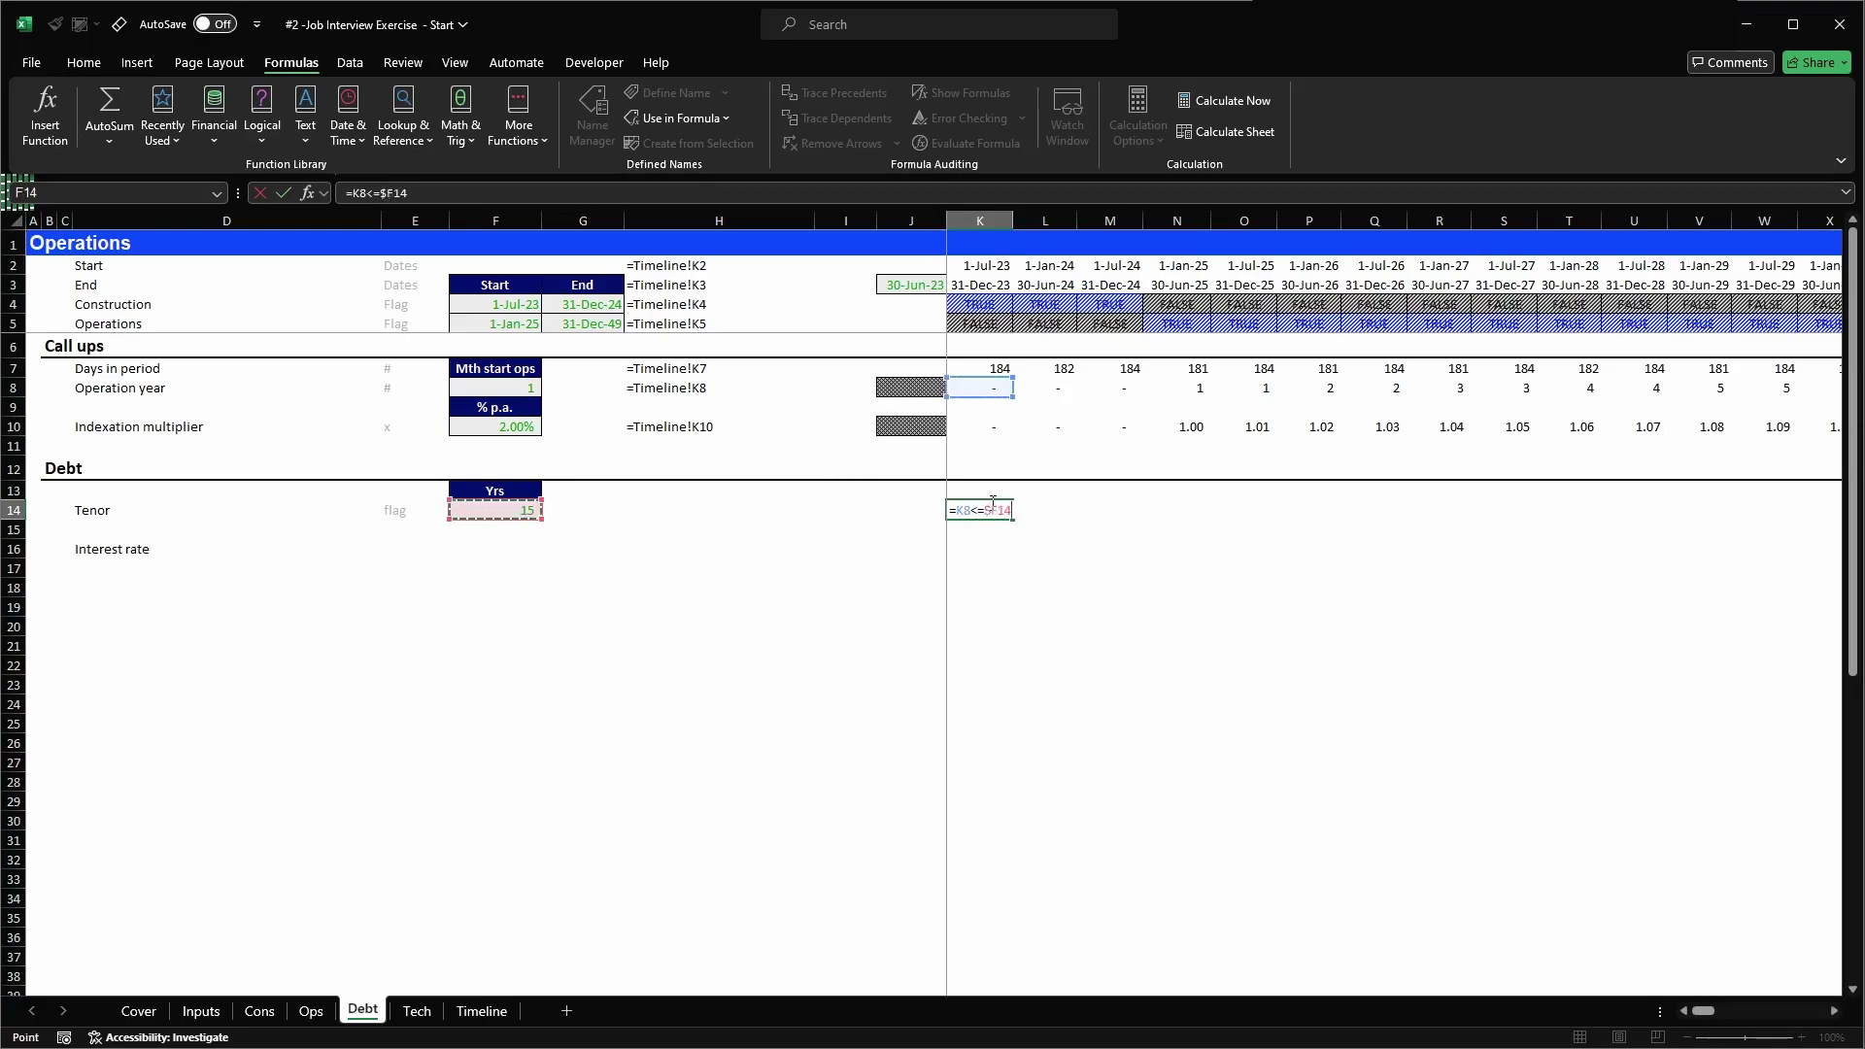
pyautogui.press('F4')
pyautogui.press('F4')
pyautogui.press('F4')
pyautogui.press('F4')
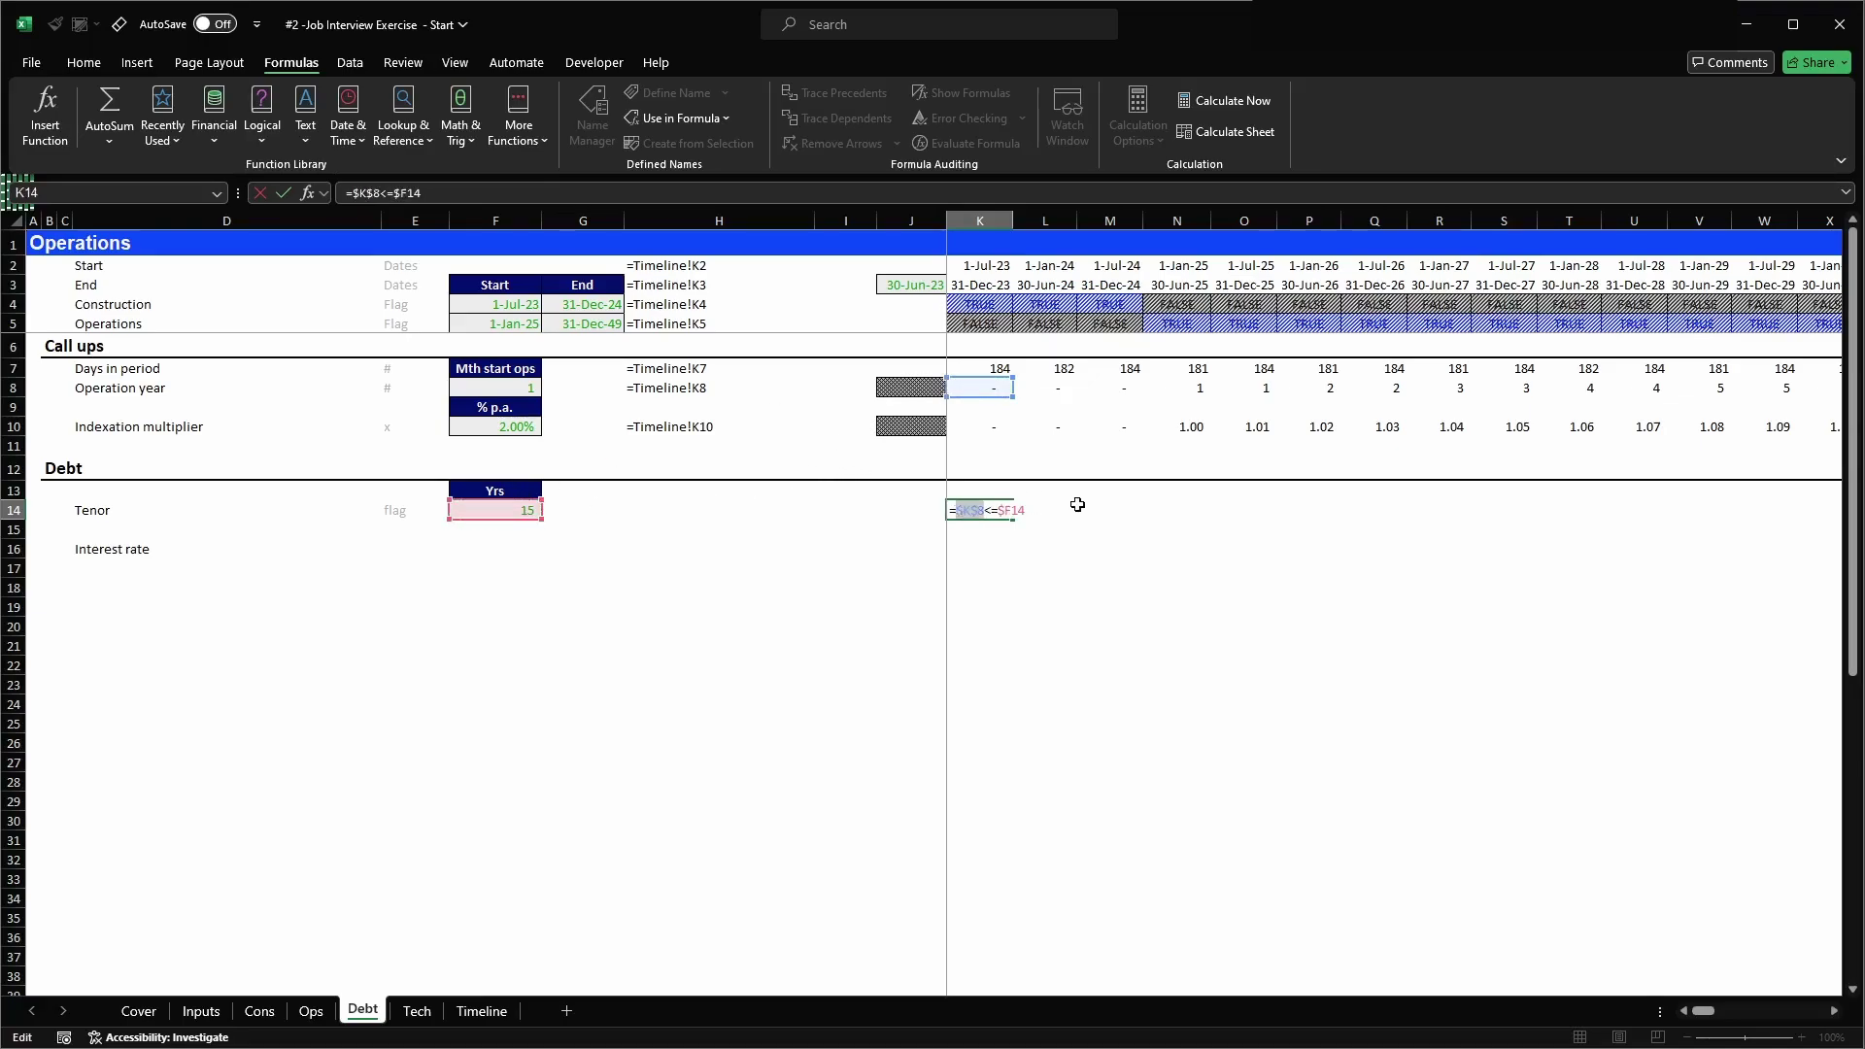
pyautogui.hotkey('ctrl', 'Return')
# - Extend the K14 Tenor formula to =AND(K$8<=$F14,K$5) so it also requires the Operations flag
pyautogui.press('F2')
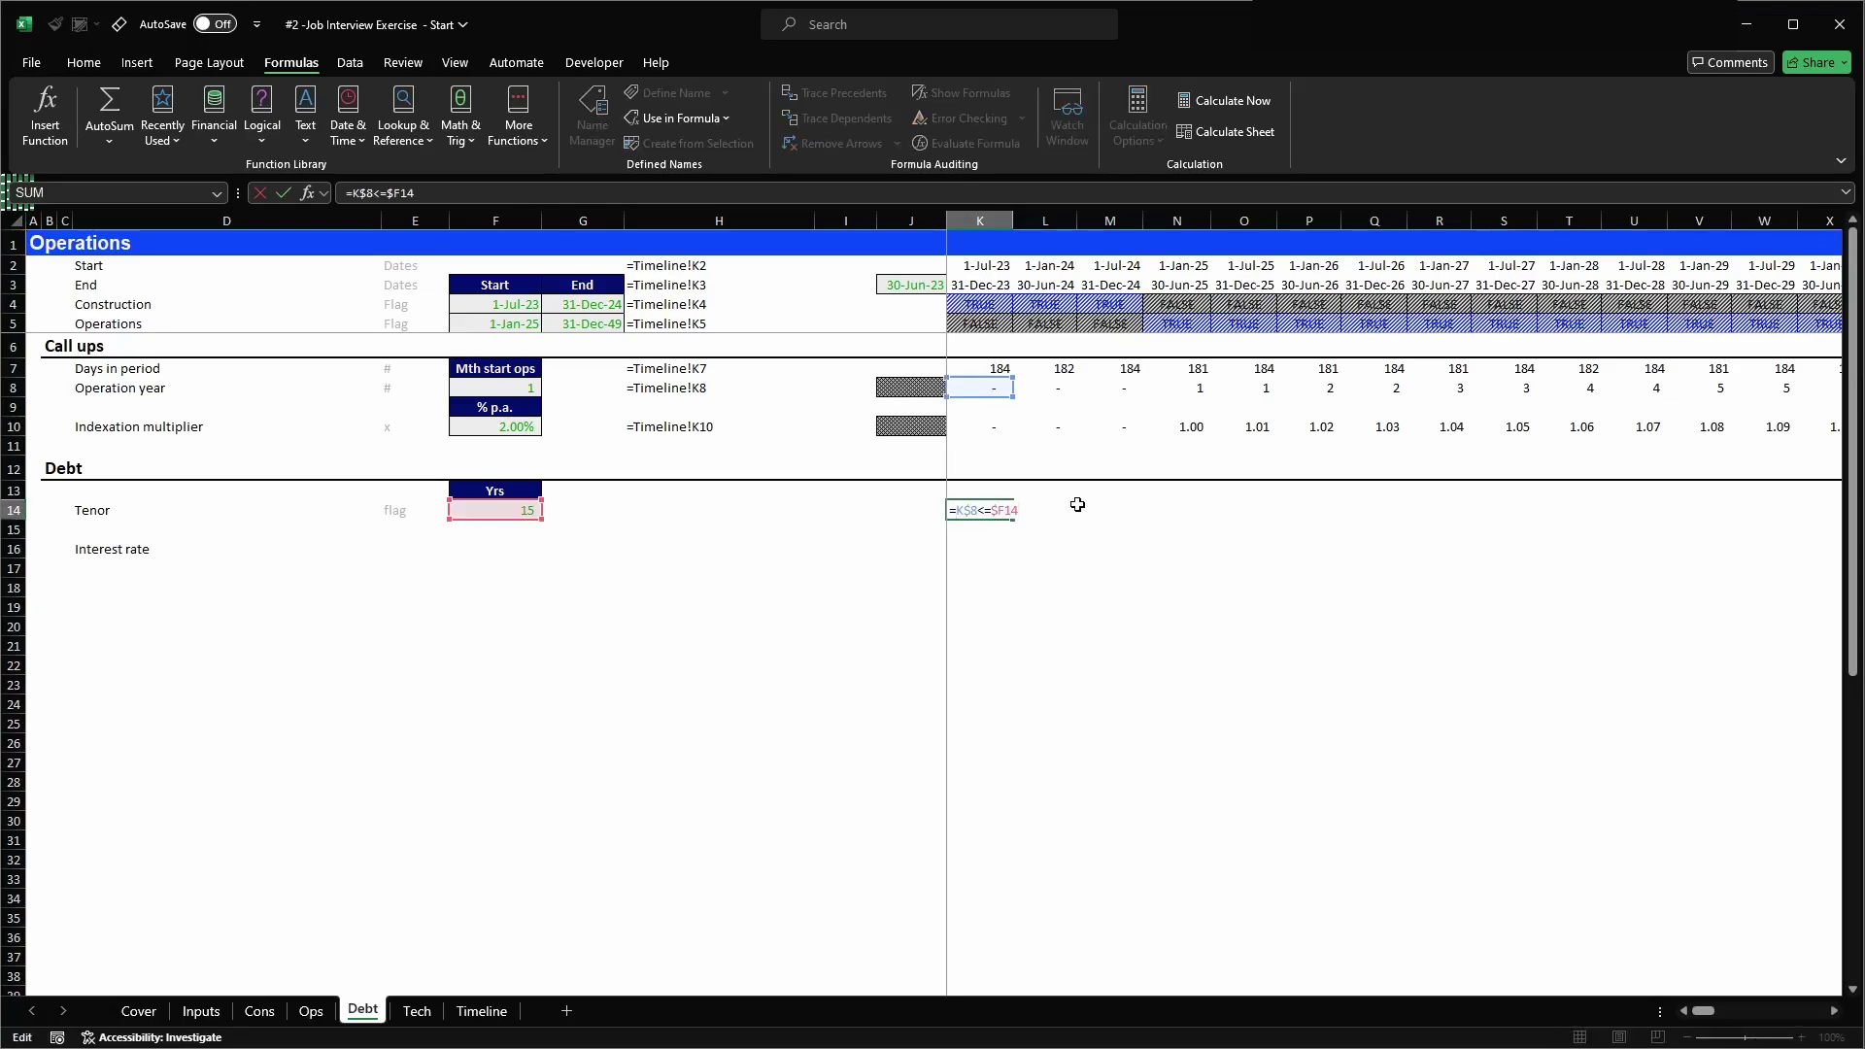
pyautogui.press('Home')
pyautogui.press('Right')
pyautogui.write('AND(')
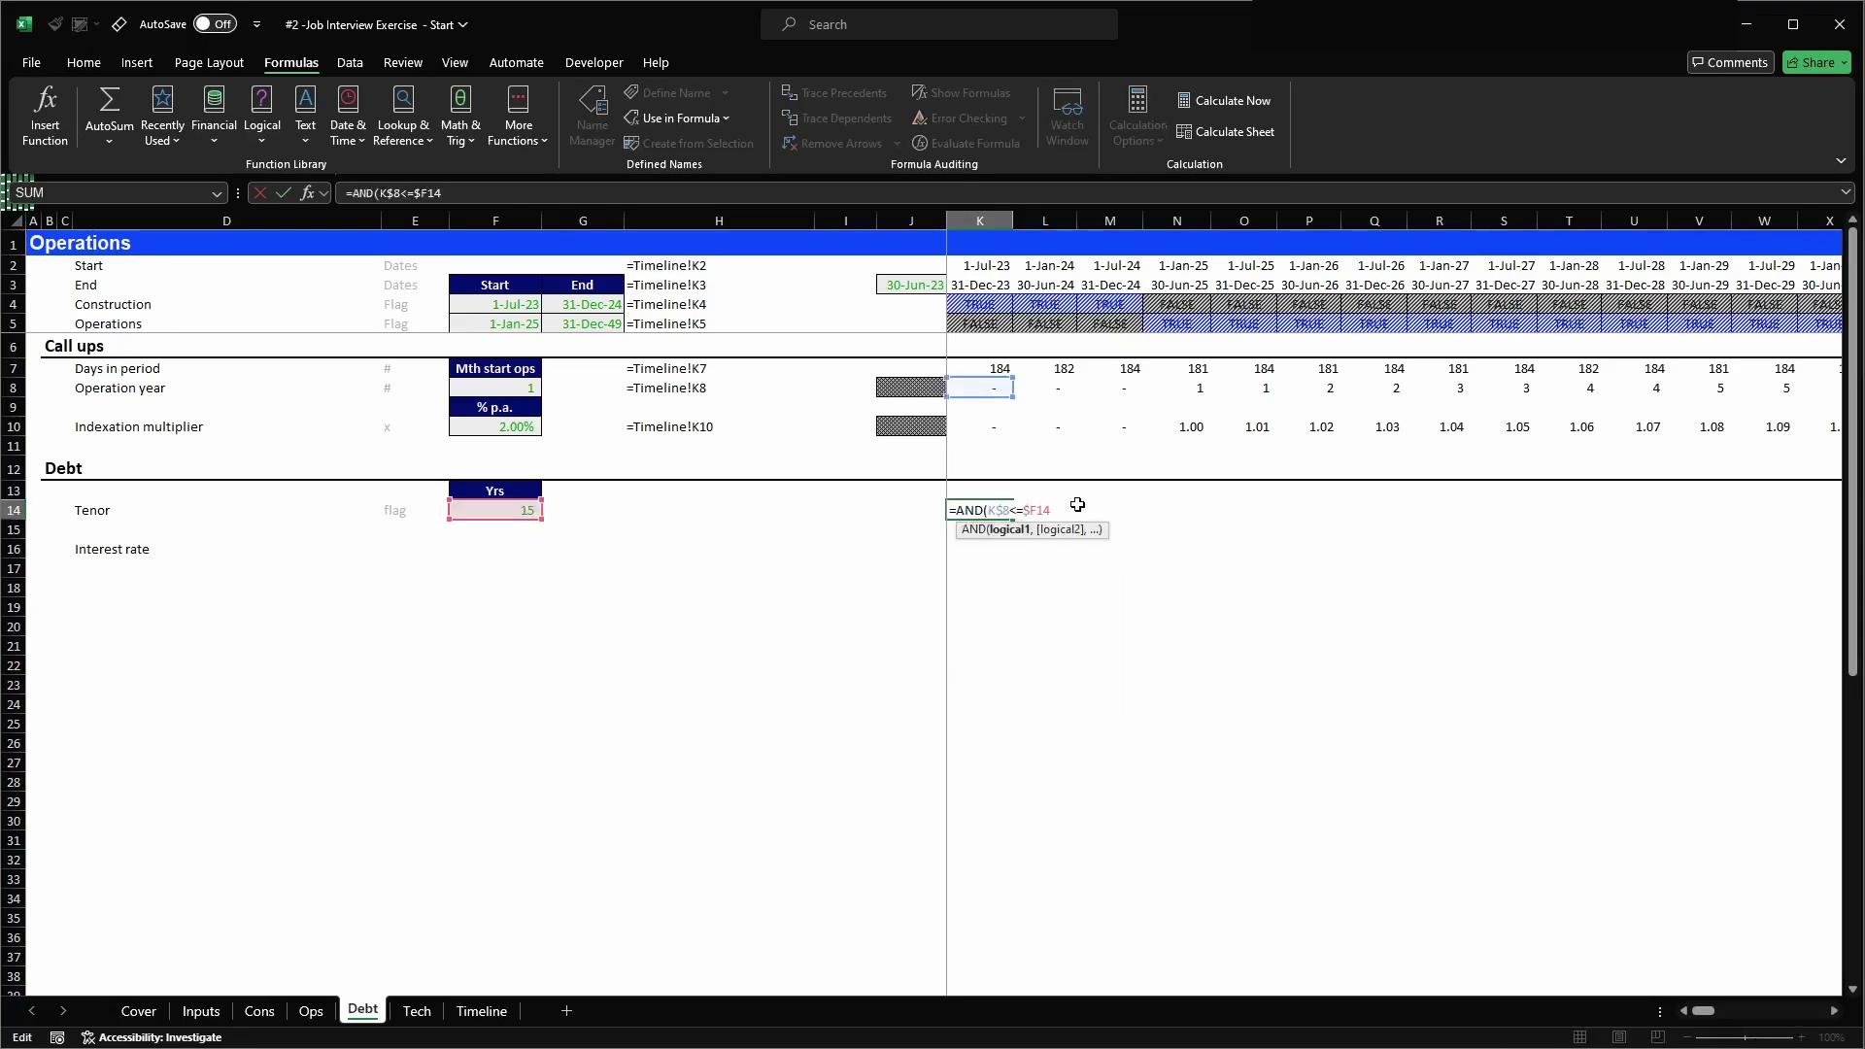
pyautogui.write(',')
pyautogui.click(979, 324)
pyautogui.press('F4')
pyautogui.press('F4')
pyautogui.write(')')
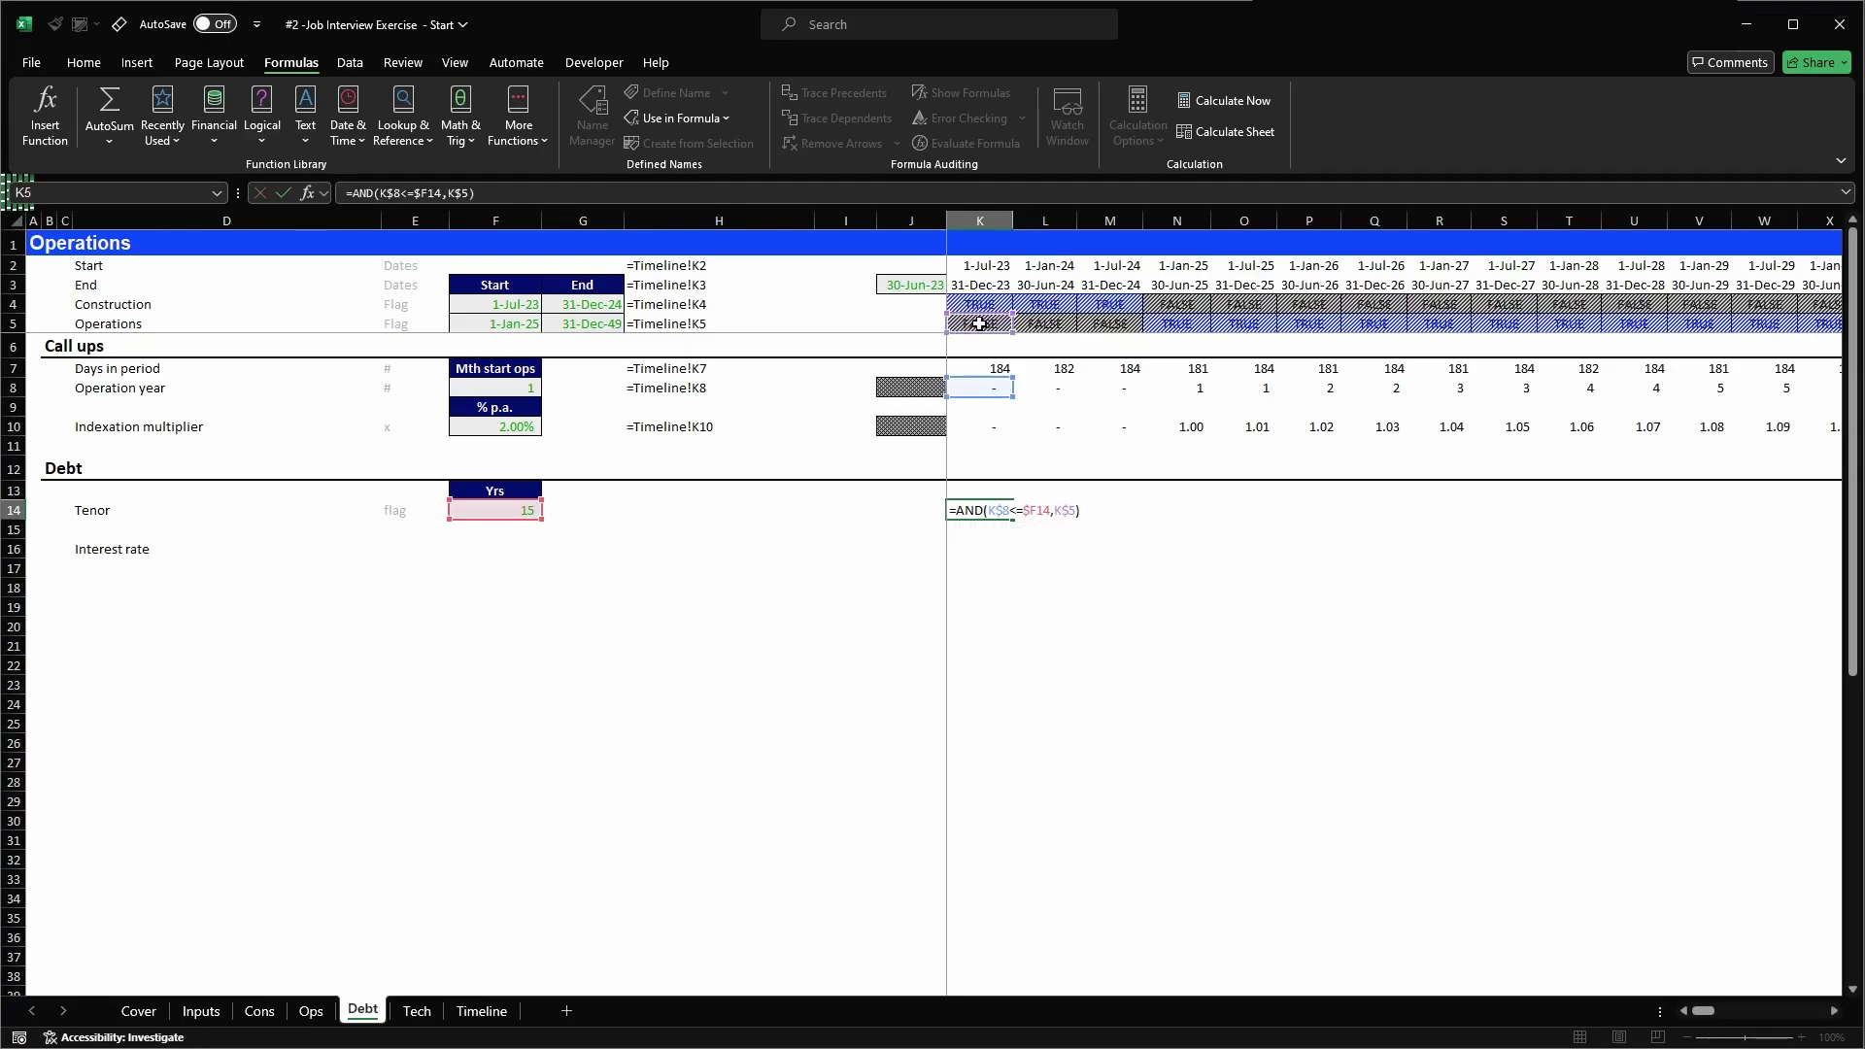
pyautogui.press('Return')
# - Copy the Tenor flag formula from K14 across row 14 to the last timeline period
pyautogui.press('Up')
pyautogui.hotkey('ctrl', 'c')
pyautogui.hotkey('ctrl', 'shift', 'Right')
pyautogui.hotkey('shift', 'Left')
pyautogui.hotkey('ctrl', 'v')
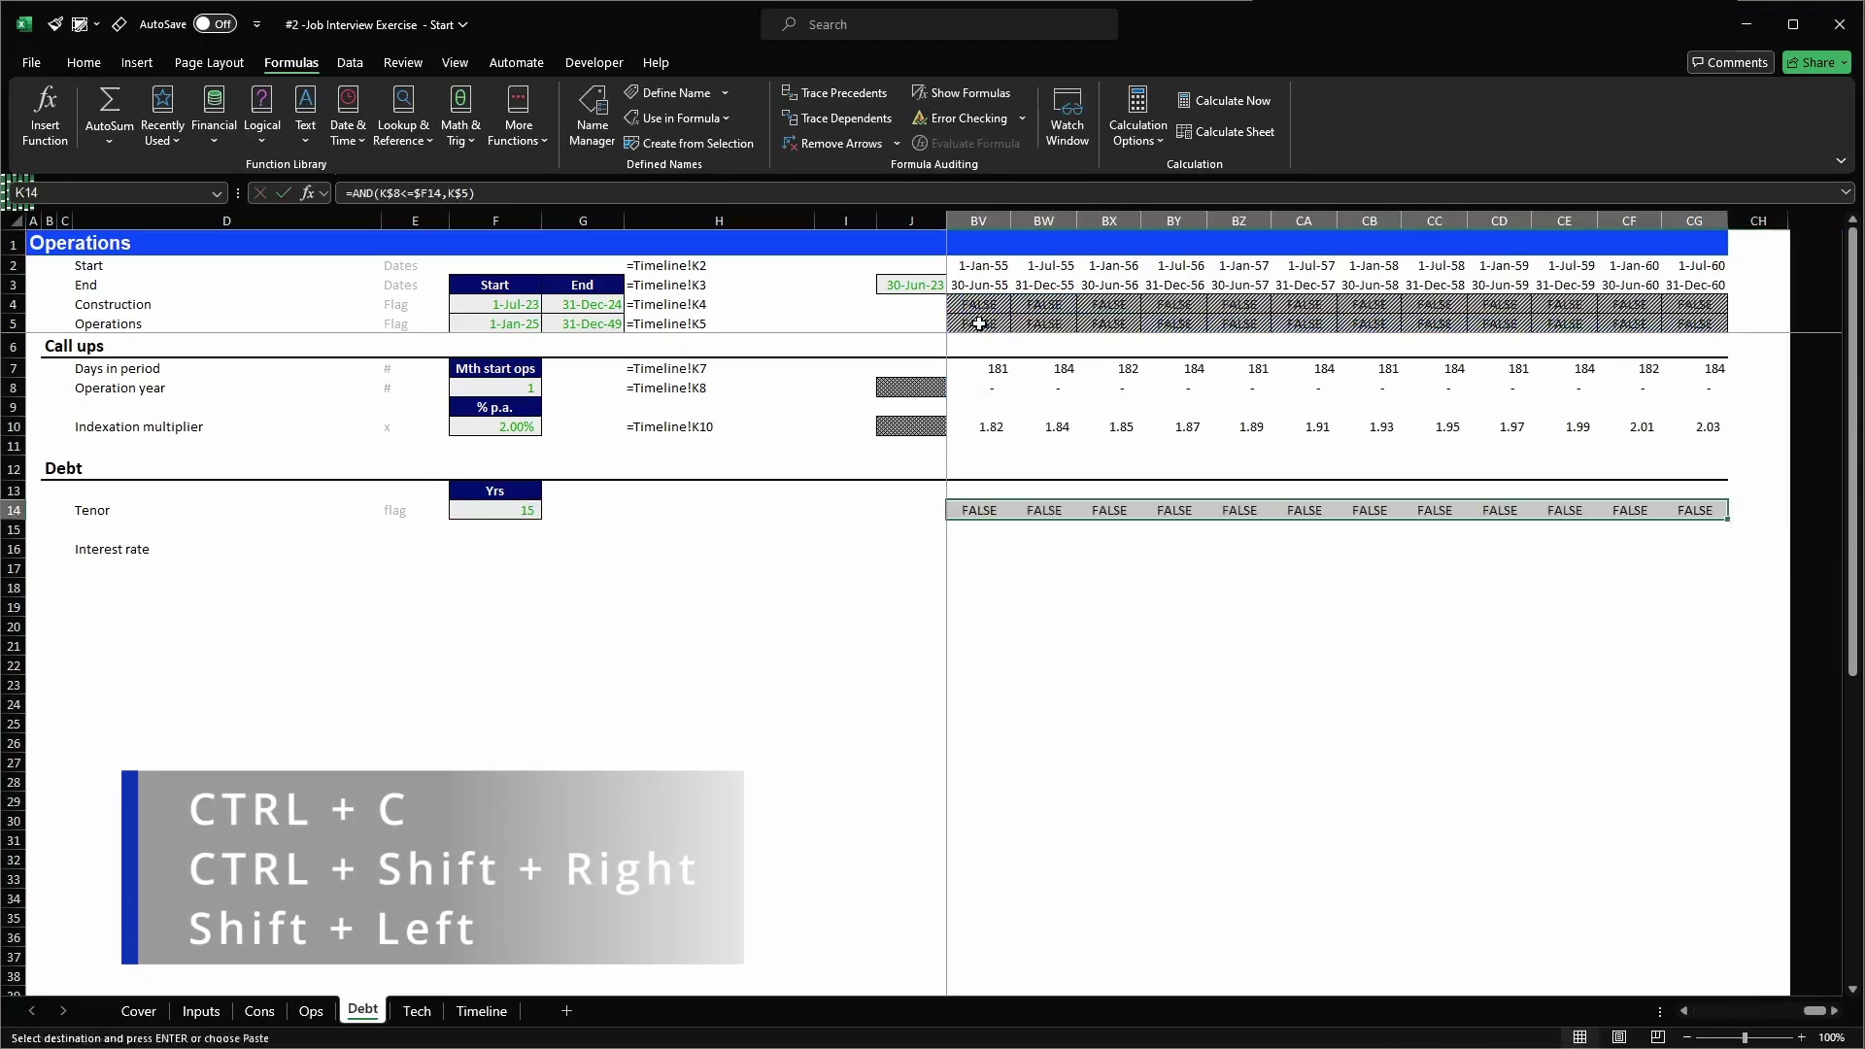
pyautogui.press('Left')
pyautogui.press('Right')
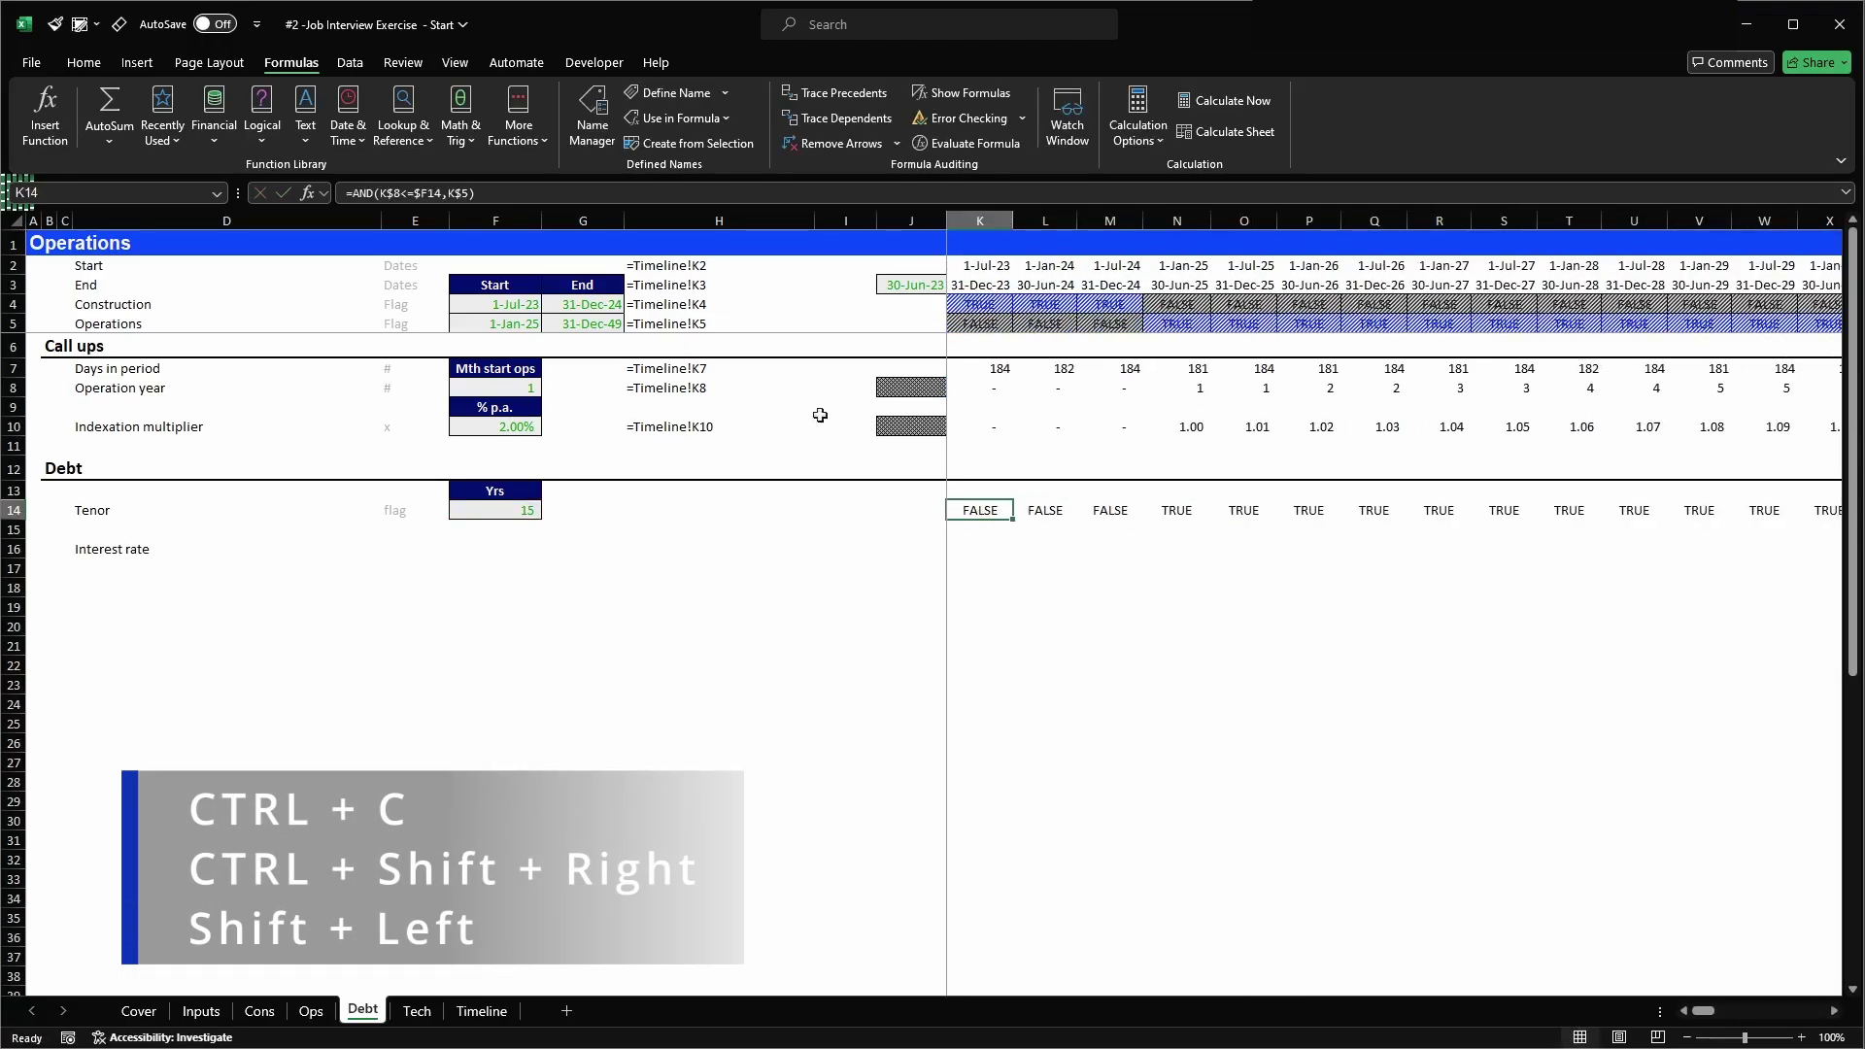
# - Apply the Operations flag formatting from K5 to the whole Tenor flag row, pasting formats only
pyautogui.click(981, 323)
pyautogui.hotkey('ctrl', 'c')
pyautogui.click(983, 512)
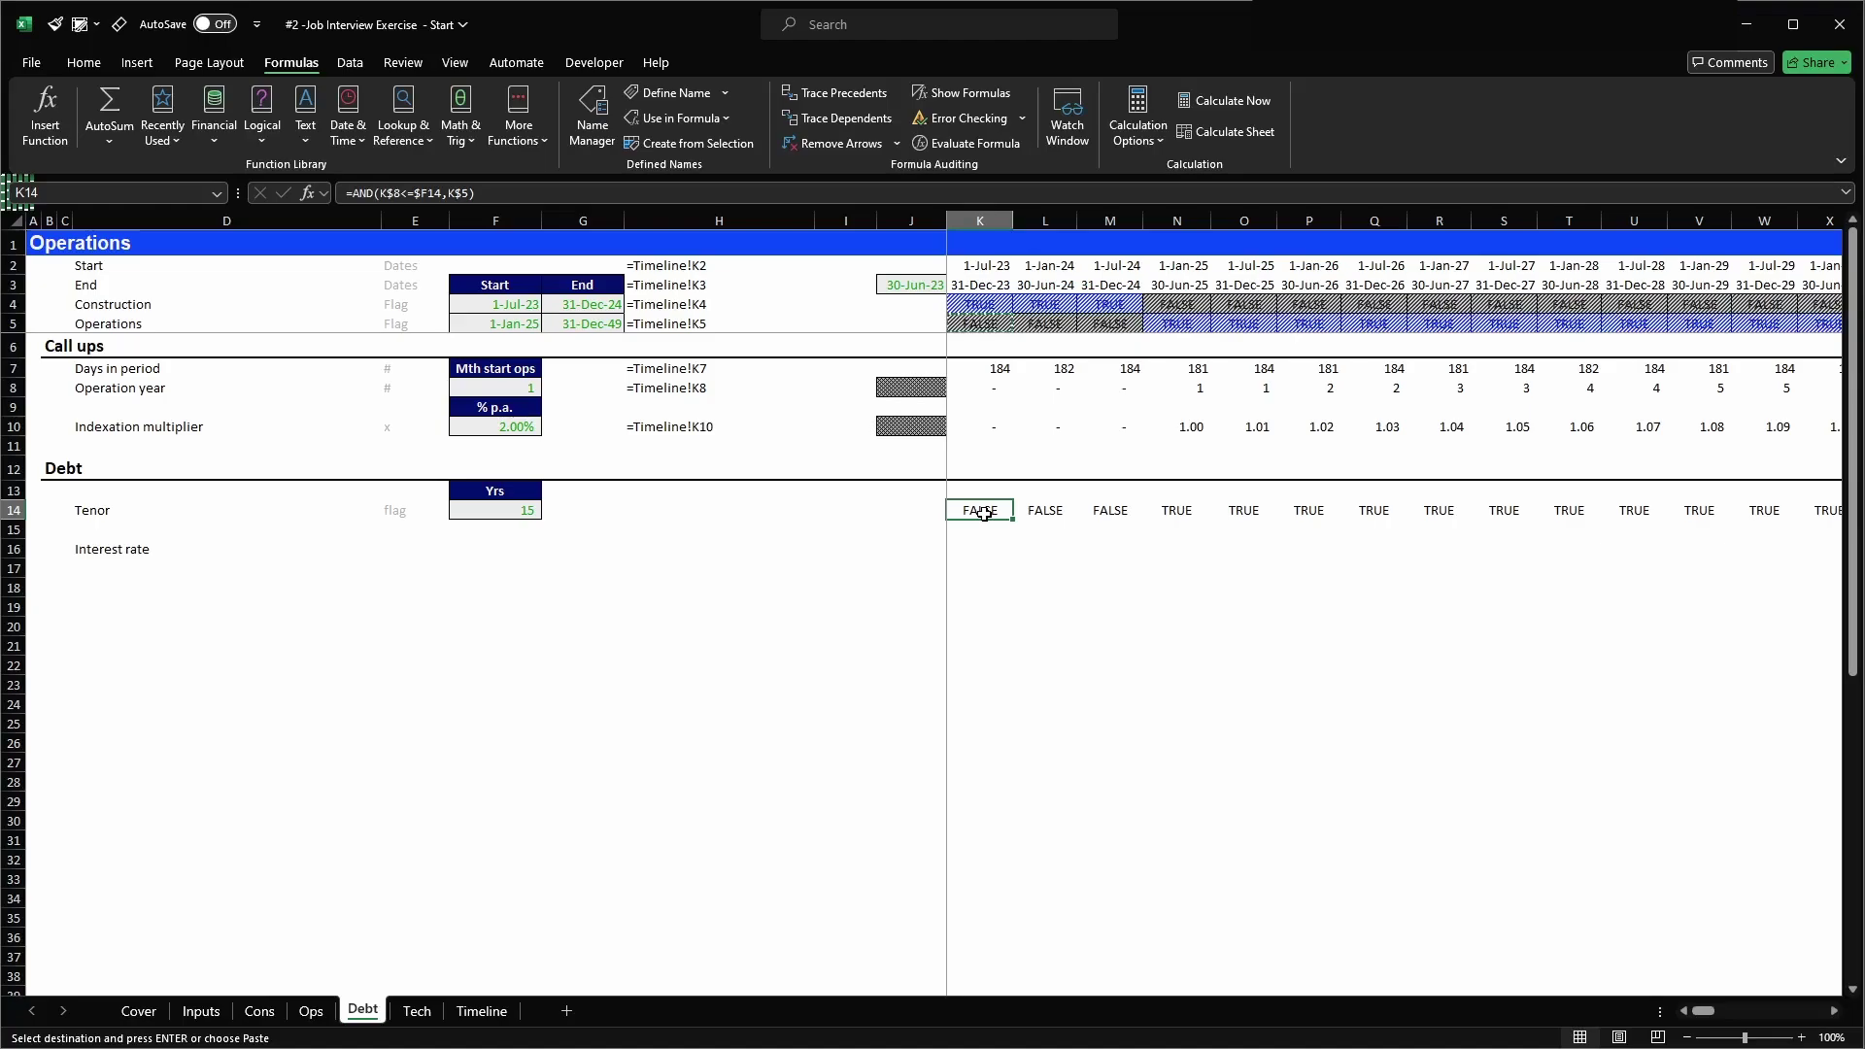
pyautogui.hotkey('ctrl', 'shift', 'Right')
pyautogui.press('alt')
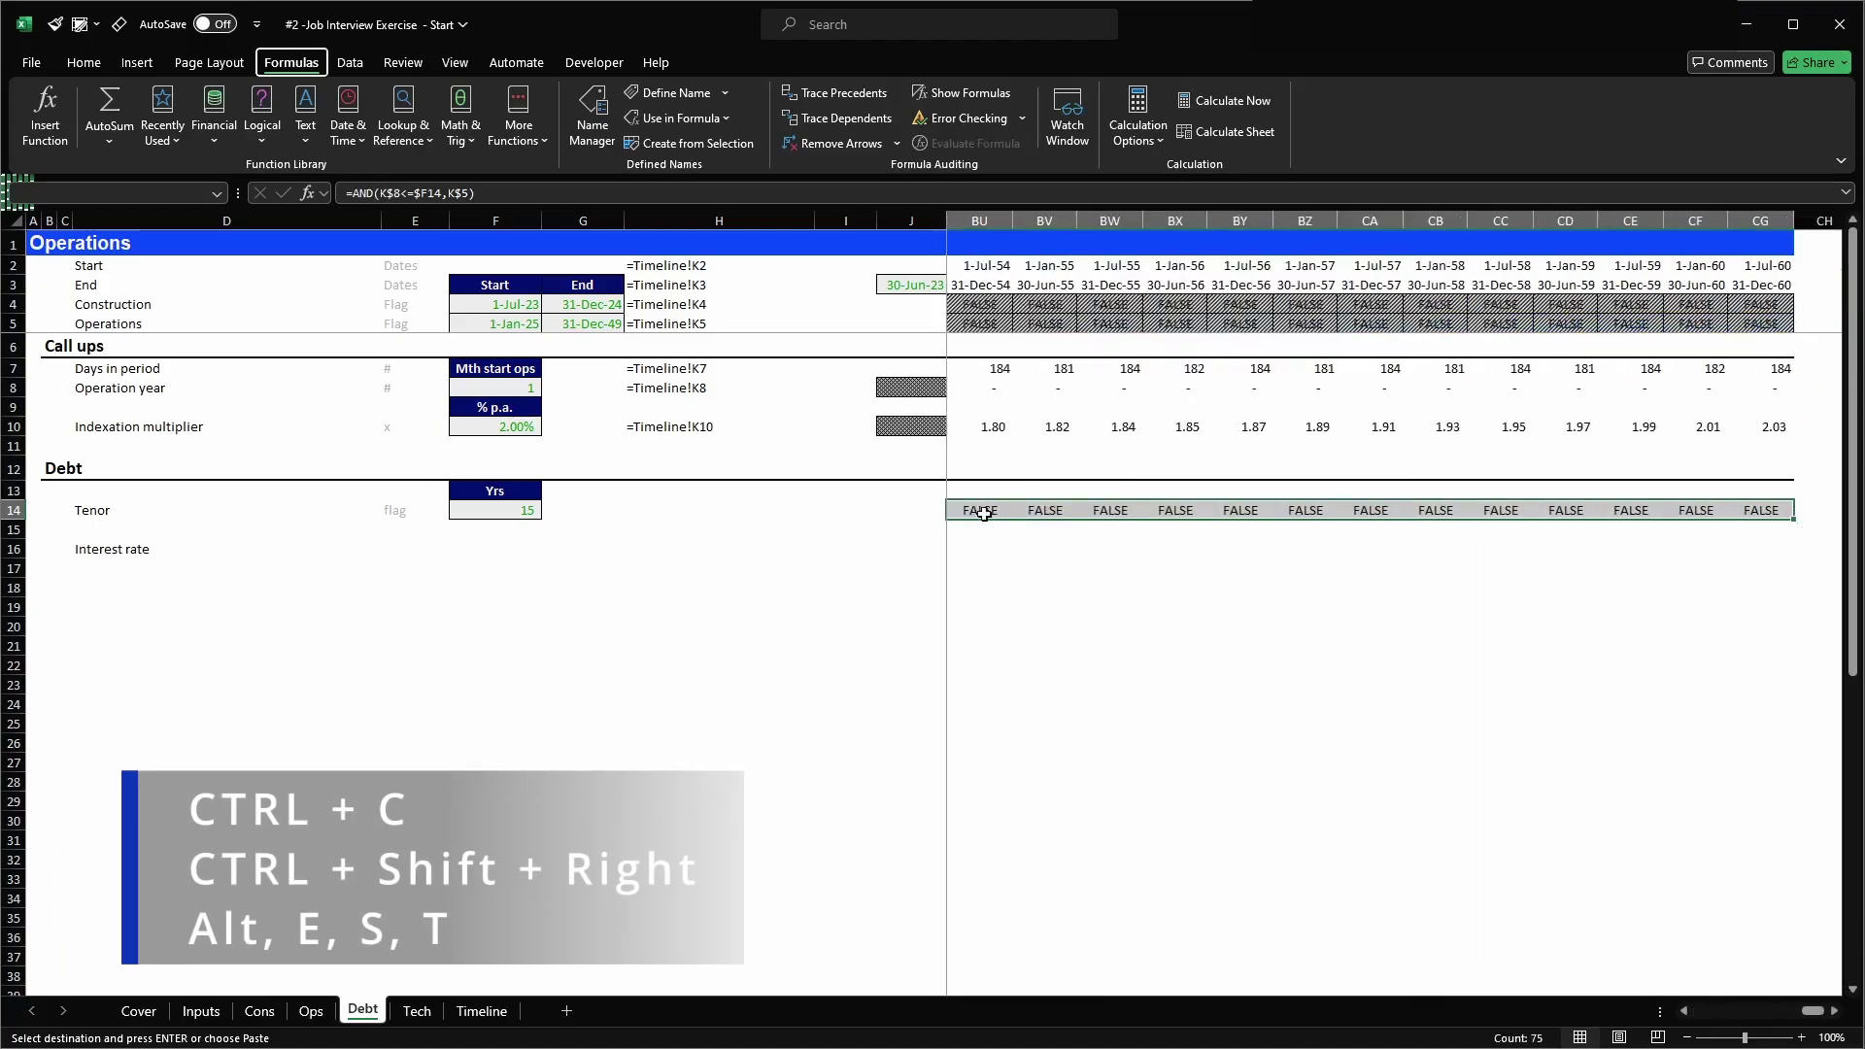
pyautogui.press('e')
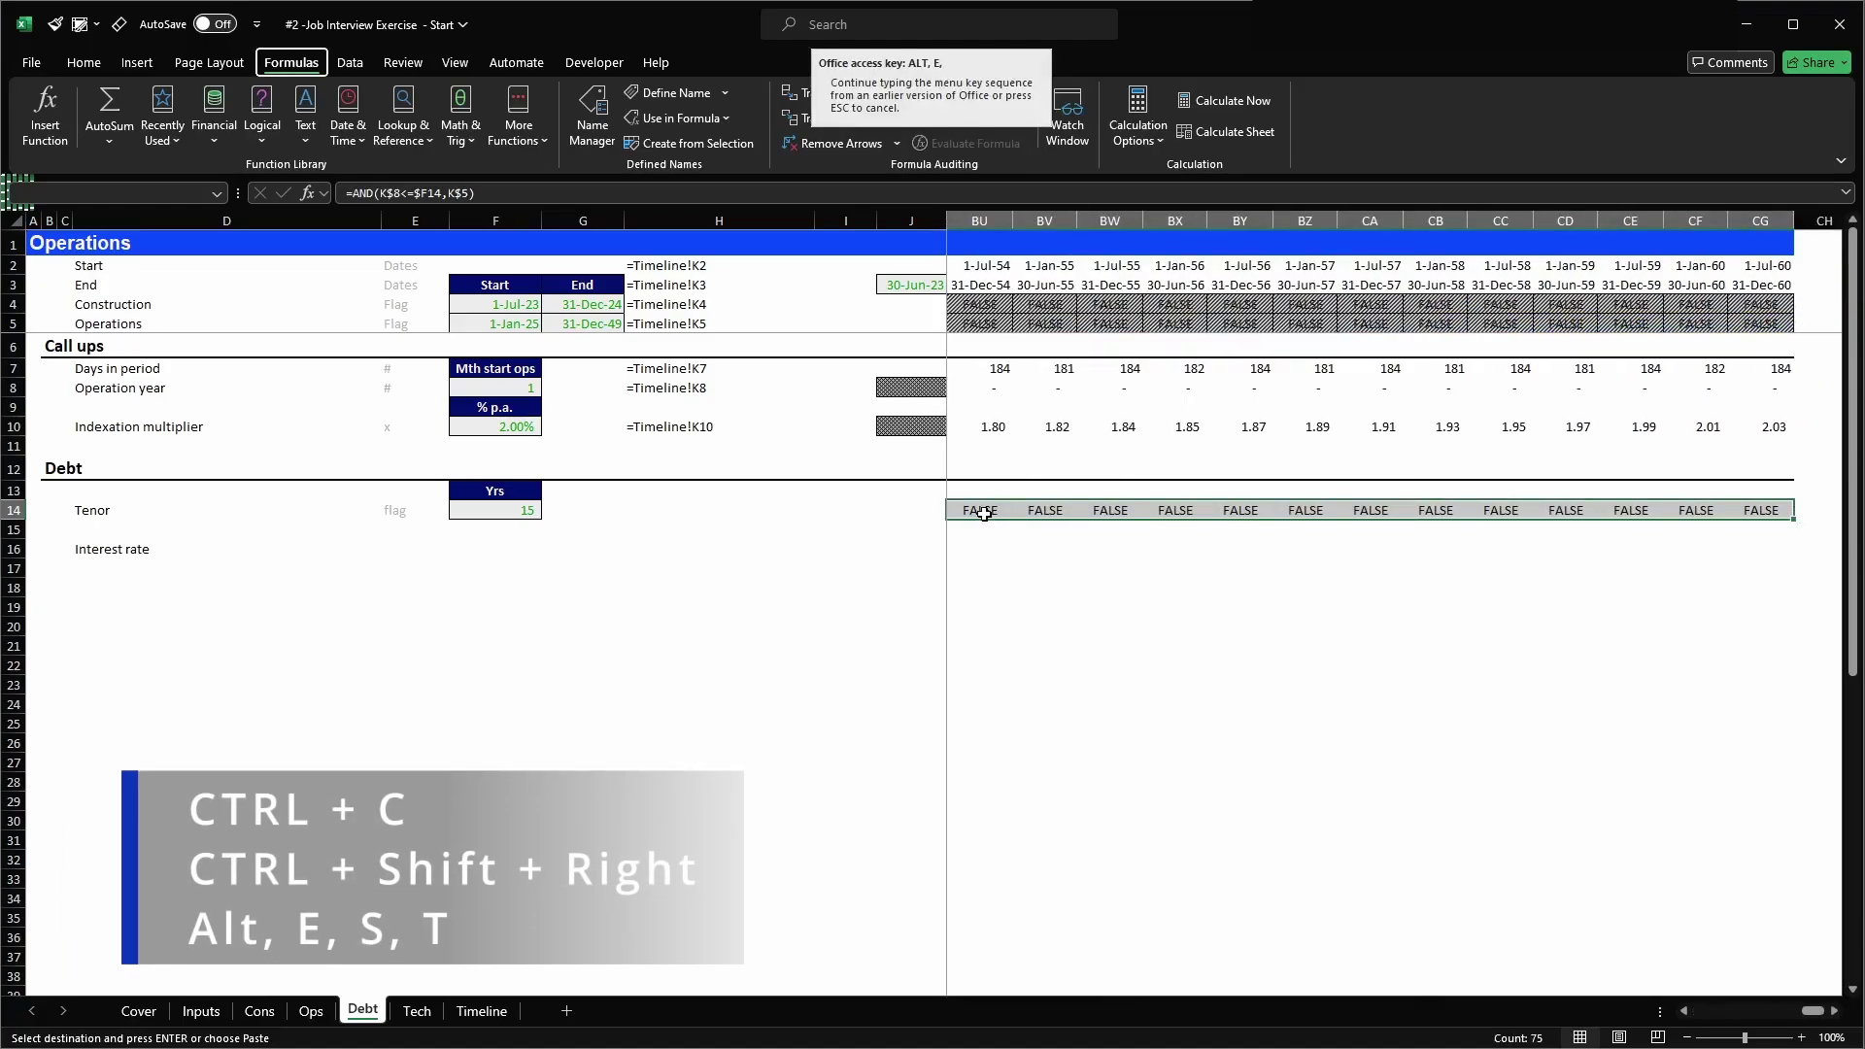
pyautogui.press('s')
pyautogui.press('t')
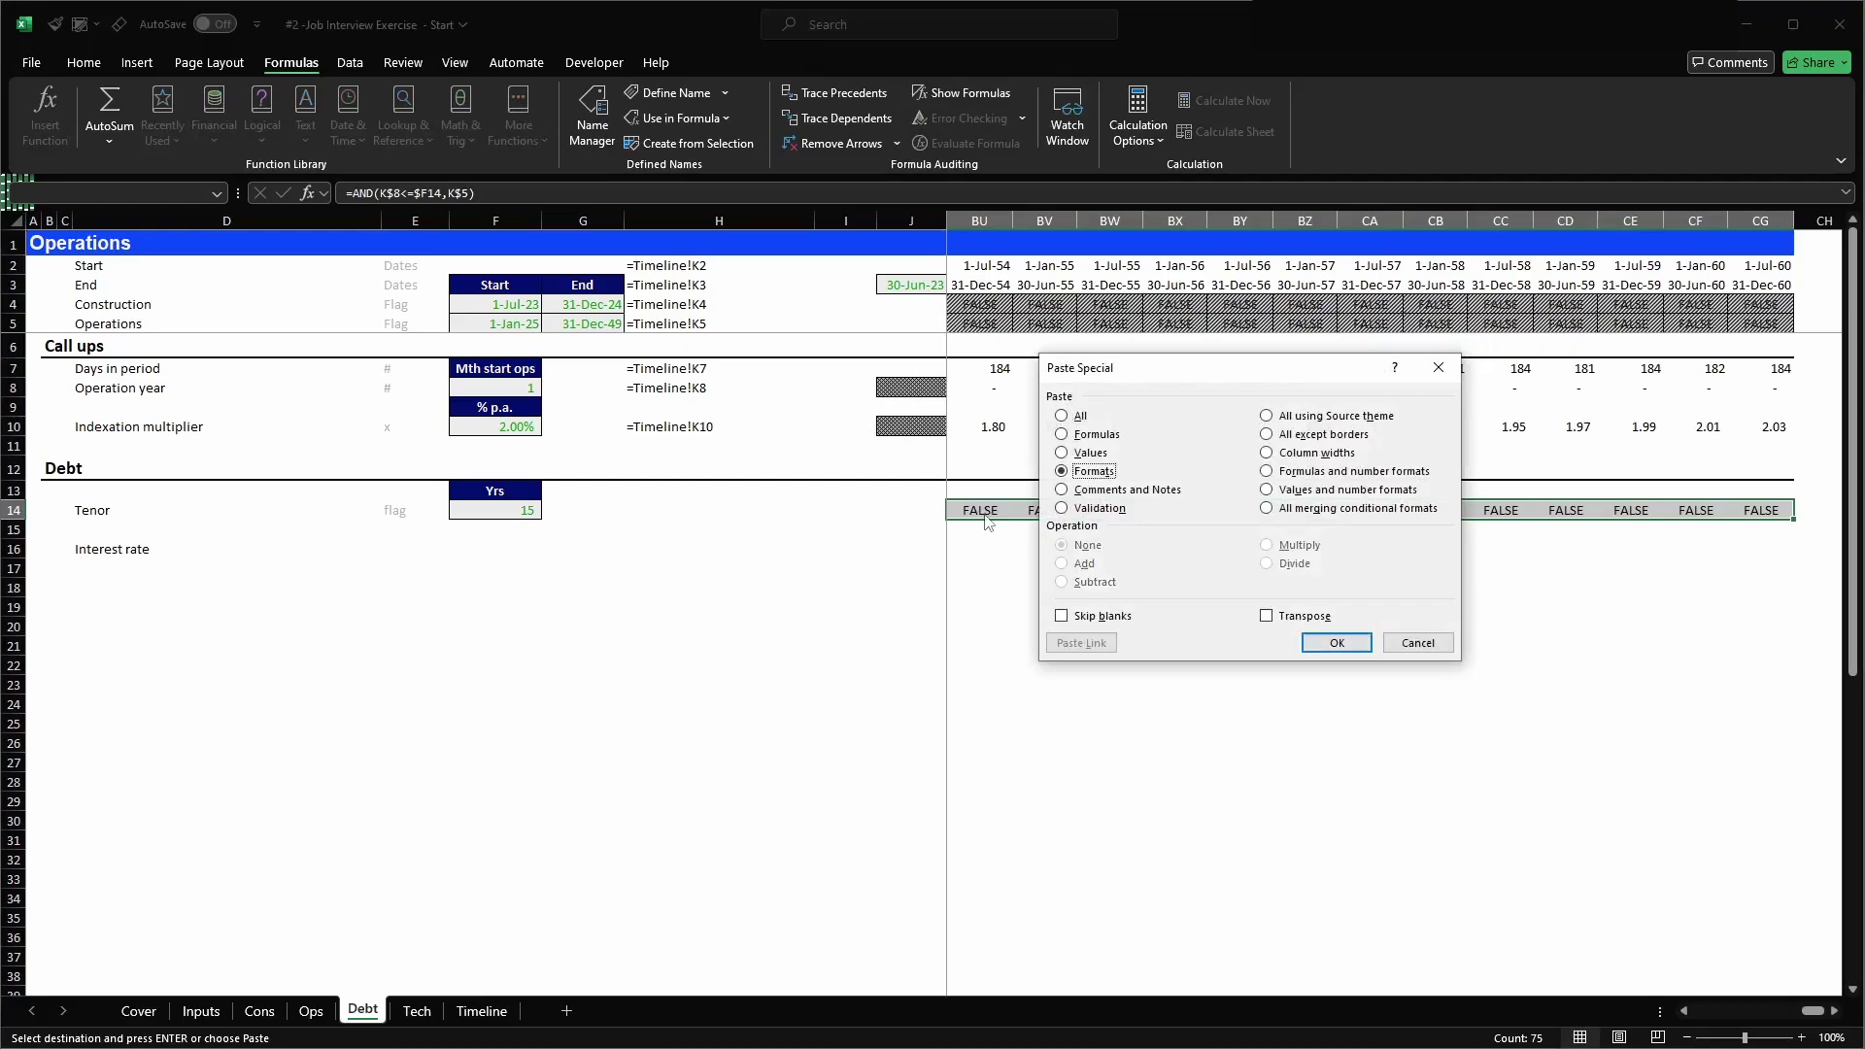
pyautogui.press('Return')
pyautogui.hotkey('ctrl', 'shift', 'Left')
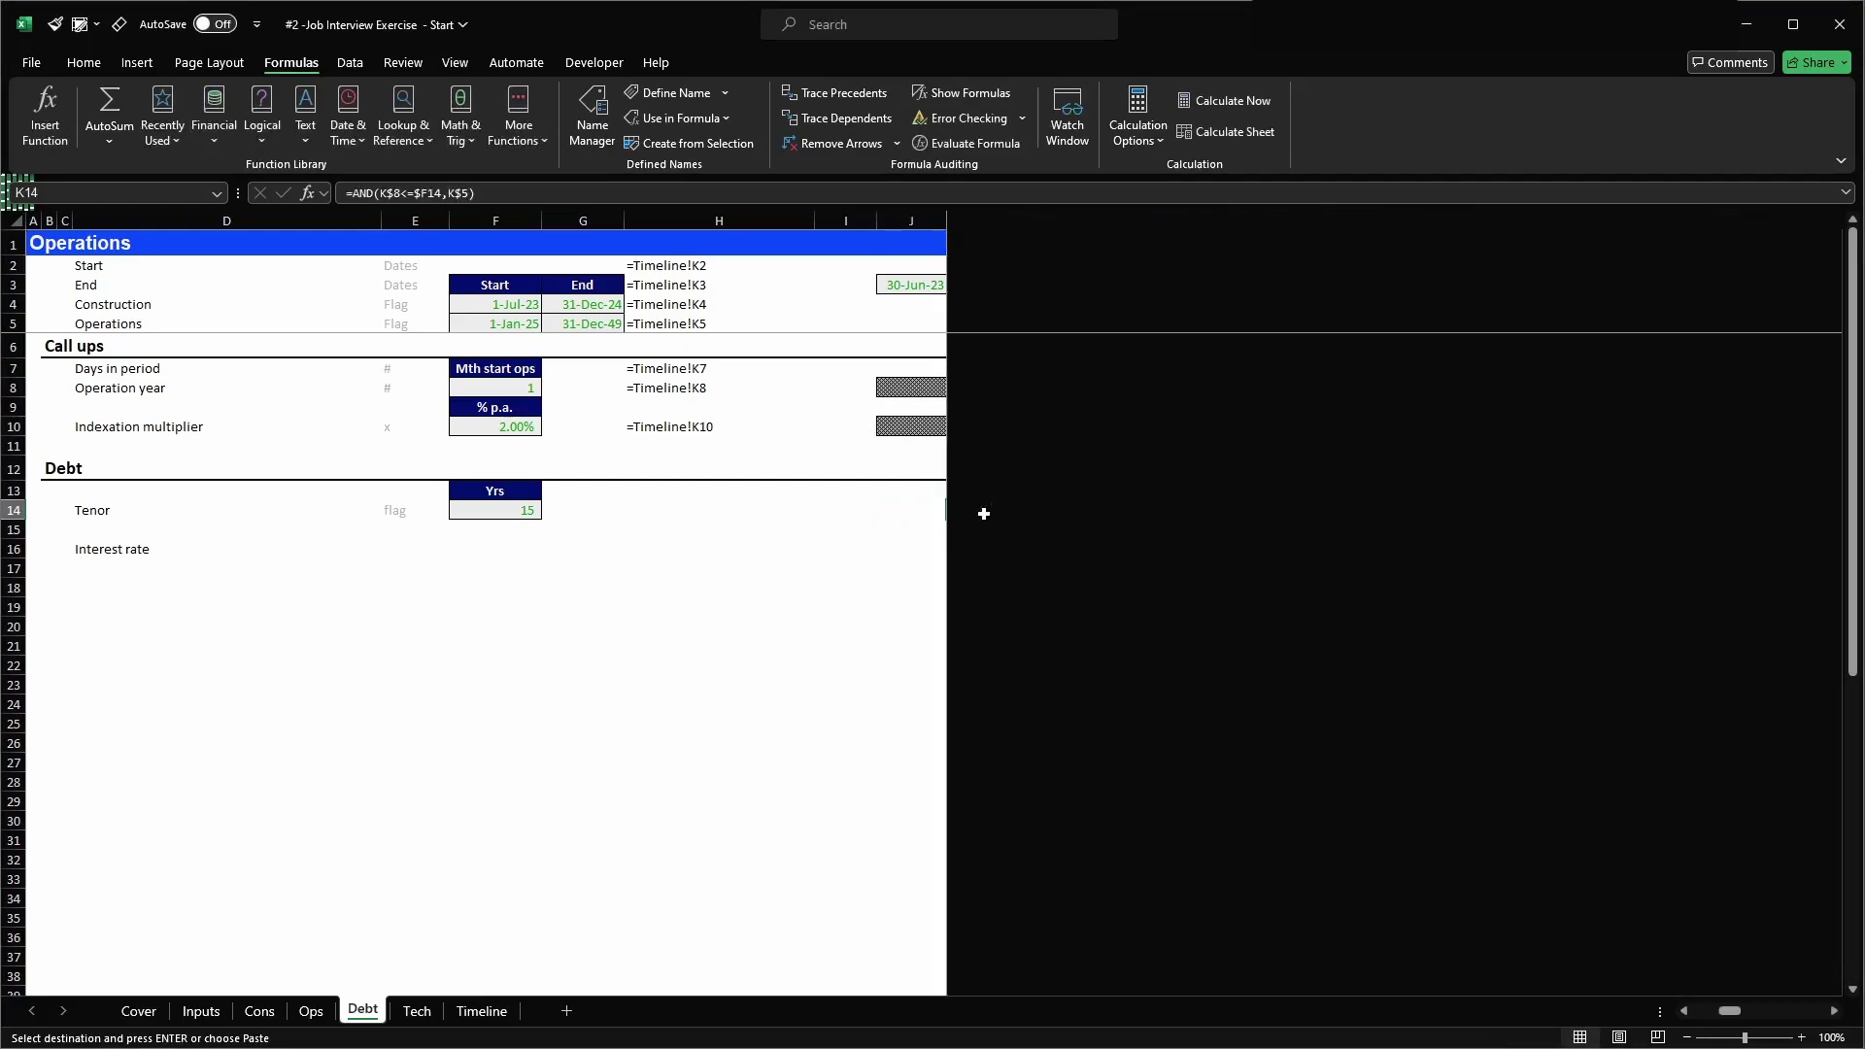
# - Examine the Tenor flags along the timeline and compare the last flagged period with its operation year
pyautogui.click(1175, 507)
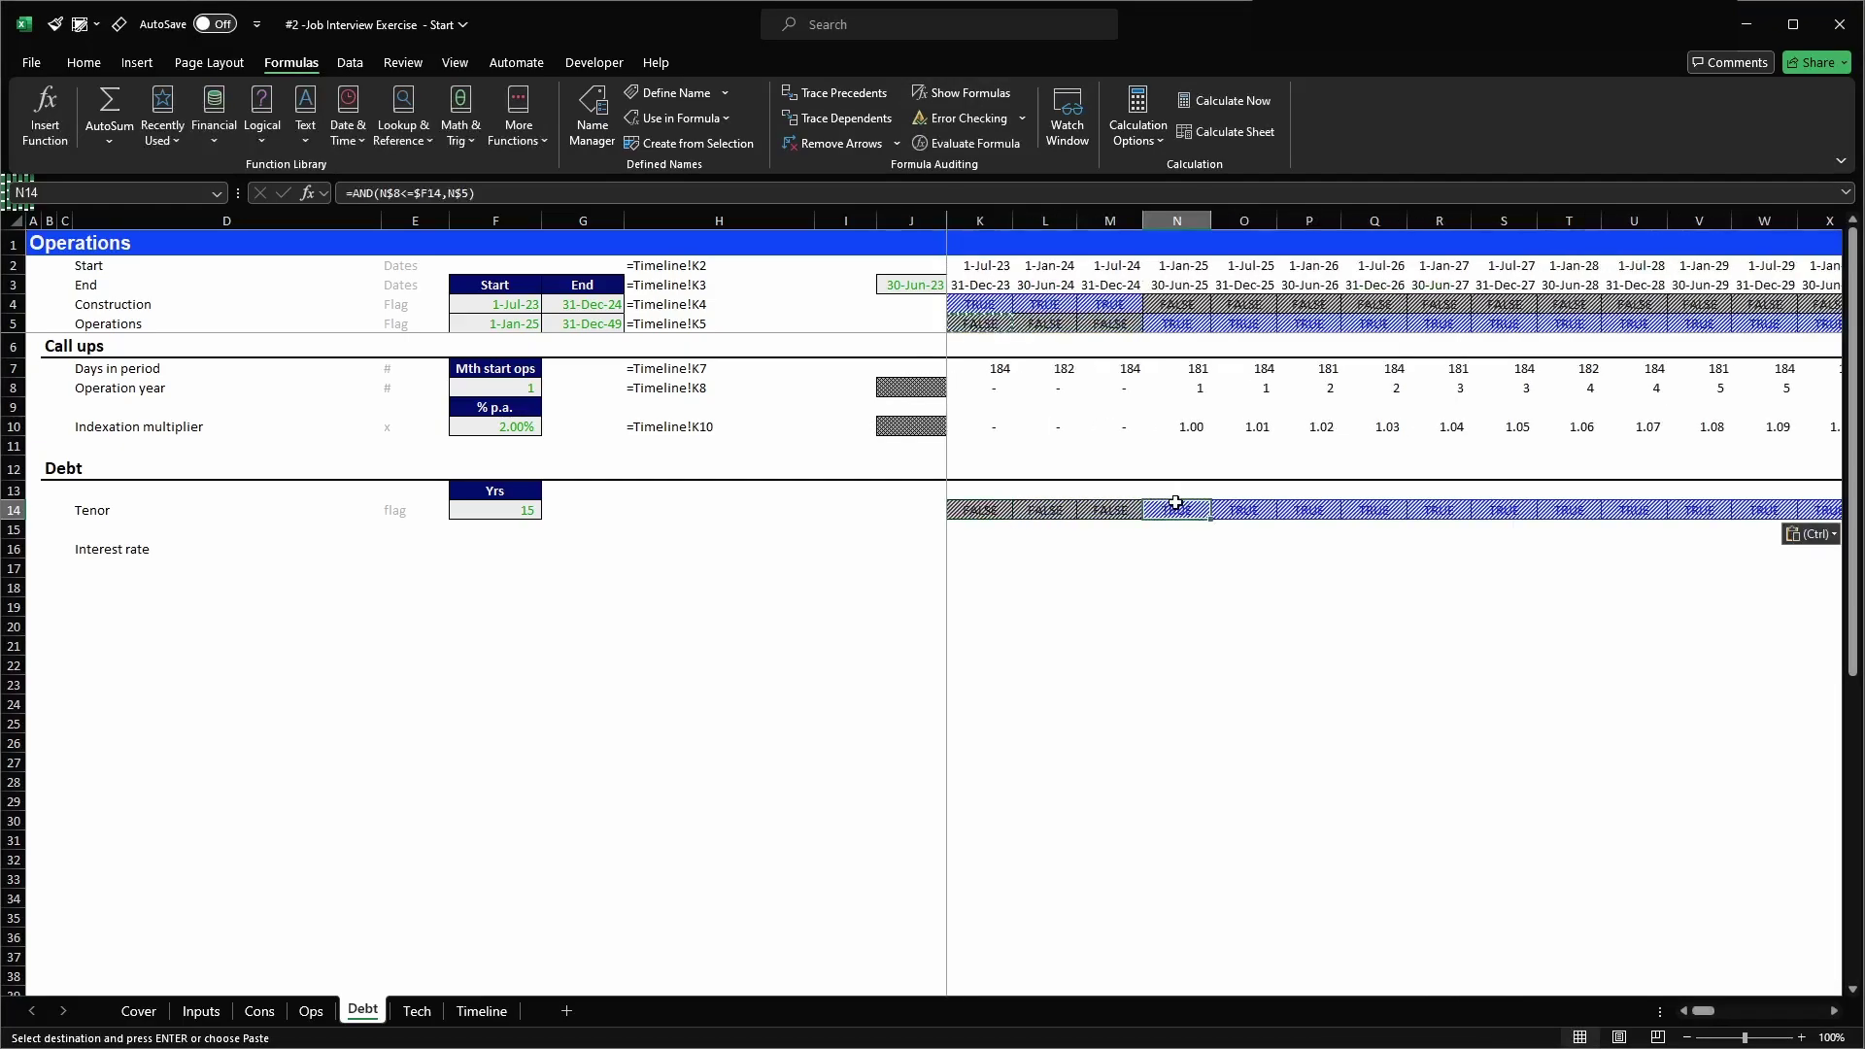
pyautogui.hotkey('alt', 'pagedown')
pyautogui.hotkey('alt', 'pagedown')
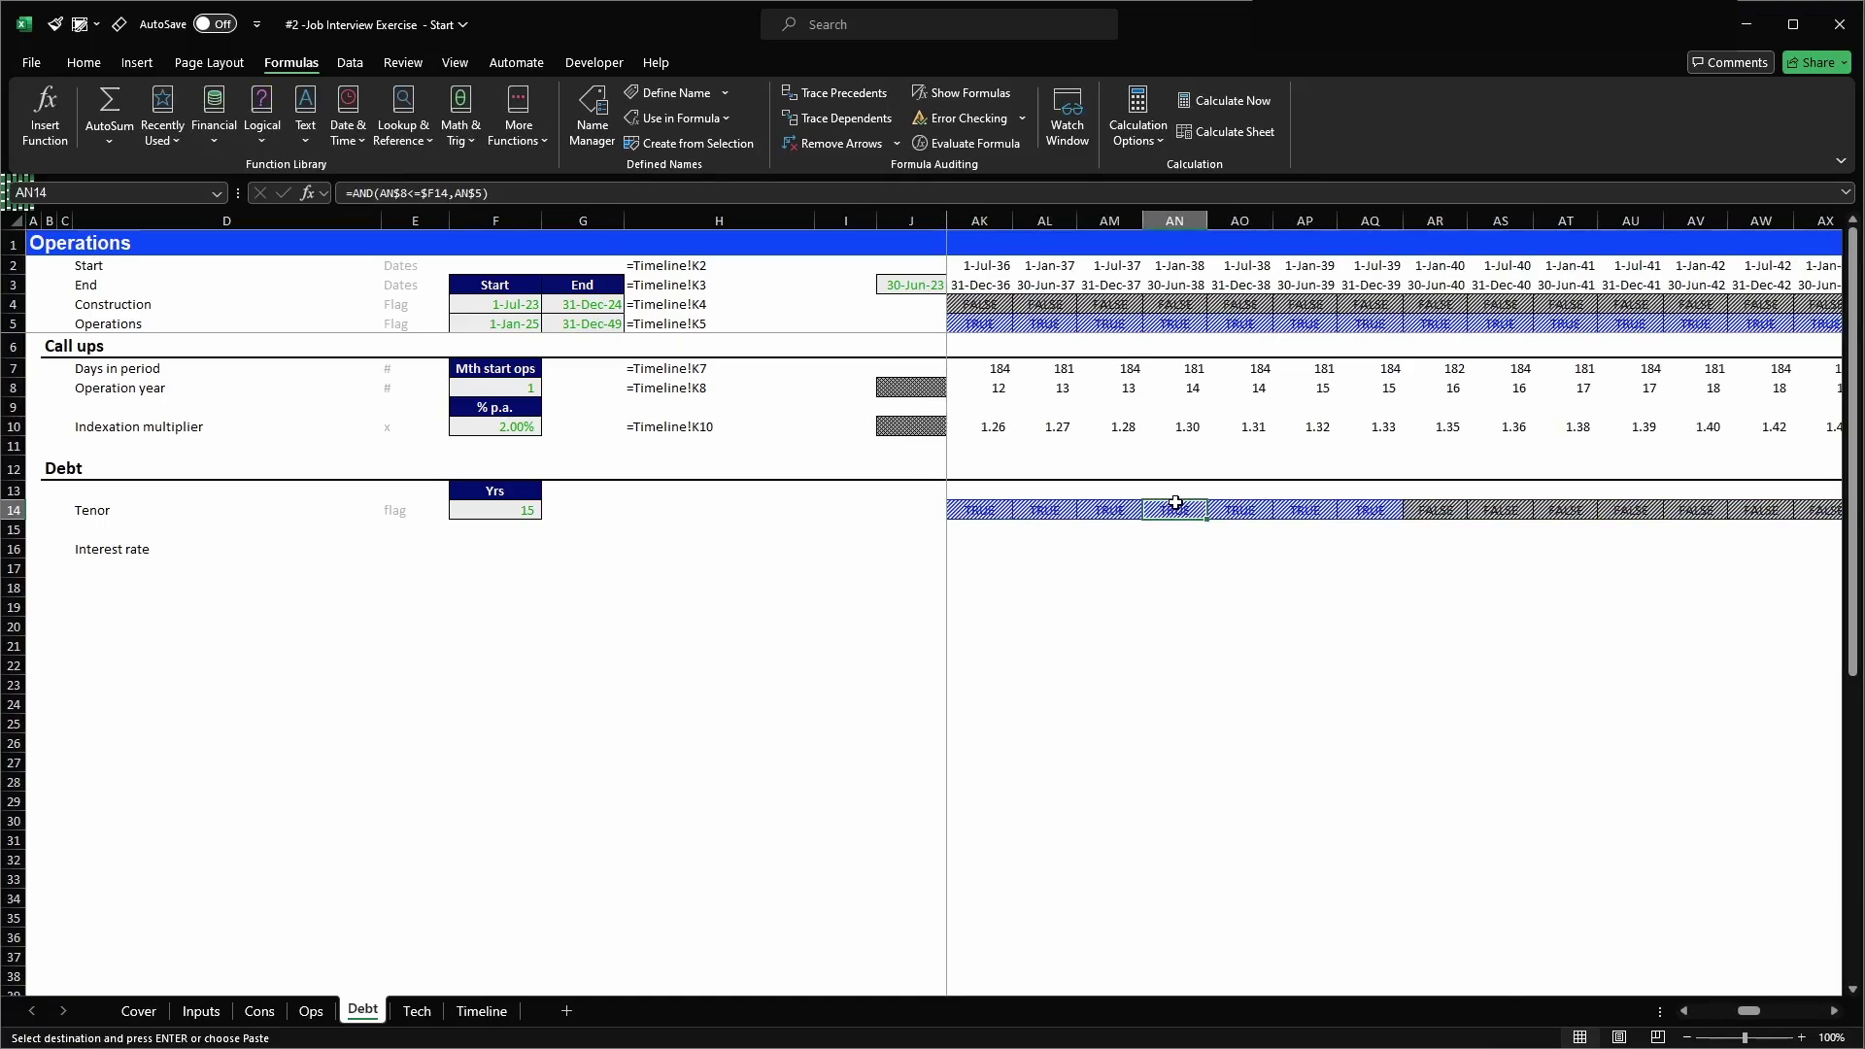
pyautogui.click(1358, 220)
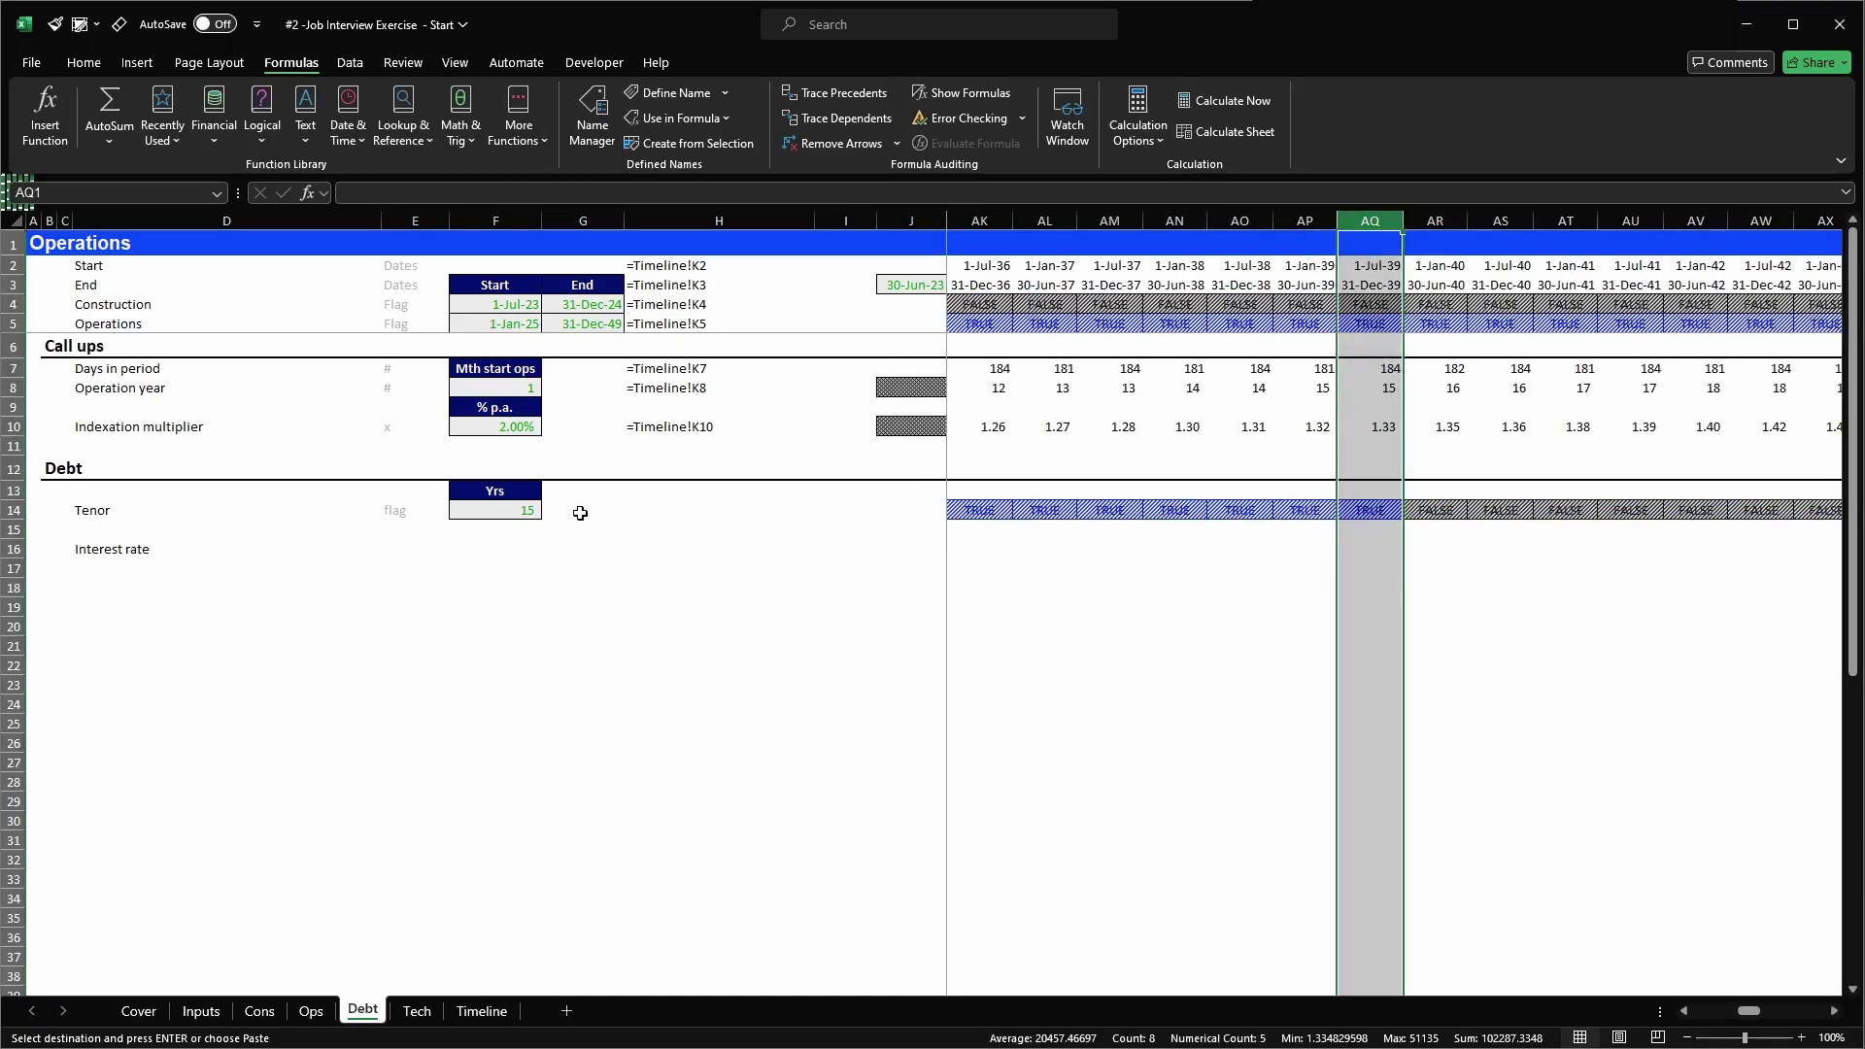
pyautogui.click(1119, 509)
pyautogui.hotkey('ctrl', 'Left')
pyautogui.press('Right')
pyautogui.press('Right')
pyautogui.press('Left')
pyautogui.press('Left')
pyautogui.press('Left')
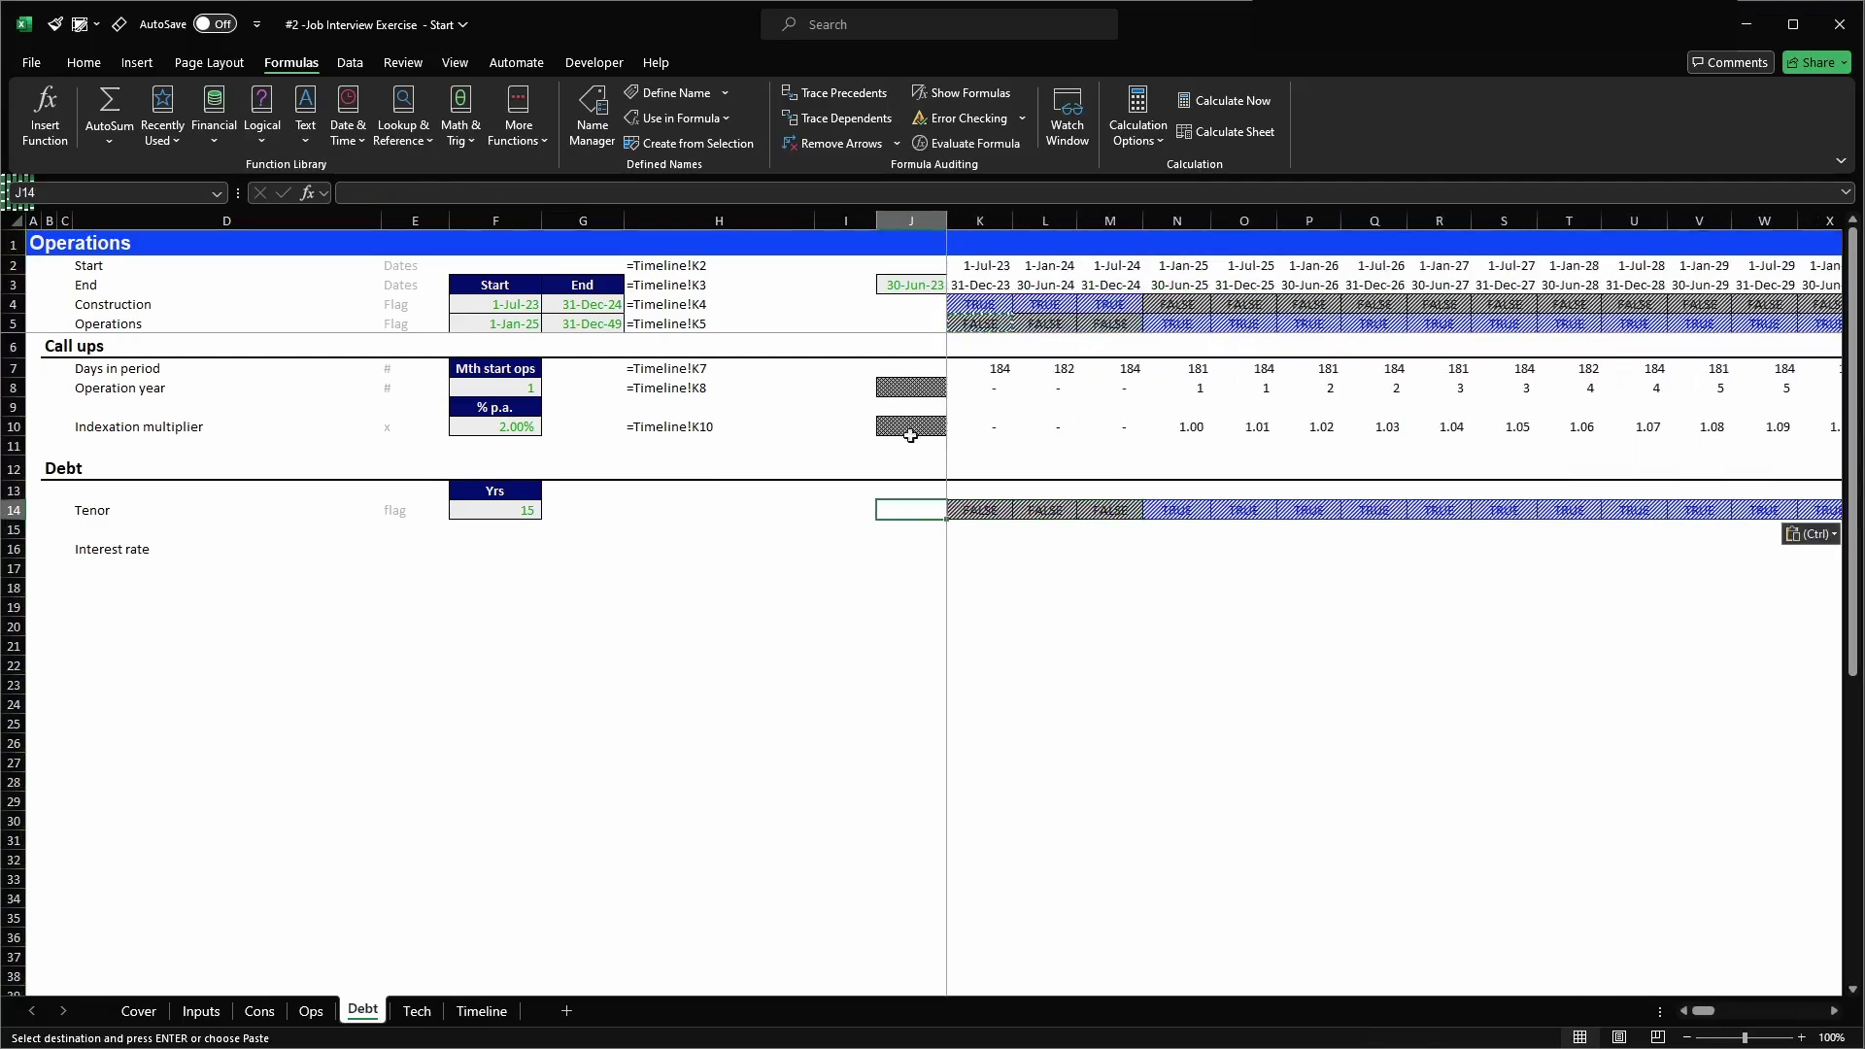
# - Copy the FORMULATEXT cell H8 to H14 on the Tenor line and H16 on the Interest rate line
pyautogui.click(679, 423)
pyautogui.hotkey('ctrl', 'c')
pyautogui.click(686, 392)
pyautogui.hotkey('ctrl', 'c')
pyautogui.click(674, 510)
pyautogui.hotkey('ctrl', 'v')
pyautogui.hotkey('ctrl', 'c')
pyautogui.press('Down')
pyautogui.press('Down')
pyautogui.hotkey('ctrl', 'v')
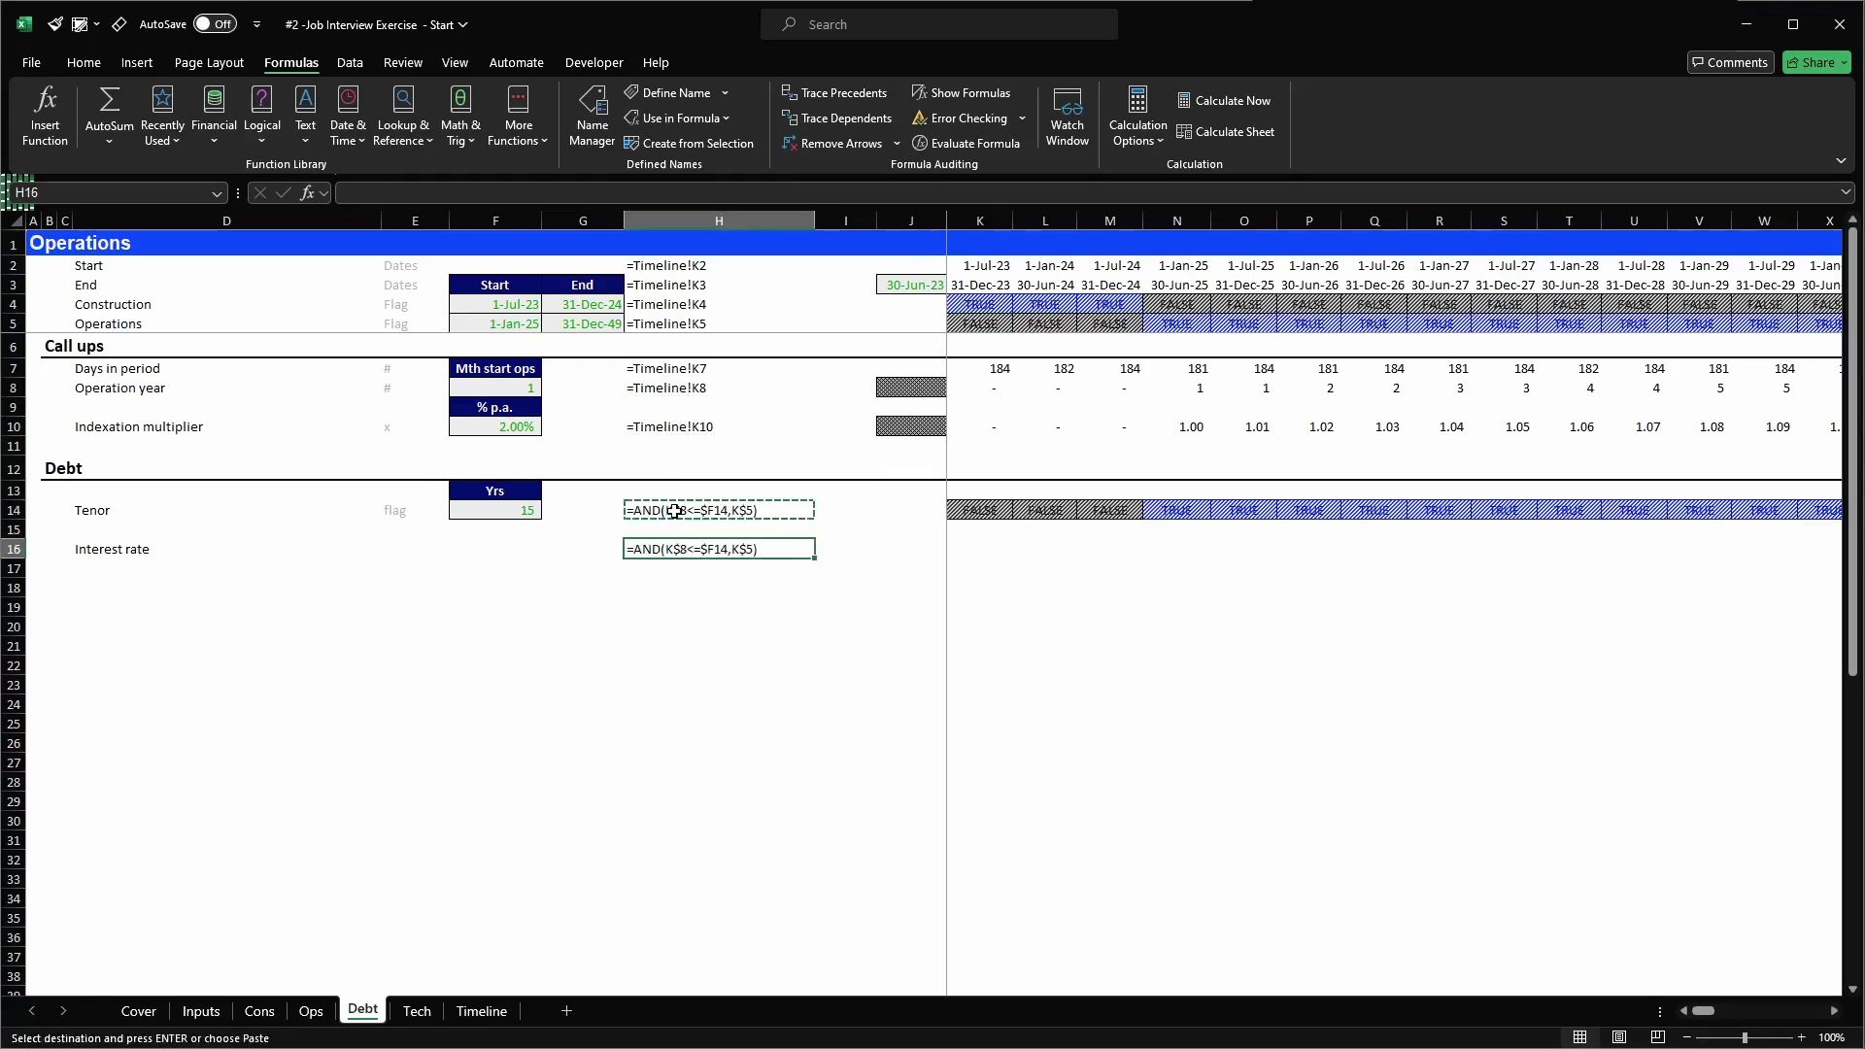
pyautogui.press('Escape')
# - Enter the unit % in E16 and link the Interest rate cell F16 with =Inputs!F50
pyautogui.press('Left')
pyautogui.press('Left')
pyautogui.press('Left')
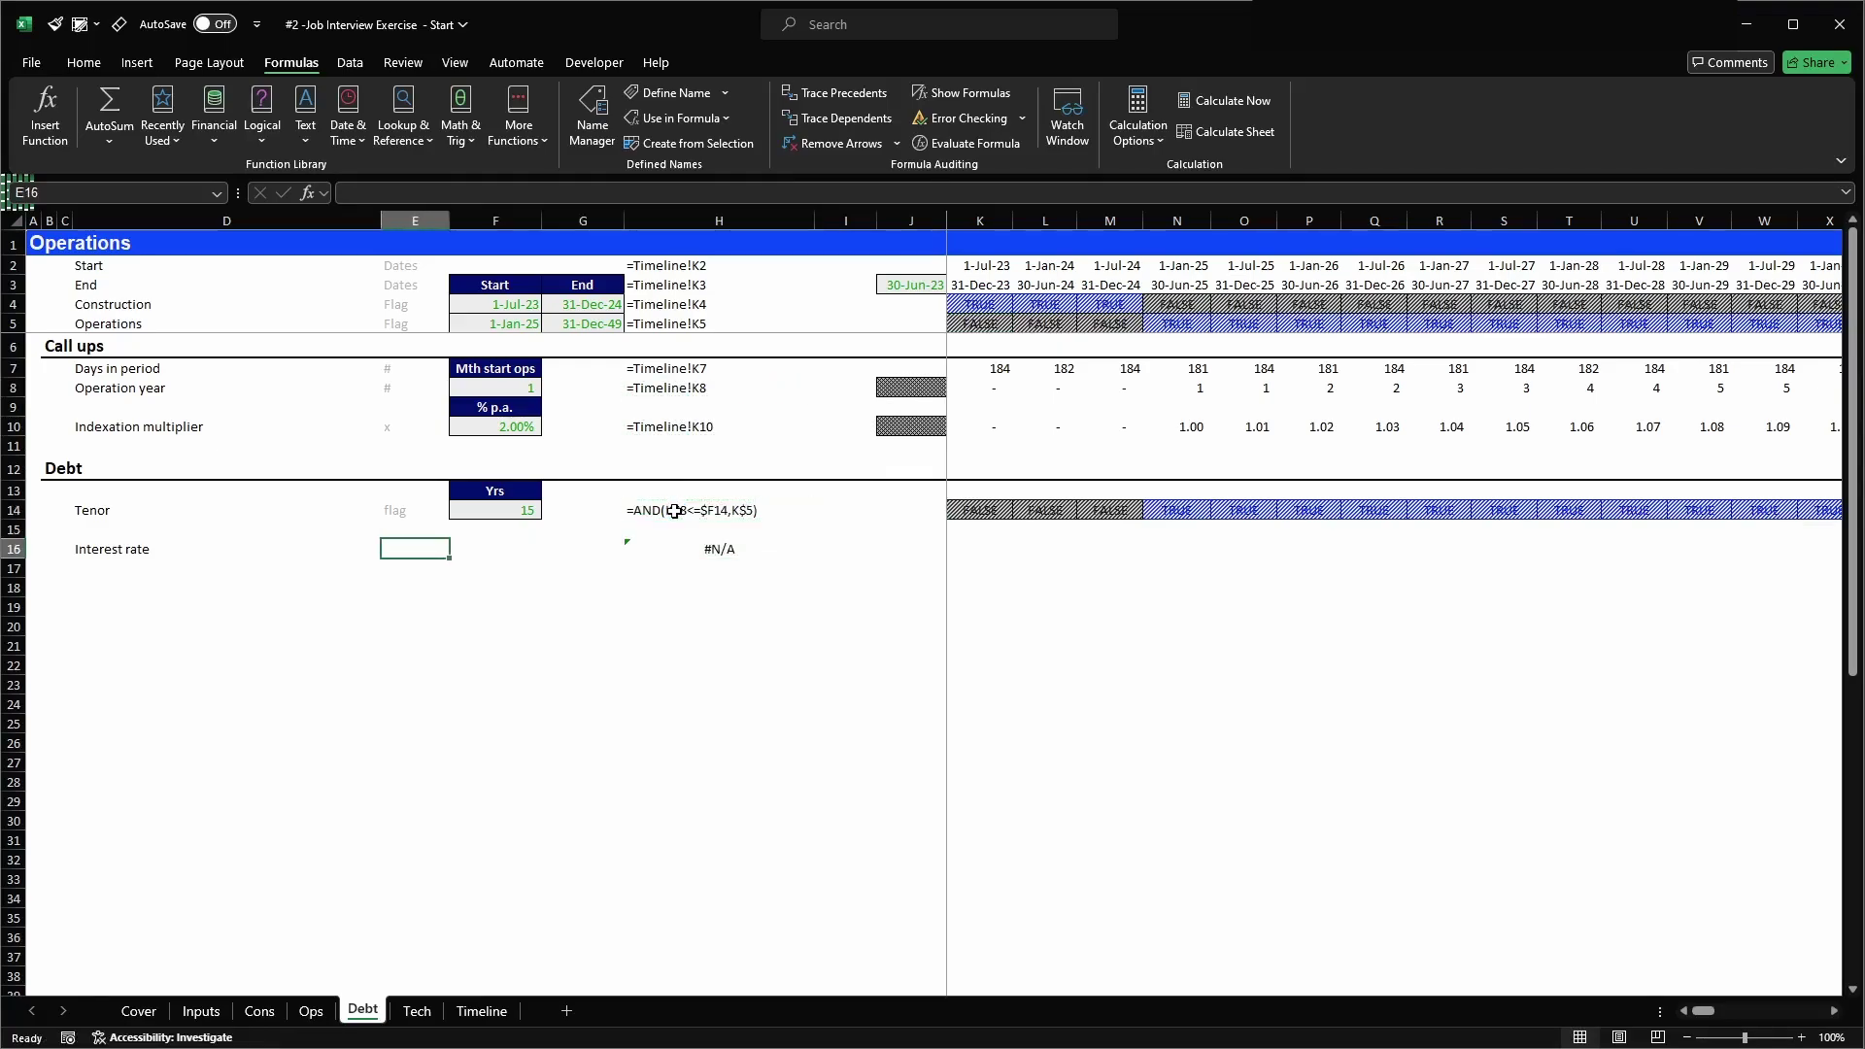
pyautogui.write('%')
pyautogui.press('Right')
pyautogui.write('=')
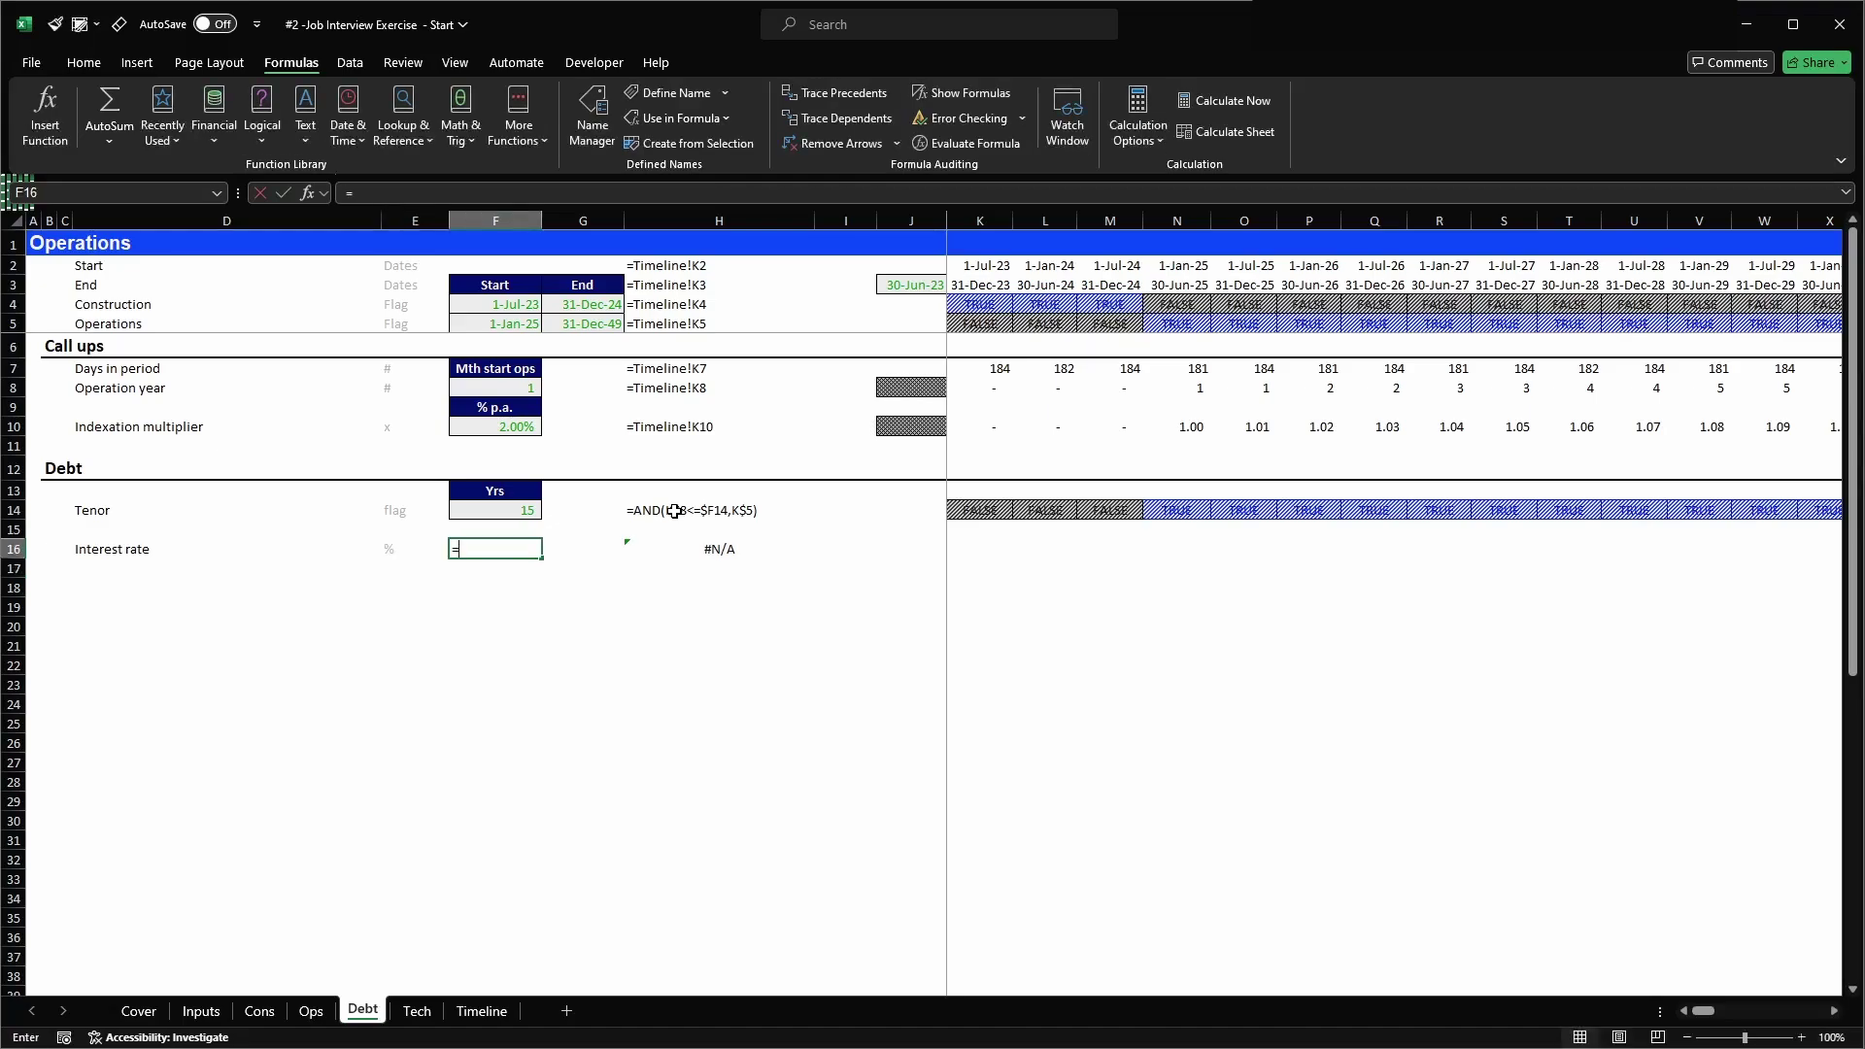
pyautogui.click(201, 1010)
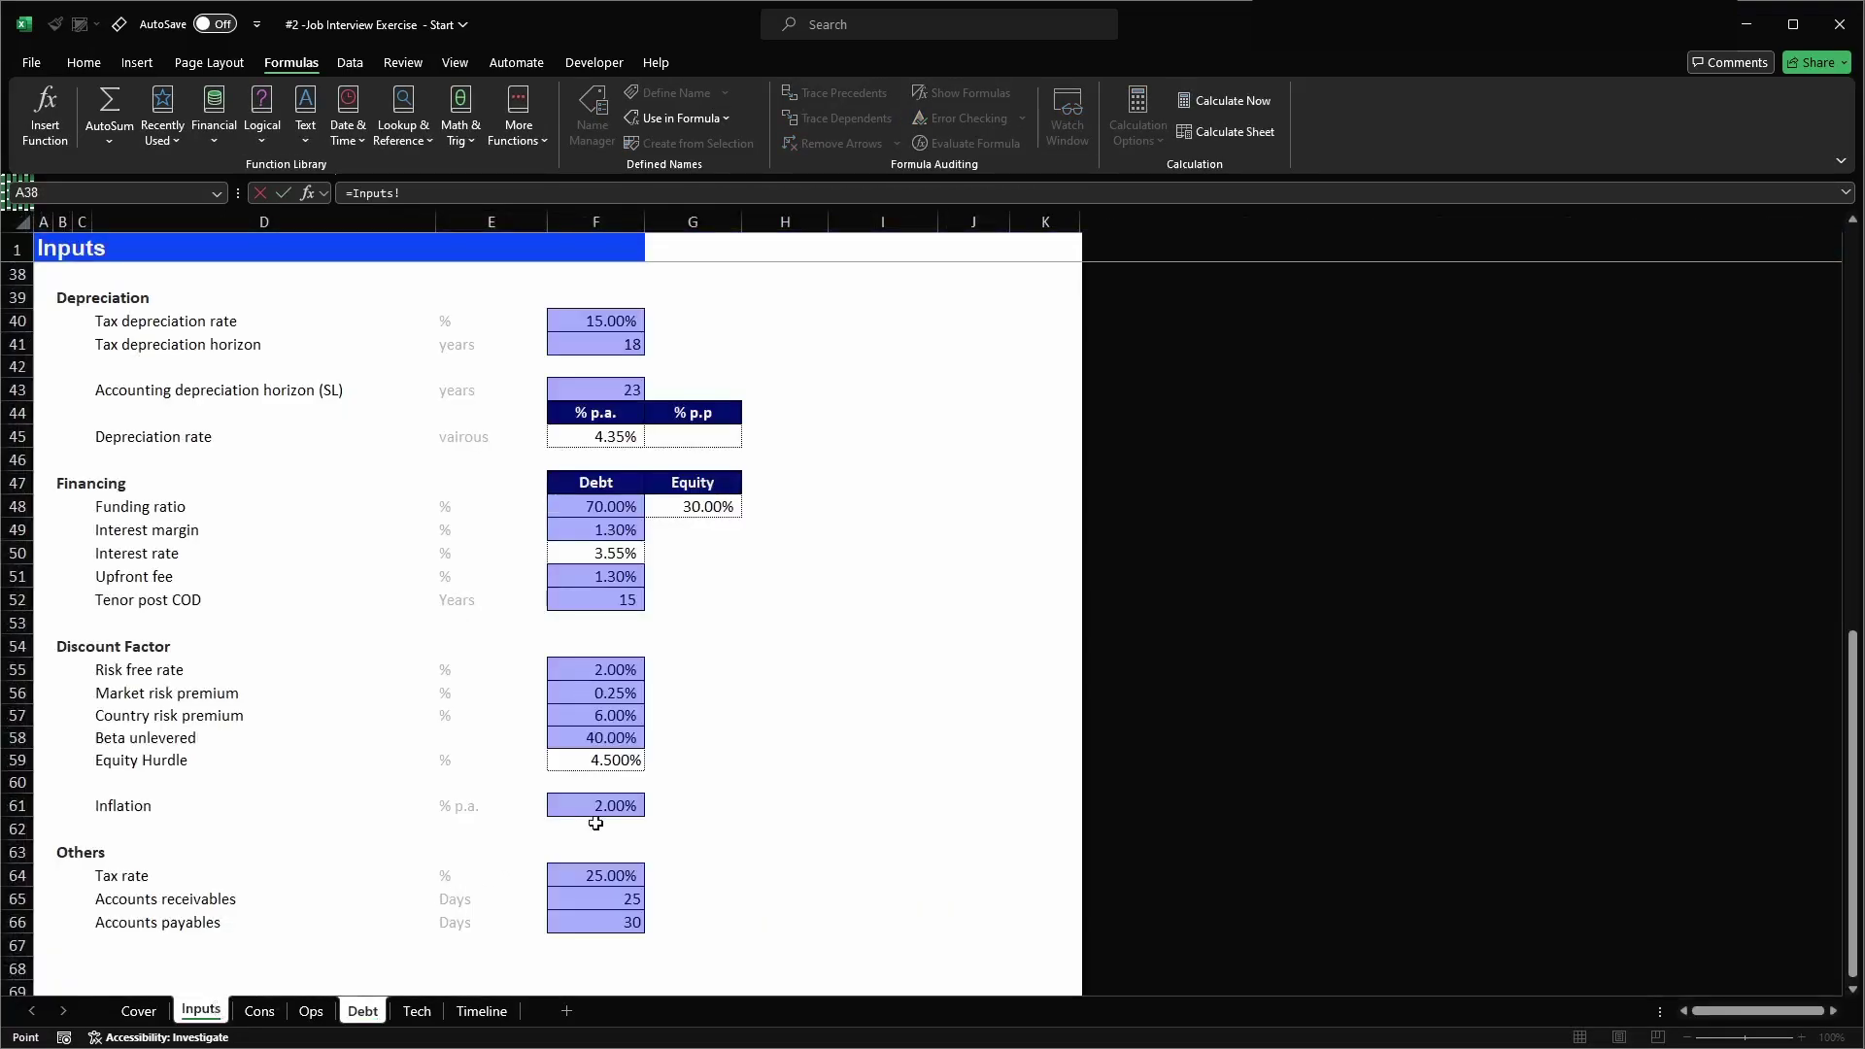
pyautogui.click(601, 550)
pyautogui.press('Return')
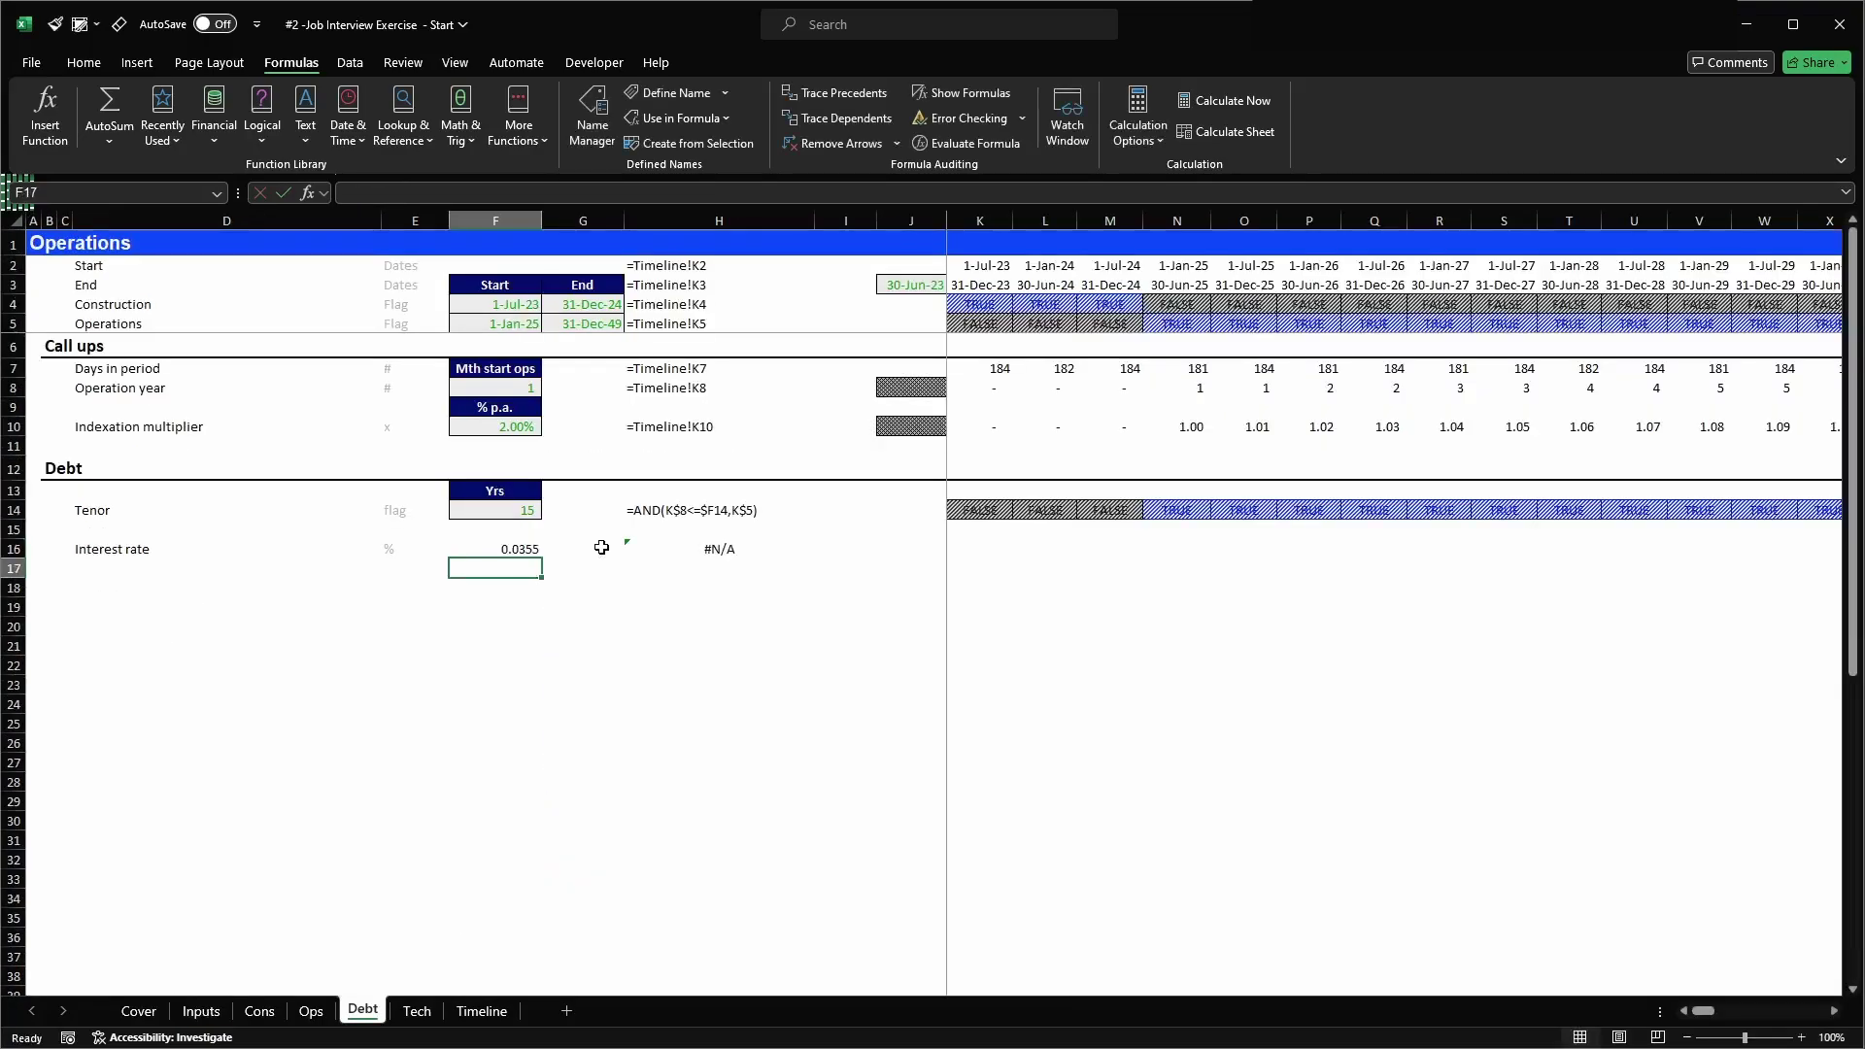
# - Apply the header and linked-input formats of F9:F10 to F15:F16, pasting formats only
pyautogui.press('Up')
pyautogui.press('Up')
pyautogui.press('Up')
pyautogui.press('Up')
pyautogui.press('Up')
pyautogui.press('Up')
pyautogui.press('Up')
pyautogui.press('Up')
pyautogui.hotkey('shift', 'Down')
pyautogui.hotkey('ctrl', 'c')
pyautogui.press('Down')
pyautogui.press('Down')
pyautogui.press('Down')
pyautogui.press('Down')
pyautogui.press('Down')
pyautogui.press('Down')
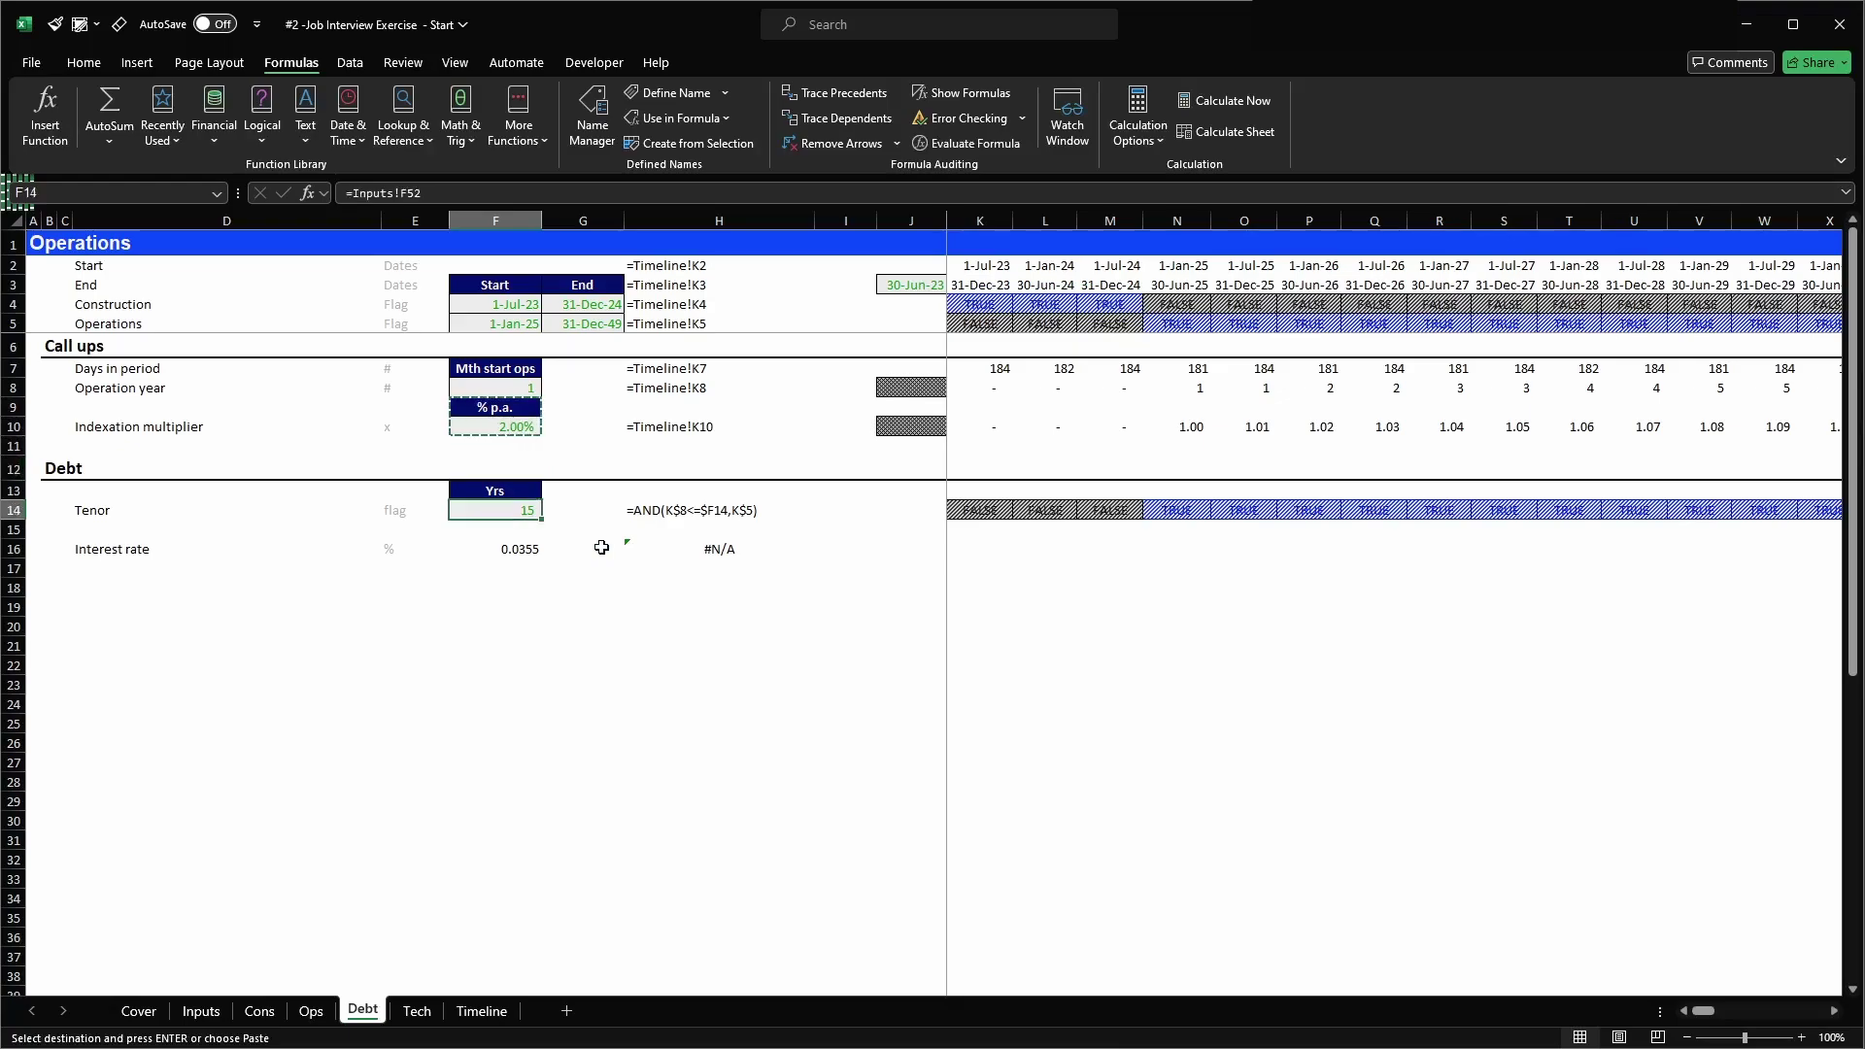
pyautogui.hotkey('ctrl', 'alt', 'v')
pyautogui.press('t')
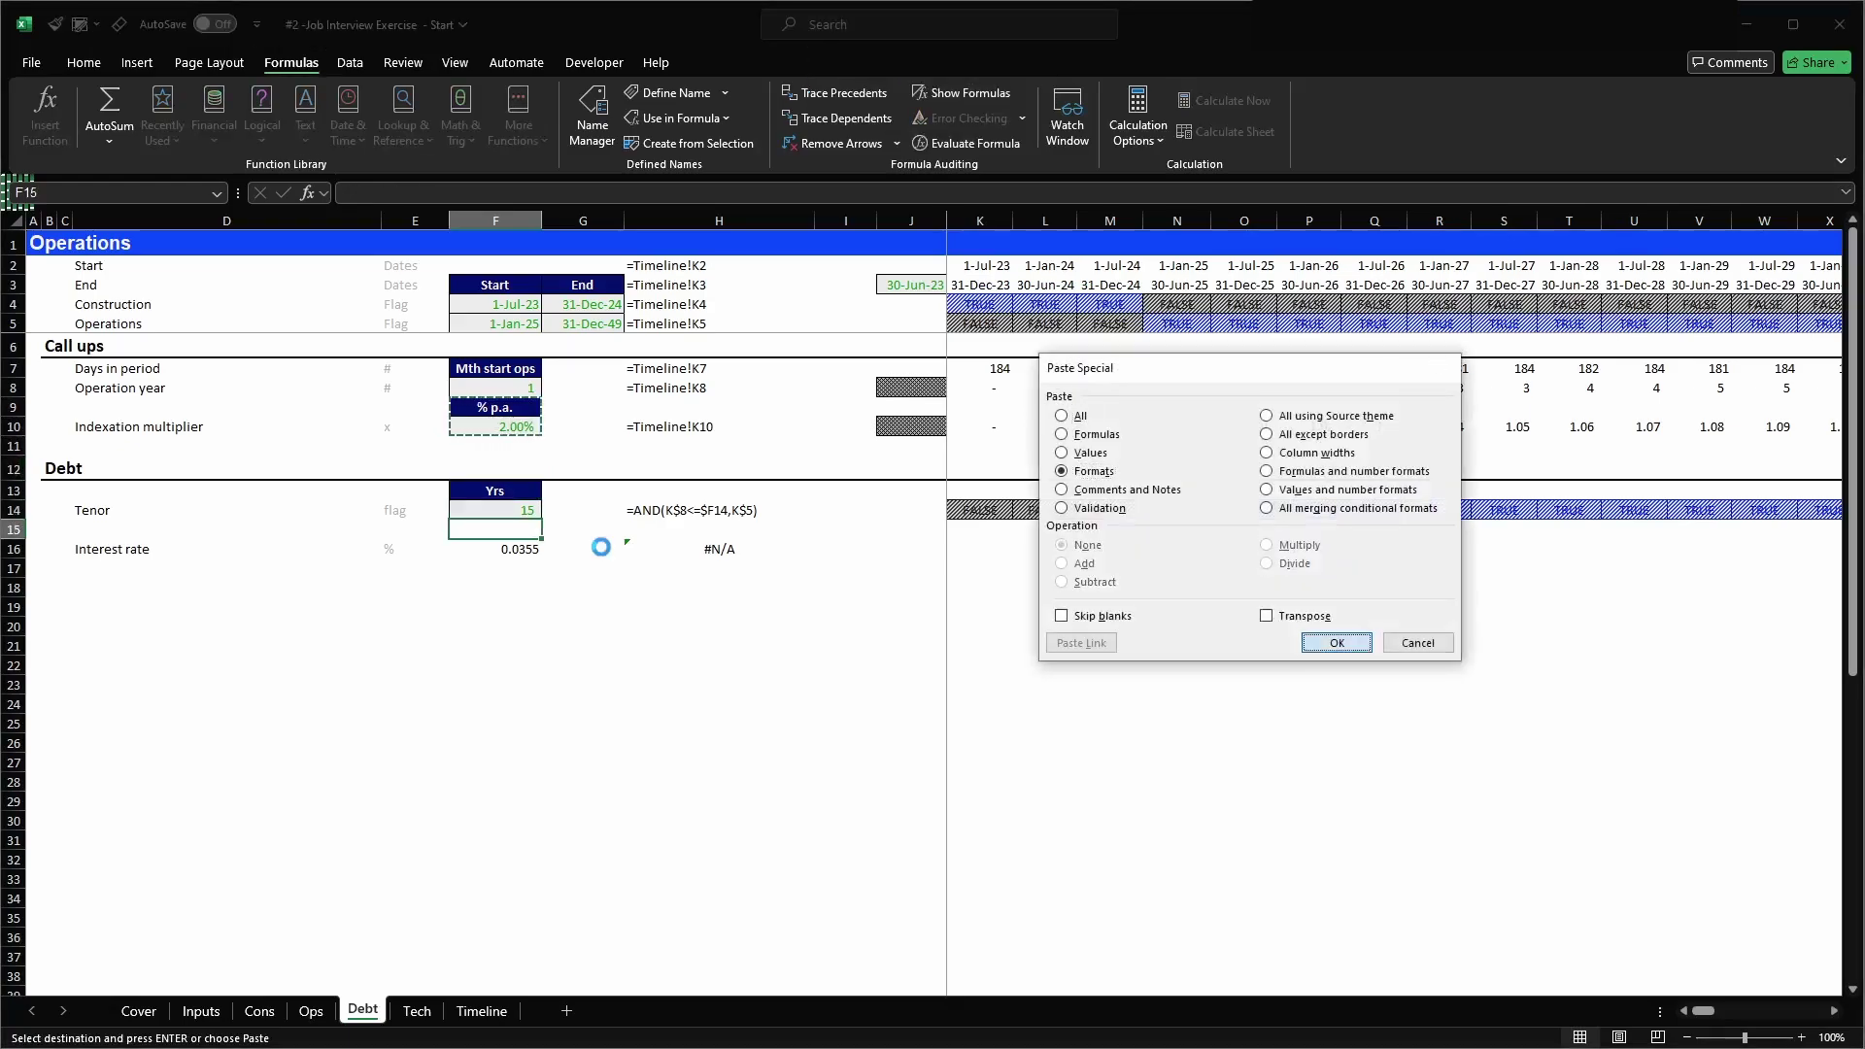
pyautogui.press('Return')
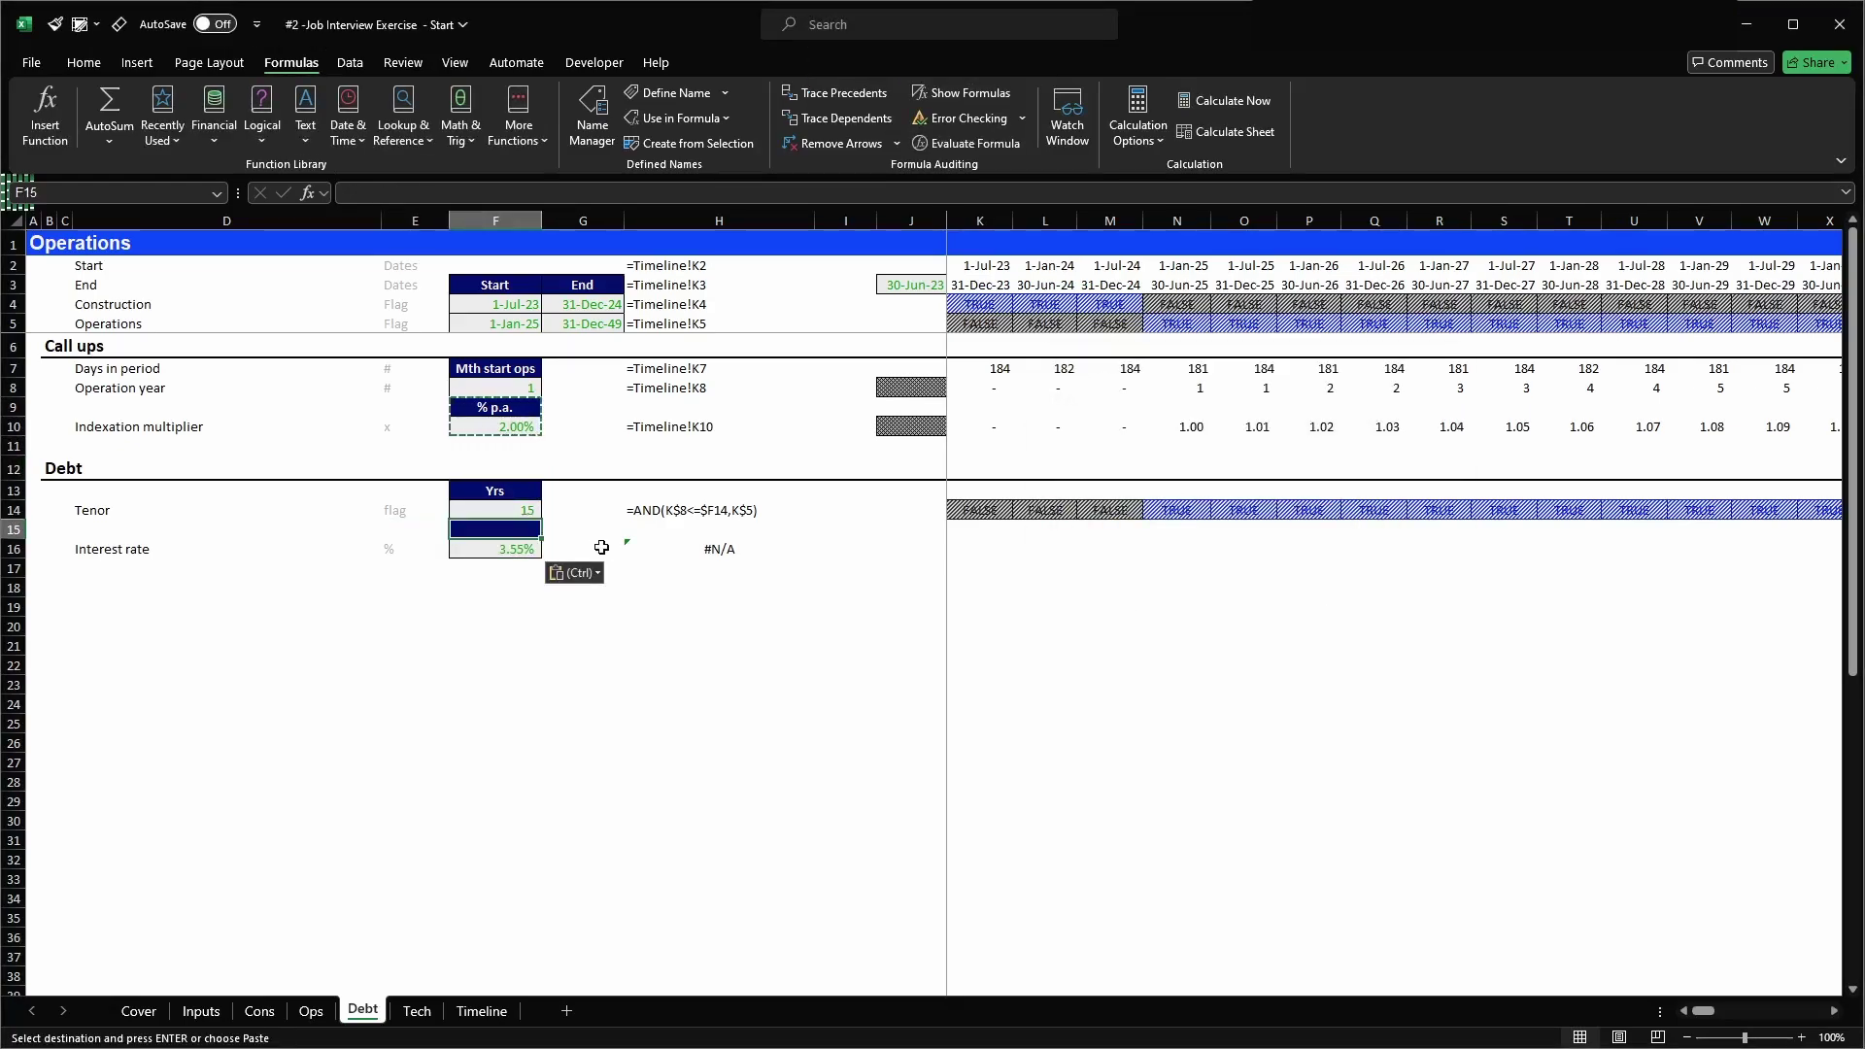
# - Enter the header % p.a. in F15 above the Interest rate value
pyautogui.write('% pa.')
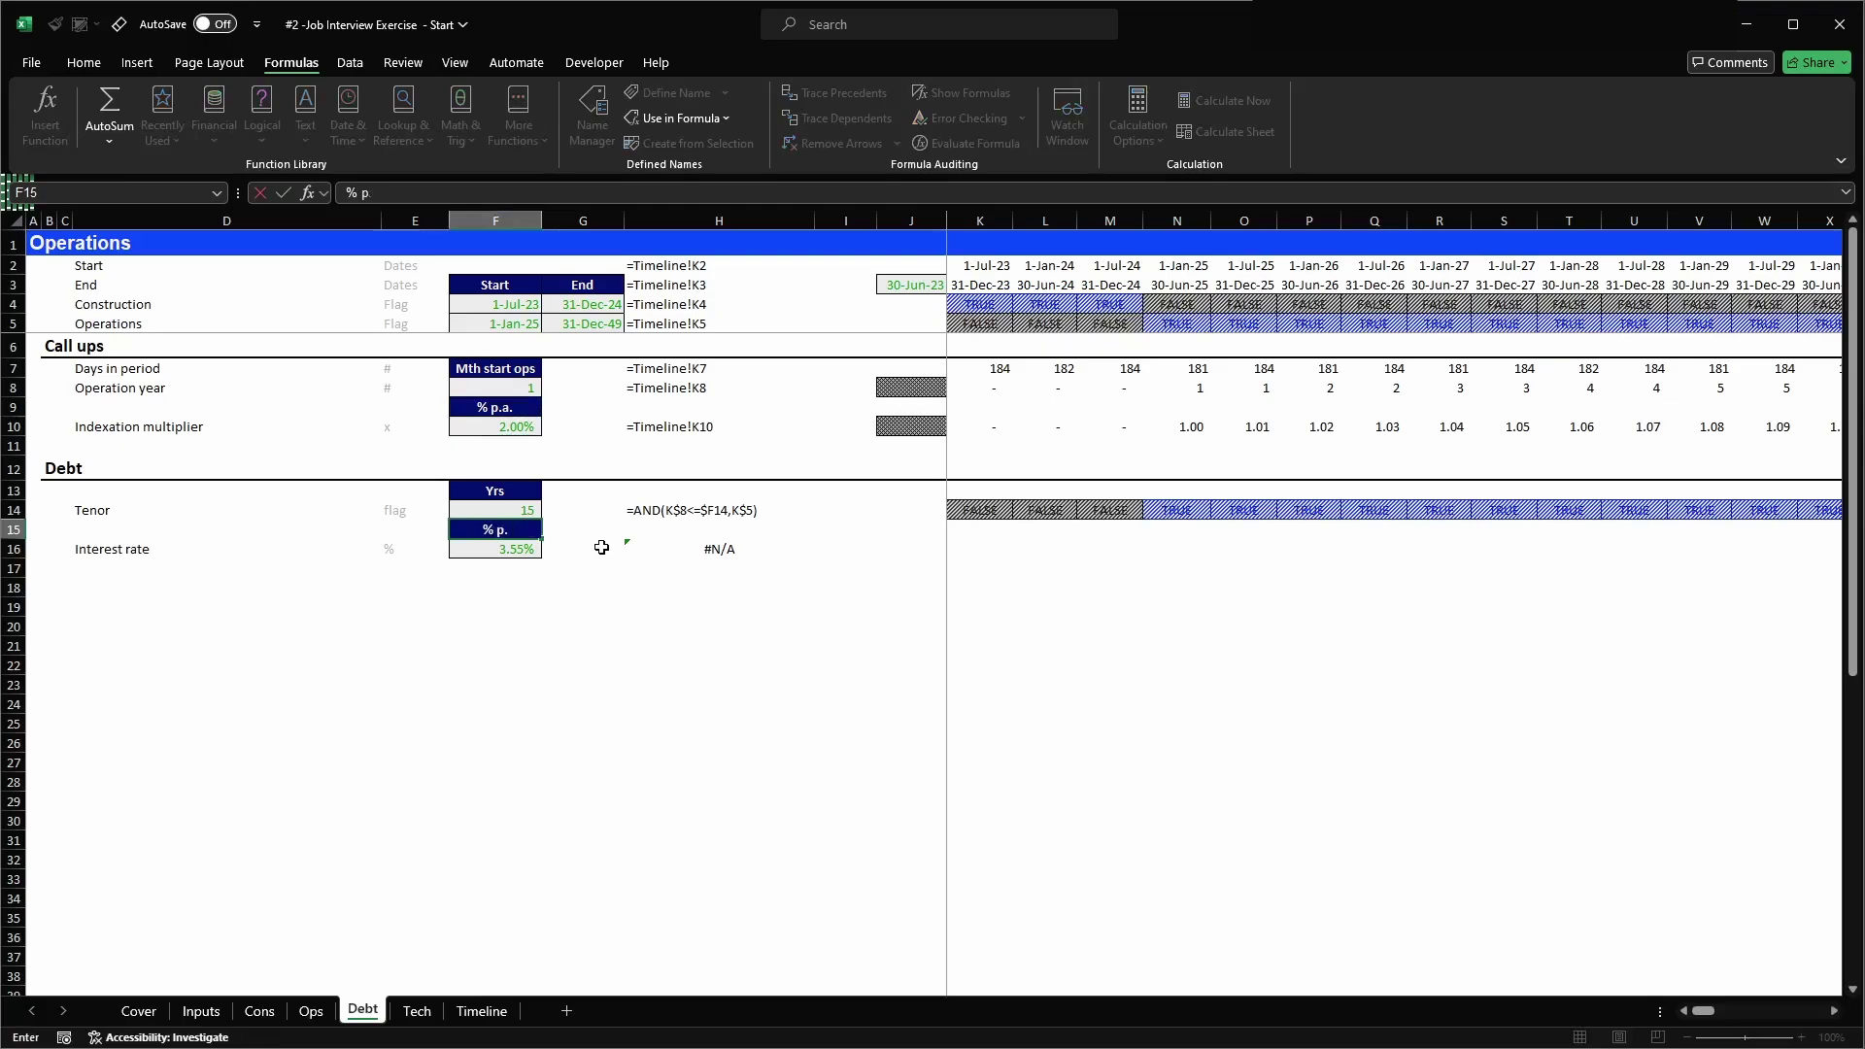
pyautogui.write('.a.')
pyautogui.press('Return')
pyautogui.press('Right')
pyautogui.press('Right')
pyautogui.press('Right')
pyautogui.press('Right')
pyautogui.press('Right')
pyautogui.press('Left')
pyautogui.press('Left')
pyautogui.press('Left')
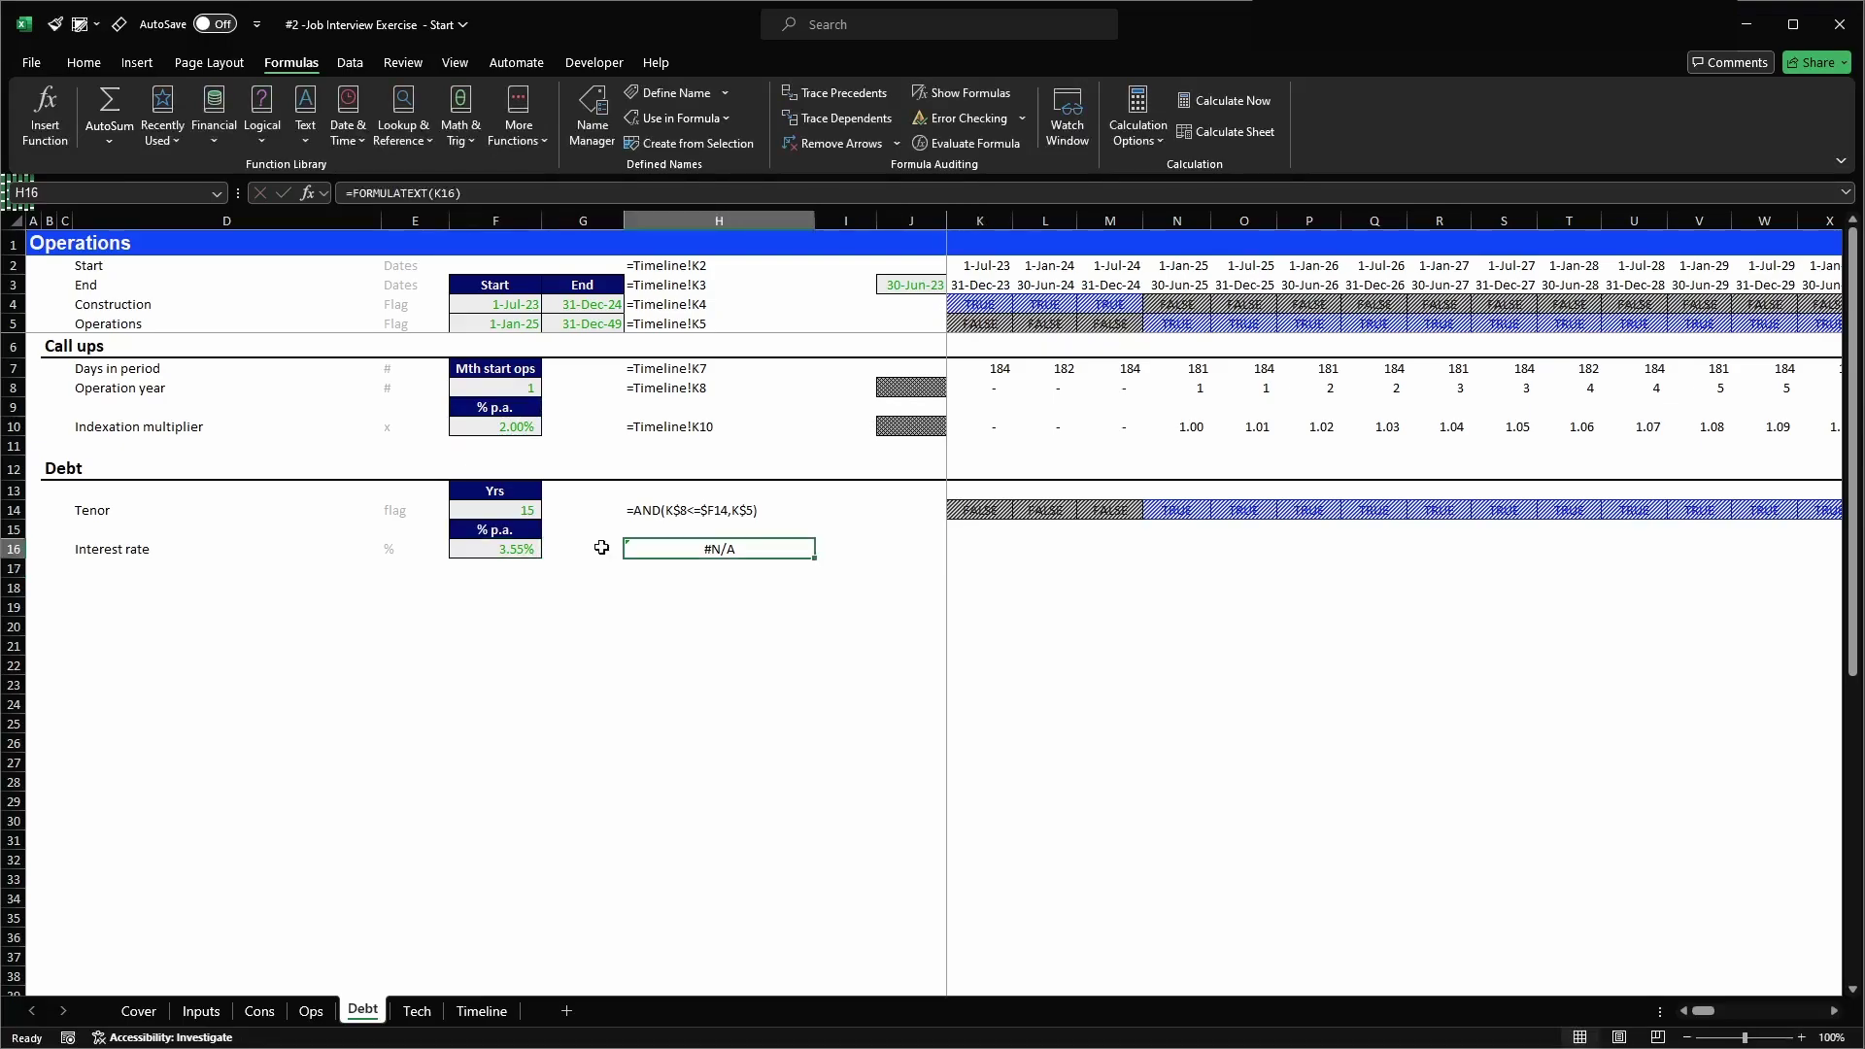
pyautogui.press('Left')
pyautogui.press('Left')
pyautogui.press('Left')
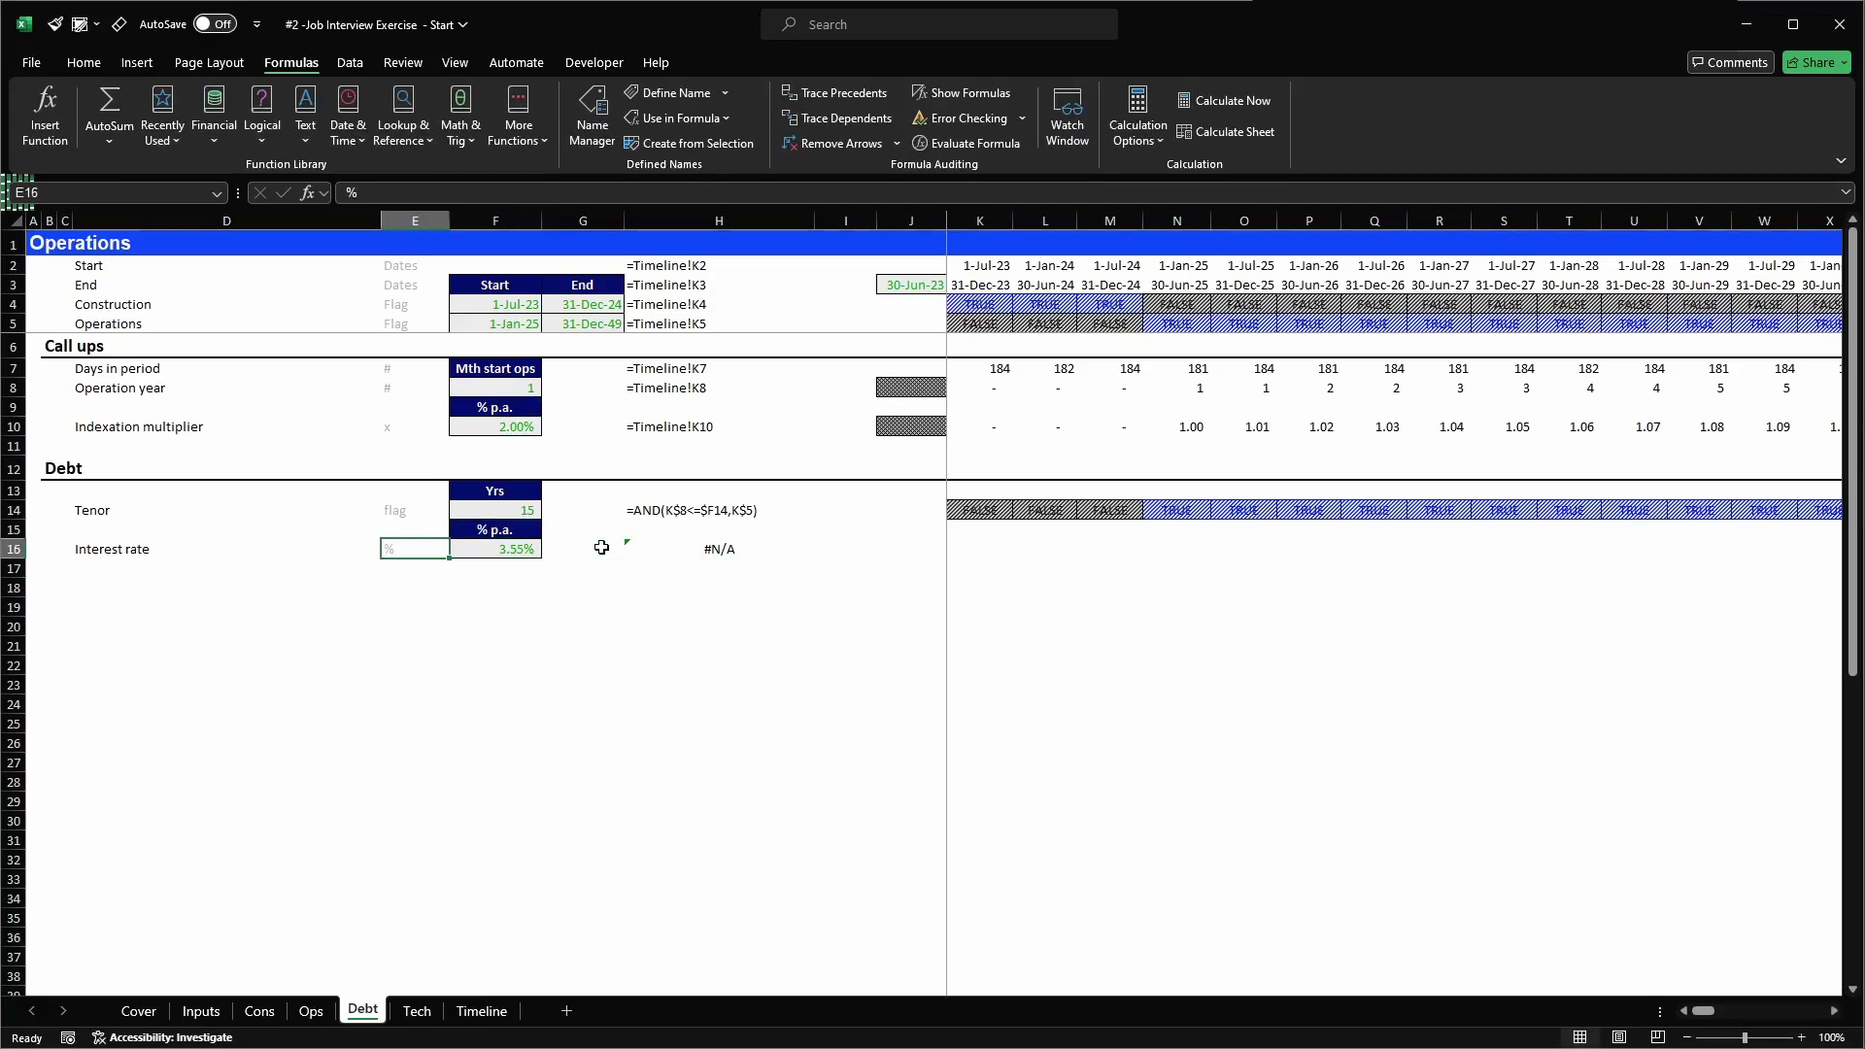
# - Enter the periodic interest rate formula =($F16*K$7/days_in_year)*K$14 in K16
pyautogui.press('Right')
pyautogui.press('Right')
pyautogui.press('Right')
pyautogui.press('Right')
pyautogui.press('Right')
pyautogui.press('Right')
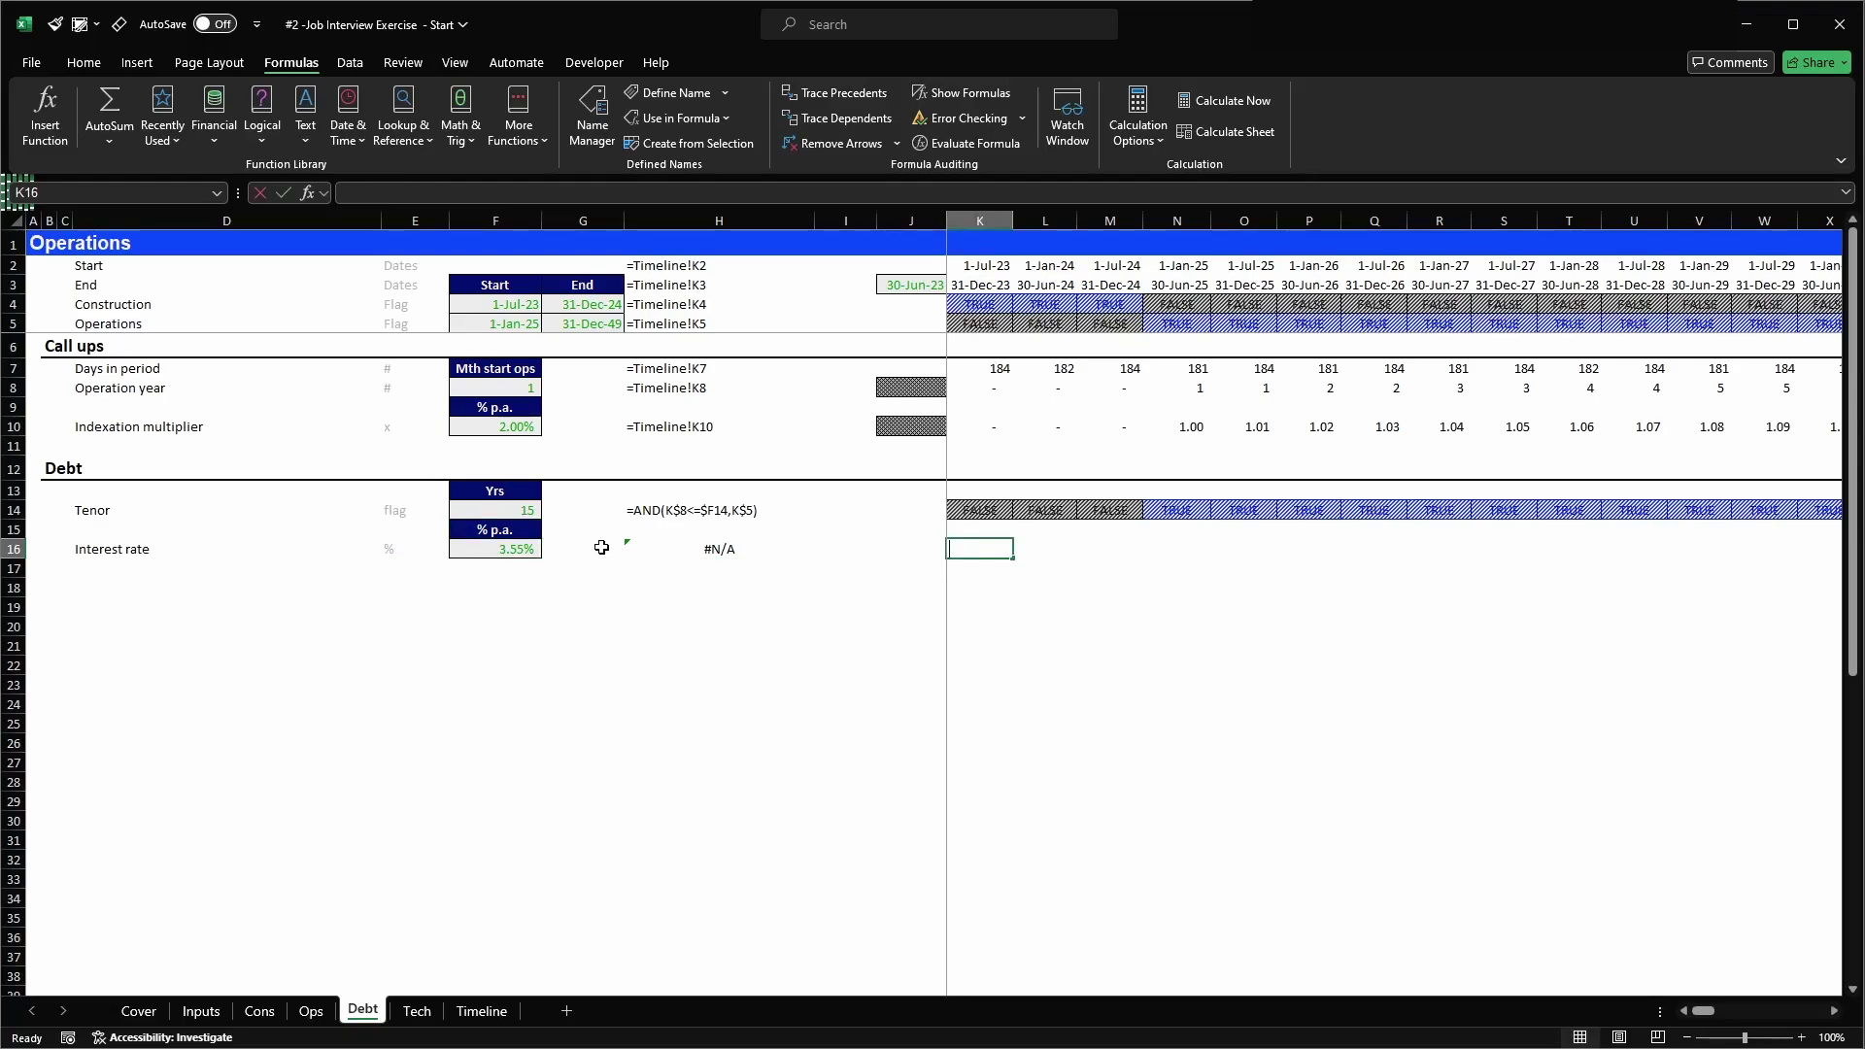
pyautogui.write('=(')
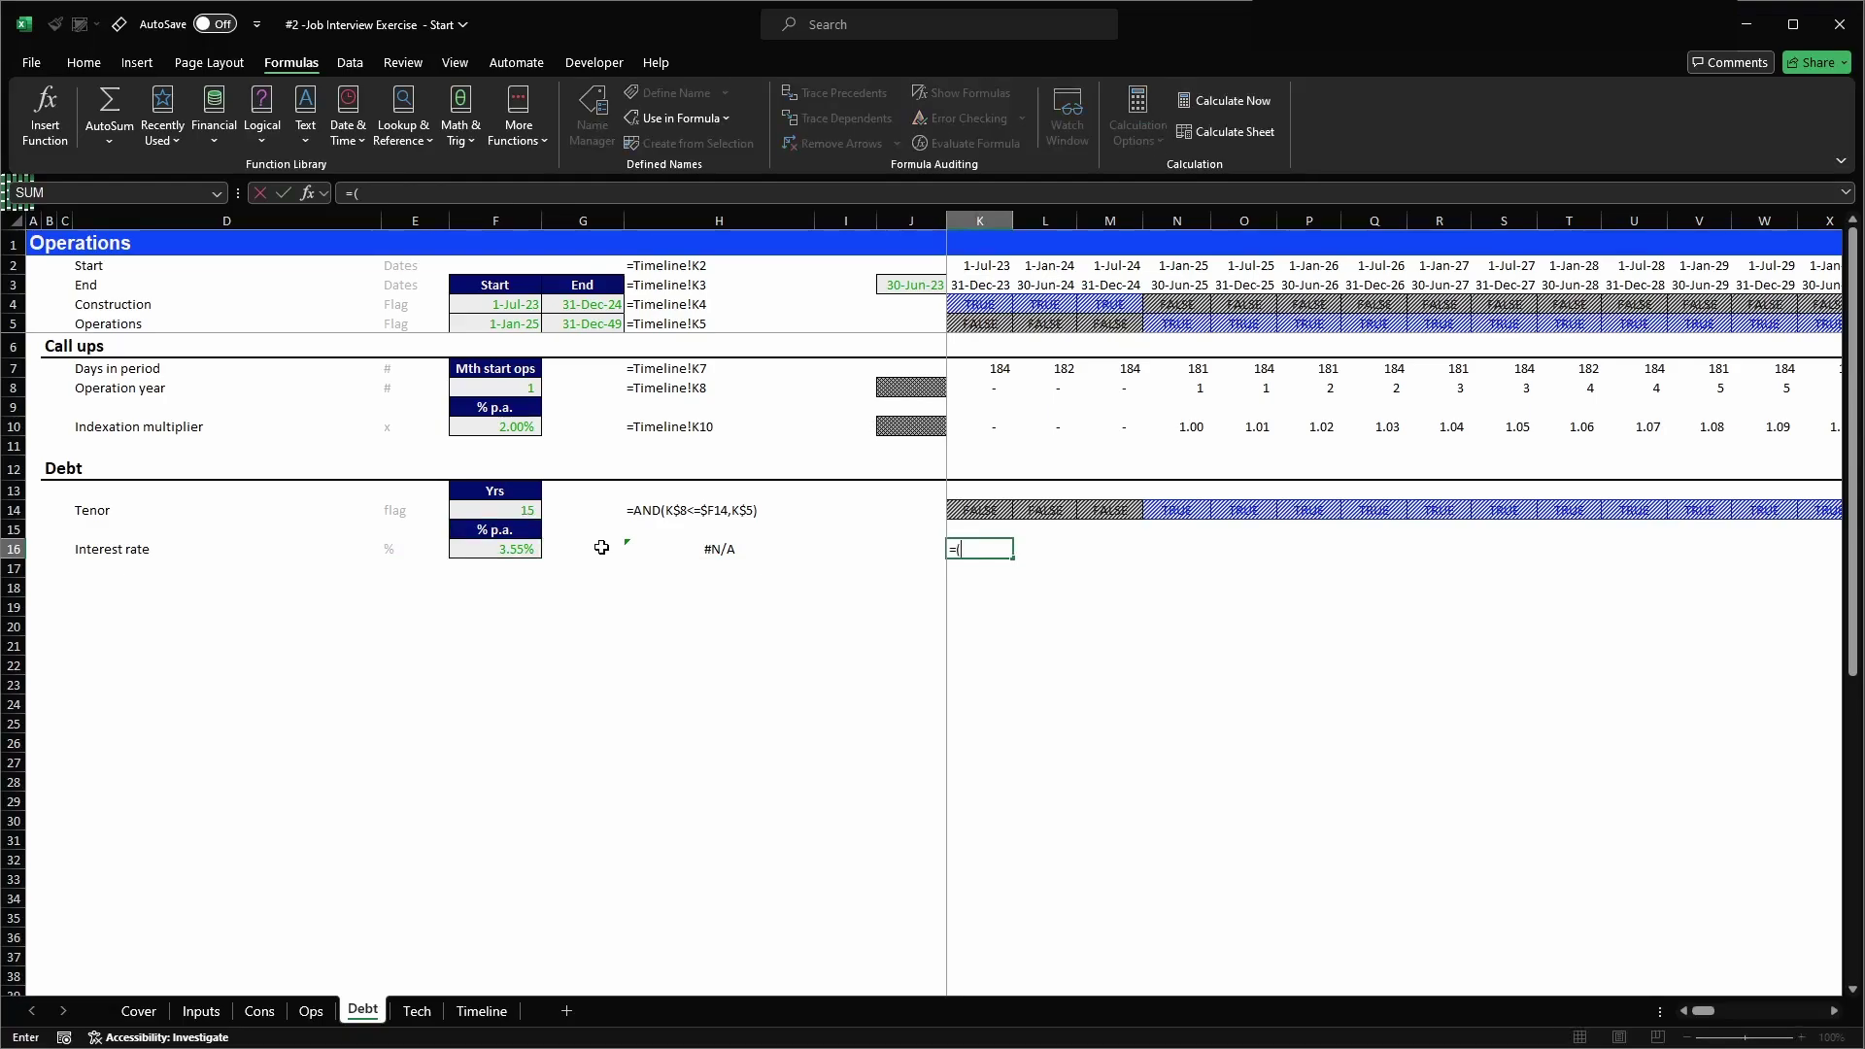
pyautogui.press('Left')
pyautogui.press('Left')
pyautogui.press('Left')
pyautogui.press('Left')
pyautogui.press('Left')
pyautogui.press('F4')
pyautogui.press('F4')
pyautogui.press('F4')
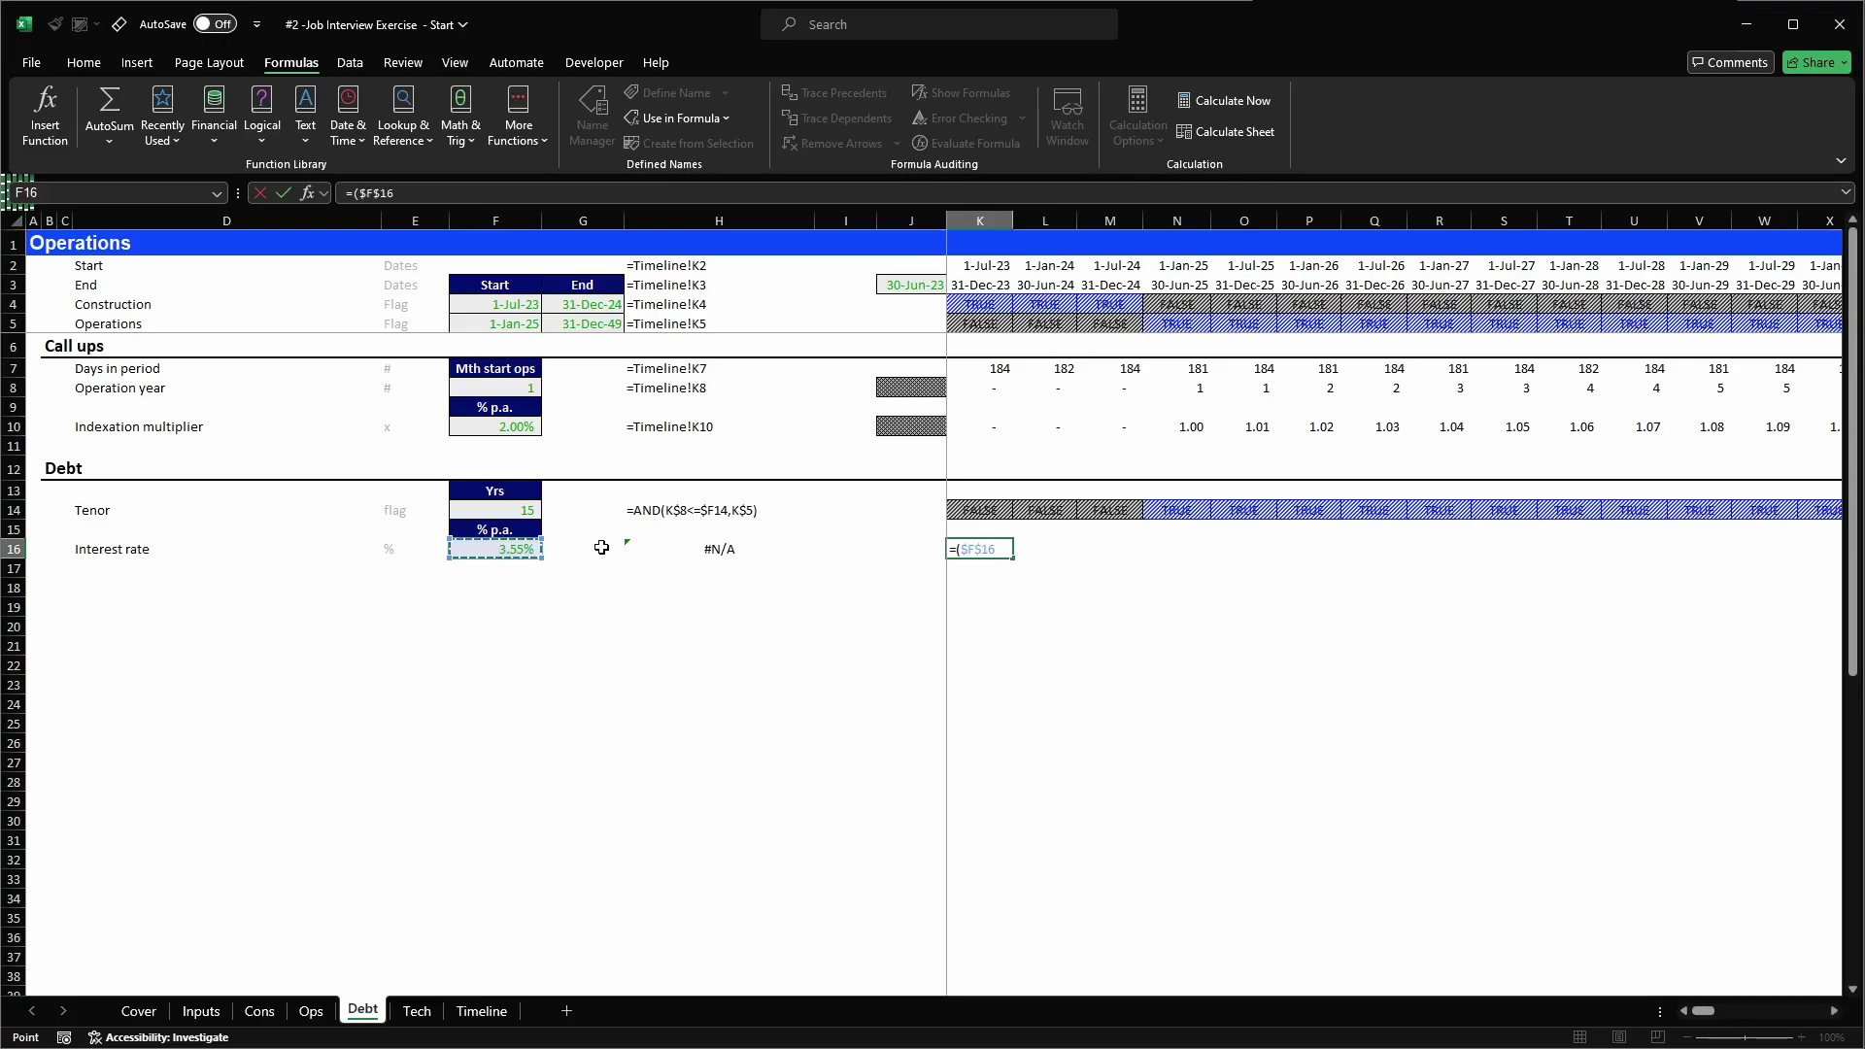
pyautogui.write('*')
pyautogui.press('Up')
pyautogui.press('Up')
pyautogui.press('Up')
pyautogui.press('Up')
pyautogui.press('Up')
pyautogui.press('Up')
pyautogui.press('Up')
pyautogui.press('Up')
pyautogui.press('Up')
pyautogui.press('F4')
pyautogui.press('F4')
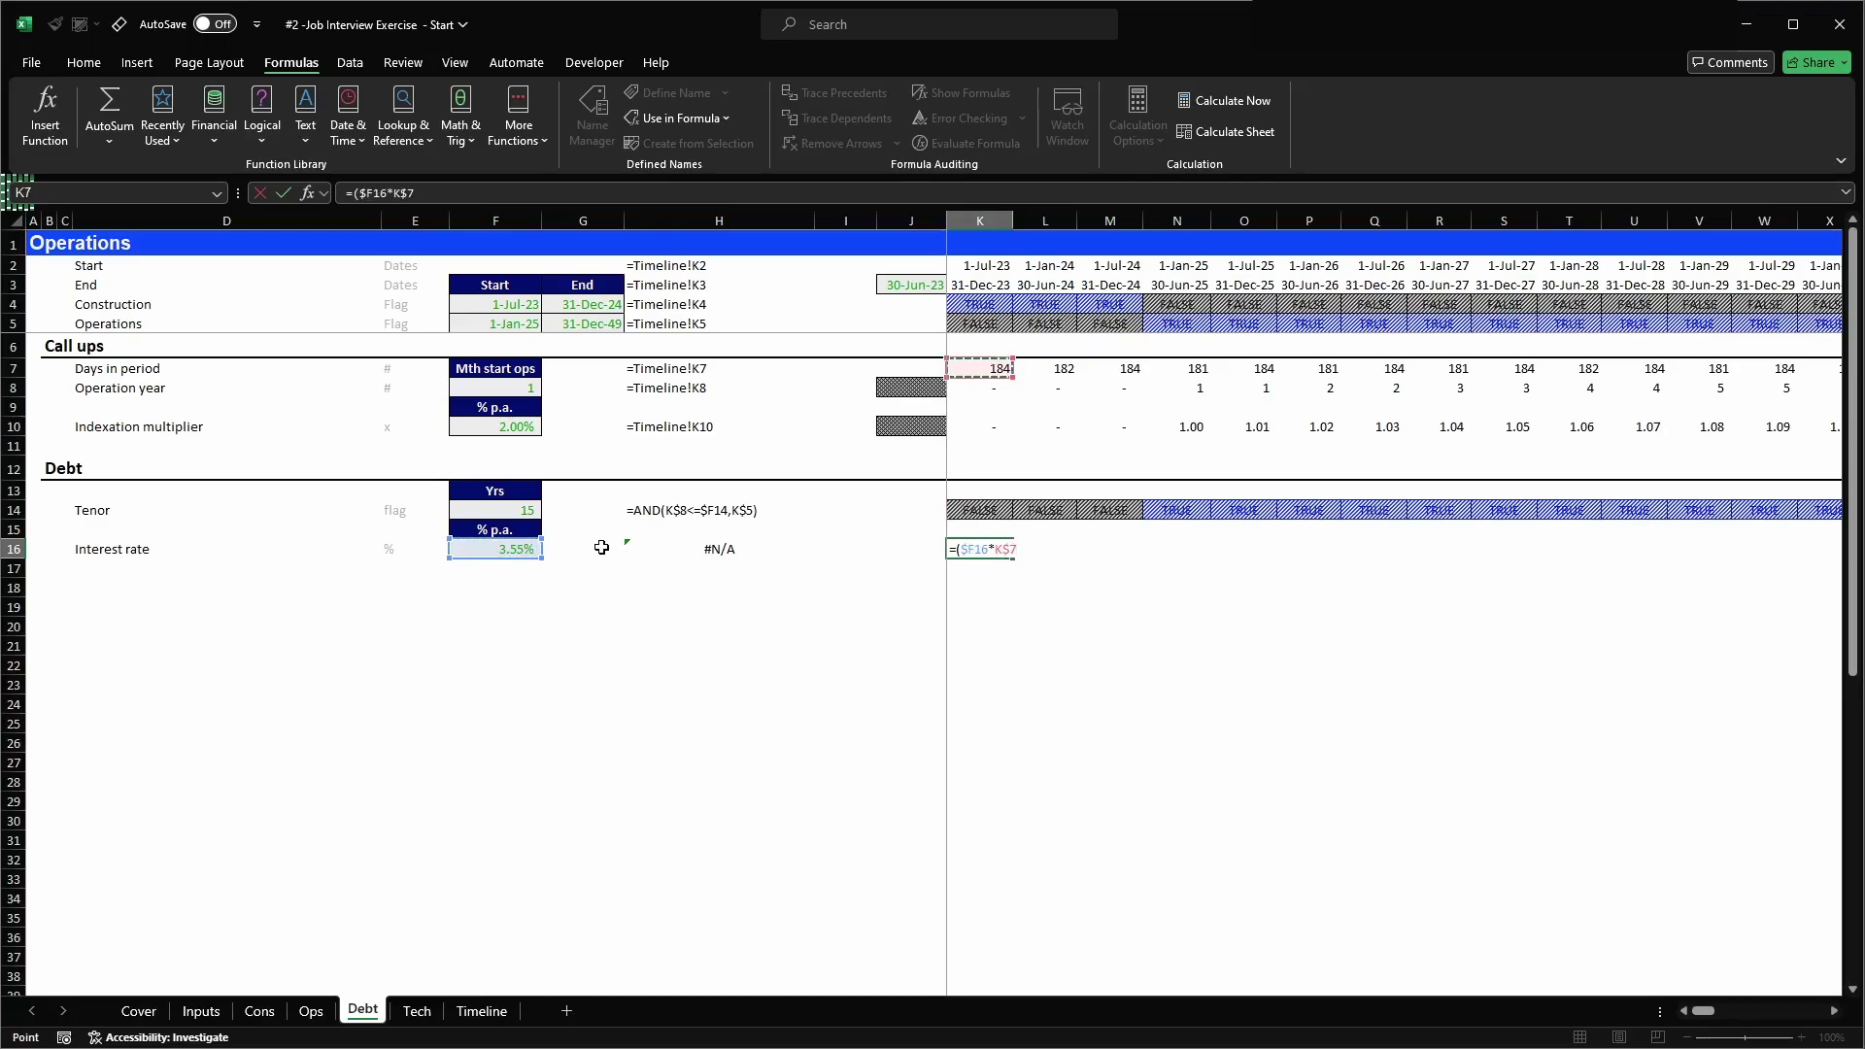
pyautogui.write('/days_in_year)*')
pyautogui.press('Up')
pyautogui.press('Up')
pyautogui.press('F4')
pyautogui.press('F4')
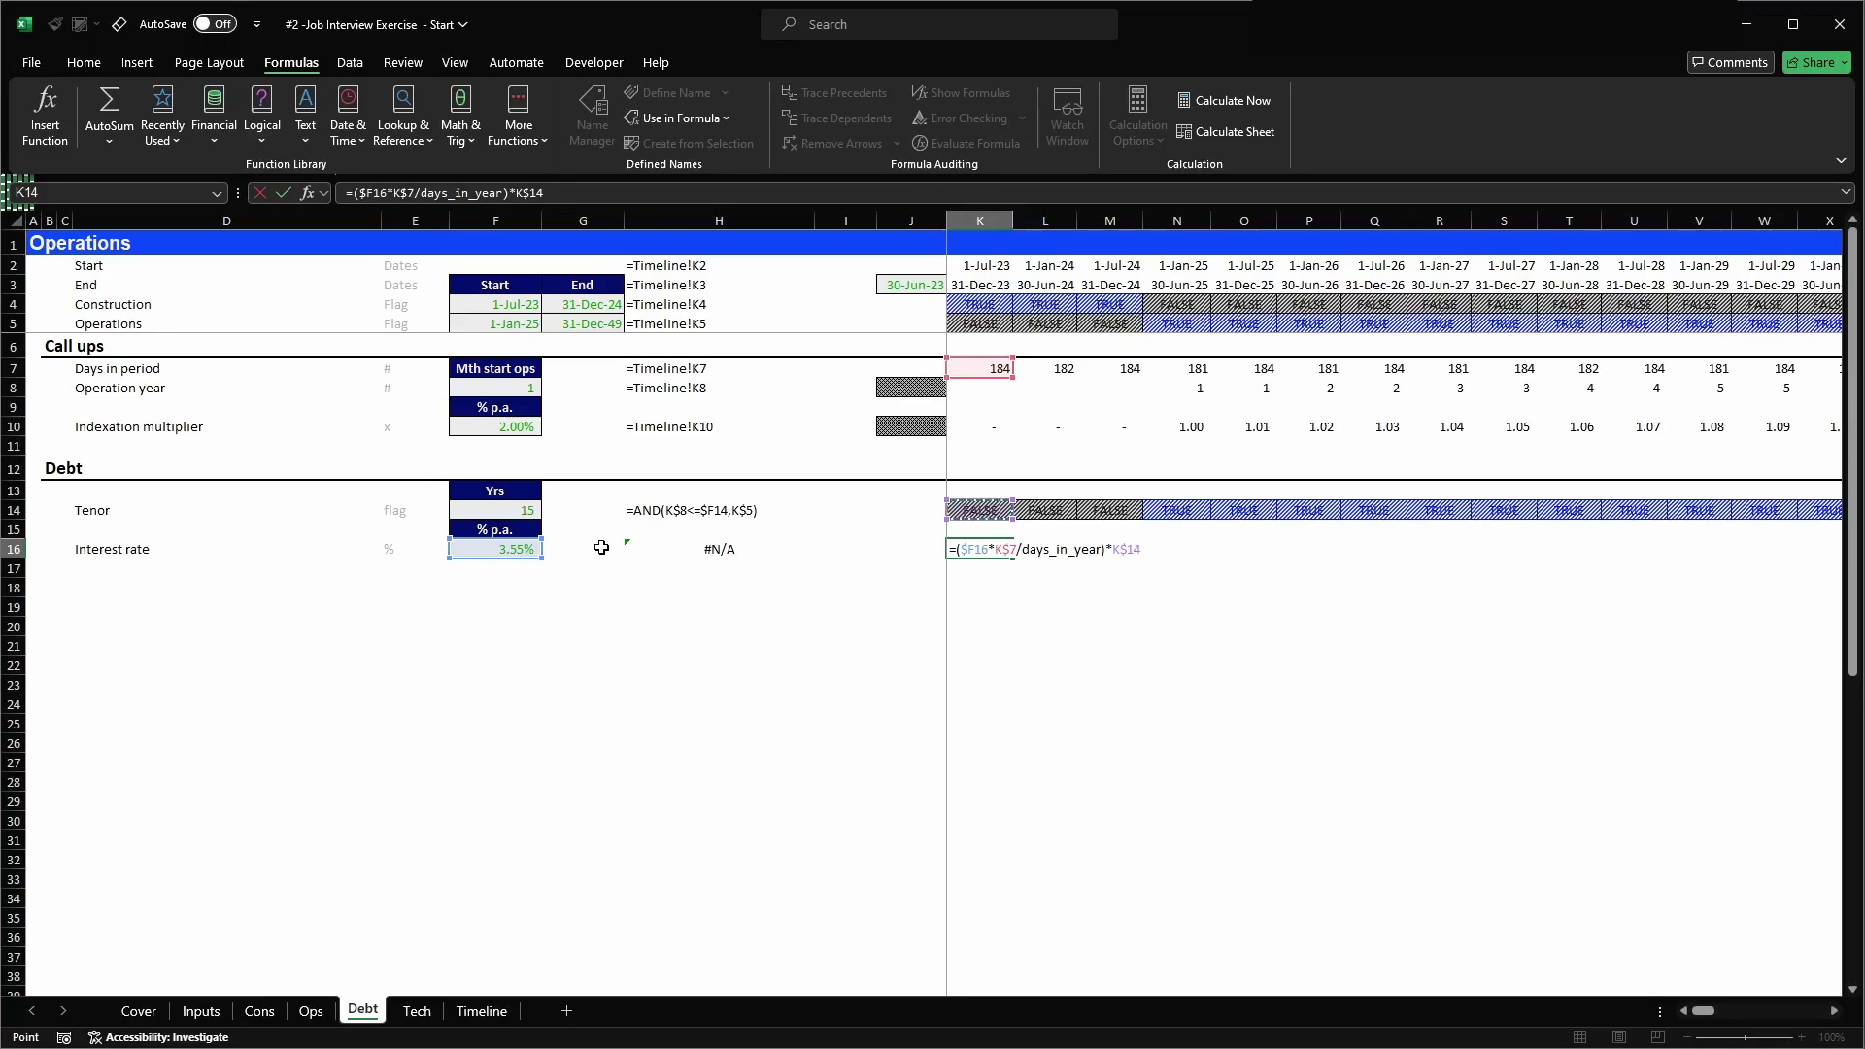
pyautogui.hotkey('ctrl', 'Return')
# - Apply the #_Percent cell style to K16 and copy the cell across the timeline to CG16
pyautogui.click(82, 24)
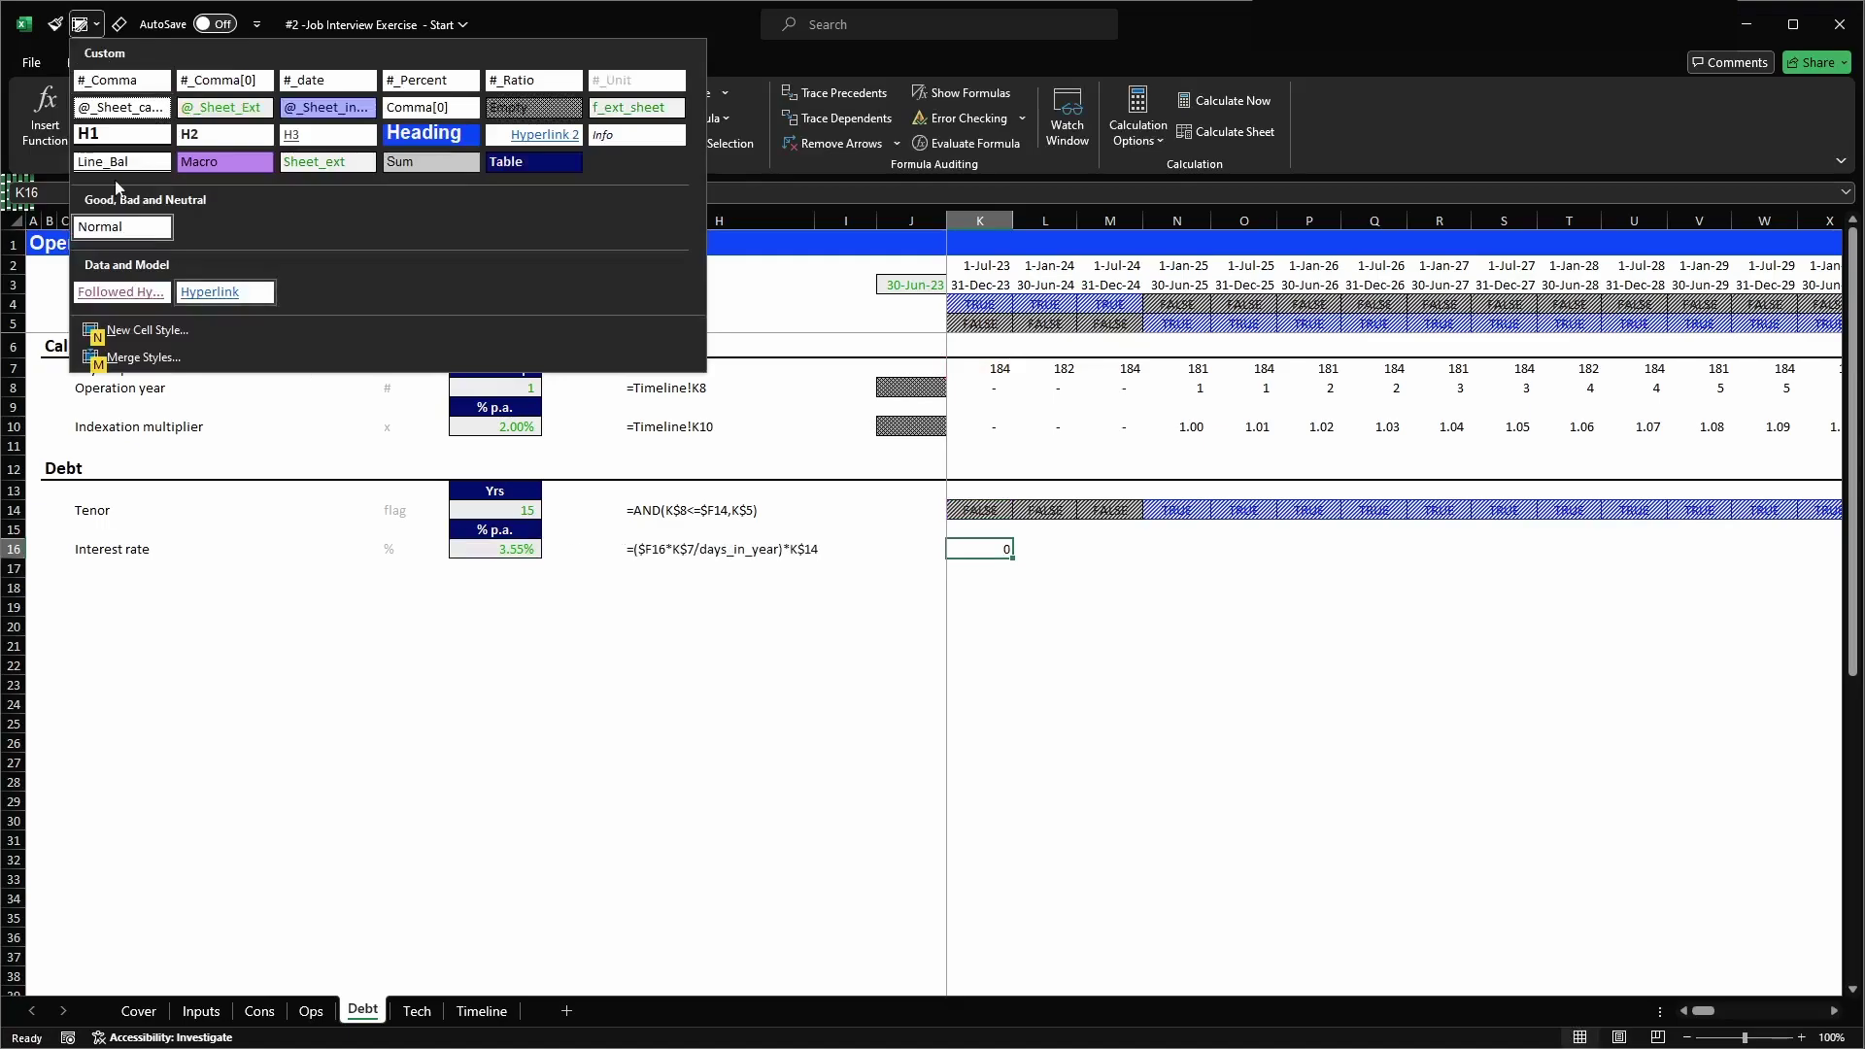
pyautogui.click(420, 107)
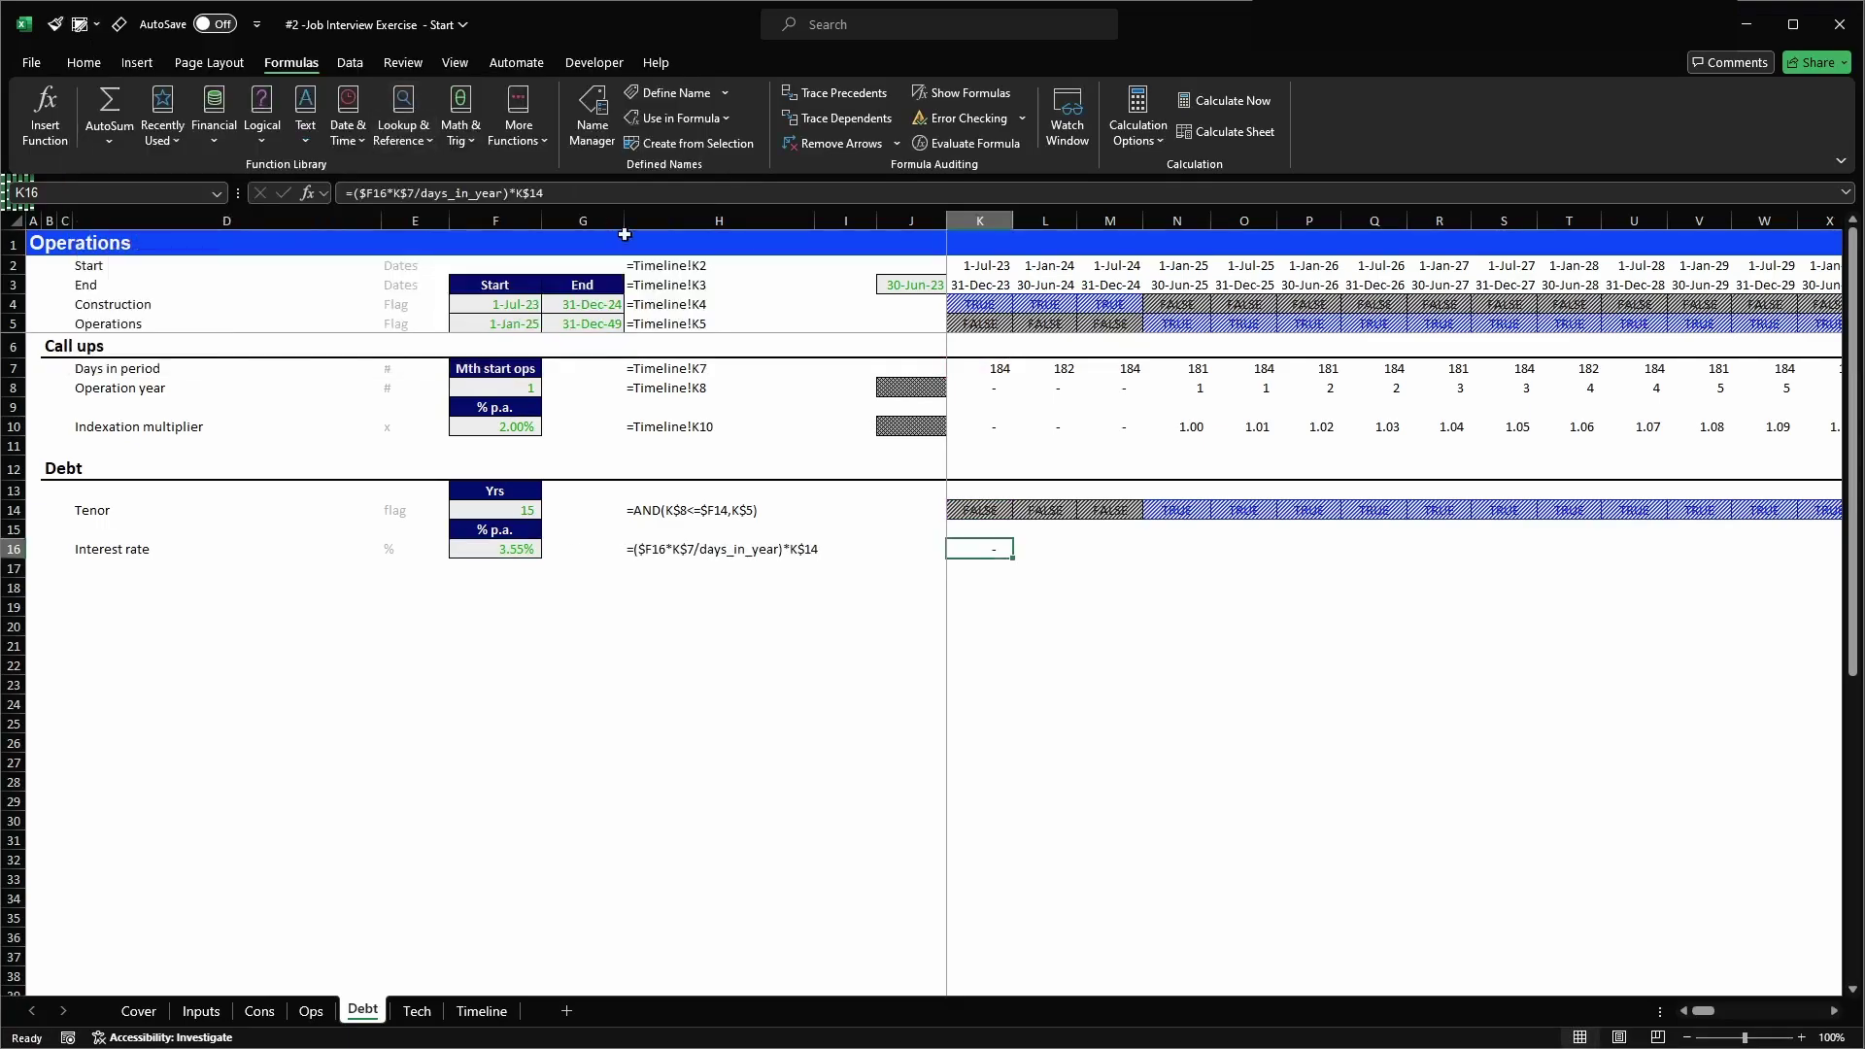
pyautogui.hotkey('ctrl', 'c')
pyautogui.hotkey('ctrl', 'shift', 'Right')
pyautogui.hotkey('shift', 'Left')
pyautogui.press('Return')
pyautogui.press('Left')
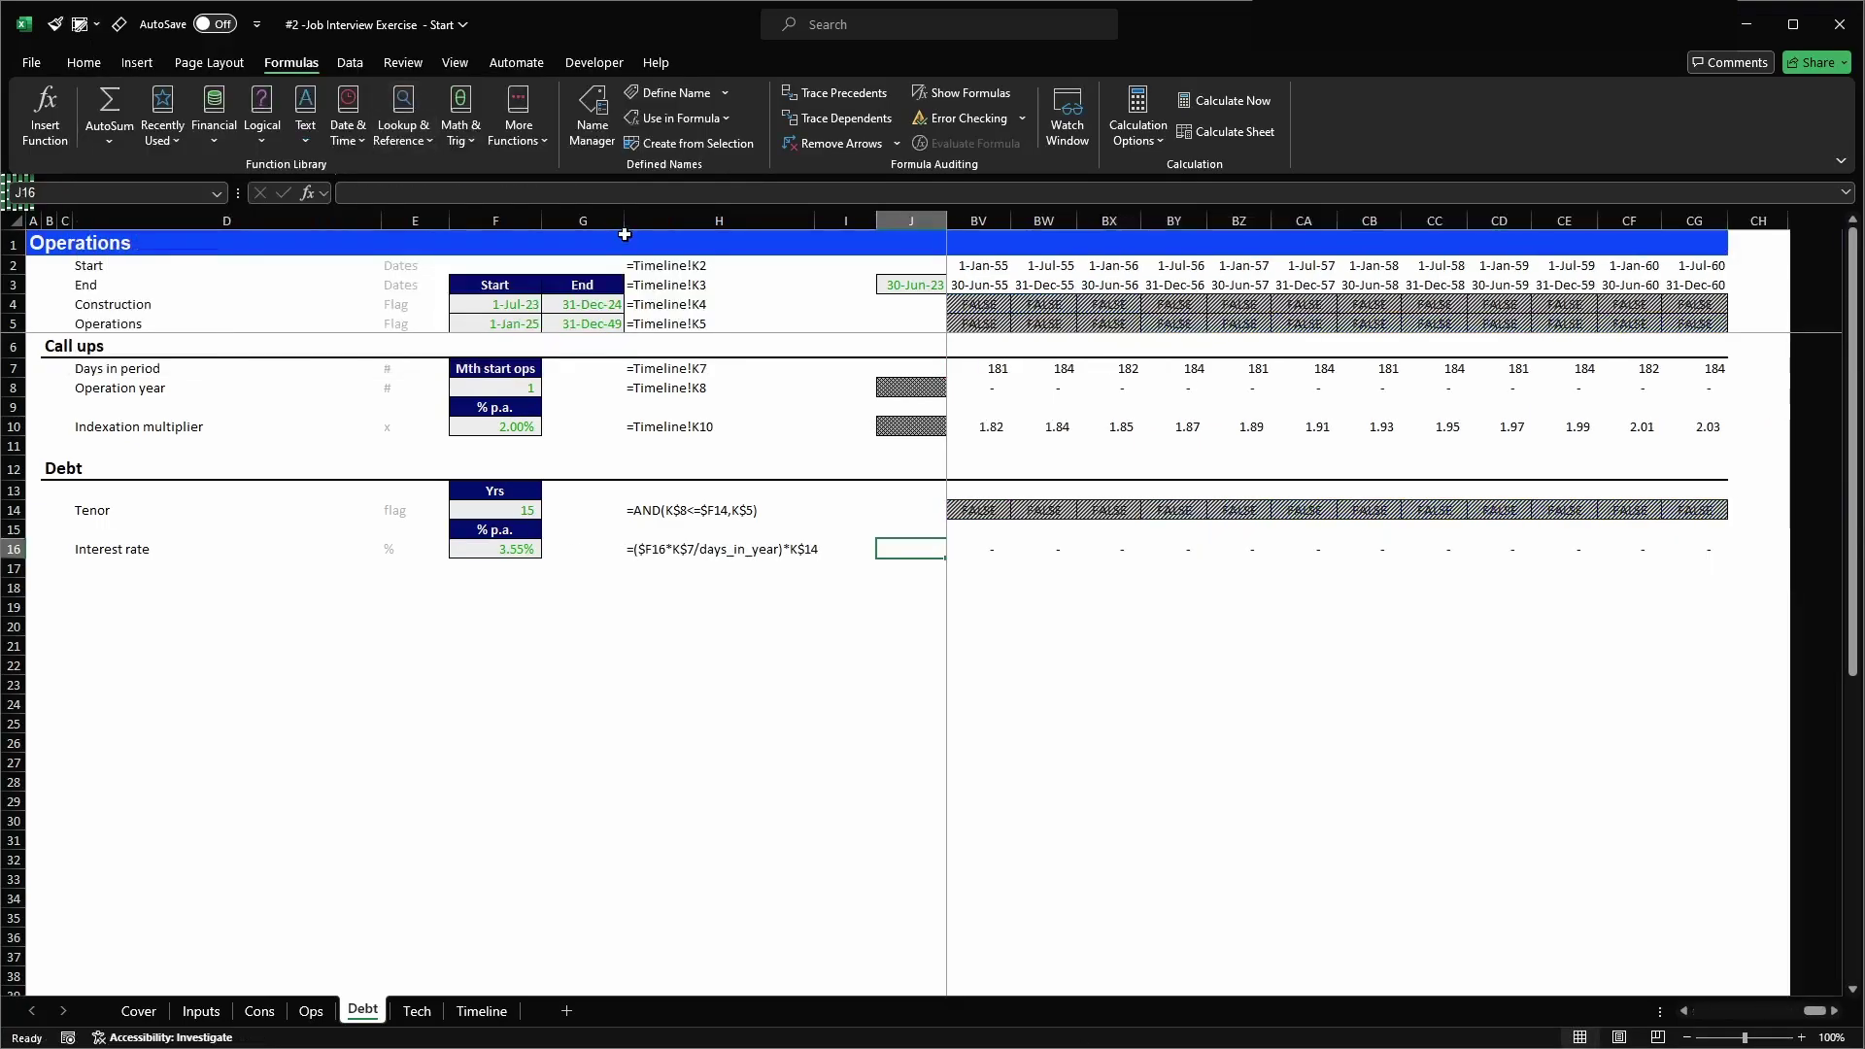
# - Review the periodic interest rates and their formulas across the first operating periods of row 16
pyautogui.press('Right')
pyautogui.press('Right')
pyautogui.press('Right')
pyautogui.press('Right')
pyautogui.press('Right')
pyautogui.press('Right')
pyautogui.press('Right')
pyautogui.press('Right')
pyautogui.press('Right')
pyautogui.press('Right')
pyautogui.press('Right')
pyautogui.press('Right')
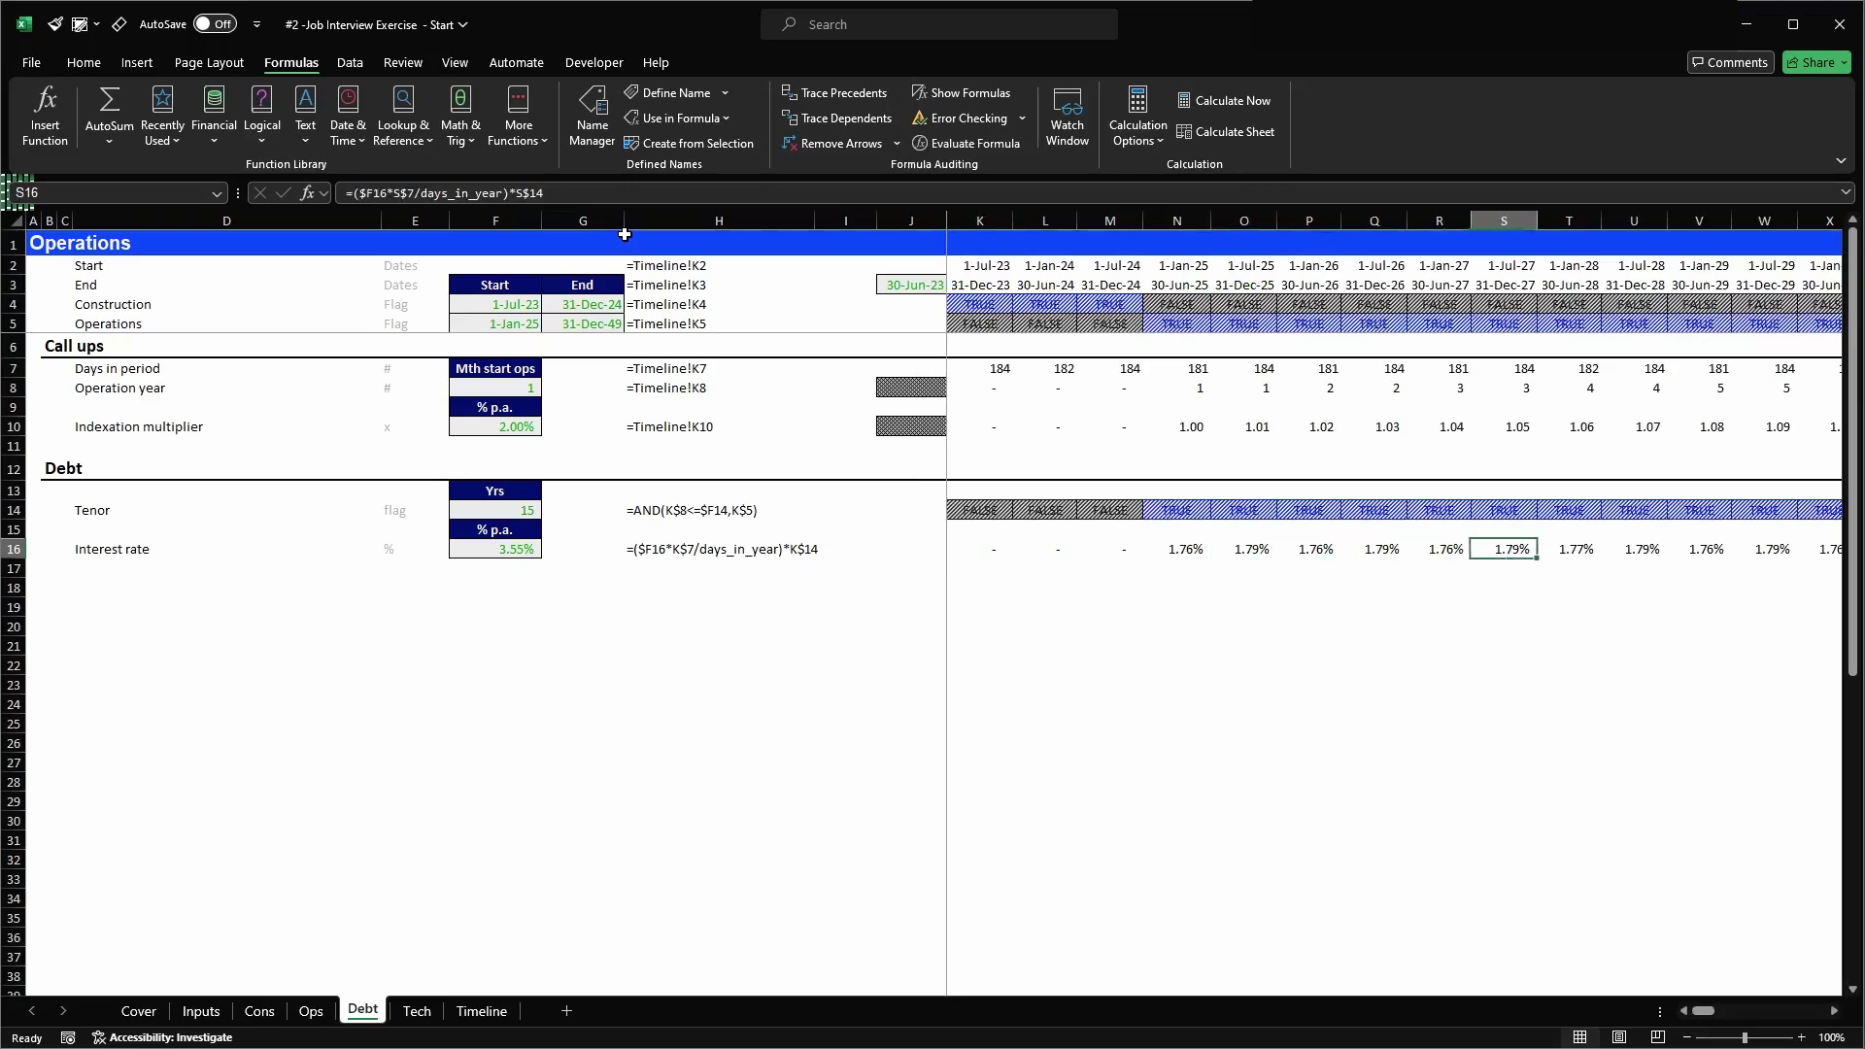
pyautogui.press('Right')
pyautogui.press('Right')
pyautogui.press('Left')
pyautogui.press('Left')
pyautogui.press('Left')
pyautogui.press('Left')
pyautogui.press('Left')
pyautogui.press('Left')
pyautogui.press('Left')
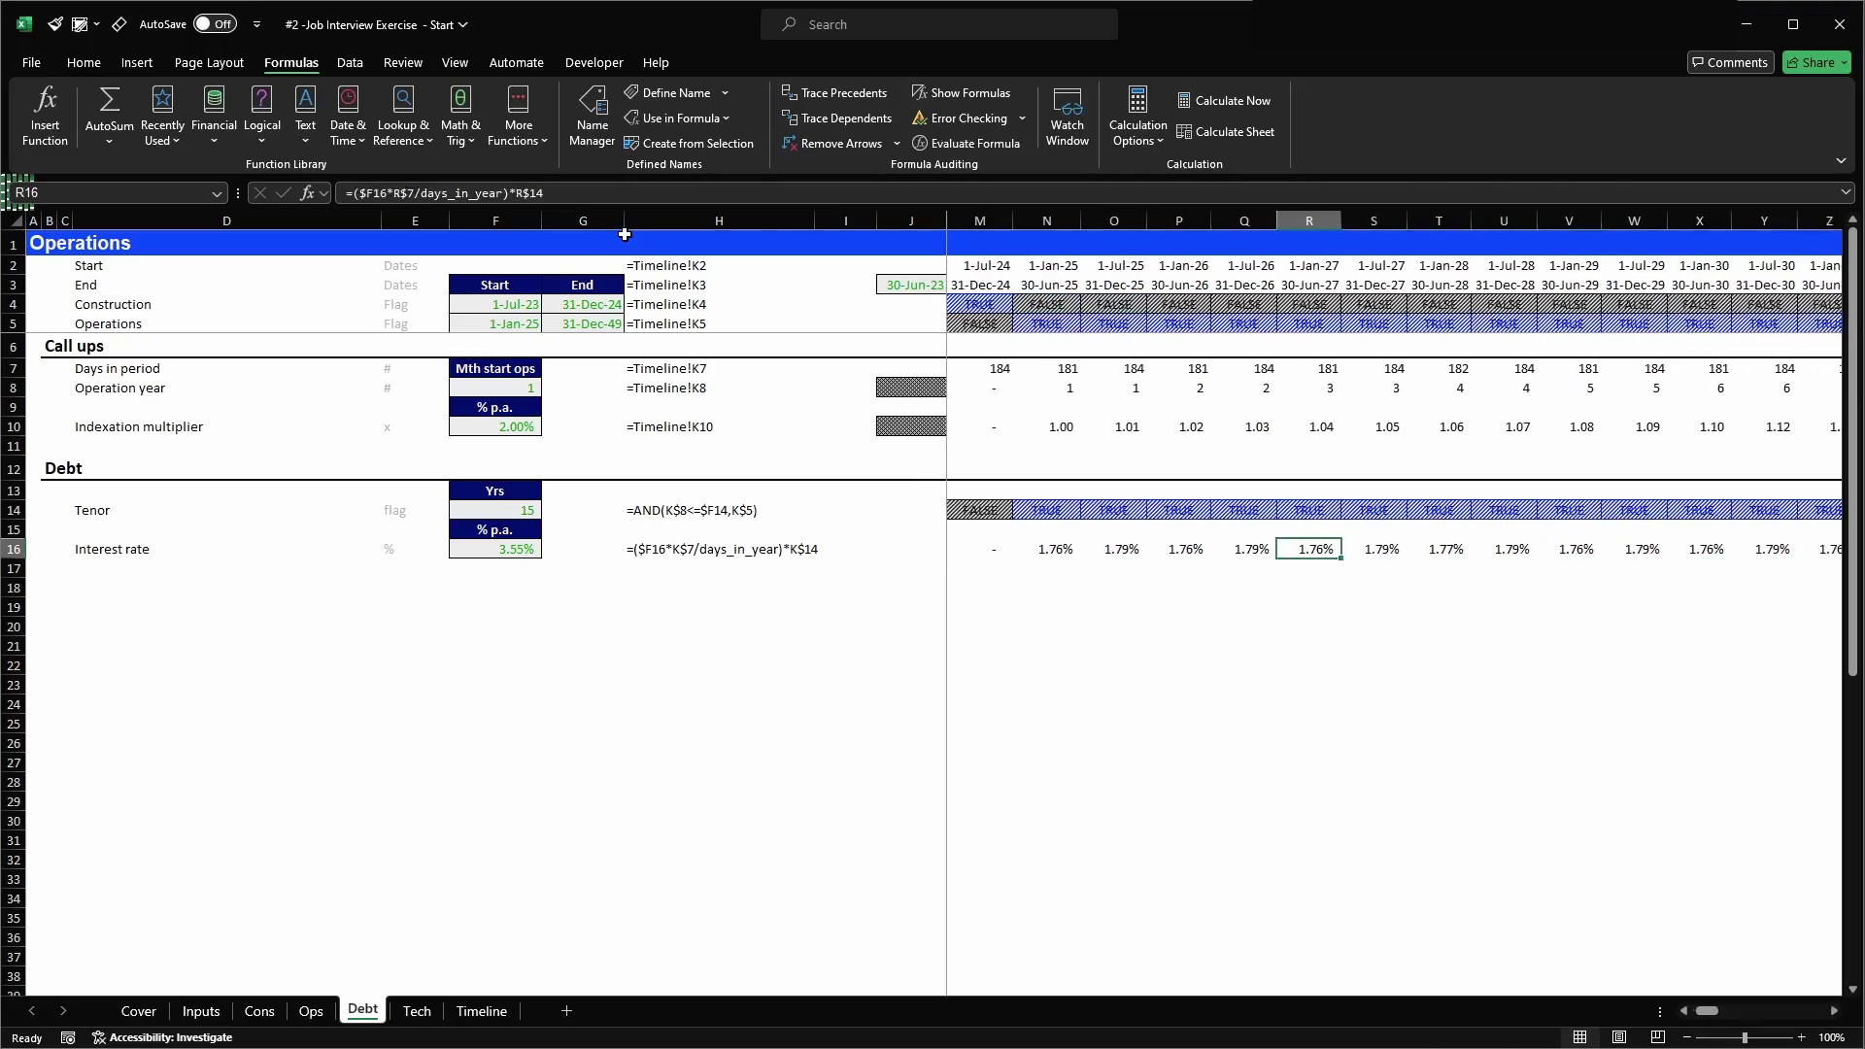
pyautogui.press('Left')
pyautogui.press('Left')
pyautogui.press('Left')
pyautogui.press('Left')
pyautogui.press('Left')
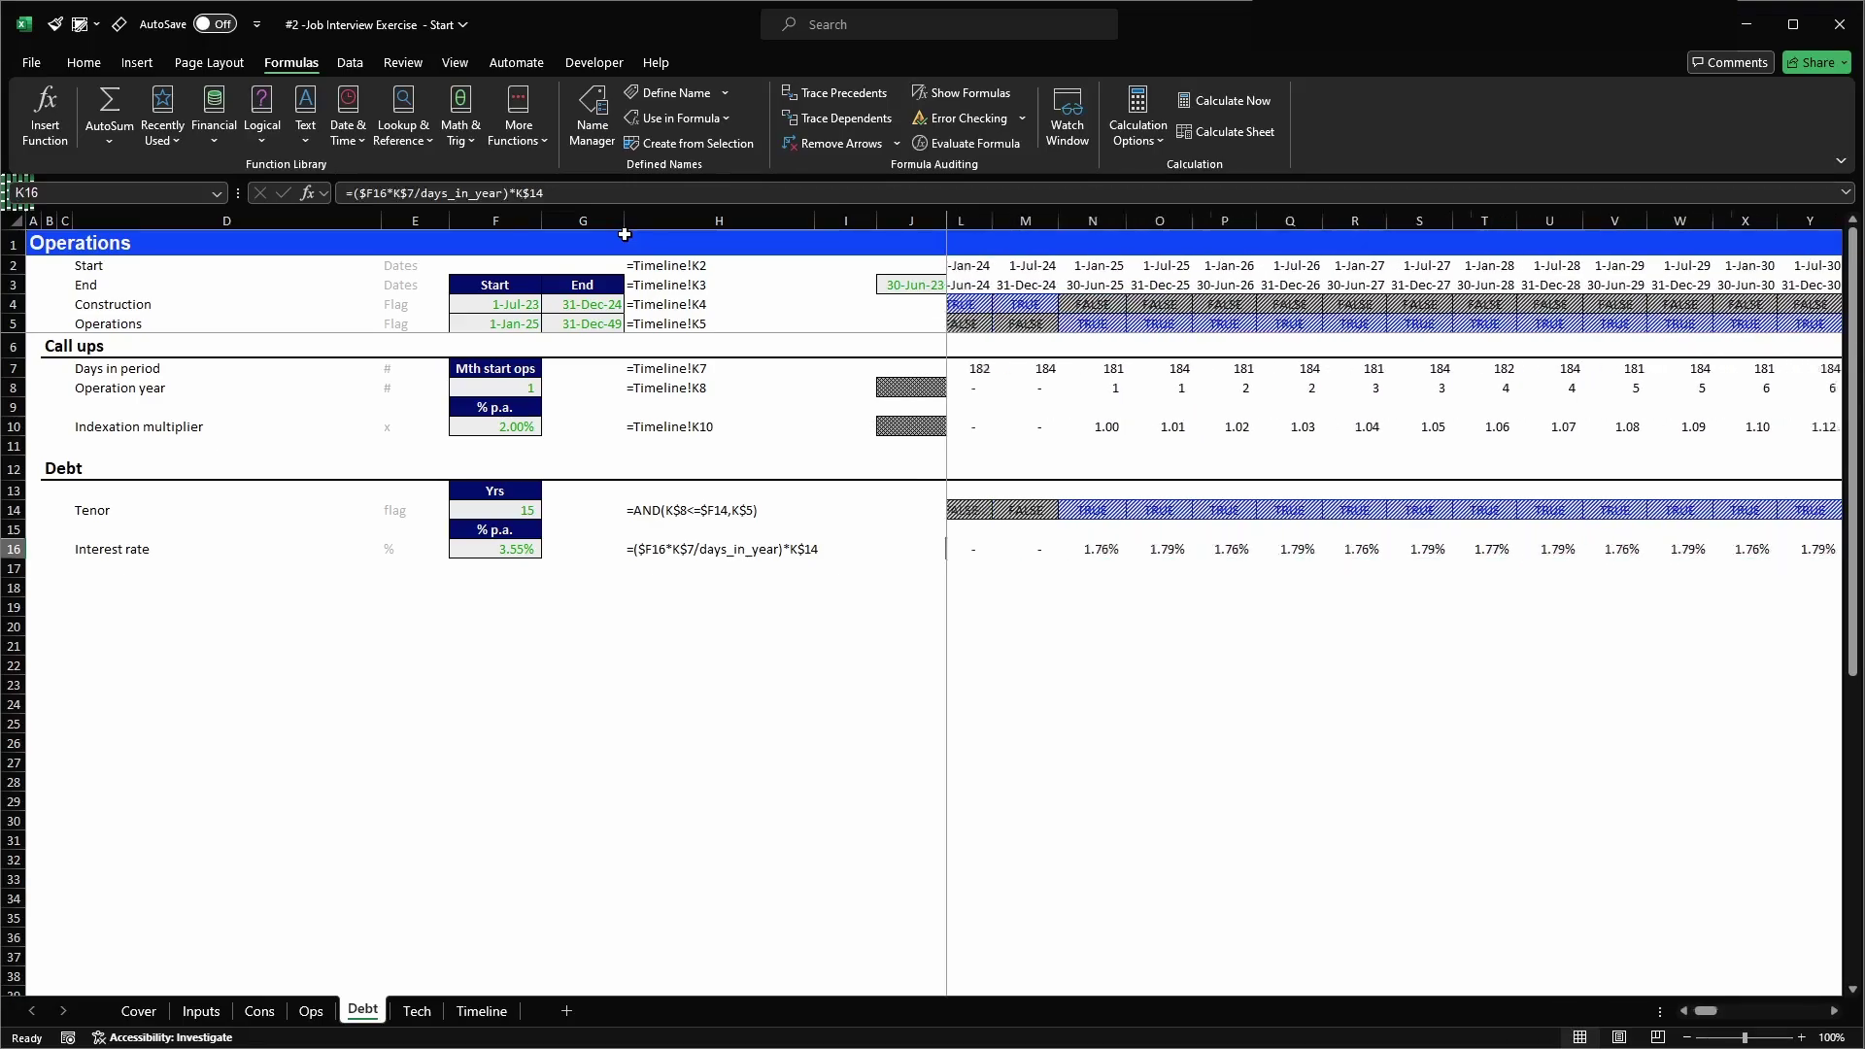
# - Enter the subheading Debt account in C18 and apply the H2 cell style to it
pyautogui.press('Left')
pyautogui.press('Left')
pyautogui.press('Left')
pyautogui.press('Left')
pyautogui.press('Left')
pyautogui.press('Left')
pyautogui.press('Left')
pyautogui.press('Left')
pyautogui.press('Left')
pyautogui.press('Left')
pyautogui.press('Left')
pyautogui.press('Right')
pyautogui.press('Right')
pyautogui.press('Down')
pyautogui.press('Down')
pyautogui.write('De')
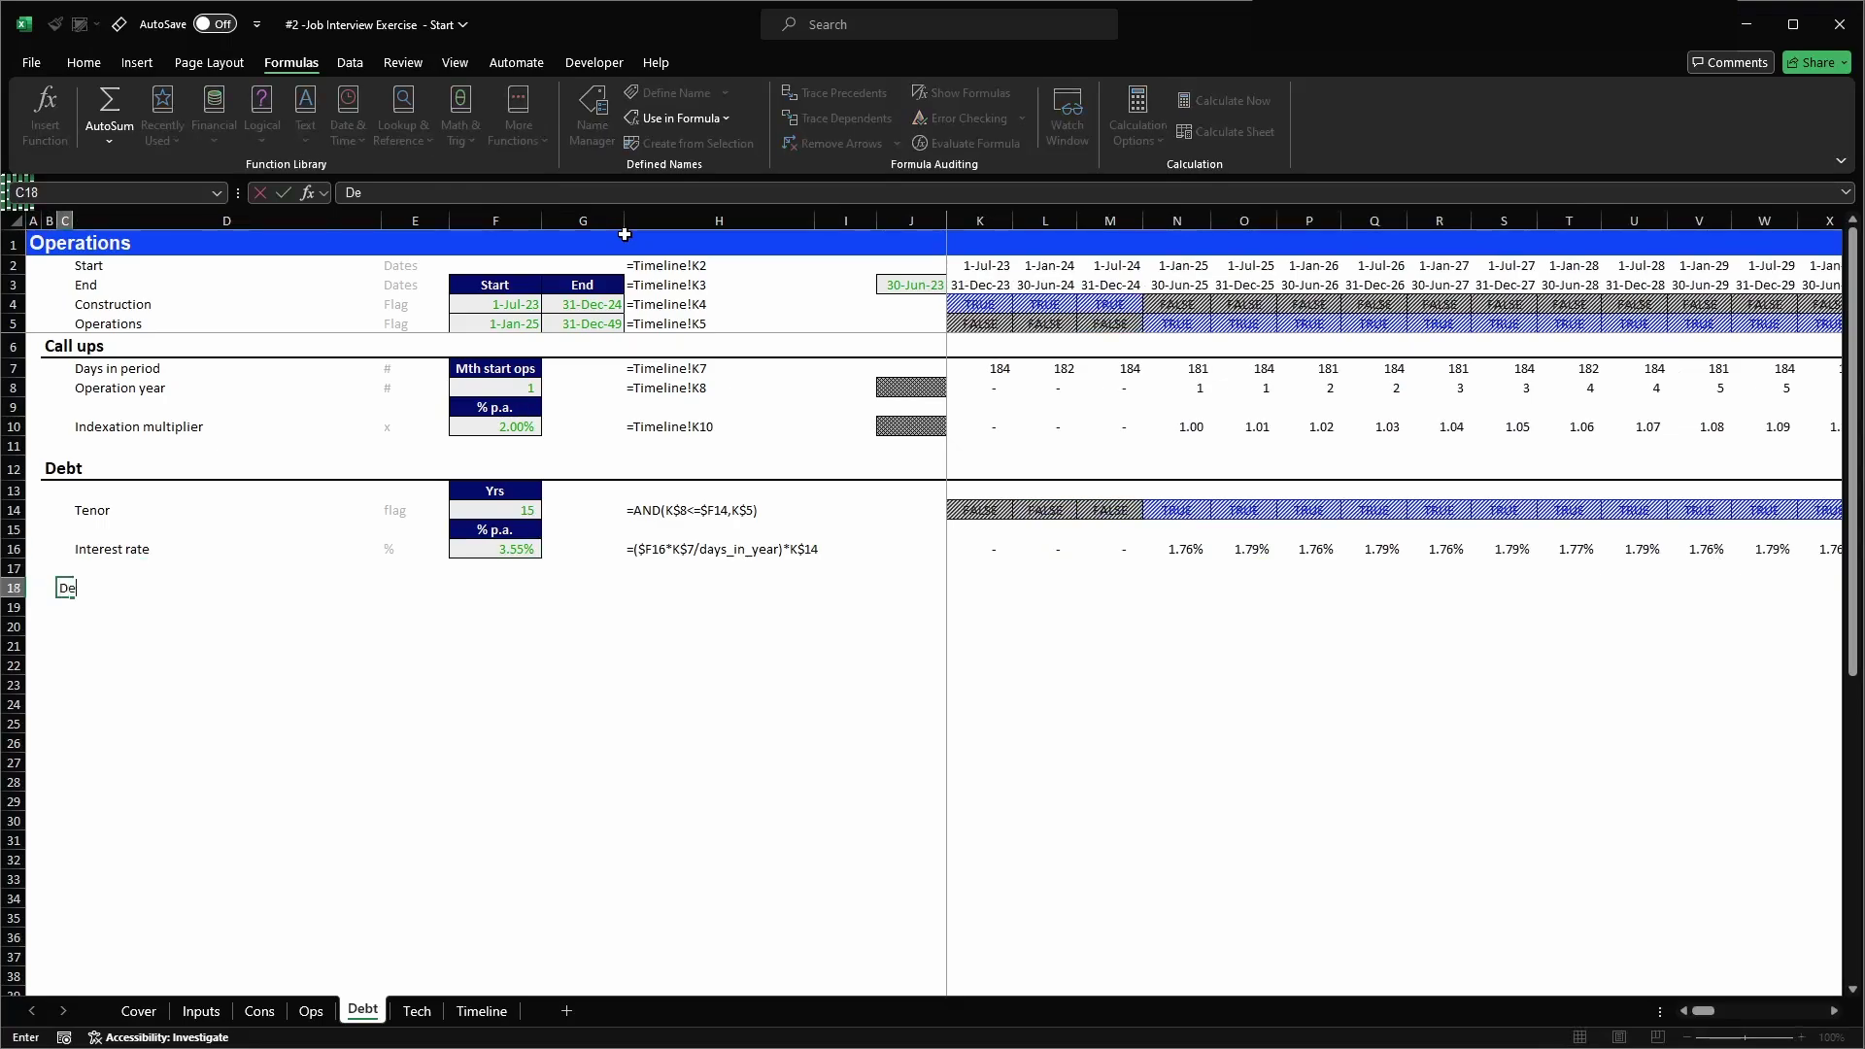
pyautogui.hotkey('ctrl', 'Return')
pyautogui.click(84, 24)
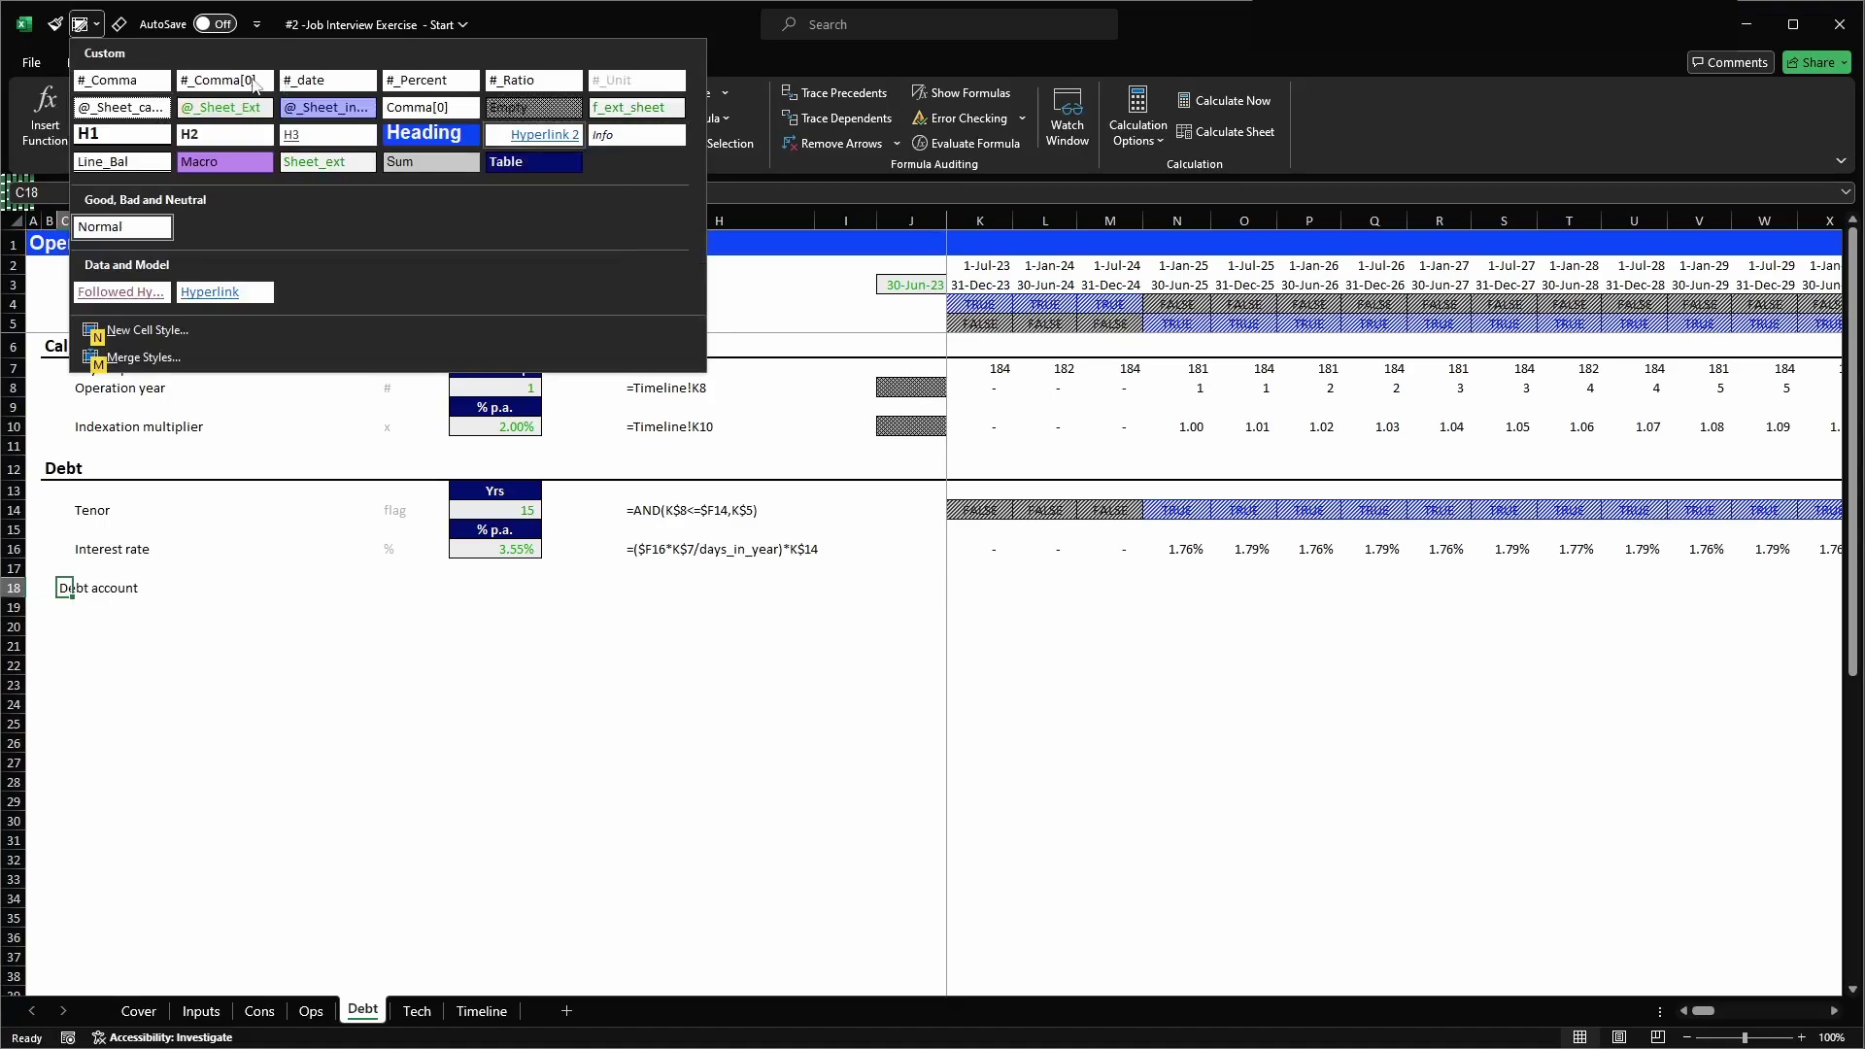
pyautogui.click(212, 130)
# - Enter the row labels Debt b/f, Additions, Principal payment and Debt c/f in D19:D22
pyautogui.press('Down')
pyautogui.press('Right')
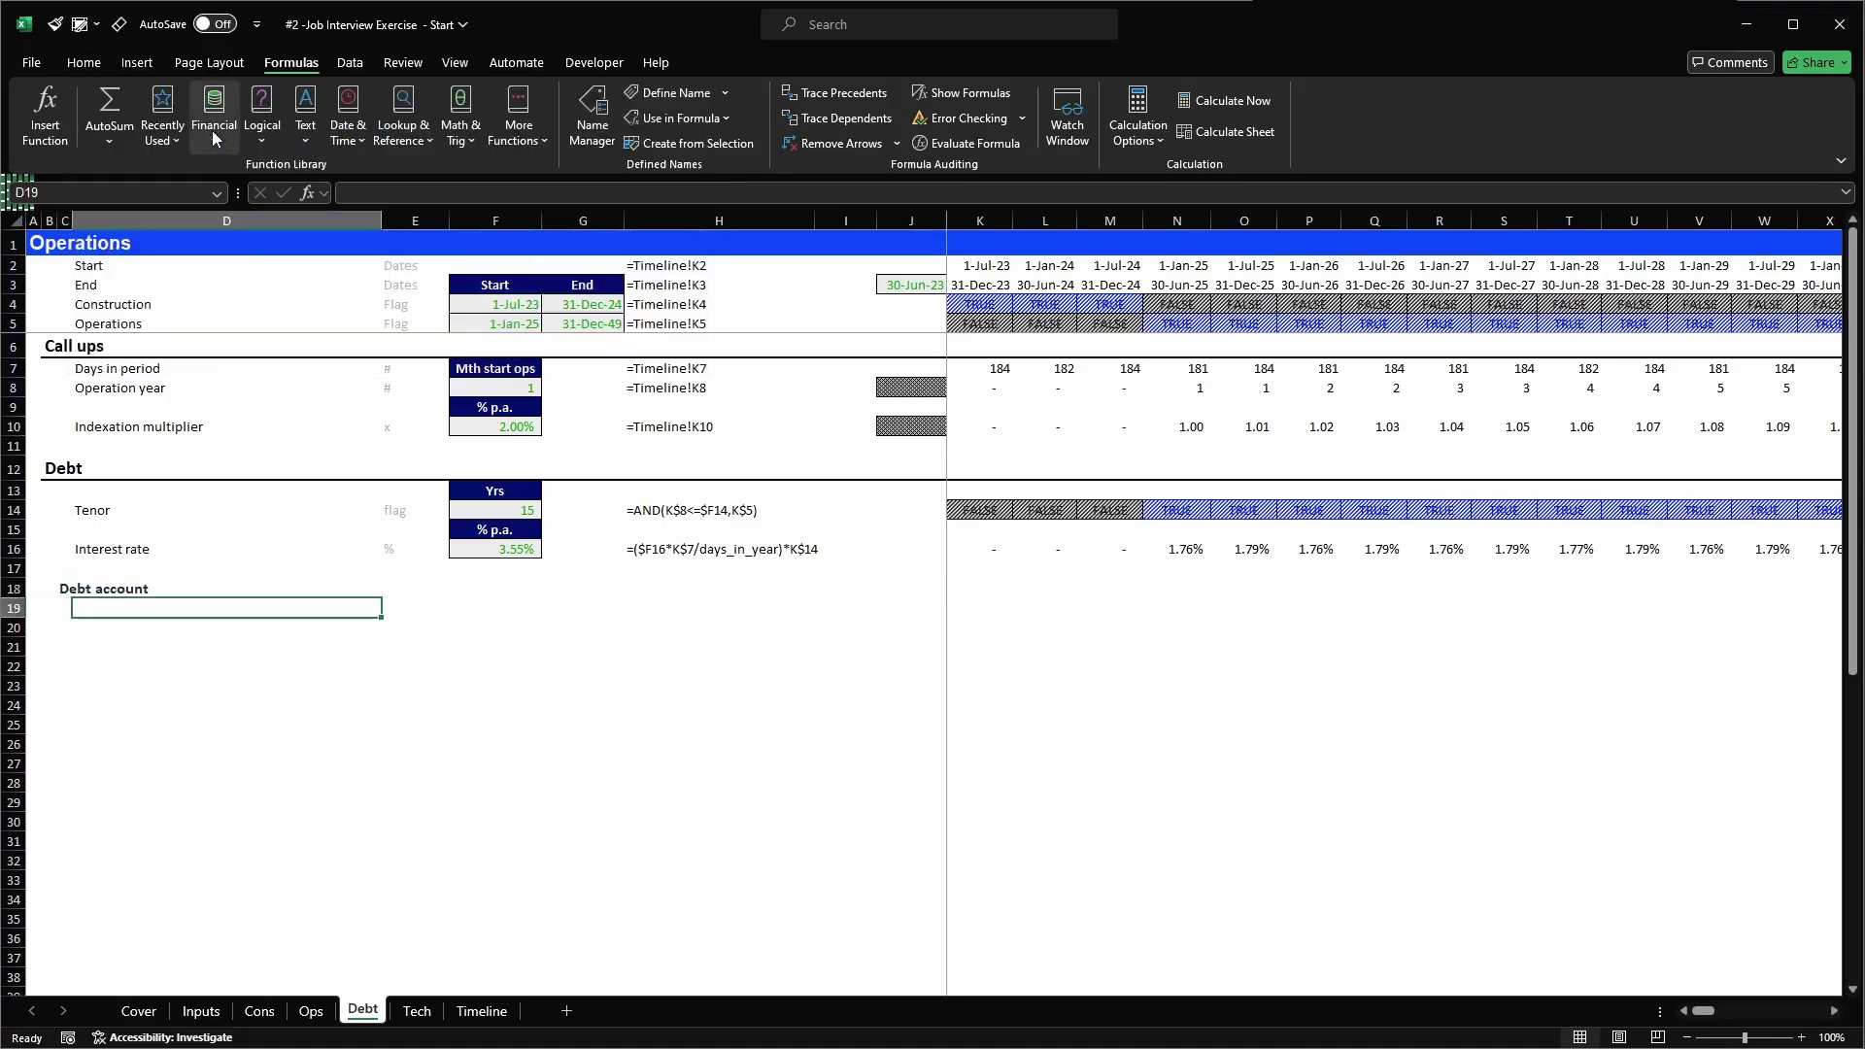
pyautogui.write('De')
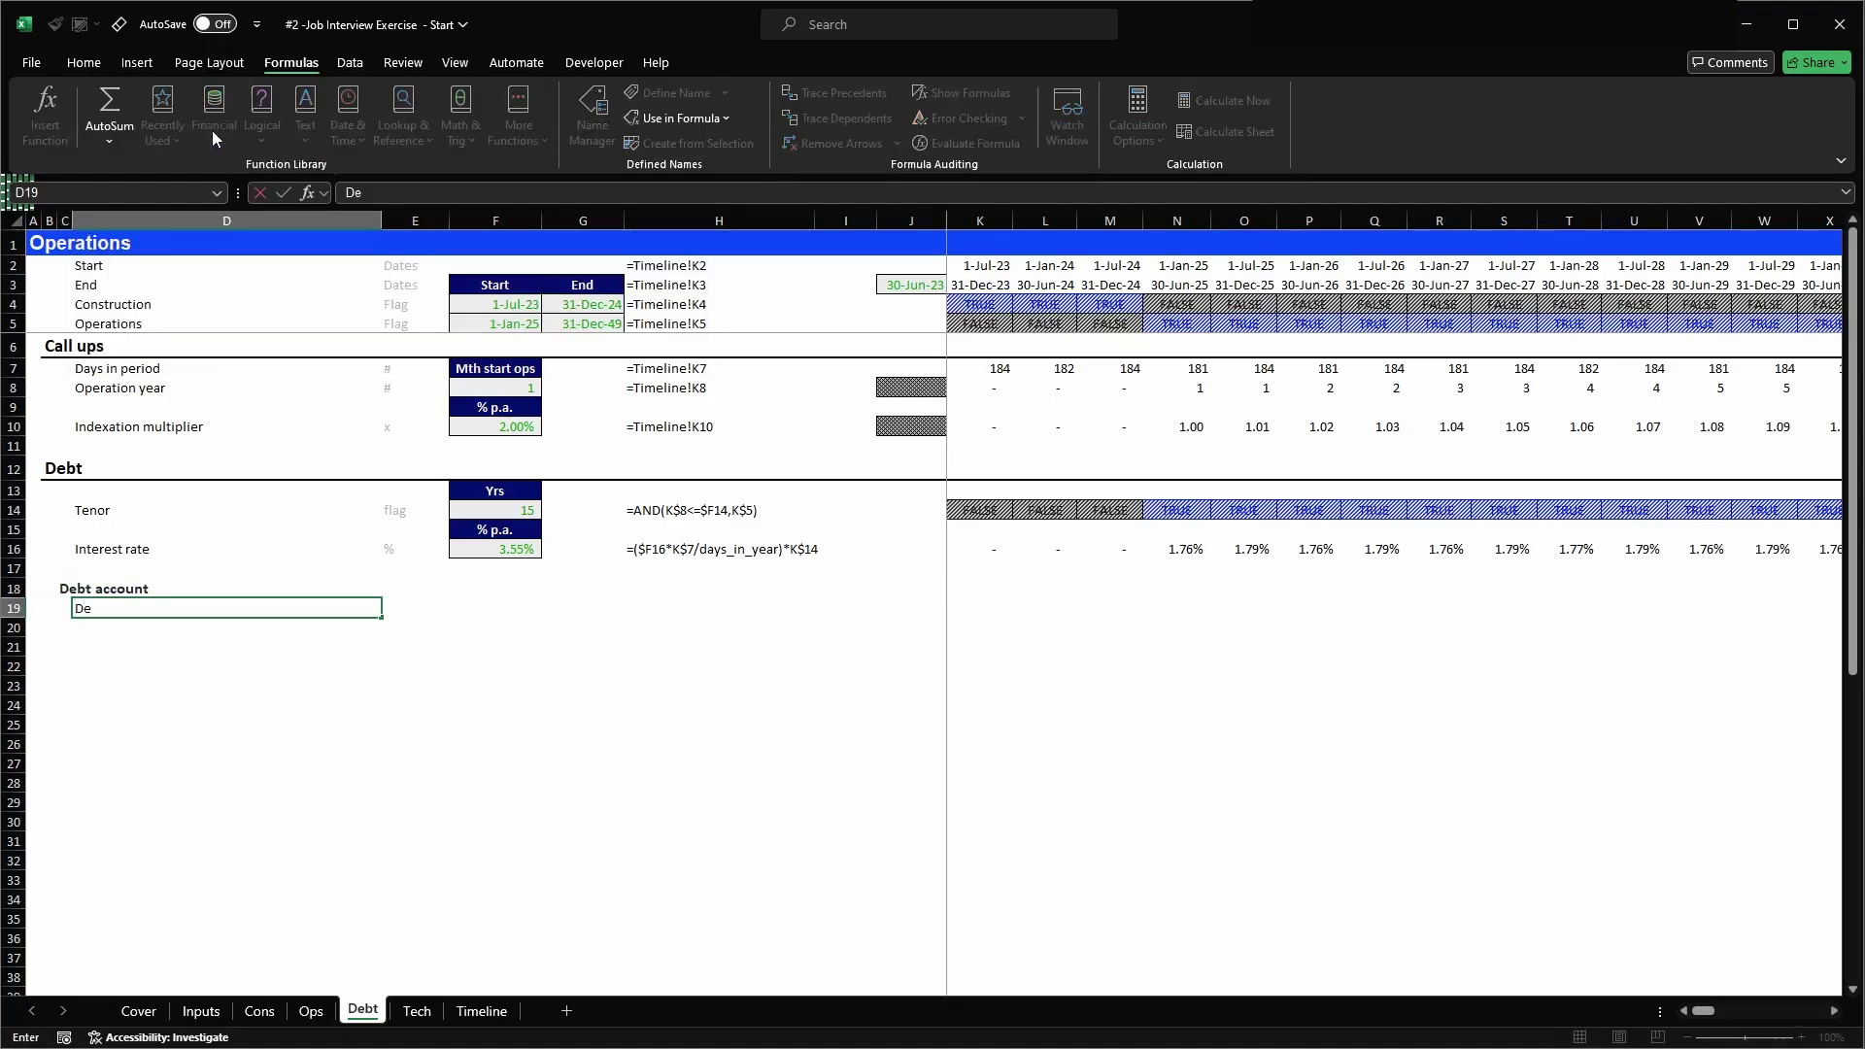
pyautogui.write('bt b/f')
pyautogui.press('Return')
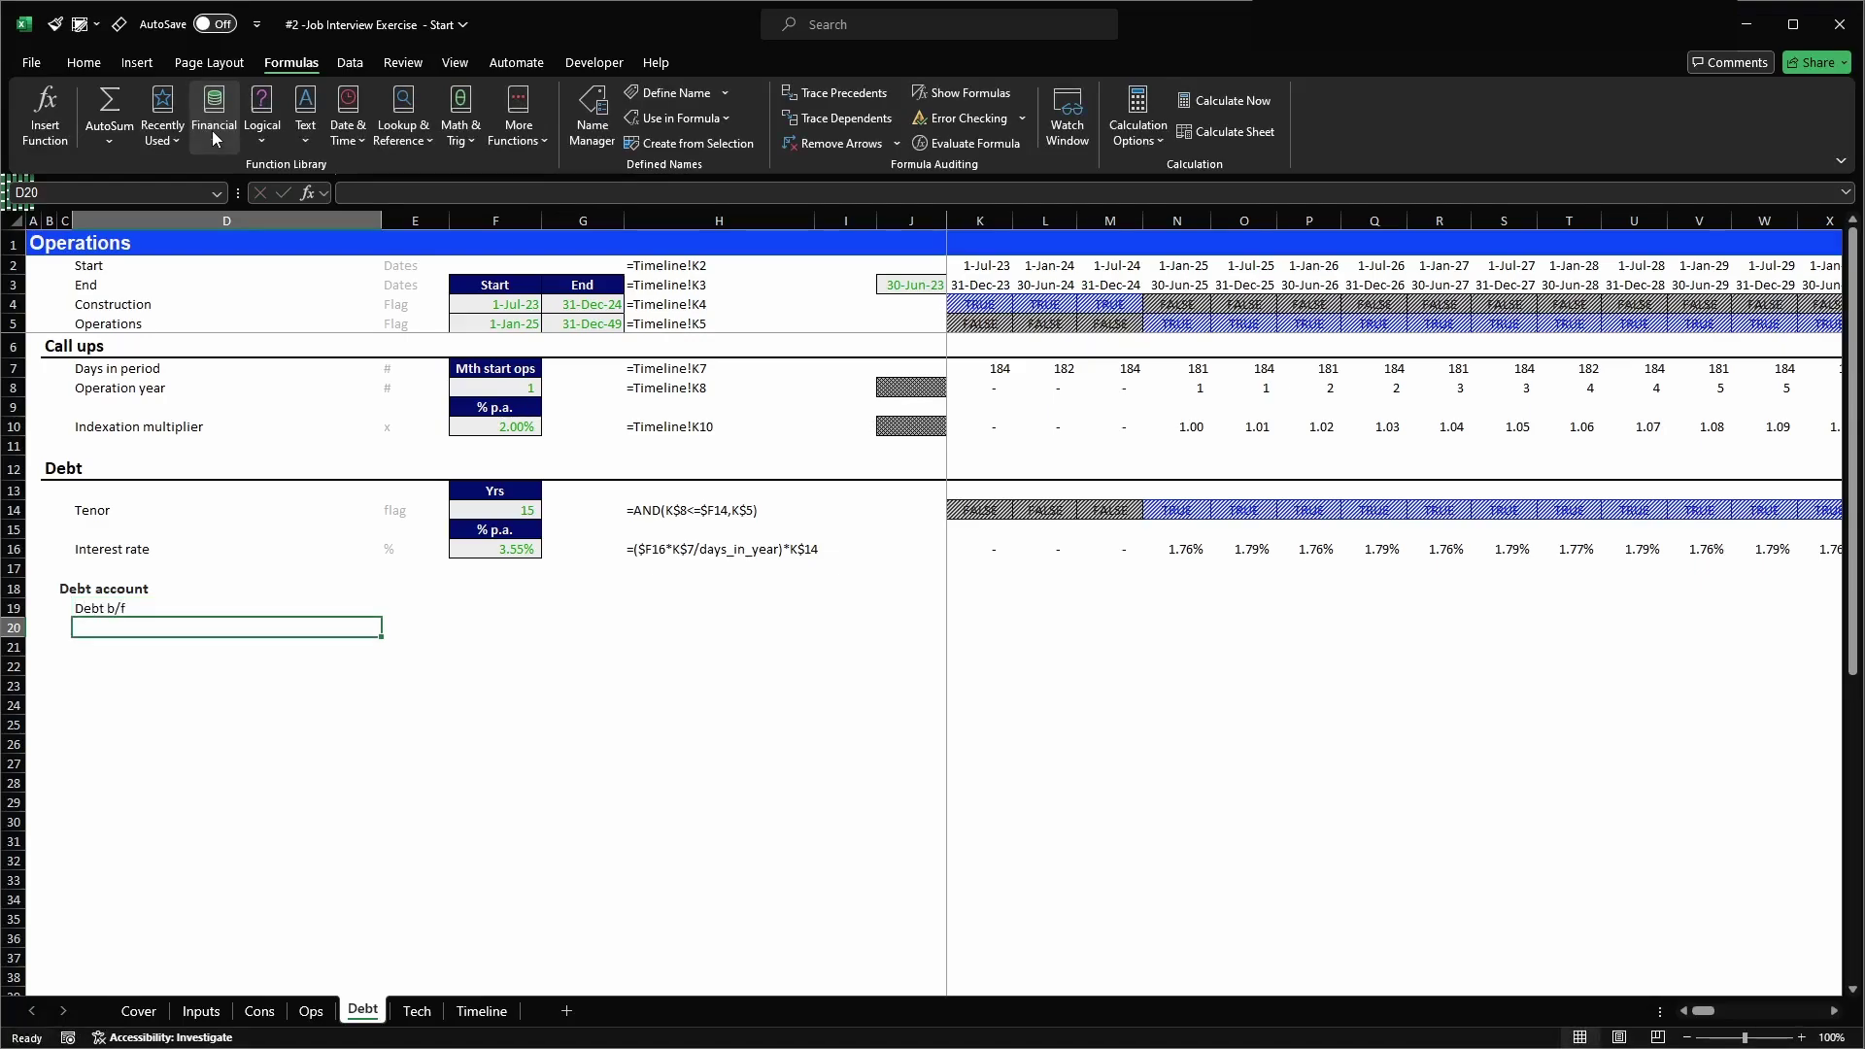
pyautogui.write('Additions')
pyautogui.press('Return')
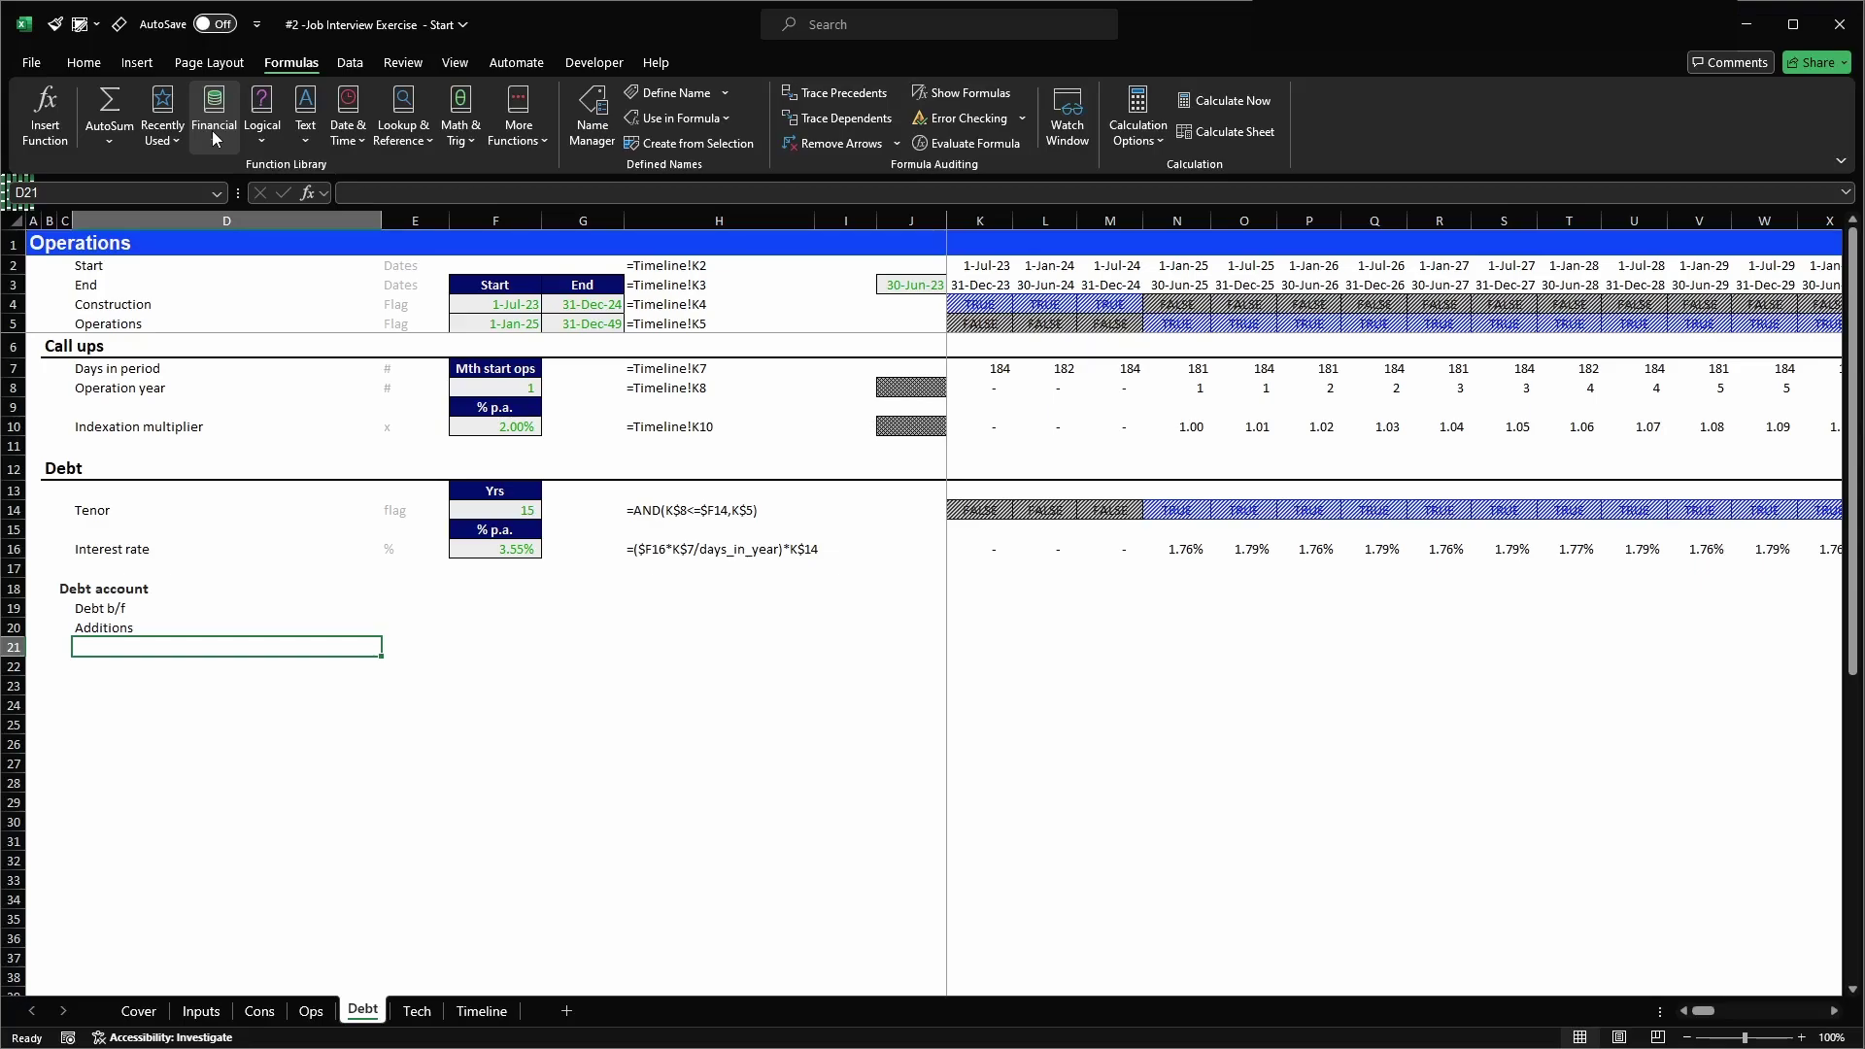
pyautogui.write('Principal r')
pyautogui.write('ayment')
pyautogui.press('Return')
pyautogui.write('Debt c')
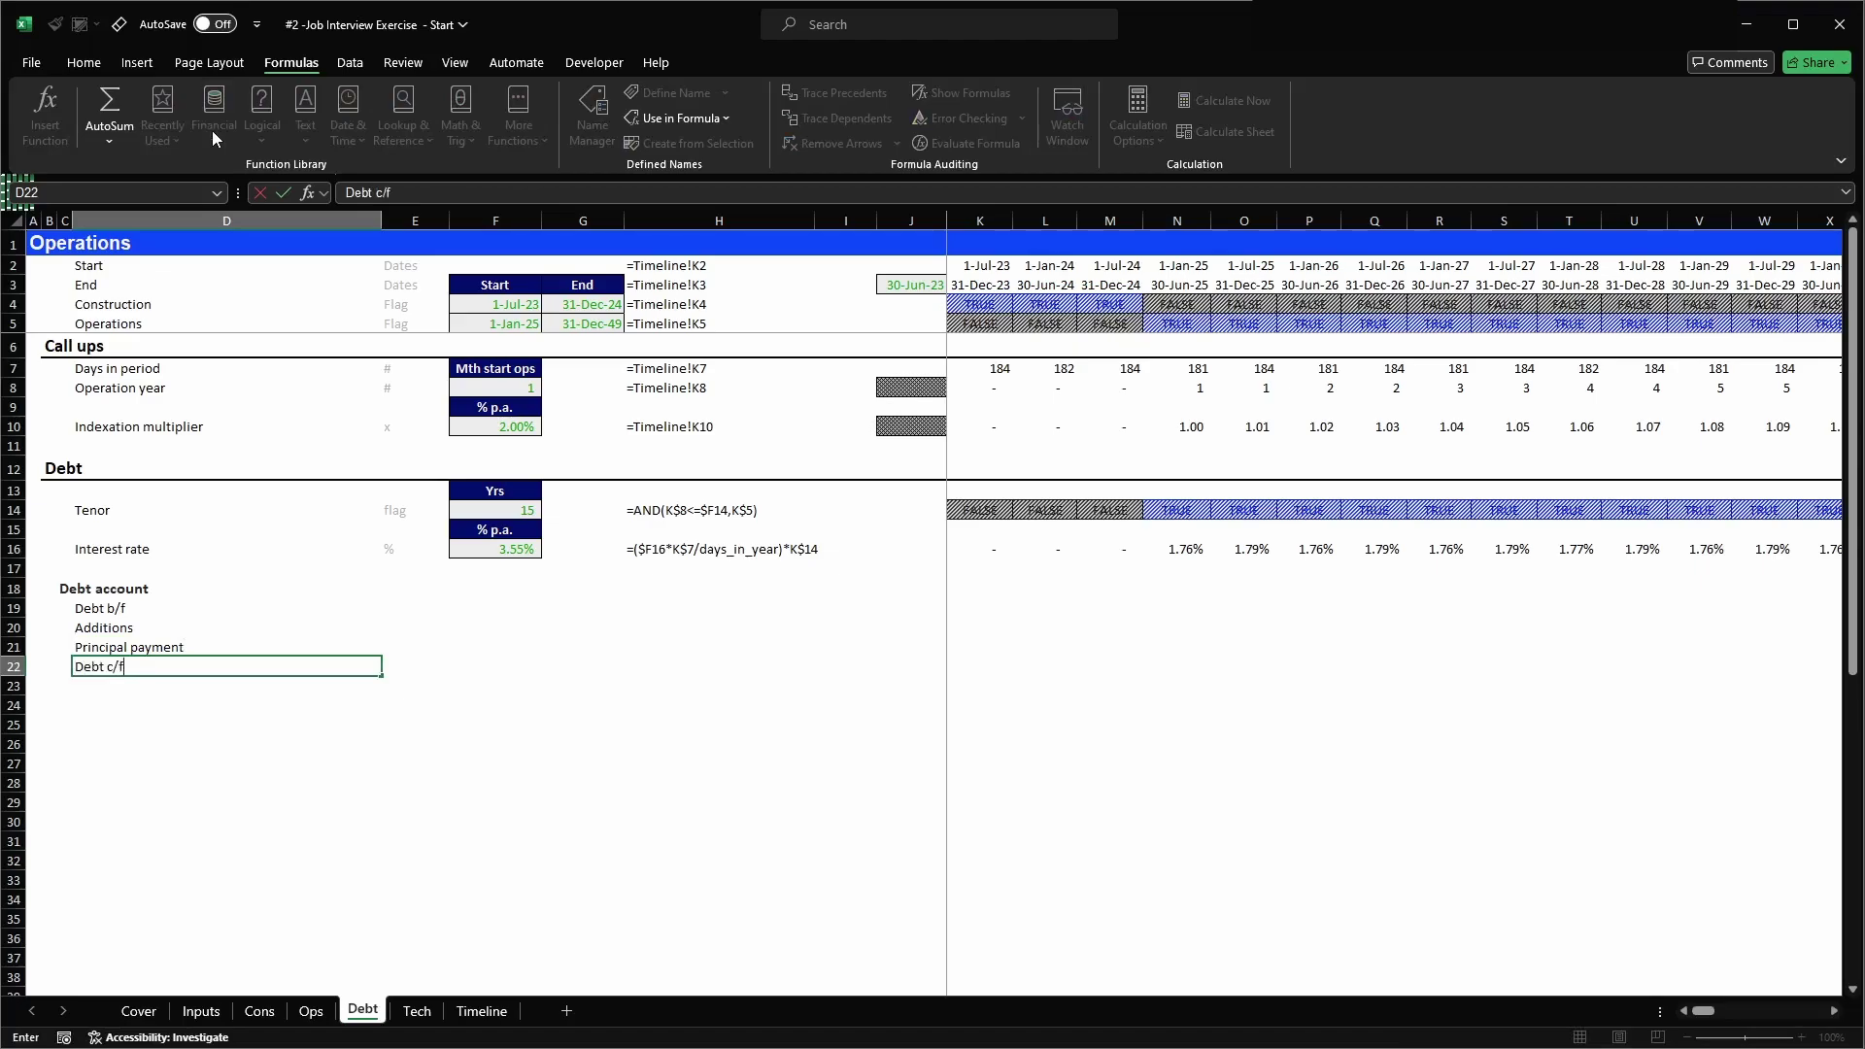
pyautogui.write('/f')
pyautogui.press('Return')
pyautogui.press('Up')
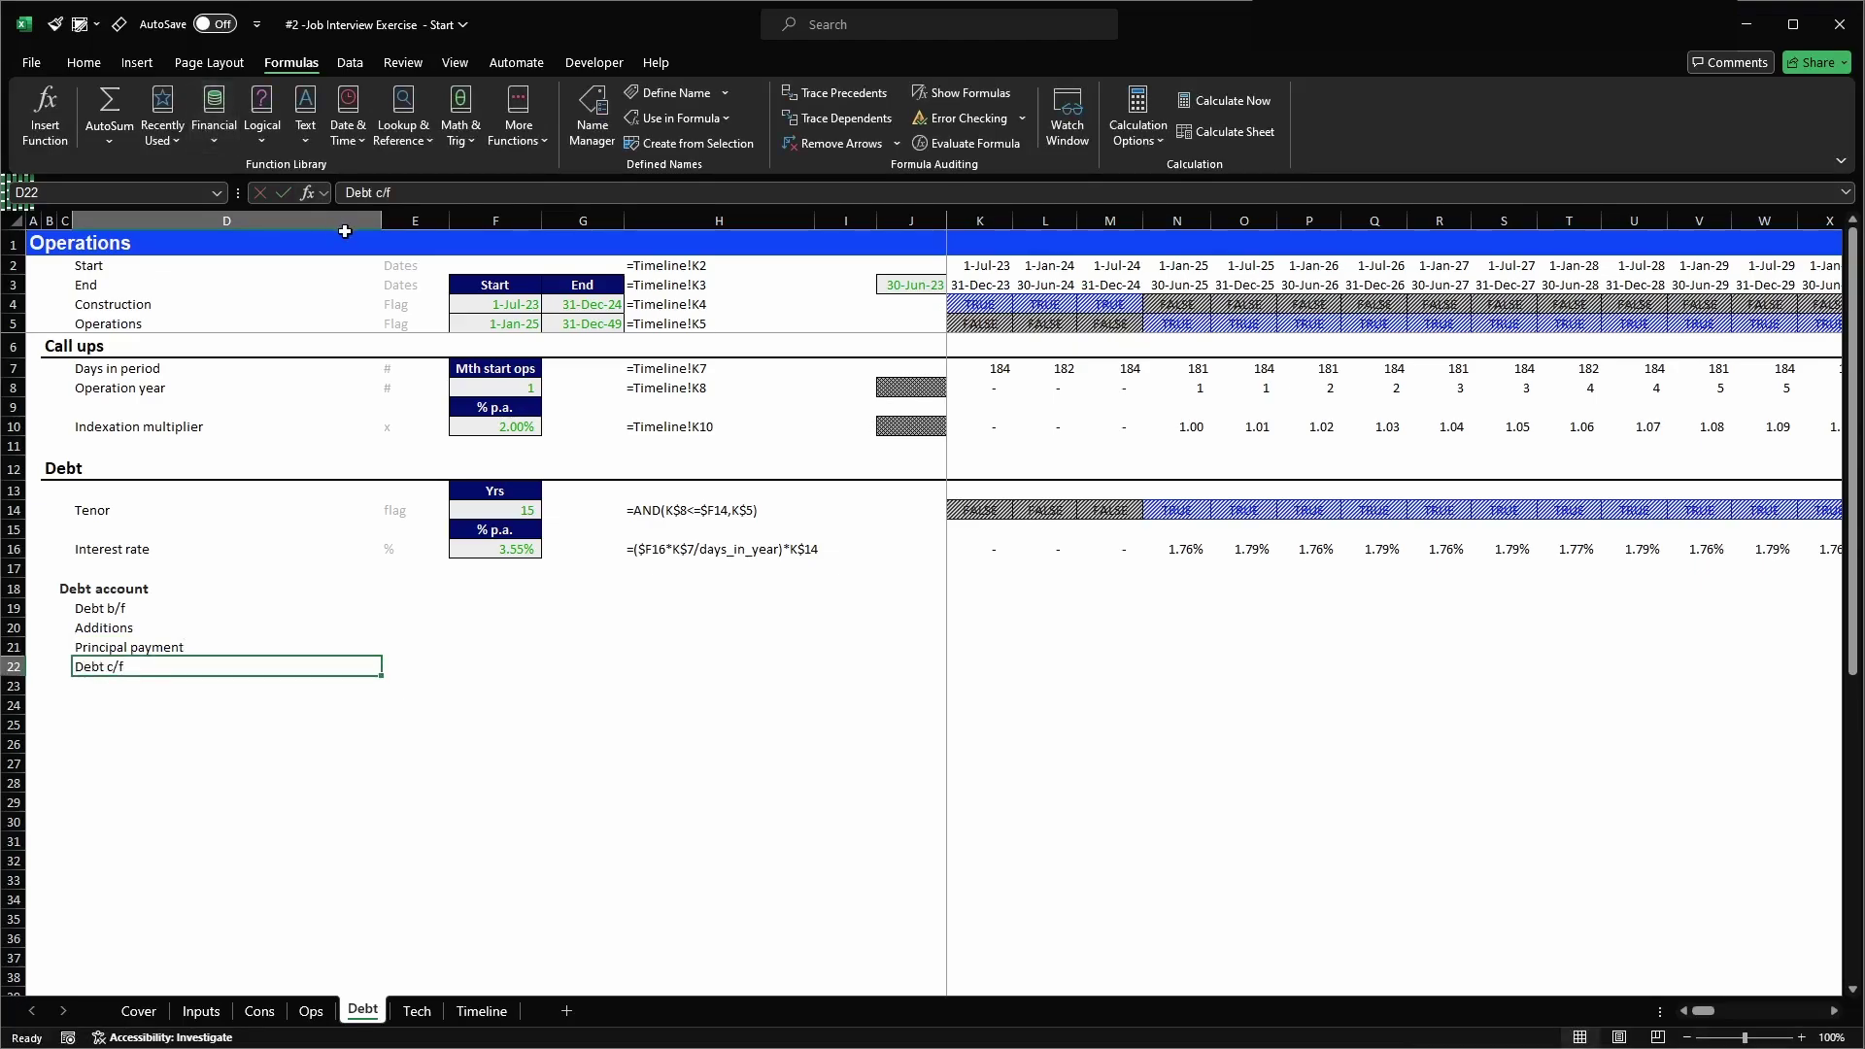
# - Copy the EUR 000's unit from E43 of the Ops sheet to E19:E22 on the Debt sheet
pyautogui.hotkey('ctrl', 'pageup')
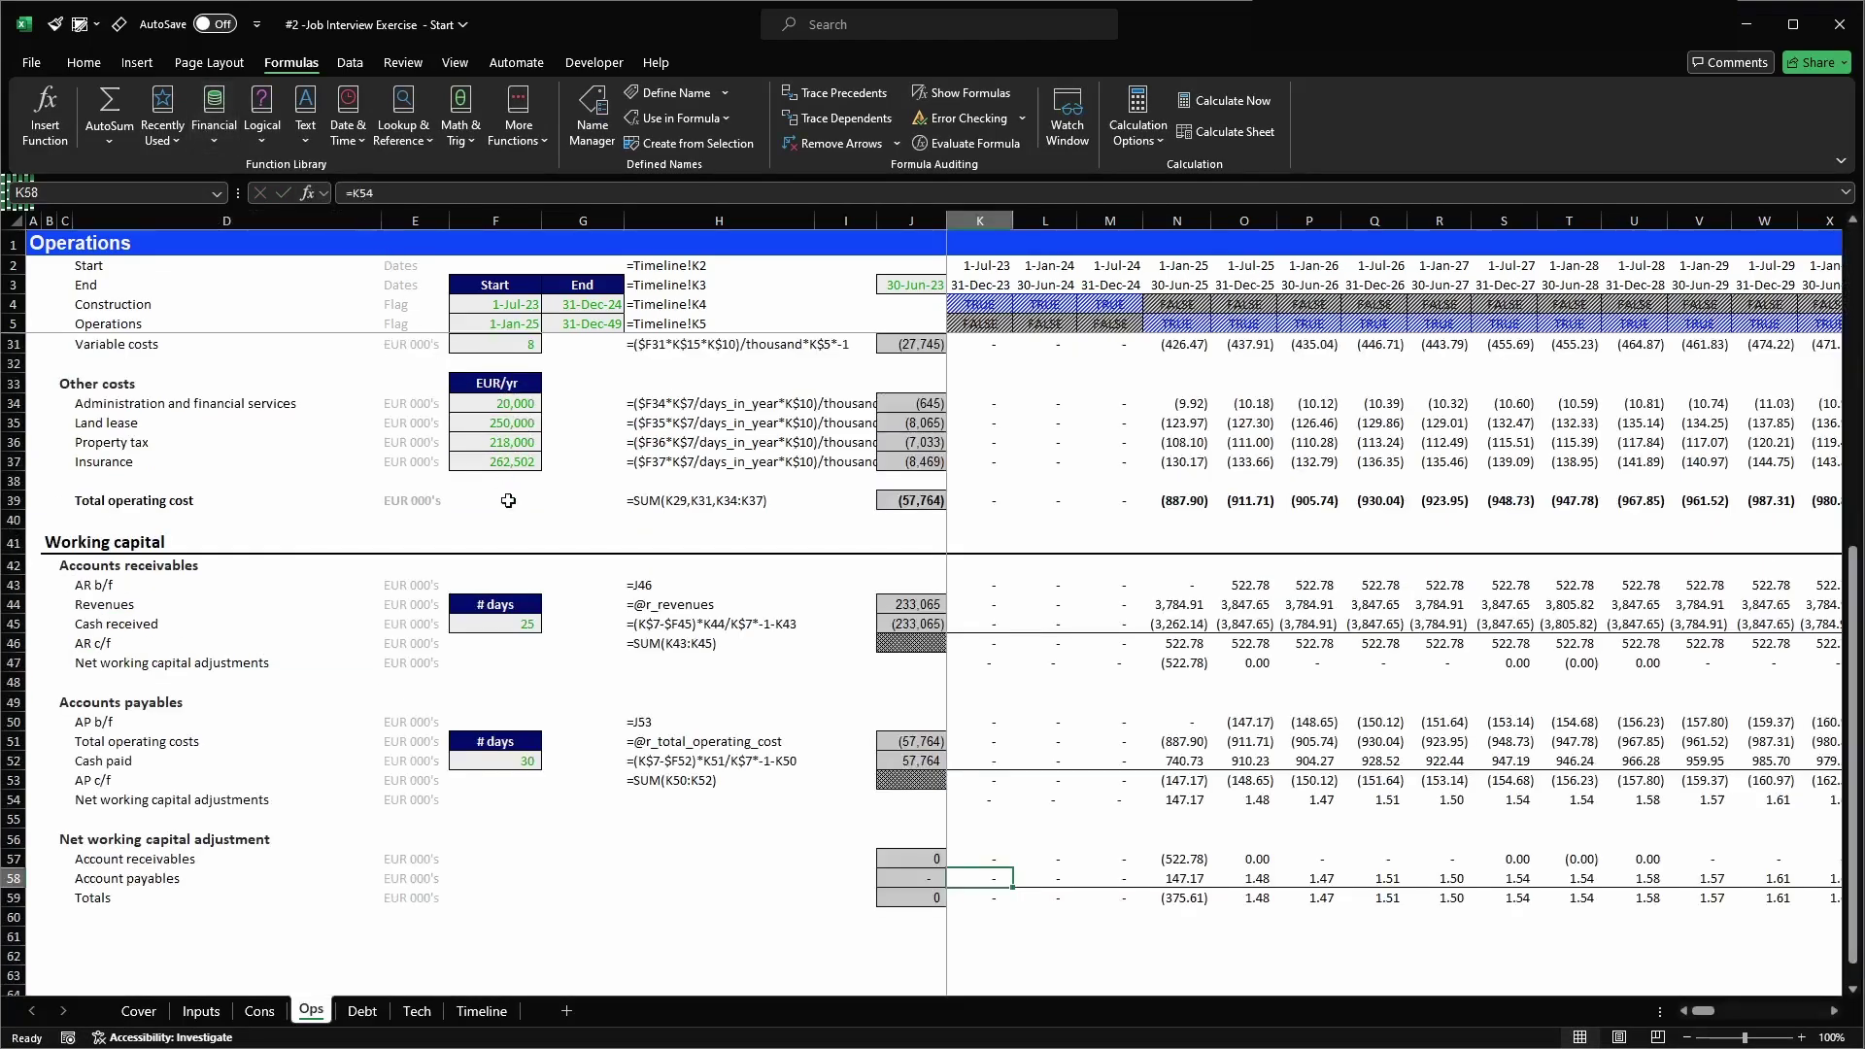
pyautogui.click(401, 582)
pyautogui.hotkey('ctrl', 'c')
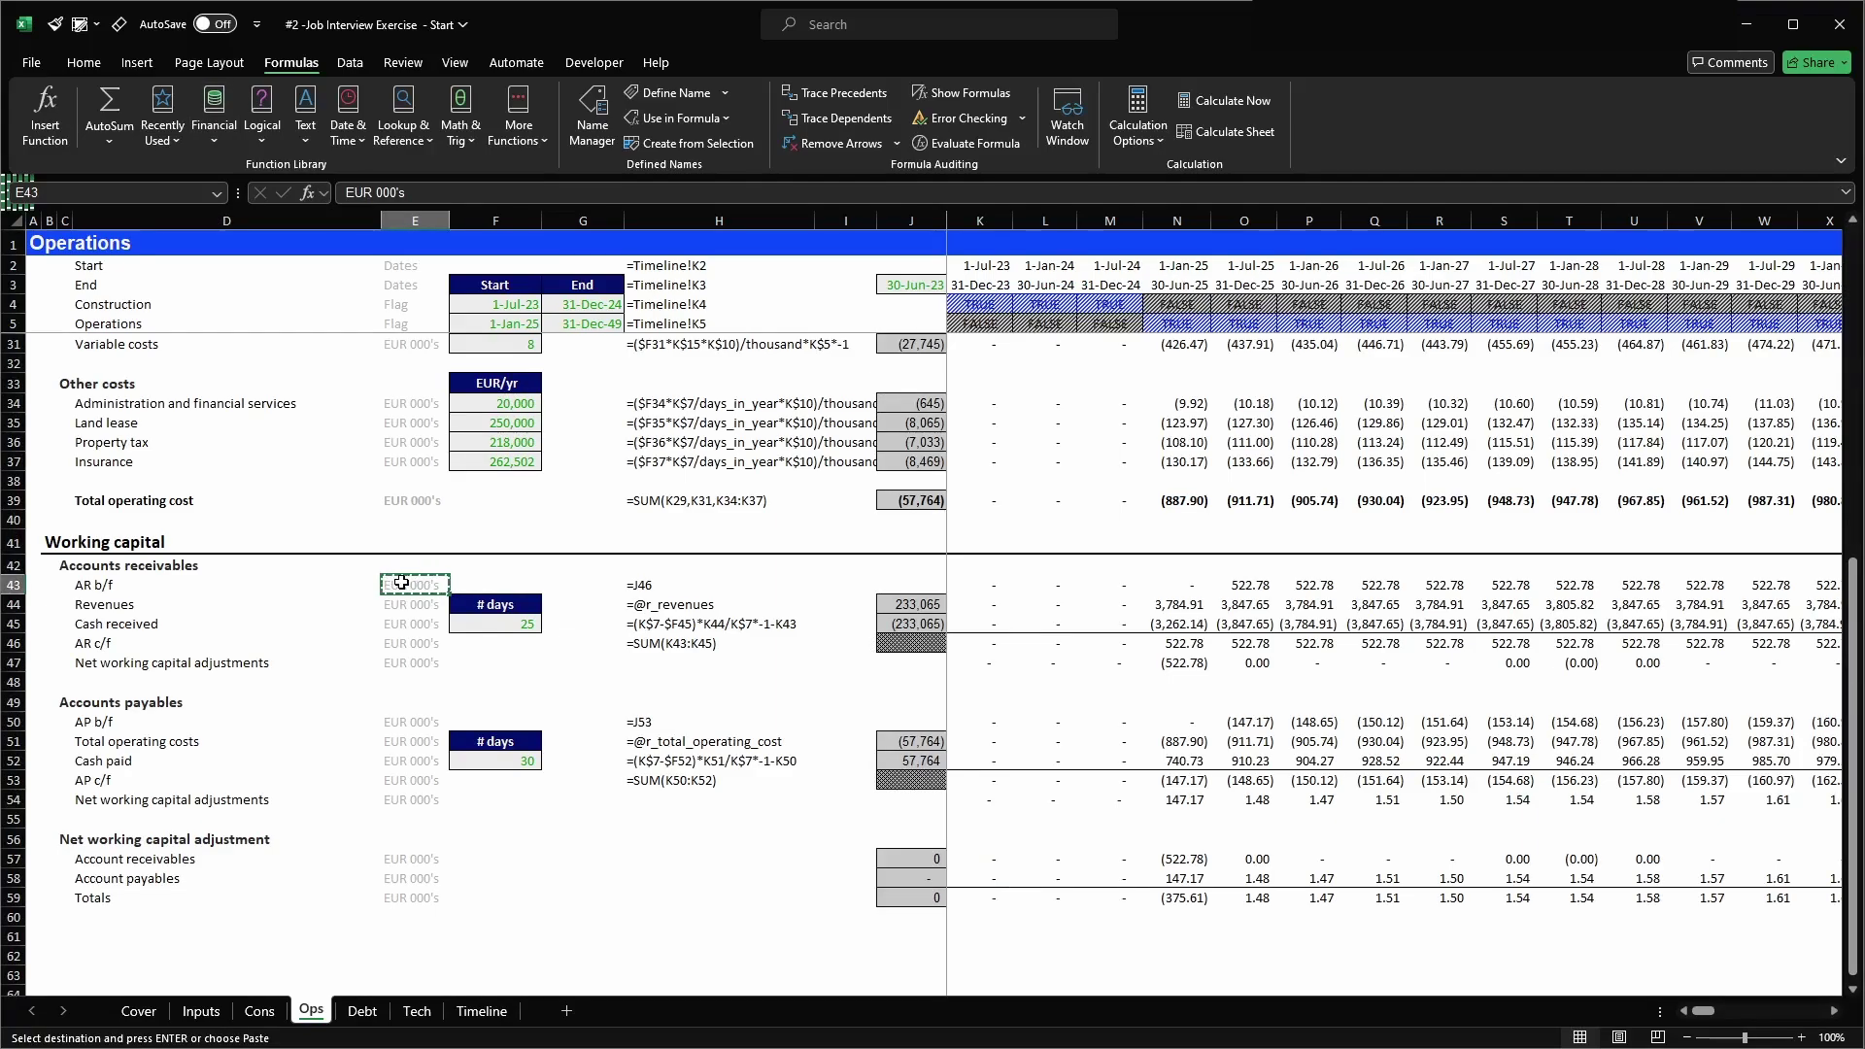
pyautogui.hotkey('ctrl', 'pagedown')
pyautogui.moveTo(398, 608); pyautogui.dragTo(410, 670)
pyautogui.press('Return')
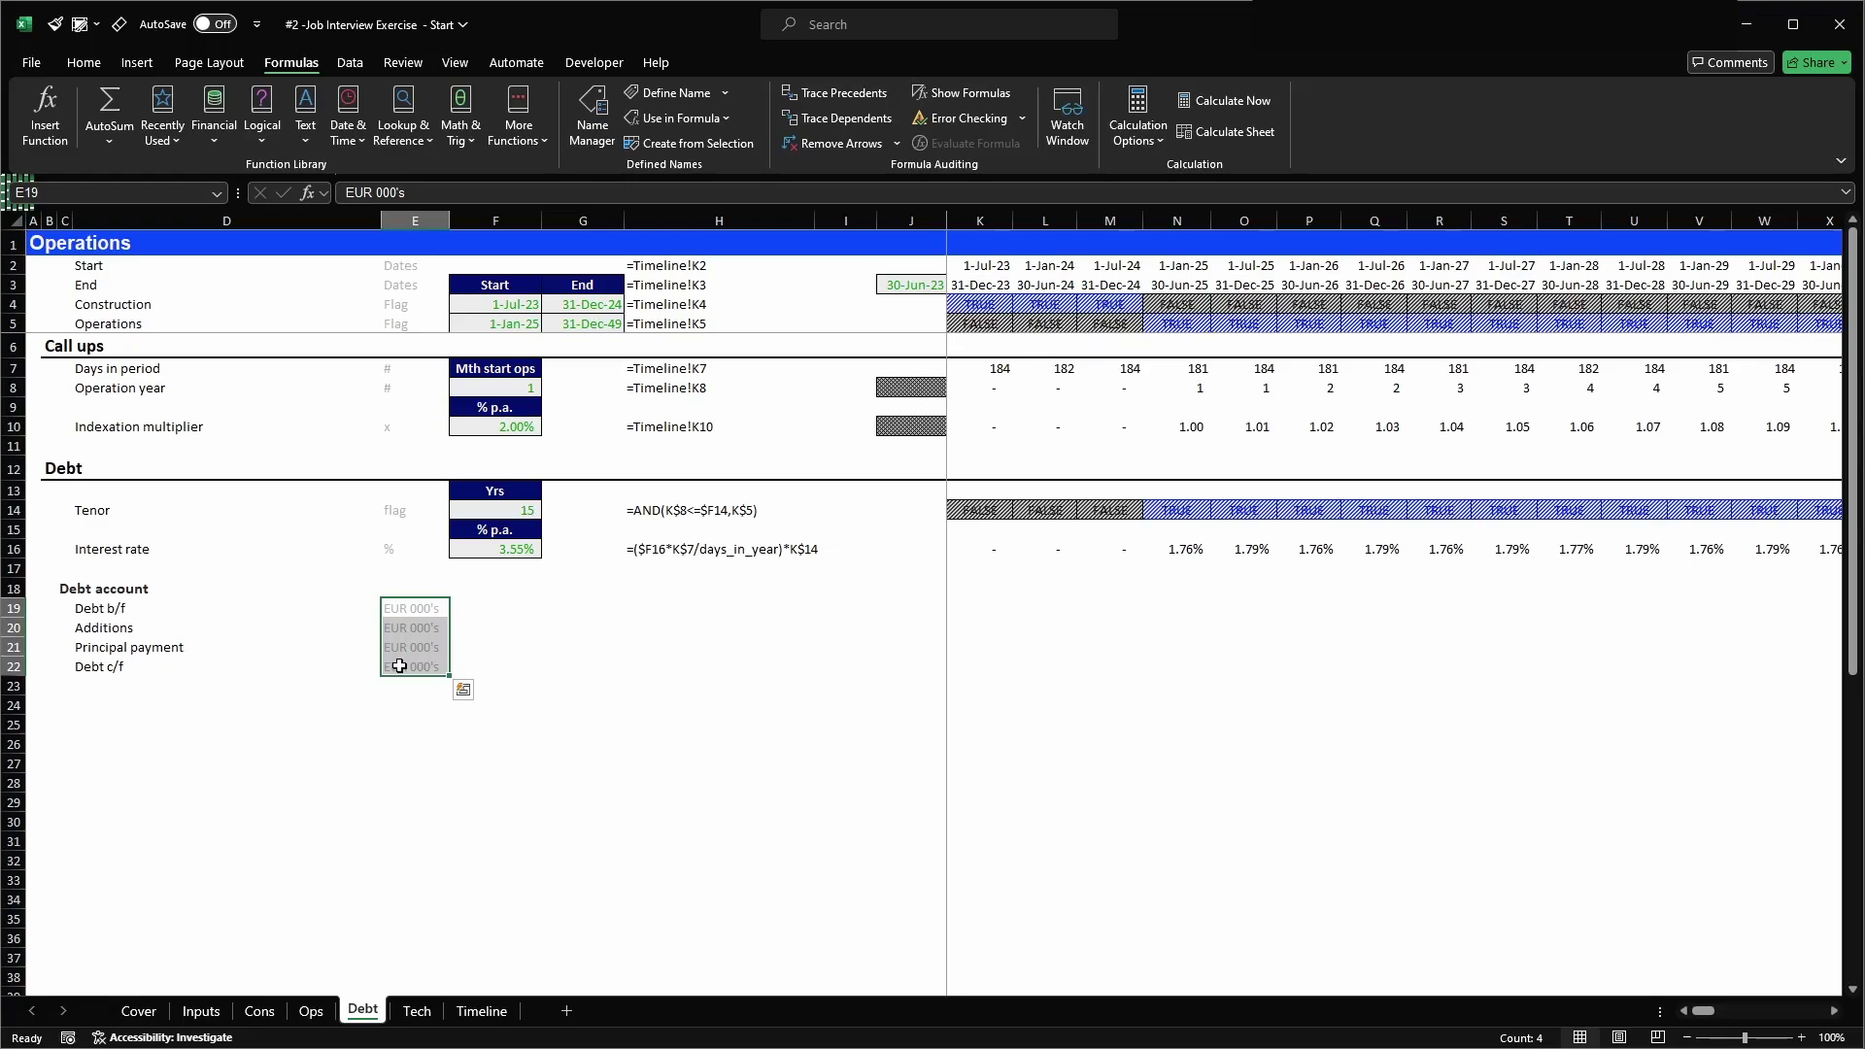
# - Copy the Revenues total and first-period cells J44:K44 from the Ops sheet to J19:K19 on the Debt sheet
pyautogui.press('Left')
pyautogui.press('Right')
pyautogui.press('Right')
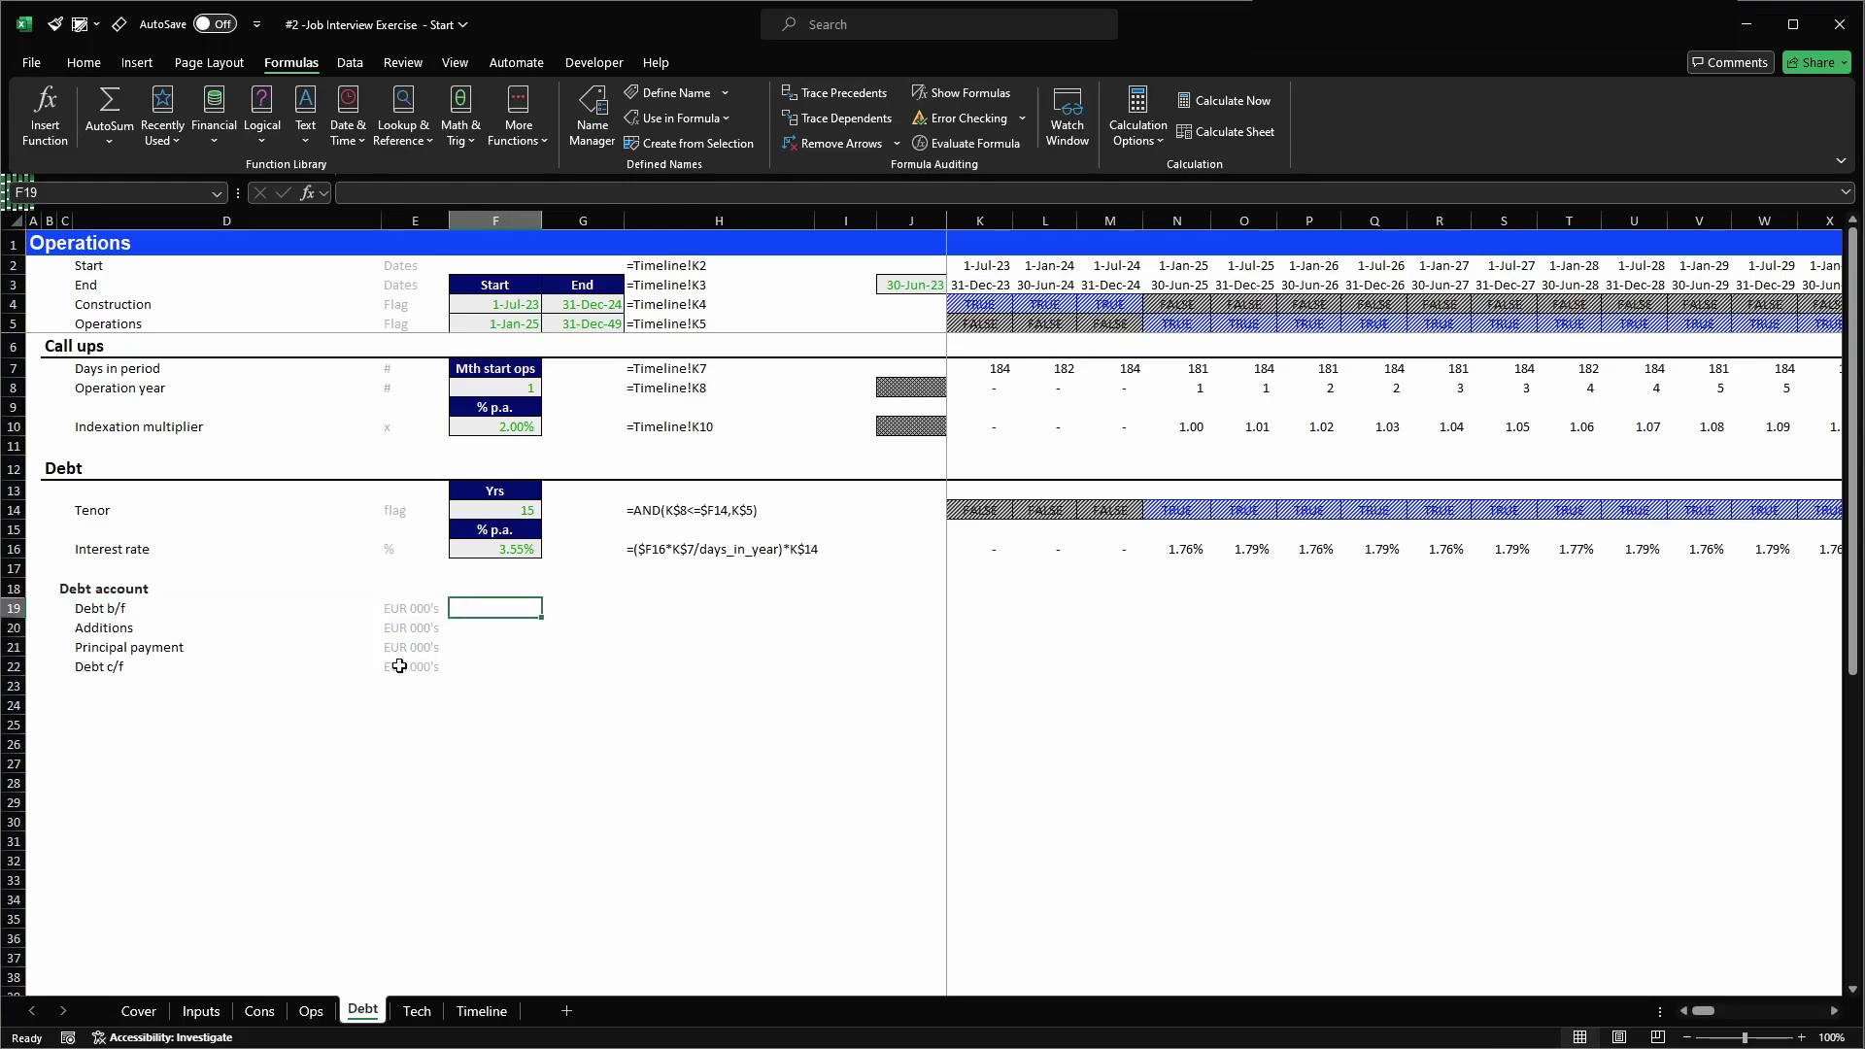
pyautogui.press('Right')
pyautogui.press('Right')
pyautogui.press('Right')
pyautogui.press('Right')
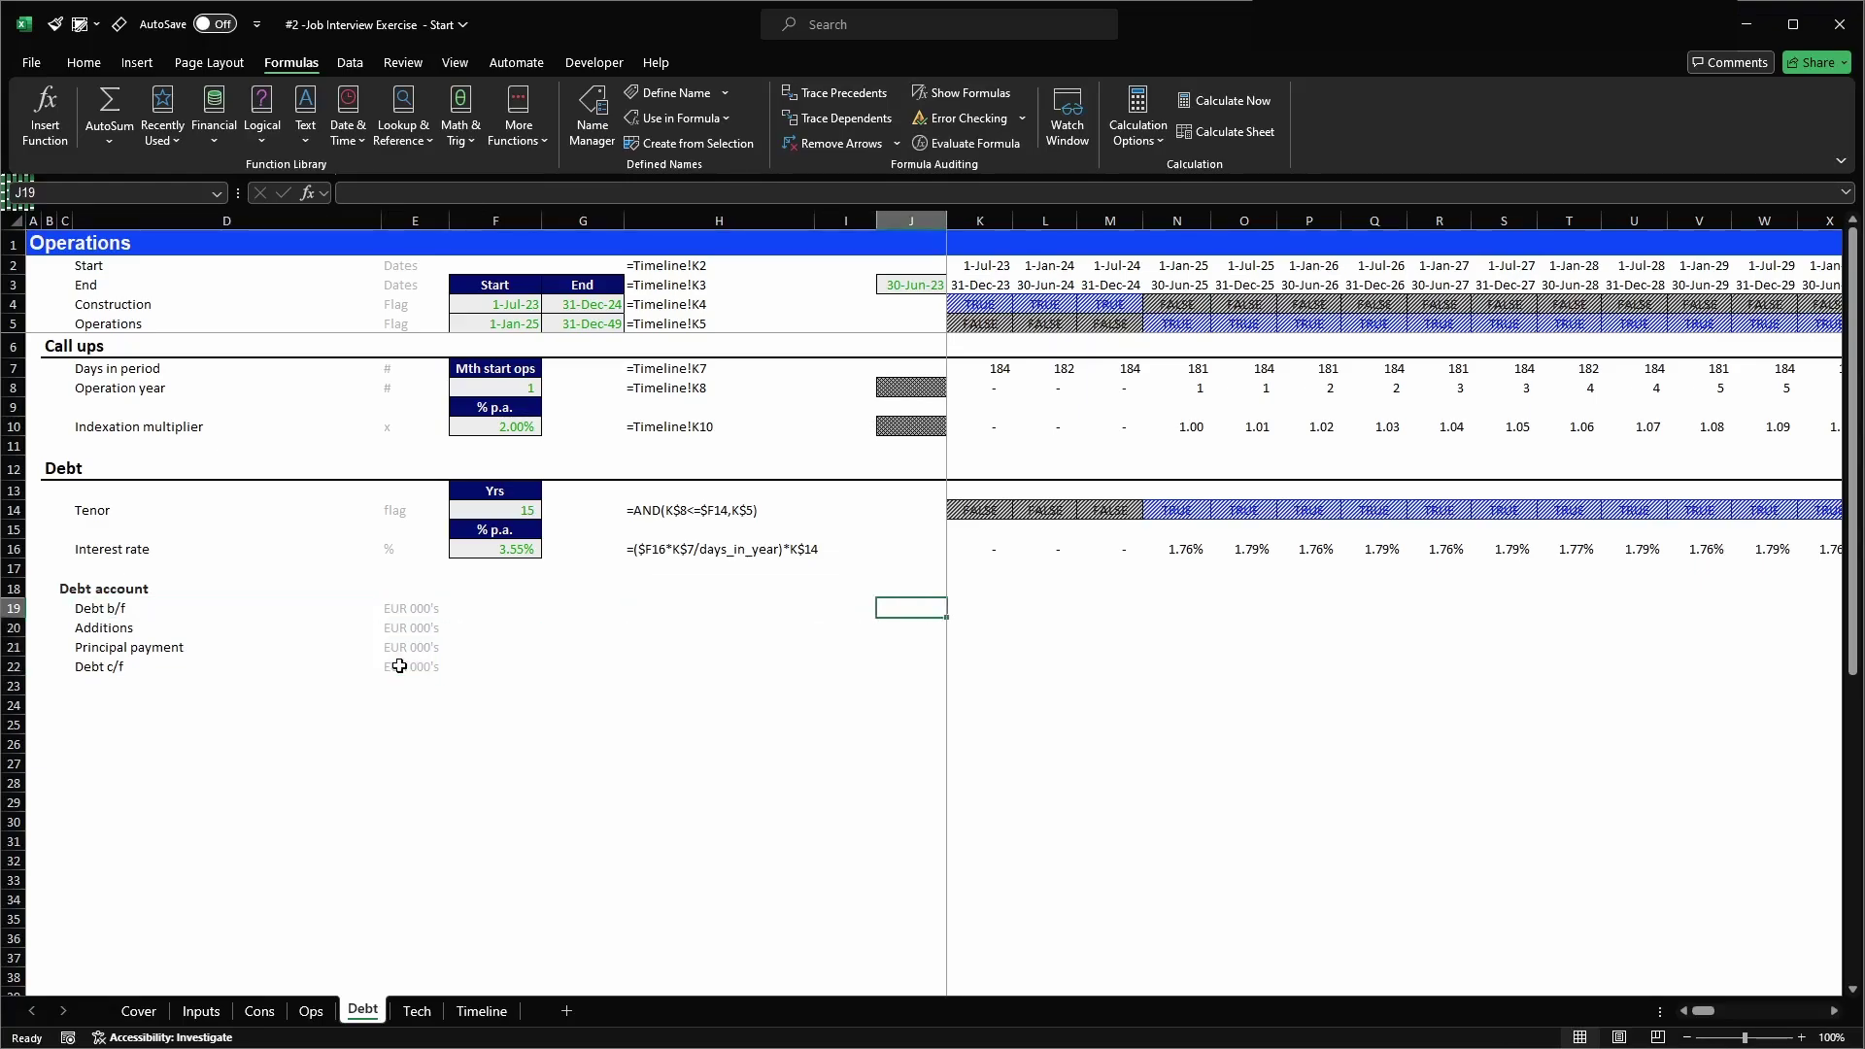
pyautogui.hotkey('ctrl', 'pageup')
pyautogui.click(936, 607)
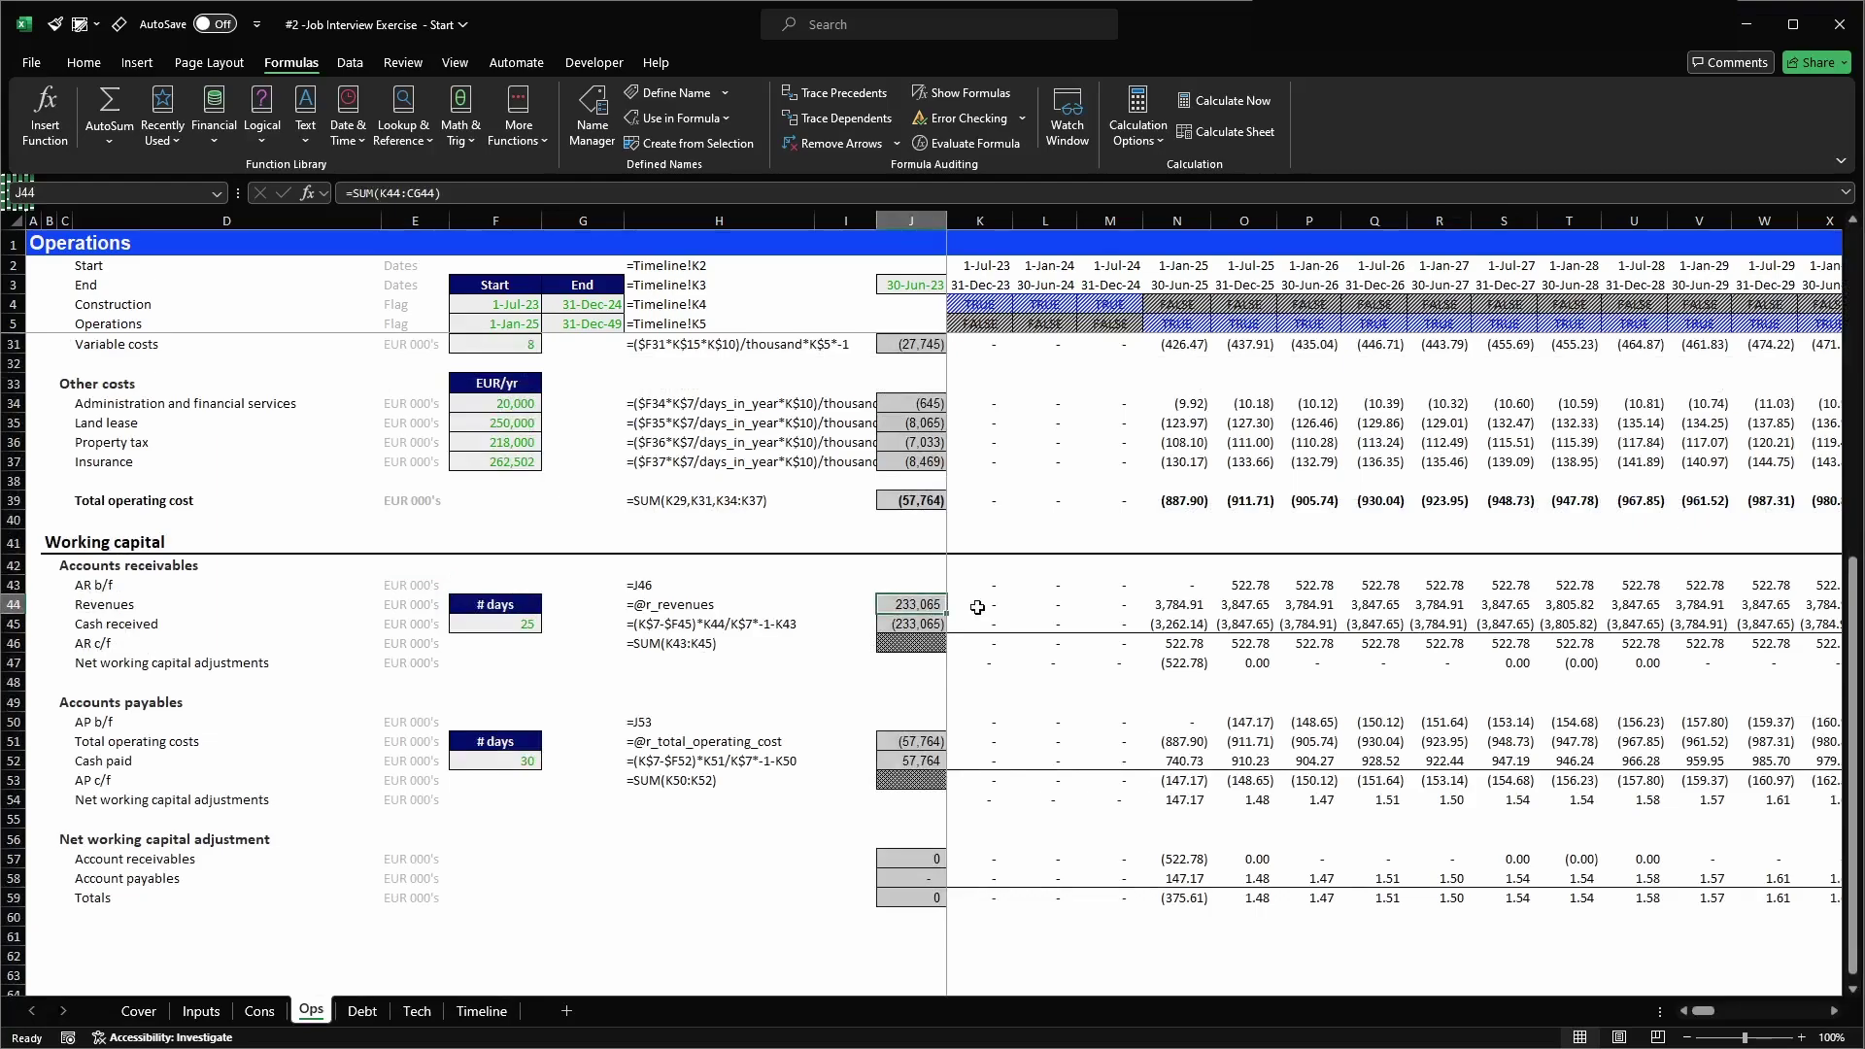
pyautogui.hotkey('ctrl', 'c')
pyautogui.hotkey('ctrl', 'pagedown')
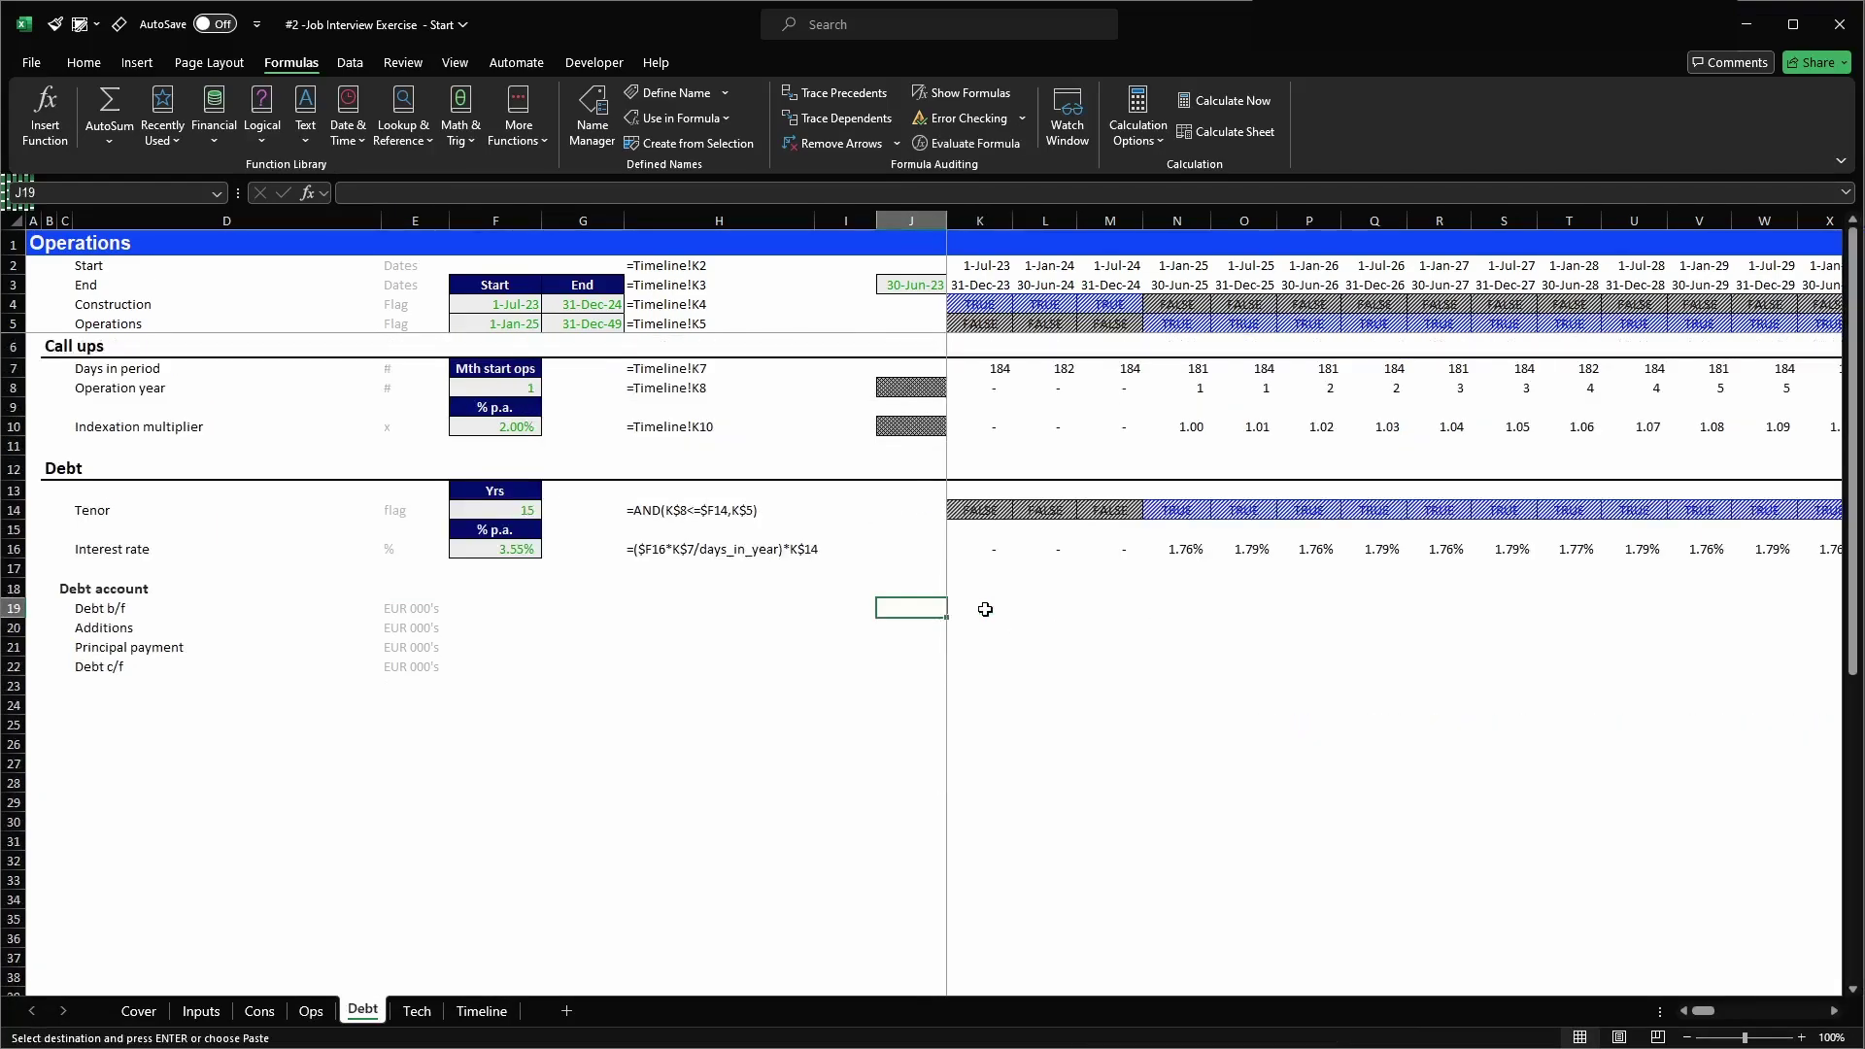
pyautogui.press('Return')
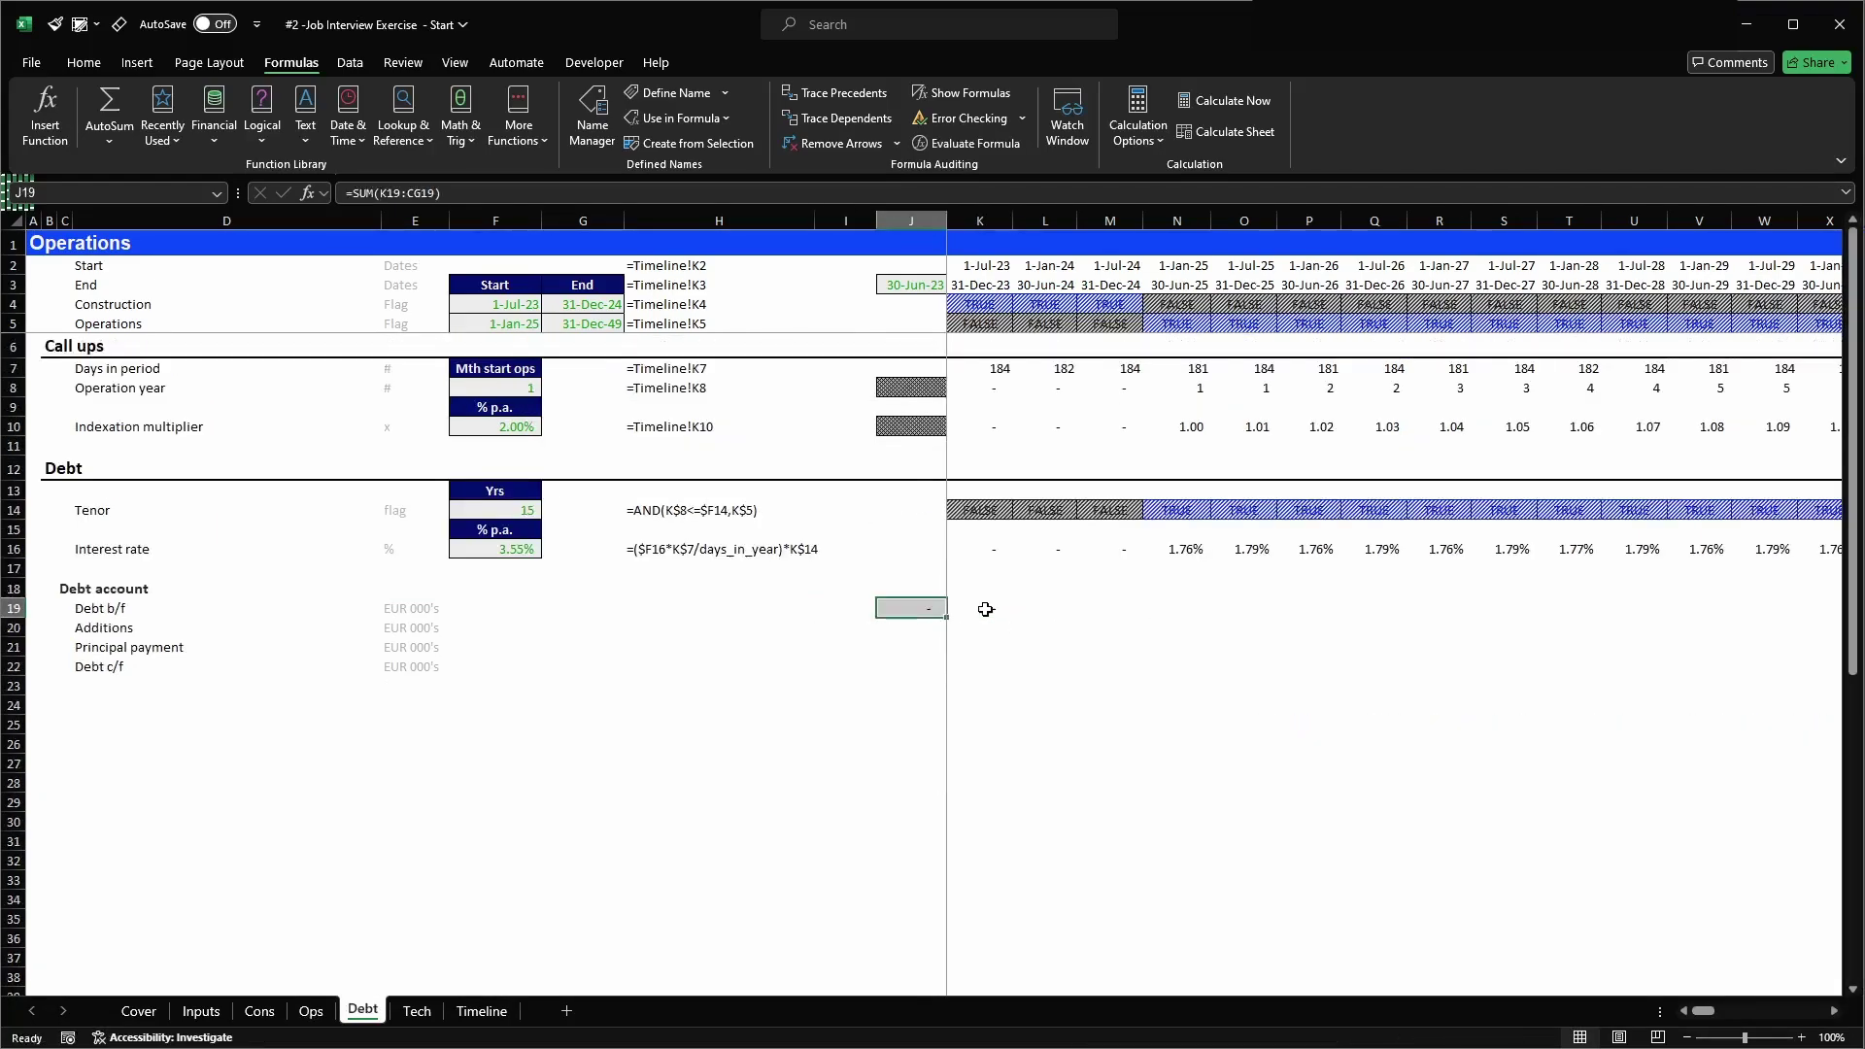
# - Replace the Debt b/f formula in K19 with =J22, the previous period's closing debt
pyautogui.press('Right')
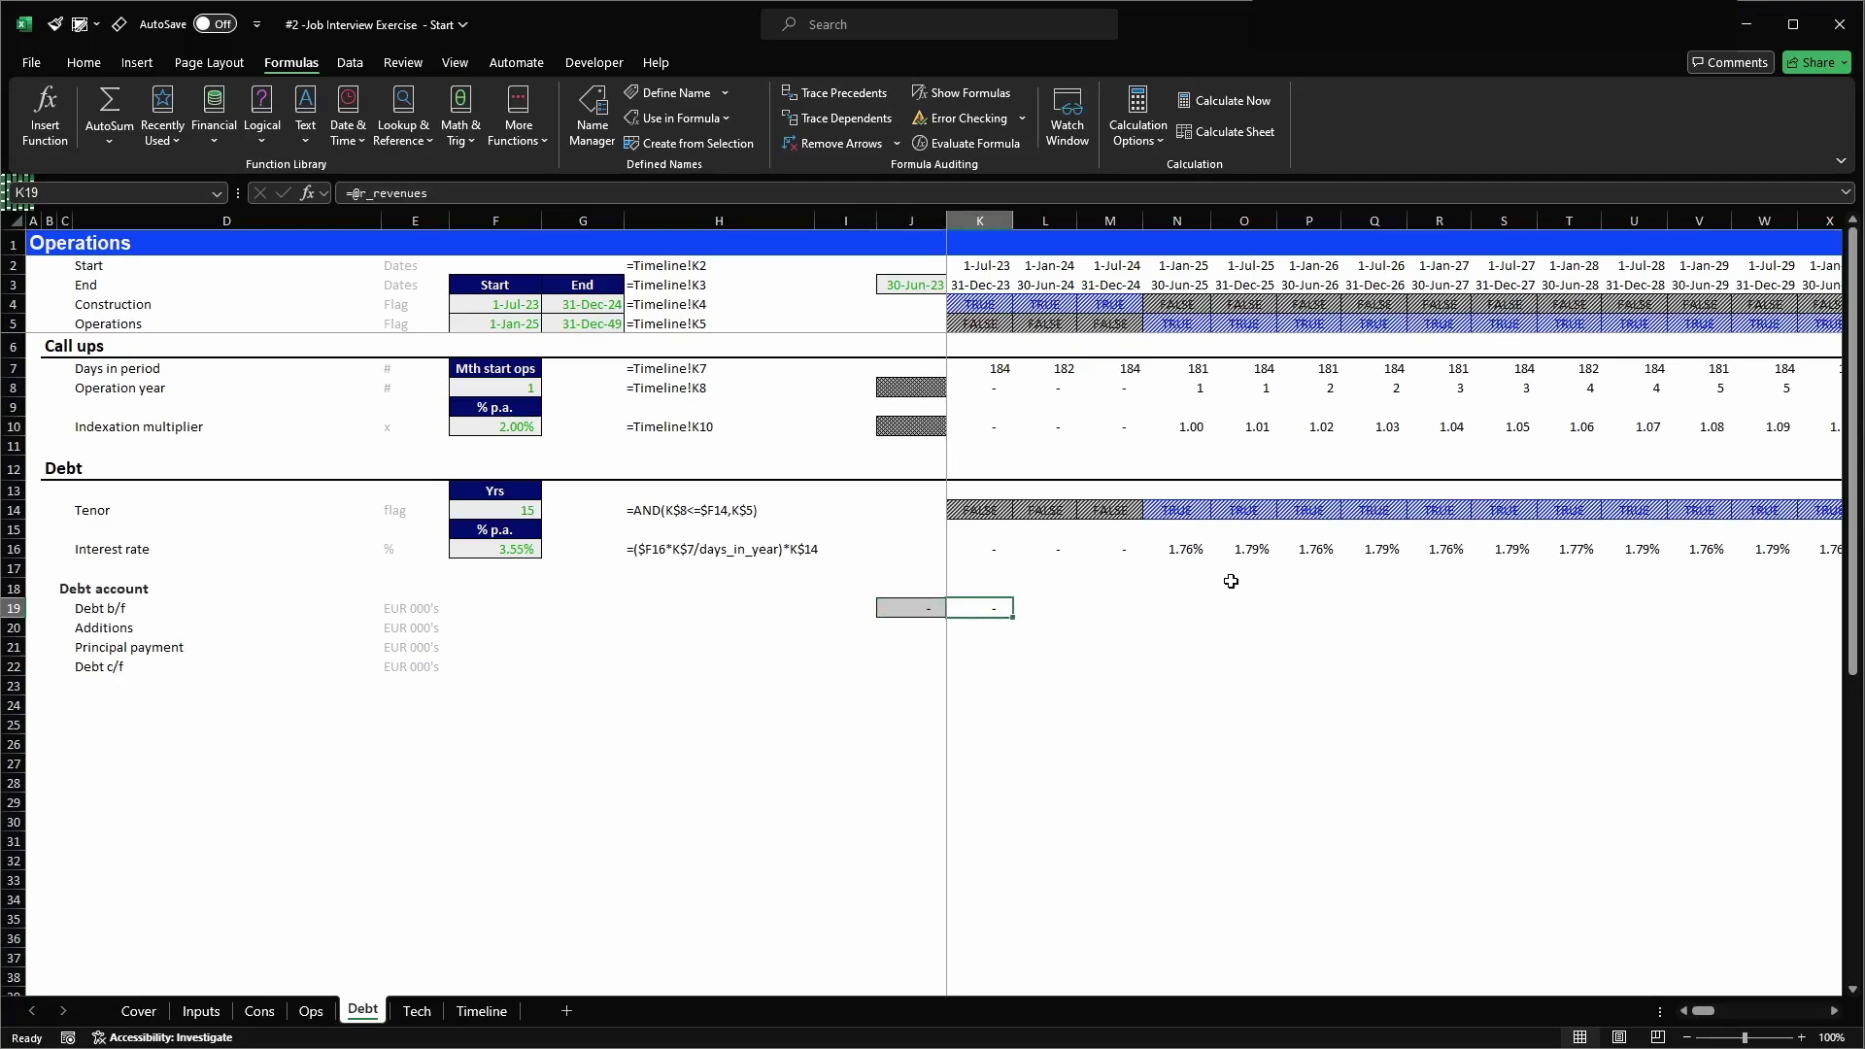
pyautogui.write('=')
pyautogui.press('Left')
pyautogui.press('Down')
pyautogui.press('Down')
pyautogui.press('Down')
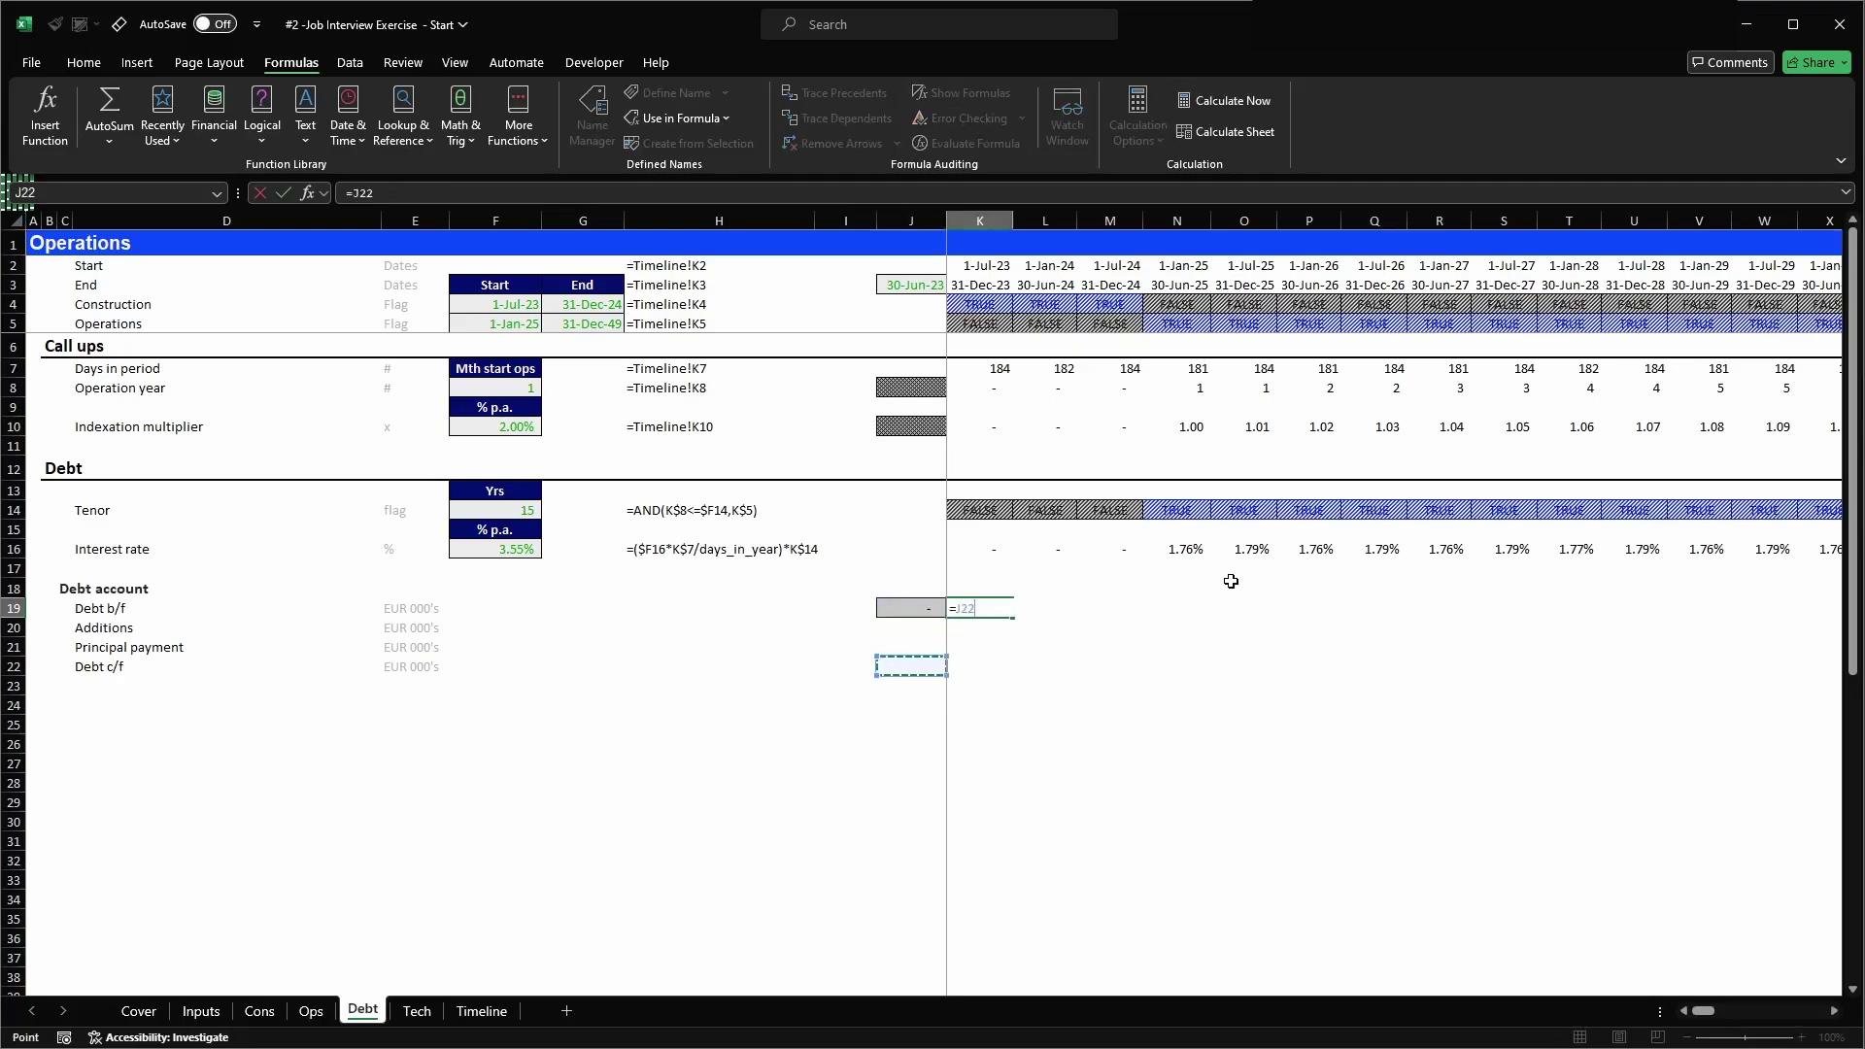
pyautogui.press('Return')
# - Apply the Empty cell style to J22 on the Debt c/f row
pyautogui.press('Left')
pyautogui.press('Down')
pyautogui.press('Down')
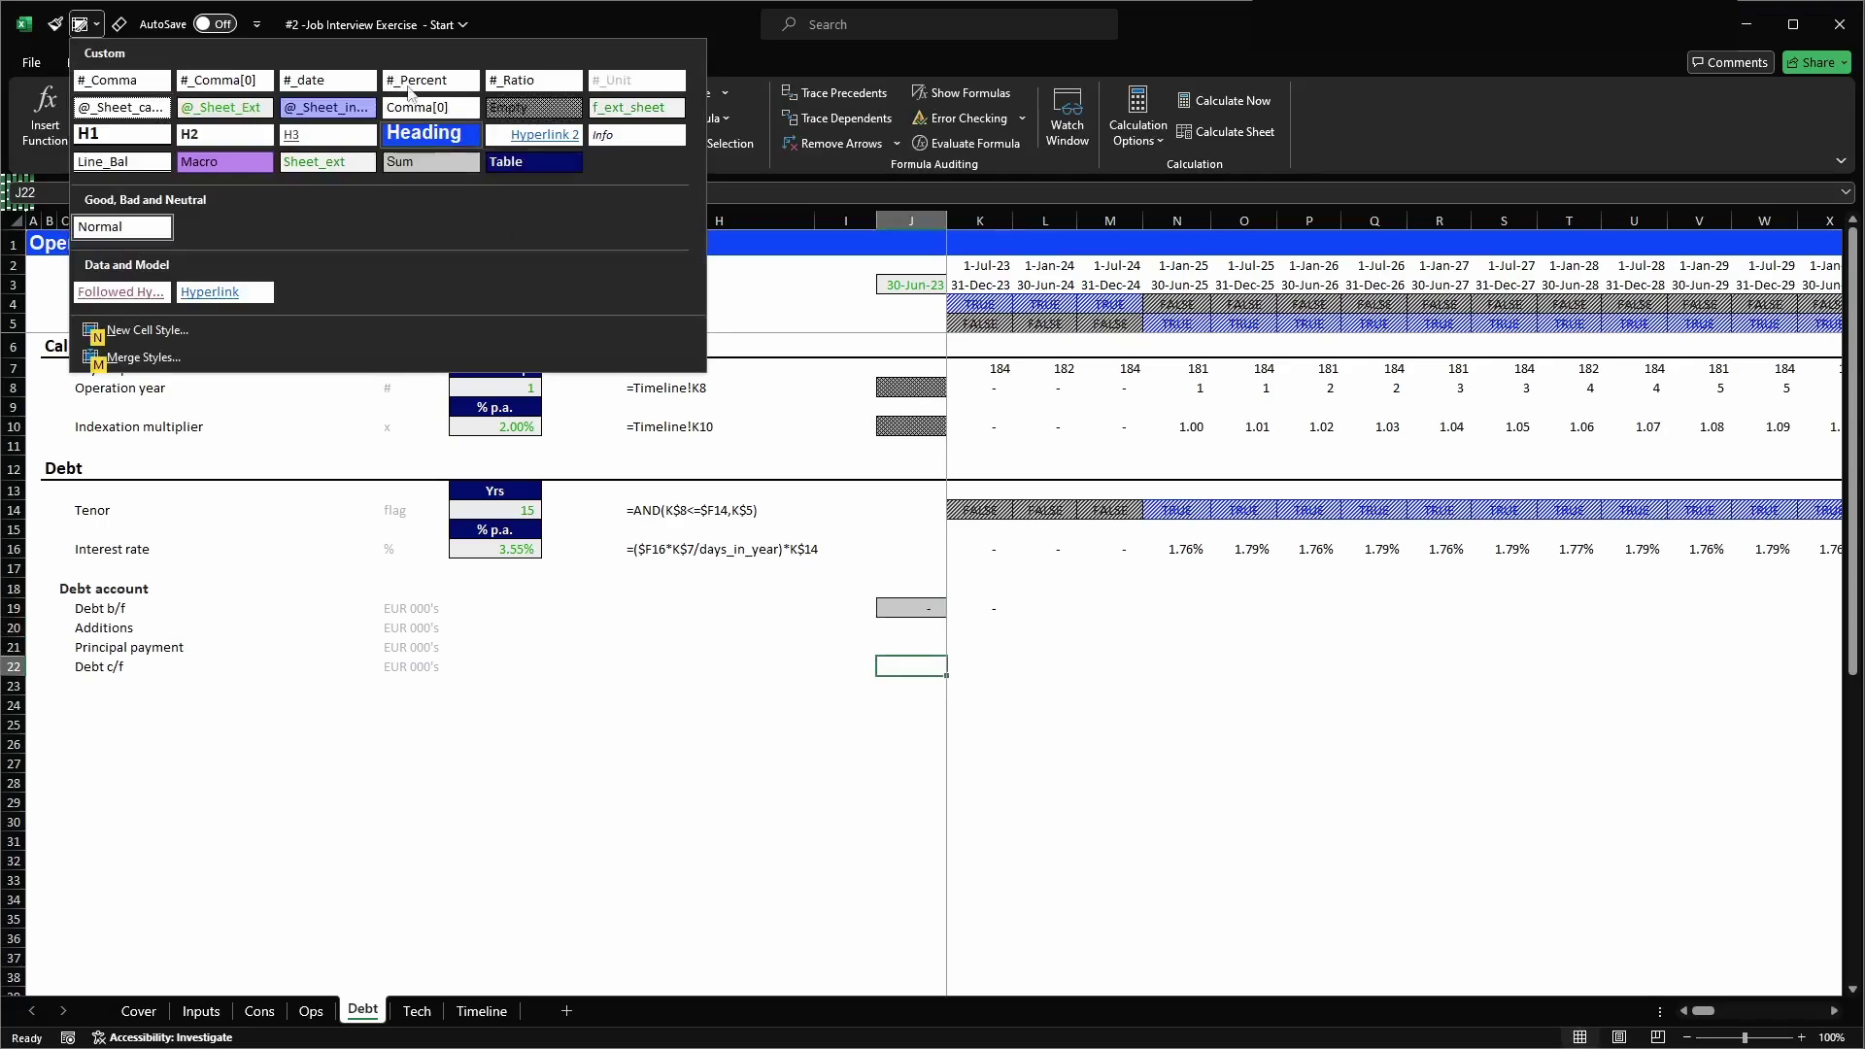
pyautogui.click(512, 107)
# - Enter the Debt c/f formula =SUM(K19:K21) in K22
pyautogui.press('Up')
pyautogui.press('Up')
pyautogui.press('Right')
pyautogui.press('Up')
pyautogui.press('F2')
pyautogui.press('Escape')
pyautogui.press('Down')
pyautogui.press('Down')
pyautogui.press('Down')
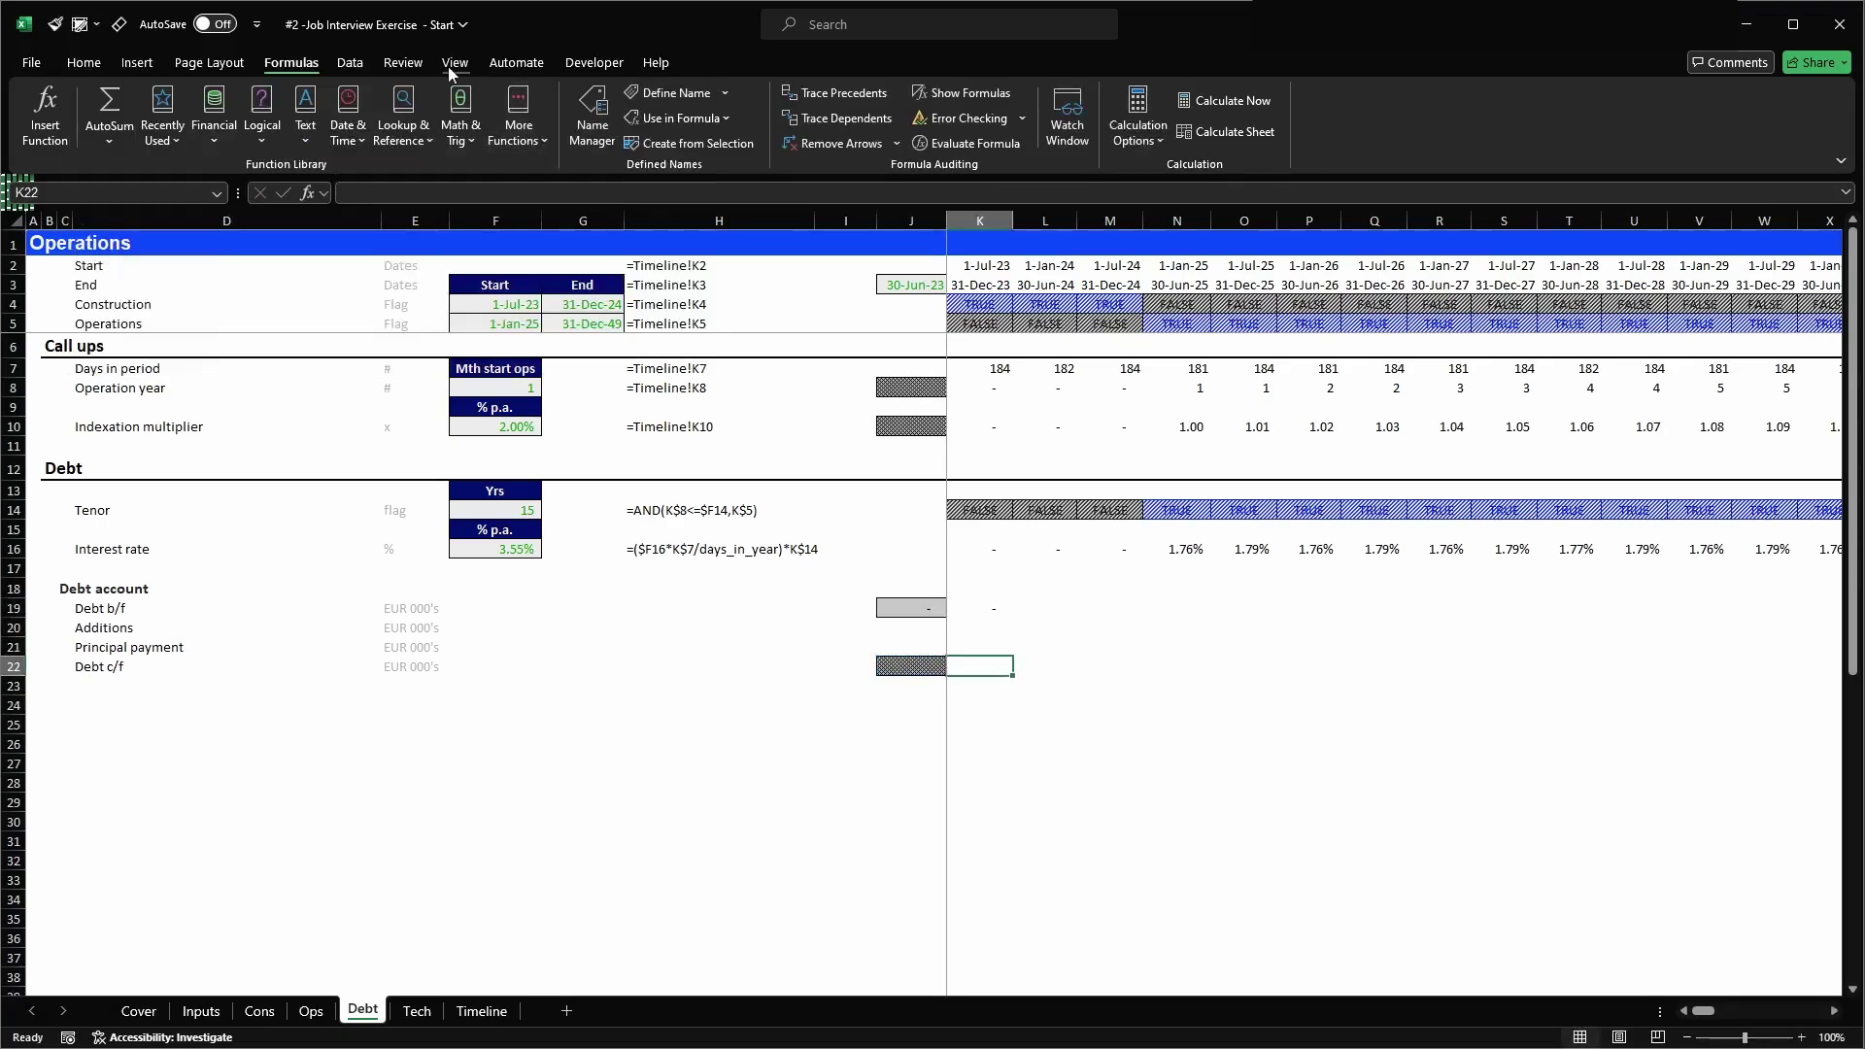
pyautogui.hotkey('alt', '=')
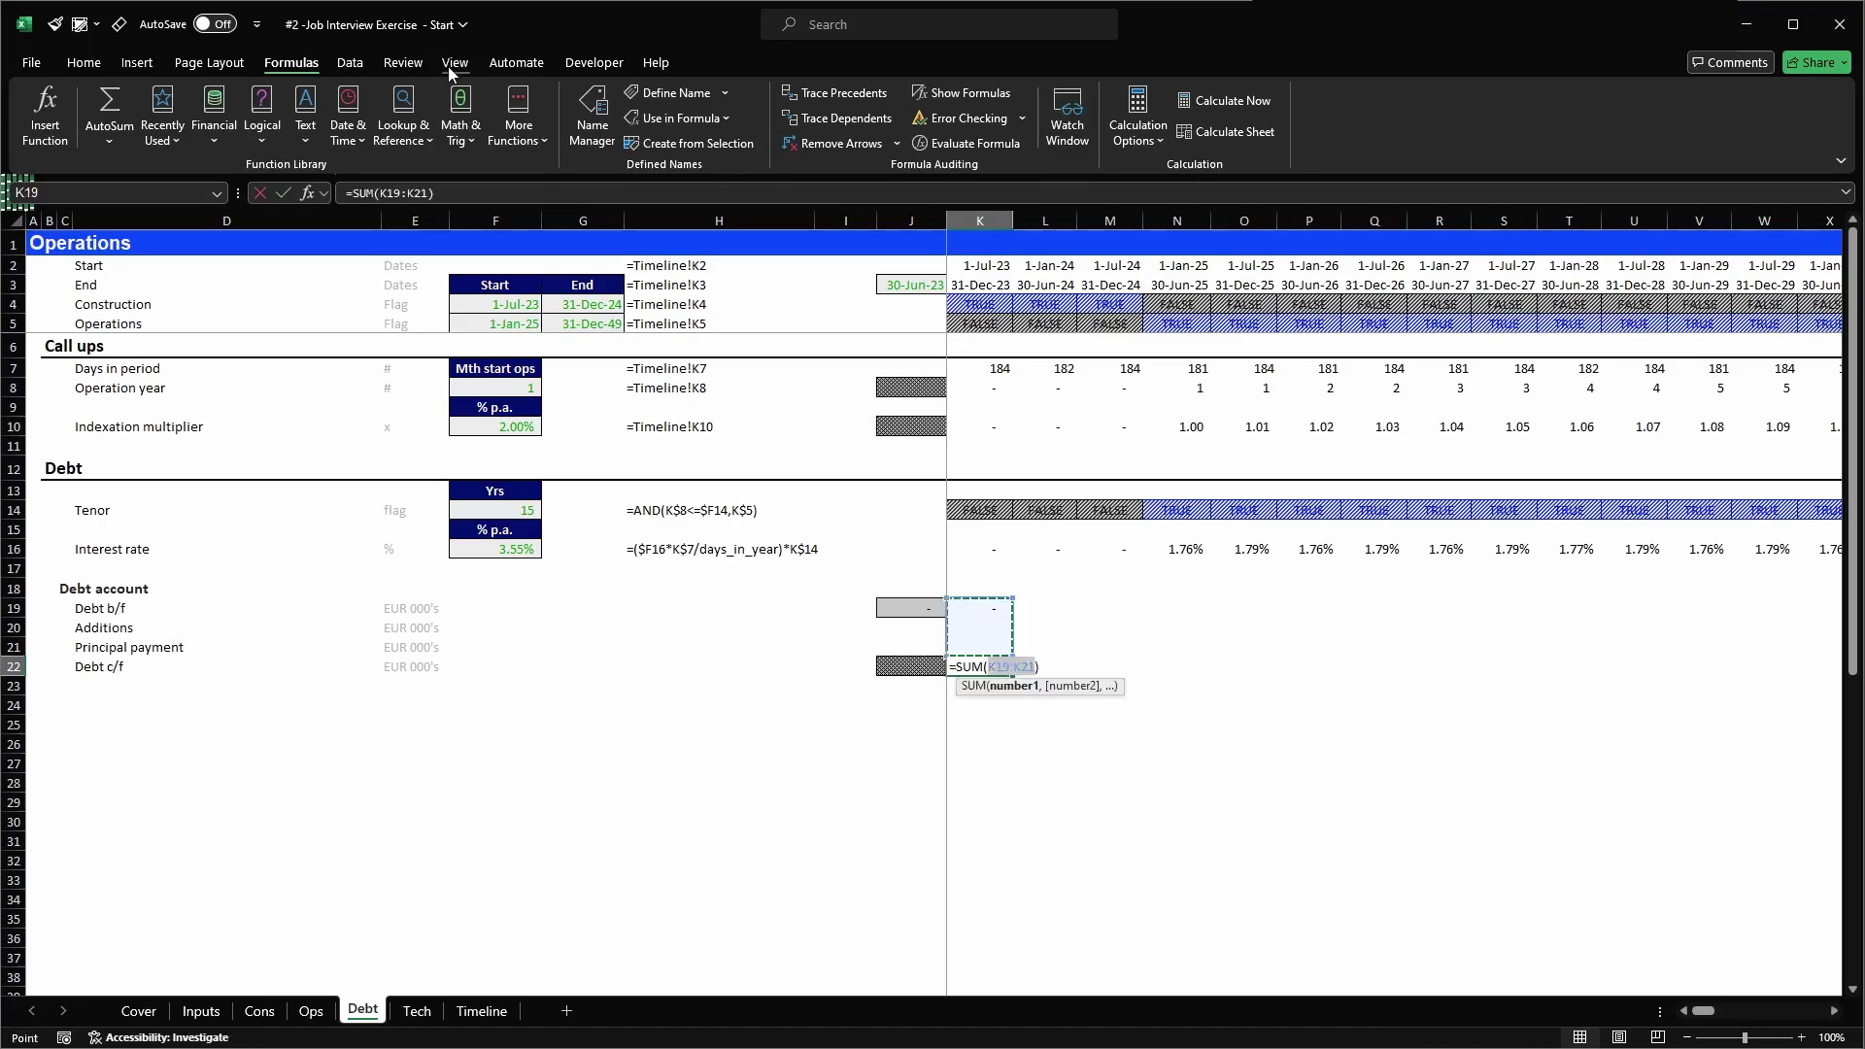
pyautogui.hotkey('ctrl', 'Return')
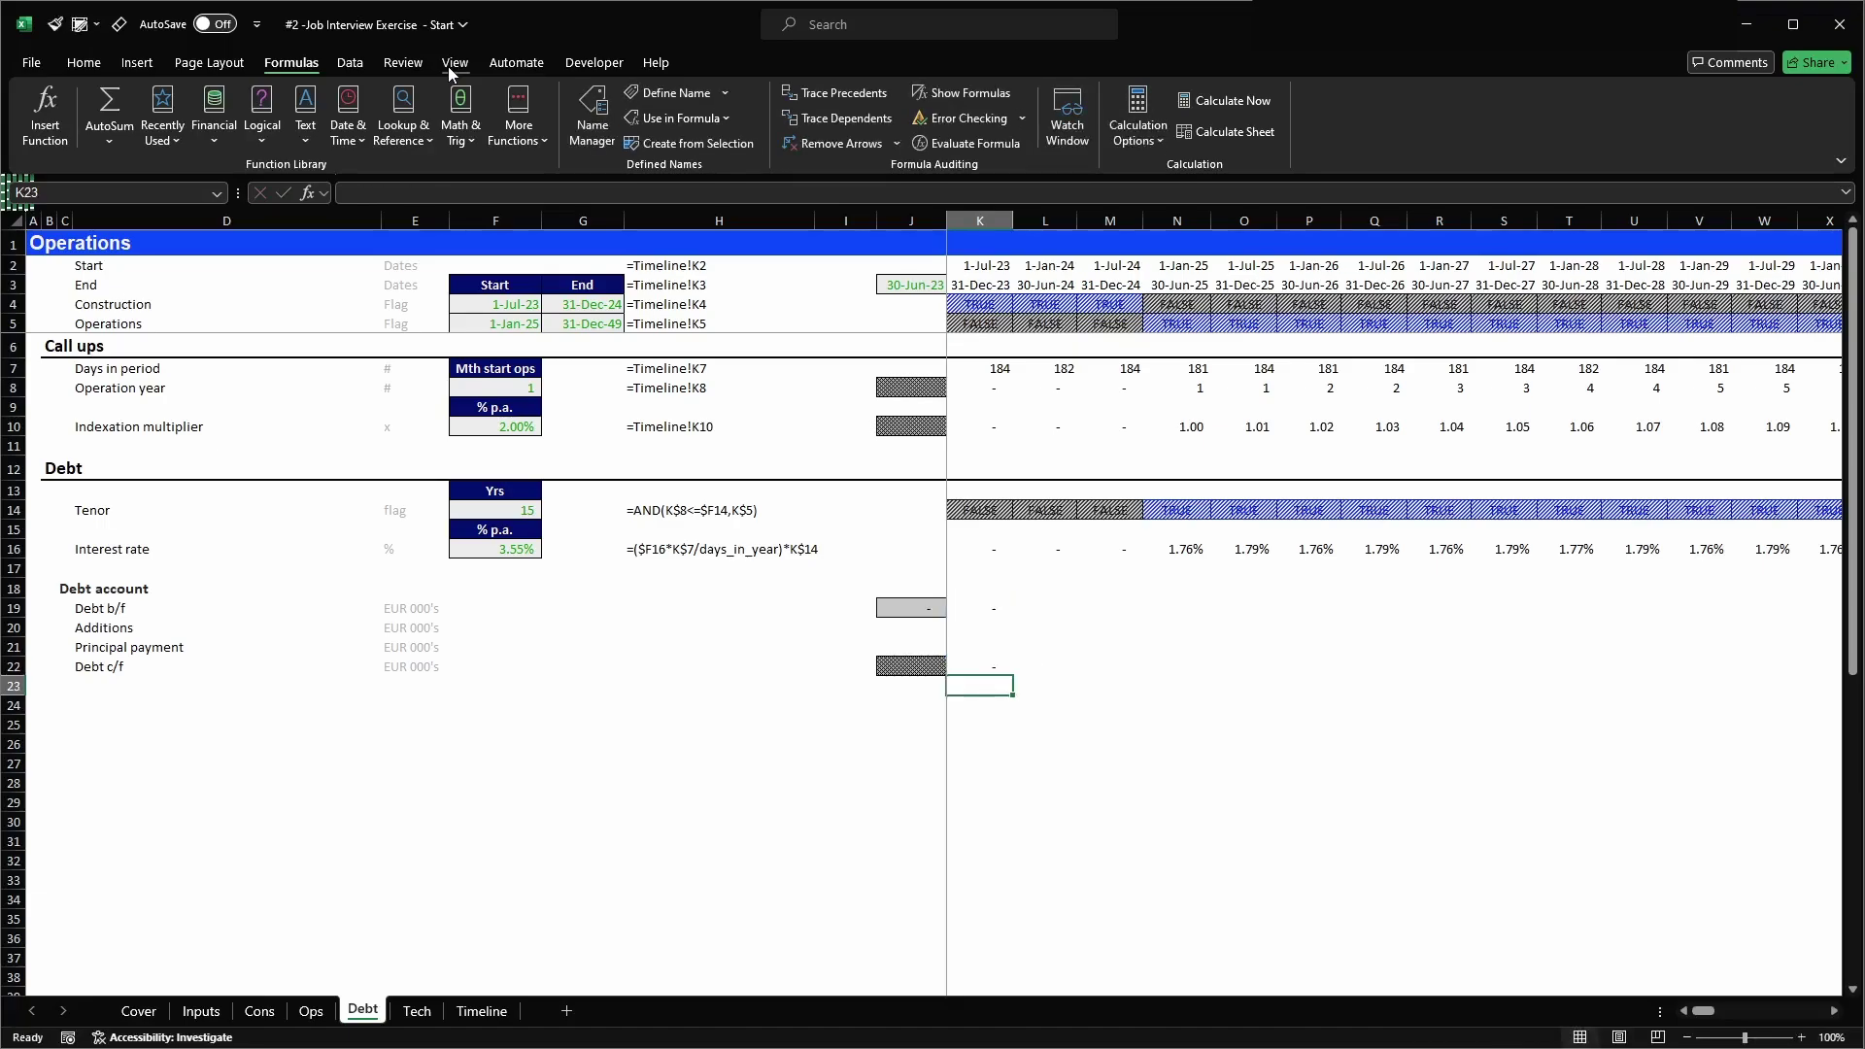
# - Copy the Debt c/f formula in K22 across the timeline to CG22
pyautogui.hotkey('ctrl', 'c')
pyautogui.hotkey('ctrl', 'shift', 'Right')
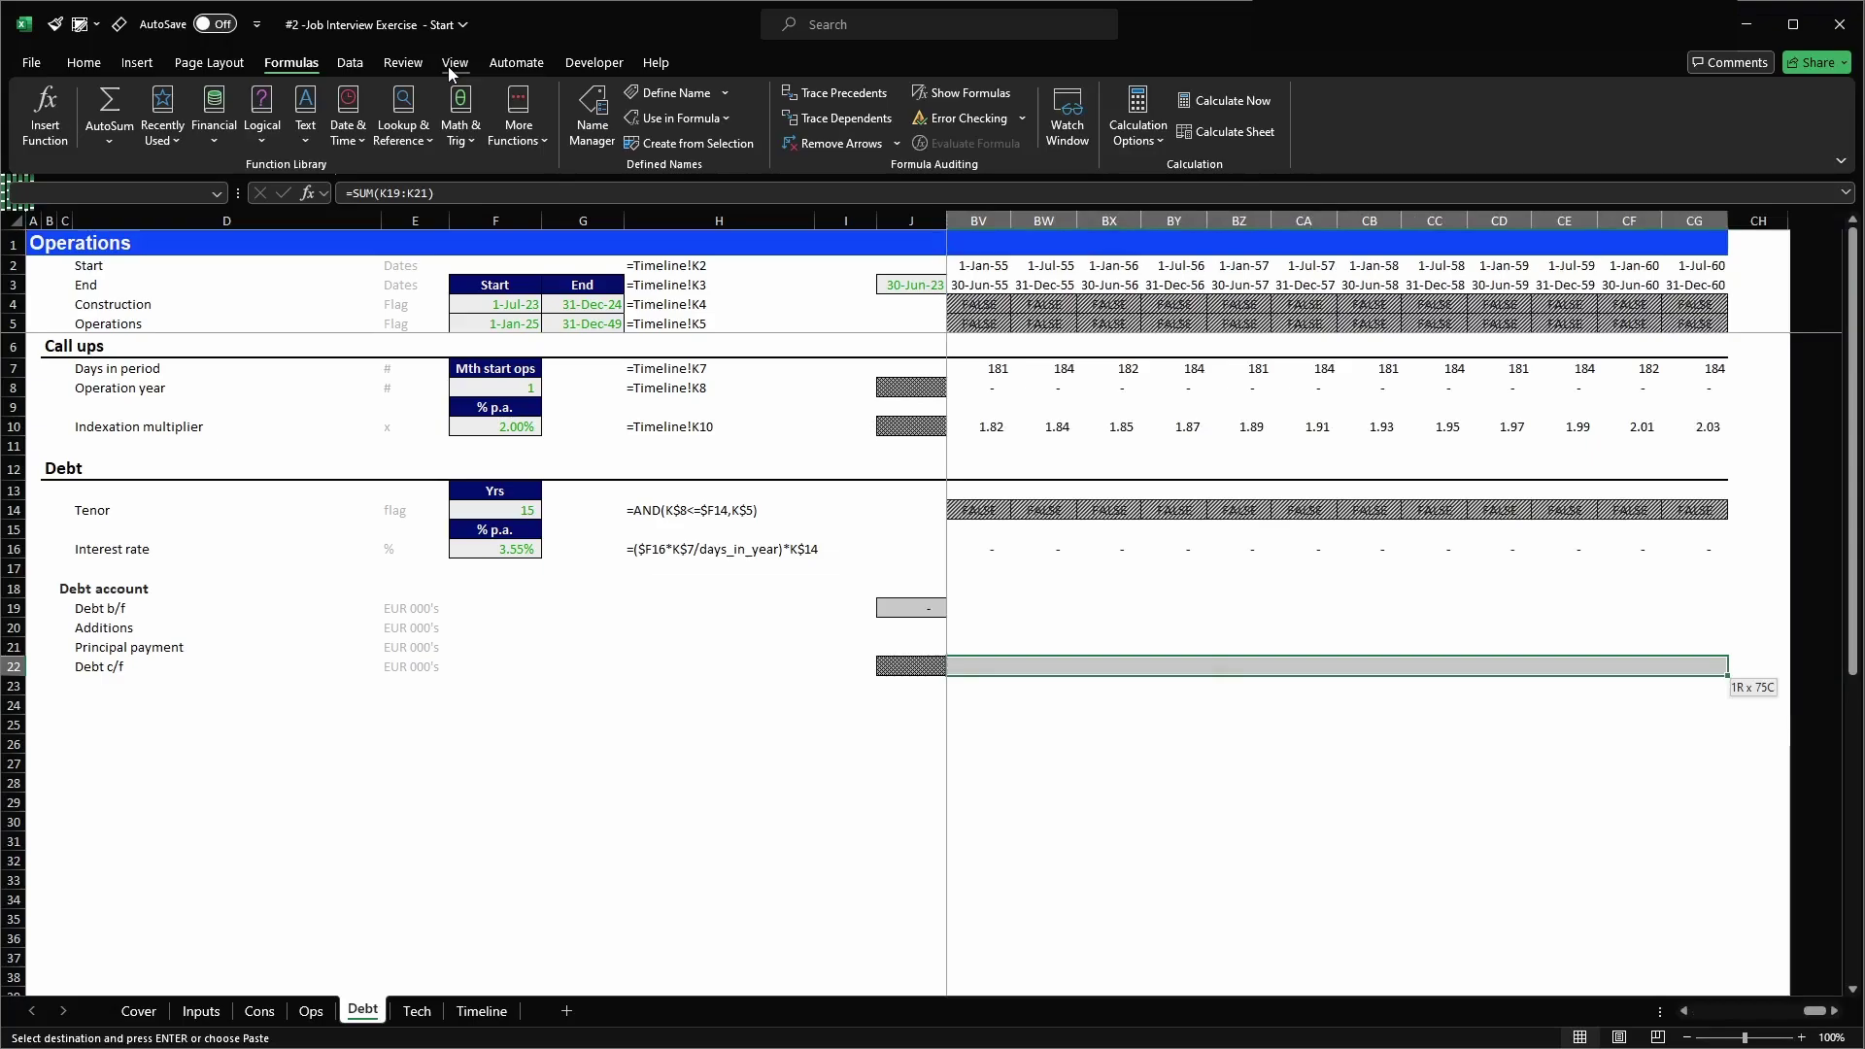
pyautogui.hotkey('shift', 'Tab')
pyautogui.press('Return')
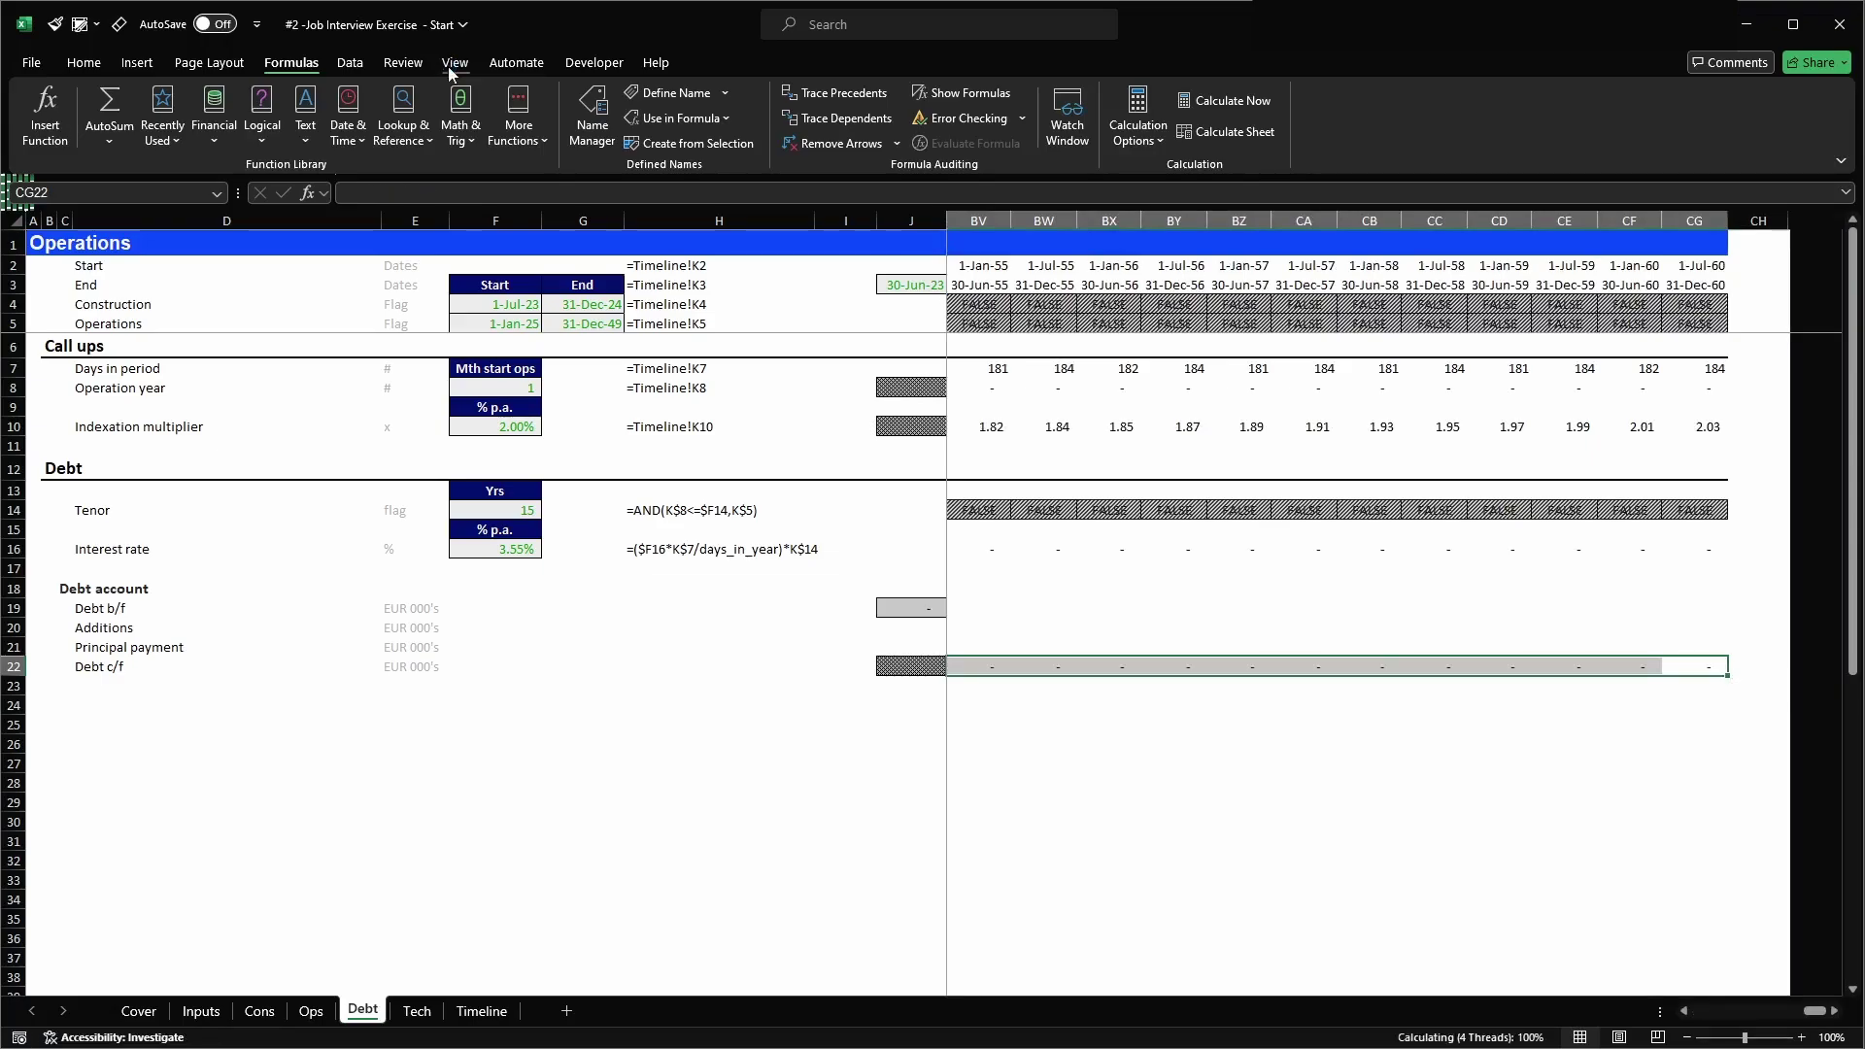
# - Add a top border along the Debt c/f row from K22 to CG22
pyautogui.hotkey('shift', 'BackSpace')
pyautogui.hotkey('ctrl', 'Left')
pyautogui.press('Right')
pyautogui.press('Right')
pyautogui.press('F2')
pyautogui.press('Escape')
pyautogui.press('Left')
pyautogui.press('Left')
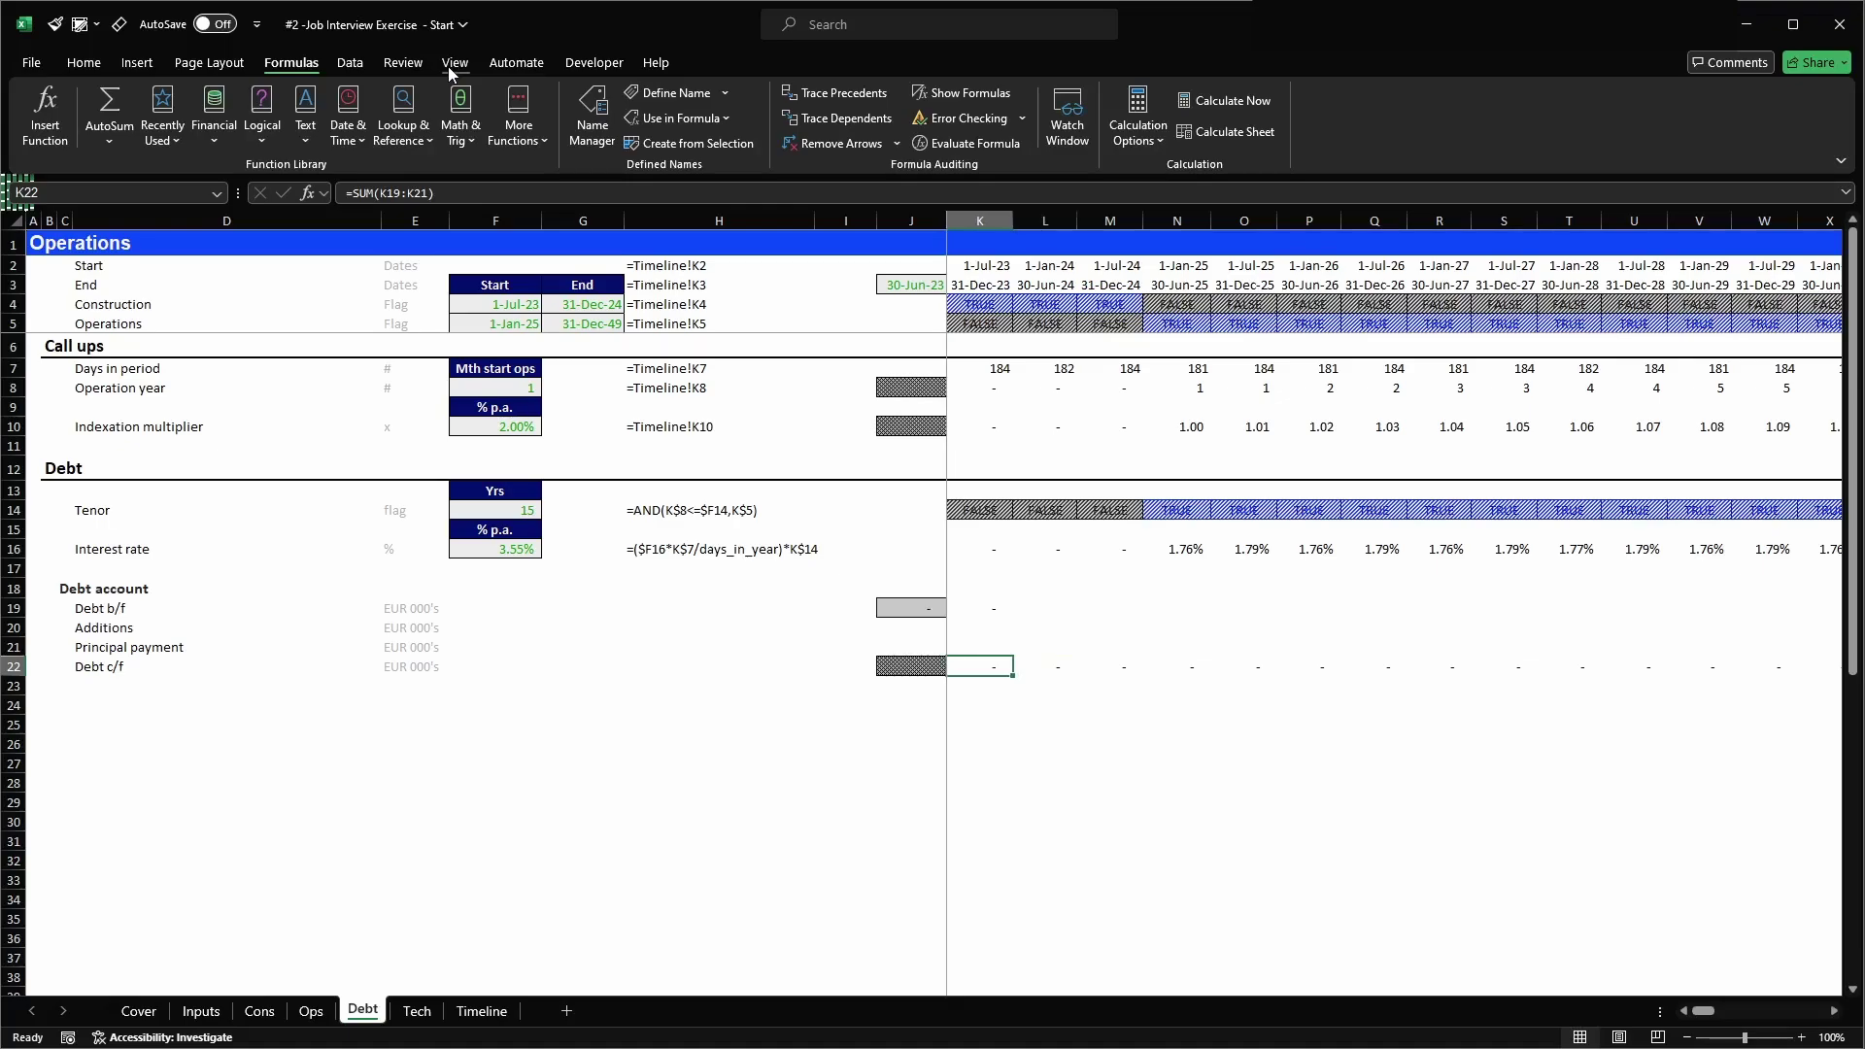
pyautogui.hotkey('ctrl', 'shift', 'Right')
pyautogui.hotkey('alt', 'h')
pyautogui.press('b')
pyautogui.press('p')
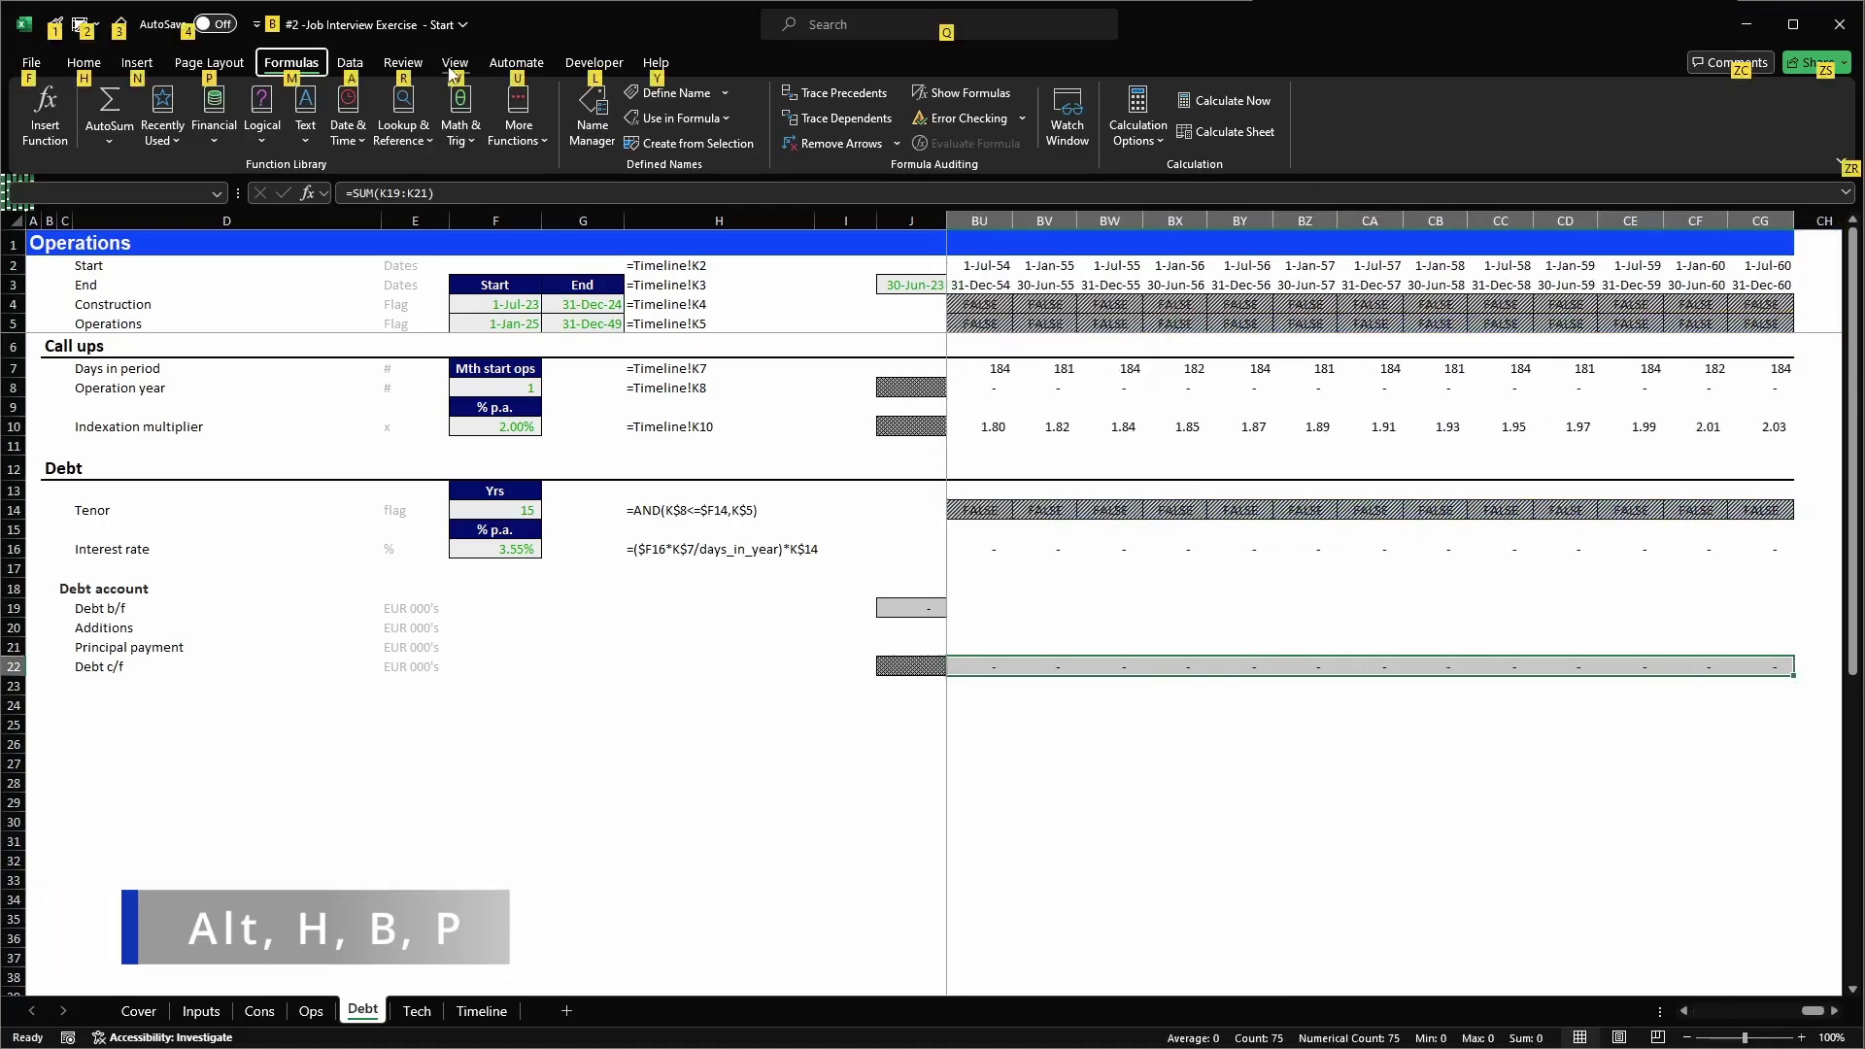
# - Copy the Debt b/f formula in K19 across the timeline to CG19
pyautogui.press('Left')
pyautogui.press('Right')
pyautogui.press('Up')
pyautogui.press('Up')
pyautogui.press('Up')
pyautogui.hotkey('ctrl', 'shift', 'Right')
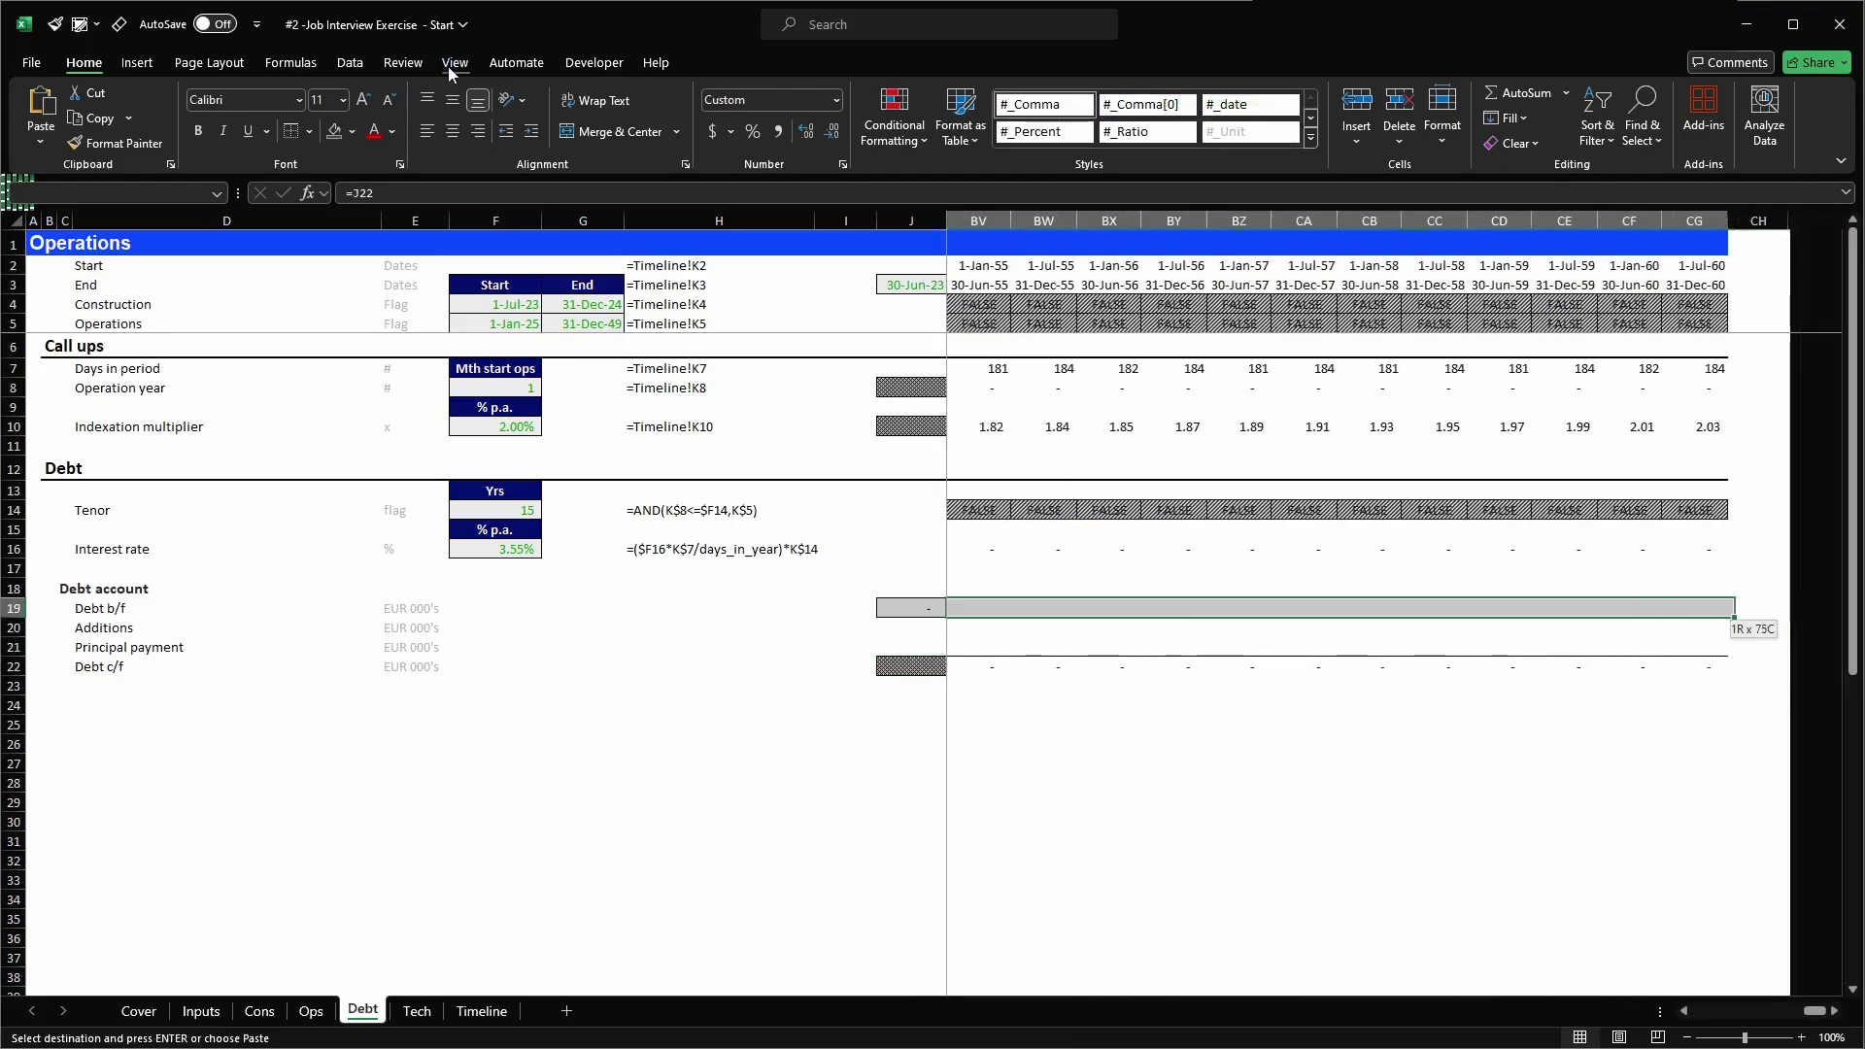
pyautogui.press('Left')
pyautogui.press('Right')
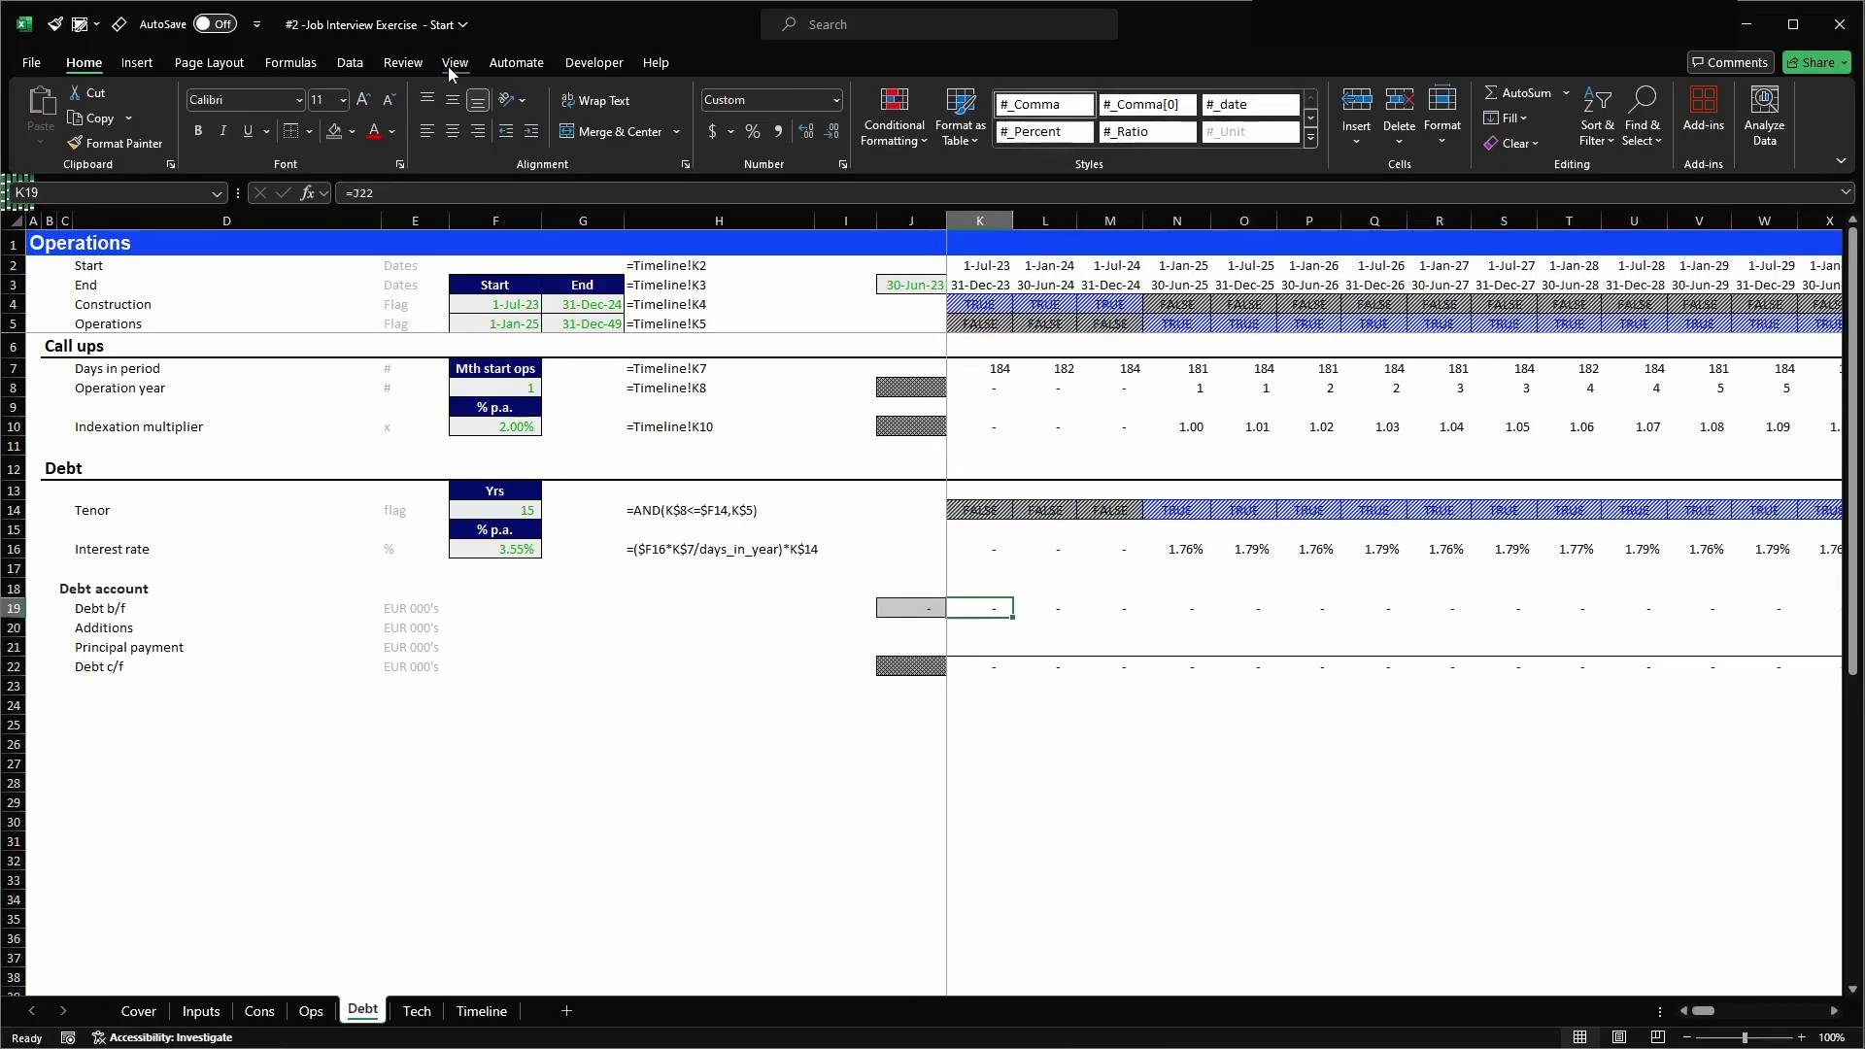
# - Link the first Additions cell, K20, to the construction debt drawdown on the Cons sheet with =Cons!K21
pyautogui.press('Down')
pyautogui.press('Down')
pyautogui.press('Left')
pyautogui.press('Up')
pyautogui.hotkey('shift', 'space')
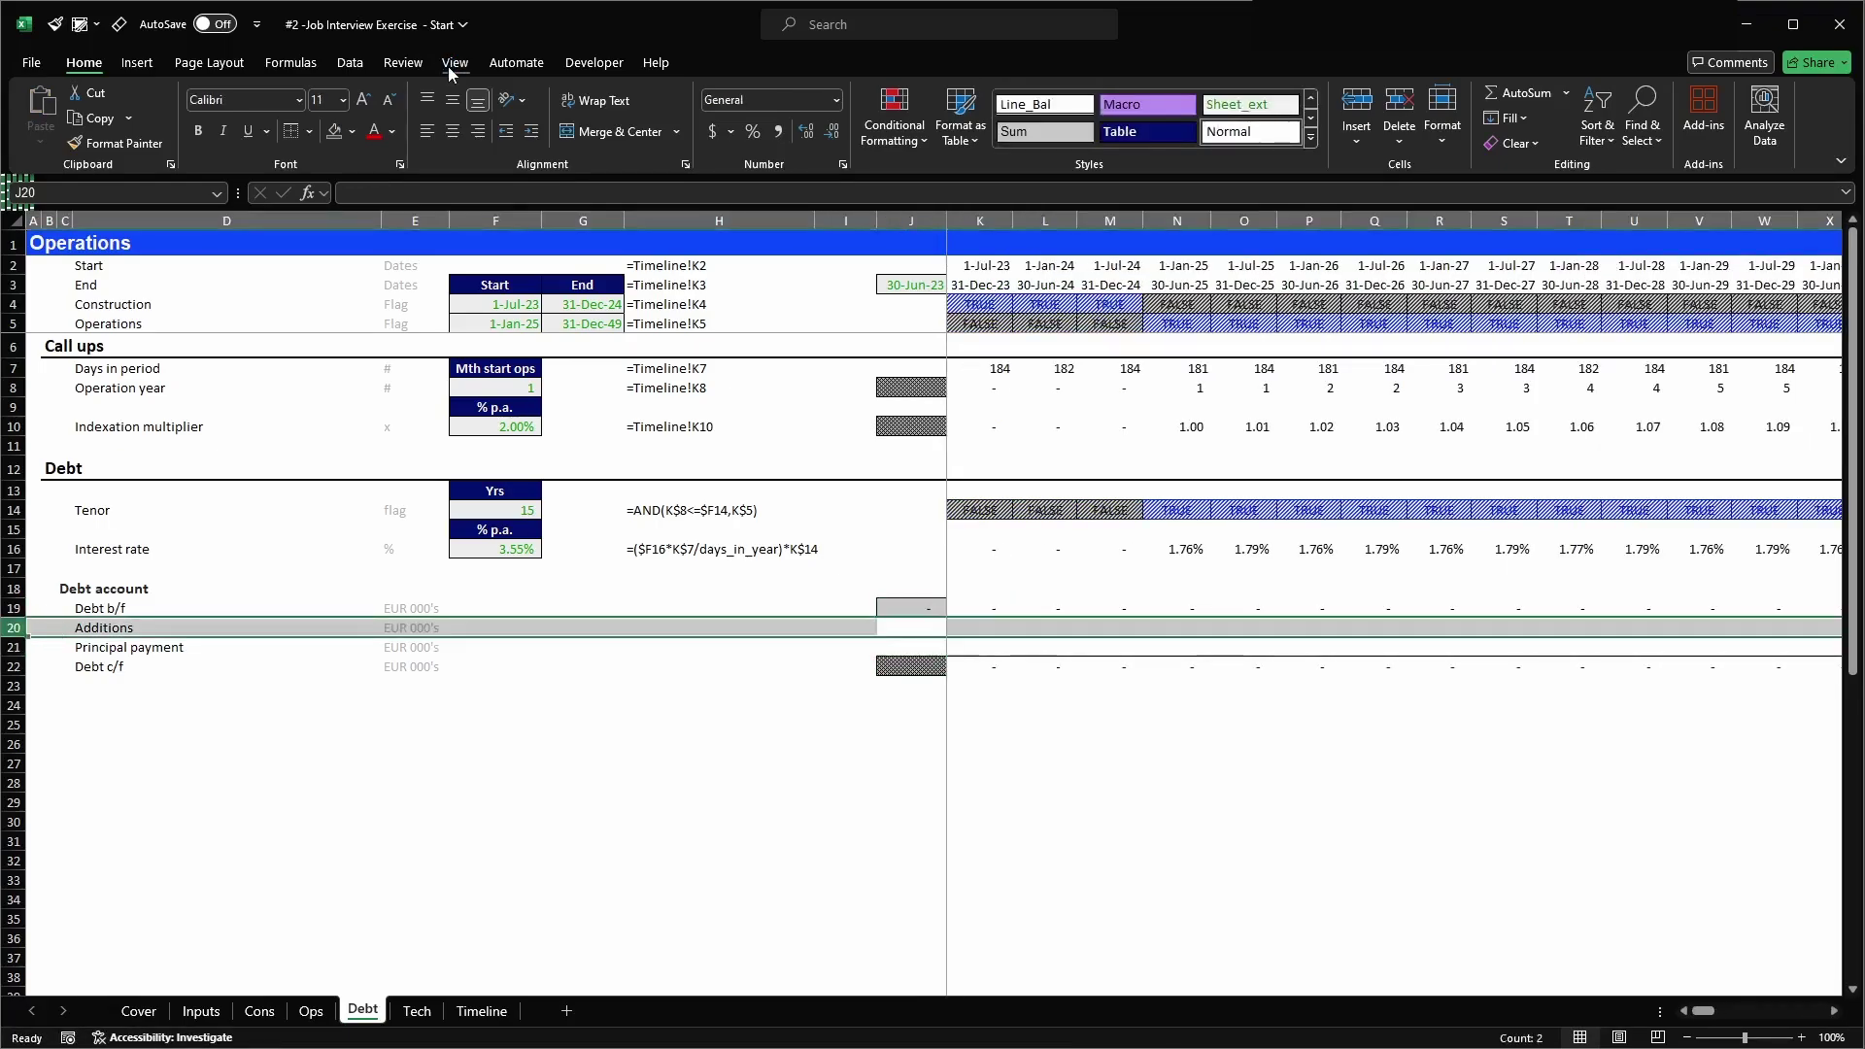
pyautogui.press('Right')
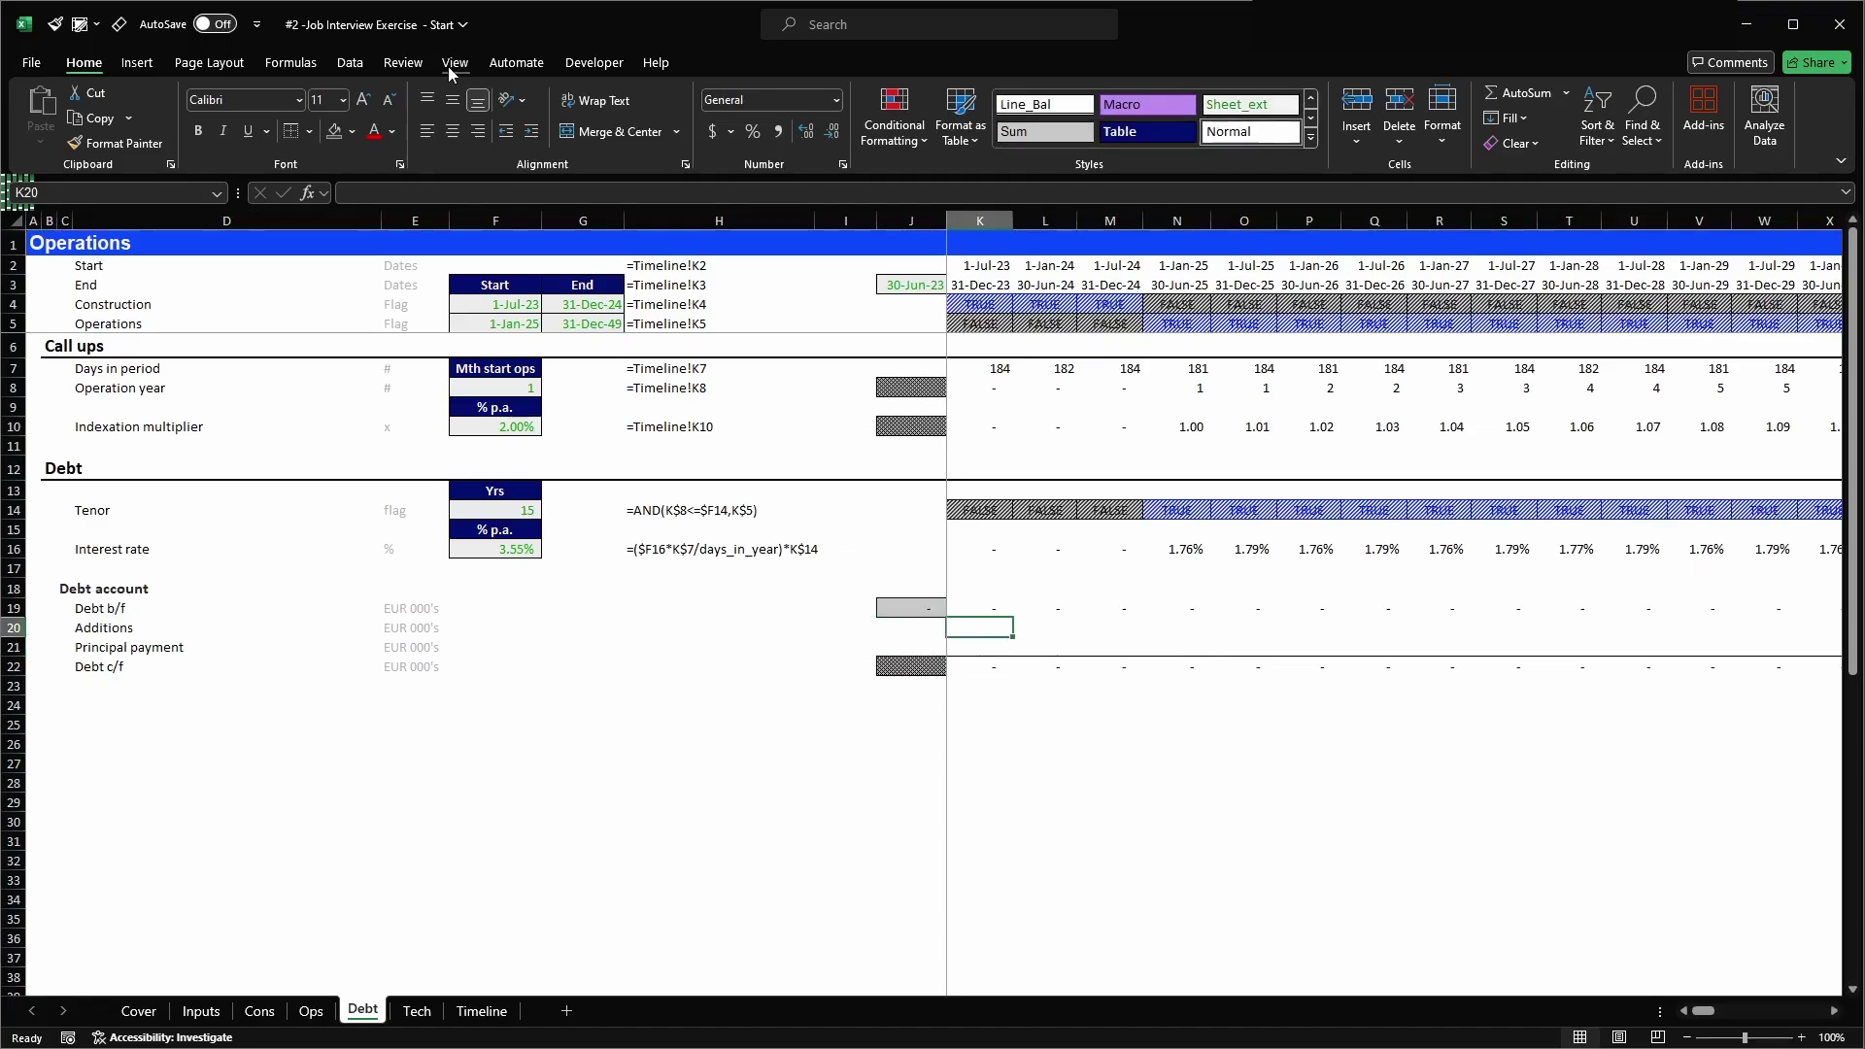
pyautogui.click(260, 1011)
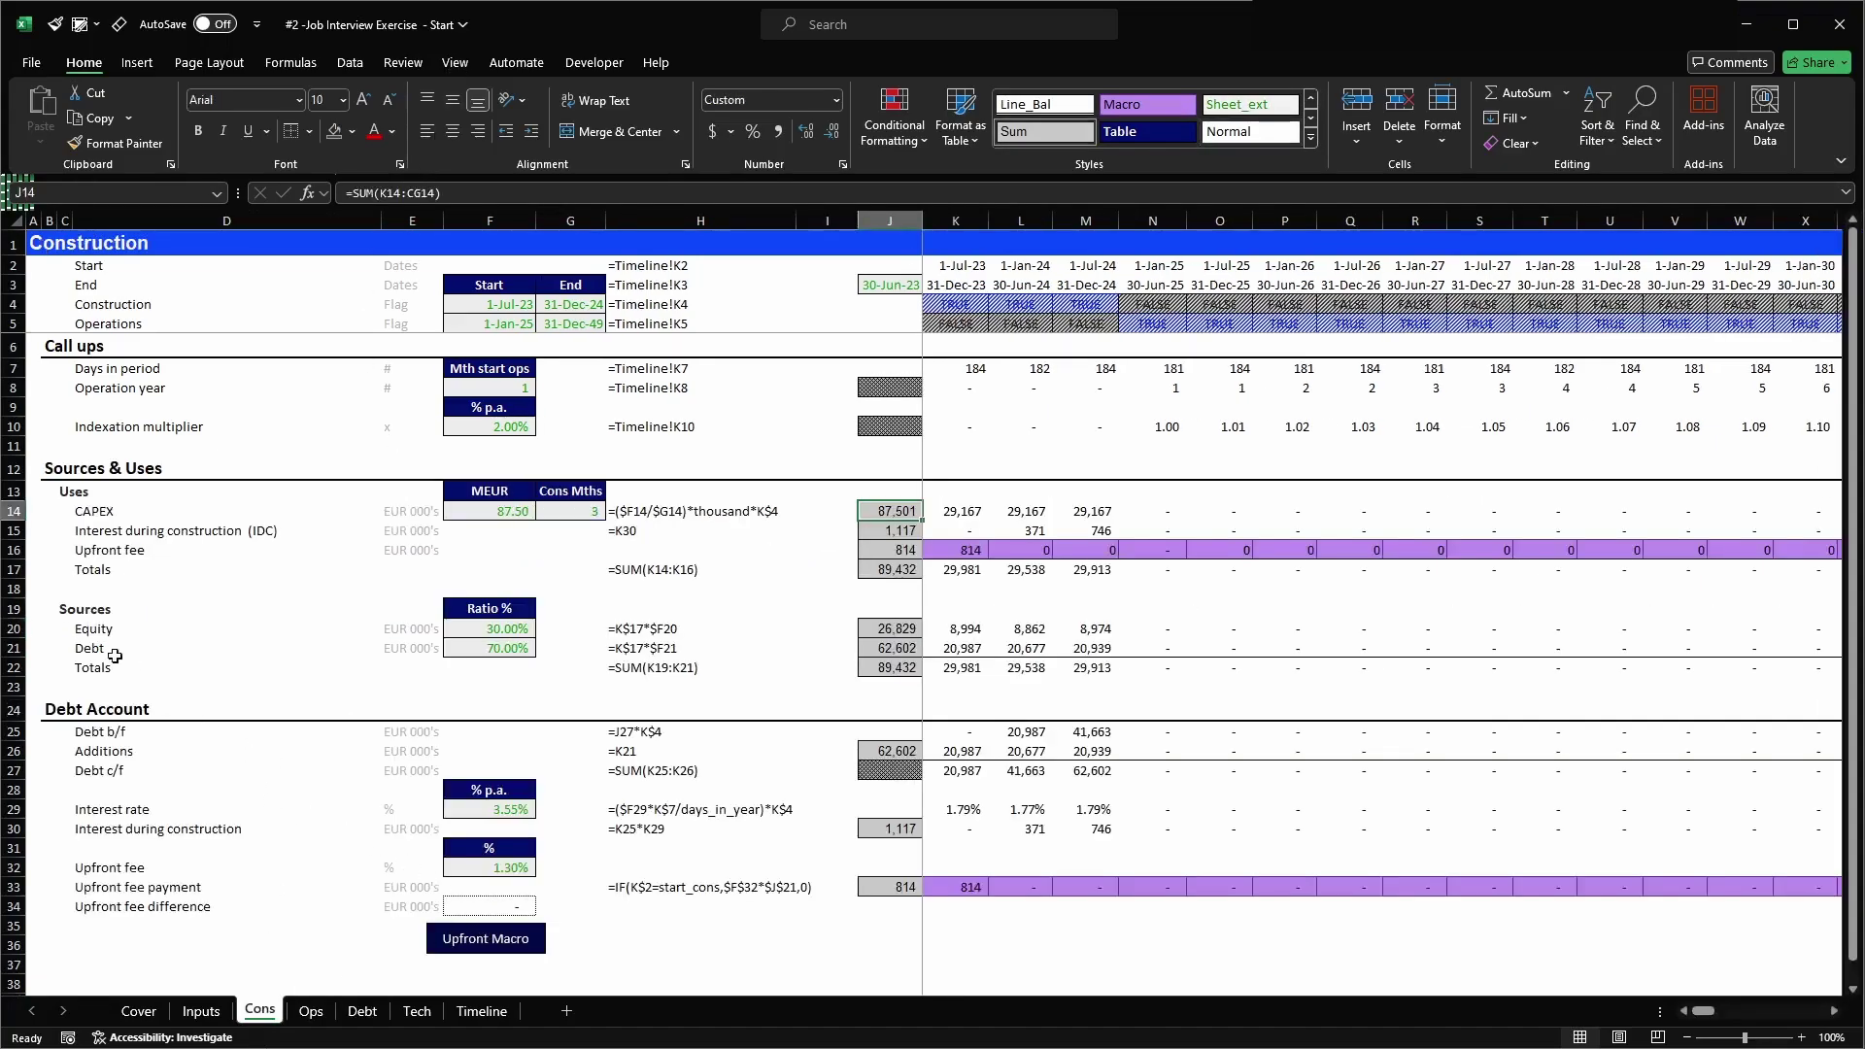
pyautogui.click(11, 648)
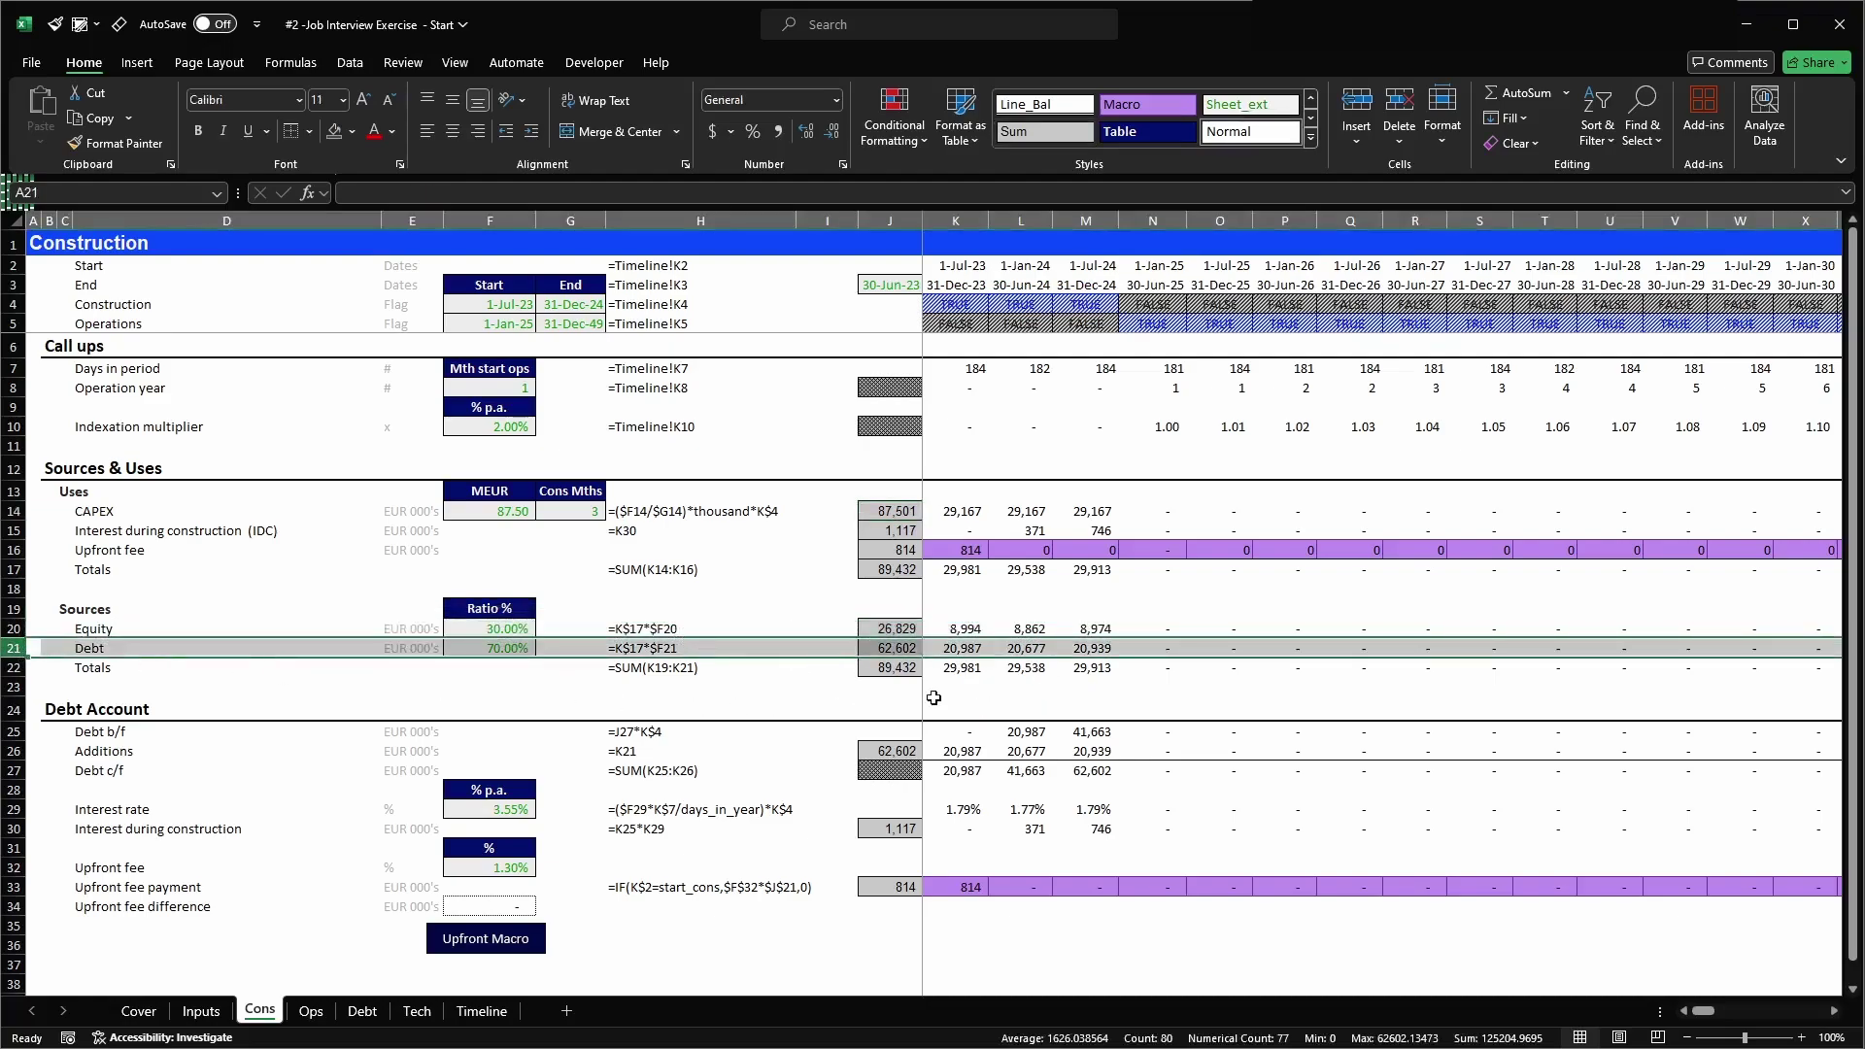
pyautogui.click(369, 1012)
pyautogui.write('=')
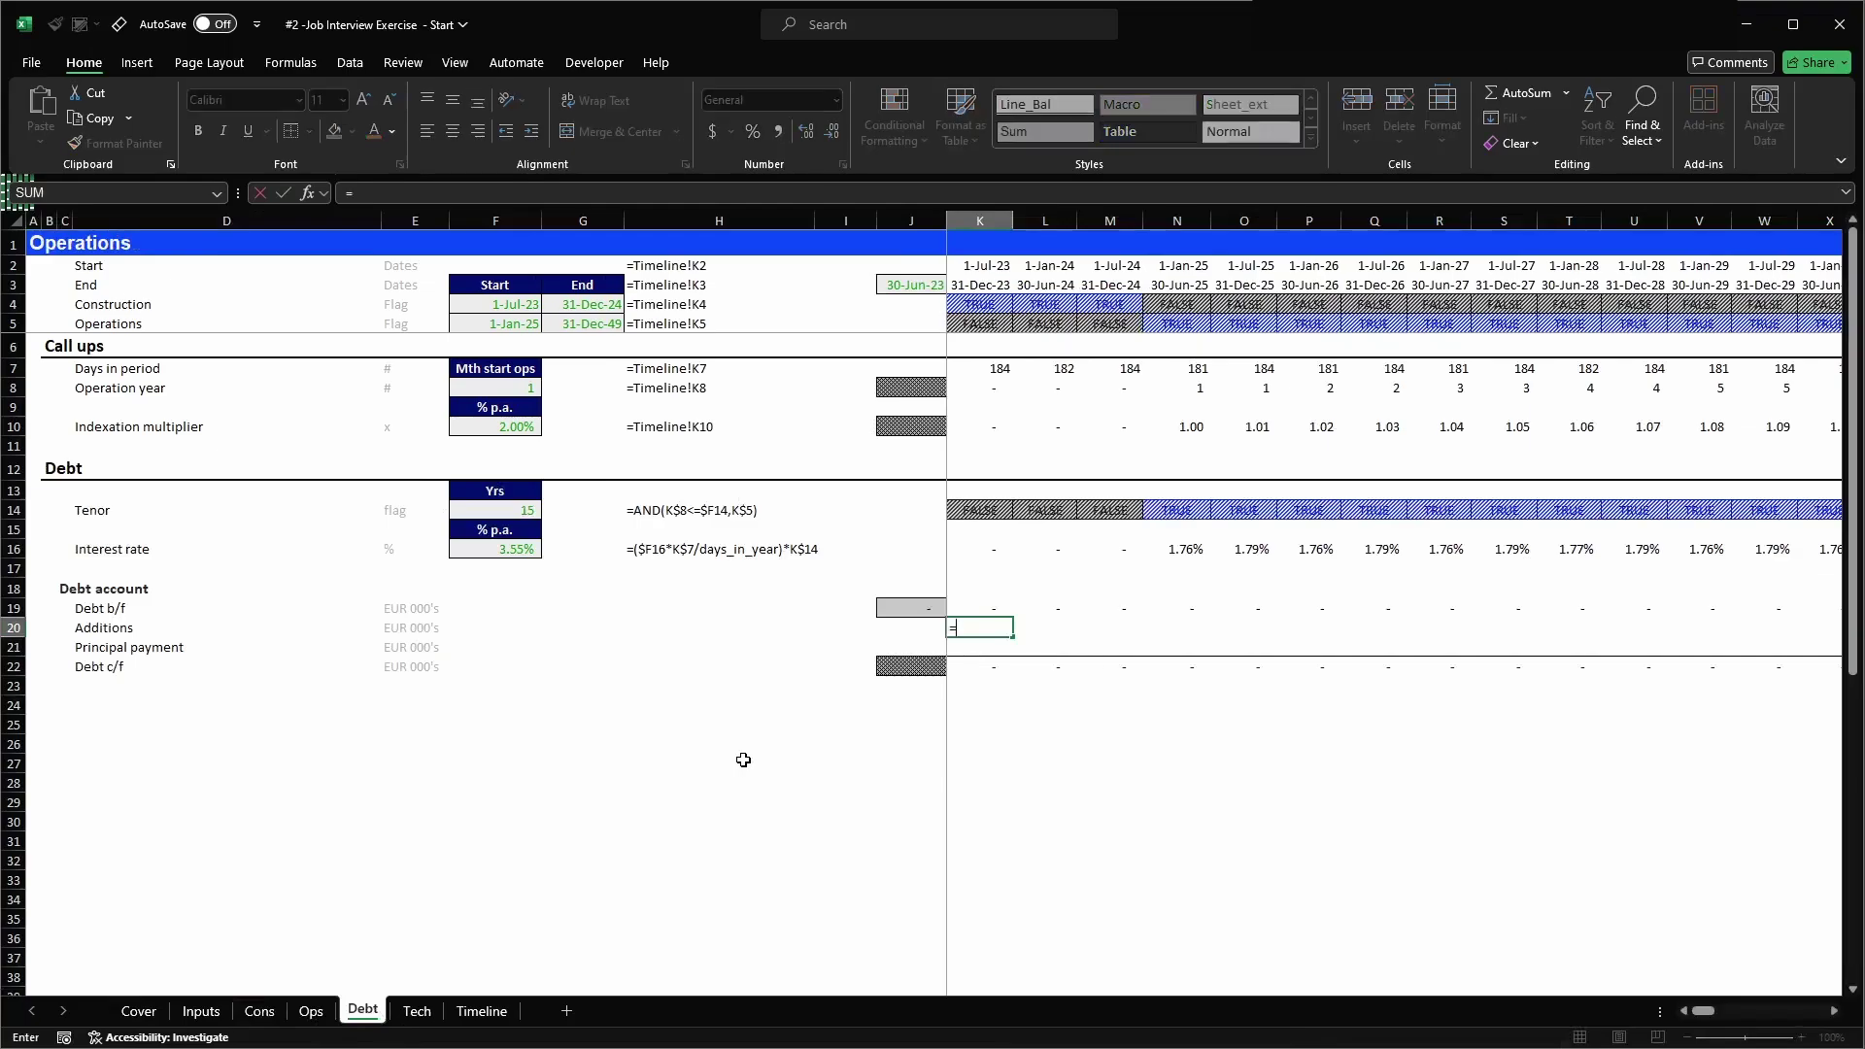
pyautogui.click(260, 1011)
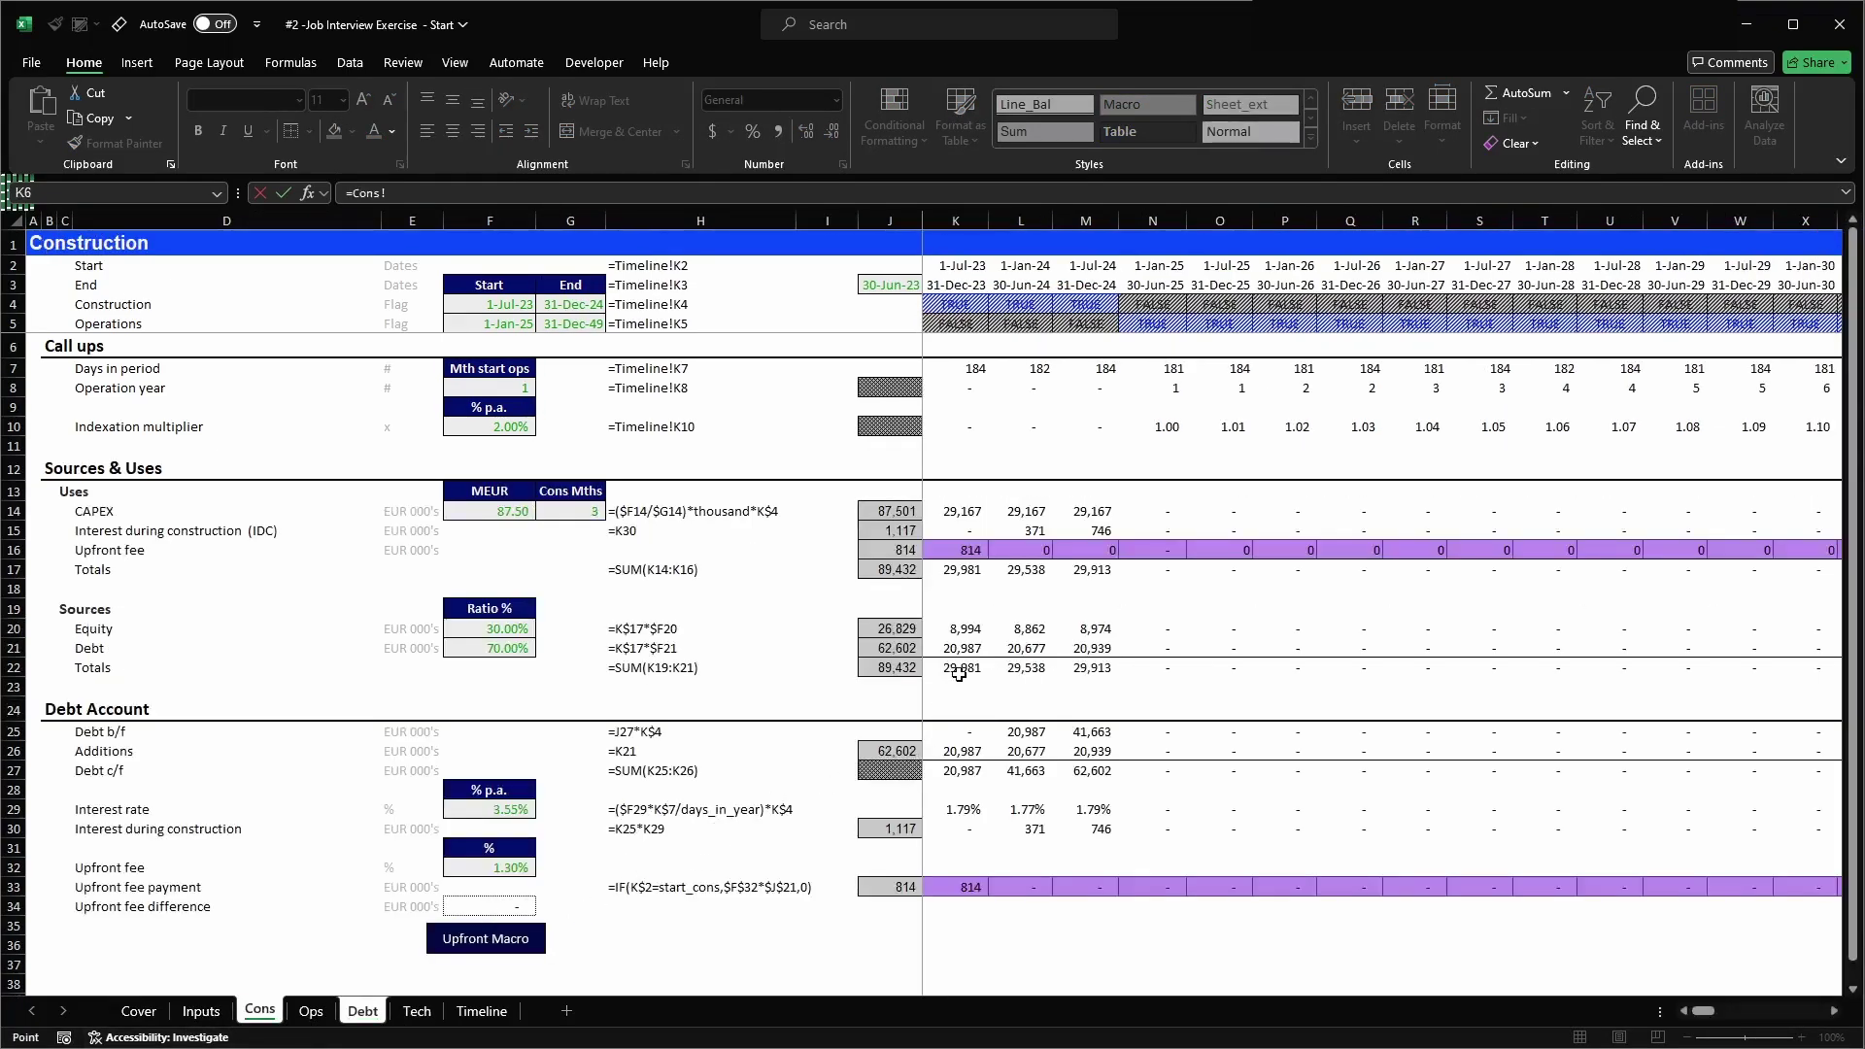
pyautogui.click(921, 647)
pyautogui.press('Return')
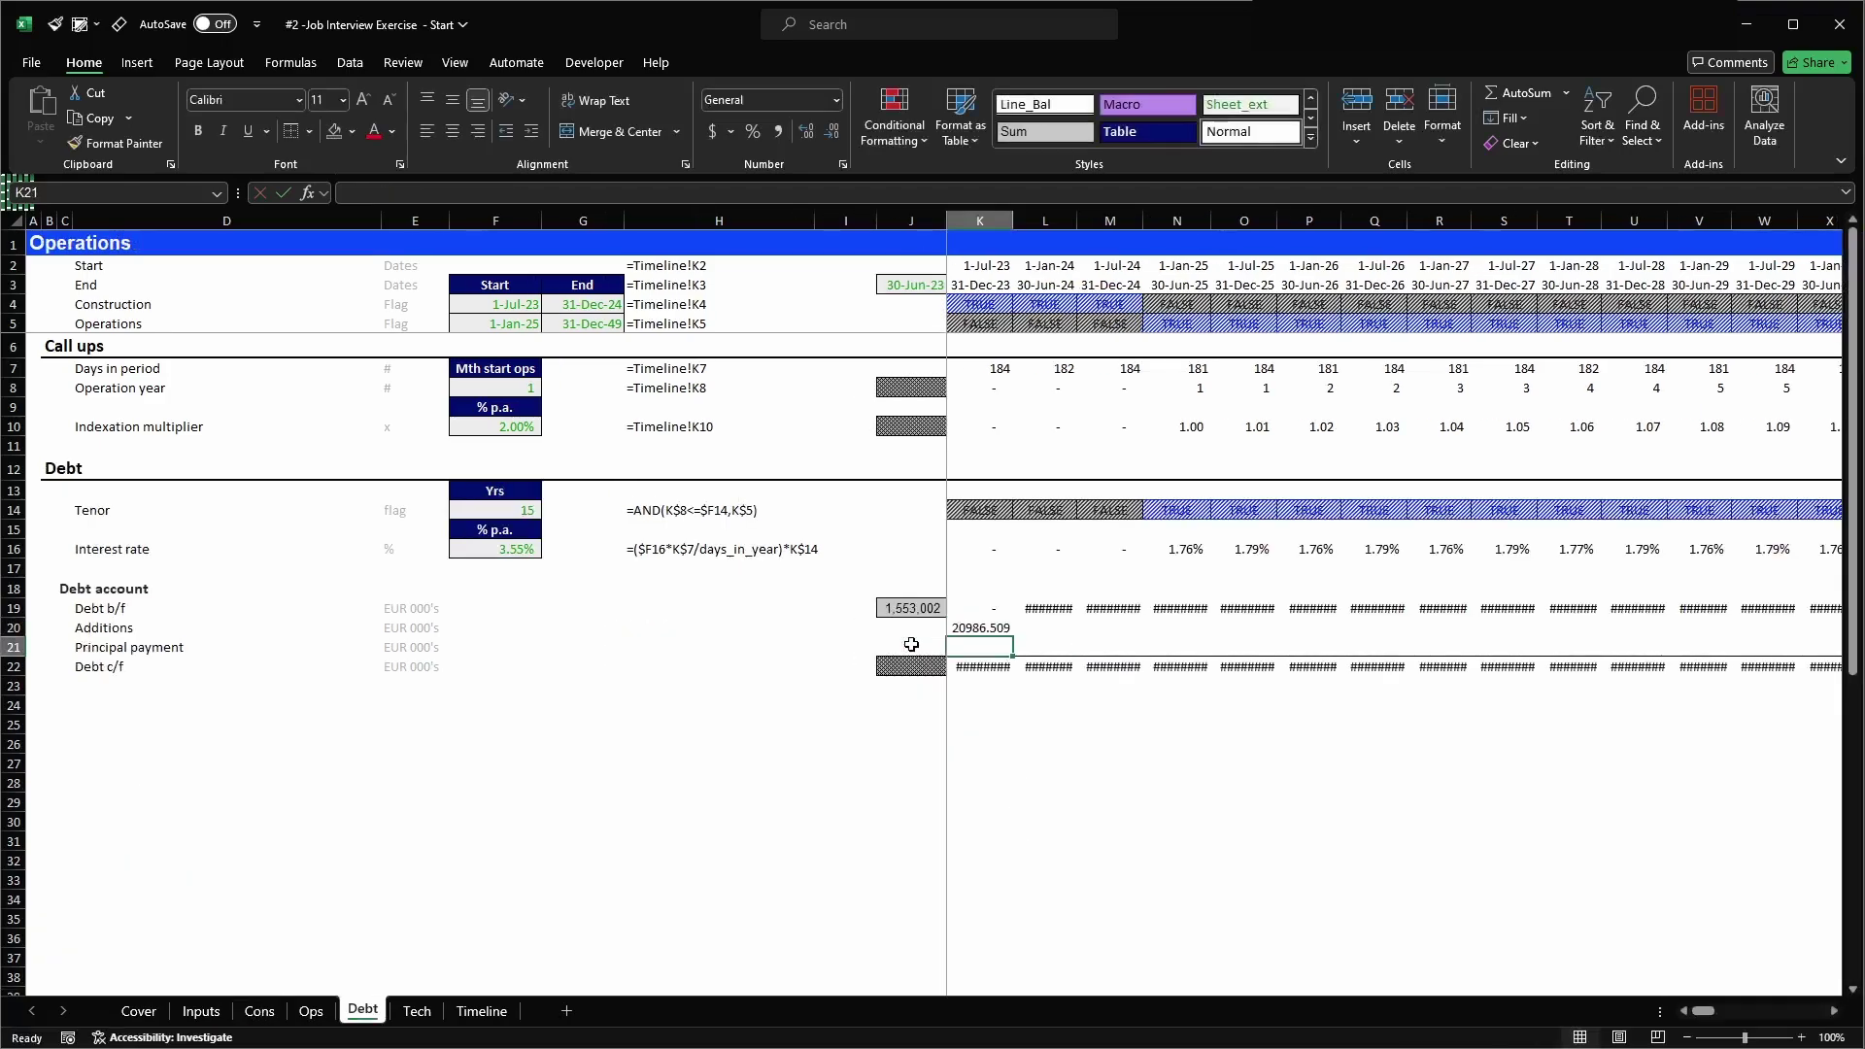
# - Apply the comma number format to K20 and copy the Additions formula across the timeline to CG20
pyautogui.click(79, 25)
pyautogui.click(213, 87)
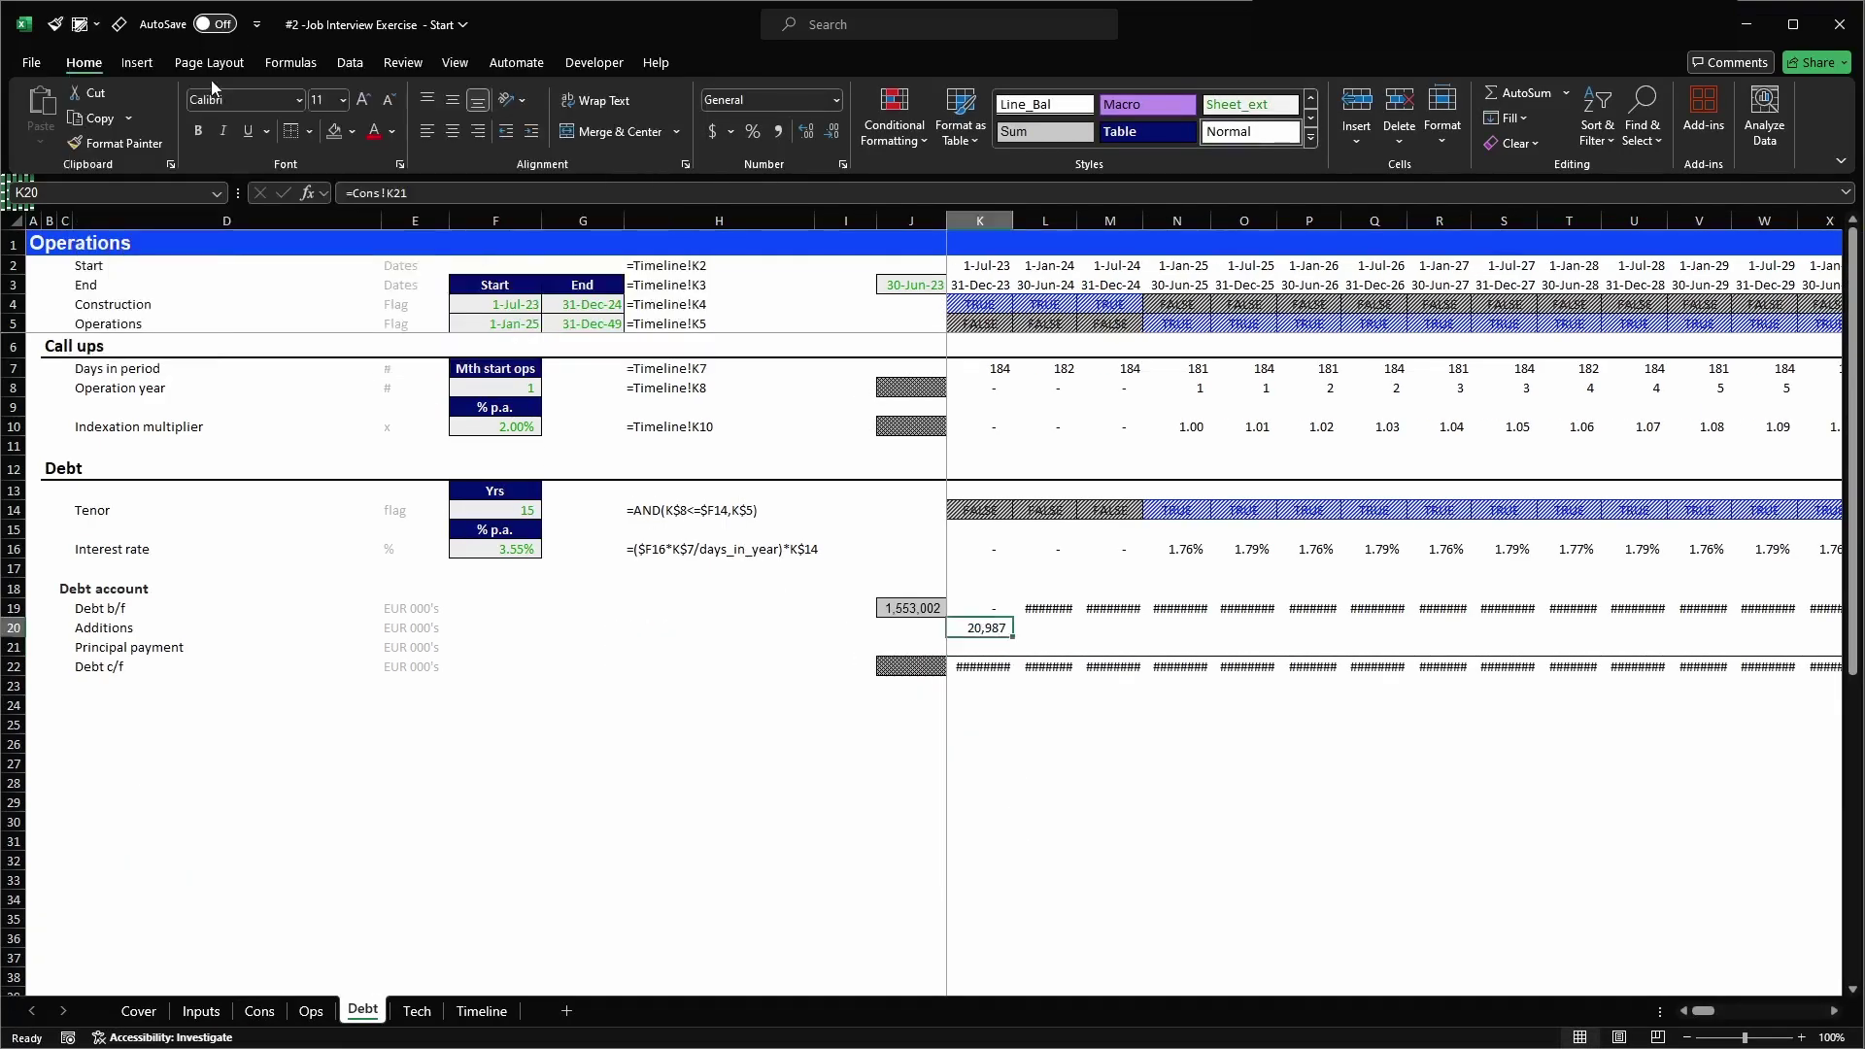
pyautogui.hotkey('ctrl', 'c')
pyautogui.hotkey('ctrl', 'shift', 'Right')
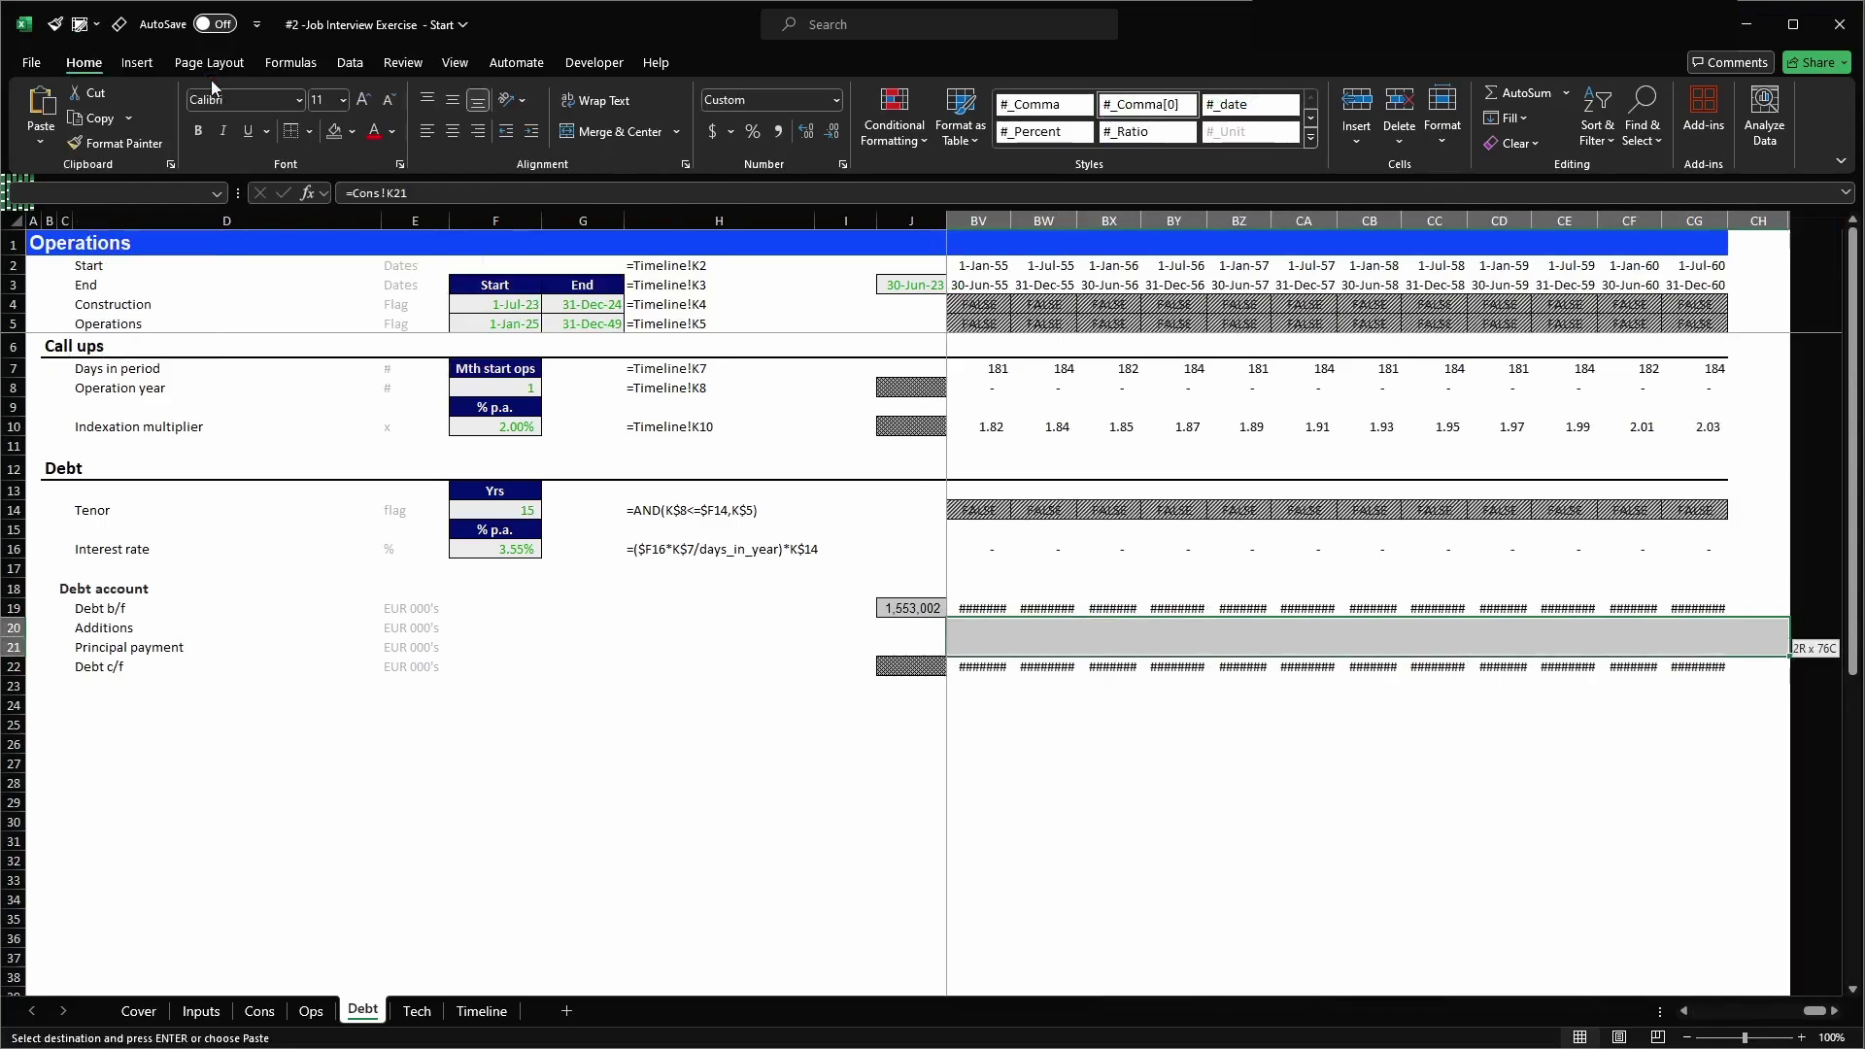
pyautogui.press('Return')
# - Fill the row total into J20 for Additions and clear the Debt b/f total in J19
pyautogui.press('Left')
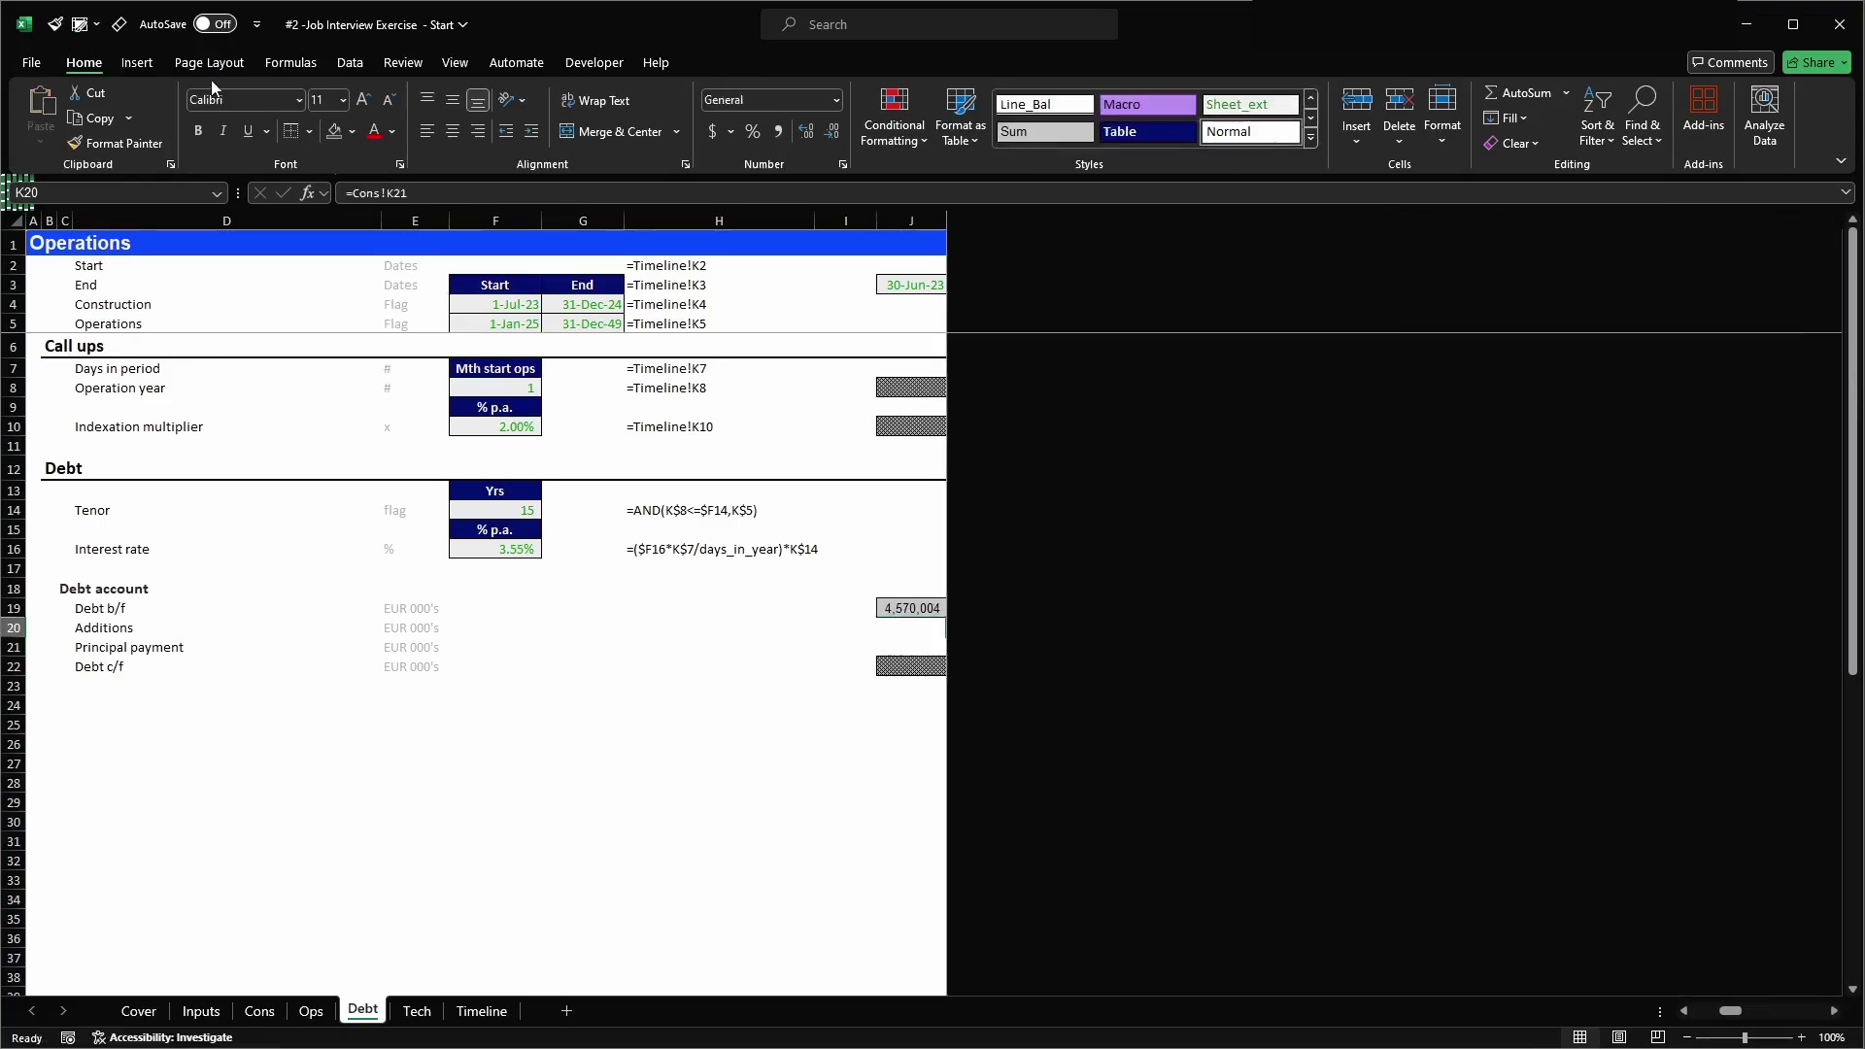
pyautogui.hotkey('ctrl', 'd')
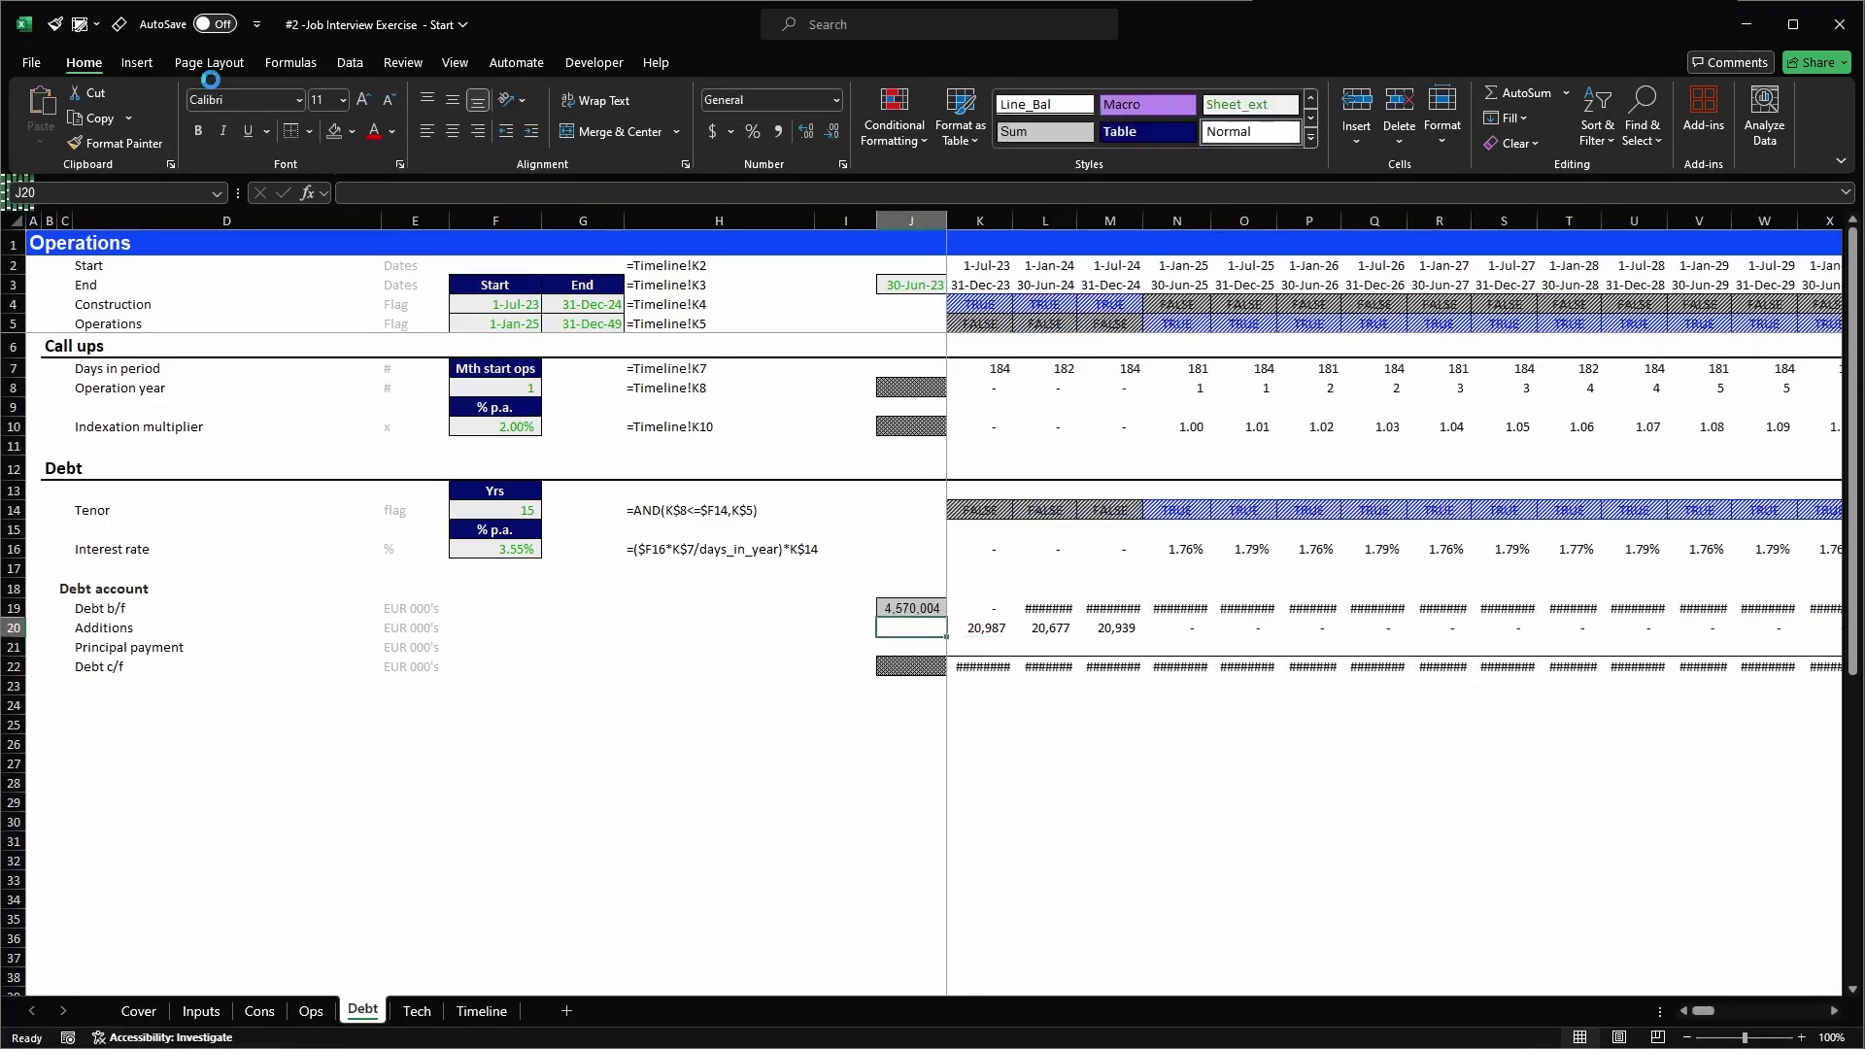
pyautogui.press('Up')
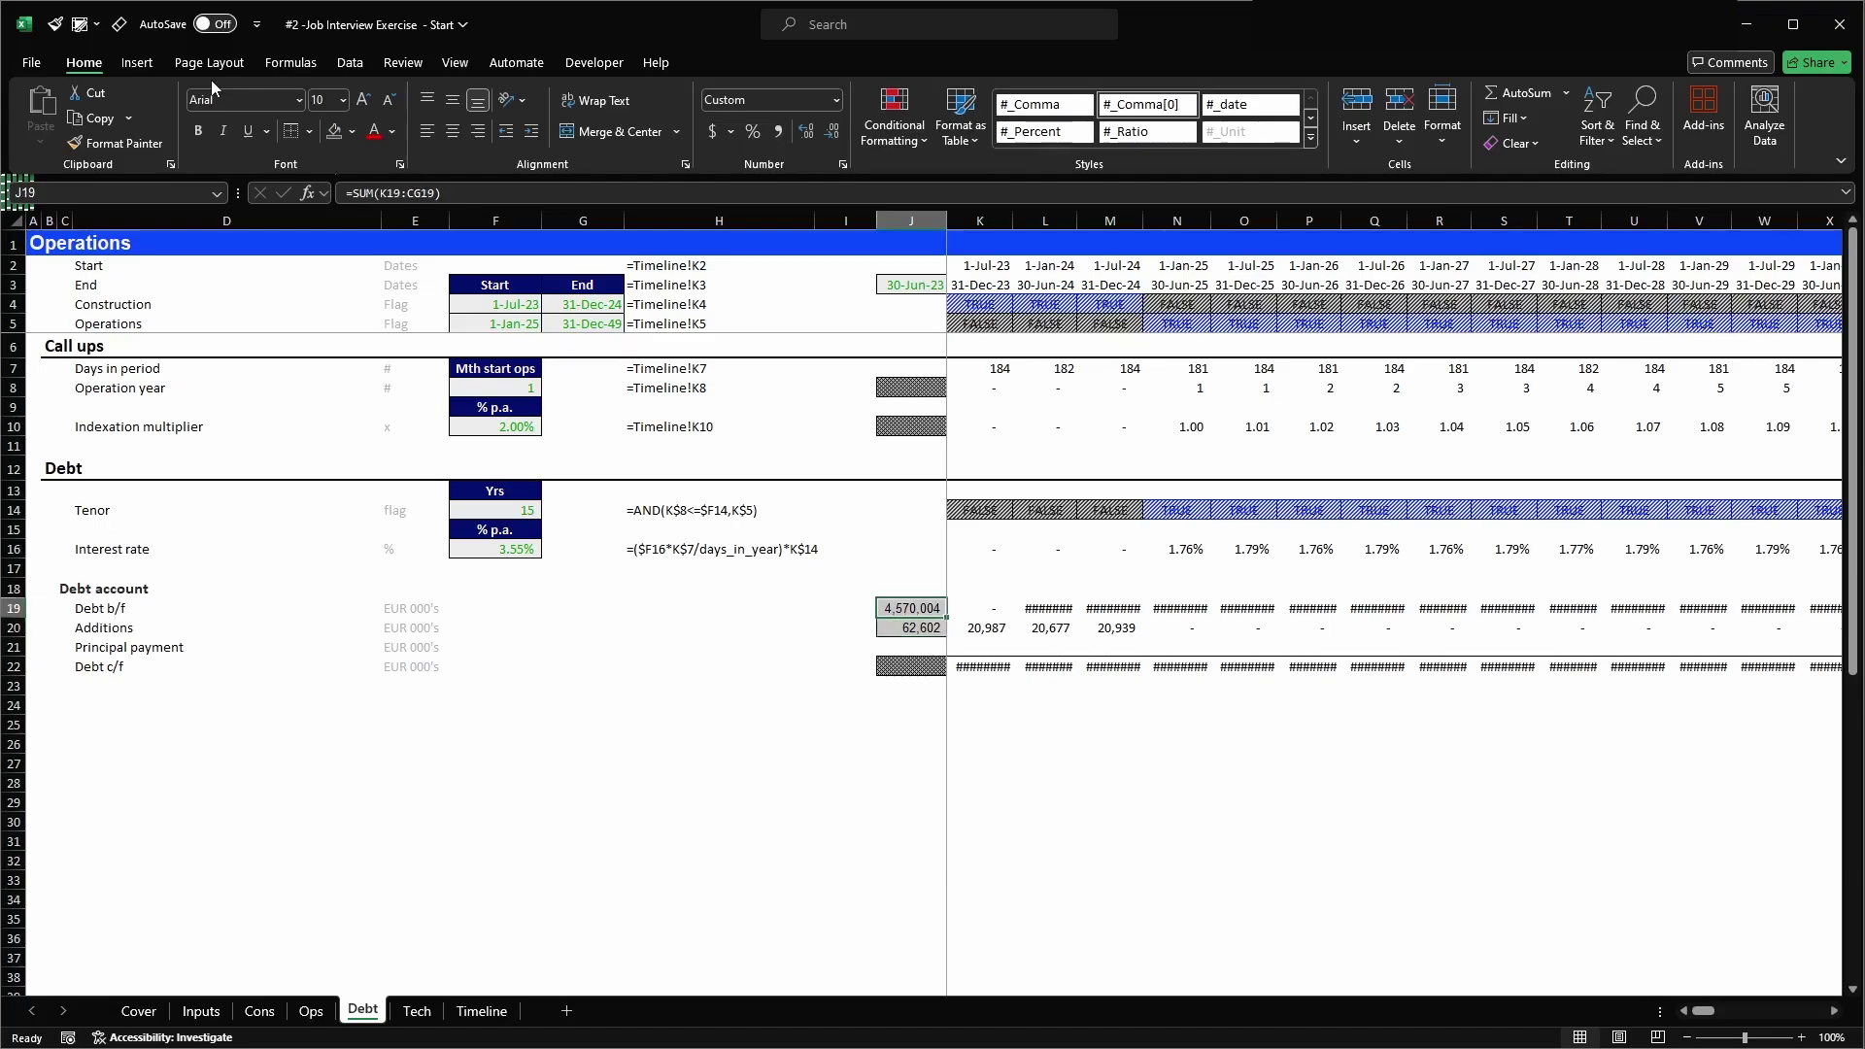
pyautogui.press('Delete')
# - Fill the row total down into J21 on the Principal payment row
pyautogui.press('Down')
pyautogui.press('Down')
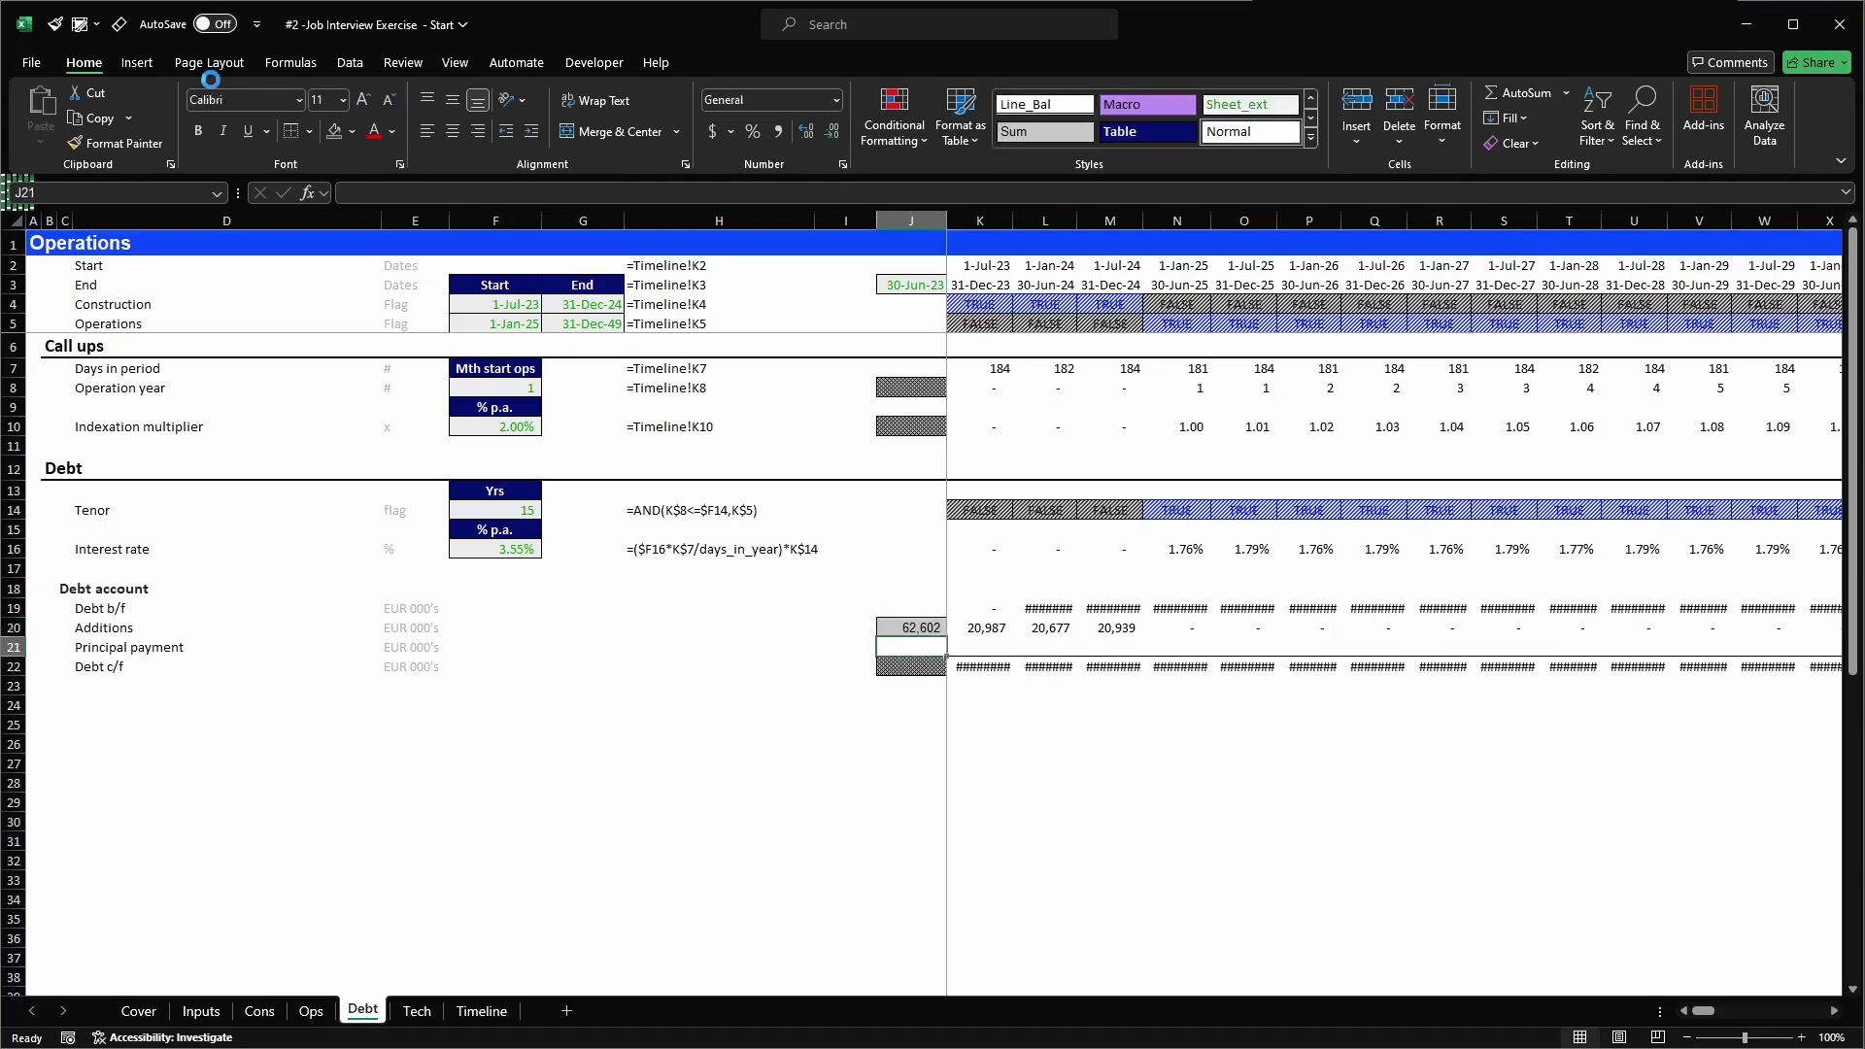
pyautogui.hotkey('ctrl', 'd')
pyautogui.press('Right')
pyautogui.hotkey('shift', 'space')
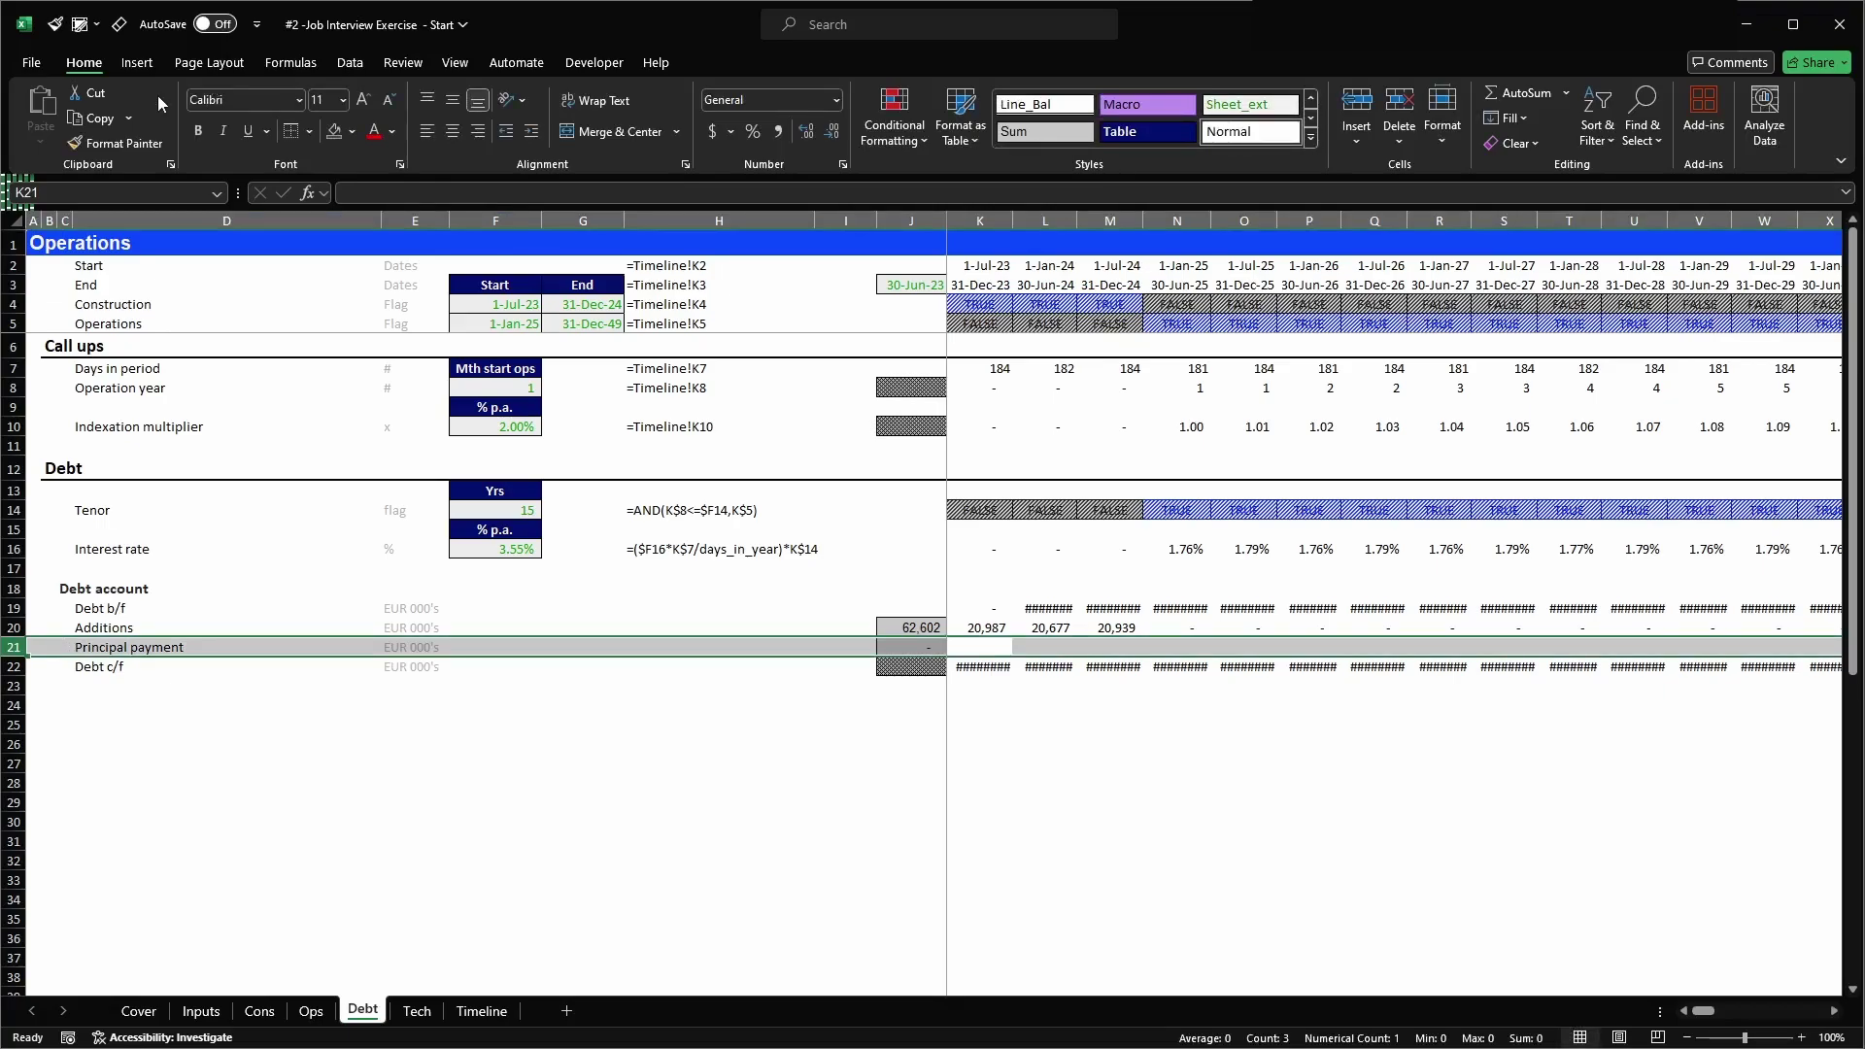
# - Enter the row label Interest payment in D24, below the debt account
pyautogui.press('Left')
pyautogui.press('Left')
pyautogui.press('Left')
pyautogui.press('Down')
pyautogui.press('Down')
pyautogui.press('Down')
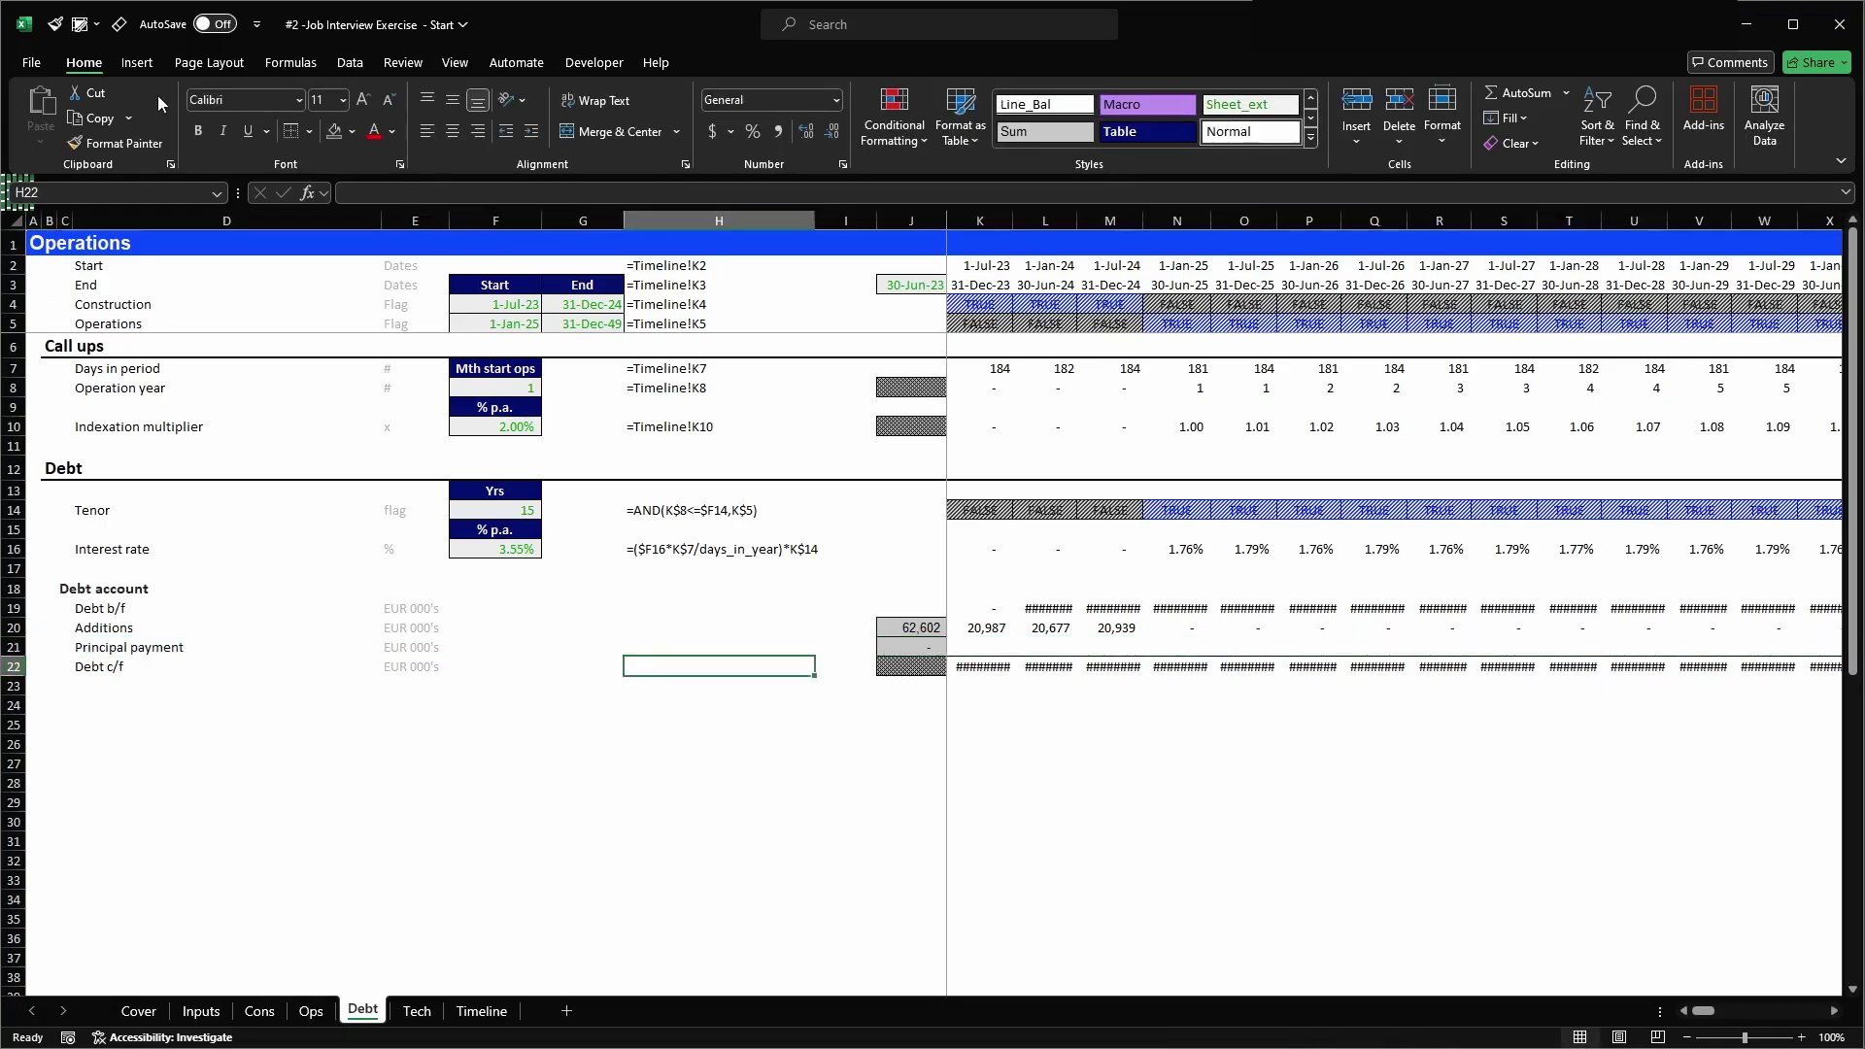
pyautogui.press('Left')
pyautogui.press('Left')
pyautogui.press('Left')
pyautogui.press('Left')
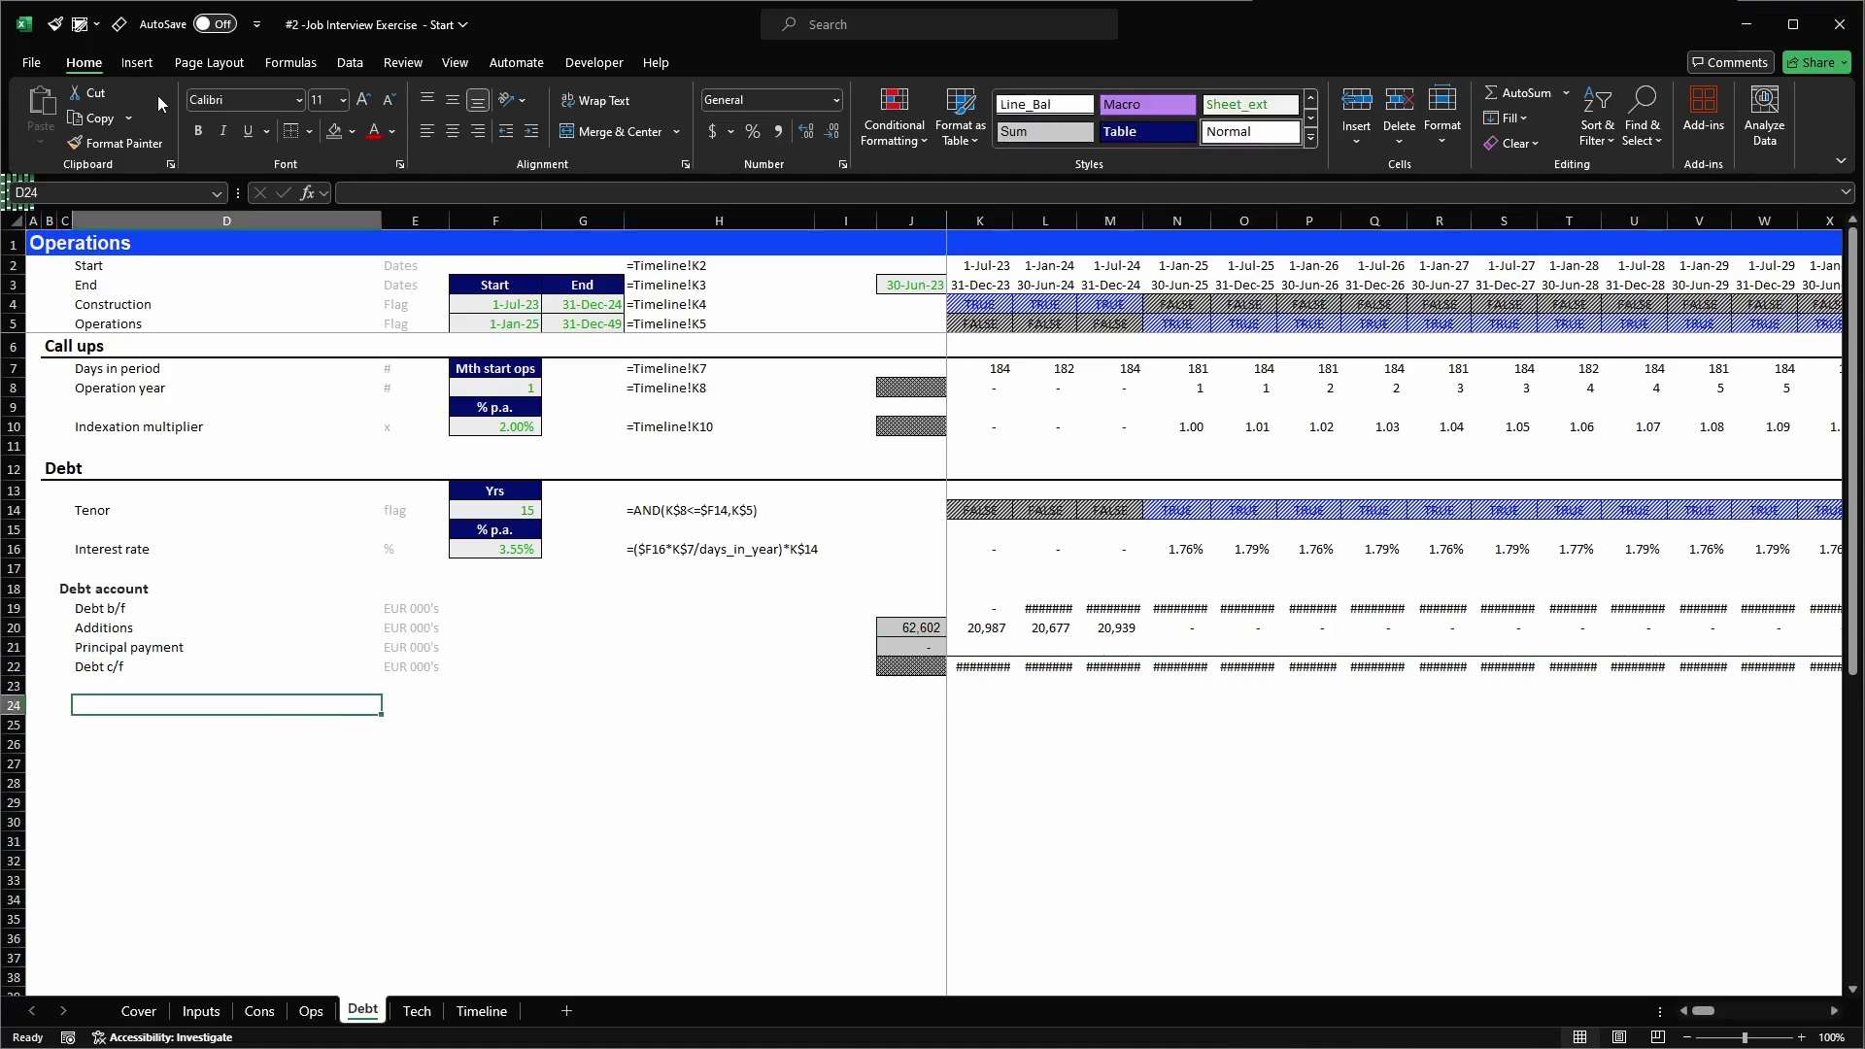
pyautogui.write('Ineterst')
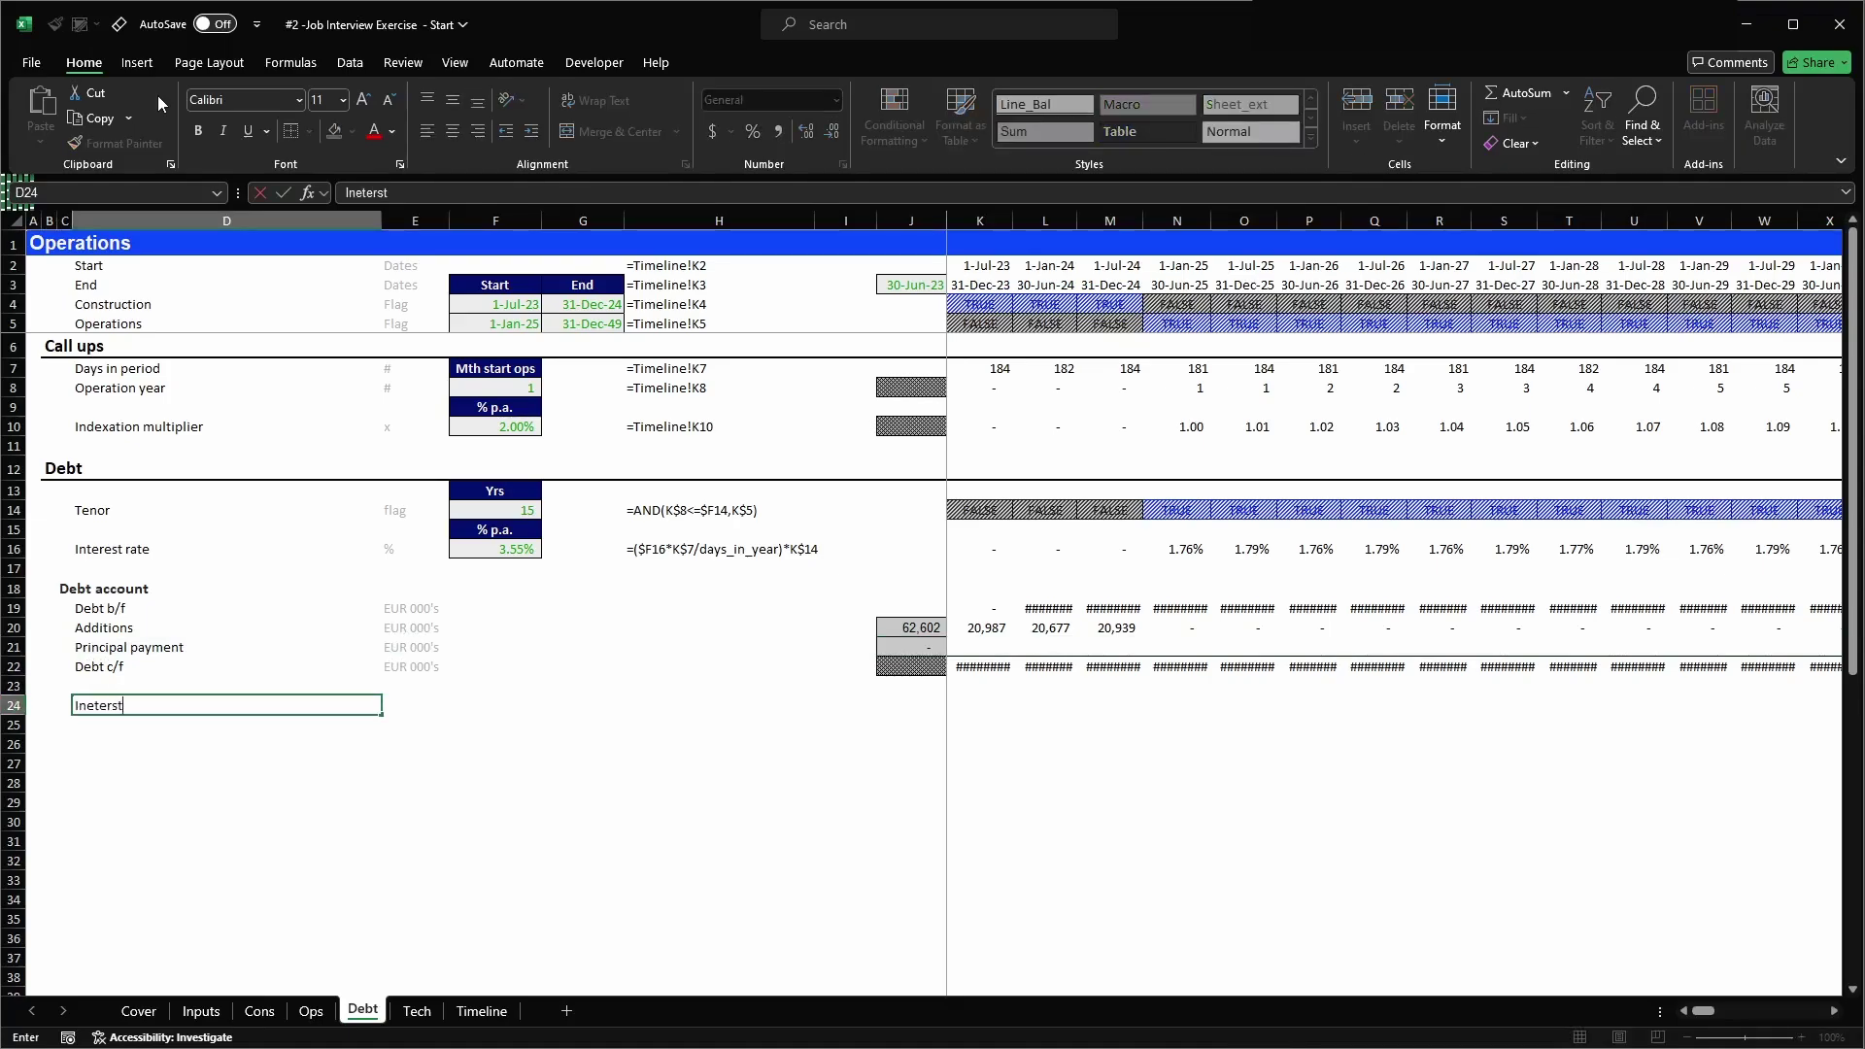
pyautogui.press('BackSpace')
pyautogui.press('BackSpace')
pyautogui.press('BackSpace')
pyautogui.press('BackSpace')
pyautogui.press('BackSpace')
pyautogui.write('terest payment')
pyautogui.press('Return')
# - Copy the EUR 000's unit from the debt account into E24 on the Interest payment row
pyautogui.press('Up')
pyautogui.press('Right')
pyautogui.press('Up')
pyautogui.press('Up')
pyautogui.hotkey('ctrl', 'c')
pyautogui.press('Down')
pyautogui.press('Down')
pyautogui.press('Return')
# - Copy the Additions total and first-period cells J20:K20 to J24:K24 on the Interest payment row
pyautogui.press('Right')
pyautogui.press('Right')
pyautogui.press('Right')
pyautogui.press('Right')
pyautogui.press('Right')
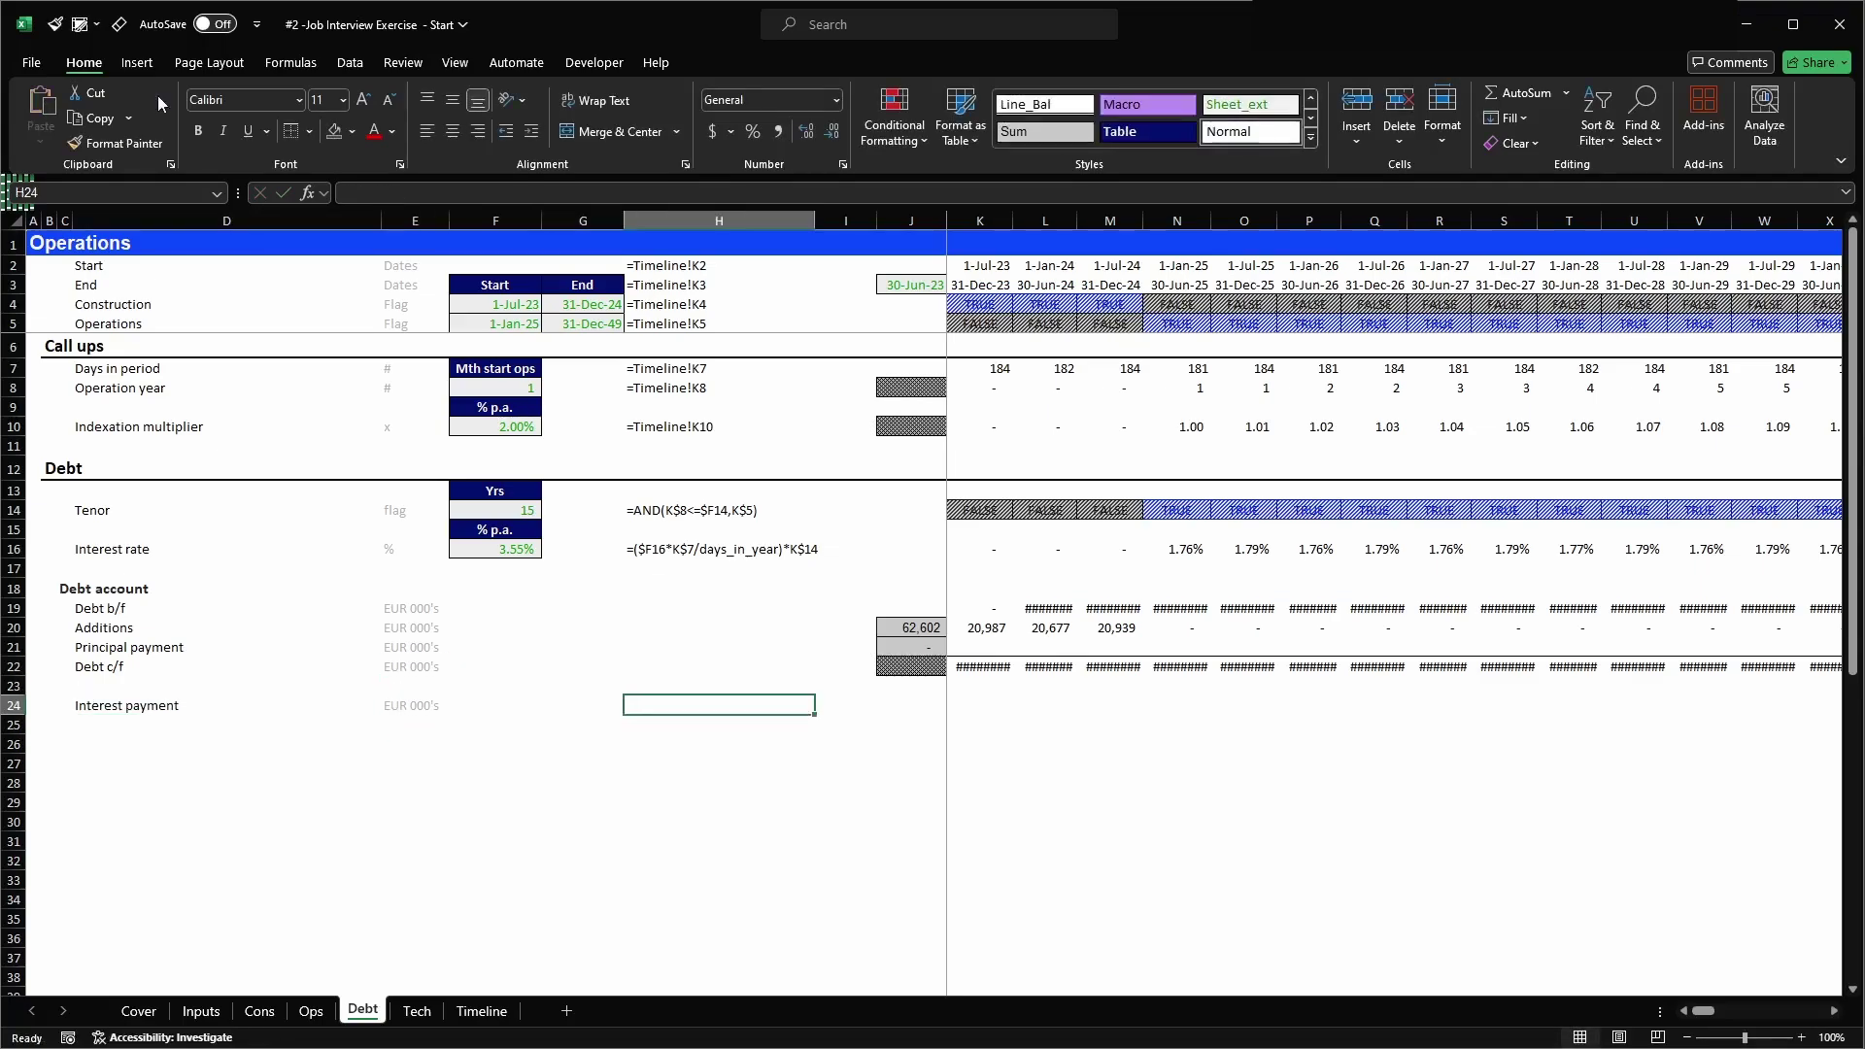
pyautogui.press('Up')
pyautogui.press('Up')
pyautogui.press('Up')
pyautogui.press('Up')
pyautogui.hotkey('shift', 'Right')
pyautogui.hotkey('ctrl', 'c')
pyautogui.press('Down')
pyautogui.press('Down')
pyautogui.press('Down')
pyautogui.press('Down')
pyautogui.press('Return')
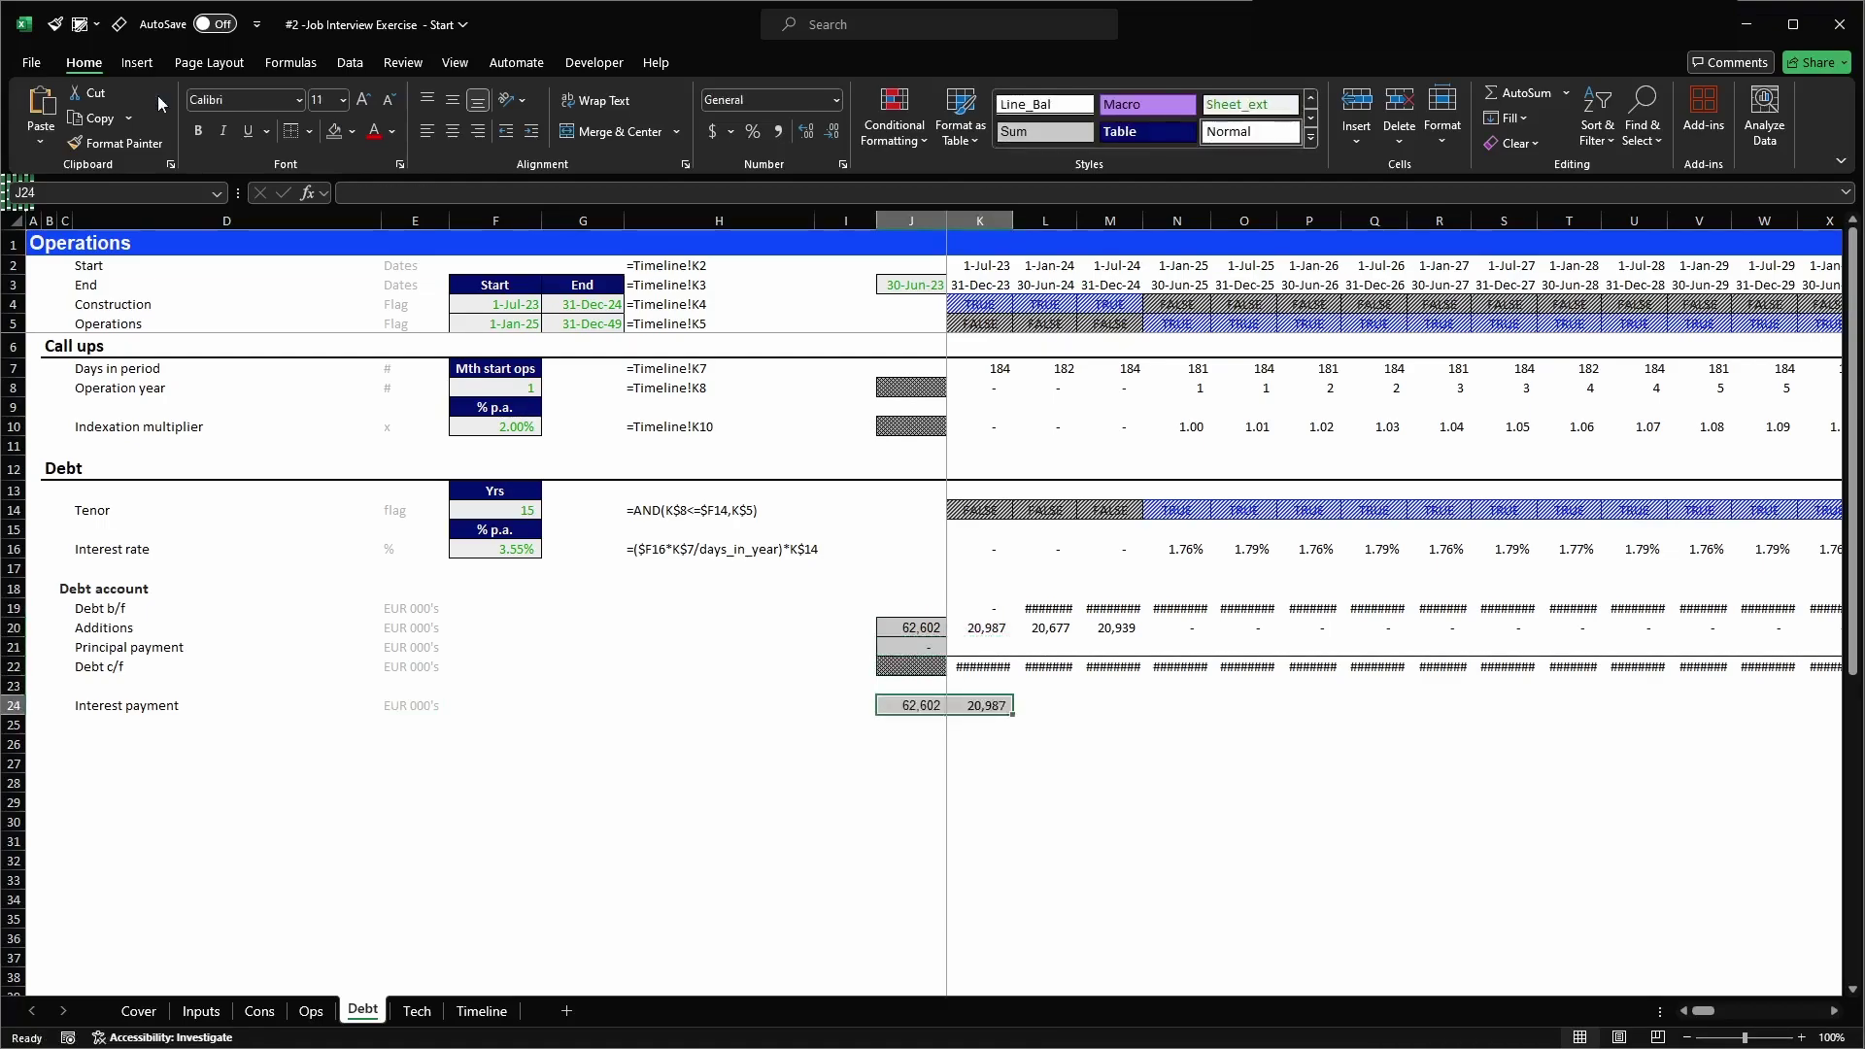
# - Replace the formula in K24 with =K$16*K19, the interest rate times Debt b/f
pyautogui.press('Right')
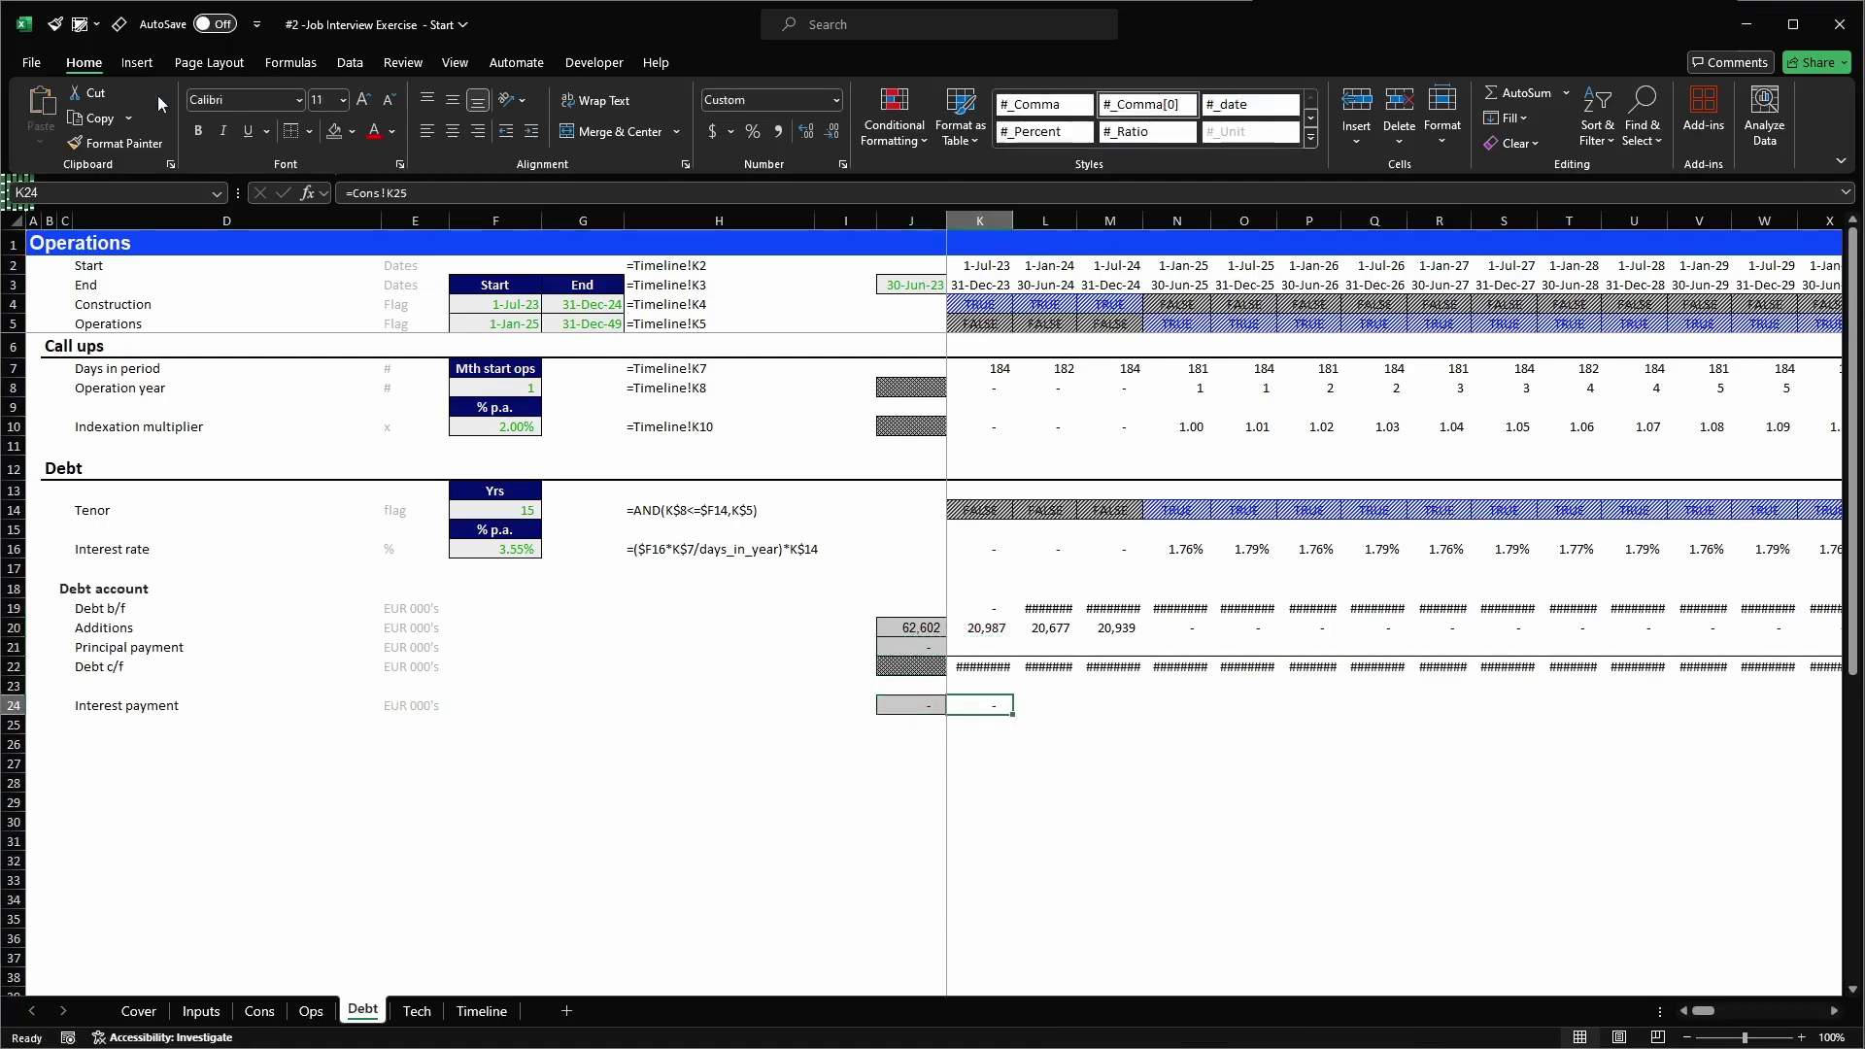
pyautogui.write('=')
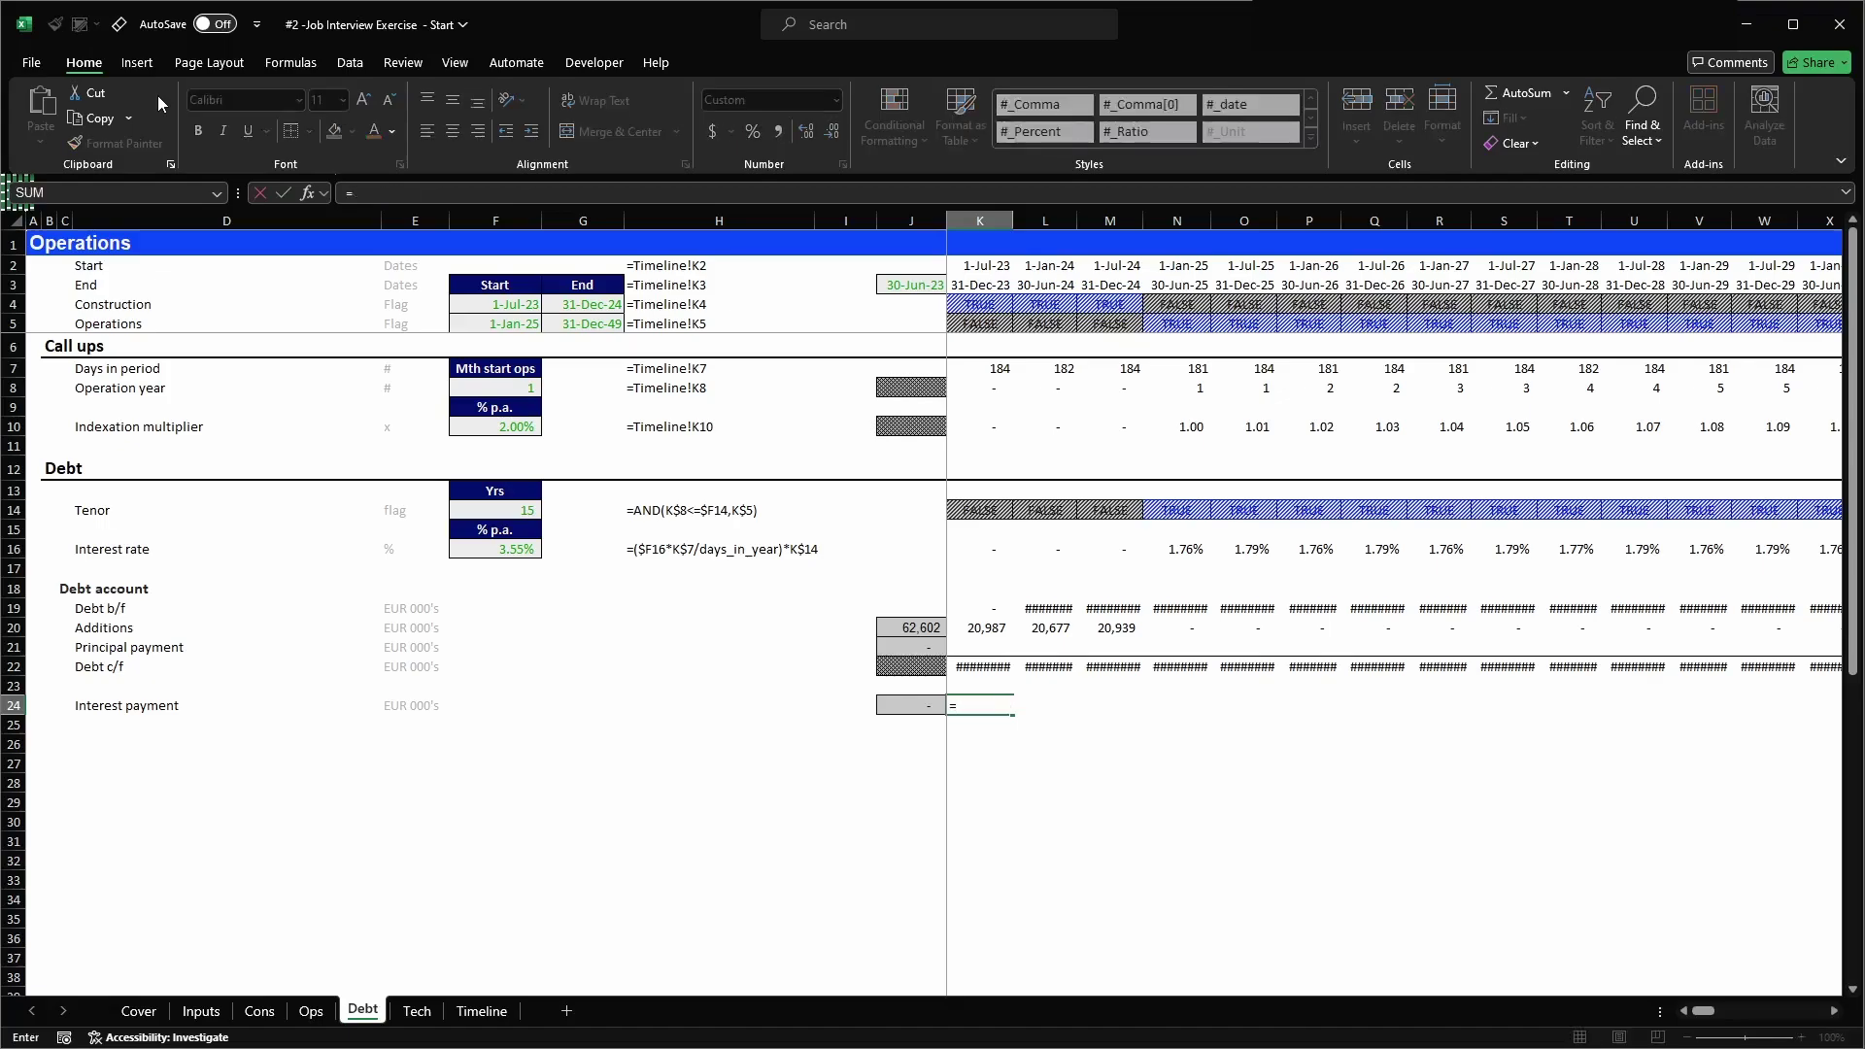
pyautogui.press('Up')
pyautogui.press('Up')
pyautogui.press('Up')
pyautogui.press('Up')
pyautogui.press('Up')
pyautogui.press('Up')
pyautogui.press('Up')
pyautogui.press('Up')
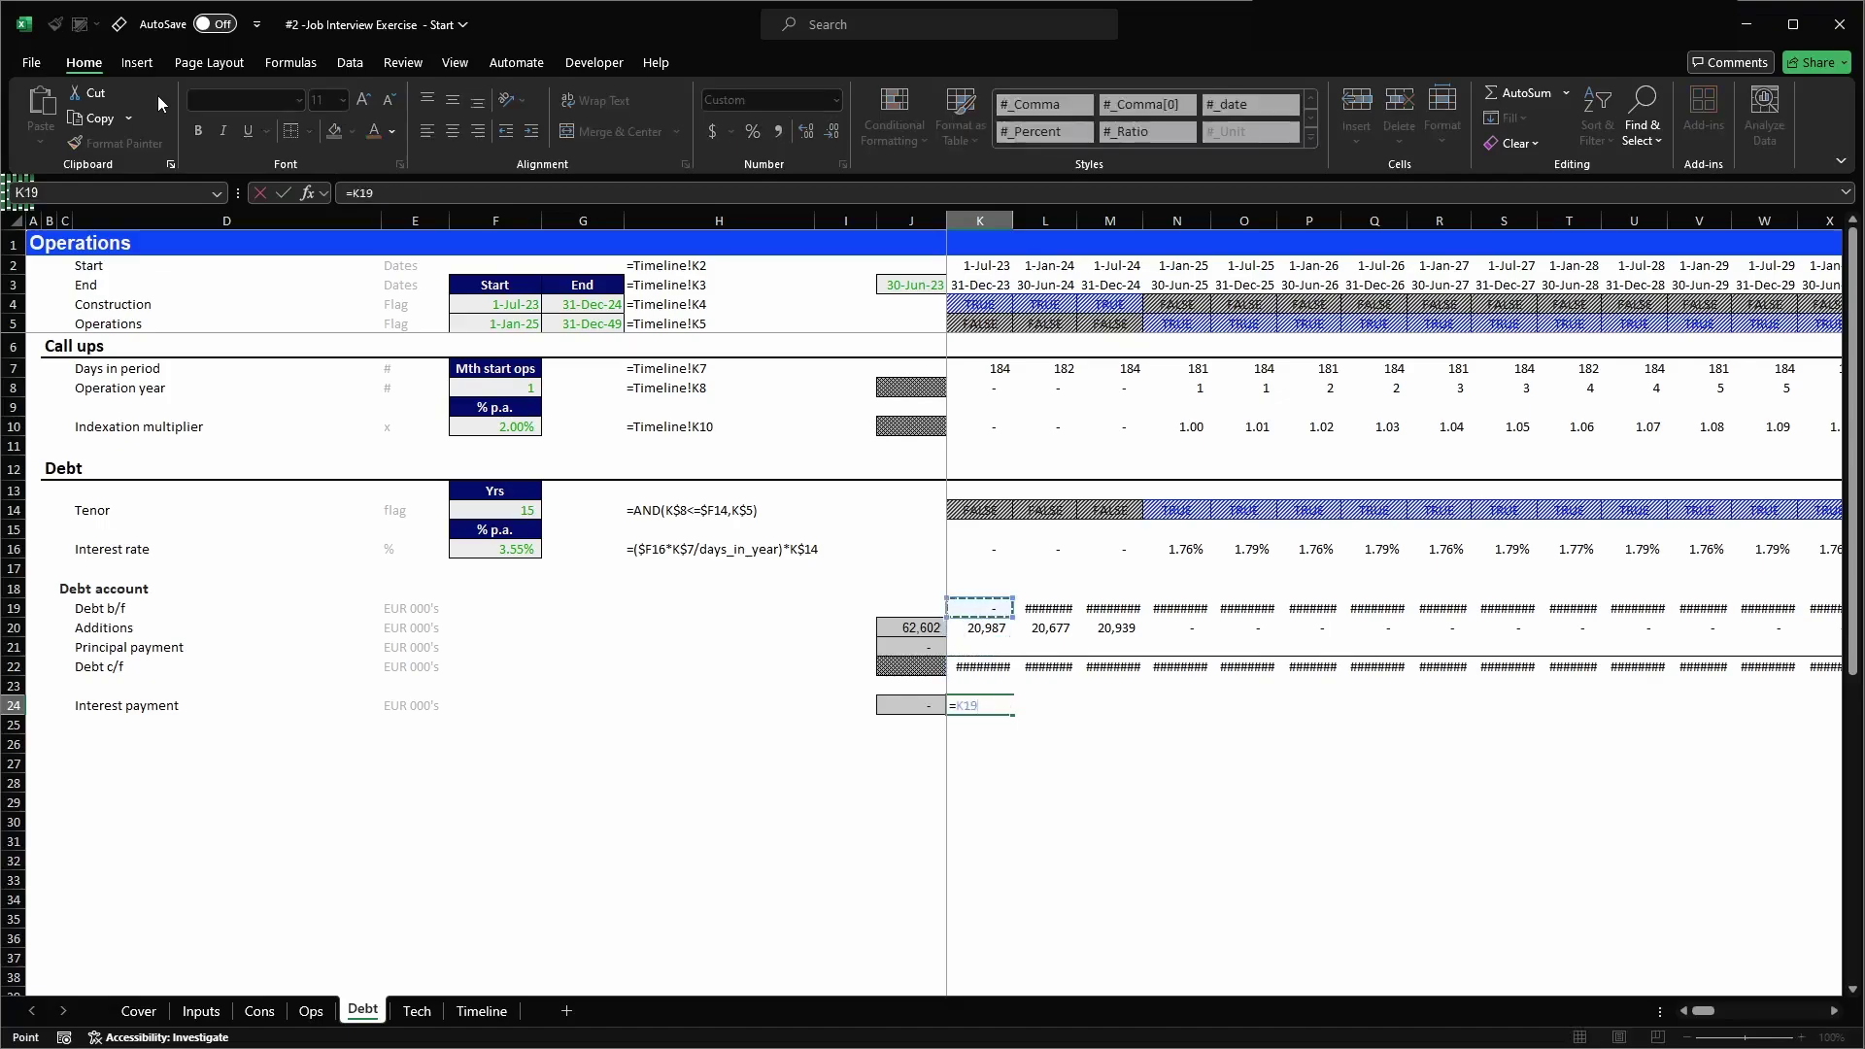
pyautogui.press('F4')
pyautogui.press('F4')
pyautogui.write('*')
pyautogui.press('Up')
pyautogui.press('Up')
pyautogui.press('Up')
pyautogui.press('Up')
pyautogui.press('Up')
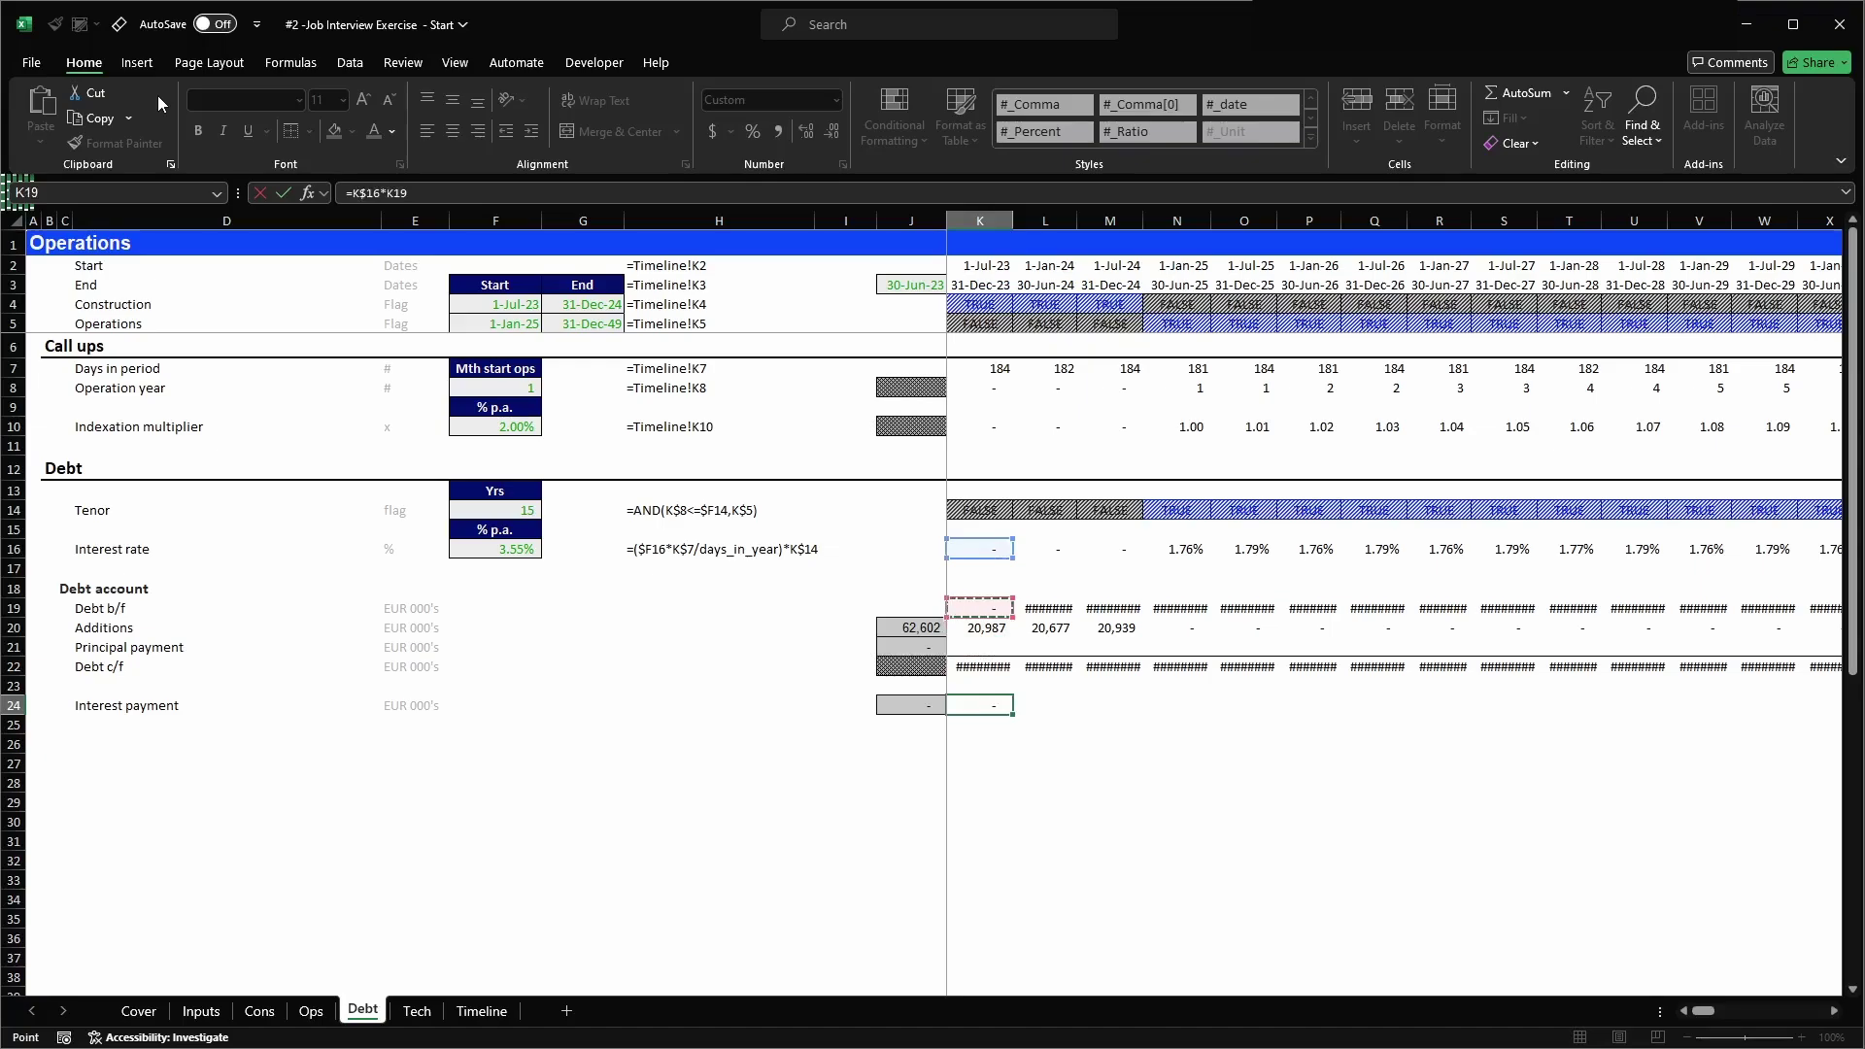
pyautogui.hotkey('ctrl', 'Return')
# - Copy the Interest payment formula in K24 across the timeline to CG24
pyautogui.hotkey('ctrl', 'c')
pyautogui.hotkey('ctrl', 'shift', 'Right')
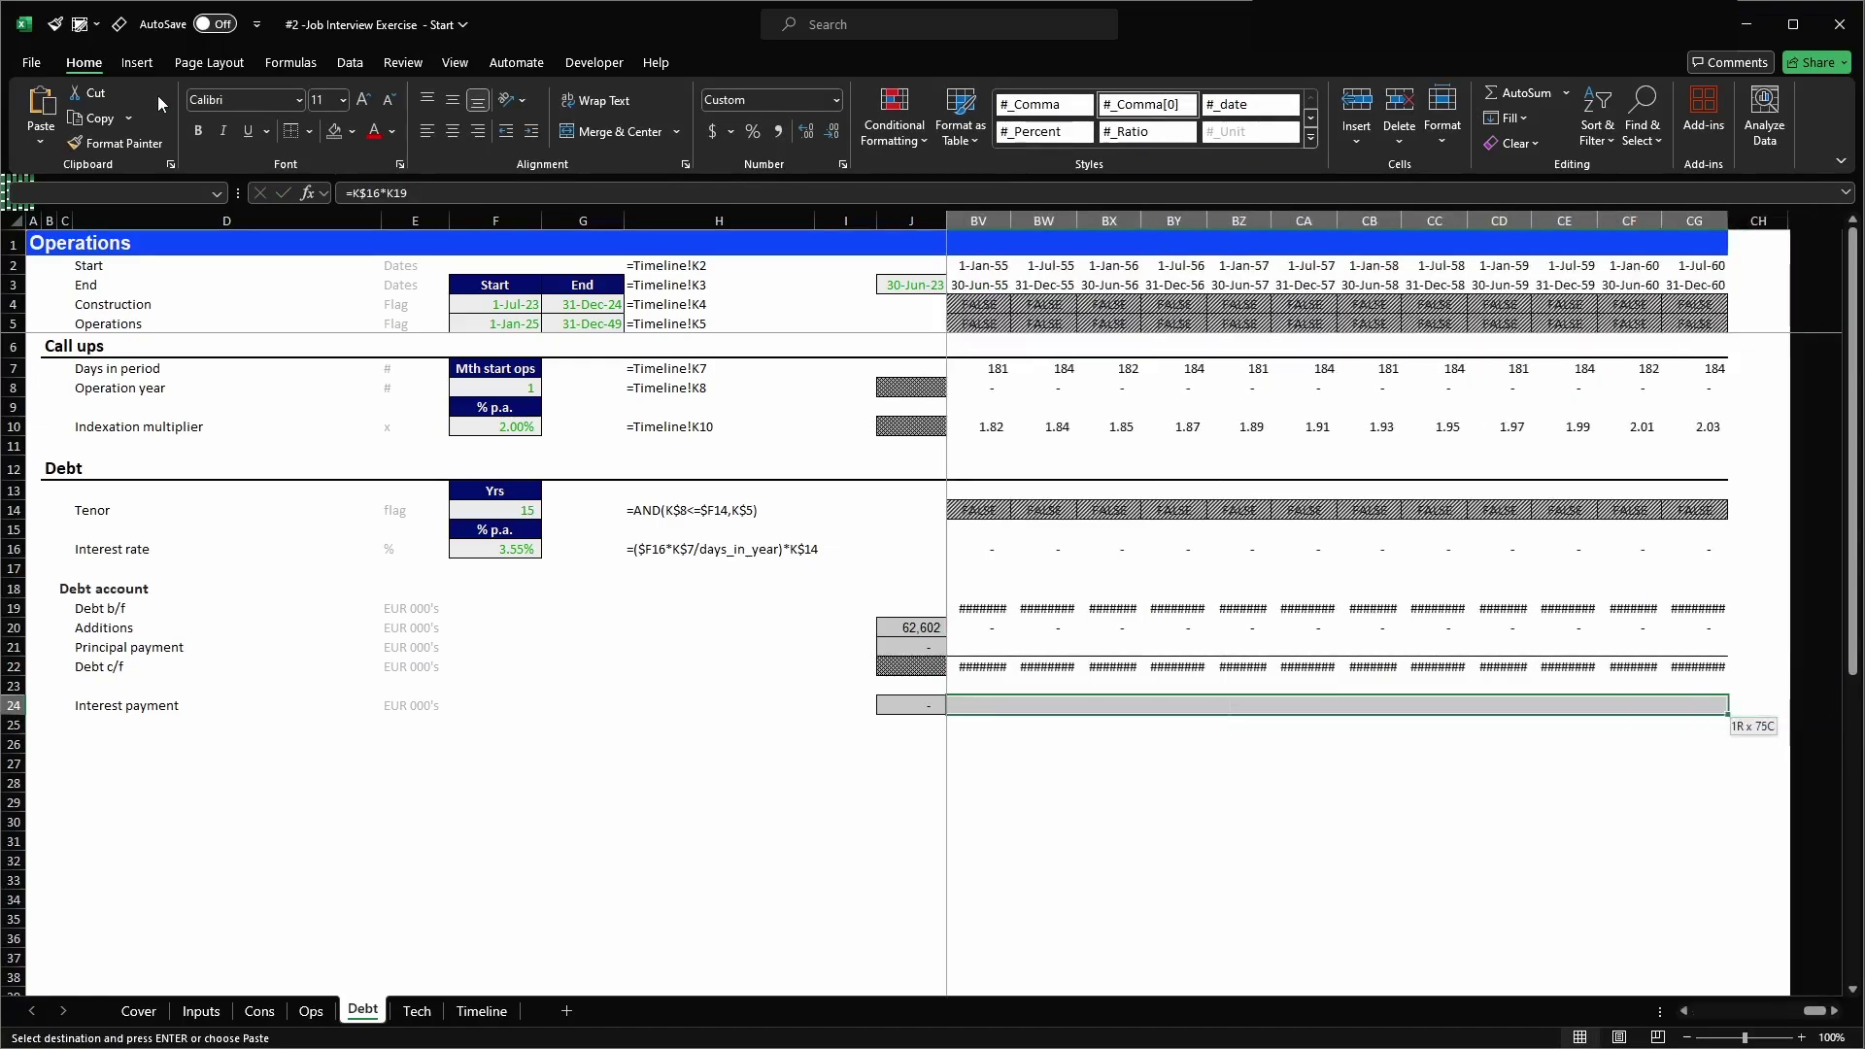
pyautogui.press('Return')
pyautogui.press('Return')
# - Check the Interest payment formulas in K24 to N24 against the interest rate and the debt account rows
pyautogui.press('Up')
pyautogui.press('Up')
pyautogui.press('Up')
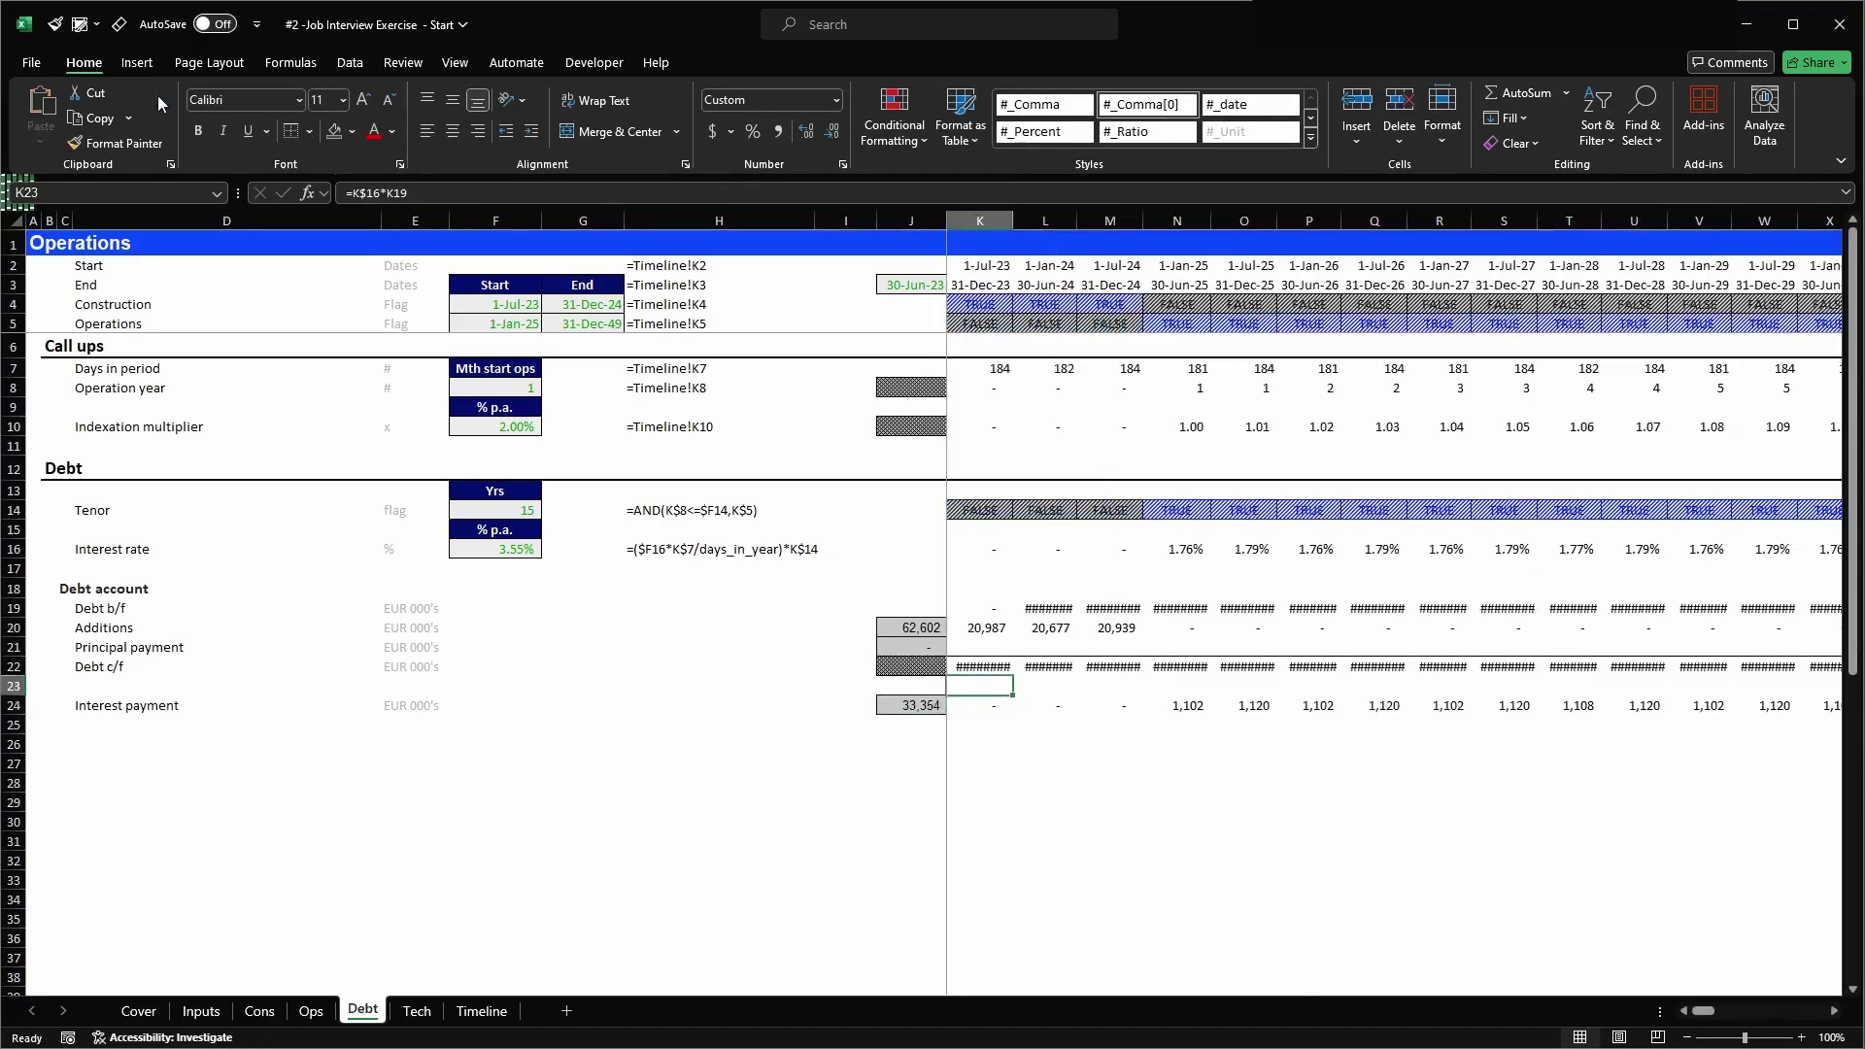
pyautogui.hotkey('ctrl', 'shift', 'Right')
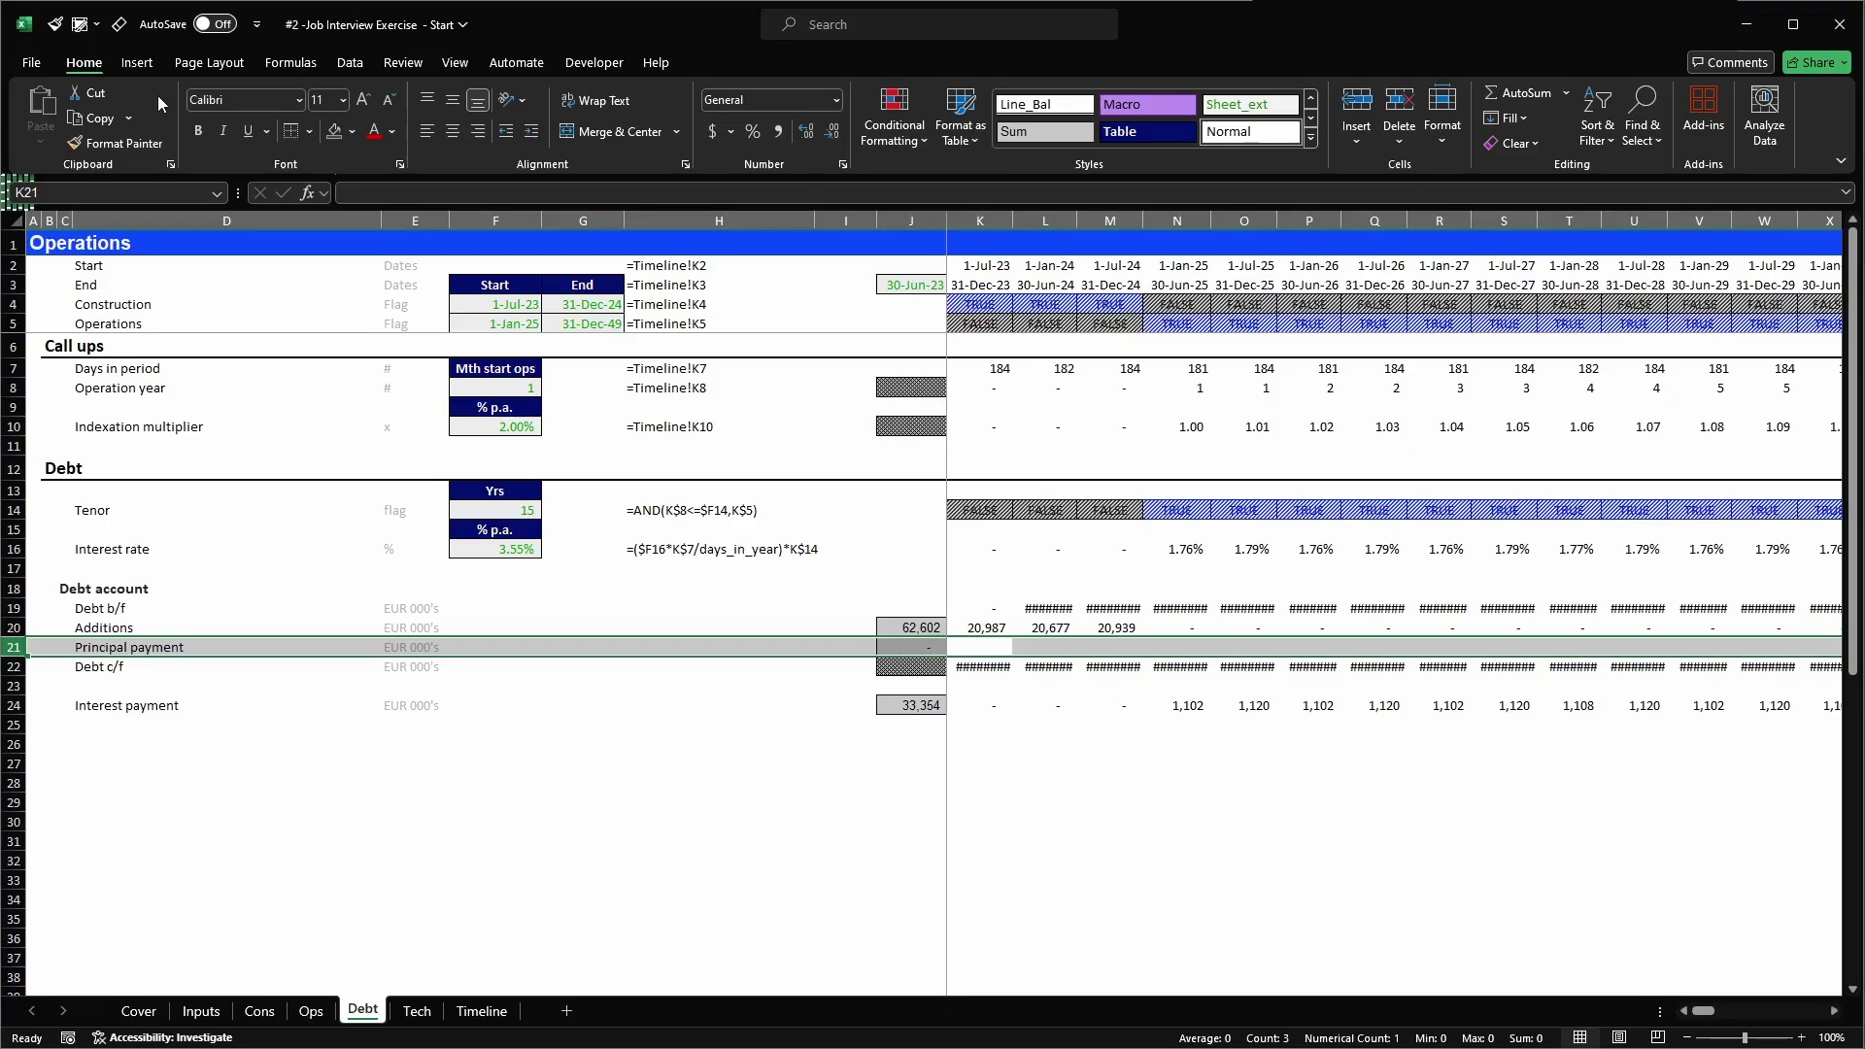
pyautogui.press('Down')
pyautogui.press('Down')
pyautogui.press('Down')
pyautogui.press('F2')
pyautogui.press('Tab')
pyautogui.press('F2')
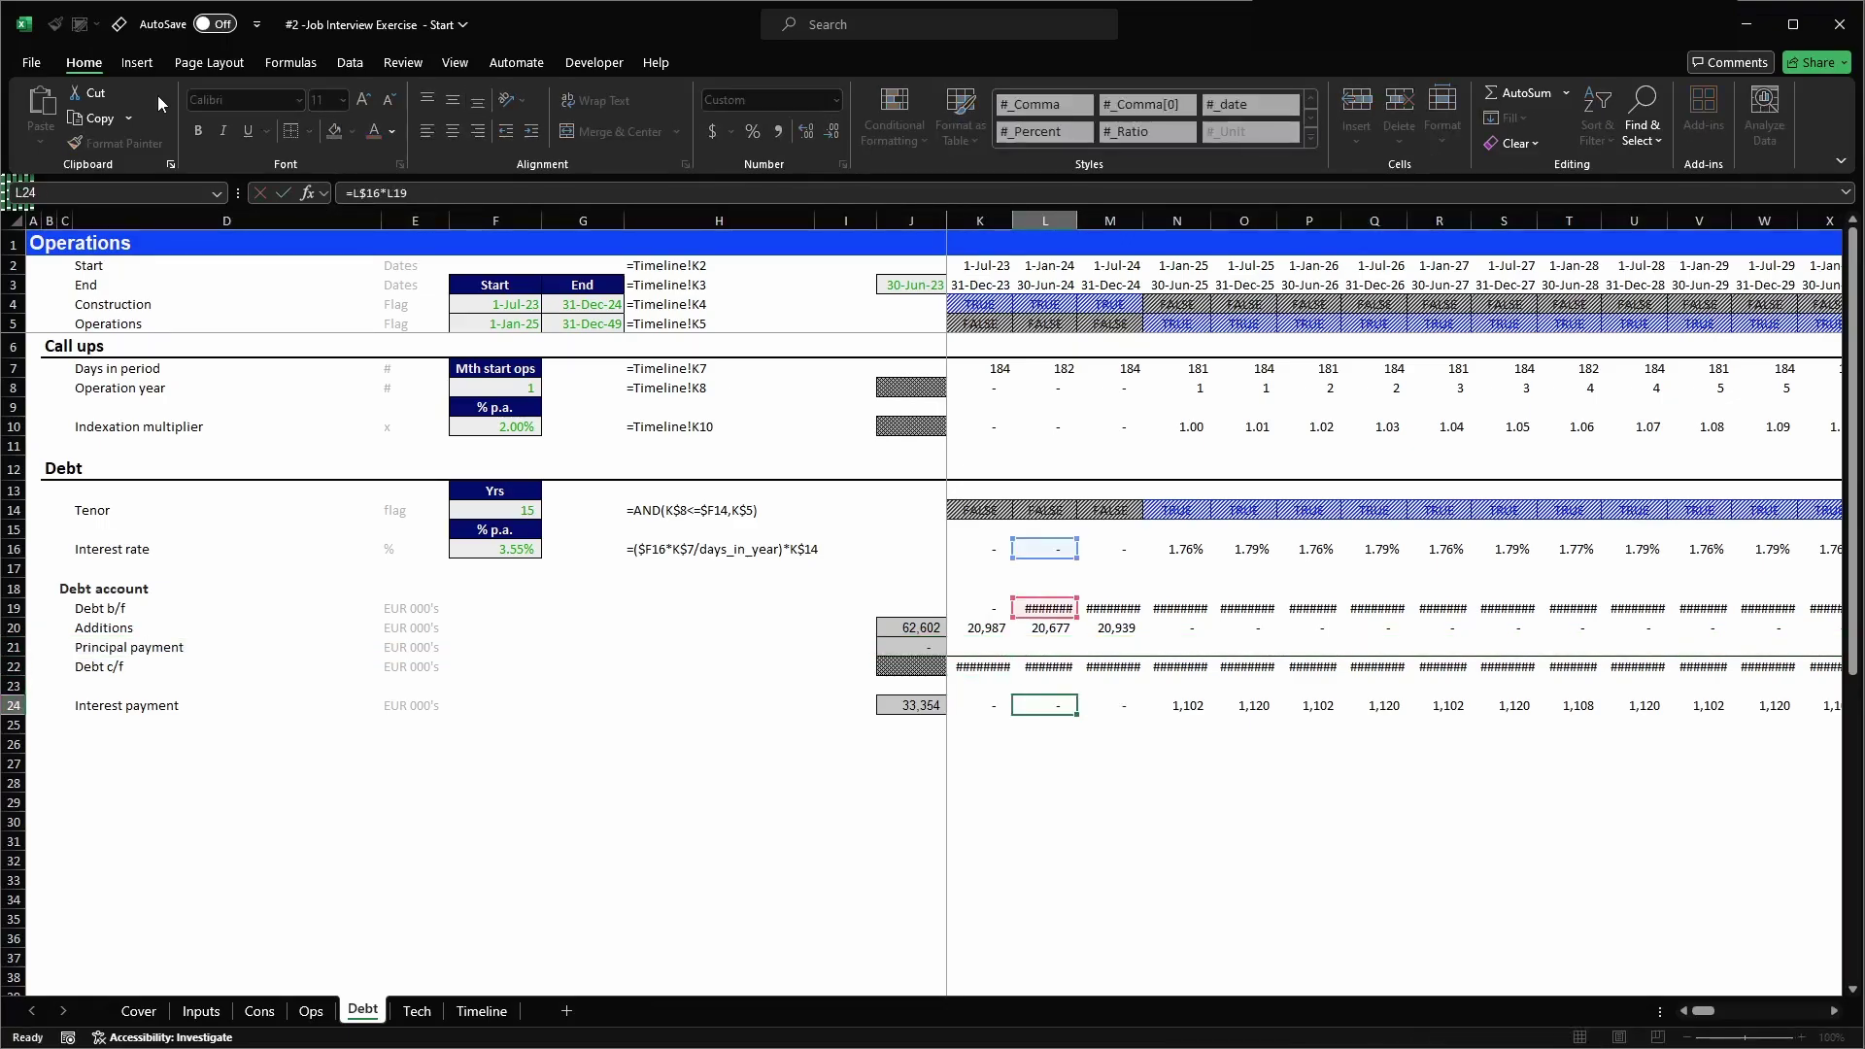
pyautogui.press('Tab')
pyautogui.press('F2')
pyautogui.press('Tab')
pyautogui.press('F2')
pyautogui.press('Escape')
pyautogui.press('Up')
pyautogui.press('Up')
pyautogui.press('Up')
pyautogui.press('Up')
pyautogui.press('Left')
pyautogui.press('Down')
pyautogui.press('Down')
pyautogui.press('Down')
pyautogui.press('Down')
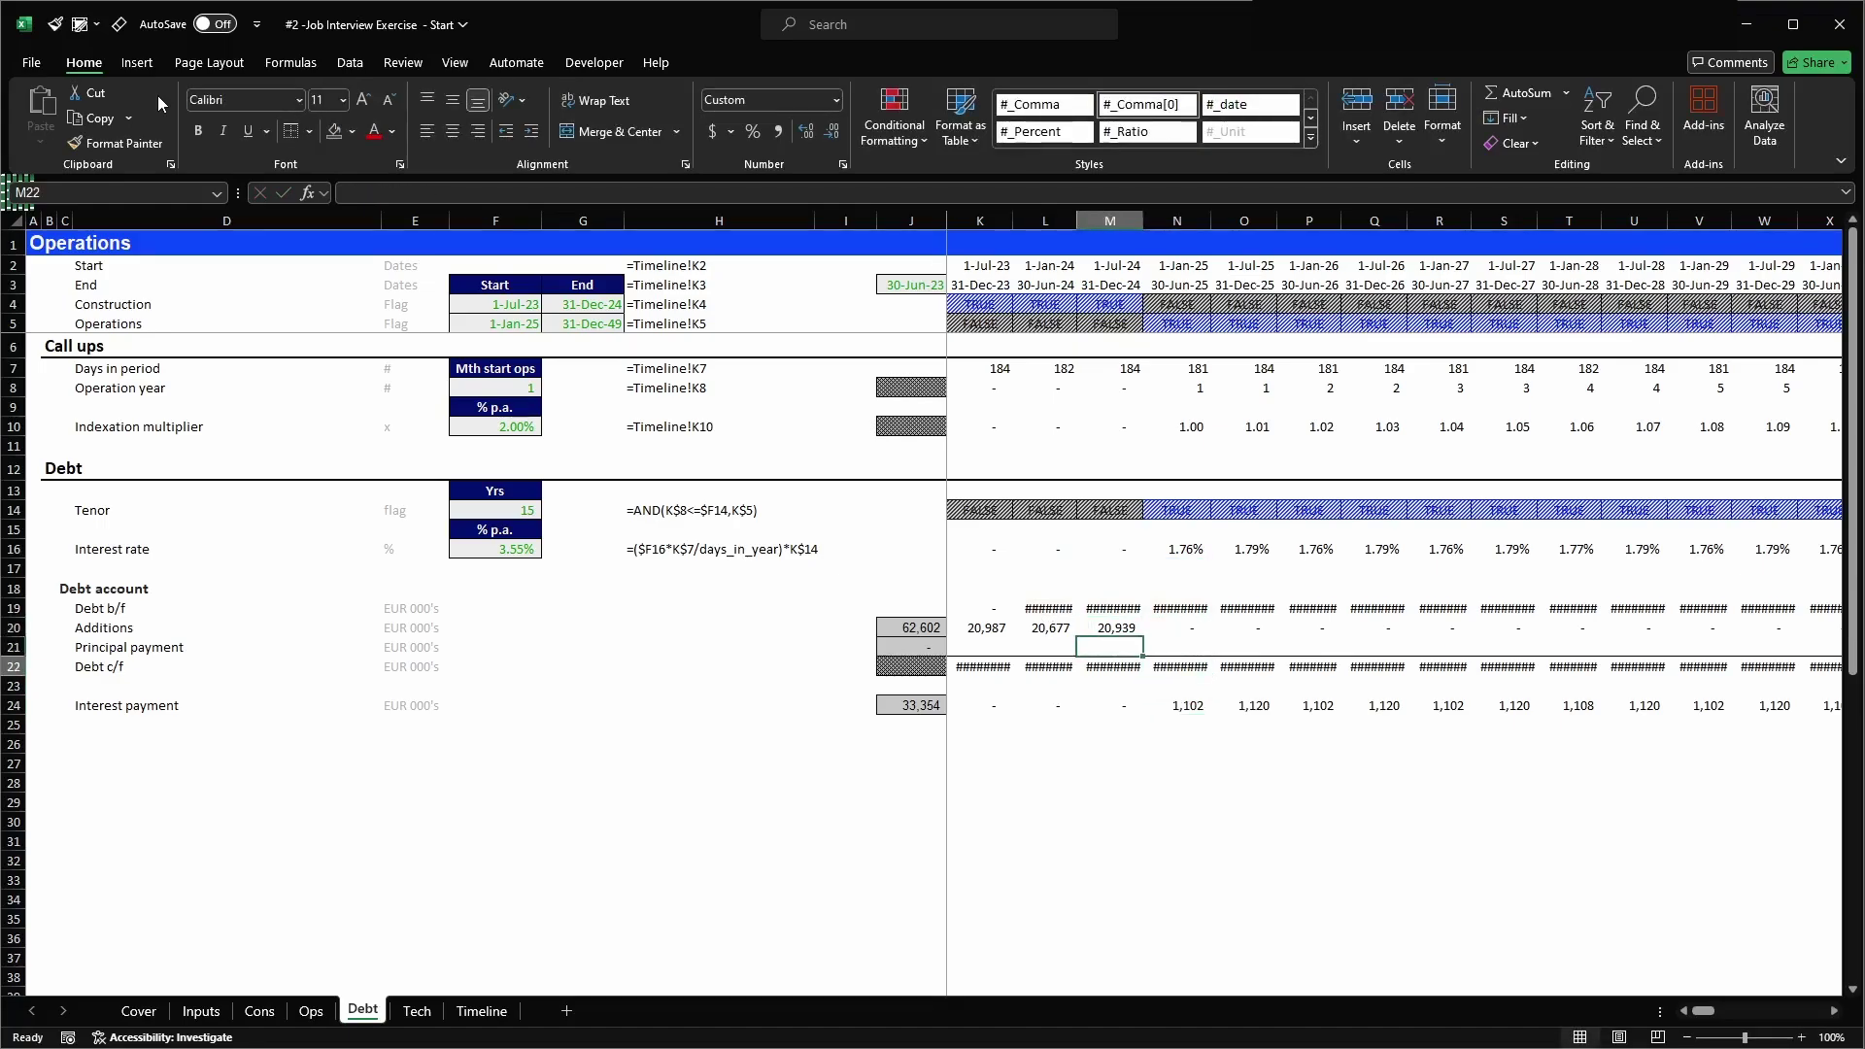
pyautogui.press('Right')
pyautogui.press('Right')
pyautogui.press('Left')
pyautogui.press('Left')
pyautogui.press('Left')
pyautogui.press('Left')
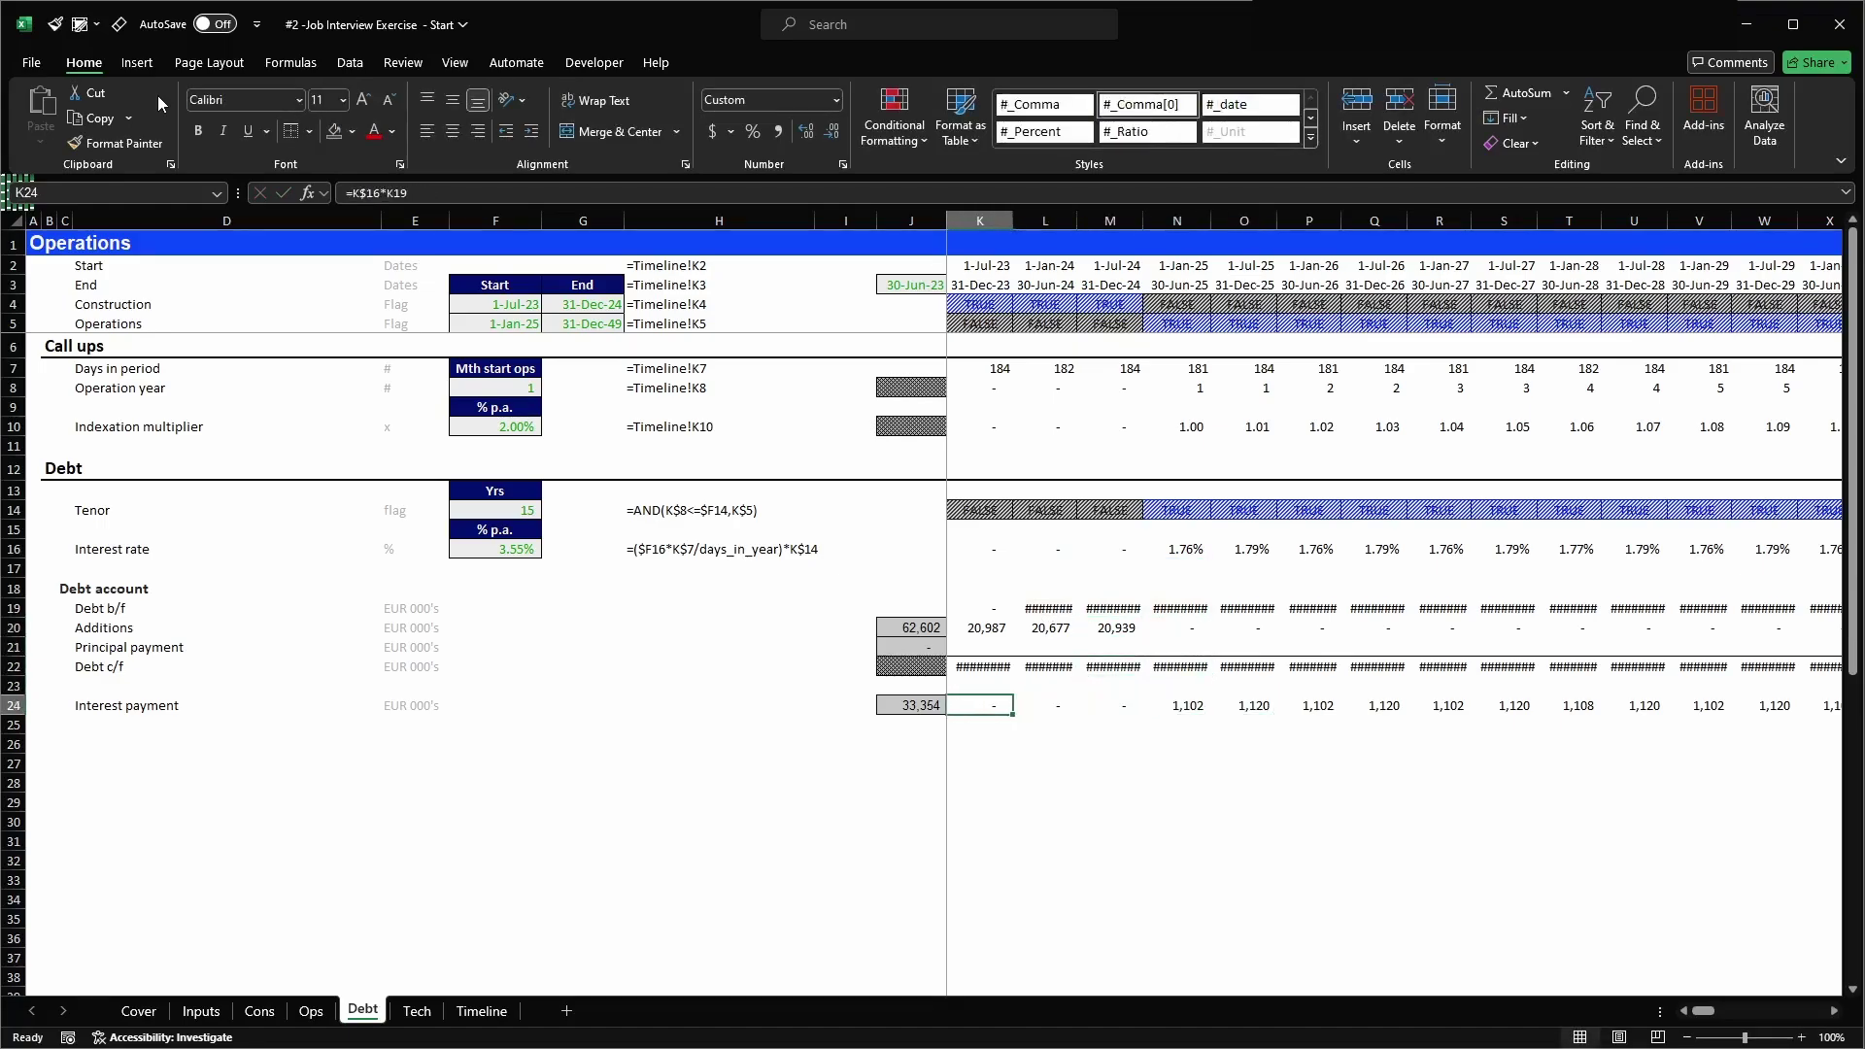
# - Label row 26 "# of periods for tenor" below the Interest payment row, with # as its unit
pyautogui.press('Left')
pyautogui.press('Left')
pyautogui.press('Left')
pyautogui.press('Left')
pyautogui.press('Left')
pyautogui.press('Left')
pyautogui.press('Left')
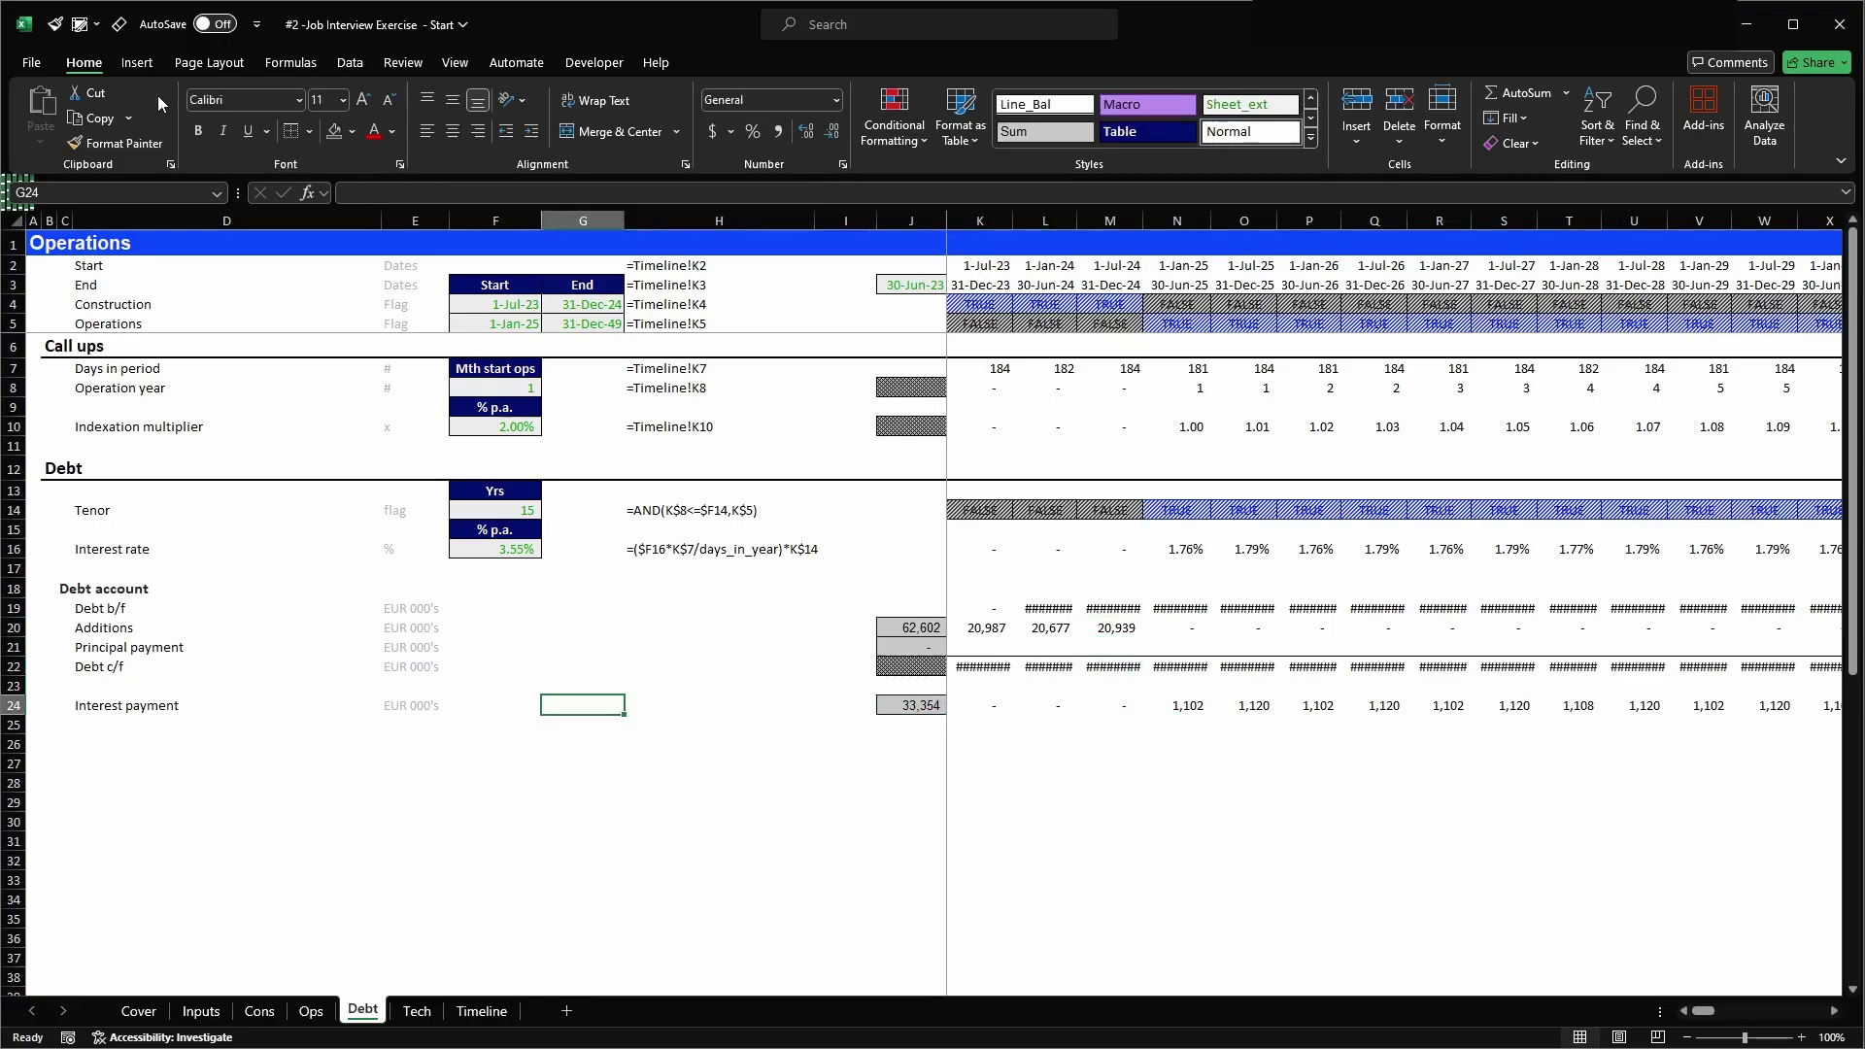
pyautogui.press('Down')
pyautogui.press('Down')
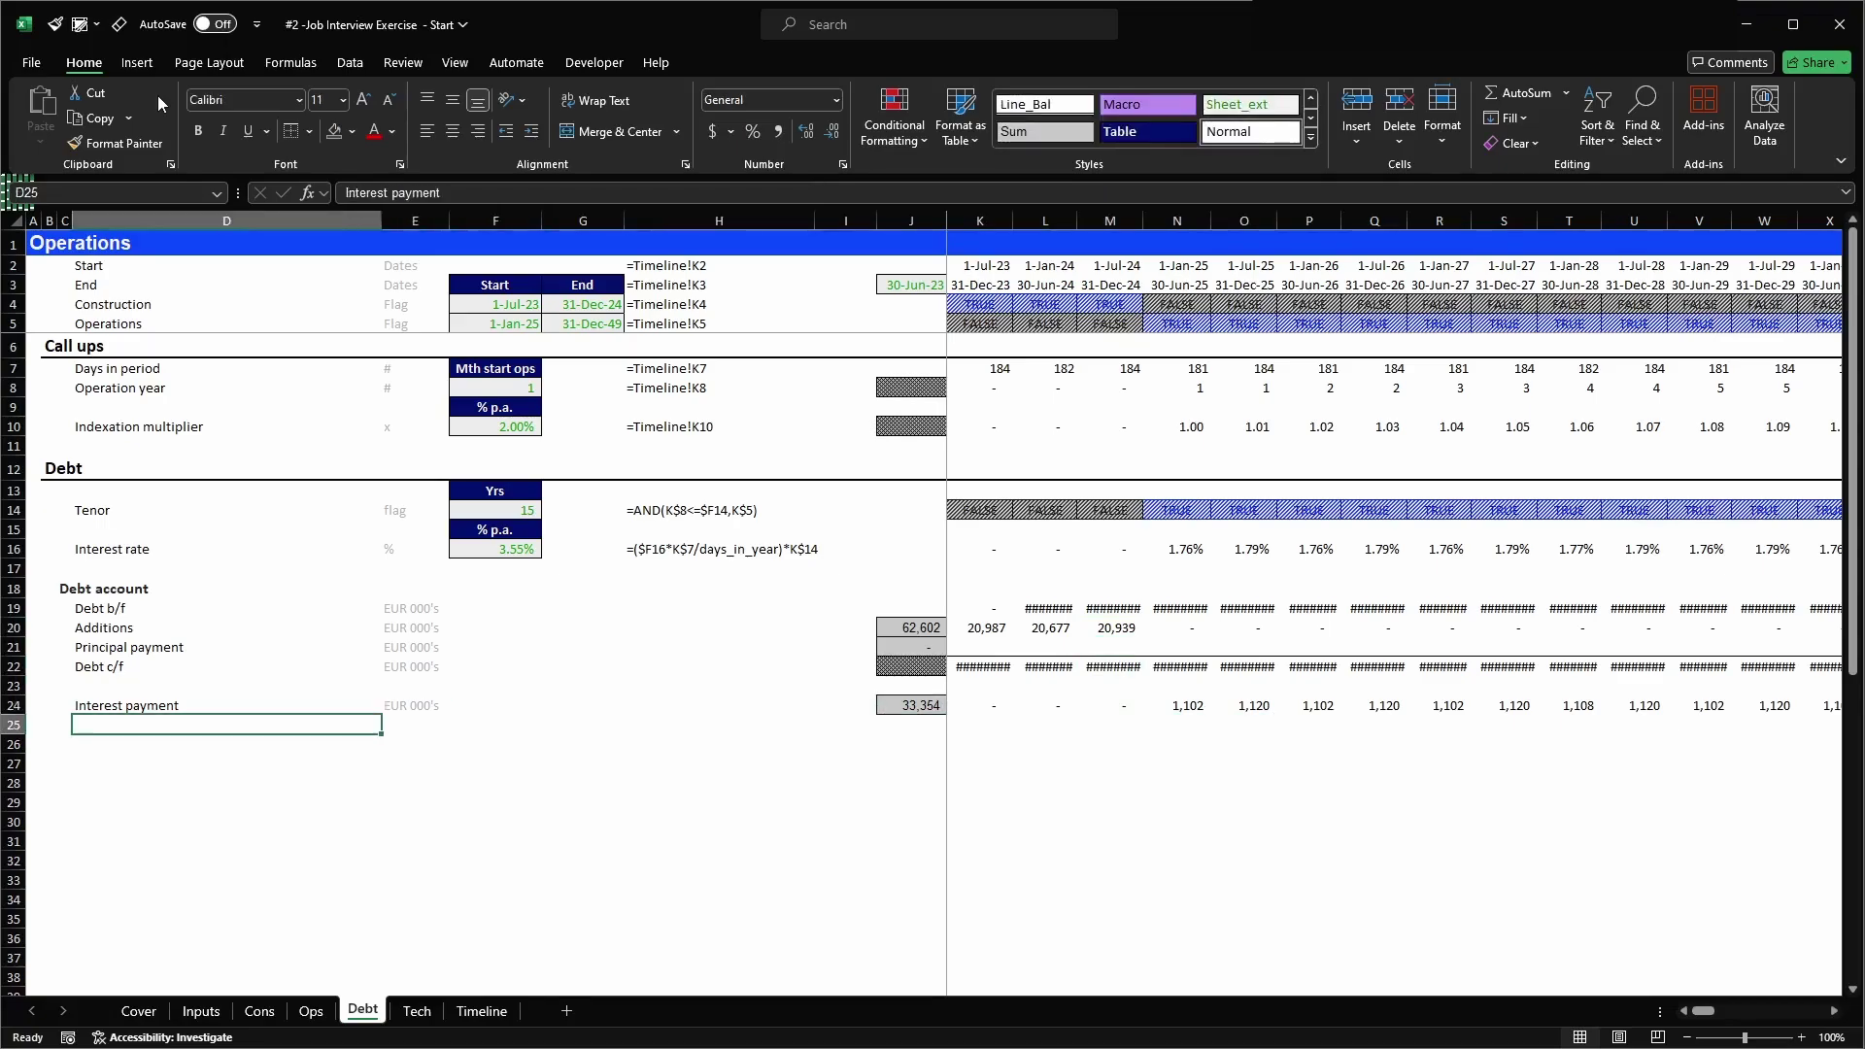
pyautogui.press('Up')
pyautogui.press('Up')
pyautogui.press('Down')
pyautogui.press('Down')
pyautogui.press('Down')
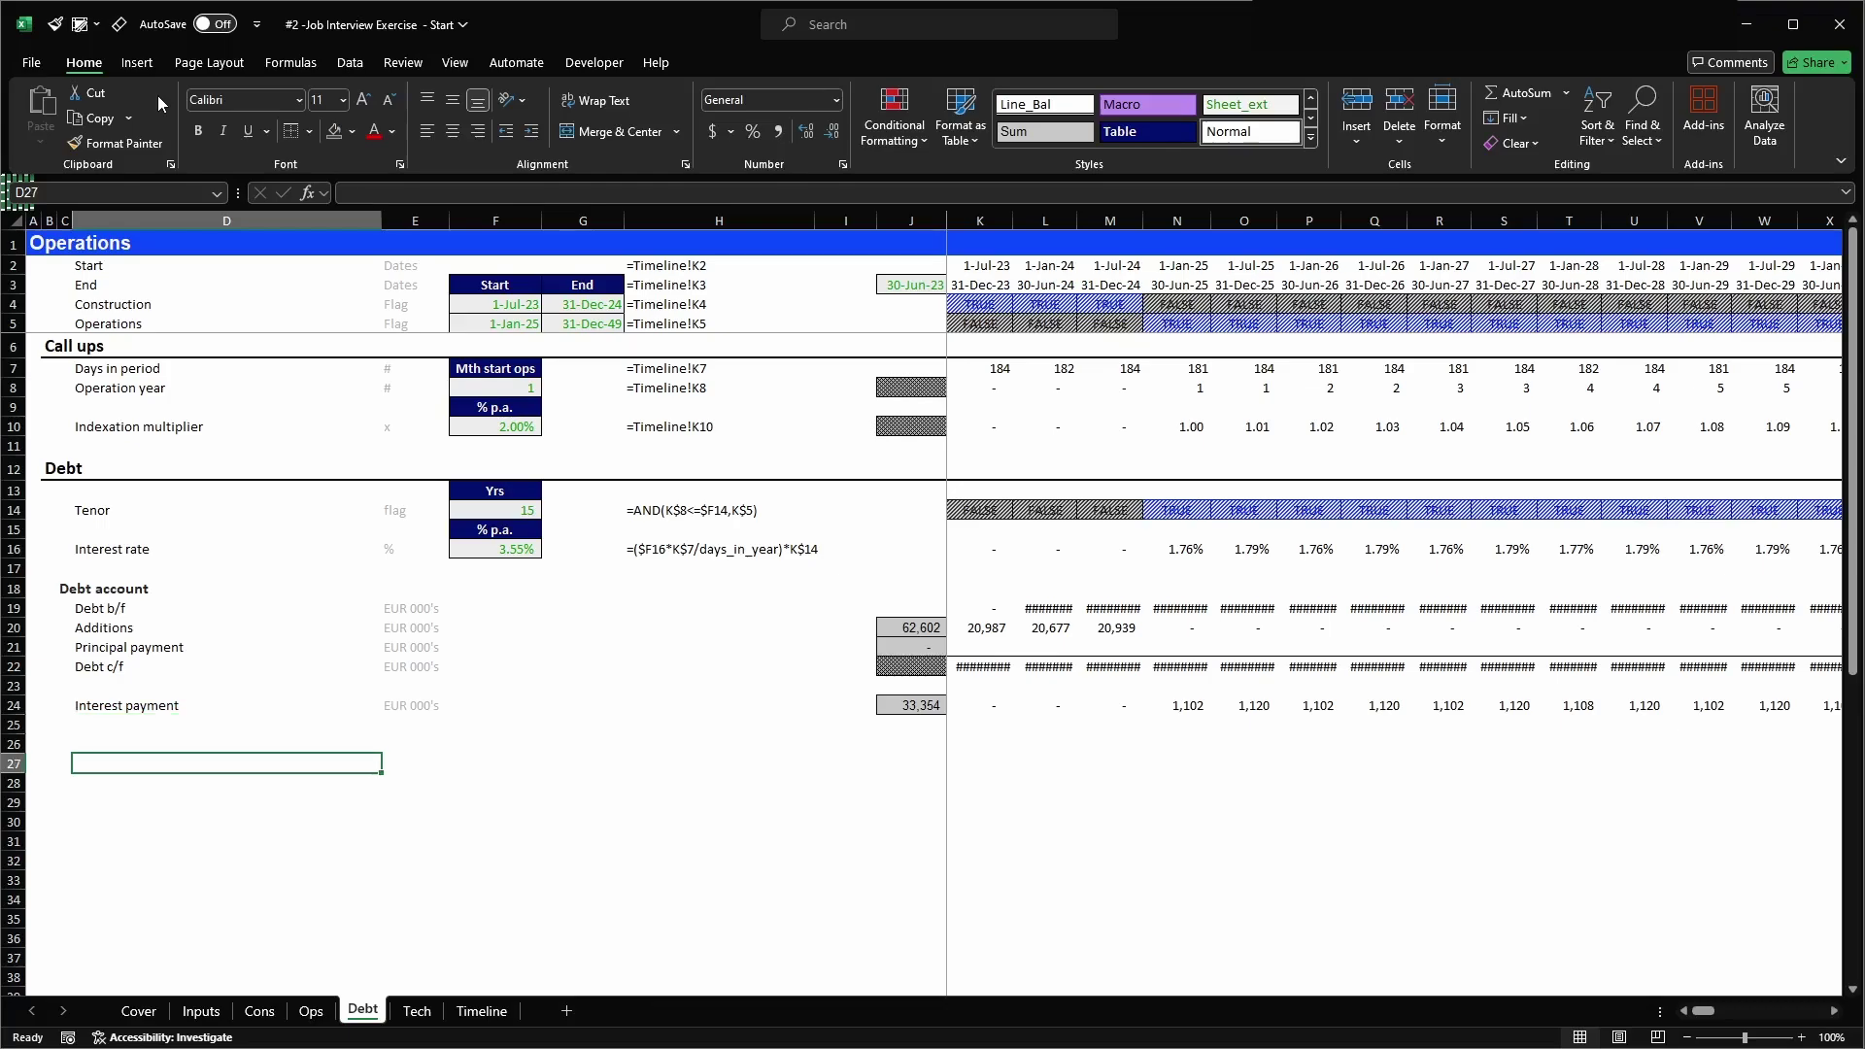
pyautogui.press('Up')
pyautogui.write('# of')
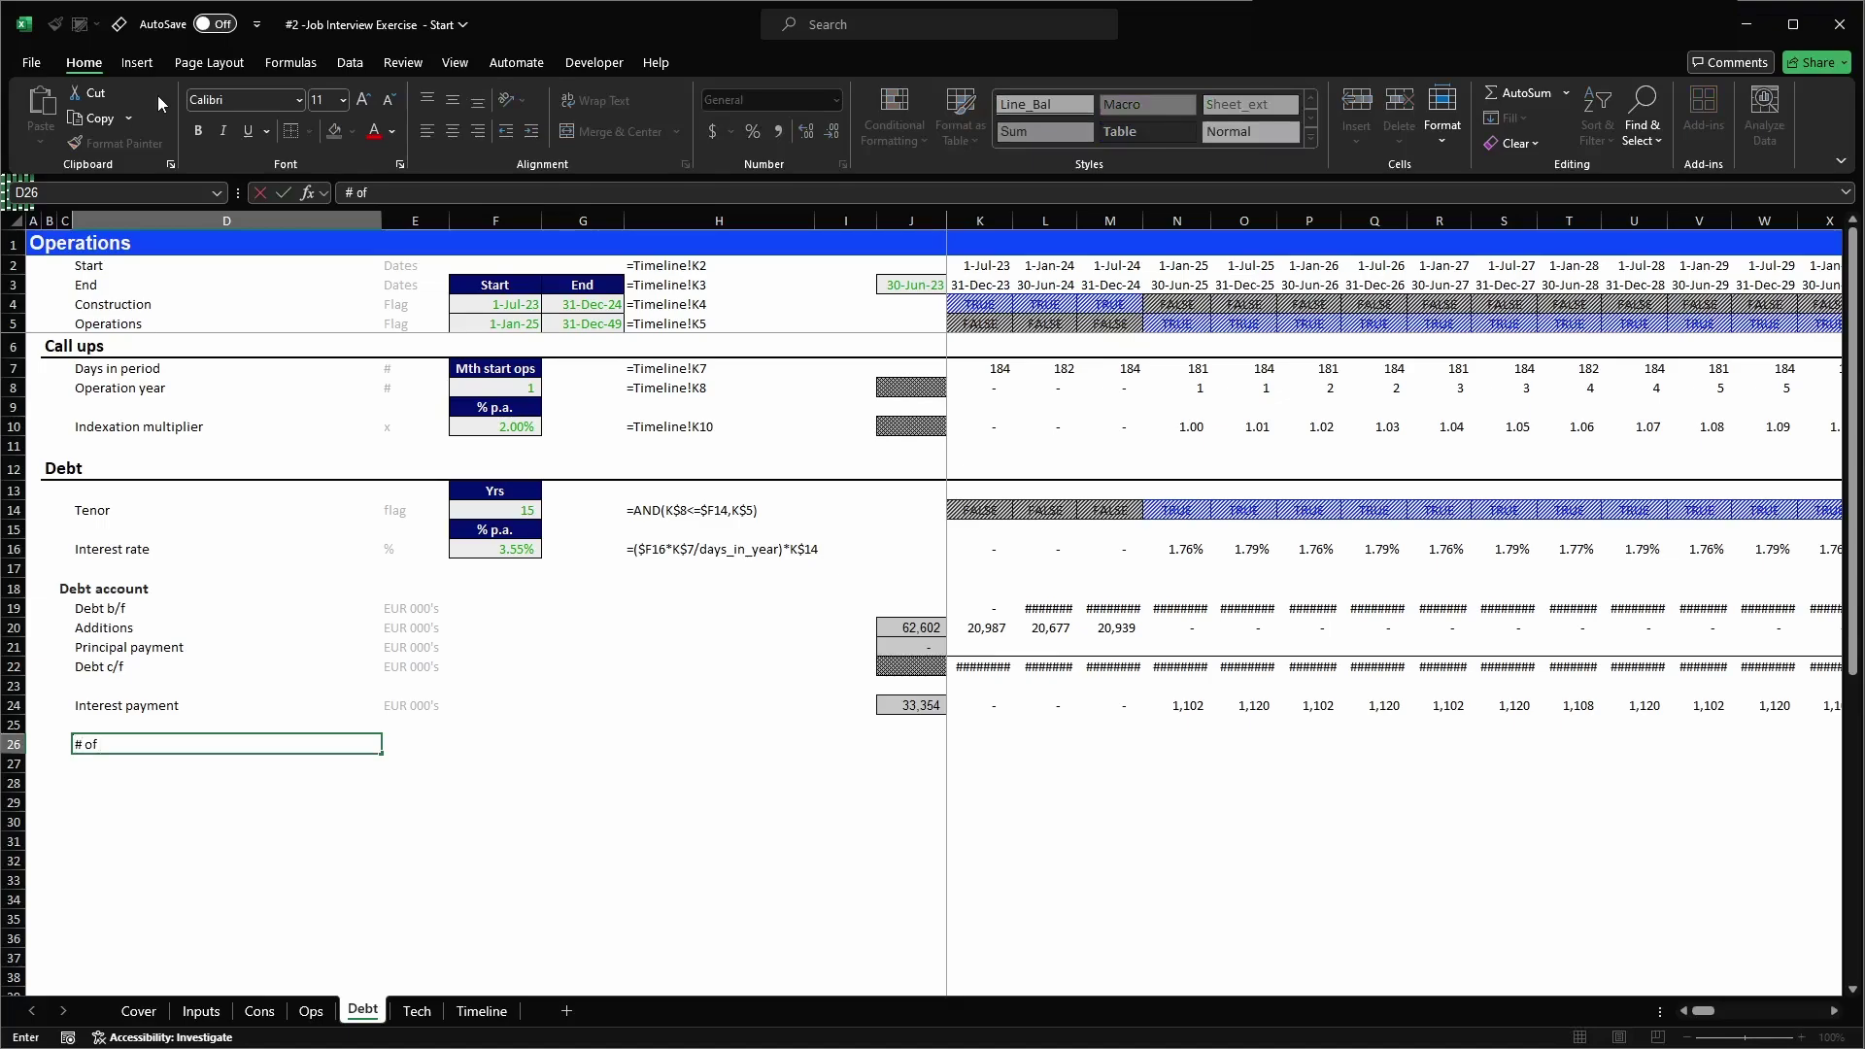
pyautogui.write(' periods for tenor')
pyautogui.press('Tab')
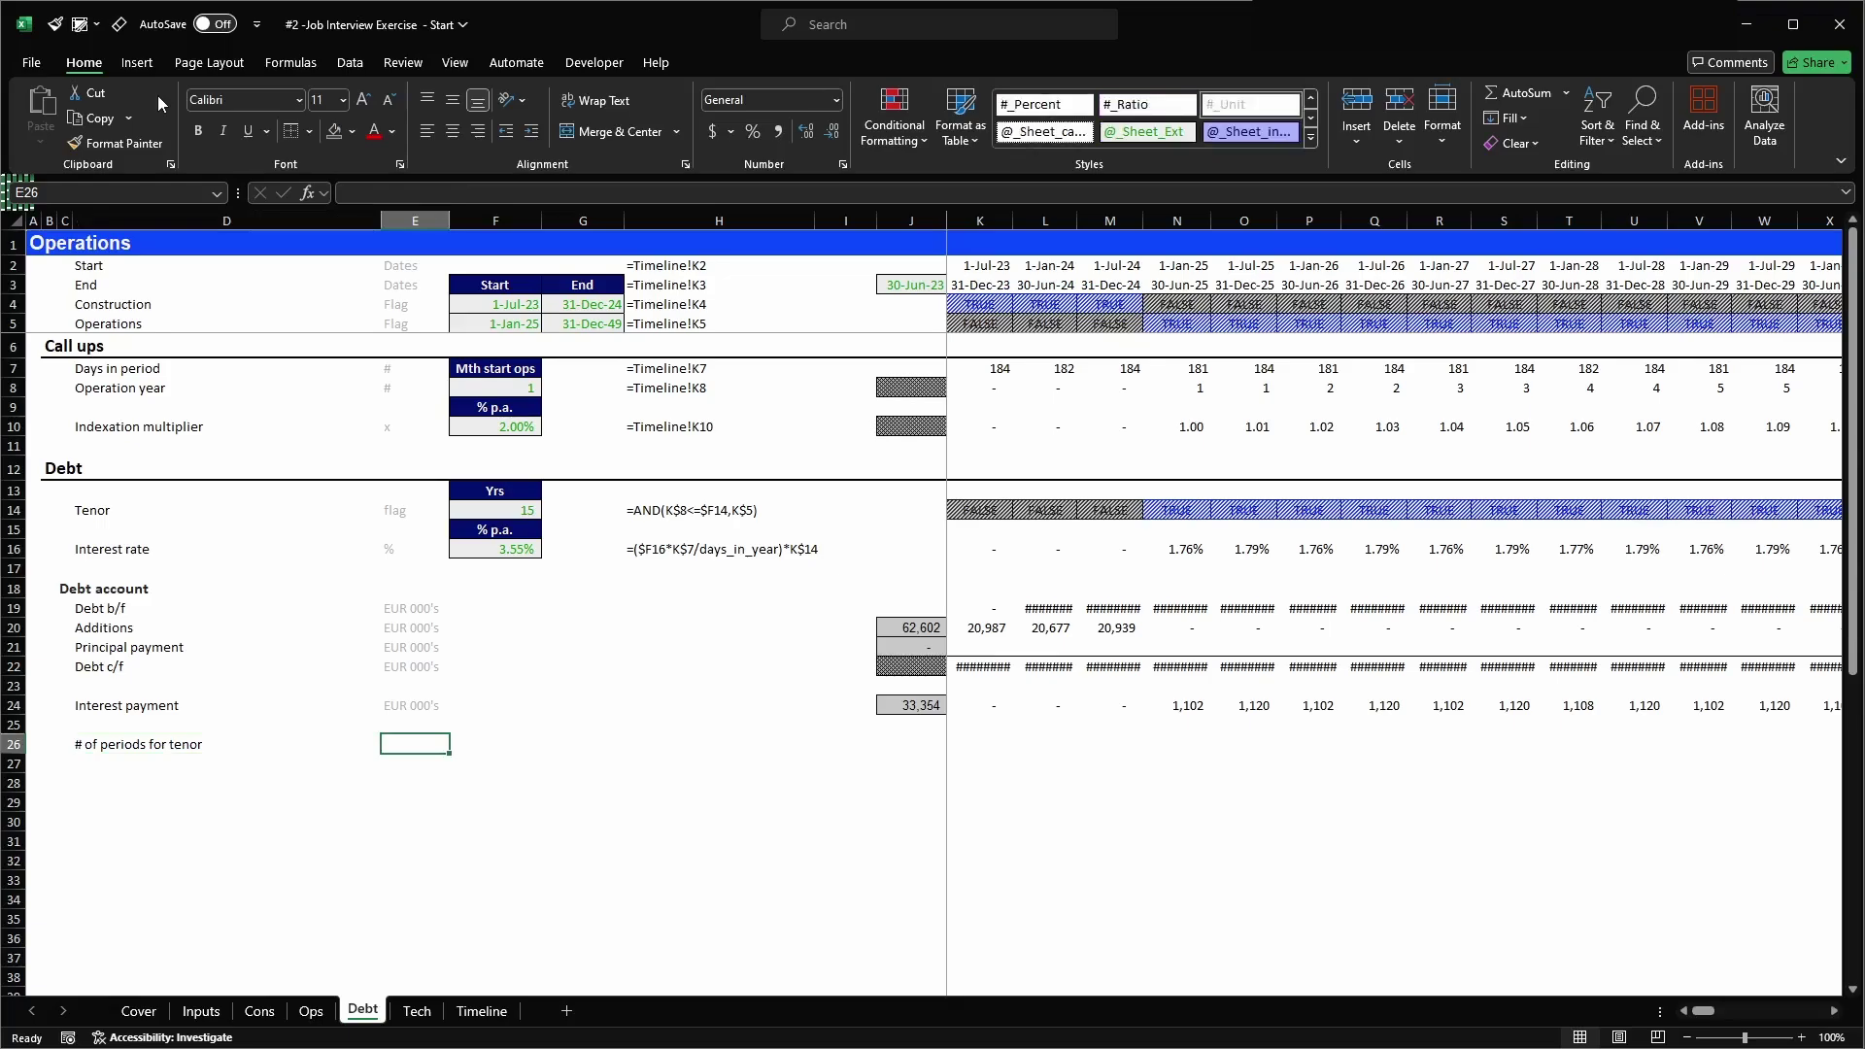
pyautogui.write('#')
# - Examine the Tenor flags along the timeline to locate the first and last periods of the loan tenor
pyautogui.press('Right')
pyautogui.press('Right')
pyautogui.press('Right')
pyautogui.press('Right')
pyautogui.press('Right')
pyautogui.press('Right')
pyautogui.press('Right')
pyautogui.press('Right')
pyautogui.press('Right')
pyautogui.press('Right')
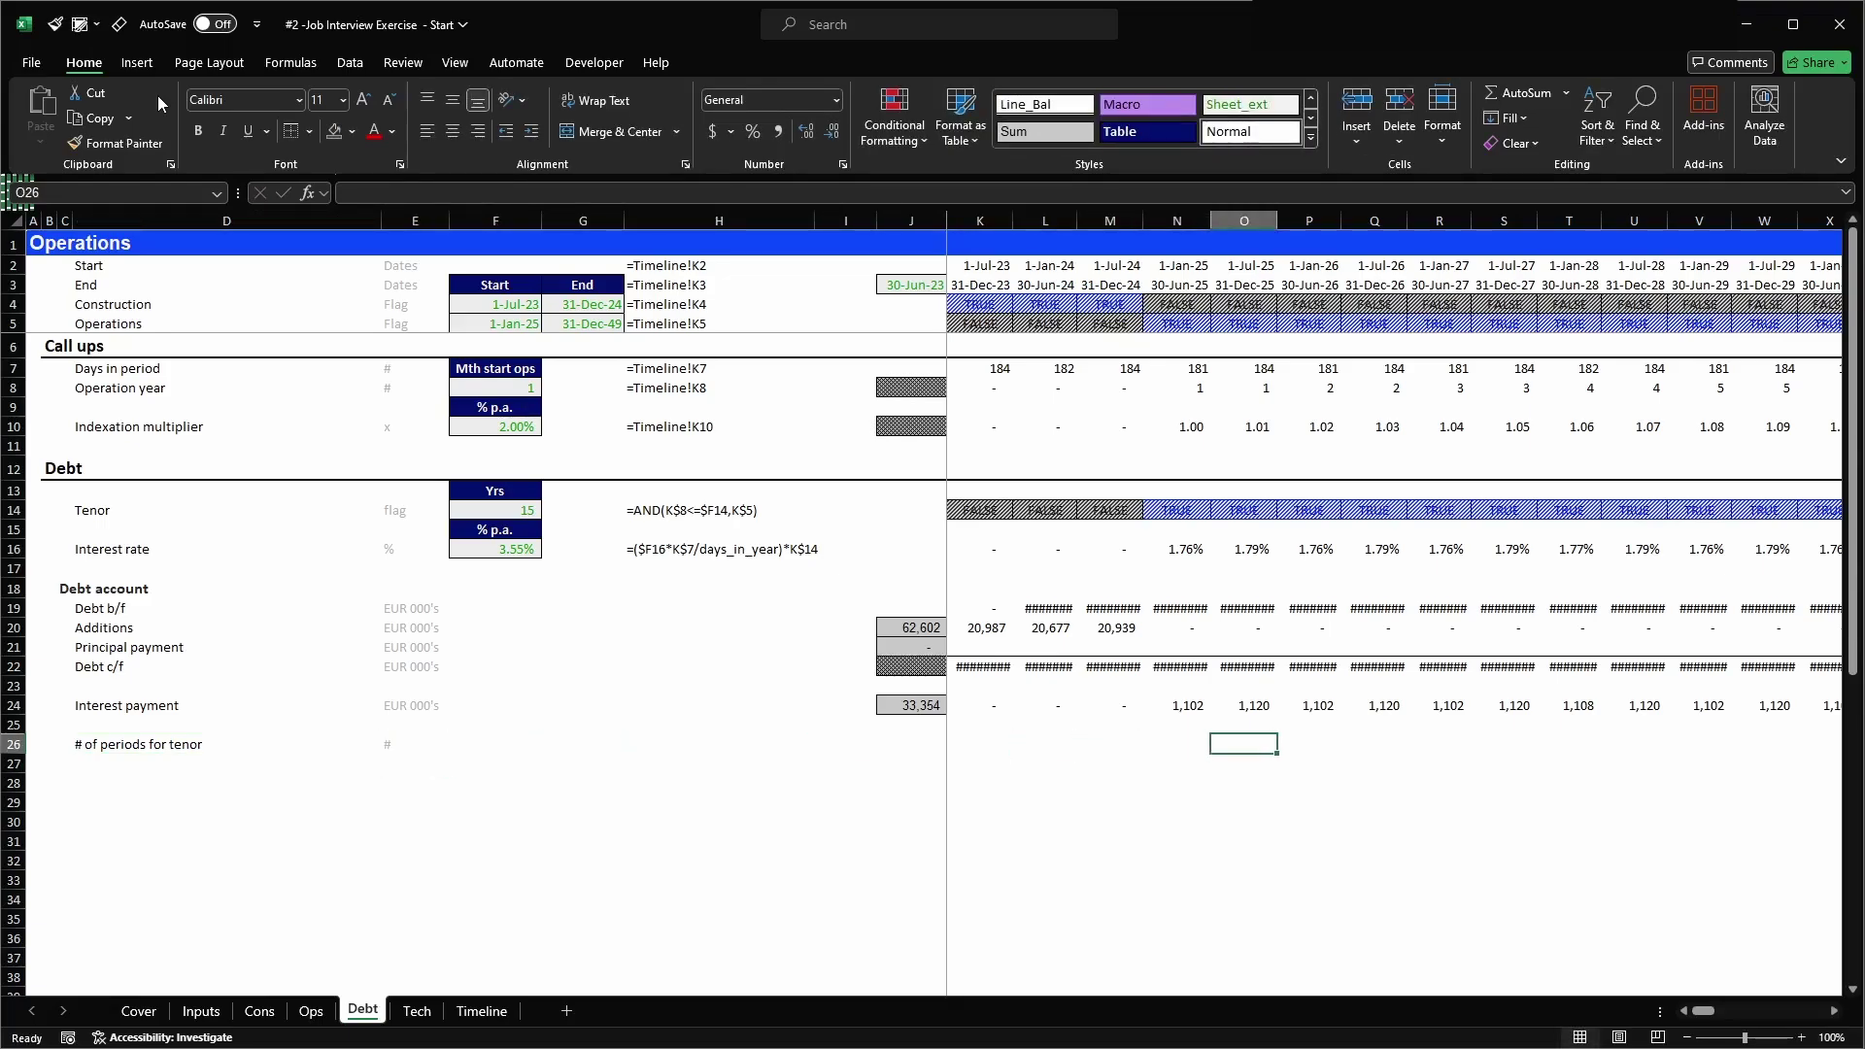
pyautogui.press('Left')
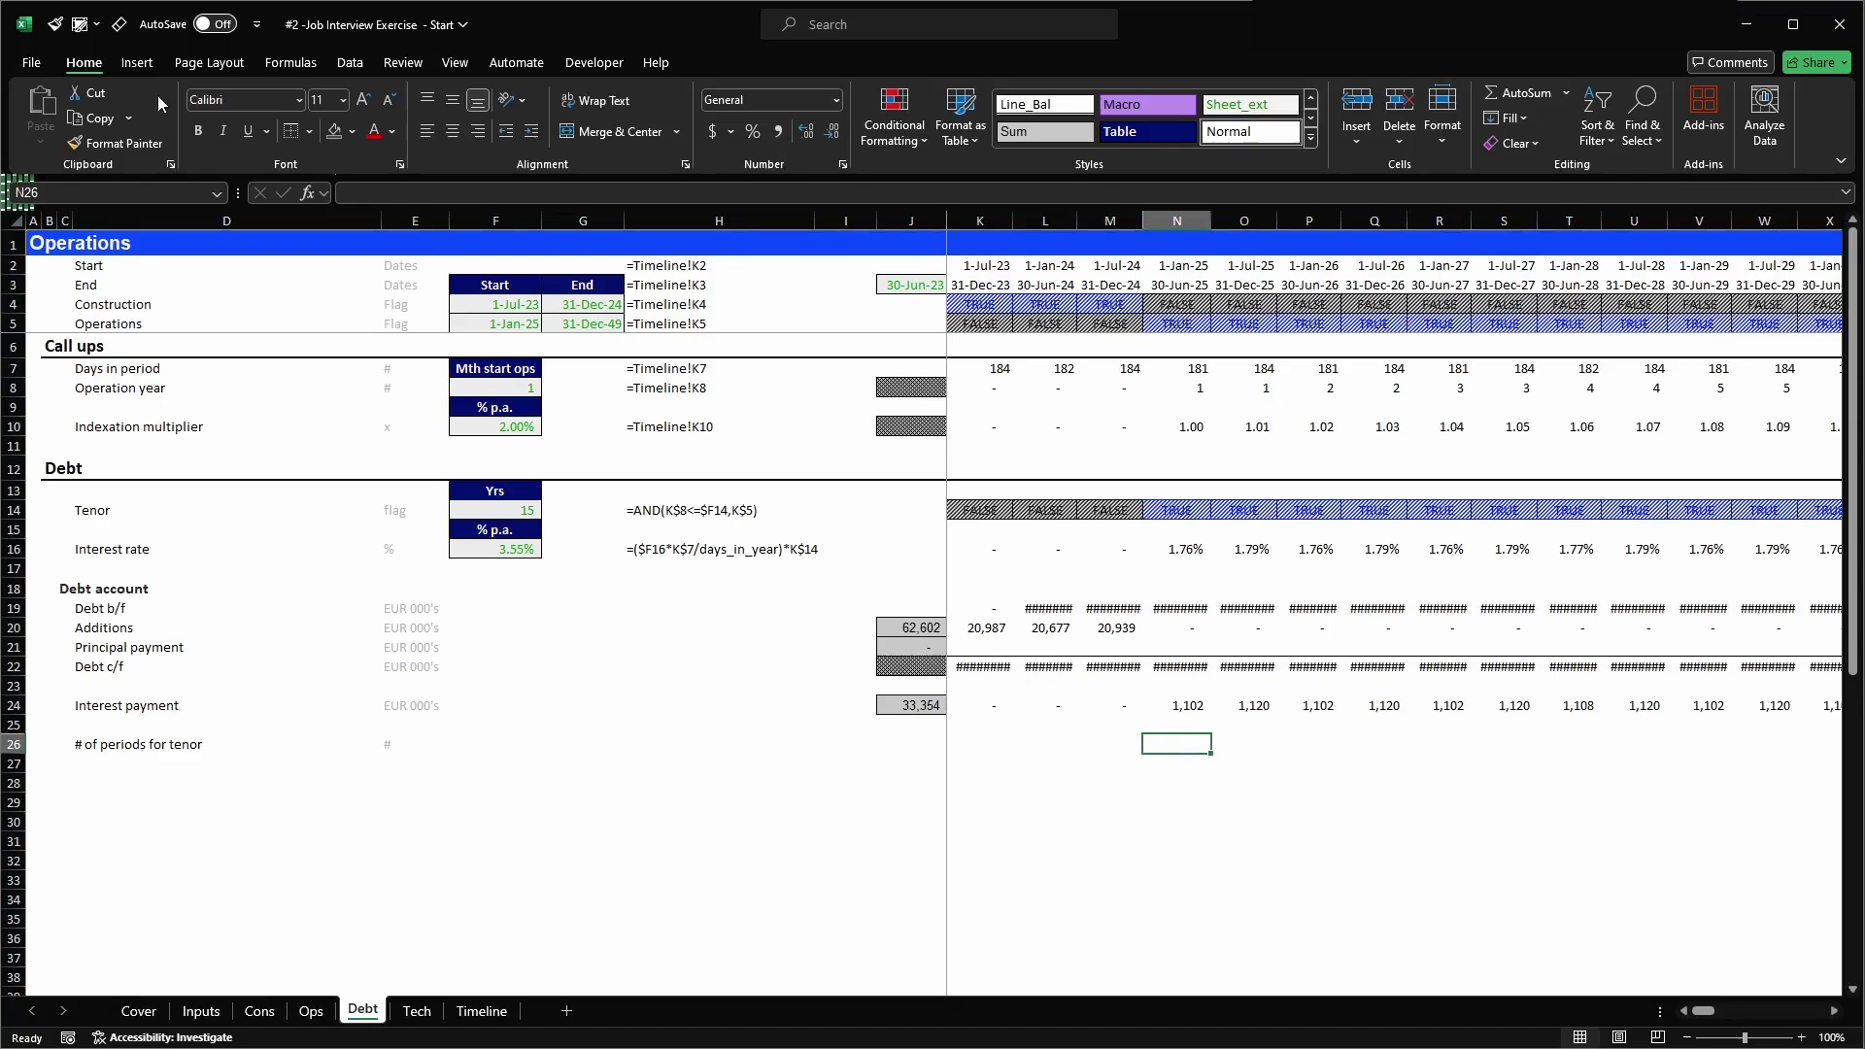
pyautogui.click(1187, 509)
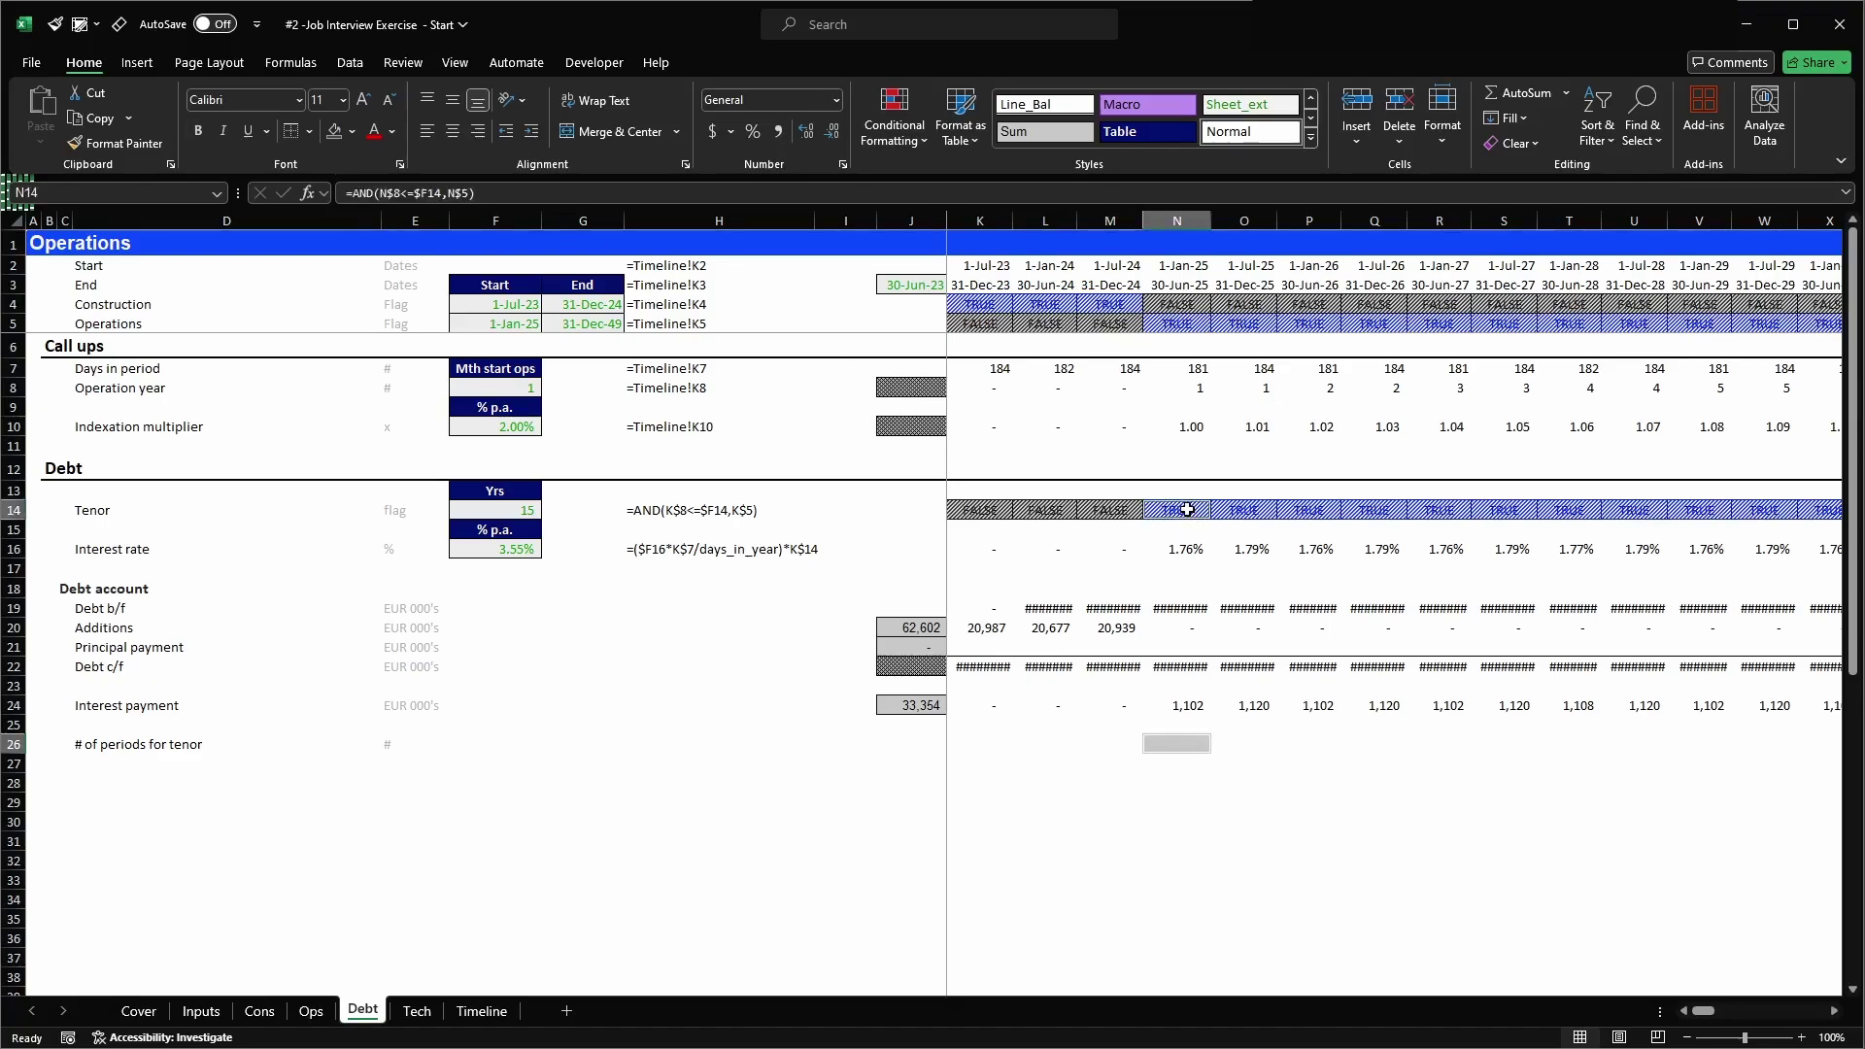
pyautogui.press('Down')
pyautogui.press('Down')
pyautogui.press('Down')
pyautogui.press('Down')
pyautogui.press('Down')
pyautogui.press('Down')
pyautogui.press('Down')
pyautogui.press('Down')
pyautogui.press('Down')
pyautogui.press('Down')
pyautogui.press('Down')
pyautogui.press('Down')
pyautogui.press('Down')
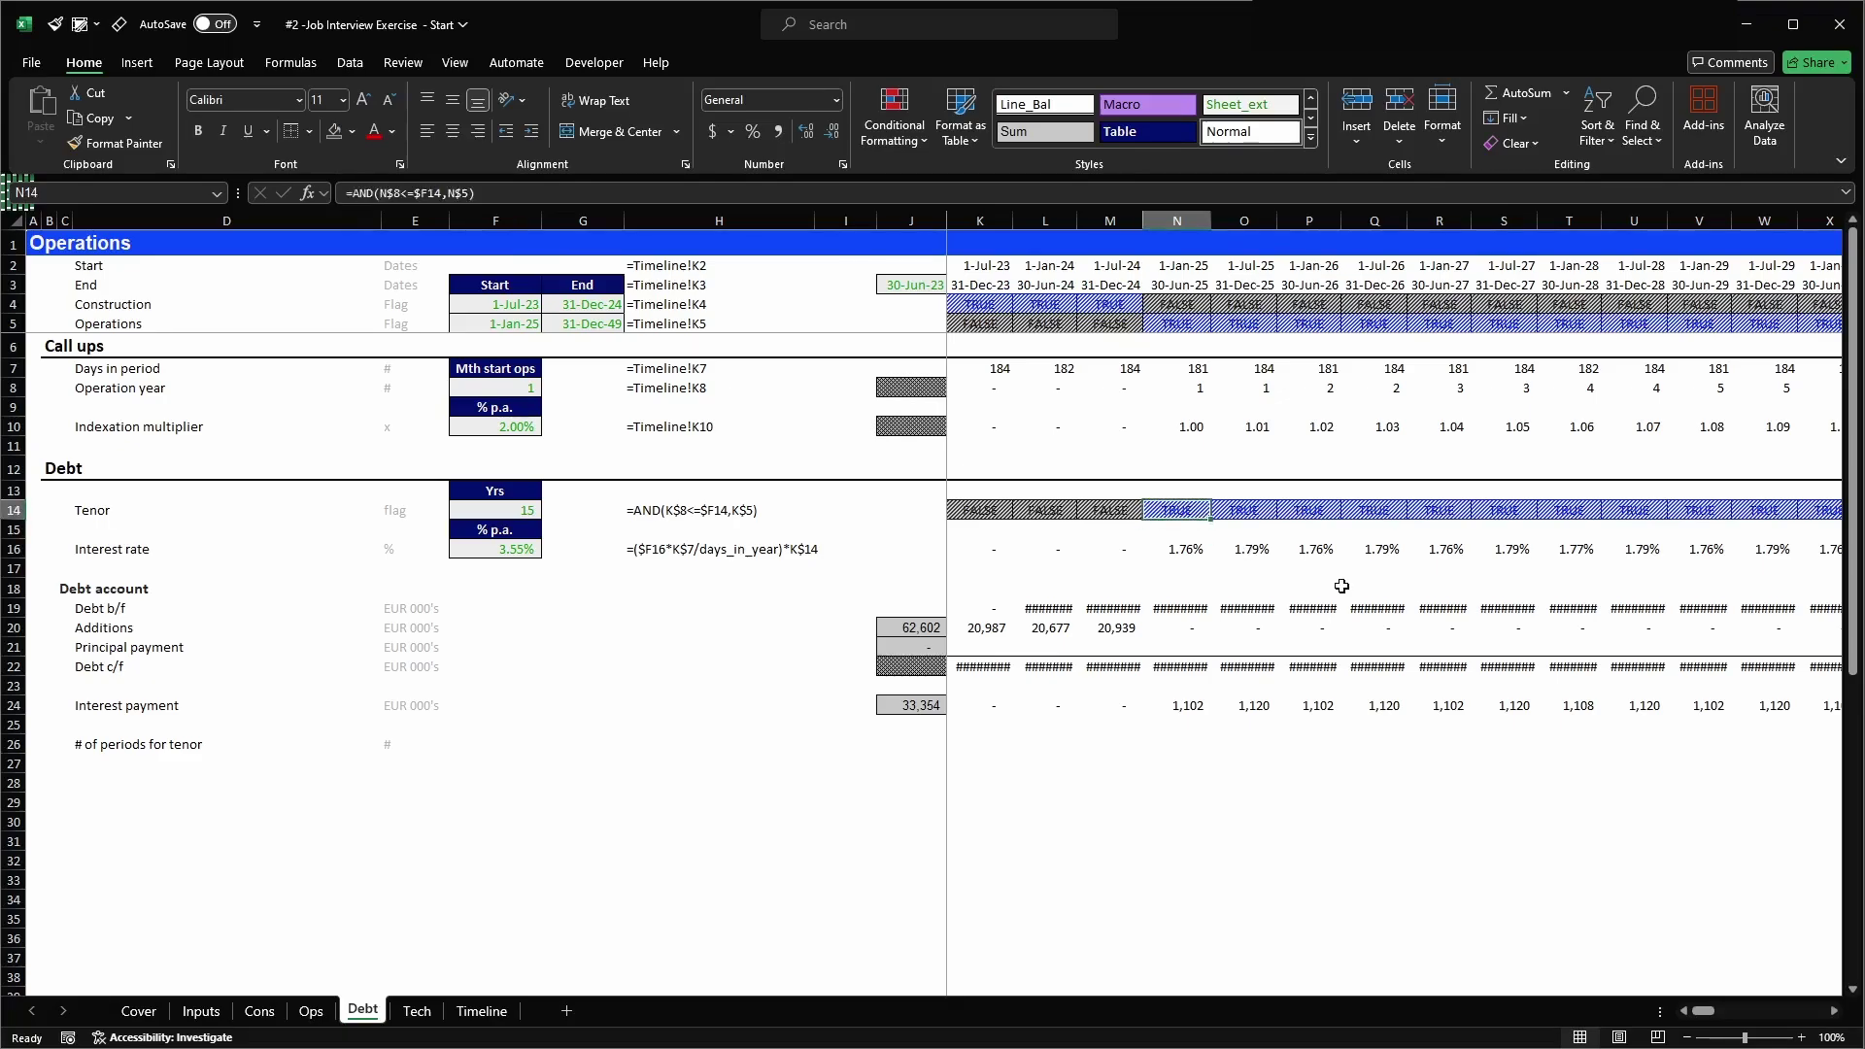
pyautogui.press('Up')
pyautogui.hotkey('ctrl', 'Right')
pyautogui.press('Left')
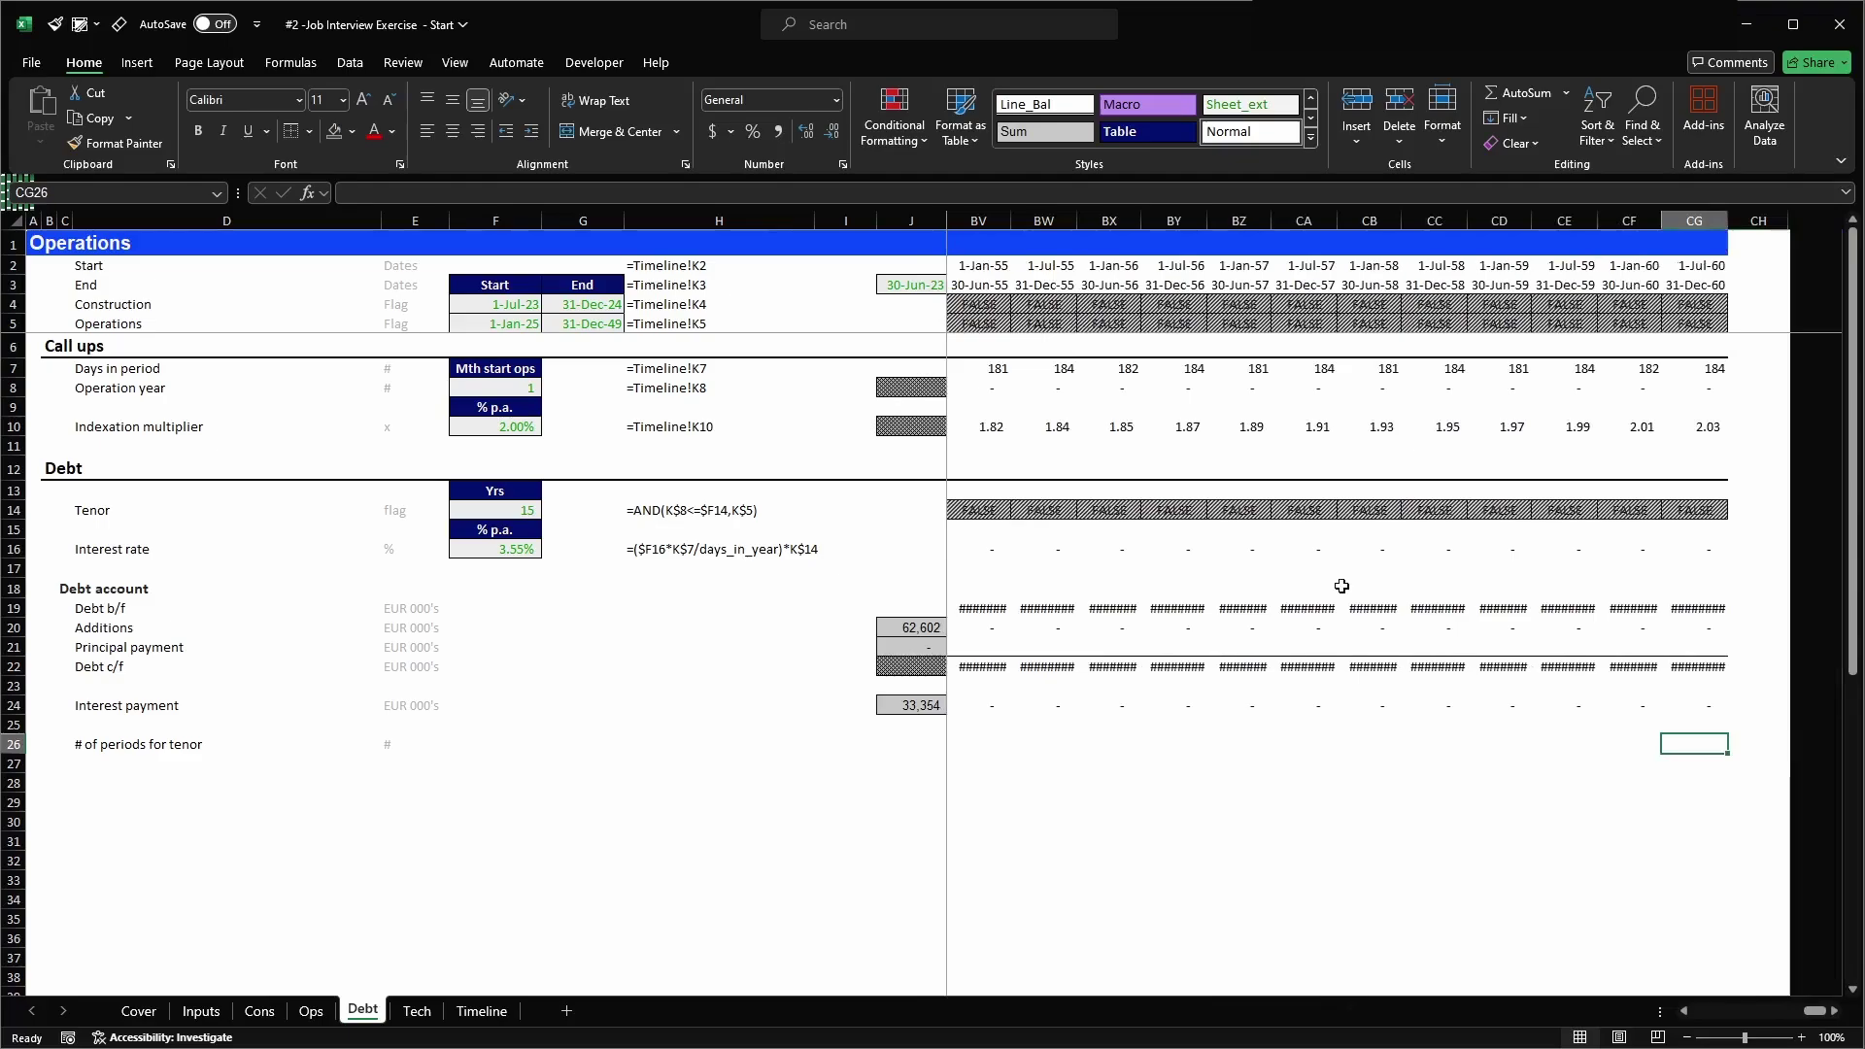
pyautogui.press('Left')
pyautogui.press('Left')
pyautogui.press('Left')
pyautogui.press('Left')
pyautogui.press('Left')
pyautogui.press('Left')
pyautogui.press('Left')
pyautogui.press('Left')
pyautogui.press('Left')
pyautogui.press('Left')
pyautogui.press('Left')
pyautogui.press('Left')
pyautogui.press('Left')
pyautogui.press('Left')
pyautogui.press('Left')
pyautogui.press('Left')
pyautogui.press('Left')
pyautogui.press('Left')
pyautogui.press('Left')
pyautogui.press('Left')
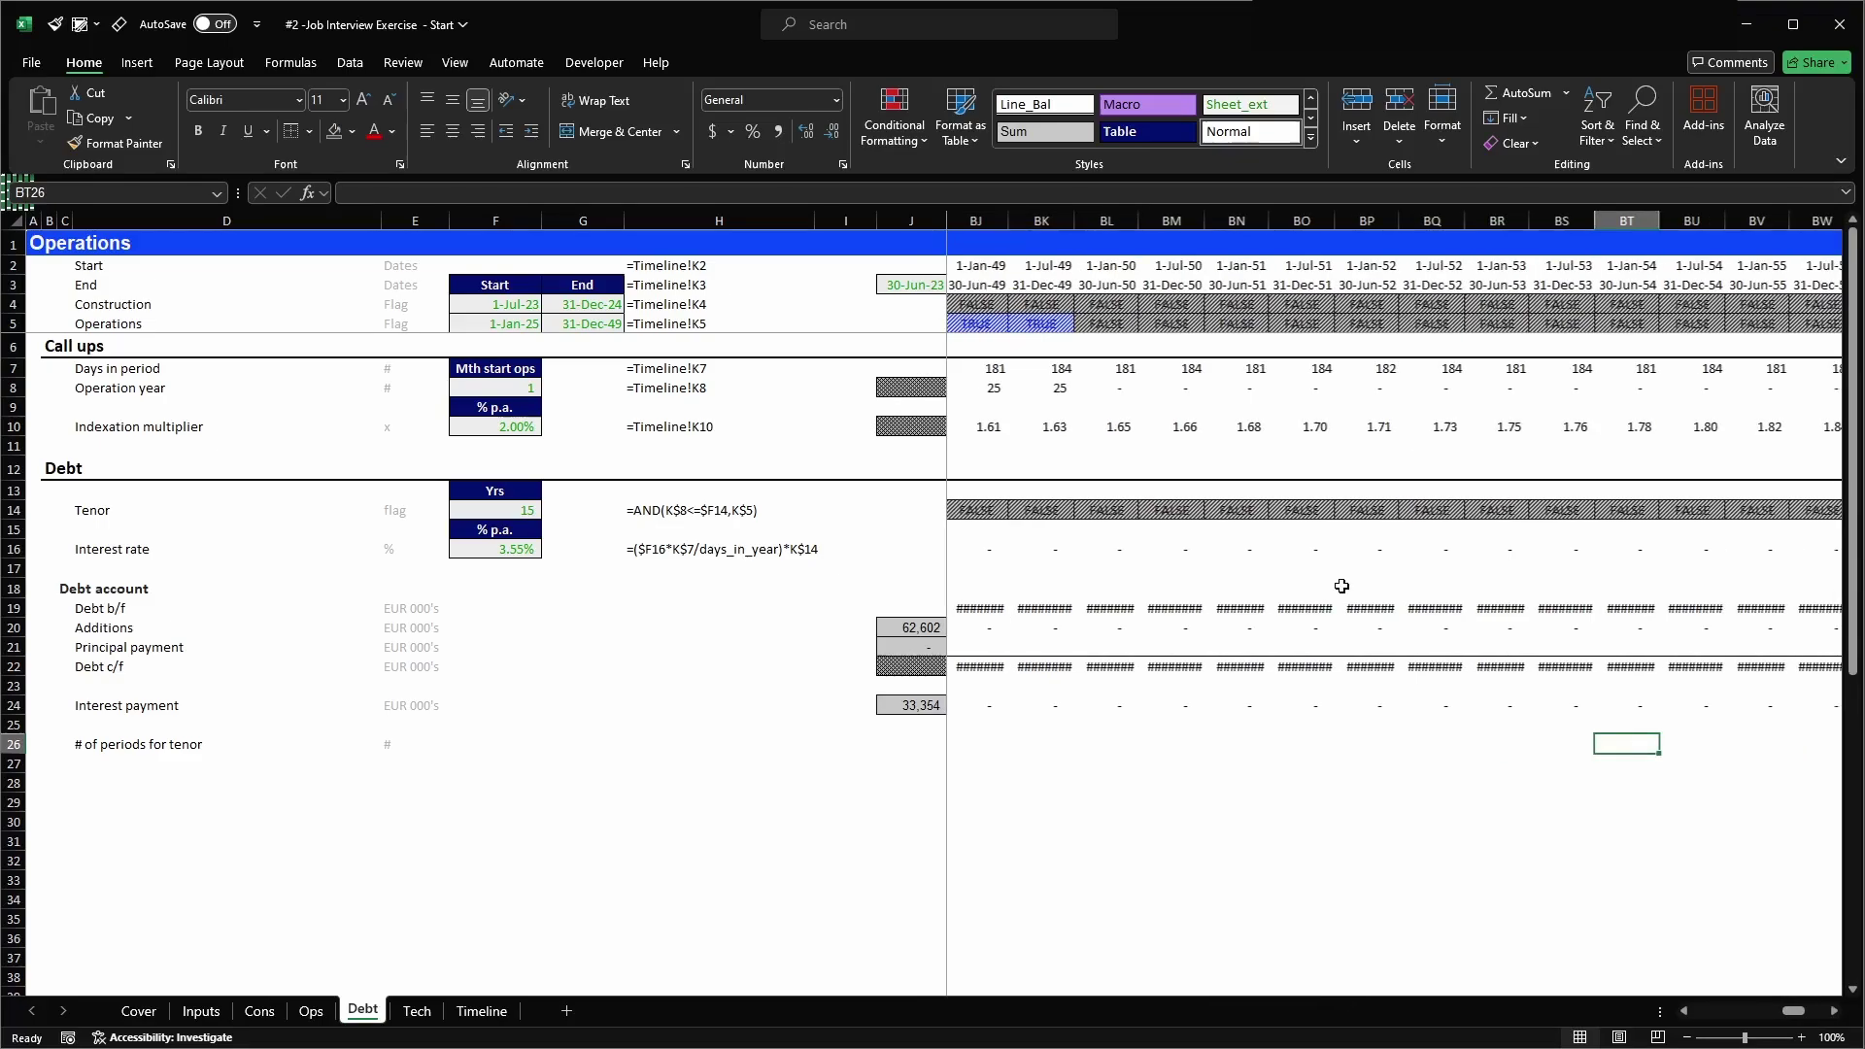
pyautogui.press('Left')
pyautogui.press('Left')
pyautogui.press('Left')
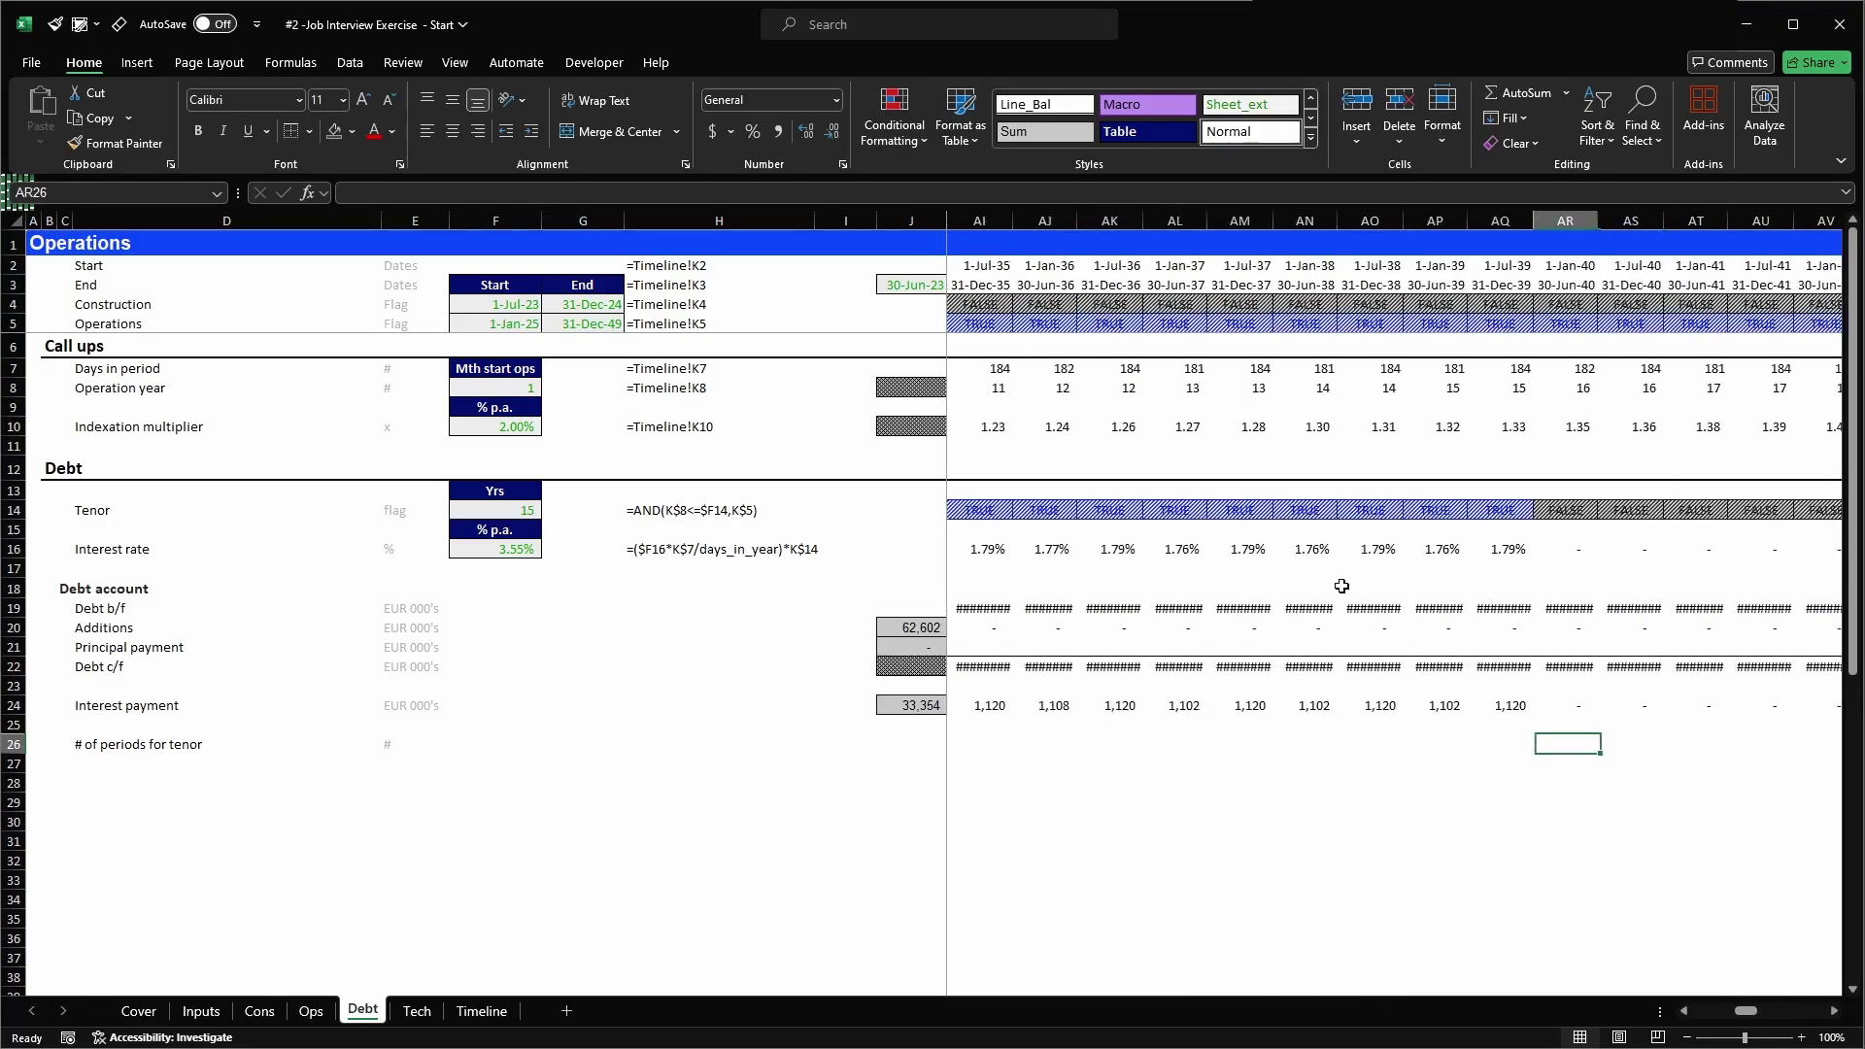
# - Enter a trial countdown of 1, 2, 3 and 4 backwards from AQ26 to AN26
pyautogui.write('1')
pyautogui.press('Left')
pyautogui.write('2')
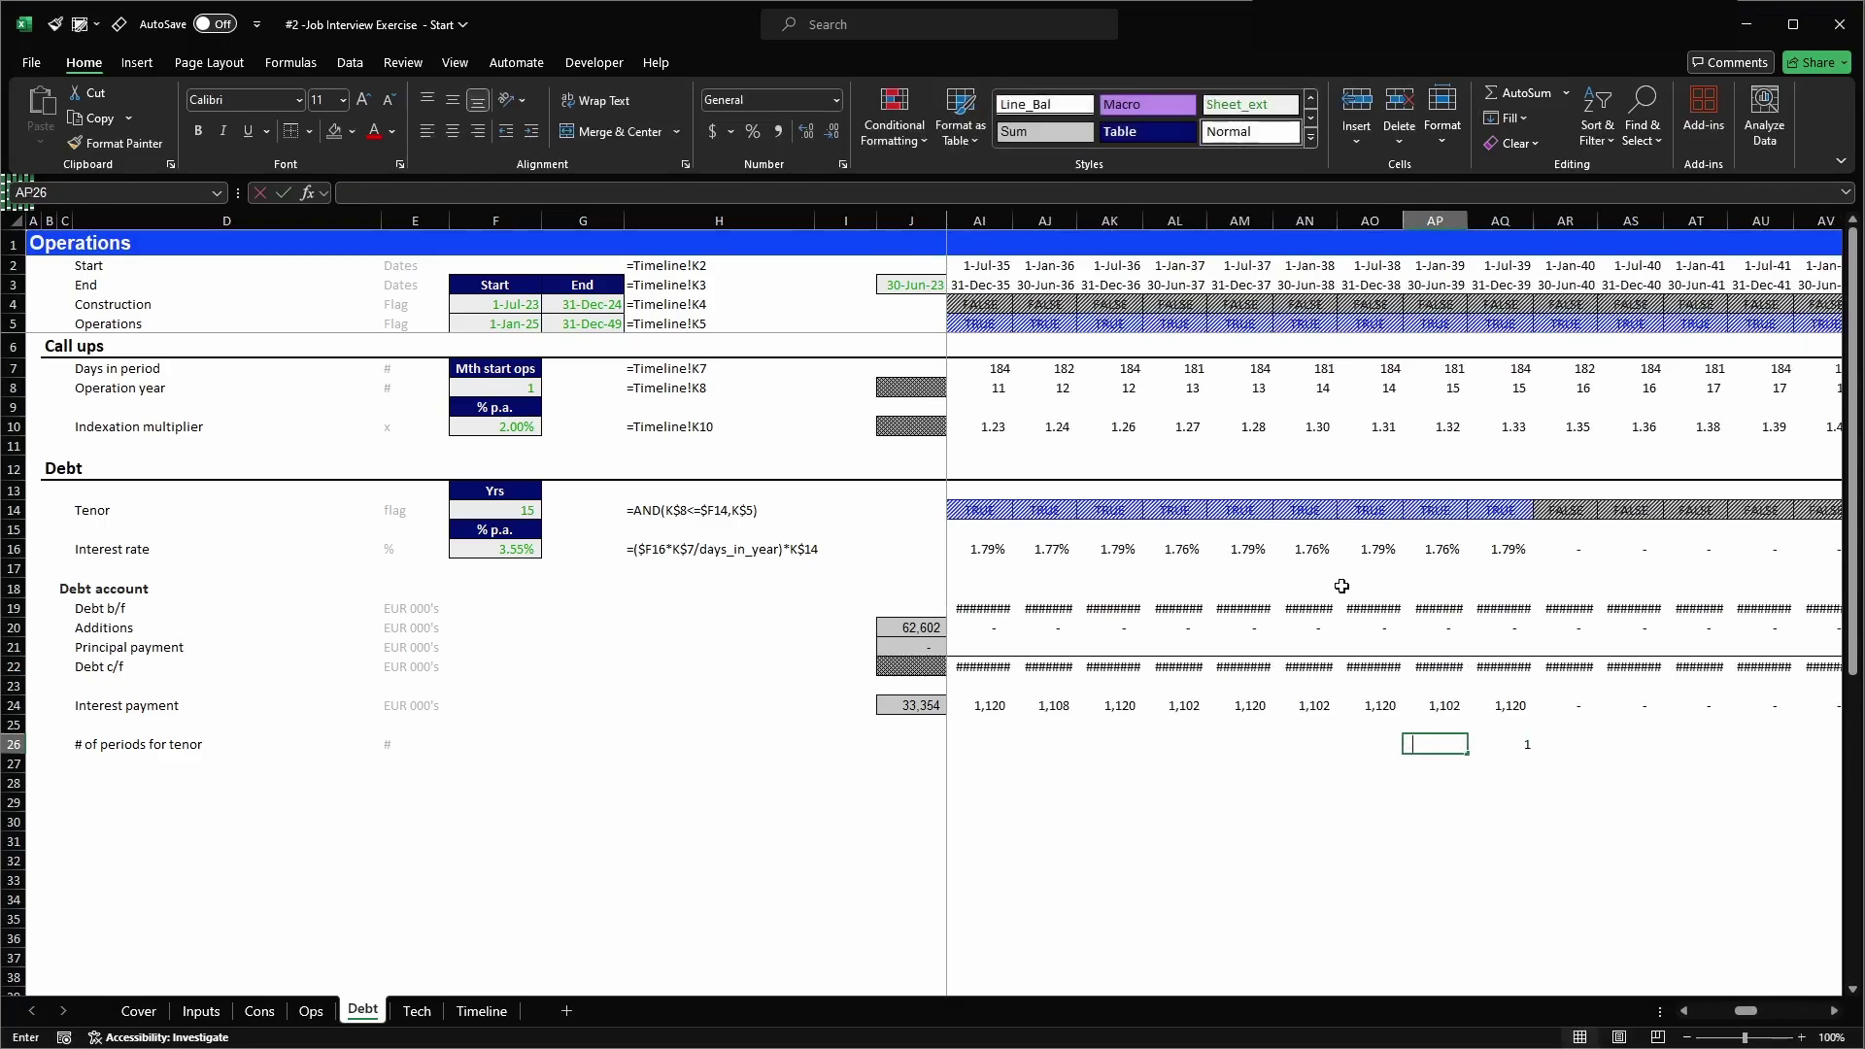
pyautogui.press('Left')
pyautogui.write('3')
pyautogui.press('Left')
pyautogui.write('4')
pyautogui.press('Left')
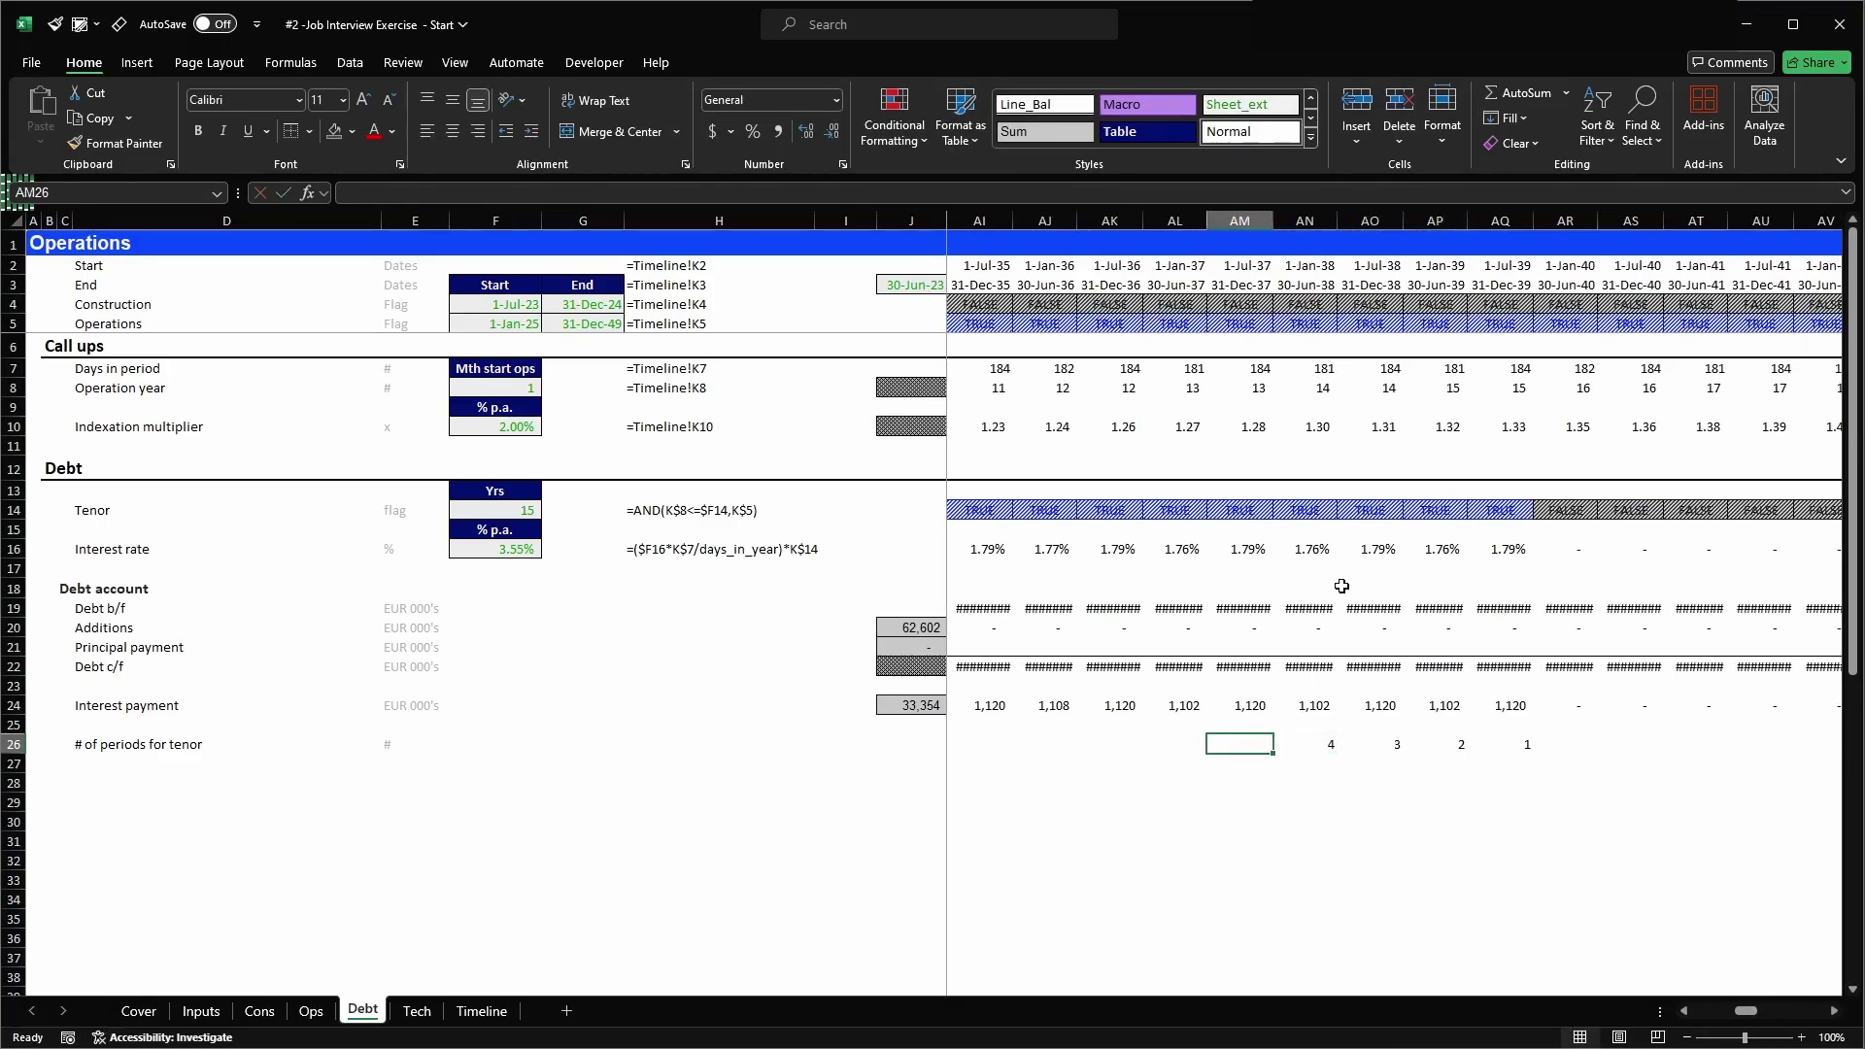
# - Replace the value in AQ26 with =IF(AQ14,AR26+1,AR26) to count the remaining tenor periods backwards
pyautogui.press('Right')
pyautogui.press('Right')
pyautogui.press('Right')
pyautogui.press('Right')
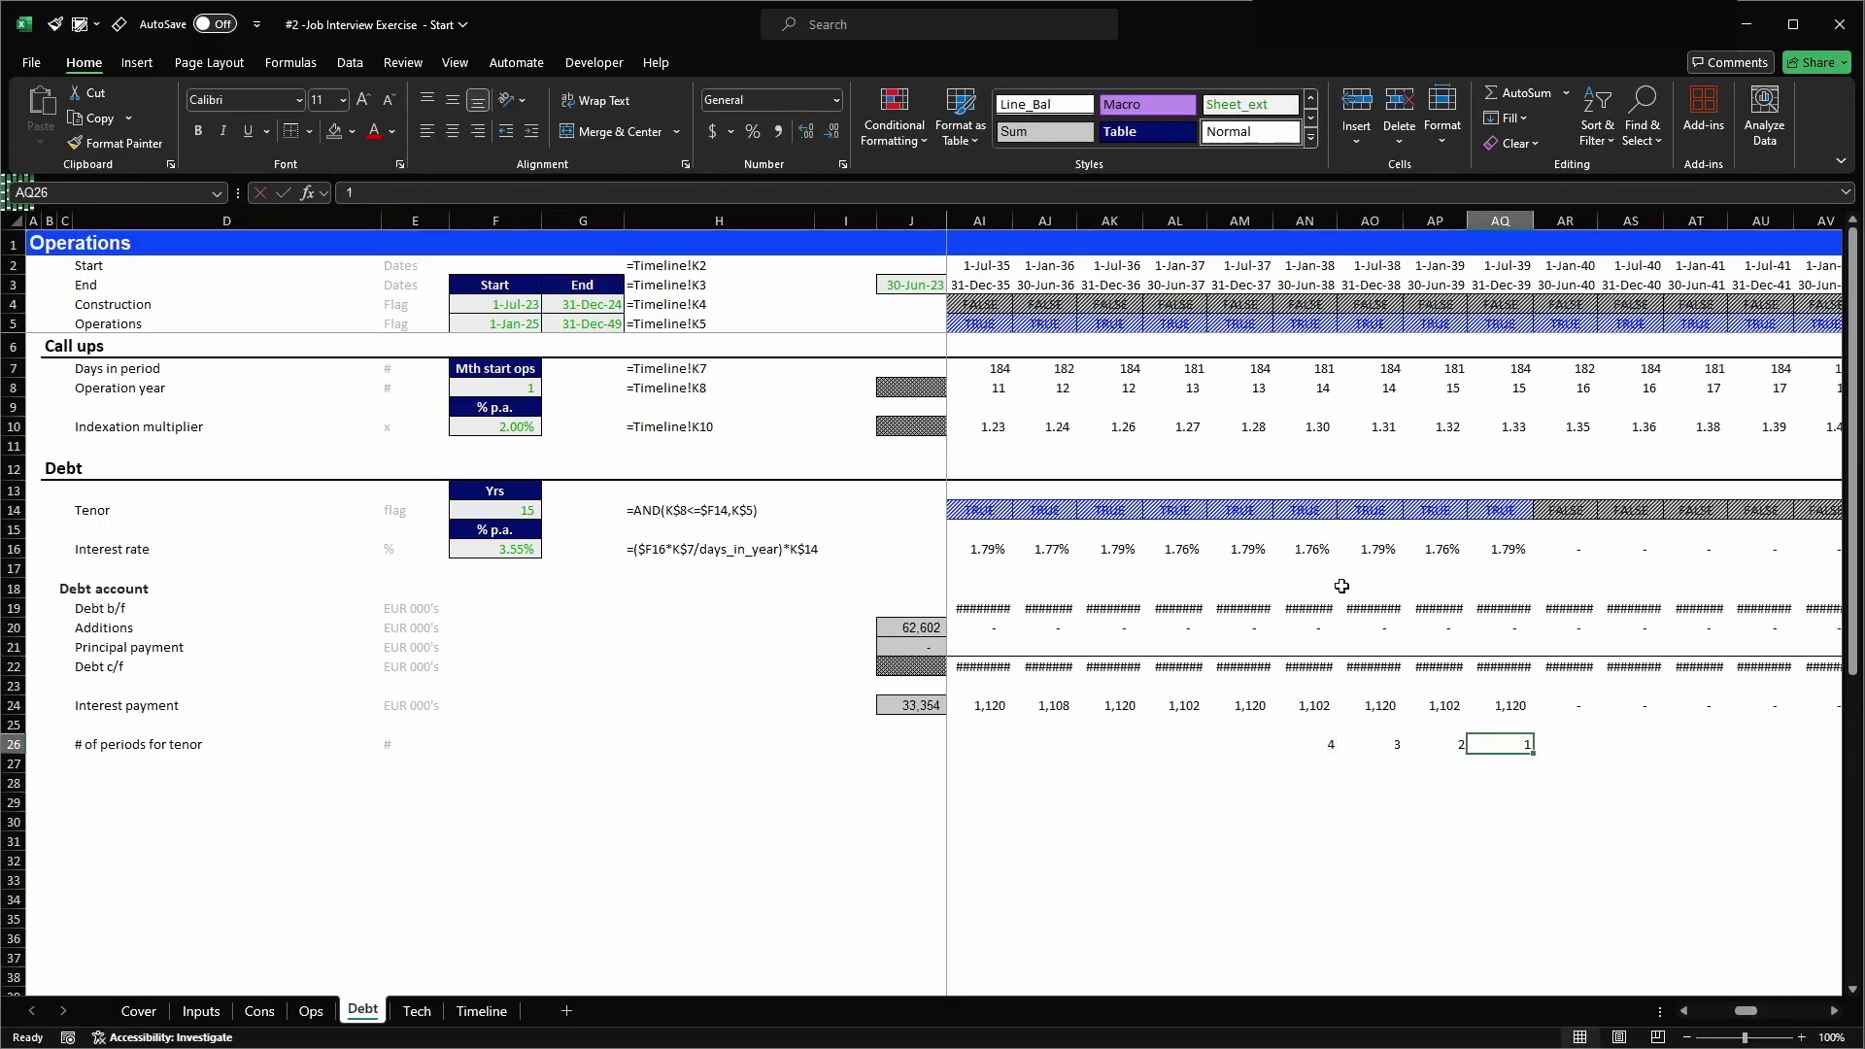
pyautogui.write('=IF(')
pyautogui.press('Up')
pyautogui.press('Up')
pyautogui.press('Up')
pyautogui.press('Up')
pyautogui.press('Up')
pyautogui.press('Up')
pyautogui.press('Up')
pyautogui.press('Up')
pyautogui.press('Up')
pyautogui.press('Up')
pyautogui.press('Up')
pyautogui.press('Up')
pyautogui.write(',')
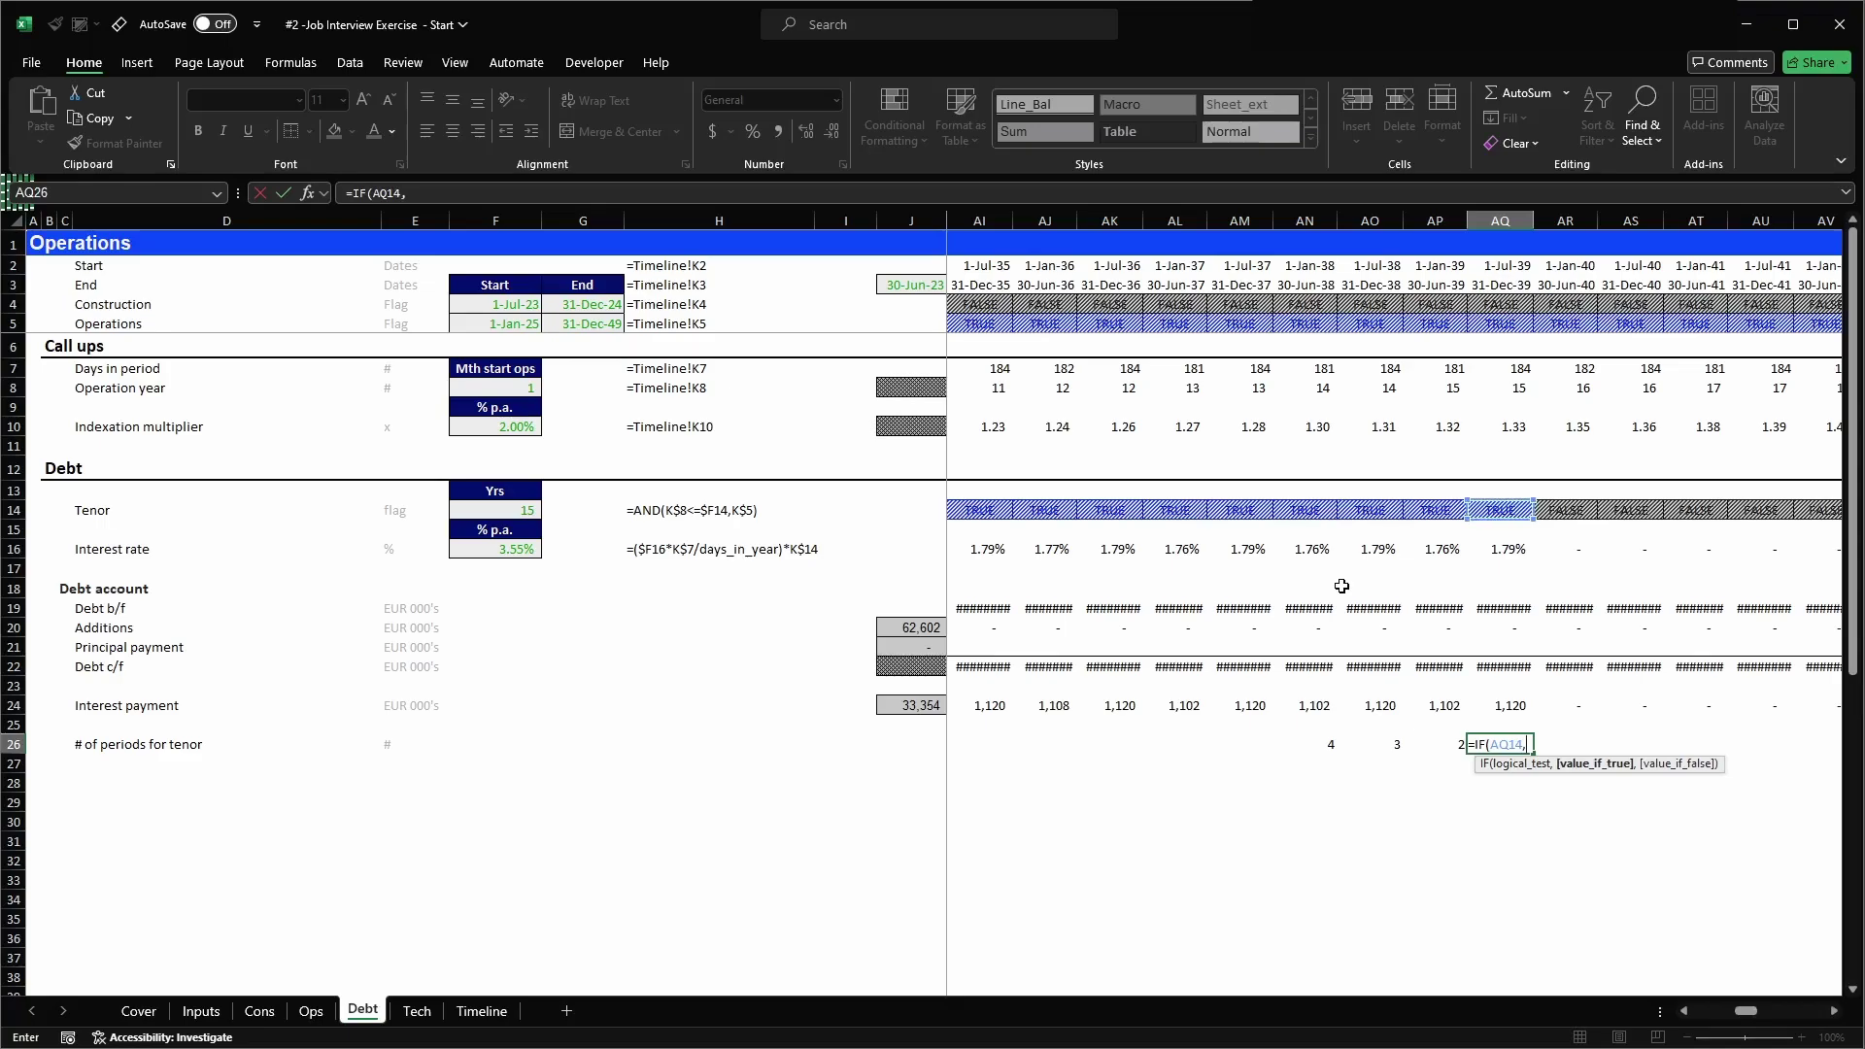
pyautogui.press('Right')
pyautogui.write('+1,')
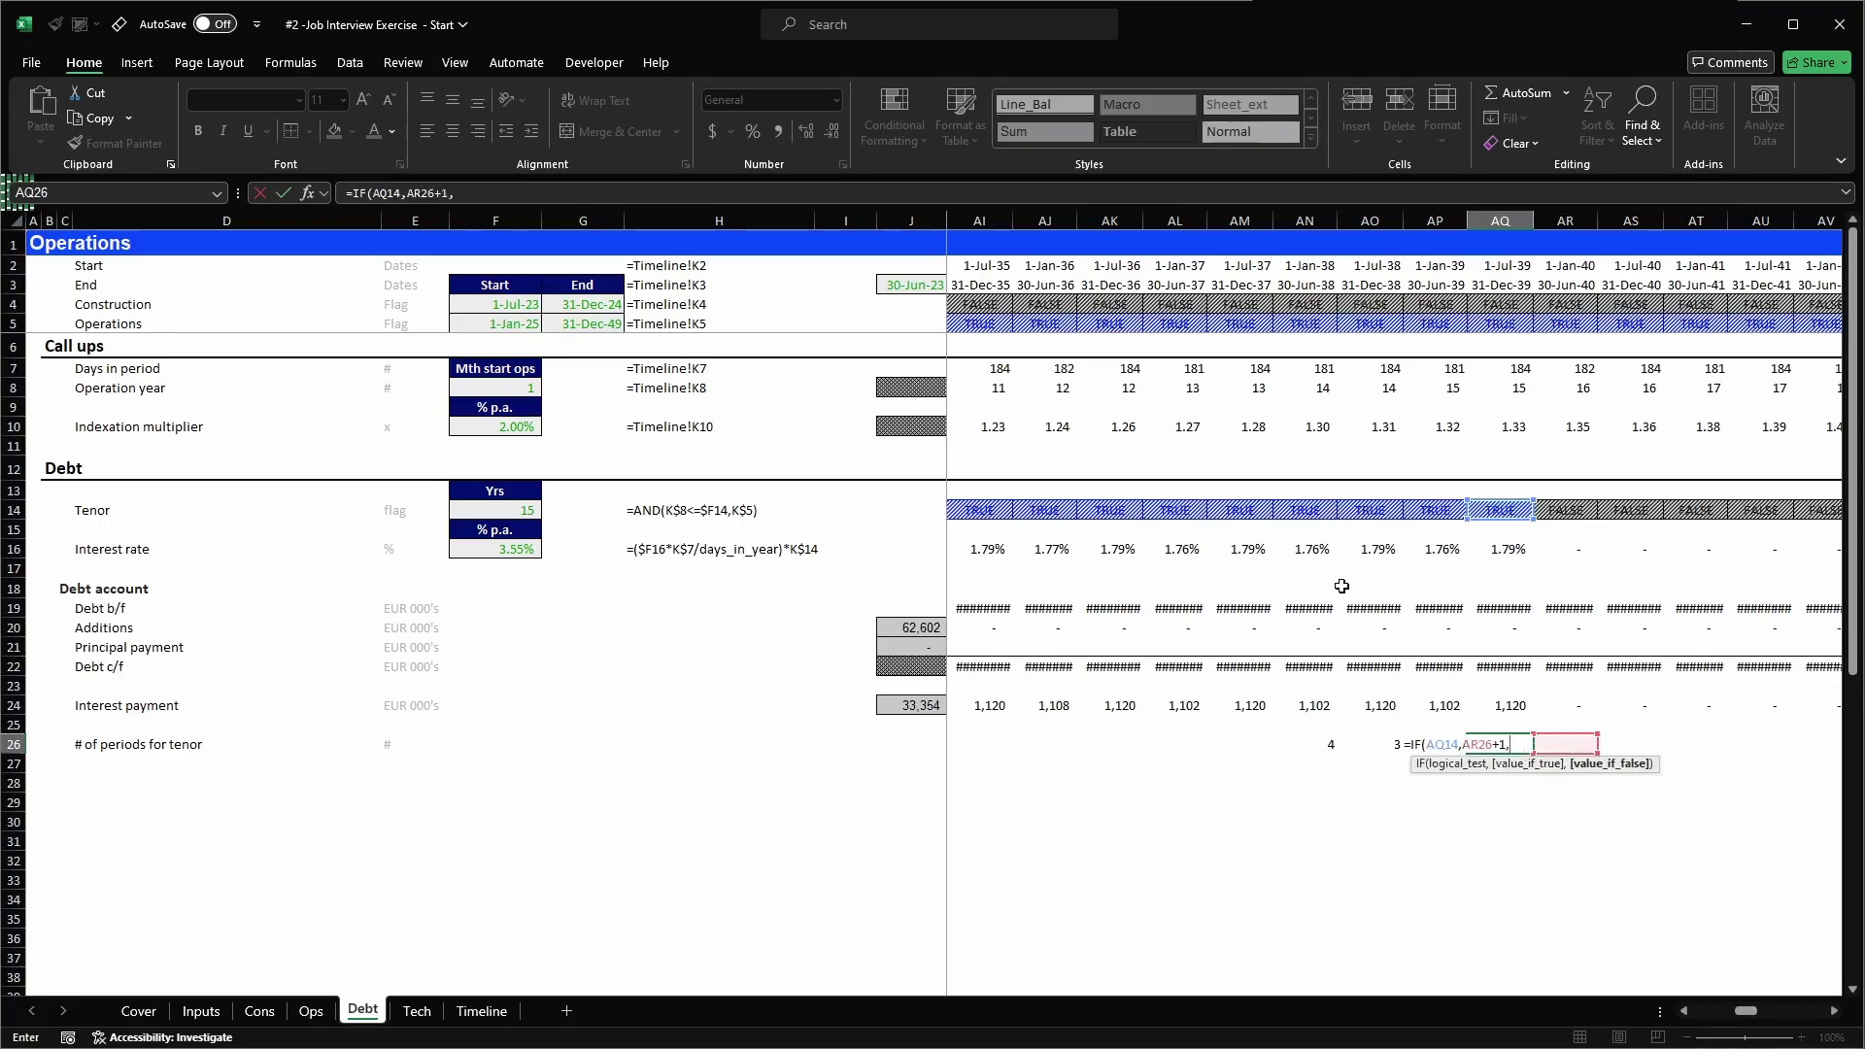
pyautogui.press('Right')
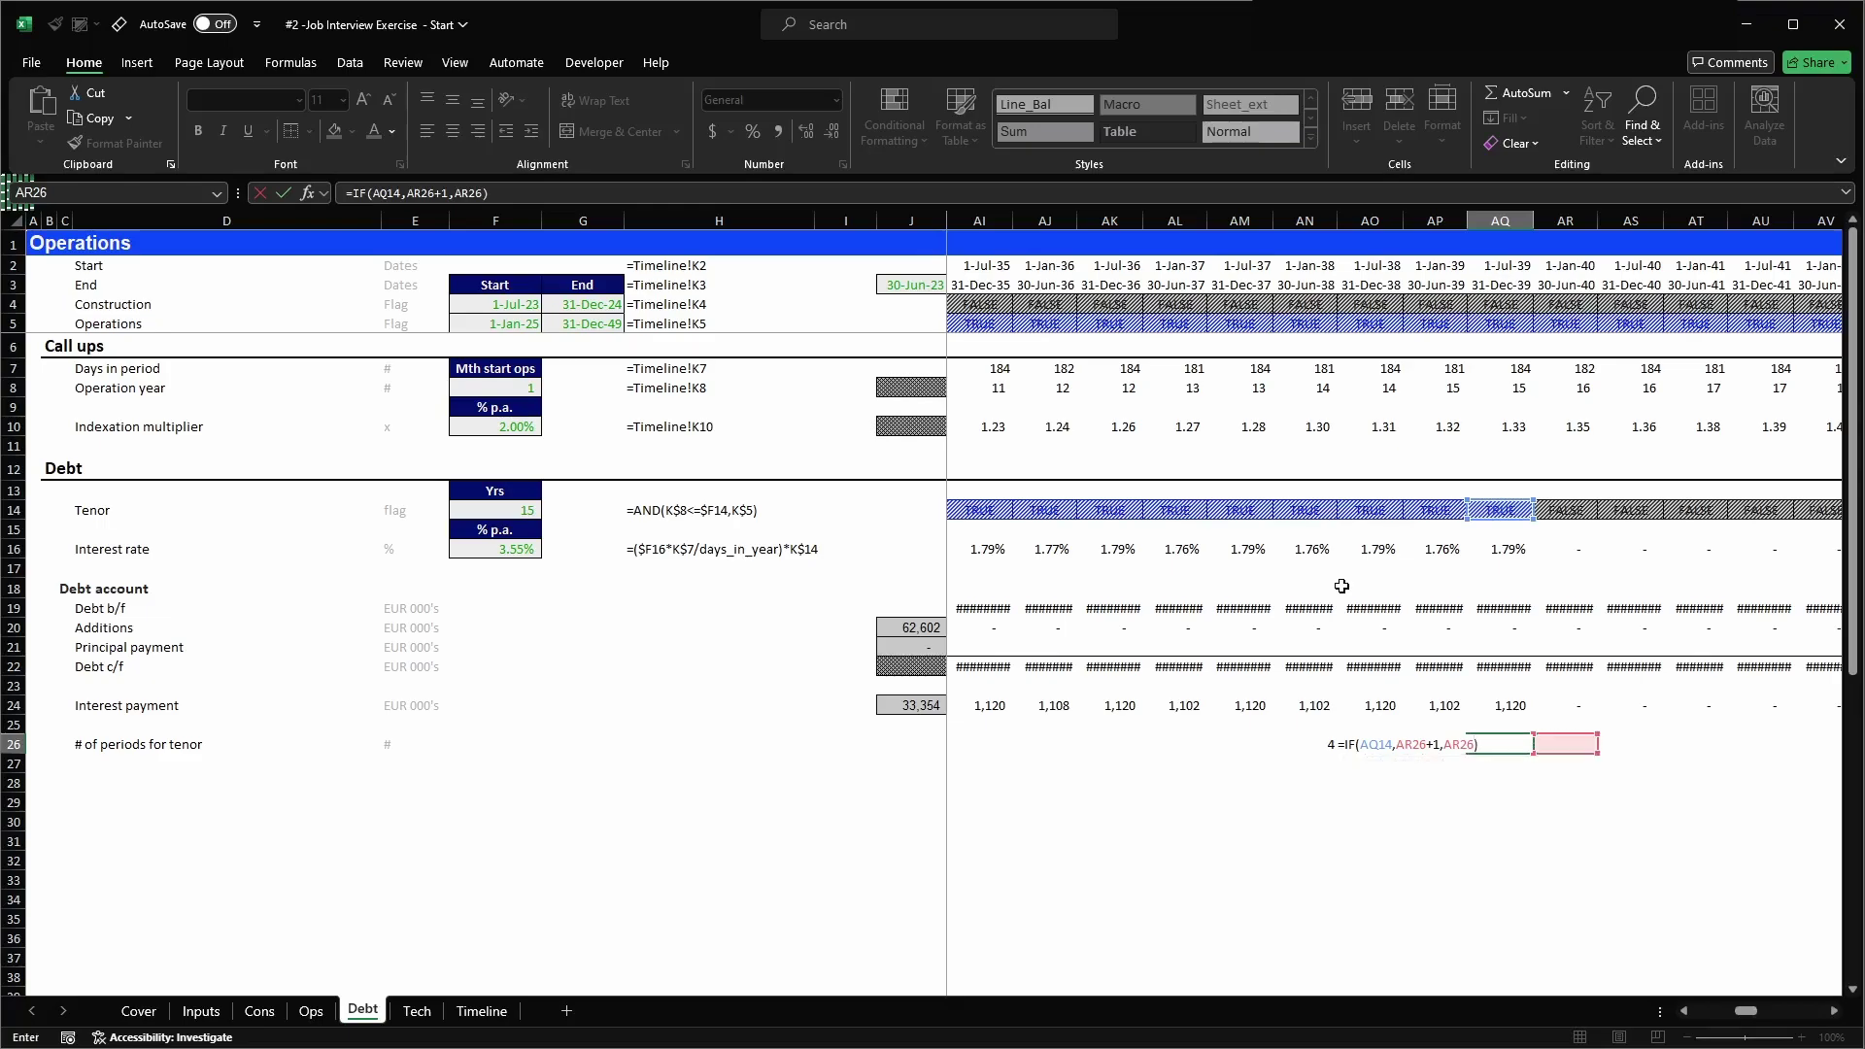
pyautogui.press('Return')
# - Copy the AQ26 period-count formula back over the typed values in AN26:AP26
pyautogui.press('Up')
pyautogui.hotkey('ctrl', 'c')
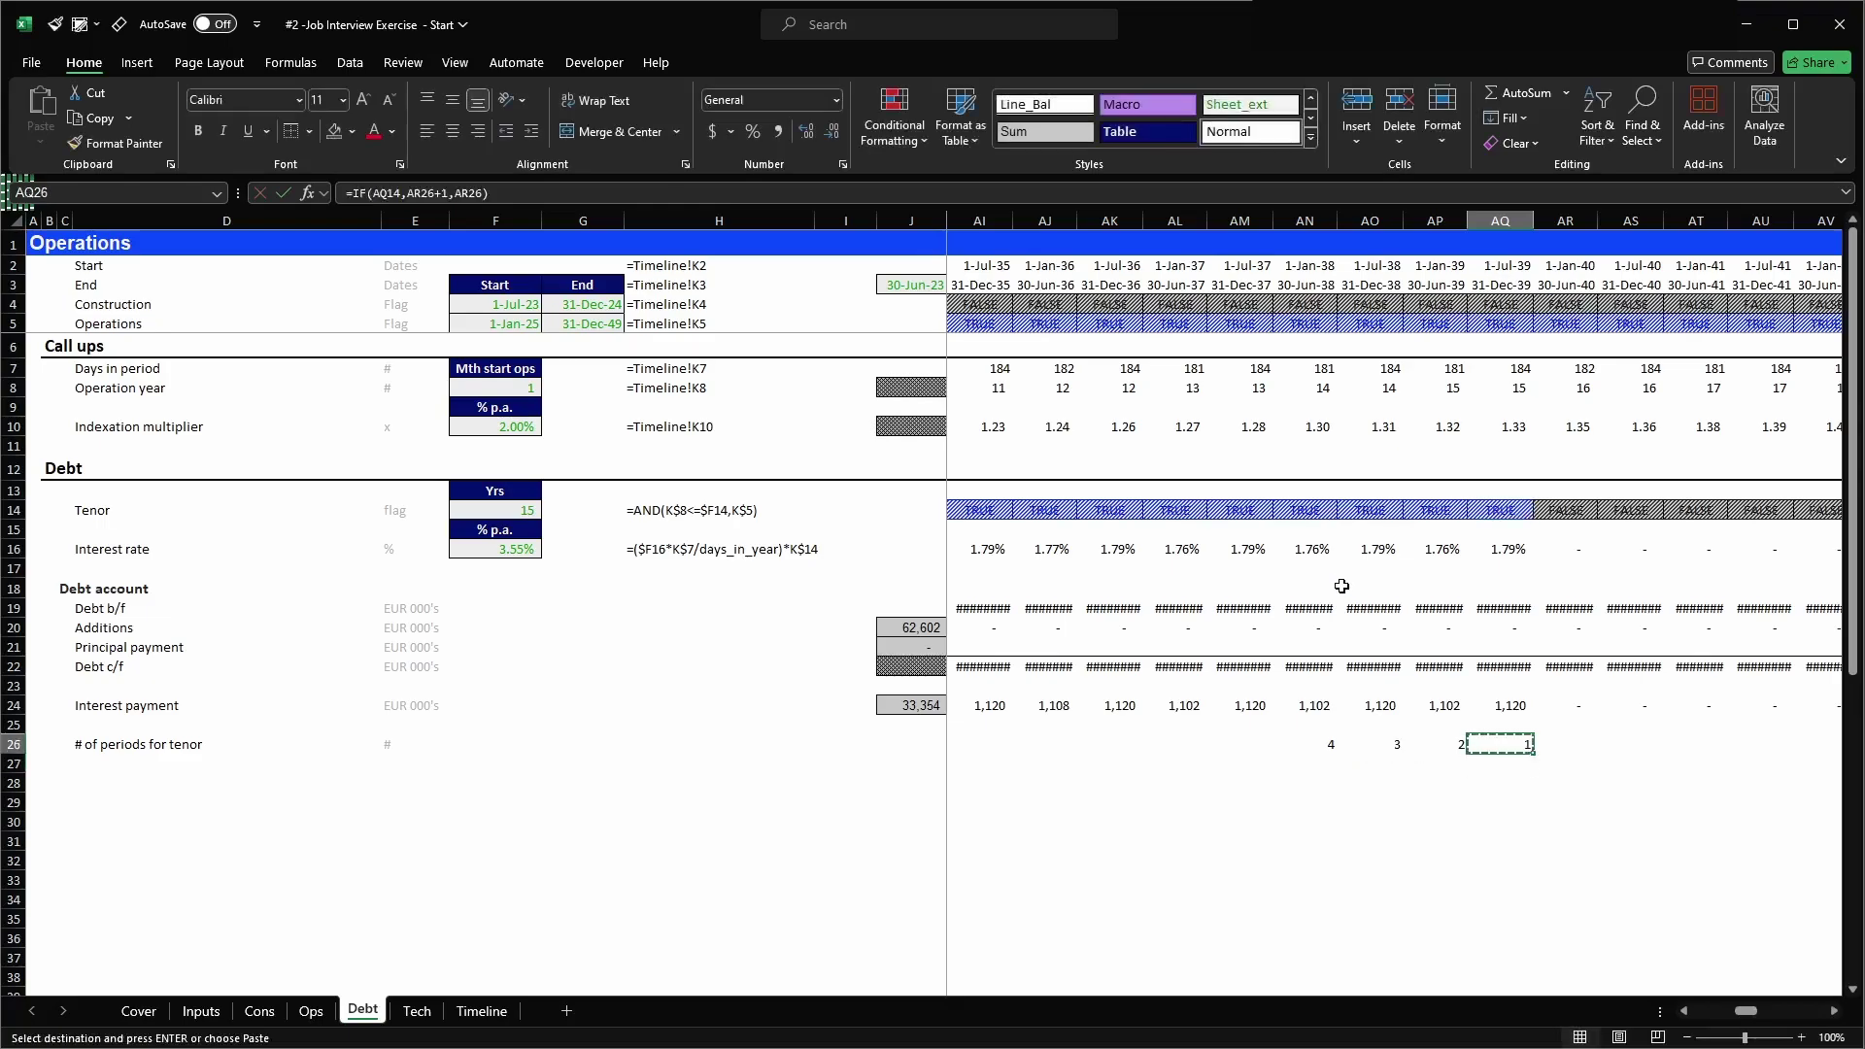
pyautogui.hotkey('shift', 'Left')
pyautogui.hotkey('shift', 'Left')
pyautogui.hotkey('shift', 'Left')
pyautogui.hotkey('ctrl', 'v')
pyautogui.press('Right')
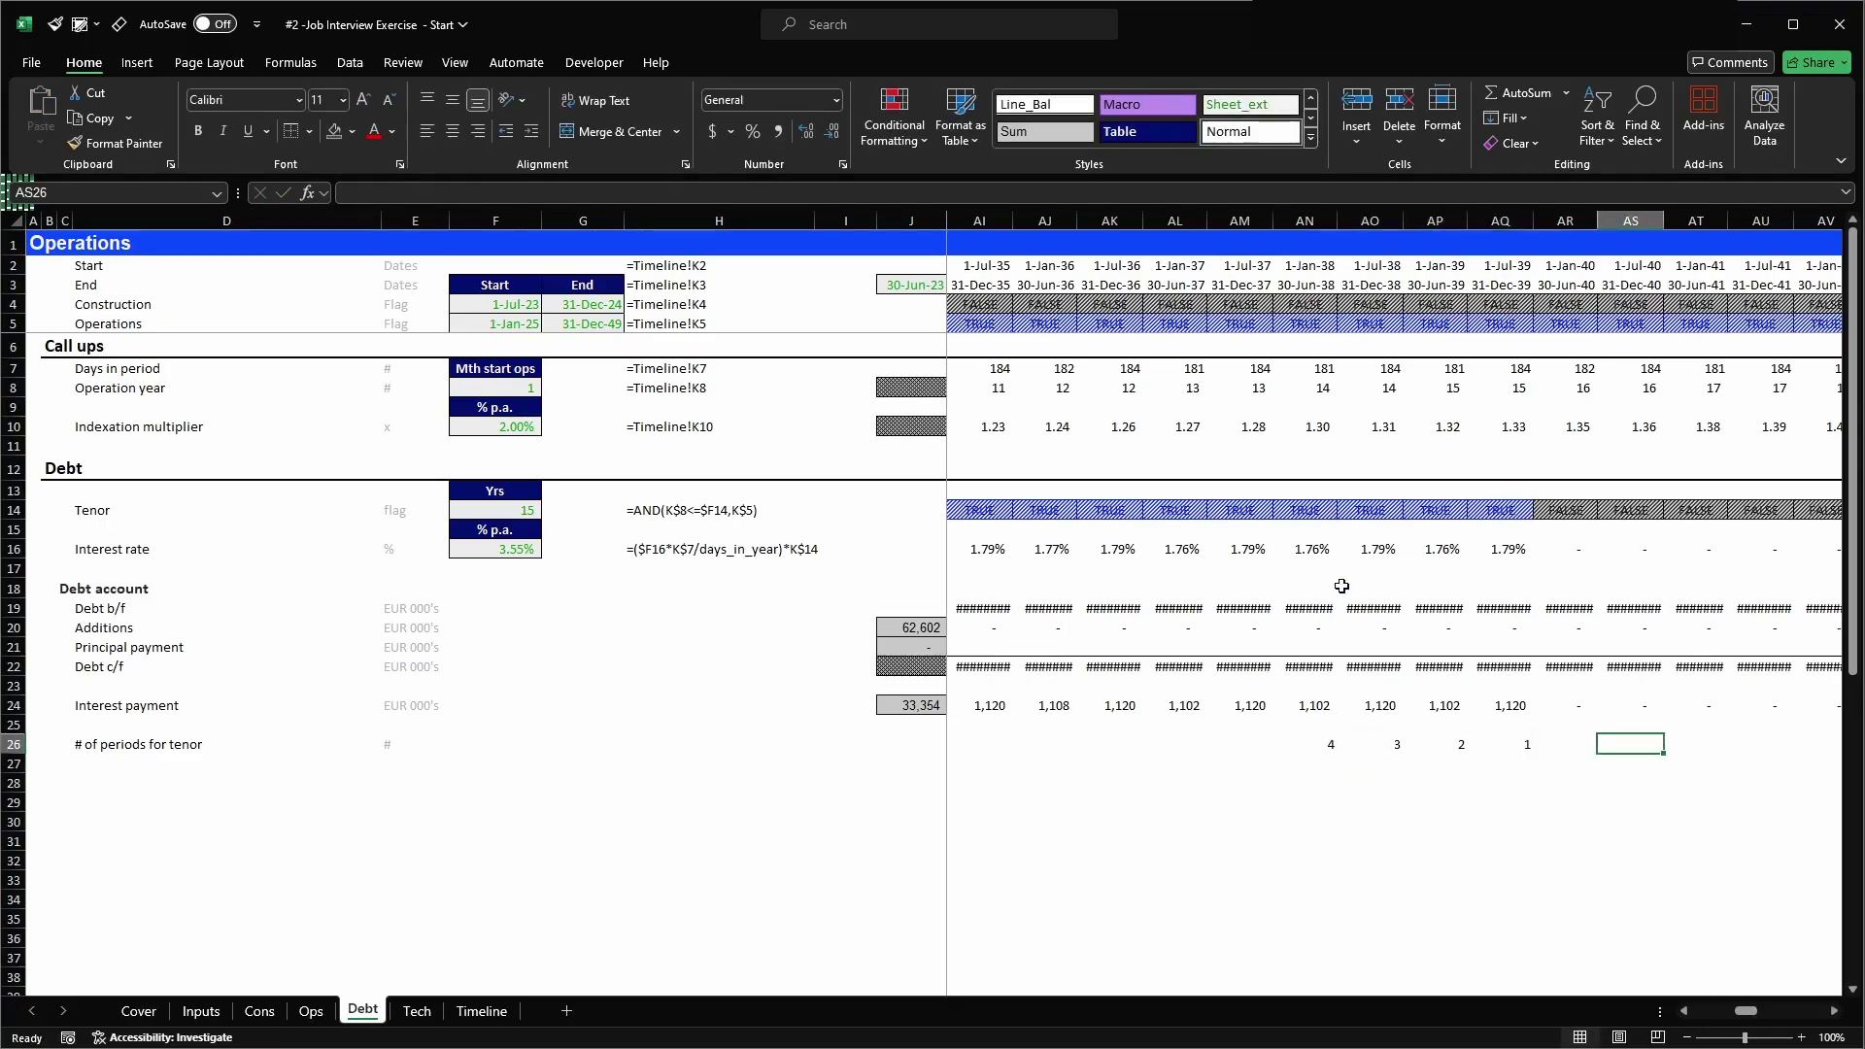
# - Copy the AQ26 period-count formula forward through the rest of the timeline to CG26
pyautogui.press('Left')
pyautogui.hotkey('shift', 'Right')
pyautogui.hotkey('shift', 'Right')
pyautogui.hotkey('shift', 'Right')
pyautogui.hotkey('shift', 'Right')
pyautogui.hotkey('shift', 'Right')
pyautogui.hotkey('shift', 'Right')
pyautogui.hotkey('shift', 'Right')
pyautogui.hotkey('shift', 'Right')
pyautogui.hotkey('shift', 'Right')
pyautogui.hotkey('shift', 'Right')
pyautogui.hotkey('shift', 'Right')
pyautogui.hotkey('shift', 'Right')
pyautogui.hotkey('shift', 'Right')
pyautogui.hotkey('shift', 'Right')
pyautogui.hotkey('shift', 'Right')
pyautogui.hotkey('shift', 'Right')
pyautogui.hotkey('shift', 'Right')
pyautogui.hotkey('shift', 'Right')
pyautogui.hotkey('shift', 'Right')
pyautogui.hotkey('shift', 'Right')
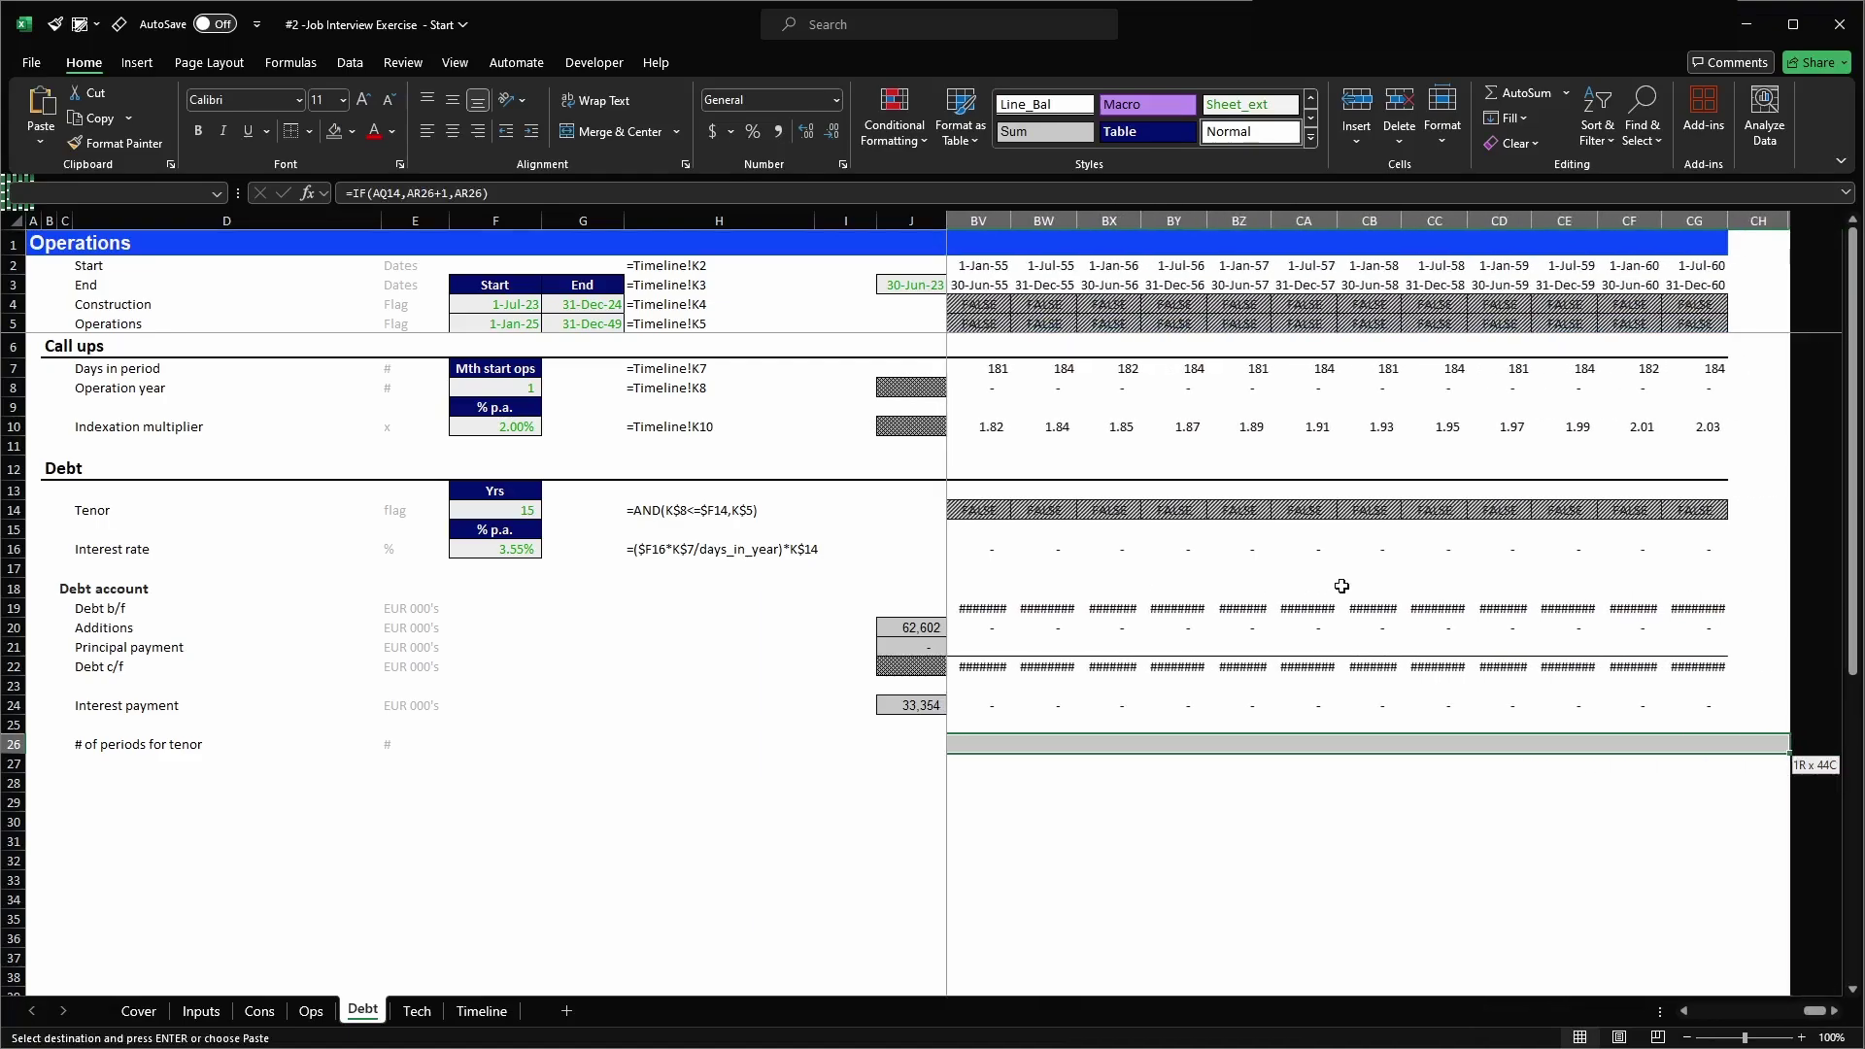
pyautogui.press('Return')
# - Check the period-count formula and its cell references in the last timeline period, CG26
pyautogui.press('Right')
pyautogui.press('Right')
pyautogui.press('Right')
pyautogui.press('Right')
pyautogui.press('Right')
pyautogui.press('Right')
pyautogui.press('Right')
pyautogui.press('Right')
pyautogui.press('Right')
pyautogui.press('Right')
pyautogui.press('Right')
pyautogui.press('Right')
pyautogui.press('Right')
pyautogui.press('Right')
pyautogui.press('Right')
pyautogui.press('Right')
pyautogui.press('Right')
pyautogui.press('Right')
pyautogui.press('Right')
pyautogui.press('Right')
pyautogui.press('Right')
pyautogui.press('Right')
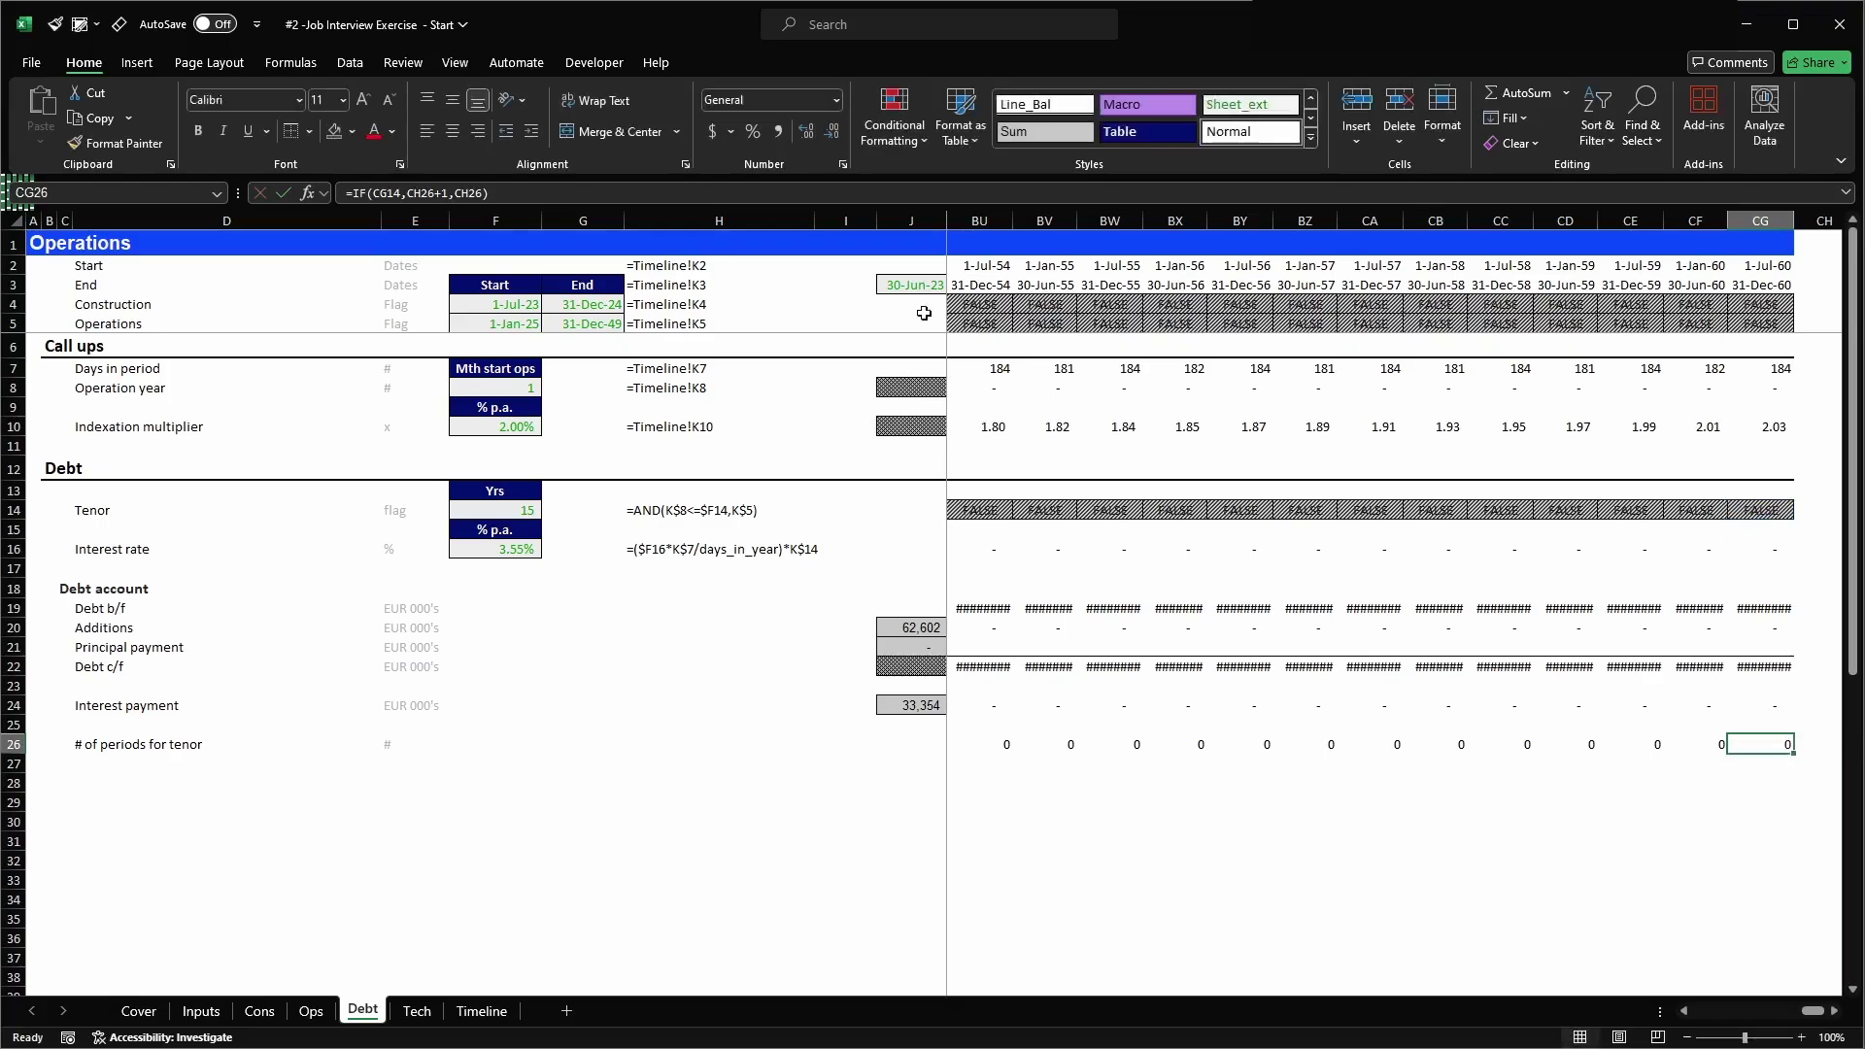
pyautogui.click(657, 199)
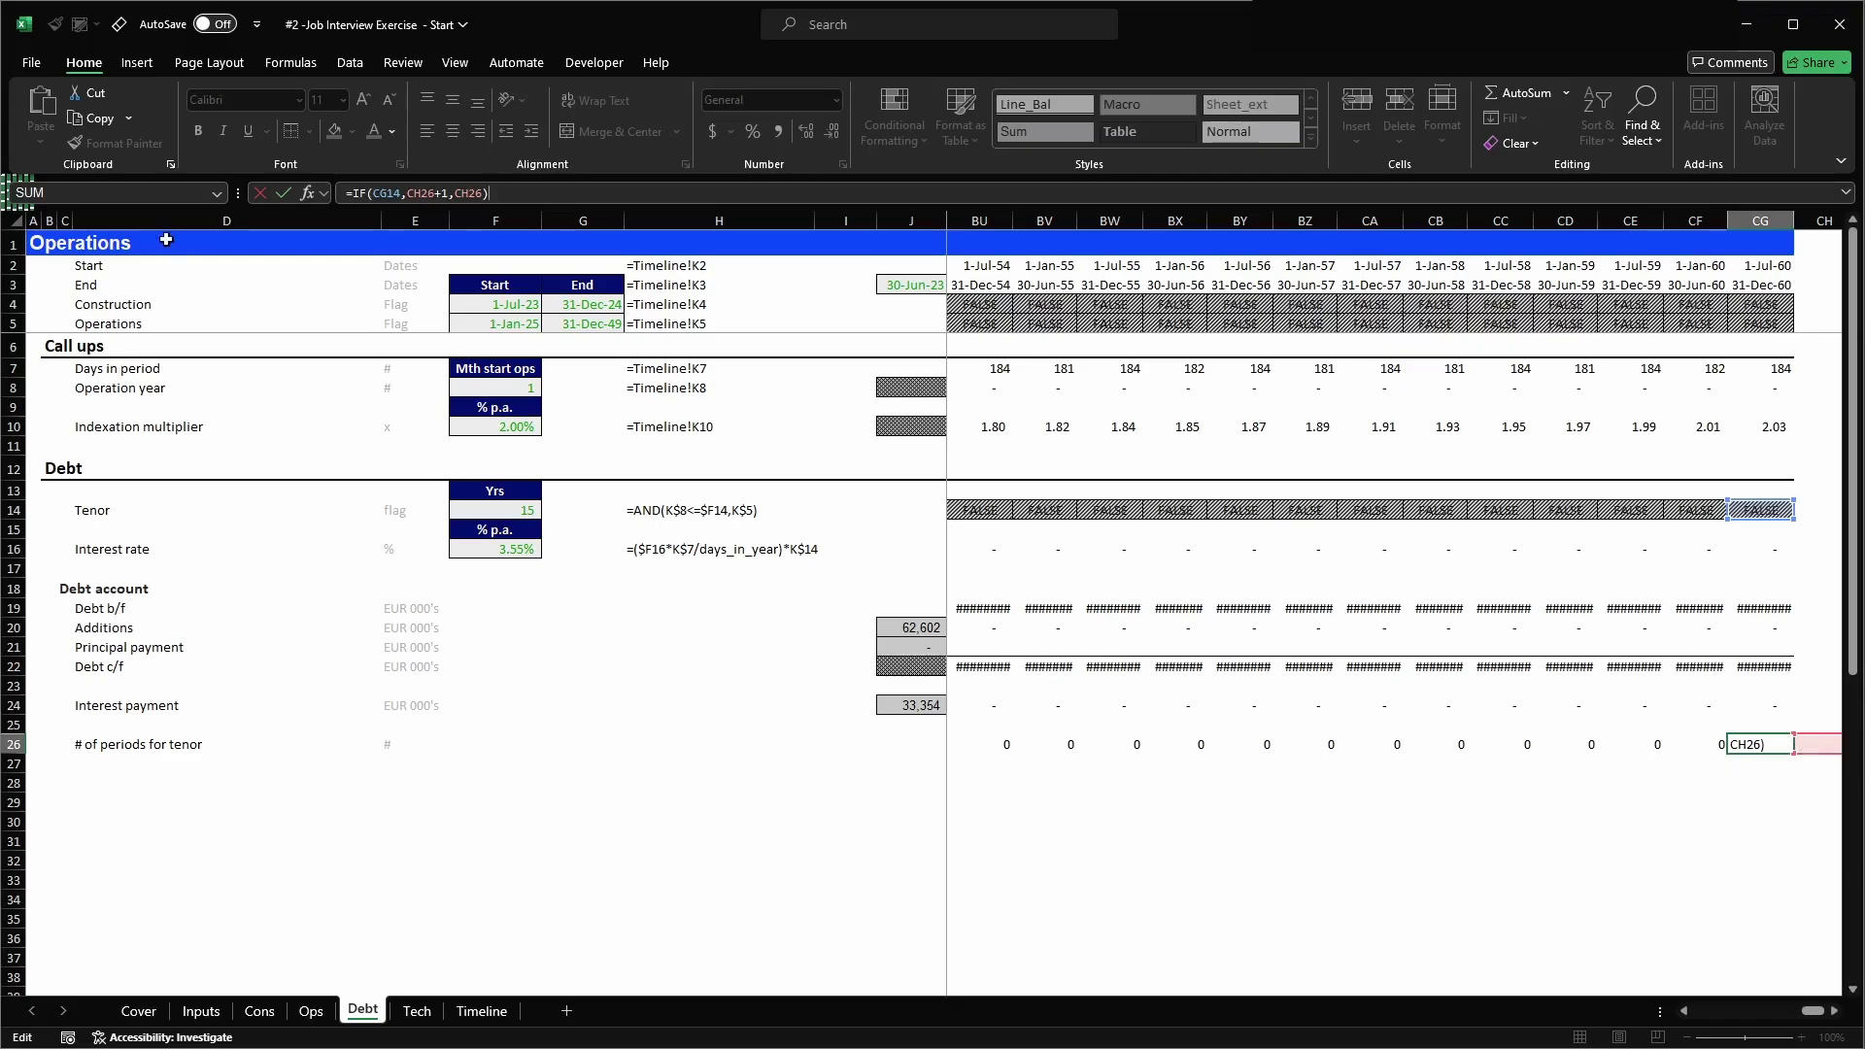
pyautogui.hotkey('ctrl', 'Return')
# - Apply the Empty cell style to CH26, the cell just past the end of the timeline
pyautogui.press('Right')
pyautogui.click(85, 25)
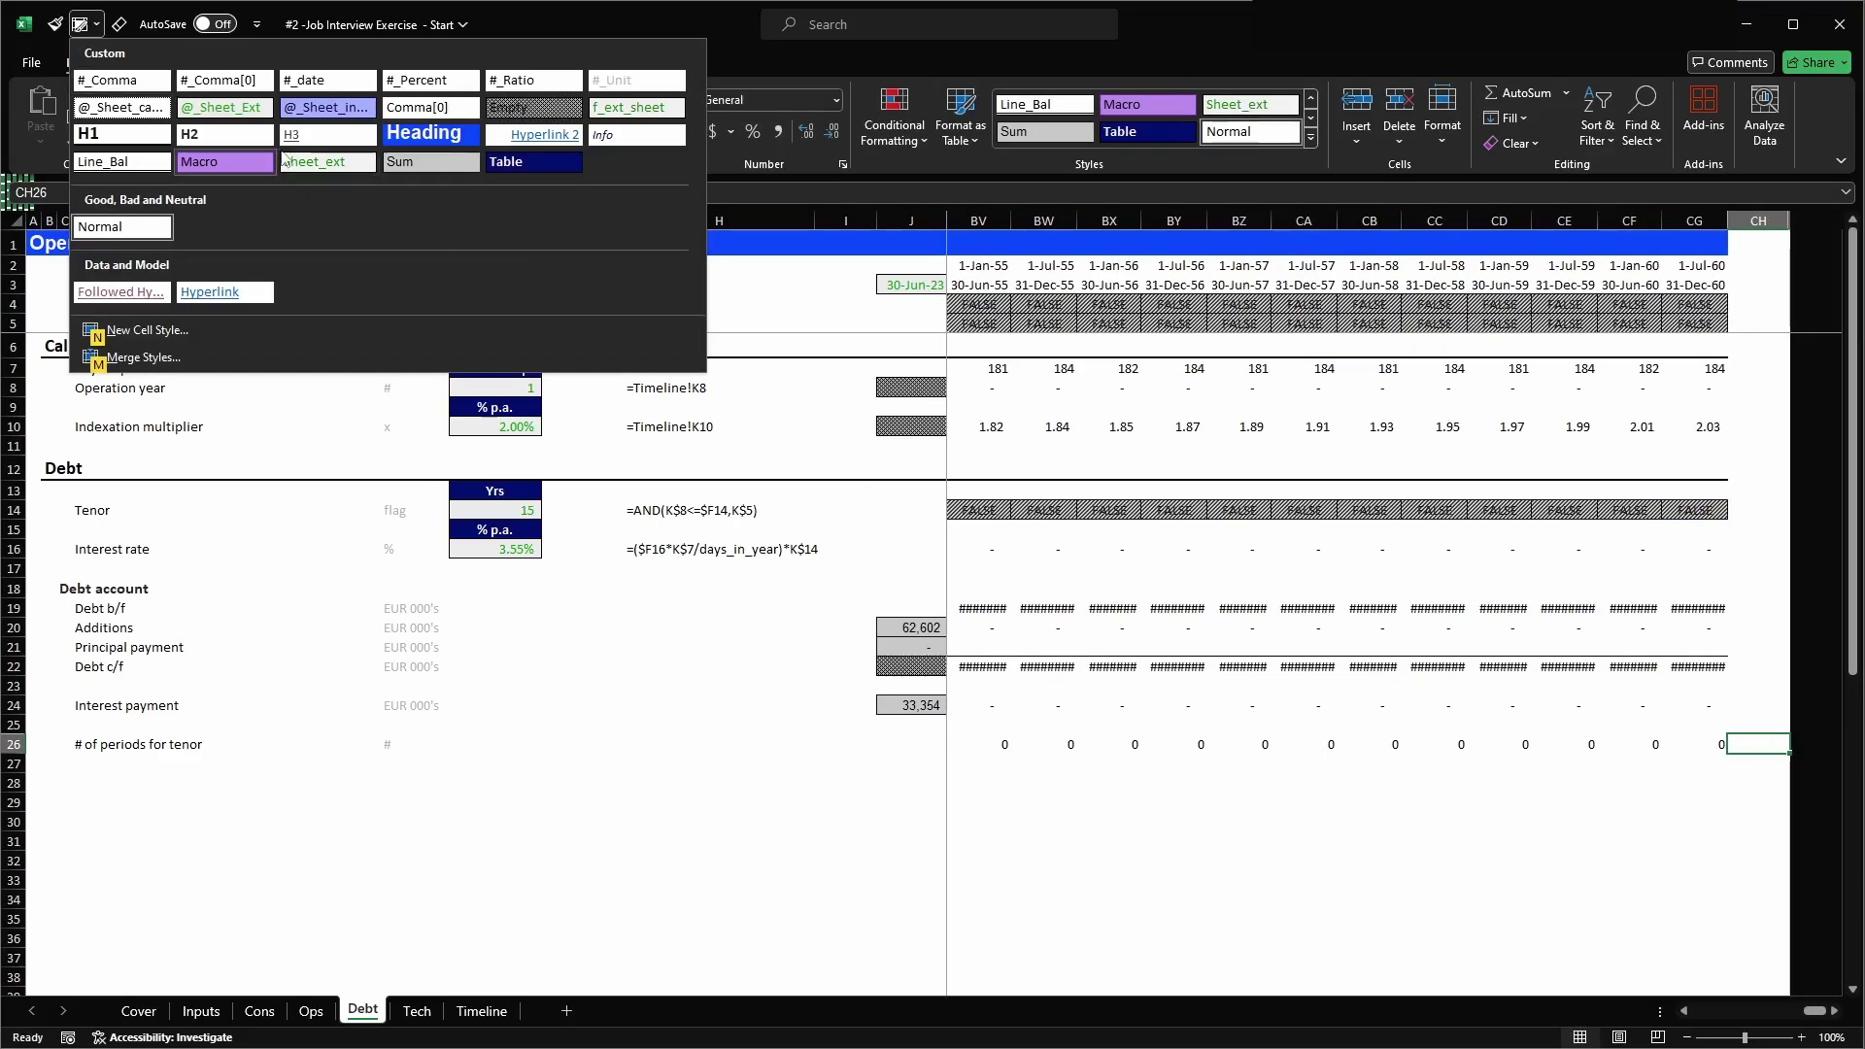
pyautogui.click(530, 107)
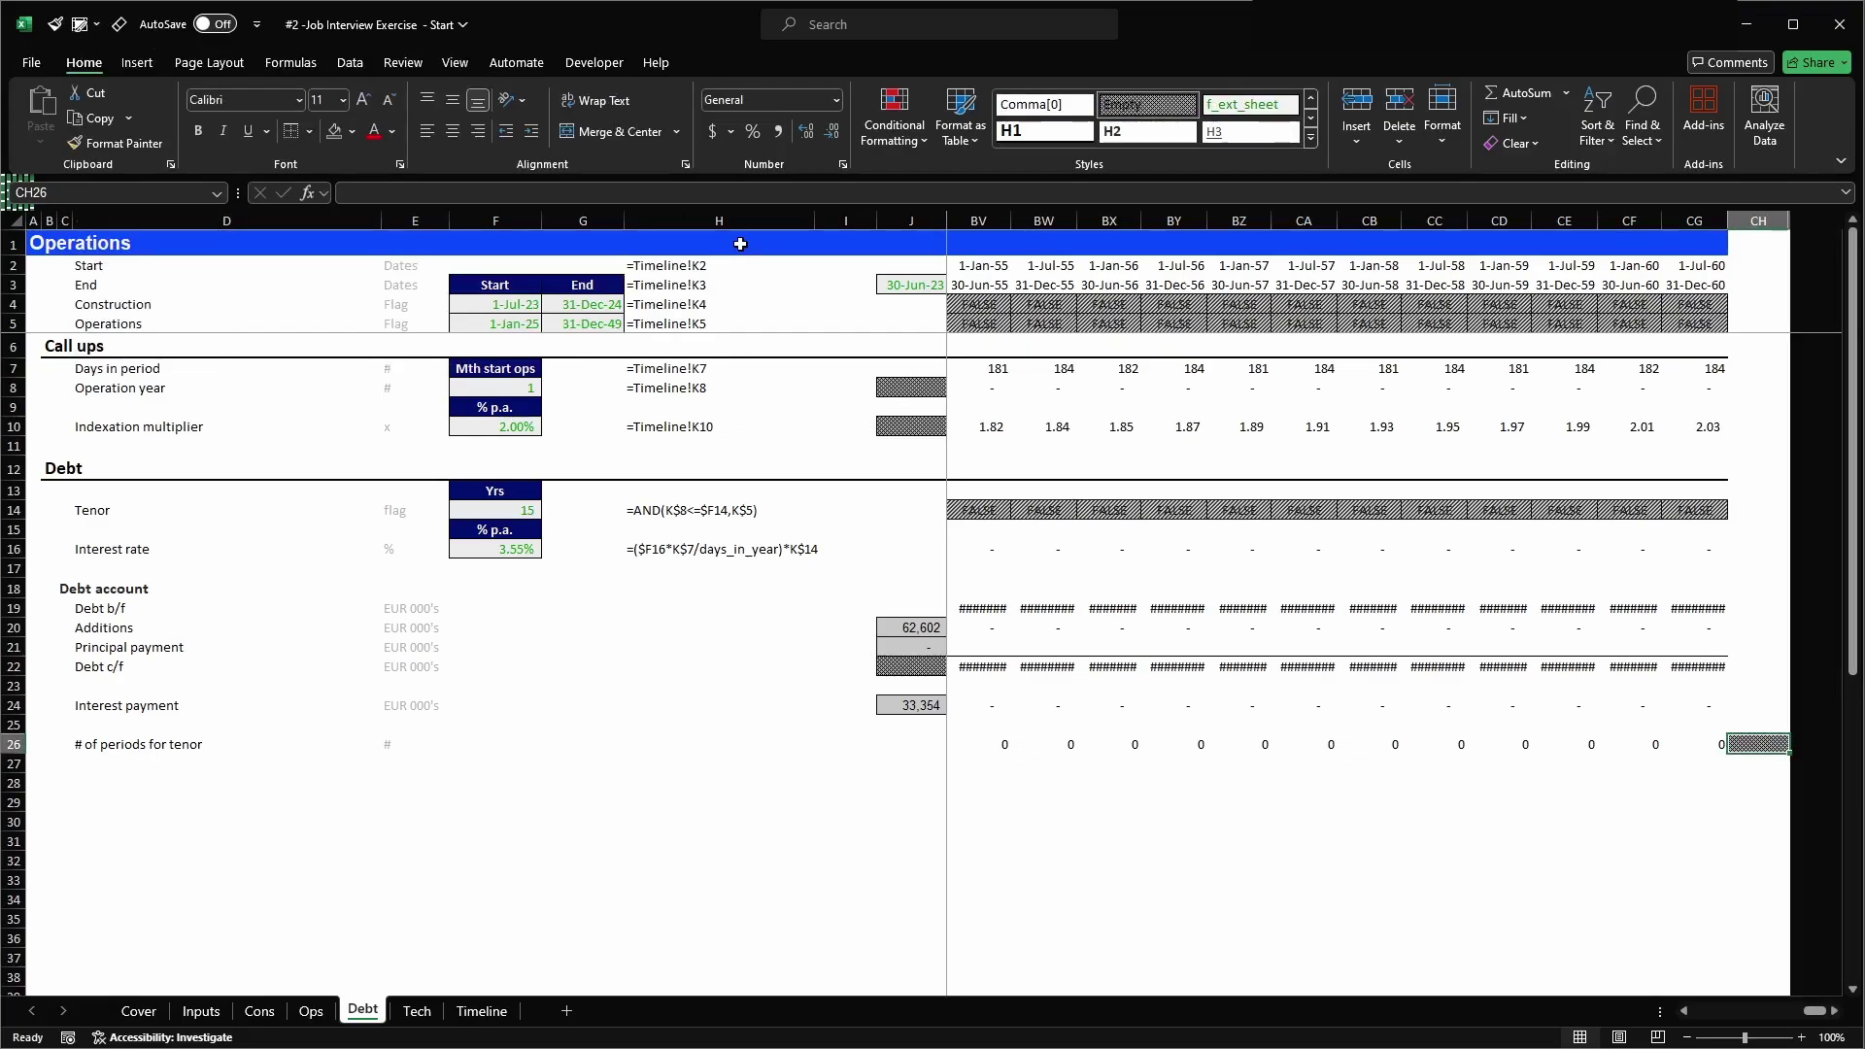
# - Apply the #_Comma[0] number style to the period-count cells AN26:CG26
pyautogui.press('Left')
pyautogui.hotkey('ctrl', 'shift', 'Left')
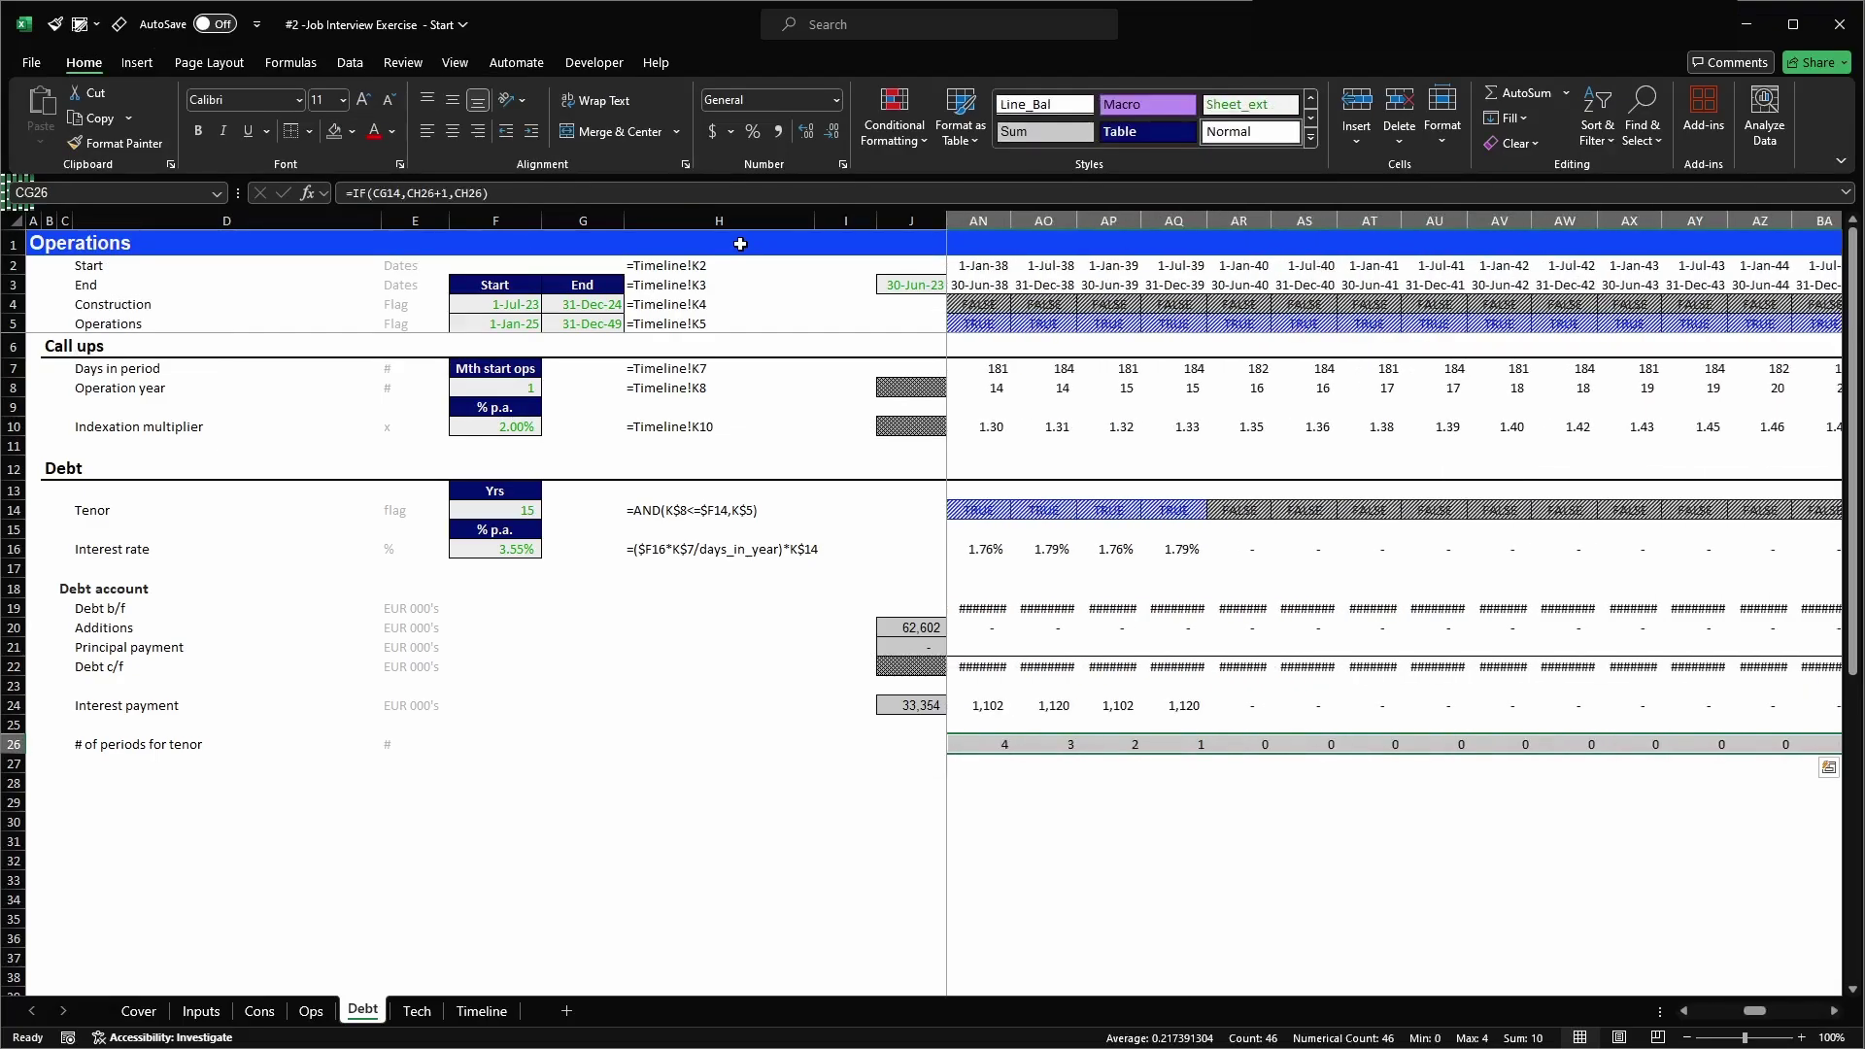
pyautogui.click(86, 24)
pyautogui.click(207, 82)
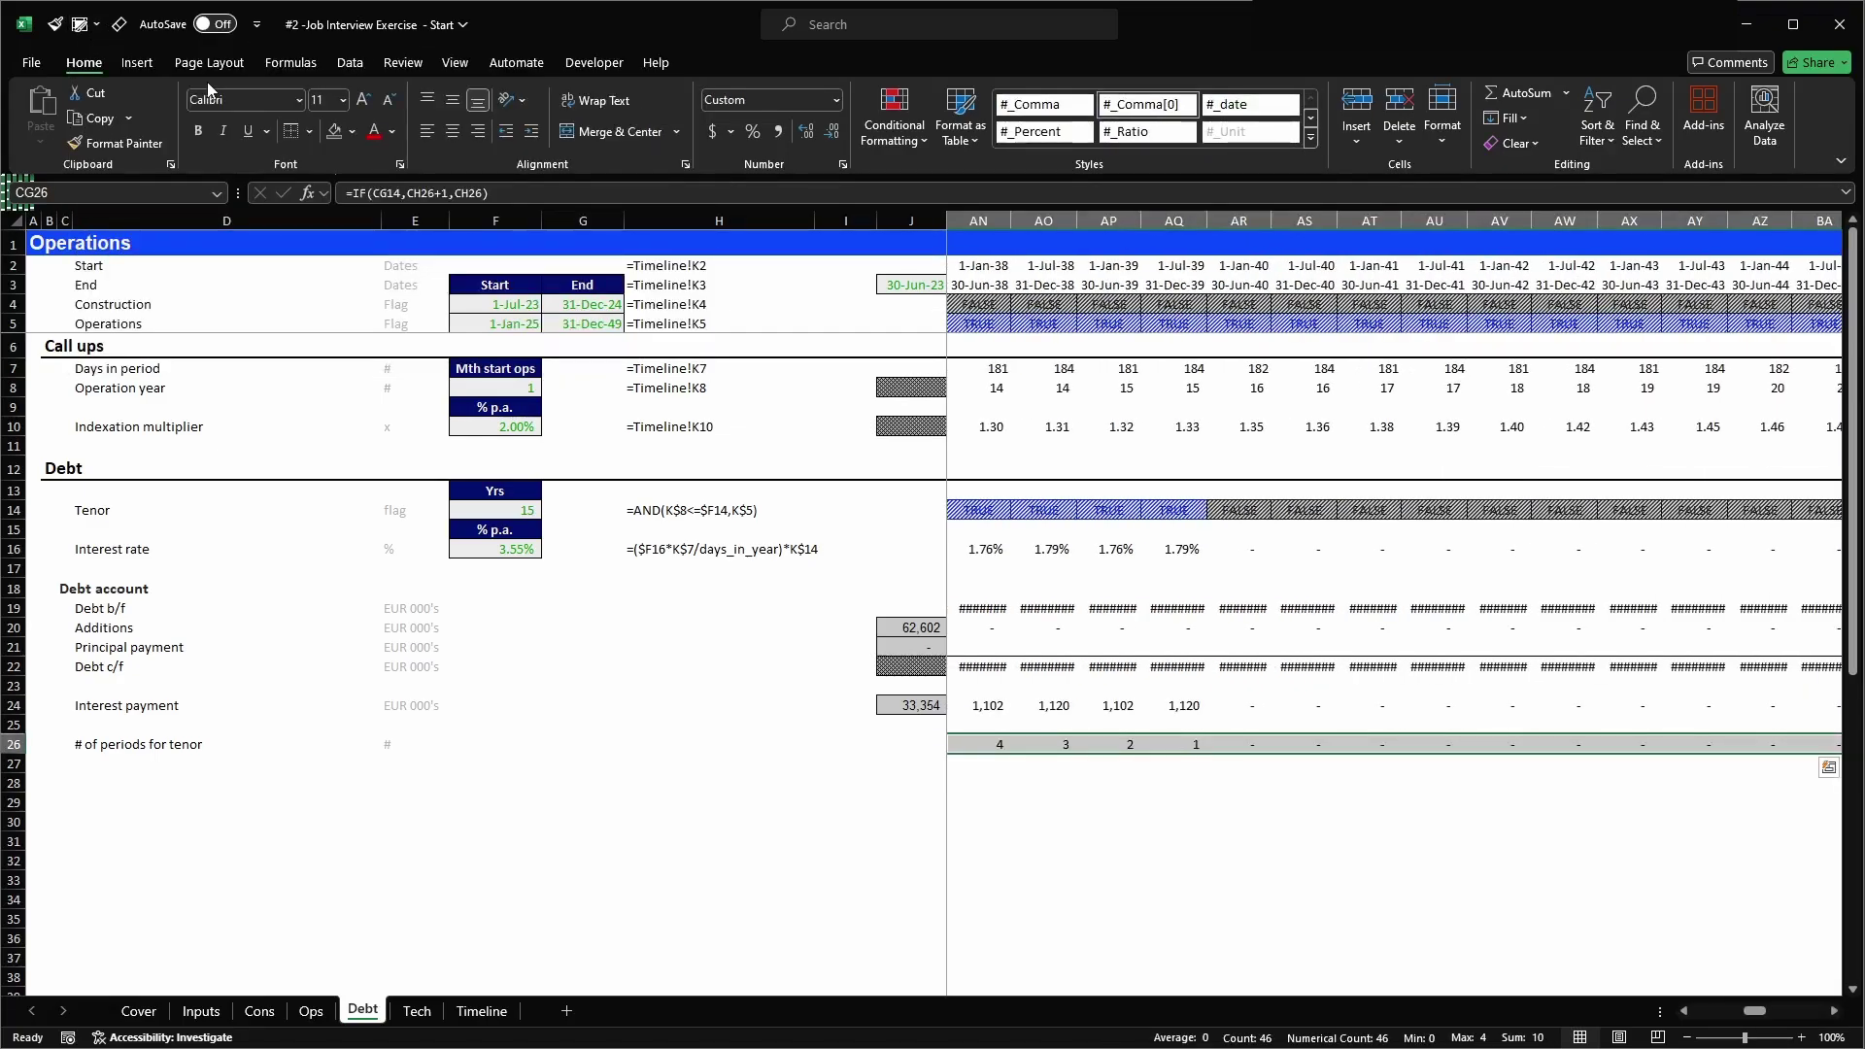
# - Copy the CF26 period-count formula backward across row 26 to the first timeline period, K26
pyautogui.press('Left')
pyautogui.hotkey('ctrl', 'c')
pyautogui.hotkey('ctrl', 'shift', 'Left')
pyautogui.hotkey('ctrl', 'shift', 'Left')
pyautogui.hotkey('shift', 'Right')
pyautogui.hotkey('shift', 'Right')
pyautogui.hotkey('shift', 'Right')
pyautogui.hotkey('shift', 'Right')
pyautogui.hotkey('shift', 'Right')
pyautogui.hotkey('shift', 'Right')
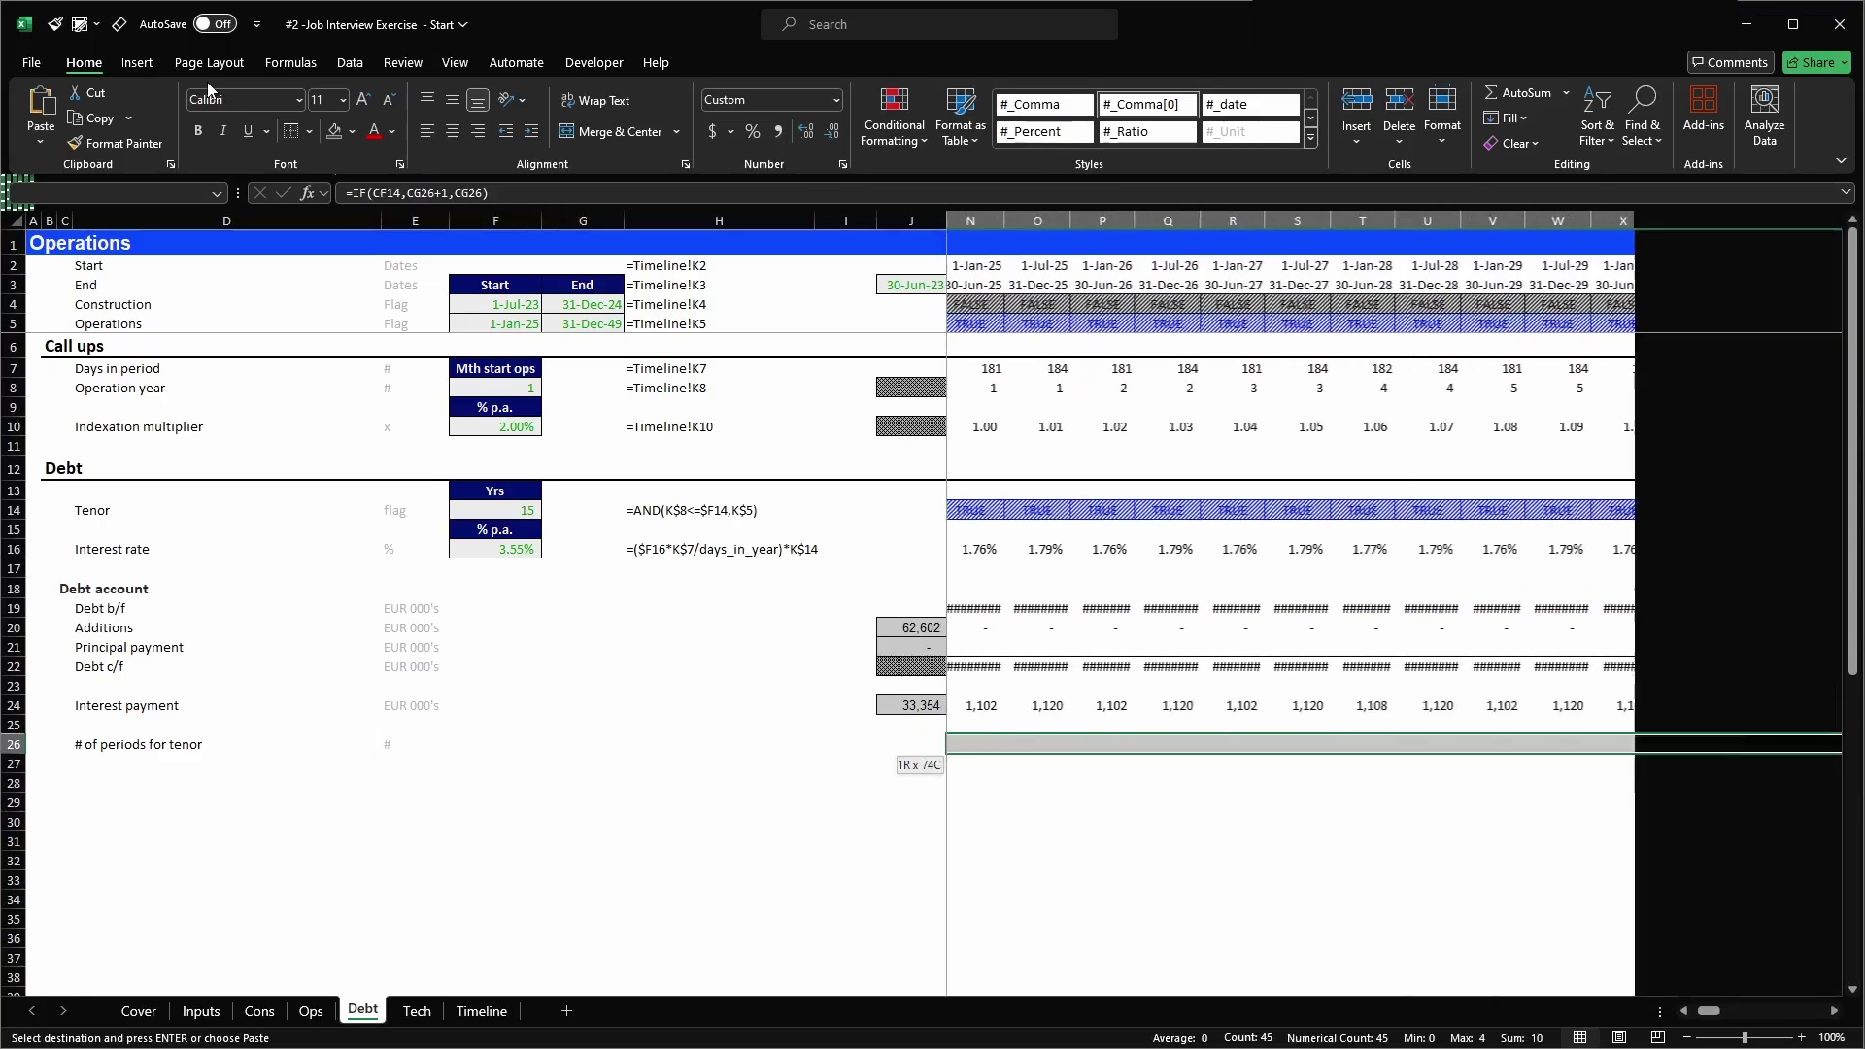
pyautogui.press('Return')
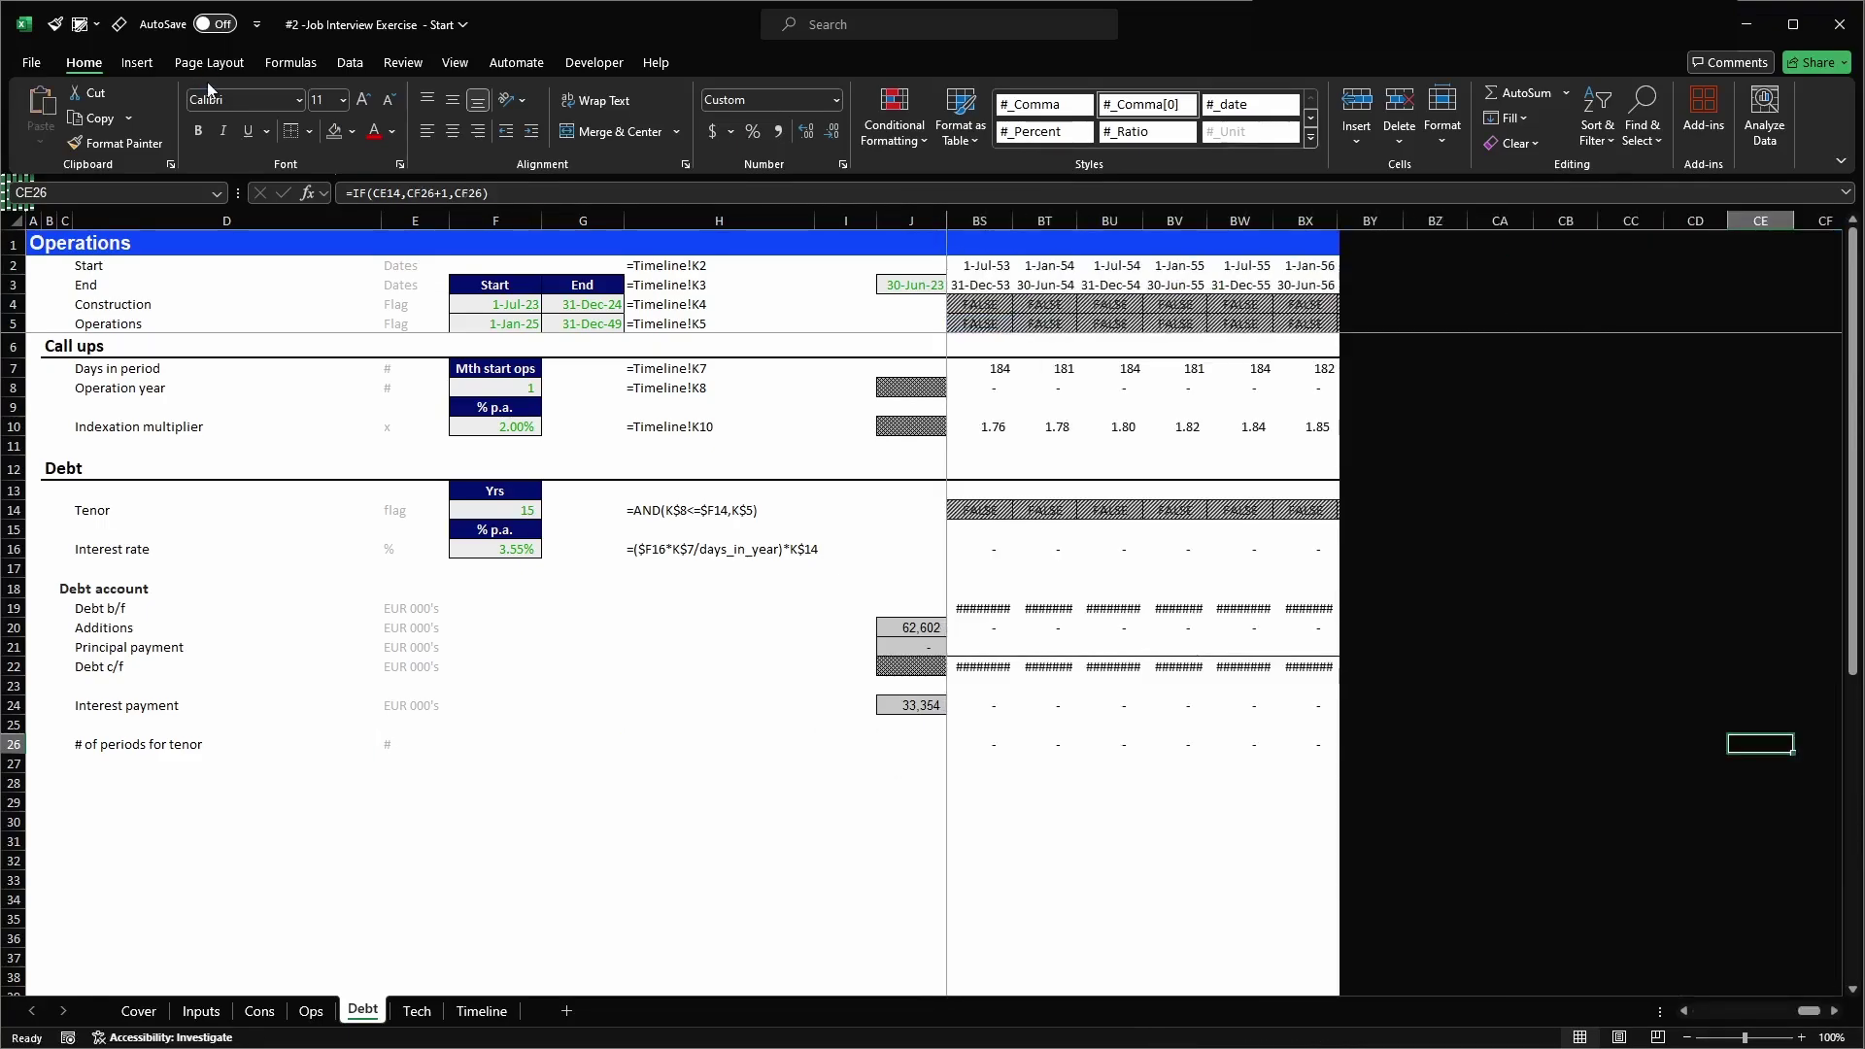
# - Multiply the K26 period-count formula by the tenor flag so it reads =IF(K14,L26+1,L26)*K$14
pyautogui.press('F2')
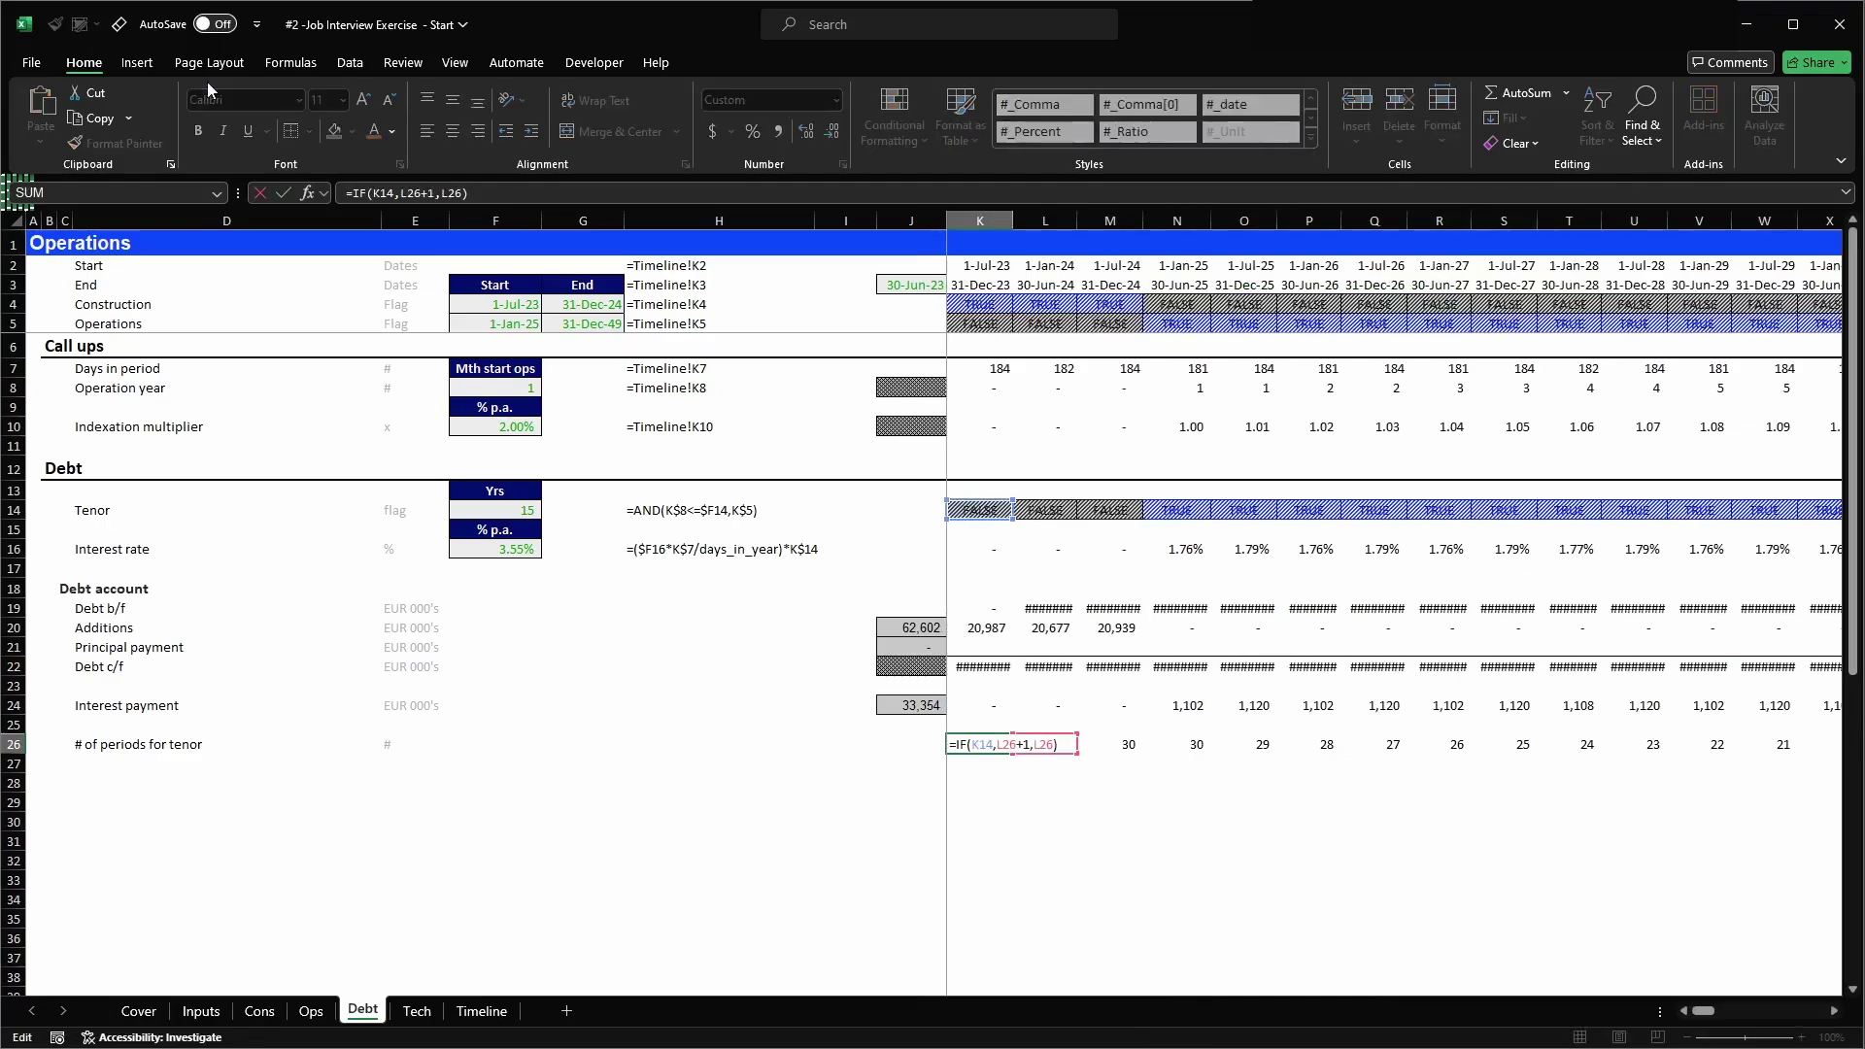
pyautogui.press('Escape')
pyautogui.press('F2')
pyautogui.press('Escape')
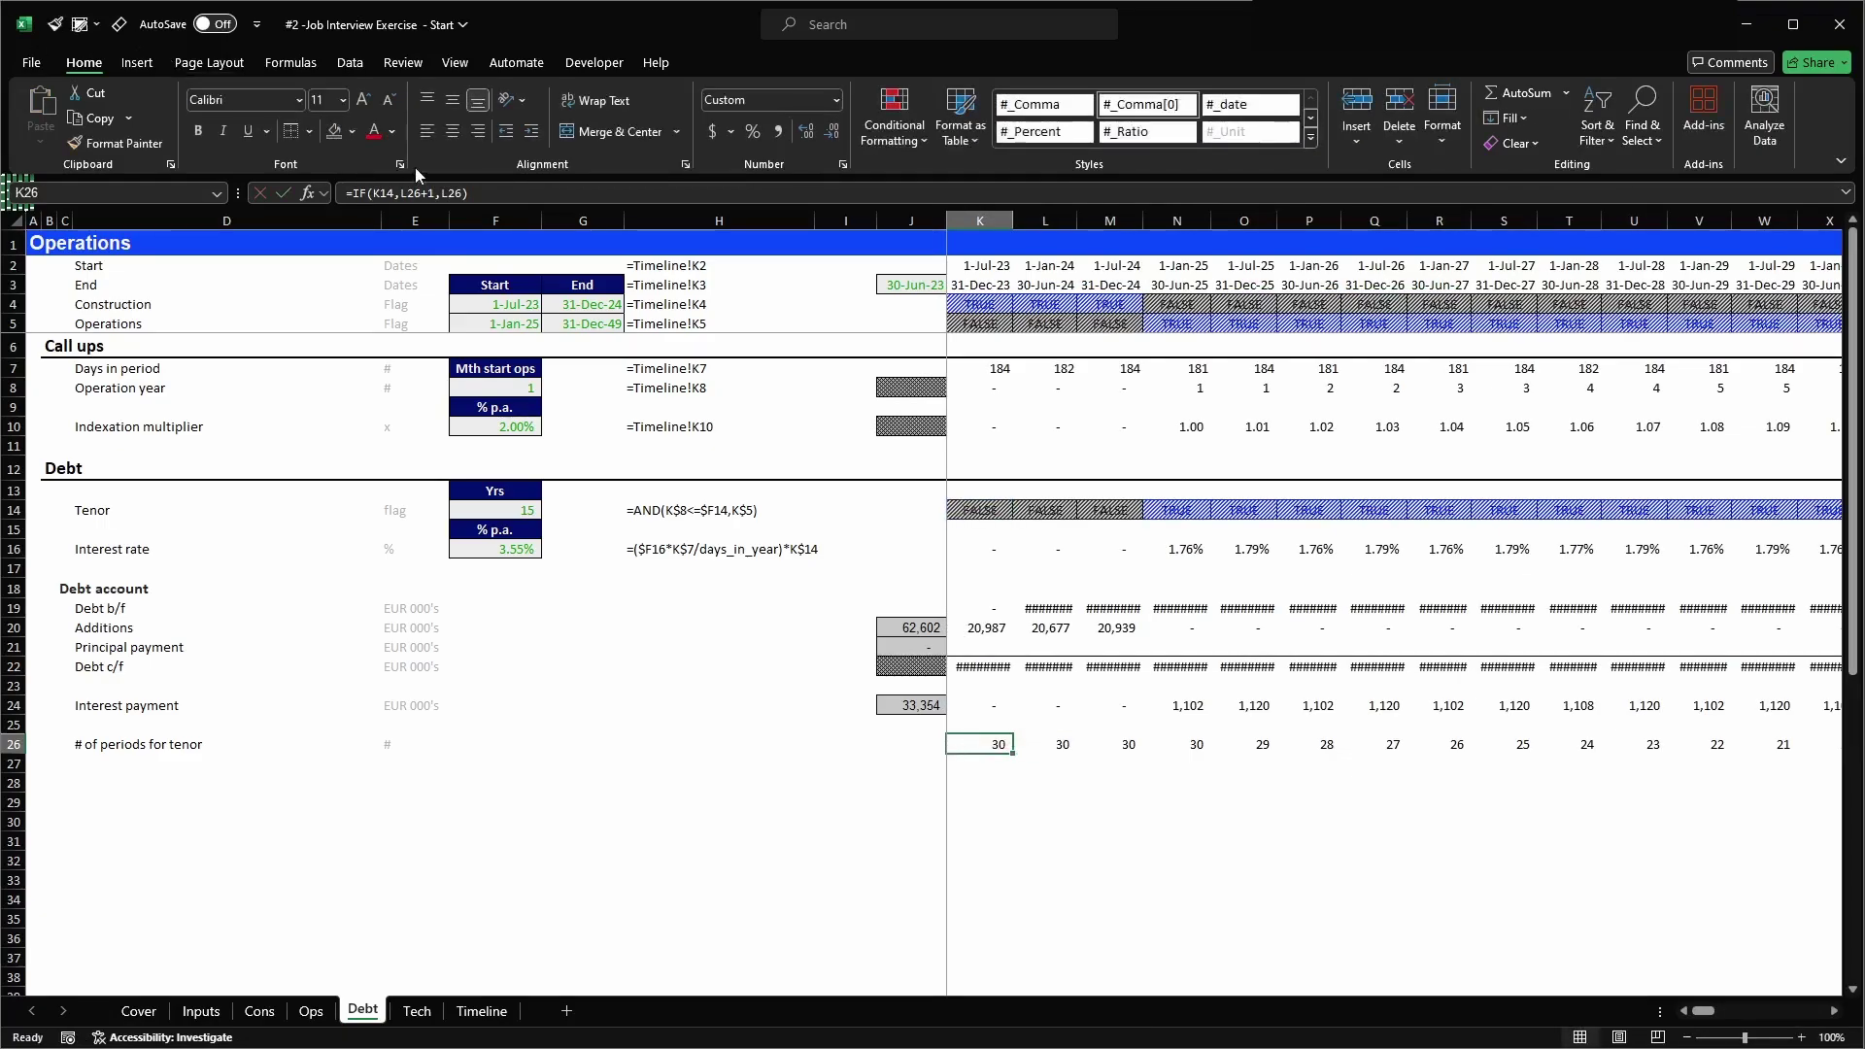
pyautogui.press('F2')
pyautogui.write('*')
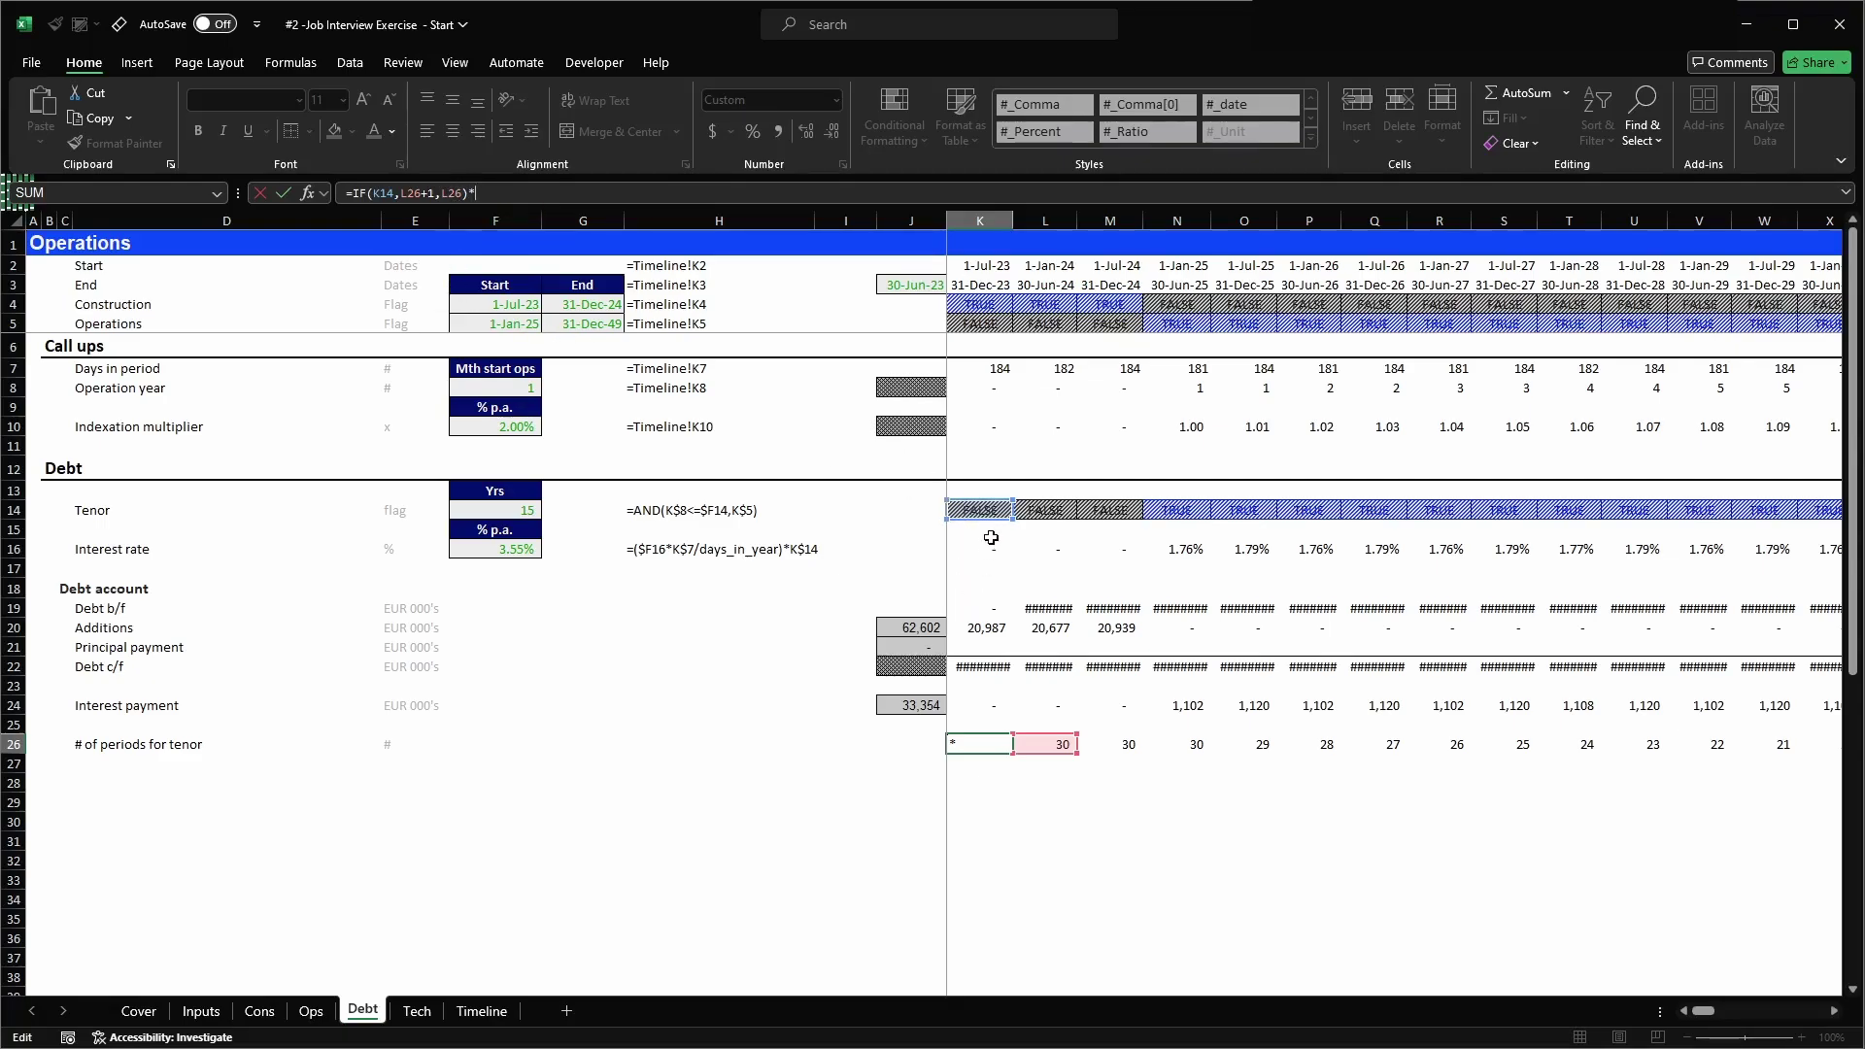
pyautogui.click(990, 507)
pyautogui.press('F4')
pyautogui.press('F4')
pyautogui.hotkey('ctrl', 'Return')
# - Copy the revised K26 period-count formula across the whole timeline to CG26
pyautogui.hotkey('ctrl', 'c')
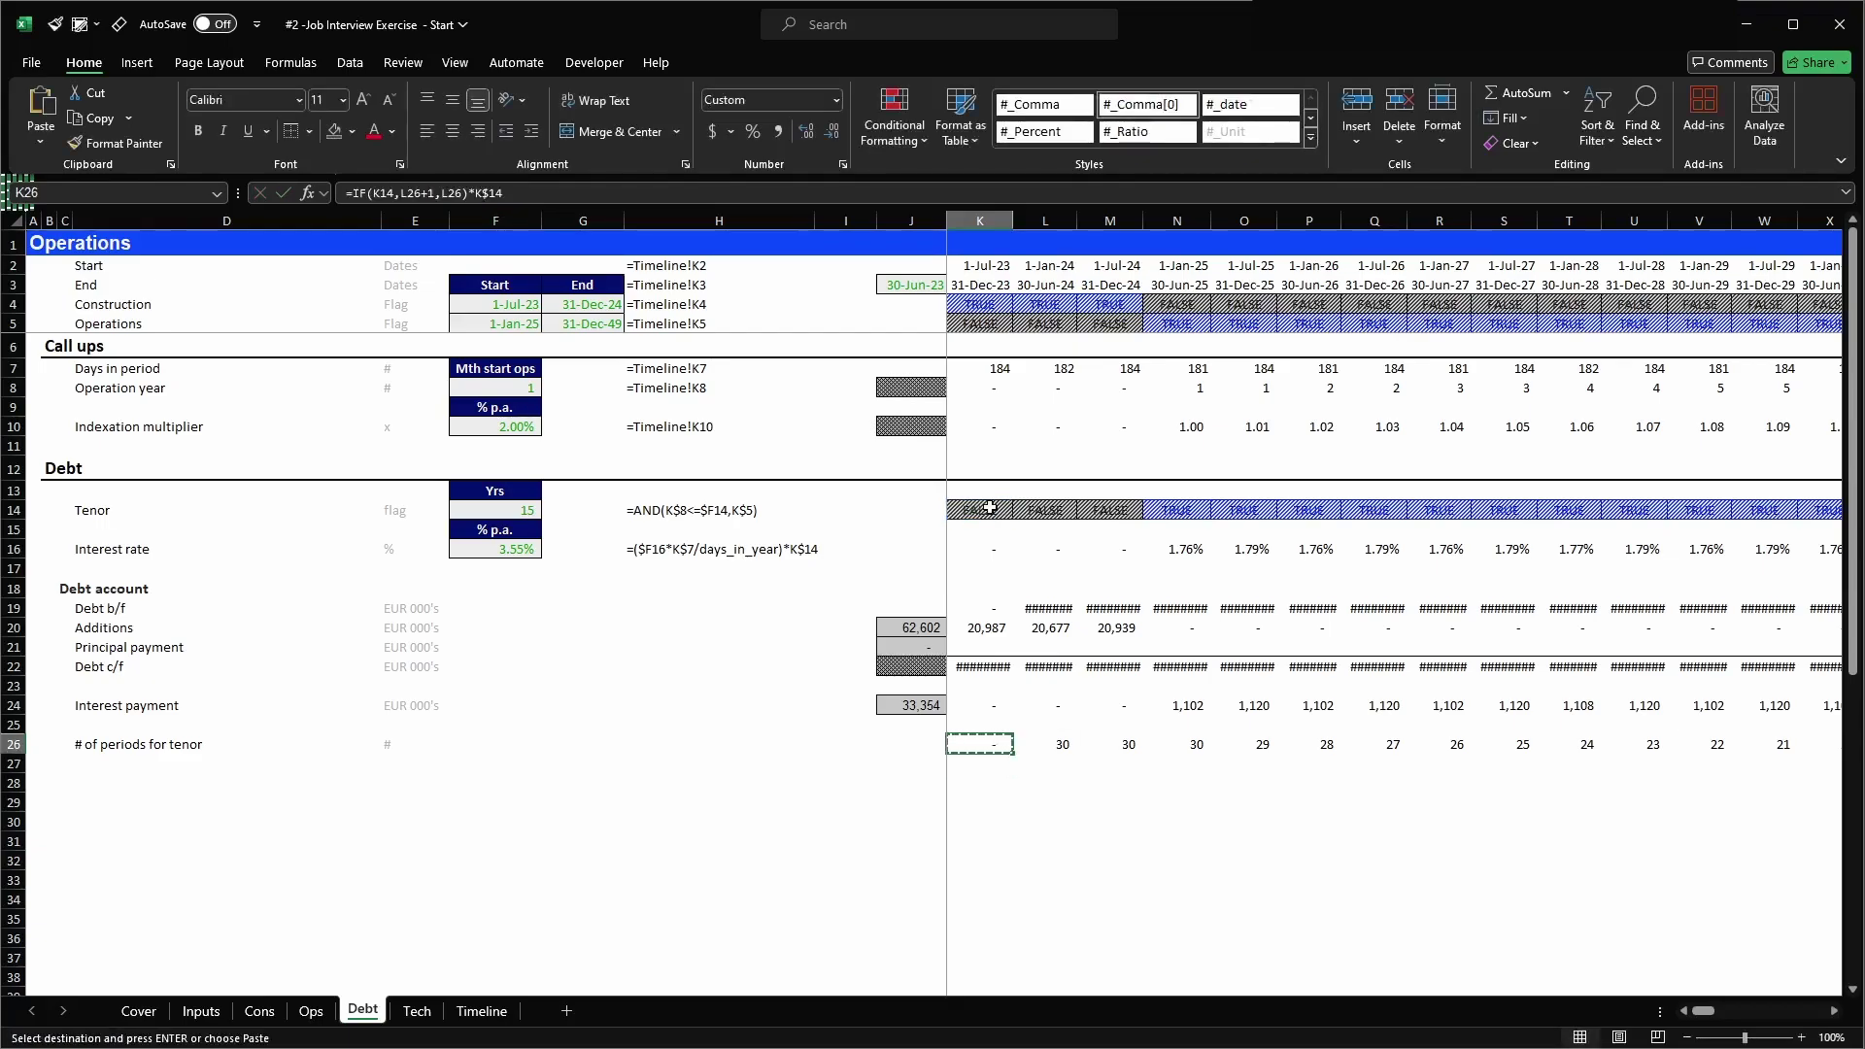
pyautogui.hotkey('ctrl', 'shift', 'Right')
pyautogui.press('Return')
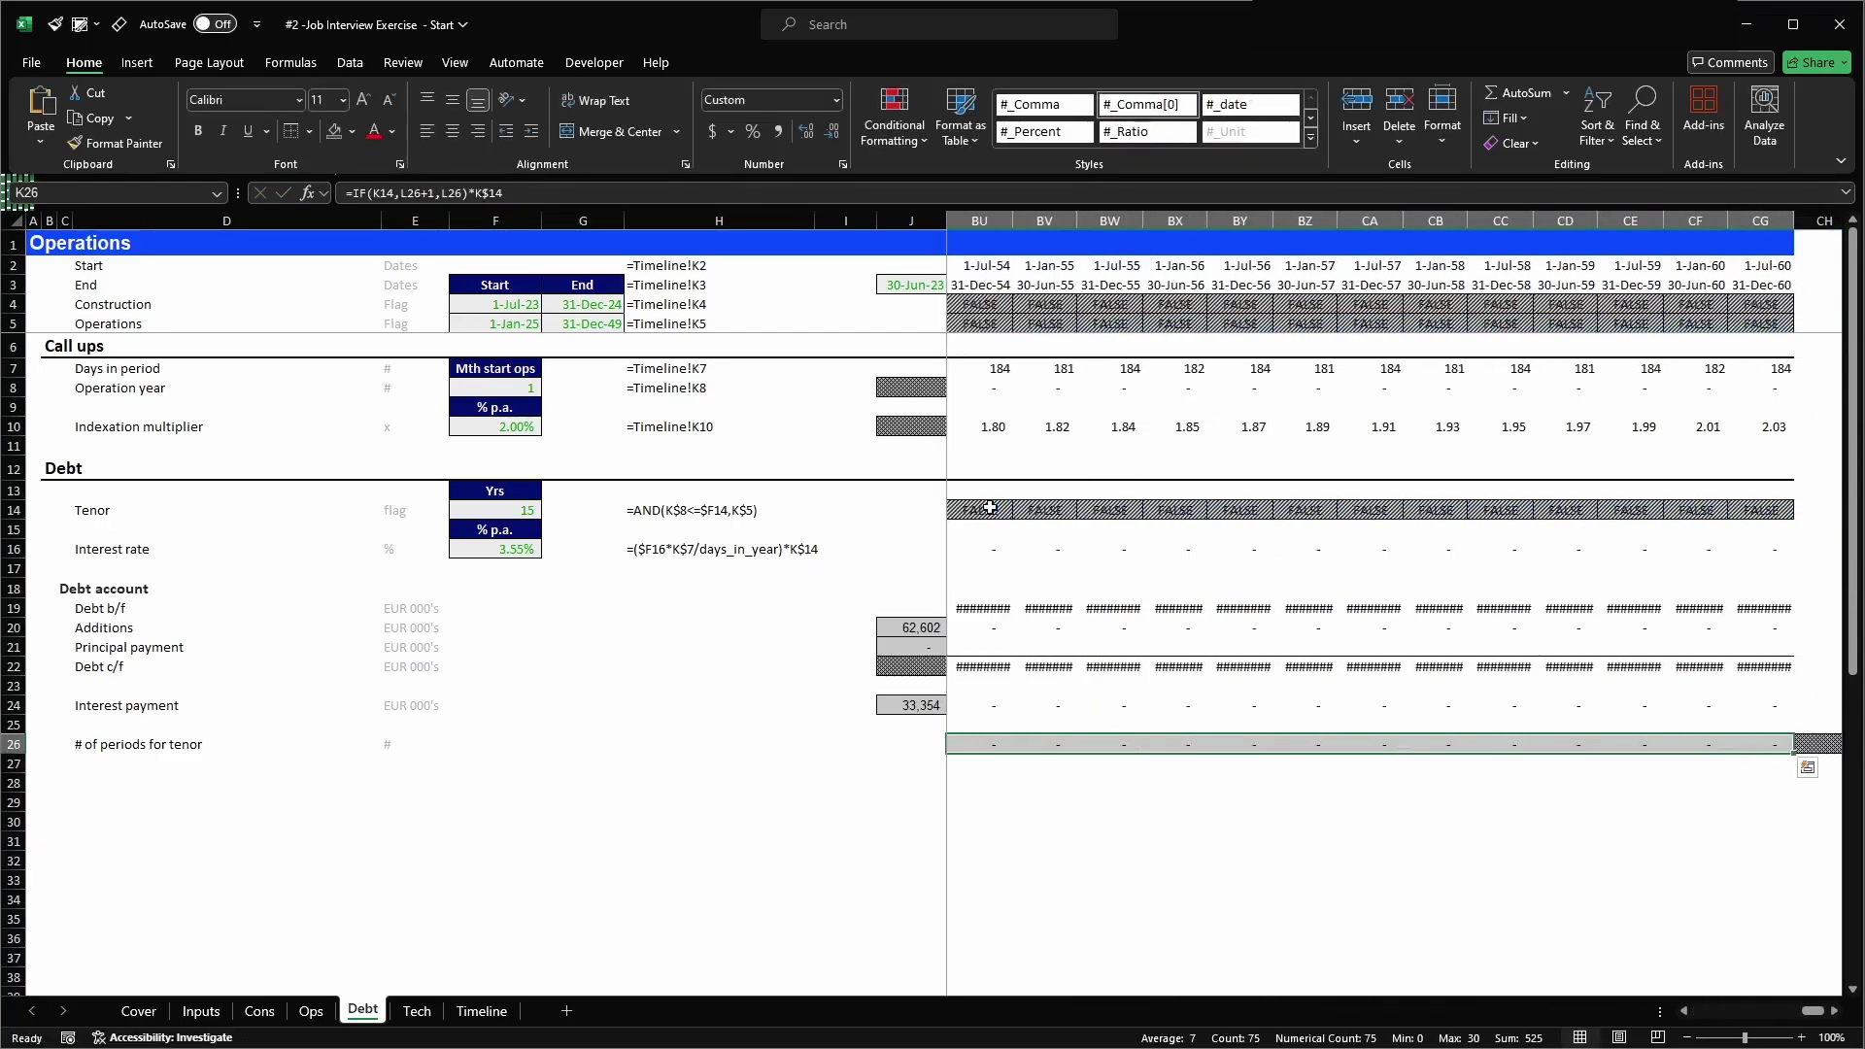
# - Compare the period count in N26, the first operating period, with the debt tenor input in F14
pyautogui.press('Right')
pyautogui.press('Right')
pyautogui.press('Right')
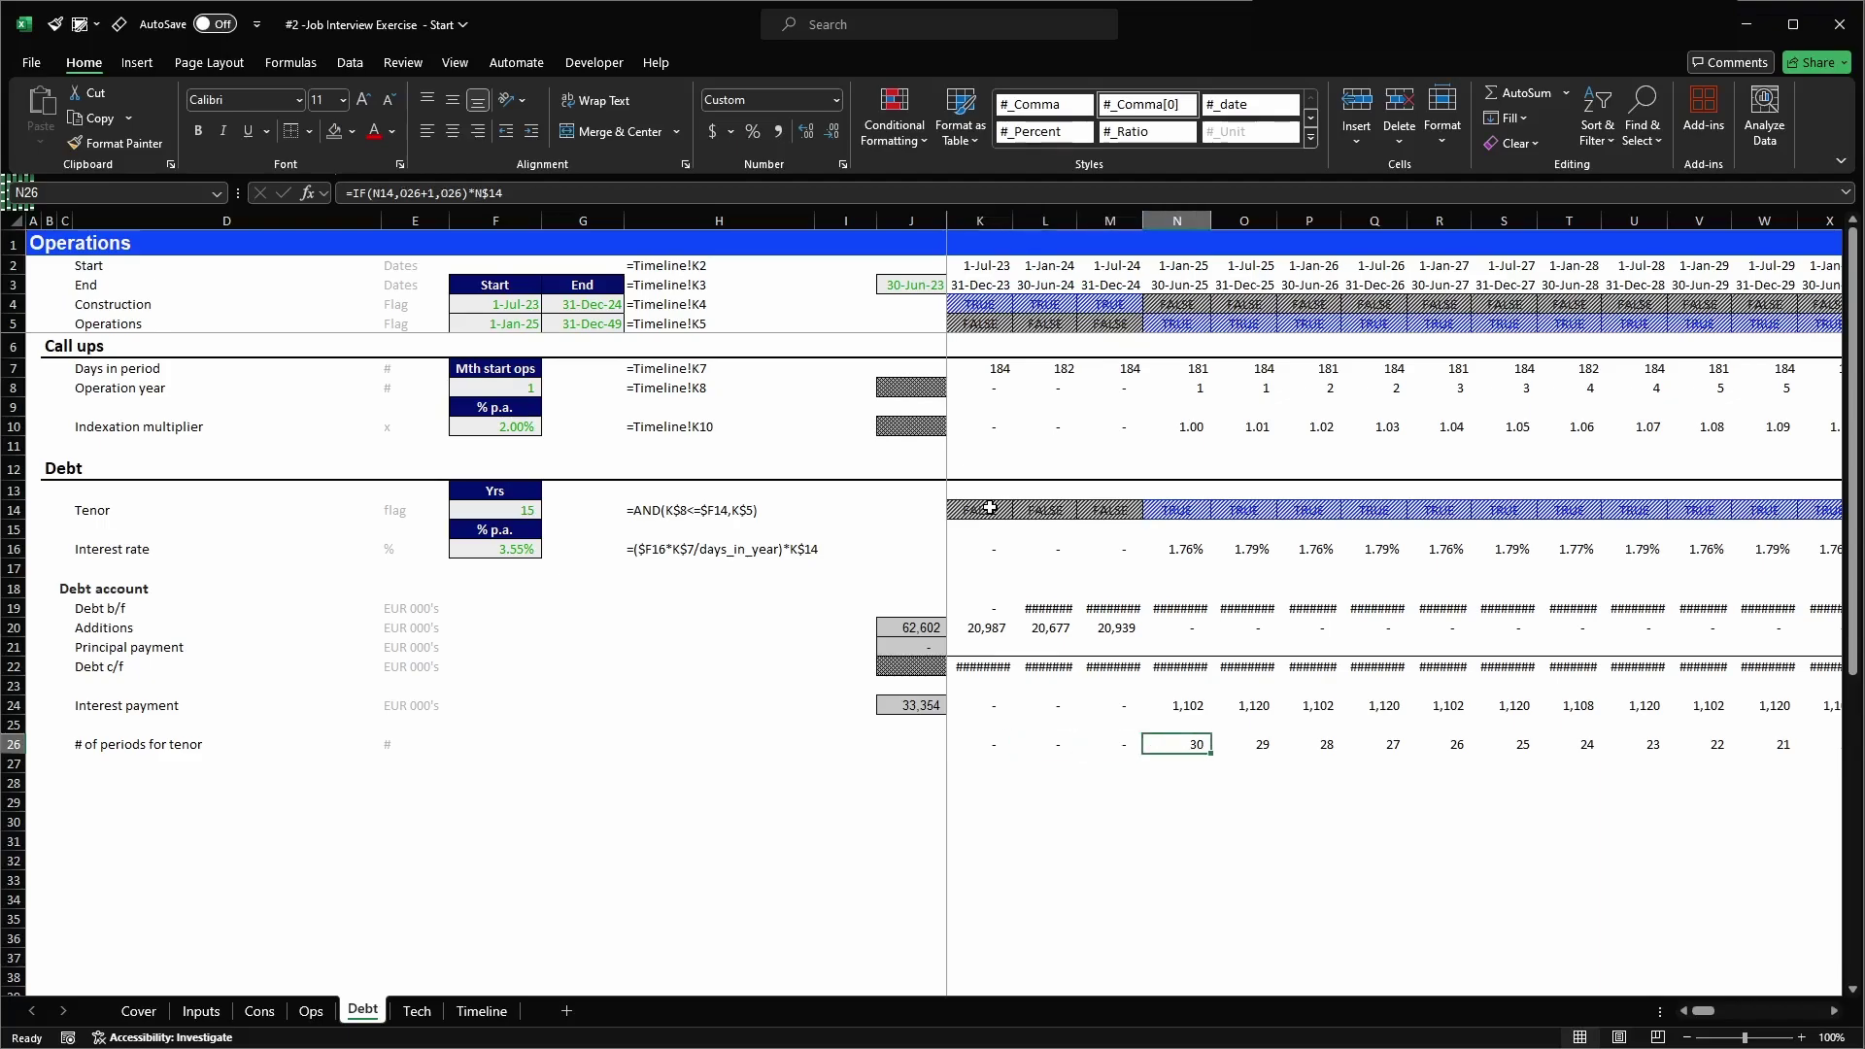
pyautogui.hotkey('ctrl', 'space')
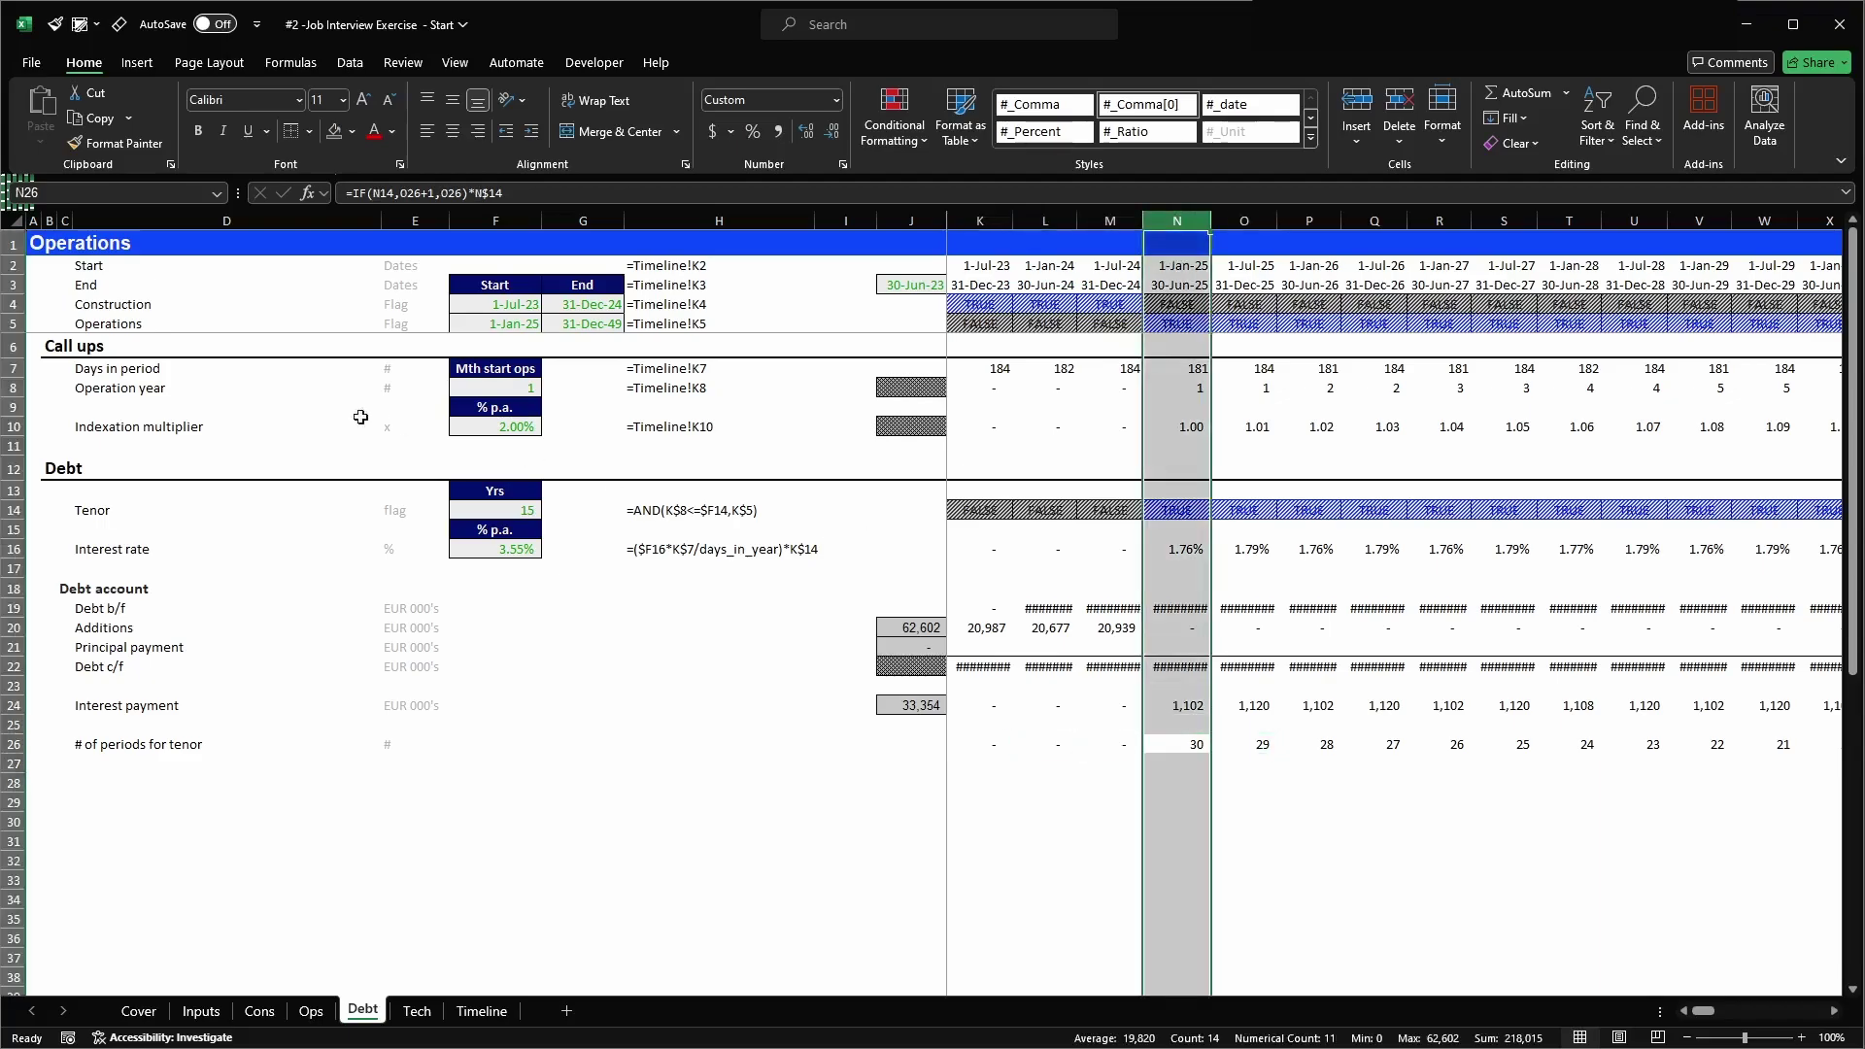
pyautogui.click(473, 505)
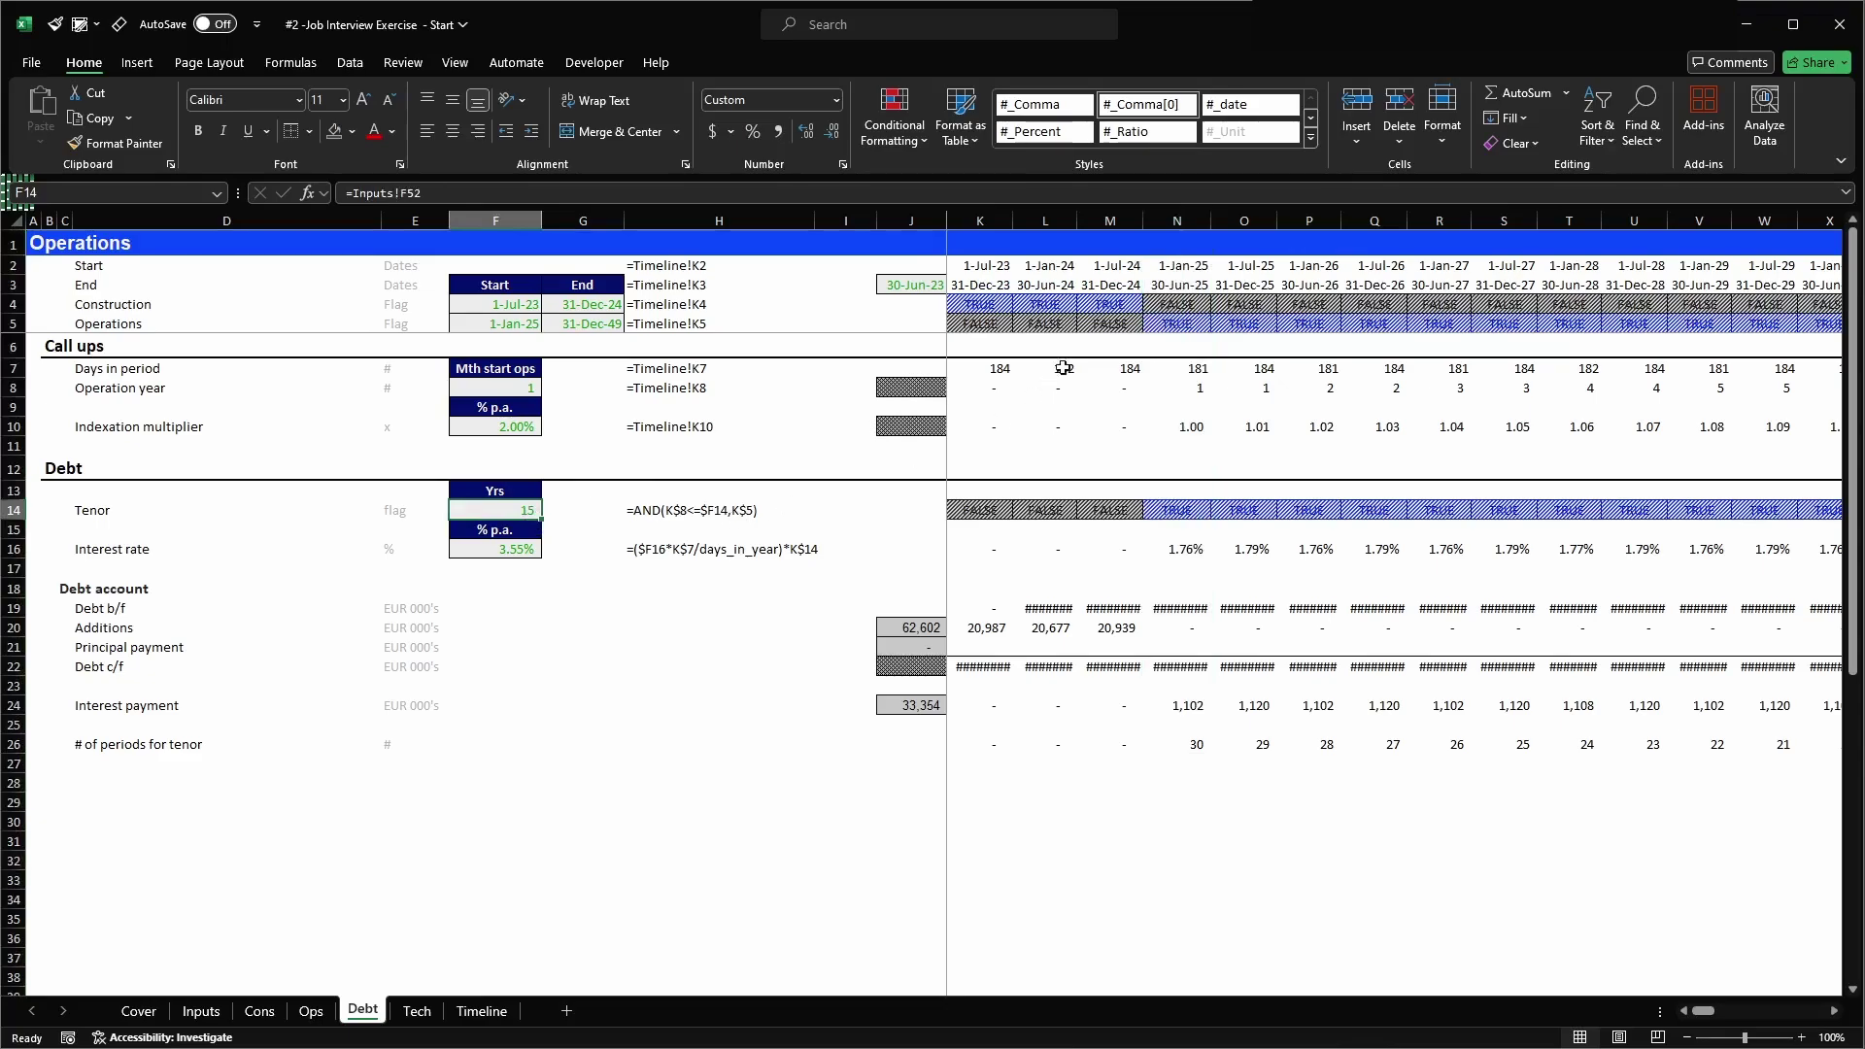
pyautogui.click(1203, 741)
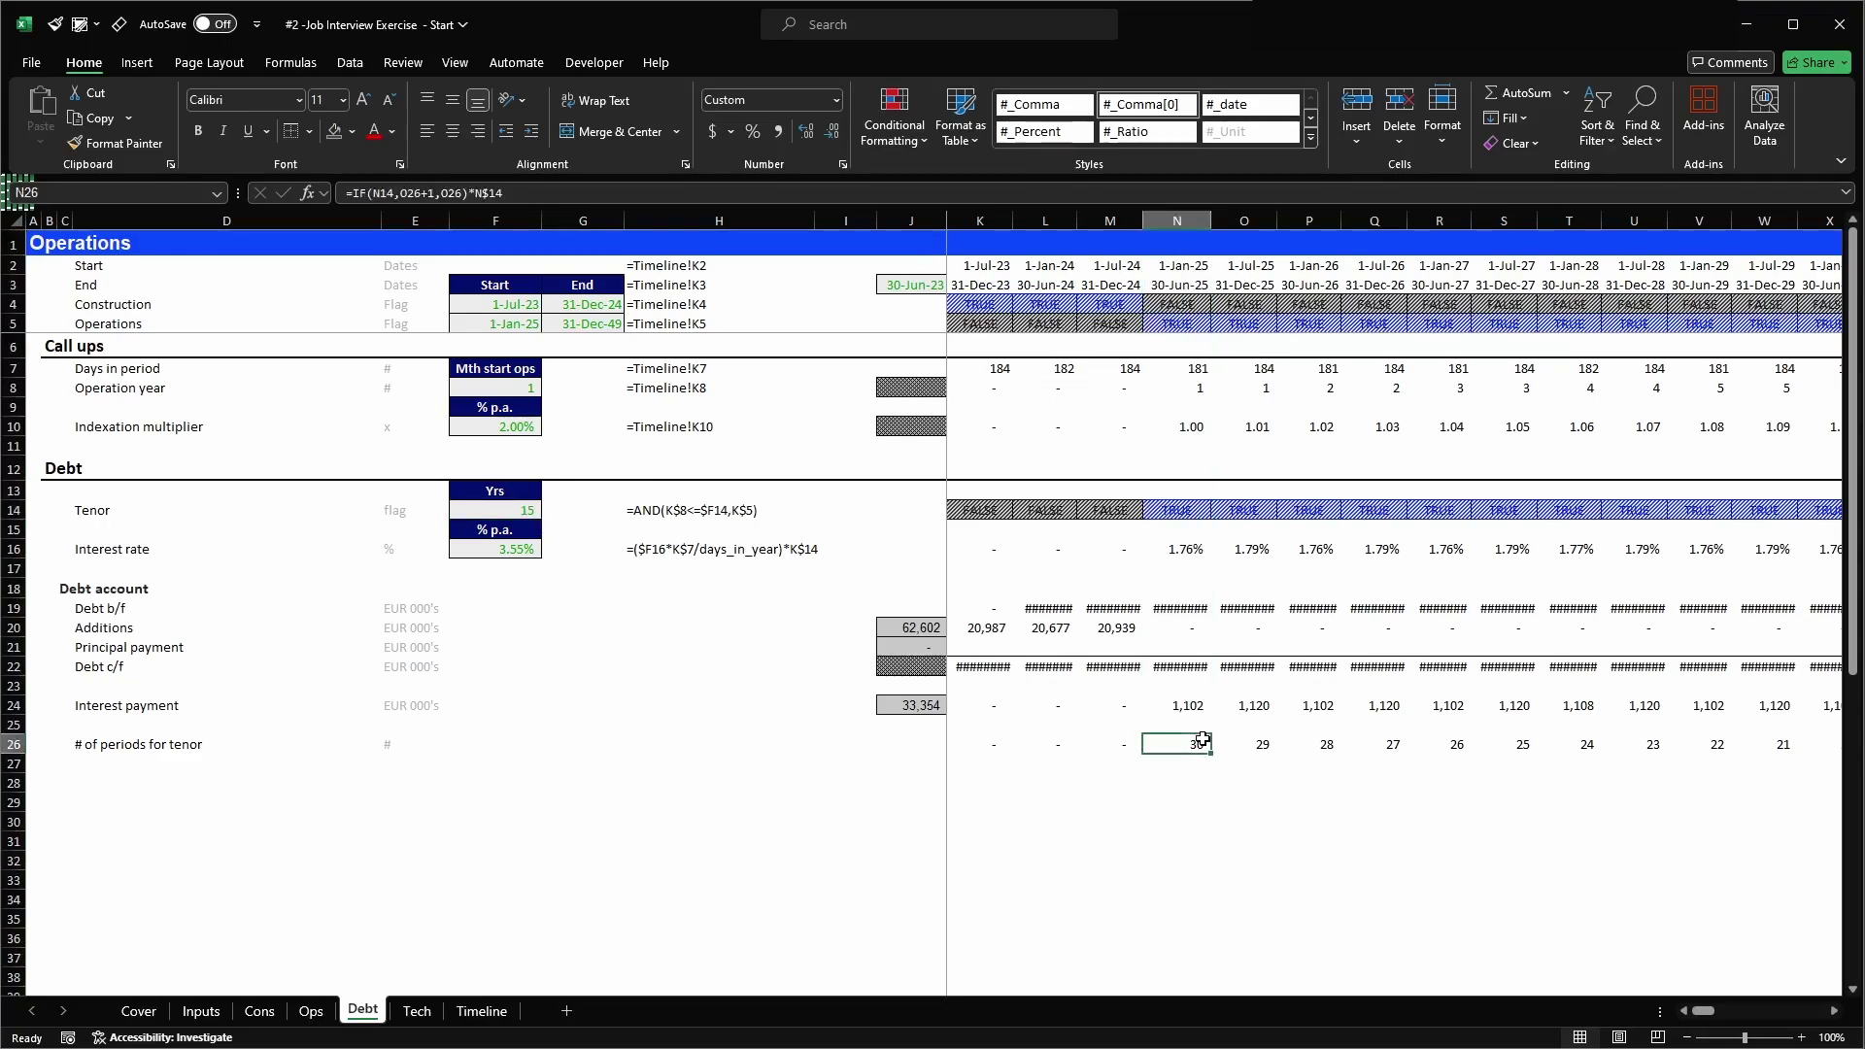
# - Label D28 as "Debt service (principal + interest payment)"
pyautogui.click(112, 780)
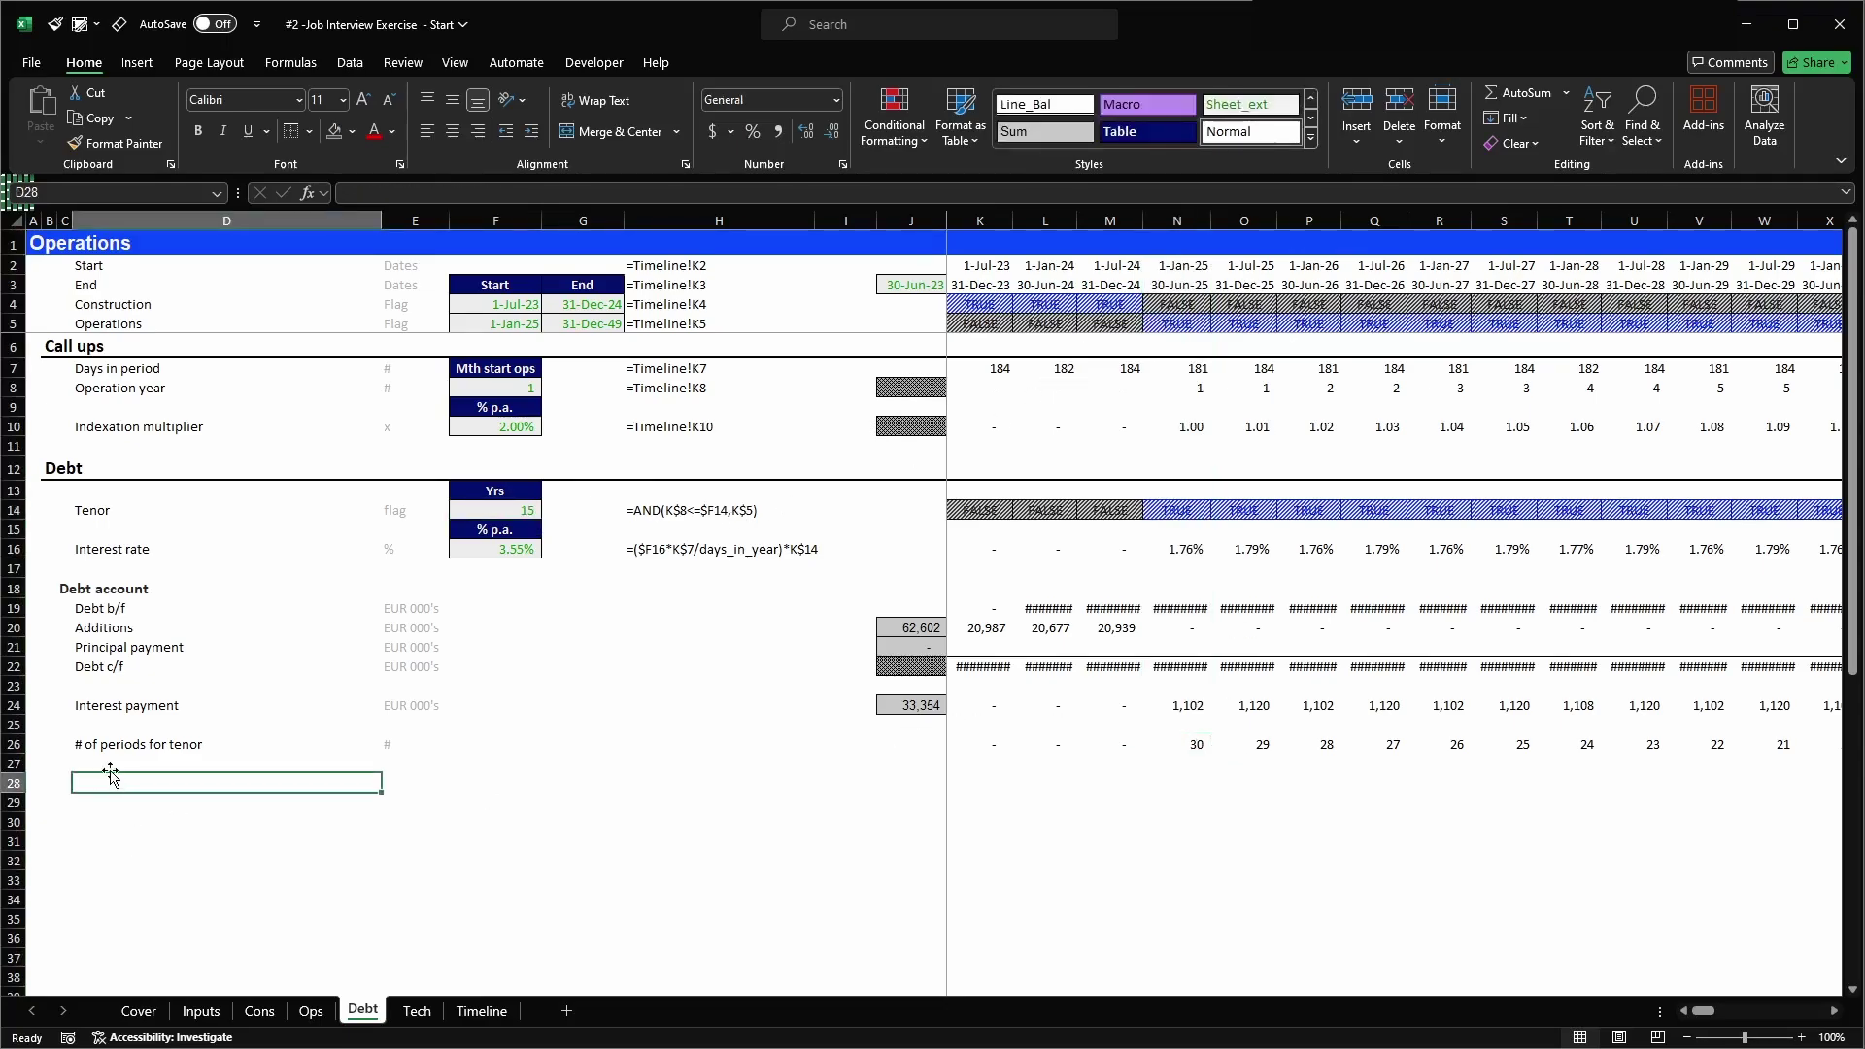
pyautogui.write('Deb')
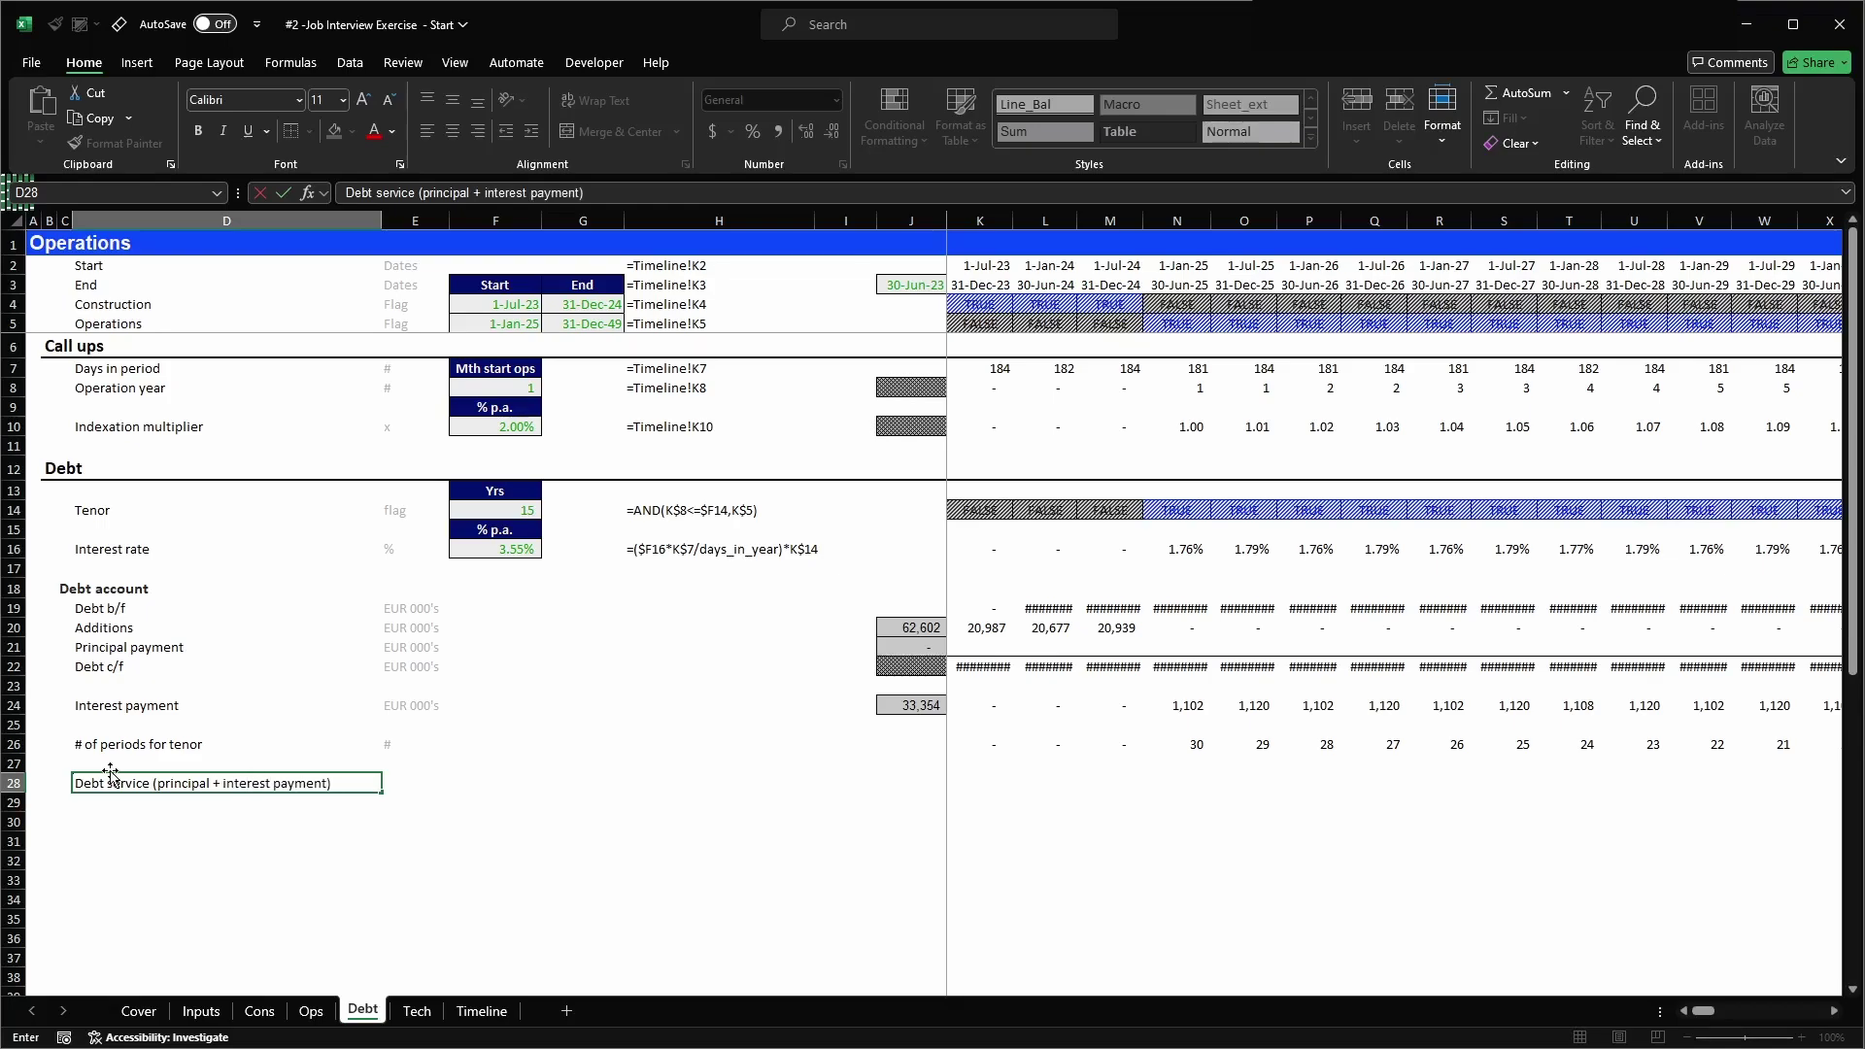
pyautogui.press('Tab')
# - Copy the EUR 000's unit from the debt account rows to E28 on the debt service row
pyautogui.press('Up')
pyautogui.press('Up')
pyautogui.press('Up')
pyautogui.press('Up')
pyautogui.press('Up')
pyautogui.press('Up')
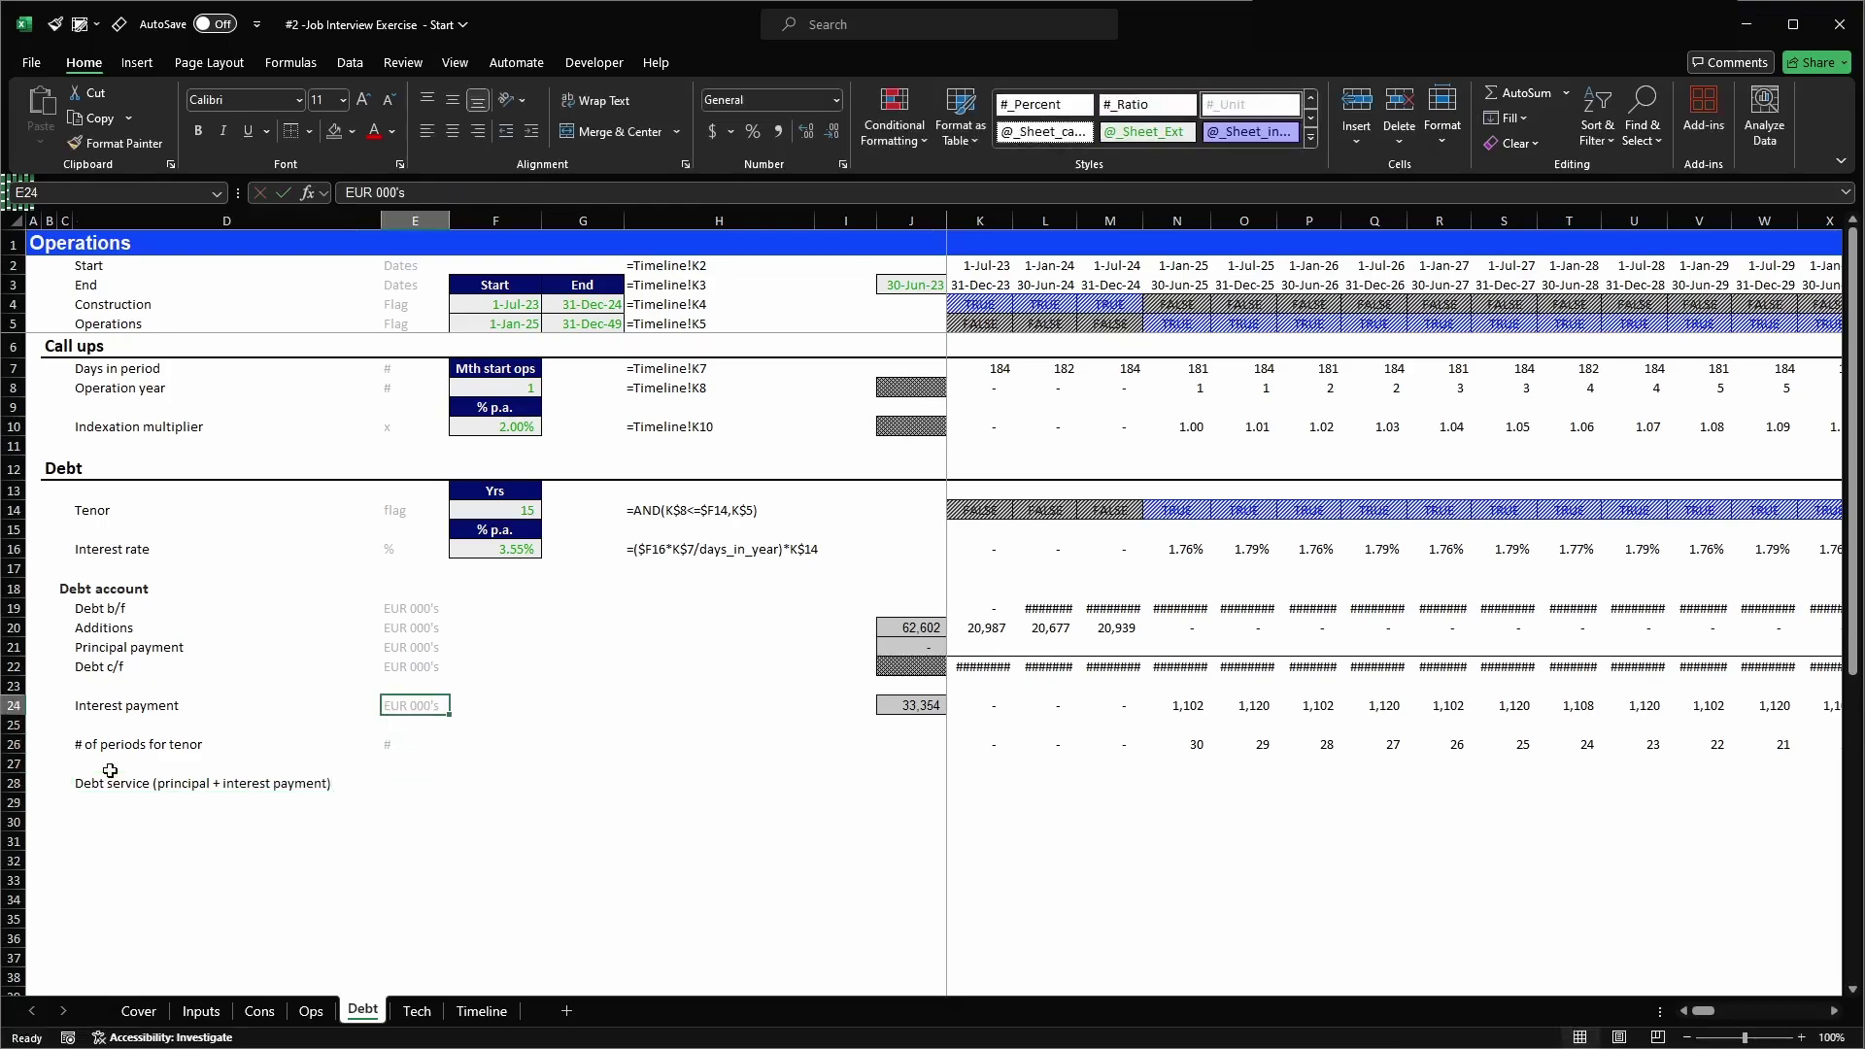
pyautogui.hotkey('ctrl', 'c')
pyautogui.press('Down')
pyautogui.press('Down')
pyautogui.press('Down')
pyautogui.press('Down')
pyautogui.press('Down')
pyautogui.press('Down')
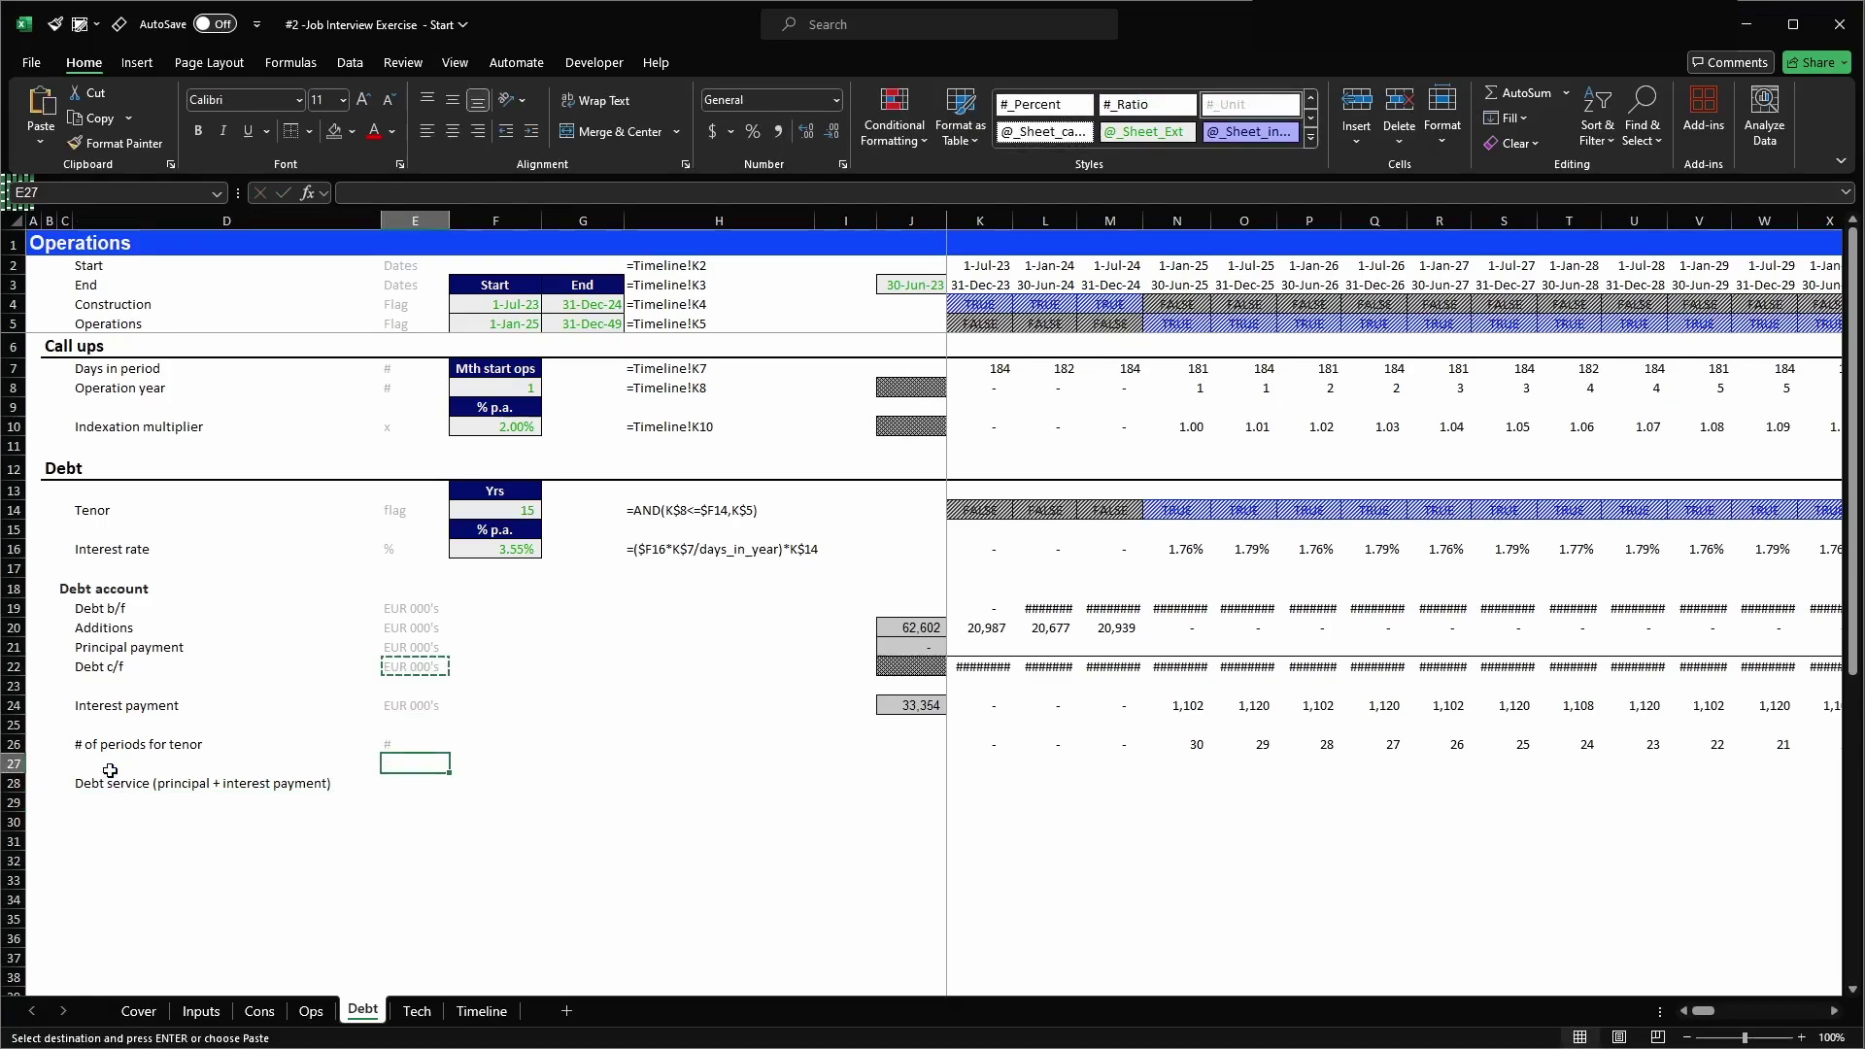
pyautogui.press('Return')
# - Copy the interest payment total and first-period cells J24:K24 down to J28:K28 on the debt service row
pyautogui.press('Right')
pyautogui.press('Right')
pyautogui.press('Right')
pyautogui.press('Right')
pyautogui.press('Right')
pyautogui.press('Right')
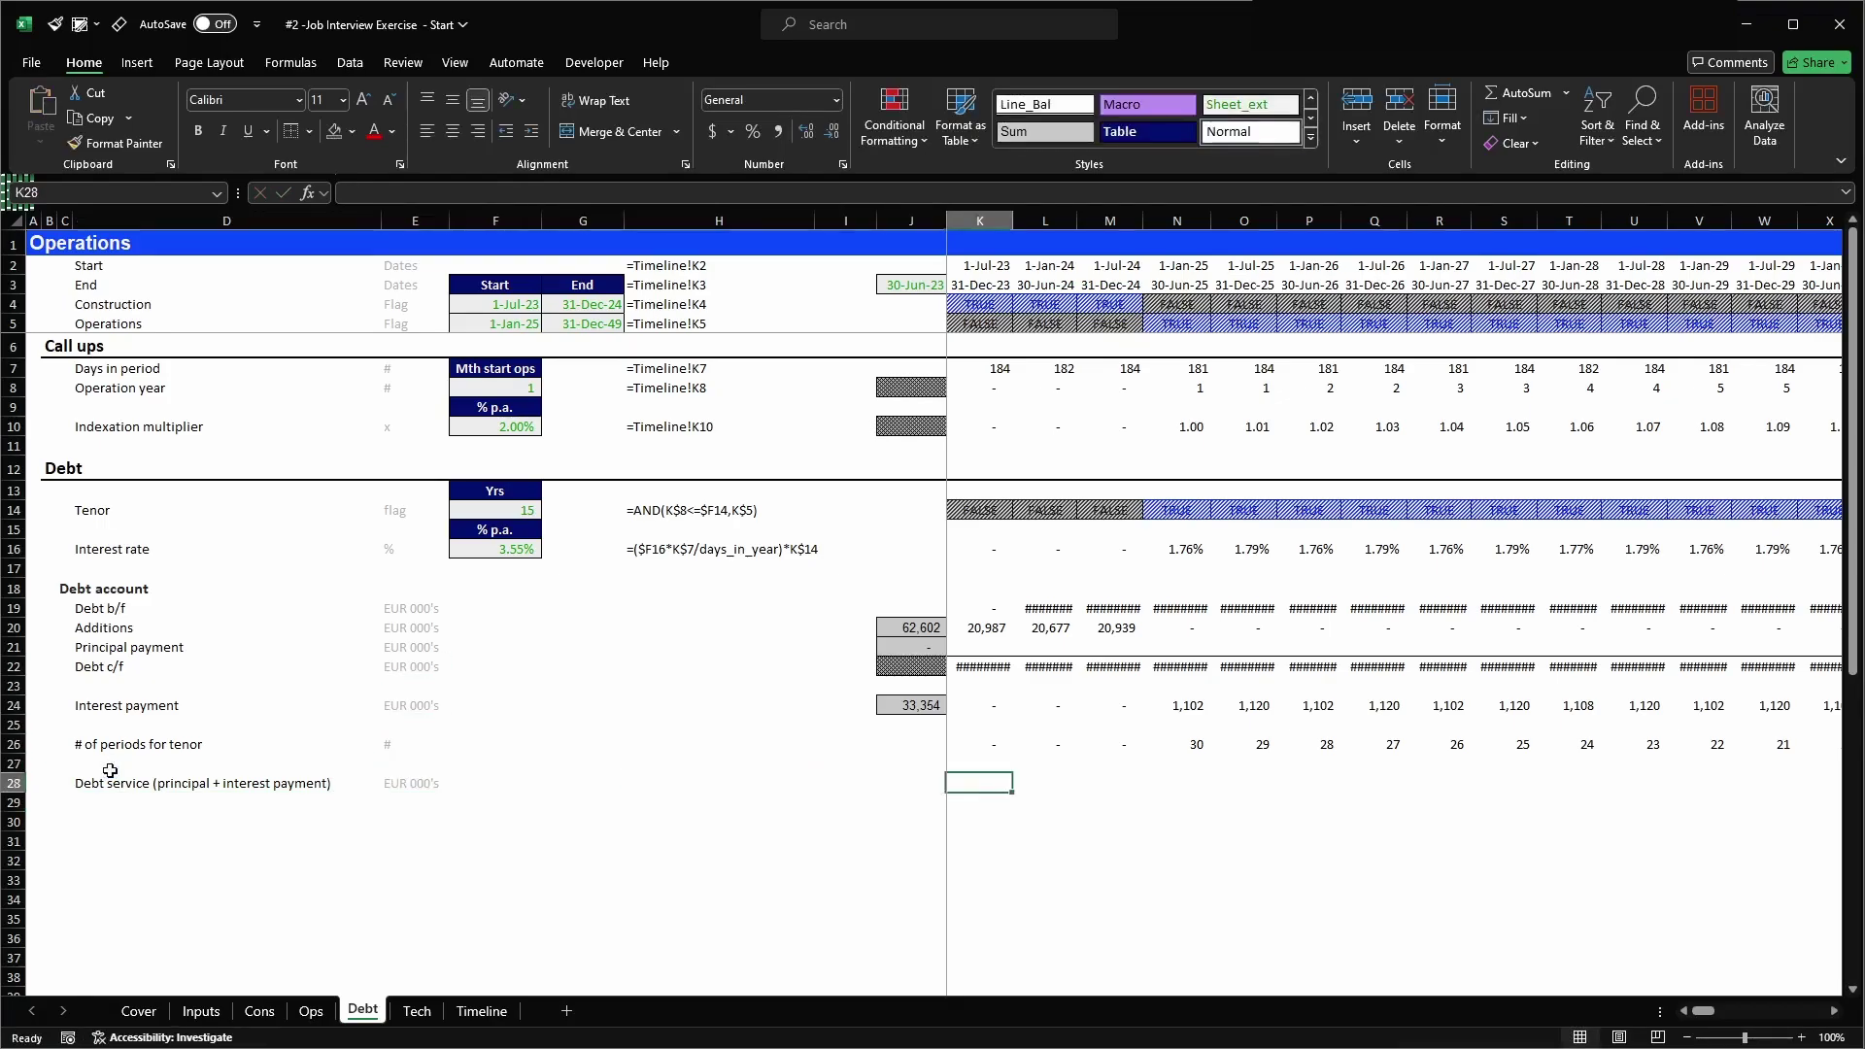
pyautogui.click(928, 708)
pyautogui.hotkey('shift', 'Right')
pyautogui.hotkey('ctrl', 'c')
pyautogui.press('Down')
pyautogui.press('Down')
pyautogui.press('Down')
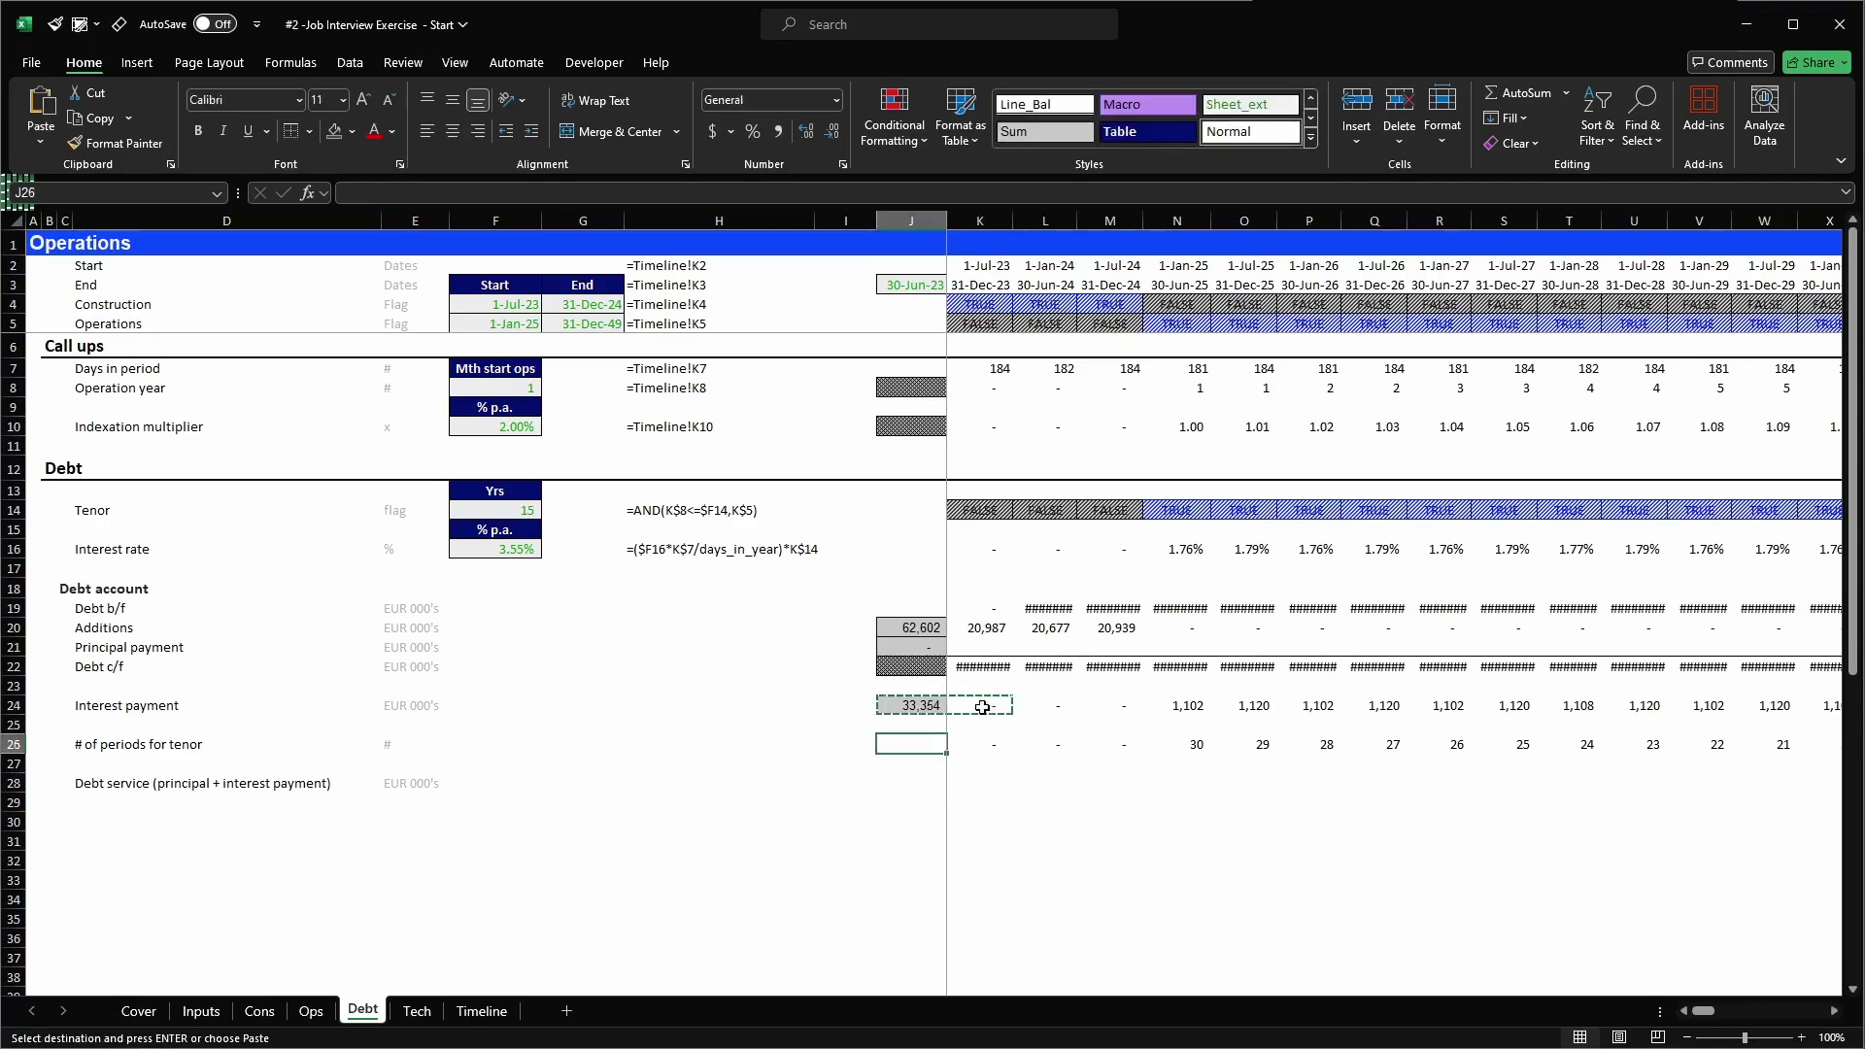
pyautogui.press('Down')
pyautogui.press('Return')
pyautogui.press('Right')
pyautogui.press('Right')
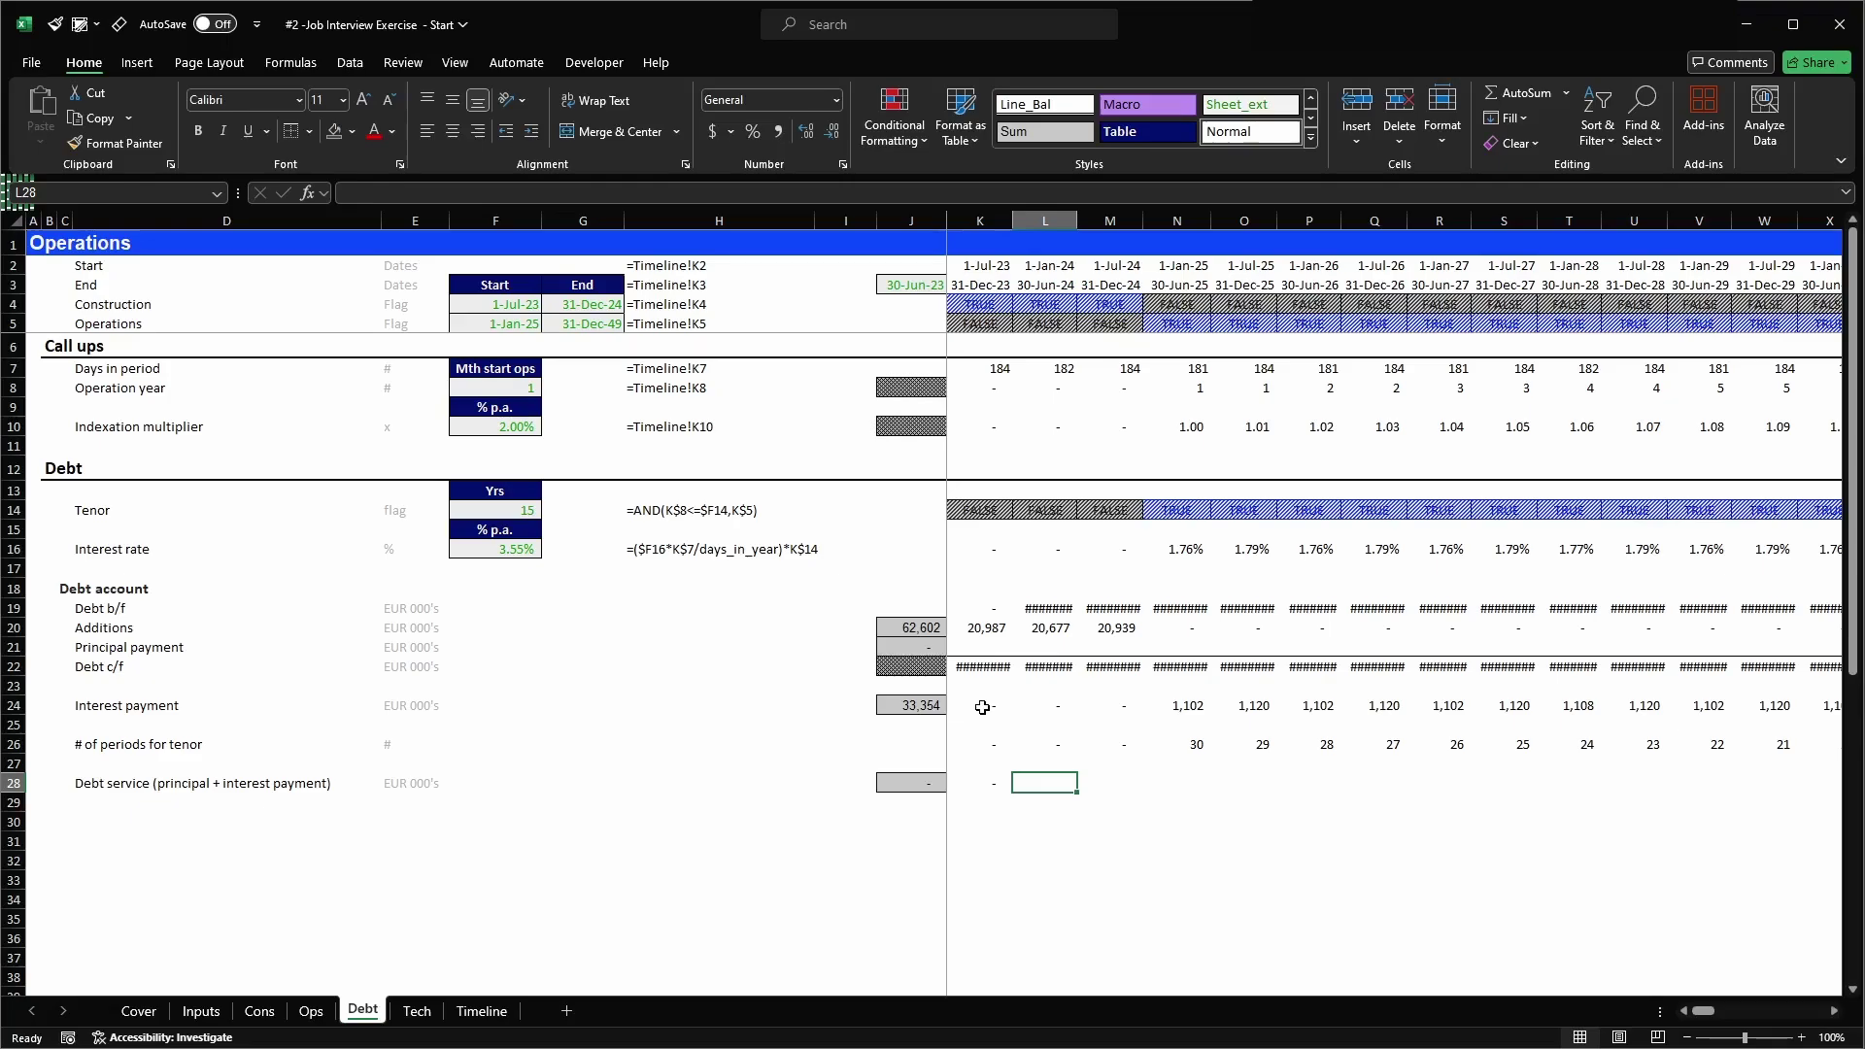
pyautogui.press('Left')
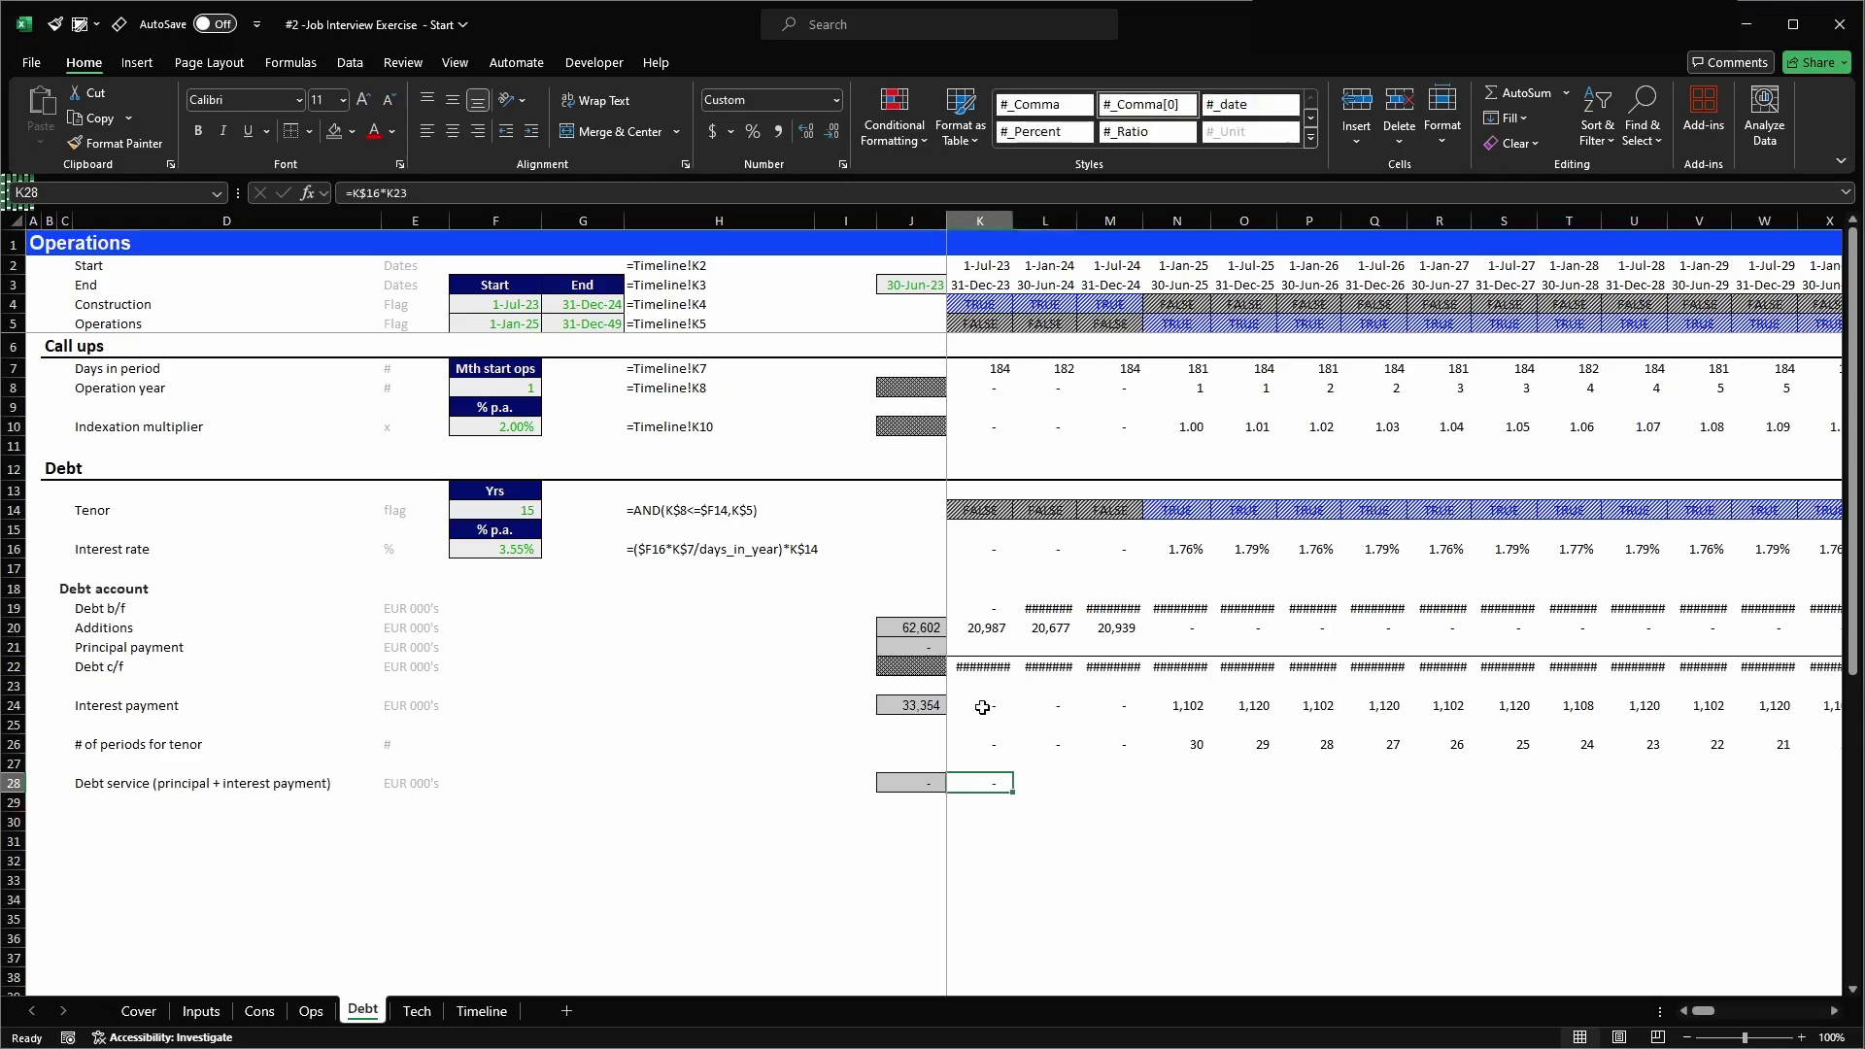
# - Start a PMT formula in L28 using interest rate L$16 as the rate and period count L$26 as nper
pyautogui.press('Right')
pyautogui.press('F2')
pyautogui.write('=pmt')
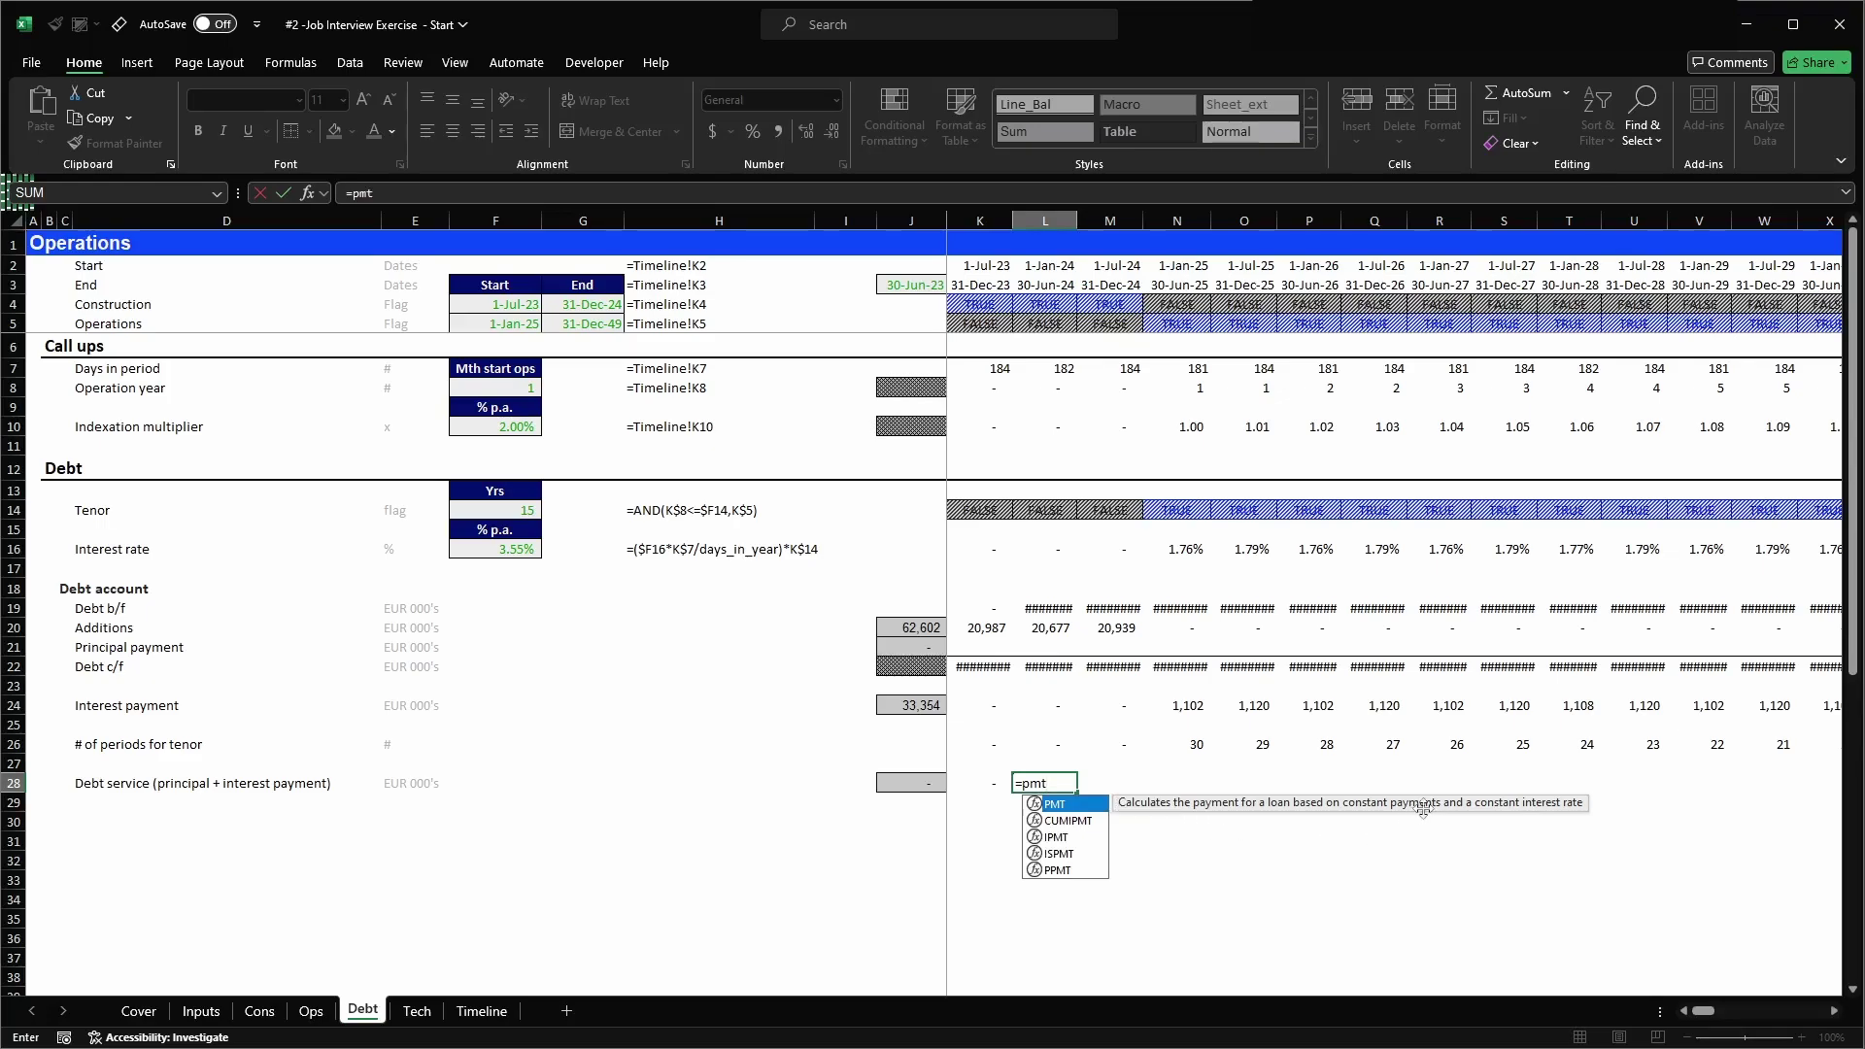
pyautogui.press('Tab')
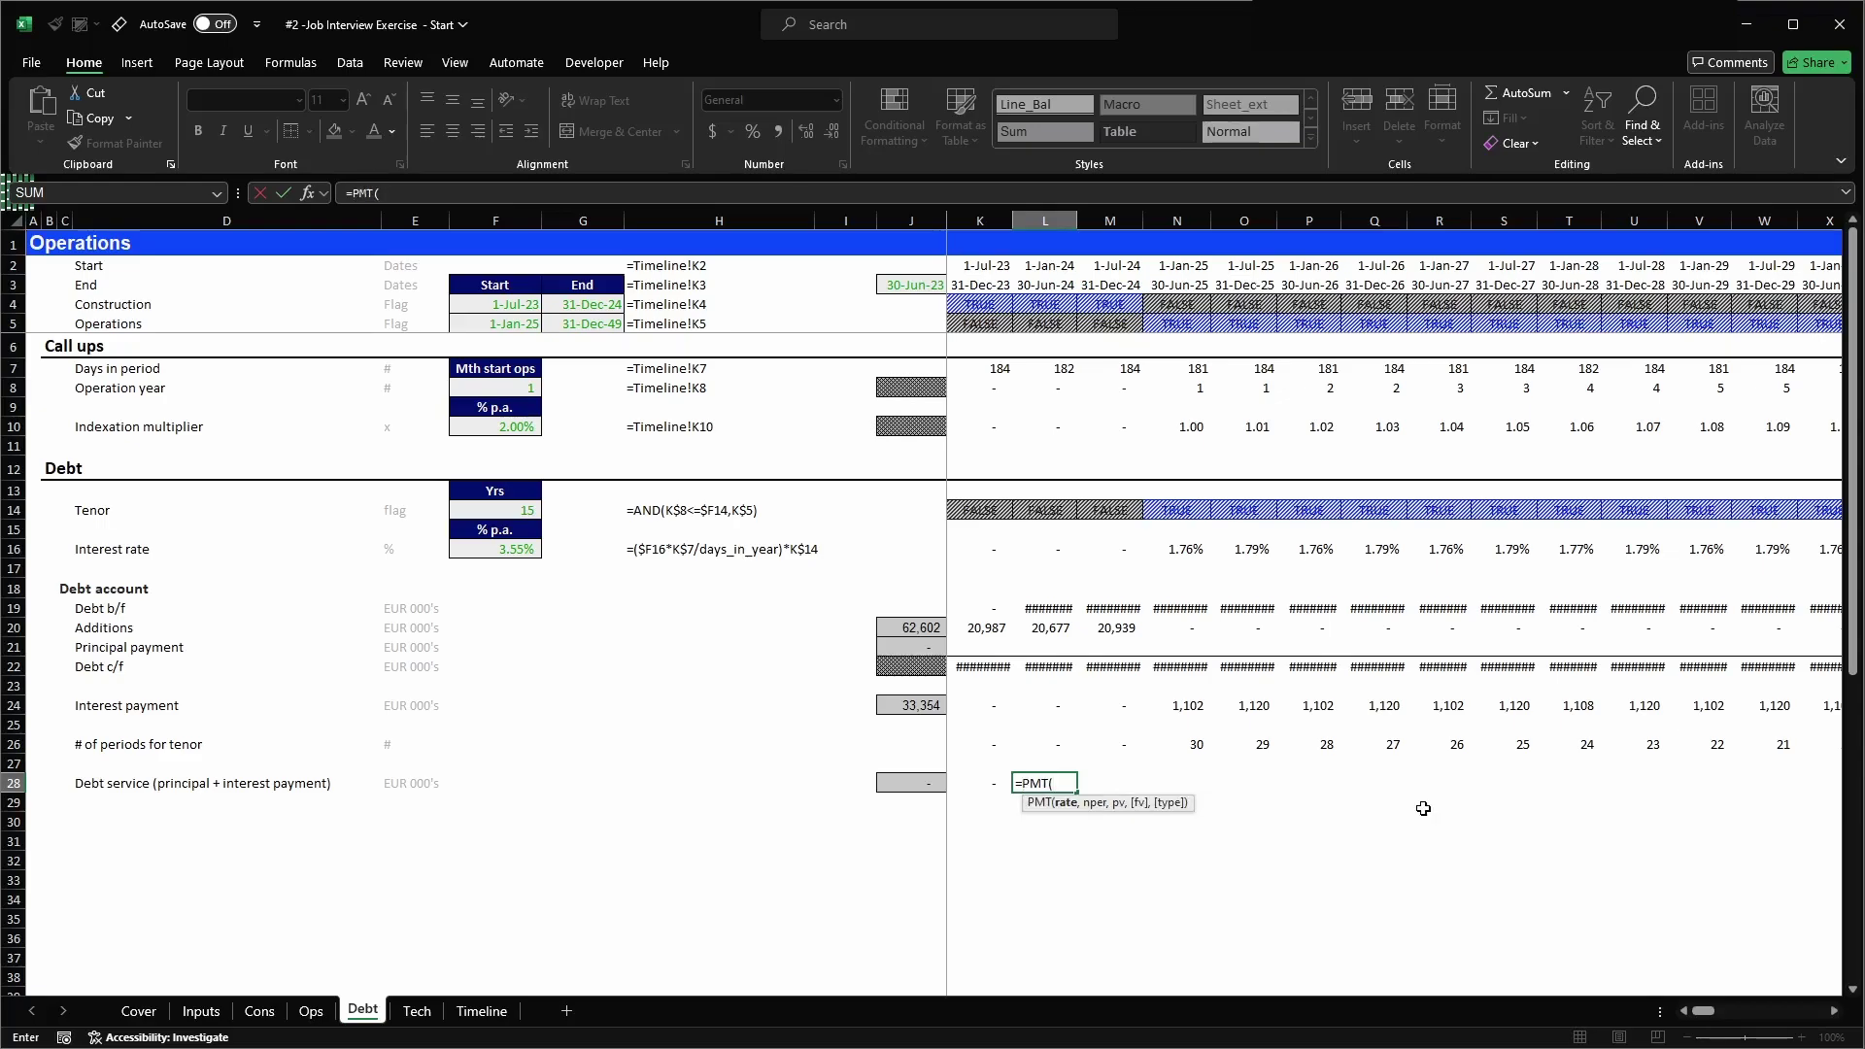
pyautogui.click(1048, 550)
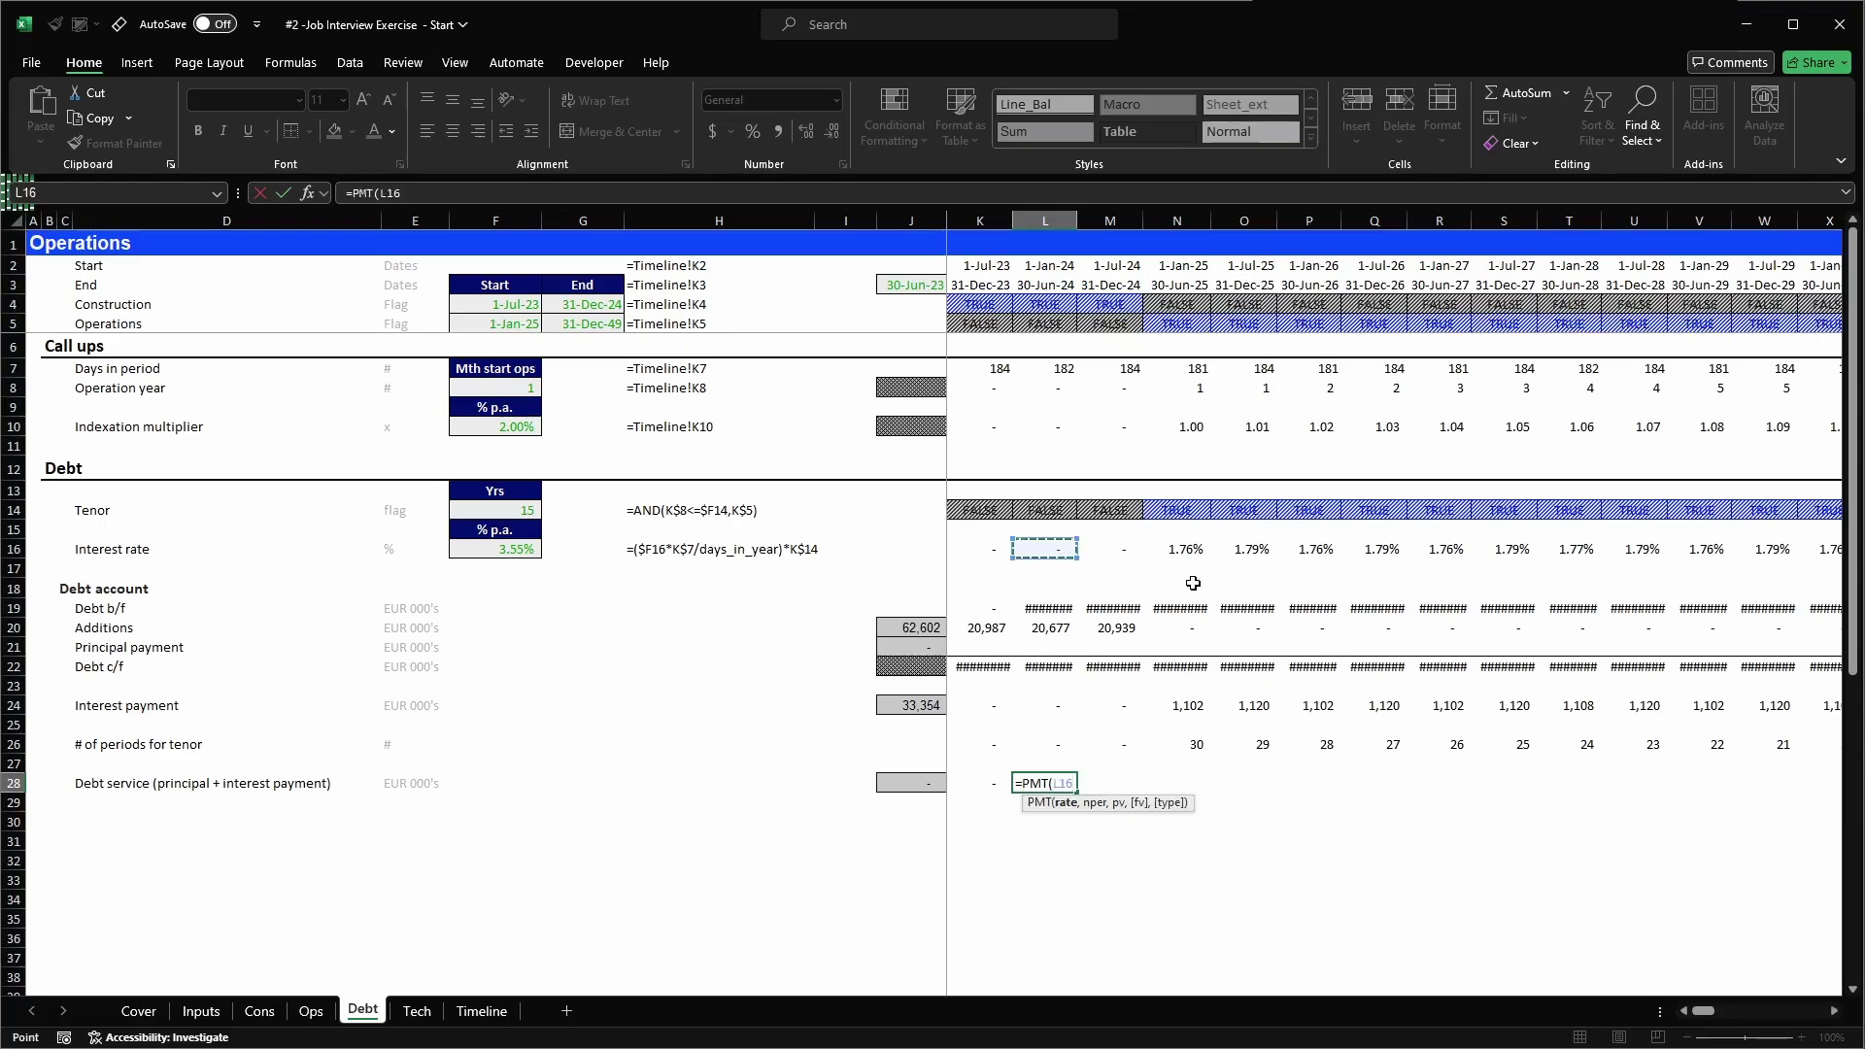
pyautogui.press('F4')
pyautogui.press('F4')
pyautogui.write(',')
pyautogui.click(1053, 742)
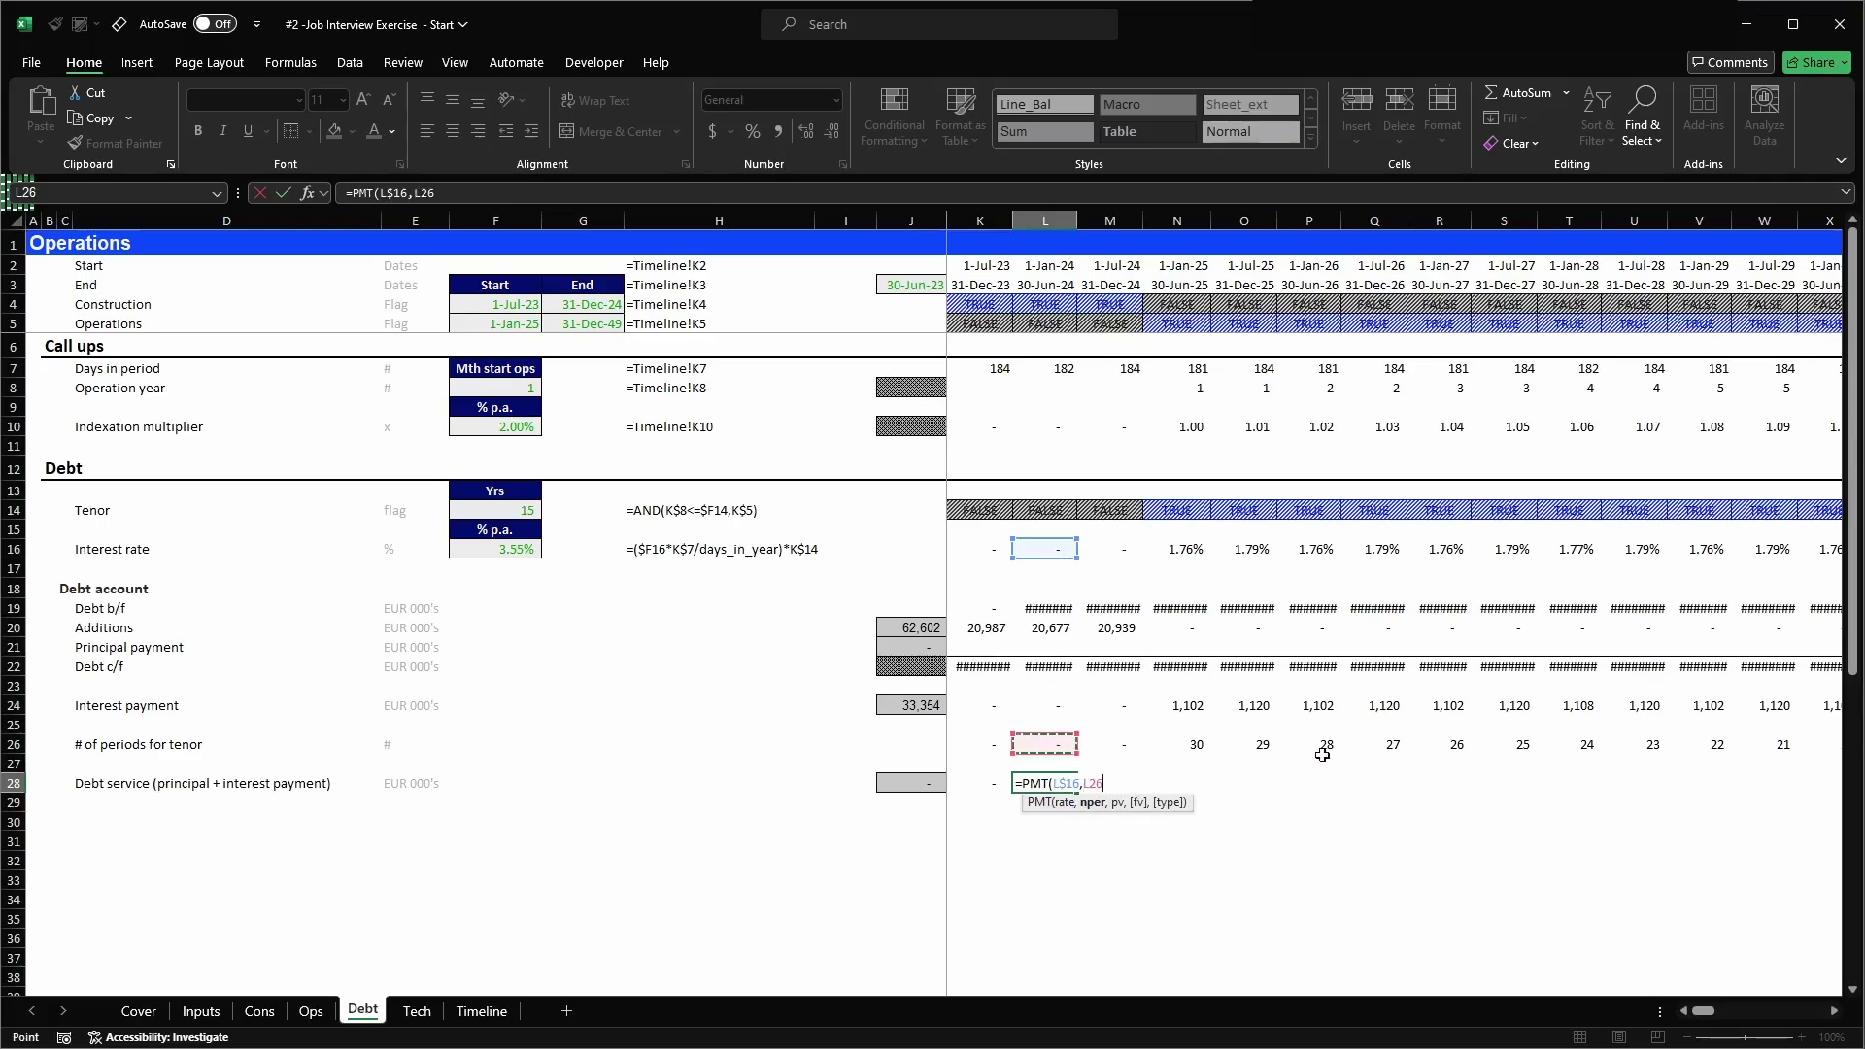
pyautogui.press('F4')
pyautogui.press('F4')
# - Complete the L28 formula as =PMT(L$16,L$26,L$19,0,0), using the opening debt balance as the present value
pyautogui.write(',')
pyautogui.click(1054, 610)
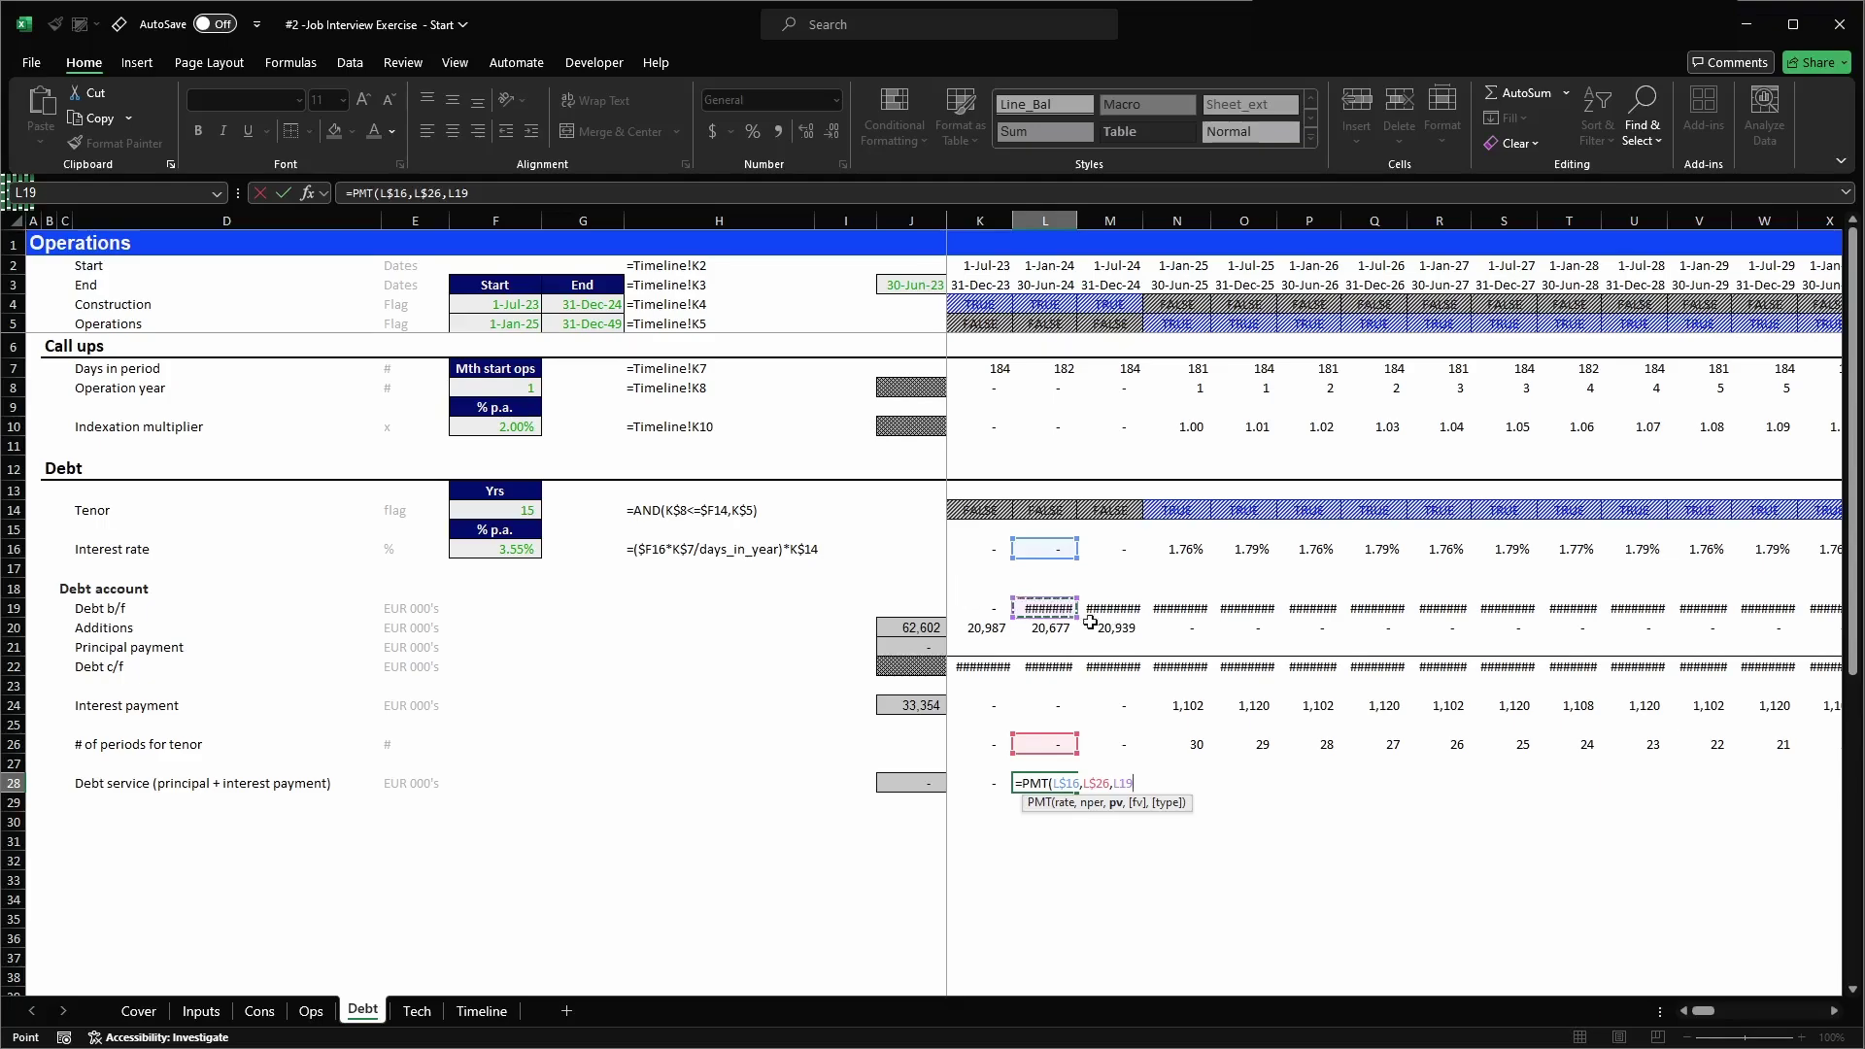
pyautogui.press('F4')
pyautogui.press('F4')
pyautogui.write(',0,')
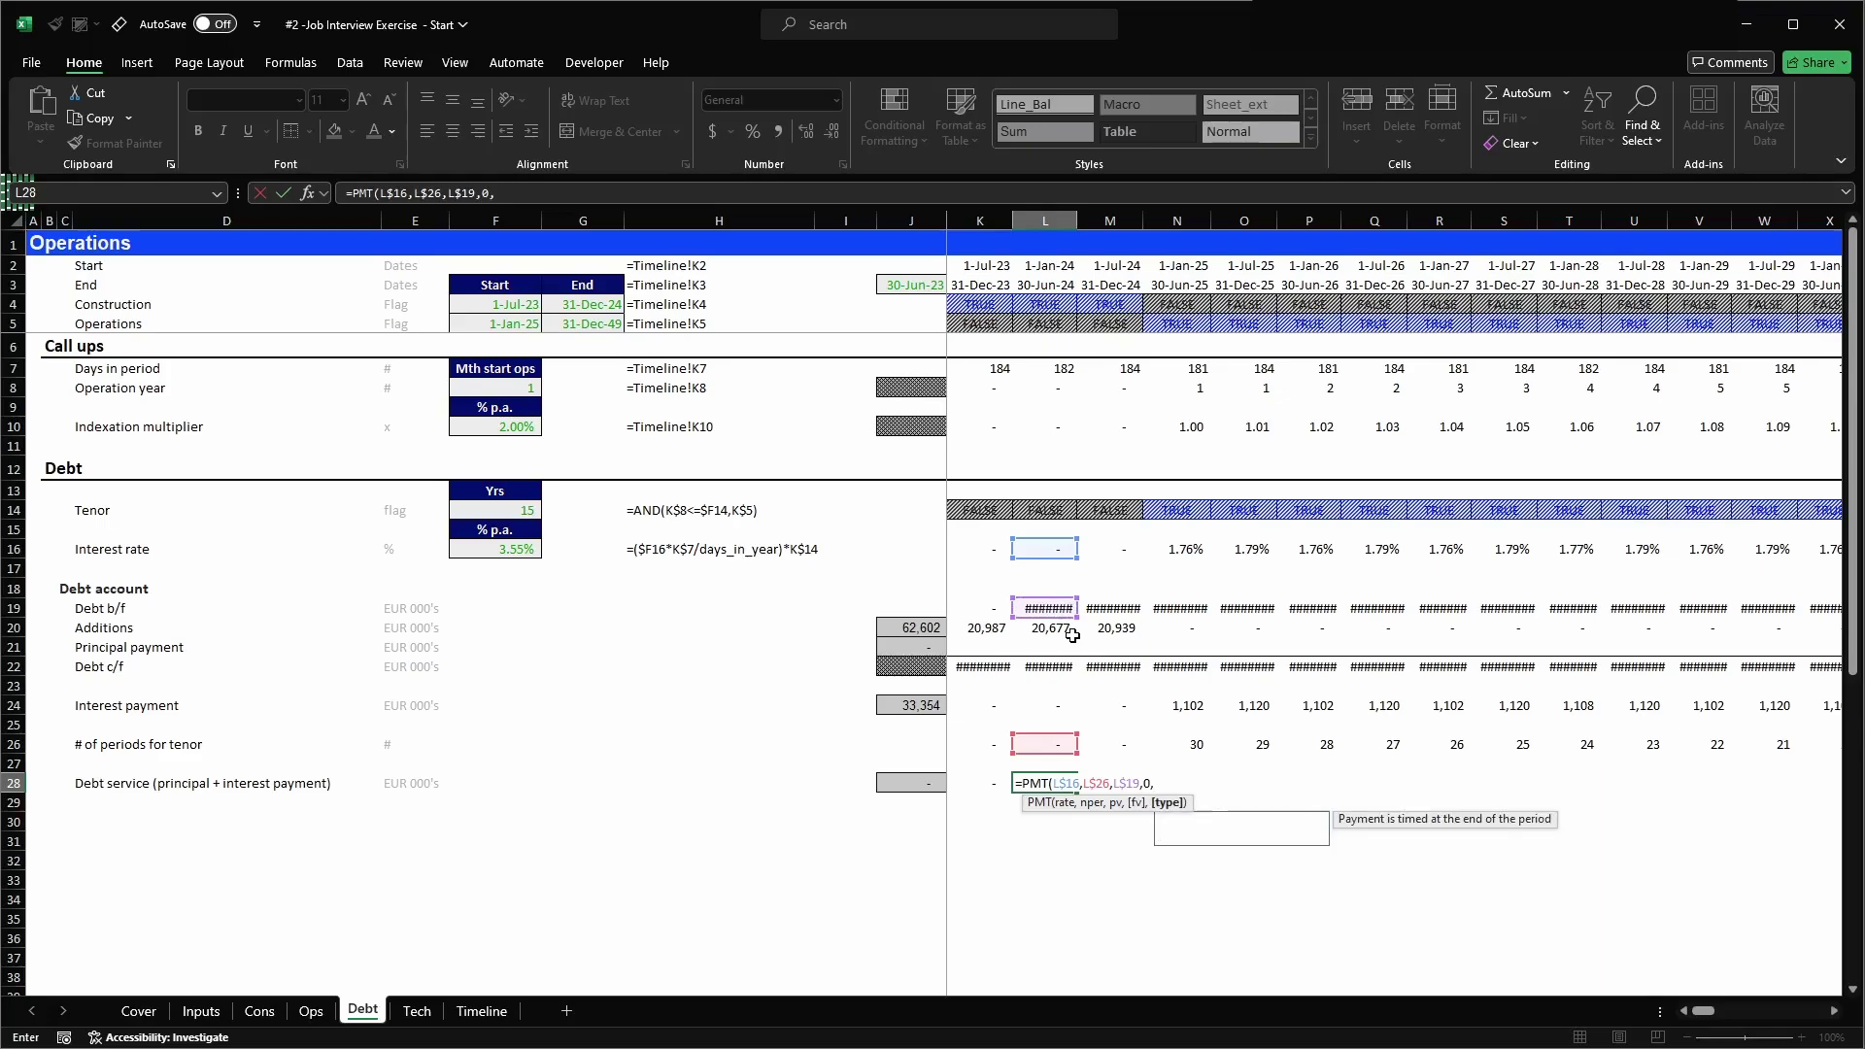
pyautogui.write('0)')
pyautogui.press('Return')
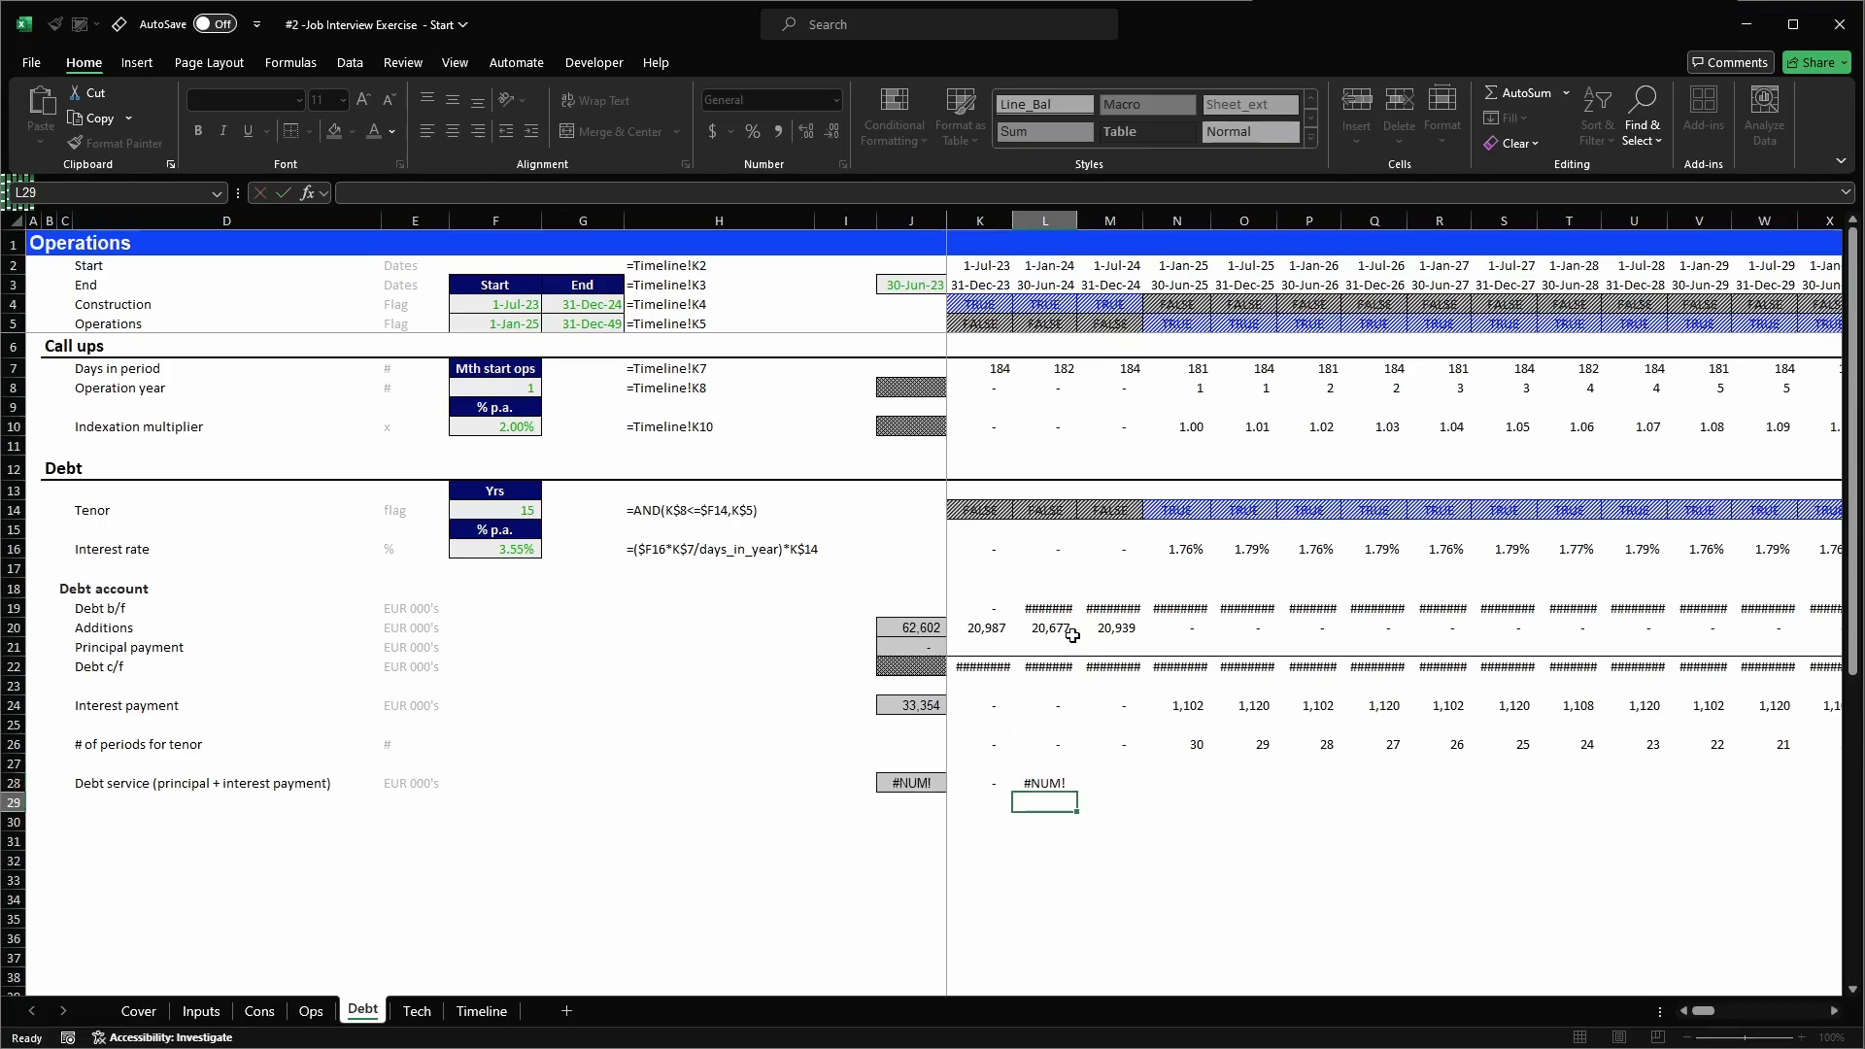
pyautogui.press('Up')
pyautogui.press('F2')
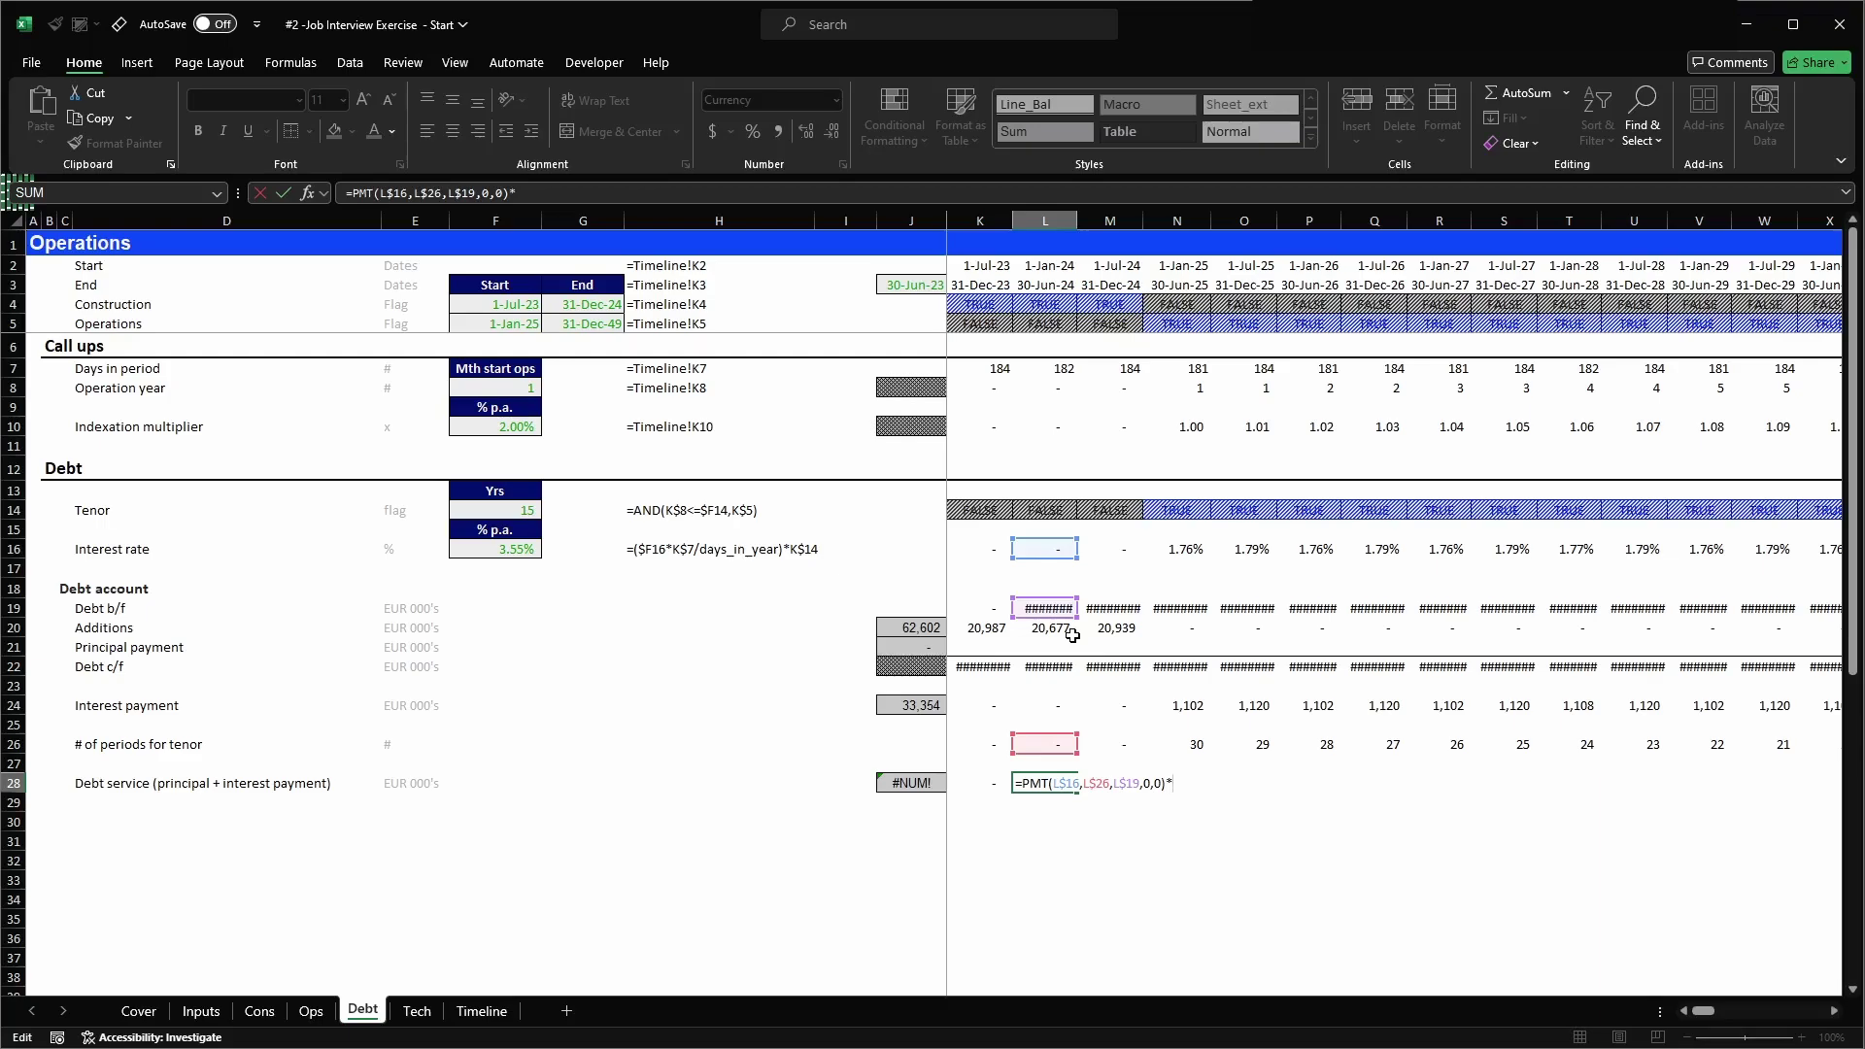
pyautogui.press('Escape')
pyautogui.press('F2')
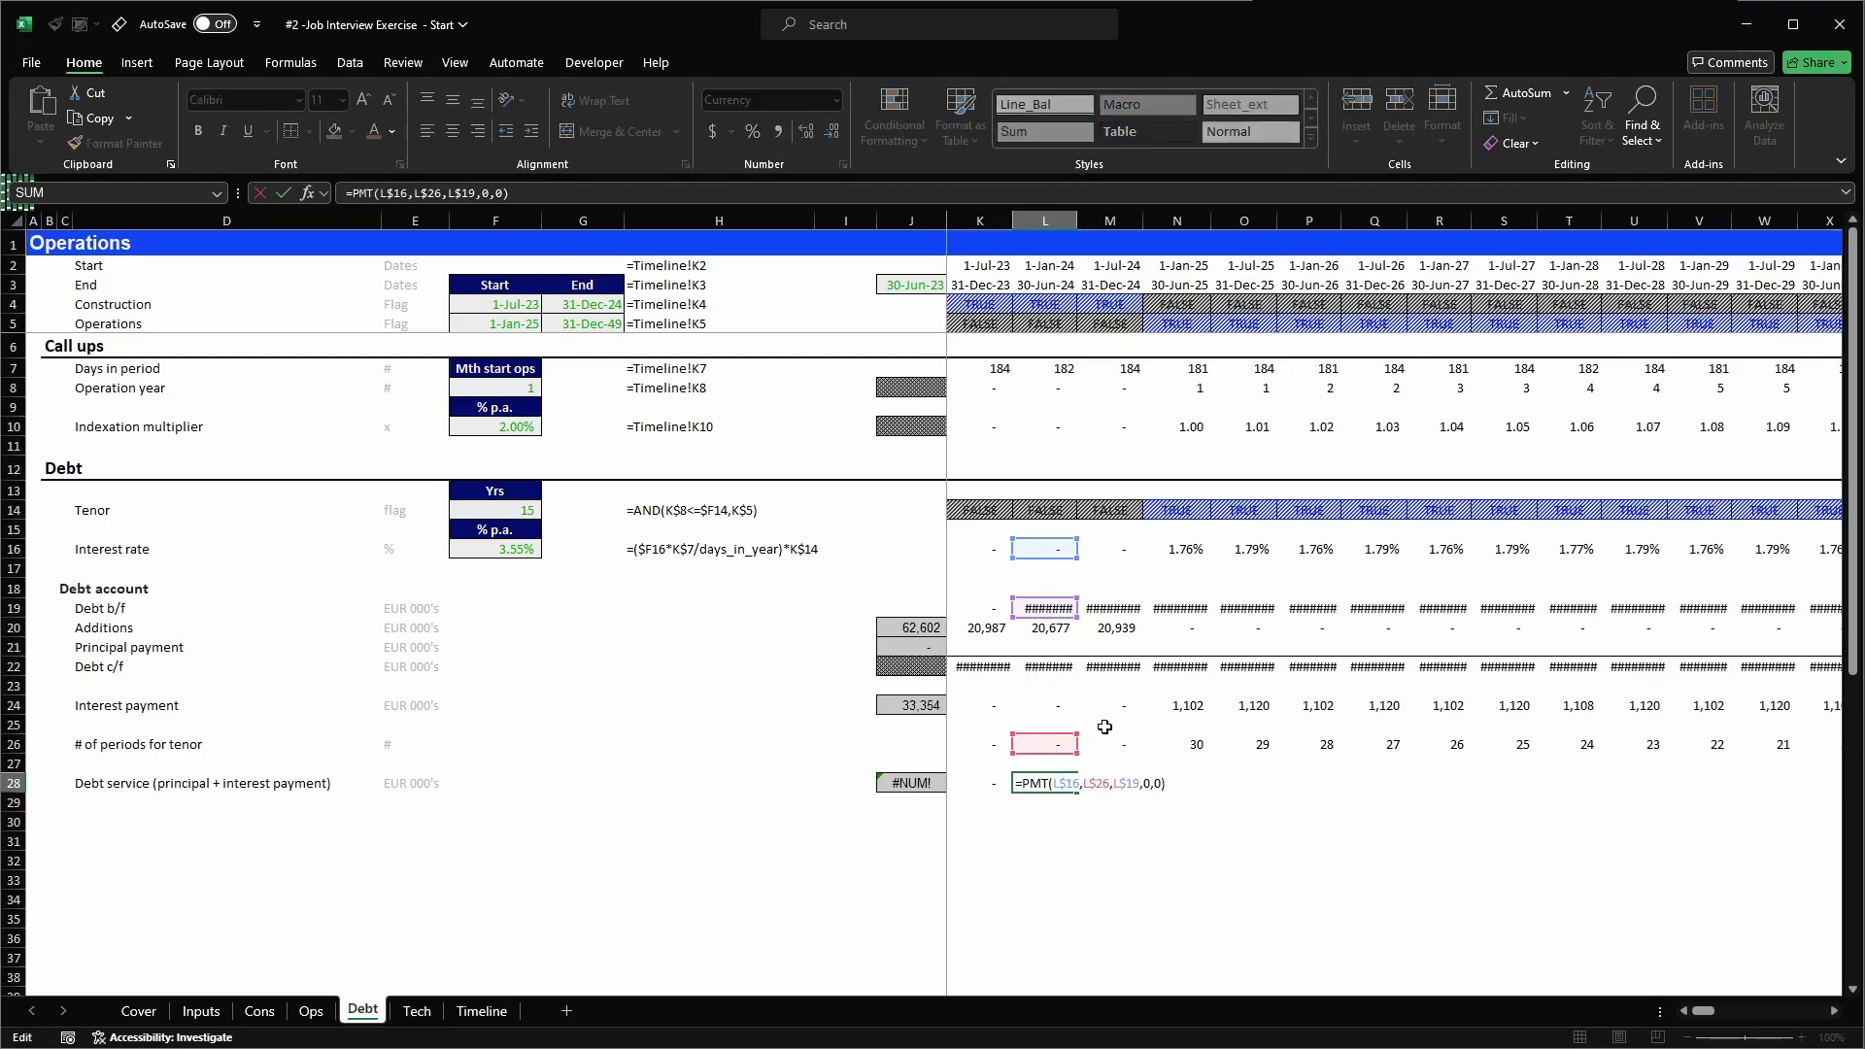
# - Clear the copied interest formula from K28, the first period of the debt service row
pyautogui.hotkey('shift', 'Tab')
pyautogui.press('F2')
pyautogui.press('Escape')
pyautogui.press('Right')
pyautogui.press('Left')
pyautogui.press('Right')
# - Wrap the L28 payment formula in a tenor-flag test: =IF(L14,PMT(L$16,L$26,L$19,0,0),0)
pyautogui.press('F2')
pyautogui.write('if')
pyautogui.hotkey('ctrl', 'Return')
pyautogui.press('F2')
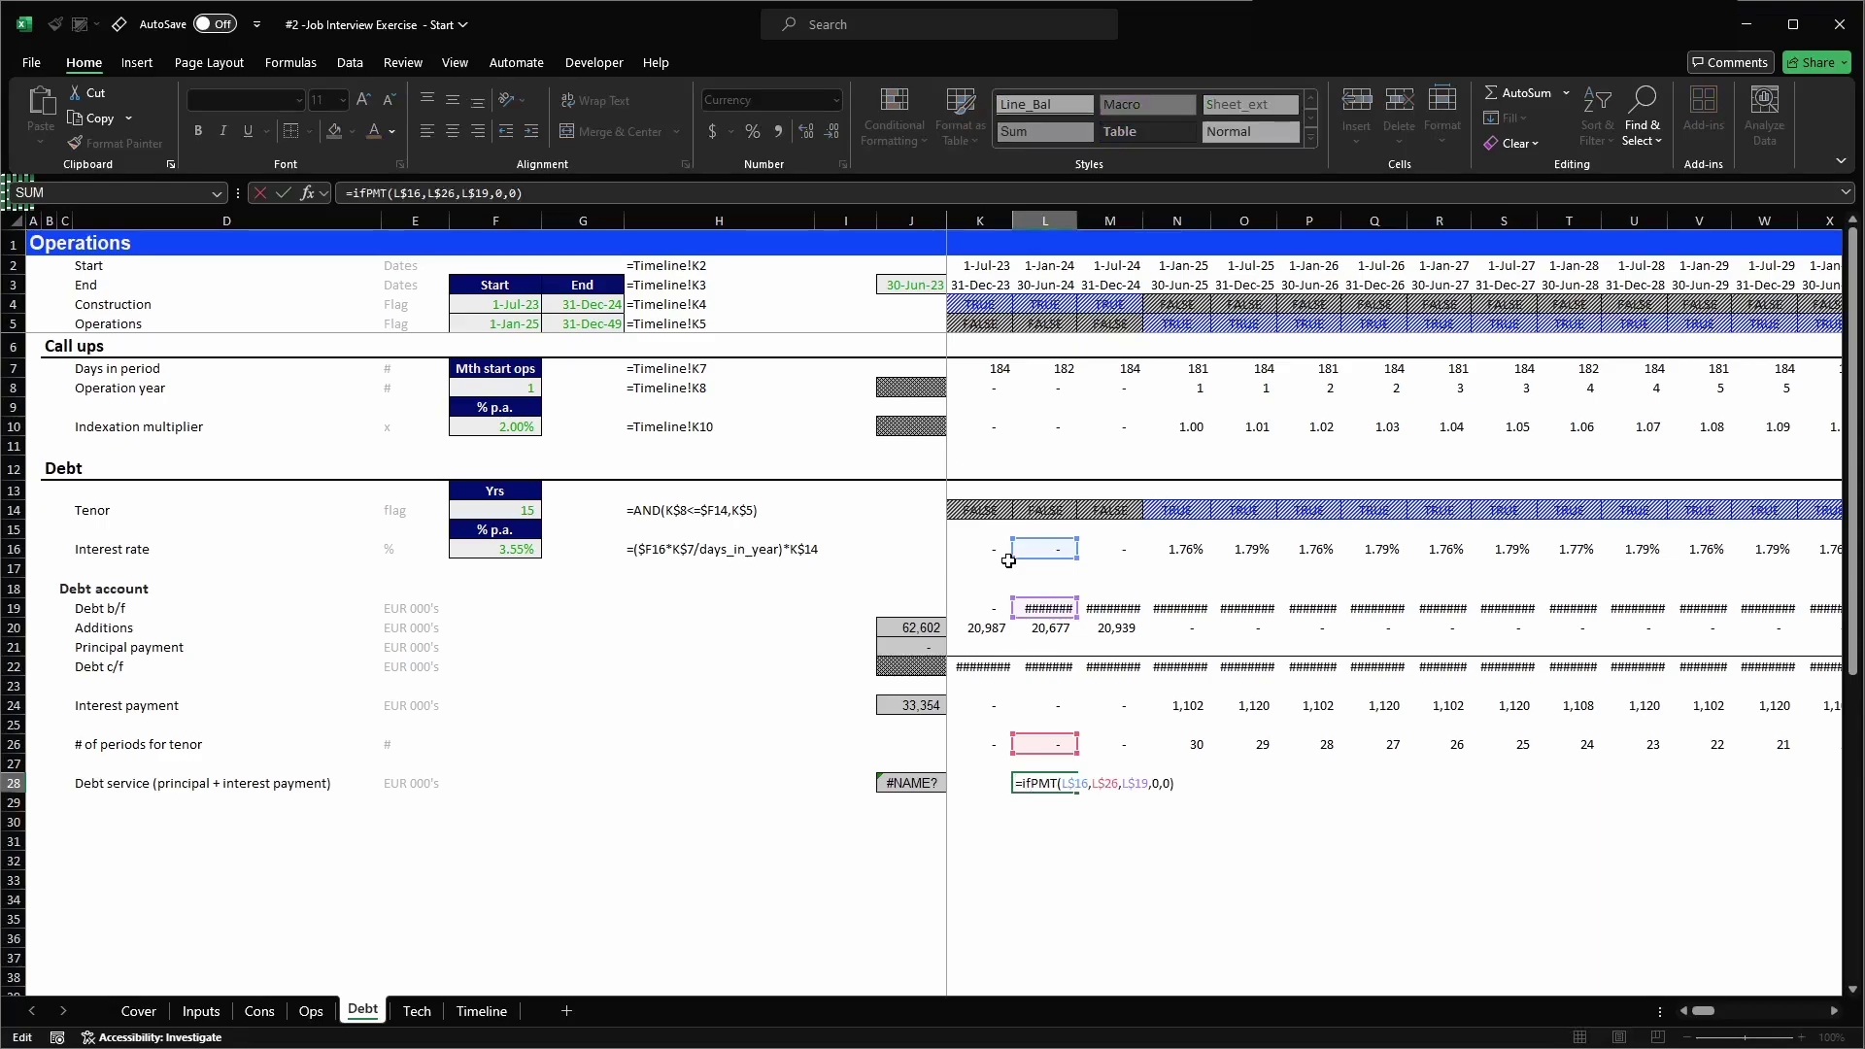
pyautogui.write('(')
pyautogui.click(1036, 511)
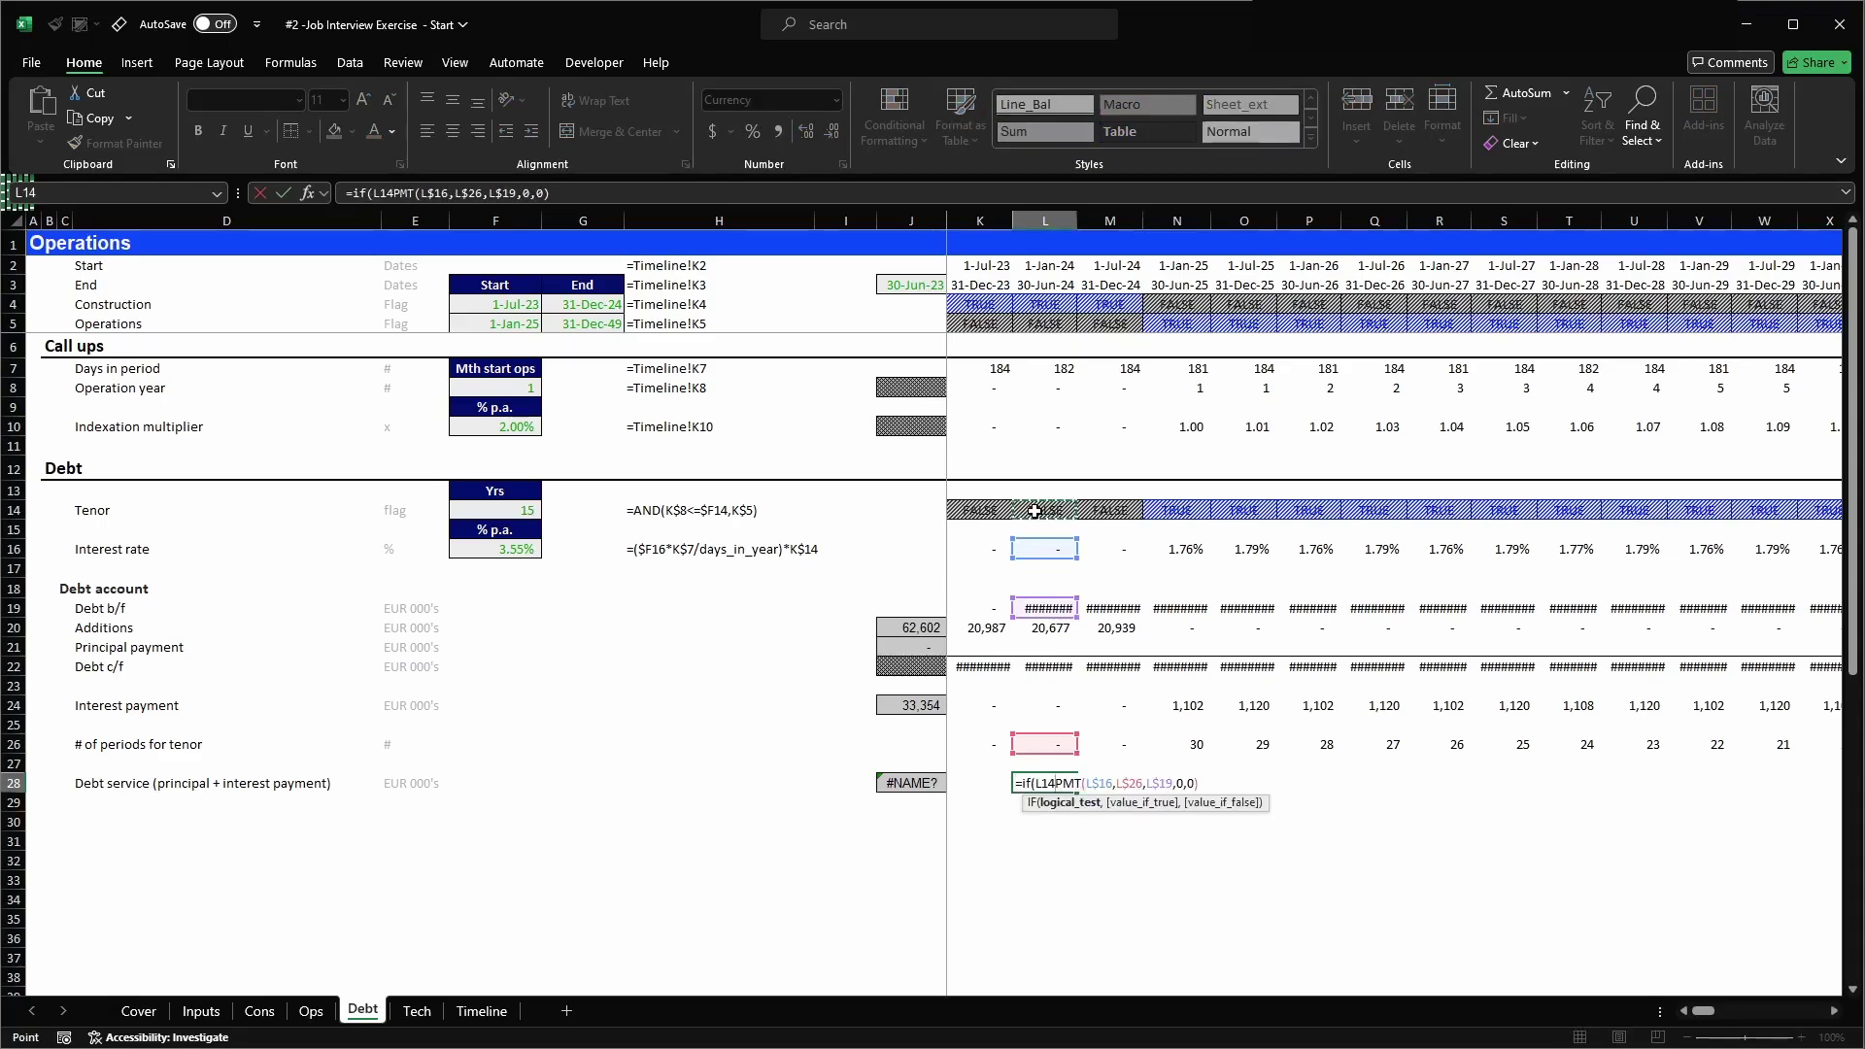
pyautogui.write(',0')
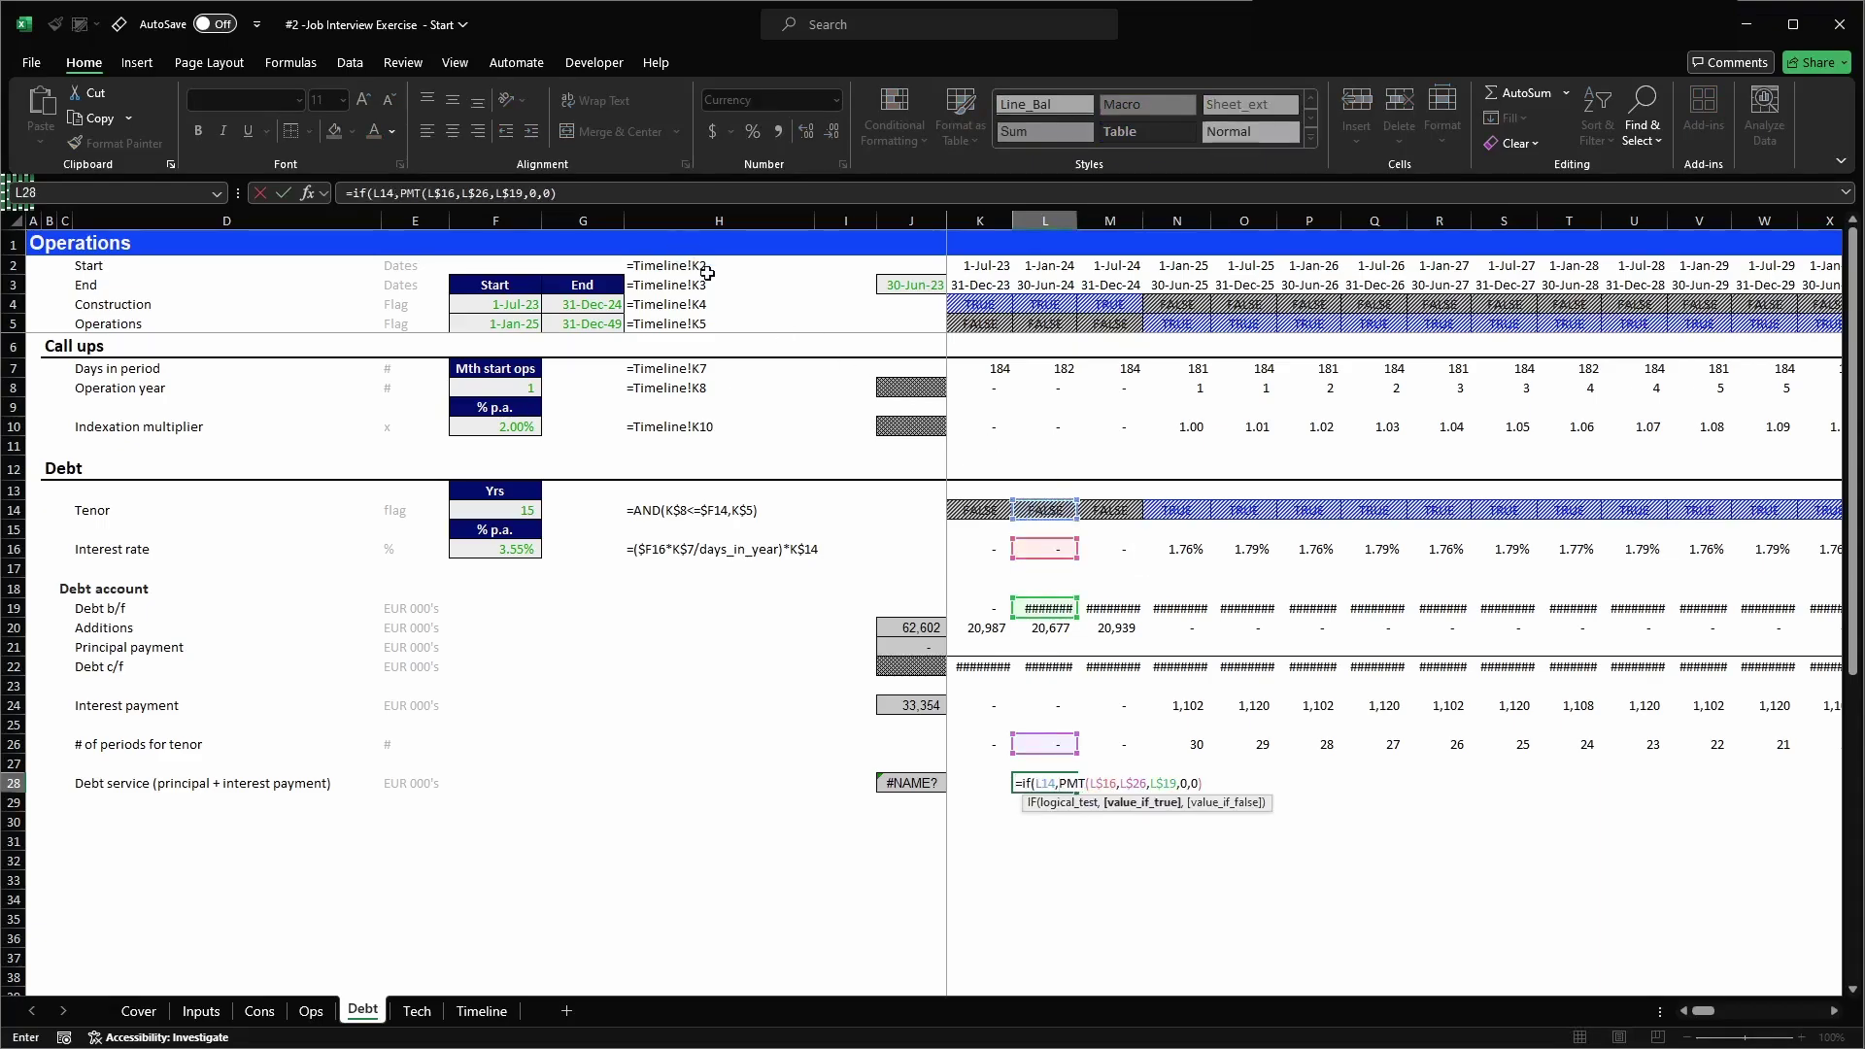
pyautogui.write(',0)')
pyautogui.hotkey('ctrl', 'Return')
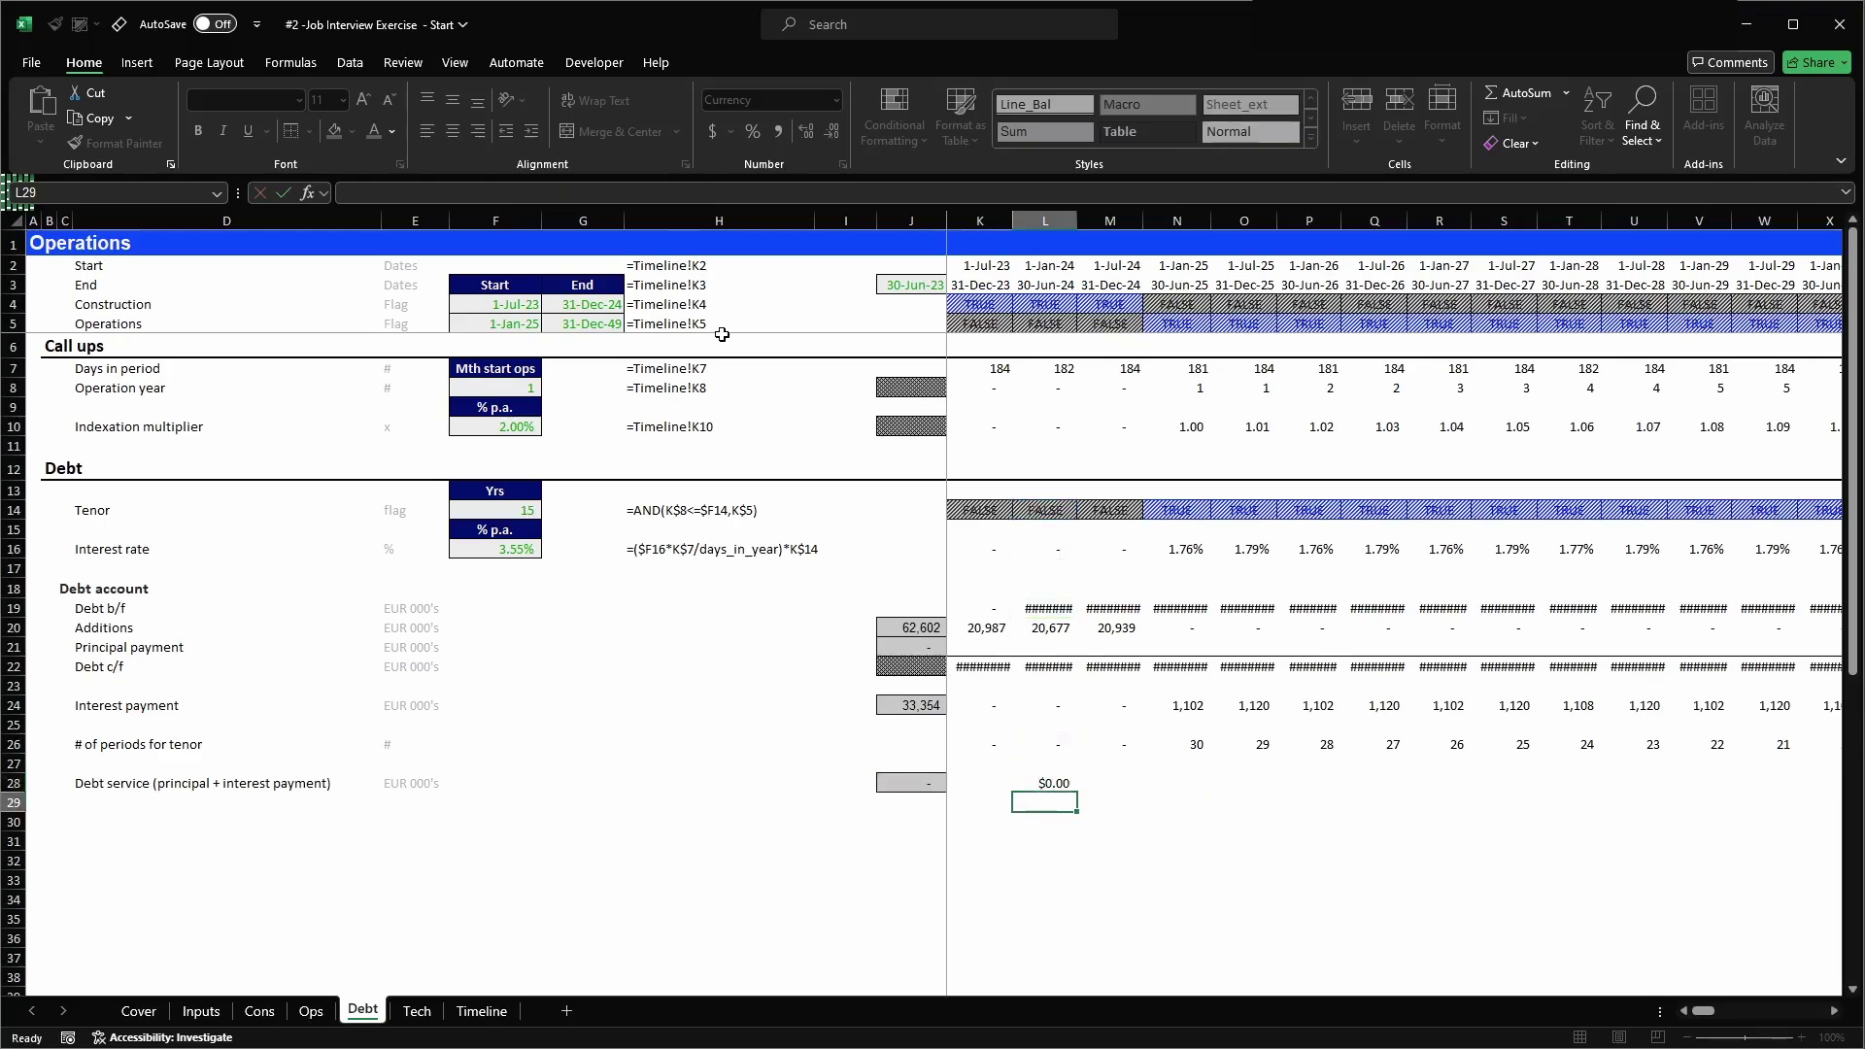
# - Apply the #_Comma[0] style to L28 and copy its debt service formula forward through the rest of the timeline
pyautogui.hotkey('alt', '2')
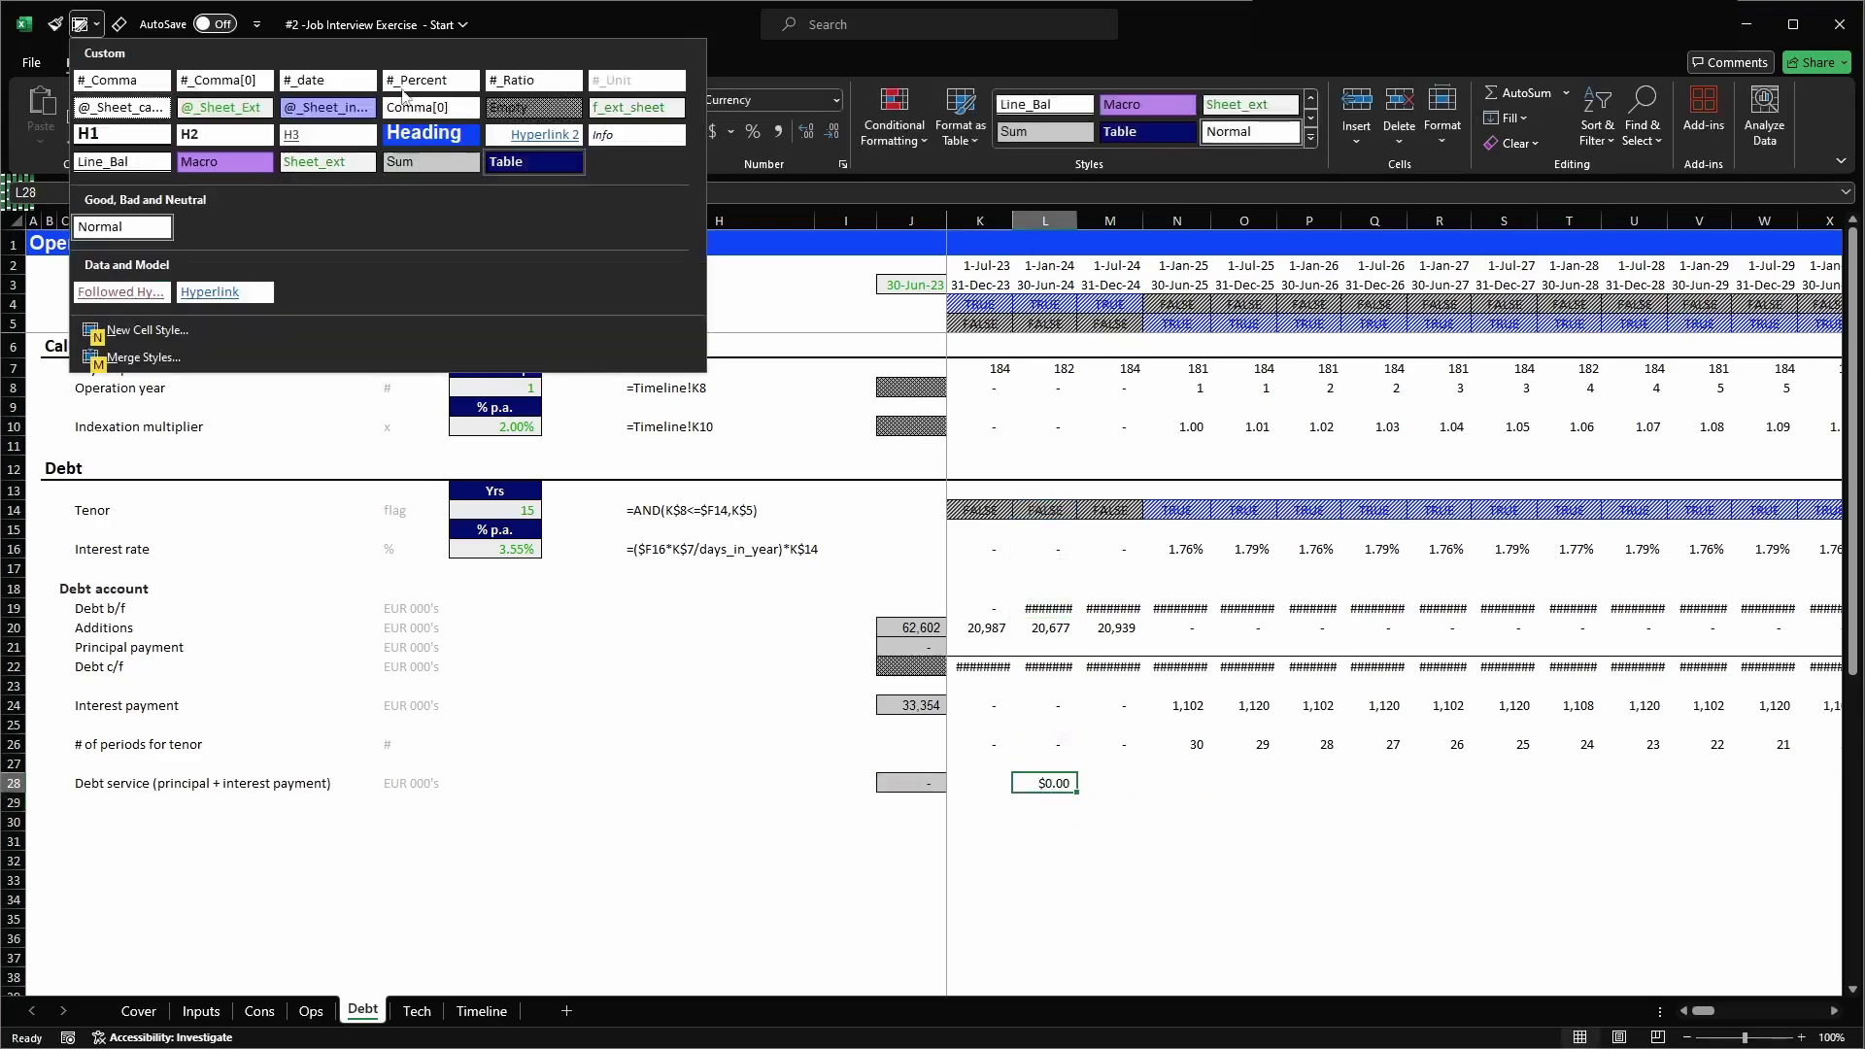
pyautogui.click(231, 83)
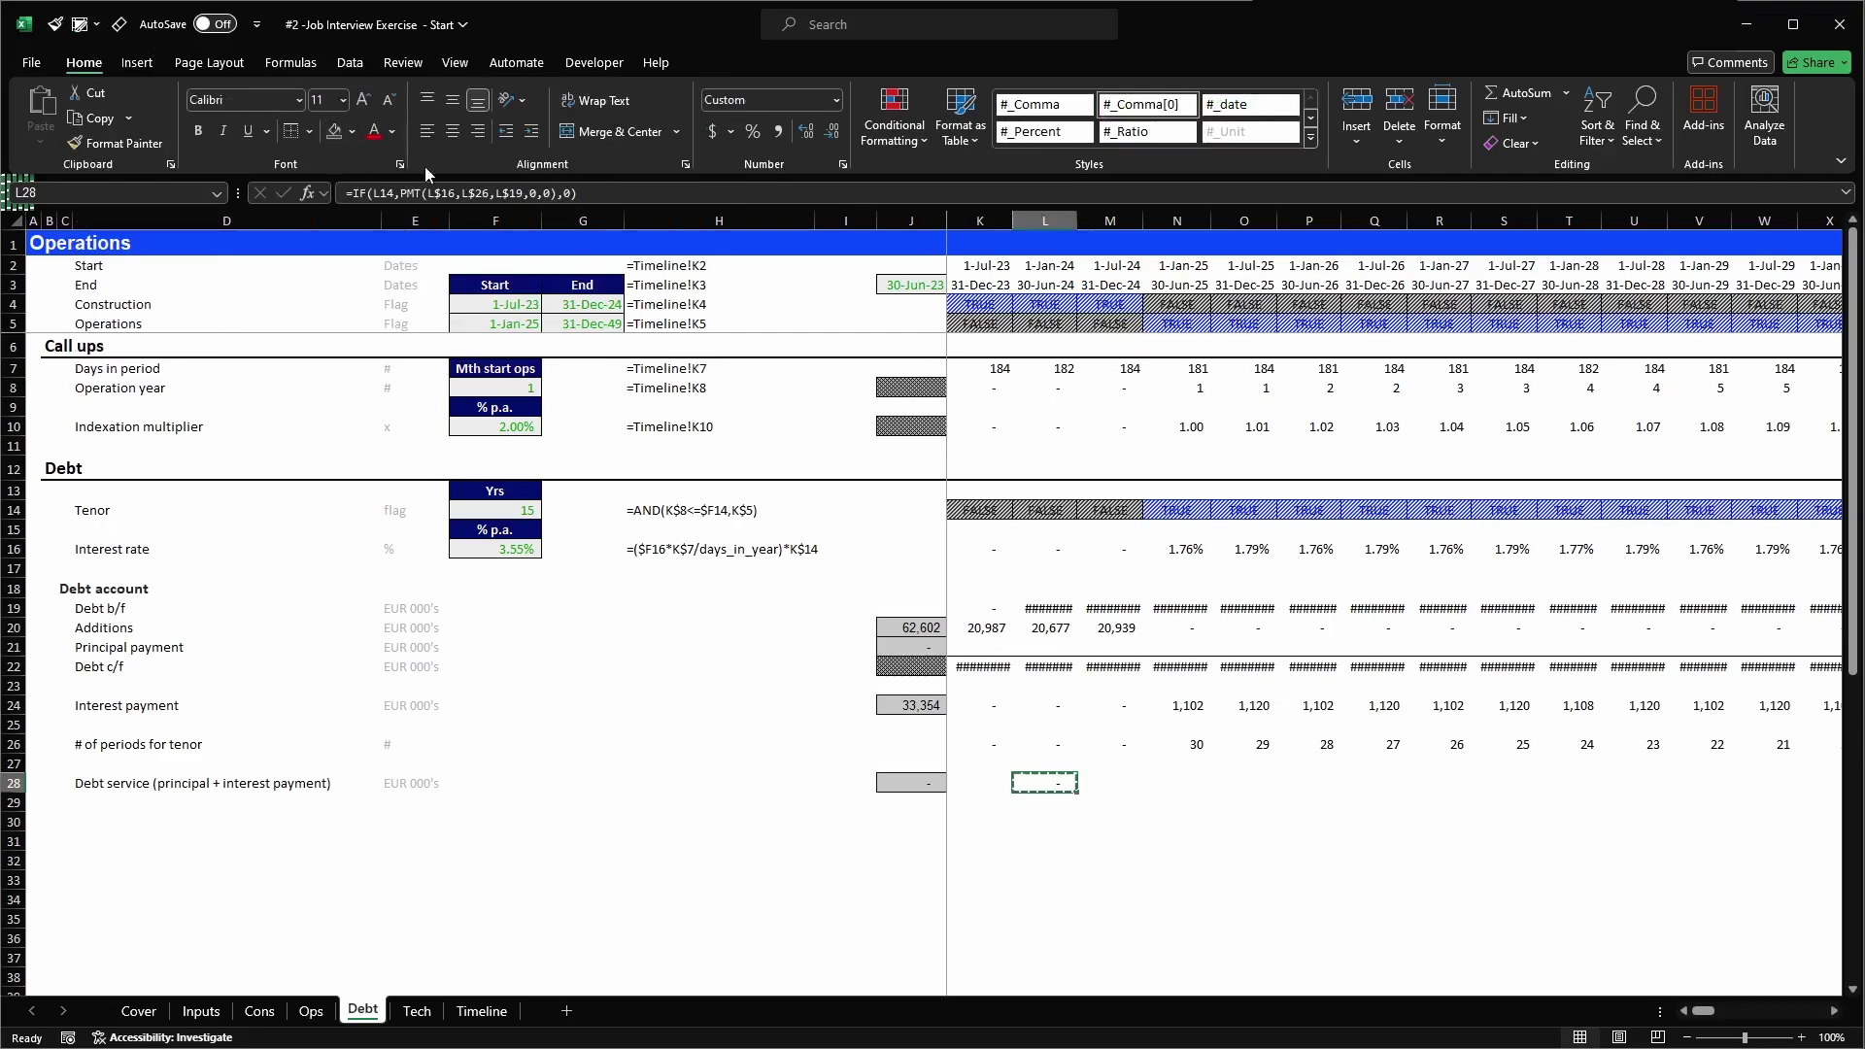
pyautogui.hotkey('ctrl', 'c')
pyautogui.hotkey('ctrl', 'shift', 'Right')
pyautogui.hotkey('shift', 'Left')
pyautogui.hotkey('shift', 'Left')
pyautogui.press('Return')
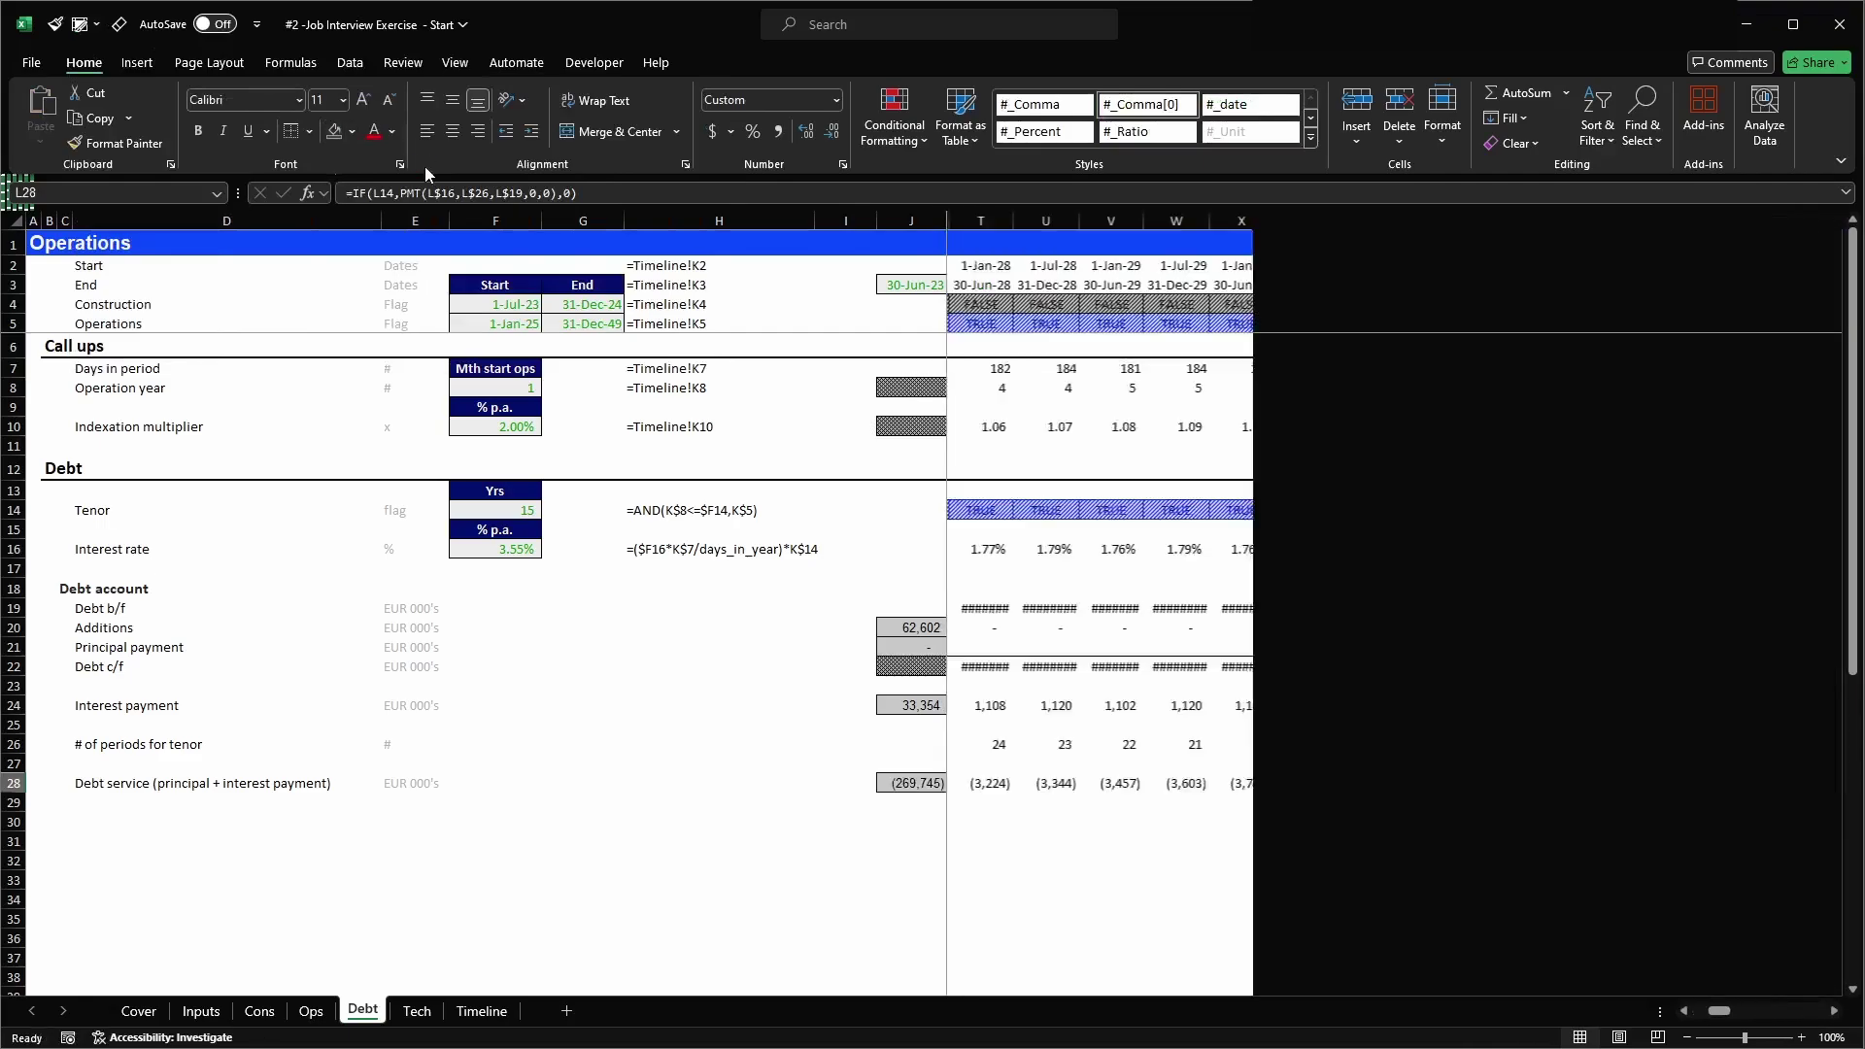
# - Review the debt service amounts across the timeline periods in row 28
pyautogui.press('Right')
pyautogui.press('Right')
pyautogui.press('Right')
pyautogui.press('Right')
pyautogui.press('Right')
pyautogui.press('Right')
pyautogui.press('Right')
pyautogui.press('Right')
pyautogui.press('Right')
pyautogui.press('Right')
pyautogui.press('Left')
pyautogui.press('Left')
pyautogui.press('Left')
pyautogui.press('Left')
pyautogui.press('Left')
pyautogui.press('Left')
pyautogui.press('Left')
pyautogui.press('Left')
pyautogui.press('Left')
pyautogui.press('Left')
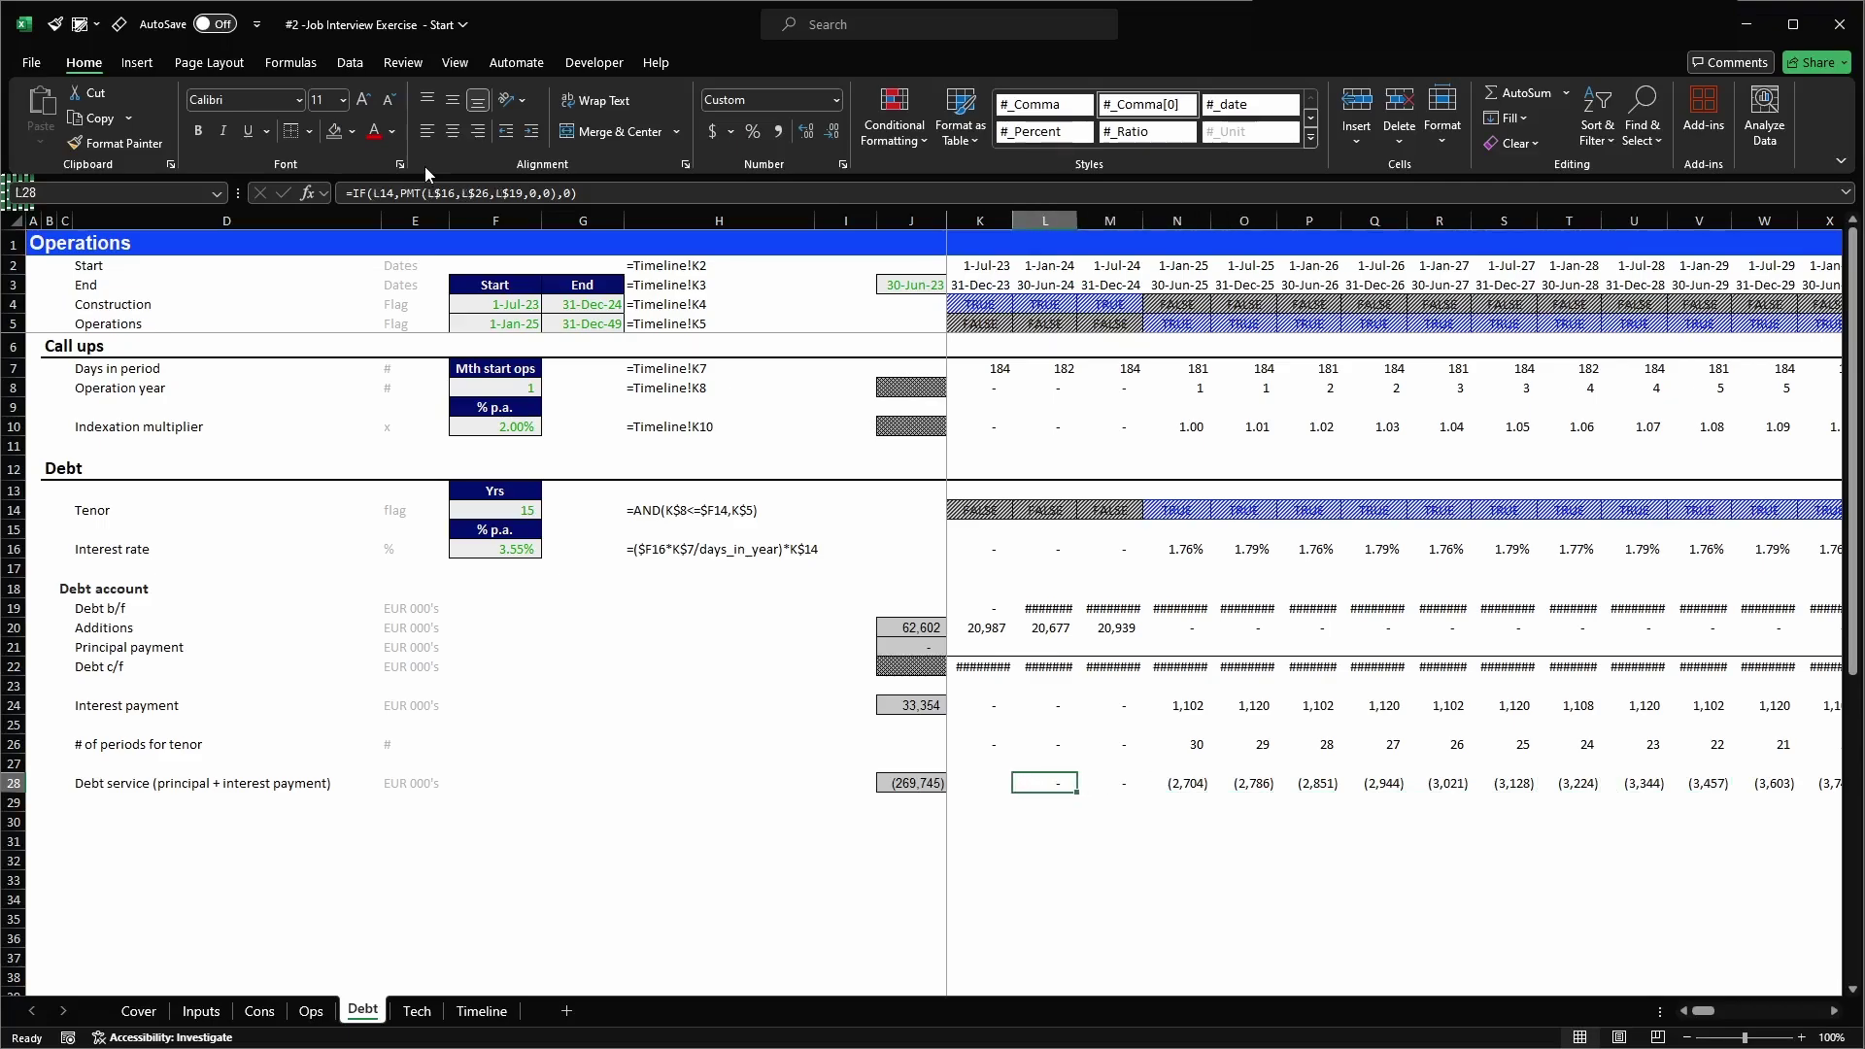
# - Copy the debt service formula from L28 back into K28, the first period of the row
pyautogui.press('Left')
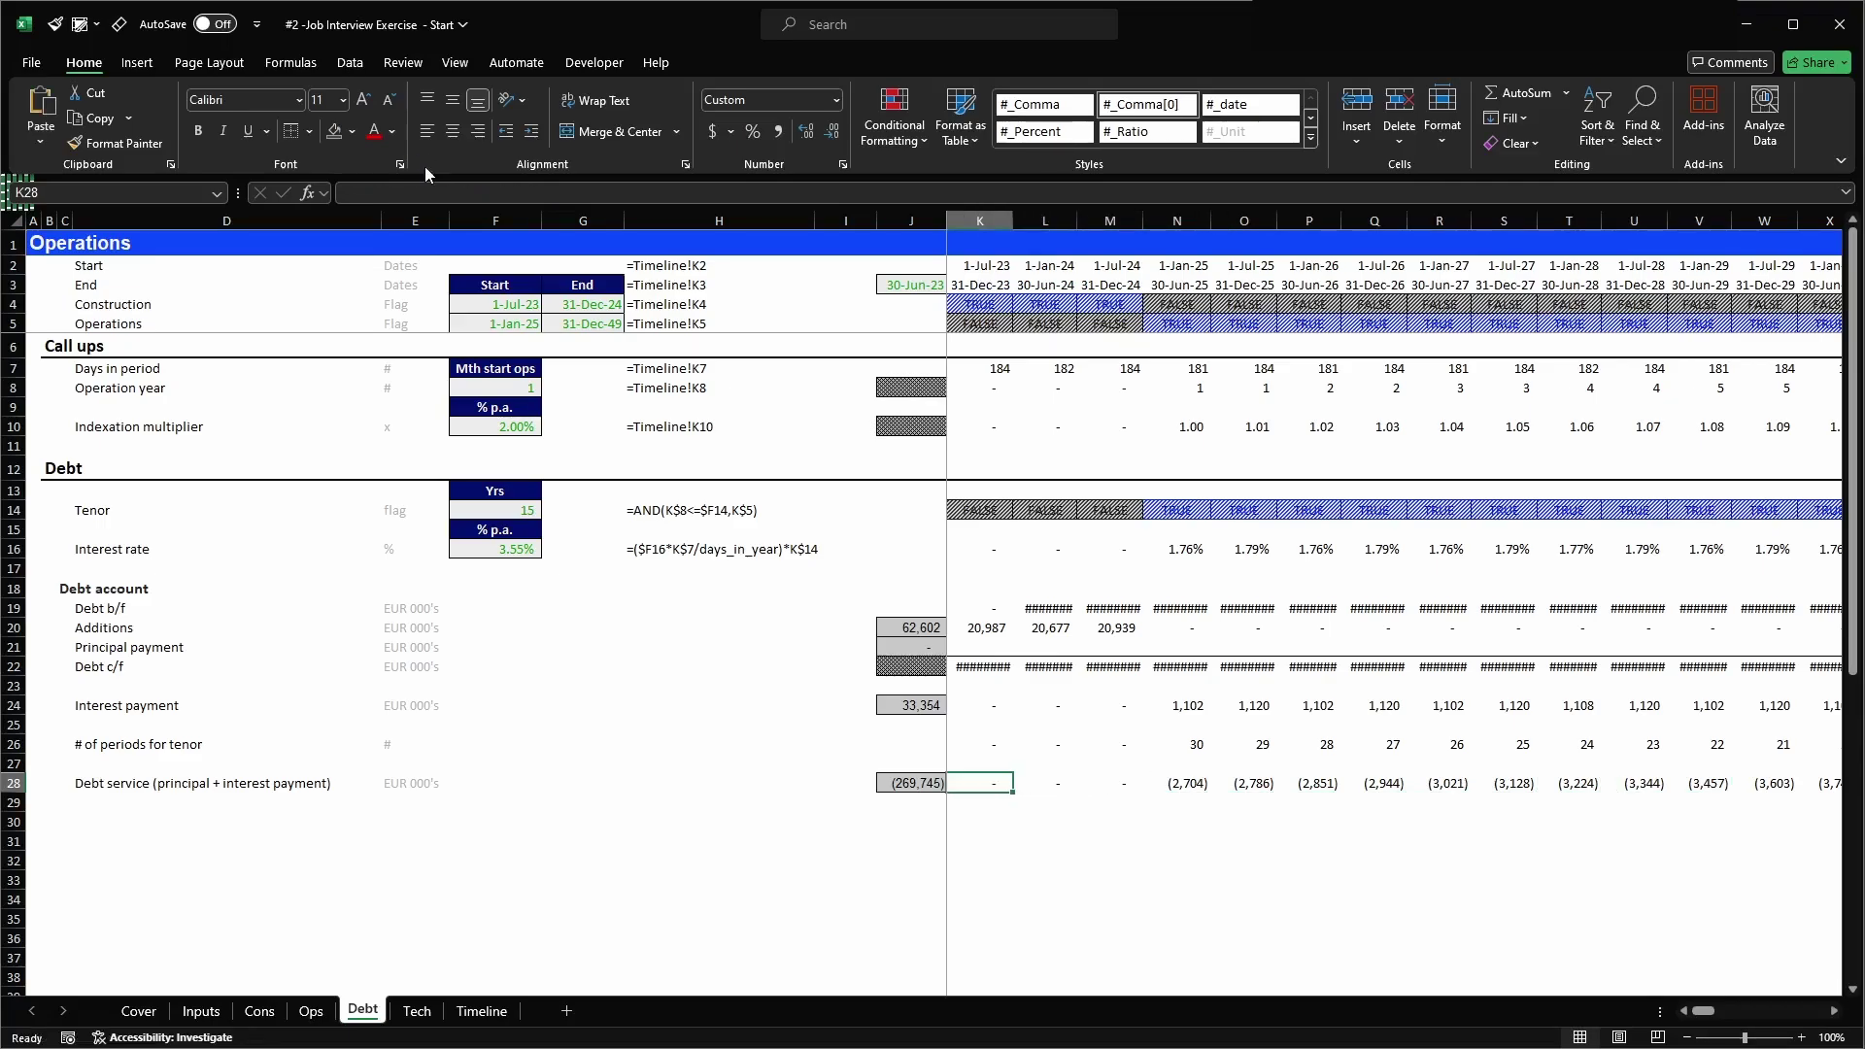
pyautogui.press('Right')
pyautogui.press('Right')
pyautogui.press('Right')
pyautogui.press('Right')
pyautogui.press('Right')
pyautogui.press('Left')
pyautogui.press('Left')
pyautogui.press('Left')
pyautogui.press('Left')
pyautogui.press('Left')
pyautogui.press('F2')
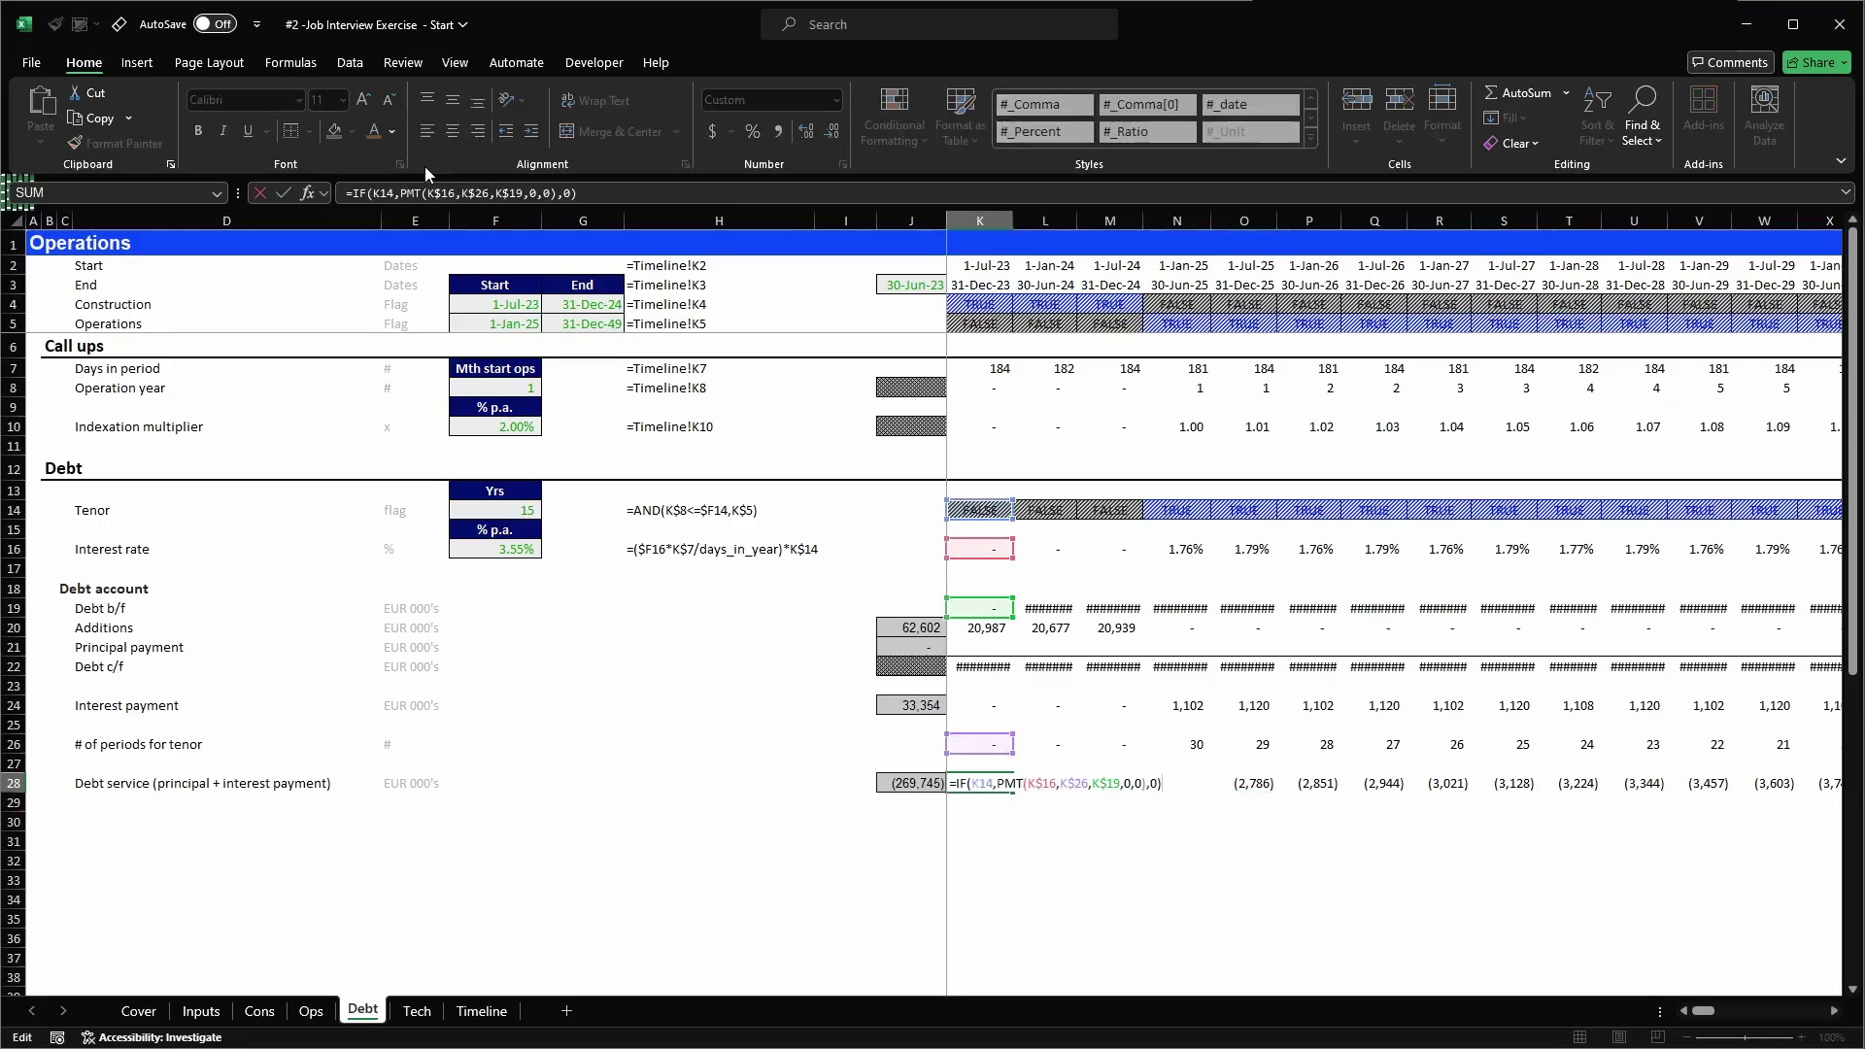
pyautogui.write('*-')
pyautogui.press('Escape')
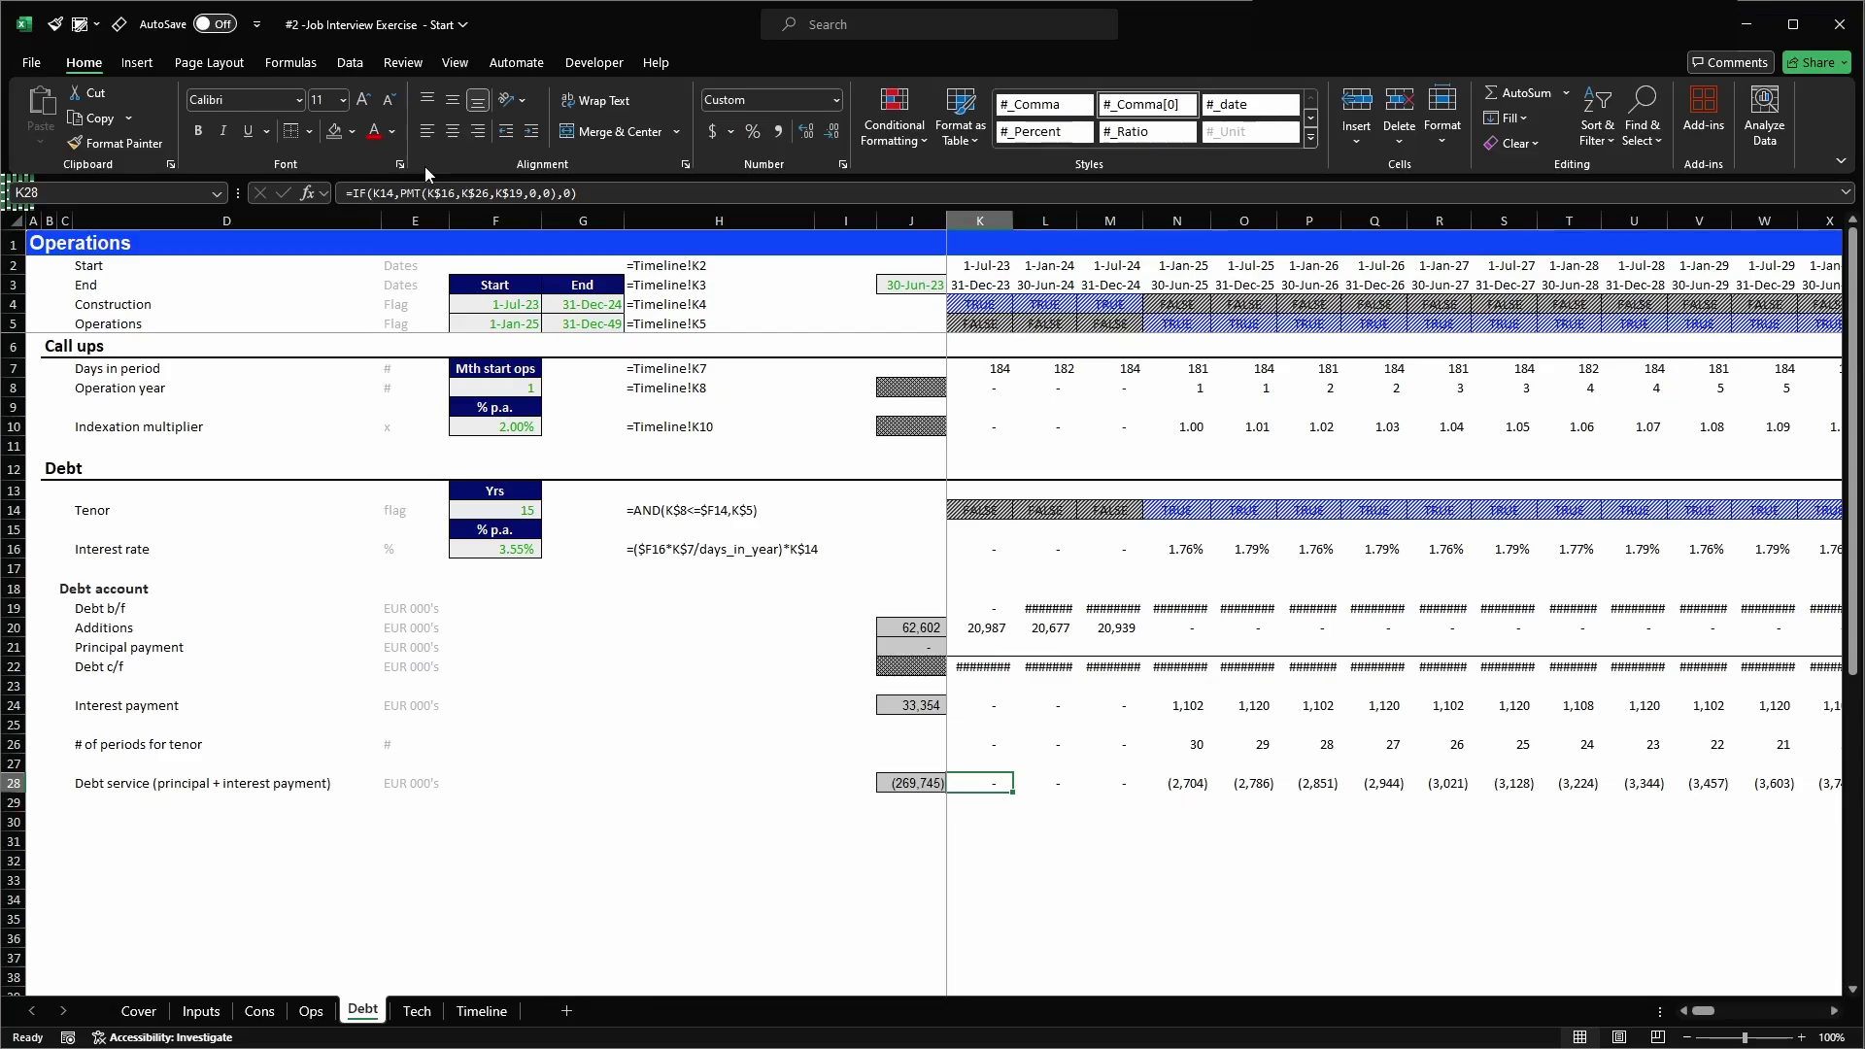
# - Make interest payments negative by setting K24 to =K$16*K19*-1 and copying it across the timeline
pyautogui.press('Up')
pyautogui.press('Up')
pyautogui.press('Up')
pyautogui.press('Up')
pyautogui.press('F2')
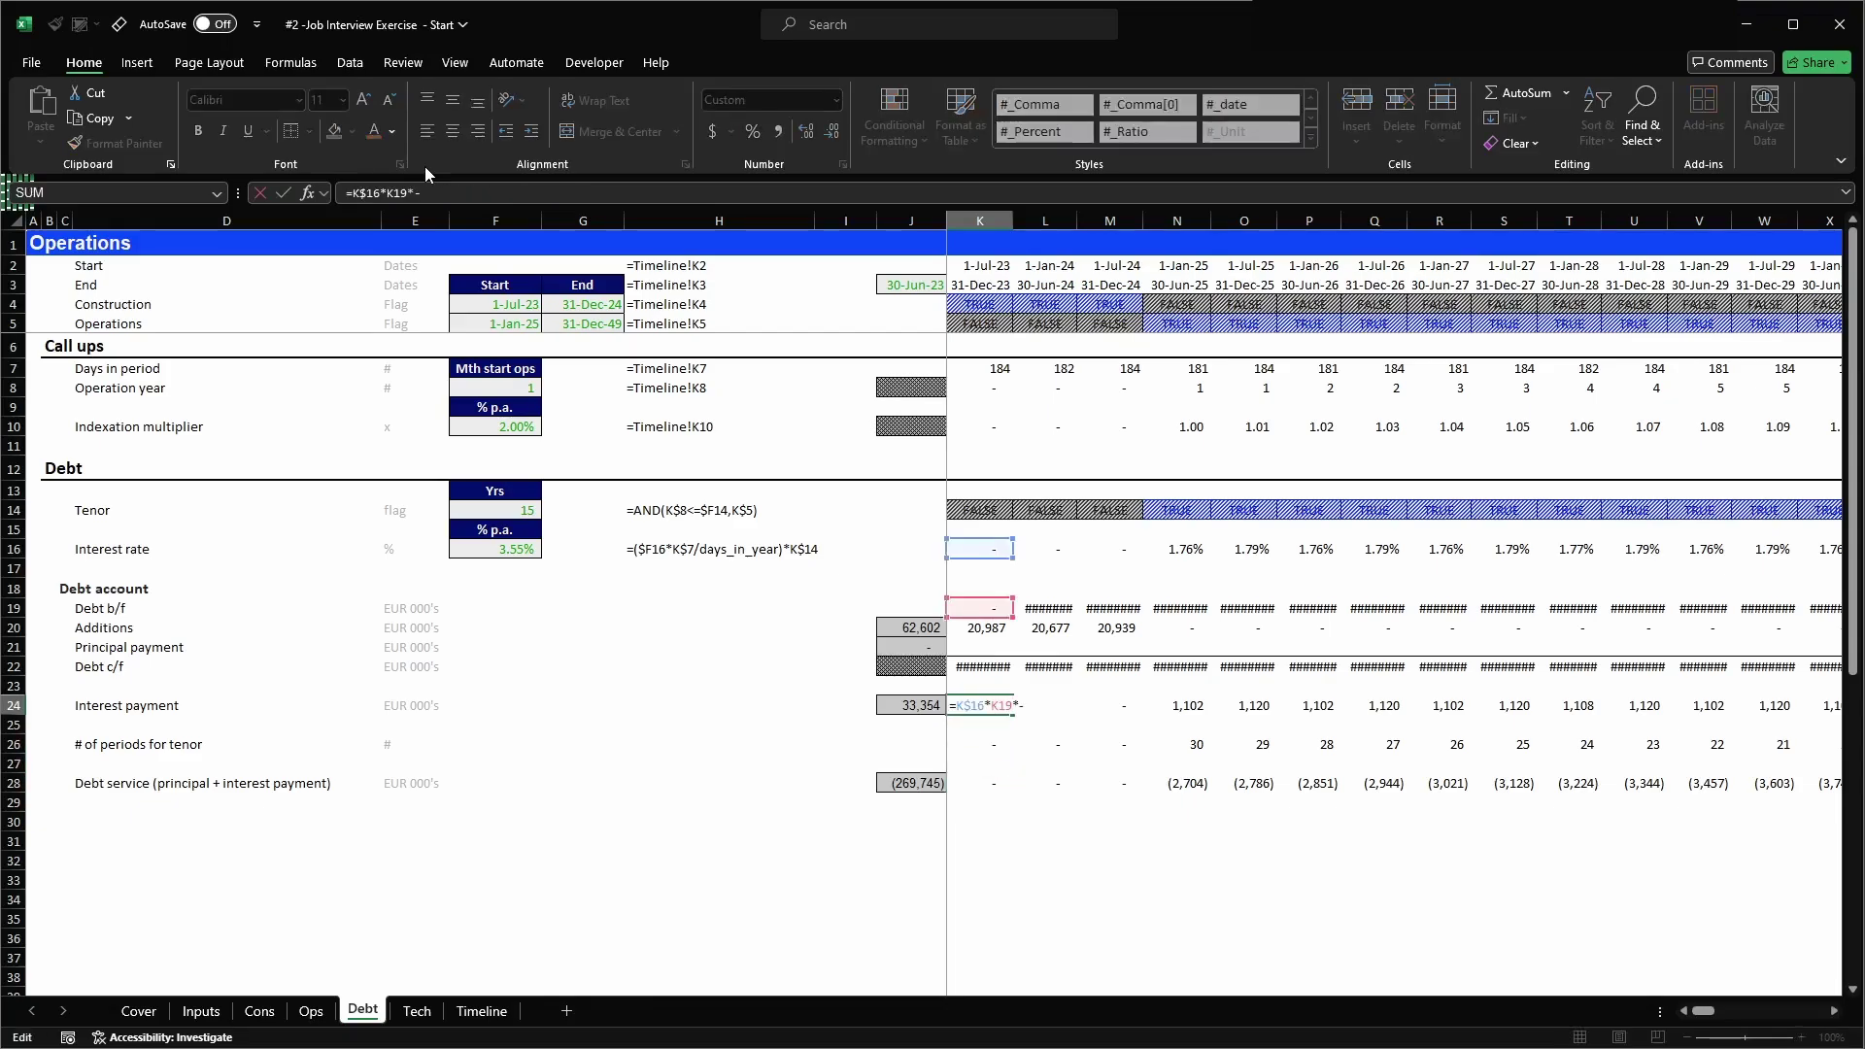
pyautogui.press('Escape')
pyautogui.hotkey('ctrl', 'c')
pyautogui.hotkey('ctrl', 'shift', 'Right')
pyautogui.press('Return')
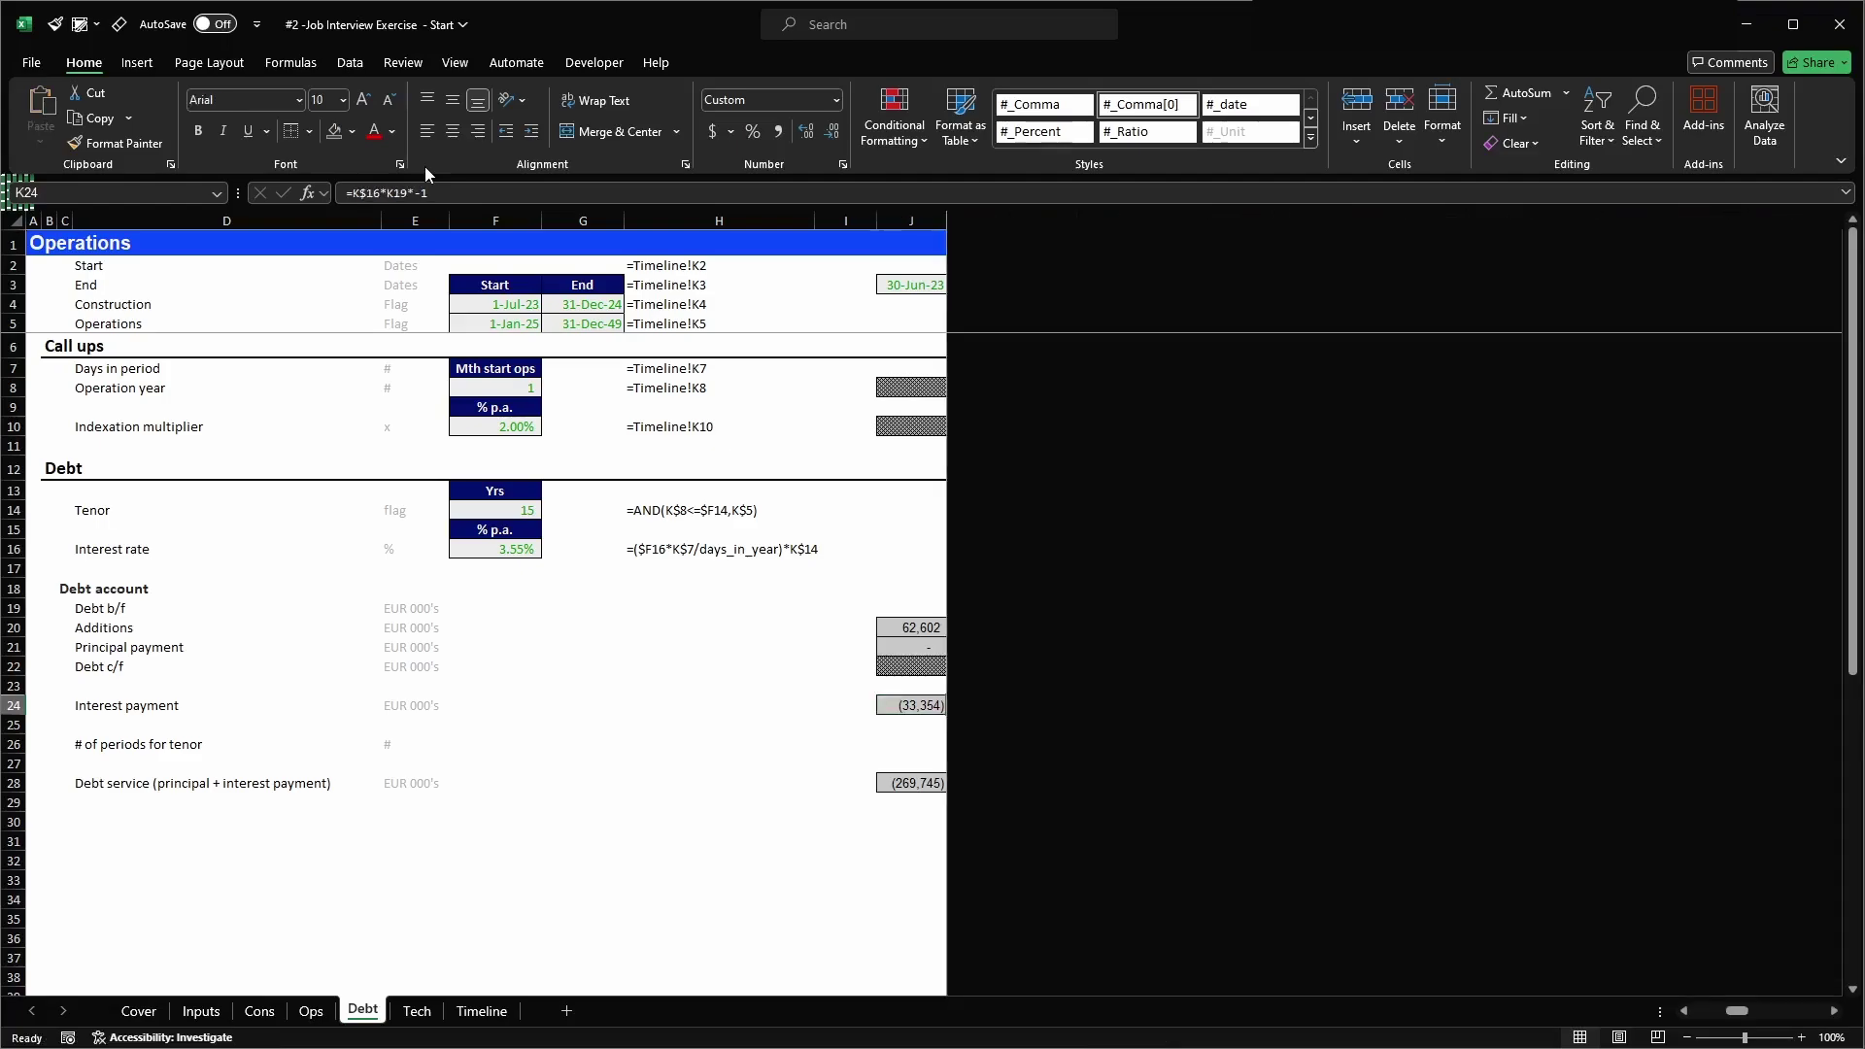
pyautogui.hotkey('shift', 'space')
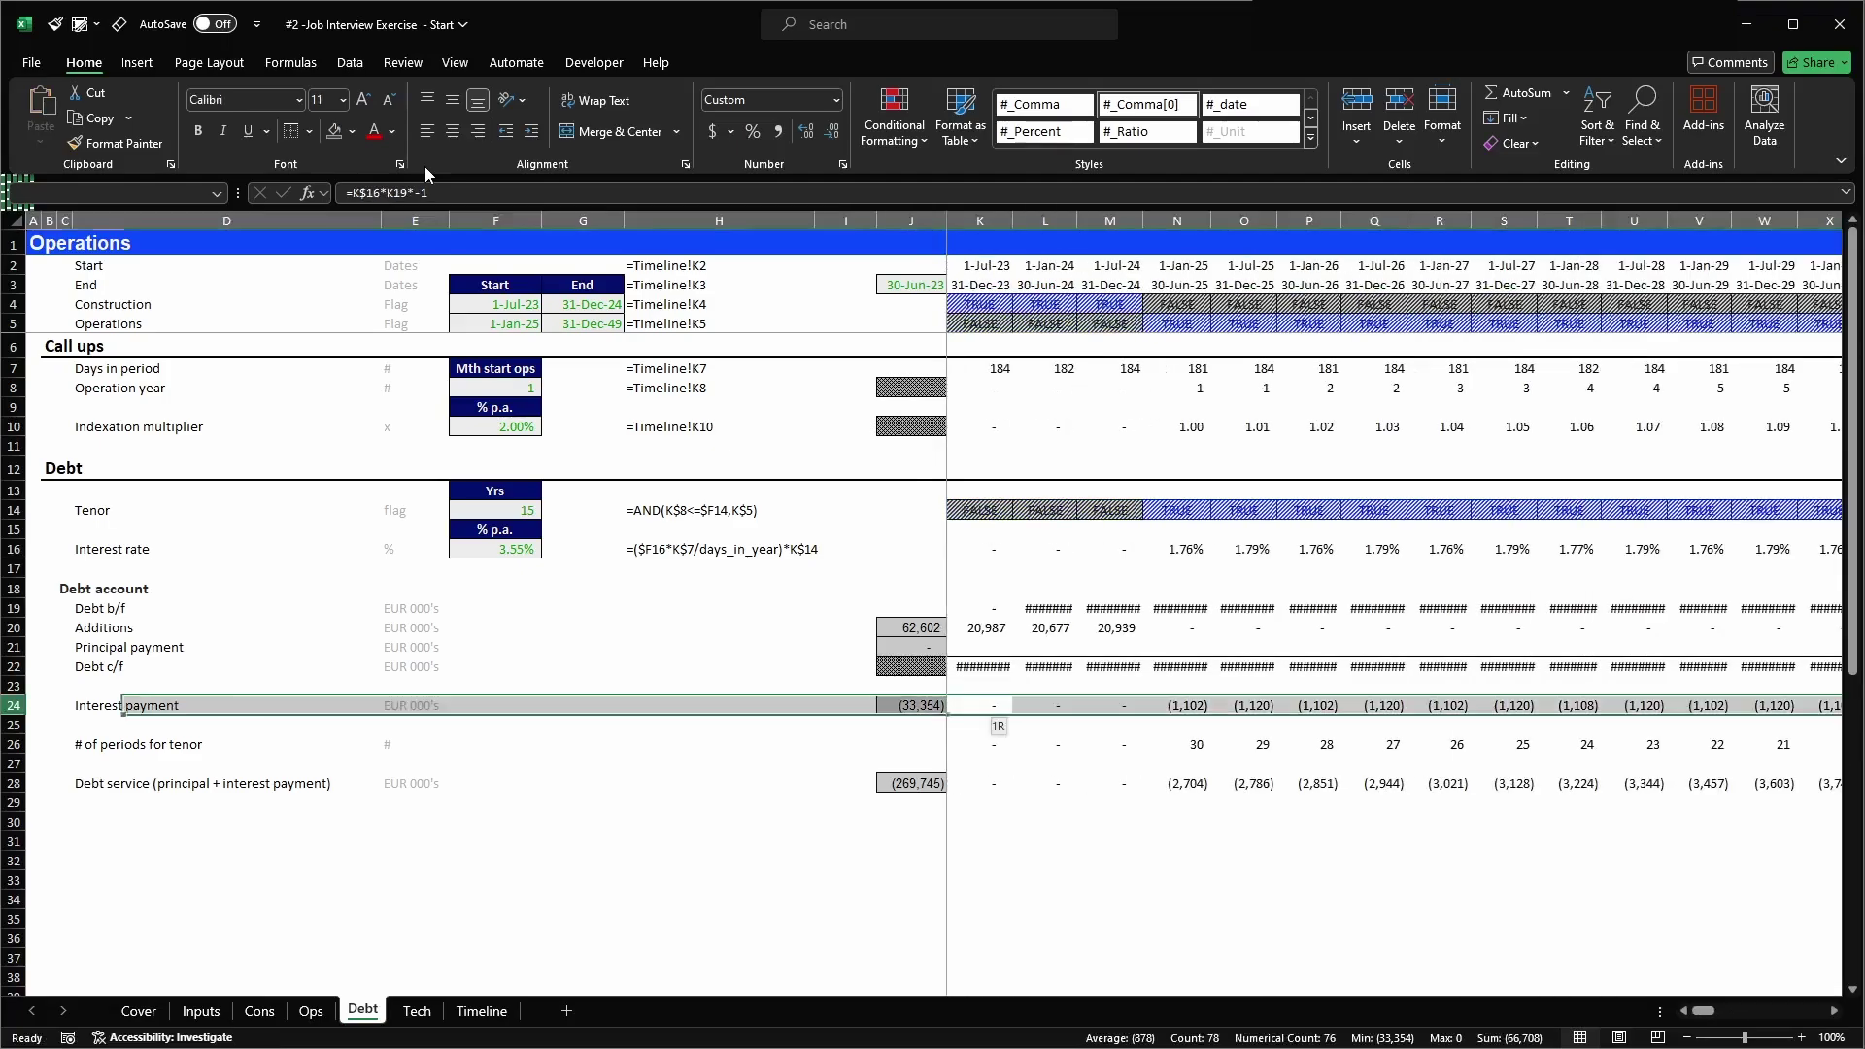
# - Add the label "Principal payment" in D29, directly below the debt service row
pyautogui.press('Down')
pyautogui.press('Down')
pyautogui.press('Down')
pyautogui.press('Down')
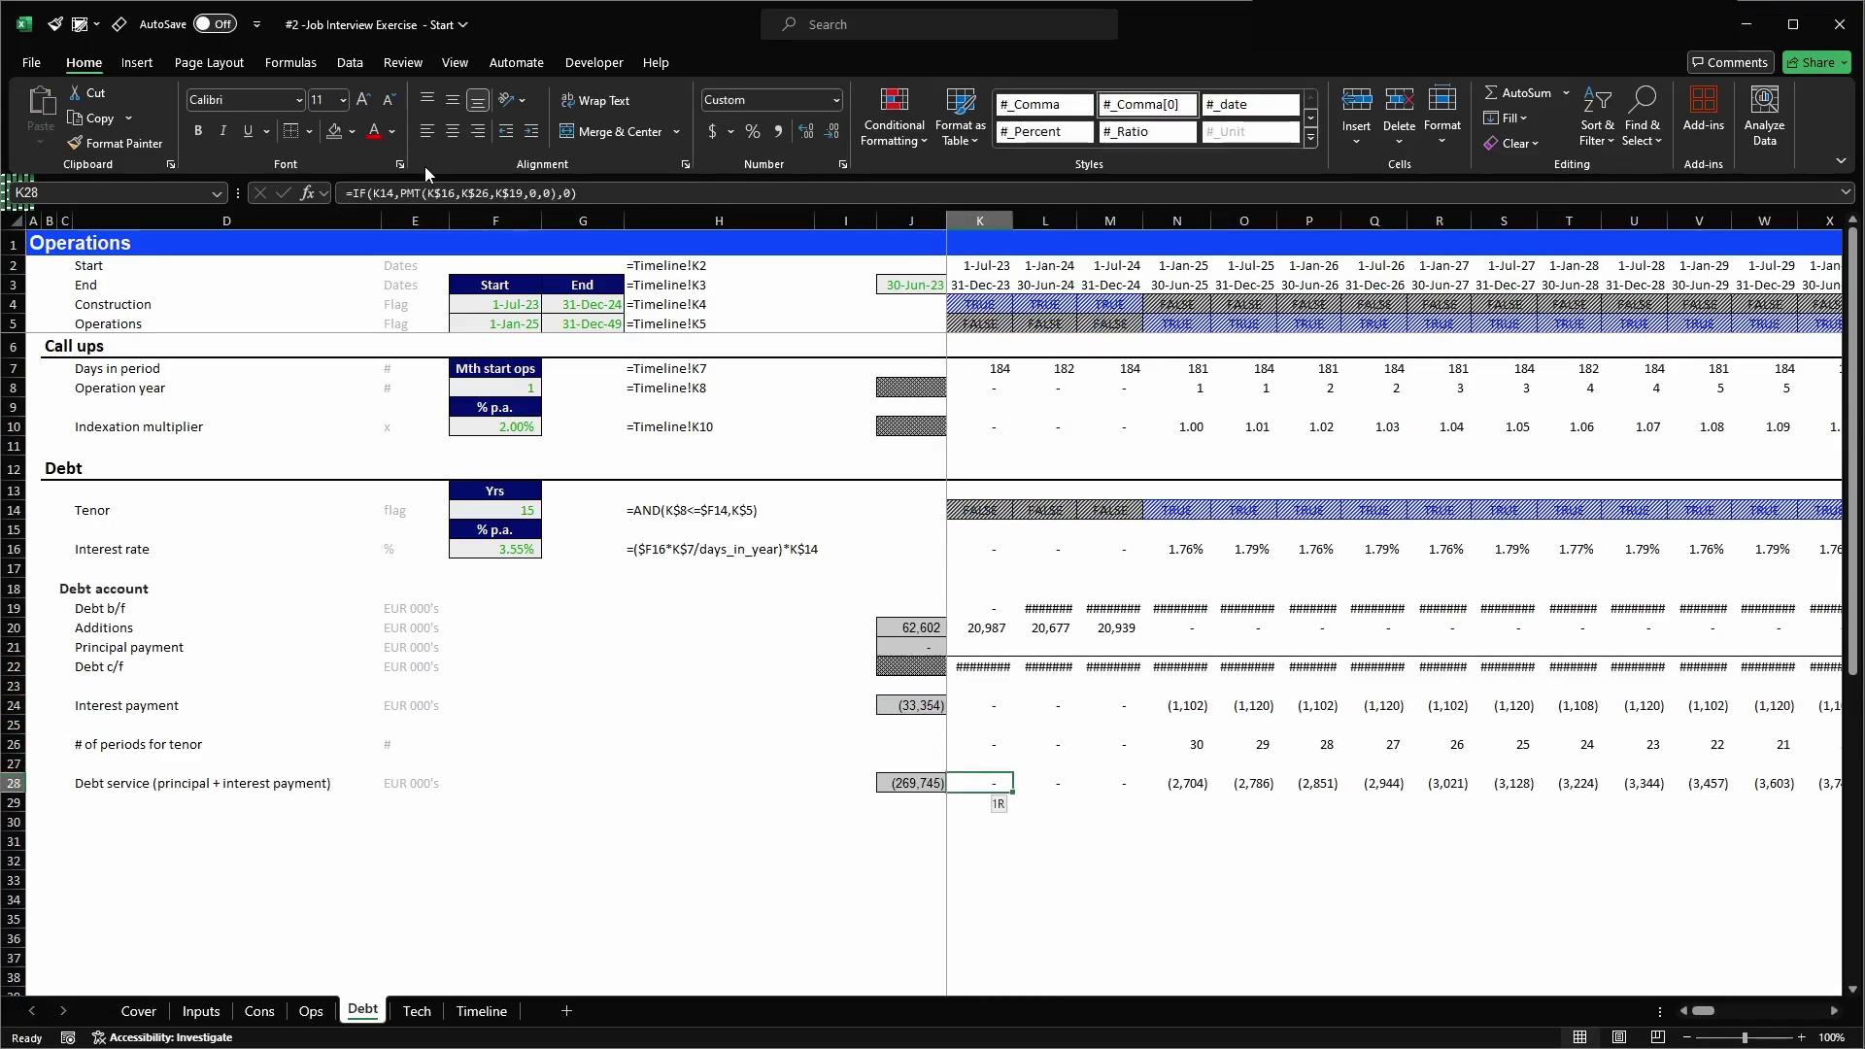
pyautogui.hotkey('shift', 'space')
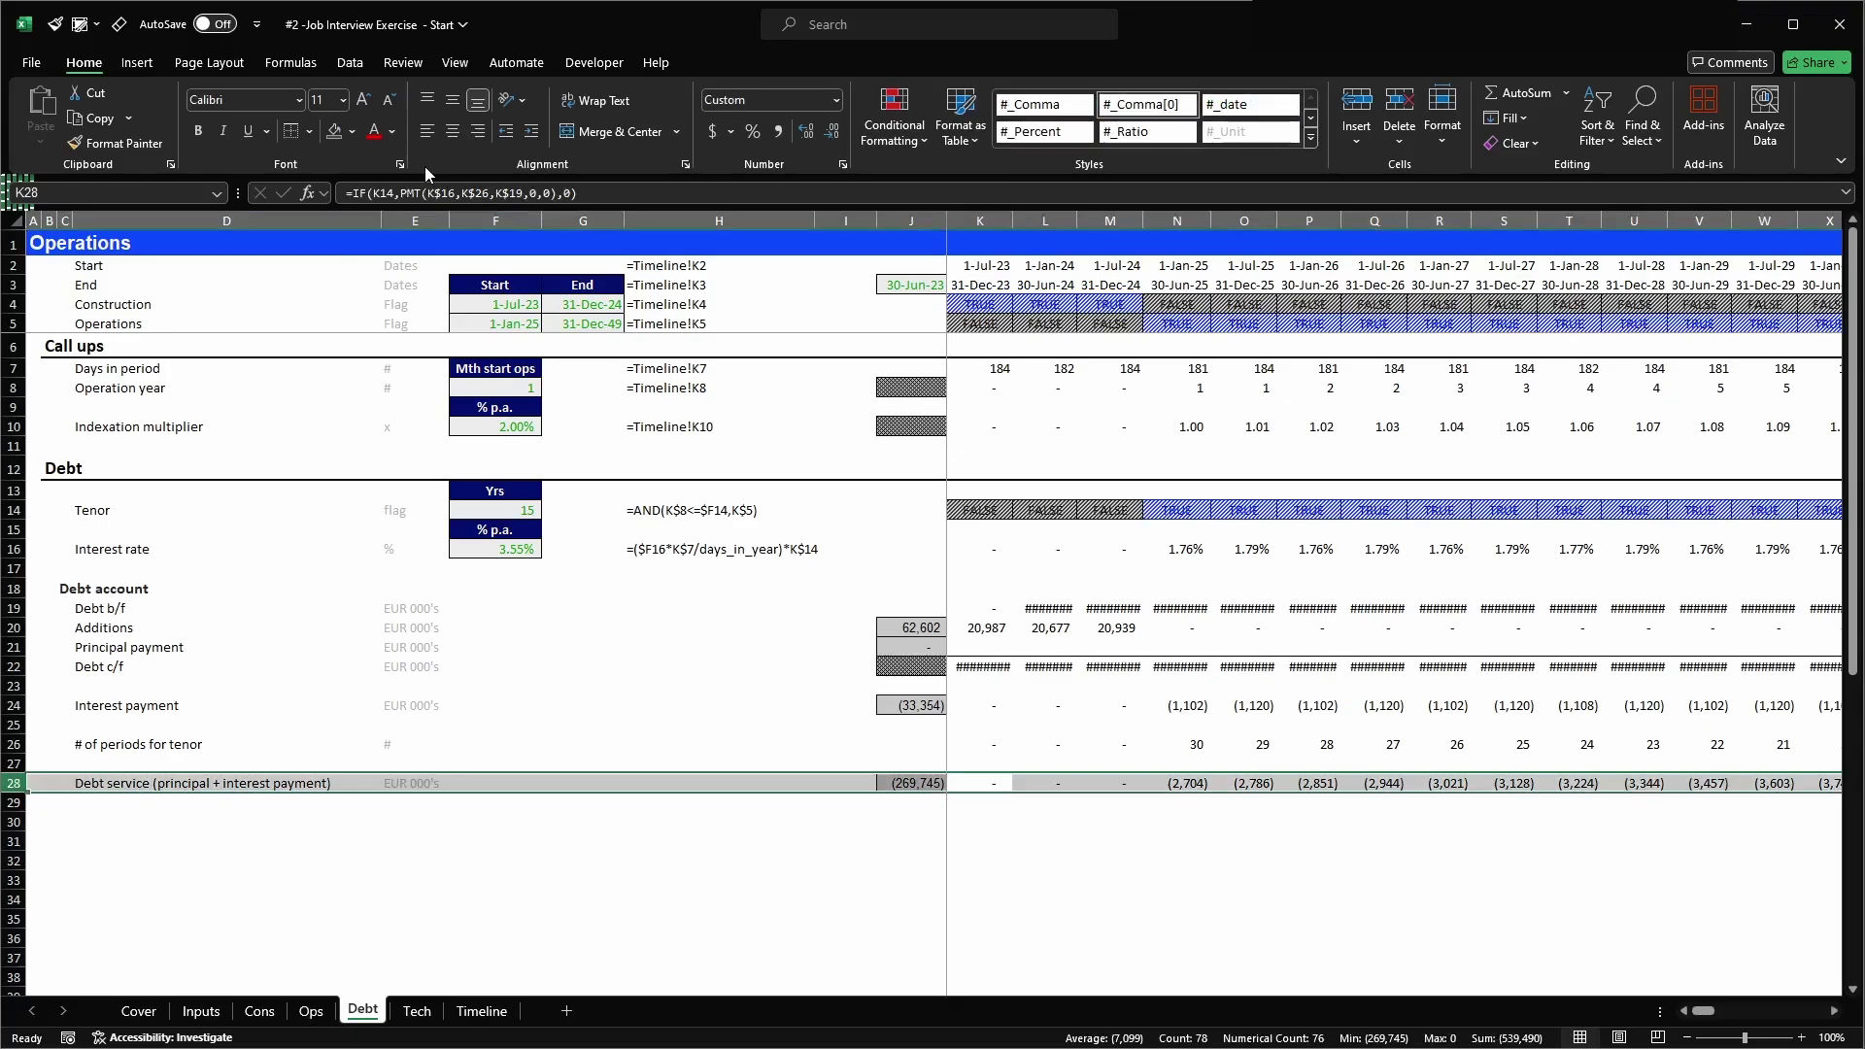
pyautogui.press('Down')
pyautogui.press('Left')
pyautogui.press('Left')
pyautogui.press('Left')
pyautogui.press('Left')
pyautogui.press('Left')
pyautogui.press('Left')
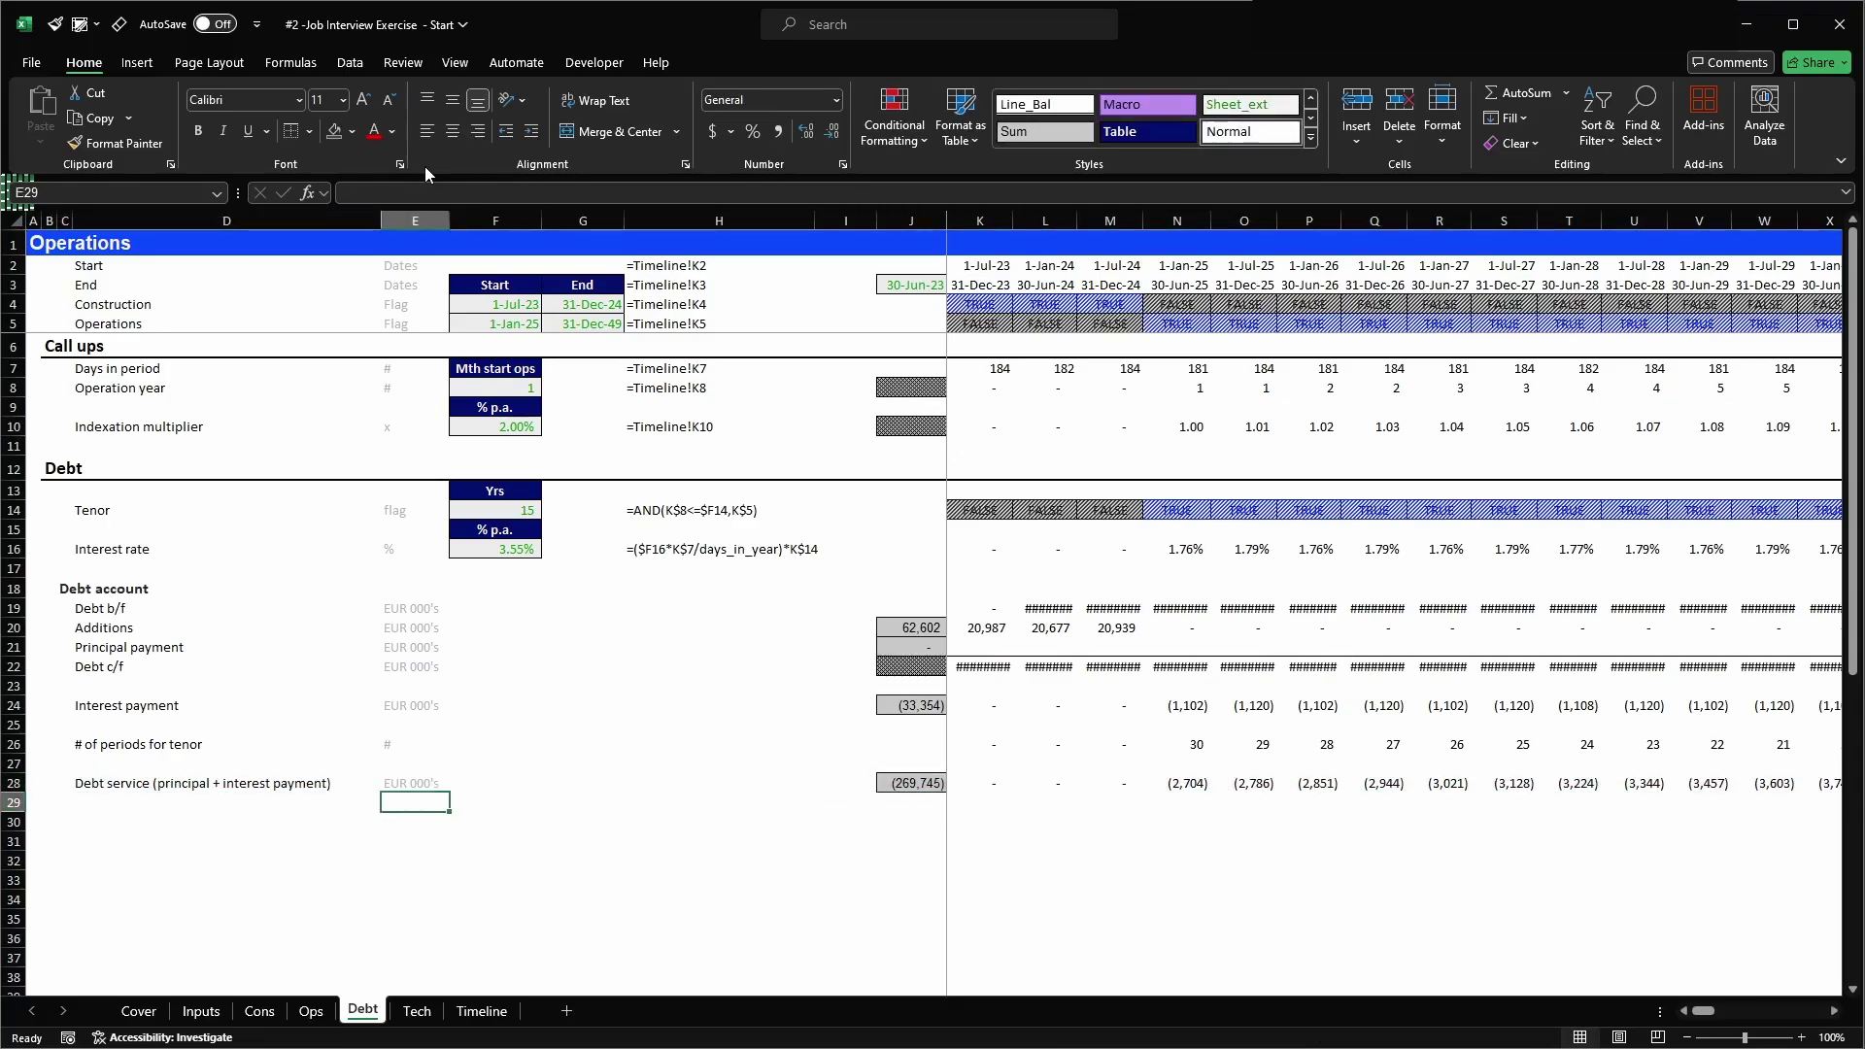
pyautogui.press('Left')
pyautogui.write('Pri')
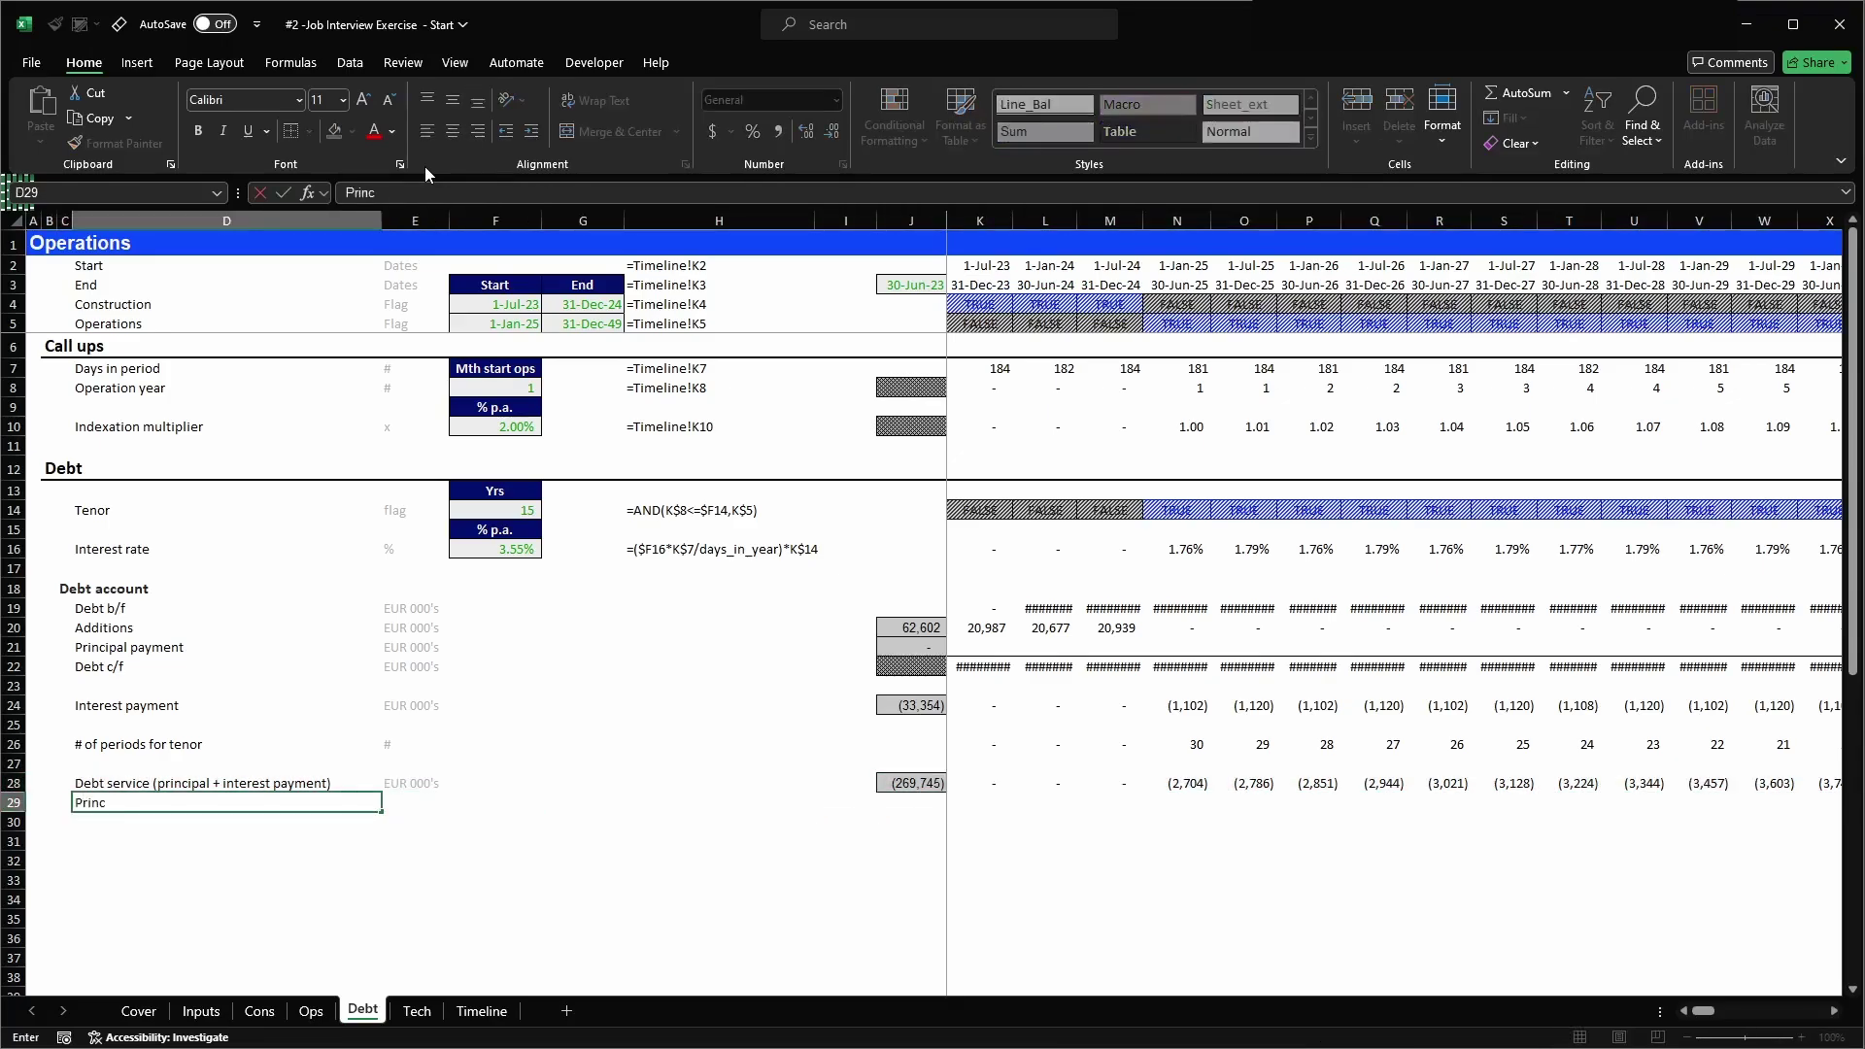
pyautogui.write('ncipal payment')
pyautogui.press('Return')
# - Copy the EUR 000's unit from the debt service row into E29 for the principal payment
pyautogui.press('Up')
pyautogui.press('Up')
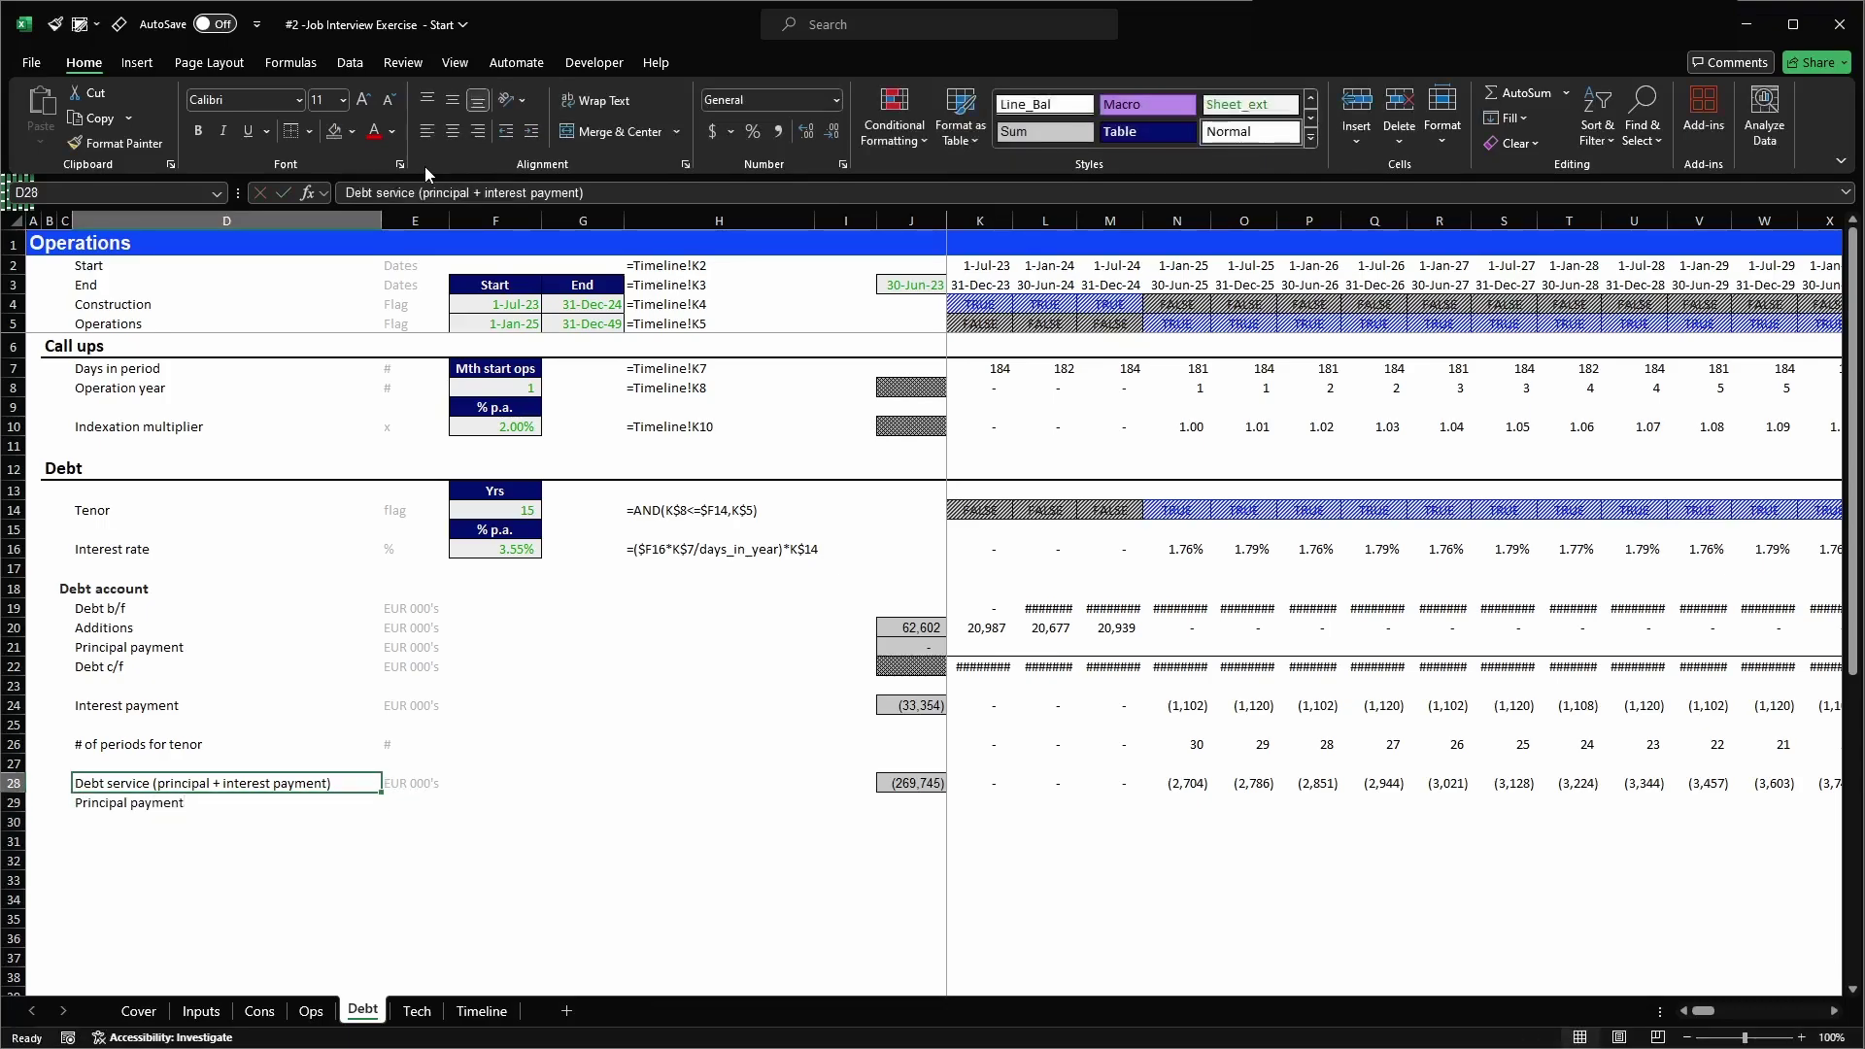
pyautogui.hotkey('shift', 'space')
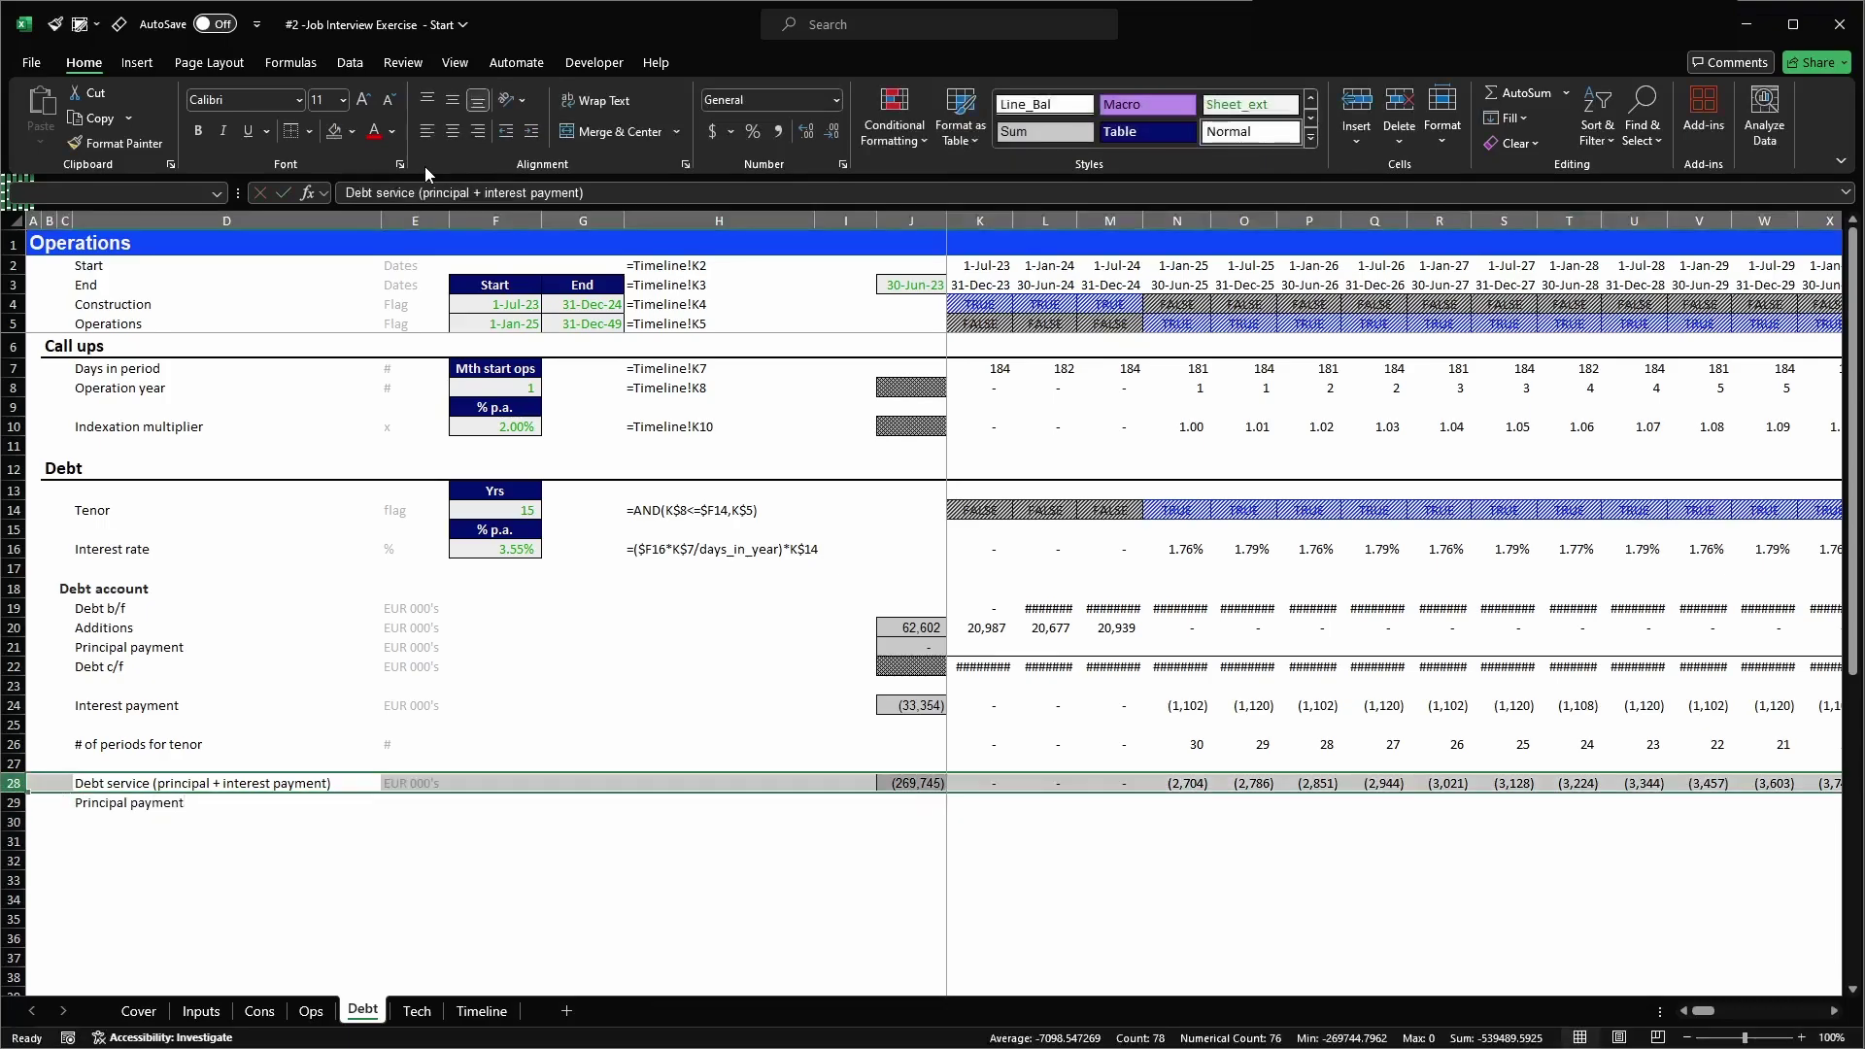
pyautogui.keyDown('ctrl'); pyautogui.click(9, 705); pyautogui.keyUp('ctrl')
pyautogui.click(415, 786)
pyautogui.hotkey('ctrl', 'c')
pyautogui.click(421, 799)
pyautogui.press('Return')
pyautogui.press('Up')
# - Copy the total and first-period cells J28:K28 down into the principal payment row
pyautogui.hotkey('ctrl', 'Right')
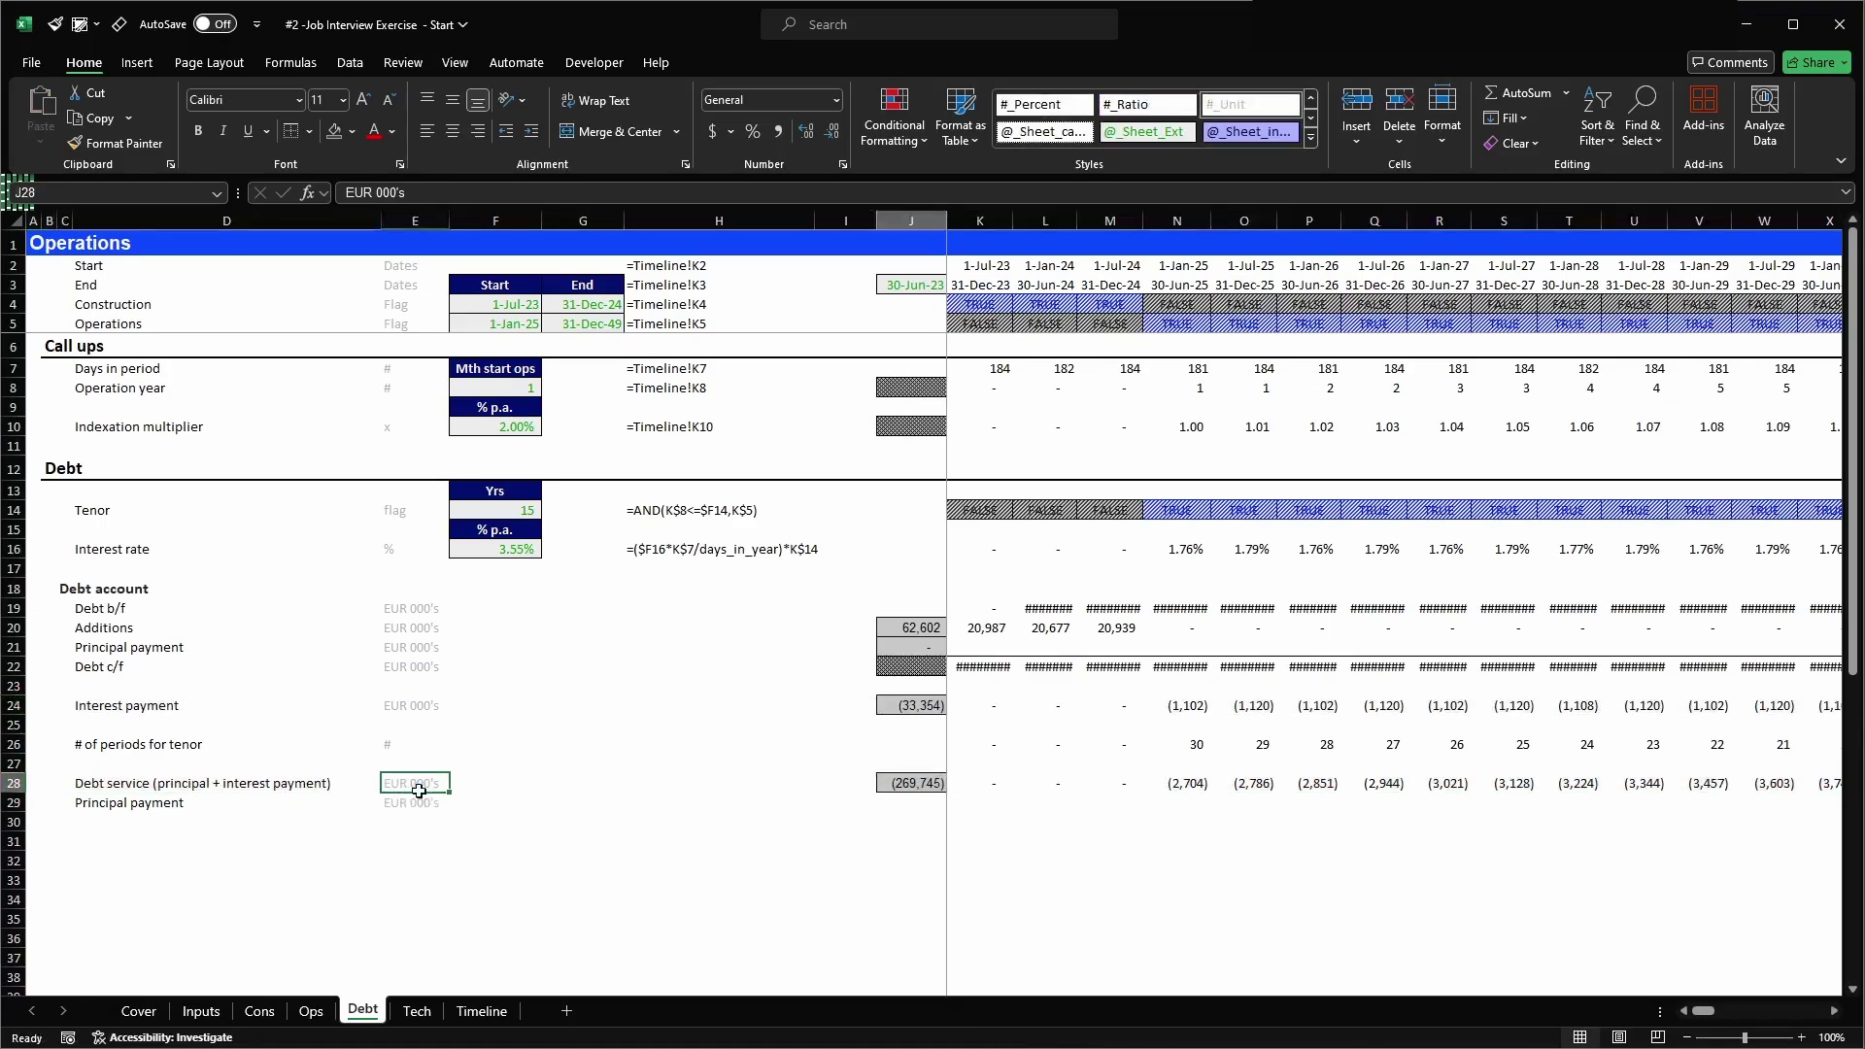
pyautogui.hotkey('shift', 'Right')
pyautogui.hotkey('ctrl', 'c')
pyautogui.press('Down')
pyautogui.hotkey('ctrl', 'v')
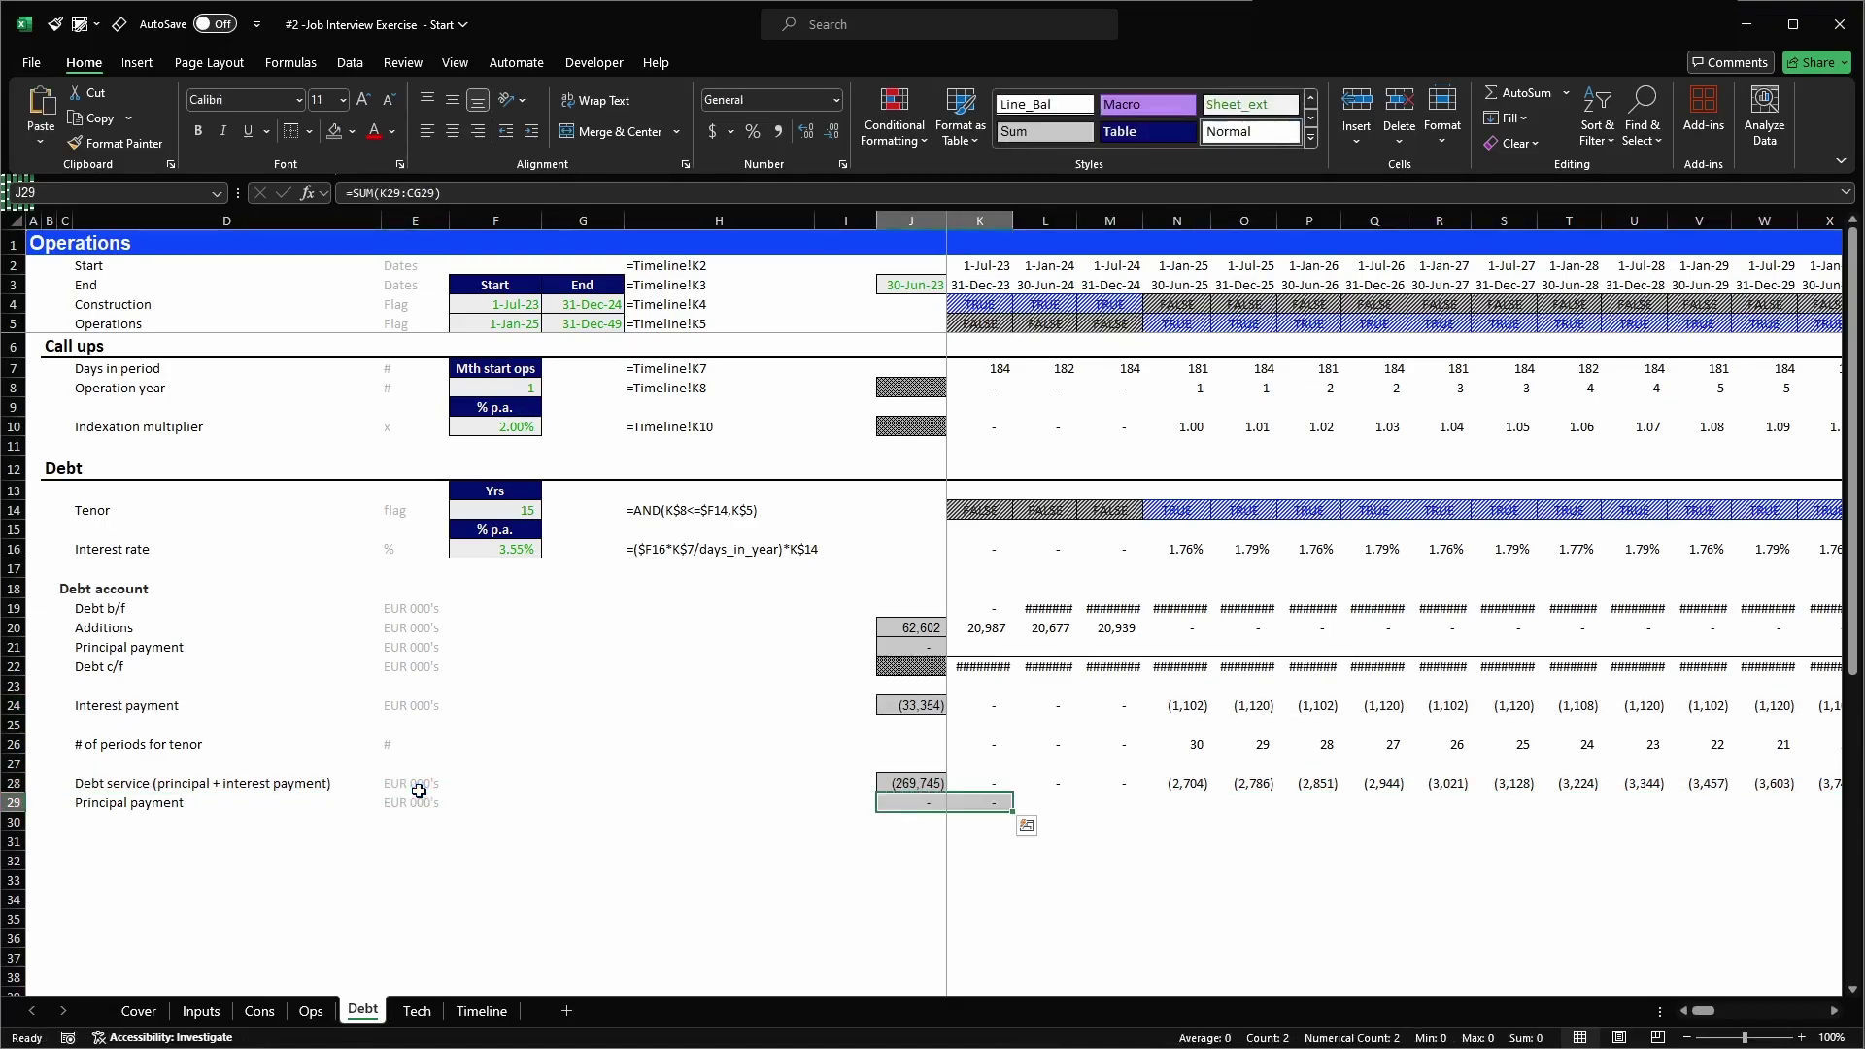
# - Calculate the first-period principal payment in K29 as debt service less interest, =K28-K24
pyautogui.press('Right')
pyautogui.write('=')
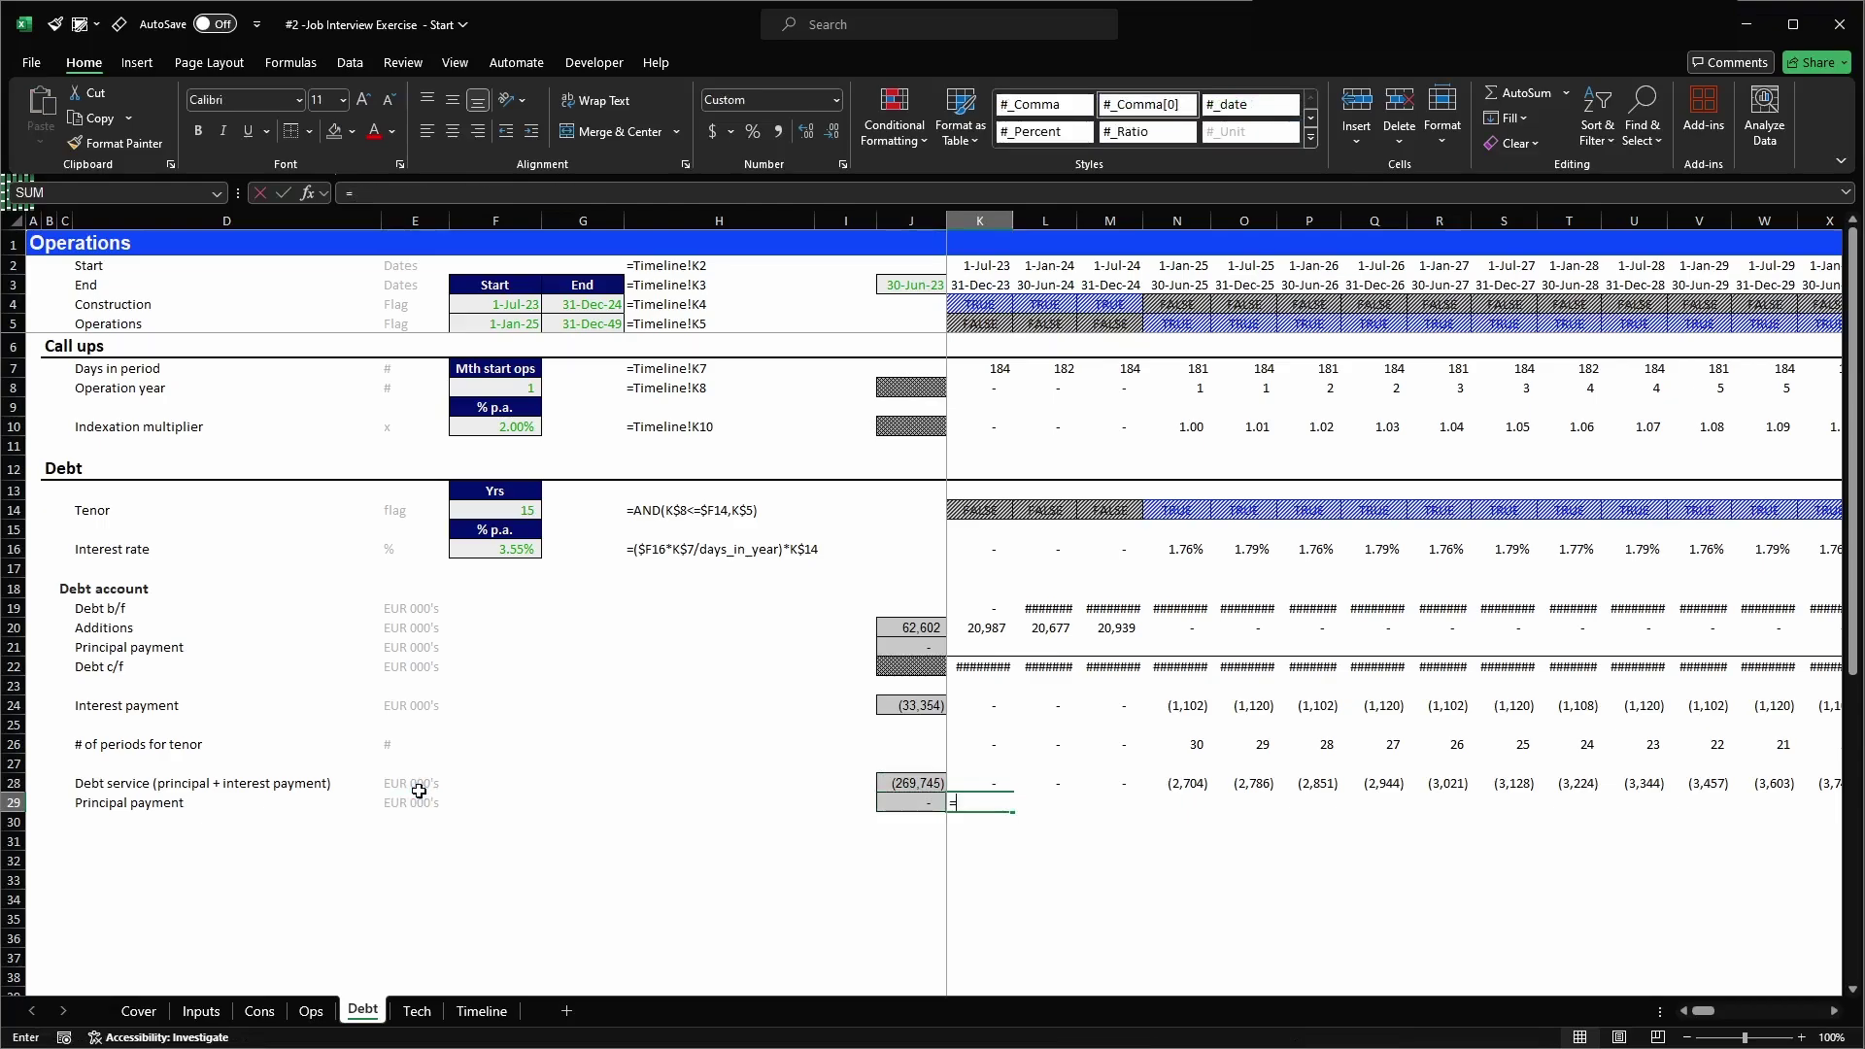
pyautogui.press('Up')
pyautogui.write('-')
pyautogui.press('Up')
pyautogui.press('Up')
pyautogui.press('Up')
pyautogui.press('Up')
pyautogui.press('Up')
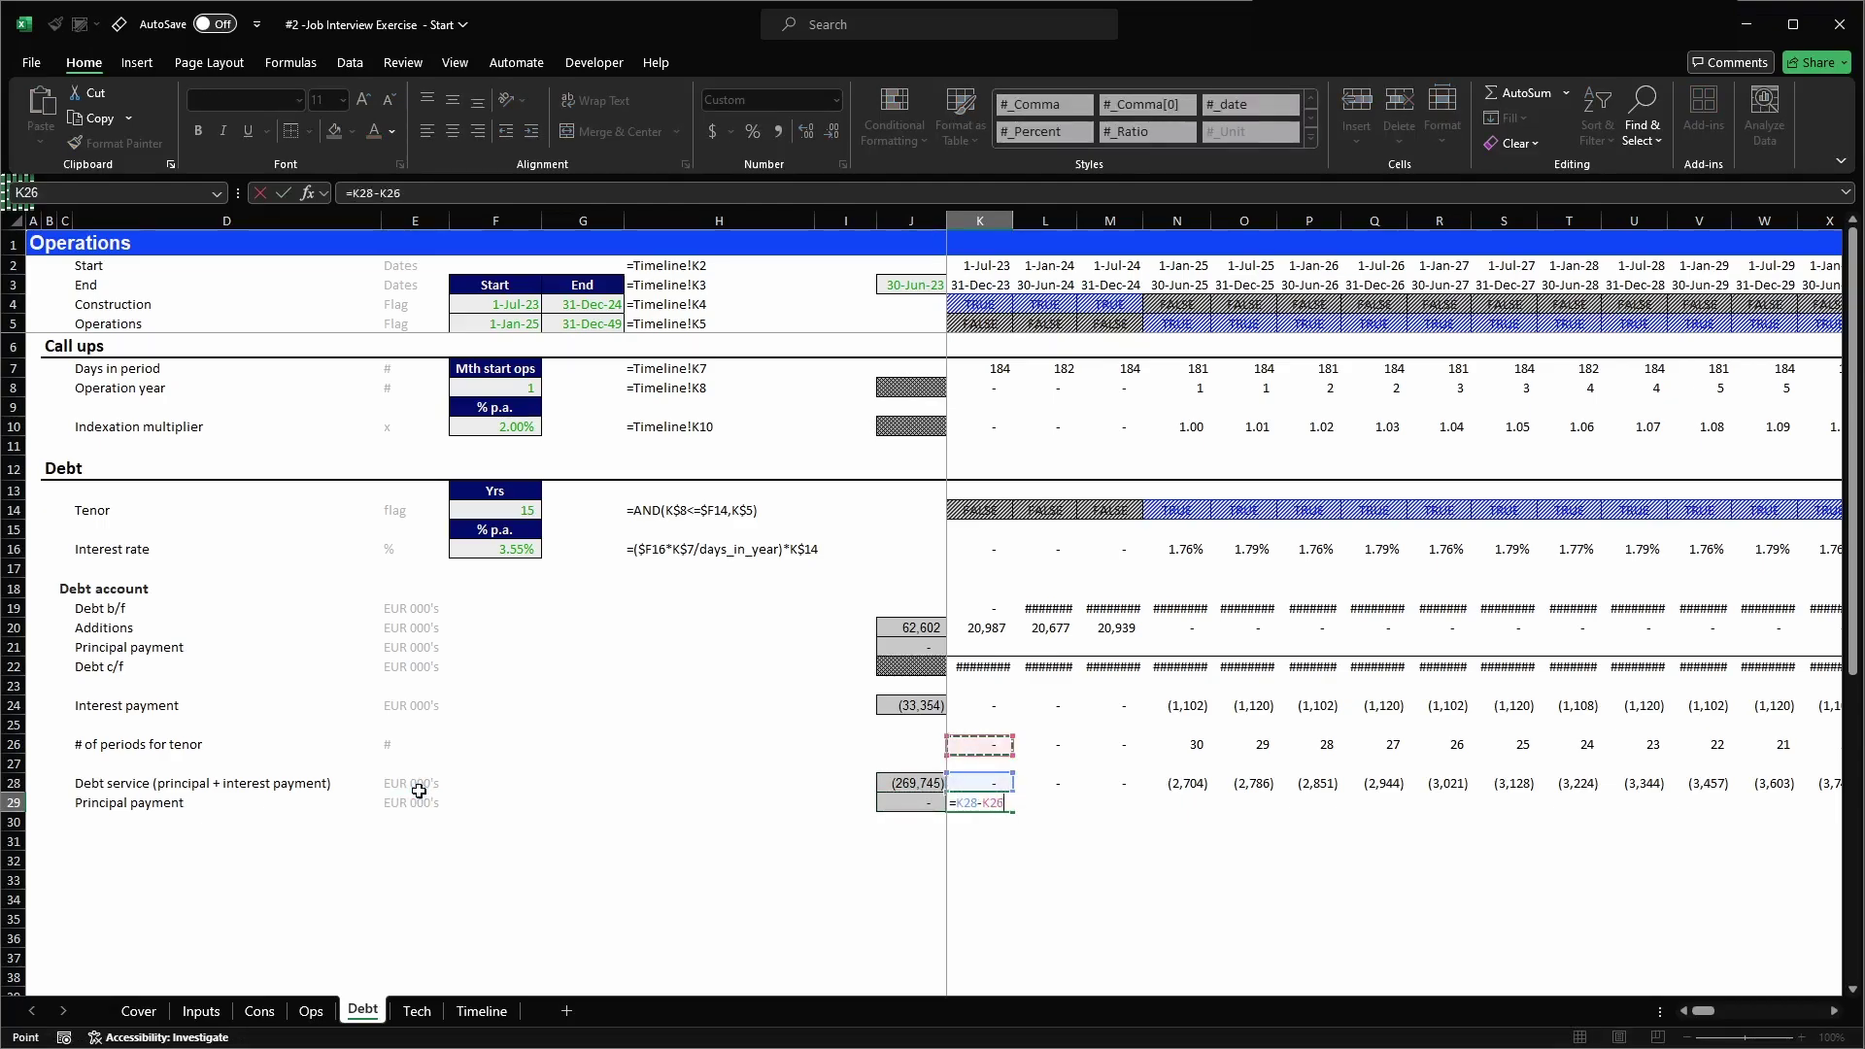
pyautogui.press('Return')
# - Copy the K29 principal payment formula across the rest of the timeline
pyautogui.hotkey('ctrl', 'c')
pyautogui.hotkey('ctrl', 'shift', 'Right')
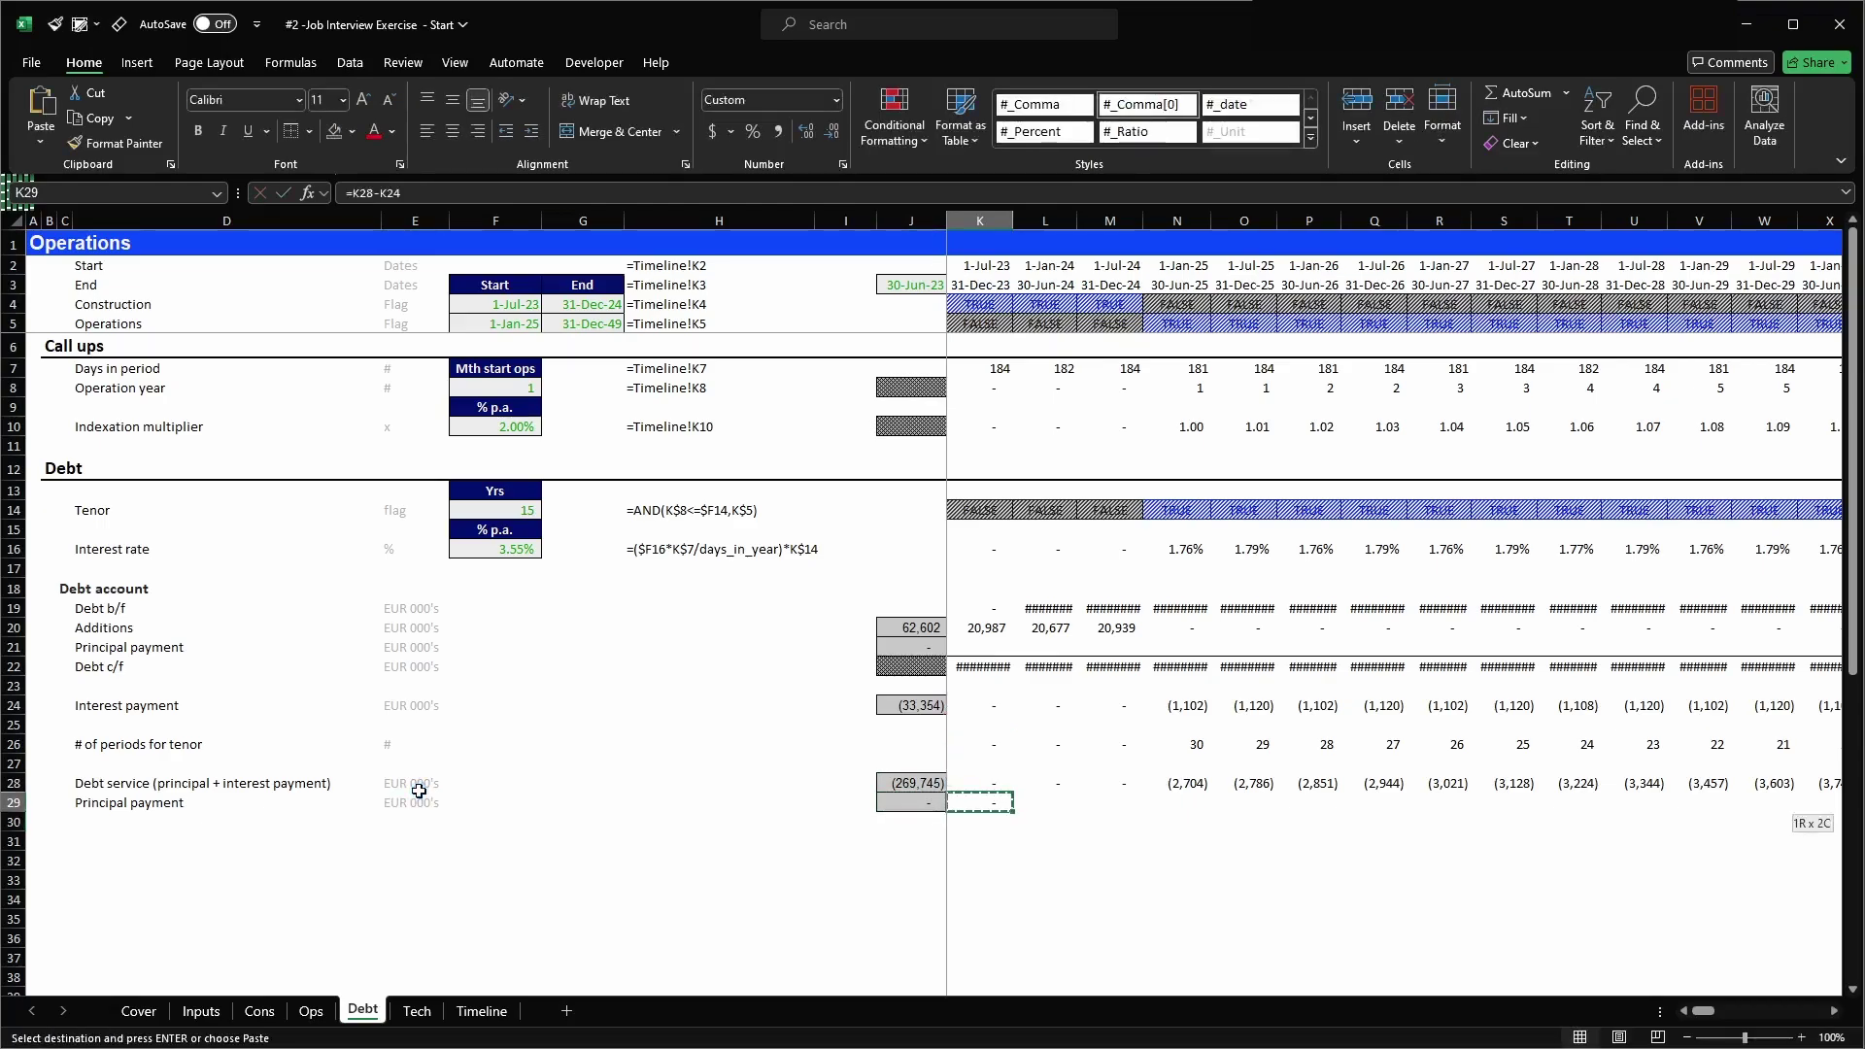
pyautogui.hotkey('shift', 'Left')
pyautogui.press('Return')
pyautogui.press('Left')
# - Review the principal payment amounts along row 29 across the timeline periods
pyautogui.press('Right')
pyautogui.press('Right')
pyautogui.press('Right')
pyautogui.press('Right')
pyautogui.press('Right')
pyautogui.press('Right')
pyautogui.press('Right')
pyautogui.press('Right')
pyautogui.press('Right')
pyautogui.press('Right')
pyautogui.press('Right')
pyautogui.press('Right')
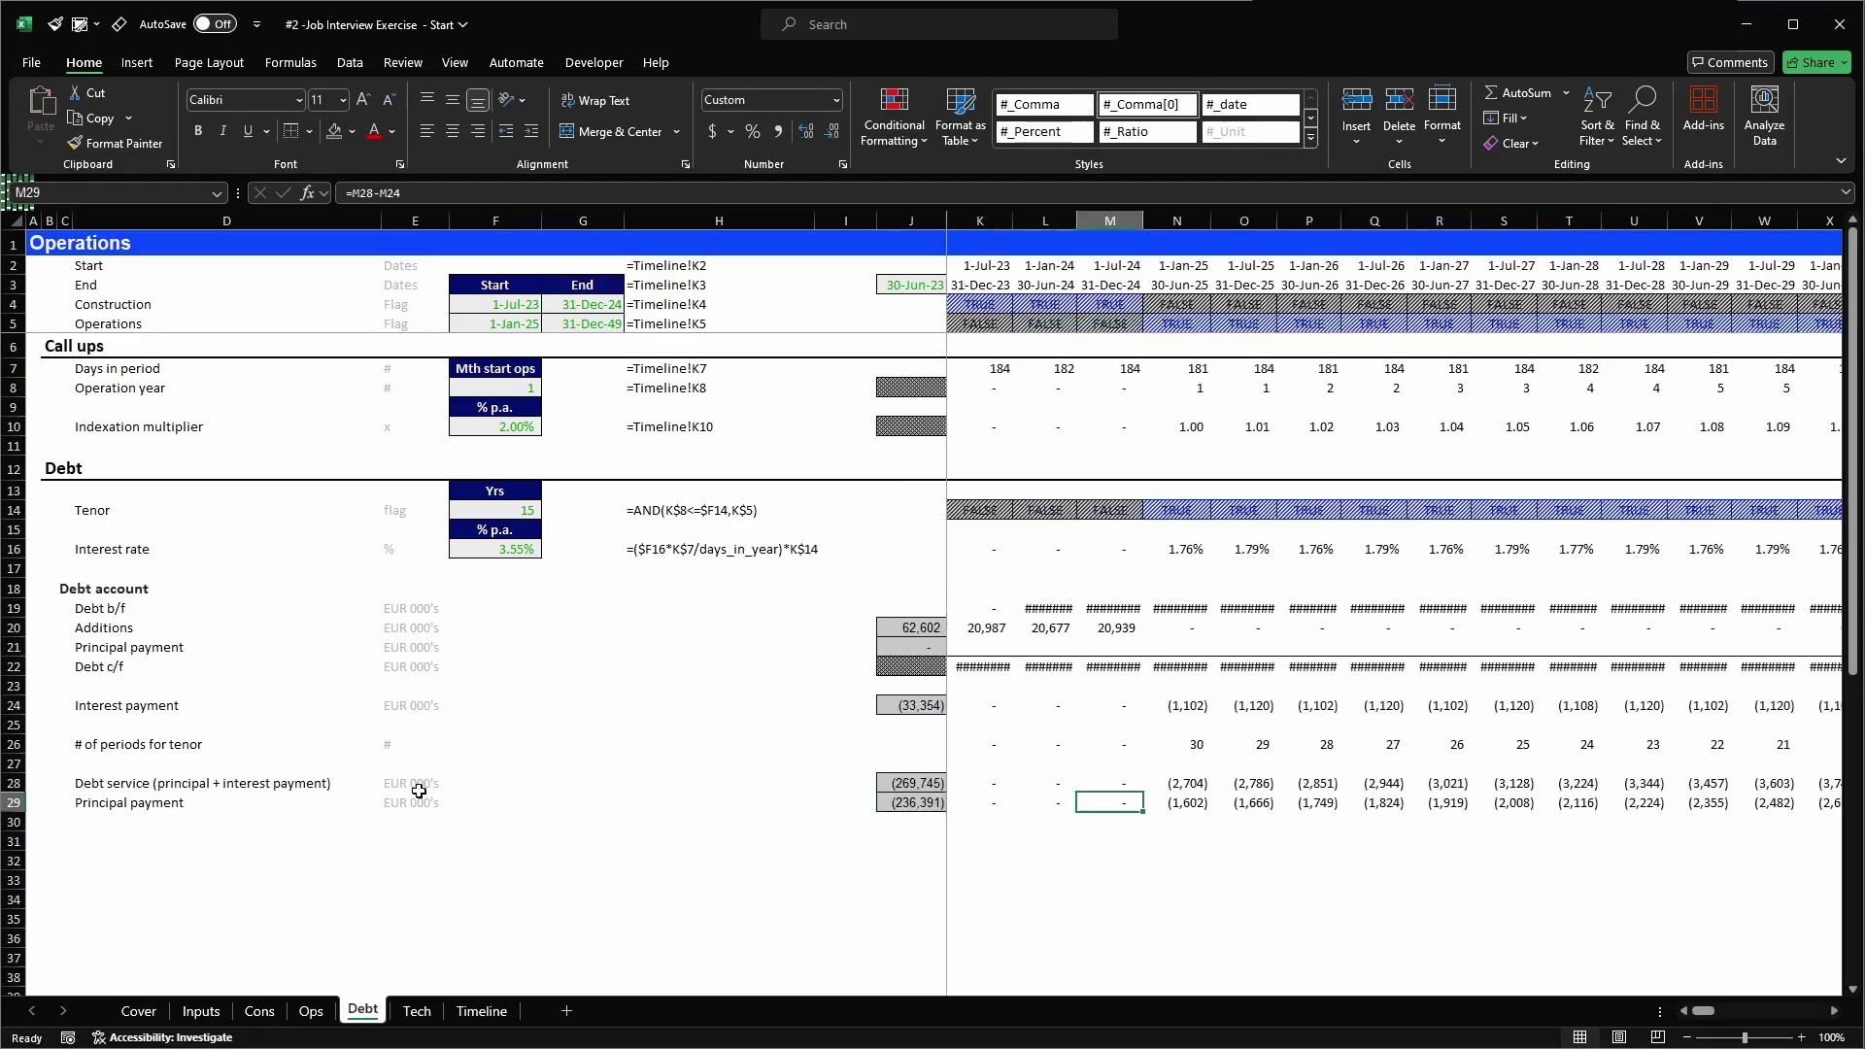
pyautogui.press('Right')
pyautogui.press('Left')
pyautogui.press('Left')
pyautogui.press('Left')
pyautogui.press('Left')
pyautogui.press('Left')
pyautogui.press('Left')
pyautogui.press('Left')
pyautogui.press('Left')
pyautogui.press('Left')
pyautogui.press('Left')
# - Move the interest payment row and the blank row above it to below the # of periods for tenor row
pyautogui.press('Up')
pyautogui.press('Up')
pyautogui.press('Up')
pyautogui.press('Up')
pyautogui.press('Up')
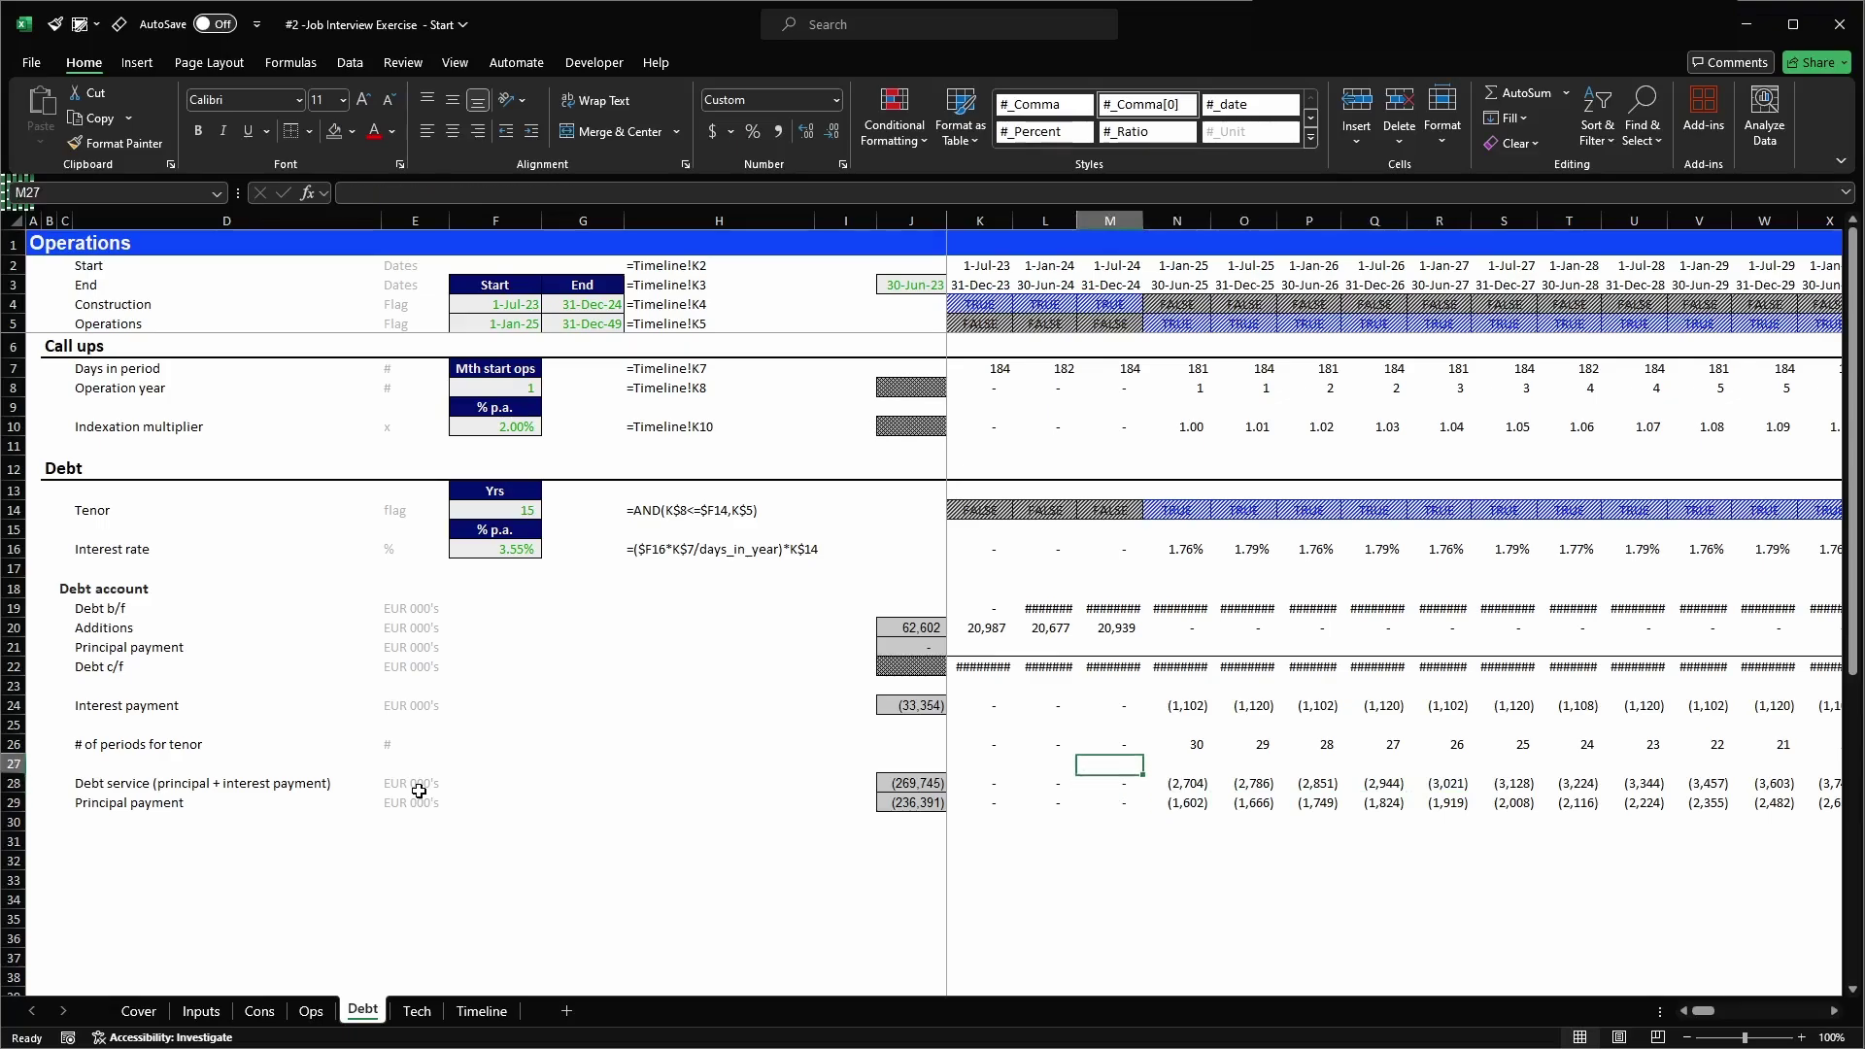
pyautogui.hotkey('shift', 'space')
pyautogui.hotkey('shift', 'Down')
pyautogui.hotkey('shift', 'Up')
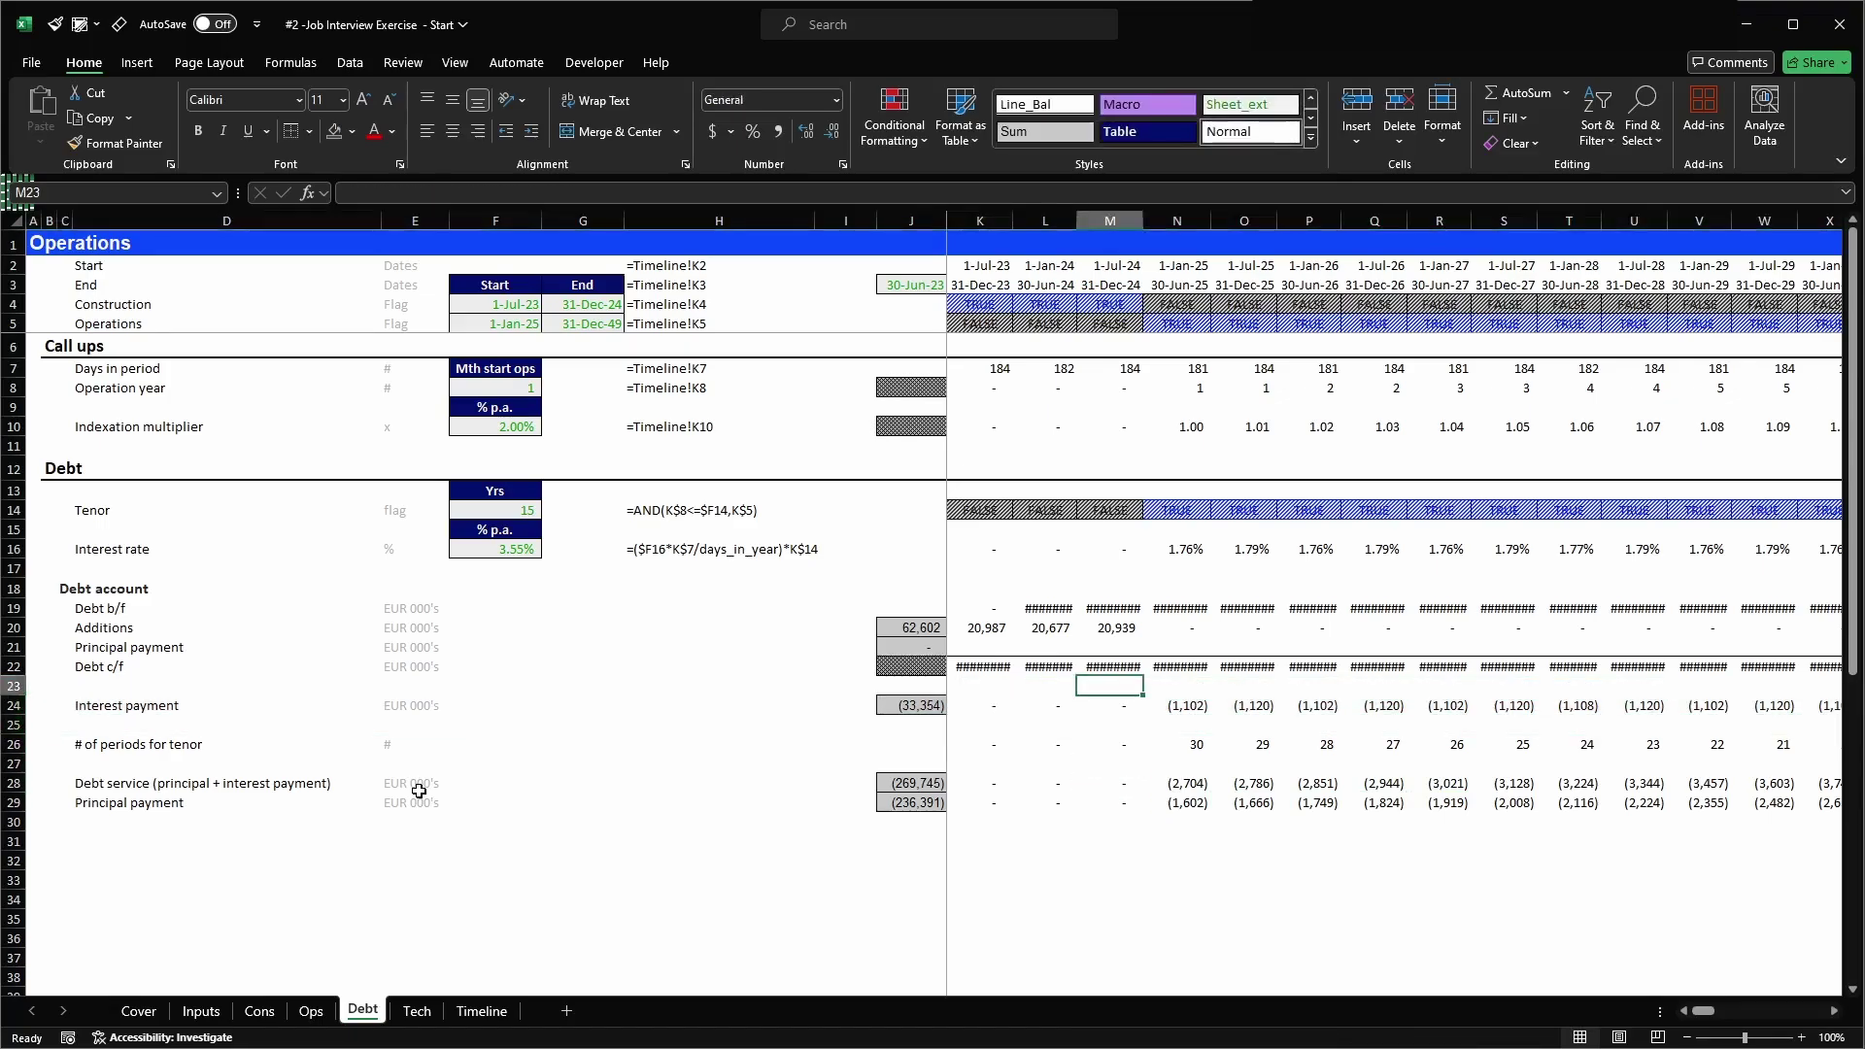
pyautogui.hotkey('shift', 'Up')
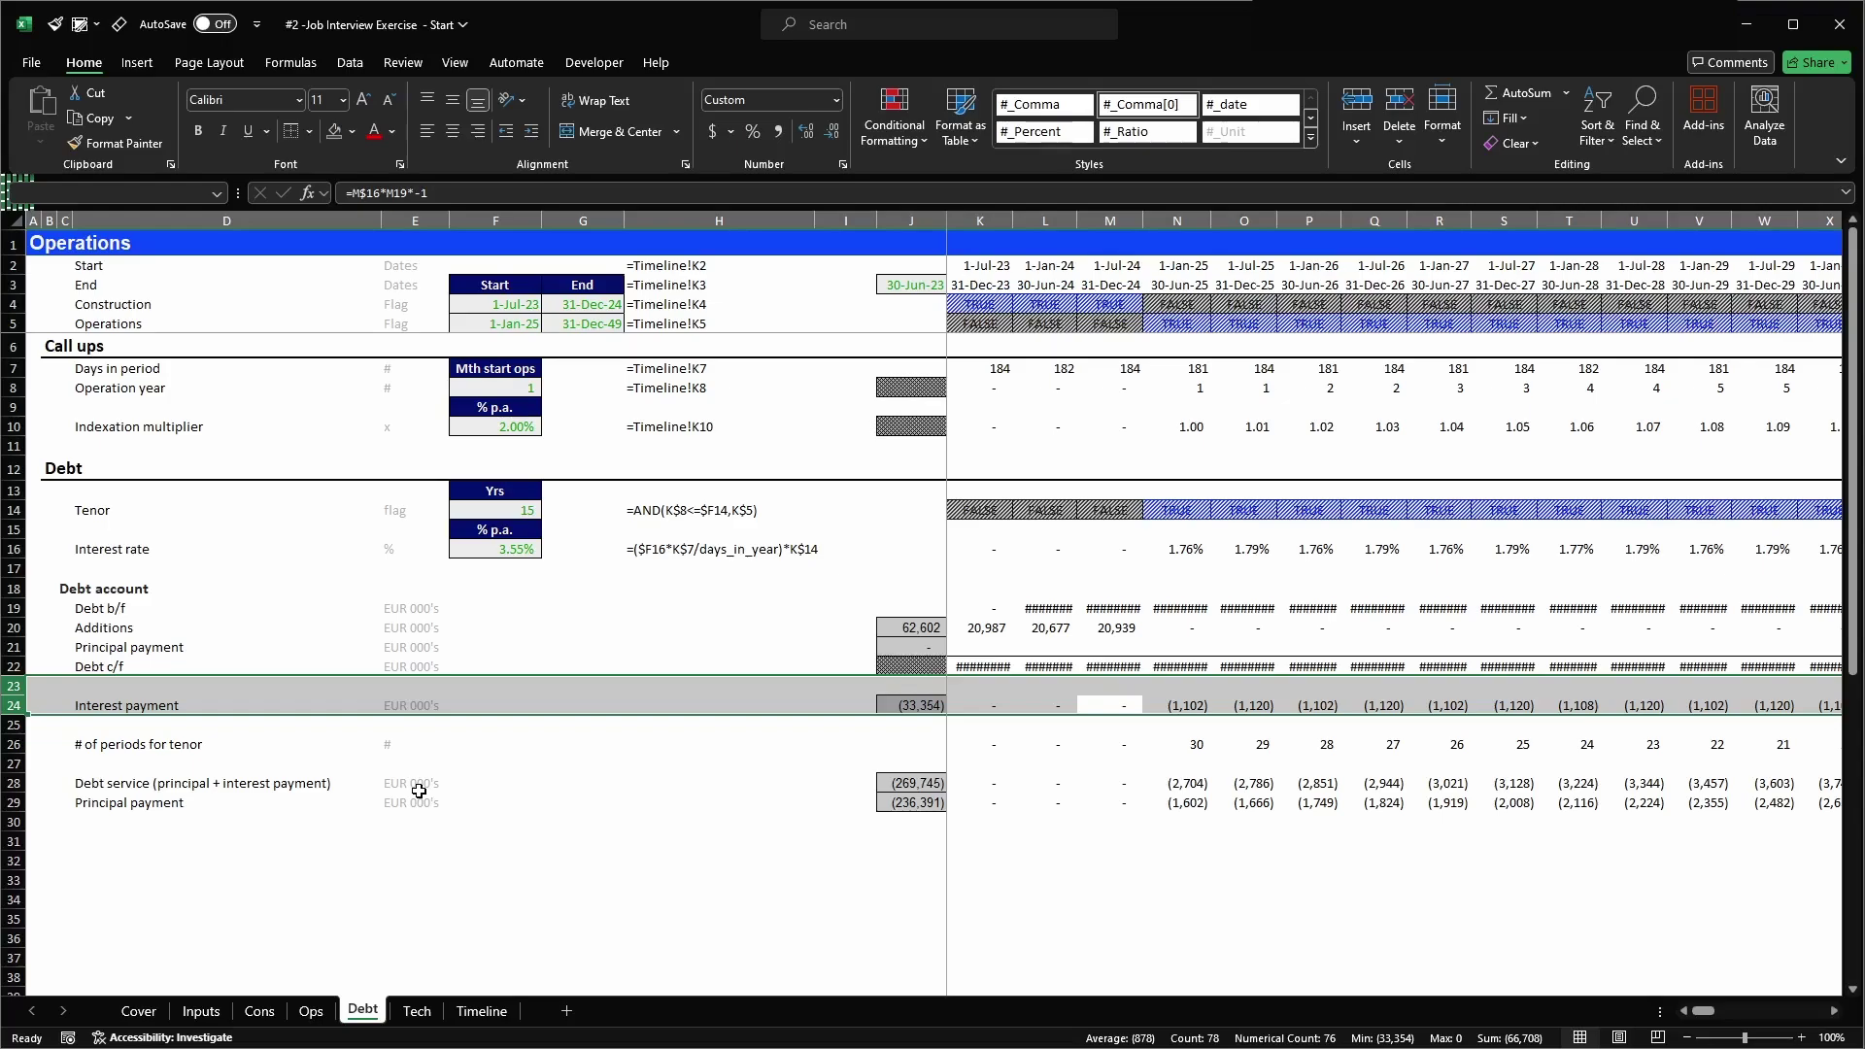
pyautogui.hotkey('ctrl', 'c')
pyautogui.press('Down')
pyautogui.press('Down')
pyautogui.press('Down')
pyautogui.hotkey('shift', 'space')
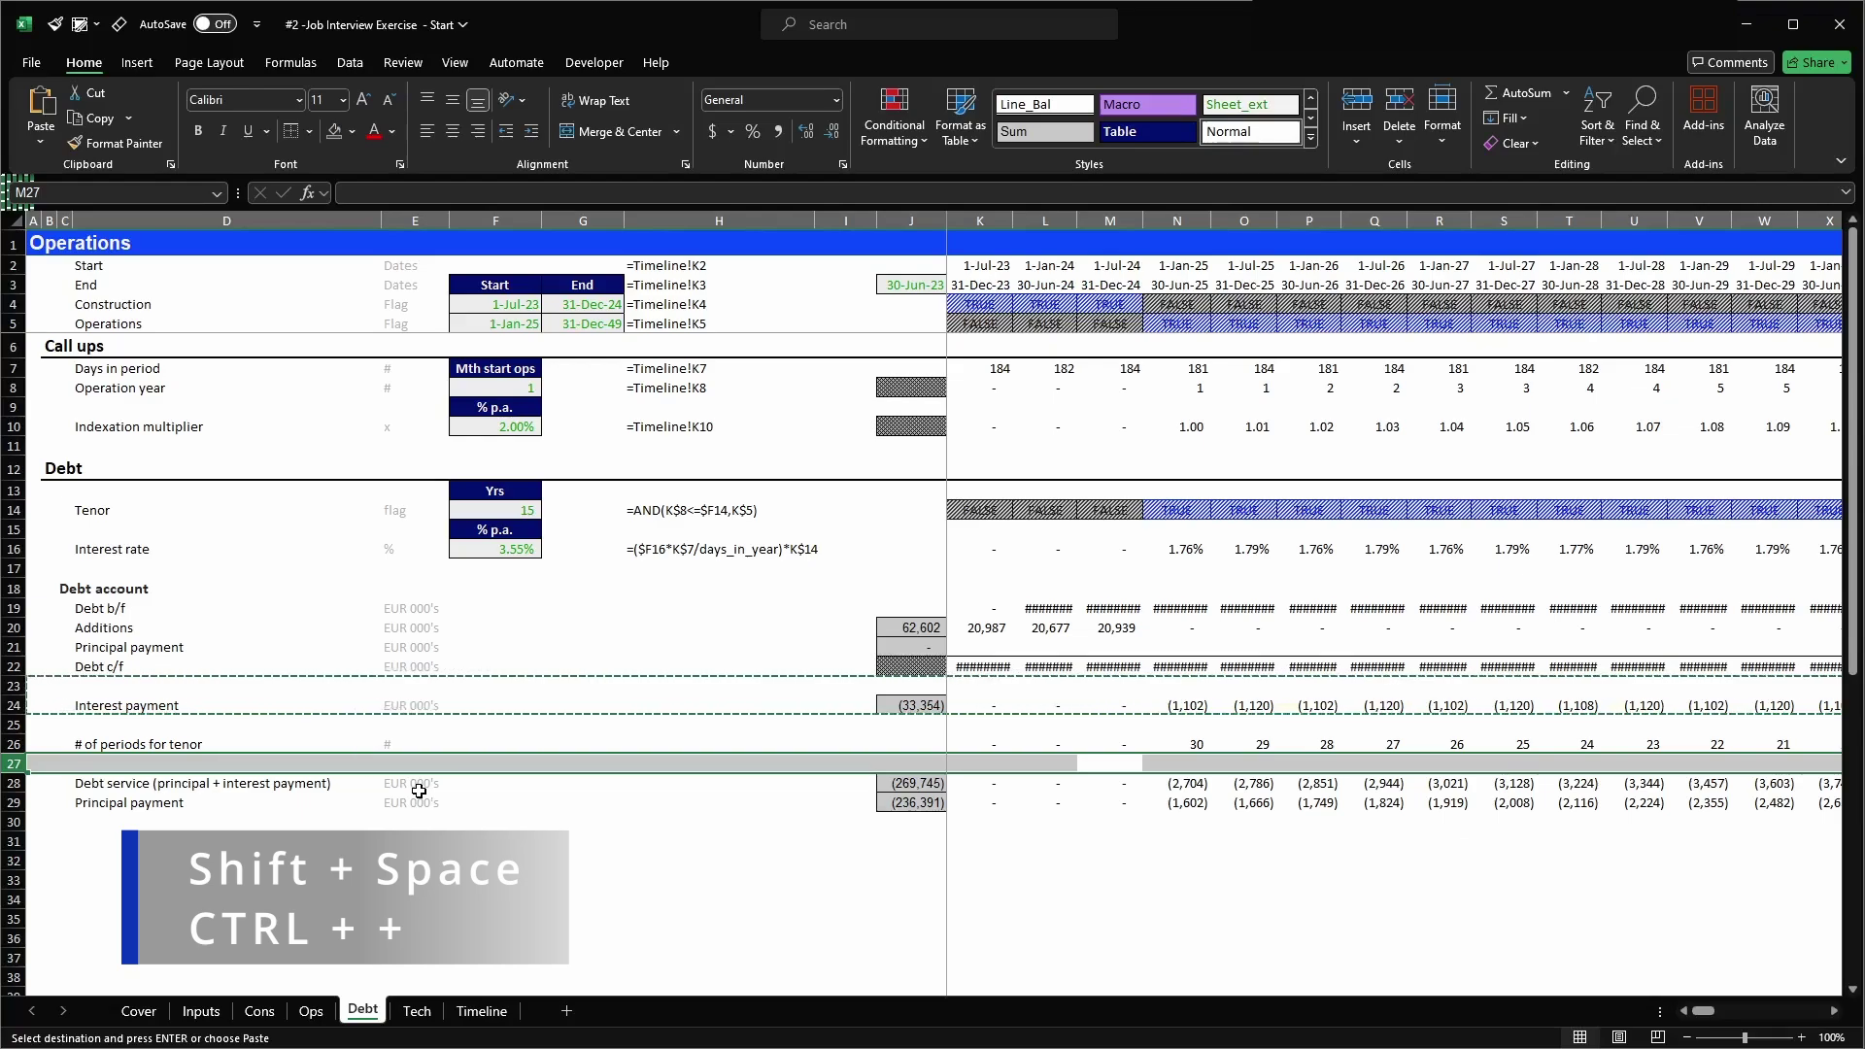
pyautogui.hotkey('ctrl', '+')
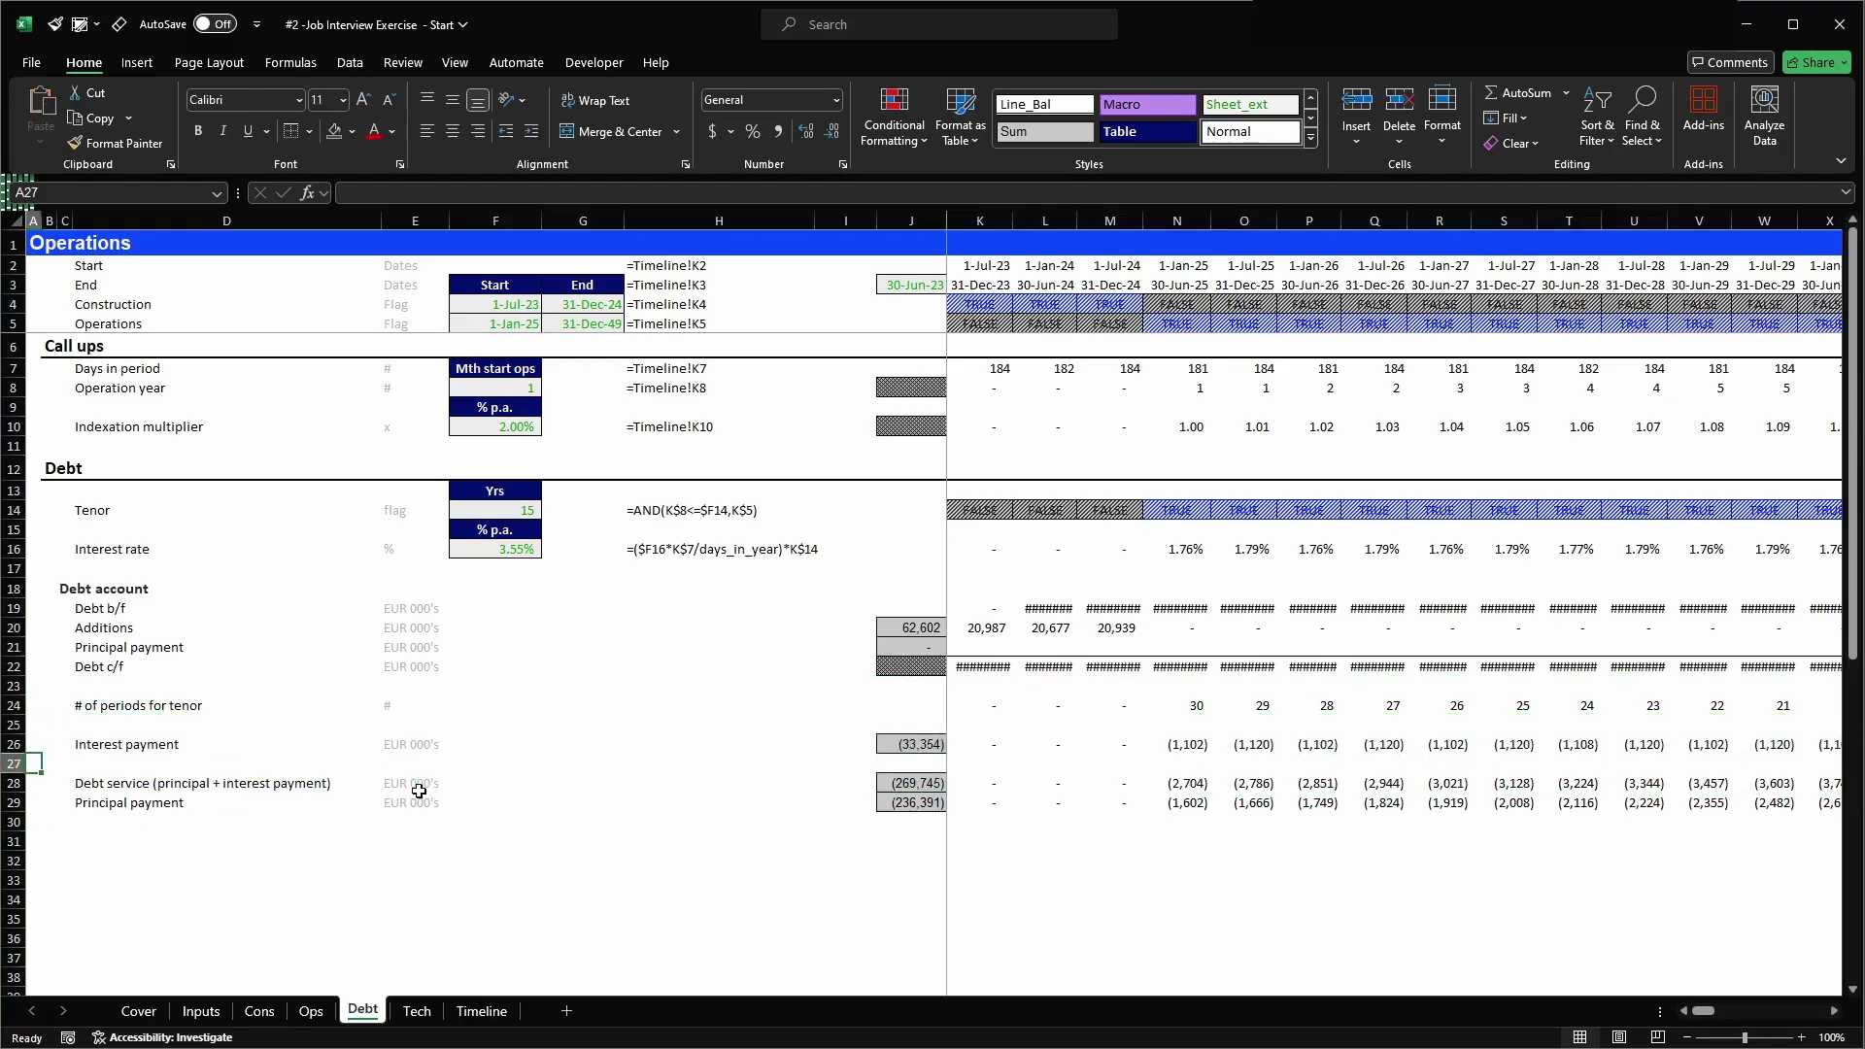
# - Delete blank row 27 between the interest payment and debt service rows
pyautogui.hotkey('ctrl', '-')
pyautogui.press('Right')
pyautogui.press('Right')
pyautogui.press('Right')
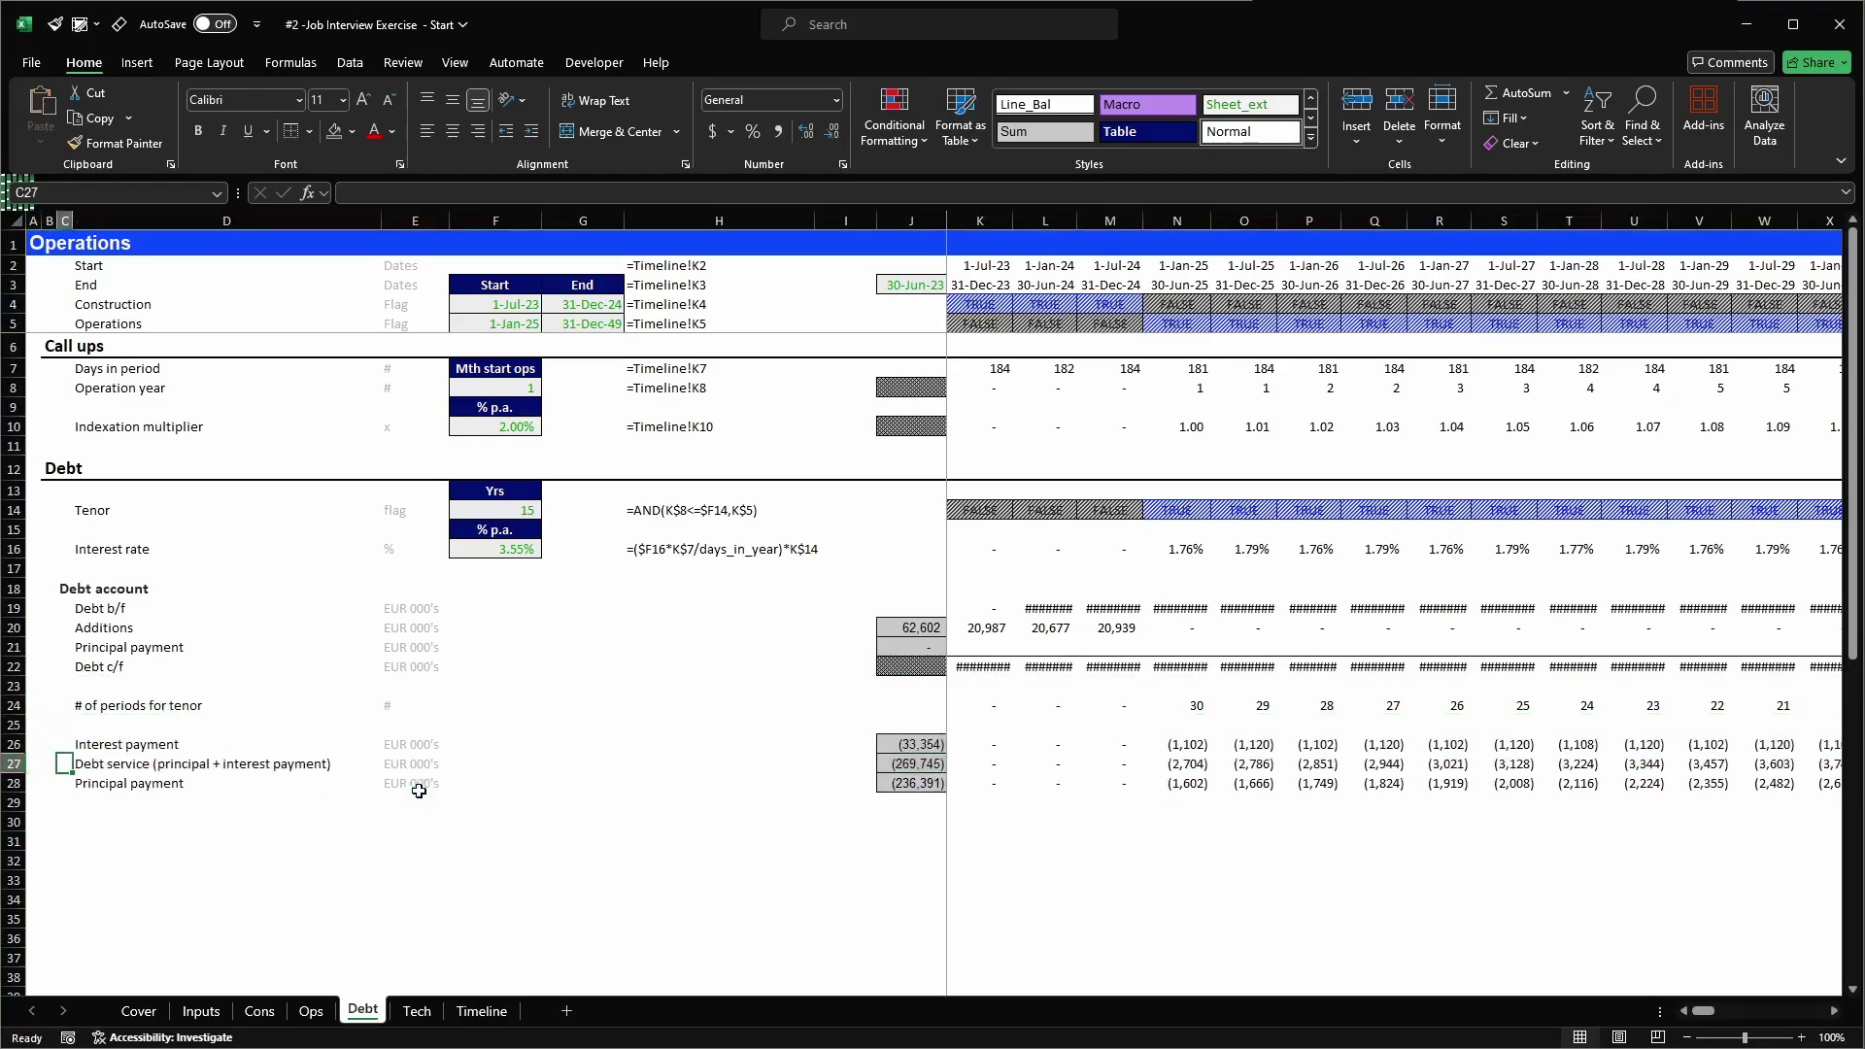
# - Move the debt service row from row 27 to directly below the principal payment row
pyautogui.press('Right')
pyautogui.press('Right')
pyautogui.press('Right')
pyautogui.press('Right')
pyautogui.press('Right')
pyautogui.press('Right')
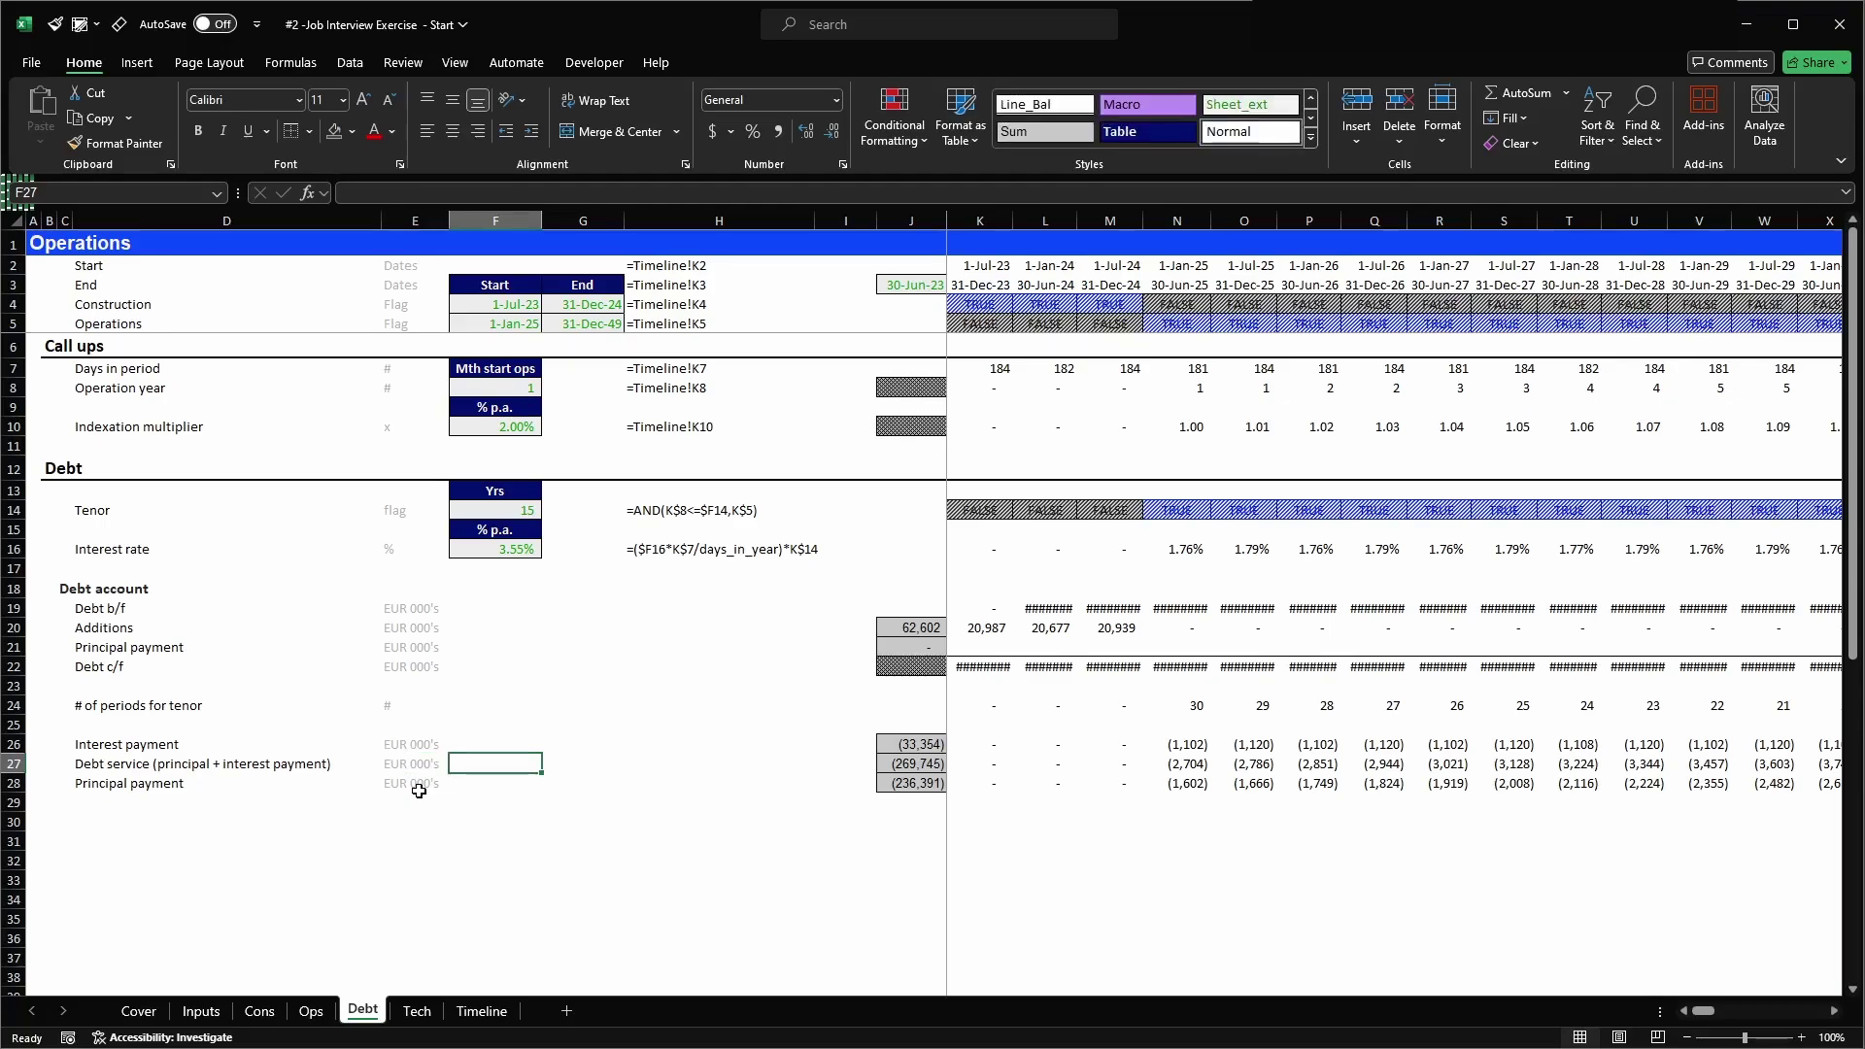
pyautogui.press('Up')
pyautogui.press('Right')
pyautogui.press('Down')
pyautogui.hotkey('shift', 'space')
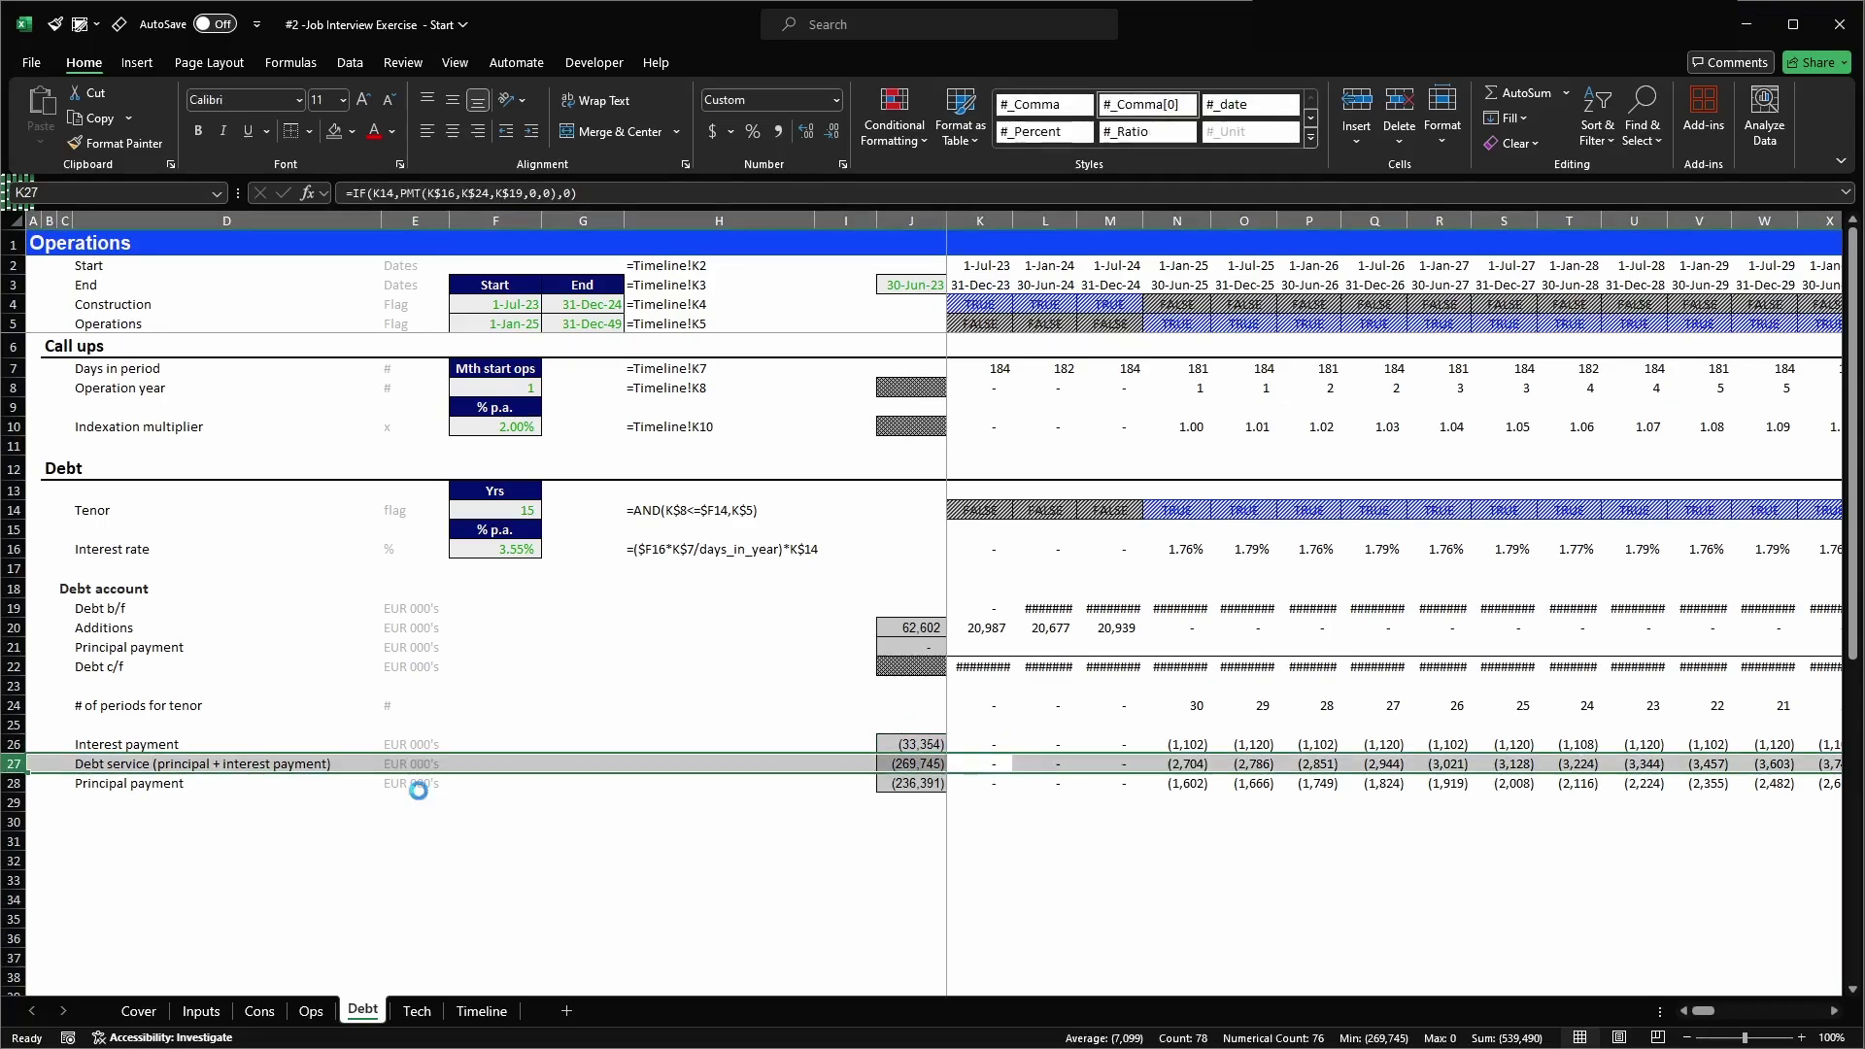
pyautogui.hotkey('ctrl', 'c')
pyautogui.press('Down')
pyautogui.press('Down')
pyautogui.hotkey('shift', 'space')
pyautogui.hotkey('ctrl', '+')
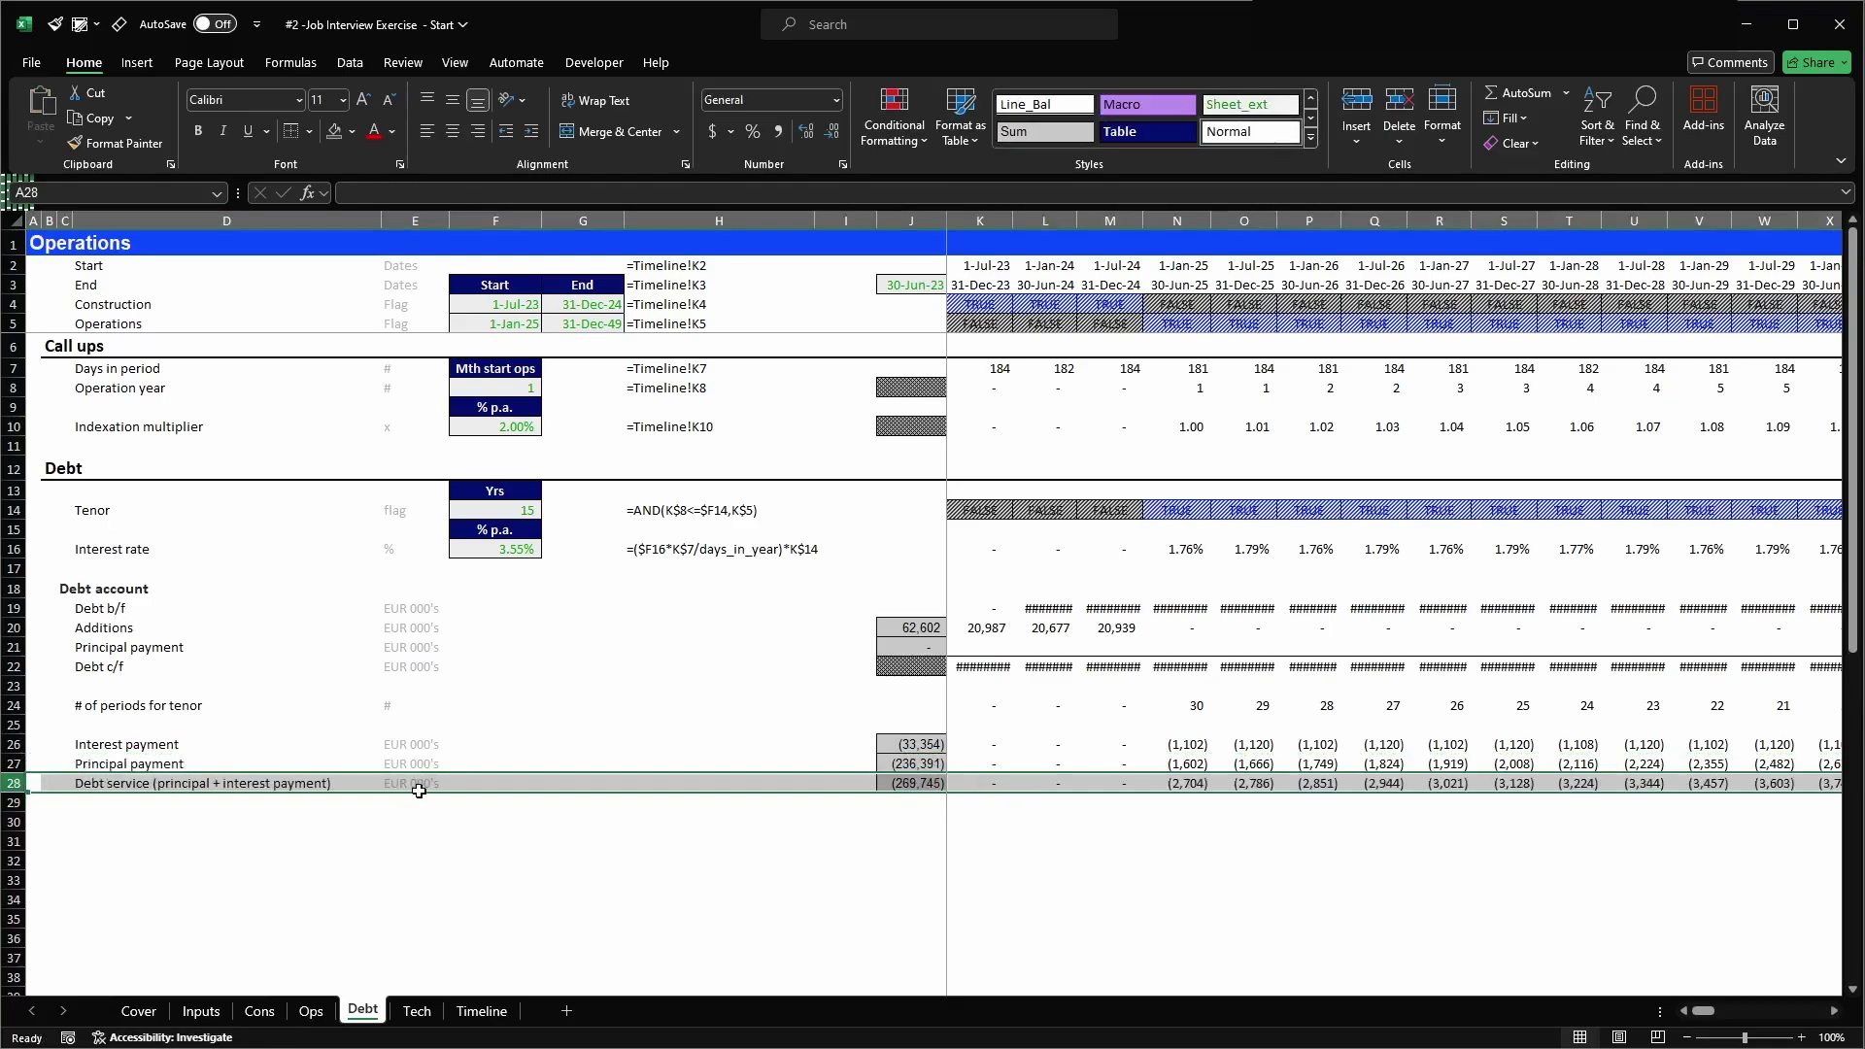
# - Check the first-period formulas of the debt service and principal payment rows on the Debt sheet
pyautogui.press('Right')
pyautogui.press('Right')
pyautogui.press('Right')
pyautogui.press('Right')
pyautogui.press('Right')
pyautogui.press('Right')
pyautogui.press('Right')
pyautogui.press('Left')
pyautogui.press('Right')
pyautogui.press('Right')
pyautogui.press('Right')
pyautogui.press('Right')
pyautogui.press('Up')
pyautogui.press('Up')
pyautogui.hotkey('shift', 'Down')
pyautogui.hotkey('ctrl', 'd')
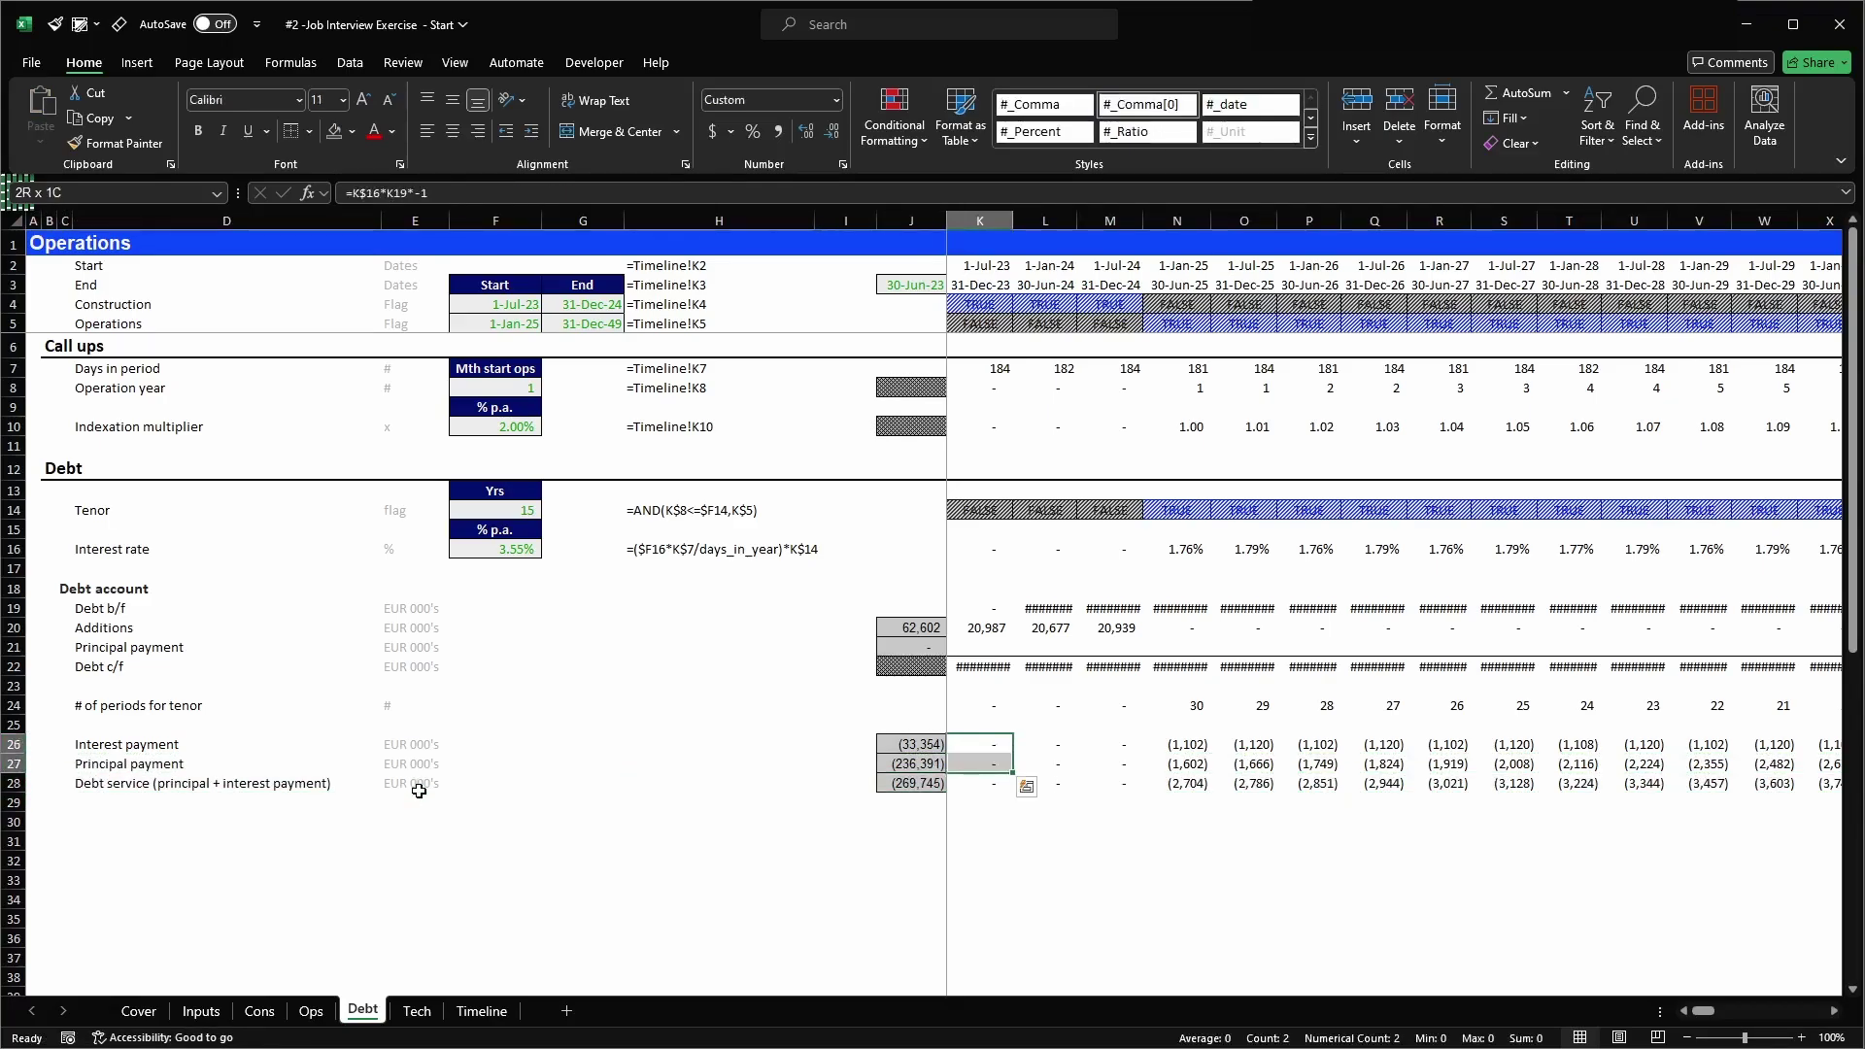
pyautogui.press('Down')
pyautogui.press('Down')
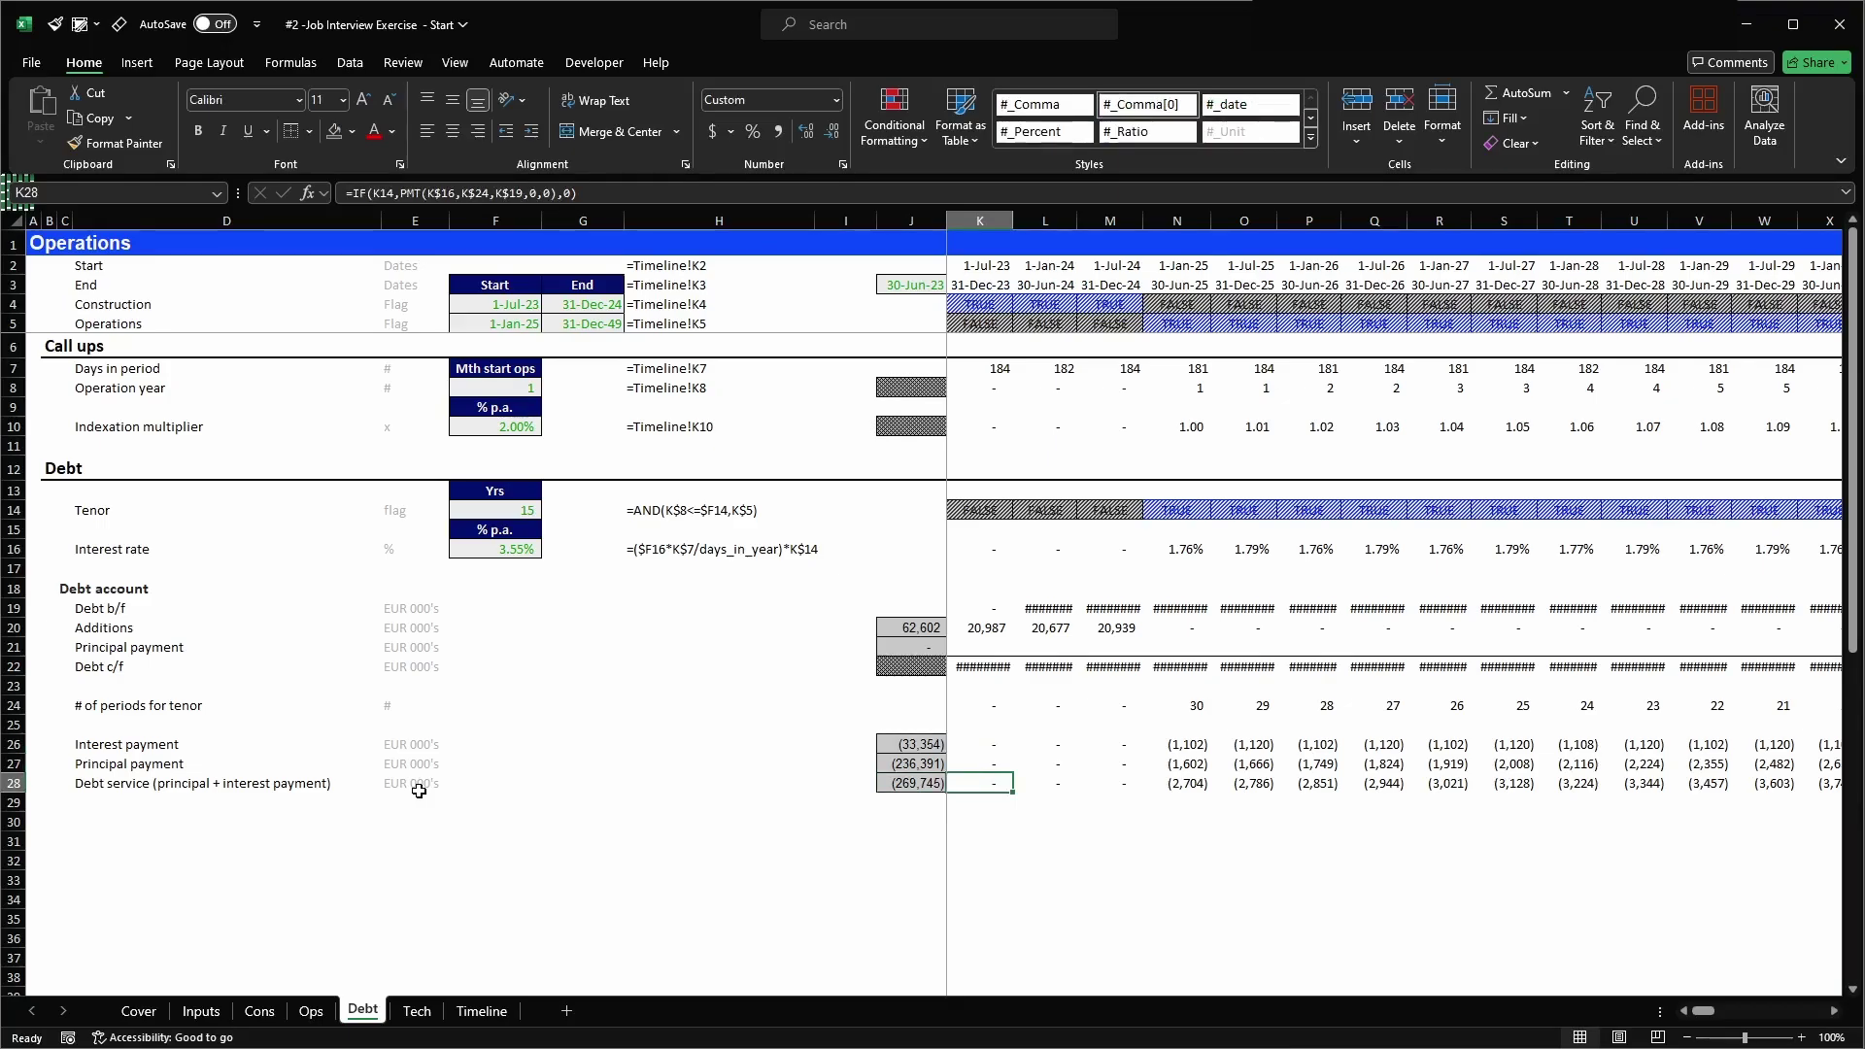
pyautogui.press('F2')
pyautogui.press('Escape')
pyautogui.press('Up')
pyautogui.press('F2')
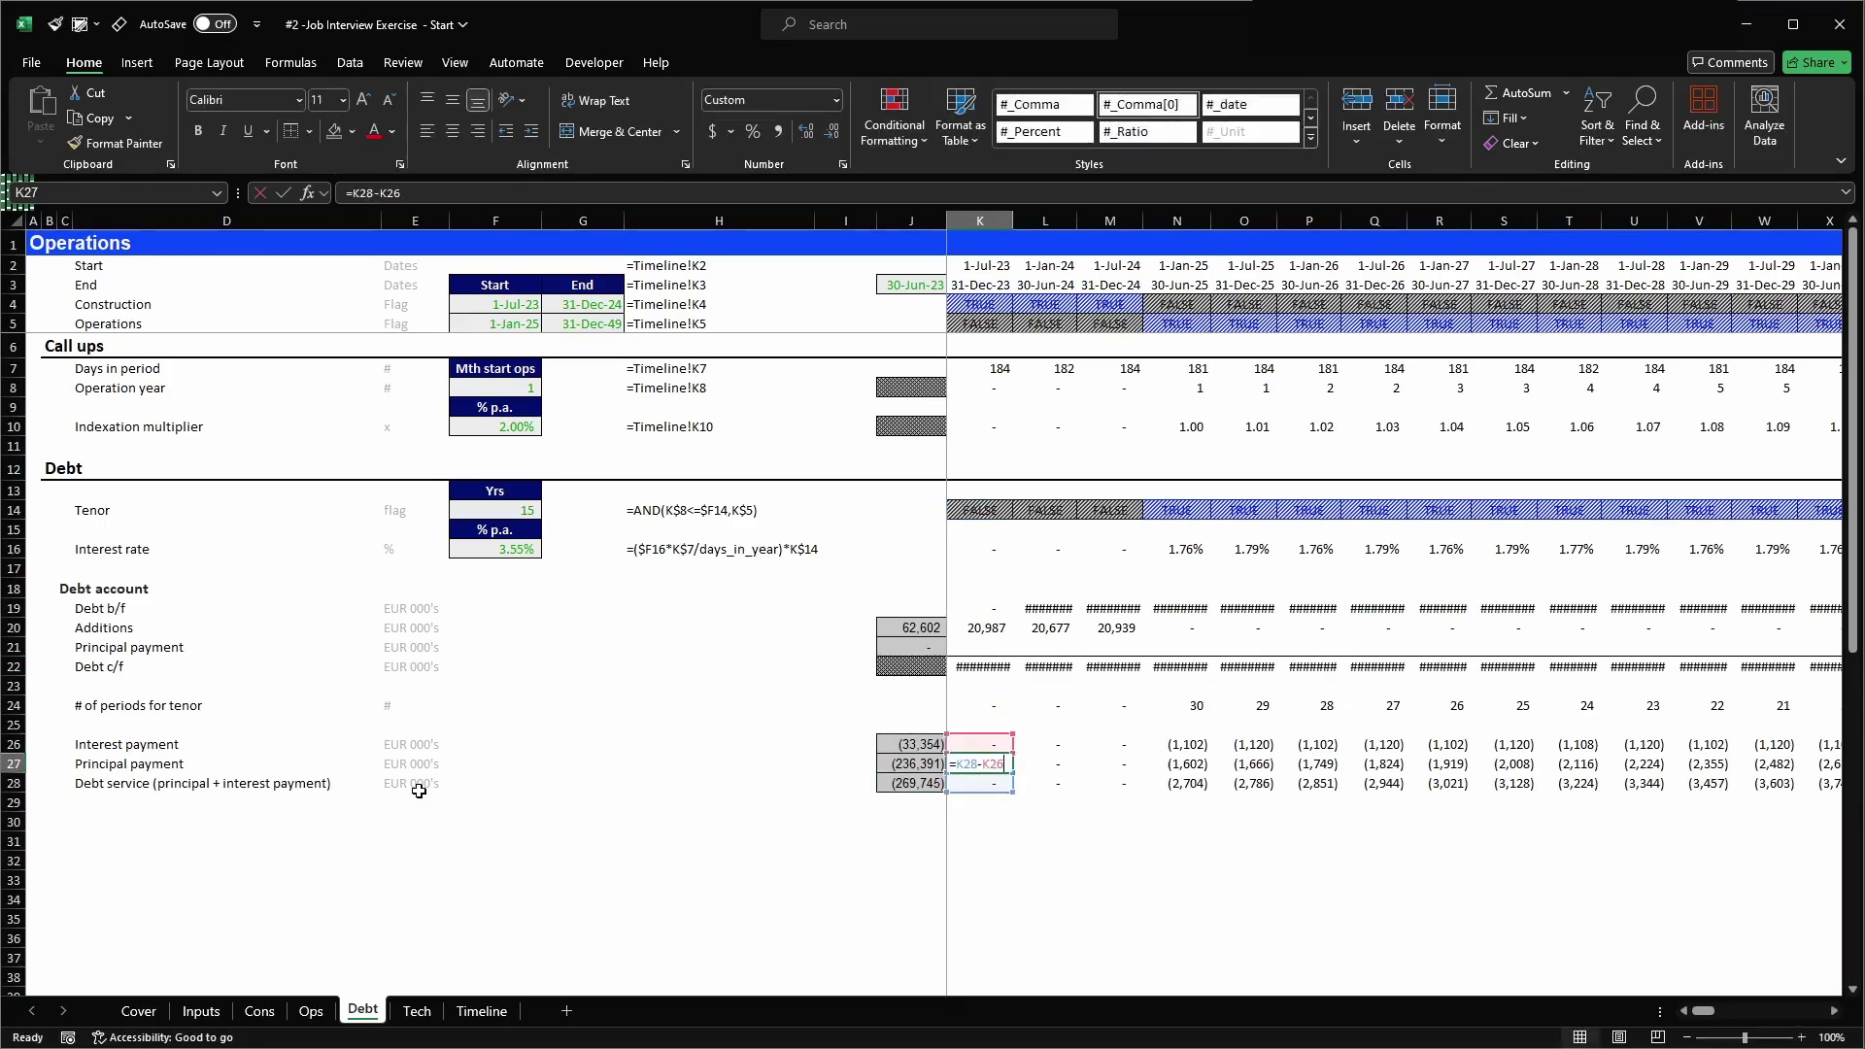
pyautogui.press('Escape')
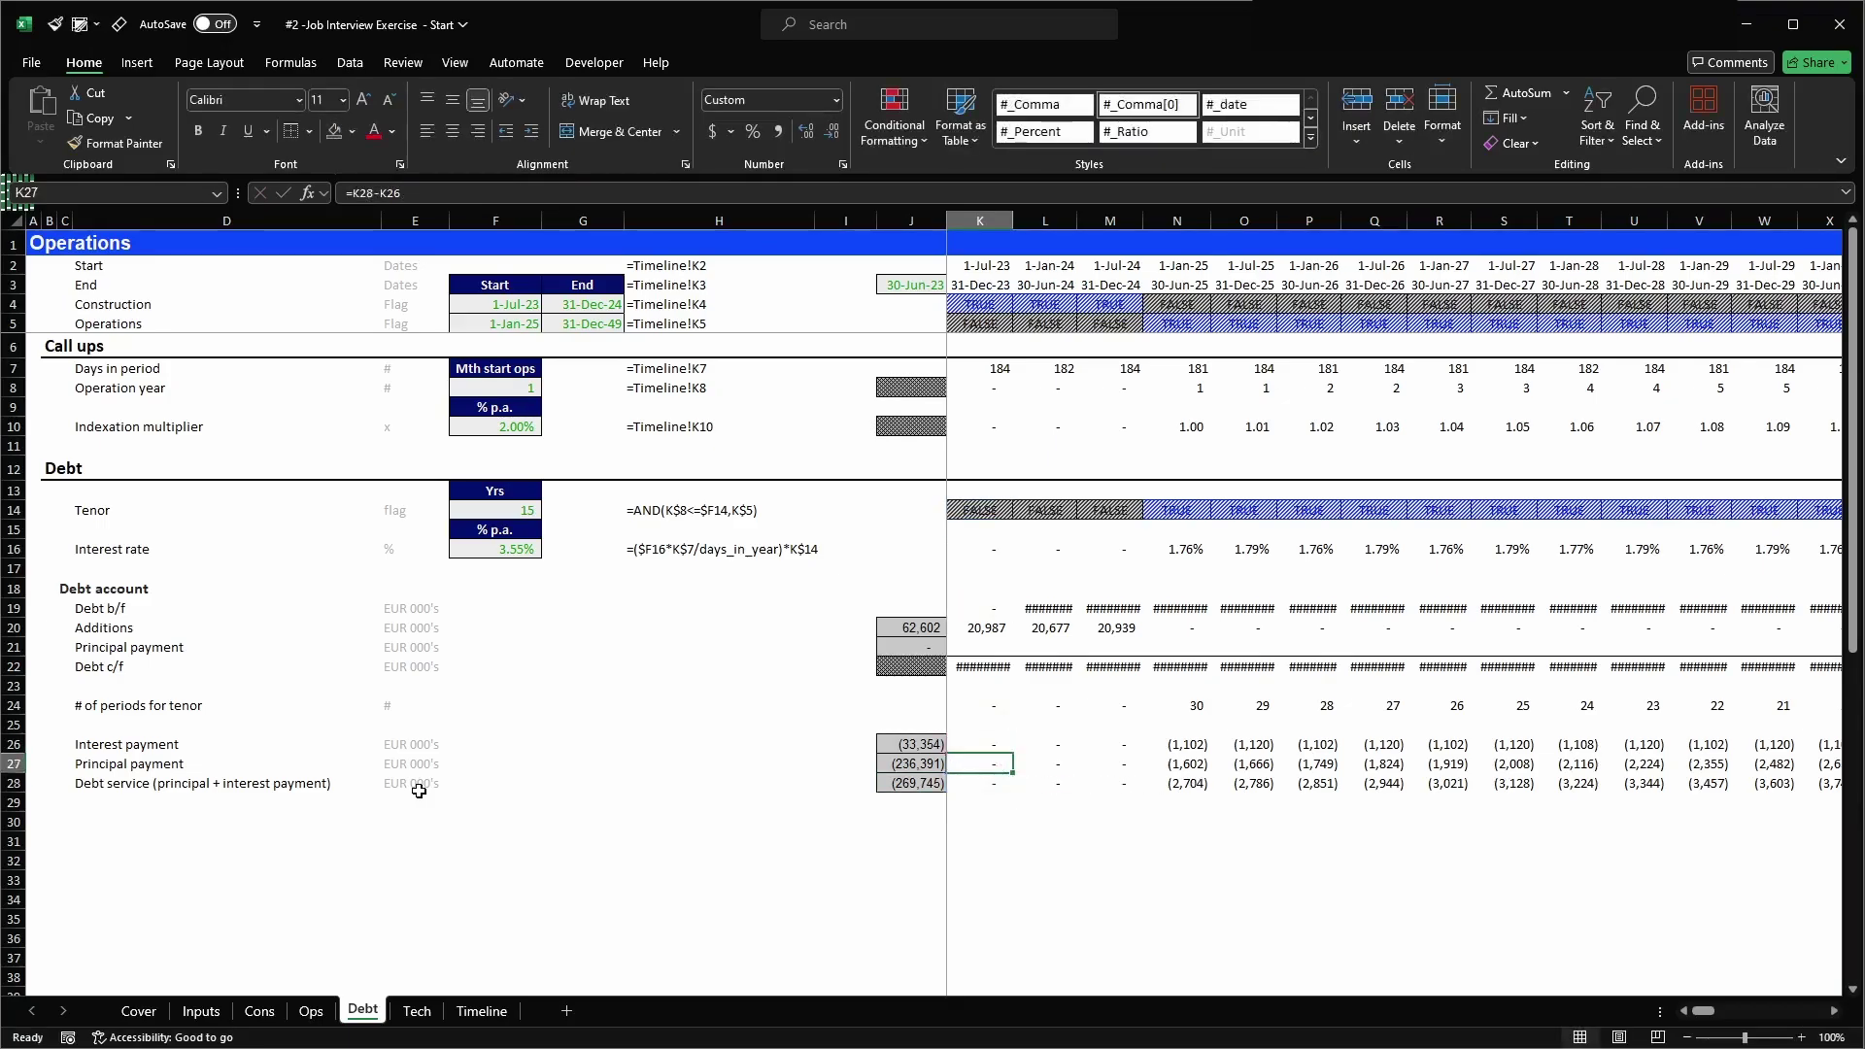
pyautogui.press('F2')
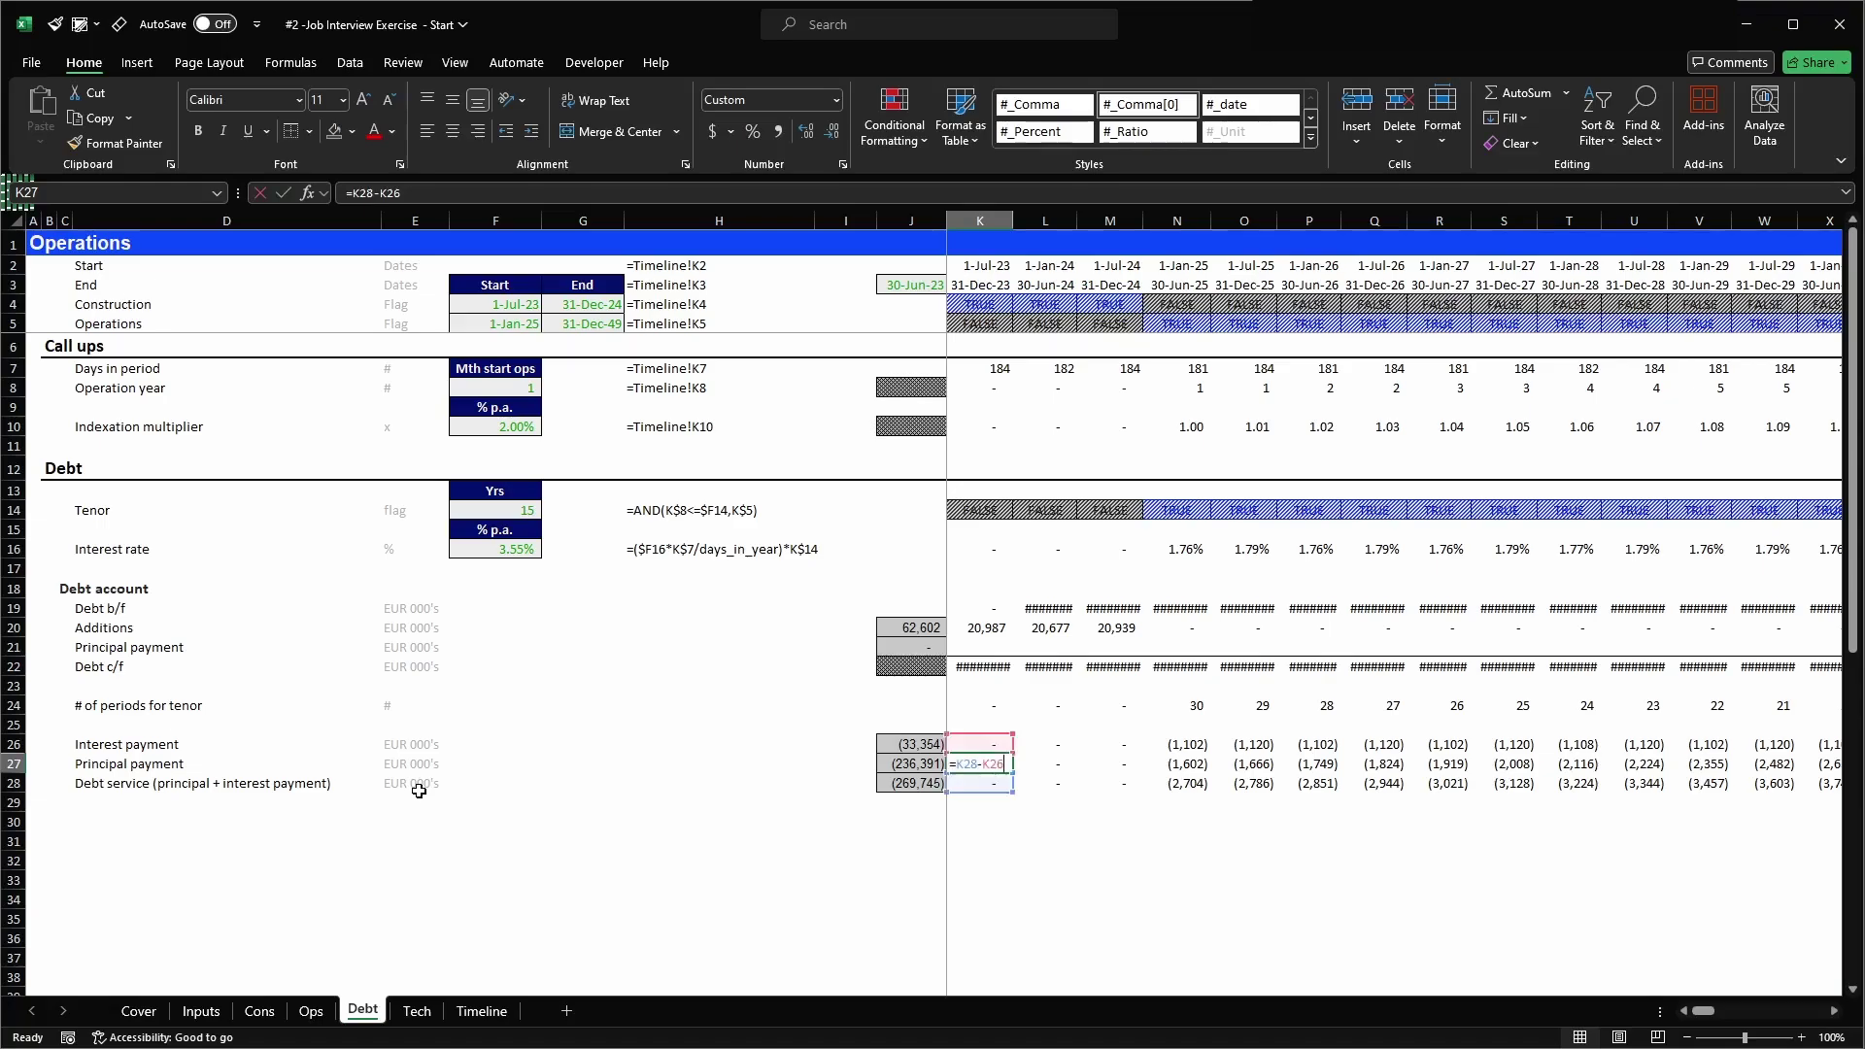
pyautogui.press('Return')
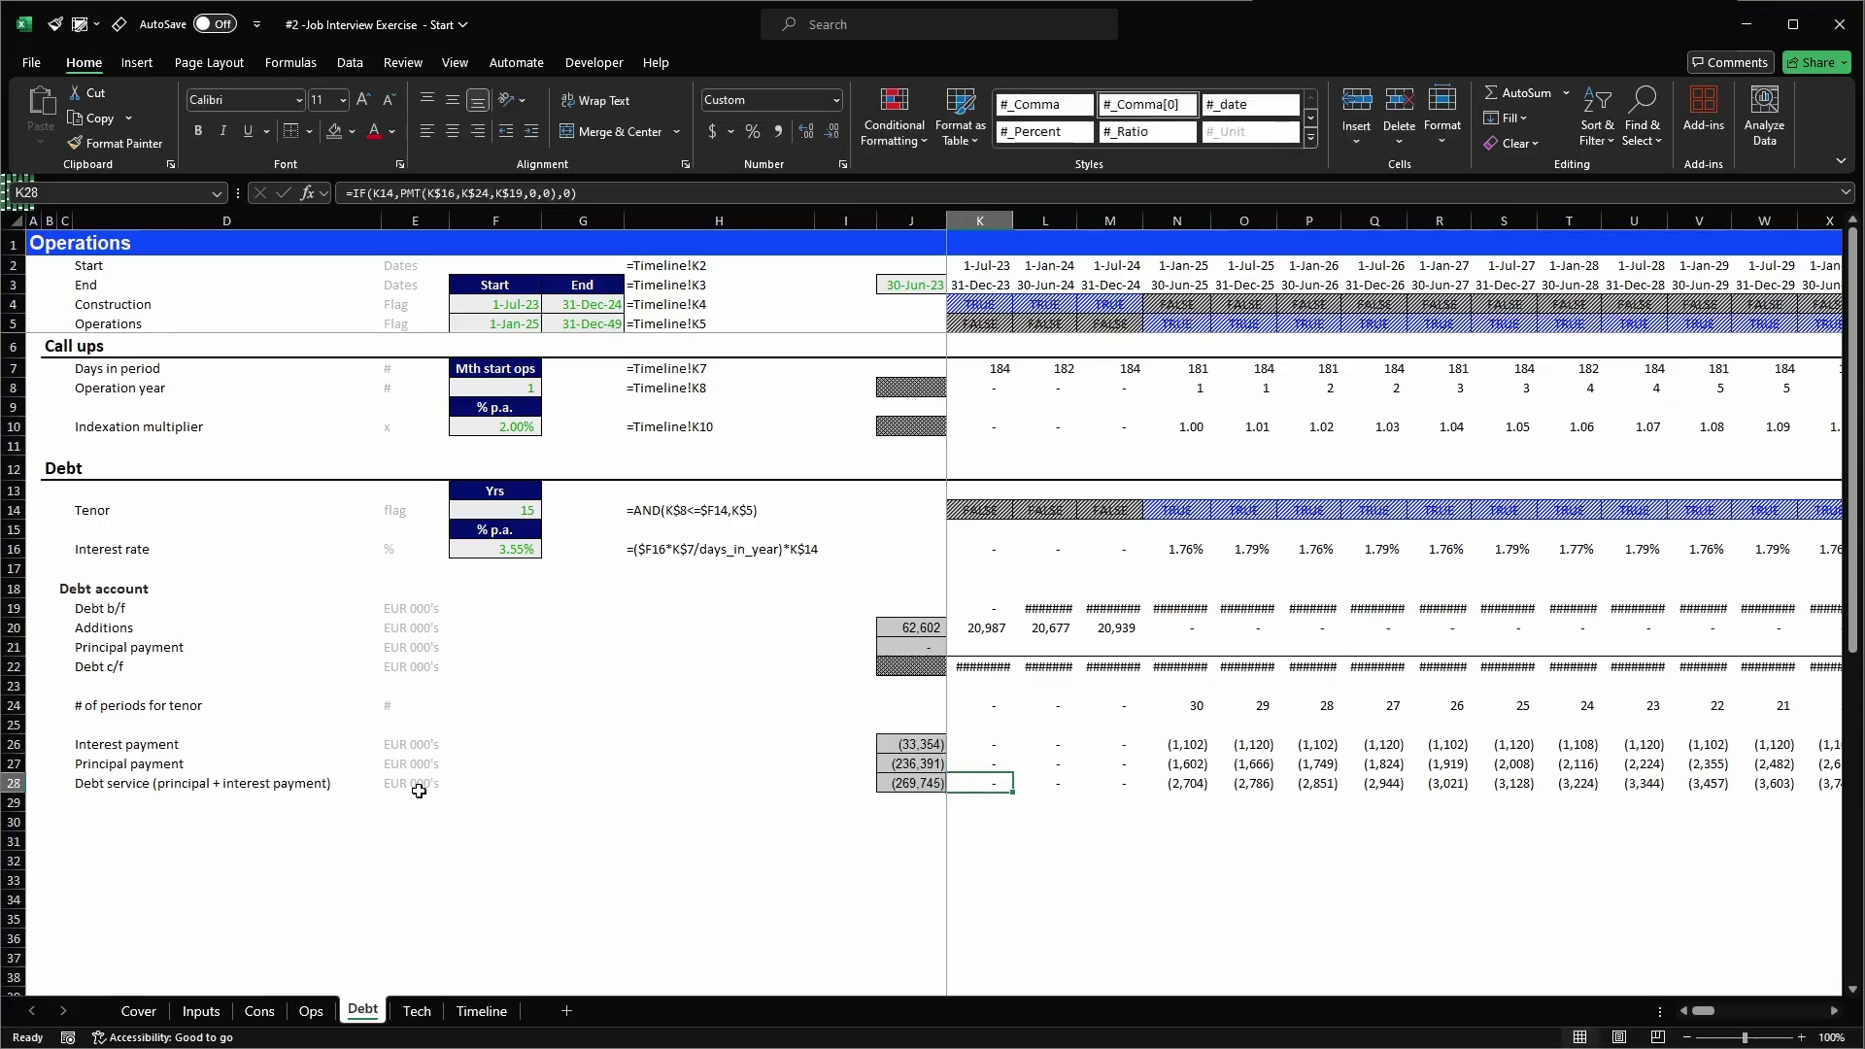
# - Add a top border to the first-period debt service cell and copy the cell across all timeline periods
pyautogui.press('alt')
pyautogui.hotkey('ctrl', 'c')
pyautogui.hotkey('ctrl', 'shift', 'Right')
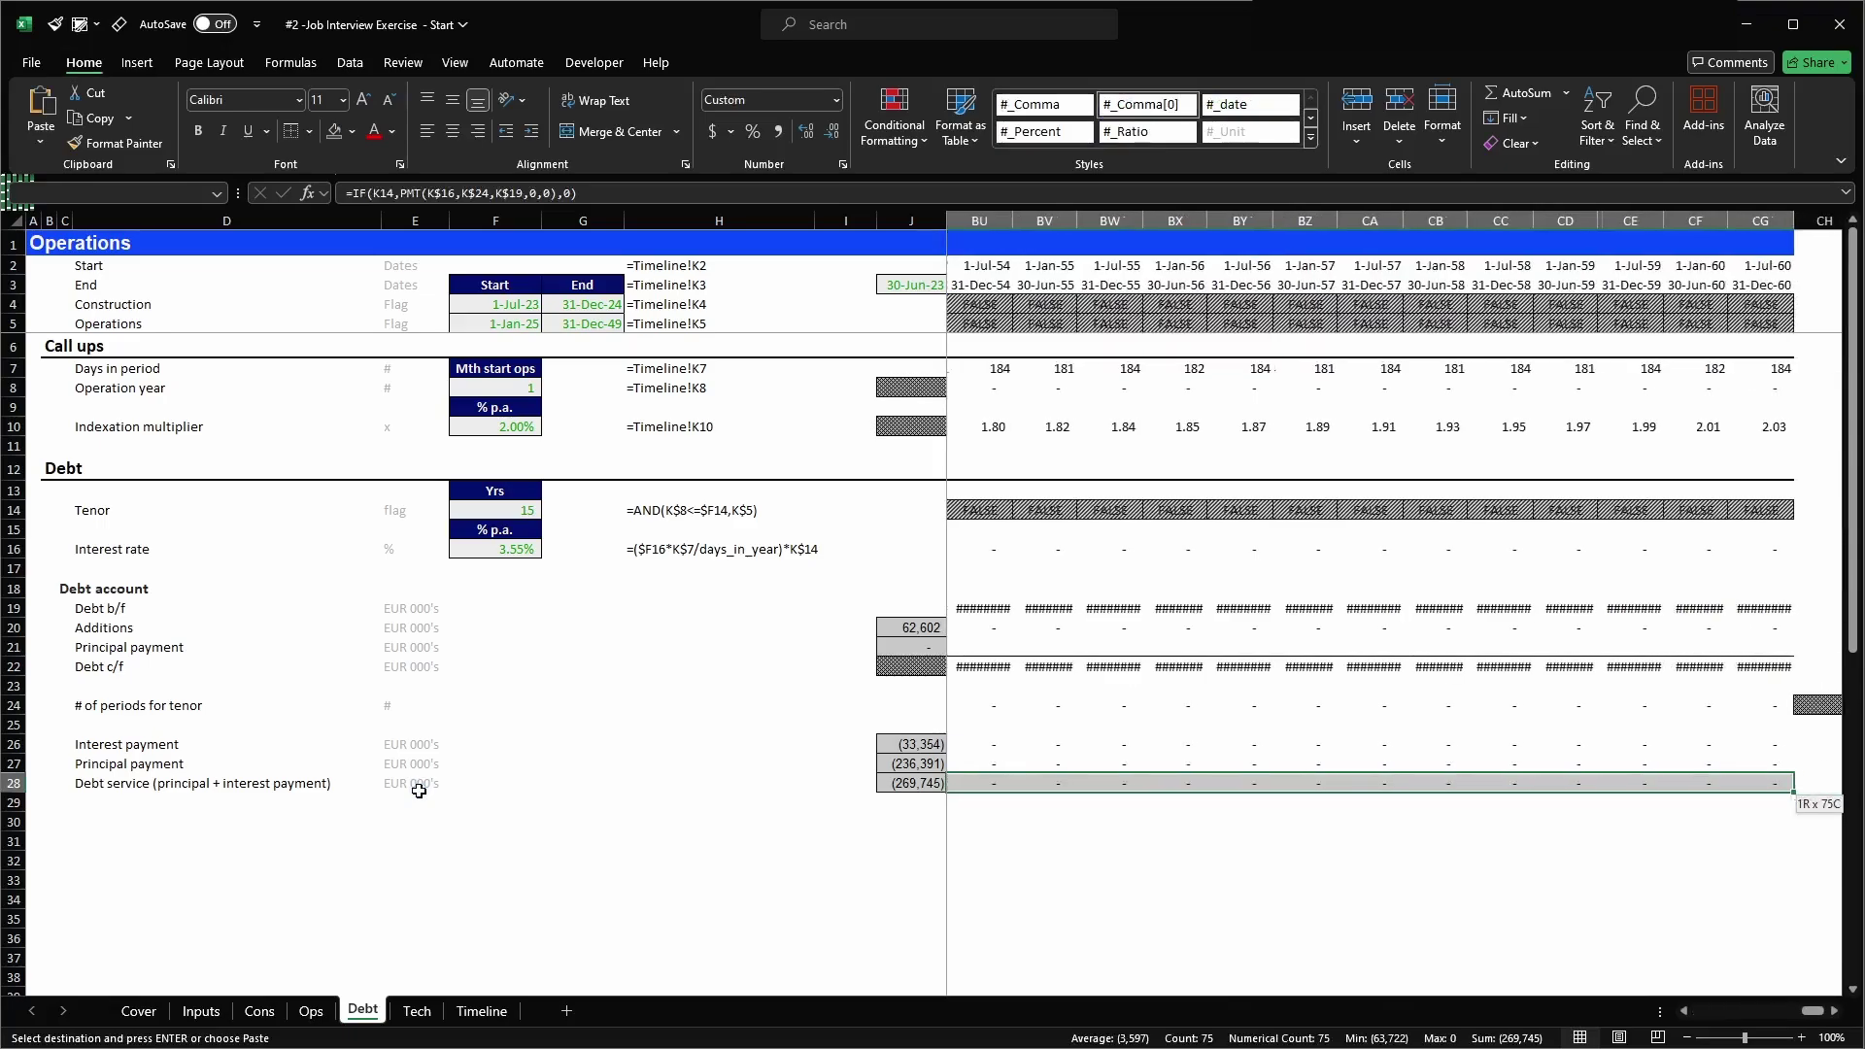
pyautogui.press('Return')
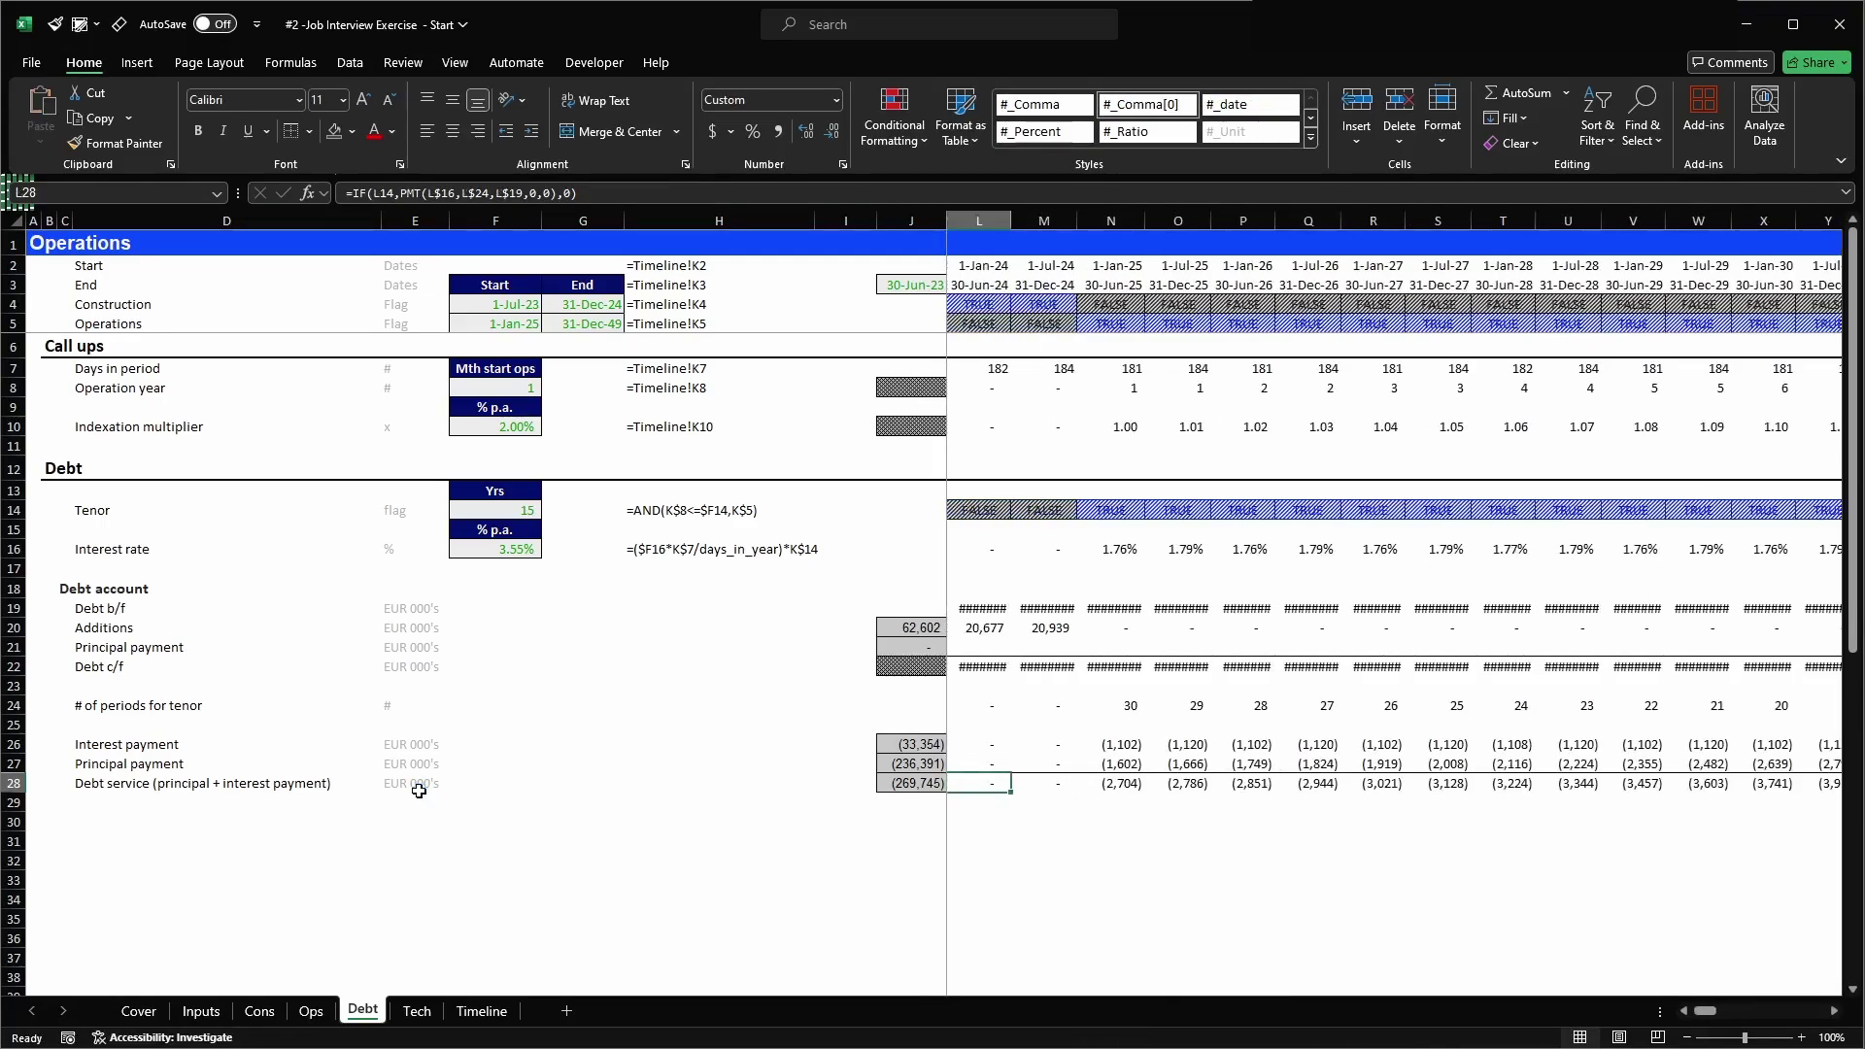
pyautogui.hotkey('ctrl', 'c')
pyautogui.hotkey('ctrl', 'shift', 'Right')
pyautogui.press('Return')
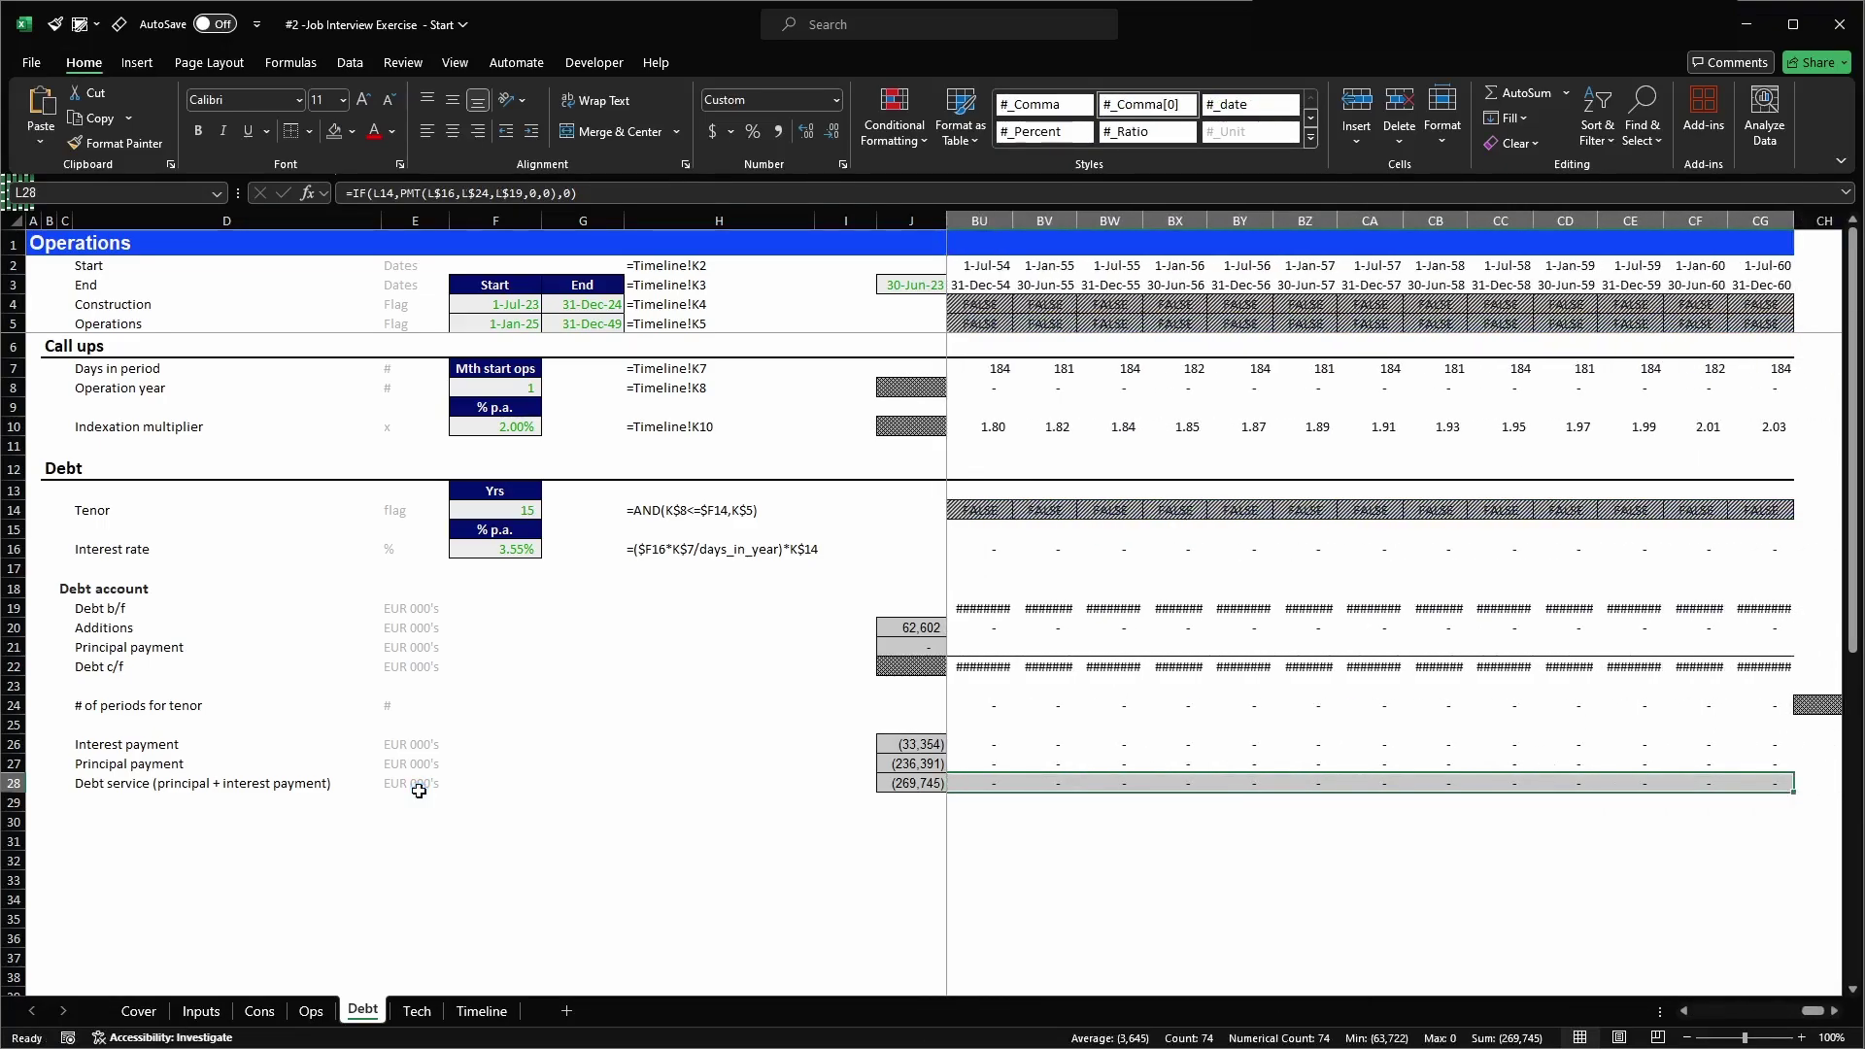
pyautogui.press('Left')
pyautogui.press('Right')
pyautogui.press('Left')
pyautogui.press('Right')
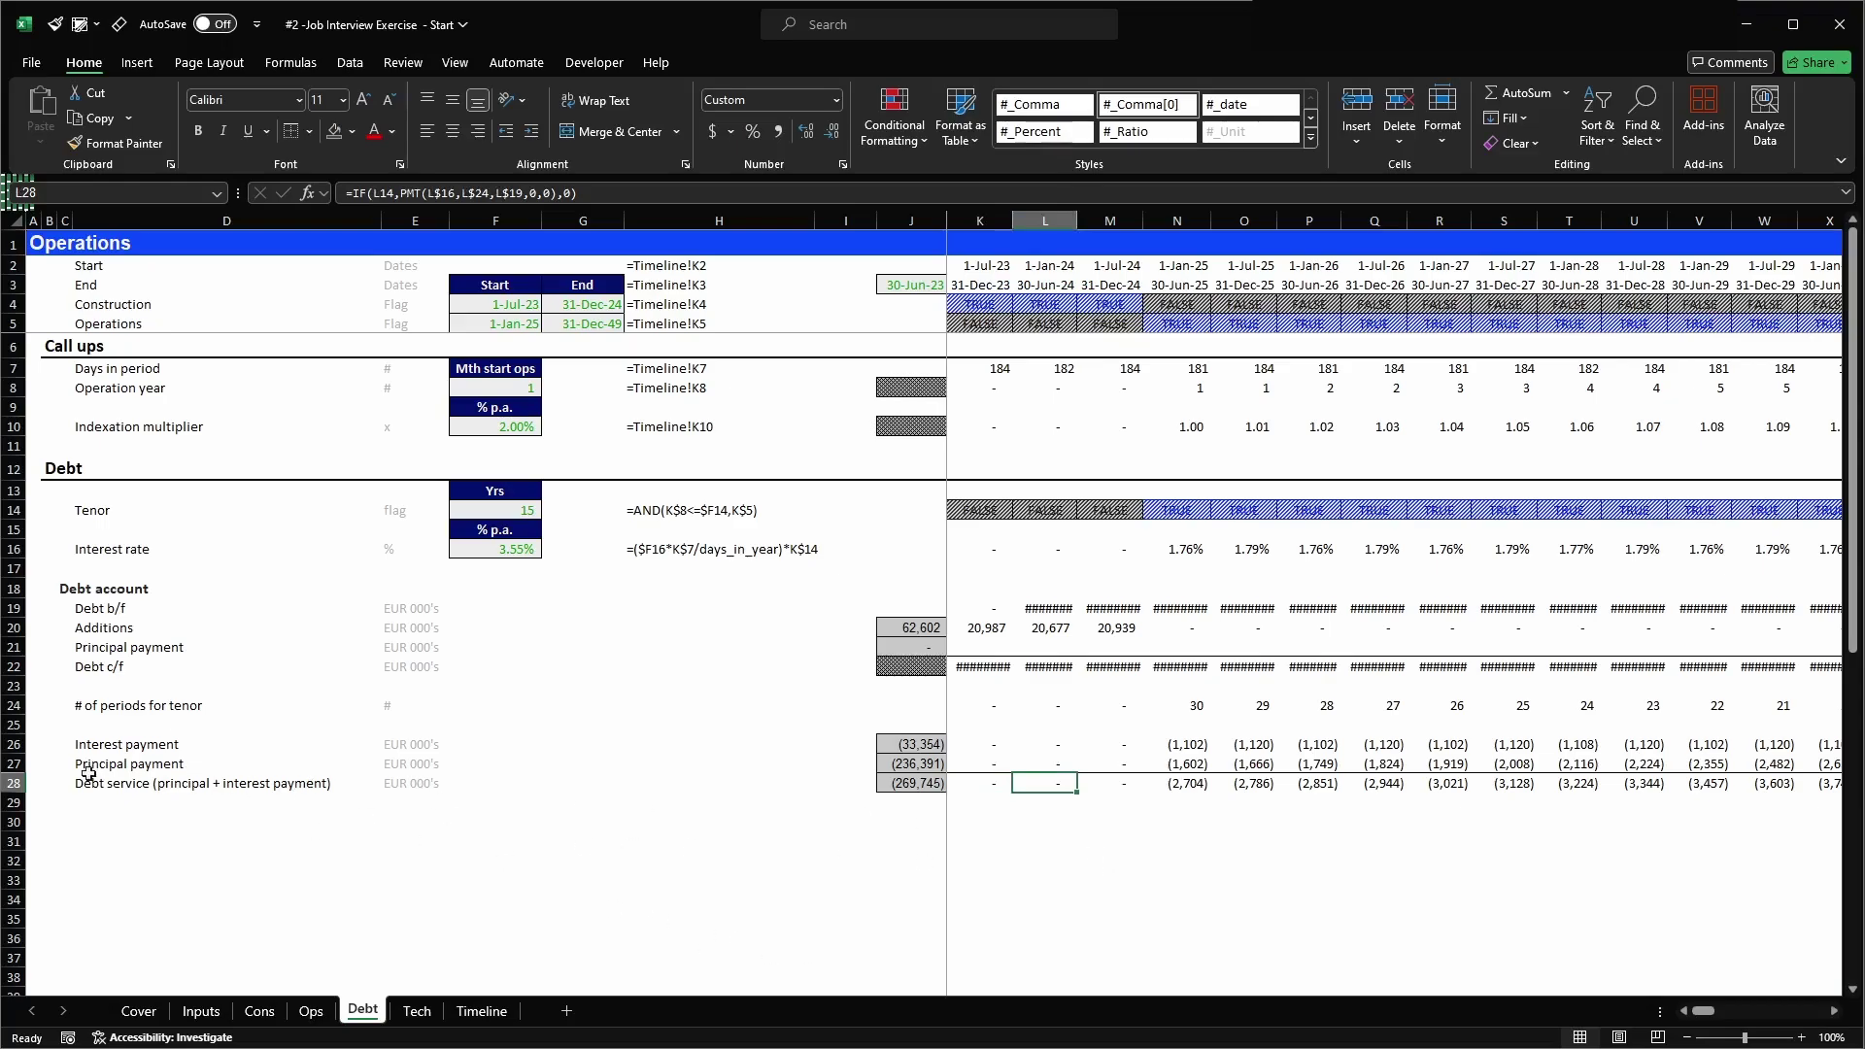
# - Examine how interest and principal make up debt service in rows 26 to 28, checking the formulas in column N
pyautogui.click(13, 765)
pyautogui.click(14, 745)
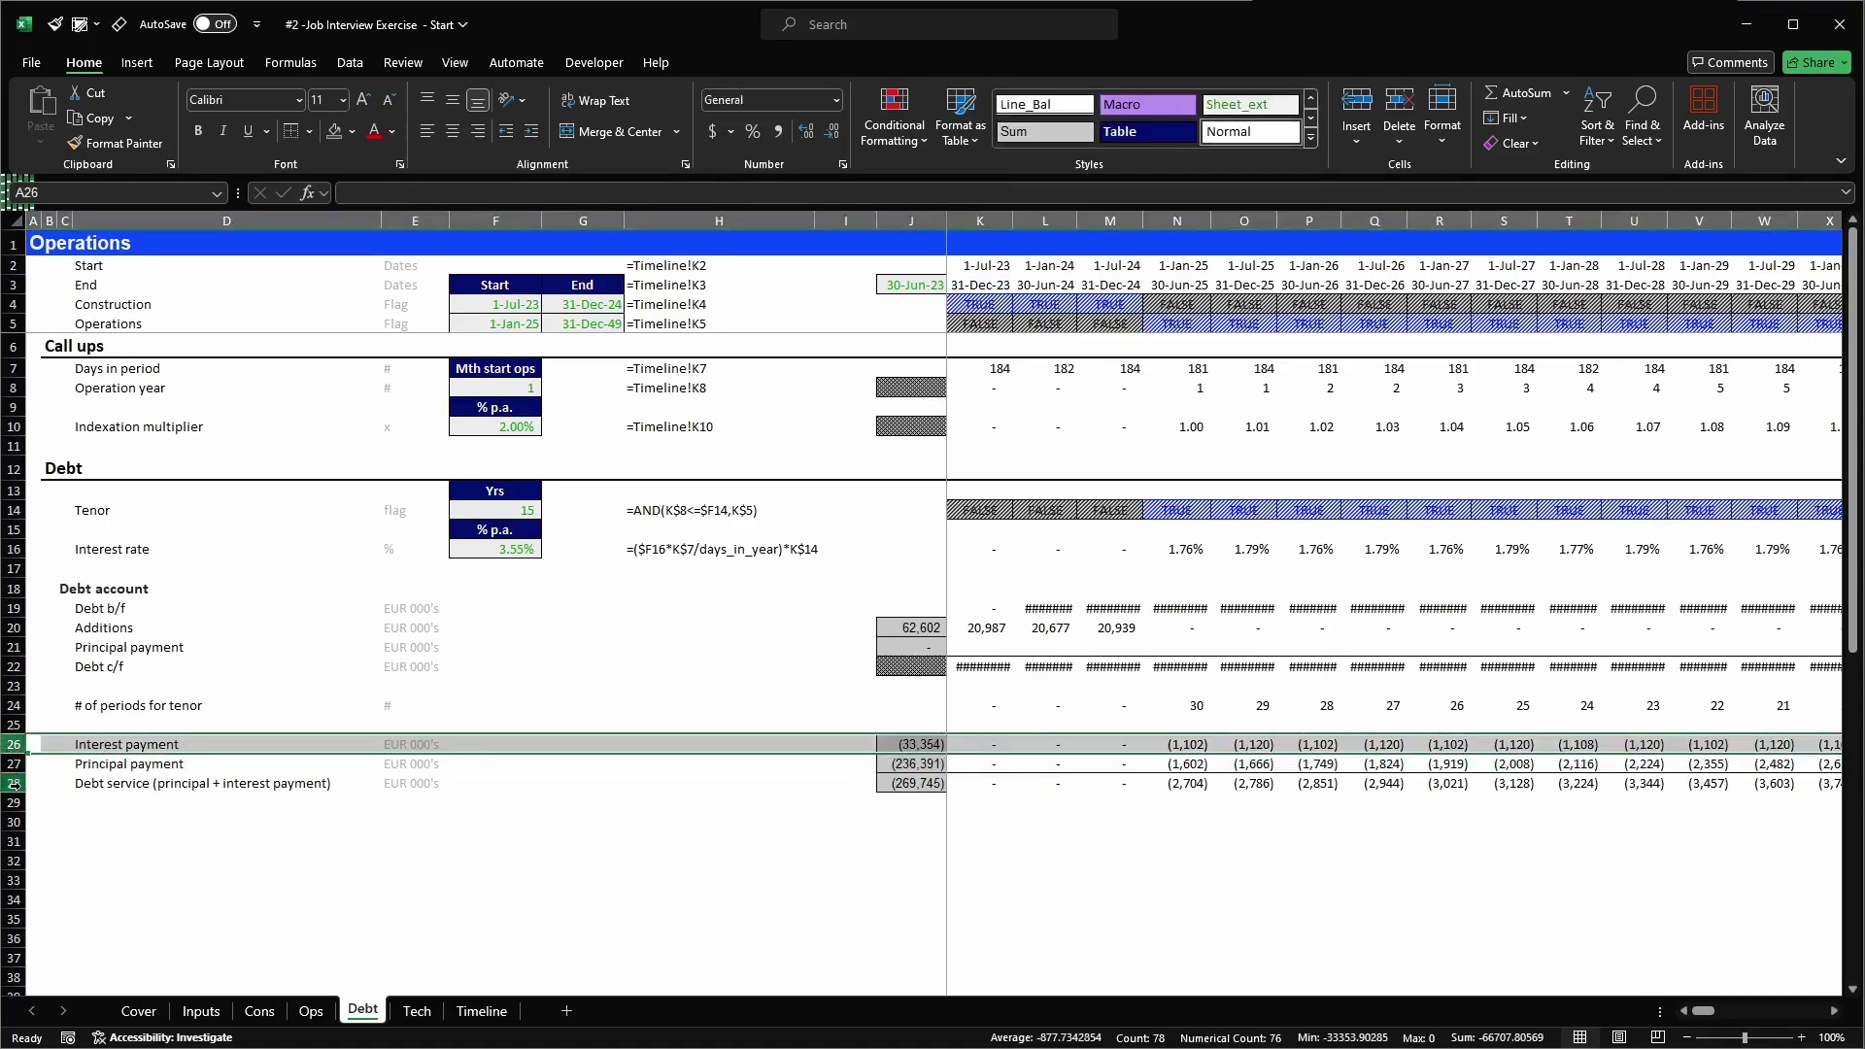
pyautogui.click(14, 783)
pyautogui.click(1064, 783)
pyautogui.moveTo(1185, 745); pyautogui.dragTo(1185, 765)
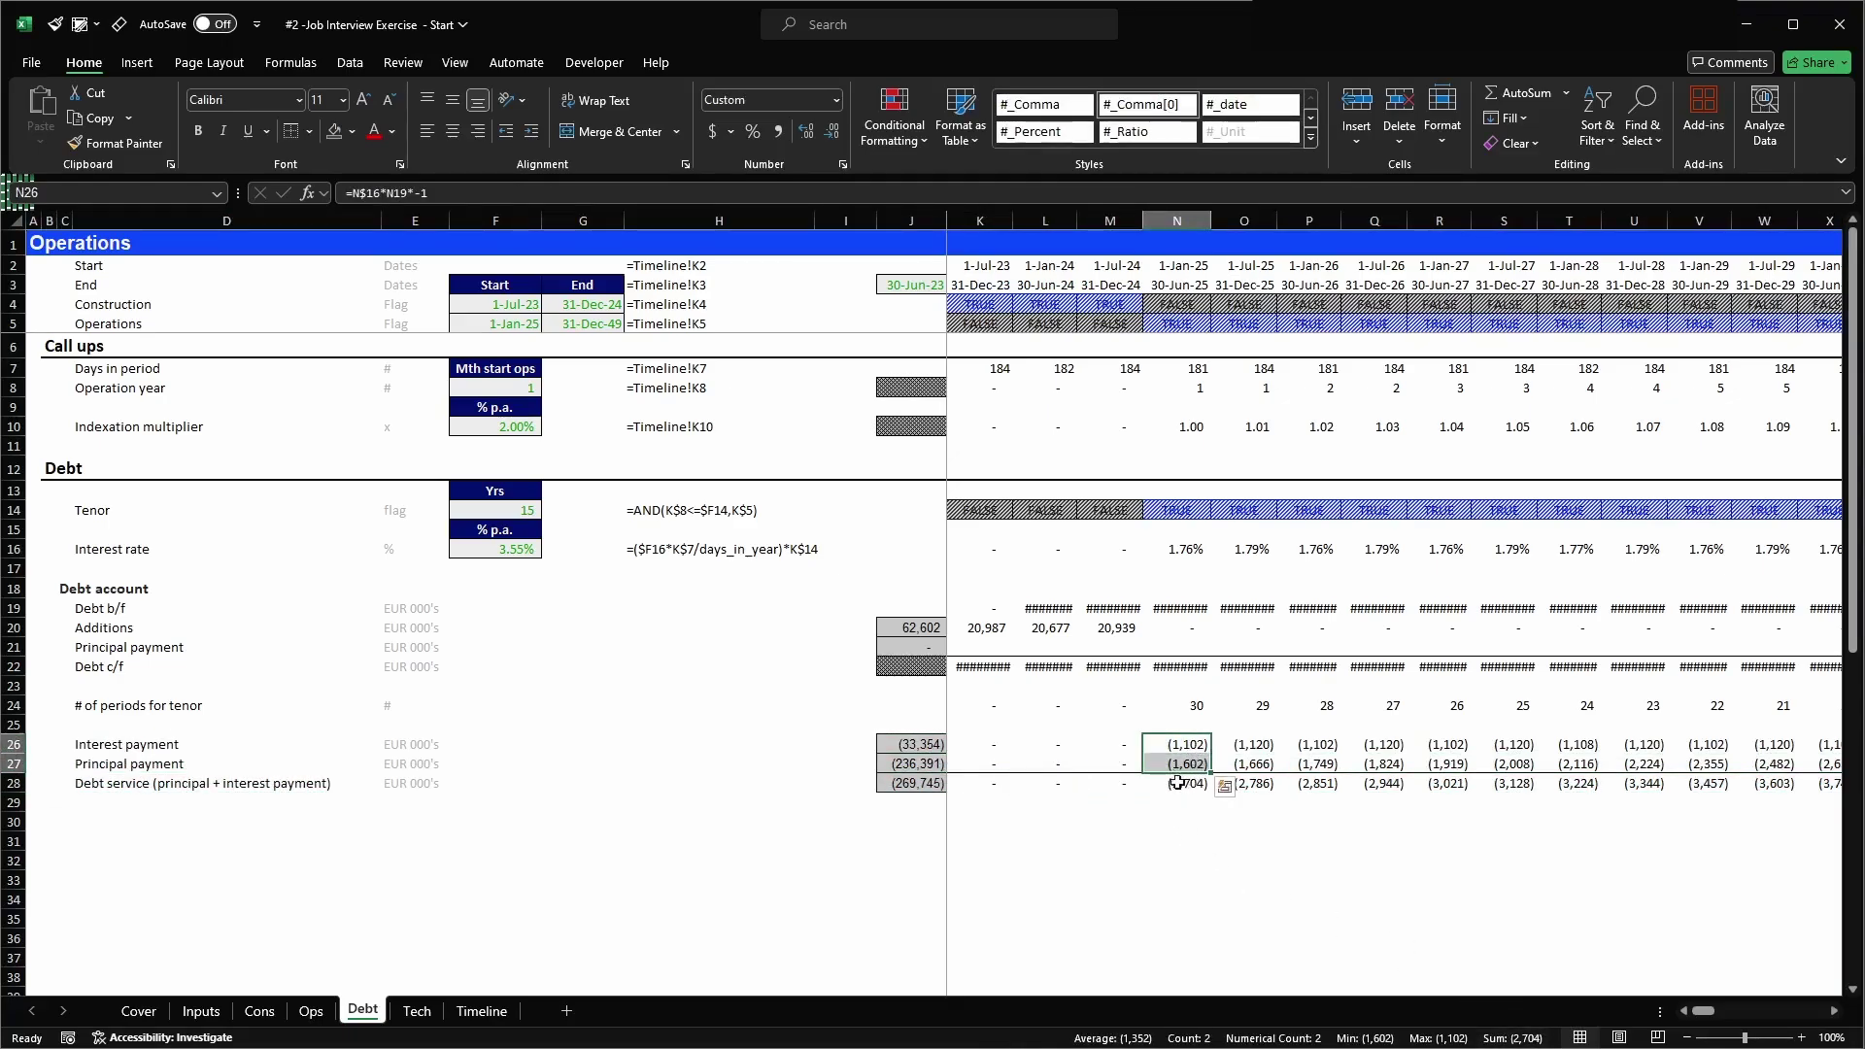
pyautogui.click(1186, 786)
pyautogui.press('F2')
pyautogui.press('Escape')
pyautogui.click(1179, 765)
pyautogui.press('F2')
pyautogui.press('F2')
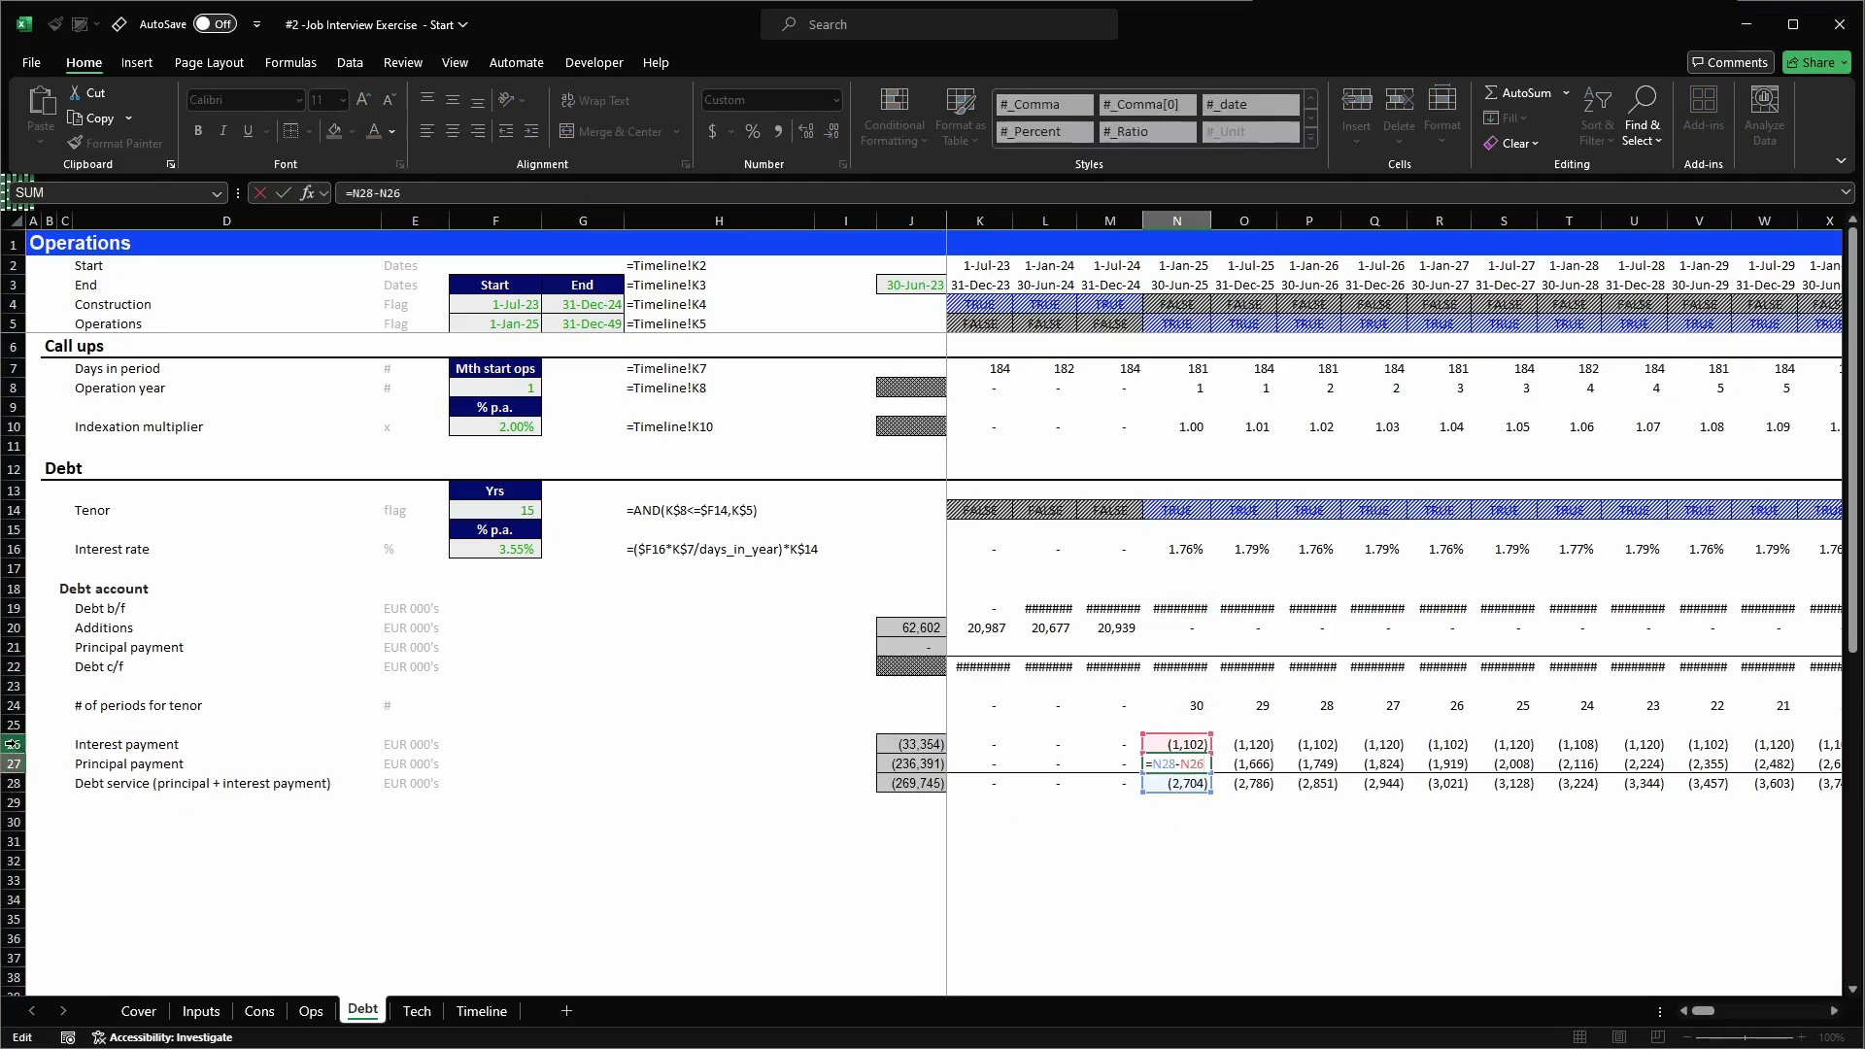
pyautogui.press('Escape')
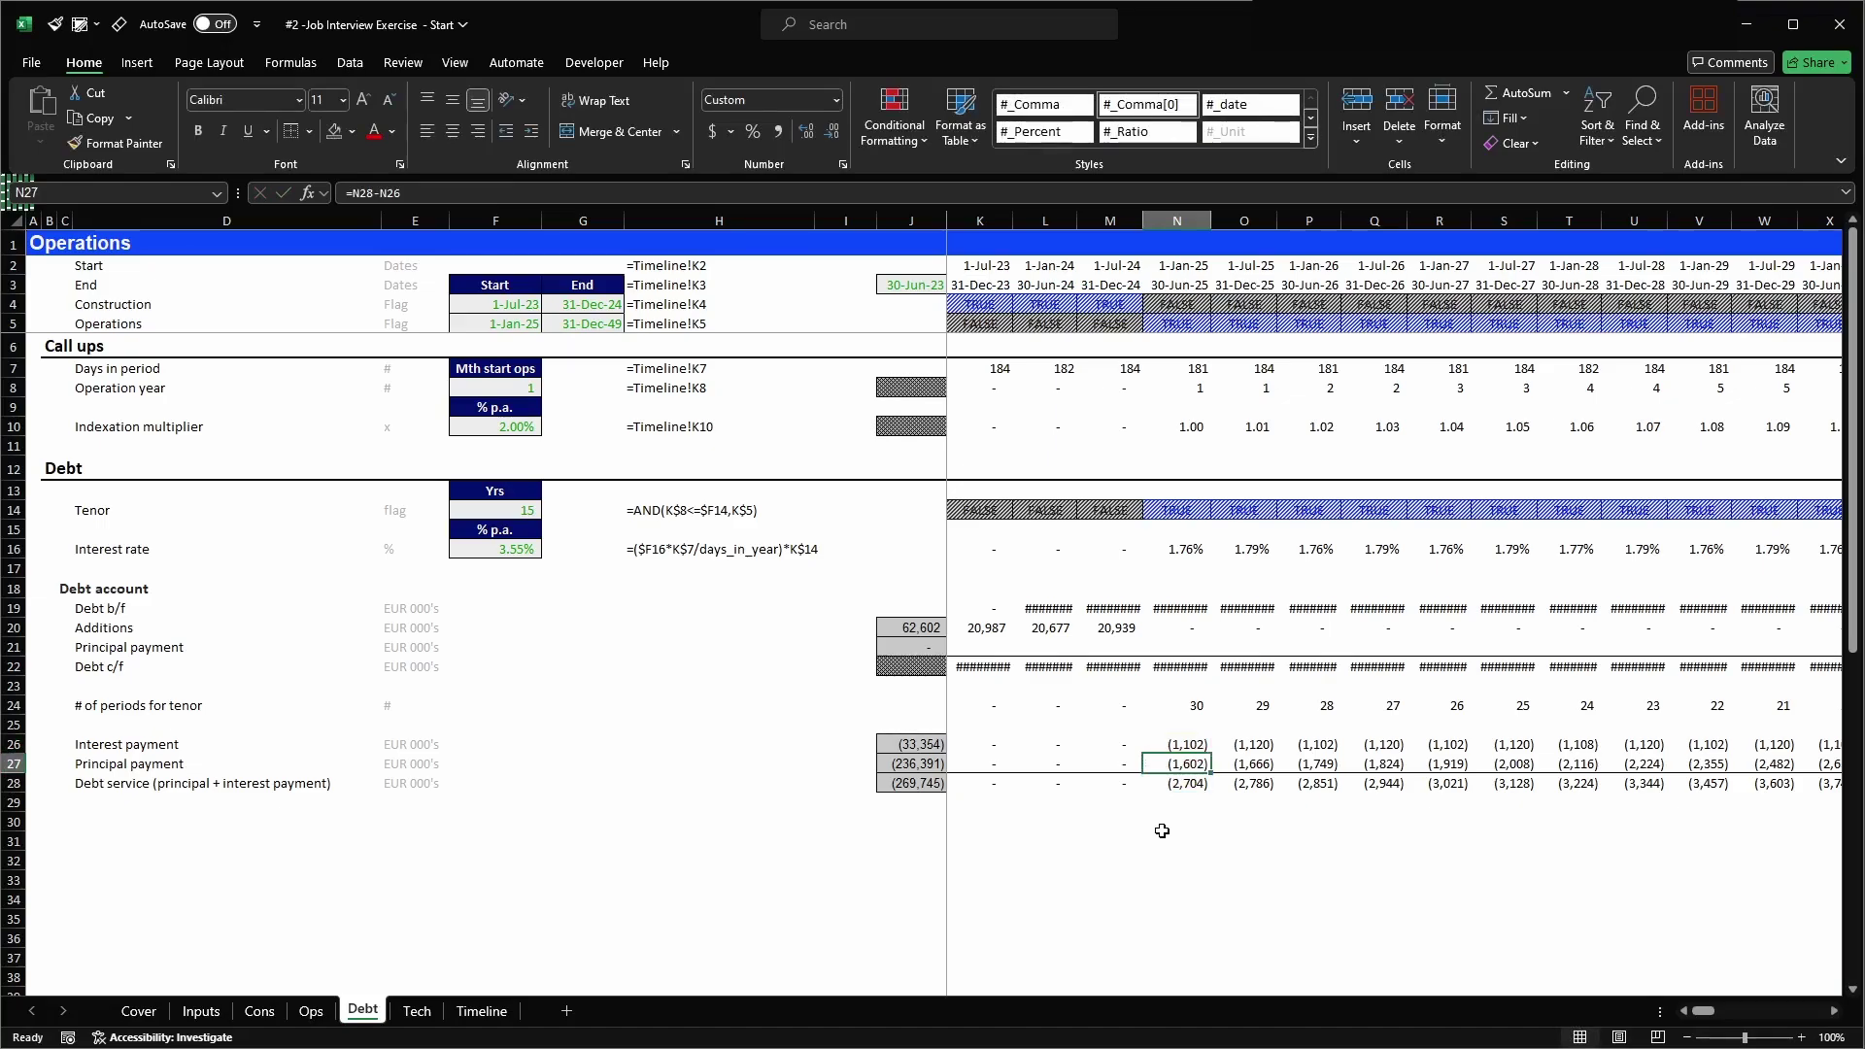
# - Link the debt account's principal payment to the calculated principal row with =K27 and copy it across all timeline periods
pyautogui.press('Left')
pyautogui.press('Left')
pyautogui.press('Left')
pyautogui.press('Left')
pyautogui.press('Right')
pyautogui.press('Up')
pyautogui.press('Up')
pyautogui.press('Up')
pyautogui.press('Up')
pyautogui.press('Up')
pyautogui.press('Up')
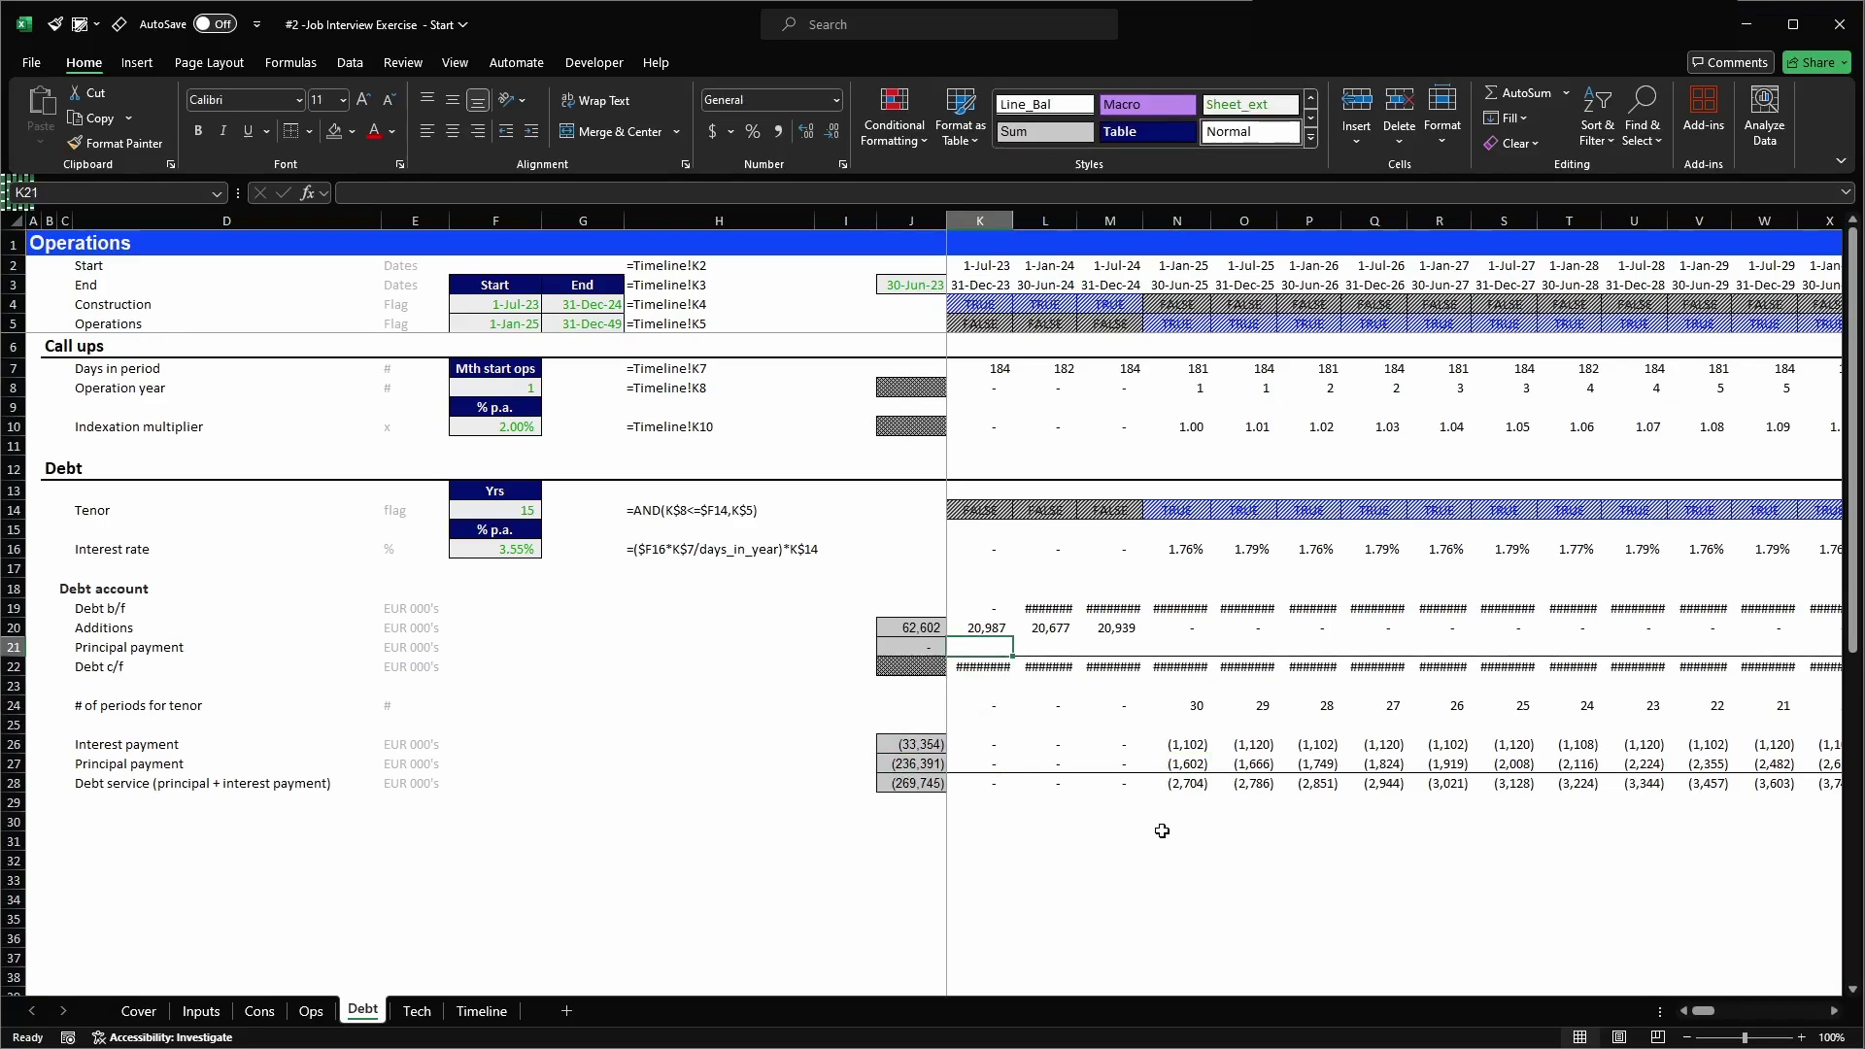
pyautogui.write('=')
pyautogui.press('Down')
pyautogui.press('Down')
pyautogui.press('Down')
pyautogui.press('Down')
pyautogui.press('Down')
pyautogui.press('Down')
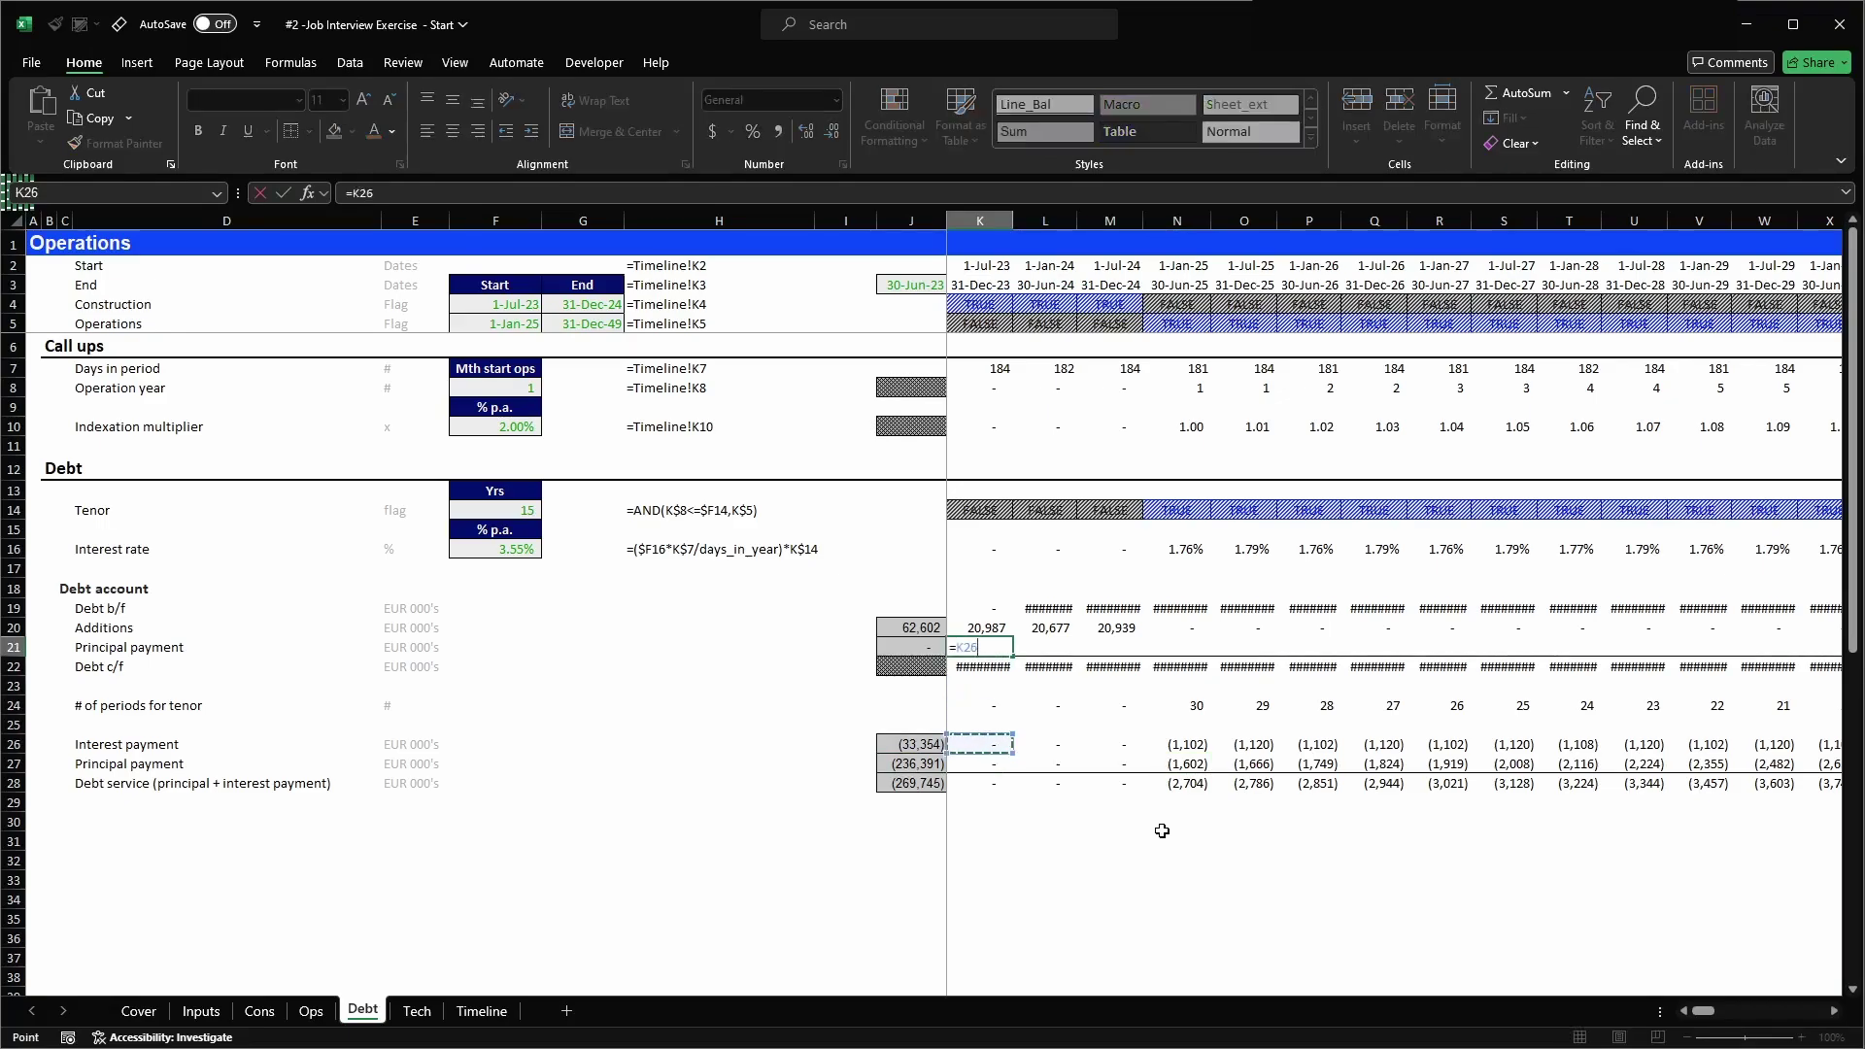
pyautogui.press('Return')
pyautogui.press('Up')
pyautogui.hotkey('ctrl', 'c')
pyautogui.hotkey('ctrl', 'shift', 'Right')
pyautogui.press('Return')
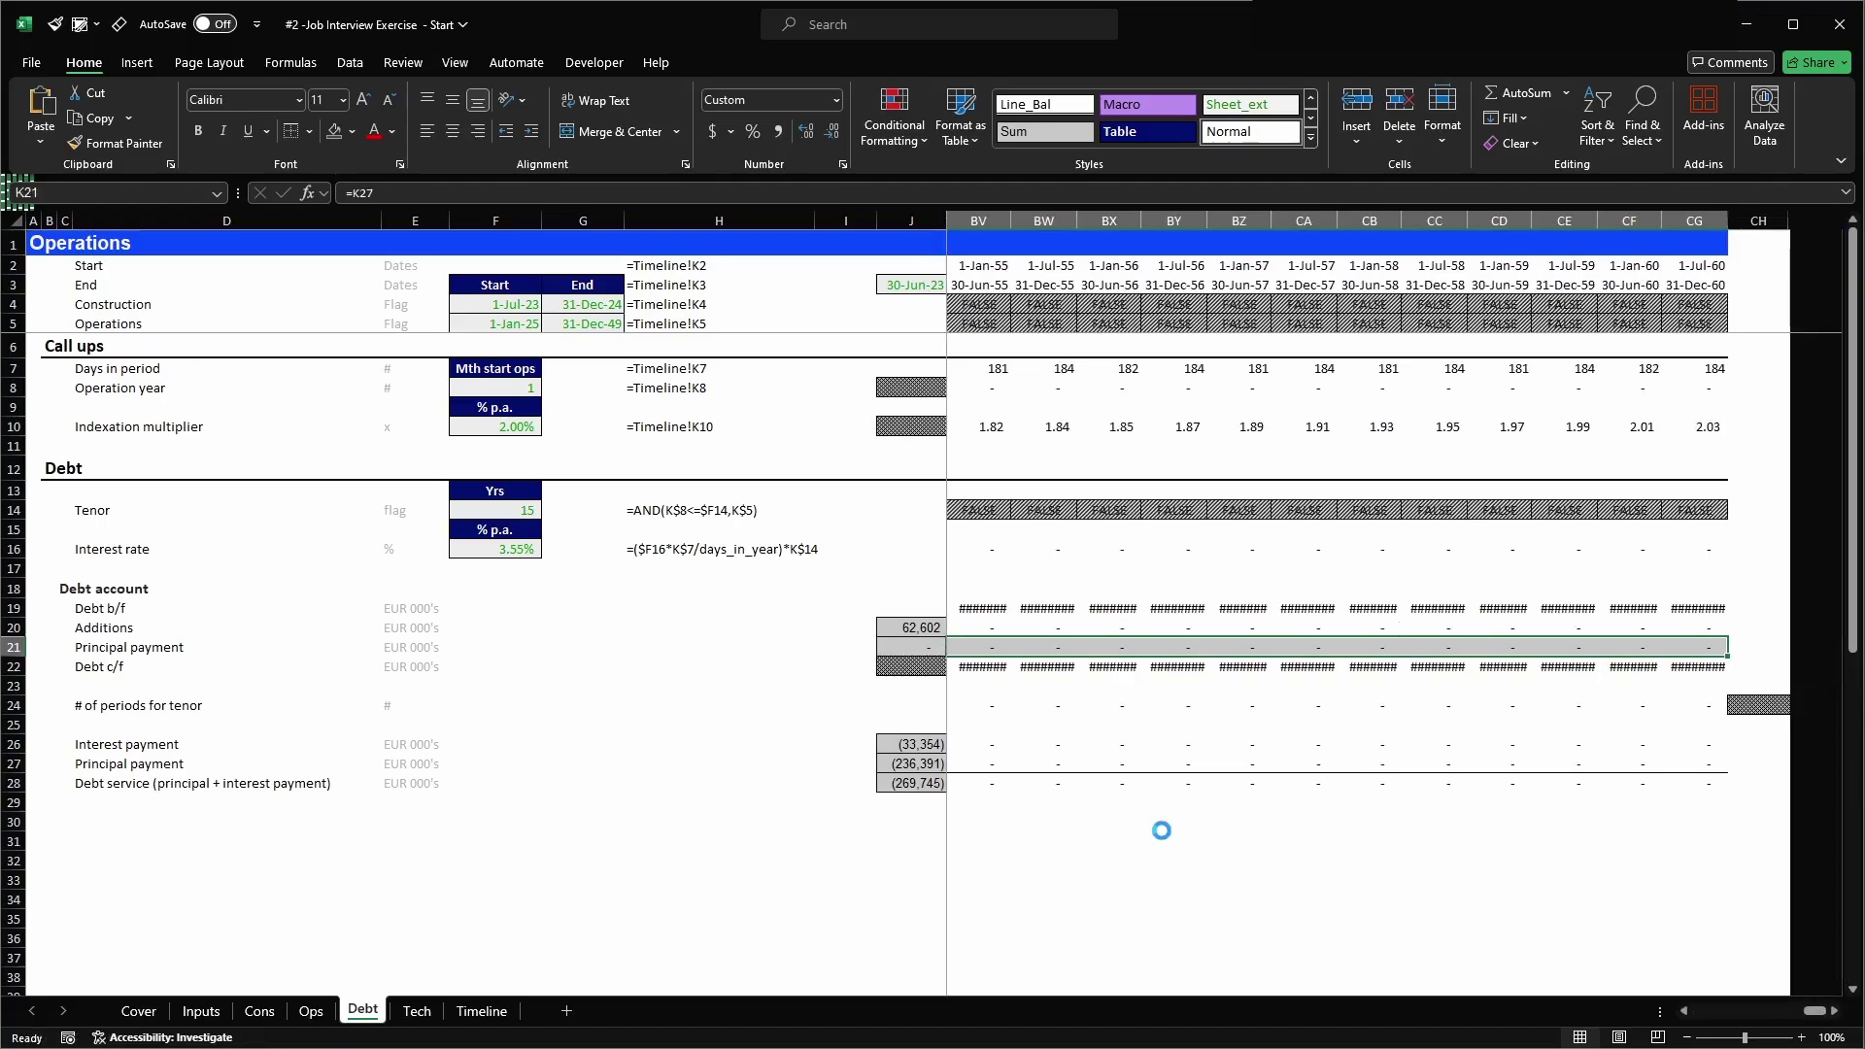
# - Review the debt account's principal payments and closing balances through the final period of the tenor
pyautogui.press('Right')
pyautogui.press('Right')
pyautogui.press('Right')
pyautogui.press('Right')
pyautogui.press('Right')
pyautogui.press('Right')
pyautogui.press('Right')
pyautogui.press('Right')
pyautogui.press('Right')
pyautogui.press('Right')
pyautogui.press('Right')
pyautogui.press('Right')
pyautogui.press('Right')
pyautogui.press('Right')
pyautogui.press('Right')
pyautogui.press('Right')
pyautogui.press('Right')
pyautogui.press('Right')
pyautogui.press('Right')
pyautogui.press('Right')
pyautogui.press('Right')
pyautogui.press('Right')
pyautogui.press('Right')
pyautogui.press('Right')
pyautogui.press('Right')
pyautogui.press('Right')
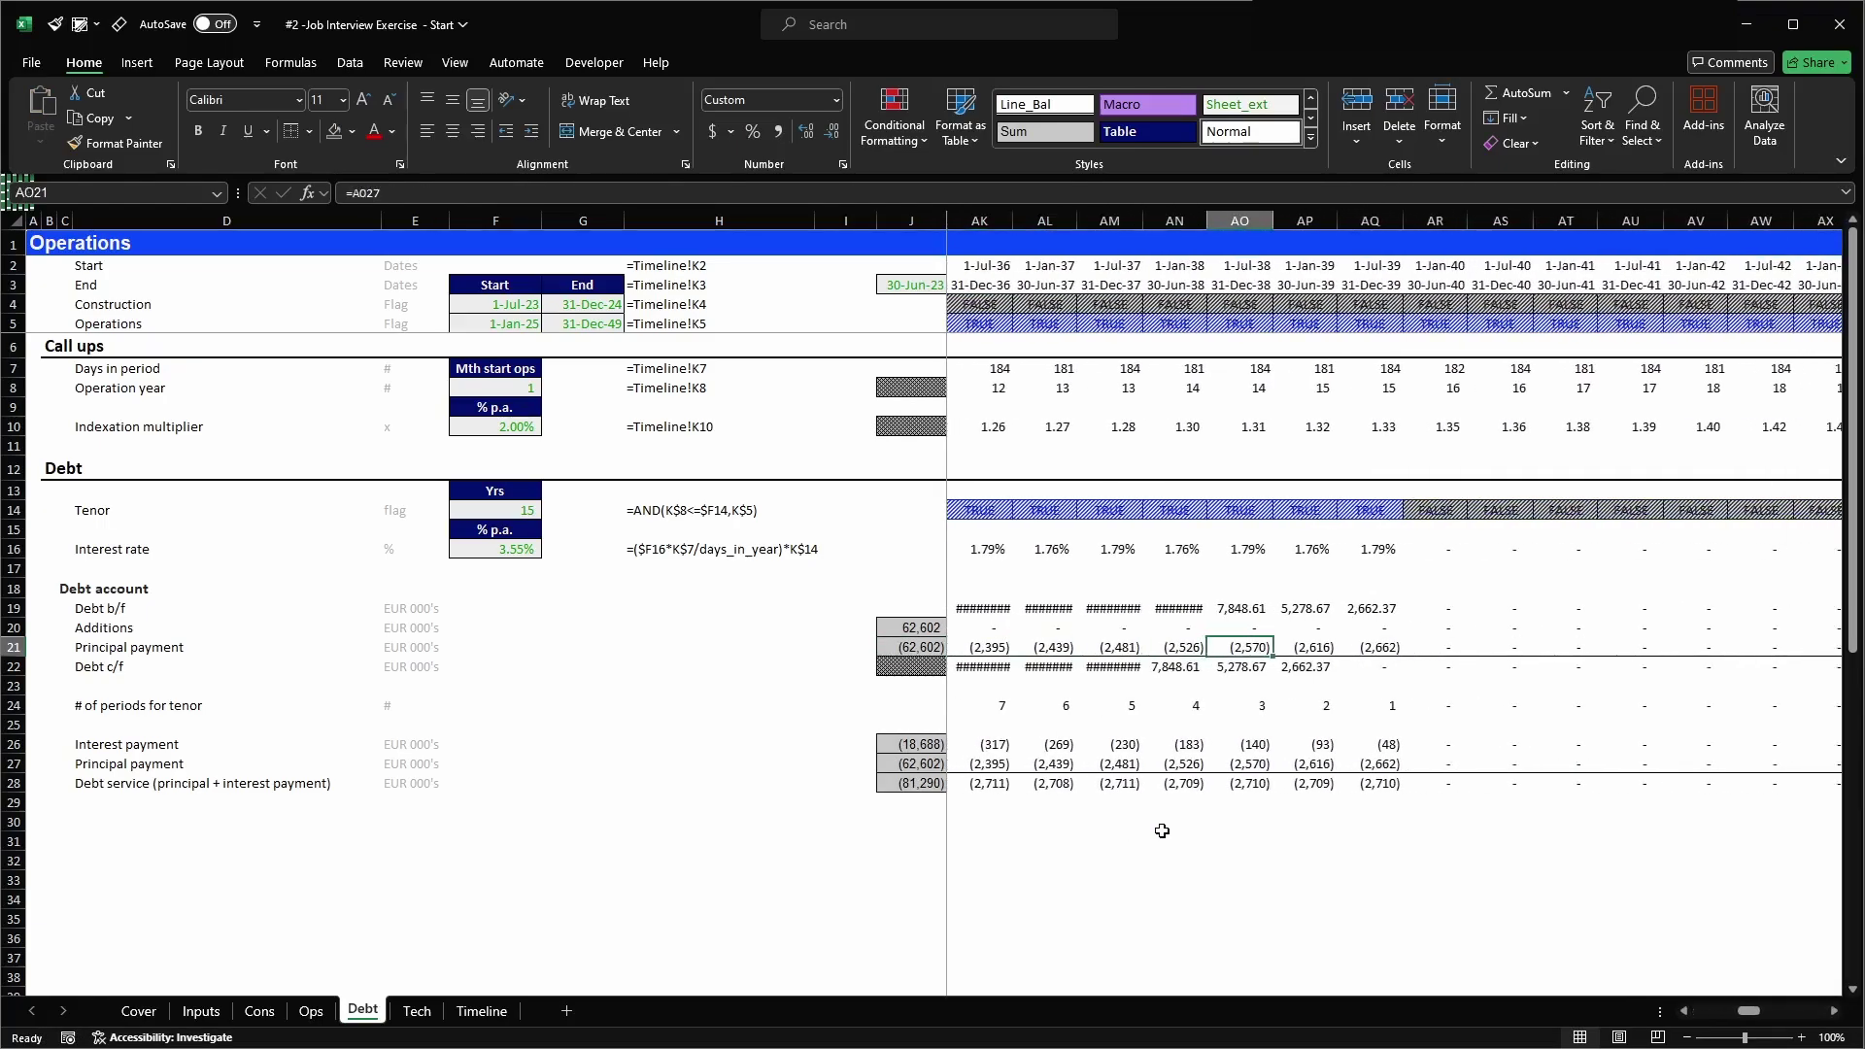
pyautogui.press('Down')
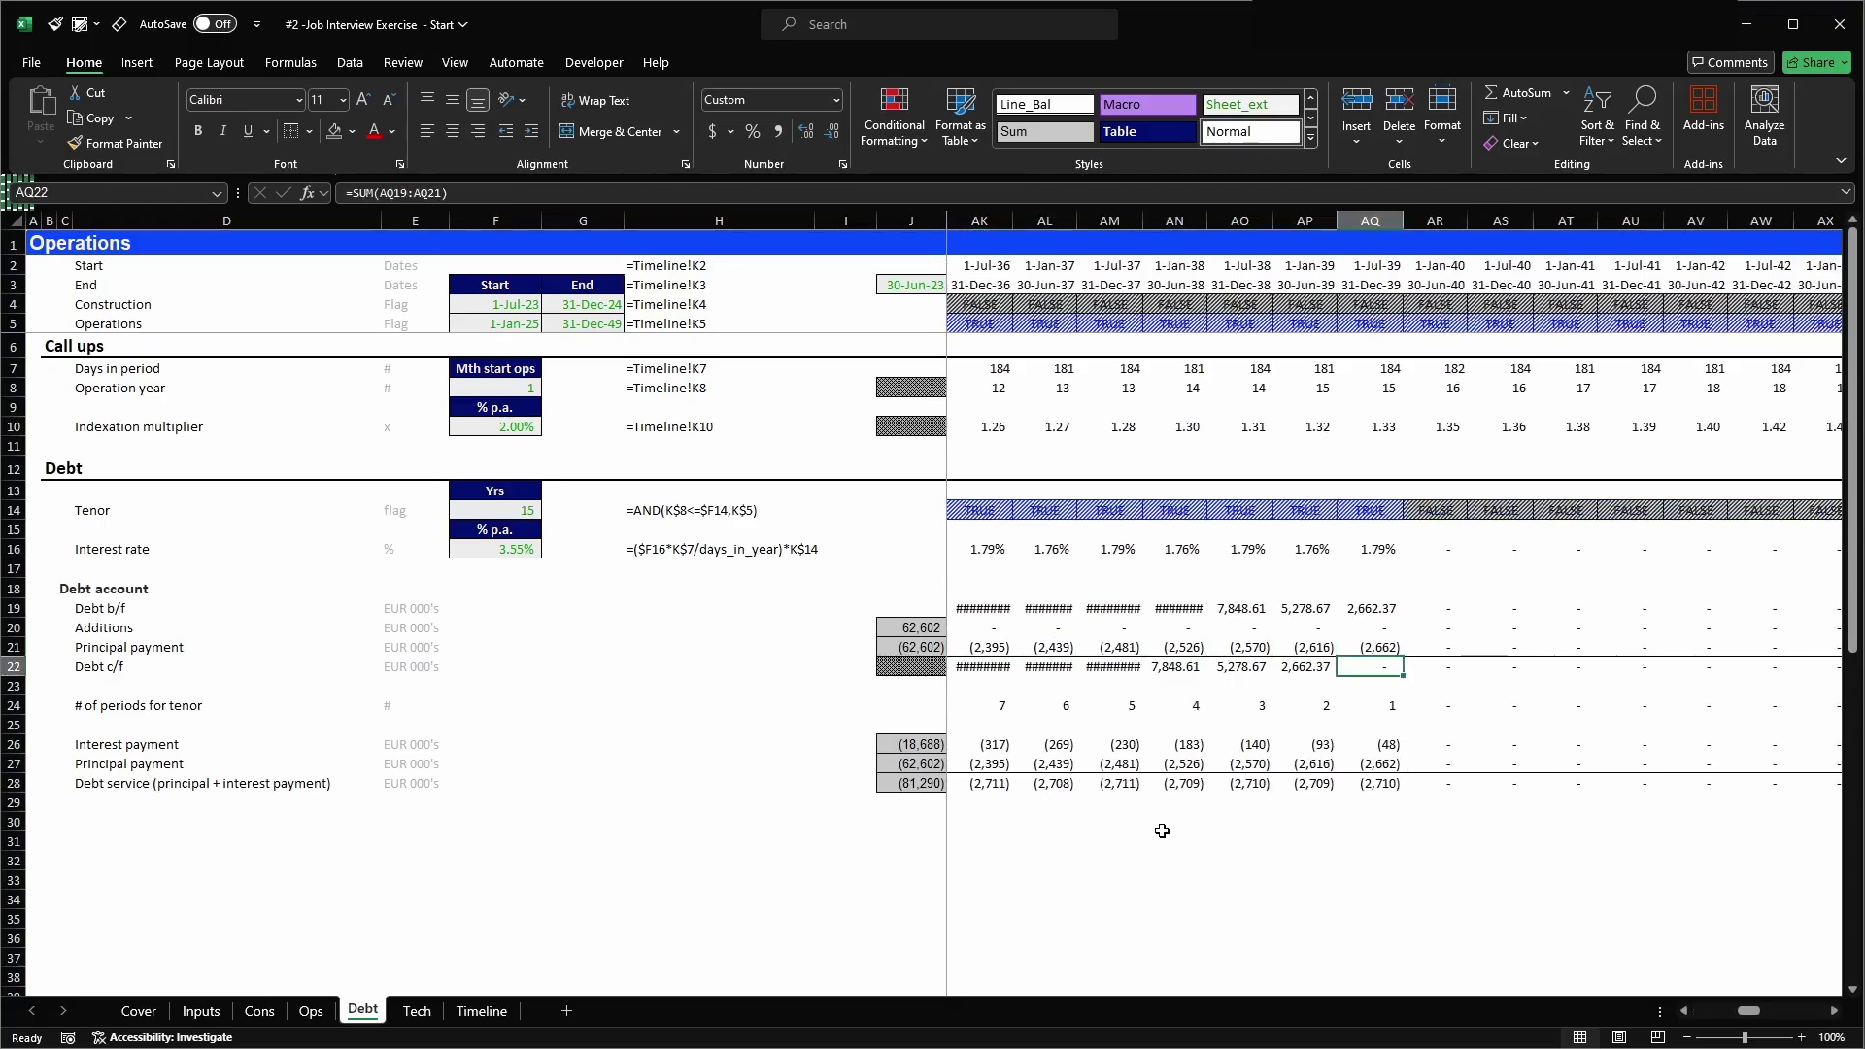
pyautogui.hotkey('ctrl', 'space')
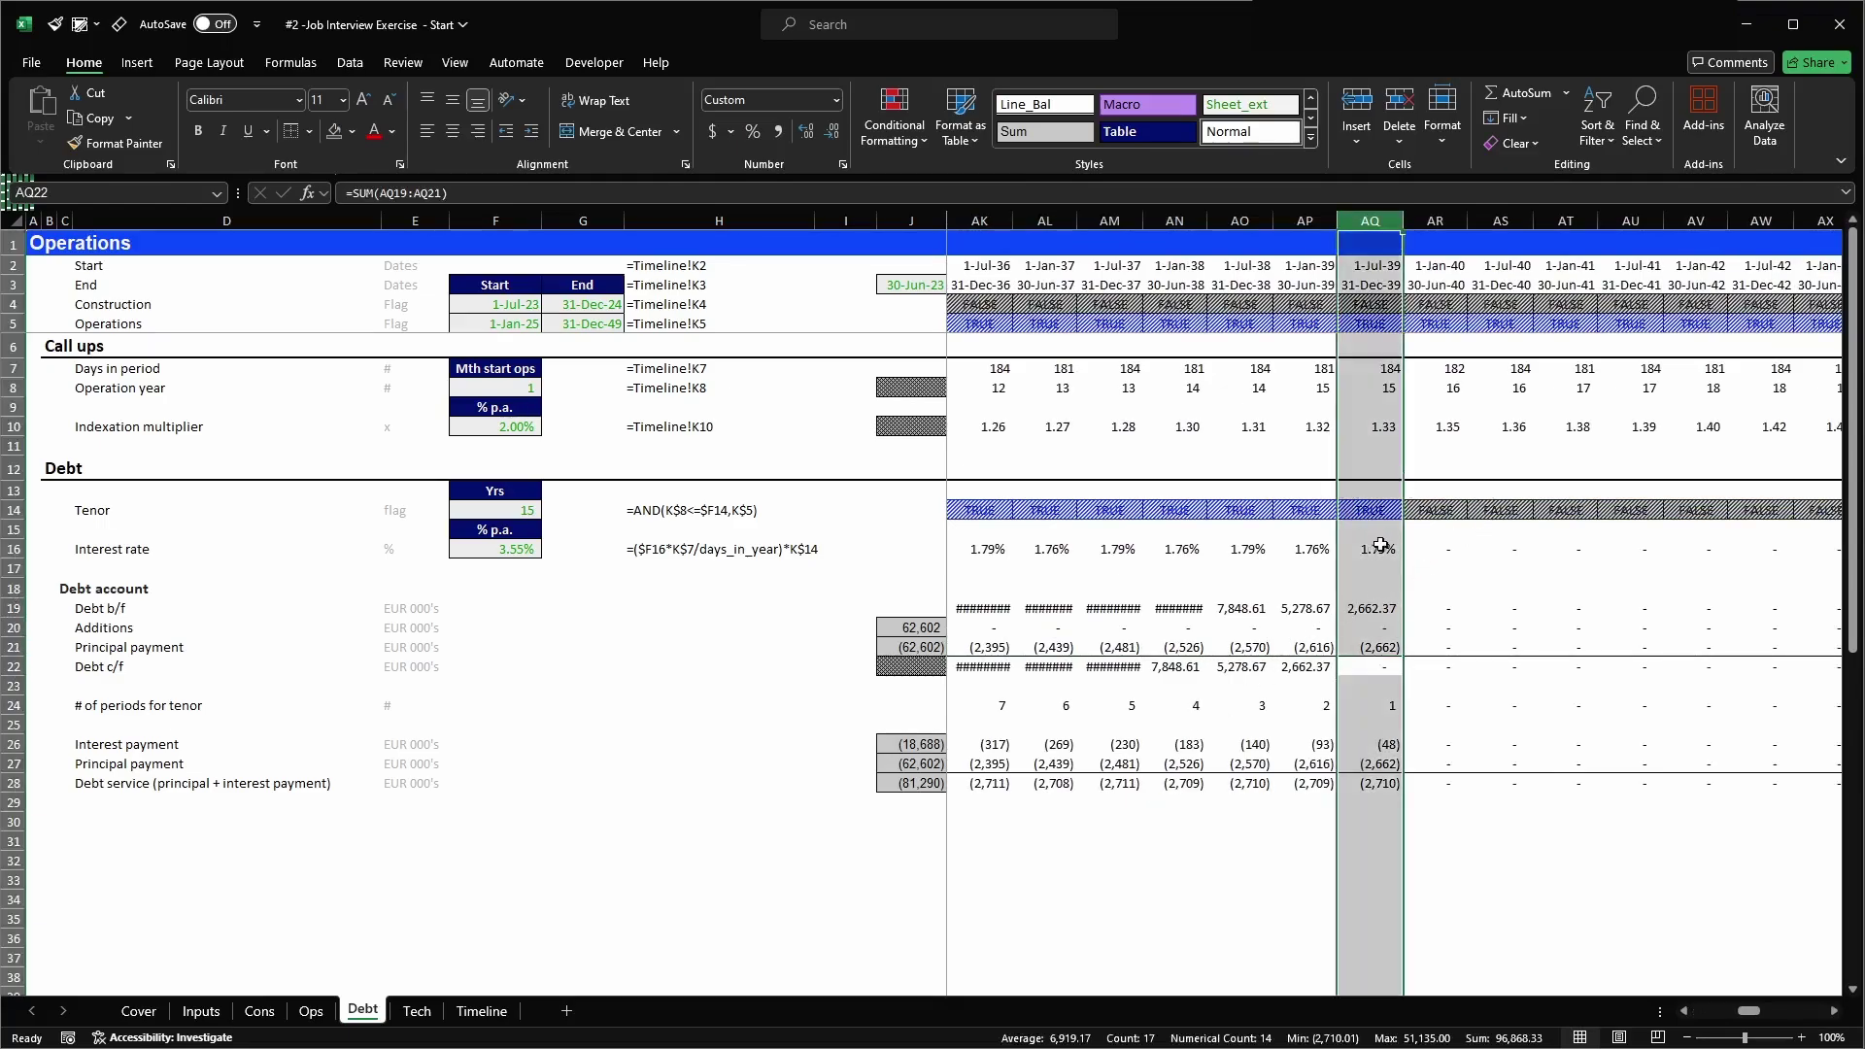
pyautogui.click(1377, 669)
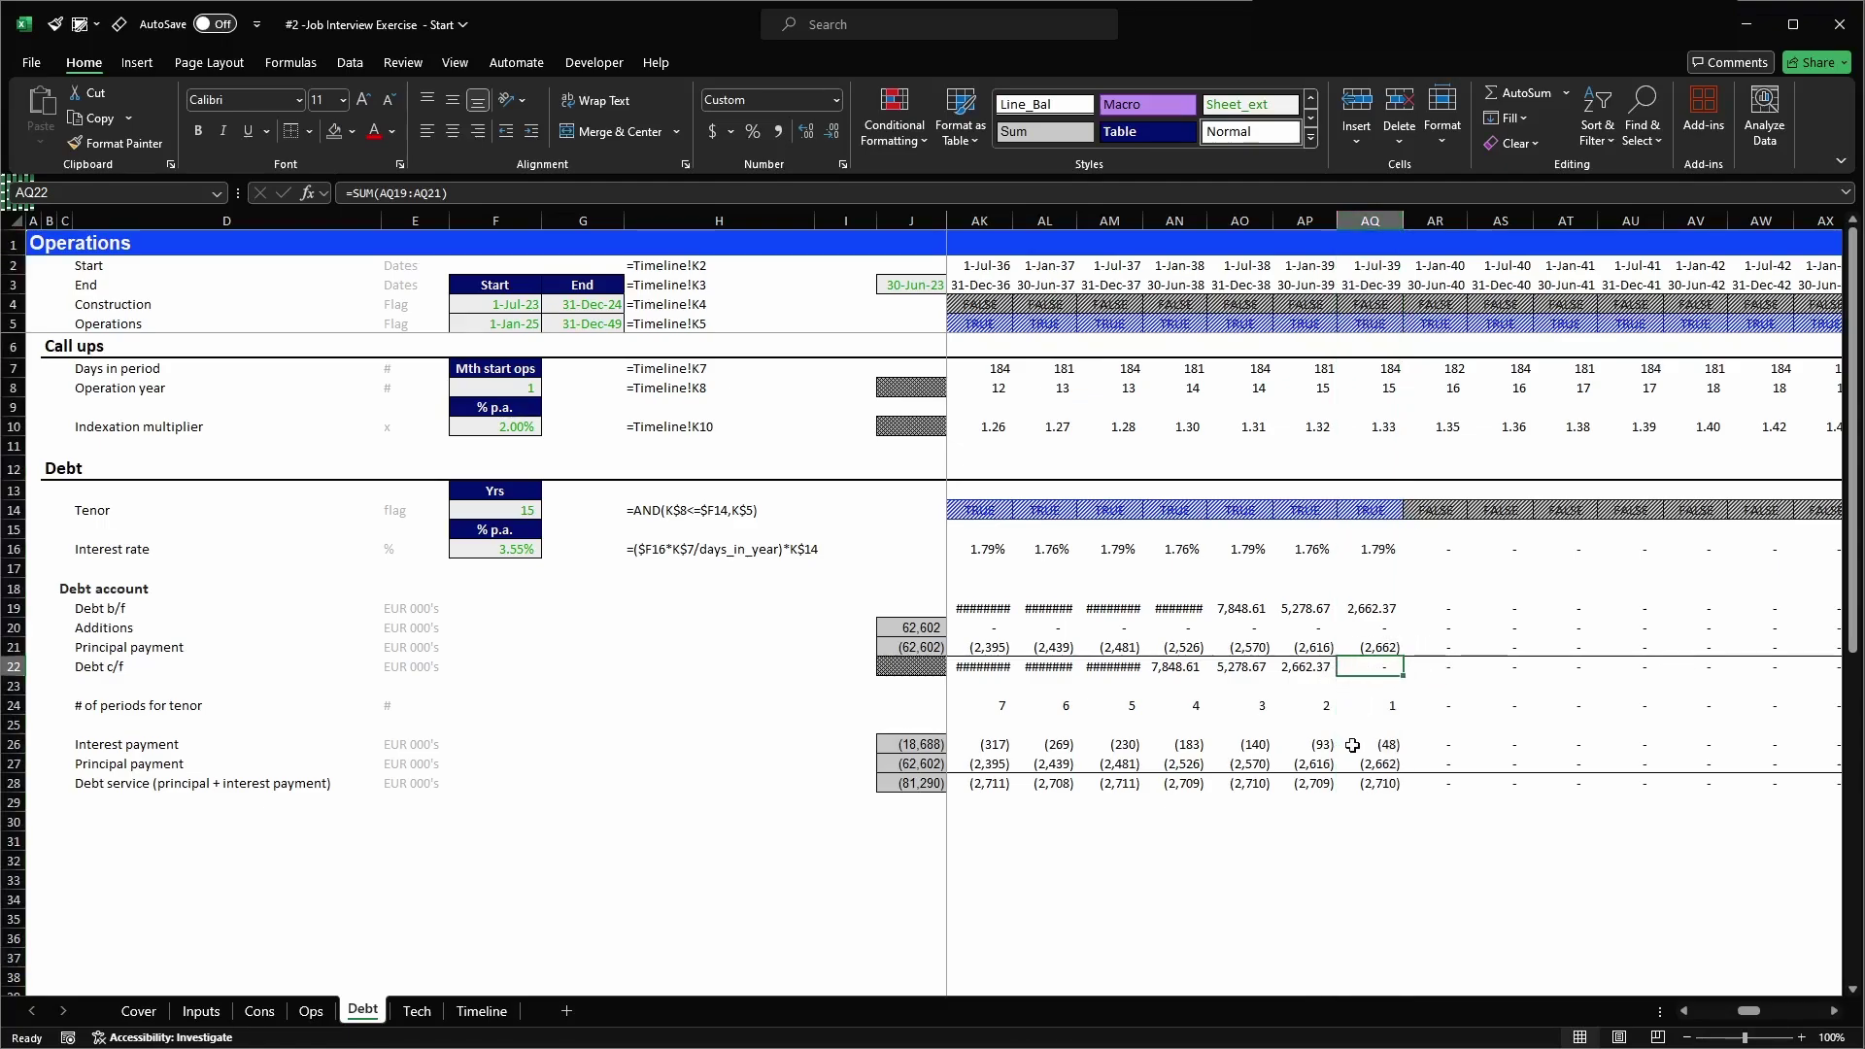
# - Save the workbook
pyautogui.hotkey('ctrl', 's')
pyautogui.hotkey('ctrl', 'Left')
pyautogui.press('Left')
pyautogui.press('Left')
pyautogui.press('Left')
pyautogui.press('Left')
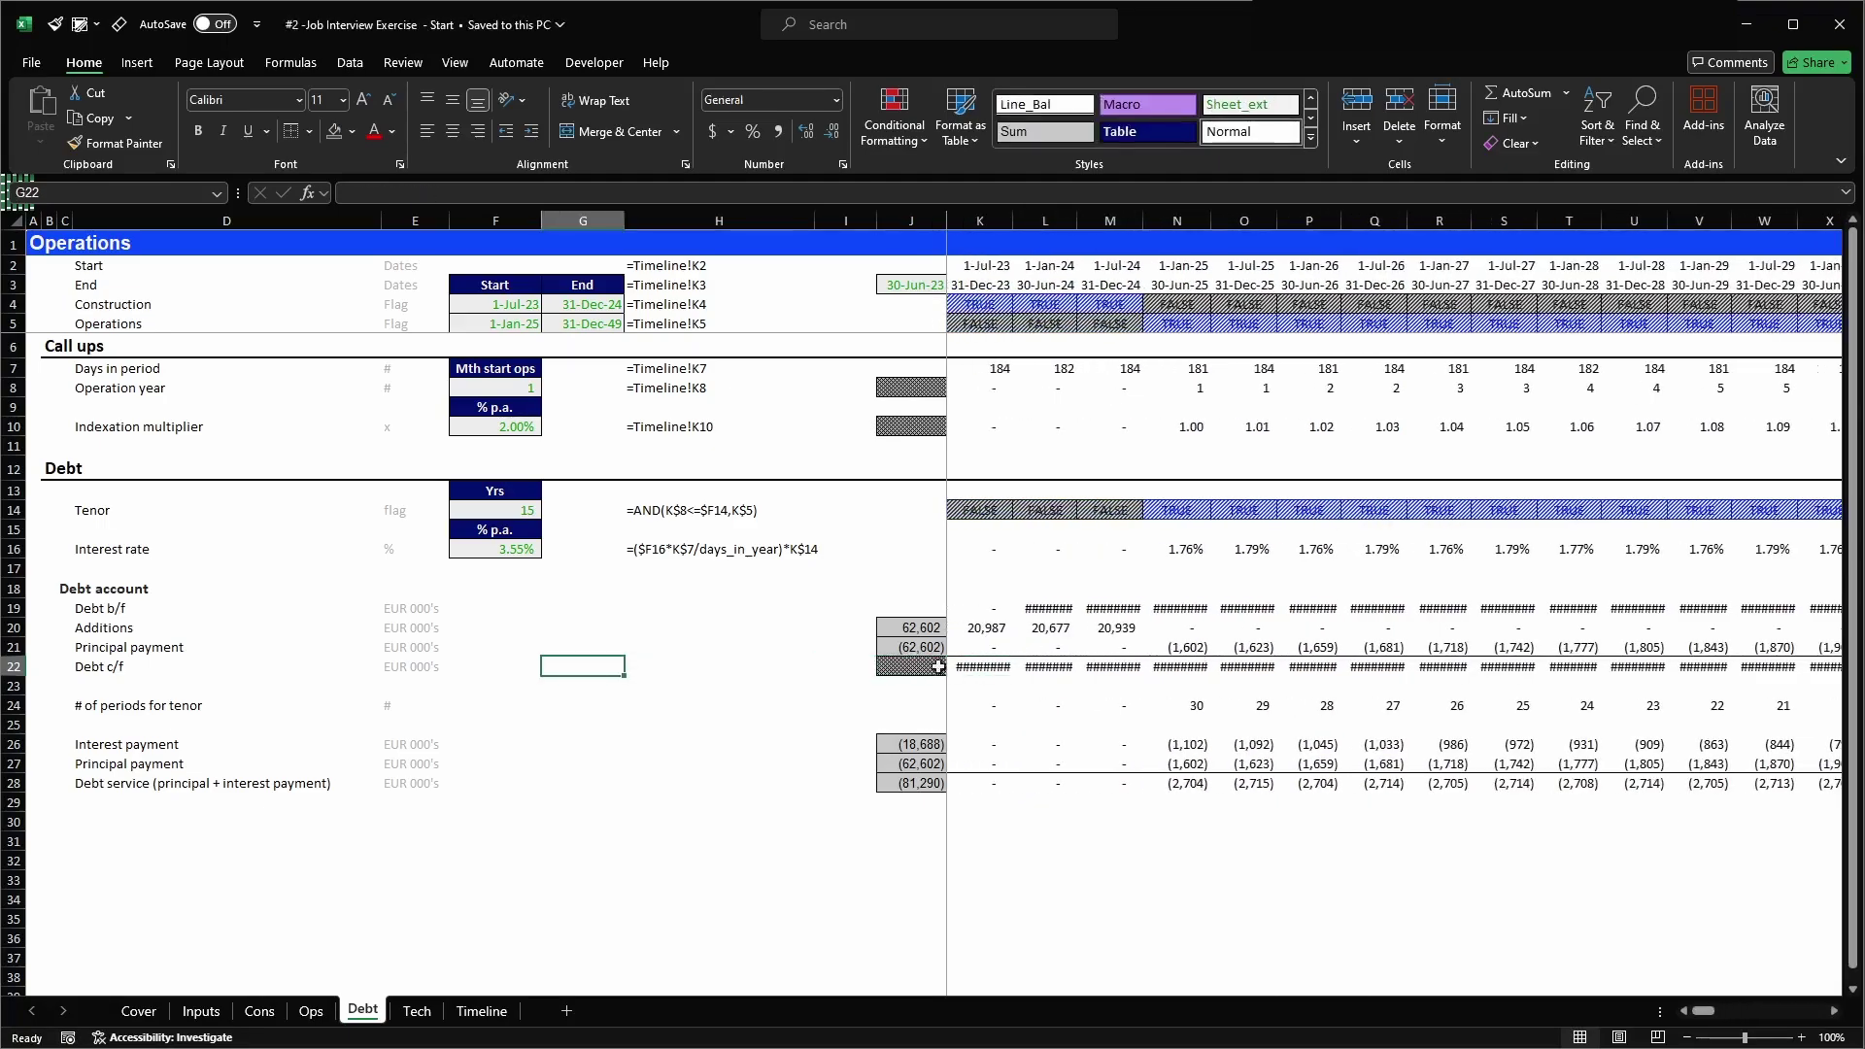
# - Copy the formula-text display from the interest rate row in column H to the Debt b/f through Debt c/f rows
pyautogui.click(745, 566)
pyautogui.click(740, 551)
pyautogui.hotkey('ctrl', 'c')
pyautogui.click(753, 607)
pyautogui.moveTo(756, 637); pyautogui.dragTo(760, 684)
pyautogui.hotkey('ctrl', 'v')
pyautogui.hotkey('ctrl', 'z')
# - Paste the formula-text display into column H for the # of periods for tenor, interest, principal and debt service rows
pyautogui.click(756, 707)
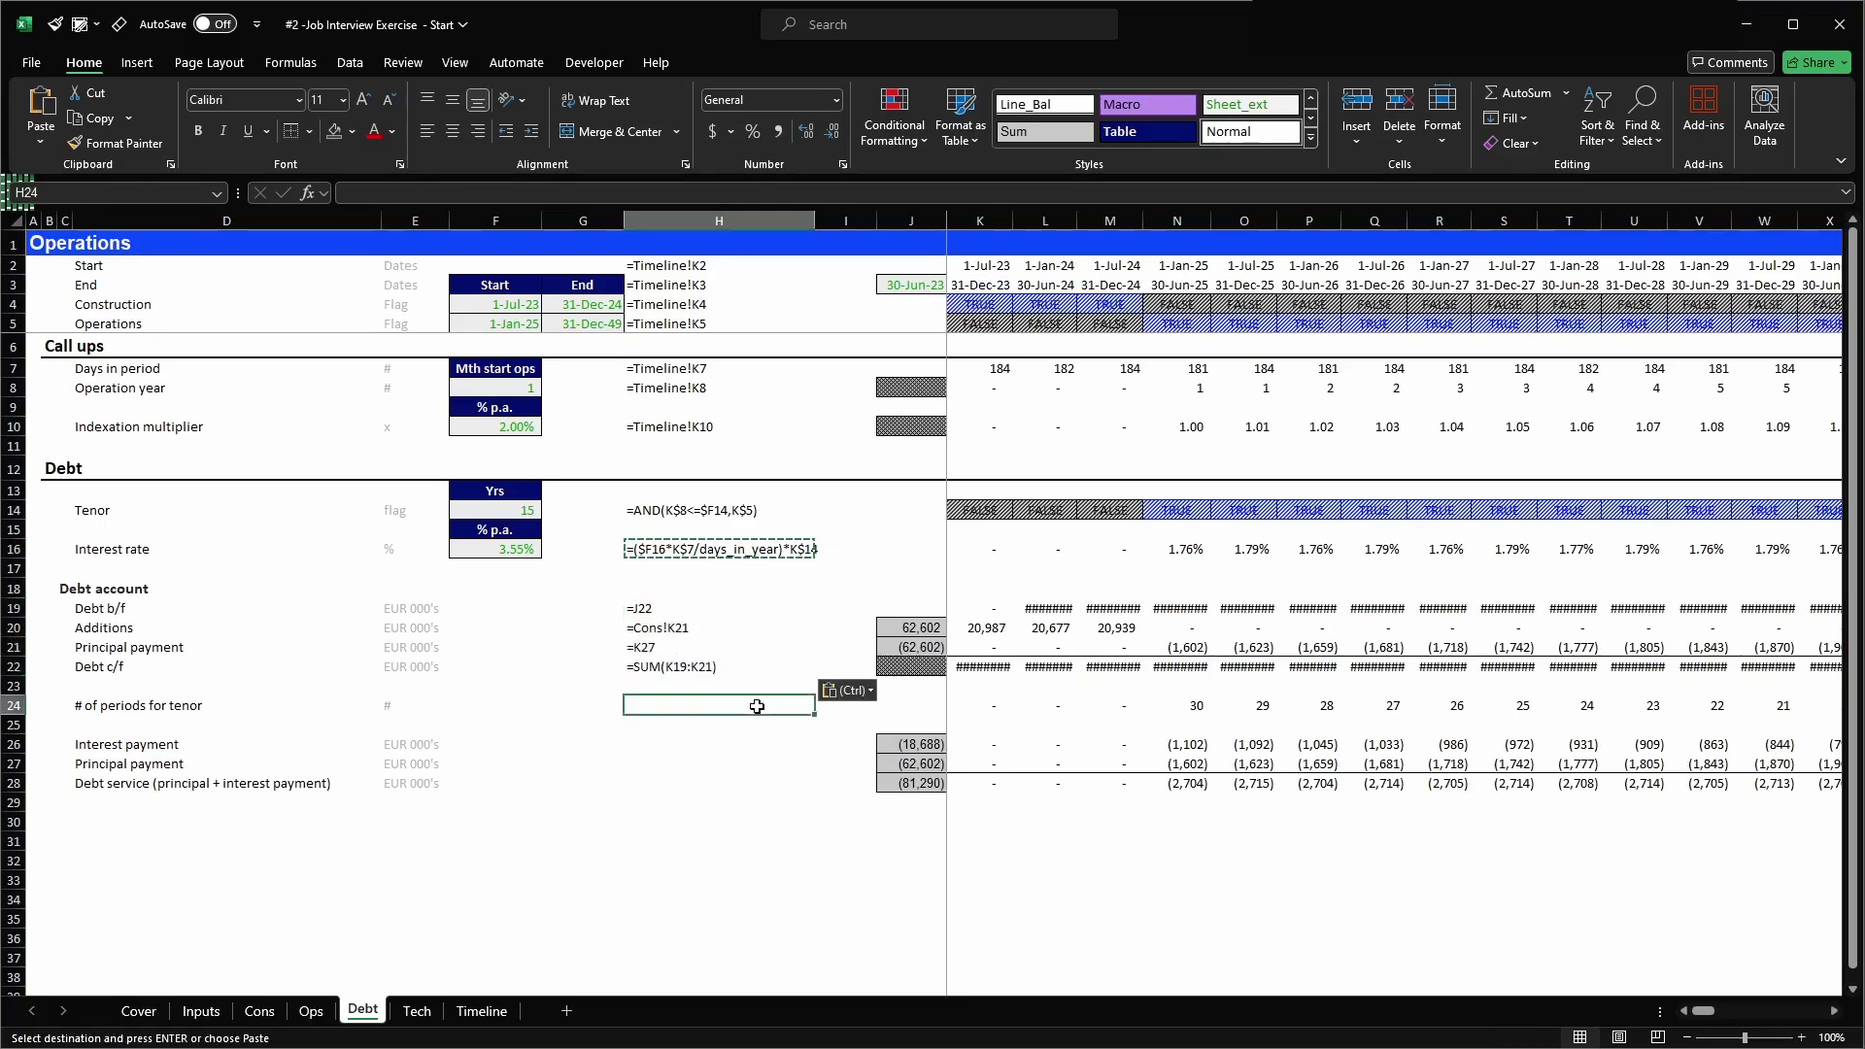
pyautogui.hotkey('ctrl', 'v')
pyautogui.hotkey('ctrl', 'z')
pyautogui.moveTo(758, 744); pyautogui.dragTo(762, 783)
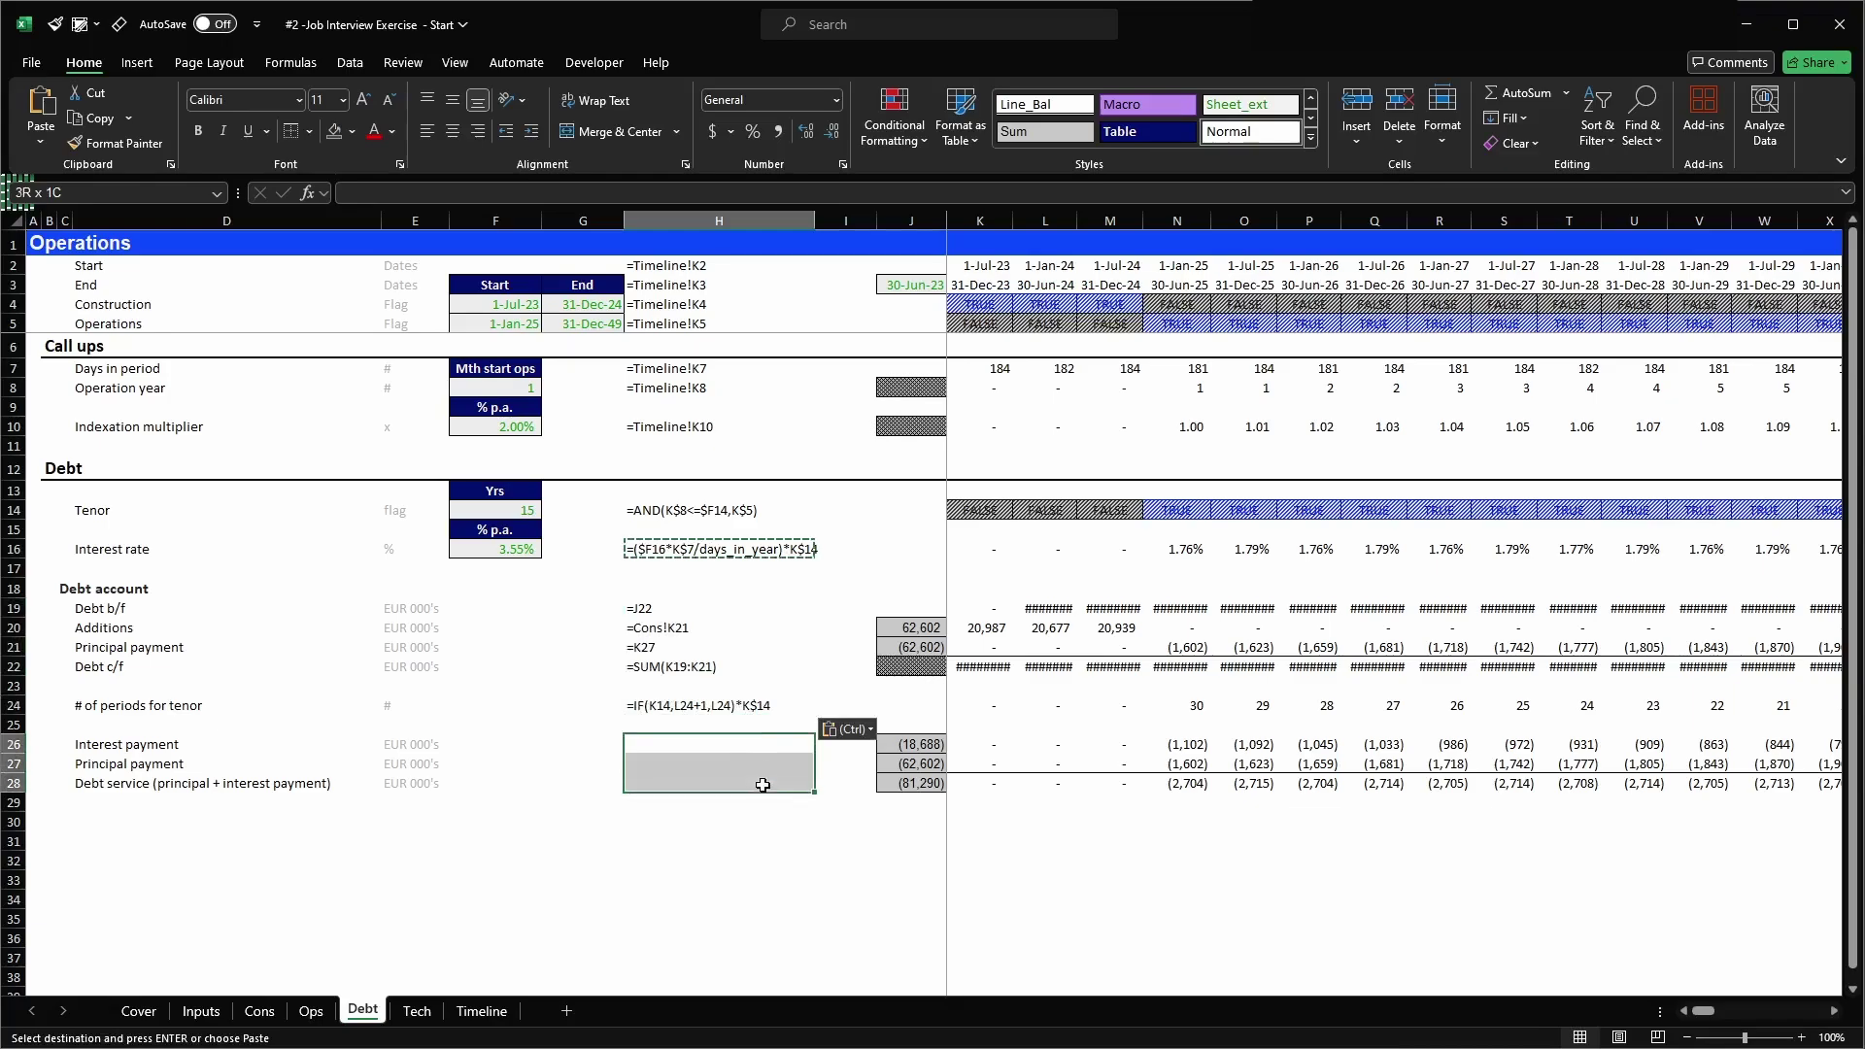
pyautogui.hotkey('ctrl', 'v')
pyautogui.hotkey('ctrl', 'z')
pyautogui.click(841, 685)
pyautogui.press('Escape')
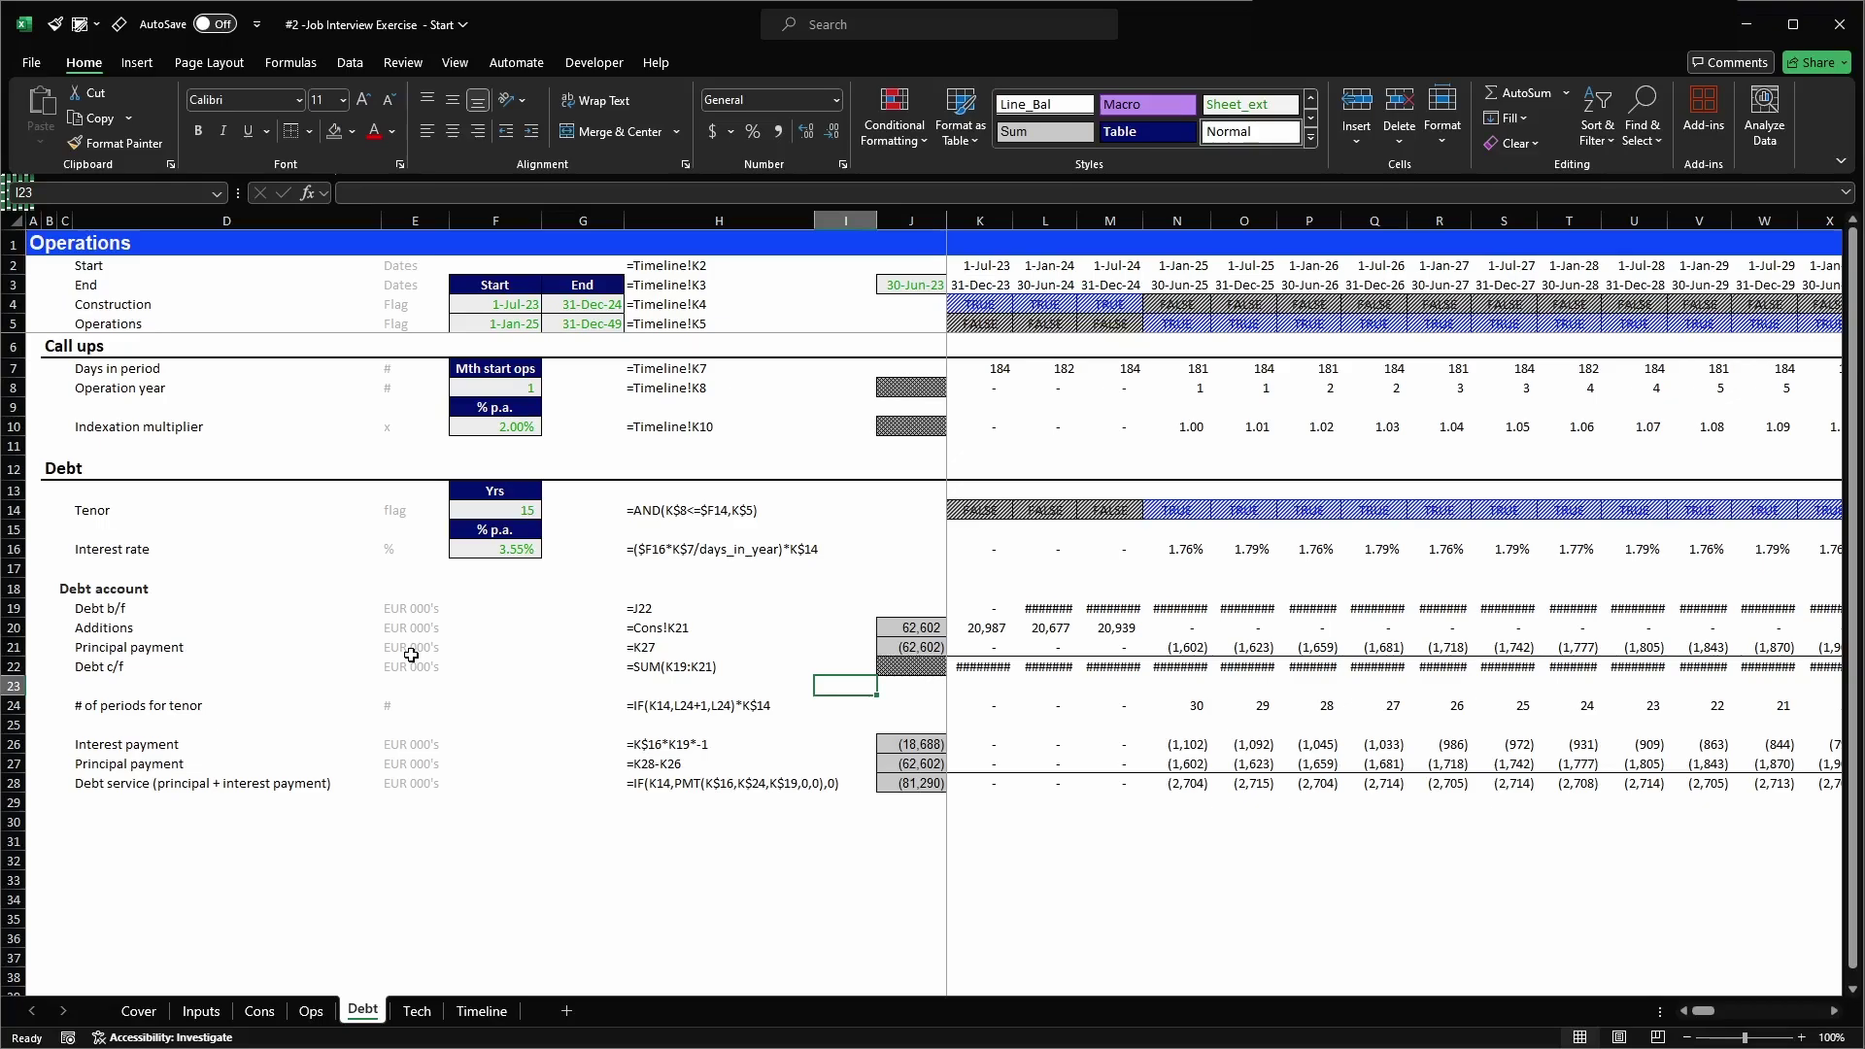
# - Try to autofit the widths of the timeline columns from column K onward and undo the change
pyautogui.click(980, 665)
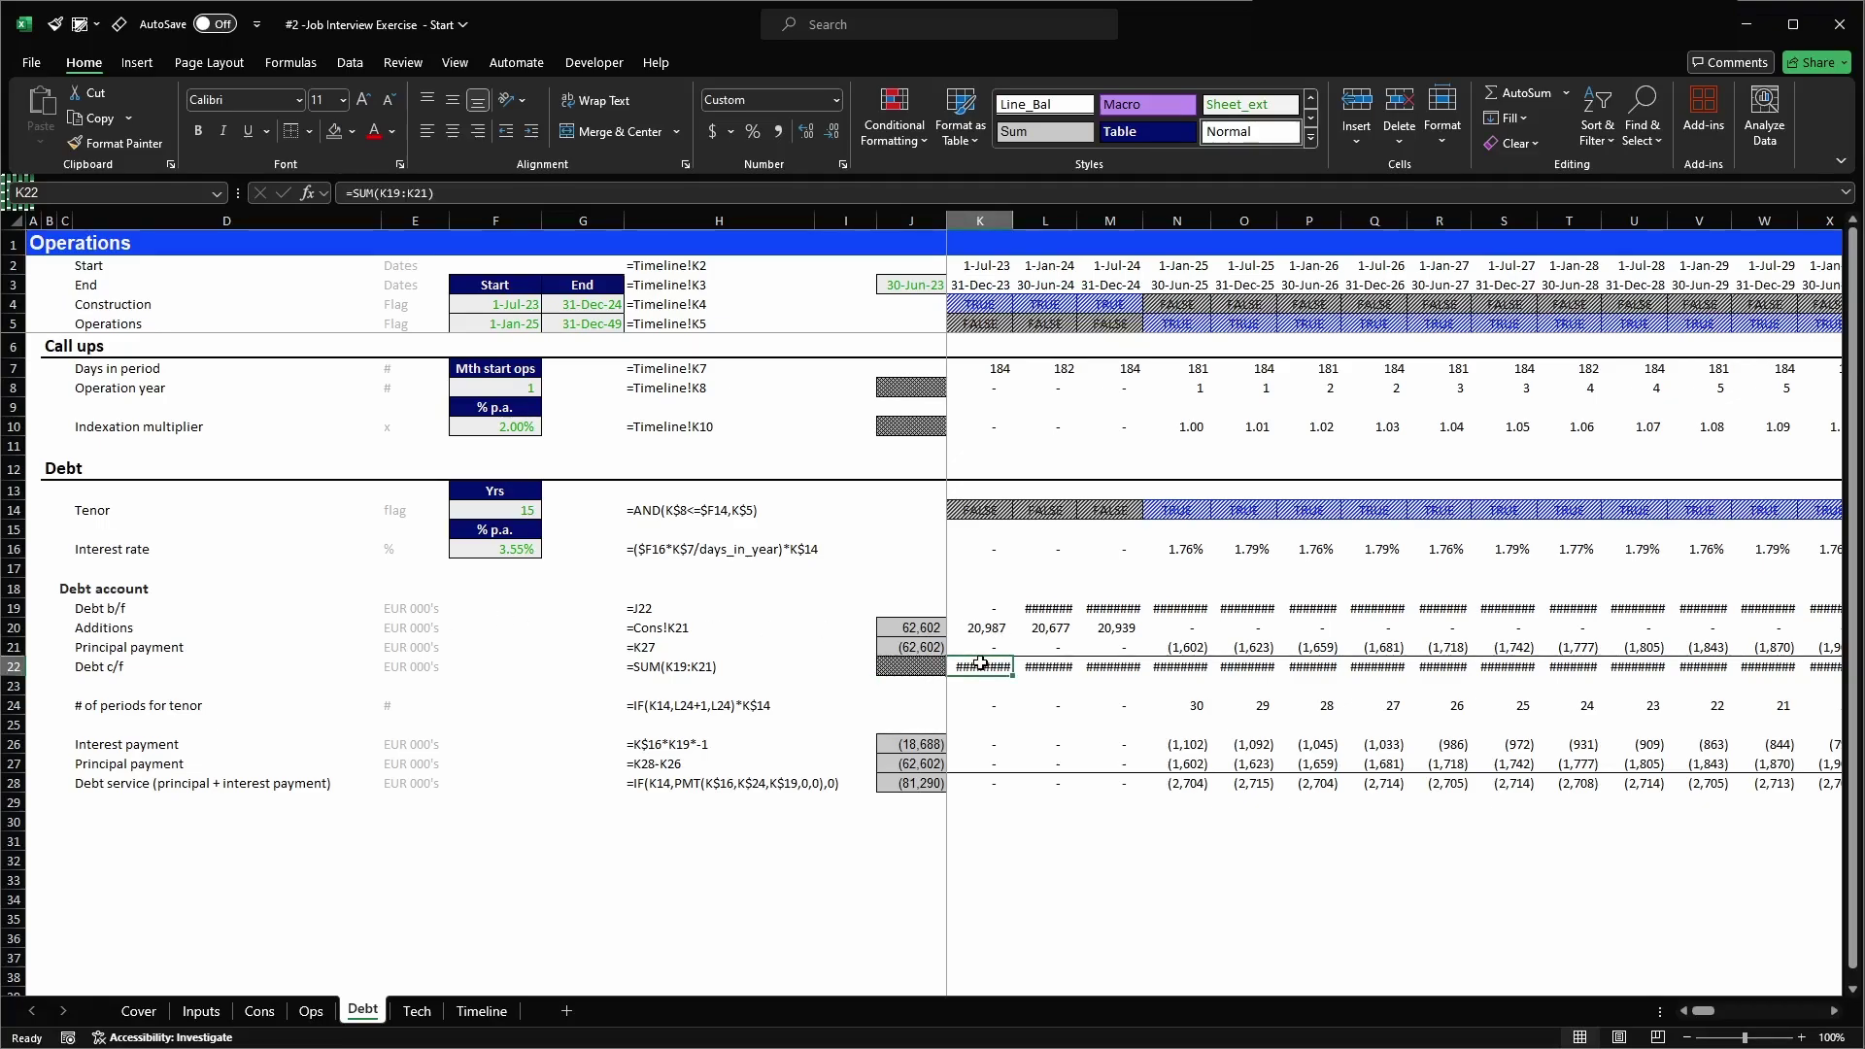
pyautogui.hotkey('ctrl', 'space')
pyautogui.hotkey('ctrl', 'shift', 'Right')
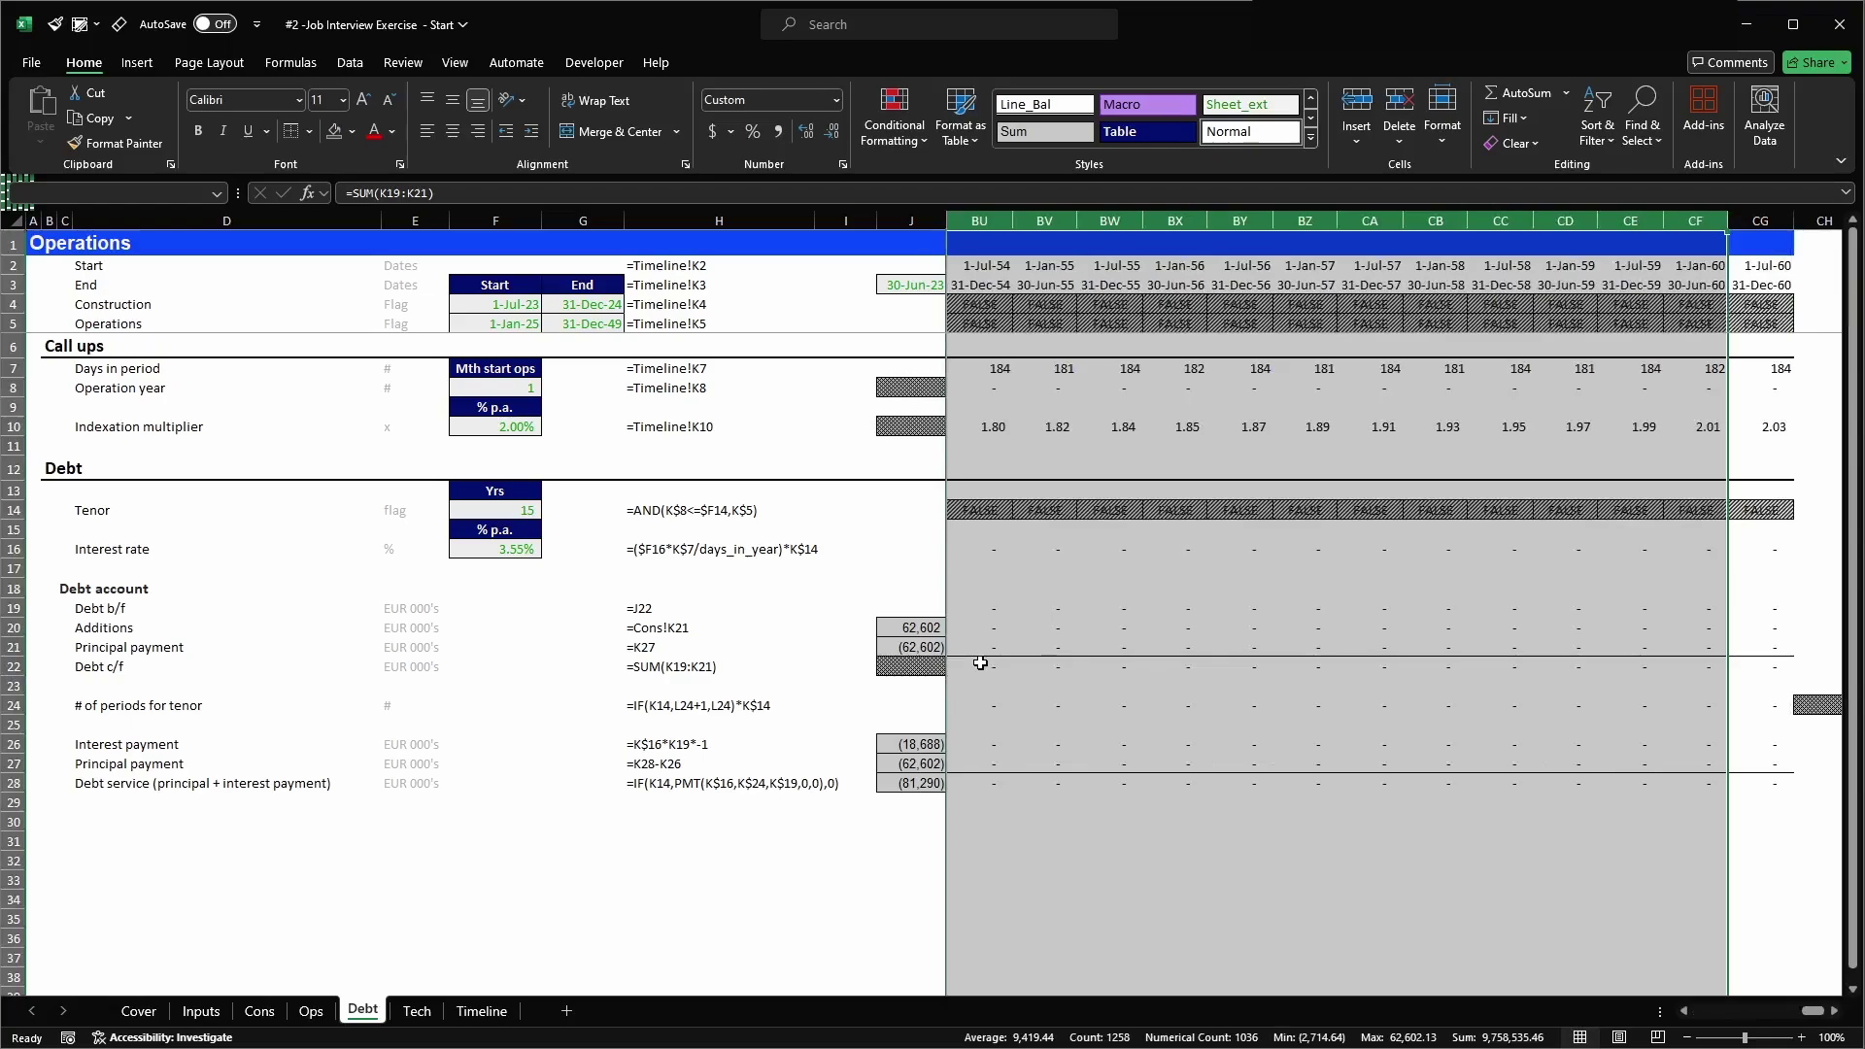
pyautogui.press('alt')
pyautogui.press('Escape')
pyautogui.press('Left')
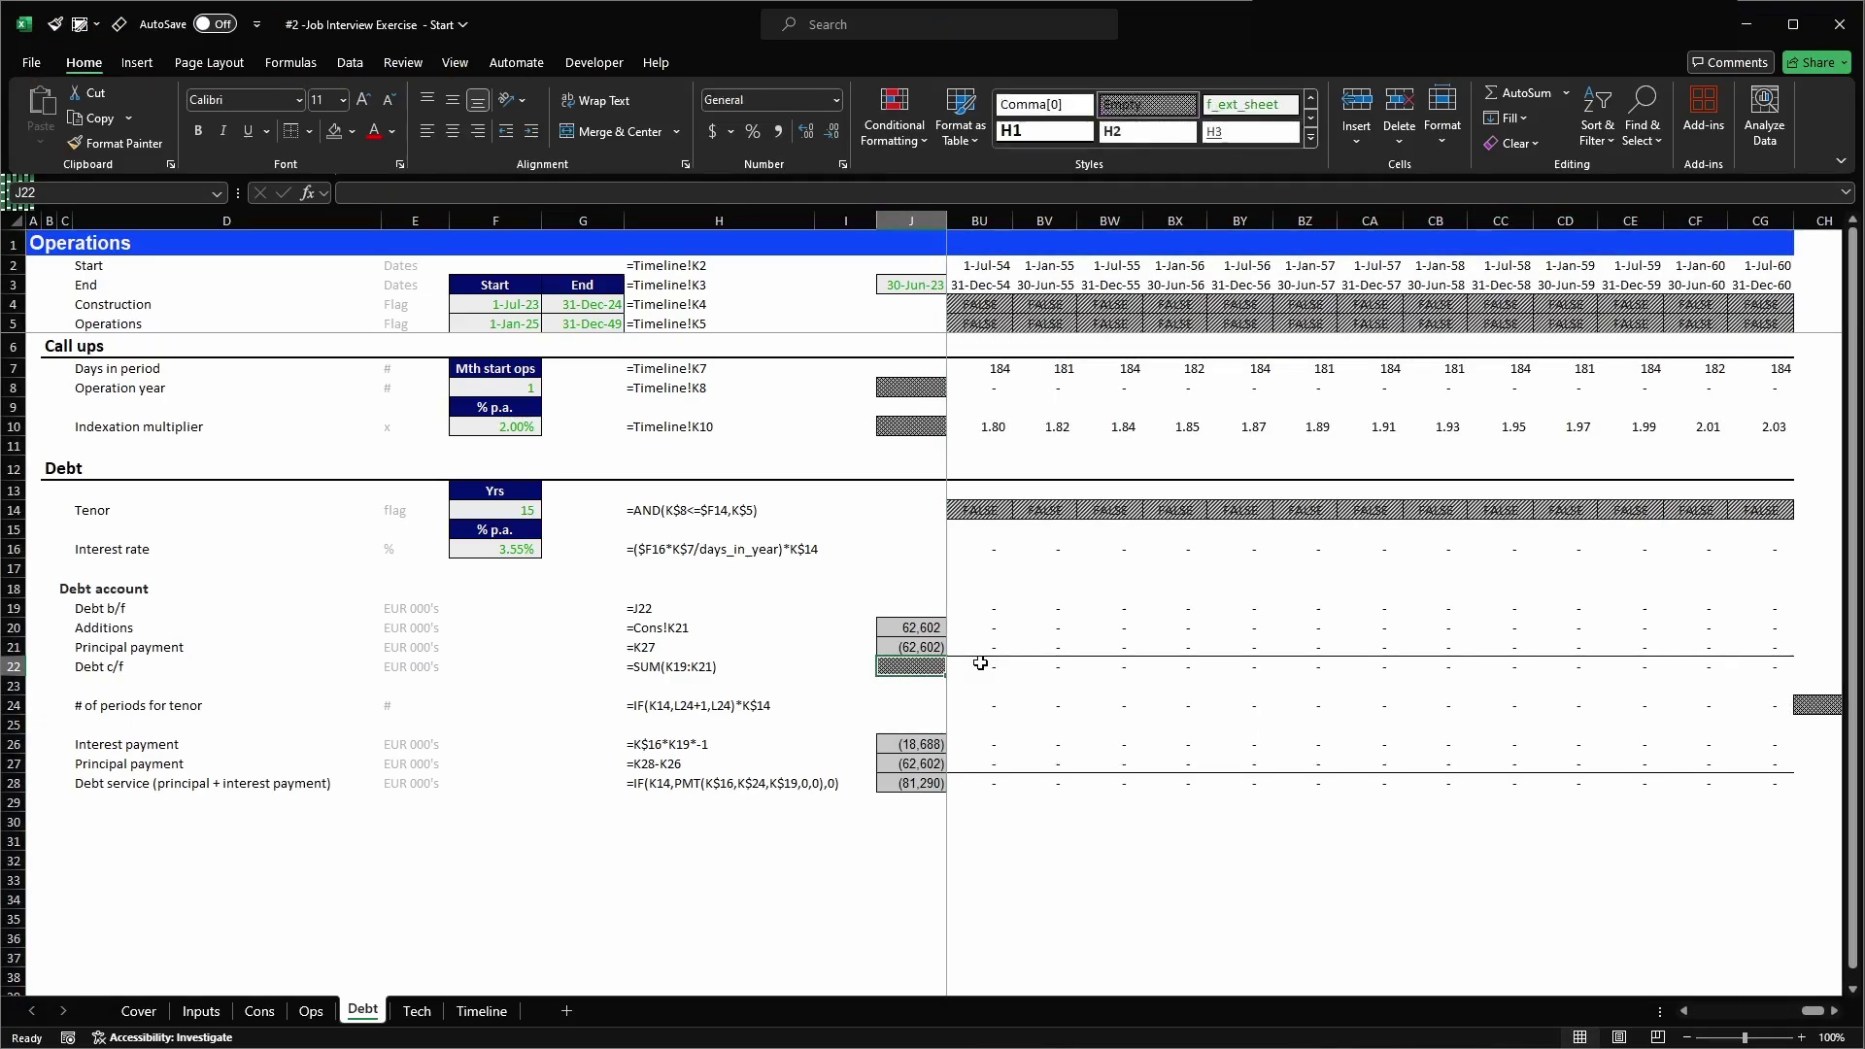
pyautogui.press('Right')
pyautogui.hotkey('ctrl', 'space')
pyautogui.hotkey('ctrl', 'shift', 'Right')
pyautogui.press('alt')
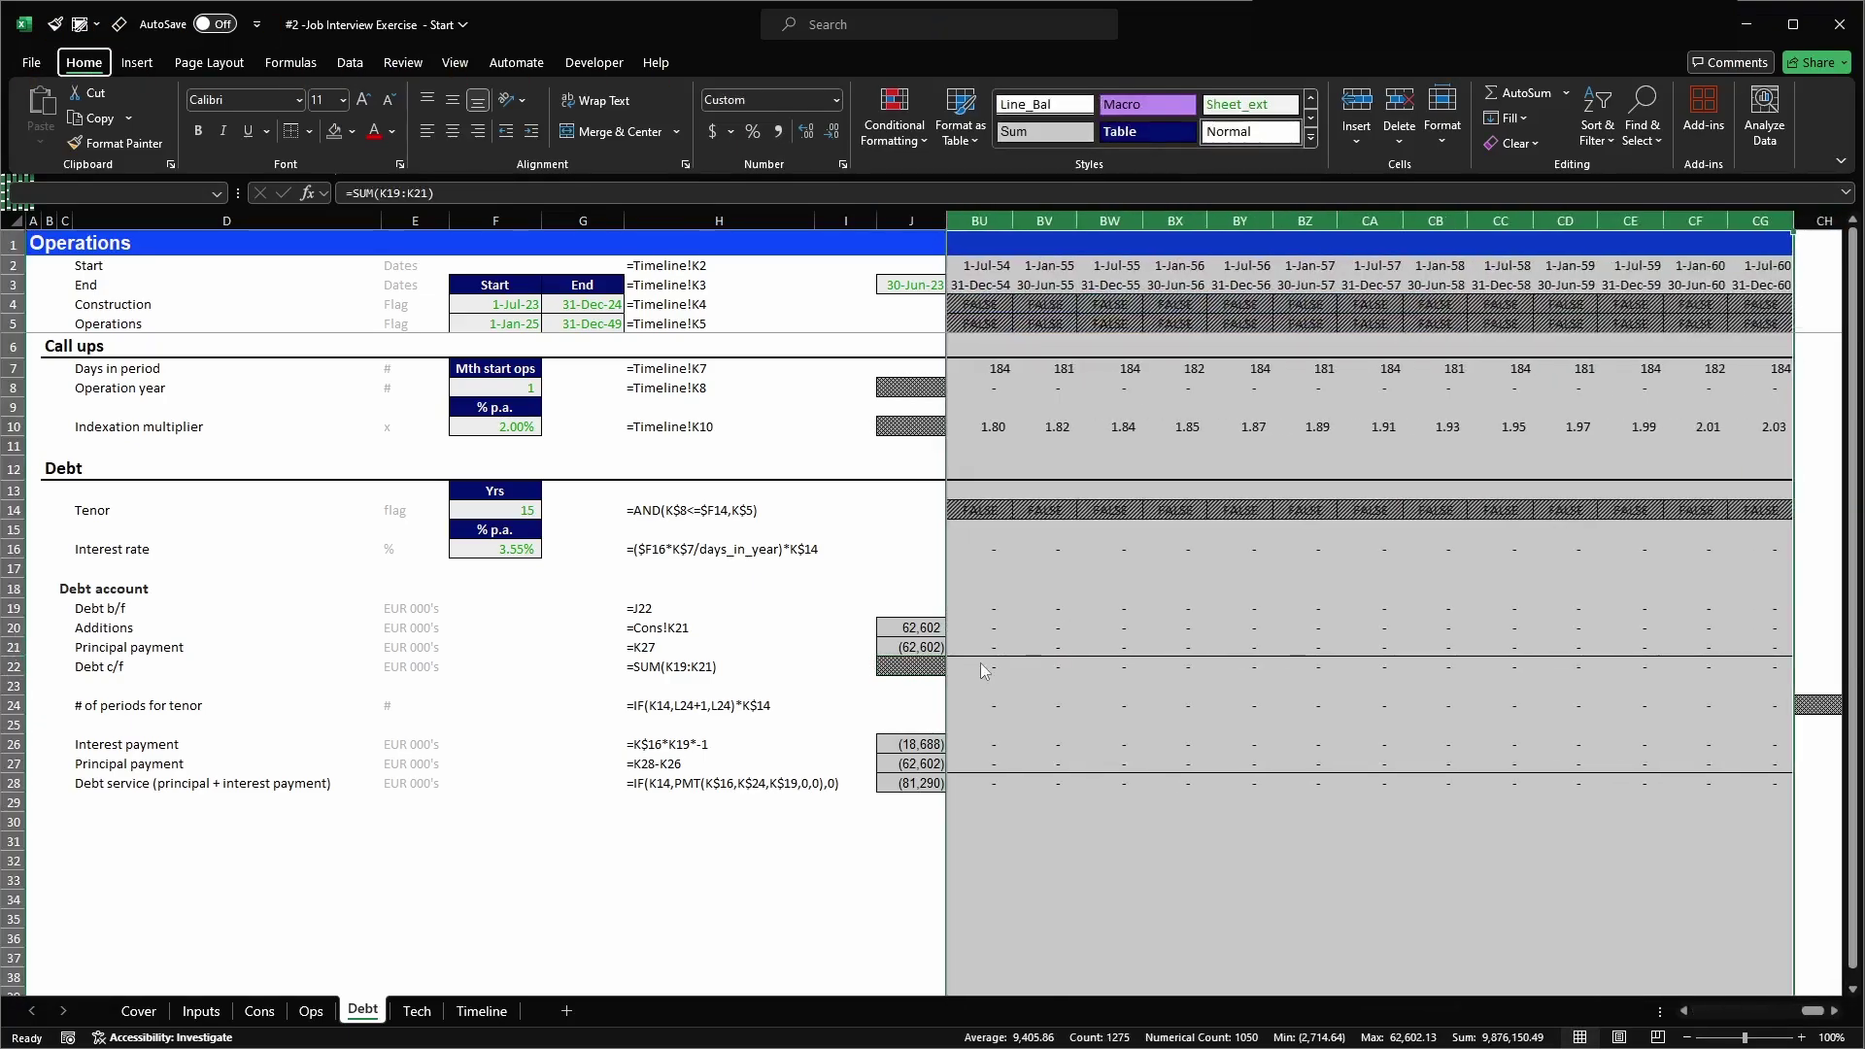
pyautogui.press('h')
pyautogui.press('o')
pyautogui.press('i')
pyautogui.press('Left')
pyautogui.press('Right')
pyautogui.press('Right')
pyautogui.press('Right')
pyautogui.press('Right')
pyautogui.press('Left')
pyautogui.press('Left')
pyautogui.press('Left')
pyautogui.hotkey('ctrl', 'z')
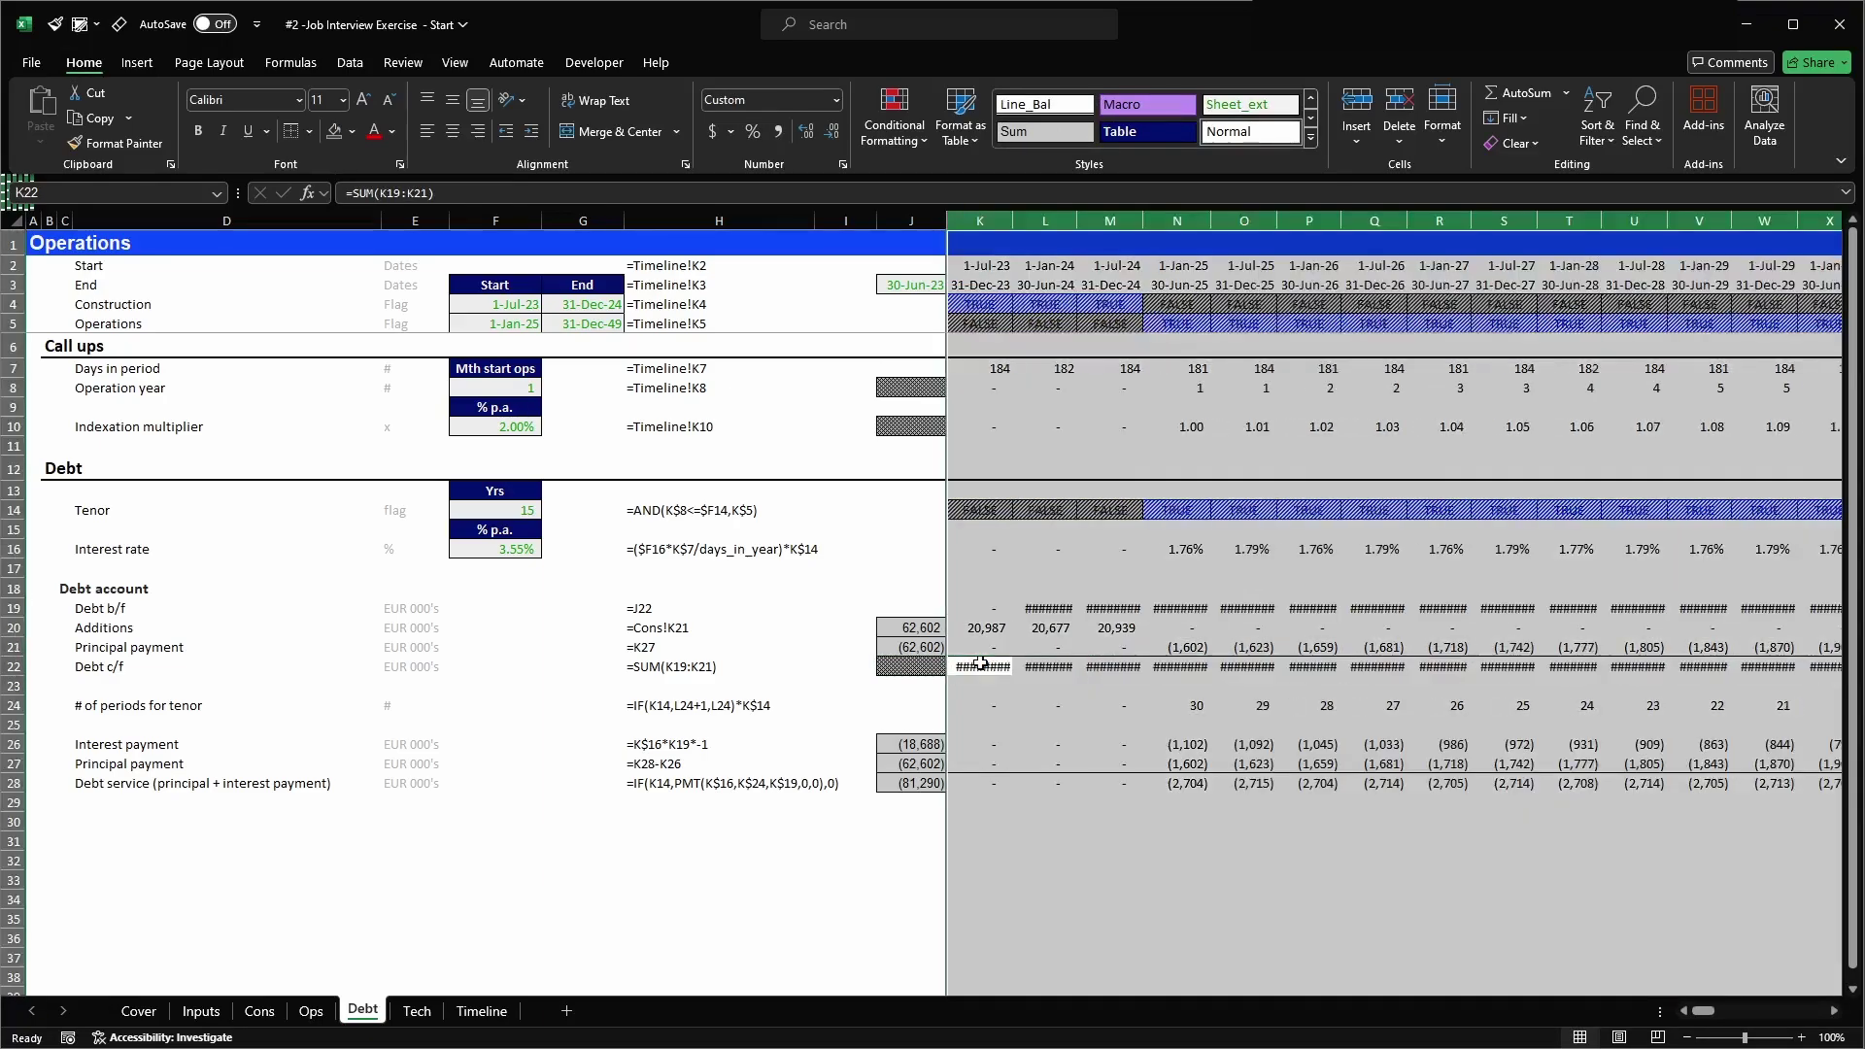
# - Format the Debt b/f through Debt c/f values across all timeline periods to show no decimals
pyautogui.click(986, 603)
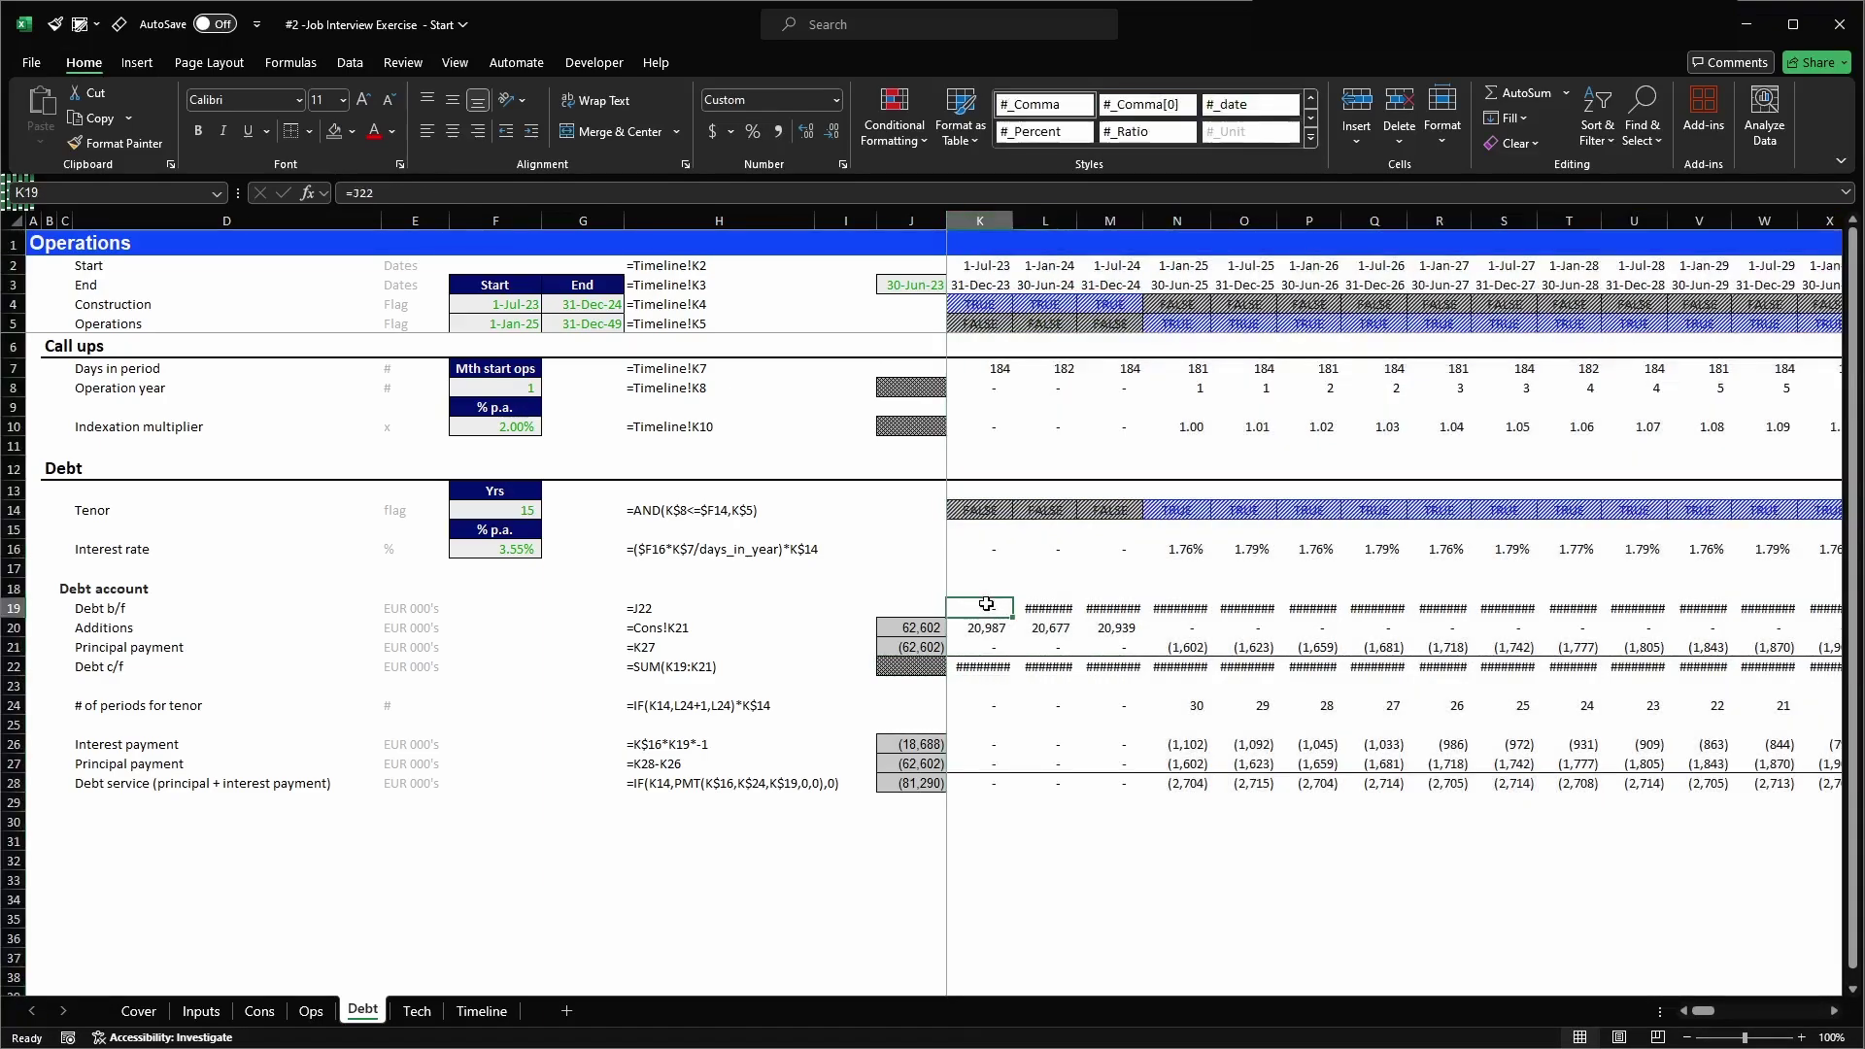
pyautogui.hotkey('shift', 'Down')
pyautogui.hotkey('shift', 'Down')
pyautogui.hotkey('shift', 'Down')
pyautogui.hotkey('ctrl', 'shift', 'Right')
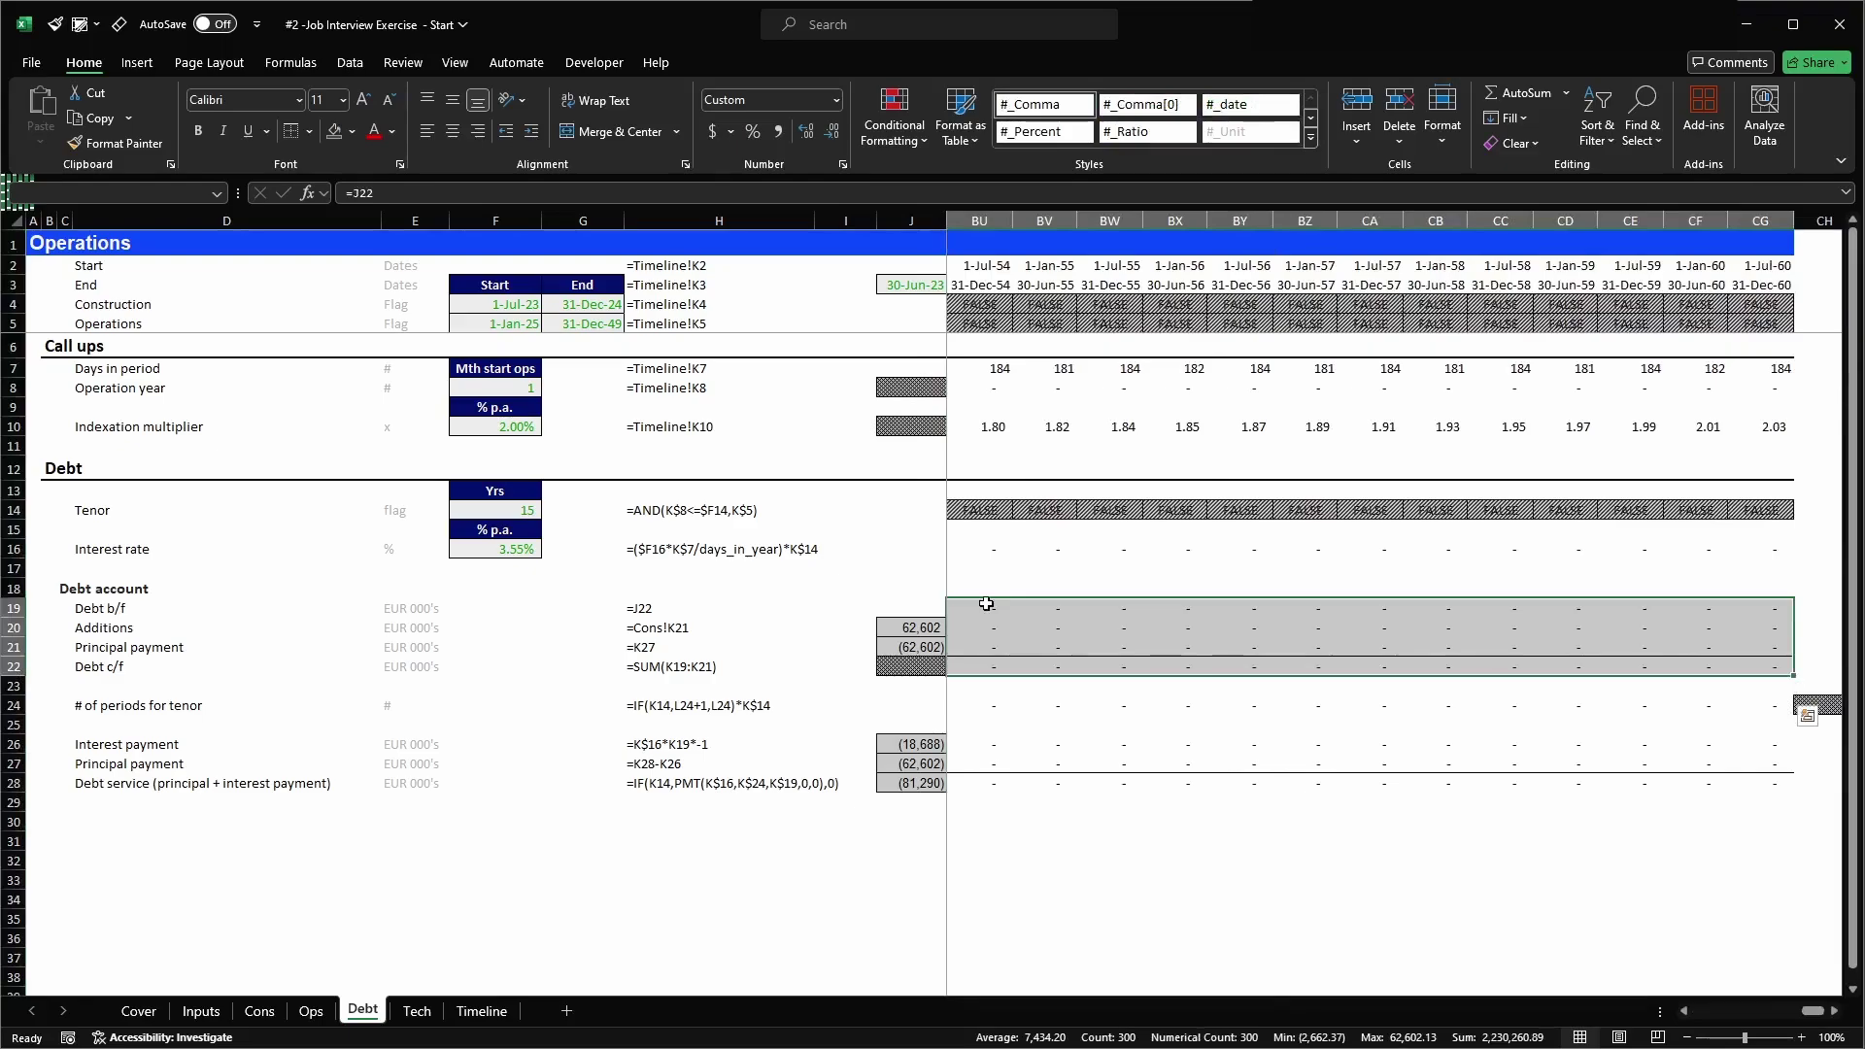
pyautogui.hotkey('alt', '2')
pyautogui.click(235, 81)
pyautogui.press('Home')
pyautogui.press('Right')
pyautogui.press('Right')
pyautogui.press('Right')
pyautogui.press('Right')
pyautogui.press('Down')
pyautogui.press('Down')
pyautogui.press('Down')
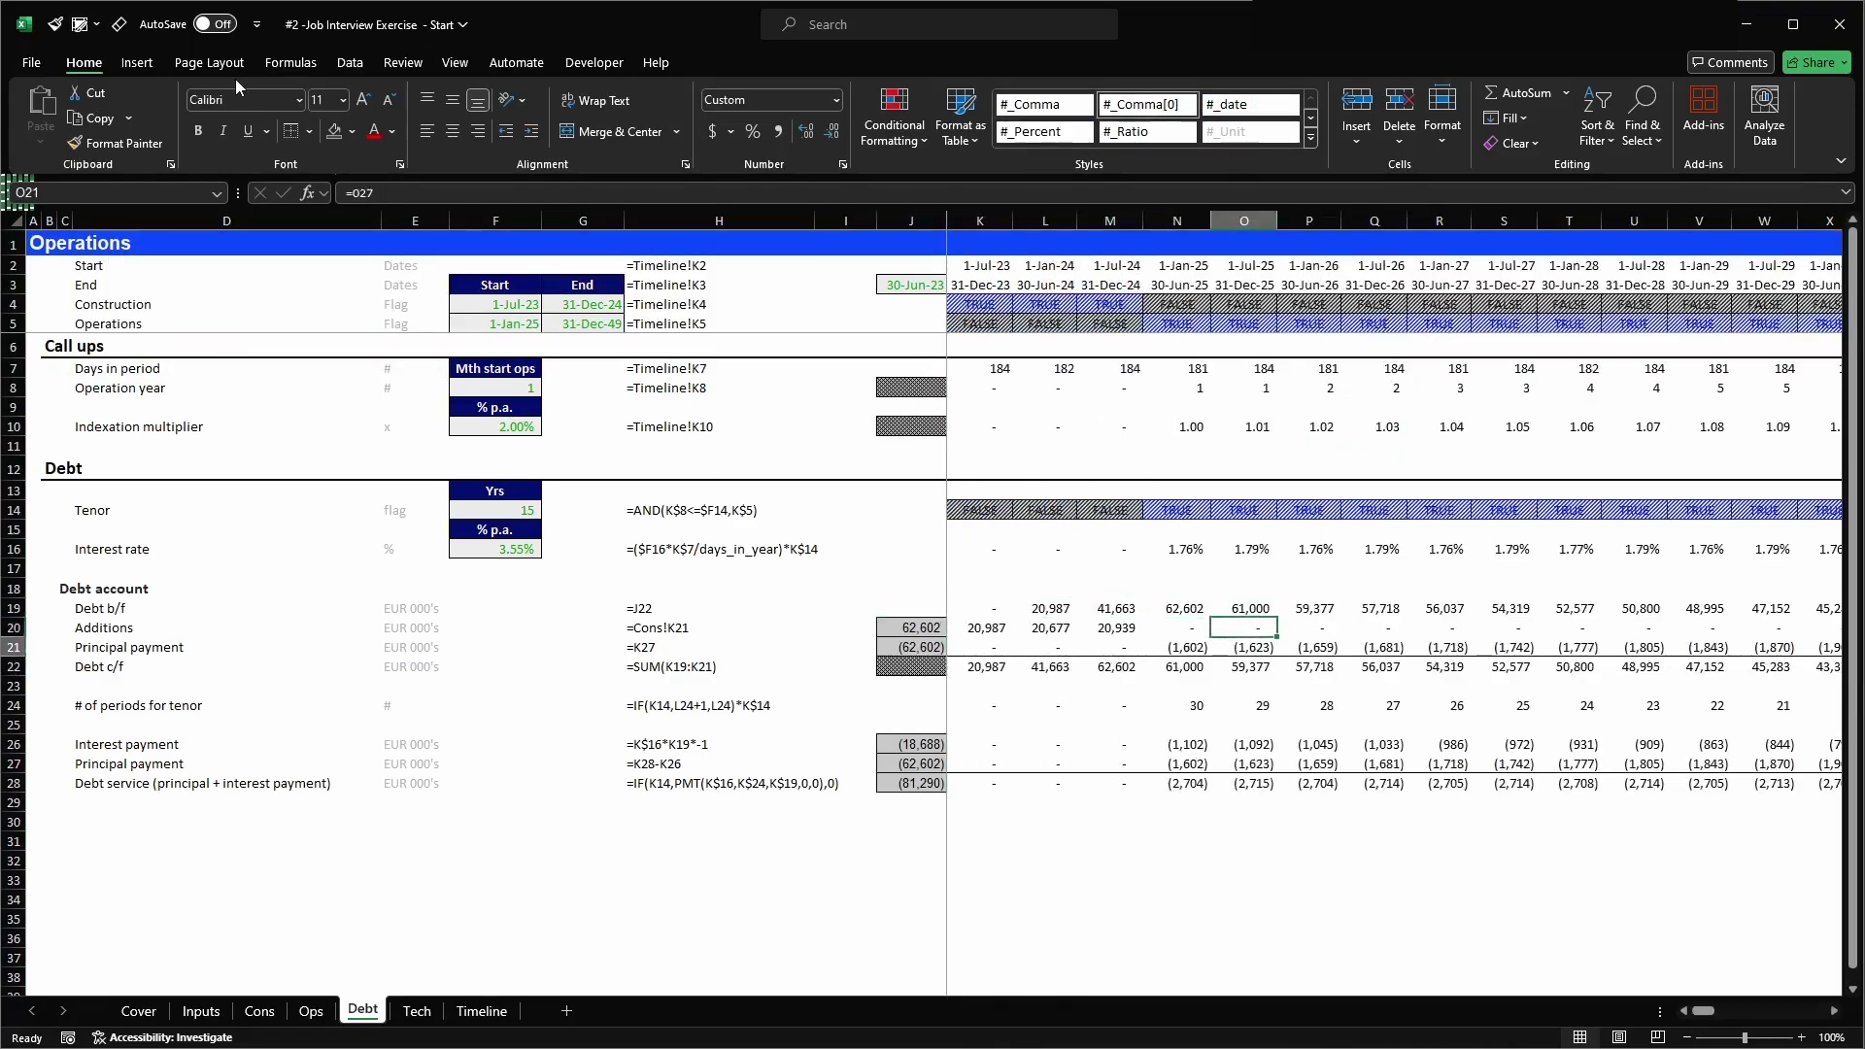
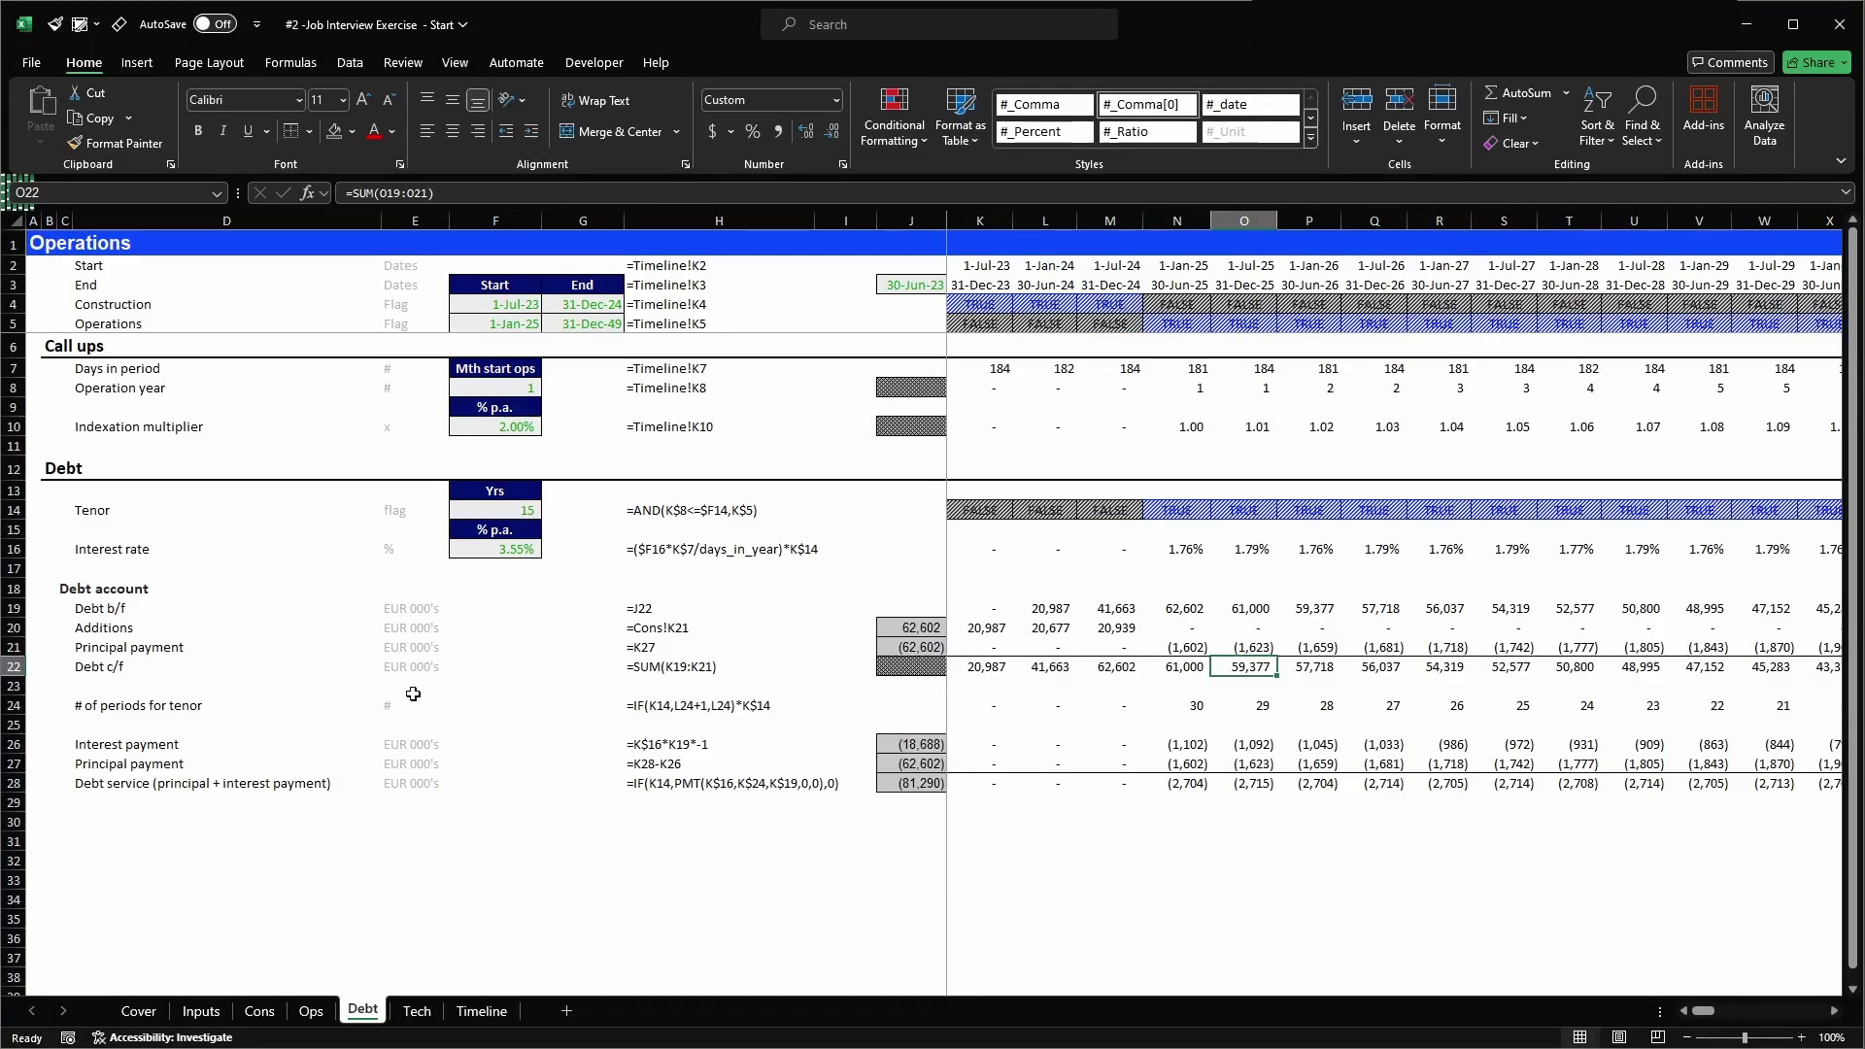
pyautogui.click(37, 240)
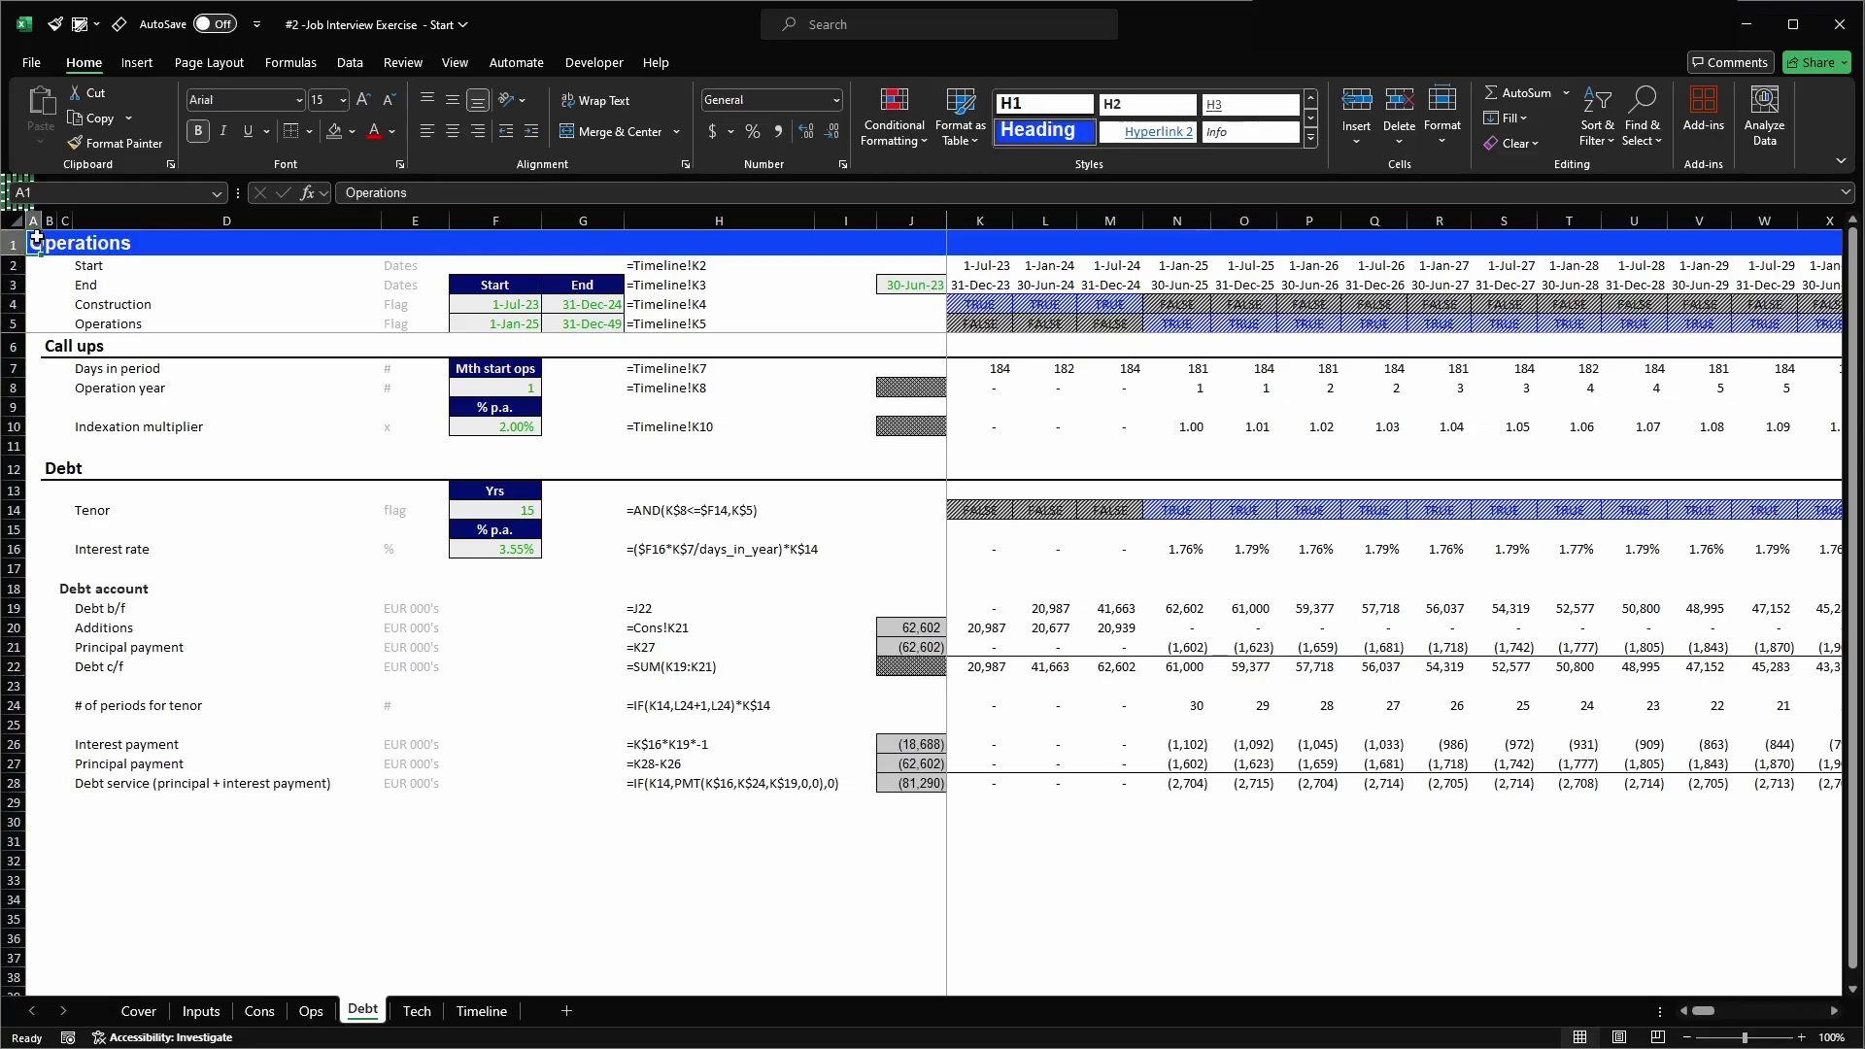
# - Replace the Debt sheet's title in A1 with "Debt" and check the titles on the Ops and Cons sheets
pyautogui.write('T')
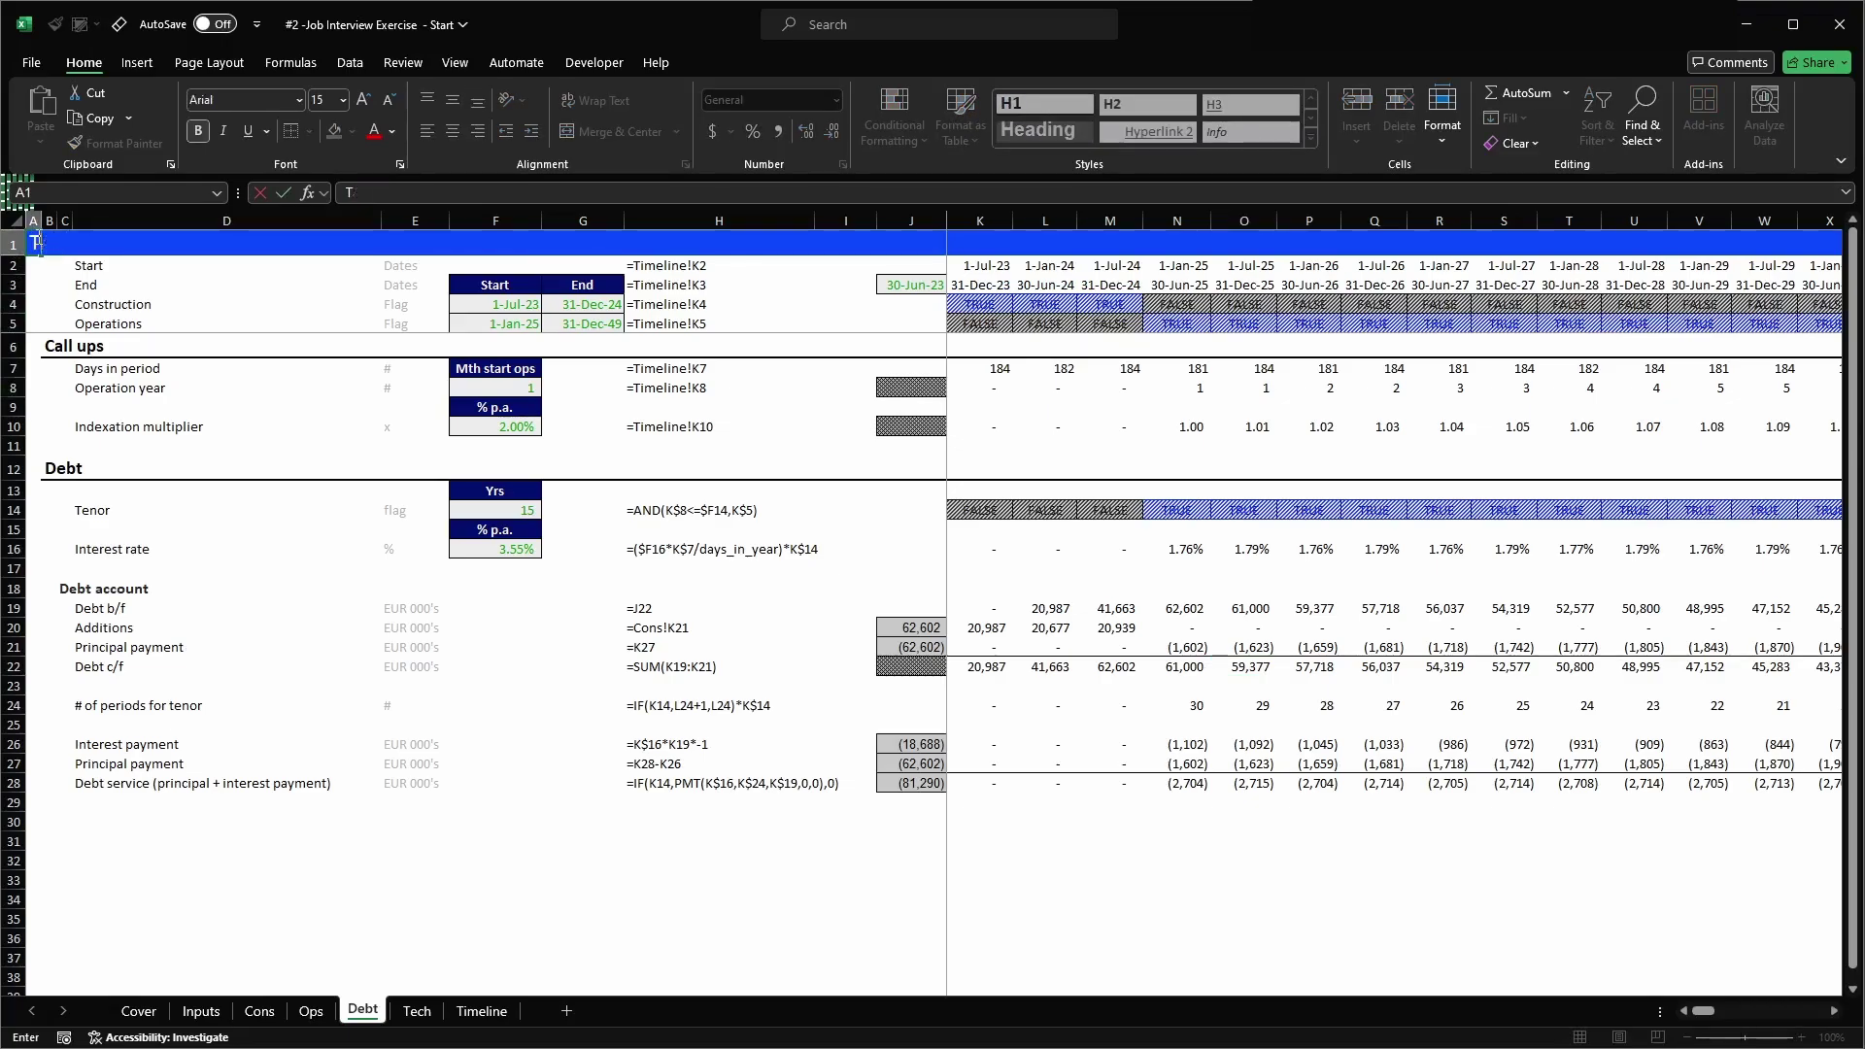
pyautogui.write('Debt')
pyautogui.press('Return')
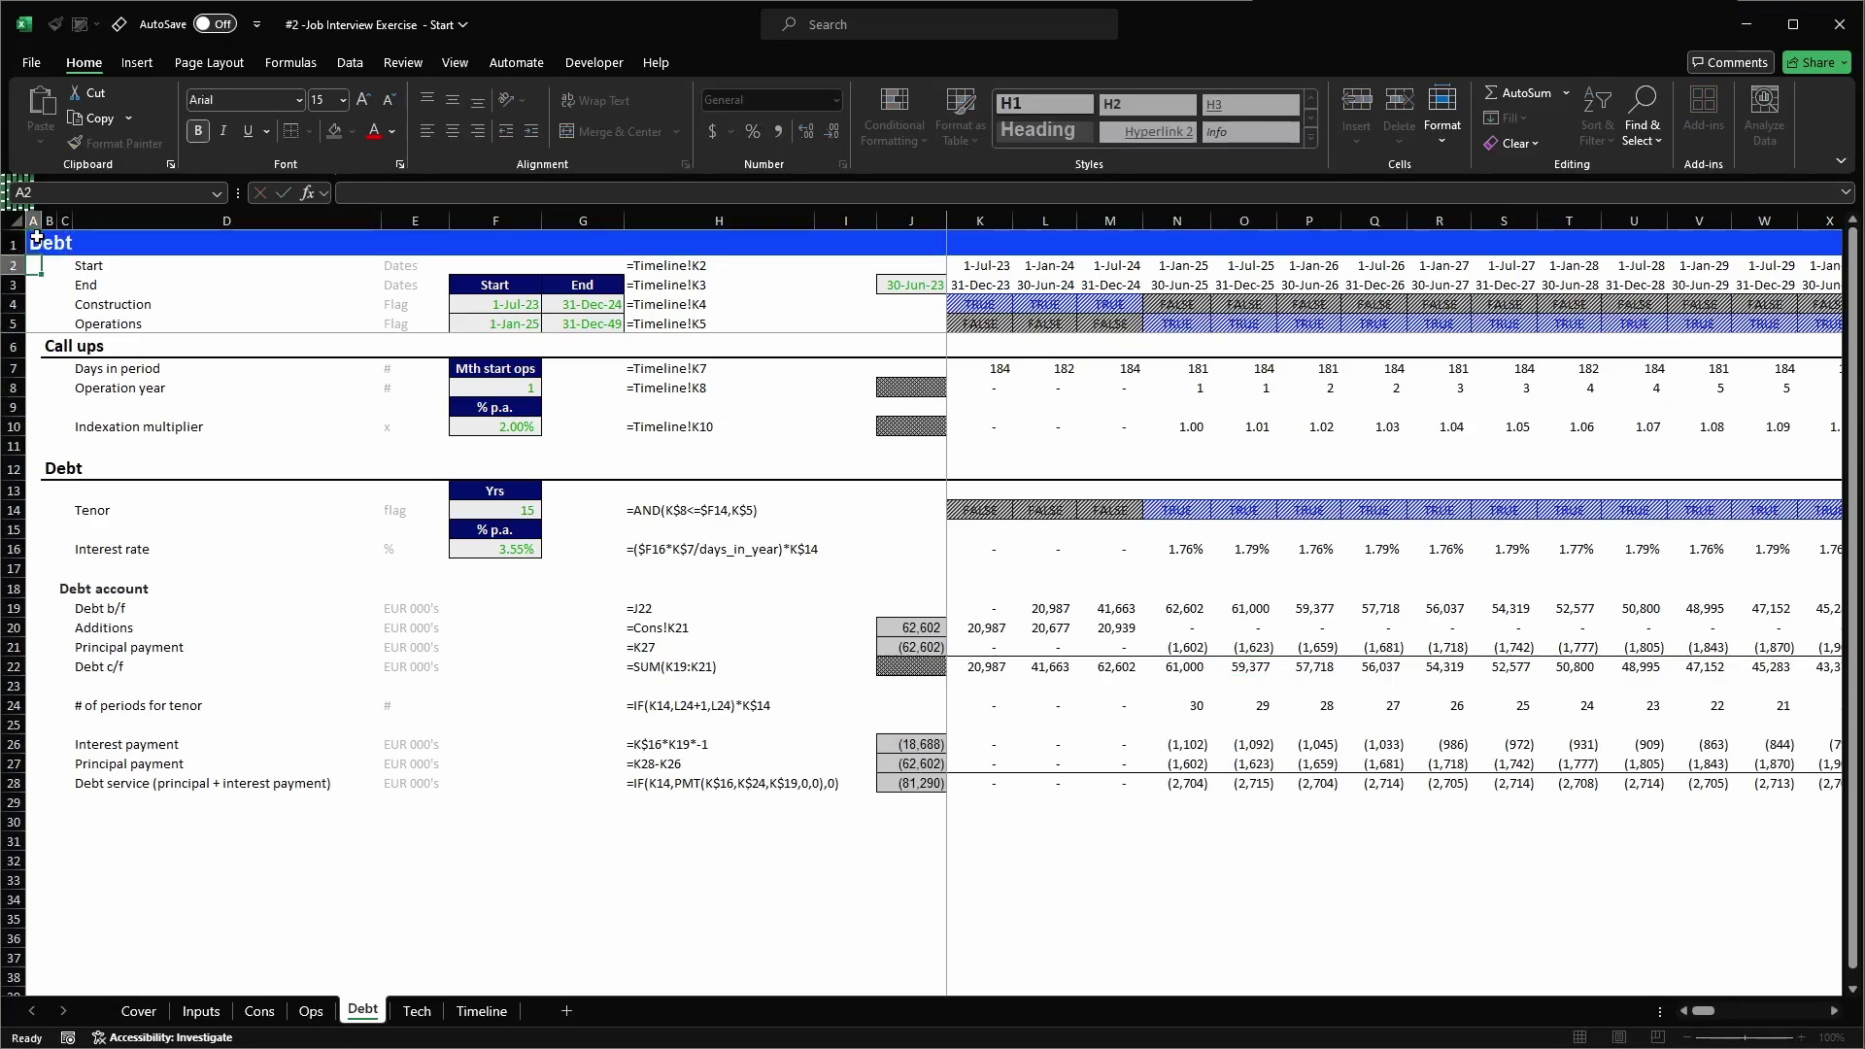
pyautogui.click(321, 1012)
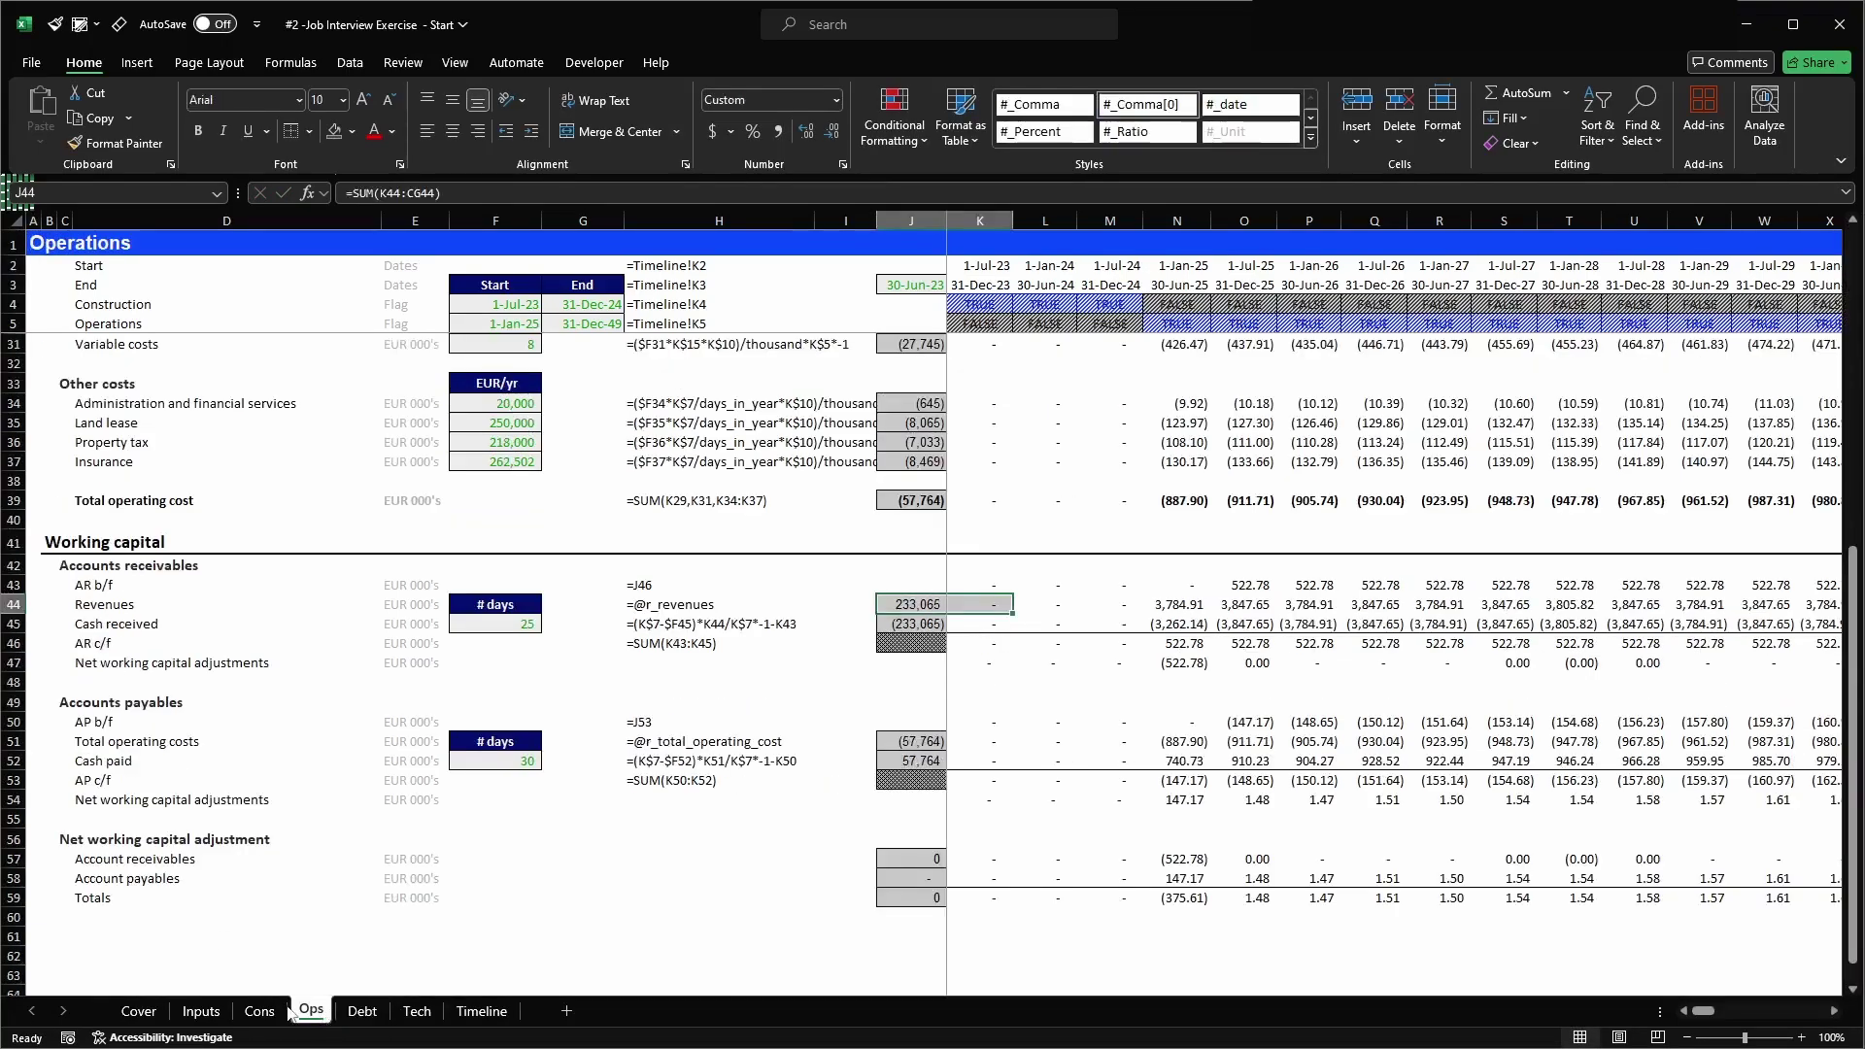
pyautogui.click(267, 1010)
pyautogui.click(151, 392)
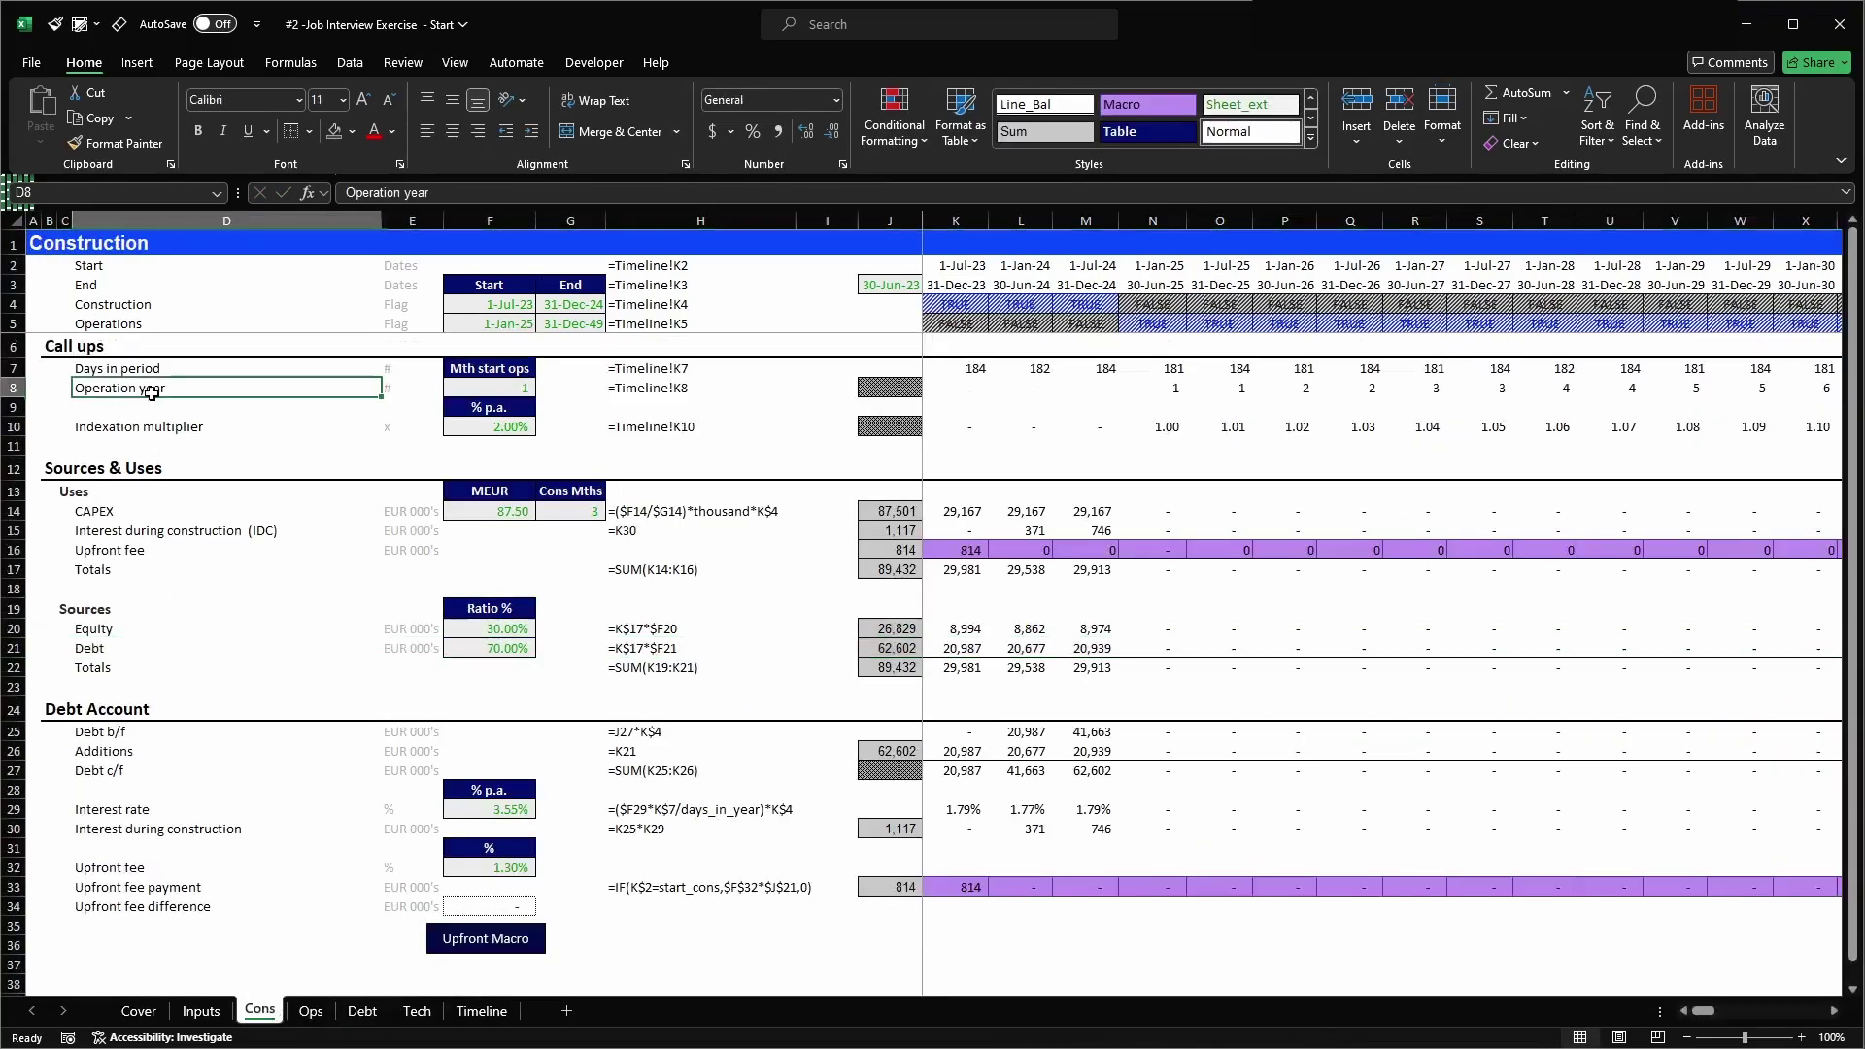
# - Duplicate the Debt sheet directly after the original and rename the copy "T&D"
pyautogui.click(363, 1011)
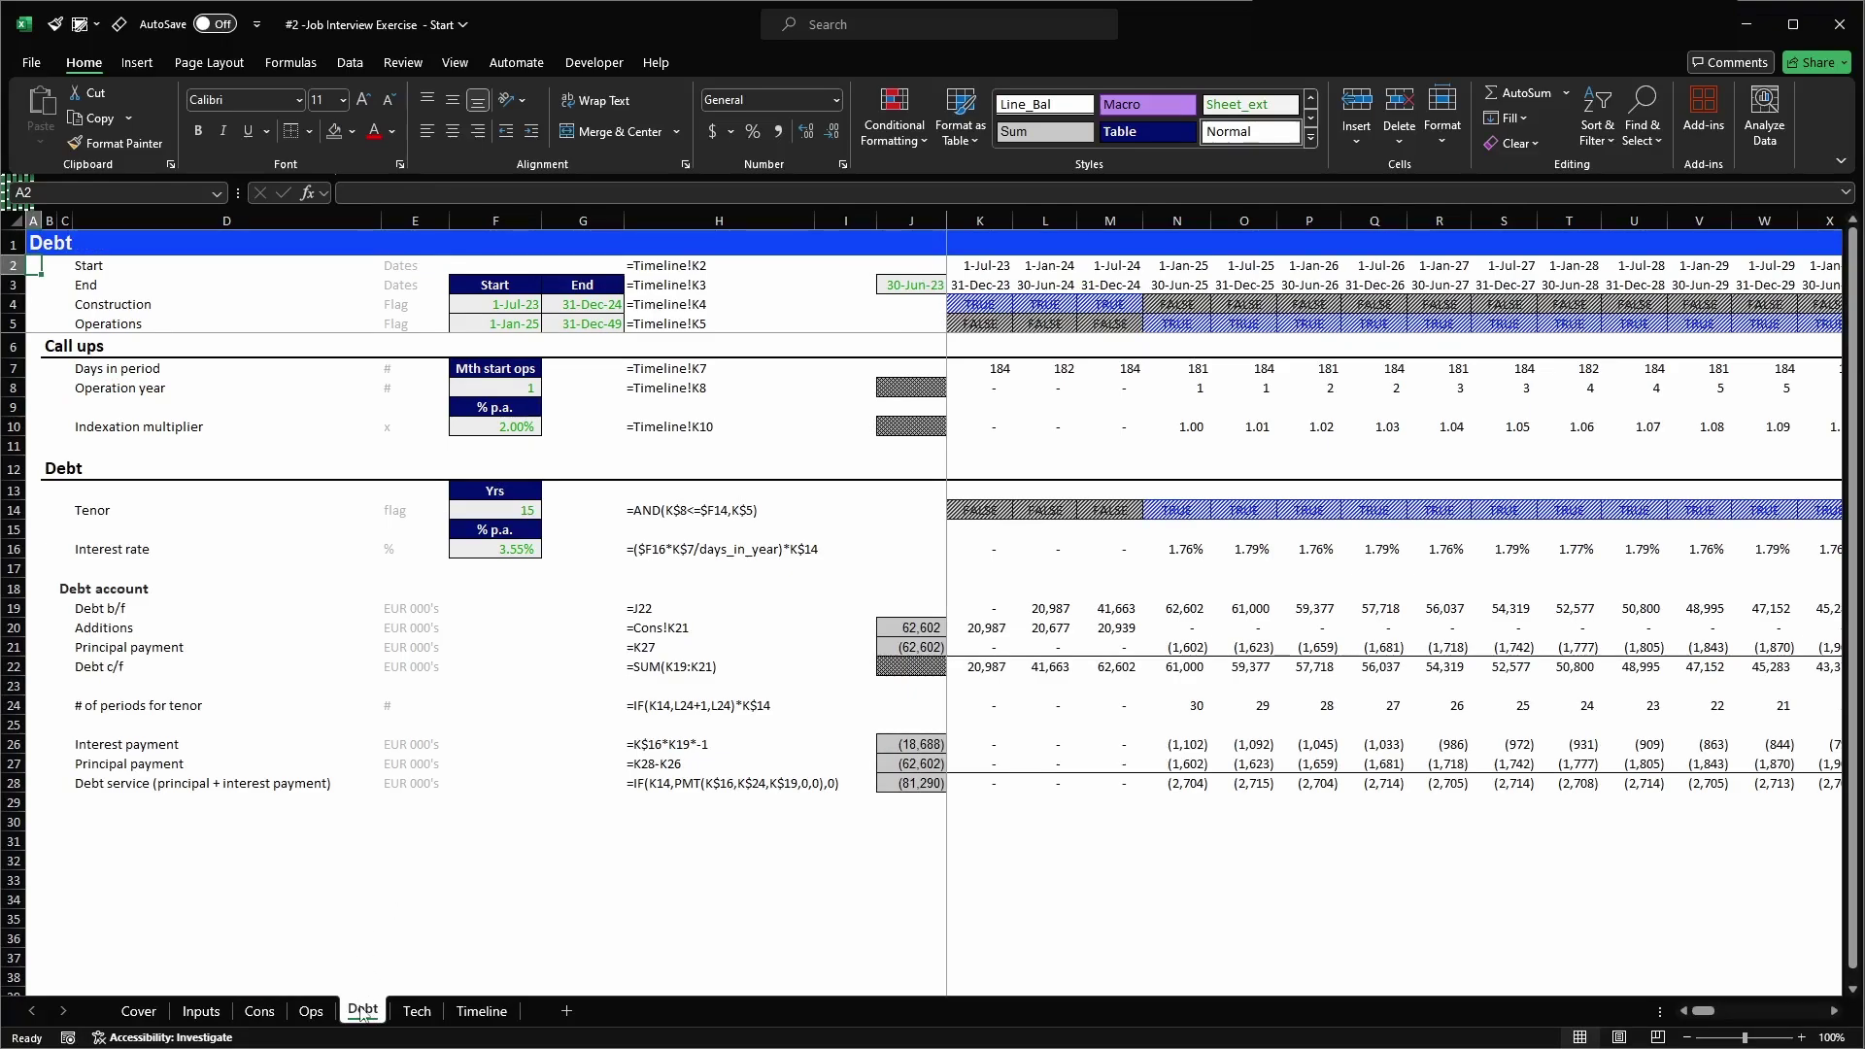
pyautogui.moveTo(361, 1011); pyautogui.dragTo(399, 1009)
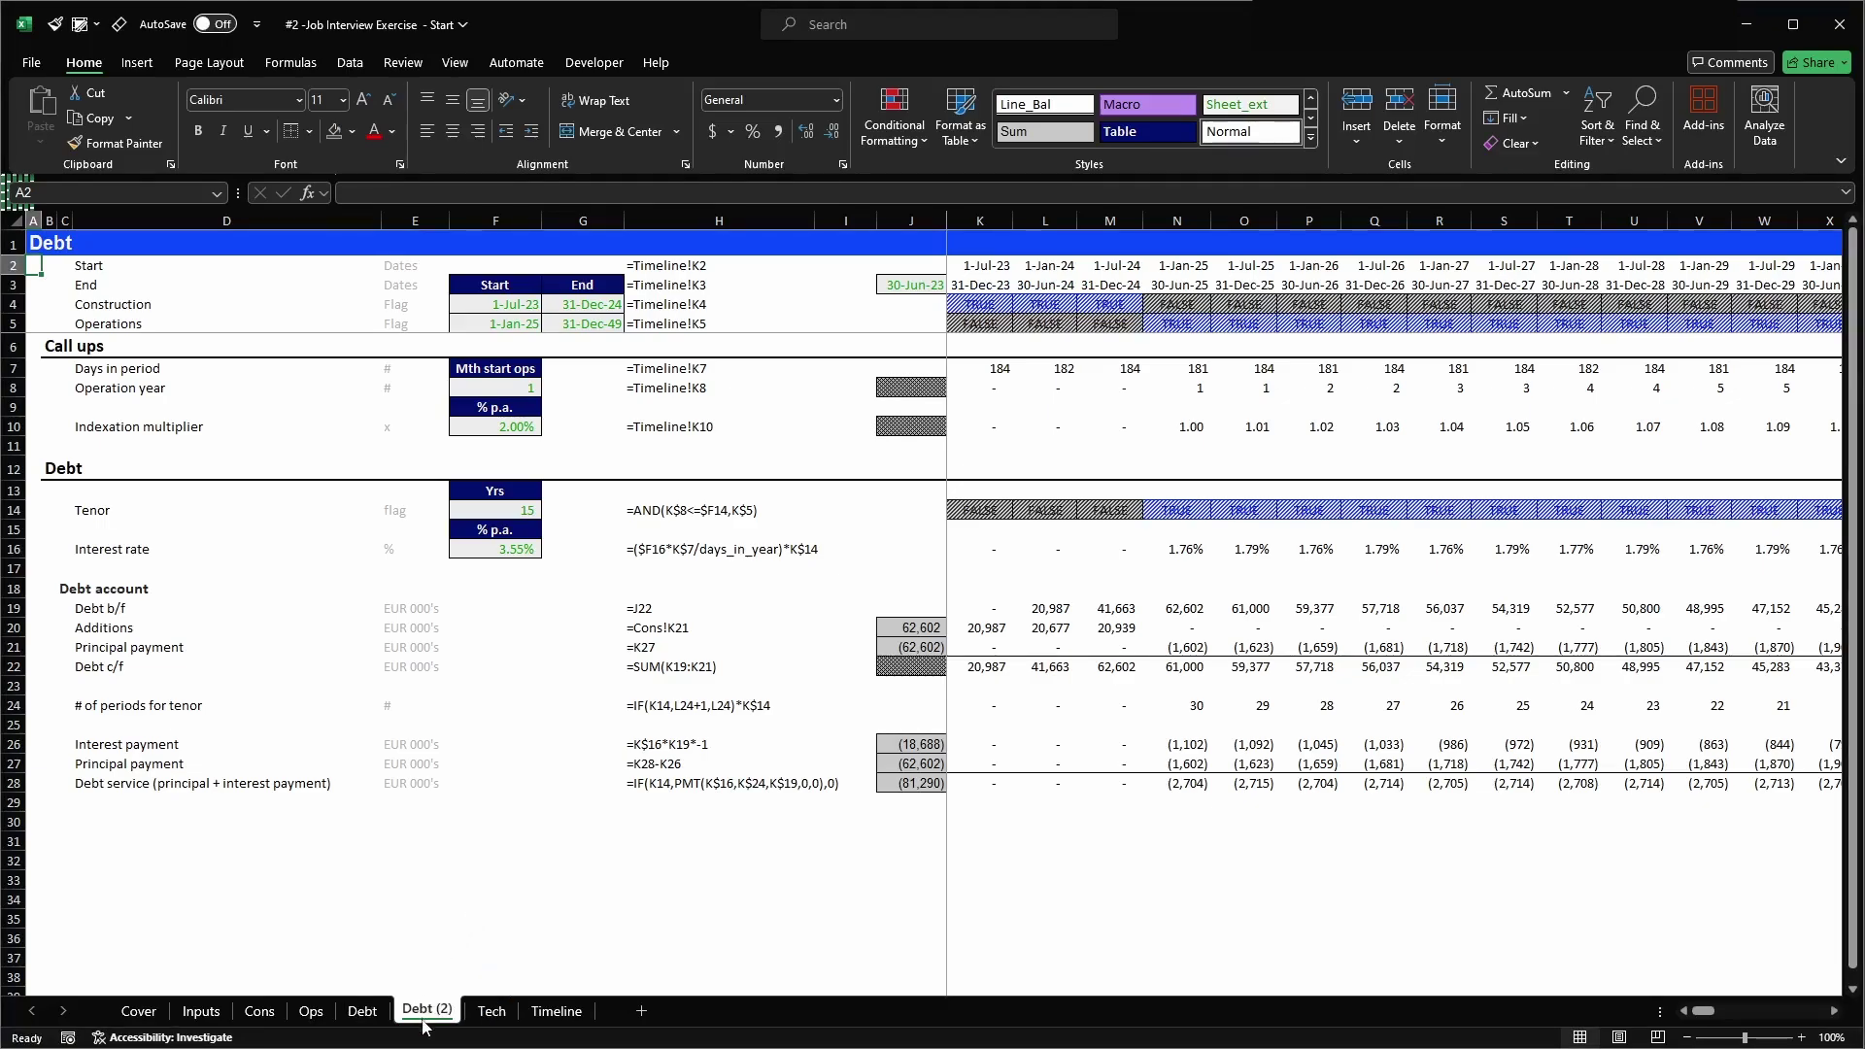
pyautogui.doubleClick(420, 1010)
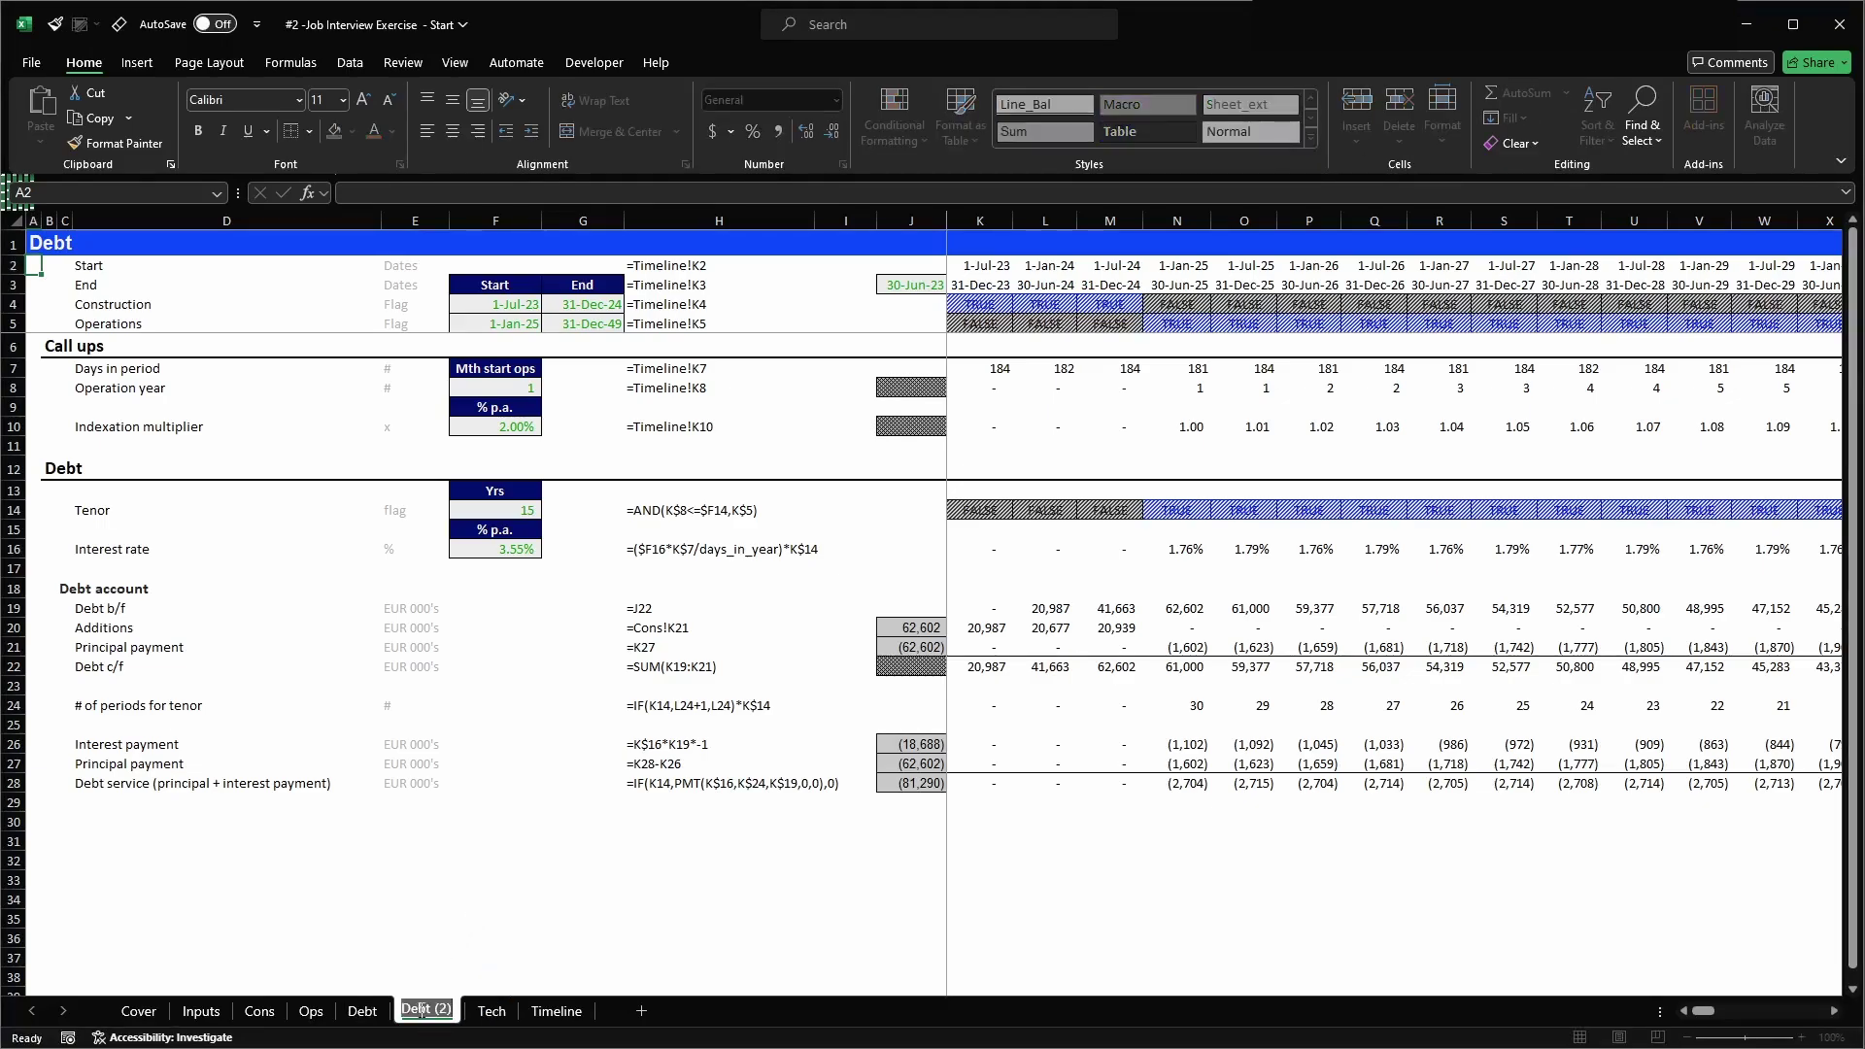
pyautogui.write('TD')
pyautogui.press('BackSpace')
pyautogui.press('BackSpace')
pyautogui.write('TD')
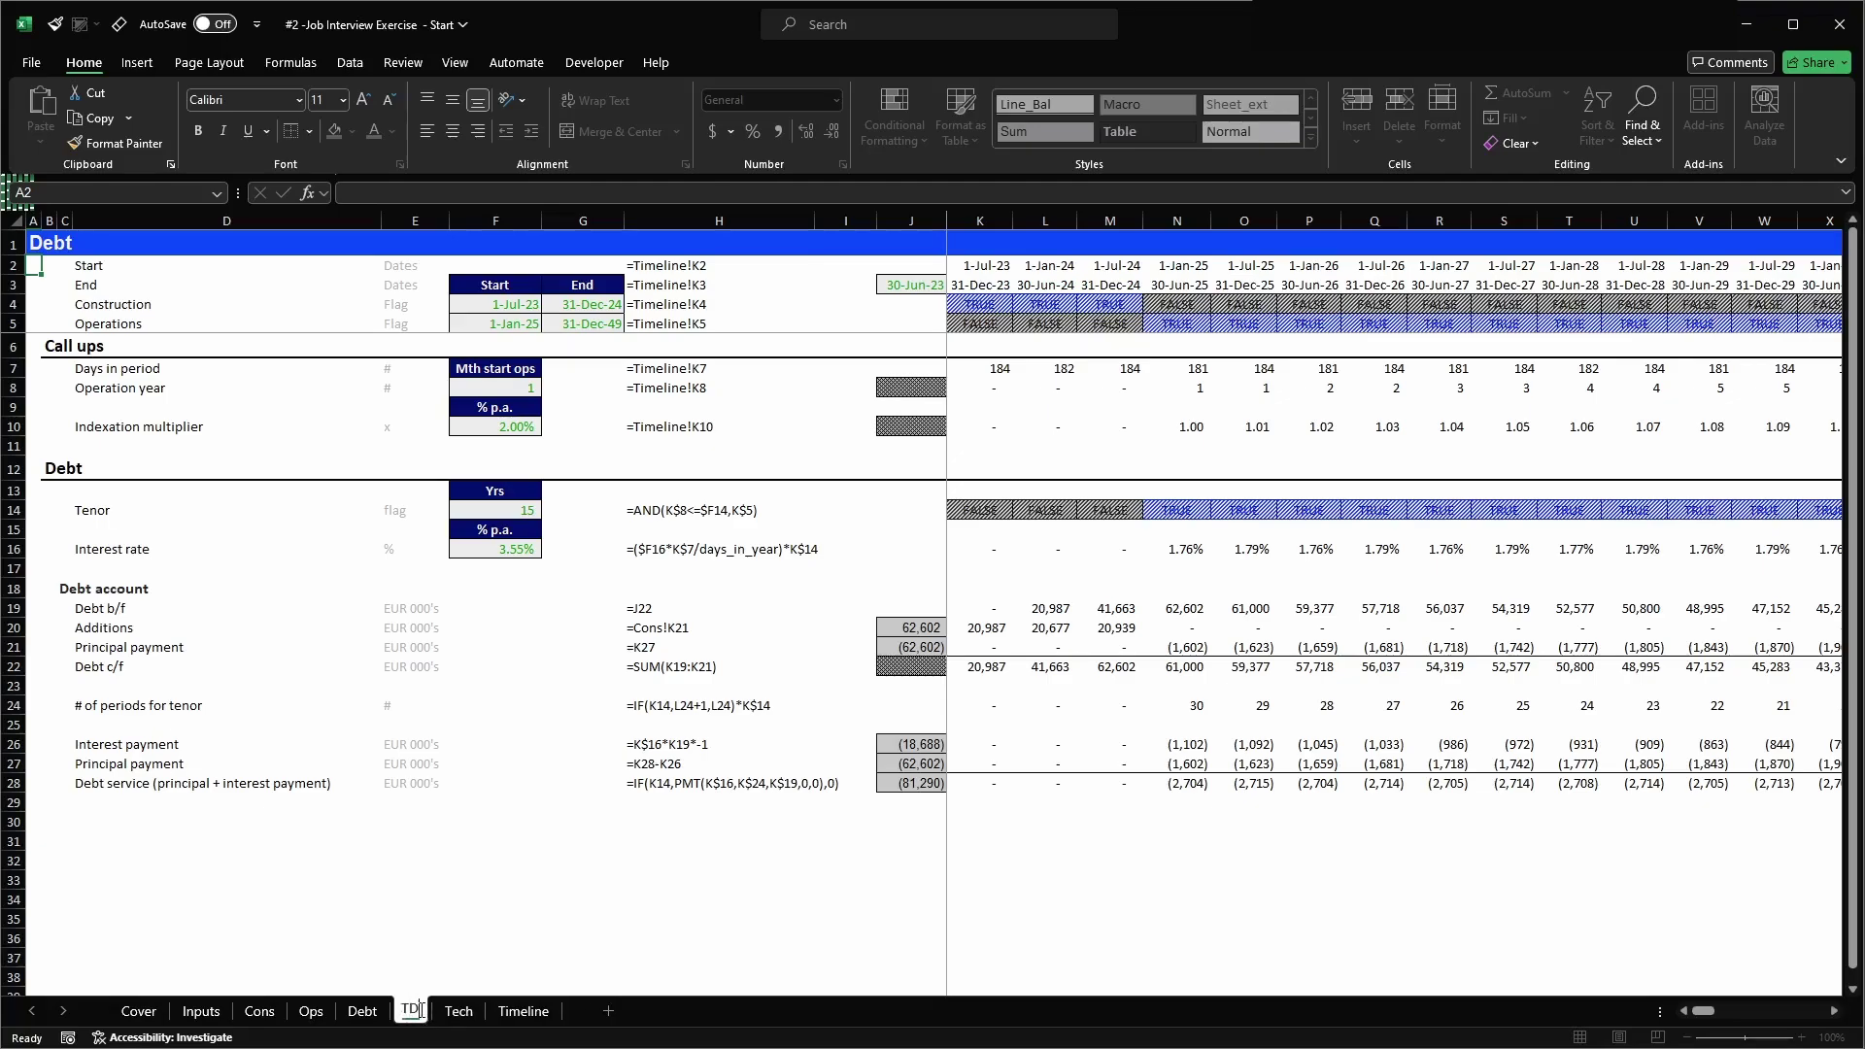
pyautogui.write('&')
pyautogui.press('Return')
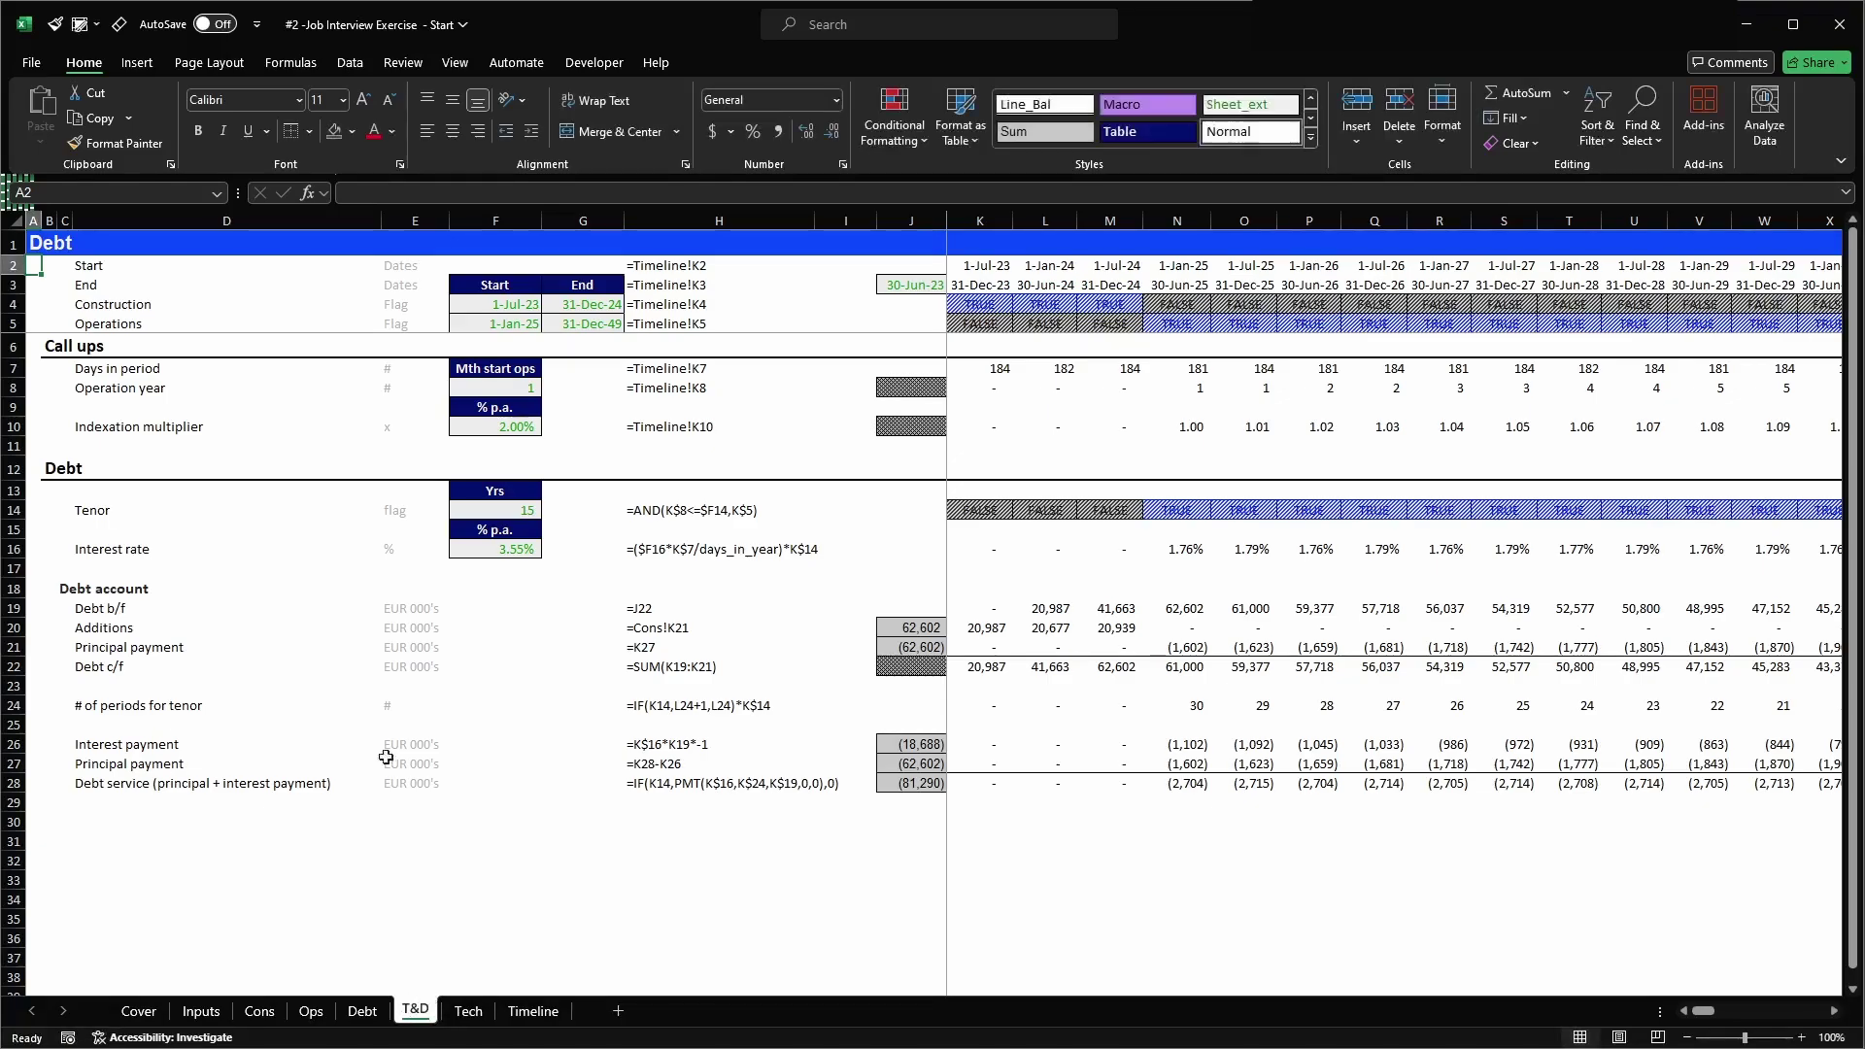
# - Title the T&D sheet "Tax & Depreciation" in A1 and delete the copied debt section in rows 12 to 28
pyautogui.click(34, 243)
pyautogui.write('T')
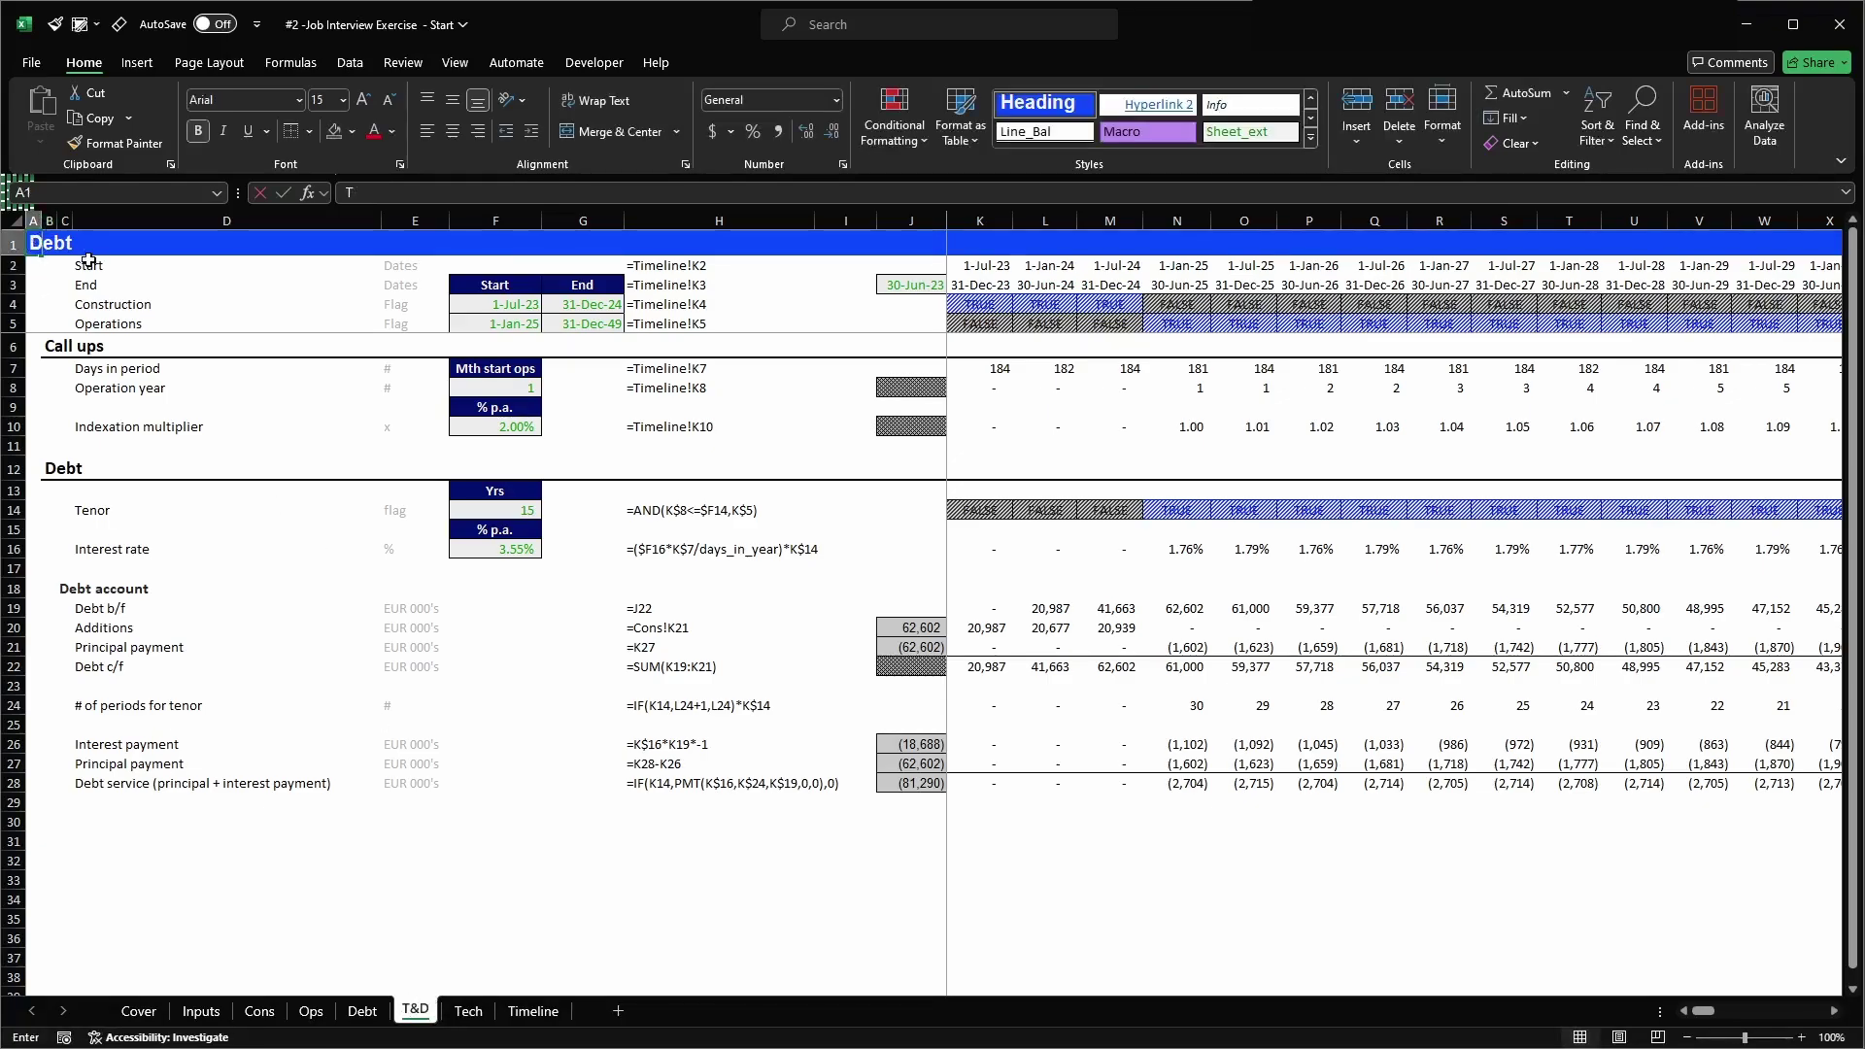
pyautogui.write('ax & Depreciation')
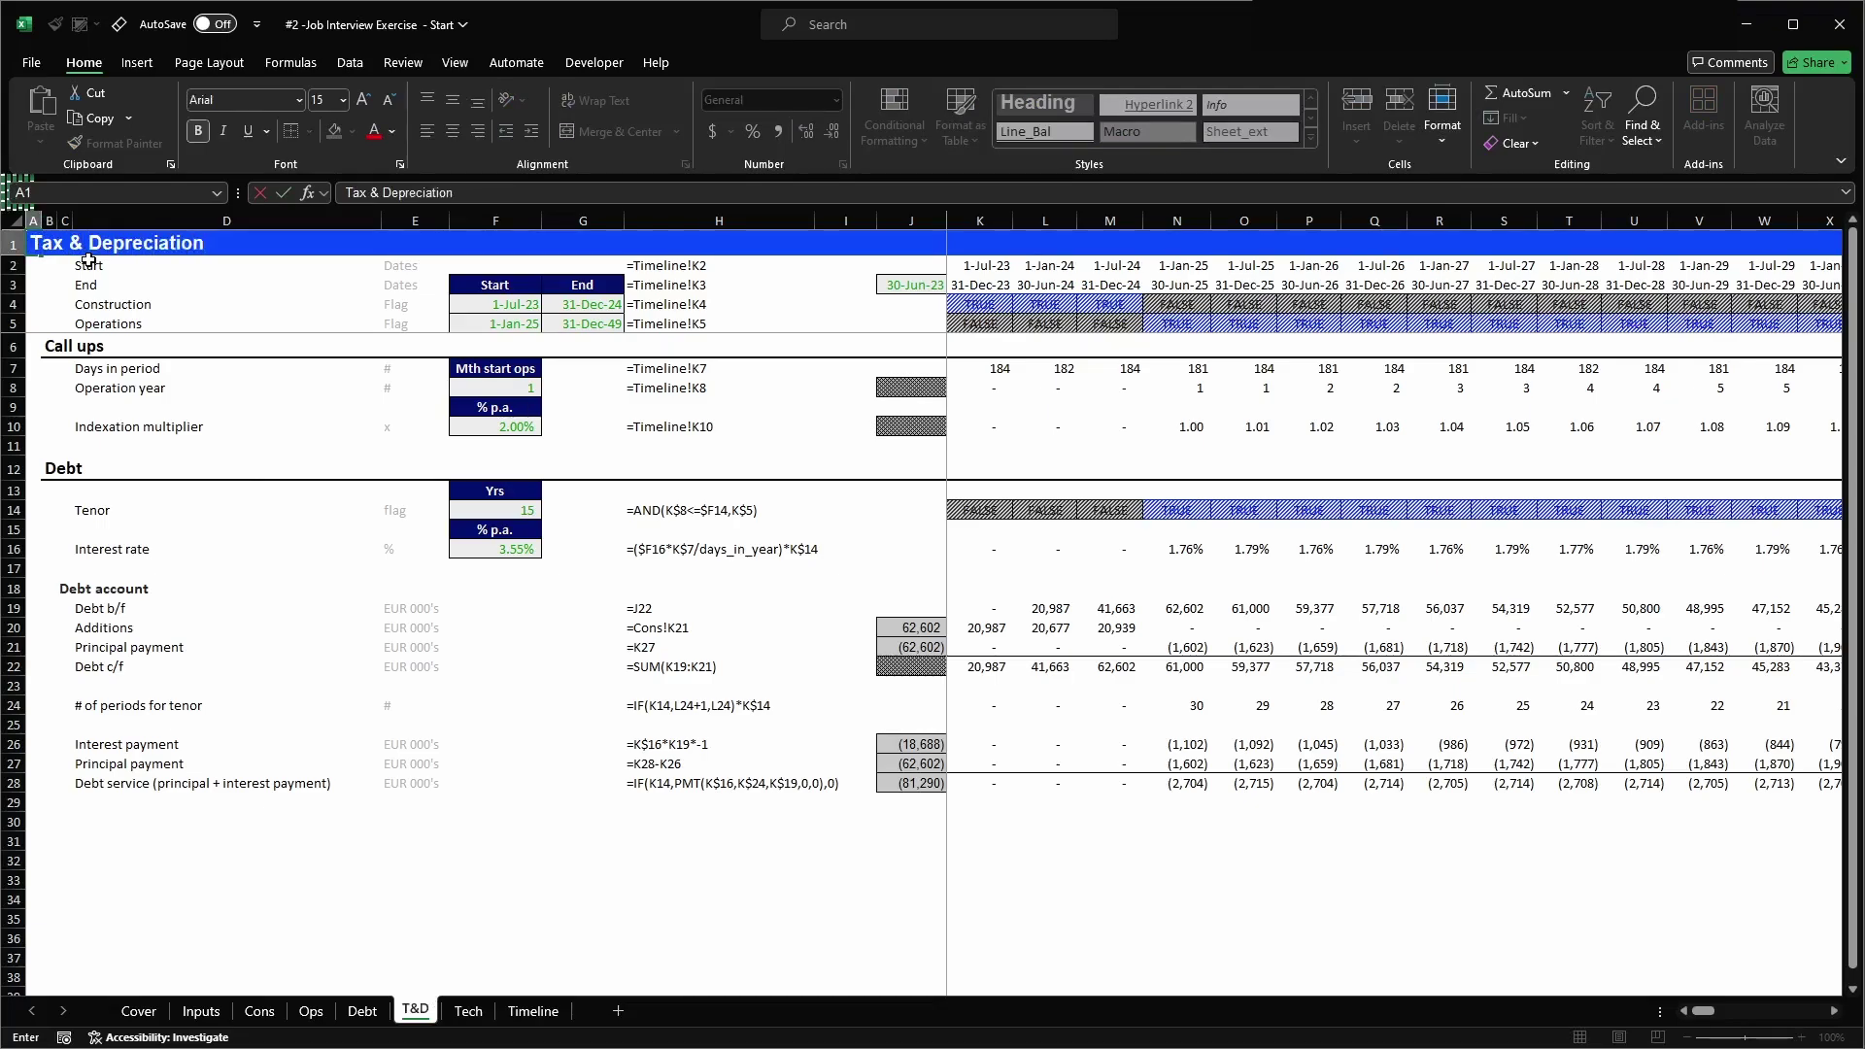
pyautogui.press('Return')
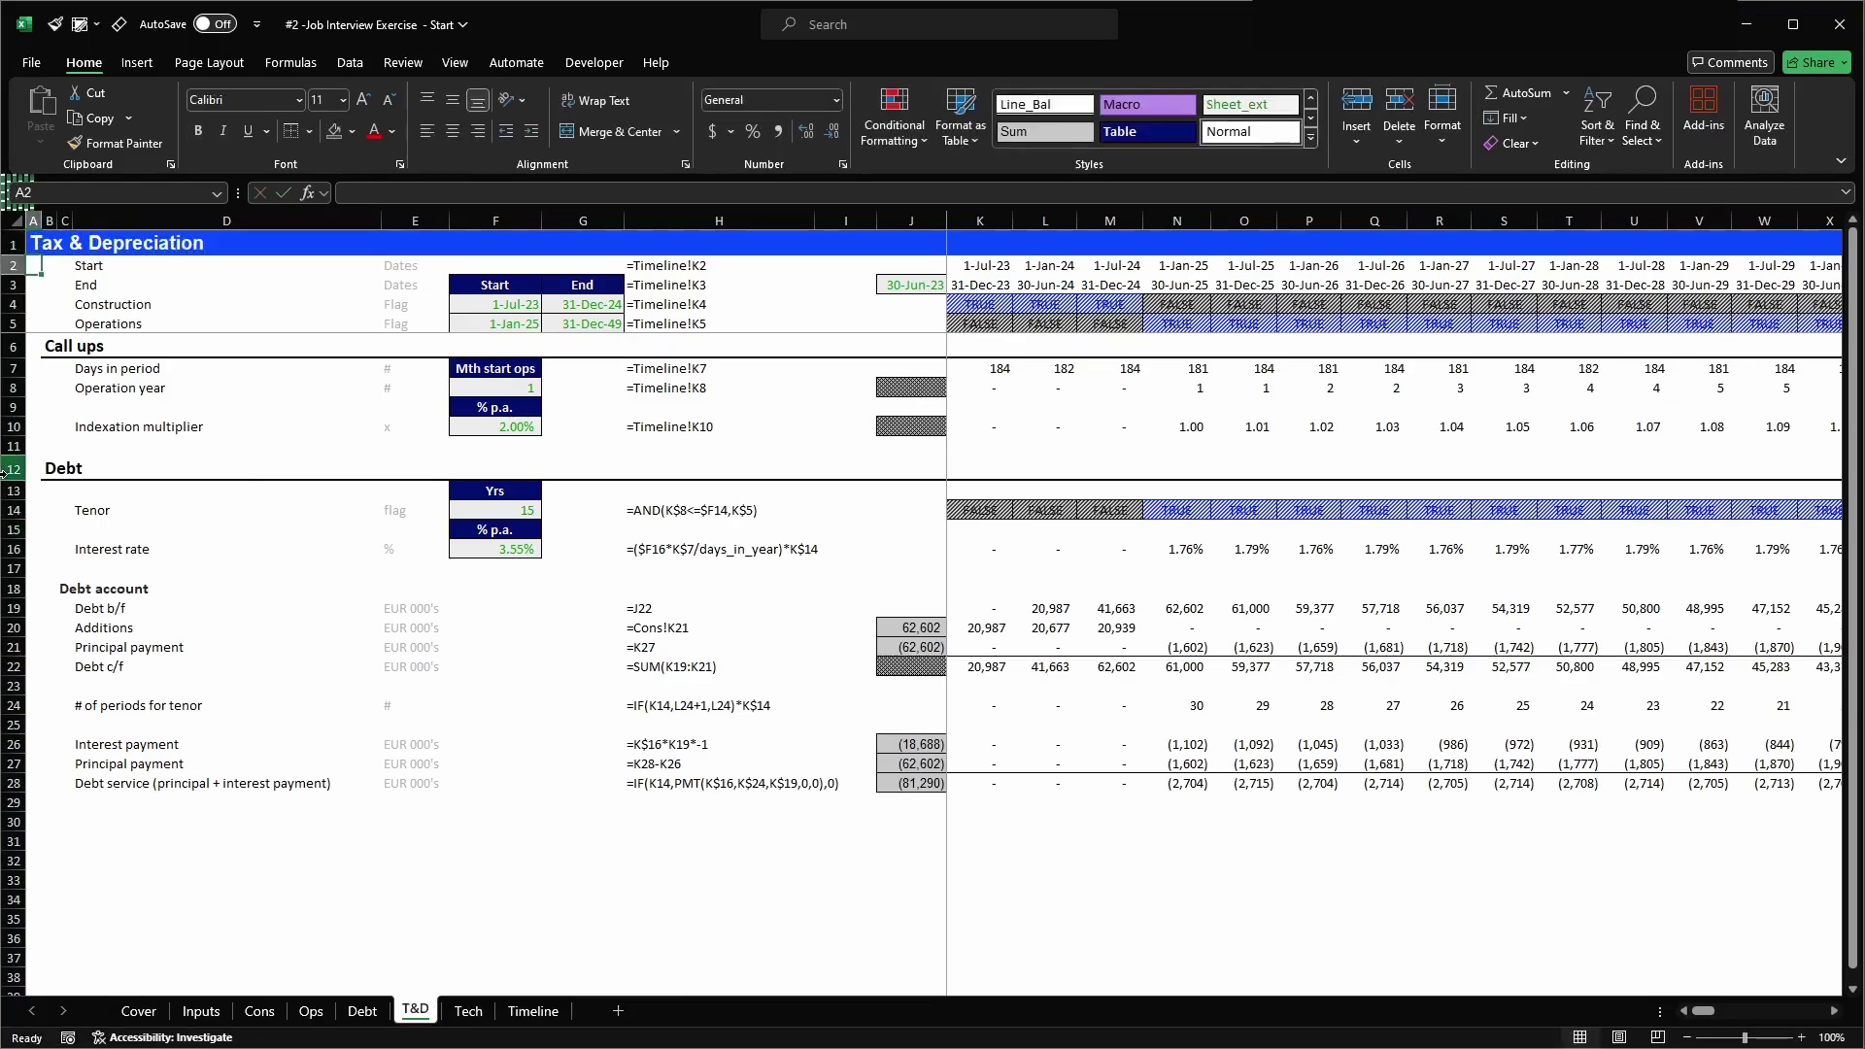
pyautogui.moveTo(10, 469); pyautogui.dragTo(26, 790)
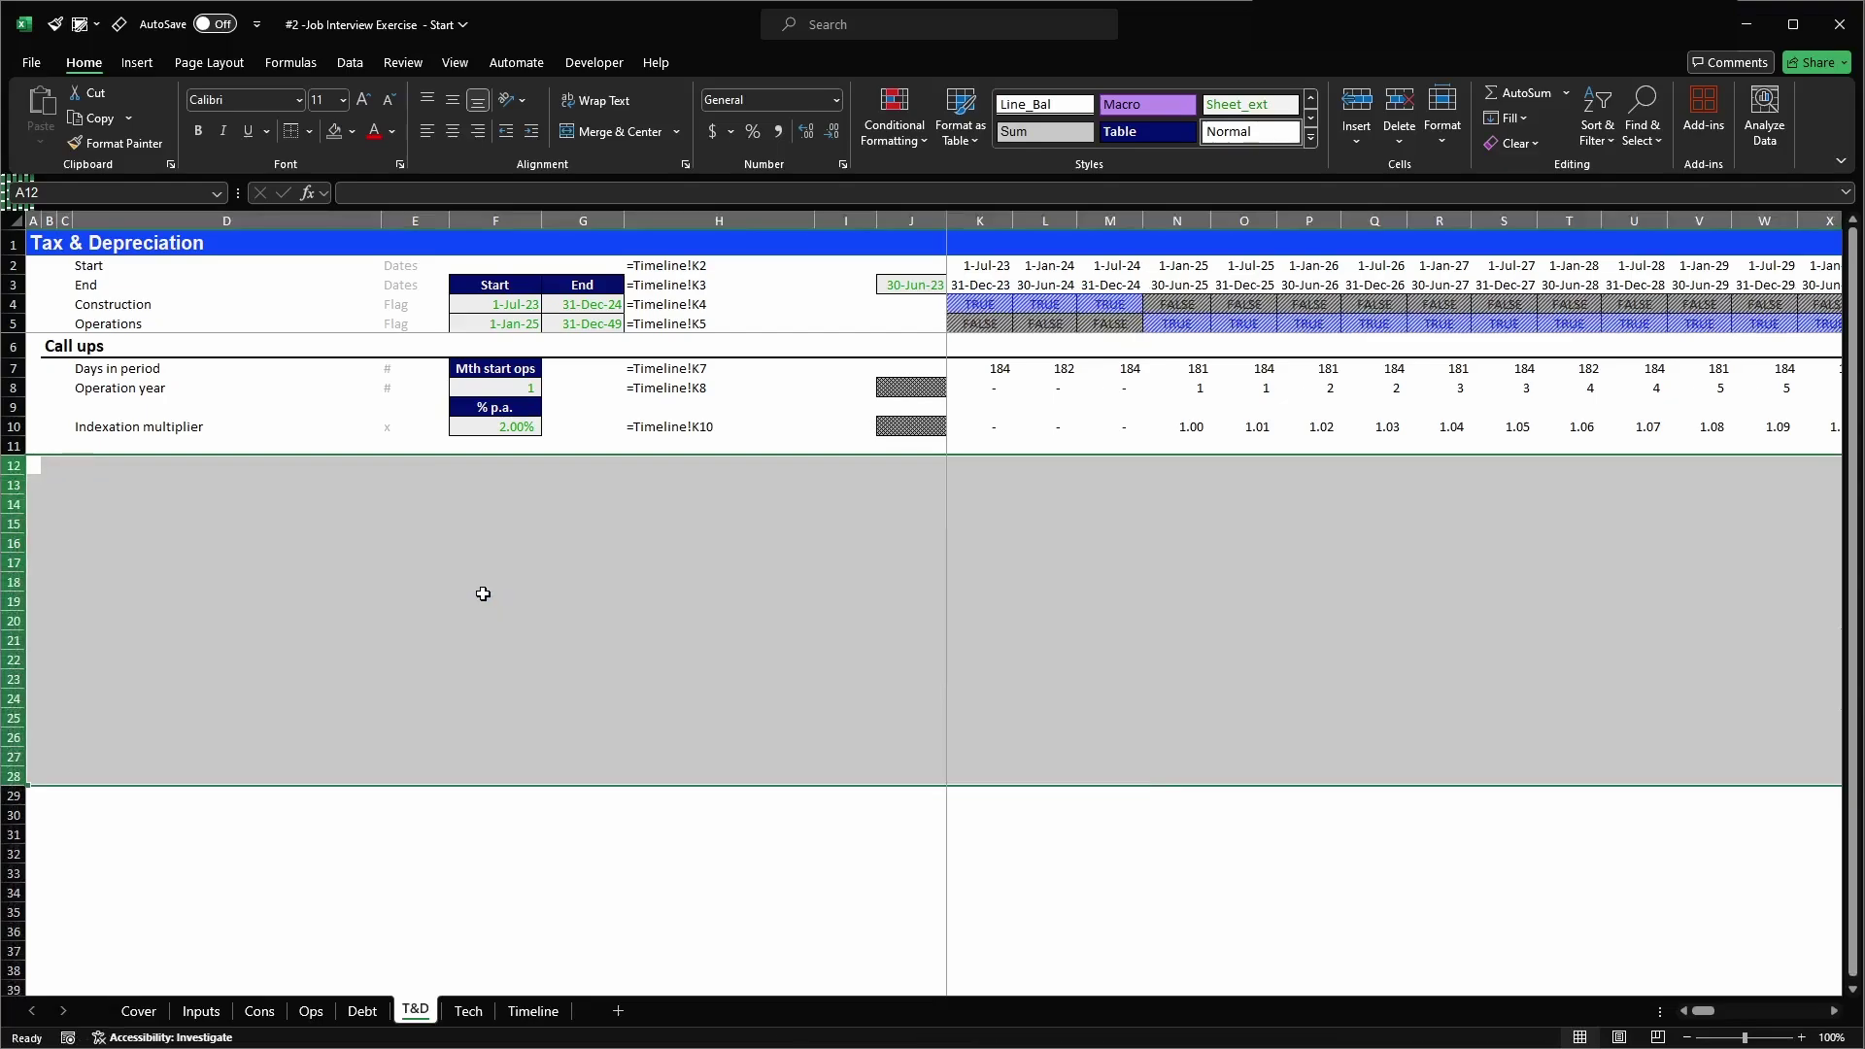
pyautogui.click(310, 409)
# - Review the workbook's defined names and their references in the Name Manager
pyautogui.click(290, 62)
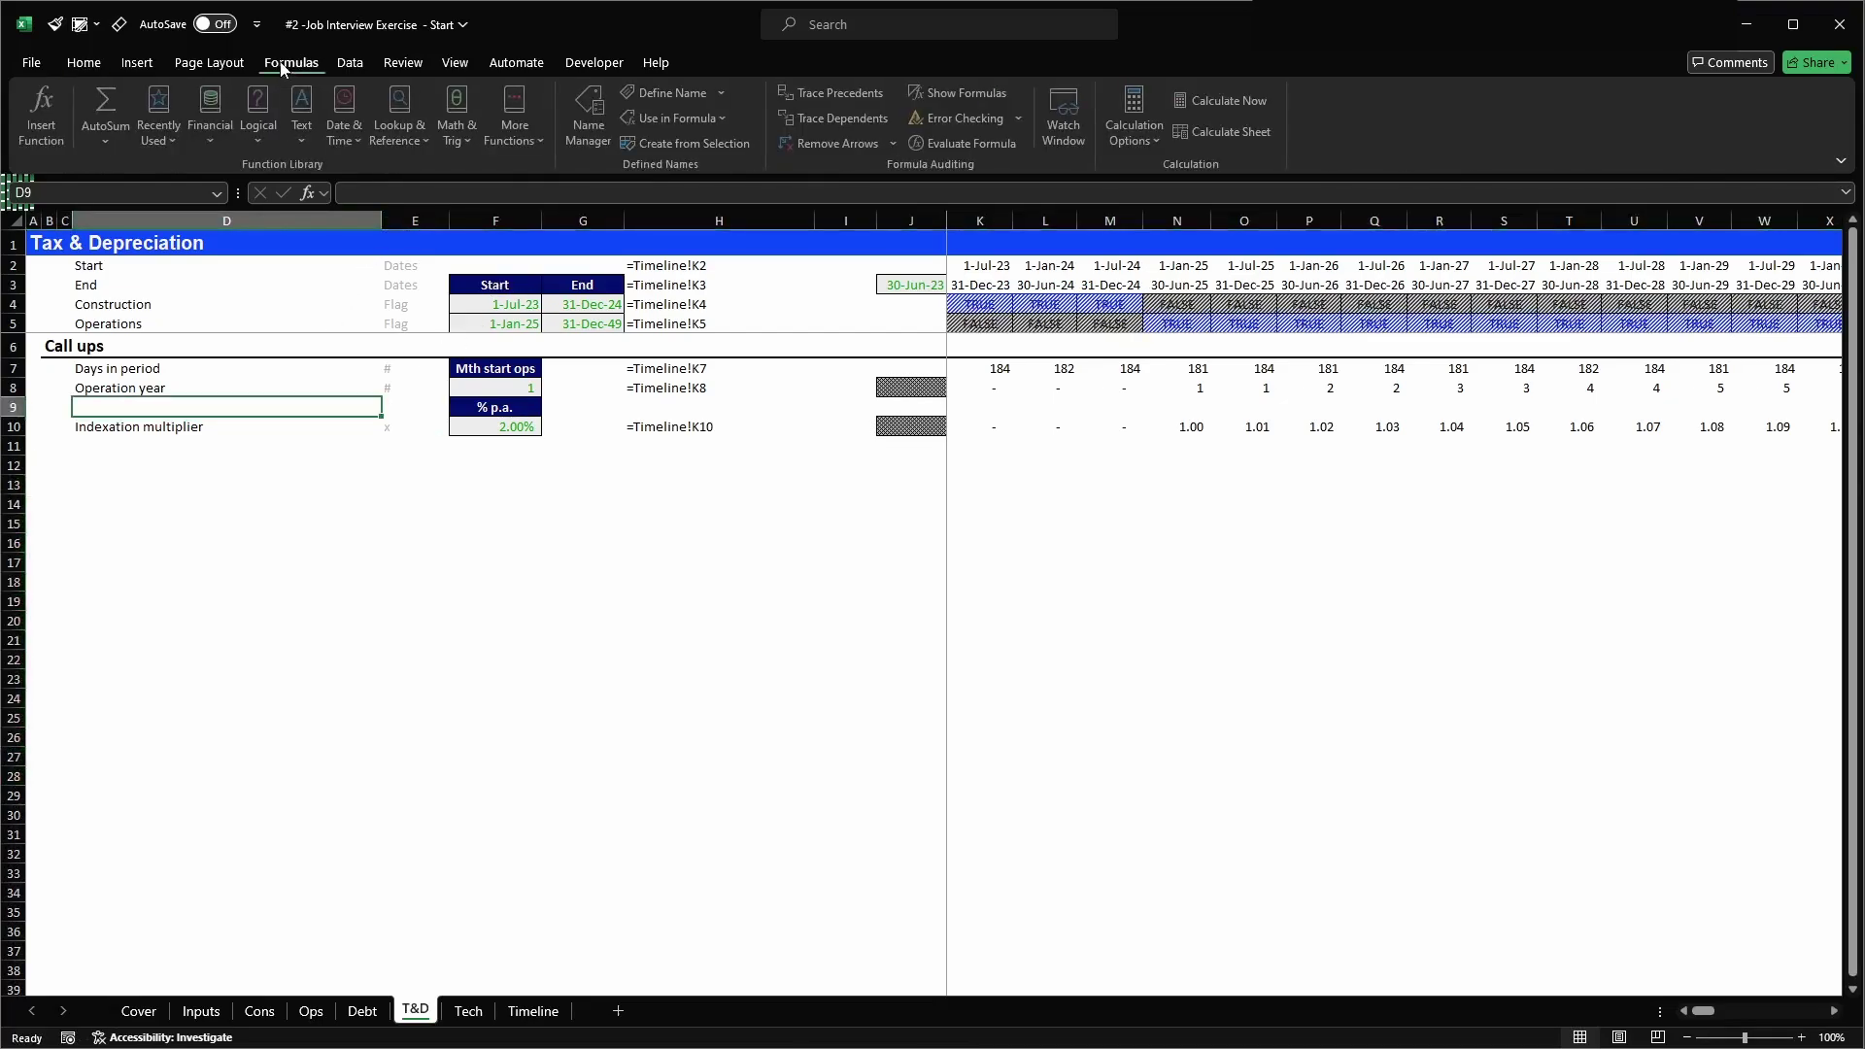
pyautogui.click(592, 117)
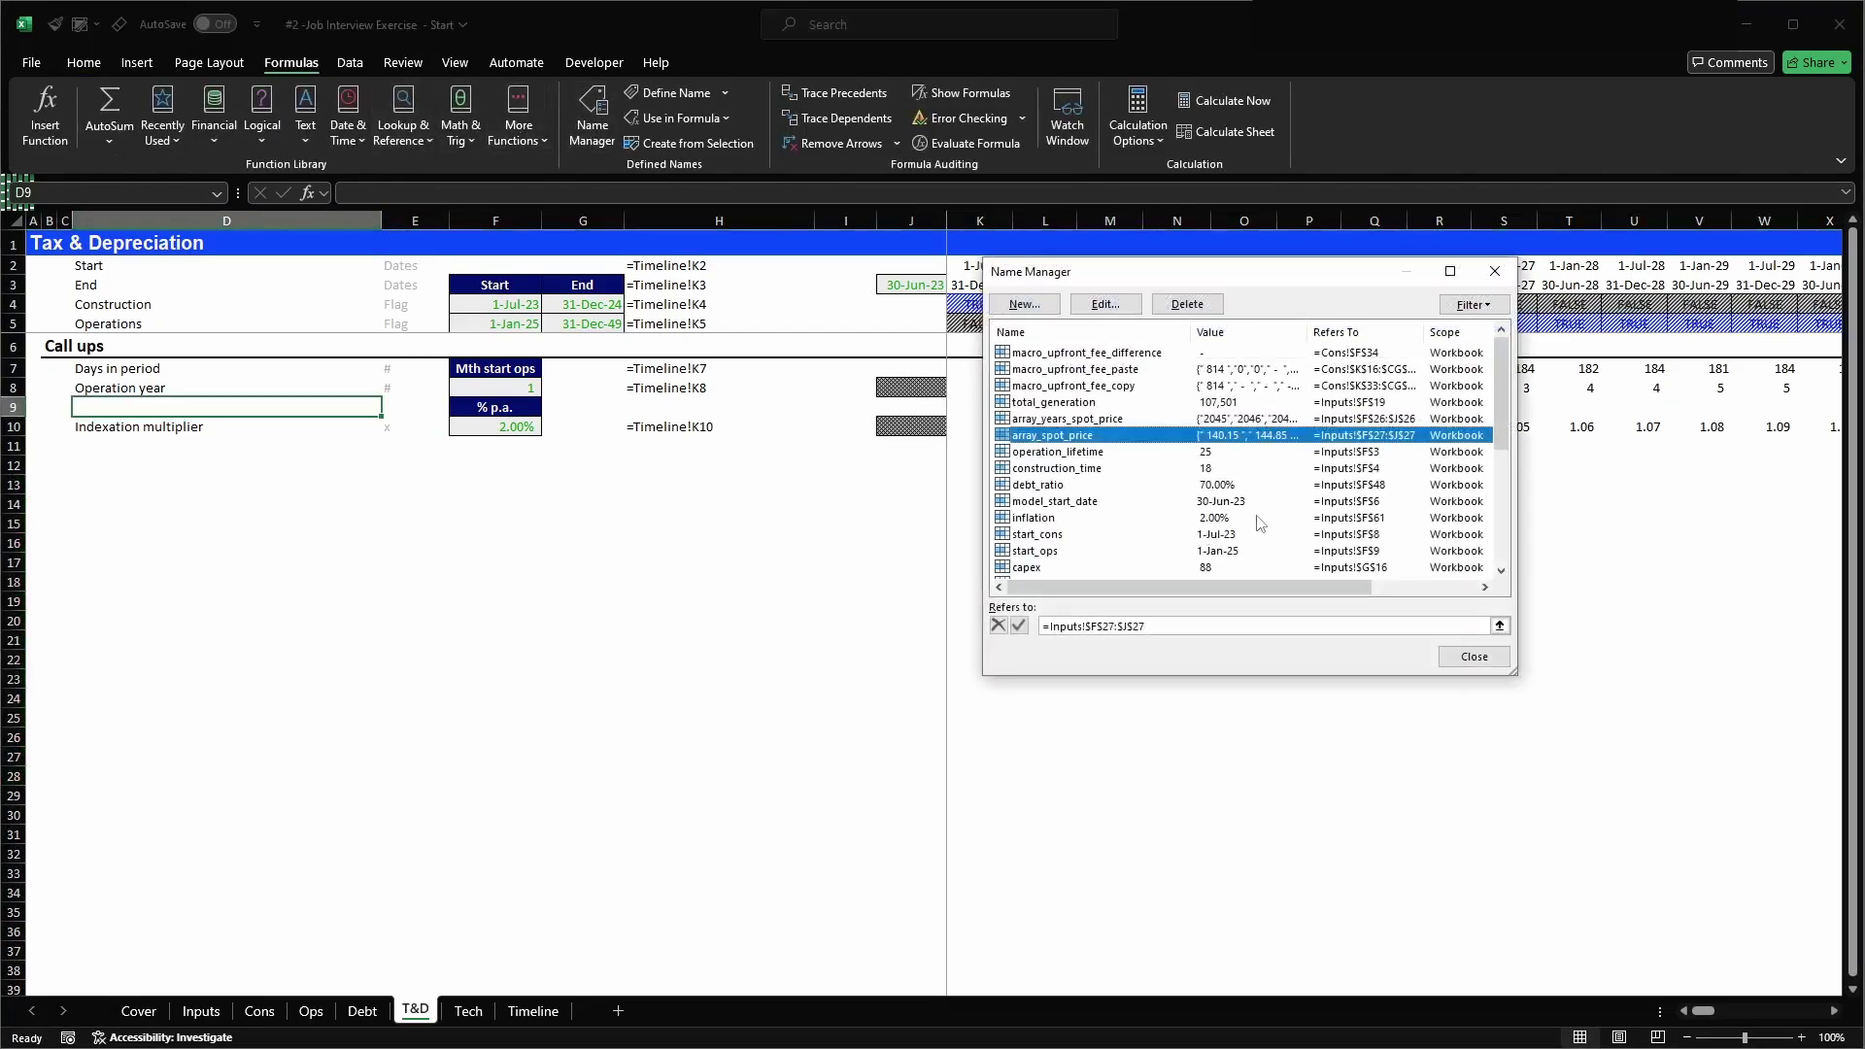
pyautogui.scroll(-8, 1280, 478)
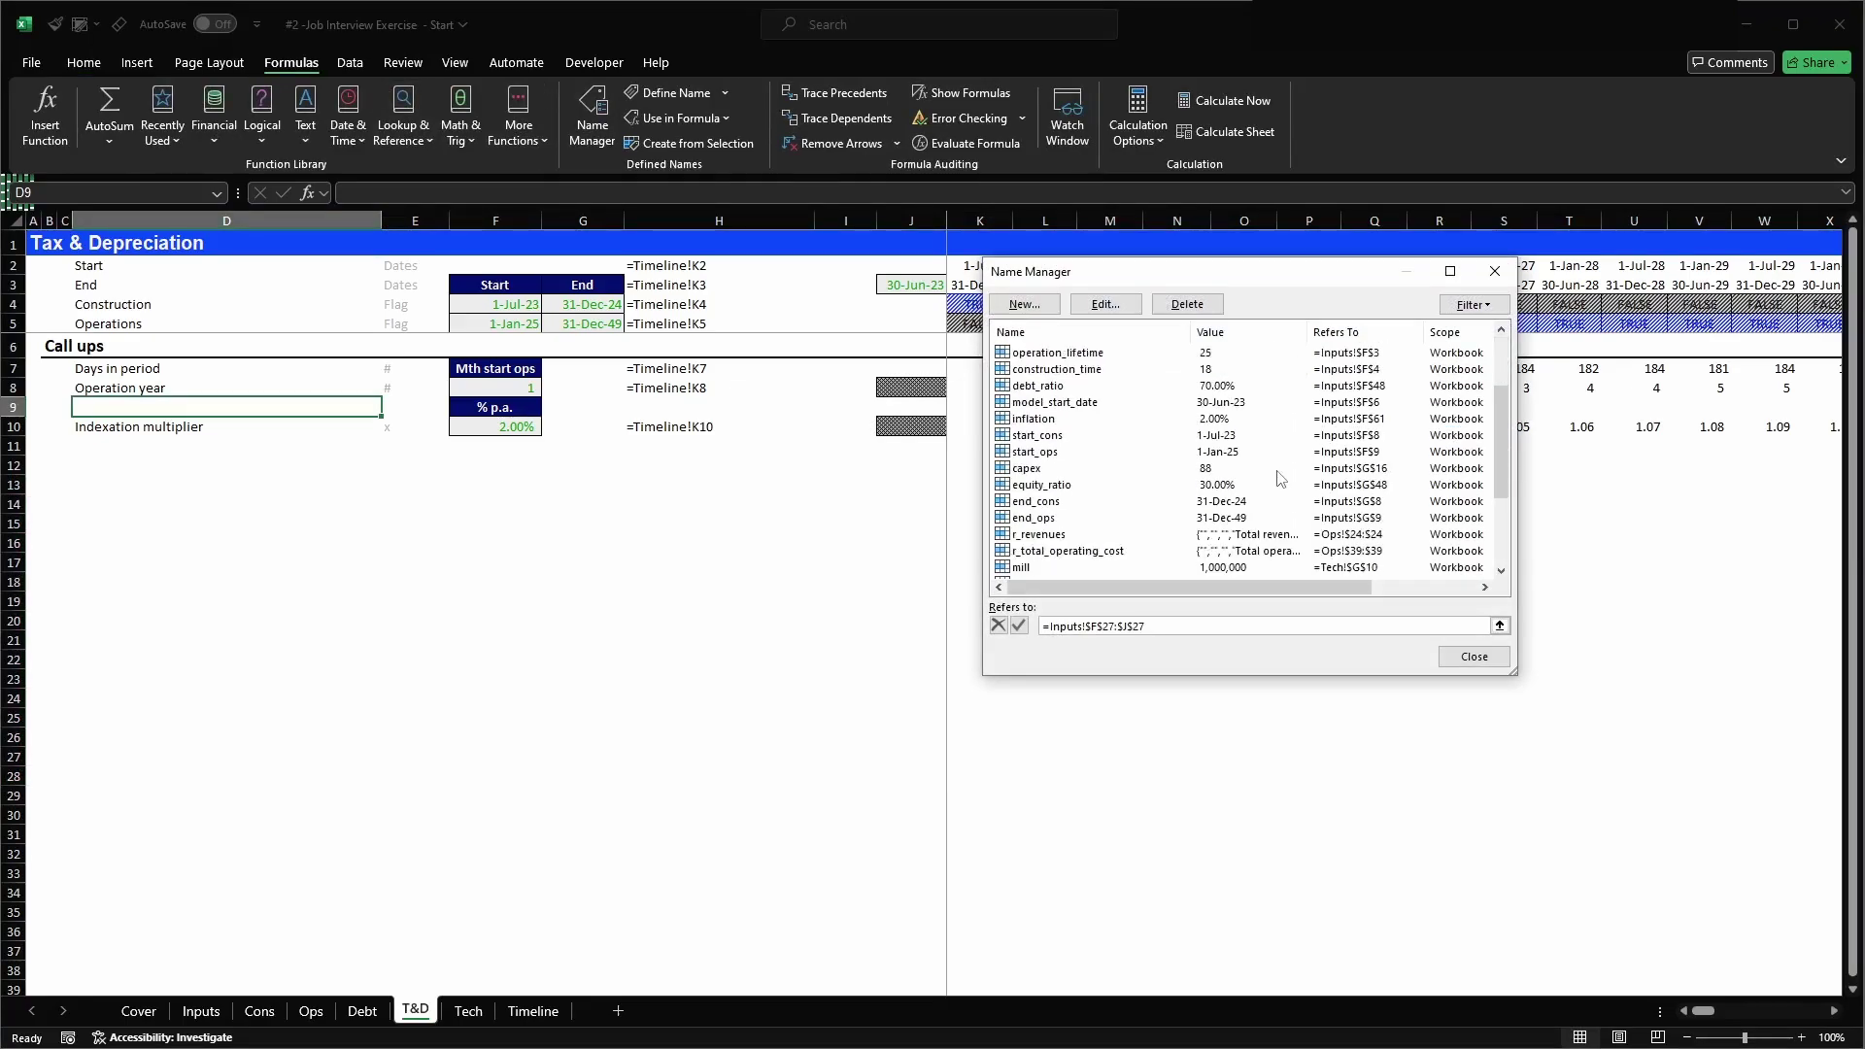
pyautogui.scroll(8, 1280, 478)
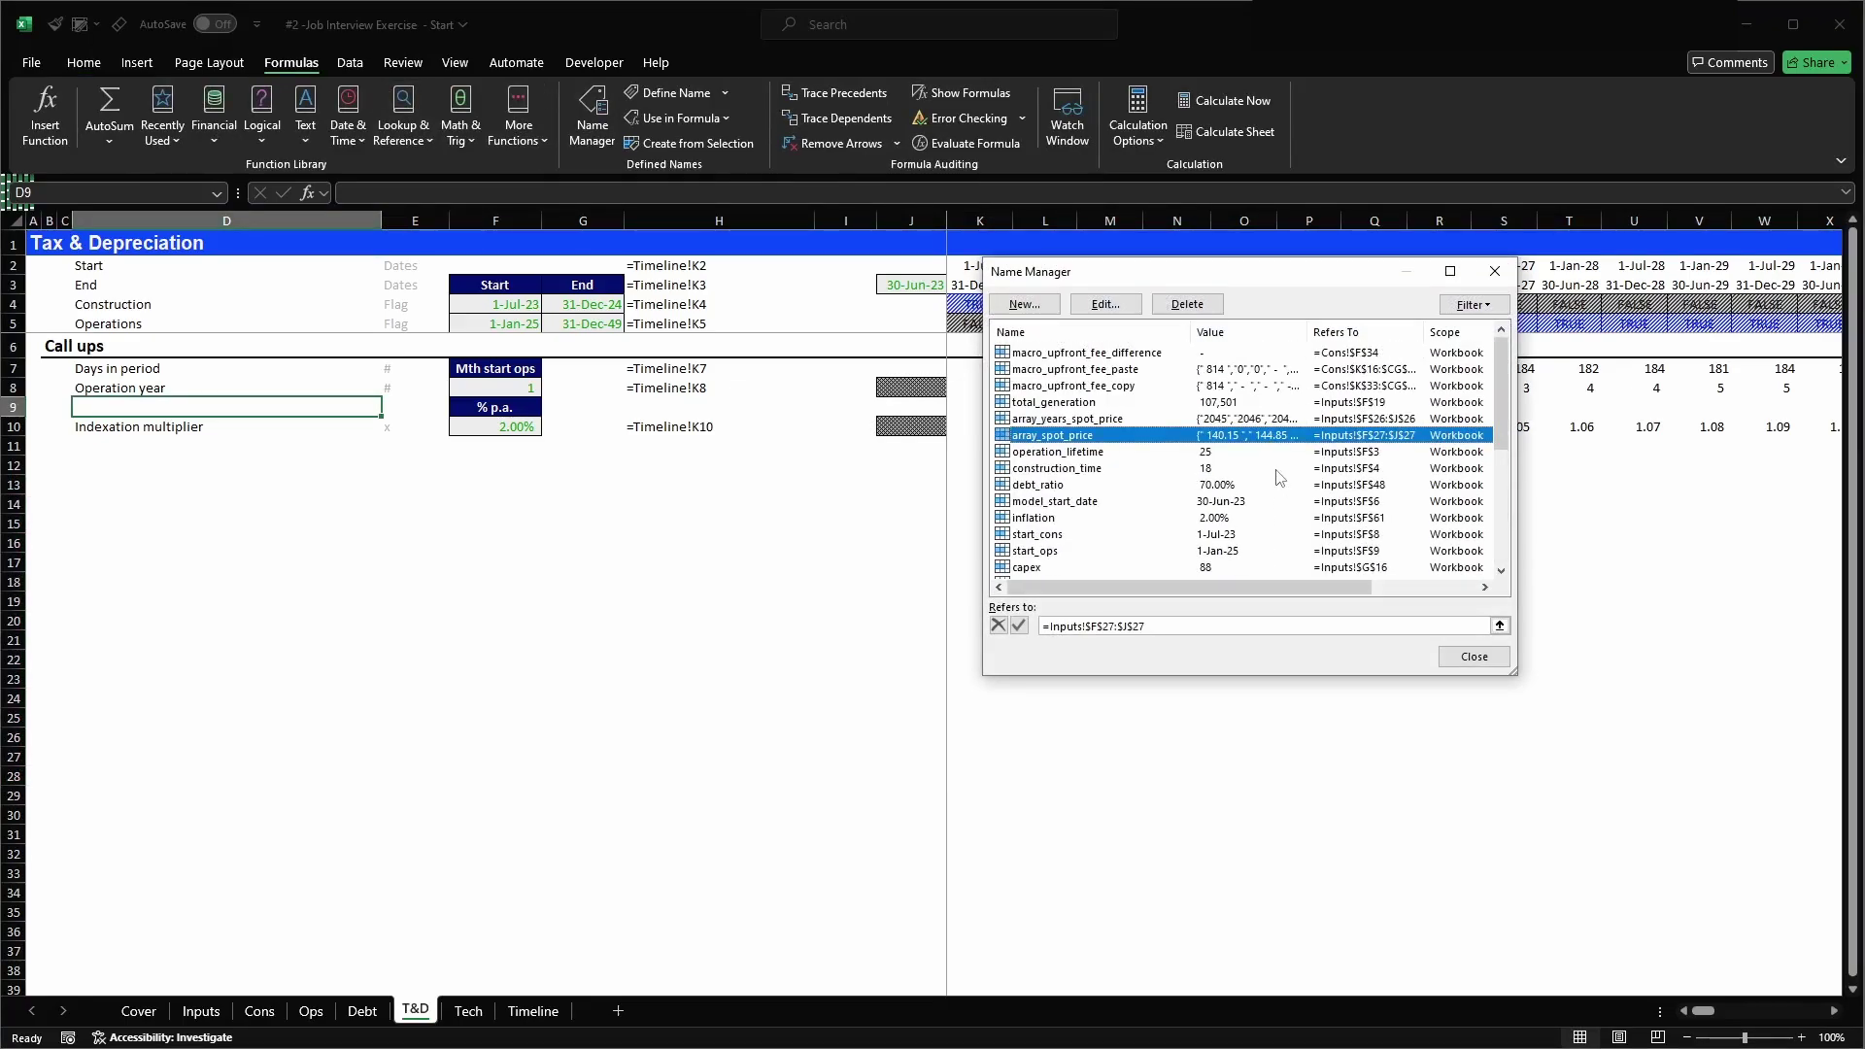
pyautogui.click(1253, 353)
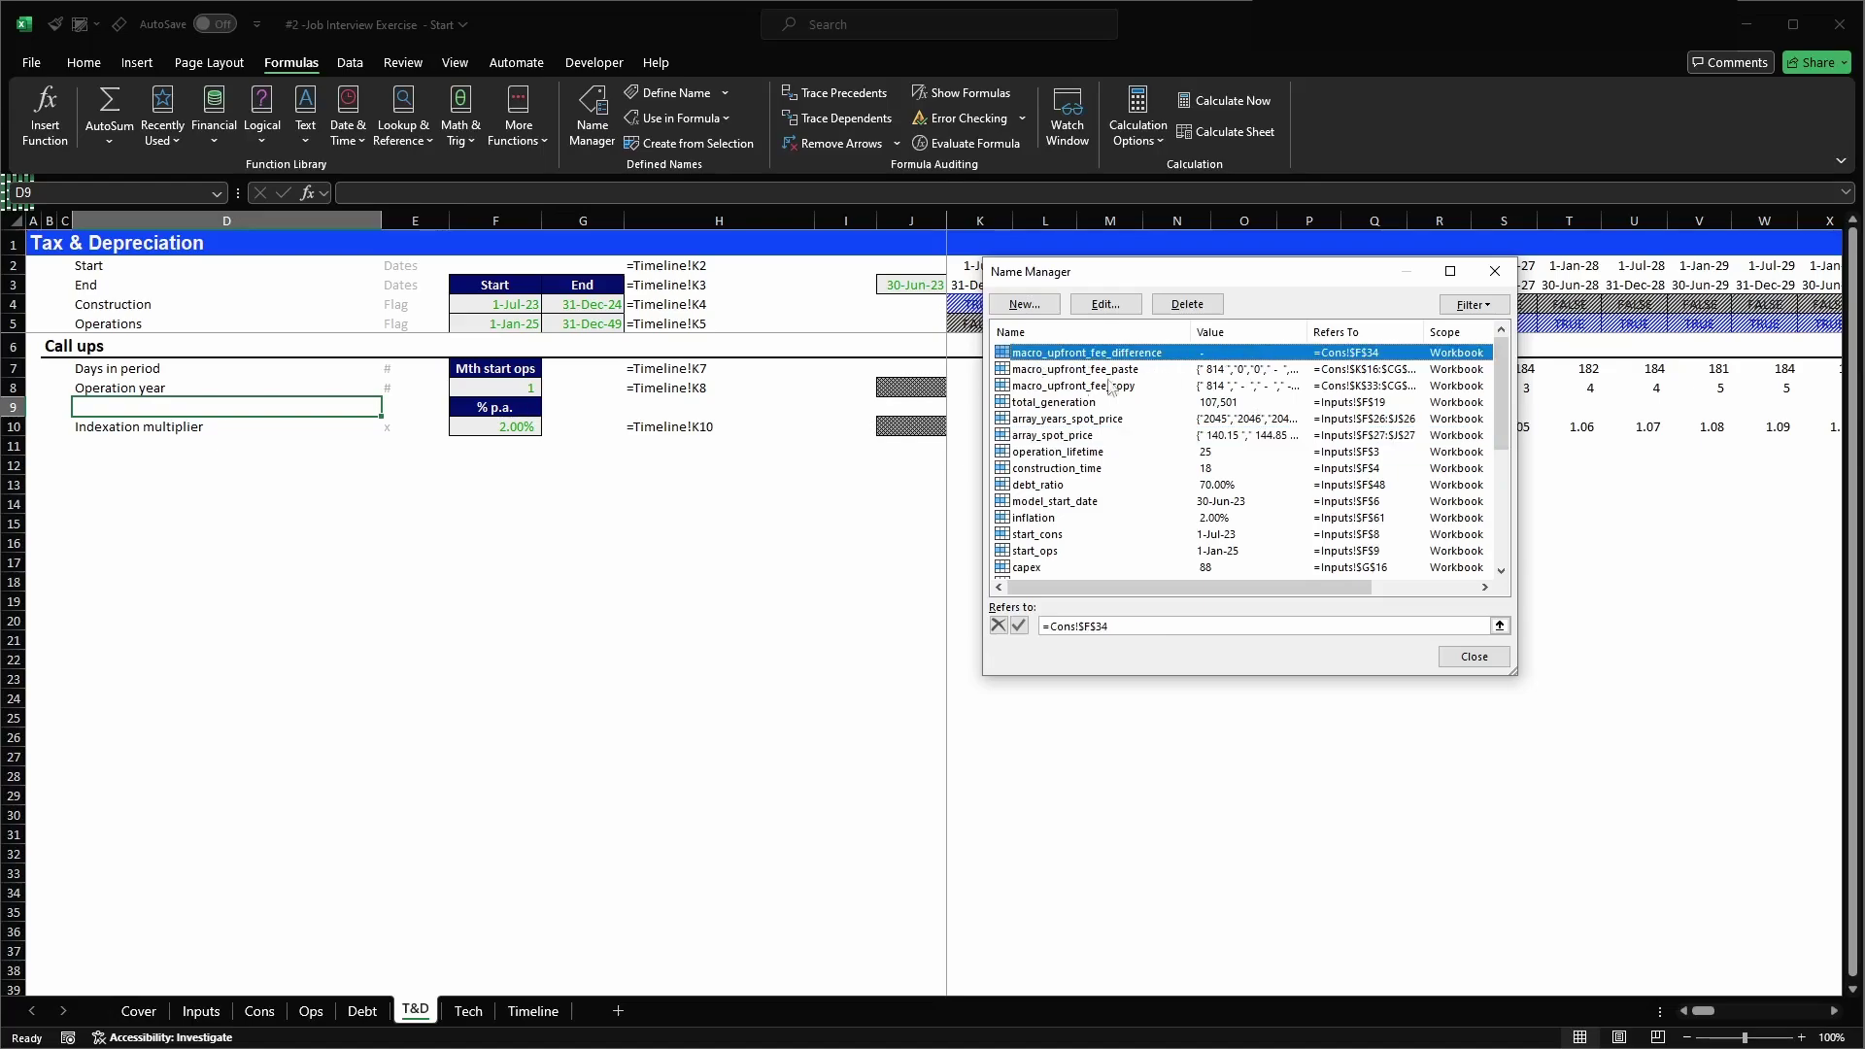
pyautogui.click(1496, 271)
pyautogui.click(534, 503)
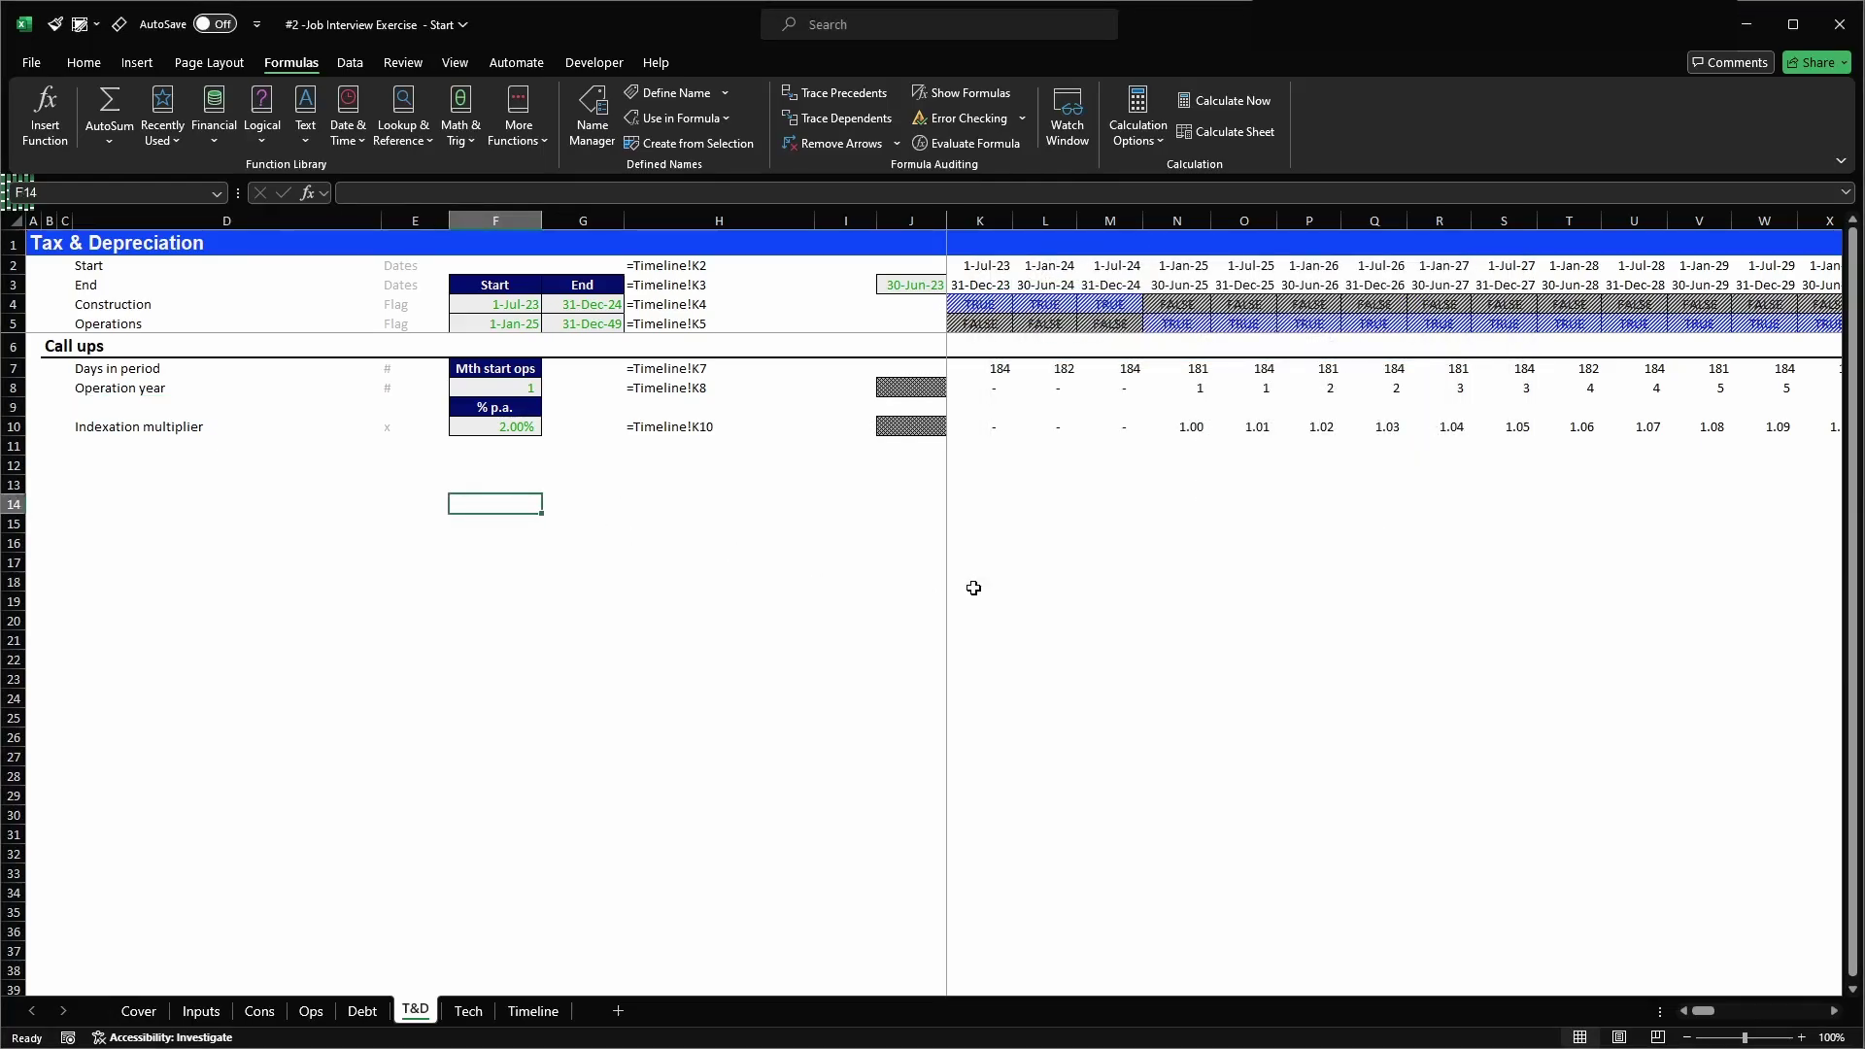
pyautogui.hotkey('alt', 'Tab')
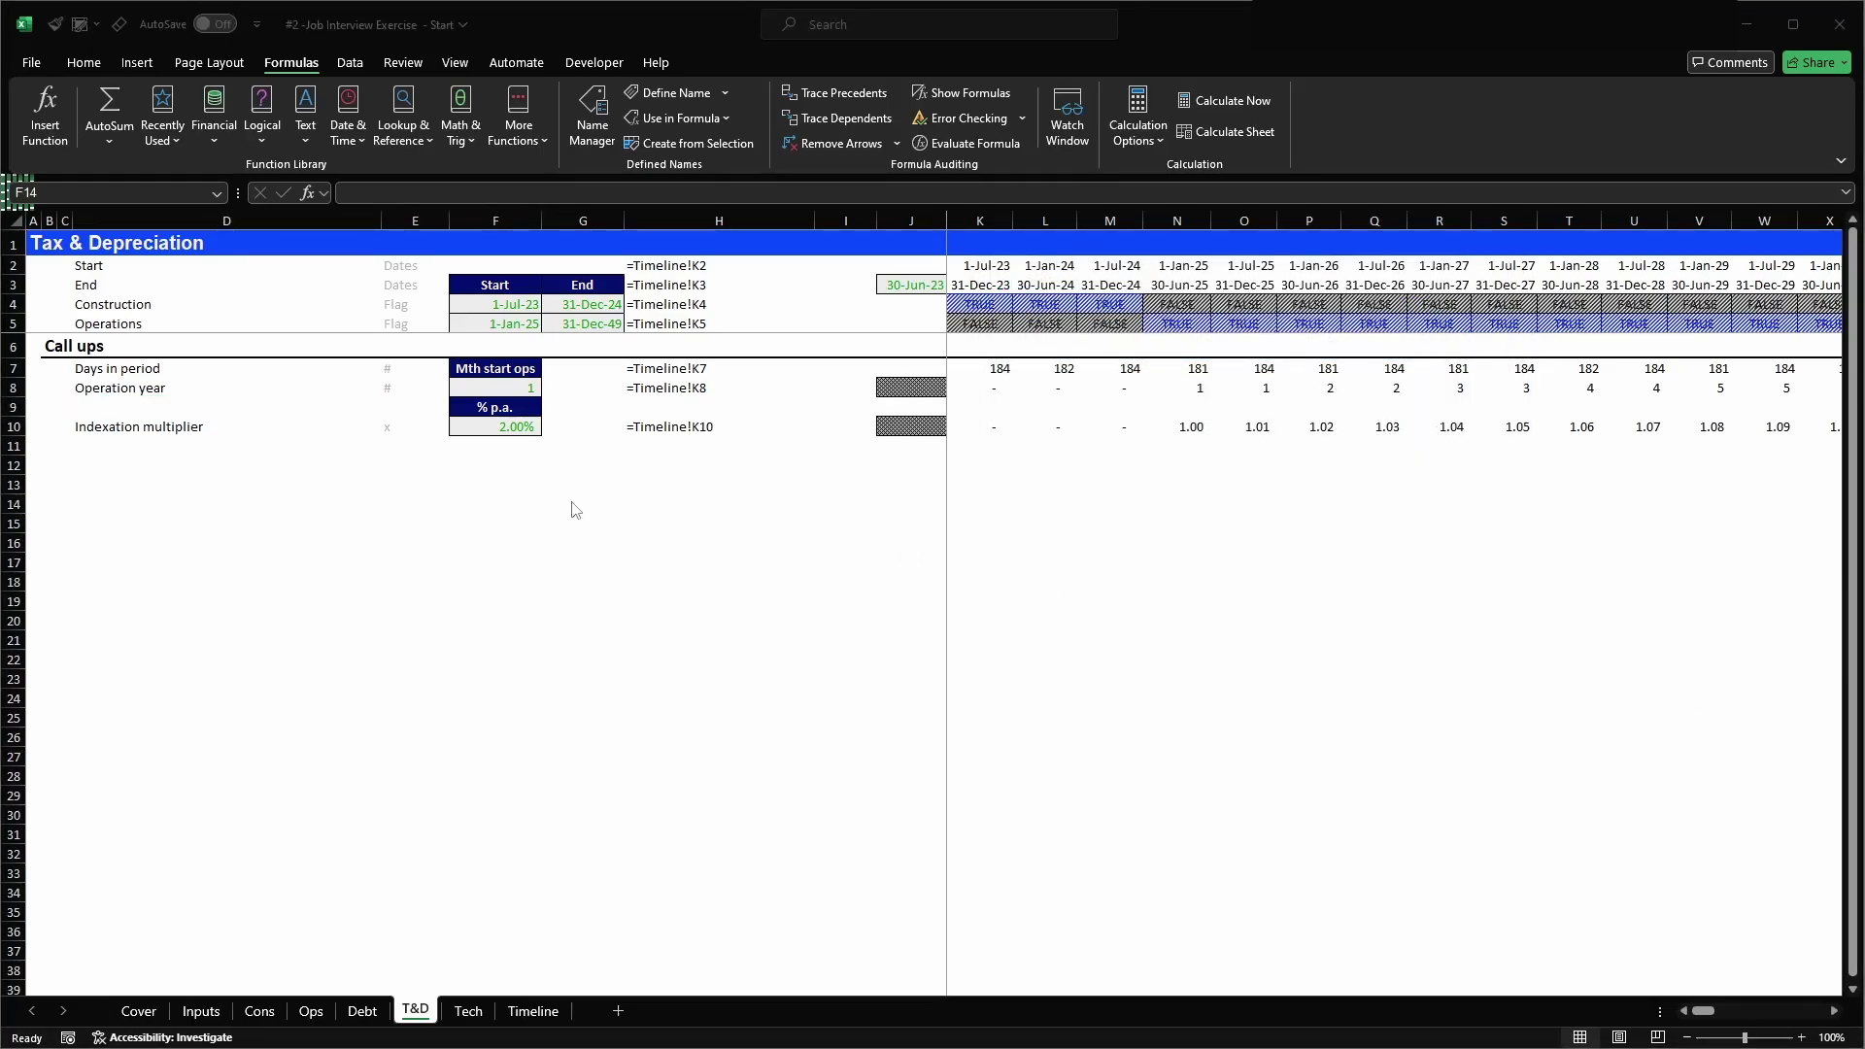
pyautogui.hotkey('alt', 'Tab')
pyautogui.click(70, 461)
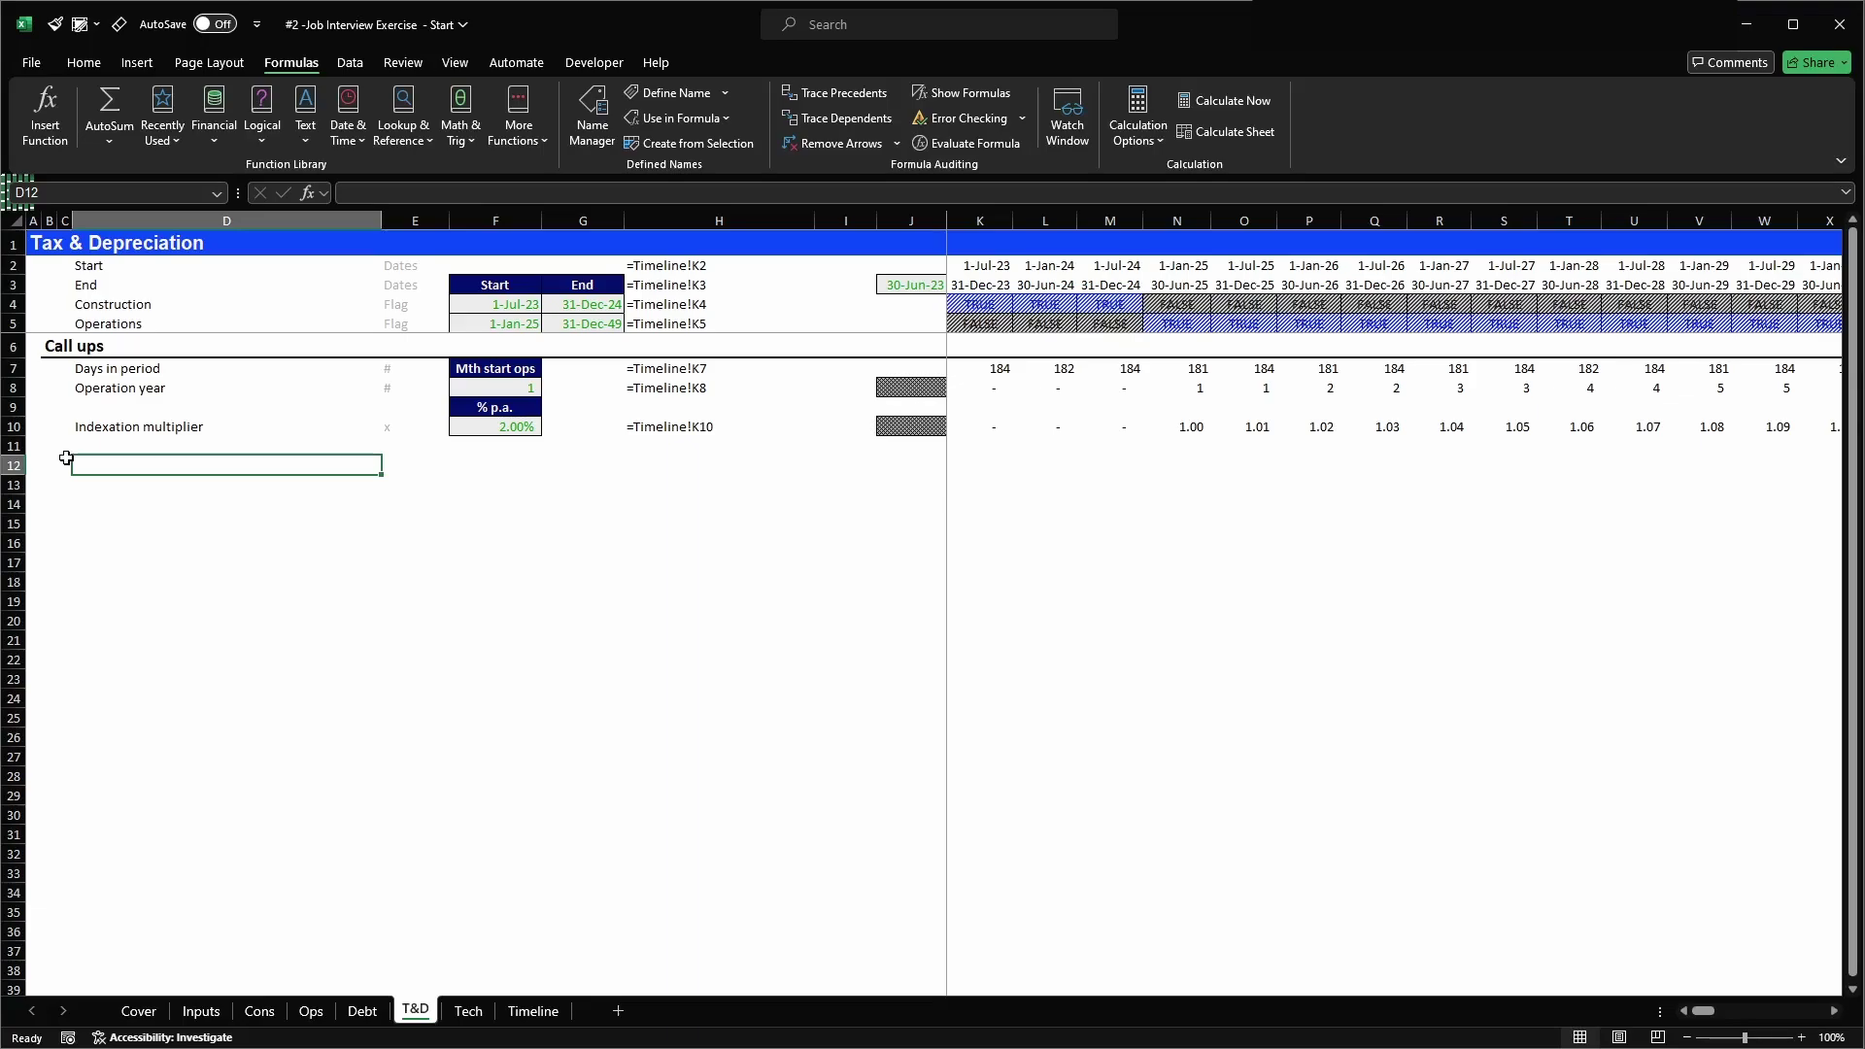
# - Examine the tax depreciation rate and accounting depreciation horizon rows on the Inputs sheet
pyautogui.click(201, 1011)
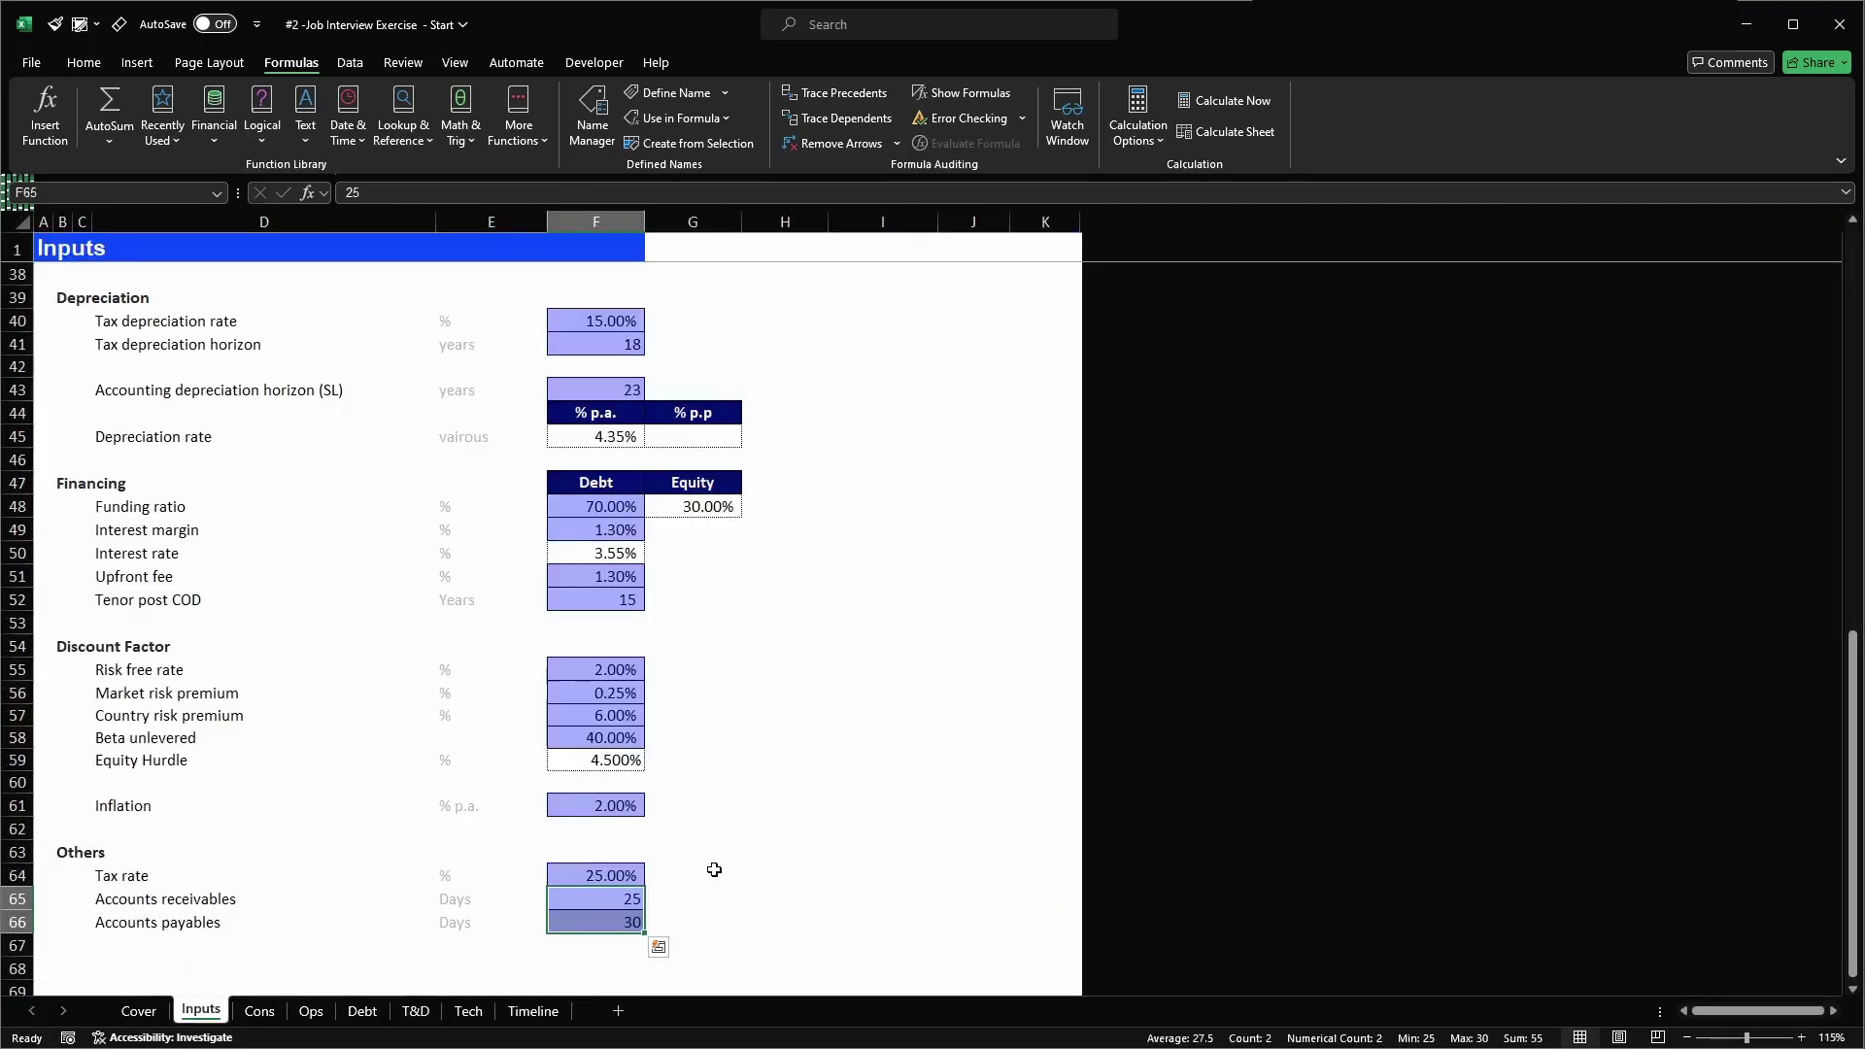
pyautogui.click(772, 757)
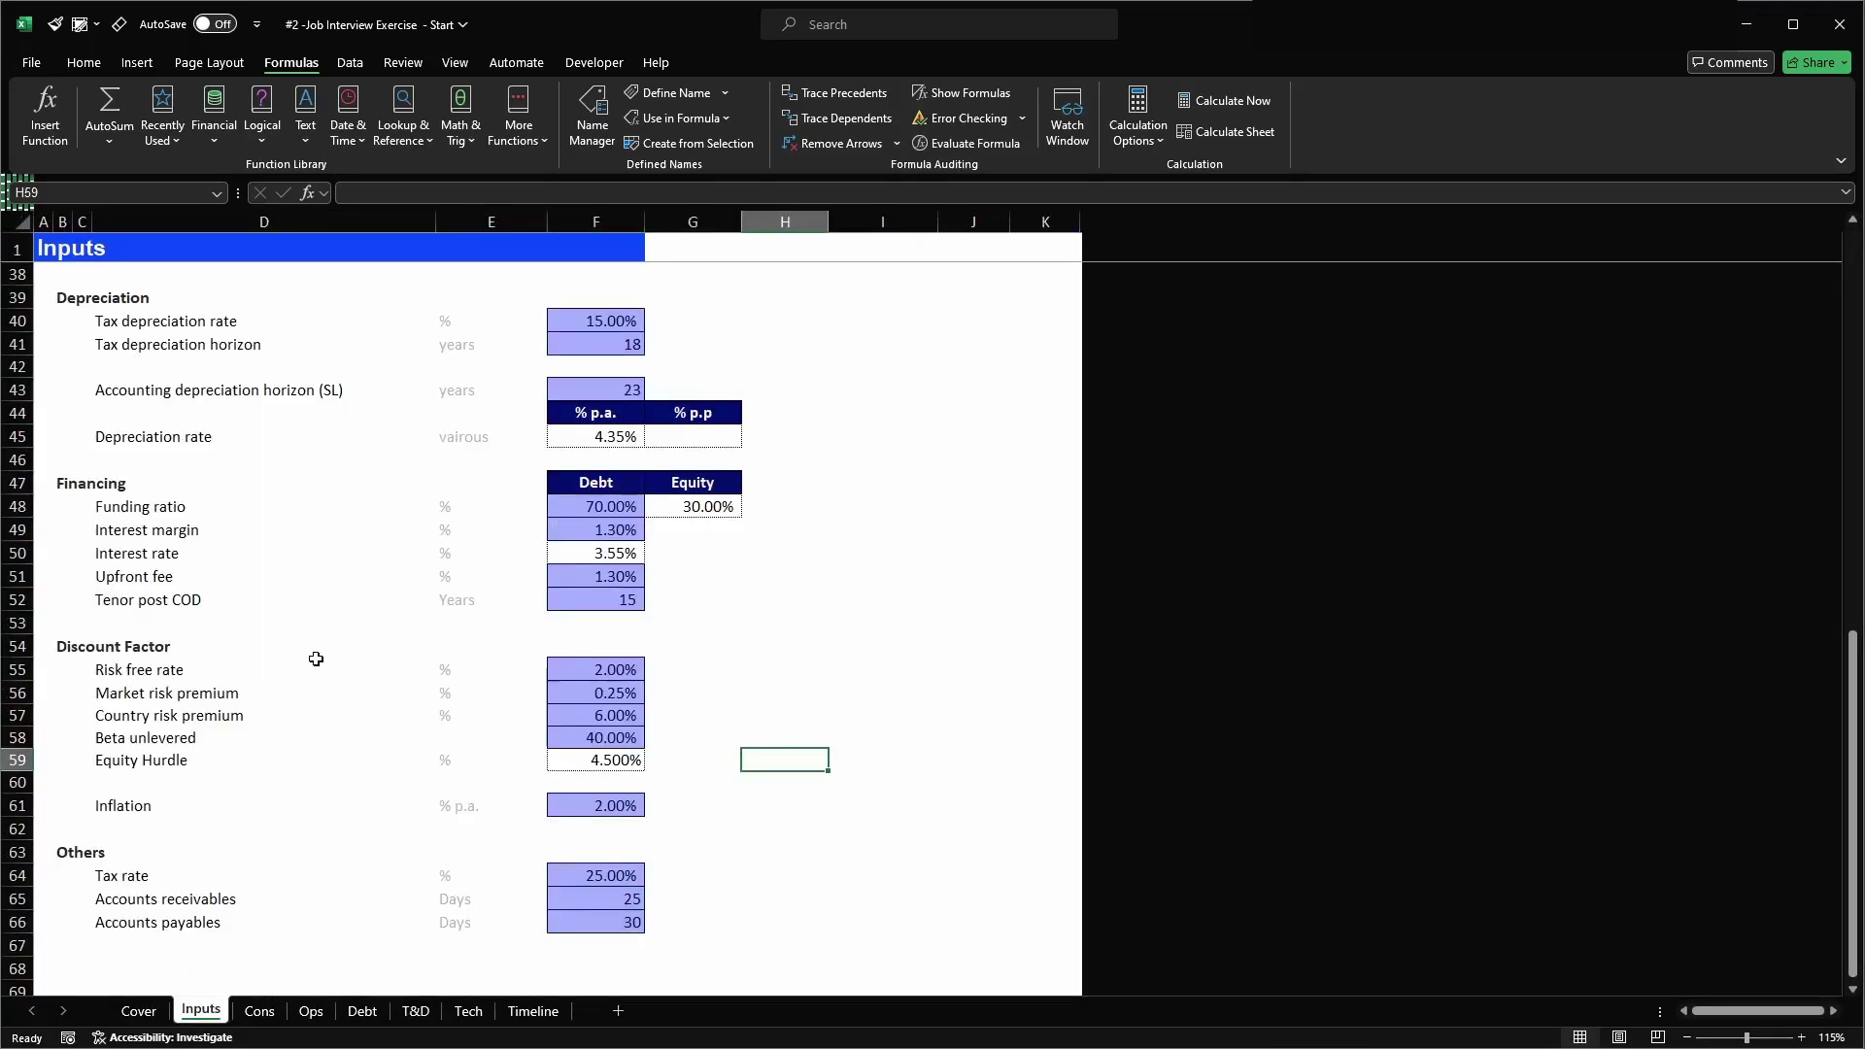
pyautogui.click(625, 320)
pyautogui.hotkey('shift', 'space')
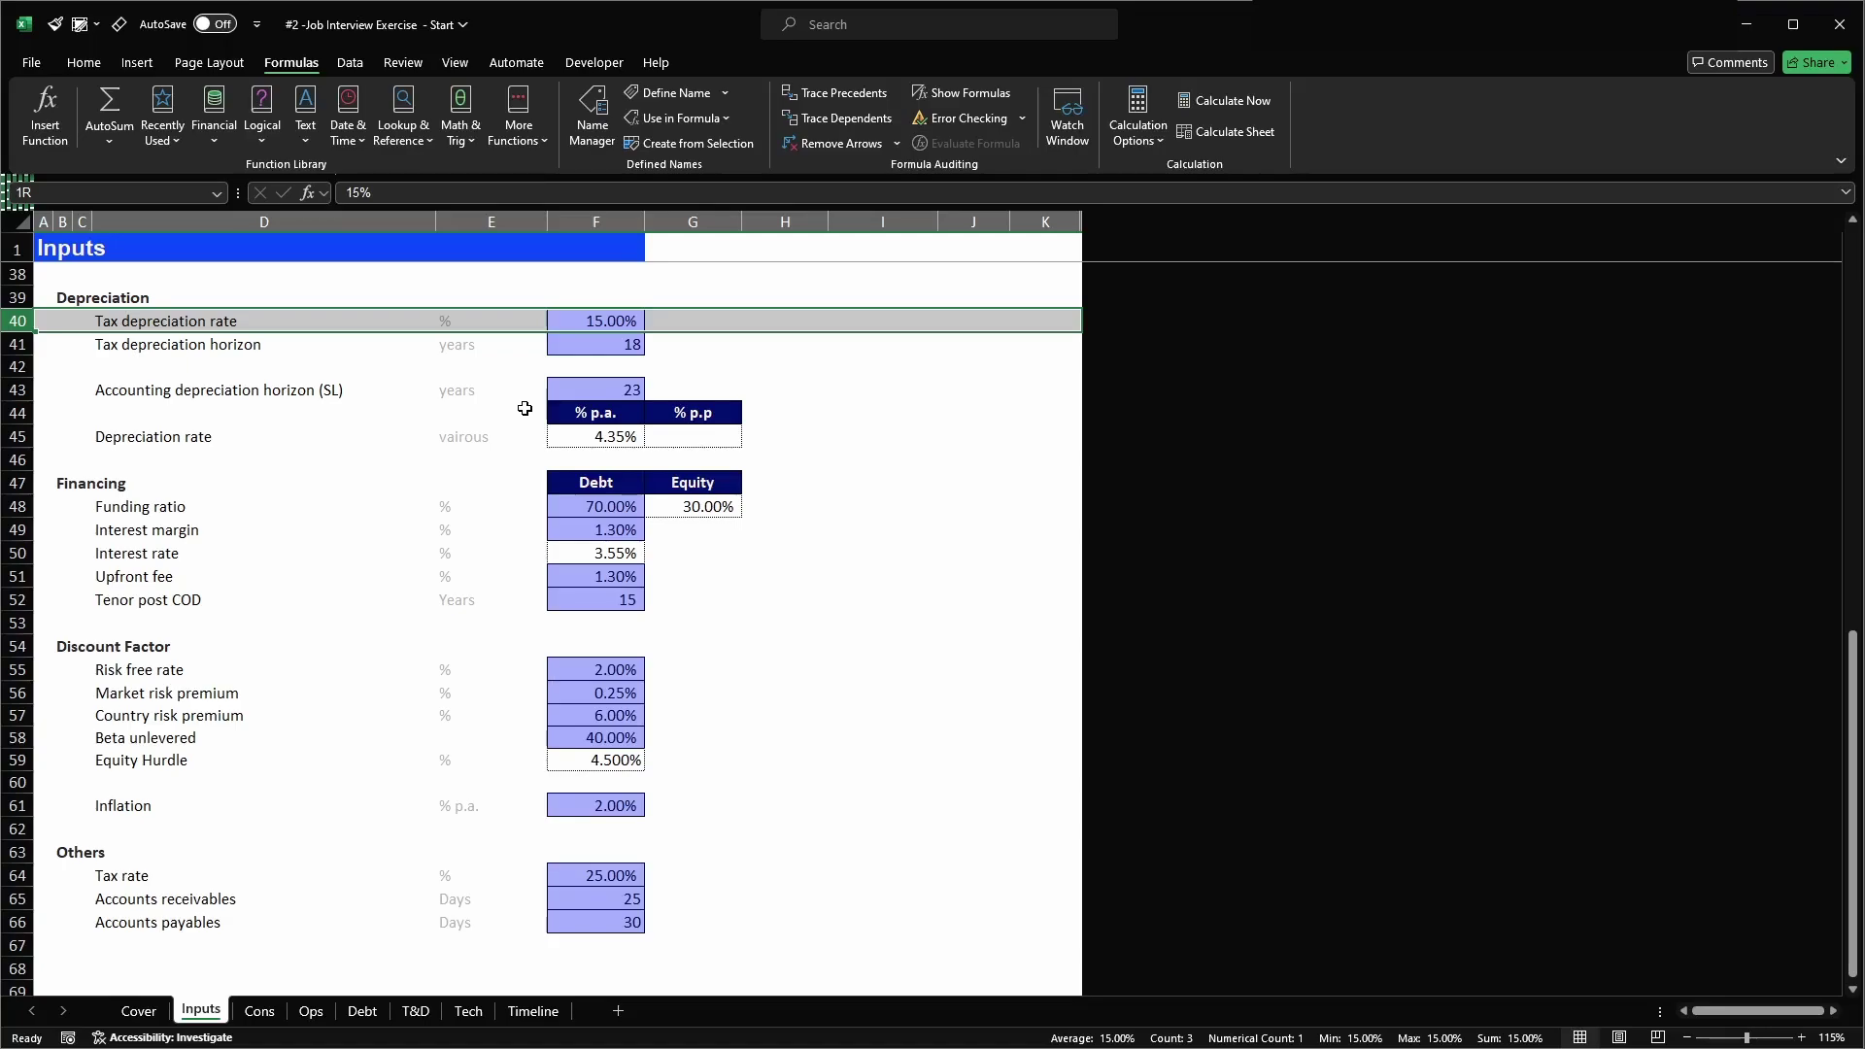
pyautogui.press('Down')
pyautogui.press('Down')
pyautogui.press('Down')
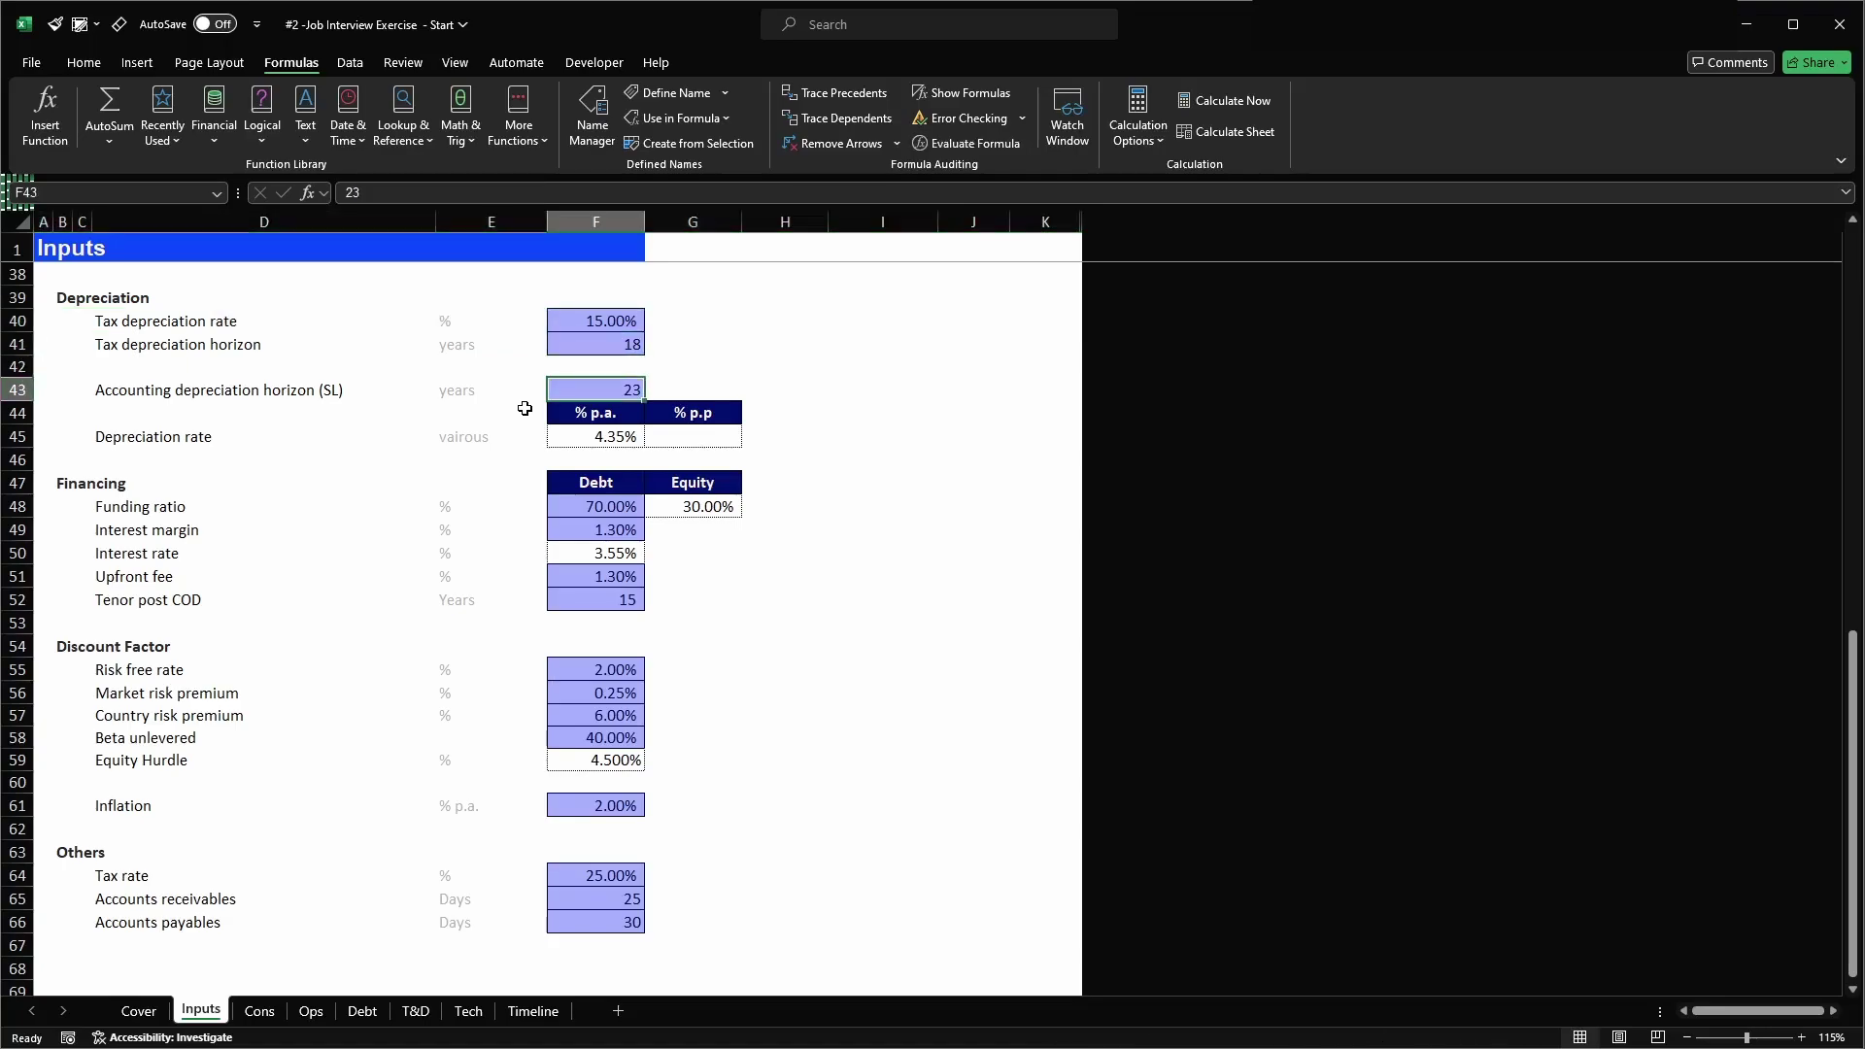
pyautogui.hotkey('shift', 'space')
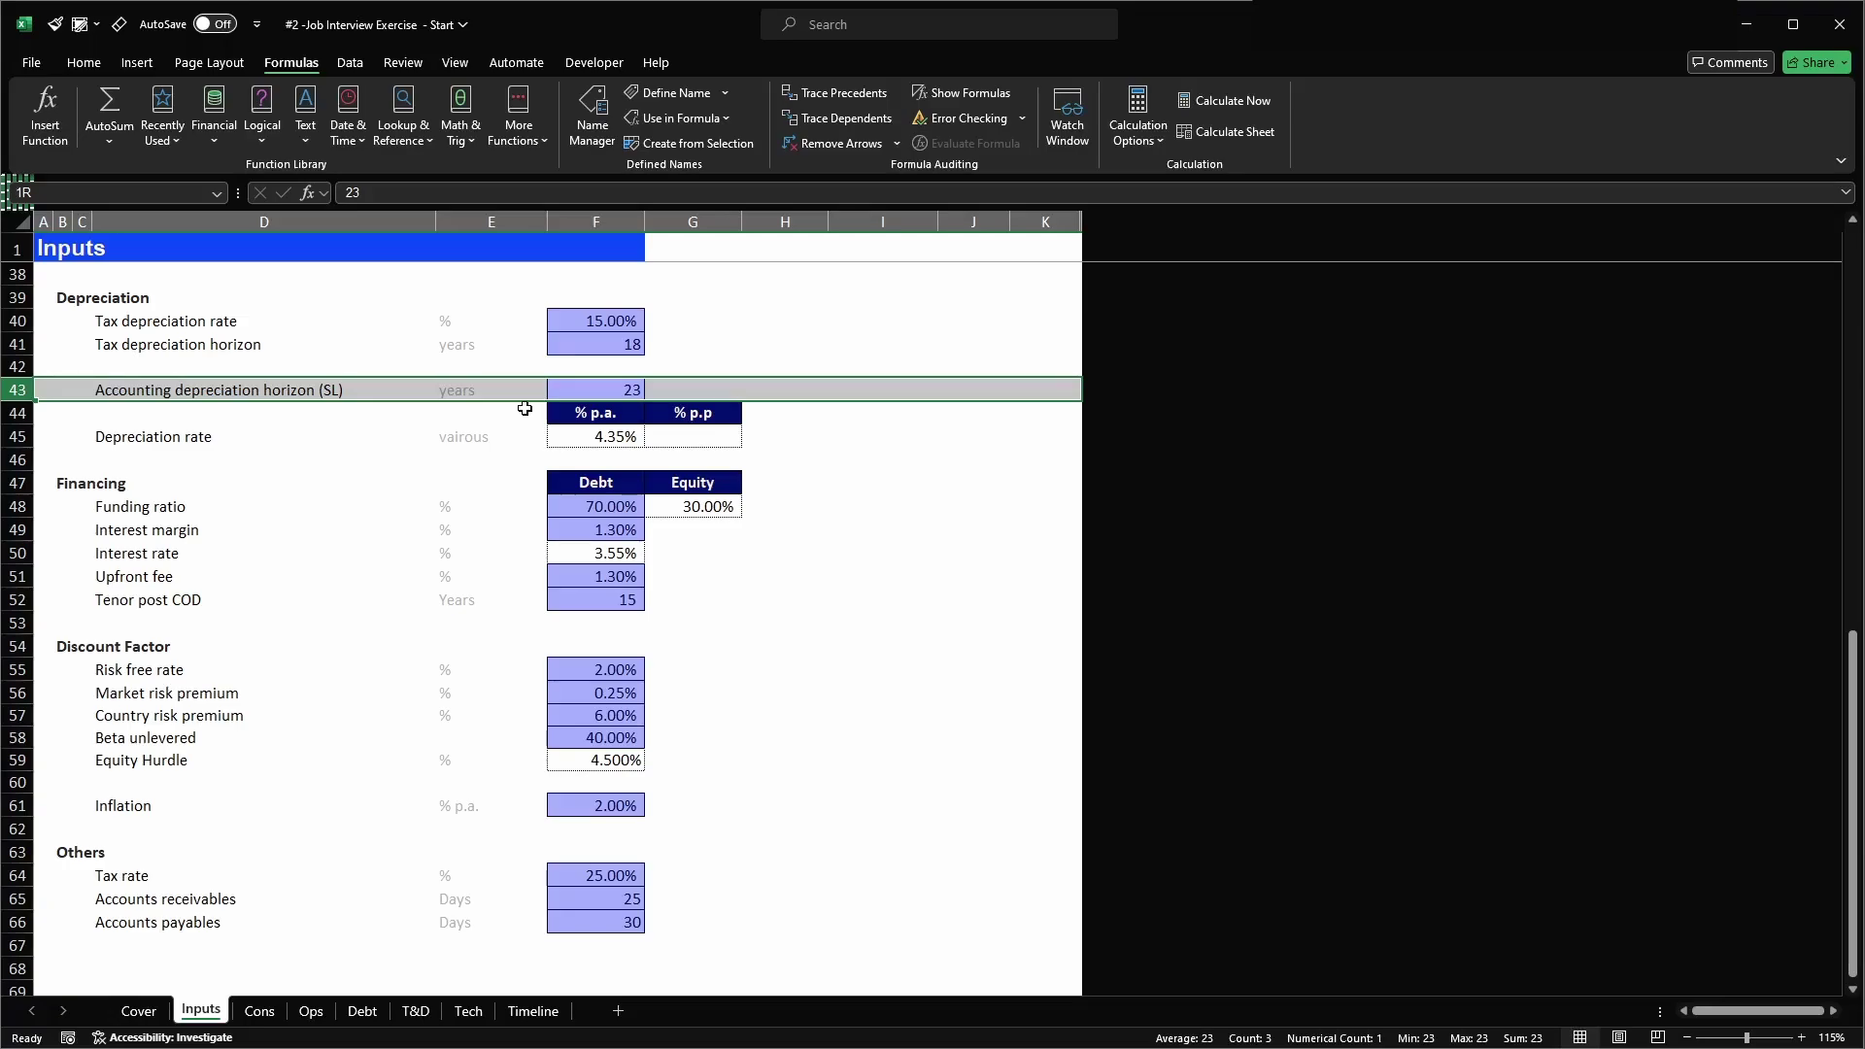
# - Copy the "Call ups" section heading row on the T&D sheet into row 12
pyautogui.click(416, 1012)
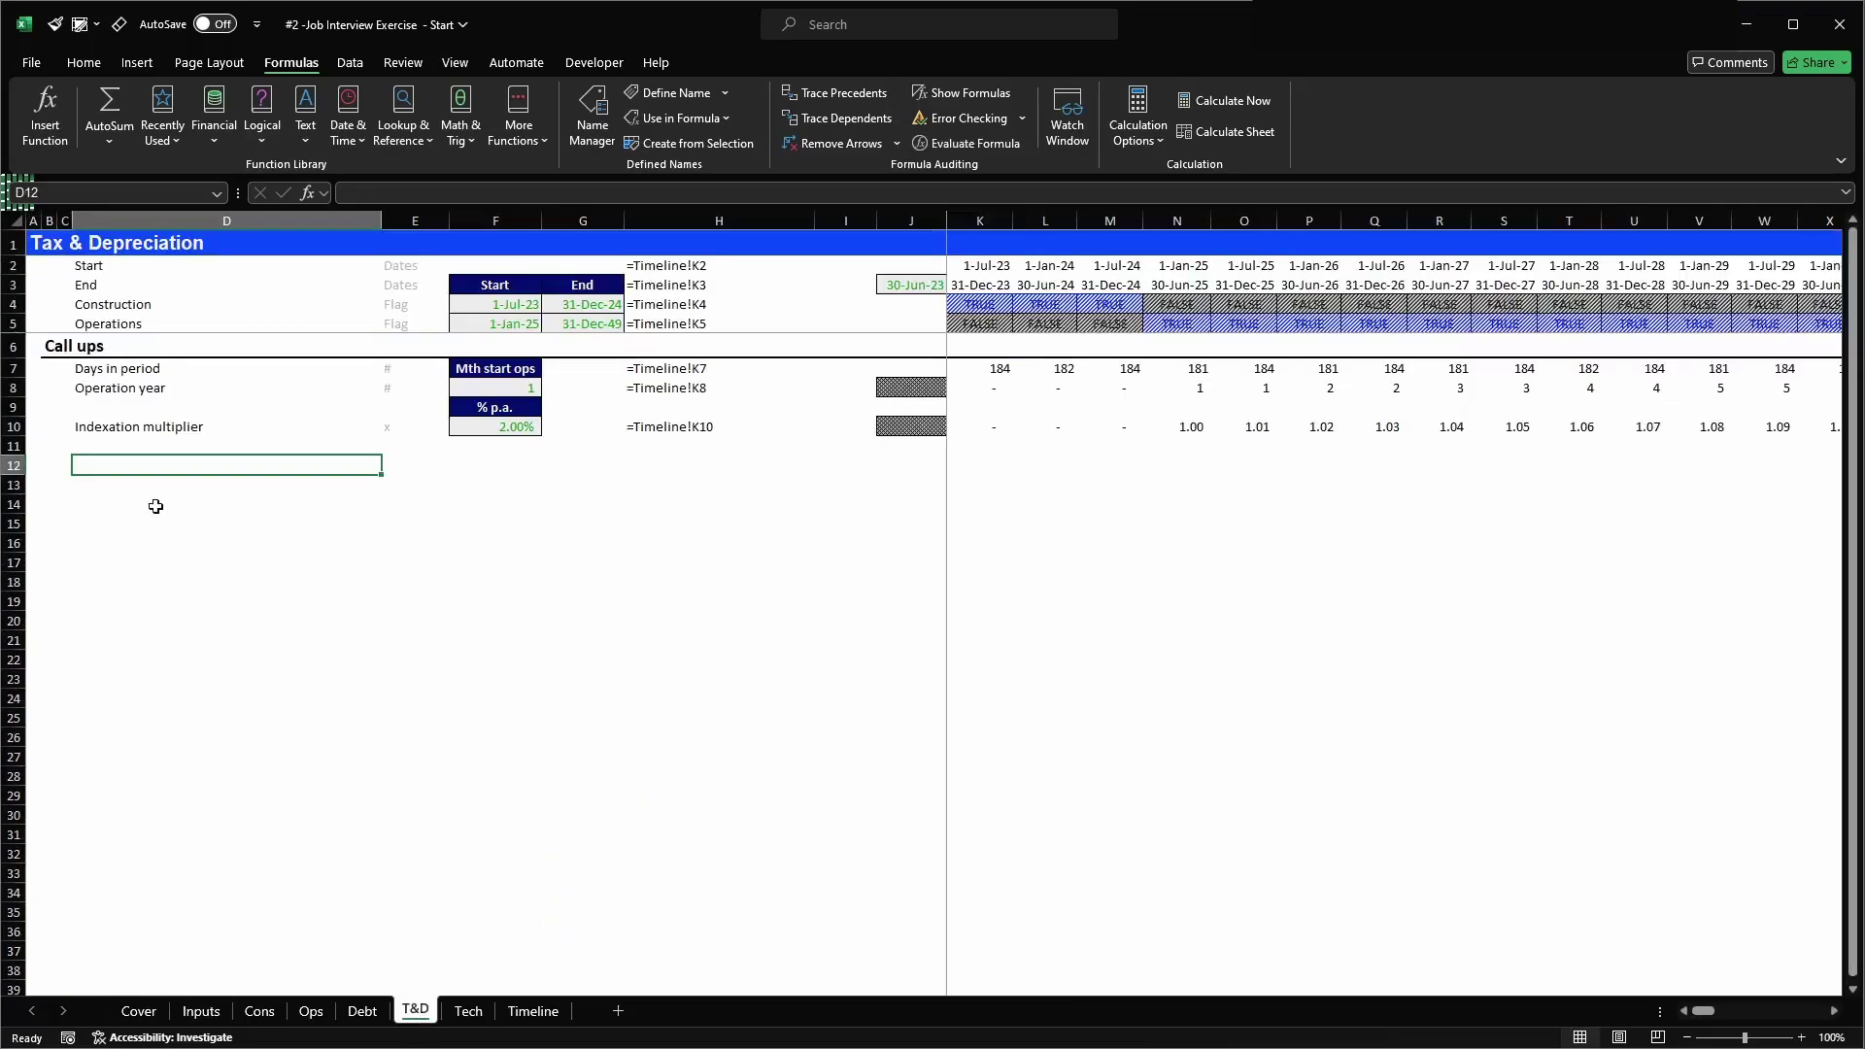
pyautogui.press('Up')
pyautogui.press('Up')
pyautogui.press('Up')
pyautogui.press('Up')
pyautogui.press('Up')
pyautogui.press('Up')
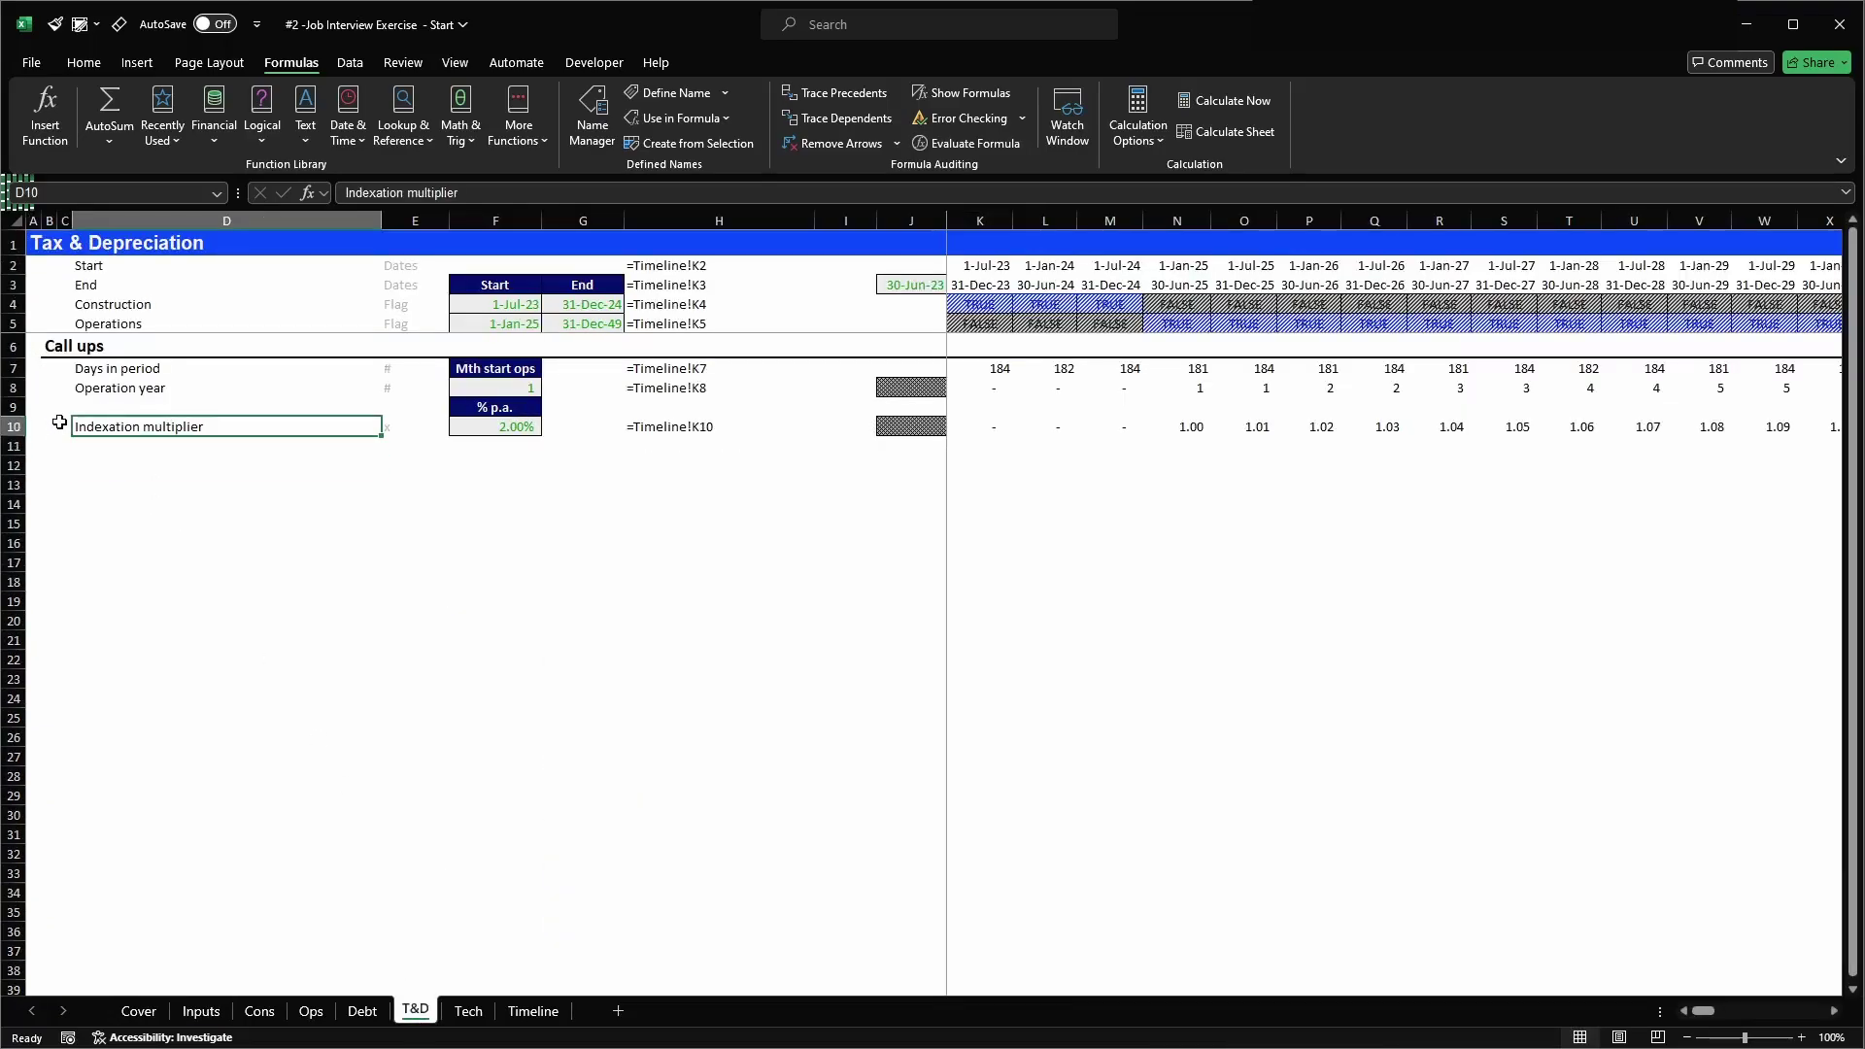
pyautogui.hotkey('shift', 'space')
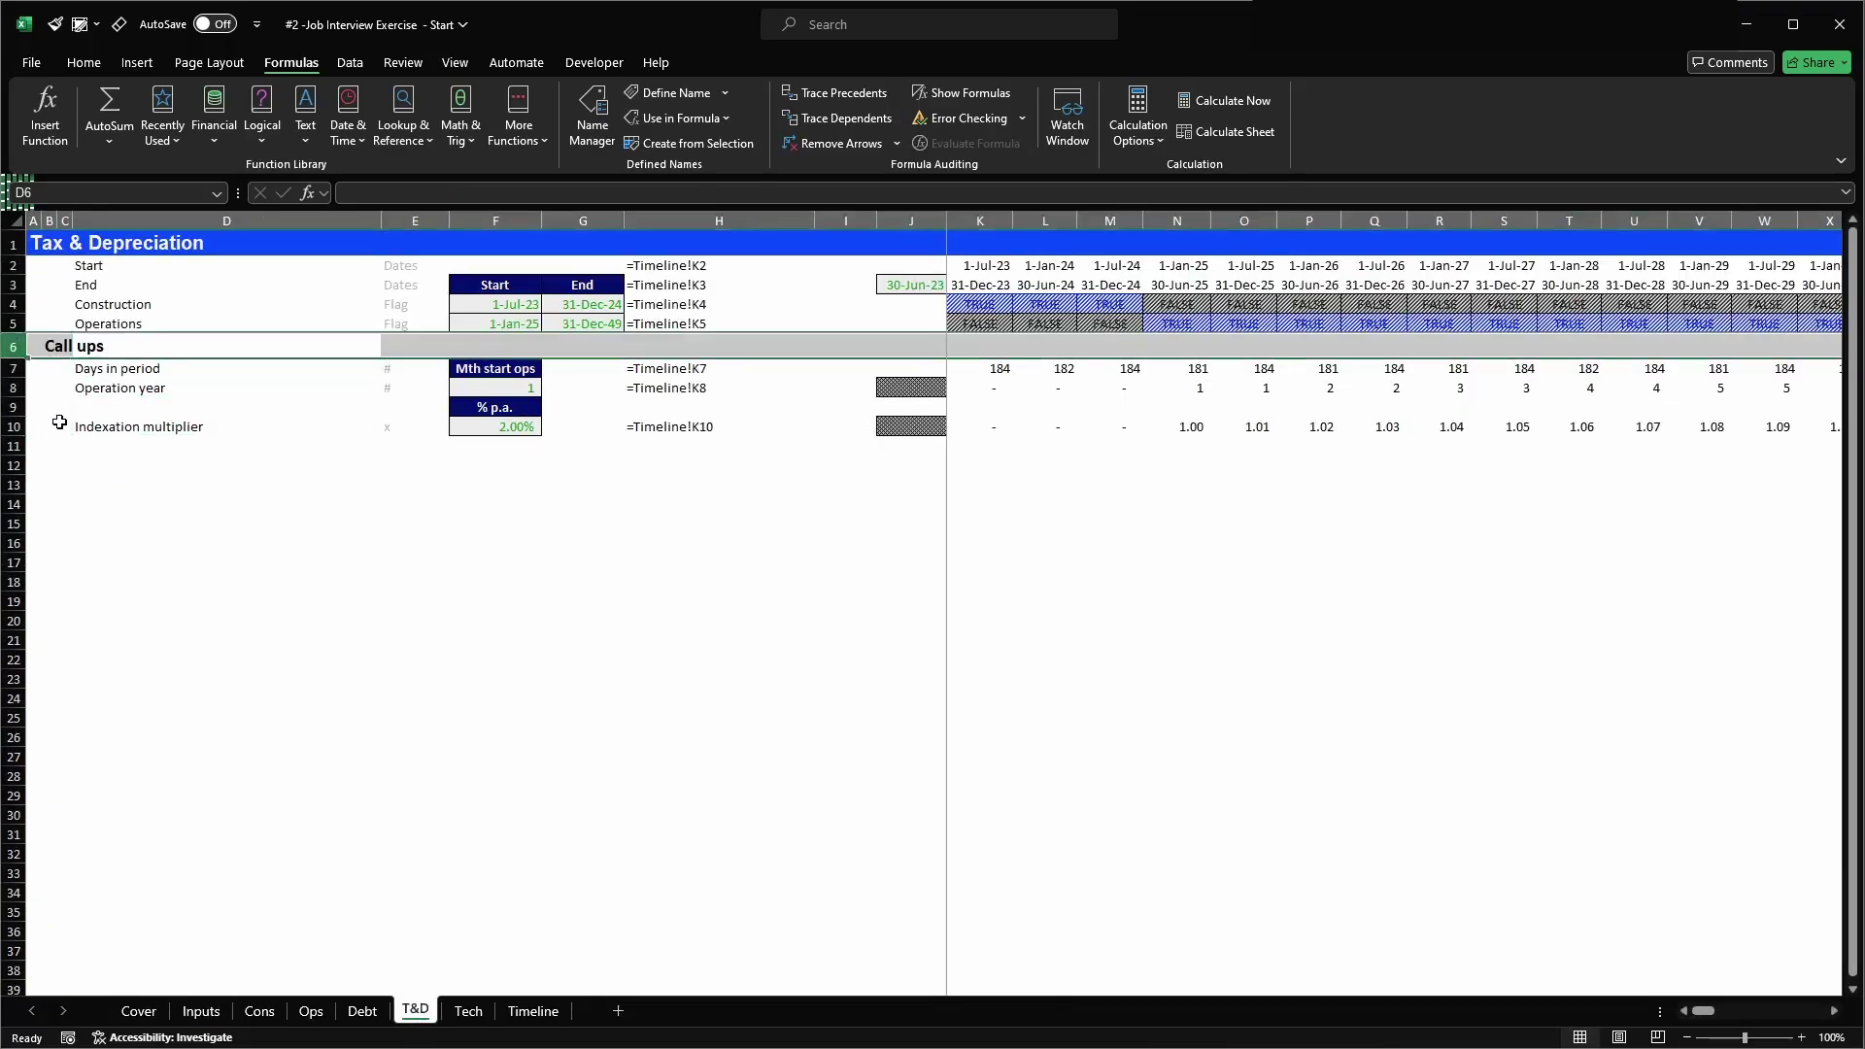
pyautogui.hotkey('ctrl', 'c')
pyautogui.press('Down')
pyautogui.press('Down')
pyautogui.press('Down')
pyautogui.press('Down')
pyautogui.press('Down')
pyautogui.press('Down')
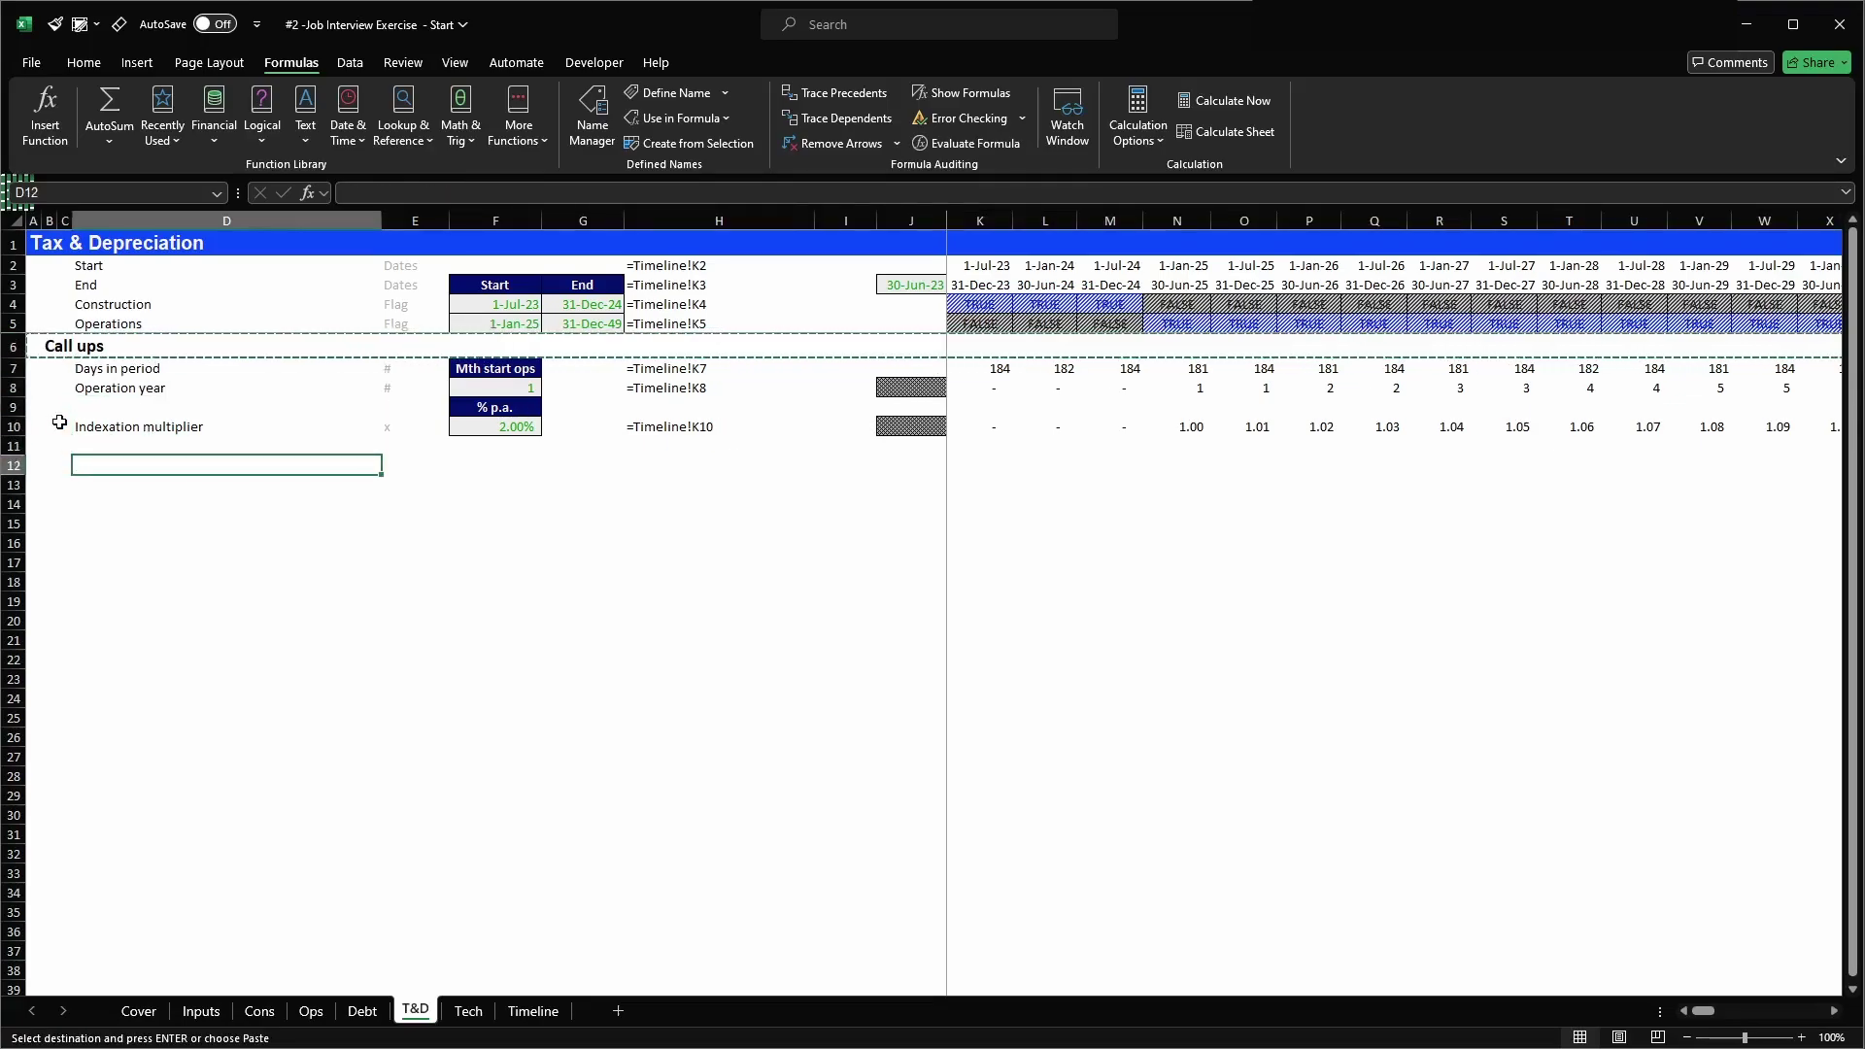
pyautogui.hotkey('shift', 'space')
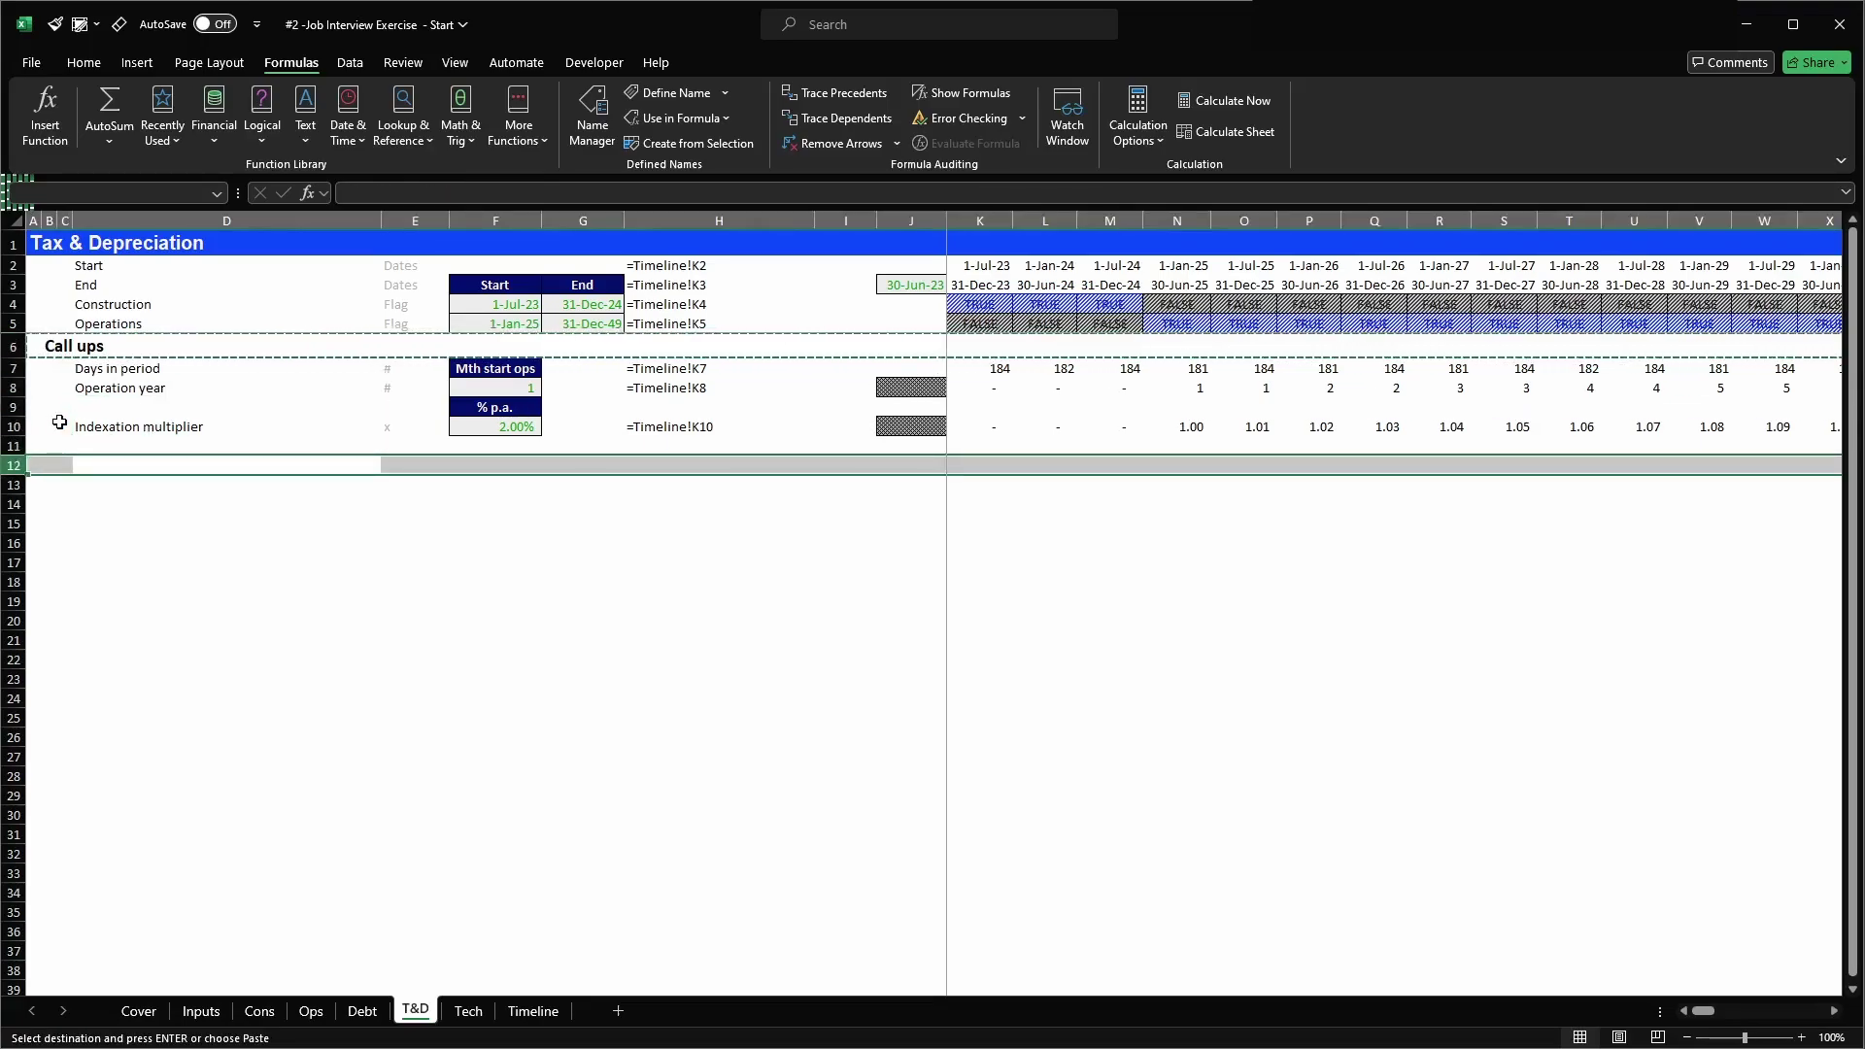
pyautogui.press('Return')
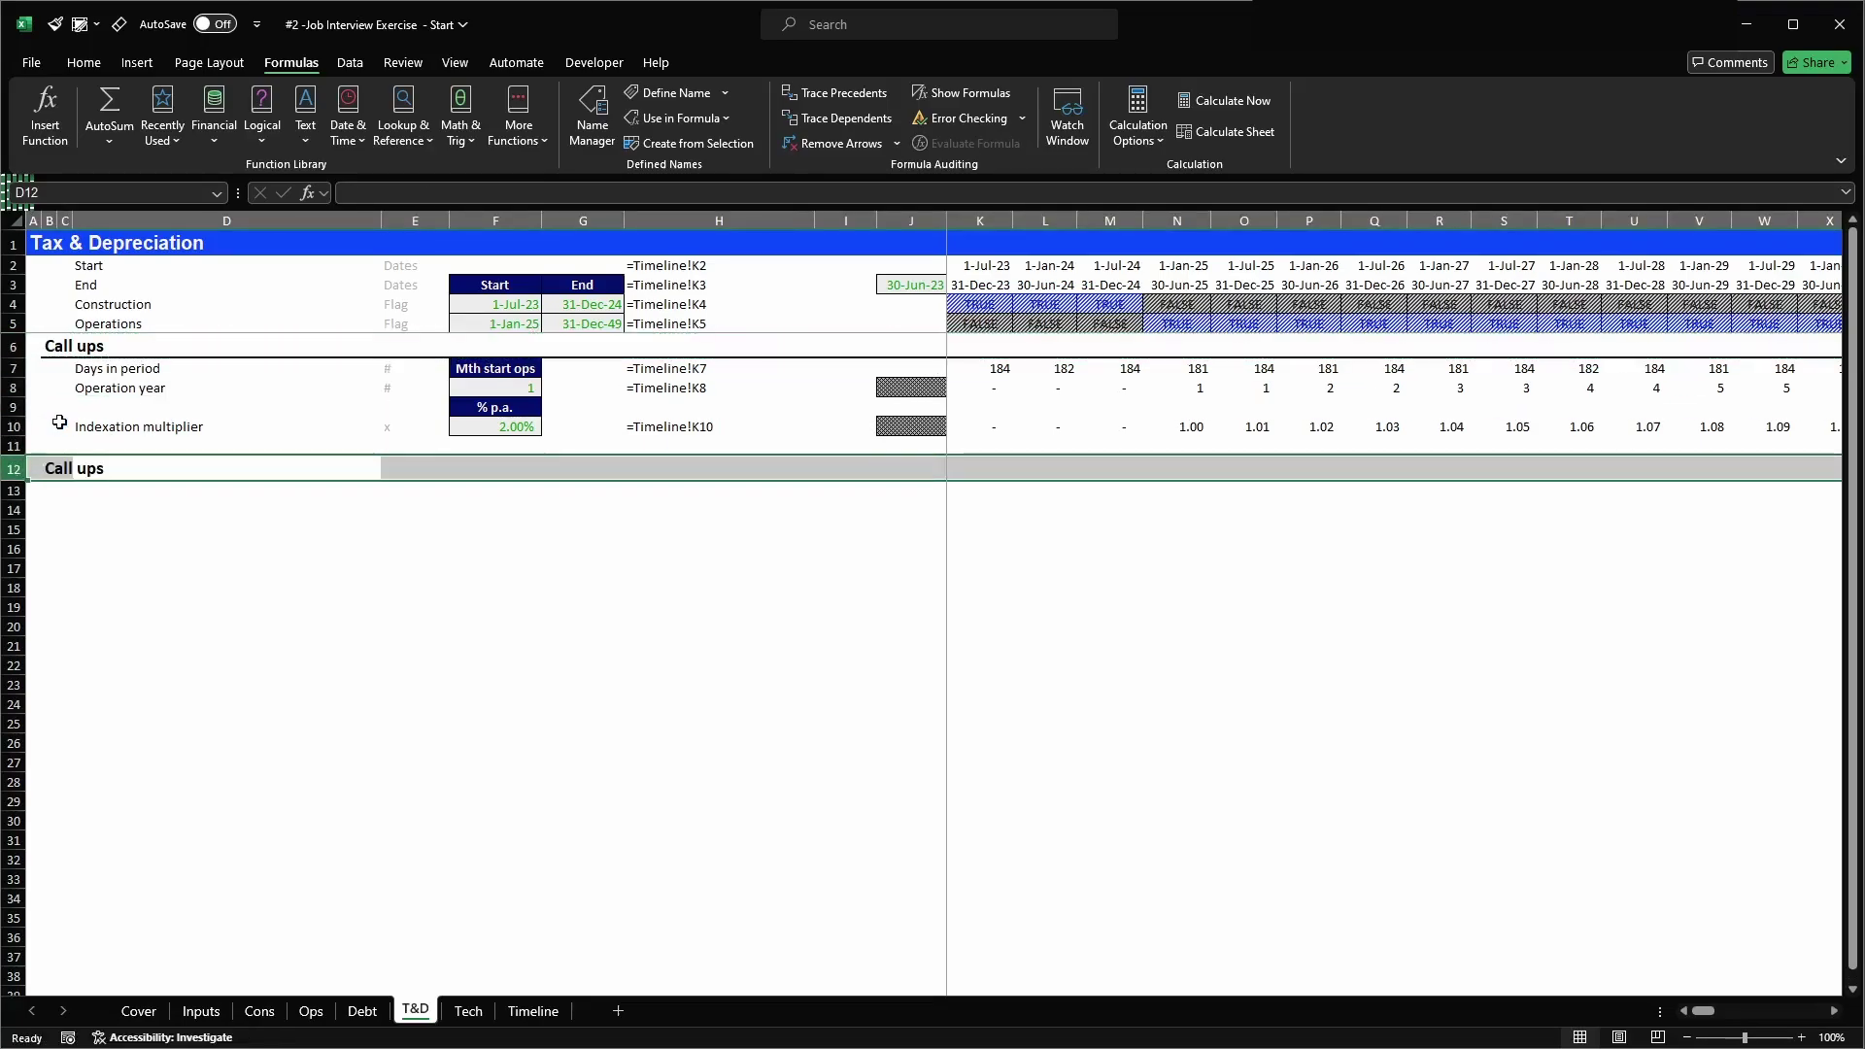
# - Rename the section heading in B12 as "Tax"
pyautogui.press('Left')
pyautogui.press('Left')
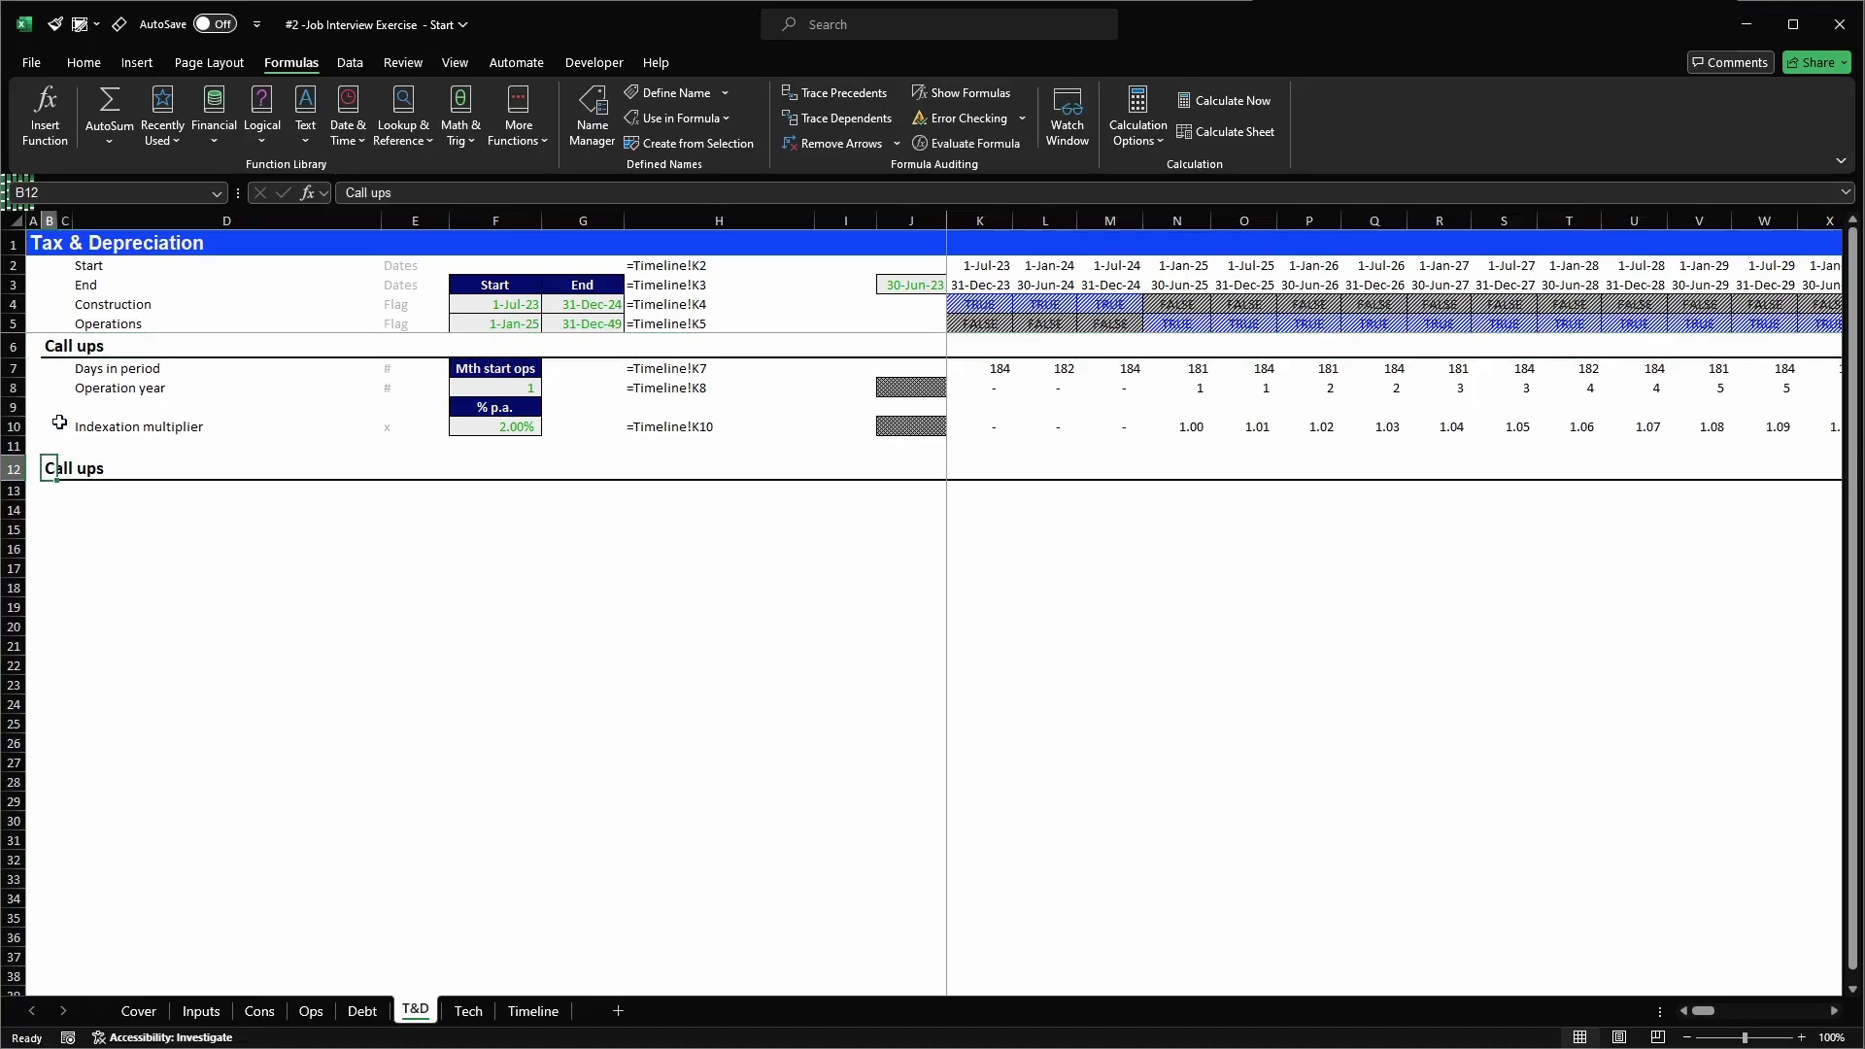
pyautogui.write('Tax')
pyautogui.press('Return')
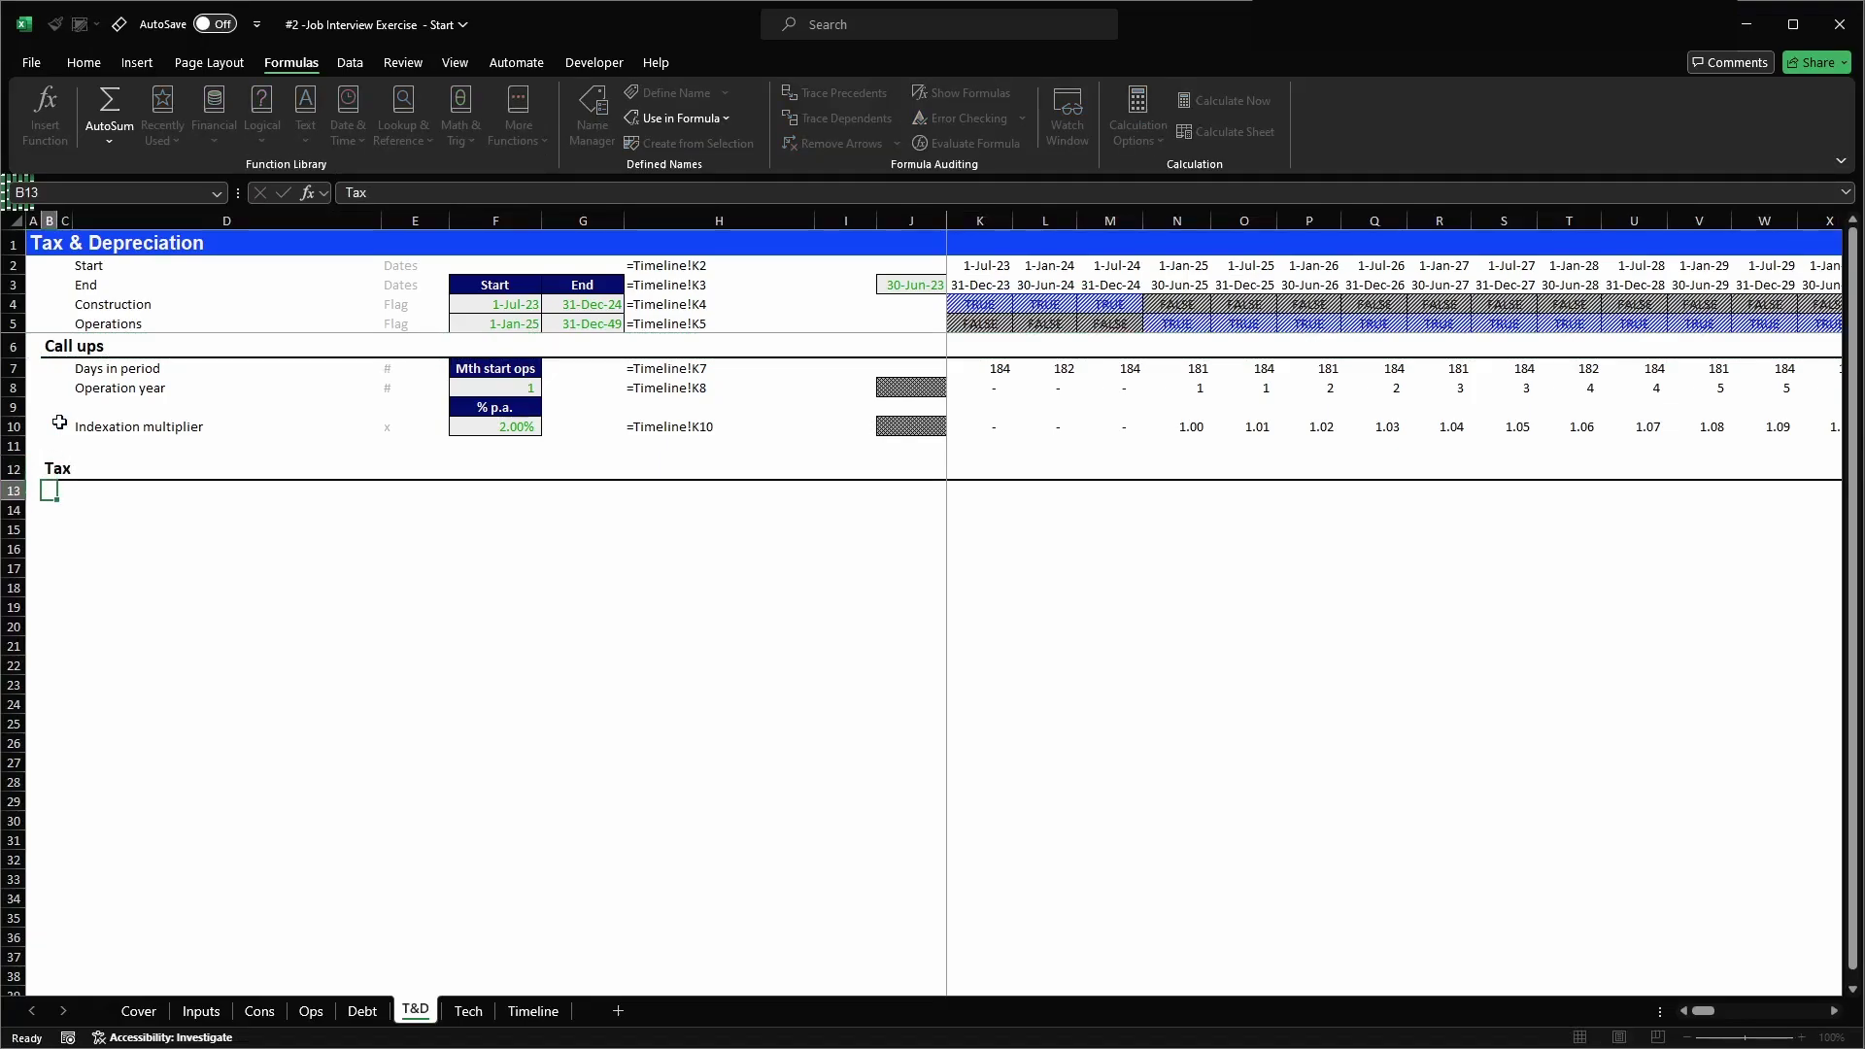
# - Label the first two rows of the Tax section "Total Revenues" in D13 and "Total operating costs" in D14
pyautogui.press('Right')
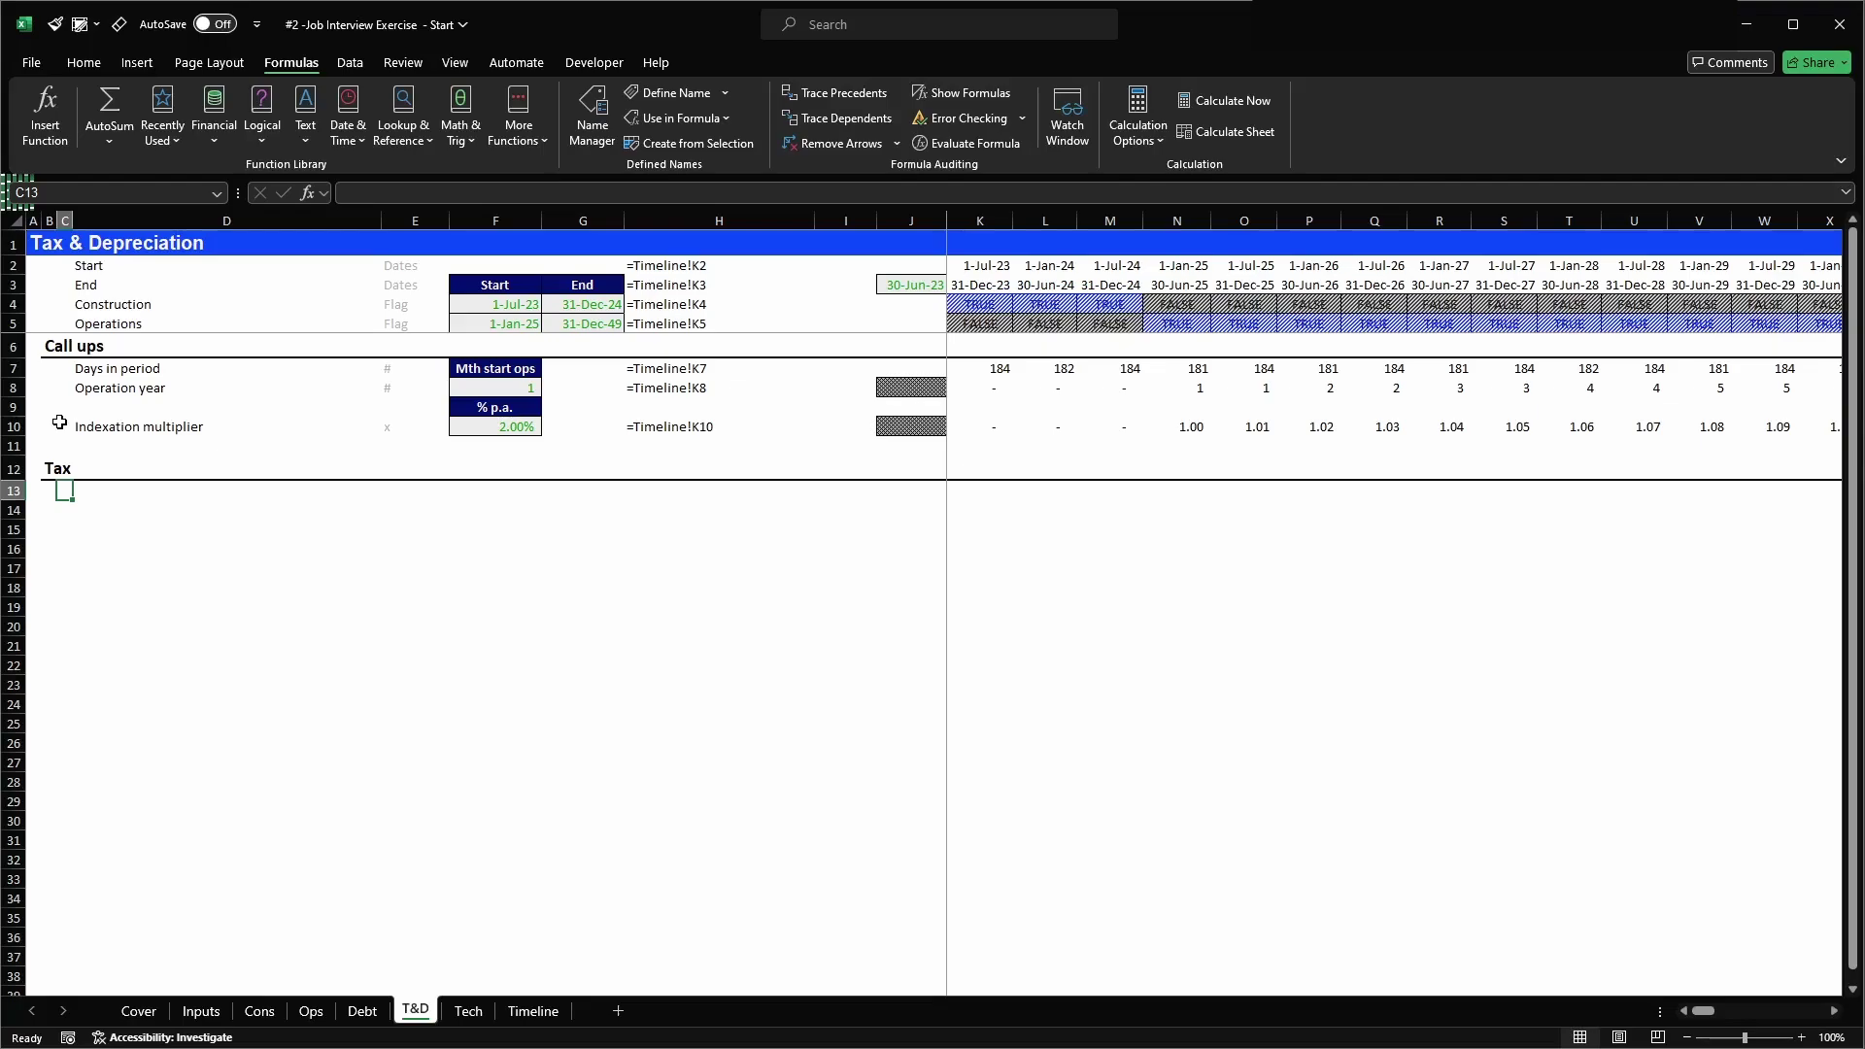
pyautogui.press('Right')
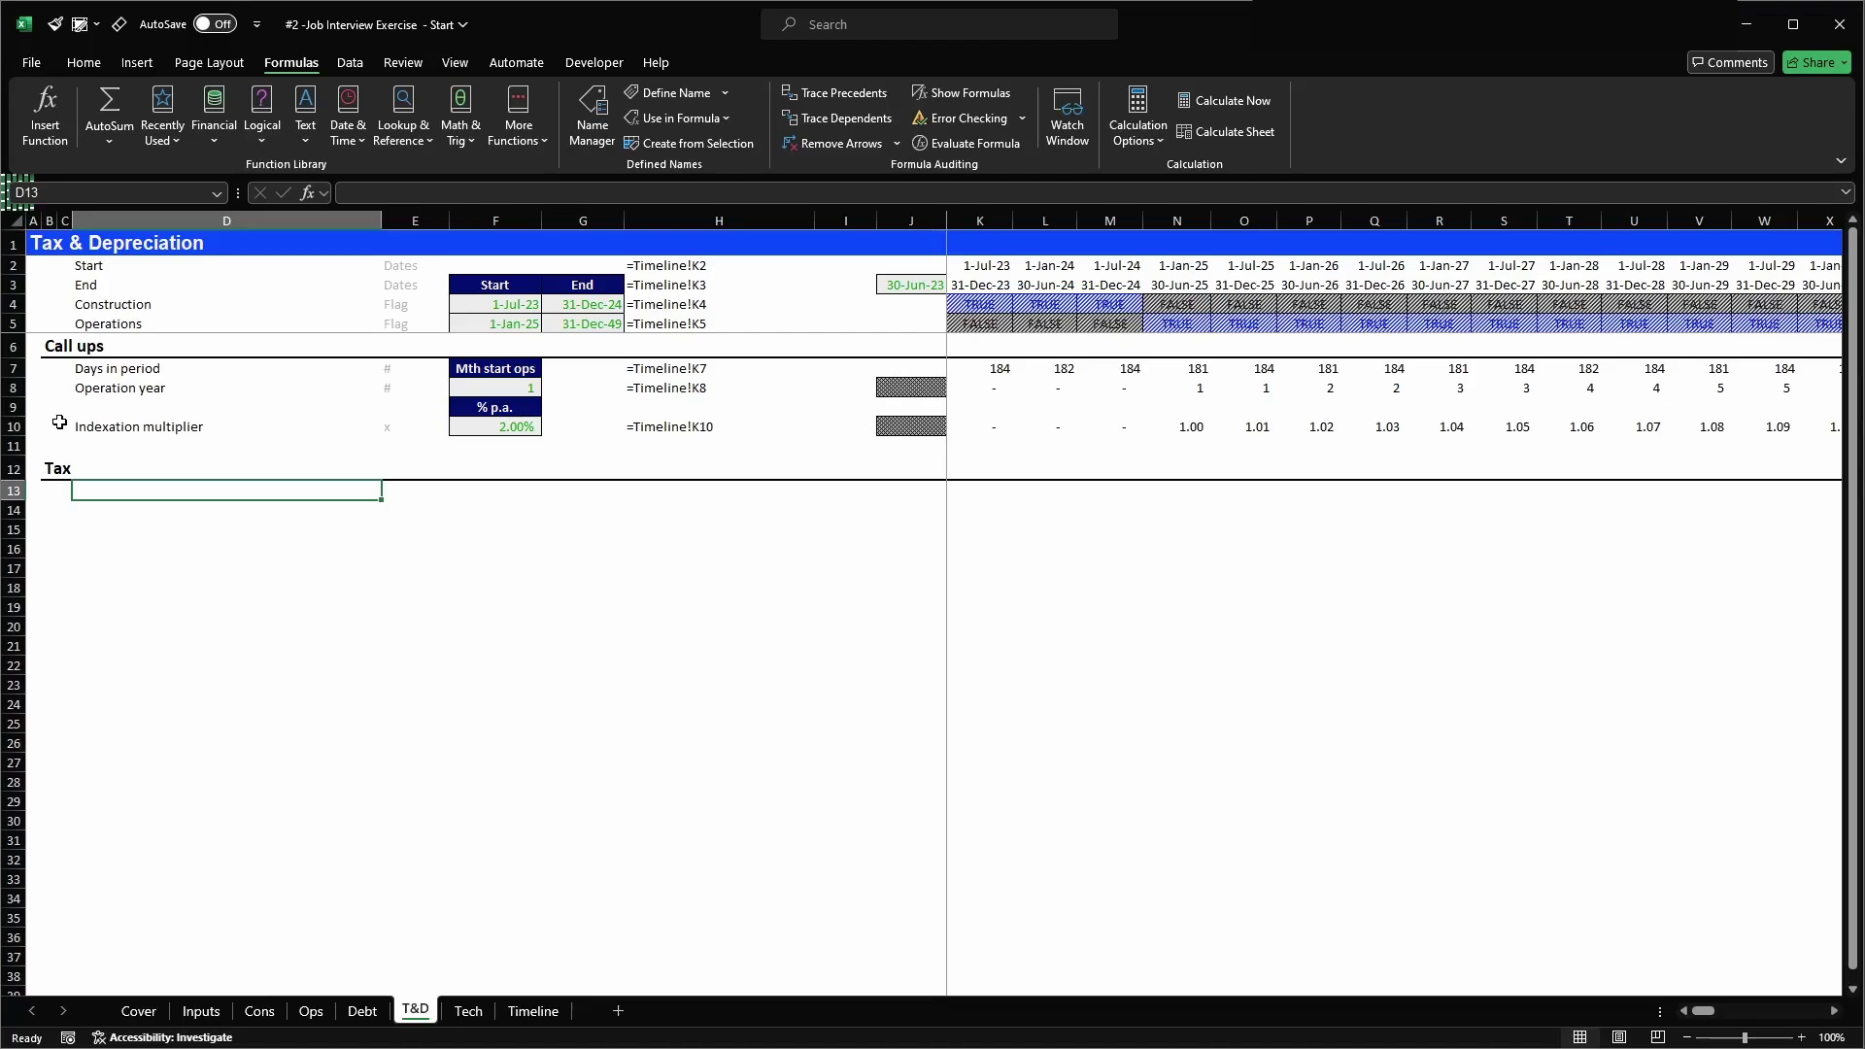
pyautogui.write('Total REe')
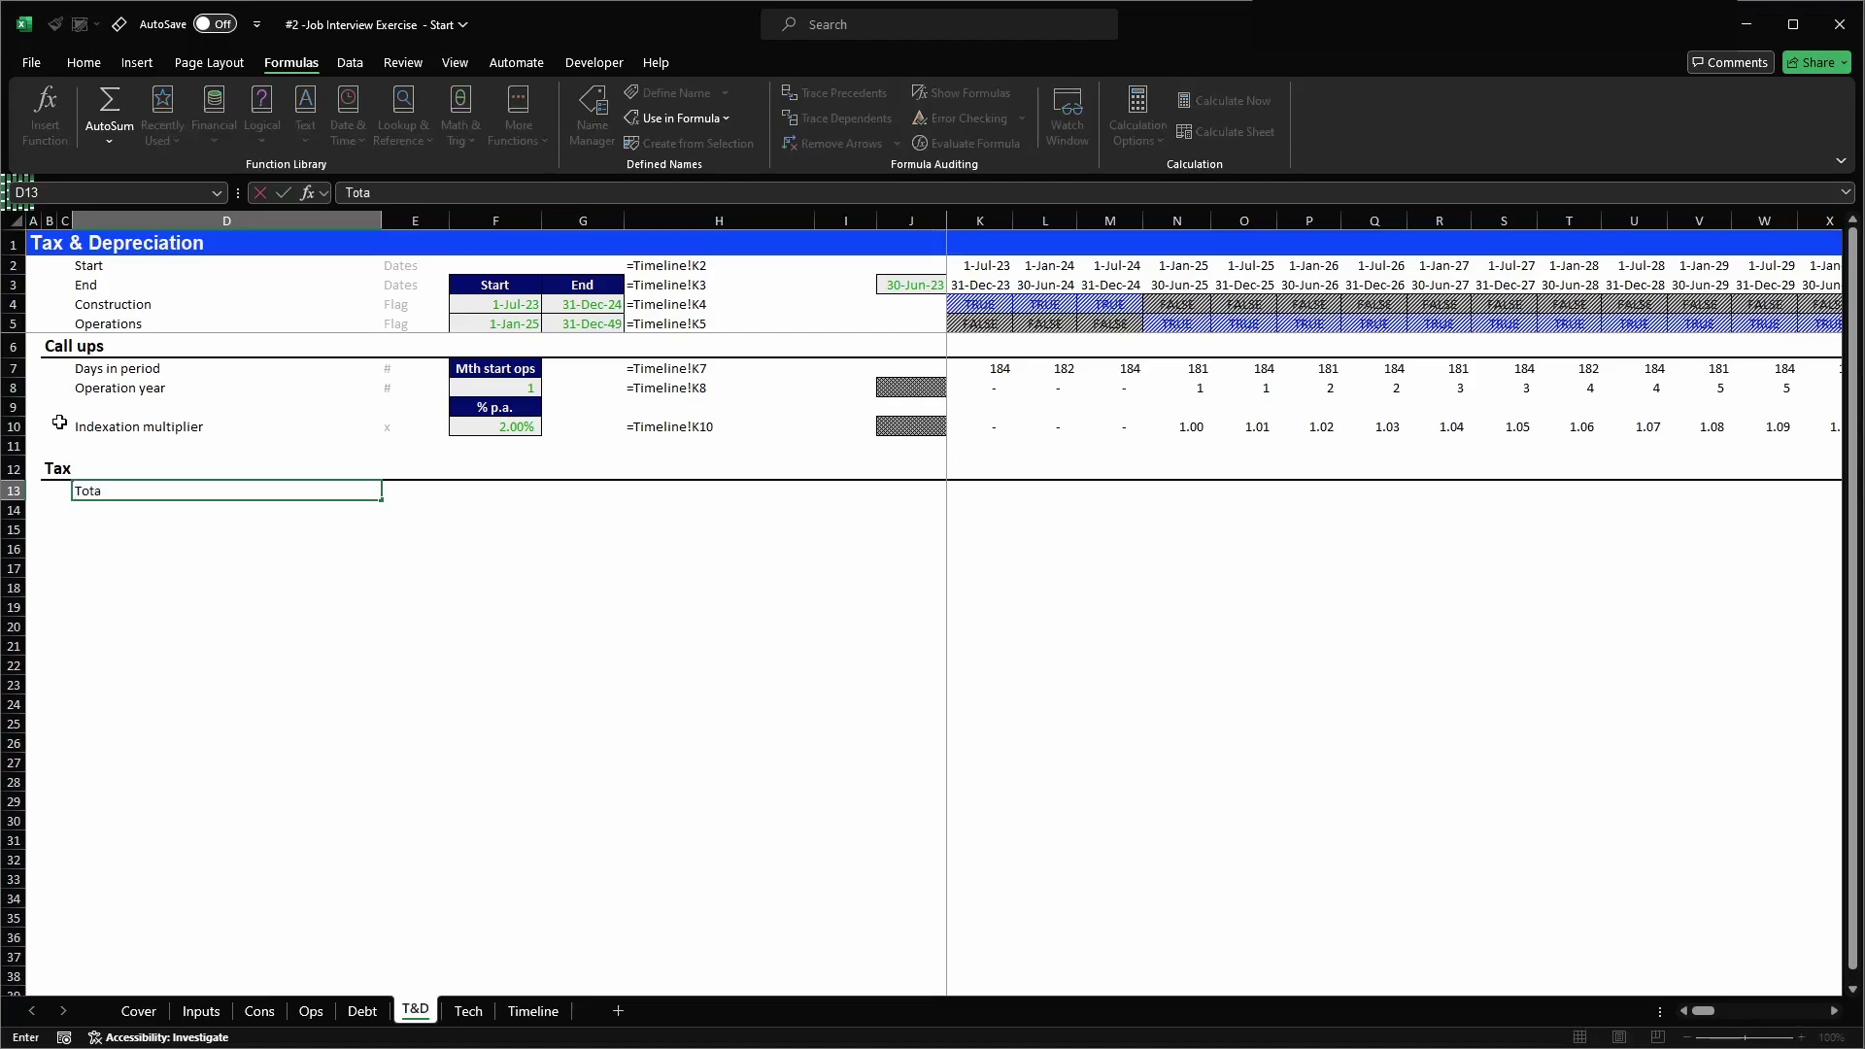
pyautogui.press('BackSpace')
pyautogui.press('BackSpace')
pyautogui.write('evenues')
pyautogui.press('Return')
pyautogui.write('Total ')
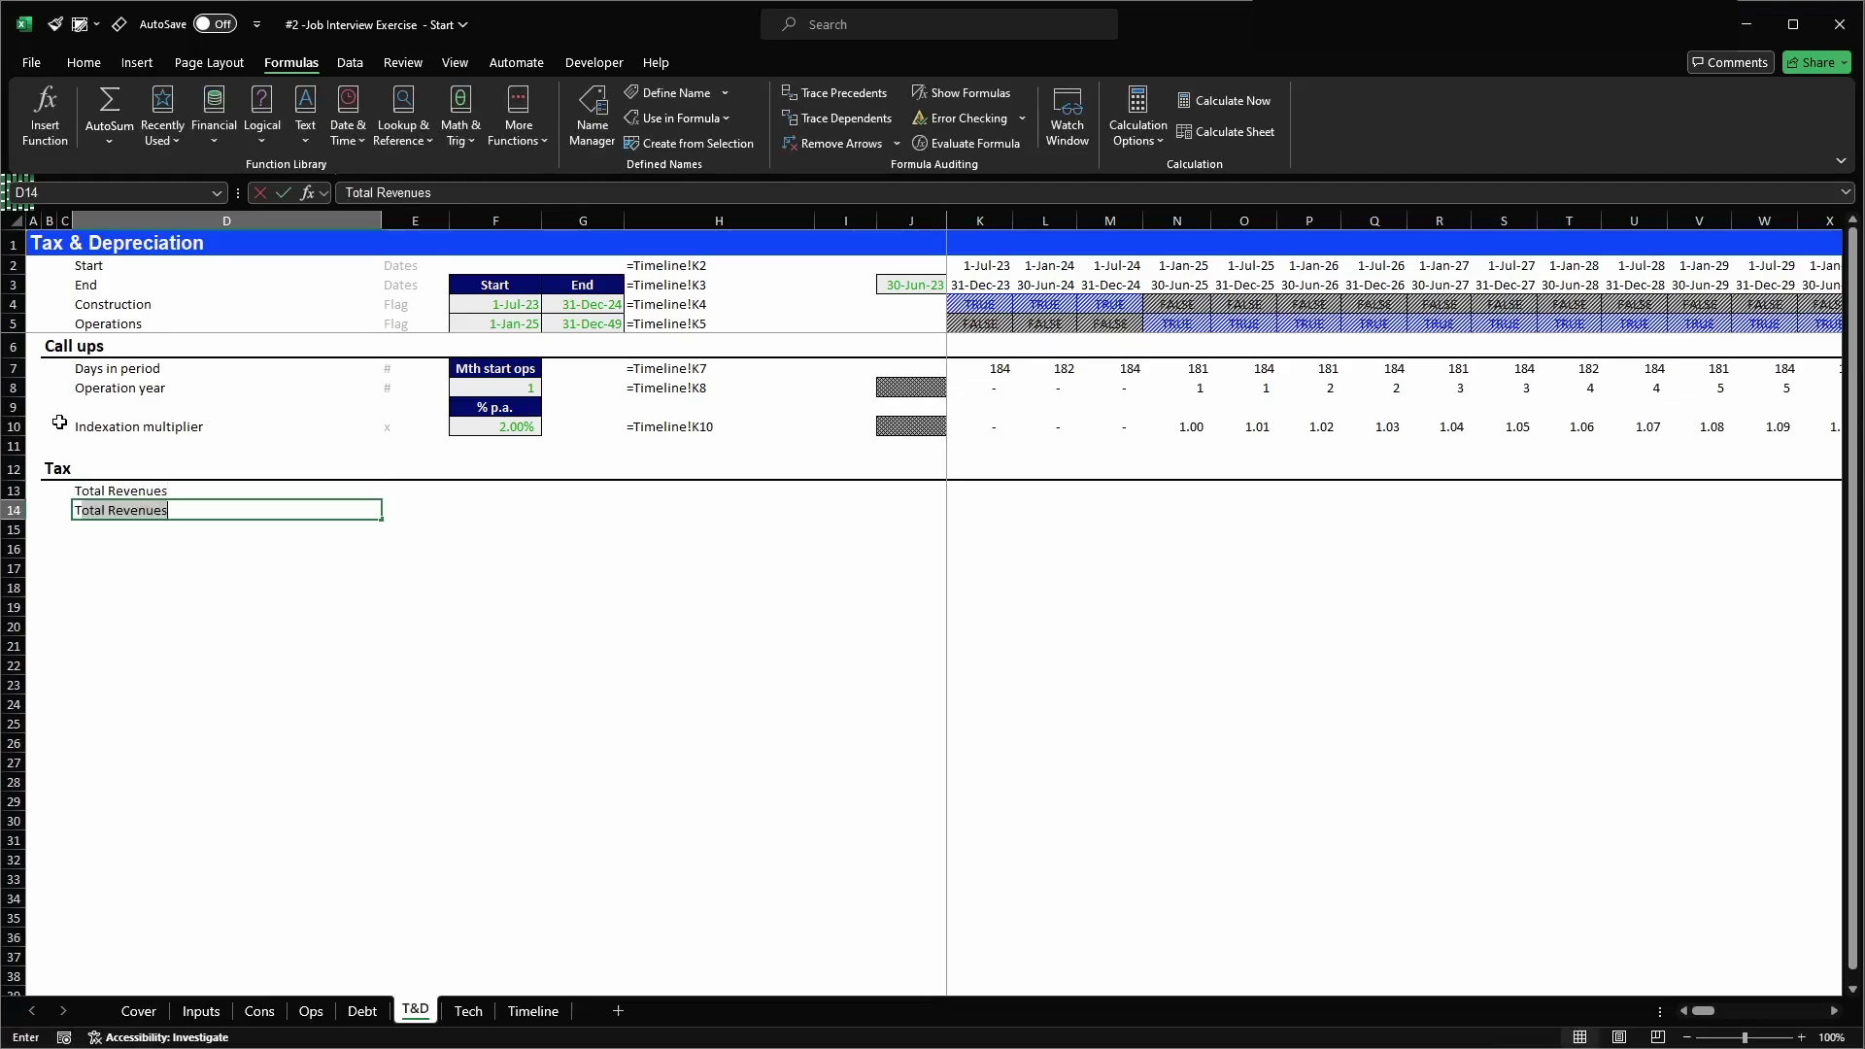
pyautogui.write('ope')
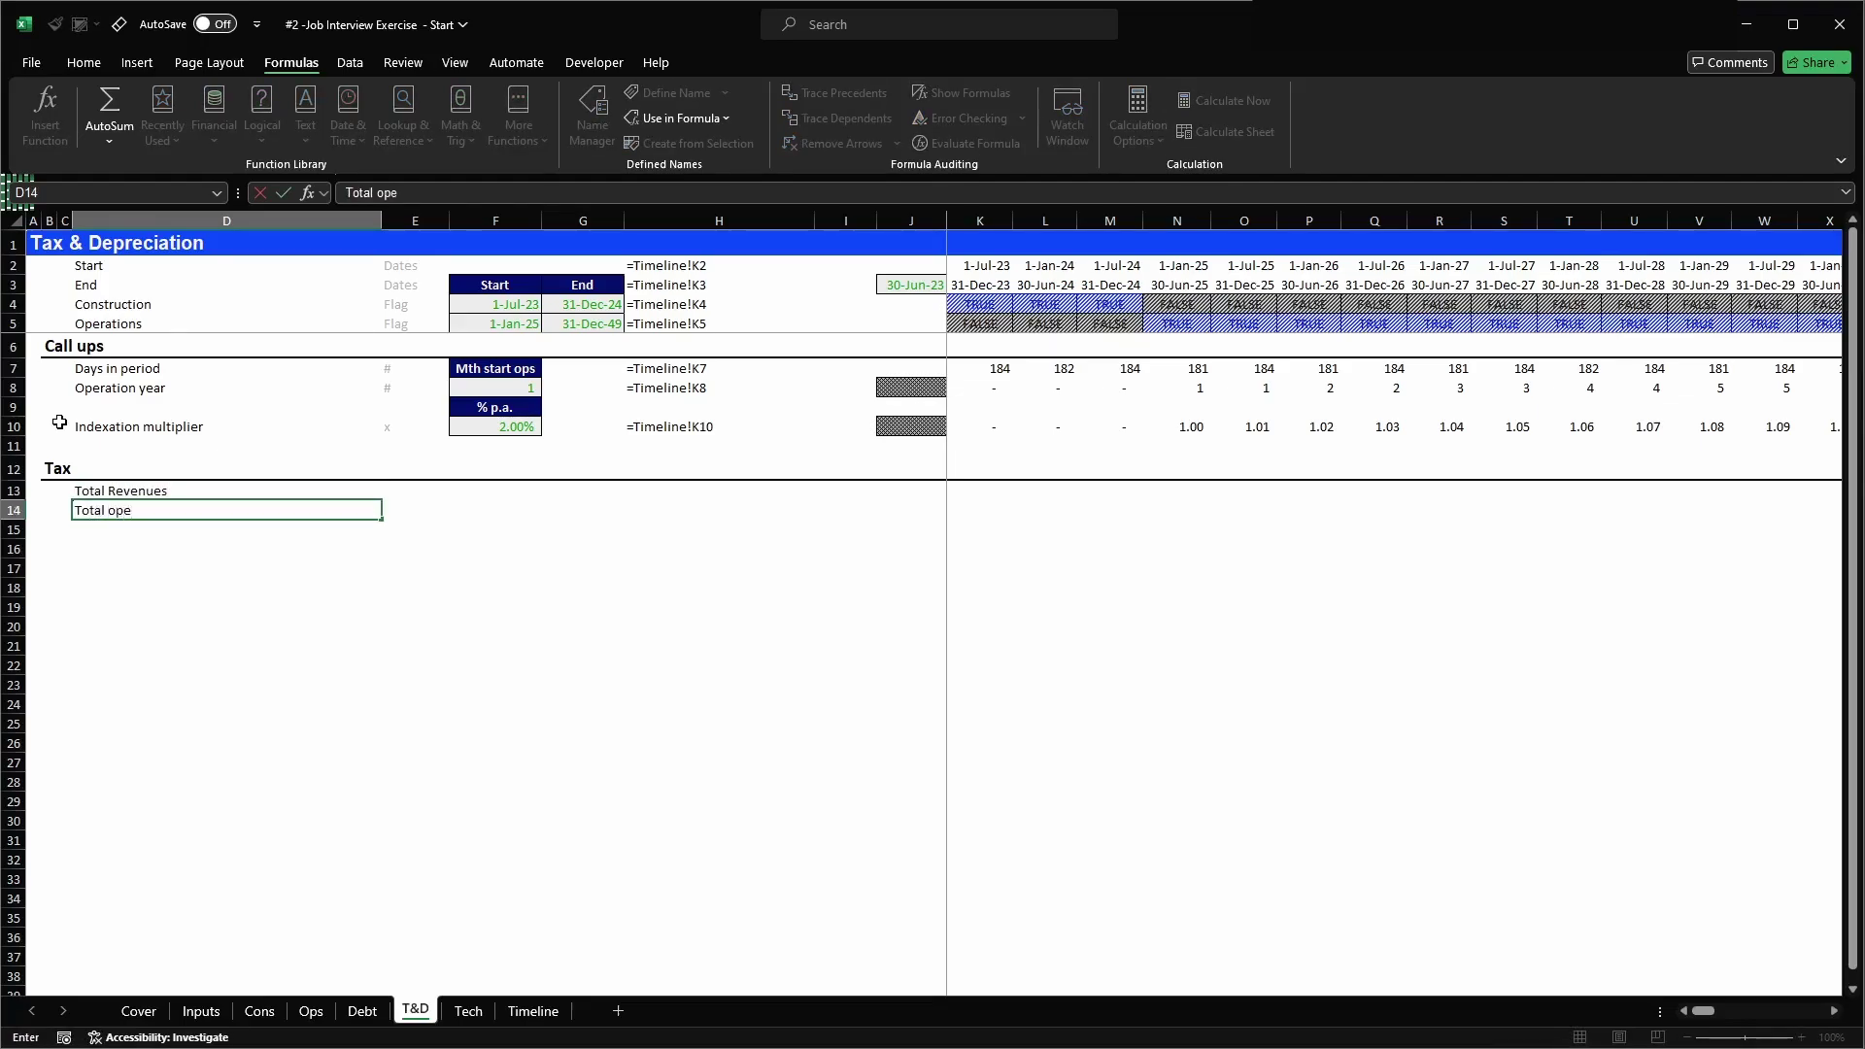
pyautogui.write('rating costs')
pyautogui.hotkey('ctrl', 'Return')
# - Change the D13 label to "Total revenues" with a lowercase r
pyautogui.press('Up')
pyautogui.press('F2')
pyautogui.hotkey('ctrl', 'Left')
pyautogui.press('Delete')
pyautogui.write('r')
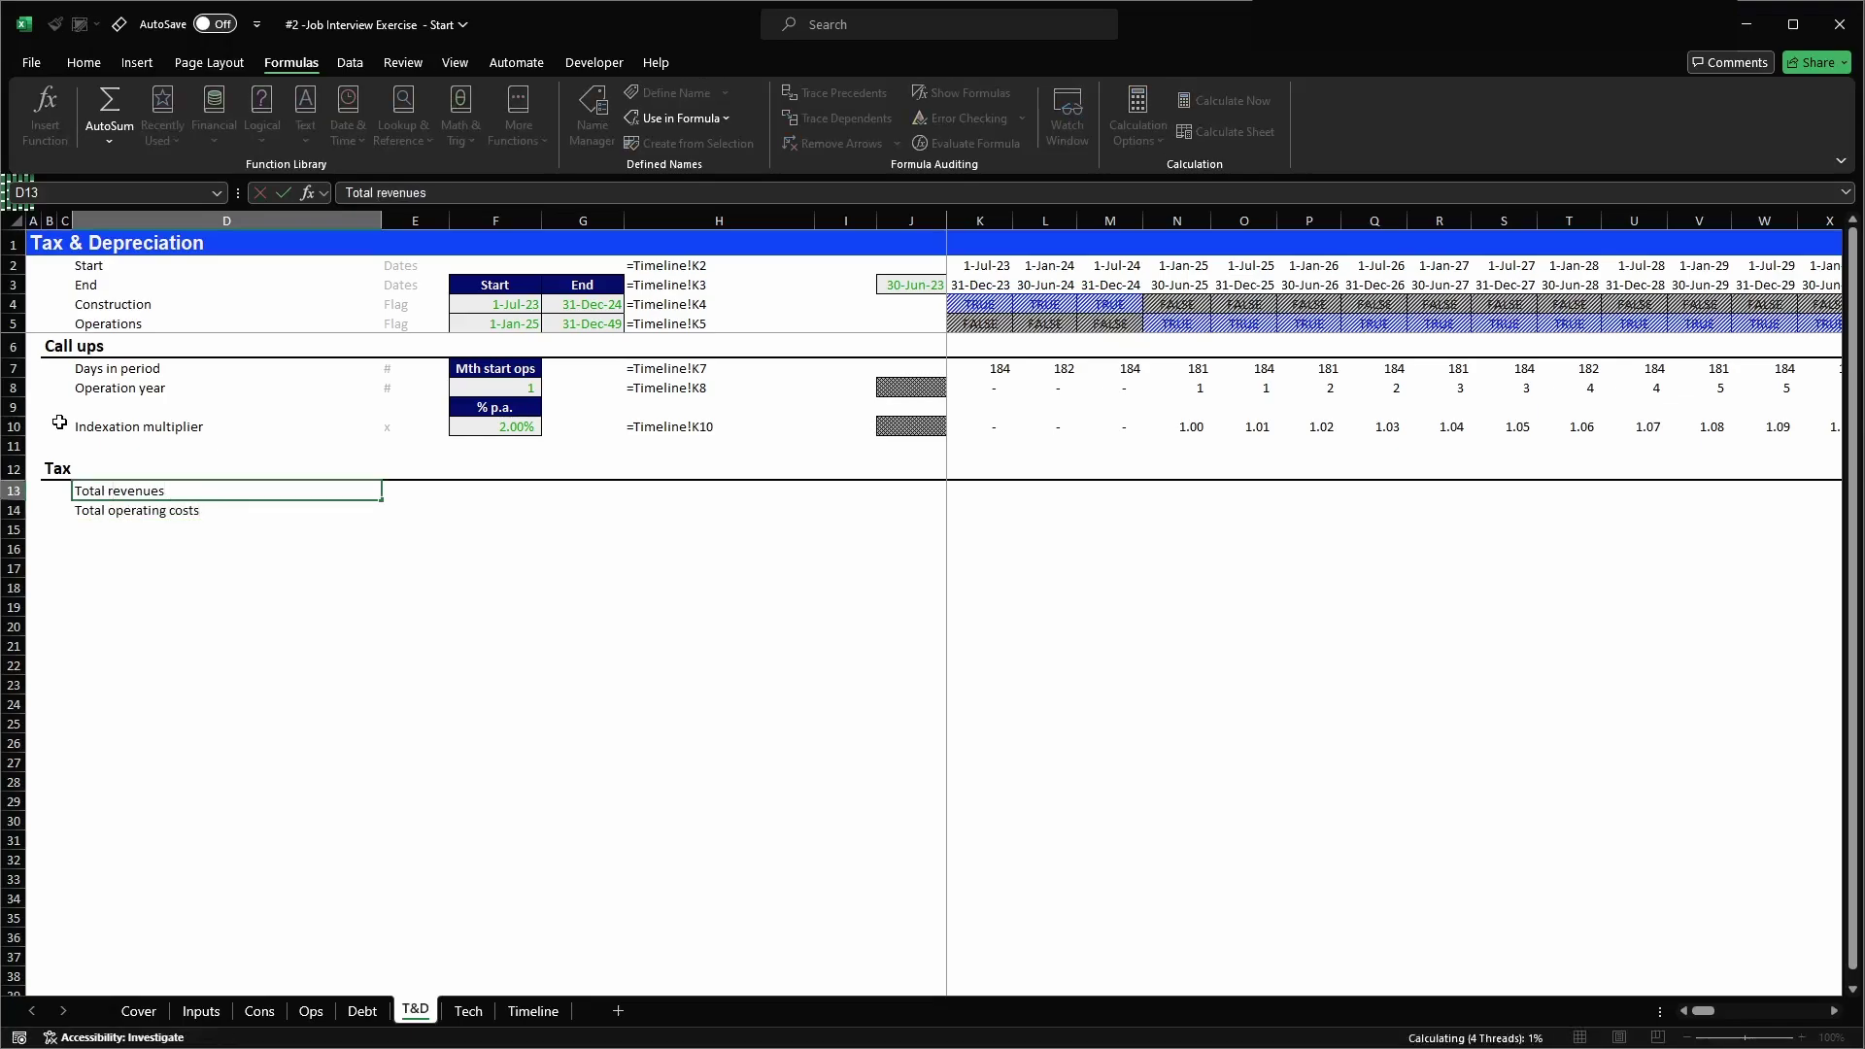
pyautogui.press('Return')
# - Enter the row label "EBITDA" in D15
pyautogui.press('Down')
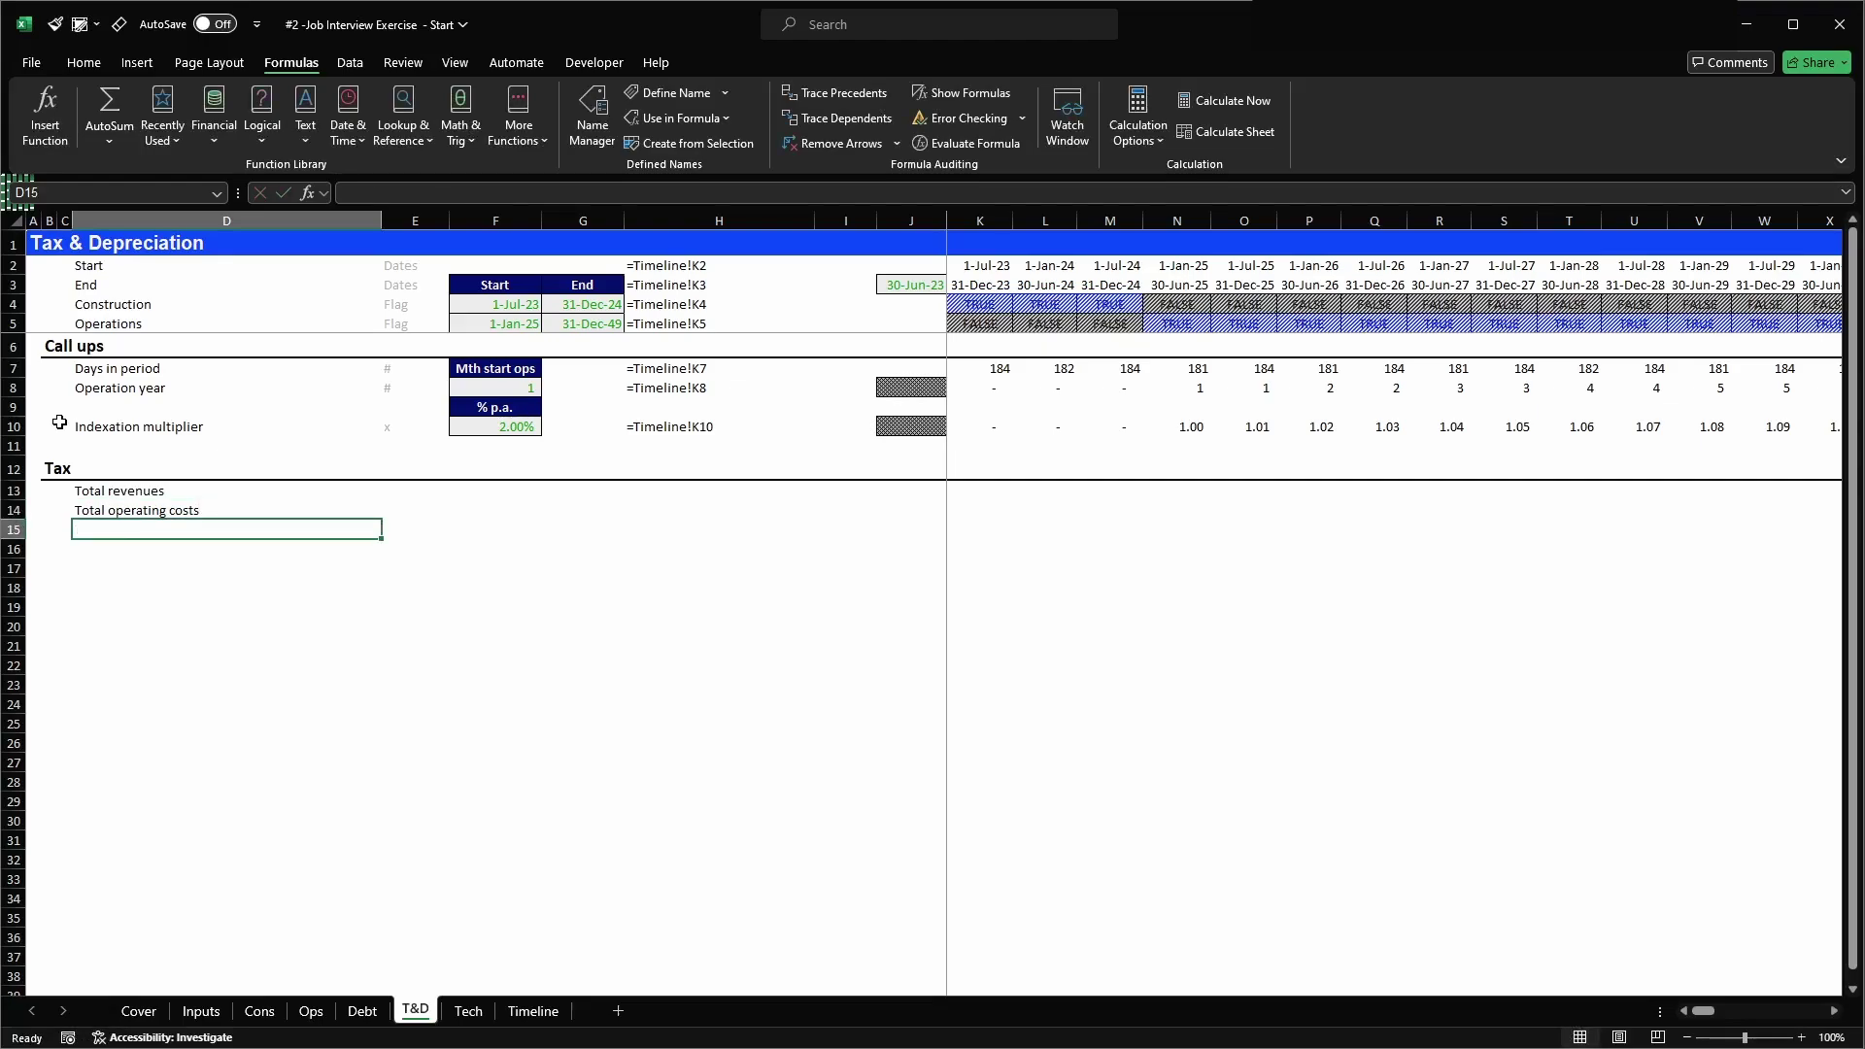
pyautogui.write('EBI')
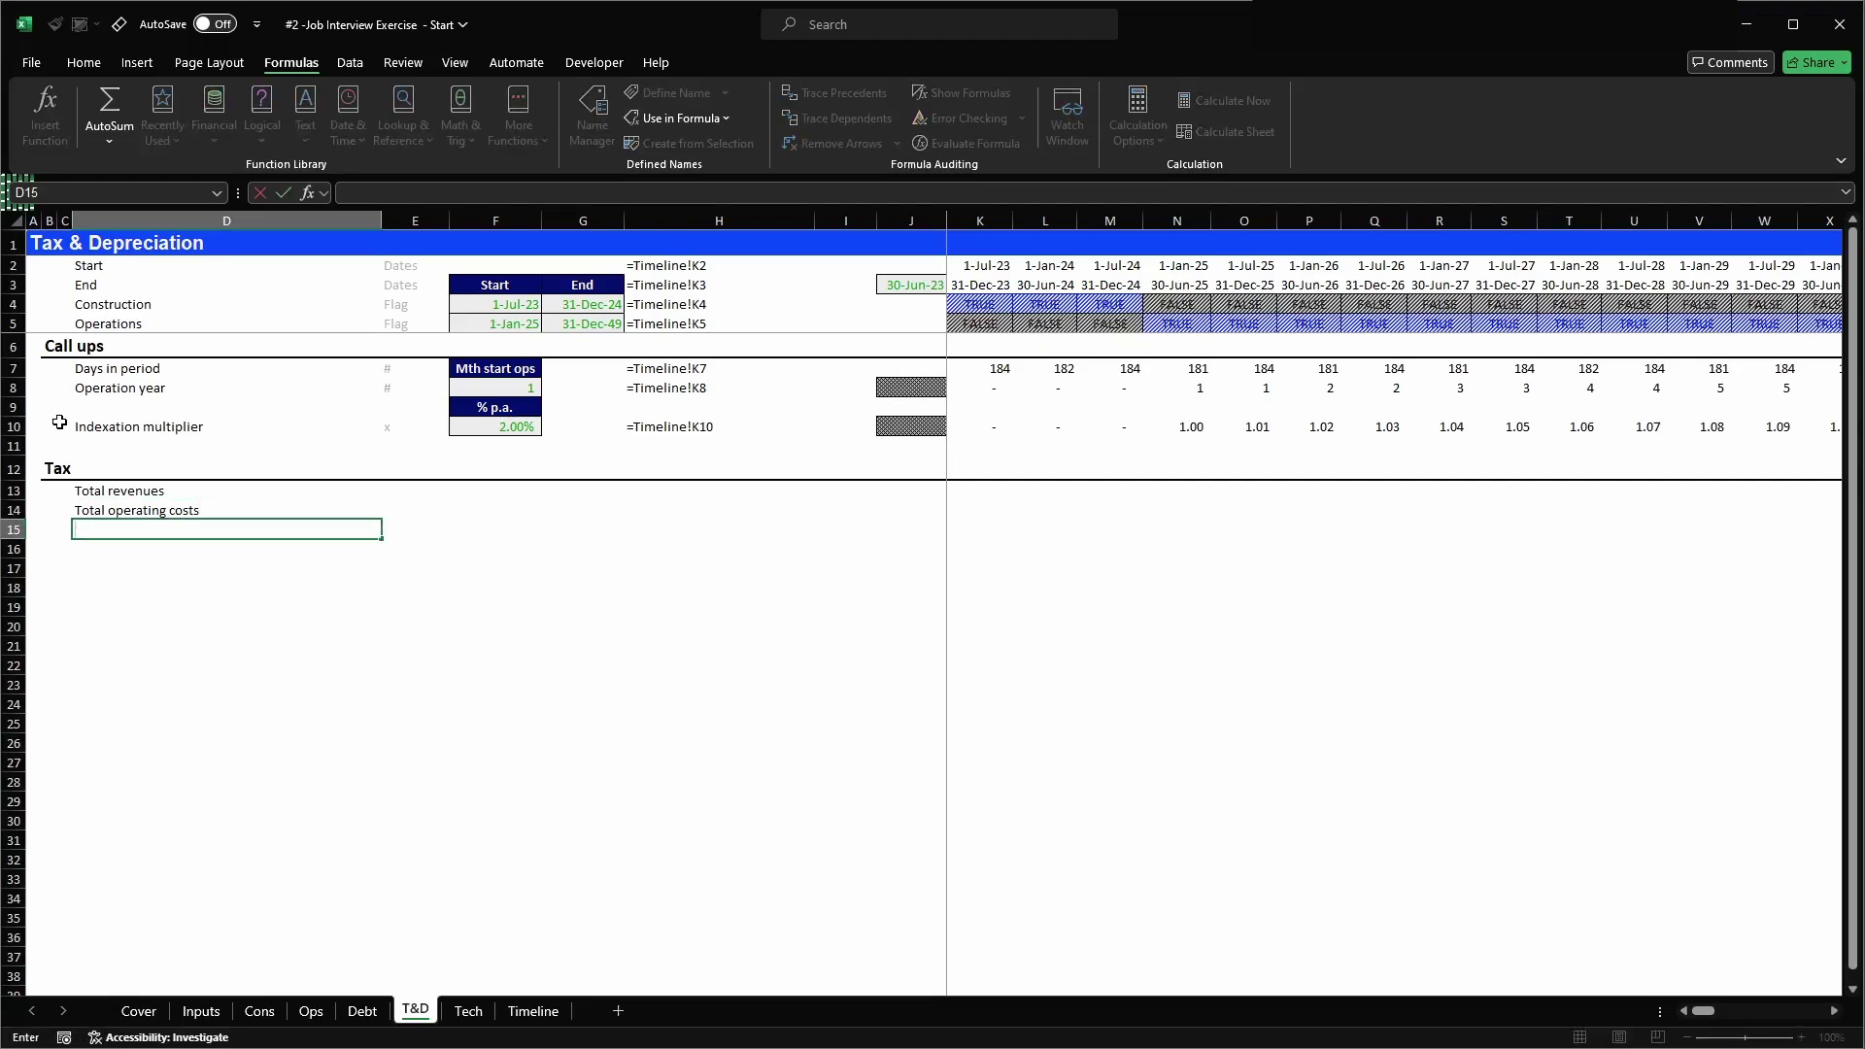
pyautogui.write('TDA')
pyautogui.press('Return')
pyautogui.press('Down')
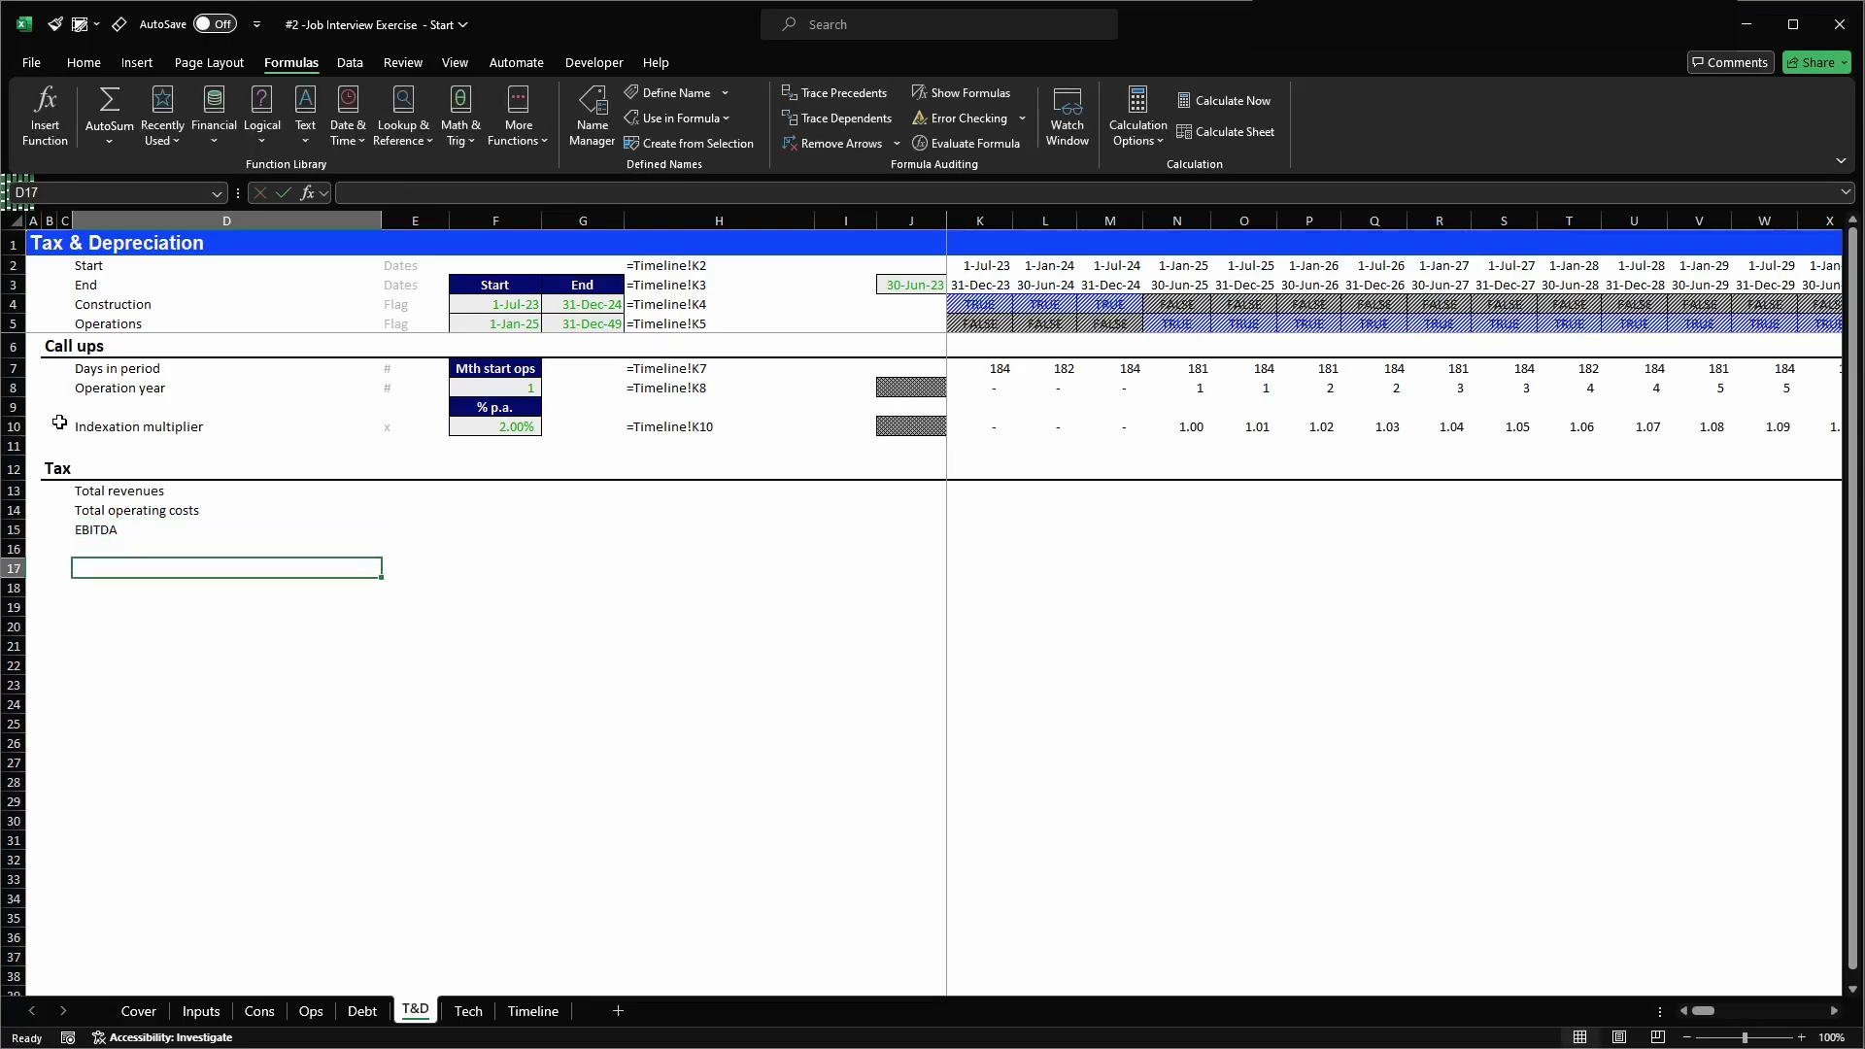
# - Leave row 16 blank and enter the labels "Depreciation" in D17 and "EBIT" in D18
pyautogui.write('Depreciation')
pyautogui.press('Return')
pyautogui.write('EBIT')
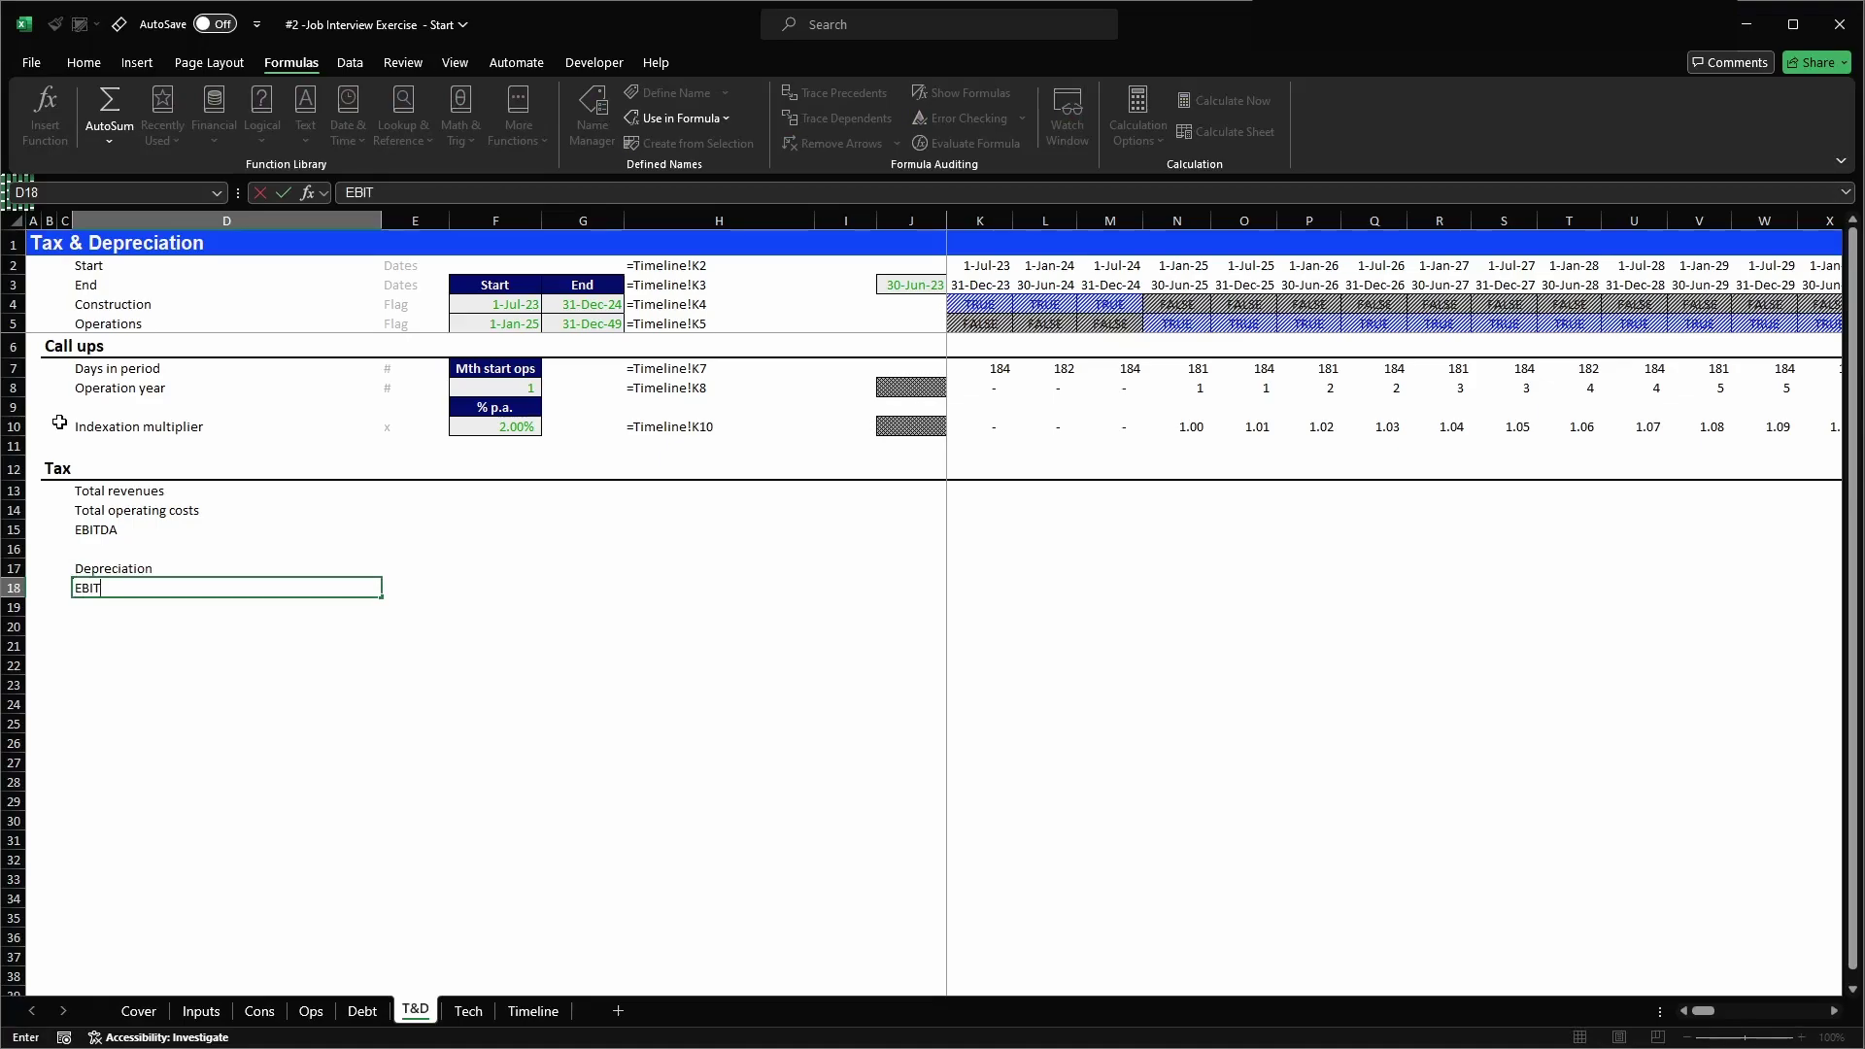
pyautogui.press('Return')
pyautogui.press('Down')
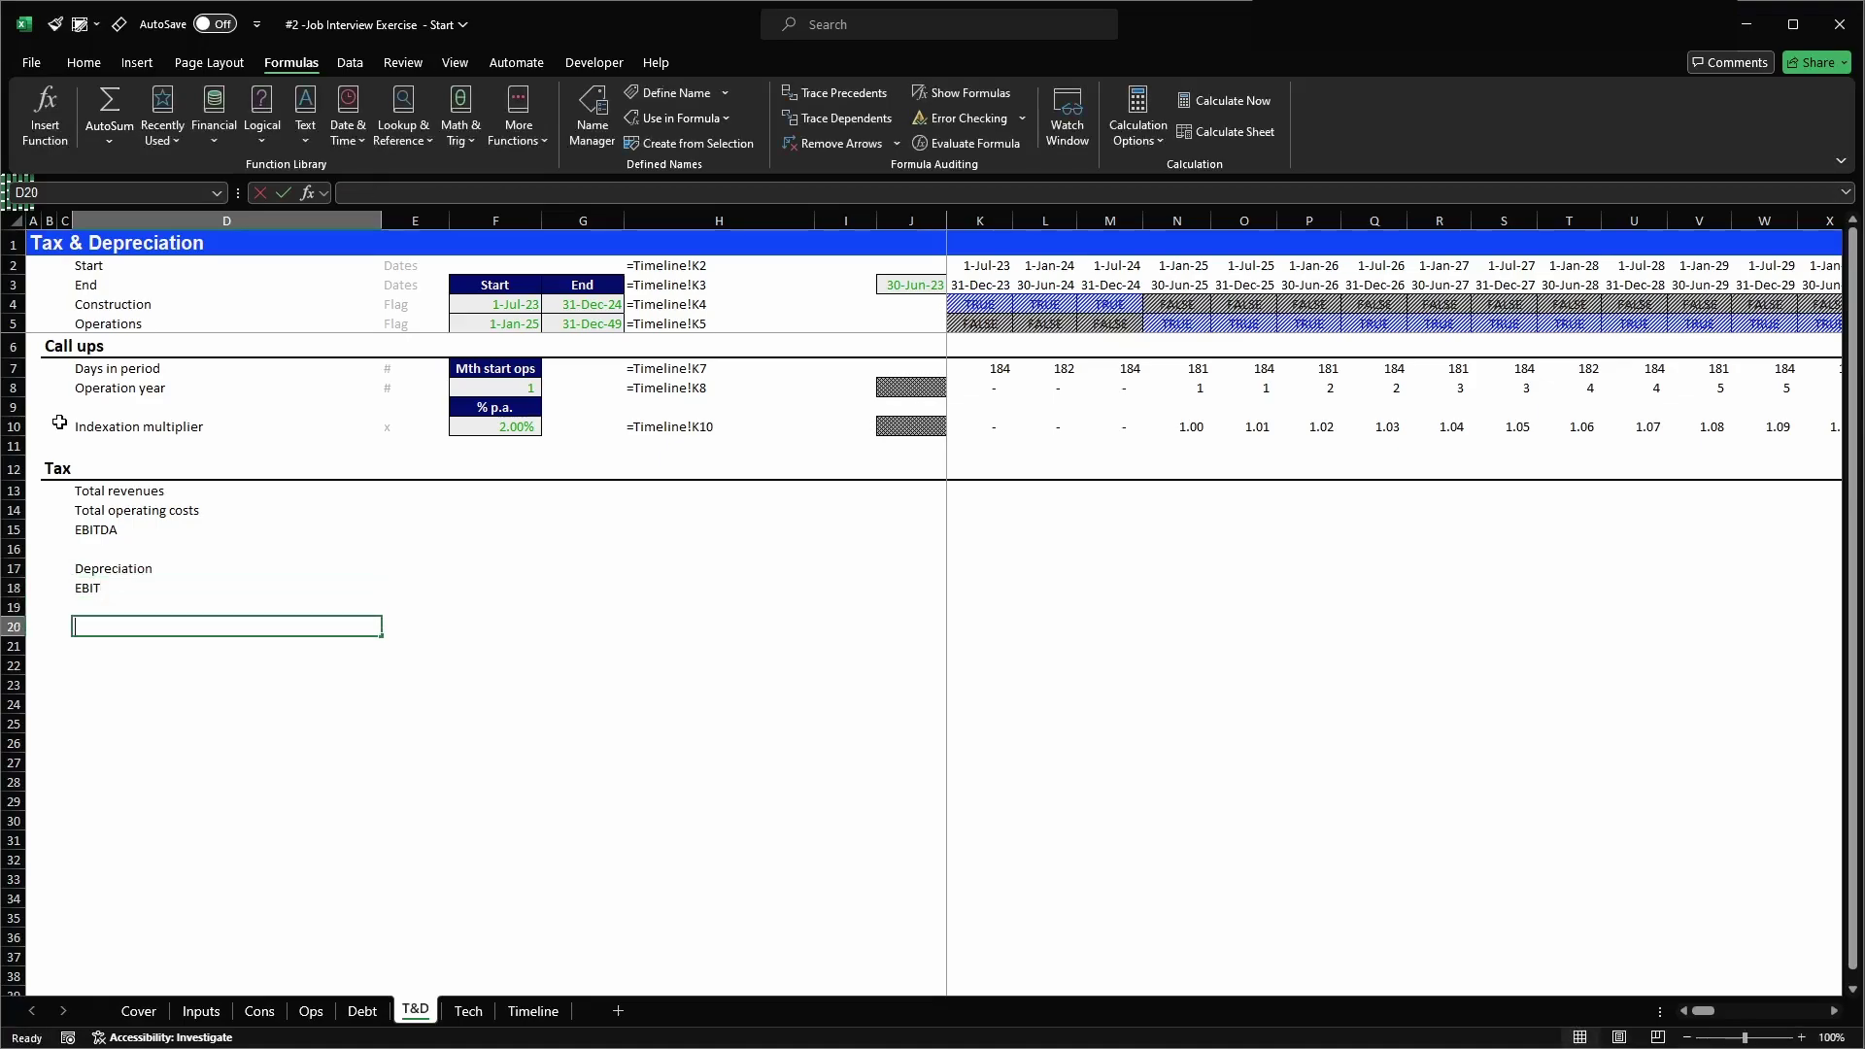
# - Leave row 19 blank and enter the labels "Interest payment" in D20 and "EBT" in D21
pyautogui.write('Interest payment')
pyautogui.press('Return')
pyautogui.write('EBT')
pyautogui.press('Return')
pyautogui.press('Return')
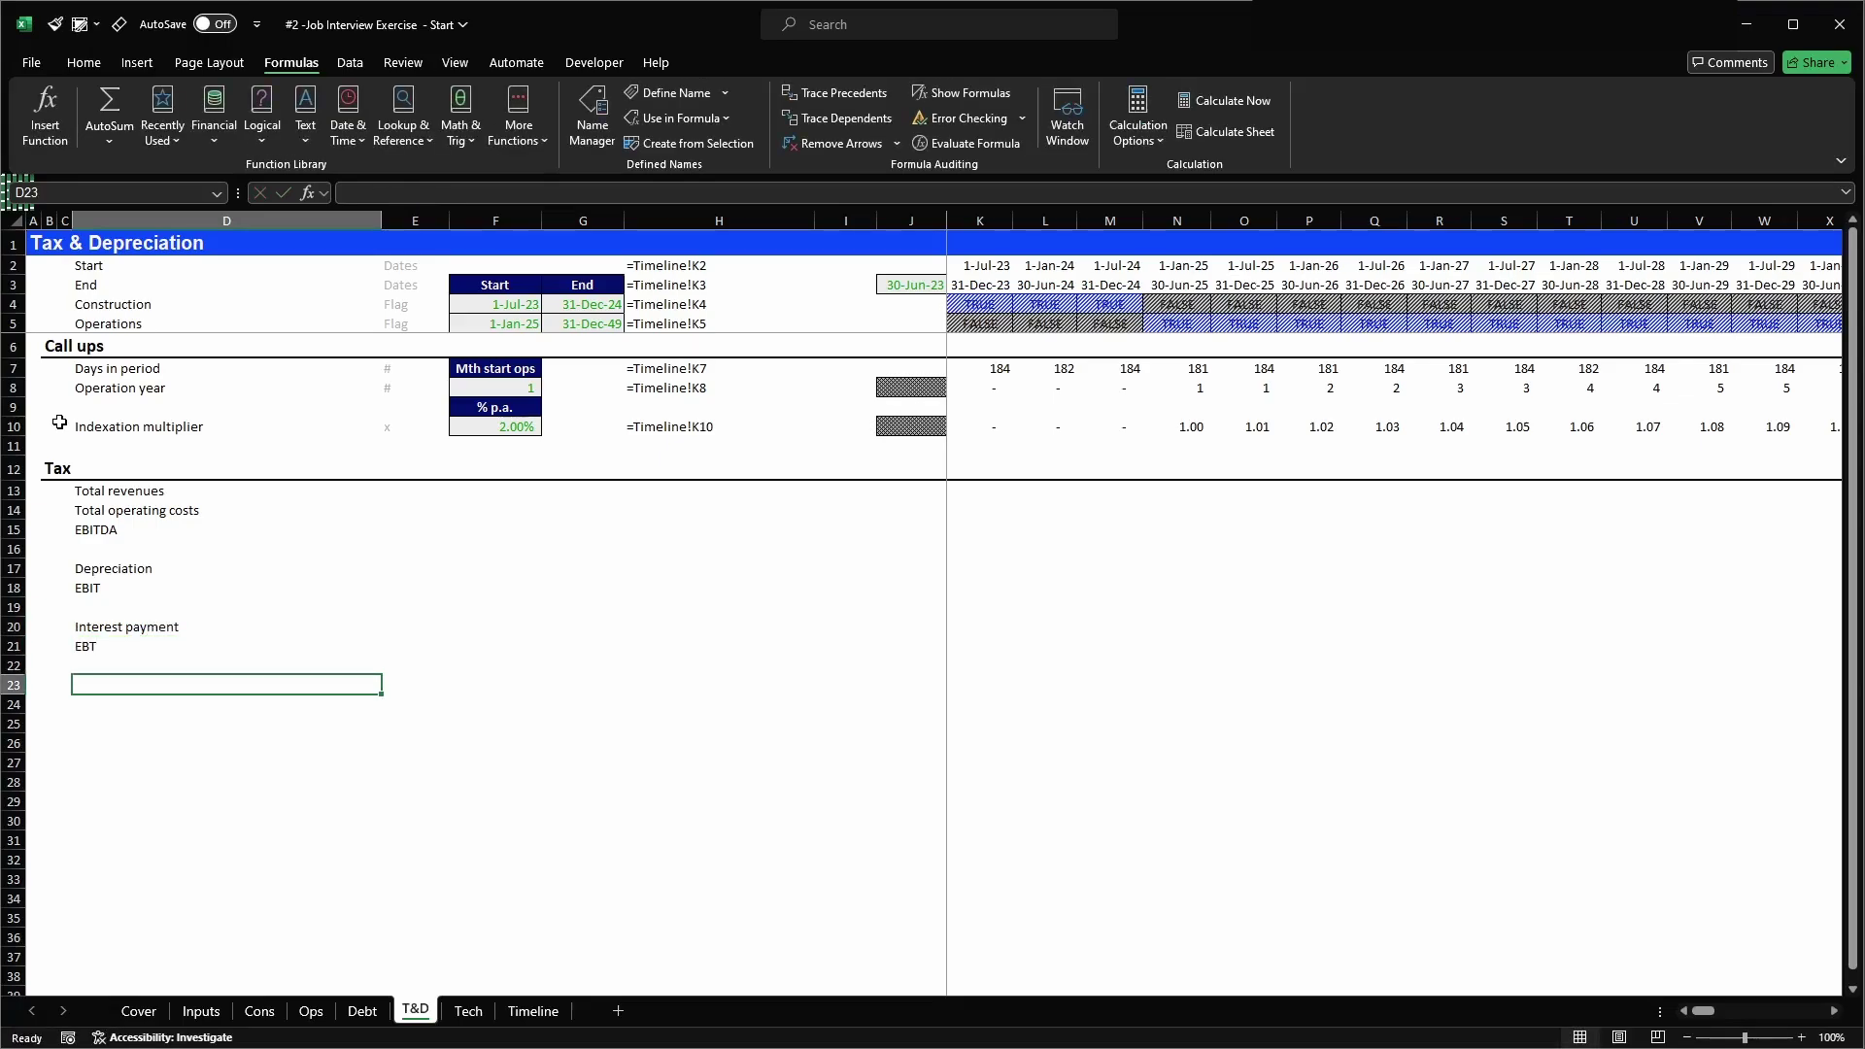
# - Enter the row label "Tax payable" in D23, leaving row 22 blank
pyautogui.write('Tax pau')
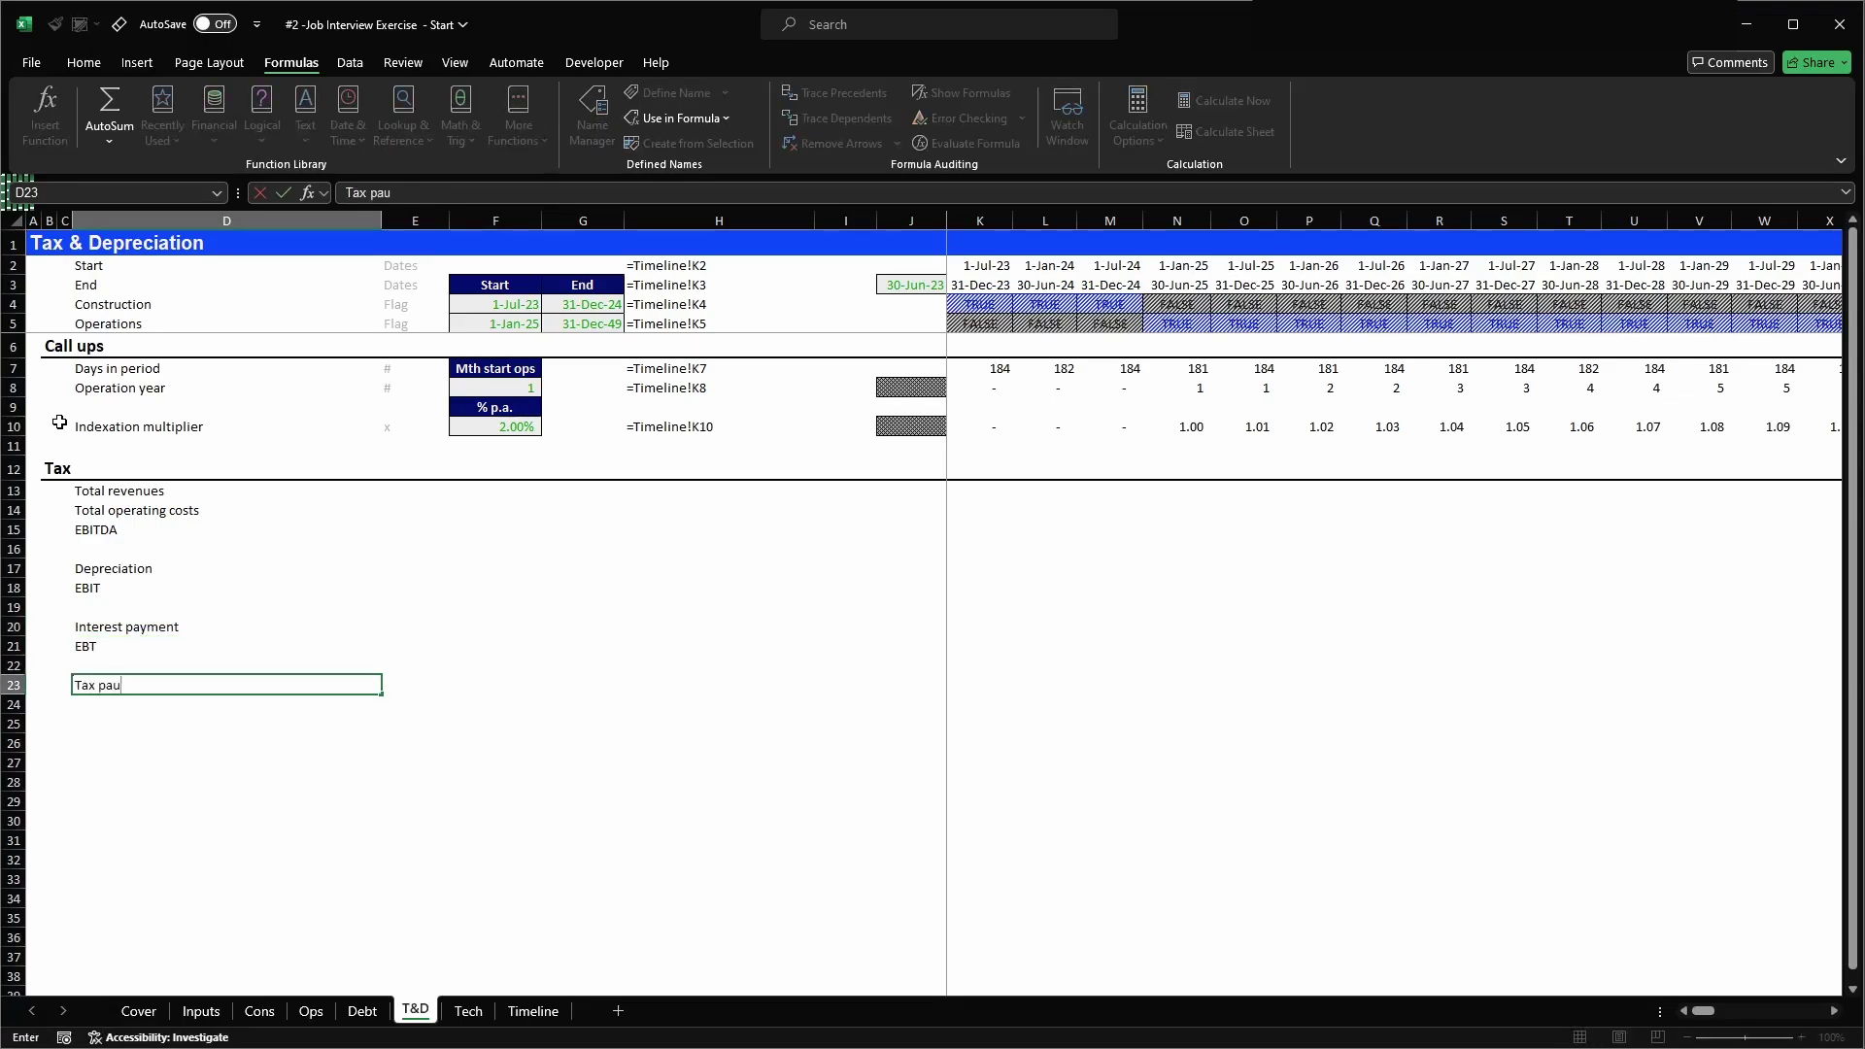
pyautogui.write('yabl')
pyautogui.press('Return')
pyautogui.press('Return')
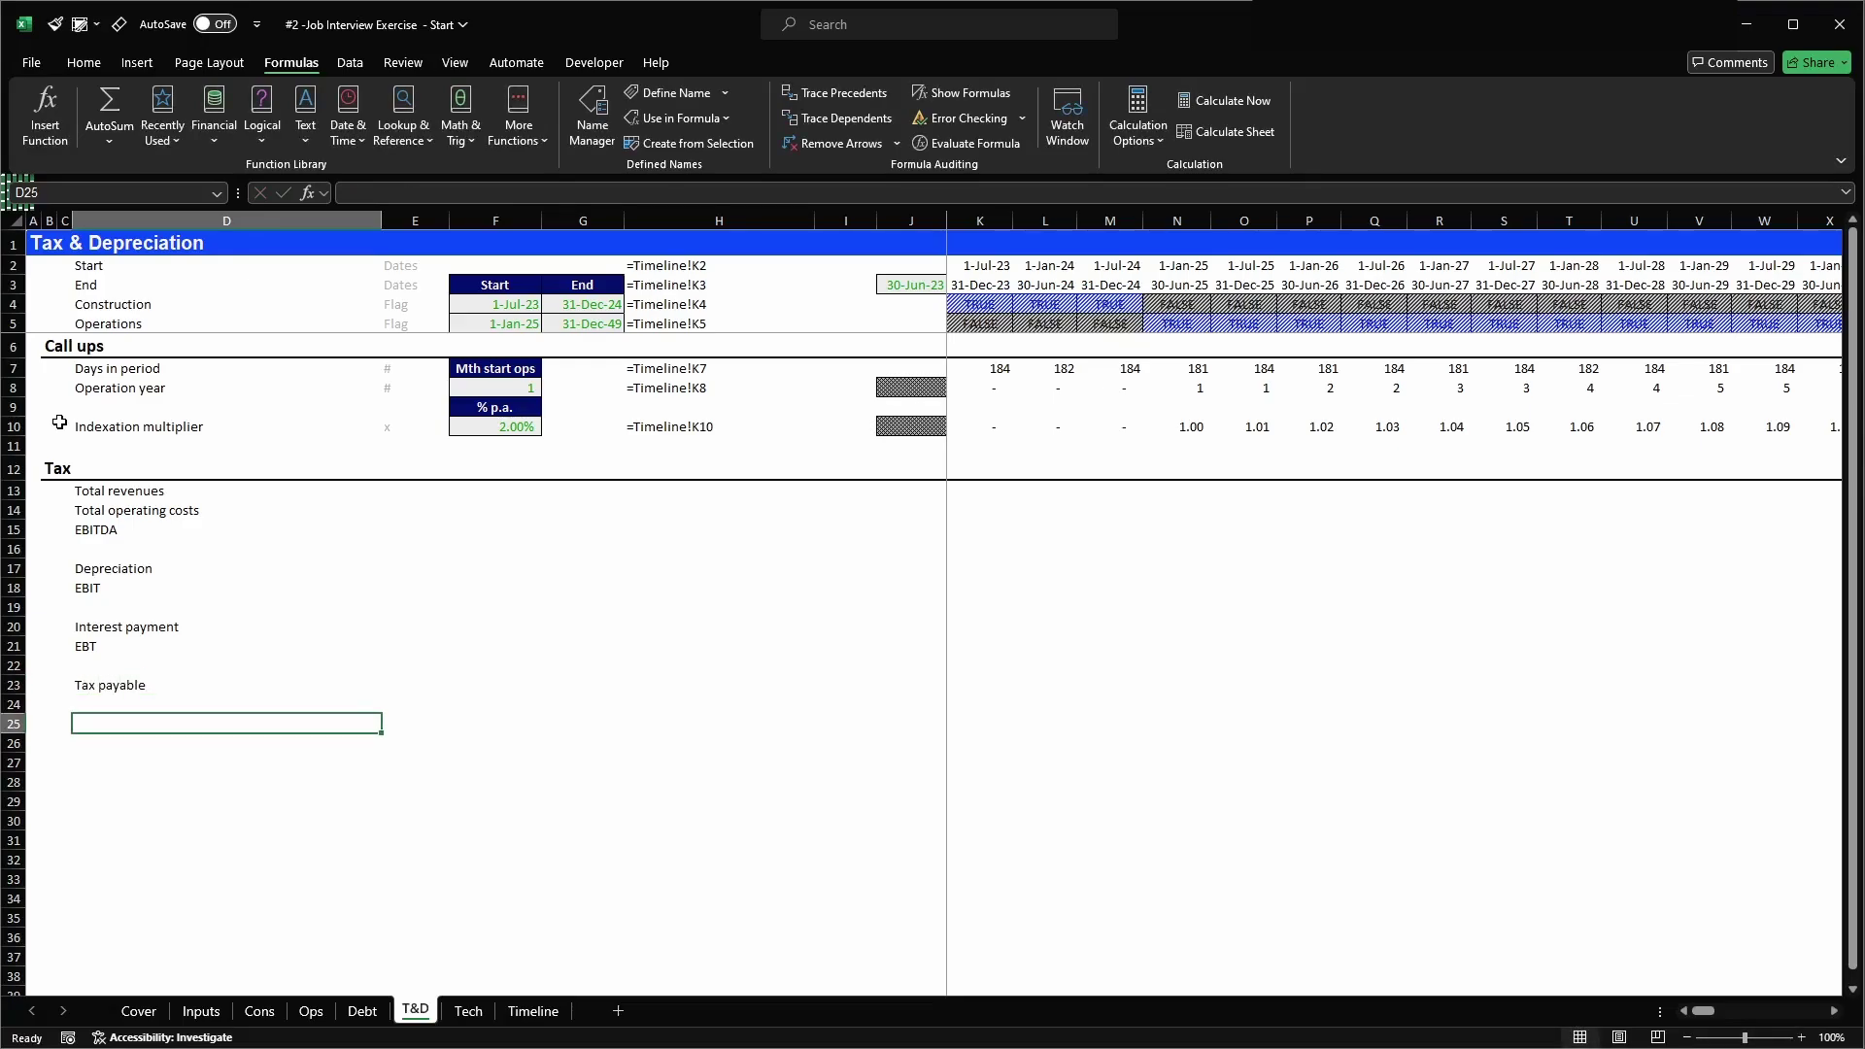
pyautogui.write('EB')
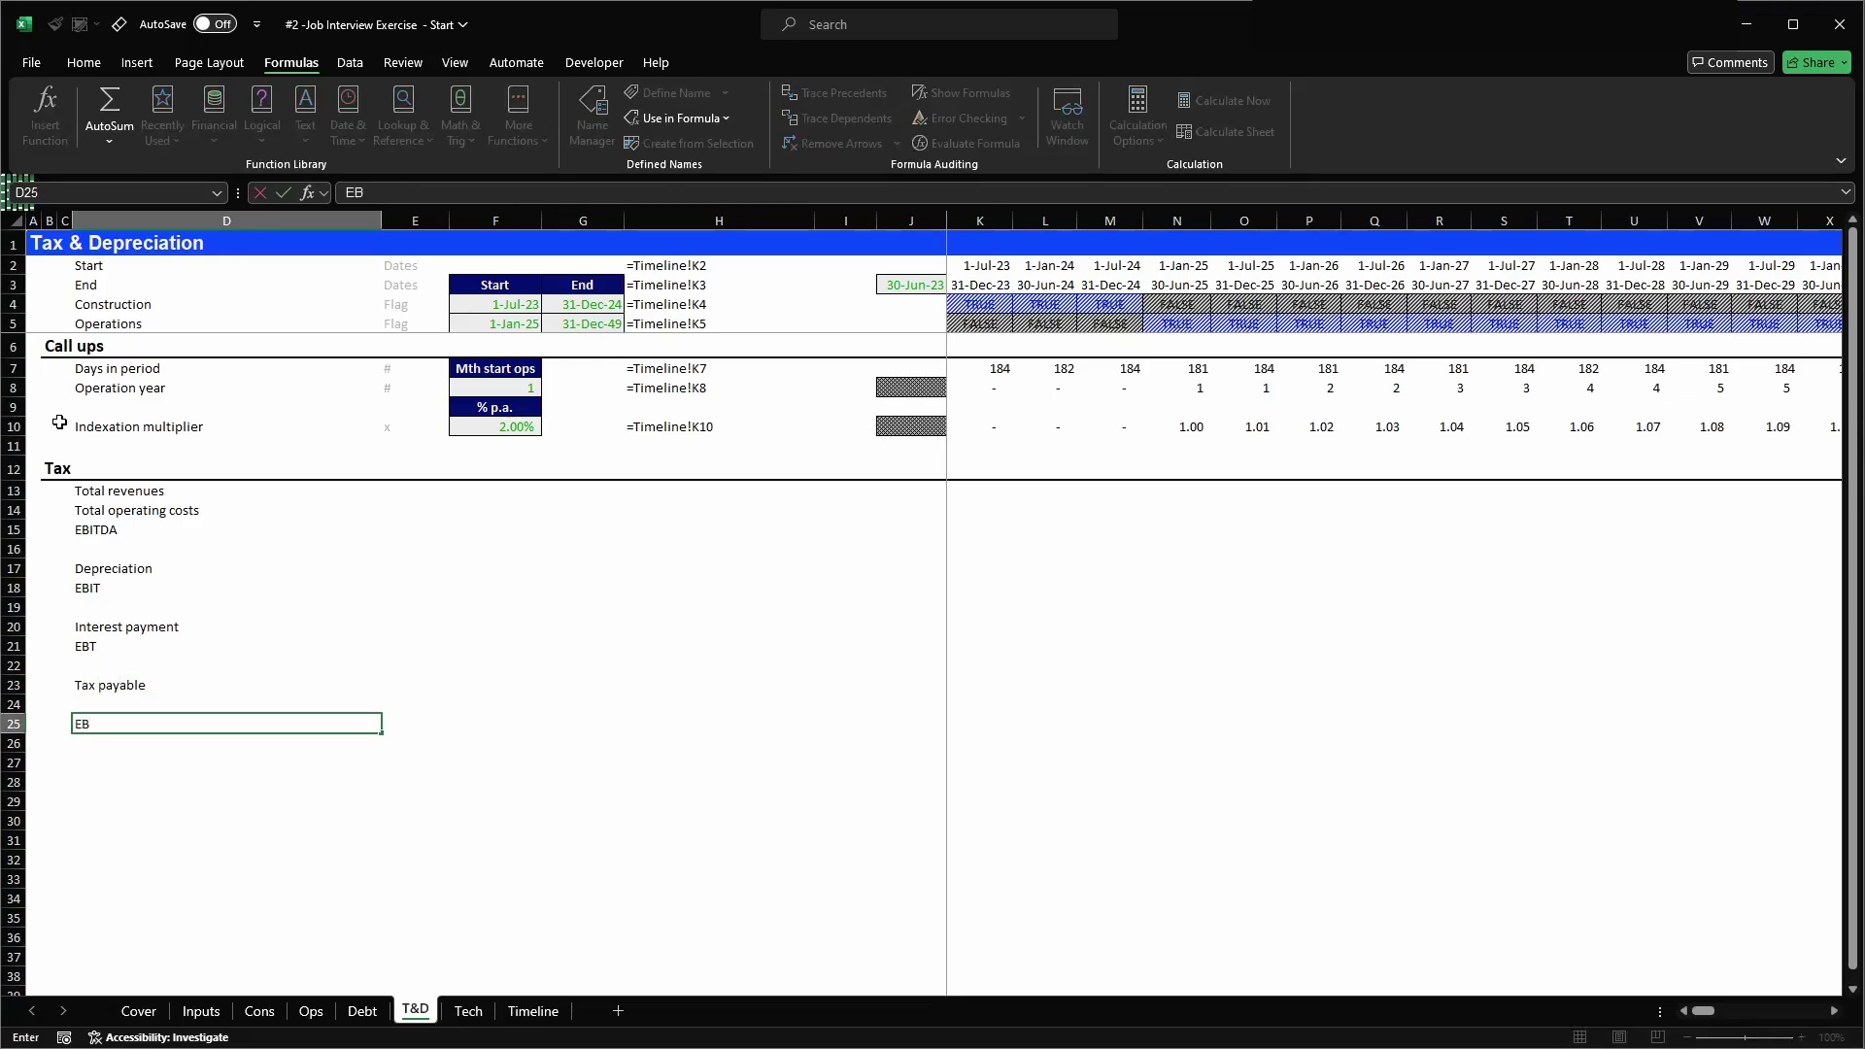
pyautogui.press('BackSpace')
pyautogui.press('BackSpace')
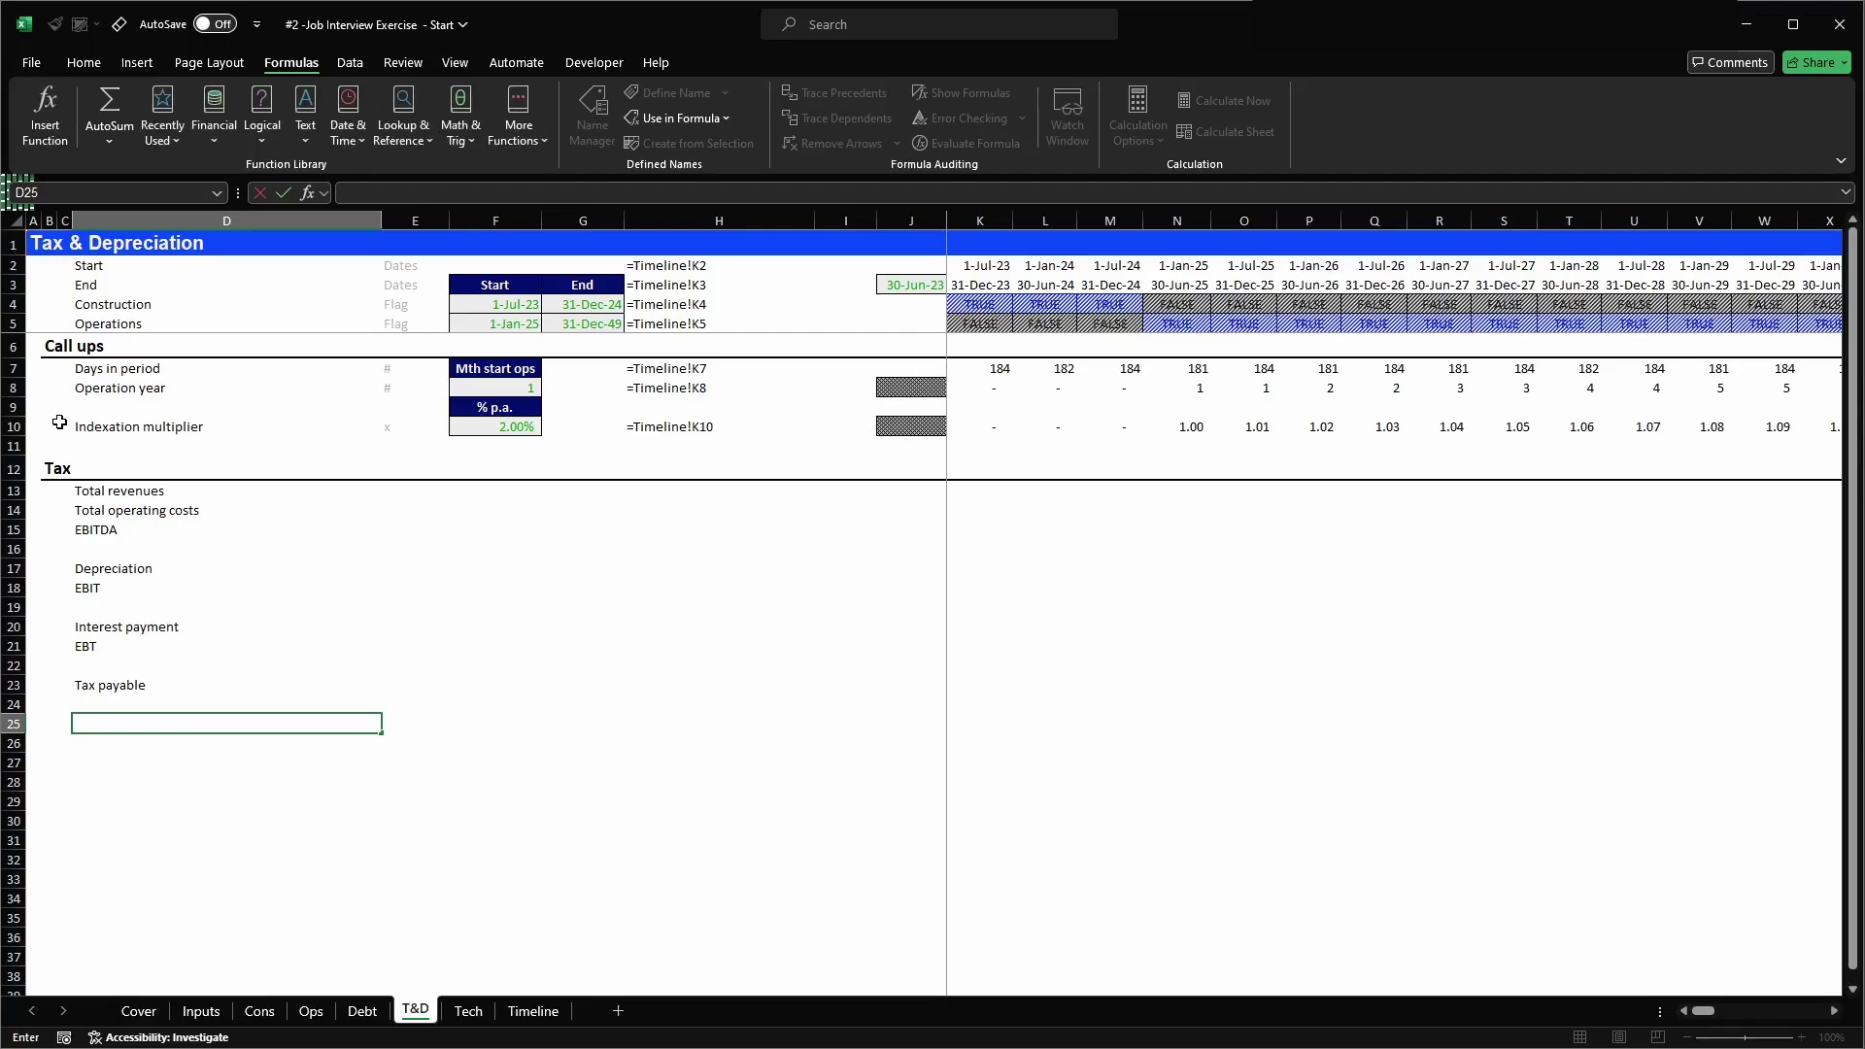
pyautogui.press('Escape')
pyautogui.press('Up')
pyautogui.press('Up')
pyautogui.press('Up')
pyautogui.press('Up')
pyautogui.press('Down')
pyautogui.press('Down')
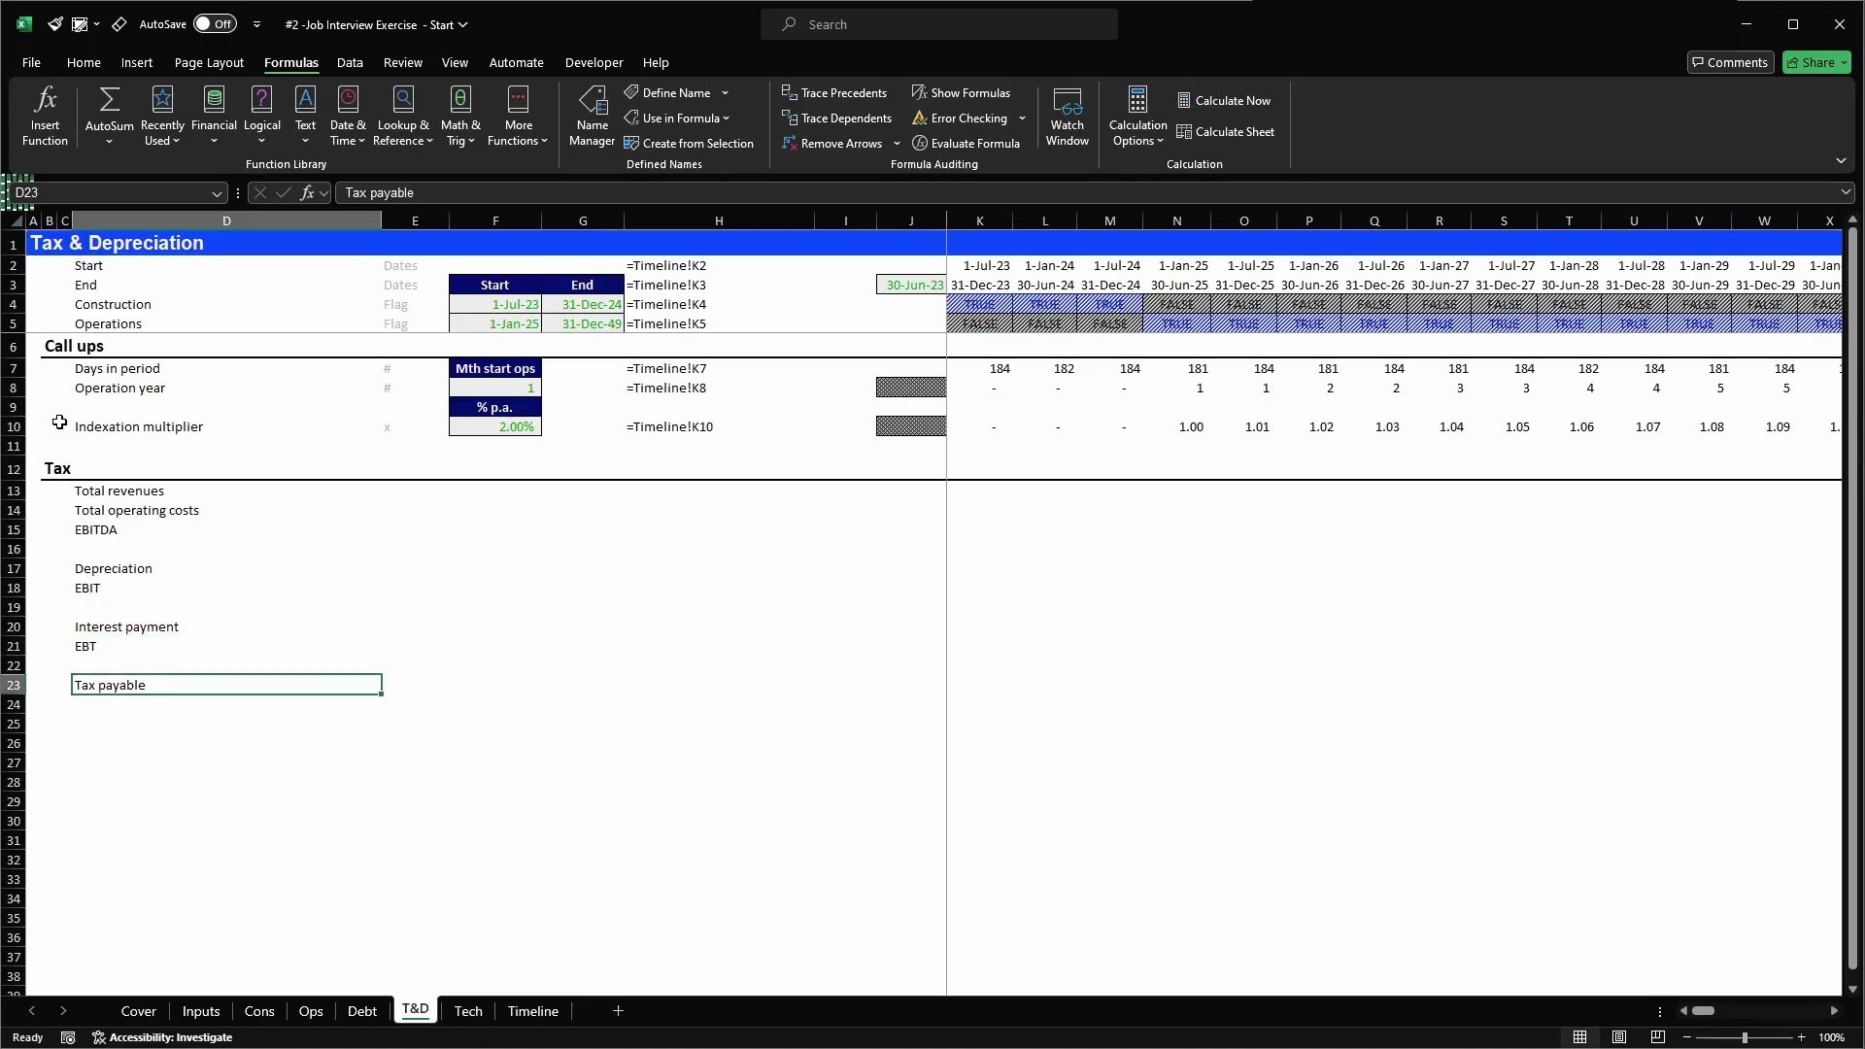
pyautogui.hotkey('shift', 'space')
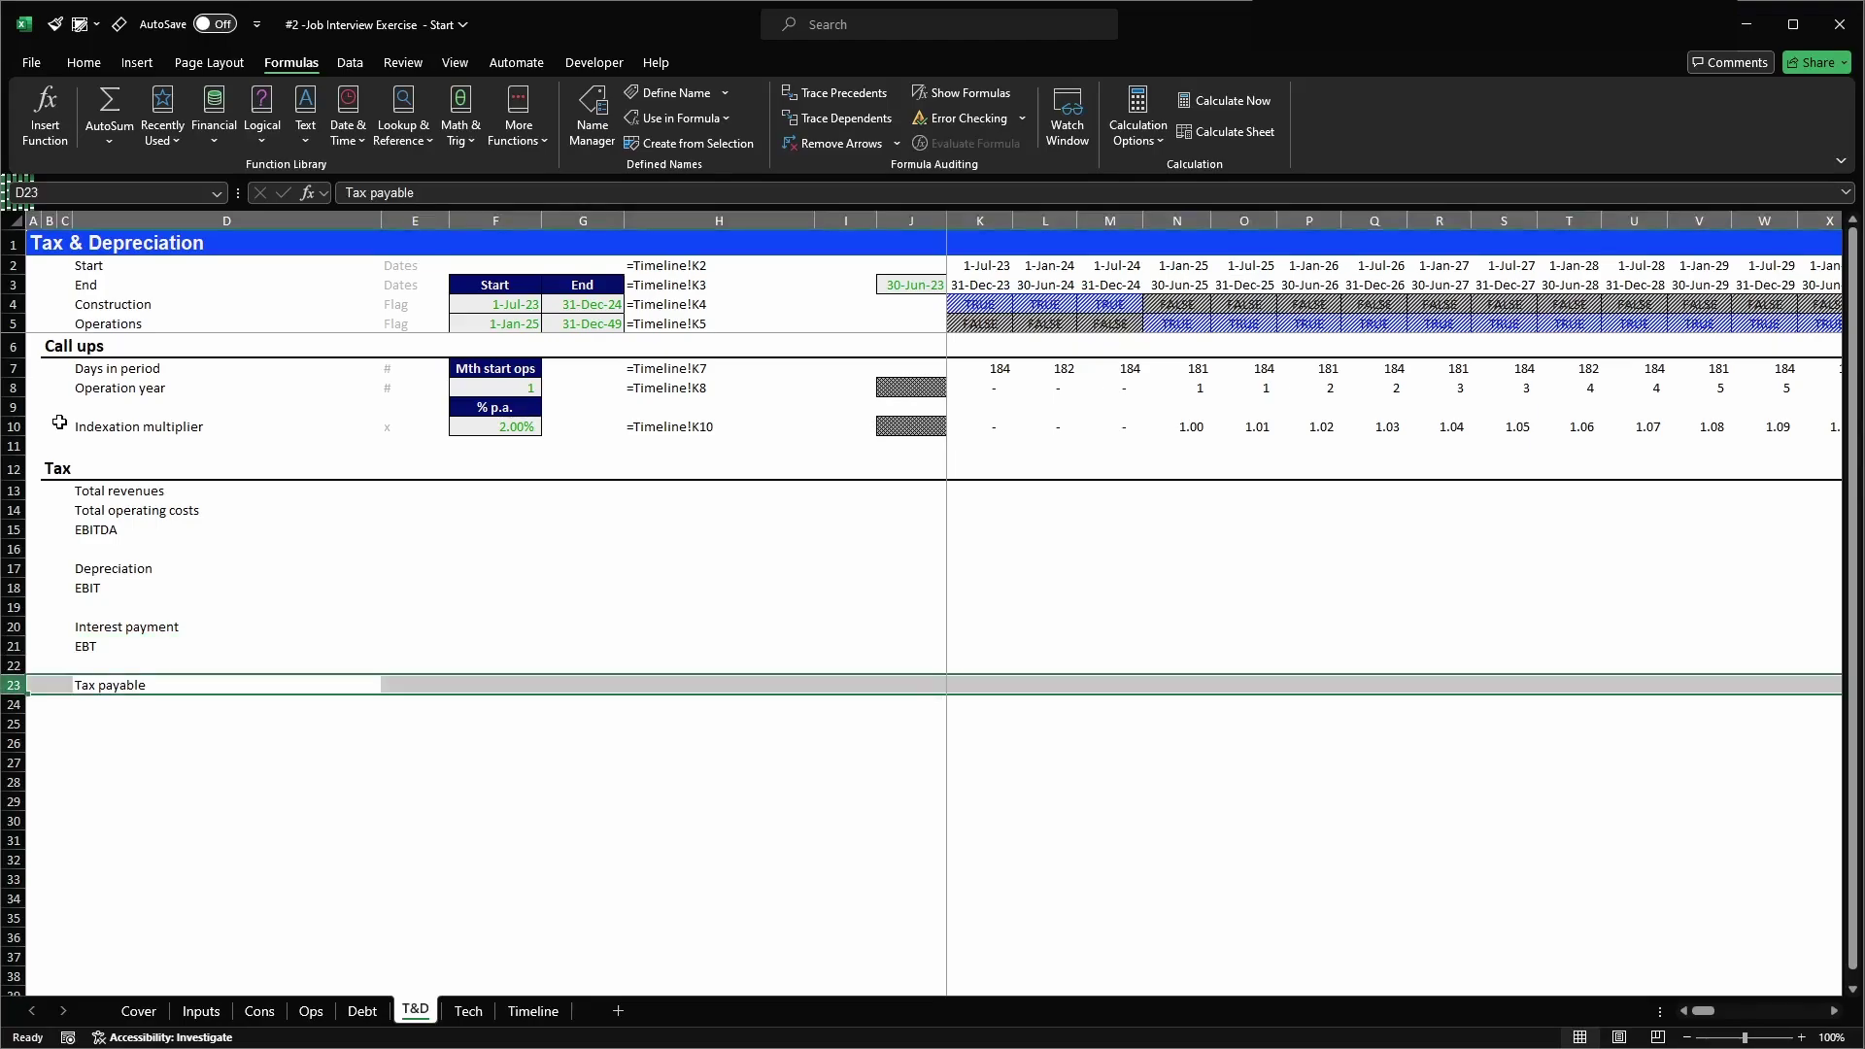
pyautogui.press('Up')
pyautogui.press('Up')
pyautogui.press('Up')
pyautogui.press('Up')
pyautogui.press('Up')
pyautogui.press('Up')
pyautogui.press('Up')
pyautogui.press('Up')
pyautogui.press('Up')
pyautogui.press('Up')
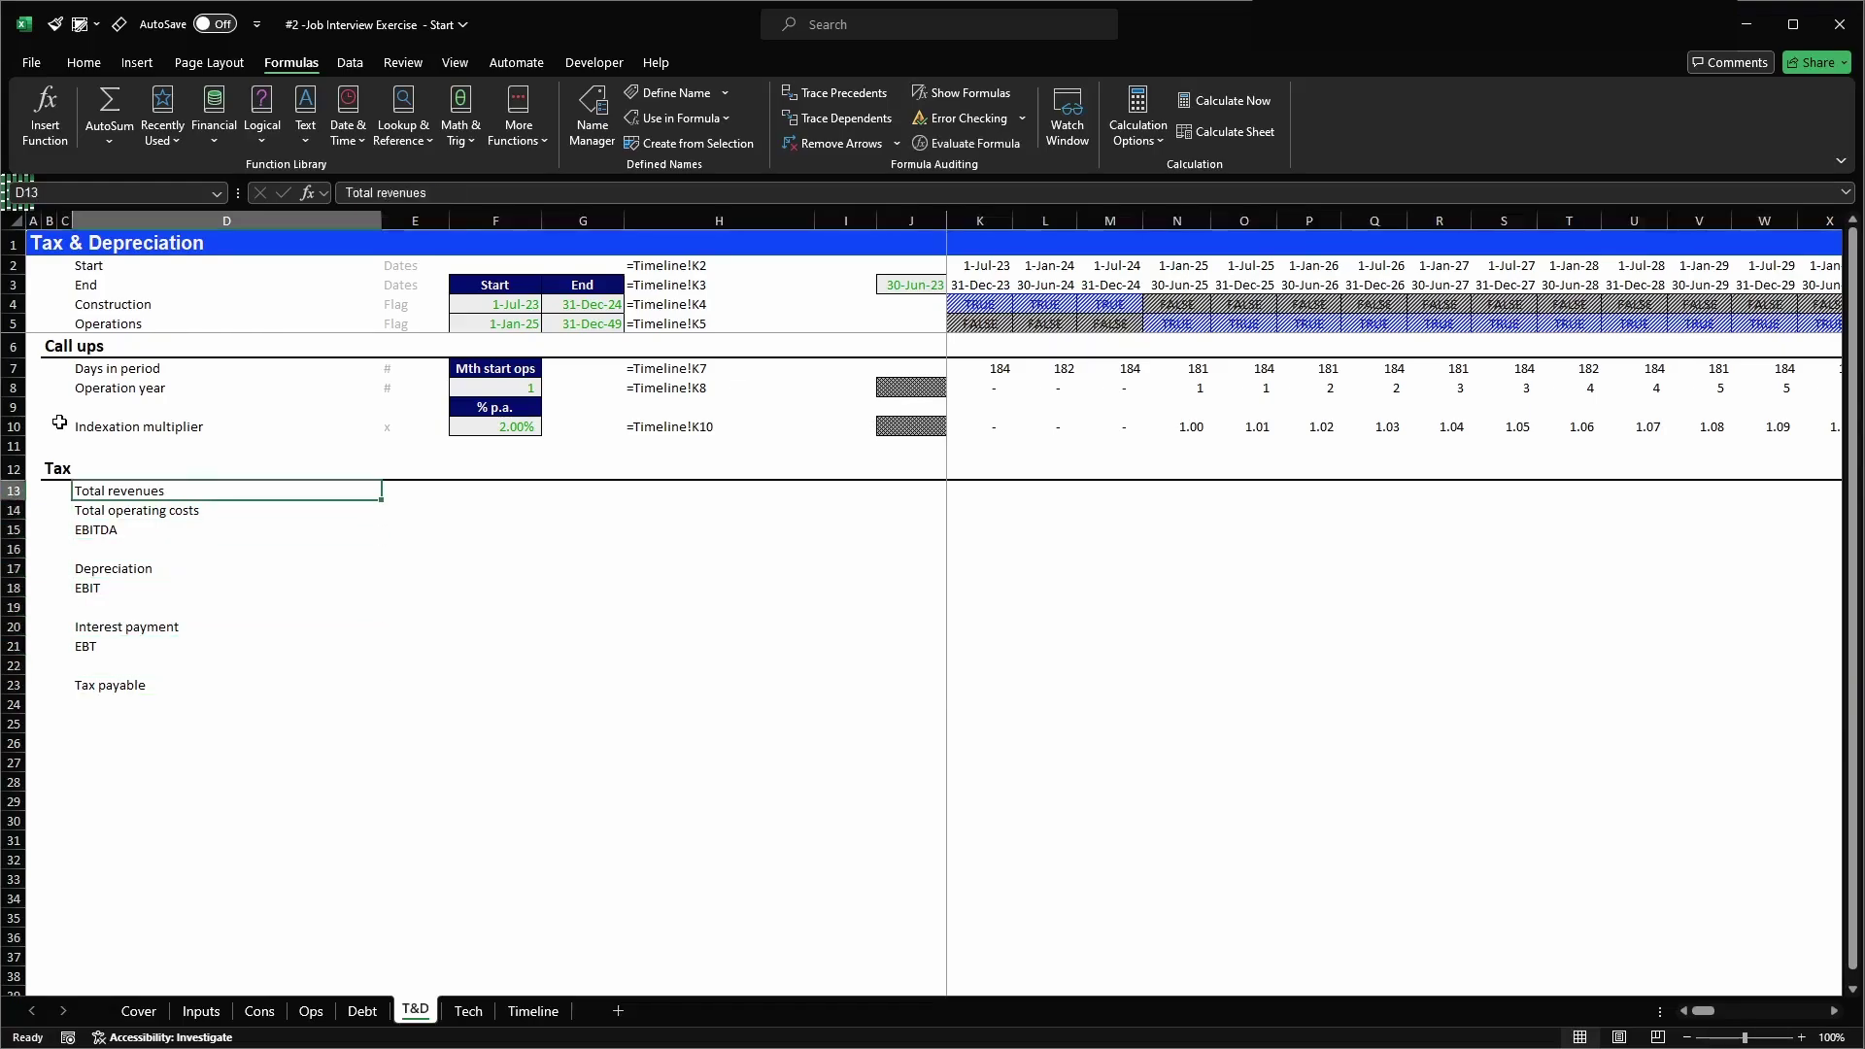
pyautogui.press('Right')
pyautogui.press('Right')
pyautogui.press('Right')
pyautogui.press('Right')
pyautogui.press('Right')
pyautogui.press('Right')
pyautogui.press('Right')
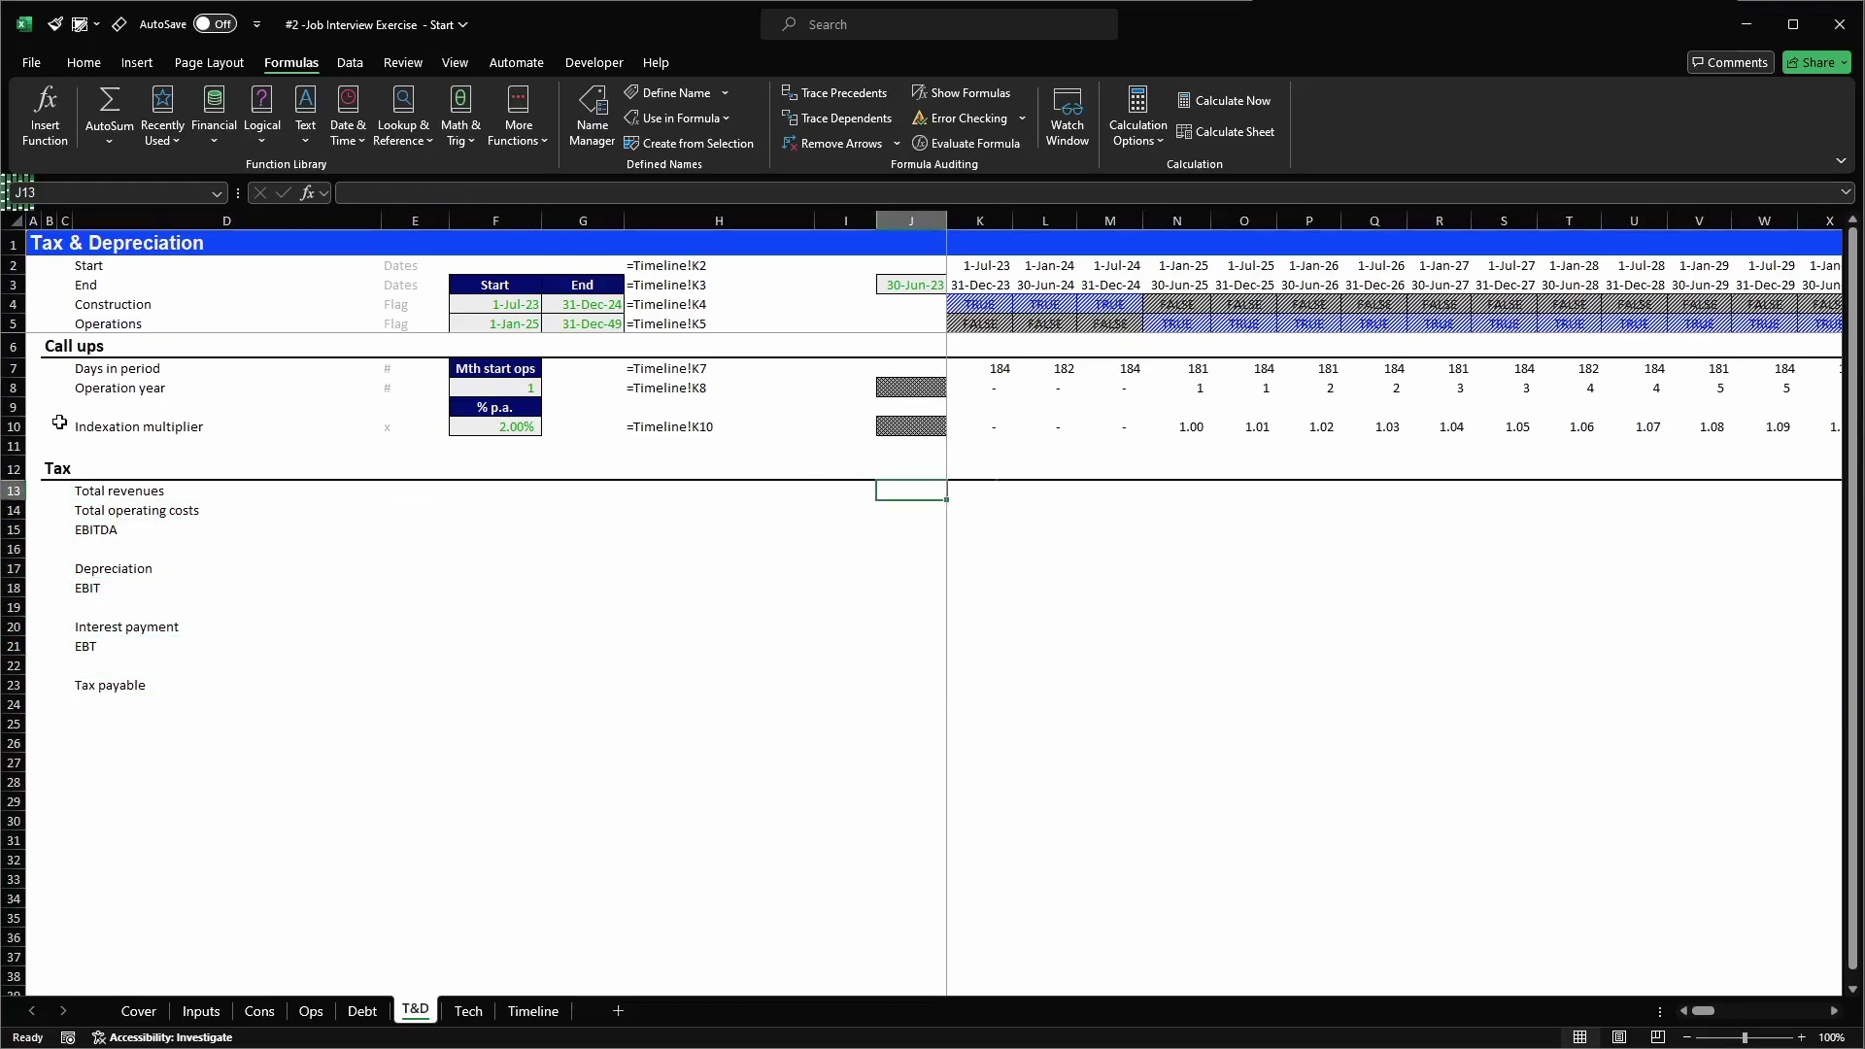
pyautogui.write('=@r_revenues')
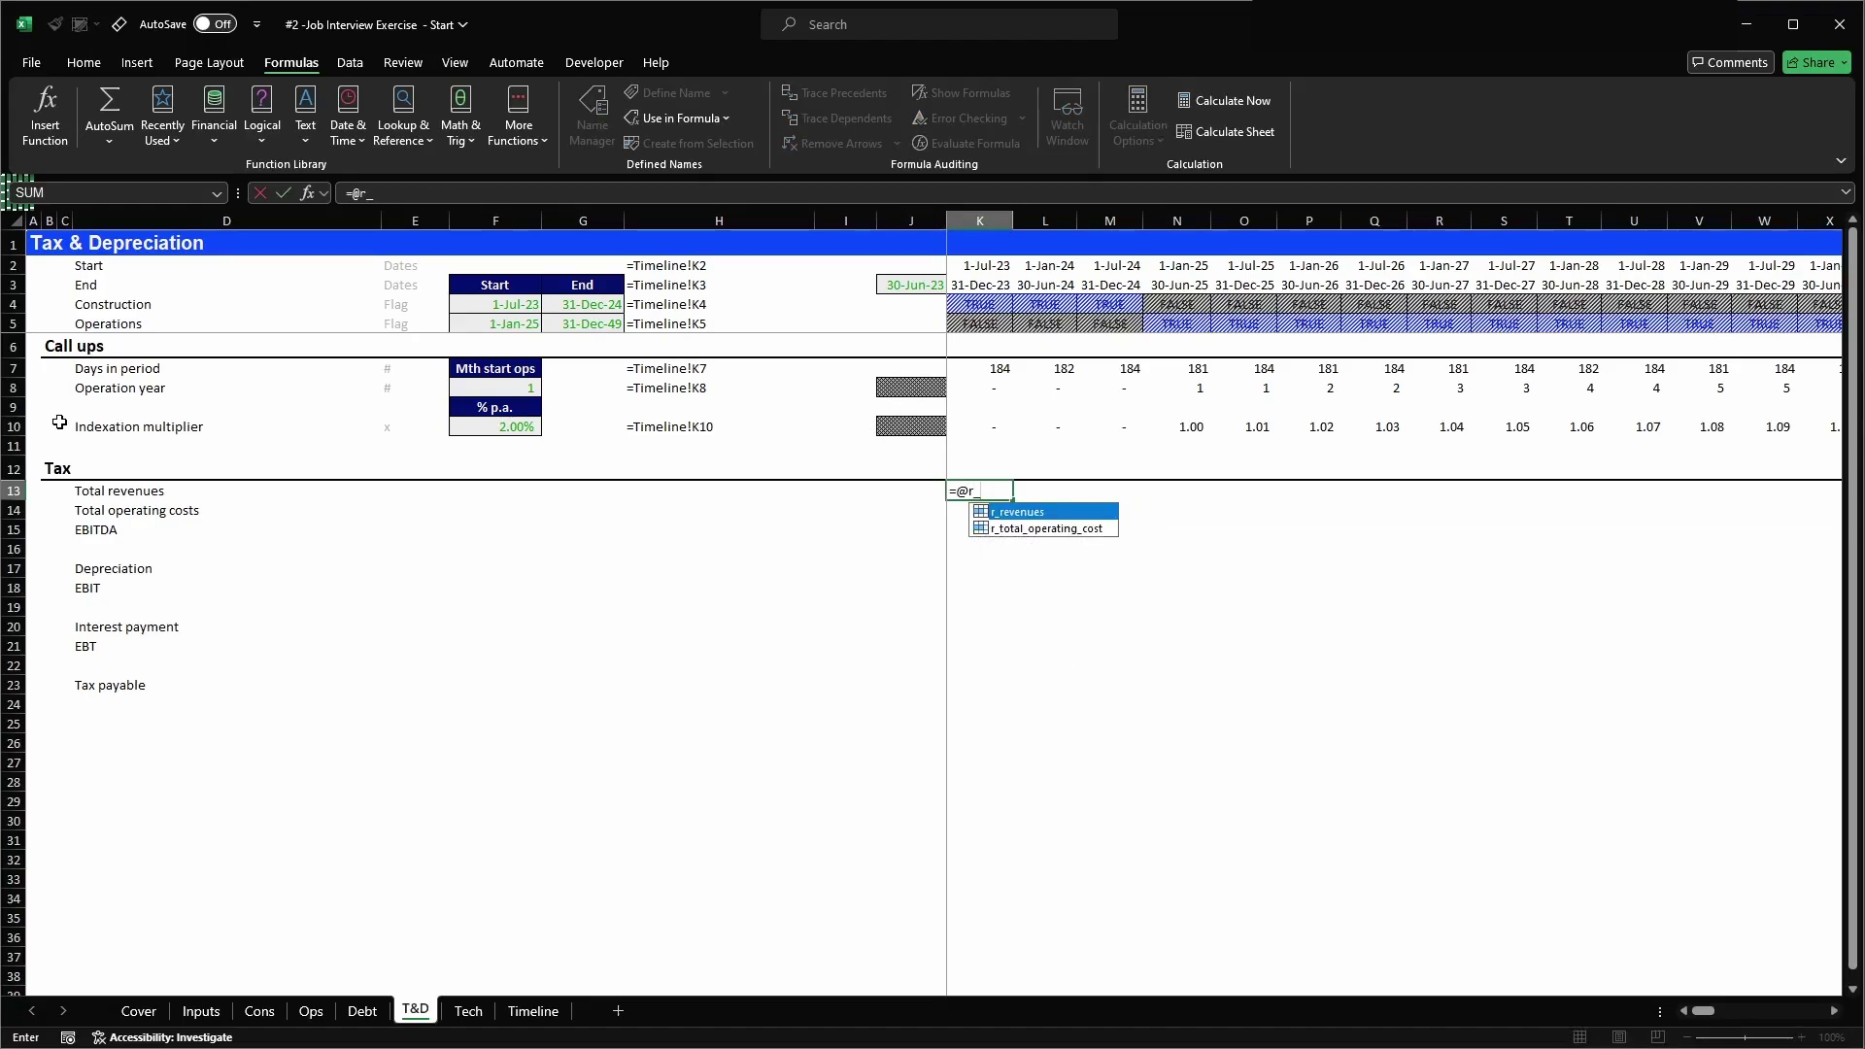
pyautogui.press('Tab')
pyautogui.hotkey('ctrl', 'Return')
# - Copy the K13 revenue formula across all timeline periods of row 13 through column CG
pyautogui.hotkey('ctrl', 'c')
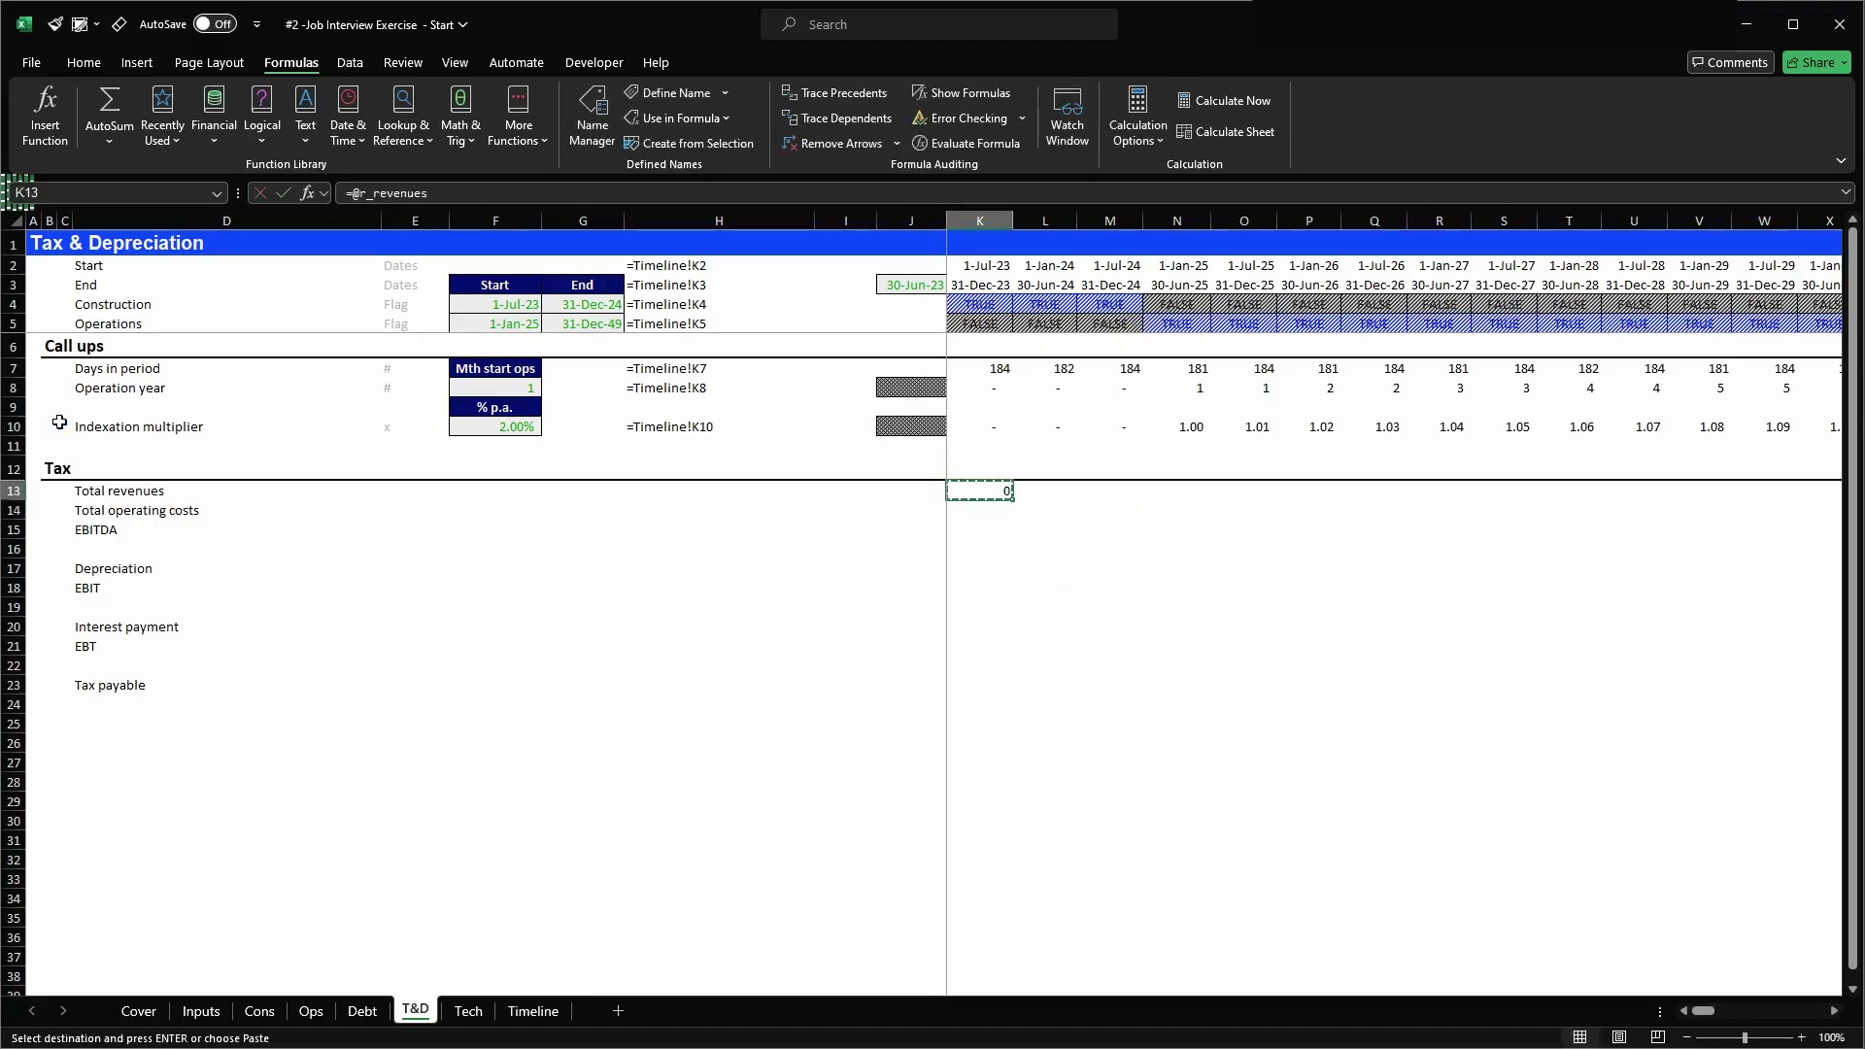
pyautogui.hotkey('ctrl', 'shift', 'Right')
pyautogui.hotkey('ctrl', 'v')
# - Apply the #_Comma[0] cell style to the Total revenues values across the timeline
pyautogui.hotkey('ctrl', 'shift', 'Left')
pyautogui.press('Right')
pyautogui.hotkey('ctrl', 'shift', 'Right')
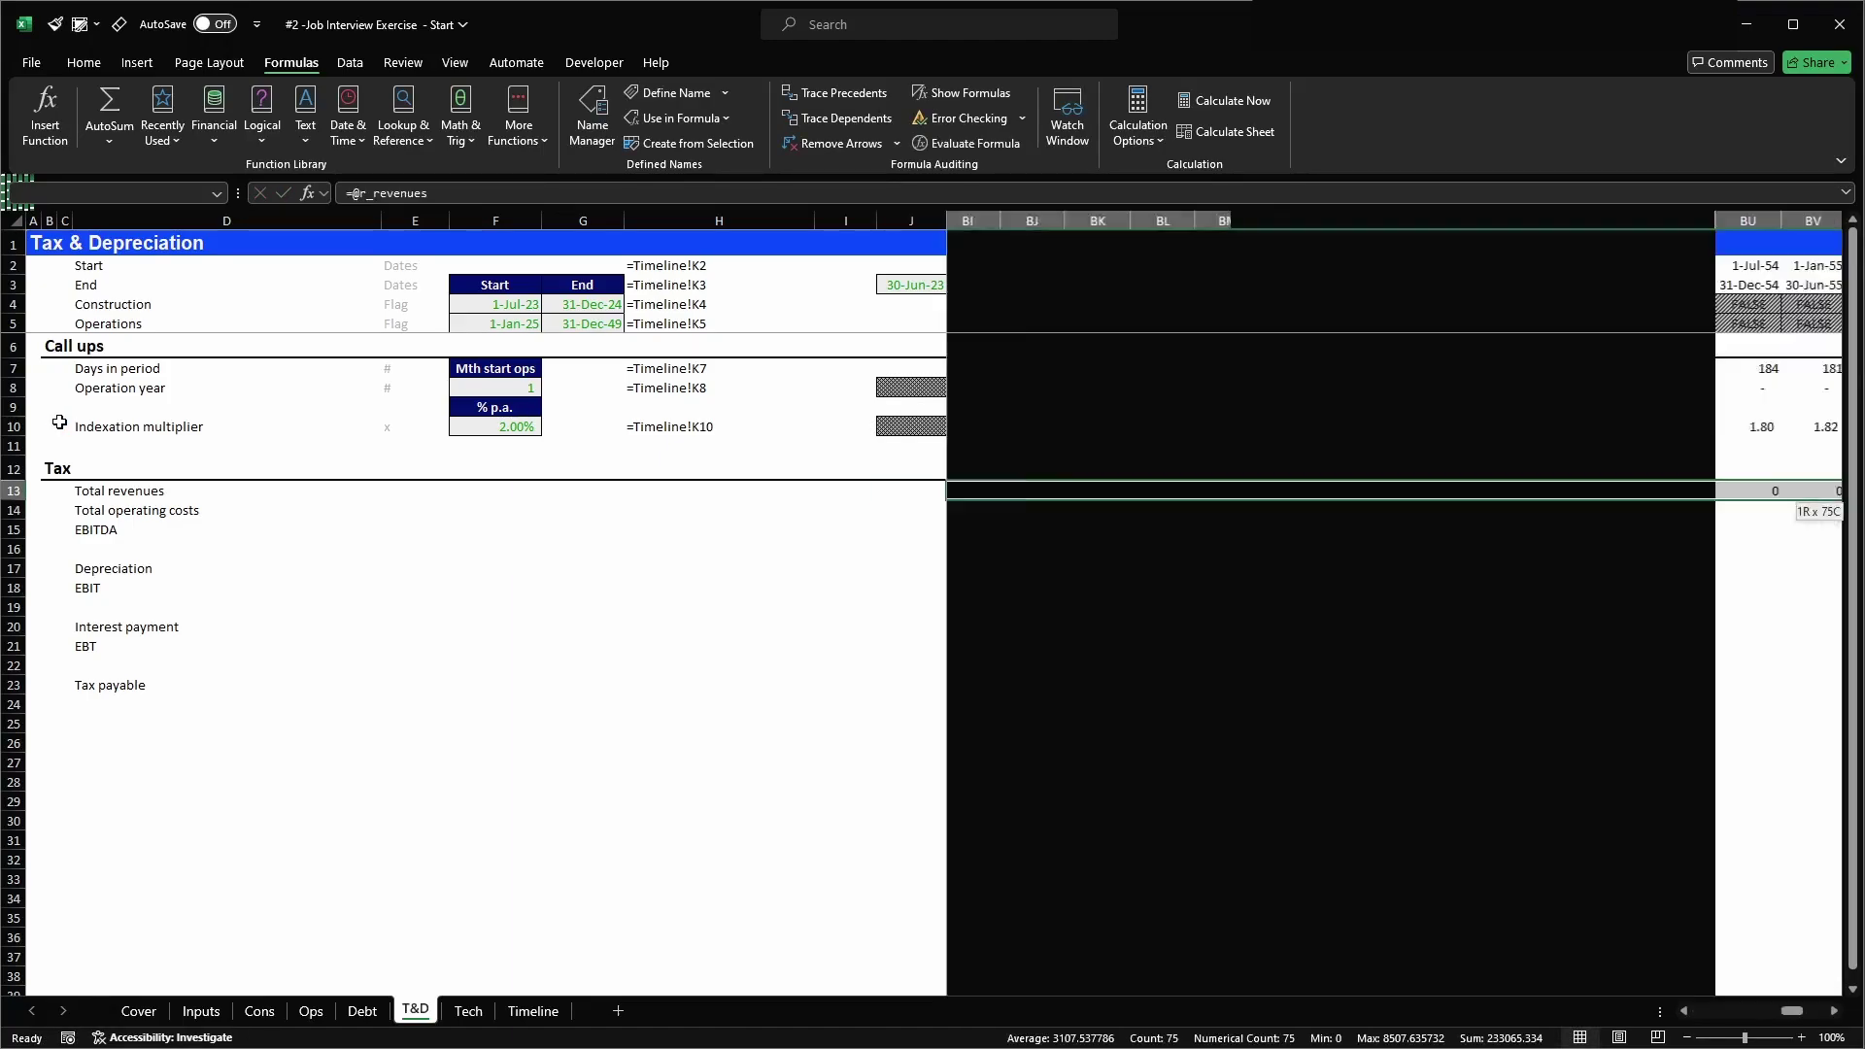
pyautogui.hotkey('alt', '2')
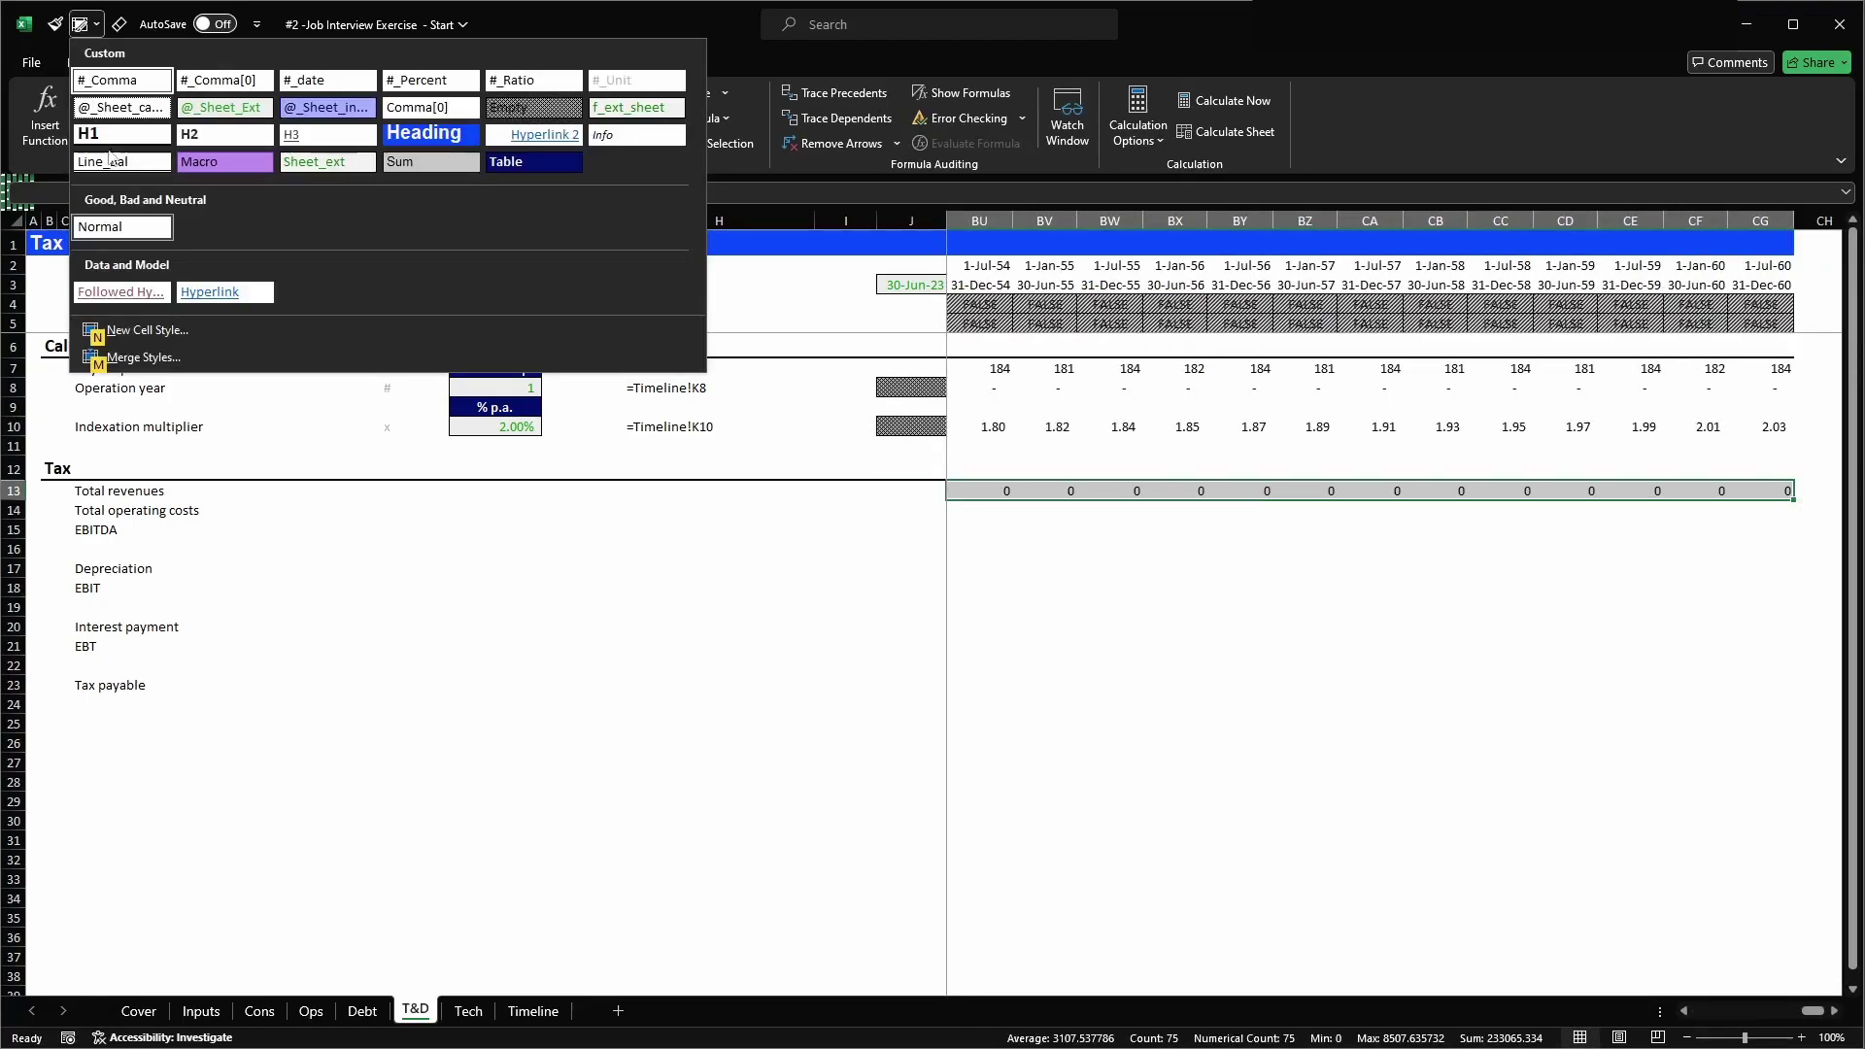
pyautogui.click(229, 84)
pyautogui.press('Left')
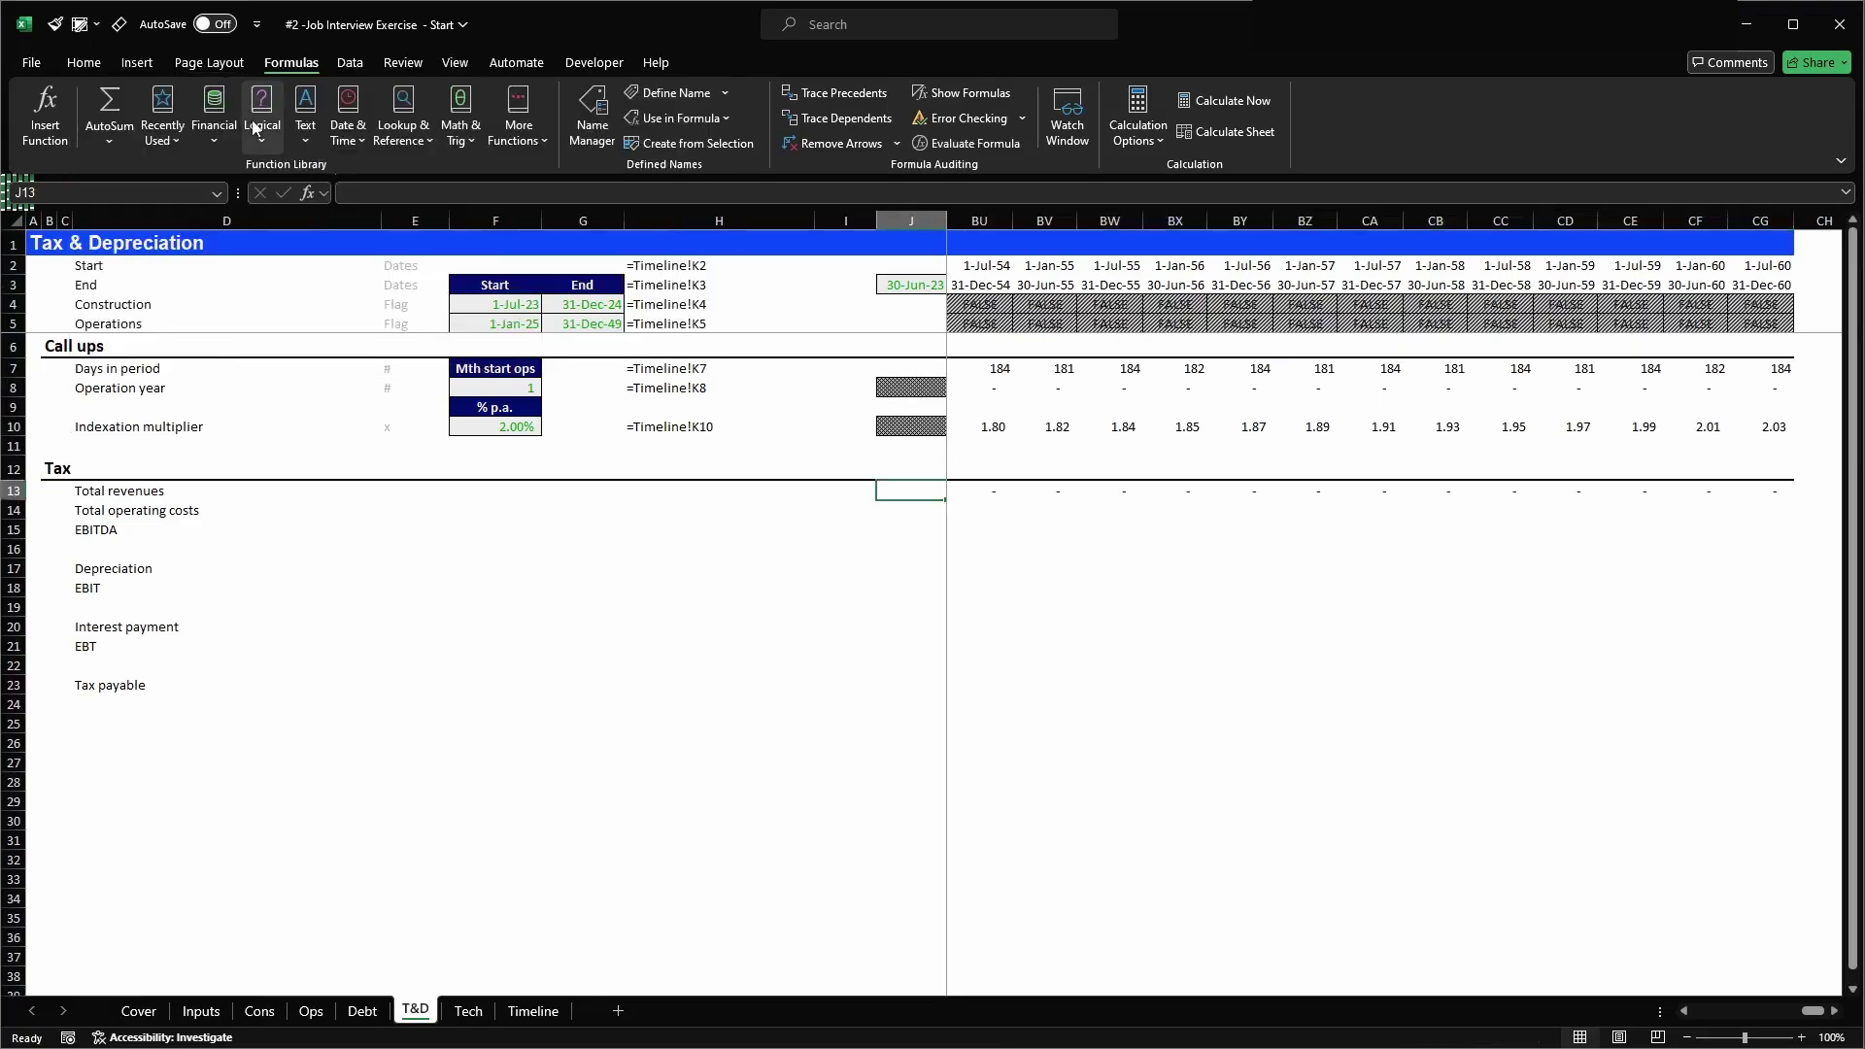
# - Copy the row-sum cell J20 from the Debt sheet into J13 on the T&D sheet to total the revenues
pyautogui.hotkey('ctrl', 'pageup')
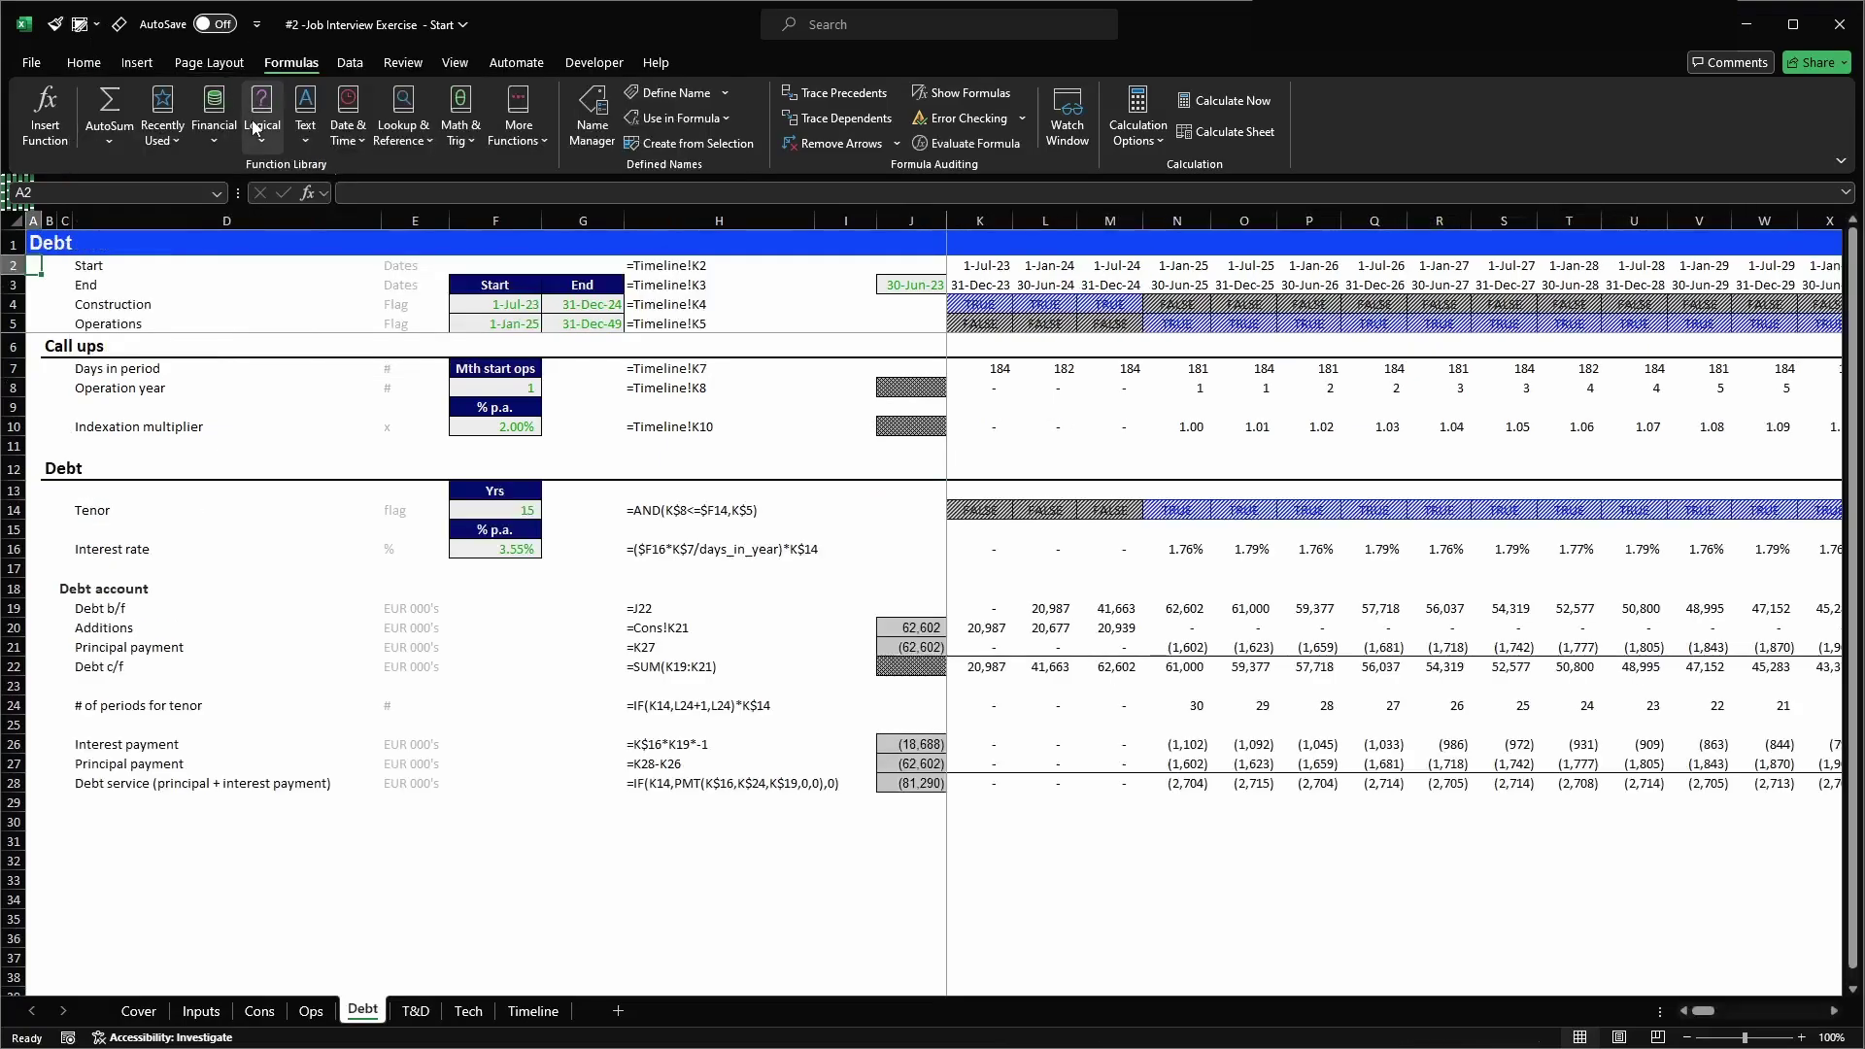
pyautogui.click(921, 627)
pyautogui.hotkey('ctrl', 'c')
pyautogui.hotkey('ctrl', 'pagedown')
pyautogui.press('Return')
pyautogui.press('Right')
pyautogui.press('Right')
pyautogui.press('Right')
pyautogui.press('Right')
pyautogui.press('Right')
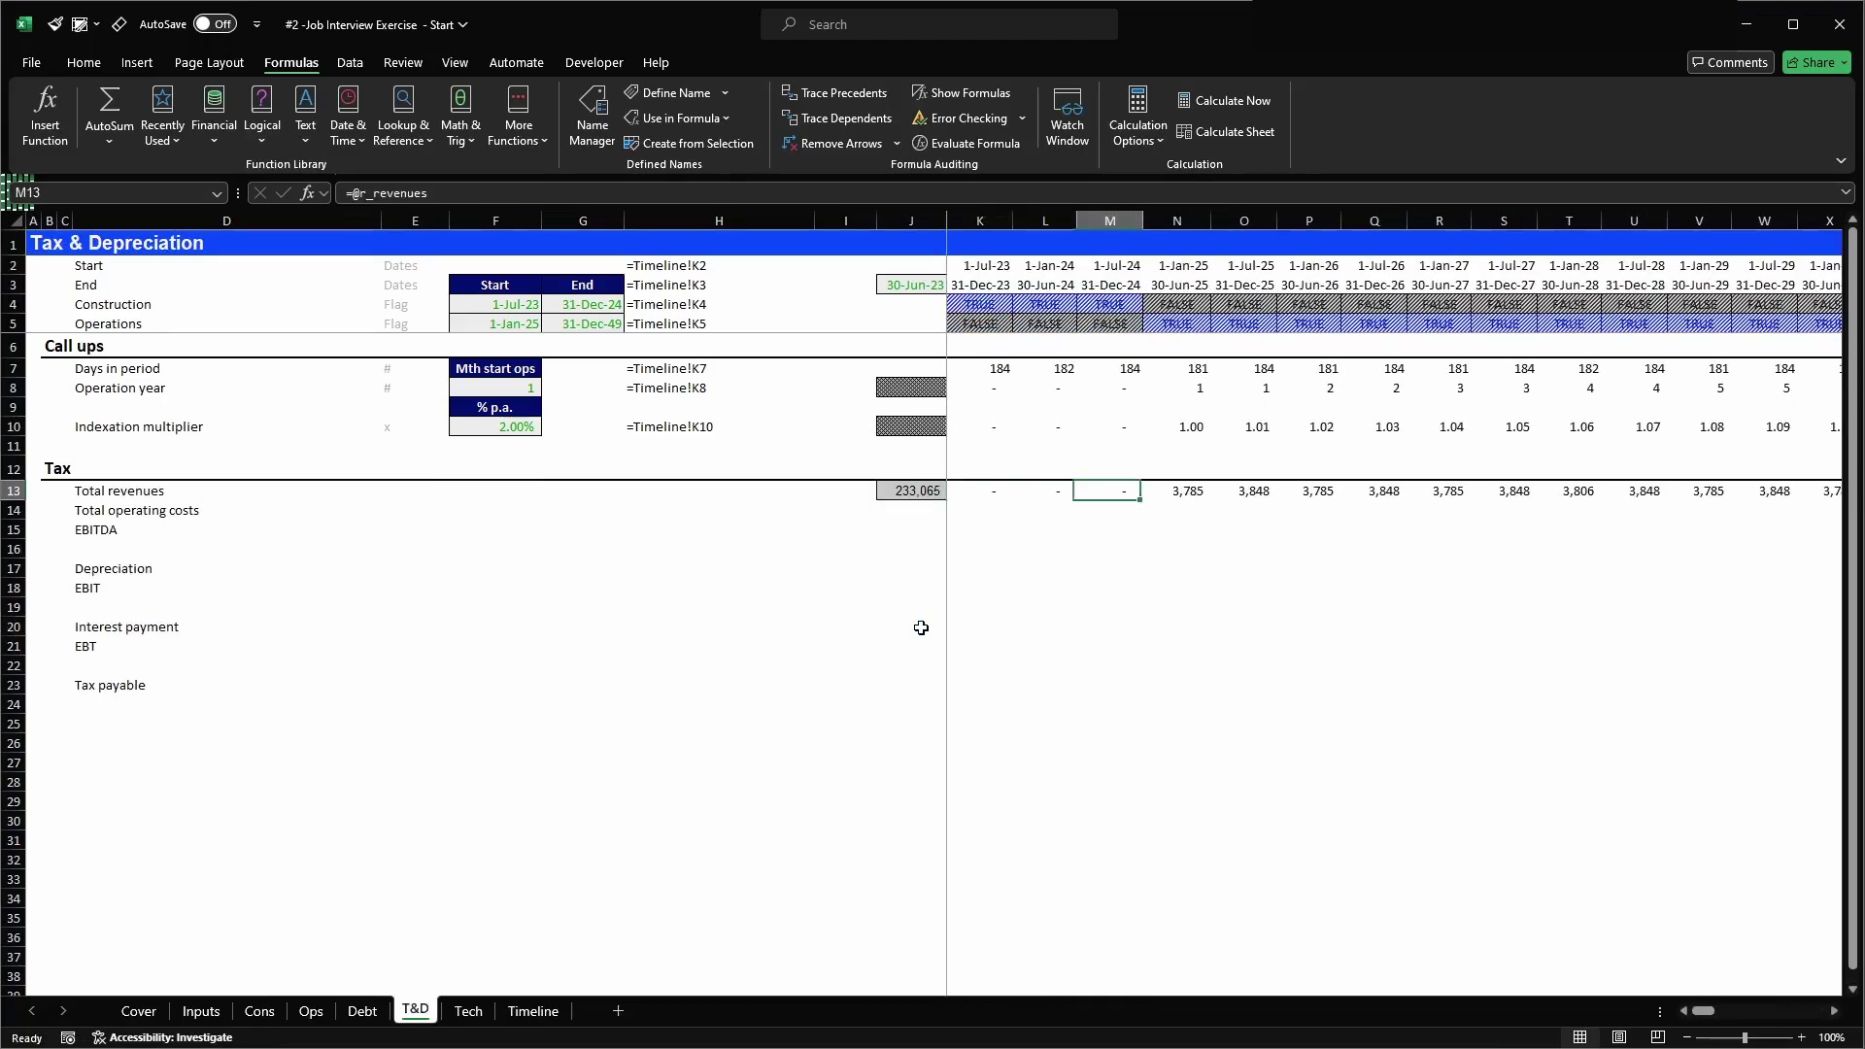
pyautogui.press('Left')
pyautogui.press('Left')
pyautogui.press('Left')
pyautogui.press('Left')
pyautogui.press('Left')
# - Copy the Total revenues cells J13:K13 into the Total operating costs, EBITDA, Depreciation and EBIT rows
pyautogui.hotkey('shift', 'Right')
pyautogui.hotkey('ctrl', 'c')
pyautogui.press('Down')
pyautogui.hotkey('shift', 'Down')
pyautogui.hotkey('ctrl', 'v')
pyautogui.press('Down')
pyautogui.press('Down')
pyautogui.press('Down')
pyautogui.hotkey('shift', 'Down')
pyautogui.hotkey('ctrl', 'v')
# - Paste the same copied total and first-period cells into the Interest payment, EBT and Tax payable rows
pyautogui.press('Down')
pyautogui.press('Down')
pyautogui.press('Down')
pyautogui.hotkey('shift', 'Down')
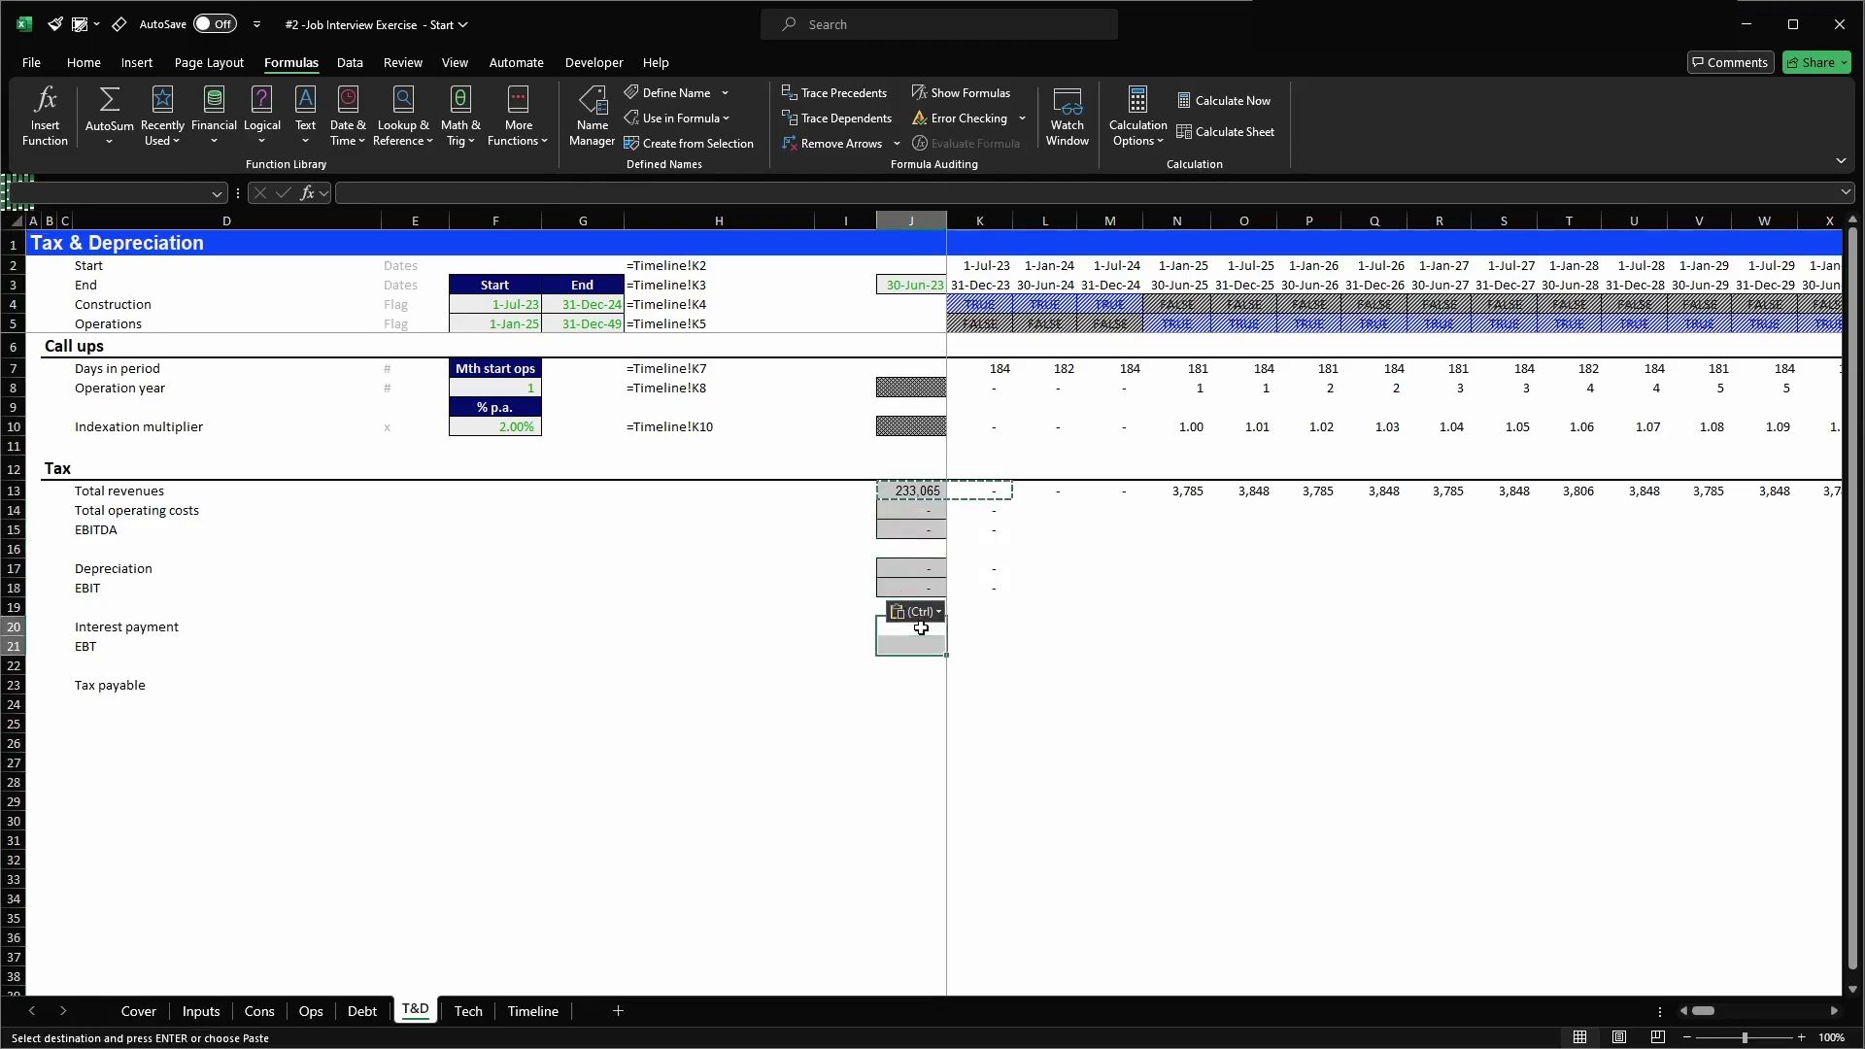
pyautogui.hotkey('ctrl', 'v')
pyautogui.press('Down')
pyautogui.press('Down')
pyautogui.press('Down')
pyautogui.press('Return')
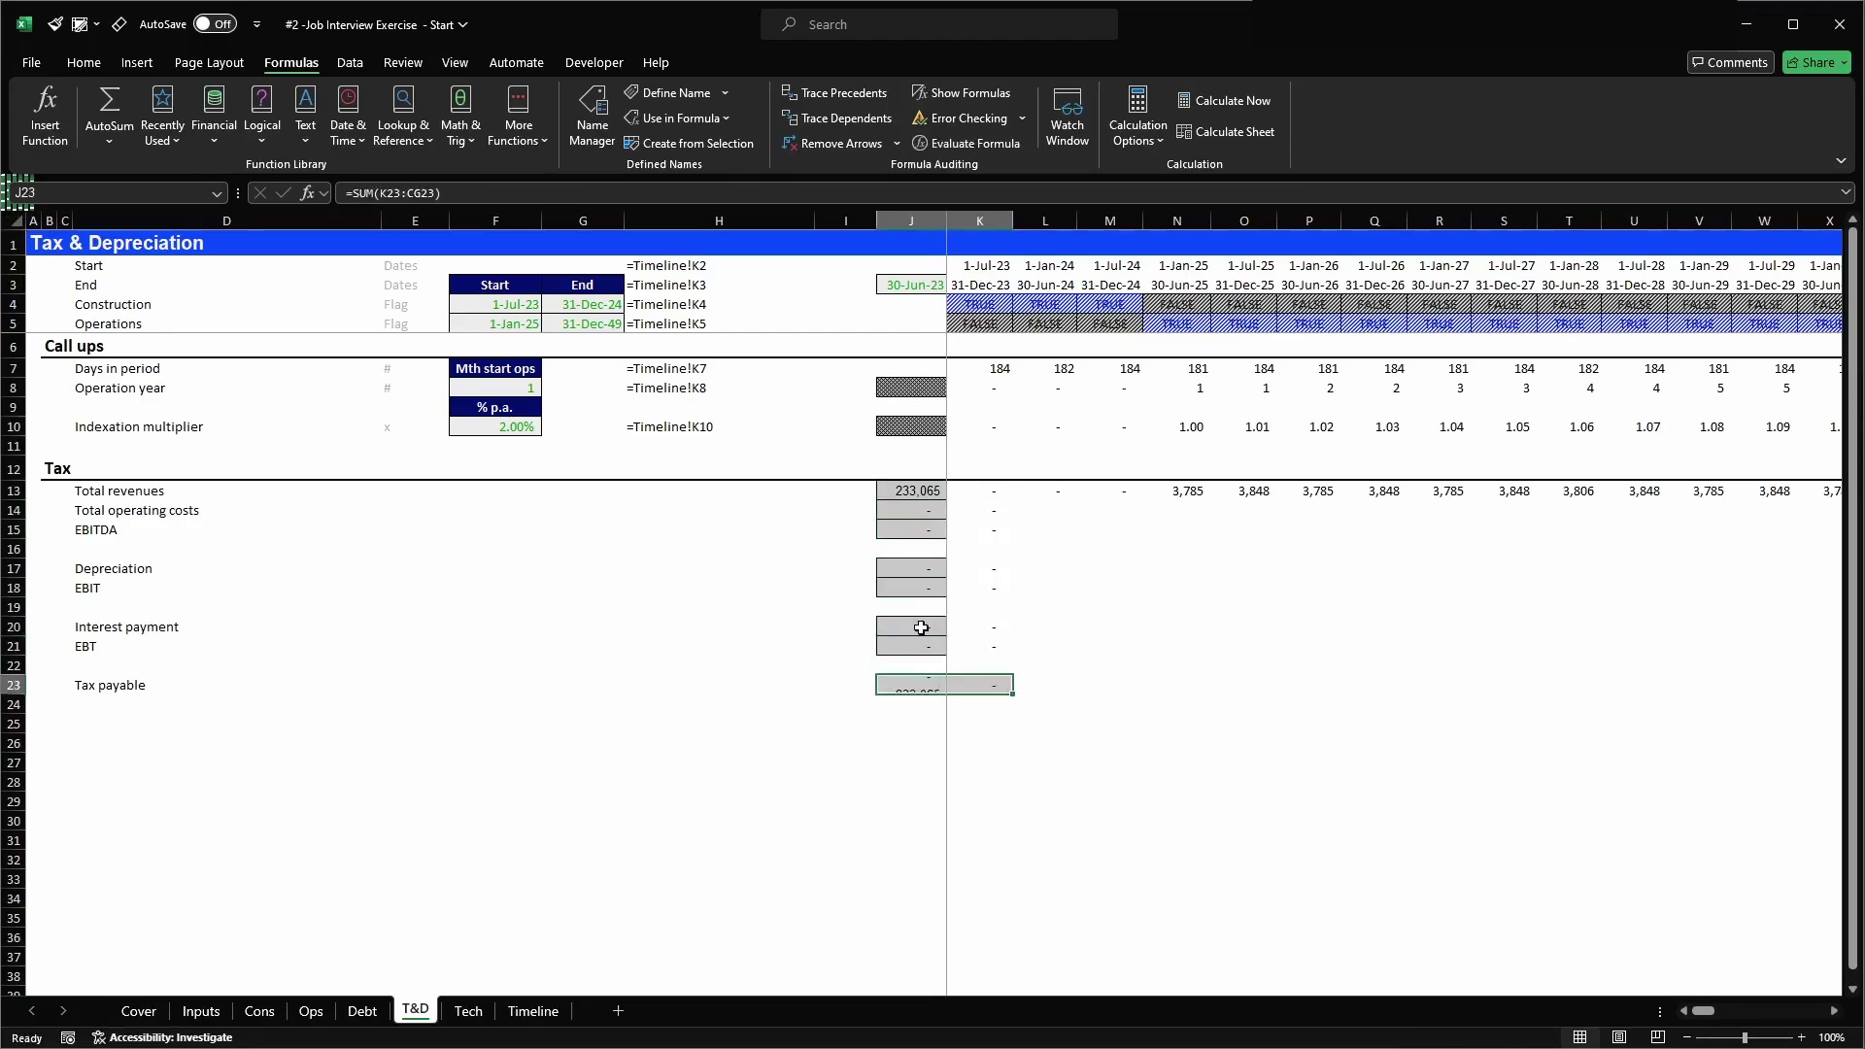
# - Copy the "EUR 000's" unit label from the Debt sheet into column E for Total revenues through EBITDA, Depreciation and EBIT
pyautogui.press('Up')
pyautogui.press('Up')
pyautogui.press('Up')
pyautogui.press('Up')
pyautogui.press('Up')
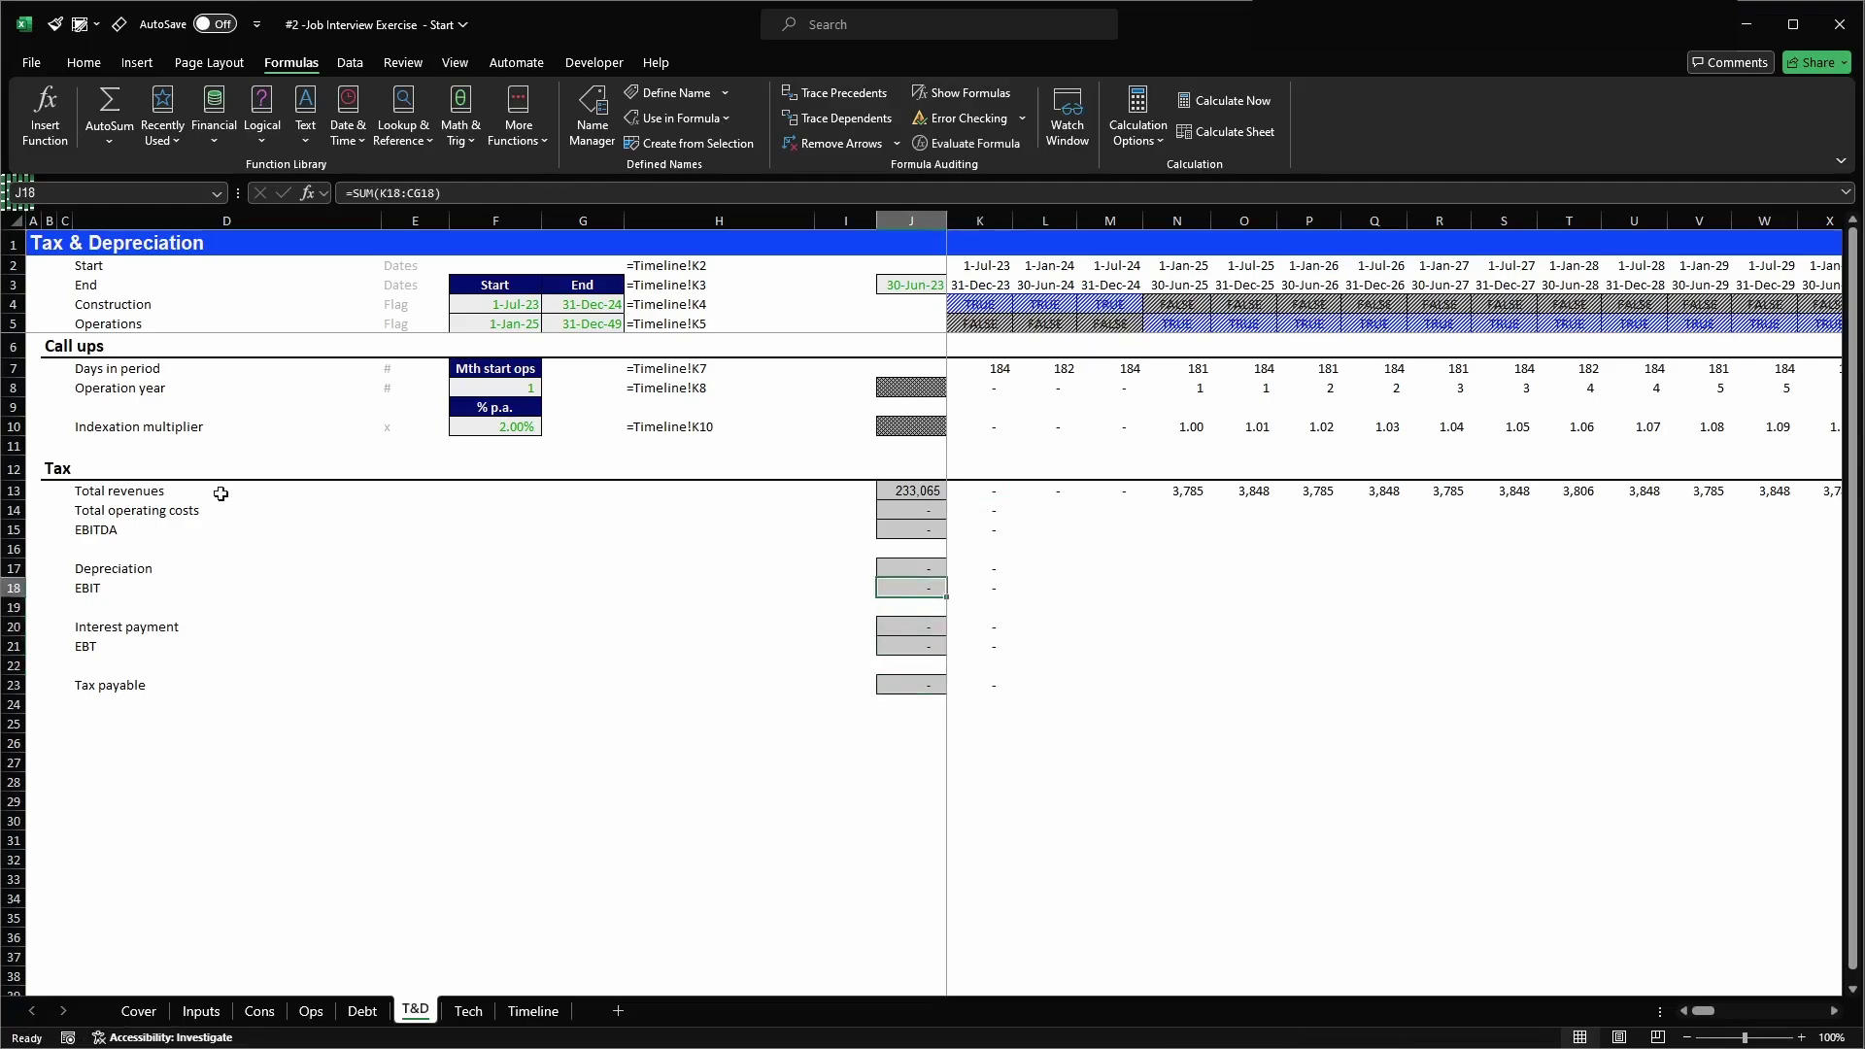
pyautogui.hotkey('ctrl', 'pageup')
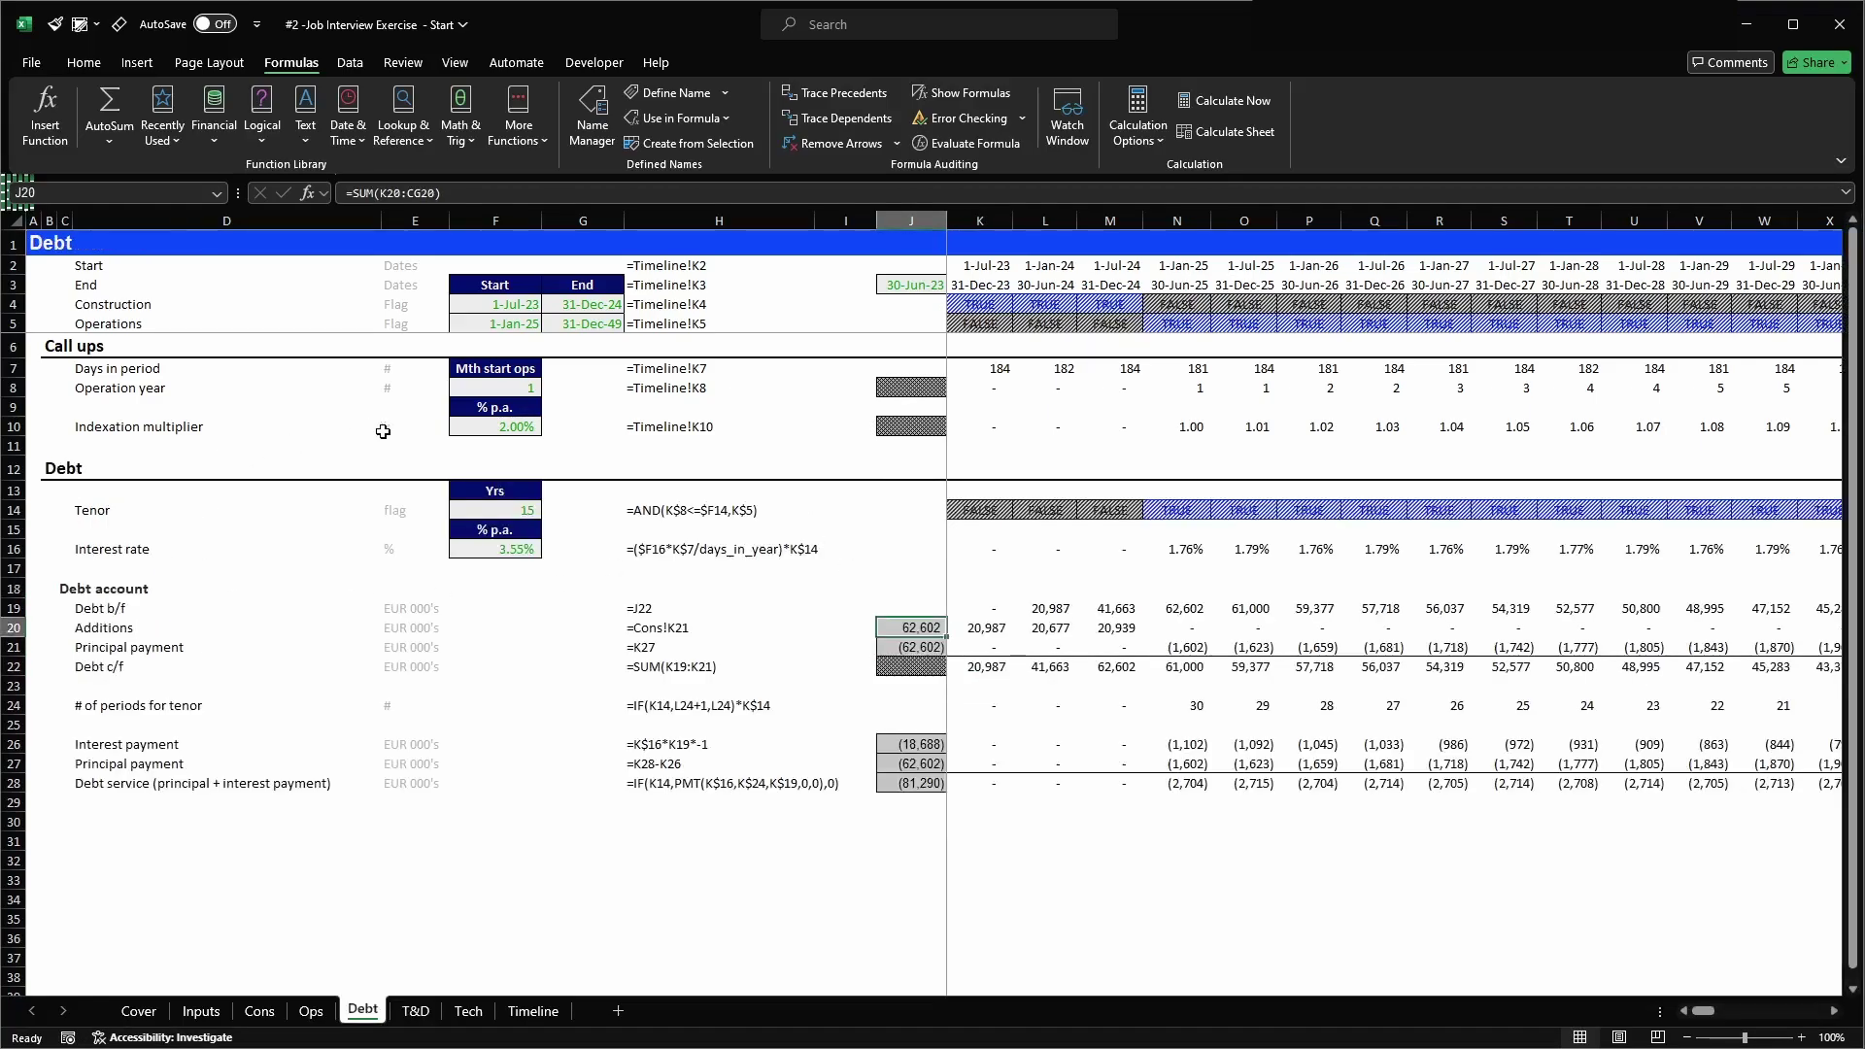
pyautogui.click(423, 607)
pyautogui.hotkey('ctrl', 'c')
pyautogui.hotkey('ctrl', 'pagedown')
pyautogui.moveTo(386, 490); pyautogui.dragTo(400, 583)
pyautogui.hotkey('ctrl', 'v')
pyautogui.hotkey('ctrl', 'v')
# - Paste the "EUR 000's" unit label into column E for the Interest payment, EBT and Tax payable rows
pyautogui.click(407, 623)
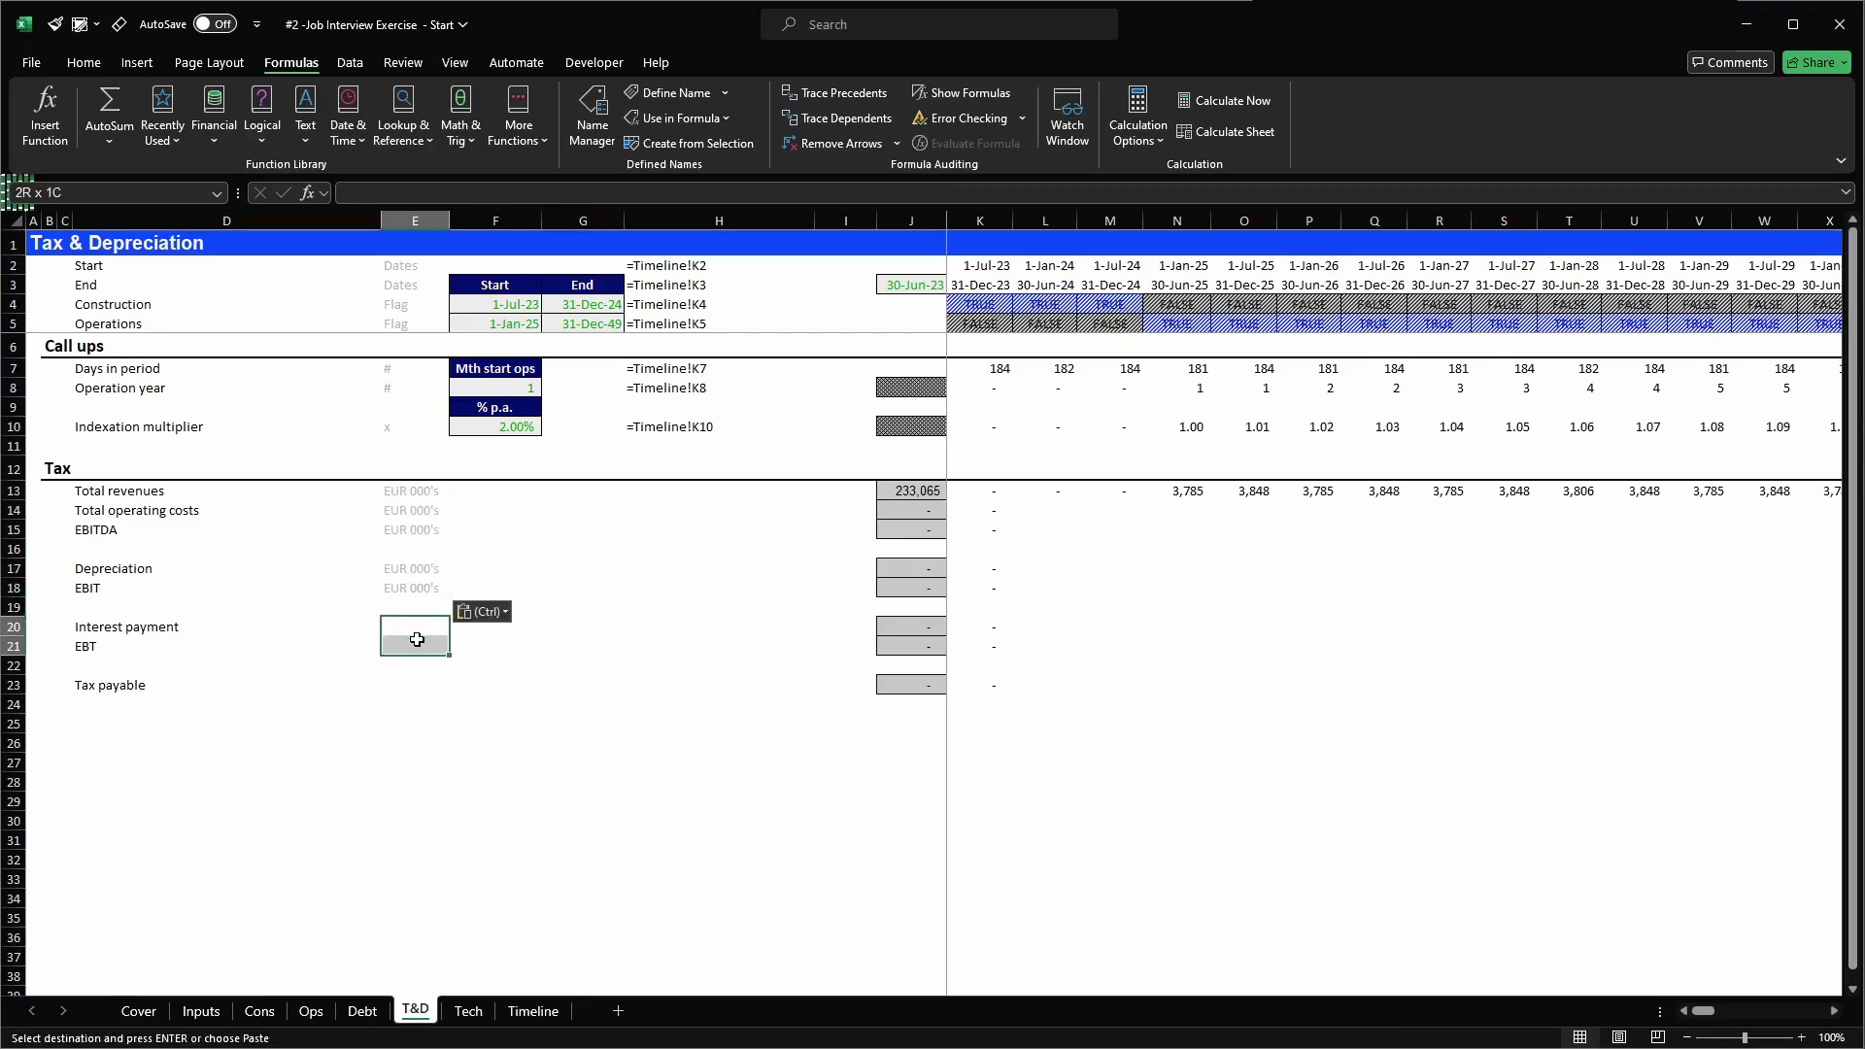
pyautogui.hotkey('ctrl', 'v')
pyautogui.click(410, 685)
pyautogui.press('Return')
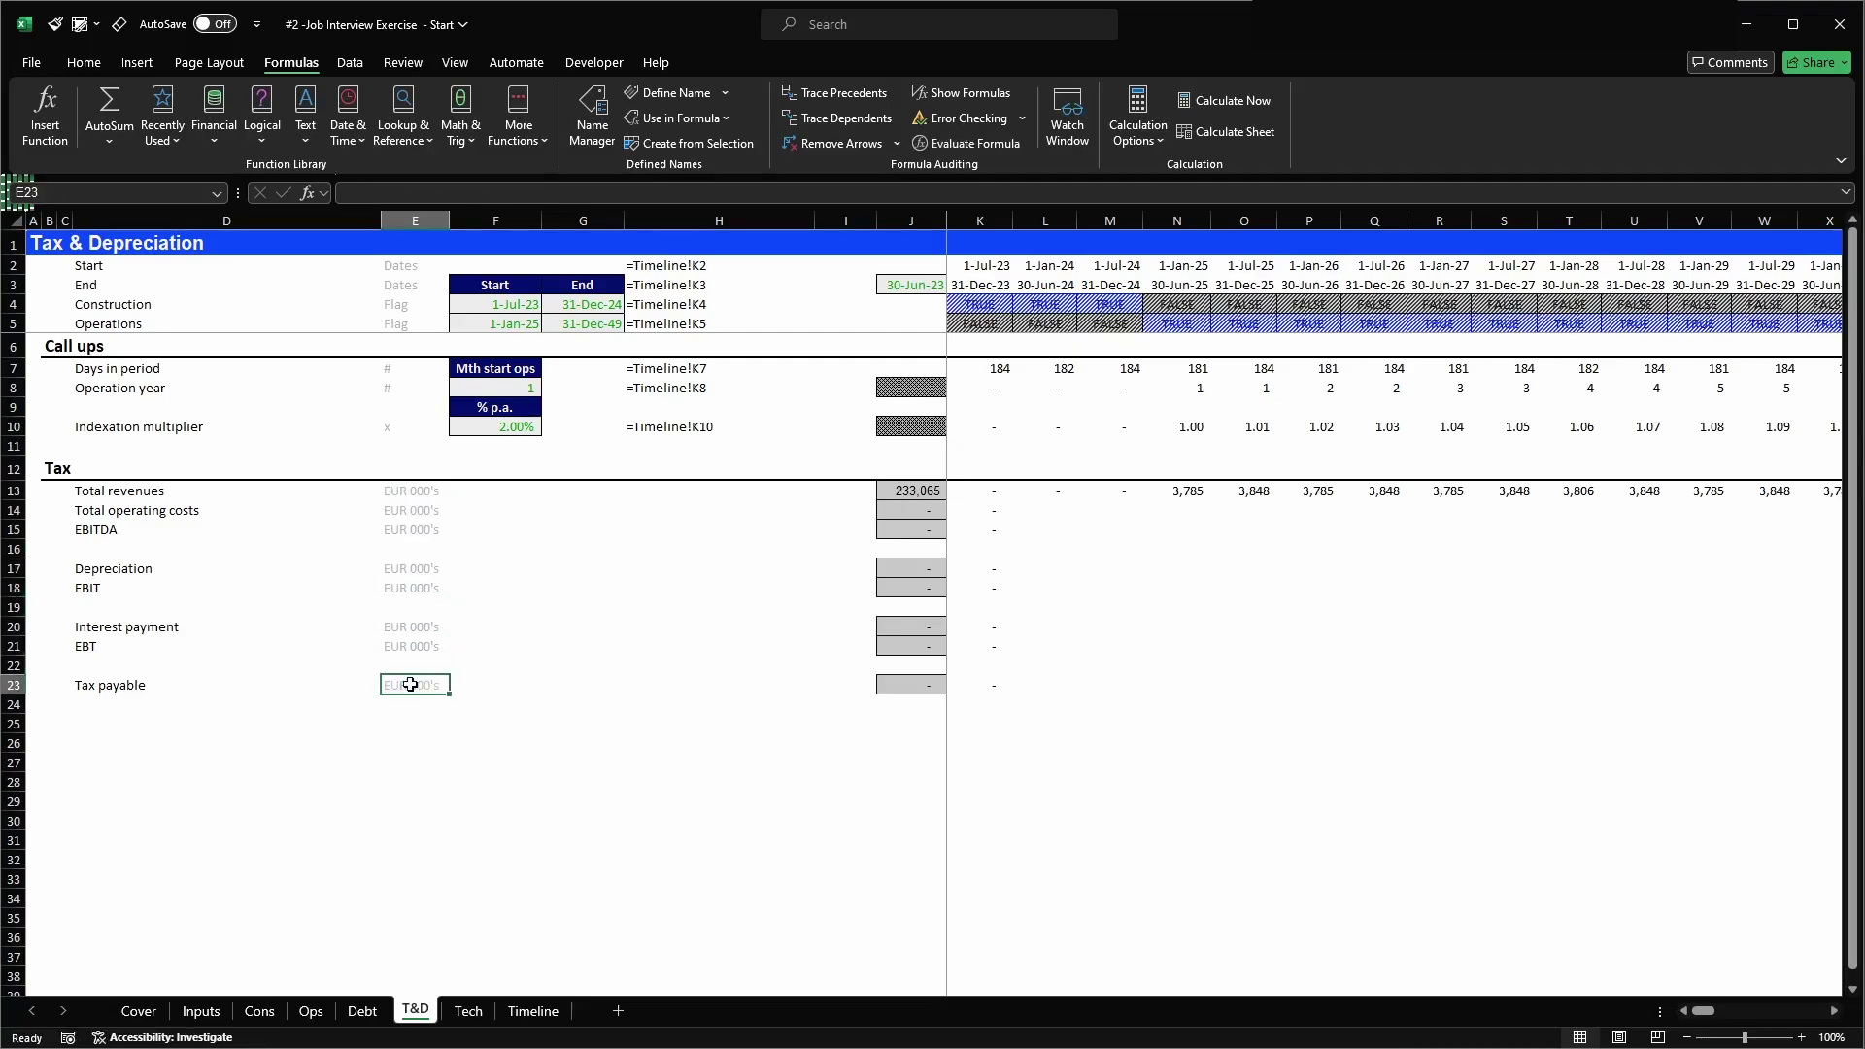
# - Copy the formula-text cell H10 into column H for all Tax section rows from Total revenues to Tax payable
pyautogui.click(684, 434)
pyautogui.hotkey('ctrl', 'c')
pyautogui.moveTo(724, 491); pyautogui.dragTo(741, 639)
pyautogui.hotkey('ctrl', 'v')
pyautogui.hotkey('ctrl', 'v')
pyautogui.hotkey('ctrl', 'v')
pyautogui.click(744, 685)
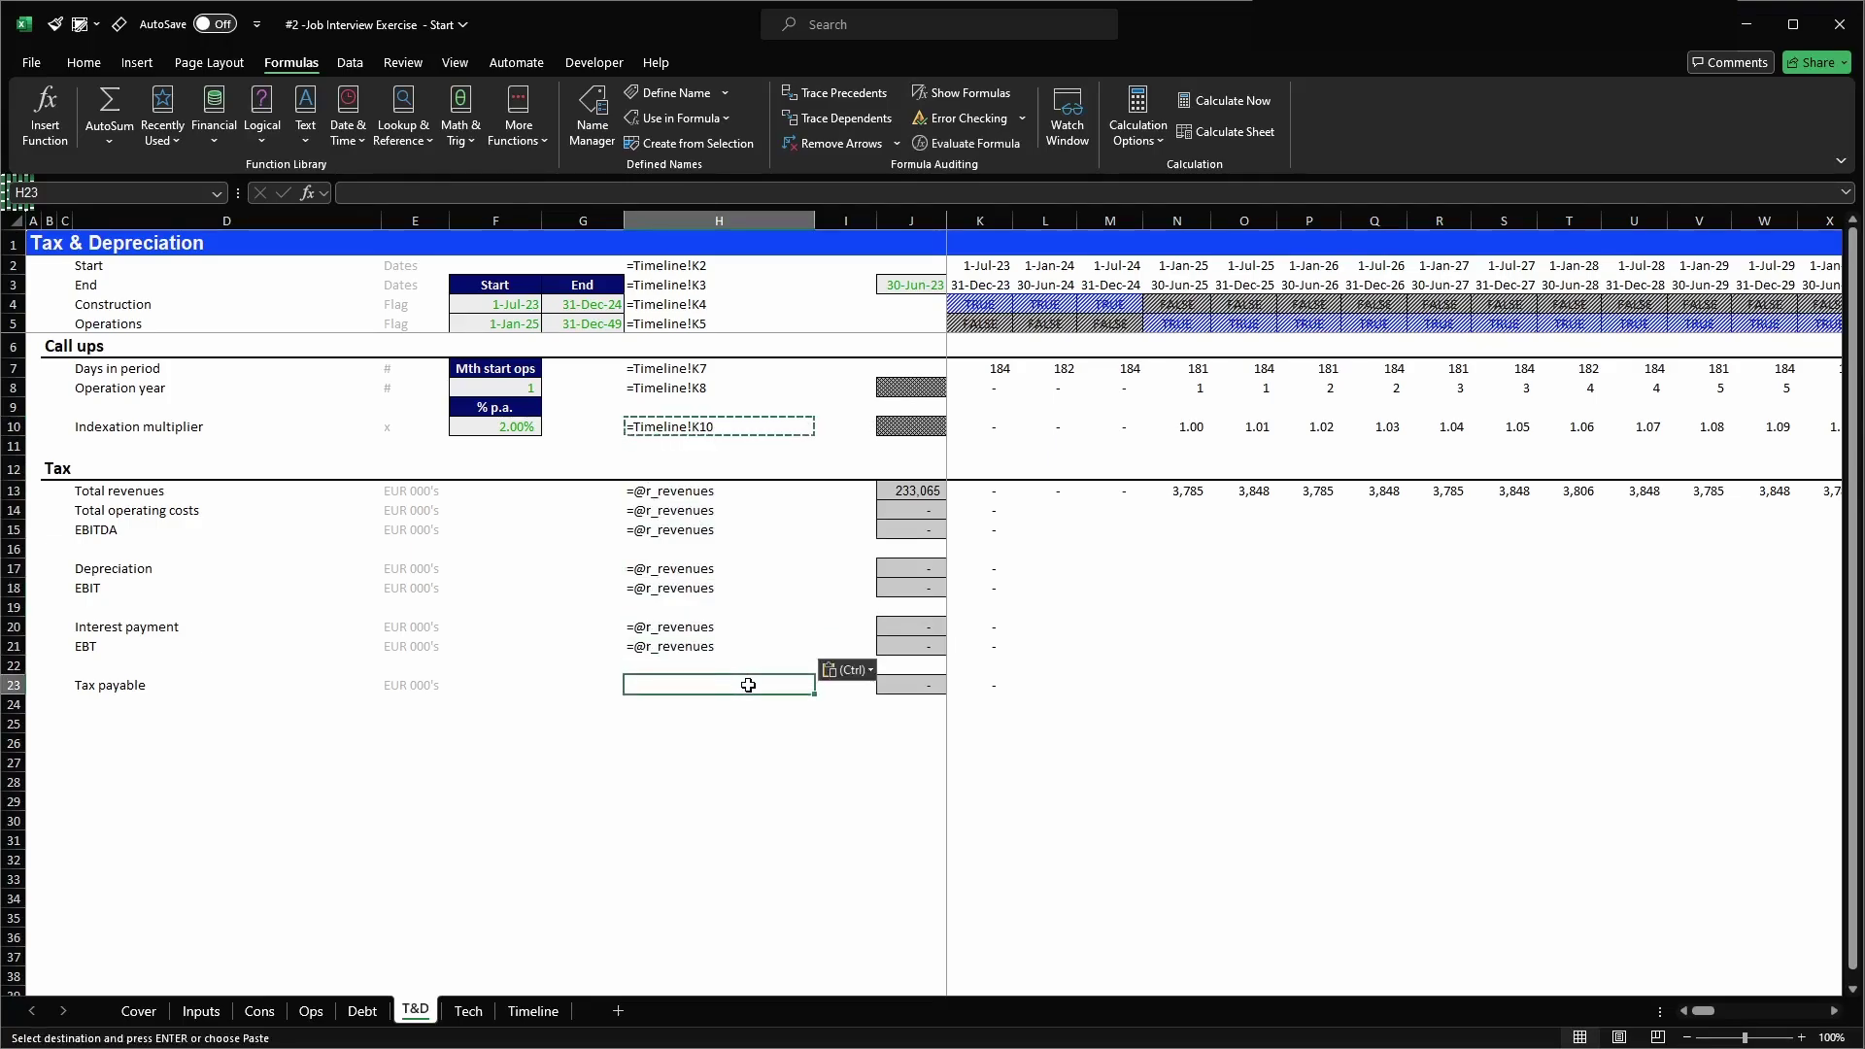
pyautogui.press('Return')
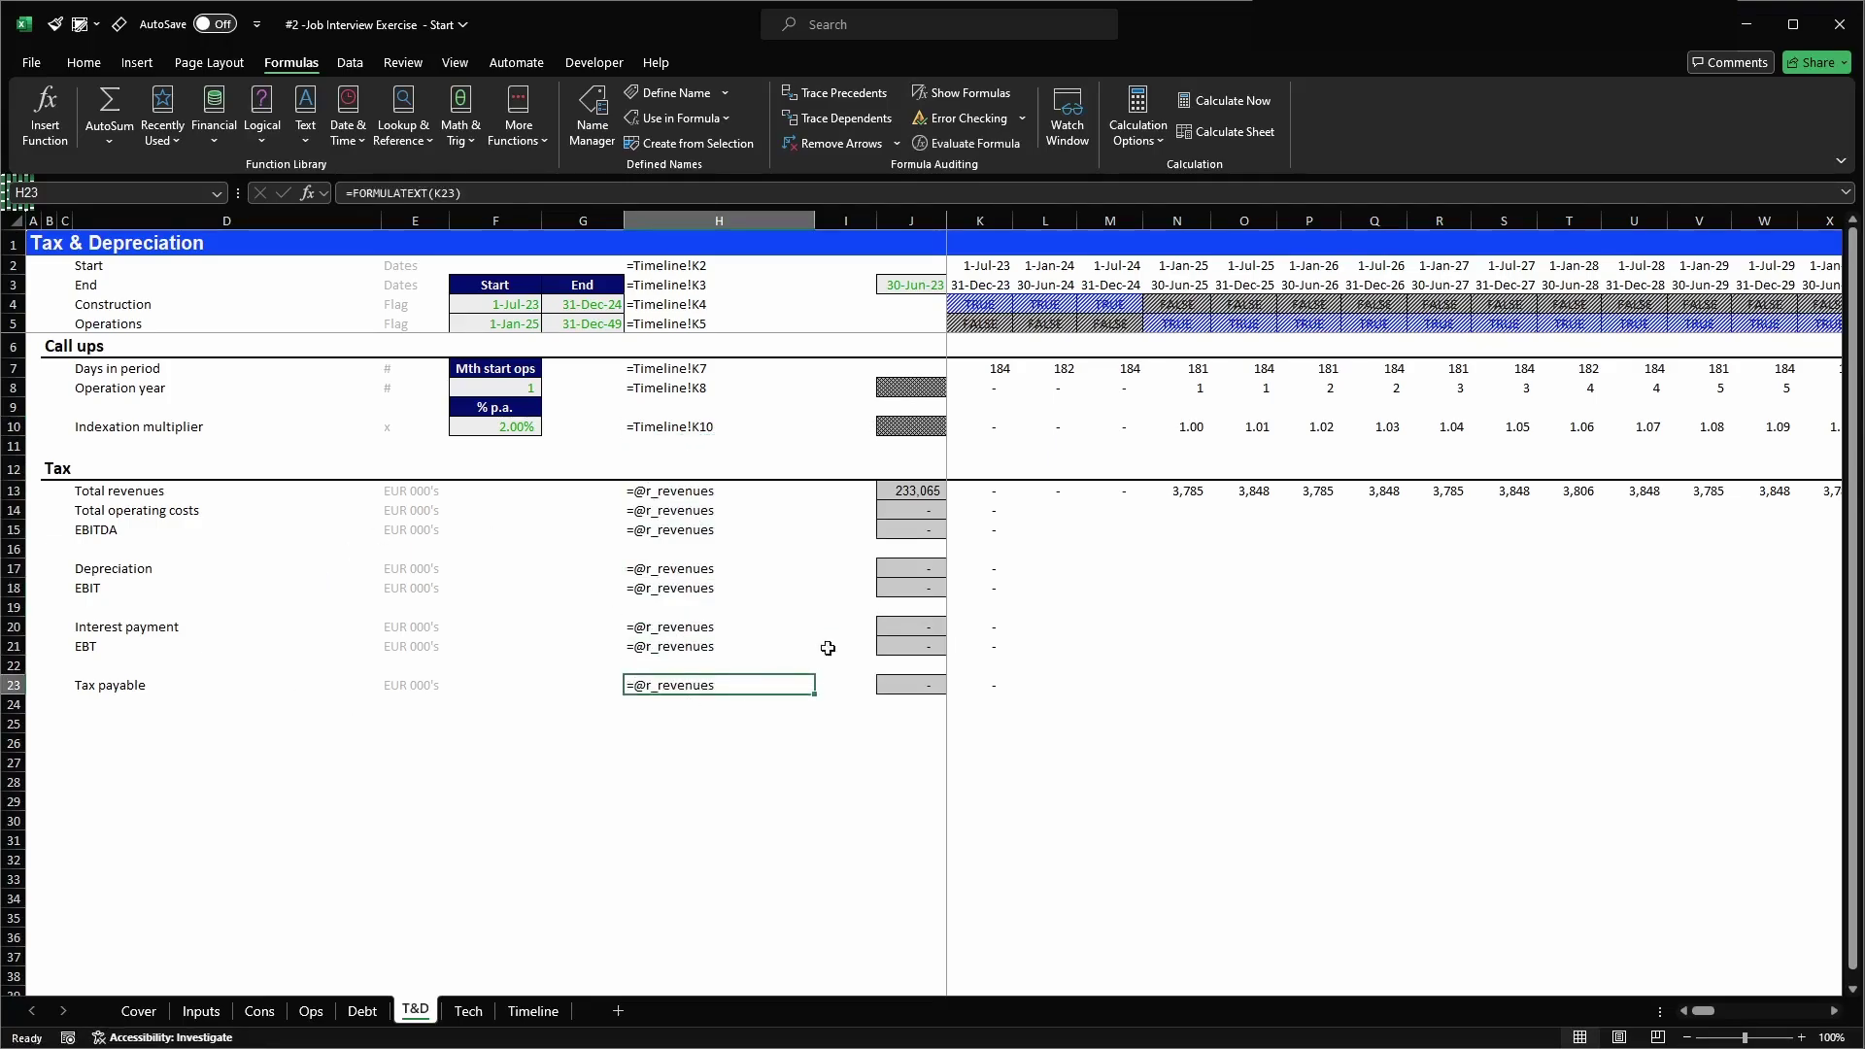
pyautogui.click(986, 512)
pyautogui.write('=@r_')
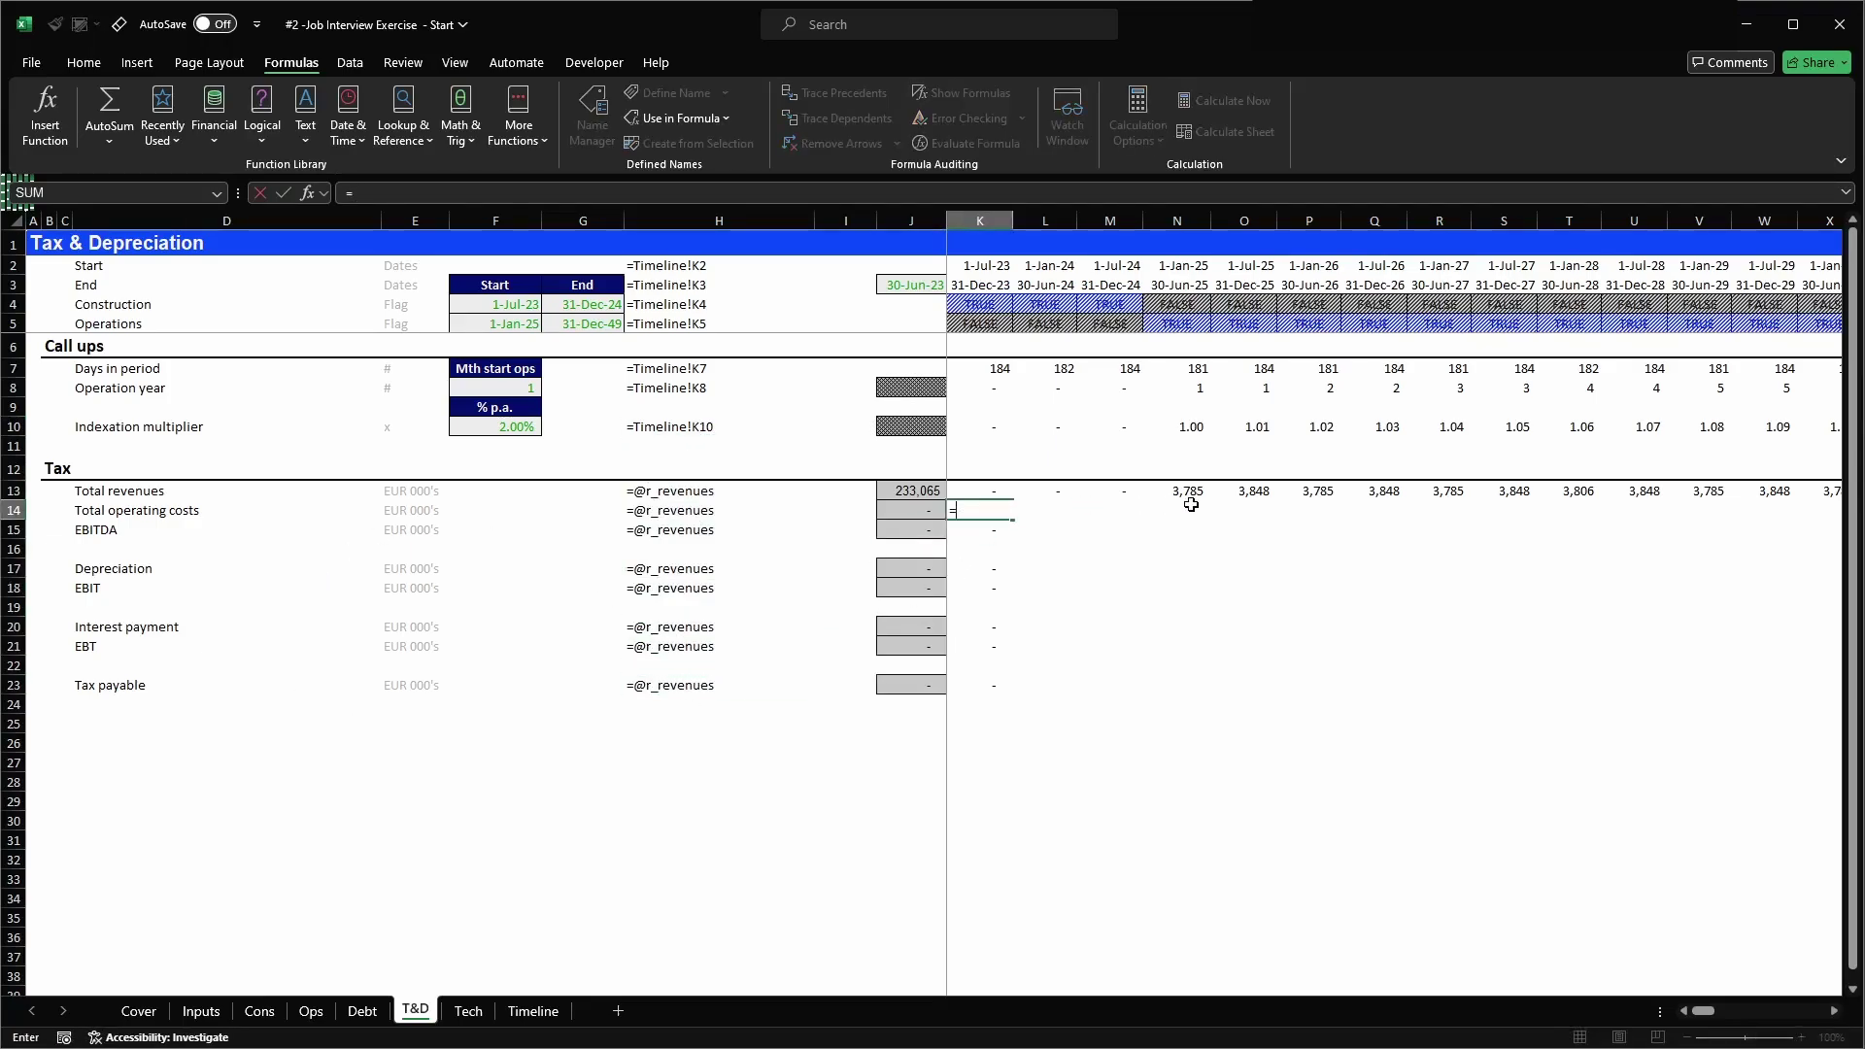
pyautogui.press('Down')
pyautogui.press('Tab')
pyautogui.press('Return')
pyautogui.press('Up')
pyautogui.hotkey('ctrl', 'c')
pyautogui.hotkey('ctrl', 'shift', 'Right')
pyautogui.press('Return')
pyautogui.press('Right')
pyautogui.press('Right')
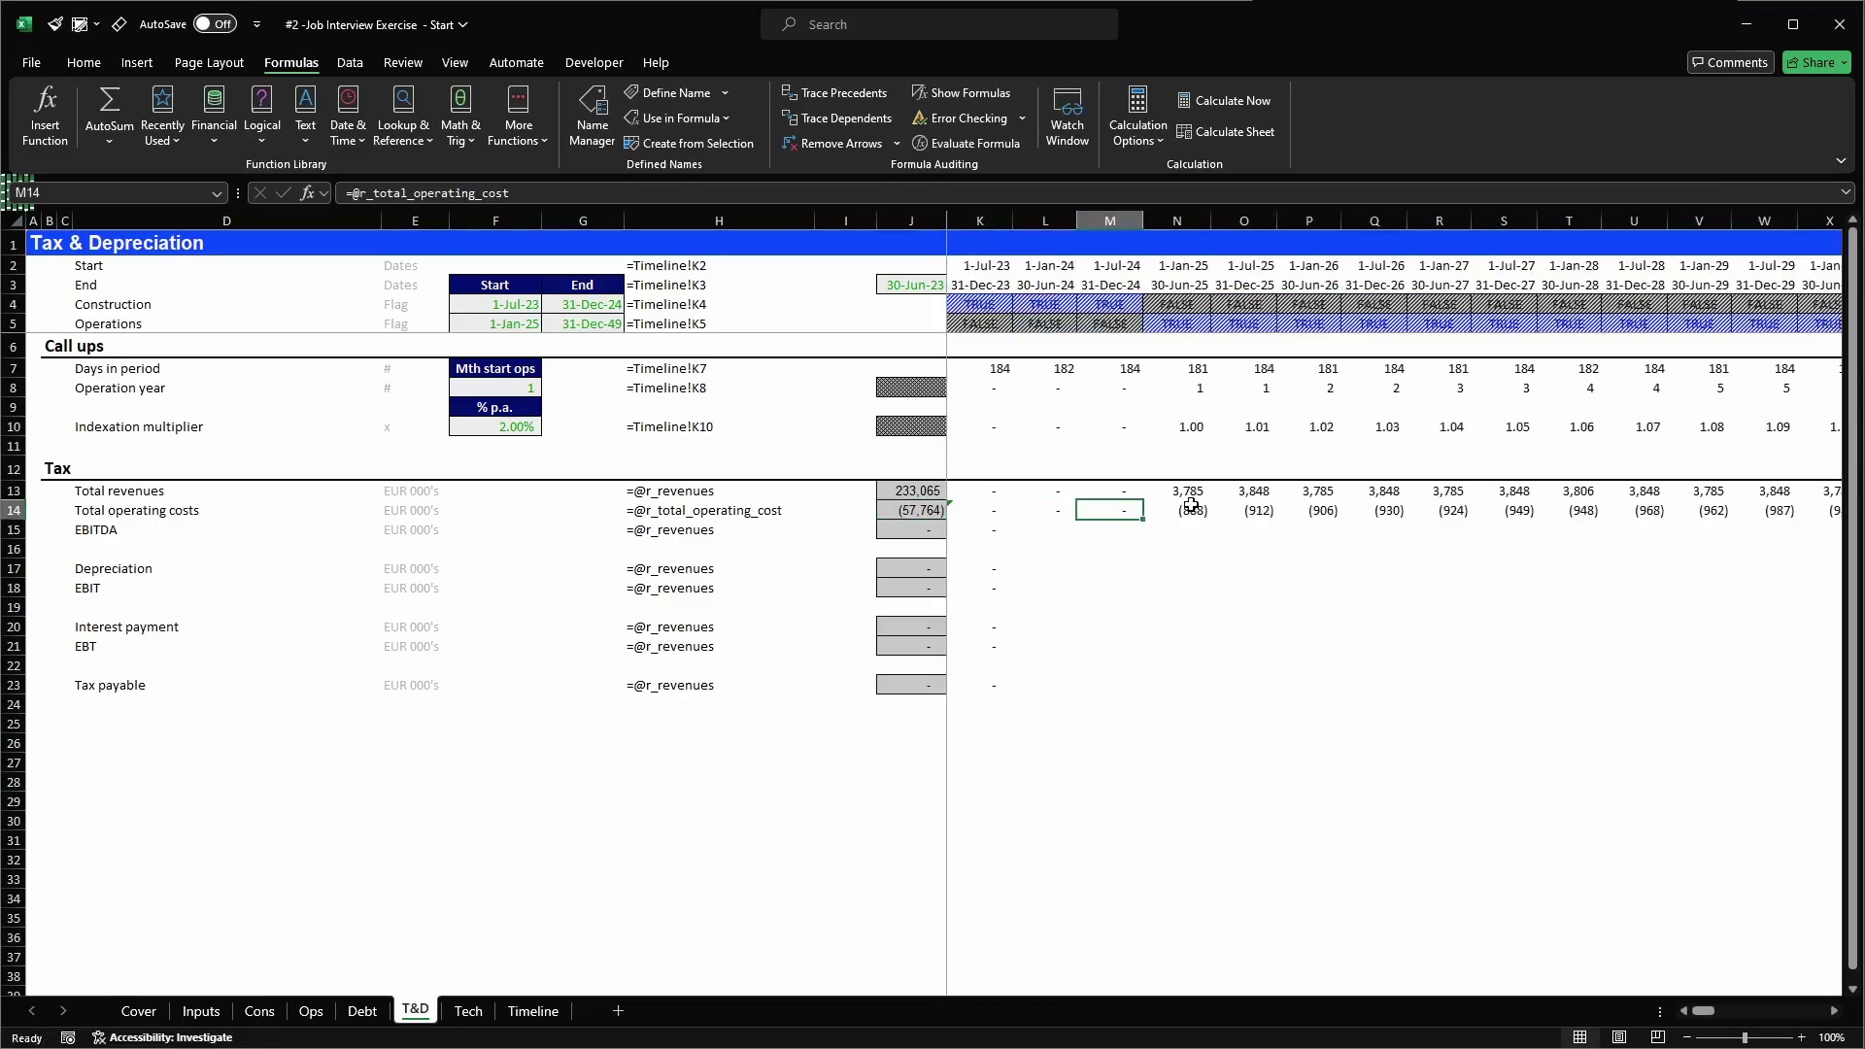
# - Calculate EBITDA in K15 as =SUM(K13:K14) and give the cell a top border
pyautogui.press('Left')
pyautogui.press('Left')
pyautogui.press('Down')
pyautogui.hotkey('alt', '=')
pyautogui.hotkey('ctrl', 'Return')
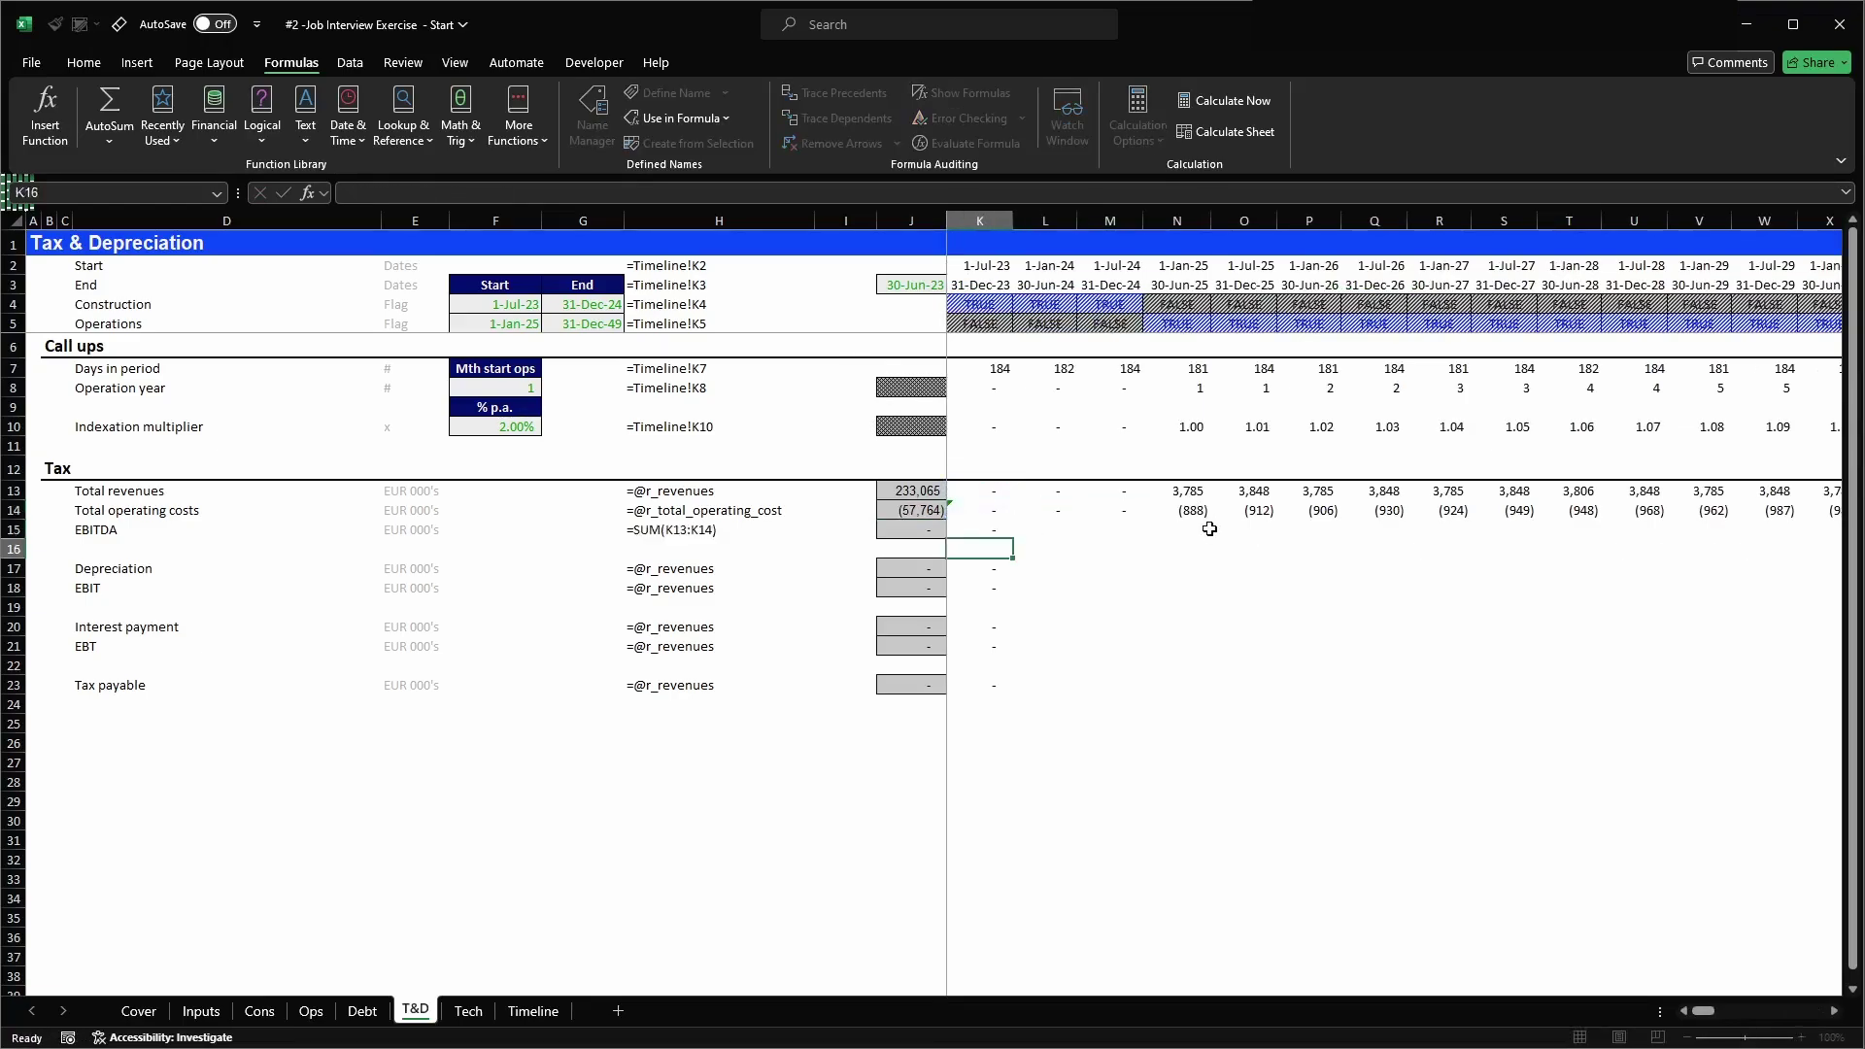
pyautogui.hotkey('alt', 'h')
pyautogui.press('b')
pyautogui.press('p')
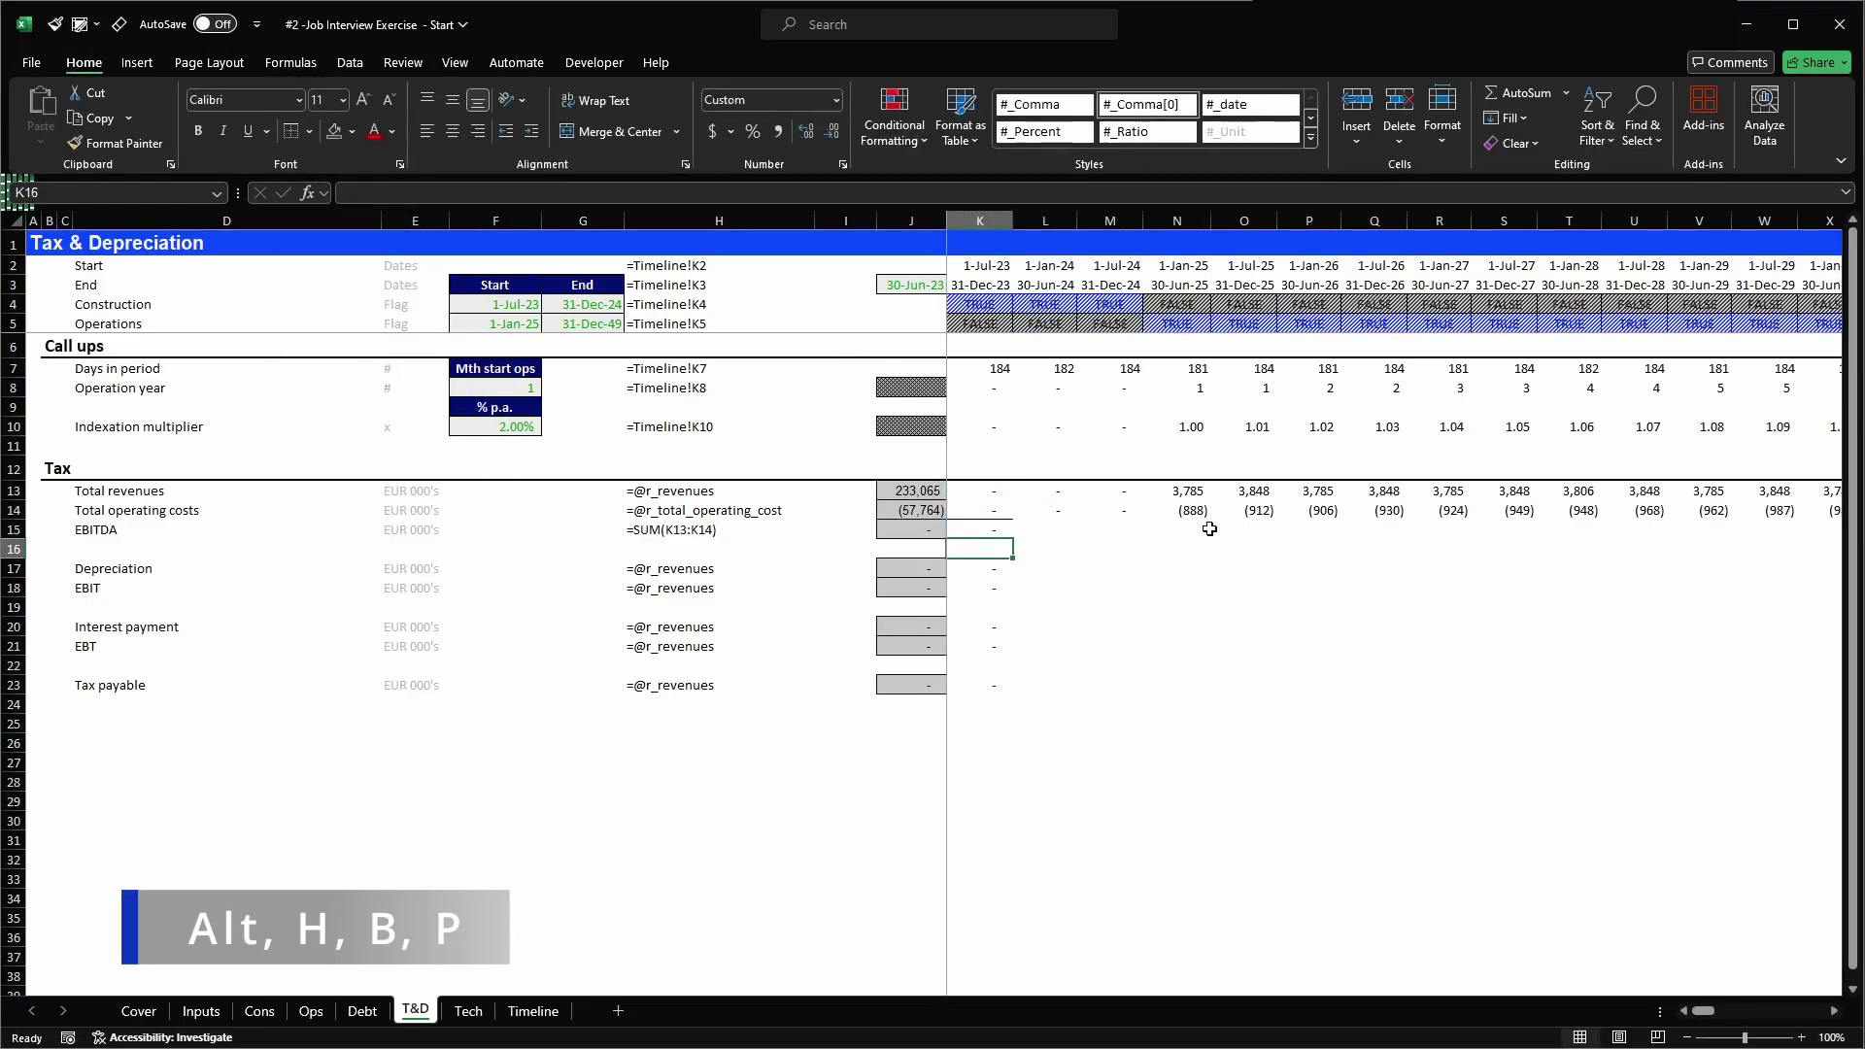
# - Copy the K15 EBITDA formula across all periods of the row
pyautogui.hotkey('ctrl', 'c')
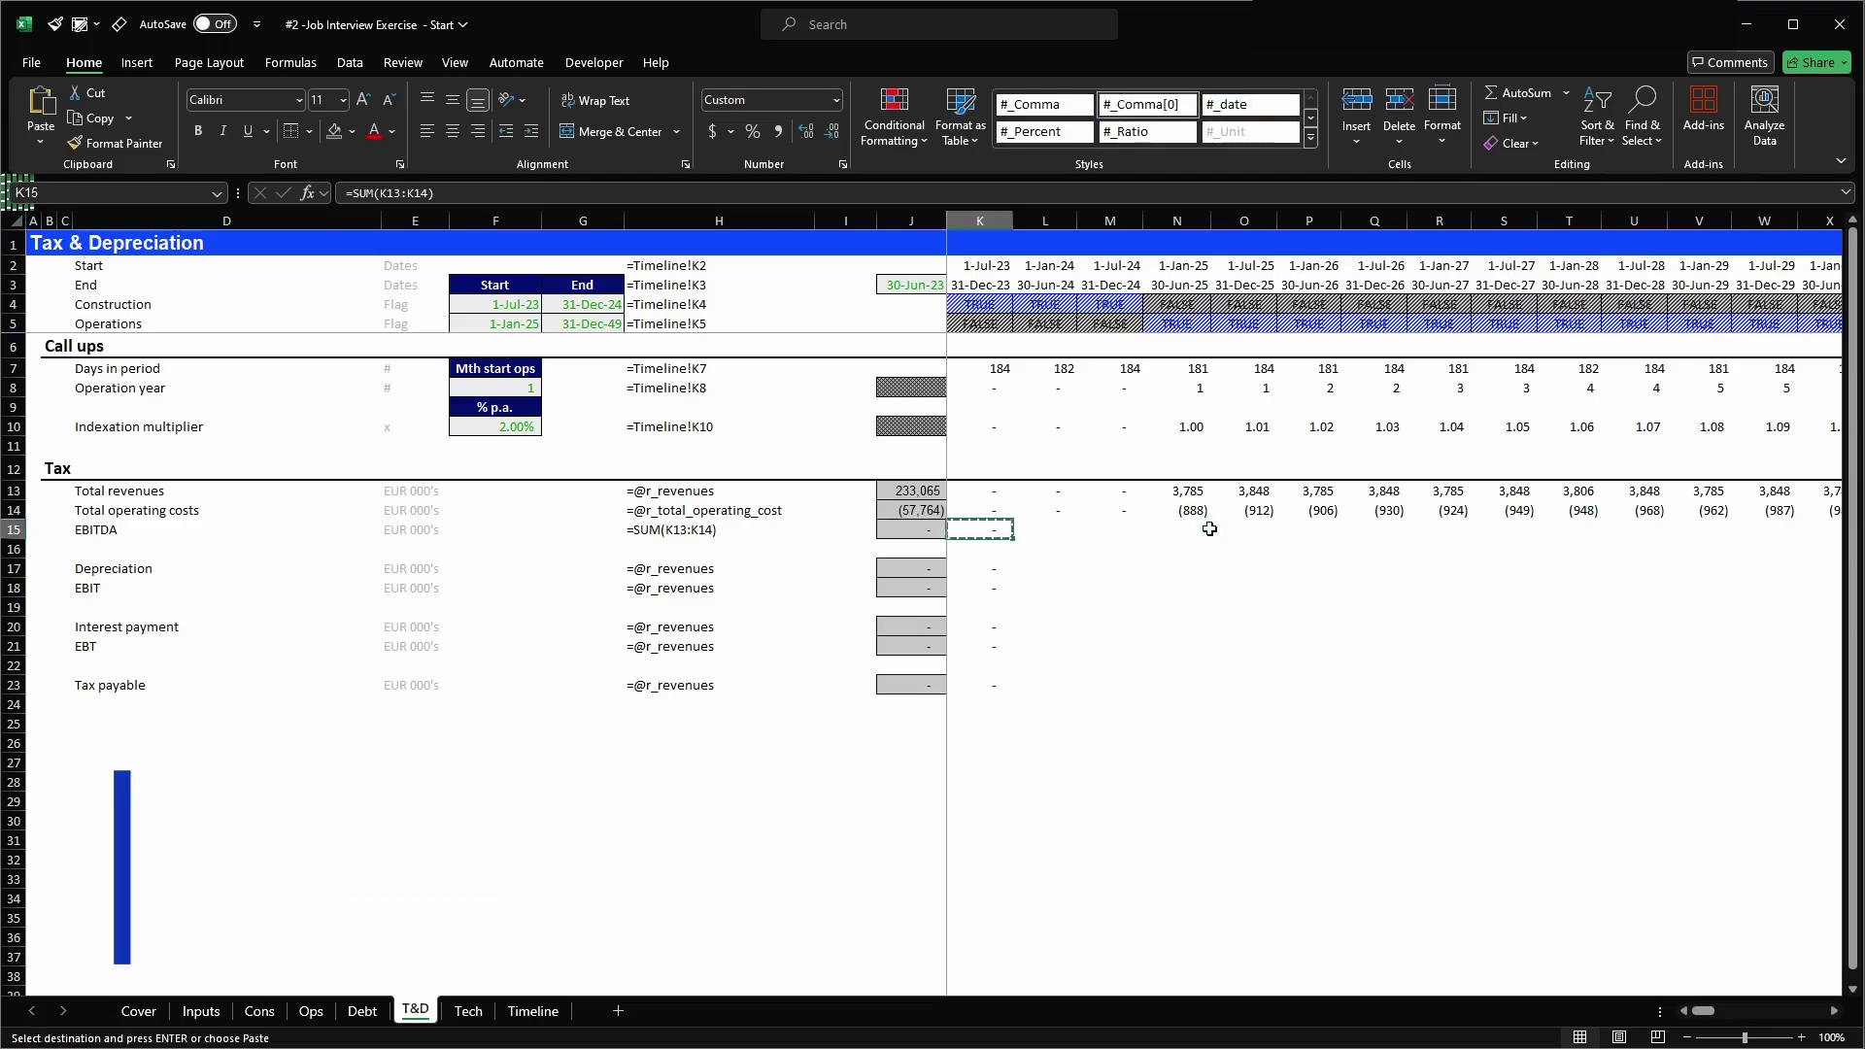
pyautogui.hotkey('ctrl', 'shift', 'Right')
pyautogui.hotkey('shift', 'Left')
pyautogui.press('Return')
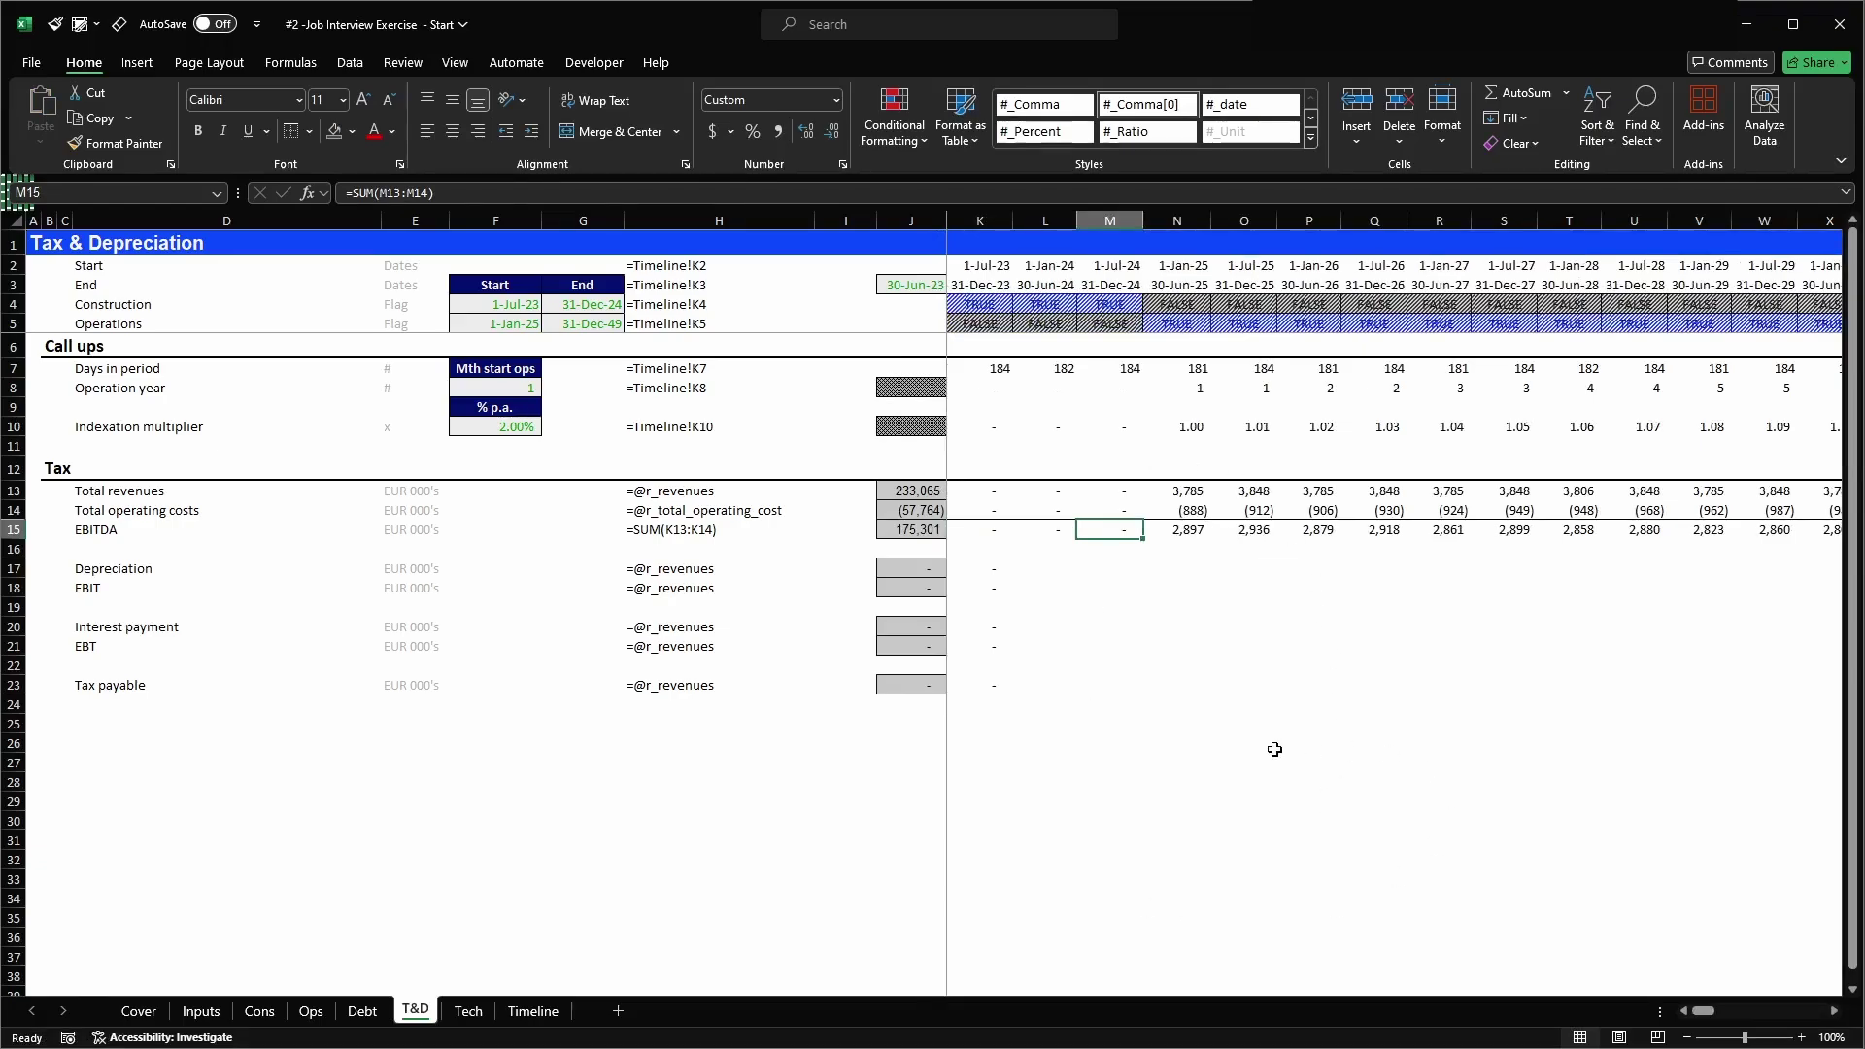
# - Define the name r_ebitda for the entire EBITDA row
pyautogui.press('Left')
pyautogui.press('Left')
pyautogui.press('Left')
pyautogui.press('Left')
pyautogui.press('Left')
pyautogui.press('Left')
pyautogui.hotkey('shift', 'space')
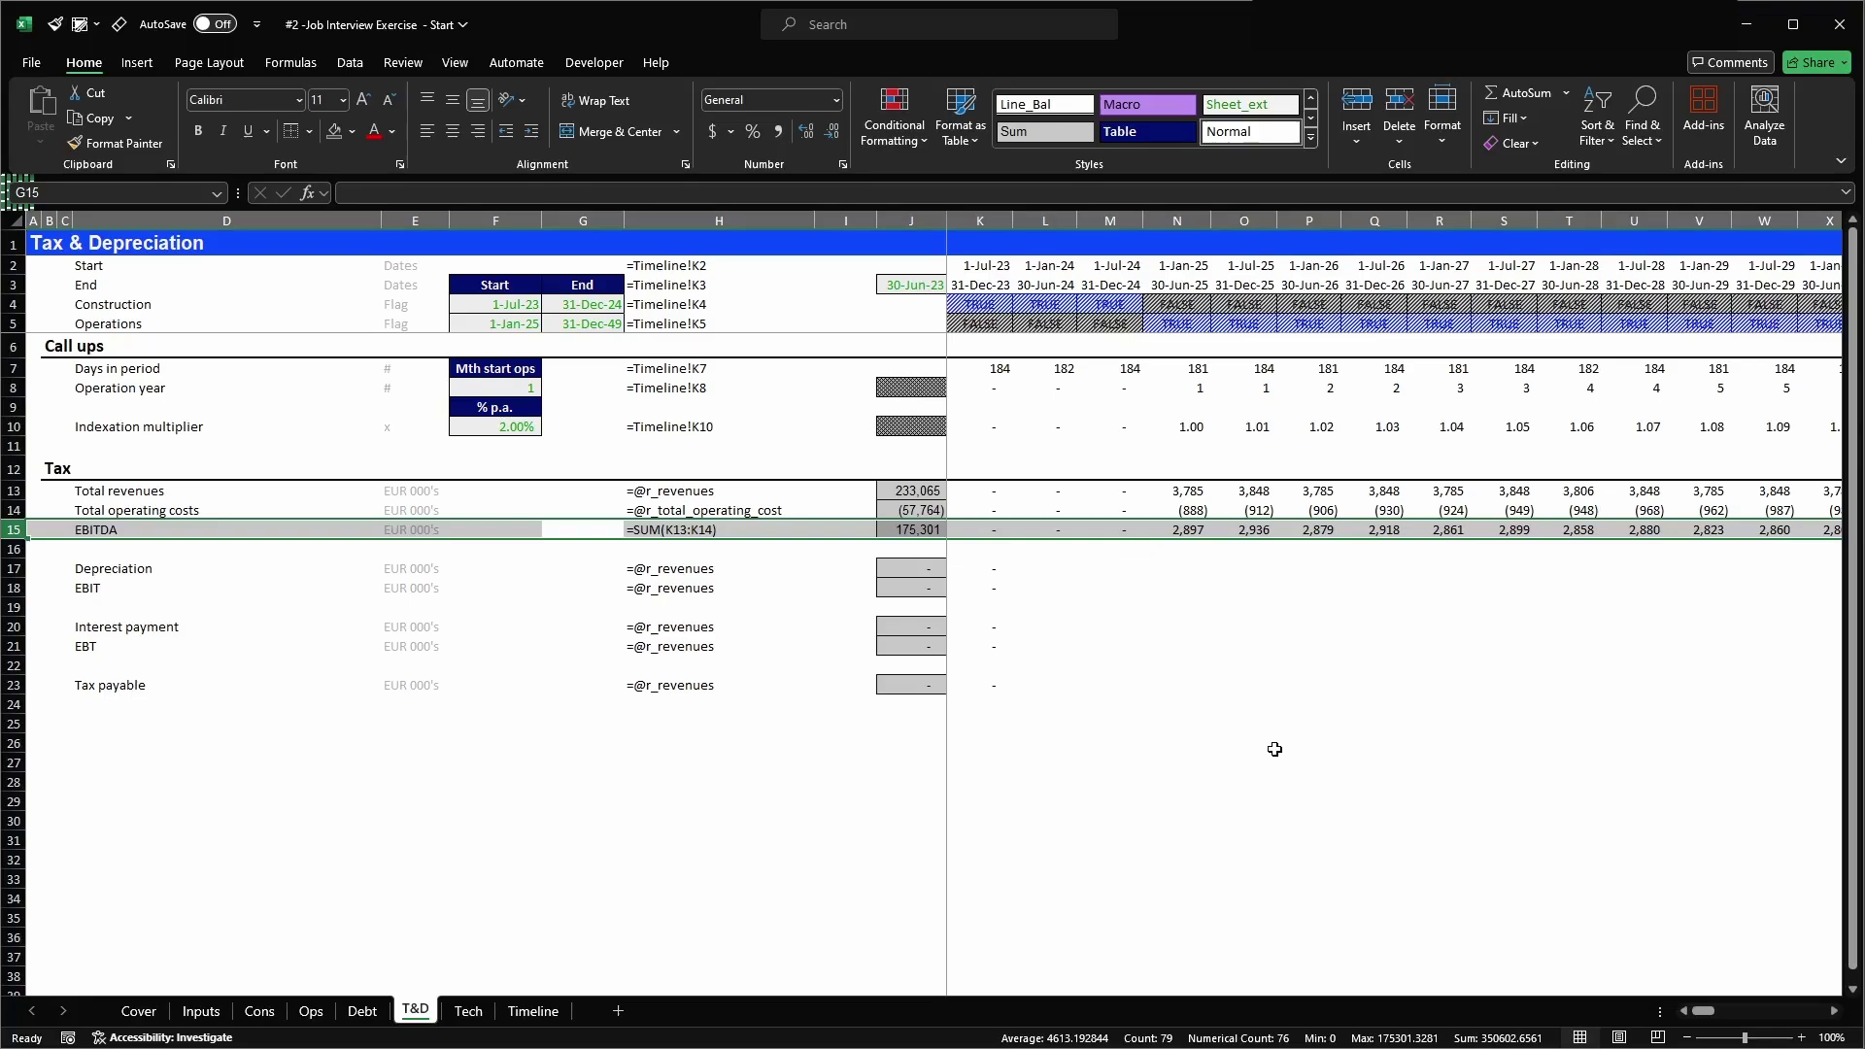
pyautogui.hotkey('alt', 'F3')
pyautogui.write('r_ebitda')
pyautogui.hotkey('shift', 'Right')
# - Check which r_ range names are available using a trial formula in blank cell L29, then discard it
pyautogui.click(1032, 796)
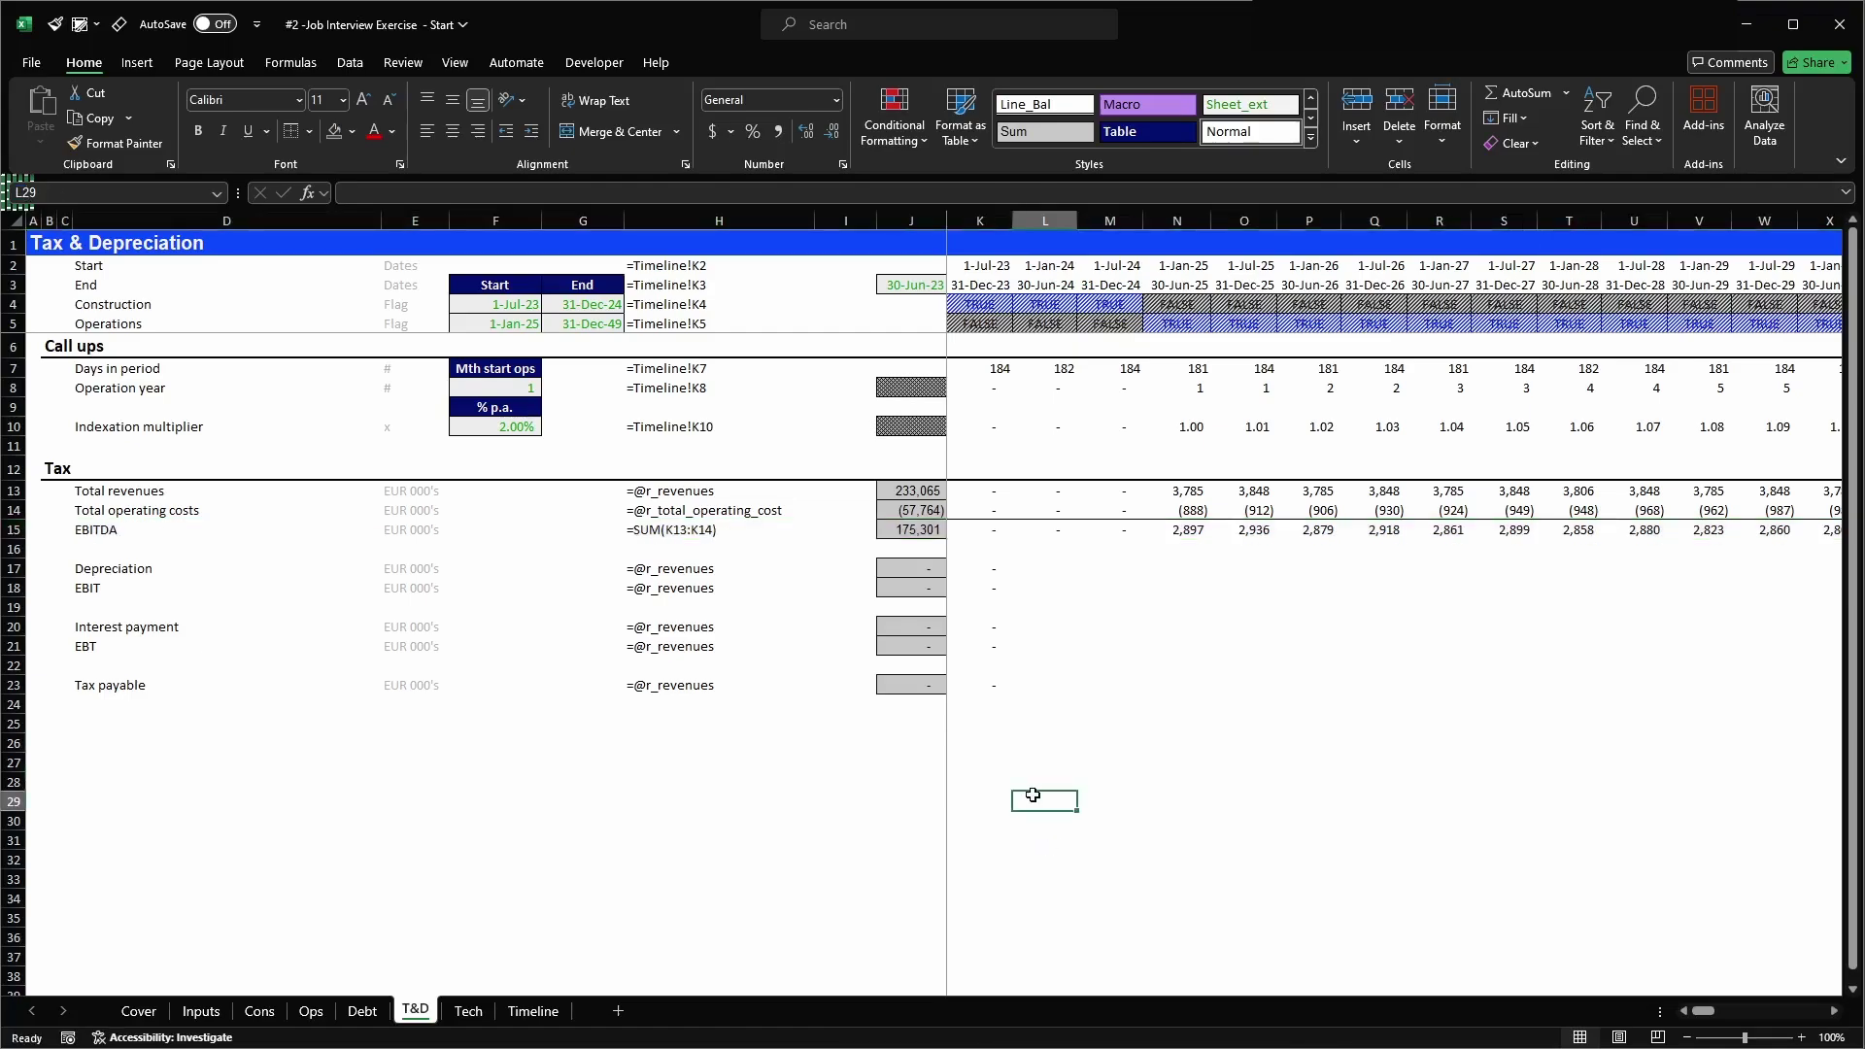
pyautogui.write('=')
pyautogui.write('@e')
pyautogui.press('BackSpace')
pyautogui.write('r_')
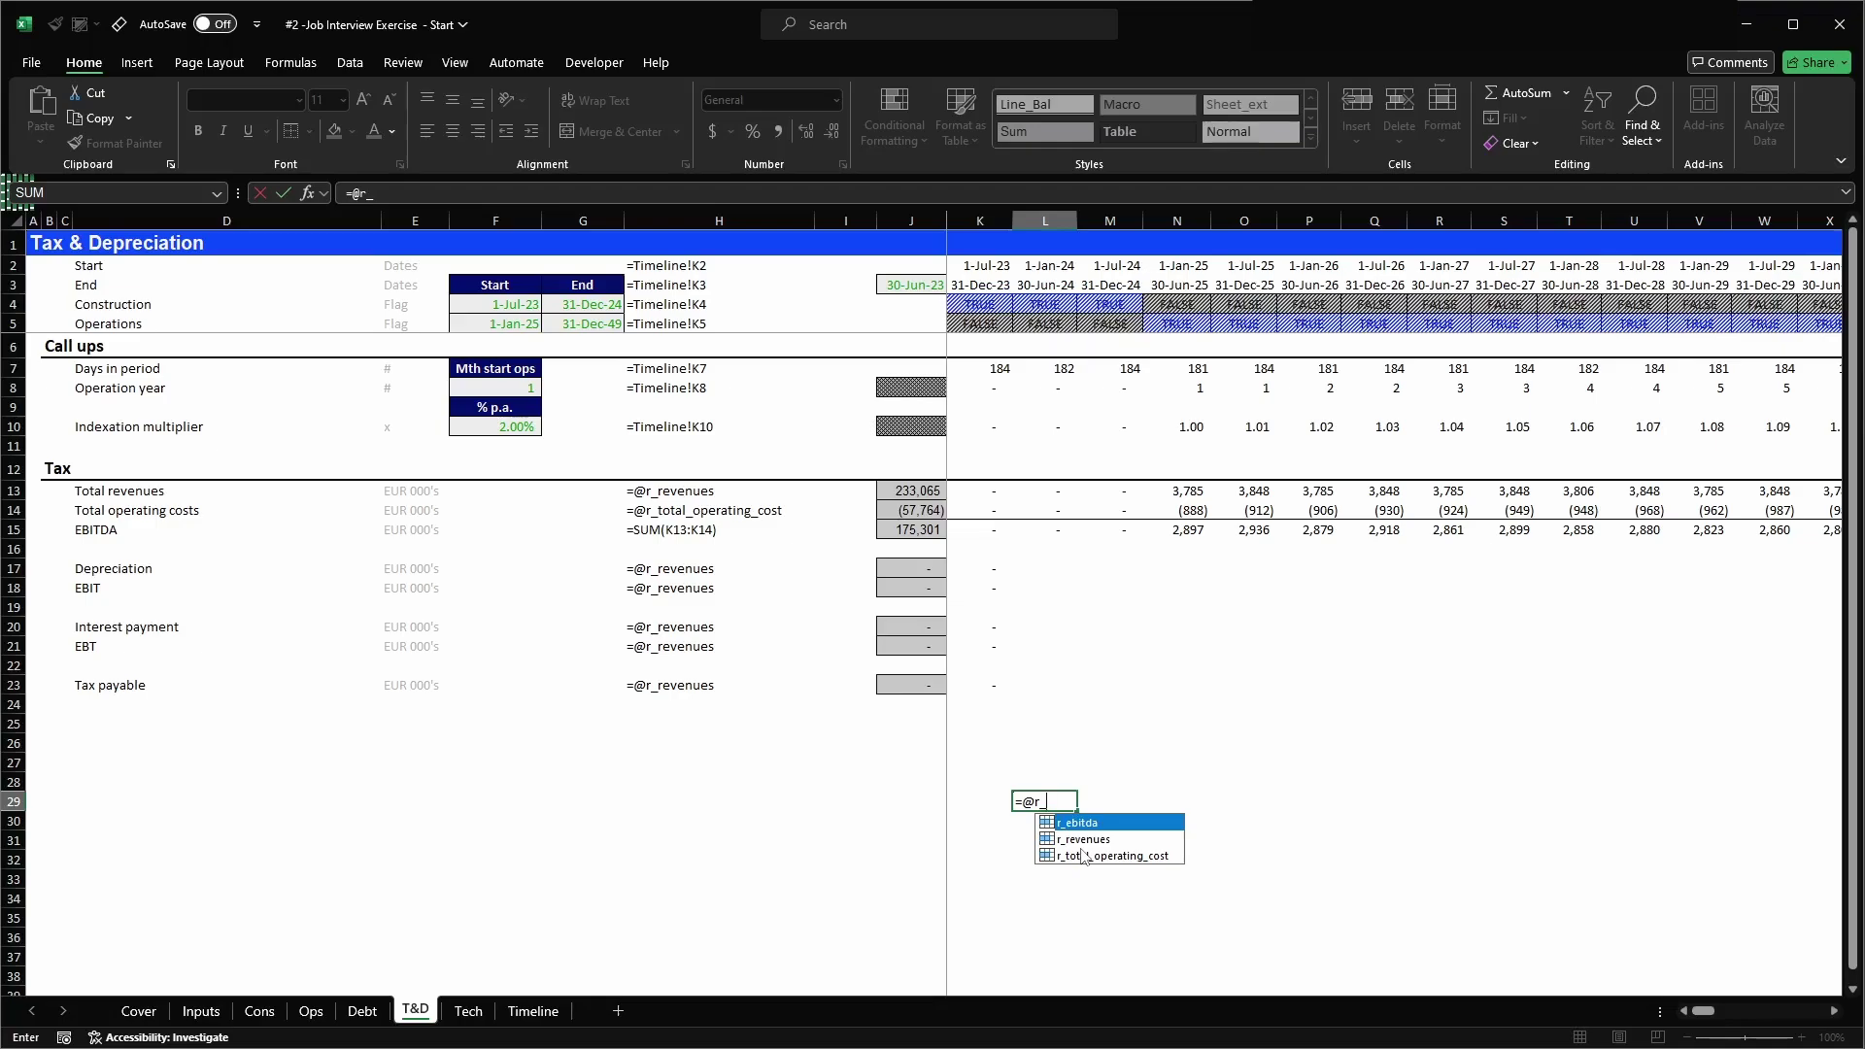
pyautogui.press('Escape')
pyautogui.press('Escape')
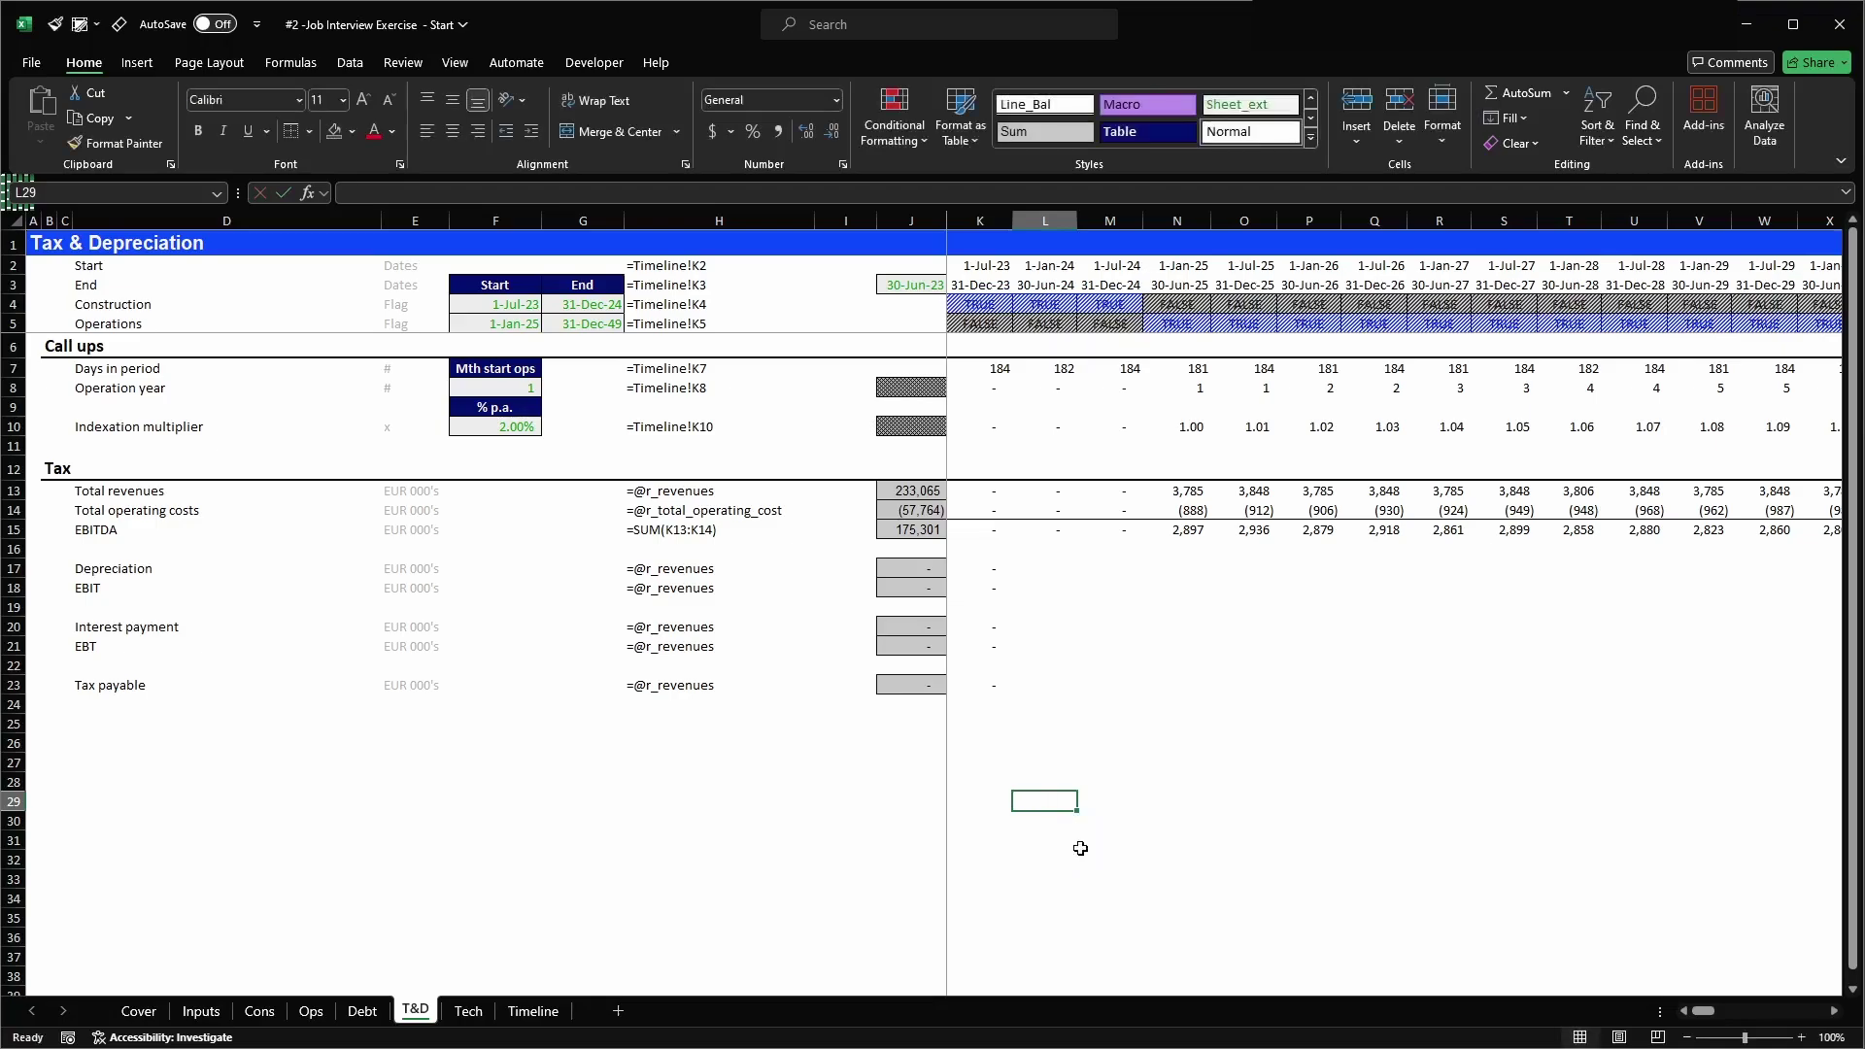
# - Clear the placeholder revenue formula from the Depreciation row in K17
pyautogui.click(984, 529)
pyautogui.press('Down')
pyautogui.press('Down')
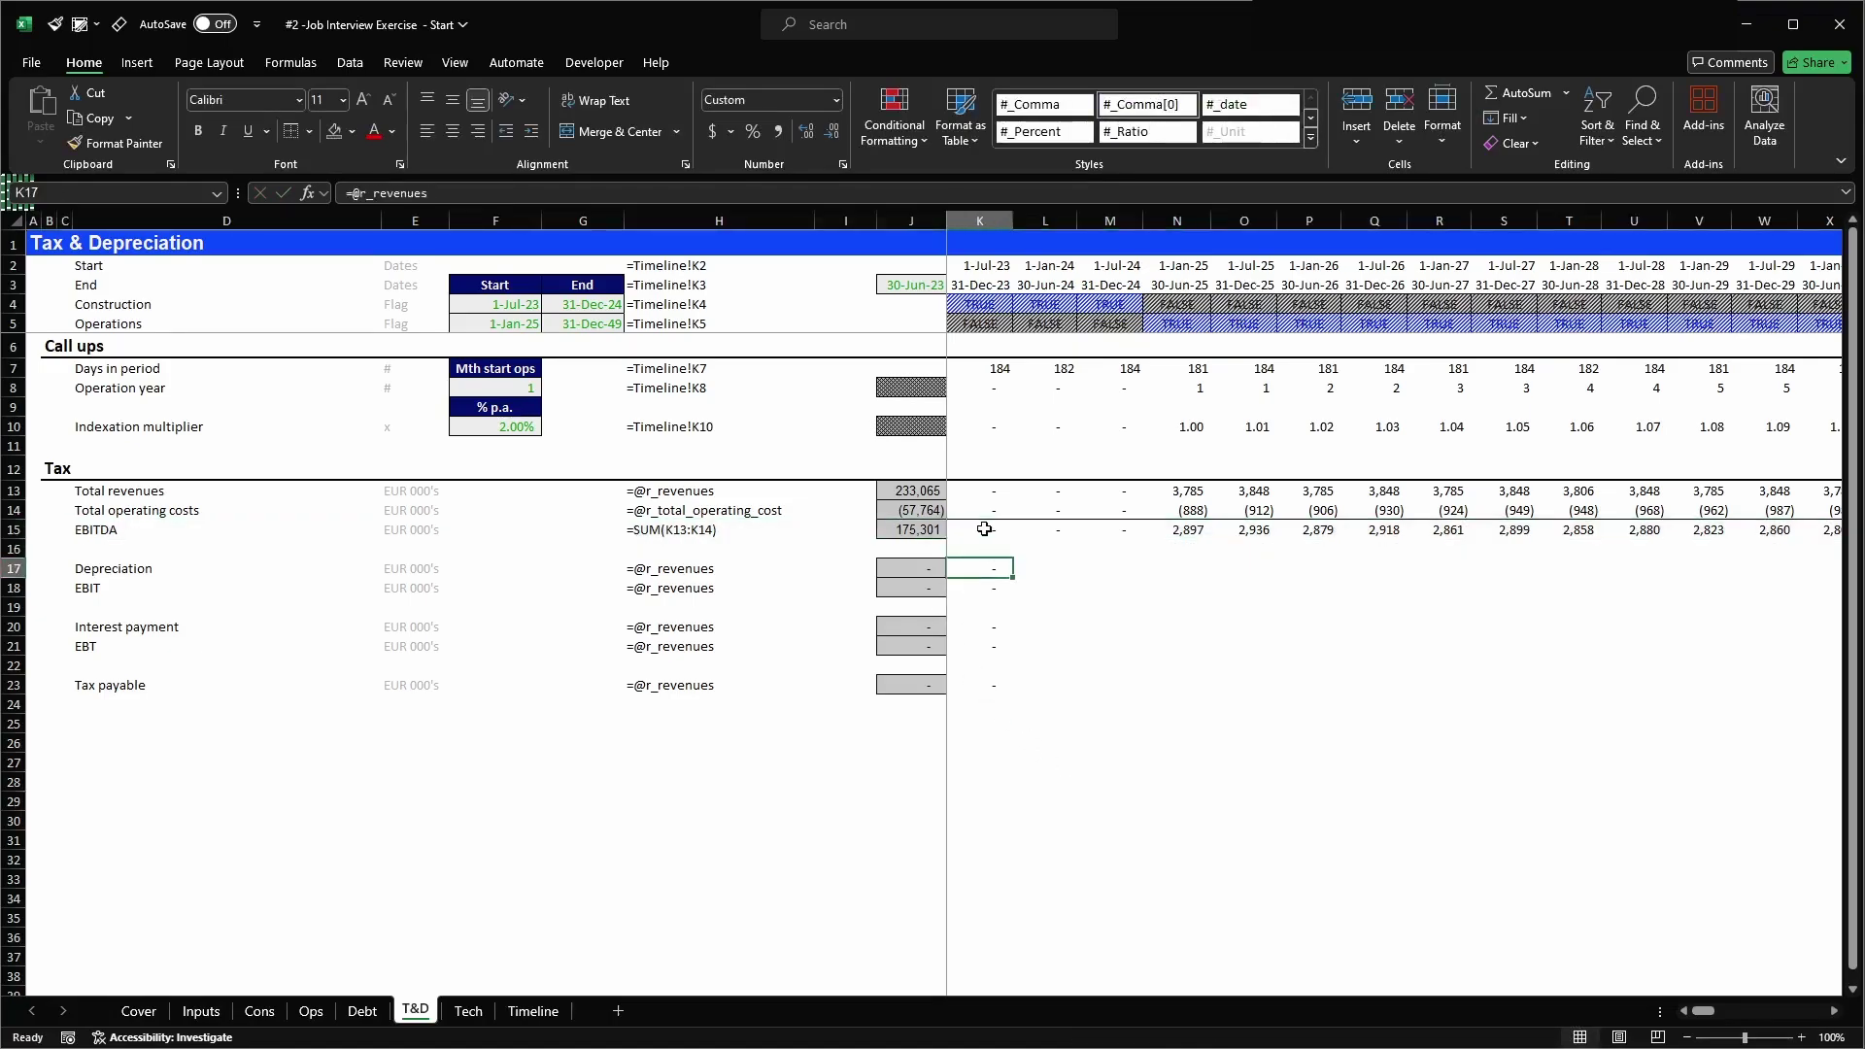
pyautogui.press('Delete')
# - Calculate EBIT in K18 as =SUM(K15,K17) and copy the formula across all periods
pyautogui.press('Down')
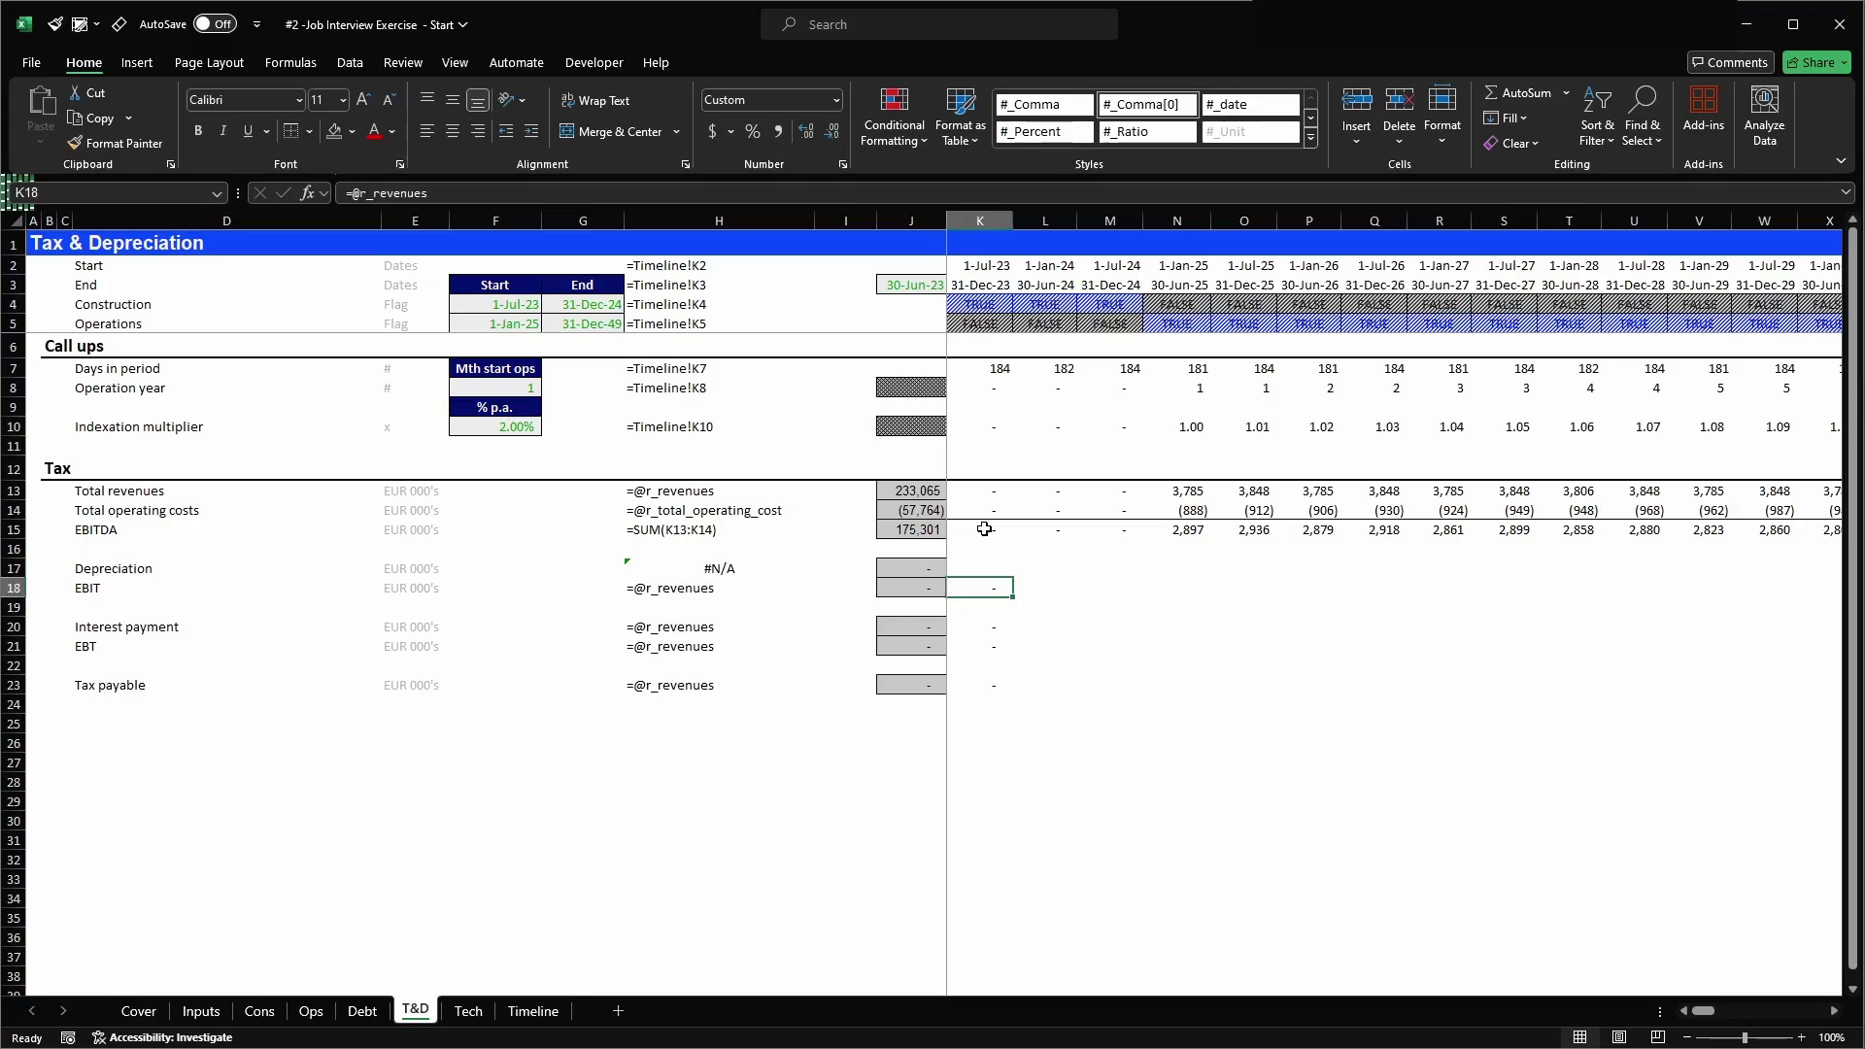
pyautogui.write('=SUM(')
pyautogui.click(984, 529)
pyautogui.write(',')
pyautogui.press('Up')
pyautogui.hotkey('ctrl', 'Return')
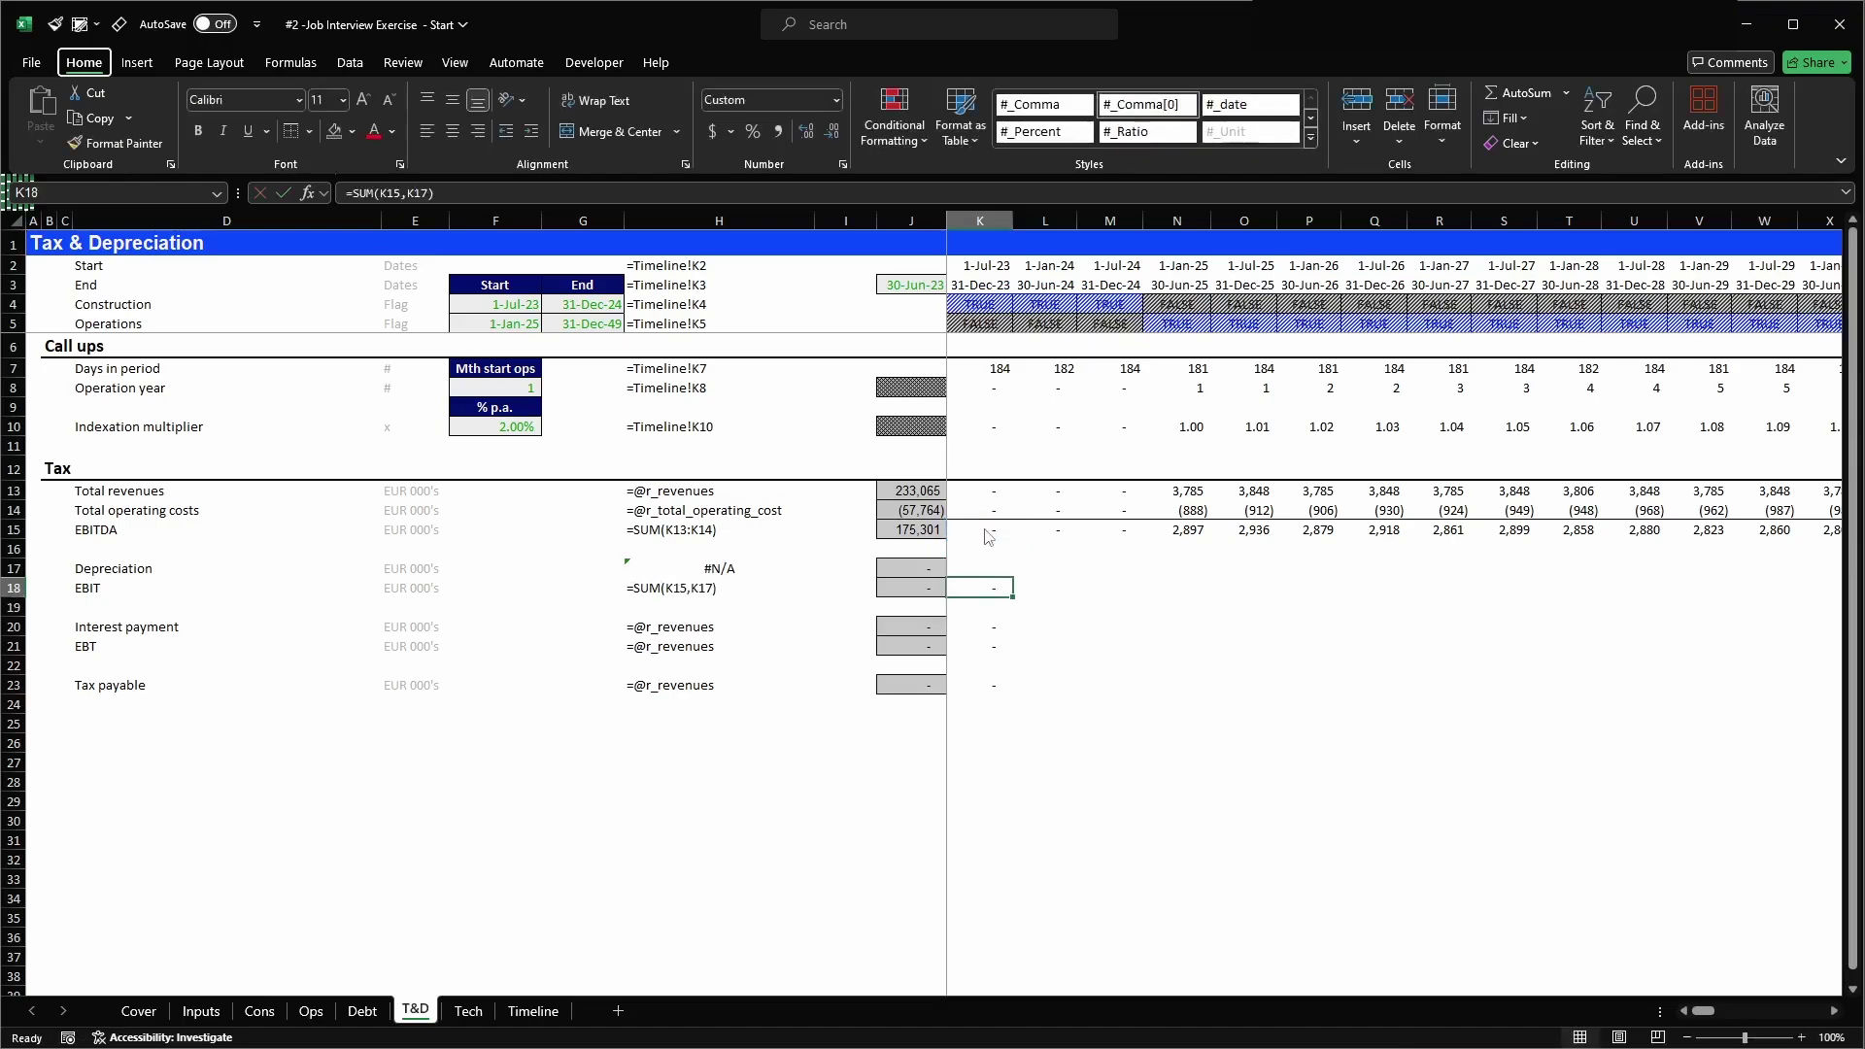
pyautogui.hotkey('ctrl', 'c')
pyautogui.hotkey('ctrl', 'shift', 'Right')
pyautogui.press('Return')
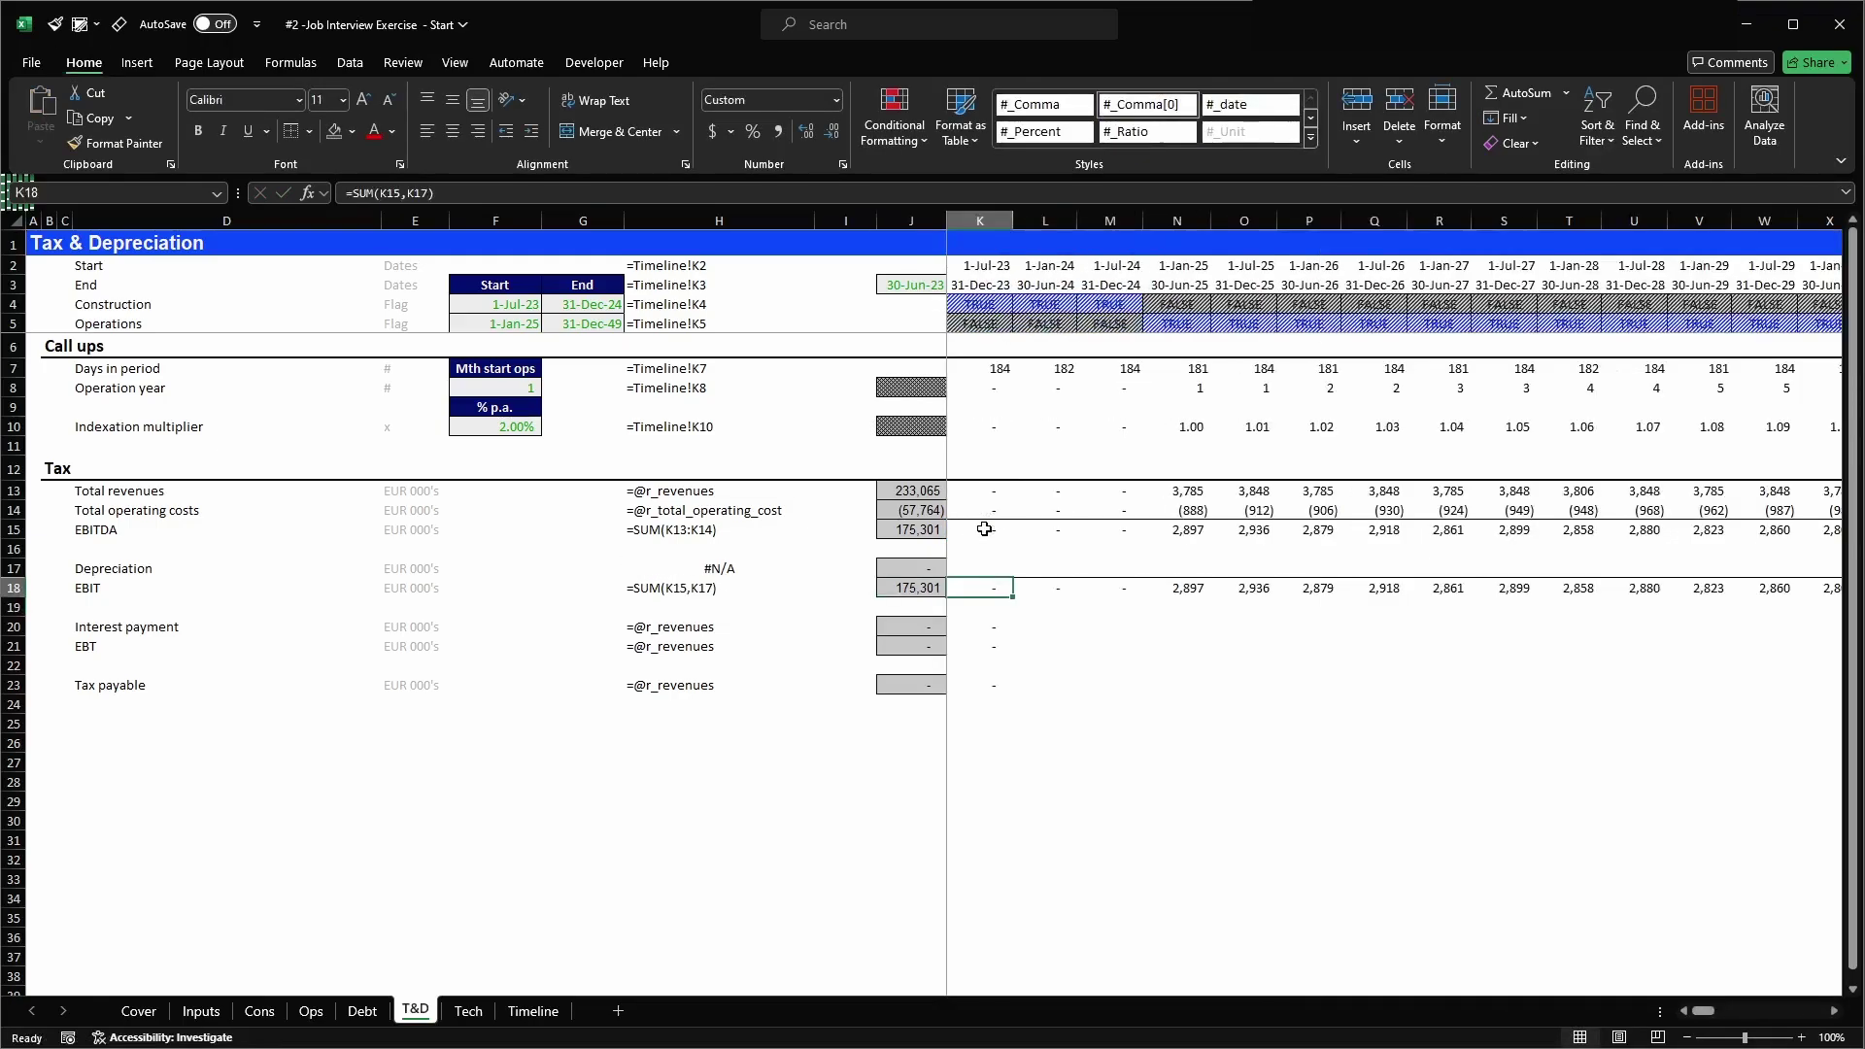
# - Define the name r_interest_payment for the Interest payment row 26 on the Debt sheet
pyautogui.press('Down')
pyautogui.press('Down')
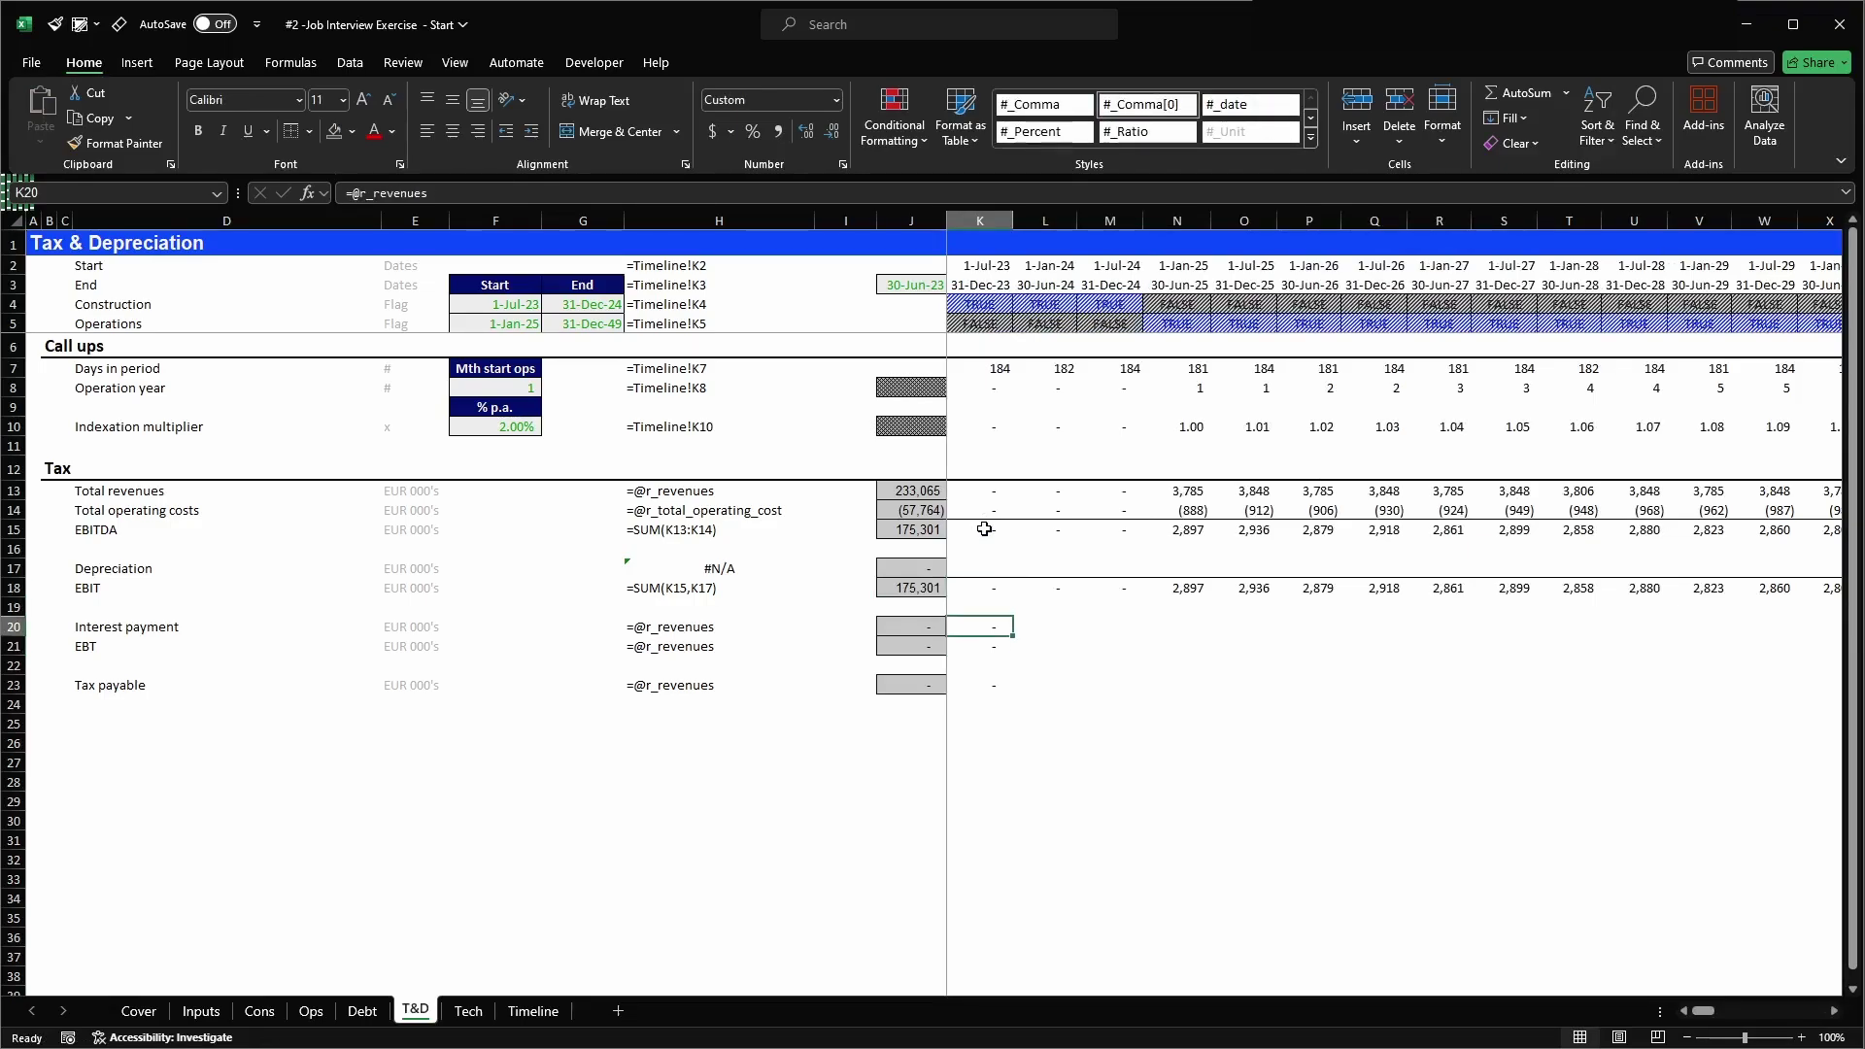
pyautogui.hotkey('ctrl', 'pageup')
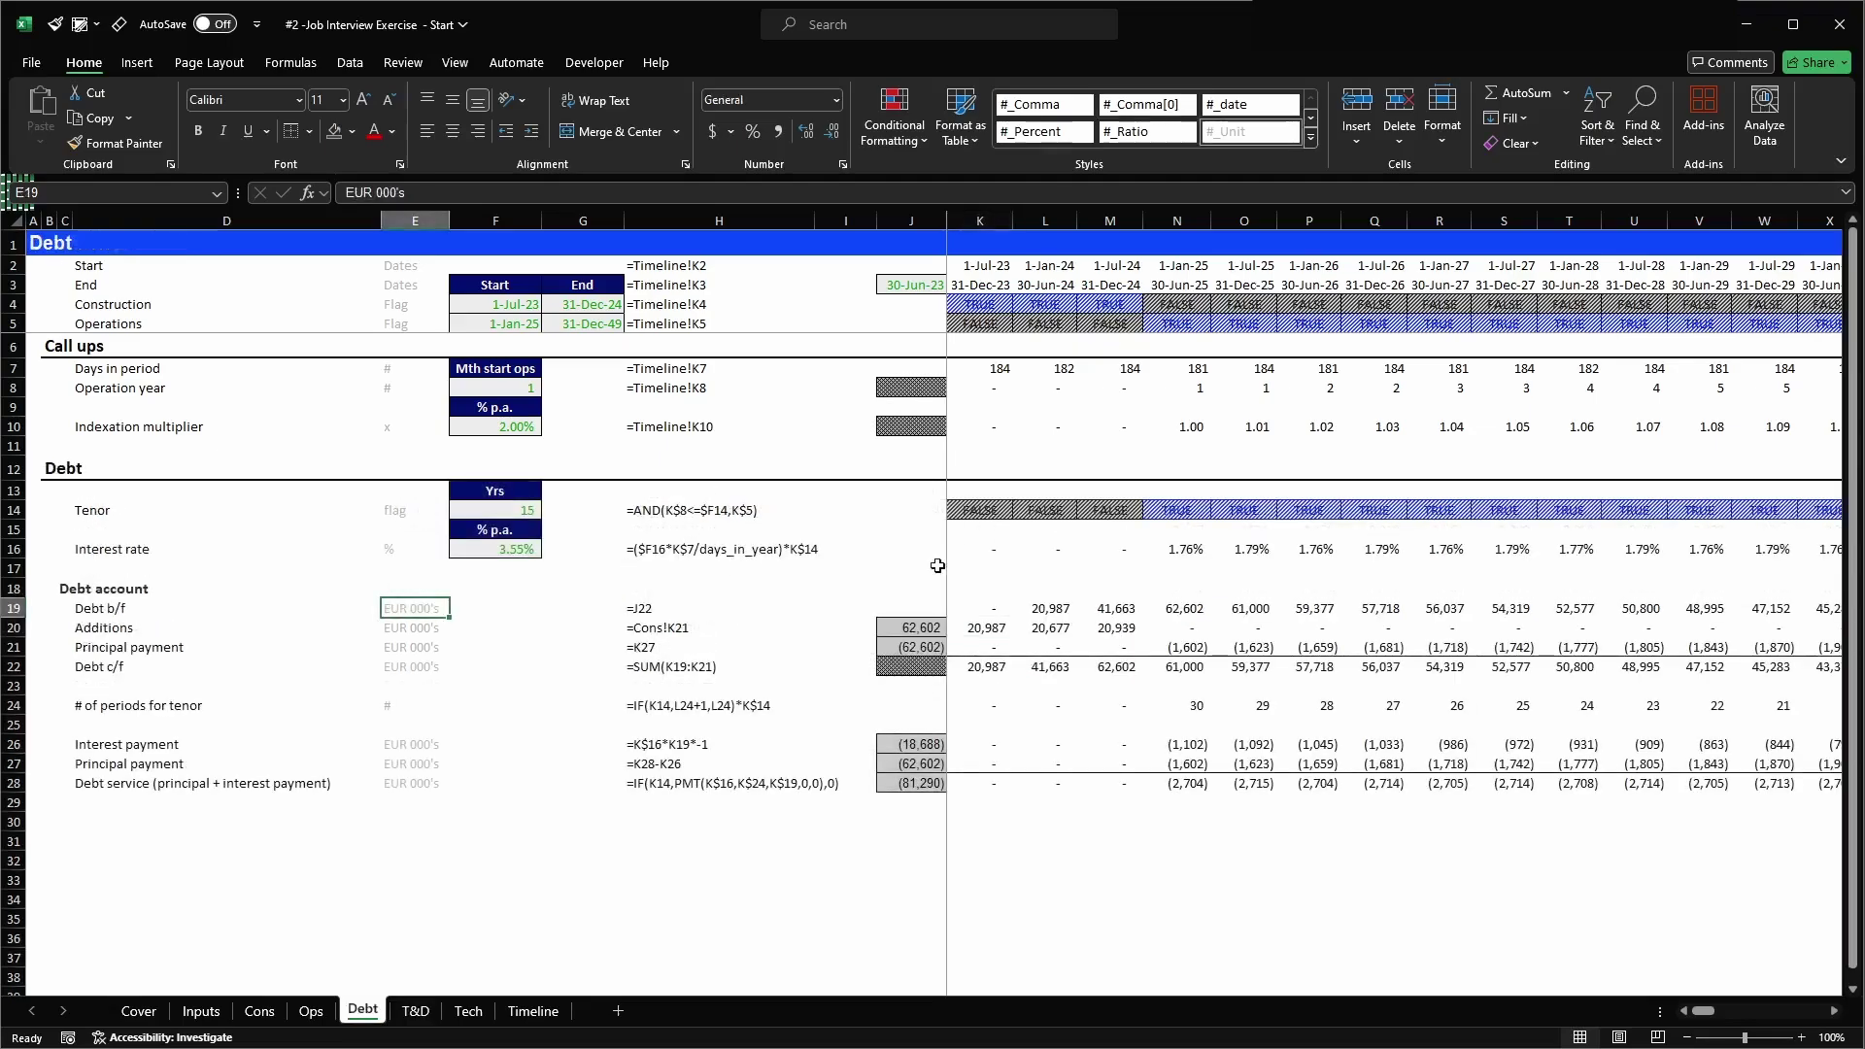
pyautogui.click(979, 742)
pyautogui.hotkey('shift', 'space')
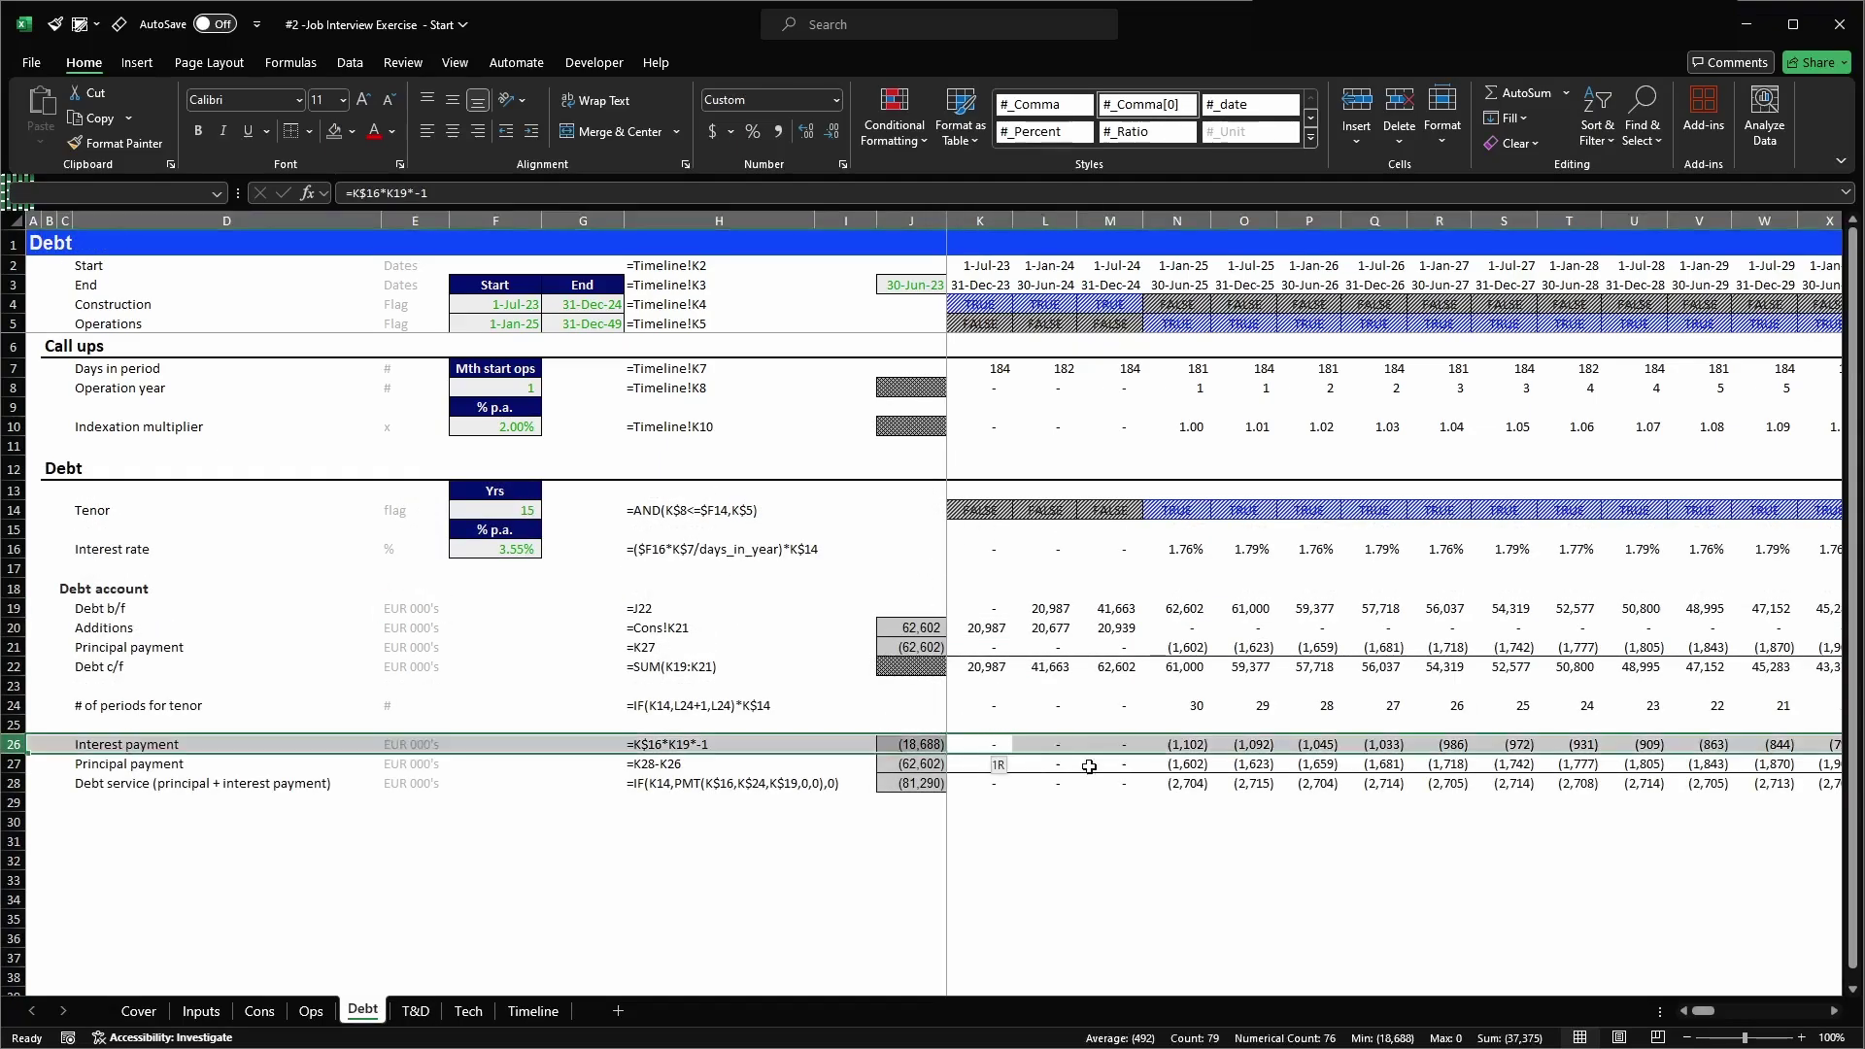
pyautogui.hotkey('alt', 'F3')
pyautogui.write('r_inters')
pyautogui.write('st_payment')
pyautogui.press('Return')
# - Define the name r_principal_payment for the Principal payment row 27 on the Debt sheet
pyautogui.press('Down')
pyautogui.hotkey('shift', 'space')
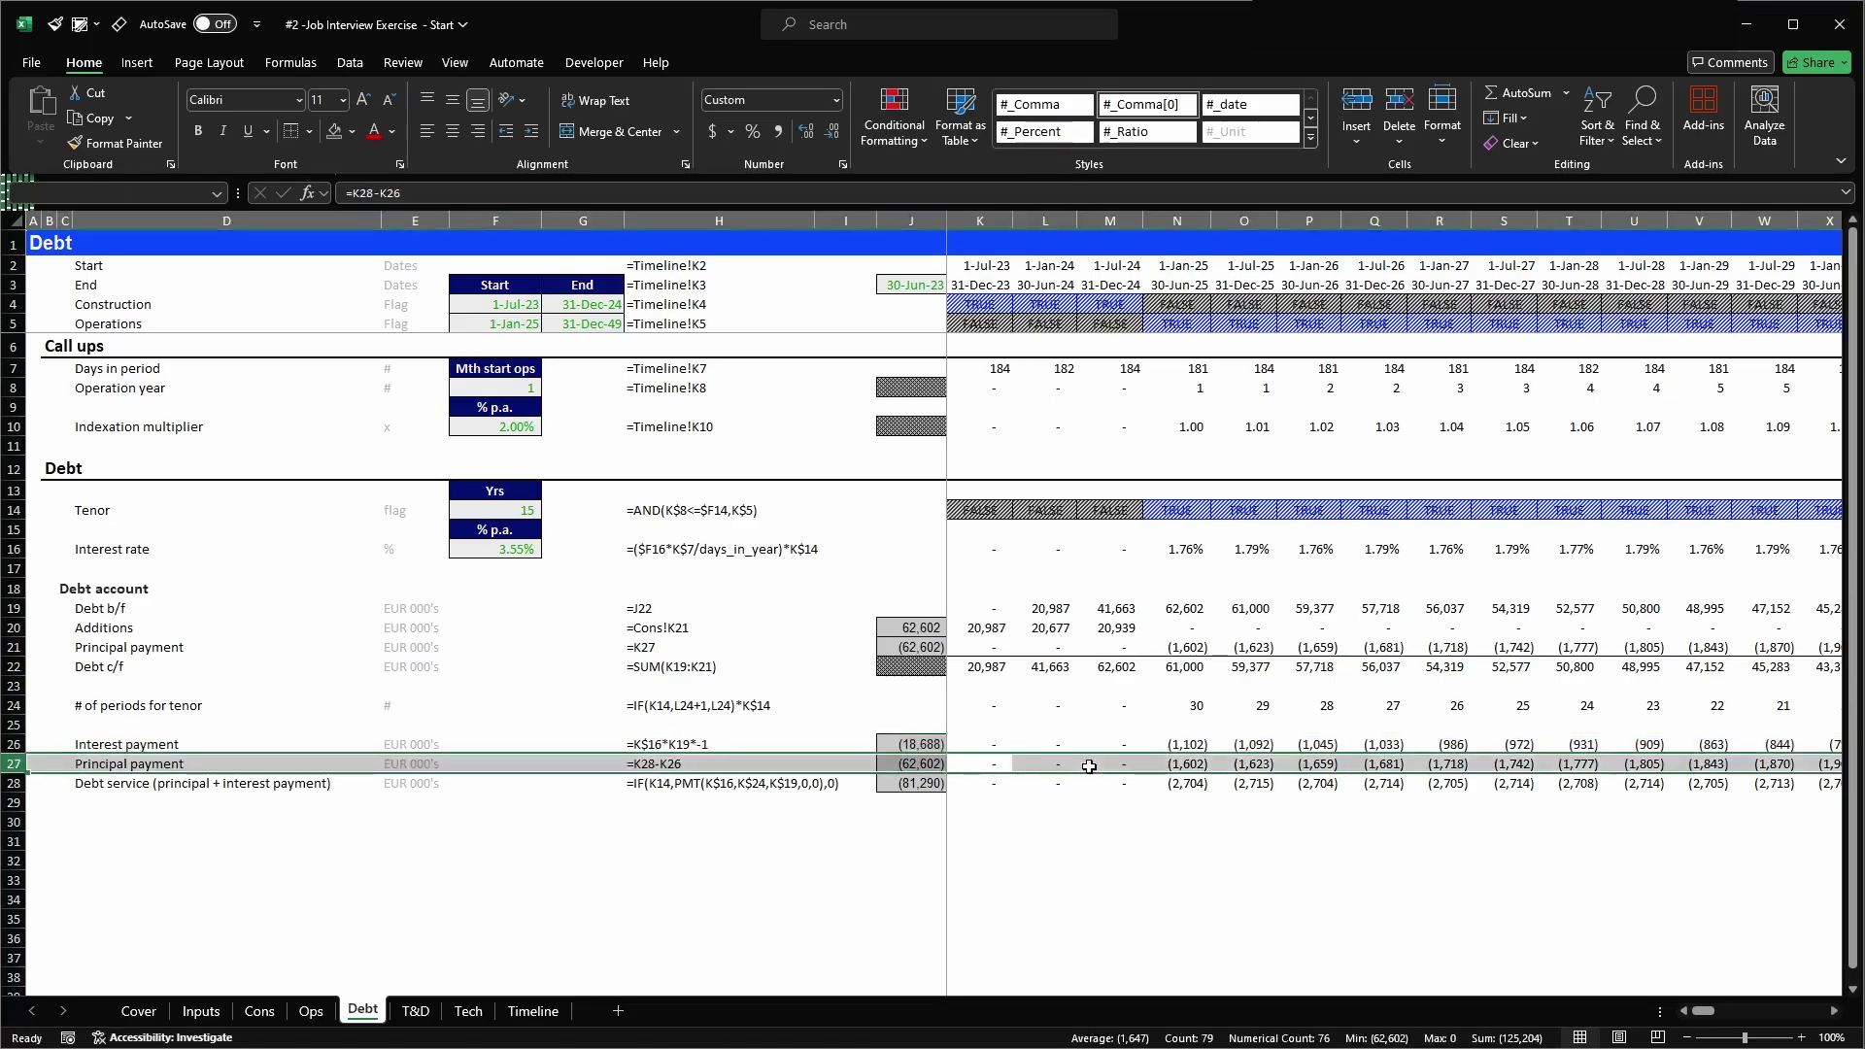
pyautogui.press('F12')
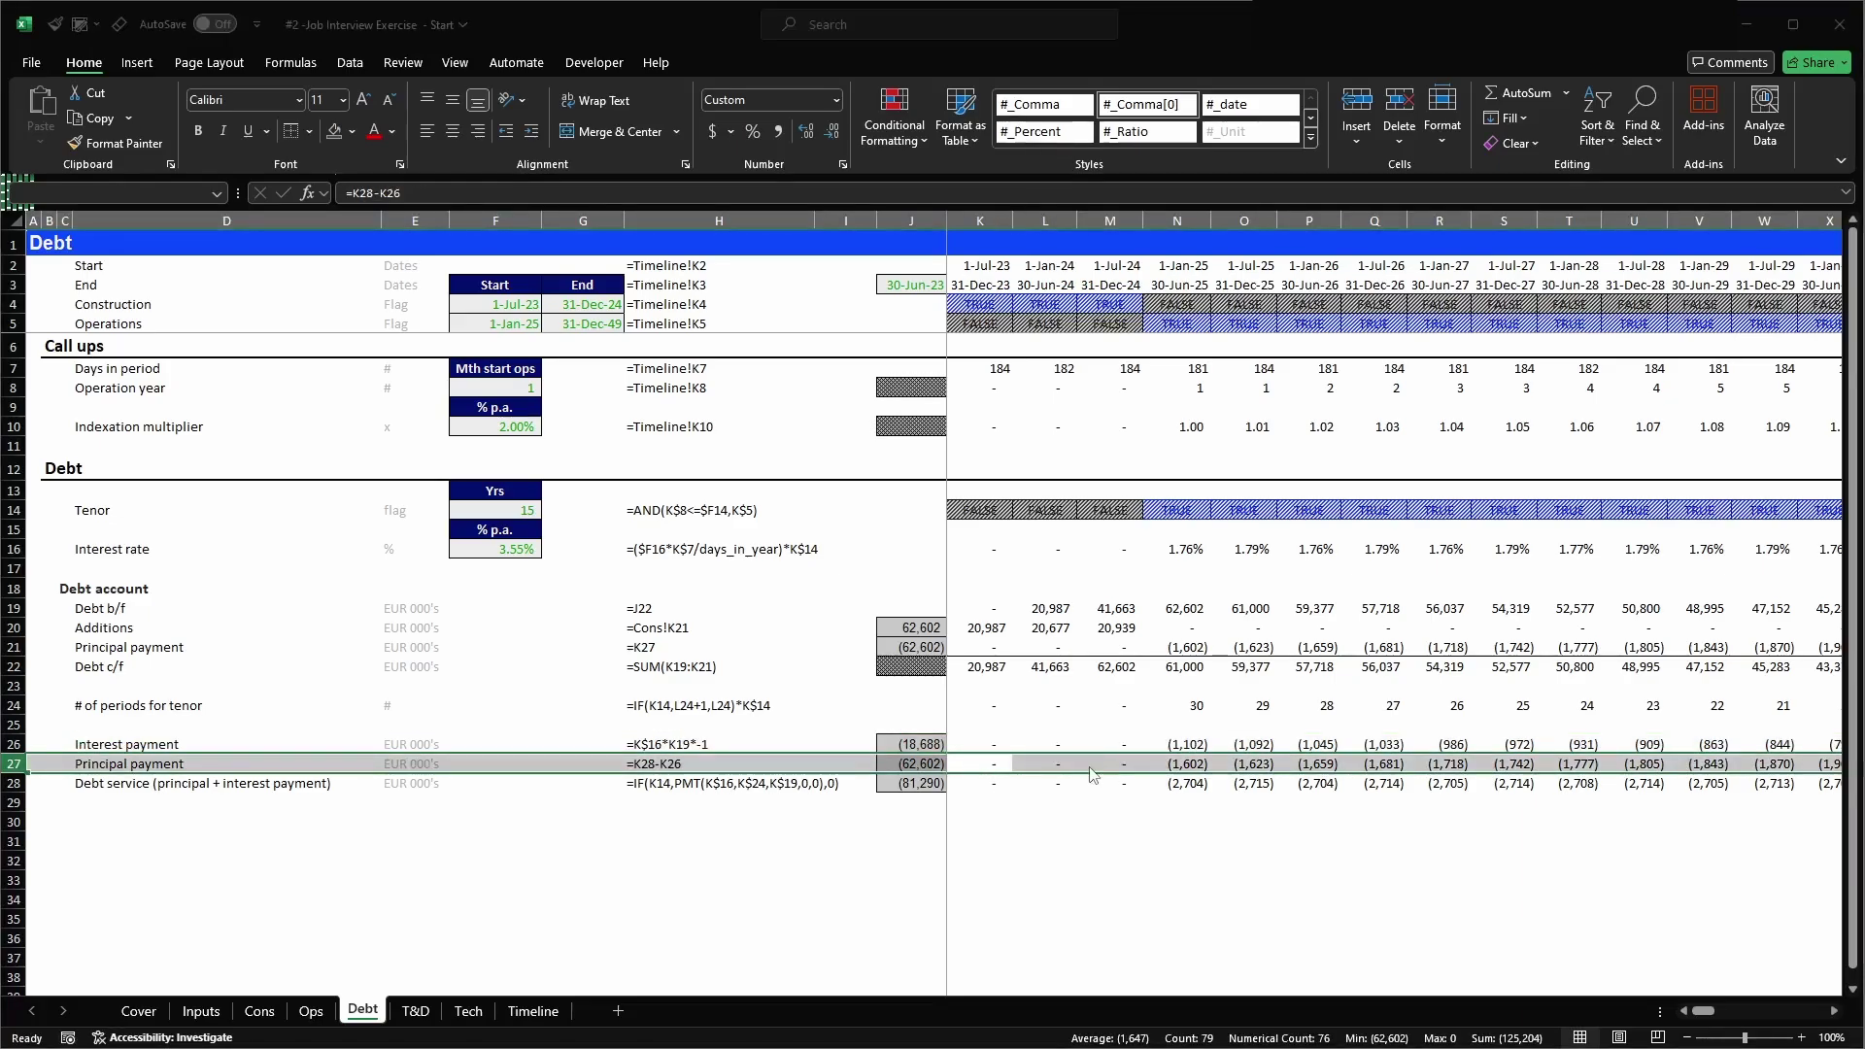
pyautogui.press('Escape')
pyautogui.hotkey('alt', 'F3')
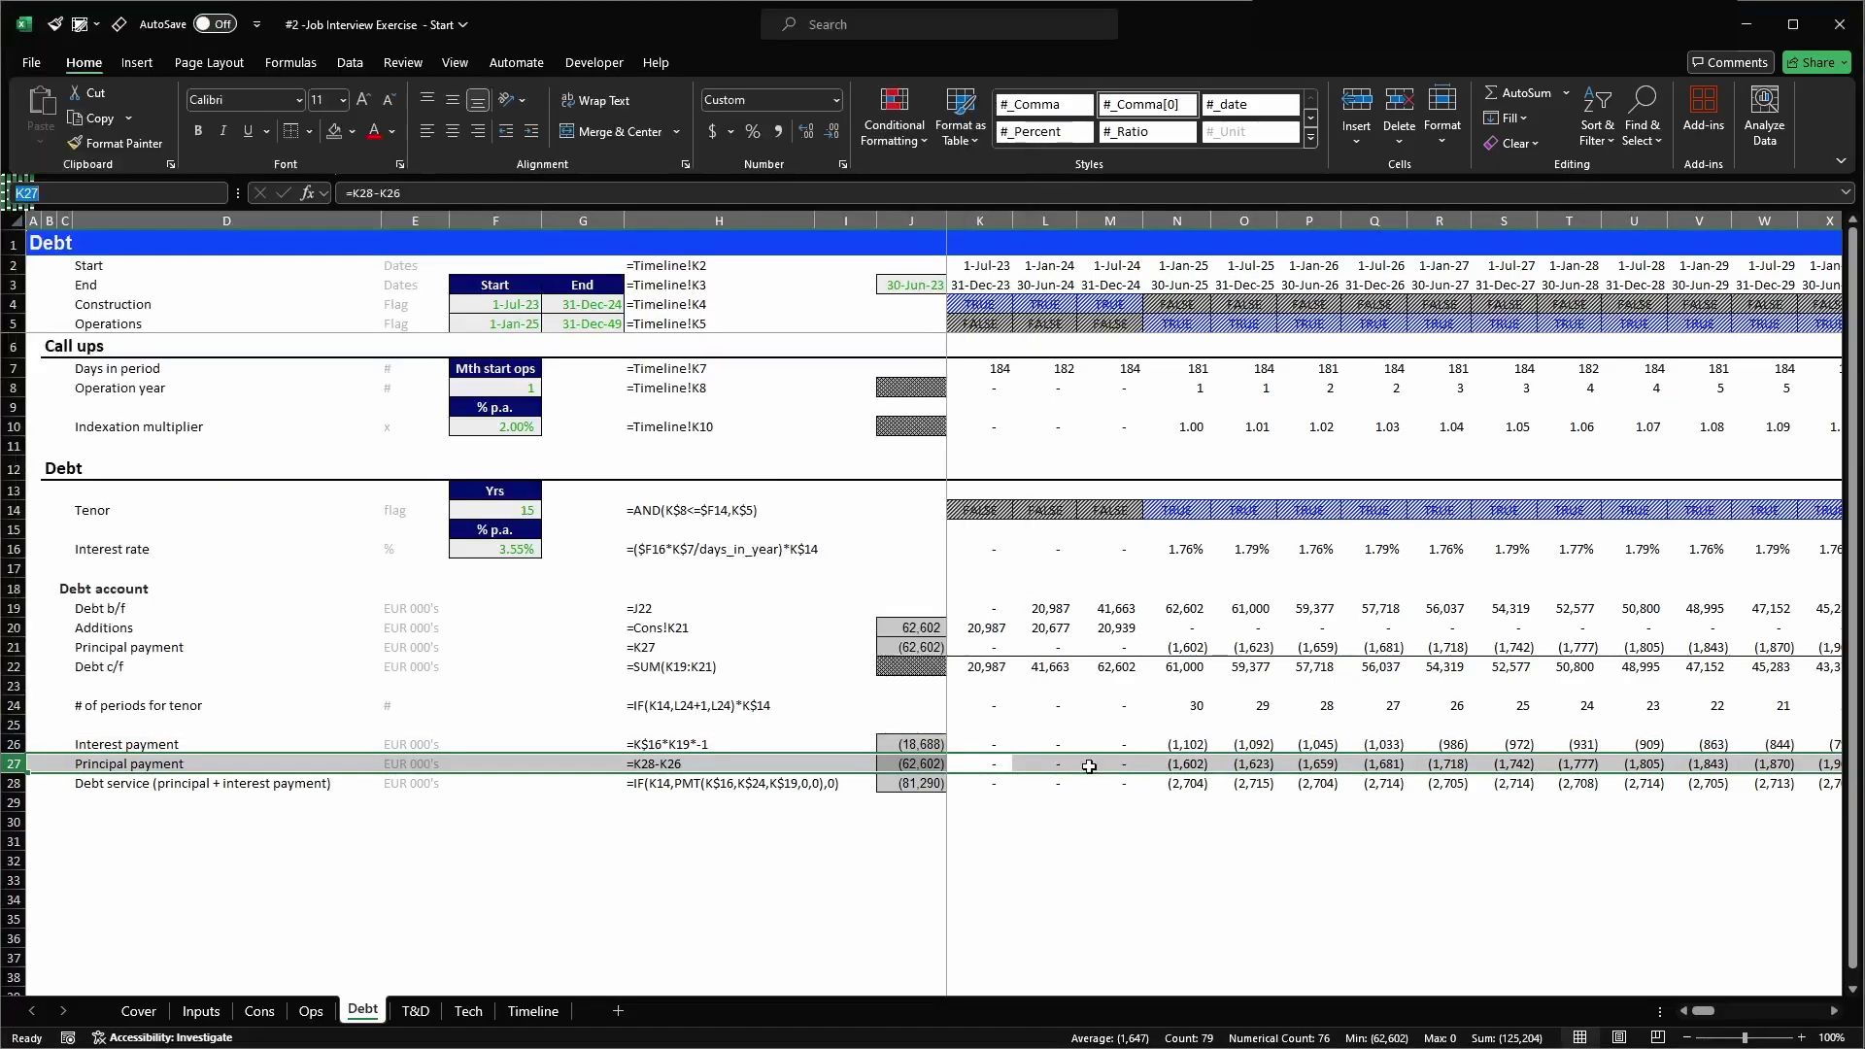
pyautogui.write('r+')
pyautogui.write('_p')
pyautogui.write('rincipa')
pyautogui.write('l_payment')
pyautogui.press('Return')
pyautogui.hotkey('ctrl', 'pagedown')
pyautogui.write('=@')
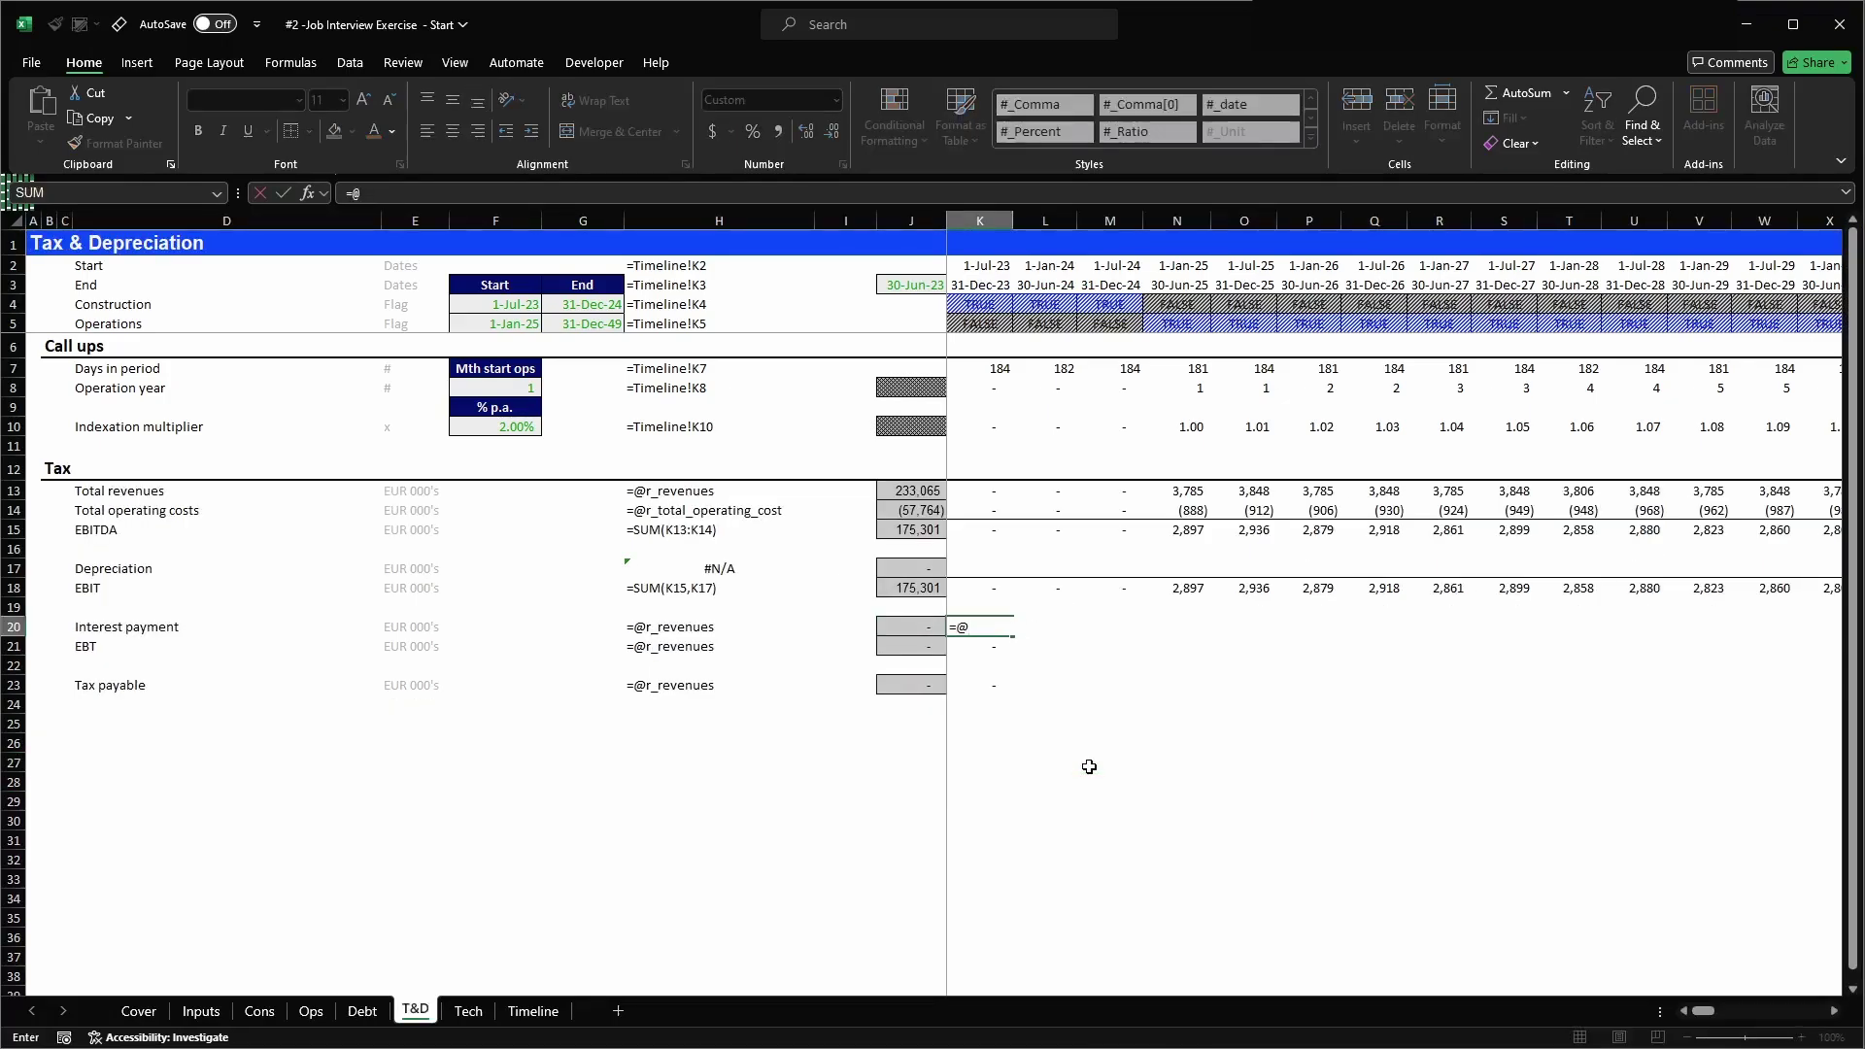
pyautogui.write('r_interest_payment')
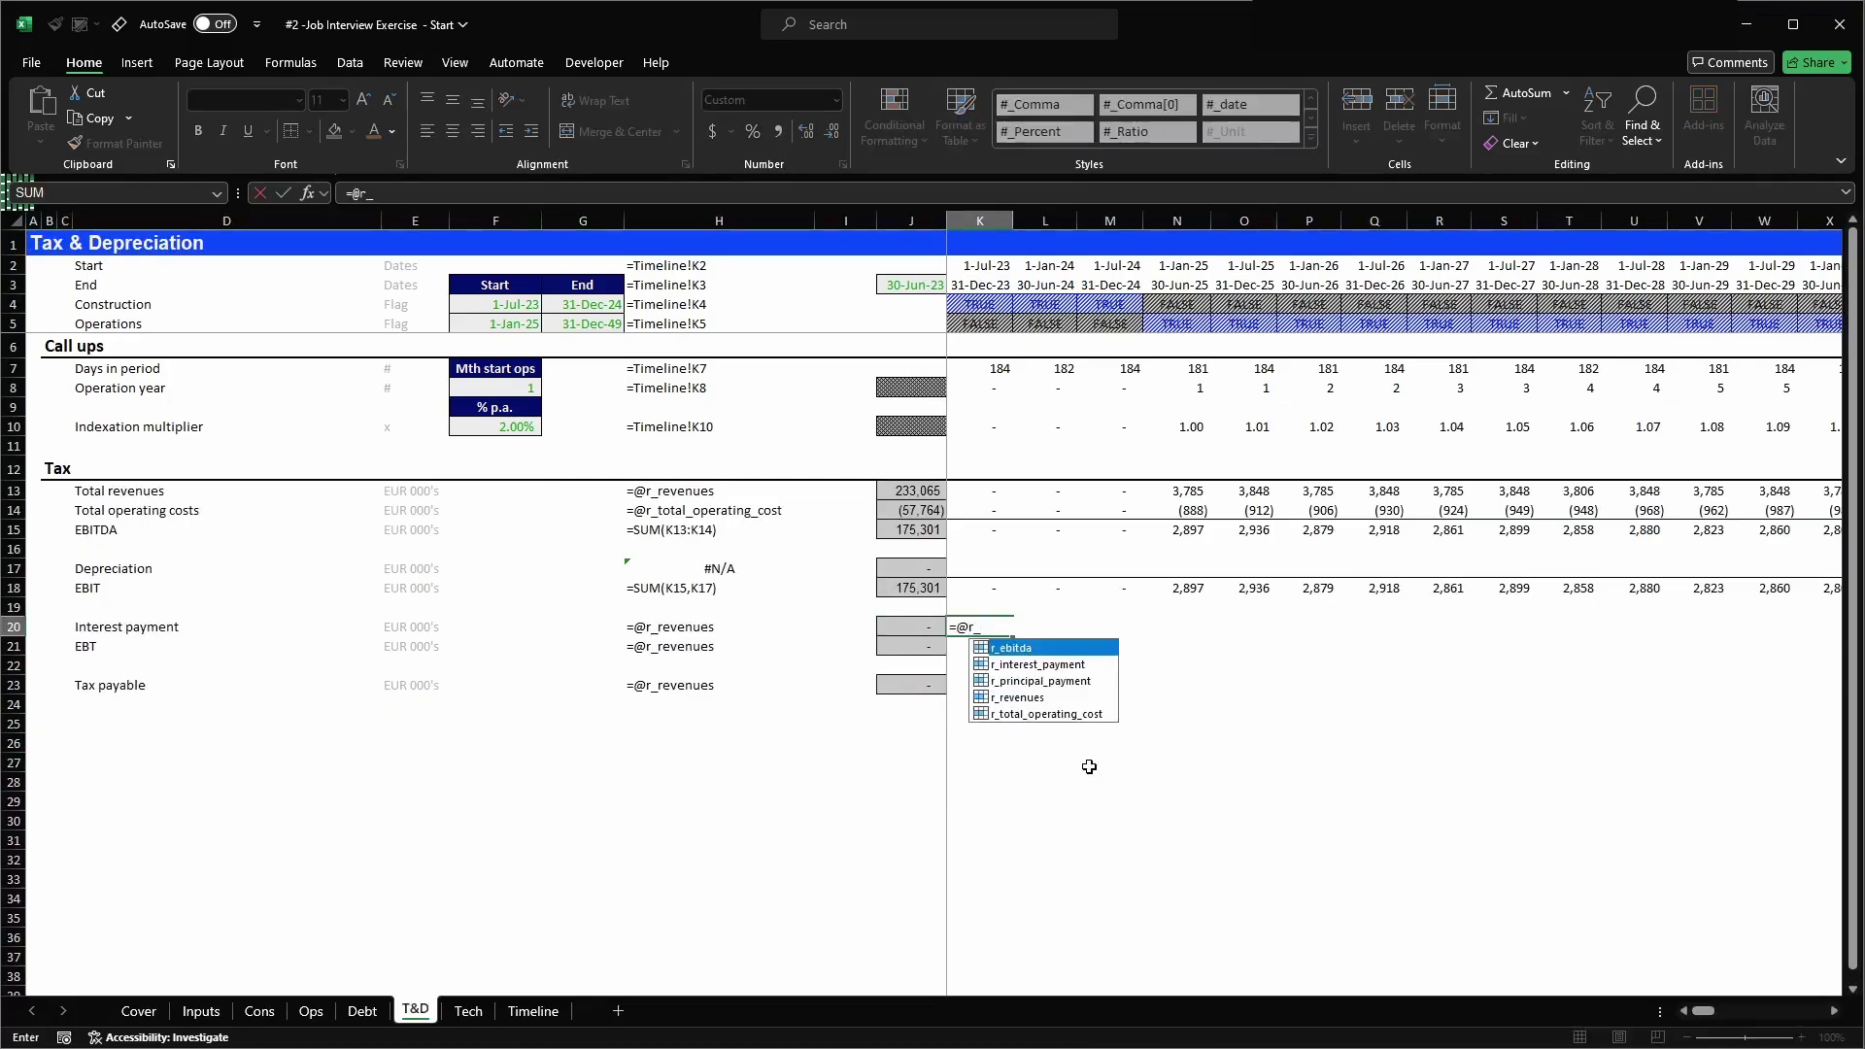
pyautogui.press('Tab')
pyautogui.hotkey('ctrl', 'Return')
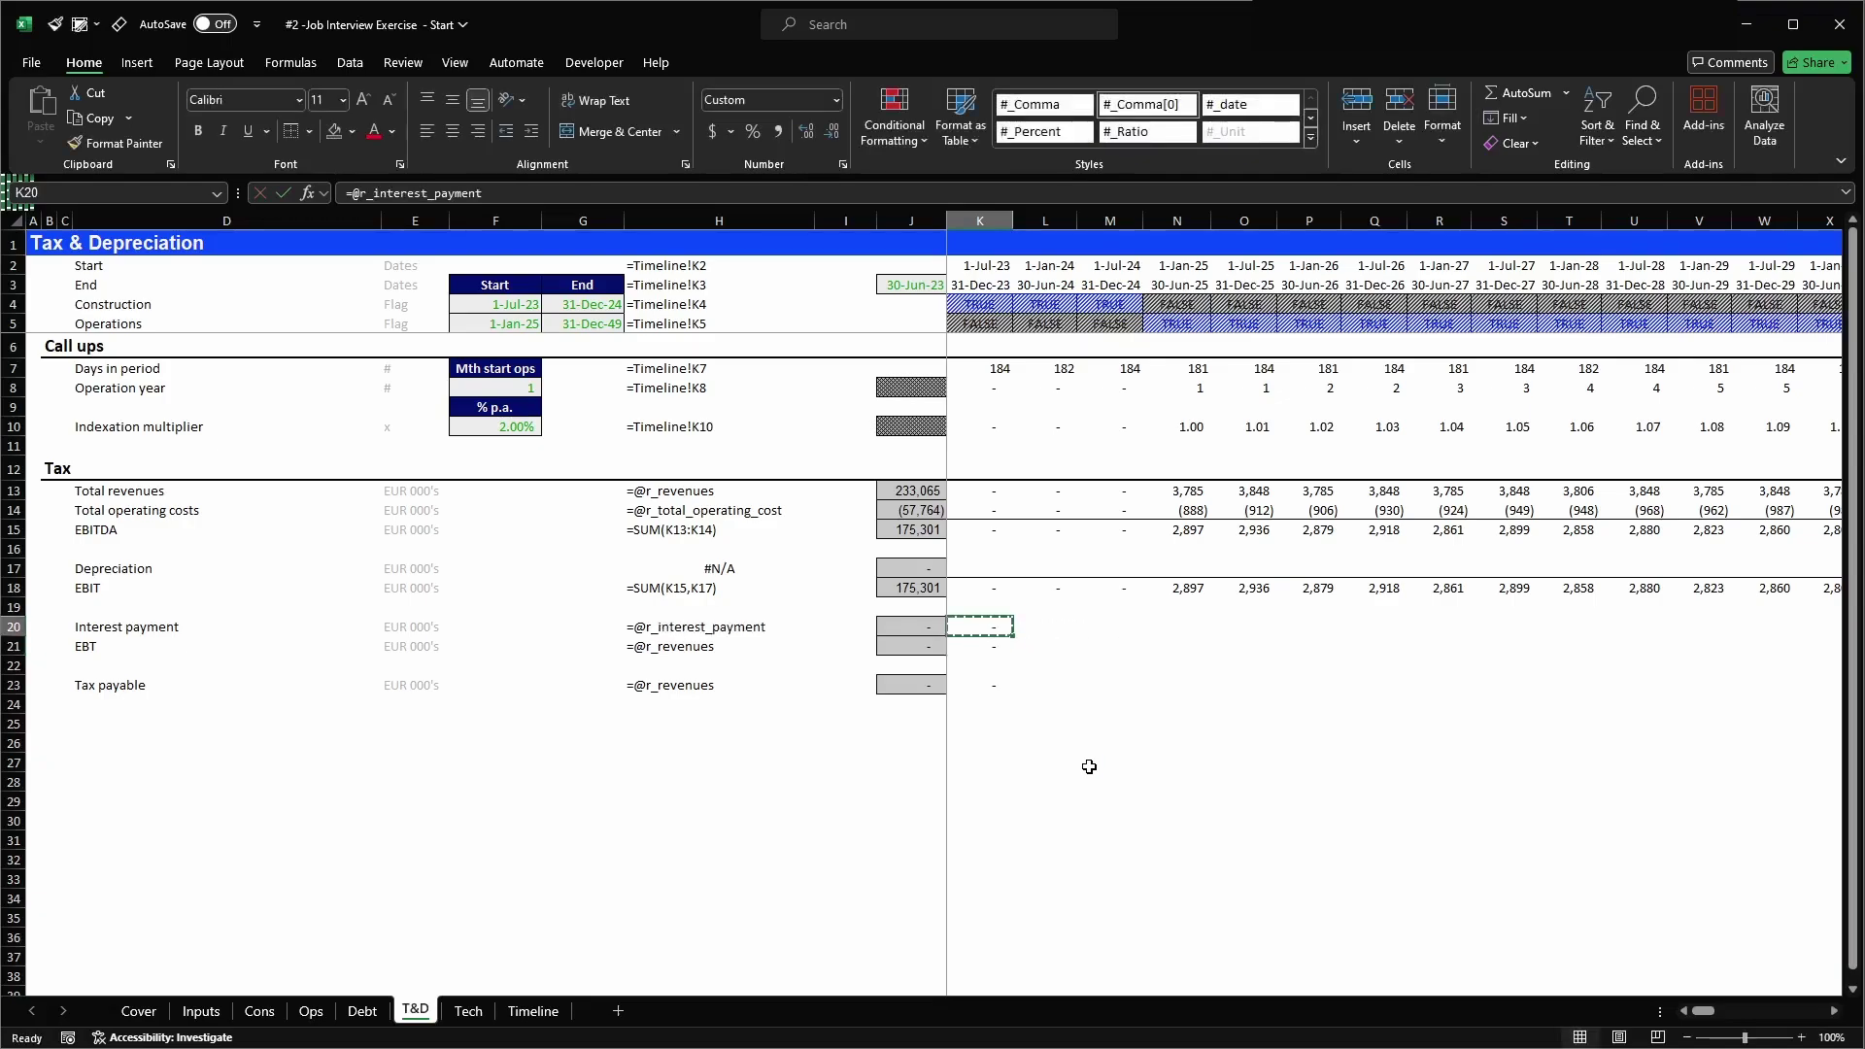
pyautogui.hotkey('ctrl', 'c')
pyautogui.hotkey('ctrl', 'shift', 'Right')
pyautogui.press('Return')
# - Copy the EBIT formula from K18 into the EBT row at K21 and extend it across all periods
pyautogui.press('Up')
pyautogui.press('Up')
pyautogui.press('Up')
pyautogui.hotkey('ctrl', 'c')
pyautogui.press('Down')
pyautogui.press('Down')
pyautogui.press('Down')
pyautogui.press('Return')
pyautogui.hotkey('ctrl', 'c')
pyautogui.hotkey('ctrl', 'shift', 'Right')
pyautogui.press('Return')
# - Inspect the cell references in the EBT formula in N21
pyautogui.press('Right')
pyautogui.press('Right')
pyautogui.press('Right')
pyautogui.press('Right')
pyautogui.press('F2')
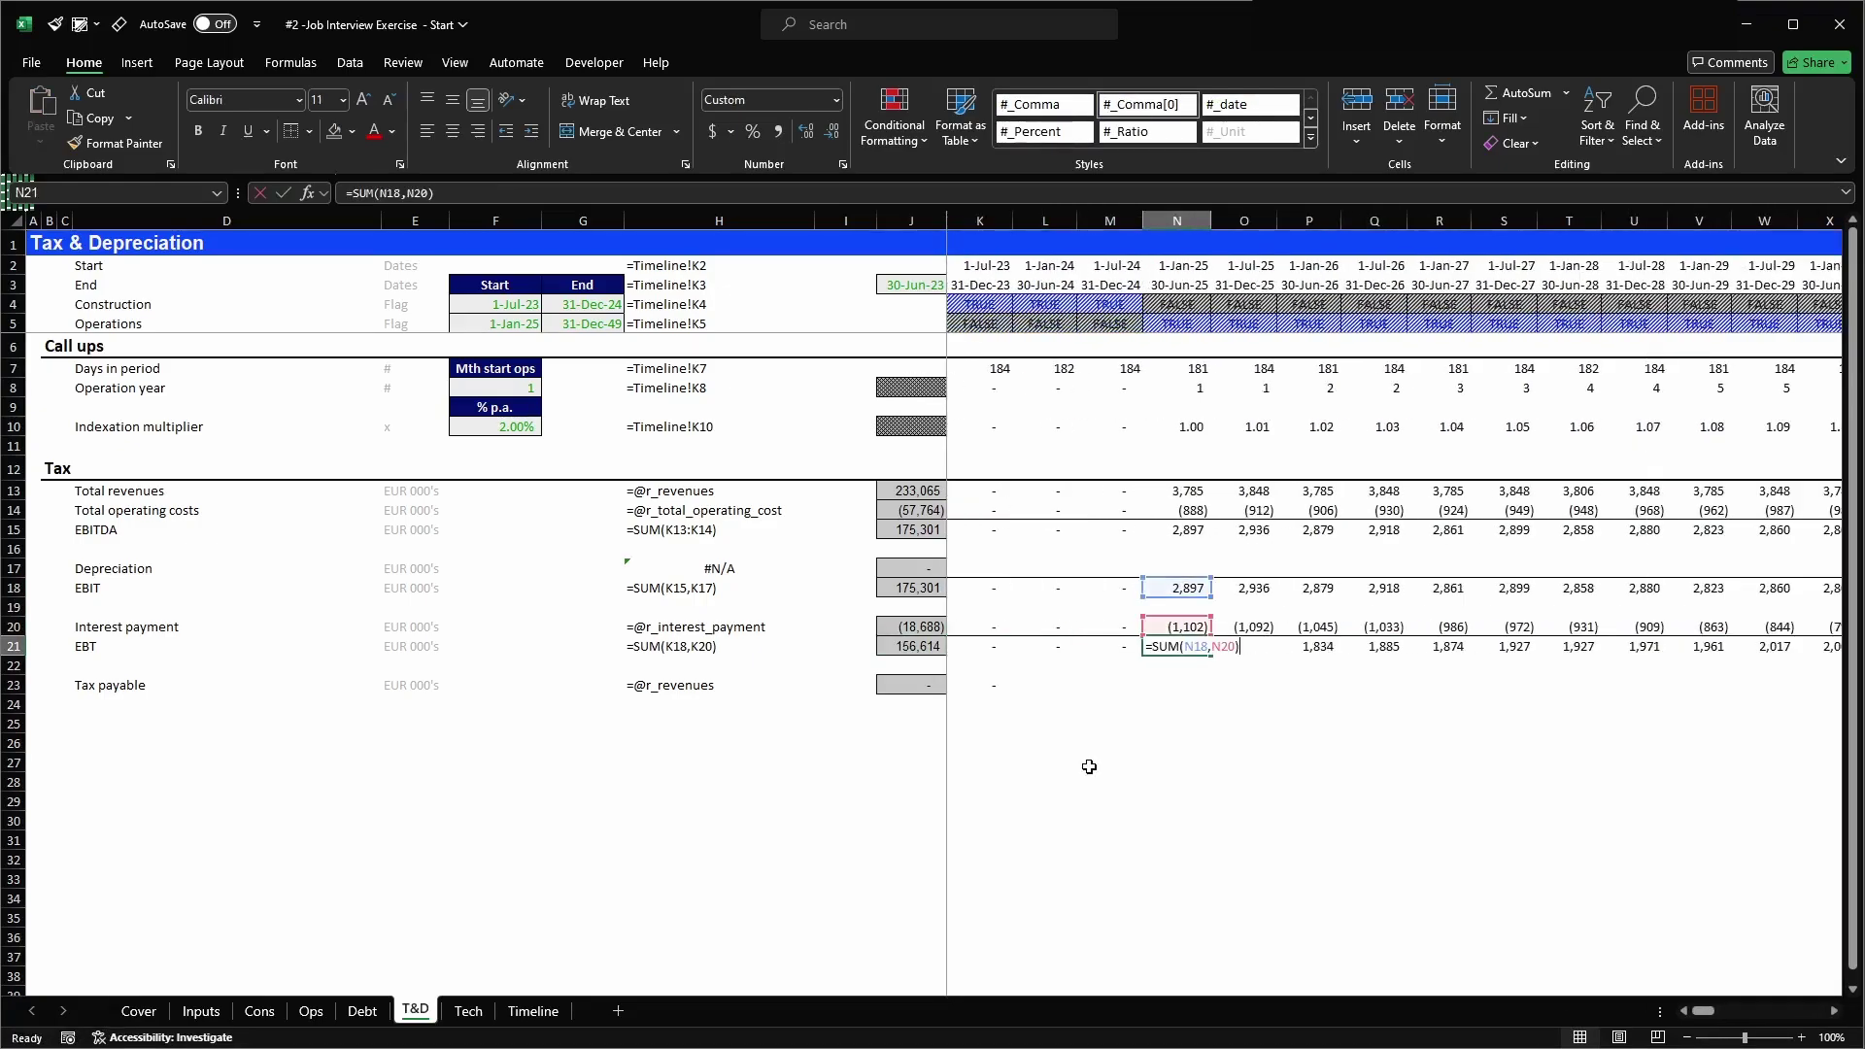
pyautogui.press('Escape')
# - Clear the placeholder revenue formula from the Tax payable row in K23
pyautogui.press('Left')
pyautogui.press('Left')
pyautogui.press('Left')
pyautogui.press('Left')
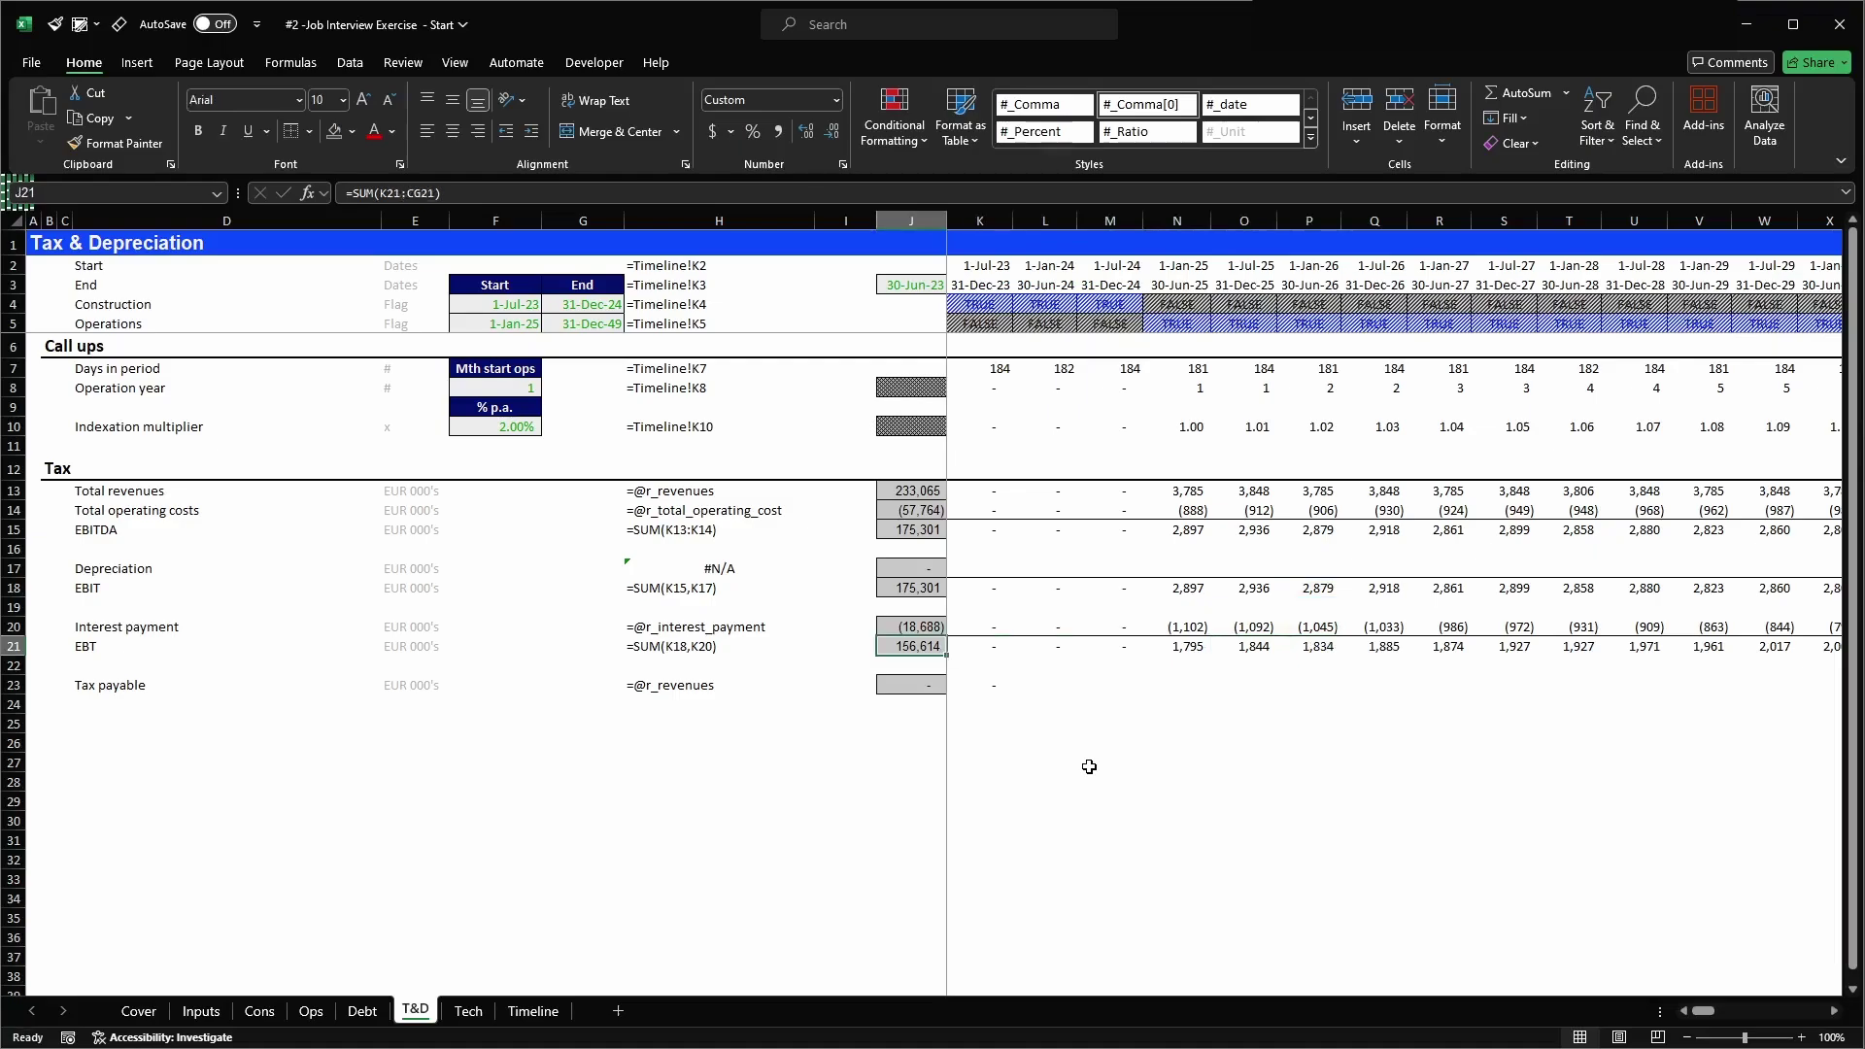
pyautogui.press('Down')
pyautogui.press('Down')
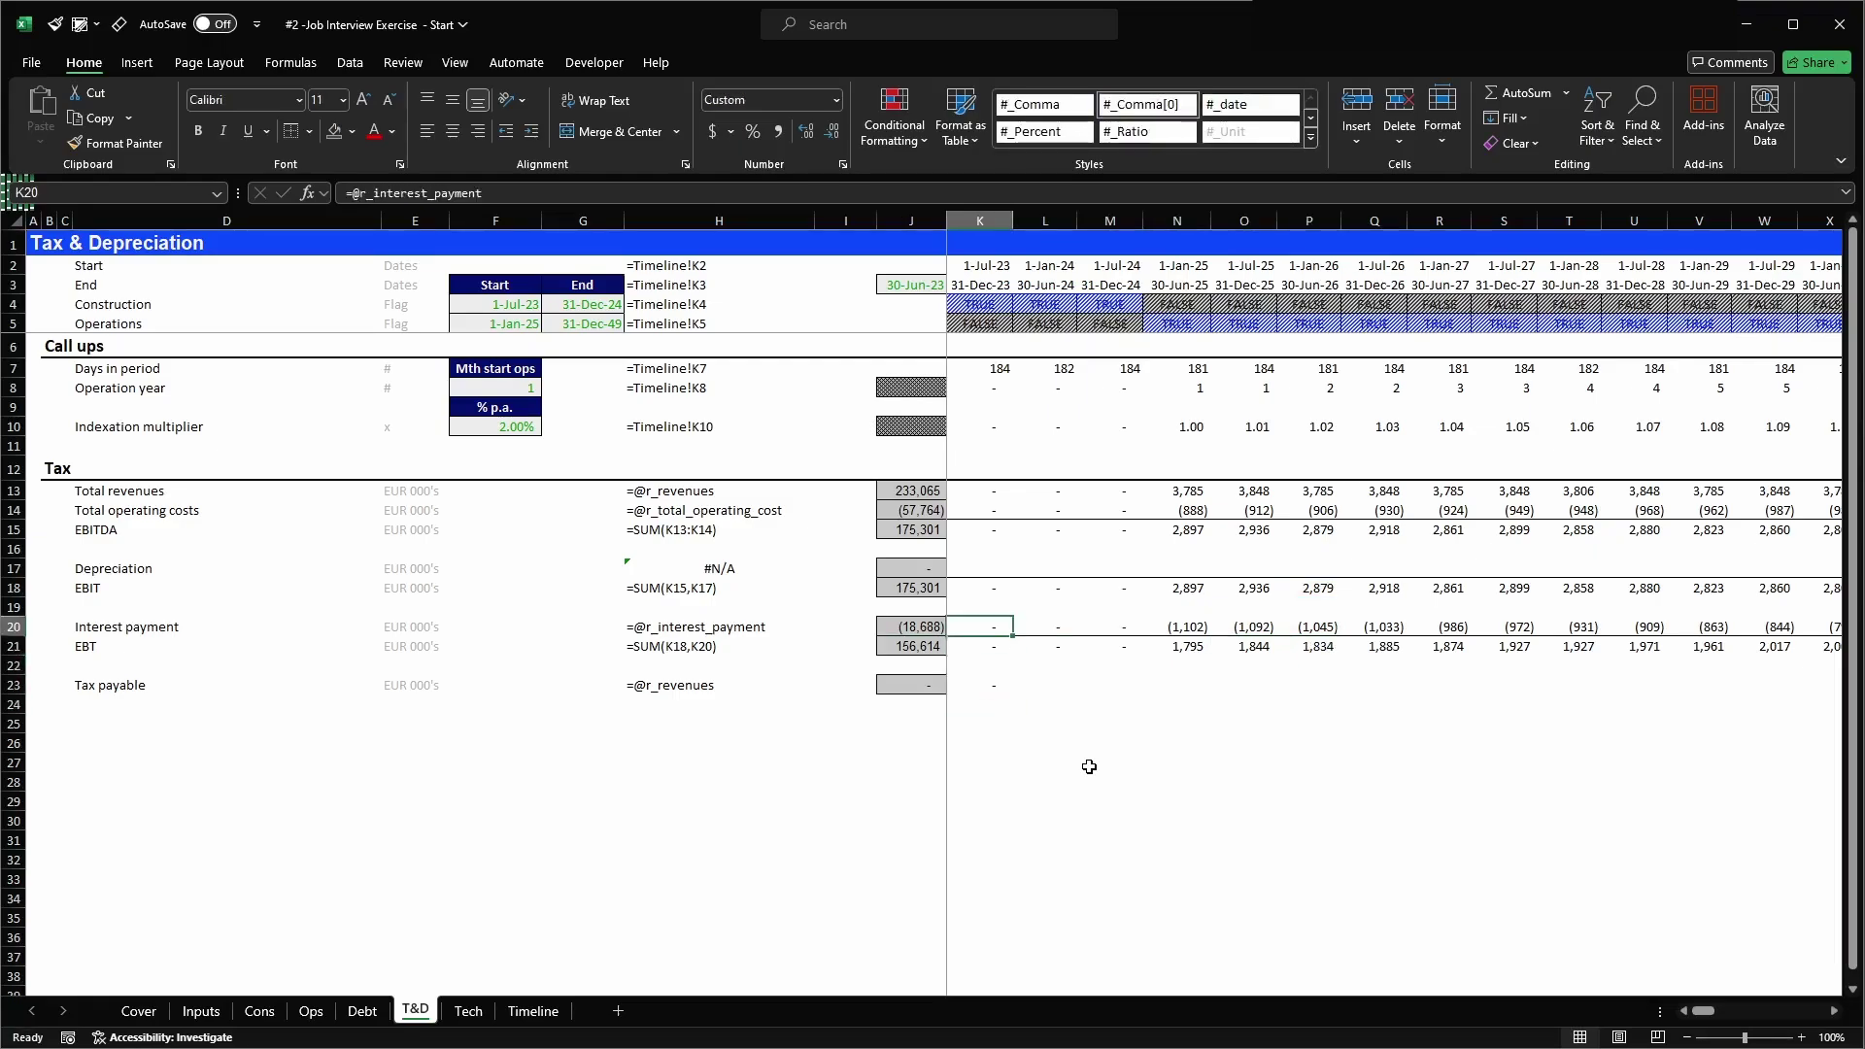
pyautogui.press('F2')
pyautogui.press('Escape')
pyautogui.press('Delete')
# - Review the EBT row and the Tax payable row around the first operating period
pyautogui.press('Up')
pyautogui.press('Up')
pyautogui.hotkey('shift', 'space')
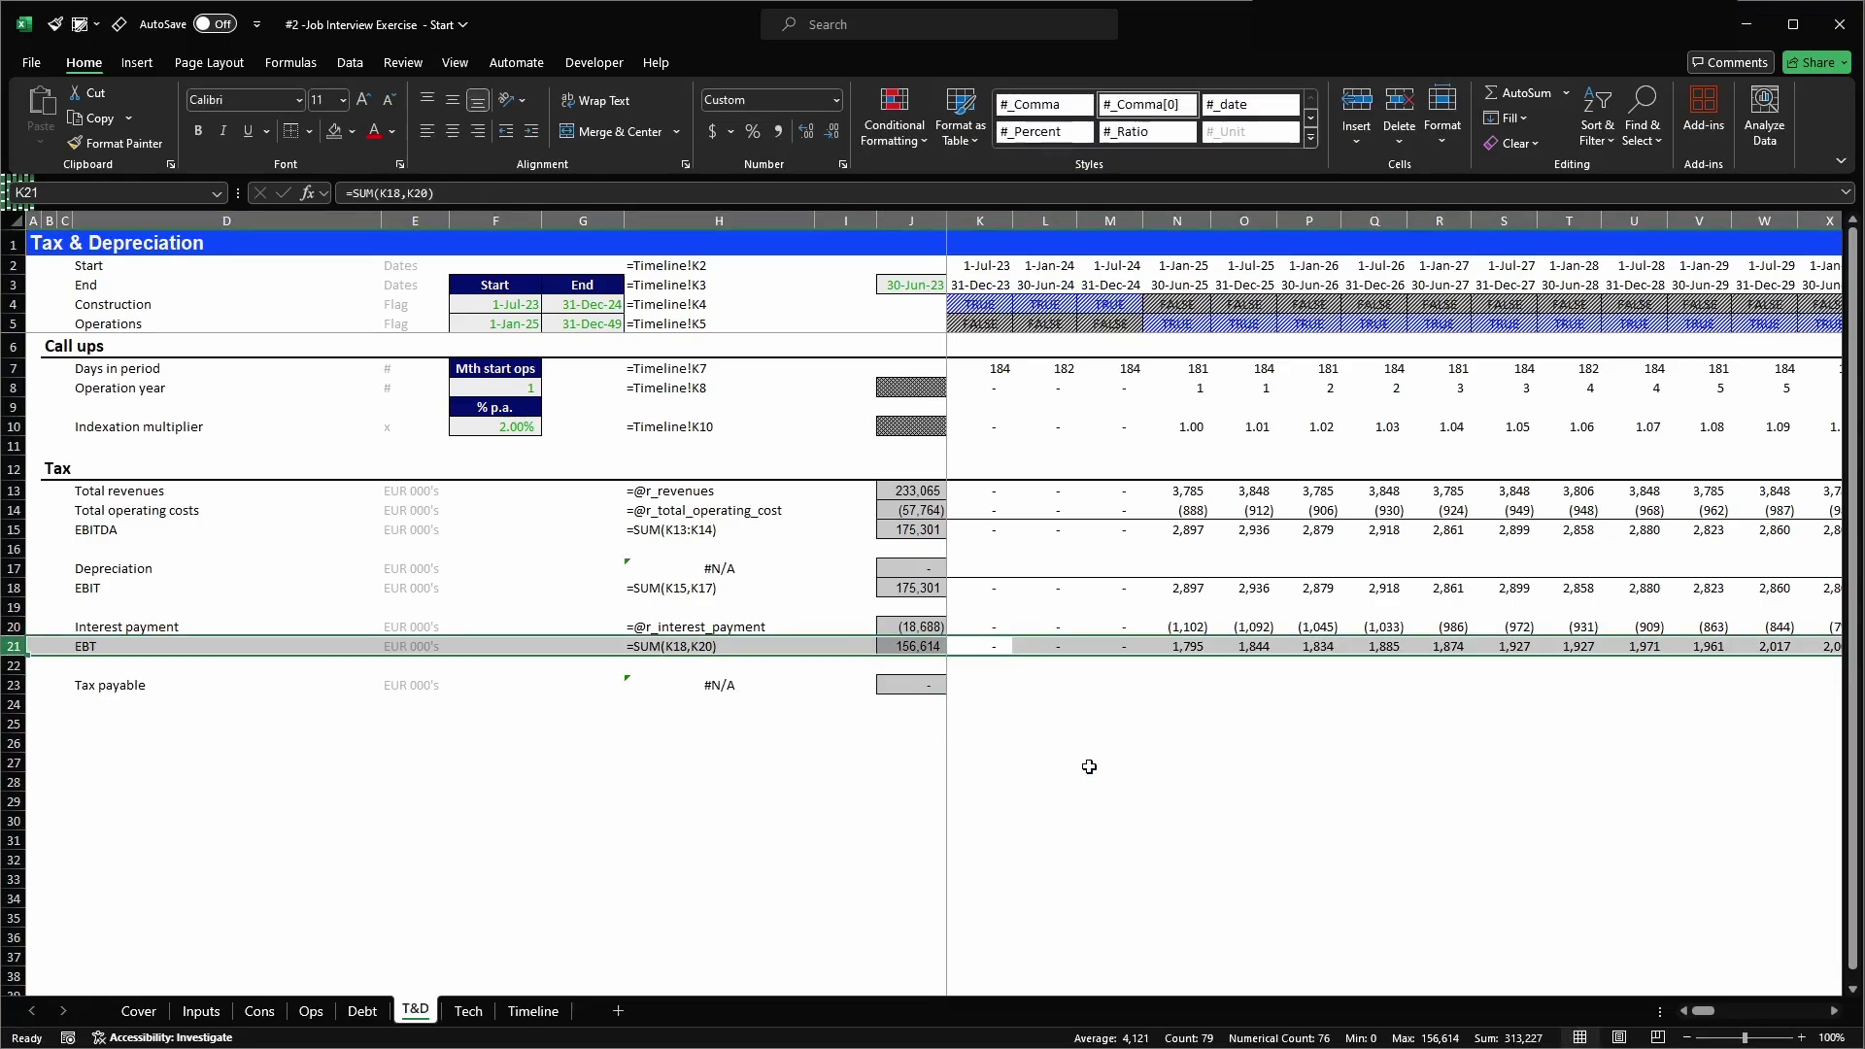
pyautogui.press('Down')
pyautogui.press('Down')
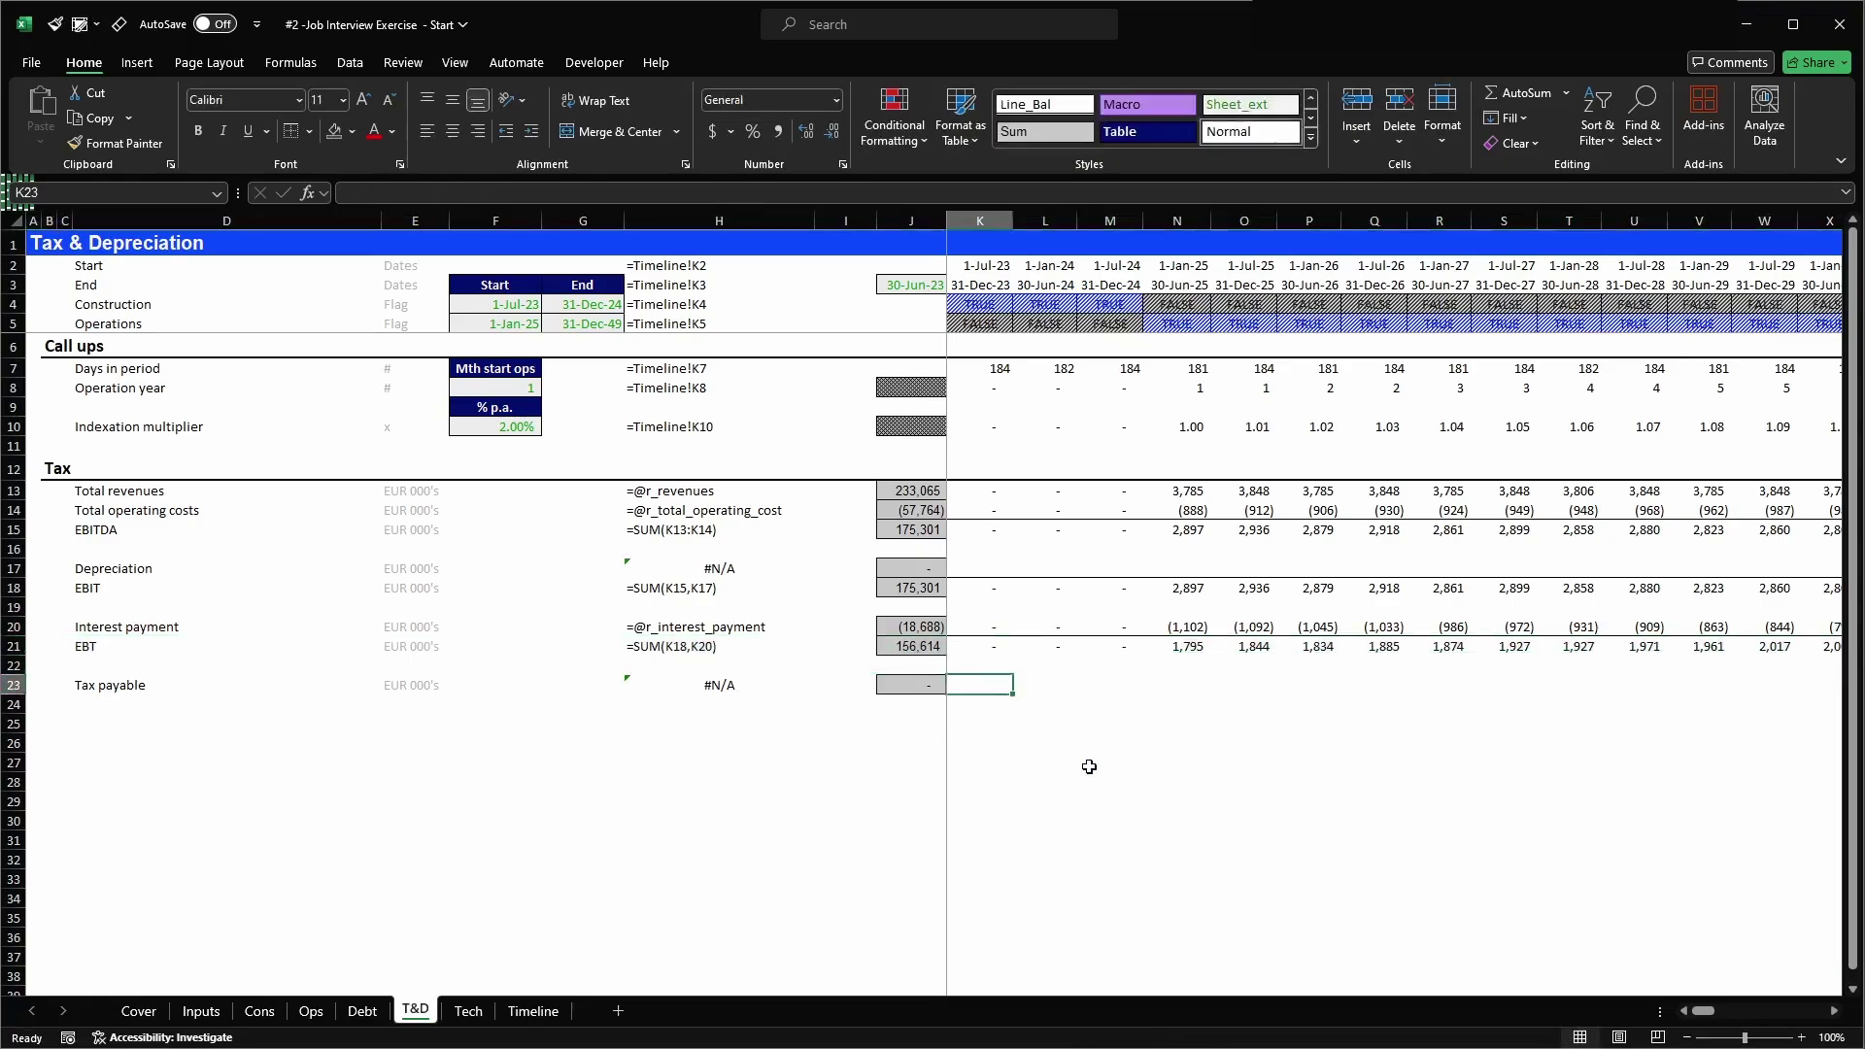
pyautogui.hotkey('shift', 'space')
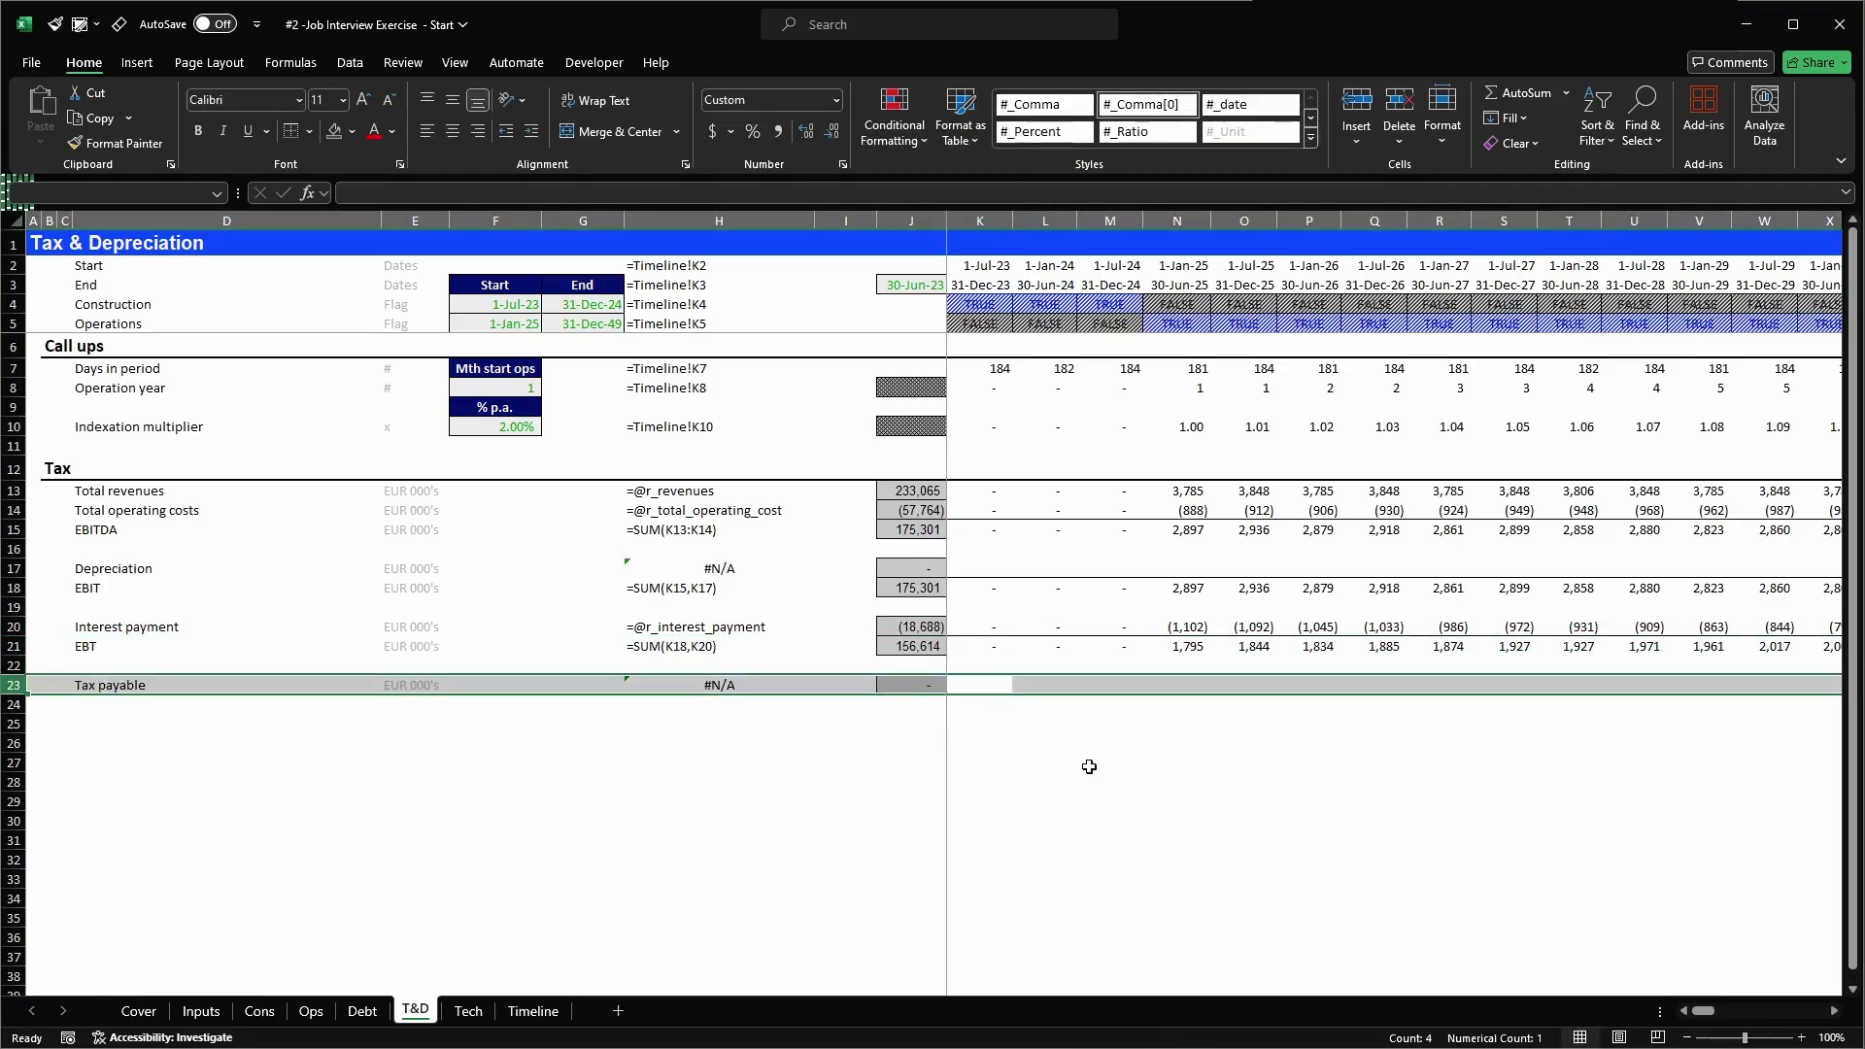
pyautogui.press('Right')
pyautogui.press('Right')
pyautogui.press('Right')
pyautogui.press('Up')
pyautogui.press('Up')
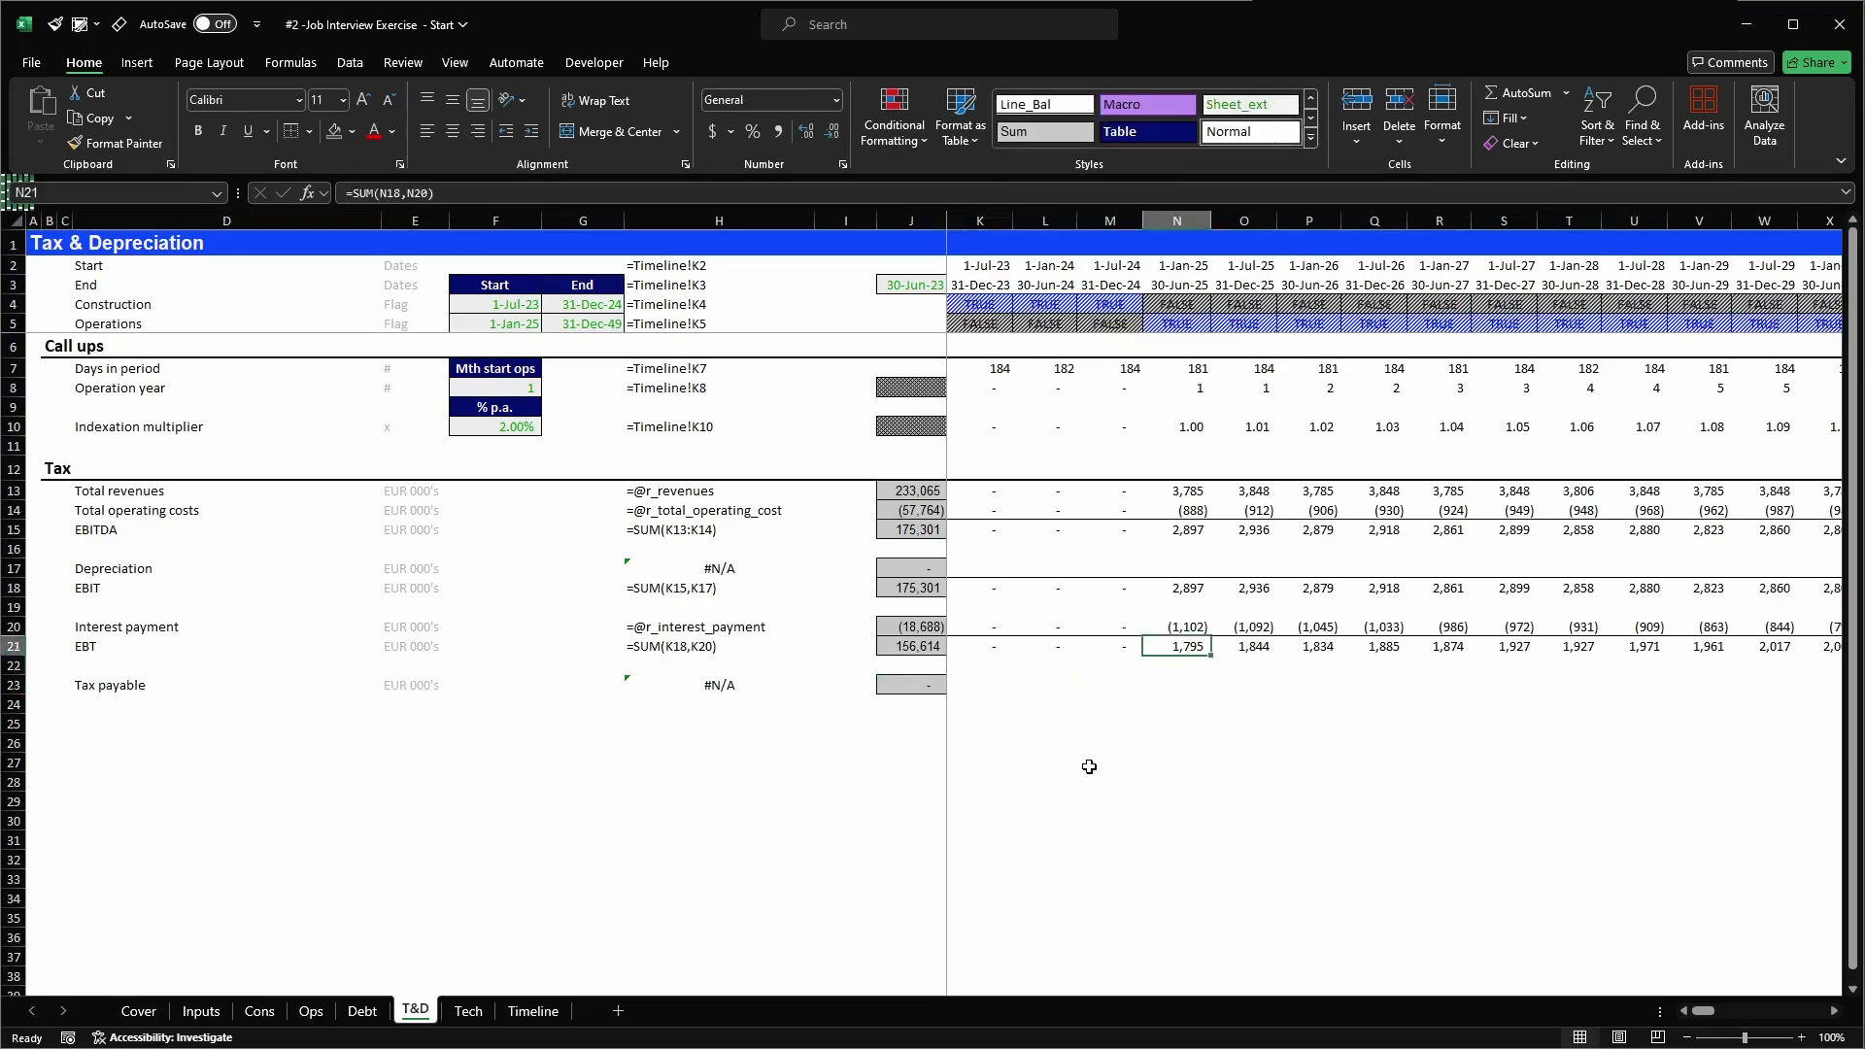
pyautogui.press('Up')
pyautogui.press('Down')
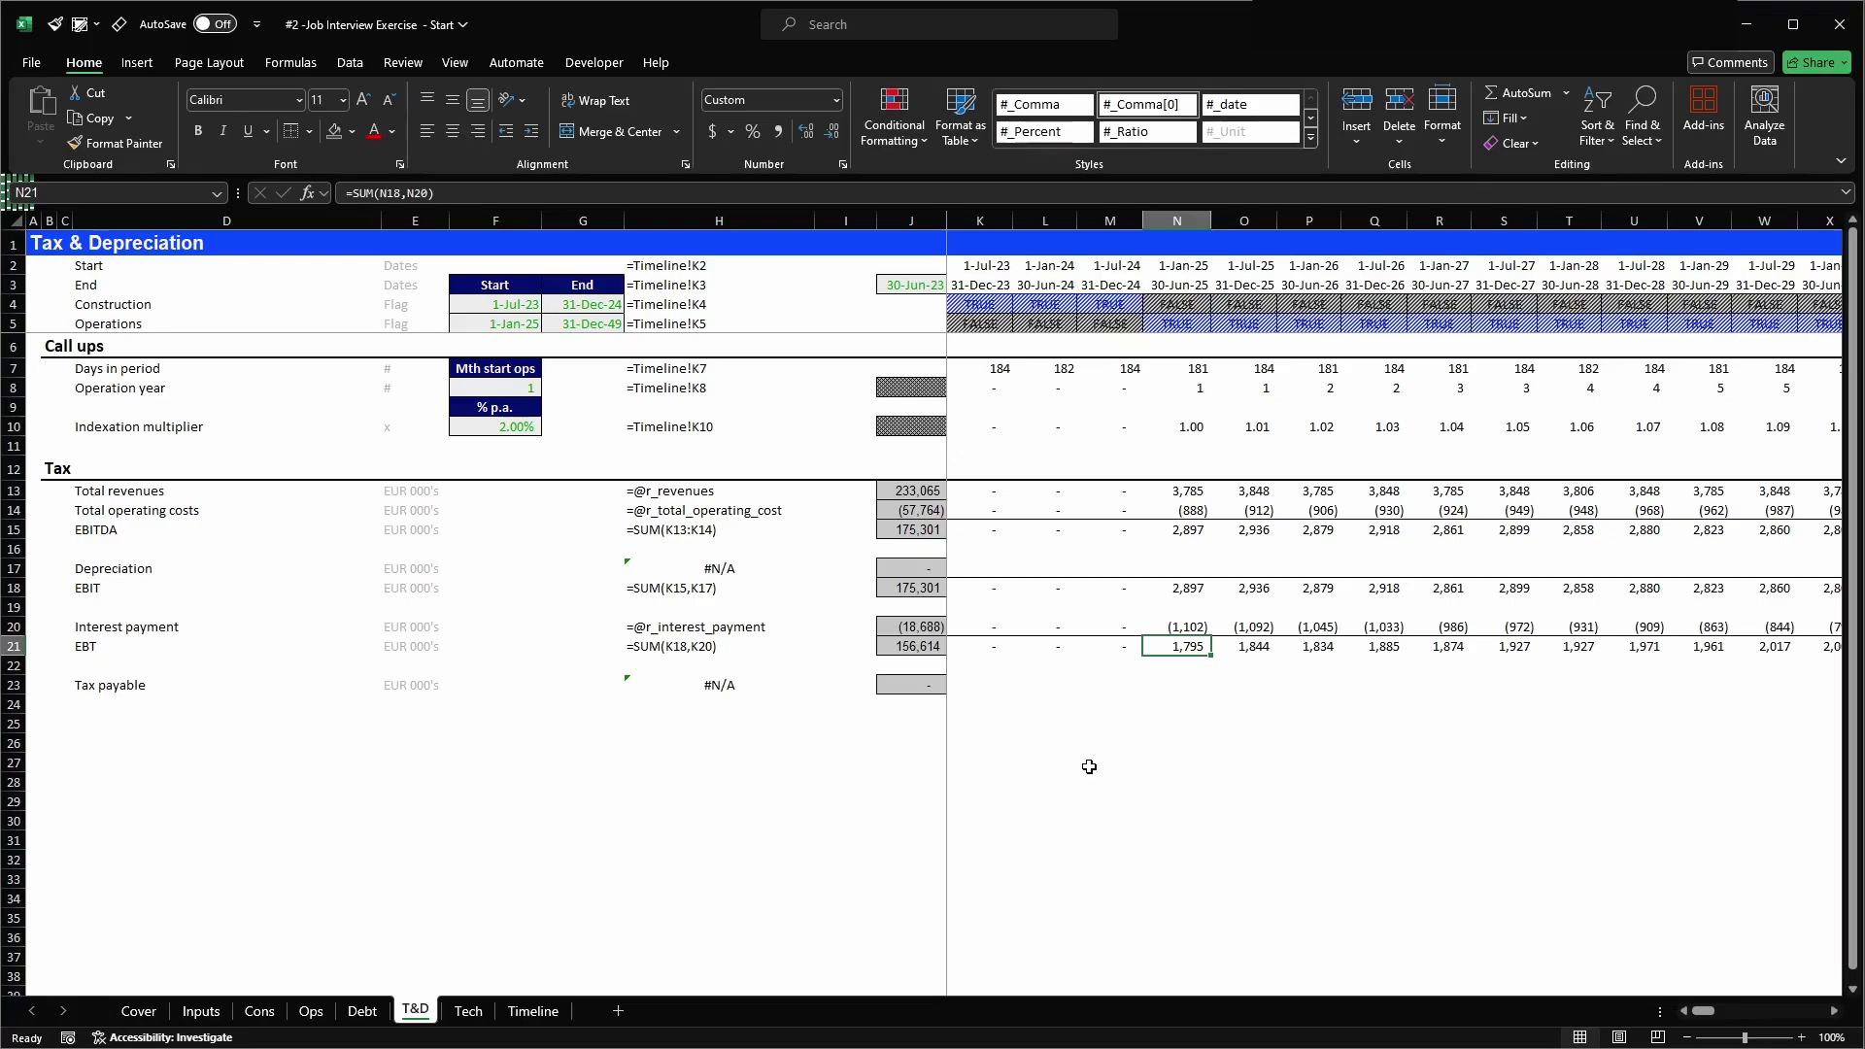
pyautogui.press('Down')
pyautogui.press('Down')
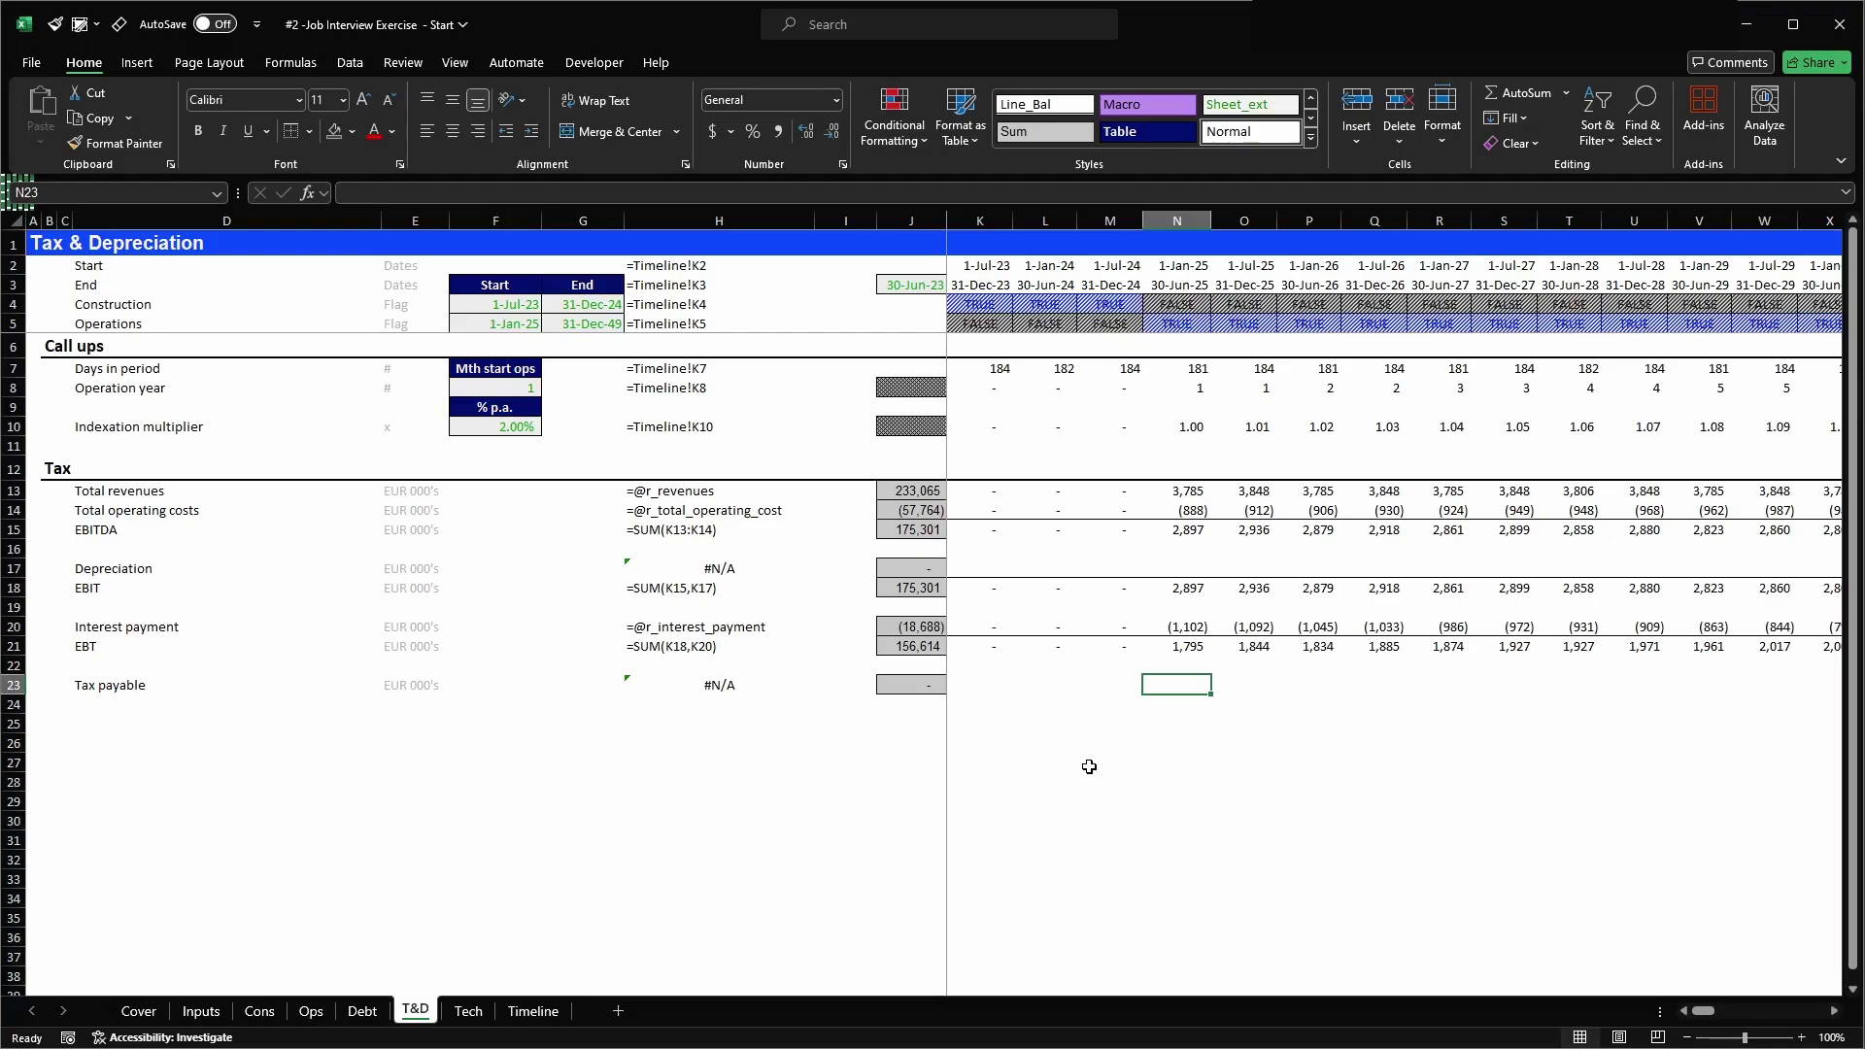
pyautogui.press('Left')
pyautogui.press('Left')
pyautogui.hotkey('shift', 'space')
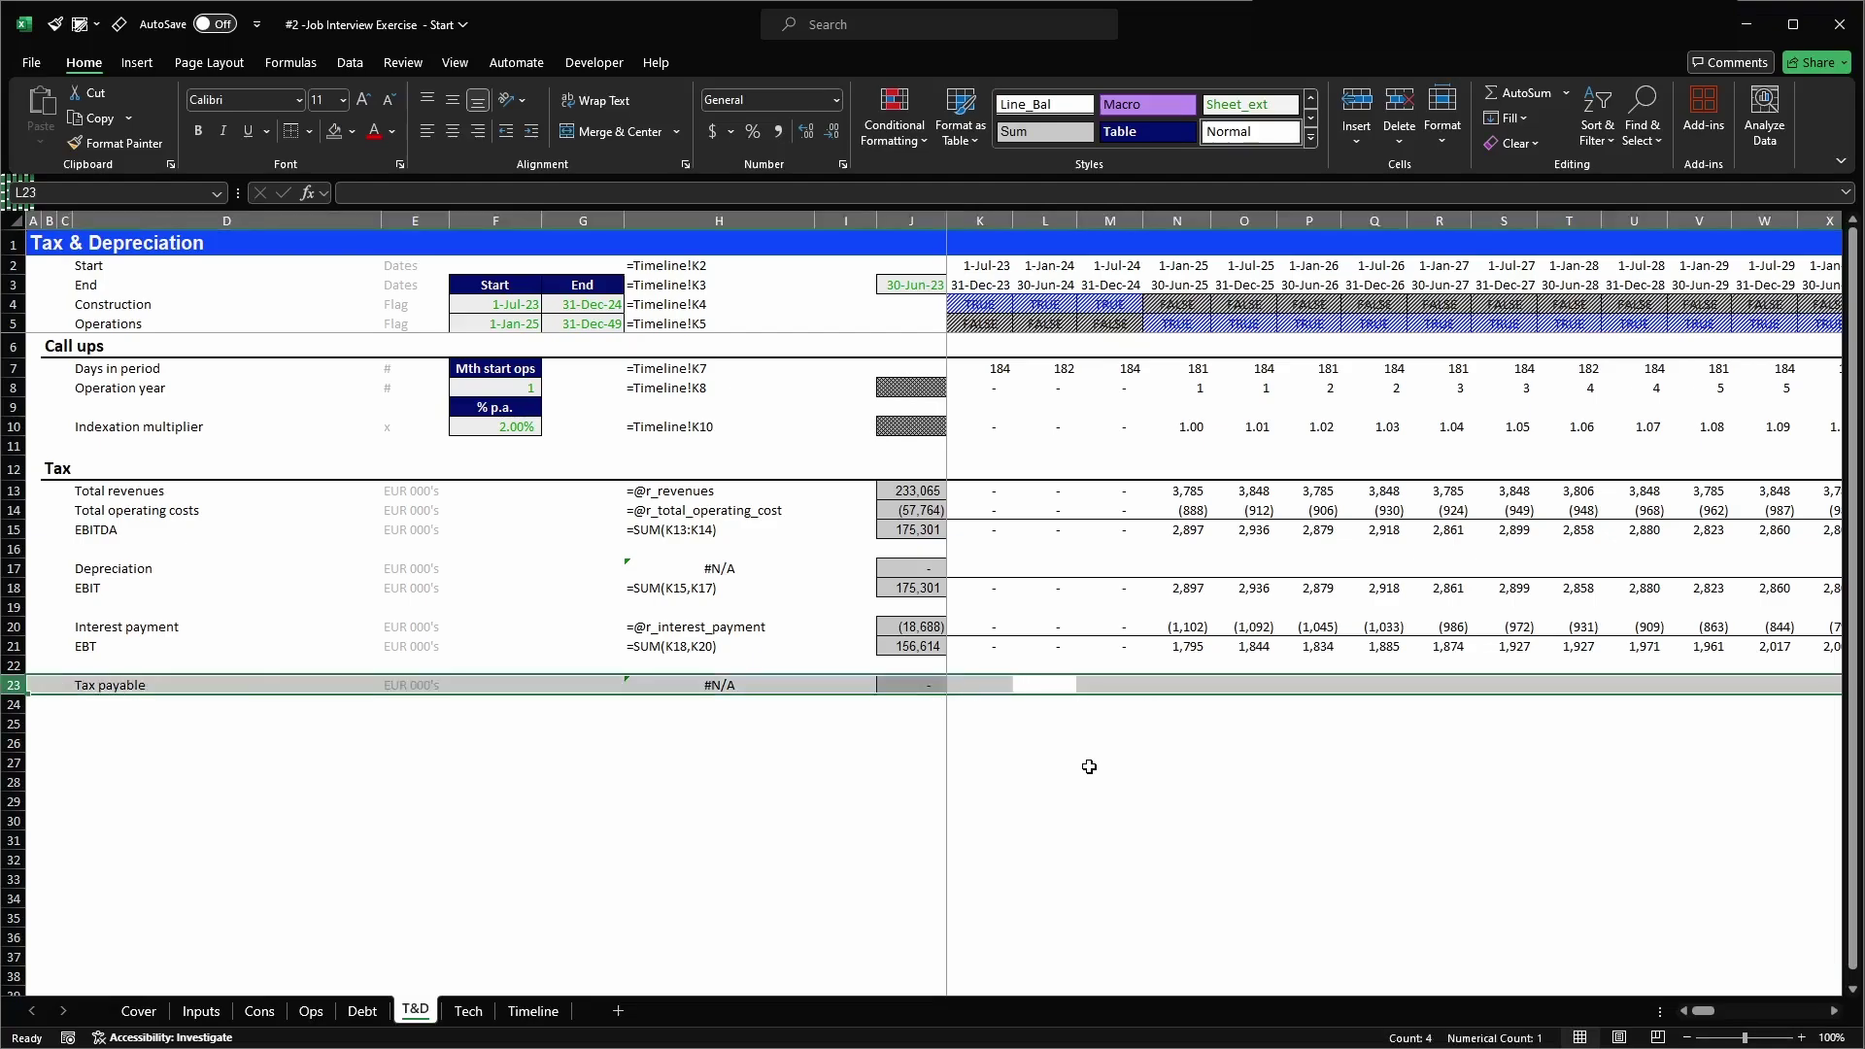
# - Add the heading "Tax loss account" in C25, below the Tax payable row, with the H2 cell style
pyautogui.press('Down')
pyautogui.press('Down')
pyautogui.press('Left')
pyautogui.press('Left')
pyautogui.press('Left')
pyautogui.press('Left')
pyautogui.press('Left')
pyautogui.press('Left')
pyautogui.press('Left')
pyautogui.press('Left')
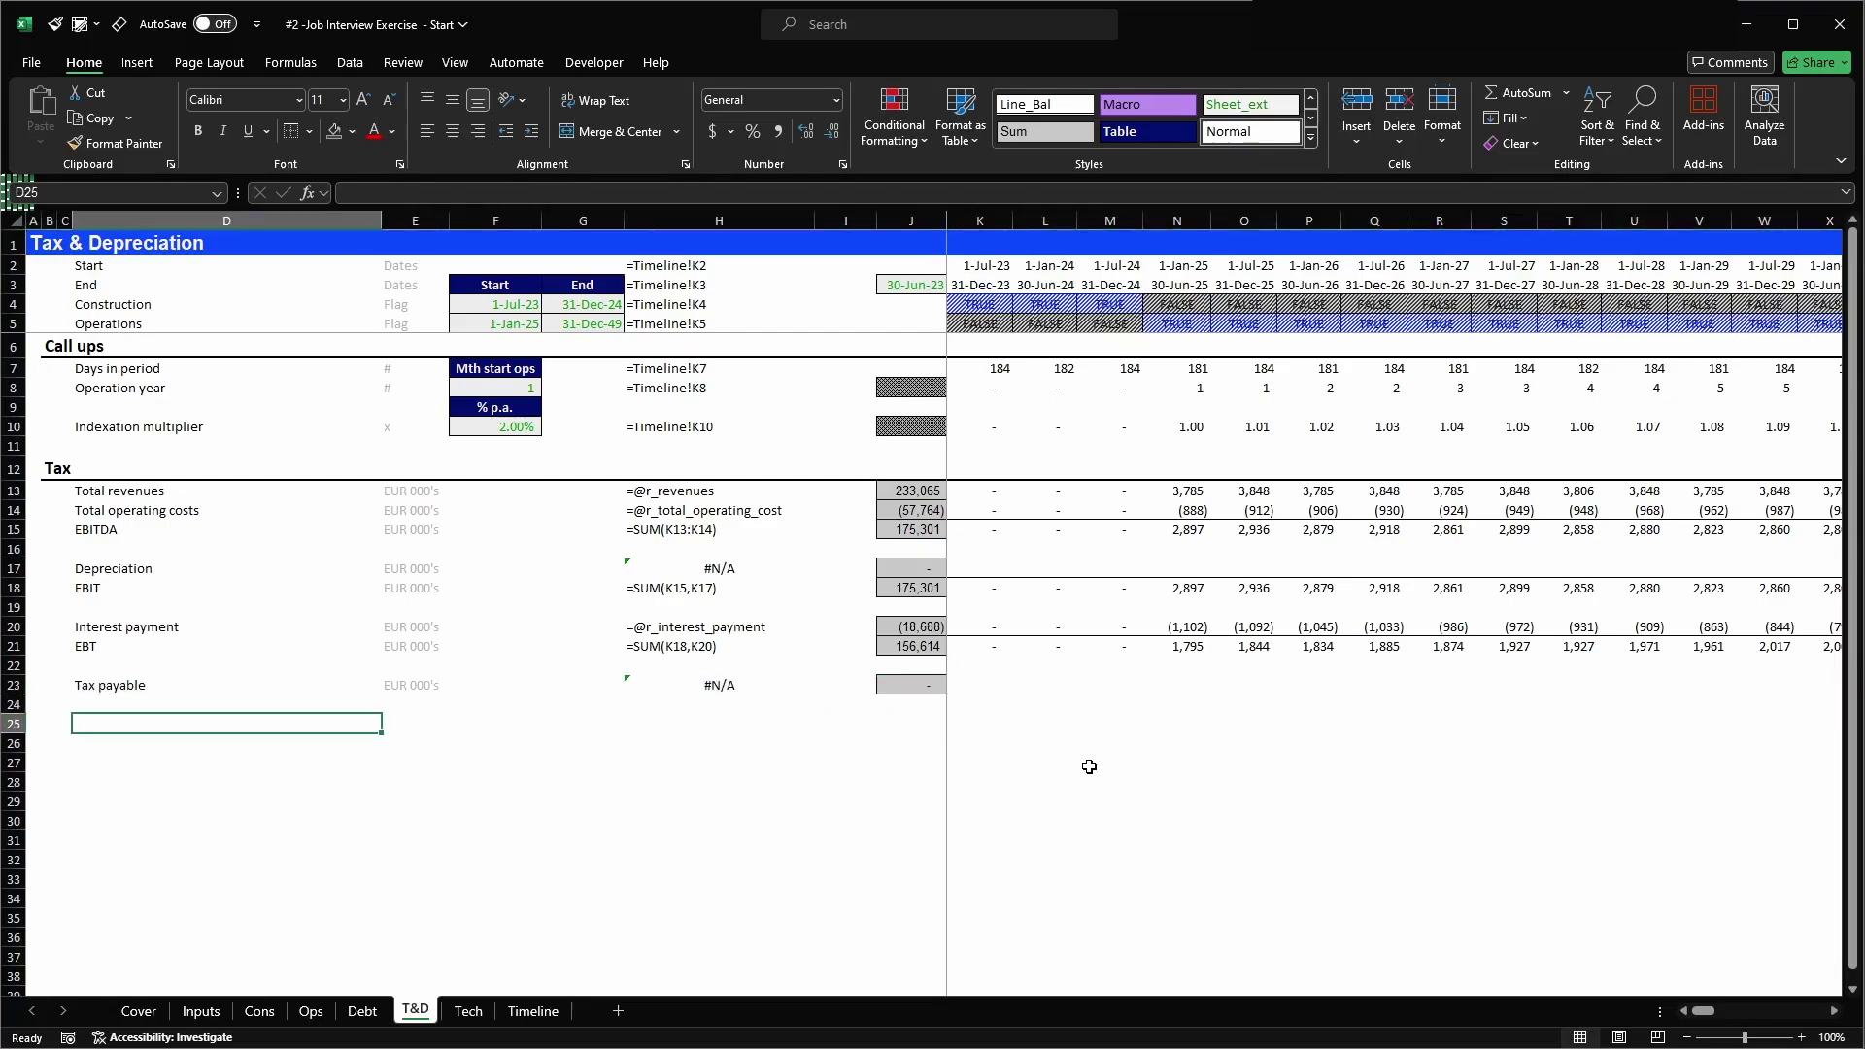
pyautogui.press('Left')
pyautogui.write('Tax loss acco')
pyautogui.hotkey('ctrl', 'Return')
pyautogui.hotkey('alt', '2')
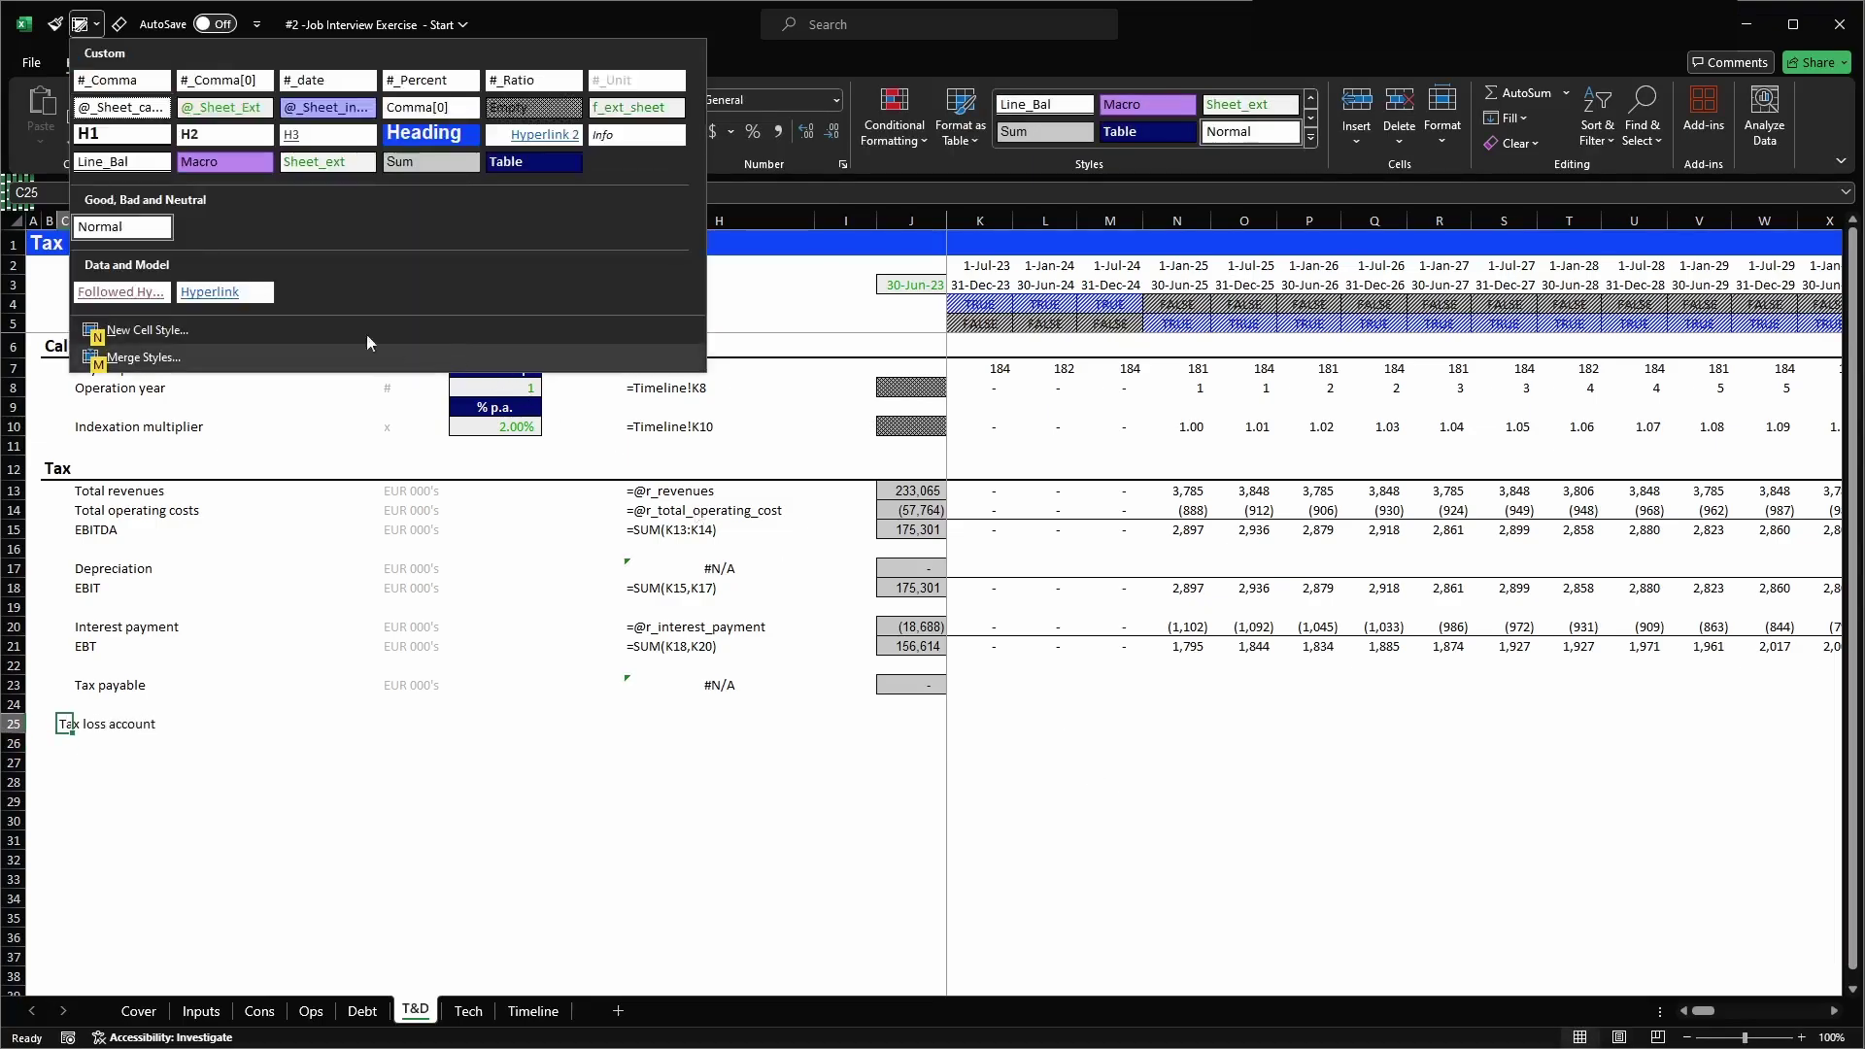
pyautogui.click(199, 139)
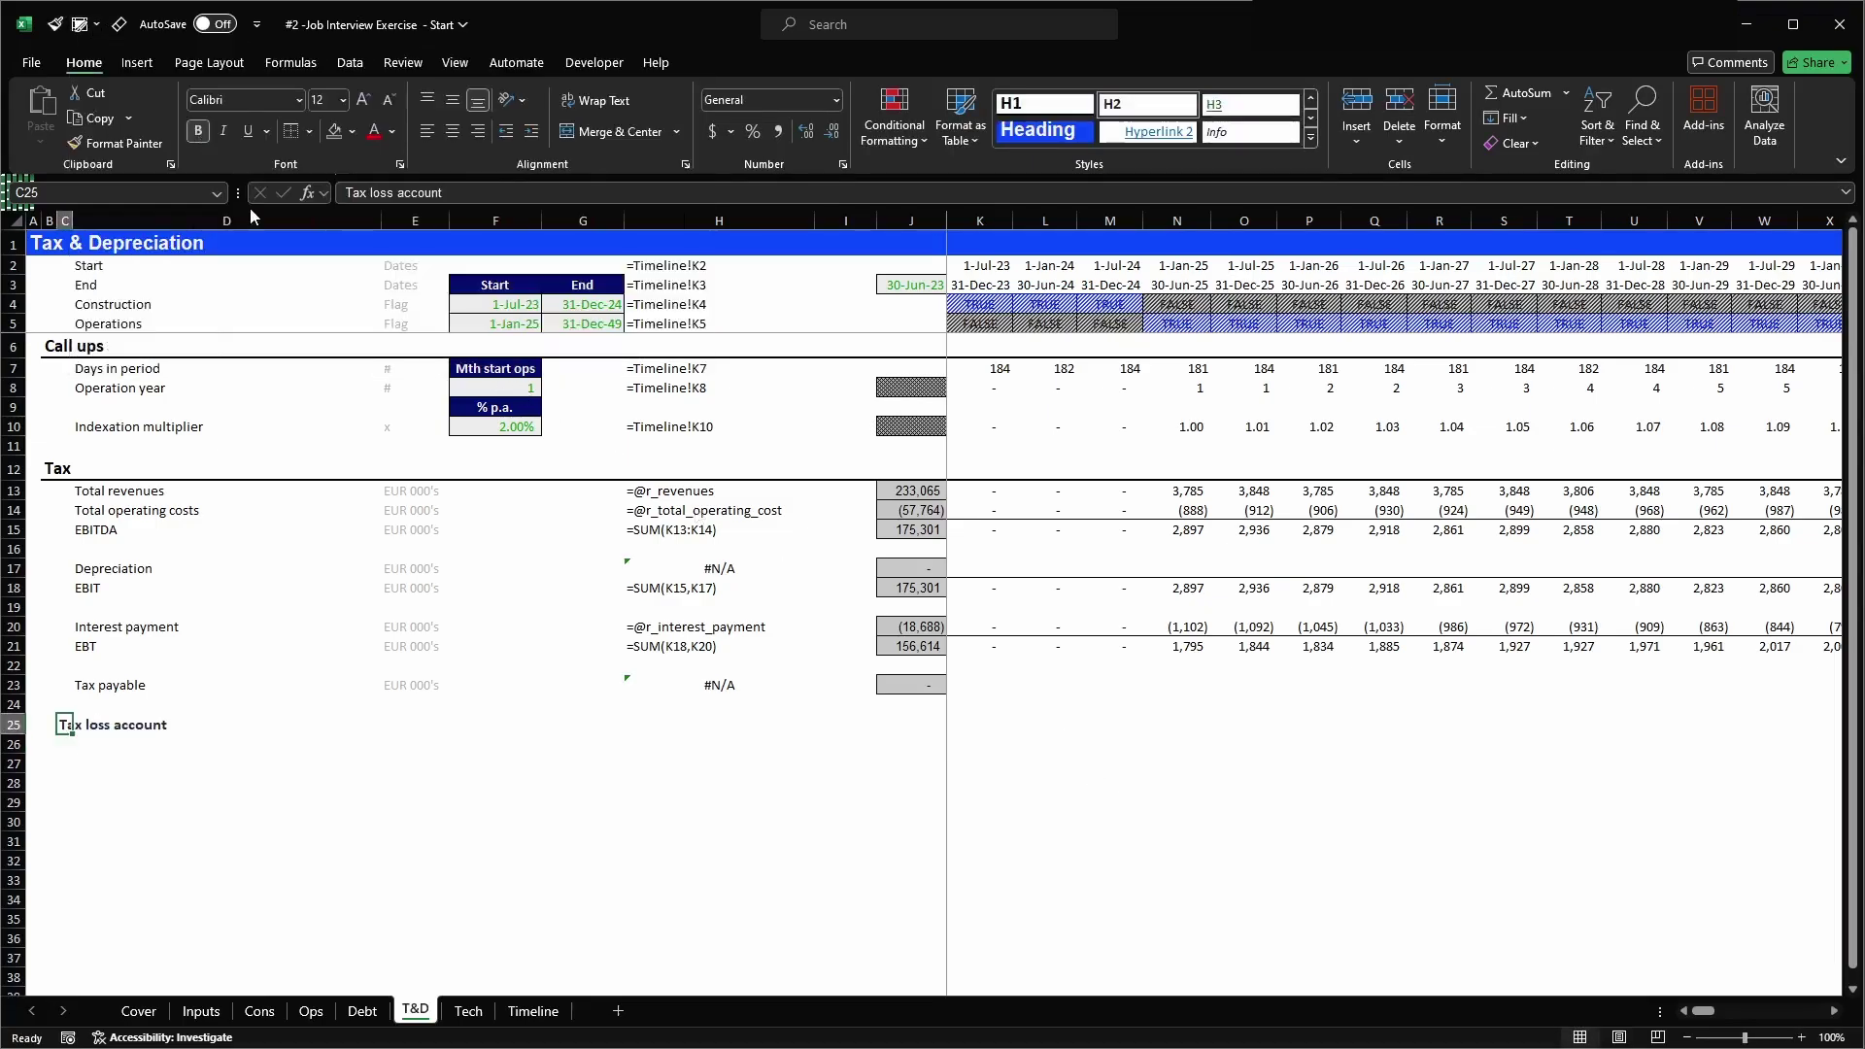
# - Enter the row label "EBT" in D26 under the Tax loss account heading
pyautogui.press('Right')
pyautogui.press('Down')
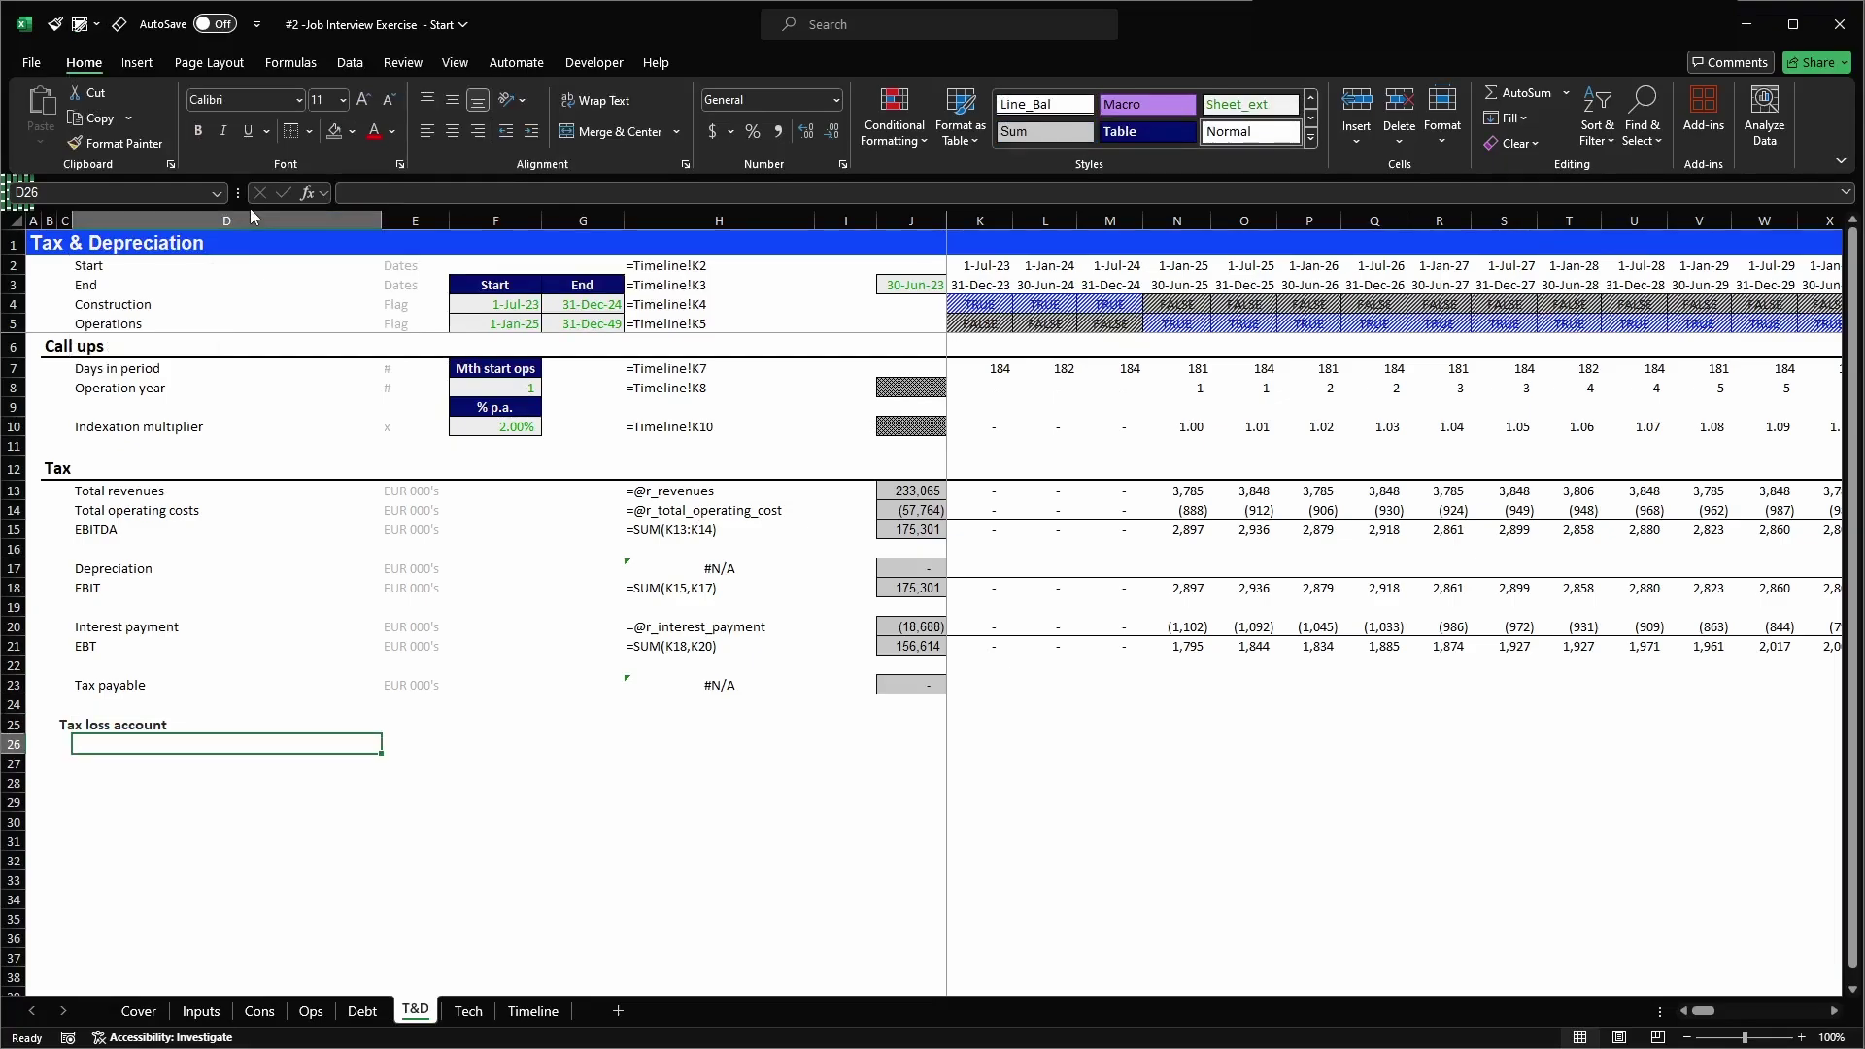
pyautogui.write('EBT')
pyautogui.press('Return')
# - Enter the row label "Balance b/f" in D28, leaving a blank row below EBT
pyautogui.press('Down')
pyautogui.press('Down')
pyautogui.press('Up')
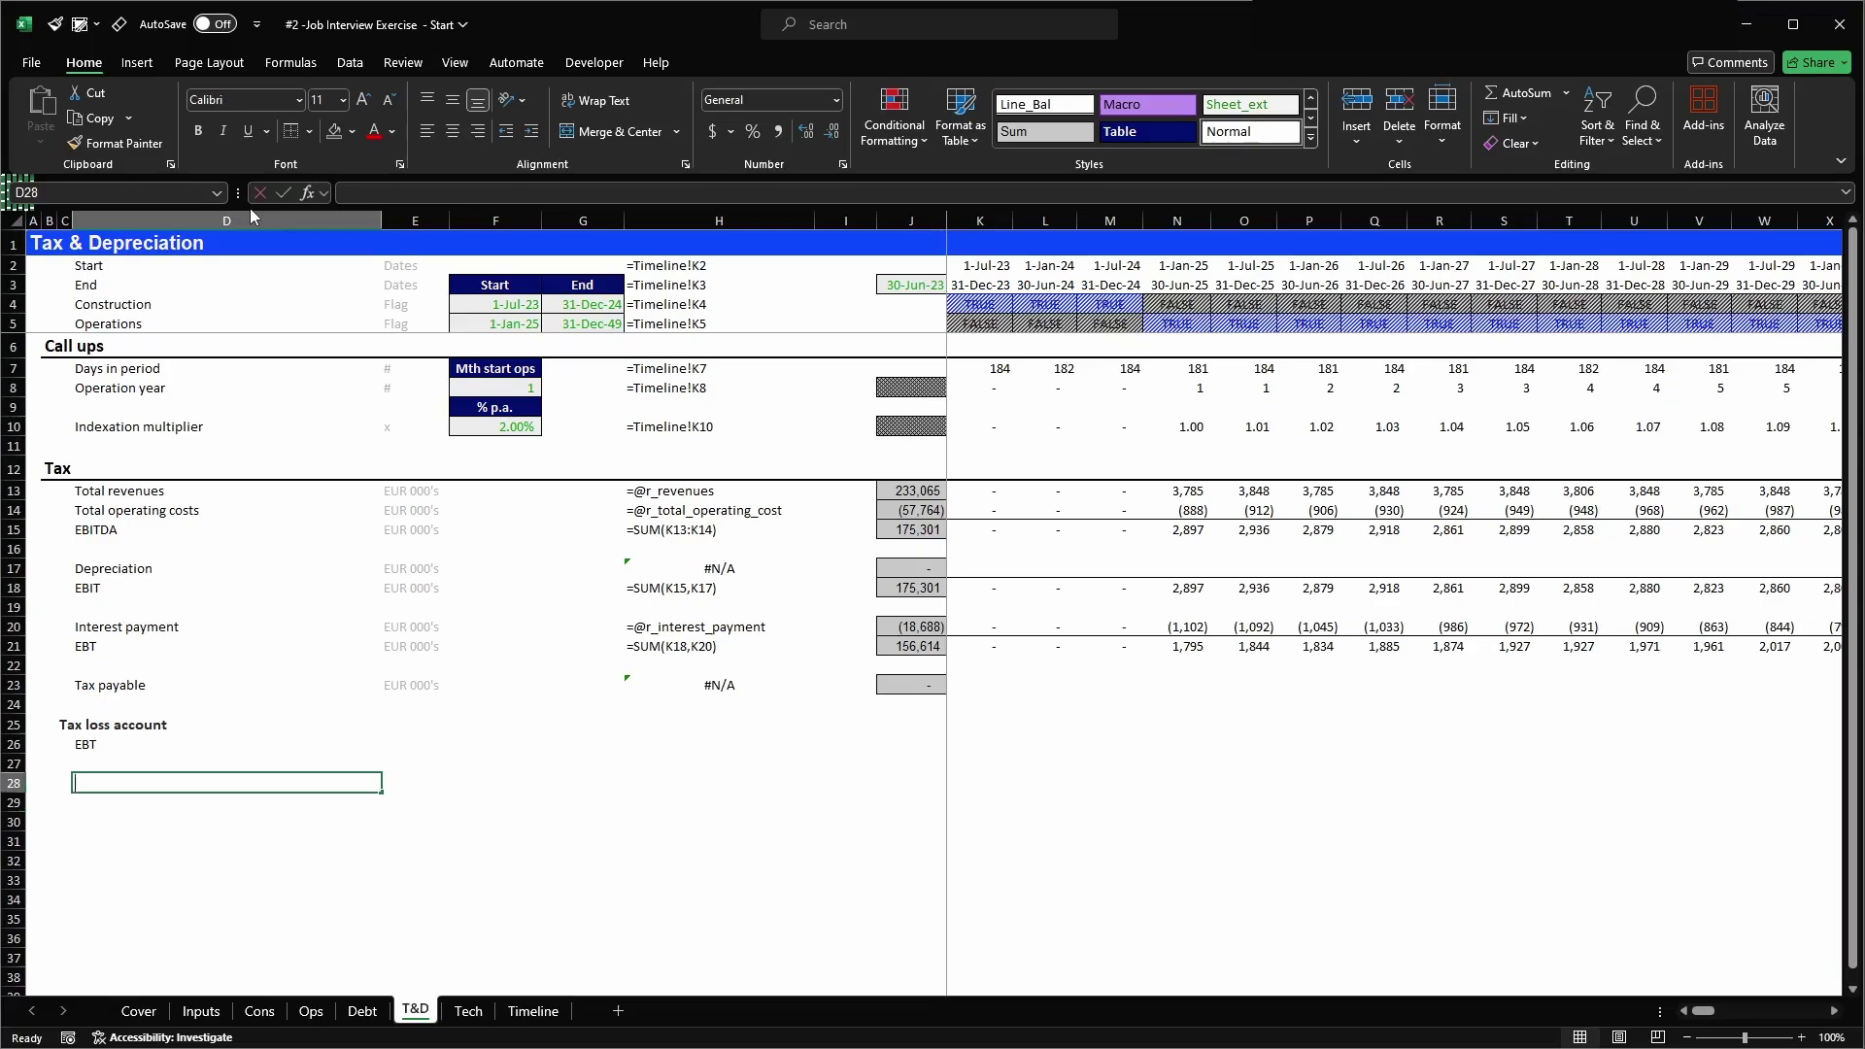
pyautogui.write('balan')
pyautogui.press('BackSpace')
pyautogui.press('BackSpace')
pyautogui.press('BackSpace')
pyautogui.press('BackSpace')
pyautogui.write('Balance b')
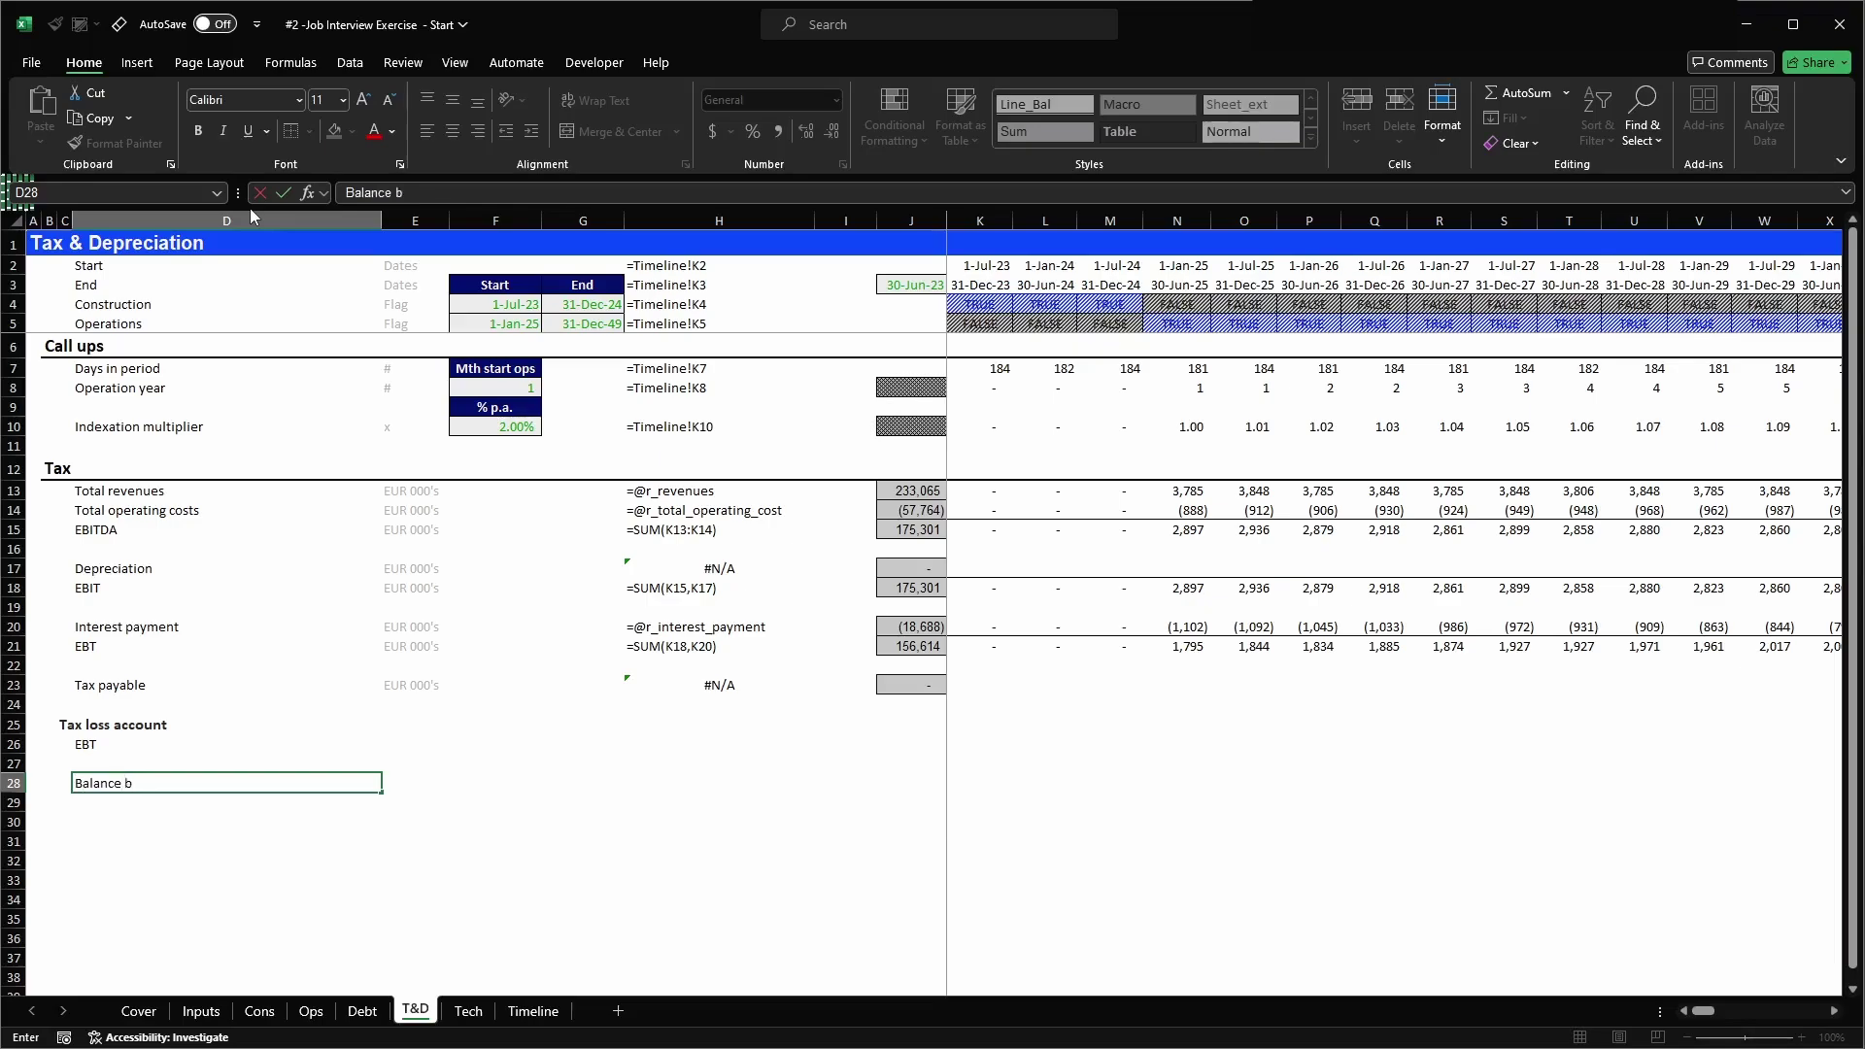
pyautogui.write('/f')
pyautogui.press('Return')
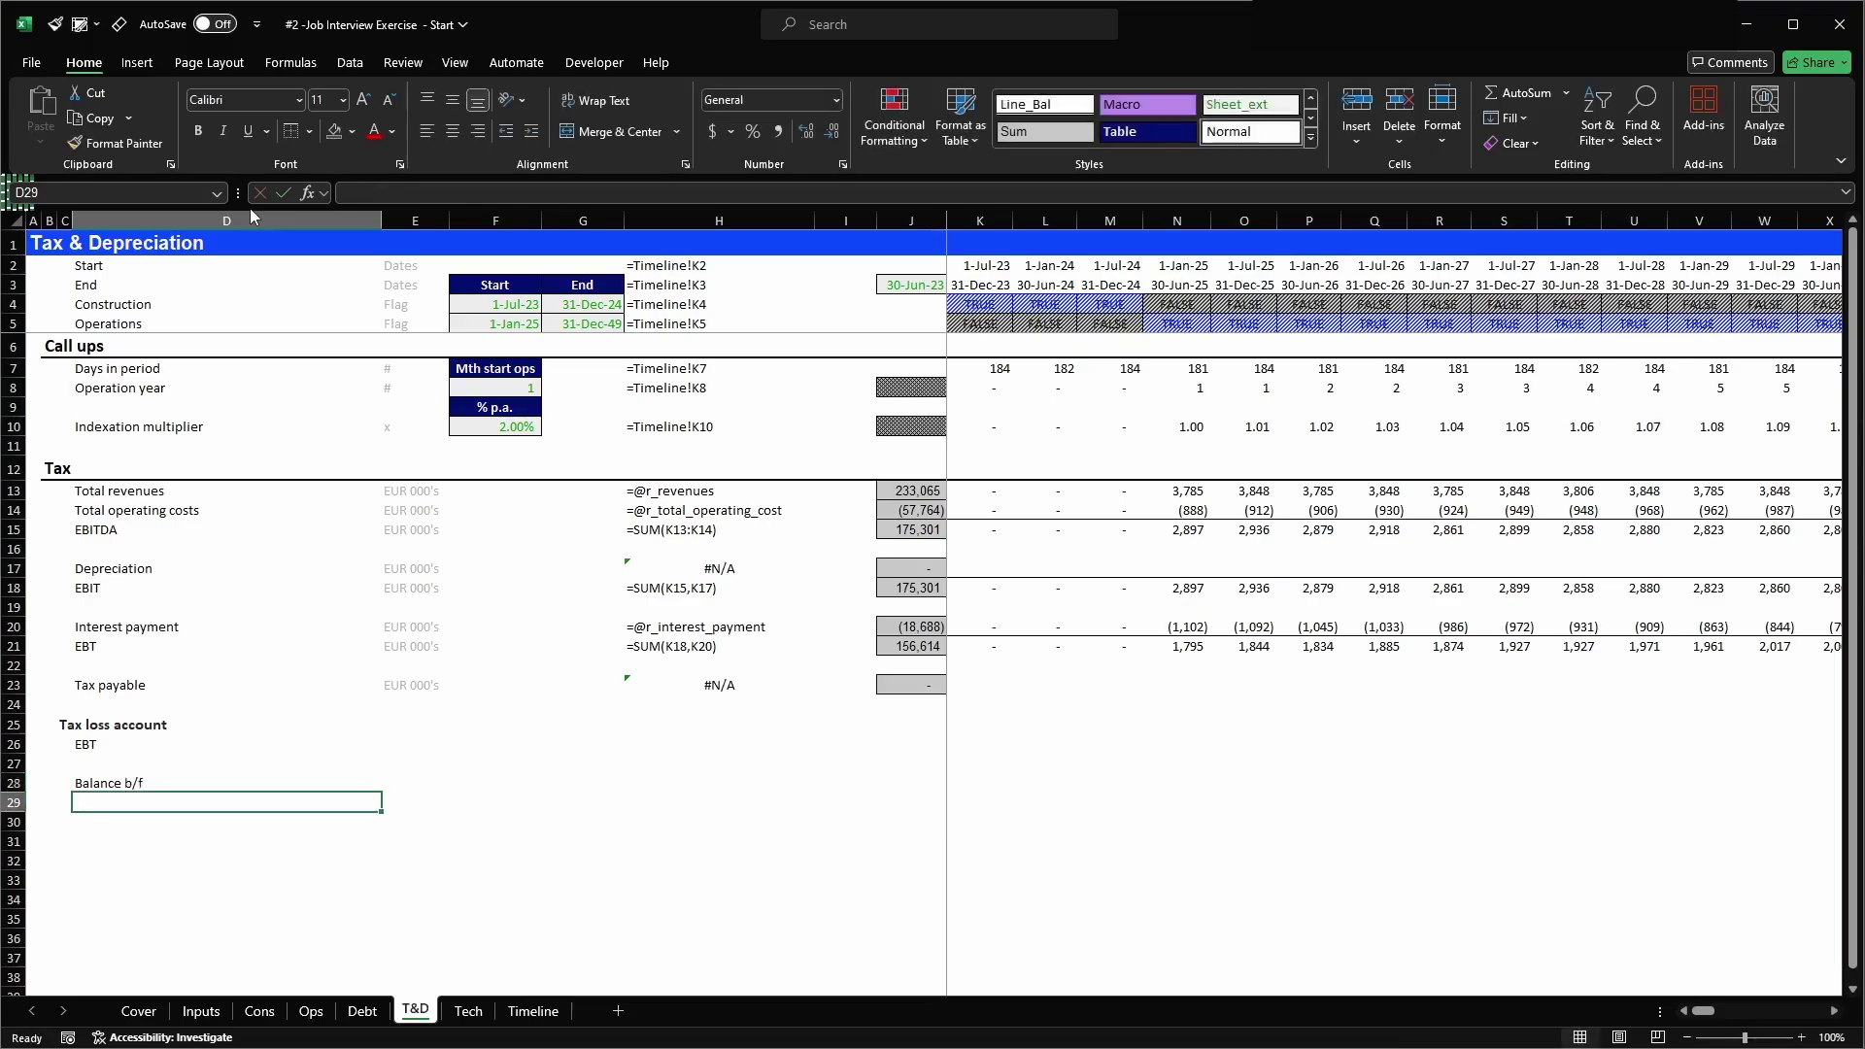
# - Enter the row label "Tax loss generated" in D29
pyautogui.write('Tax l')
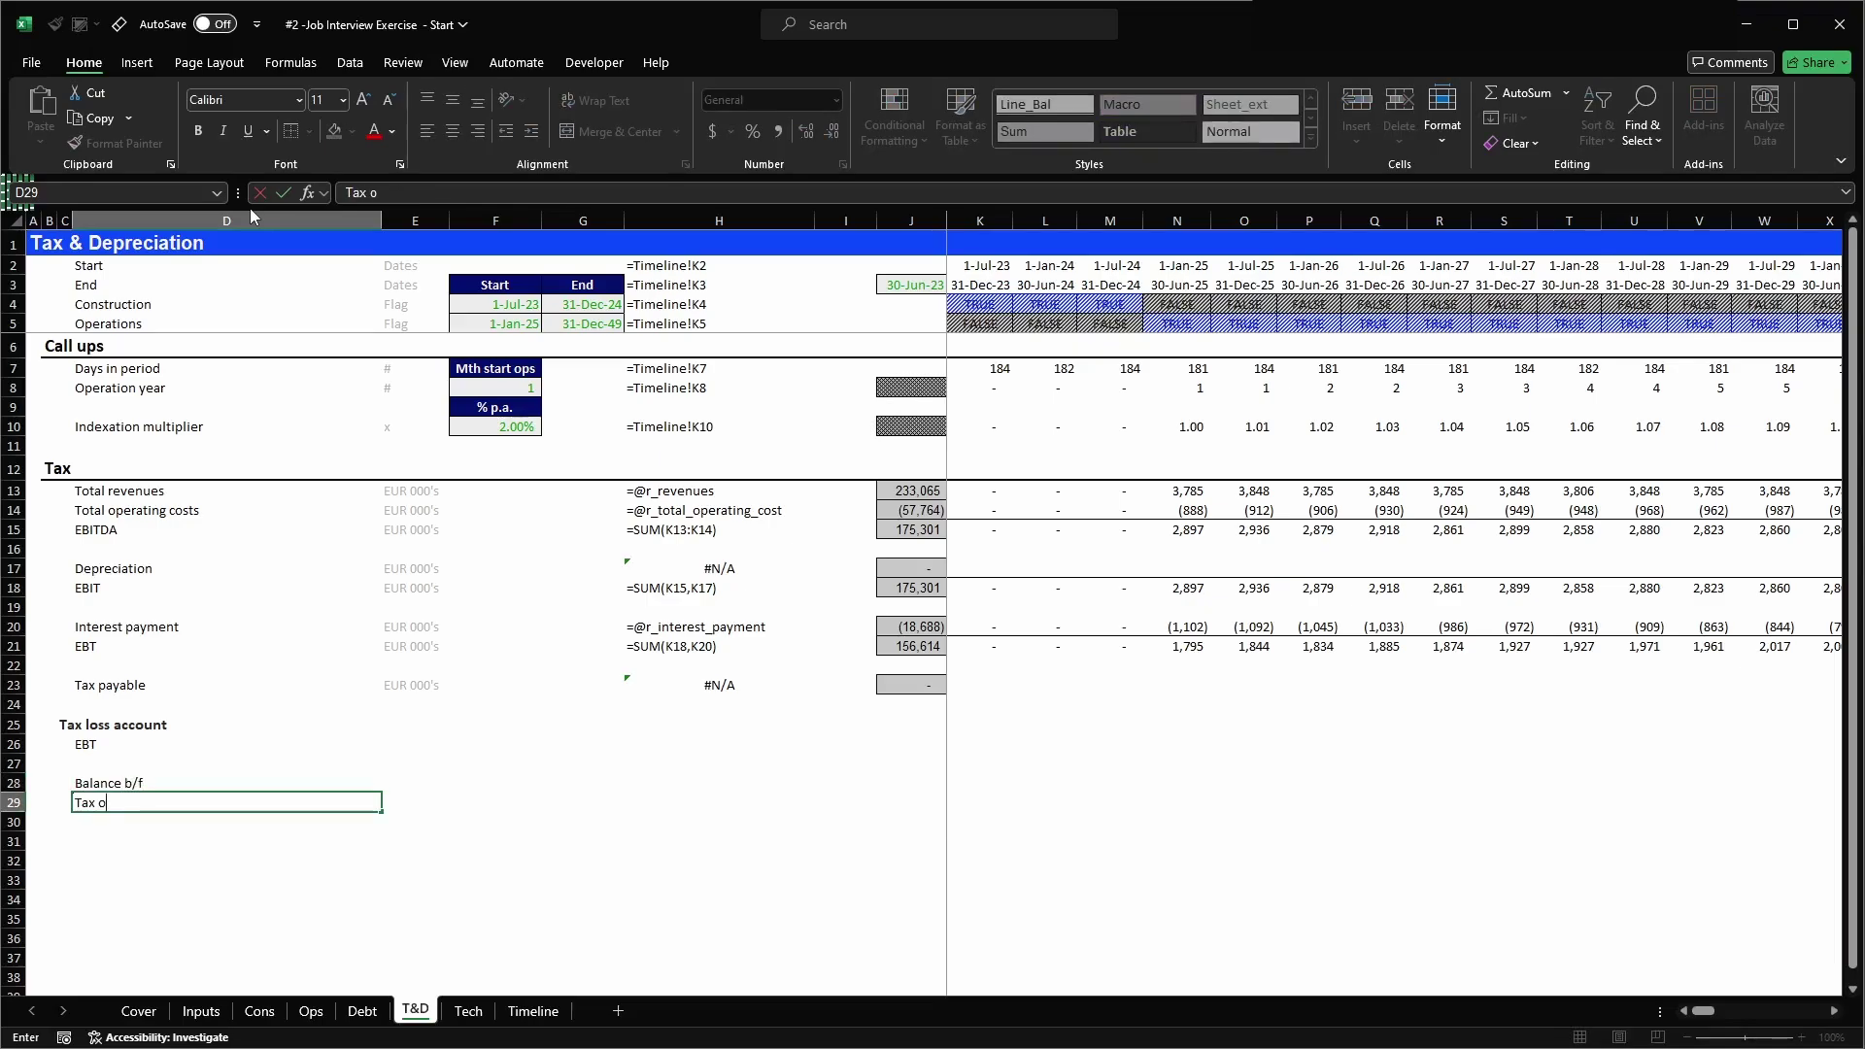
pyautogui.write('oss generati')
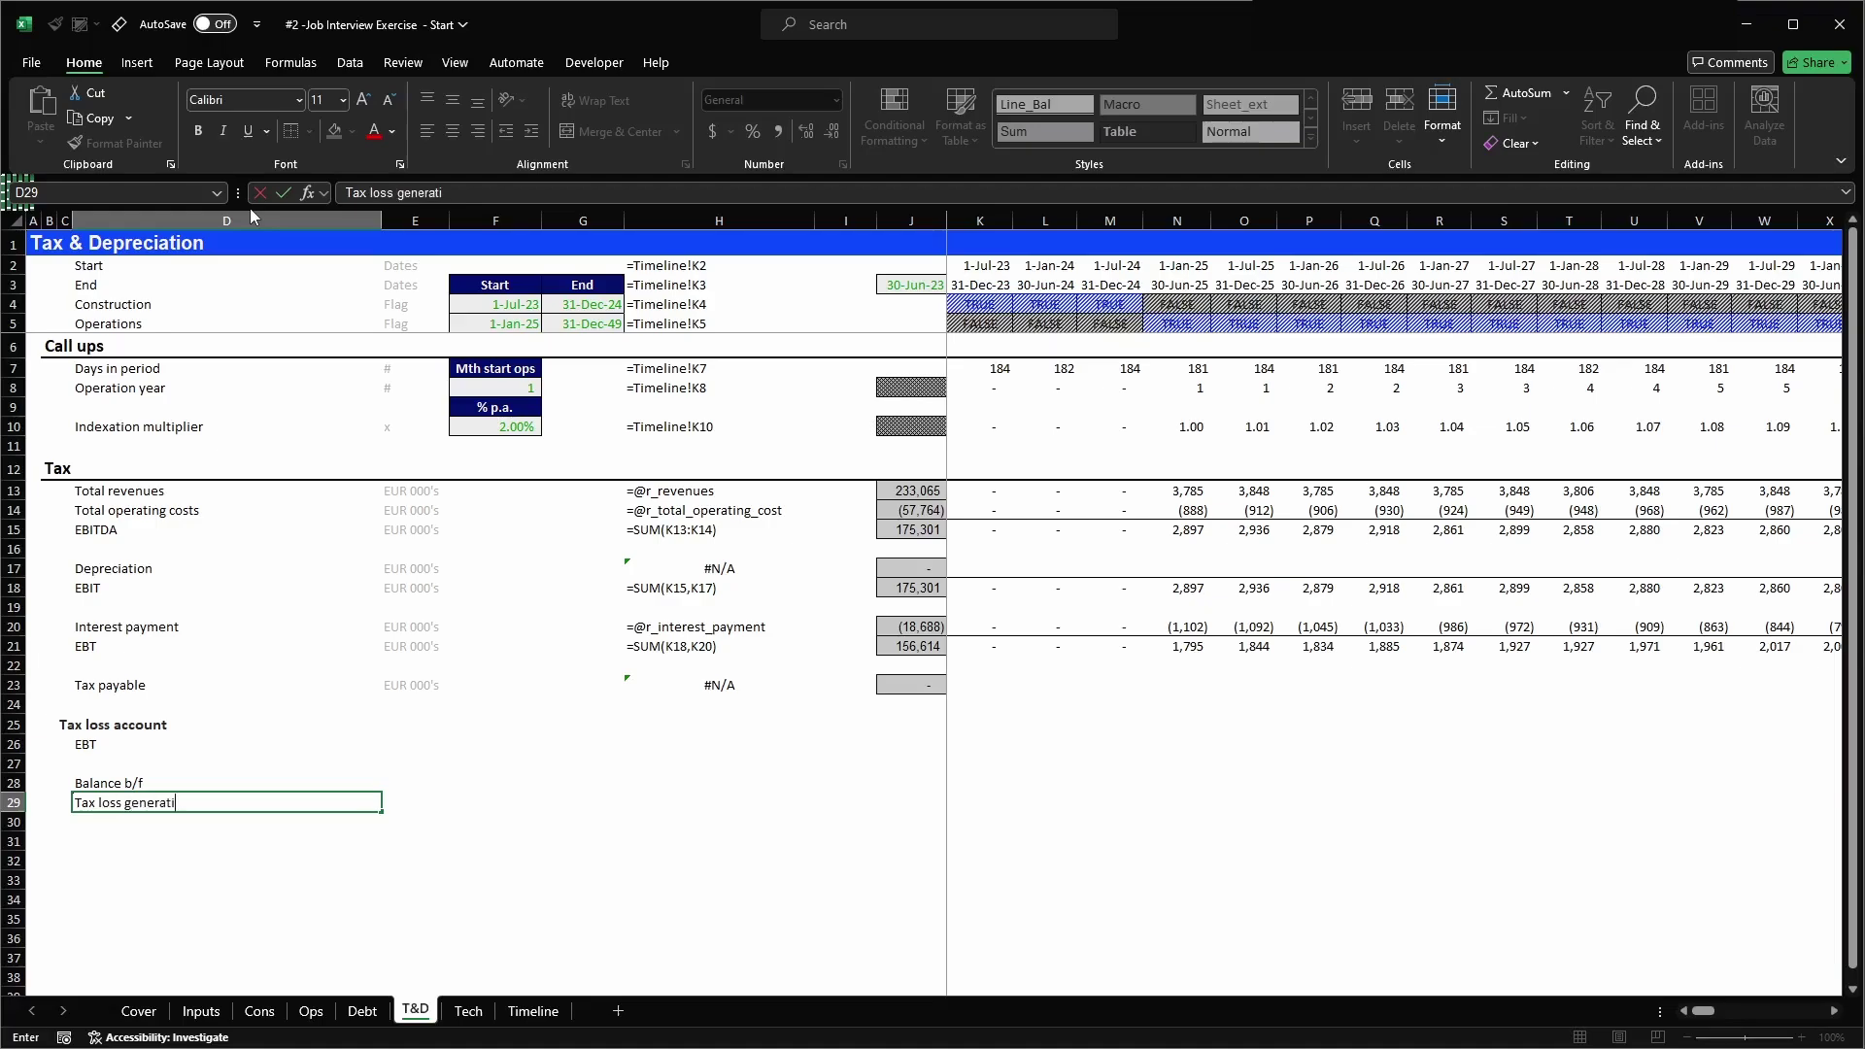
pyautogui.press('BackSpace')
pyautogui.write('ed')
pyautogui.press('Return')
# - Enter the row labels "Tax loss utilized" in D30 and "Balance c/f" in D31
pyautogui.write('Tax loss ')
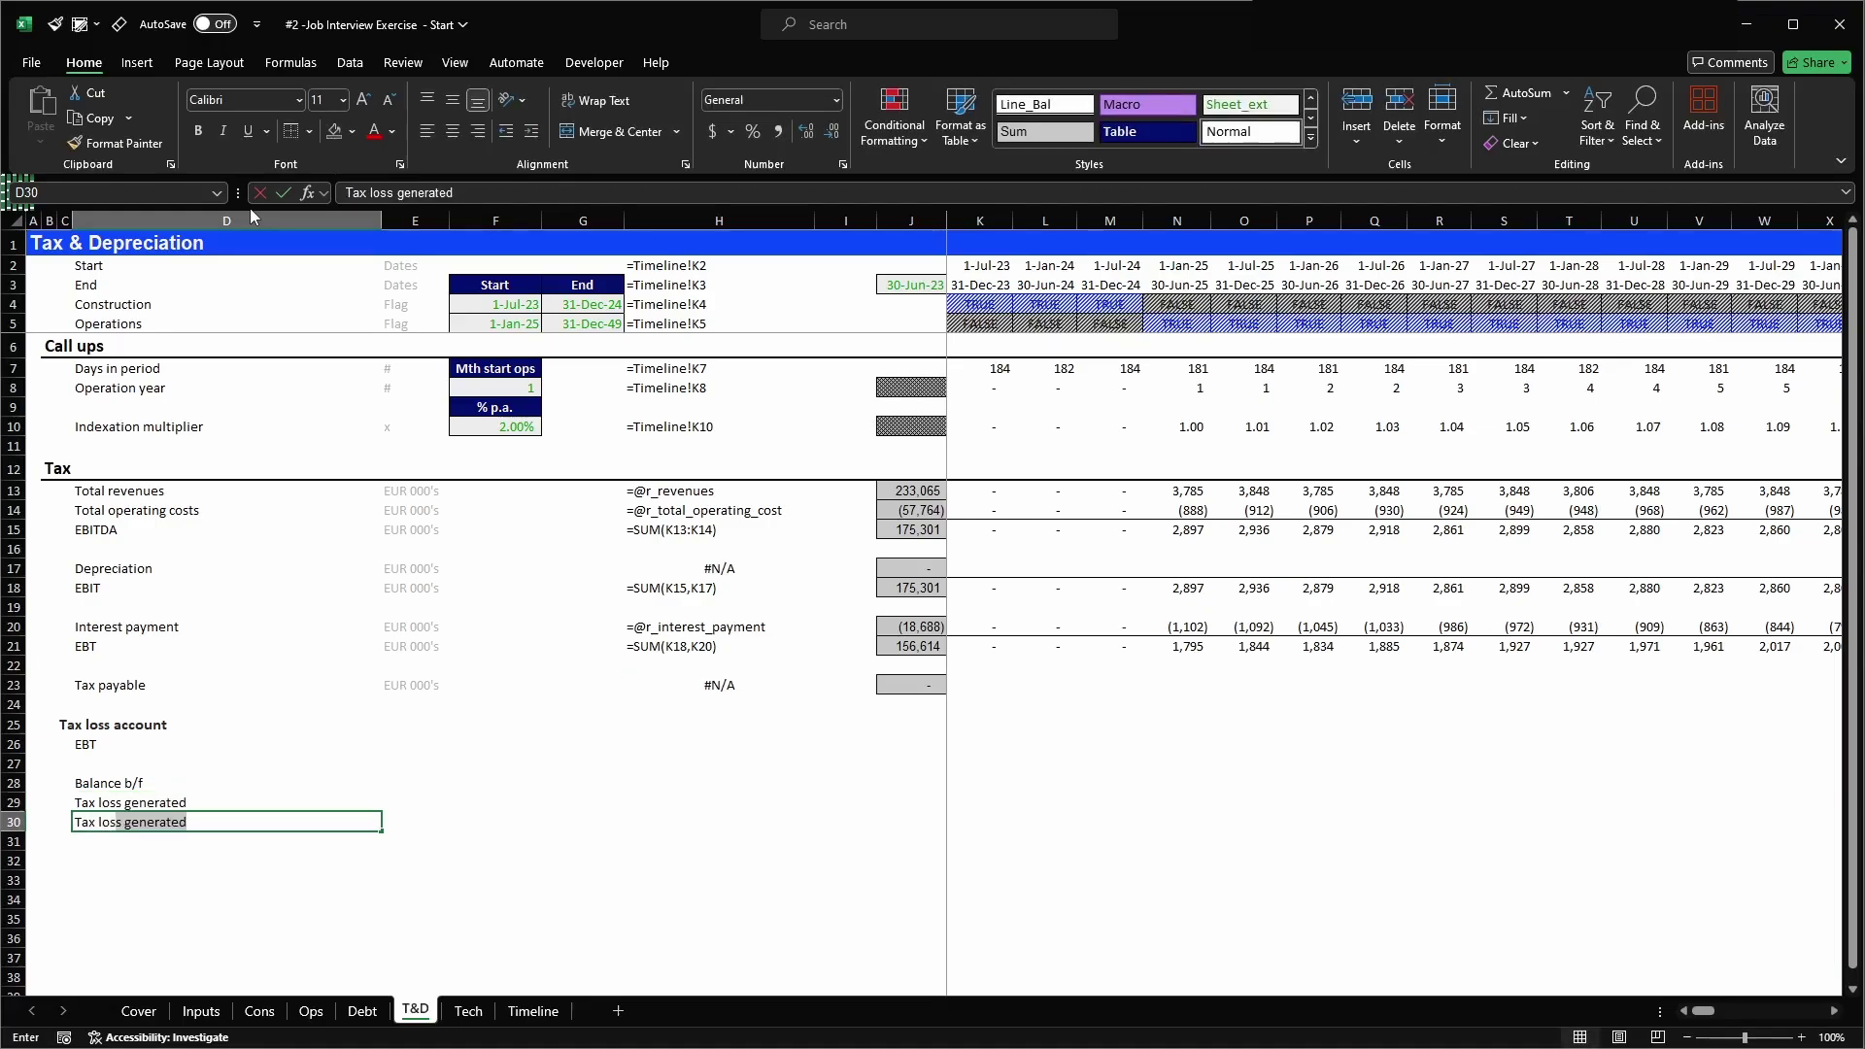
pyautogui.write('ut')
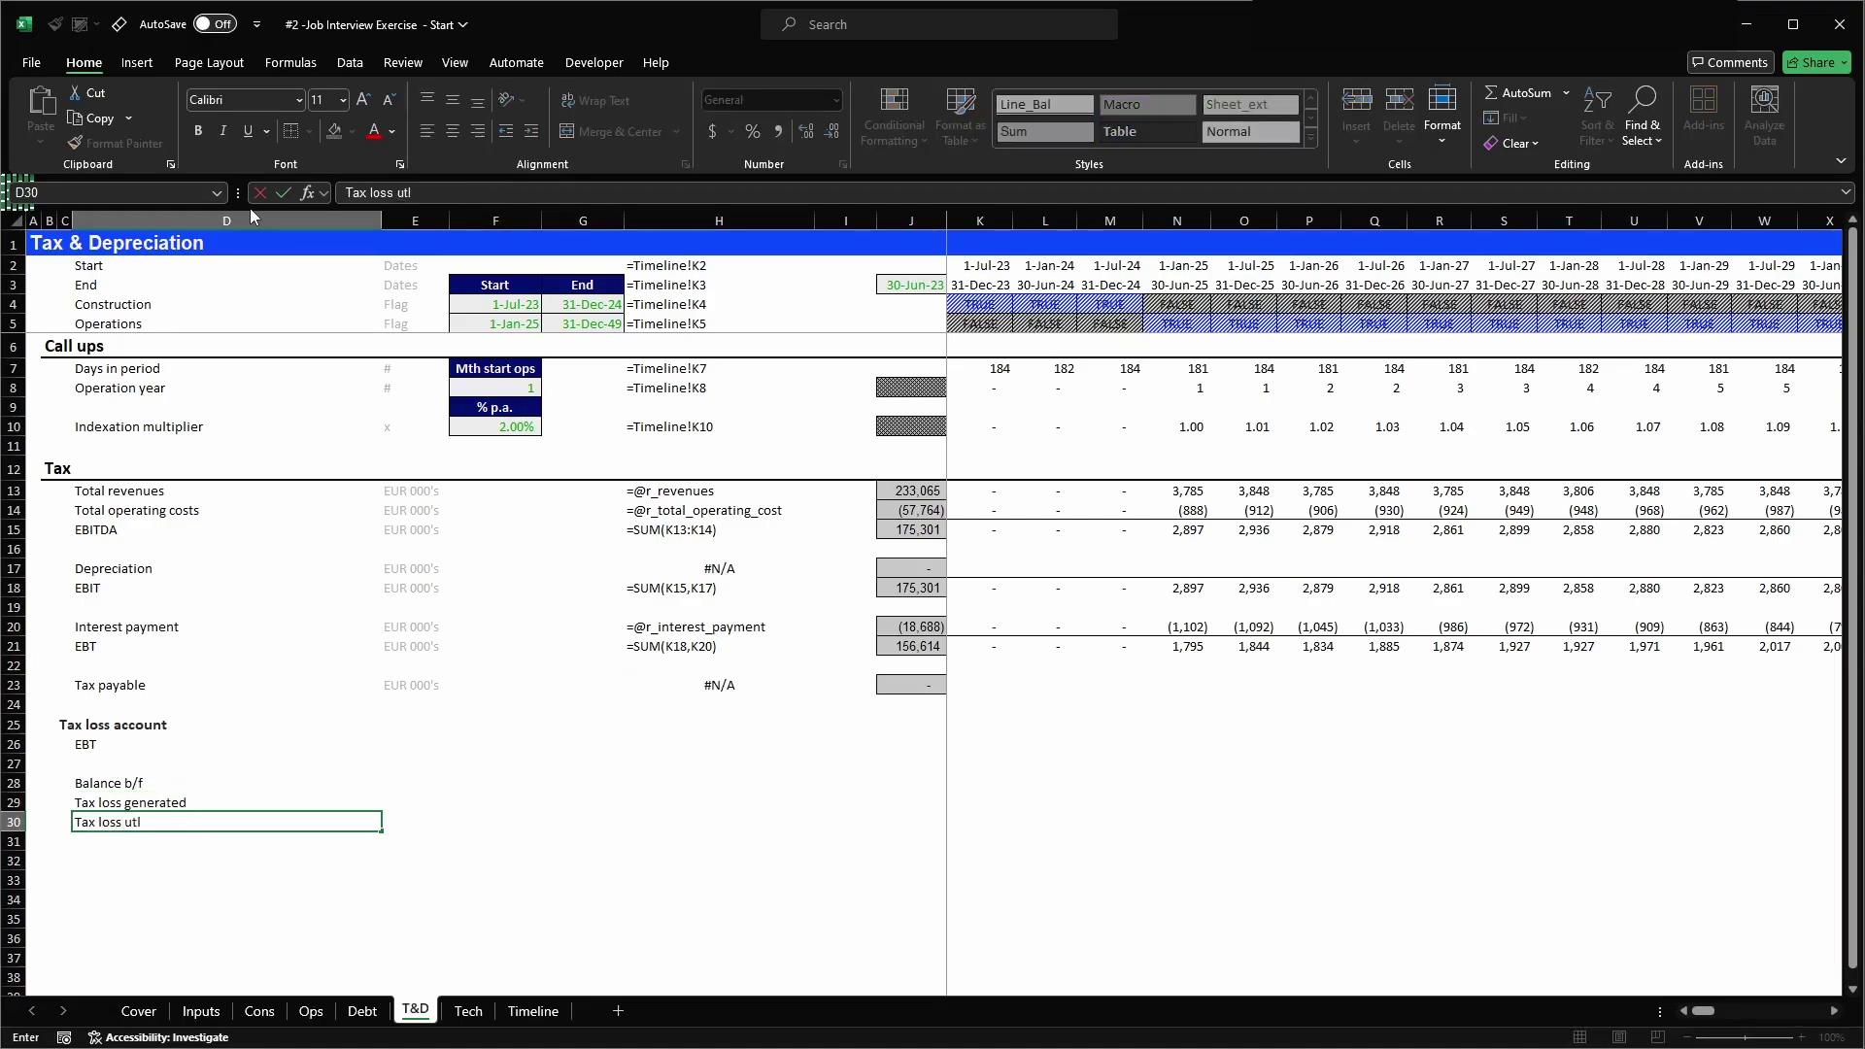
pyautogui.write('ilized')
pyautogui.press('Return')
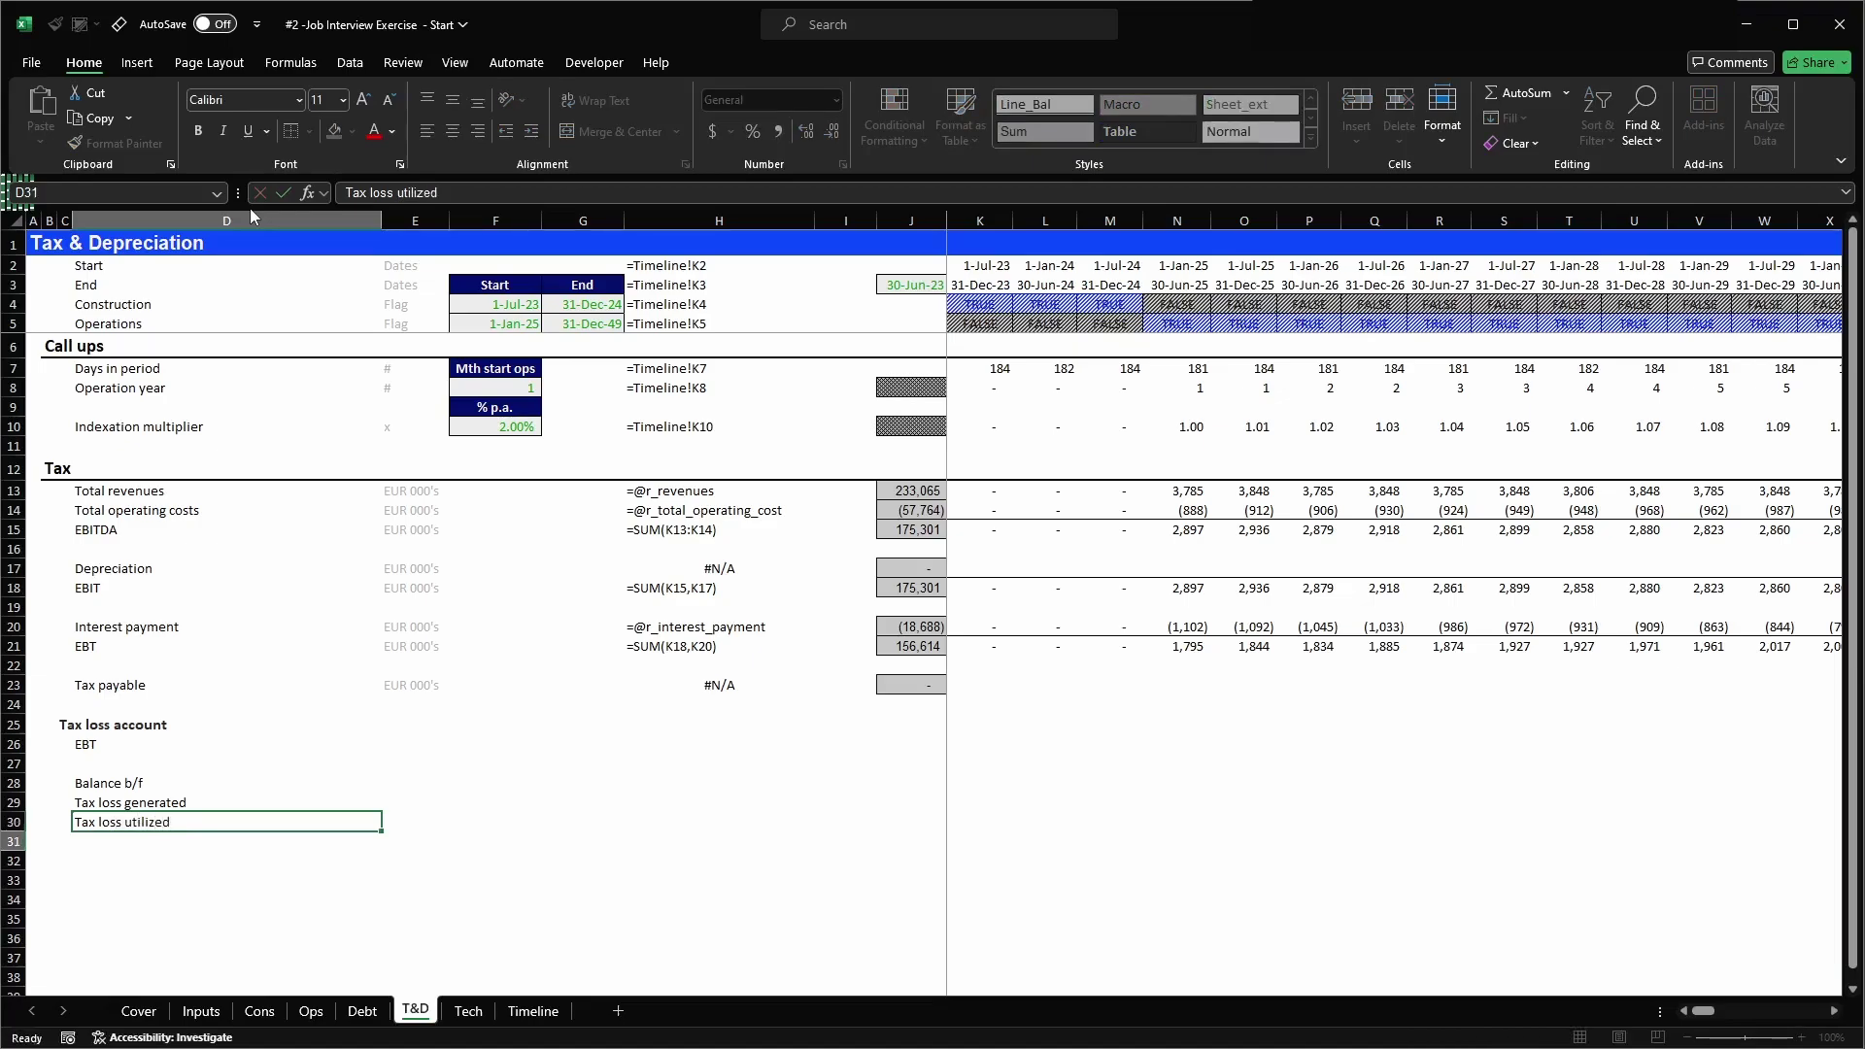
pyautogui.write('Balance ')
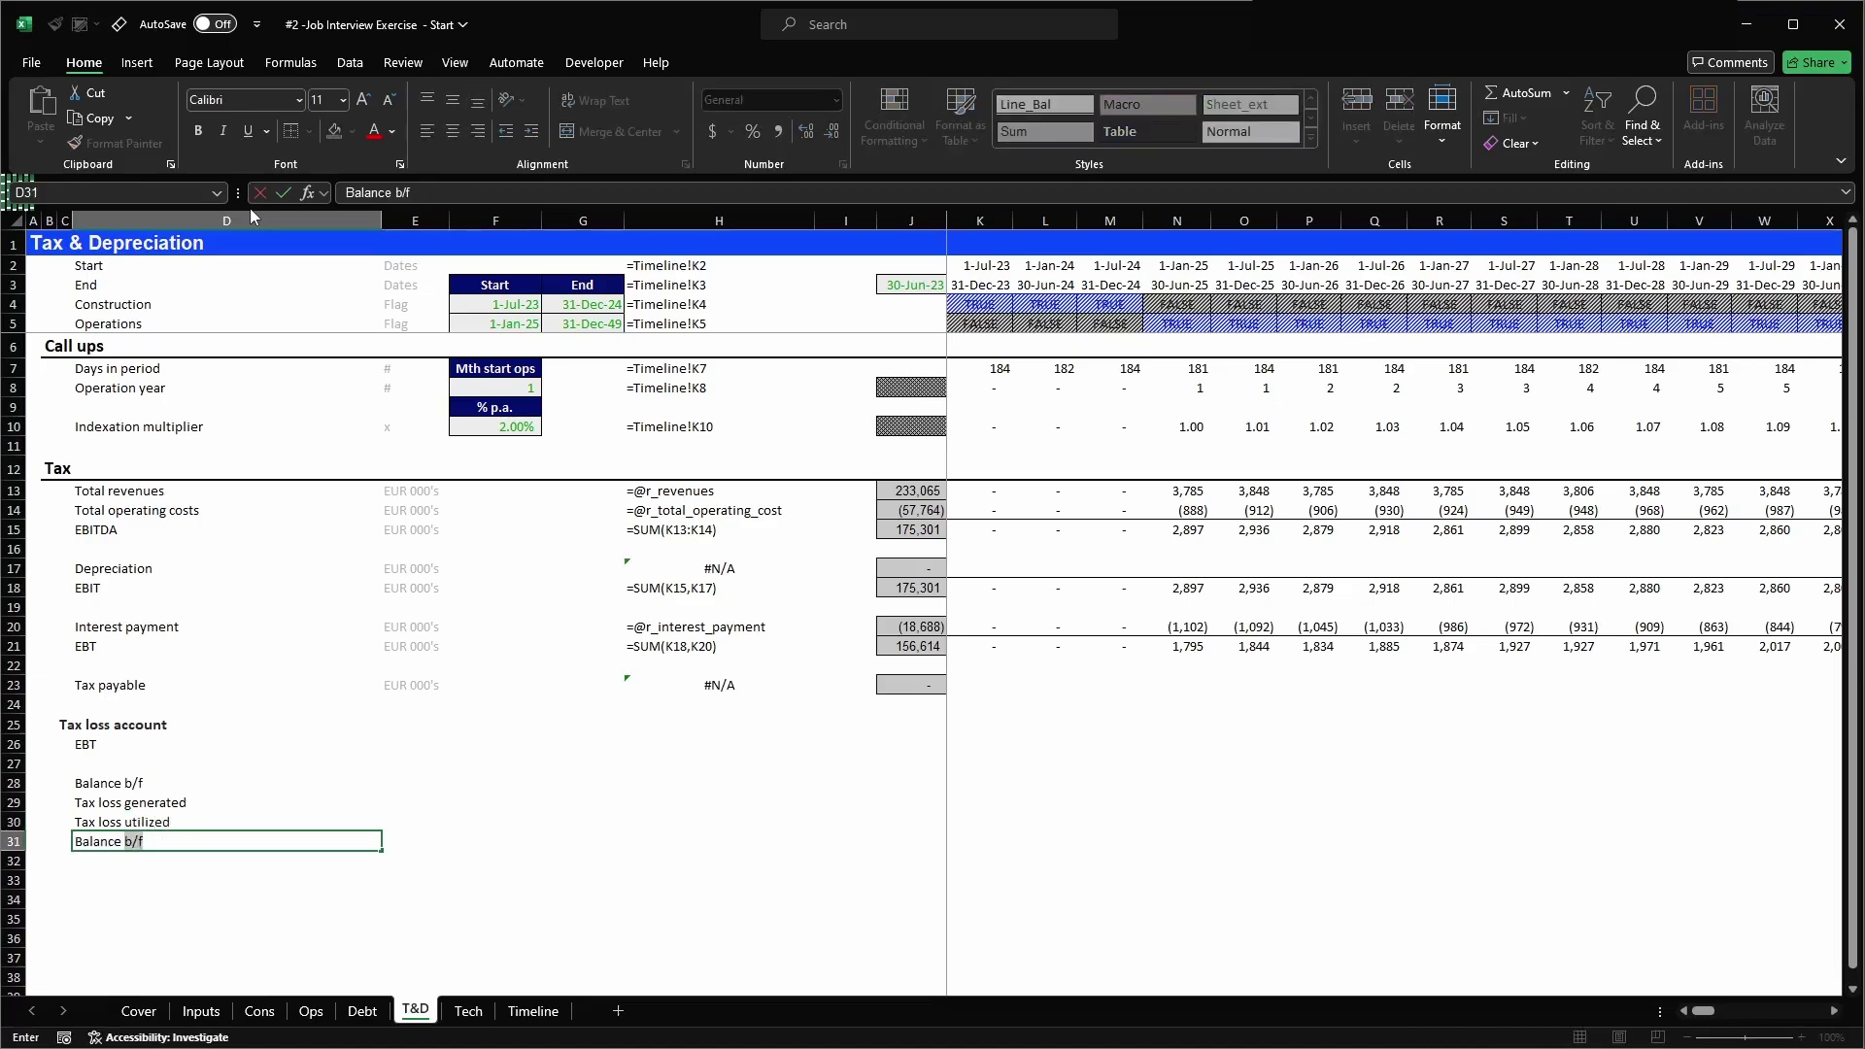
pyautogui.write('c/f')
pyautogui.press('Return')
pyautogui.press('Up')
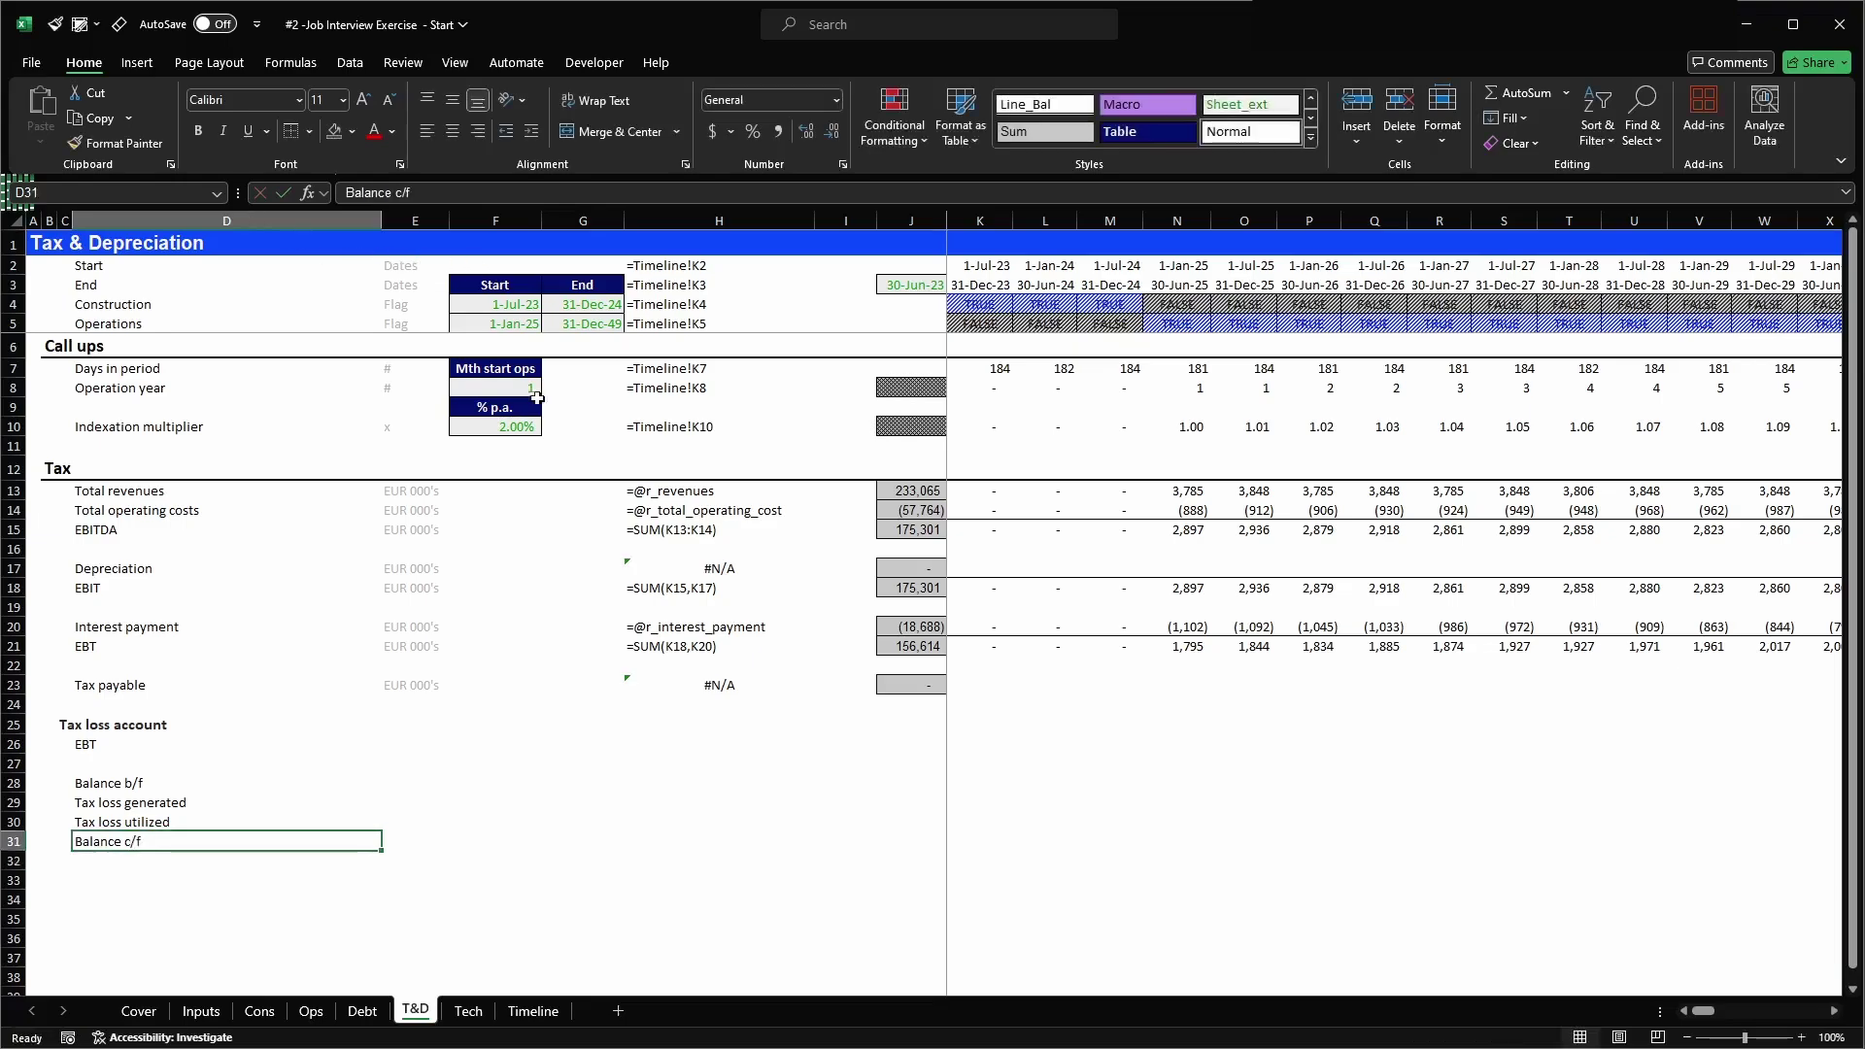
# - Copy the debt account block J19:K22 from the Debt sheet into the tax loss account at J28 on the T&D sheet
pyautogui.click(363, 1011)
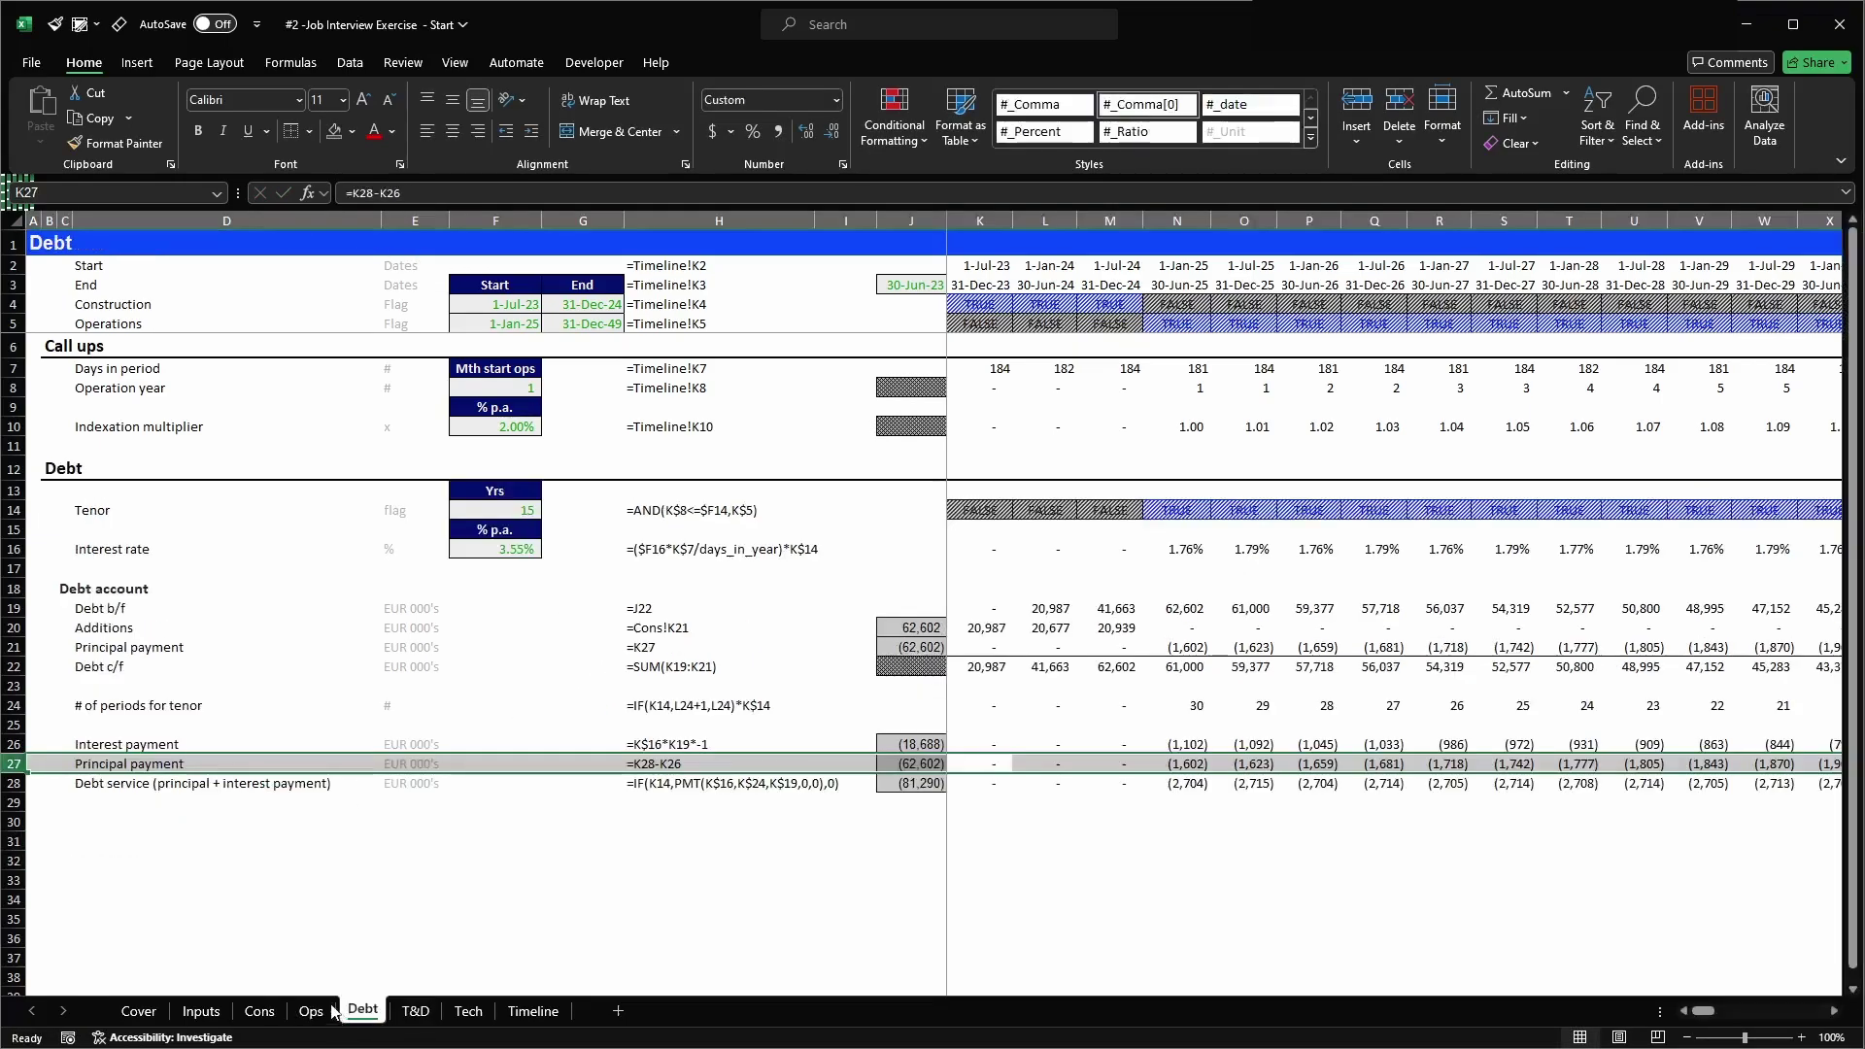
pyautogui.moveTo(913, 607); pyautogui.dragTo(1001, 671)
pyautogui.hotkey('ctrl', 'c')
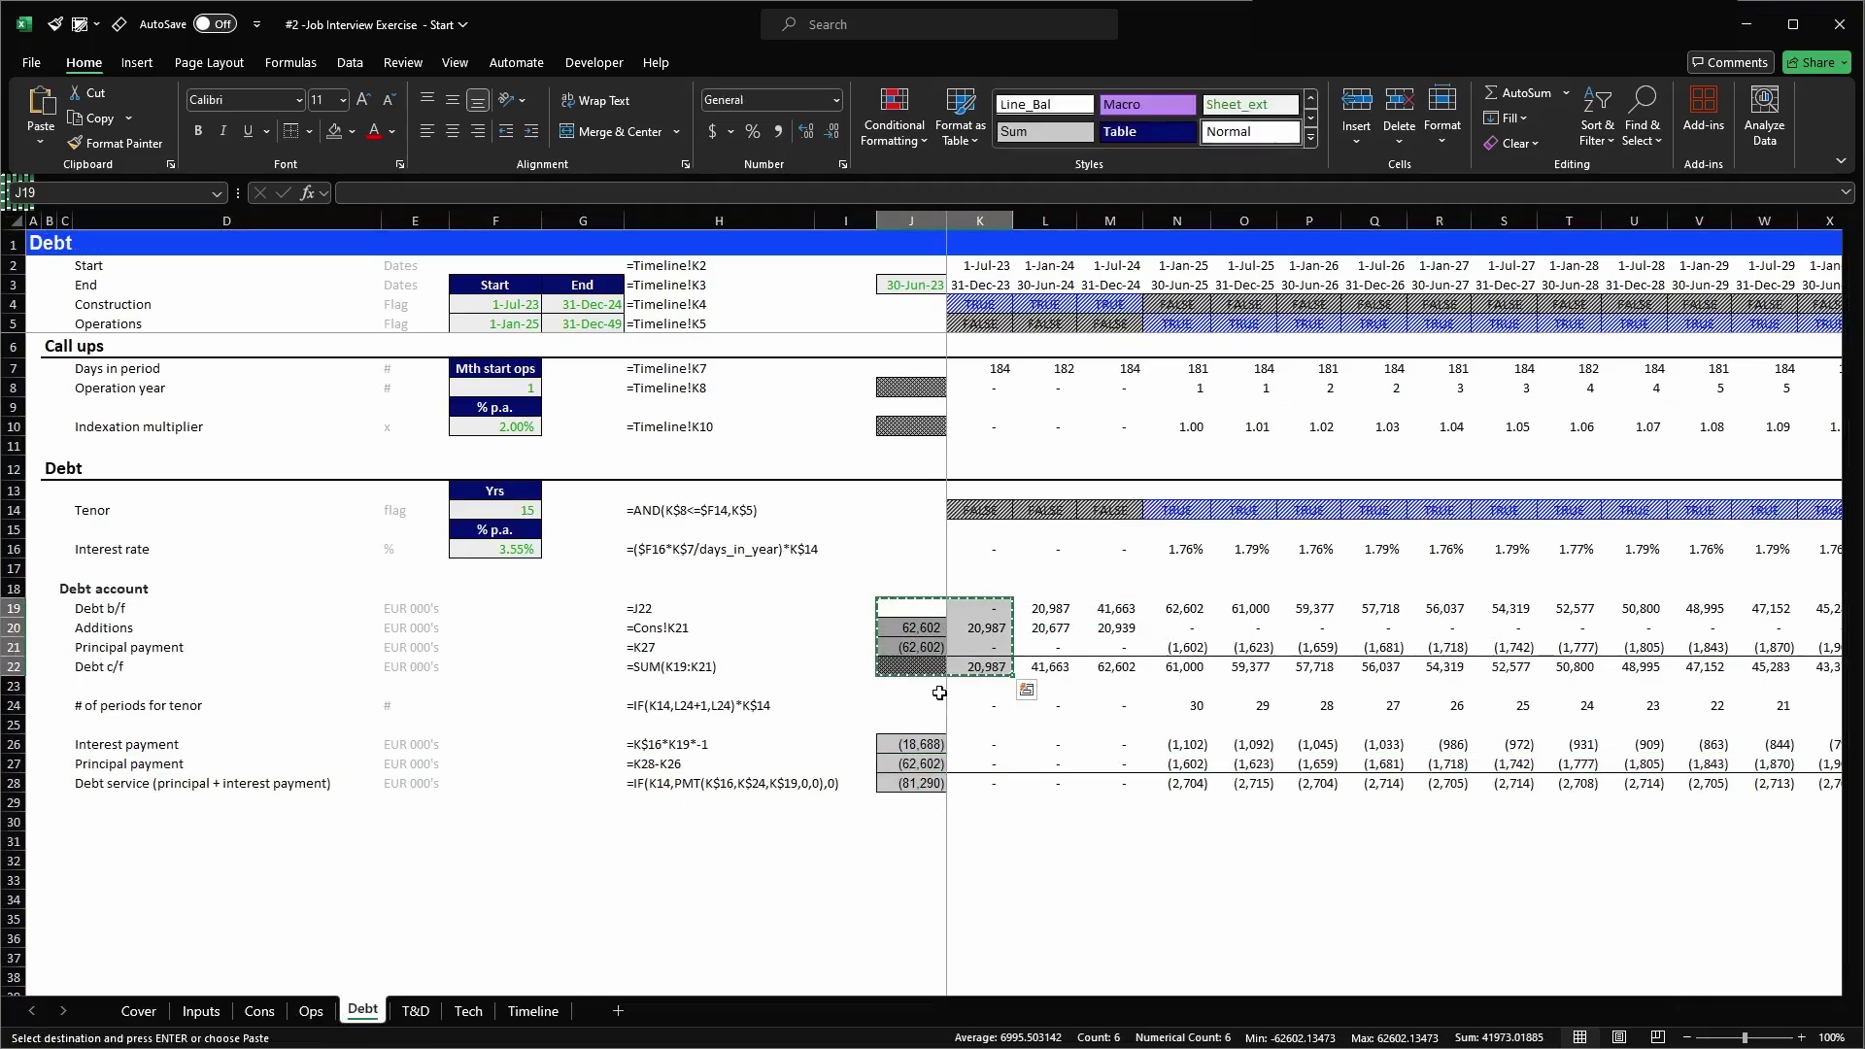
pyautogui.hotkey('ctrl', 'pagedown')
pyautogui.click(894, 778)
pyautogui.press('Return')
# - Try to copy a total cell from the rows above into the tax loss account's EBT row at J26
pyautogui.press('Up')
pyautogui.press('Up')
pyautogui.press('Up')
pyautogui.press('Up')
pyautogui.press('Up')
pyautogui.press('Up')
pyautogui.hotkey('ctrl', 'c')
pyautogui.press('Down')
pyautogui.press('Down')
pyautogui.press('Down')
pyautogui.press('Down')
pyautogui.press('Return')
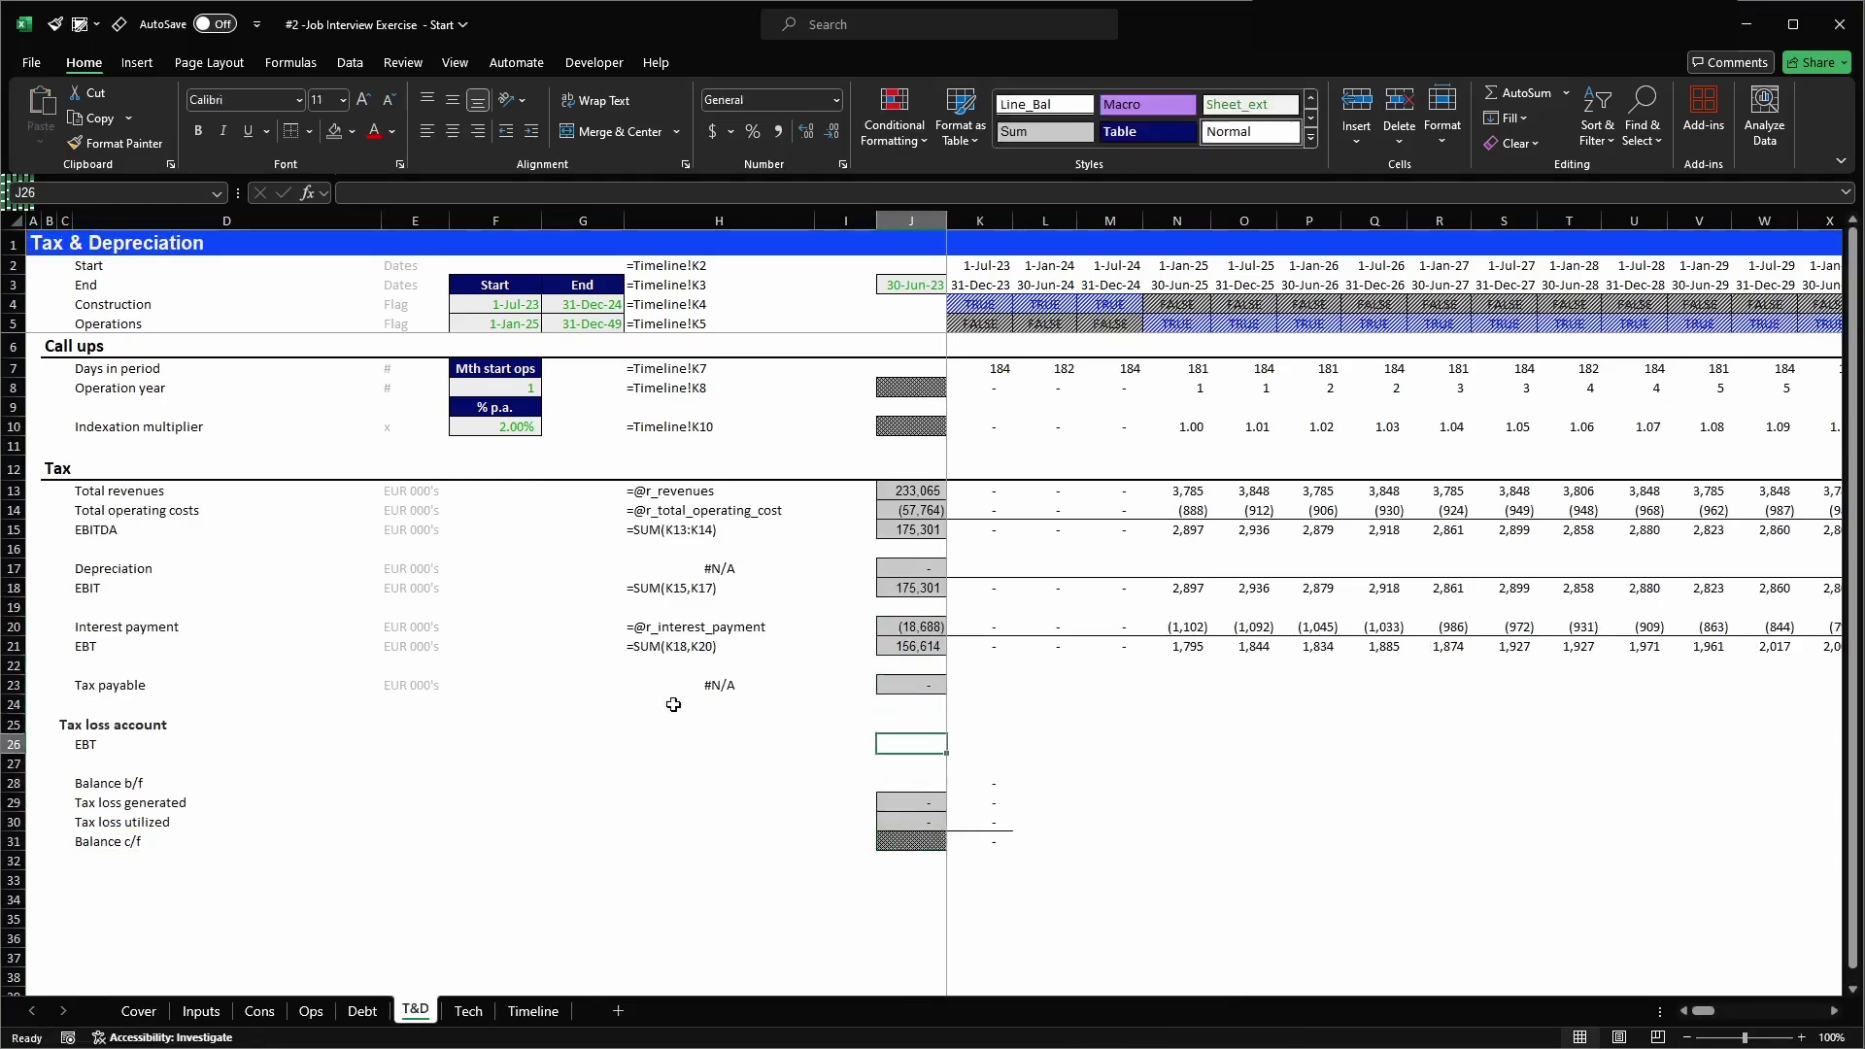
# - Copy the unit and formula-text cells E23:H23 from the Tax payable row into row 26 and rows 28 to 31
pyautogui.moveTo(437, 689); pyautogui.dragTo(704, 690)
pyautogui.hotkey('ctrl', 'c')
pyautogui.click(444, 738)
pyautogui.hotkey('ctrl', 'v')
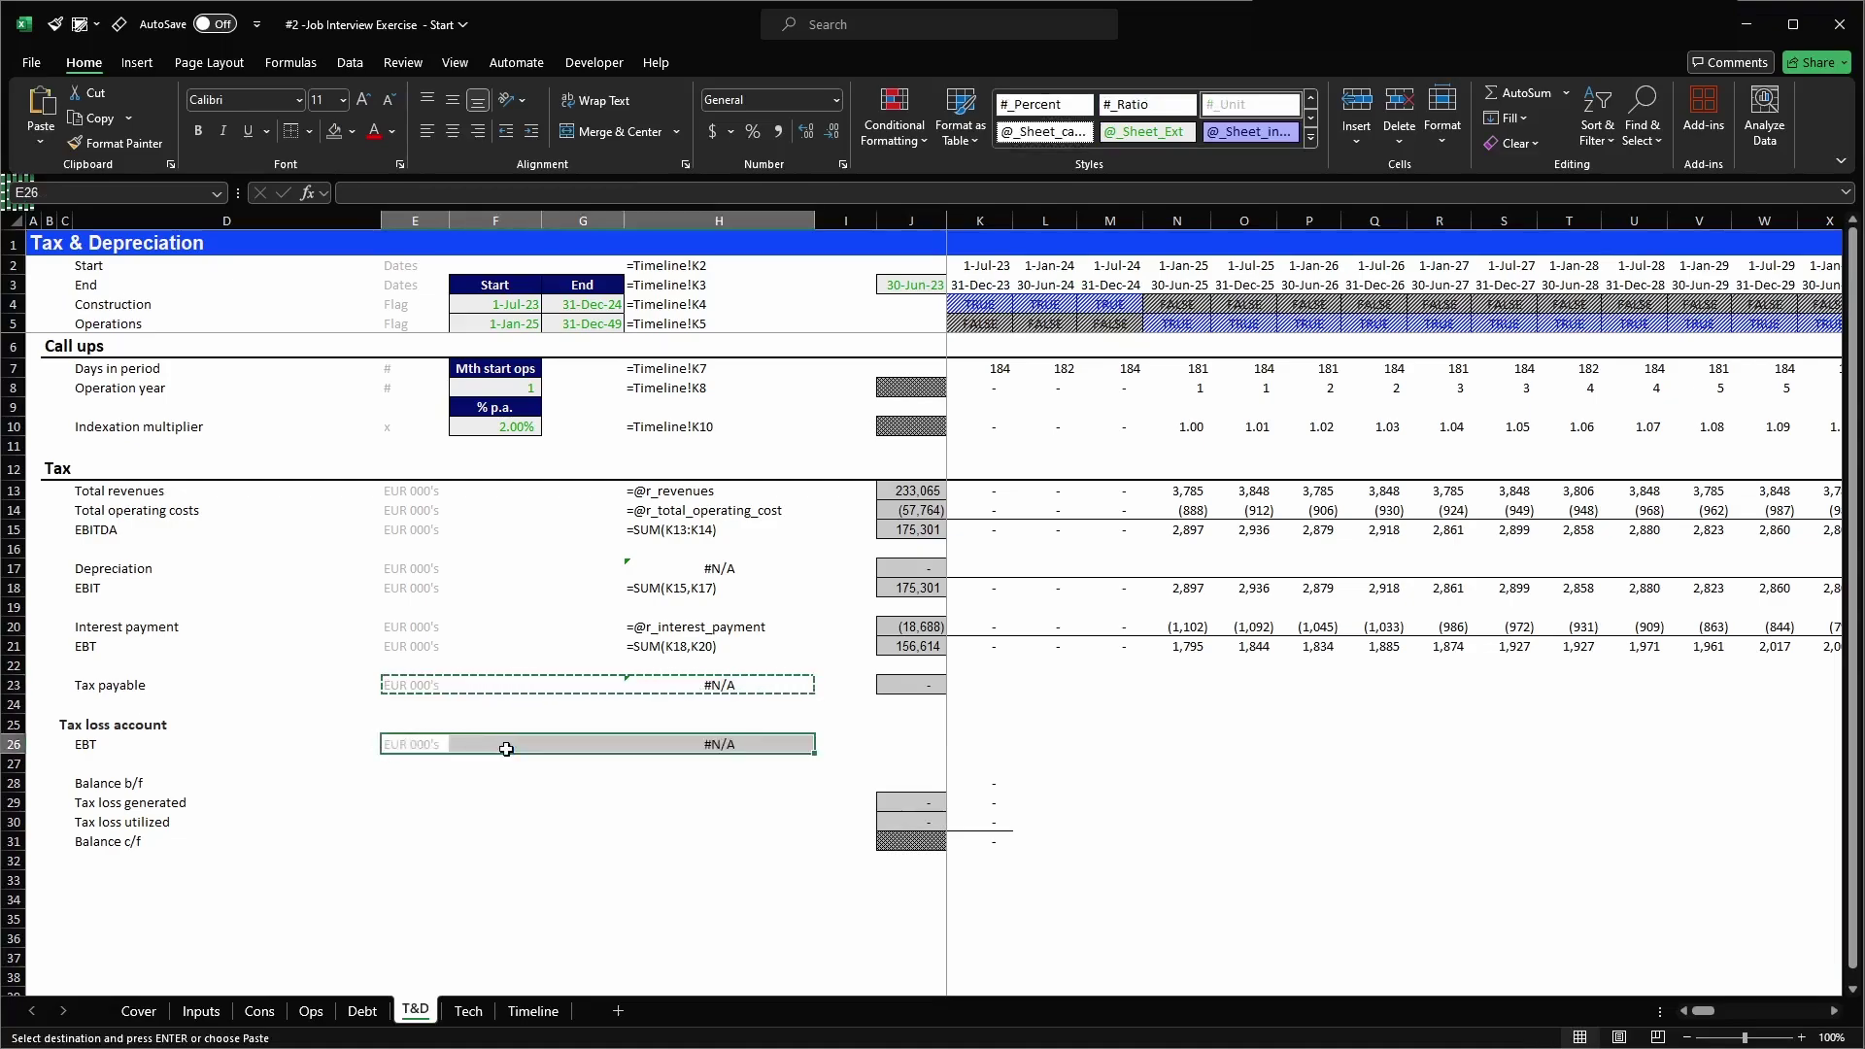
pyautogui.press('Down')
pyautogui.press('Down')
pyautogui.hotkey('shift', 'Down')
pyautogui.hotkey('shift', 'Down')
pyautogui.hotkey('shift', 'Down')
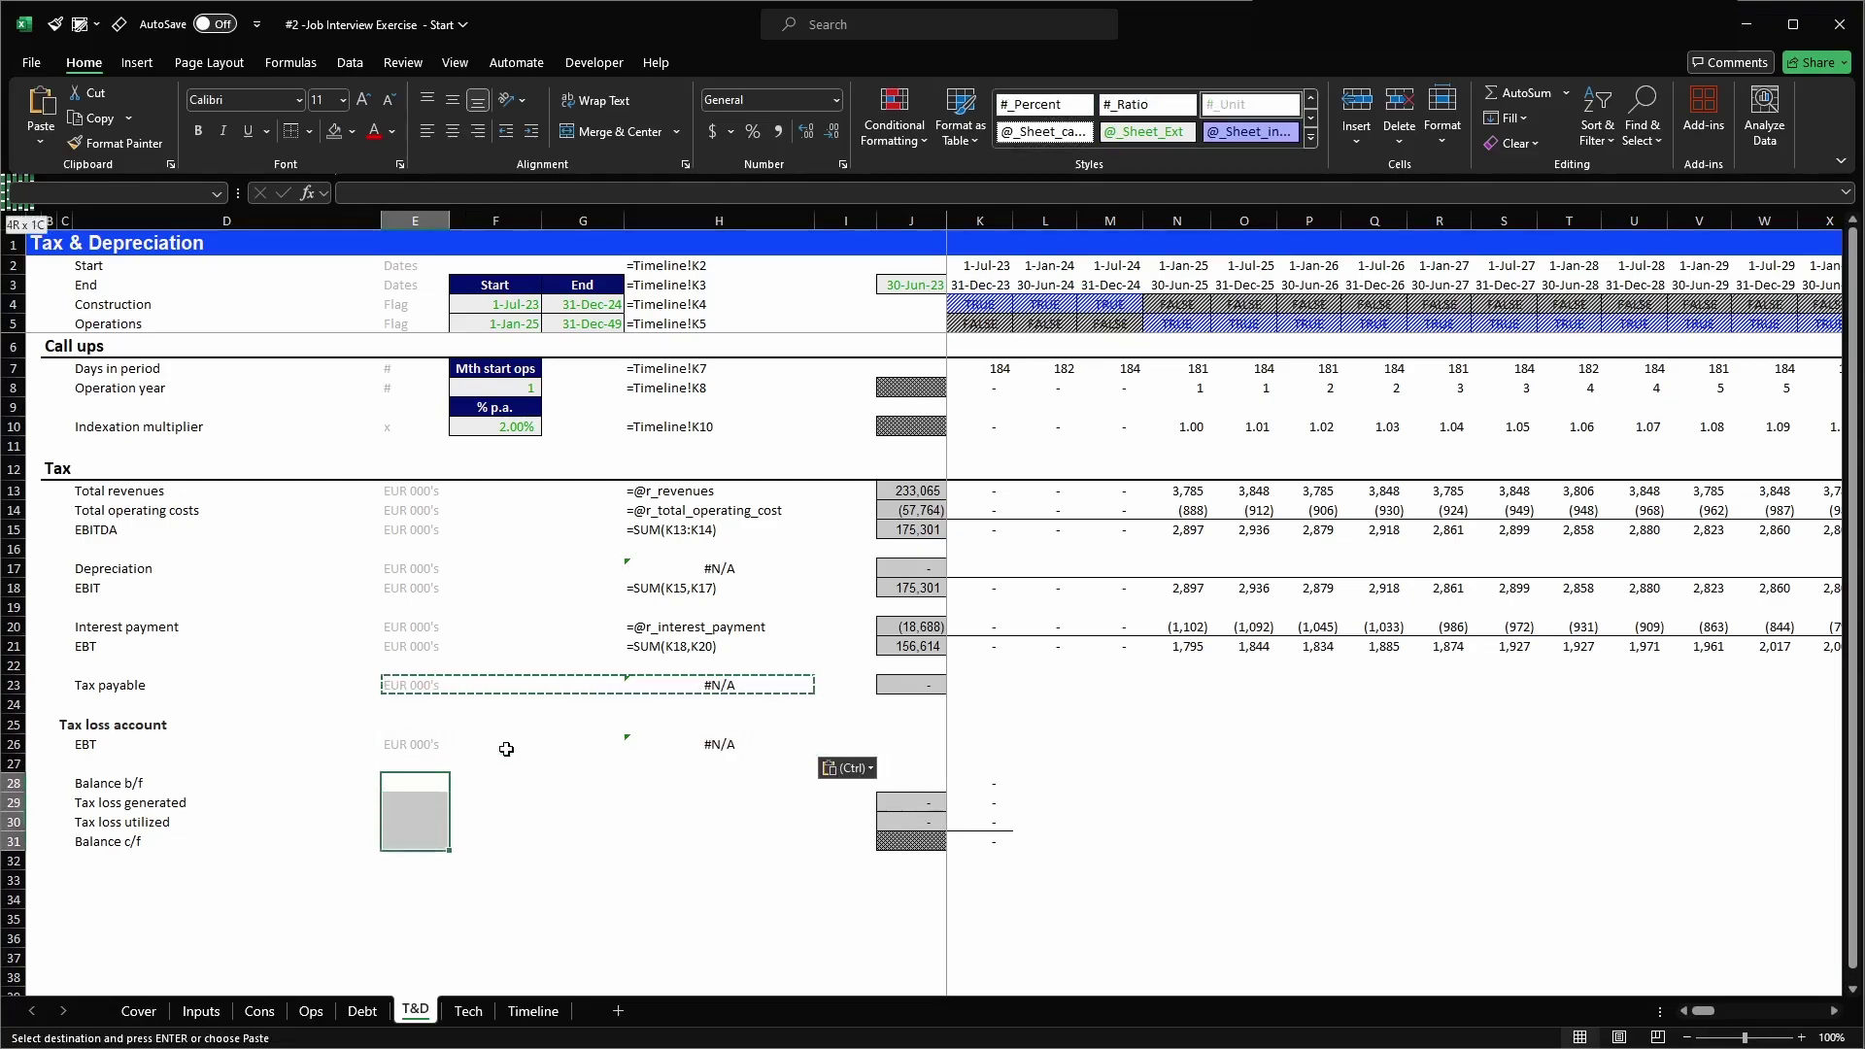
pyautogui.hotkey('ctrl', 'v')
pyautogui.press('Escape')
# - Clear the copied debt formulas from the Tax loss generated and Tax loss utilized rows in K29:K30
pyautogui.press('Right')
pyautogui.press('Right')
pyautogui.press('Right')
pyautogui.press('Right')
pyautogui.press('Right')
pyautogui.press('Right')
pyautogui.press('Down')
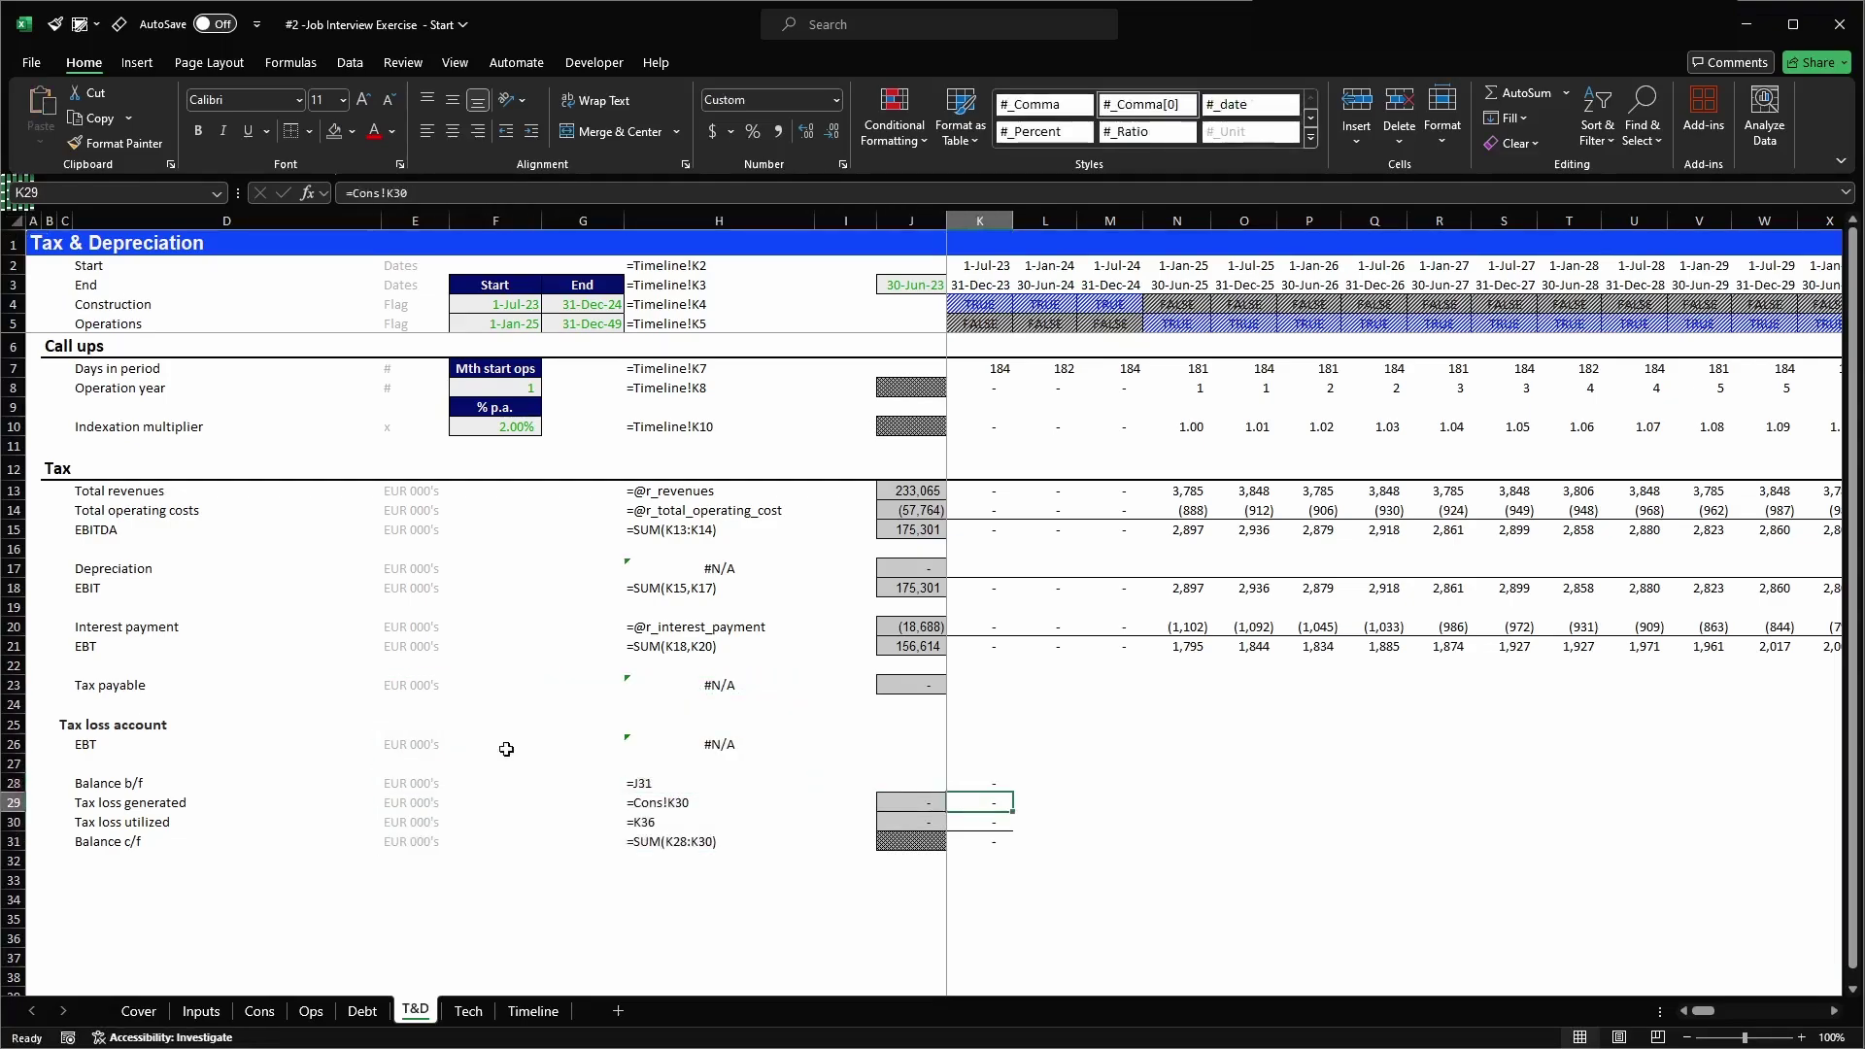
pyautogui.press('Down')
pyautogui.press('Delete')
# - Check the Balance b/f formula in K28 and extend K28:K31 across all periods
pyautogui.press('Down')
pyautogui.press('Up')
pyautogui.press('Up')
pyautogui.press('Up')
pyautogui.press('F2')
pyautogui.hotkey('ctrl', 'Return')
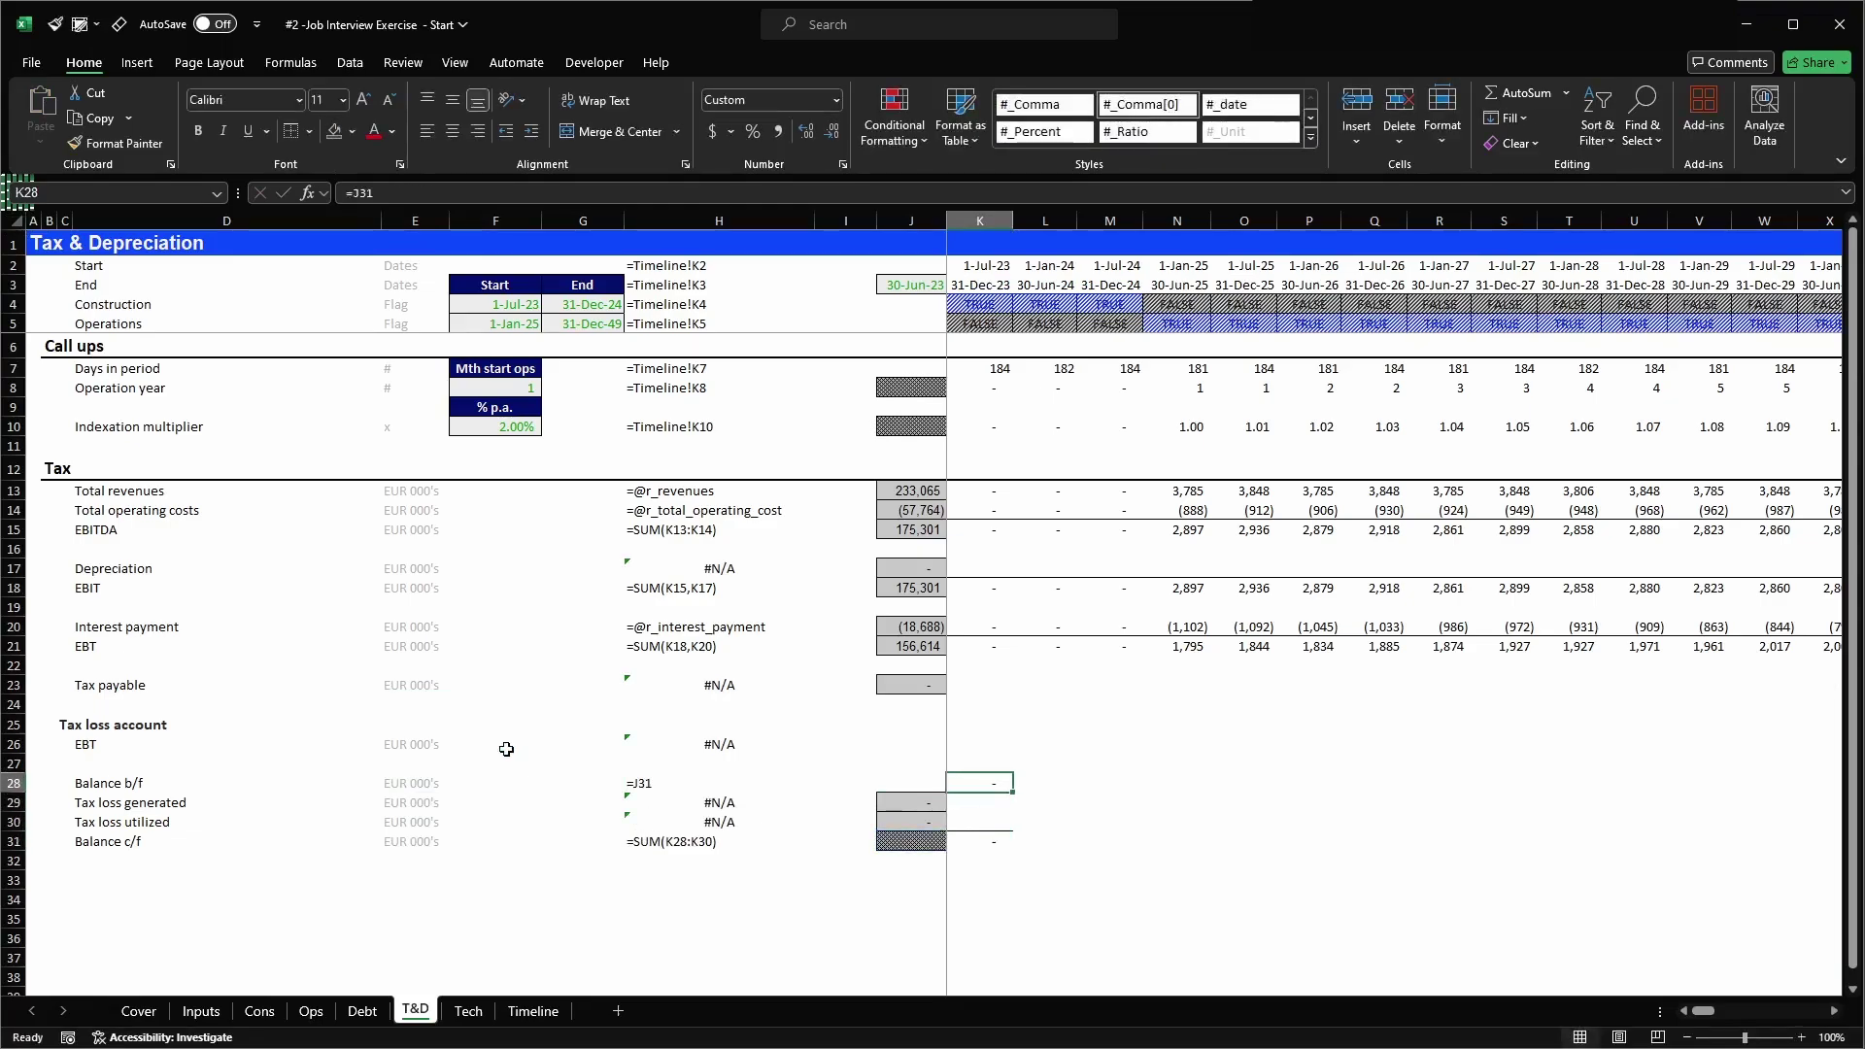
pyautogui.hotkey('shift', 'Down')
pyautogui.hotkey('shift', 'Down')
pyautogui.hotkey('shift', 'Down')
pyautogui.hotkey('ctrl', 'c')
pyautogui.hotkey('ctrl', 'shift', 'Right')
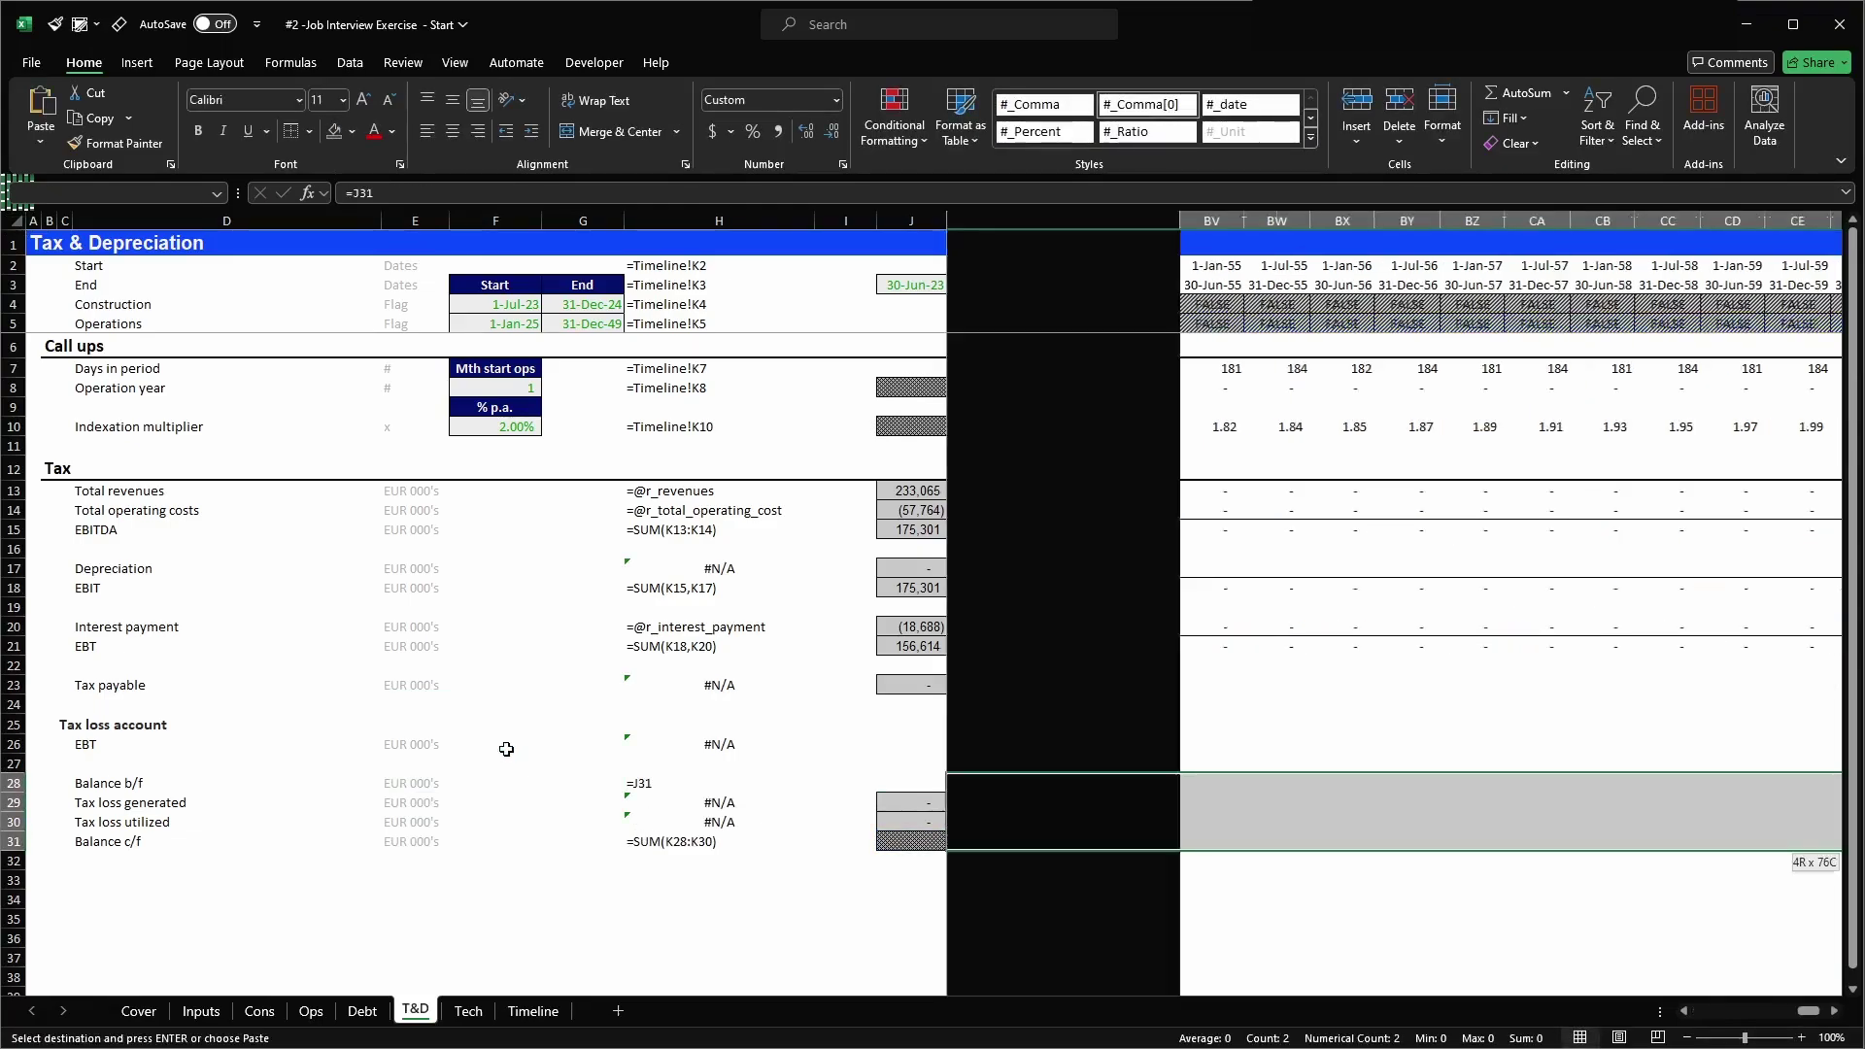
pyautogui.press('Return')
pyautogui.press('Left')
pyautogui.press('Right')
# - Replace the borders of the Balance c/f row from K31 across all periods with a plain top border
pyautogui.press('Down')
pyautogui.press('Down')
pyautogui.press('Down')
pyautogui.press('Down')
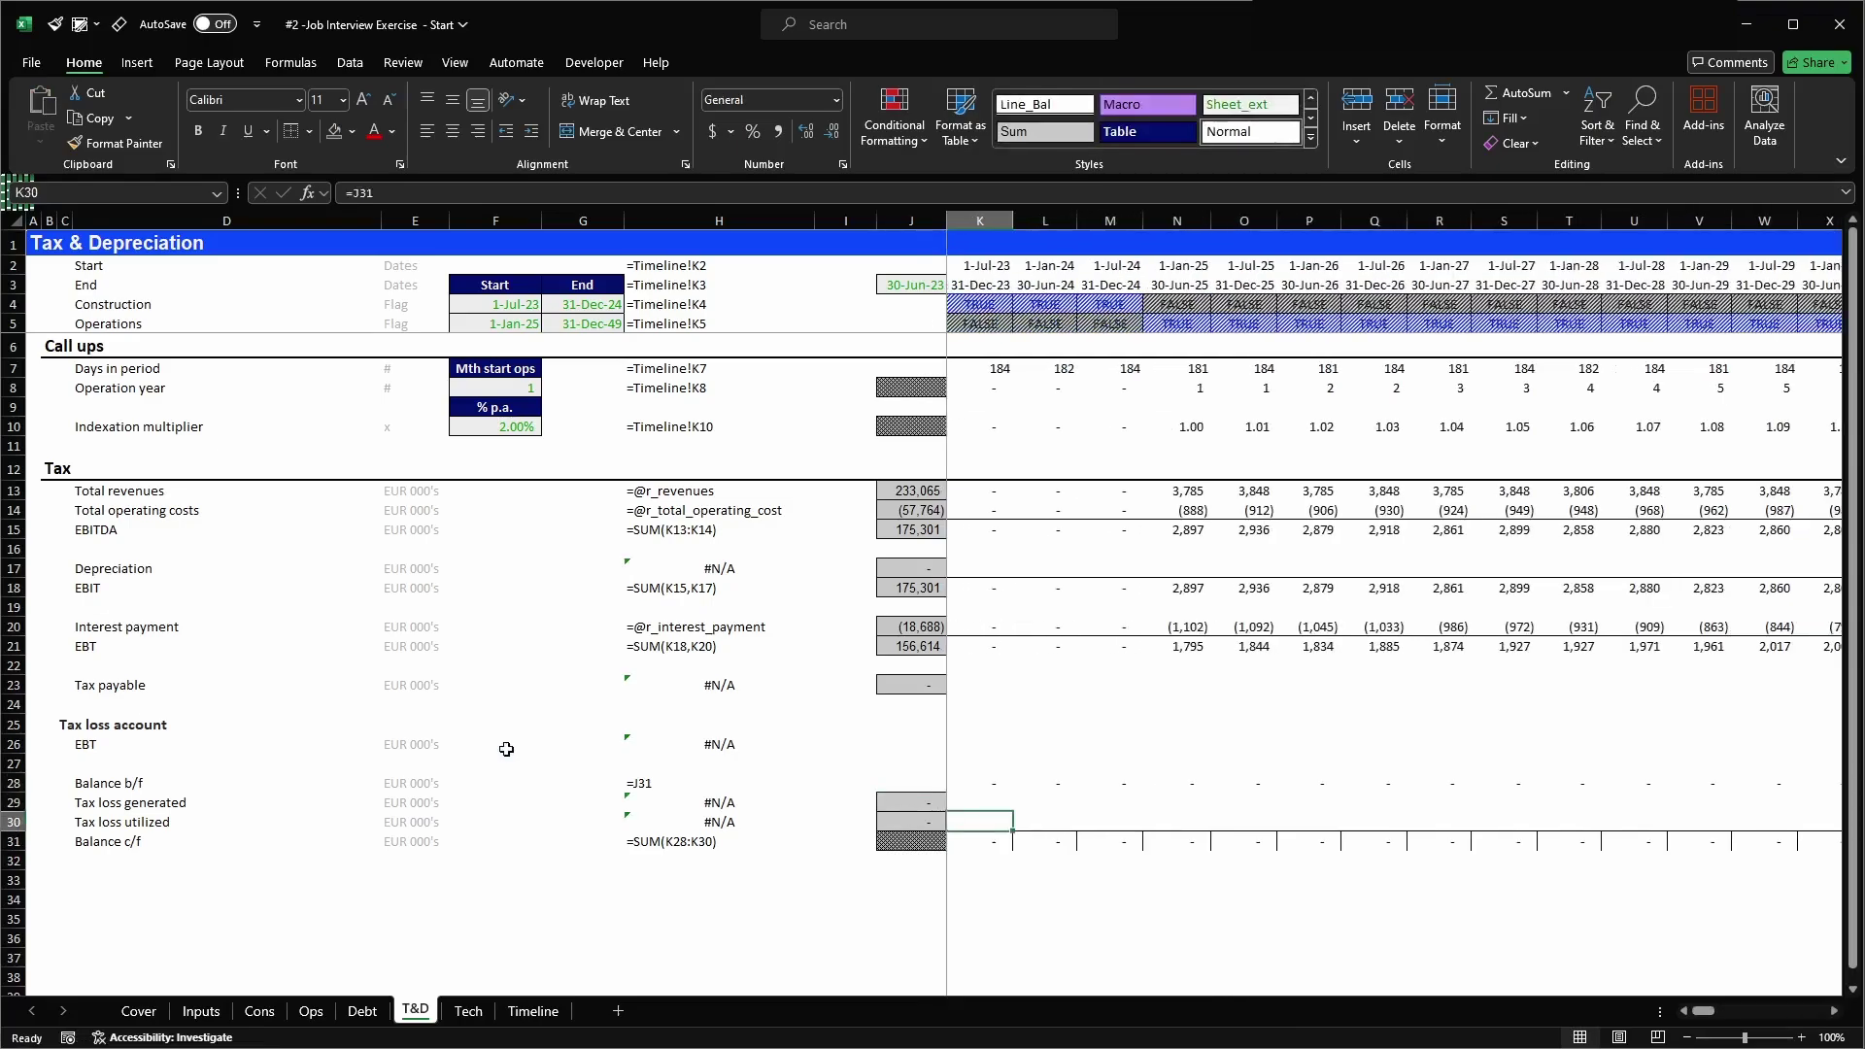
pyautogui.press('Up')
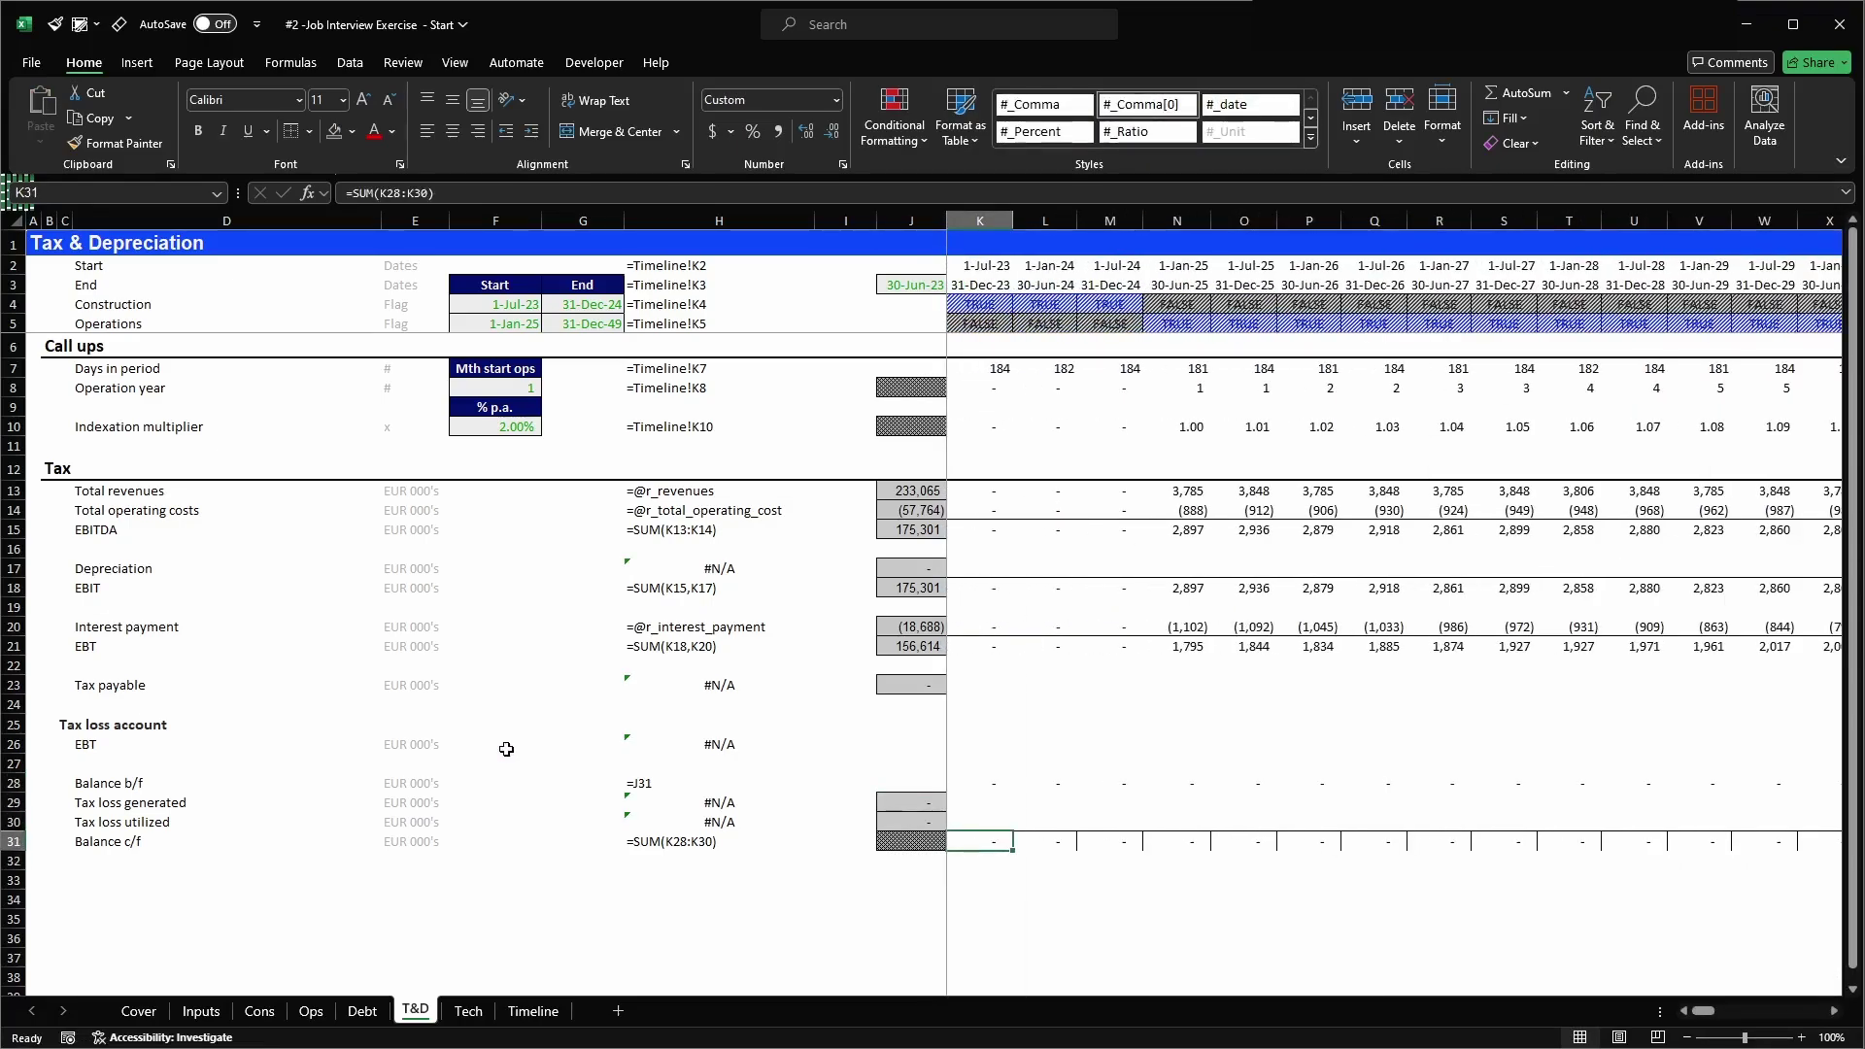
pyautogui.hotkey('ctrl', 'shift', 'Right')
pyautogui.hotkey('alt', 'h')
pyautogui.press('b')
pyautogui.press('n')
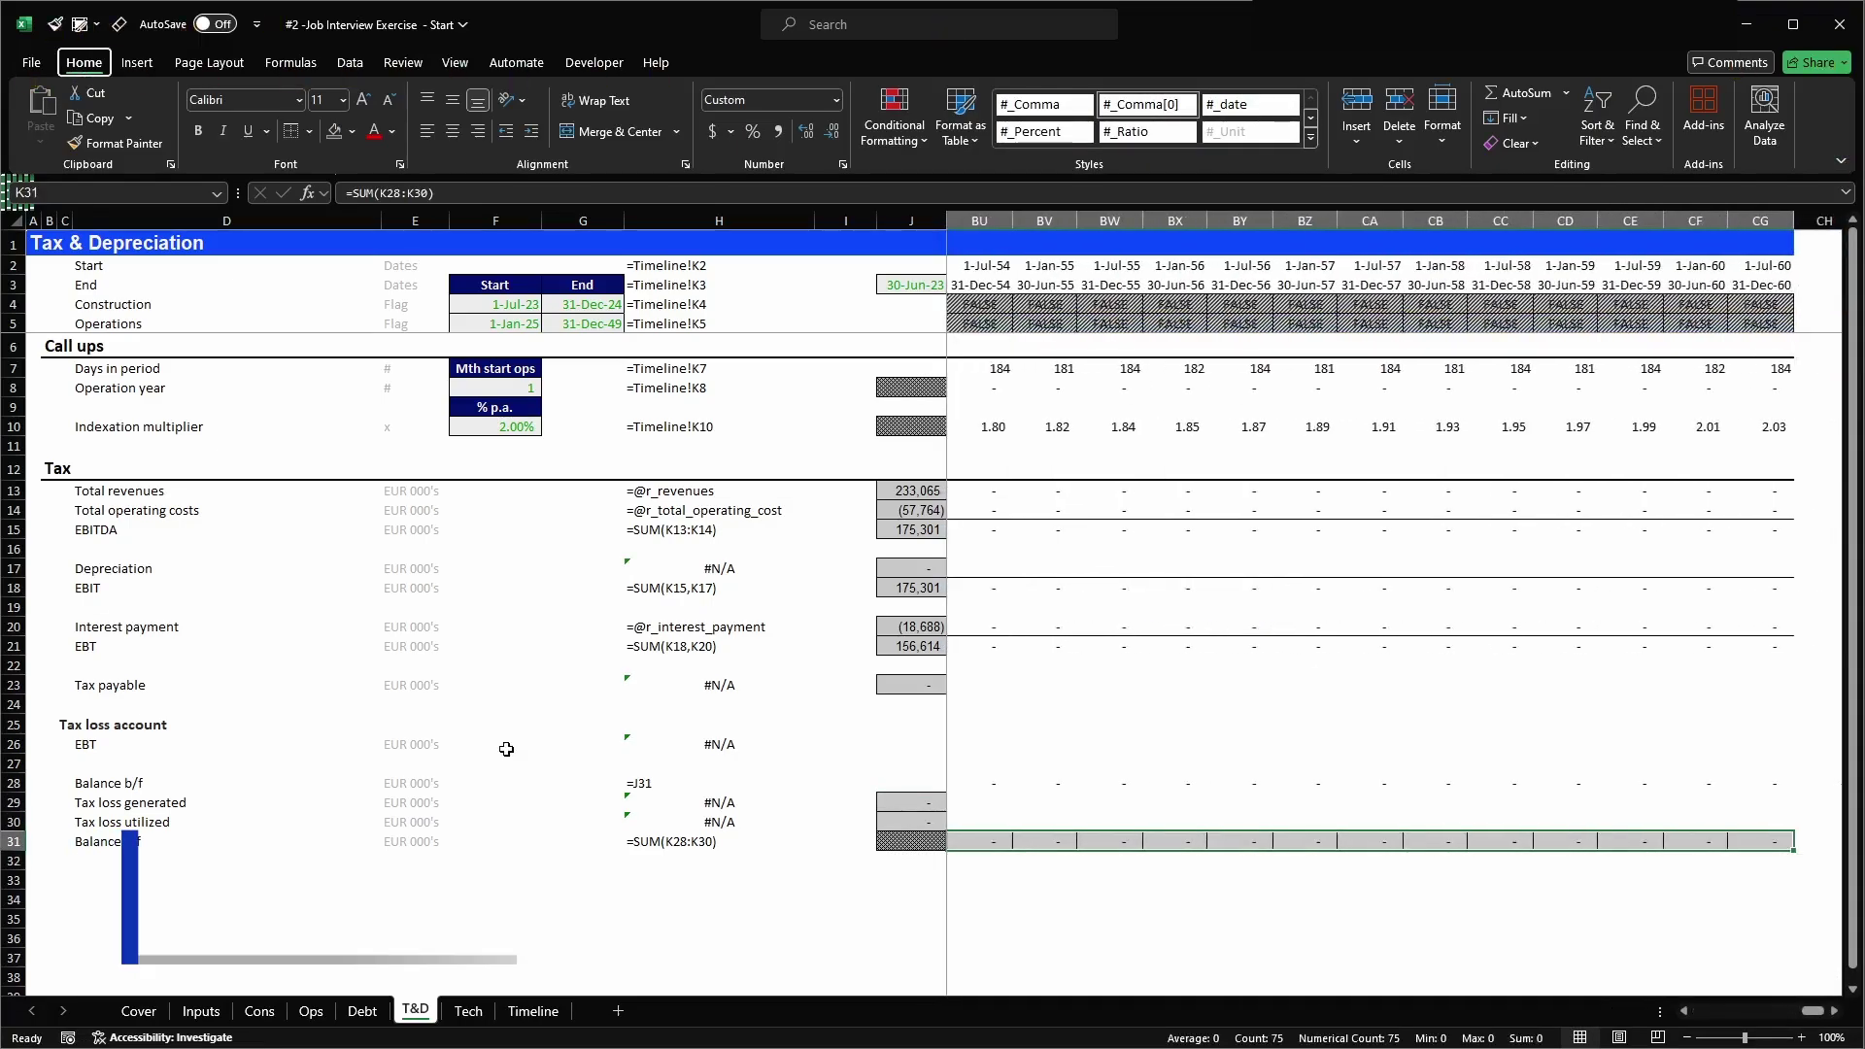
pyautogui.hotkey('alt', 'h')
pyautogui.press('b')
pyautogui.press('p')
pyautogui.press('alt')
pyautogui.press('h')
pyautogui.press('b')
pyautogui.press('p')
pyautogui.press('Left')
pyautogui.press('Right')
# - Review the tax loss account rows and the empty Tax loss generated row up to the first operating period
pyautogui.press('Up')
pyautogui.press('Up')
pyautogui.press('Up')
pyautogui.press('Up')
pyautogui.press('Right')
pyautogui.press('Left')
pyautogui.press('Down')
pyautogui.press('Down')
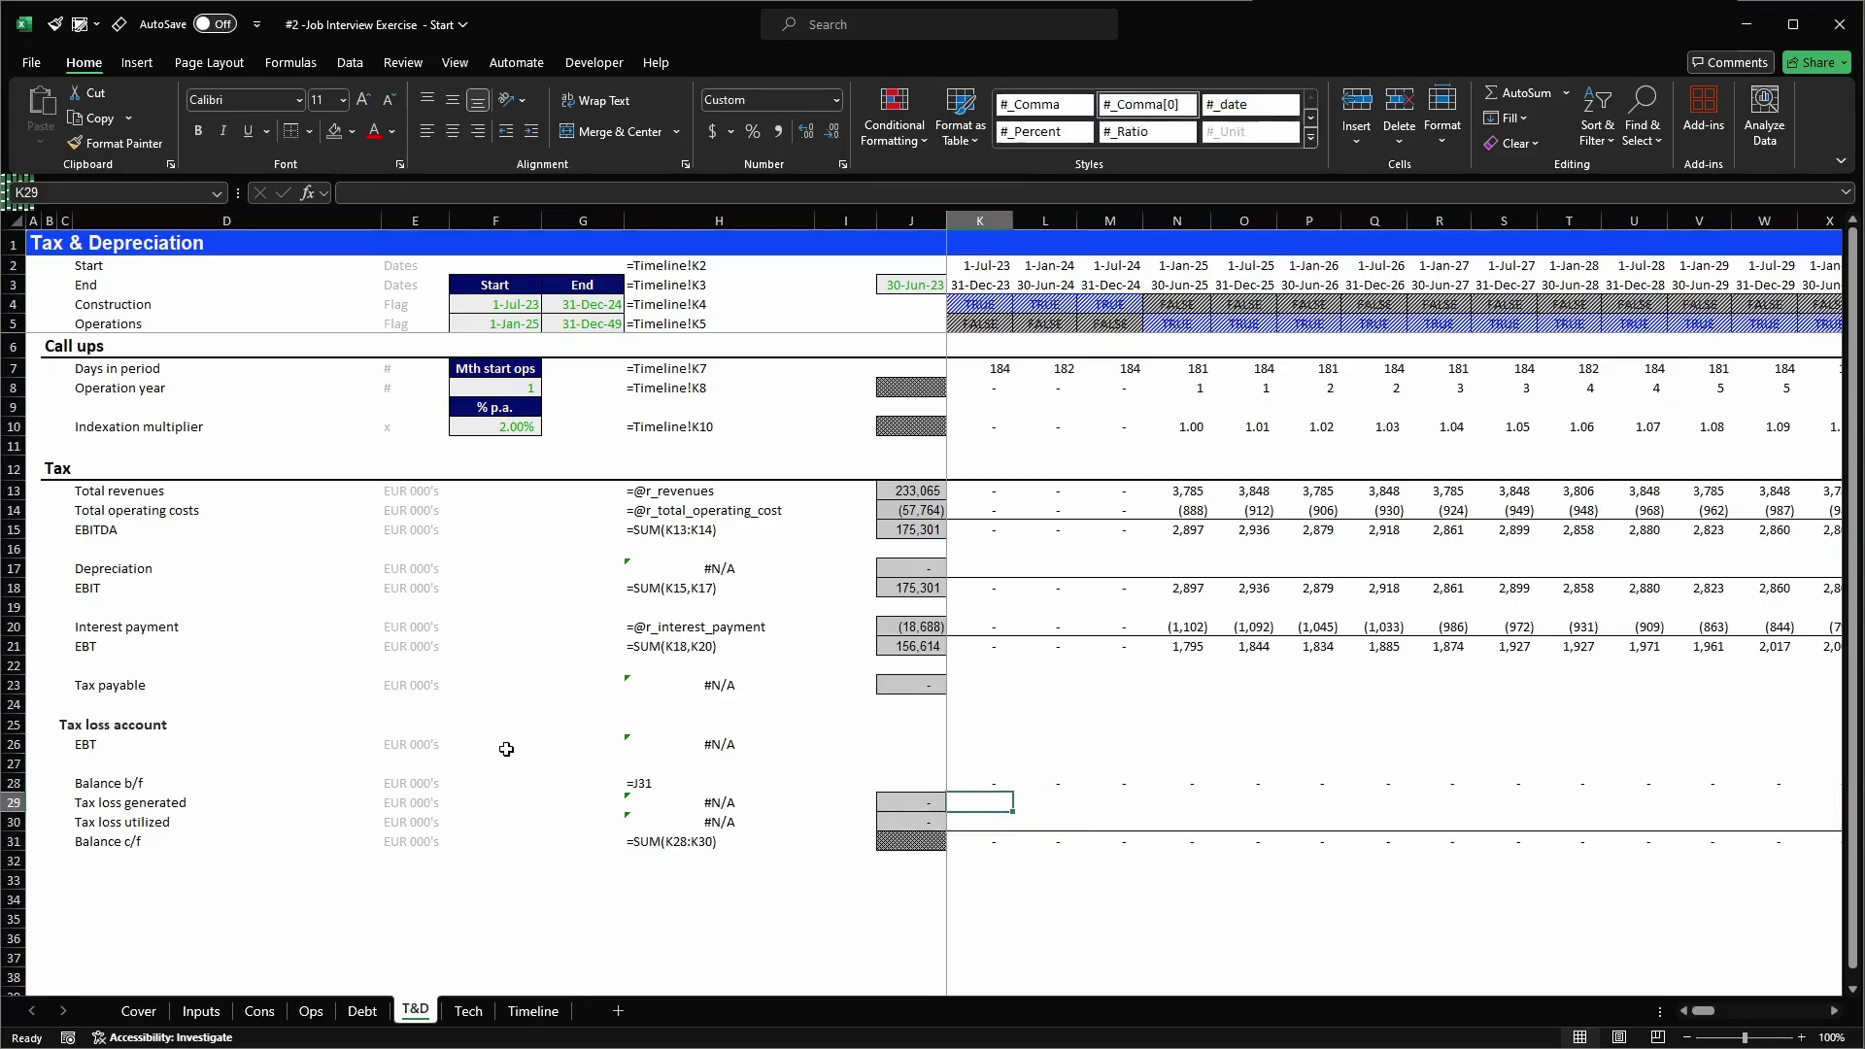
pyautogui.hotkey('shift', 'space')
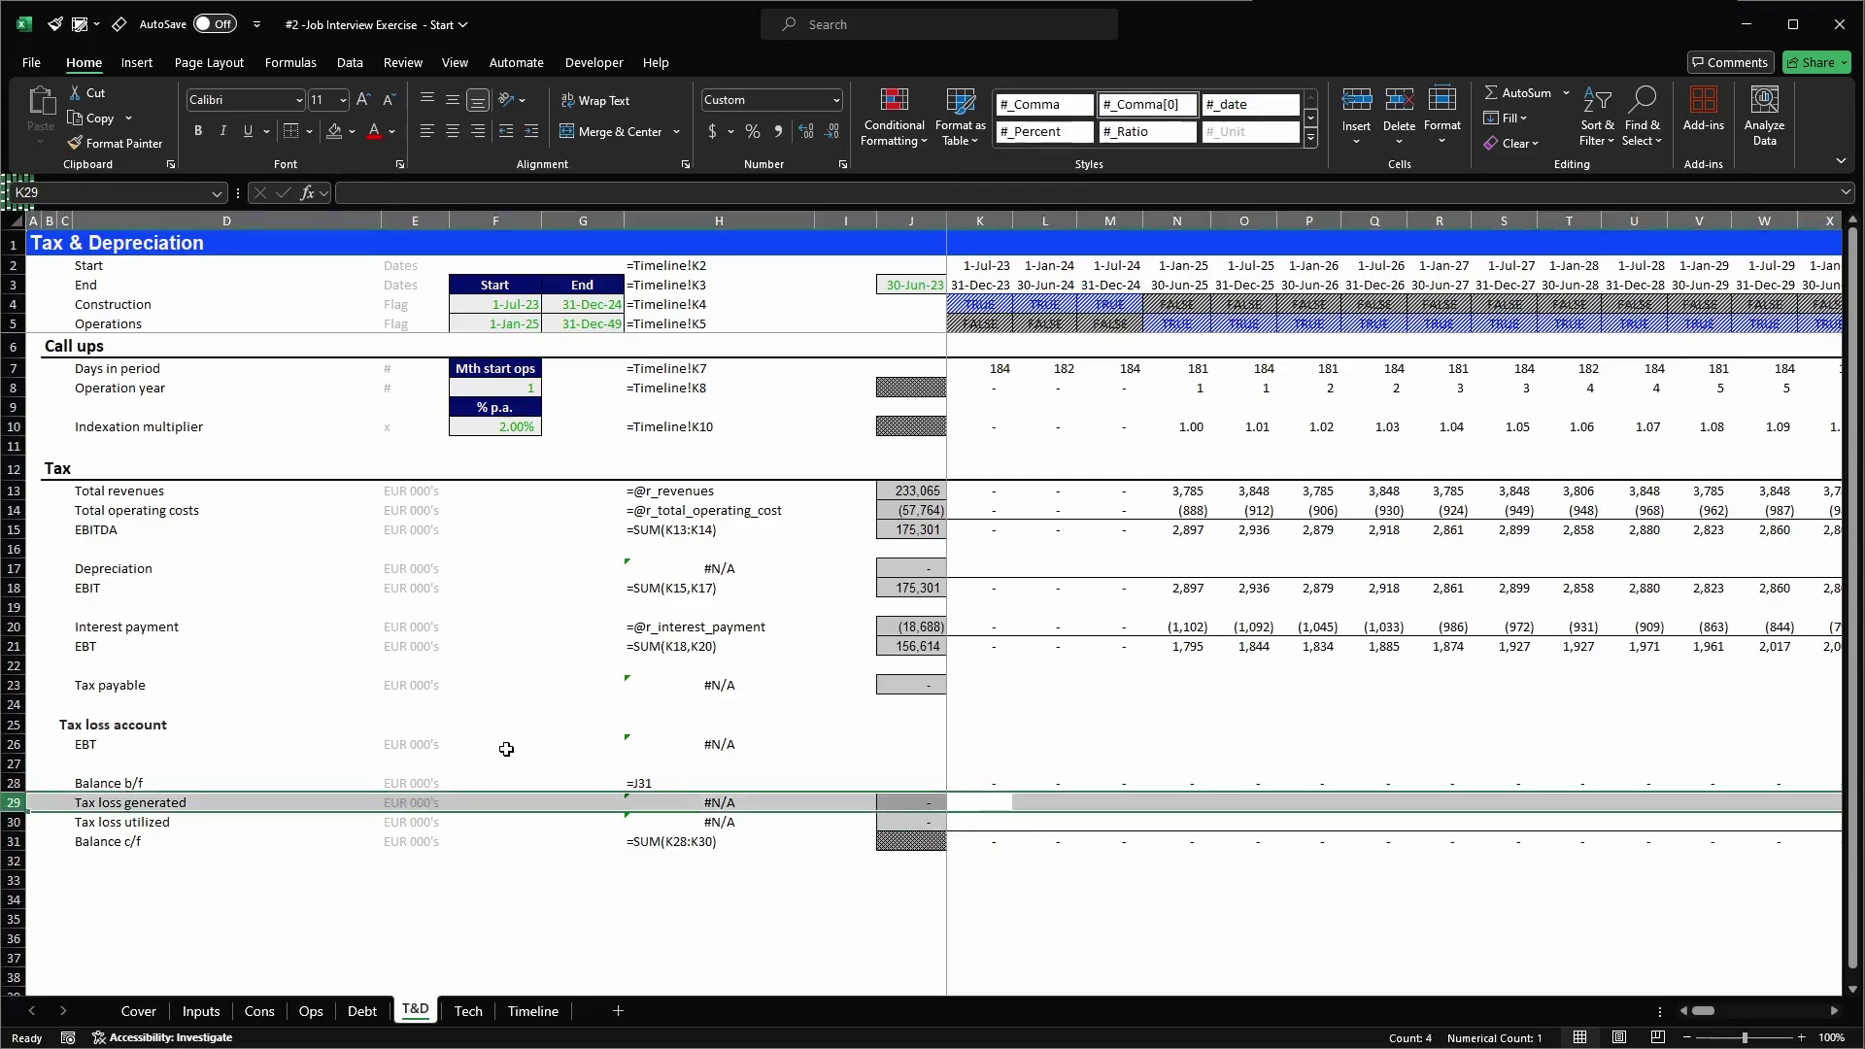
pyautogui.press('Left')
pyautogui.press('Right')
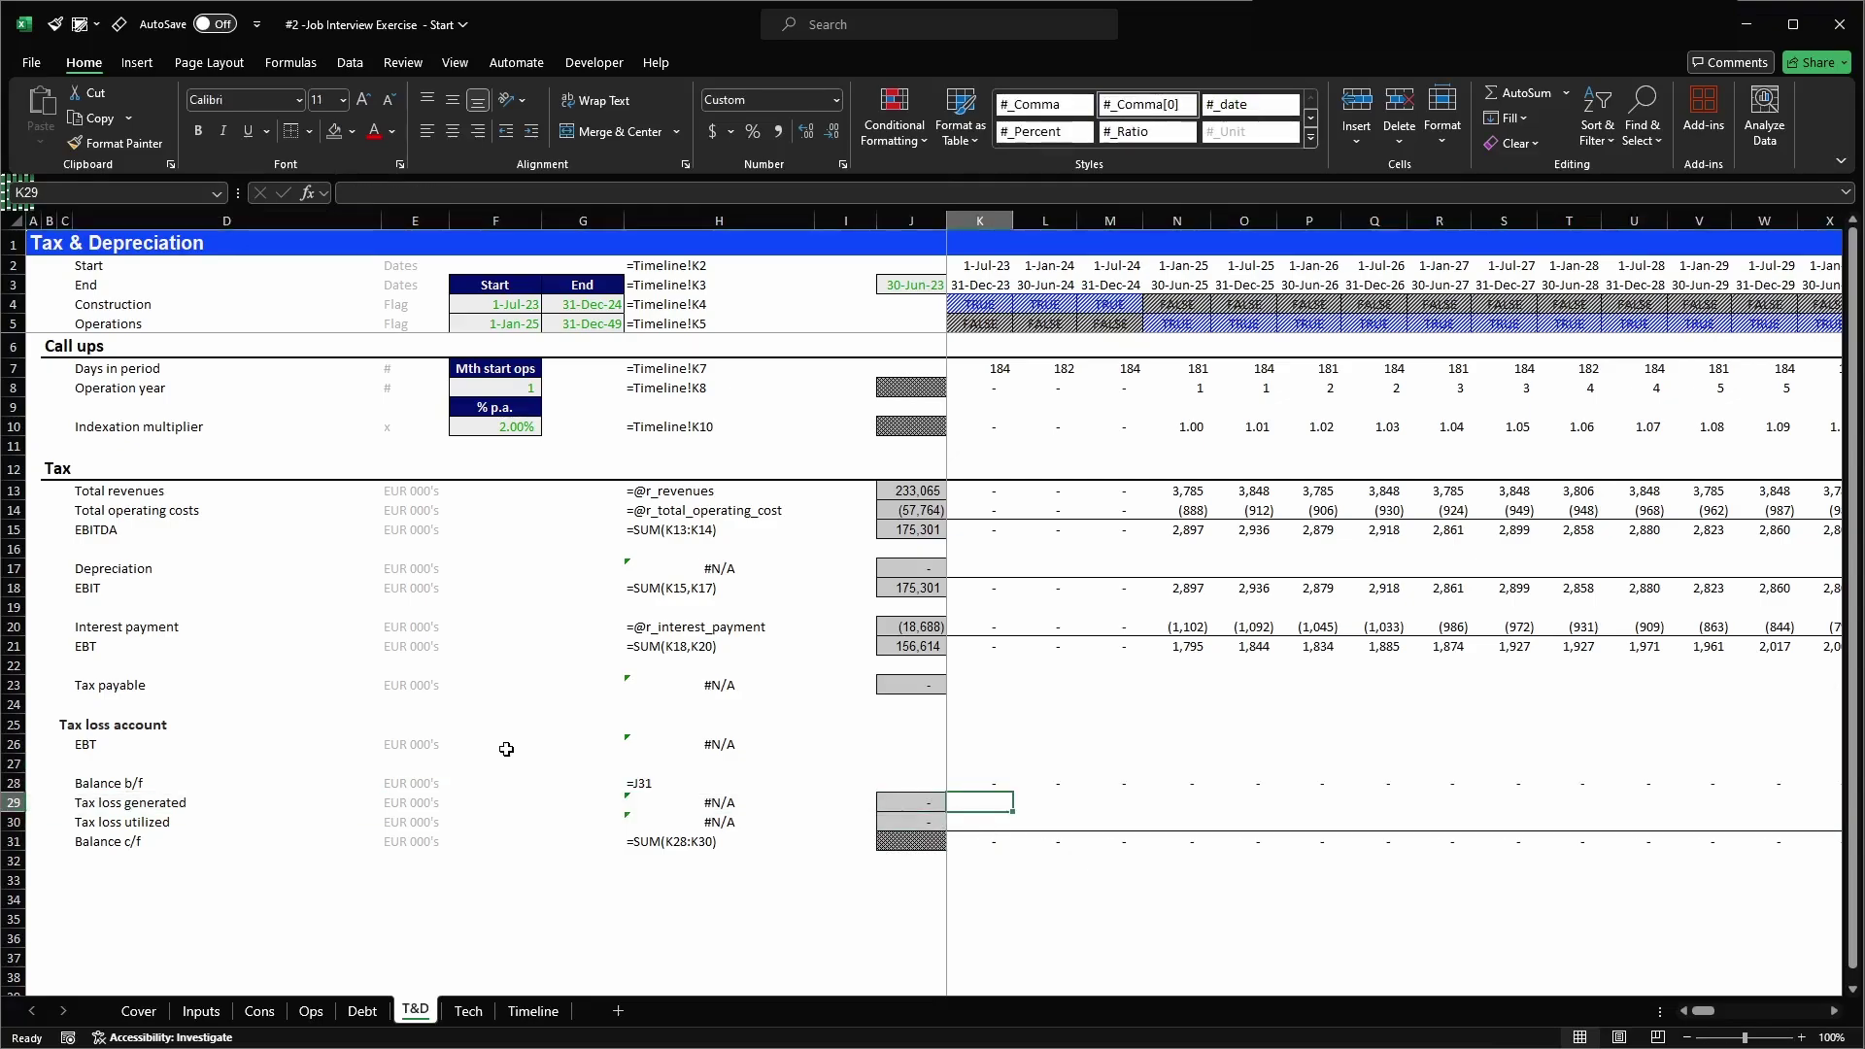
pyautogui.press('Right')
pyautogui.press('Right')
pyautogui.press('Right')
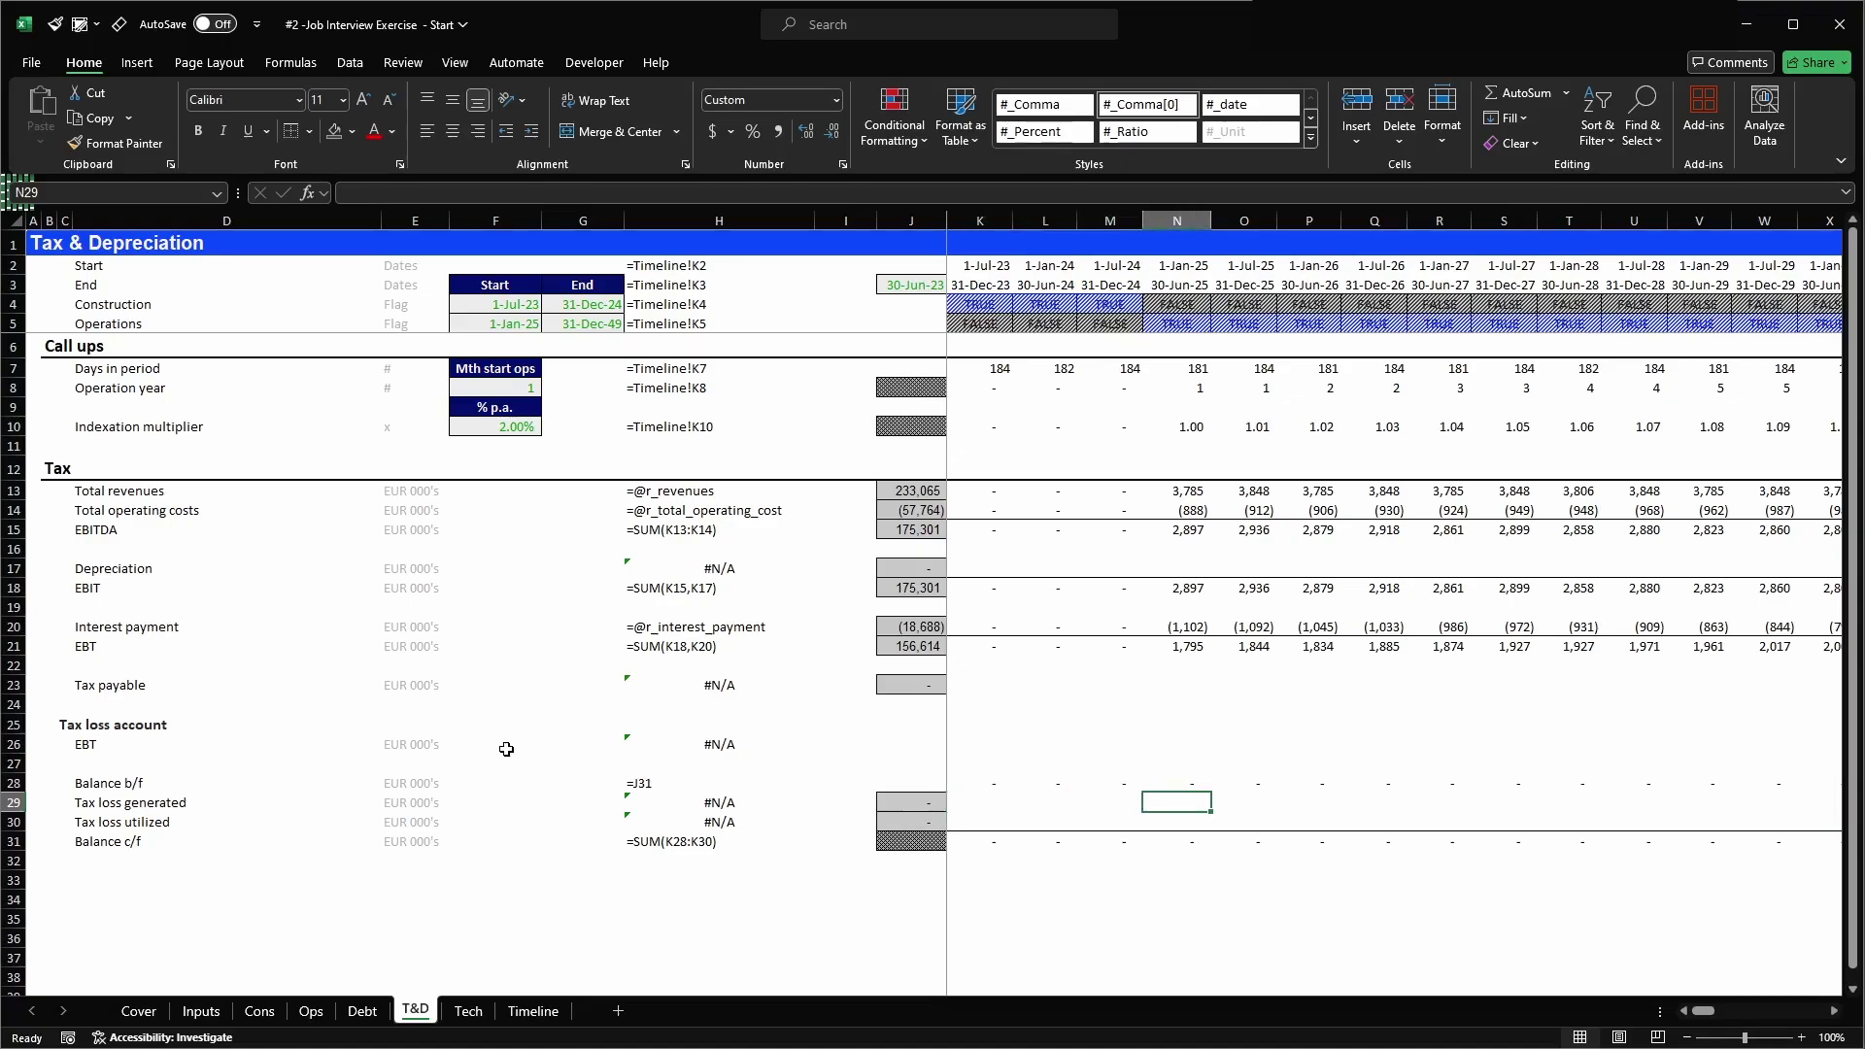
# - Overwrite the EBT in N21 with a test loss of -1000 and highlight the cell in yellow
pyautogui.click(1200, 648)
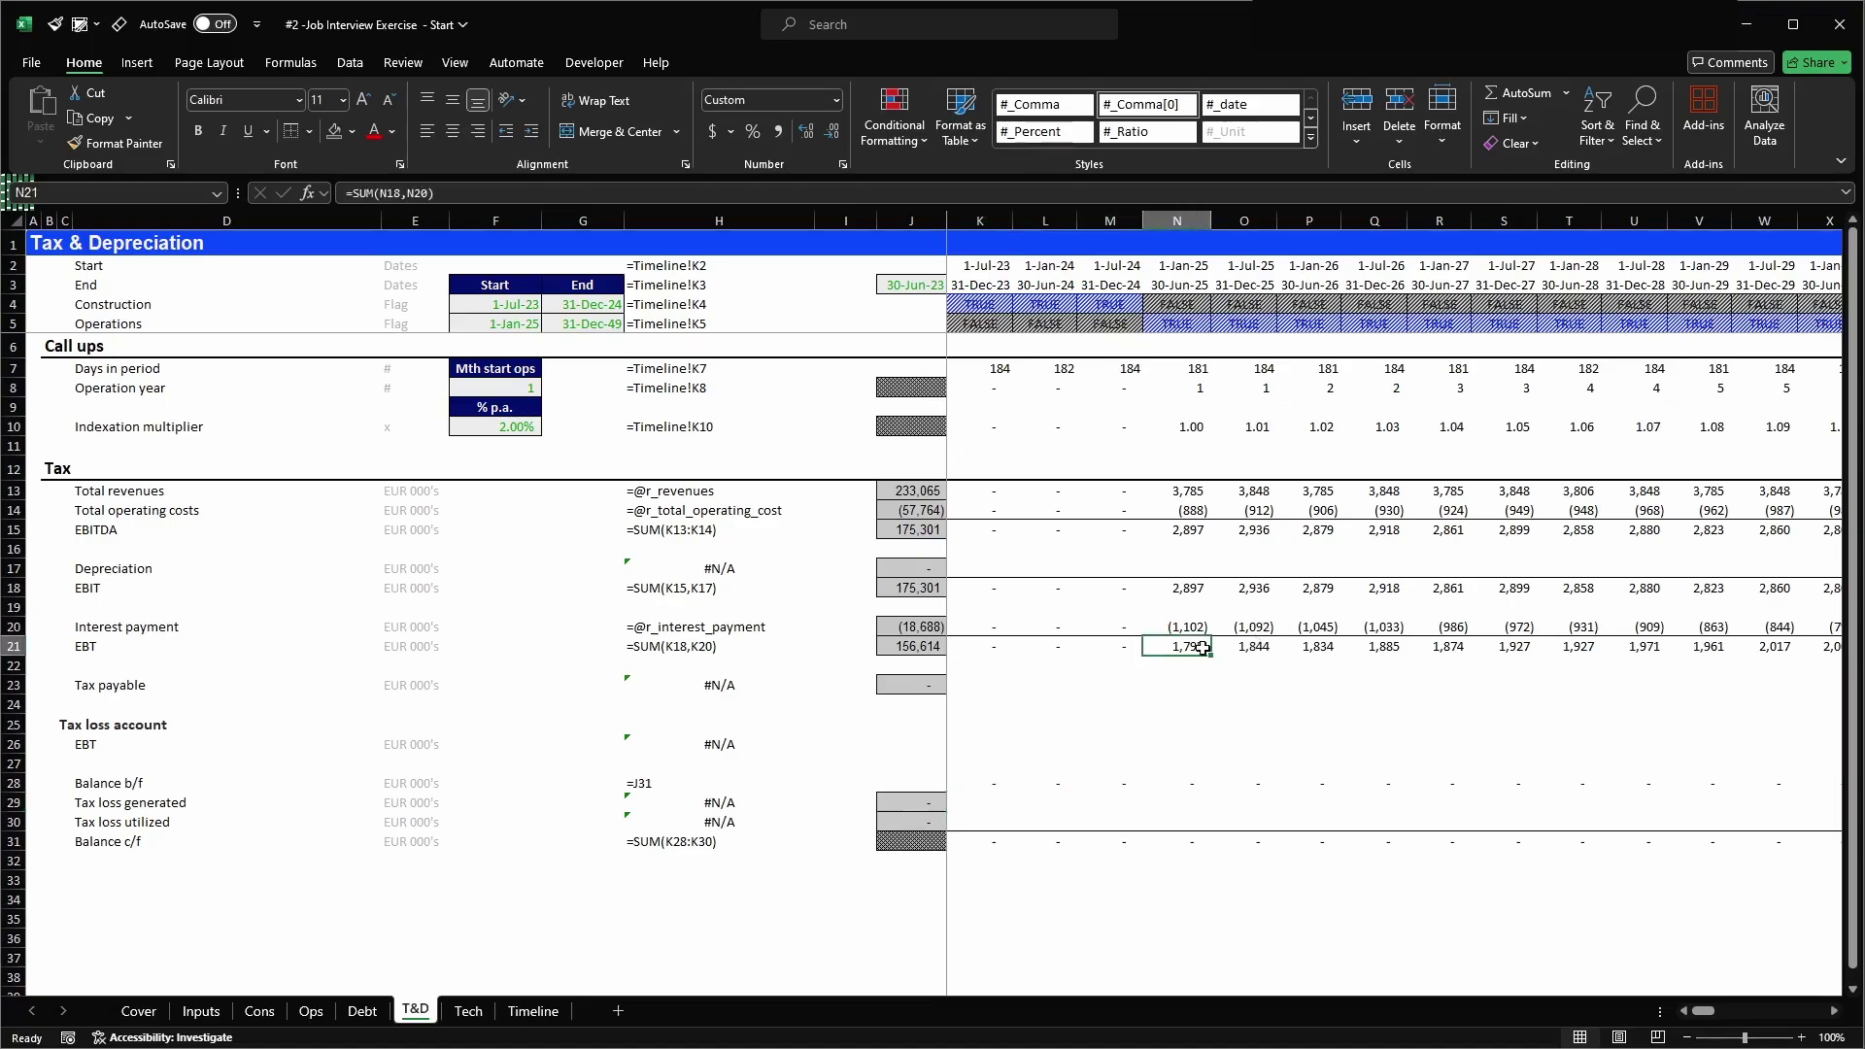
pyautogui.write('-1000')
pyautogui.press('Return')
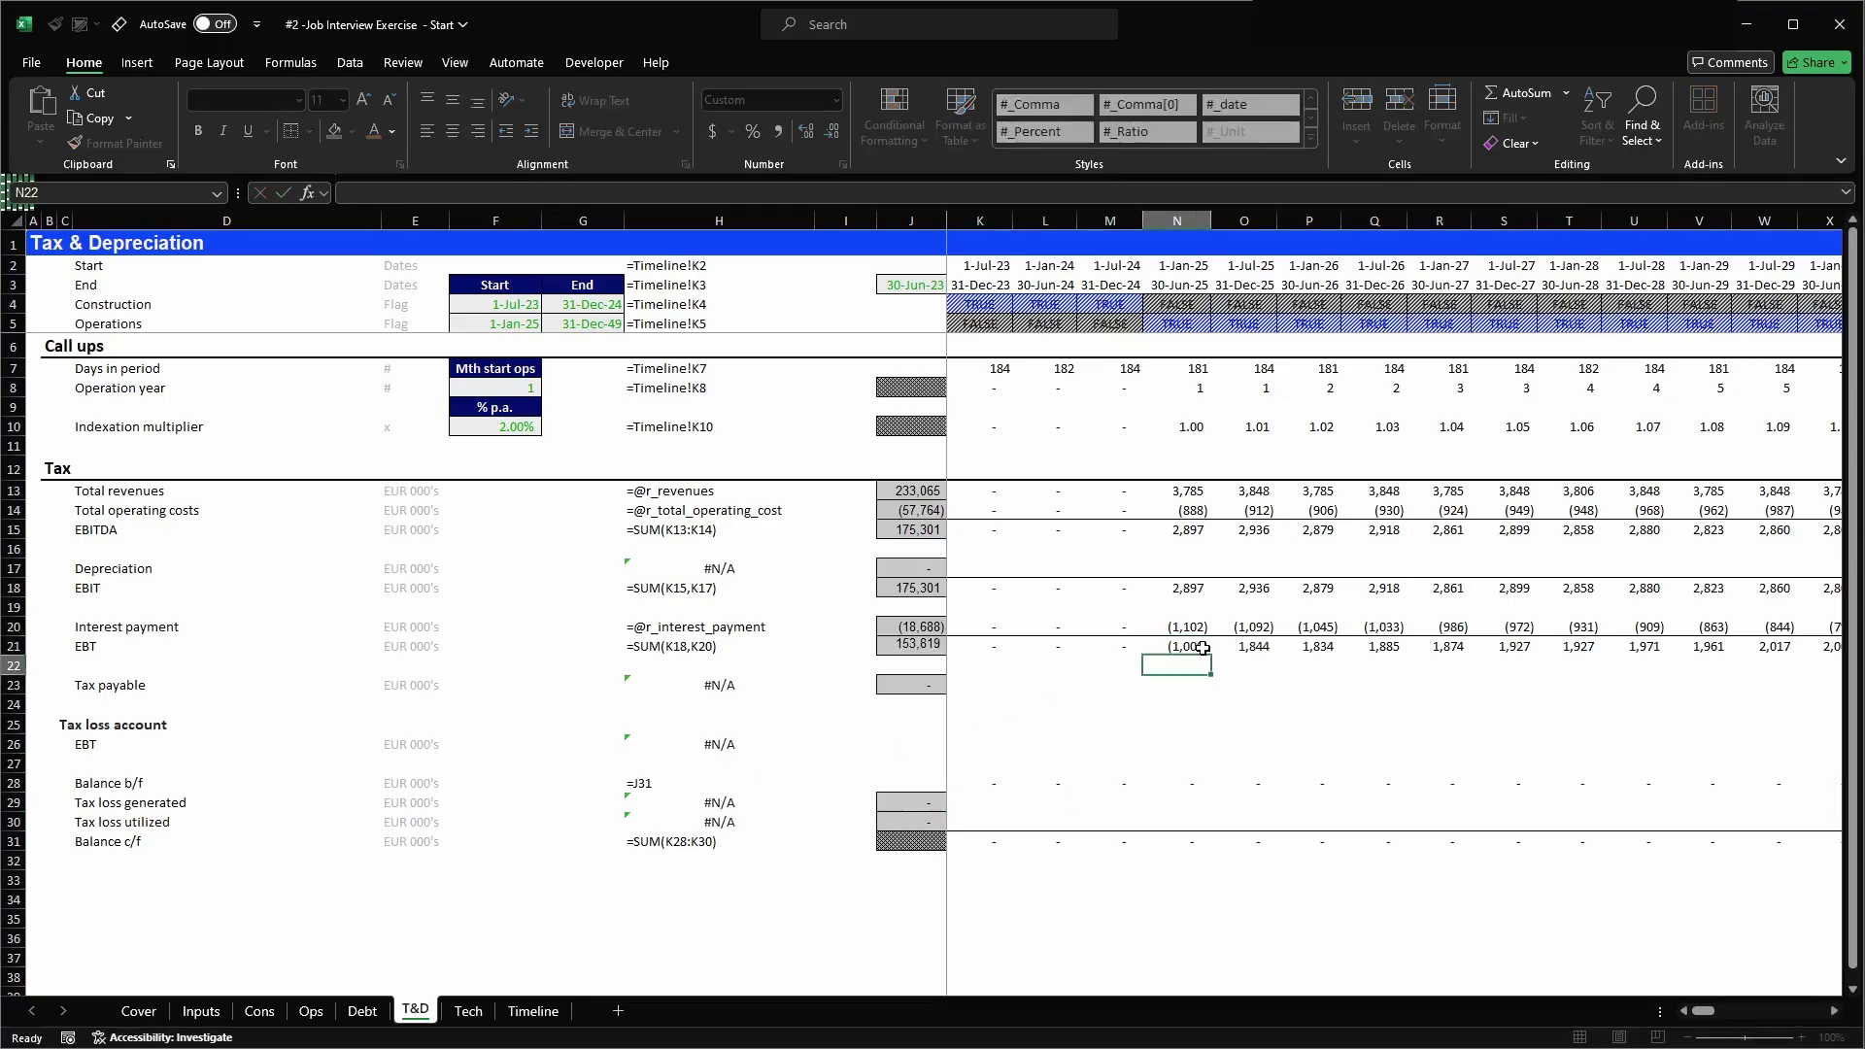
pyautogui.click(1201, 646)
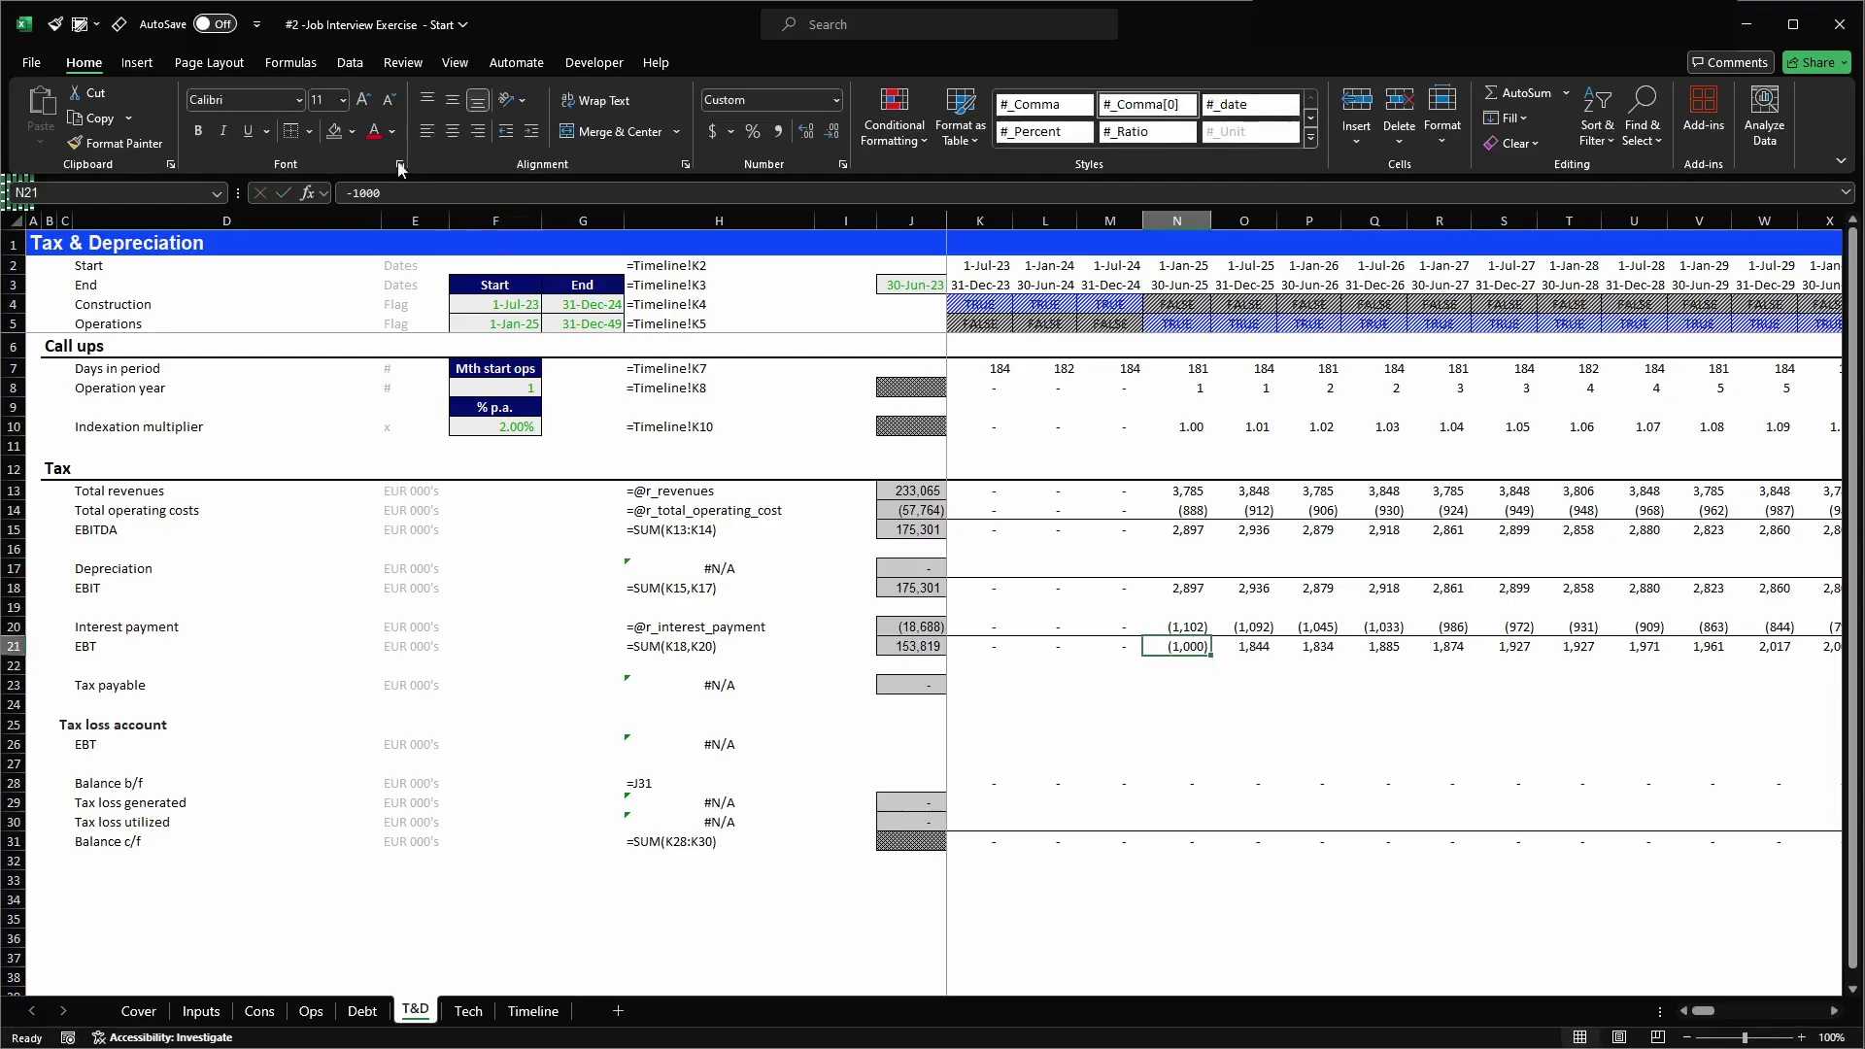
pyautogui.click(352, 131)
pyautogui.click(382, 313)
pyautogui.click(1183, 802)
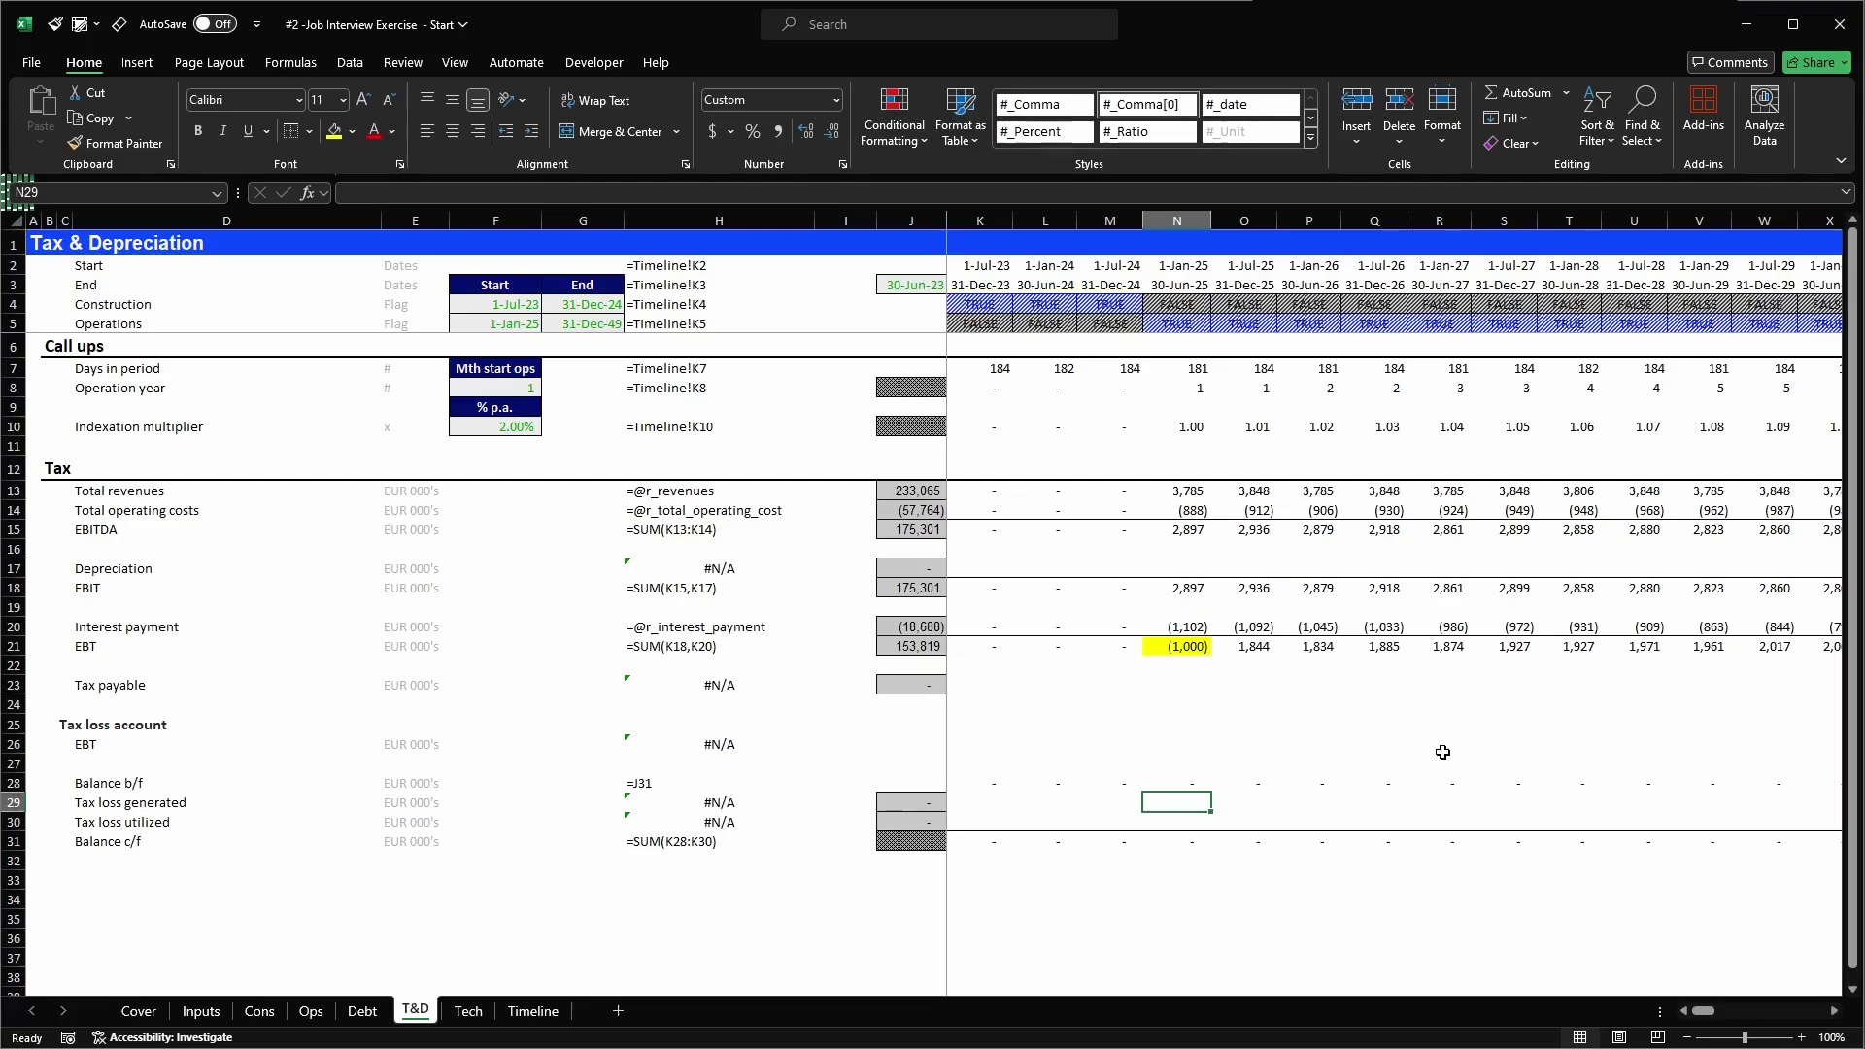
pyautogui.write('=')
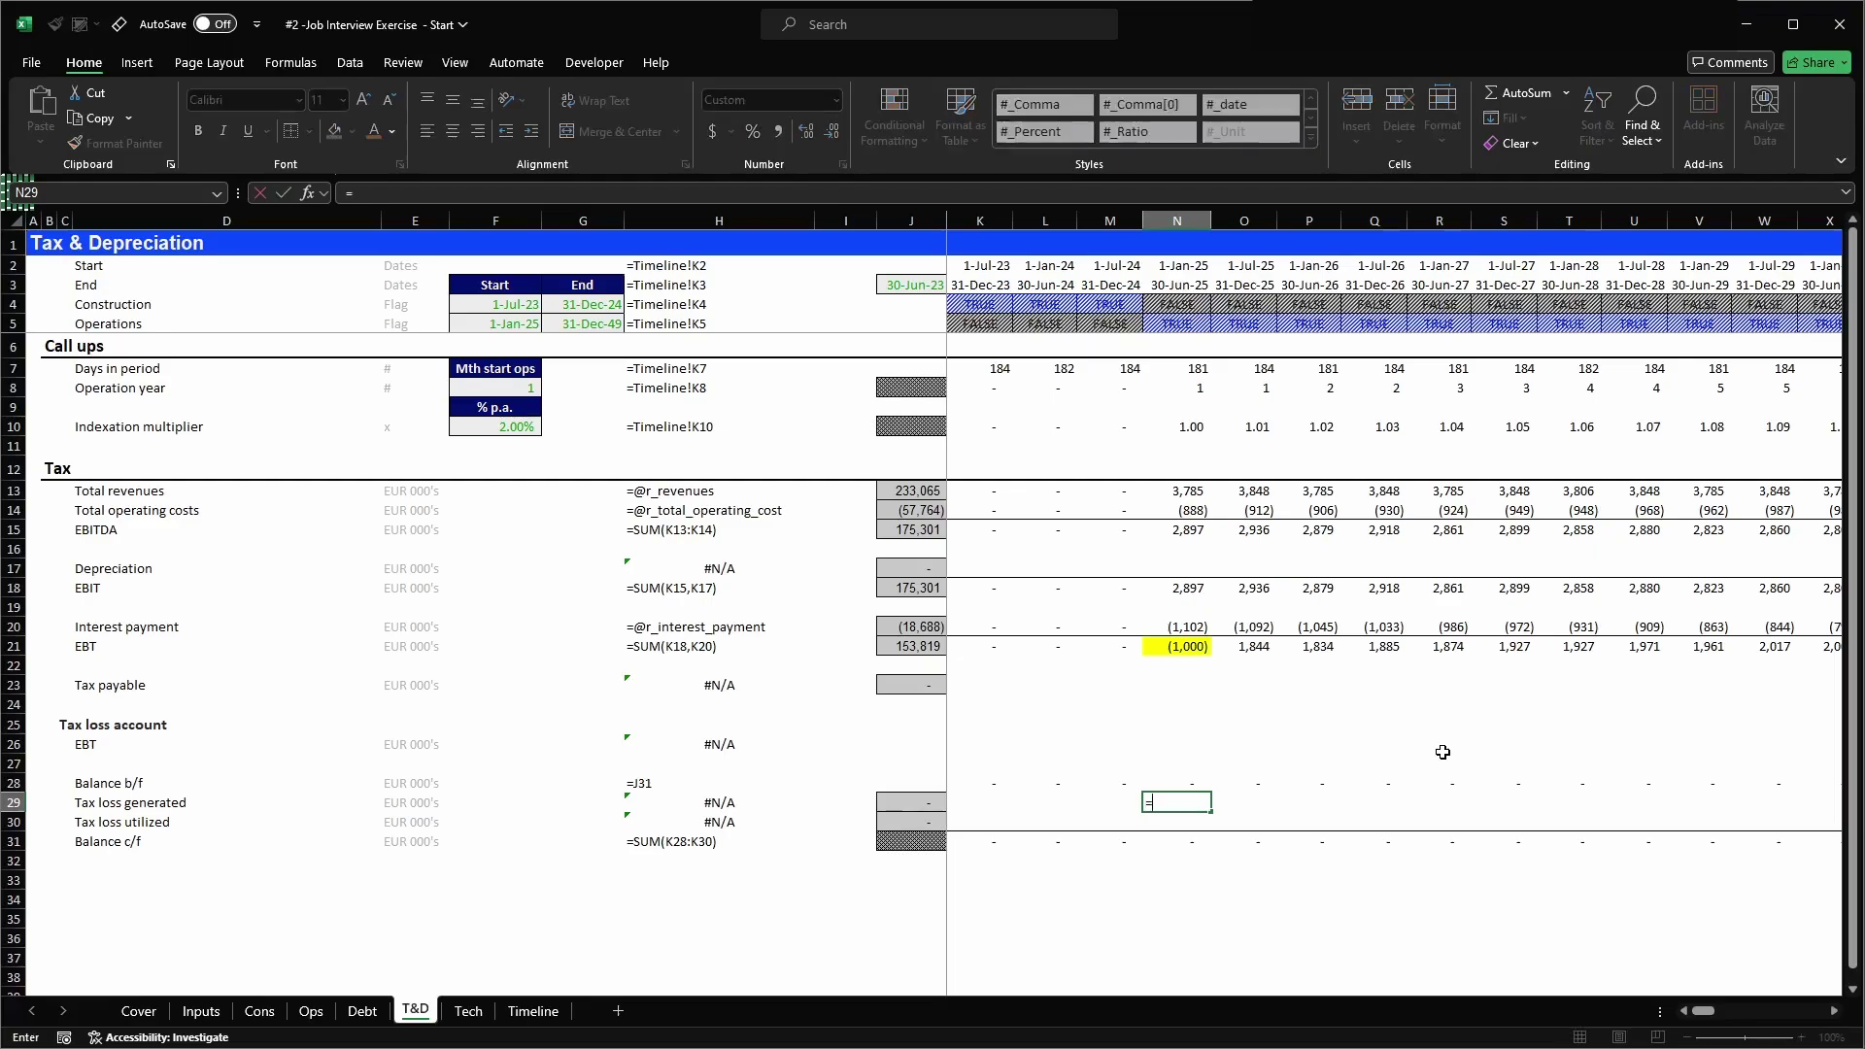
pyautogui.write('MIN(')
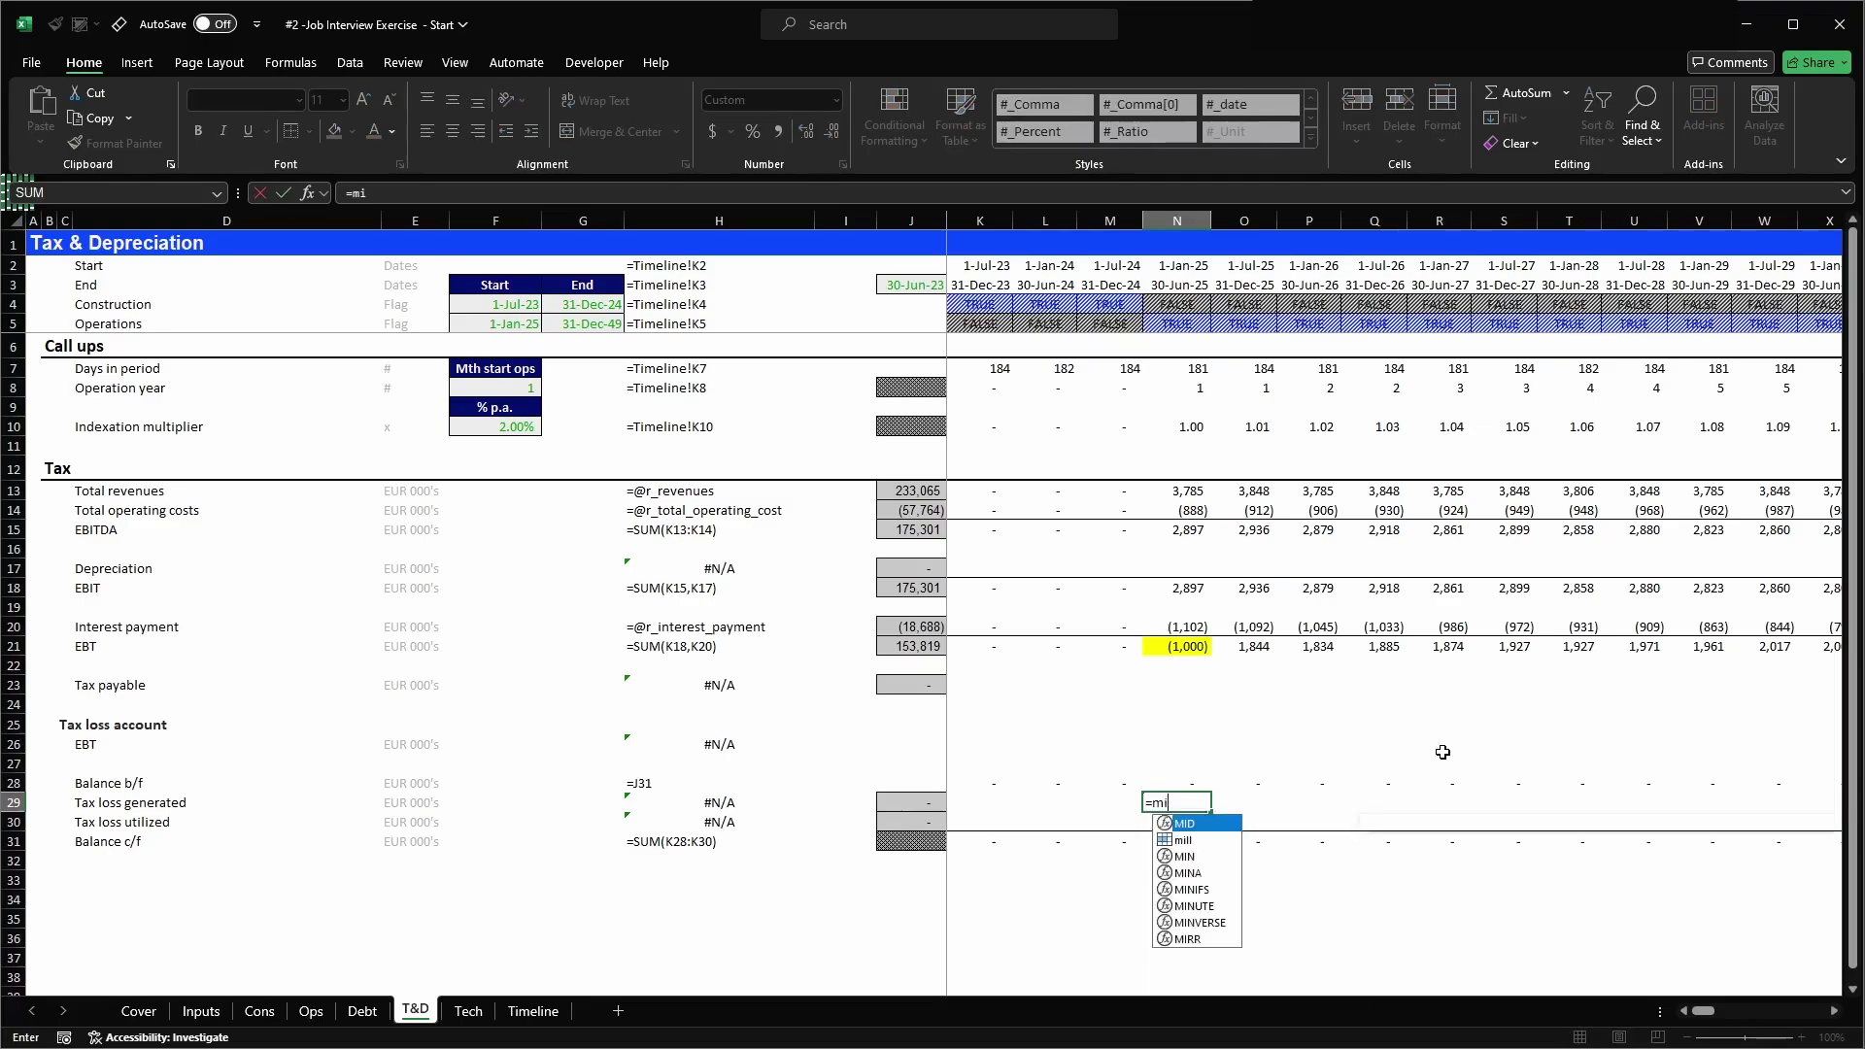
pyautogui.press('Escape')
# - Enter =IF(N21<=0,N21*-1,0) as the Tax loss generated formula in N29
pyautogui.write('=')
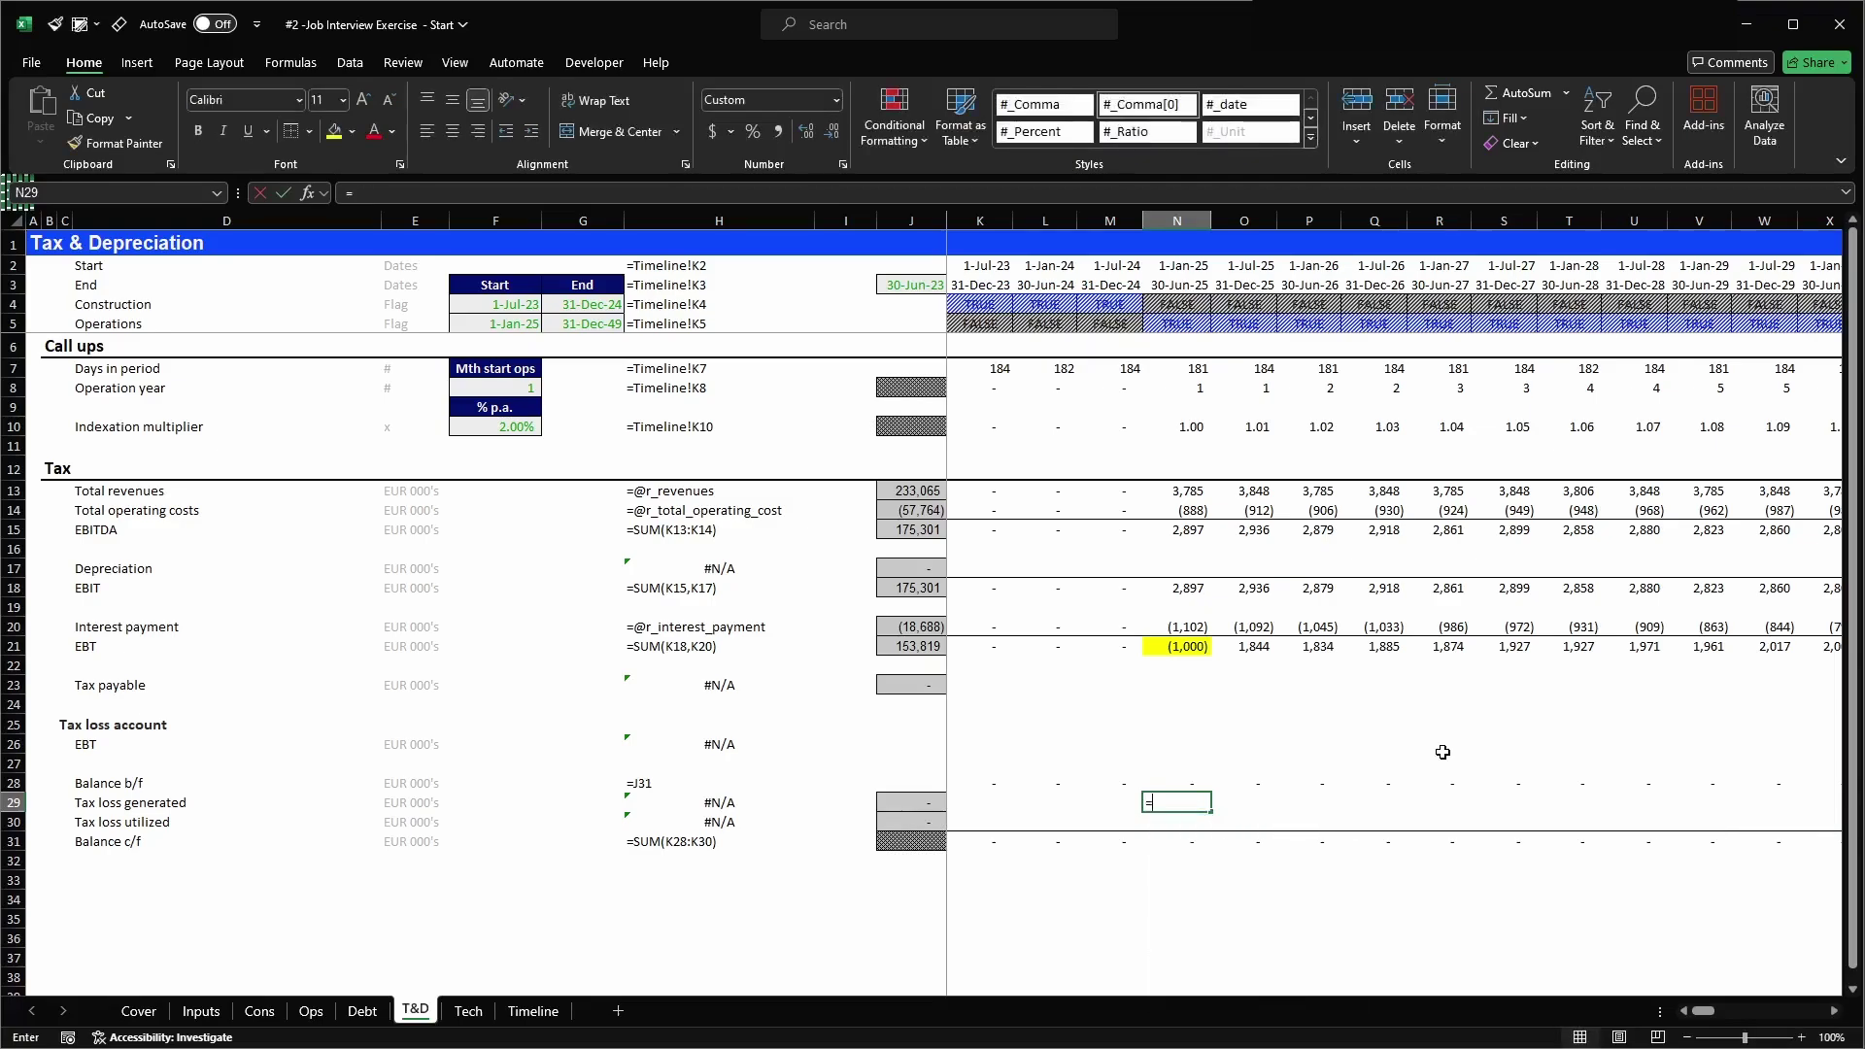
pyautogui.write('IF(')
pyautogui.click(1171, 641)
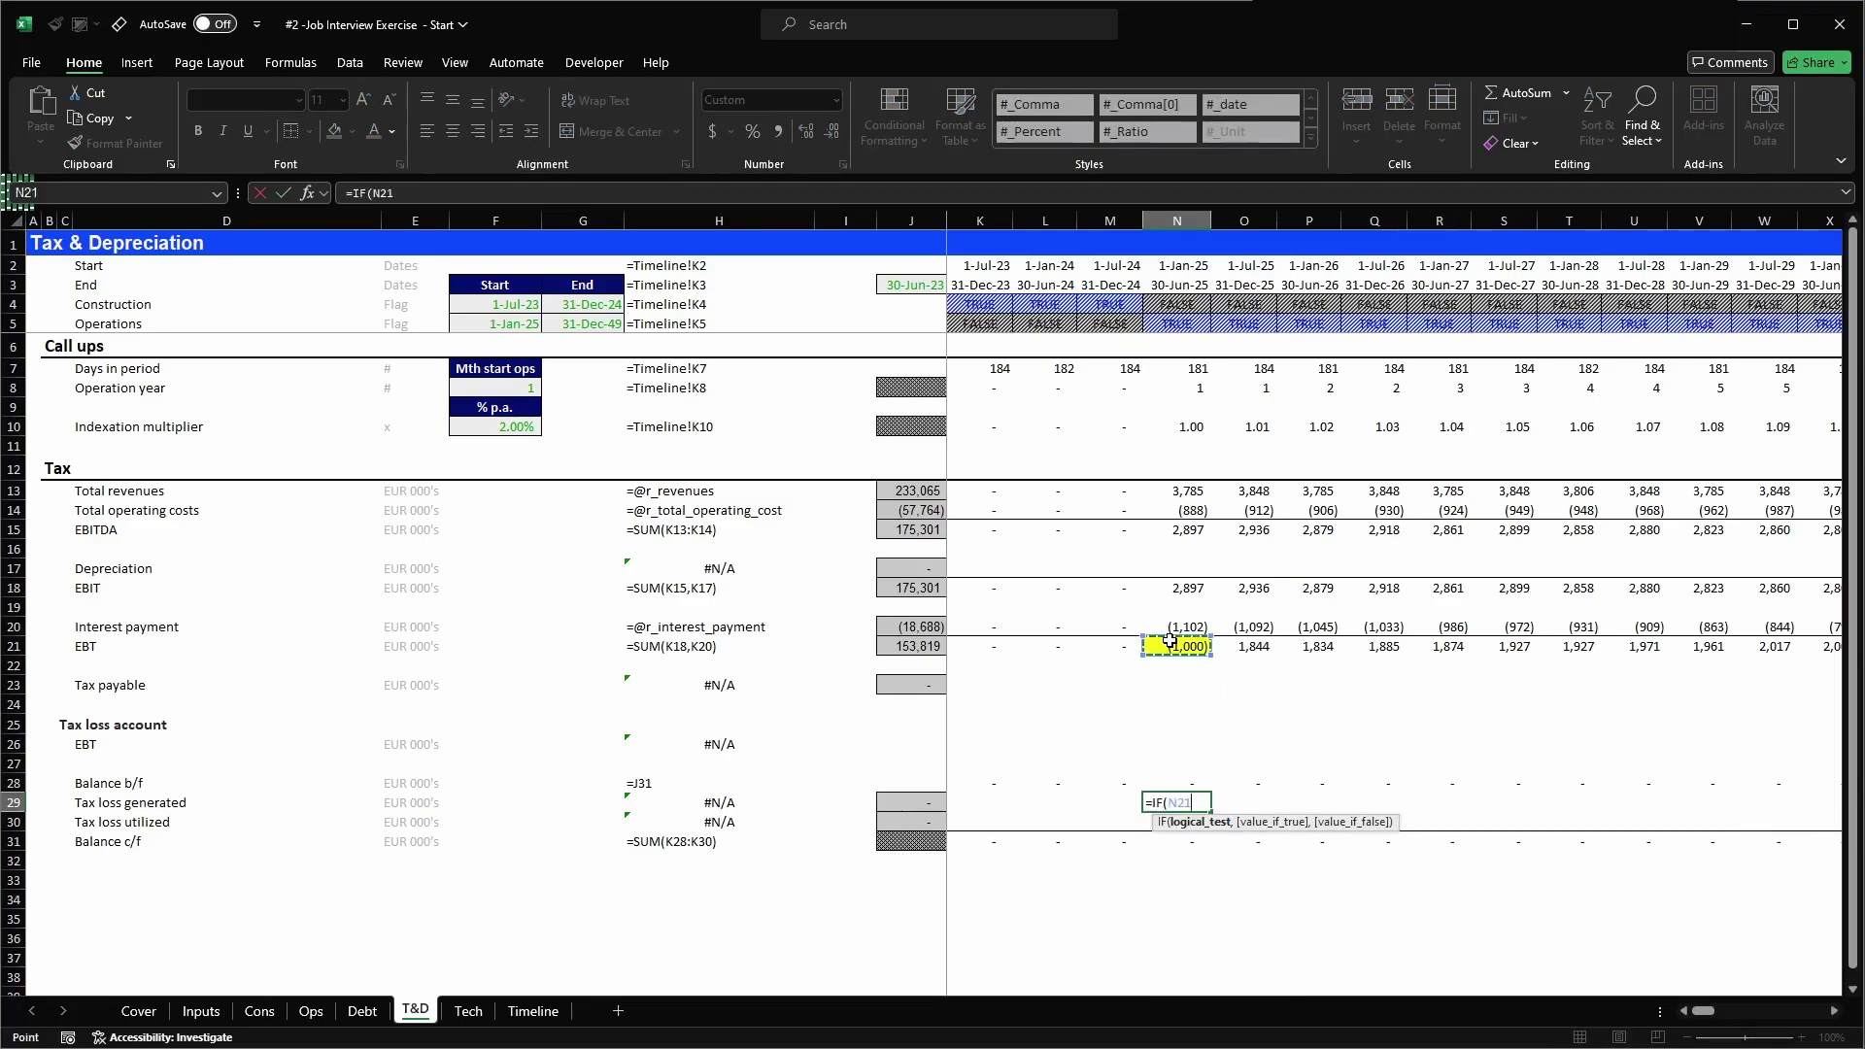
pyautogui.write('<=0,')
pyautogui.click(1187, 646)
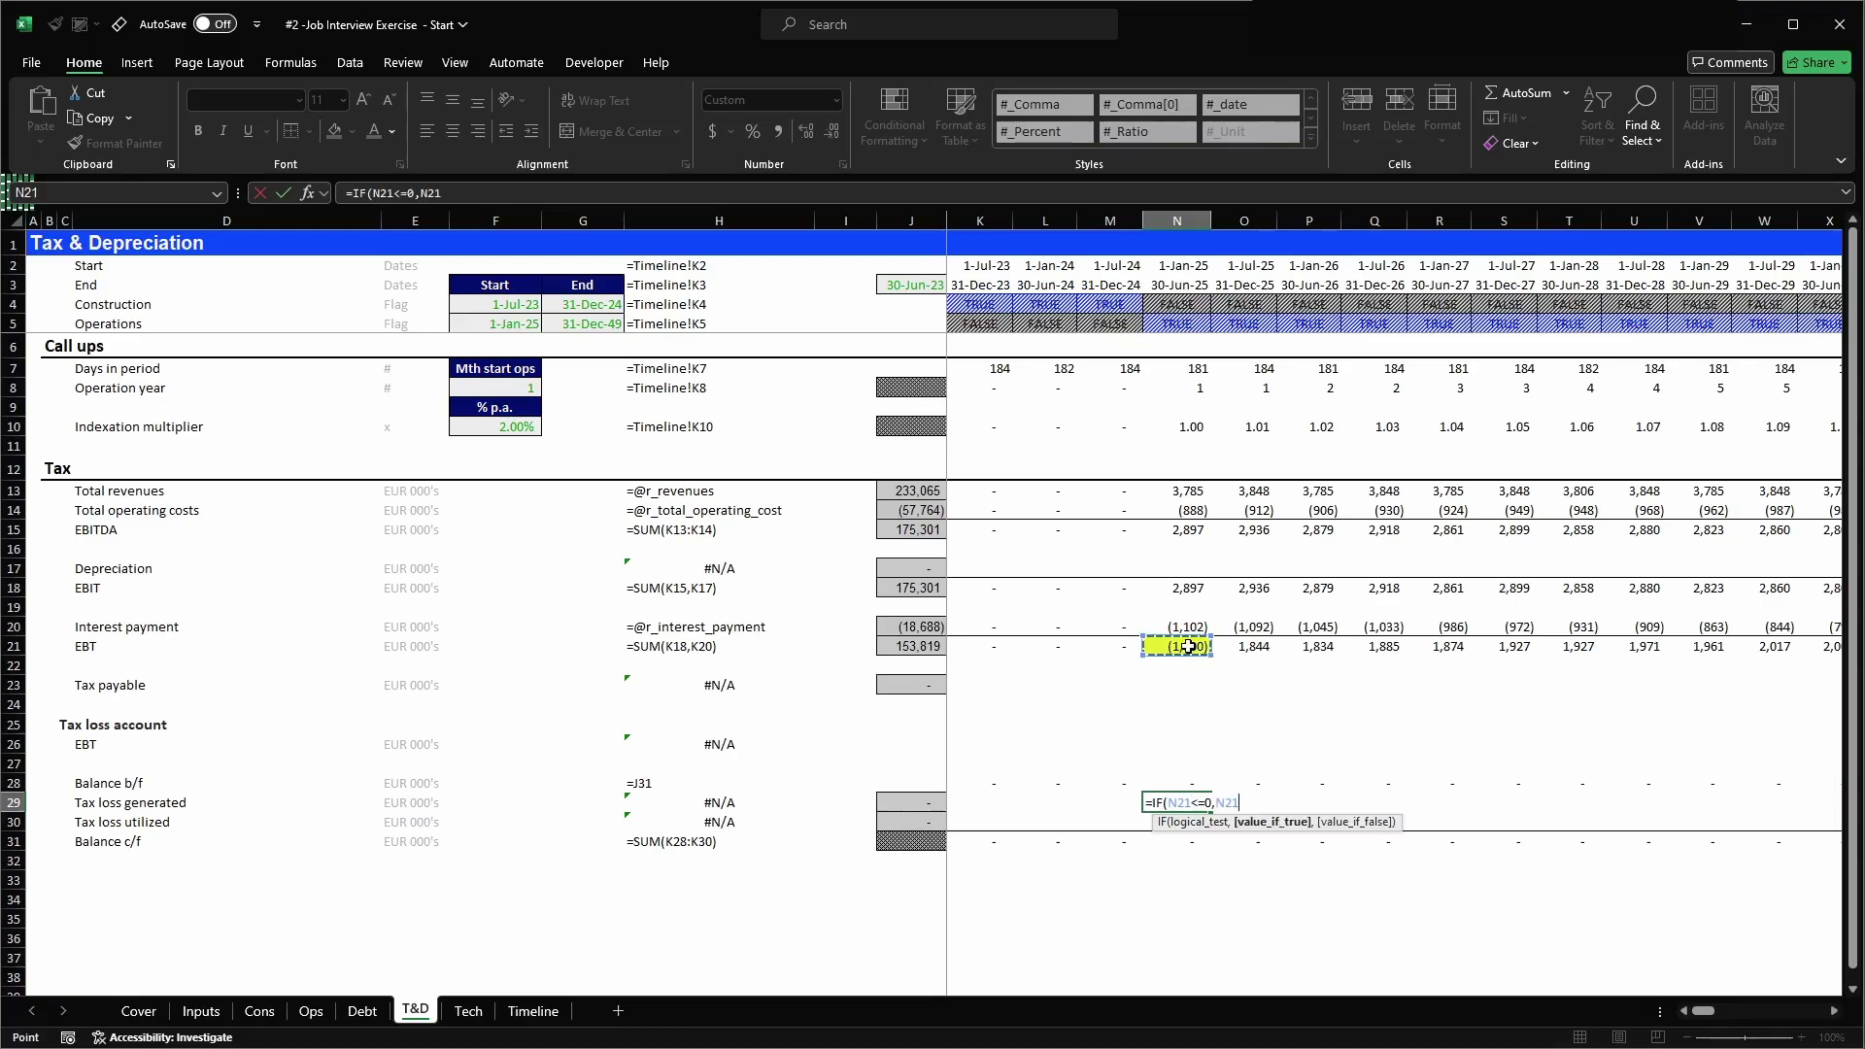
pyautogui.write('*-1,0)')
pyautogui.press('Return')
pyautogui.press('Up')
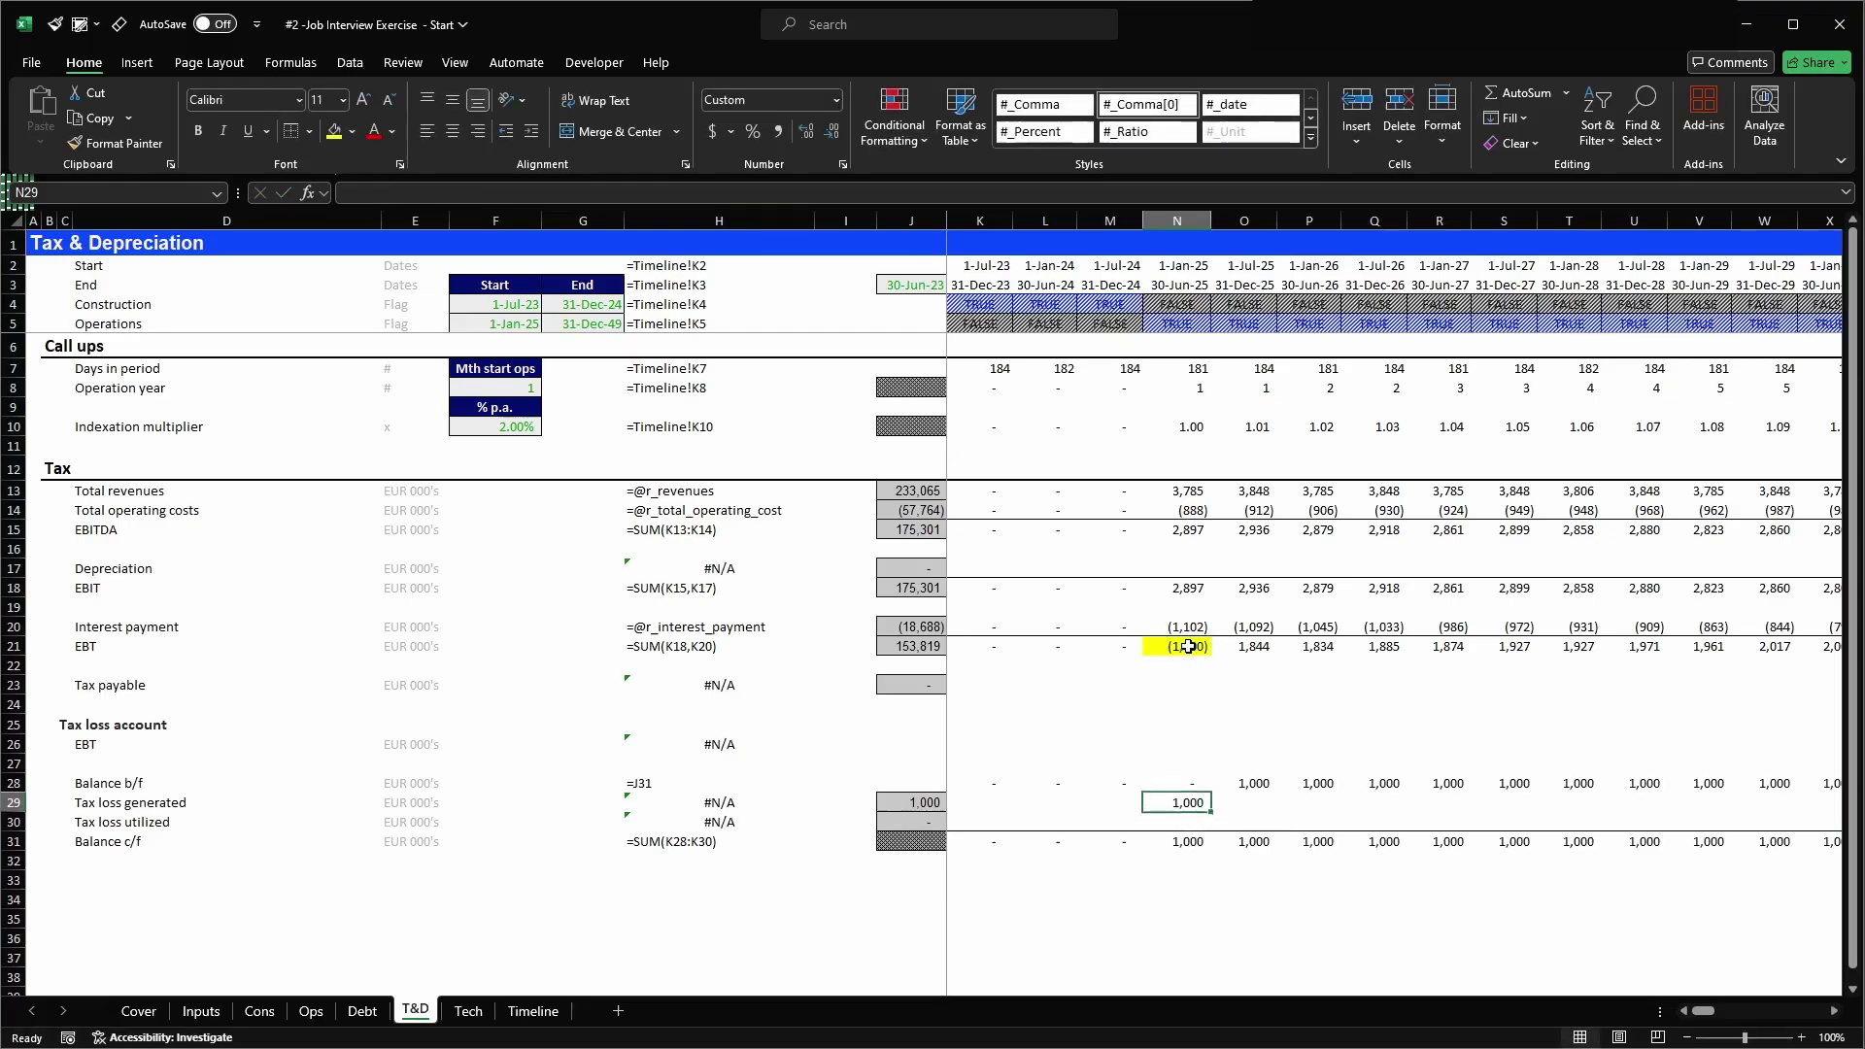
# - Copy the N29 formula across to Q29 and compare it with the following periods' EBT
pyautogui.hotkey('ctrl', 'c')
pyautogui.hotkey('shift', 'Right')
pyautogui.hotkey('shift', 'Right')
pyautogui.hotkey('shift', 'Right')
pyautogui.press('Return')
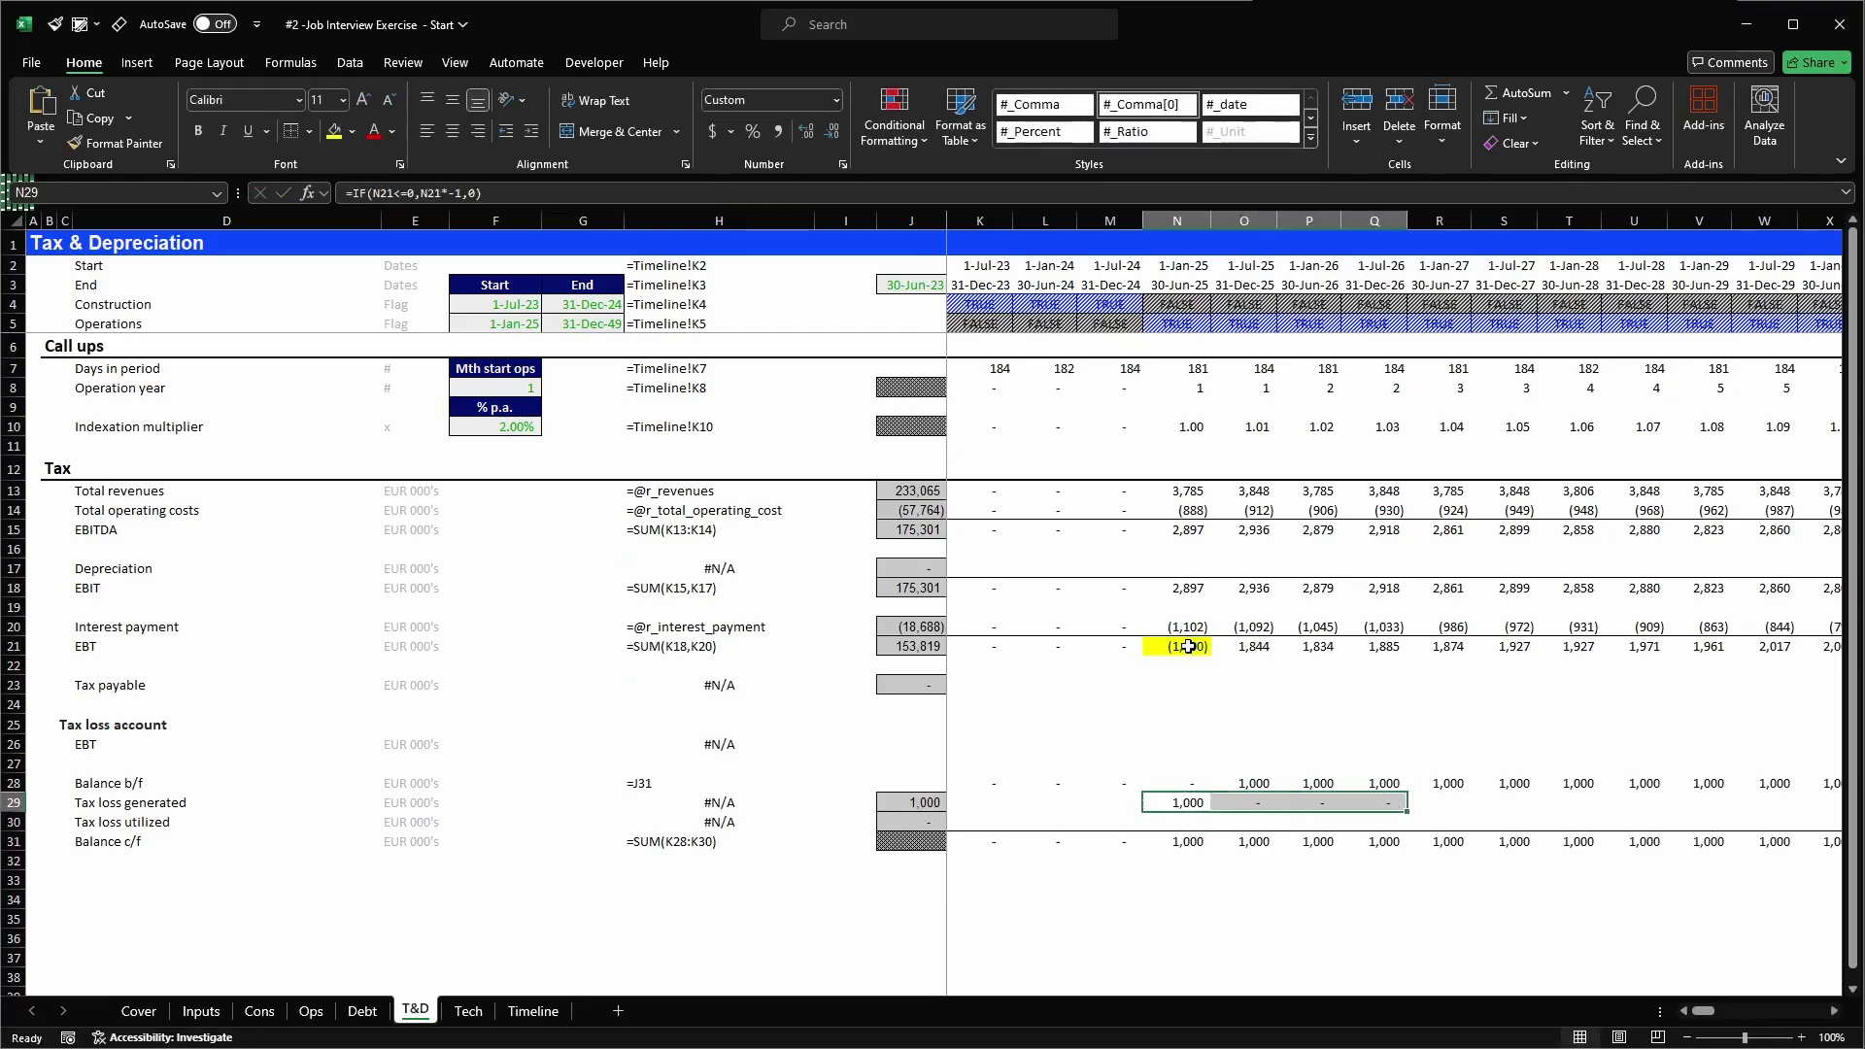
pyautogui.moveTo(1253, 646); pyautogui.dragTo(1593, 646)
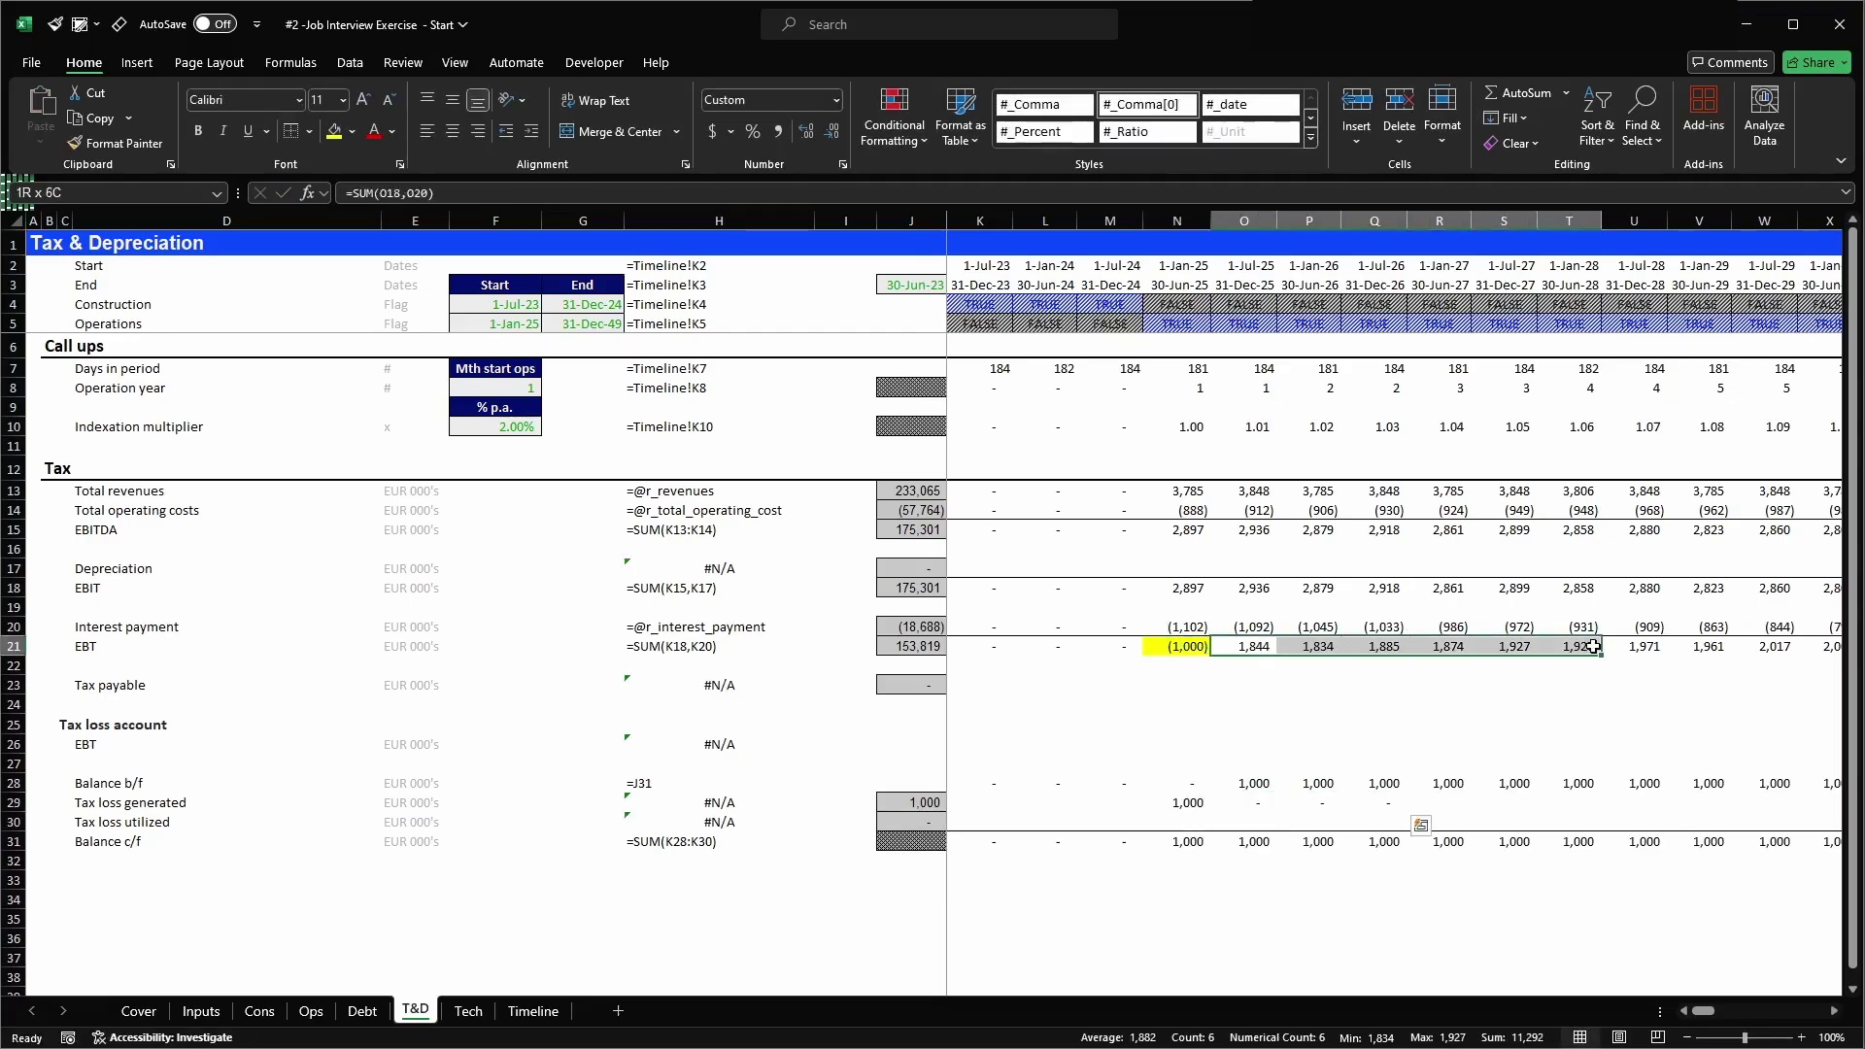
pyautogui.click(1593, 646)
# - Replace the Tax loss generated formula in N29 with =MIN(N21,0)*-1 and extend it through Q29
pyautogui.click(1183, 803)
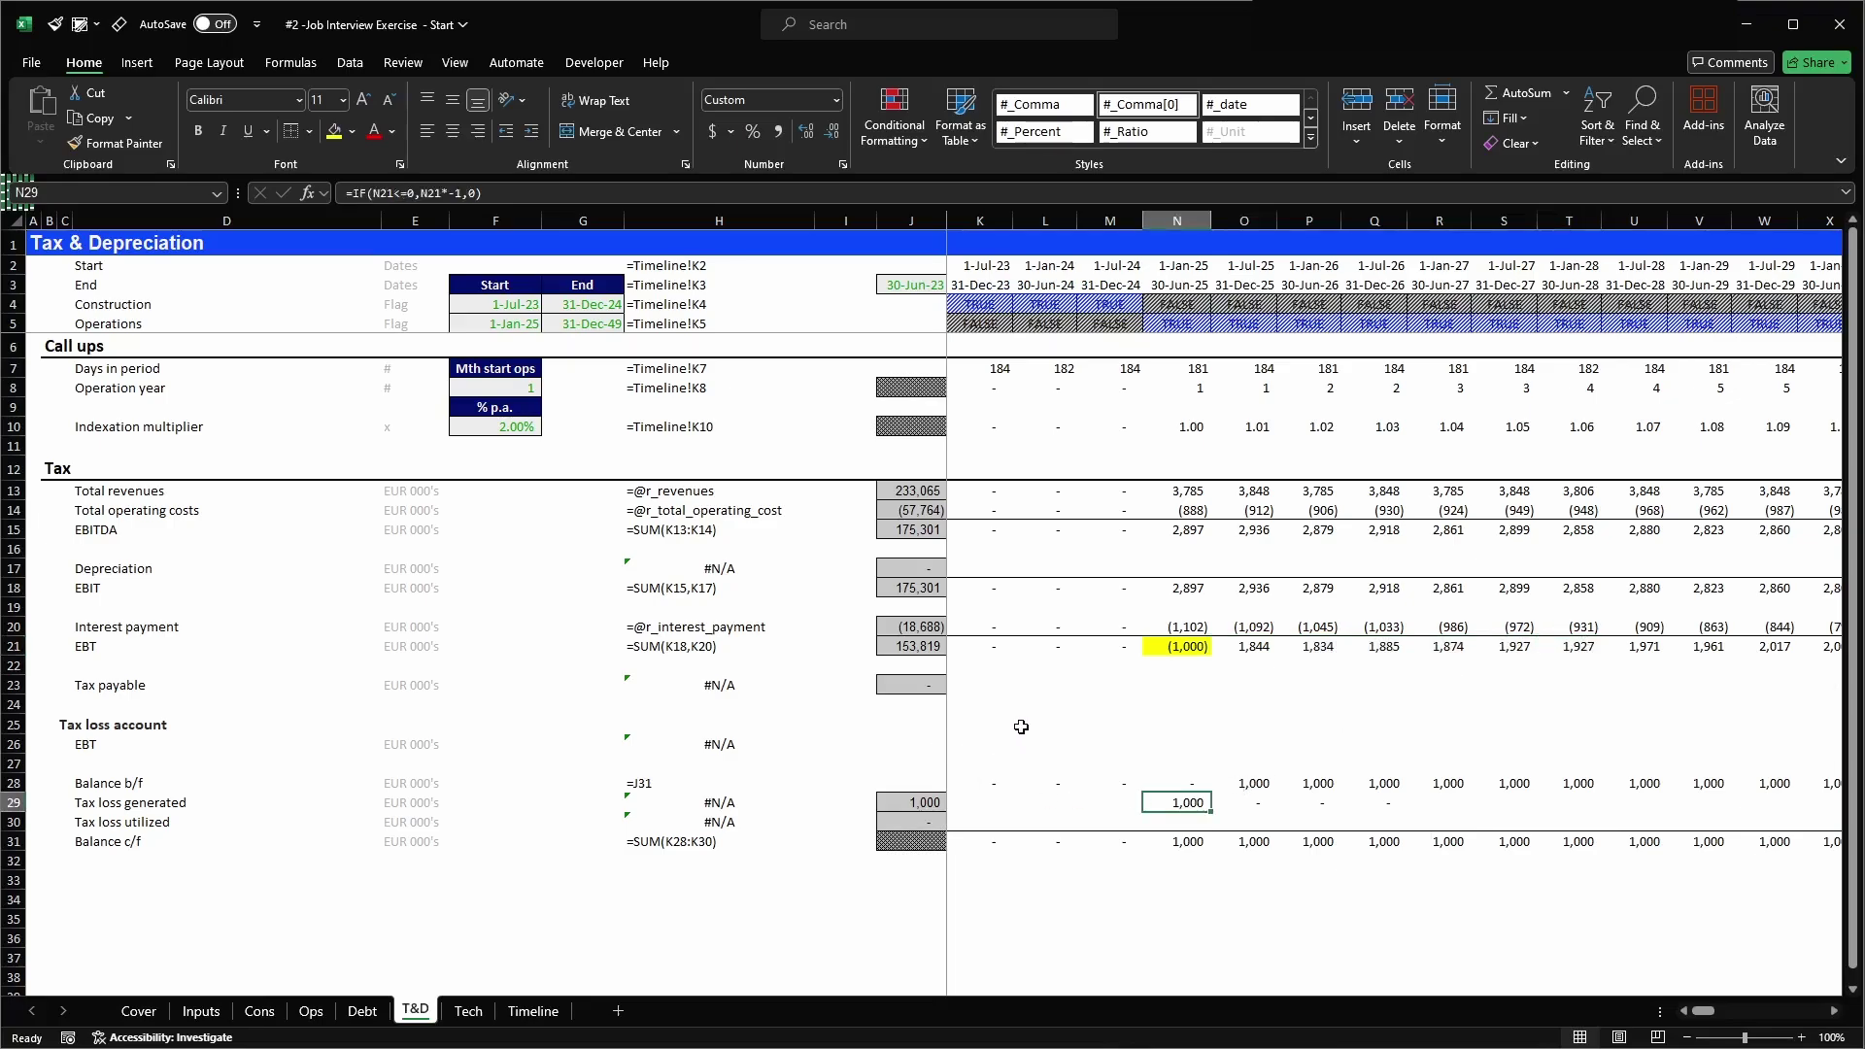
pyautogui.press('F2')
pyautogui.press('Escape')
pyautogui.write('=MIN(')
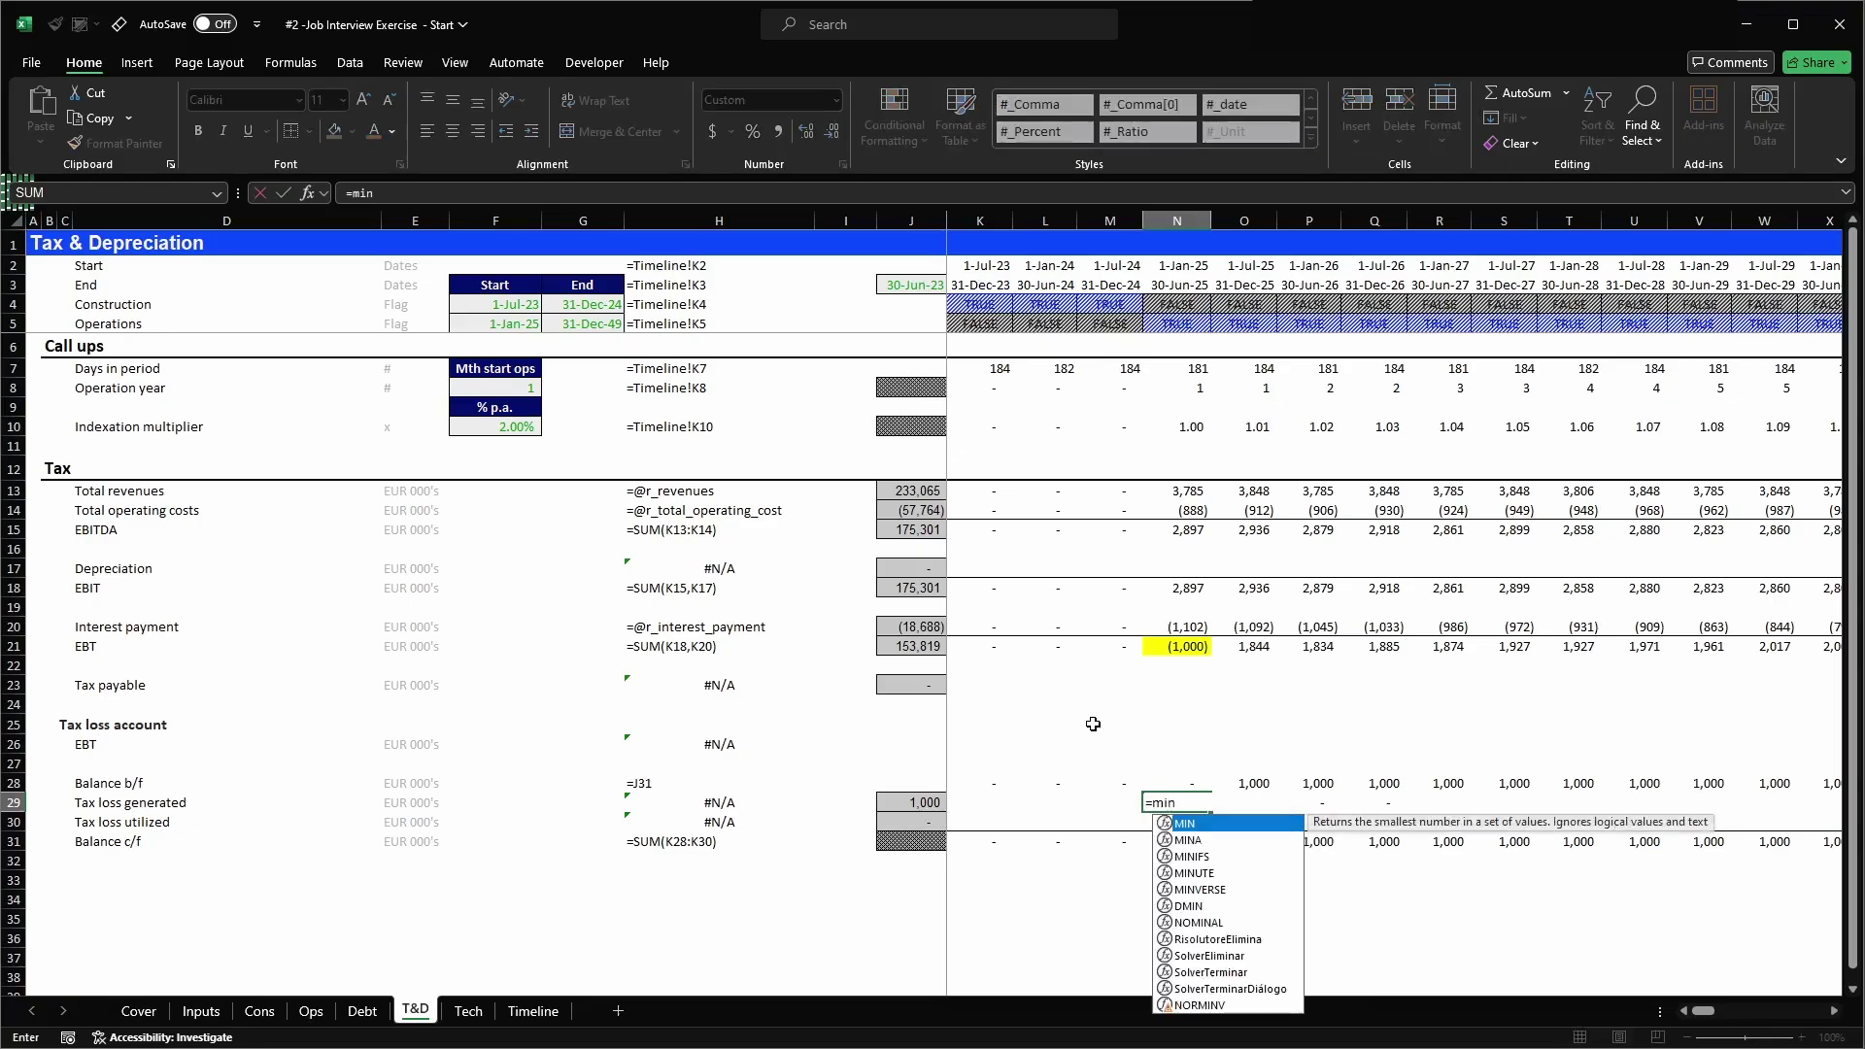
pyautogui.click(1172, 643)
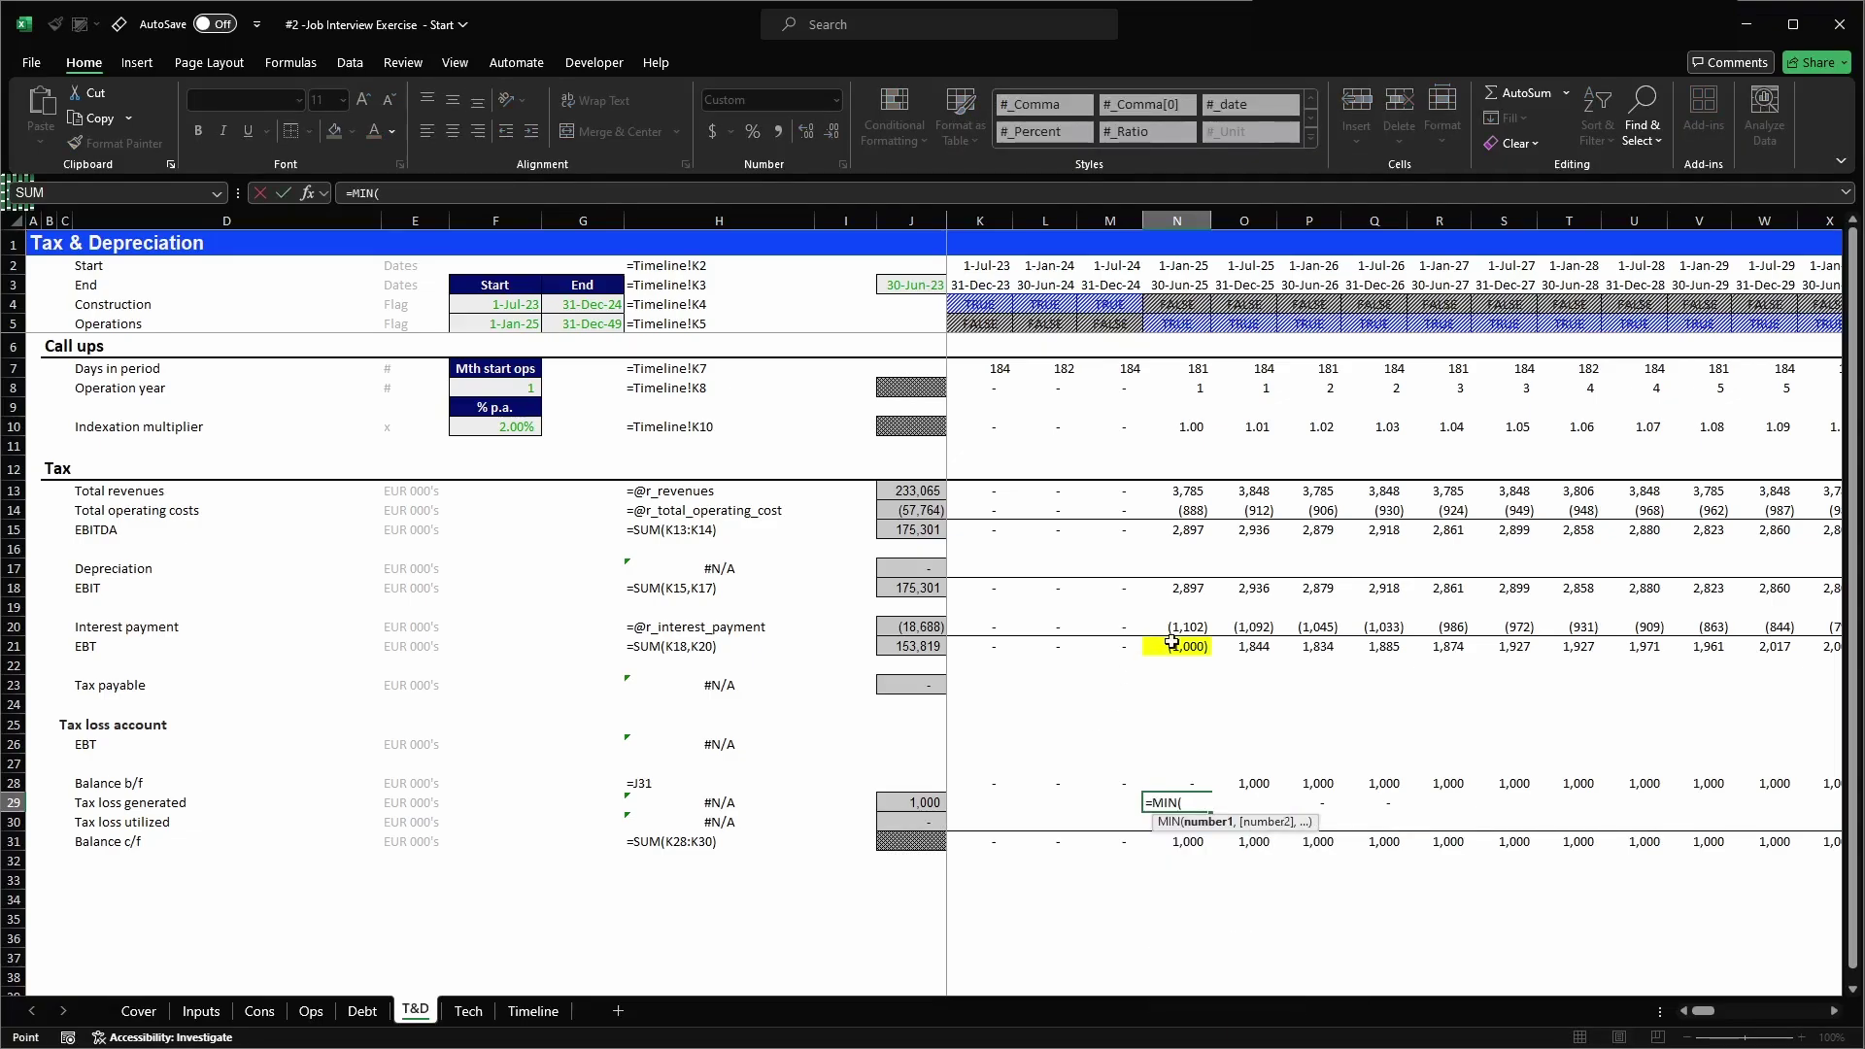
pyautogui.write(',0)')
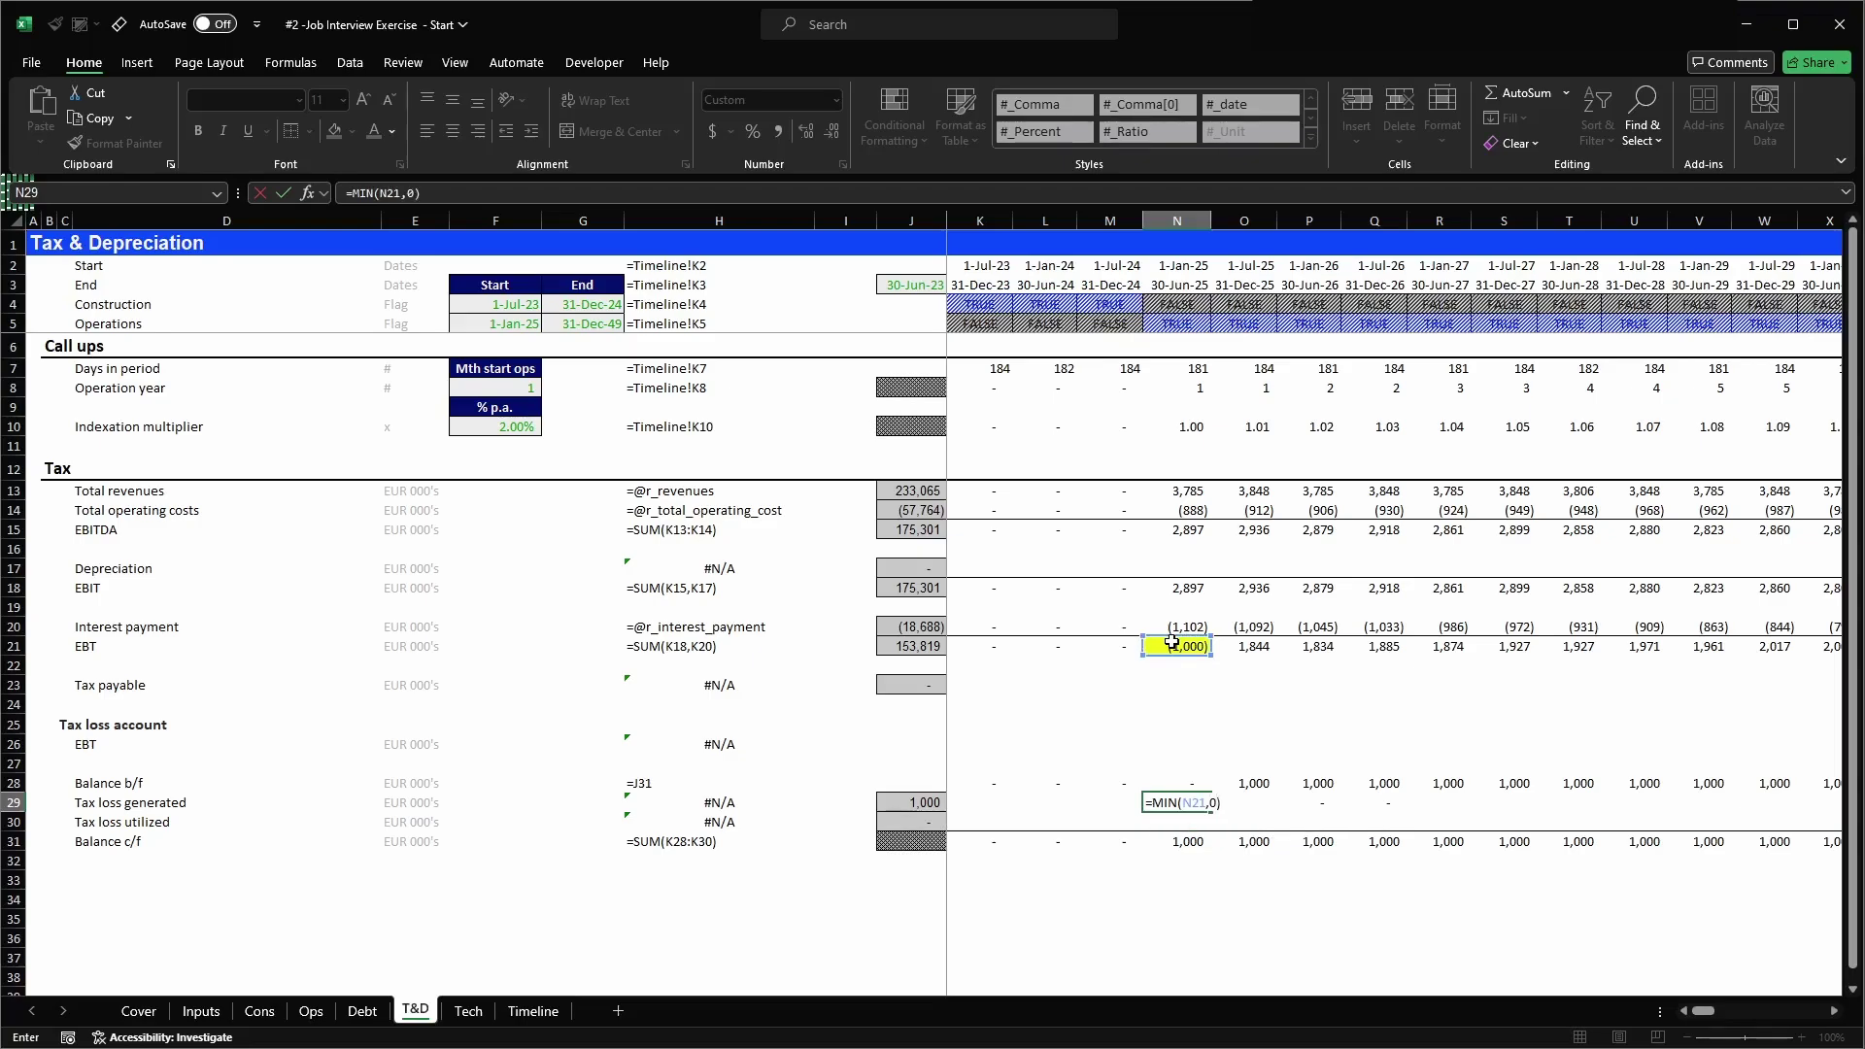
pyautogui.write('*-1')
pyautogui.hotkey('ctrl', 'Return')
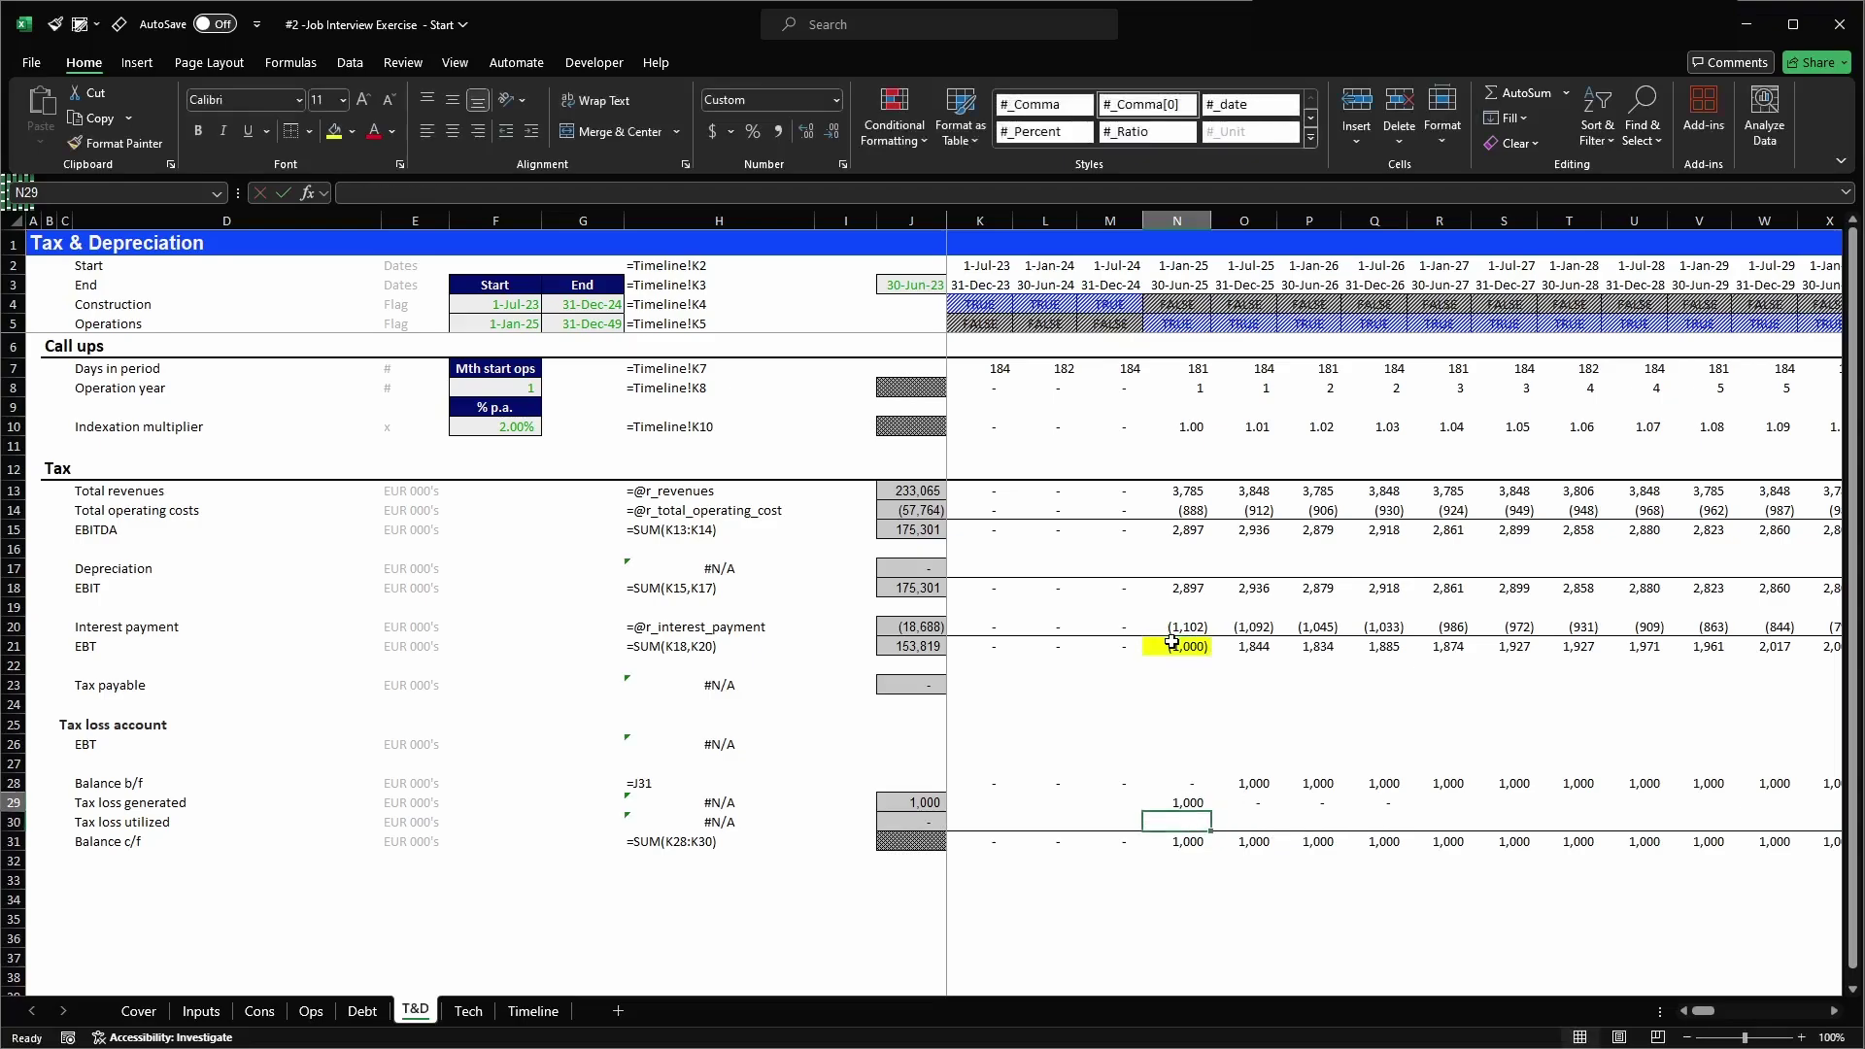
pyautogui.hotkey('ctrl', 'c')
pyautogui.hotkey('ctrl', 'shift', 'Right')
pyautogui.press('Escape')
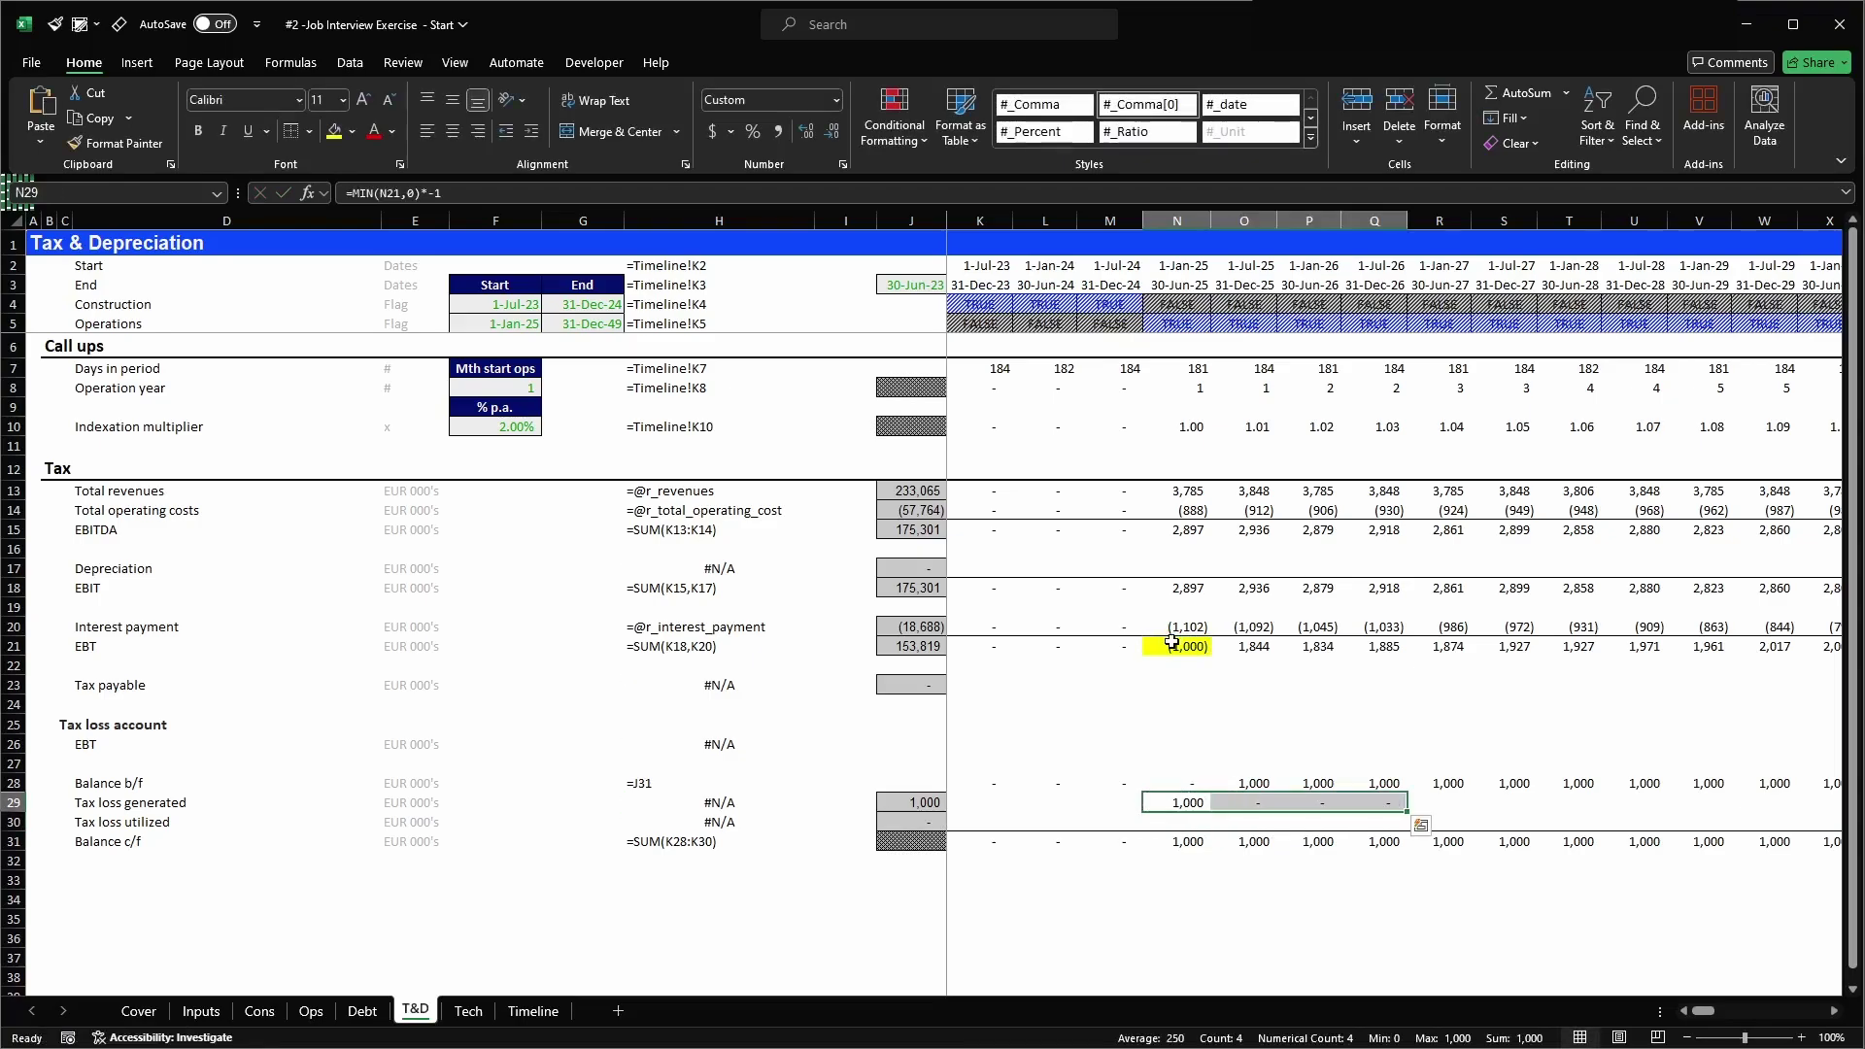
# - Copy the Tax loss generated formula from N29 into K29 and across all periods of the row
pyautogui.press('Left')
pyautogui.press('Right')
pyautogui.hotkey('ctrl', 'c')
pyautogui.press('Left')
pyautogui.press('Left')
pyautogui.press('Left')
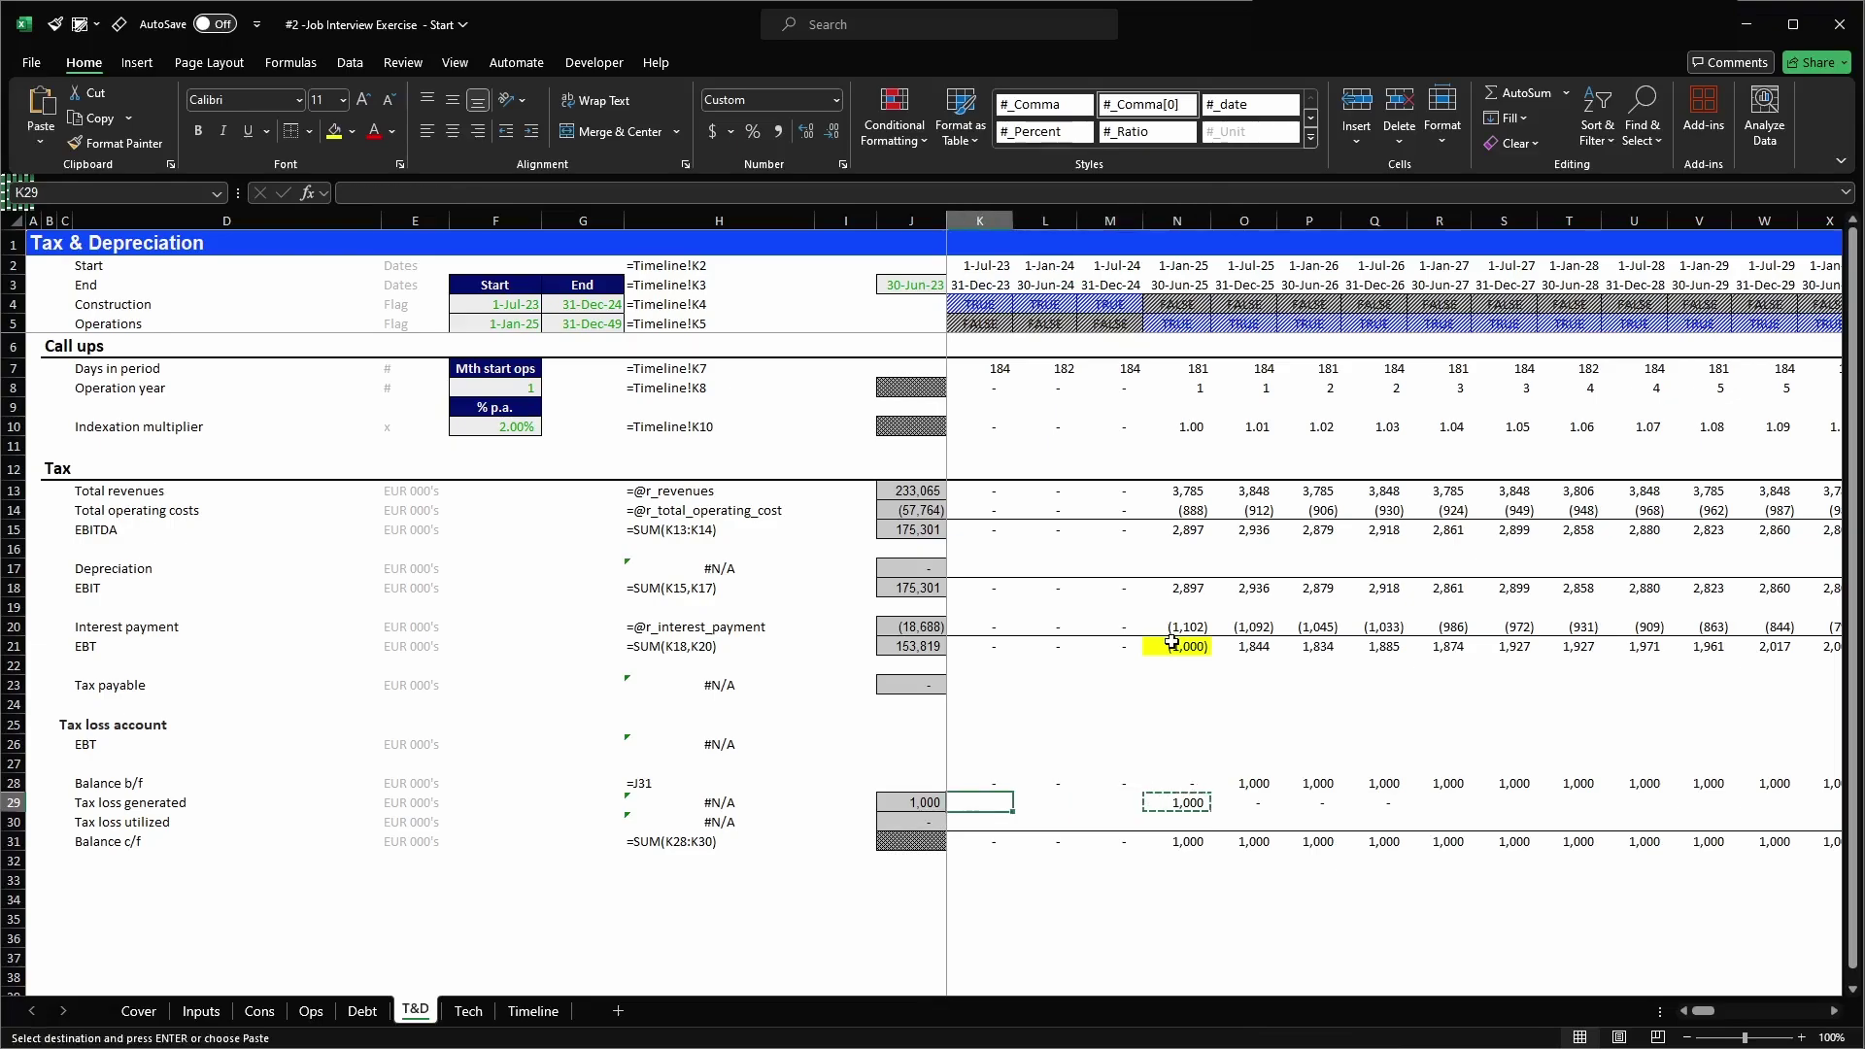
pyautogui.hotkey('ctrl', 'shift', 'Right')
pyautogui.hotkey('ctrl', 'shift', 'Right')
pyautogui.hotkey('ctrl', 'shift', 'Right')
pyautogui.hotkey('ctrl', 'v')
pyautogui.press('Escape')
pyautogui.press('Right')
pyautogui.press('Right')
pyautogui.press('Right')
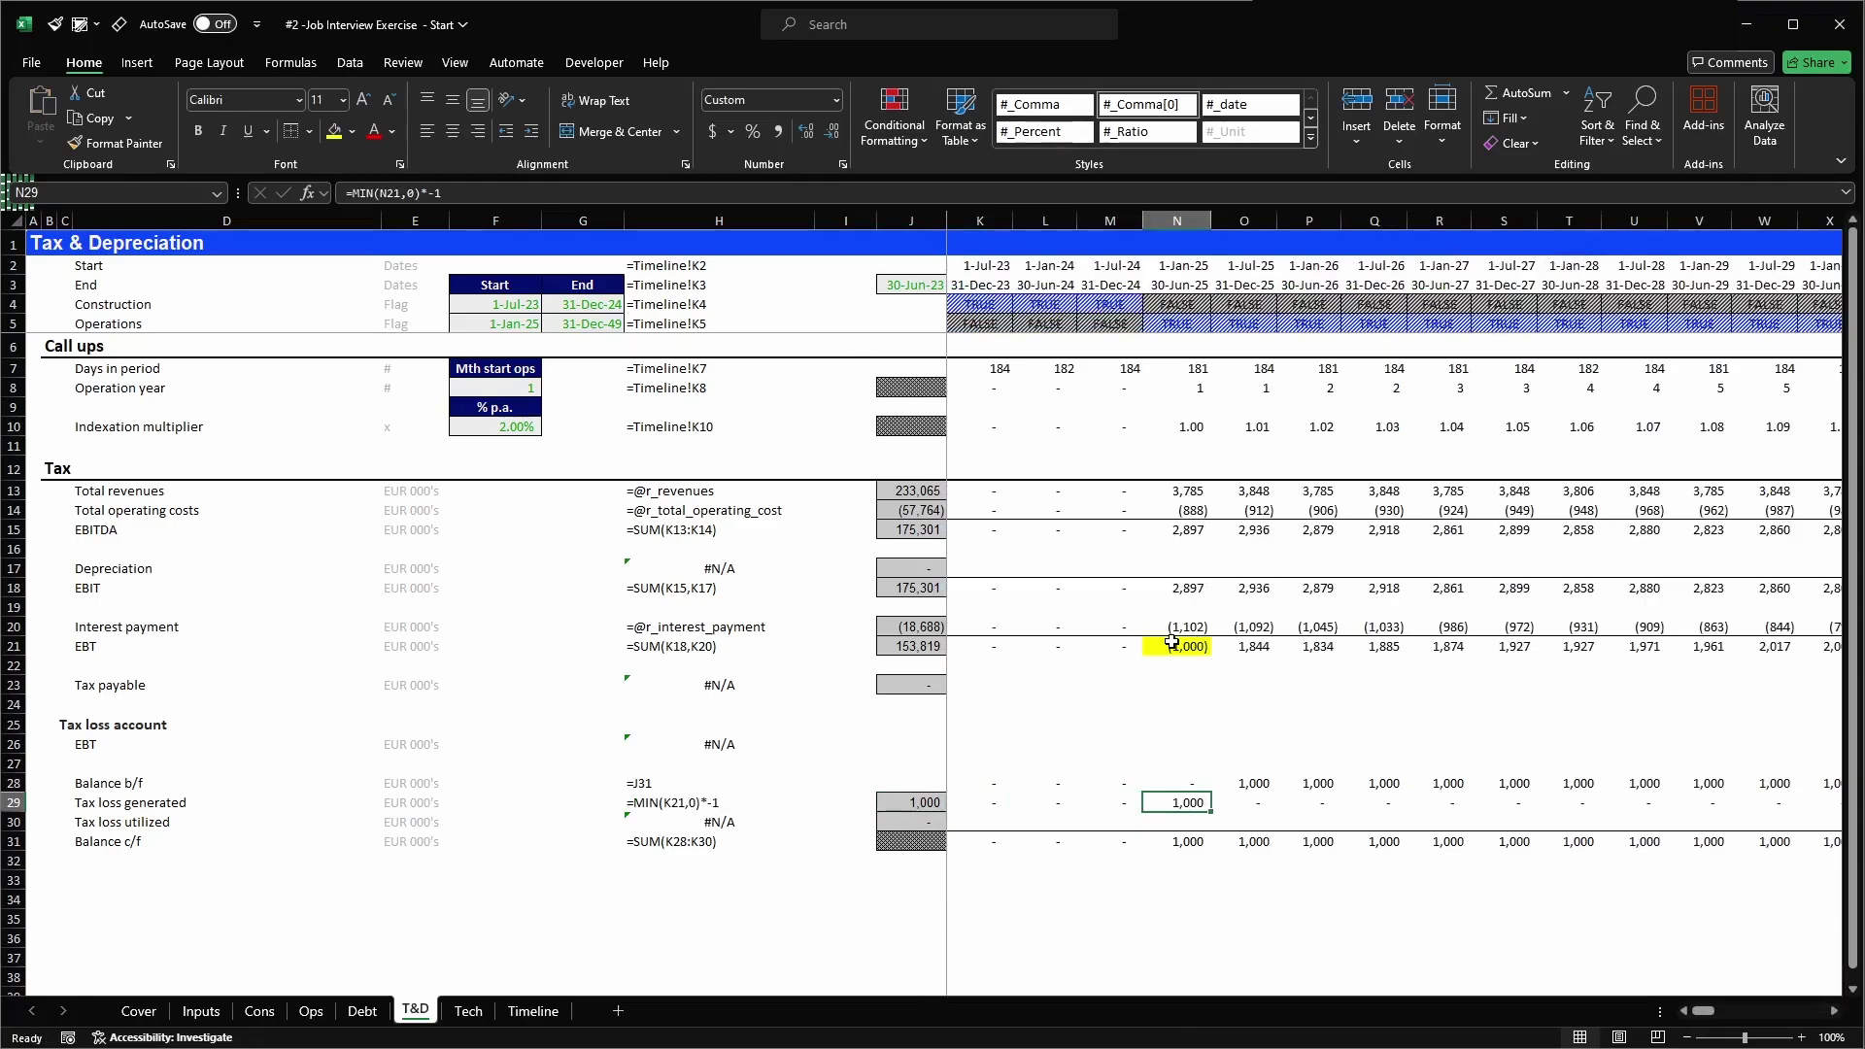
# - Compare the N21 test loss and generated loss with the next period's EBT in O21 and the Tax loss utilized cell O30
pyautogui.press('Down')
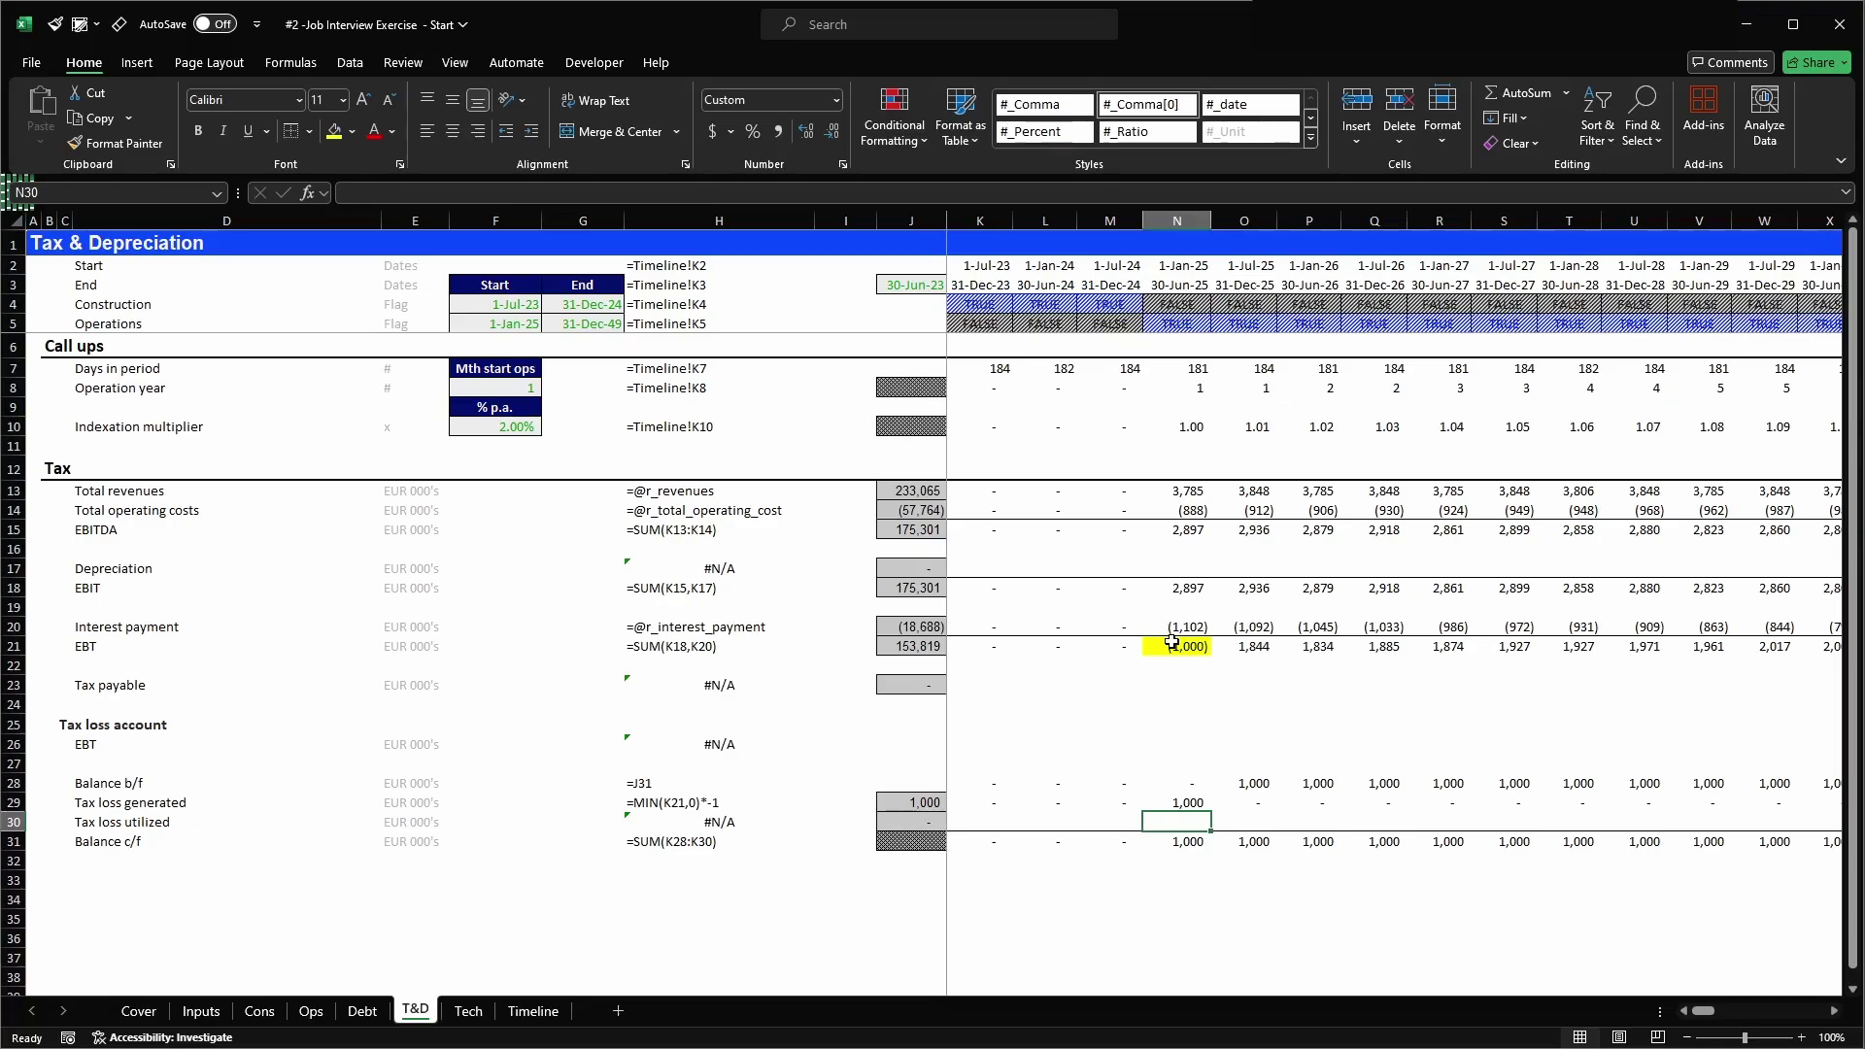
pyautogui.moveTo(1172, 644); pyautogui.dragTo(1182, 709)
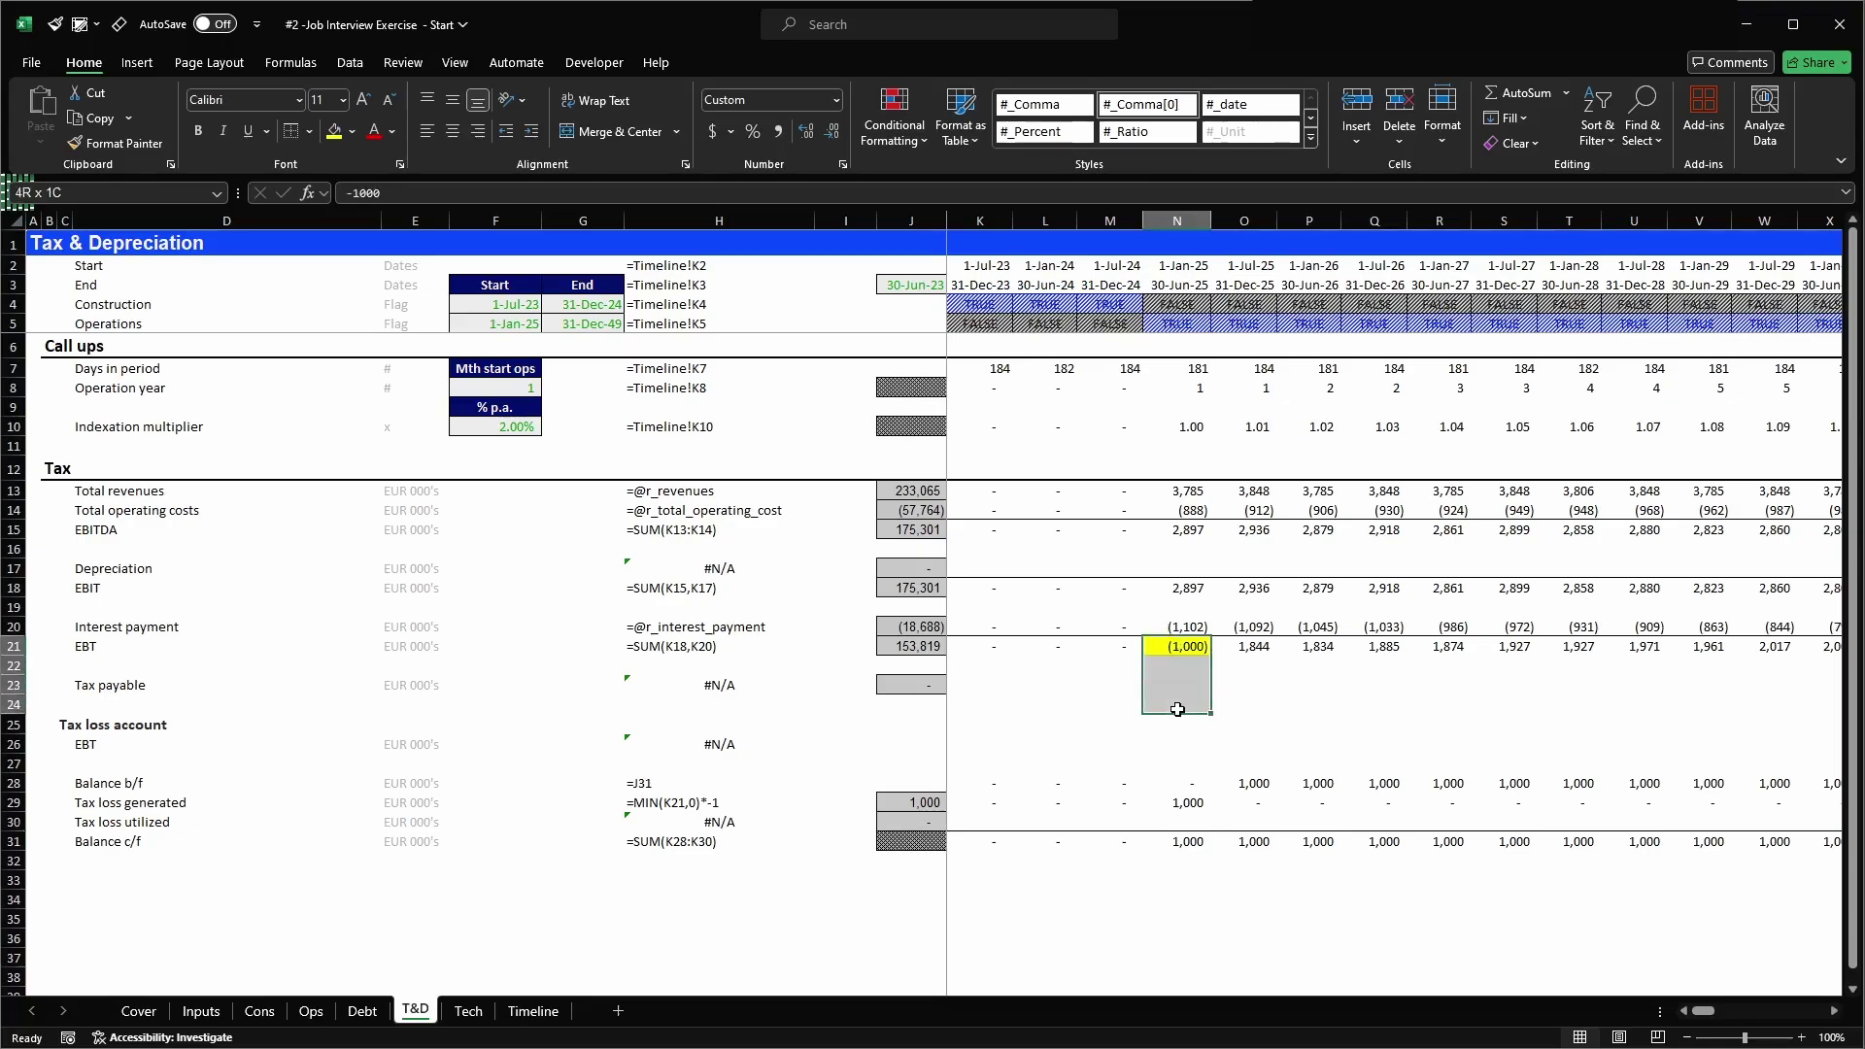
pyautogui.click(1180, 799)
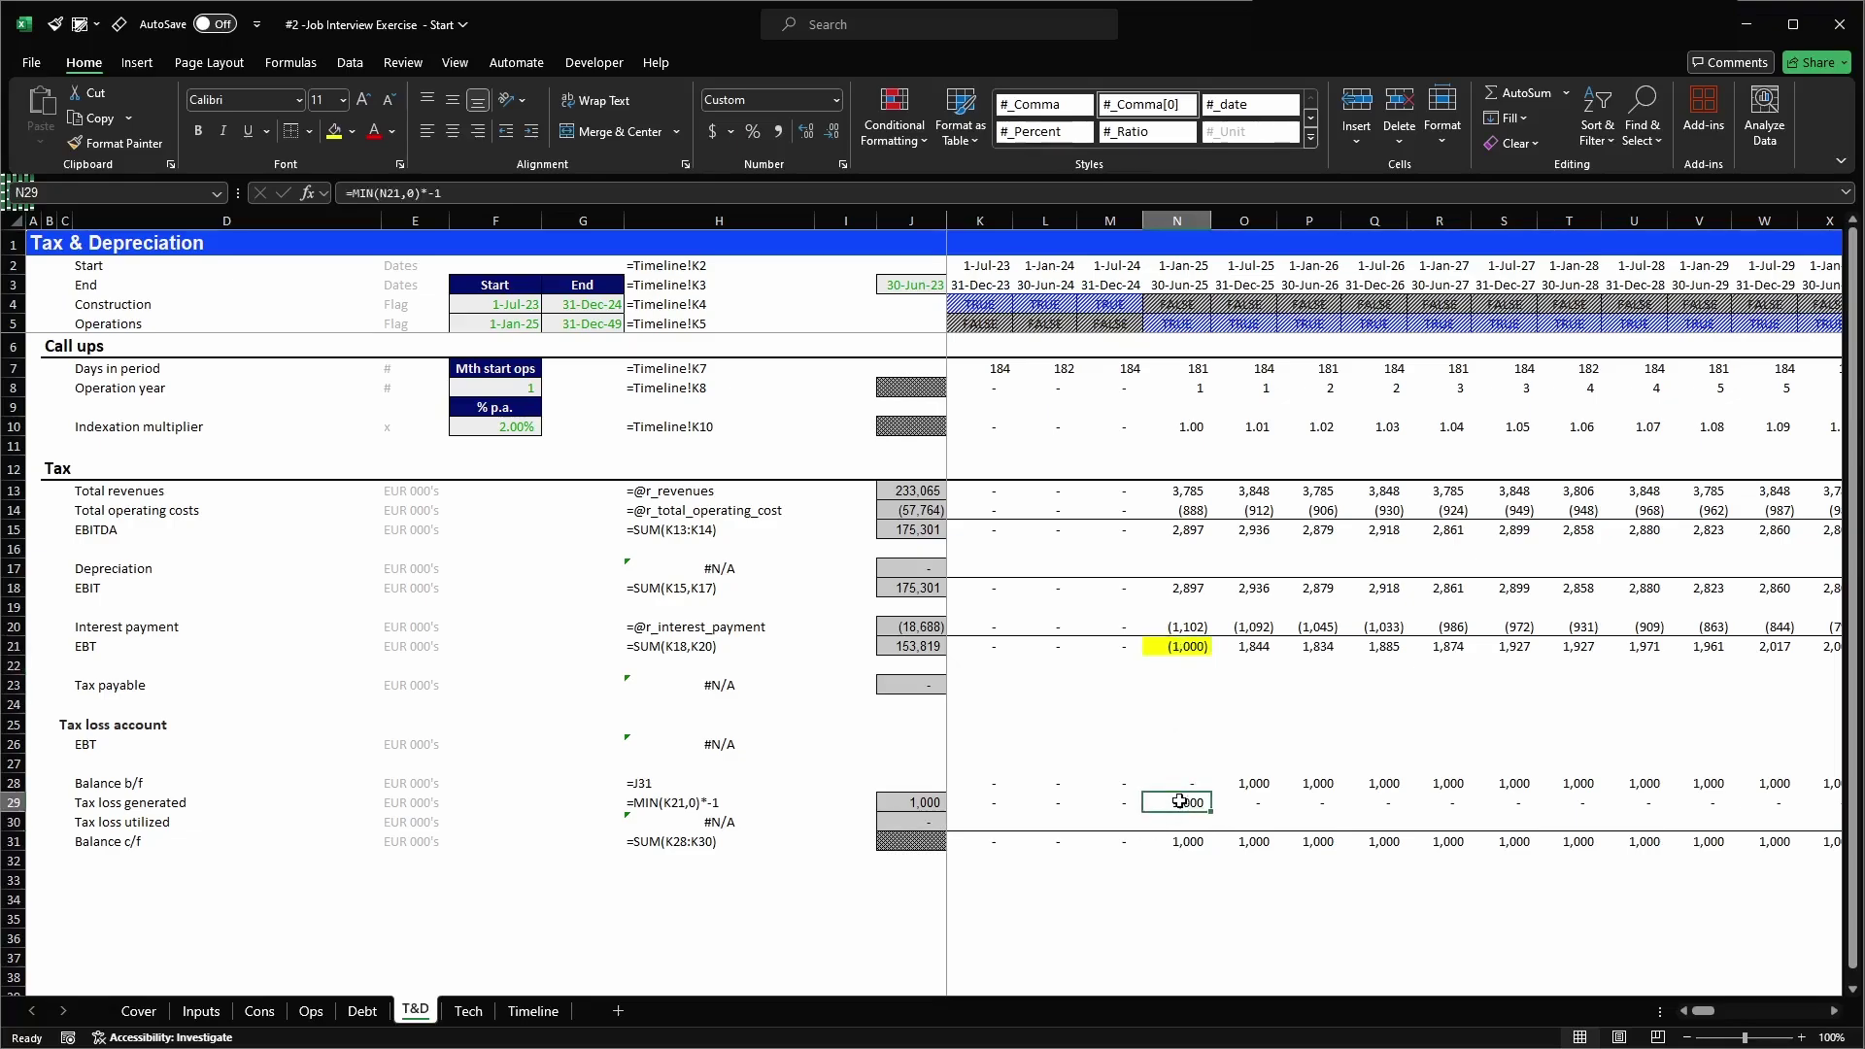
pyautogui.click(1253, 819)
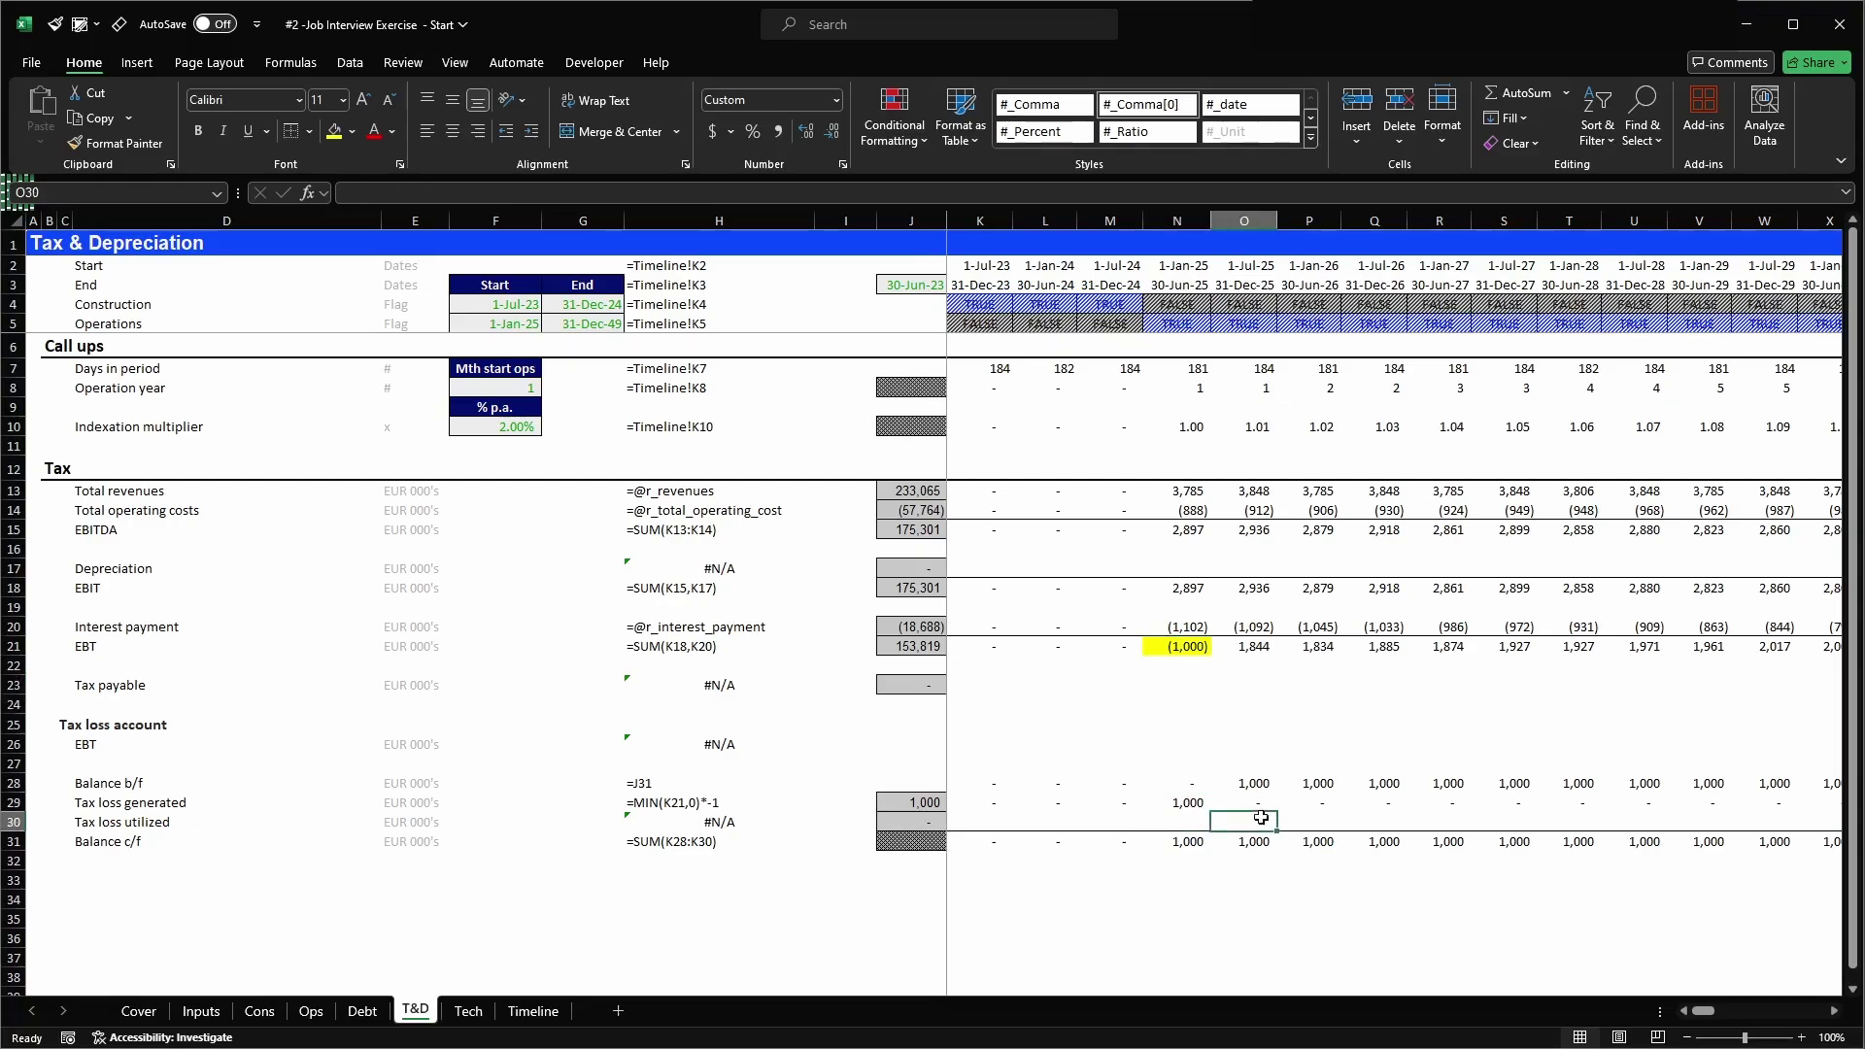
pyautogui.click(1234, 649)
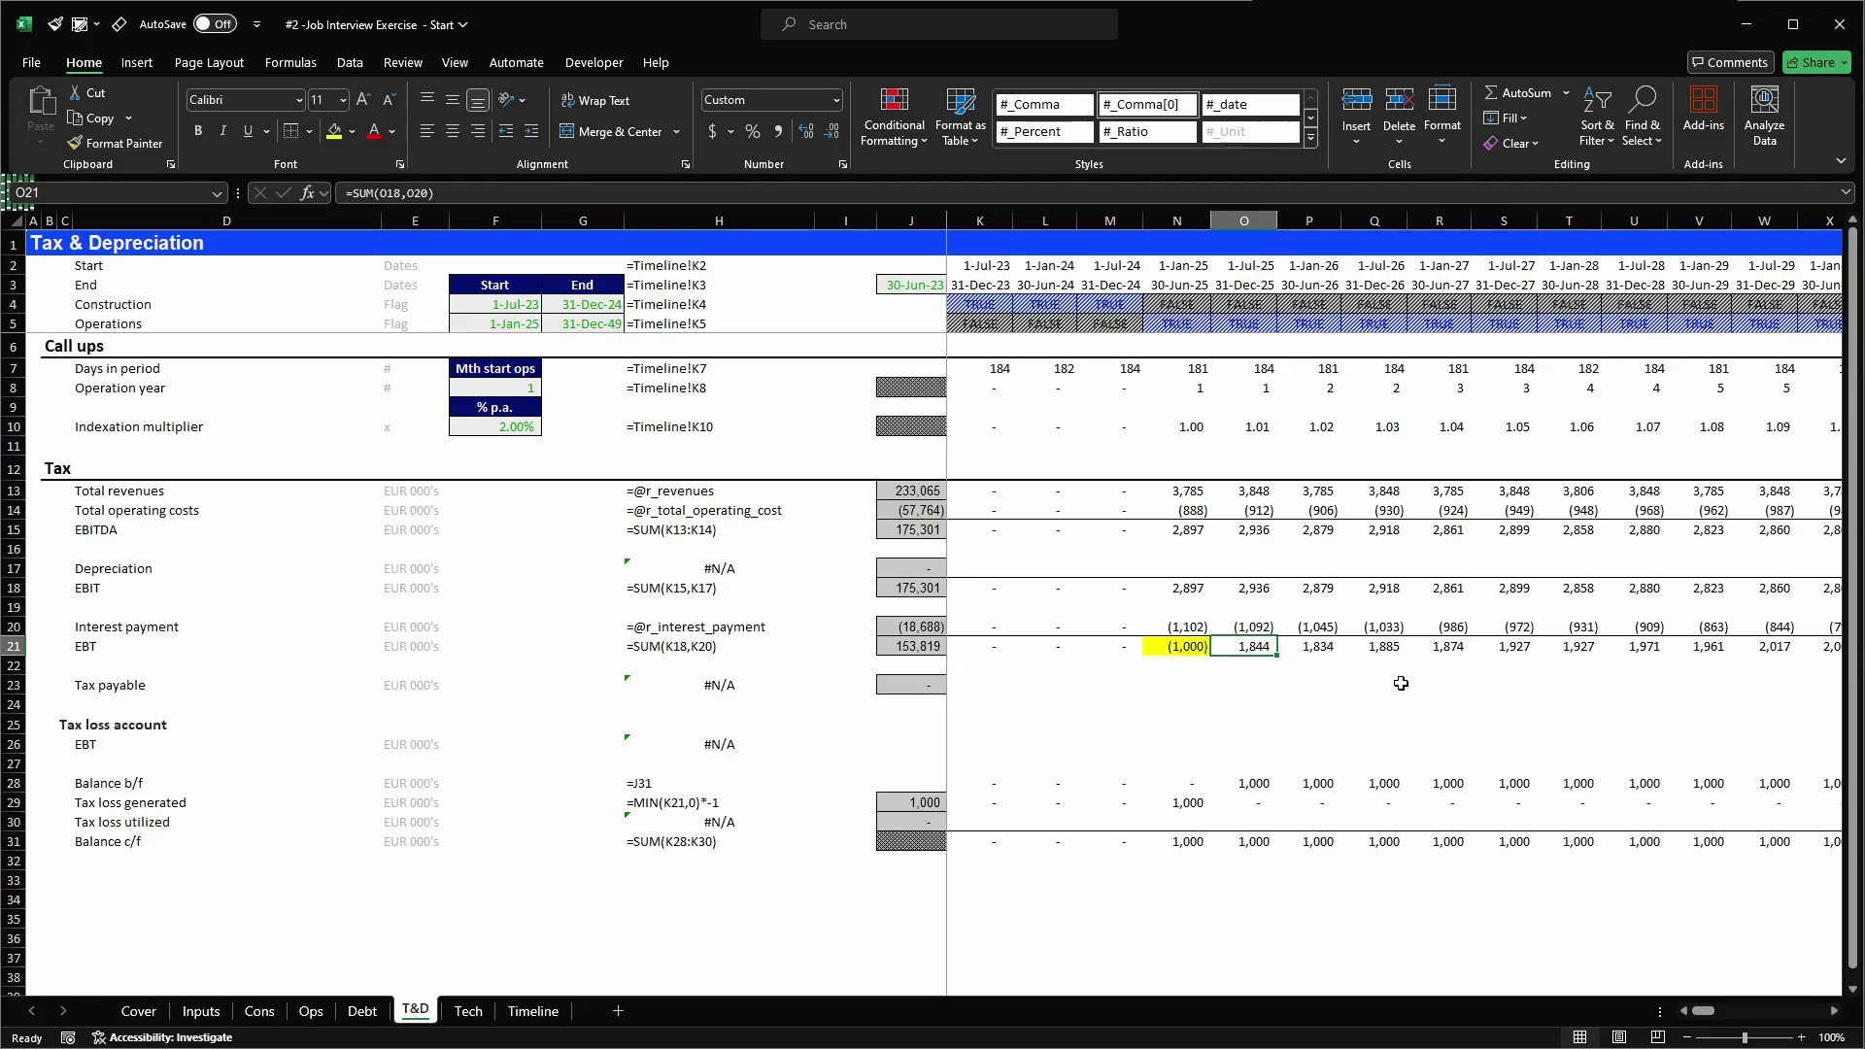
pyautogui.press('Down')
pyautogui.press('Down')
pyautogui.press('Down')
pyautogui.press('Down')
pyautogui.press('Down')
pyautogui.press('Down')
pyautogui.press('Down')
pyautogui.press('Down')
pyautogui.press('Down')
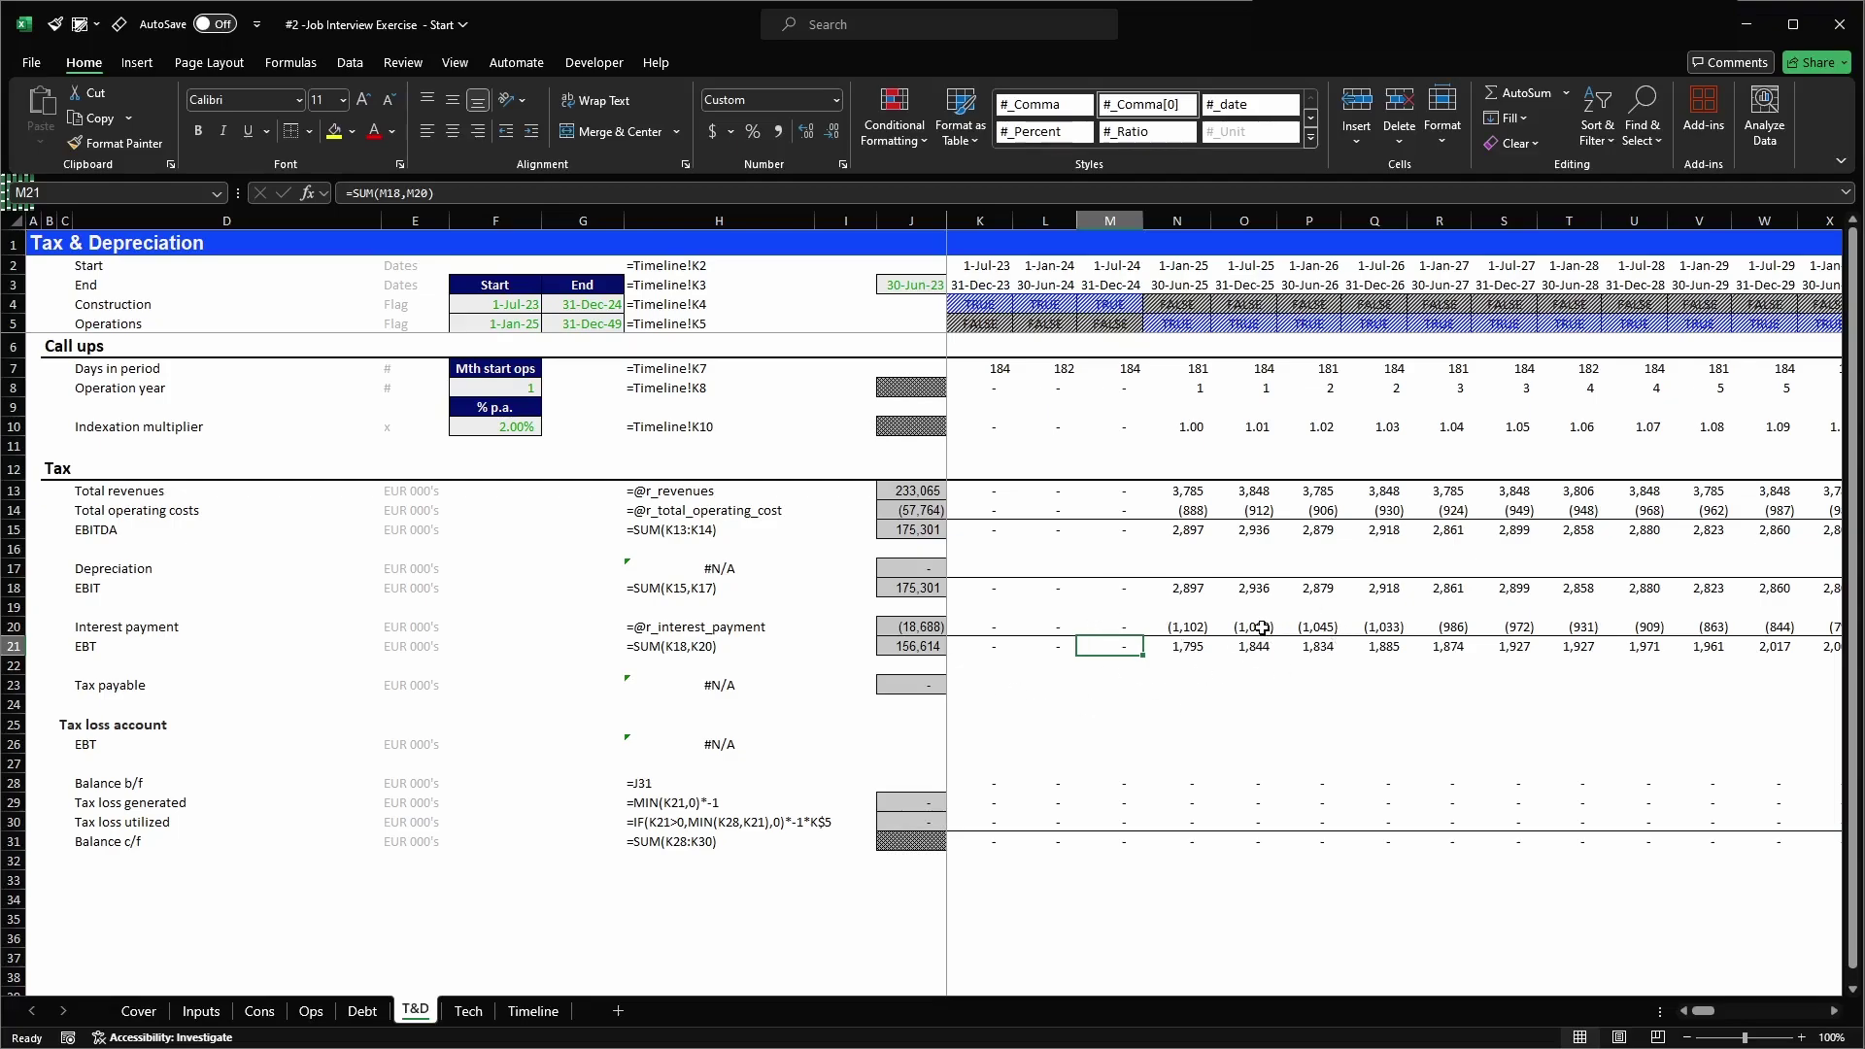
# - Overwrite the EBT in N21 with a test loss of -1250
pyautogui.click(1021, 800)
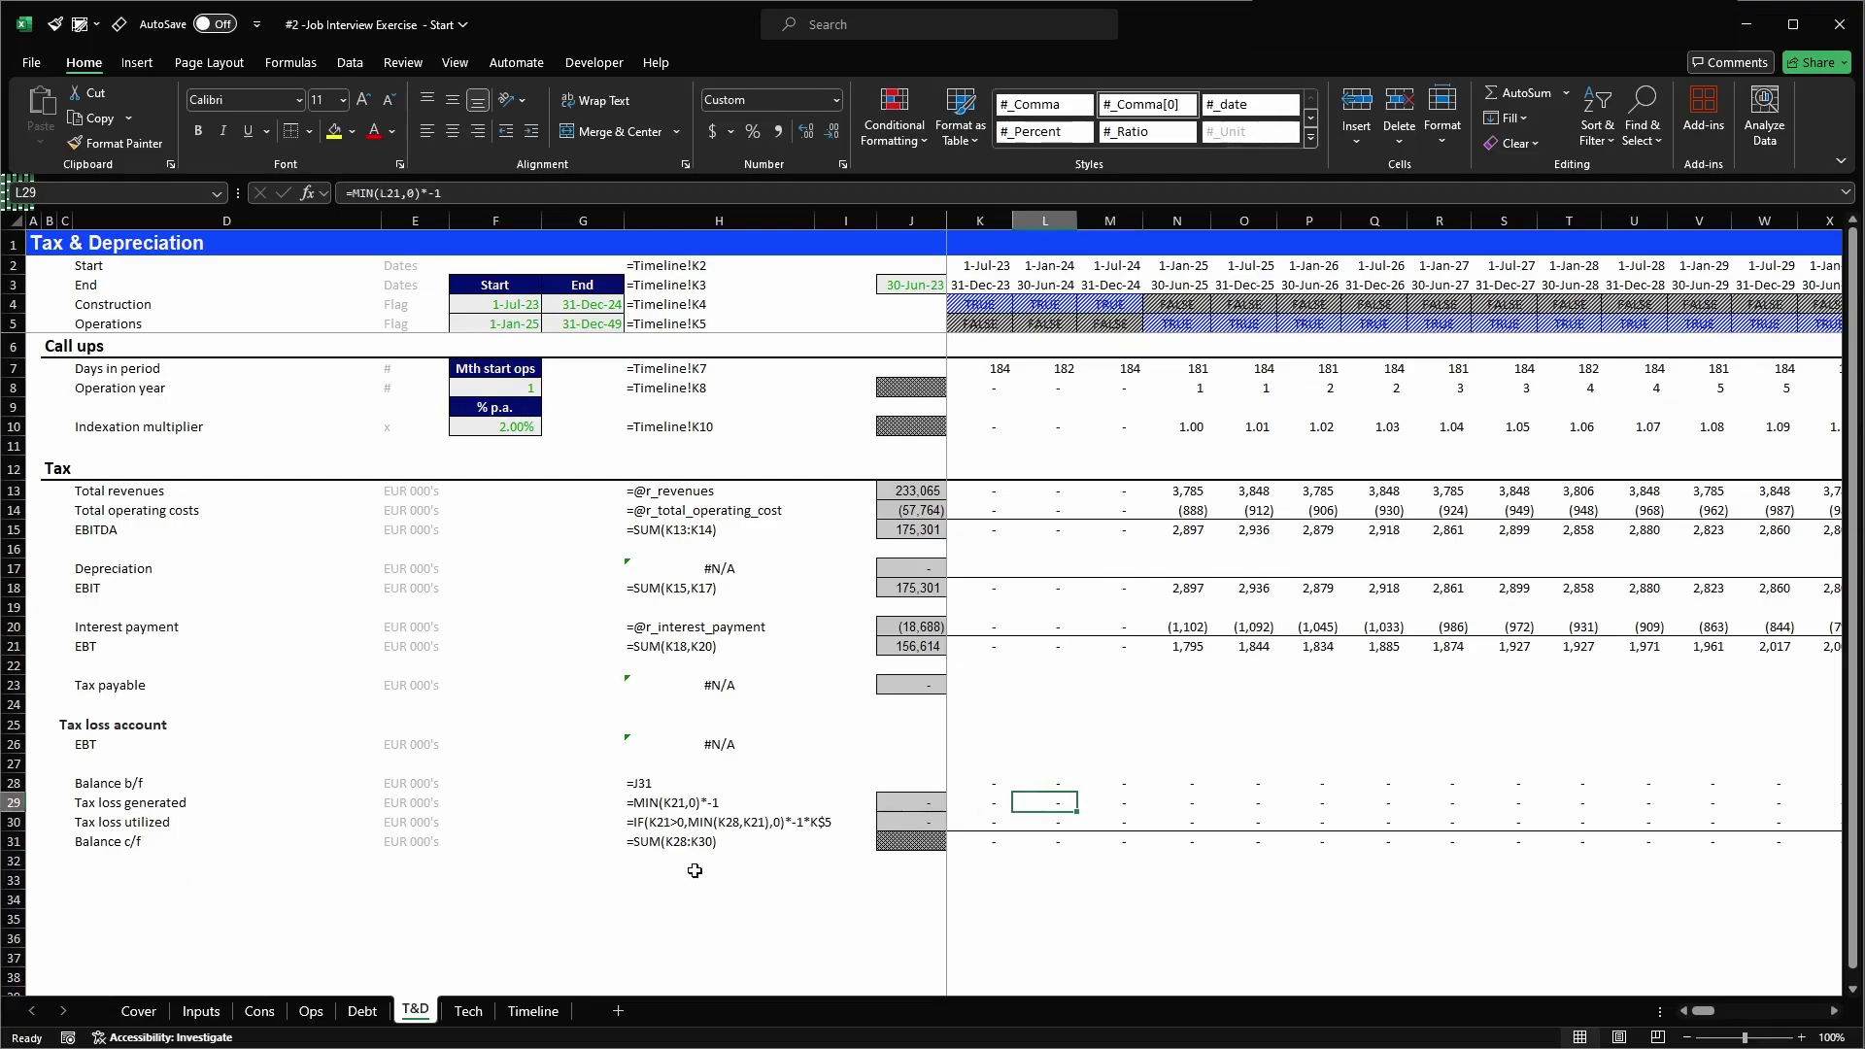
pyautogui.click(1168, 651)
pyautogui.write('-1250')
pyautogui.press('Return')
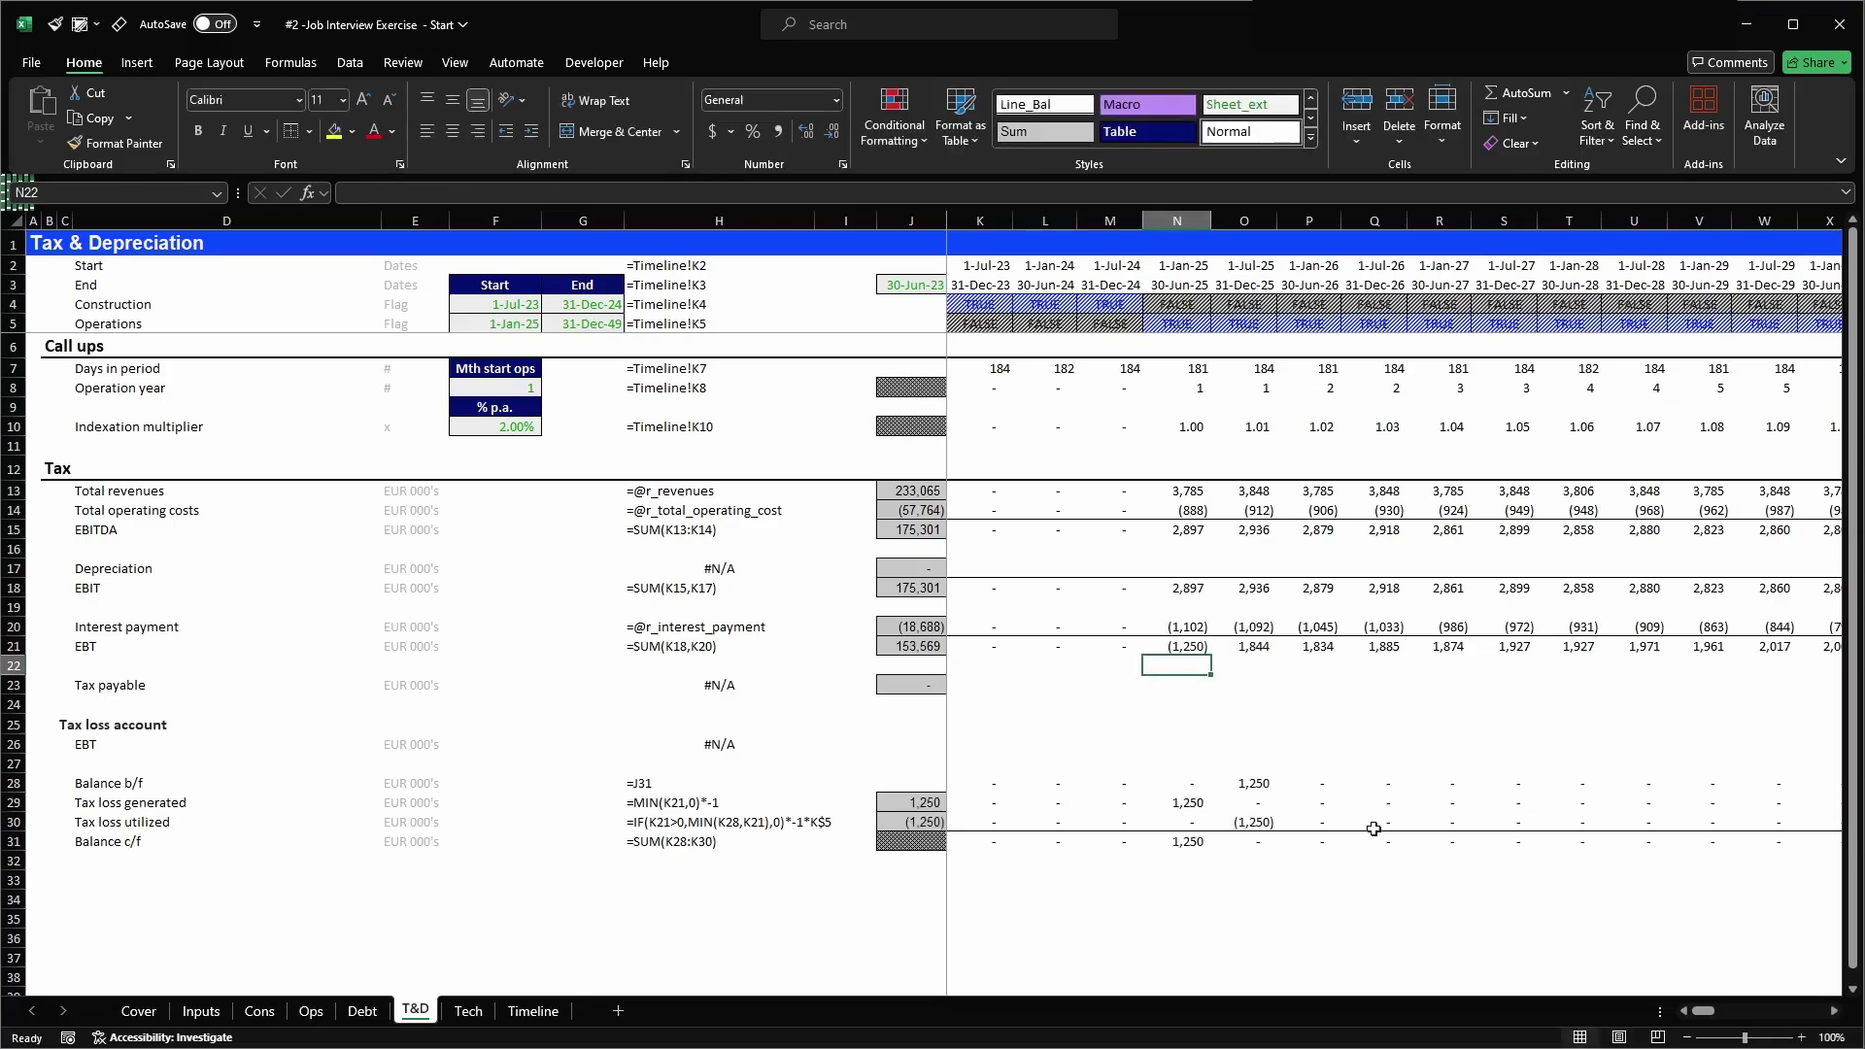
# - Add the row label "Net taxable income" in D33 below the tax loss account
pyautogui.scroll(-1, 1175, 881)
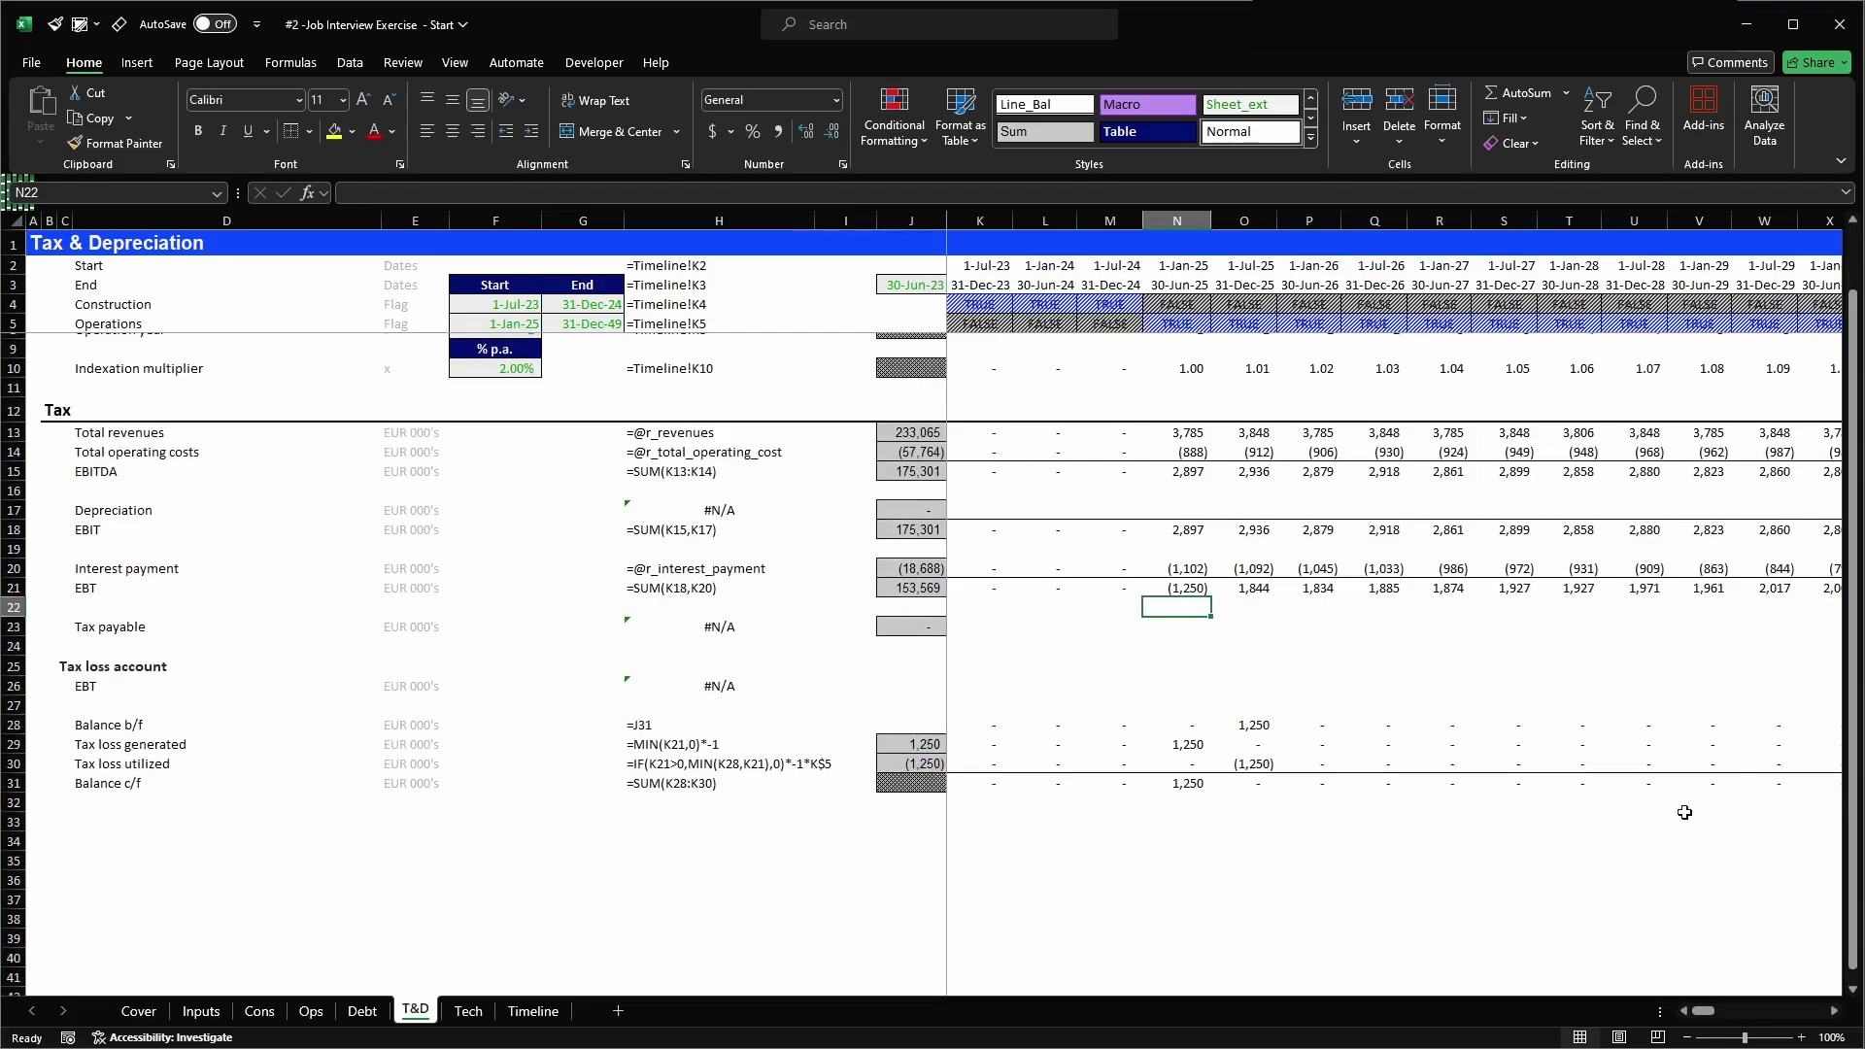
pyautogui.click(88, 837)
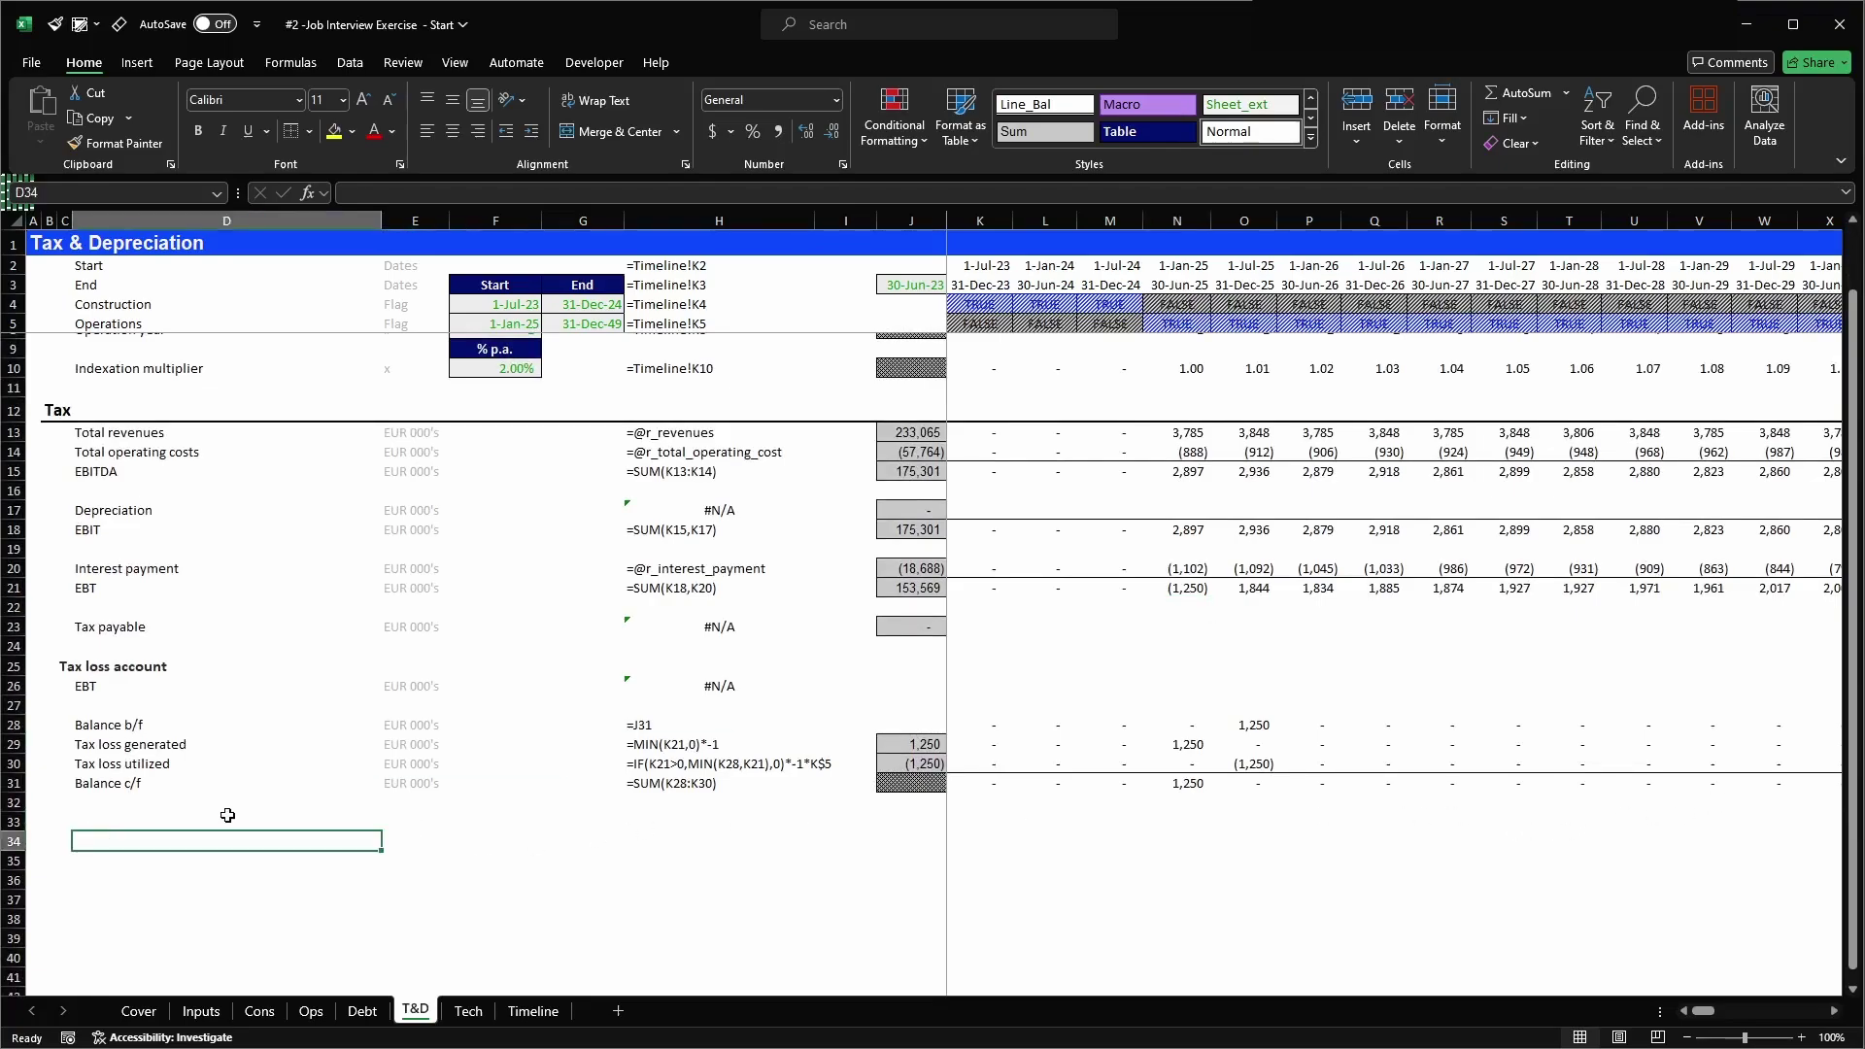
pyautogui.click(228, 815)
pyautogui.write('Net taxable')
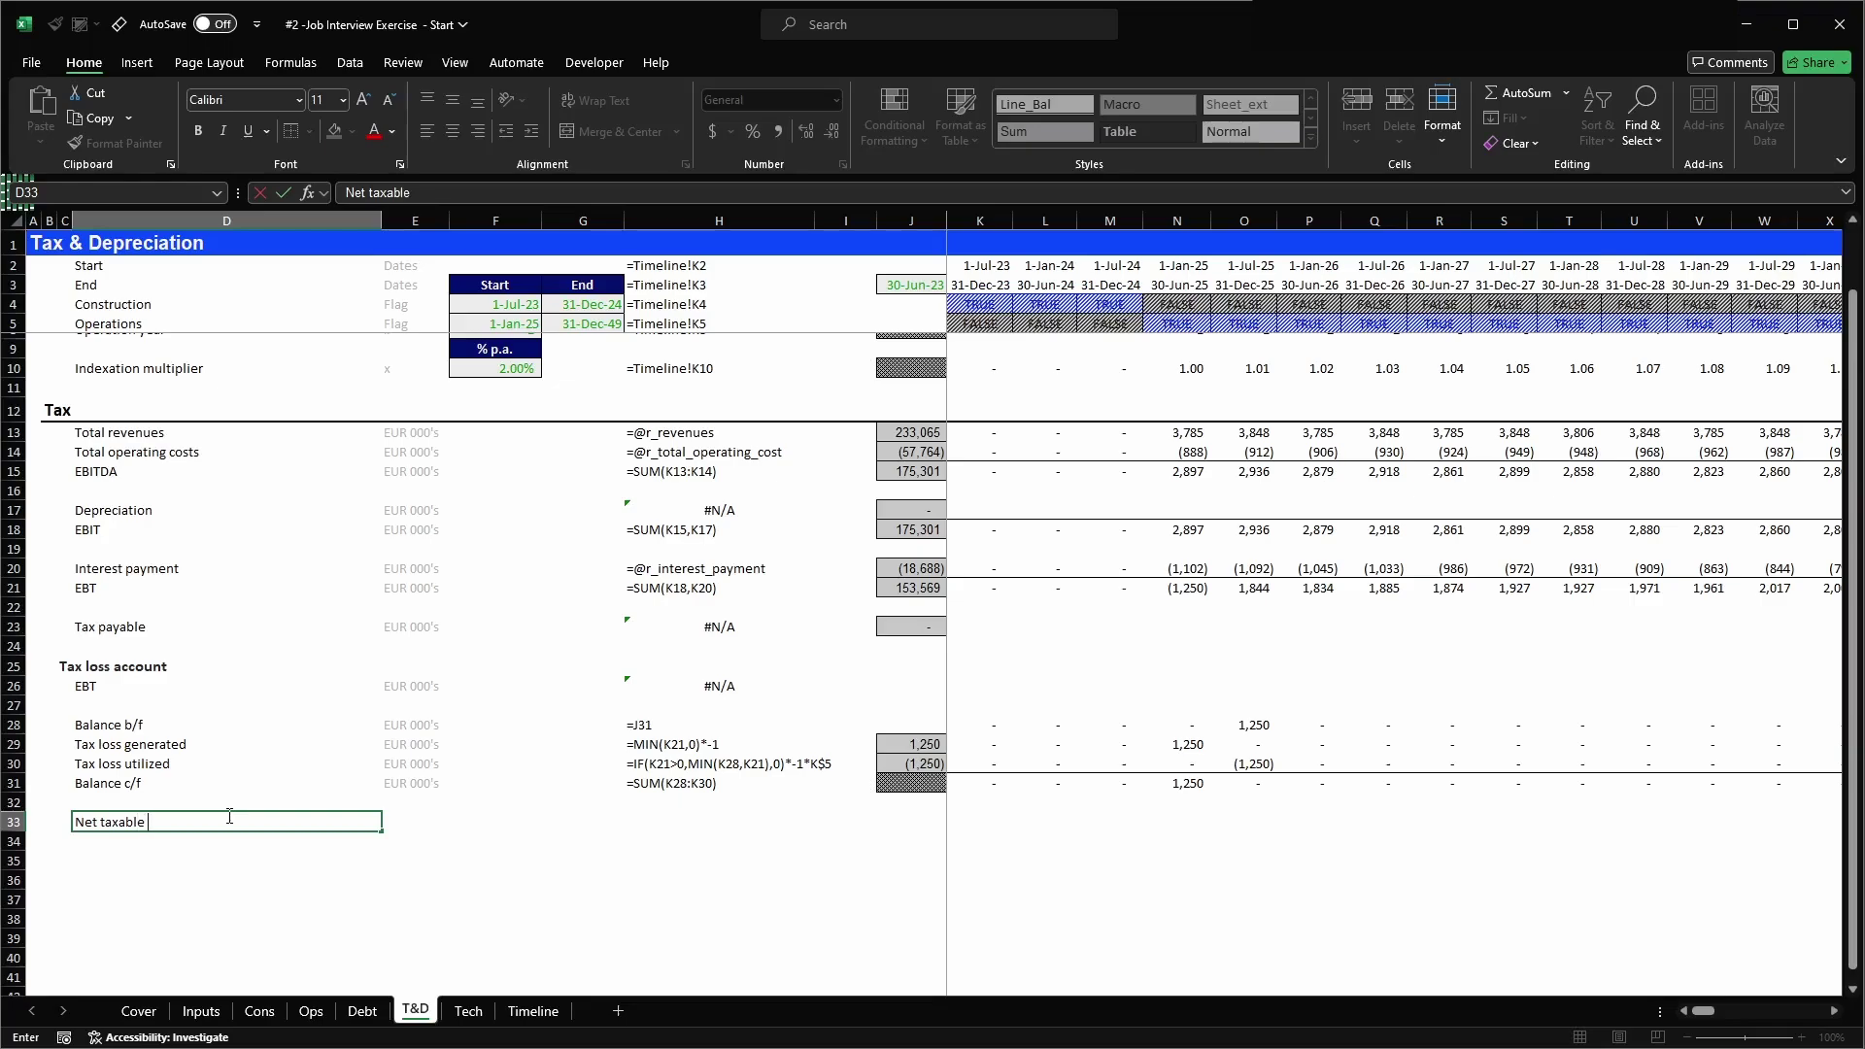
pyautogui.write('come')
pyautogui.press('Return')
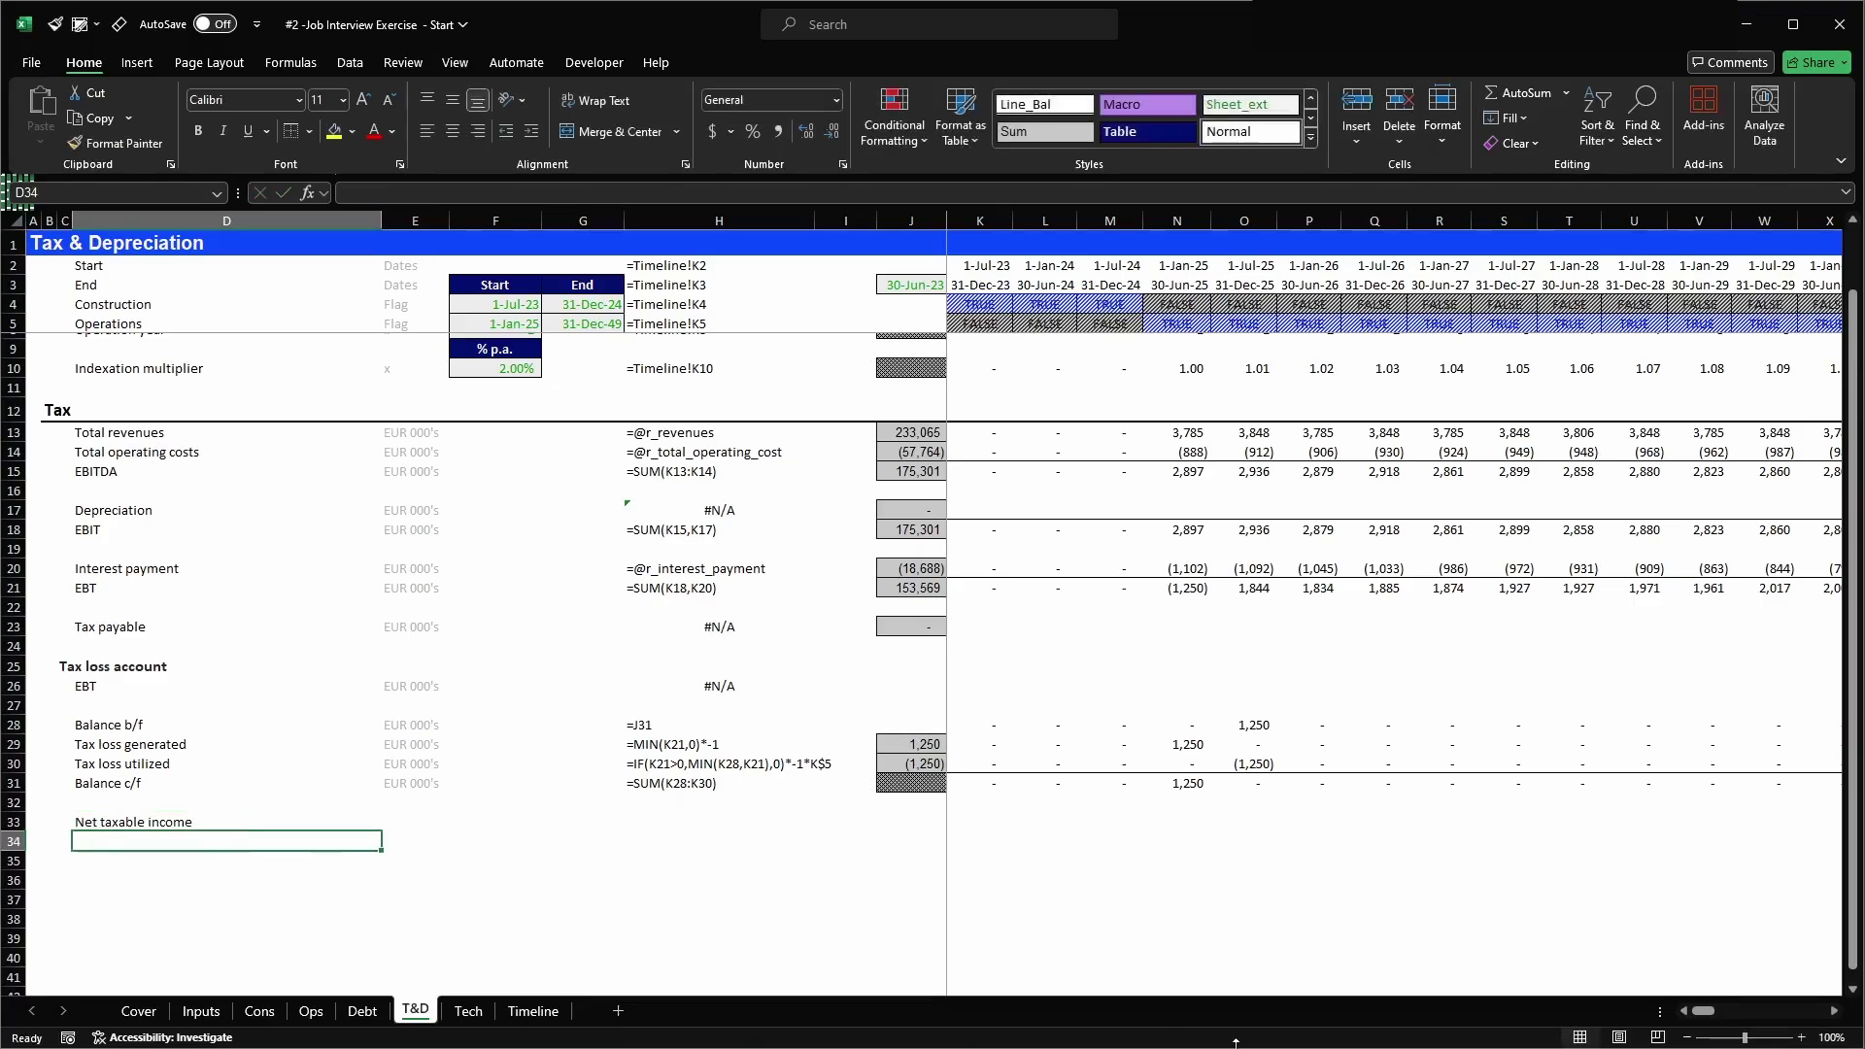
pyautogui.hotkey('alt', 'Tab')
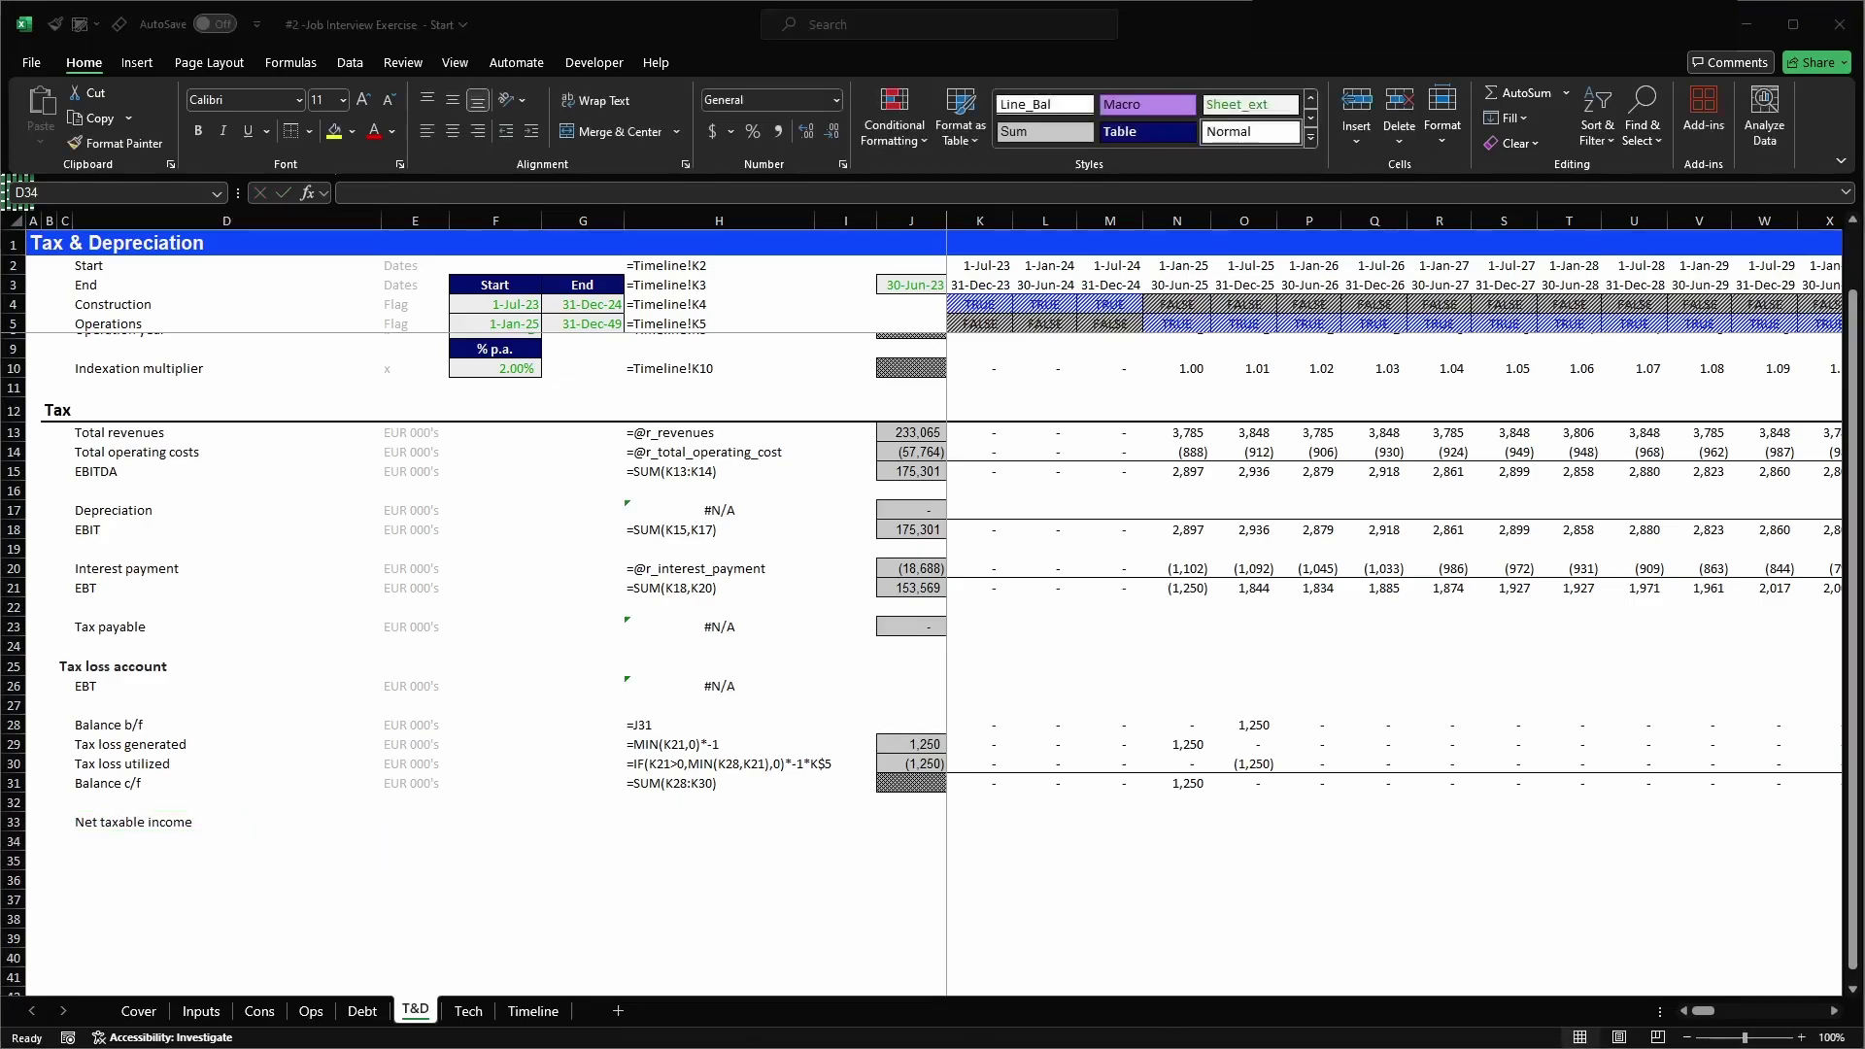
# - Copy the EUR 000's unit label from the Balance c/f row into E33
pyautogui.click(141, 822)
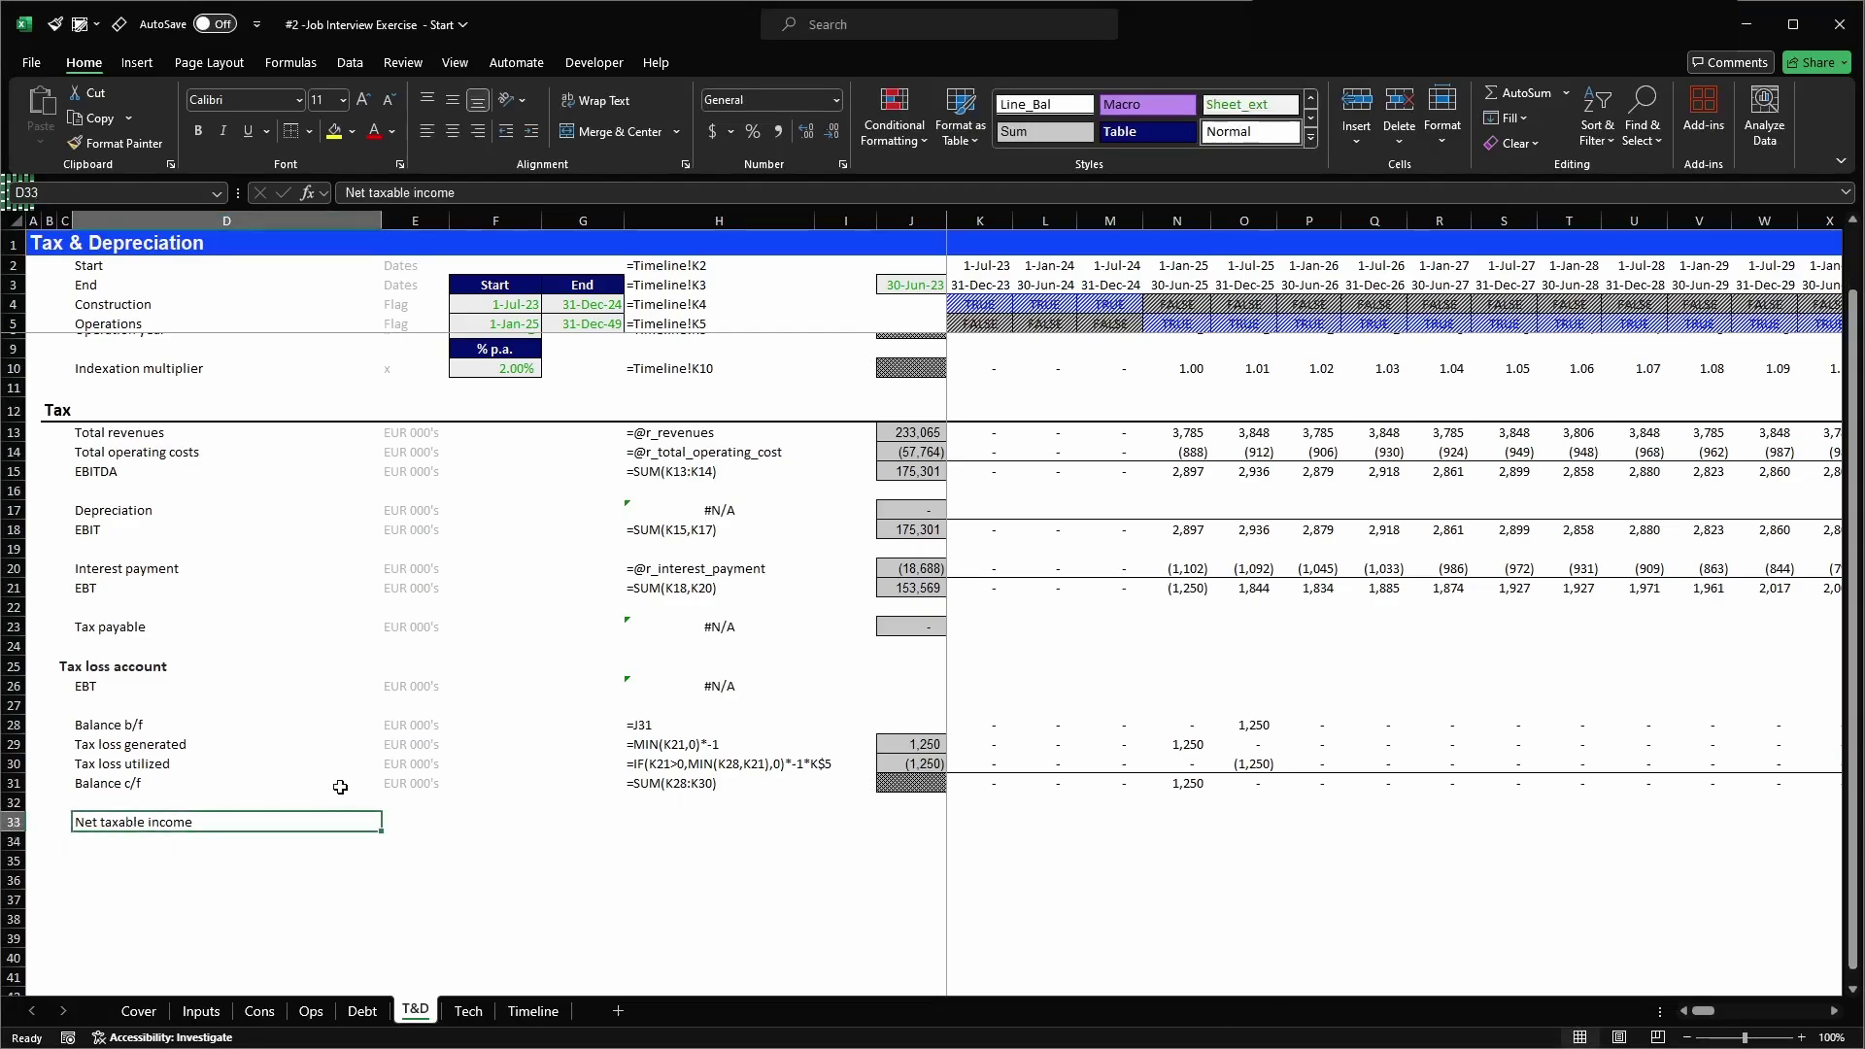
pyautogui.click(390, 780)
pyautogui.hotkey('ctrl', 'c')
pyautogui.press('Down')
pyautogui.press('Down')
pyautogui.press('Return')
# - Copy the total and first-period cells J30:K30 into J33:K33 of the Net taxable income row
pyautogui.press('Right')
pyautogui.press('Right')
pyautogui.press('Right')
pyautogui.press('Right')
pyautogui.press('Right')
pyautogui.press('Up')
pyautogui.press('Up')
pyautogui.press('Up')
pyautogui.hotkey('shift', 'Right')
pyautogui.hotkey('ctrl', 'c')
pyautogui.press('Down')
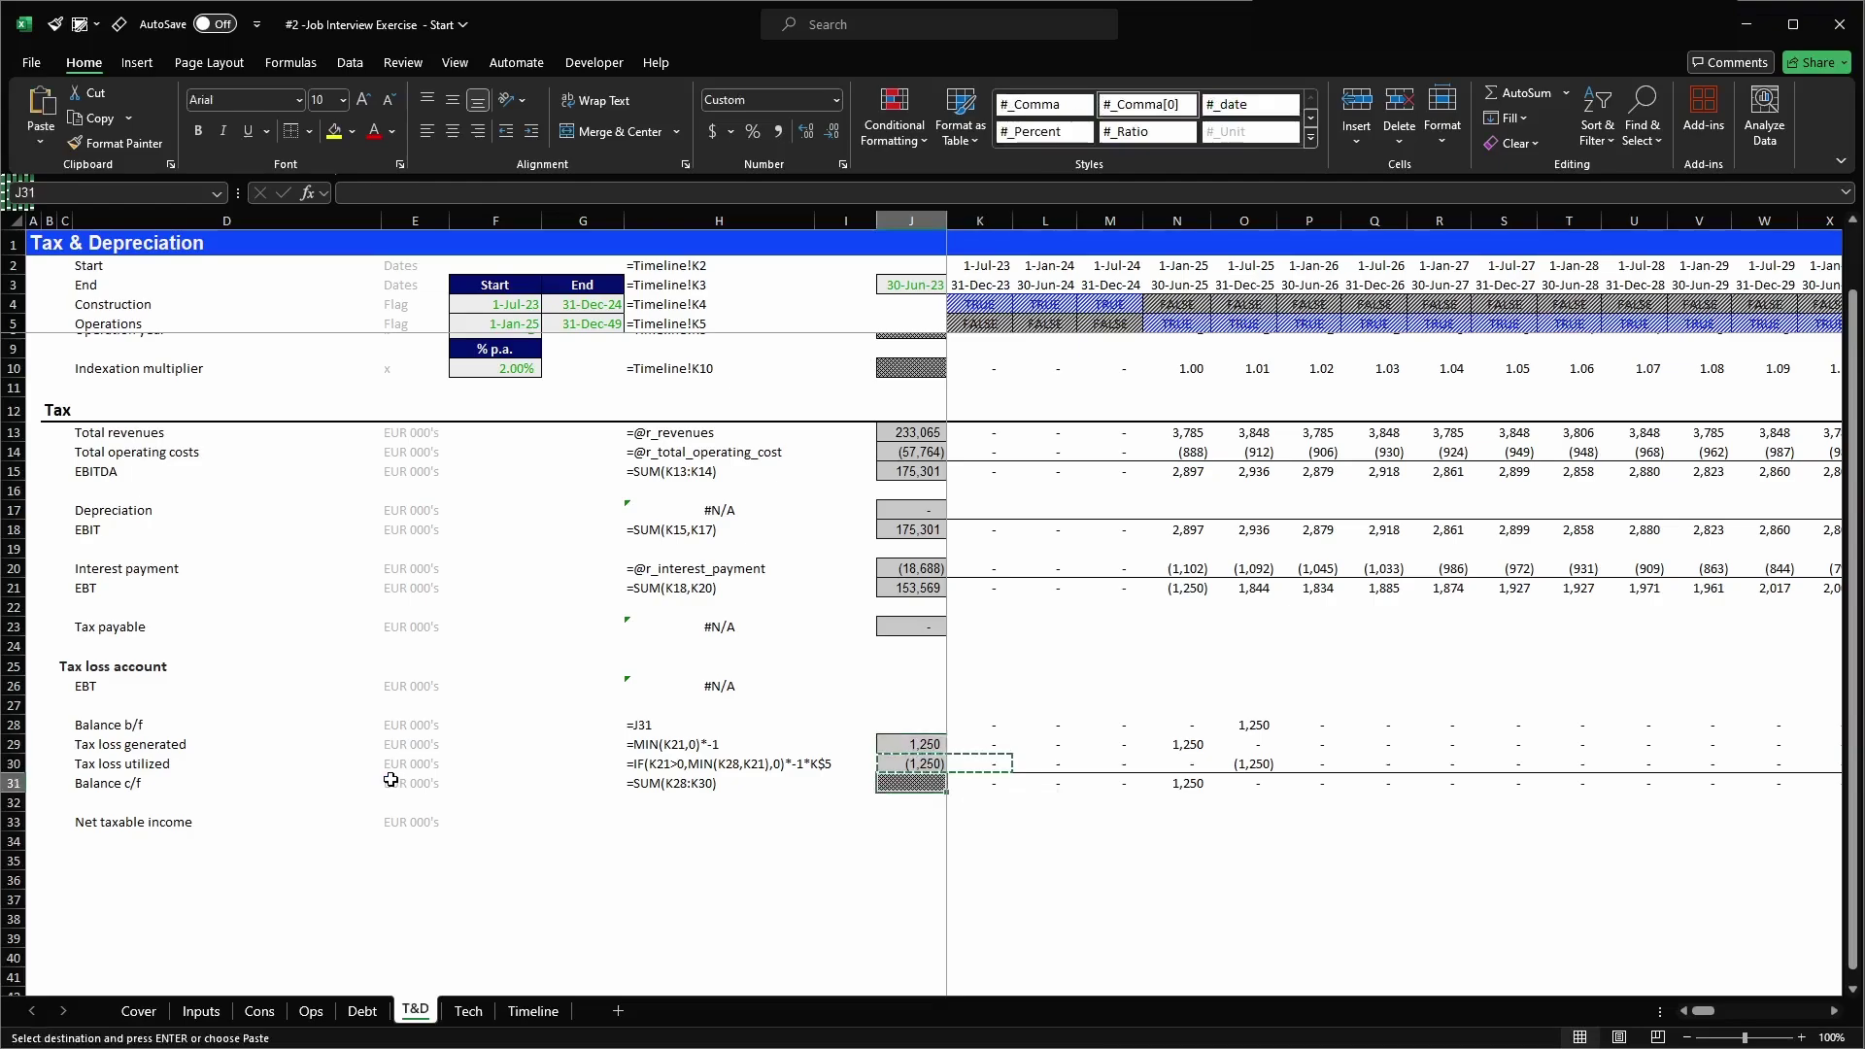
pyautogui.press('Down')
pyautogui.press('Down')
pyautogui.press('Return')
# - Examine the first operating period's Net taxable income cell N33 and the test EBT in N21
pyautogui.press('Right')
pyautogui.press('Right')
pyautogui.press('Right')
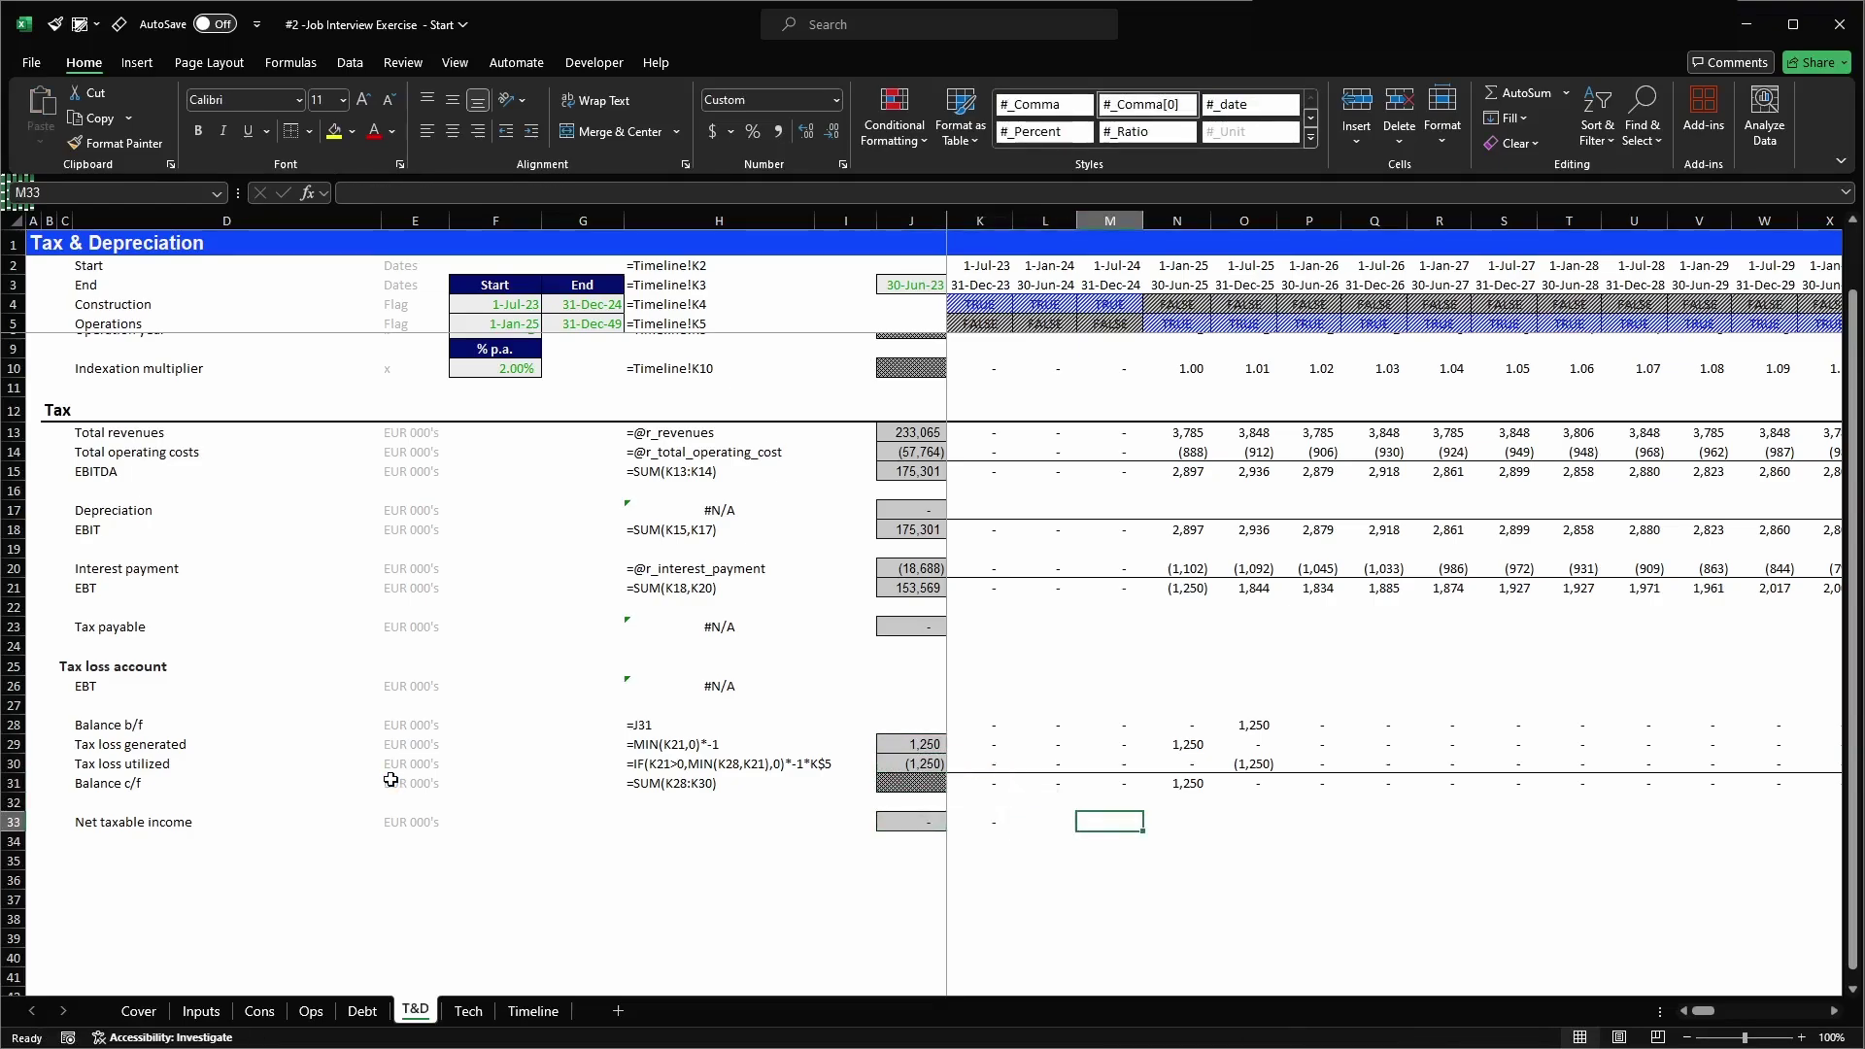
pyautogui.press('Right')
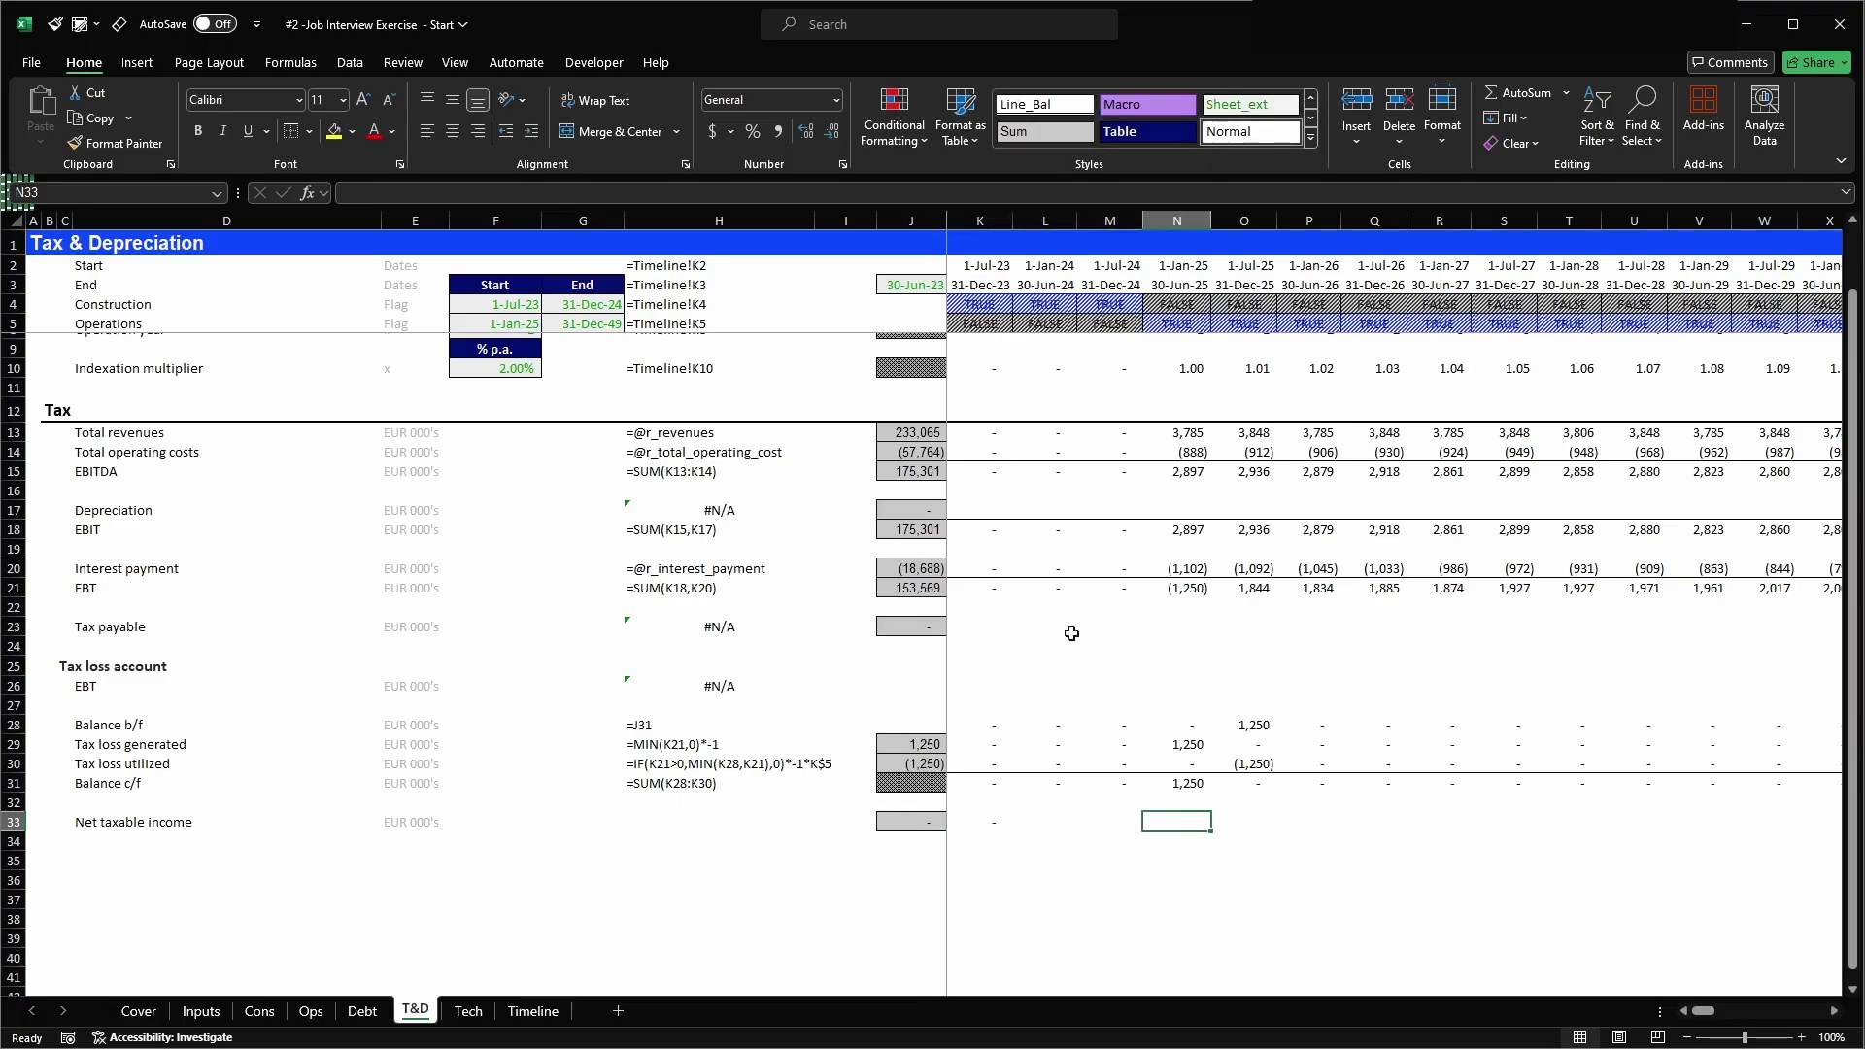
pyautogui.click(1200, 588)
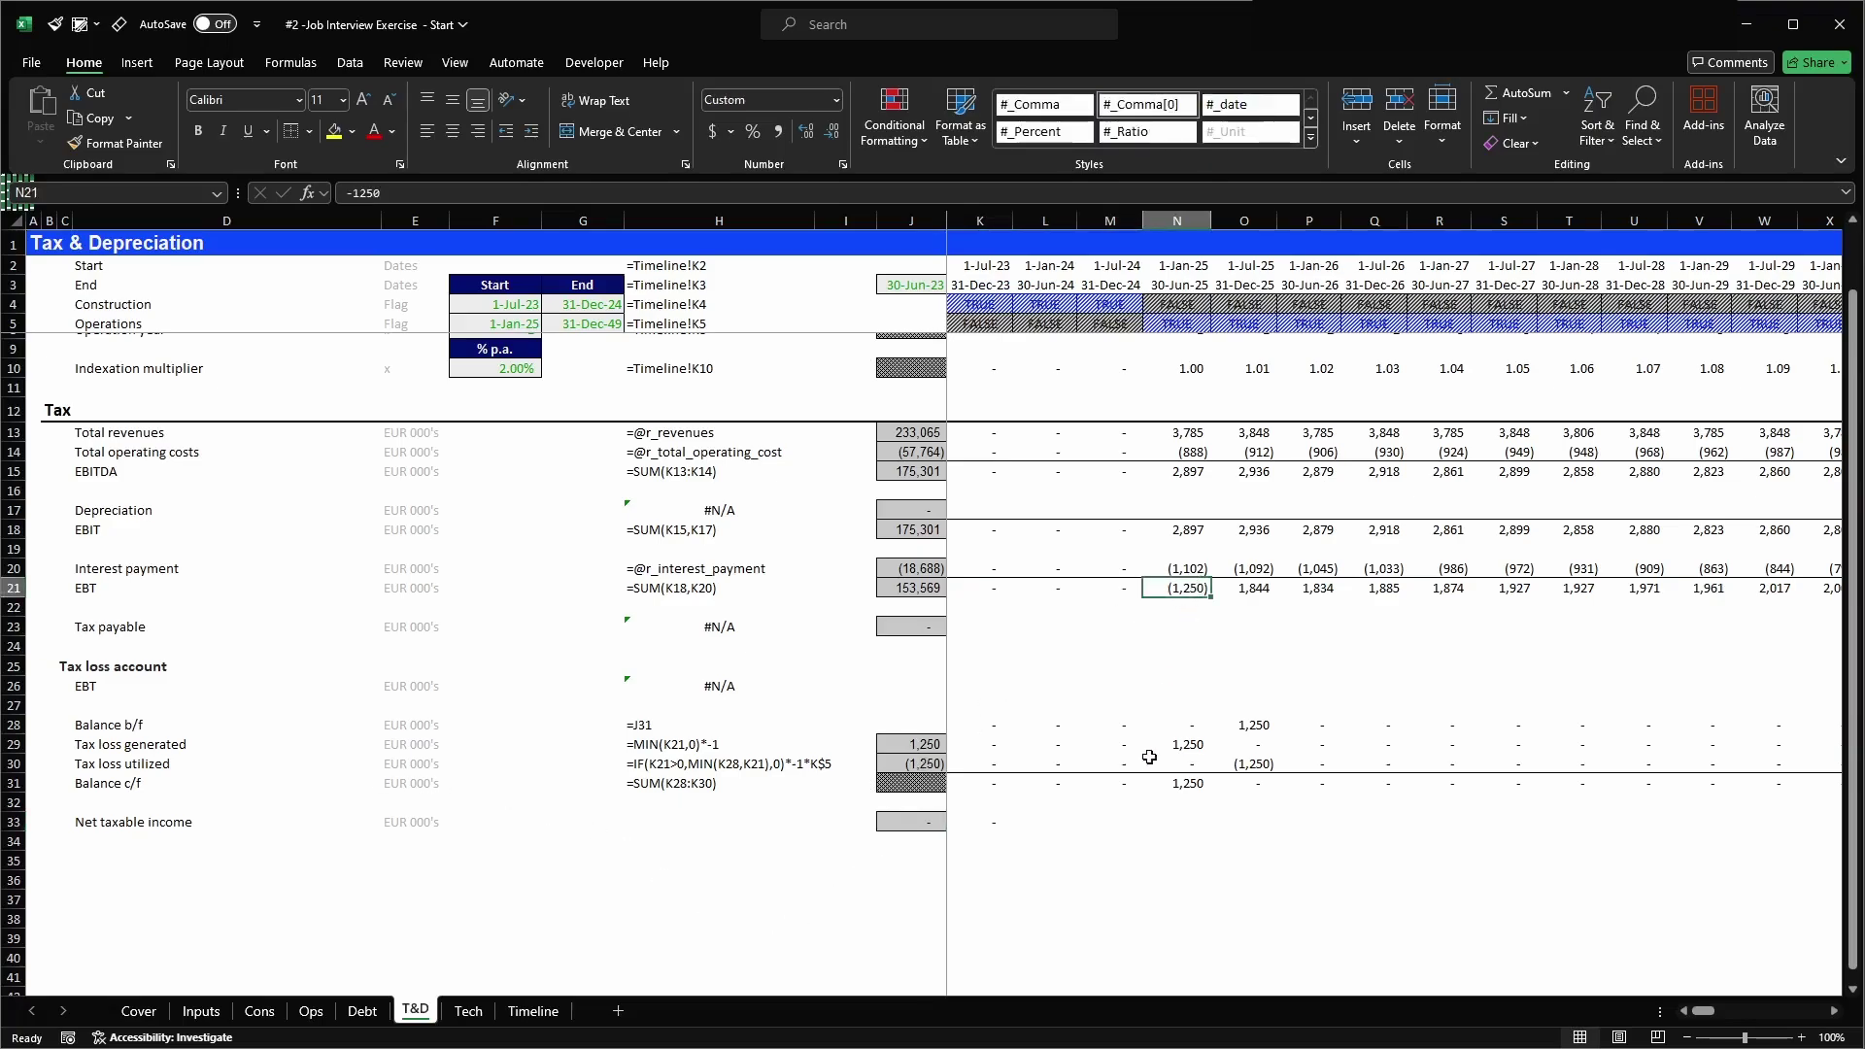
# - Enter the Net taxable income formula =O21+O30 in O33, adding tax loss utilized to EBT
pyautogui.click(1253, 821)
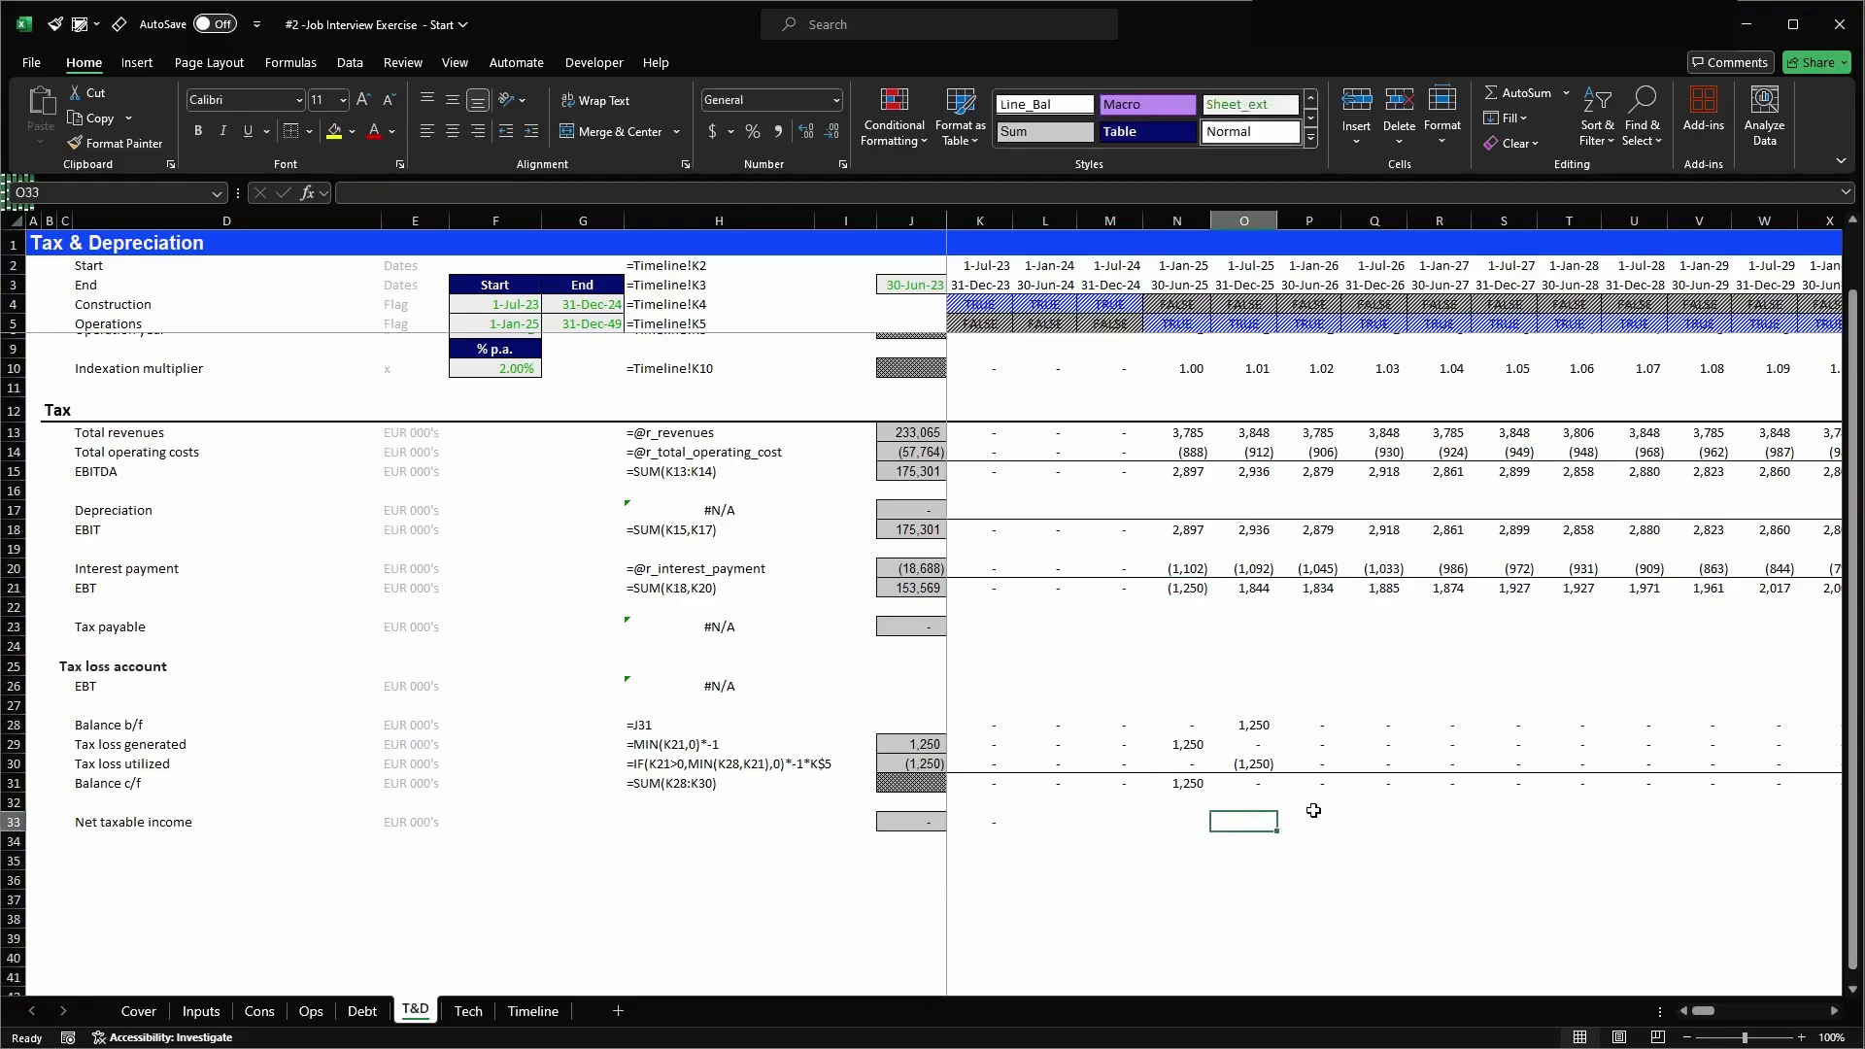
pyautogui.click(1266, 587)
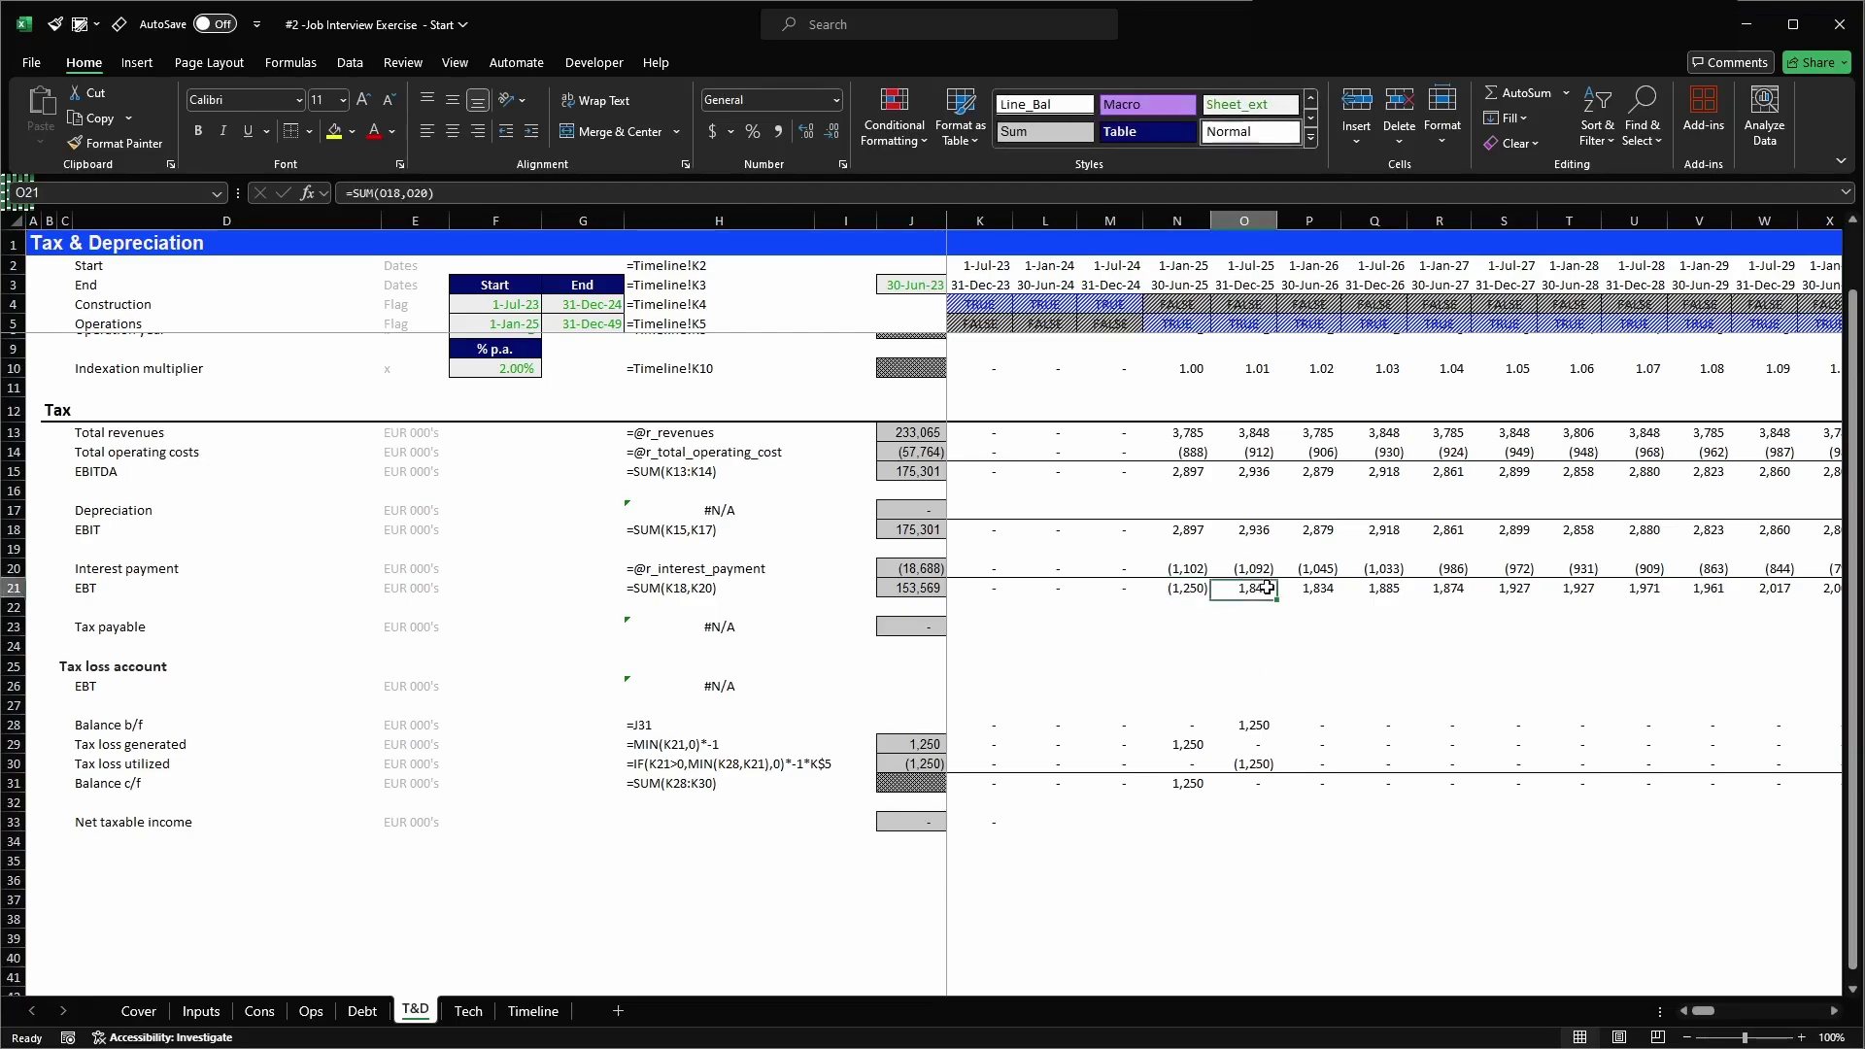
pyautogui.keyDown('ctrl'); pyautogui.click(1251, 724); pyautogui.keyUp('ctrl')
pyautogui.click(1265, 767)
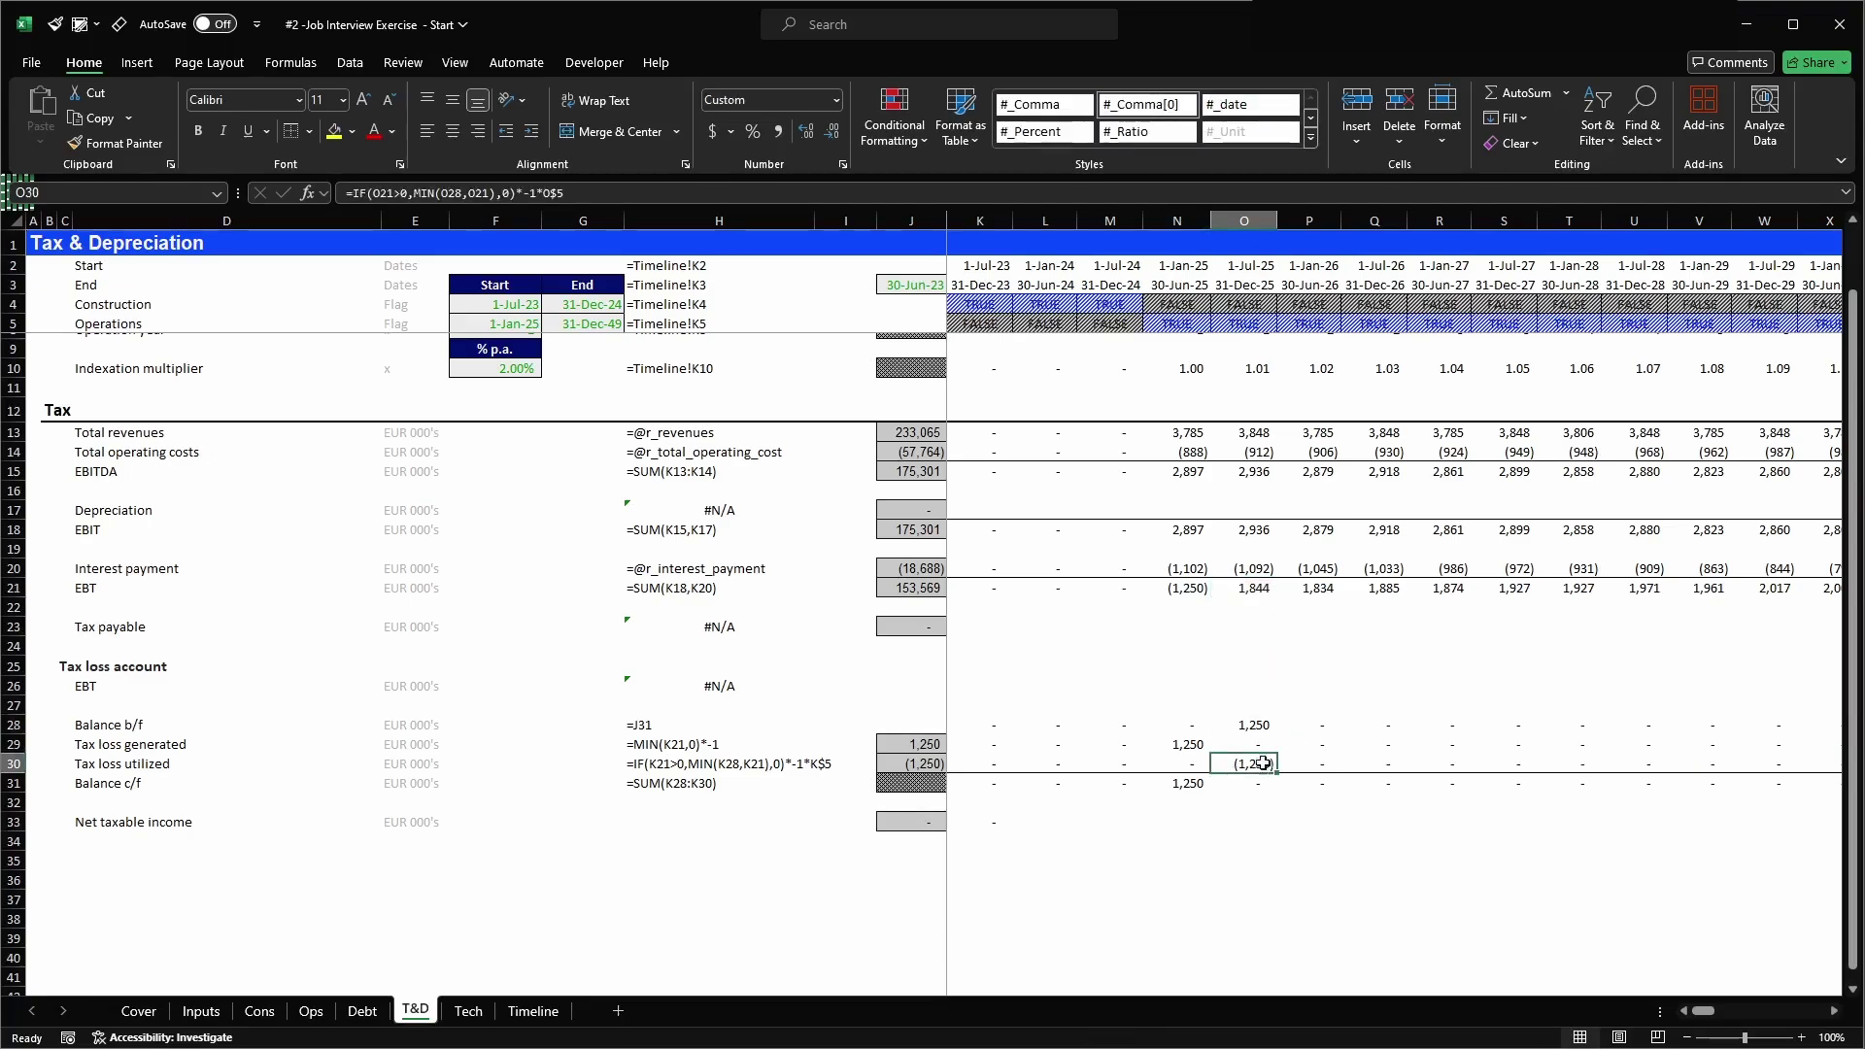
pyautogui.click(1250, 825)
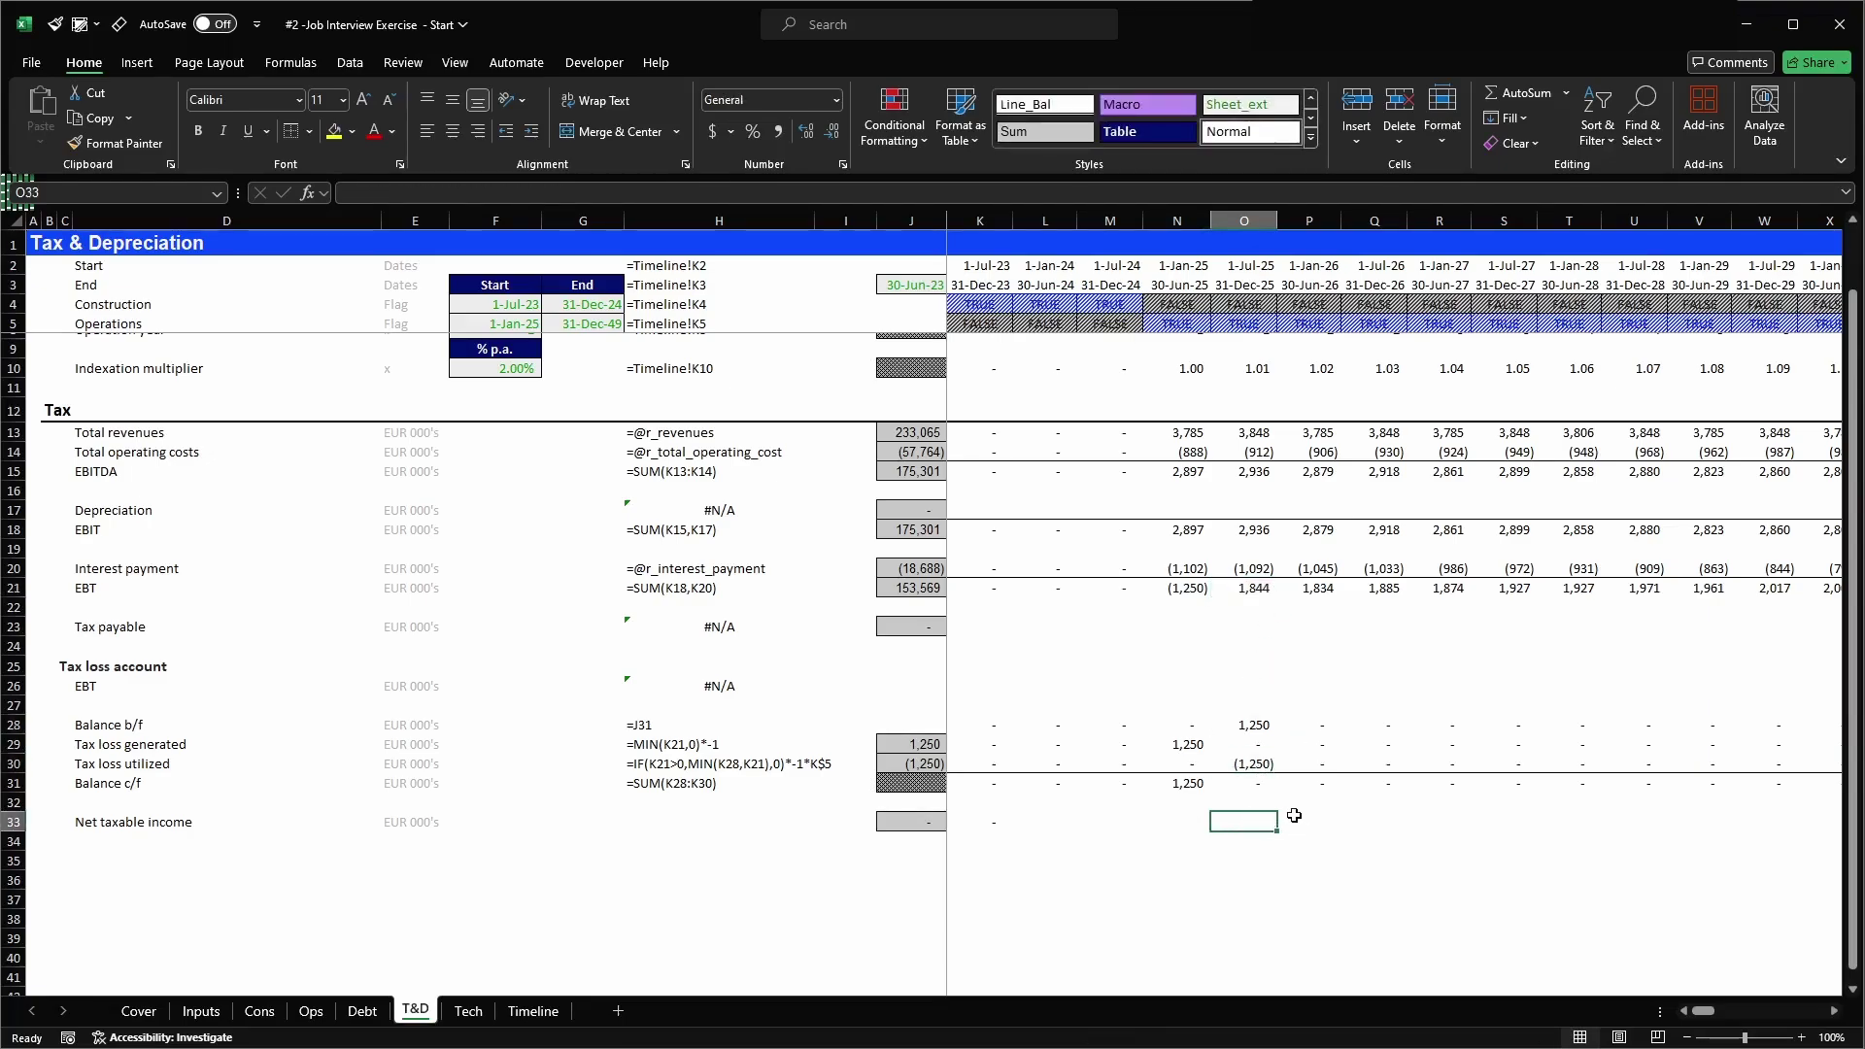
pyautogui.write('=')
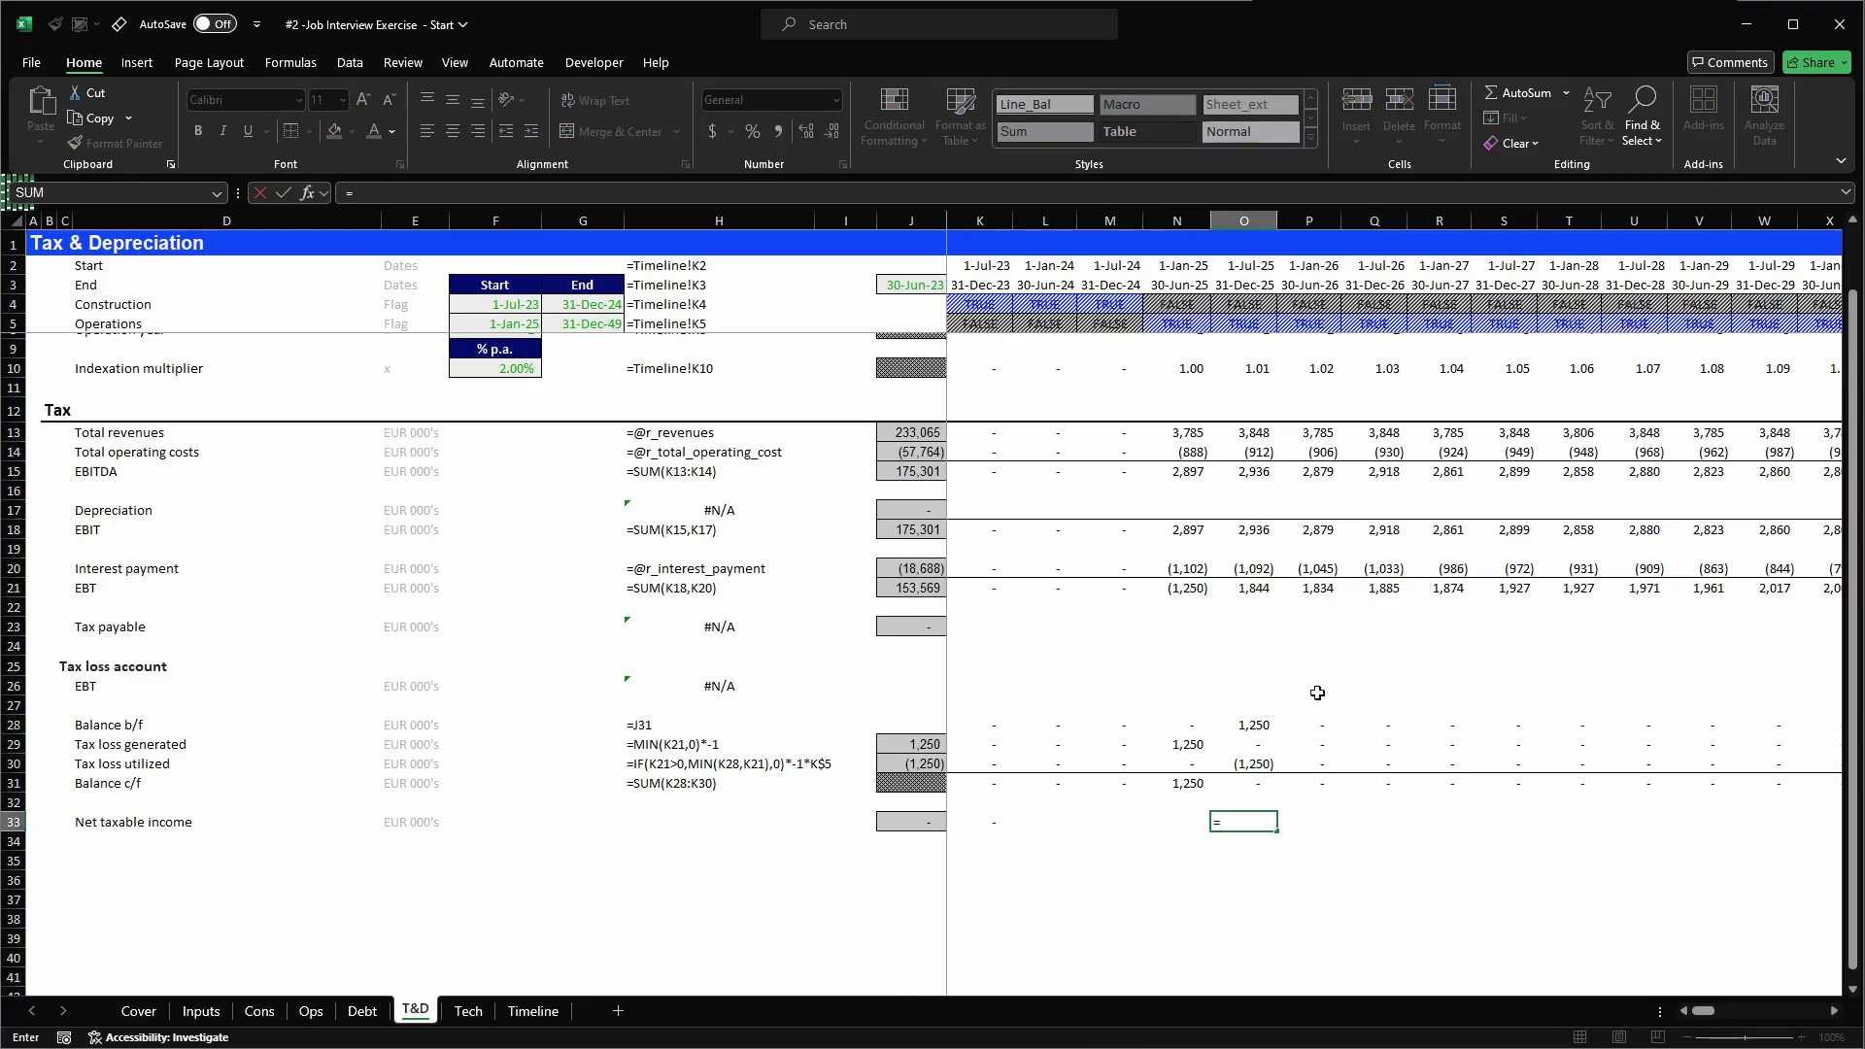
pyautogui.click(1267, 588)
pyautogui.write('+')
pyautogui.click(1249, 763)
pyautogui.press('Return')
pyautogui.click(1238, 823)
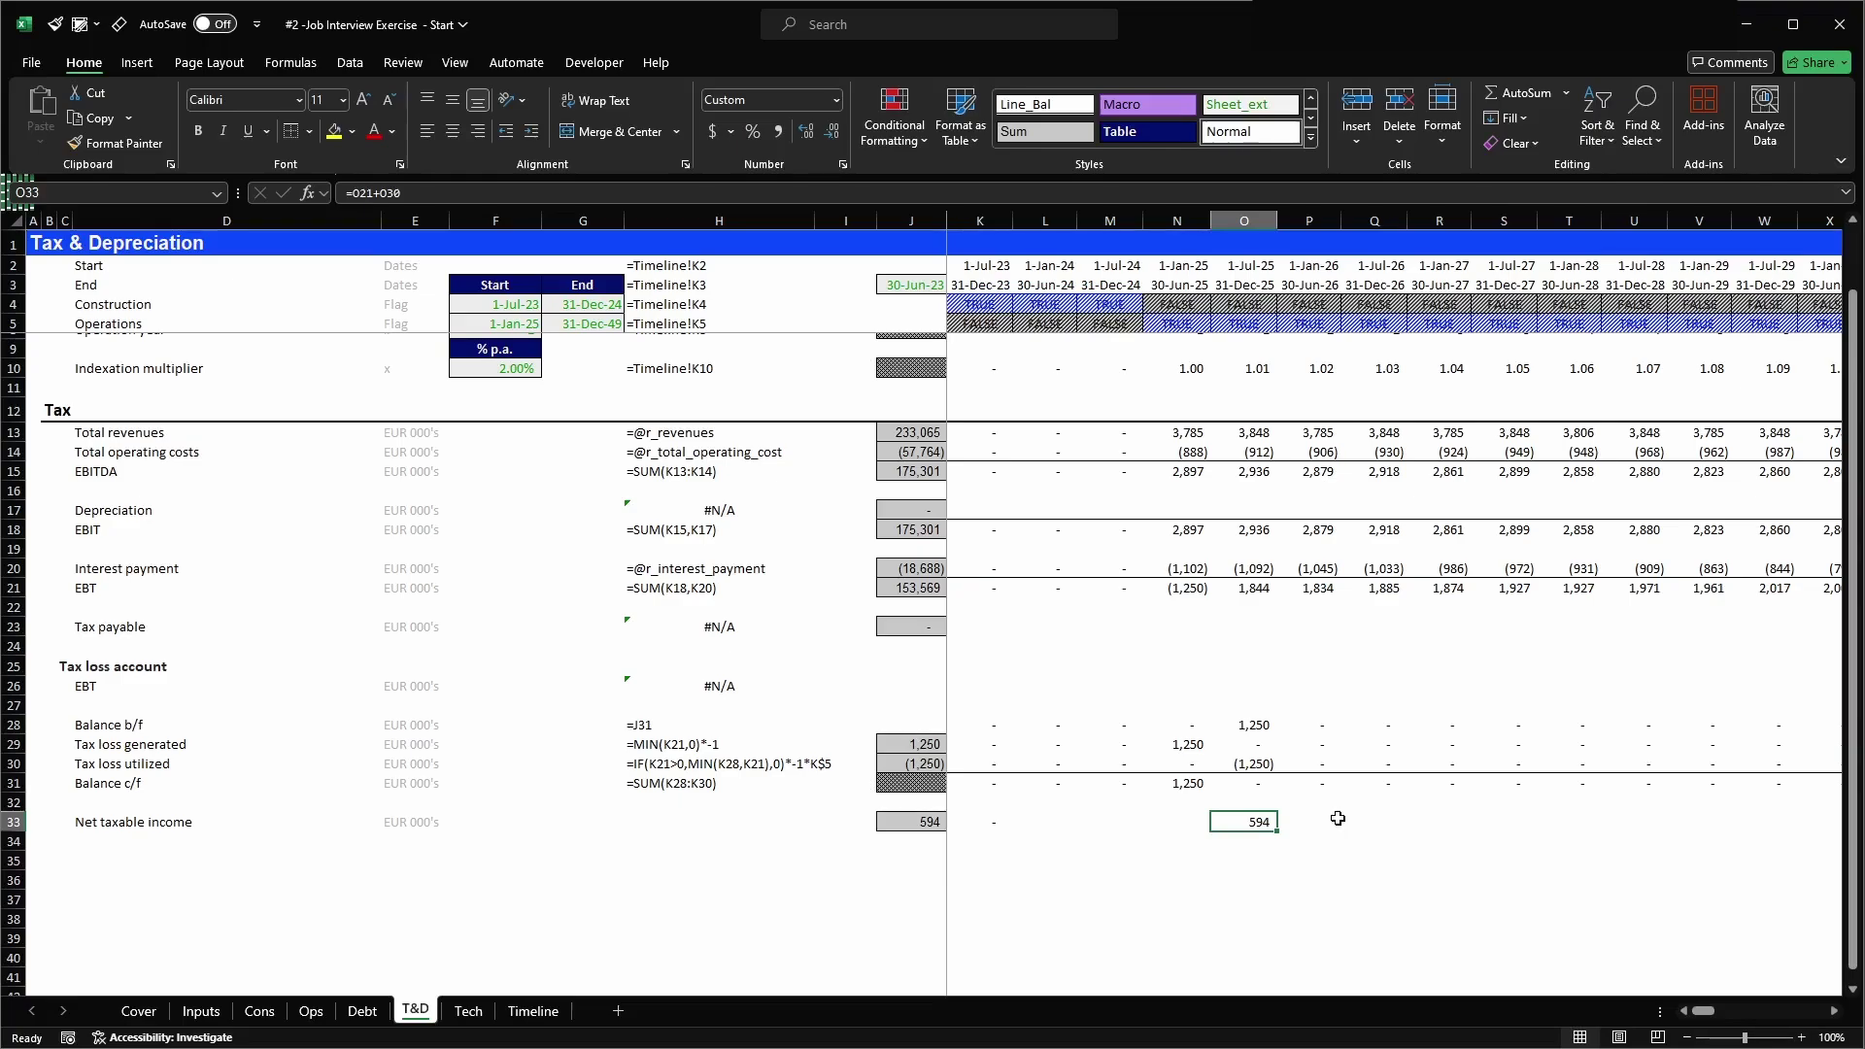
# - Copy the Net taxable income formula from O33 back across the earlier periods to K33
pyautogui.hotkey('shift', 'Left')
pyautogui.hotkey('shift', 'Left')
pyautogui.hotkey('shift', 'Left')
pyautogui.hotkey('shift', 'Left')
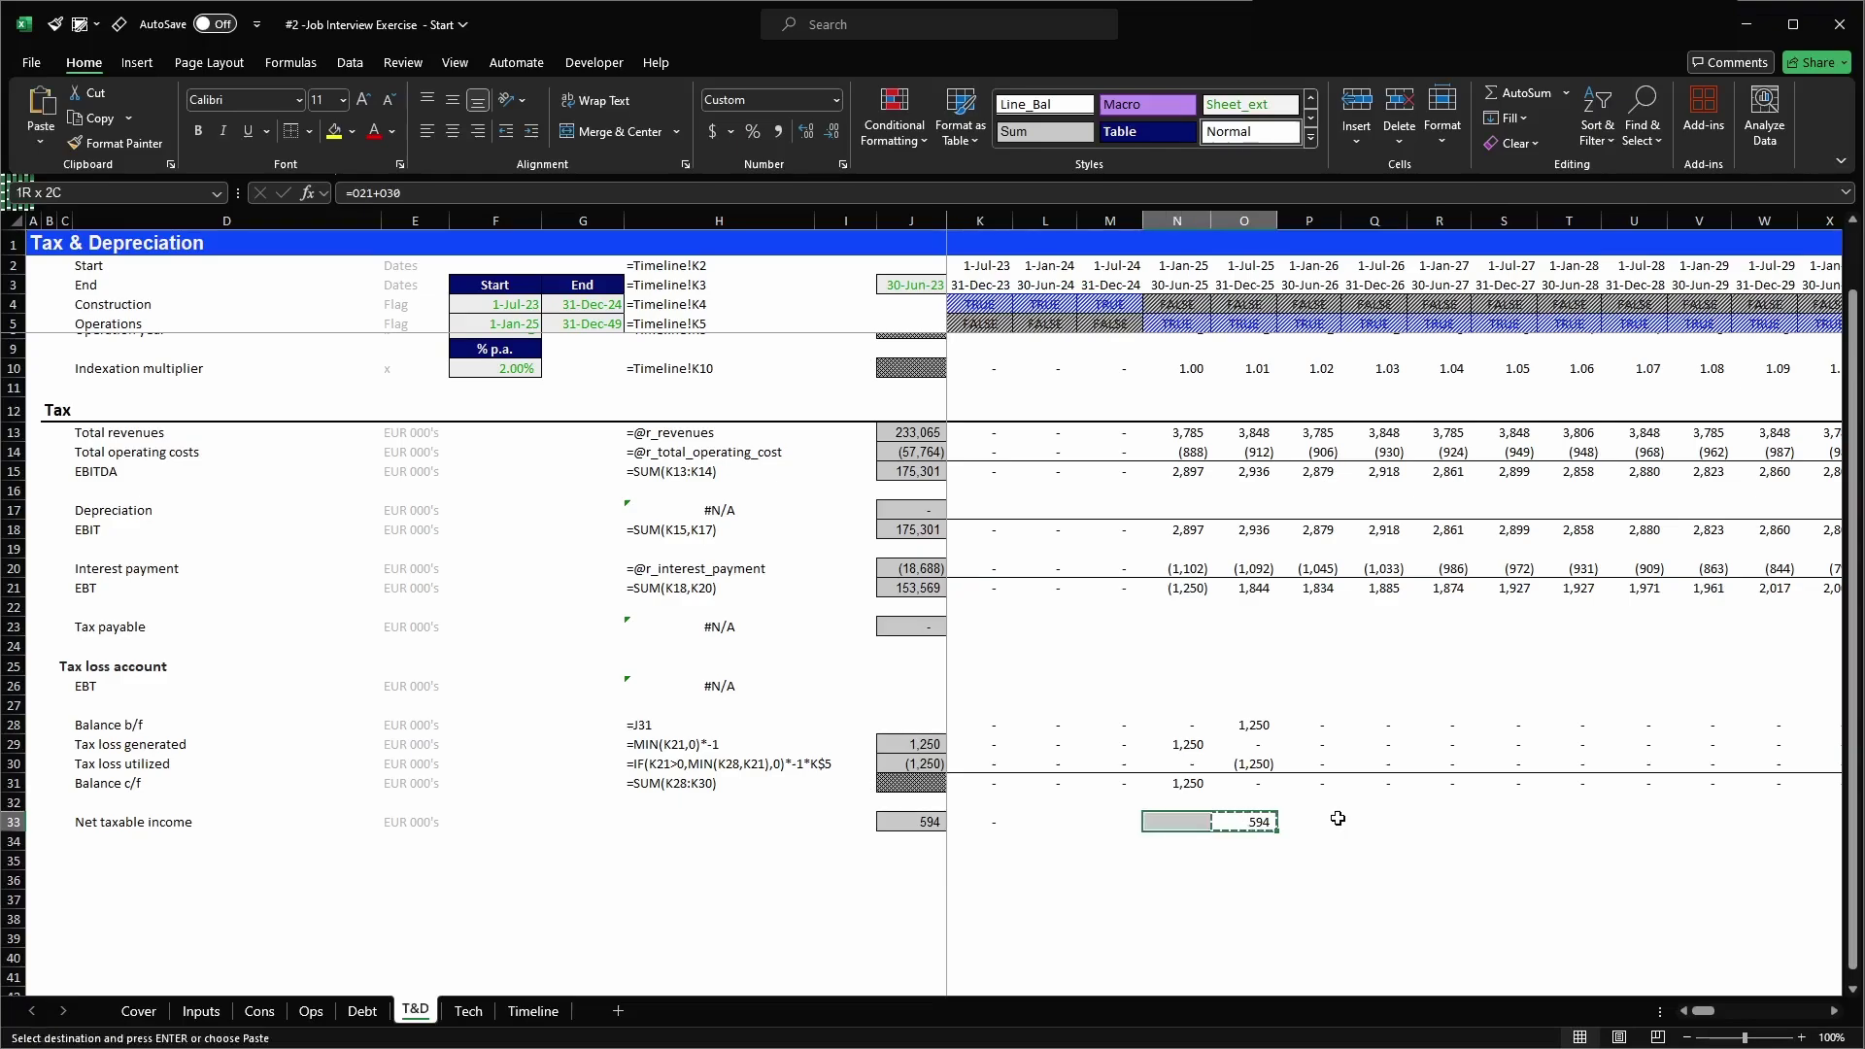
pyautogui.hotkey('ctrl', 'v')
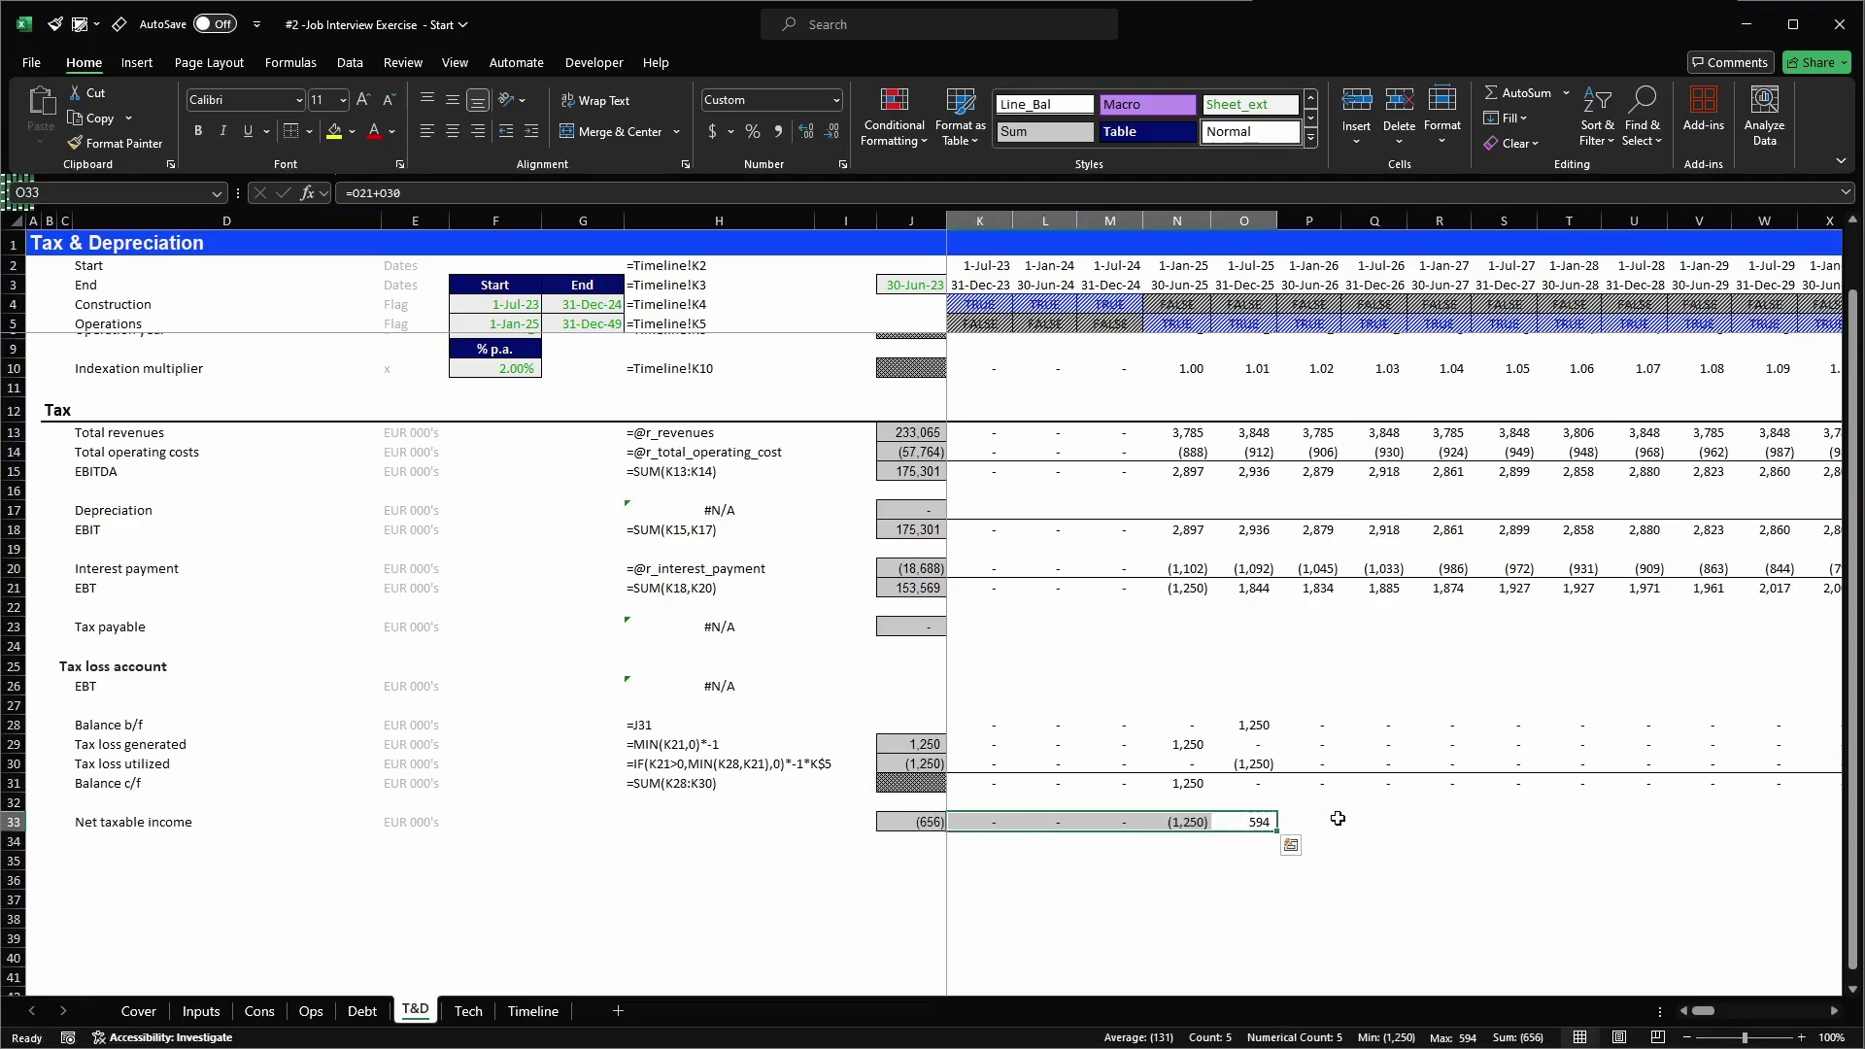
# - Wrap the Net taxable income formula in N33 in a MAX function, making it =MAX(N21+N30,N30)
pyautogui.press('Right')
pyautogui.press('Left')
pyautogui.press('Left')
pyautogui.press('F2')
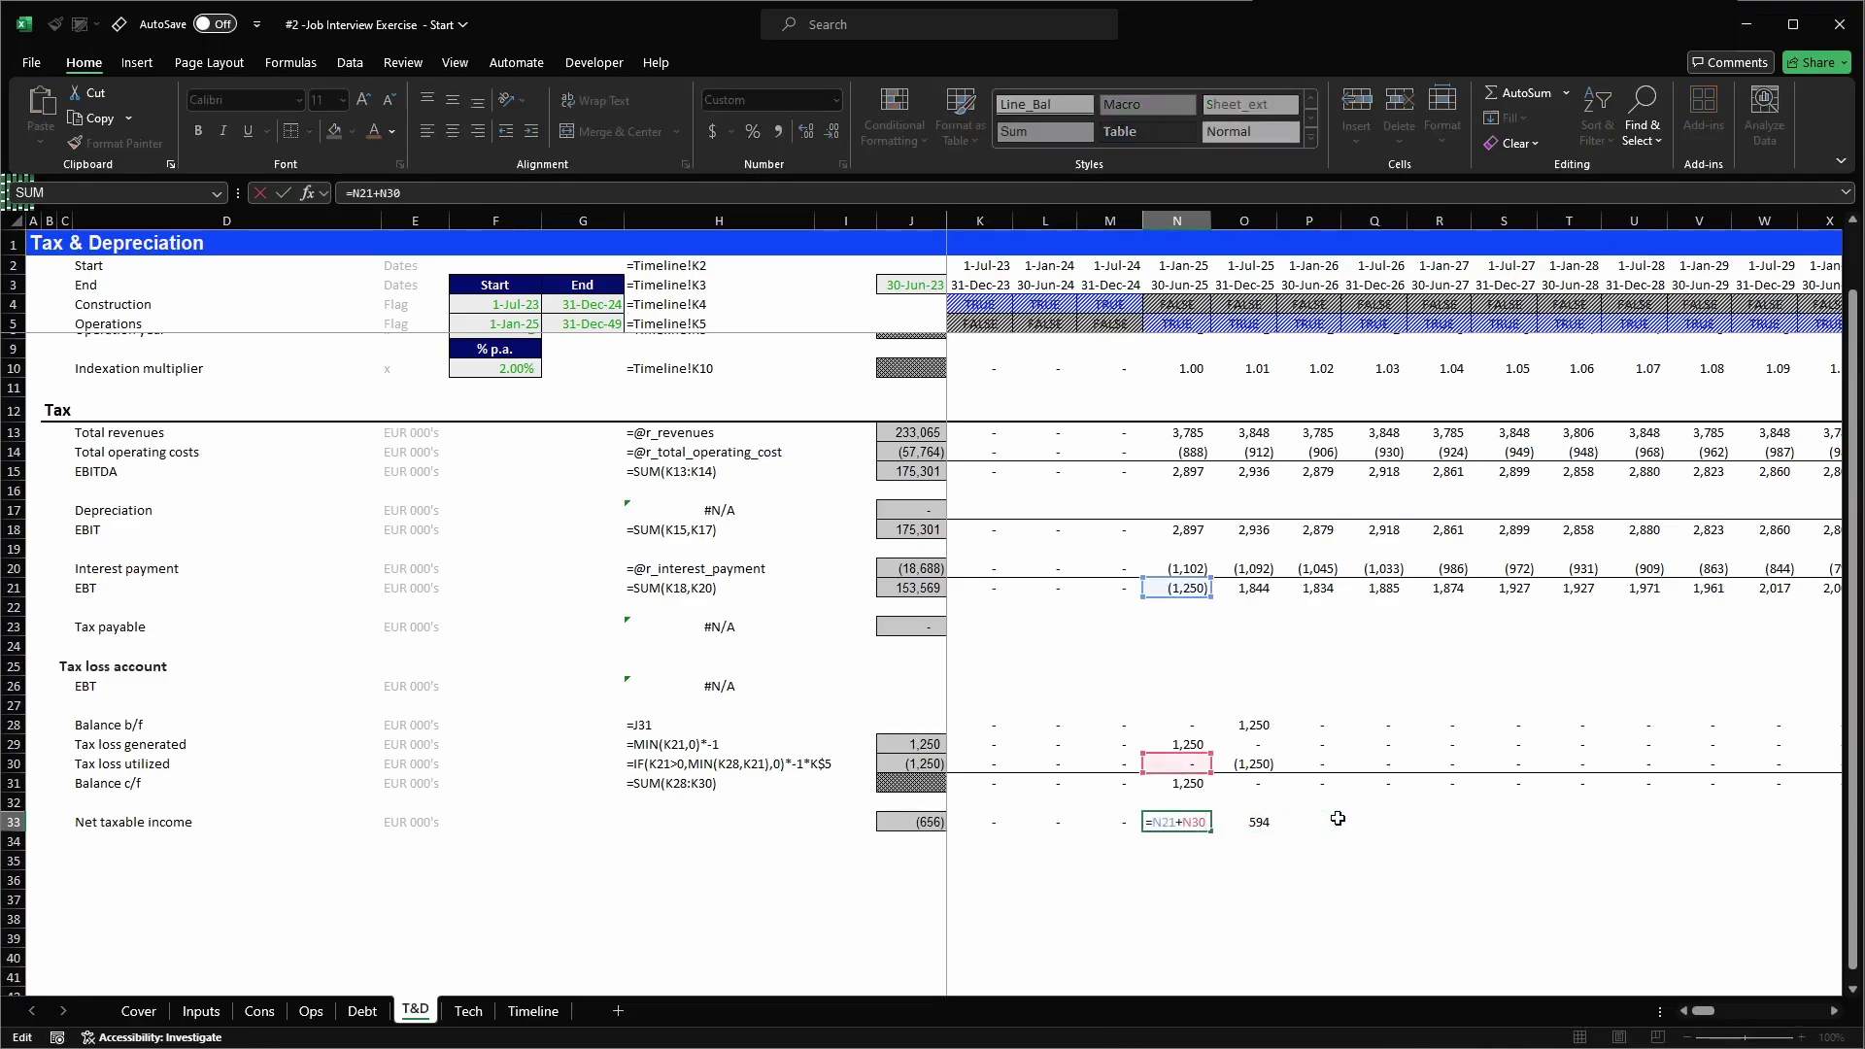
pyautogui.press('Escape')
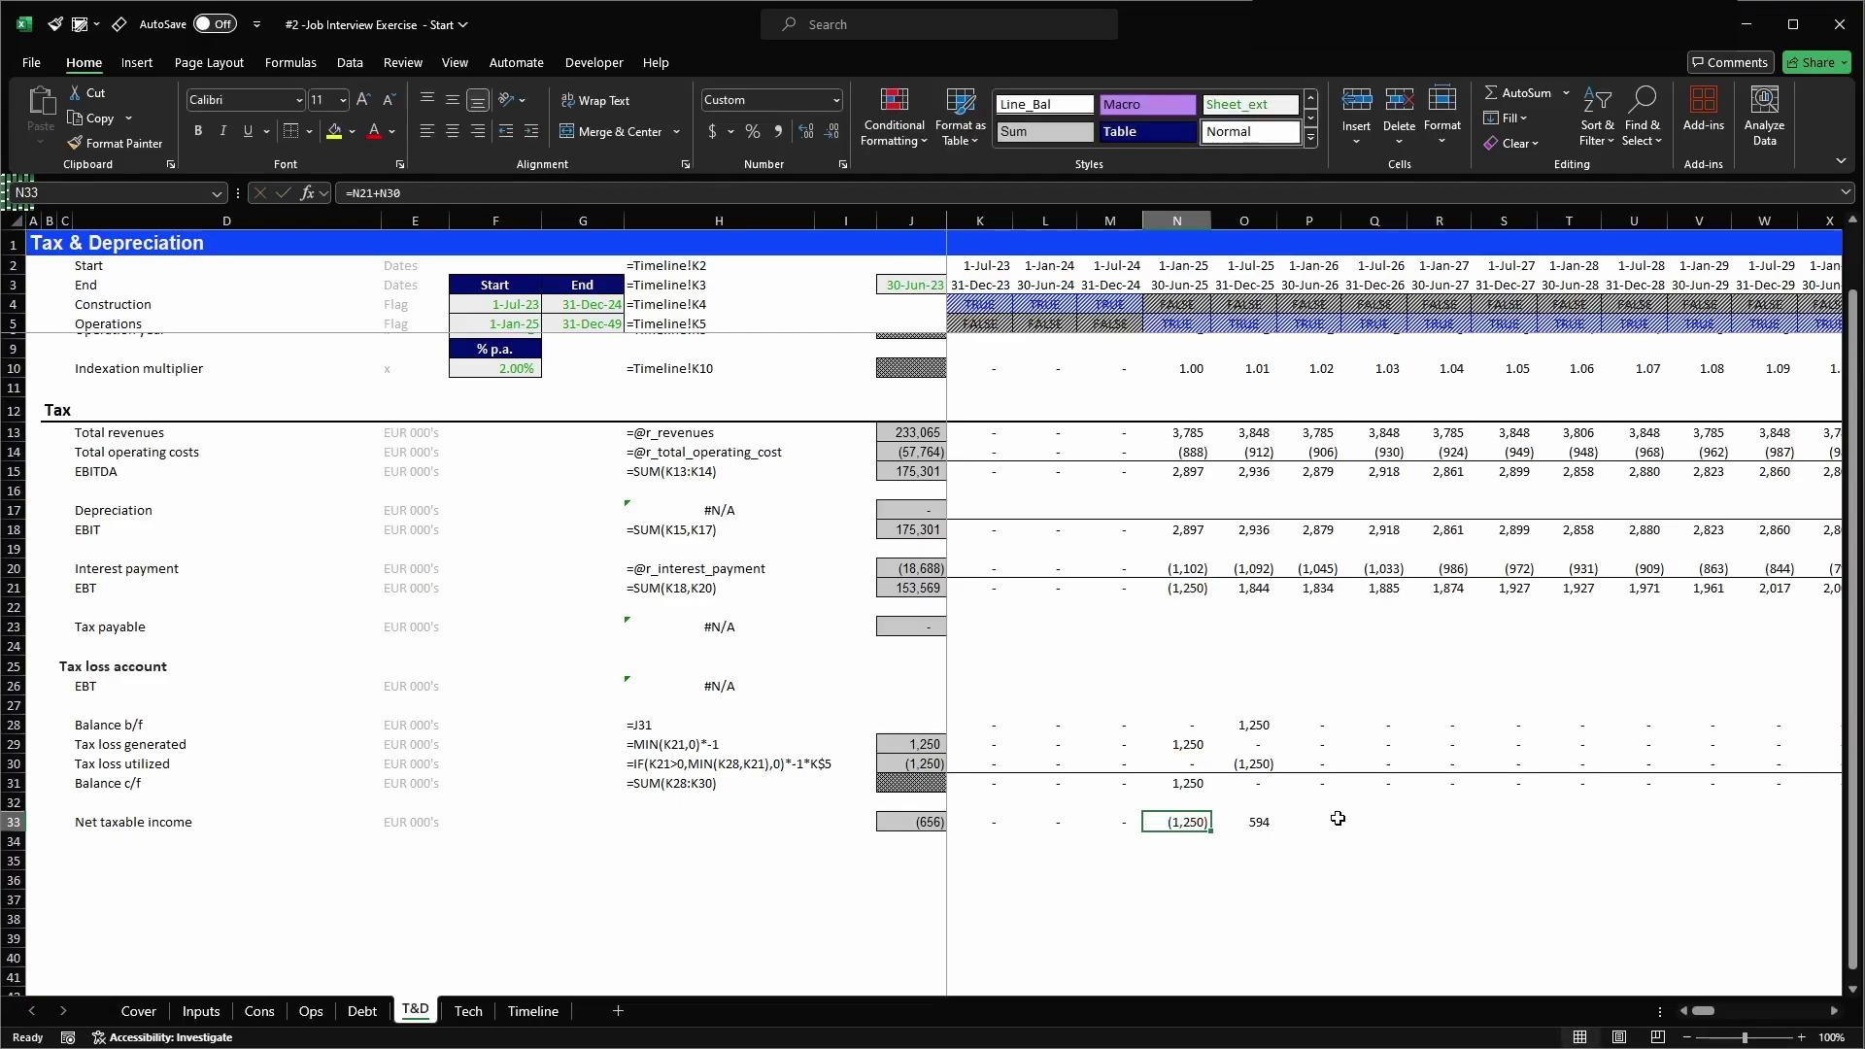
pyautogui.press('F2')
pyautogui.press('Right')
pyautogui.write('MAX(')
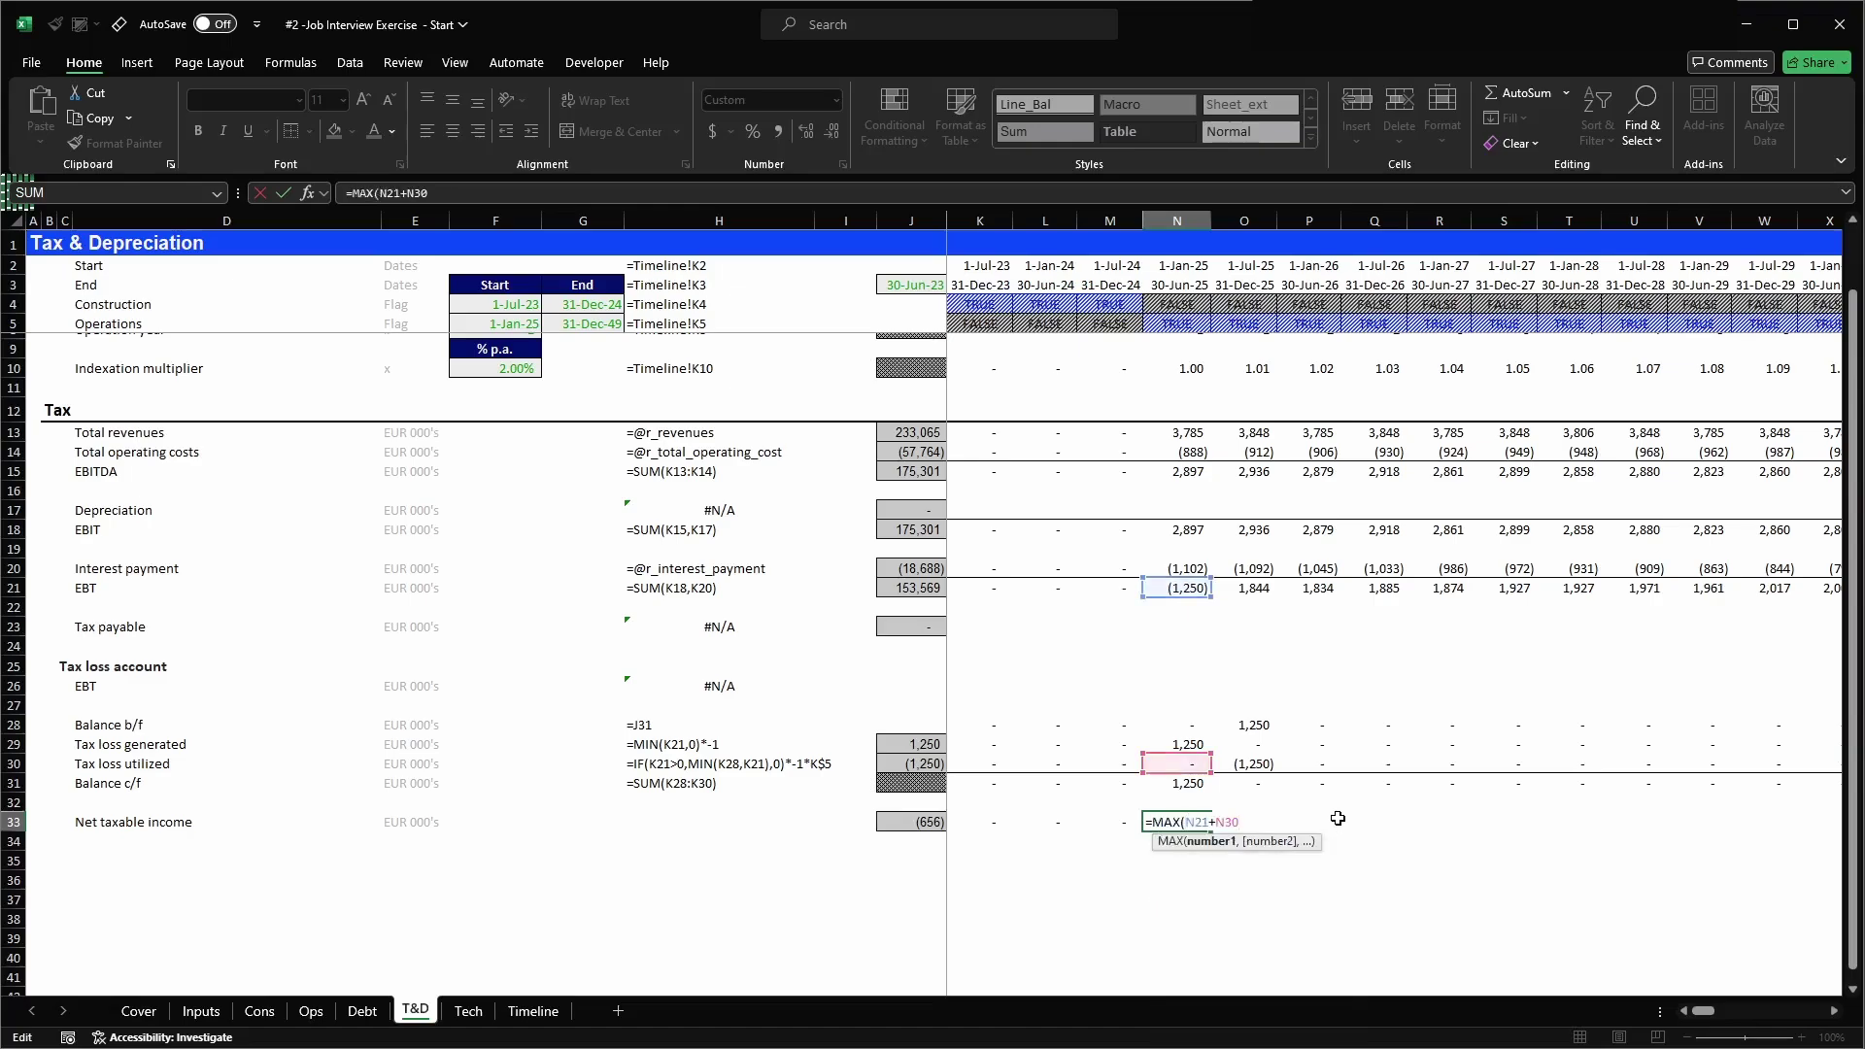
pyautogui.write(',')
pyautogui.press('Up')
pyautogui.press('Up')
pyautogui.press('Up')
pyautogui.press('Up')
pyautogui.press('Down')
pyautogui.write(')')
pyautogui.press('Return')
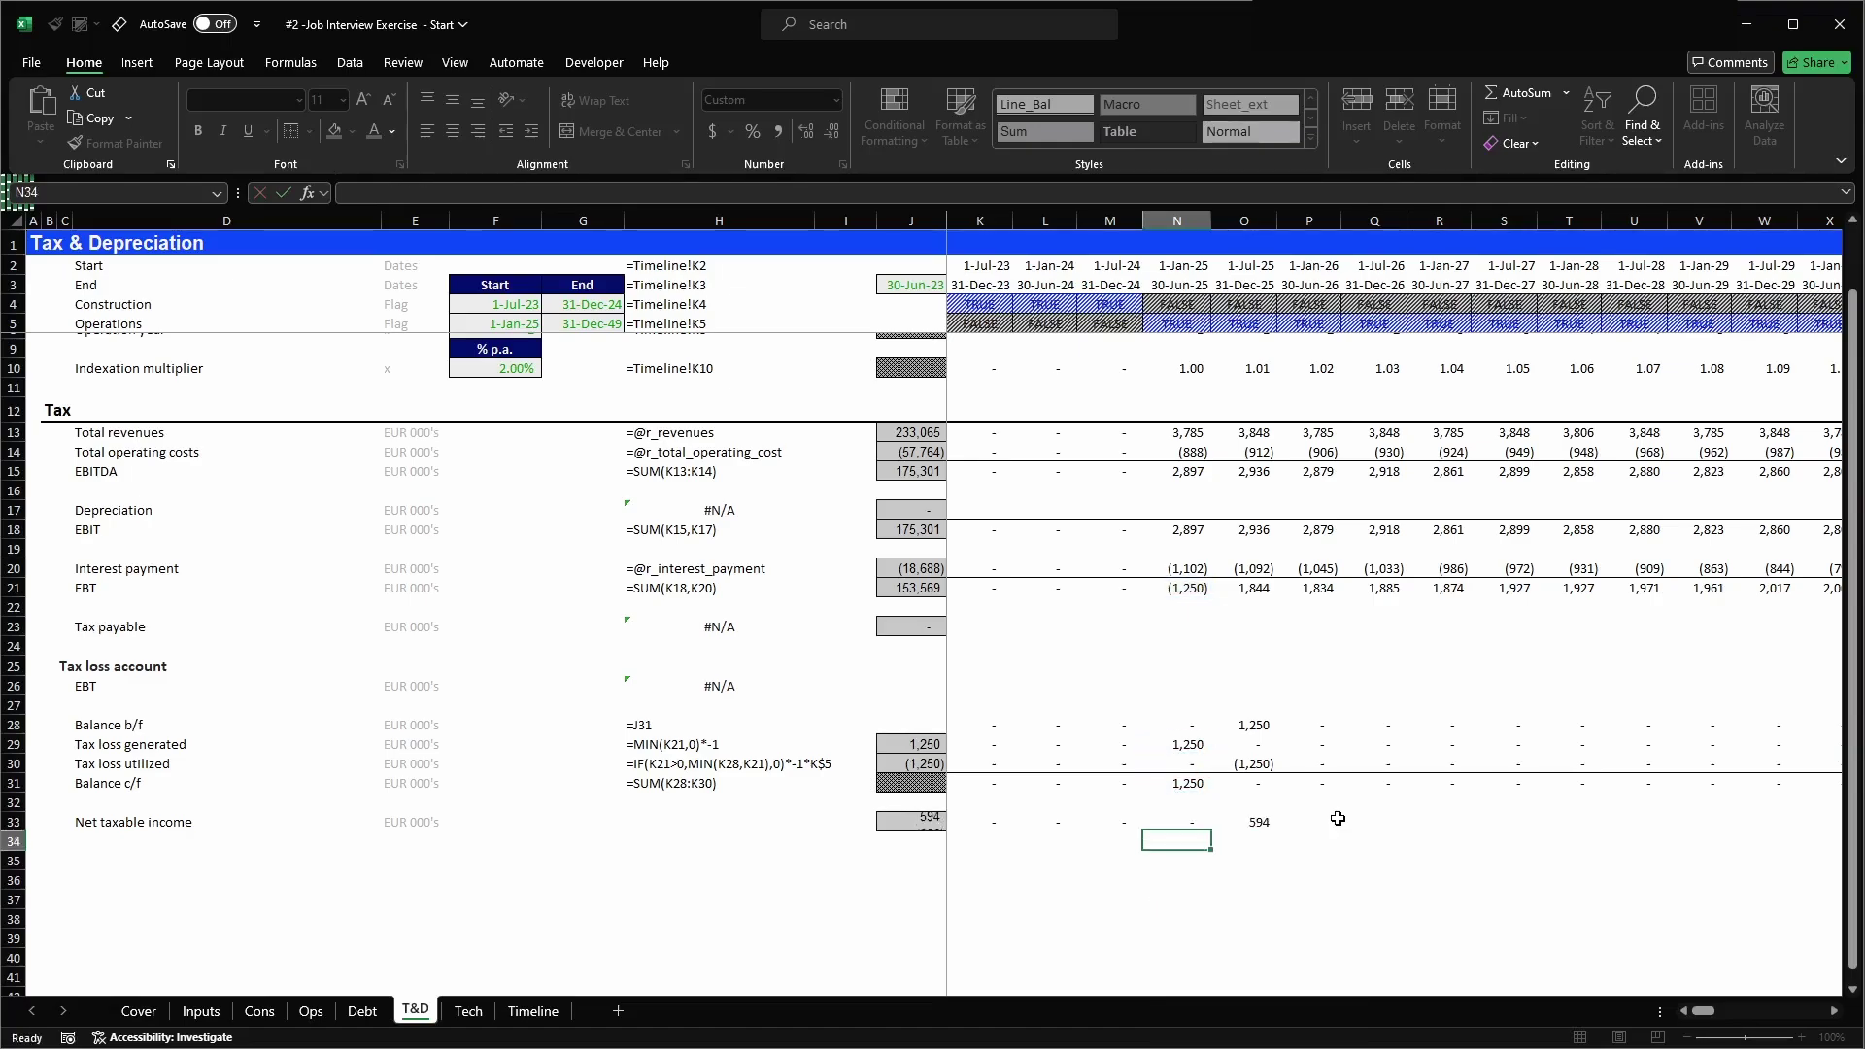
# - Copy the MAX formula from N33 to O33 and back across the earlier periods K33:M33
pyautogui.press('Up')
pyautogui.hotkey('ctrl', 'c')
pyautogui.hotkey('shift', 'Right')
pyautogui.hotkey('ctrl', 'v')
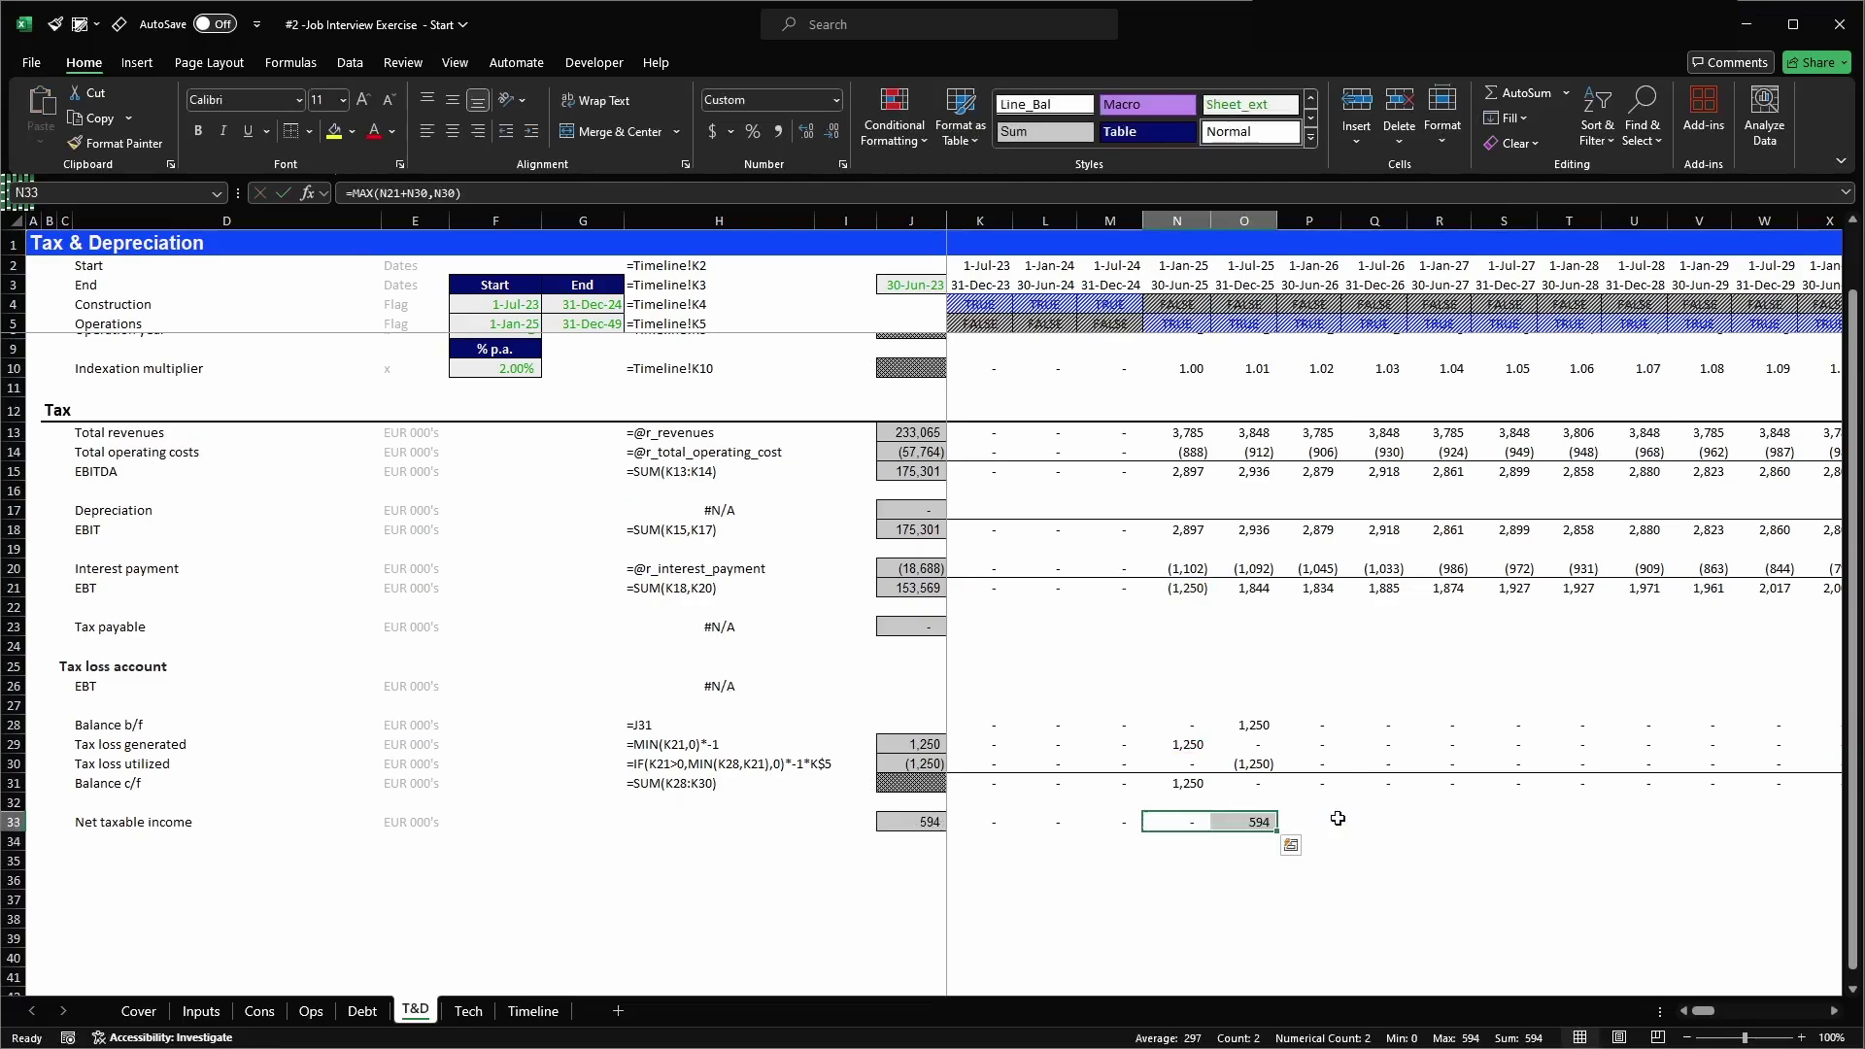
pyautogui.hotkey('shift', 'Left')
pyautogui.hotkey('shift', 'Left')
pyautogui.hotkey('shift', 'Left')
pyautogui.hotkey('shift', 'Left')
pyautogui.hotkey('ctrl', 'v')
pyautogui.press('Escape')
pyautogui.press('Right')
pyautogui.press('Right')
pyautogui.press('Right')
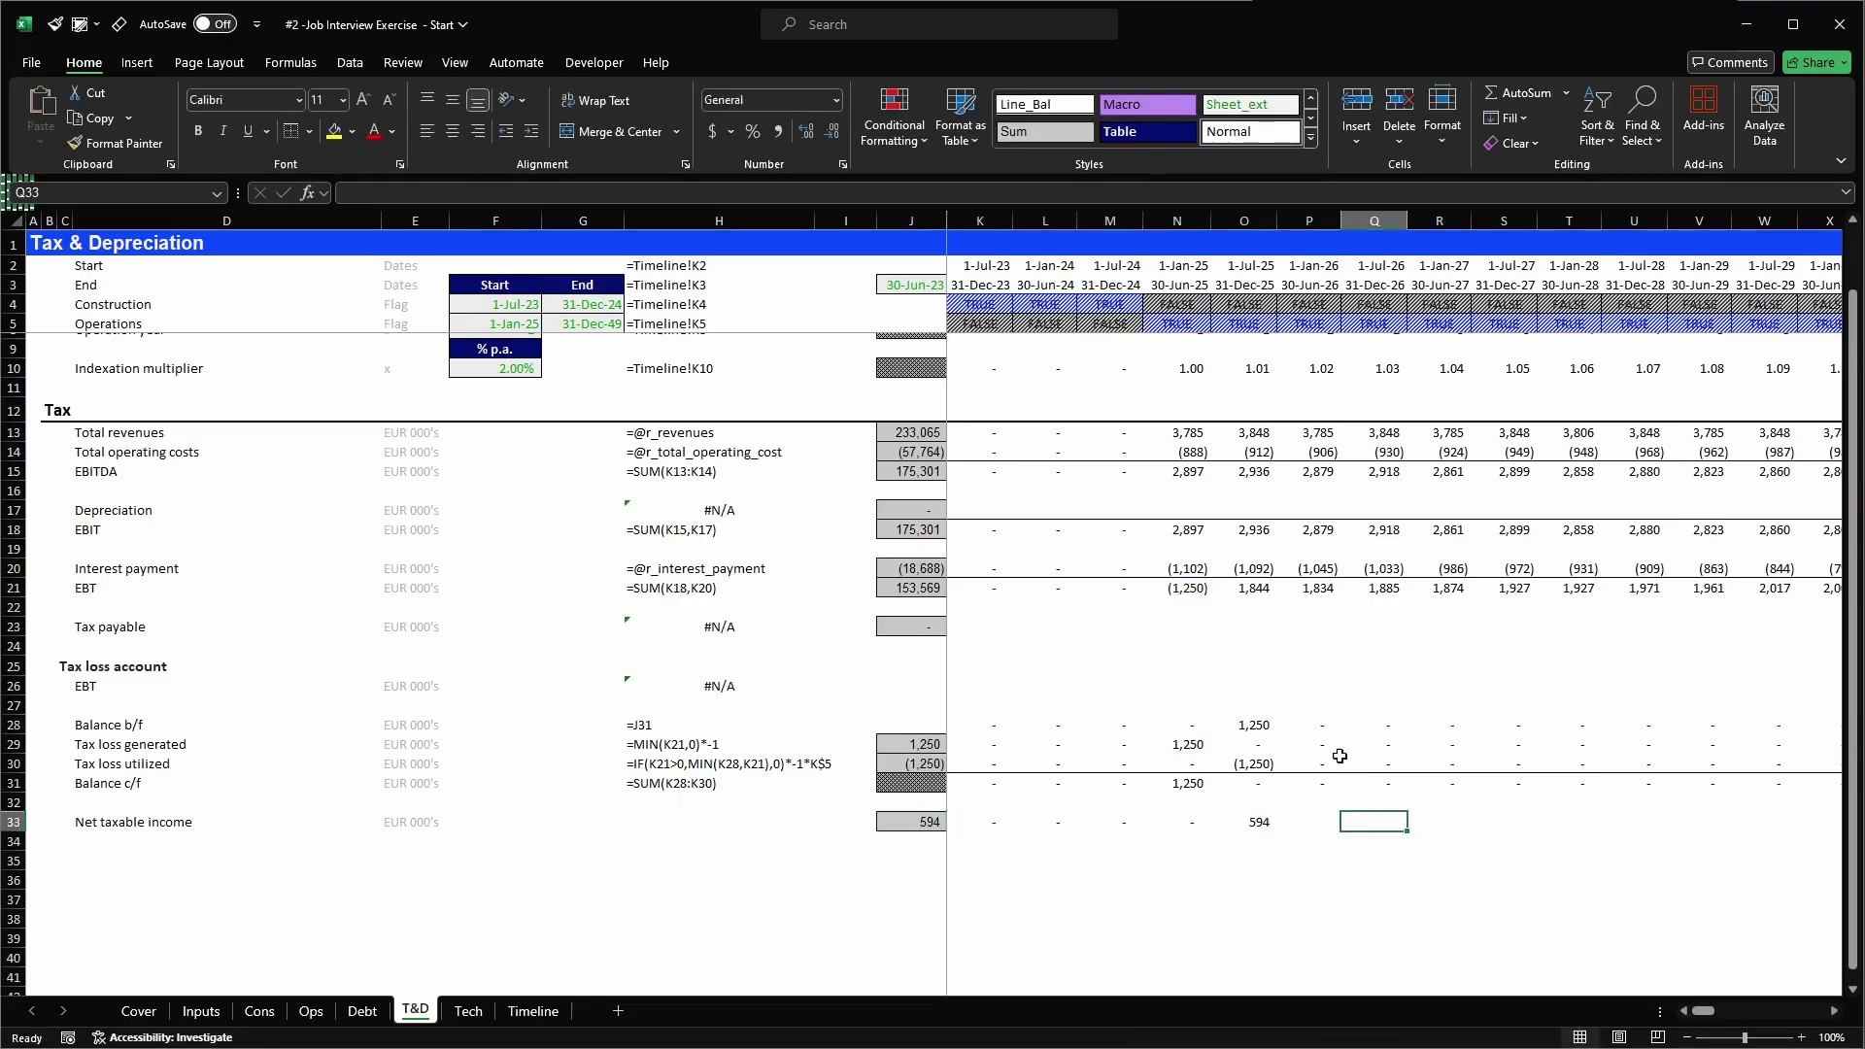
# - Highlight the test EBT cells N21:Q21 with a yellow fill
pyautogui.click(1261, 586)
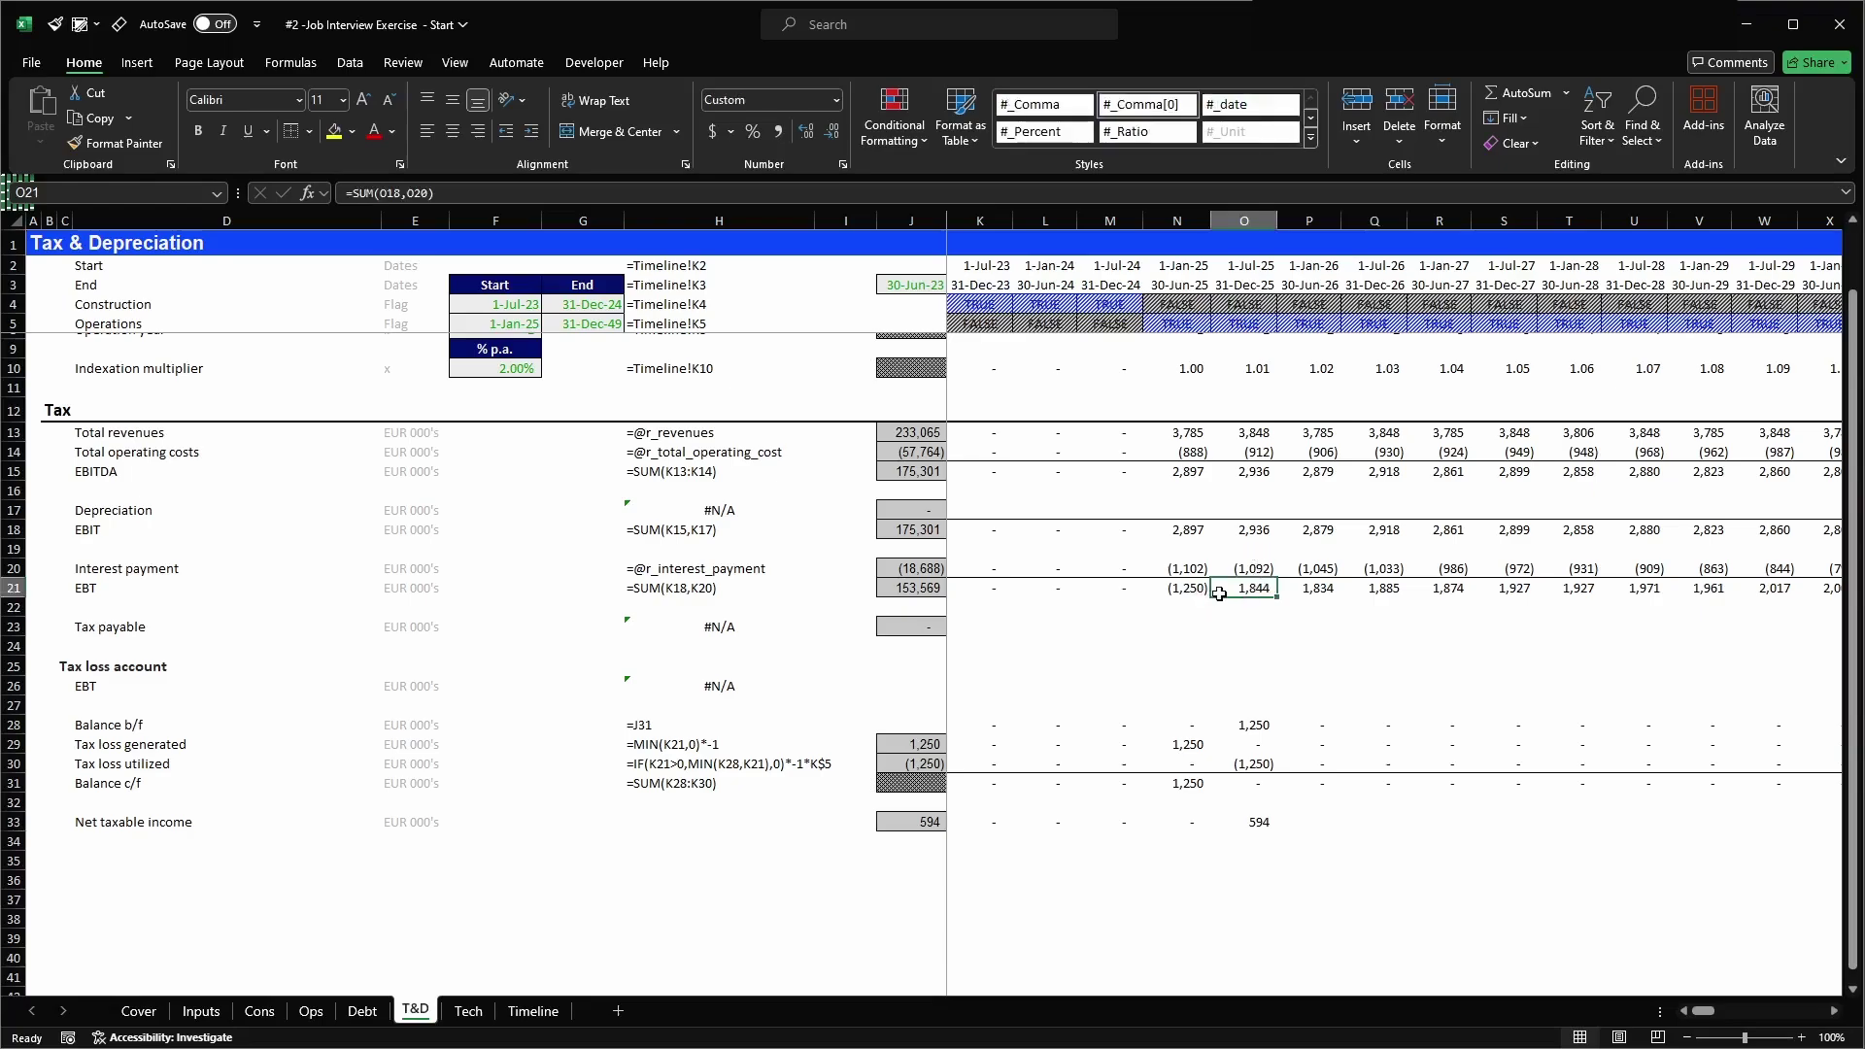
pyautogui.press('Left')
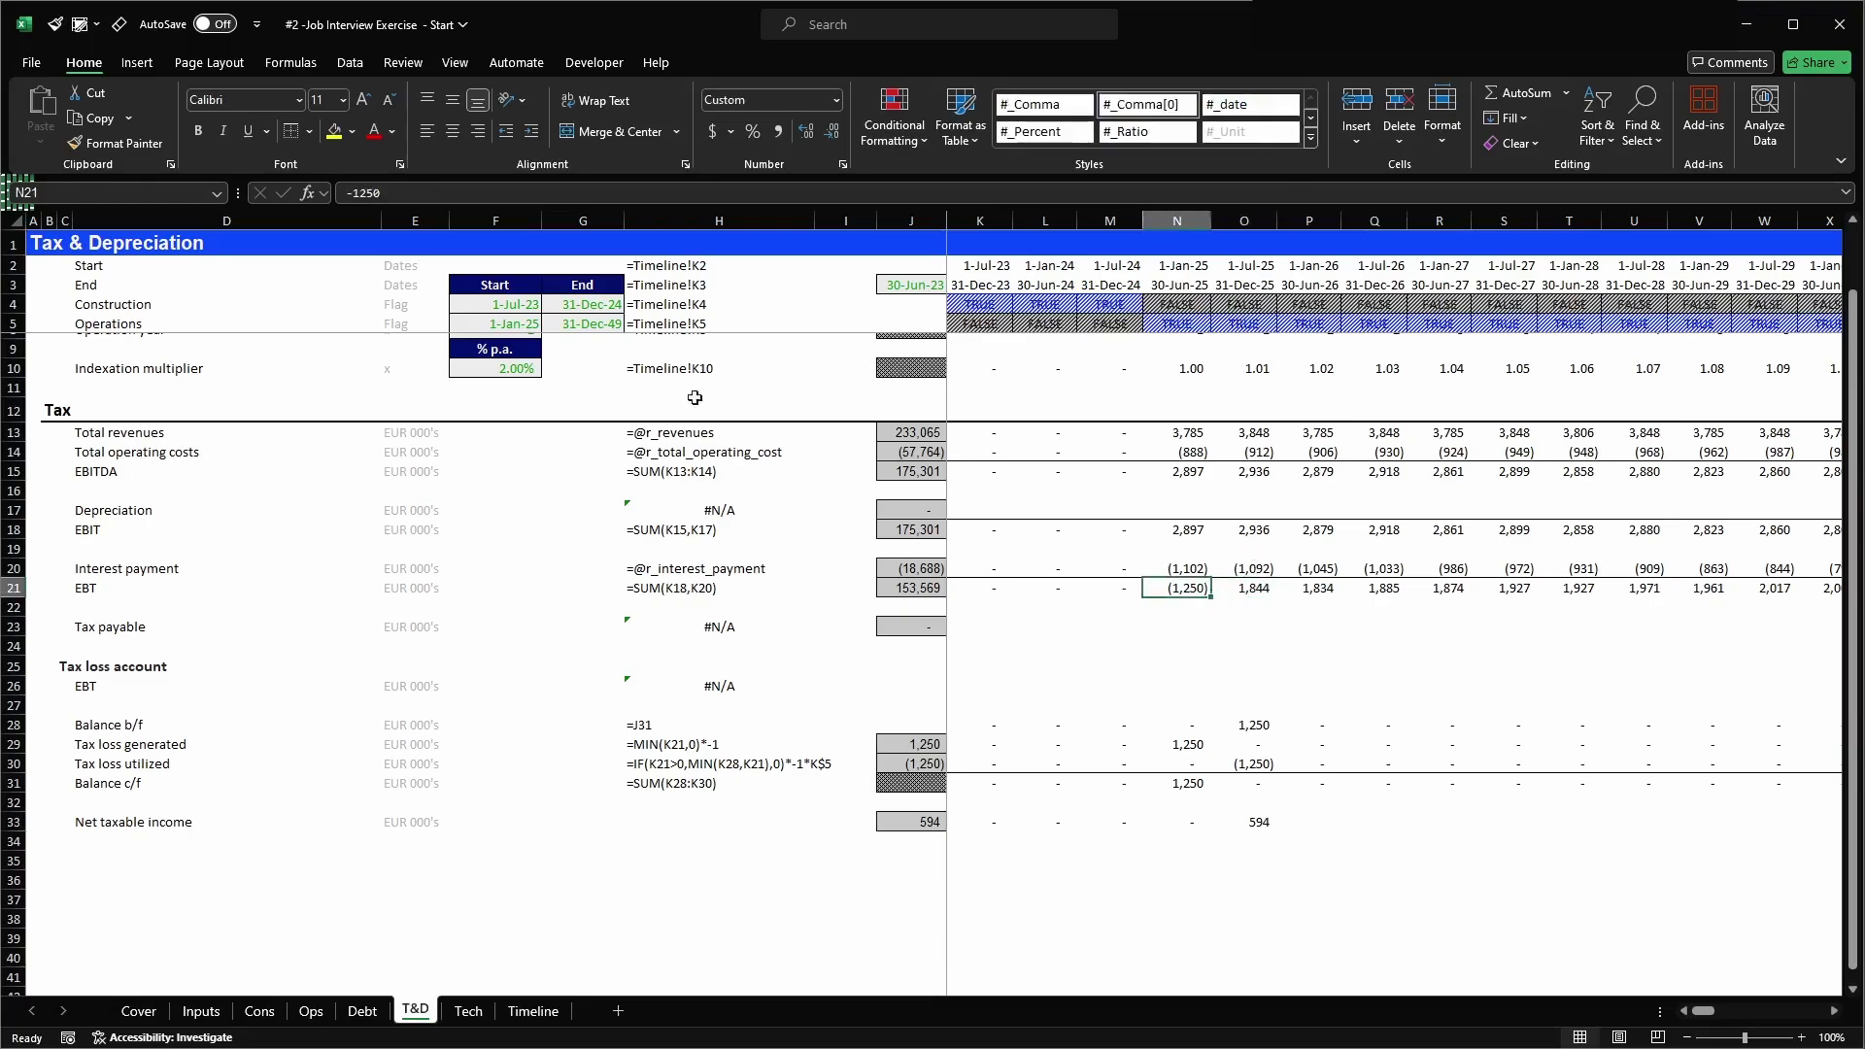
pyautogui.hotkey('shift', 'Right')
pyautogui.hotkey('shift', 'Right')
pyautogui.hotkey('shift', 'Right')
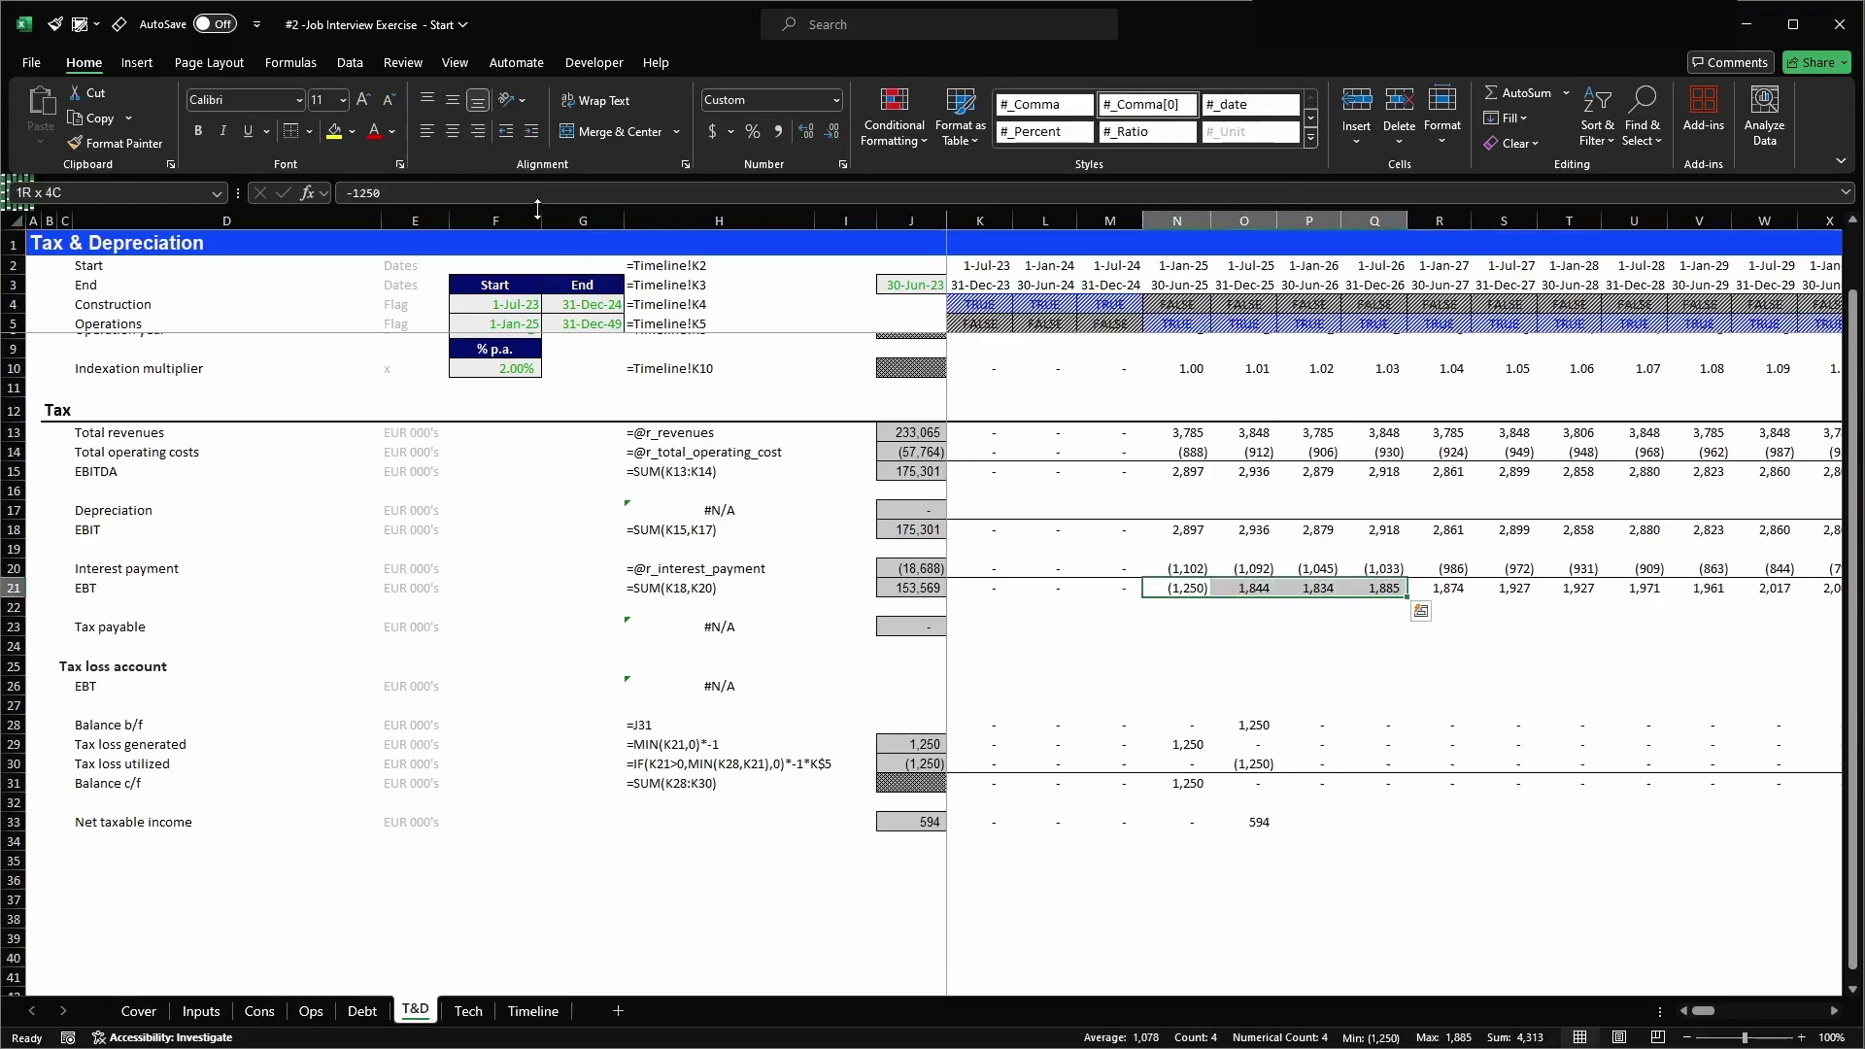
pyautogui.click(337, 133)
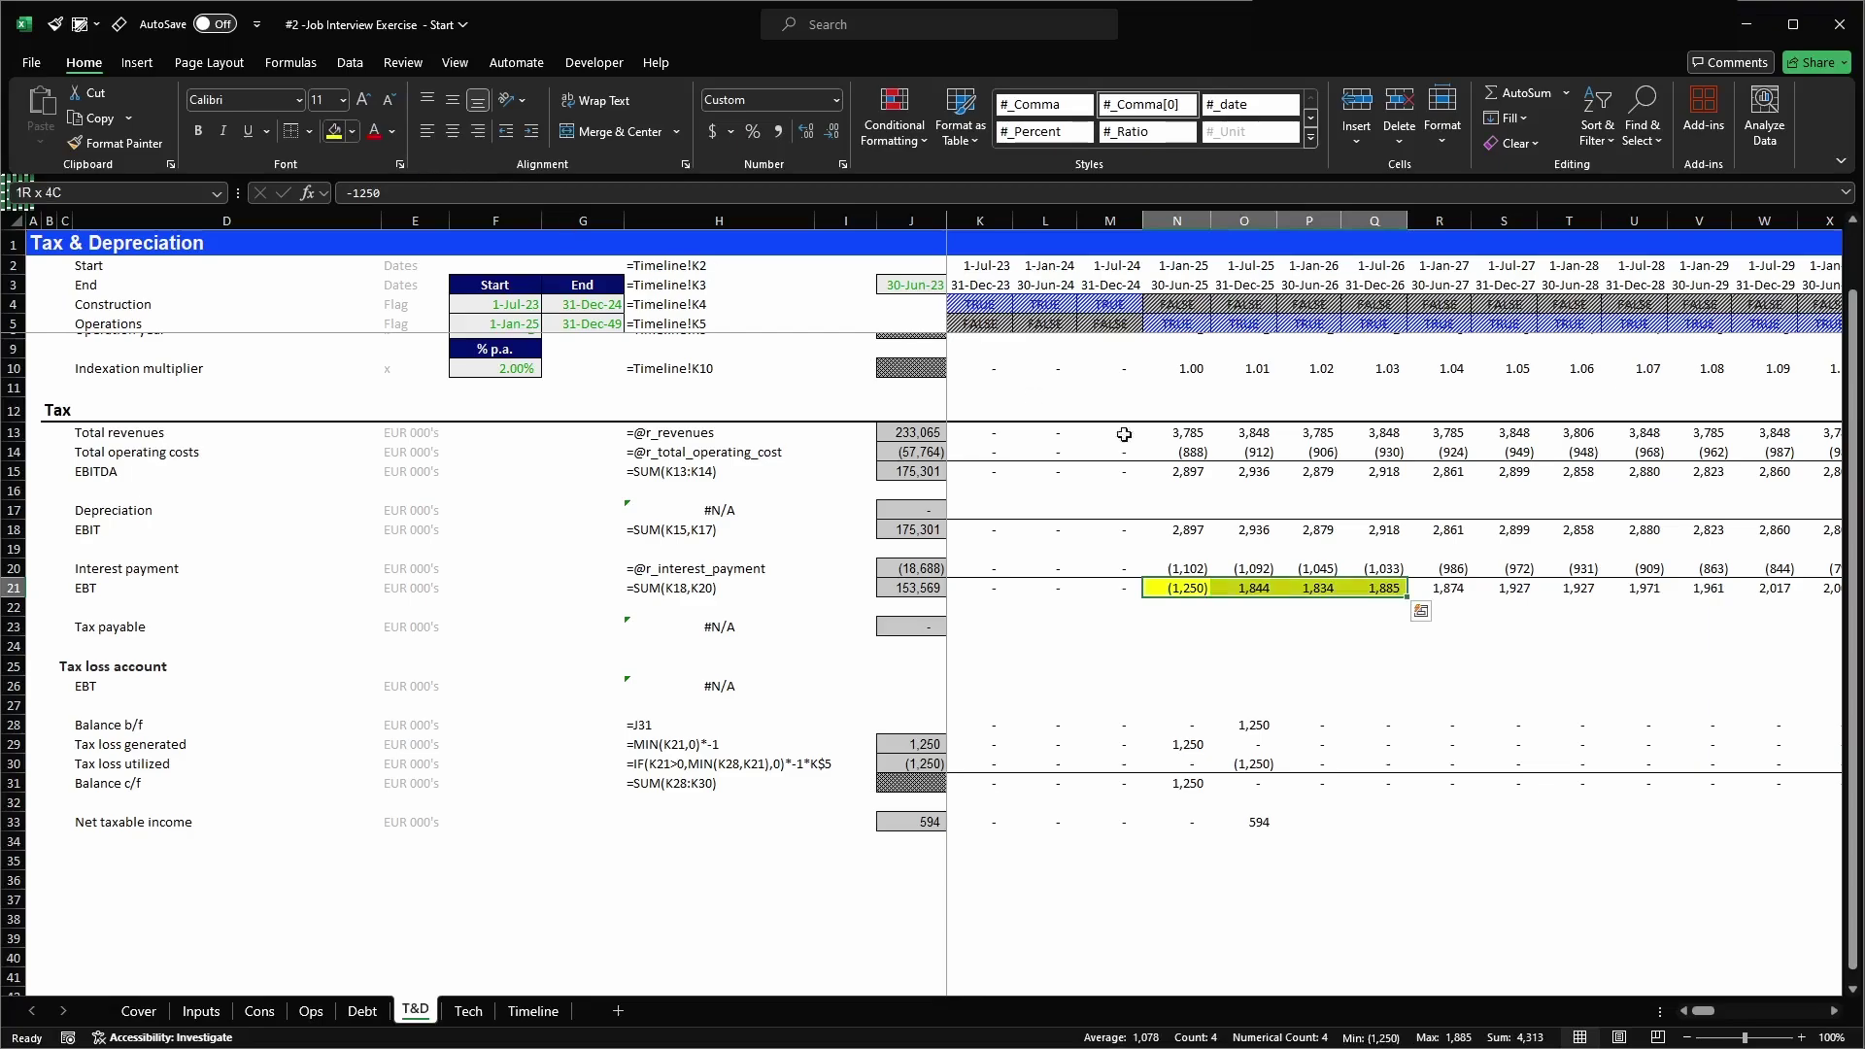
# - Overwrite the highlighted EBT cells with test values: -500 in O21, 750 in P21 and 0 in Q21
pyautogui.click(1250, 589)
pyautogui.write('-500')
pyautogui.press('Tab')
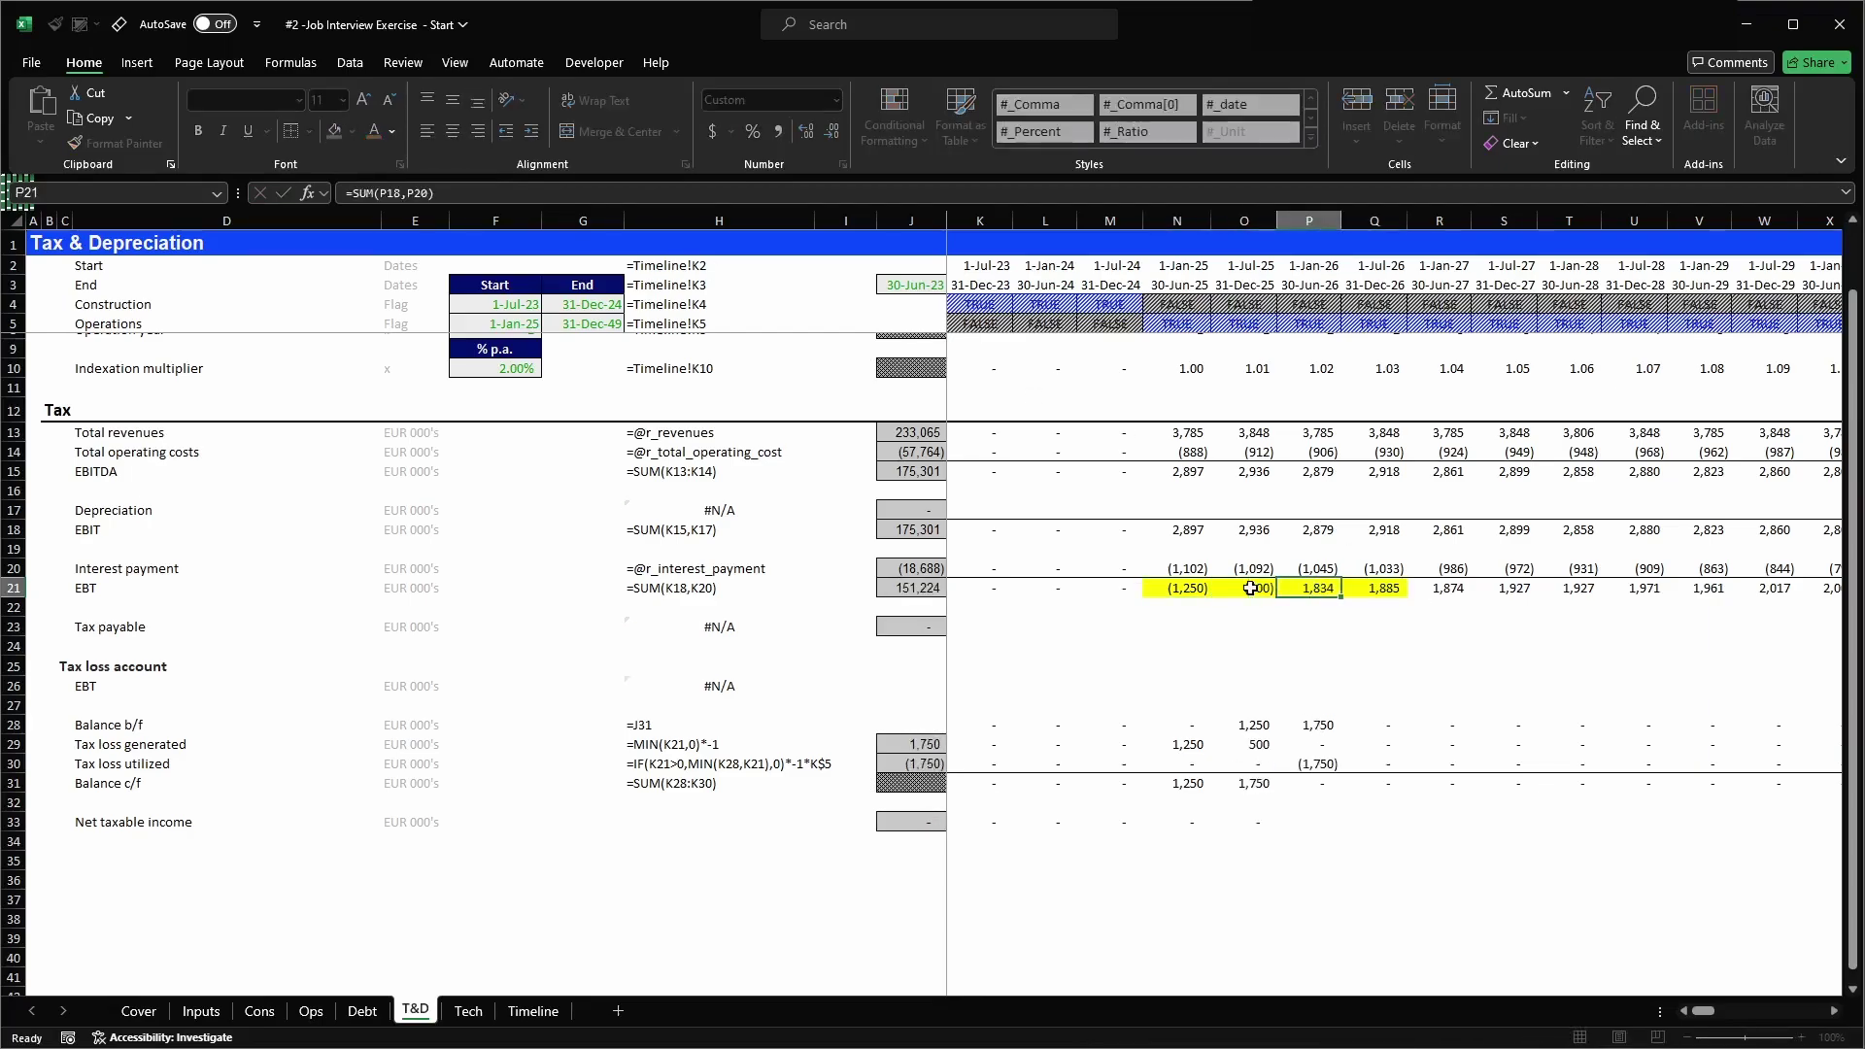
pyautogui.write('750')
pyautogui.press('Tab')
pyautogui.write('0')
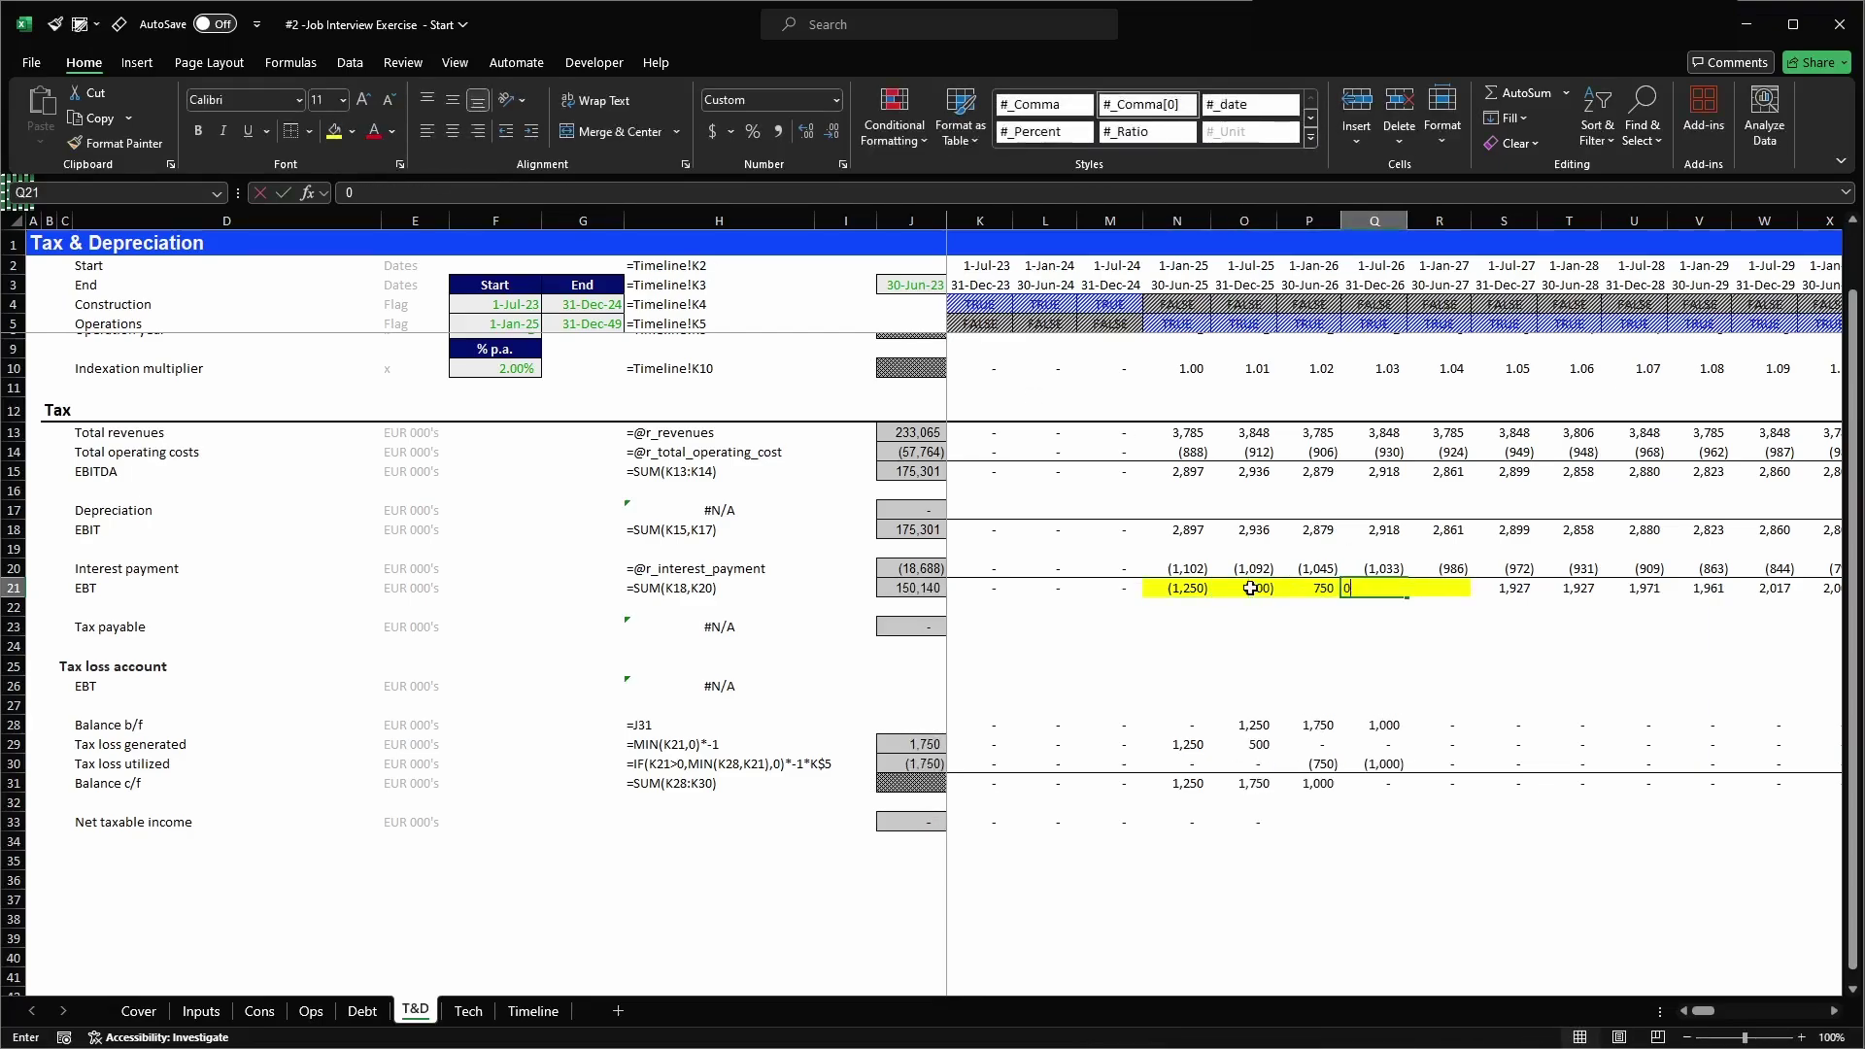
pyautogui.press('Return')
# - Extend the Net taxable income formula from O33 across the following periods through T33
pyautogui.press('Left')
pyautogui.press('Down')
pyautogui.press('Down')
pyautogui.press('Down')
pyautogui.press('Down')
pyautogui.press('Down')
pyautogui.press('Down')
pyautogui.press('Down')
pyautogui.press('Down')
pyautogui.press('Down')
pyautogui.press('Down')
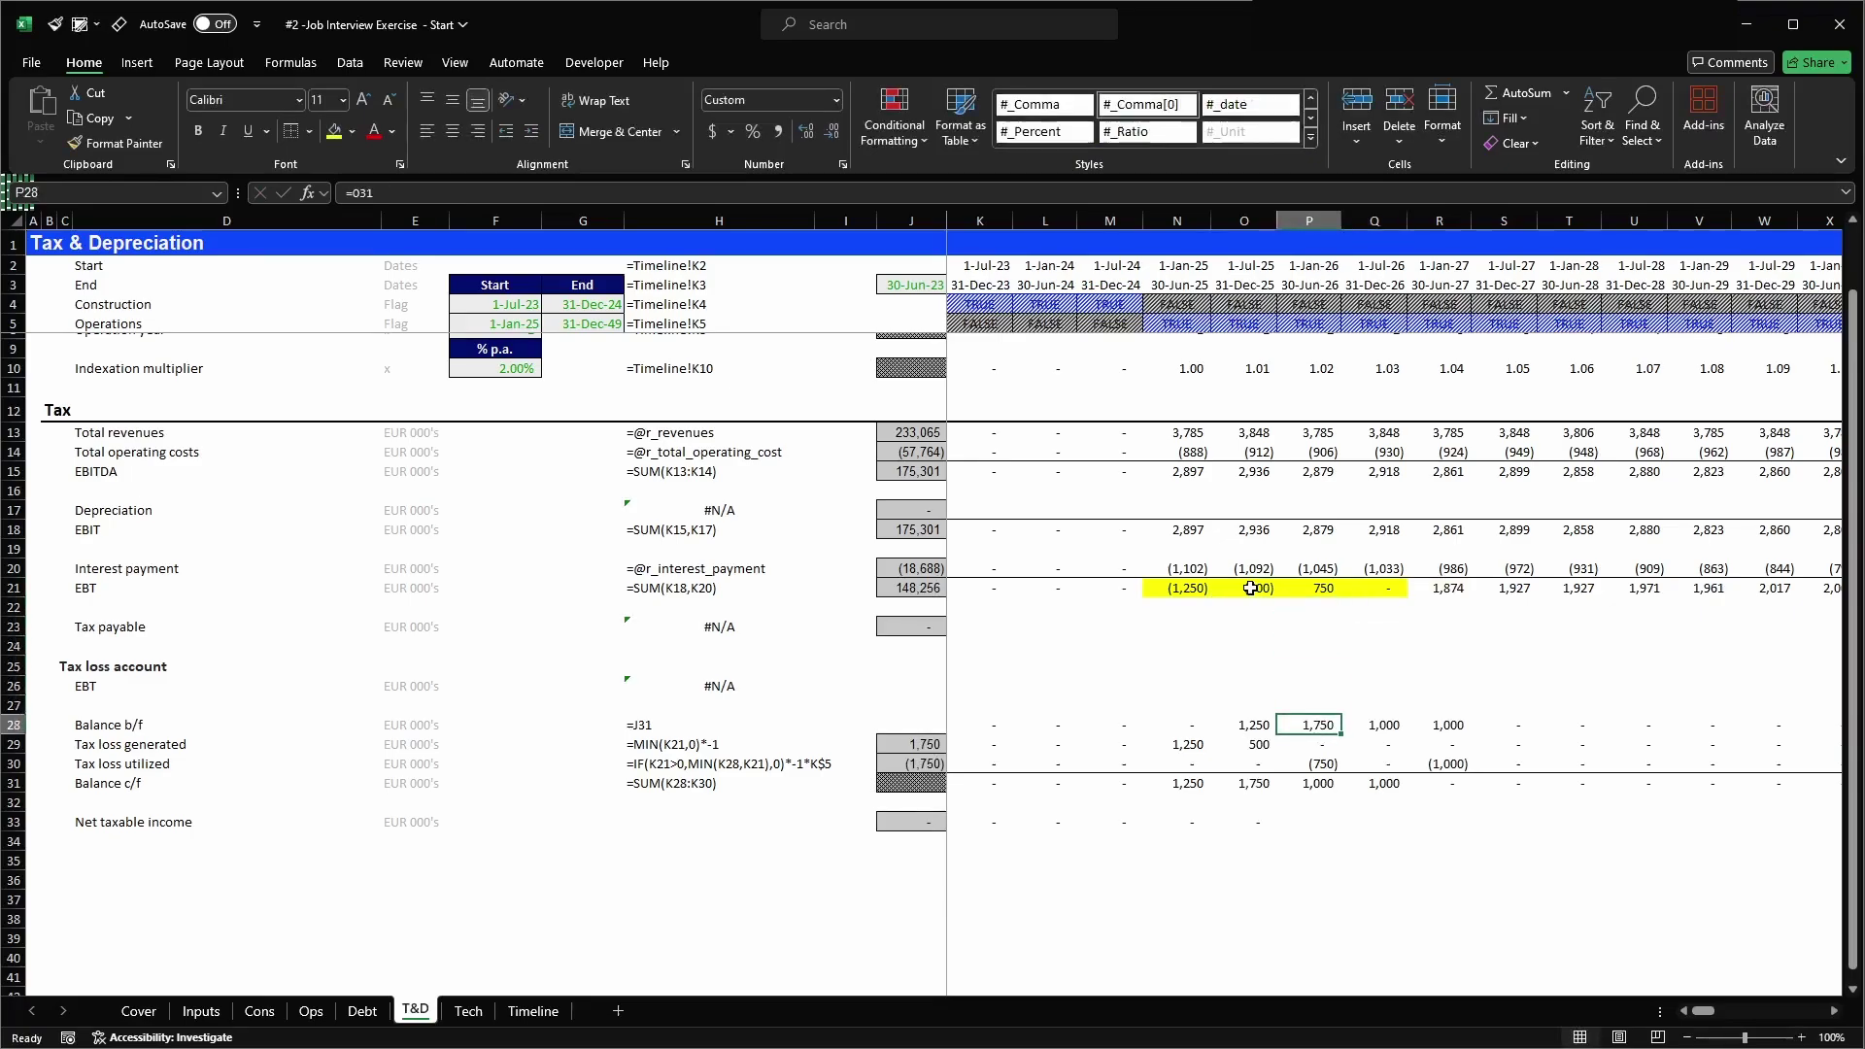
pyautogui.press('Left')
pyautogui.press('Down')
pyautogui.hotkey('ctrl', 'c')
pyautogui.hotkey('shift', 'Right')
pyautogui.hotkey('shift', 'Right')
pyautogui.hotkey('shift', 'Right')
pyautogui.hotkey('shift', 'Right')
pyautogui.hotkey('shift', 'Right')
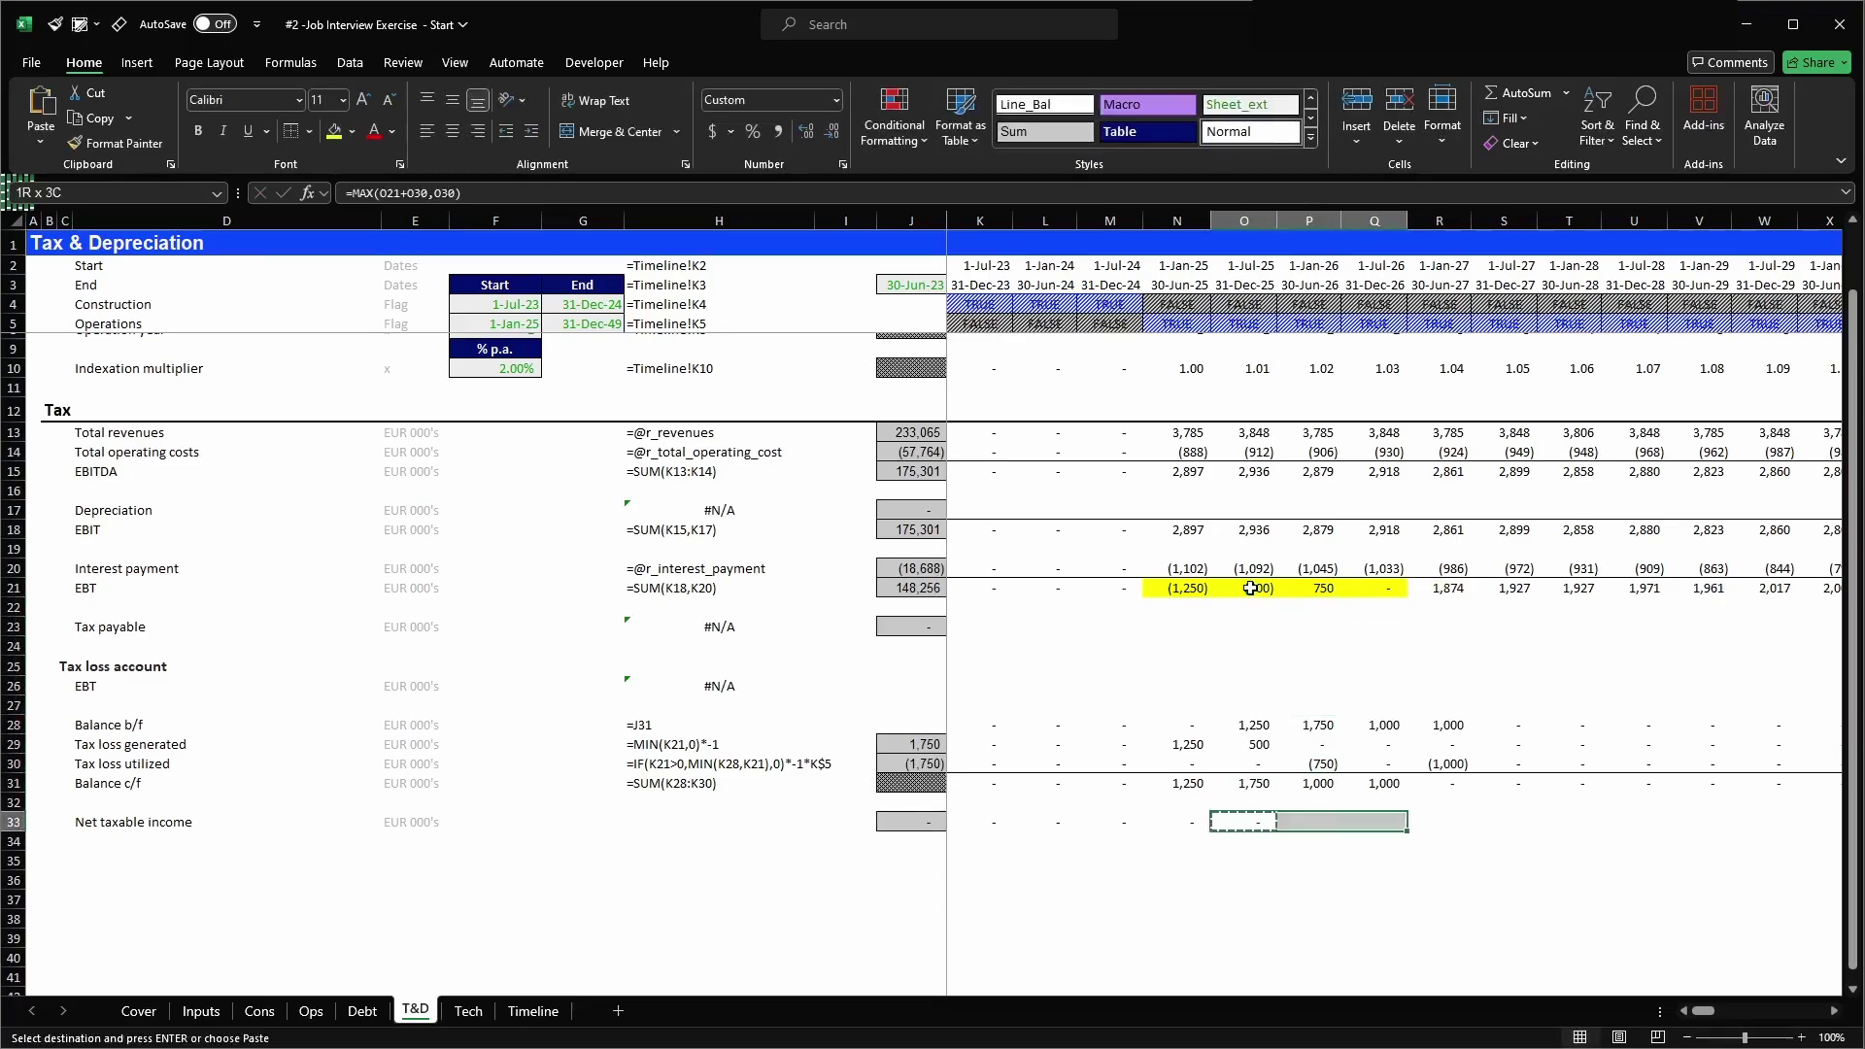
pyautogui.press('Return')
# - Inspect the cell references of the Net taxable income formula in R33 without changing it
pyautogui.press('Right')
pyautogui.press('Right')
pyautogui.press('Right')
pyautogui.press('Right')
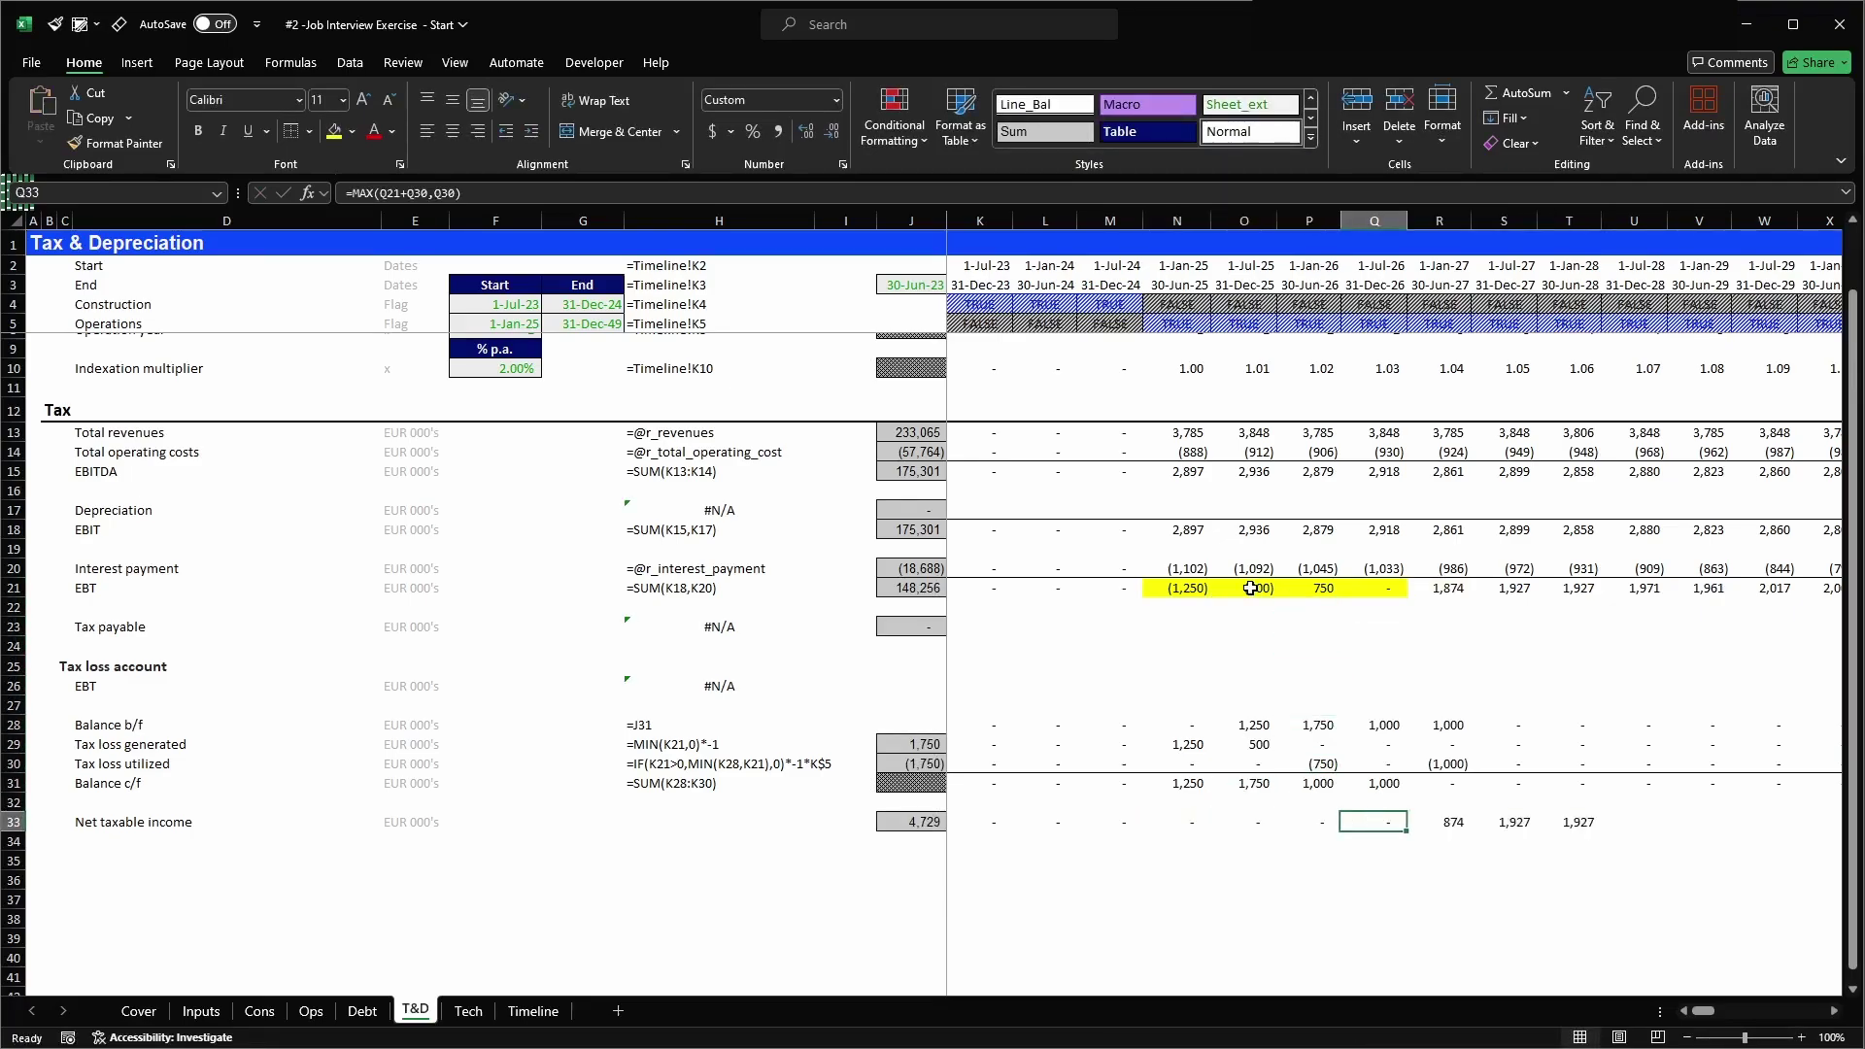
pyautogui.press('Left')
pyautogui.press('F2')
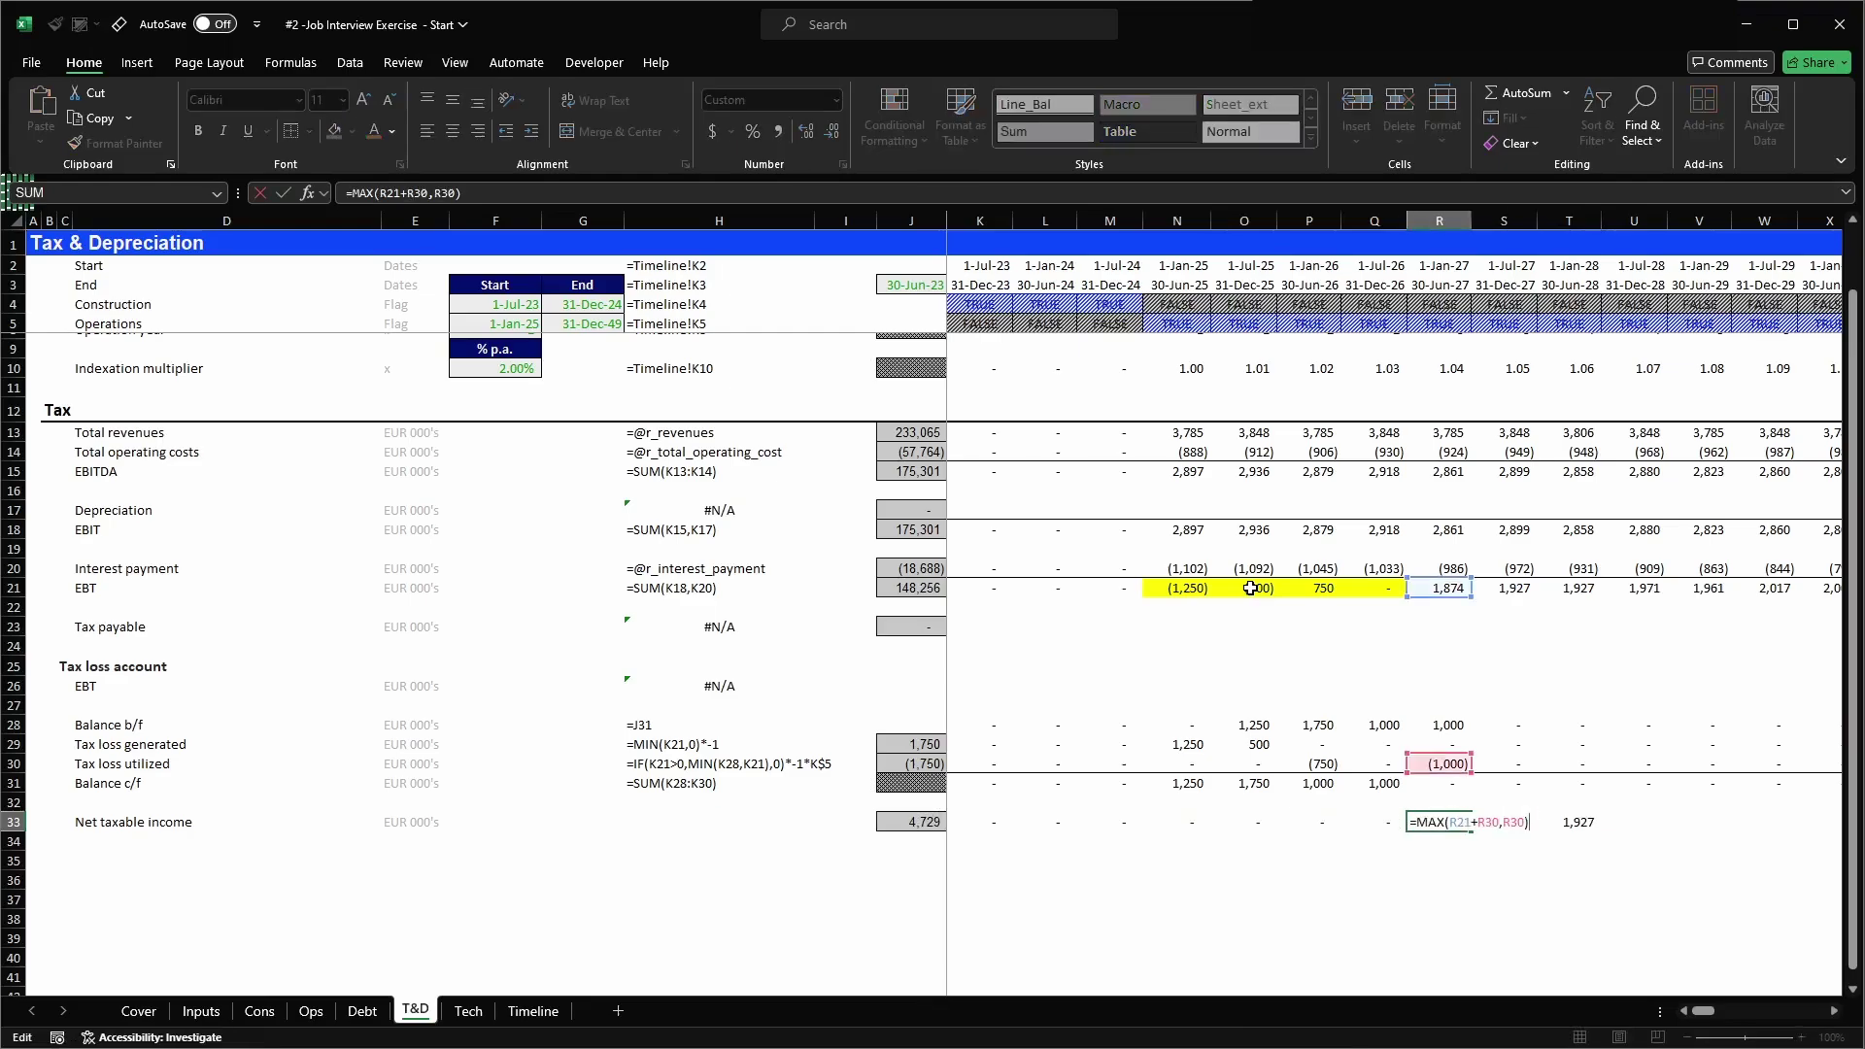
pyautogui.press('Left')
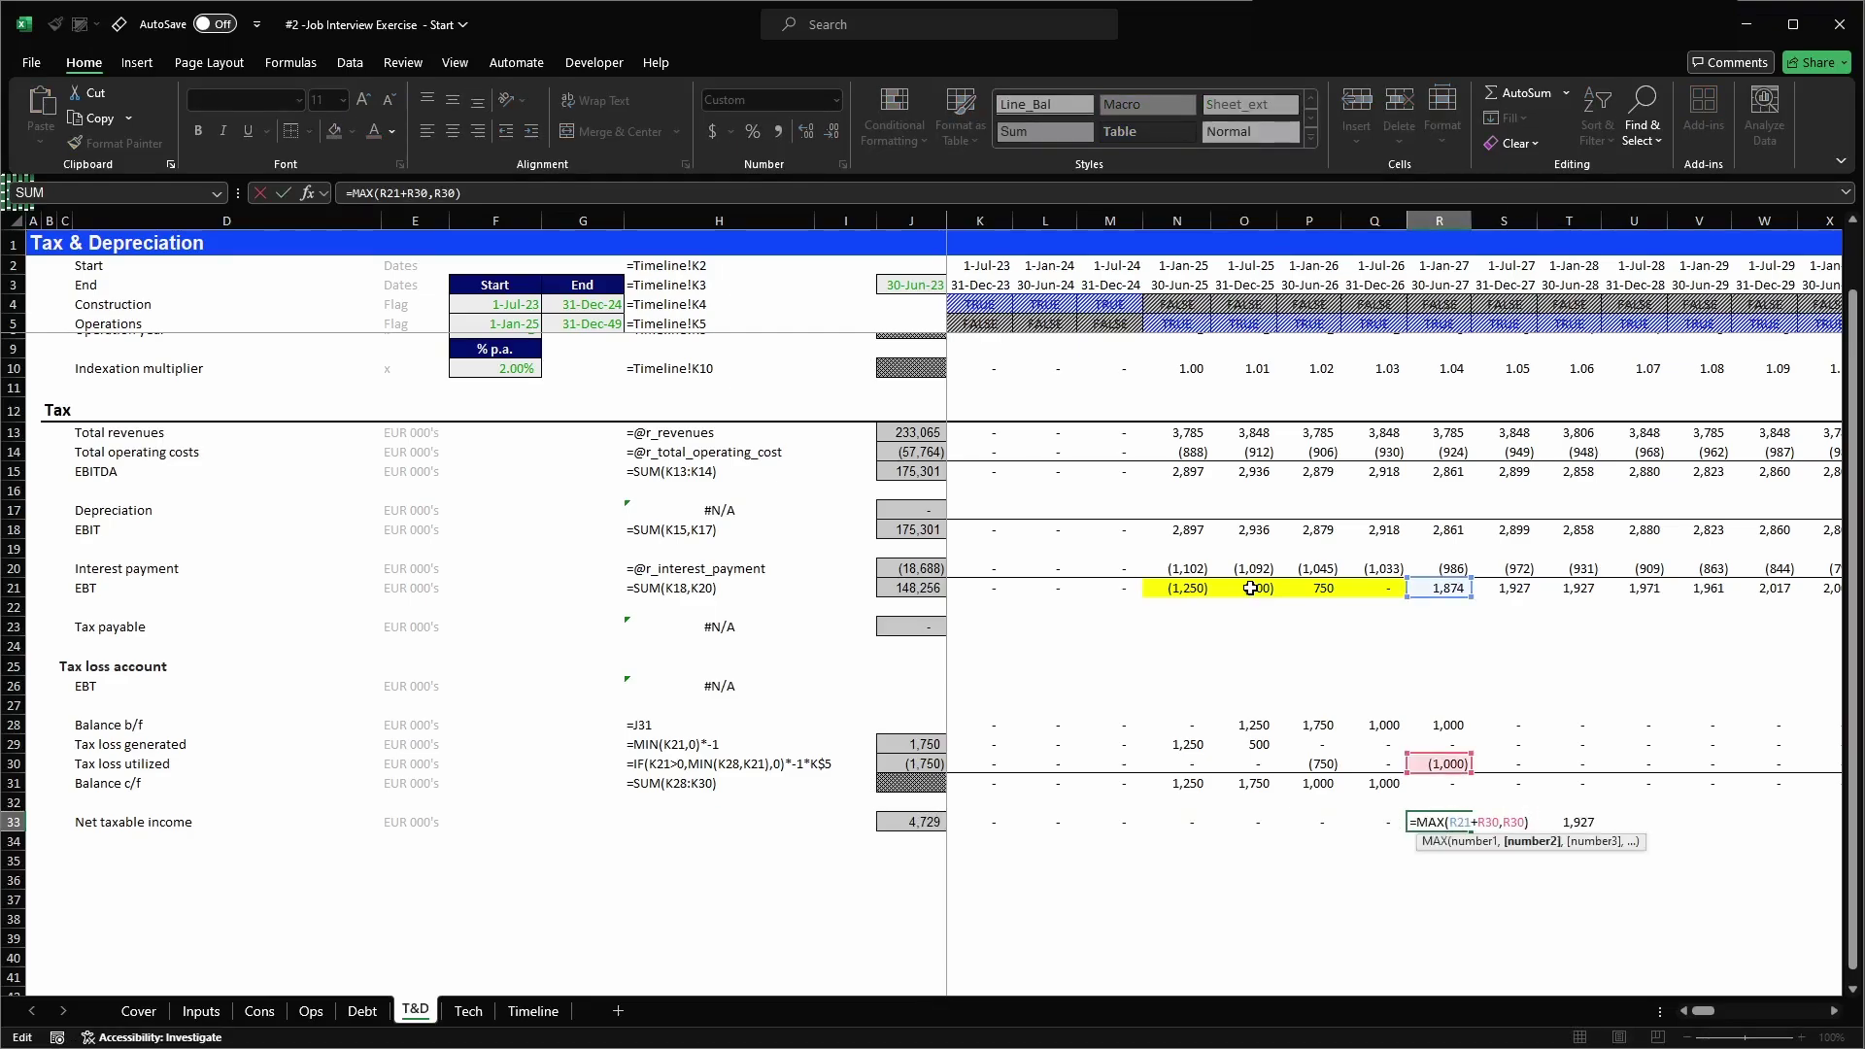
pyautogui.press('Escape')
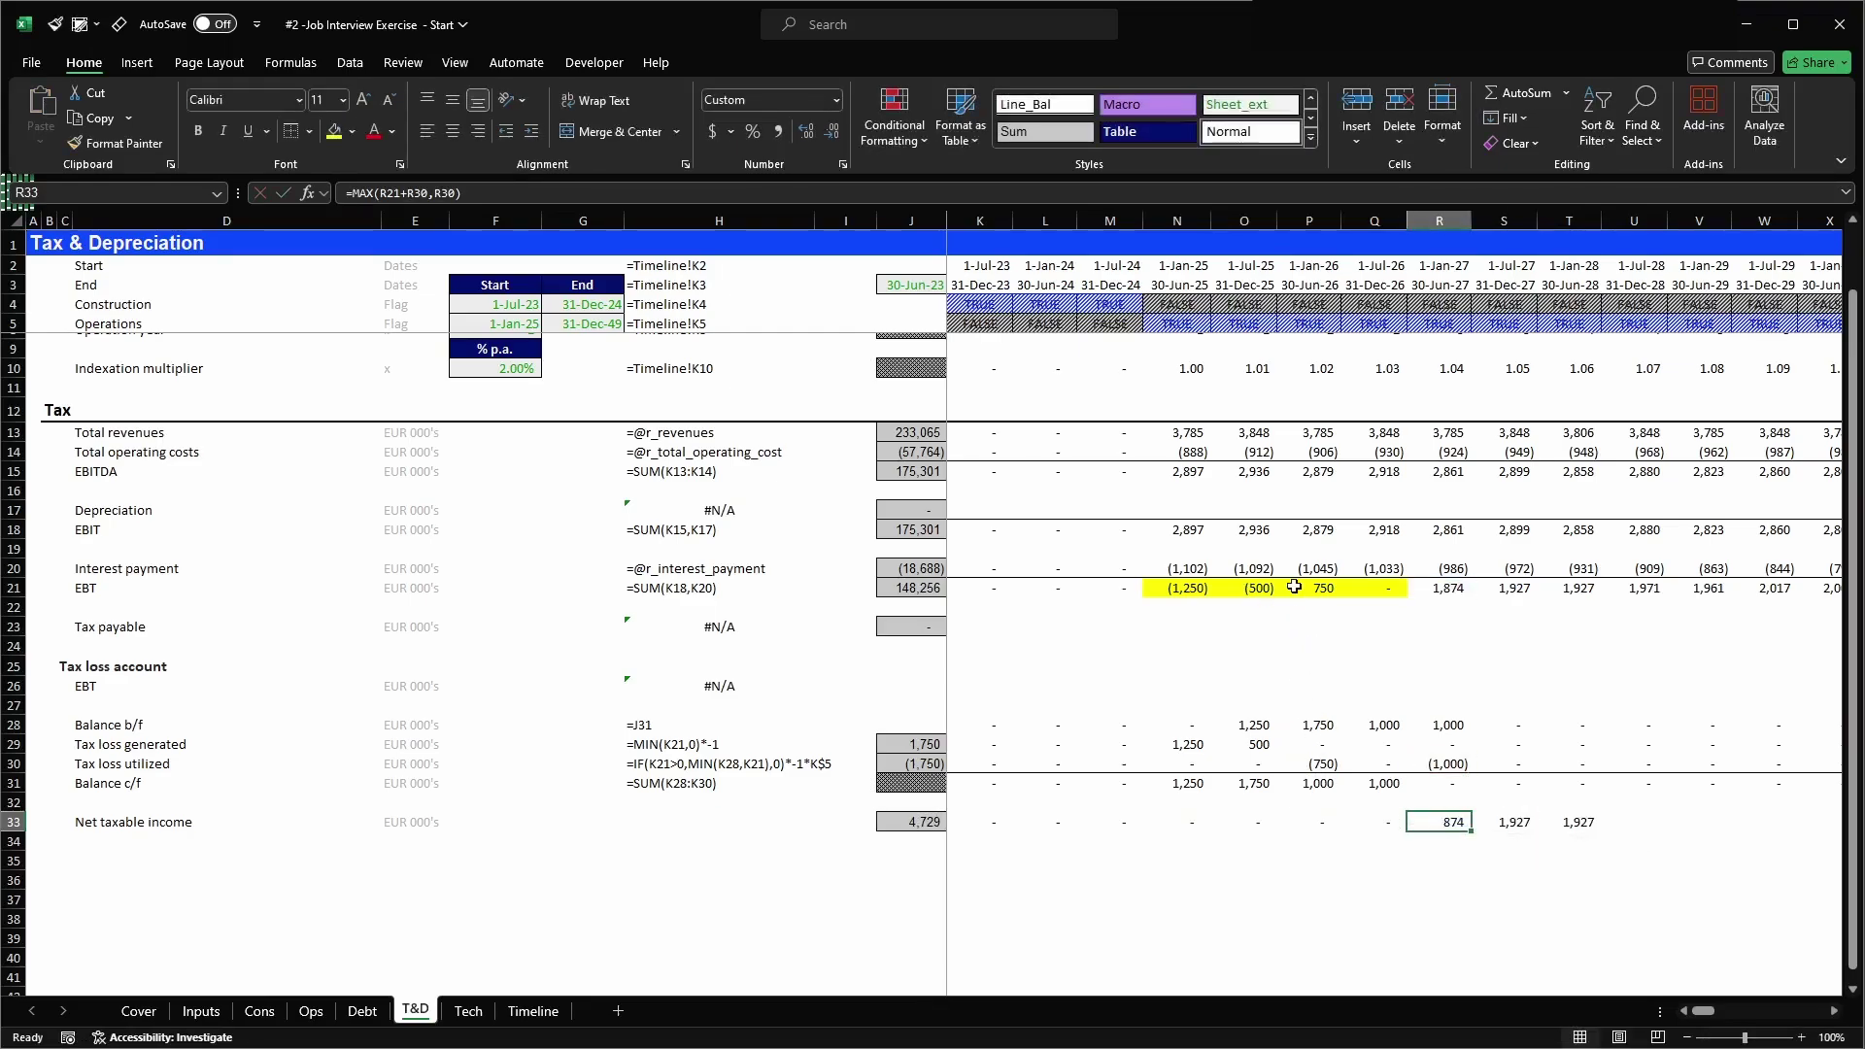
# - Set the test EBT value in P21 to -750
pyautogui.click(1295, 587)
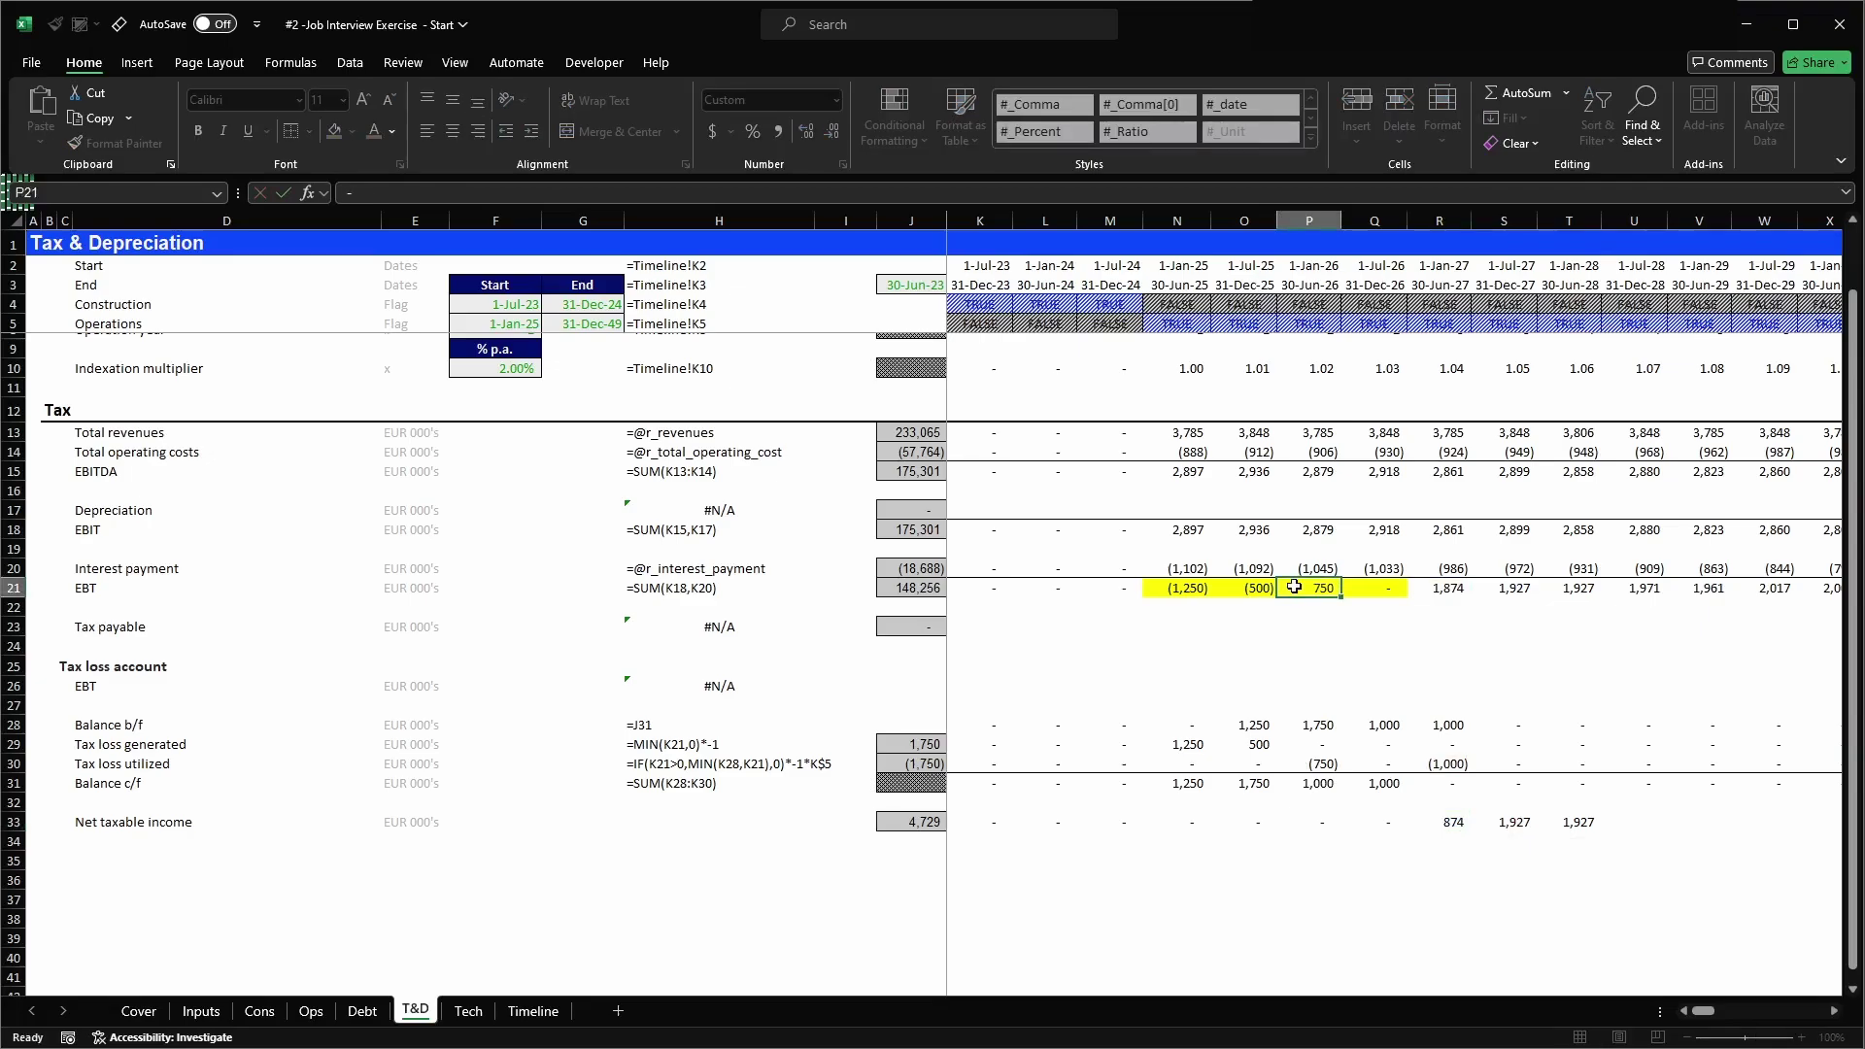
pyautogui.write('-750')
pyautogui.press('Return')
# - Trace the Tax loss utilized and Net taxable income rows across the test periods up to R33
pyautogui.press('Down')
pyautogui.press('Down')
pyautogui.press('Down')
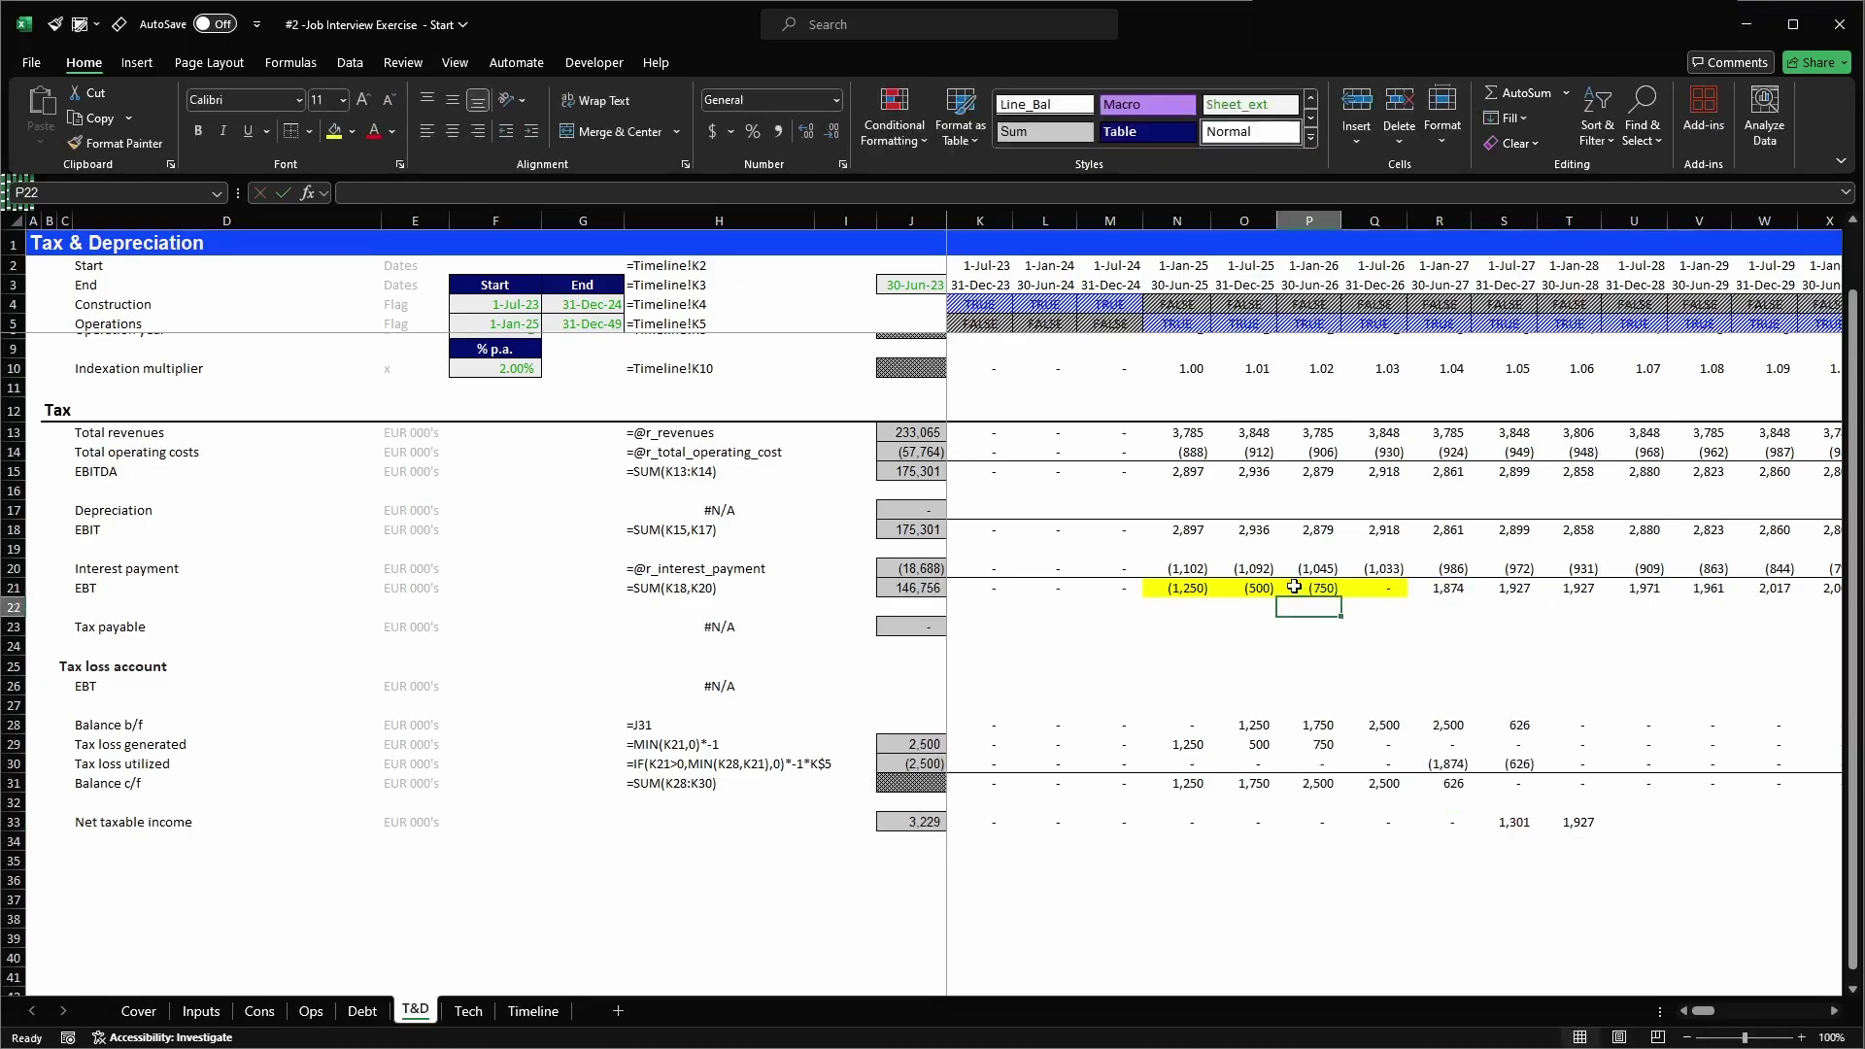
pyautogui.press('Down')
pyautogui.press('Down')
pyautogui.press('Down')
pyautogui.press('Down')
pyautogui.press('Down')
pyautogui.press('Down')
pyautogui.press('Down')
pyautogui.press('Down')
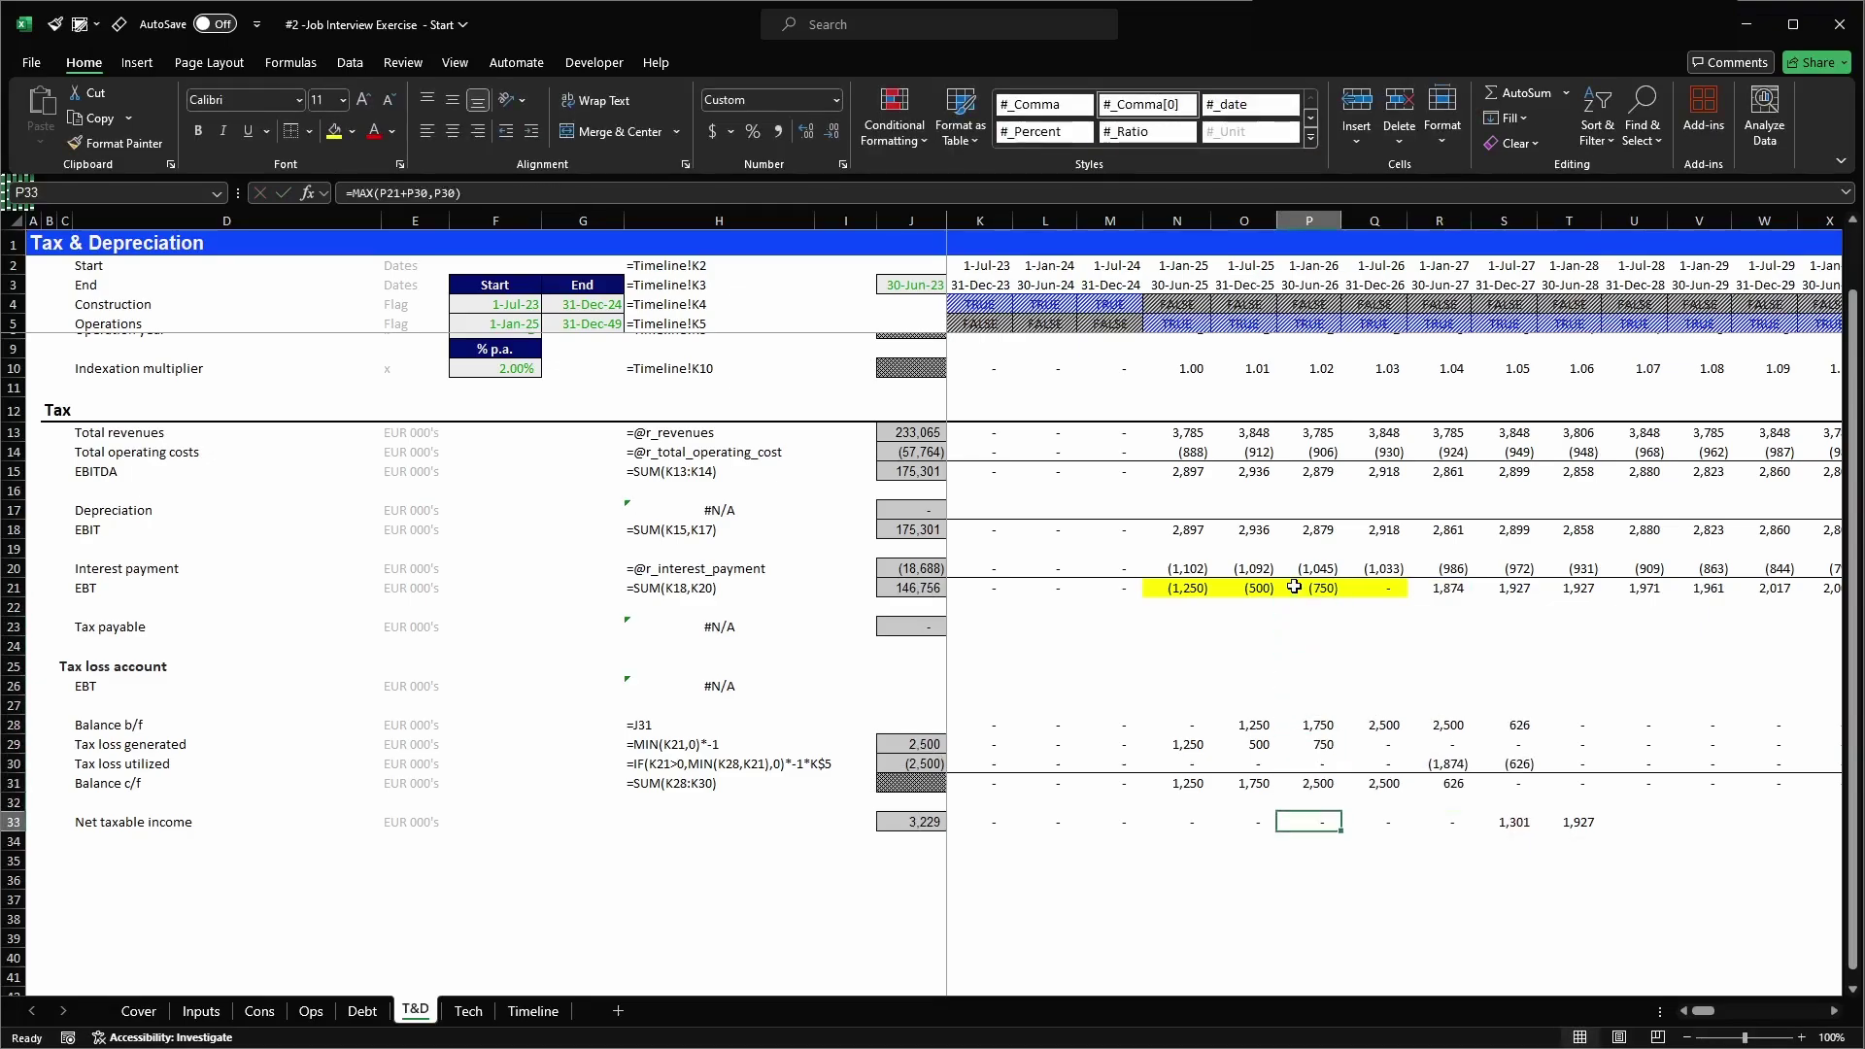
pyautogui.press('Left')
pyautogui.press('Up')
pyautogui.press('Up')
pyautogui.press('Up')
pyautogui.press('Left')
pyautogui.press('Left')
pyautogui.press('Right')
pyautogui.press('Right')
pyautogui.press('Right')
pyautogui.press('Right')
pyautogui.press('Down')
pyautogui.press('Down')
pyautogui.press('Down')
pyautogui.press('Right')
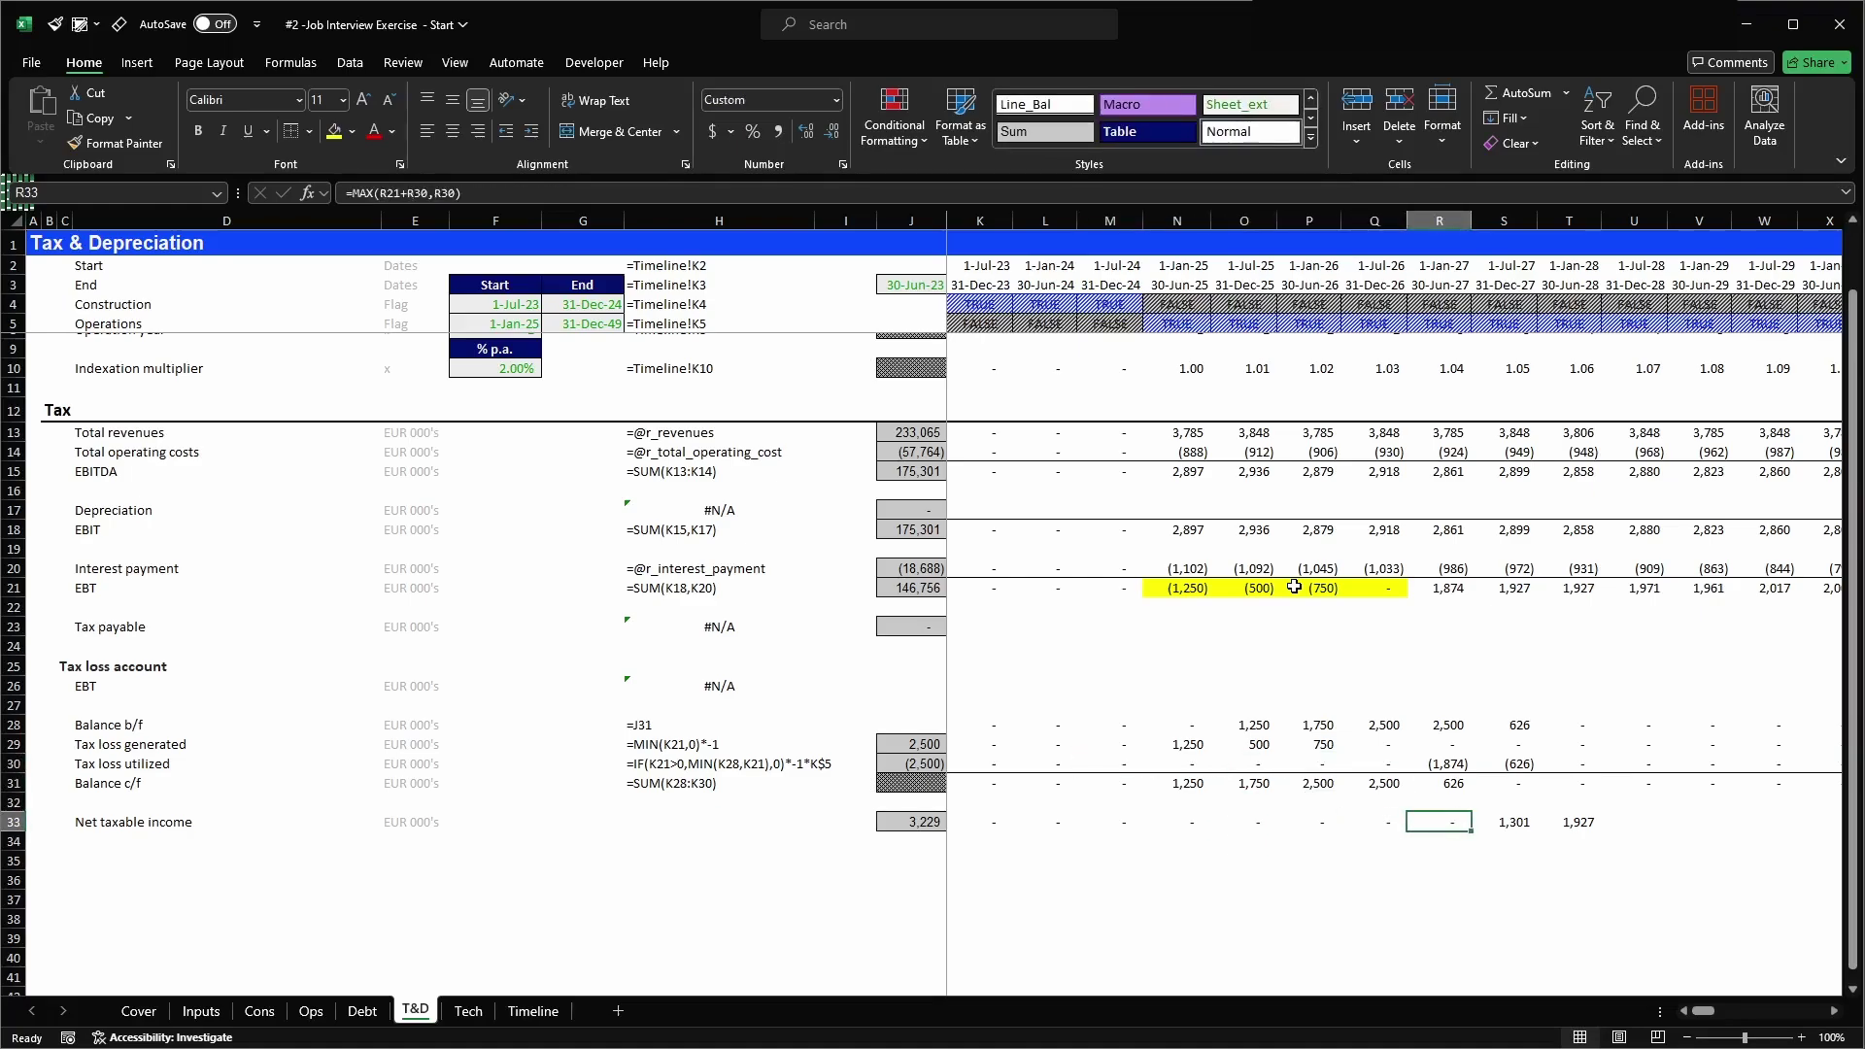
# - Compare tax loss utilized with net taxable income in columns R and S, including the opening balance in S28
pyautogui.click(1467, 761)
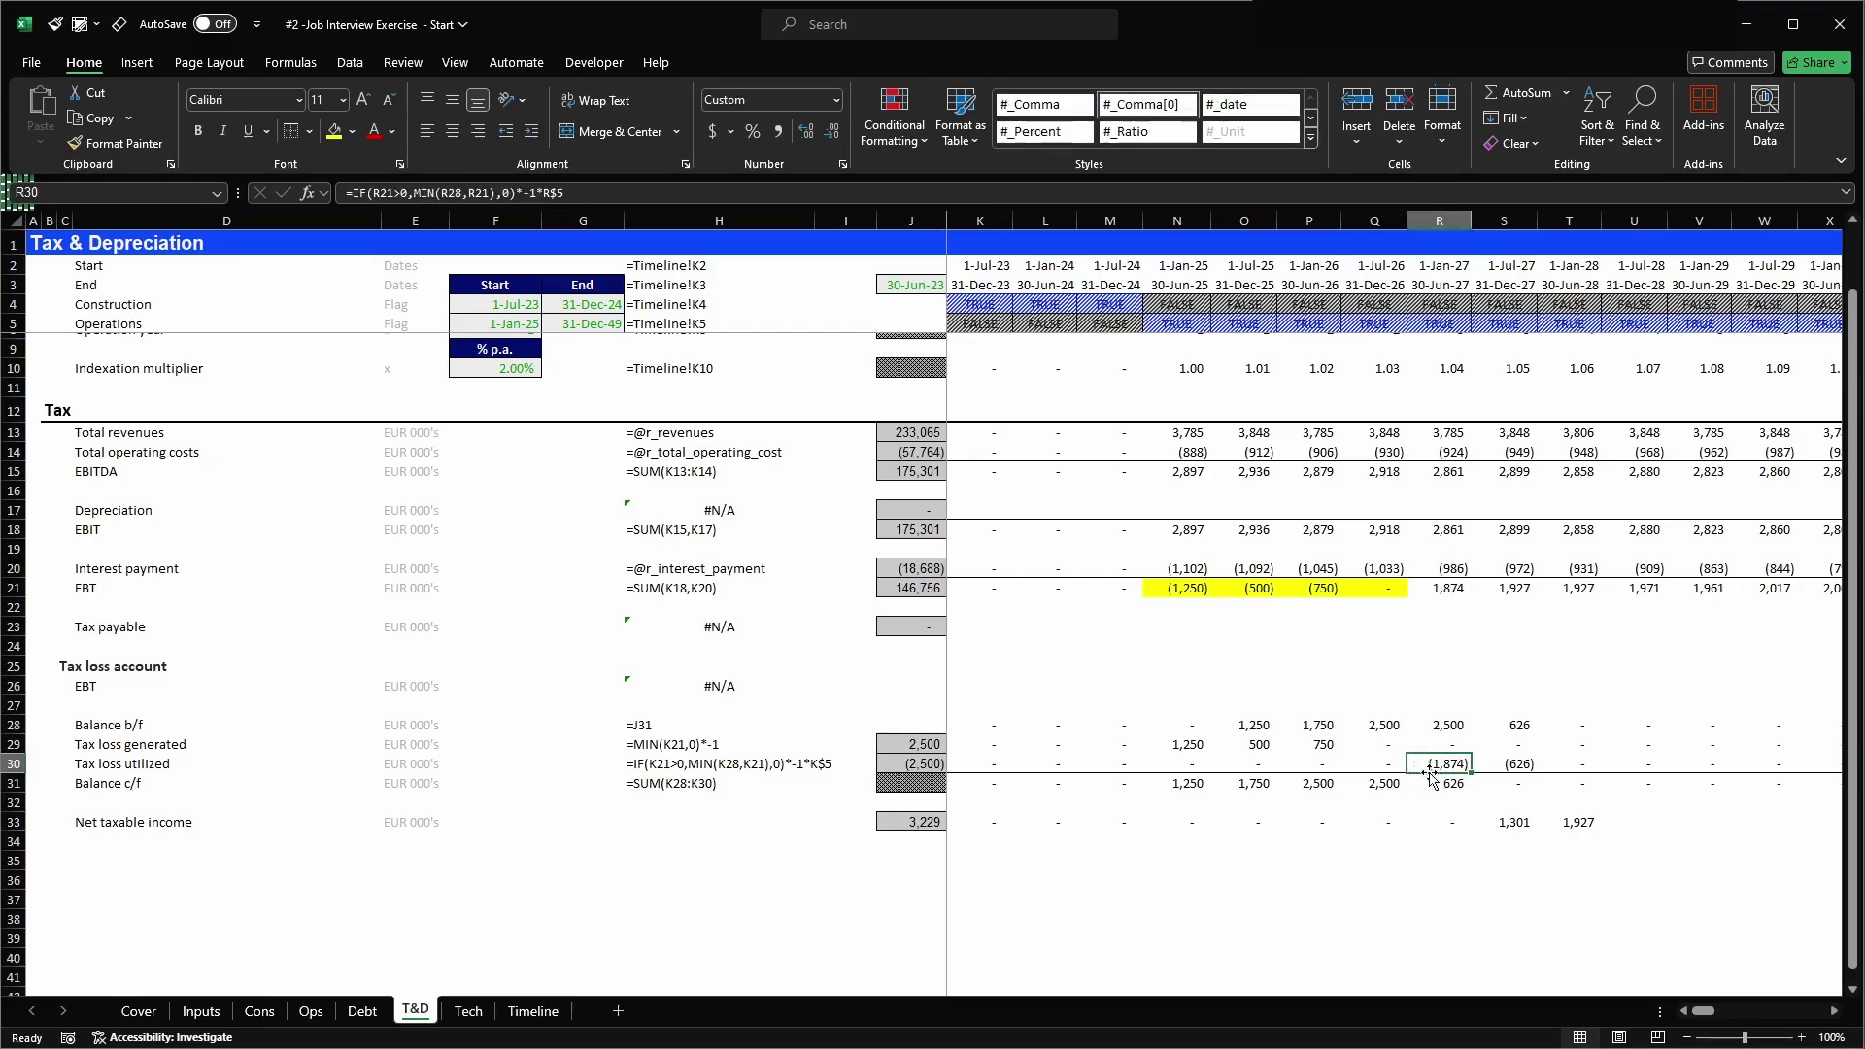
pyautogui.click(1439, 821)
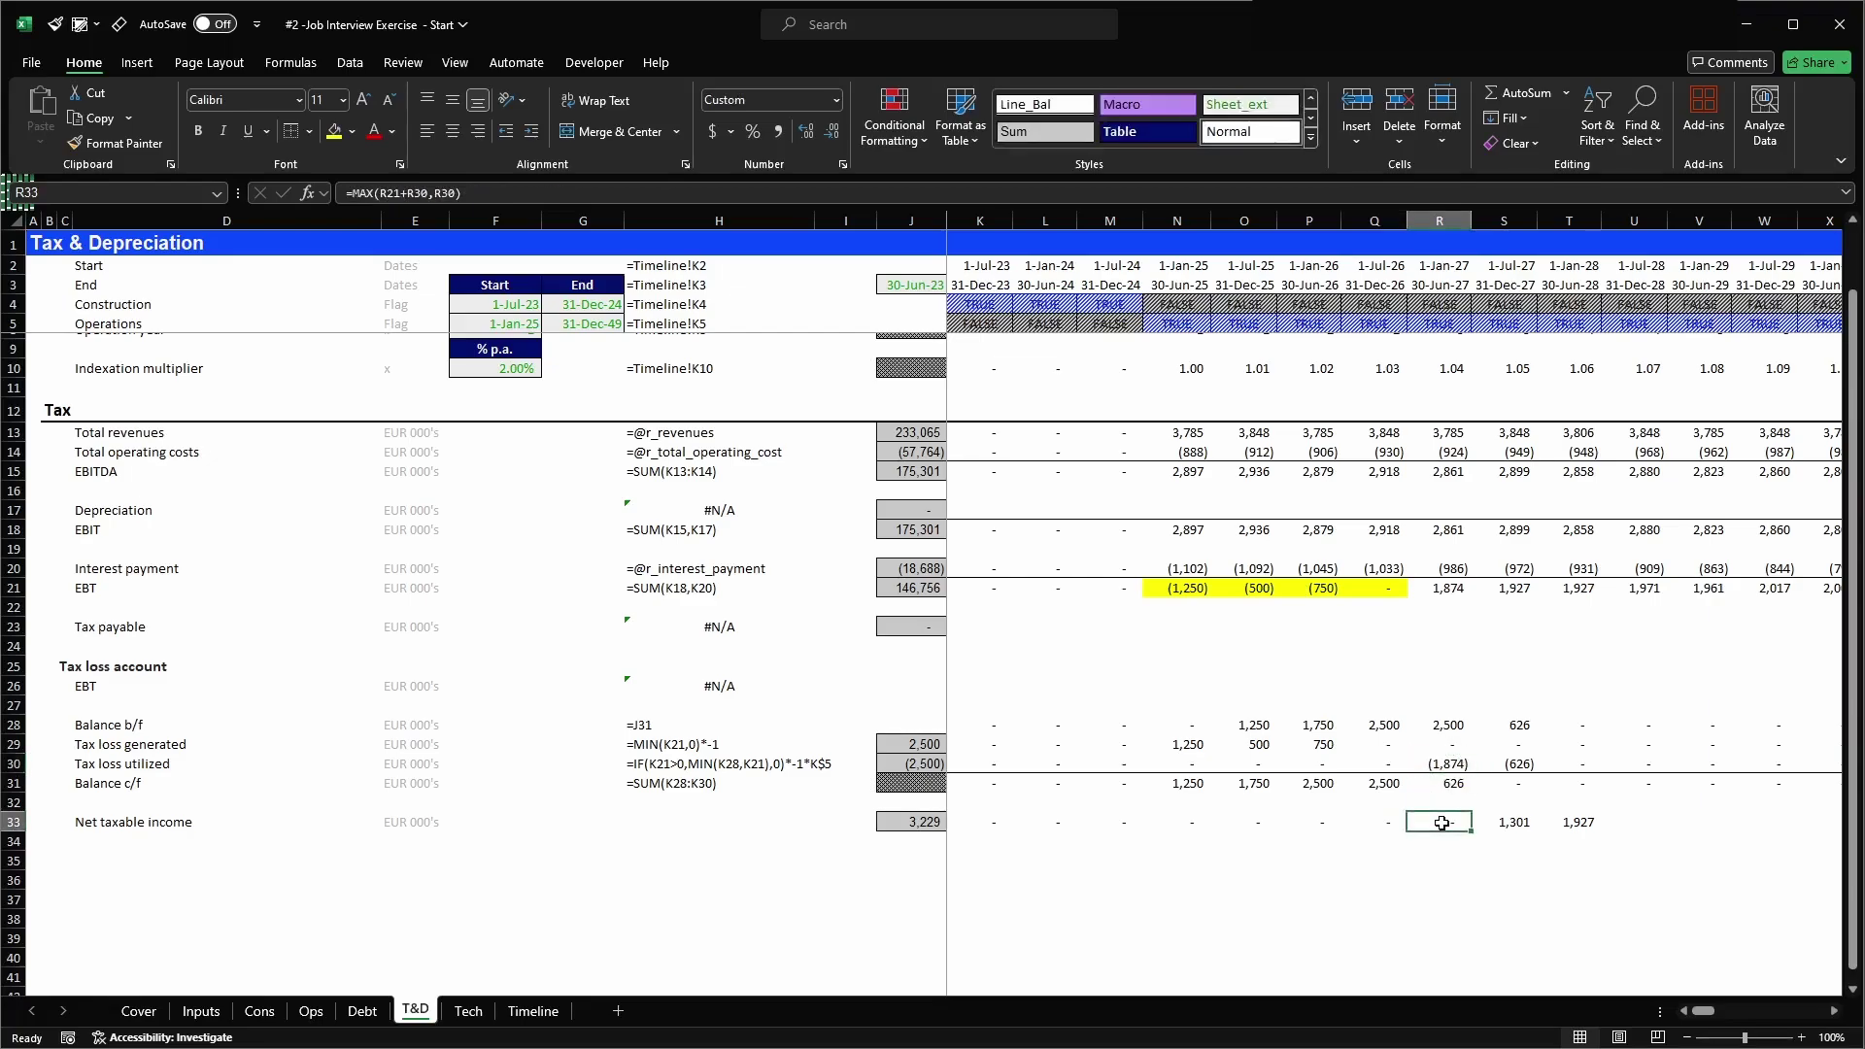
pyautogui.click(1528, 724)
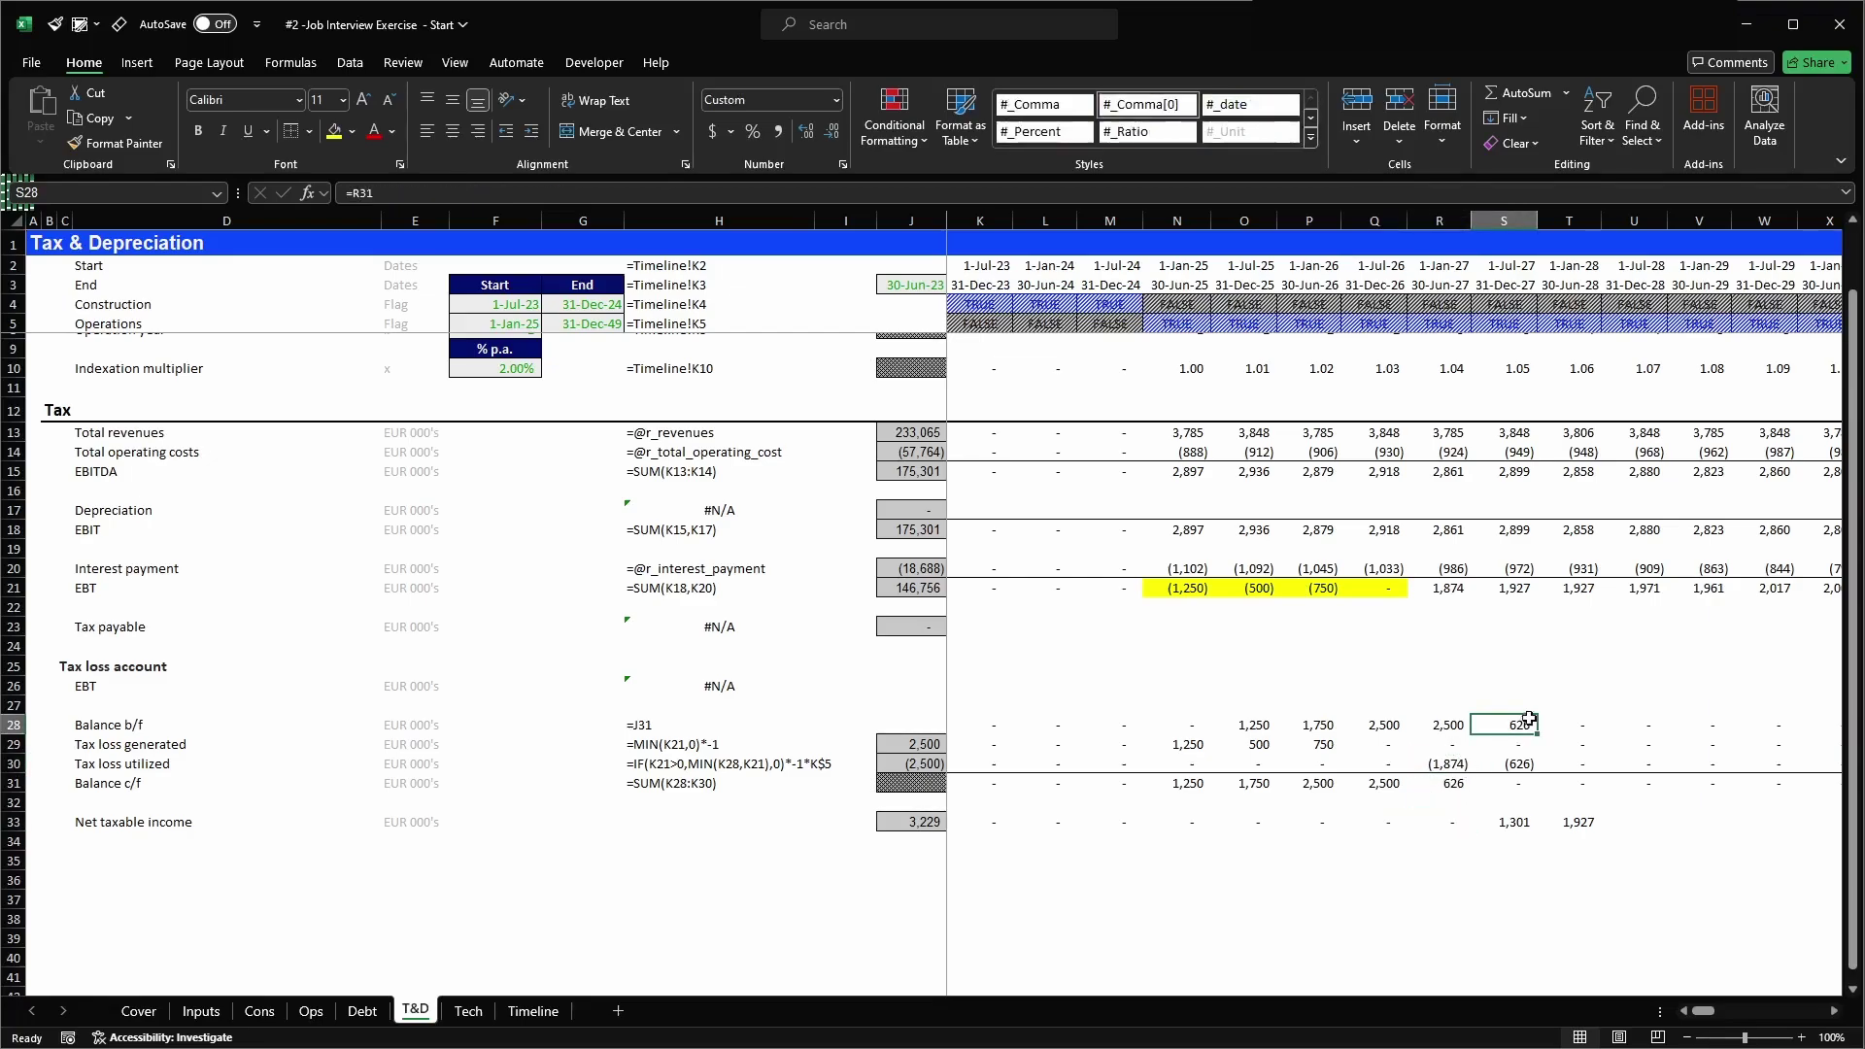
pyautogui.click(1531, 764)
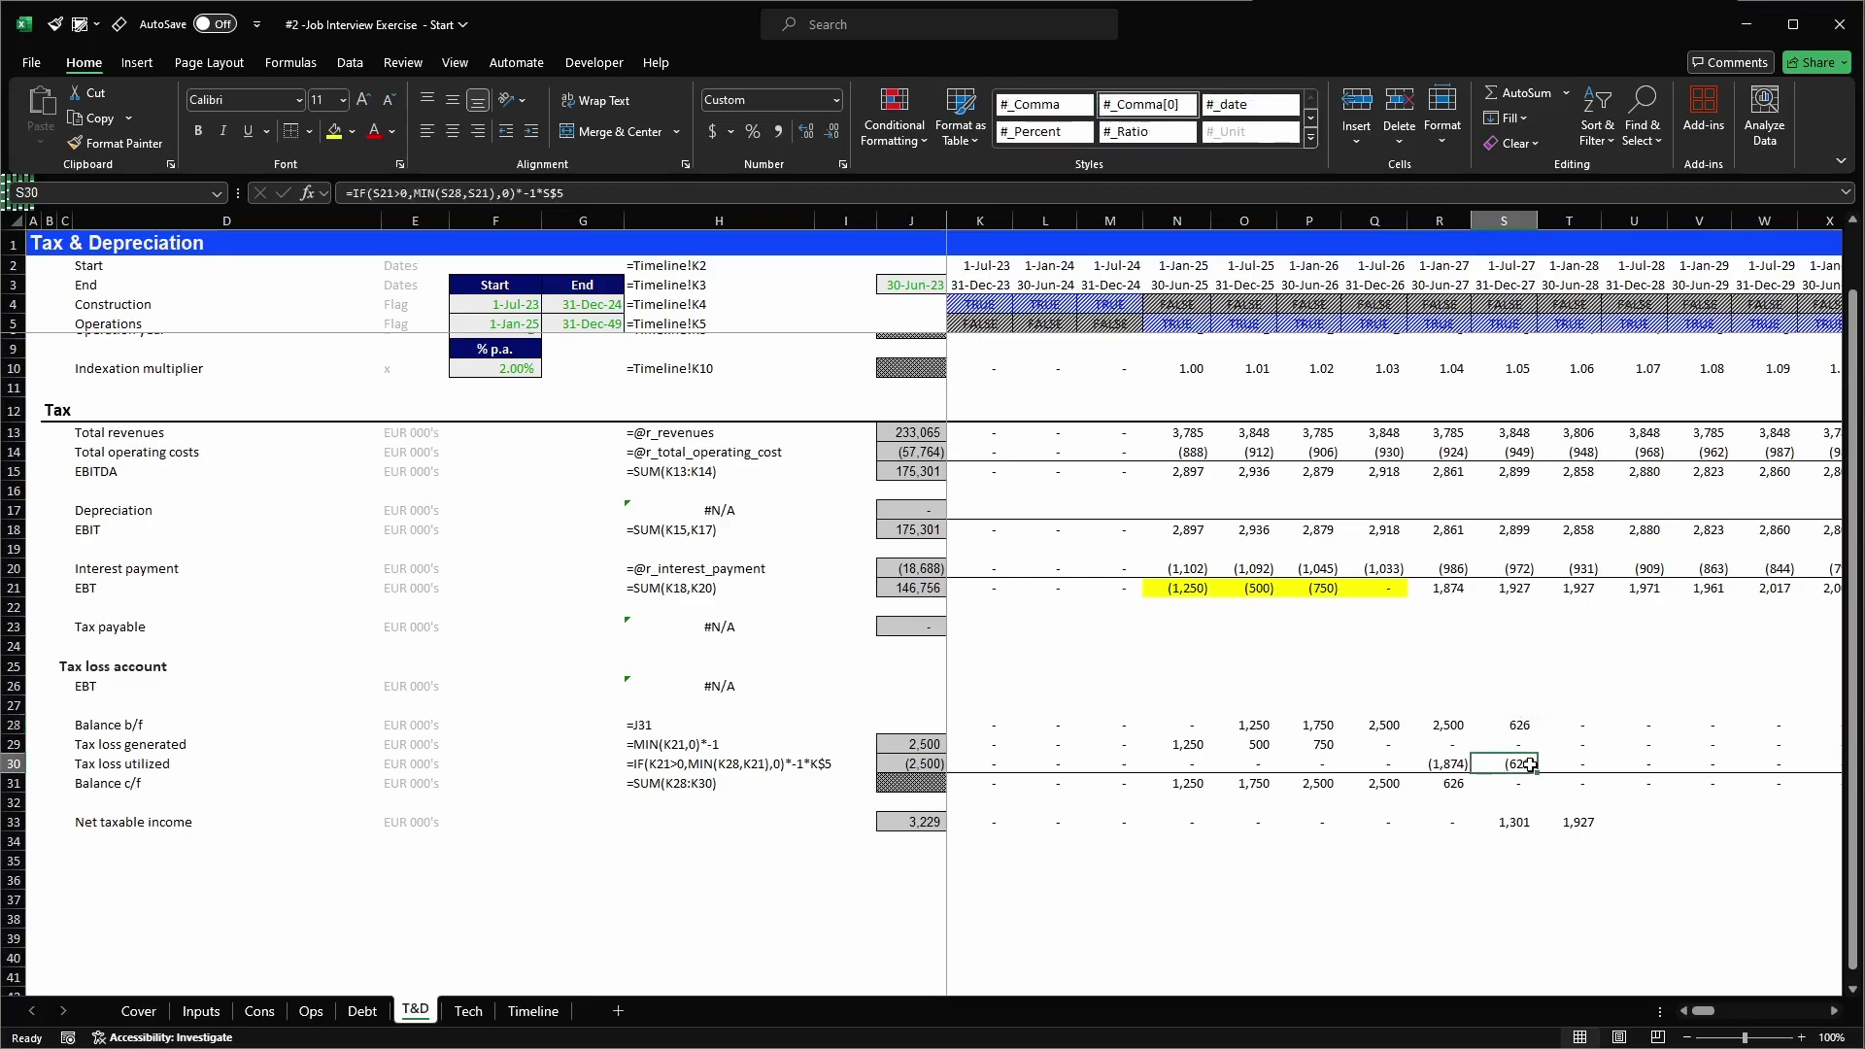
pyautogui.click(1525, 824)
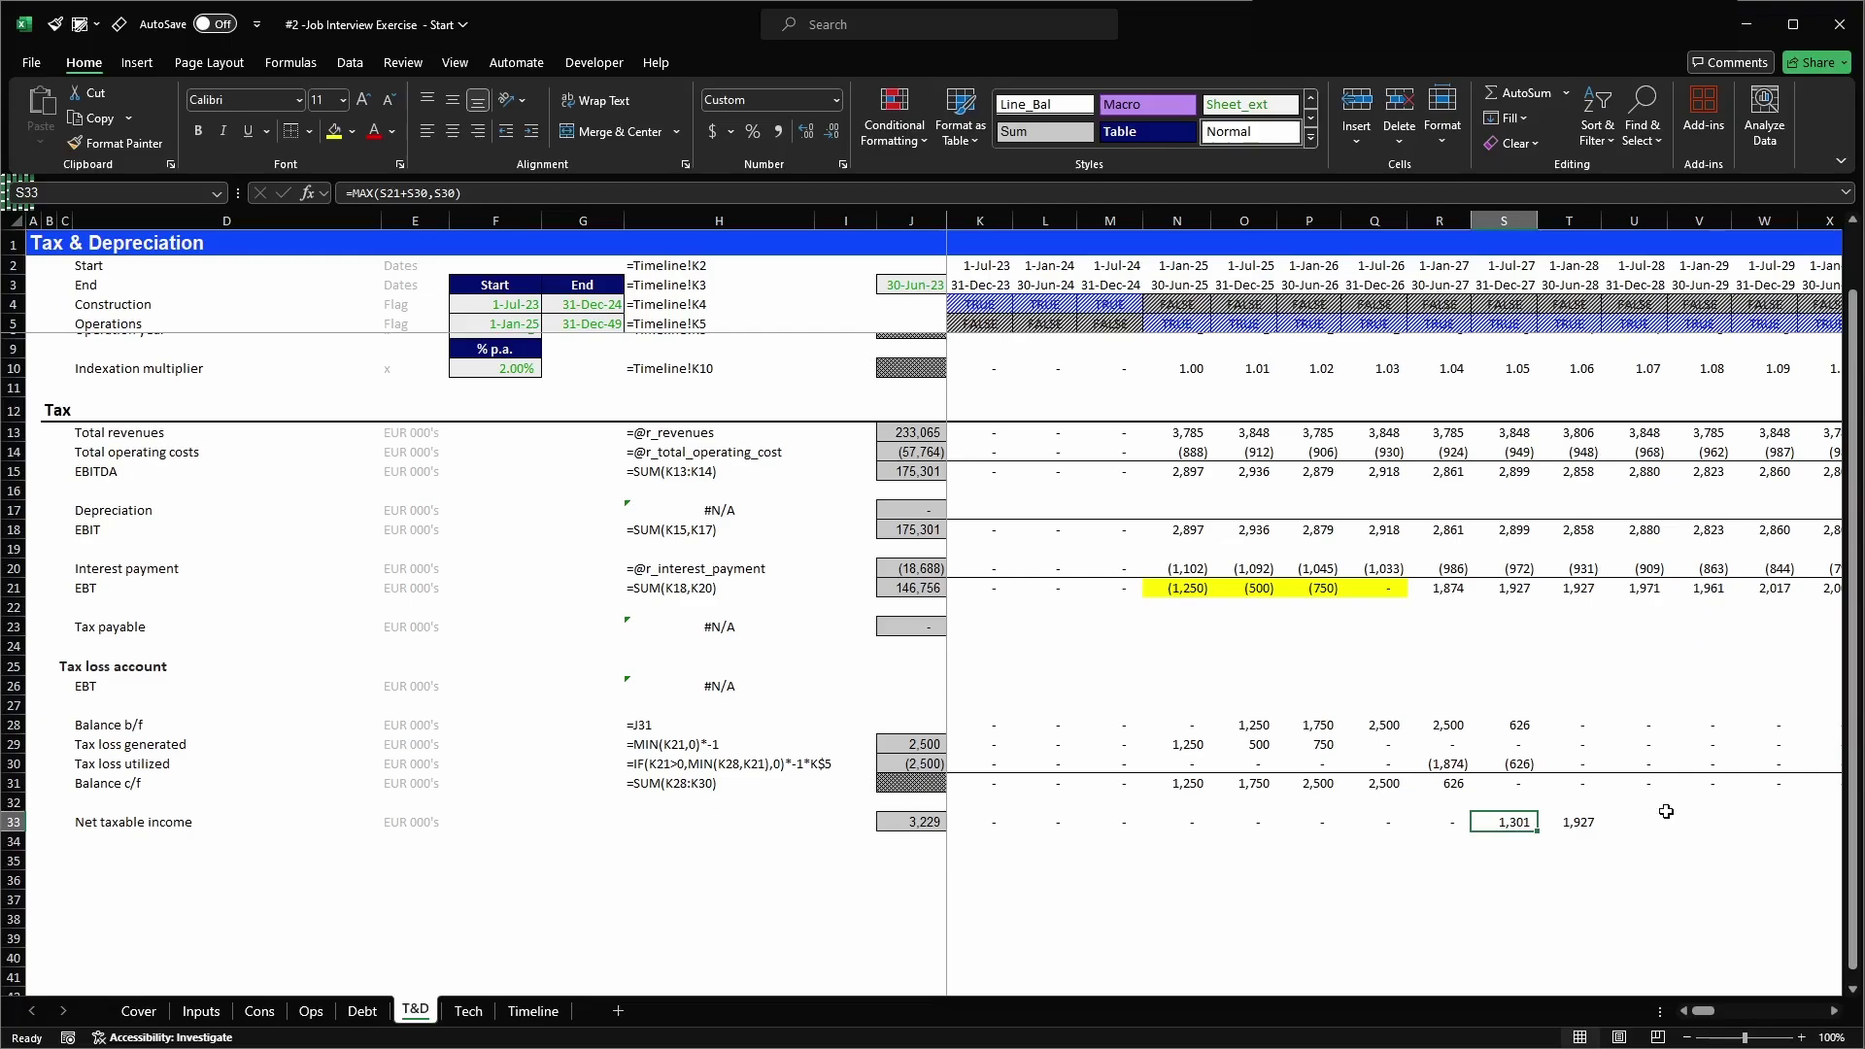
# - Copy the Net taxable income formula from T33 across the remaining periods of row 33
pyautogui.press('Right')
pyautogui.hotkey('ctrl', 'c')
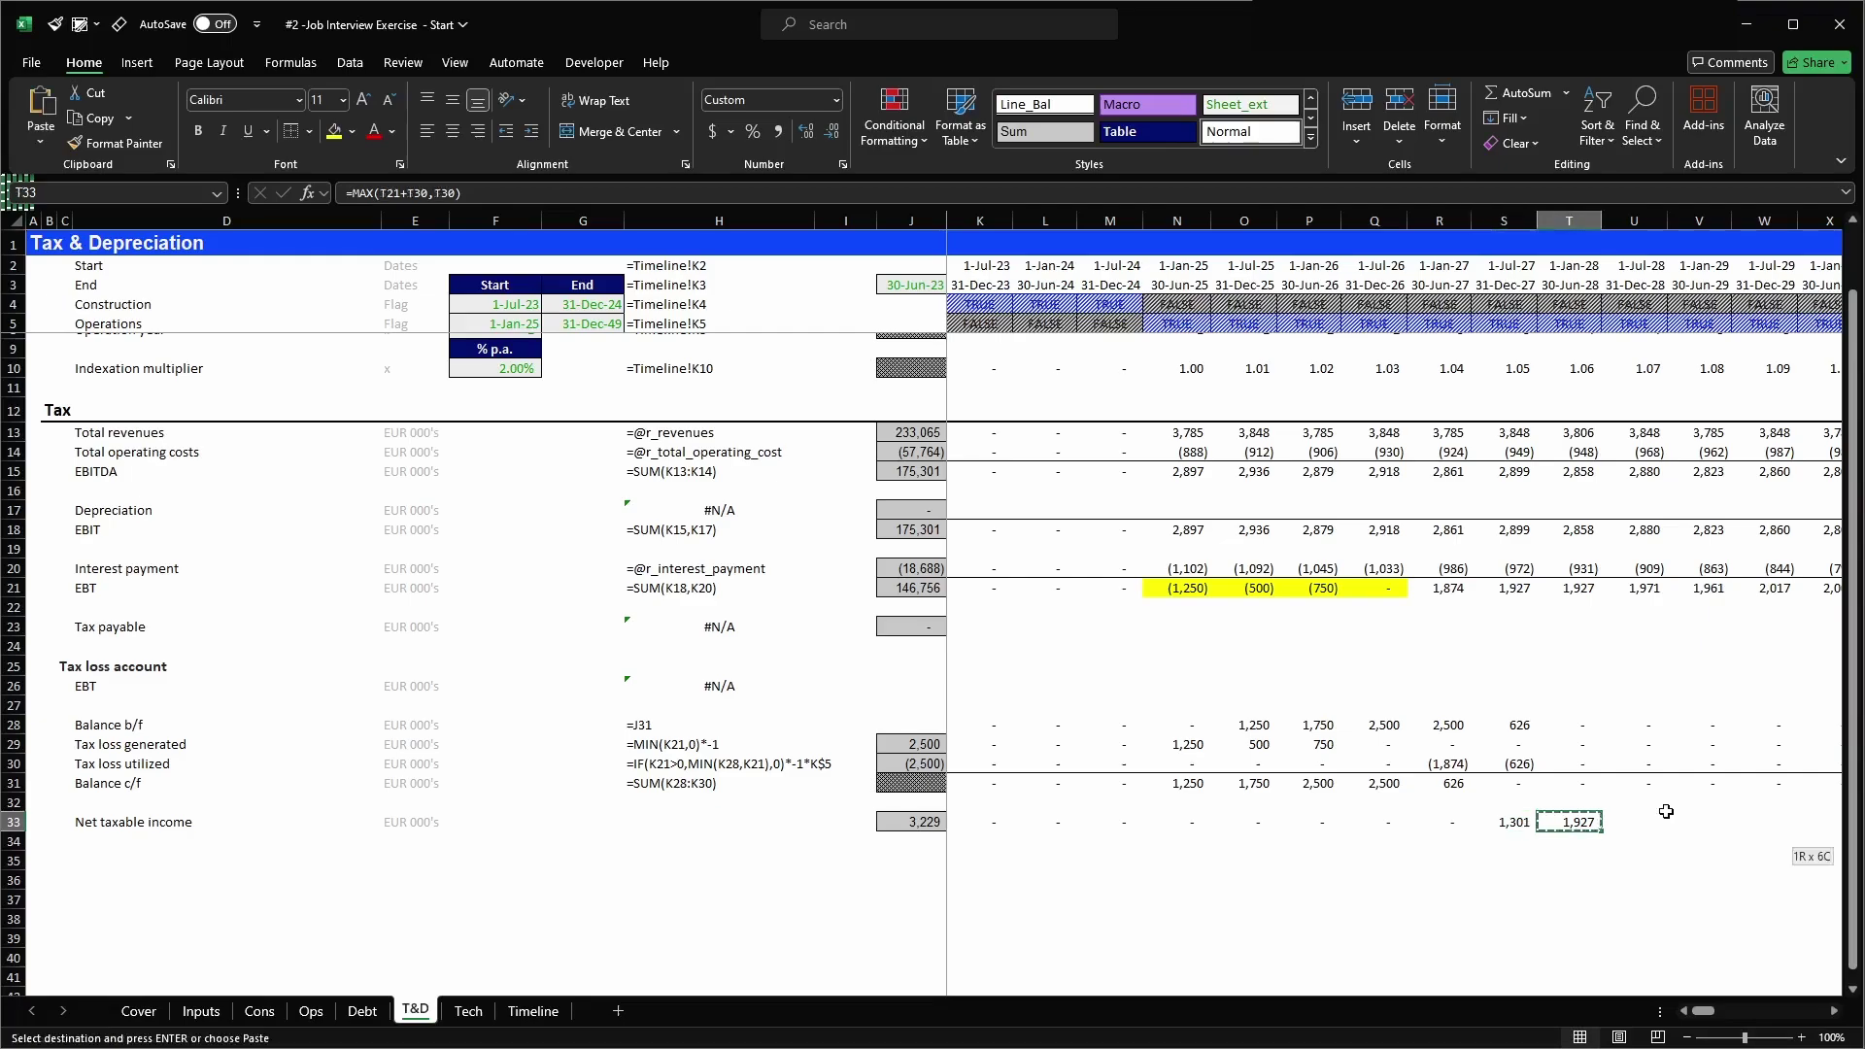
pyautogui.hotkey('ctrl', 'shift', 'Right')
pyautogui.hotkey('ctrl', 'v')
pyautogui.press('Escape')
pyautogui.press('Home')
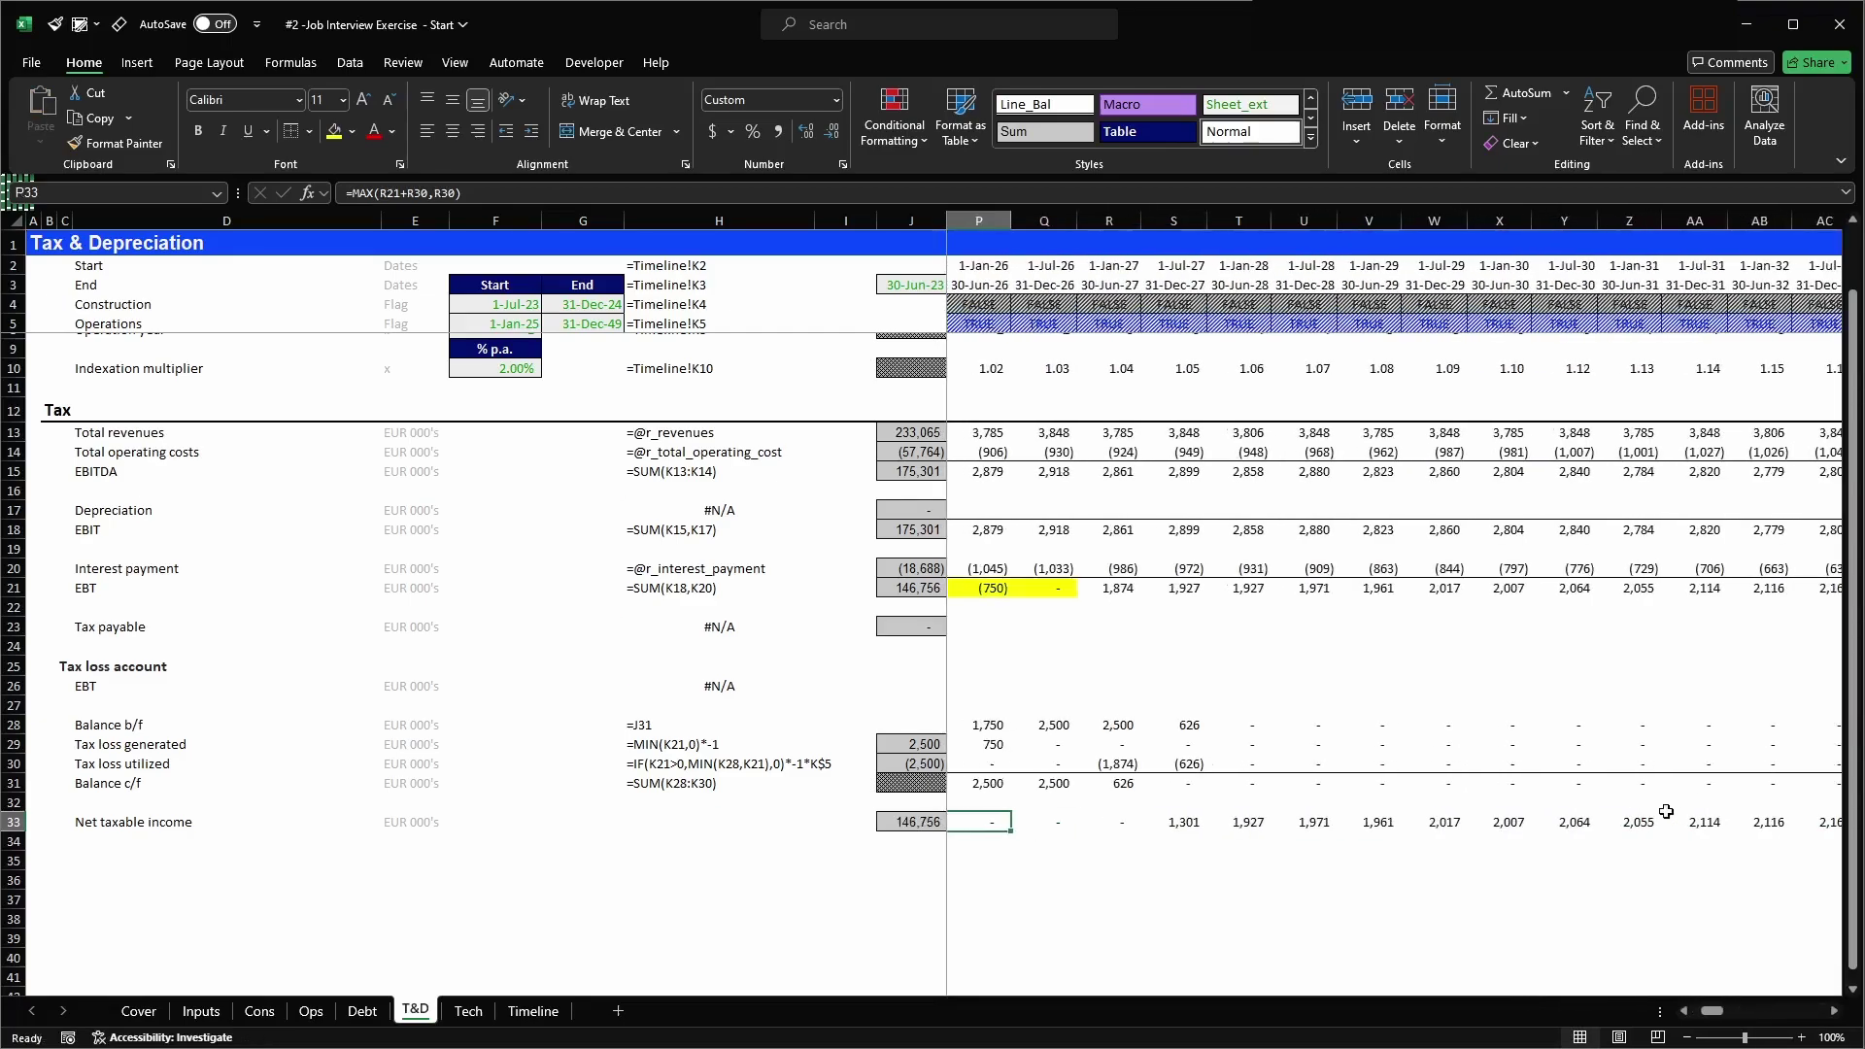
pyautogui.press('Left')
pyautogui.press('Left')
pyautogui.press('Left')
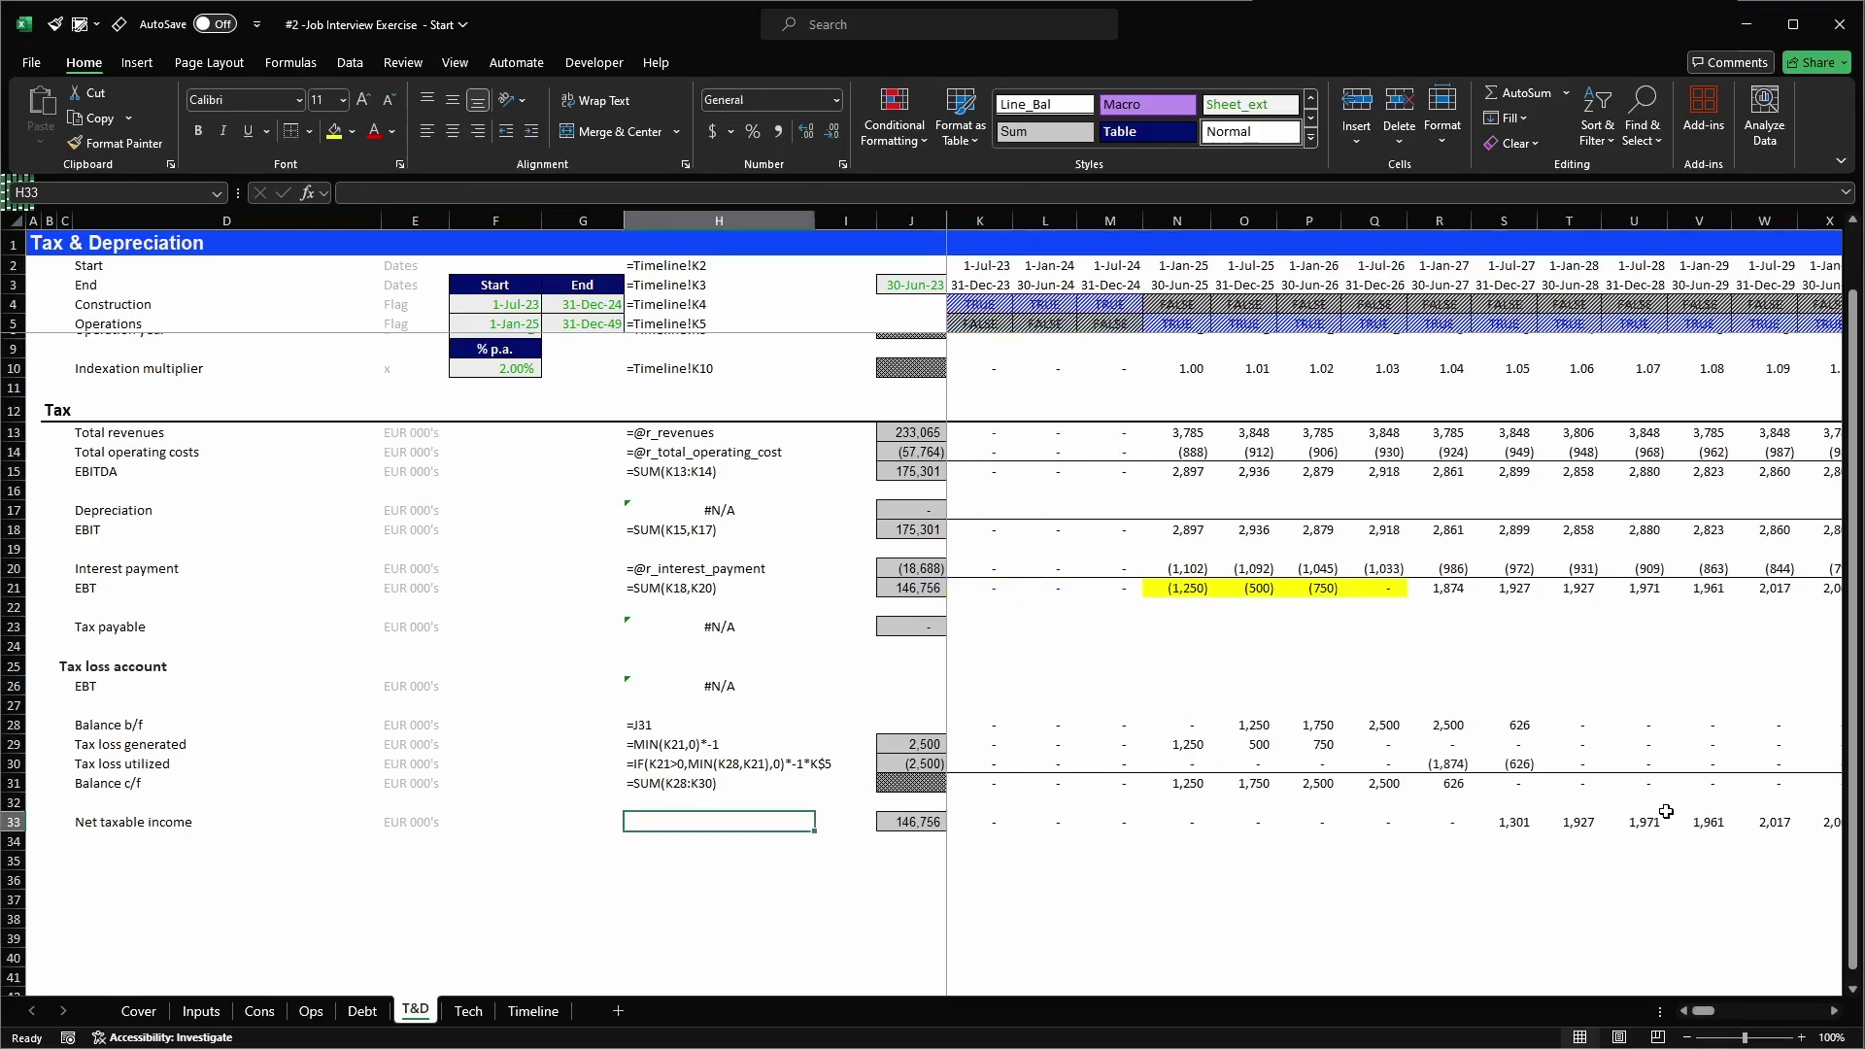
# - Replace the test EBT values in row 21 with the live formula copied from R21 back to column M
pyautogui.click(1448, 590)
pyautogui.hotkey('ctrl', 'c')
pyautogui.hotkey('shift', 'Left')
pyautogui.hotkey('shift', 'Left')
pyautogui.hotkey('shift', 'Left')
pyautogui.hotkey('shift', 'Left')
pyautogui.hotkey('shift', 'Left')
pyautogui.press('Return')
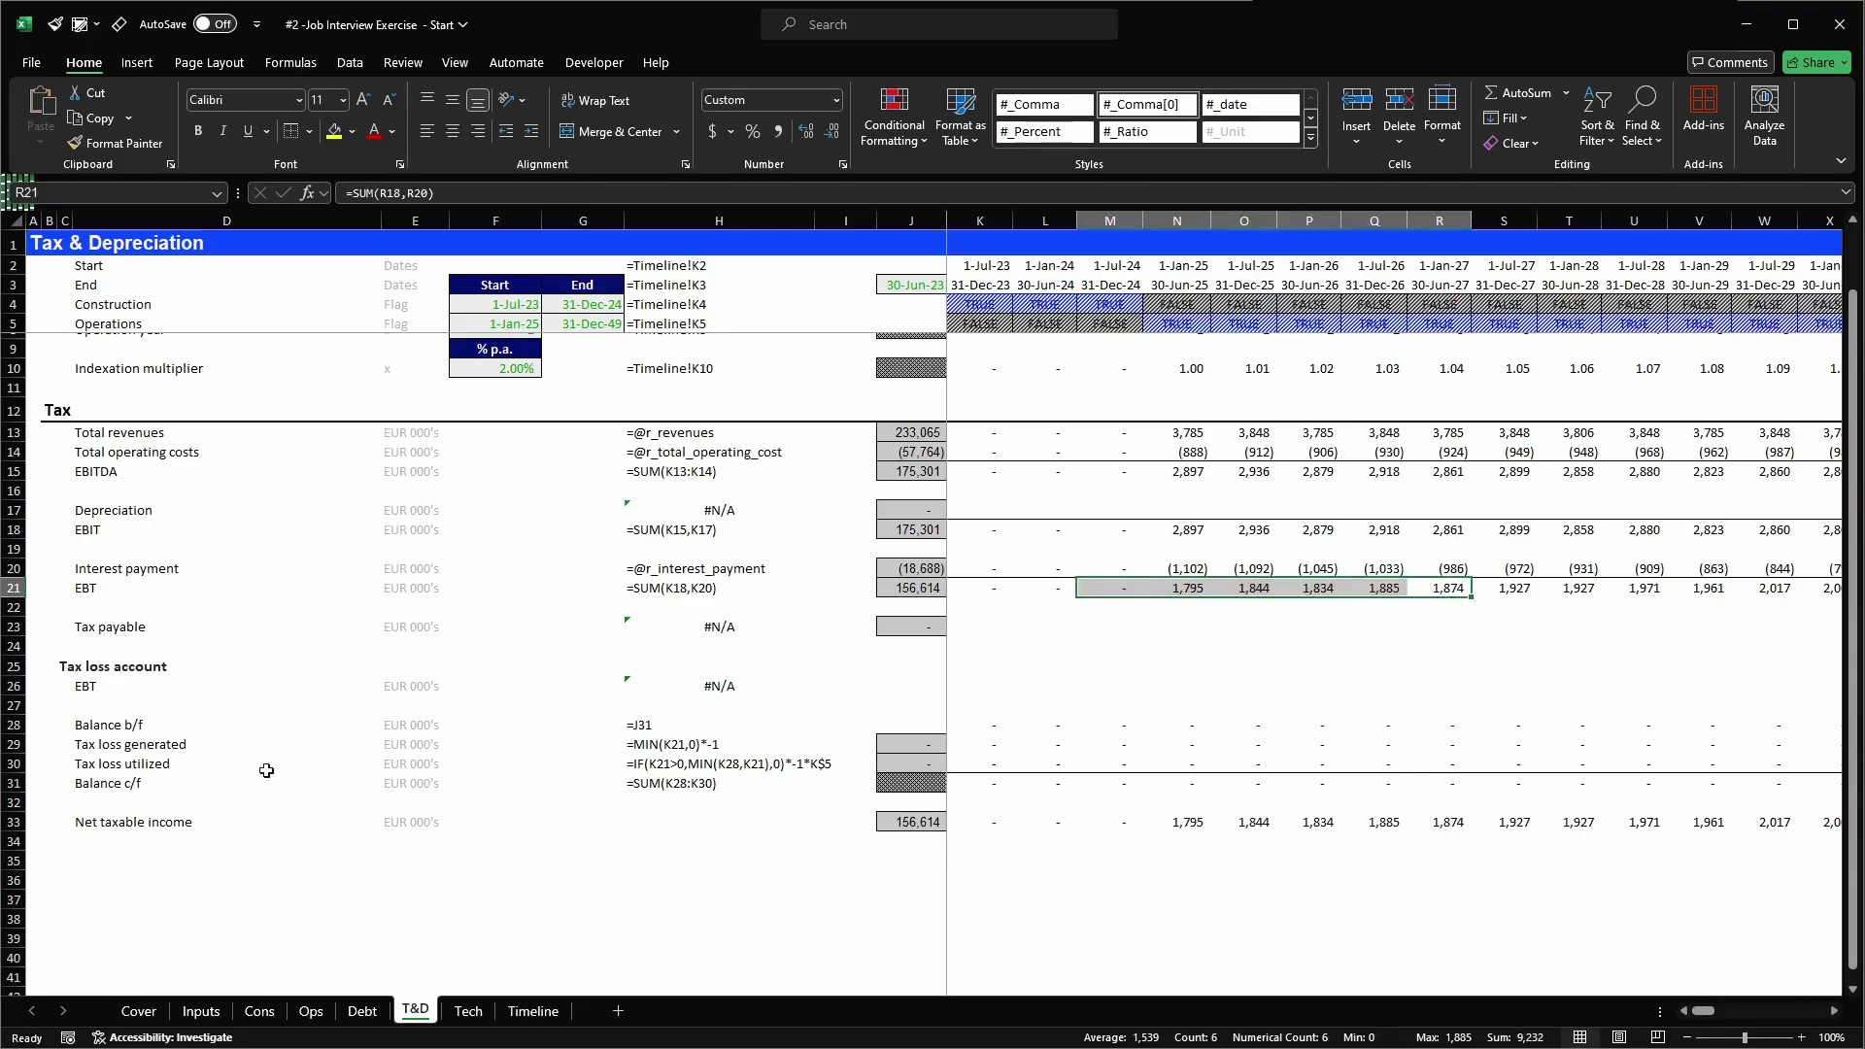
# - Add the row labels Tax rate in D35 and Tax payable in D36
pyautogui.click(117, 857)
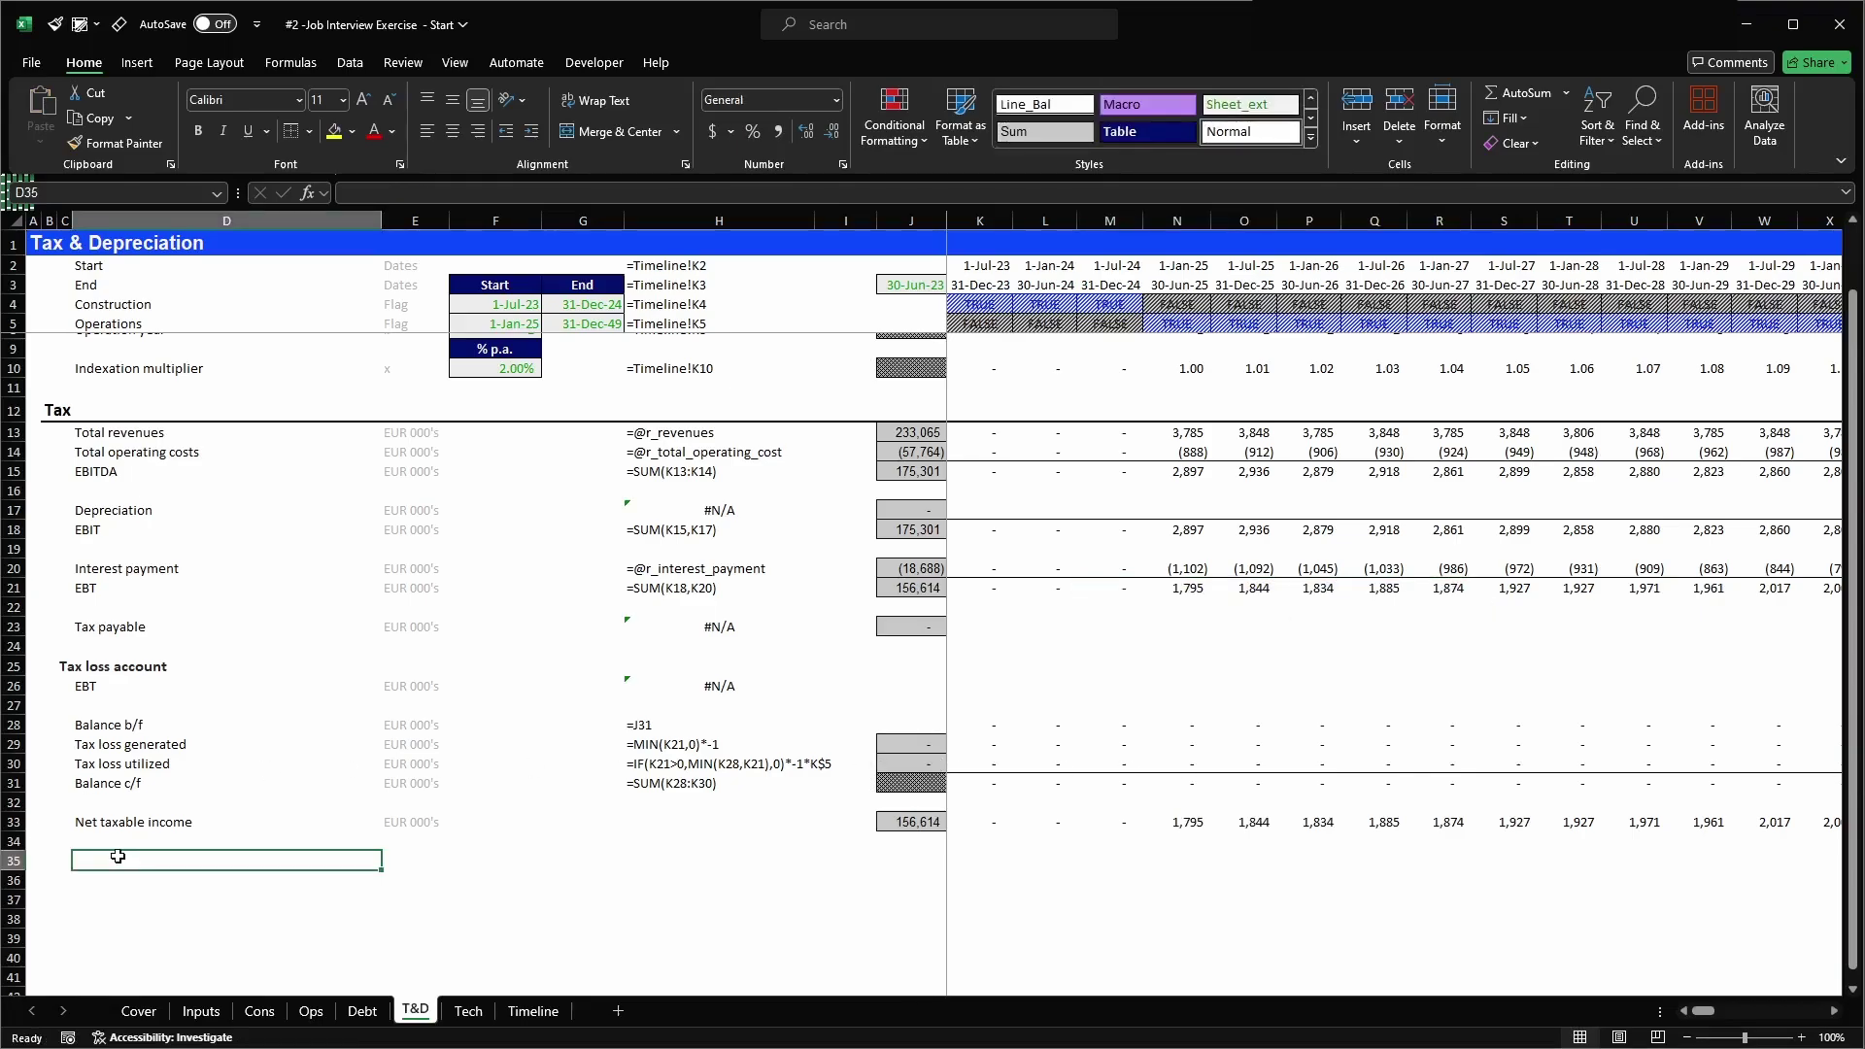
pyautogui.write('TAx')
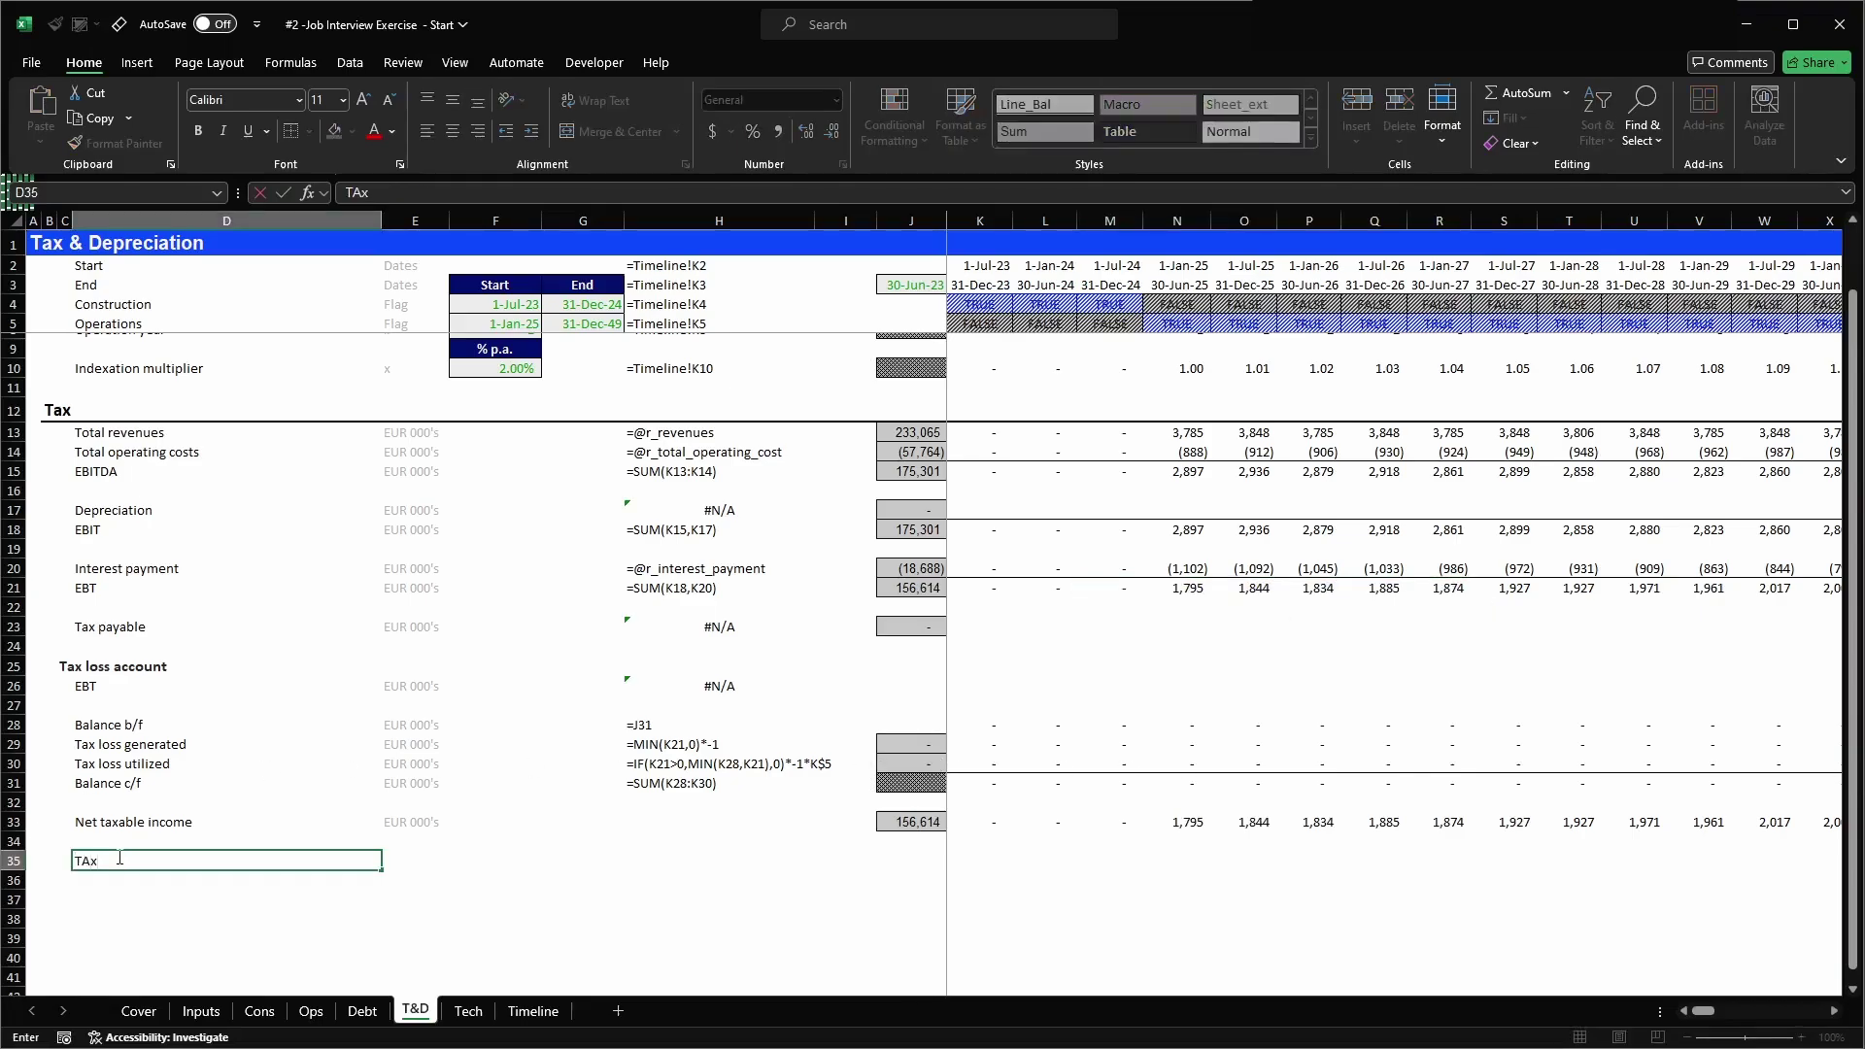
pyautogui.press('Return')
pyautogui.write('Tax rate')
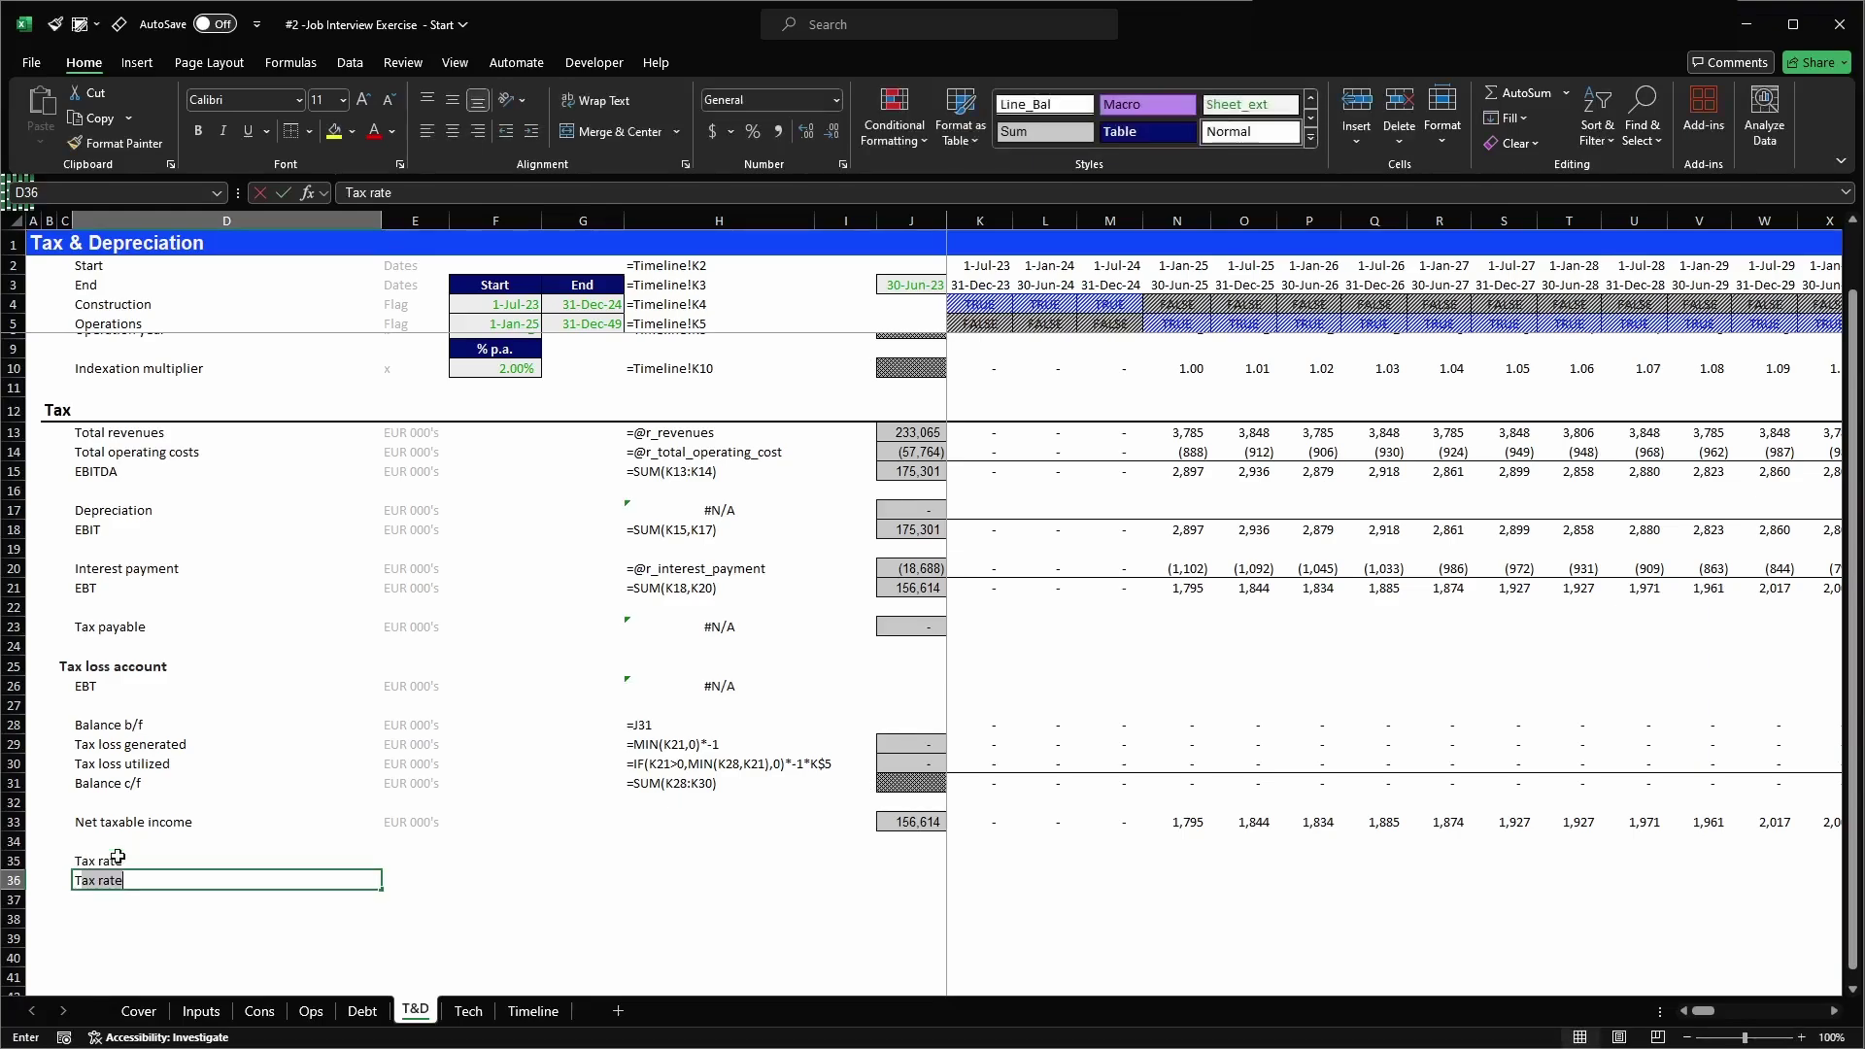
pyautogui.press('BackSpace')
pyautogui.press('BackSpace')
pyautogui.press('BackSpace')
pyautogui.press('BackSpace')
pyautogui.write('pay')
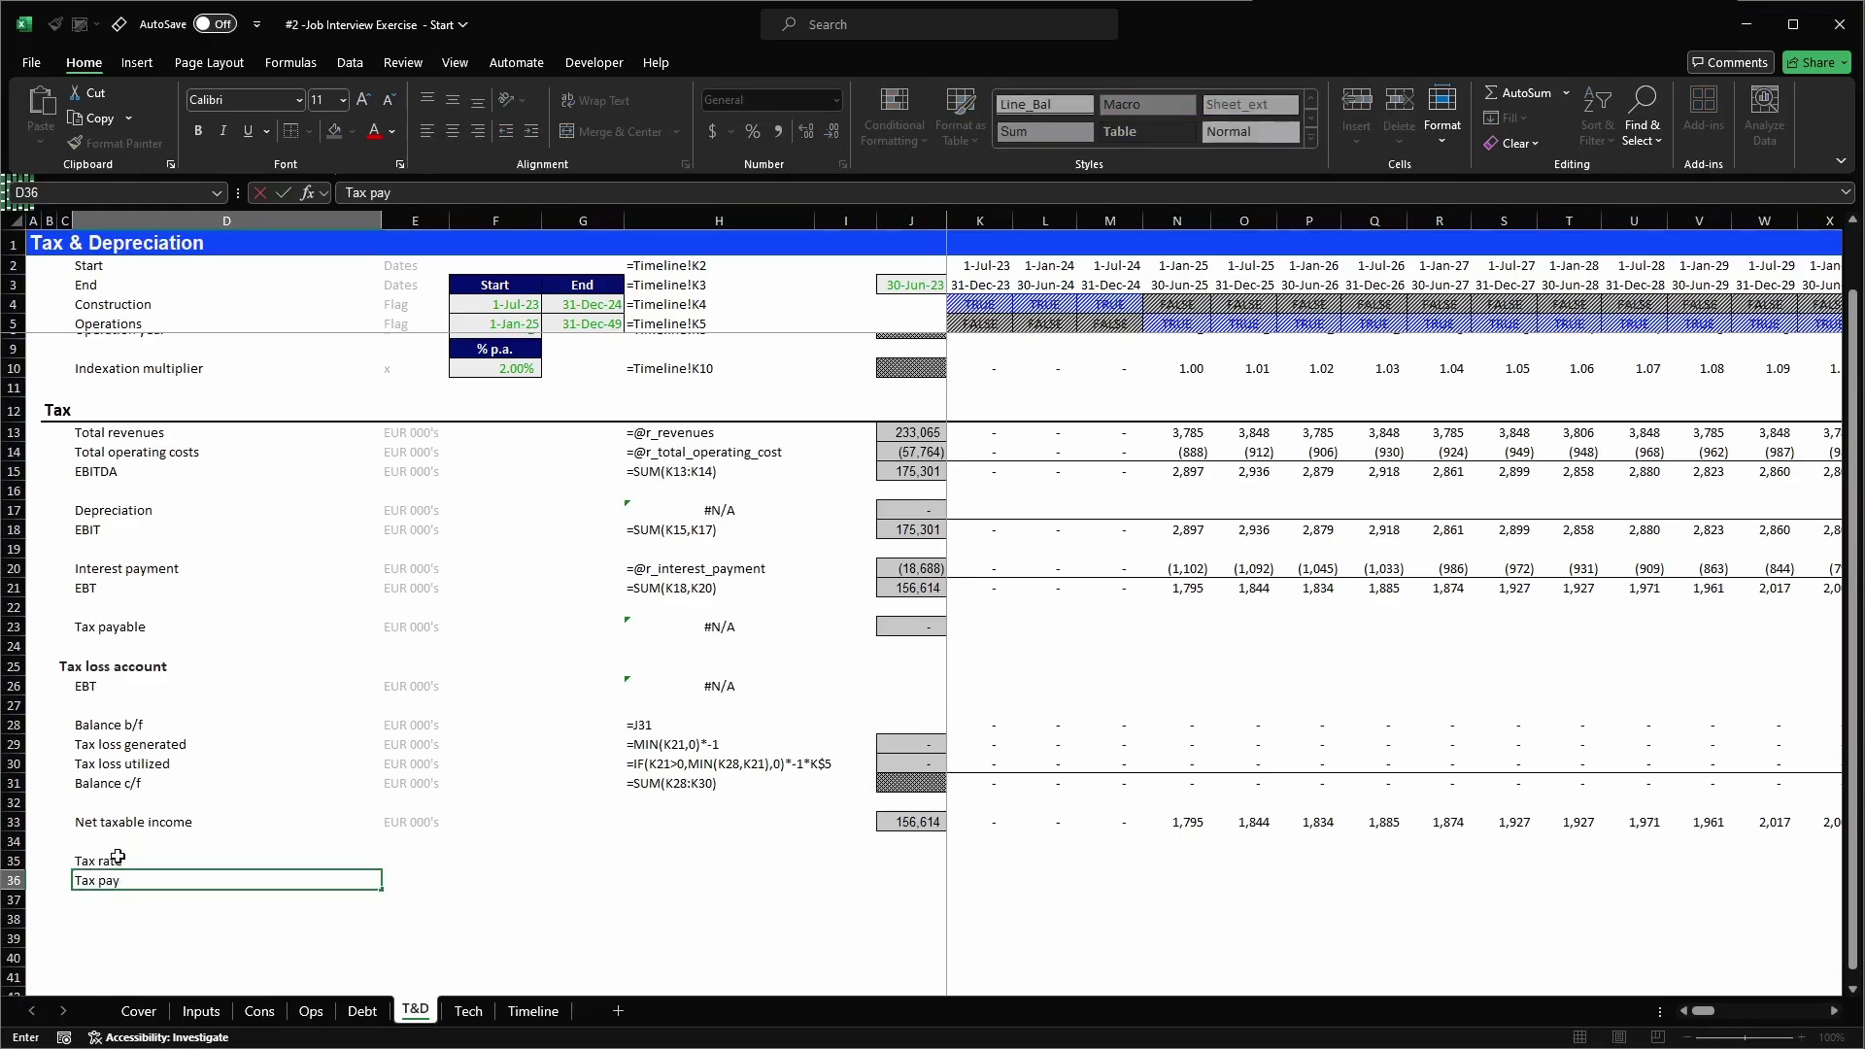
pyautogui.write('able')
pyautogui.press('Return')
# - Set the unit of Tax rate to % and copy the EUR 000's unit to Tax payable
pyautogui.press('Up')
pyautogui.press('Up')
pyautogui.press('Right')
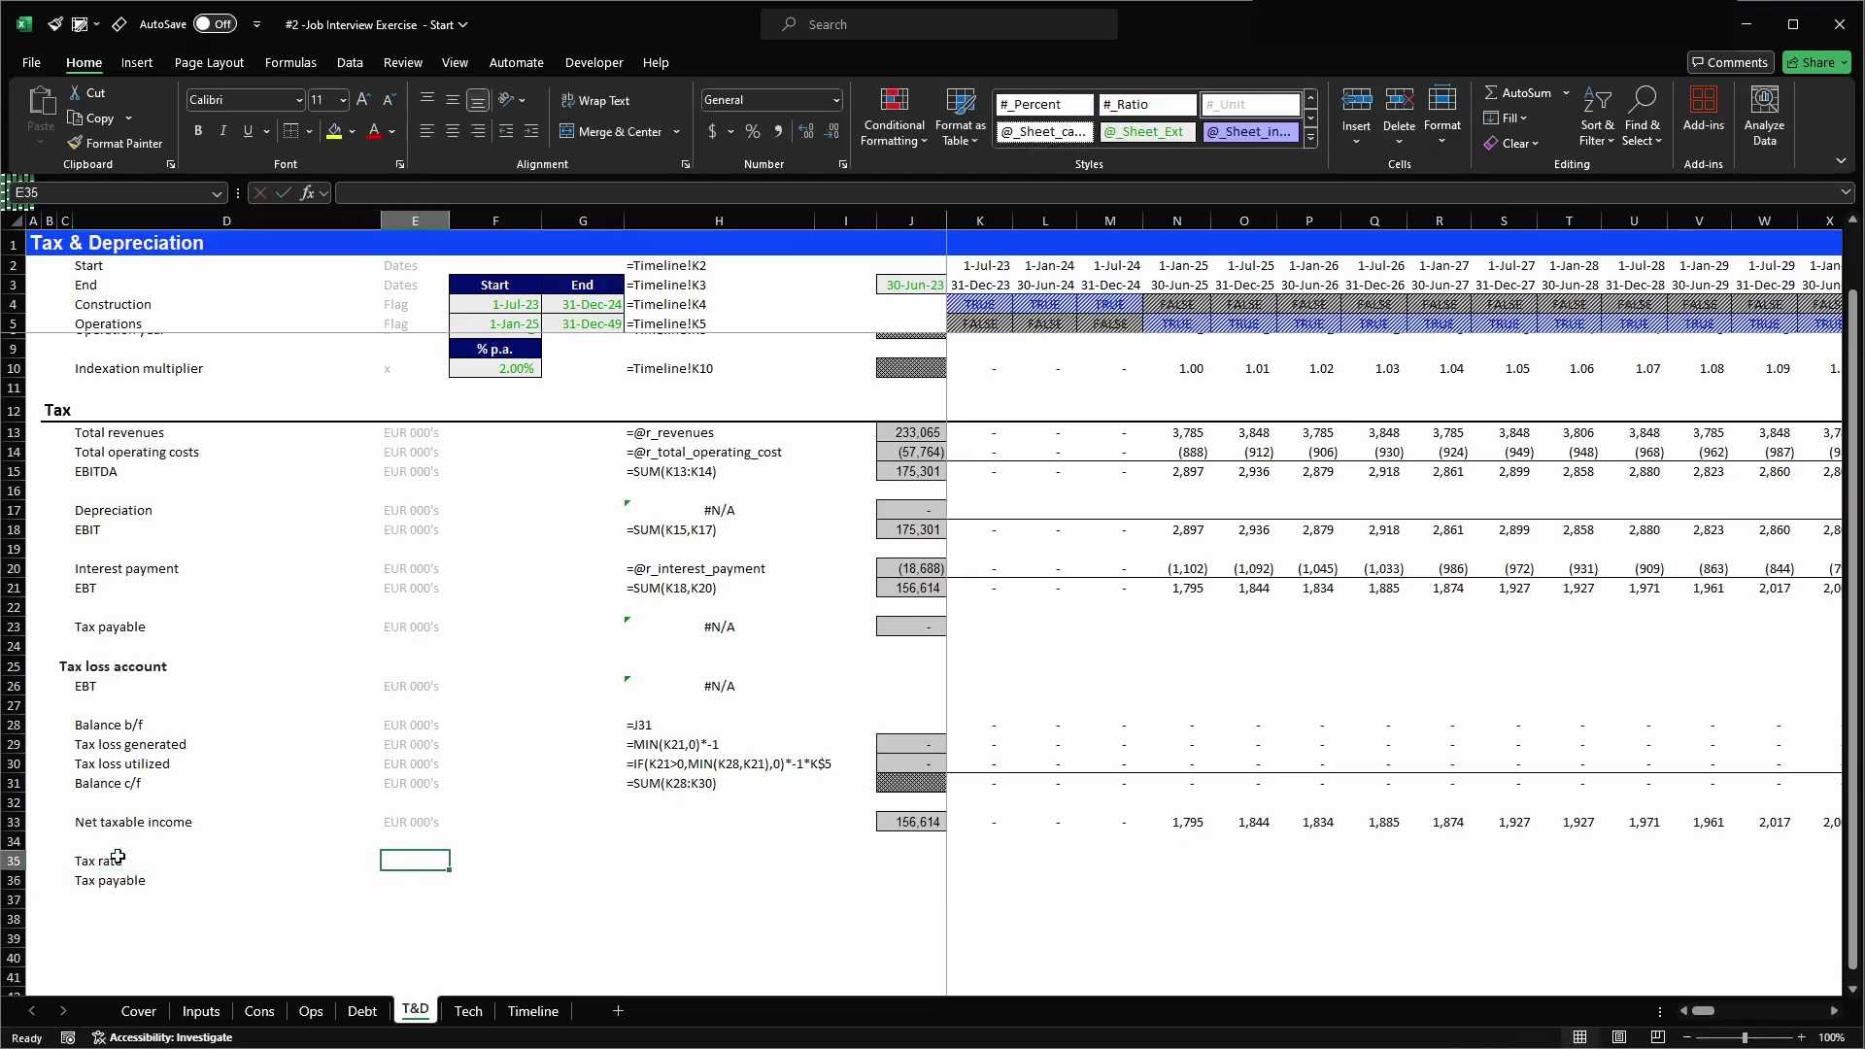
pyautogui.press('Up')
pyautogui.press('Up')
pyautogui.hotkey('ctrl', 'c')
pyautogui.press('Down')
pyautogui.press('Down')
pyautogui.write('%')
pyautogui.press('Return')
pyautogui.press('Return')
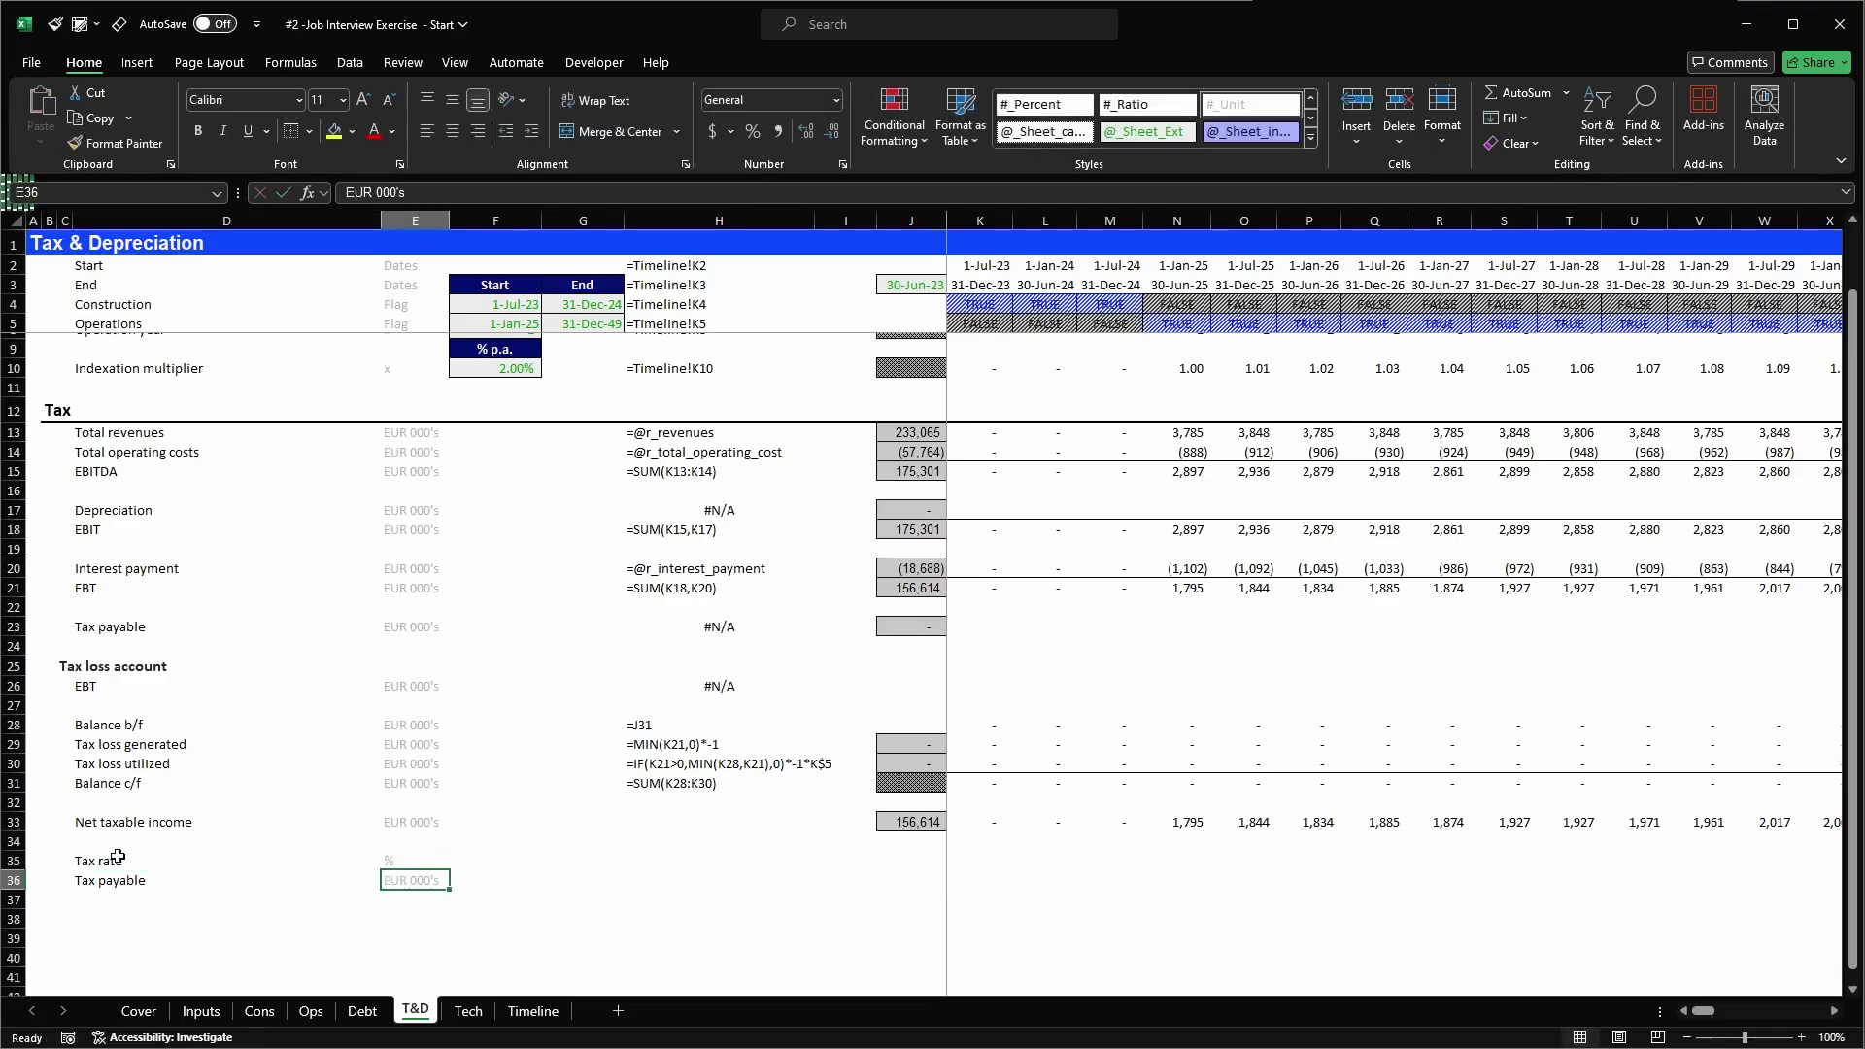
# - Link the Tax rate cell F35 to the tax rate in F64 of the Inputs sheet
pyautogui.press('Up')
pyautogui.press('Right')
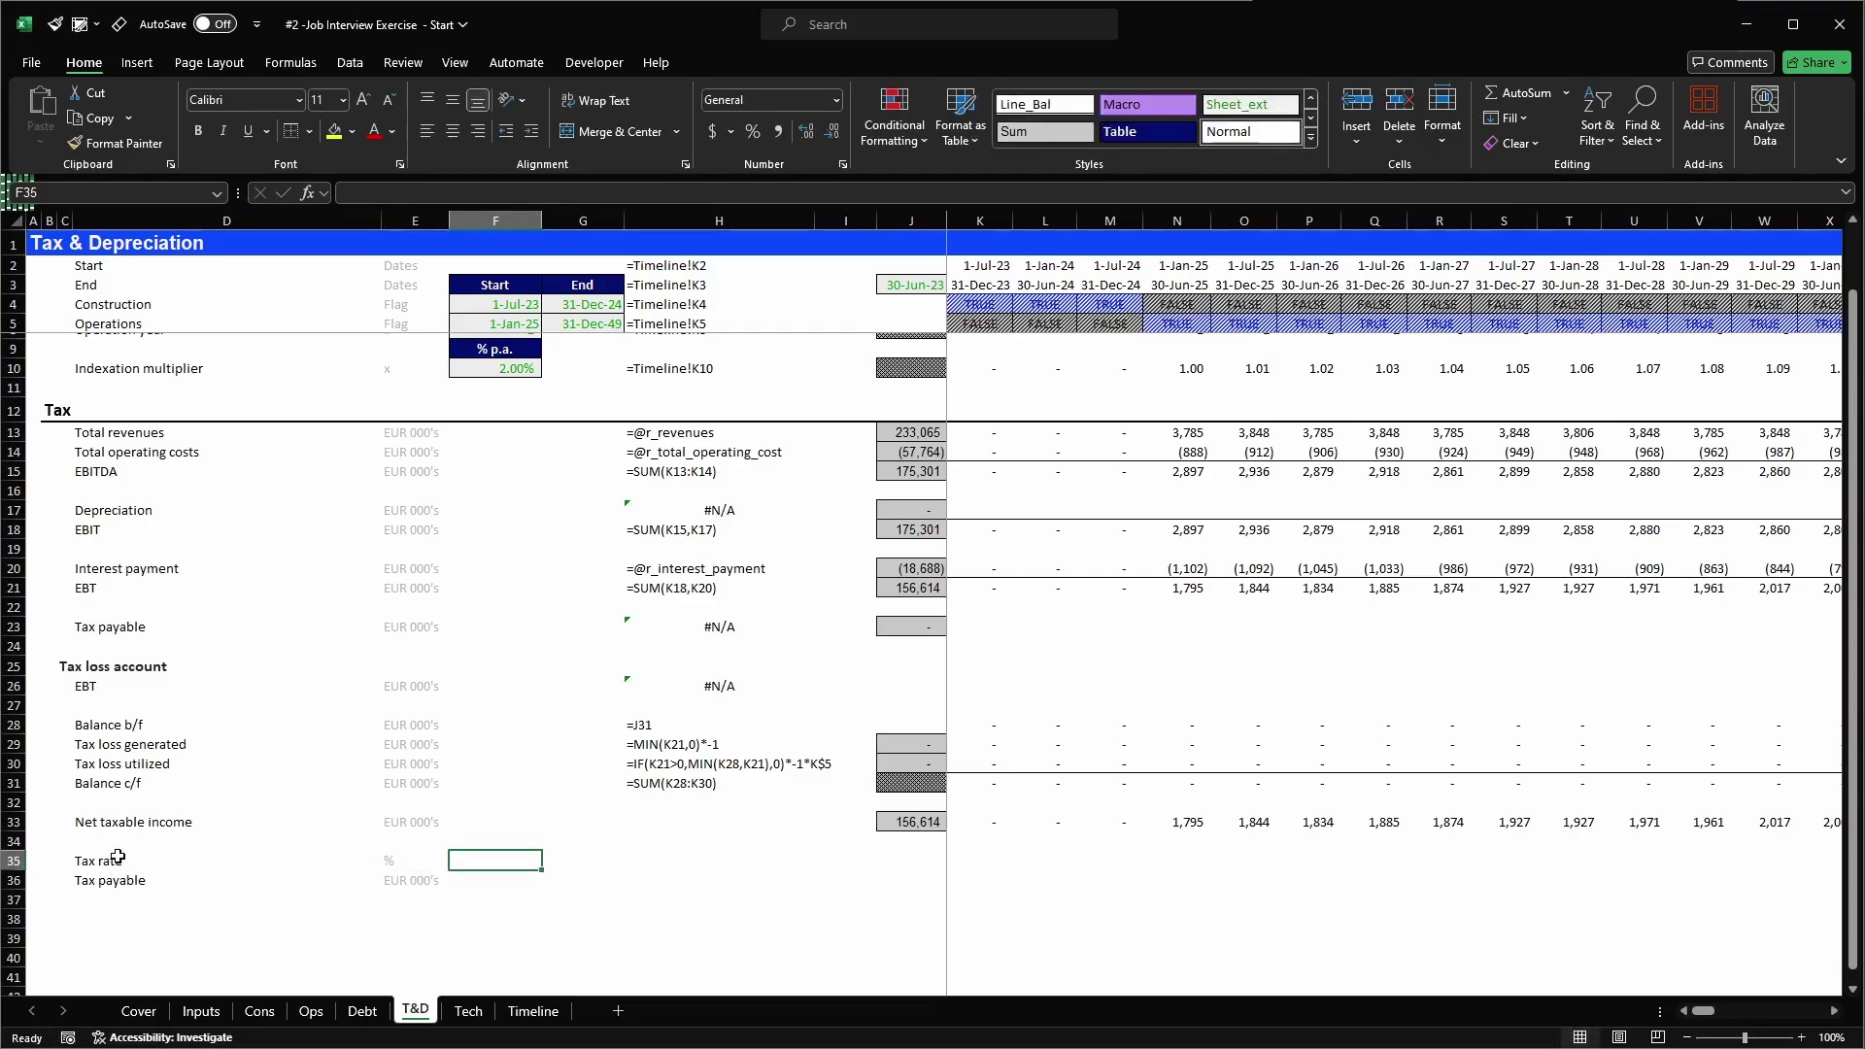
pyautogui.write('=')
pyautogui.click(201, 1011)
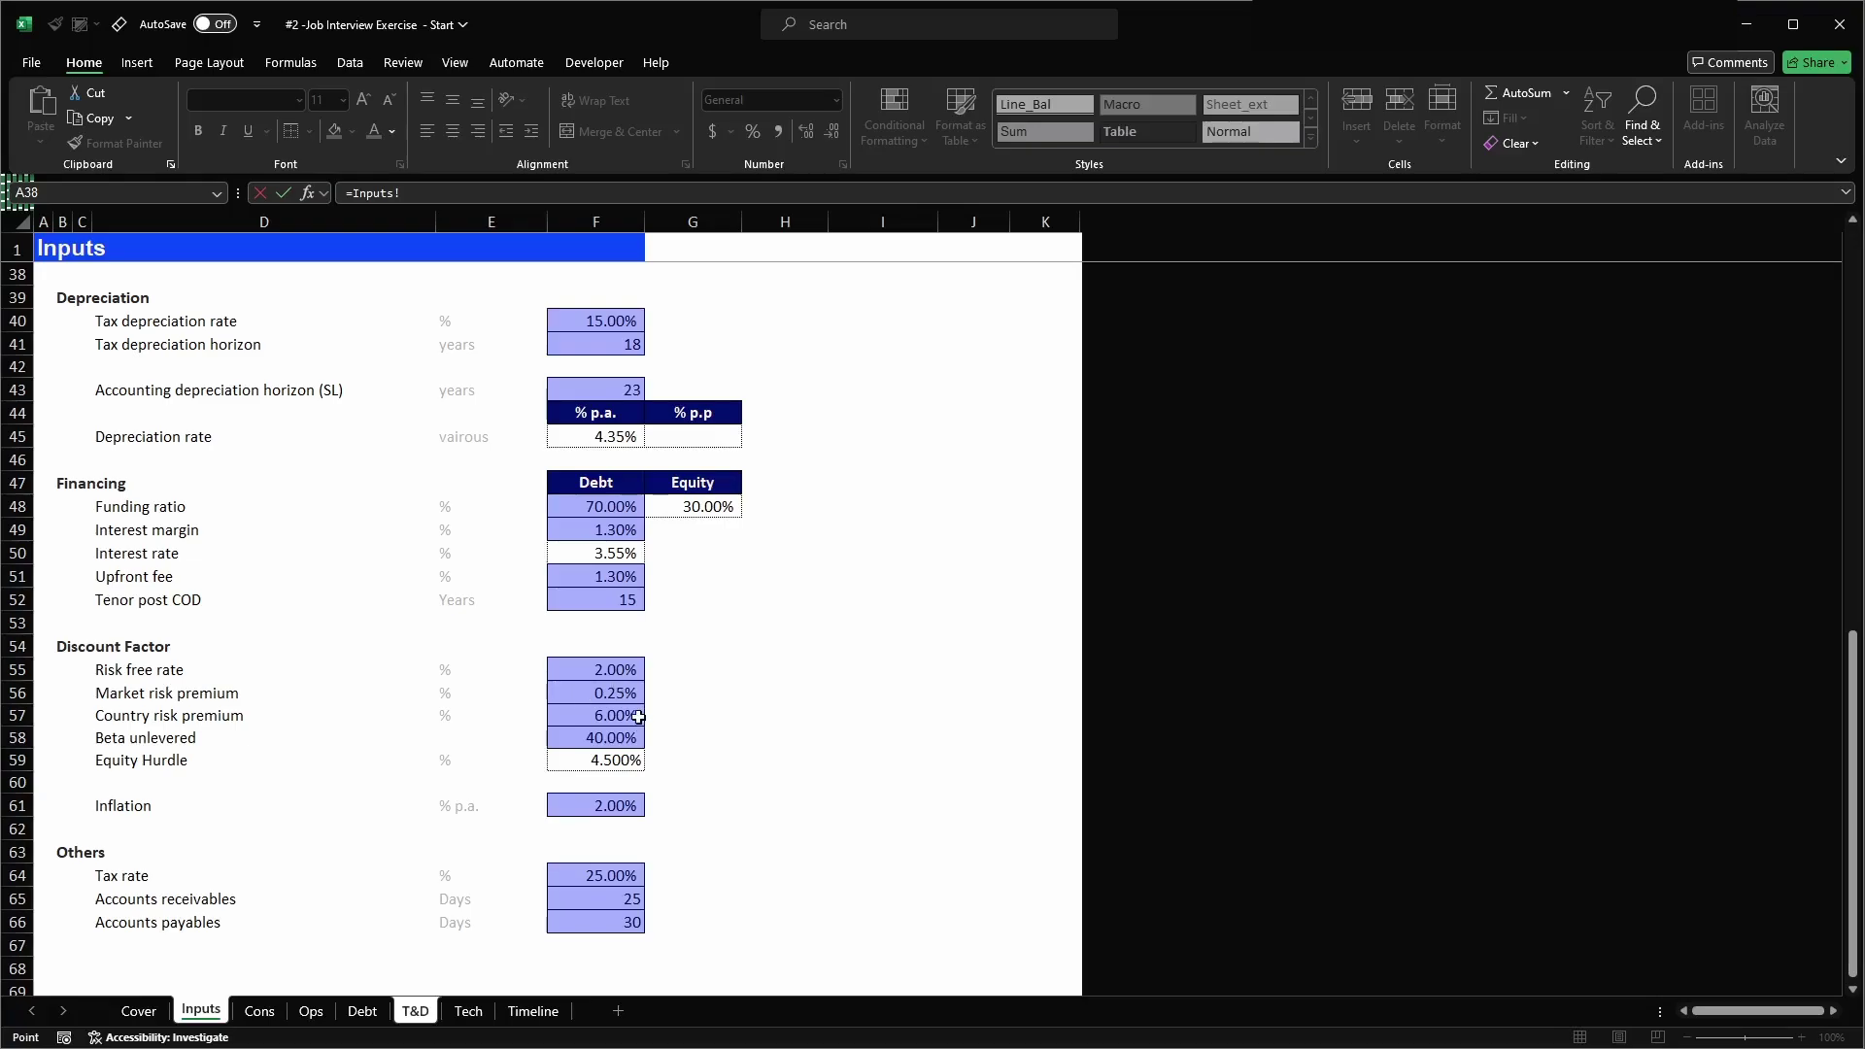
pyautogui.click(613, 880)
pyautogui.press('Return')
pyautogui.click(82, 25)
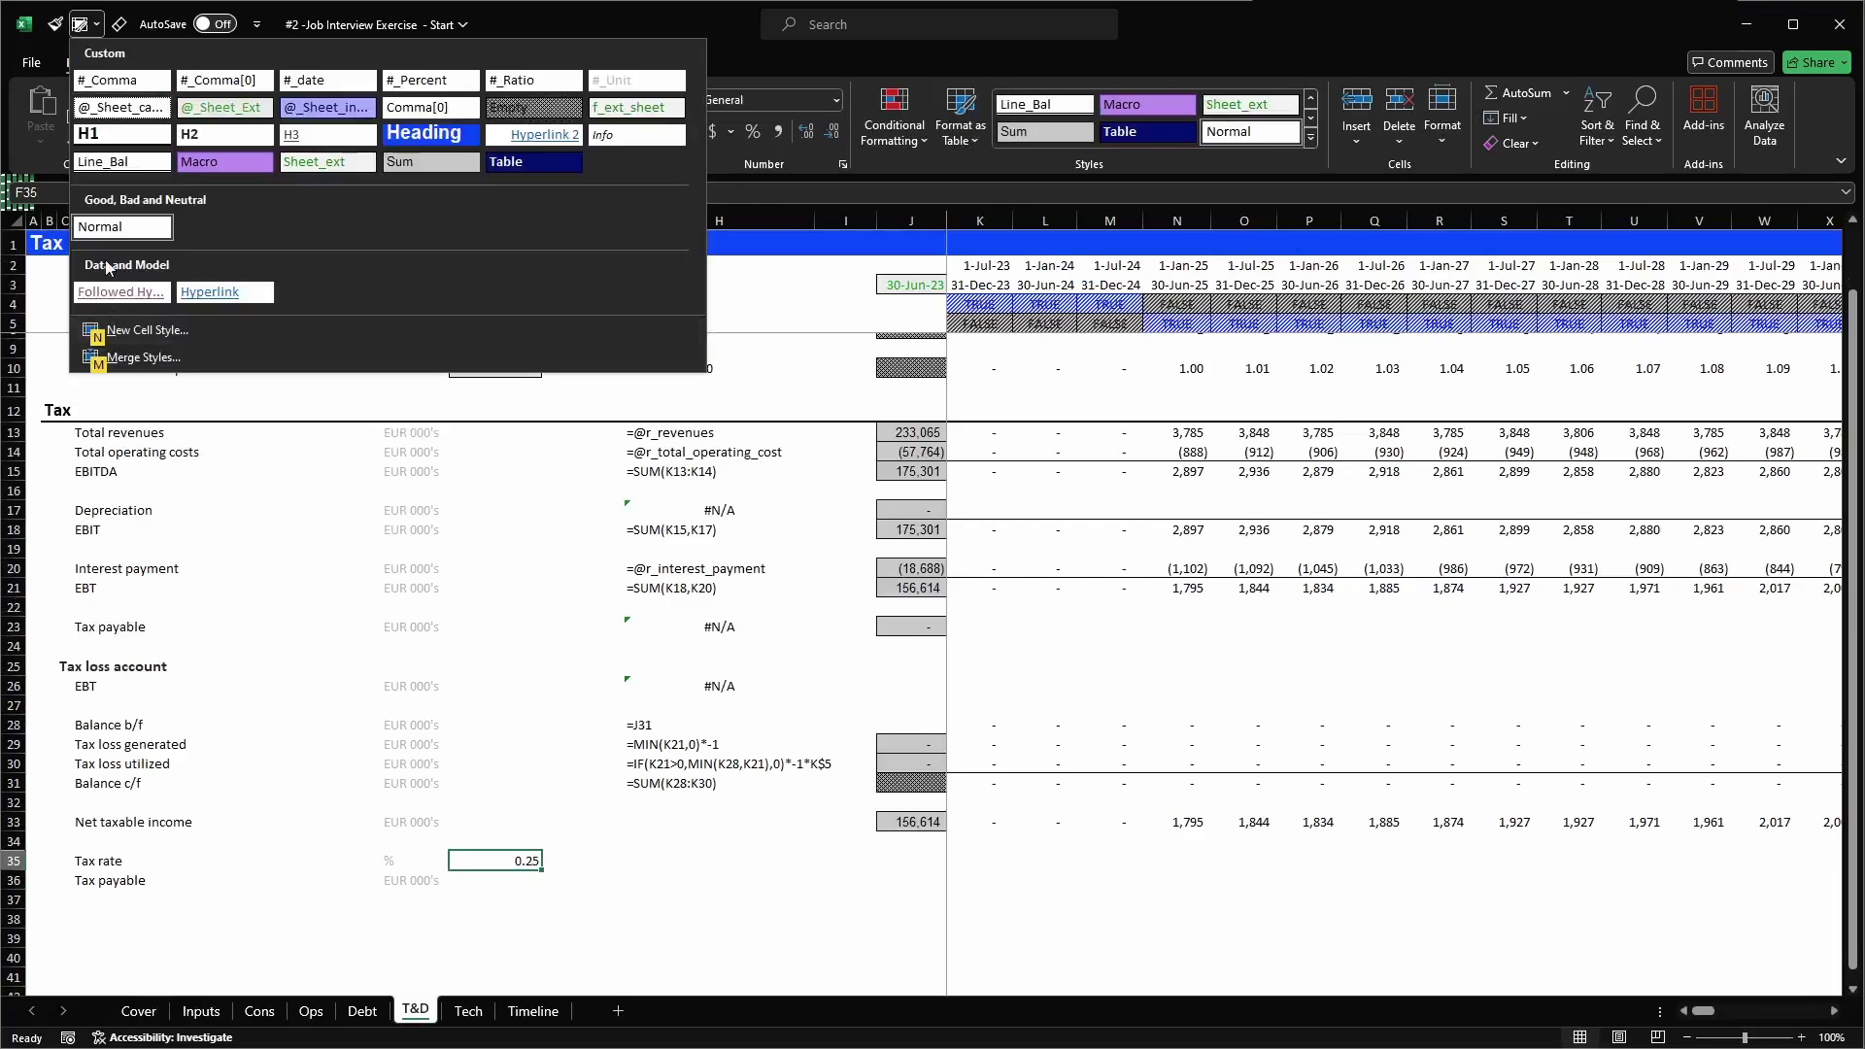
pyautogui.click(226, 107)
pyautogui.click(82, 24)
pyautogui.click(427, 86)
pyautogui.press('Down')
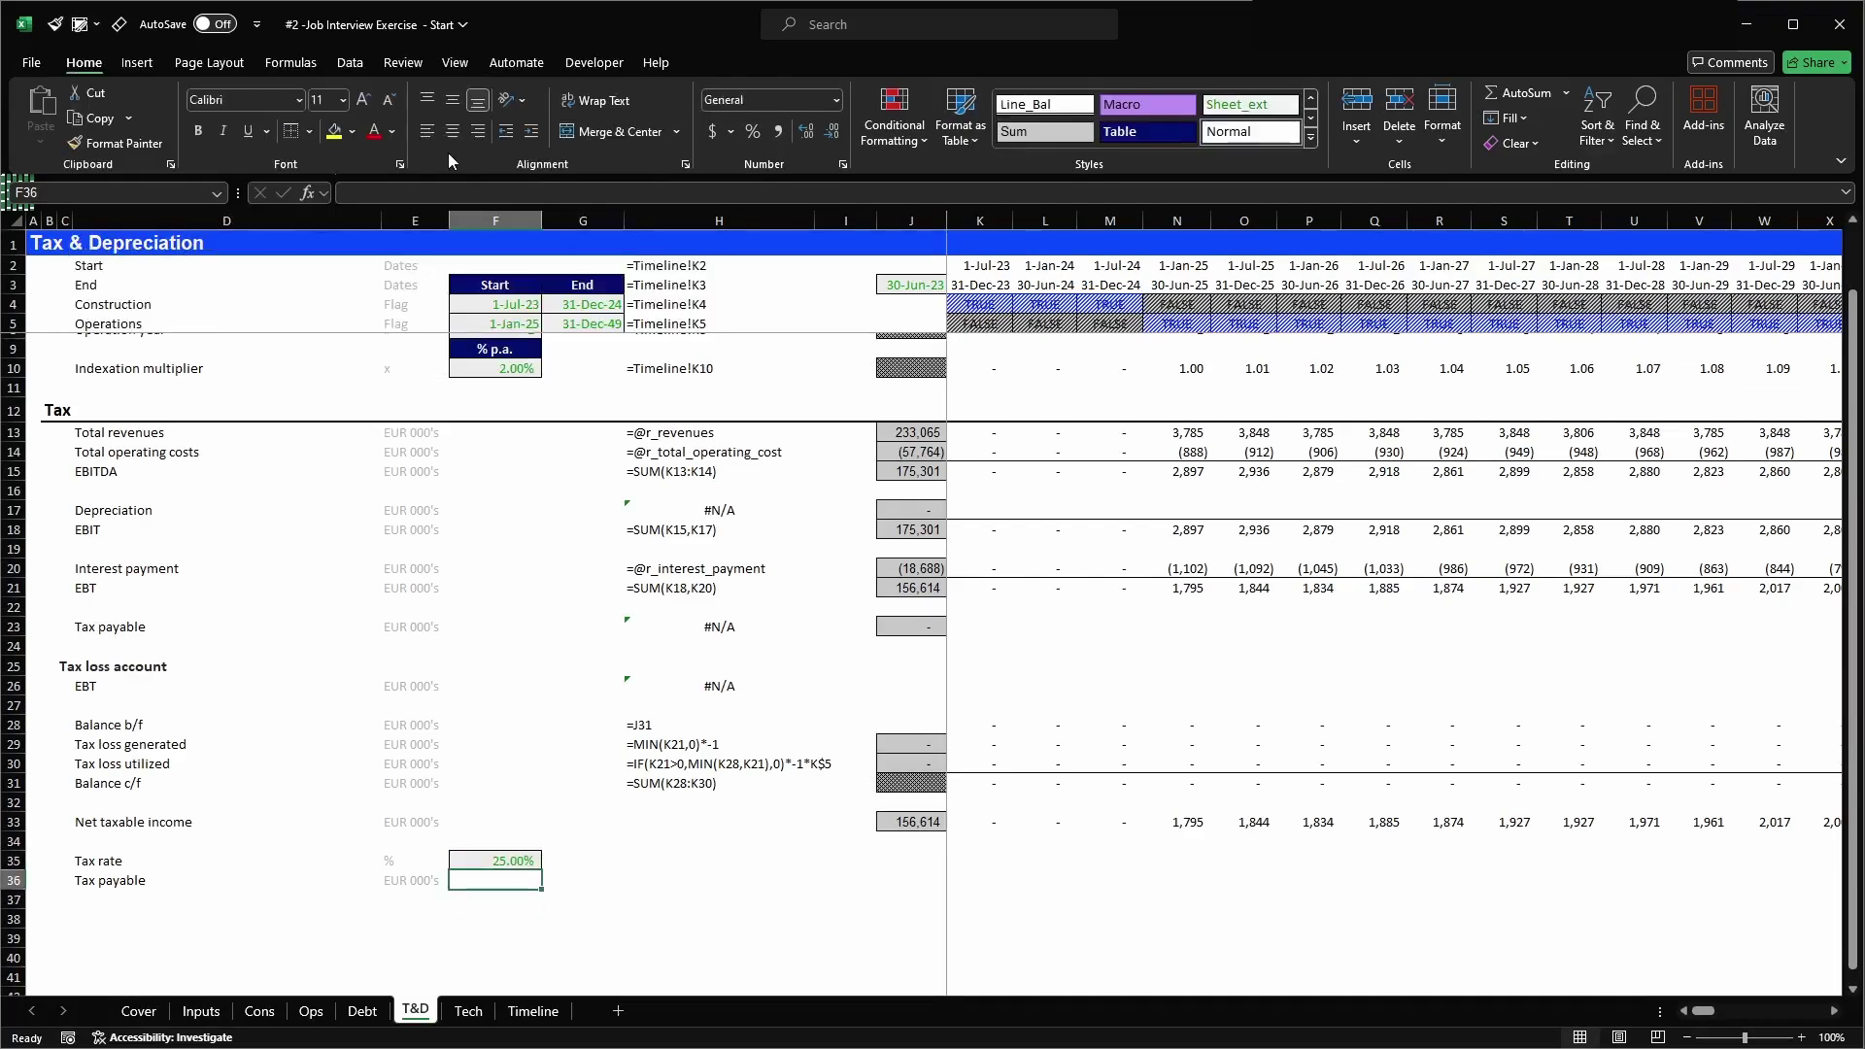
pyautogui.press('Up')
pyautogui.press('Right')
pyautogui.press('Right')
pyautogui.press('Right')
pyautogui.press('Right')
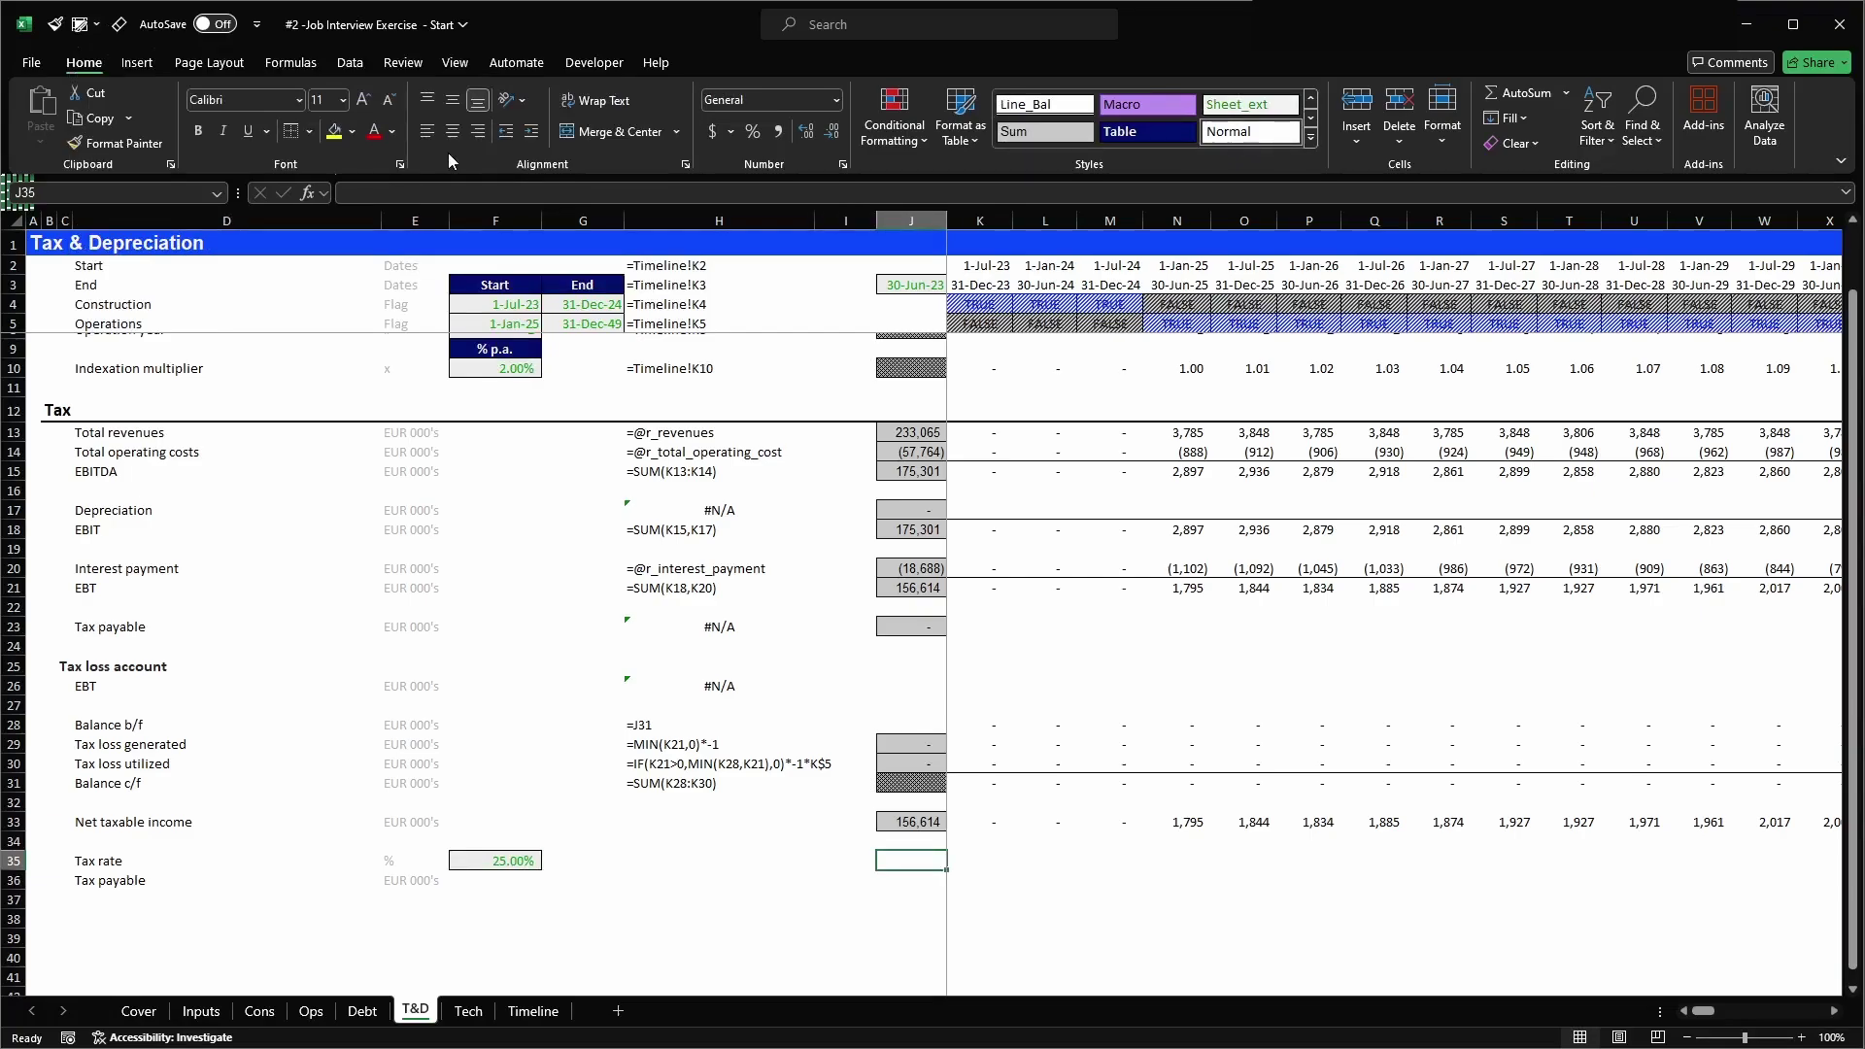
pyautogui.press('Left')
pyautogui.press('Left')
pyautogui.press('Left')
pyautogui.press('Left')
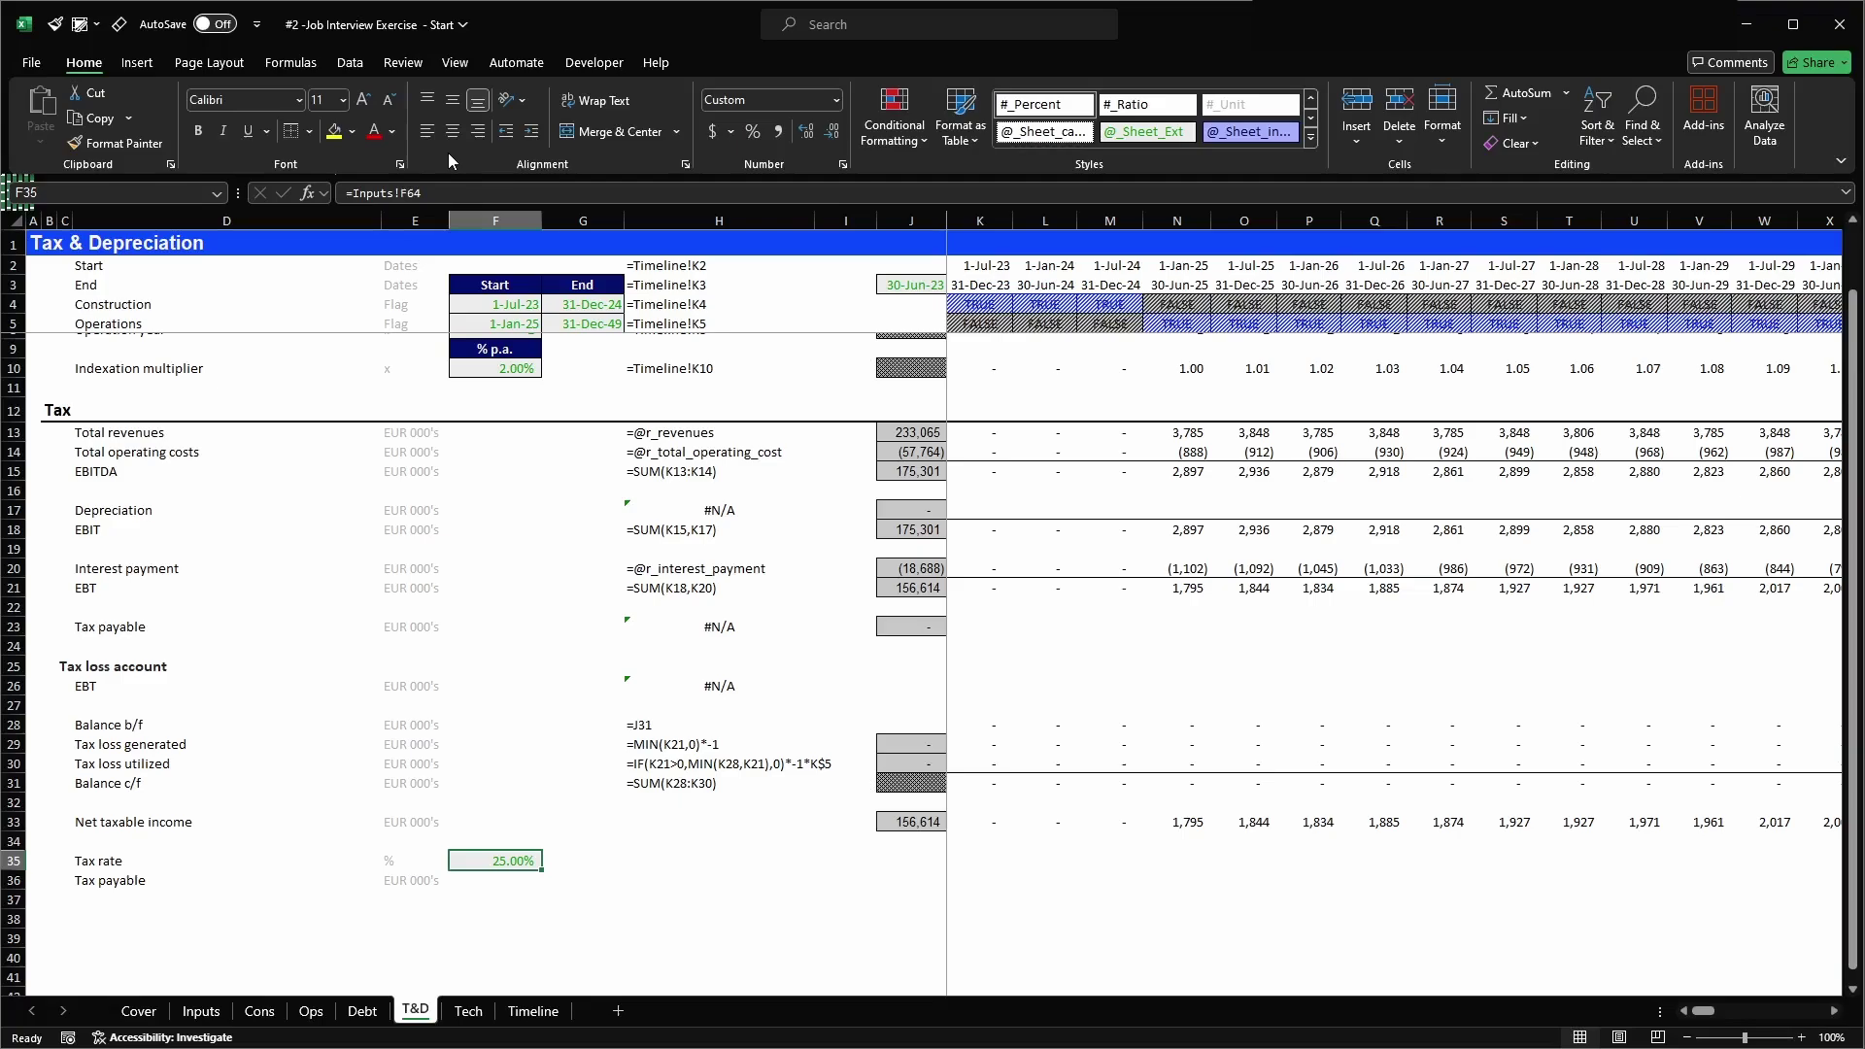
pyautogui.press('Right')
pyautogui.press('Right')
pyautogui.press('Right')
pyautogui.press('Right')
pyautogui.press('Right')
pyautogui.press('Left')
pyautogui.press('Left')
pyautogui.press('Left')
pyautogui.press('Left')
pyautogui.press('Left')
pyautogui.press('Right')
pyautogui.press('Right')
pyautogui.press('Right')
pyautogui.press('Right')
pyautogui.press('Right')
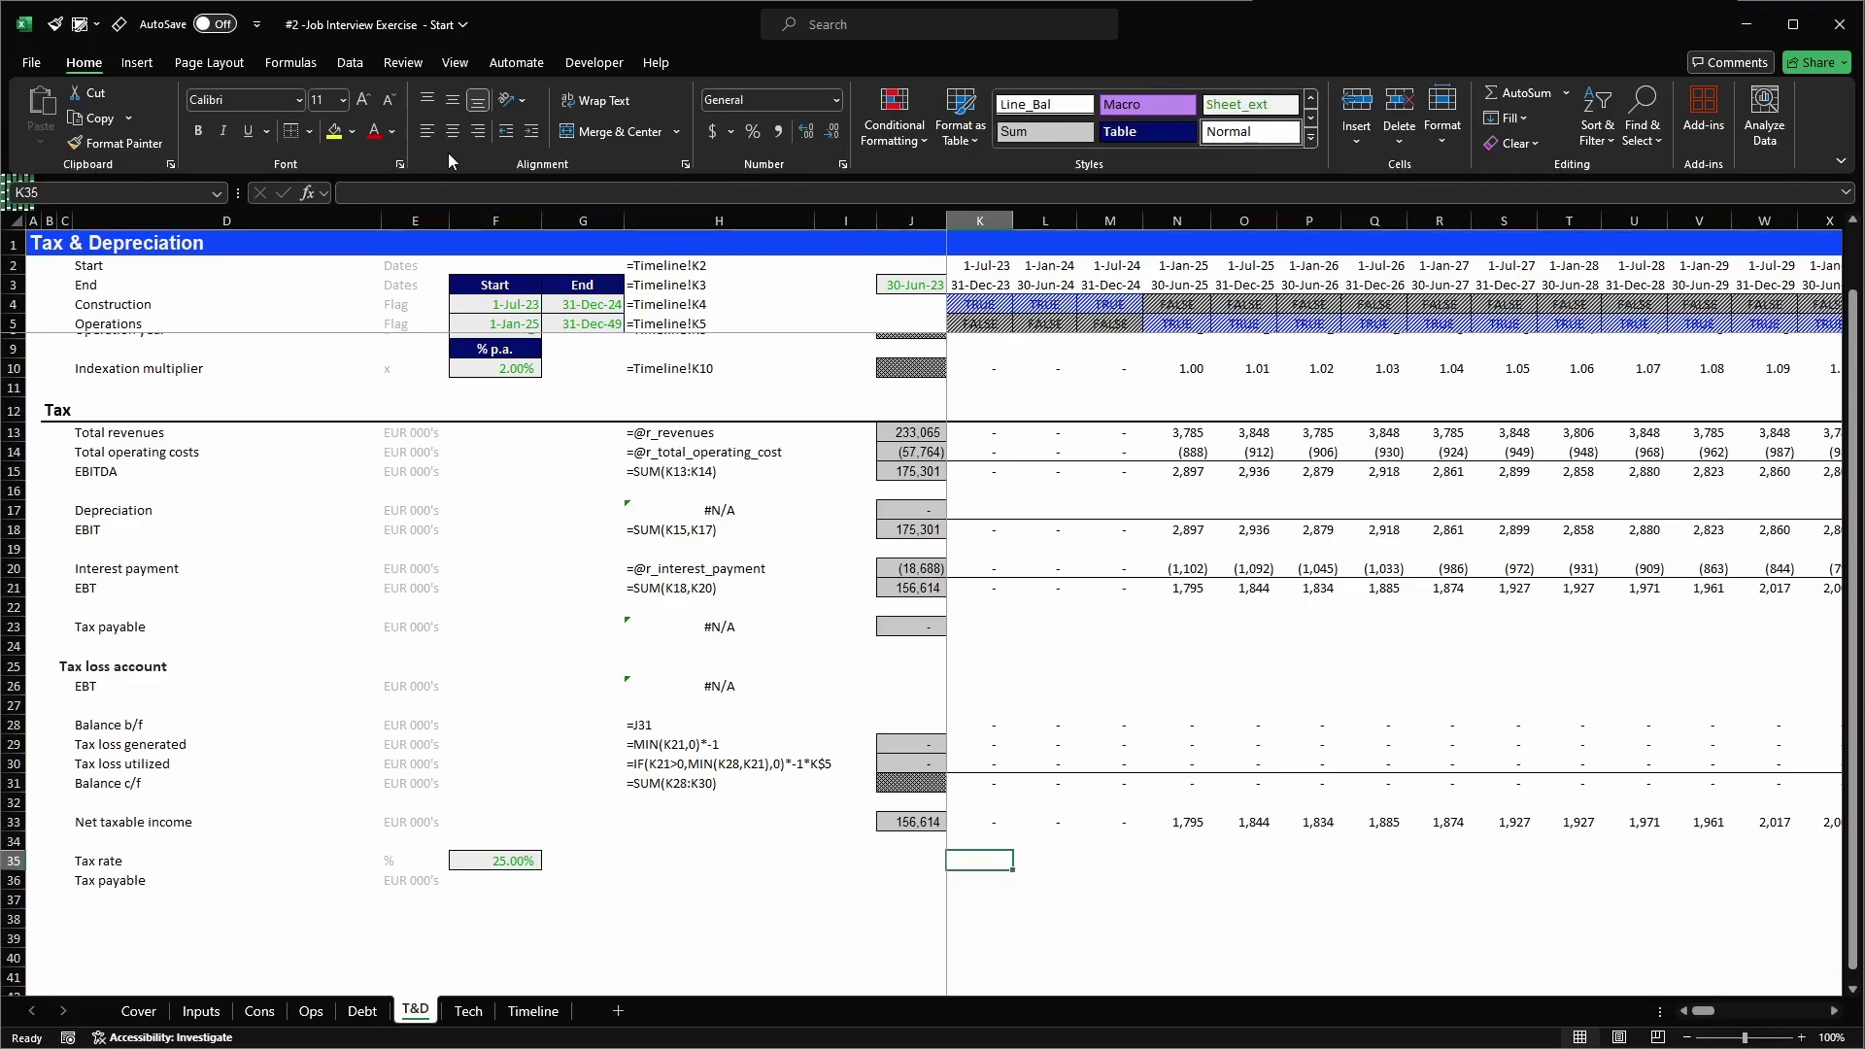
pyautogui.press('Left')
pyautogui.press('Left')
pyautogui.press('Left')
pyautogui.press('Left')
pyautogui.press('Left')
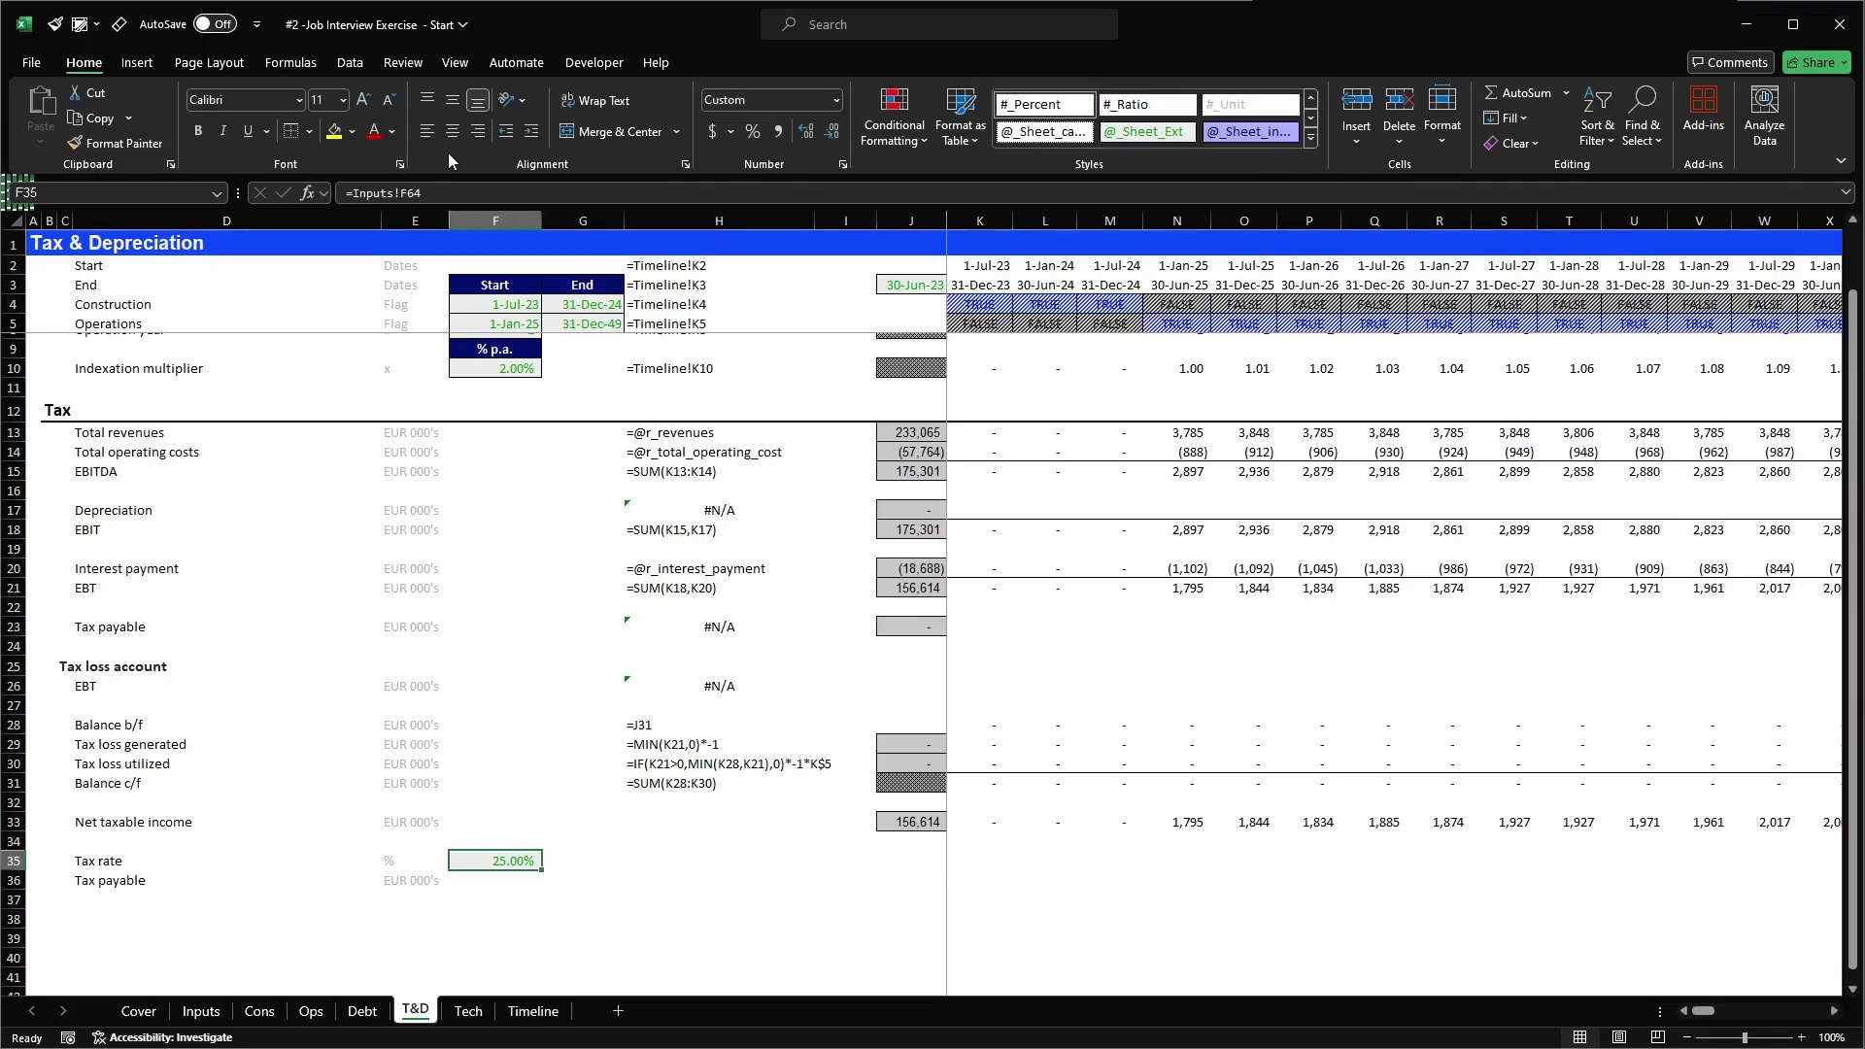
pyautogui.press('Right')
pyautogui.press('Right')
pyautogui.press('Right')
pyautogui.press('Right')
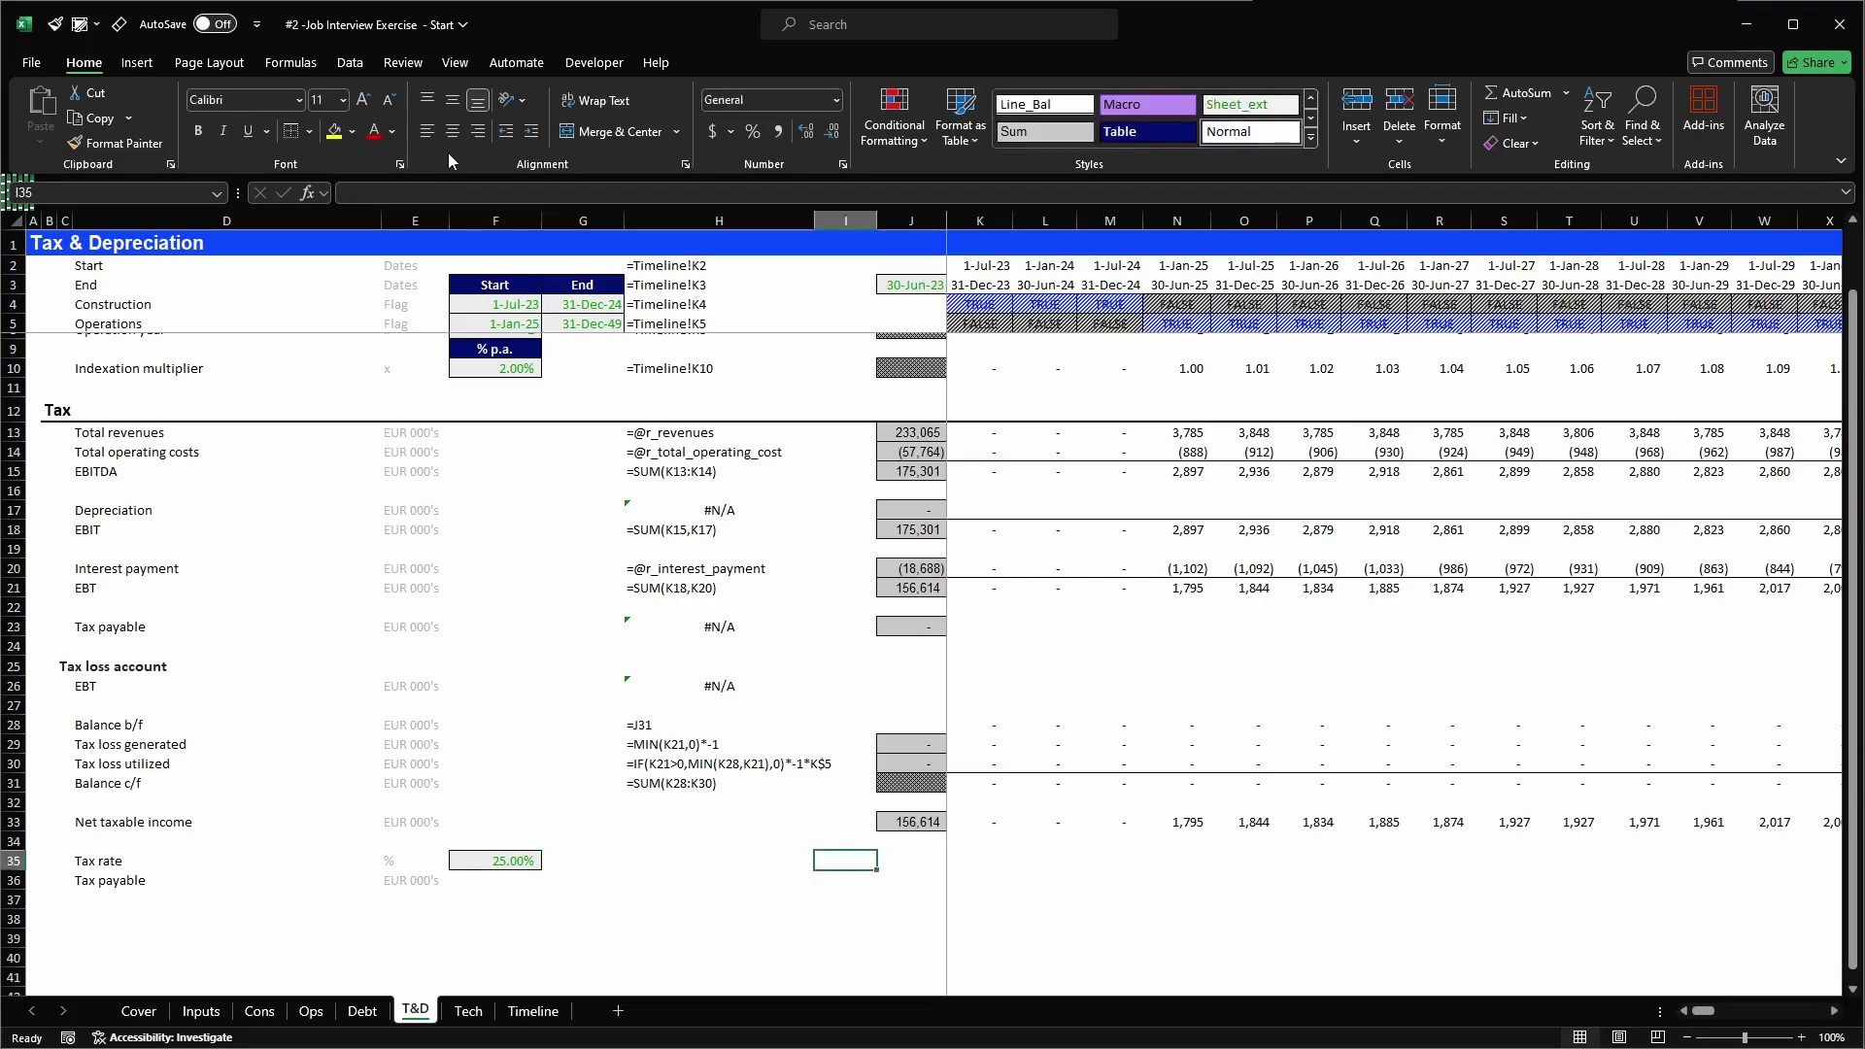
pyautogui.press('Right')
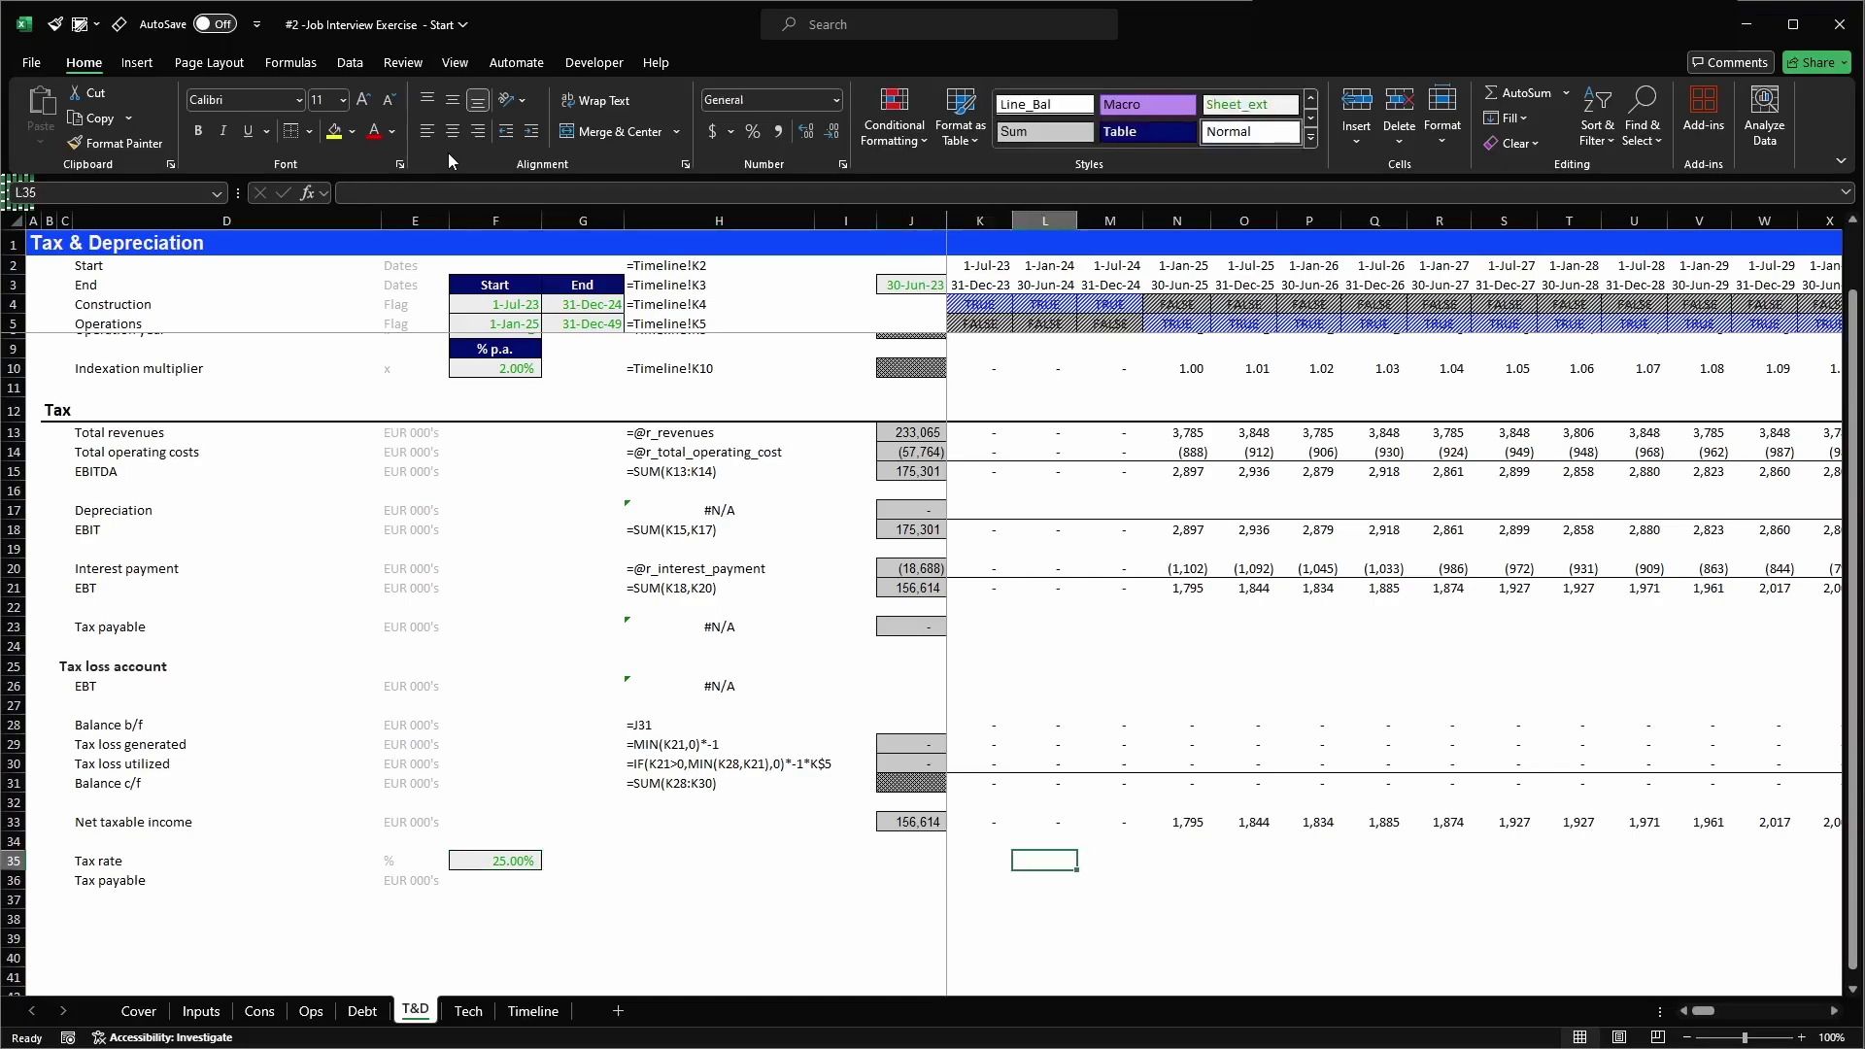
# - Enter the Tax payable formula =$F$35*K33 in K36, with the tax rate reference fixed
pyautogui.press('Right')
pyautogui.press('Right')
pyautogui.press('Down')
pyautogui.write('=')
pyautogui.press('Up')
pyautogui.press('Left')
pyautogui.press('Left')
pyautogui.press('Left')
pyautogui.press('Left')
pyautogui.press('Left')
pyautogui.press('F4')
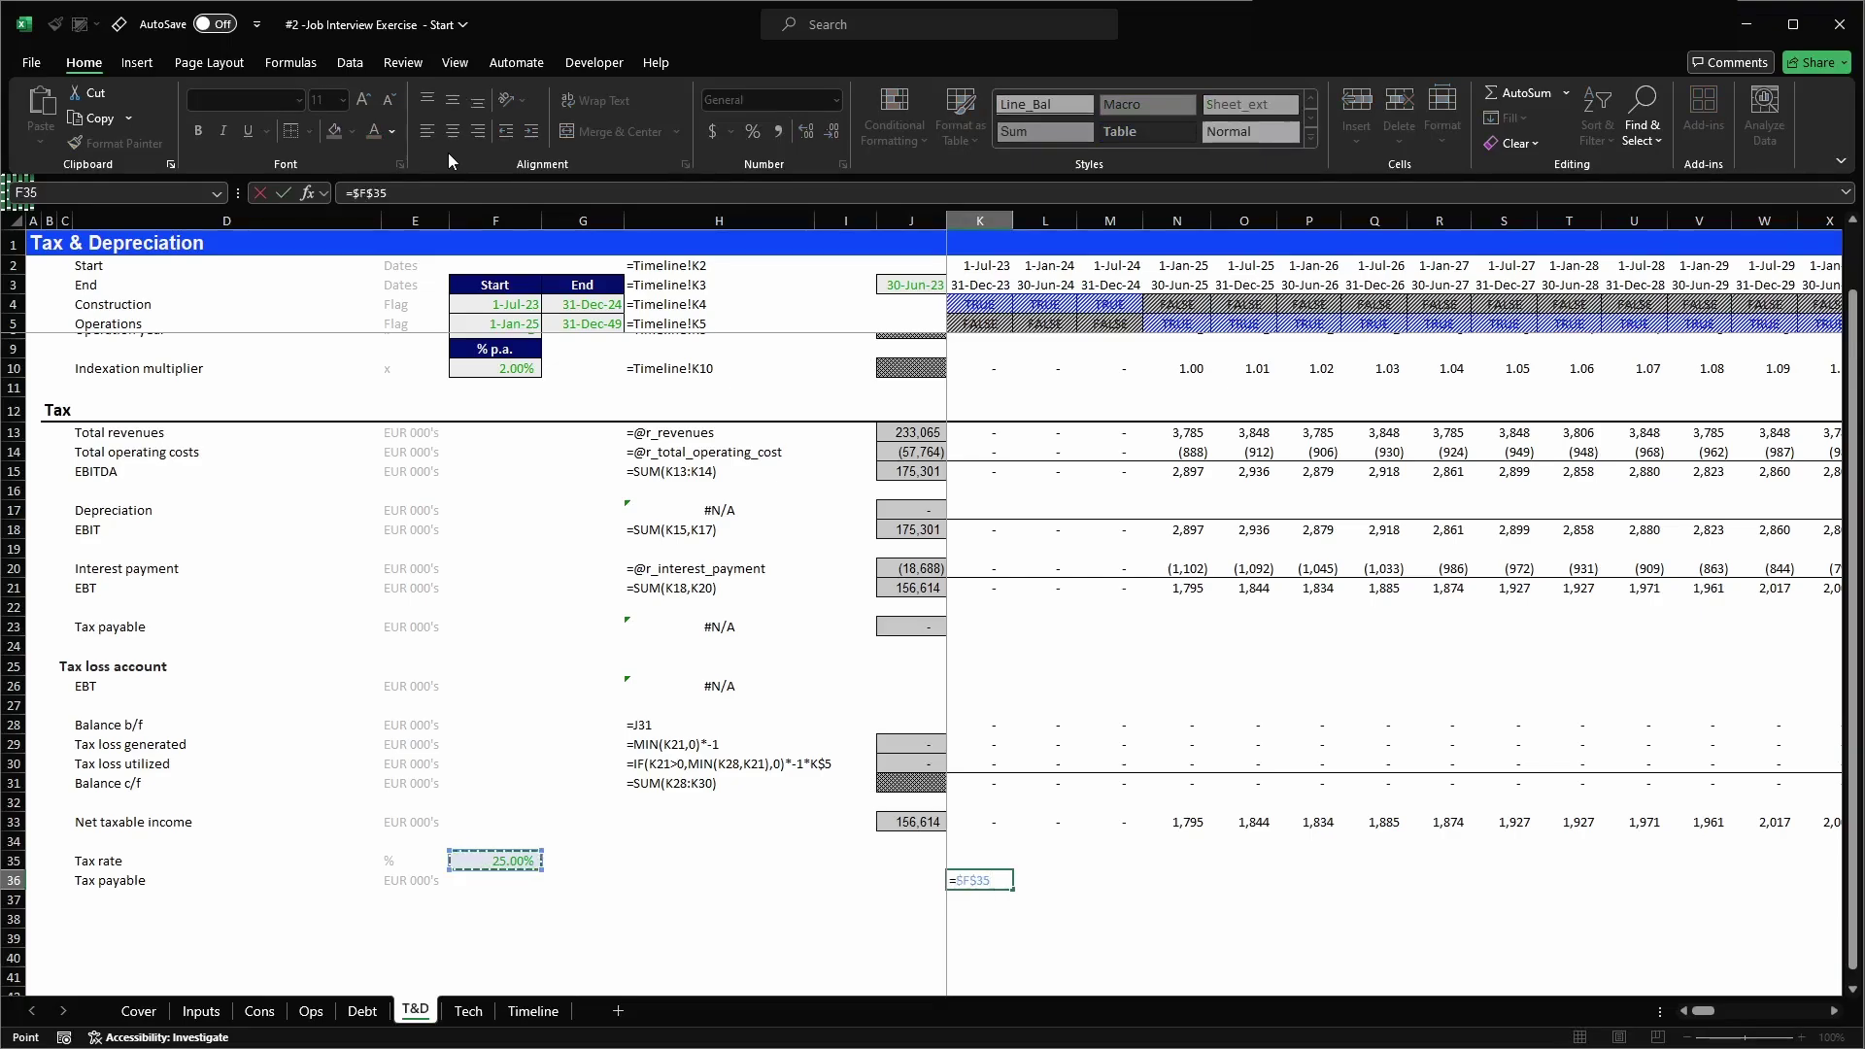
pyautogui.write('*')
pyautogui.press('Up')
pyautogui.press('Up')
pyautogui.press('Up')
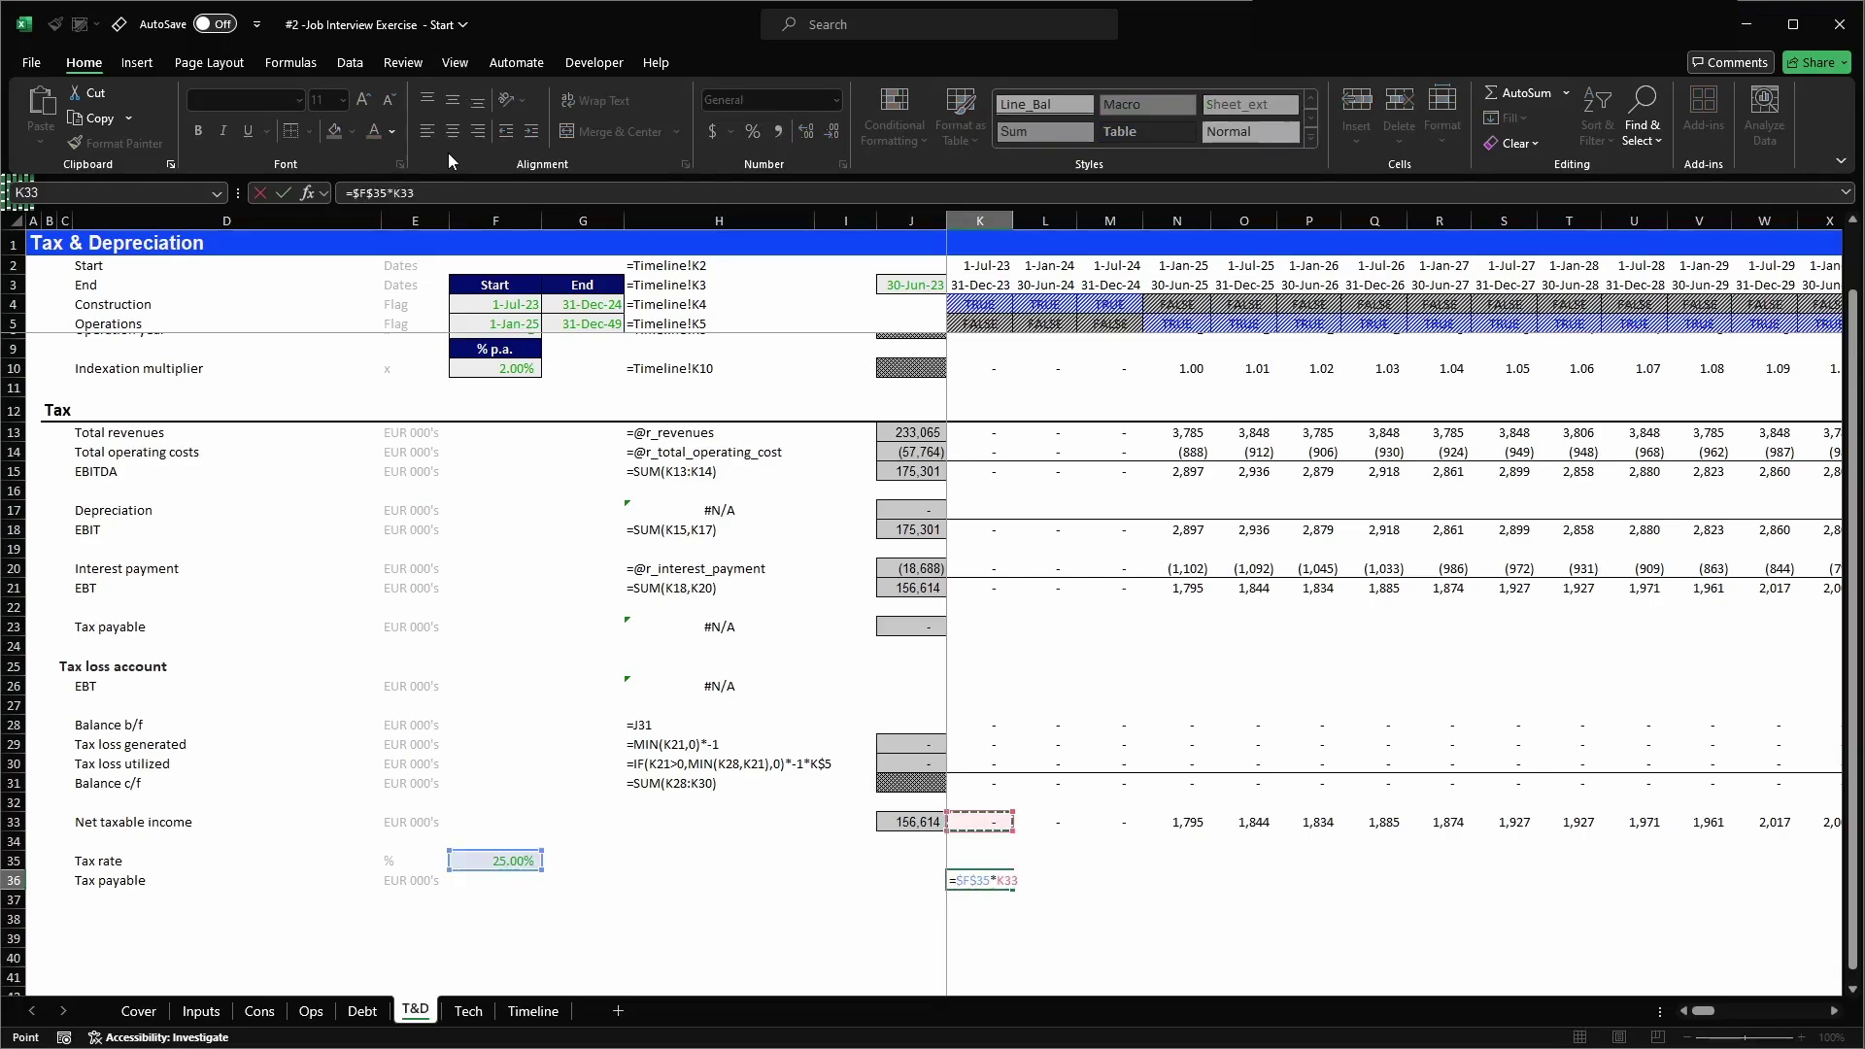
pyautogui.press('Return')
# - Copy the Tax payable formula from K36 across all timeline periods
pyautogui.press('Up')
pyautogui.hotkey('ctrl', 'c')
pyautogui.hotkey('ctrl', 'shift', 'Right')
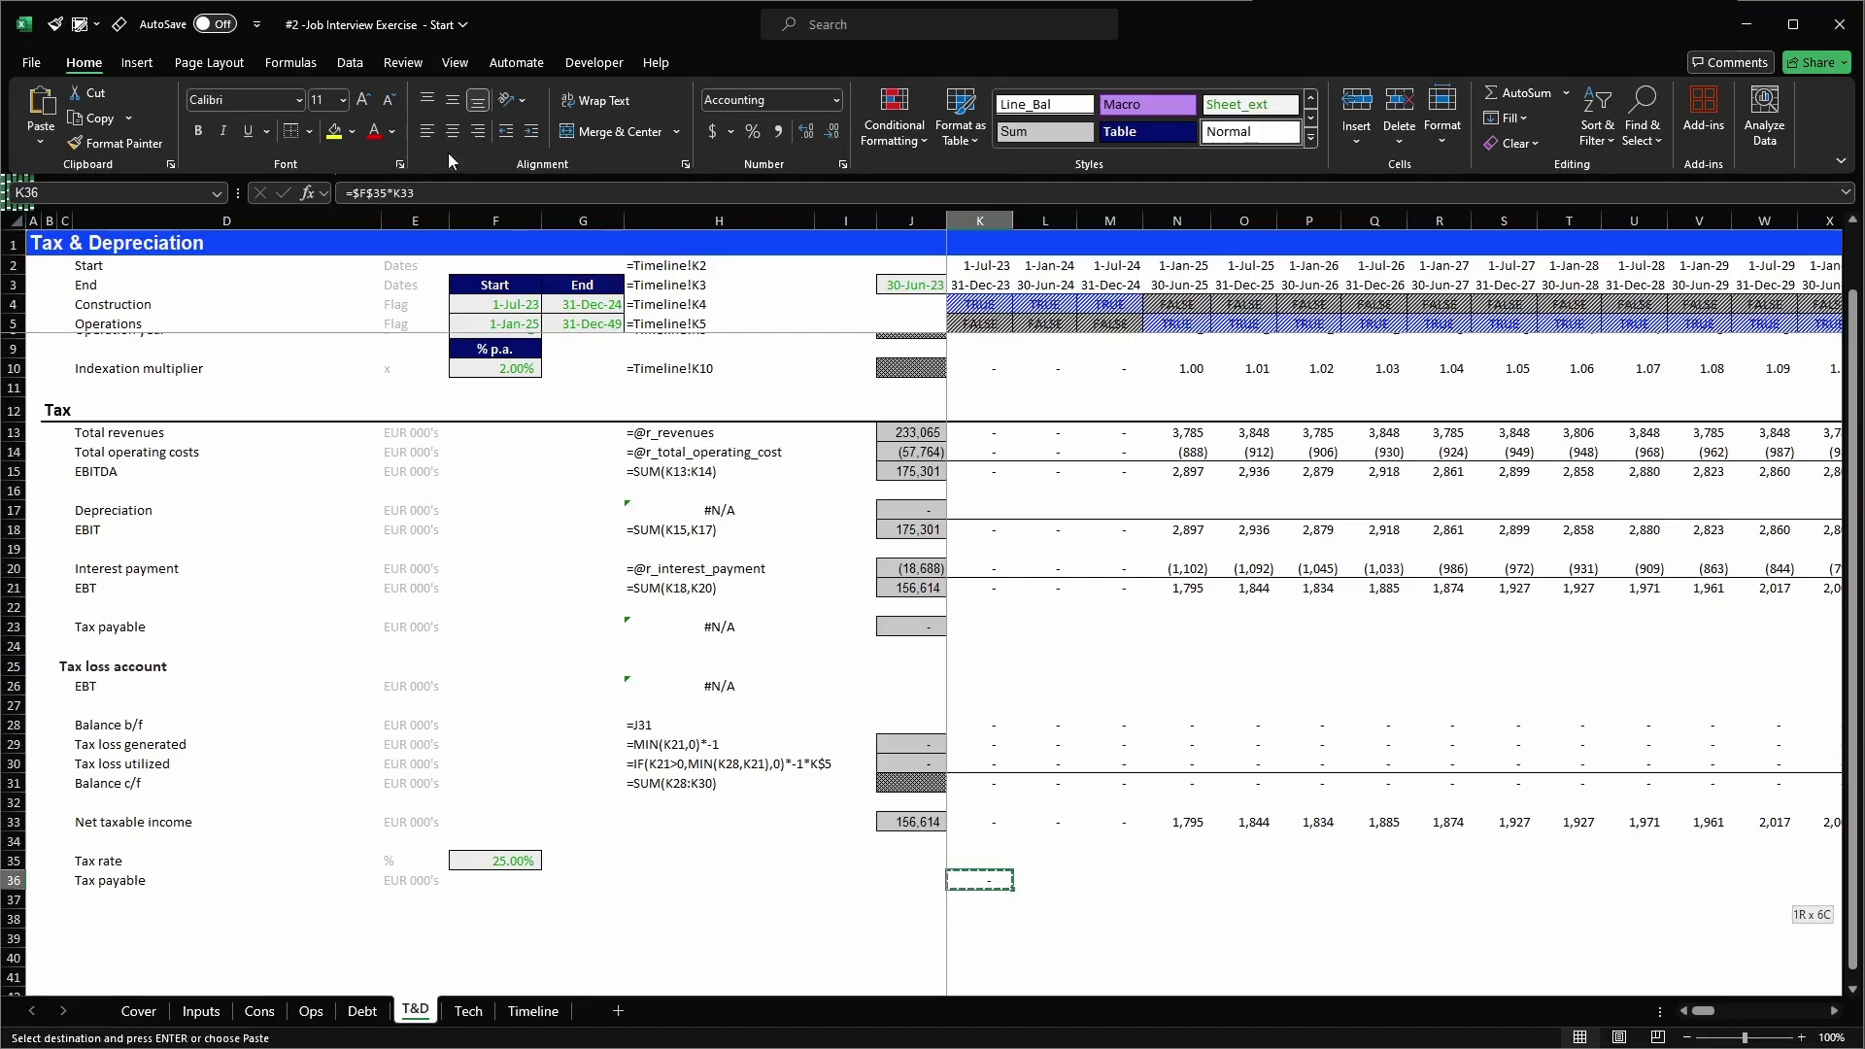
pyautogui.hotkey('shift', 'Left')
pyautogui.press('Return')
# - Copy the row total from the Net taxable income row into J36 for Tax payable
pyautogui.press('Left')
pyautogui.hotkey('ctrl', 'Up')
pyautogui.hotkey('ctrl', 'c')
pyautogui.press('Down')
pyautogui.press('Down')
pyautogui.press('Down')
pyautogui.press('Return')
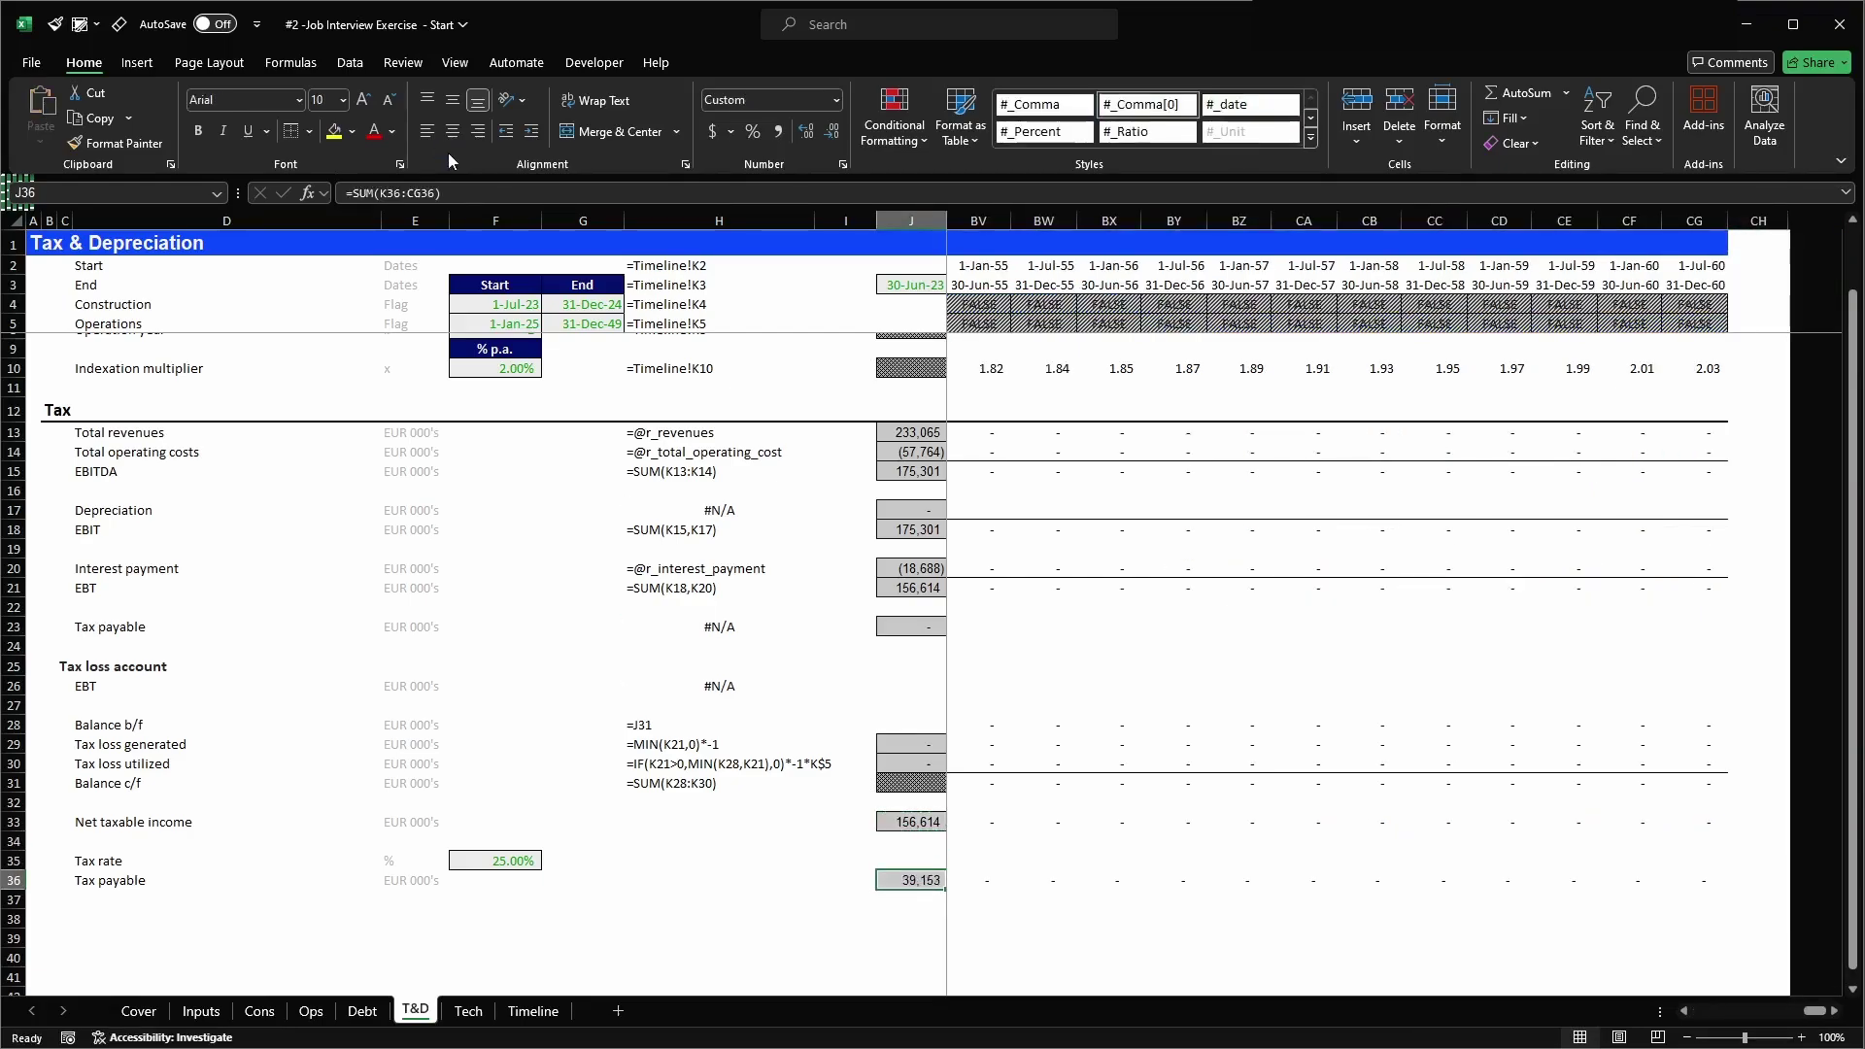
pyautogui.press('Right')
pyautogui.press('Right')
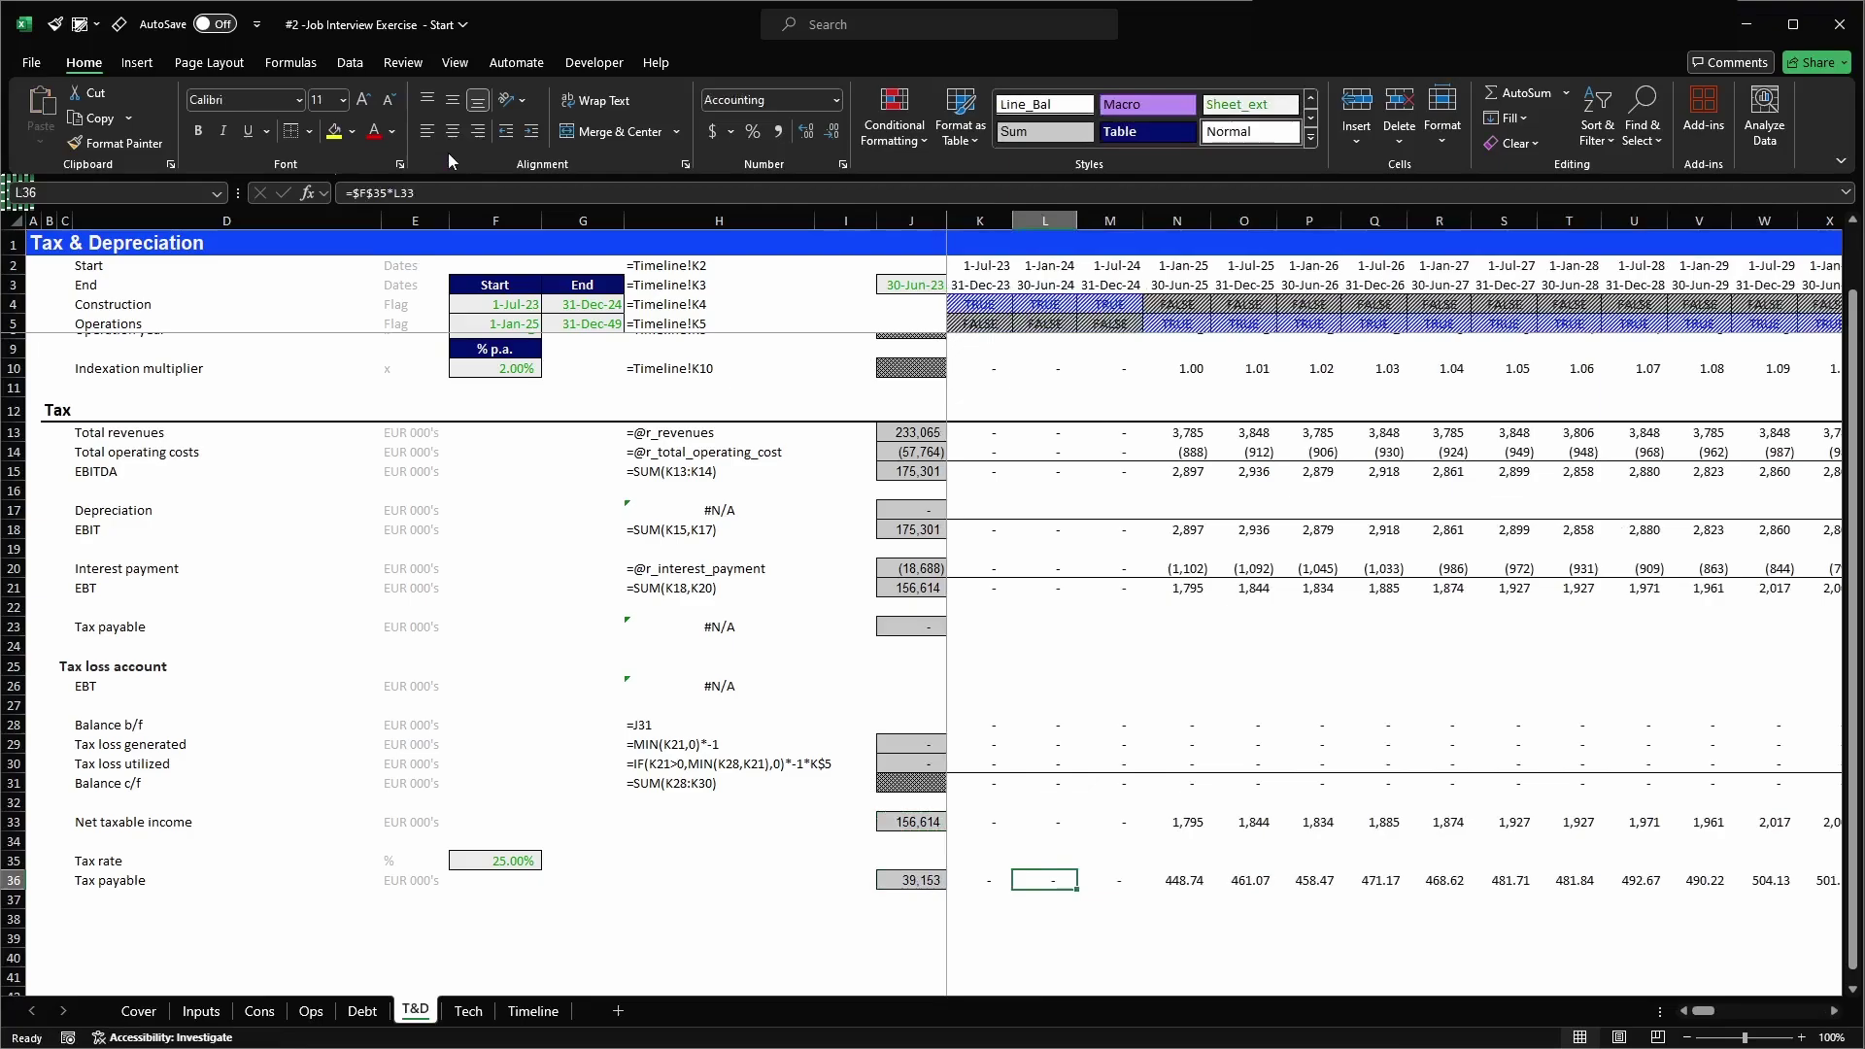
# - Turn Tax payable negative by changing K36 to =$F$35*K33*-1 and copy it across all periods
pyautogui.press('Left')
pyautogui.press('F2')
pyautogui.write('*-1')
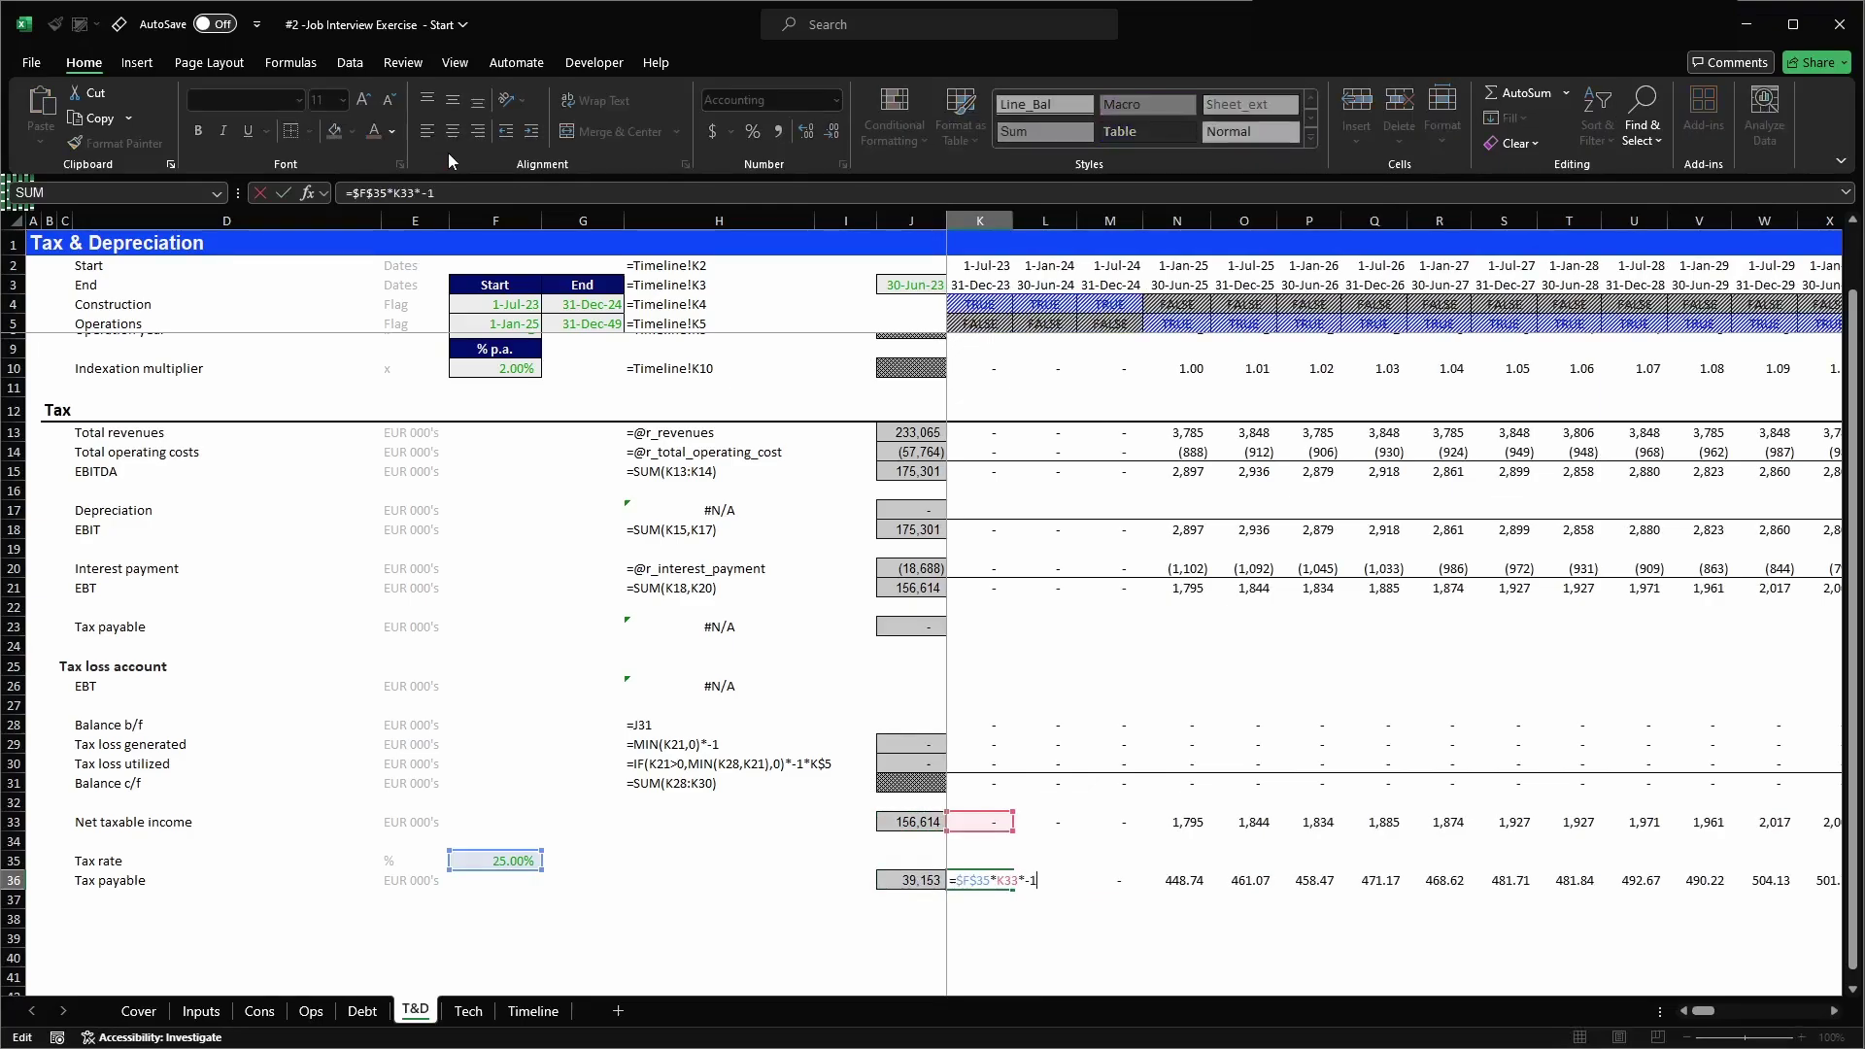
pyautogui.hotkey('ctrl', 'Return')
pyautogui.hotkey('ctrl', 'c')
pyautogui.hotkey('ctrl', 'shift', 'Right')
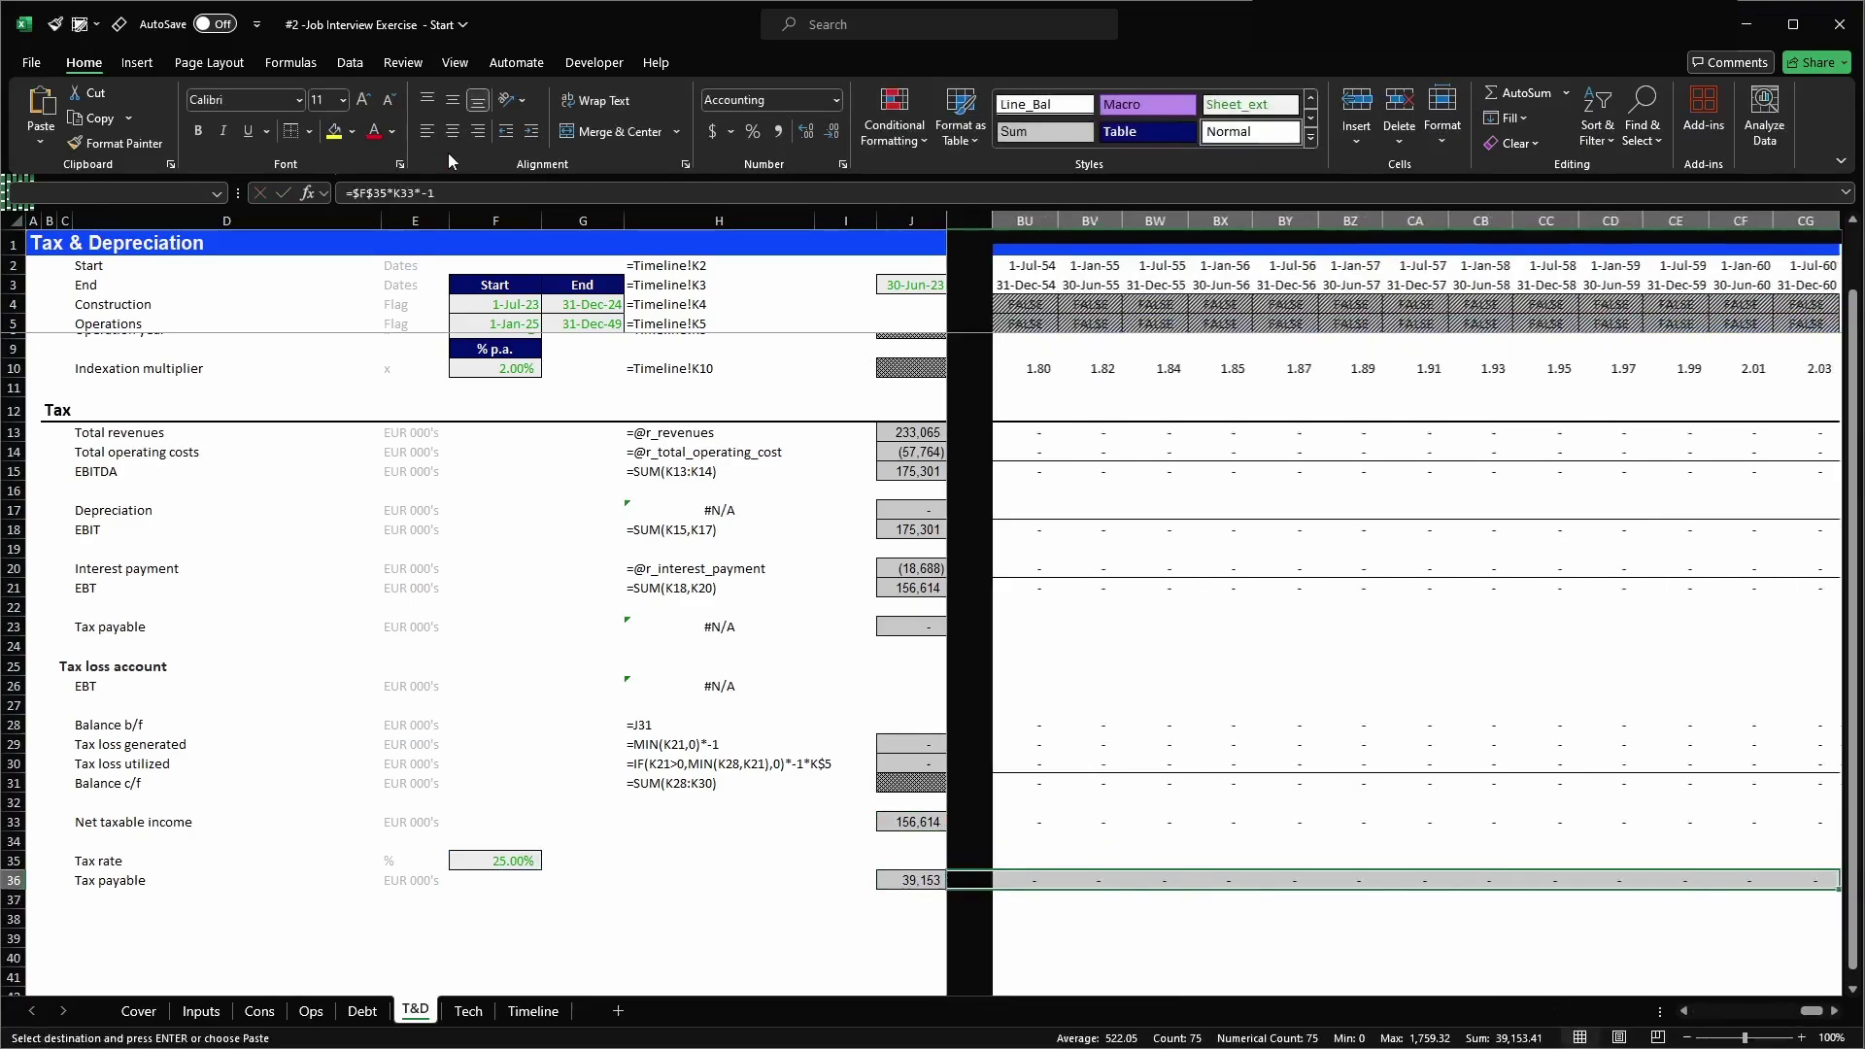
pyautogui.press('Return')
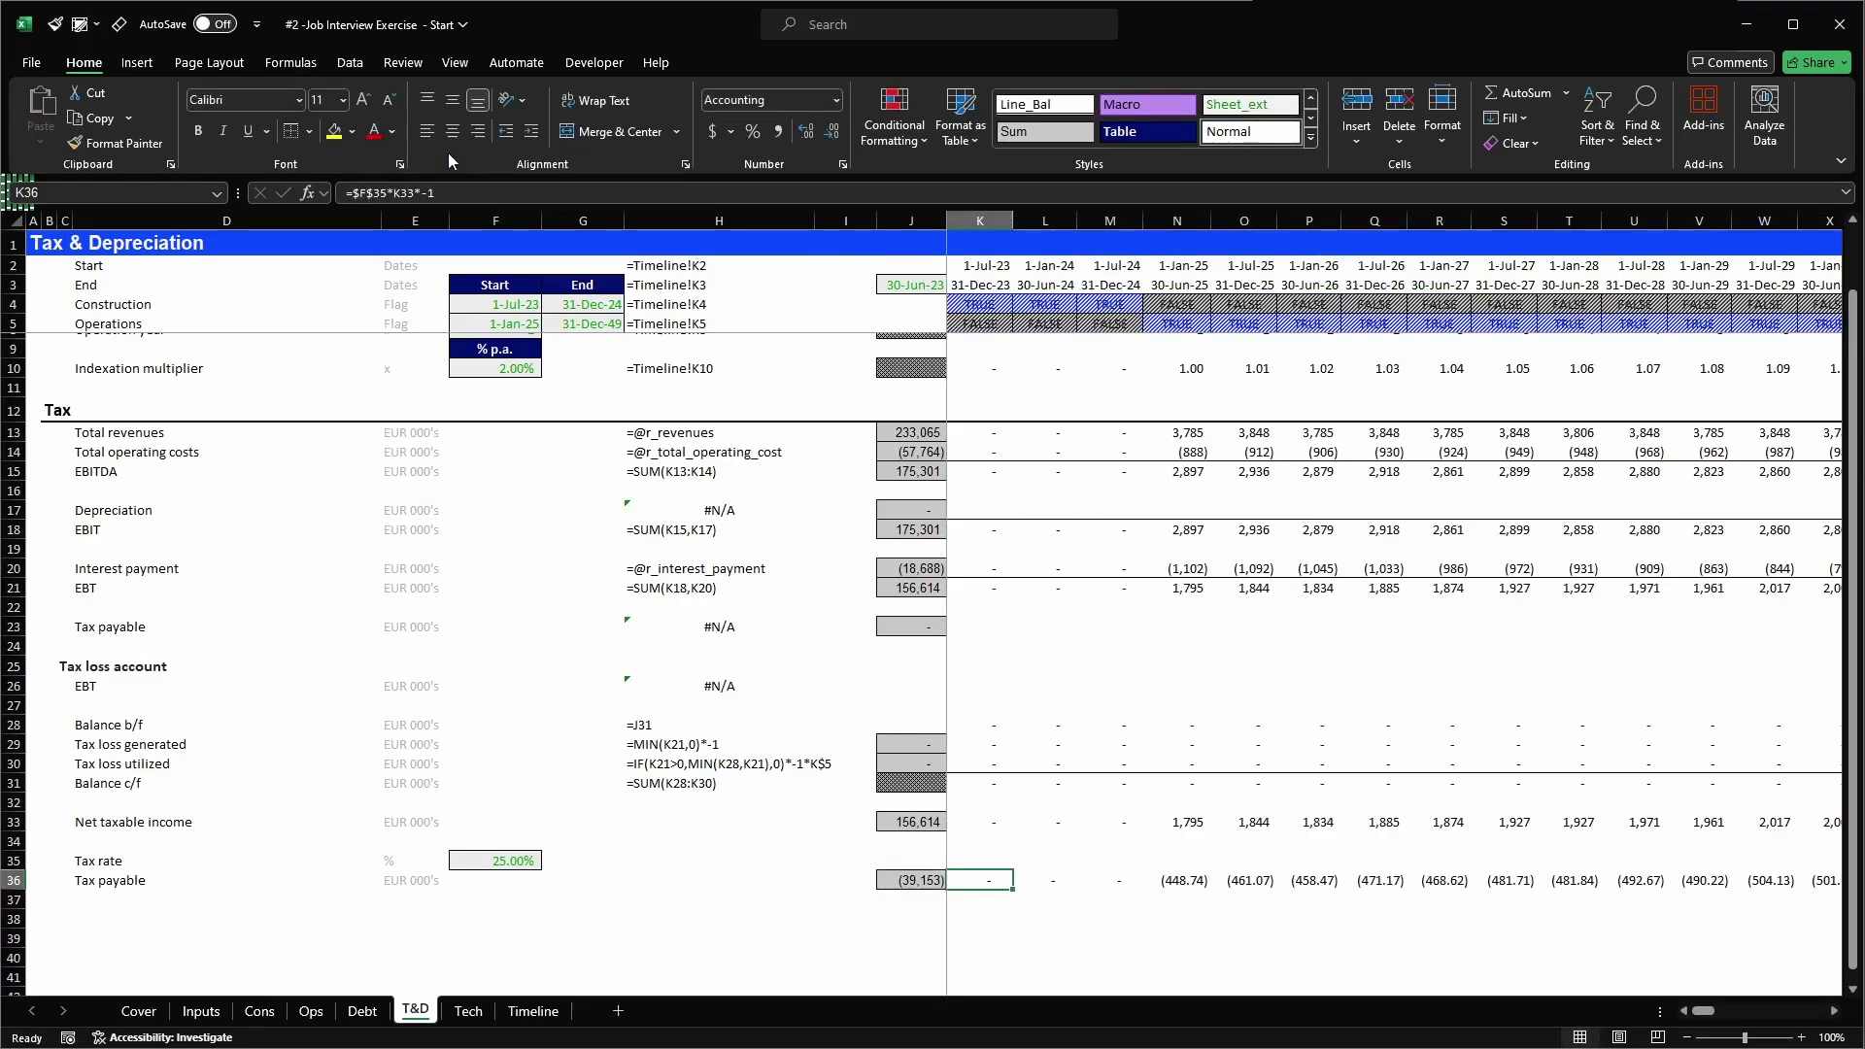
pyautogui.press('Right')
pyautogui.press('Right')
pyautogui.press('Right')
pyautogui.press('Left')
pyautogui.press('Left')
pyautogui.press('Left')
pyautogui.press('Left')
pyautogui.press('Left')
pyautogui.press('Left')
pyautogui.press('Left')
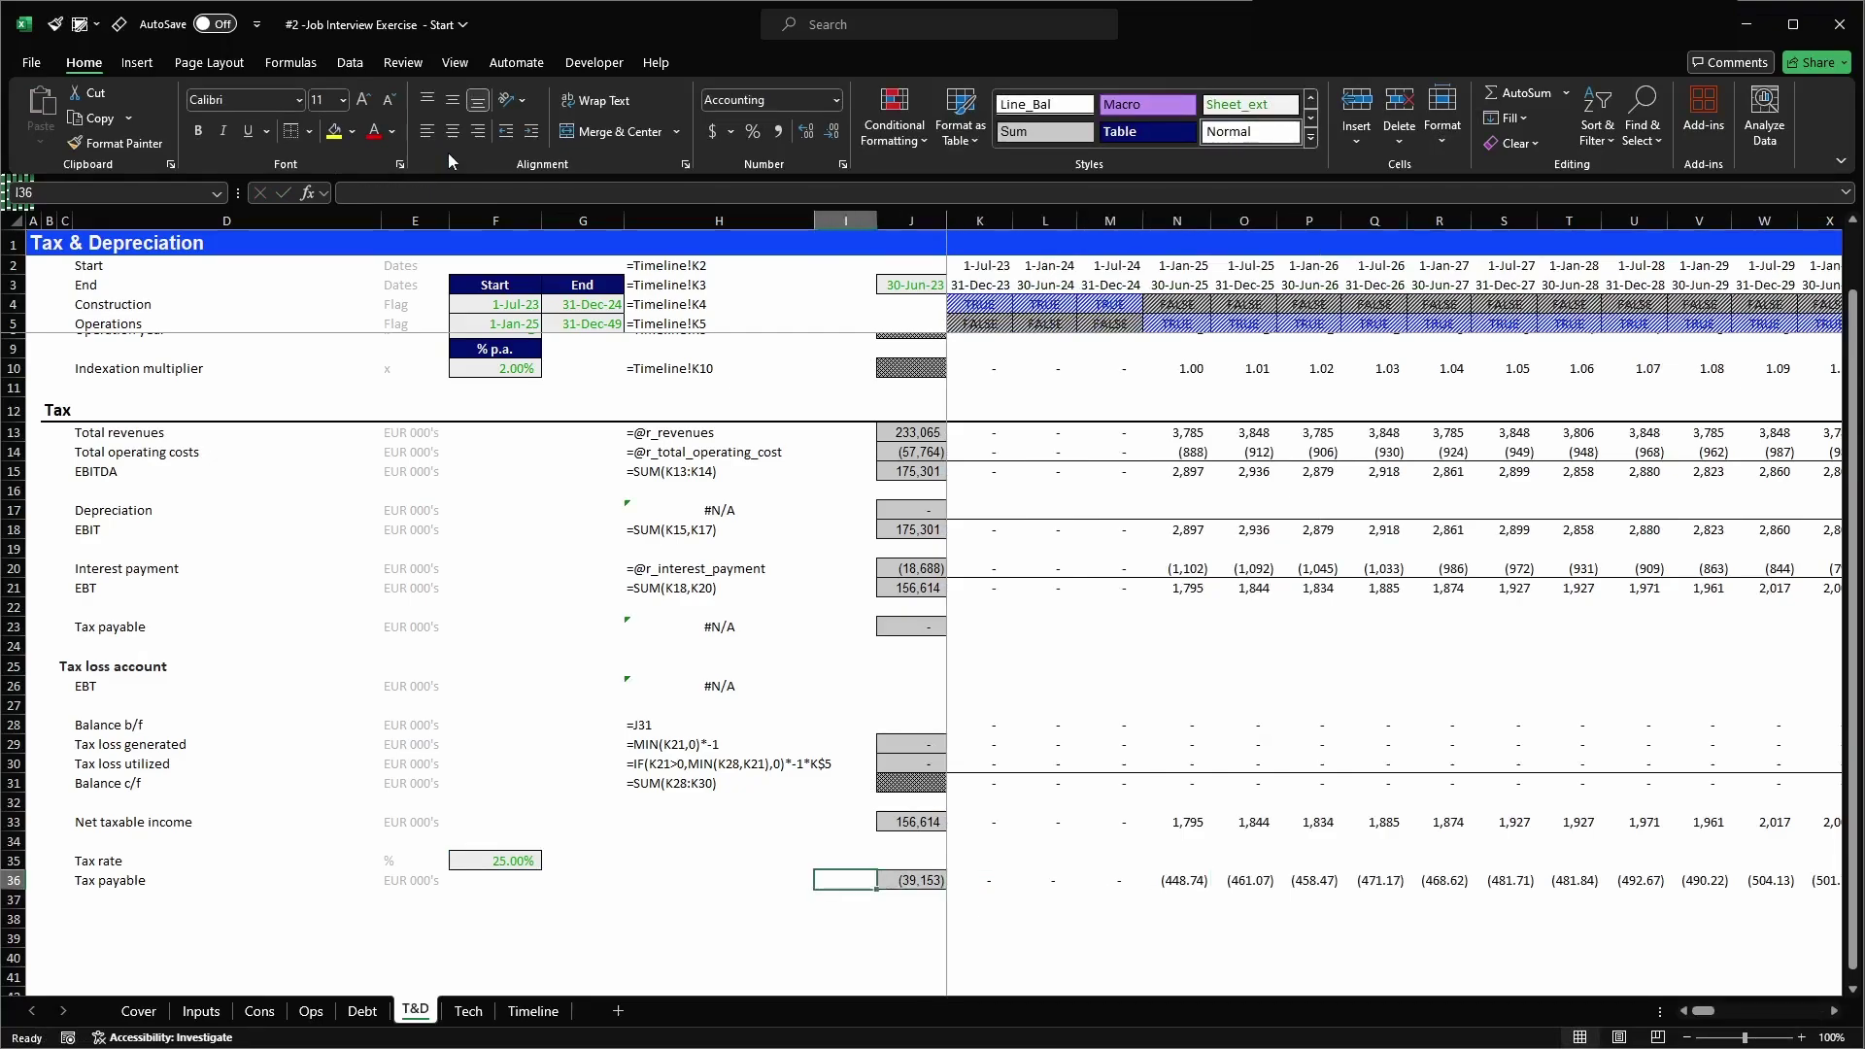
pyautogui.press('Left')
pyautogui.press('Left')
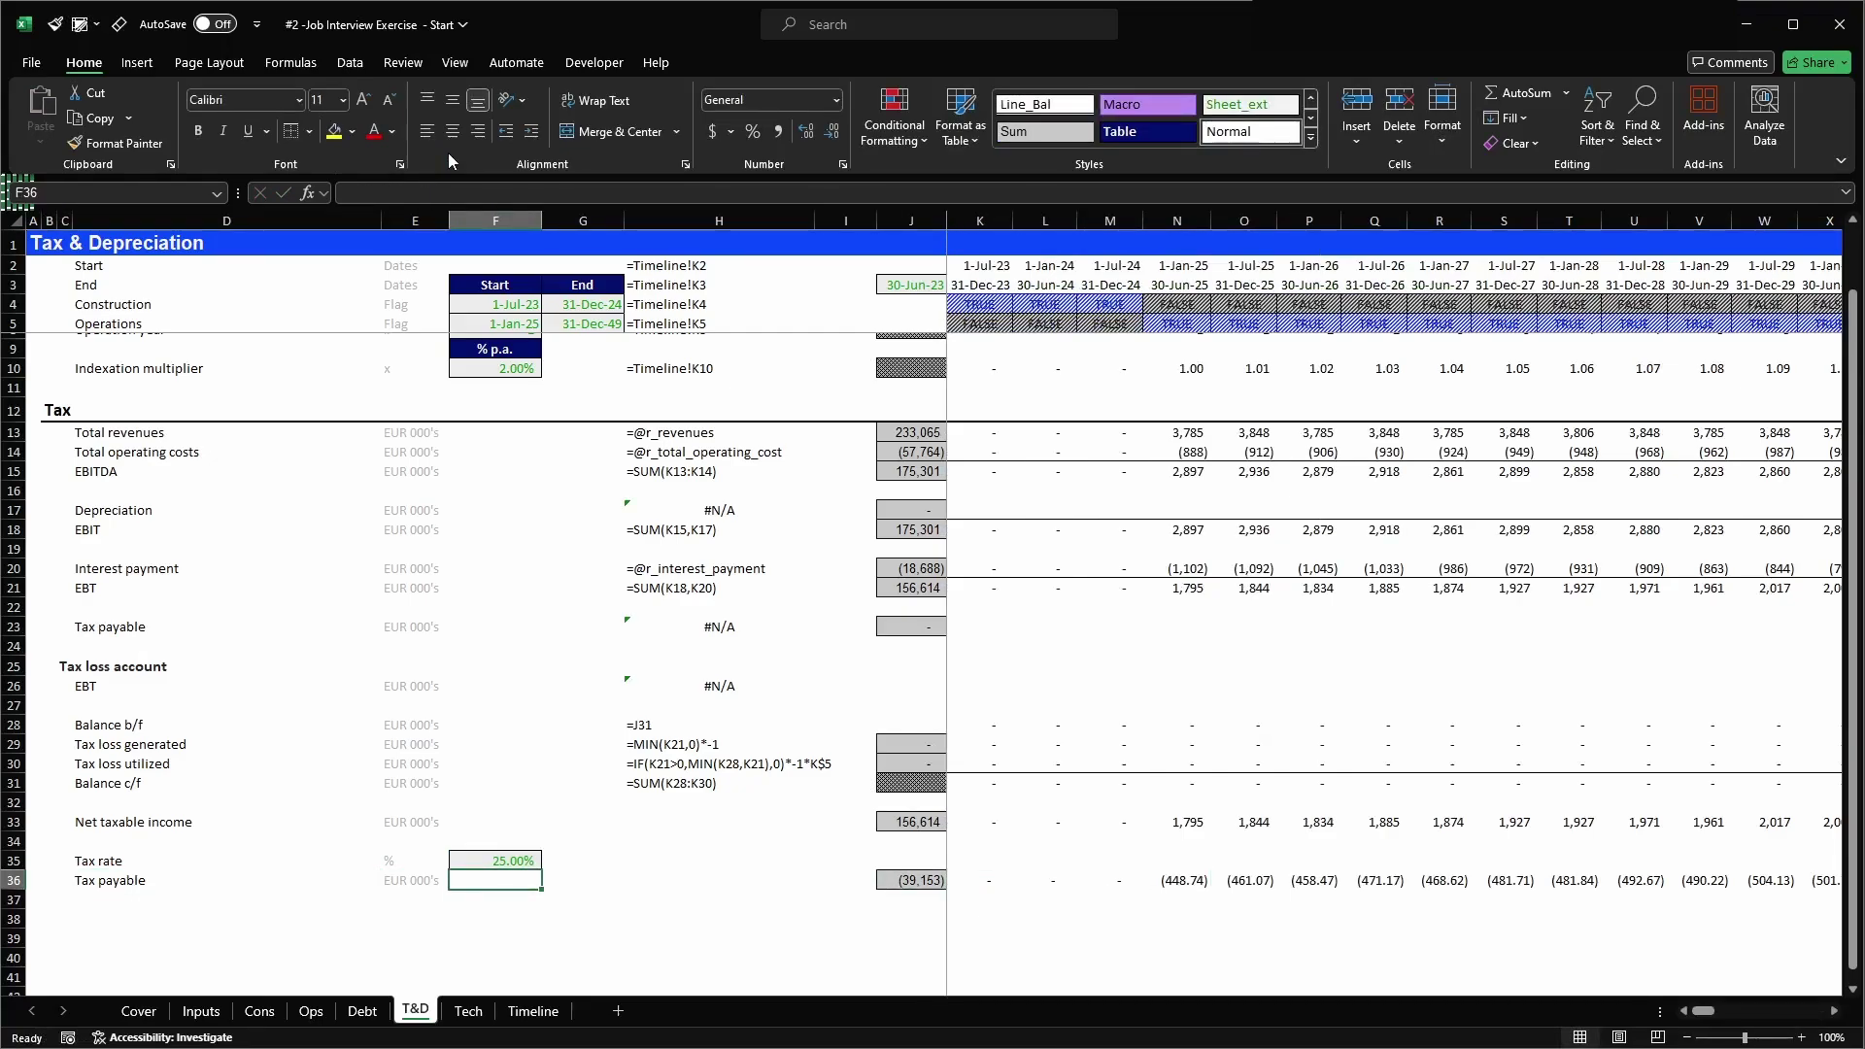
pyautogui.press('Left')
pyautogui.press('Right')
pyautogui.press('Right')
pyautogui.press('Right')
pyautogui.press('Right')
pyautogui.press('Right')
pyautogui.press('Right')
pyautogui.press('Right')
pyautogui.press('Right')
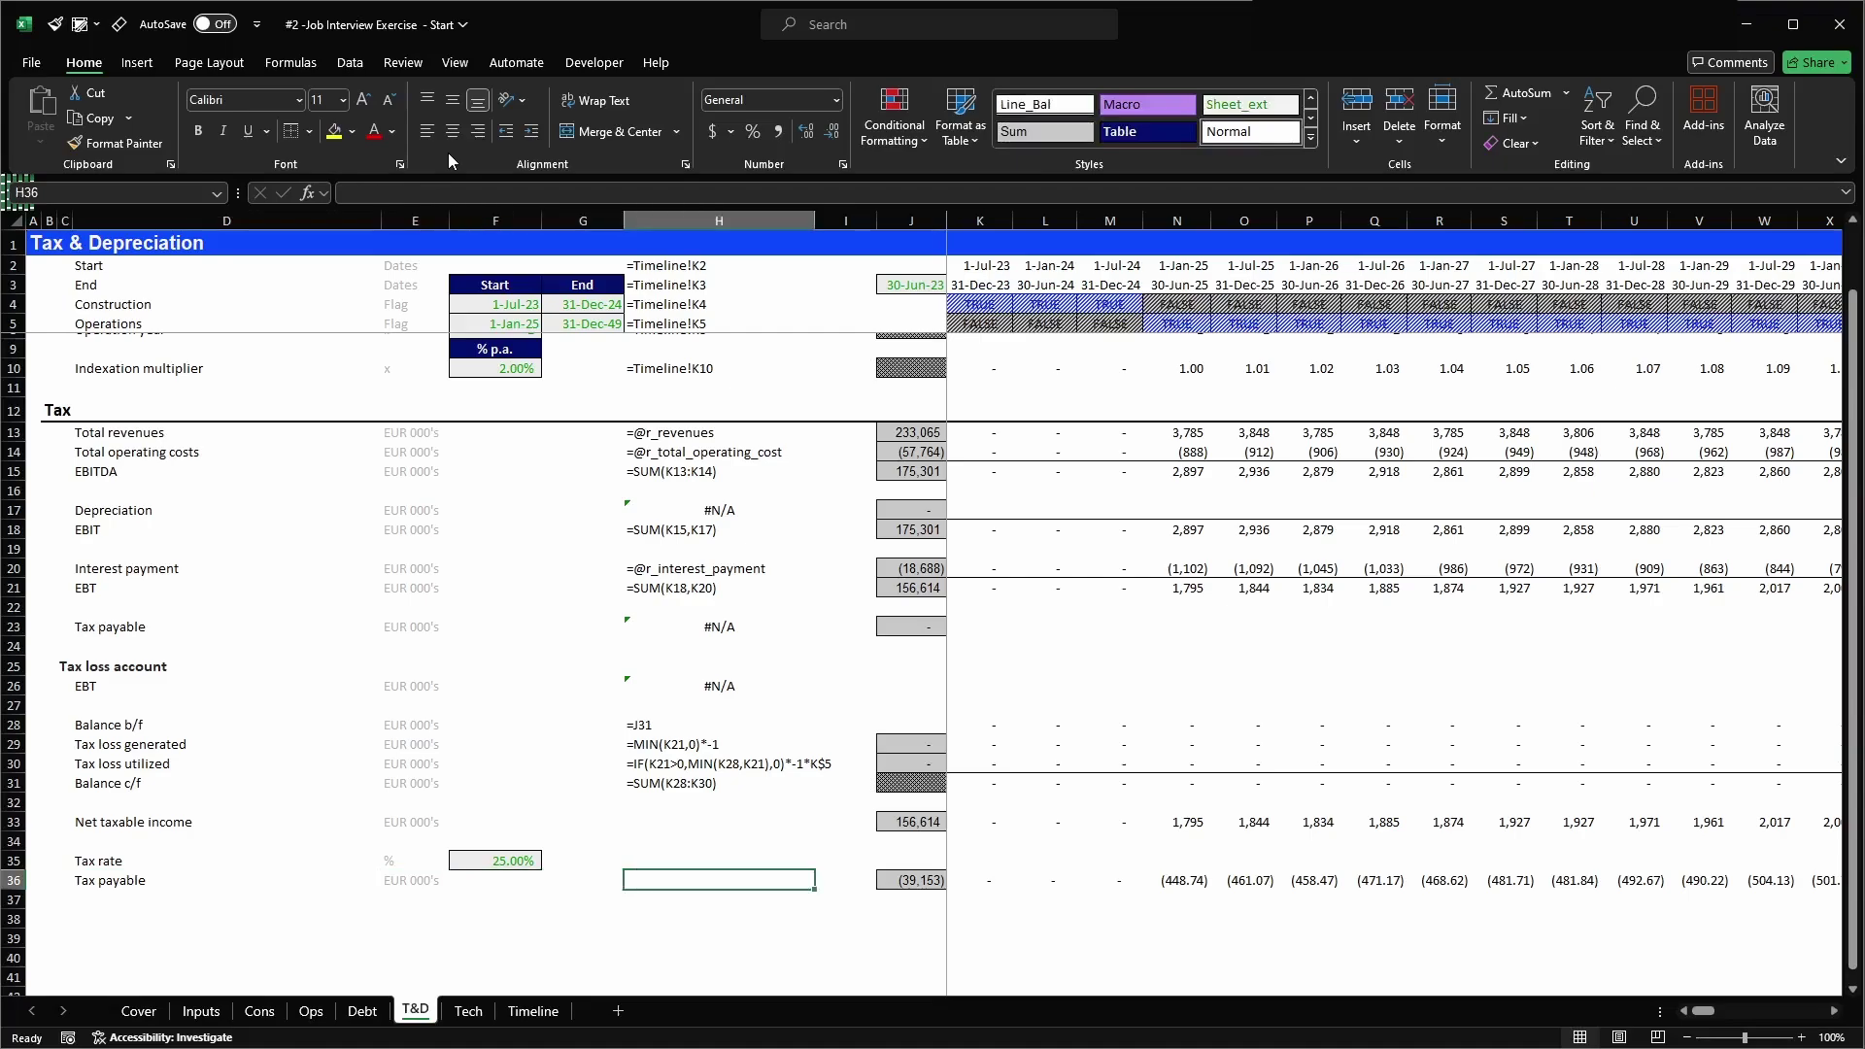
pyautogui.press('Left')
pyautogui.press('Left')
pyautogui.press('Left')
pyautogui.press('Right')
pyautogui.press('Right')
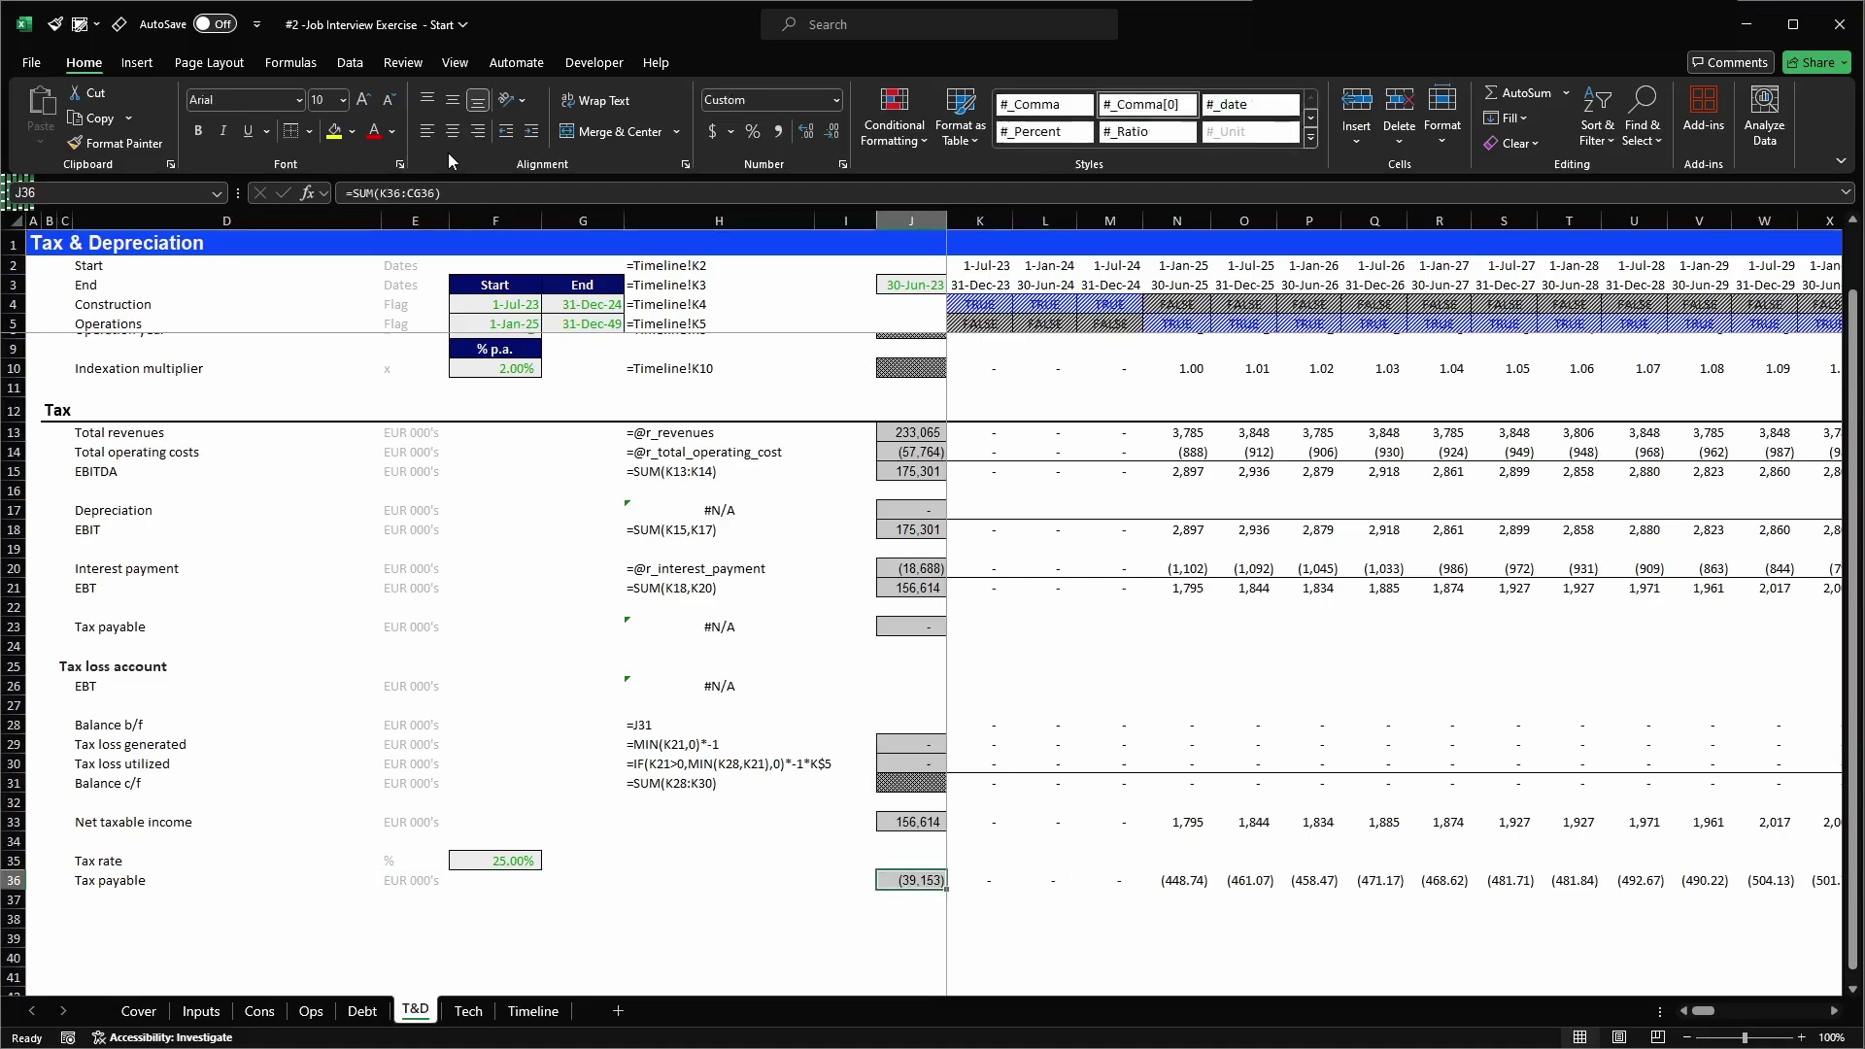
pyautogui.press('F2')
pyautogui.press('Escape')
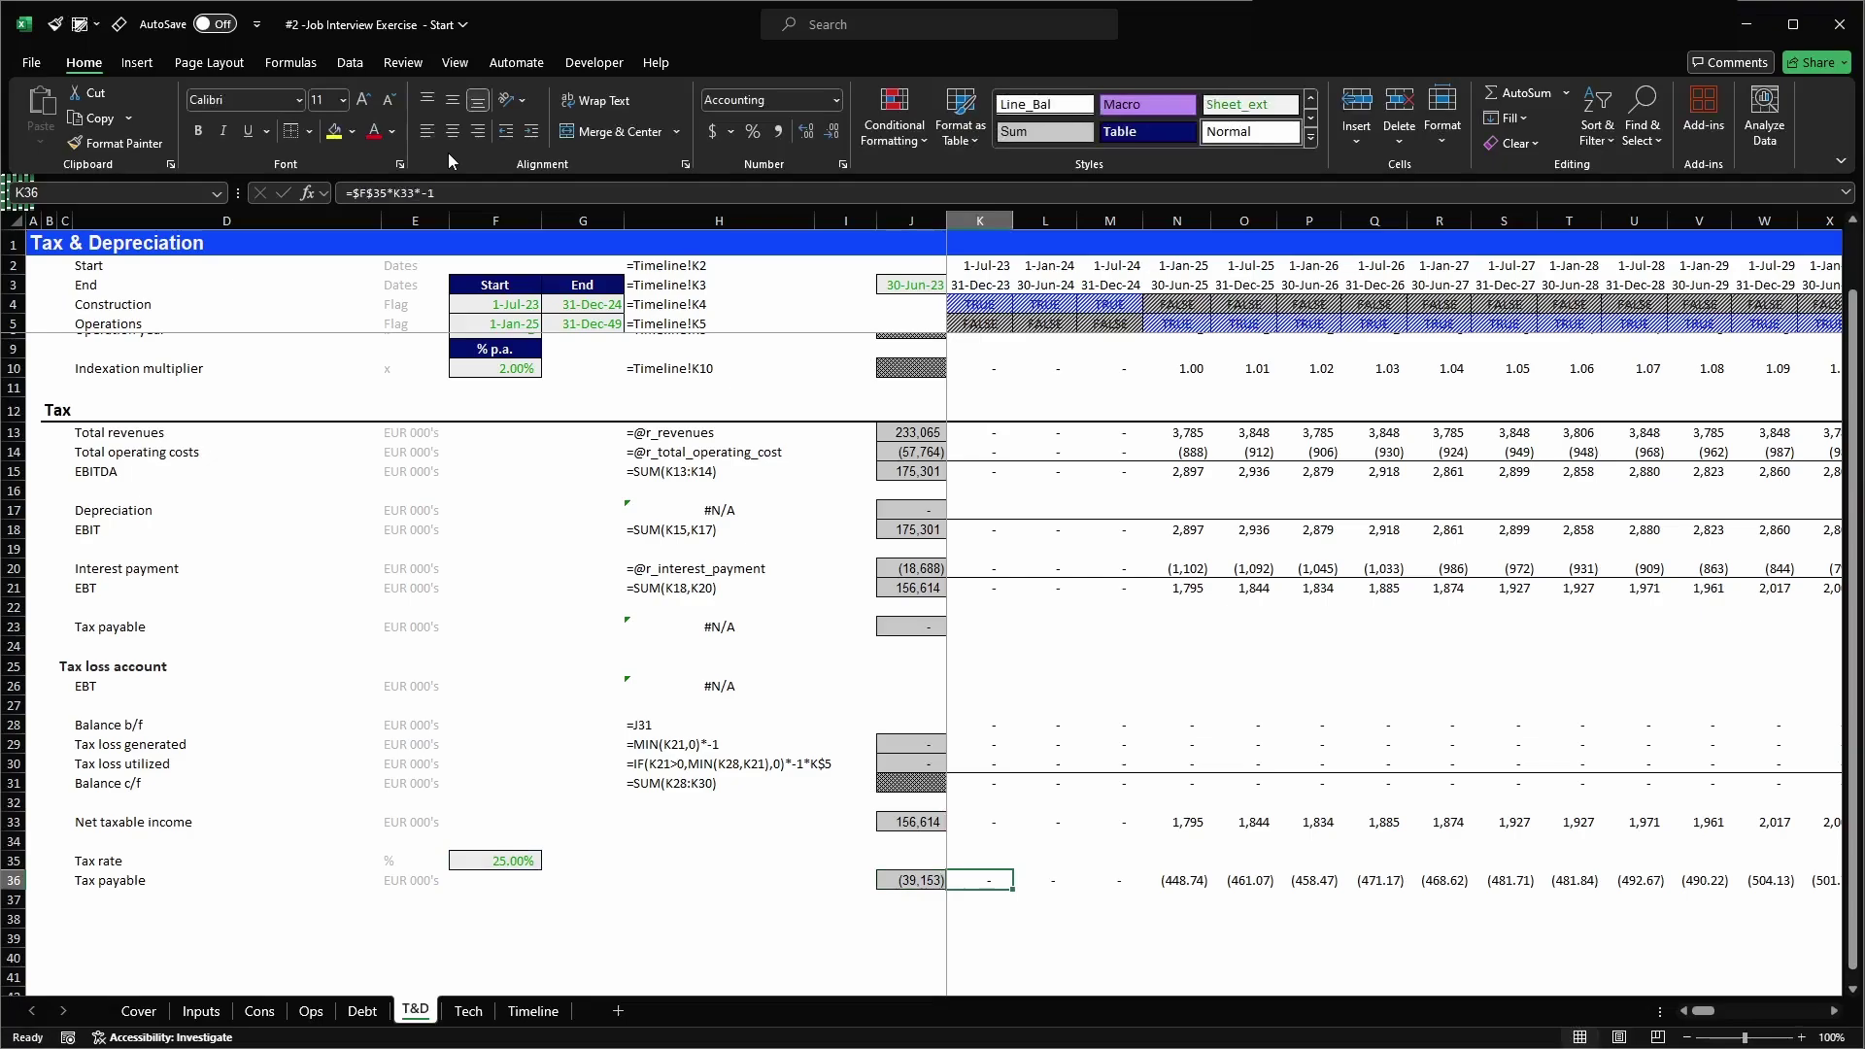
# - Name the whole Tax payable row 36 r_tax_payable and return to the Tax section above
pyautogui.hotkey('shift', 'space')
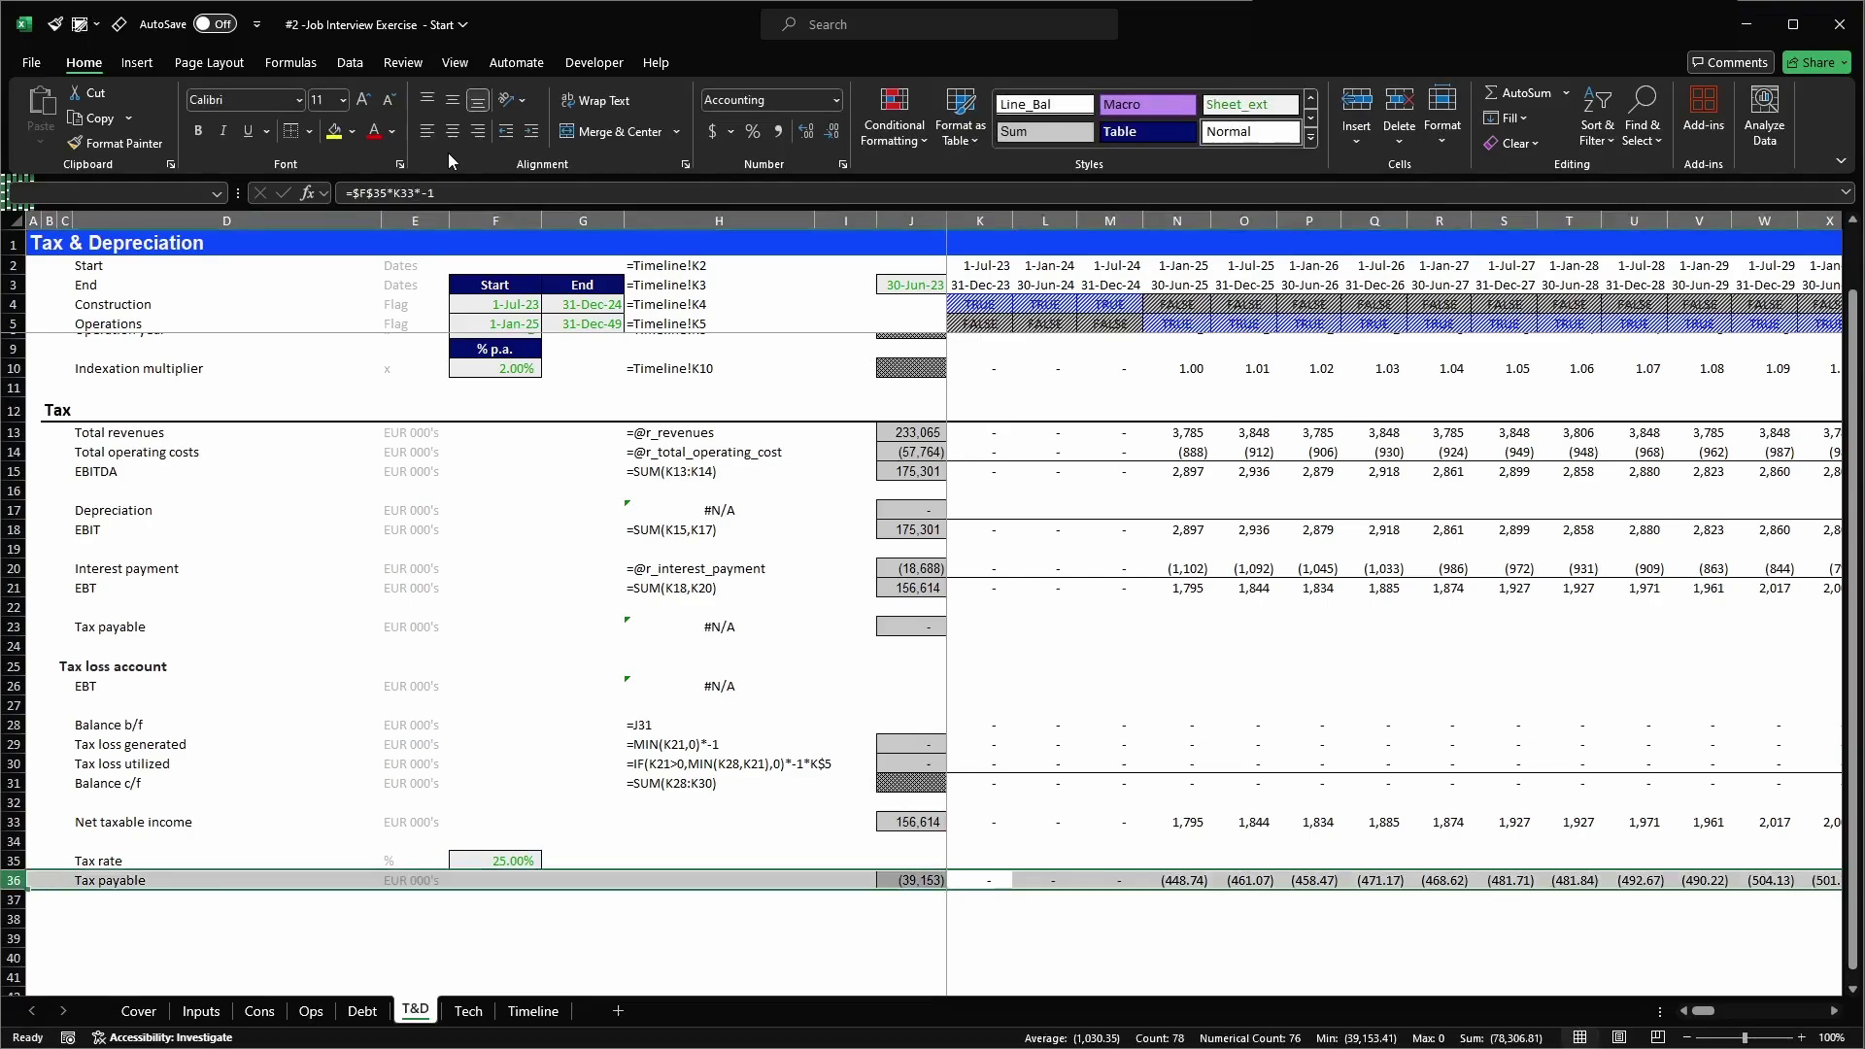
pyautogui.hotkey('alt', 'F3')
pyautogui.write('r_tax_payable')
pyautogui.press('Return')
pyautogui.scroll(1, 982, 714)
pyautogui.click(995, 720)
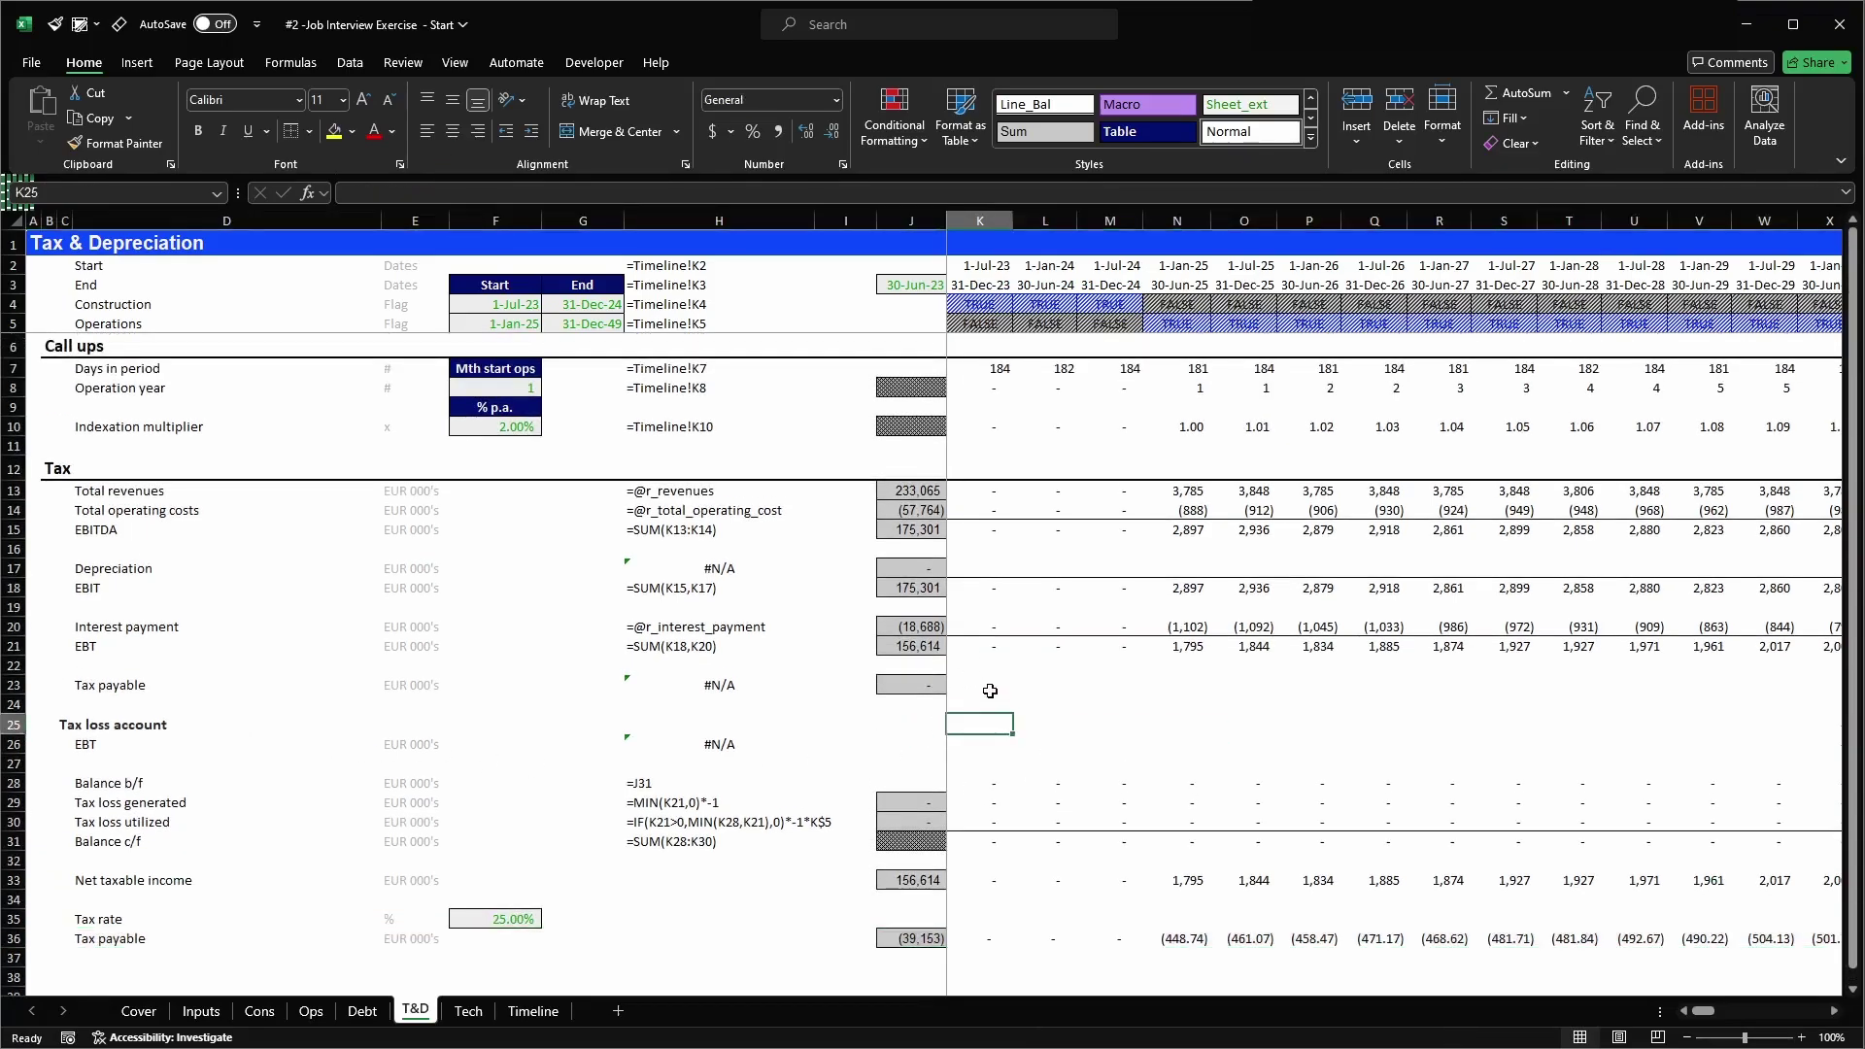
pyautogui.click(987, 687)
pyautogui.write('=@r_t')
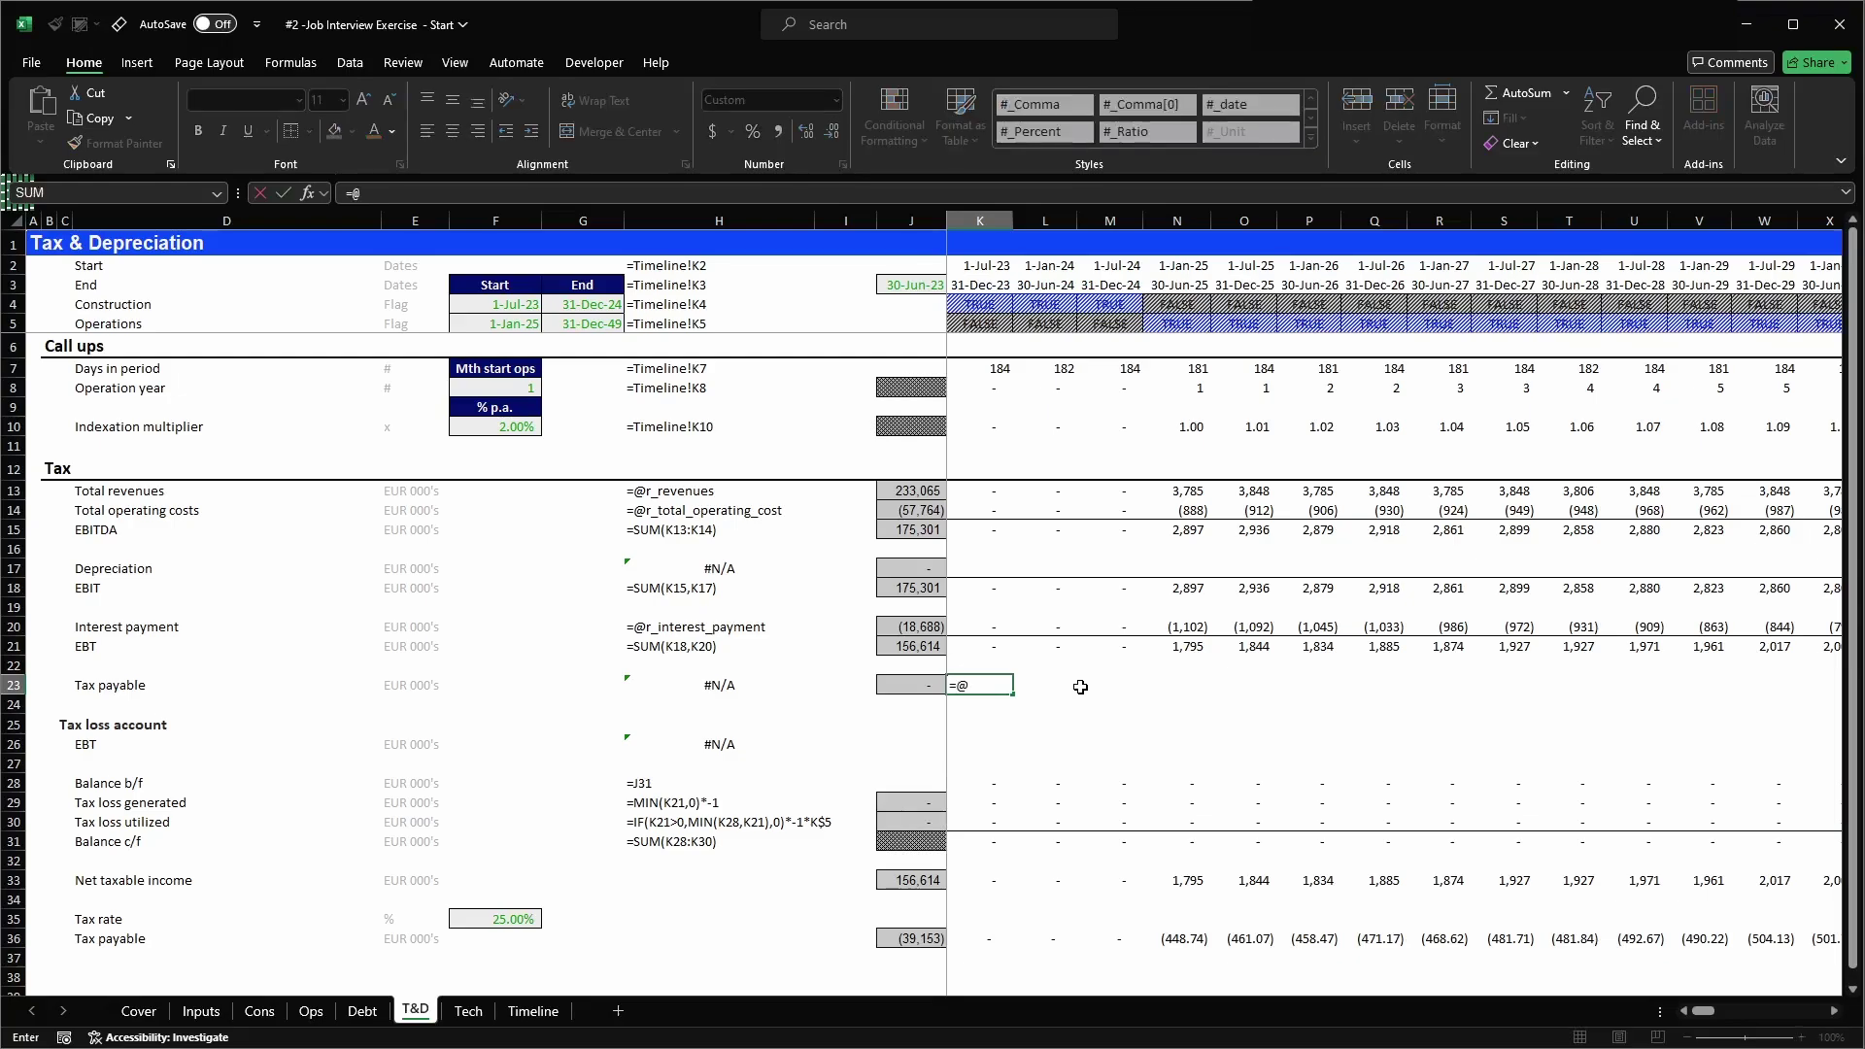
pyautogui.press('Tab')
pyautogui.hotkey('ctrl', 'Return')
pyautogui.hotkey('ctrl', 'c')
pyautogui.hotkey('ctrl', 'shift', 'Right')
pyautogui.hotkey('shift', 'Left')
pyautogui.press('Return')
pyautogui.press('Left')
pyautogui.press('Right')
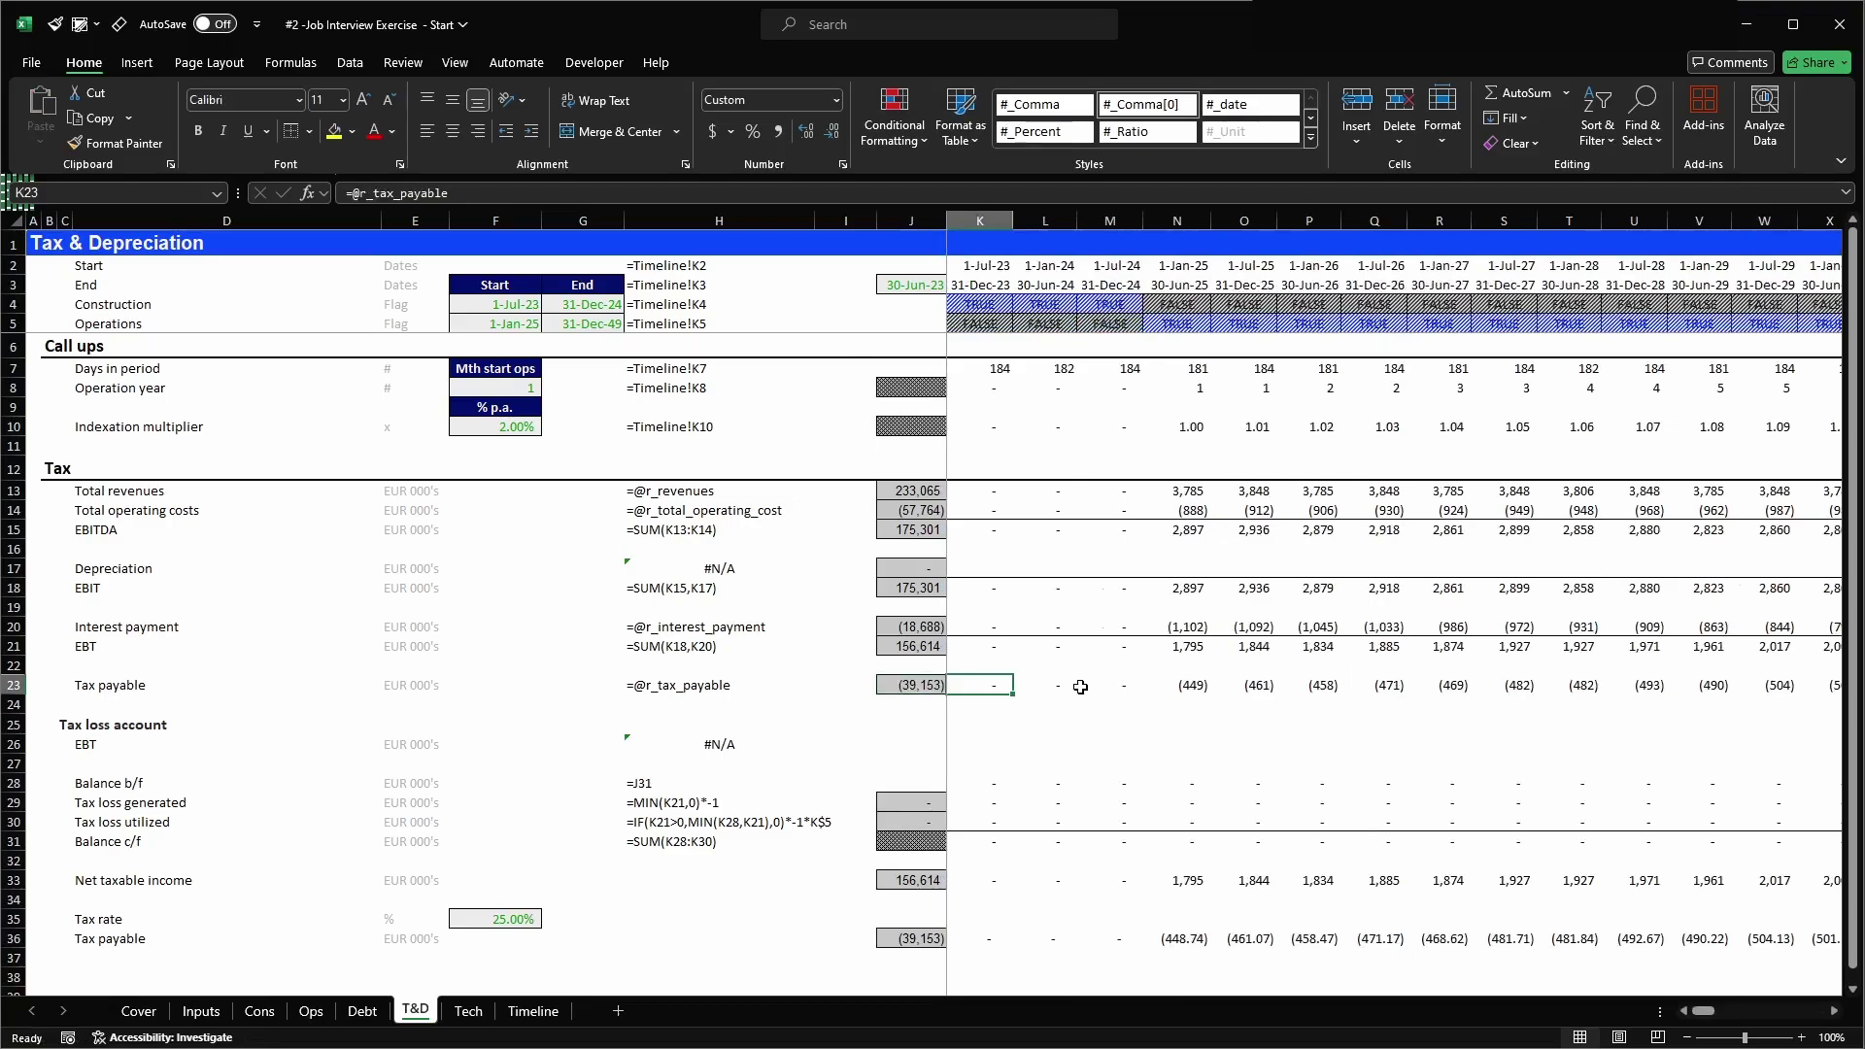
# - Delete the Tax payable row 23 above the Tax loss account together with the adjacent blank row
pyautogui.hotkey('shift', 'space')
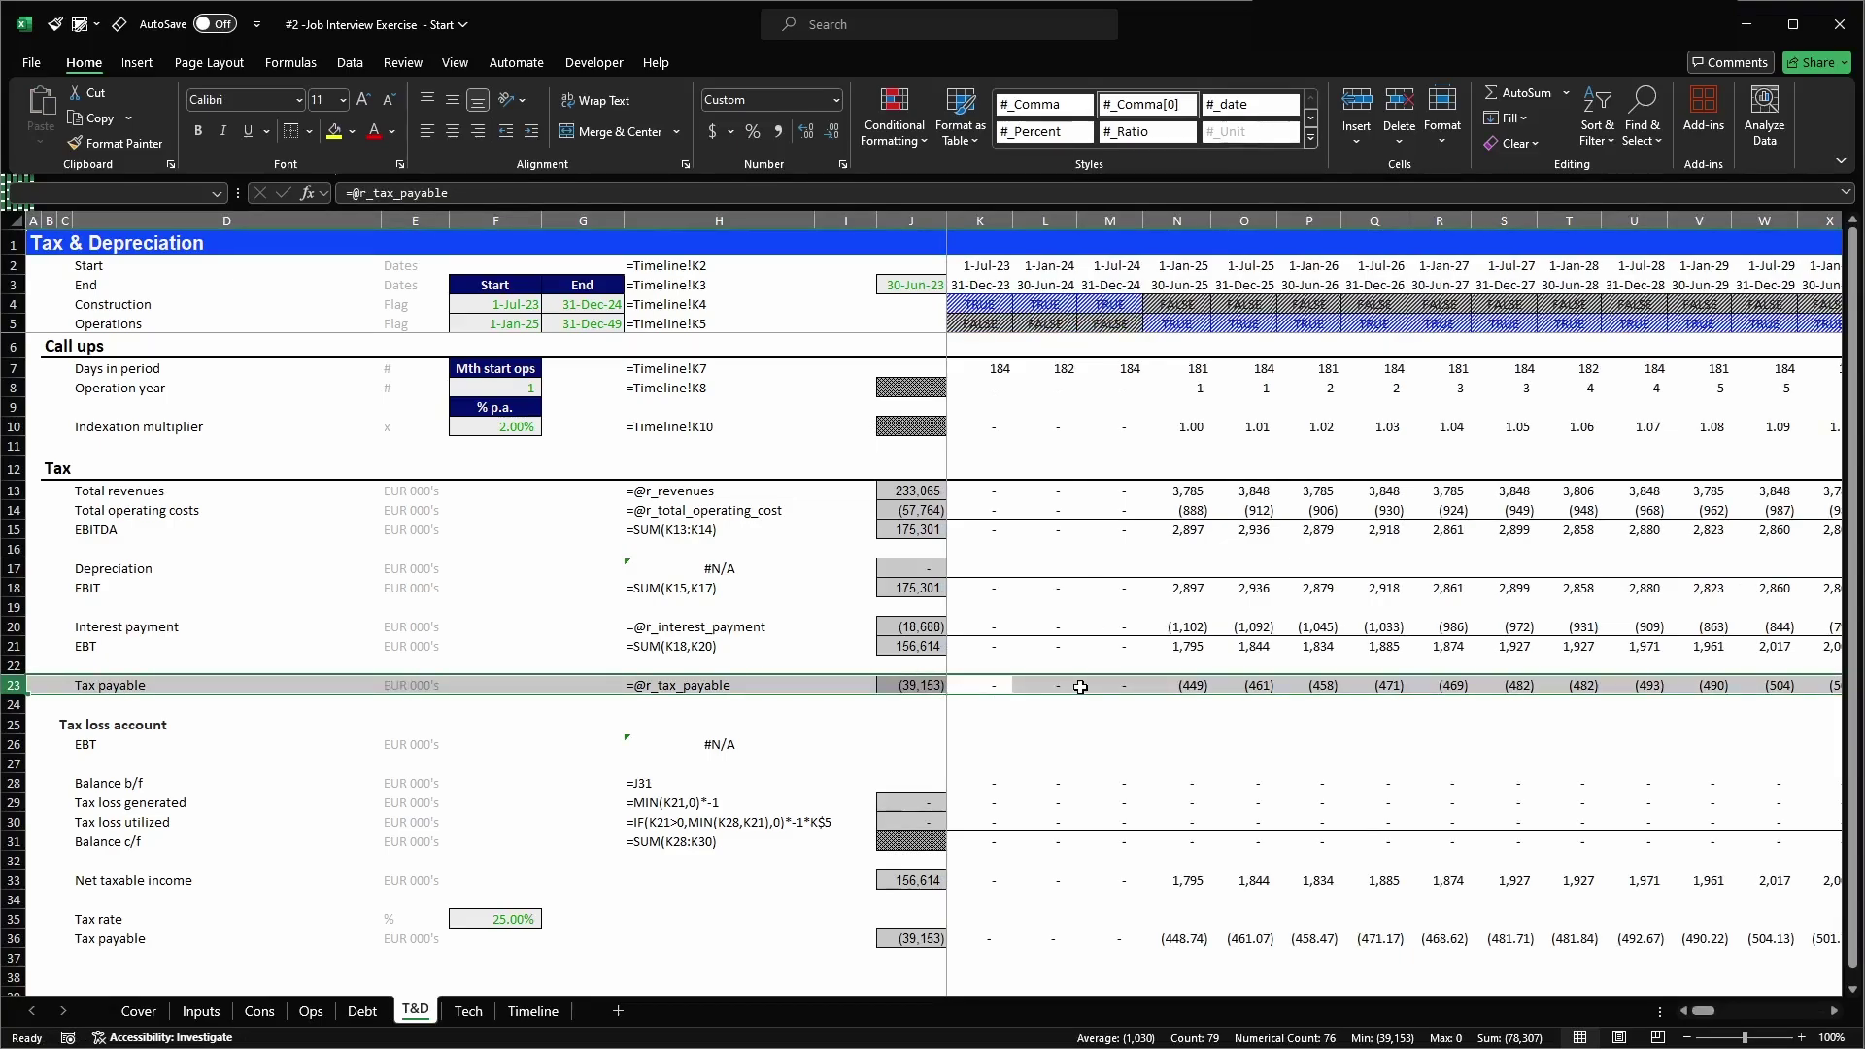
pyautogui.hotkey('ctrl', '-')
pyautogui.hotkey('ctrl', '-')
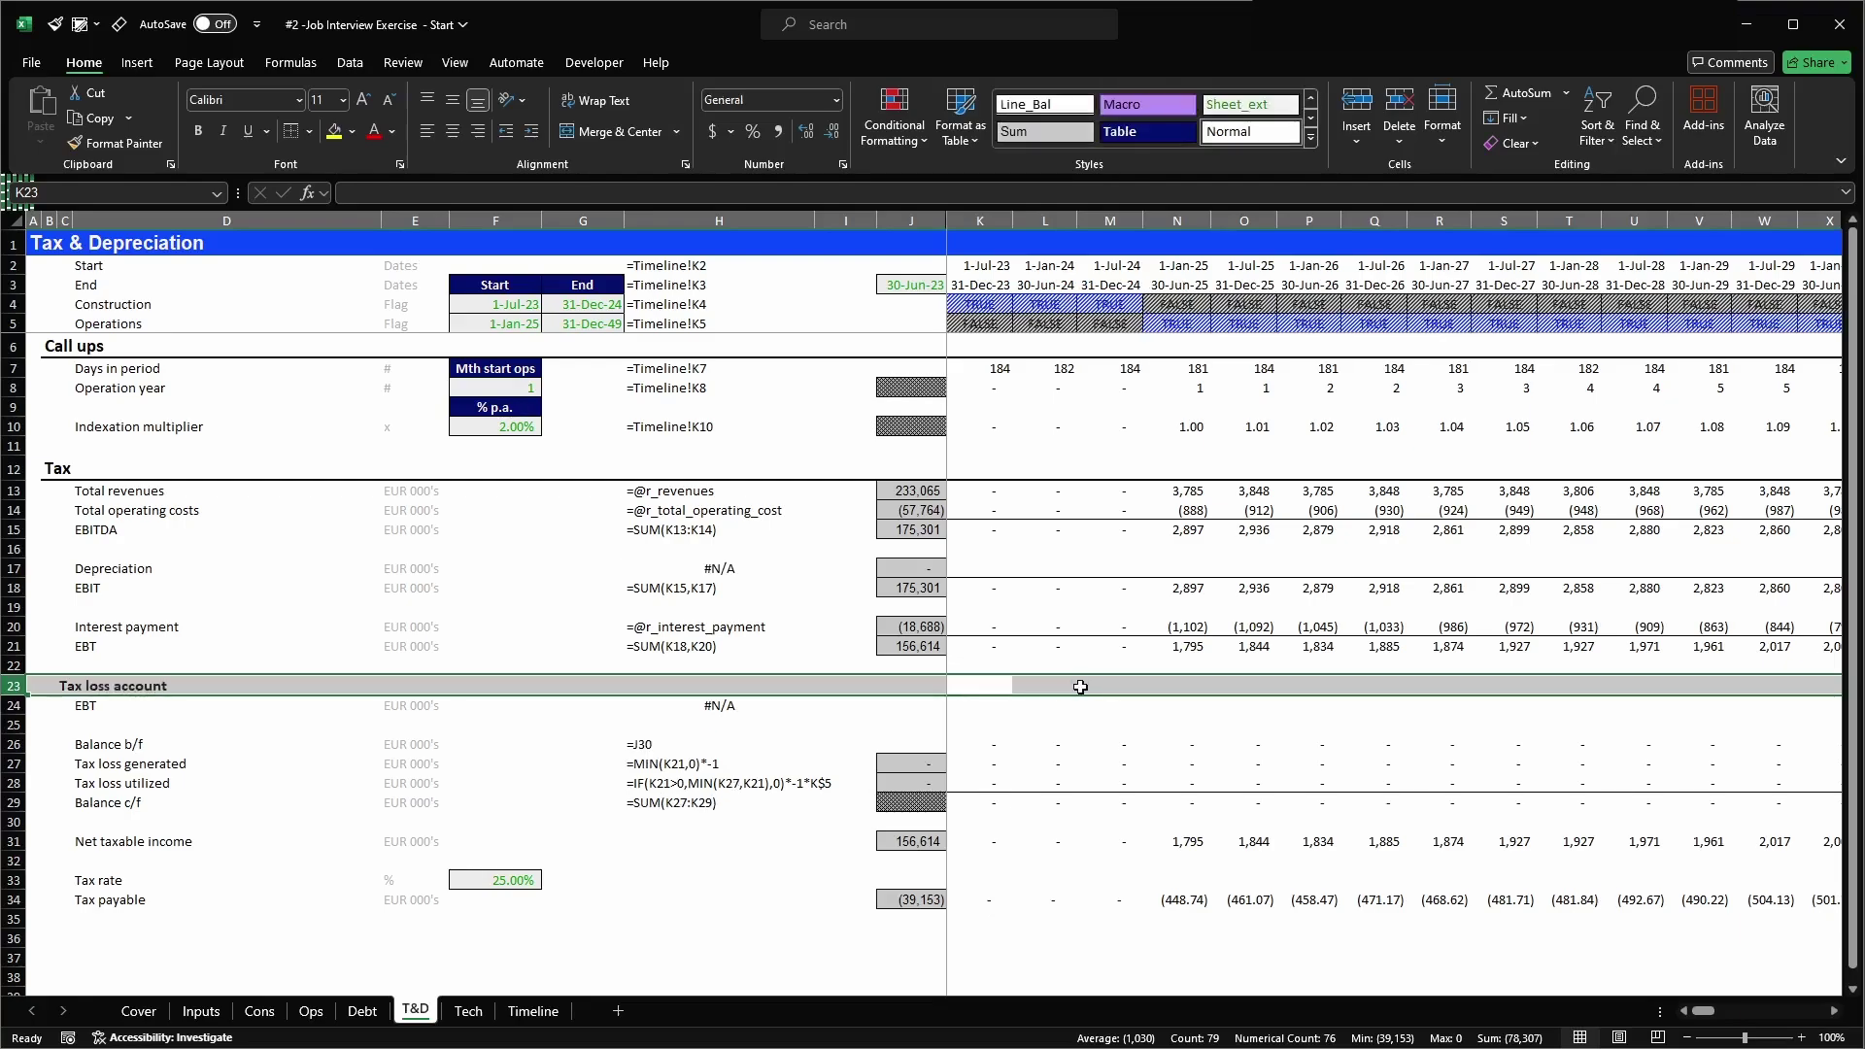
# - Make the whole Tax payable row 34 below the tax rate bold
pyautogui.press('Down')
pyautogui.press('Down')
pyautogui.press('Down')
pyautogui.press('Down')
pyautogui.press('Down')
pyautogui.press('Down')
pyautogui.press('Down')
pyautogui.press('Down')
pyautogui.press('Down')
pyautogui.press('Down')
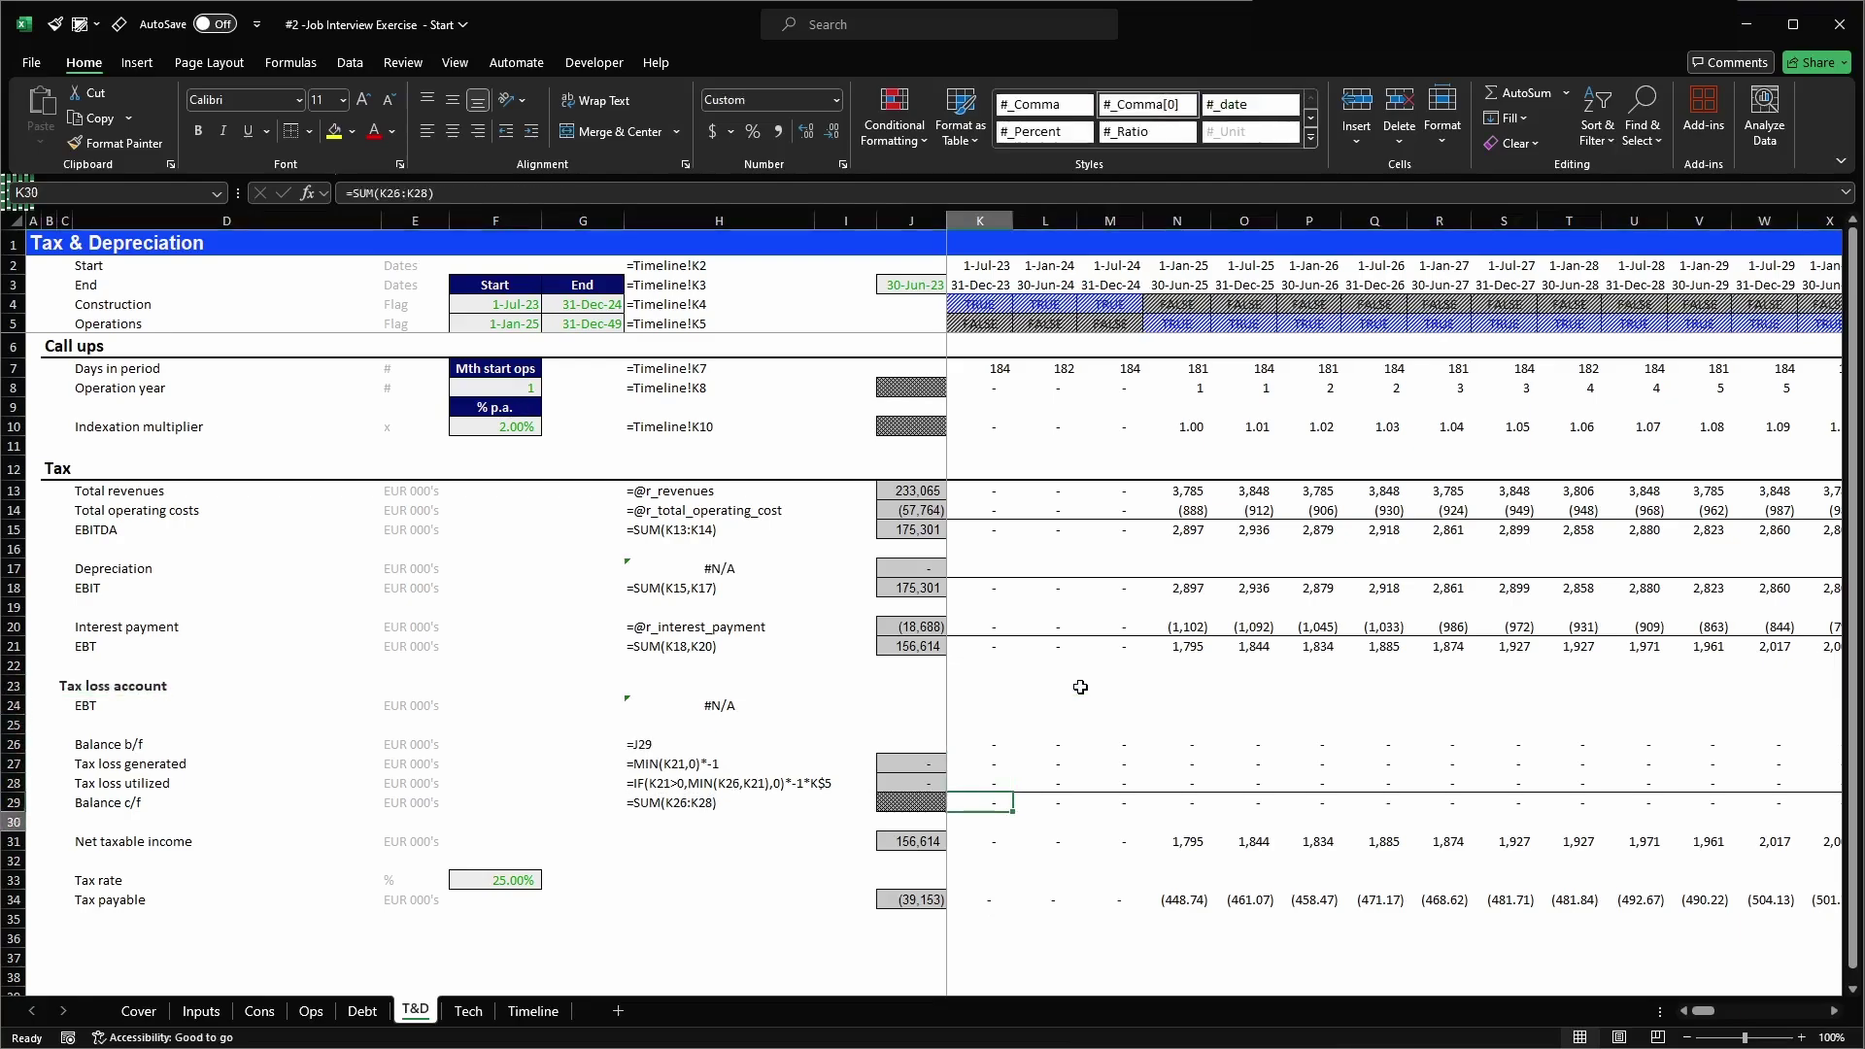
pyautogui.hotkey('shift', 'space')
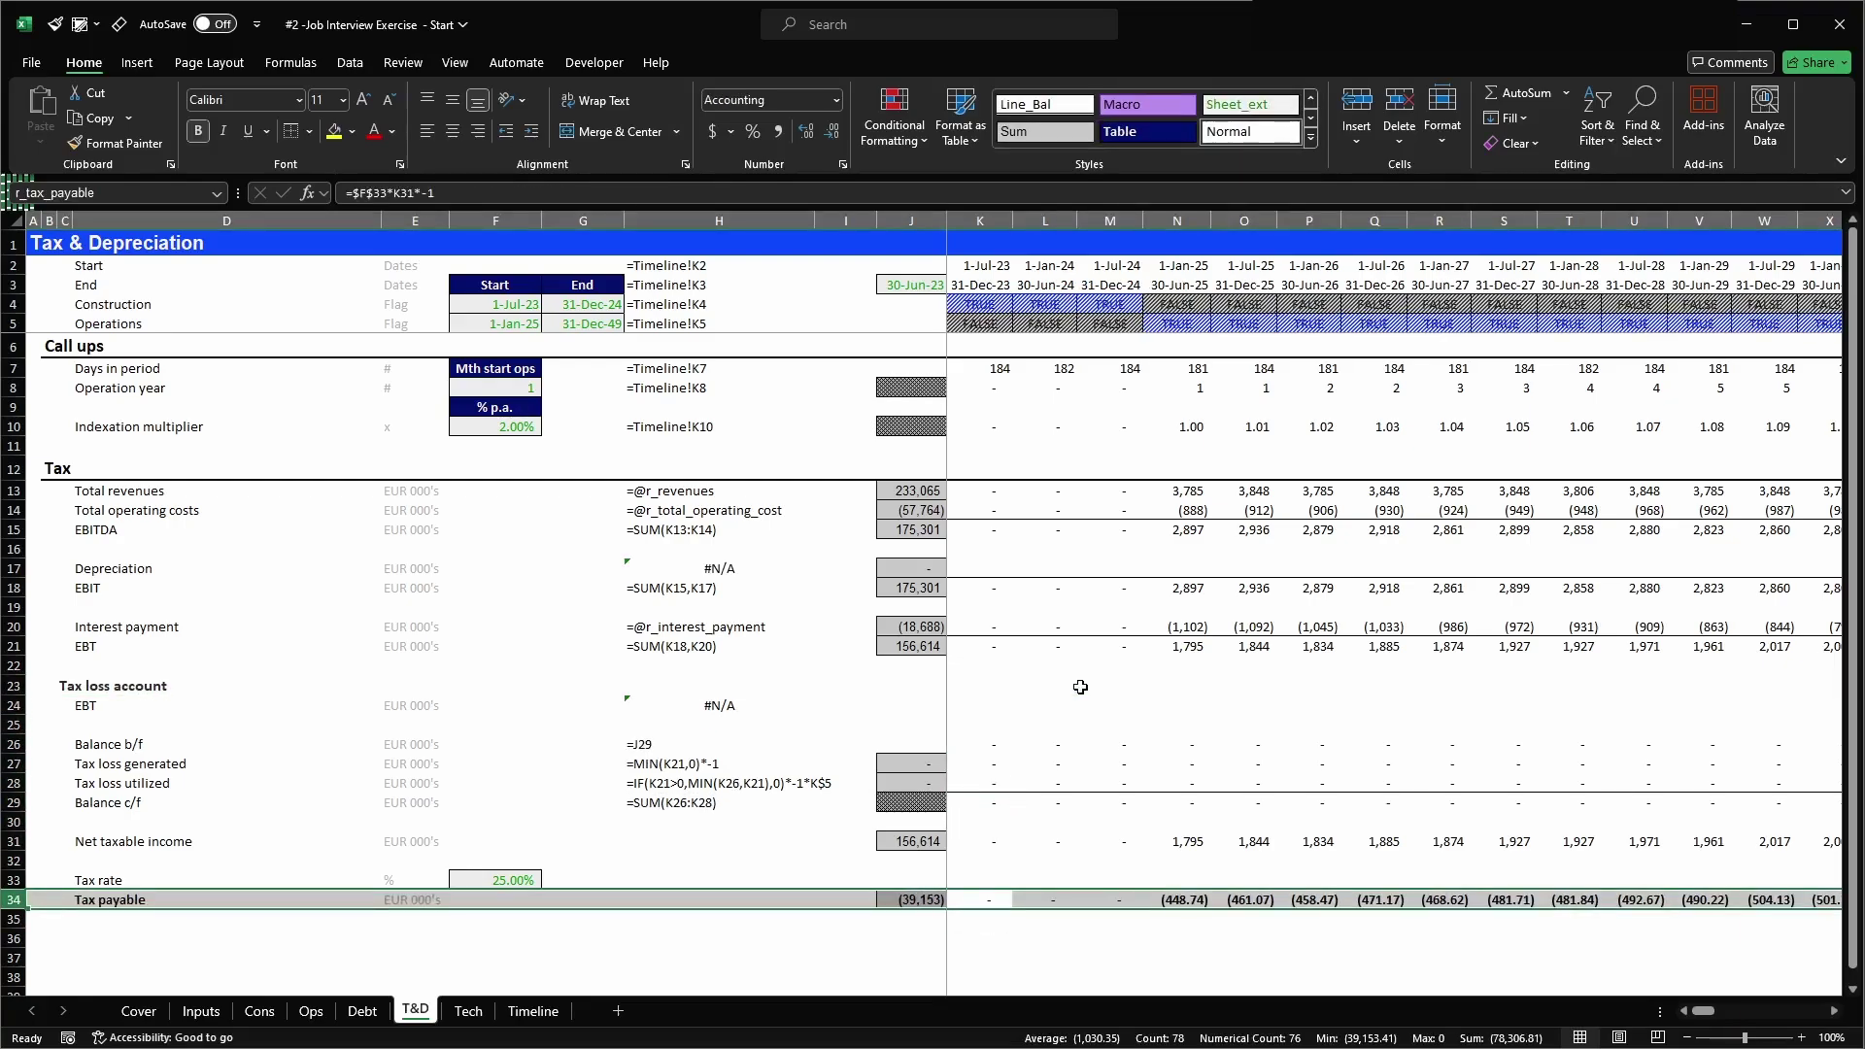
pyautogui.press('Left')
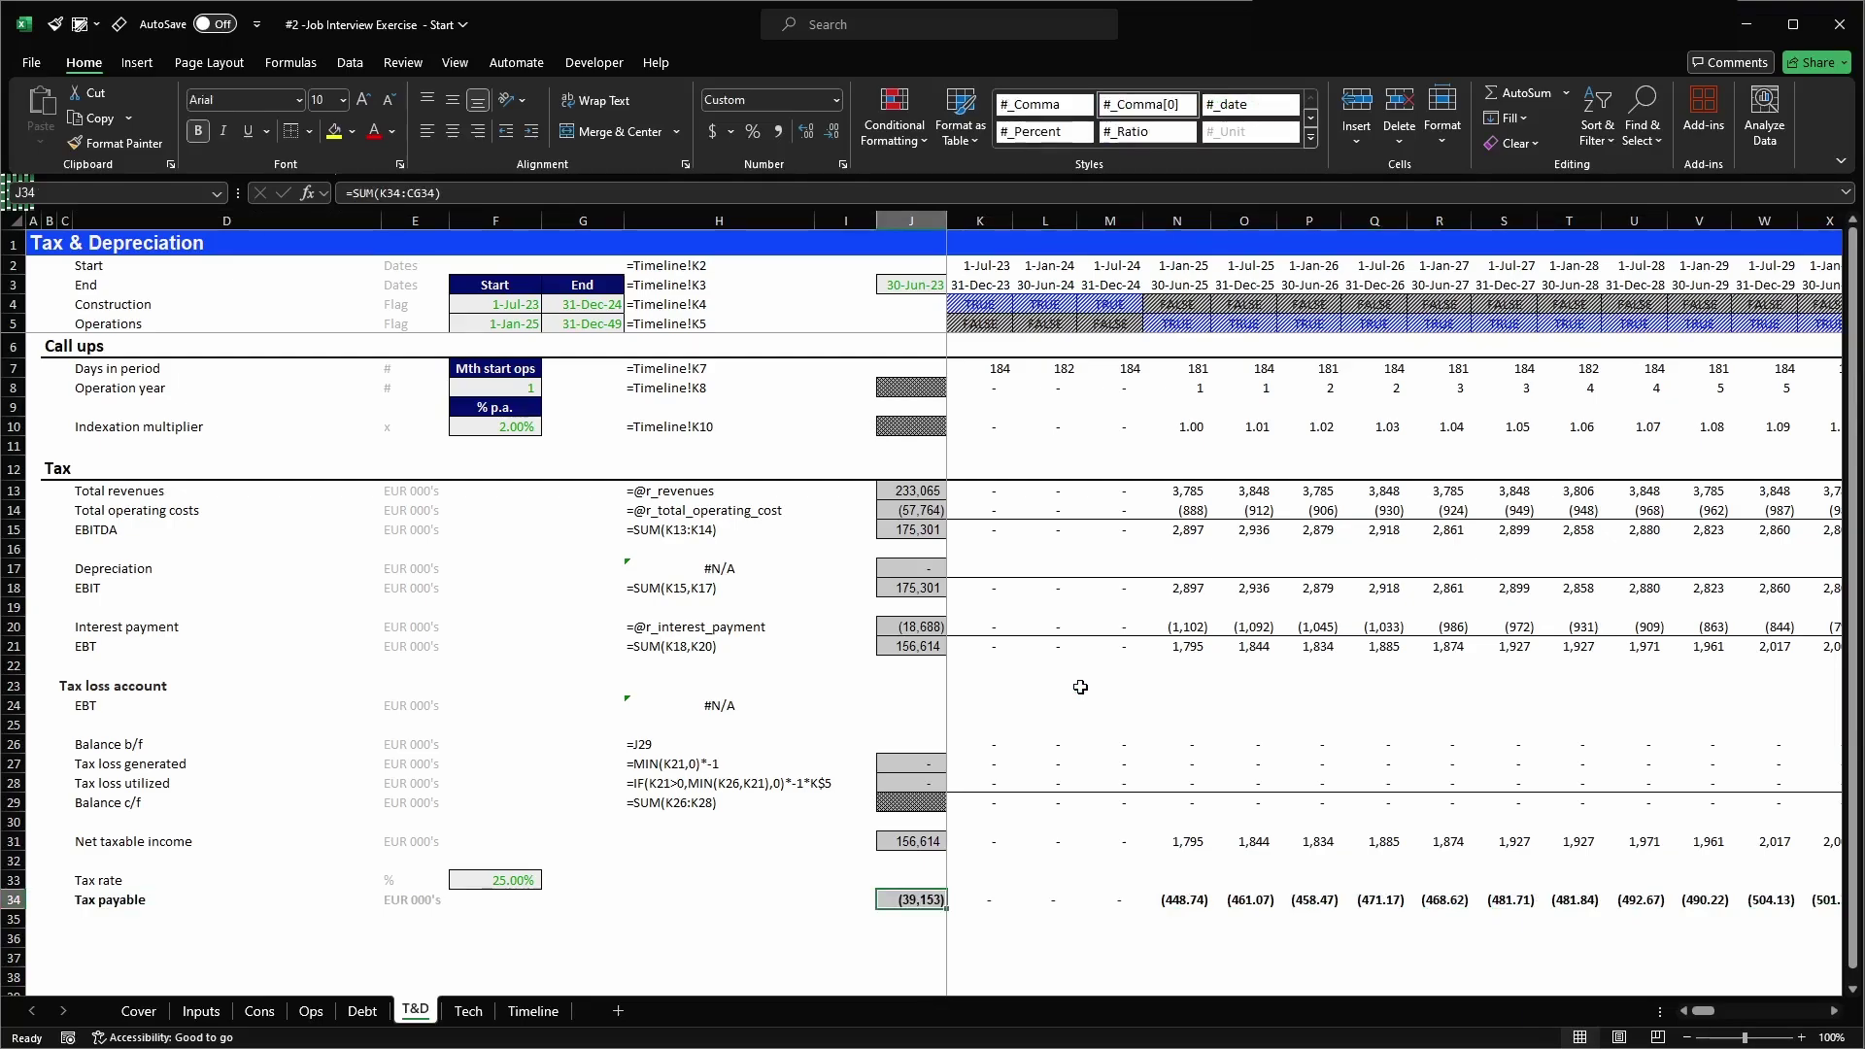
# - Delete the EBT row 24 and the blank row 25 below it from the Tax loss account
pyautogui.click(1009, 743)
pyautogui.press('Left')
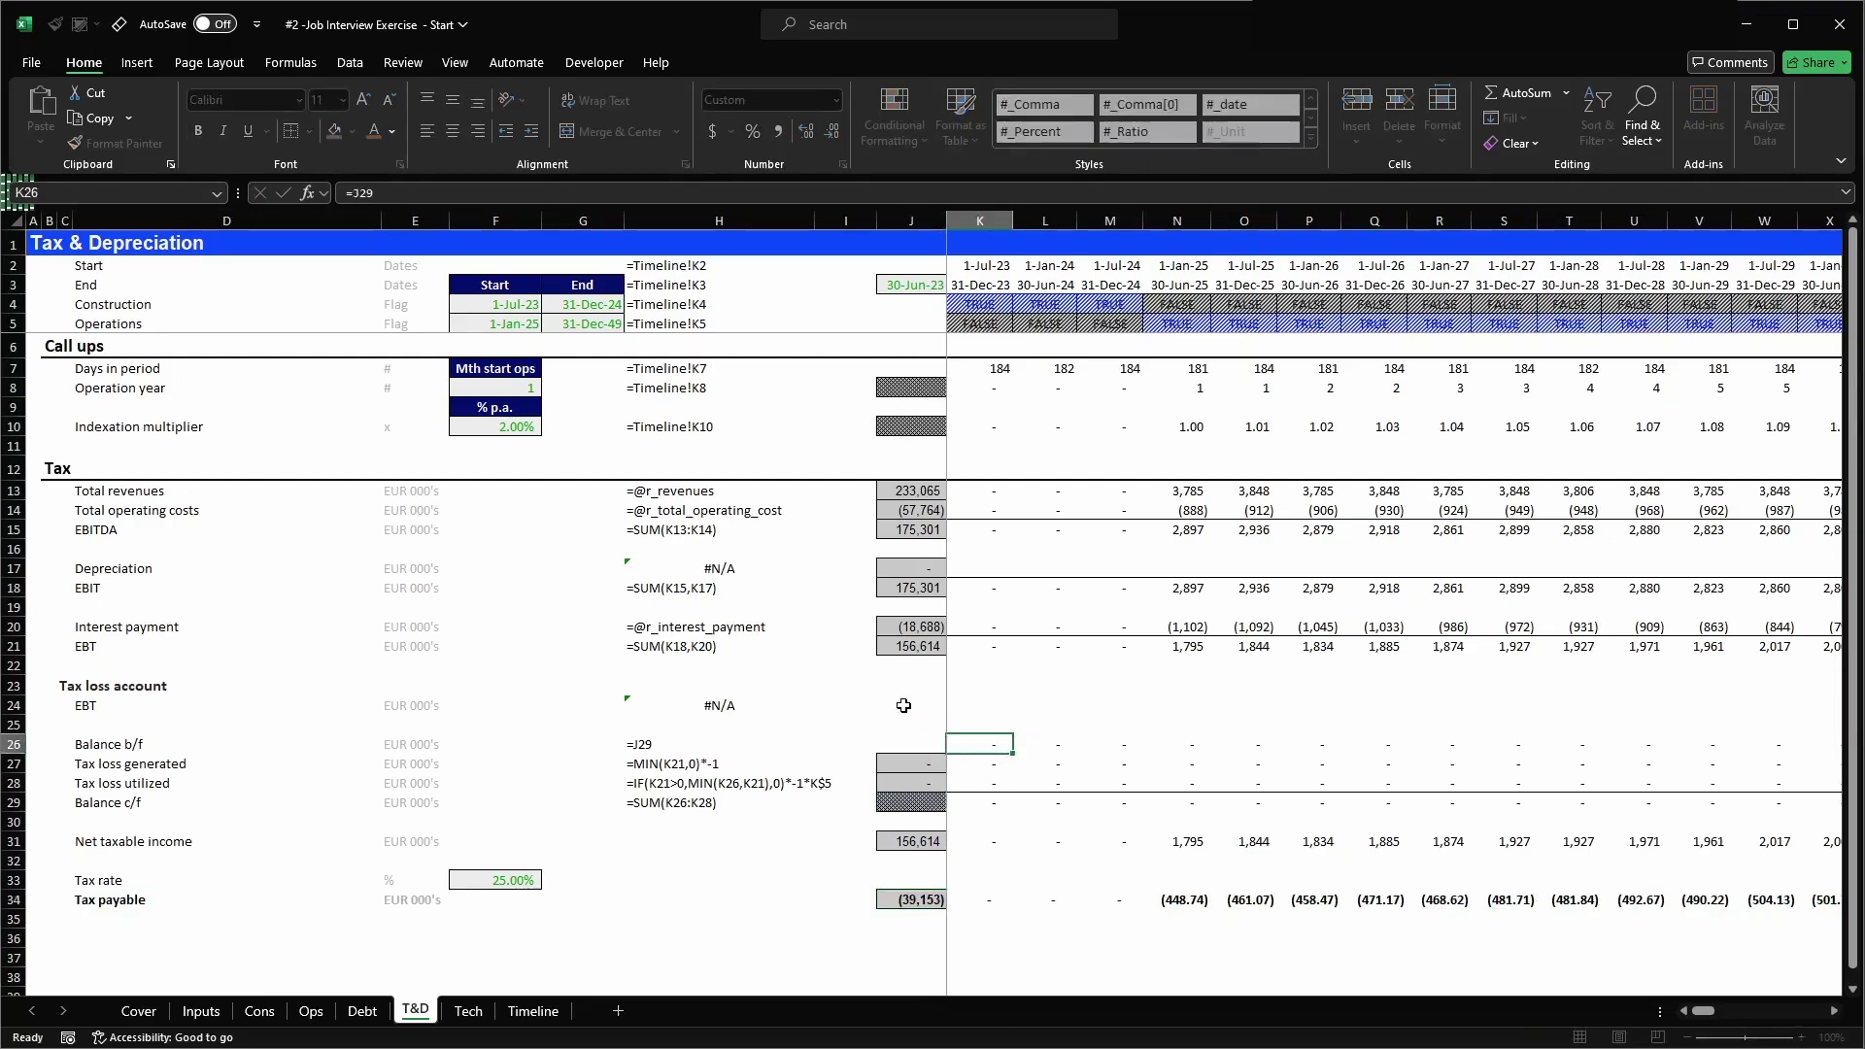
pyautogui.press('Up')
pyautogui.press('Up')
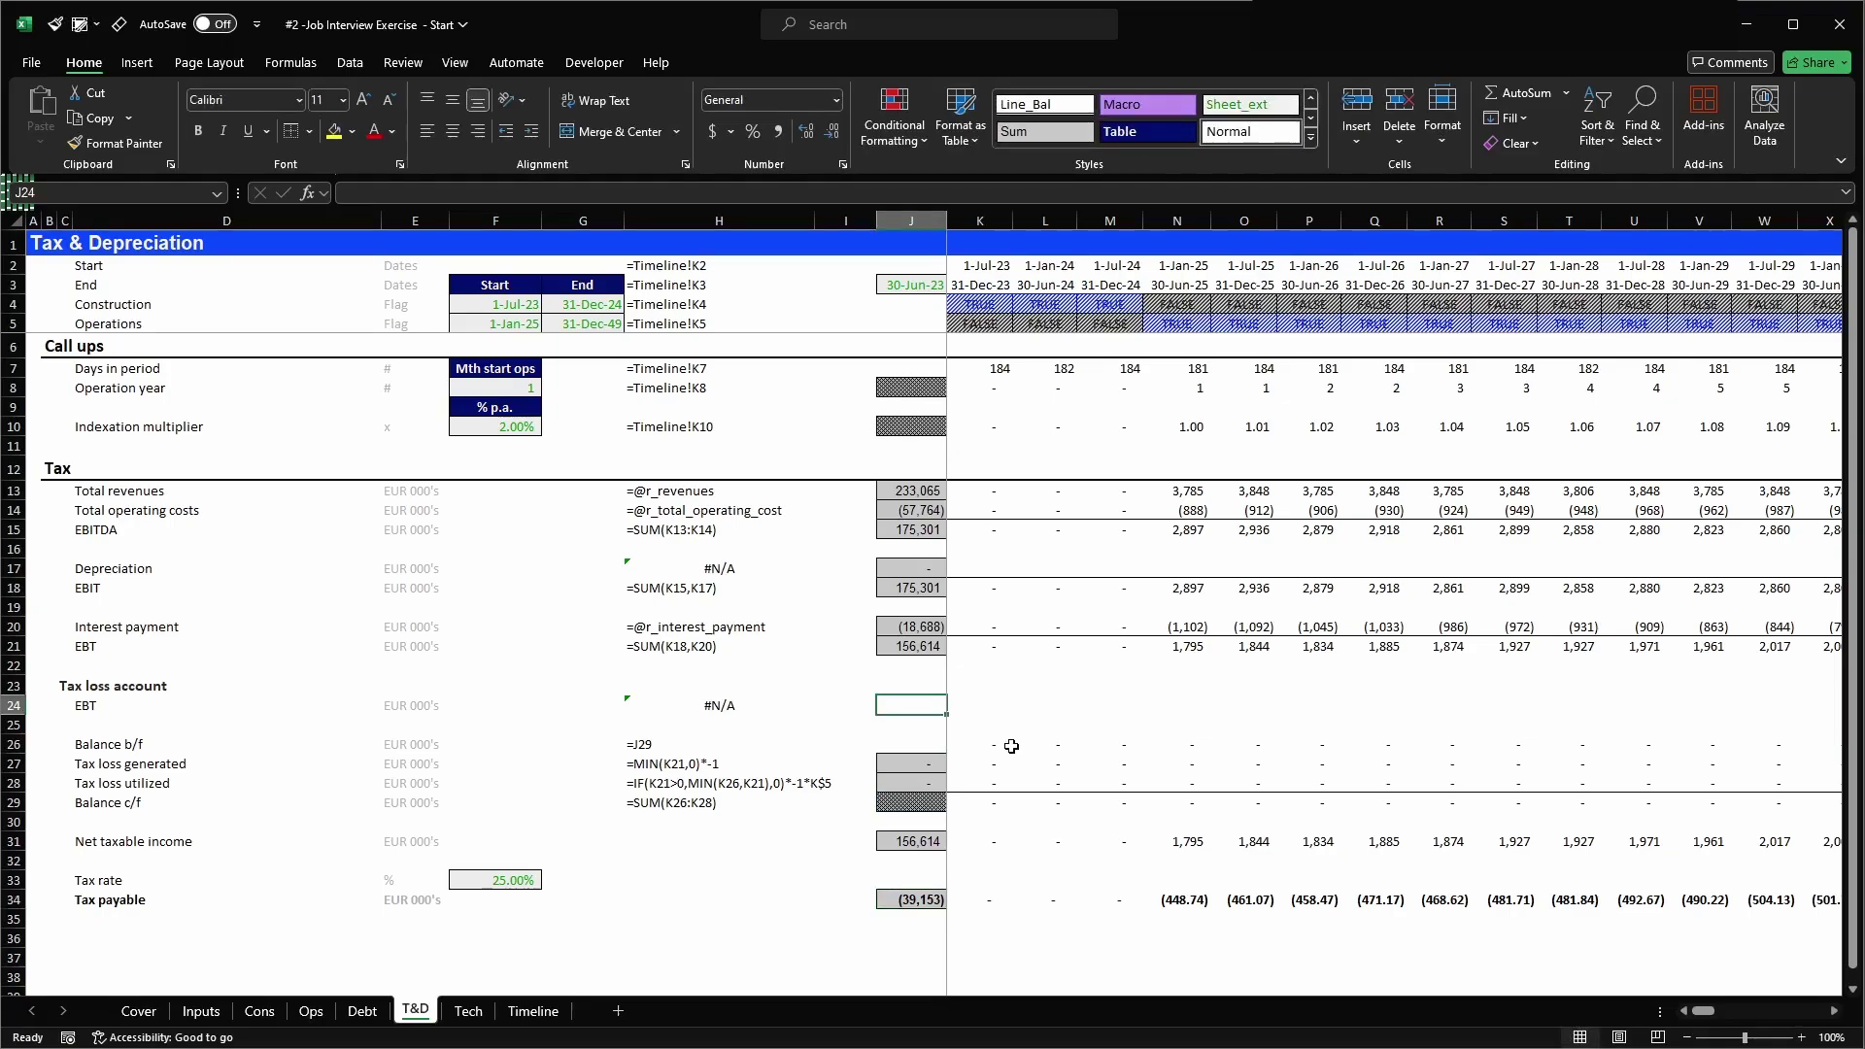
pyautogui.press('Right')
pyautogui.press('Down')
pyautogui.press('Down')
pyautogui.press('Down')
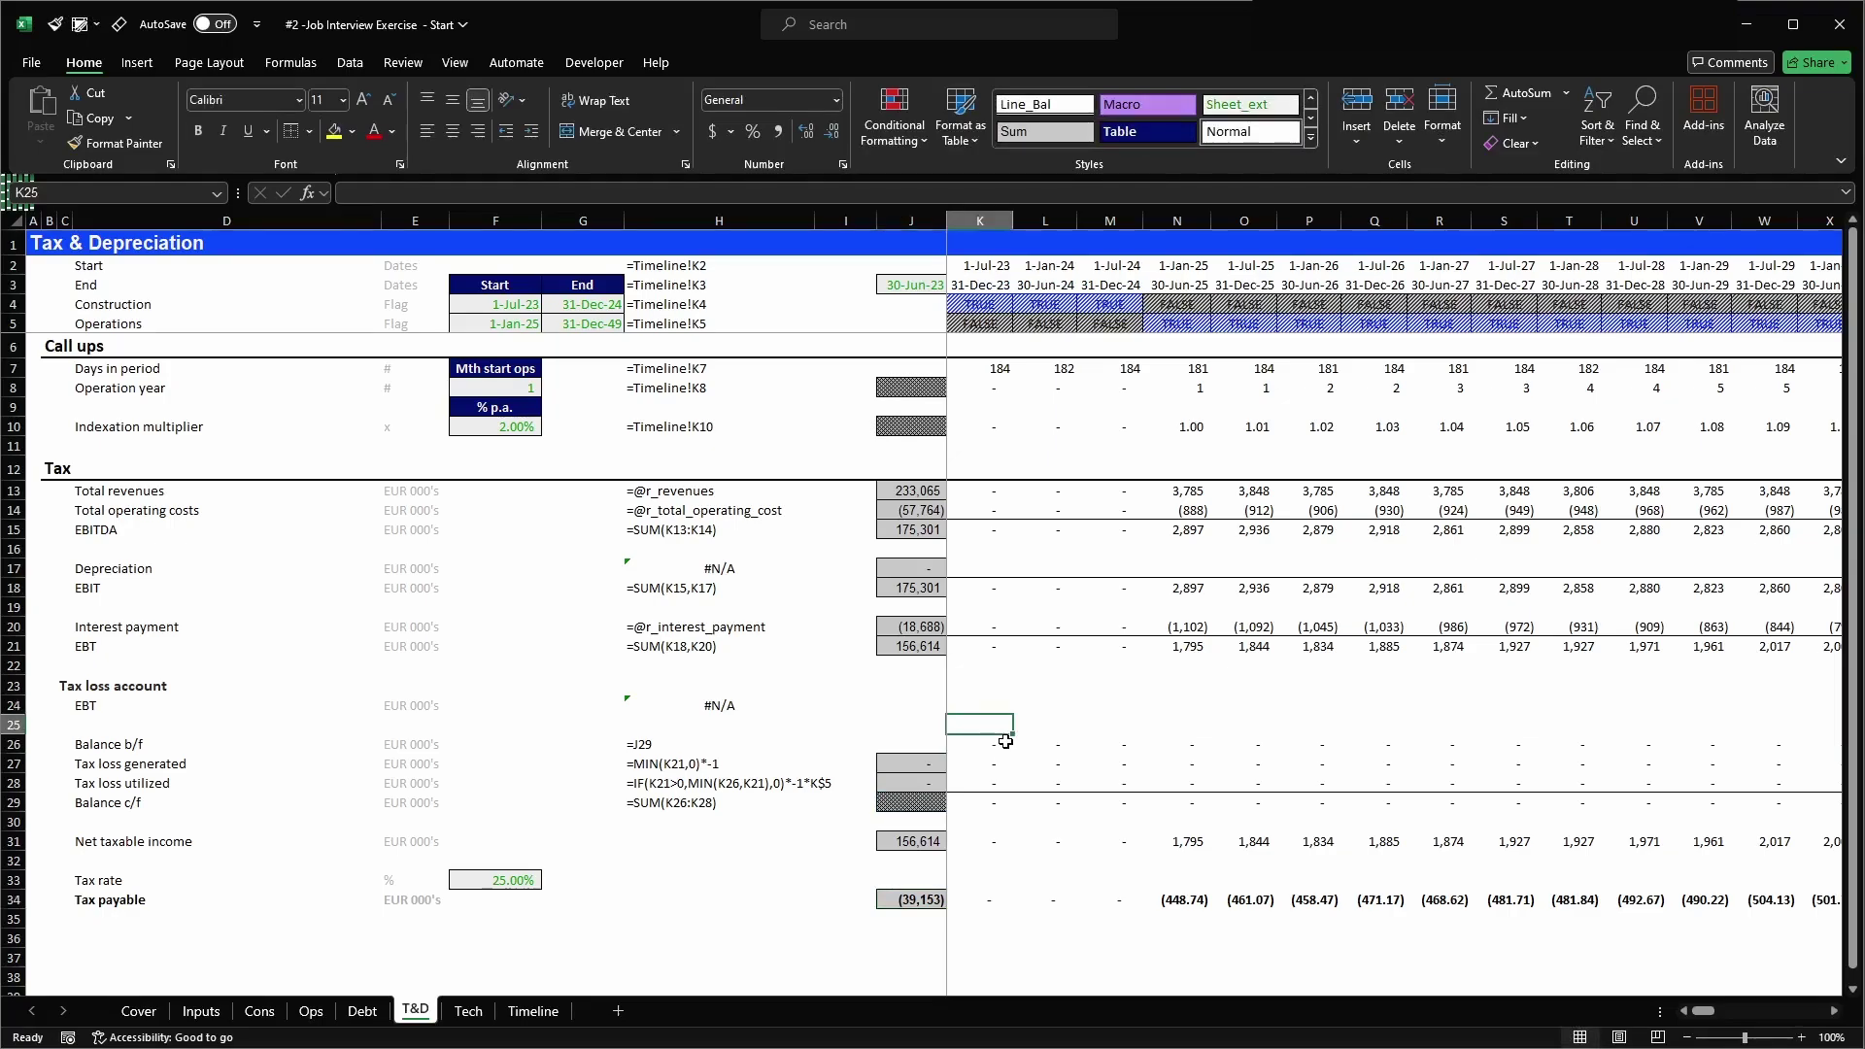
pyautogui.press('F2')
pyautogui.press('Escape')
pyautogui.press('Up')
pyautogui.press('Up')
pyautogui.hotkey('shift', 'Up')
pyautogui.hotkey('shift', 'space')
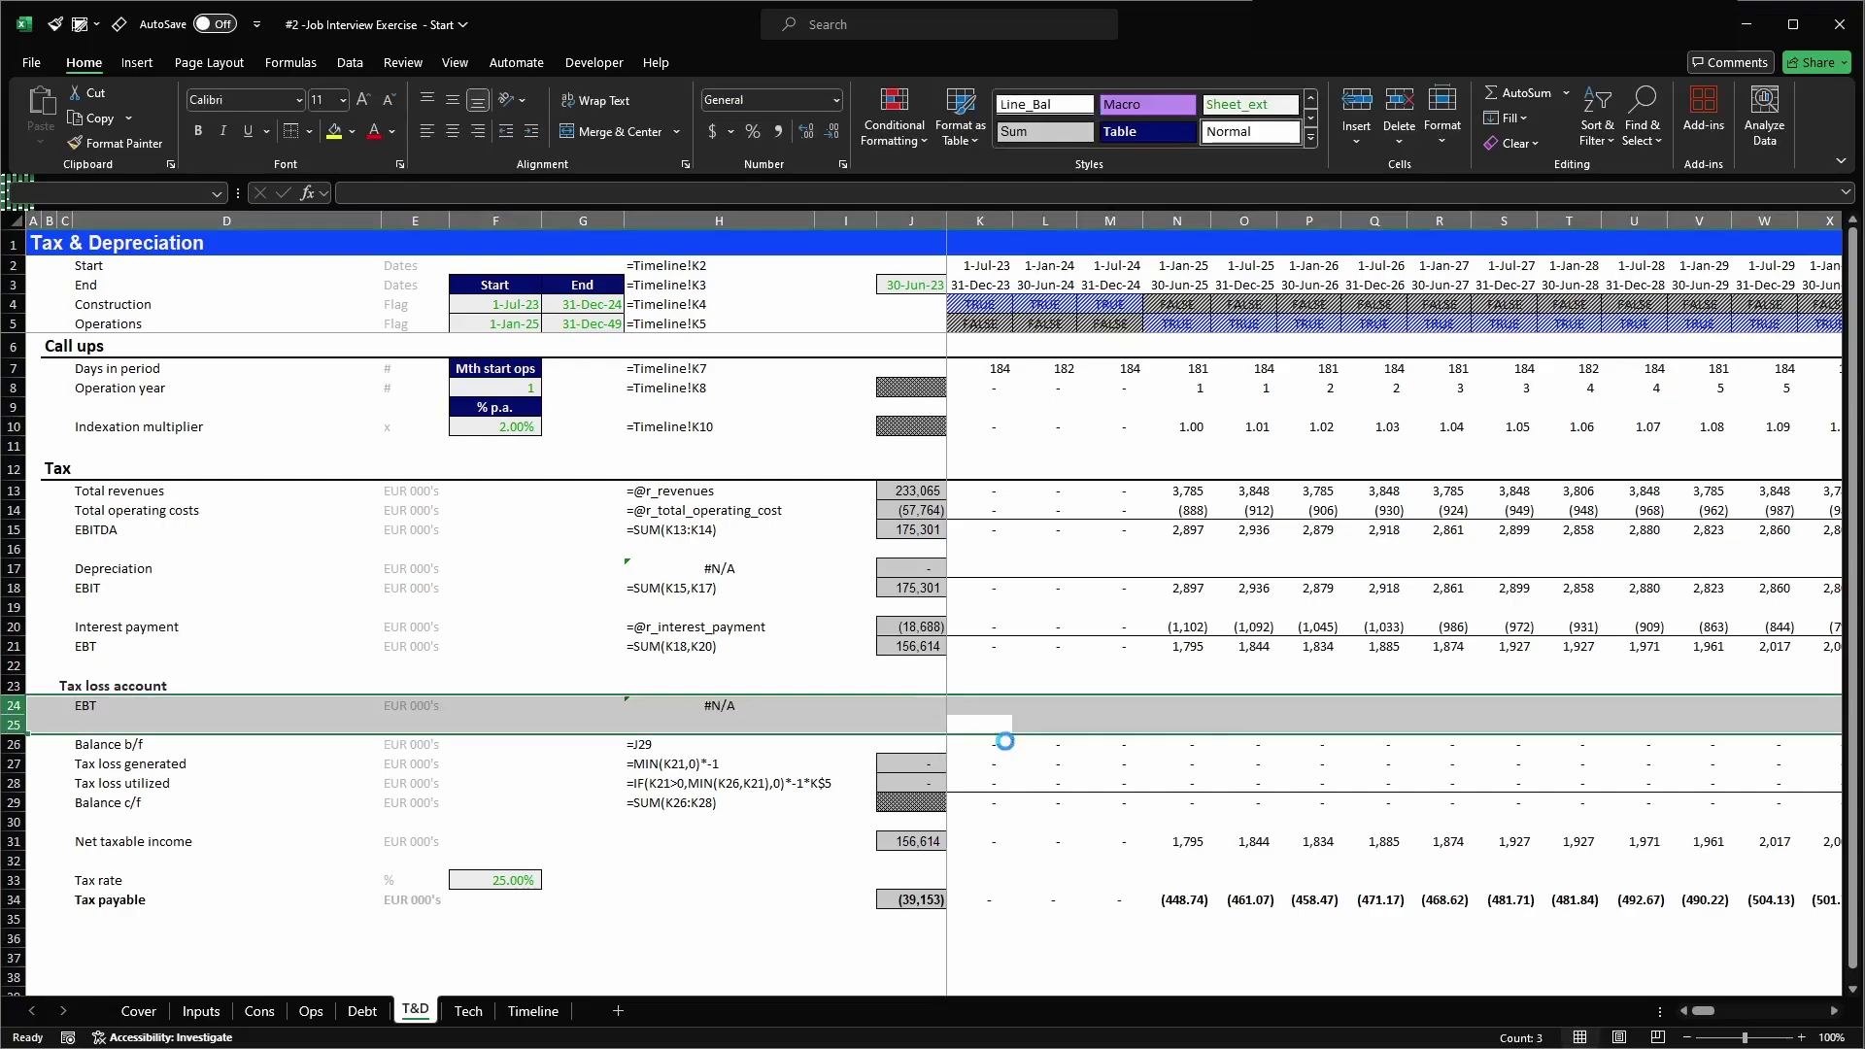
pyautogui.hotkey('ctrl', '-')
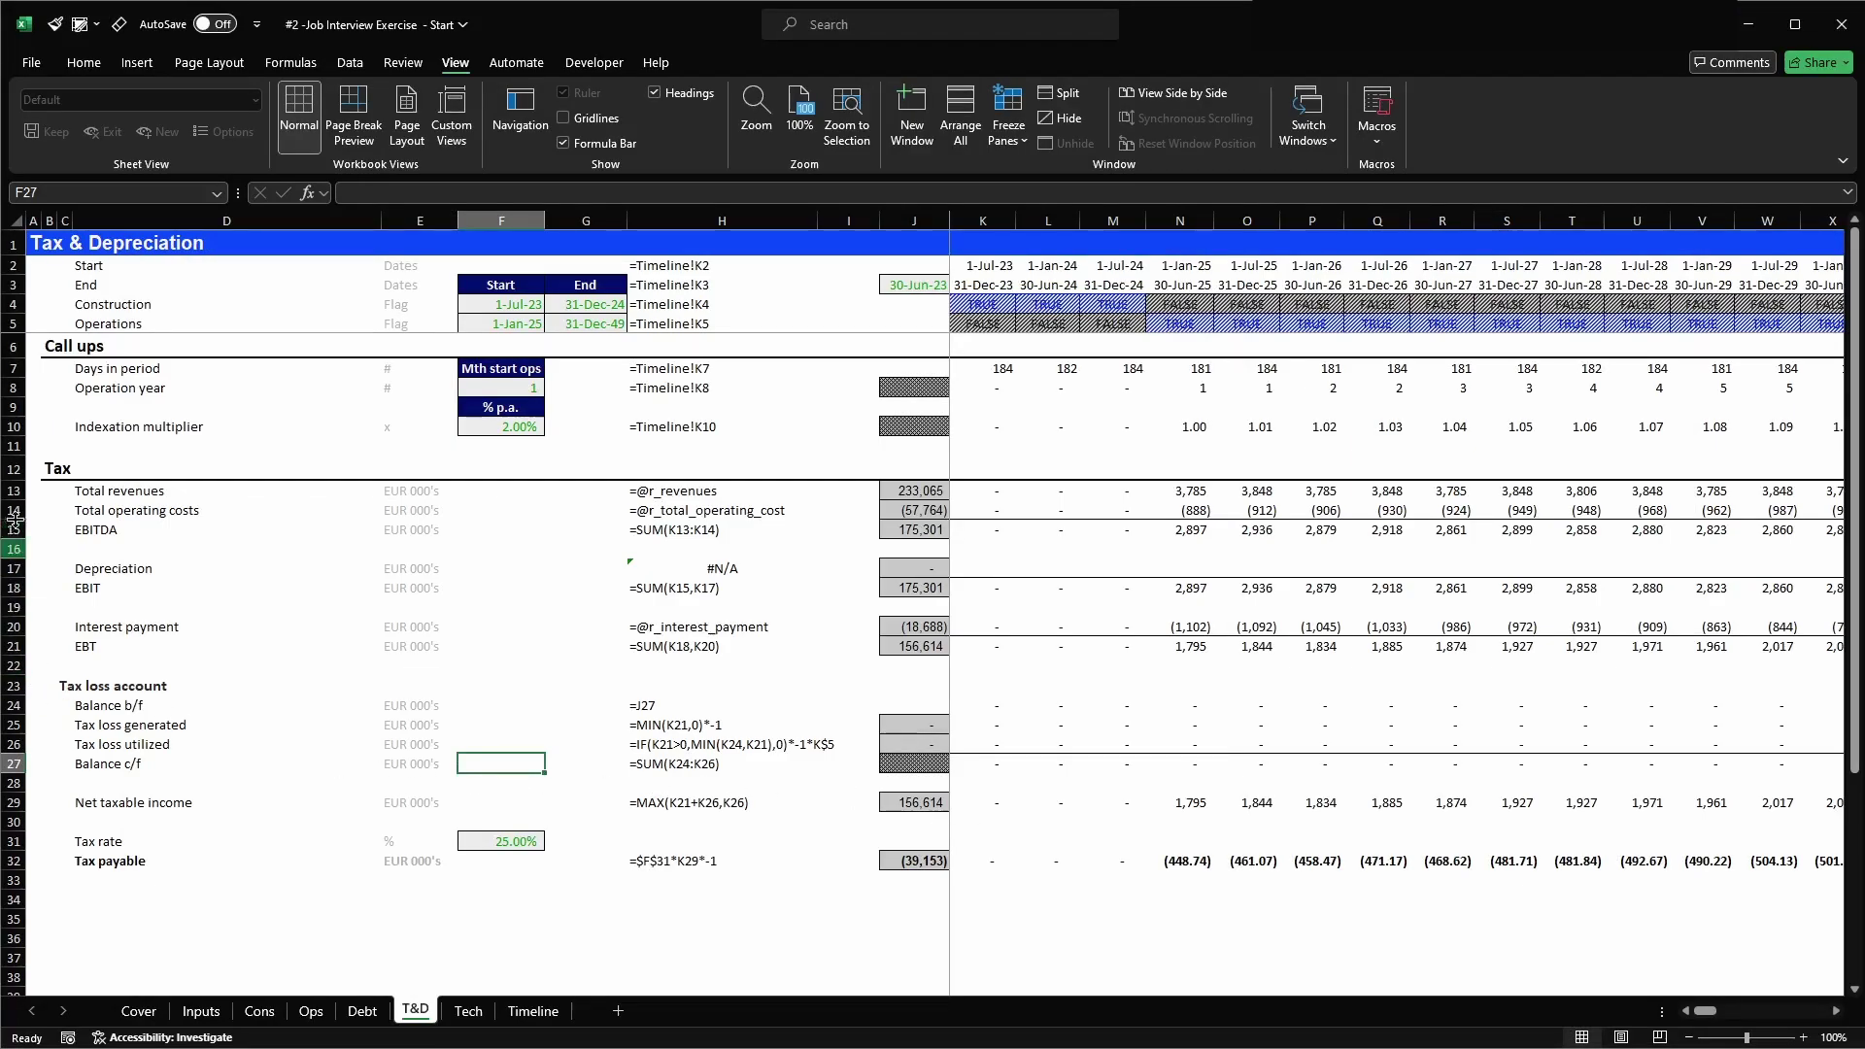
# - Copy the Tax section header row 12 to row 34, below the Tax payable row
pyautogui.click(7, 469)
pyautogui.hotkey('ctrl', 'c')
pyautogui.press('Down')
pyautogui.press('Down')
pyautogui.press('Down')
pyautogui.press('Down')
pyautogui.press('Down')
pyautogui.press('Down')
pyautogui.press('Down')
pyautogui.press('Down')
pyautogui.press('Down')
pyautogui.press('Down')
pyautogui.press('Down')
pyautogui.press('Down')
pyautogui.press('Down')
pyautogui.press('Down')
pyautogui.press('Down')
pyautogui.press('Down')
pyautogui.press('Down')
pyautogui.press('Down')
pyautogui.press('Down')
pyautogui.press('Down')
pyautogui.press('Down')
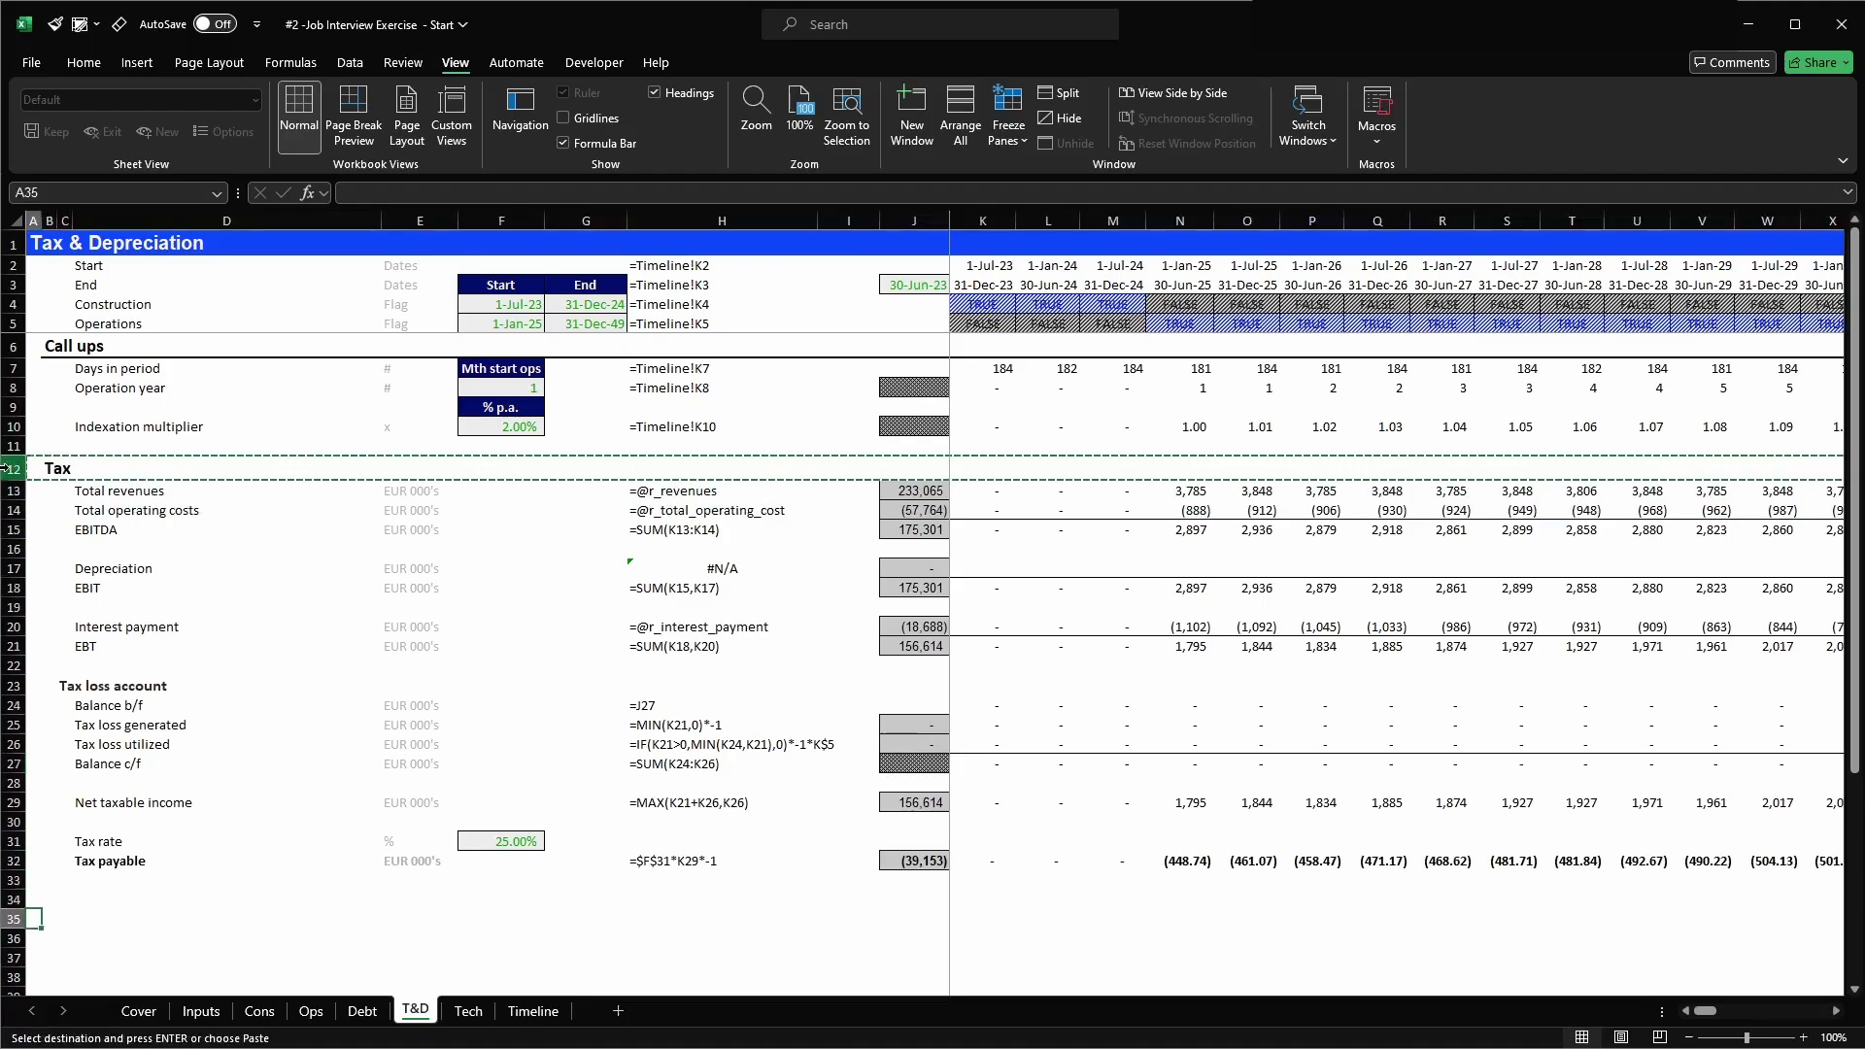
pyautogui.press('Up')
pyautogui.hotkey('shift', 'space')
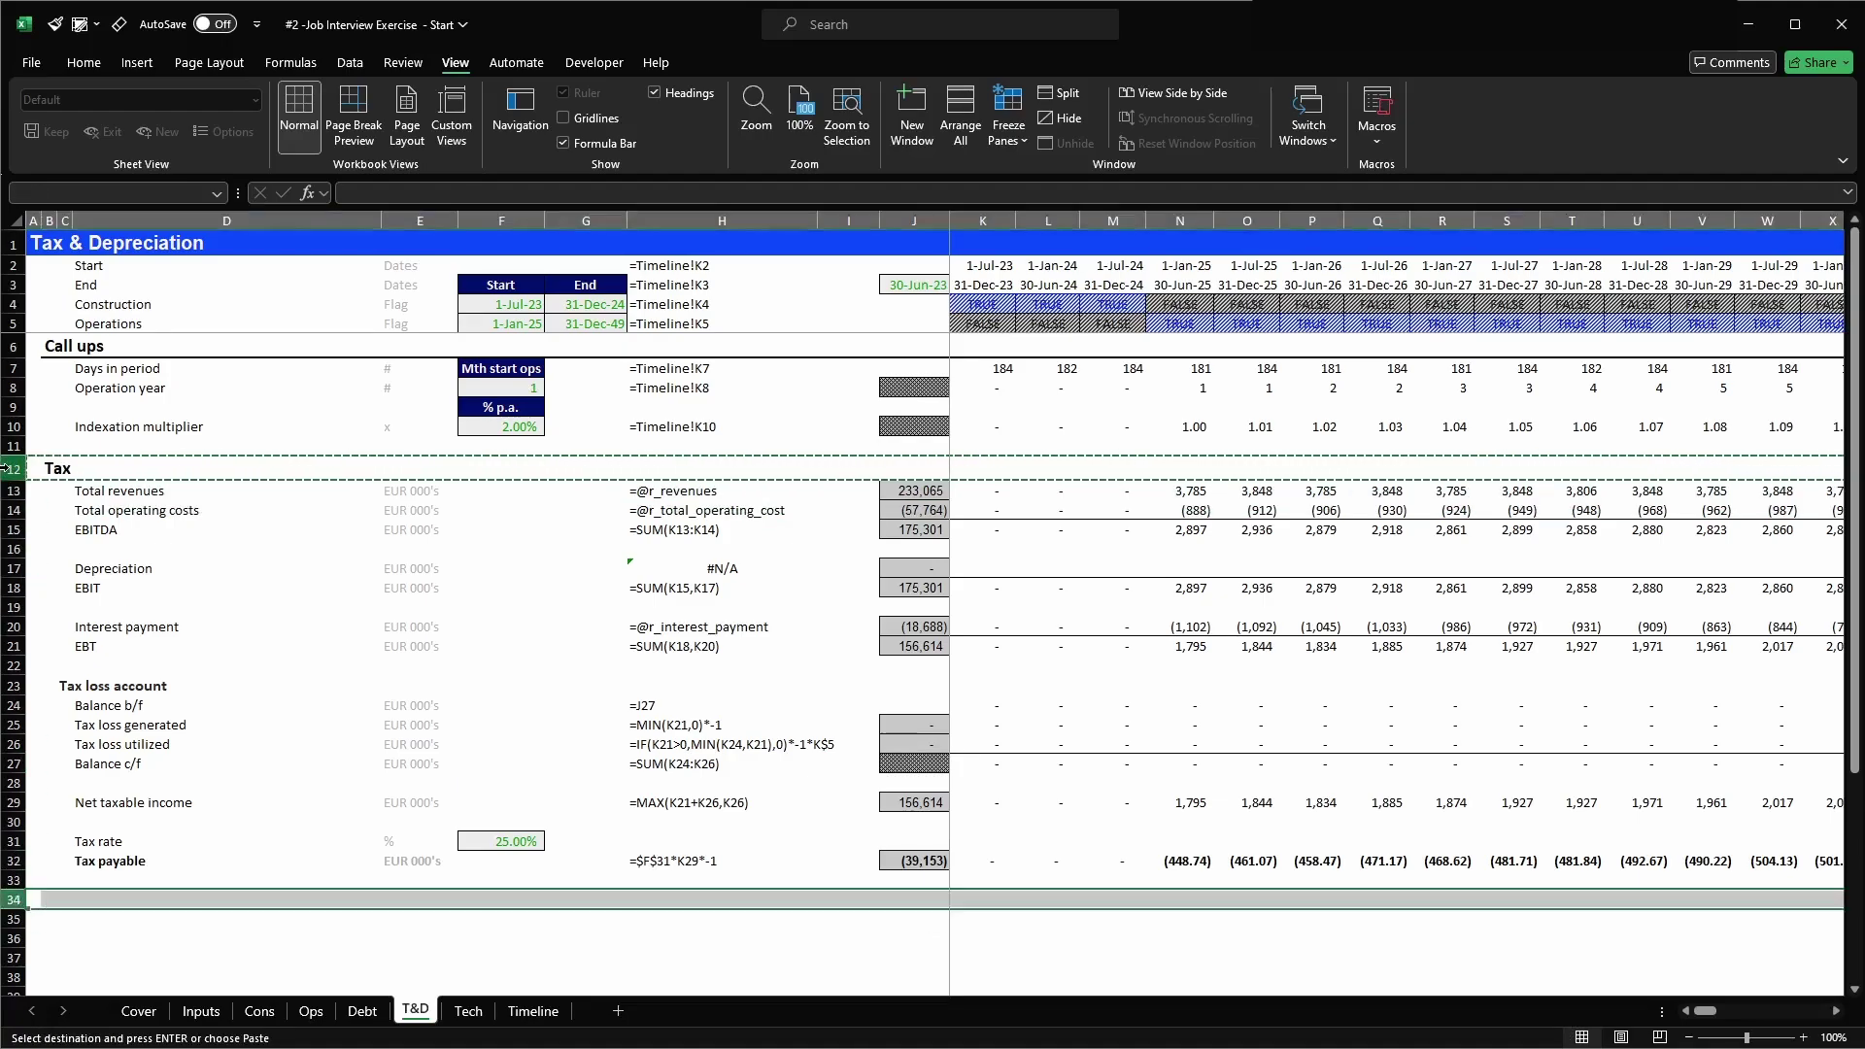
pyautogui.press('Return')
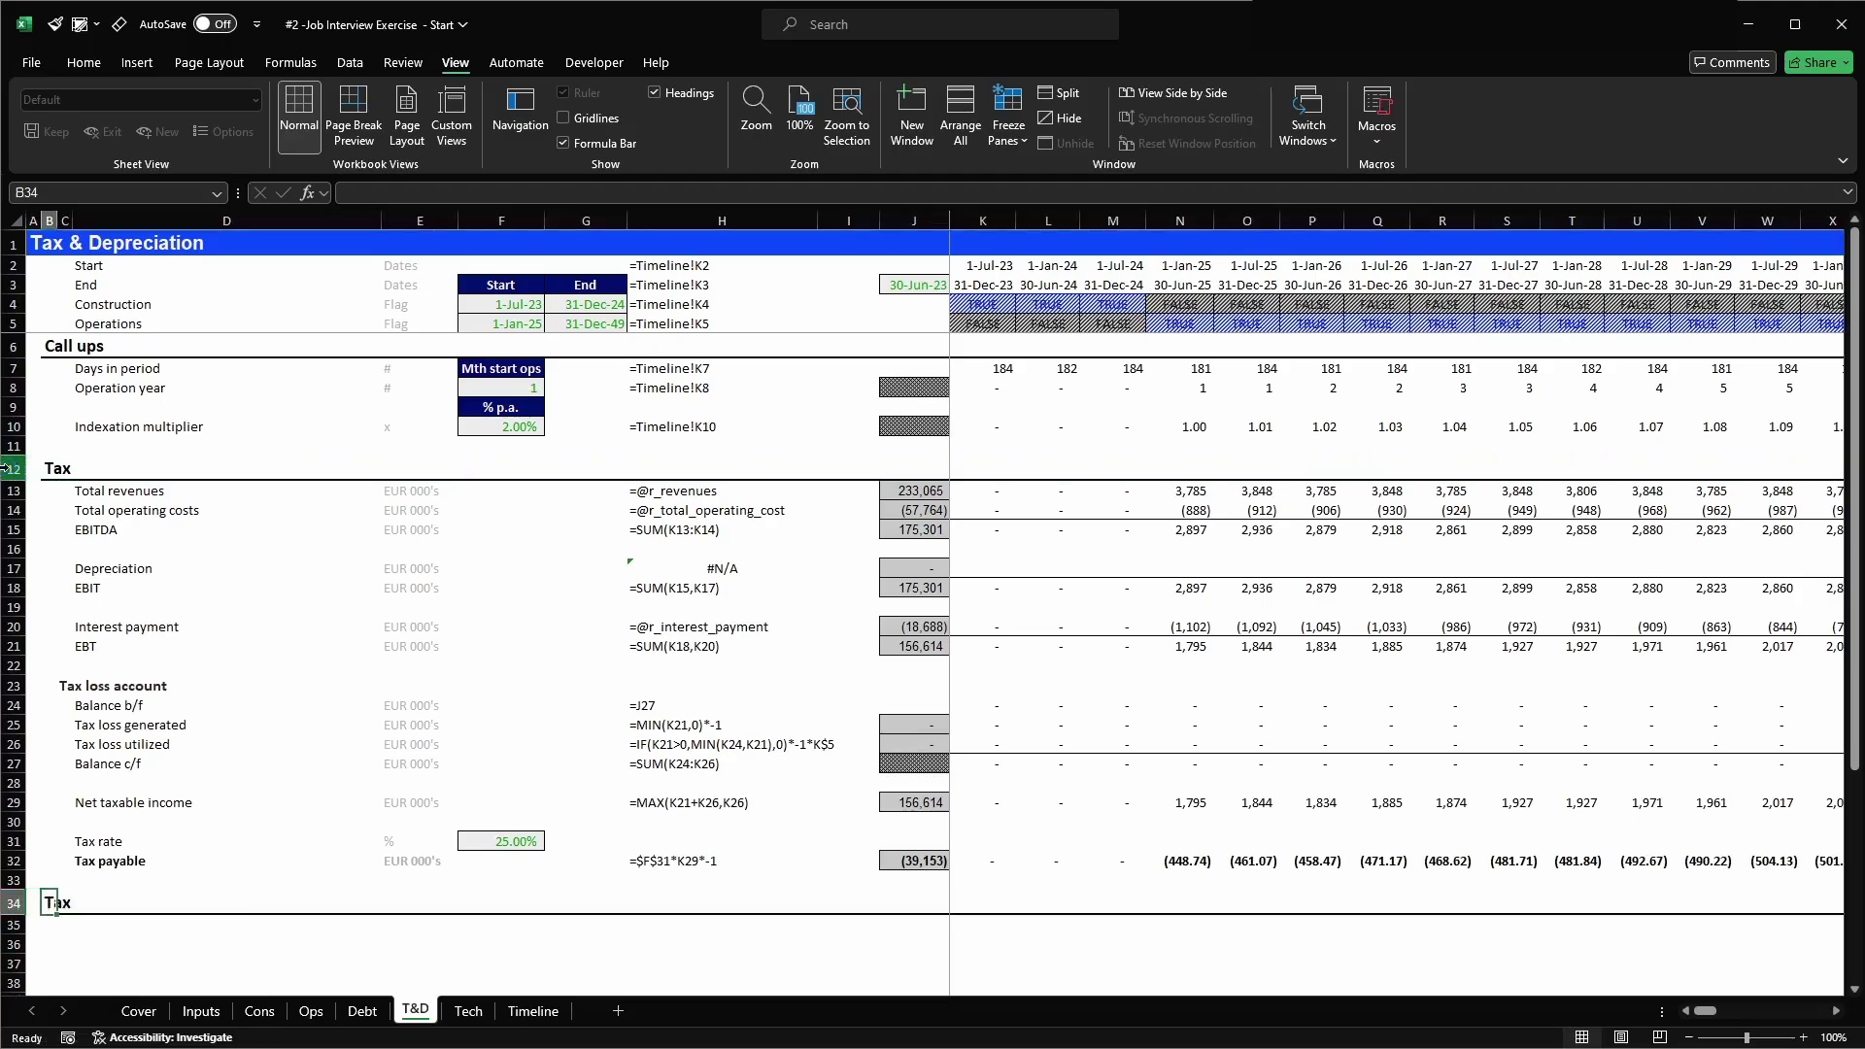
# - Retitle the copied section header in B34 as Depreciation
pyautogui.write('Depreciation')
pyautogui.press('Return')
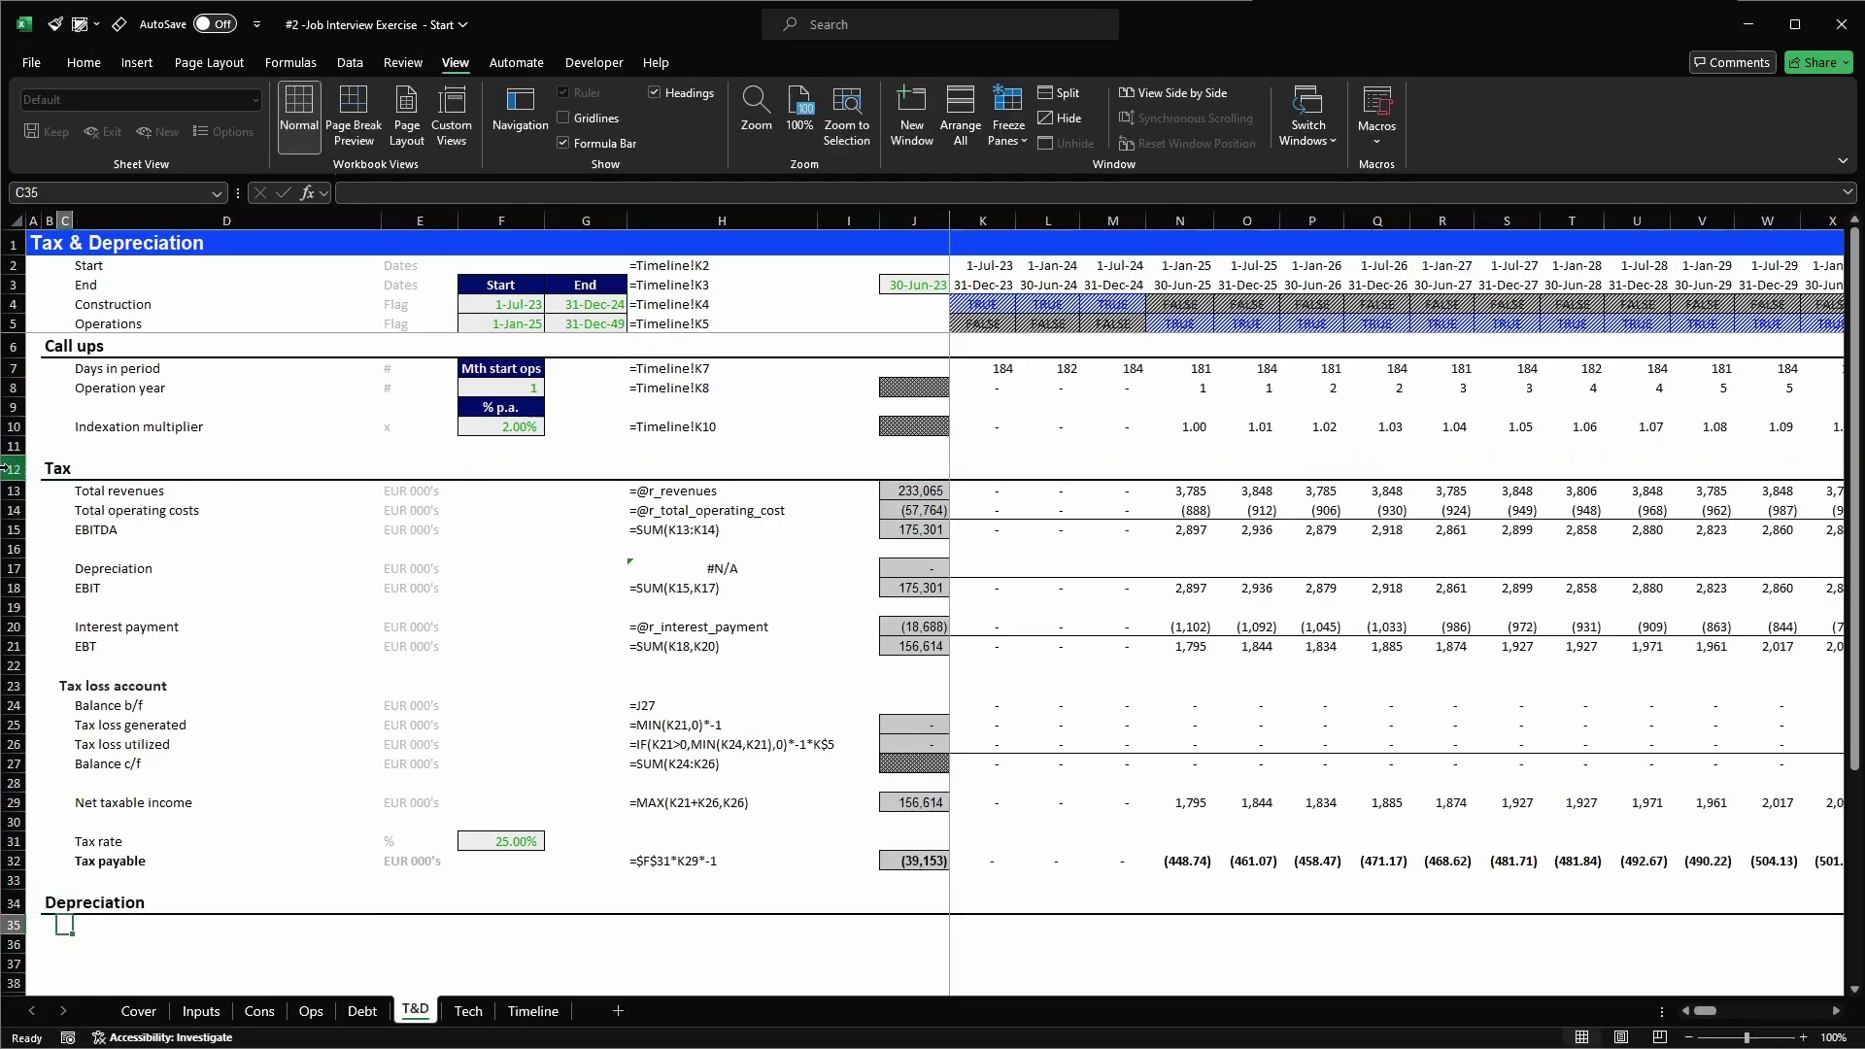
pyautogui.press('Right')
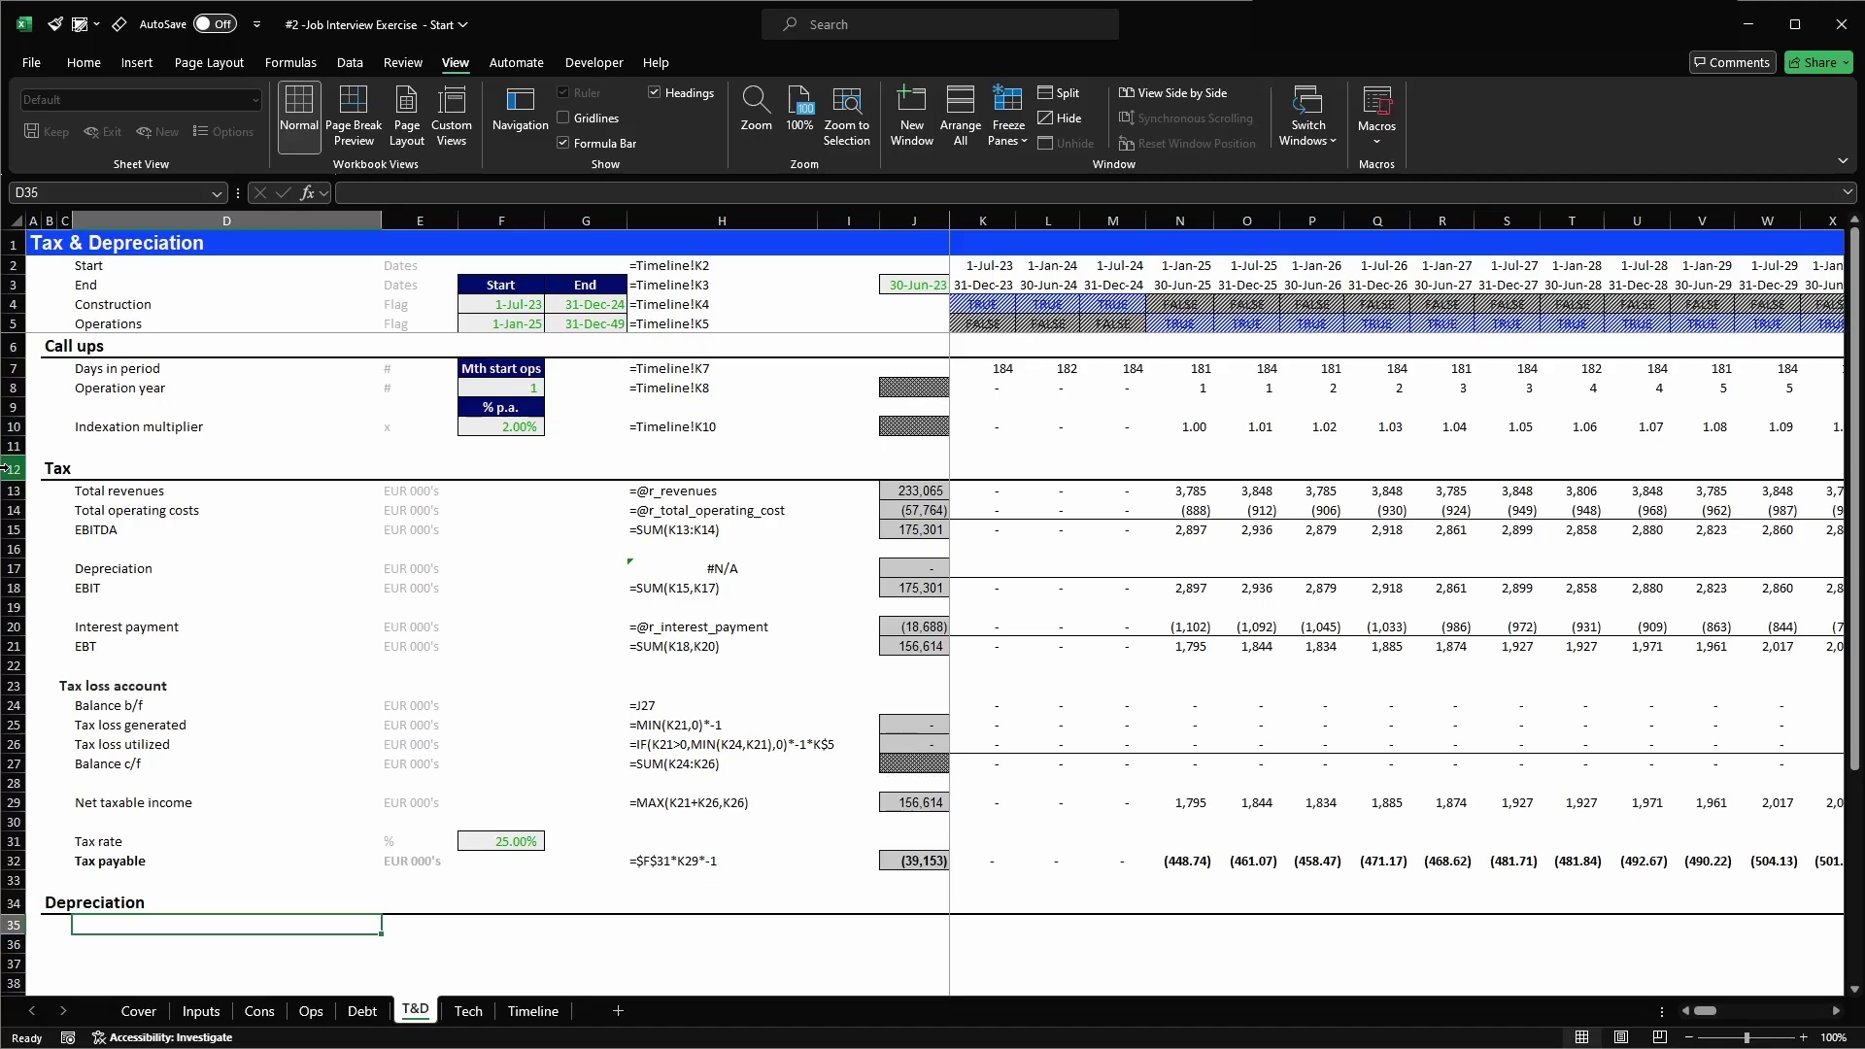
# - Review the Depreciation block in rows 40 to 46 of the Inputs sheet, covering the tax rate, tax horizon and accounting horizon
pyautogui.click(201, 1011)
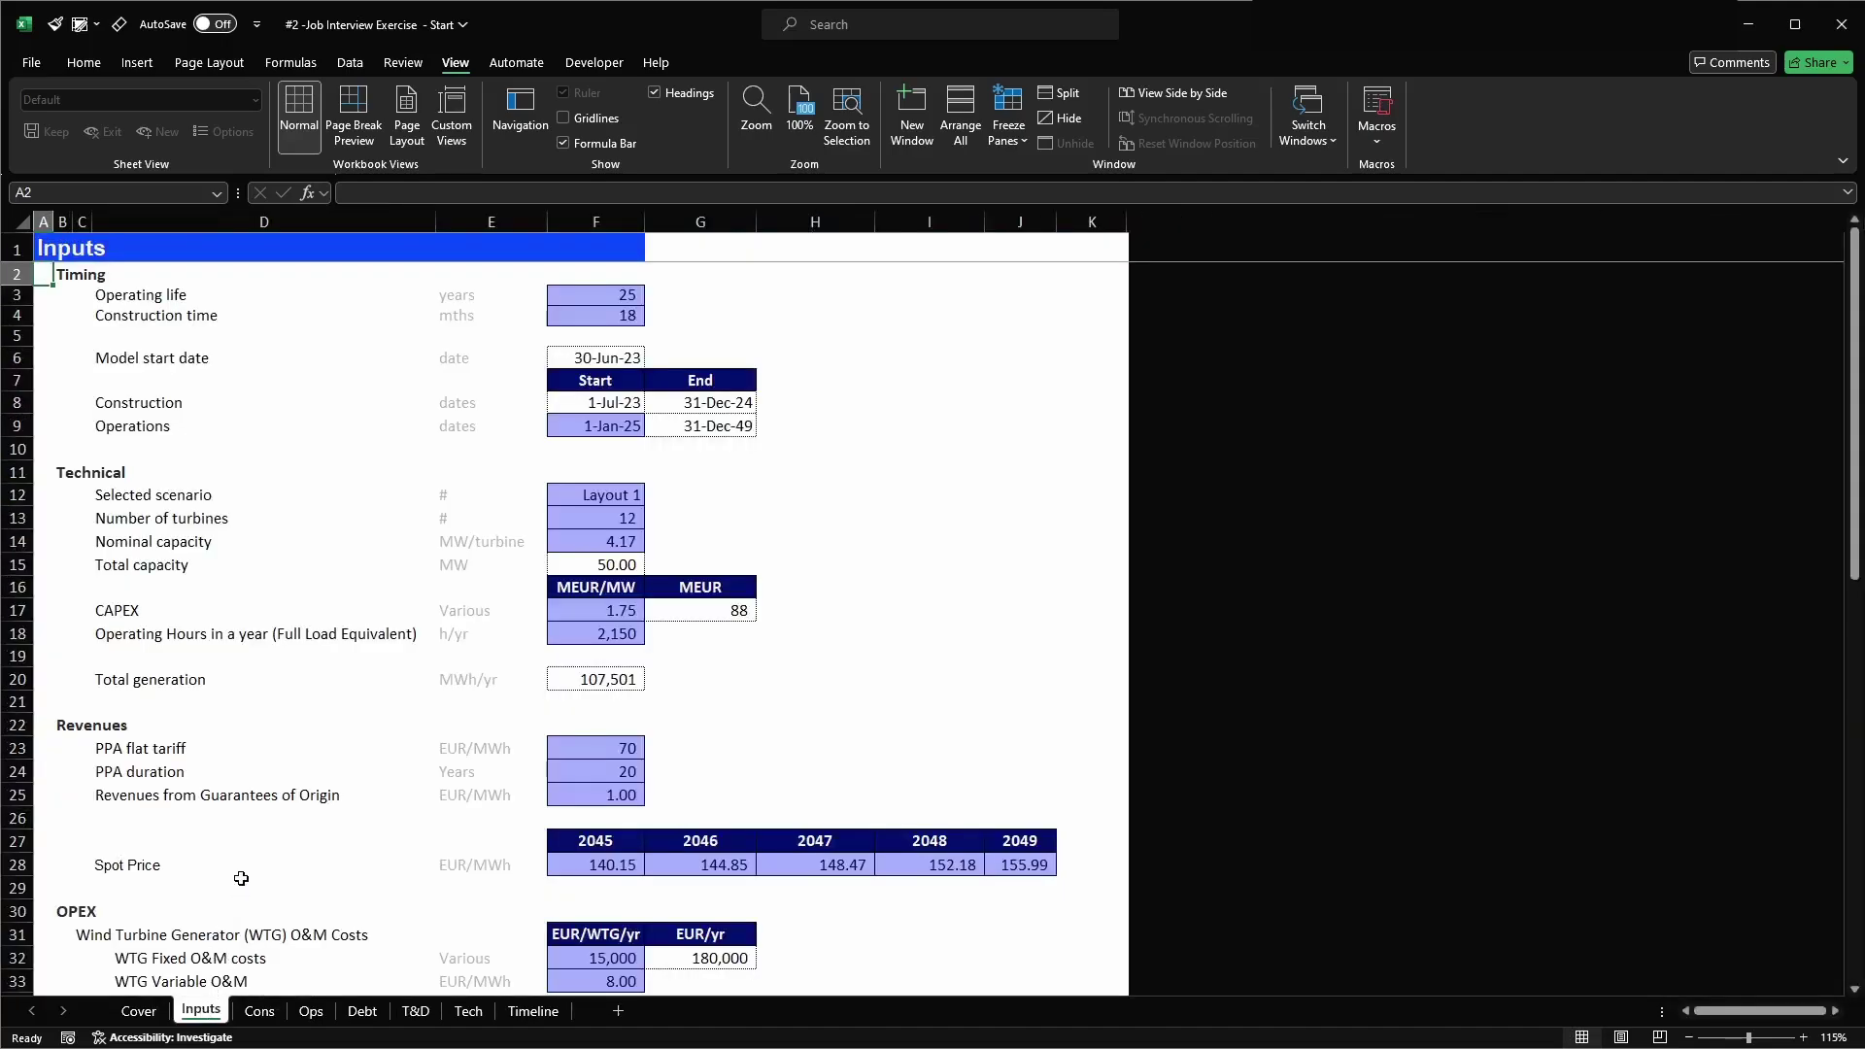
pyautogui.scroll(-6, 241, 878)
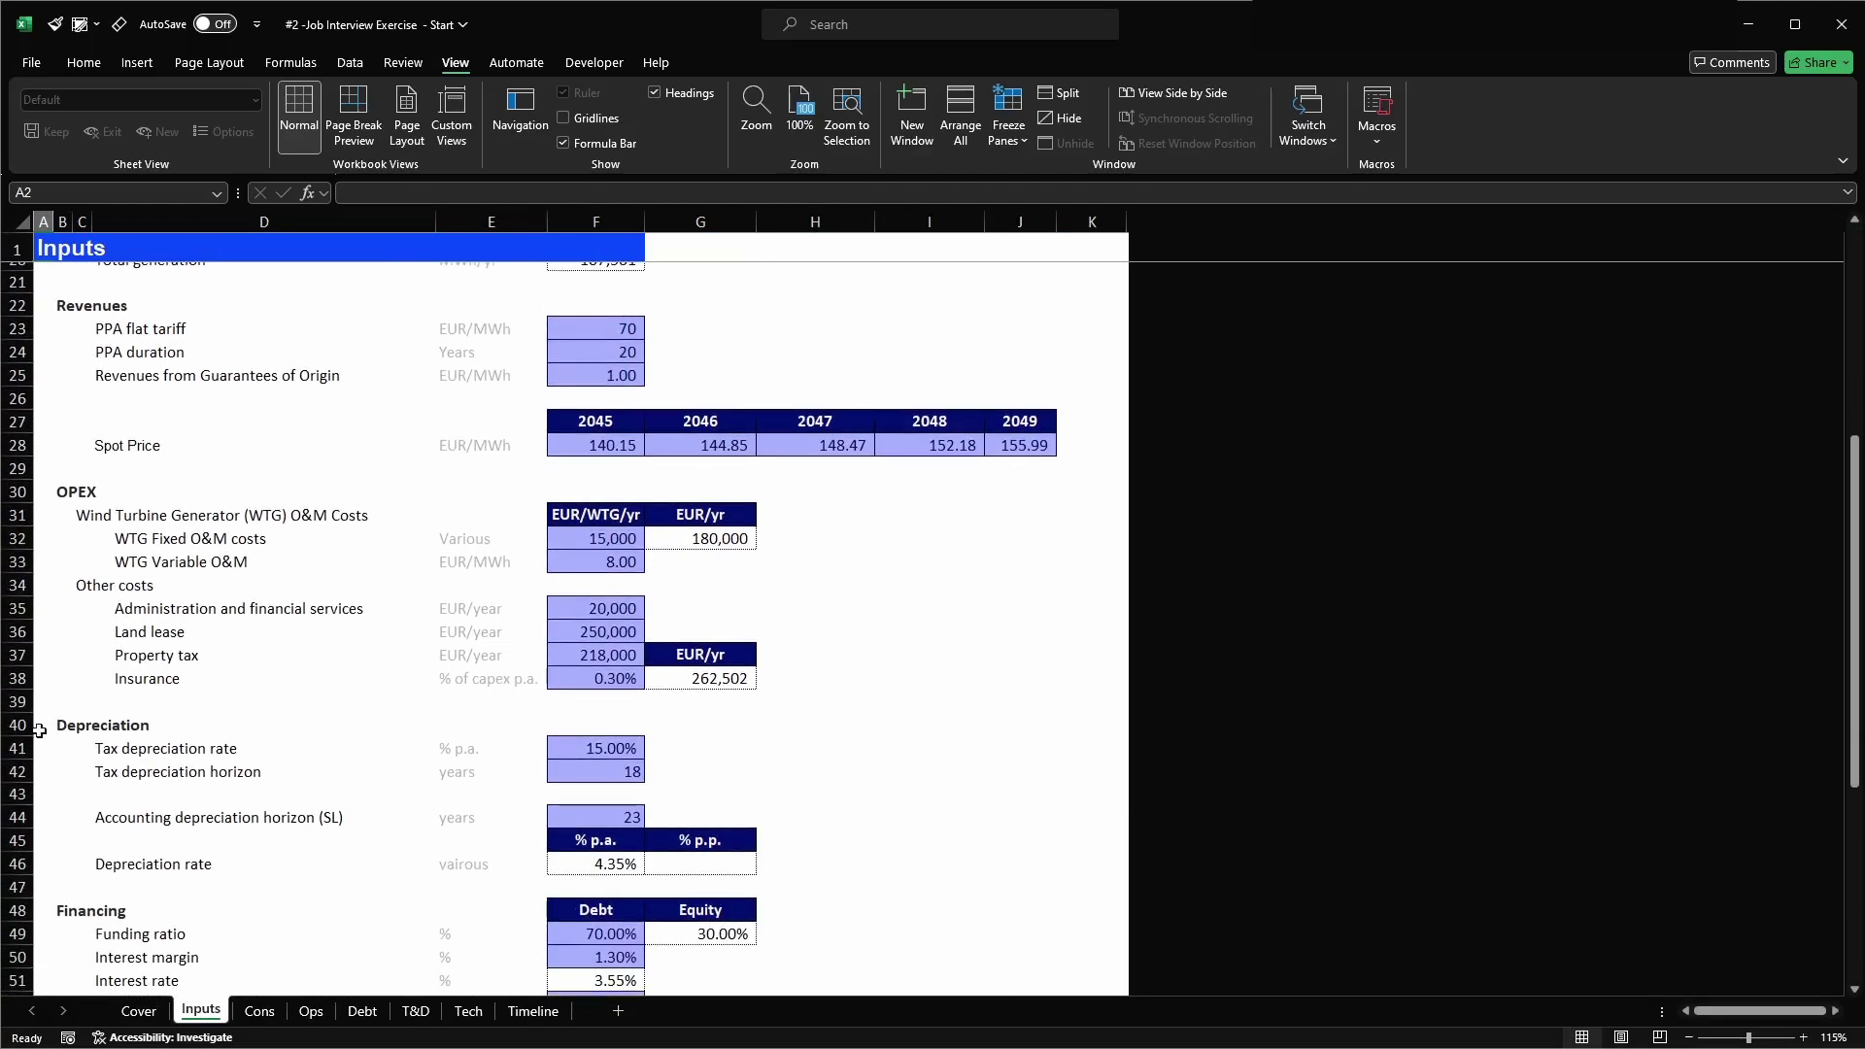
pyautogui.moveTo(18, 724); pyautogui.dragTo(18, 864)
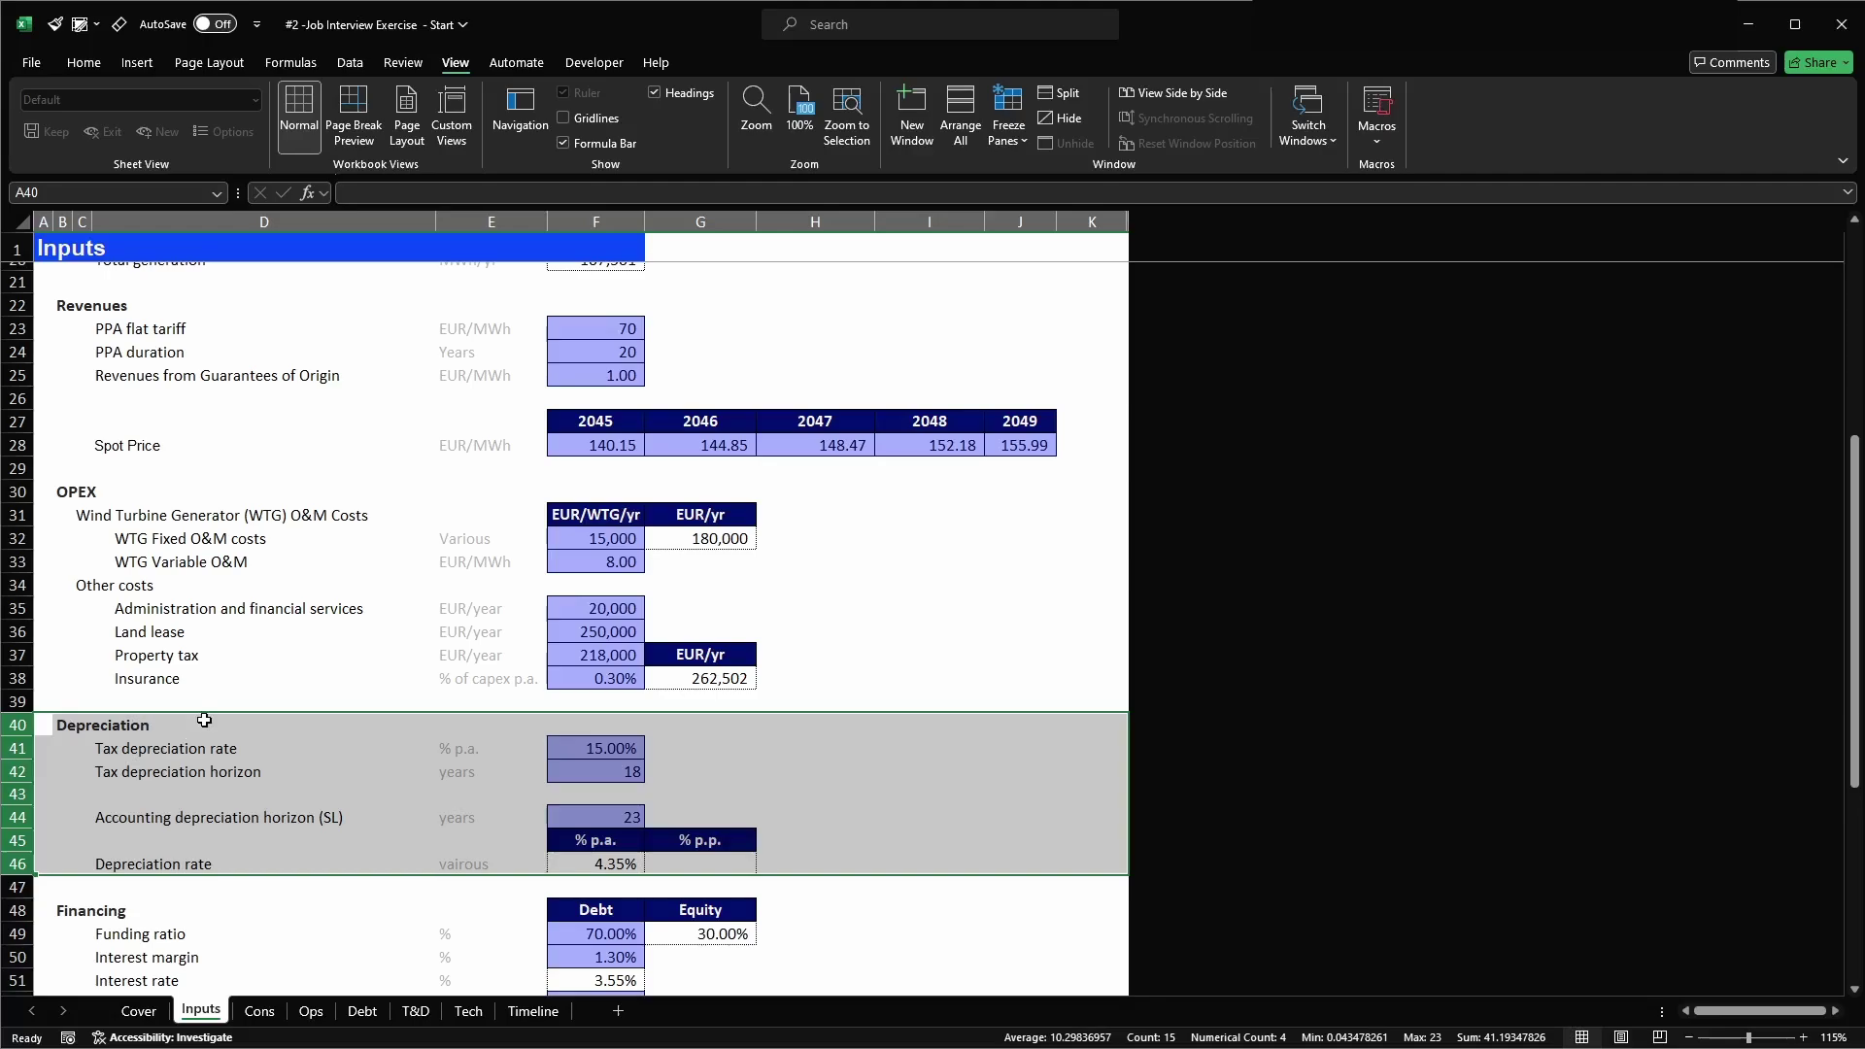
pyautogui.press('Left')
pyautogui.press('Right')
pyautogui.press('Down')
pyautogui.hotkey('shift', 'space')
pyautogui.hotkey('shift', 'Down')
pyautogui.hotkey('shift', 'Down')
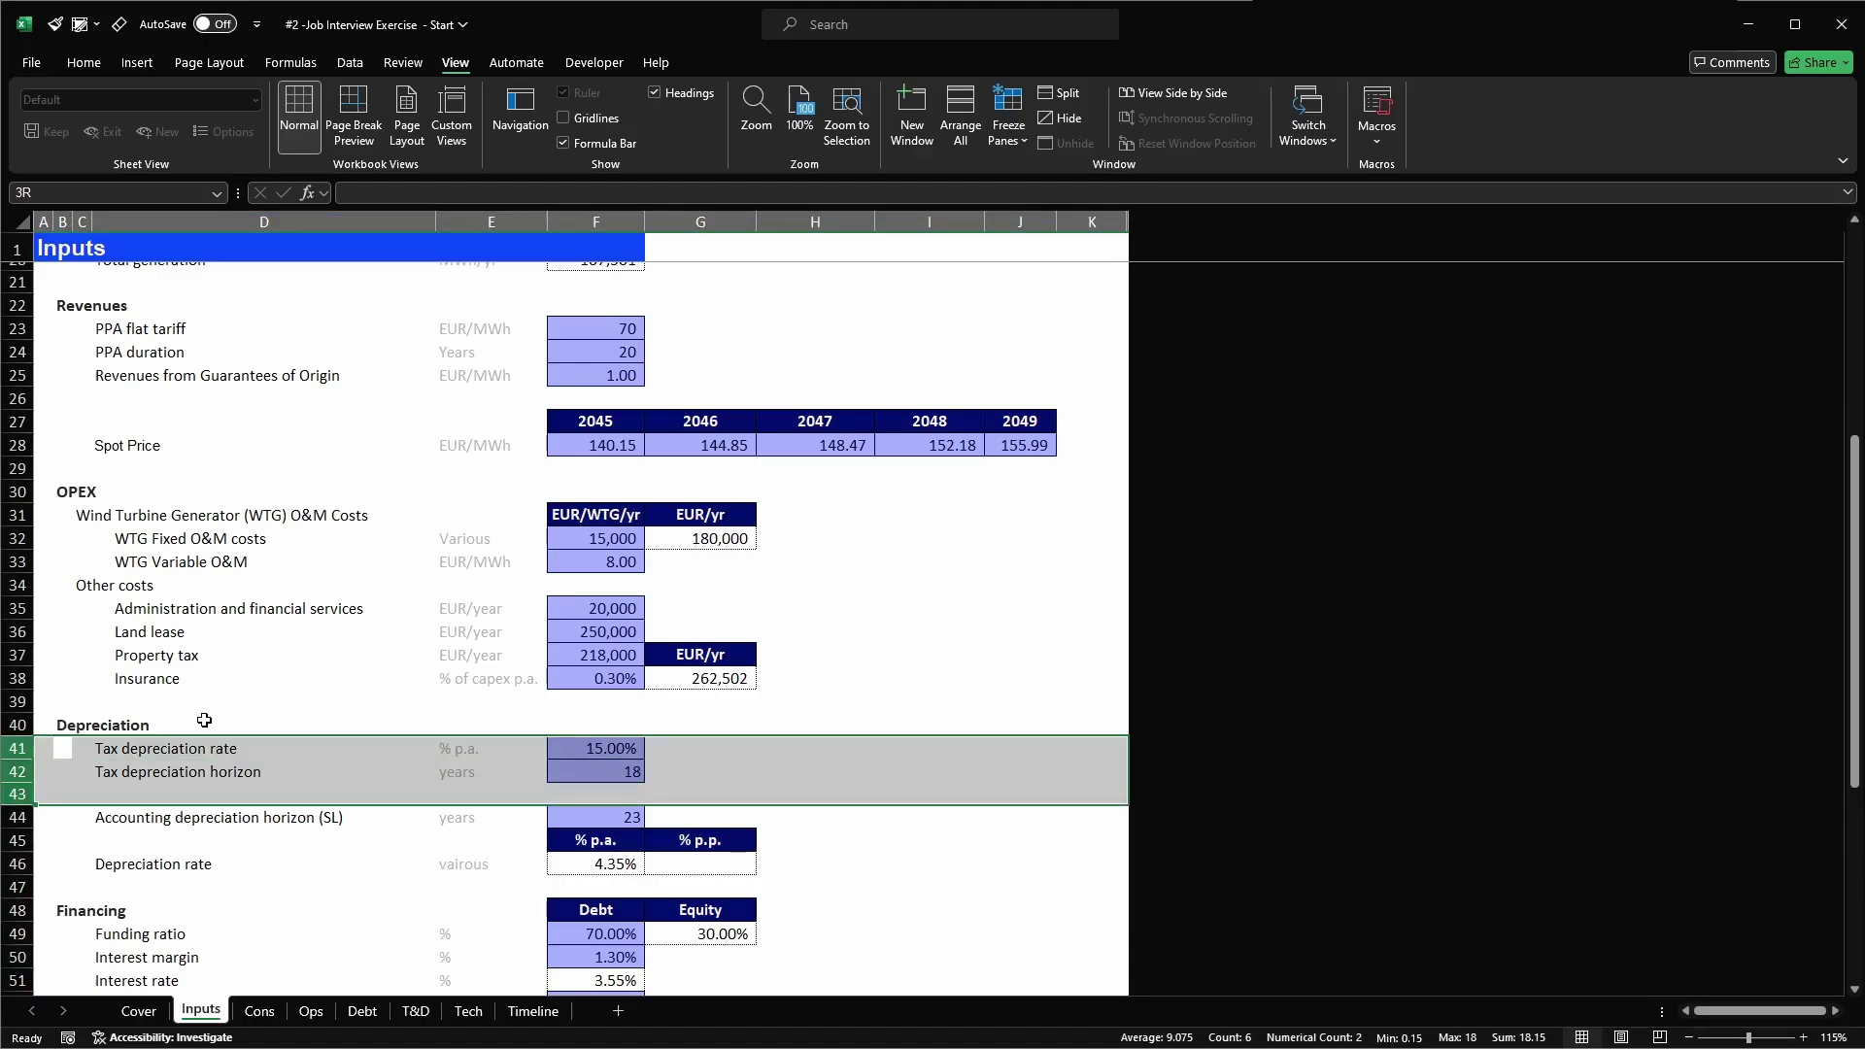
pyautogui.press('Down')
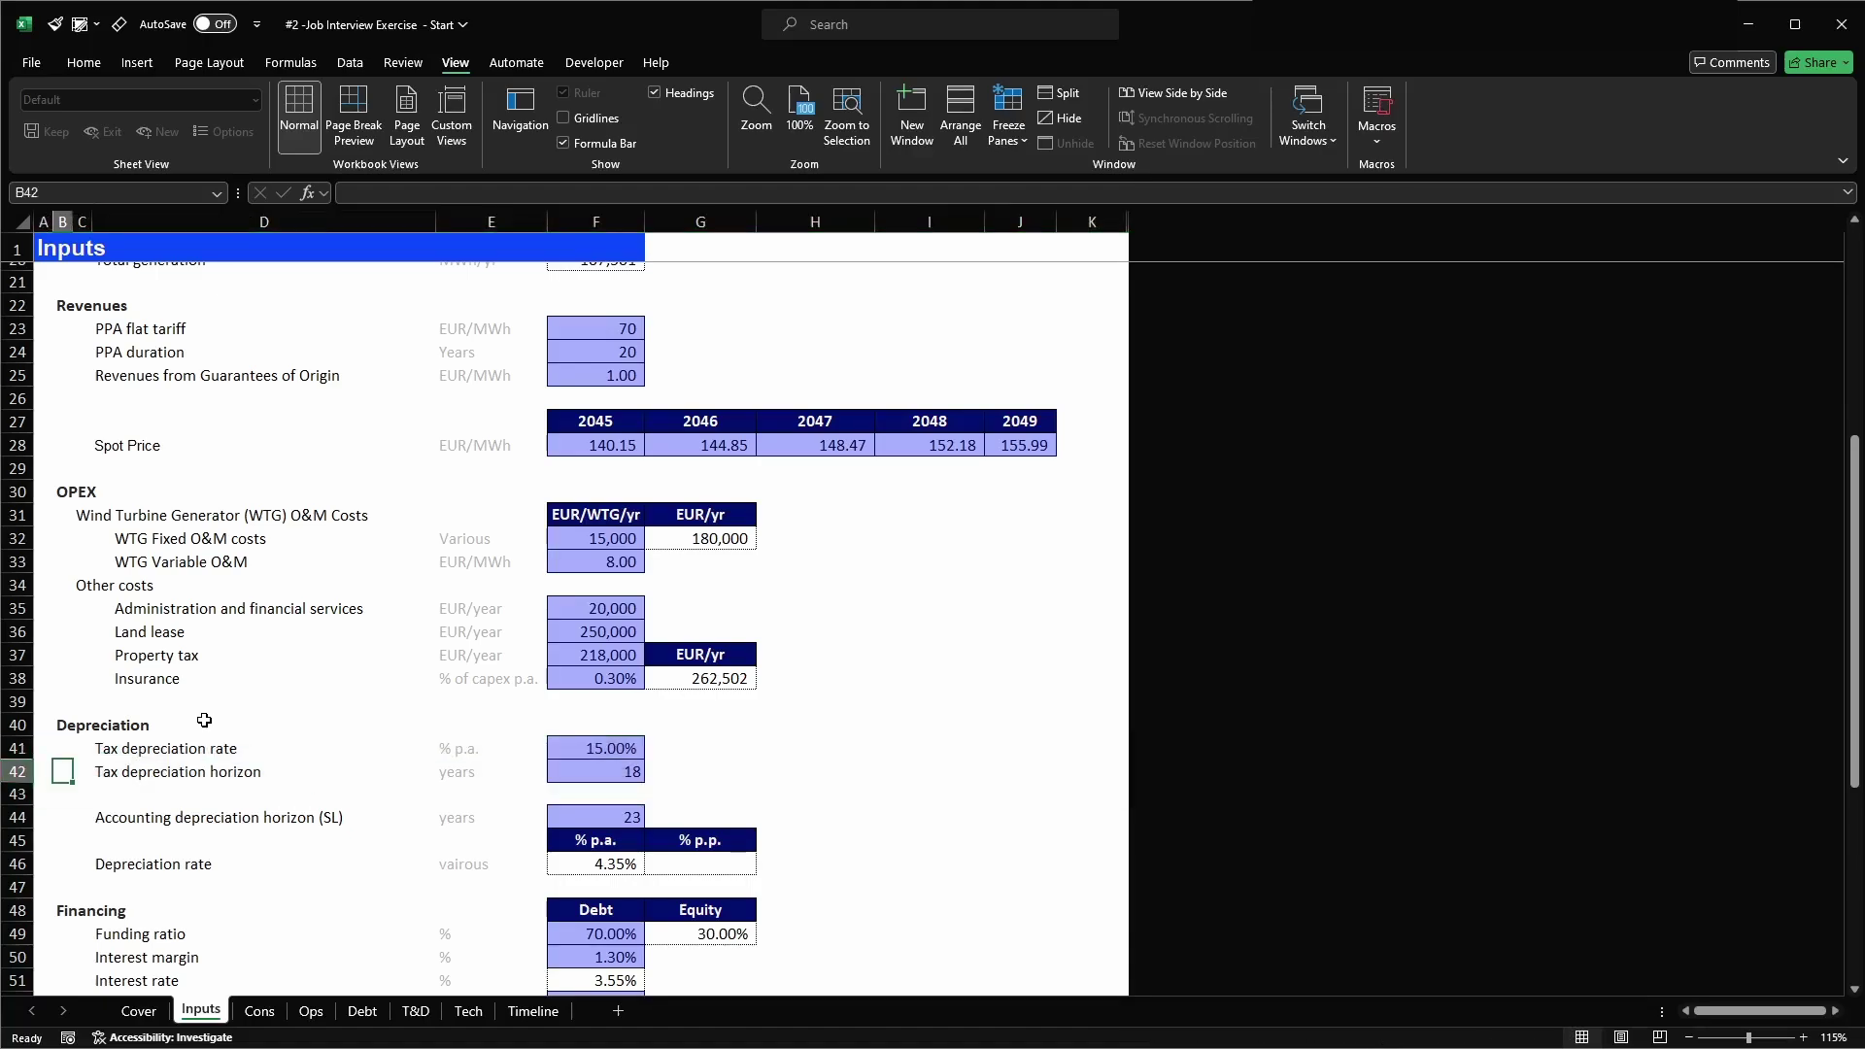
pyautogui.hotkey('shift', 'space')
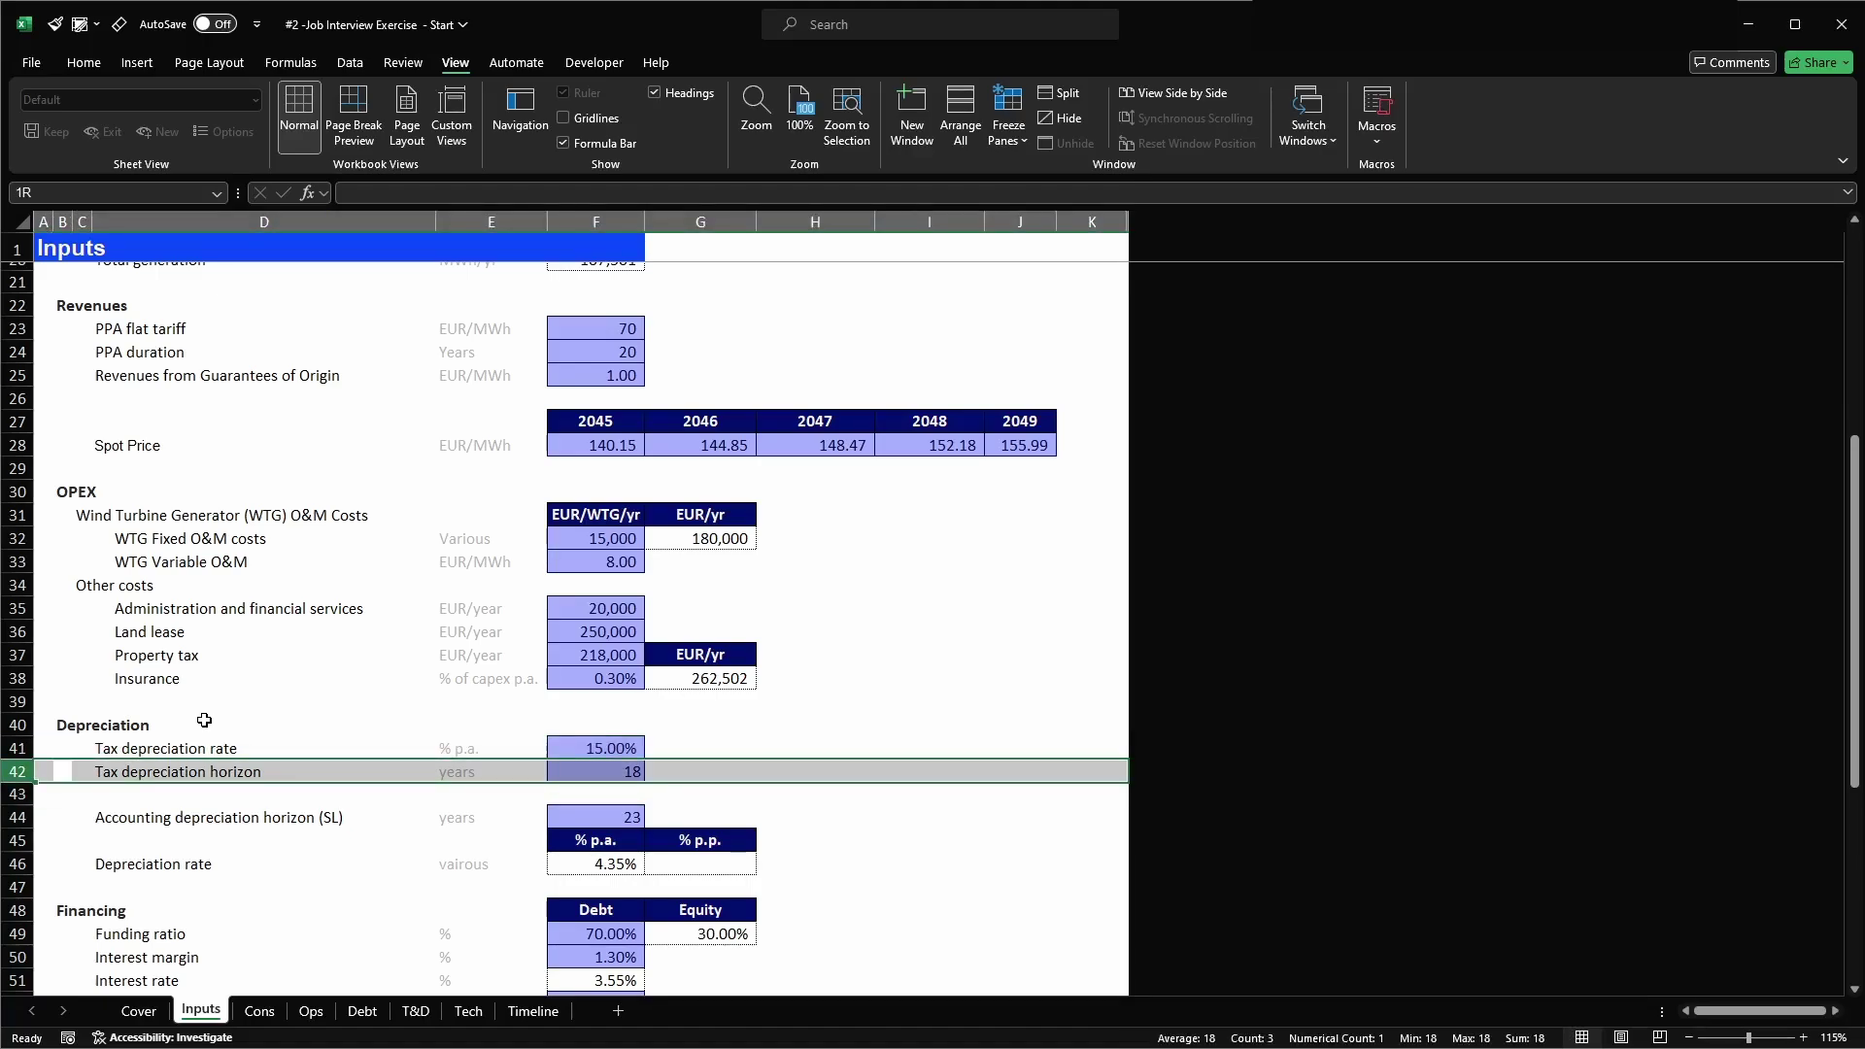
pyautogui.press('Down')
pyautogui.press('Down')
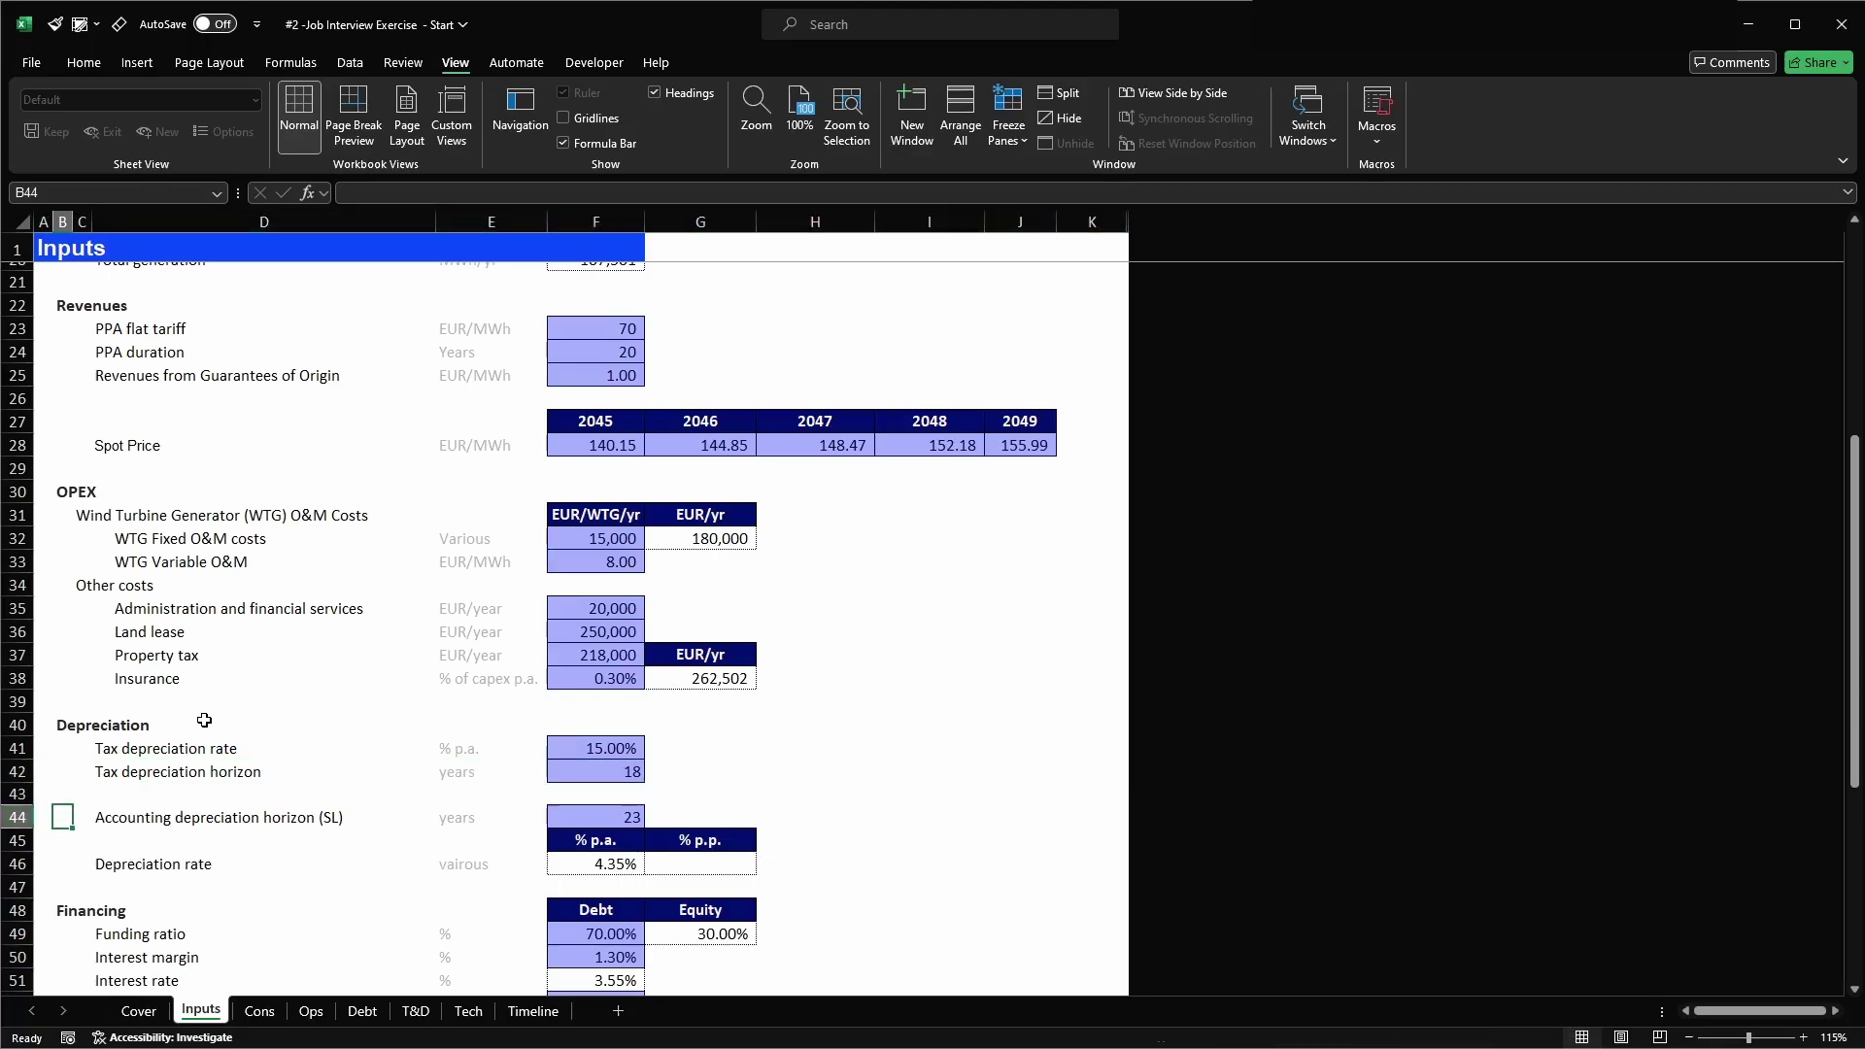
pyautogui.hotkey('shift', 'space')
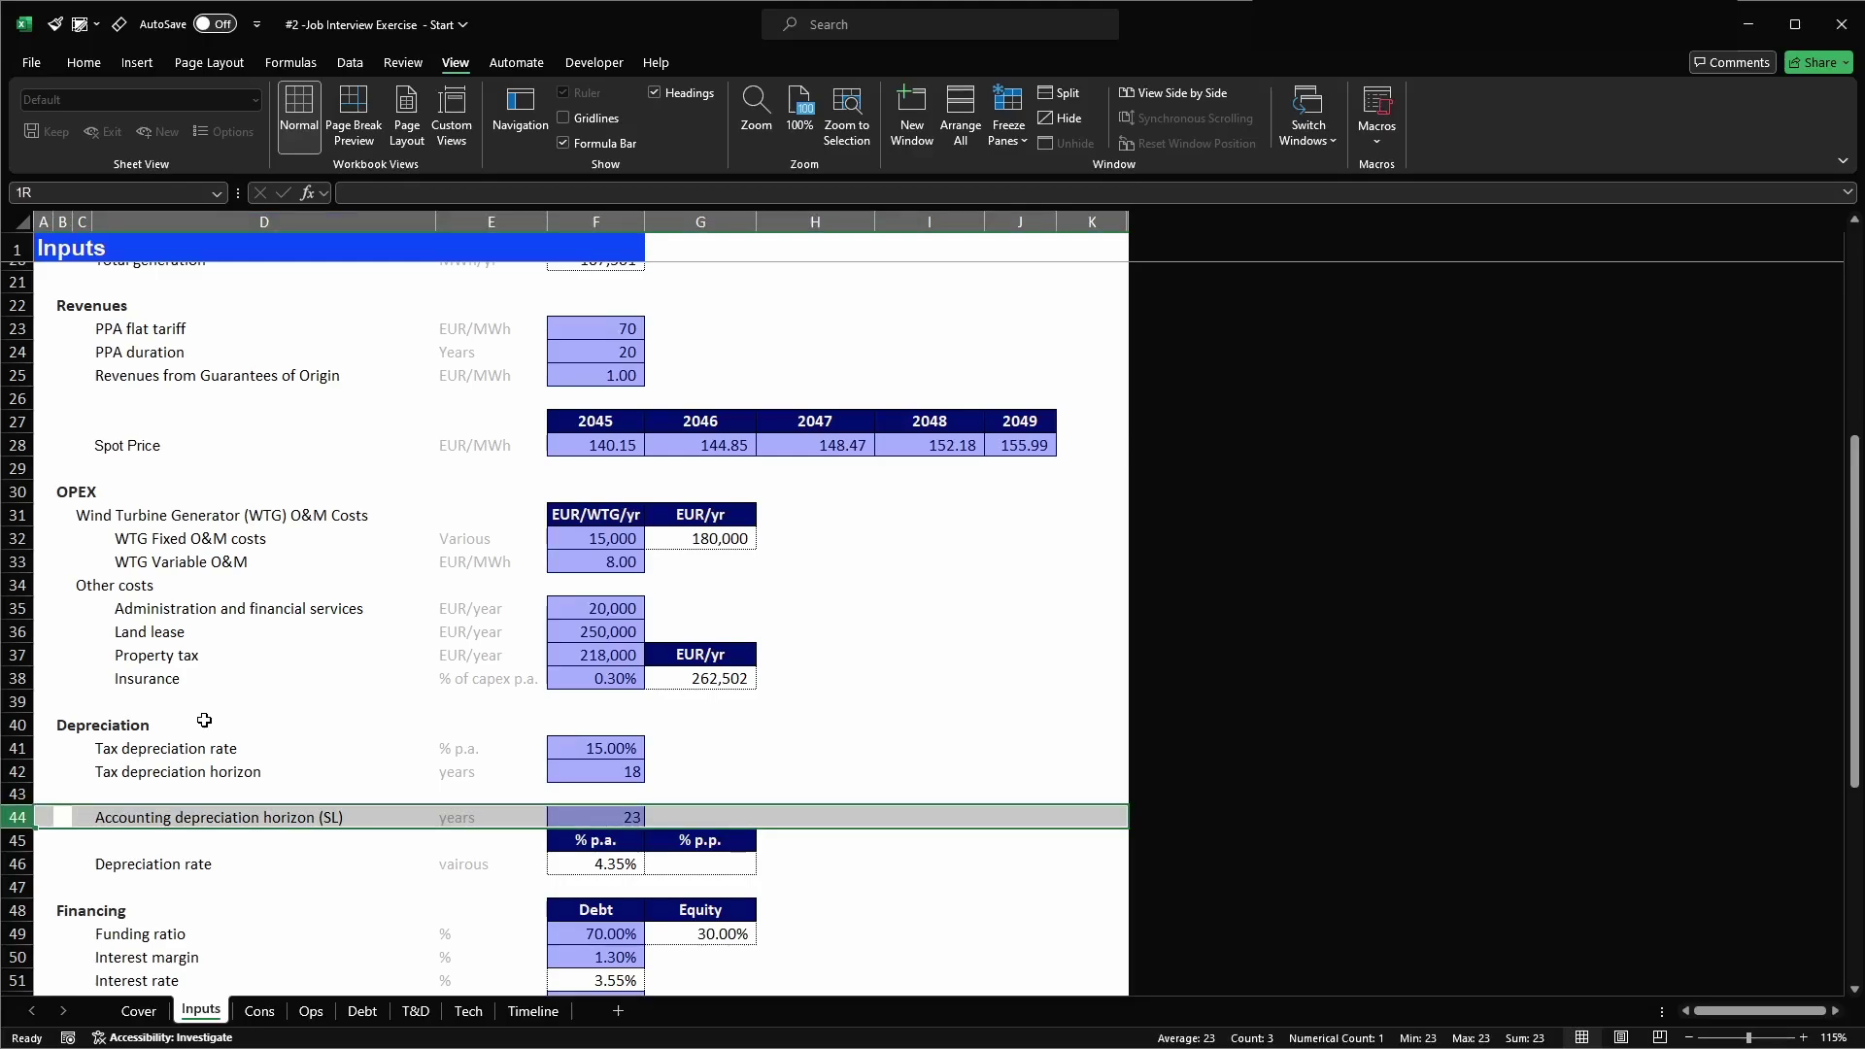
# - Compare the tax depreciation rate in row 41 with the straight-line accounting depreciation horizon in row 44
pyautogui.press('Up')
pyautogui.press('Up')
pyautogui.press('Up')
pyautogui.hotkey('shift', 'space')
pyautogui.press('Down')
pyautogui.press('Down')
pyautogui.press('Down')
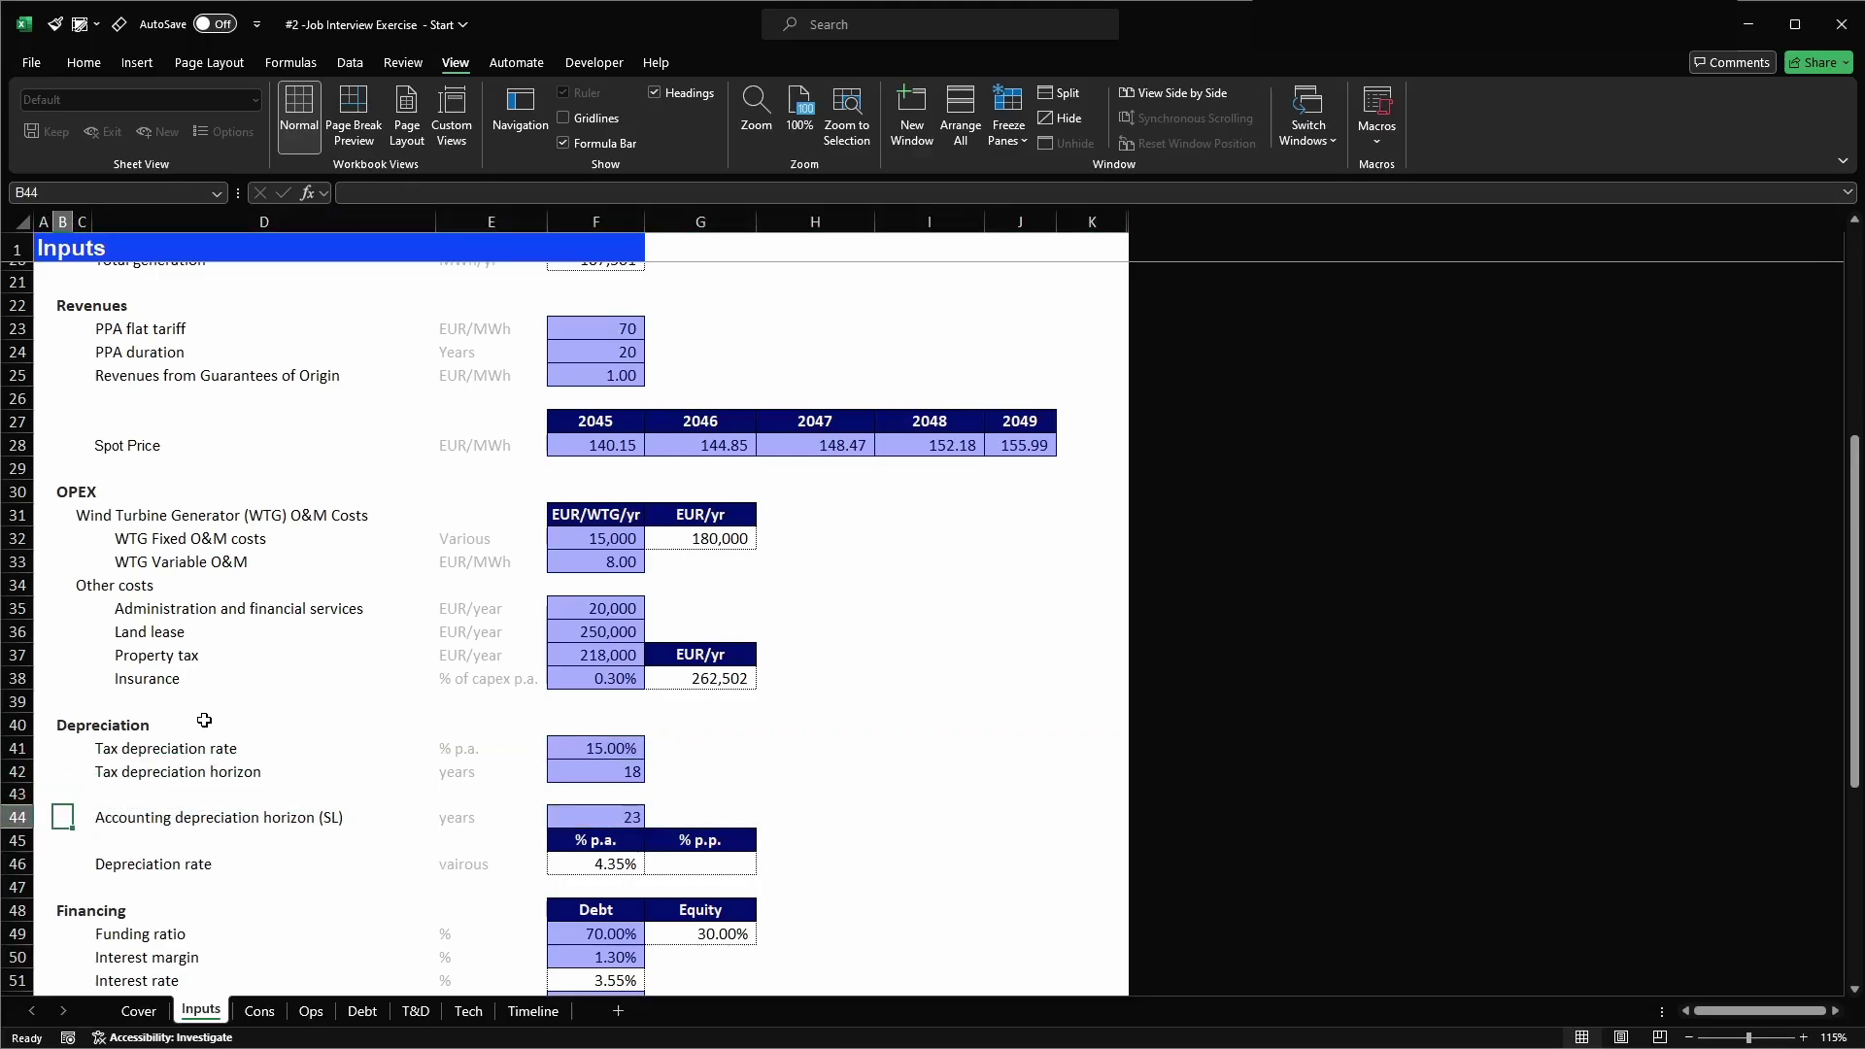
pyautogui.hotkey('shift', 'space')
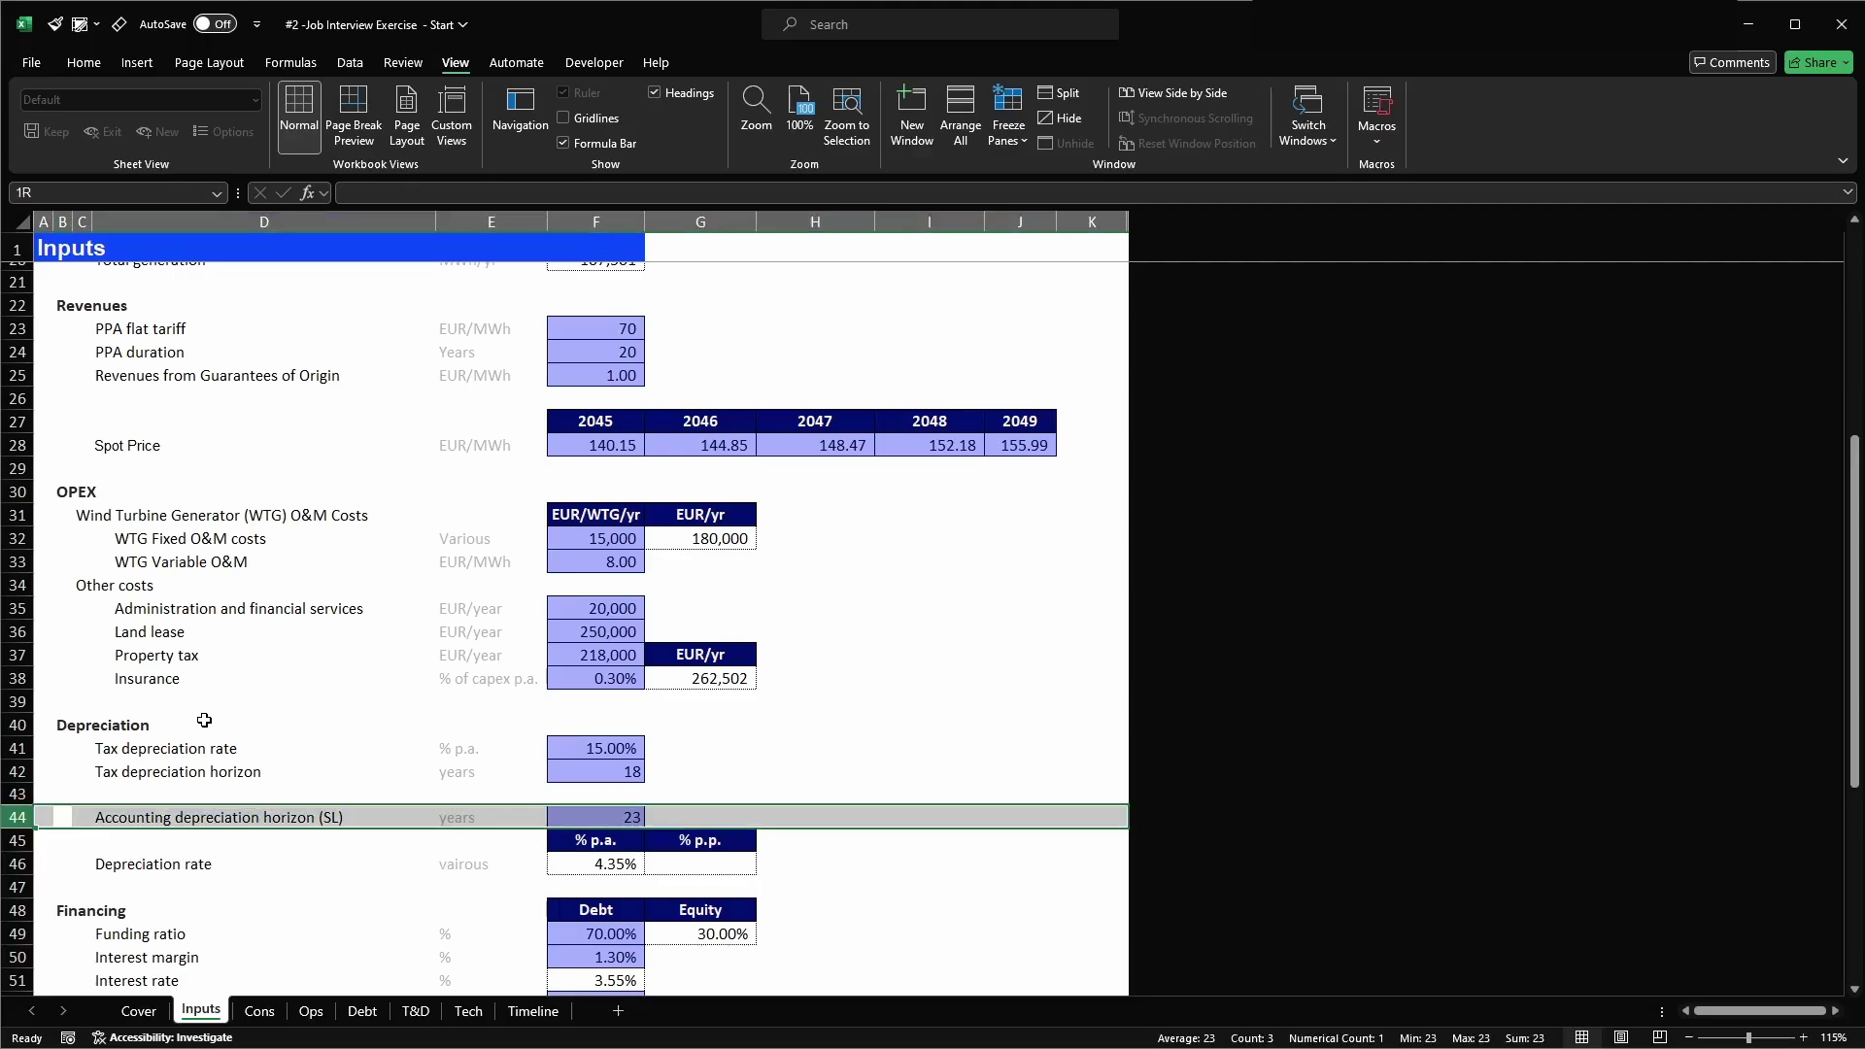
pyautogui.press('Up')
pyautogui.press('Up')
pyautogui.press('Up')
pyautogui.hotkey('shift', 'space')
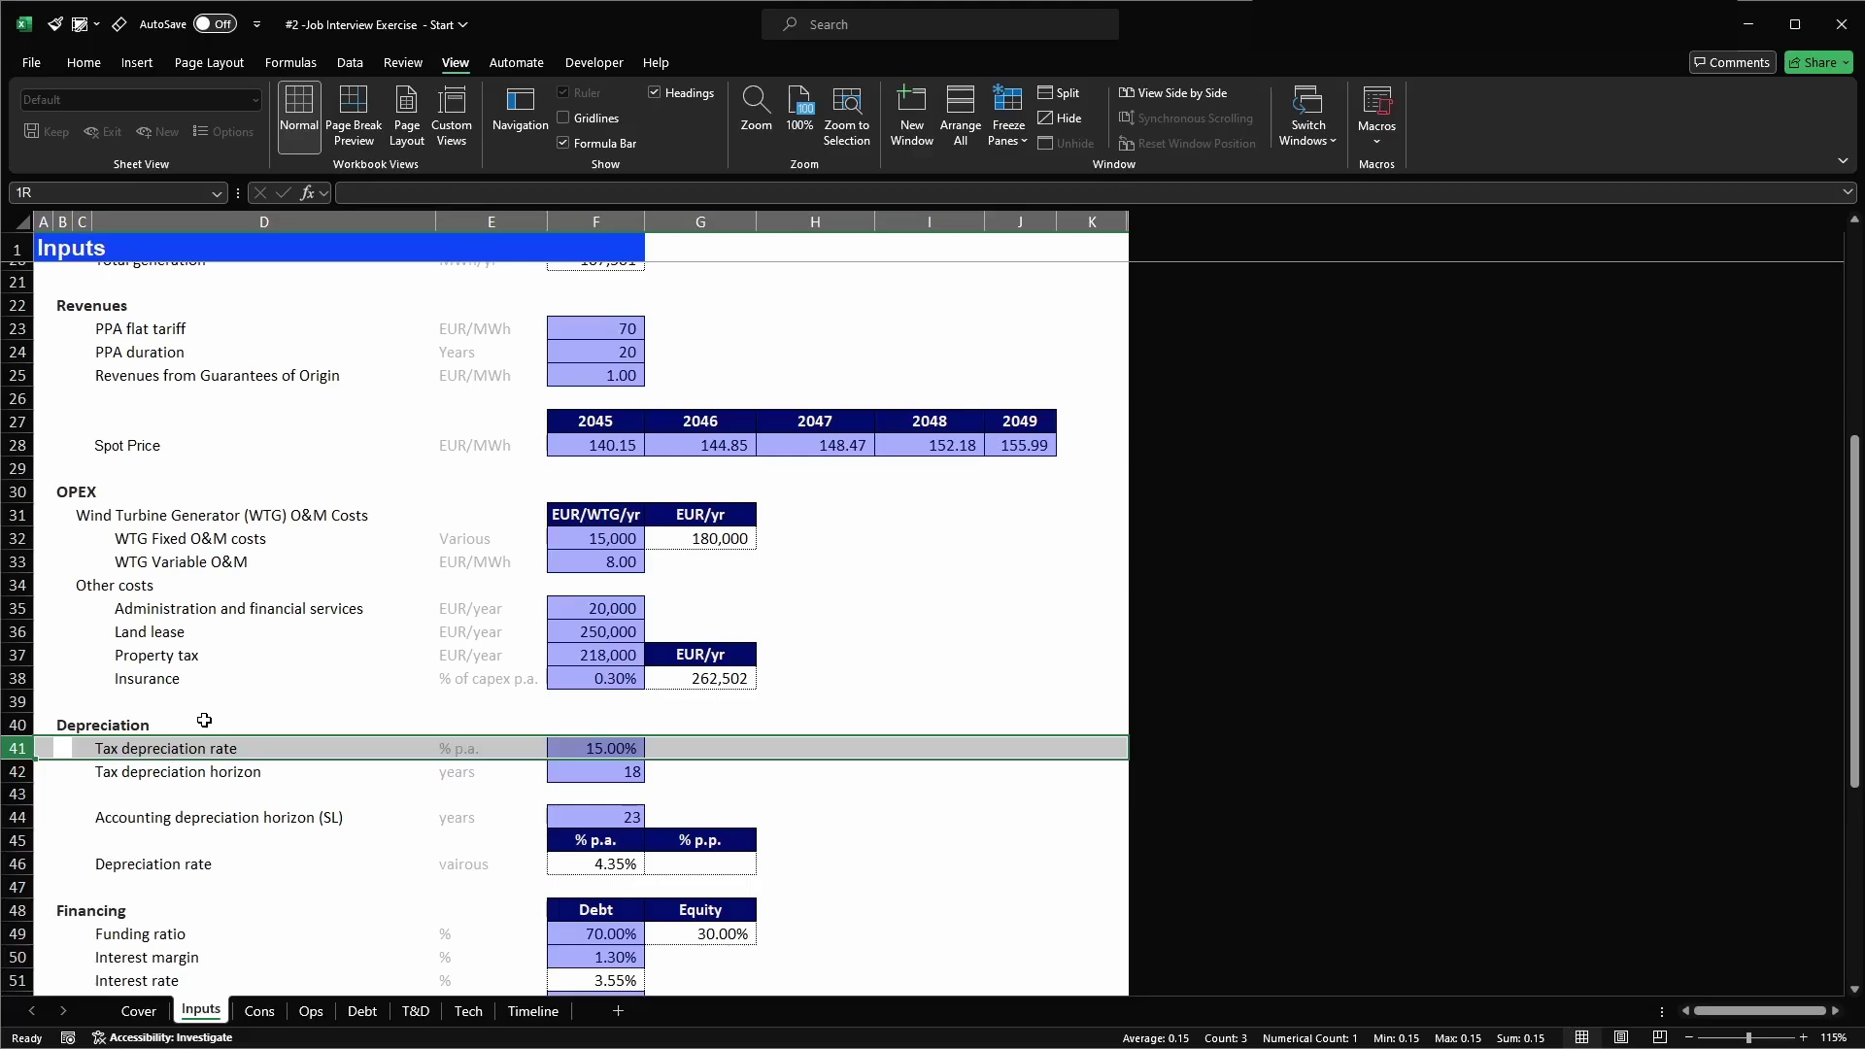
pyautogui.press('Down')
pyautogui.press('Down')
pyautogui.press('Down')
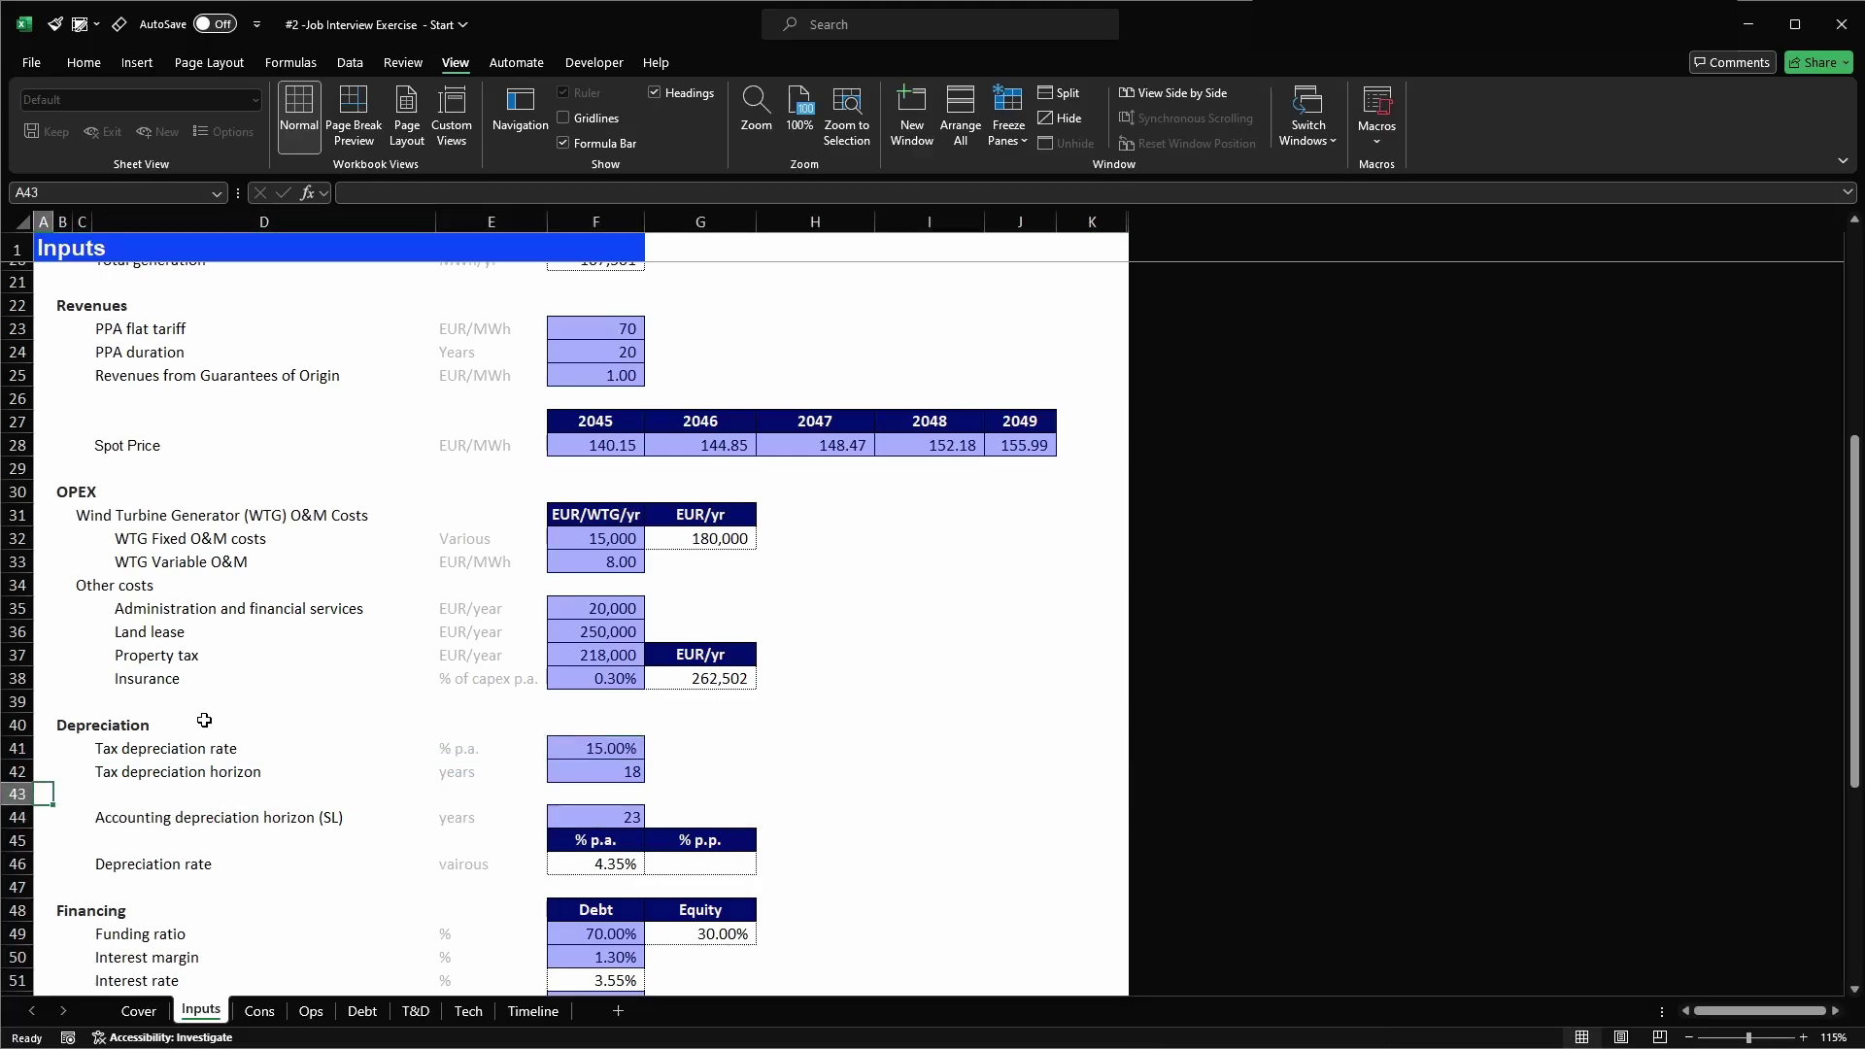
pyautogui.hotkey('shift', 'space')
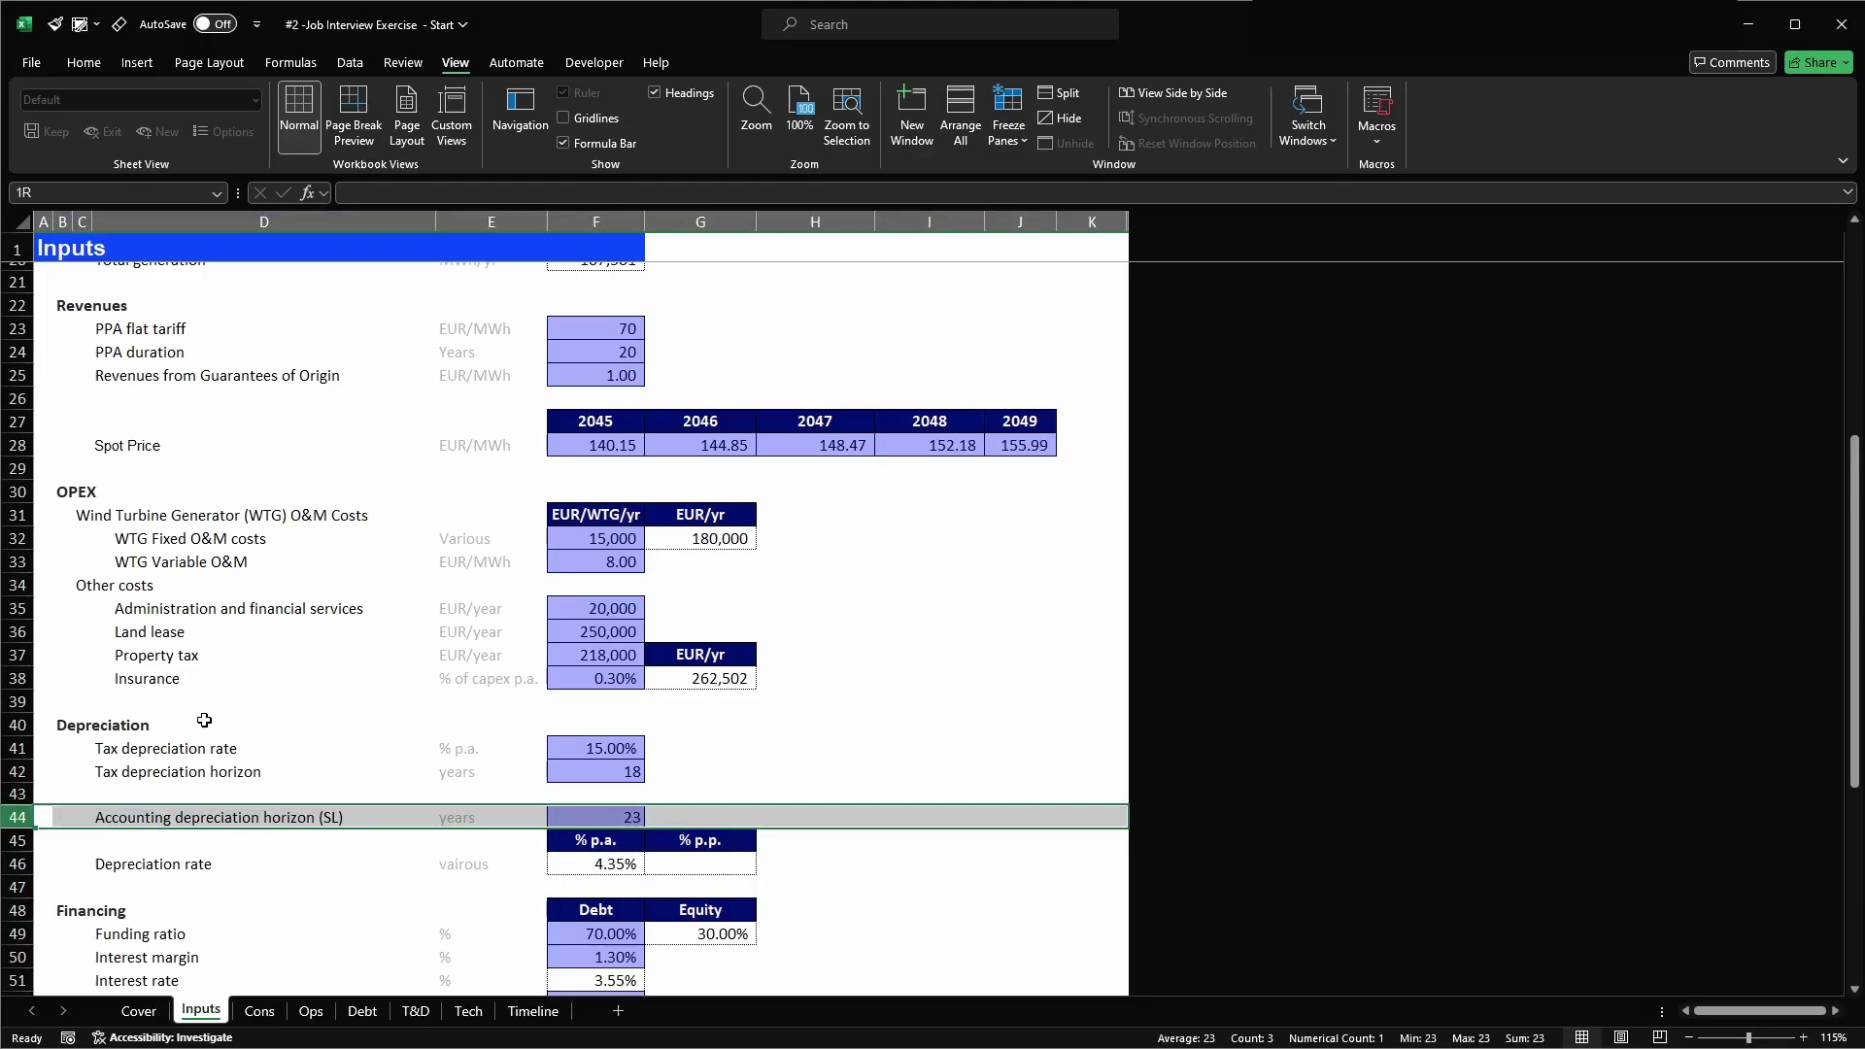
pyautogui.press('Up')
pyautogui.press('Up')
pyautogui.press('Up')
pyautogui.hotkey('shift', 'space')
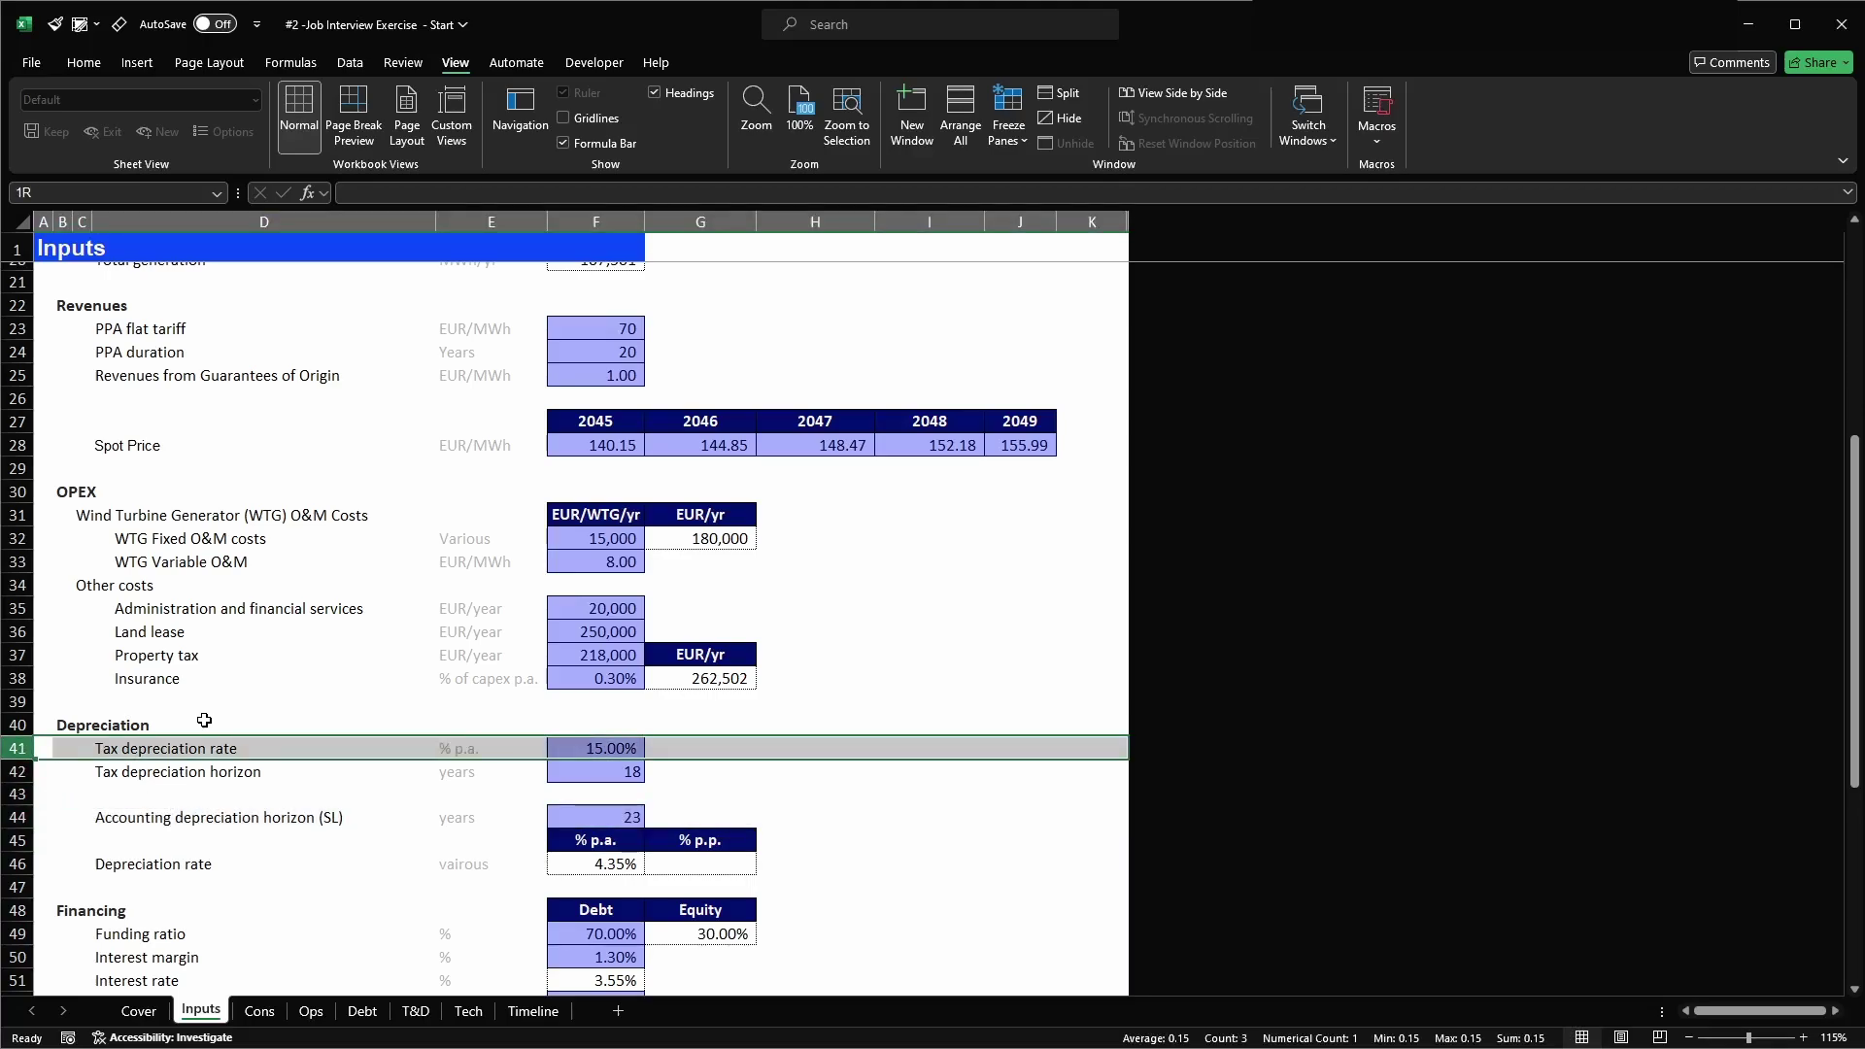
pyautogui.press('Down')
pyautogui.press('Down')
pyautogui.press('Down')
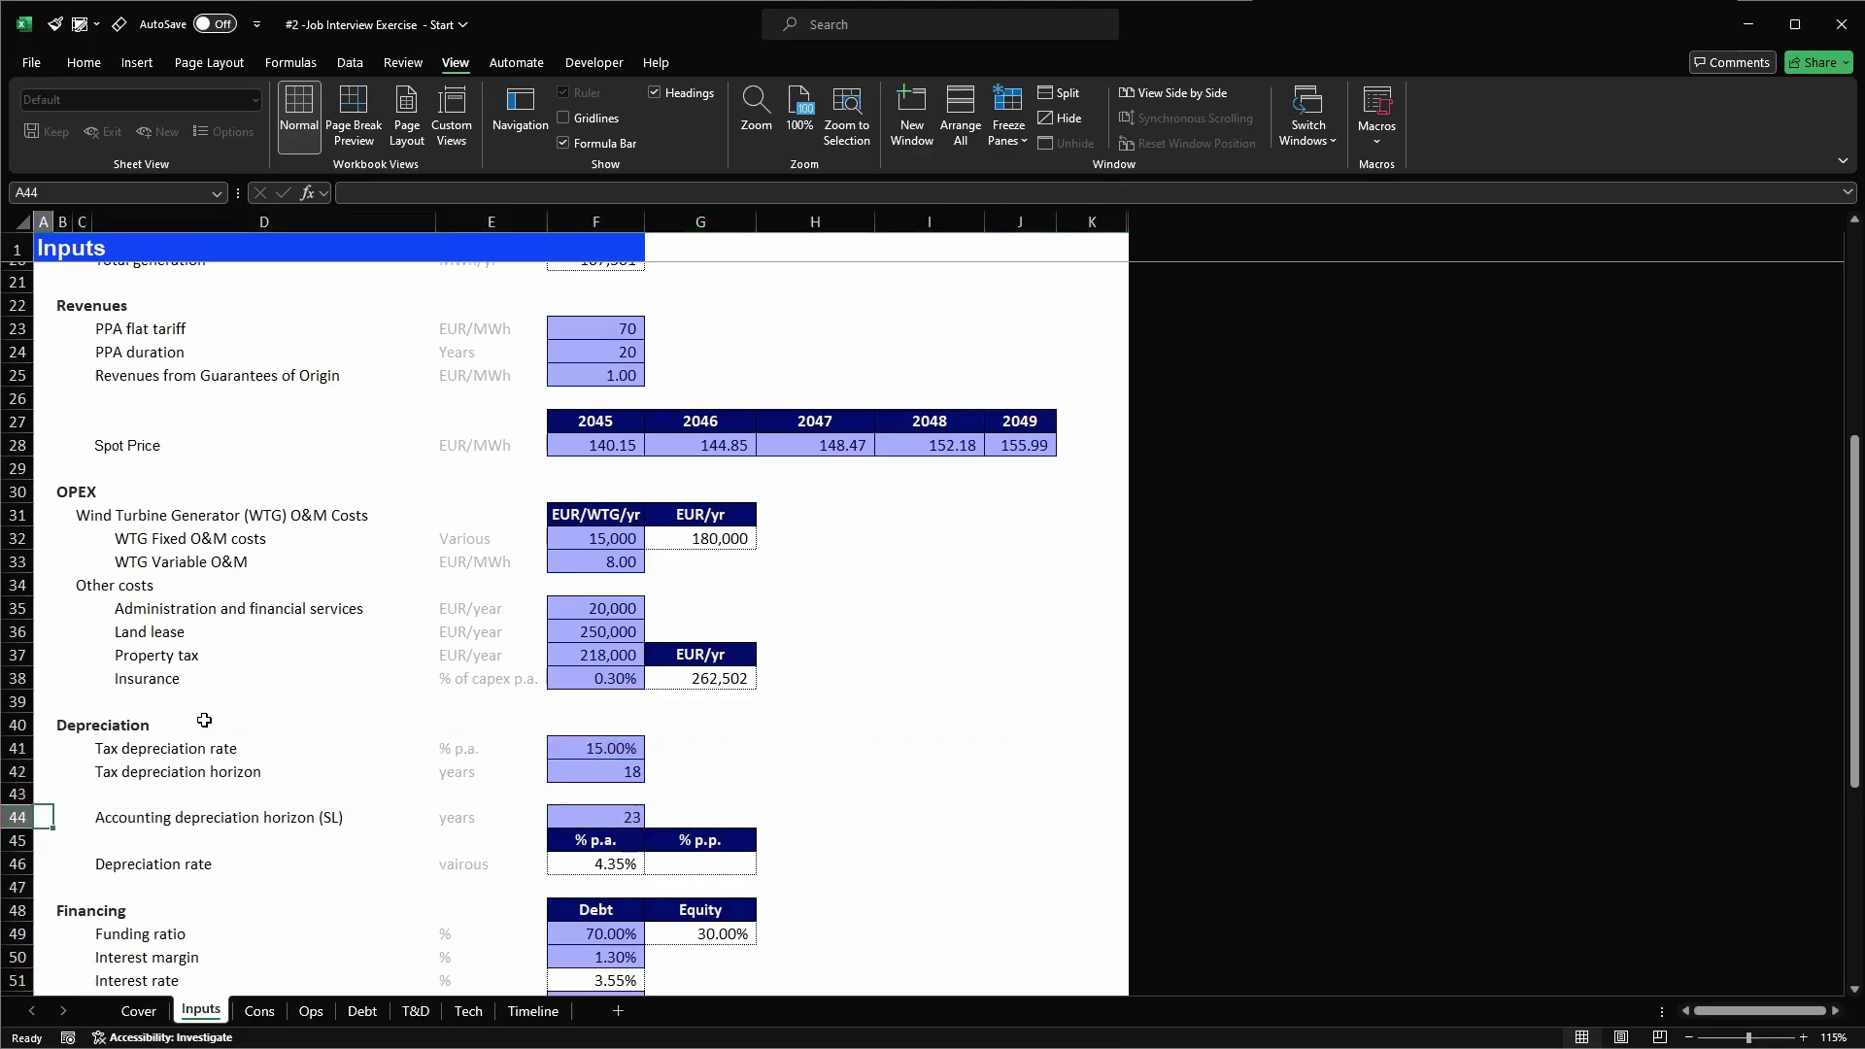
pyautogui.hotkey('shift', 'space')
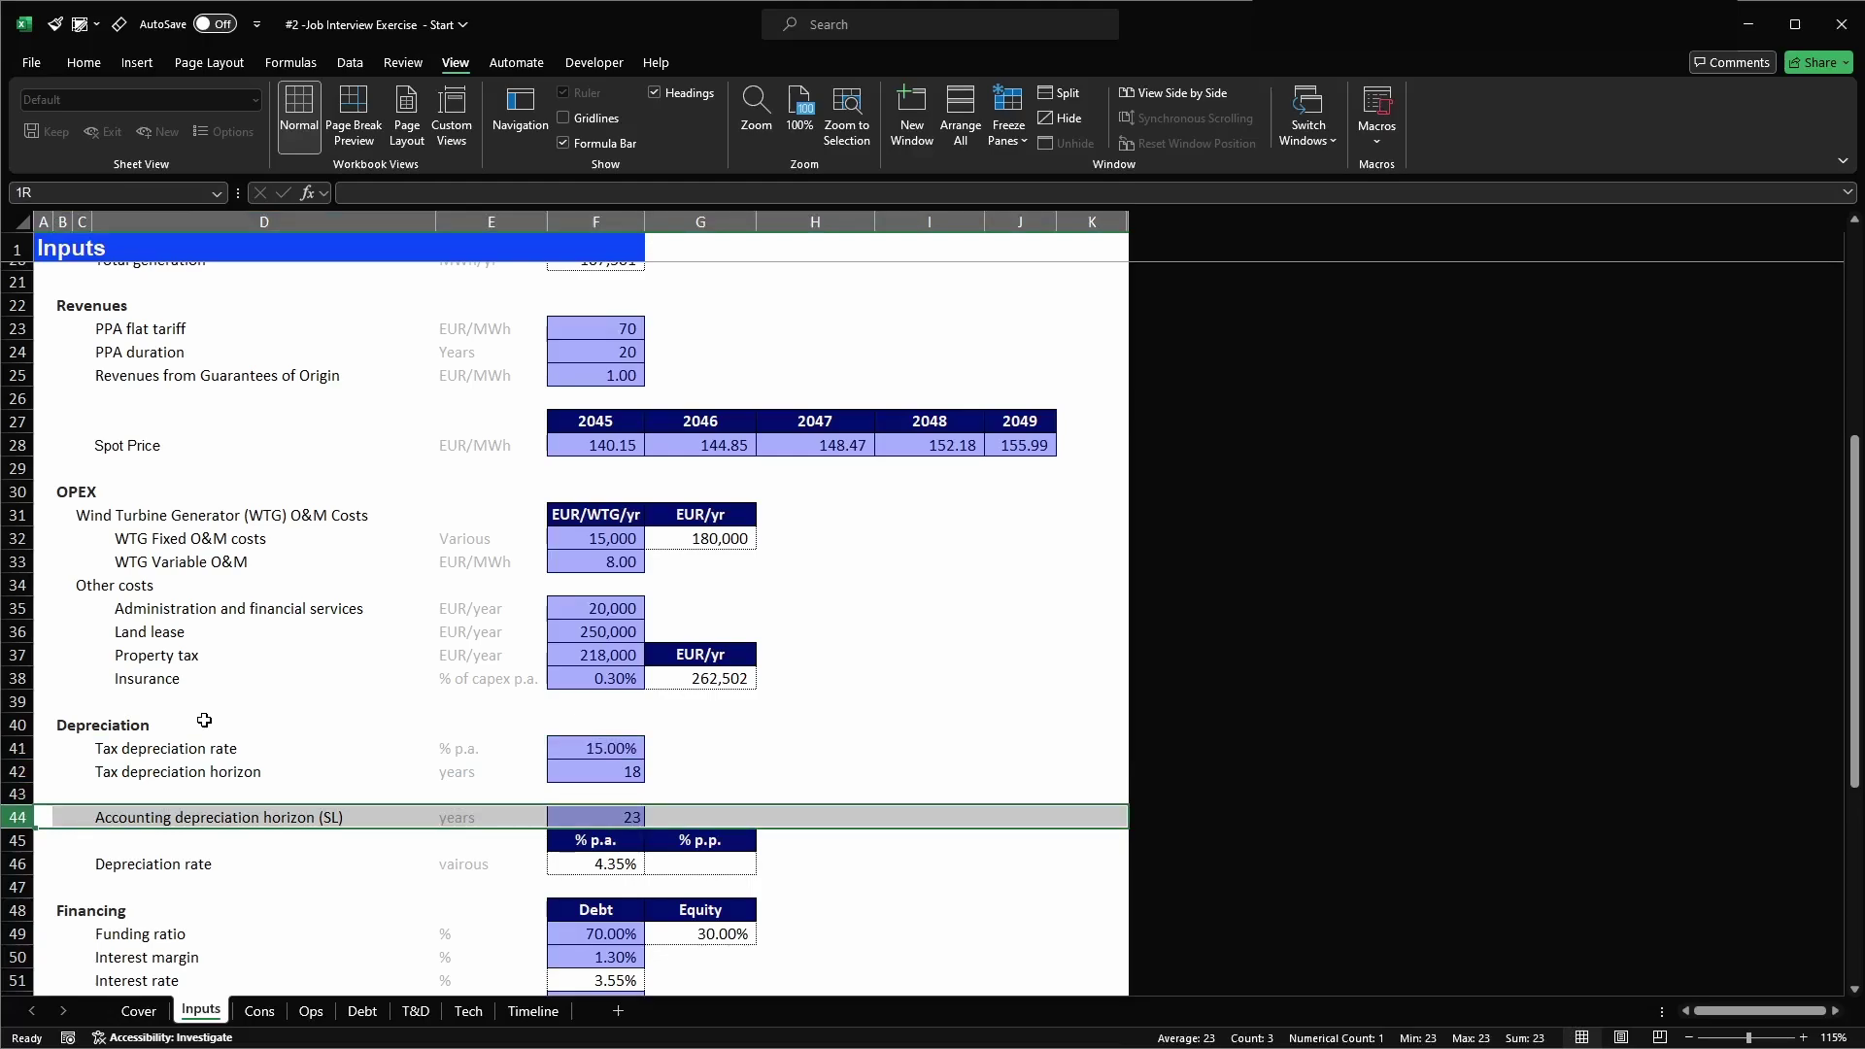
# - Enter the subheading "Tax depreciation" in C35 of the T&D sheet and format it with the H2 cell style
pyautogui.click(419, 1016)
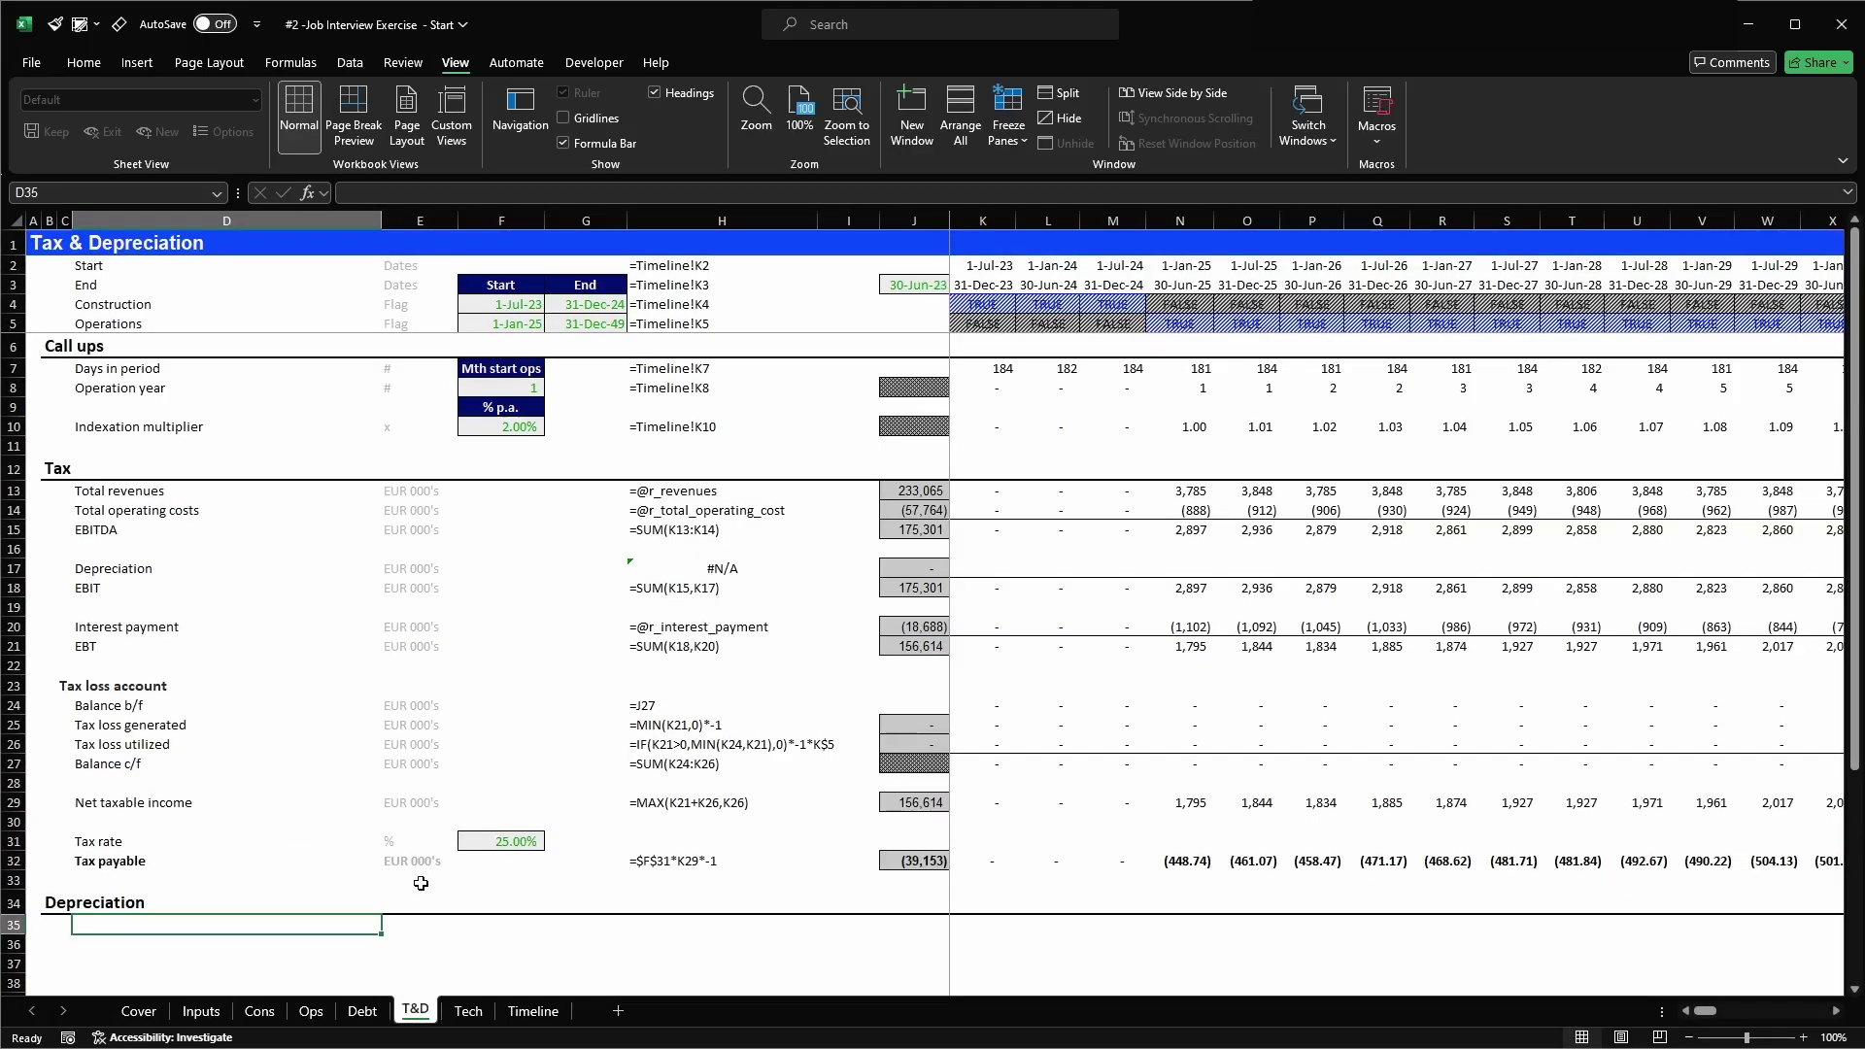
pyautogui.press('Left')
pyautogui.write('Tax')
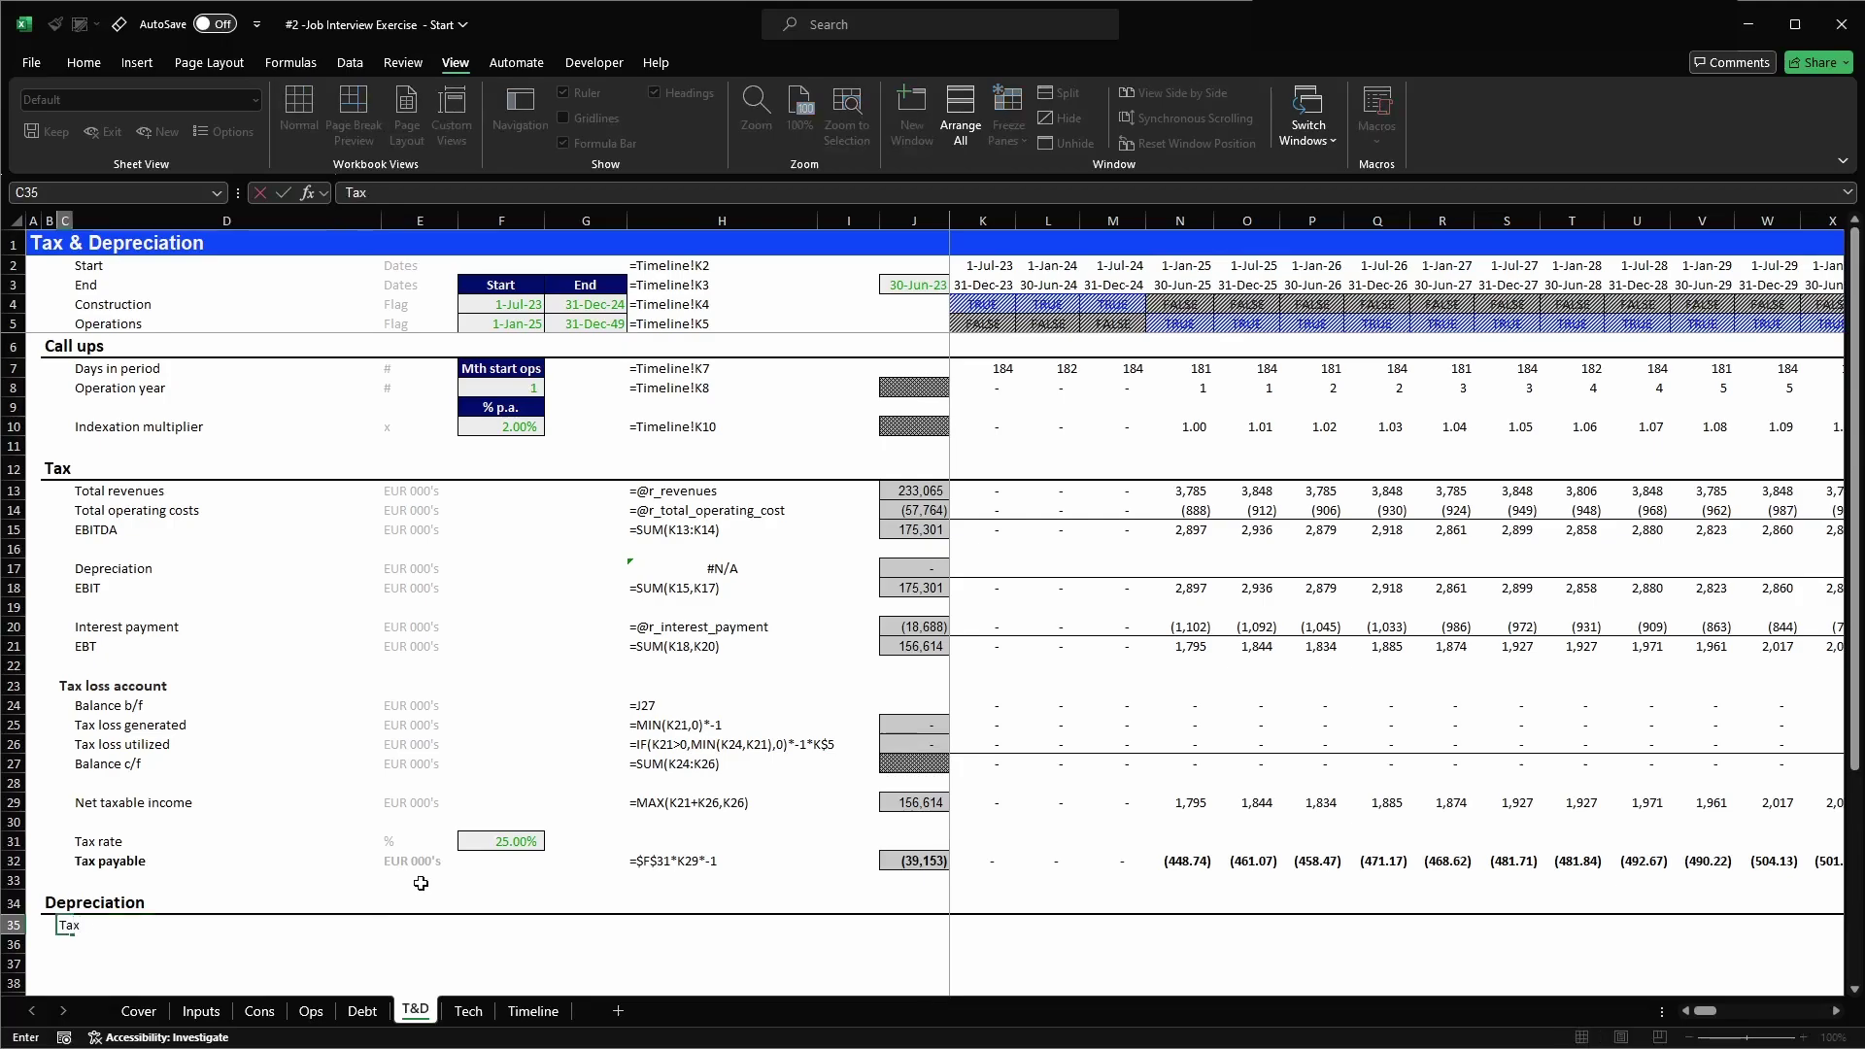
pyautogui.write(' Depreciatio')
pyautogui.press('F2')
pyautogui.hotkey('ctrl', 'Left')
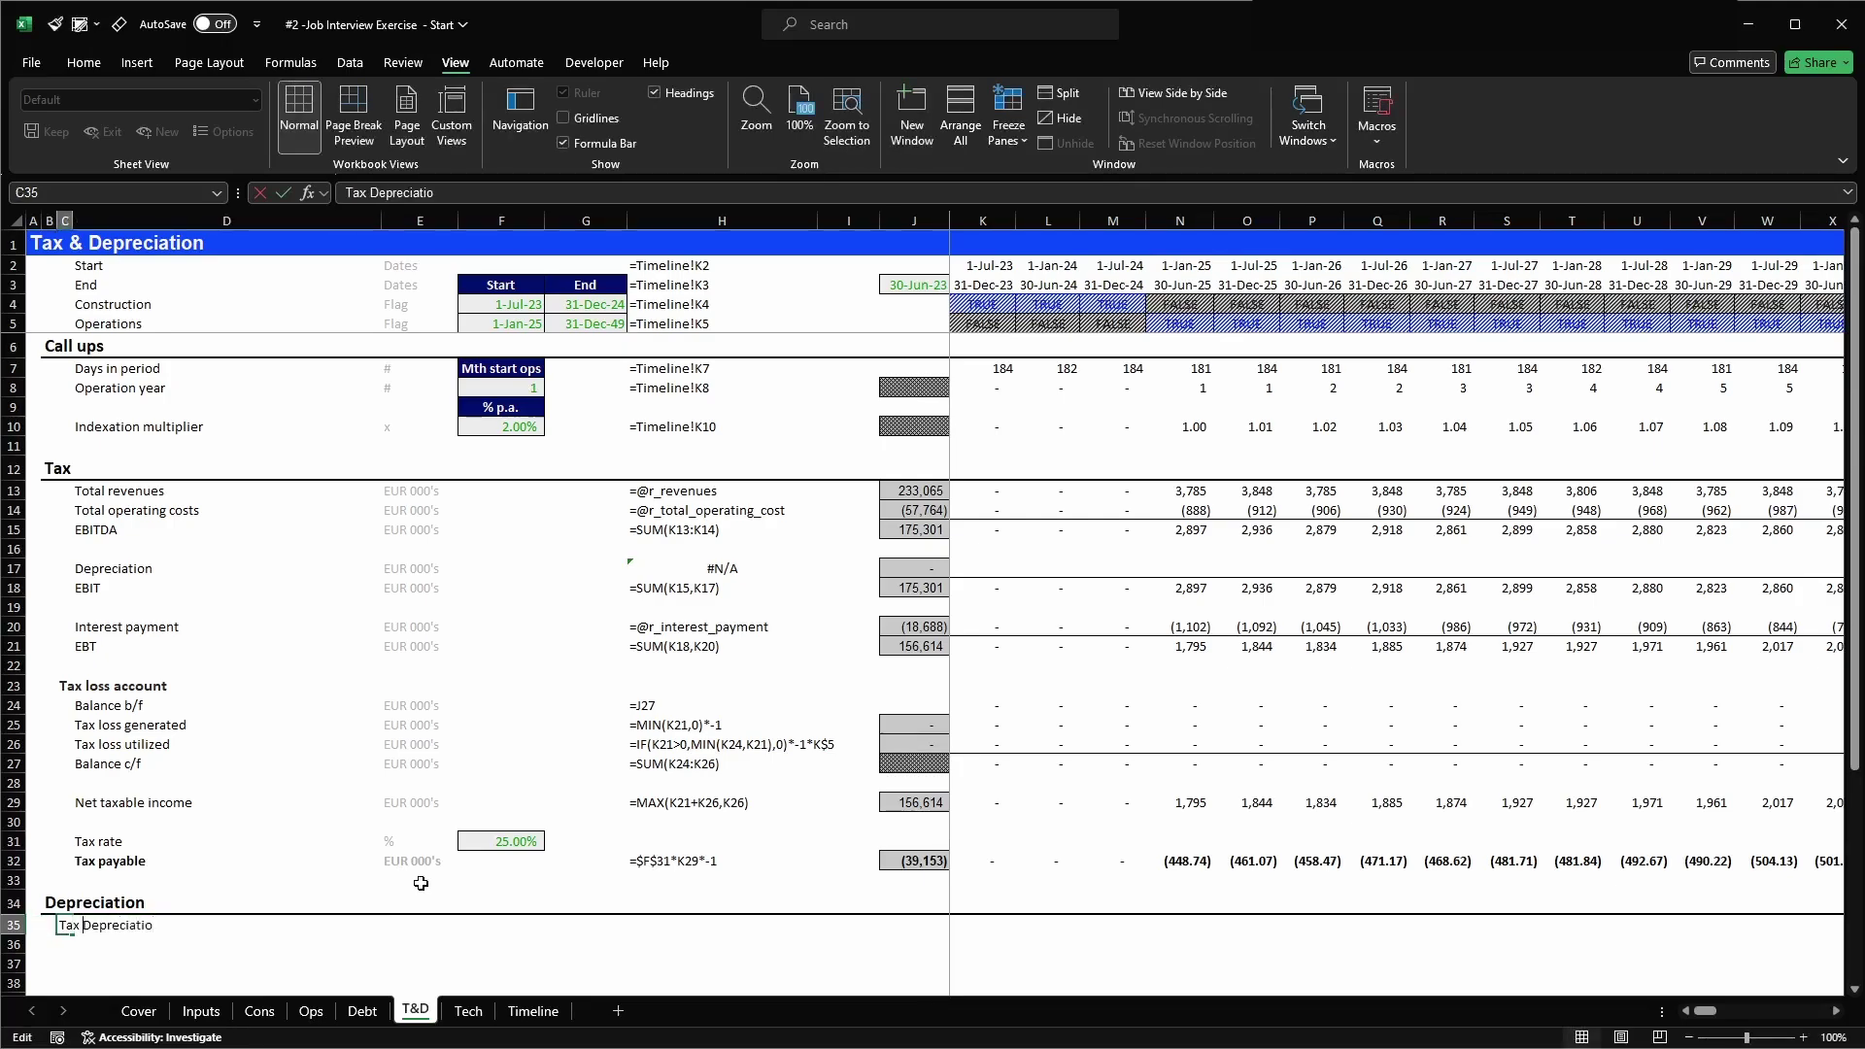
pyautogui.press('Delete')
pyautogui.press('Up')
pyautogui.press('F2')
pyautogui.press('Return')
pyautogui.press('Up')
pyautogui.hotkey('alt', '2')
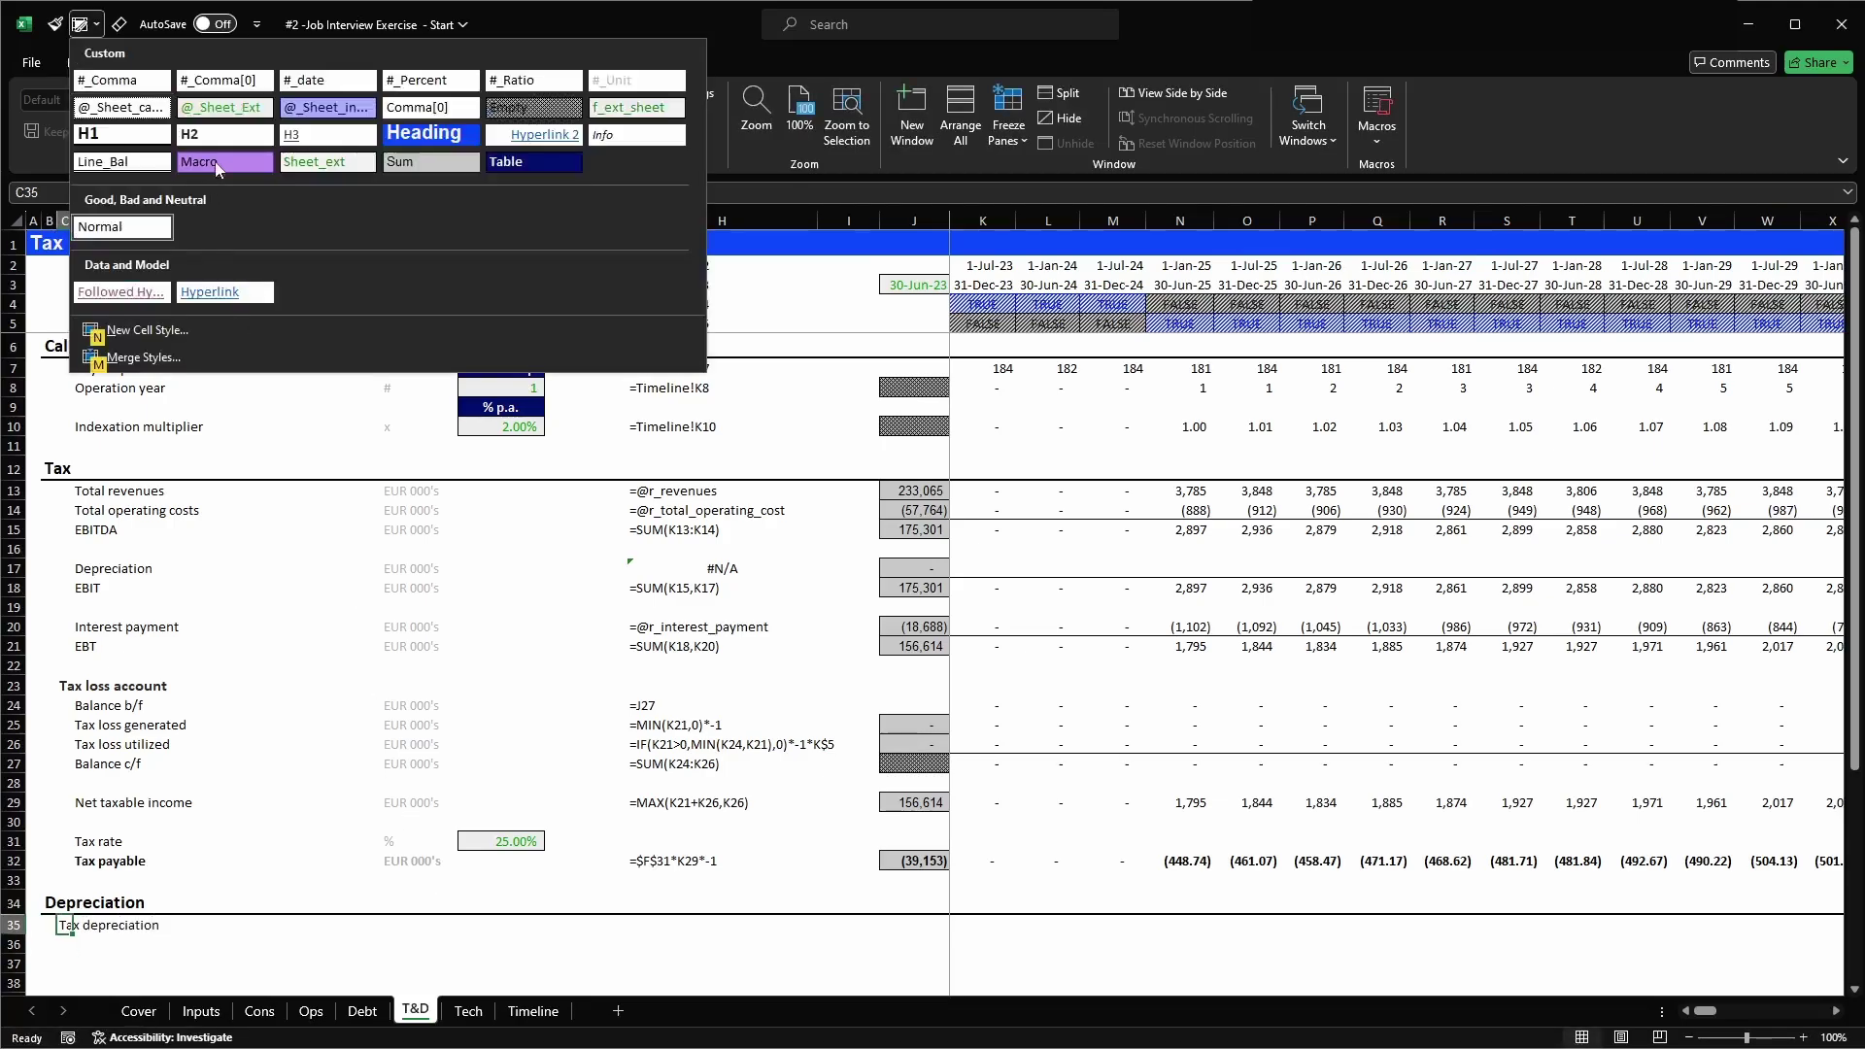
pyautogui.click(224, 133)
# - Label row 36 as "Depreciation flag" in D36 and enter the unit "flag" in E36
pyautogui.press('Down')
pyautogui.press('Right')
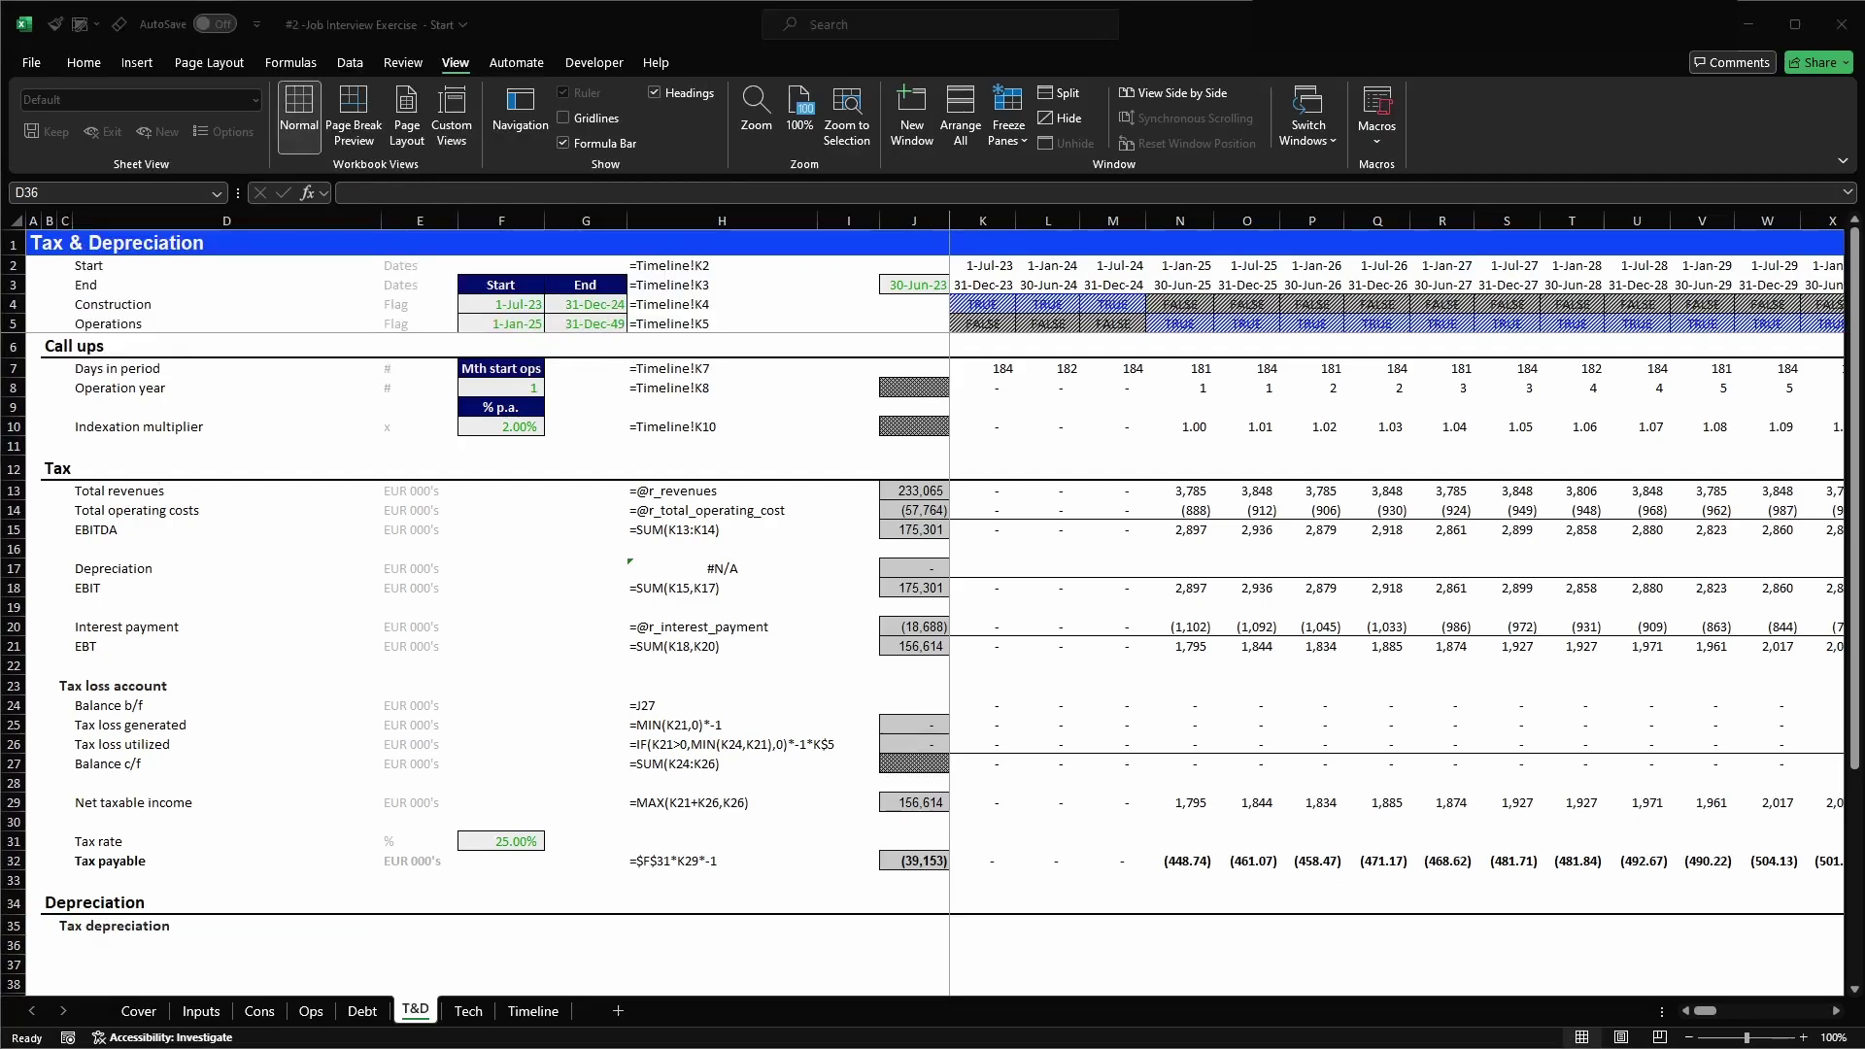
pyautogui.scroll(-2, 139, 940)
pyautogui.scroll(-3, 139, 941)
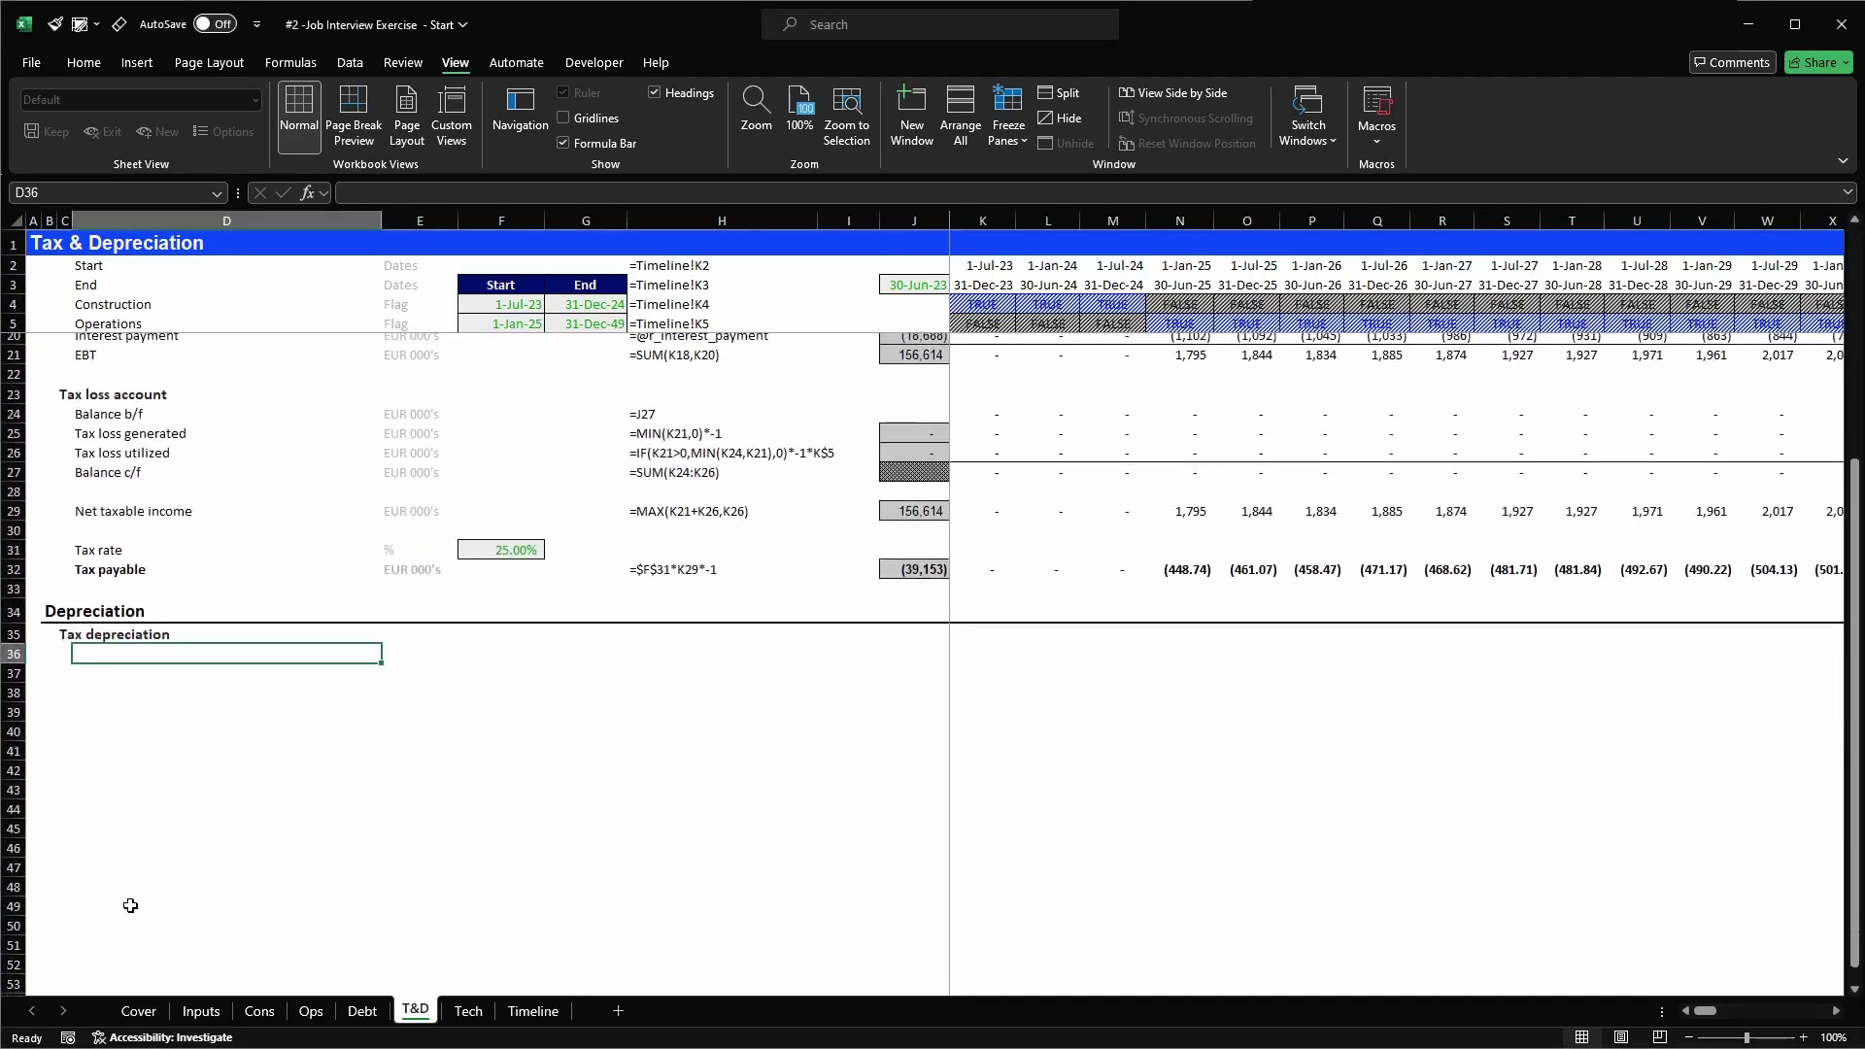
pyautogui.write('Depreciation flag')
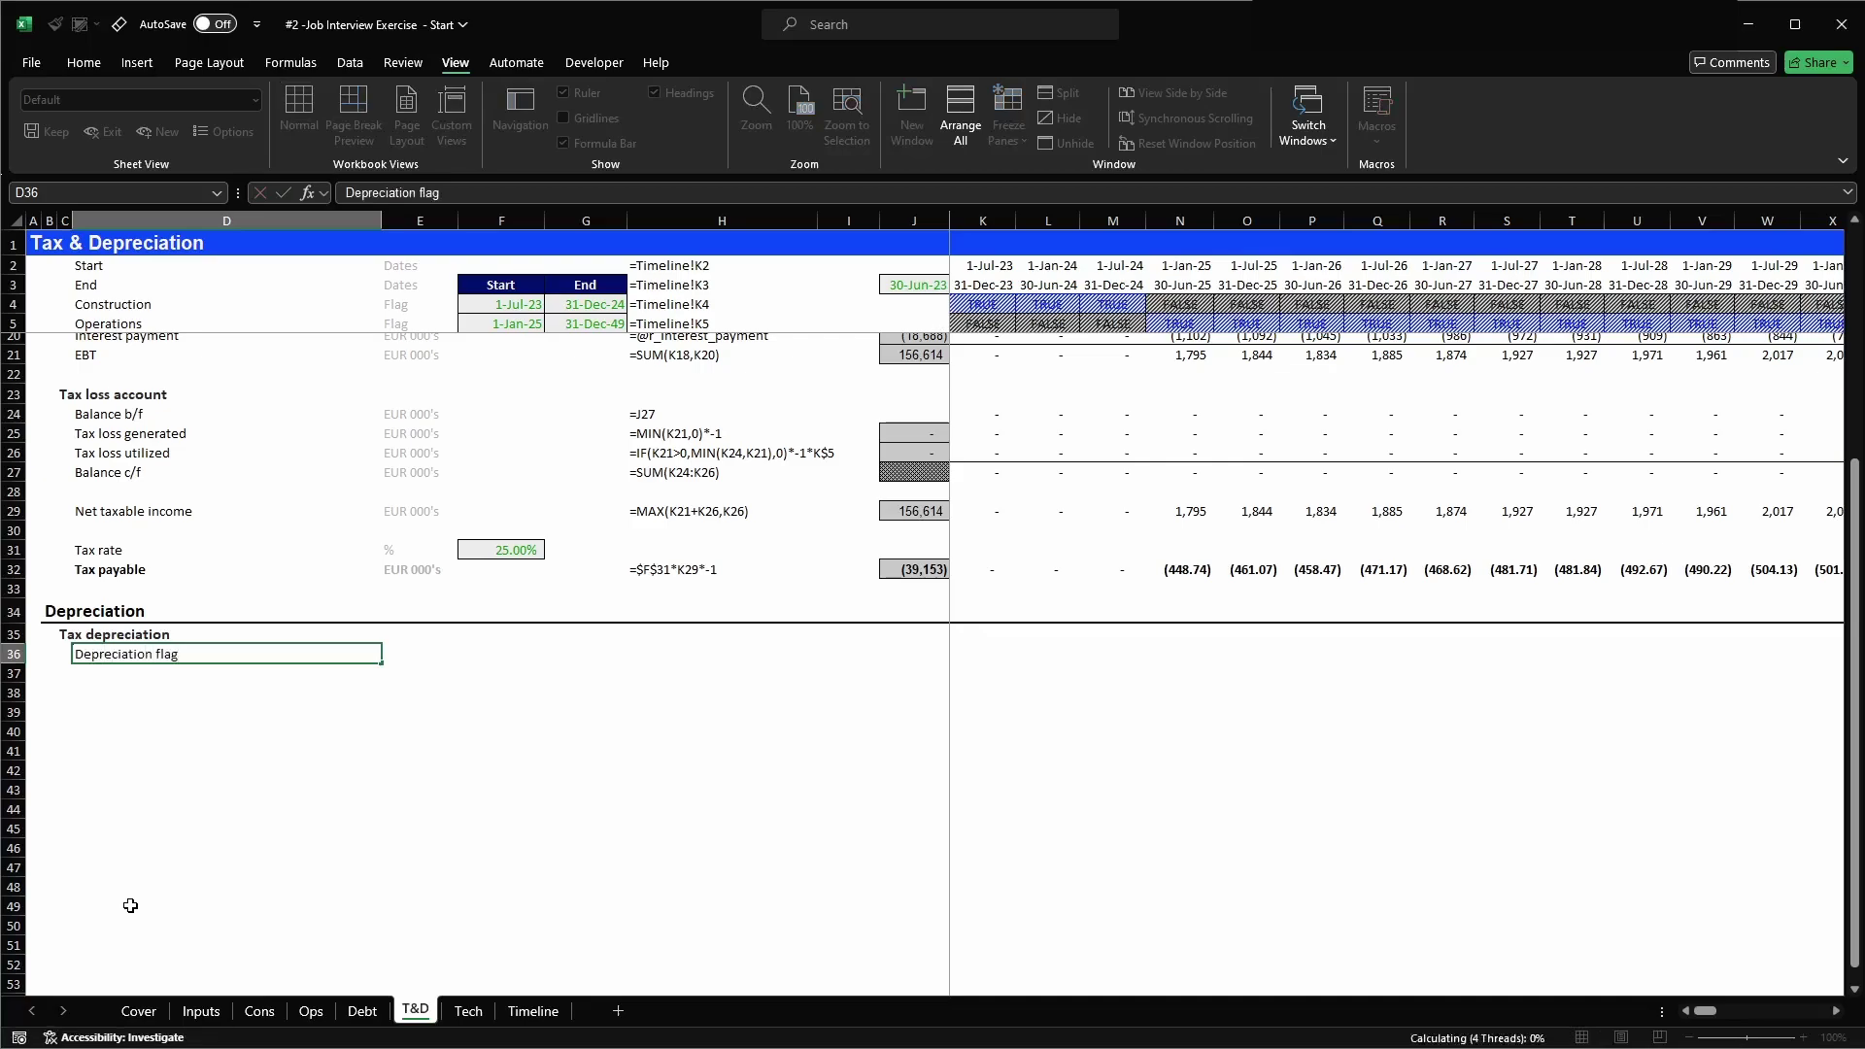
pyautogui.press('Tab')
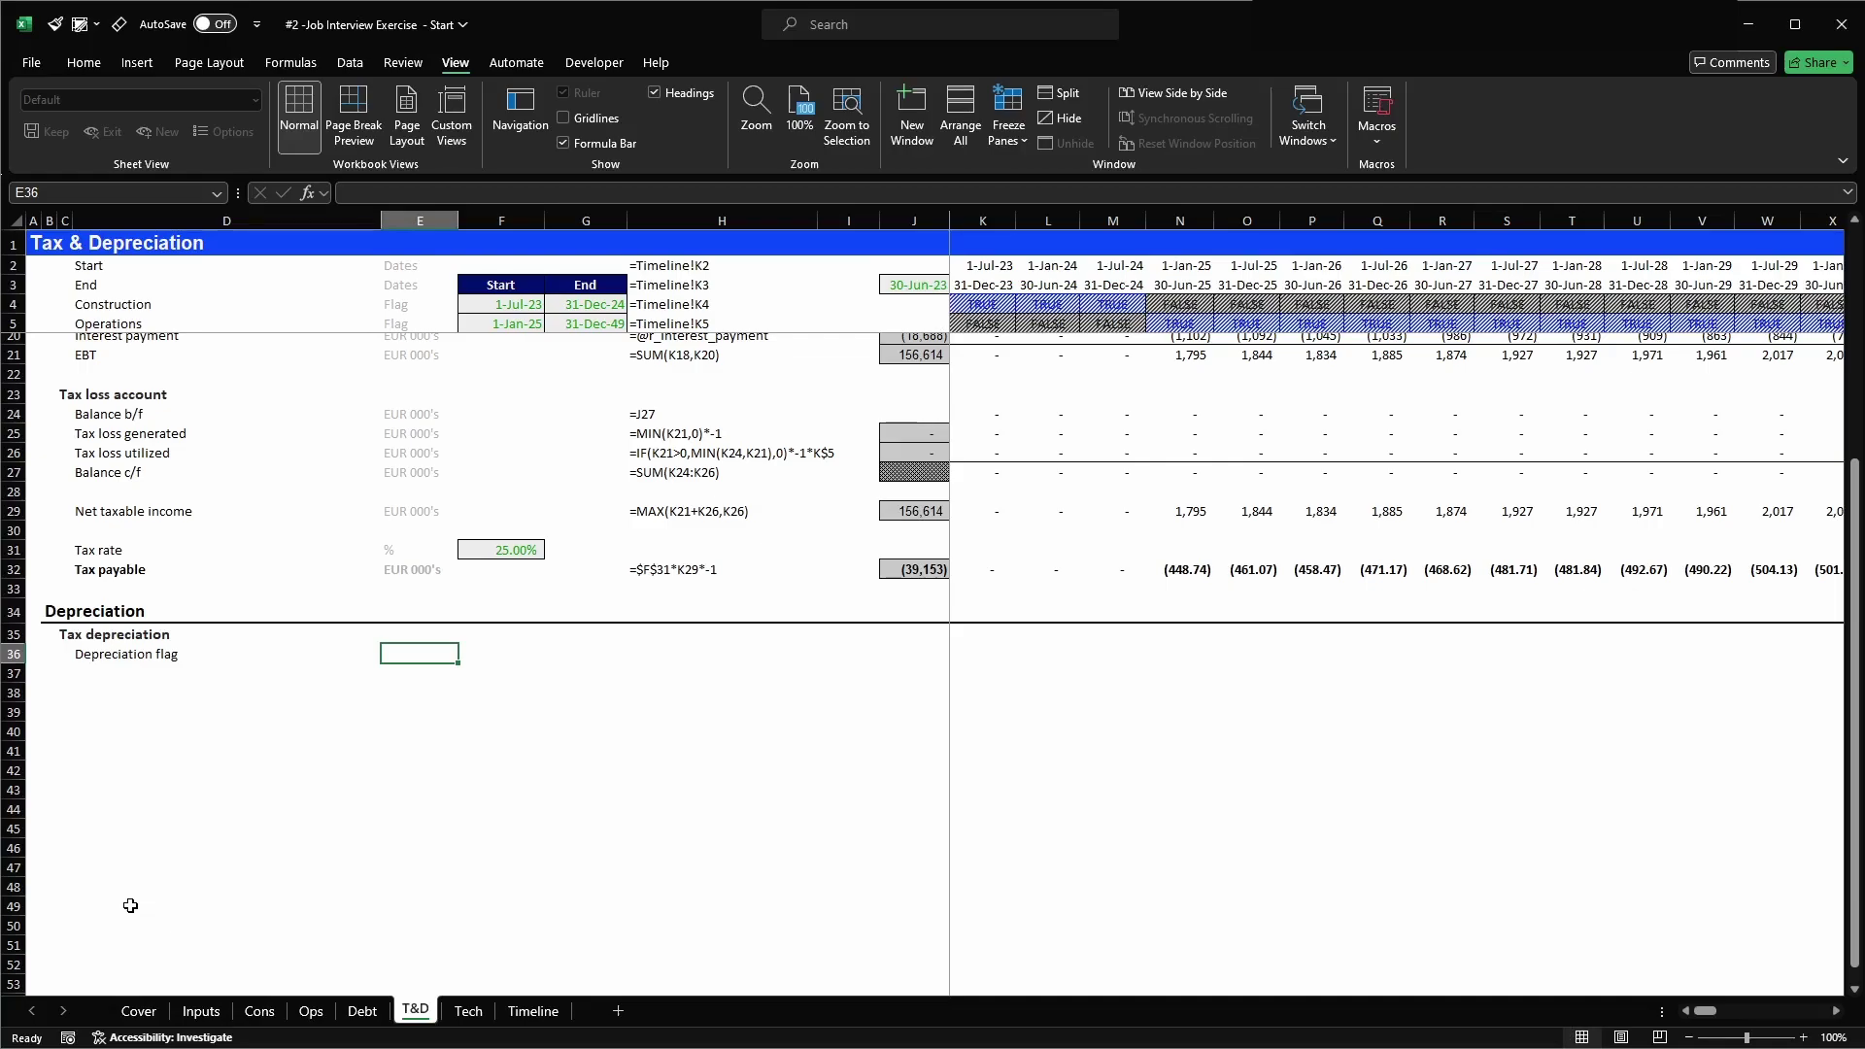
pyautogui.write('f')
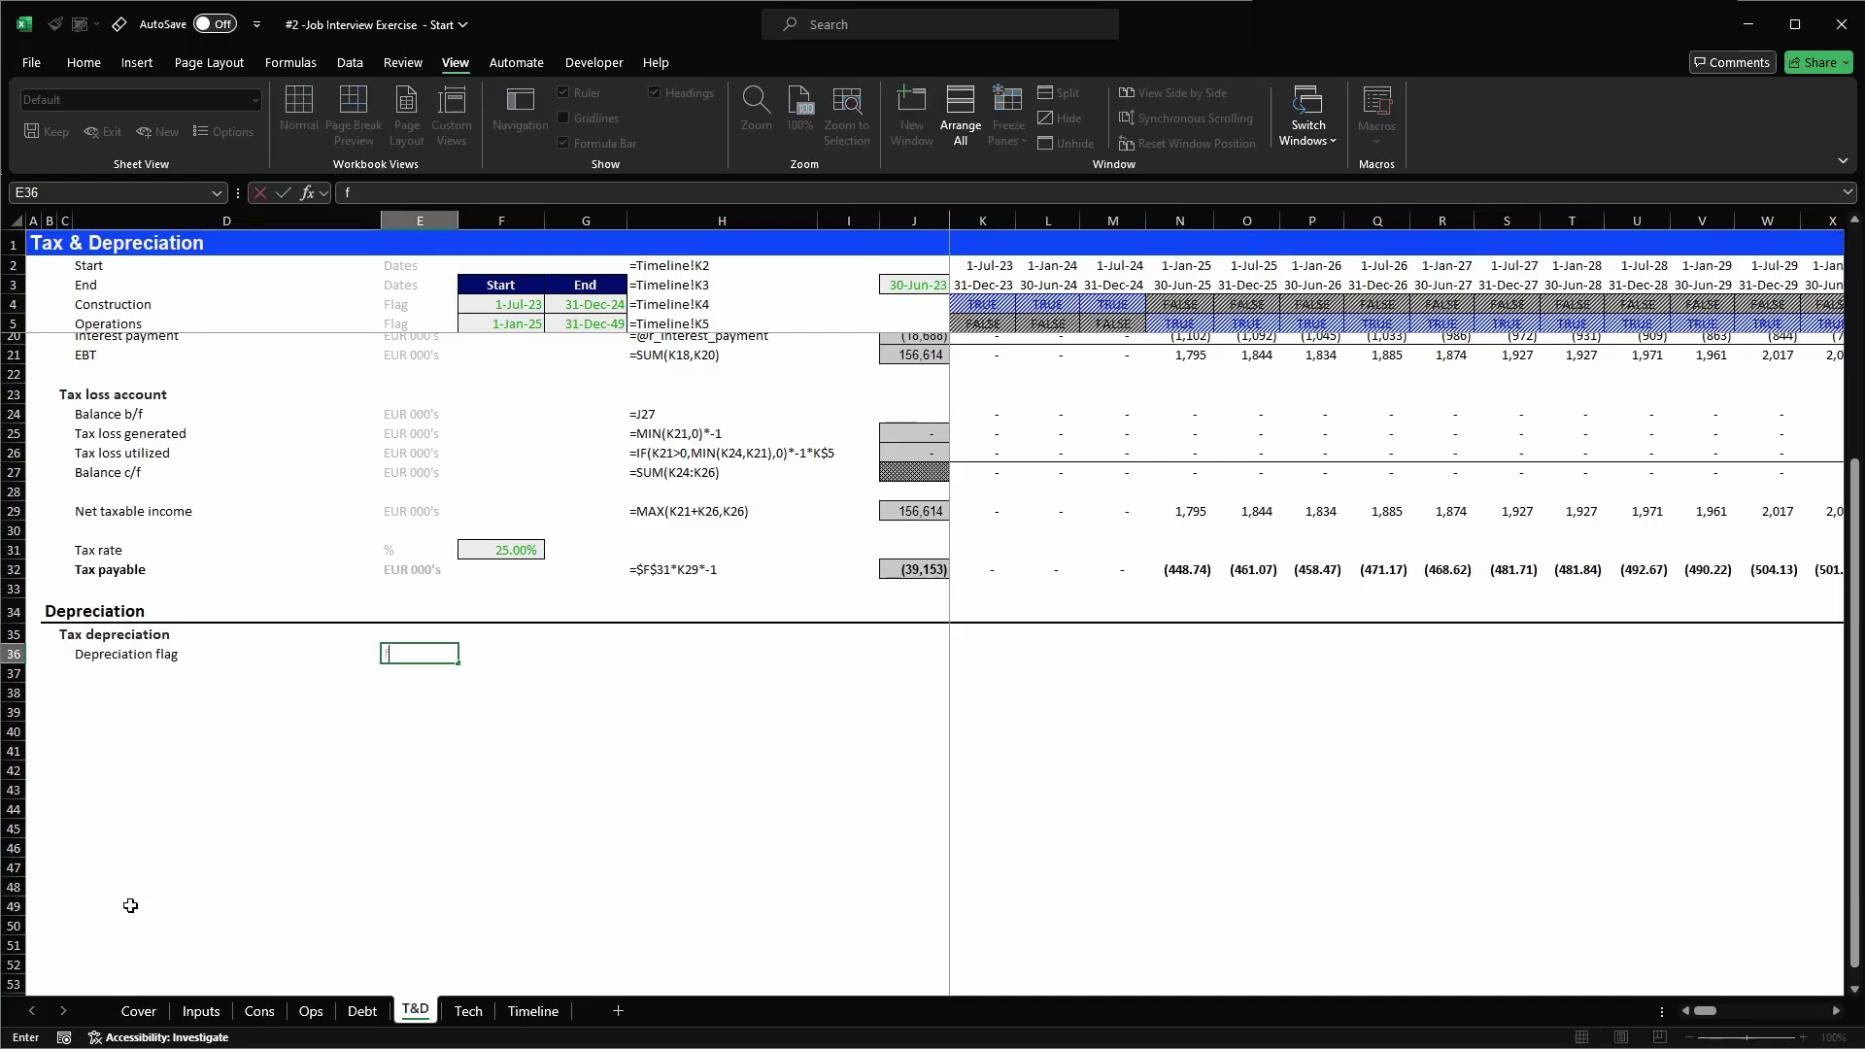
pyautogui.press('BackSpace')
pyautogui.press('BackSpace')
pyautogui.press('Tab')
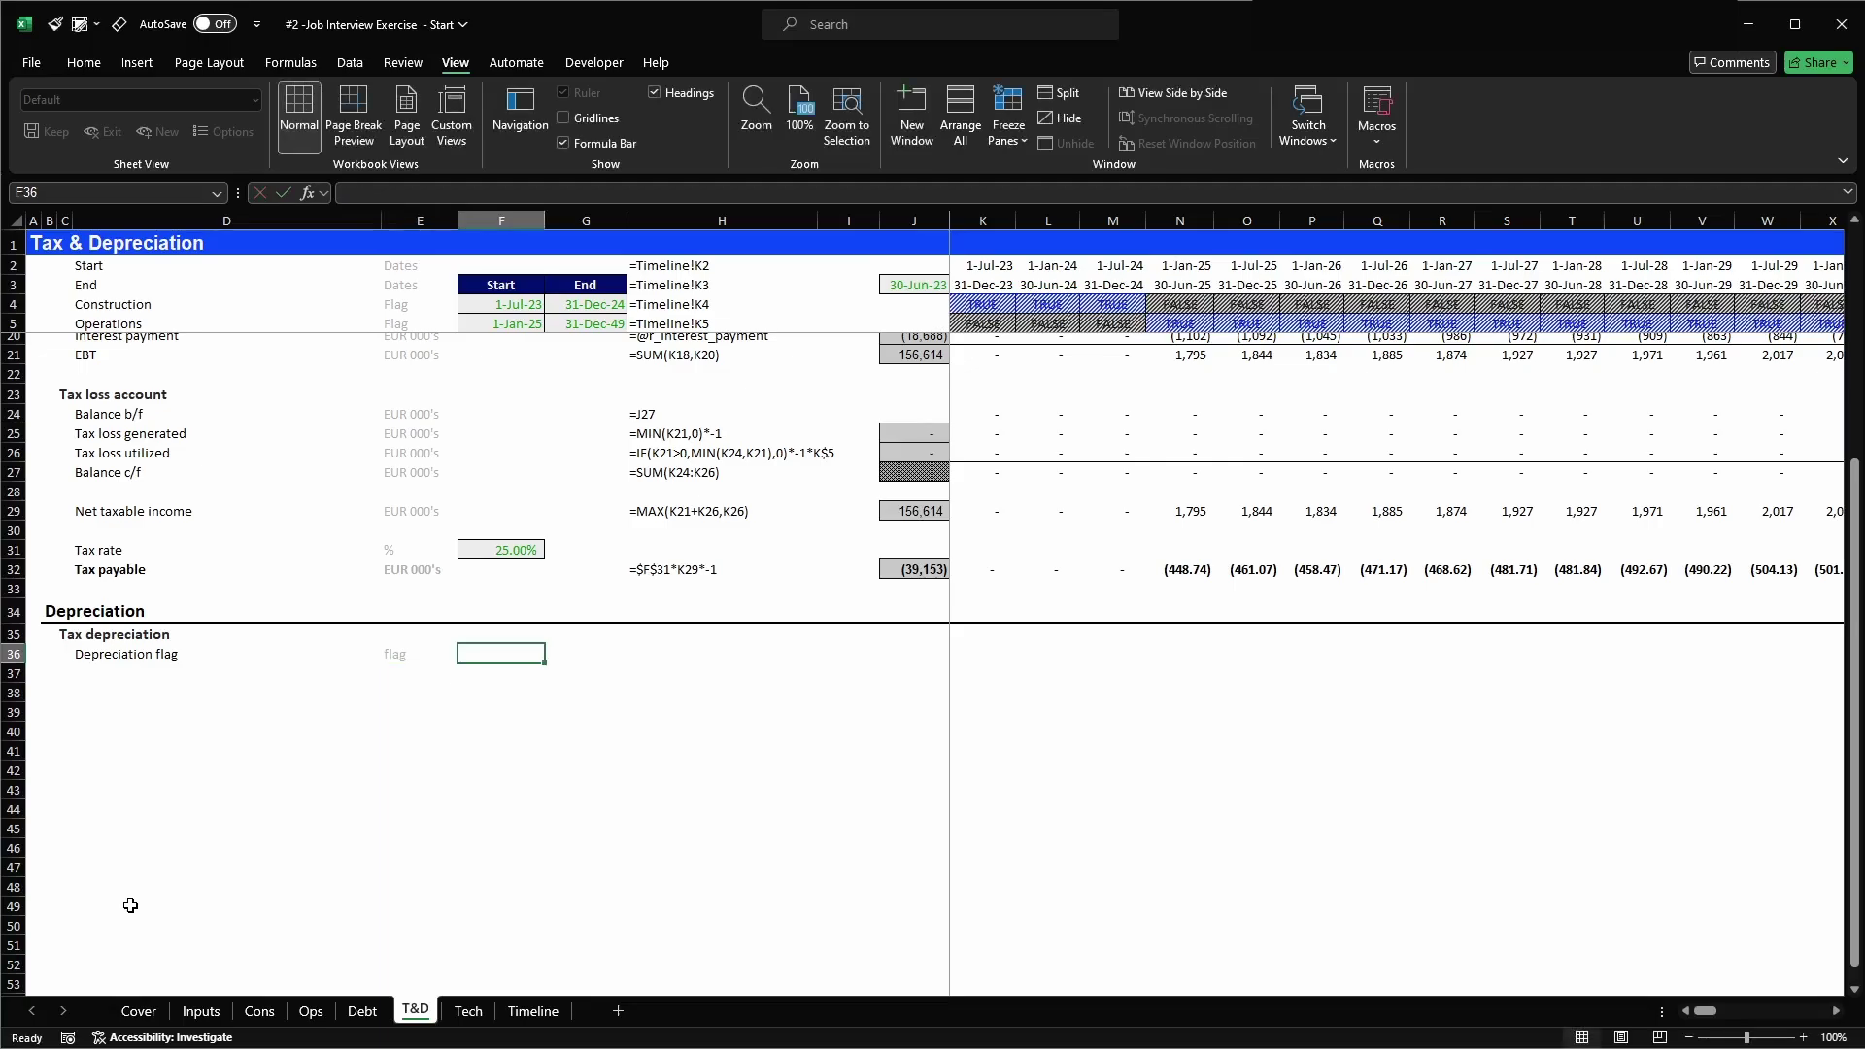
pyautogui.write('=')
pyautogui.click(201, 1011)
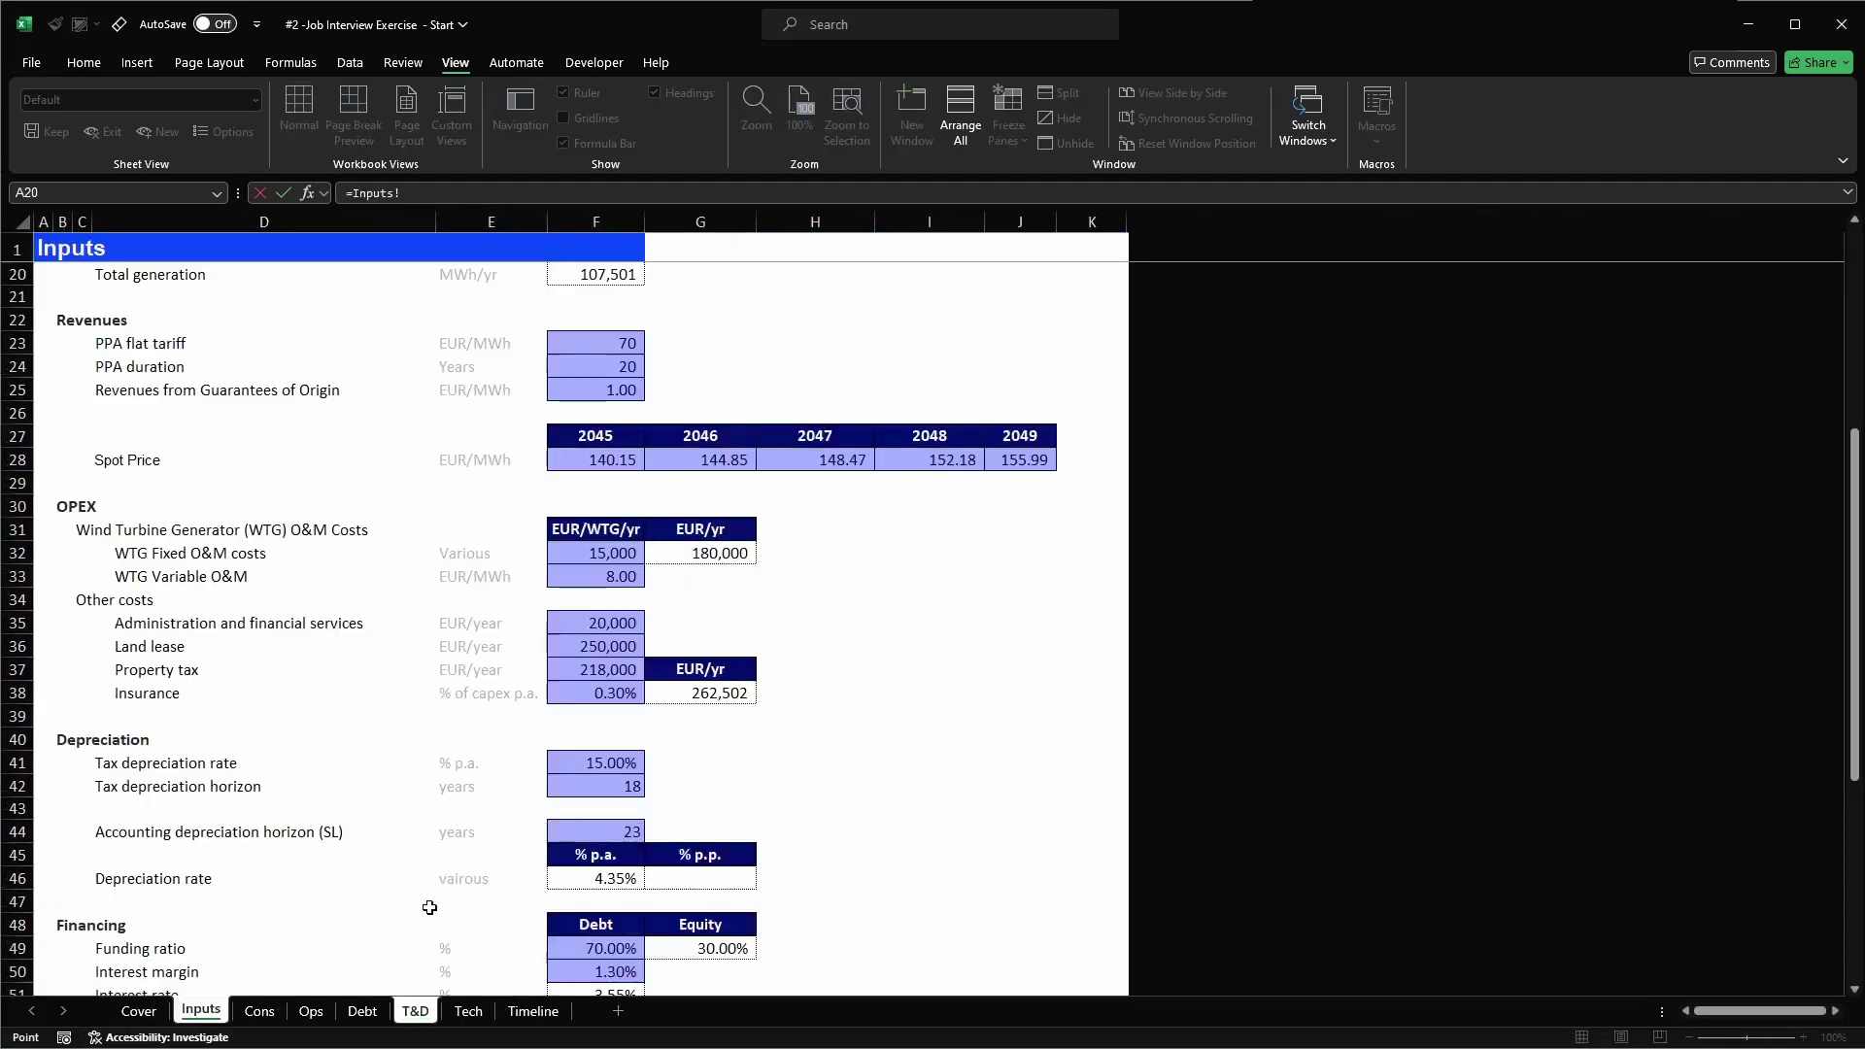
pyautogui.click(591, 785)
pyautogui.press('Return')
pyautogui.press('Up')
pyautogui.hotkey('alt', '2')
pyautogui.click(229, 109)
pyautogui.hotkey('alt', '2')
pyautogui.click(235, 79)
pyautogui.hotkey('alt', '2')
pyautogui.click(235, 78)
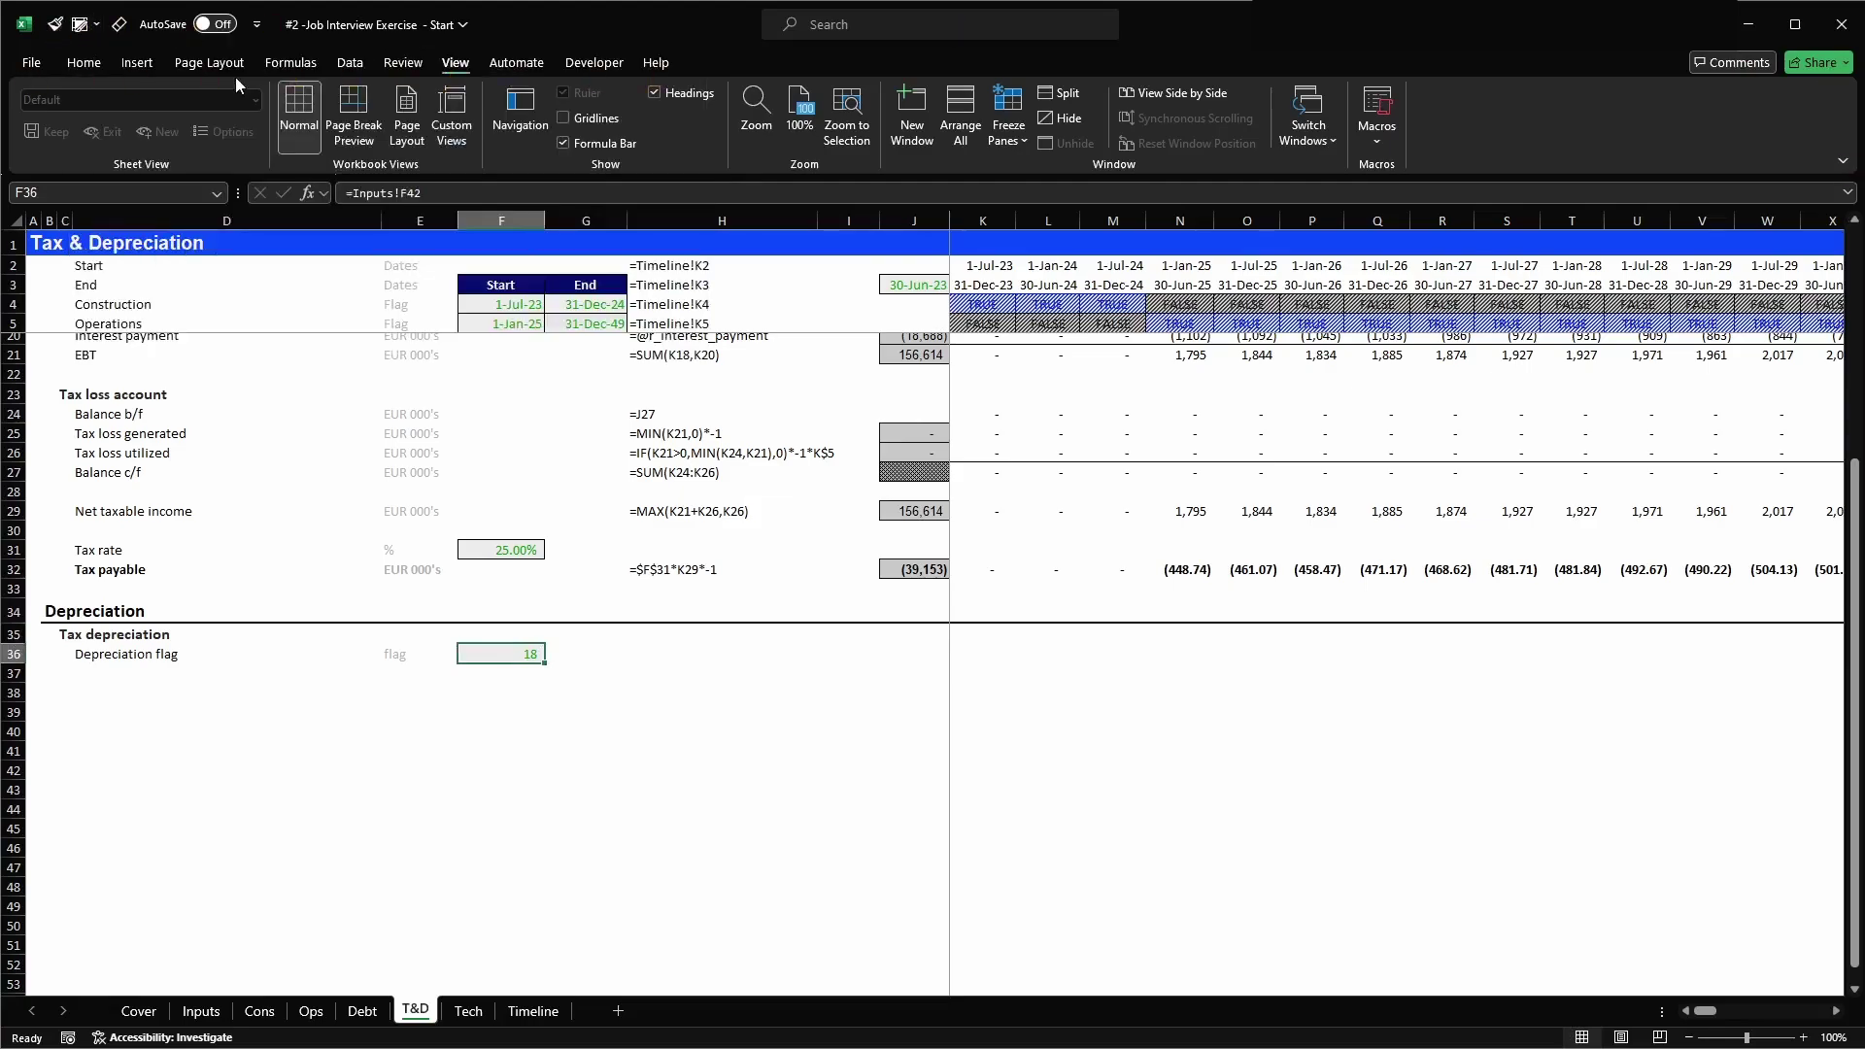
# - Add the header "Yrs" in F35 above the linked horizon and format it with the Table cell style
pyautogui.press('Up')
pyautogui.write('Yrs')
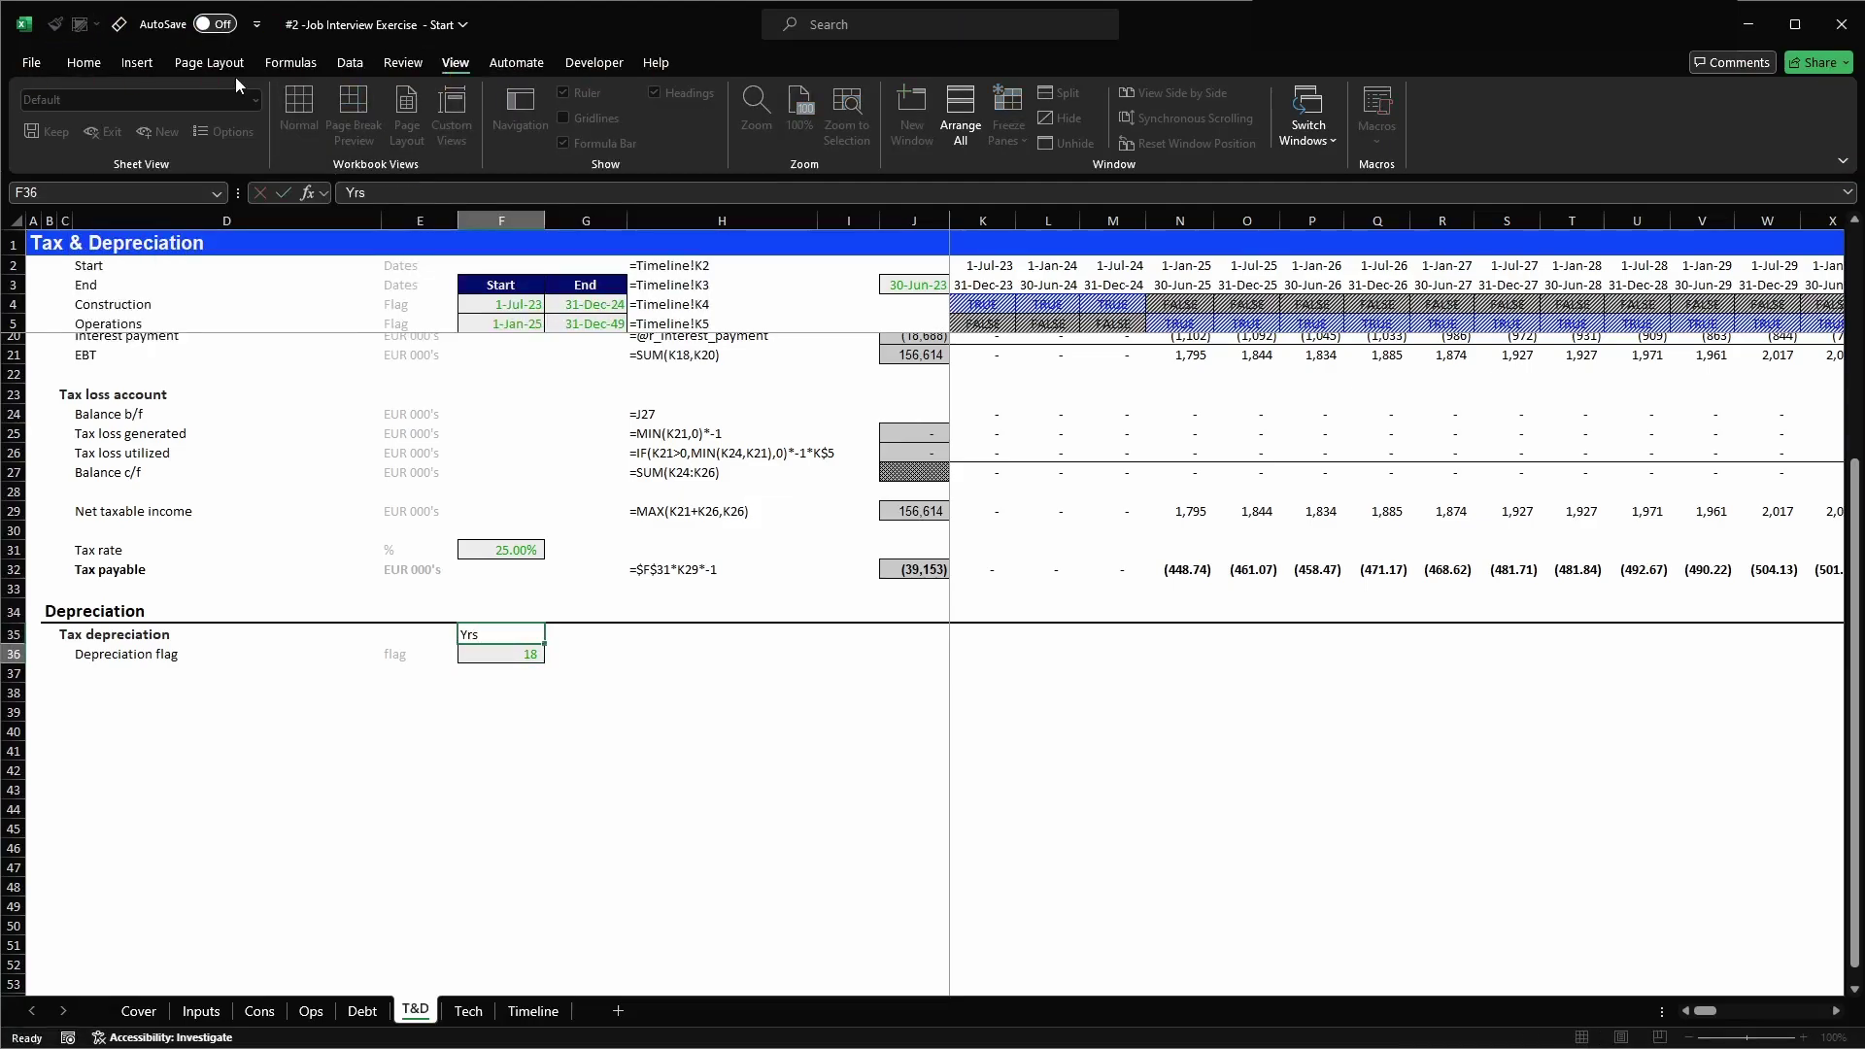
pyautogui.hotkey('ctrl', 'Return')
pyautogui.hotkey('alt', '2')
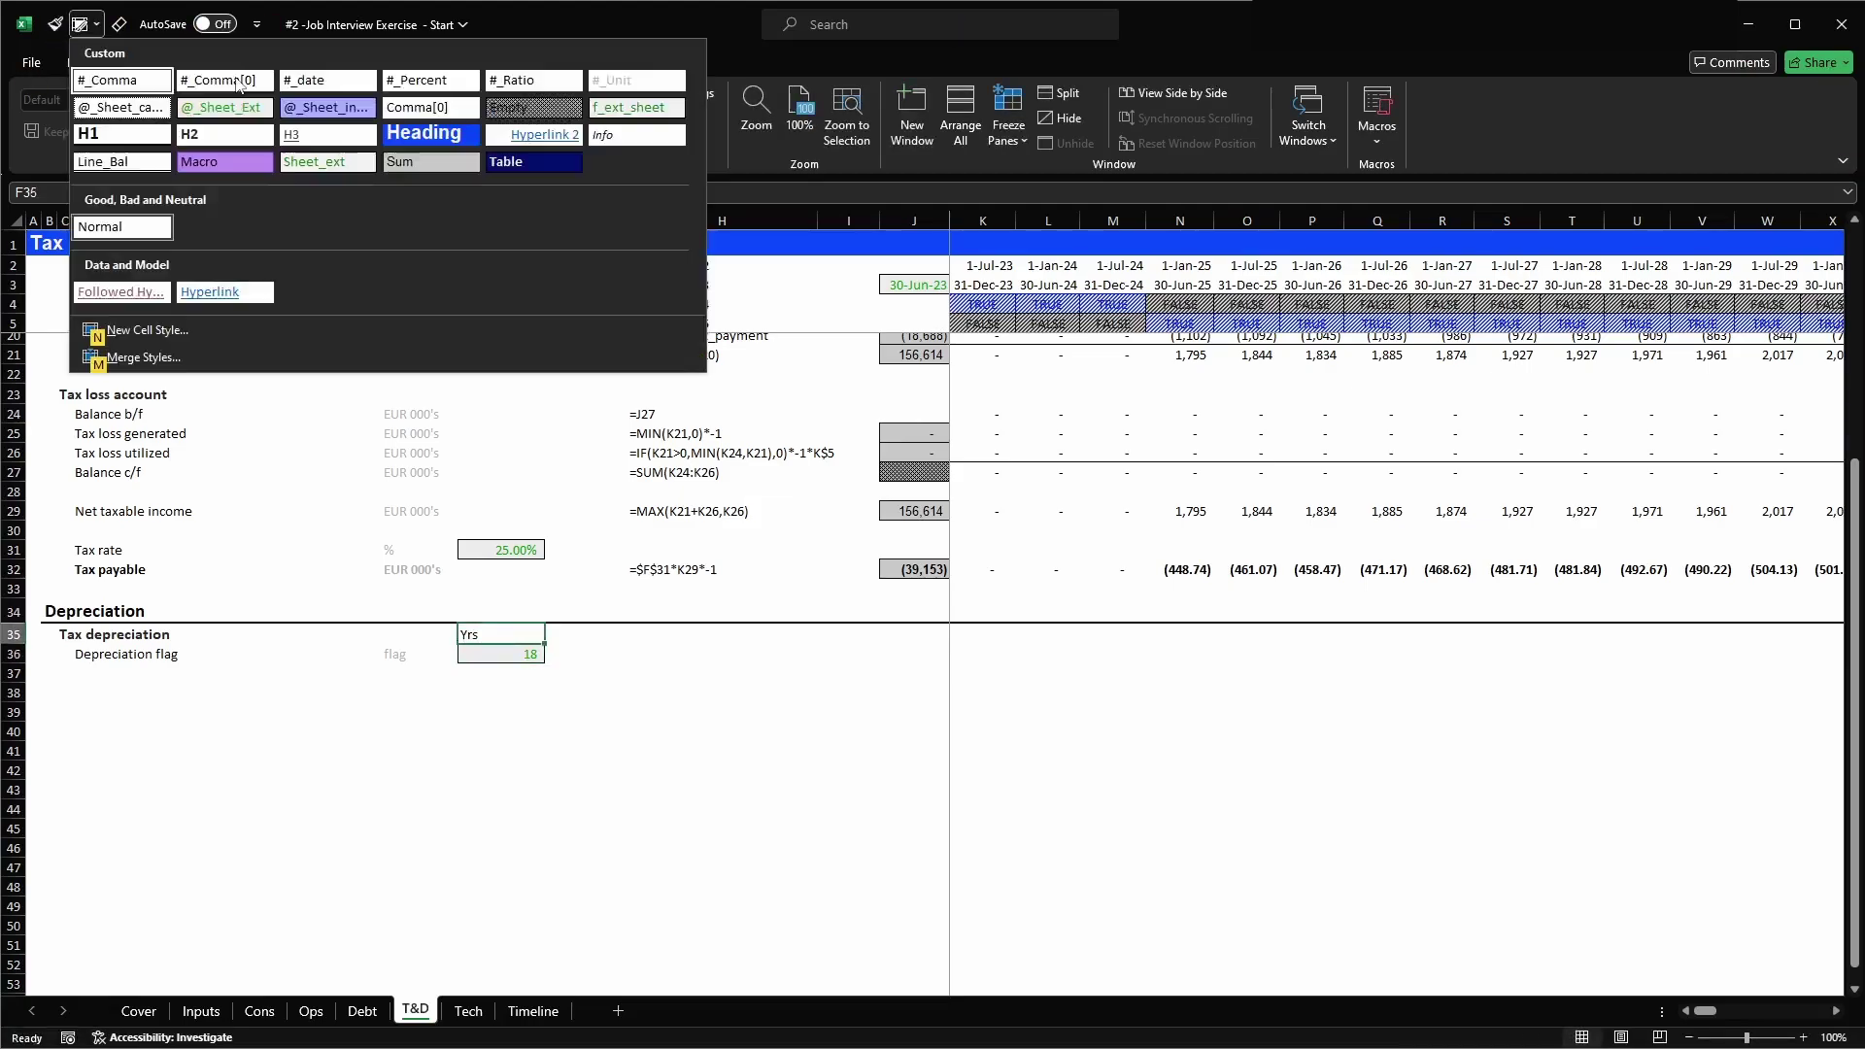
pyautogui.click(507, 162)
pyautogui.press('Down')
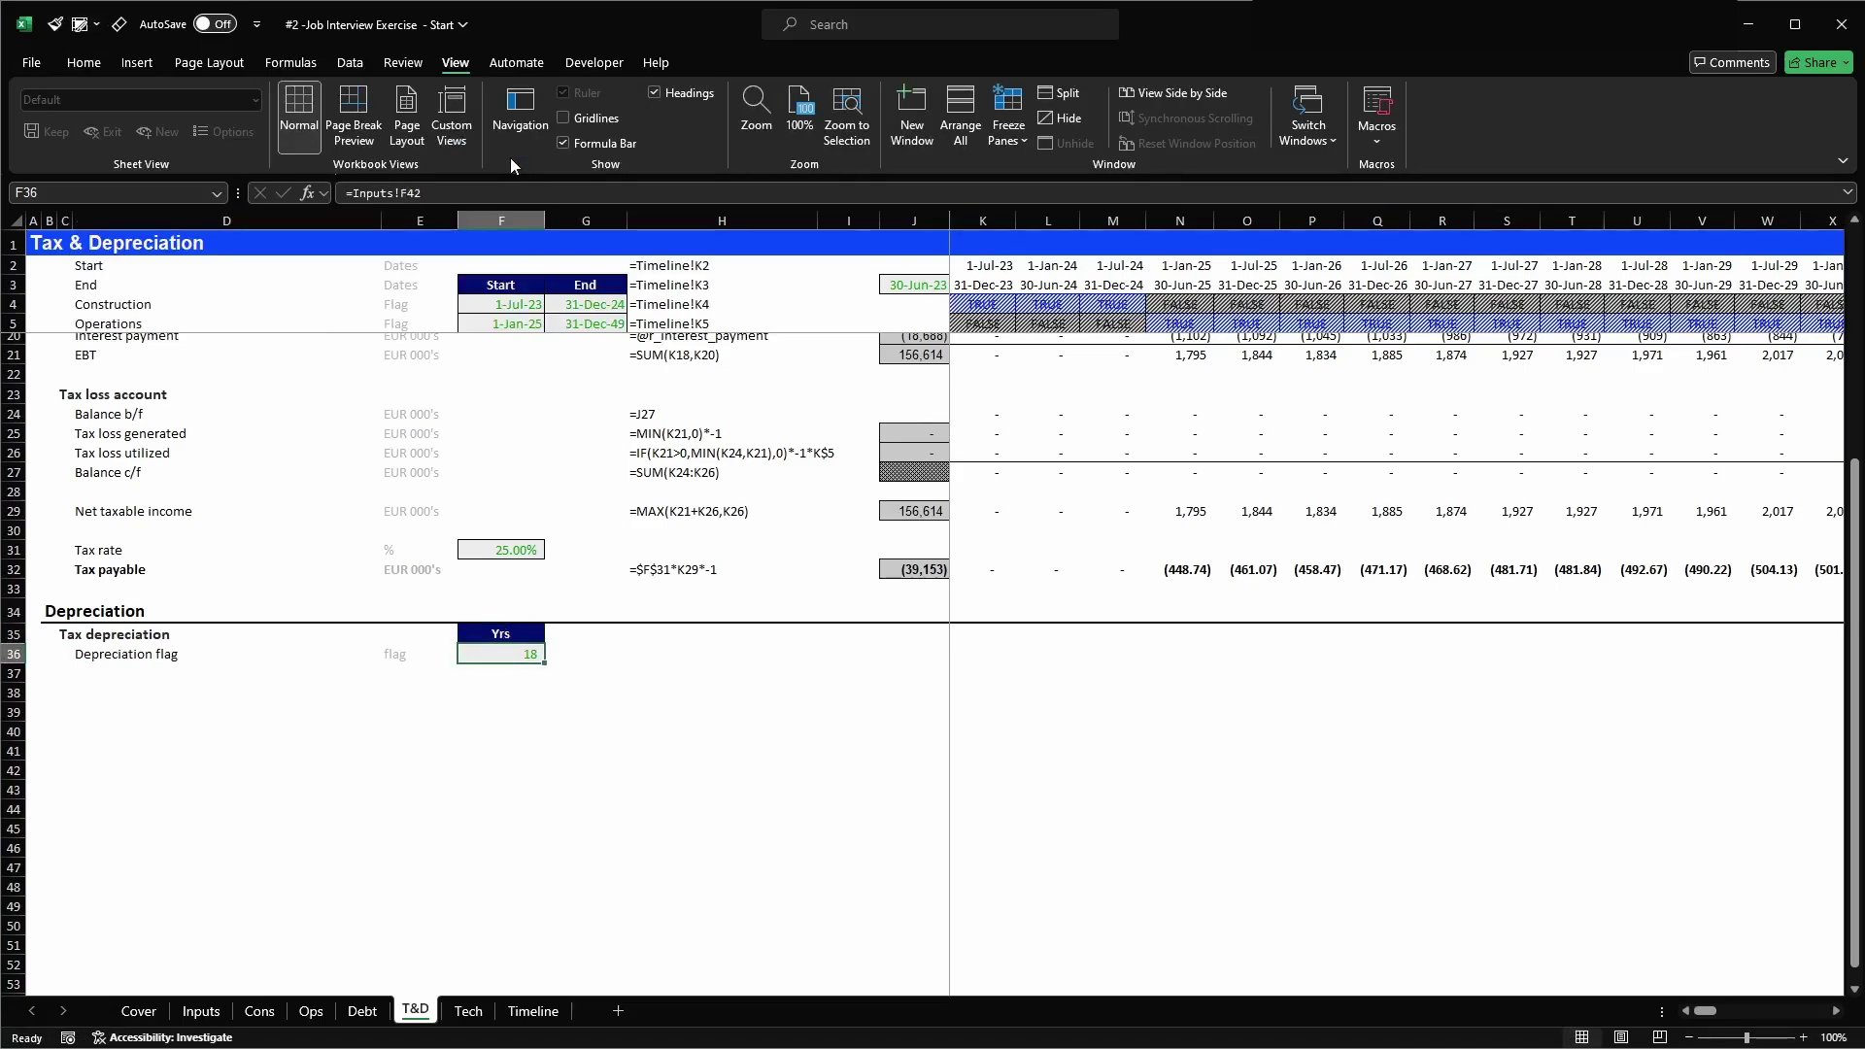
pyautogui.press('Right')
pyautogui.press('Right')
pyautogui.press('Right')
pyautogui.press('Right')
pyautogui.press('Right')
pyautogui.press('Right')
pyautogui.press('Right')
pyautogui.press('Right')
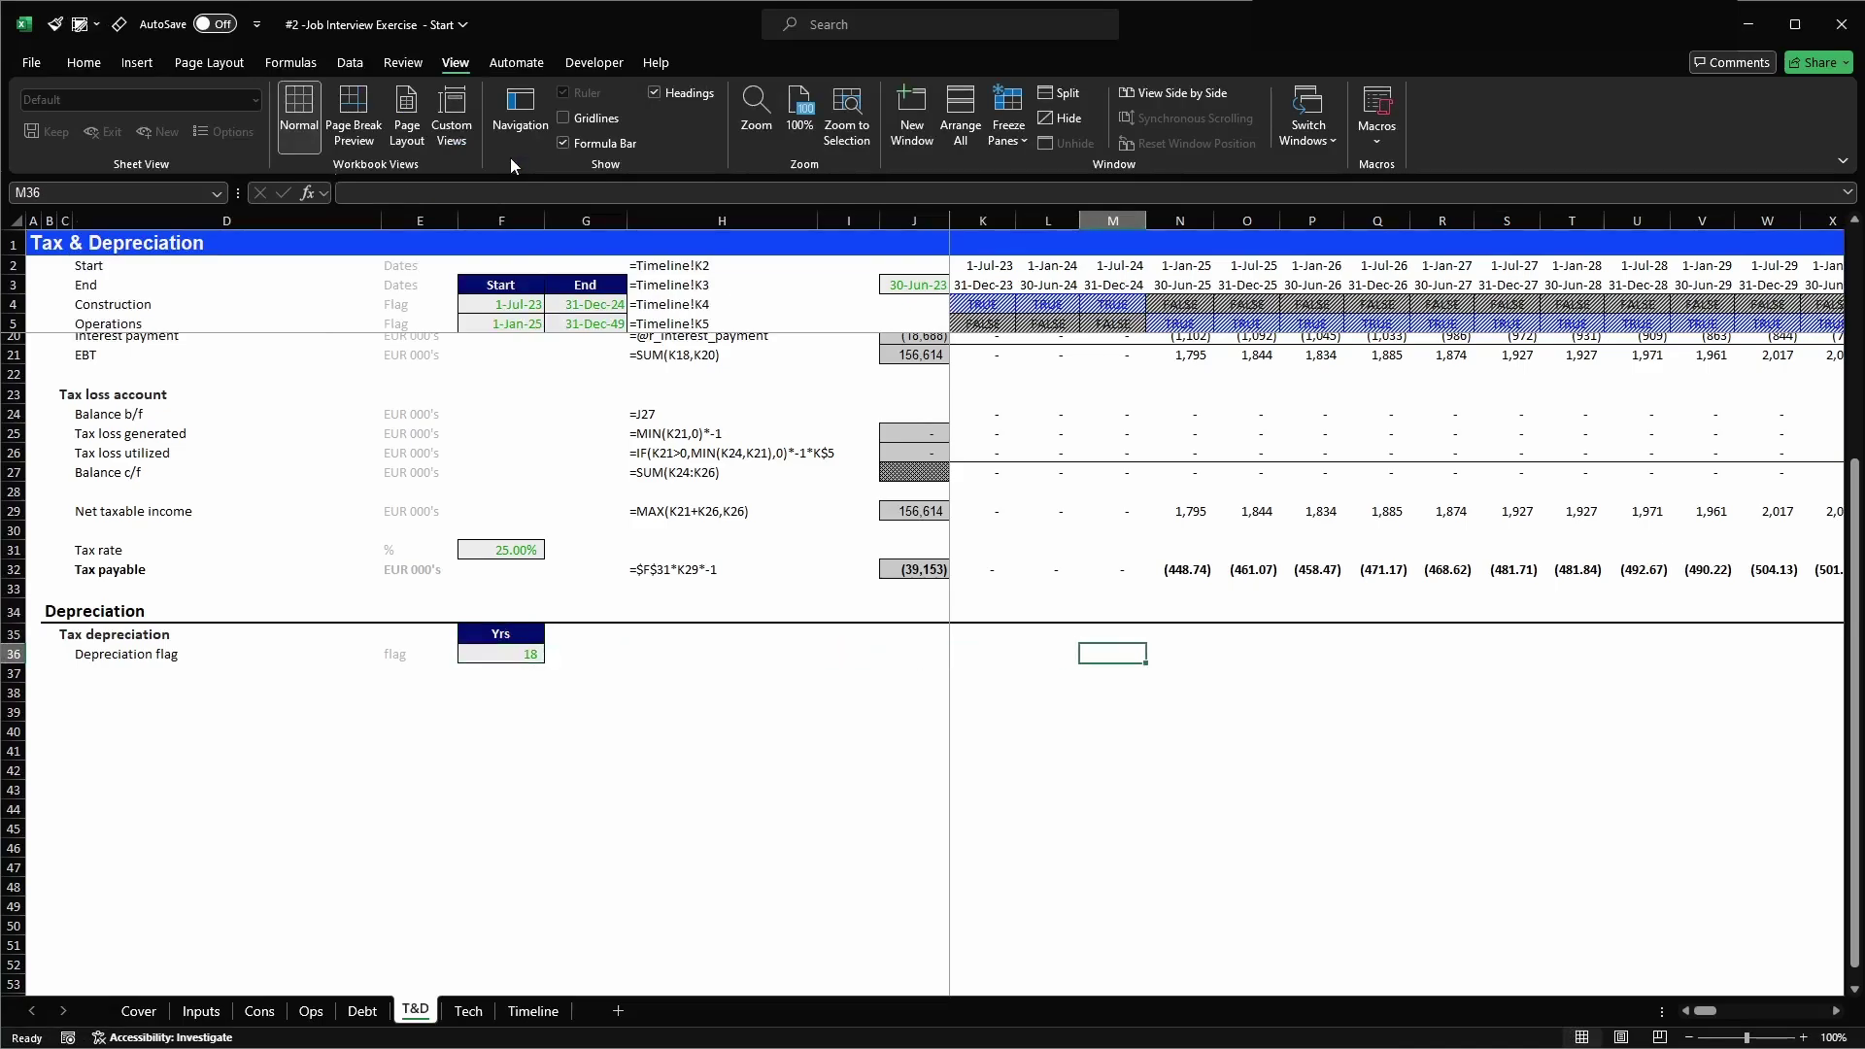
pyautogui.write('True')
pyautogui.press('Right')
pyautogui.press('Left')
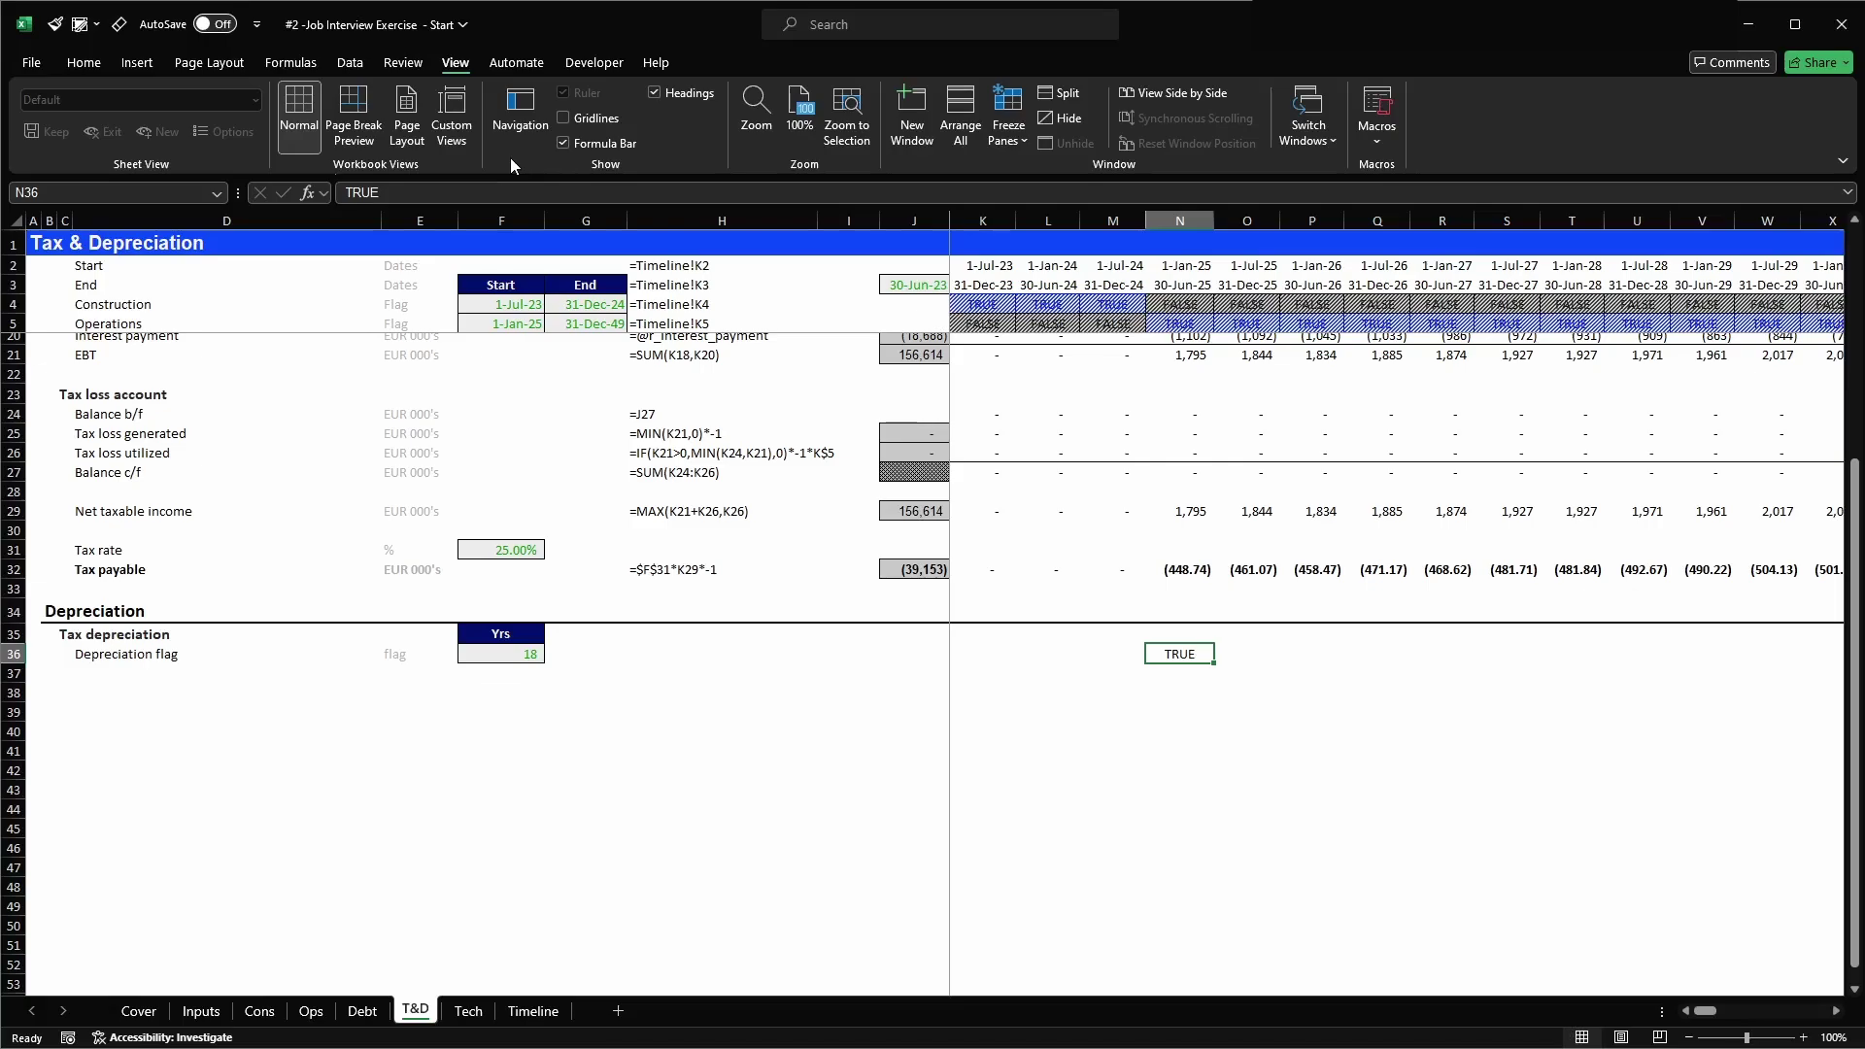
pyautogui.press('Delete')
# - Copy the Tenor flag formula from K14 of the Debt sheet into K36 of the T&D sheet
pyautogui.press('Left')
pyautogui.press('Left')
pyautogui.press('Left')
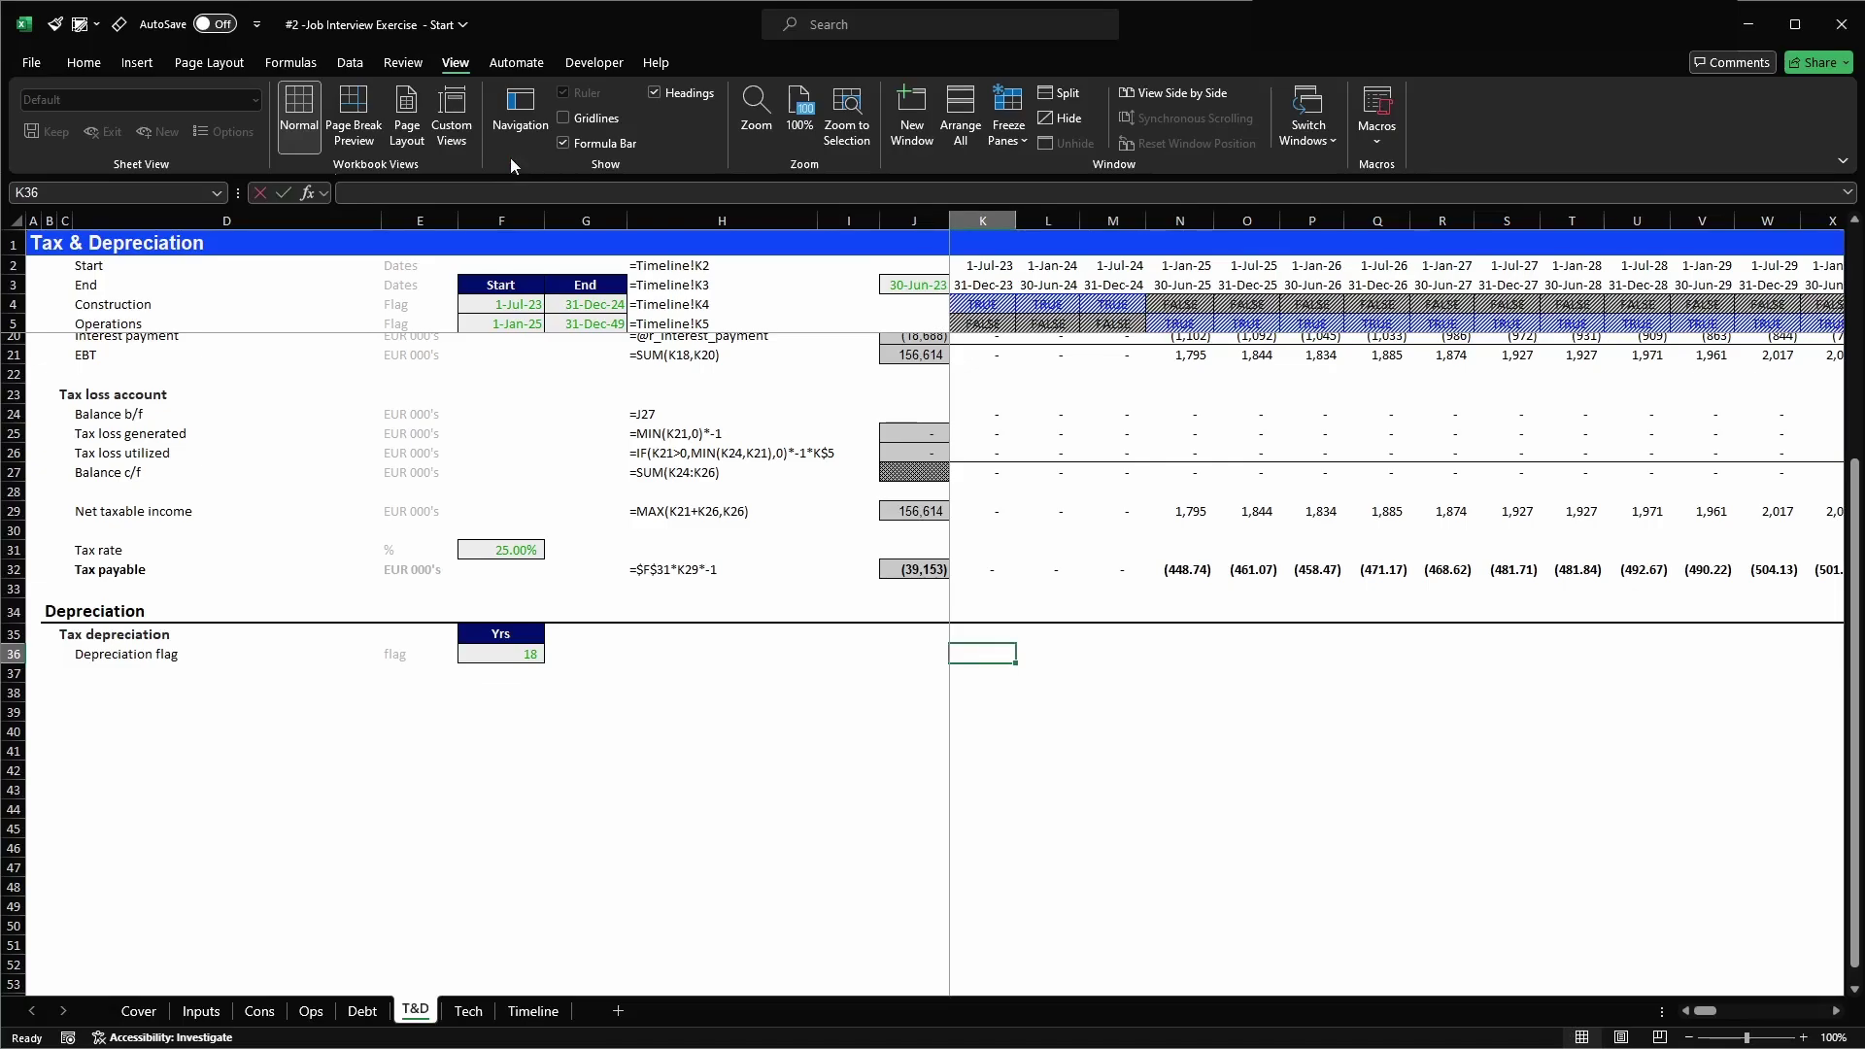
pyautogui.write('=')
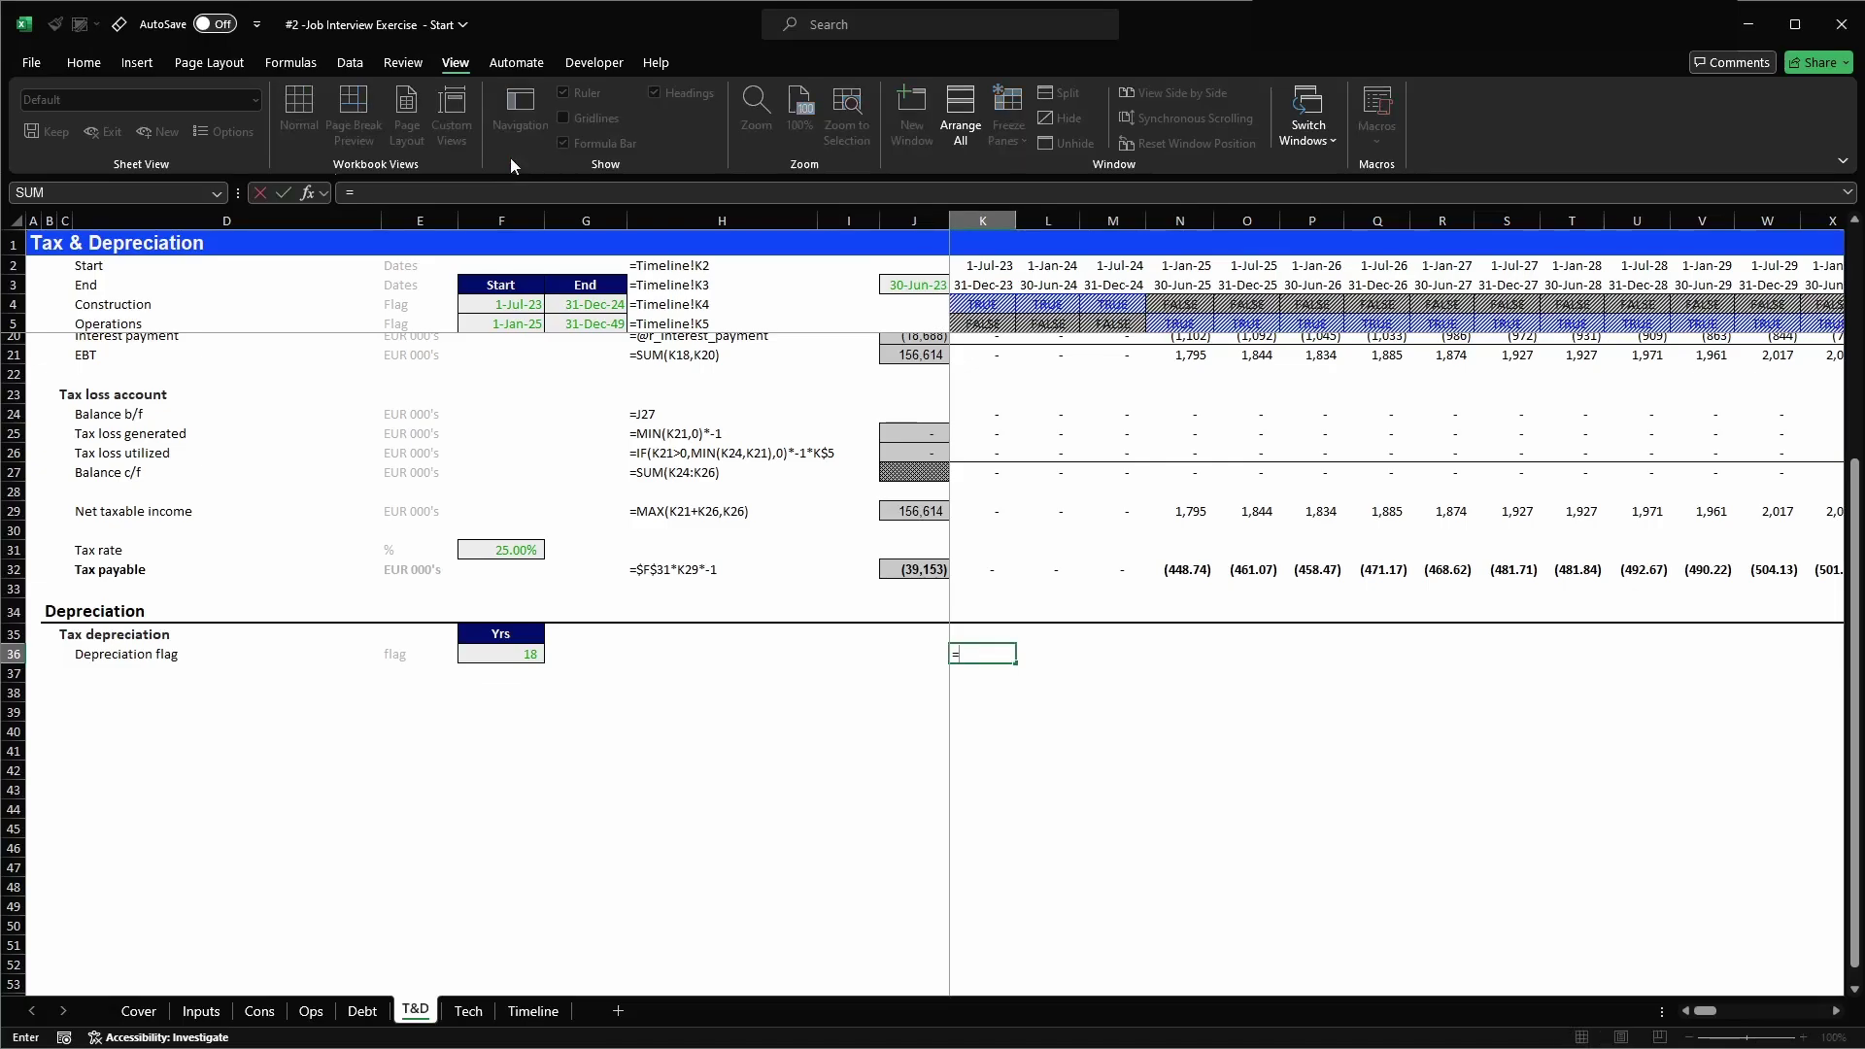
pyautogui.press('Escape')
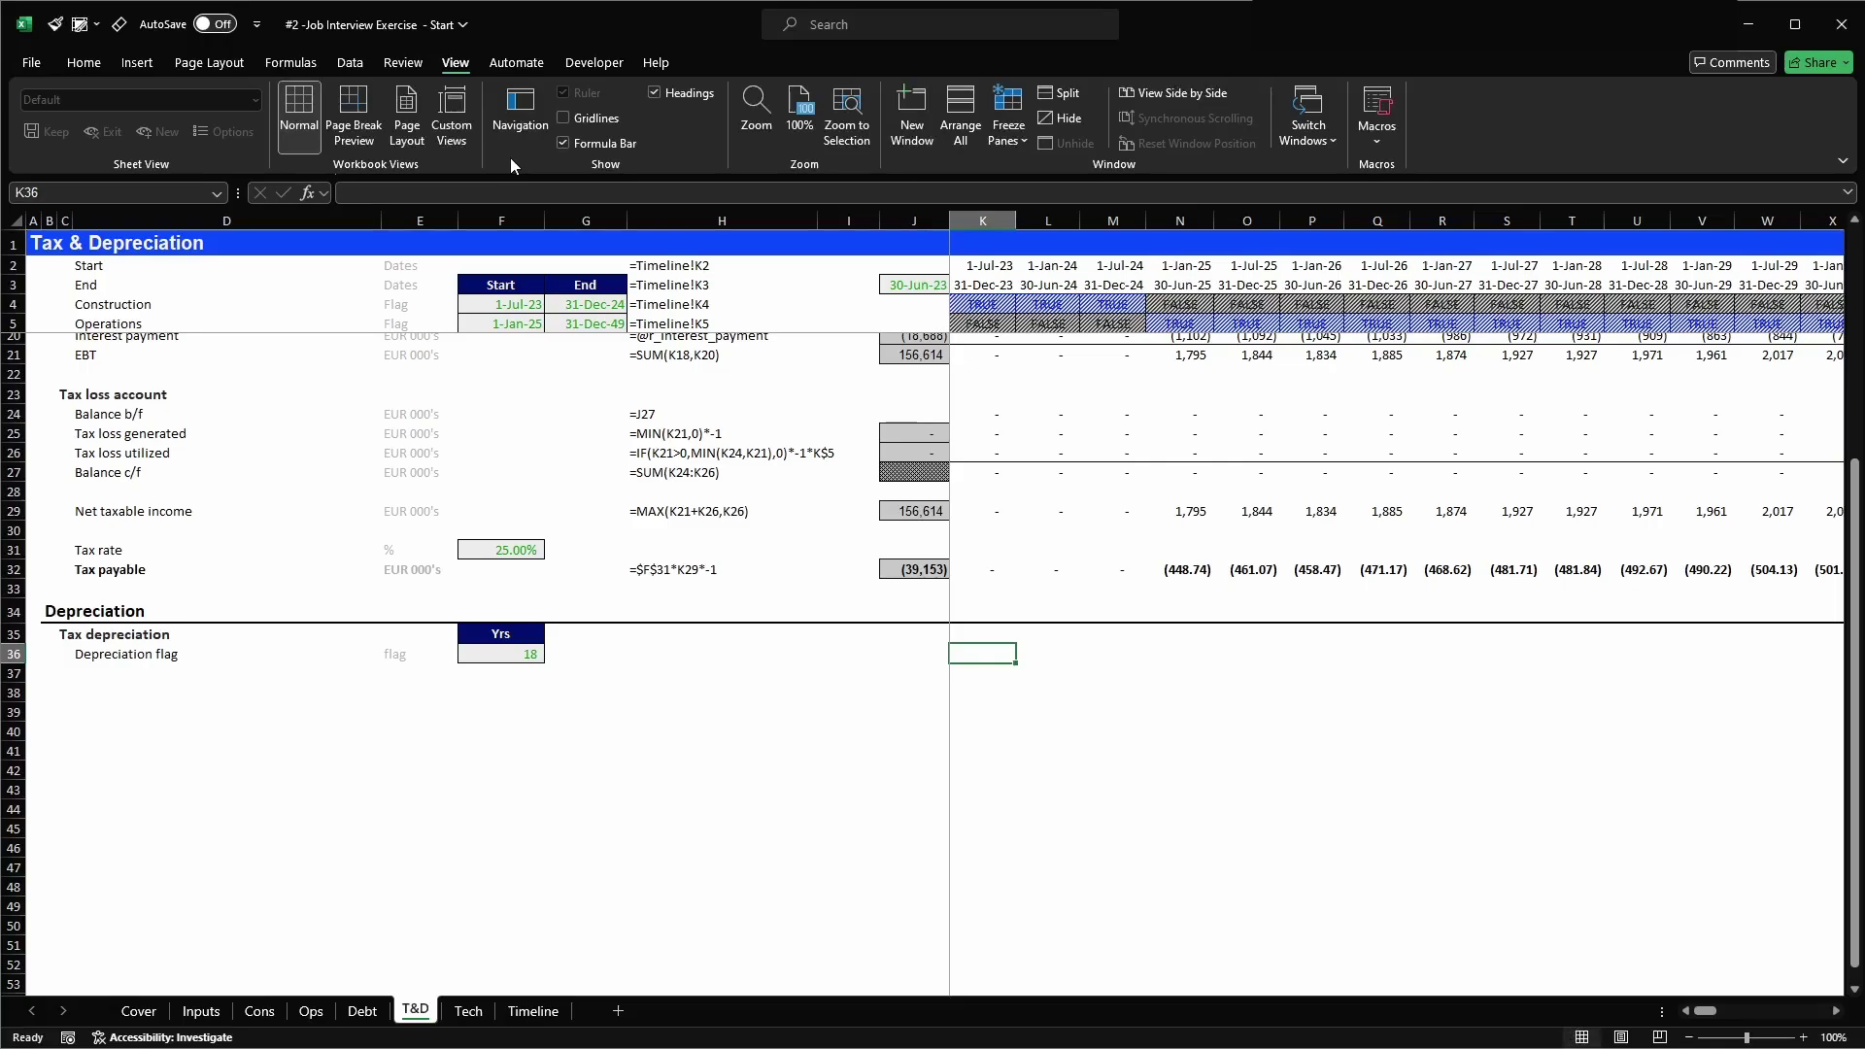
pyautogui.hotkey('ctrl', 'pageup')
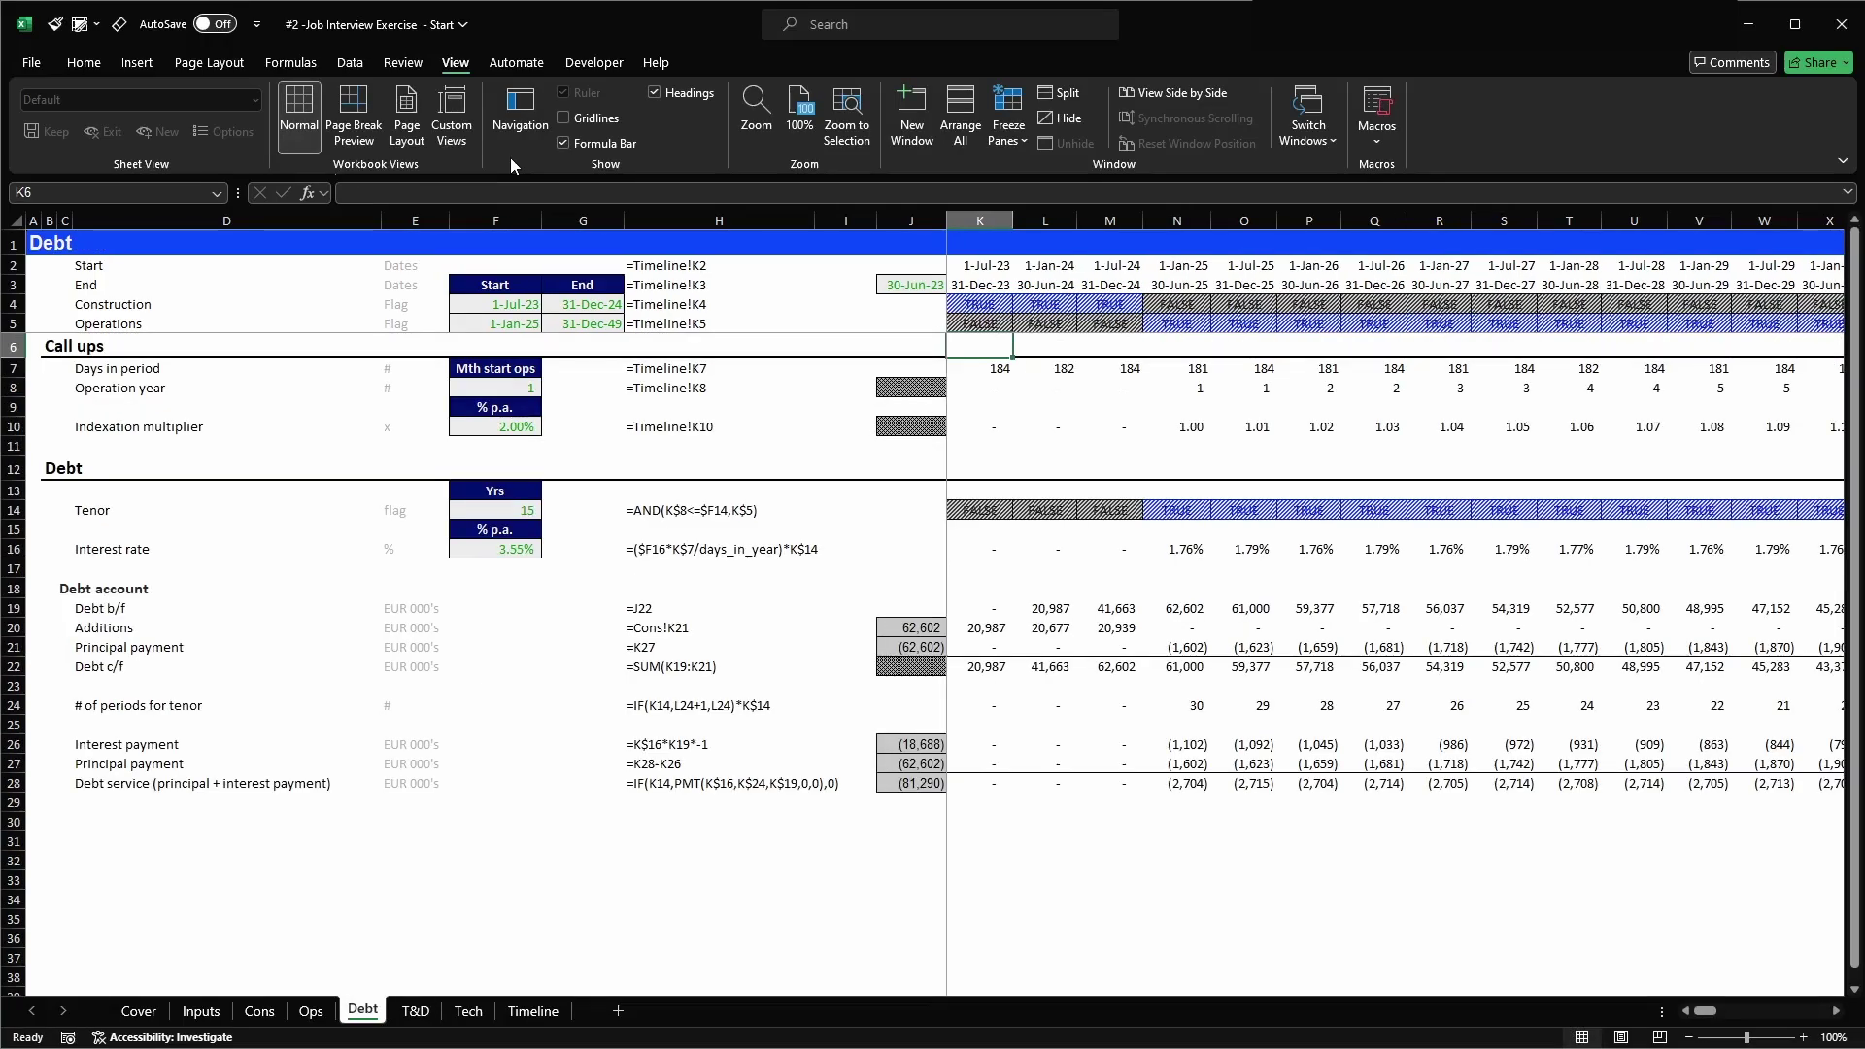
pyautogui.click(983, 508)
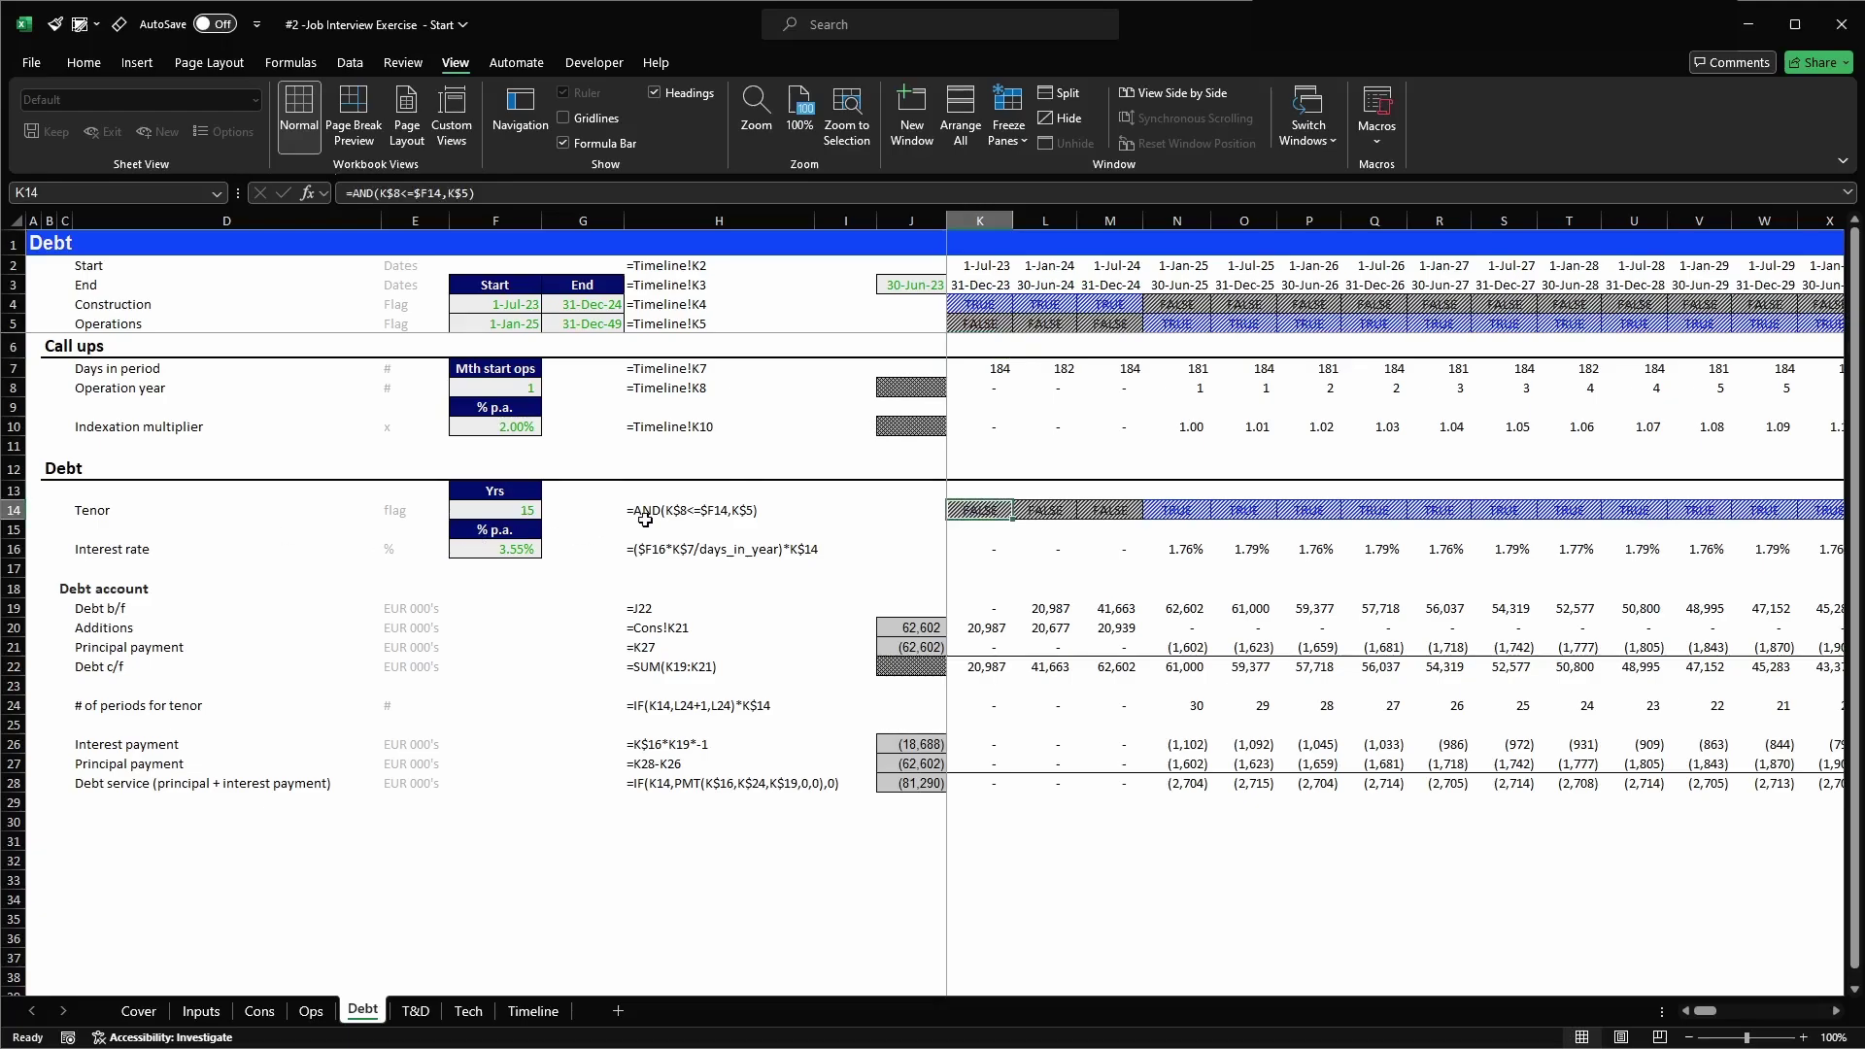
pyautogui.hotkey('ctrl', 'c')
pyautogui.hotkey('ctrl', 'pagedown')
pyautogui.press('Return')
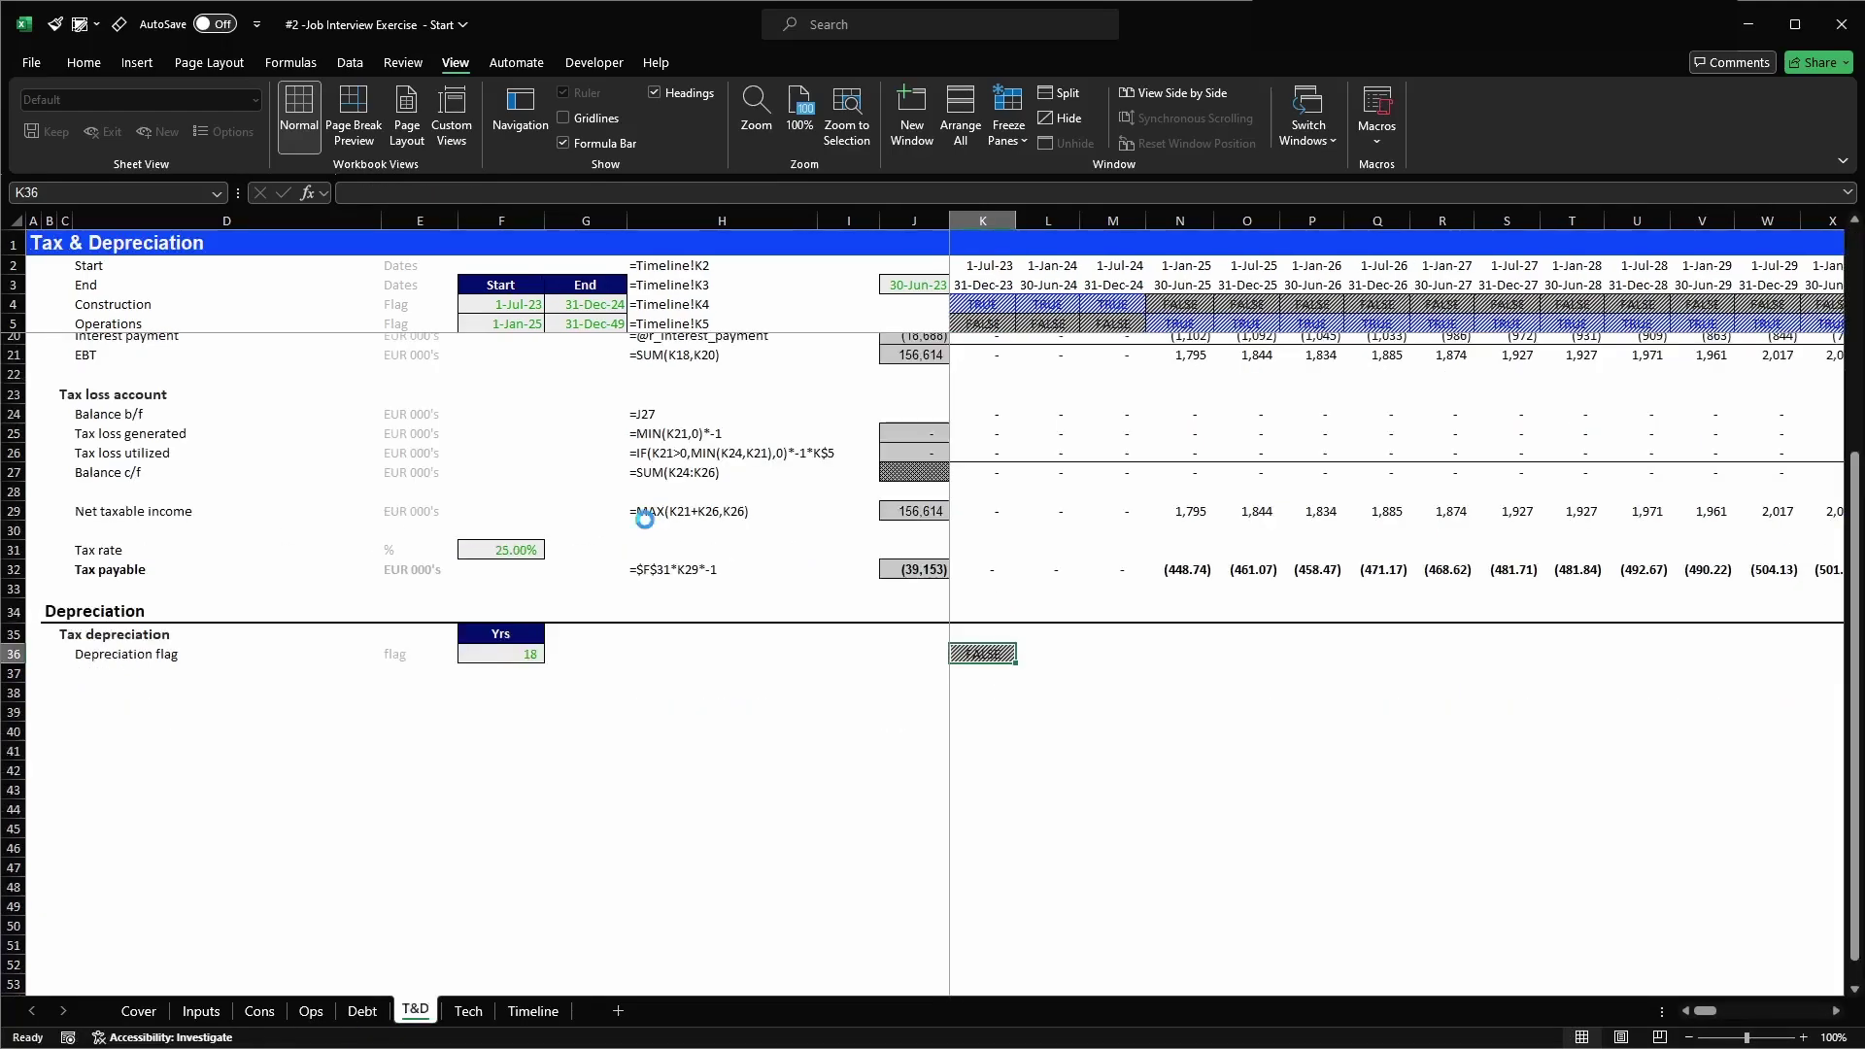
# - Check the references in K36's flag formula and fill it across row 36 to the last timeline column, CG
pyautogui.press('F2')
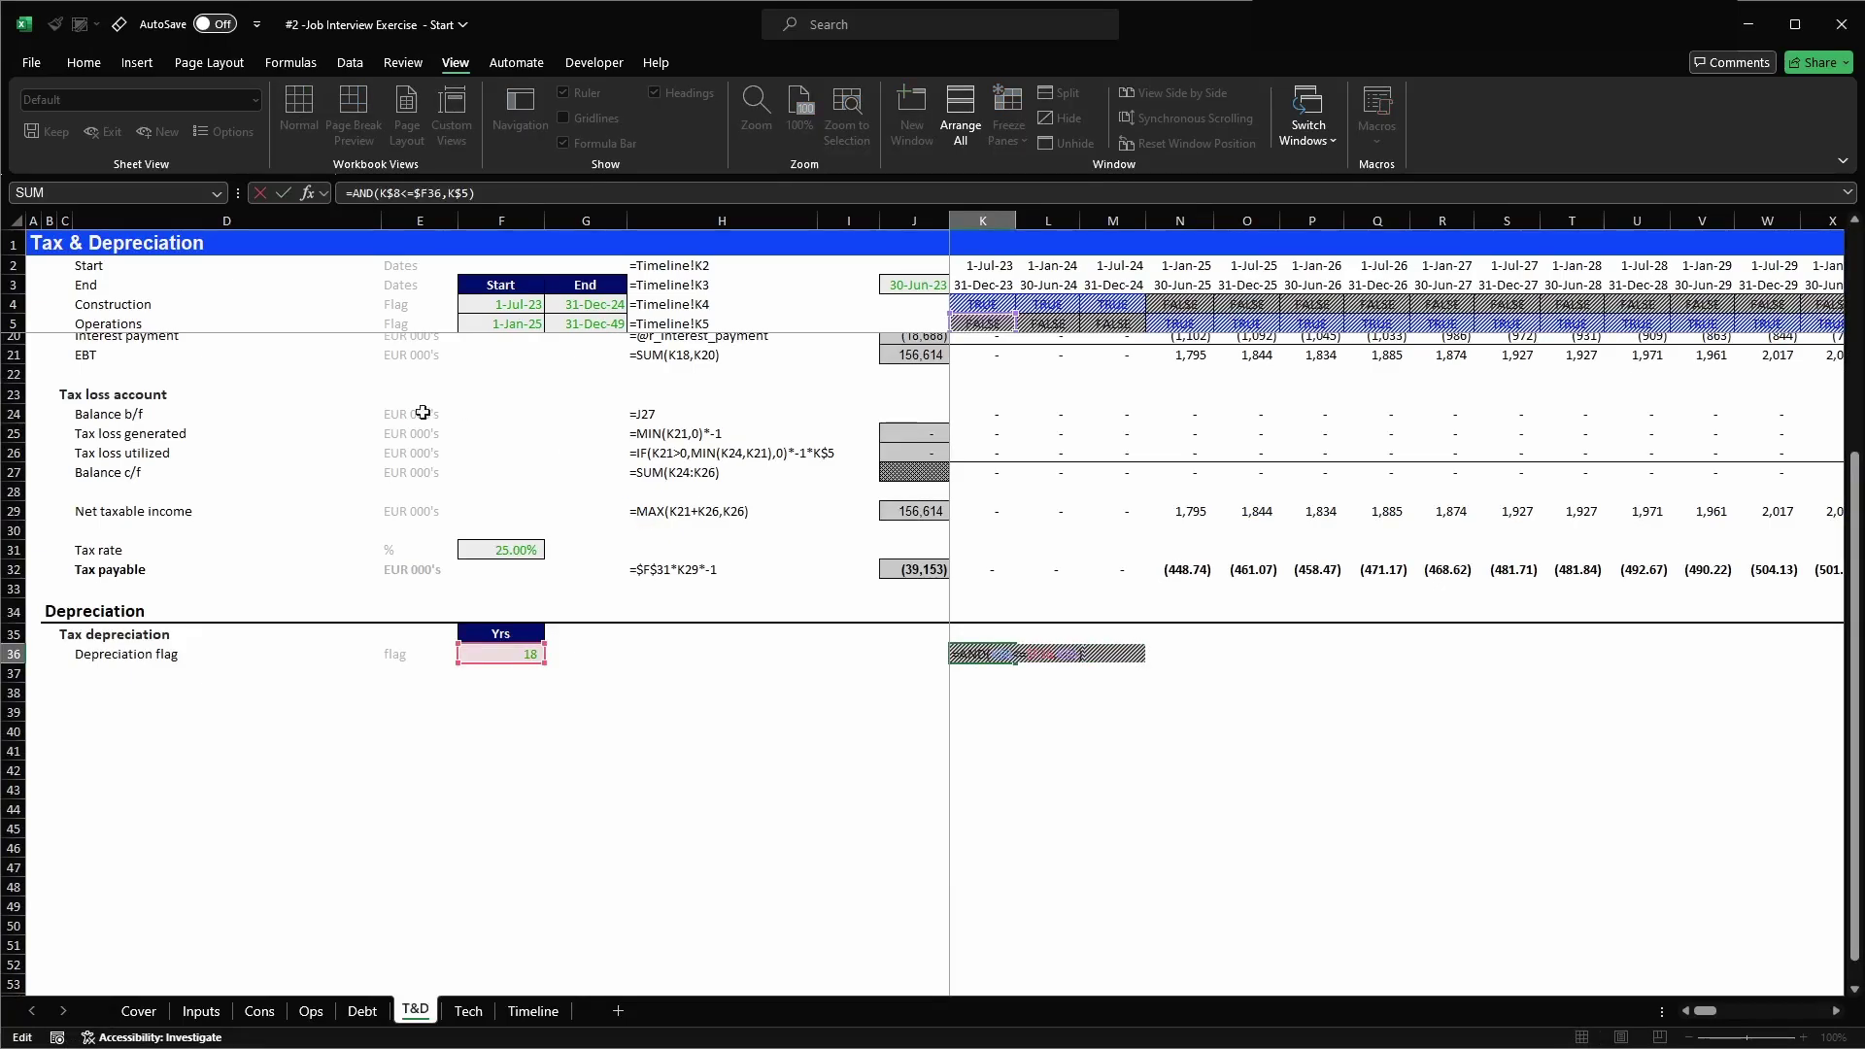
pyautogui.moveTo(345, 193); pyautogui.dragTo(524, 193)
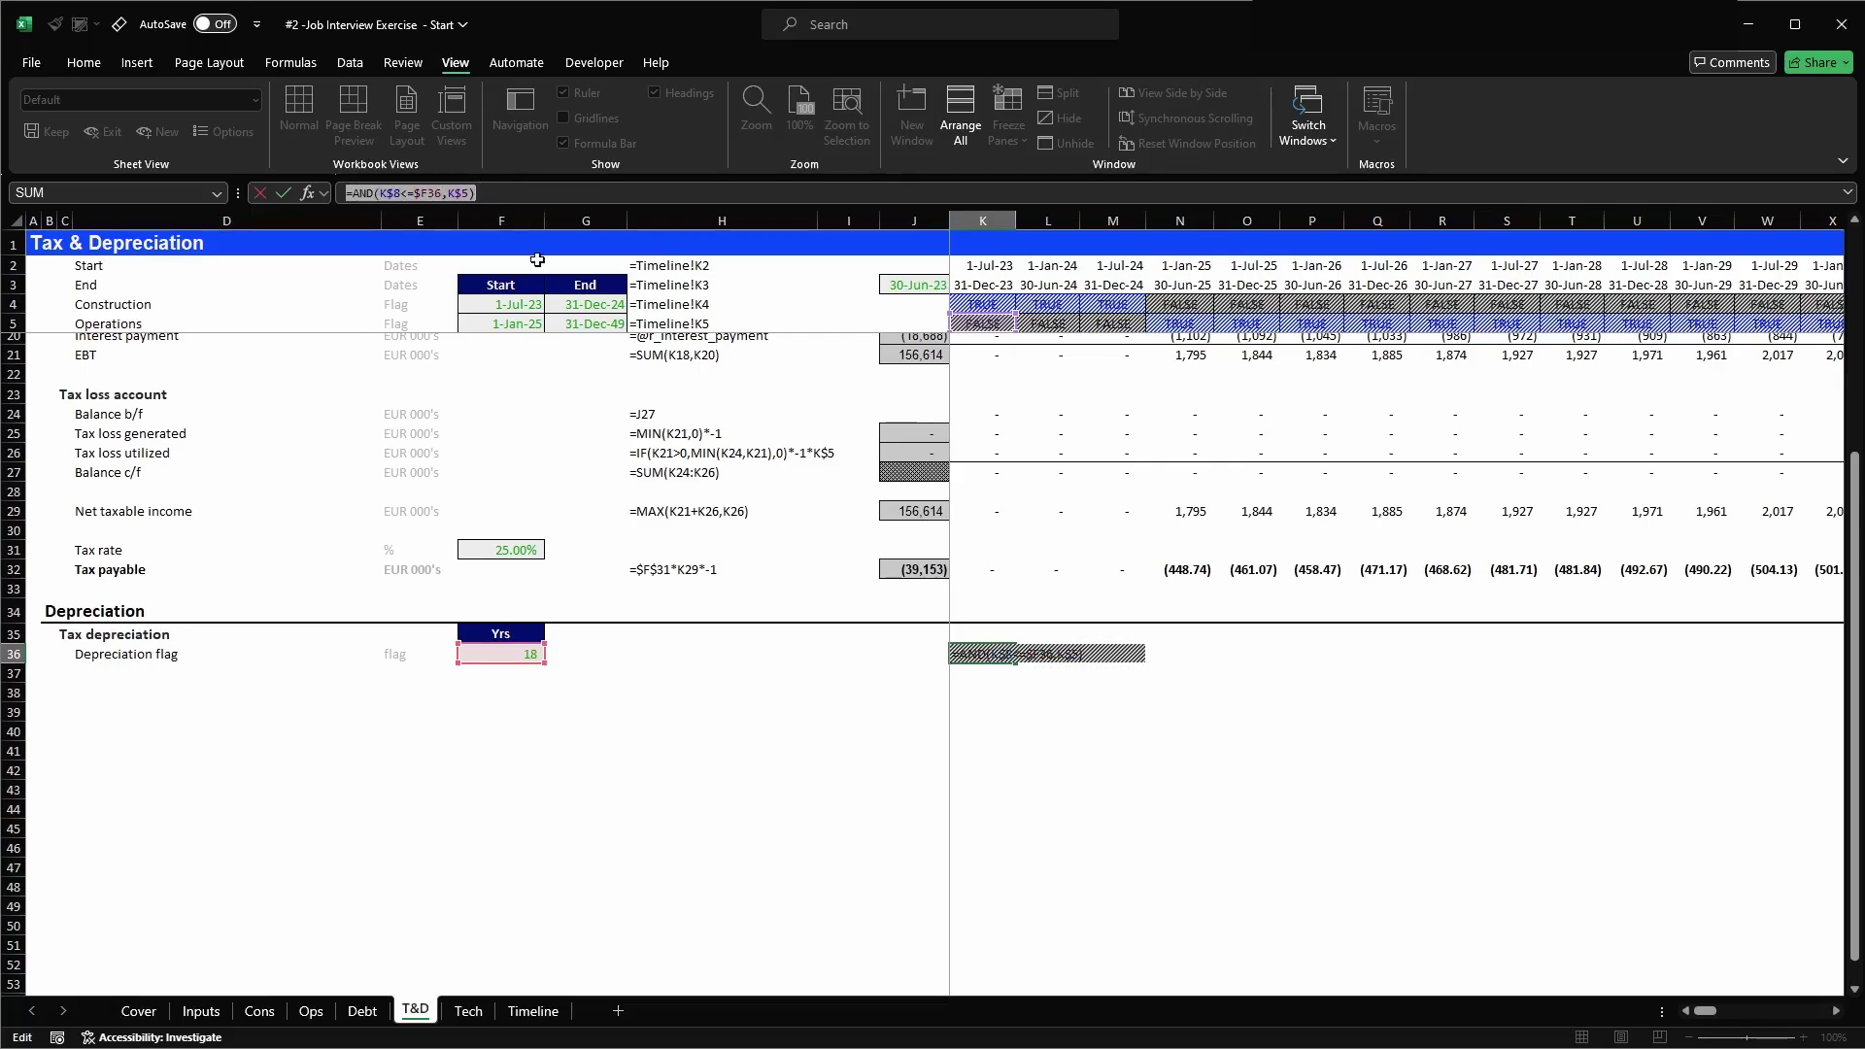
pyautogui.press('Escape')
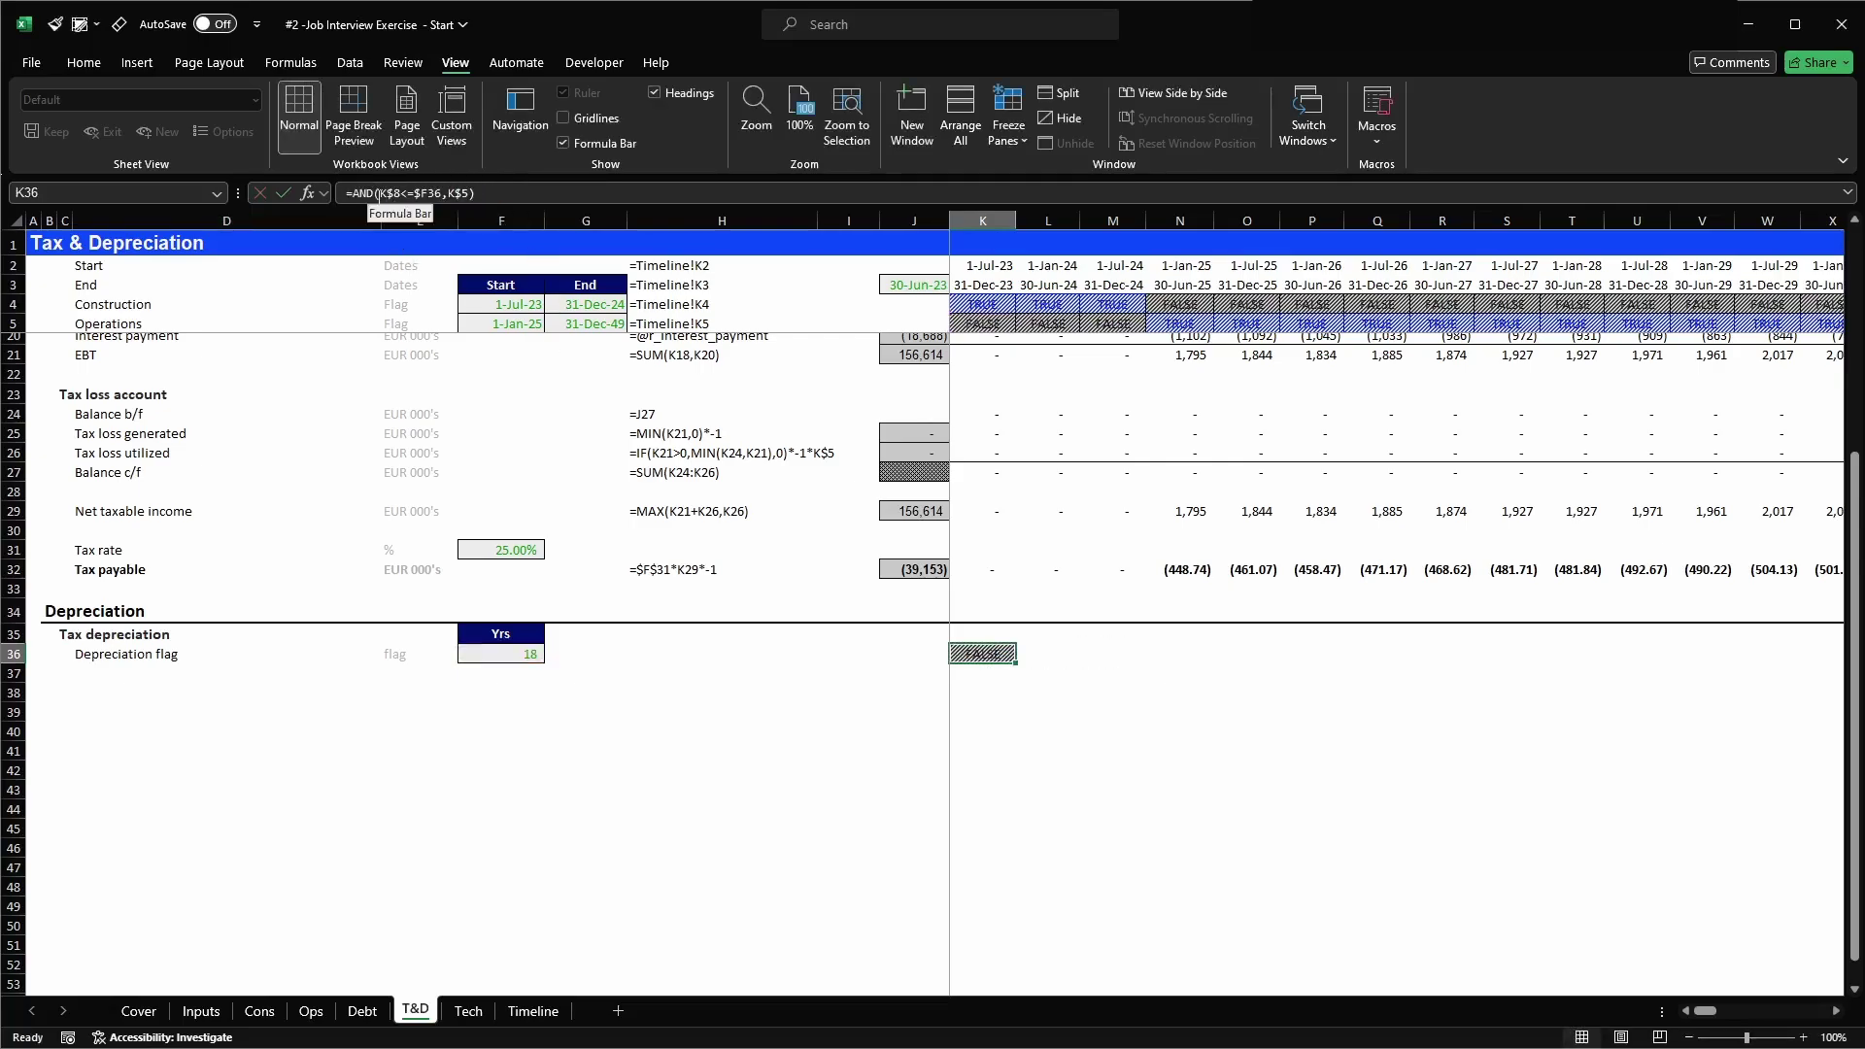
pyautogui.hotkey('ctrl', 'c')
pyautogui.hotkey('ctrl', 'shift', 'Right')
pyautogui.hotkey('shift', 'Left')
pyautogui.hotkey('shift', 'Left')
pyautogui.hotkey('ctrl', 'v')
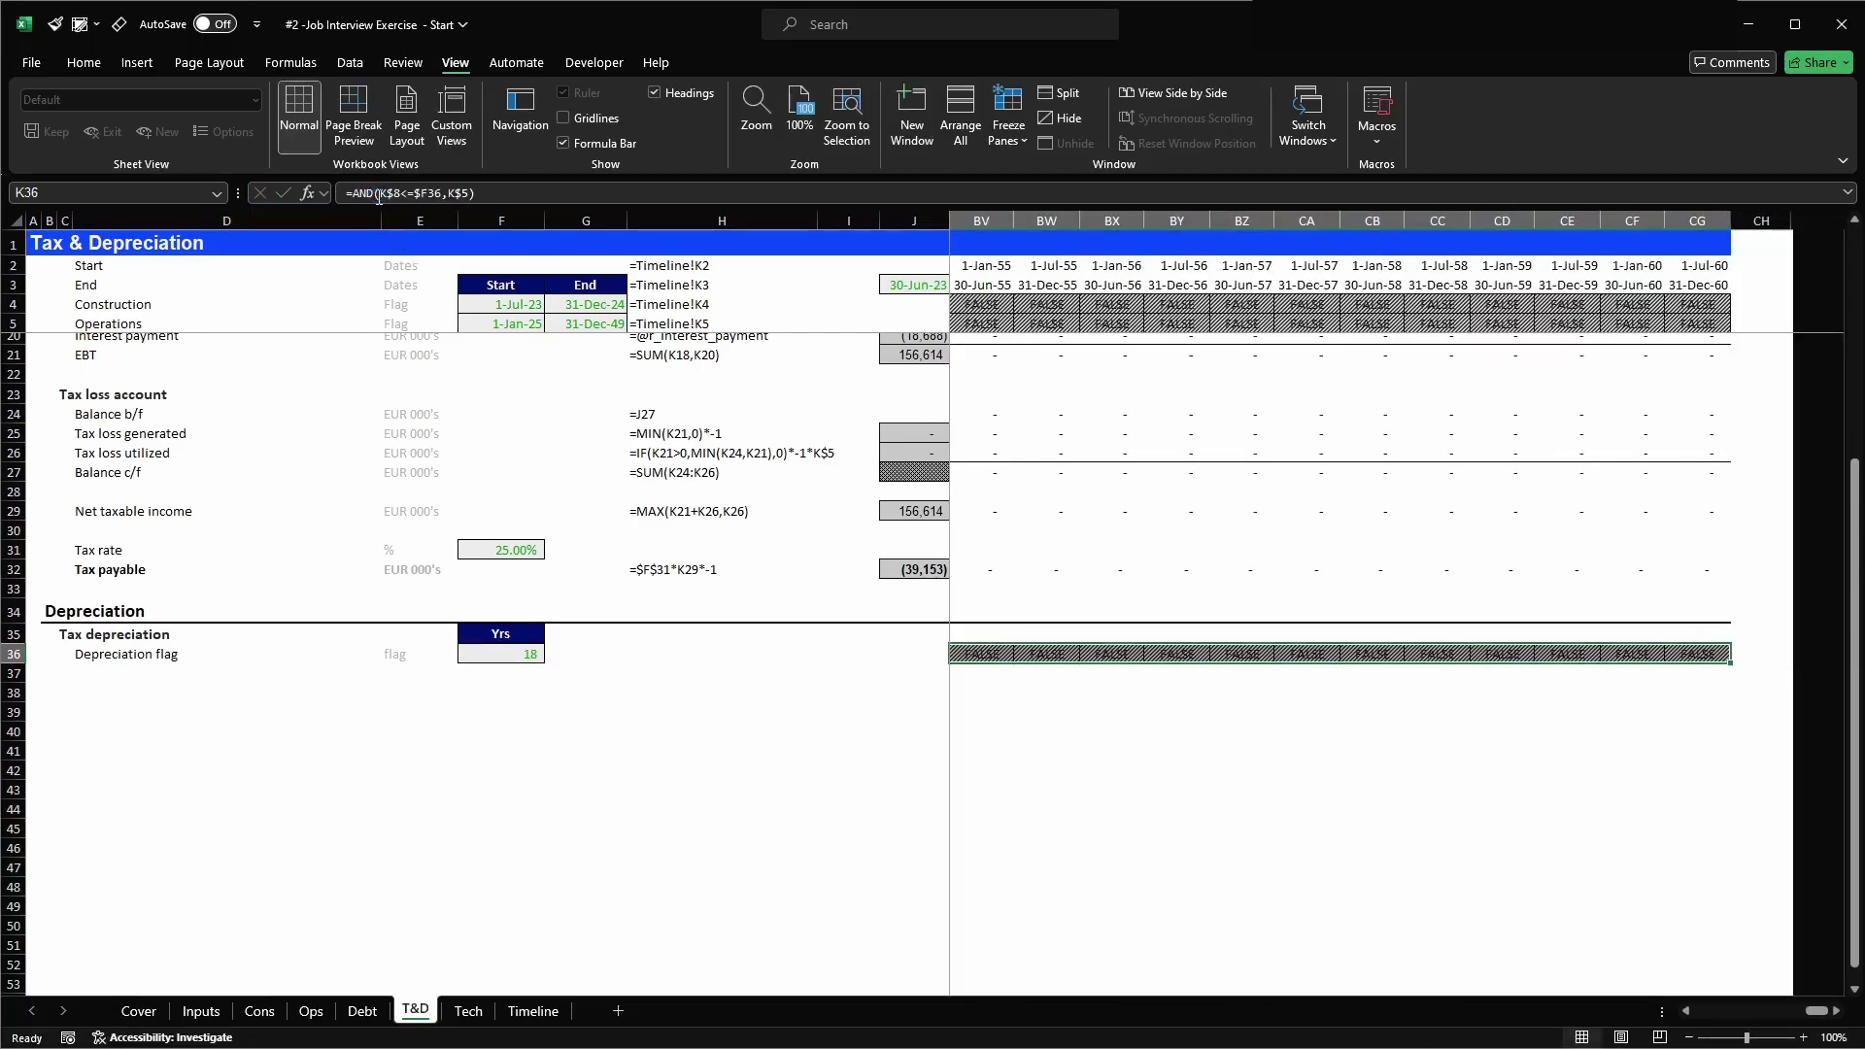
pyautogui.press('Escape')
# - Check the first and last TRUE periods of the depreciation flag against the operations flag and operation year rows
pyautogui.press('Right')
pyautogui.press('Right')
pyautogui.press('Right')
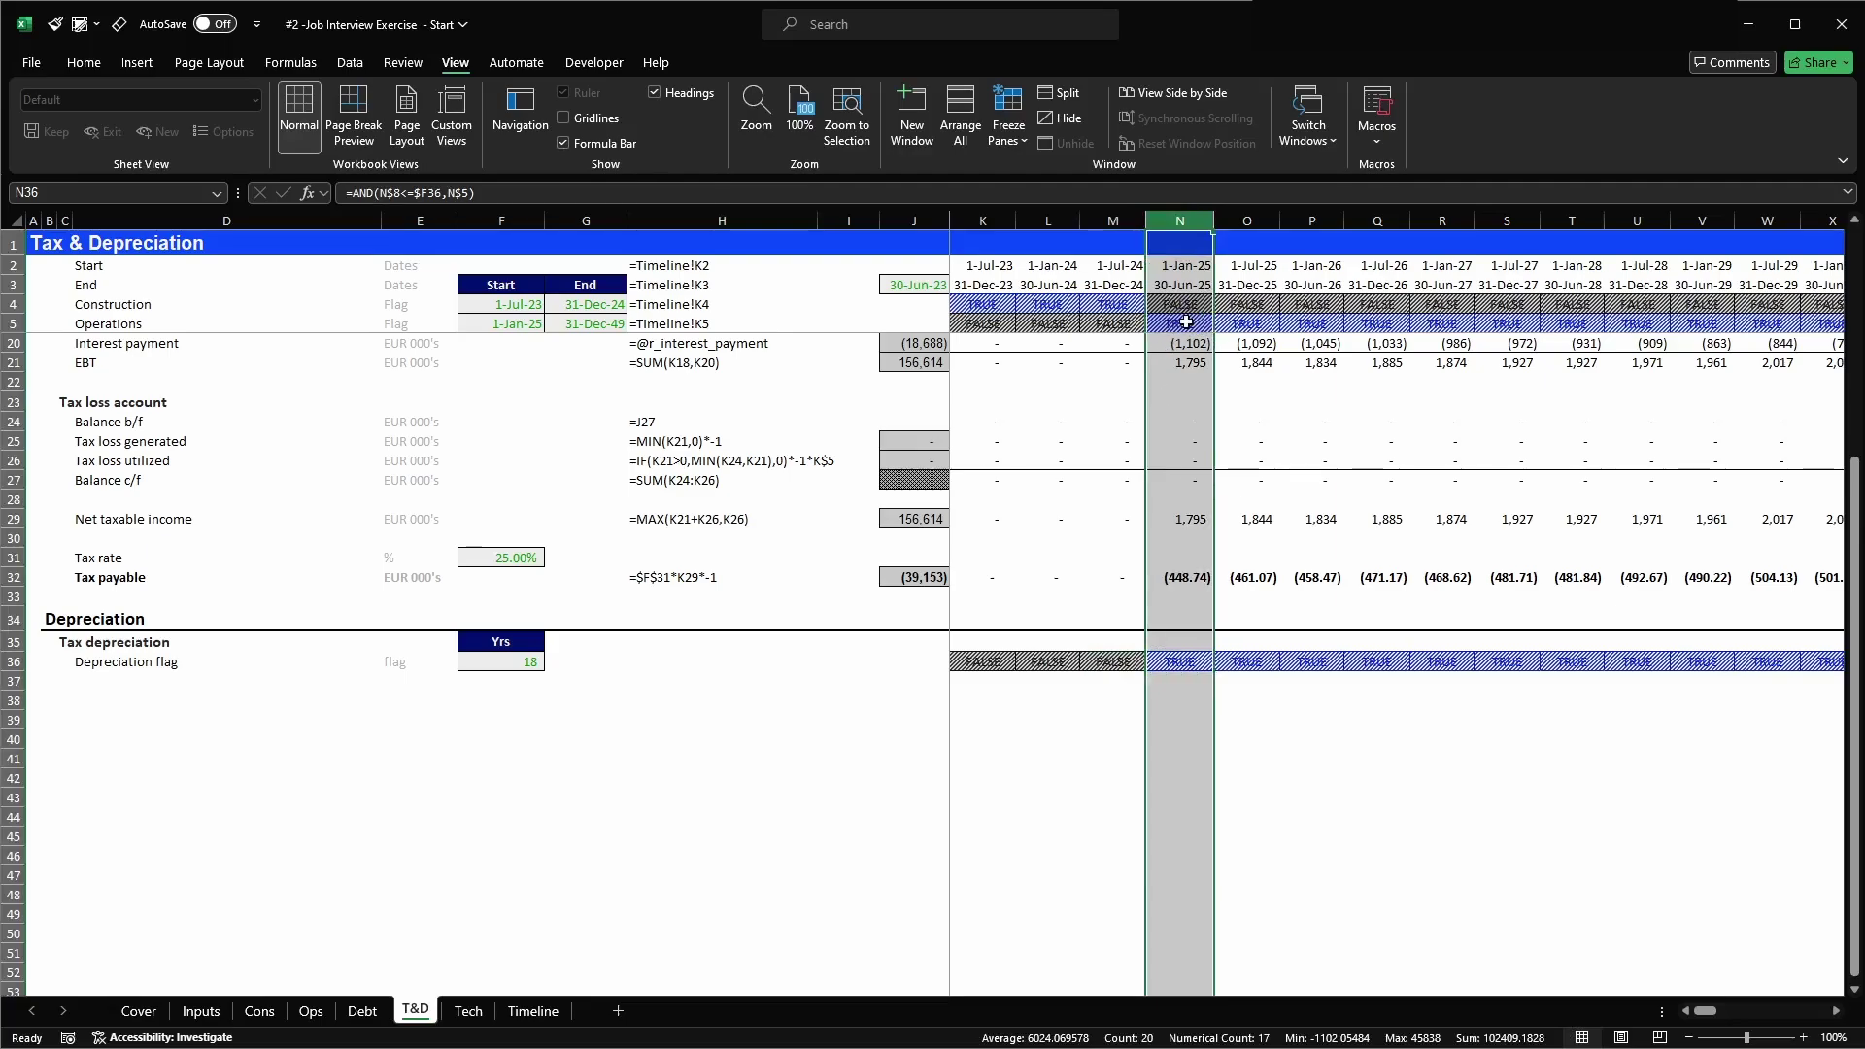
pyautogui.hotkey('alt', 'pagedown')
pyautogui.hotkey('alt', 'pagedown')
pyautogui.hotkey('alt', 'pagedown')
pyautogui.press('Left')
pyautogui.press('Left')
pyautogui.press('Left')
pyautogui.press('Left')
pyautogui.press('Left')
pyautogui.press('Left')
pyautogui.press('Left')
pyautogui.press('Right')
pyautogui.press('Right')
pyautogui.press('Right')
pyautogui.hotkey('ctrl', 'space')
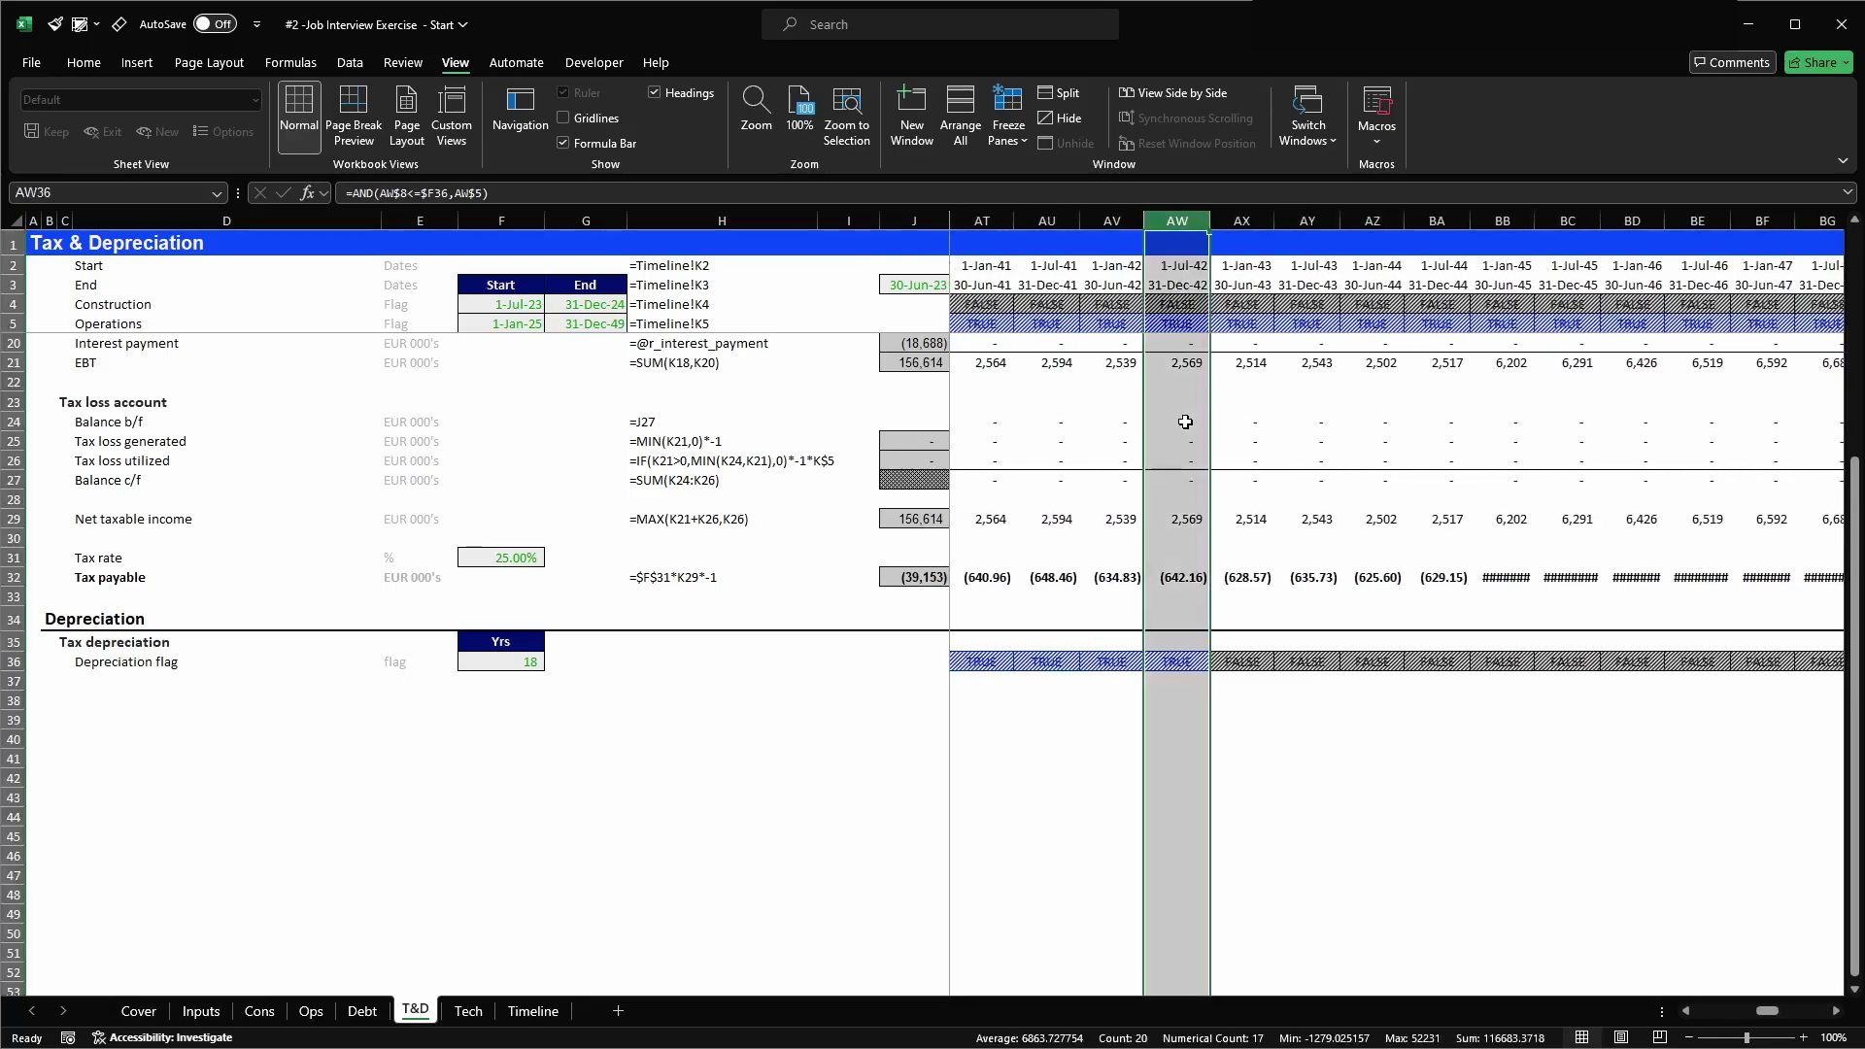
pyautogui.scroll(5, 1185, 421)
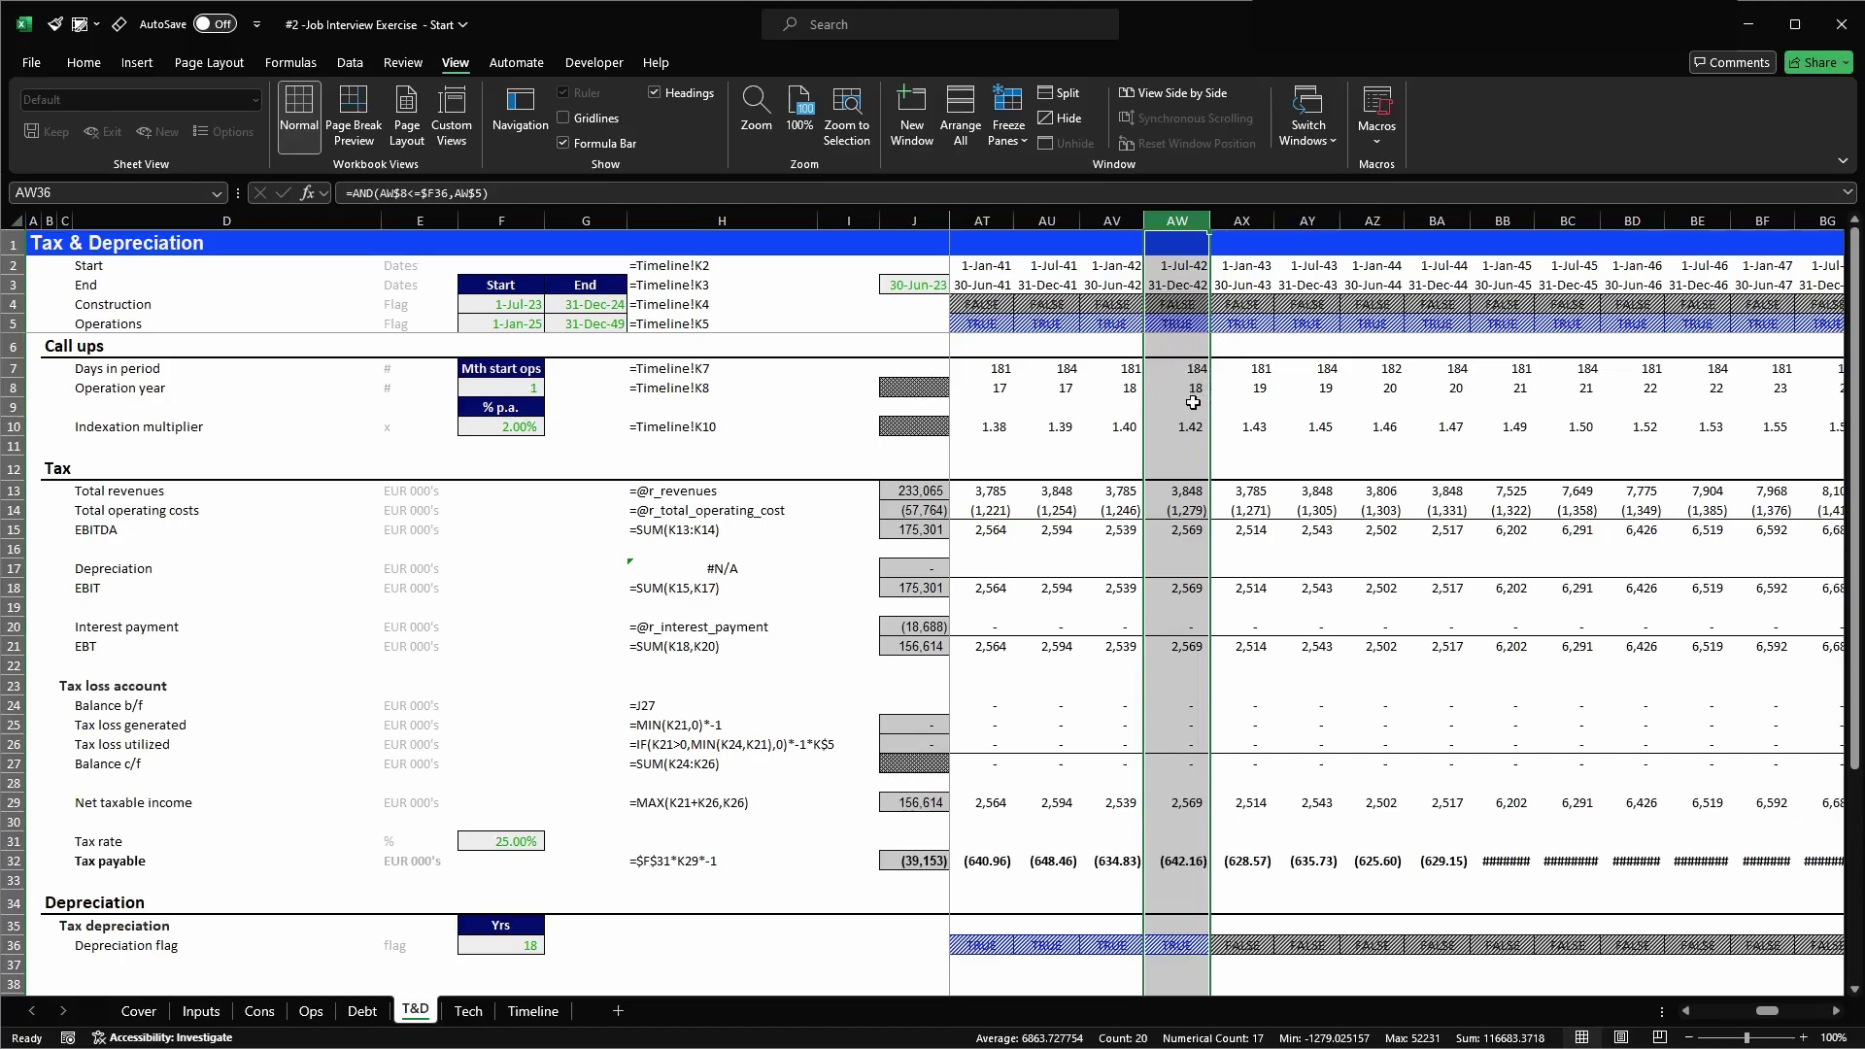
pyautogui.scroll(-3, 1193, 402)
# - Copy the FORMULATEXT formula from column H of the Tax payable row to H36 in the Depreciation flag row
pyautogui.click(1191, 769)
pyautogui.hotkey('ctrl', 'Left')
pyautogui.hotkey('ctrl', 'Left')
pyautogui.hotkey('ctrl', 'Left')
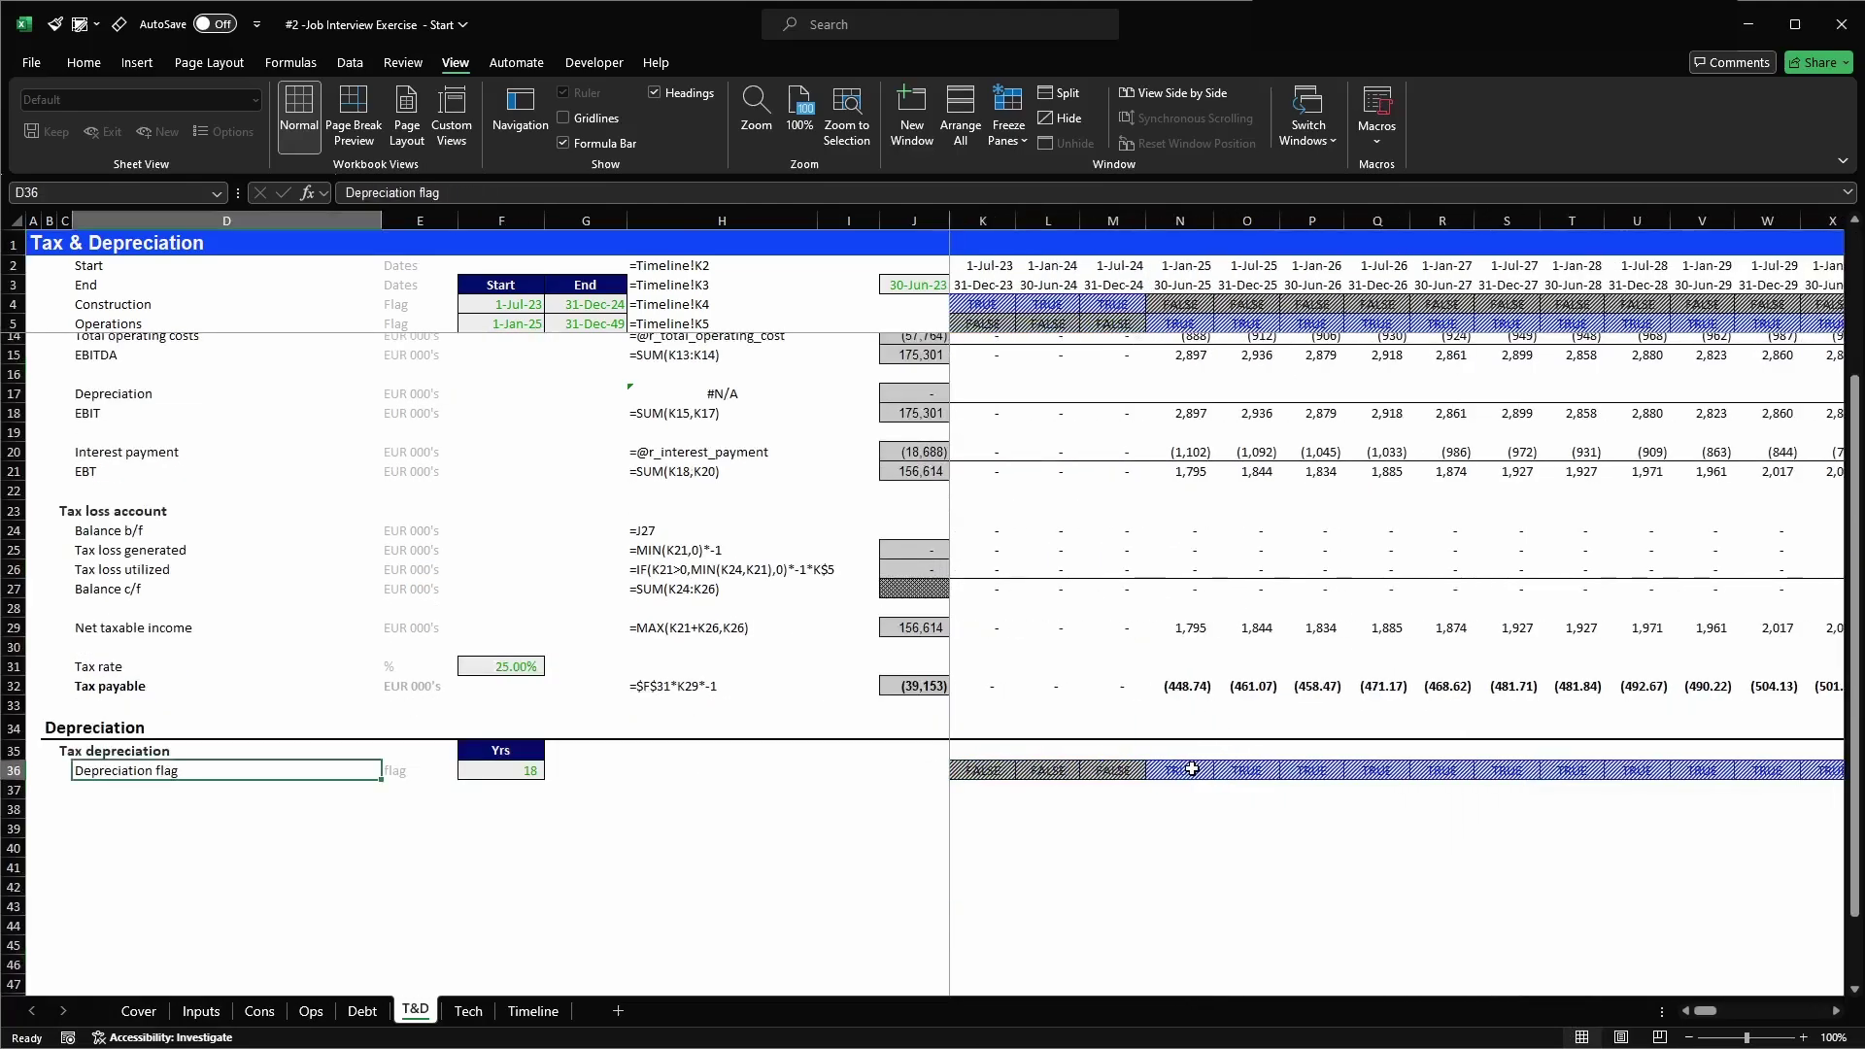
pyautogui.press('Right')
pyautogui.press('Right')
pyautogui.press('Right')
pyautogui.press('Right')
pyautogui.press('Up')
pyautogui.press('Up')
pyautogui.press('Up')
pyautogui.press('Up')
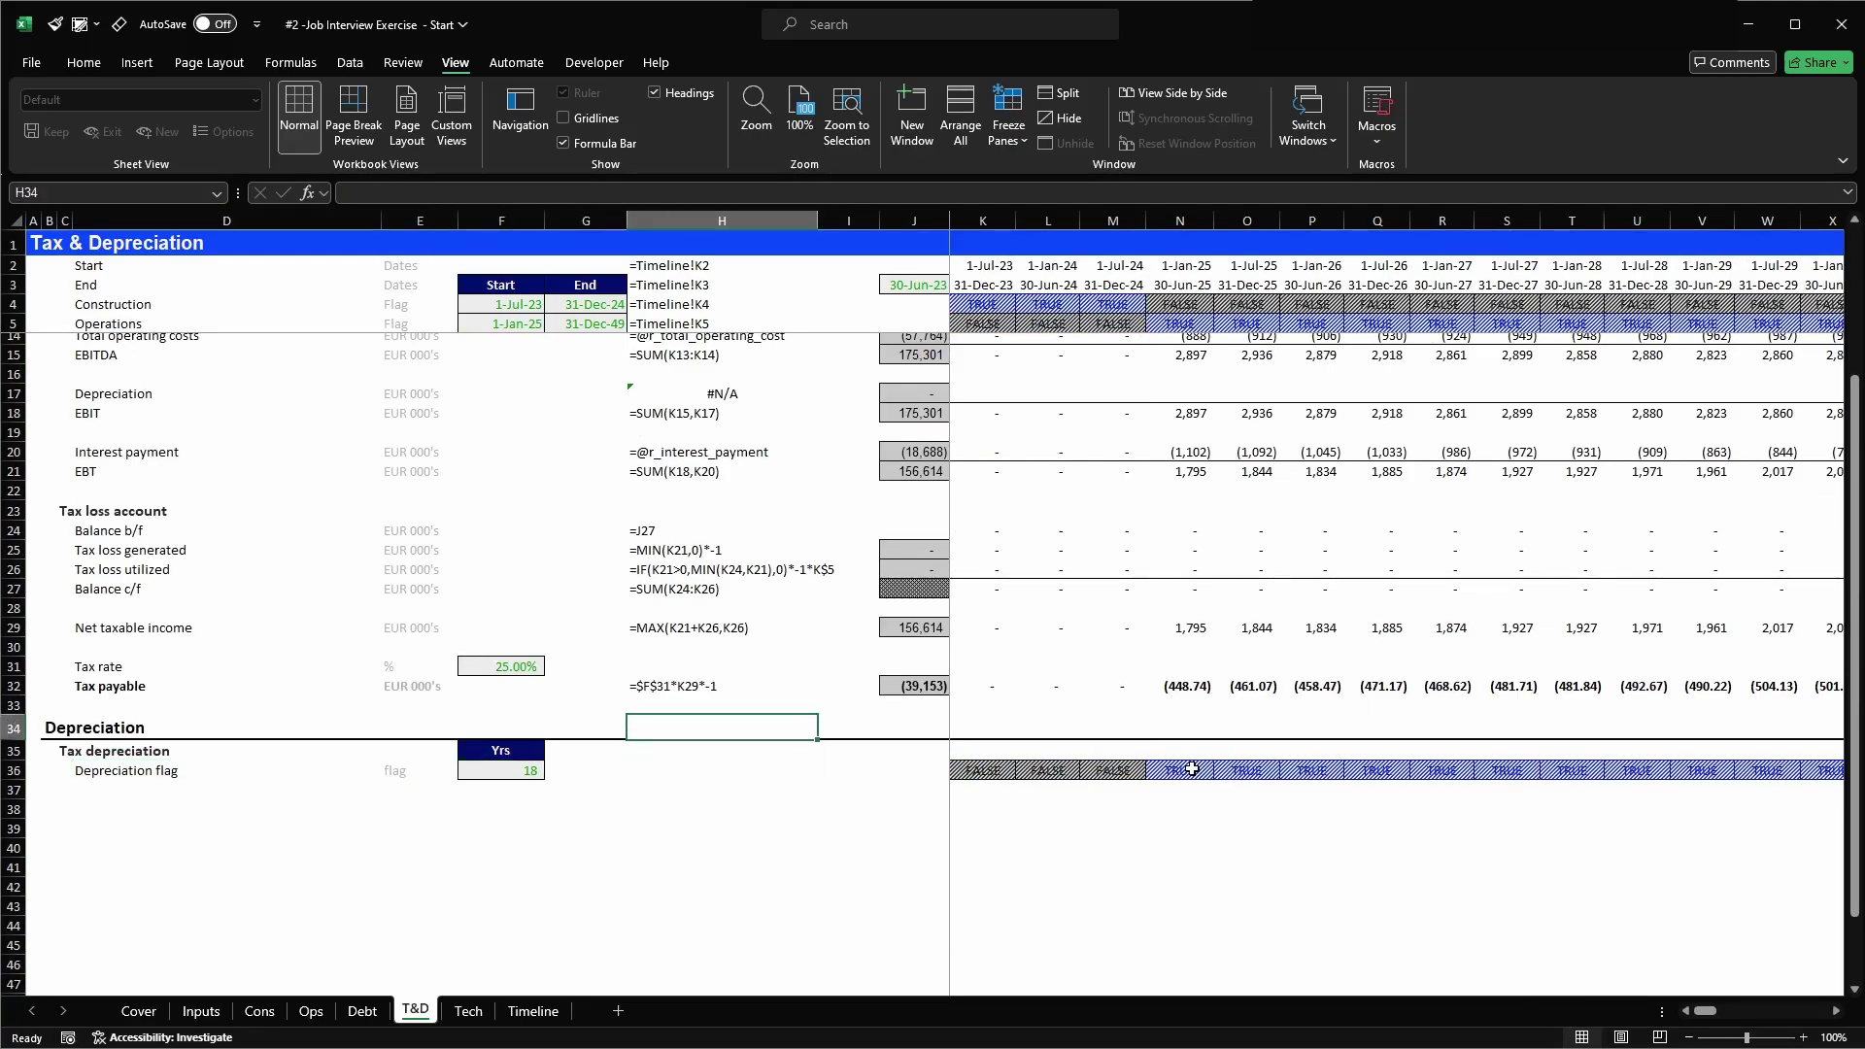
pyautogui.hotkey('ctrl', 'c')
pyautogui.press('Down')
pyautogui.press('Down')
pyautogui.press('Down')
pyautogui.press('Down')
pyautogui.press('Return')
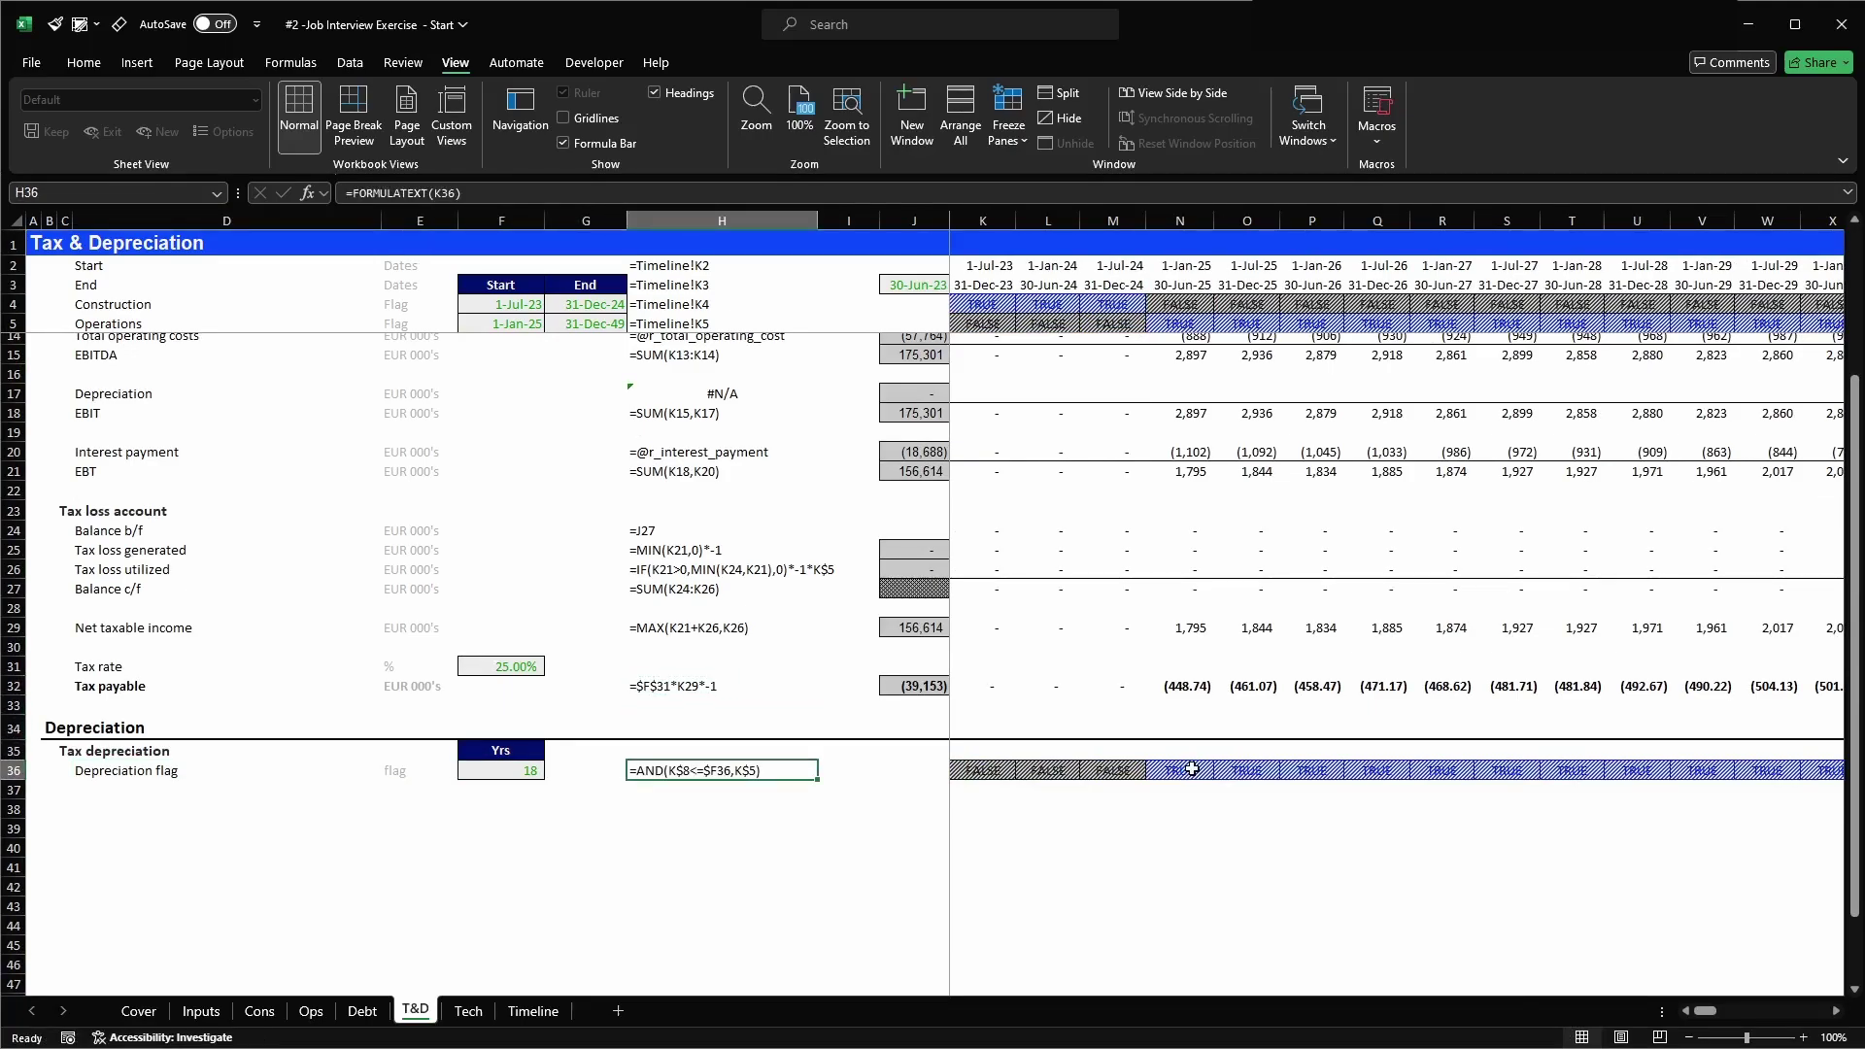
# - Label row 37, directly below the Depreciation flag row, as "Depreciation b/f"
pyautogui.press('Left')
pyautogui.press('Left')
pyautogui.press('Left')
pyautogui.press('Left')
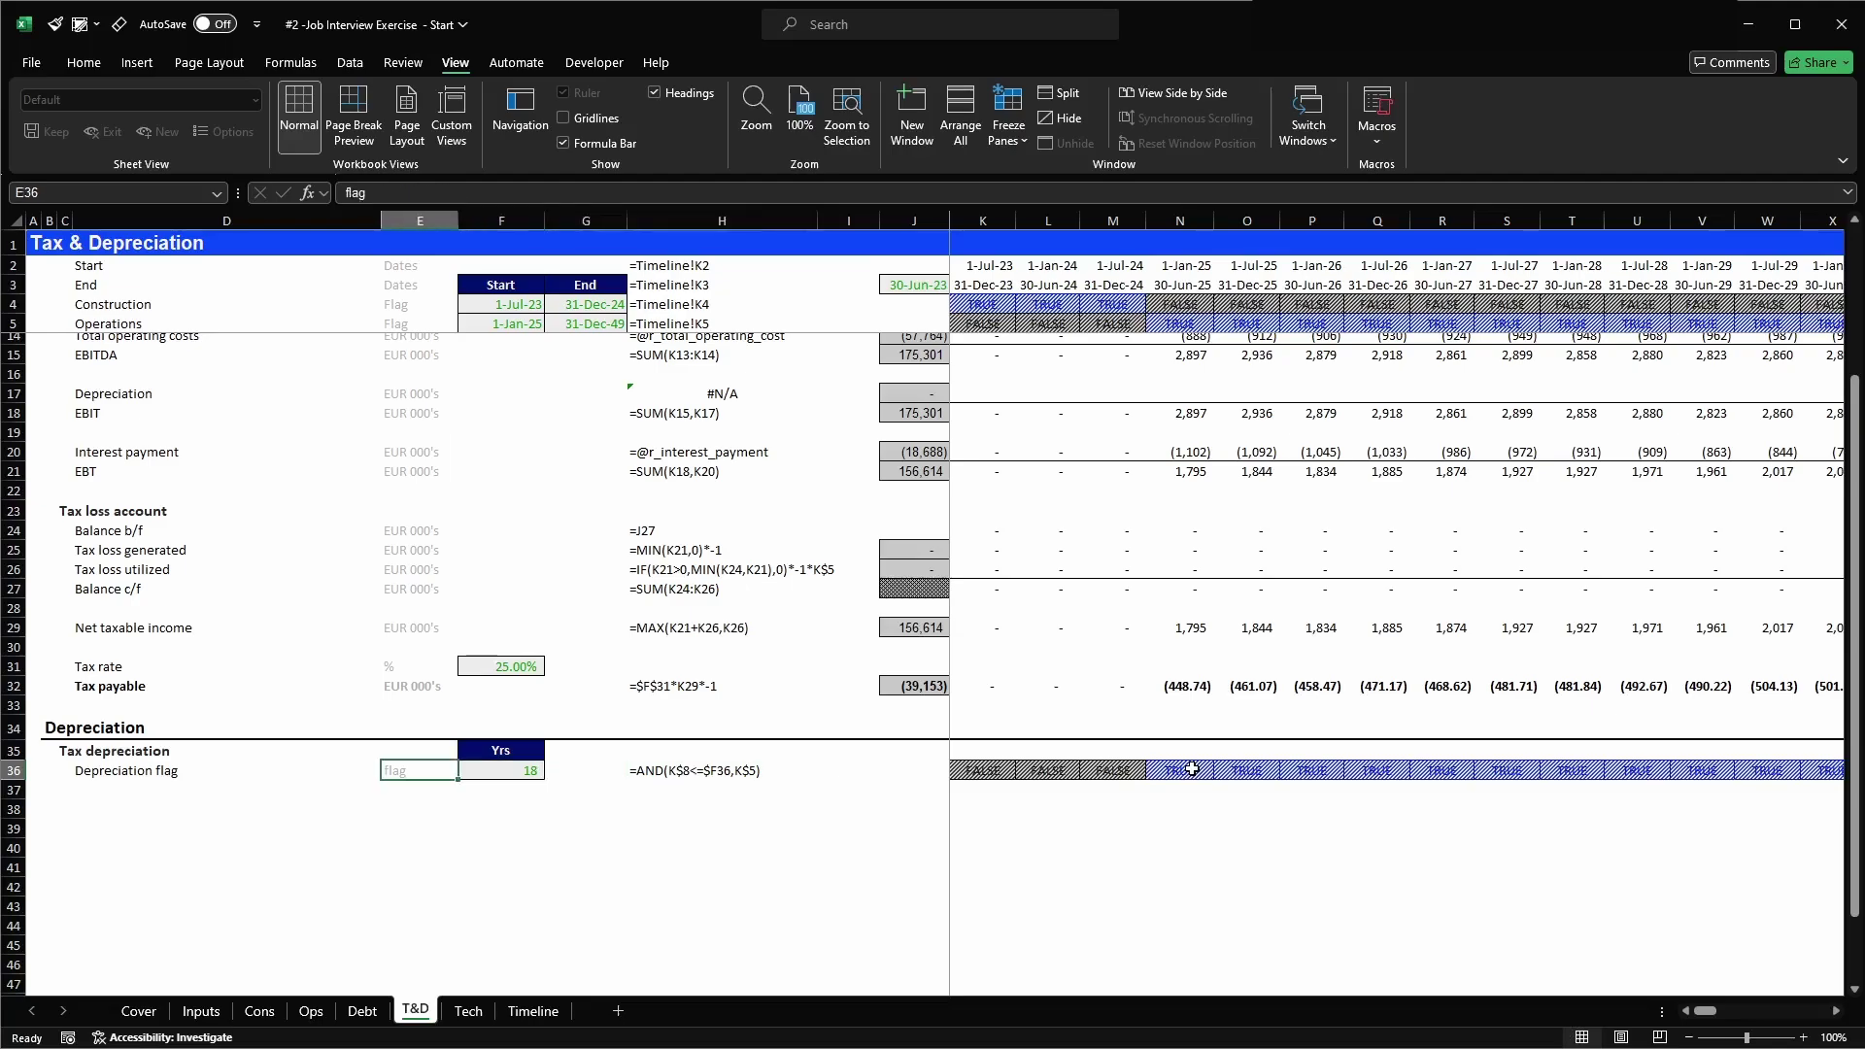
pyautogui.press('Right')
pyautogui.press('Down')
pyautogui.press('Left')
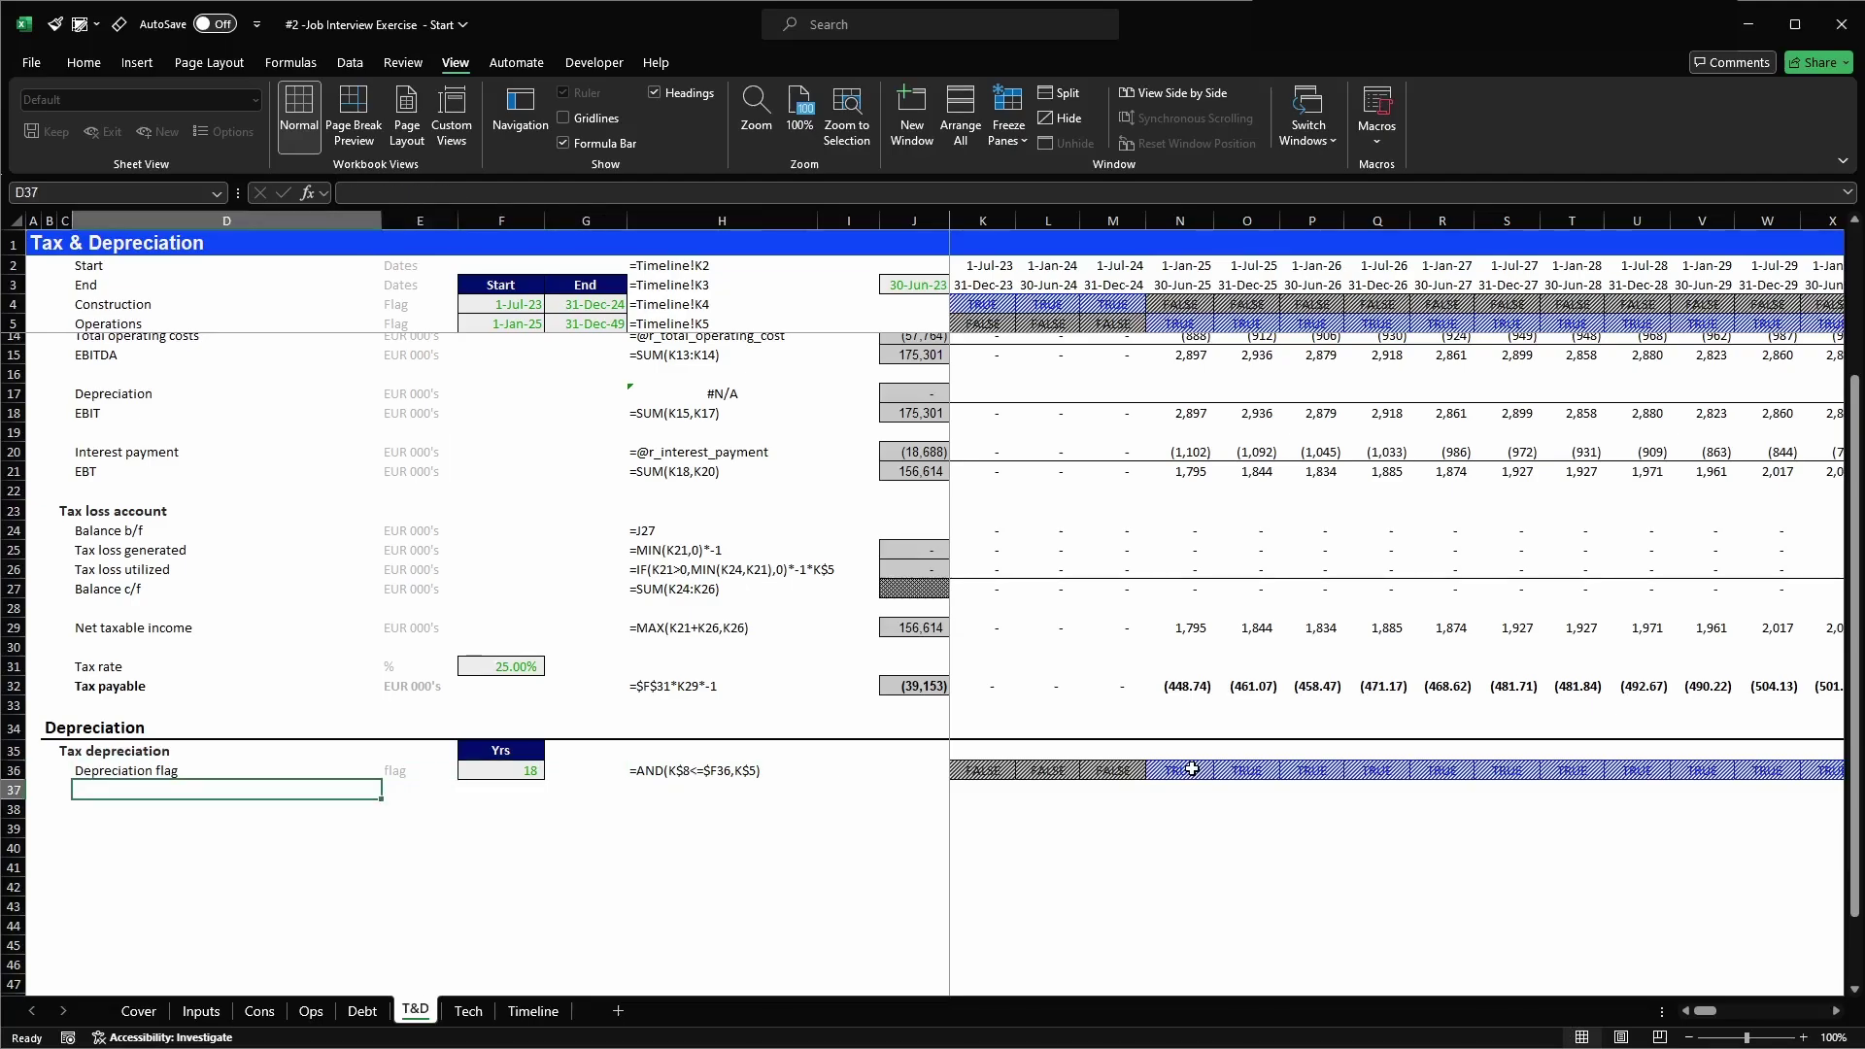
pyautogui.write('Depreciation')
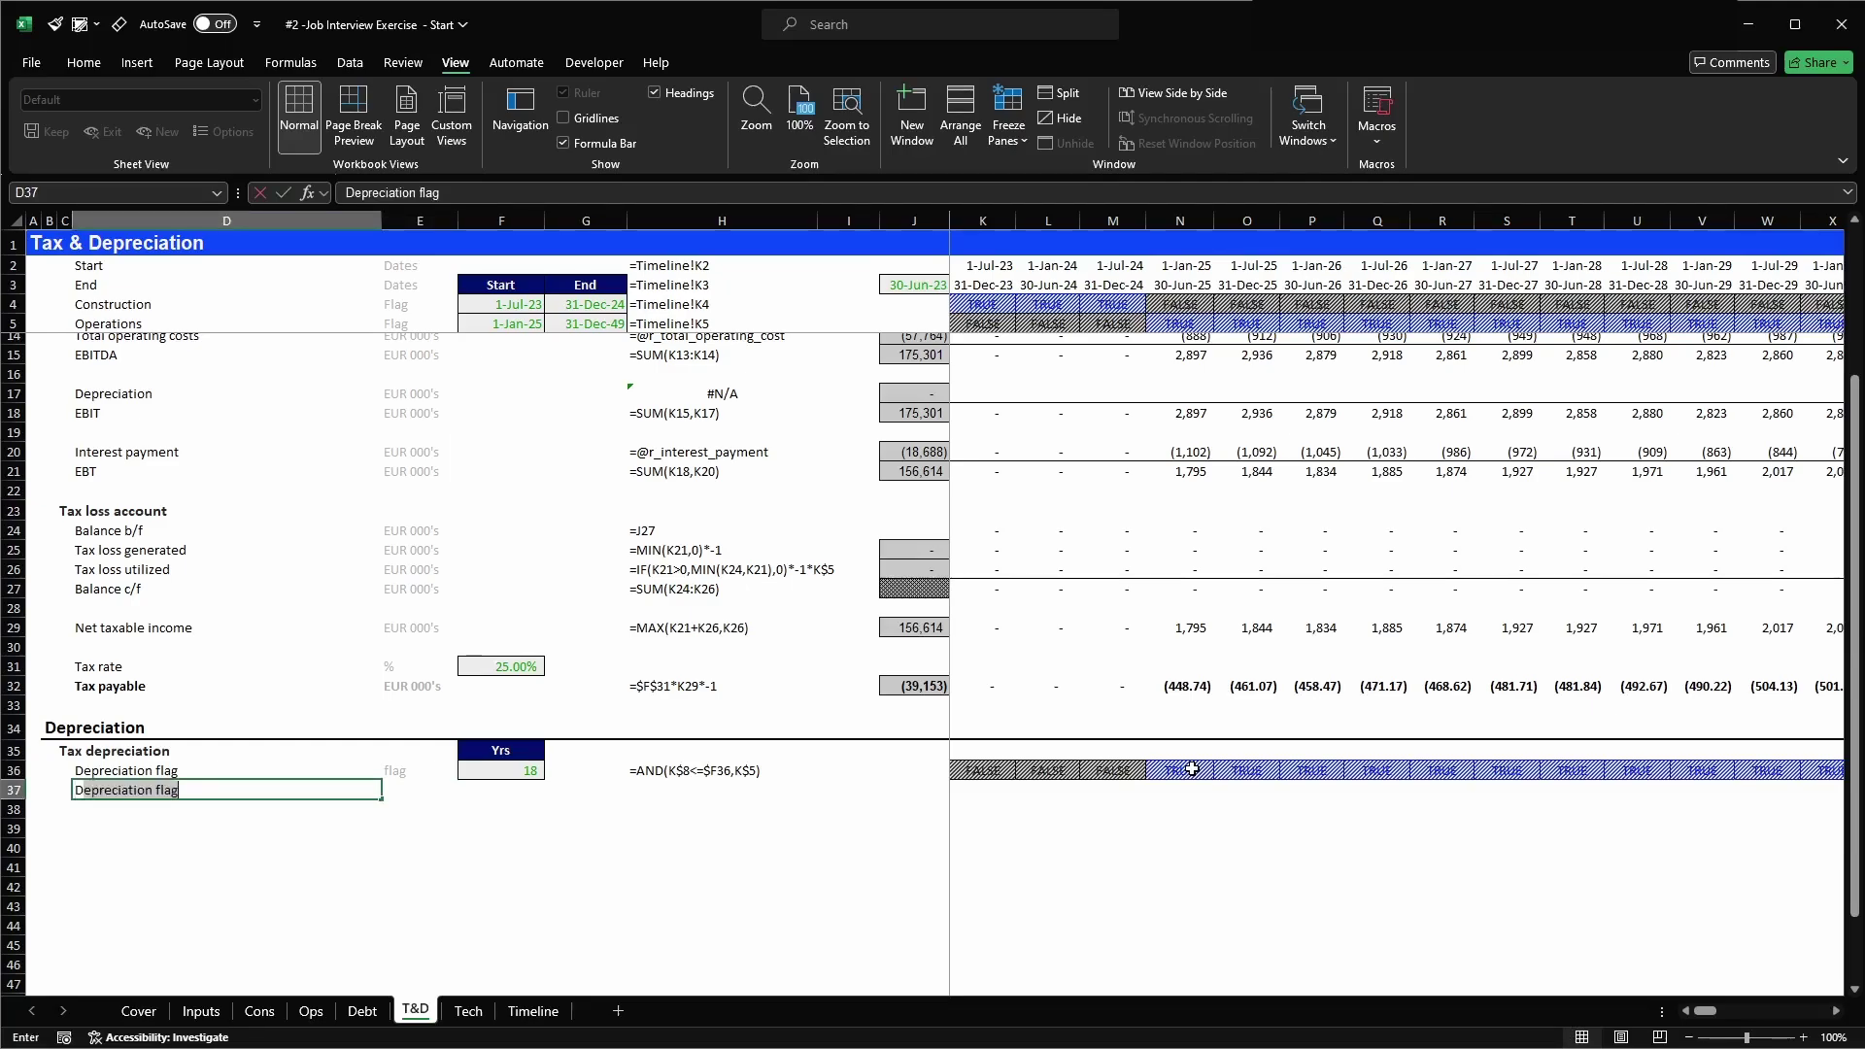
pyautogui.write(' b/f')
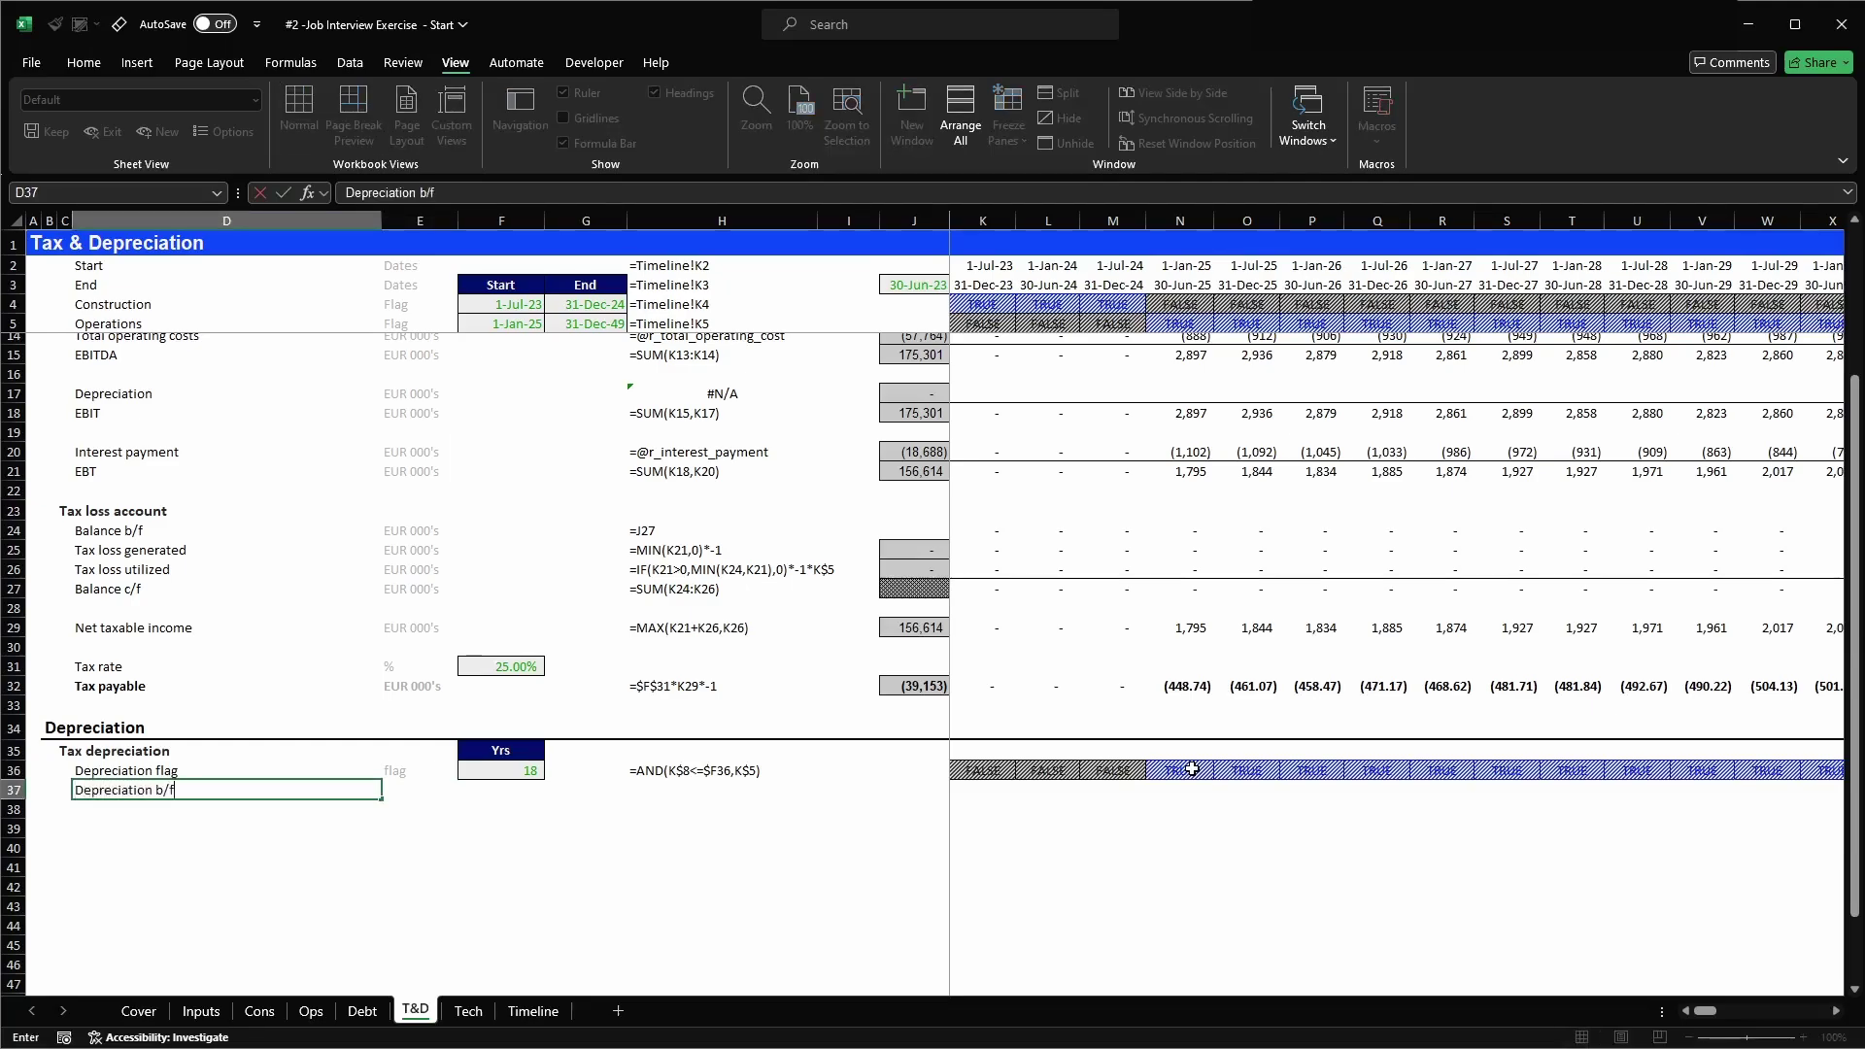
pyautogui.press('Return')
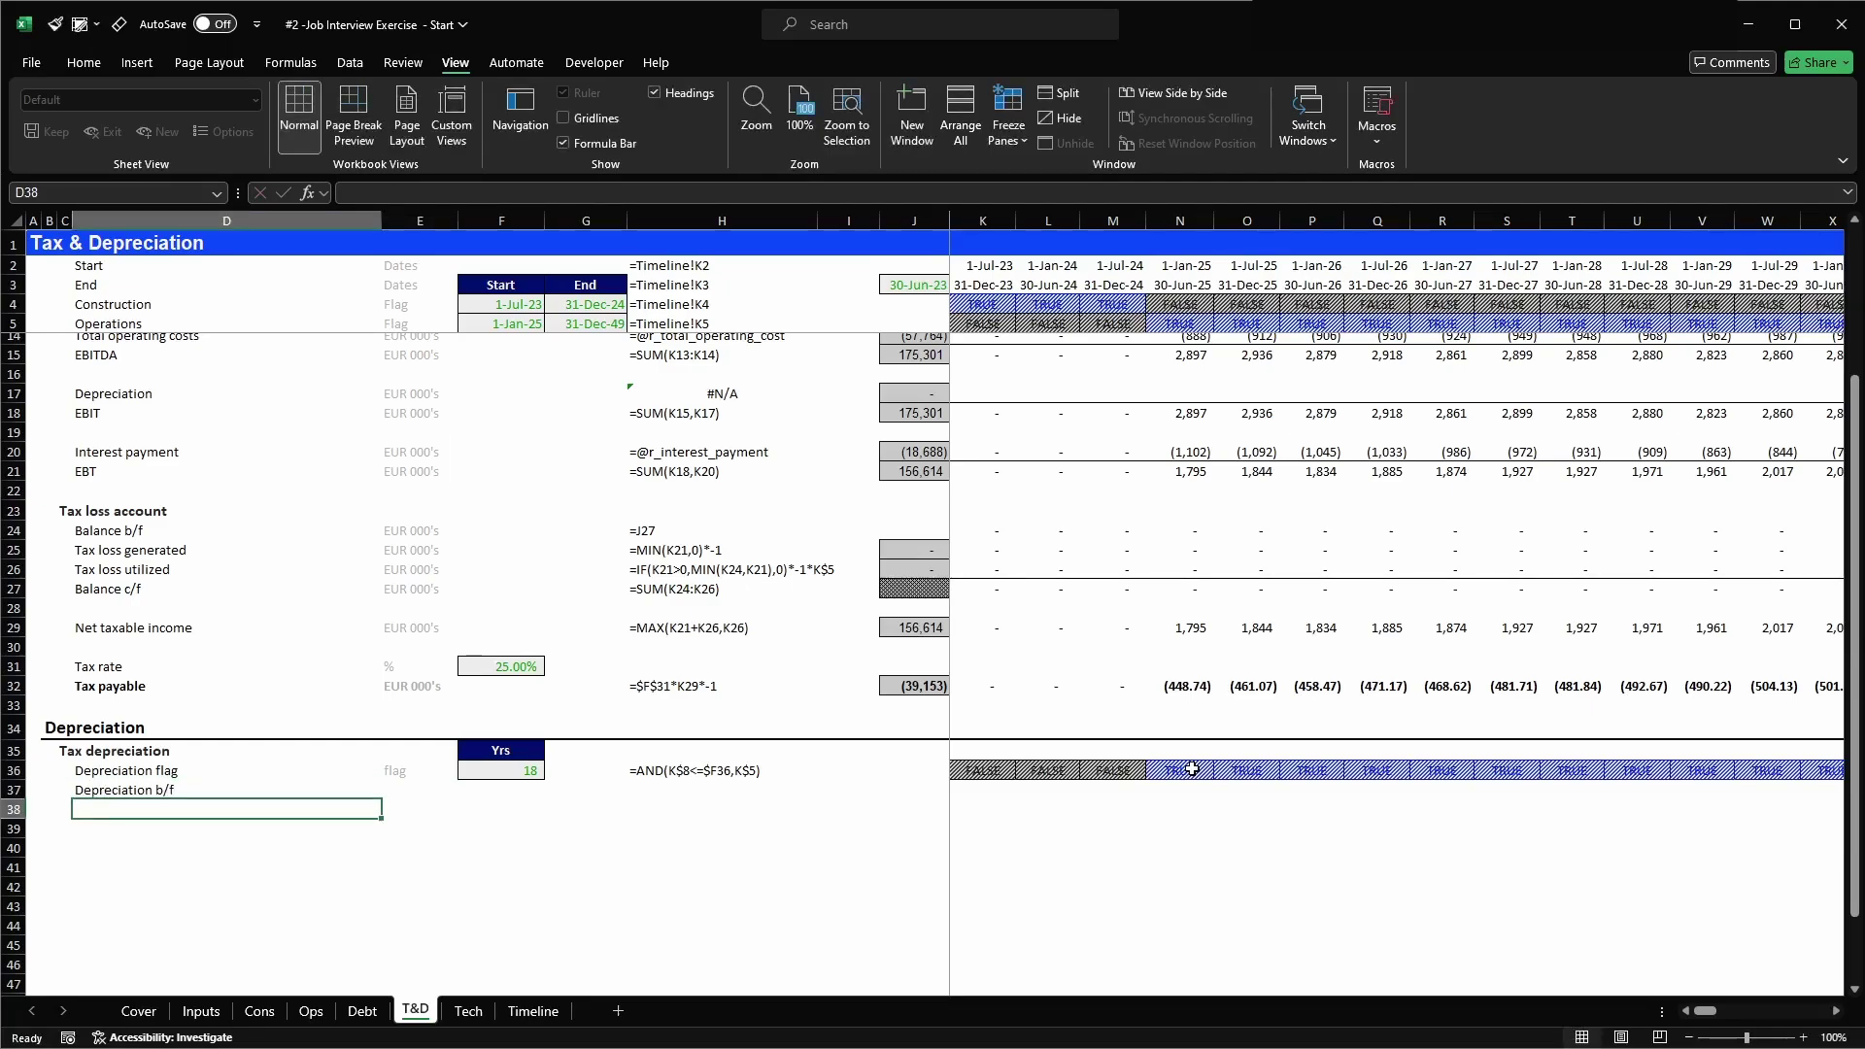
# - Label the rows in D38:D40 as "Additions", "Depreciation" and "Write offs"
pyautogui.write('Additions')
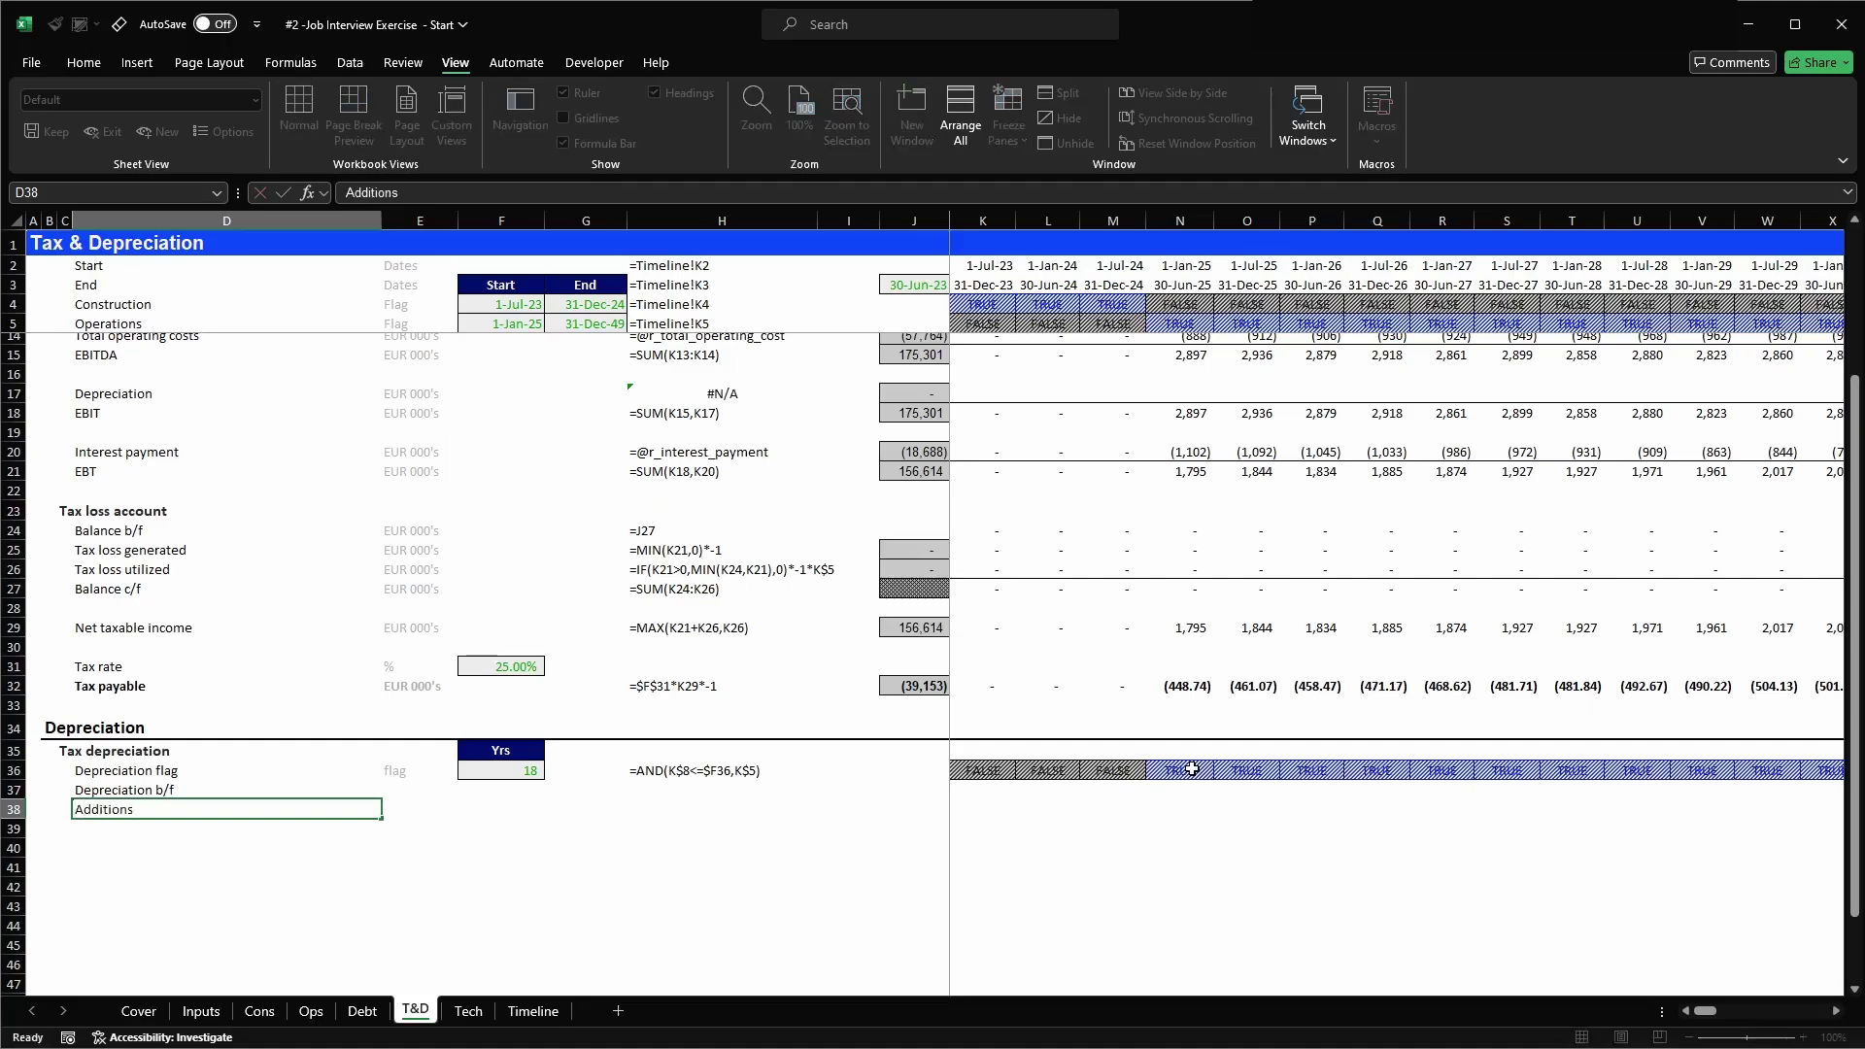
pyautogui.press('Return')
pyautogui.write('Depreciatoin')
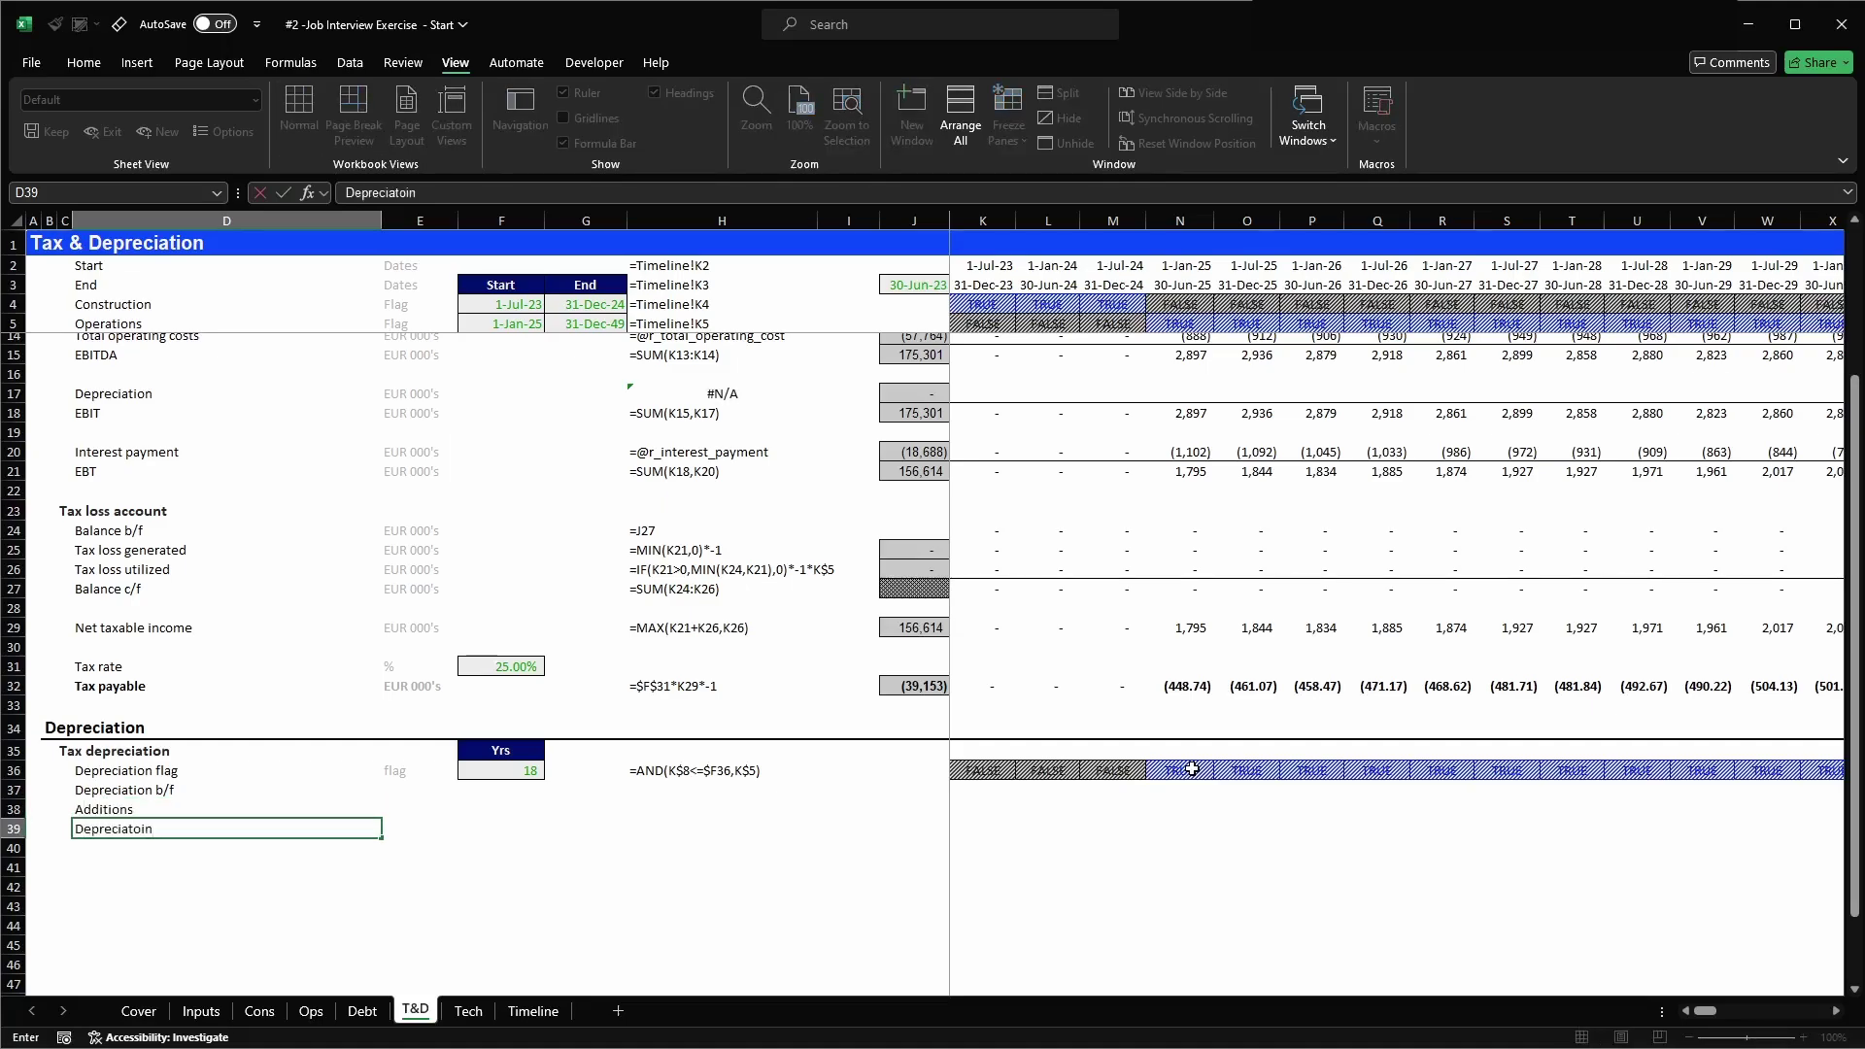
pyautogui.press('Return')
pyautogui.press('Up')
pyautogui.press('F2')
pyautogui.write('iation')
pyautogui.press('Return')
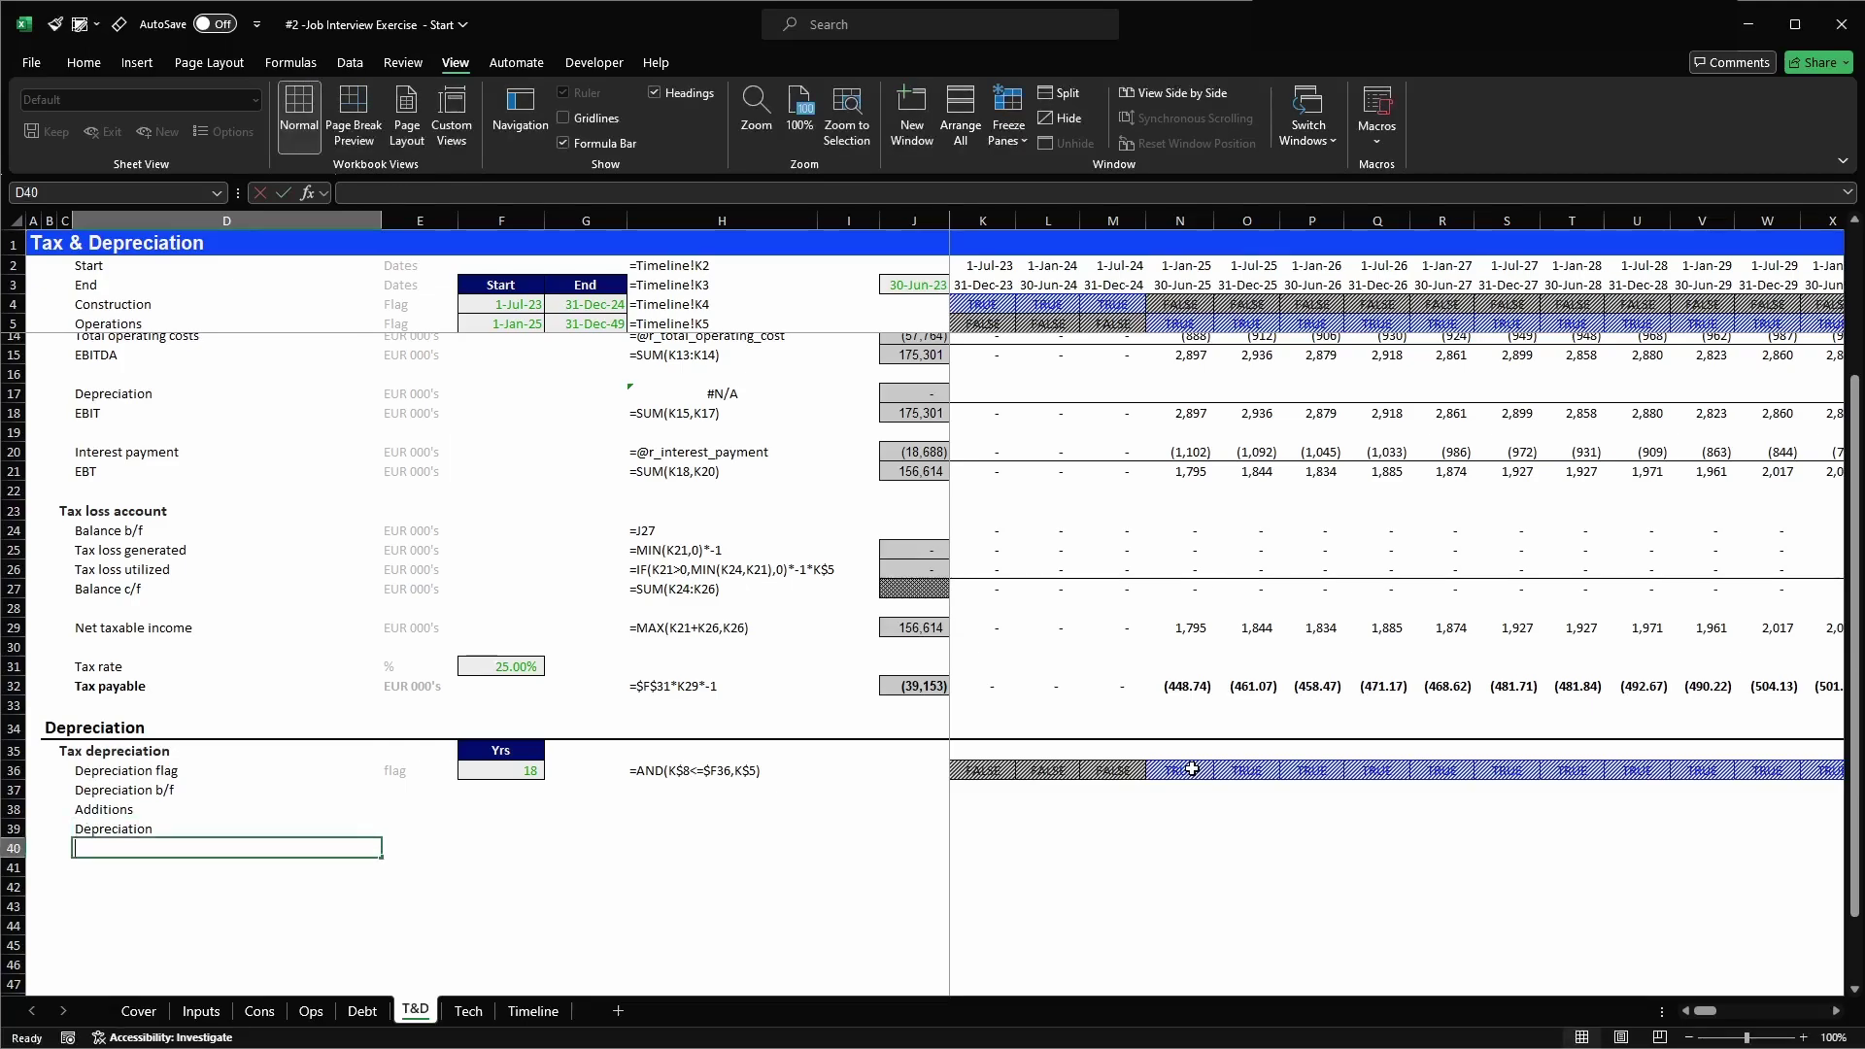
pyautogui.write('Write off')
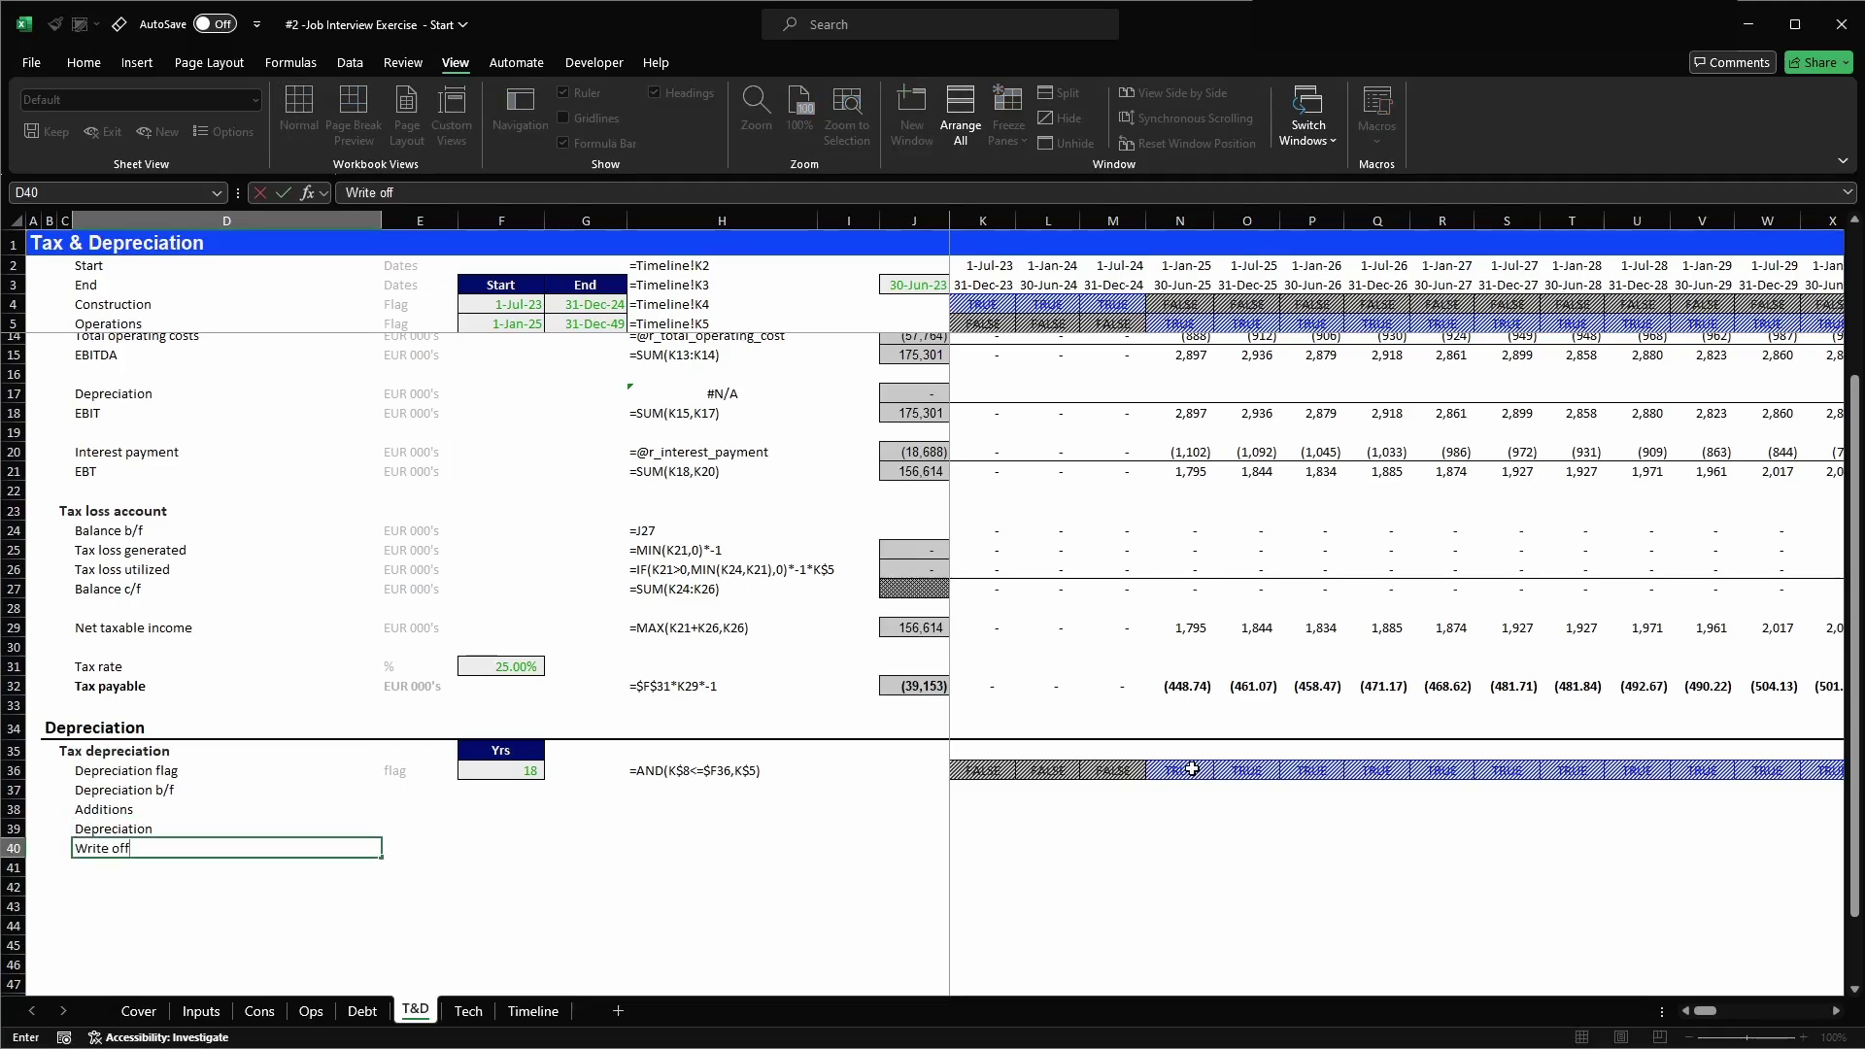
pyautogui.write('s')
pyautogui.press('Return')
# - Copy the Depreciation b/f label to D41 and change it to "Depreciation c/f"
pyautogui.press('Up')
pyautogui.press('Up')
pyautogui.press('Up')
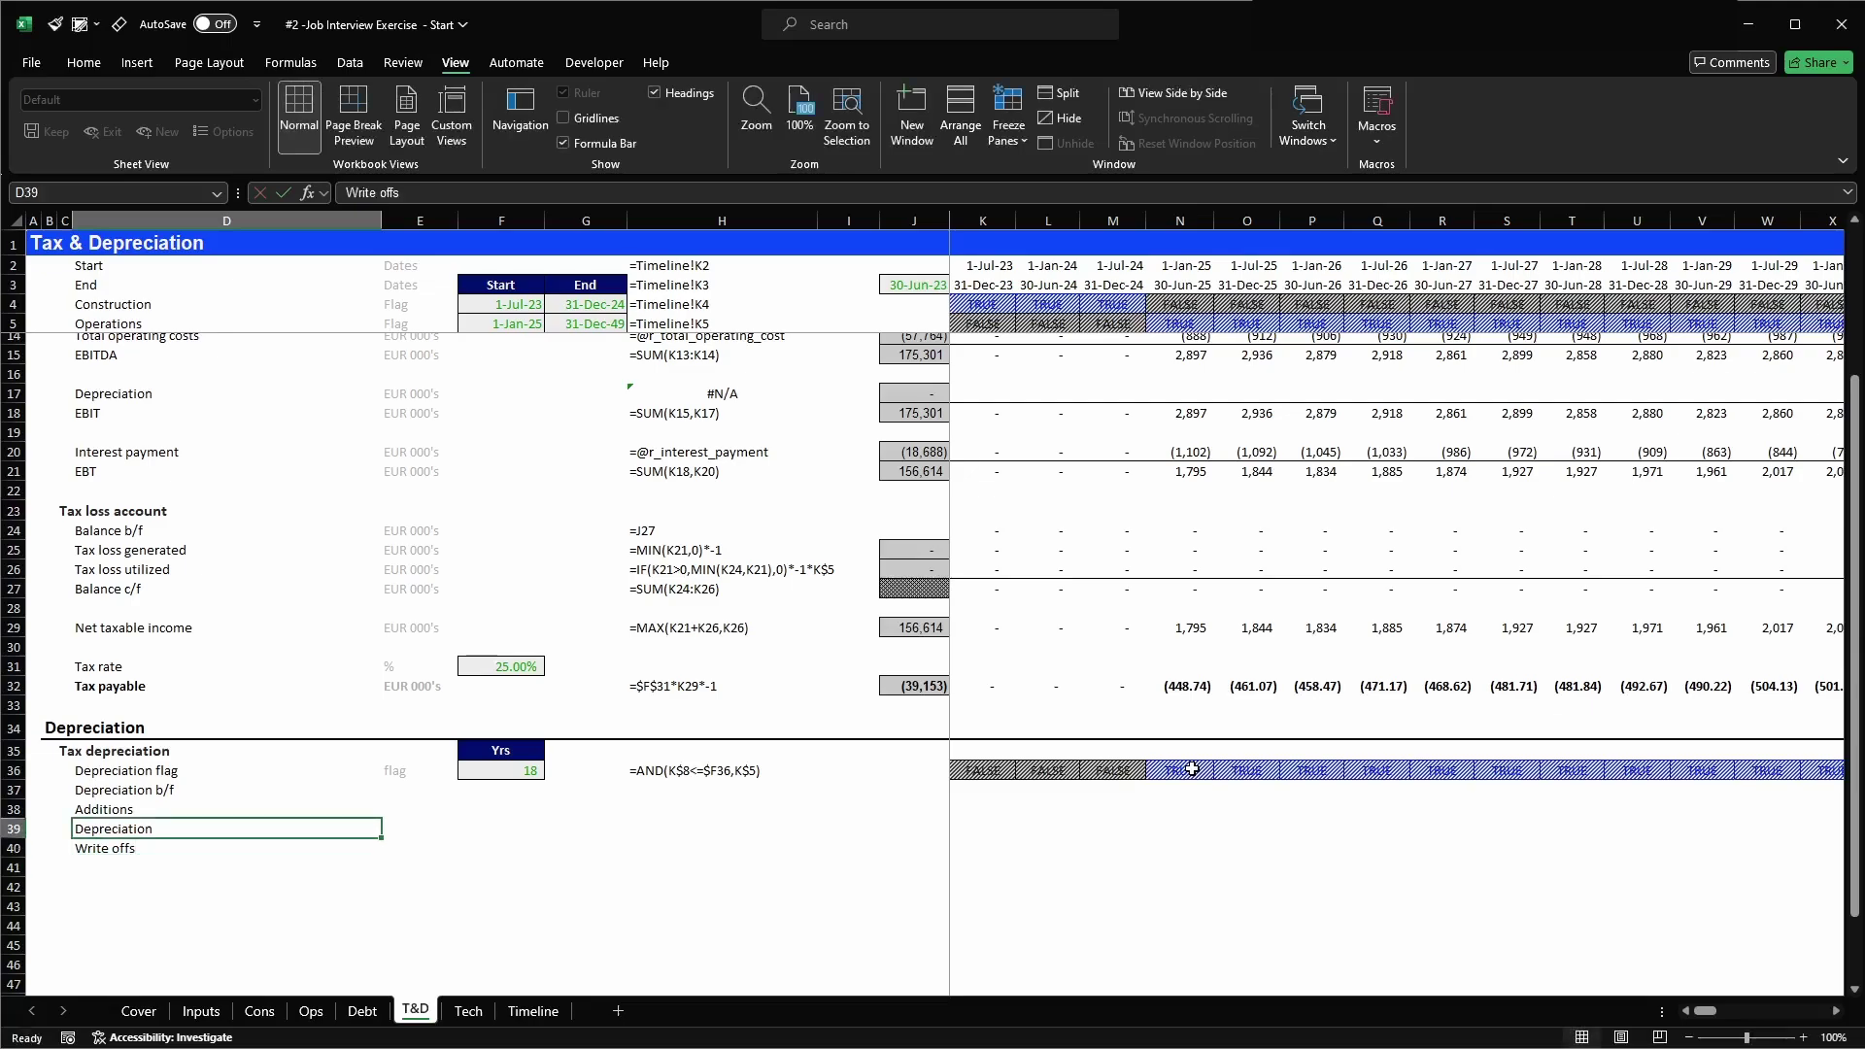
pyautogui.press('Up')
pyautogui.hotkey('ctrl', 'c')
pyautogui.press('Down')
pyautogui.press('Down')
pyautogui.press('Down')
pyautogui.press('Down')
pyautogui.hotkey('ctrl', 'v')
pyautogui.press('Escape')
pyautogui.press('F2')
pyautogui.press('BackSpace')
pyautogui.press('BackSpace')
pyautogui.press('BackSpace')
pyautogui.write('c/f')
pyautogui.press('Return')
# - Copy E26:K26 of the Tax loss utilized row into rows 37 to 41 of the tax depreciation block
pyautogui.press('Up')
pyautogui.press('Up')
pyautogui.press('Up')
pyautogui.click(408, 585)
pyautogui.hotkey('shift', 'Right')
pyautogui.hotkey('shift', 'Right')
pyautogui.hotkey('shift', 'Right')
pyautogui.press('Up')
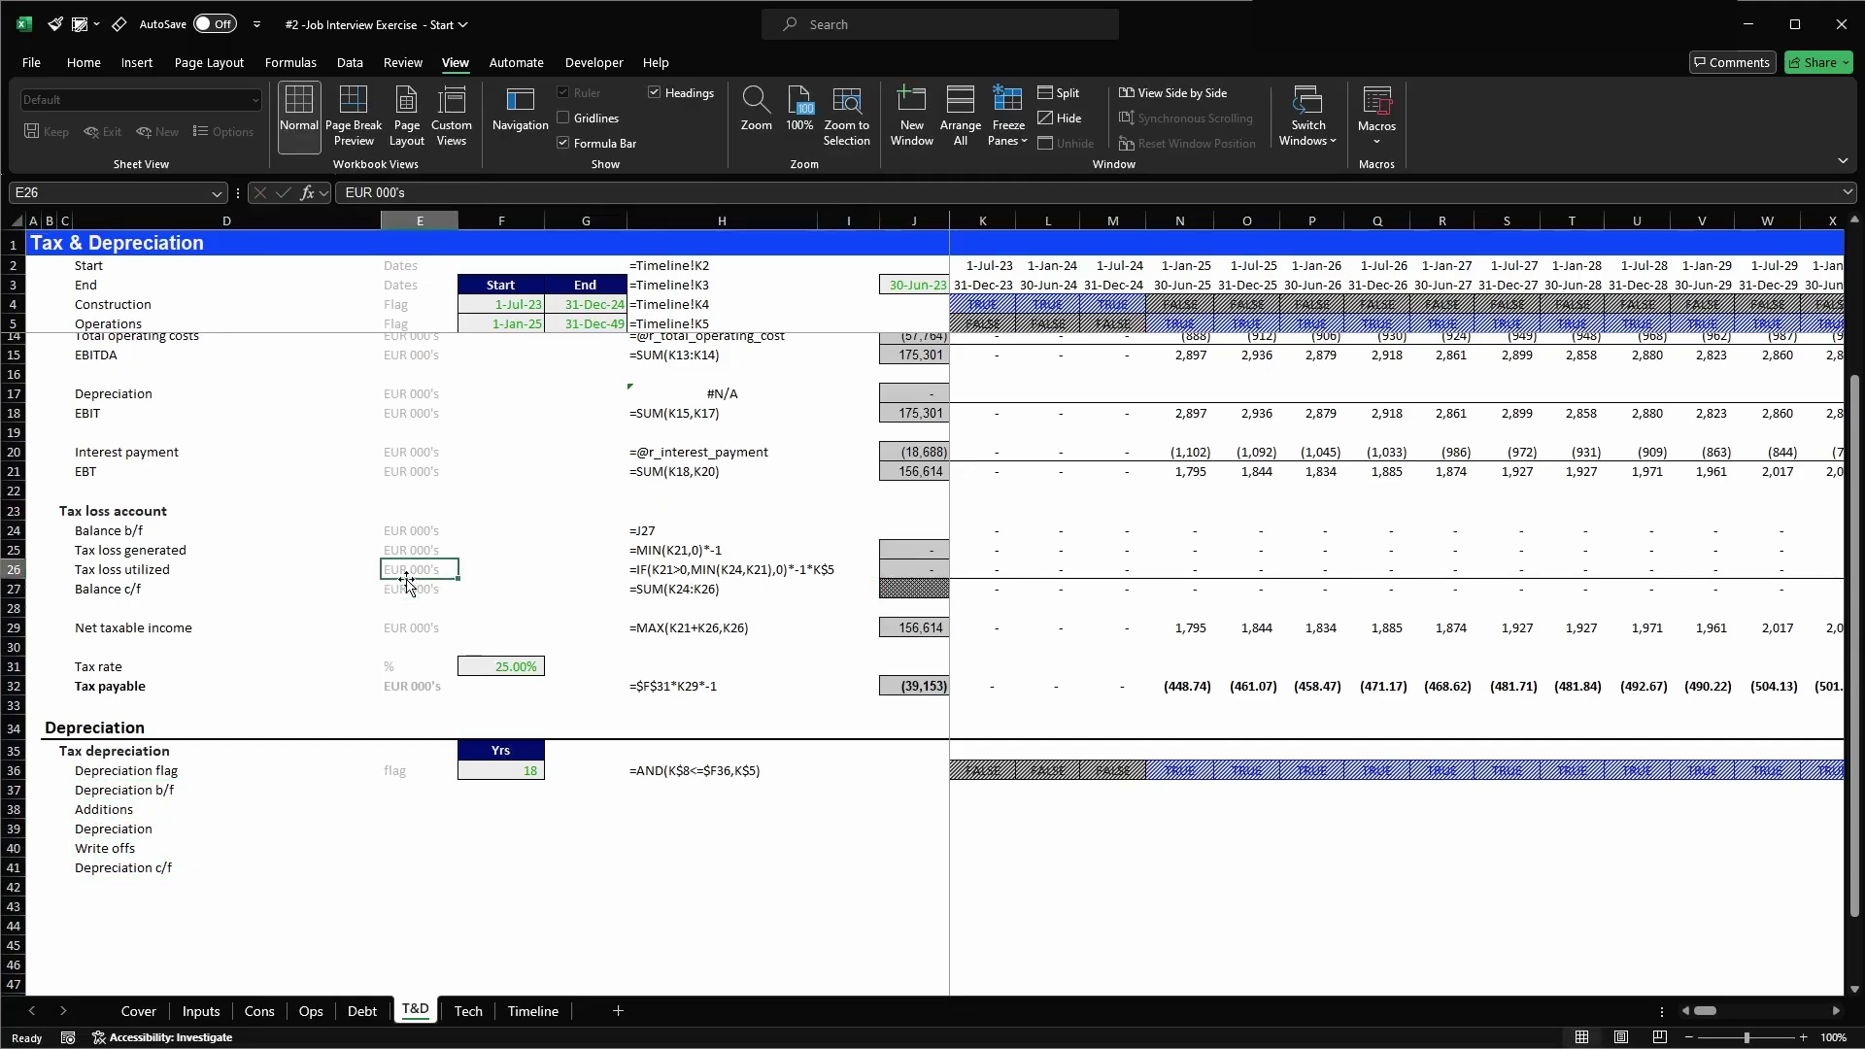
pyautogui.hotkey('shift', 'Right')
pyautogui.hotkey('shift', 'Right')
pyautogui.hotkey('shift', 'Right')
pyautogui.hotkey('shift', 'Right')
pyautogui.hotkey('shift', 'Right')
pyautogui.hotkey('shift', 'Right')
pyautogui.hotkey('ctrl', 'c')
pyautogui.press('Down')
pyautogui.press('Down')
pyautogui.press('Down')
pyautogui.press('Down')
pyautogui.press('Down')
pyautogui.press('Down')
pyautogui.press('Down')
pyautogui.press('Down')
pyautogui.press('Down')
pyautogui.press('Down')
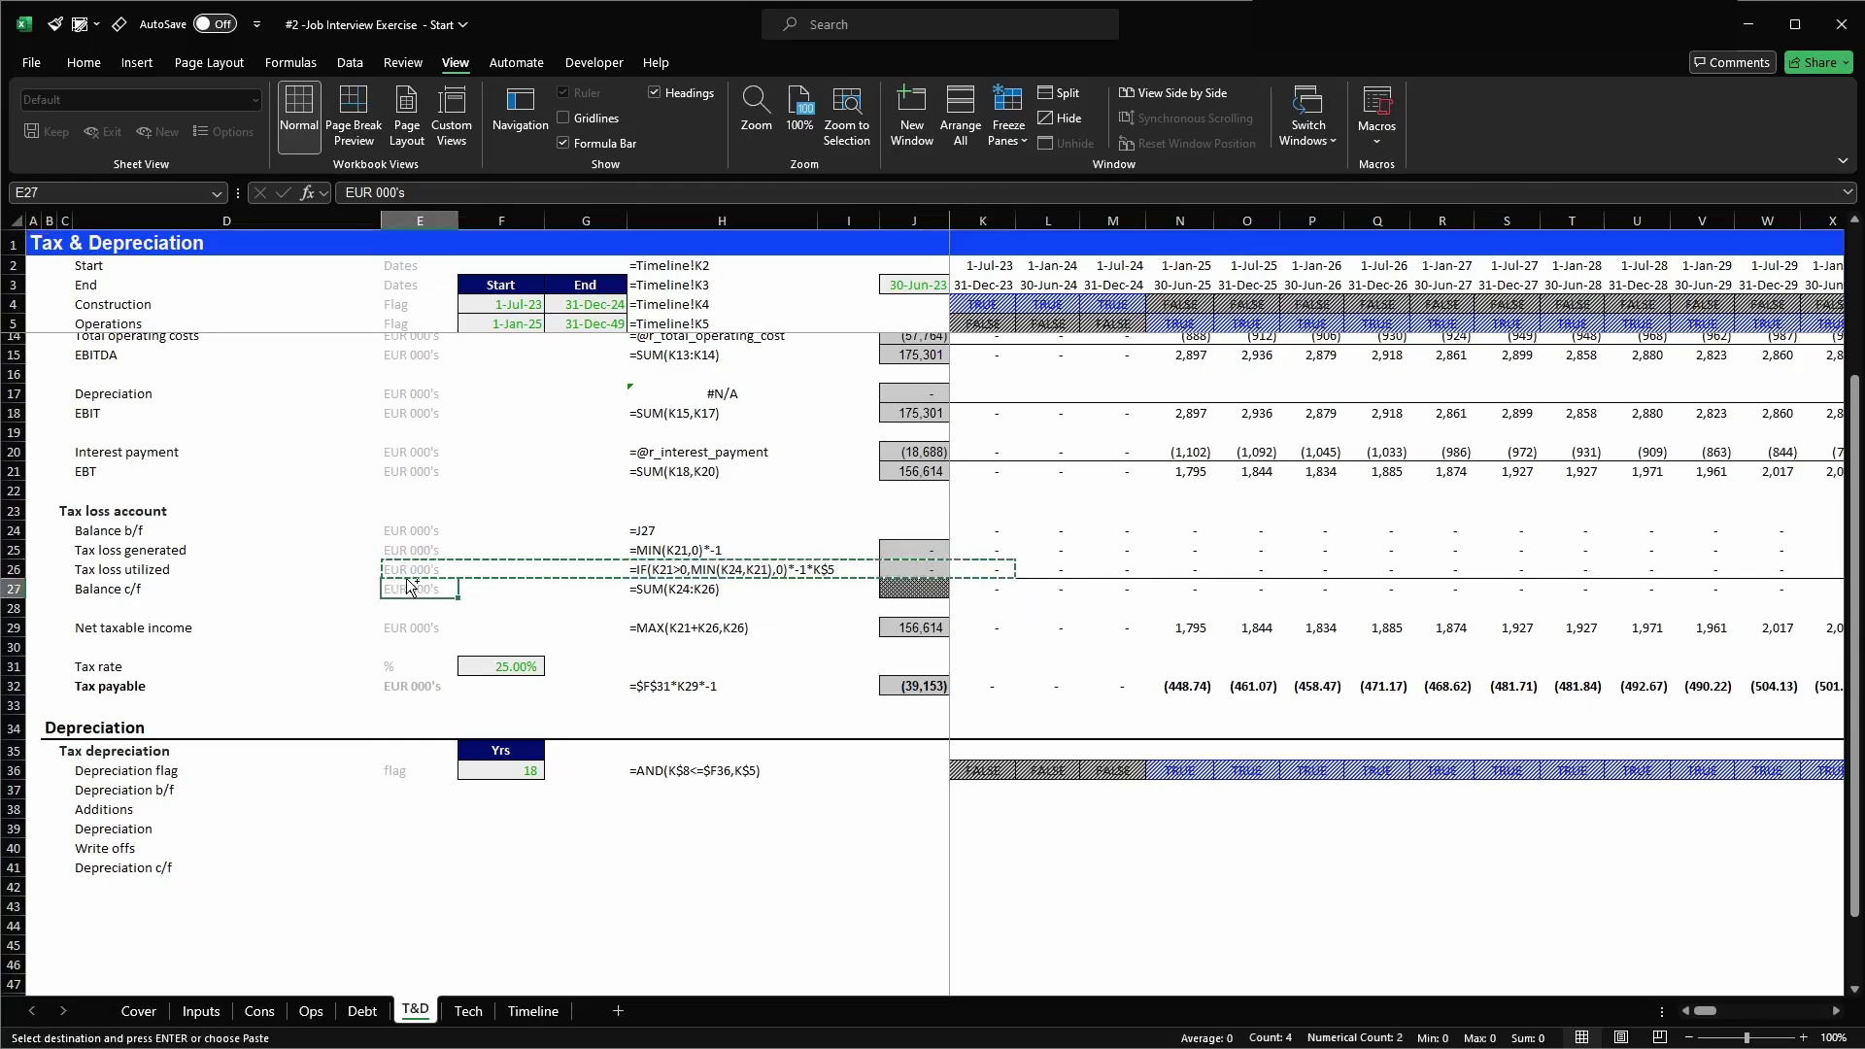
pyautogui.press('Down')
pyautogui.hotkey('shift', 'Down')
pyautogui.hotkey('shift', 'Down')
pyautogui.hotkey('shift', 'Down')
pyautogui.hotkey('shift', 'Down')
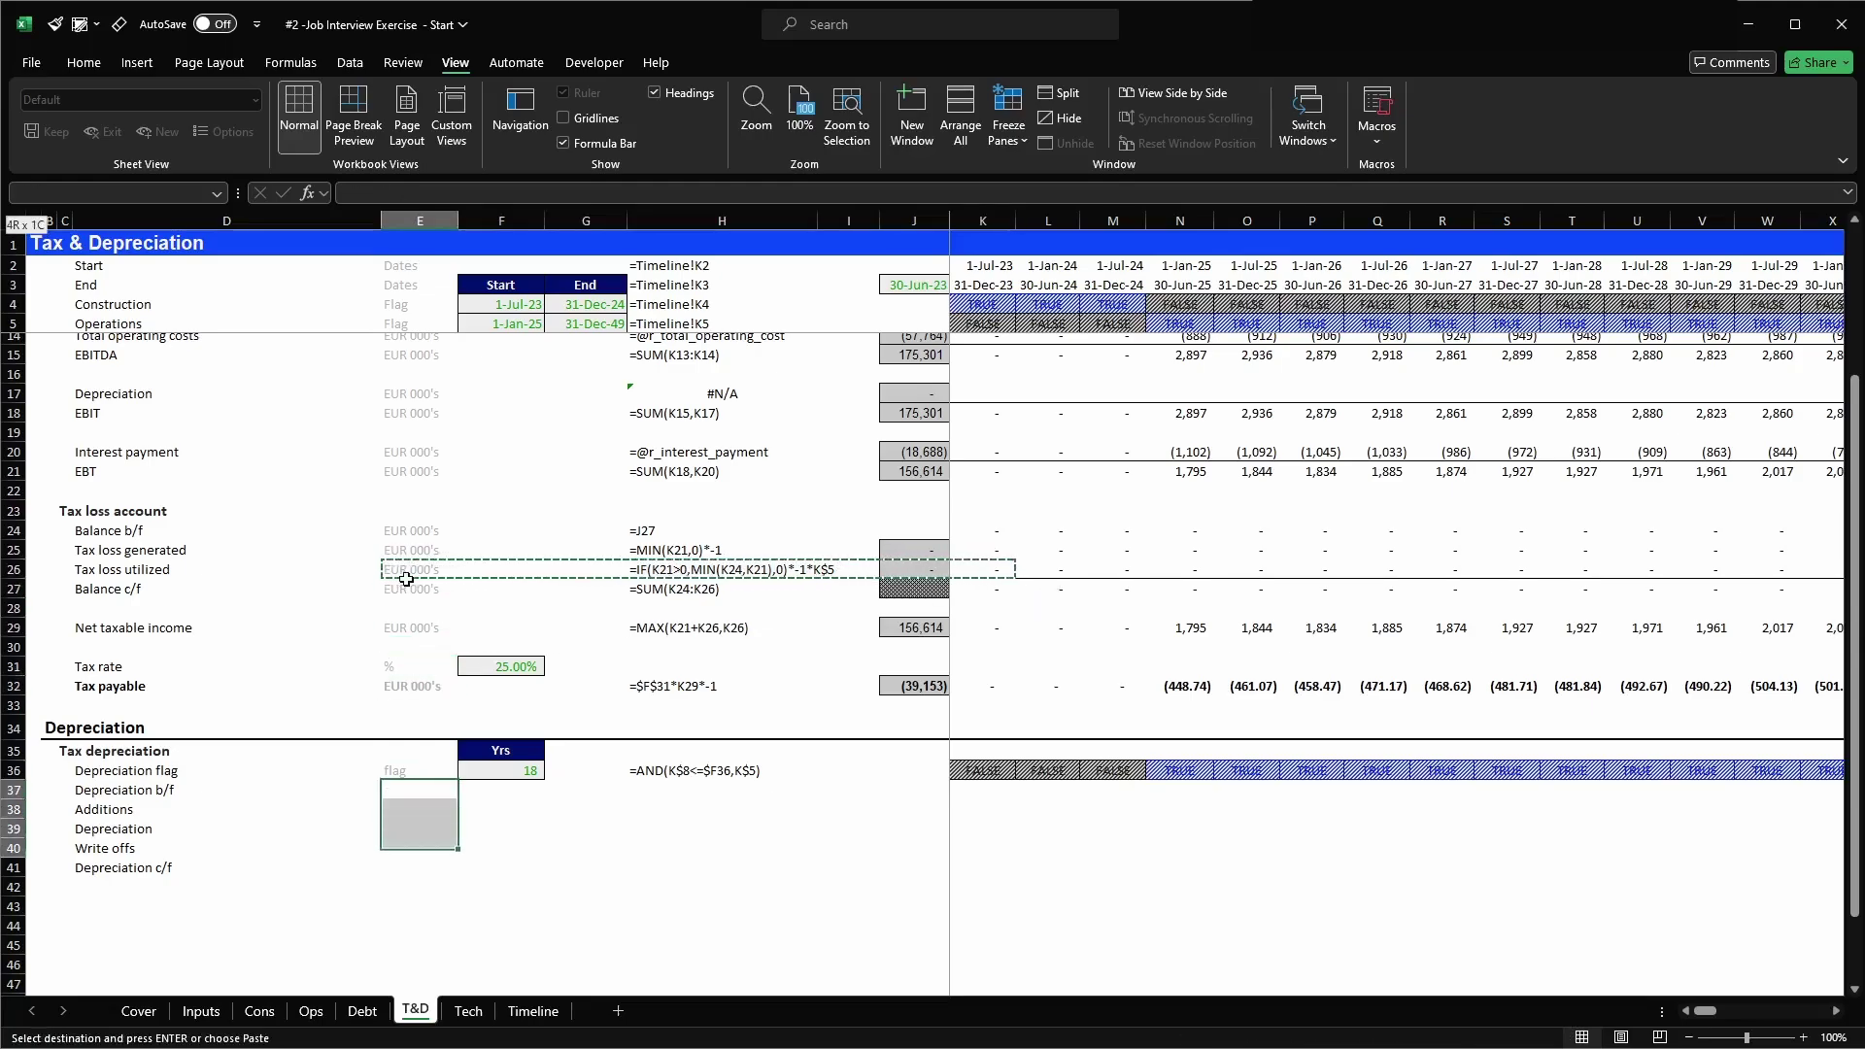
pyautogui.press('Return')
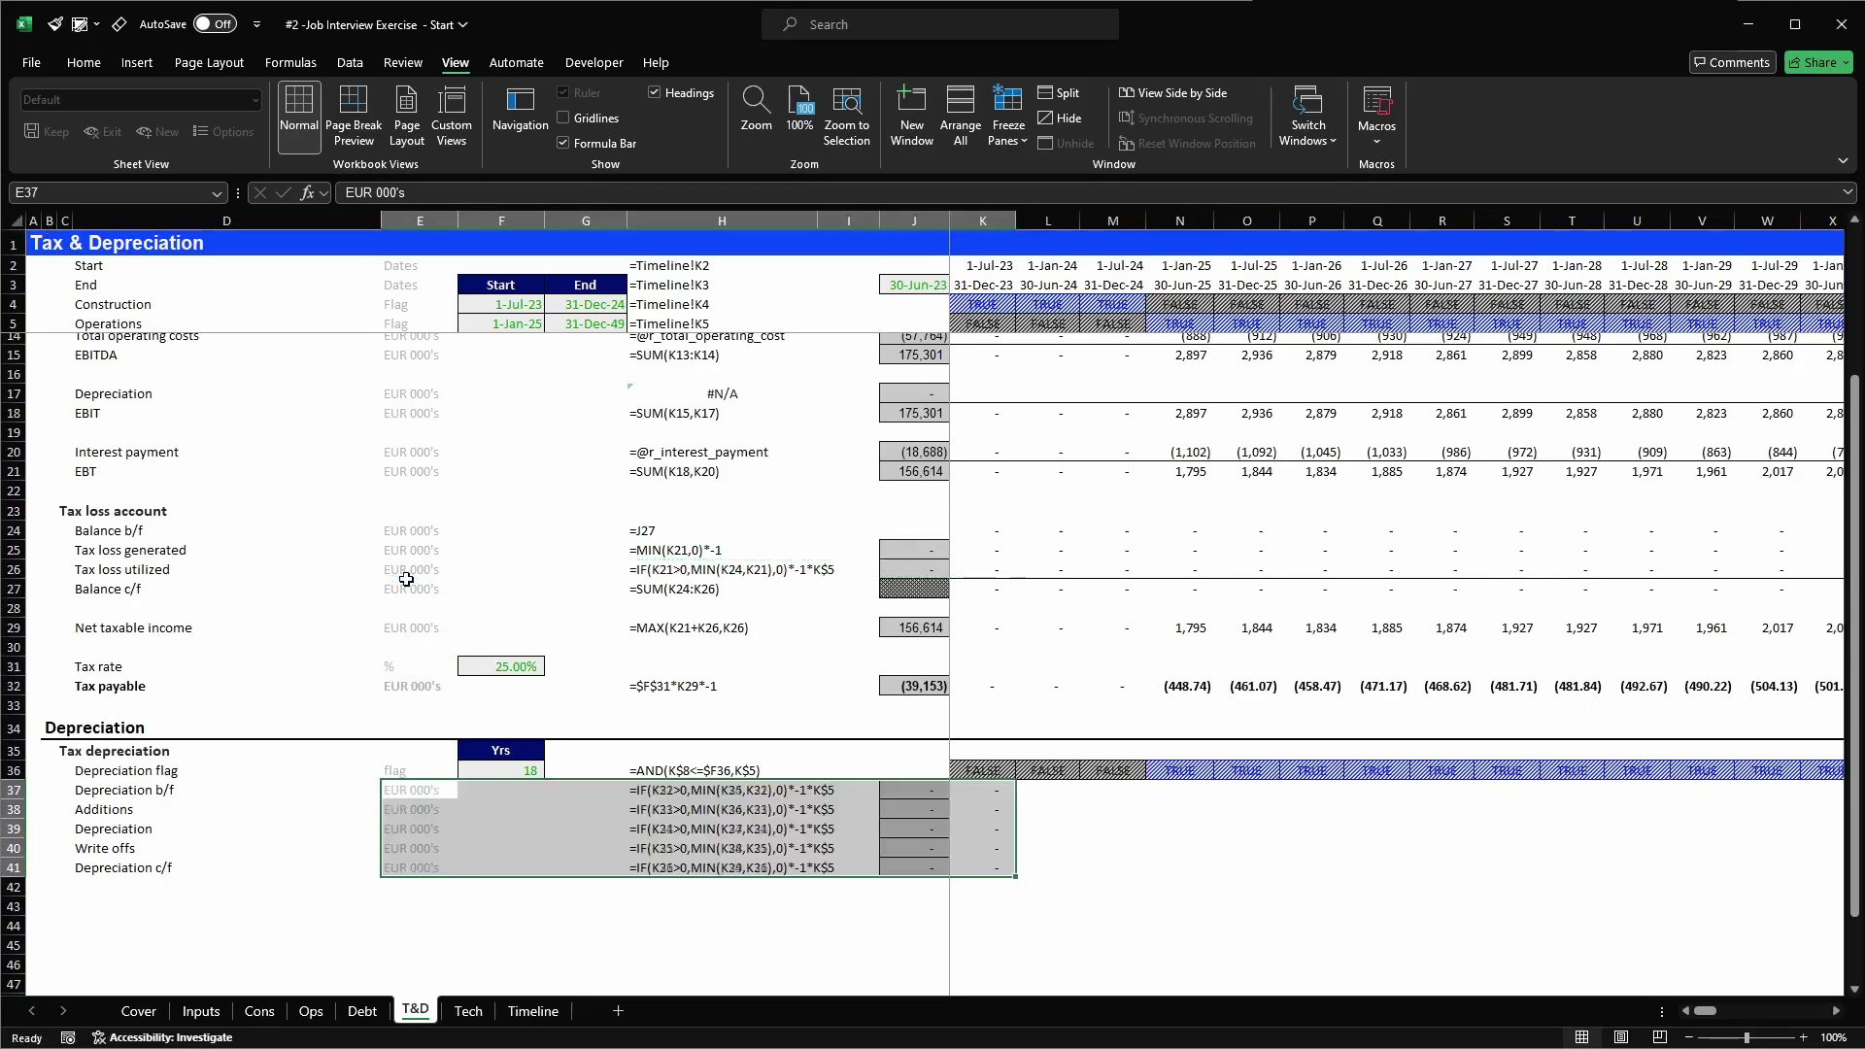
# - Clear the copied tax loss formulas from K37:K41
pyautogui.press('Right')
pyautogui.press('Right')
pyautogui.press('Right')
pyautogui.press('Right')
pyautogui.press('Right')
pyautogui.press('Right')
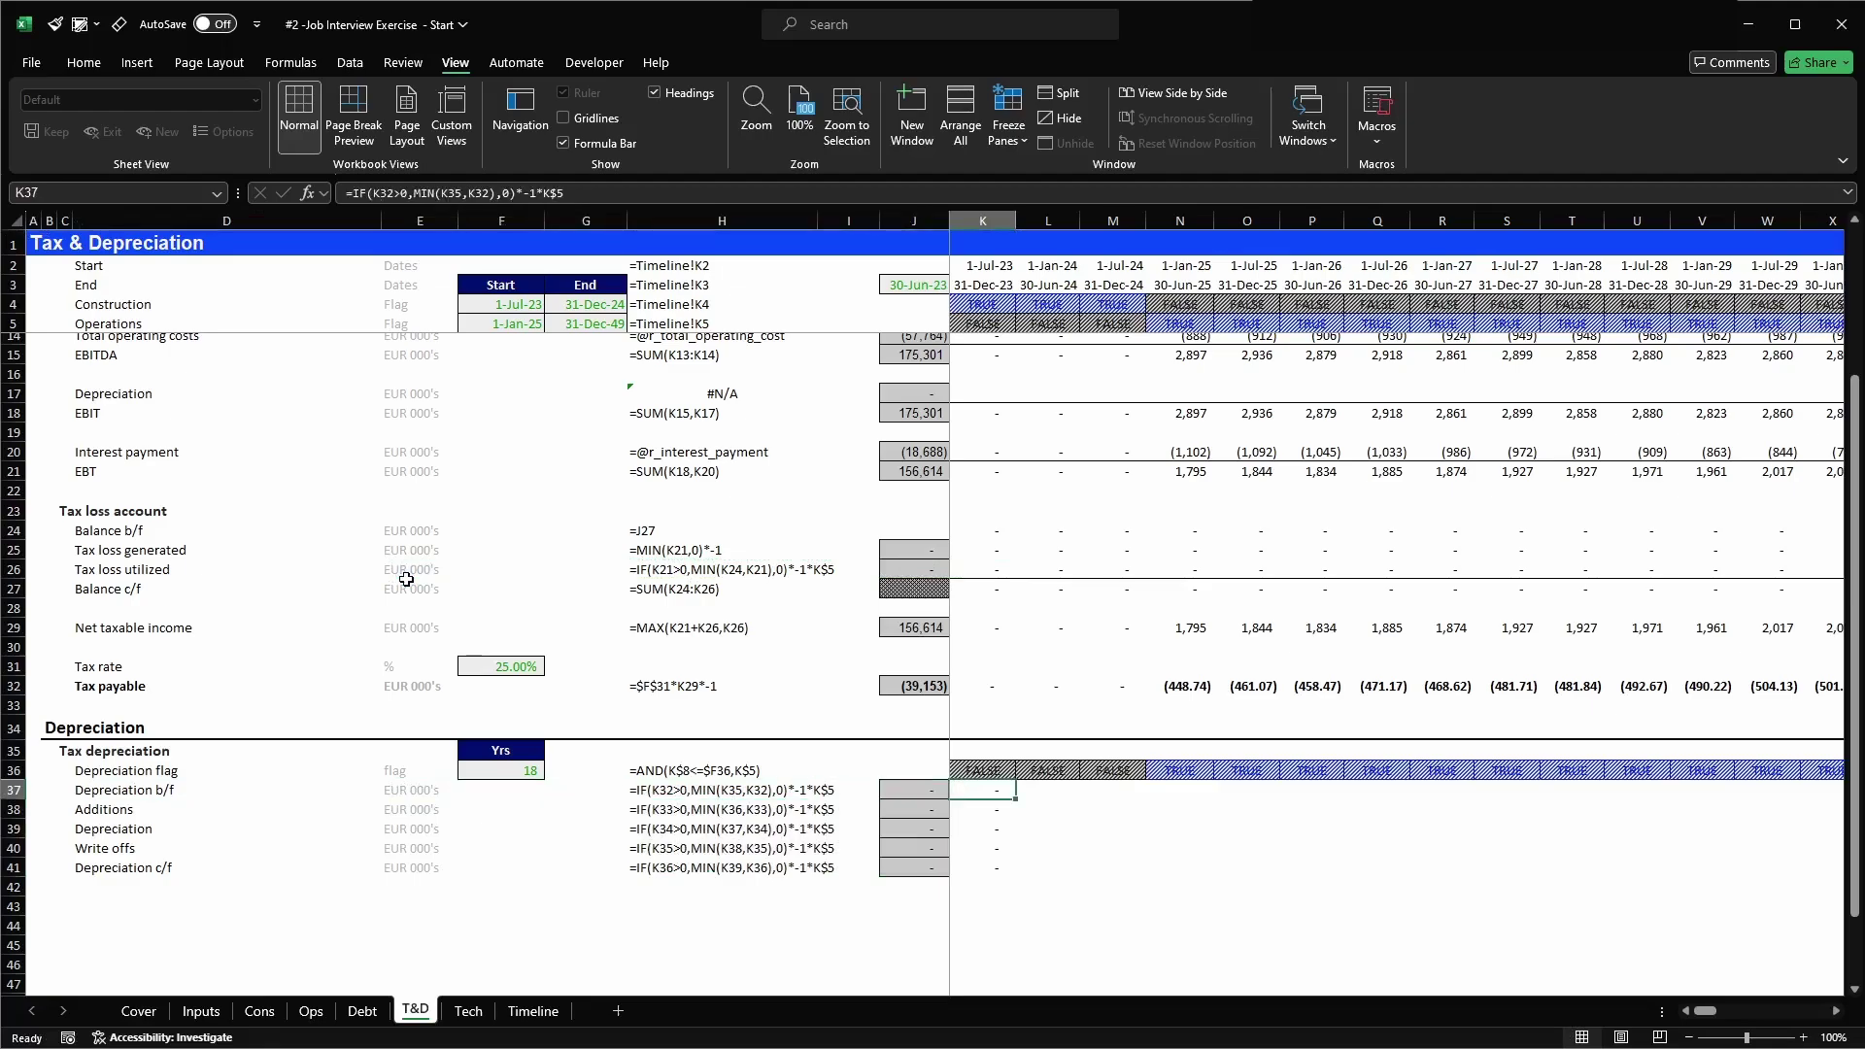
pyautogui.press('Delete')
pyautogui.press('Down')
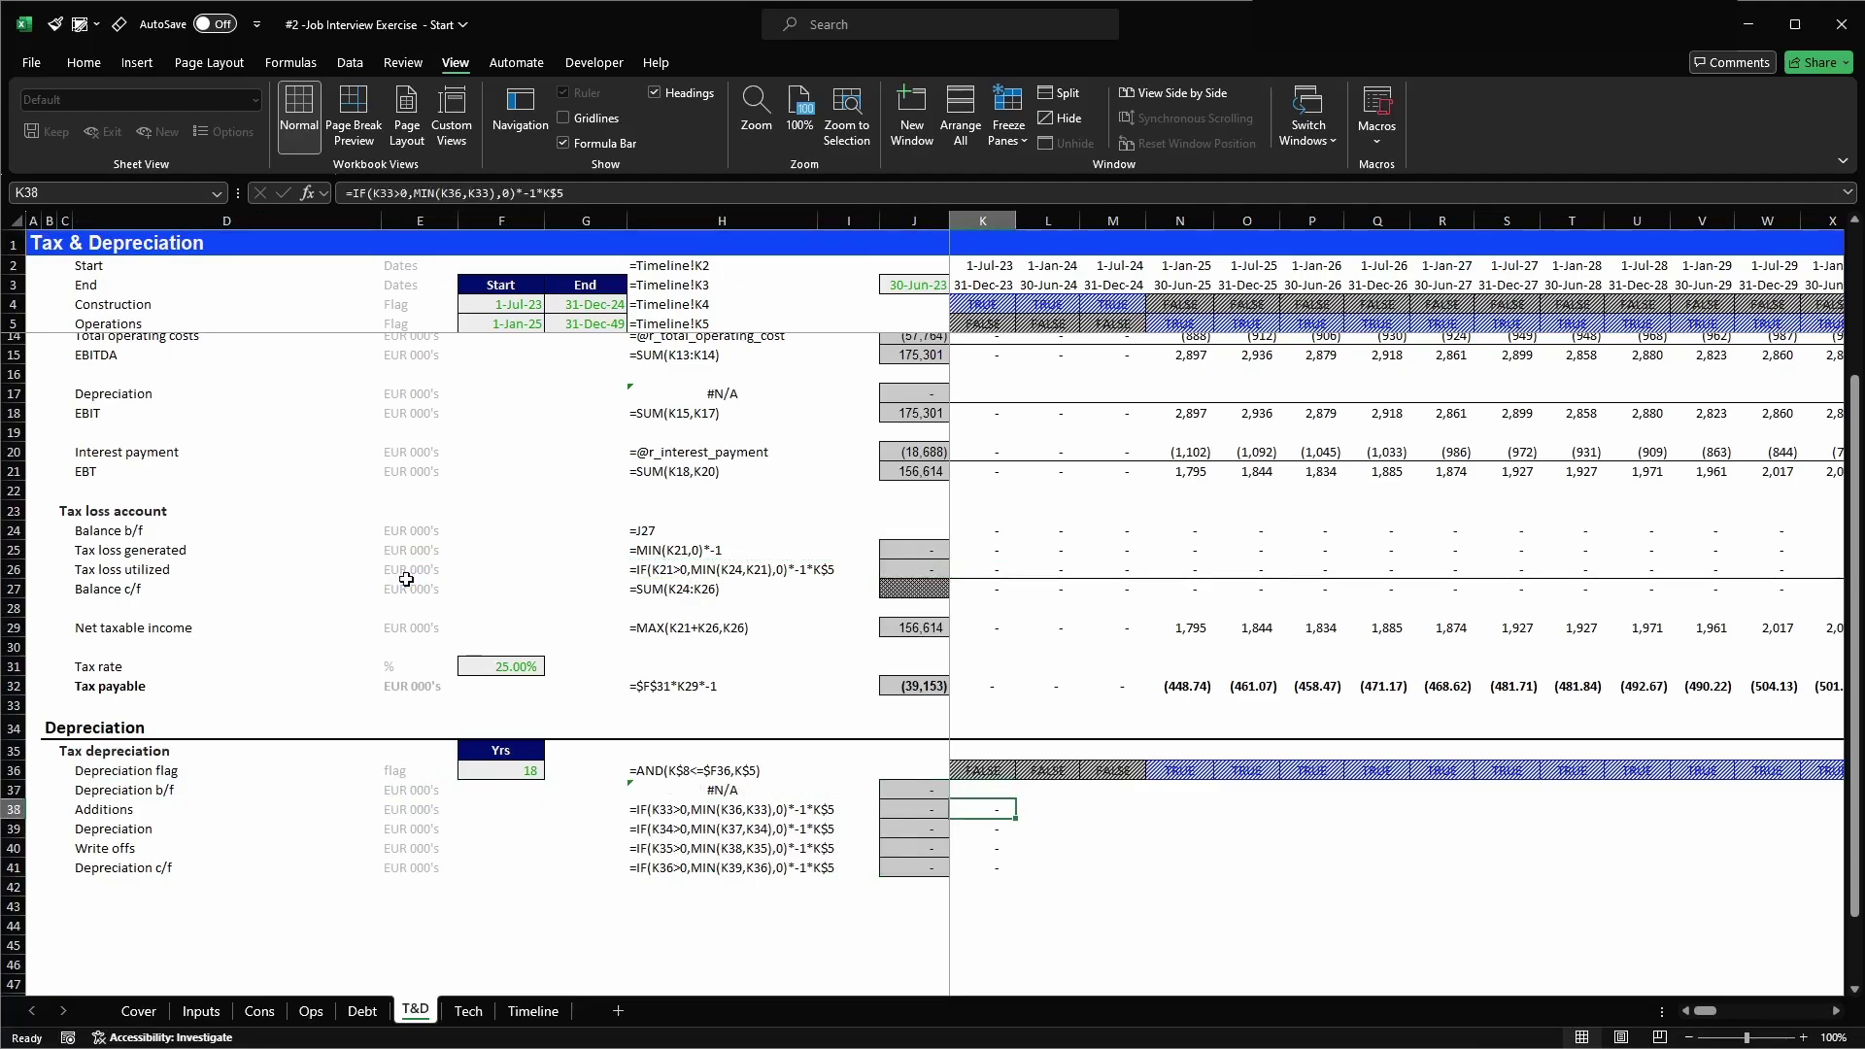
pyautogui.hotkey('shift', 'Down')
pyautogui.hotkey('shift', 'Down')
pyautogui.hotkey('shift', 'Down')
pyautogui.press('Delete')
# - Apply the Empty cell style to J41, the total cell of the Depreciation c/f row
pyautogui.press('Left')
pyautogui.press('Down')
pyautogui.press('Down')
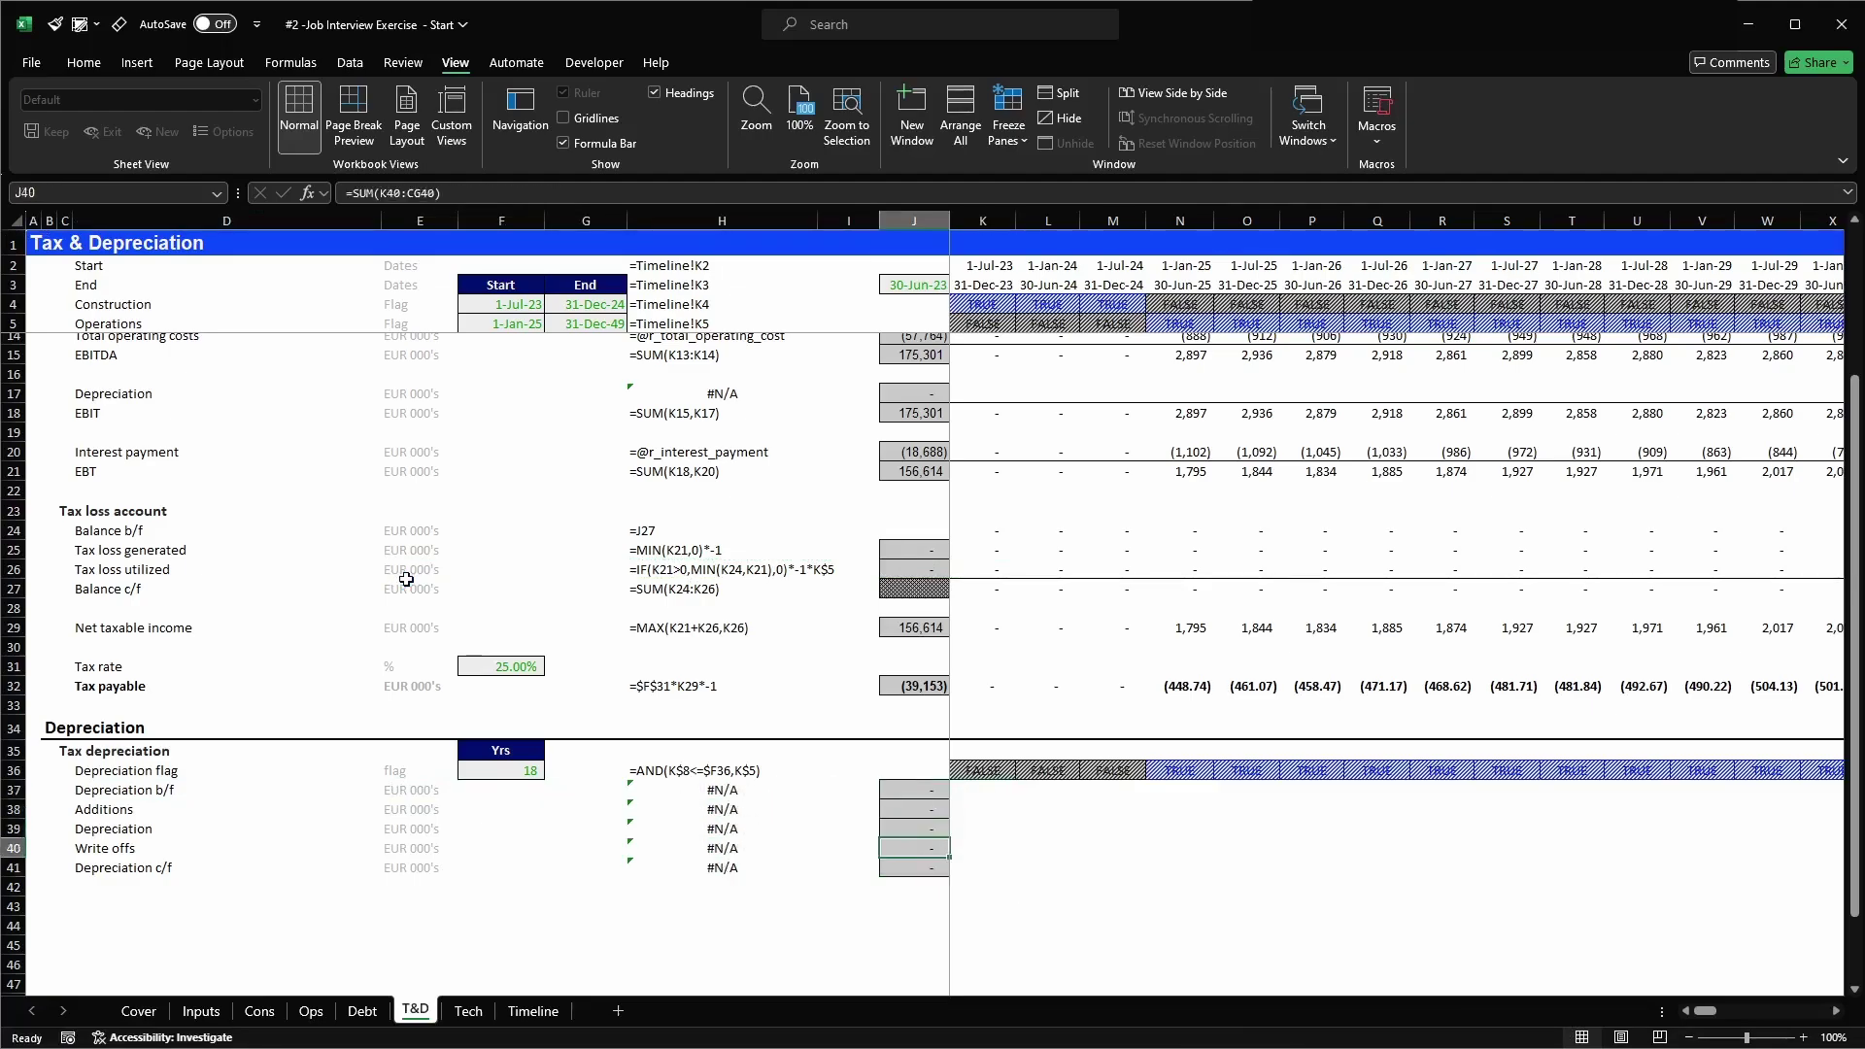
pyautogui.press('Down')
pyautogui.hotkey('alt', '2')
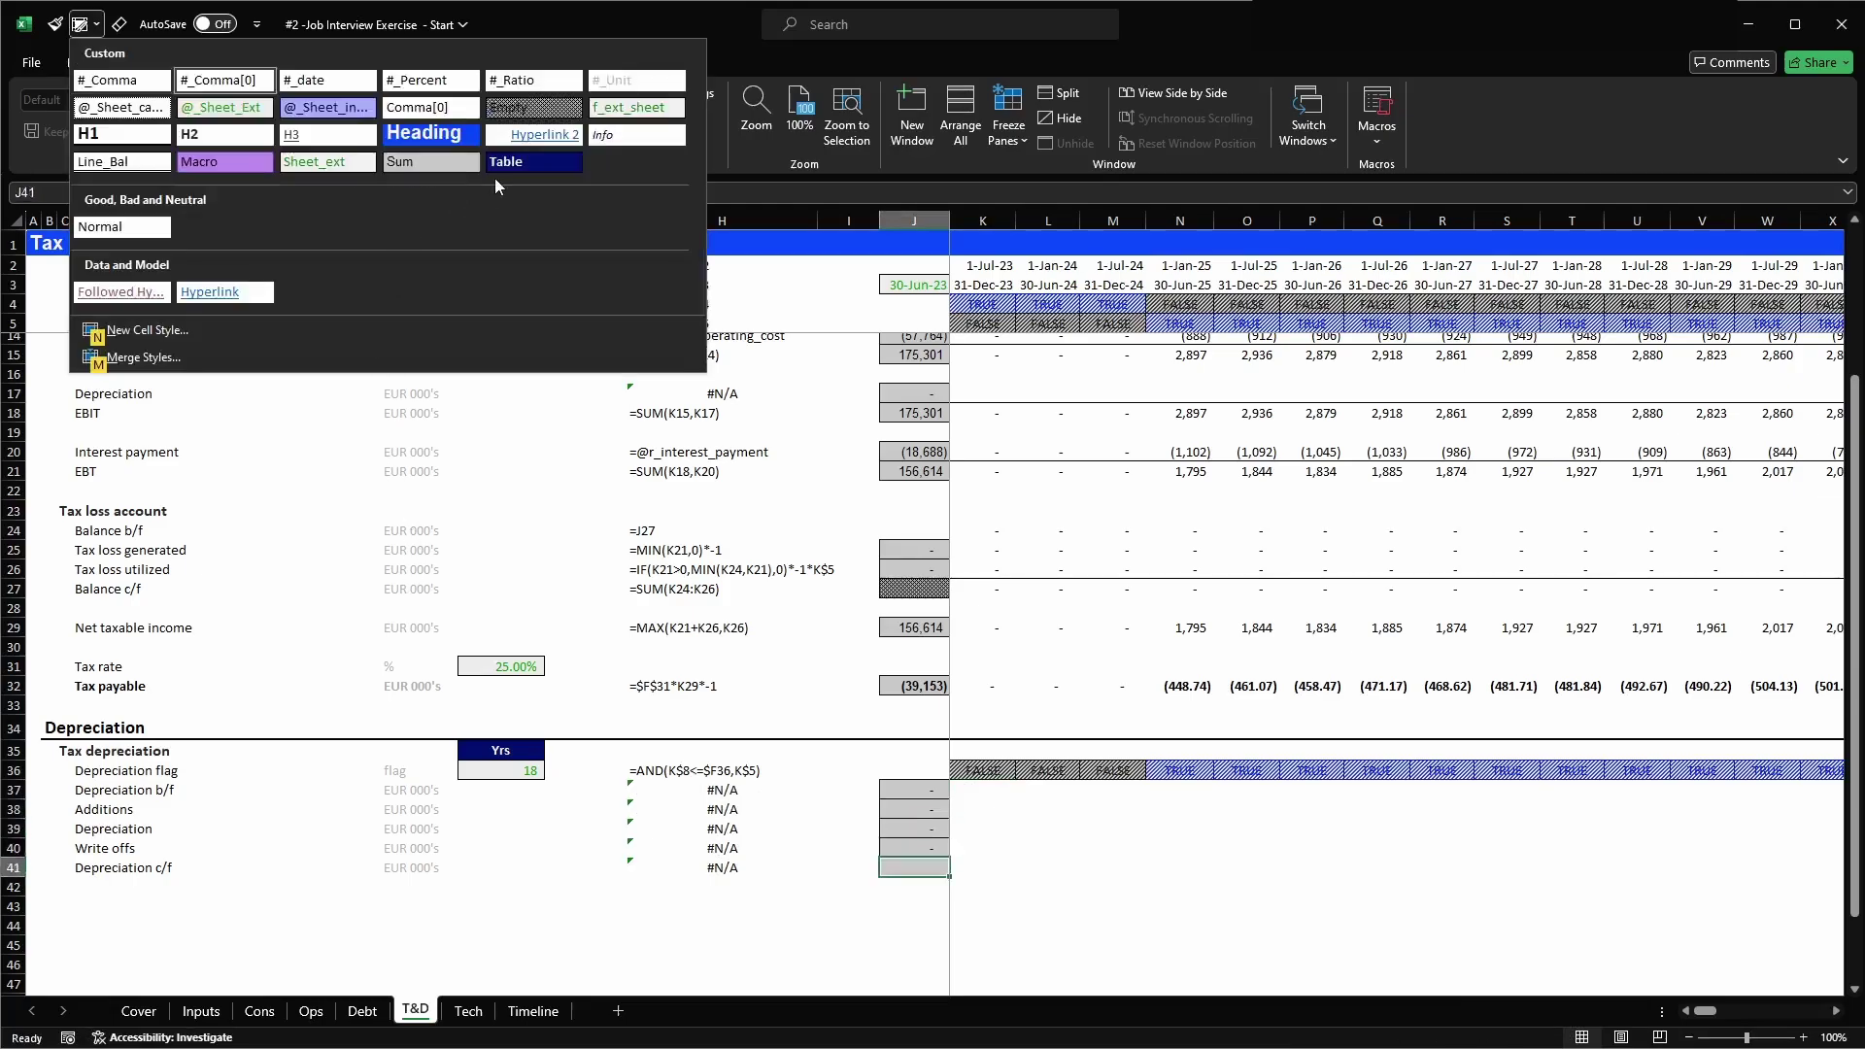
pyautogui.click(523, 112)
# - Enter =J41 in K37 so Depreciation b/f picks up the previous period's closing balance
pyautogui.press('Right')
pyautogui.press('Up')
pyautogui.press('Up')
pyautogui.press('Up')
pyautogui.press('Up')
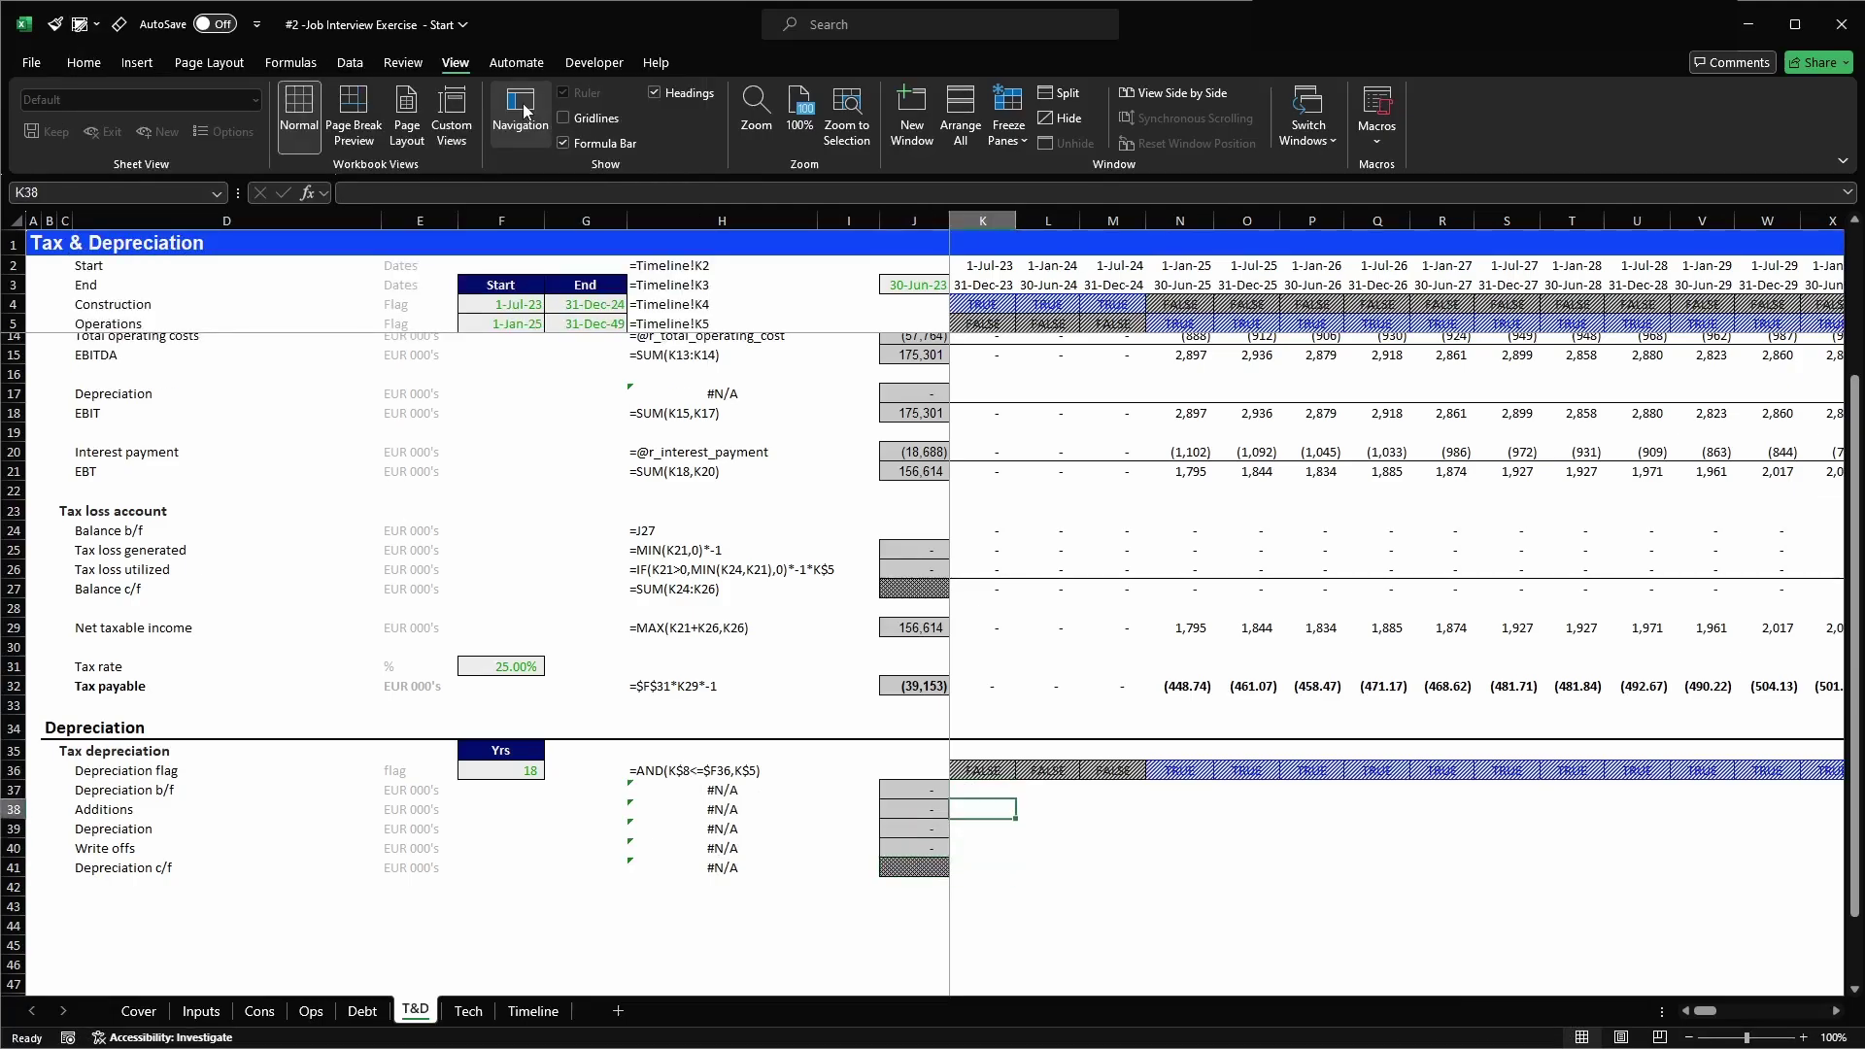
pyautogui.write('=')
pyautogui.press('Left')
pyautogui.press('Down')
pyautogui.press('Down')
pyautogui.press('Down')
pyautogui.press('Down')
pyautogui.press('Return')
# - Enter =SUM(K37:K40) in K41 as the Depreciation c/f formula
pyautogui.press('Down')
pyautogui.press('Down')
pyautogui.press('Down')
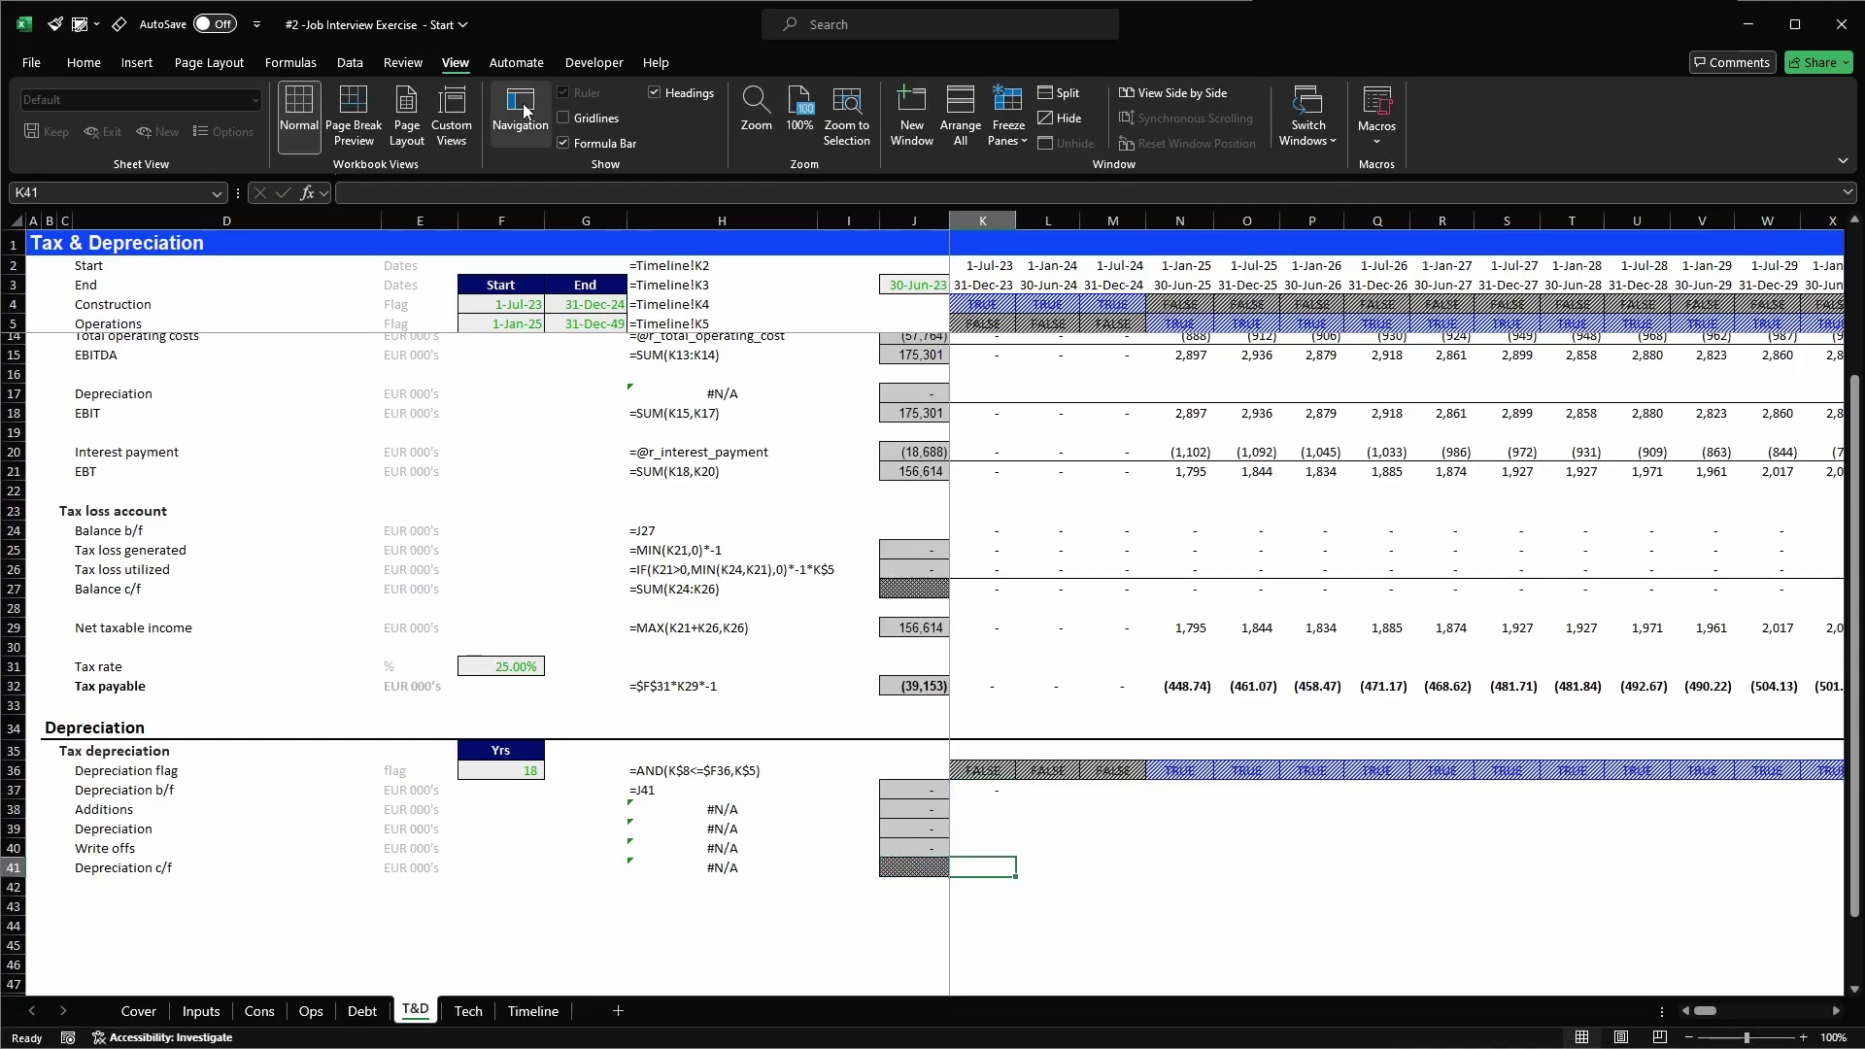
pyautogui.hotkey('alt', '=')
pyautogui.press('Return')
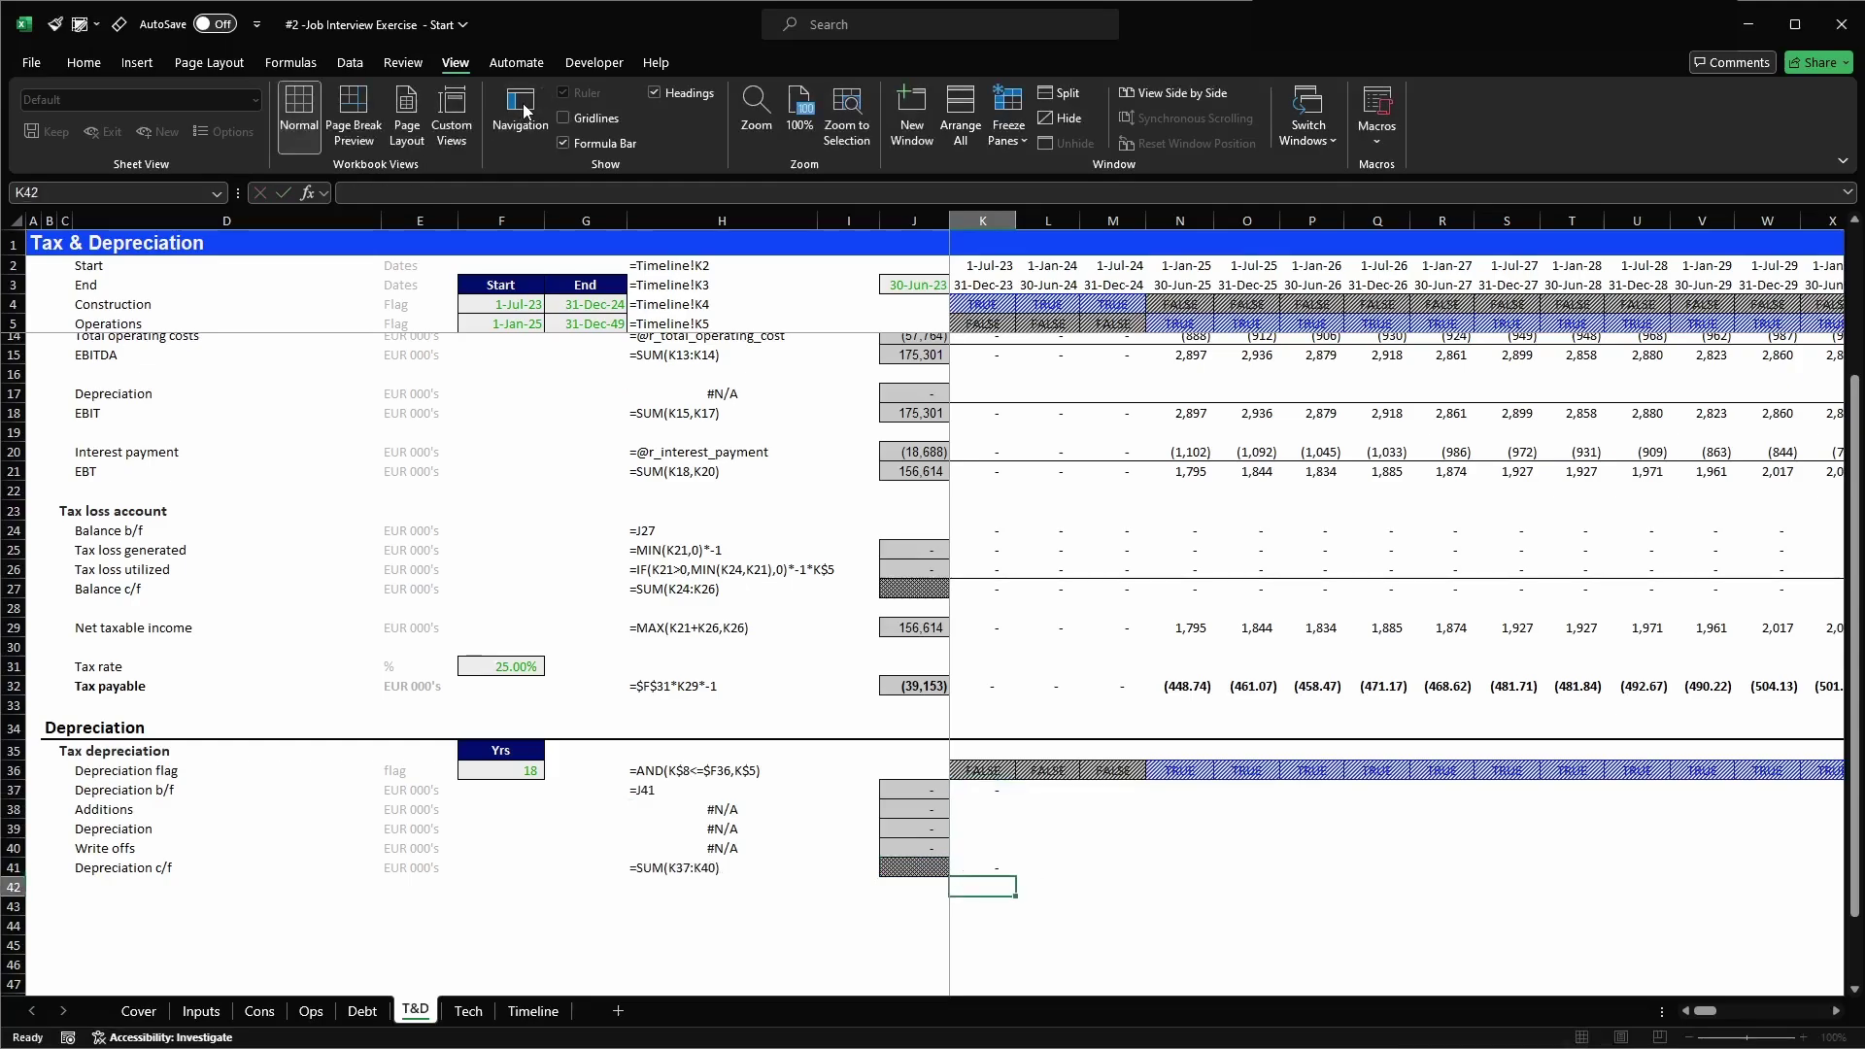
# - Copy K37:K41 across the timeline to column CG
pyautogui.hotkey('shift', 'Up')
pyautogui.hotkey('shift', 'Up')
pyautogui.hotkey('shift', 'Up')
pyautogui.hotkey('shift', 'Up')
pyautogui.hotkey('ctrl', 'c')
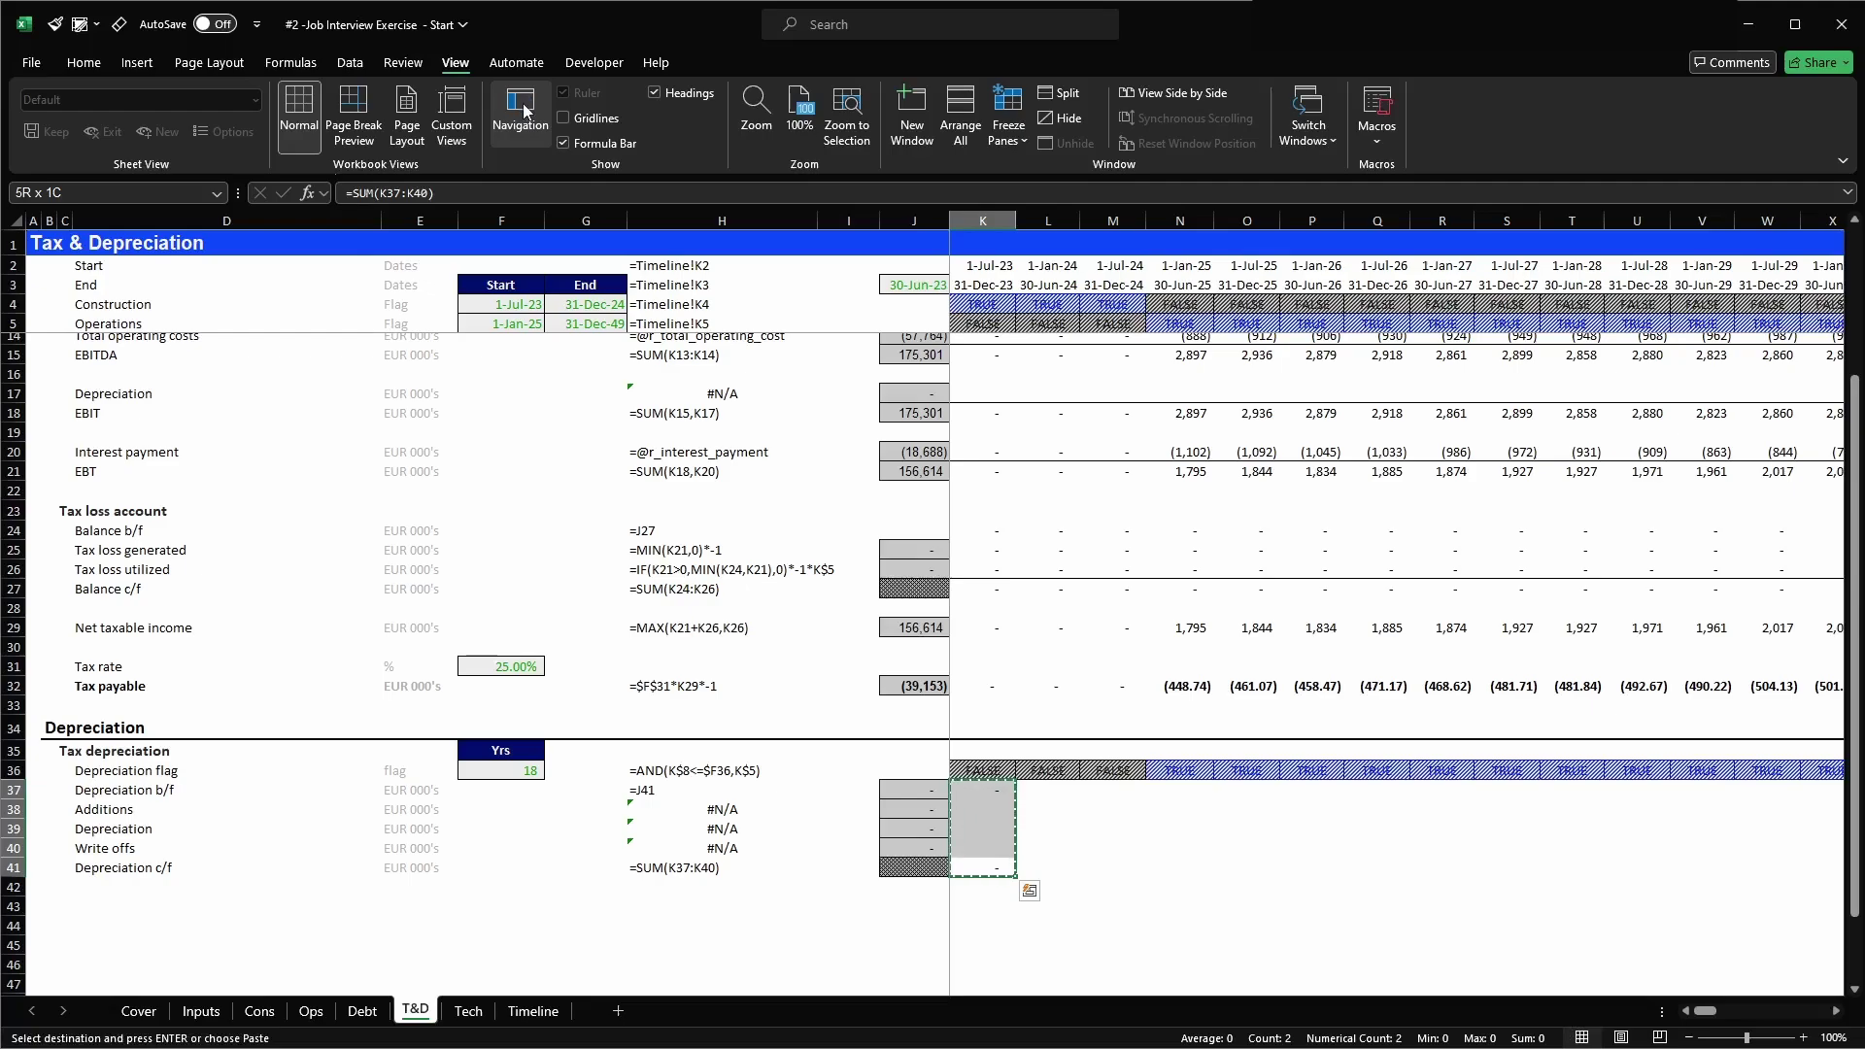
pyautogui.hotkey('ctrl', 'shift', 'Right')
pyautogui.press('Return')
# - Add a top border to the Depreciation c/f row from K41 to CG41
pyautogui.press('Left')
pyautogui.press('Right')
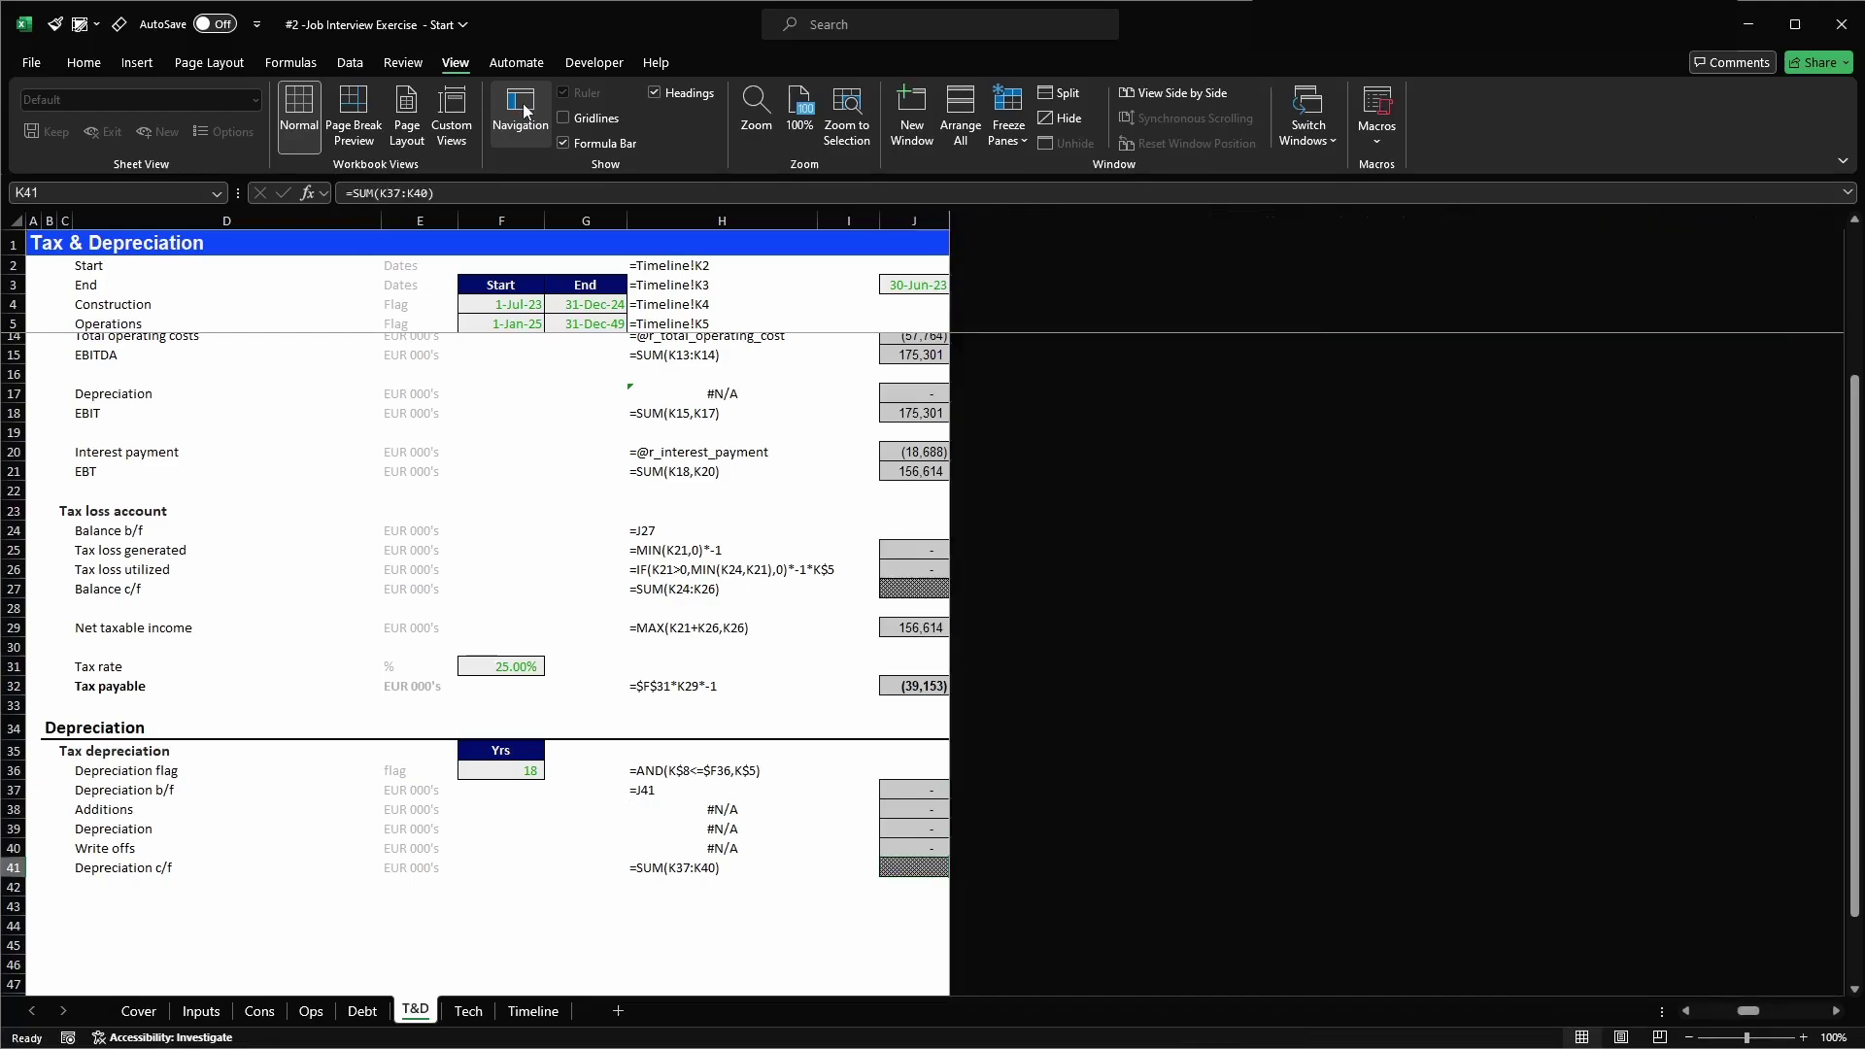
pyautogui.hotkey('ctrl', 'shift', 'Right')
pyautogui.press('alt')
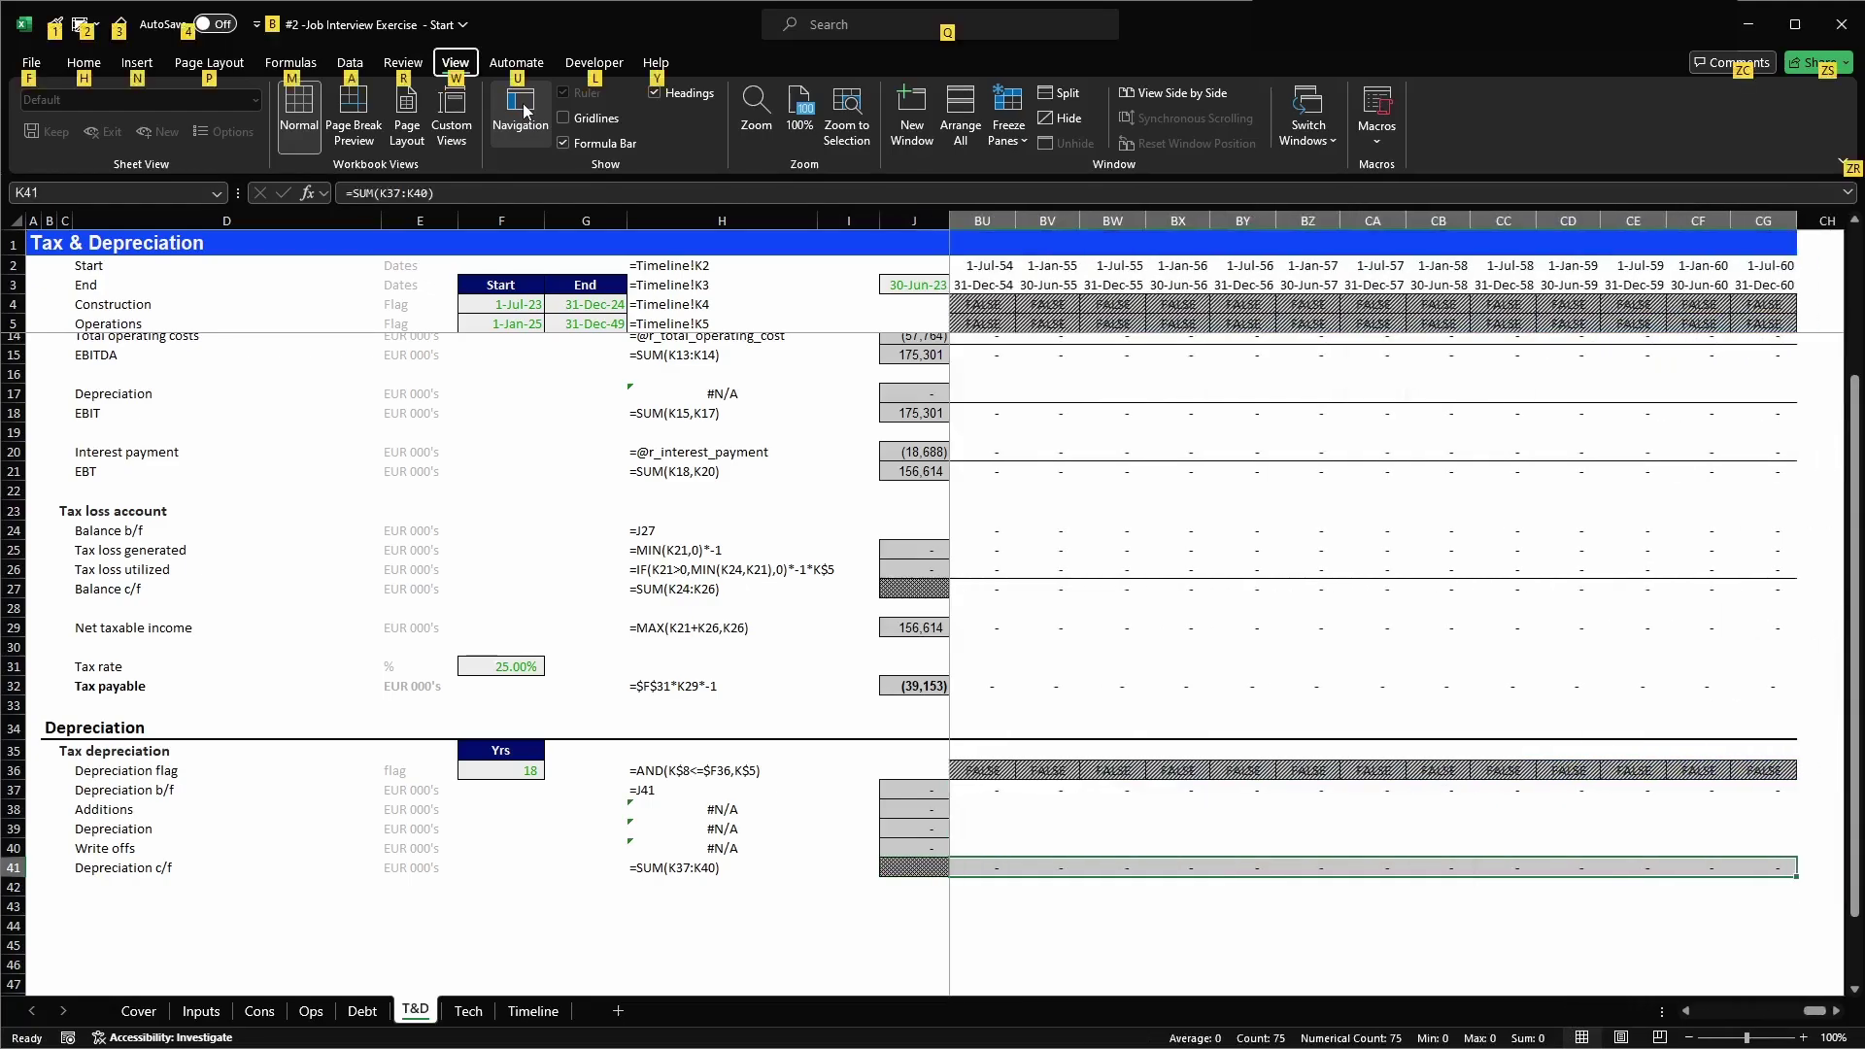
pyautogui.press('h')
pyautogui.press('b')
pyautogui.press('p')
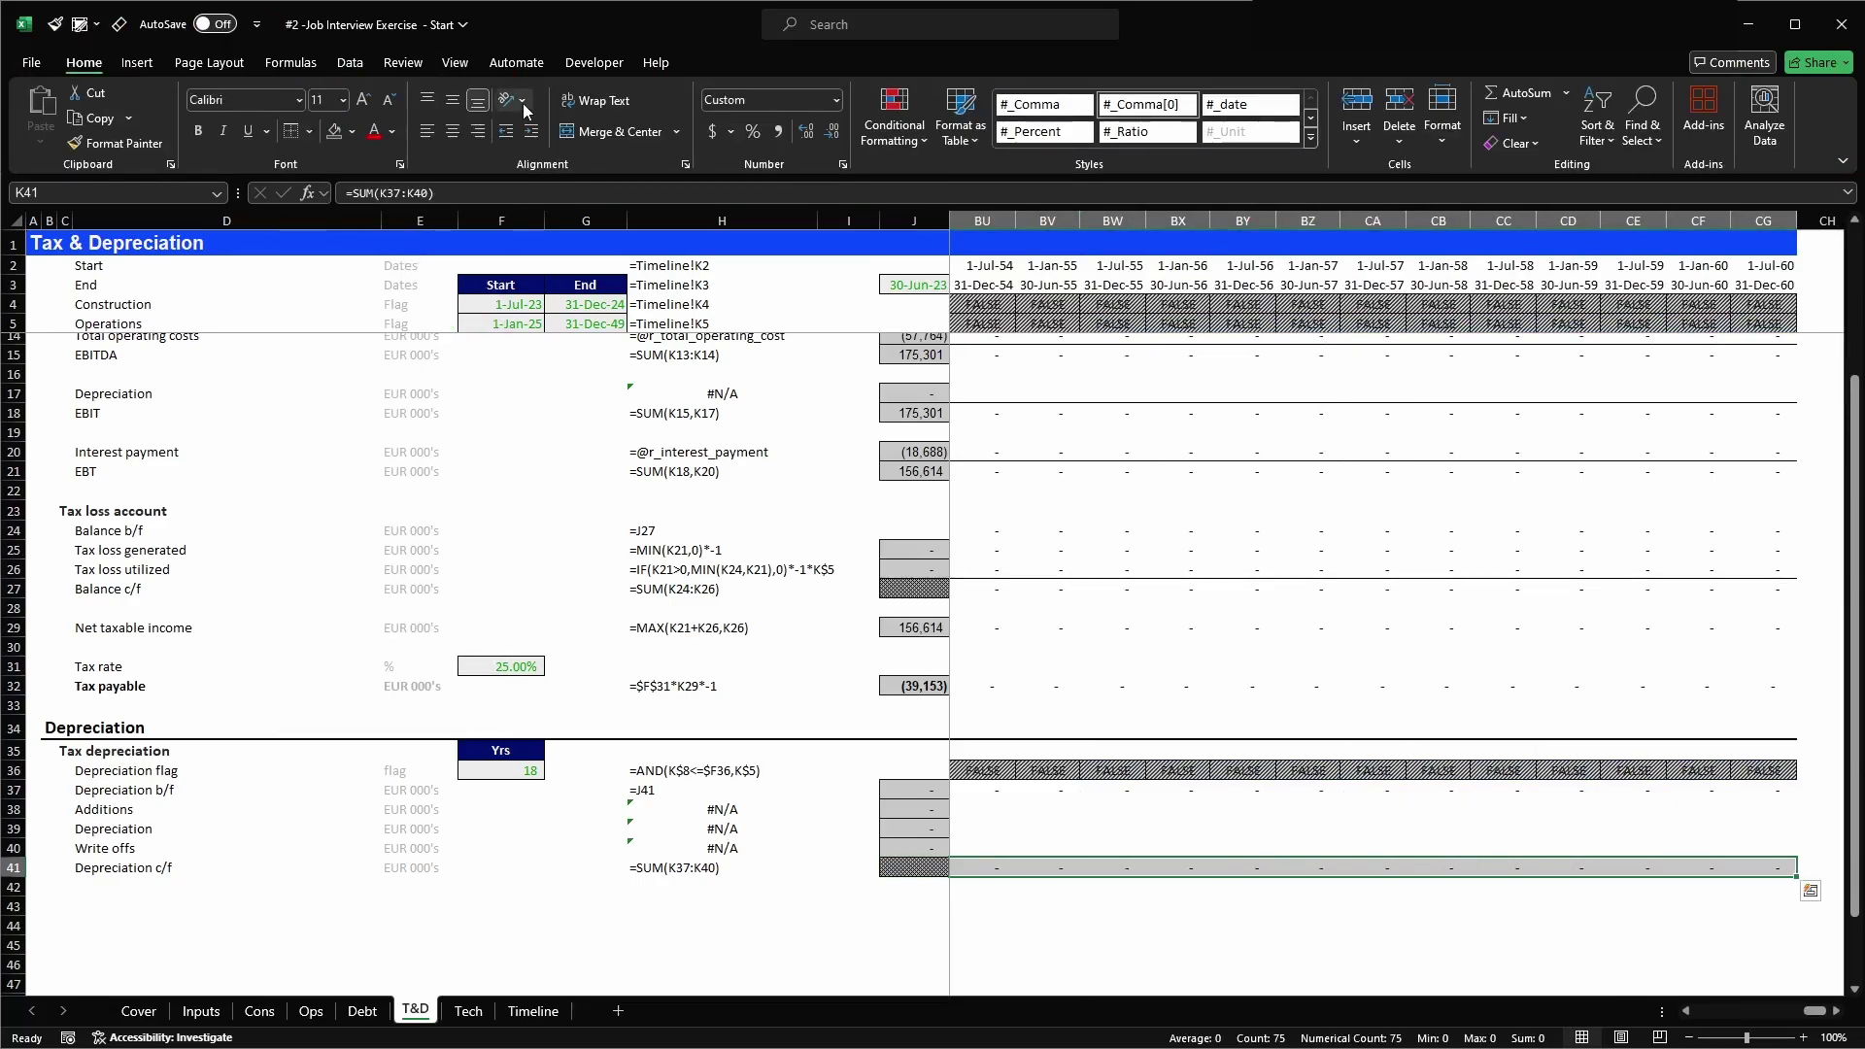
pyautogui.press('Left')
pyautogui.press('Right')
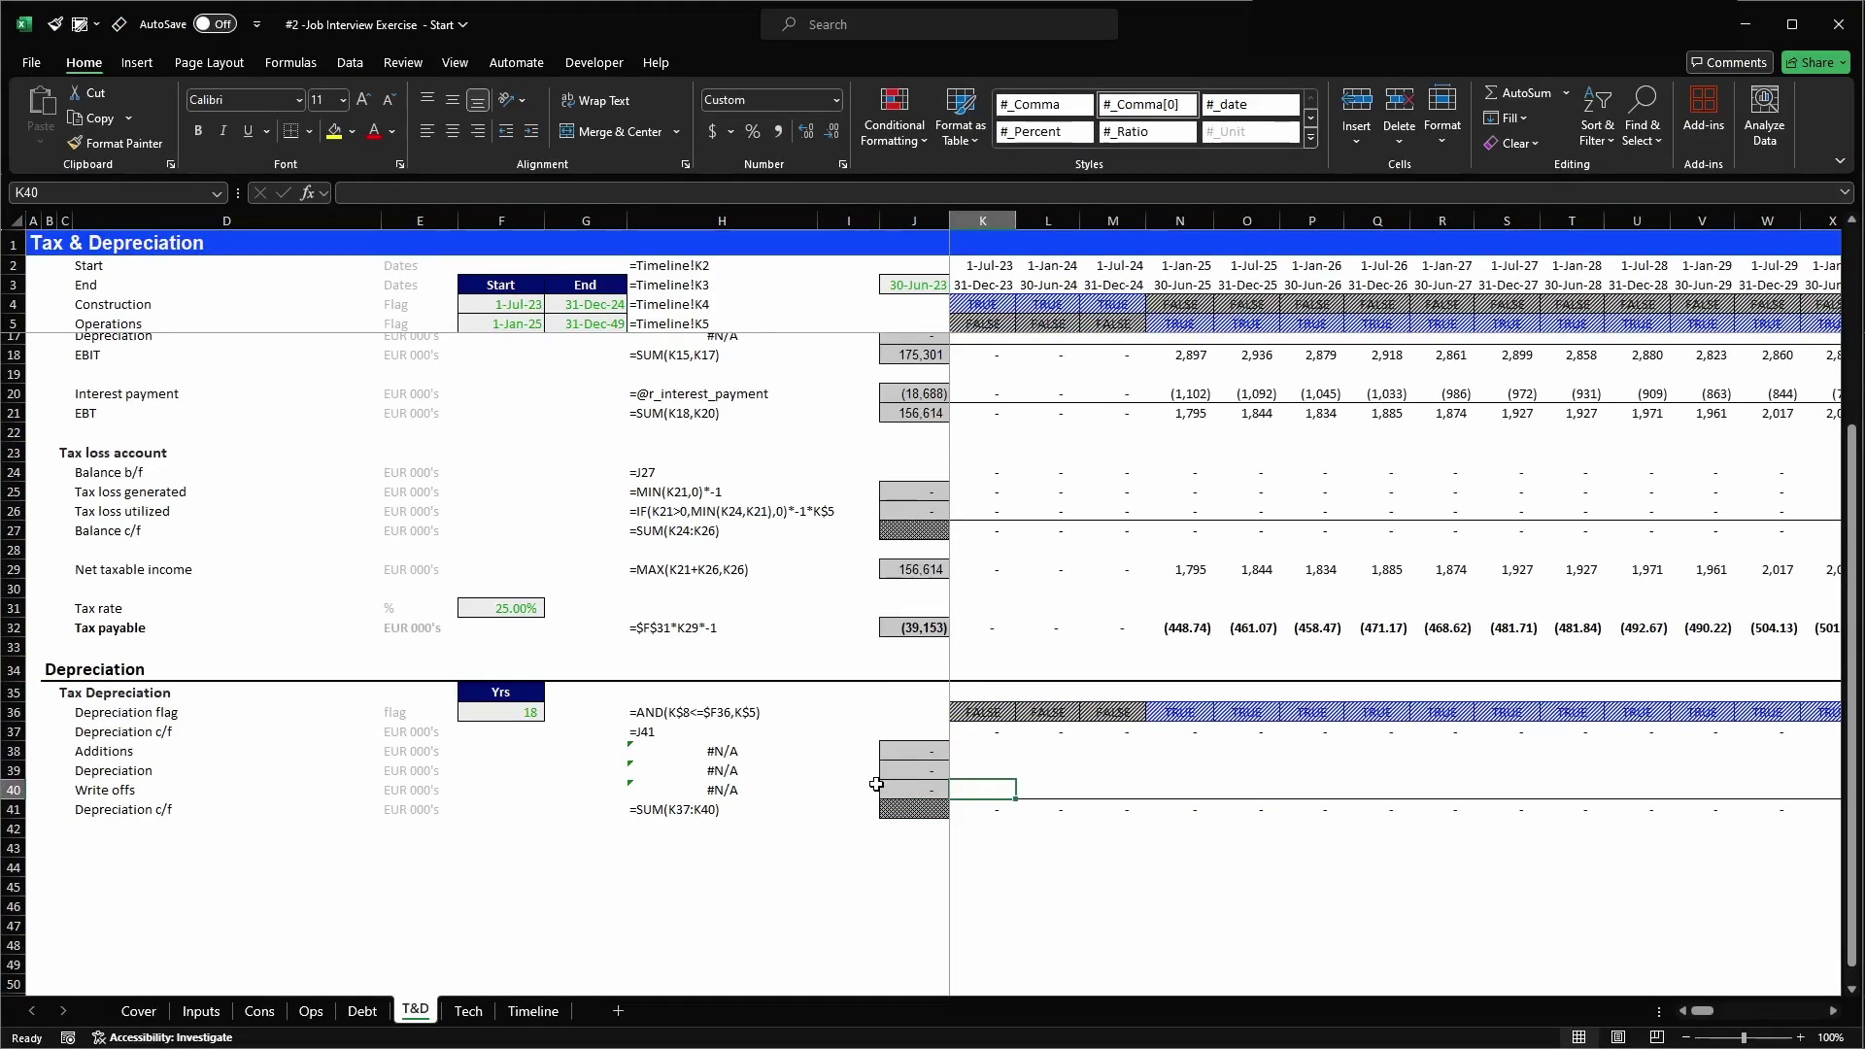
pyautogui.hotkey('shift', 'space')
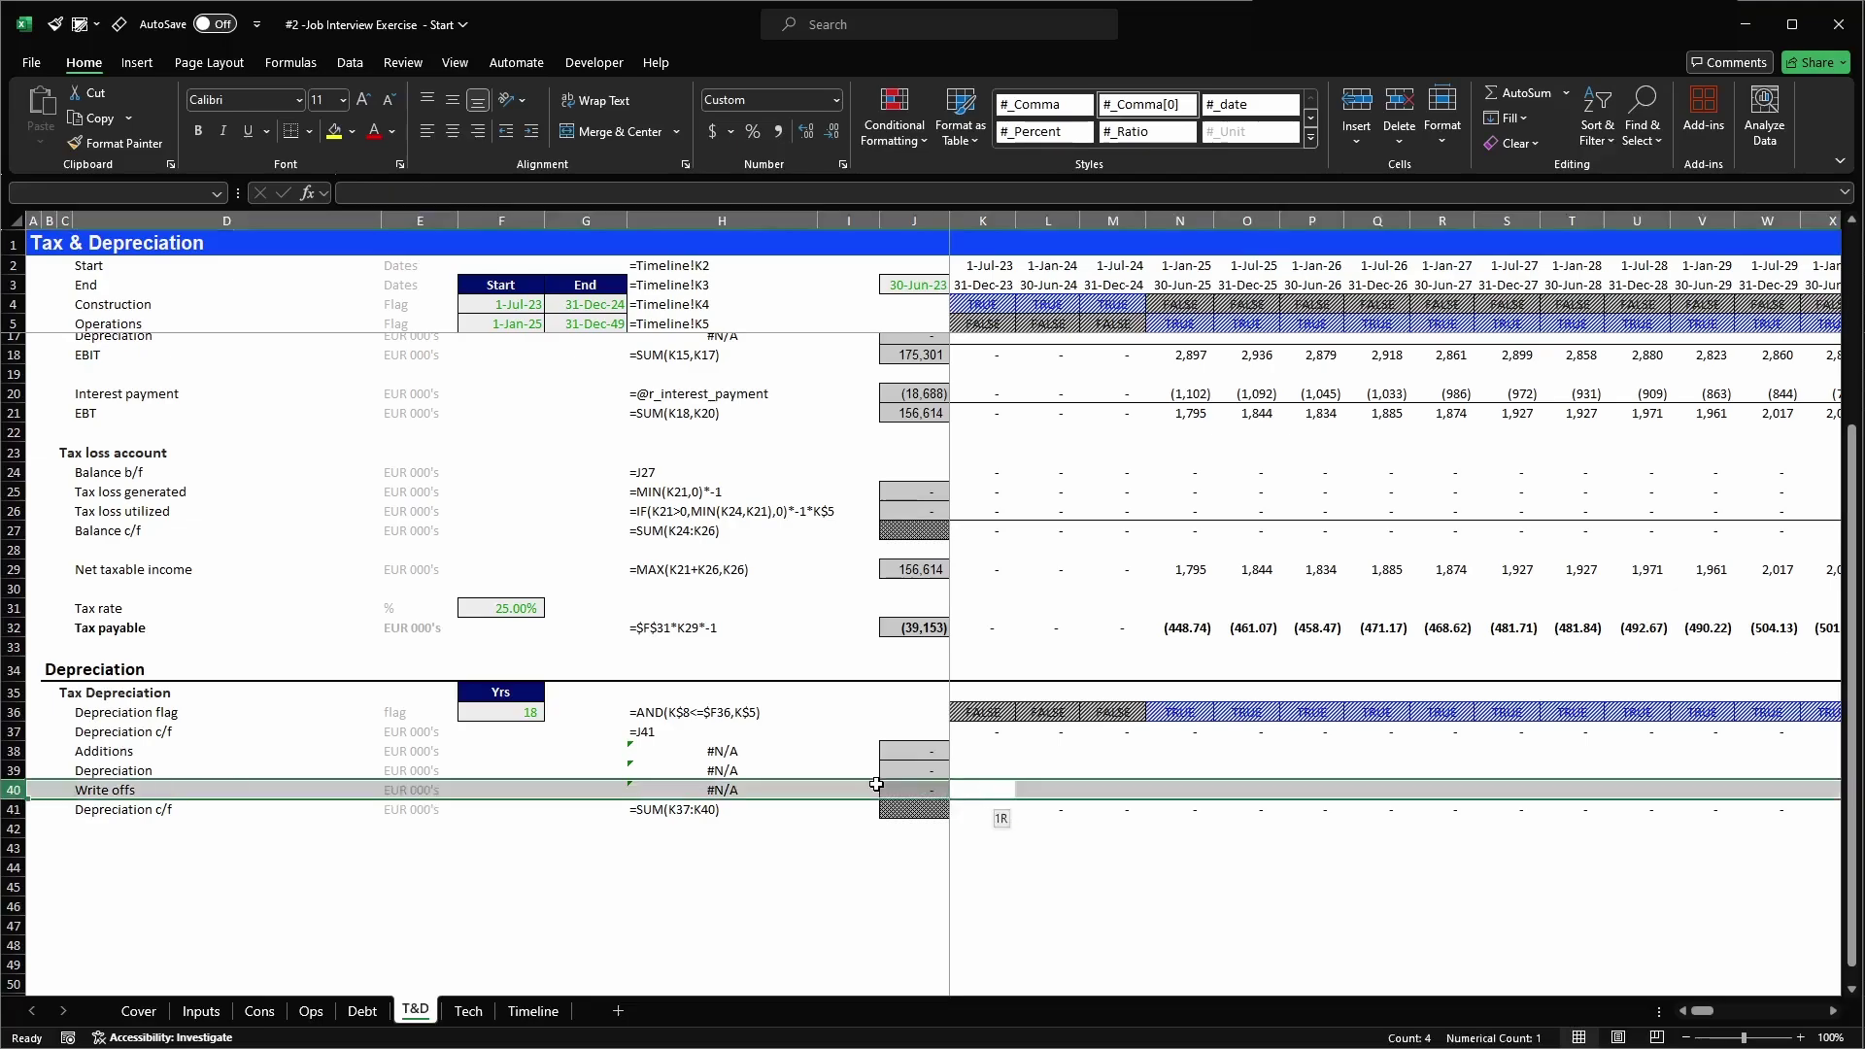
pyautogui.hotkey('shift', 'Up')
pyautogui.hotkey('shift', 'Up')
pyautogui.hotkey('shift', 'Up')
pyautogui.hotkey('shift', 'Down')
pyautogui.press('Left')
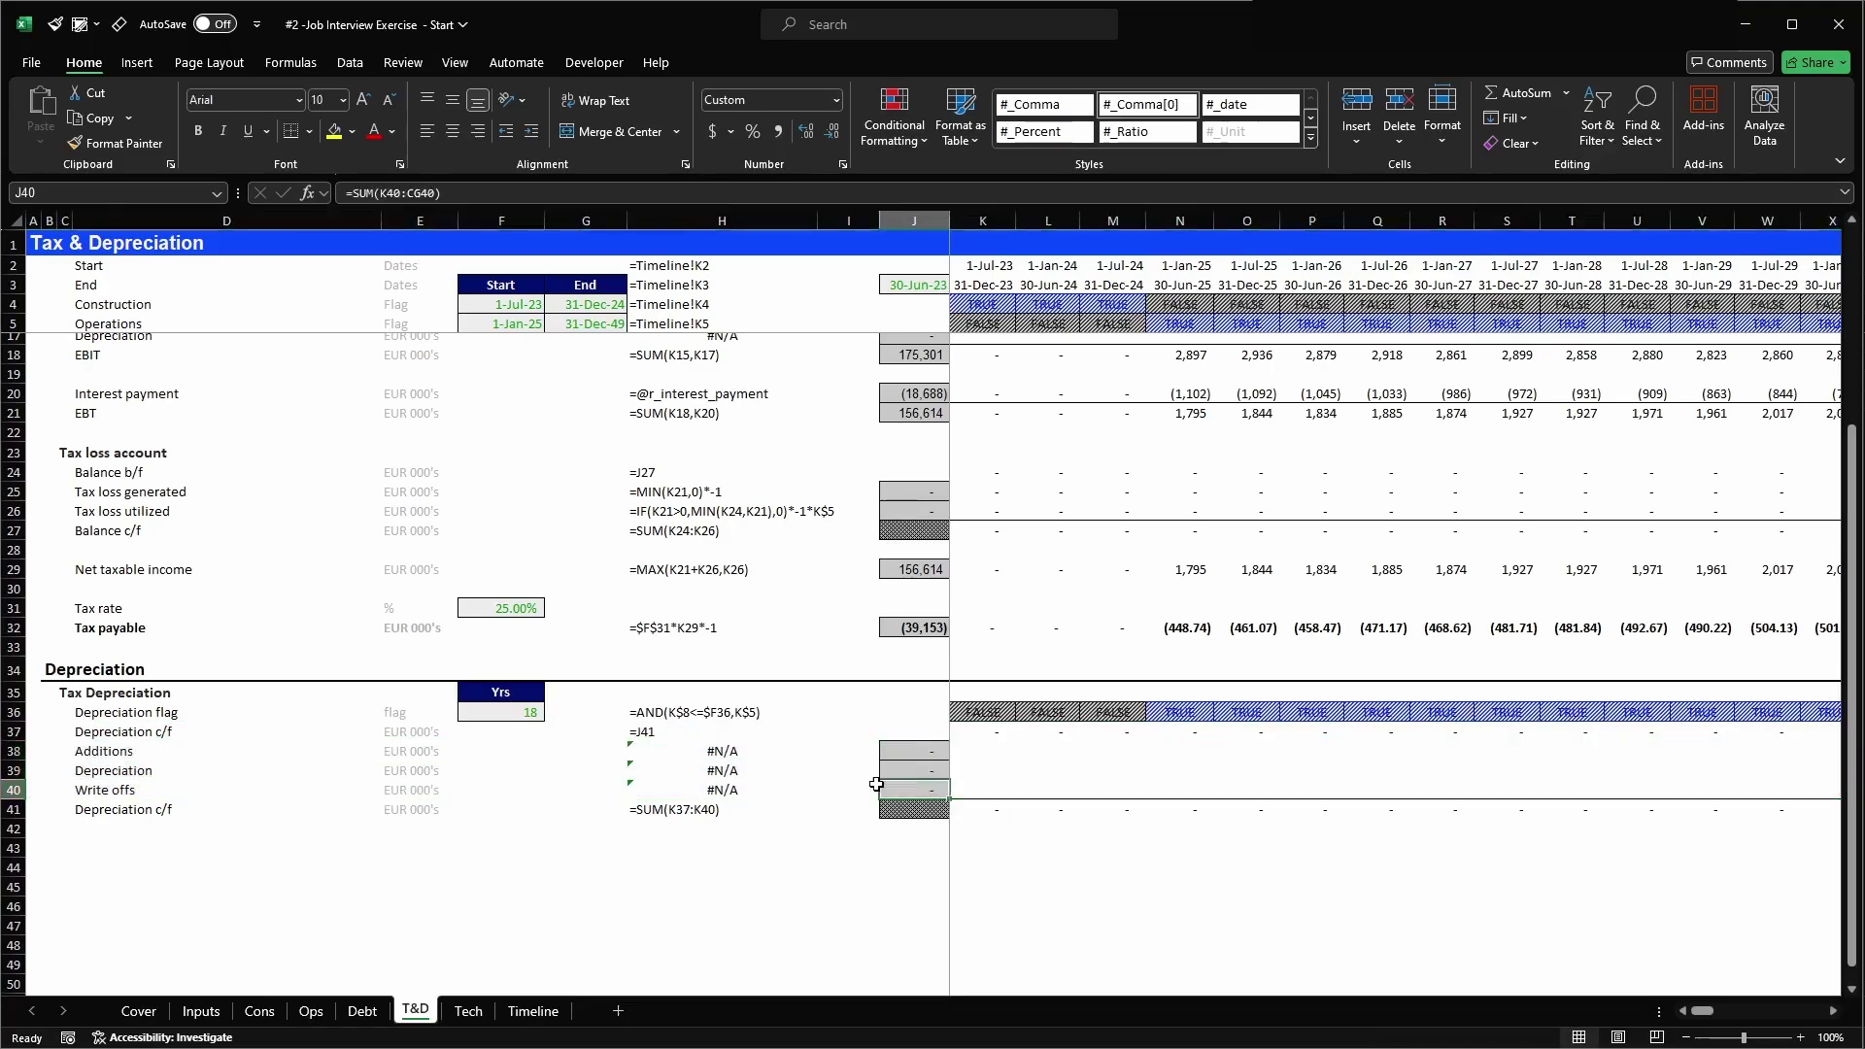
# - Link the first Additions cell, K38, to the total uses on the construction sheet with =Cons!K17
pyautogui.press('Right')
pyautogui.press('Up')
pyautogui.press('Up')
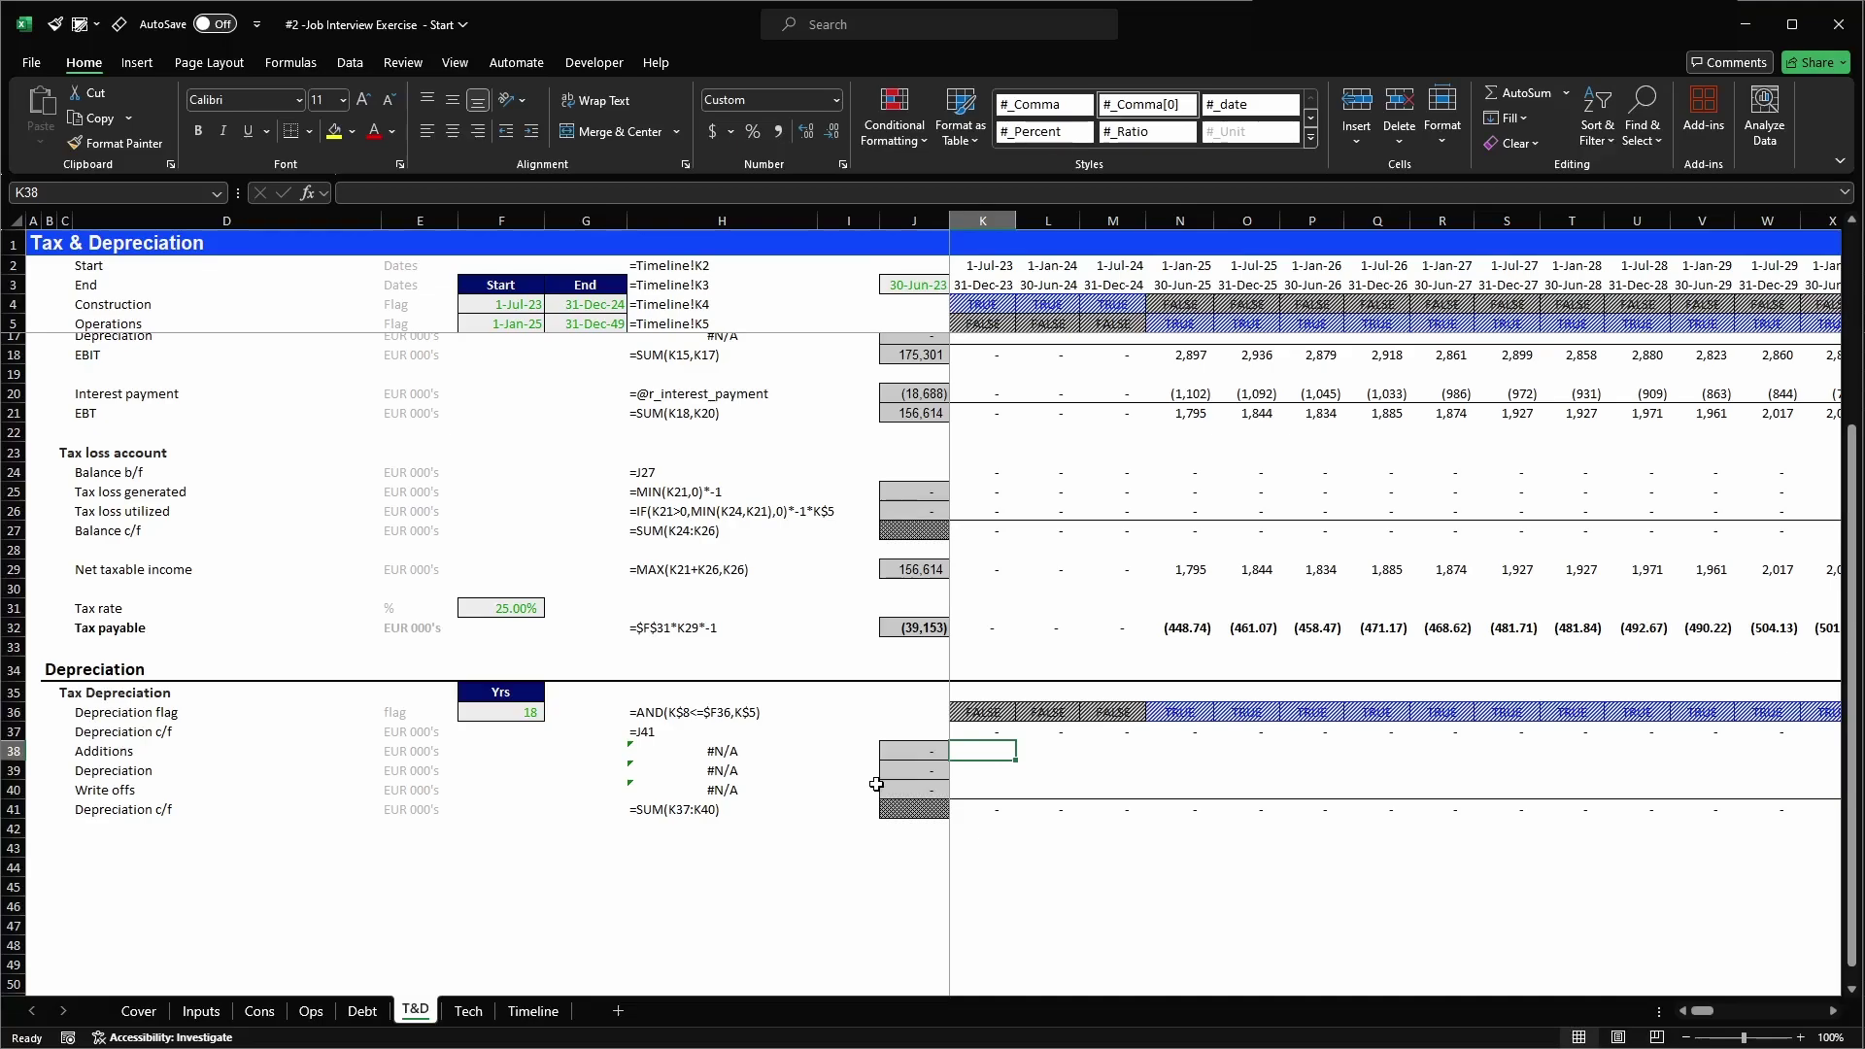
pyautogui.write('=')
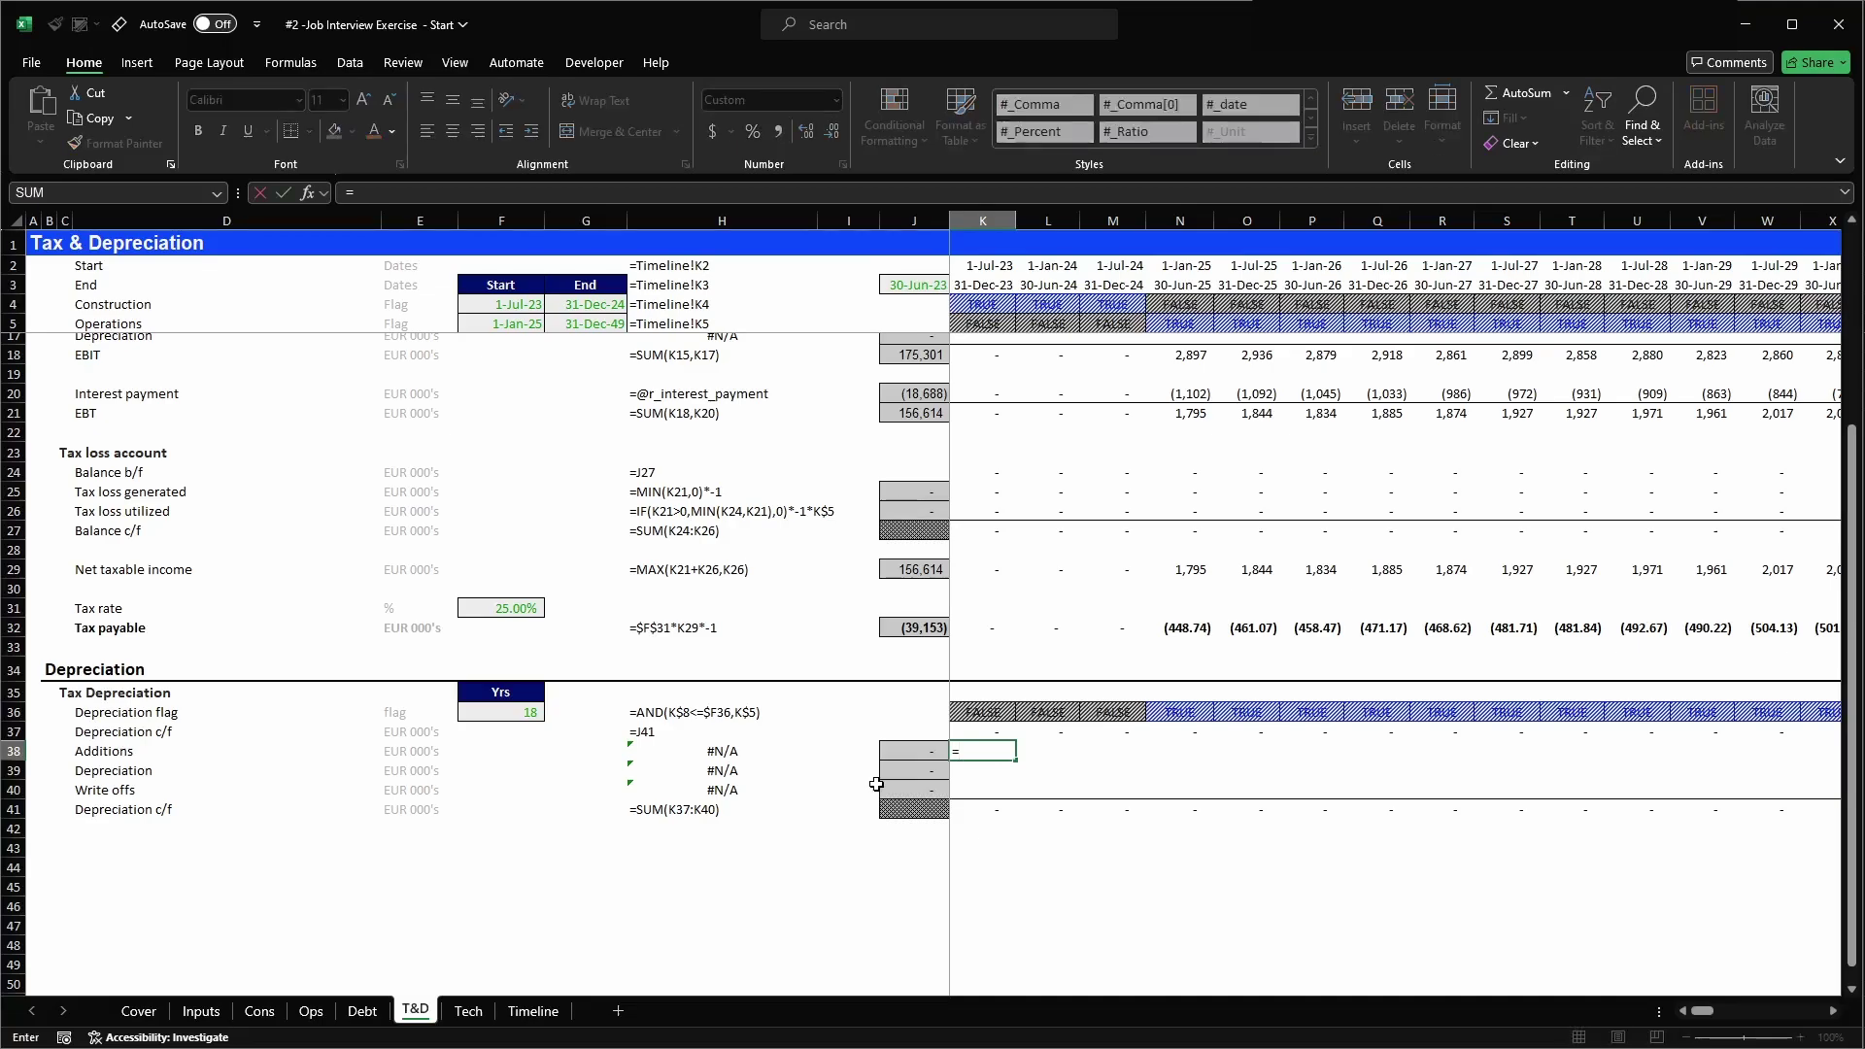
pyautogui.click(268, 1013)
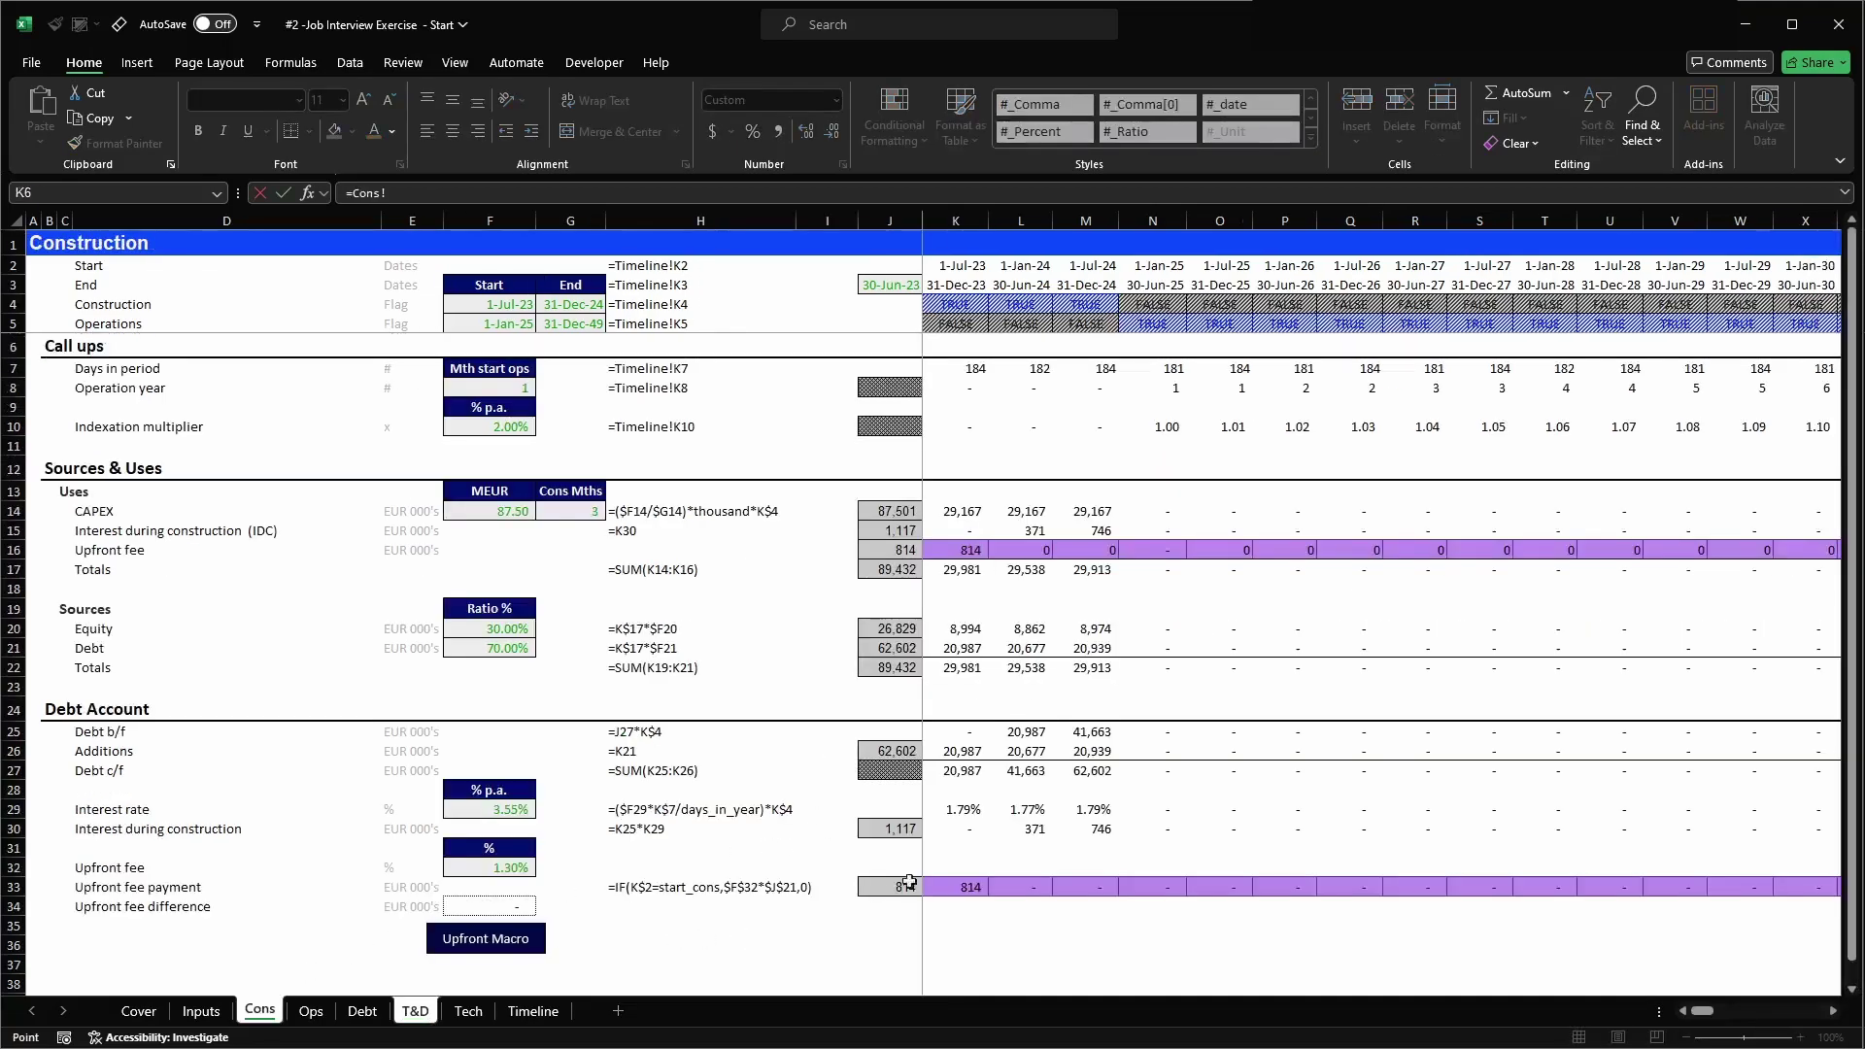
pyautogui.click(954, 573)
pyautogui.press('Up')
pyautogui.hotkey('shift', 'space')
pyautogui.hotkey('shift', 'Up')
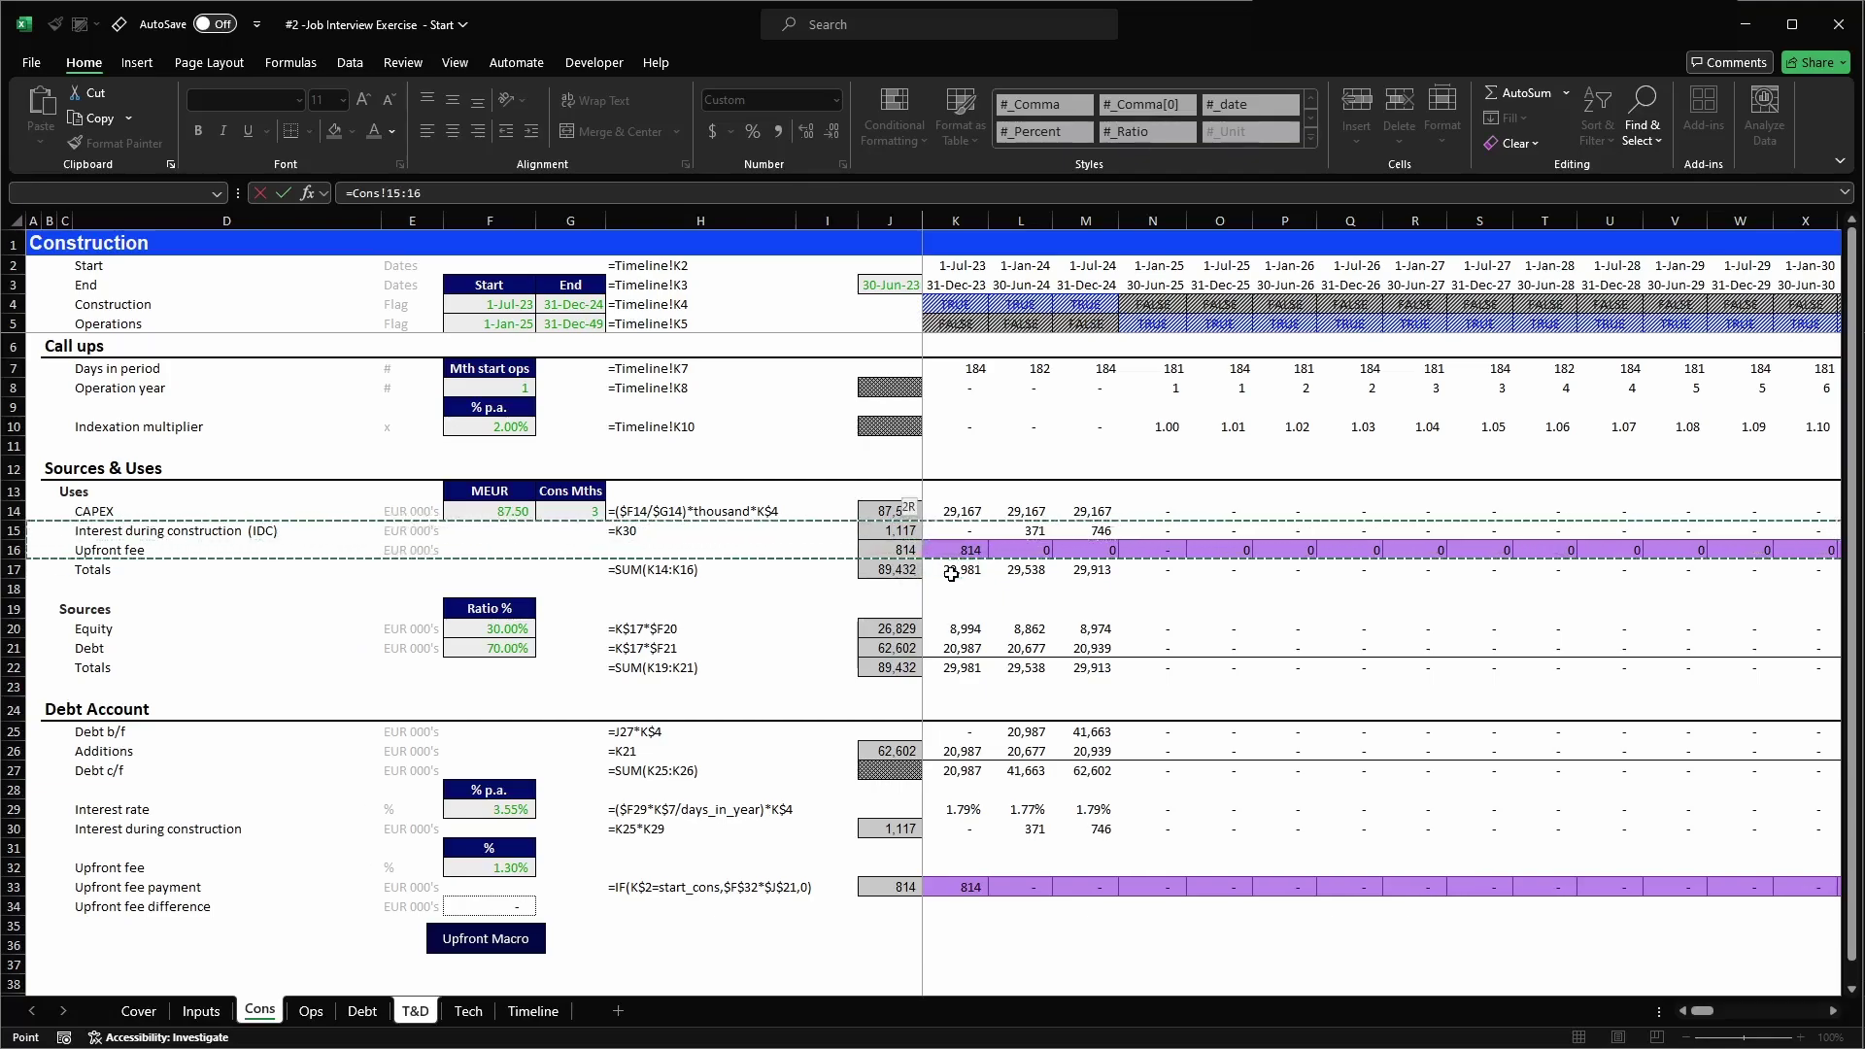
pyautogui.click(952, 574)
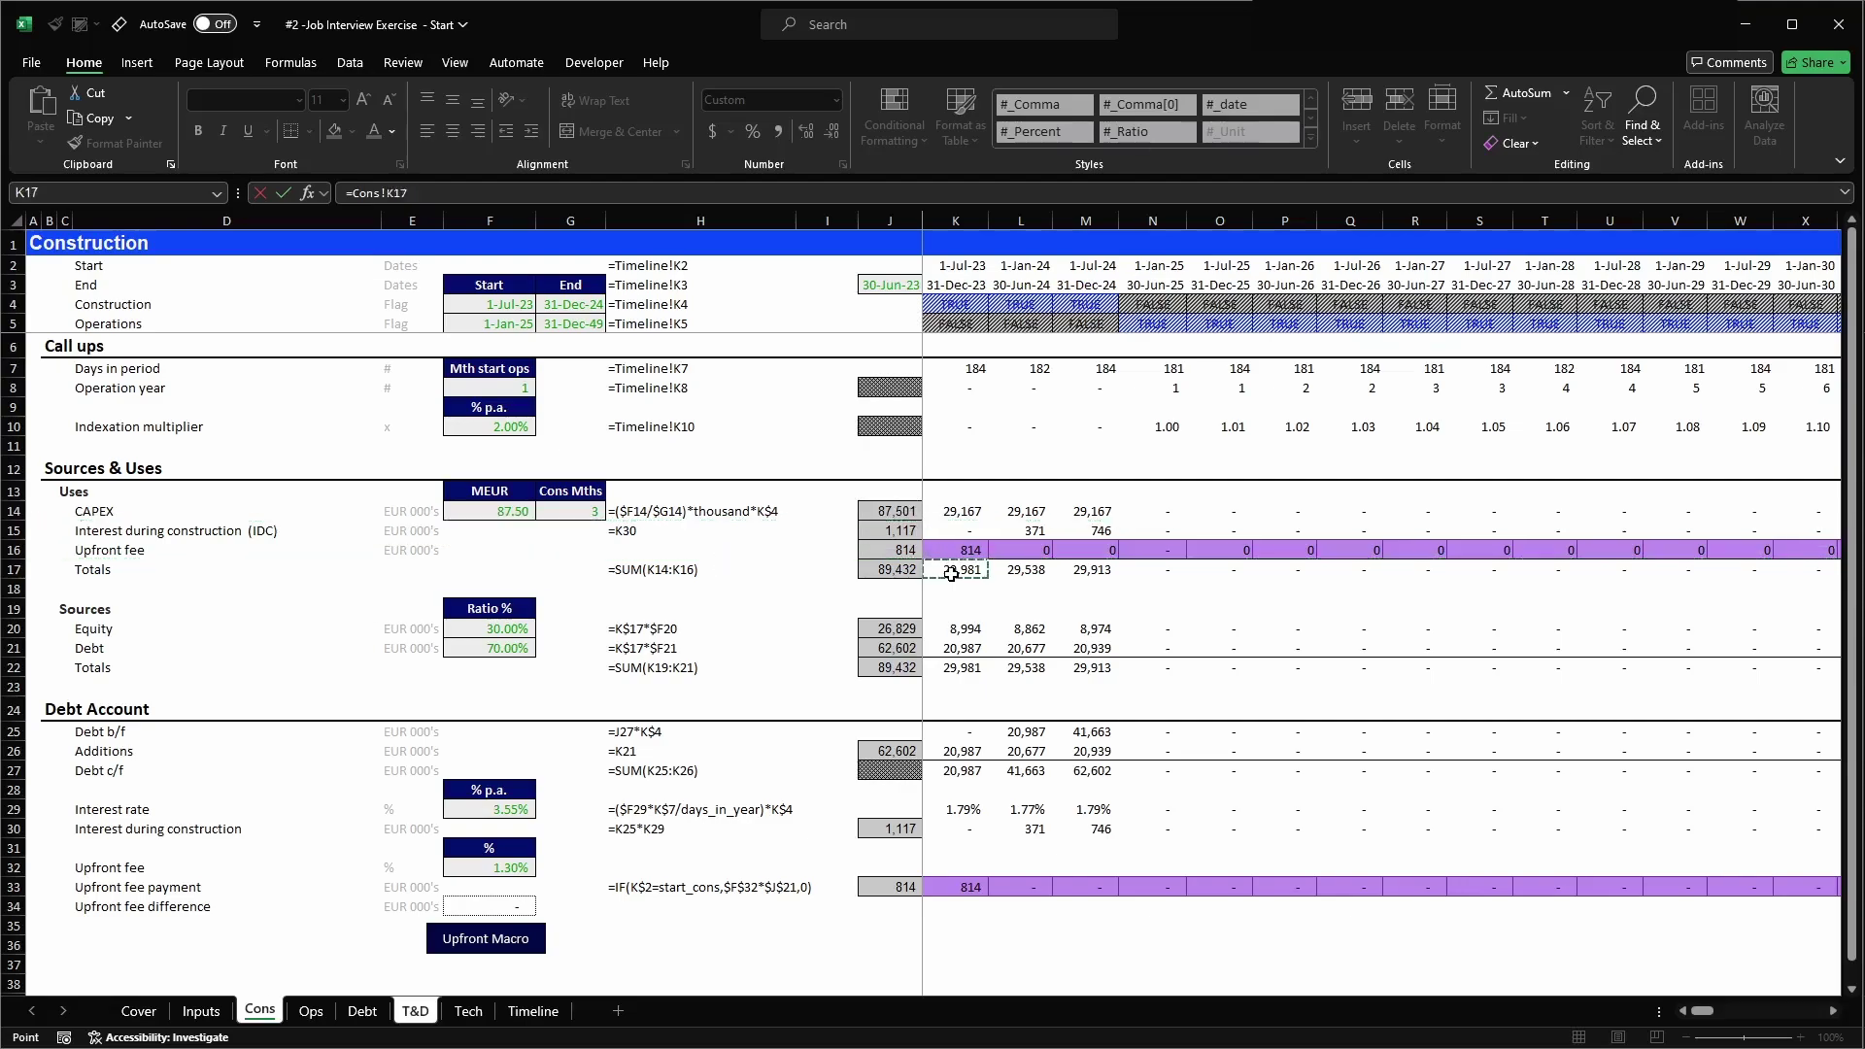
pyautogui.press('Return')
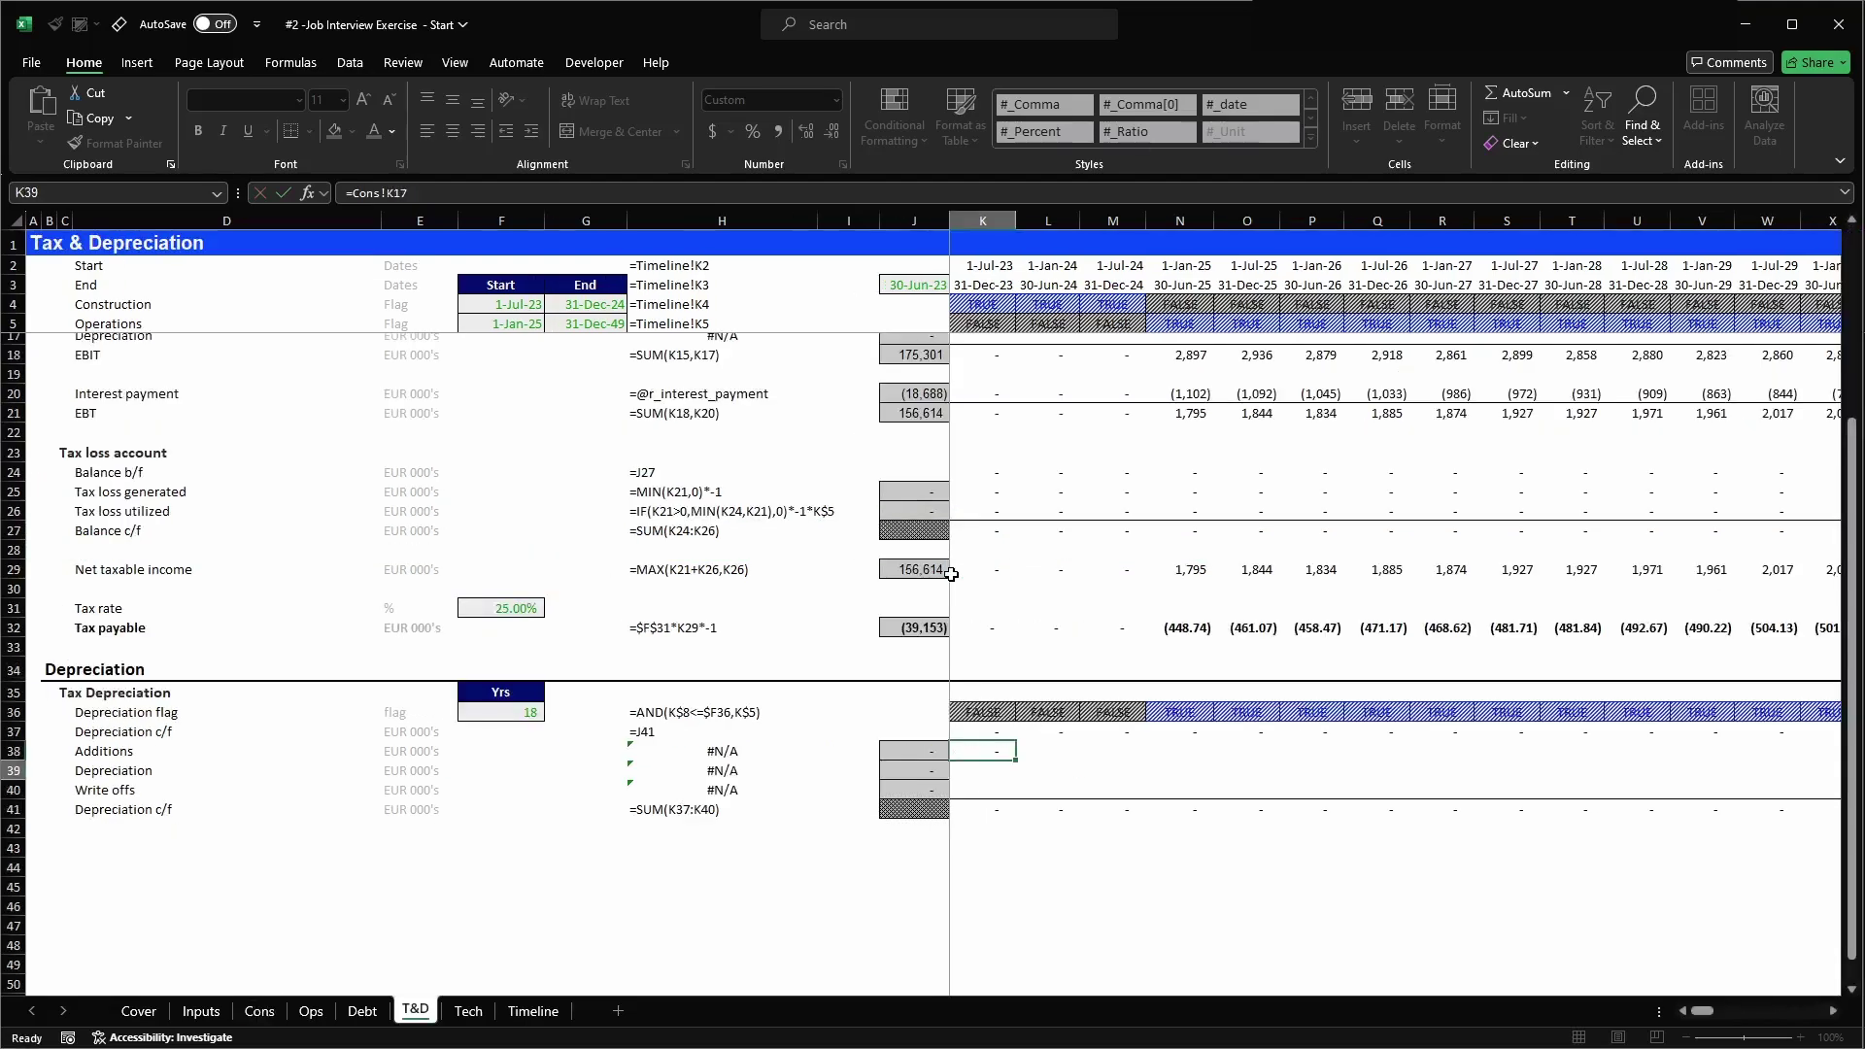
# - Copy the Additions formula in K38 across all timeline columns of row 38
pyautogui.press('Up')
pyautogui.hotkey('ctrl', 'c')
pyautogui.hotkey('ctrl', 'shift', 'Right')
pyautogui.hotkey('shift', 'Left')
pyautogui.press('Return')
pyautogui.press('Left')
pyautogui.press('Right')
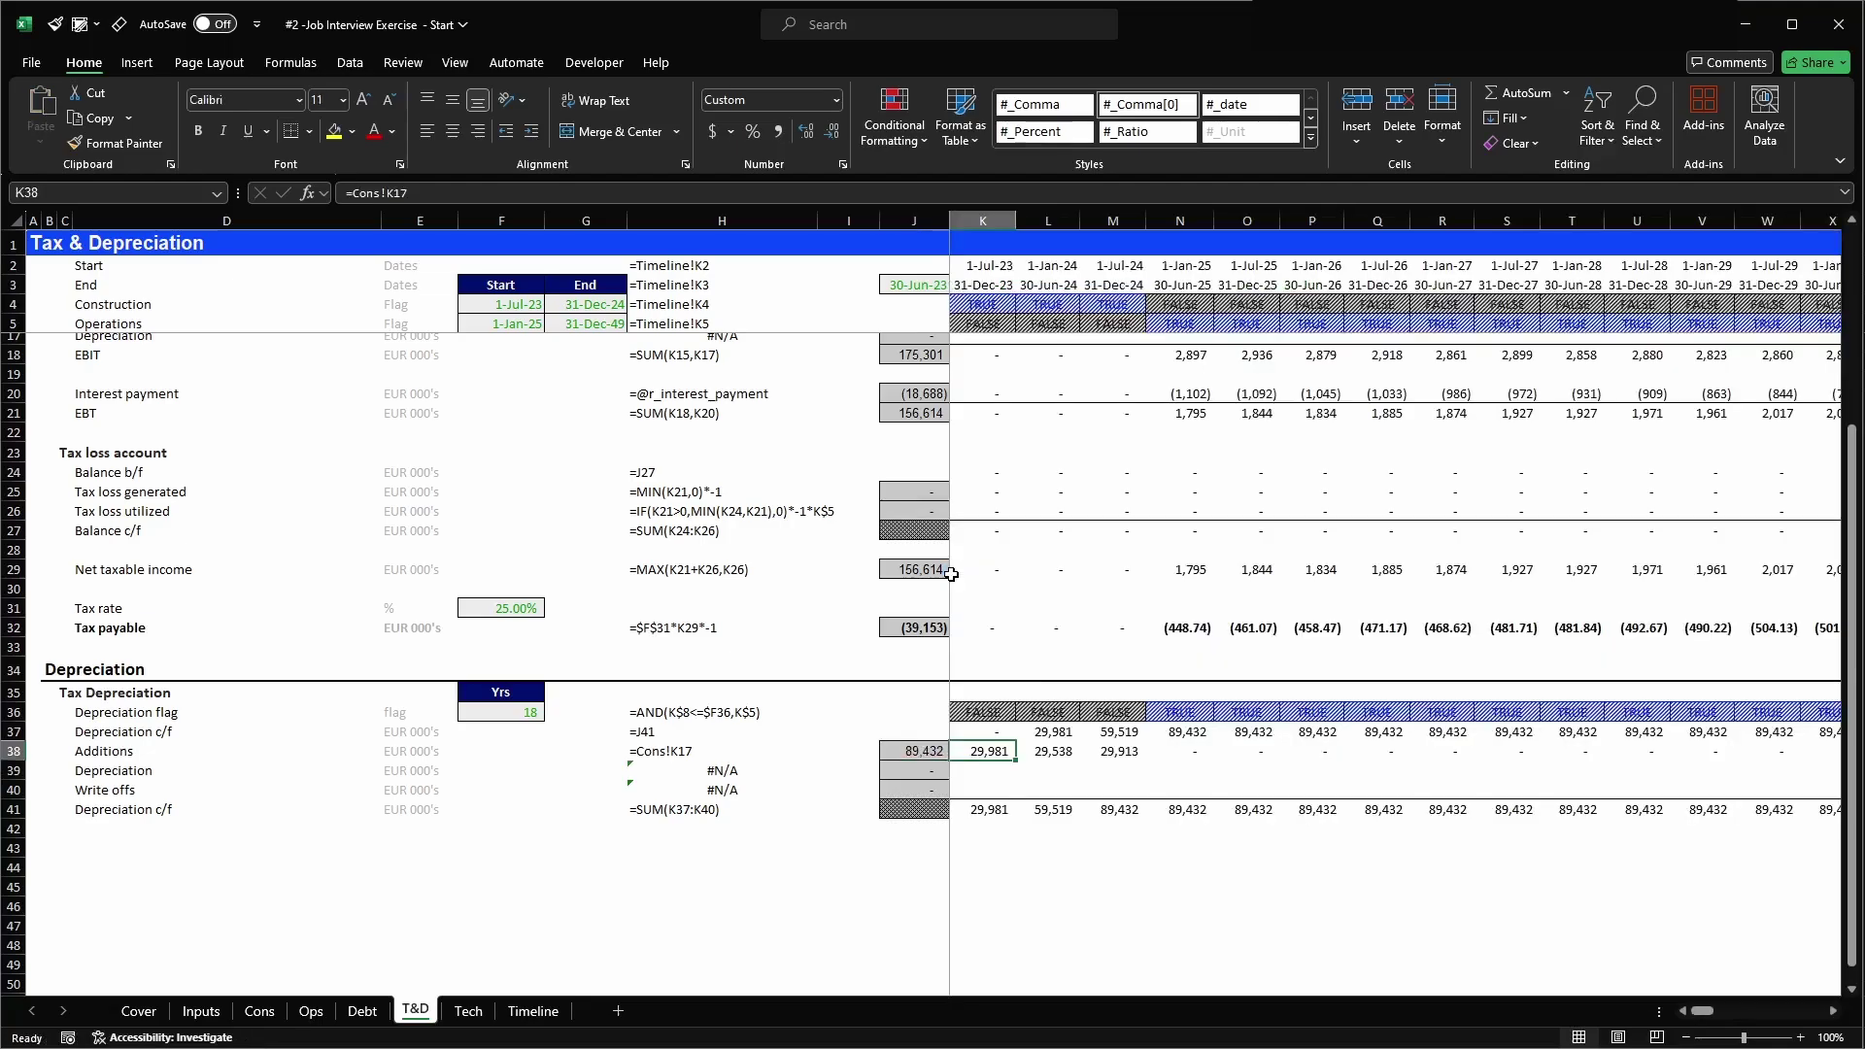
# - Review period columns K to N and the Depreciation and Write offs rows of the tax depreciation account
pyautogui.hotkey('ctrl', 'space')
pyautogui.press('Right')
pyautogui.hotkey('ctrl', 'space')
pyautogui.press('Right')
pyautogui.hotkey('ctrl', 'space')
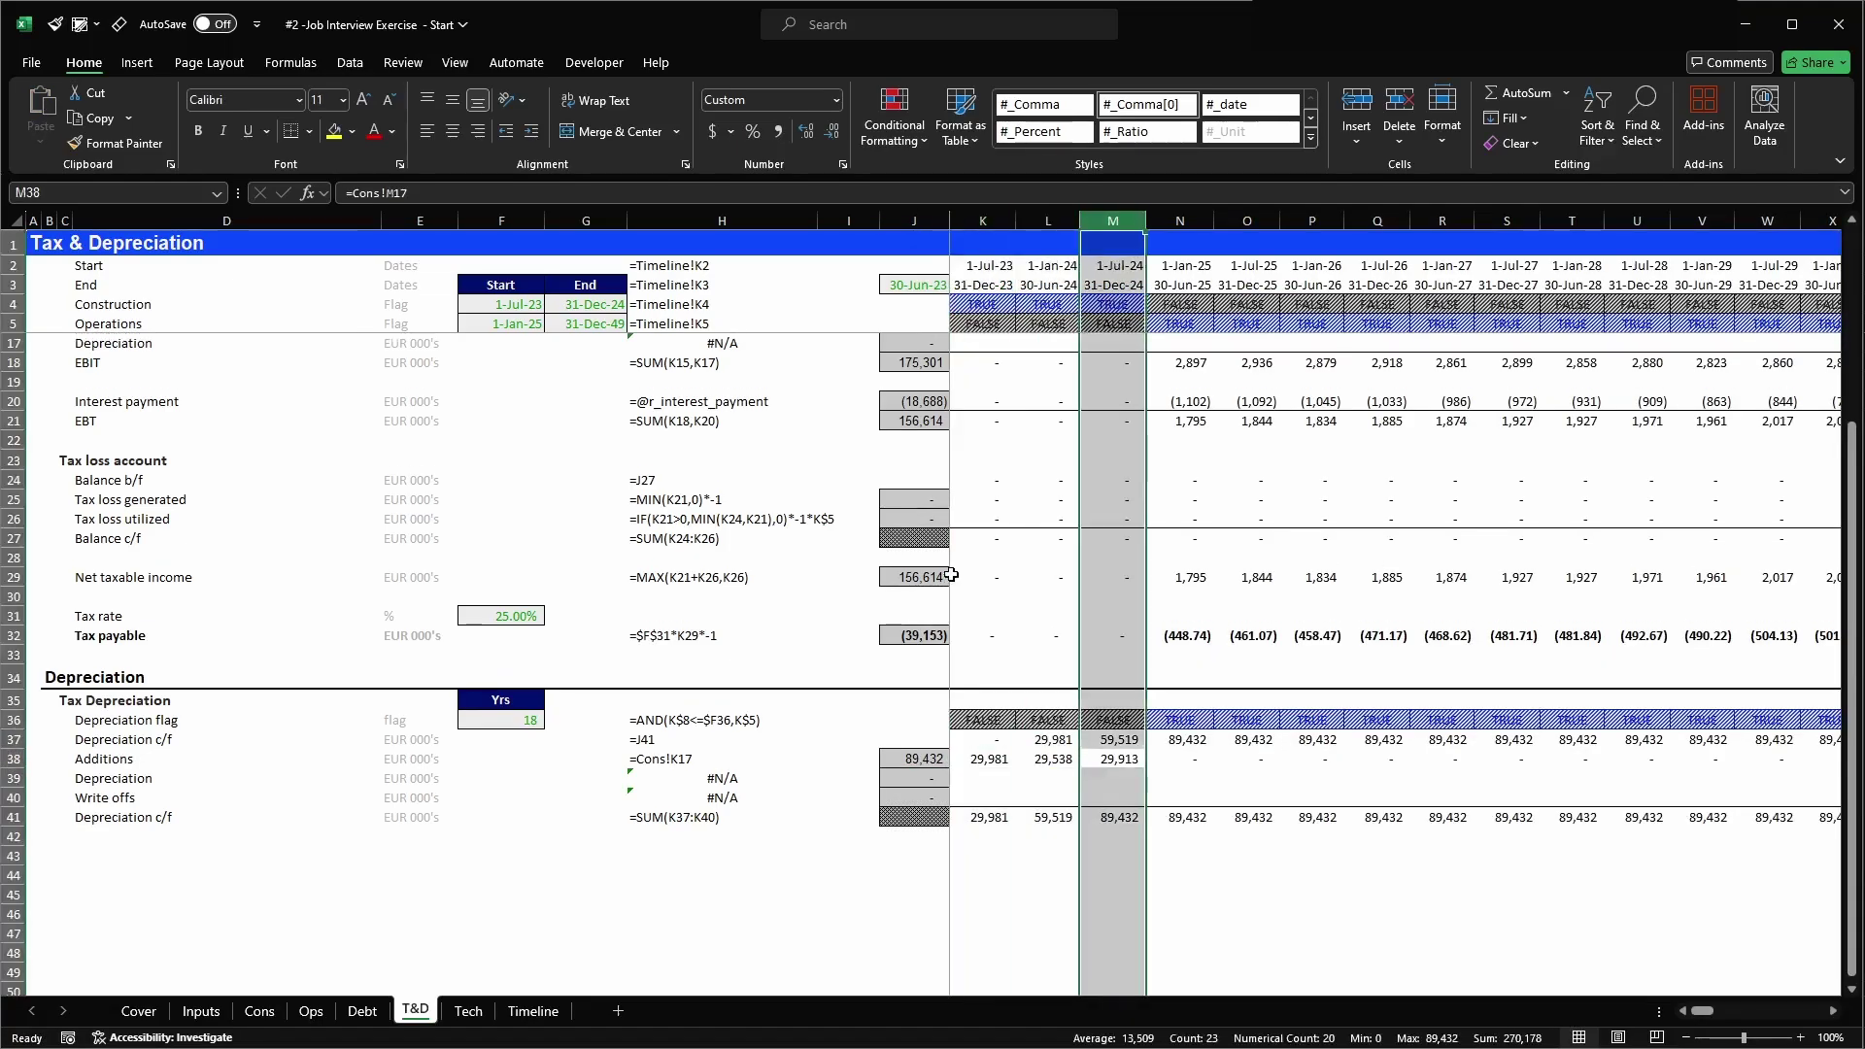
pyautogui.press('Right')
pyautogui.hotkey('ctrl', 'space')
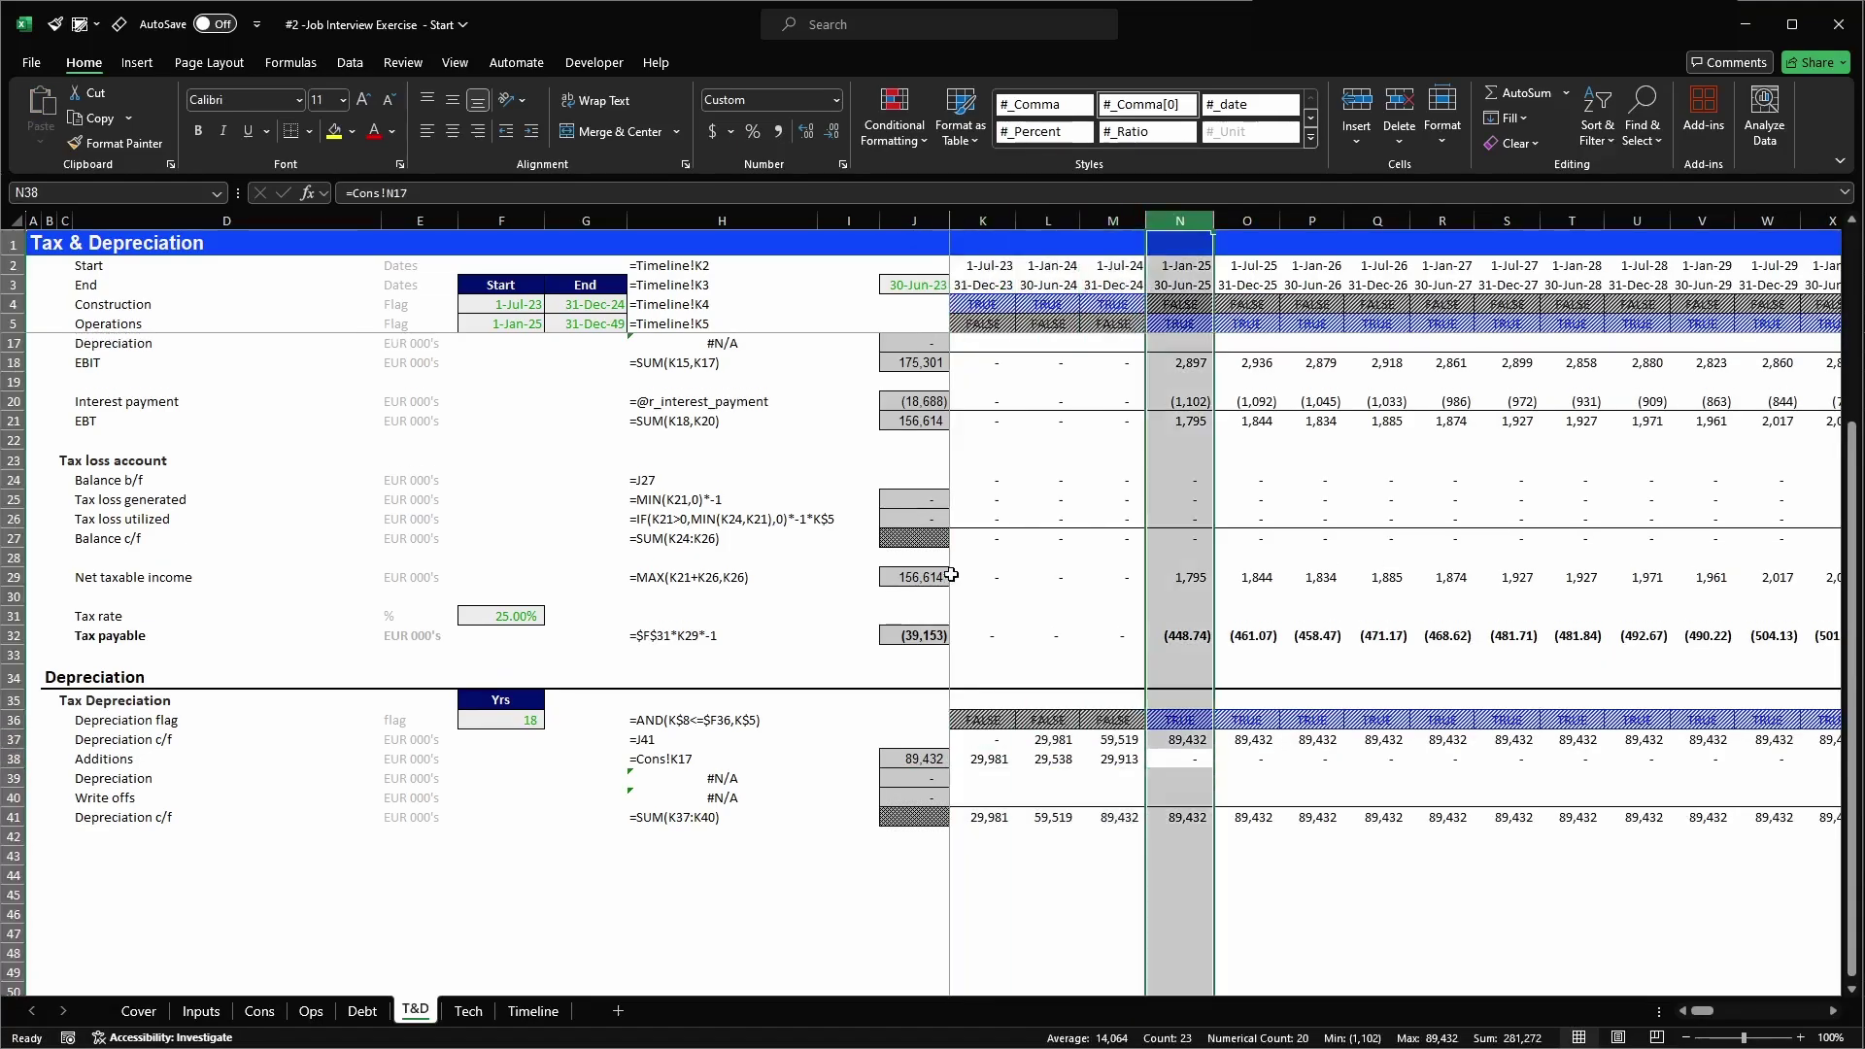
pyautogui.press('Left')
pyautogui.press('Down')
pyautogui.press('Left')
pyautogui.press('Left')
pyautogui.press('Left')
pyautogui.press('Left')
pyautogui.press('Right')
pyautogui.press('Right')
pyautogui.hotkey('shift', 'space')
pyautogui.hotkey('shift', 'Down')
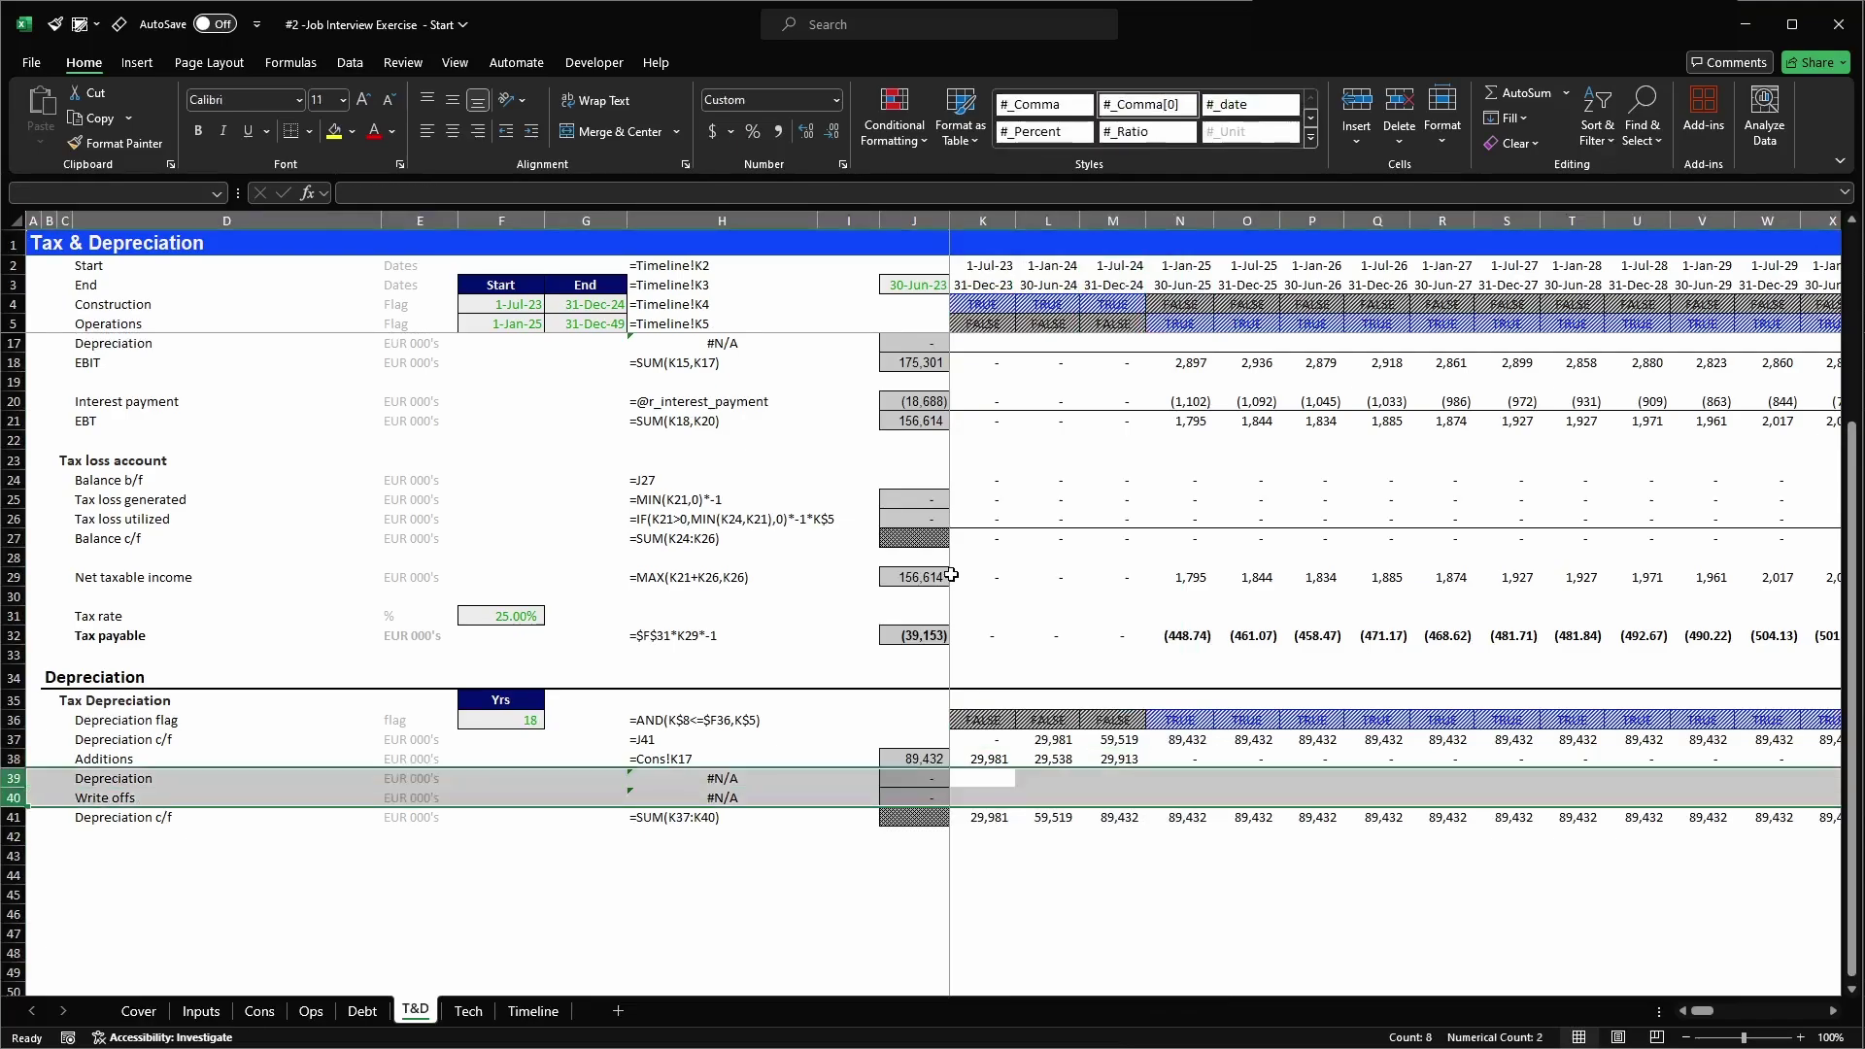
pyautogui.press('Left')
pyautogui.press('Right')
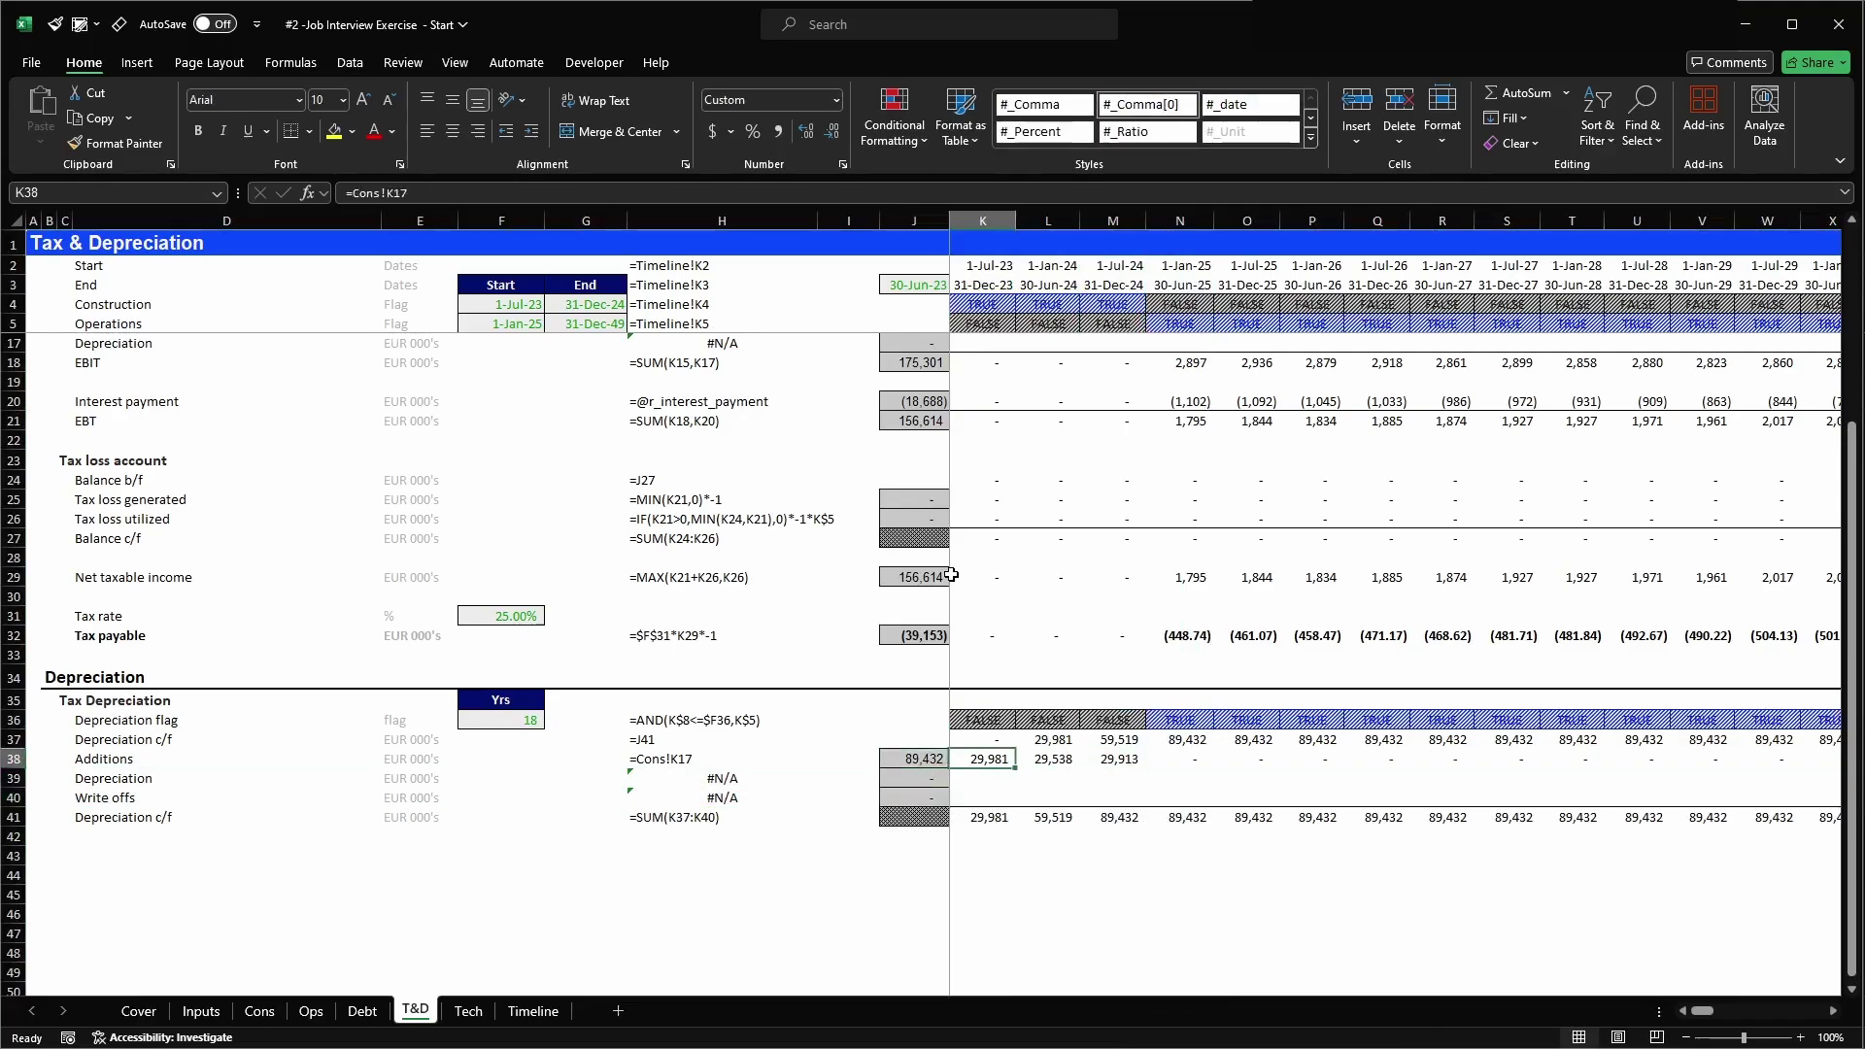
# - Link F39 in the Depreciation row to the tax depreciation rate on the Inputs sheet with =Inputs!F41
pyautogui.press('Left')
pyautogui.press('Left')
pyautogui.press('Left')
pyautogui.press('Left')
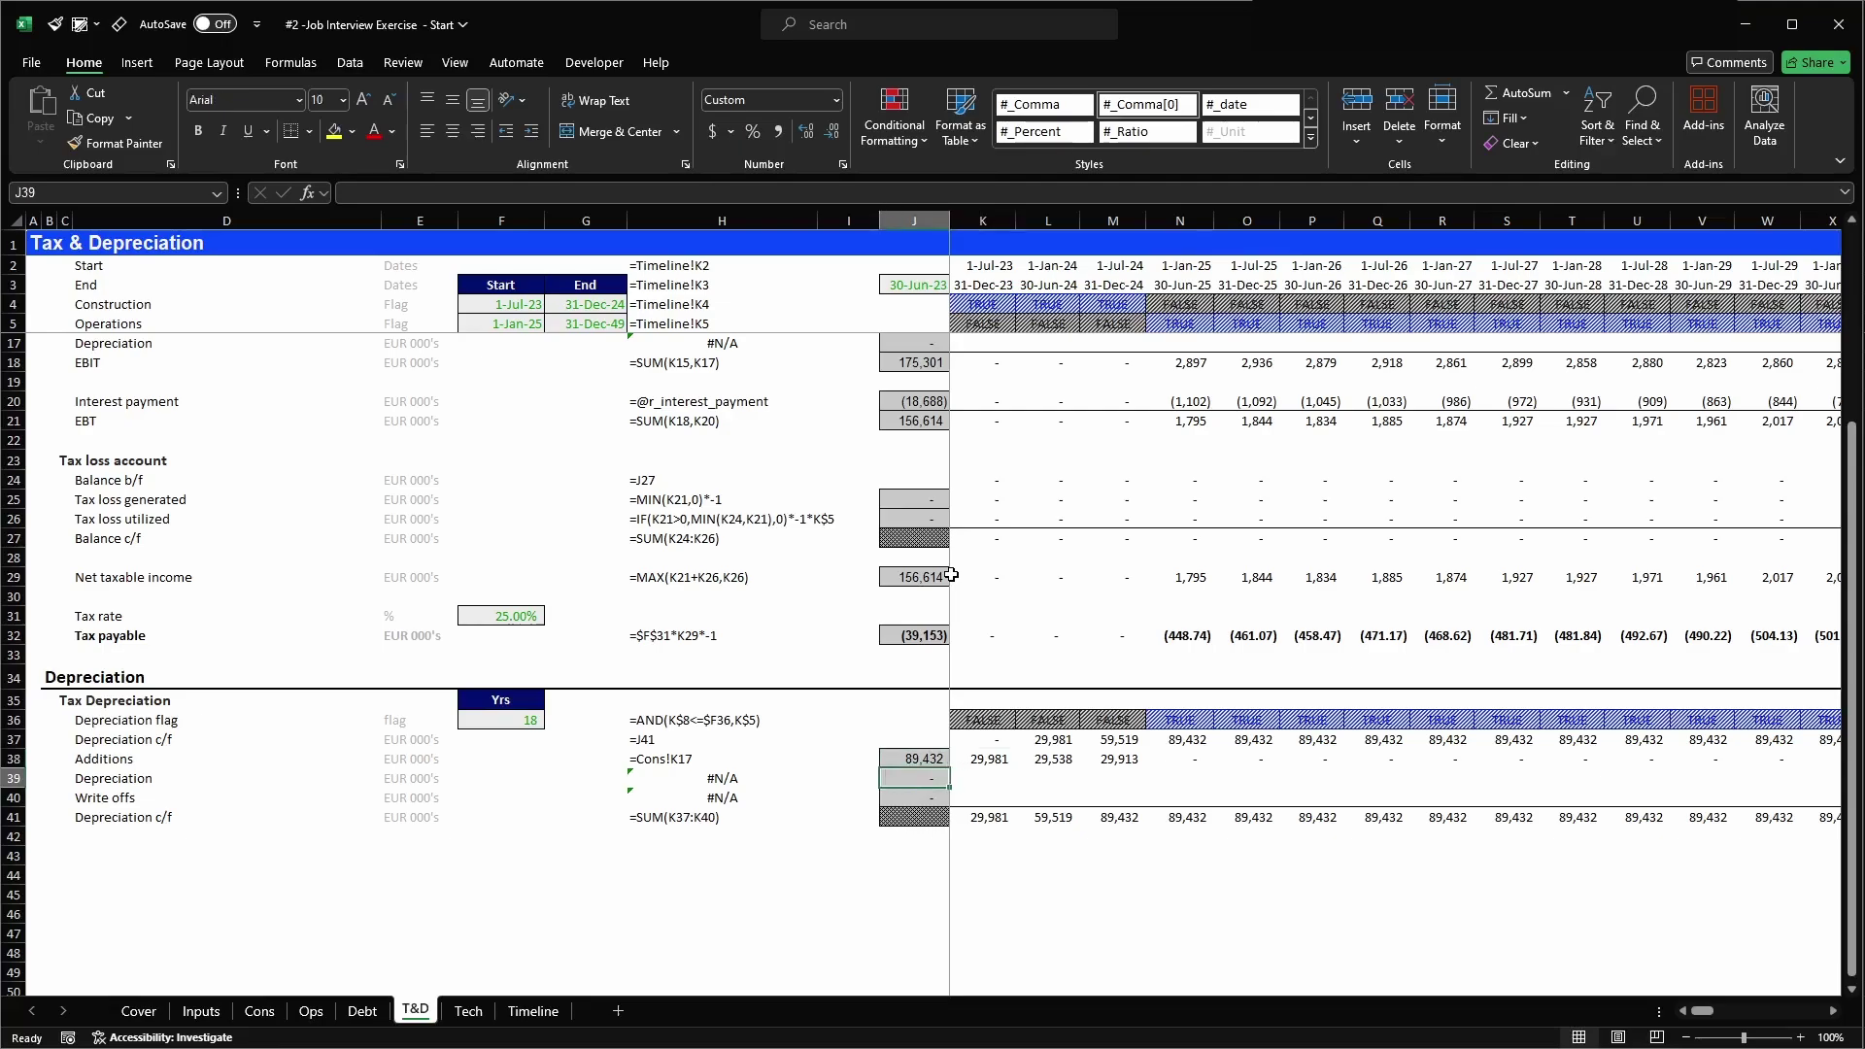
pyautogui.press('Left')
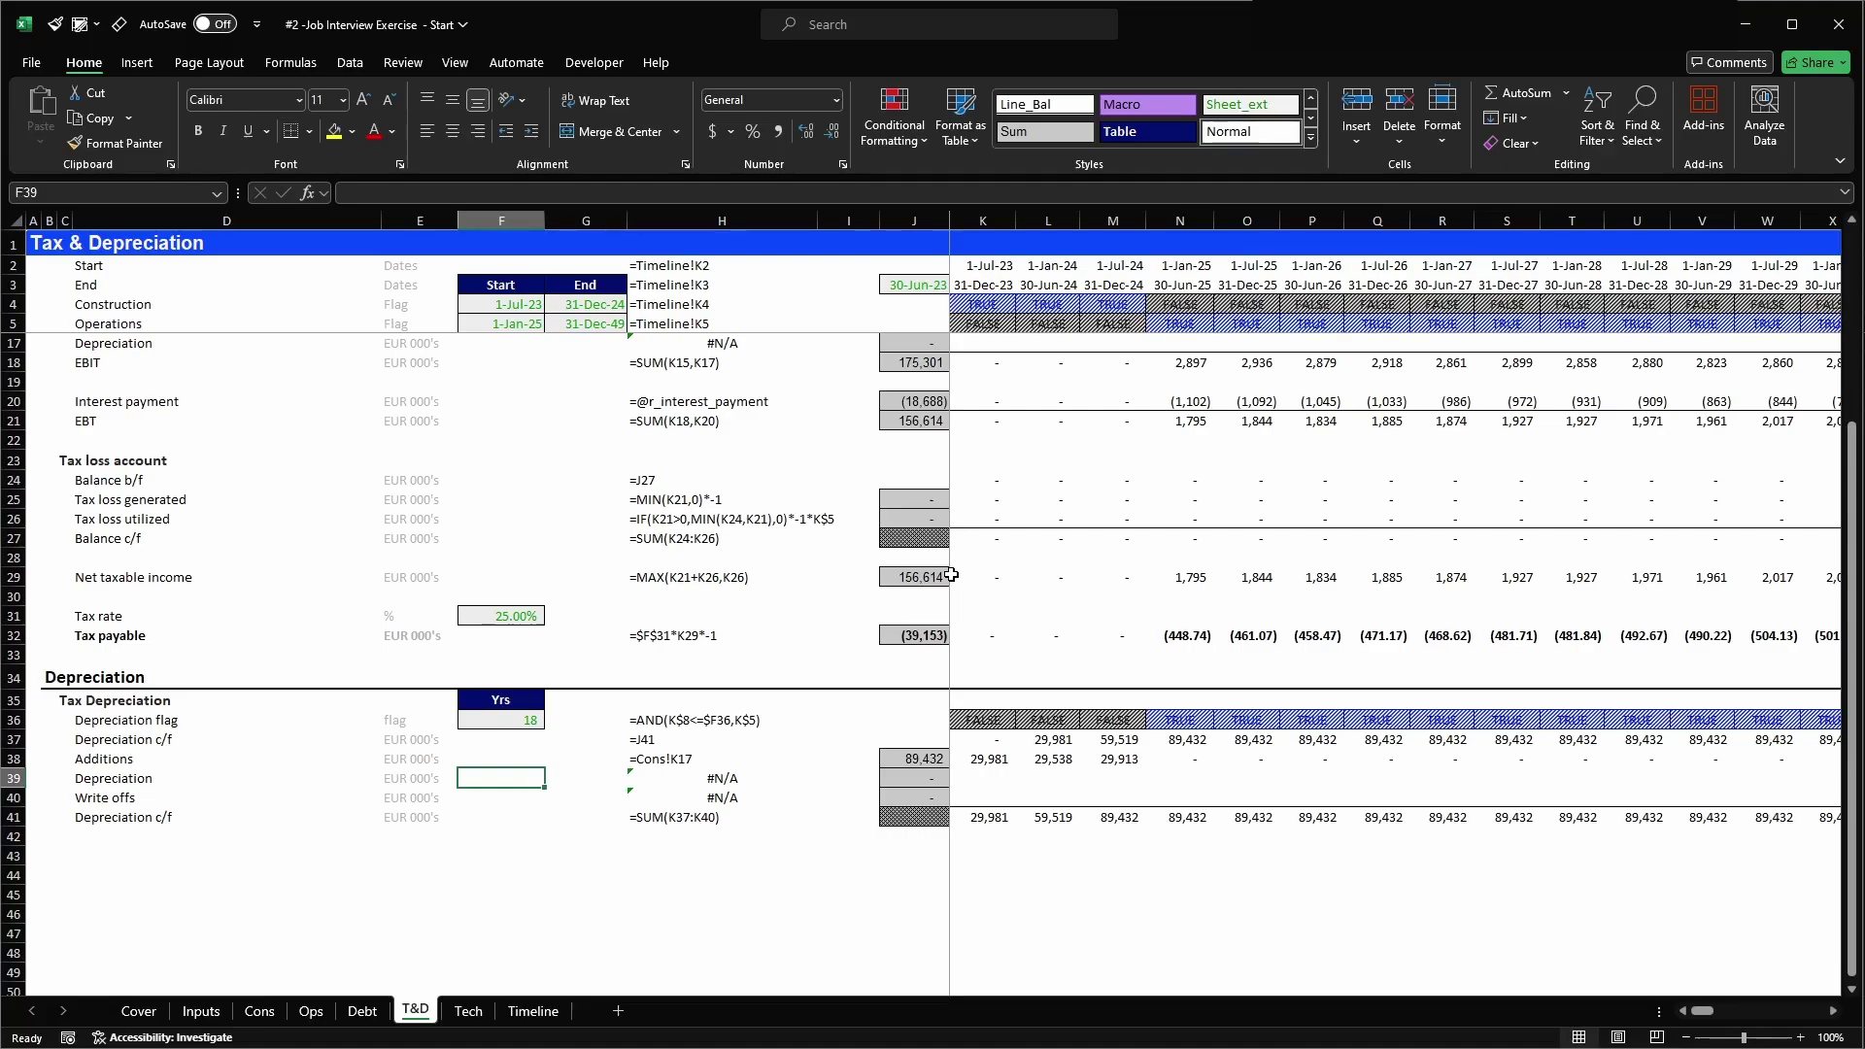
pyautogui.write('=')
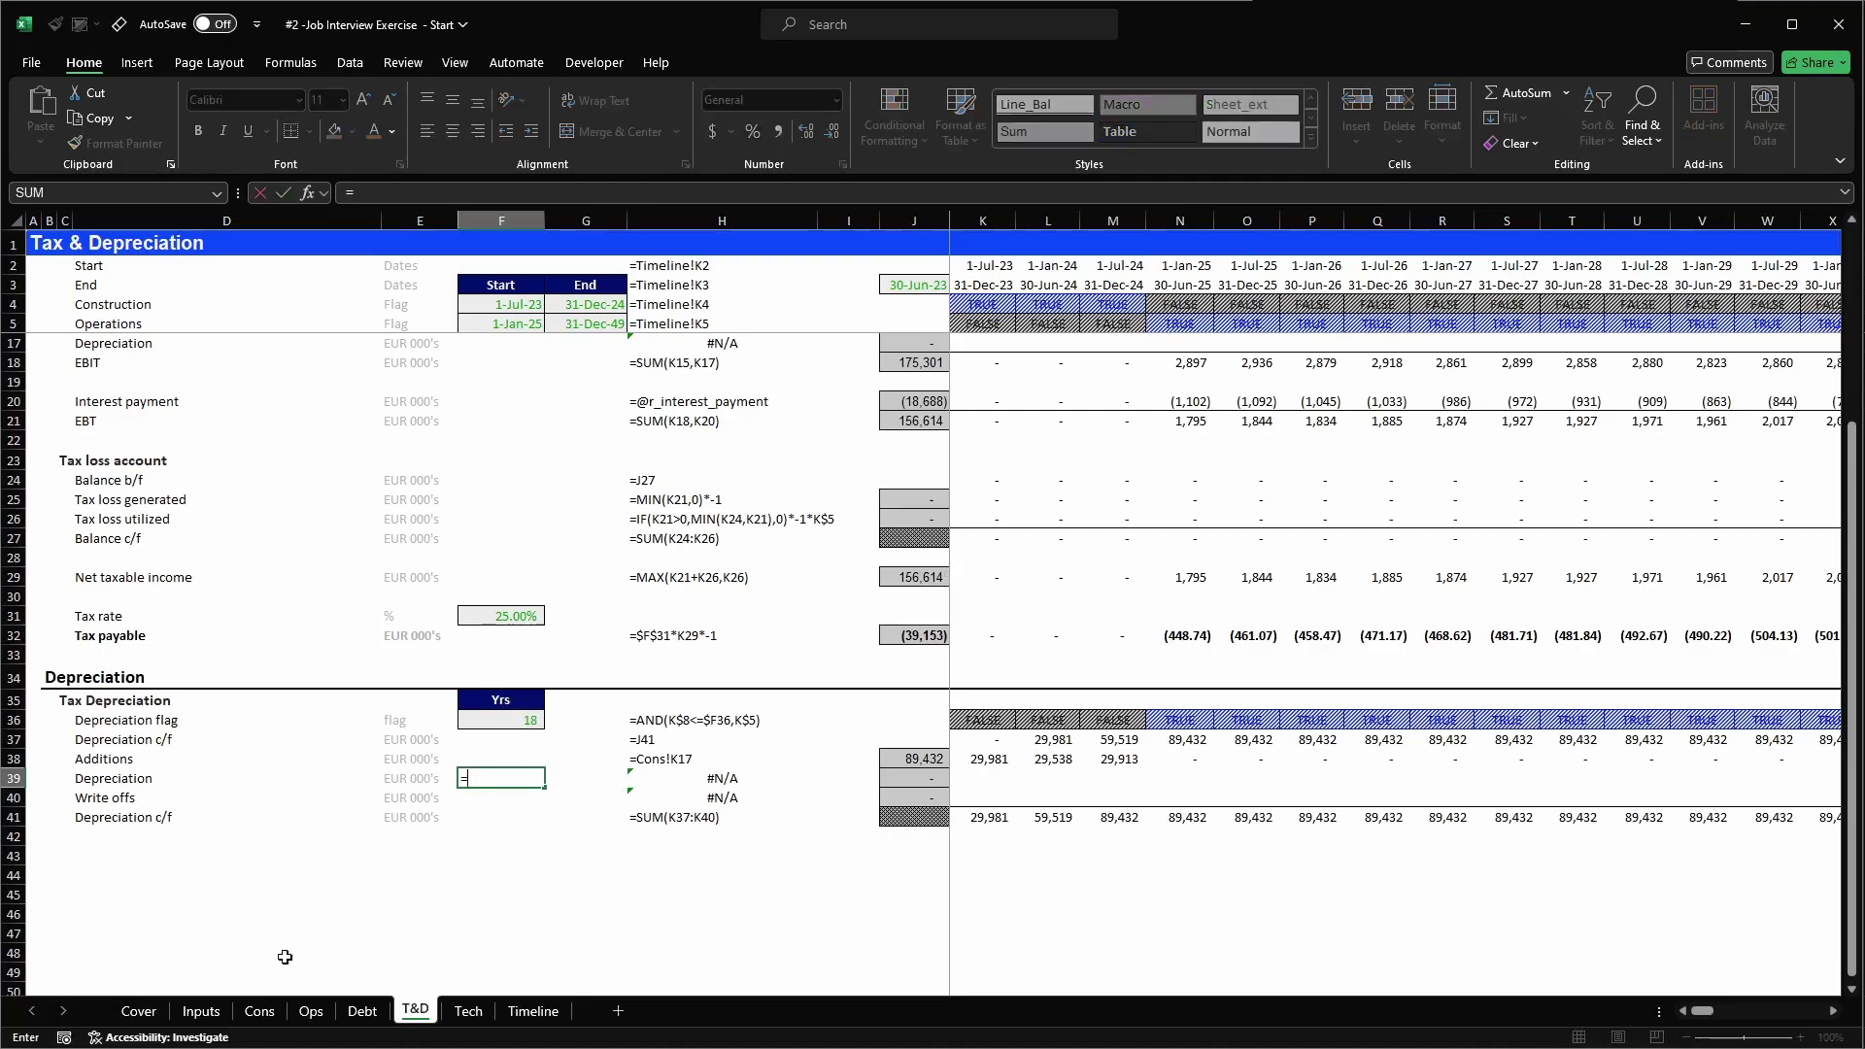
pyautogui.click(194, 1014)
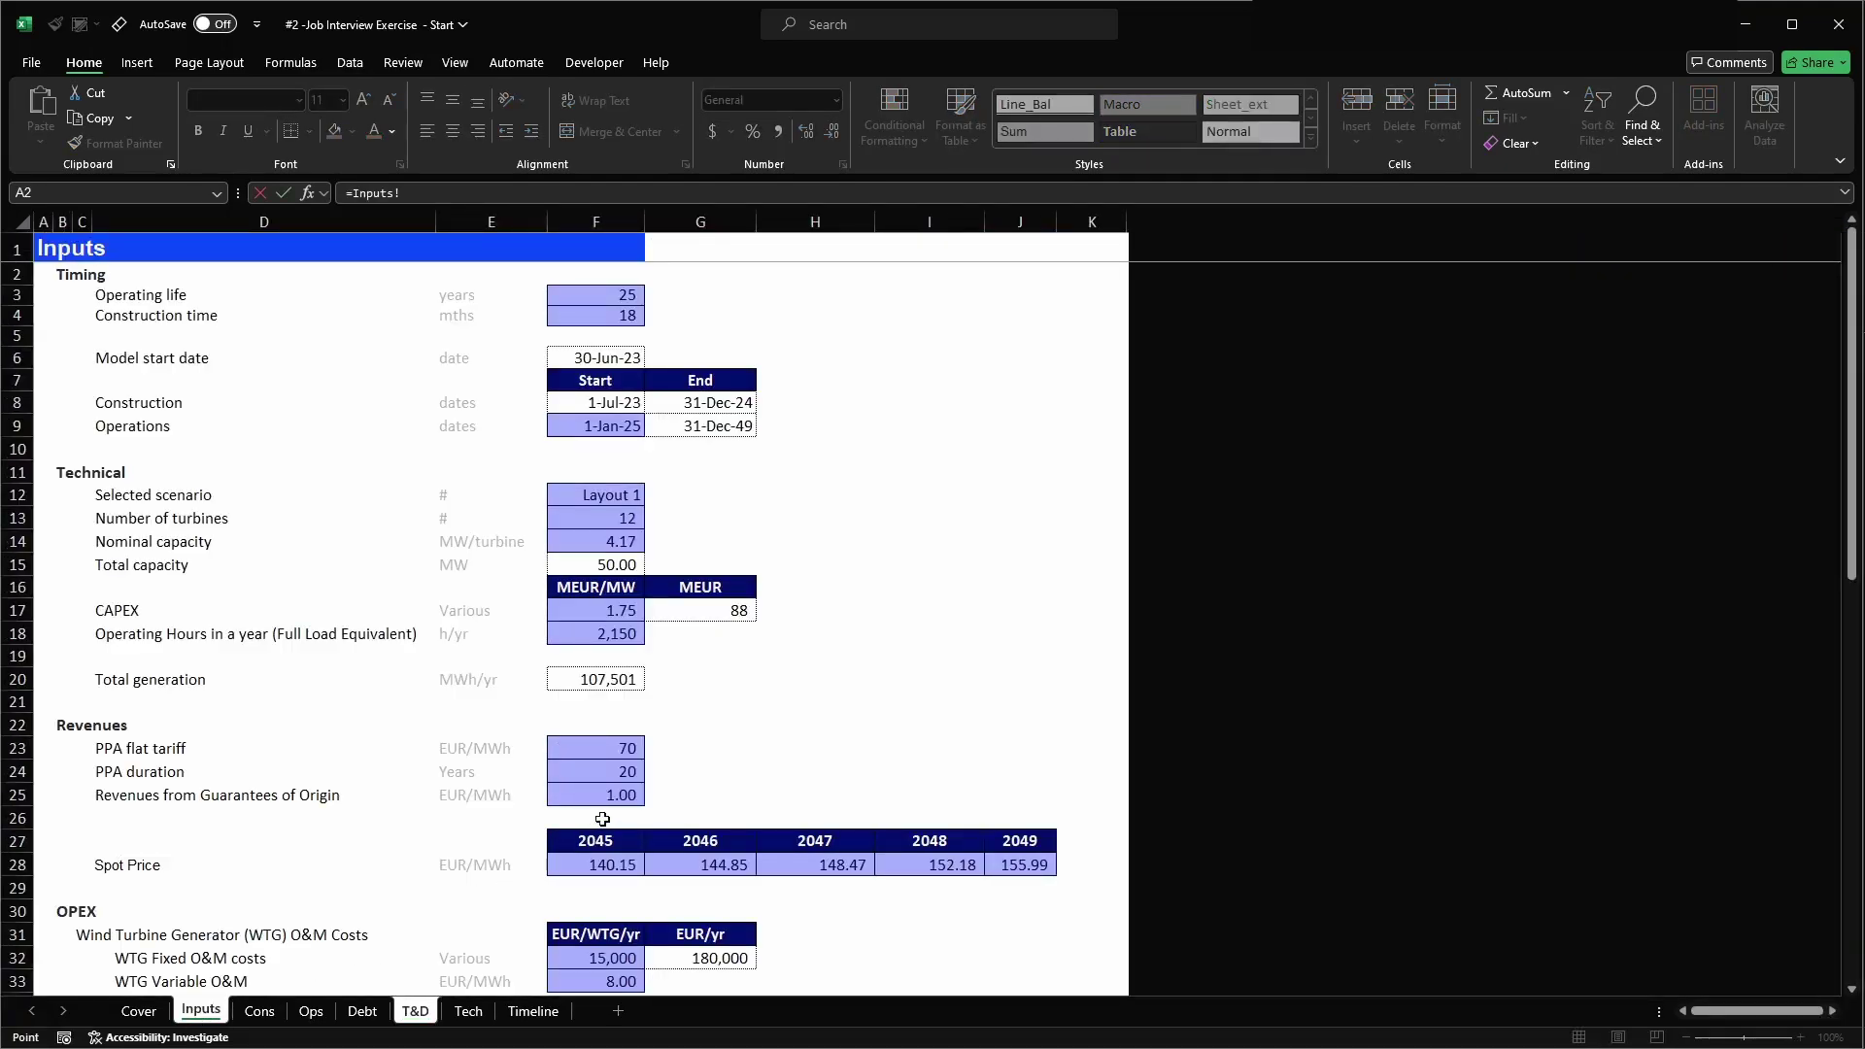
pyautogui.scroll(-1, 717, 765)
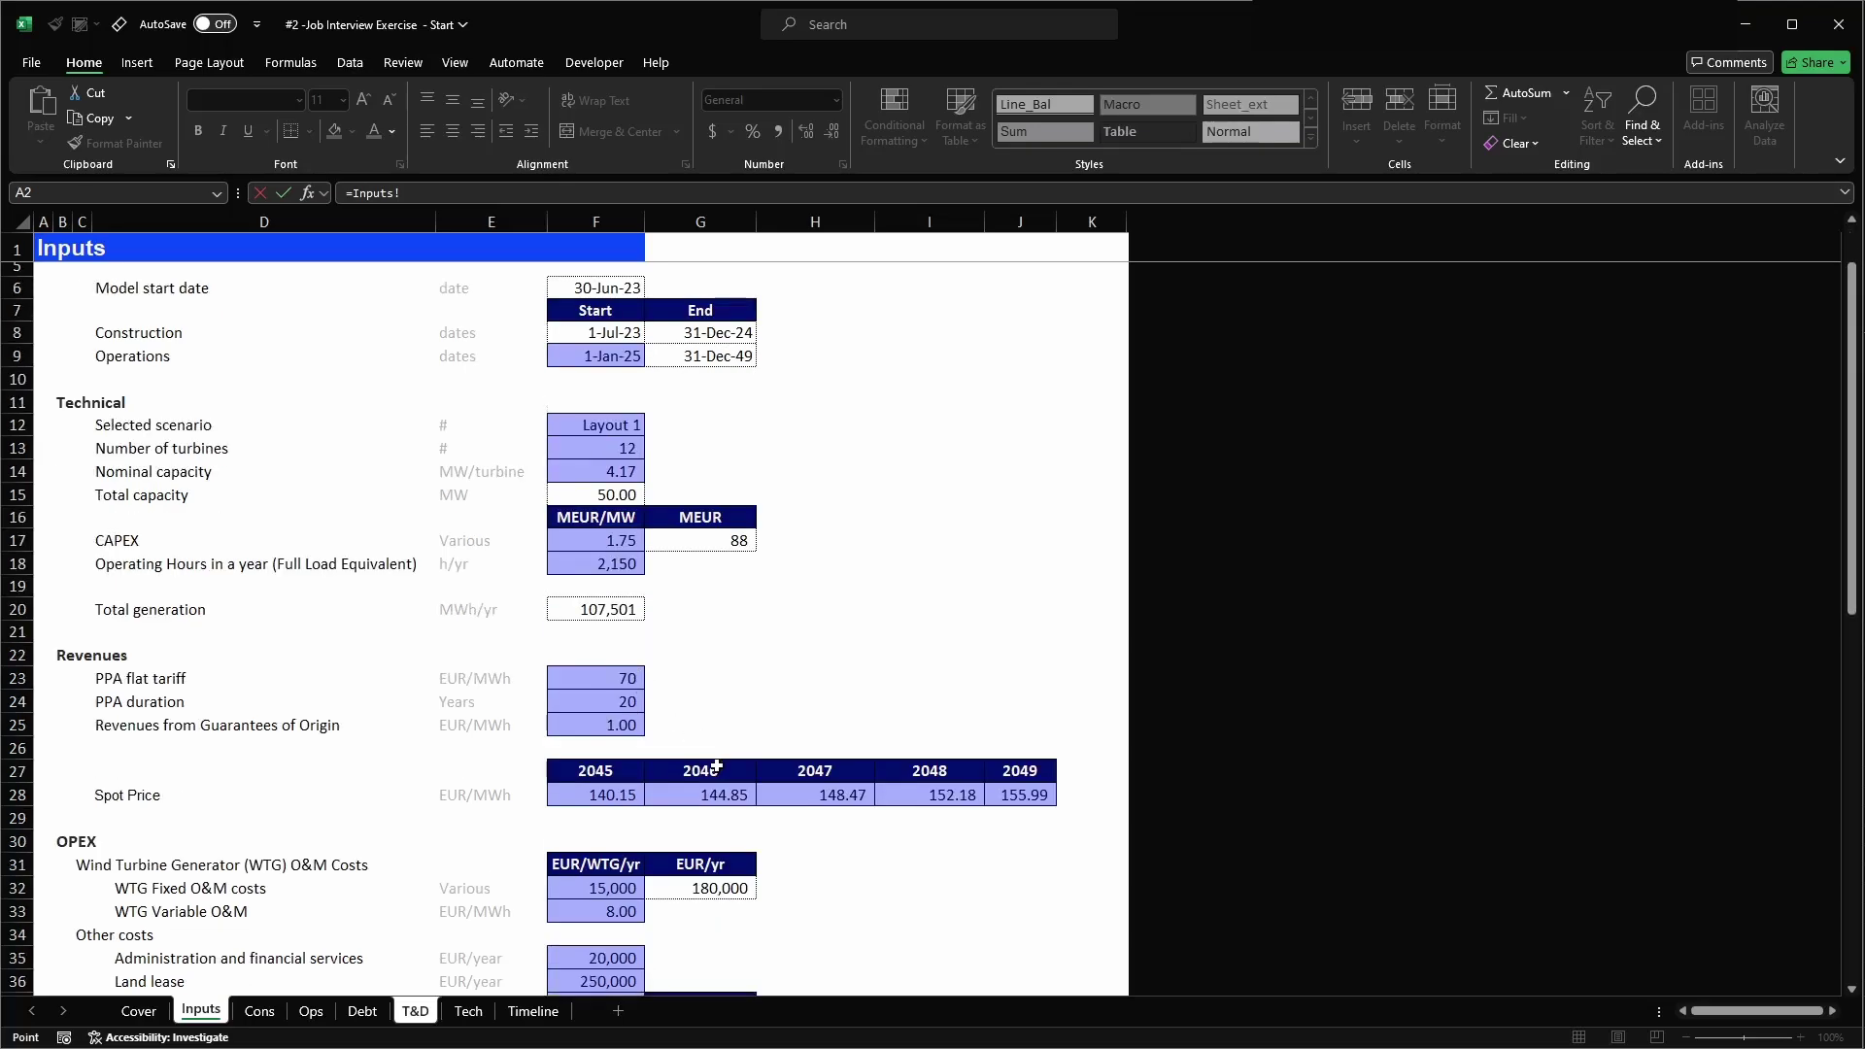
pyautogui.scroll(-5, 717, 765)
pyautogui.click(605, 747)
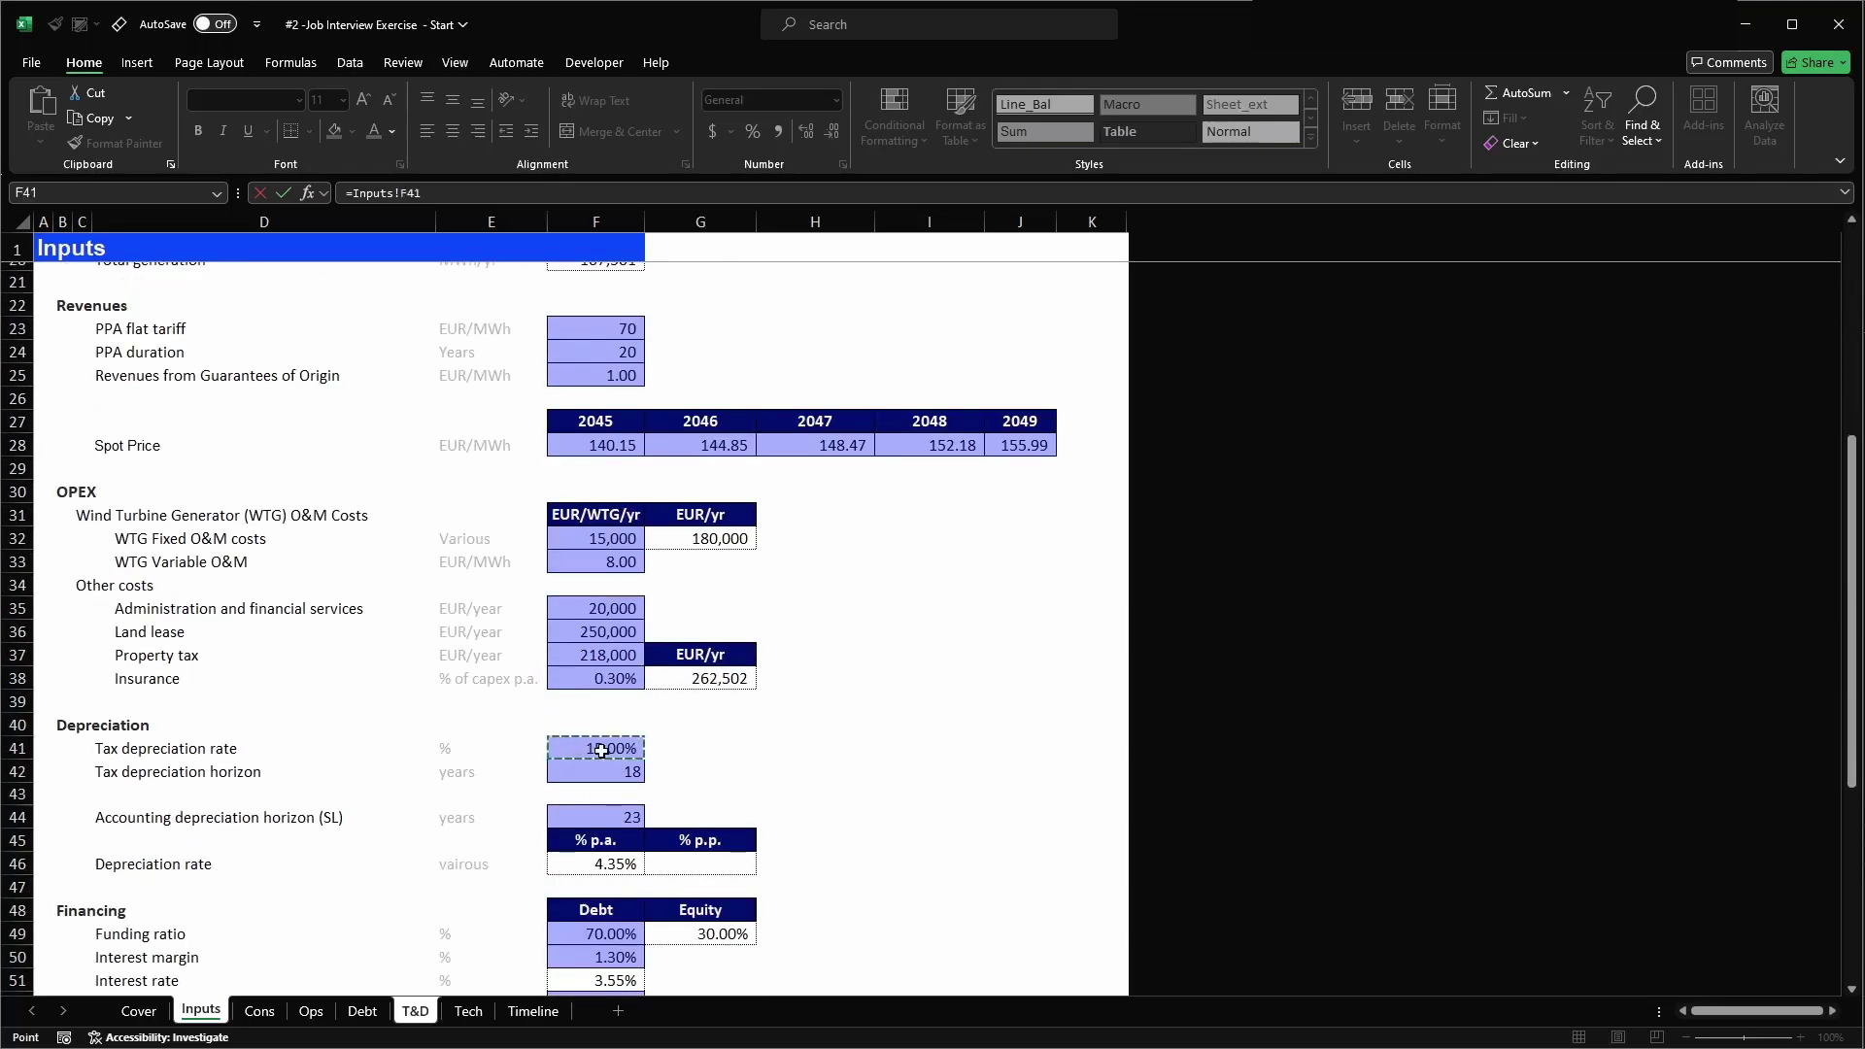
pyautogui.press('Return')
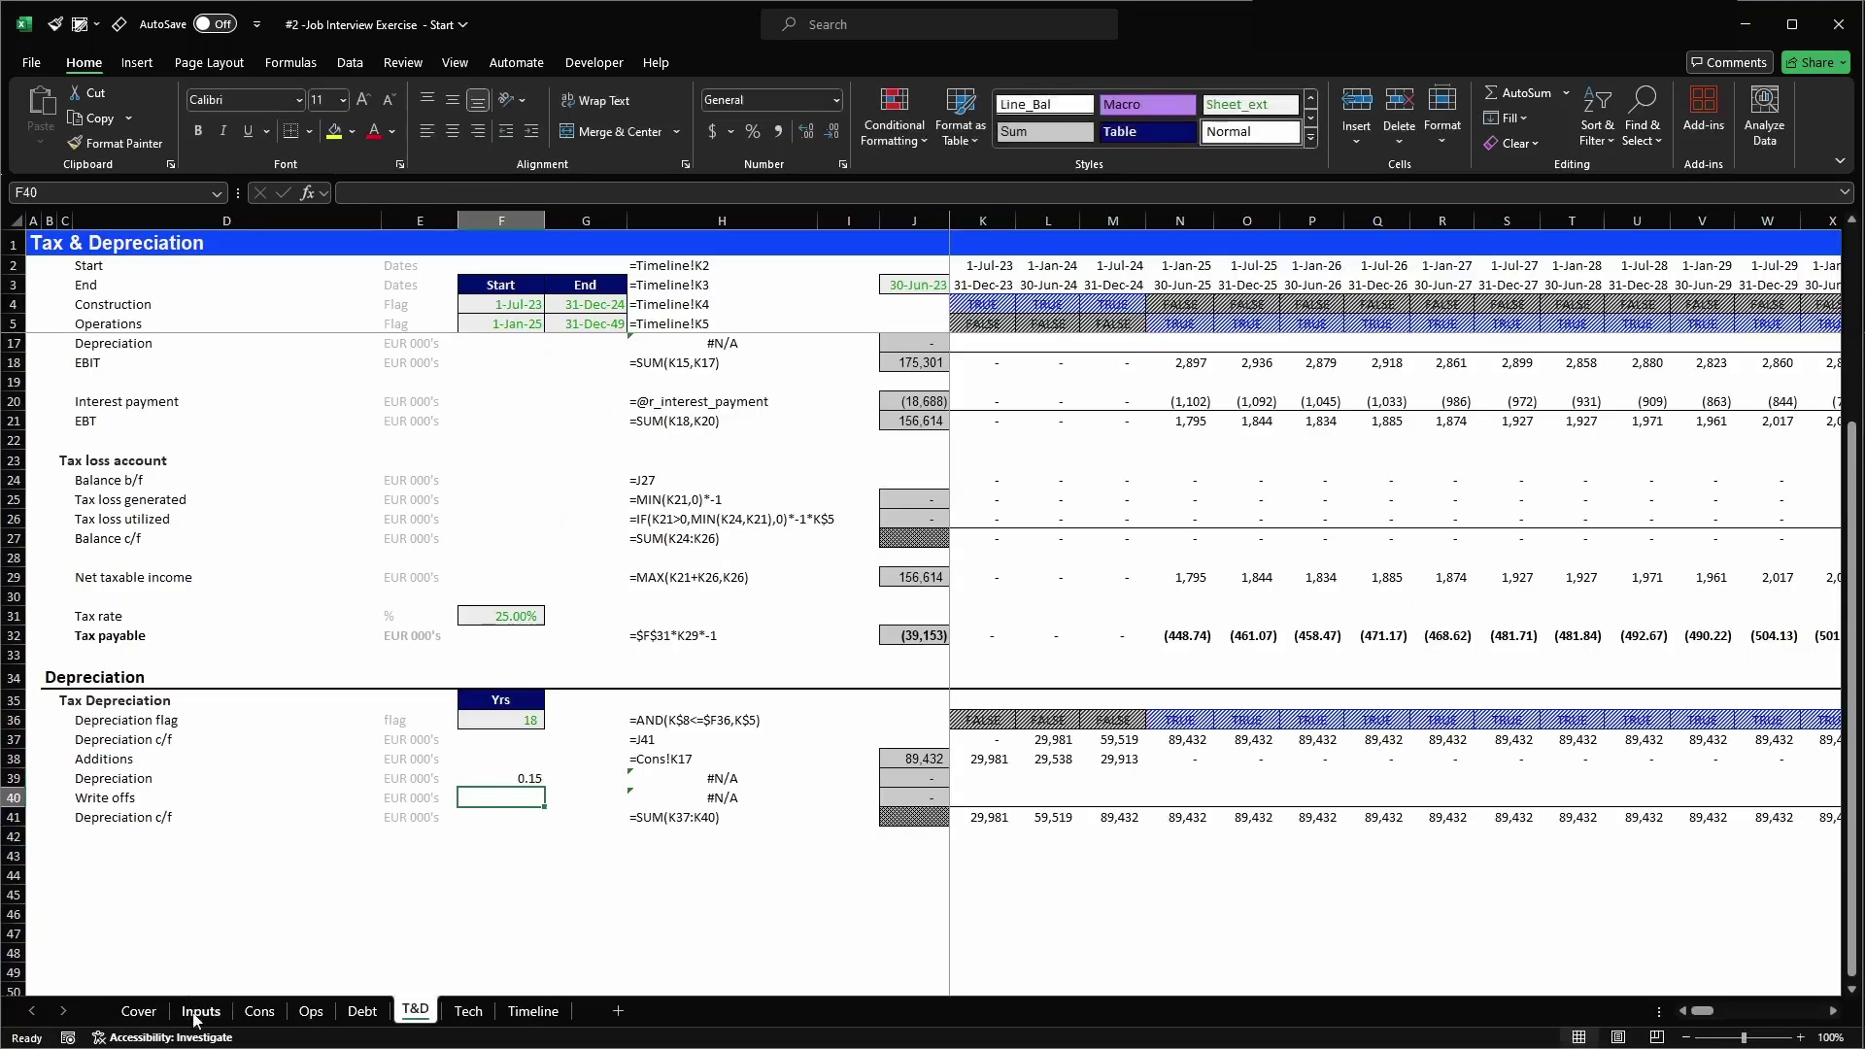
# - Change the unit label of the tax depreciation rate in E41 of the Inputs sheet to "% p.a."
pyautogui.click(200, 1010)
pyautogui.doubleClick(503, 749)
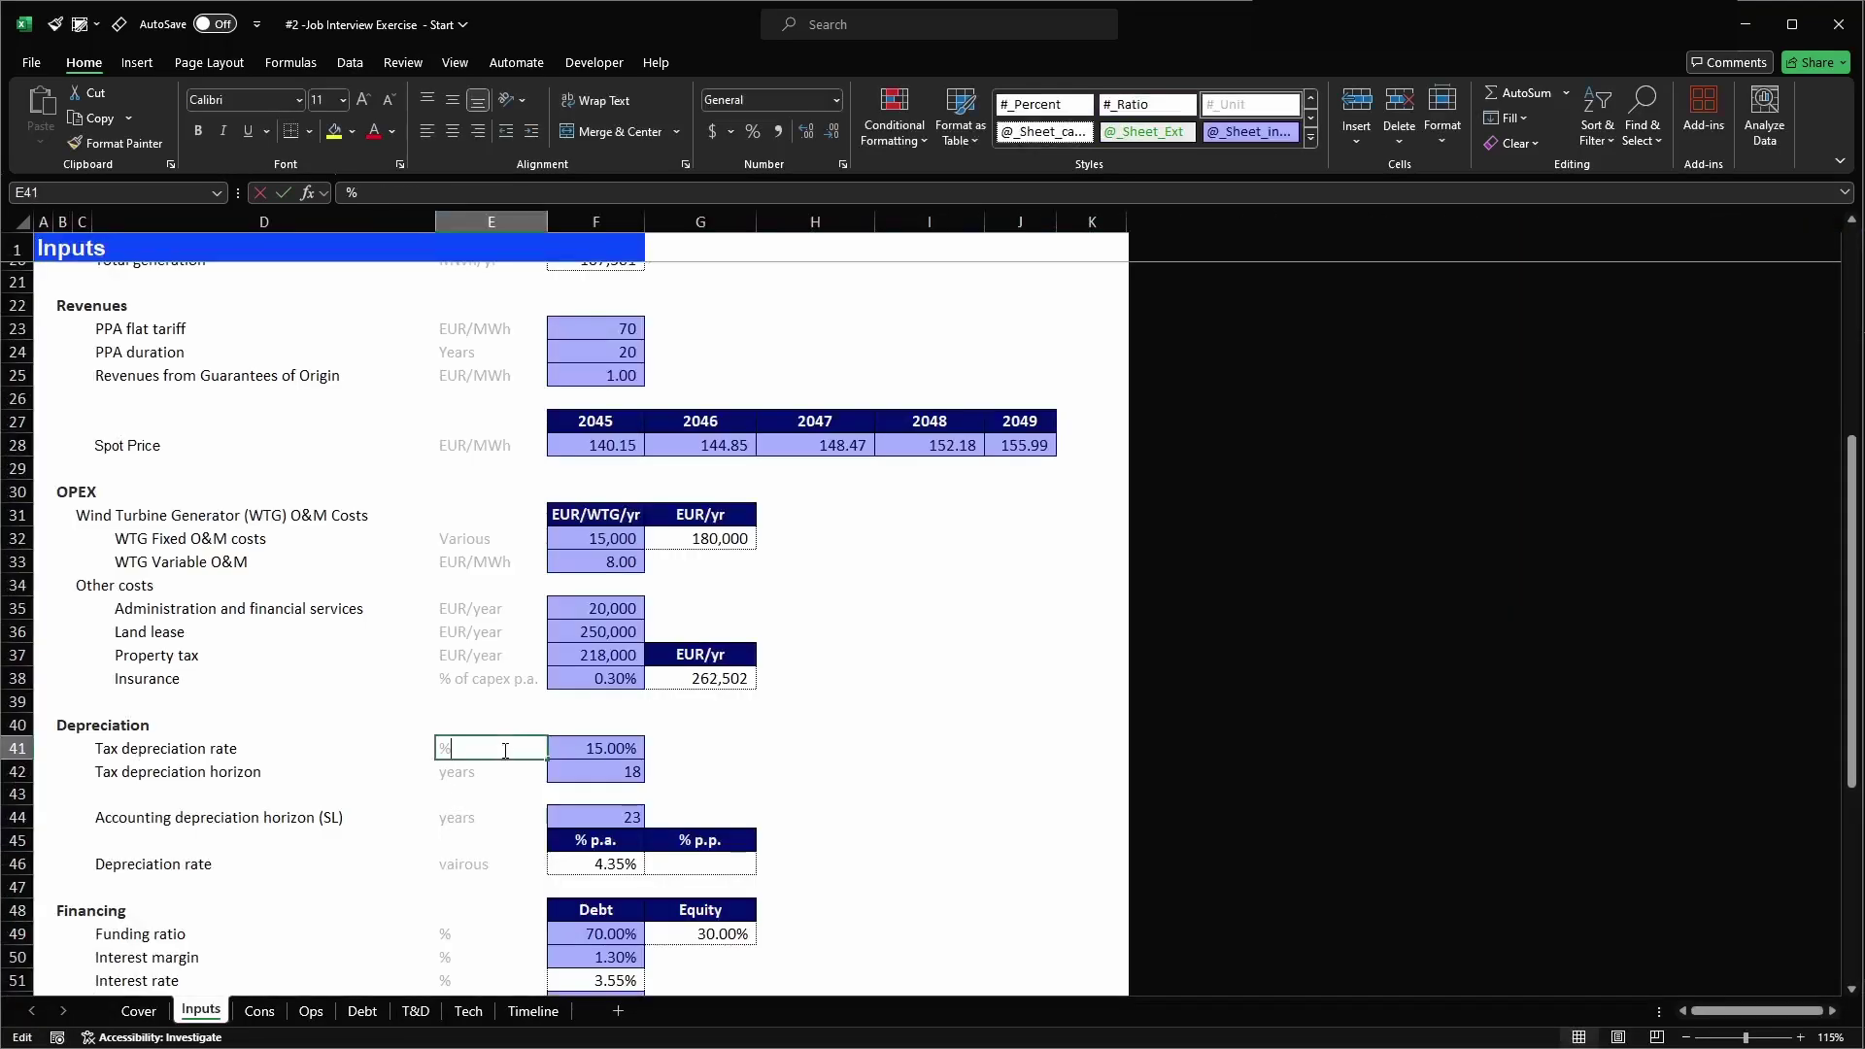
pyautogui.write('p.a.')
pyautogui.press('Return')
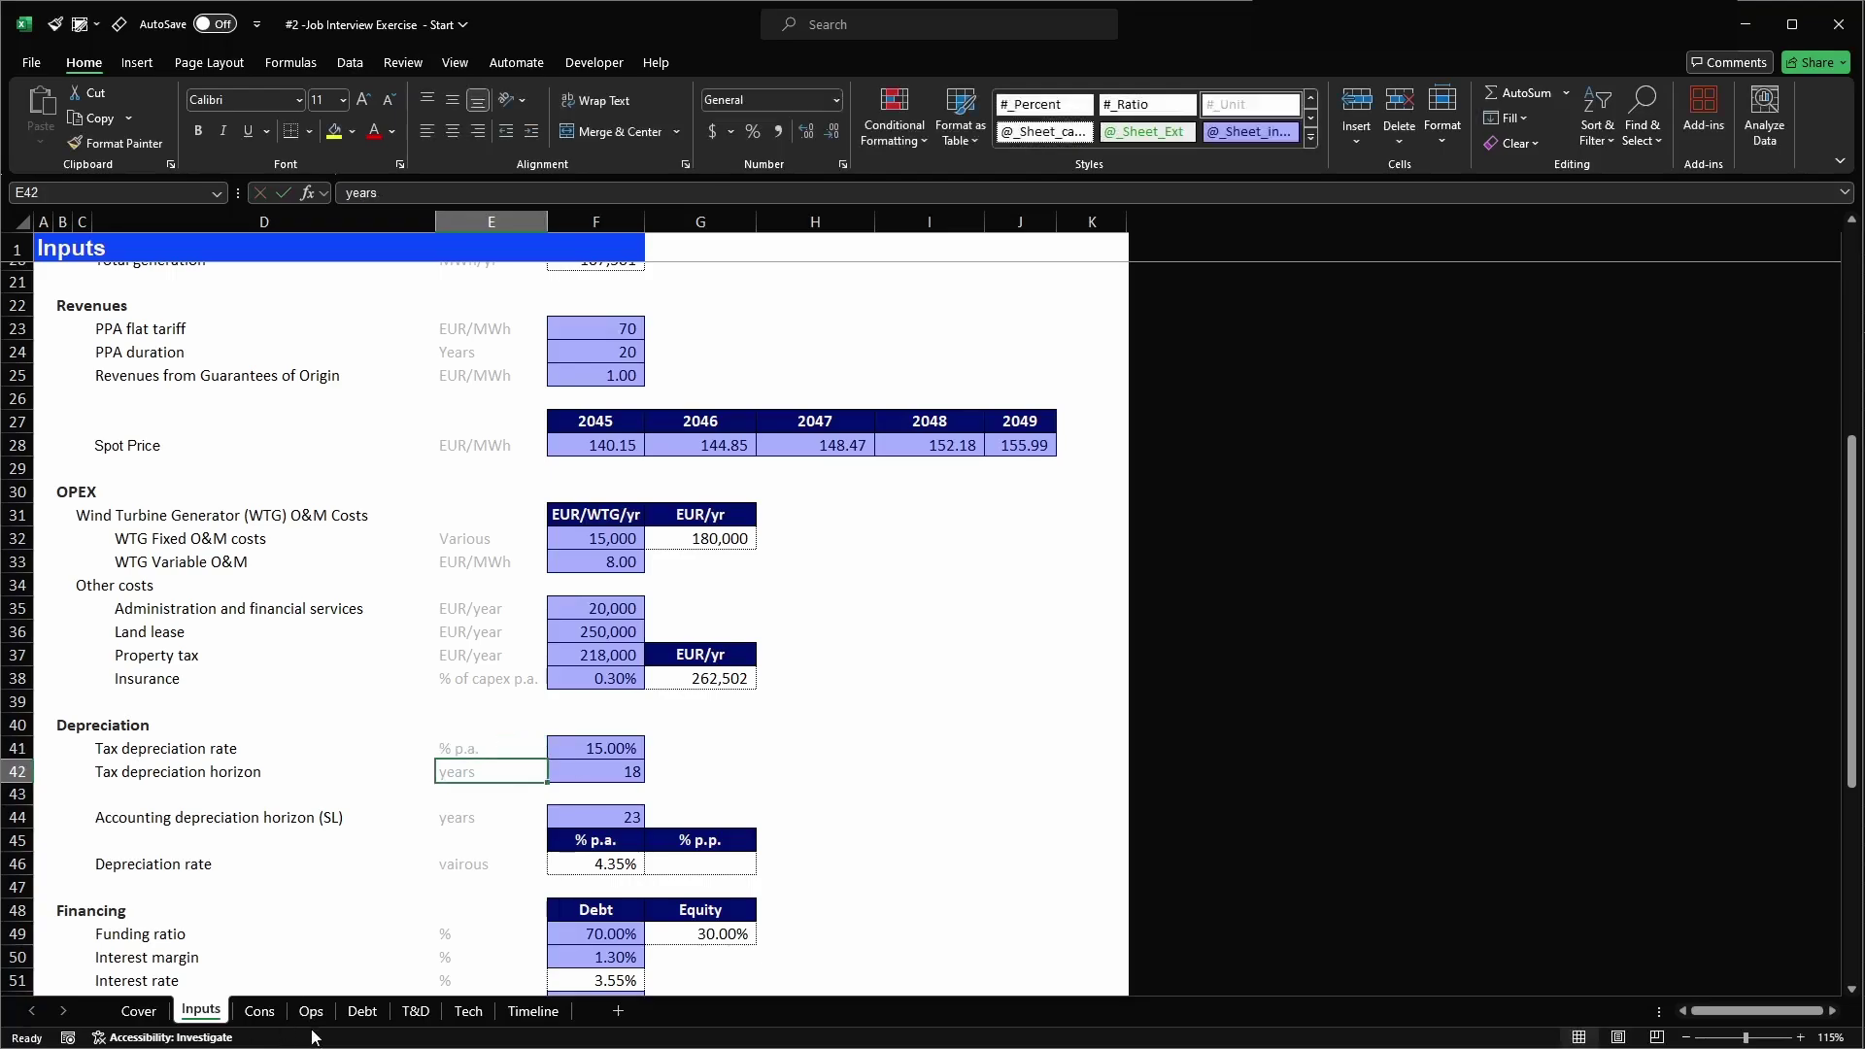
pyautogui.click(414, 1010)
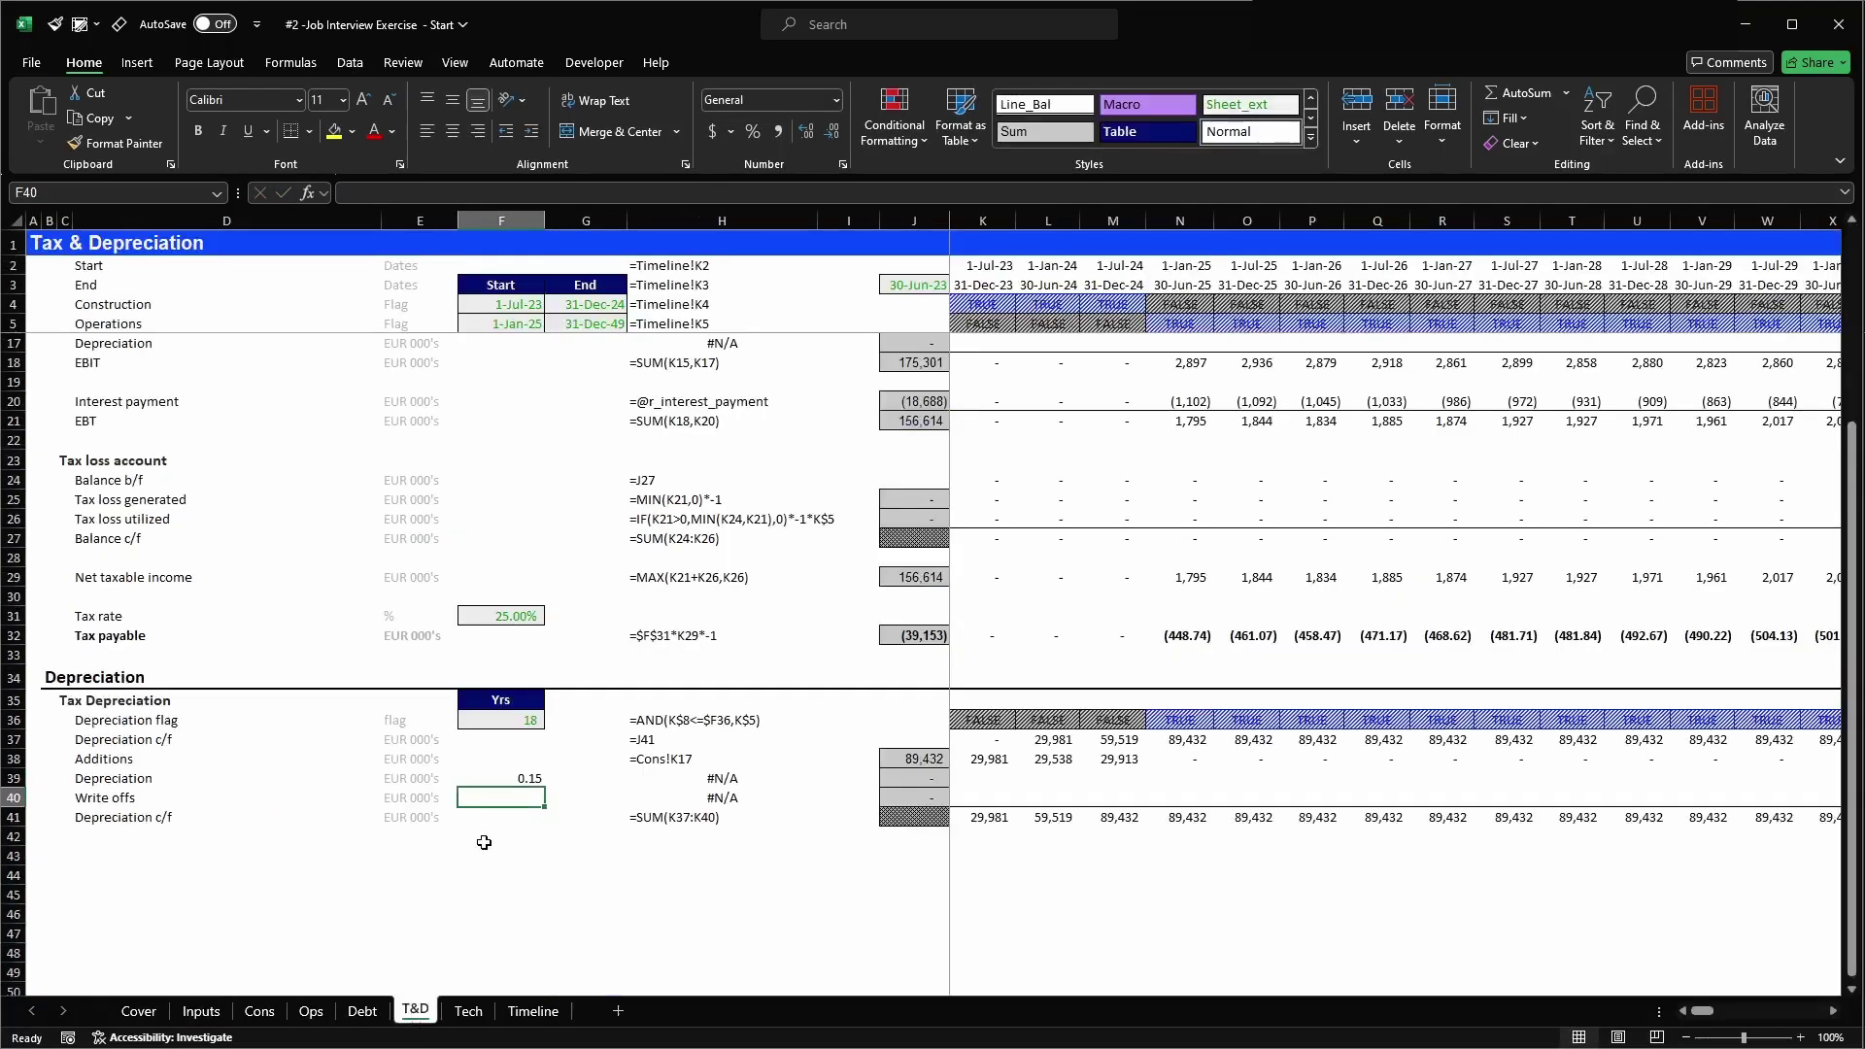
pyautogui.click(486, 778)
pyautogui.click(79, 25)
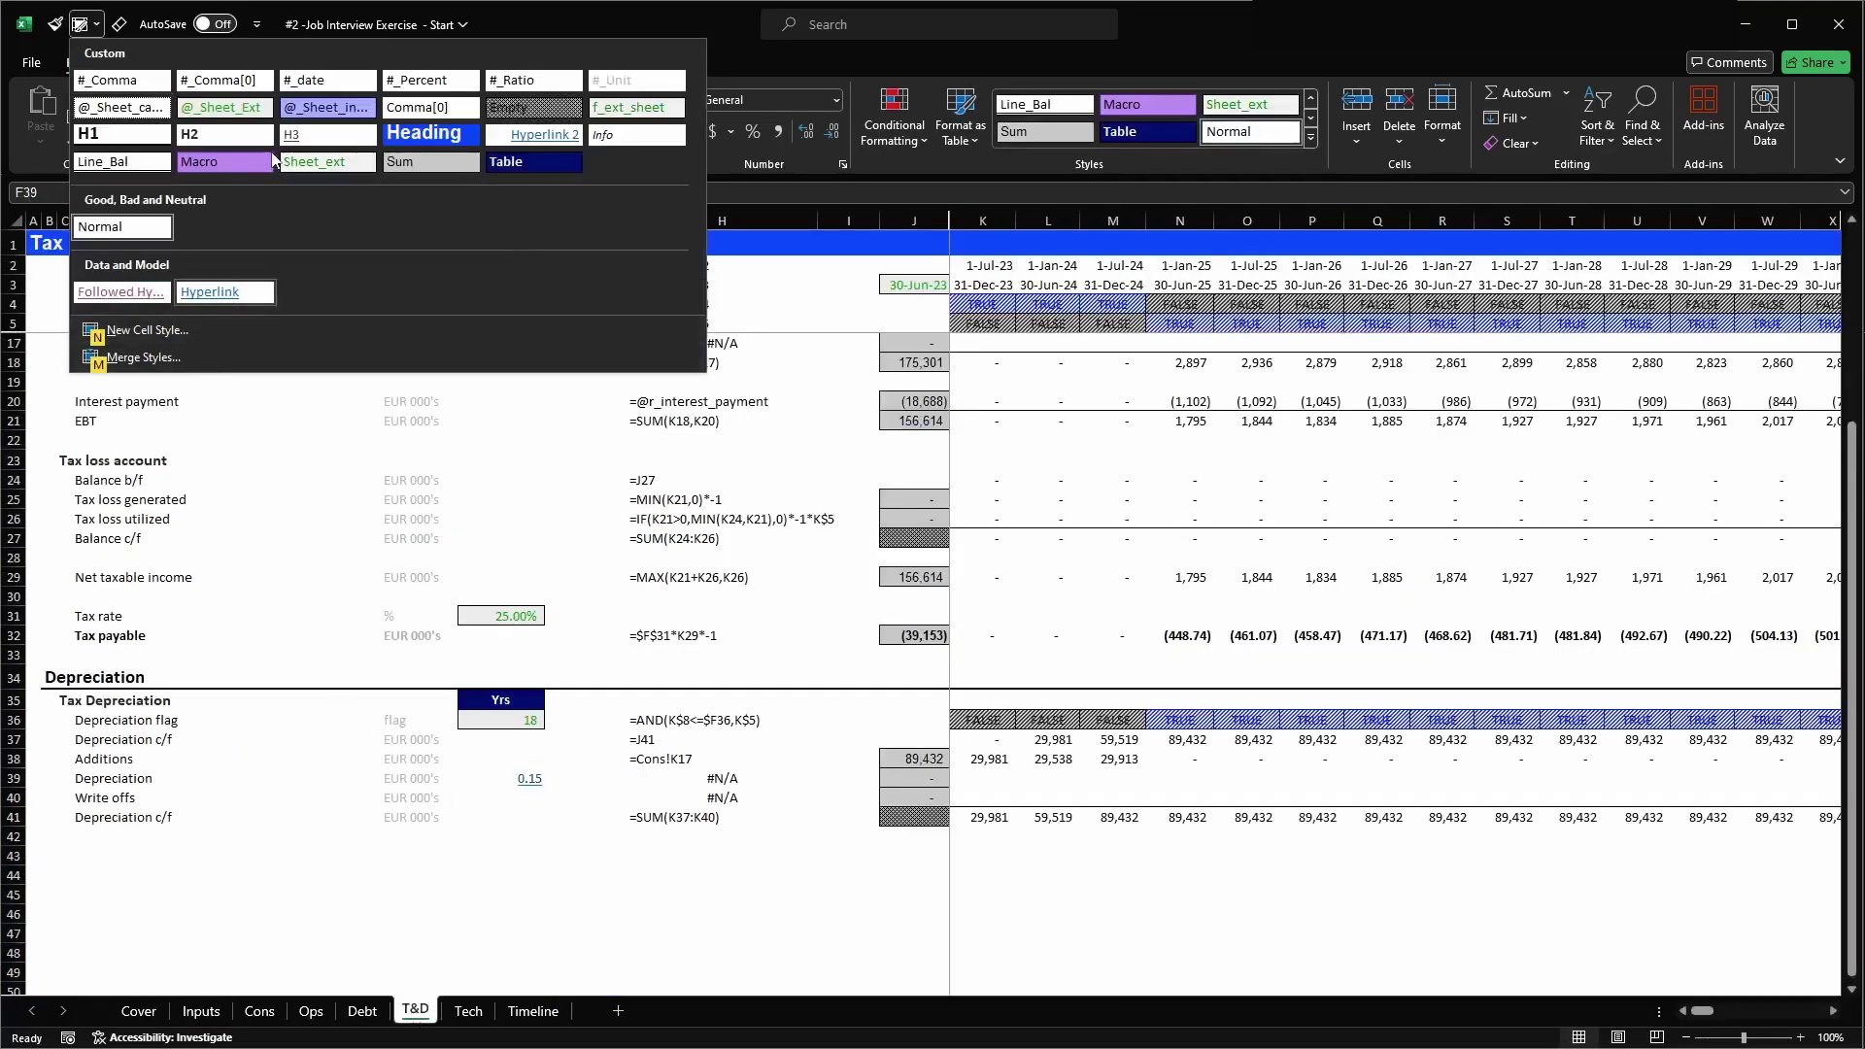
pyautogui.click(244, 115)
pyautogui.click(80, 24)
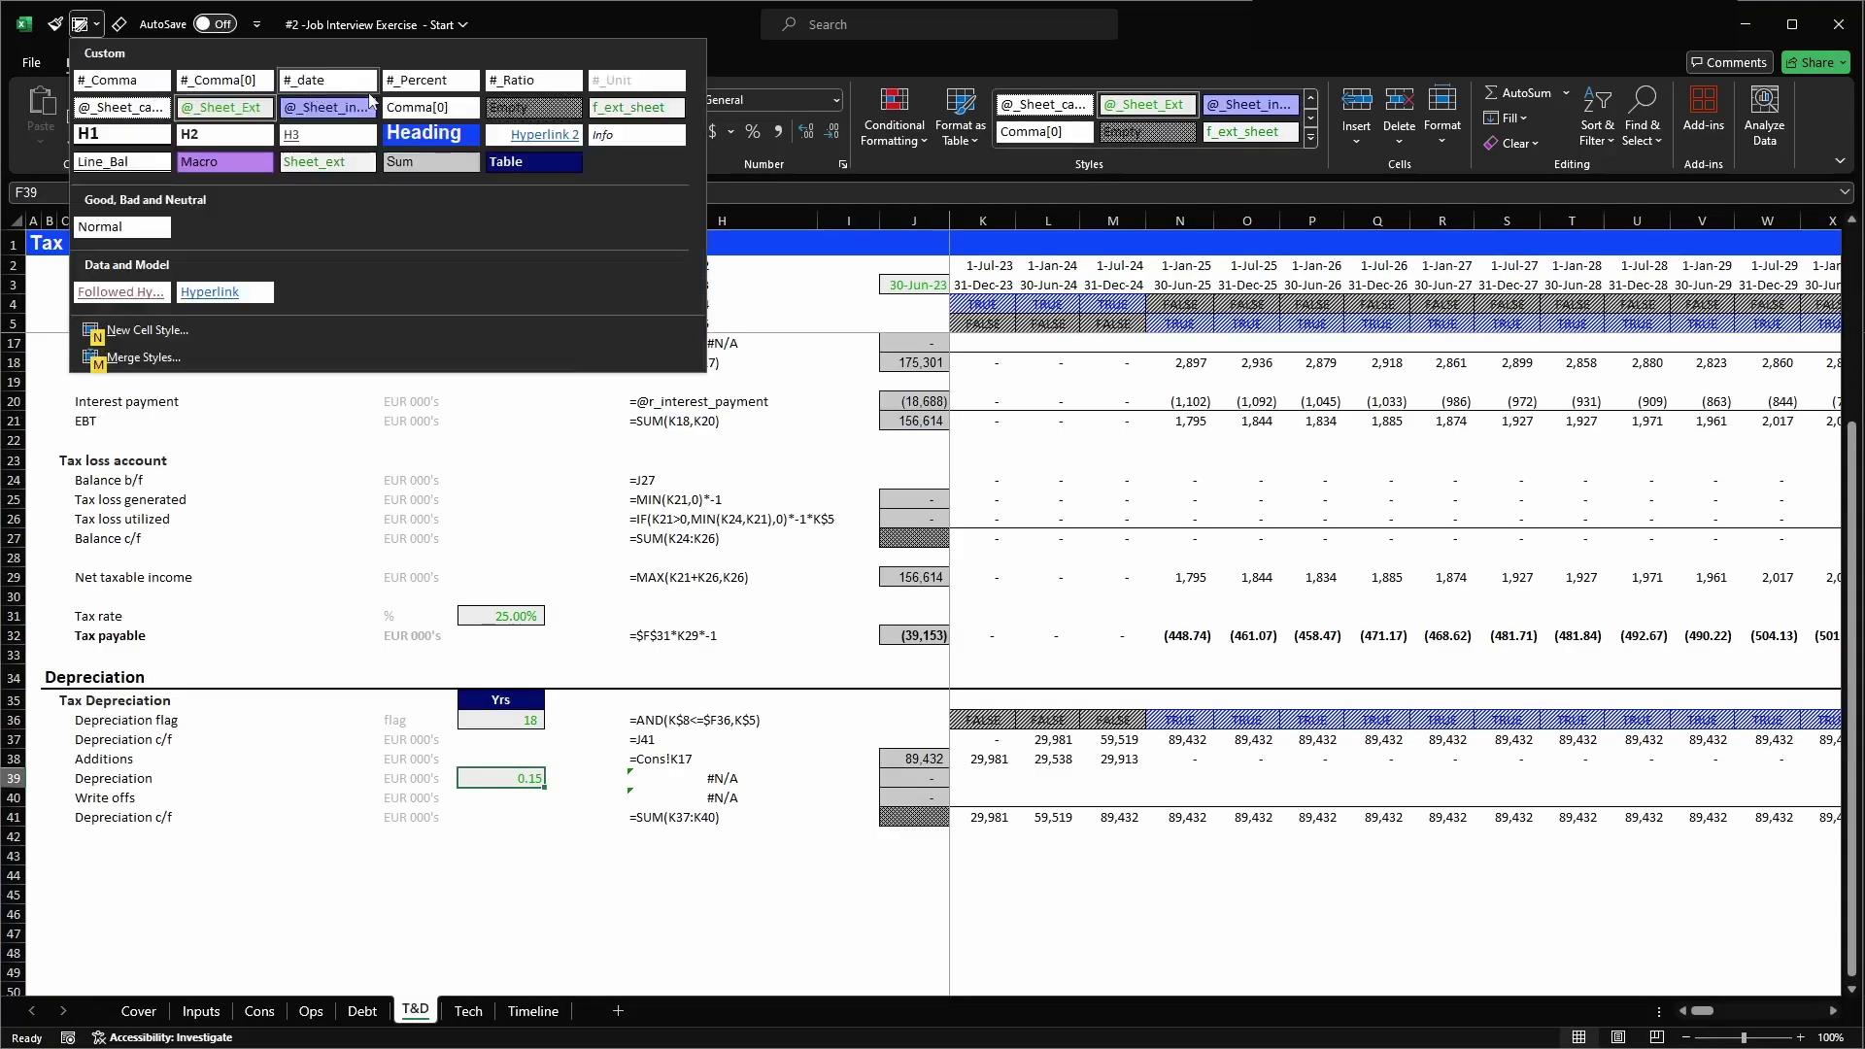
pyautogui.click(436, 78)
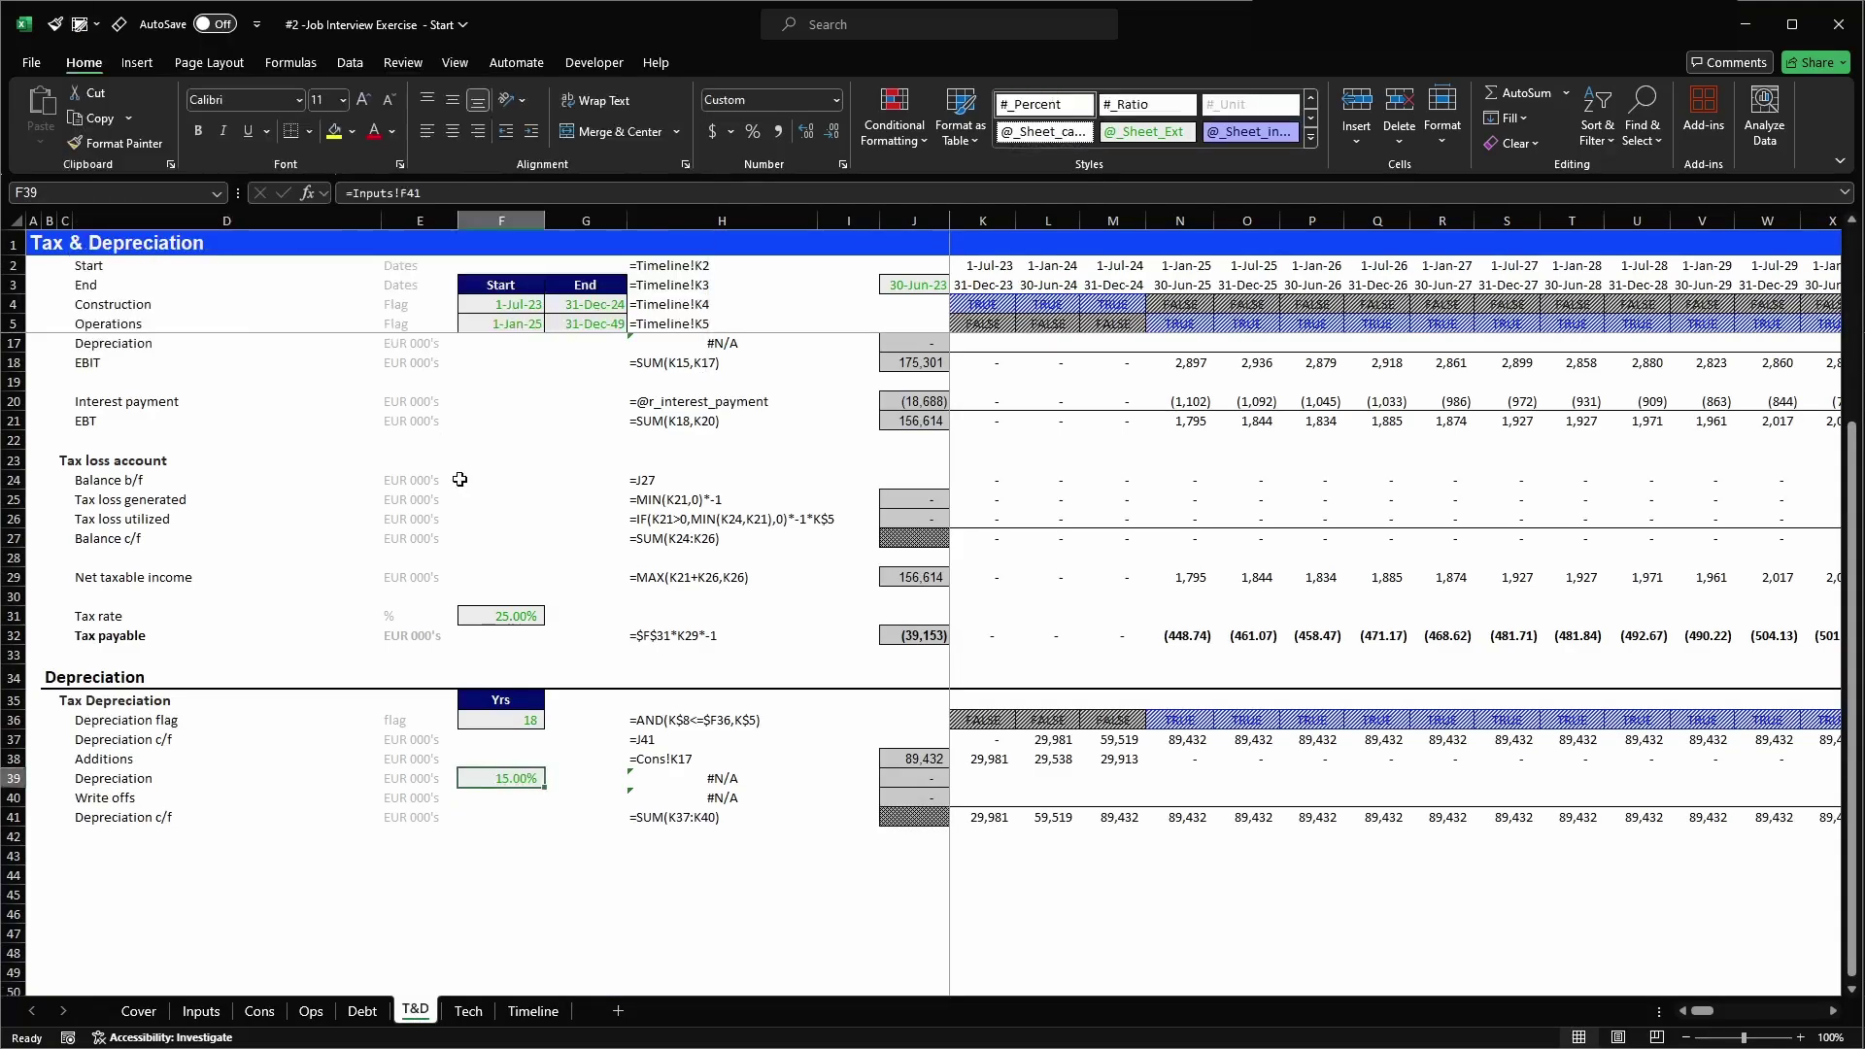
# - Enter the heading "% p.a." in F38 above the depreciation rate and apply the Table cell style to it
pyautogui.press('Up')
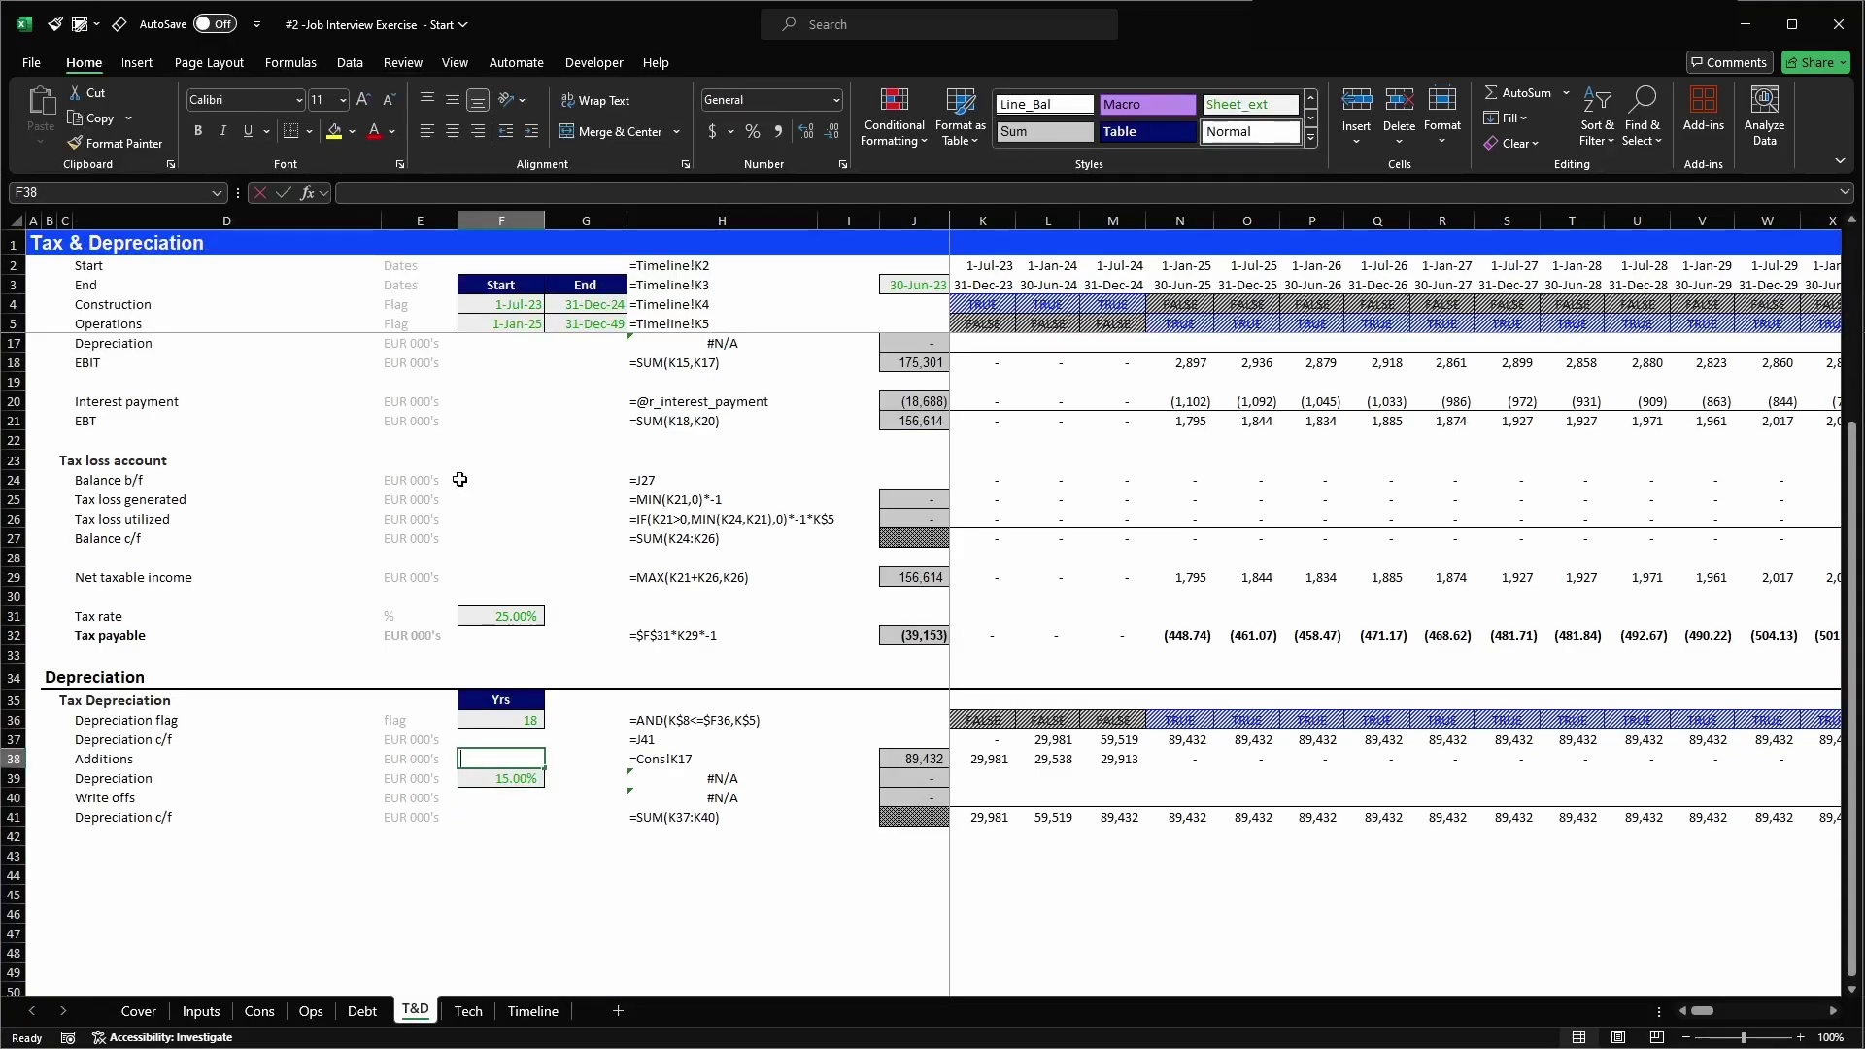
pyautogui.write('%^')
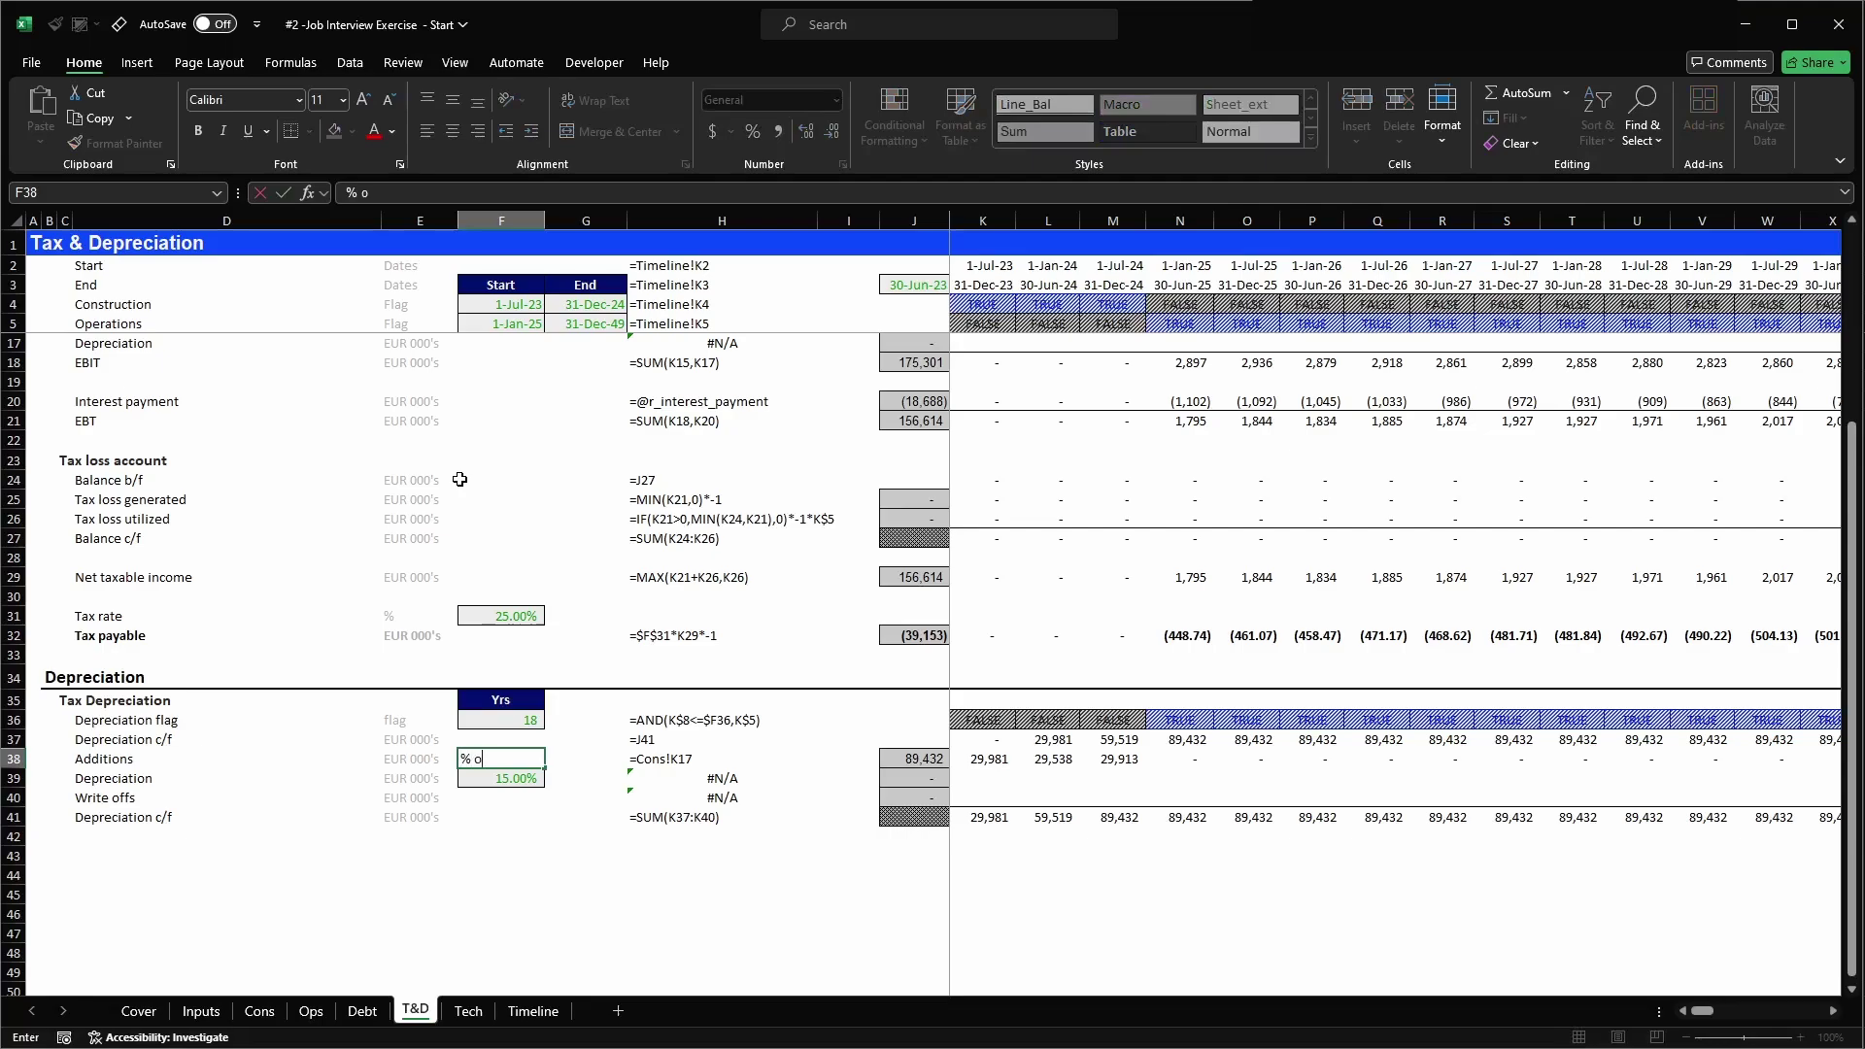
pyautogui.press('BackSpace')
pyautogui.press('BackSpace')
pyautogui.write('.a.')
pyautogui.press('Return')
pyautogui.press('Up')
pyautogui.hotkey('alt', '2')
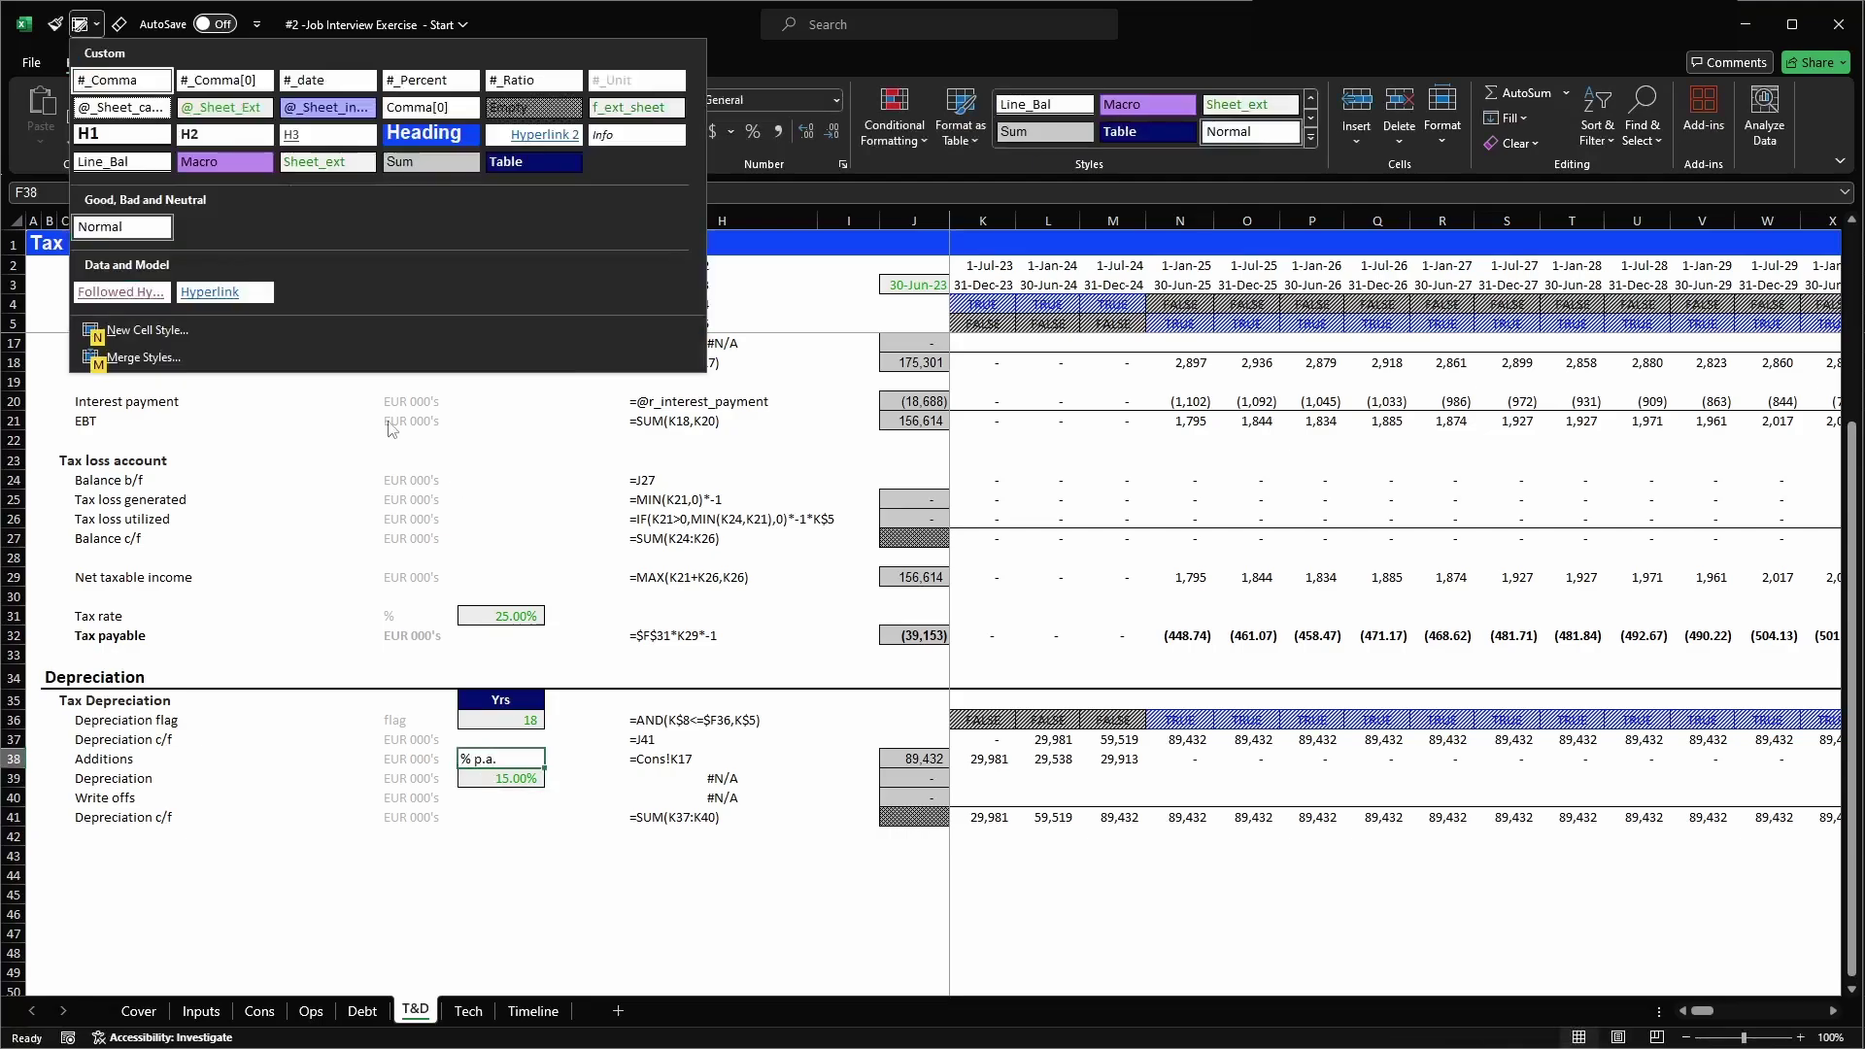
pyautogui.click(498, 165)
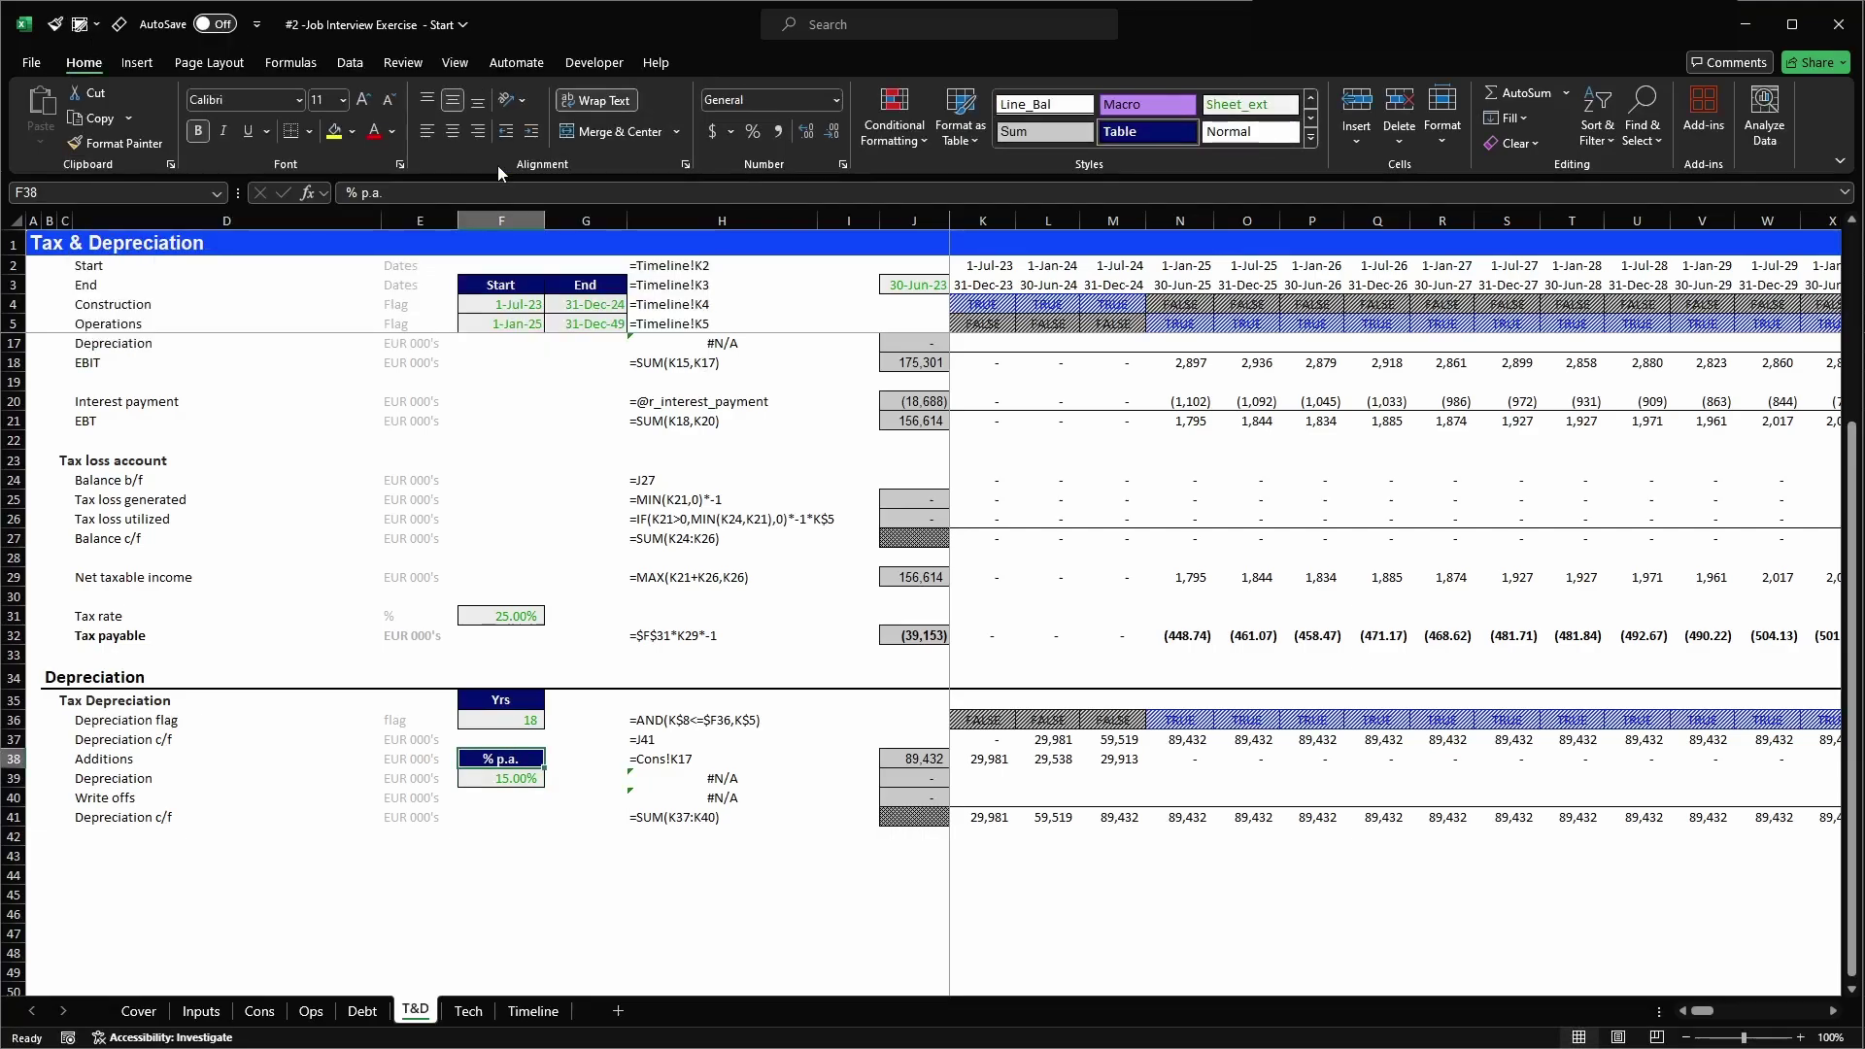
# - Examine the Depreciation row from the rate in F39 to the first operating period, including the opening balance in N37
pyautogui.press('Down')
pyautogui.press('Right')
pyautogui.press('Right')
pyautogui.press('Left')
pyautogui.press('Left')
pyautogui.press('Left')
pyautogui.press('Right')
pyautogui.press('Right')
pyautogui.press('Right')
pyautogui.press('Right')
pyautogui.press('Right')
pyautogui.press('Right')
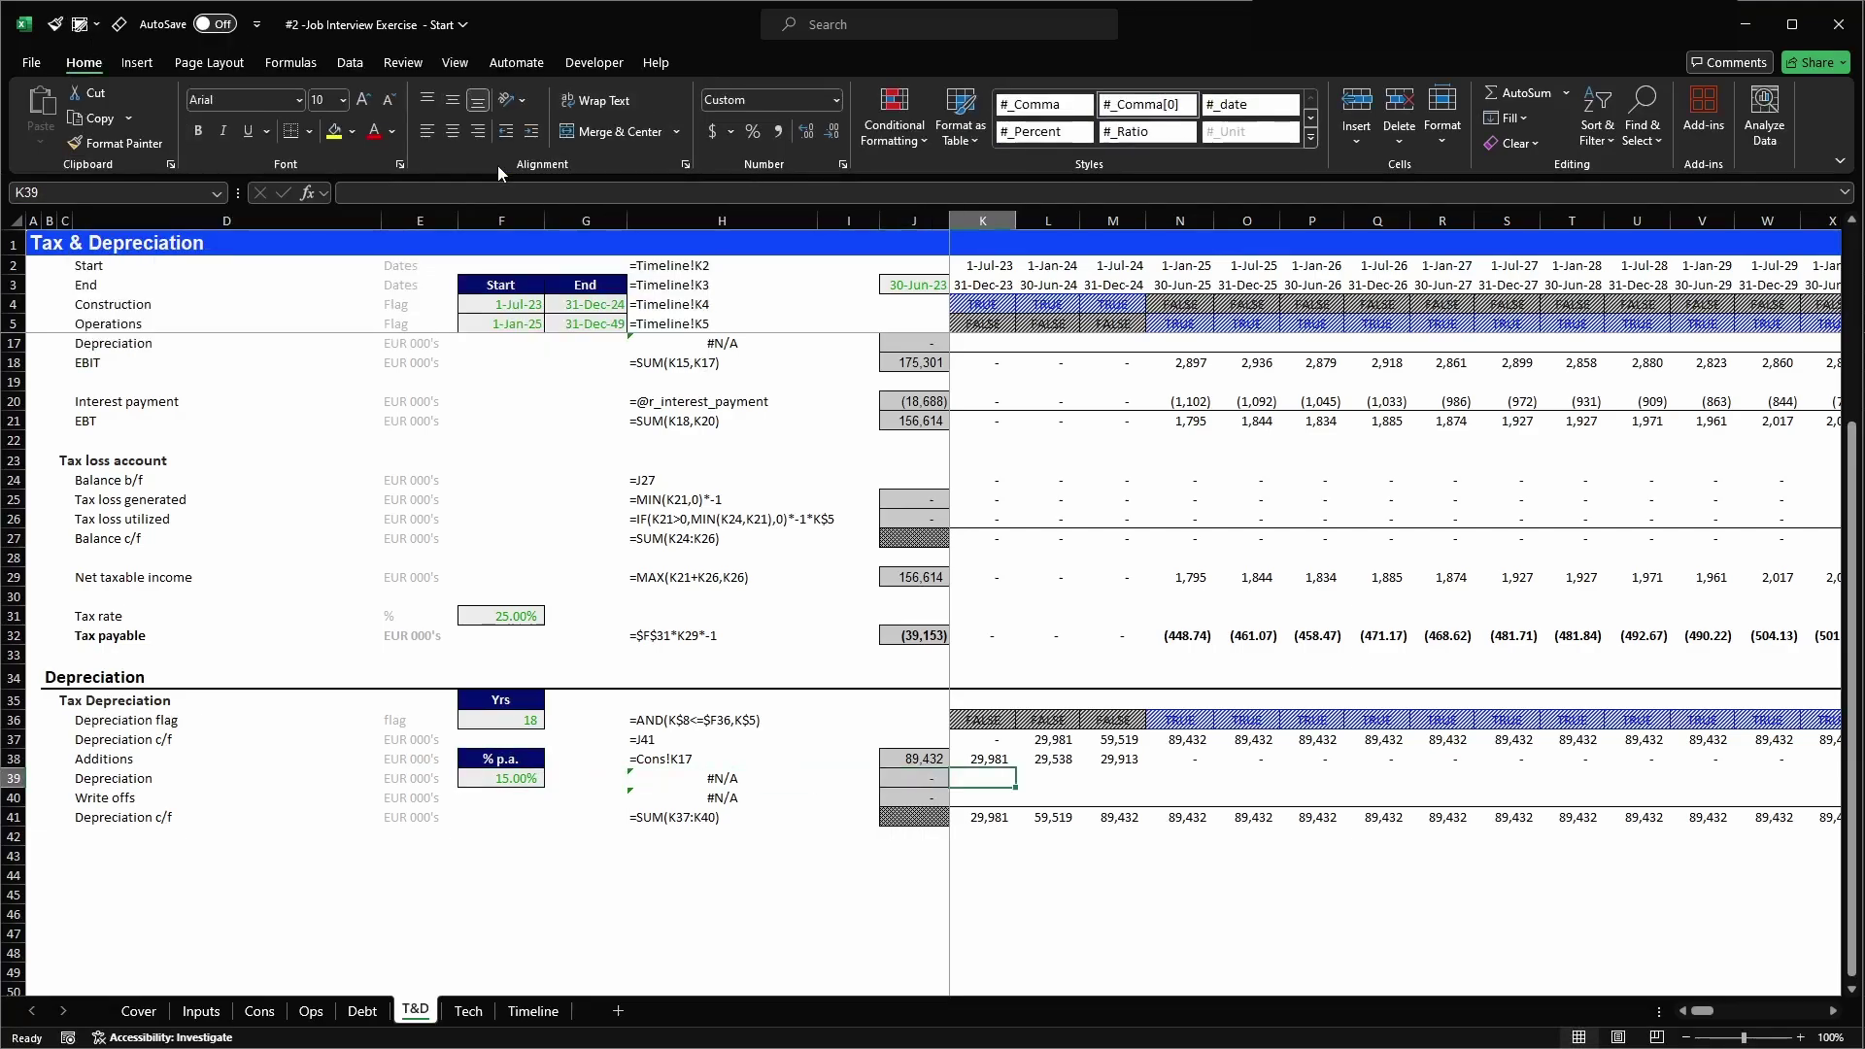
pyautogui.hotkey('ctrl', 'space')
pyautogui.press('Right')
pyautogui.press('Right')
pyautogui.press('Left')
pyautogui.press('Left')
pyautogui.press('Left')
pyautogui.press('Right')
pyautogui.press('Right')
pyautogui.press('Right')
pyautogui.press('Right')
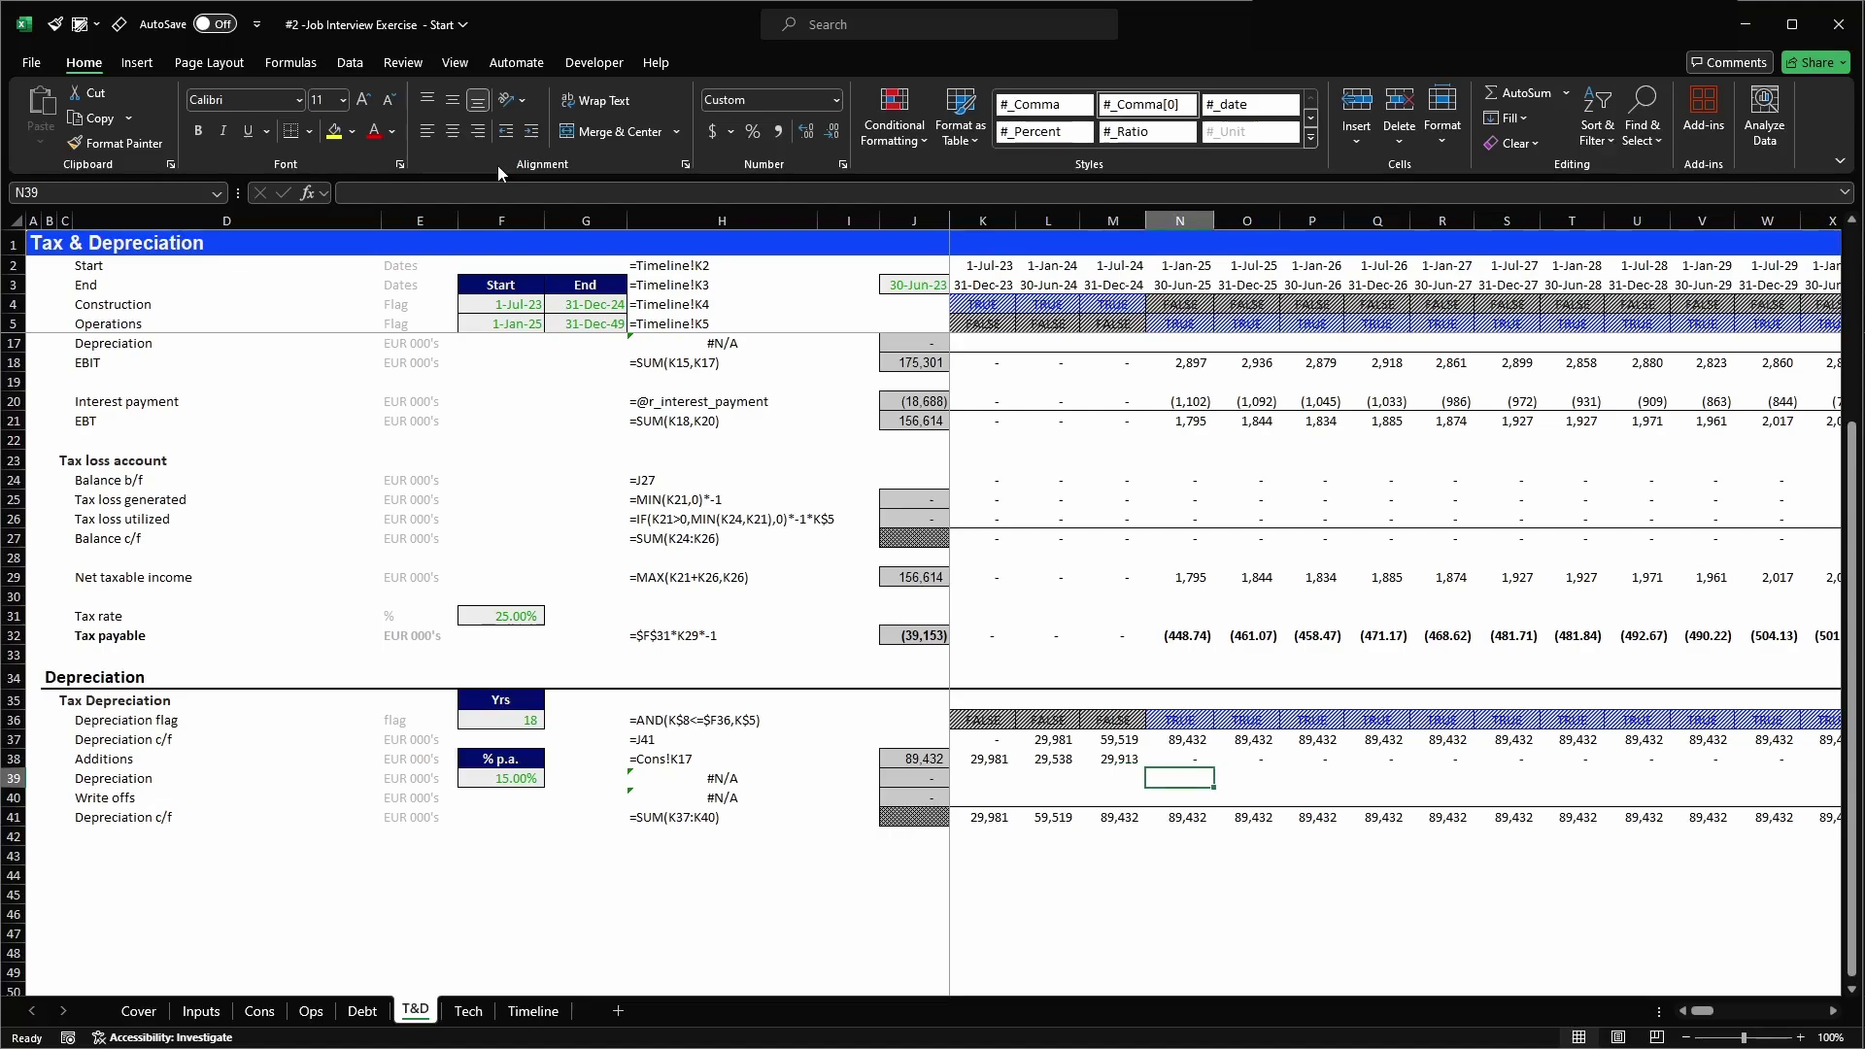
pyautogui.press('Up')
pyautogui.press('Up')
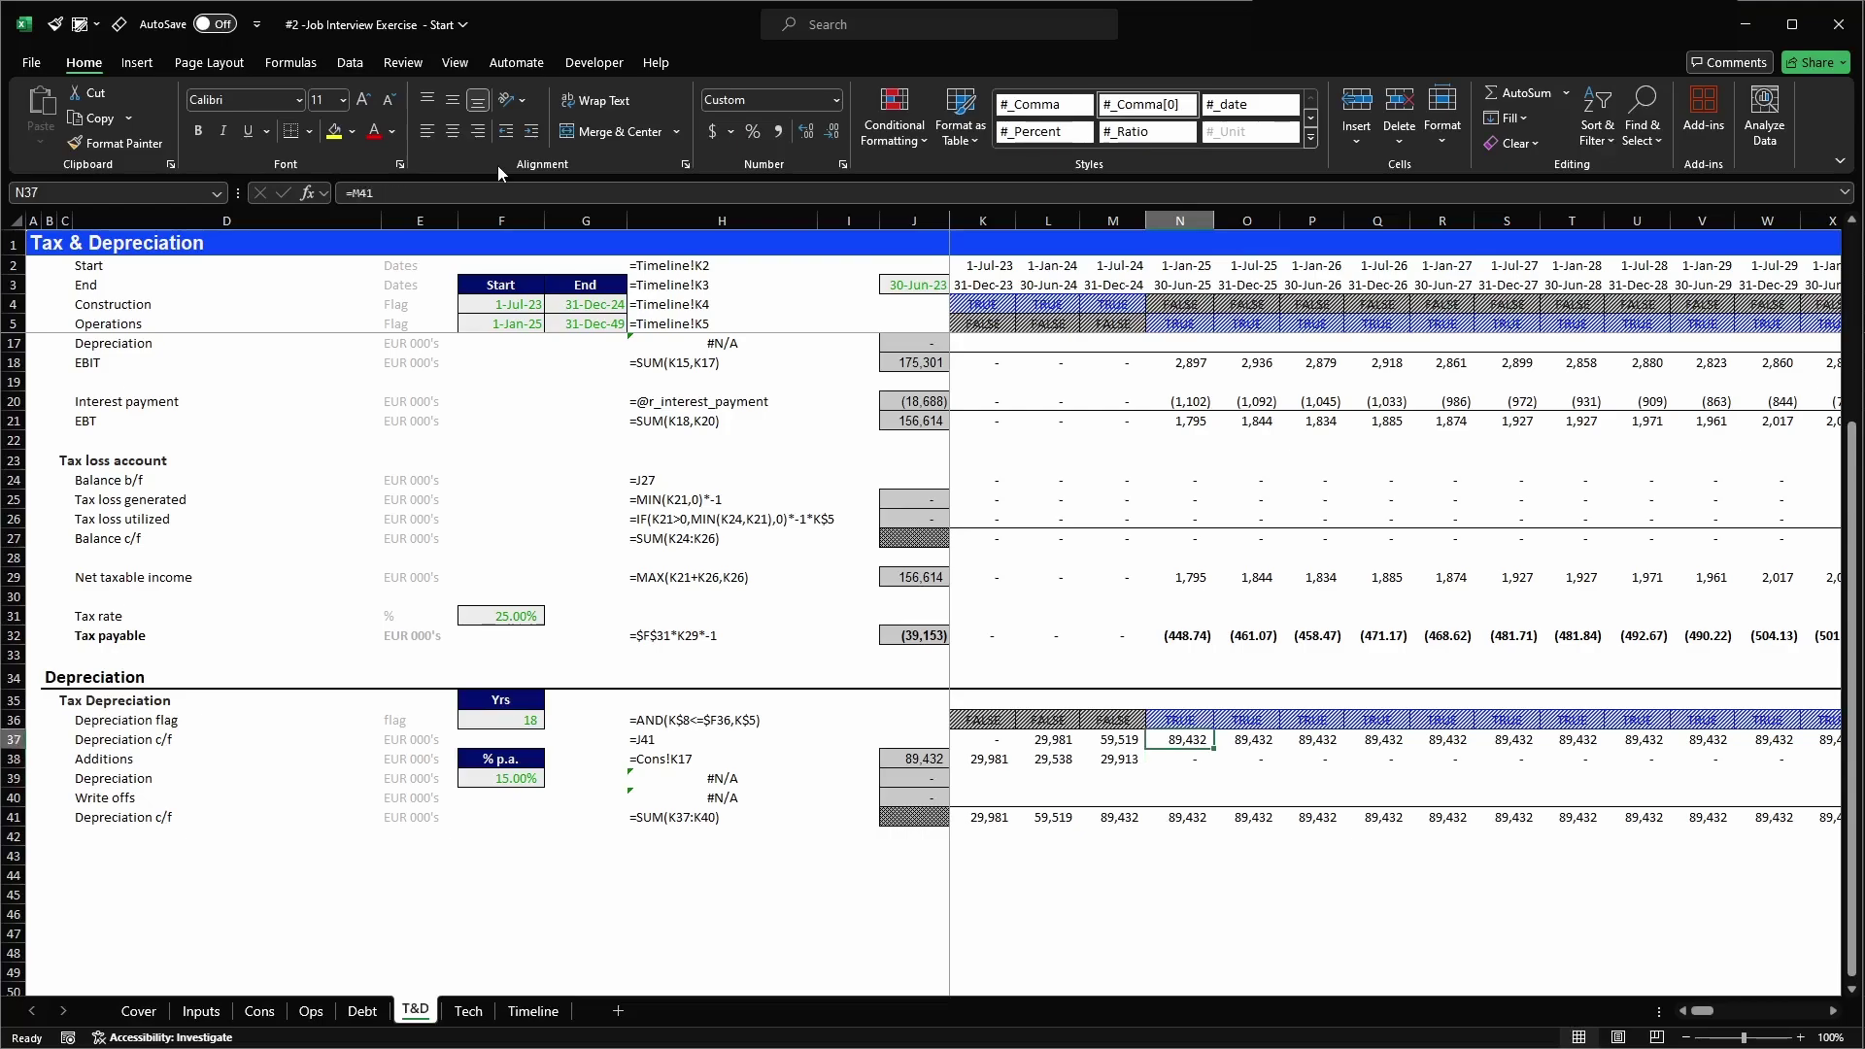
pyautogui.press('Down')
pyautogui.press('Down')
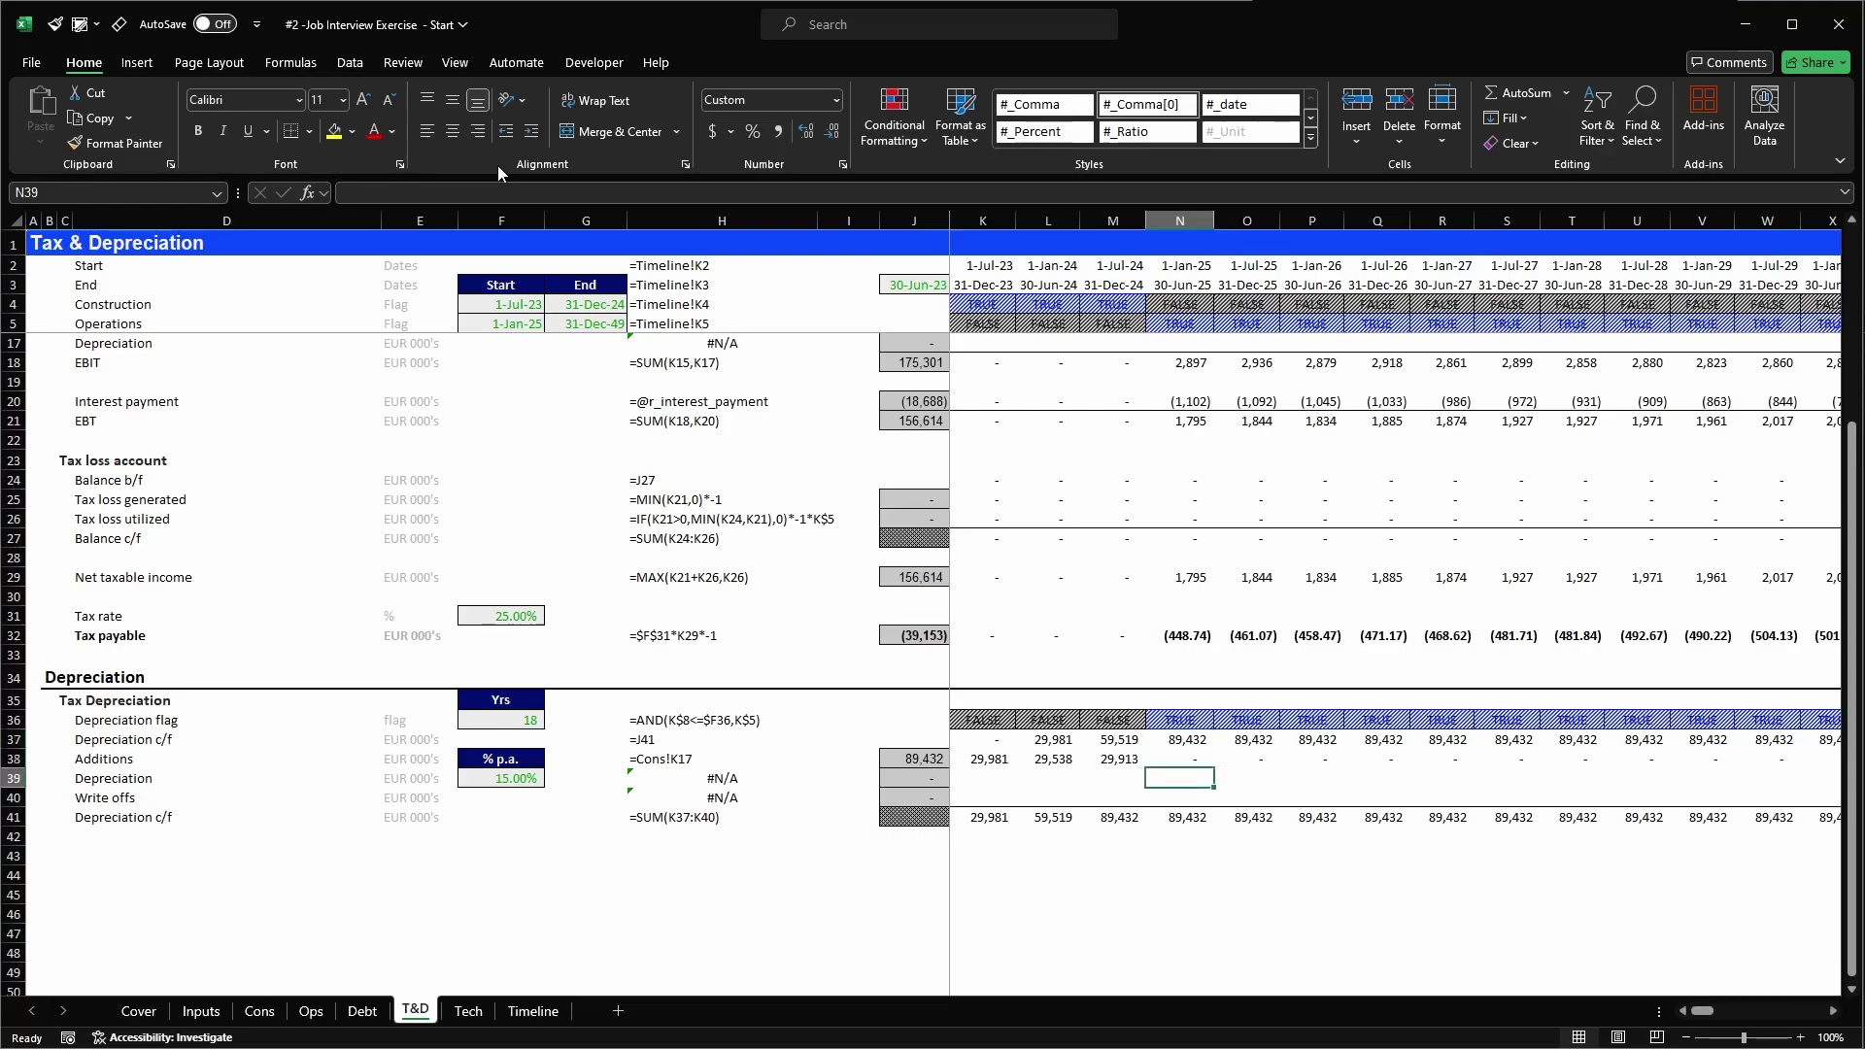
# - Enter the first operating period's depreciation in N39 as =N37*$F39*N$7/days_in_year
pyautogui.write('=')
pyautogui.press('Up')
pyautogui.press('Up')
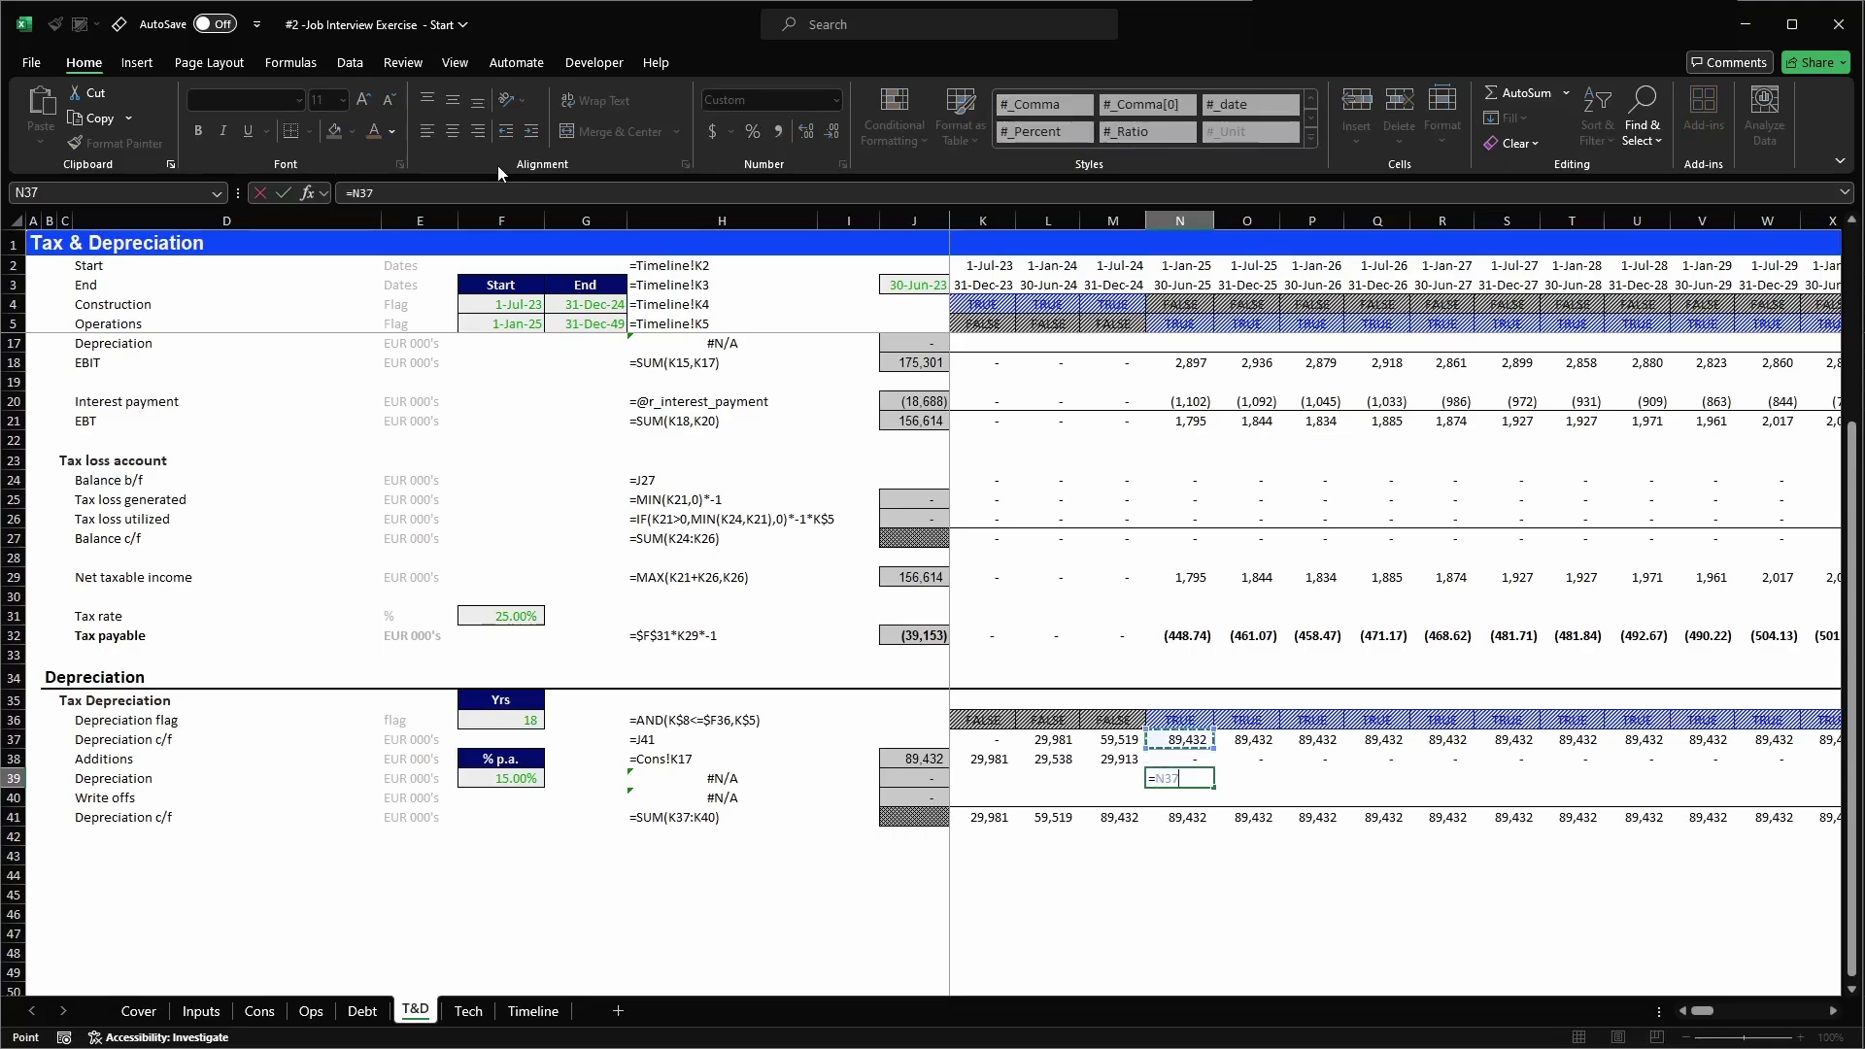
pyautogui.write('*')
pyautogui.hotkey('ctrl', 'Left')
pyautogui.hotkey('ctrl', 'Left')
pyautogui.hotkey('ctrl', 'Left')
pyautogui.press('F4')
pyautogui.press('F4')
pyautogui.press('F4')
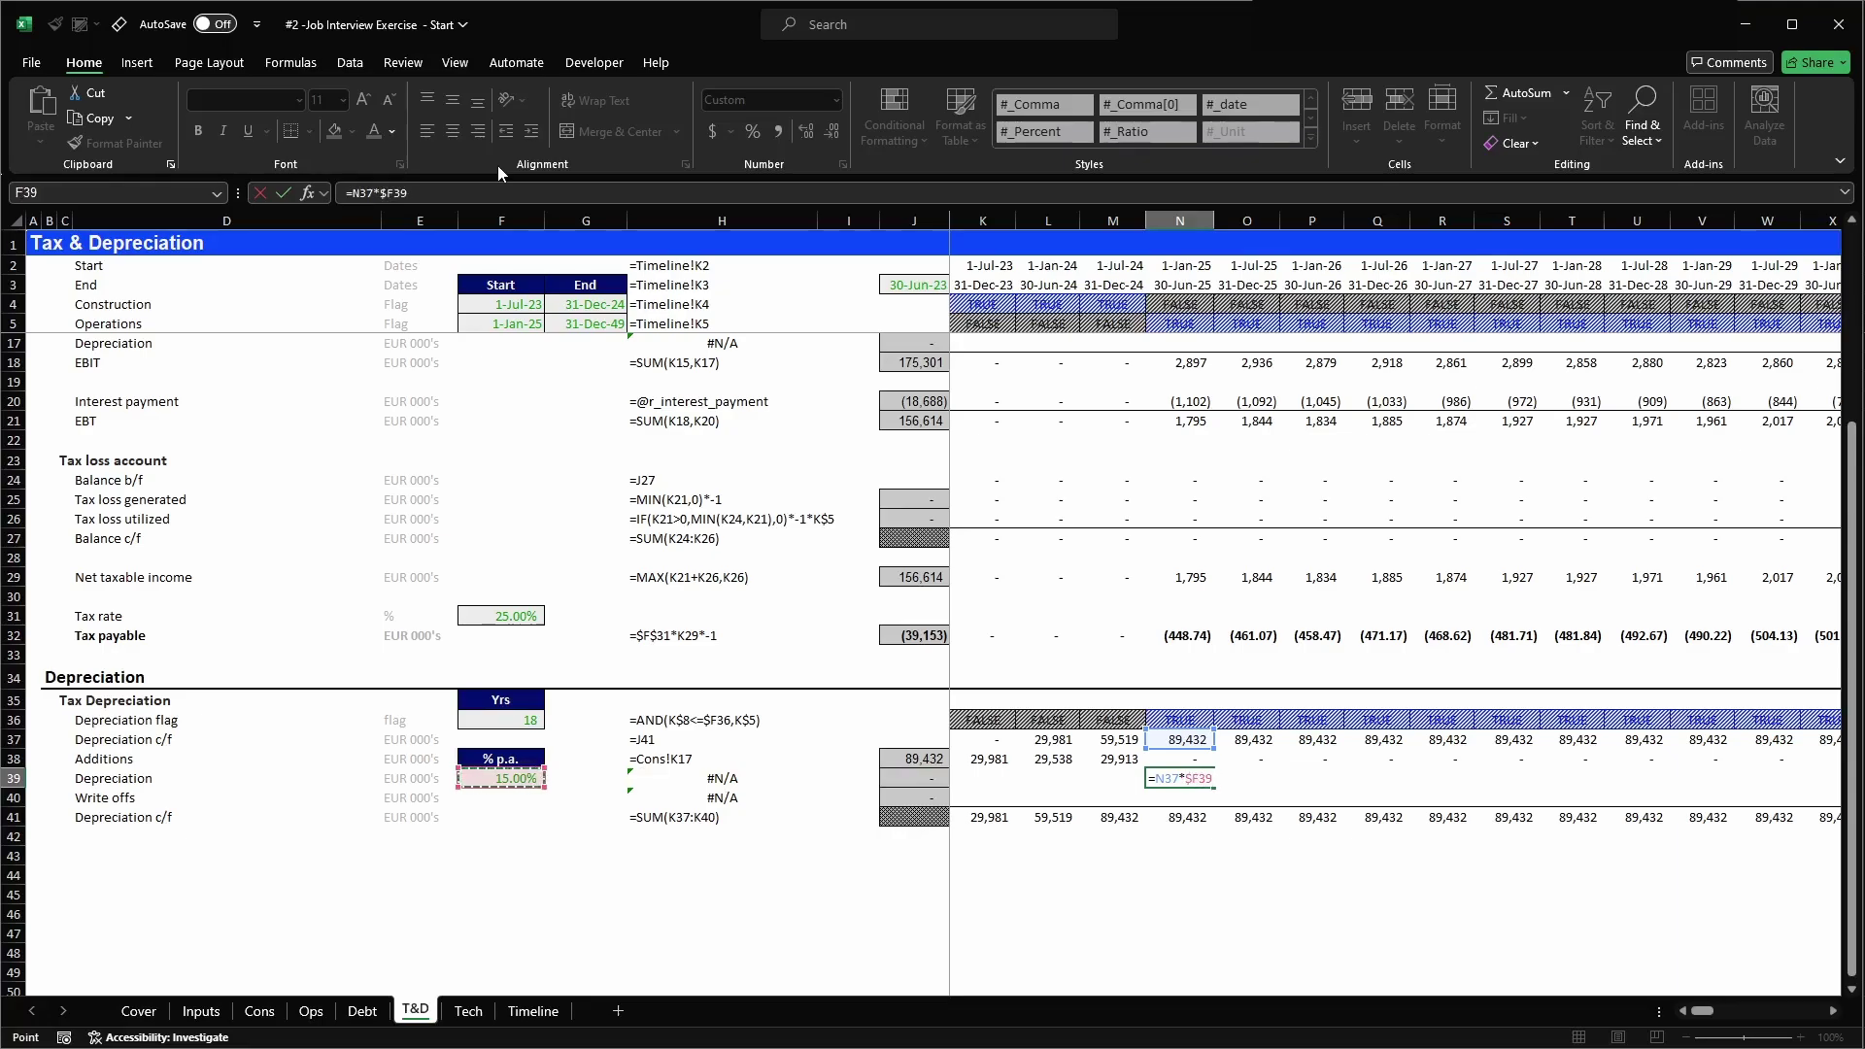
pyautogui.write('*')
pyautogui.scroll(4, 1177, 543)
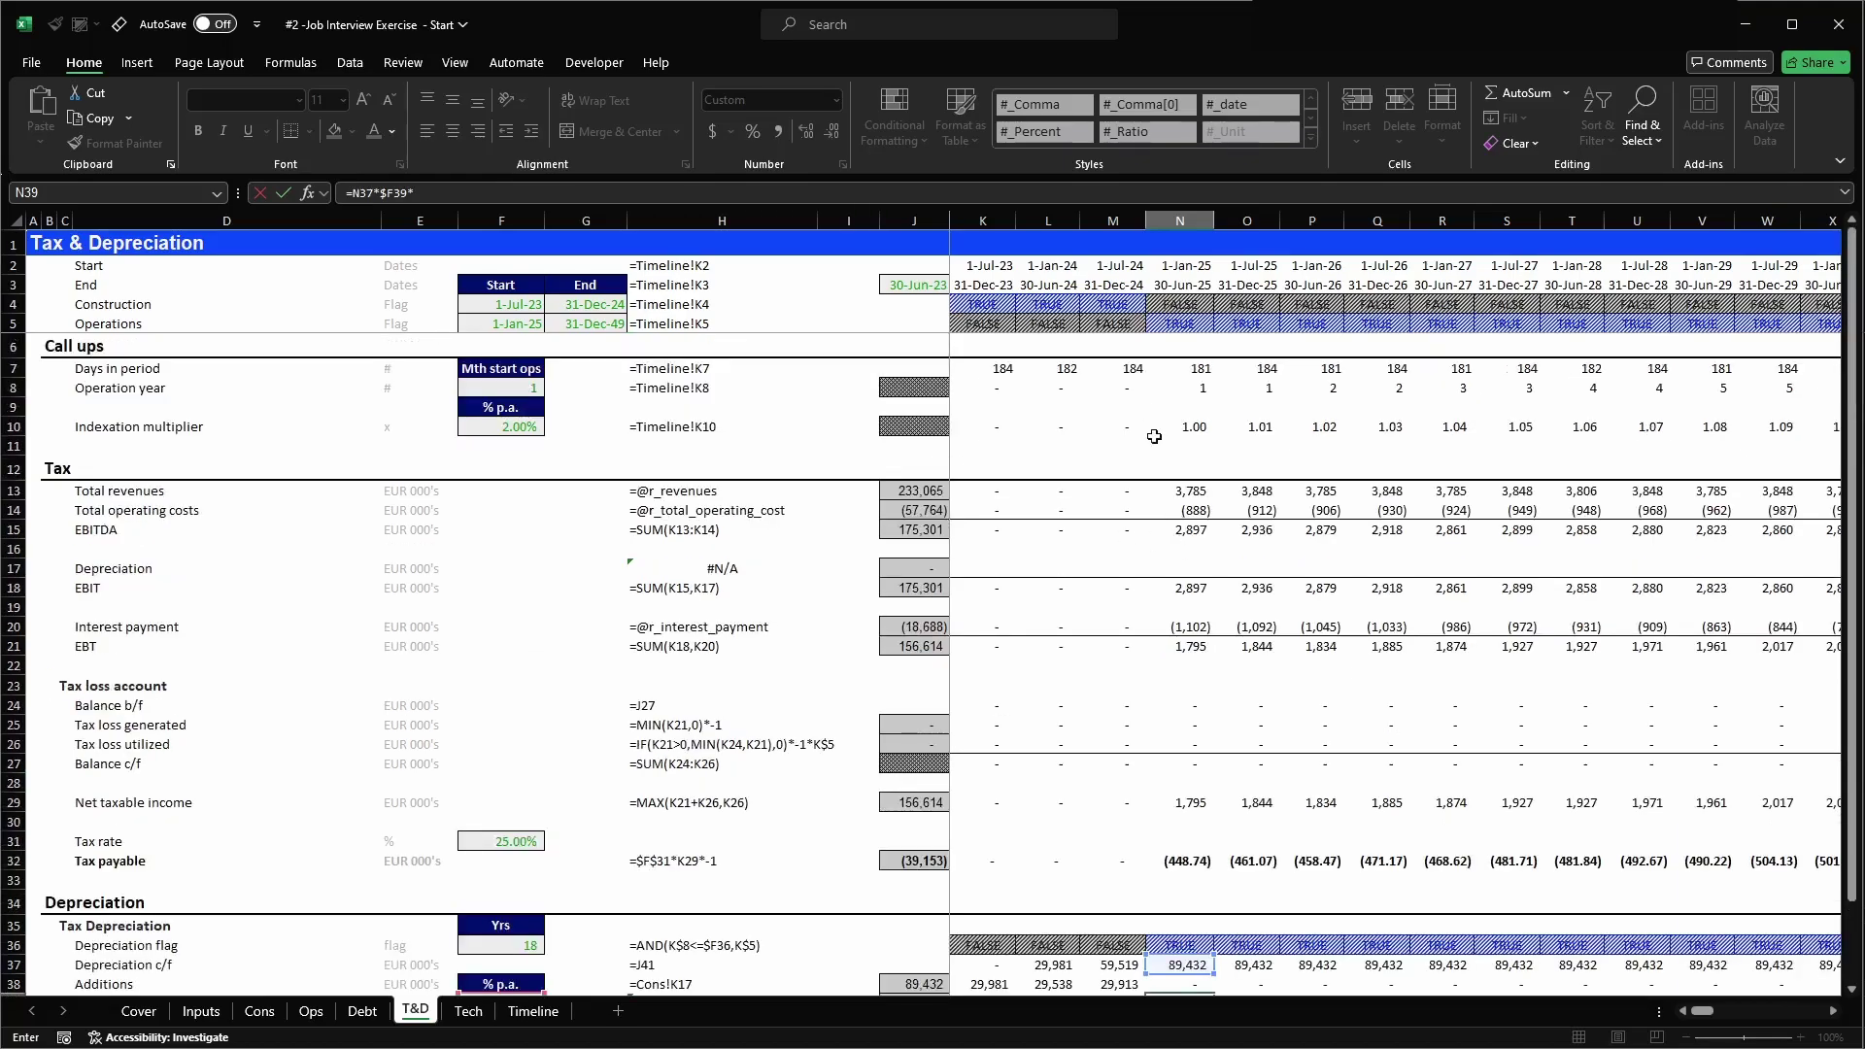
pyautogui.click(1202, 365)
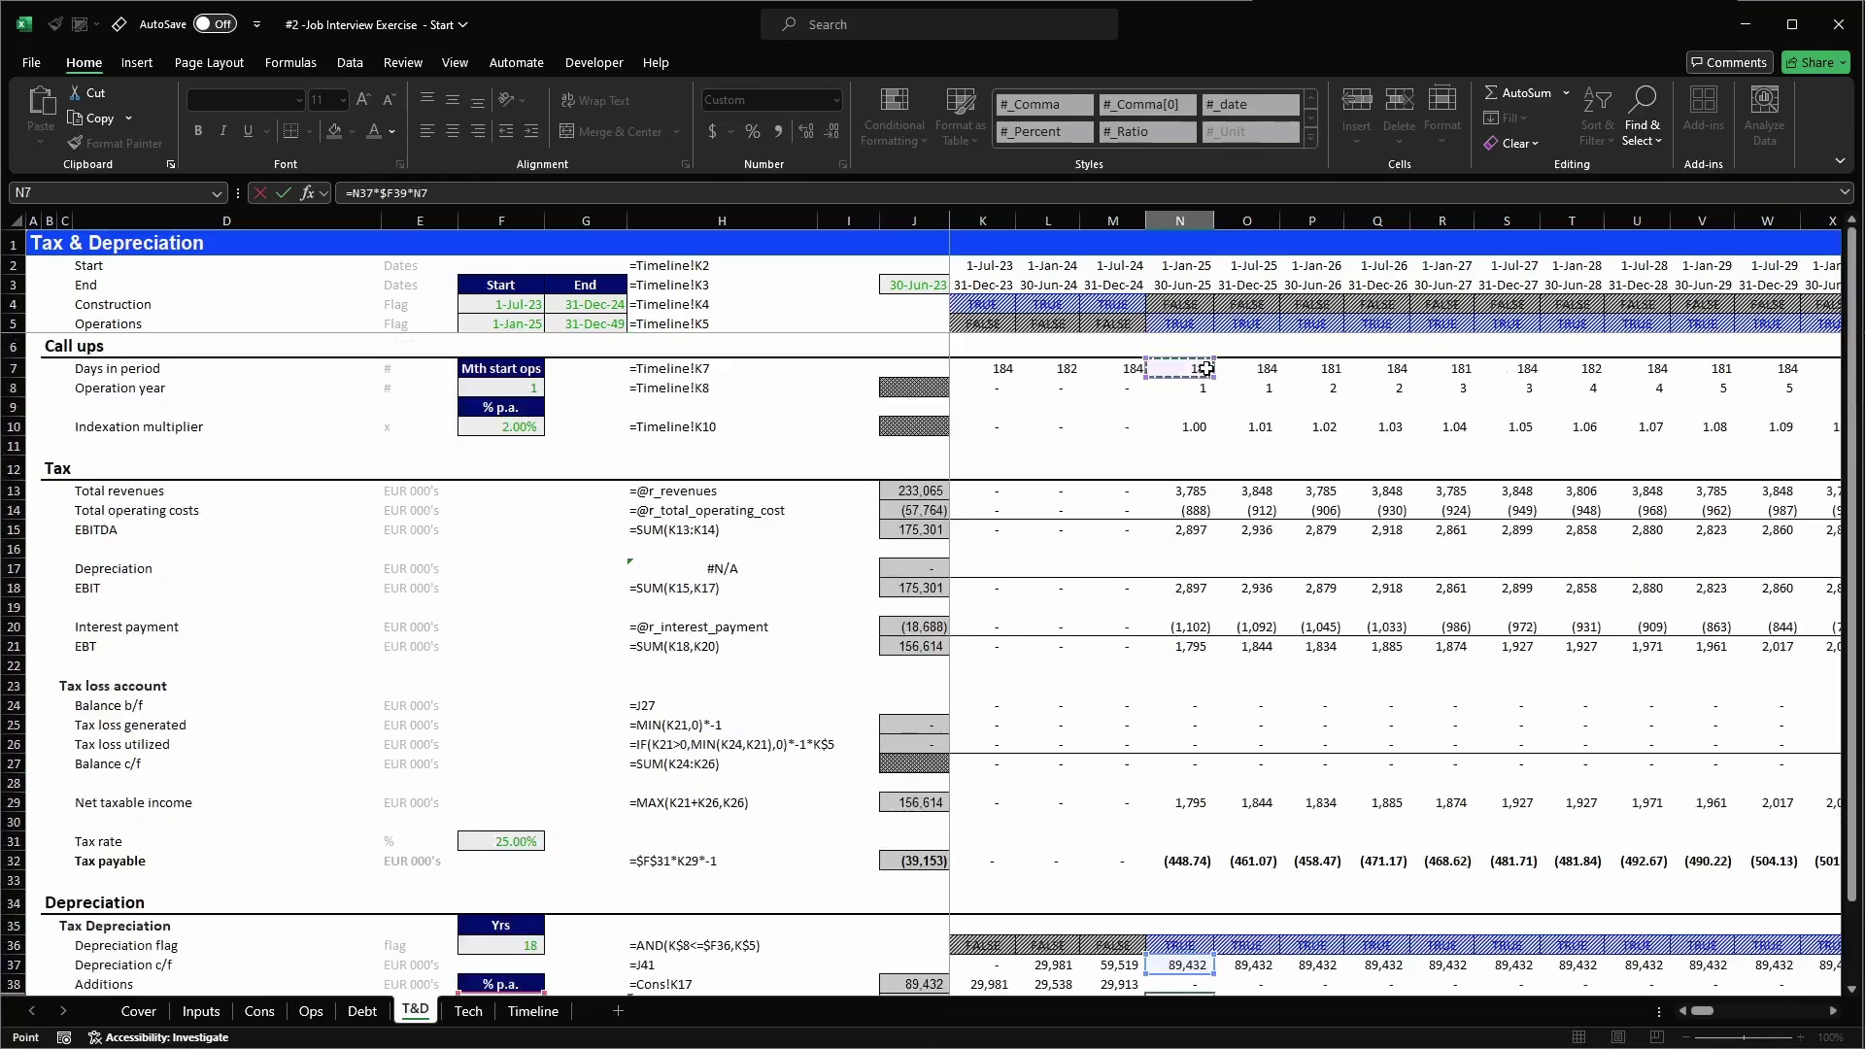
pyautogui.press('F4')
pyautogui.press('F4')
pyautogui.write('/days_in_year')
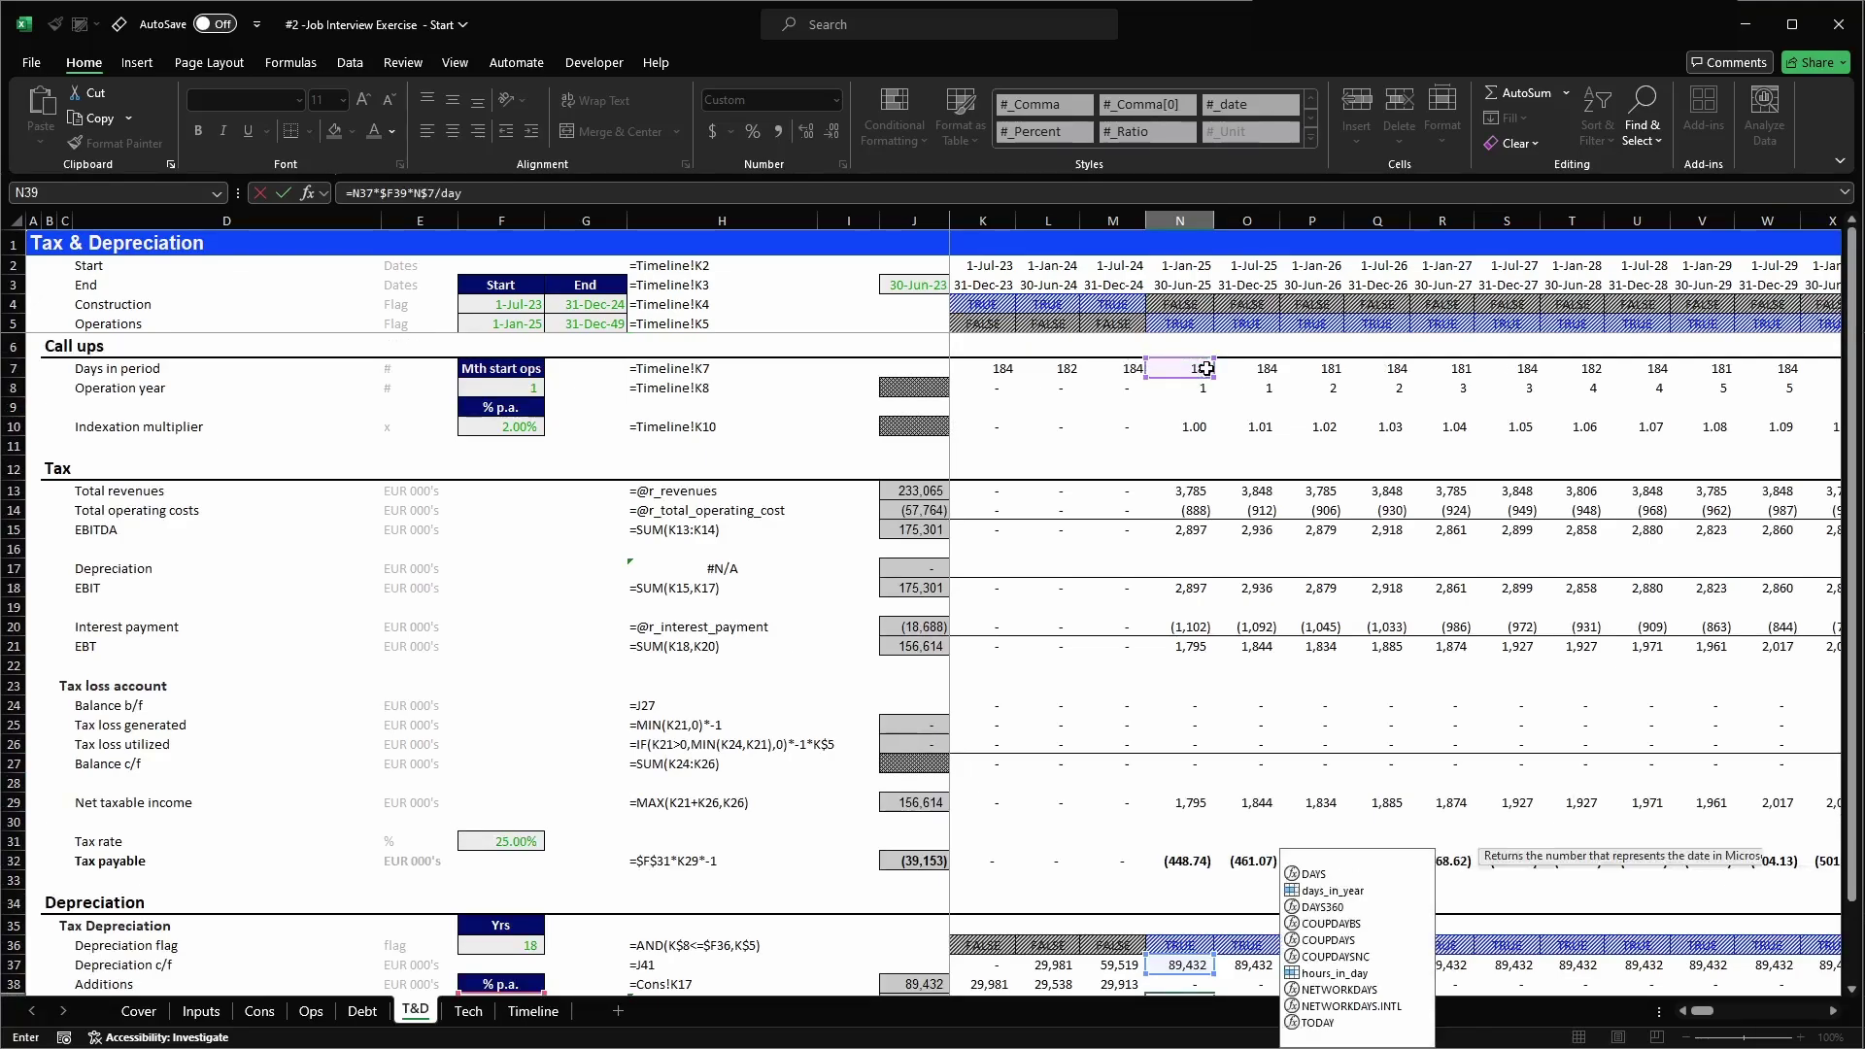
pyautogui.press('Tab')
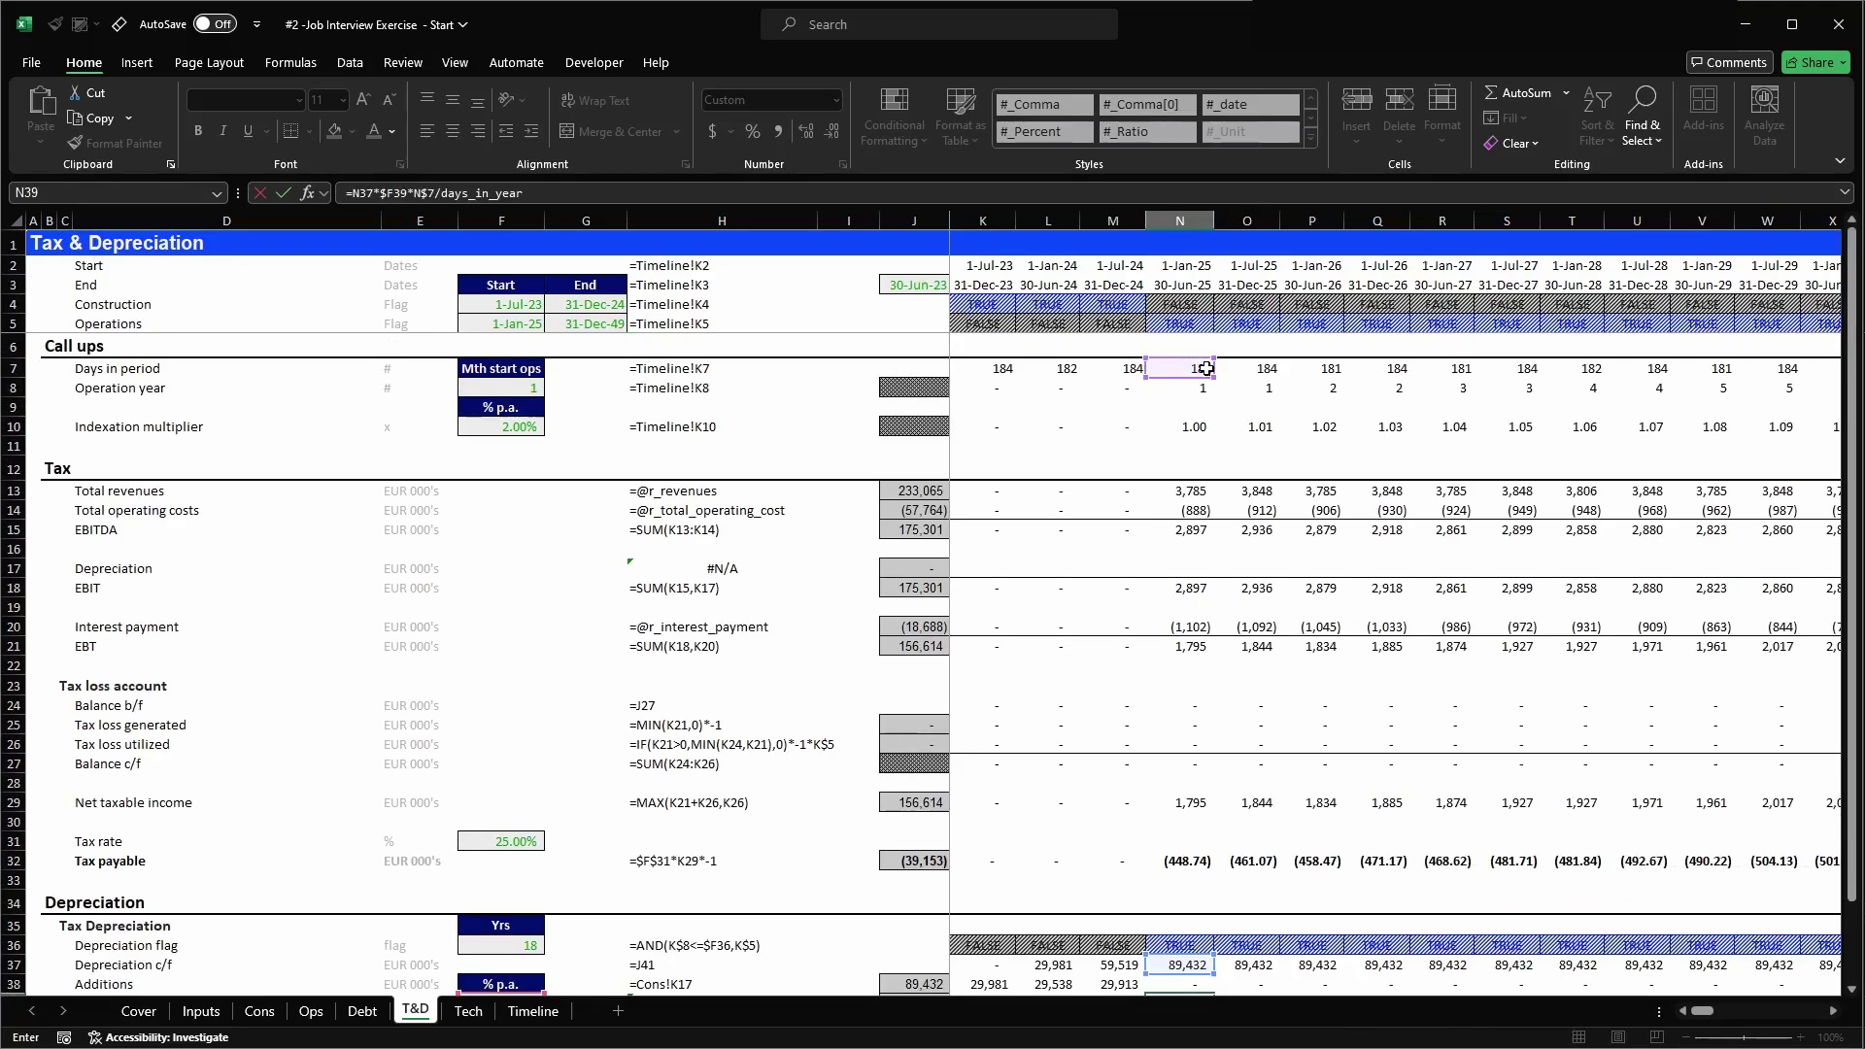
pyautogui.scroll(-2, 1218, 411)
pyautogui.press('Return')
pyautogui.press('Up')
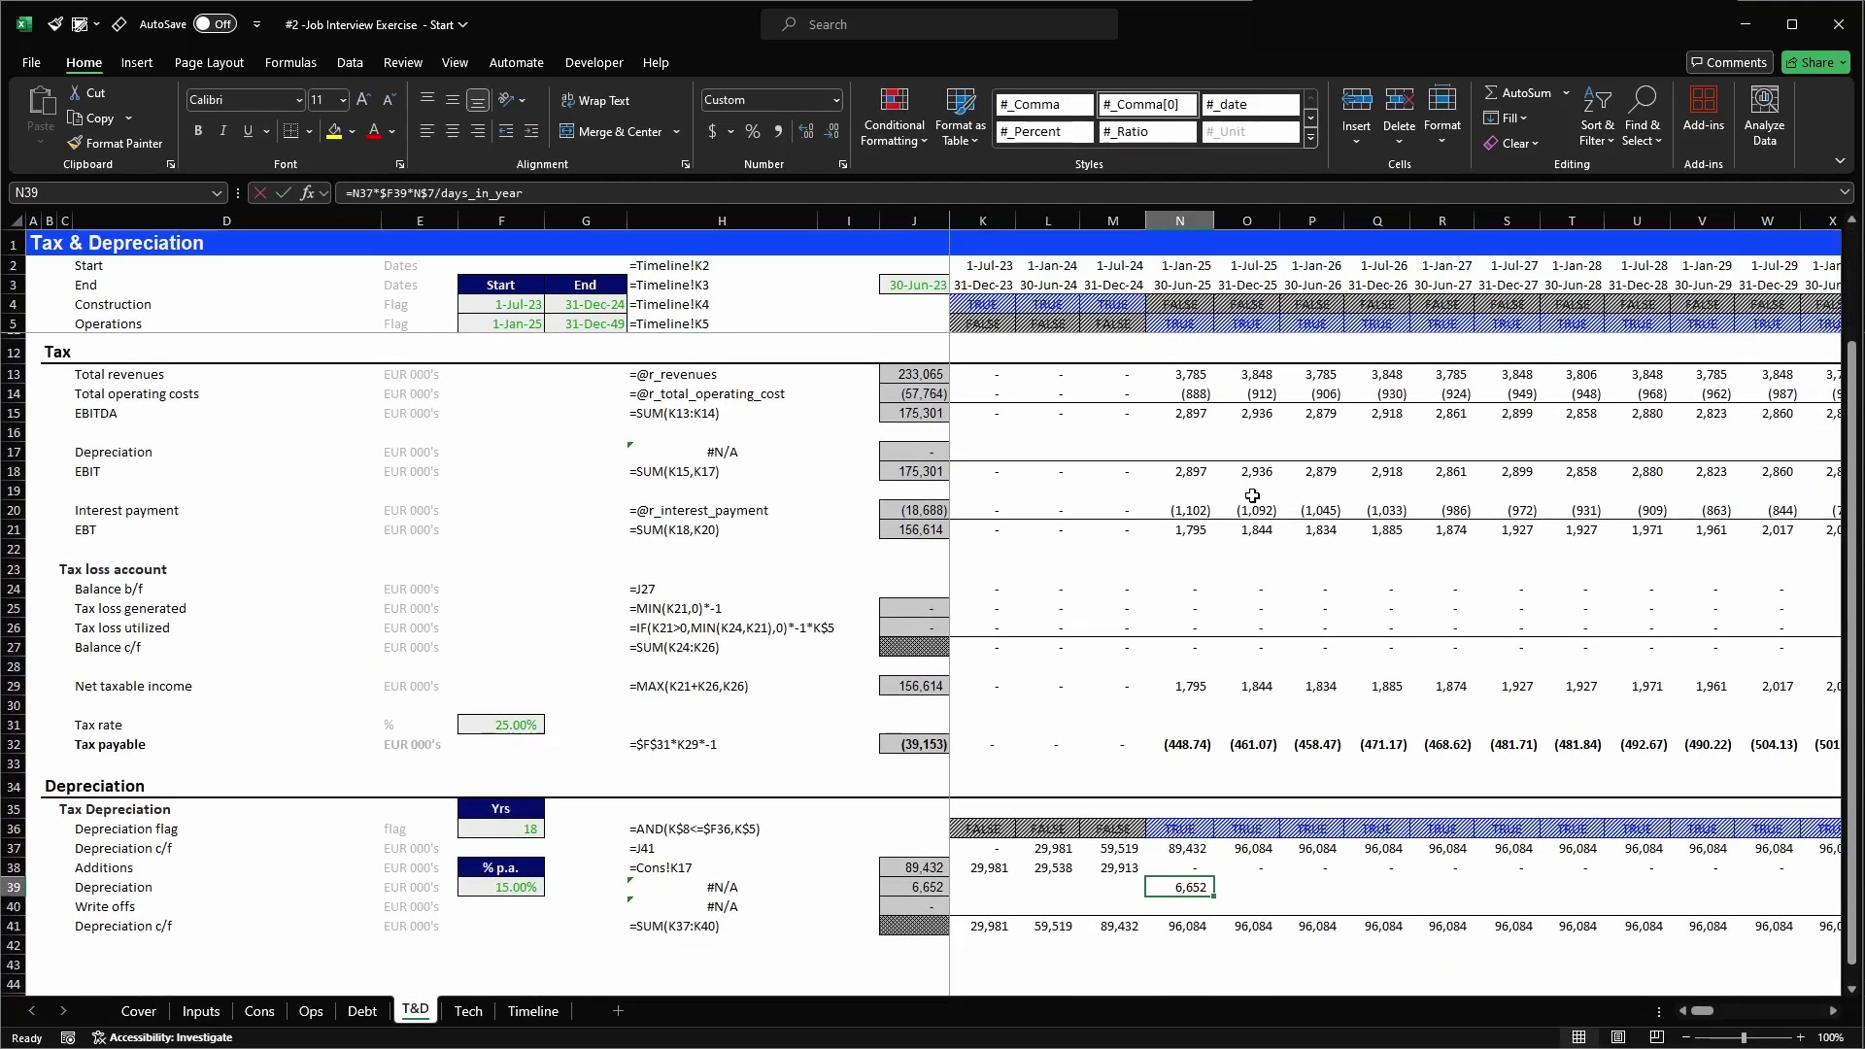
# - Reverse the sign of the depreciation in N39 by changing its formula to =(N37*$F39*N$7/days_in_year)*-1
pyautogui.press('F2')
pyautogui.press('Home')
pyautogui.press('Right')
pyautogui.write('(')
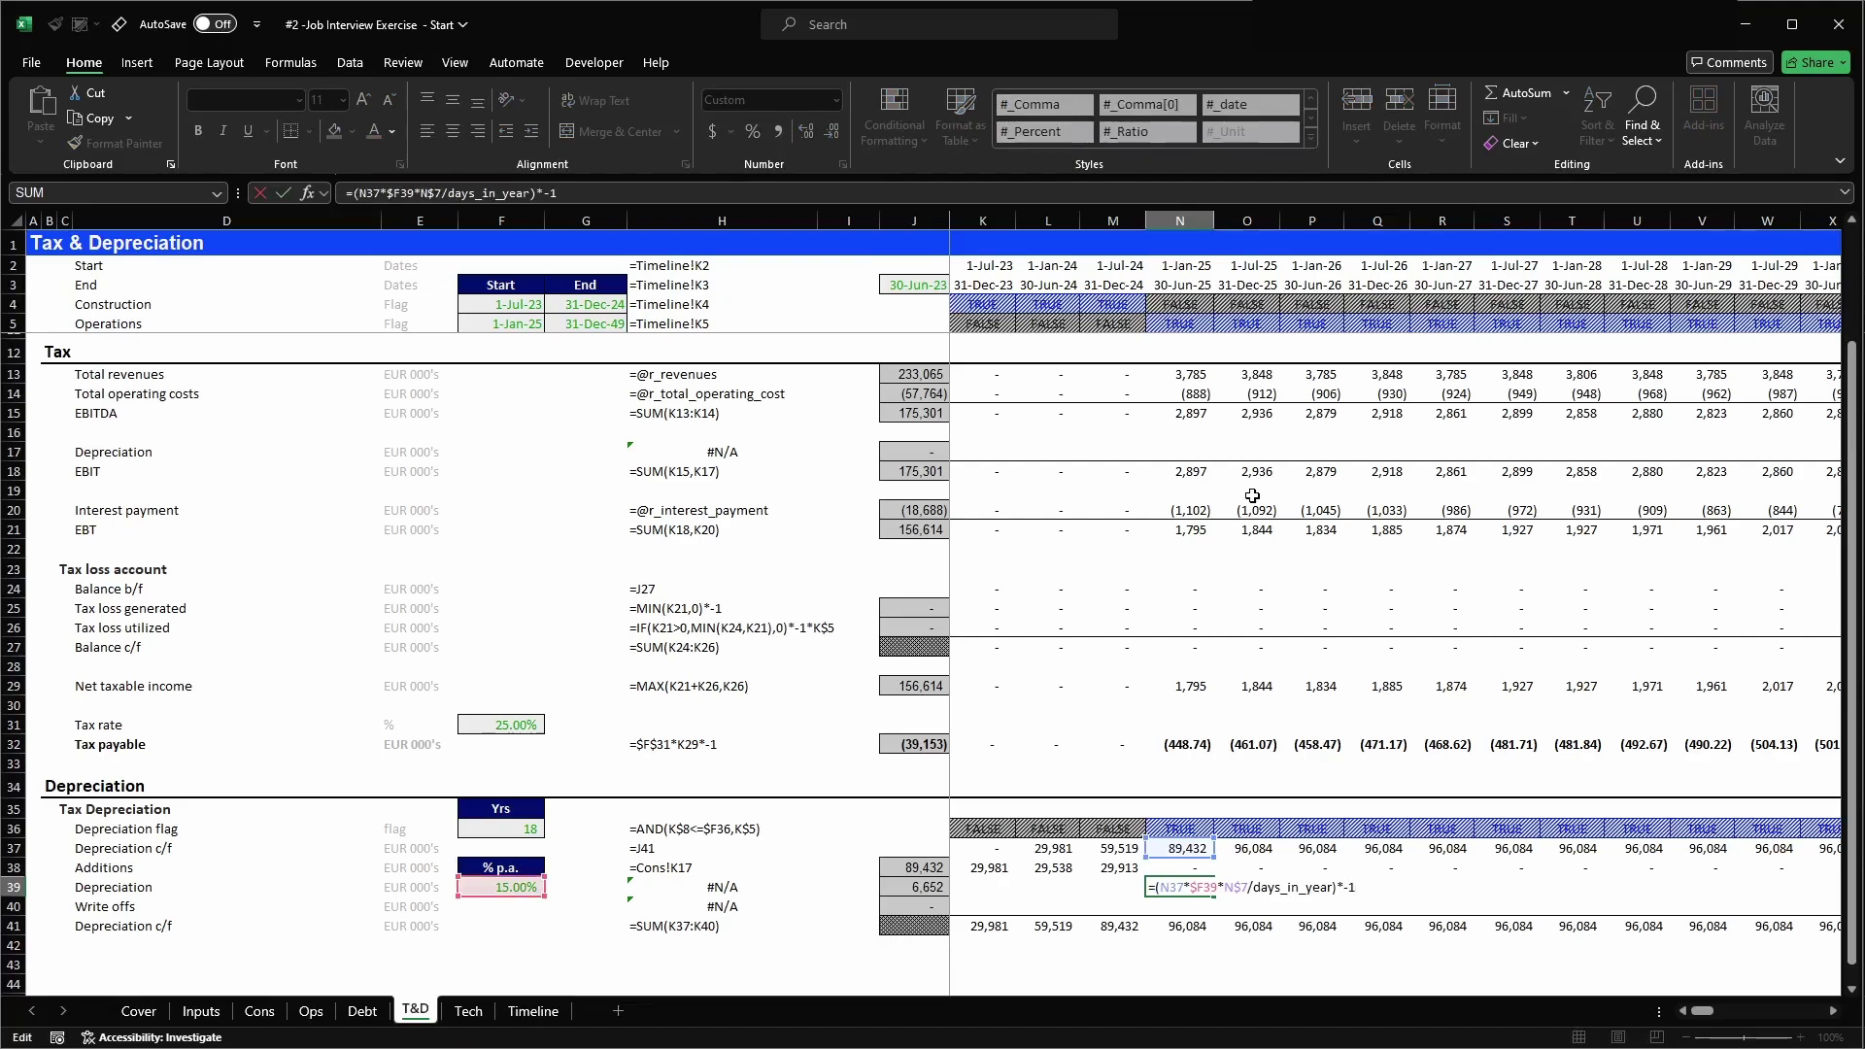
pyautogui.hotkey('ctrl', 'Return')
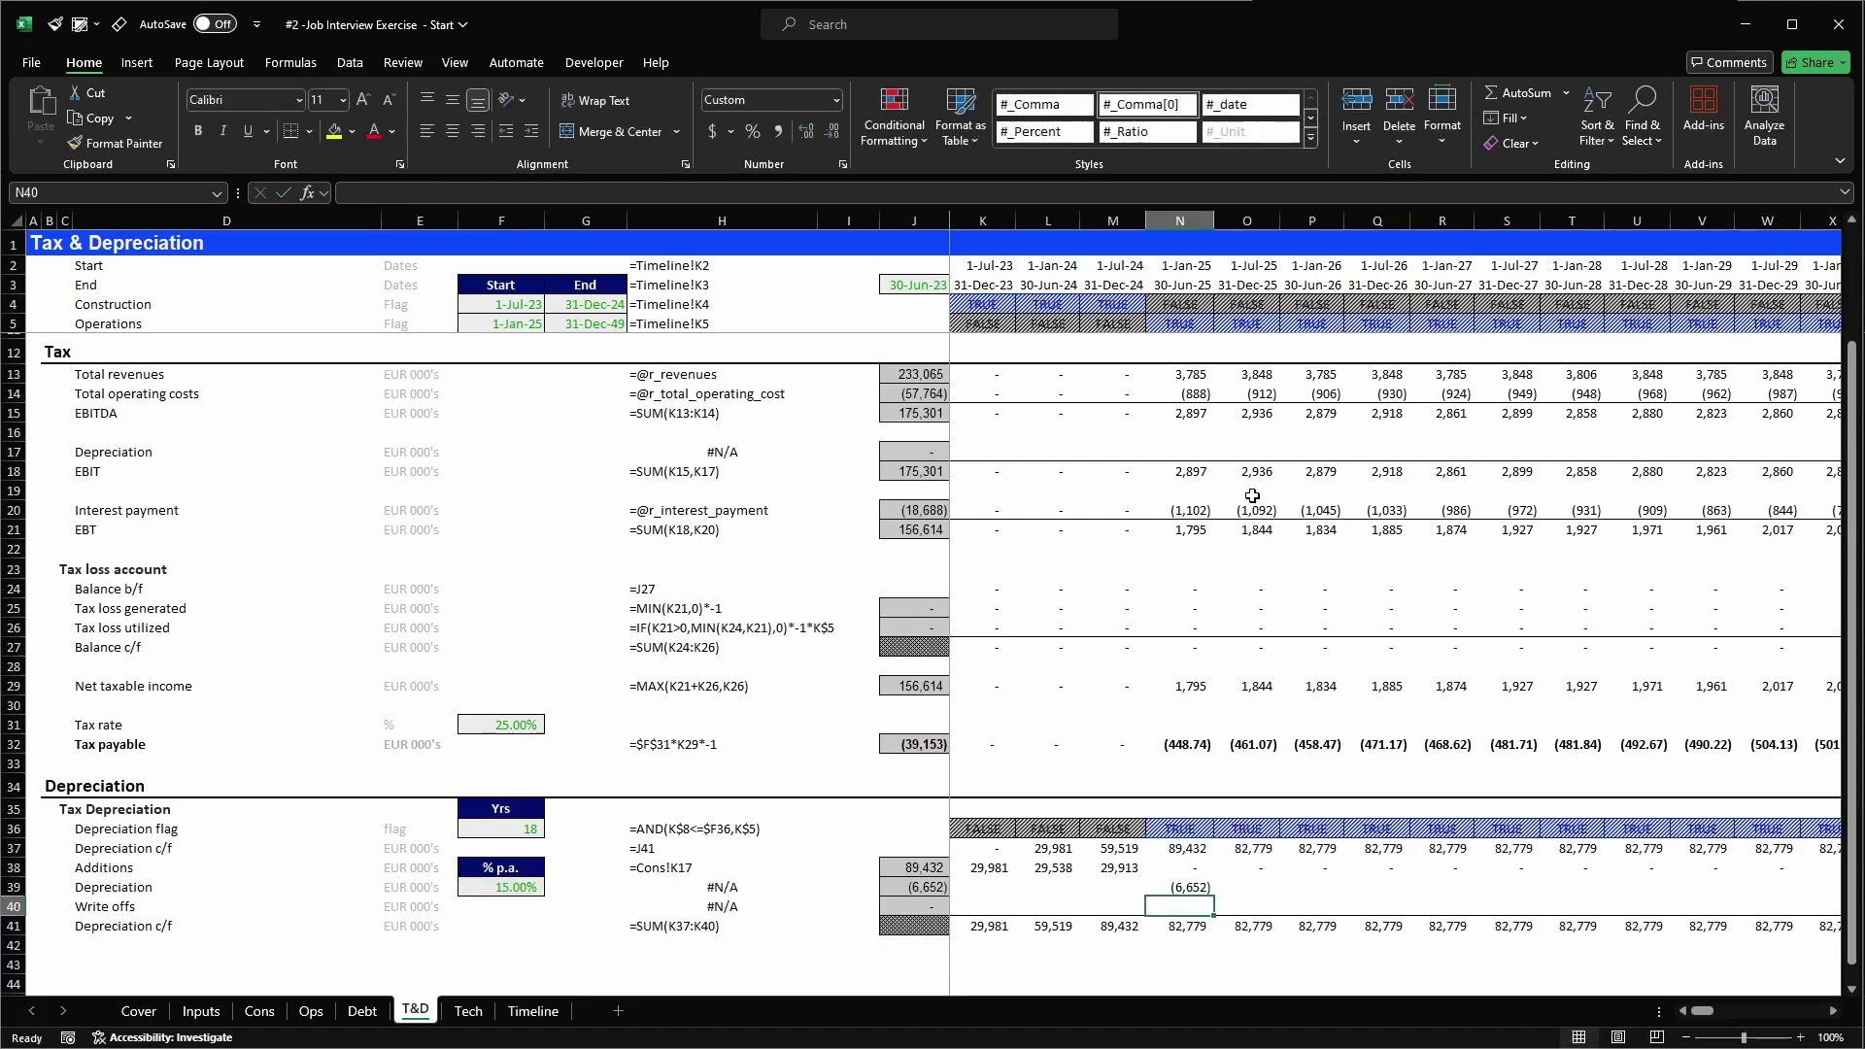
# - Copy the depreciation formula from N39 across all periods of the Depreciation row, K39 to CG39
pyautogui.hotkey('ctrl', 'c')
pyautogui.hotkey('ctrl', 'Left')
pyautogui.press('Right')
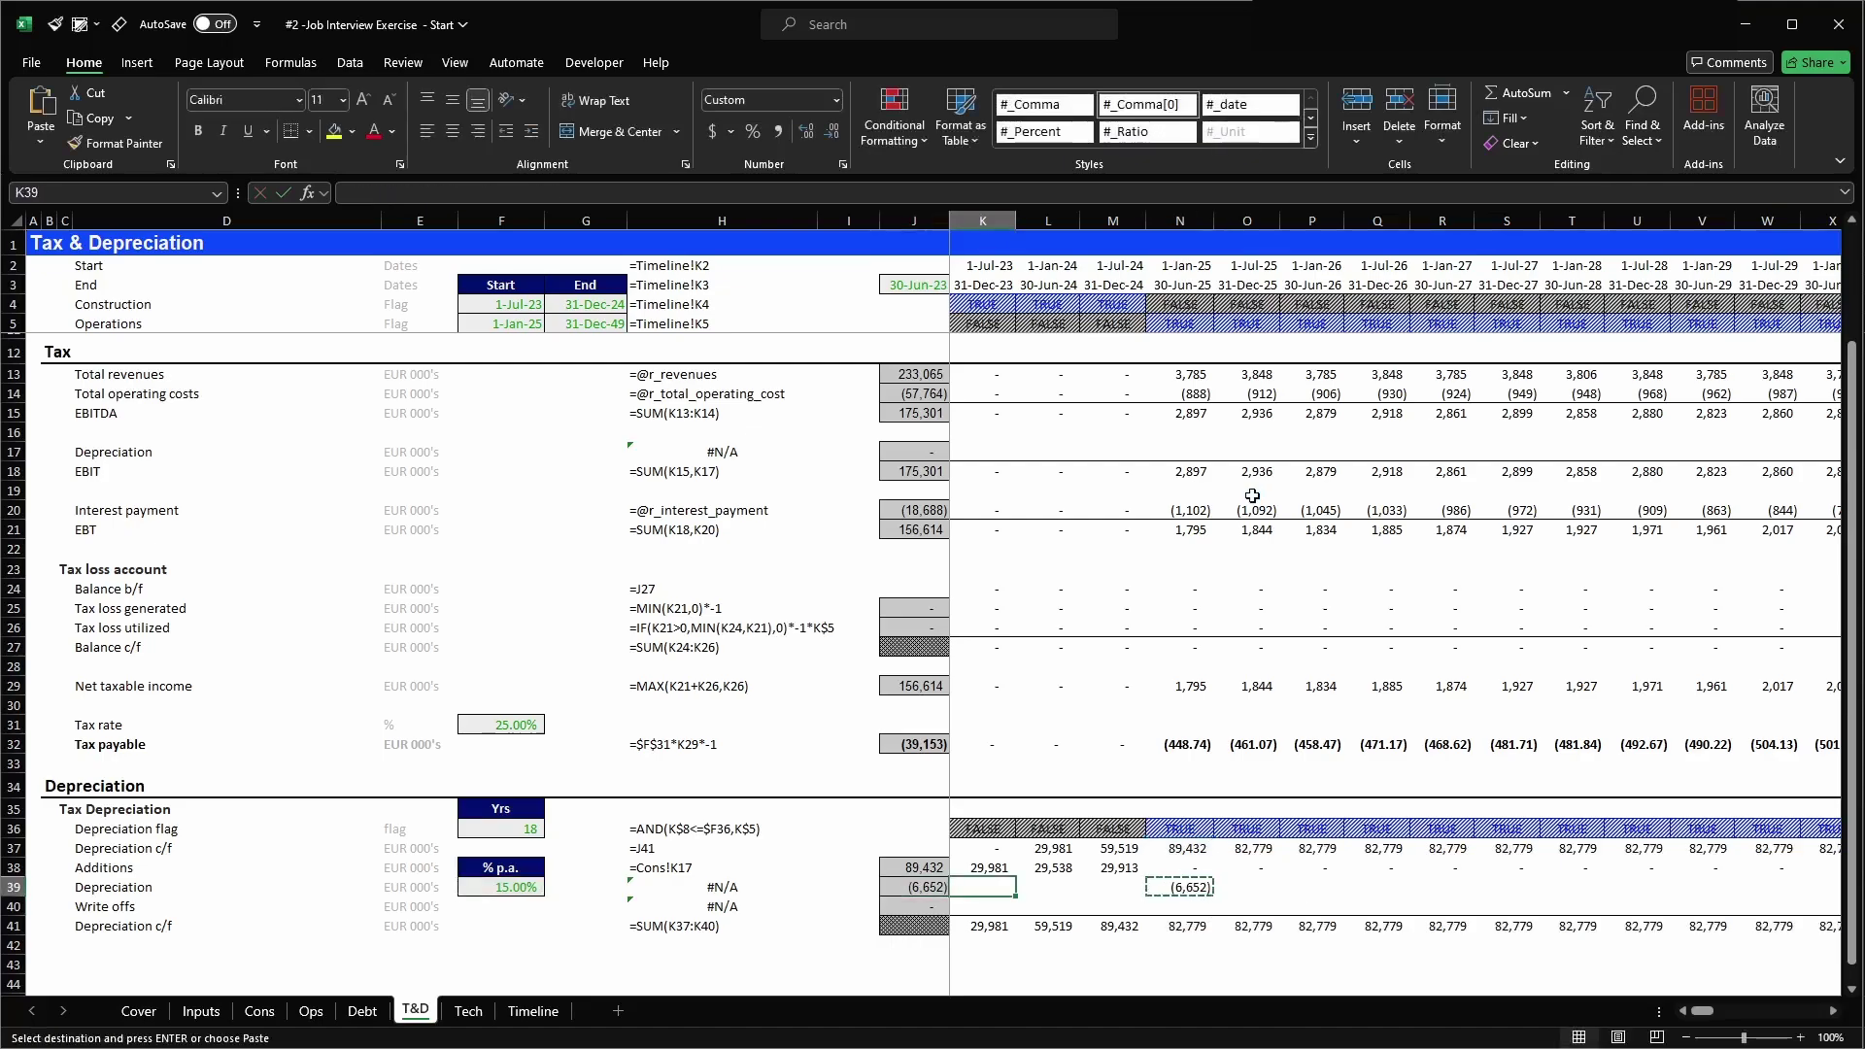
pyautogui.hotkey('ctrl', 'shift', 'Right')
pyautogui.hotkey('ctrl', 'shift', 'Right')
pyautogui.hotkey('shift', 'Left')
pyautogui.press('Return')
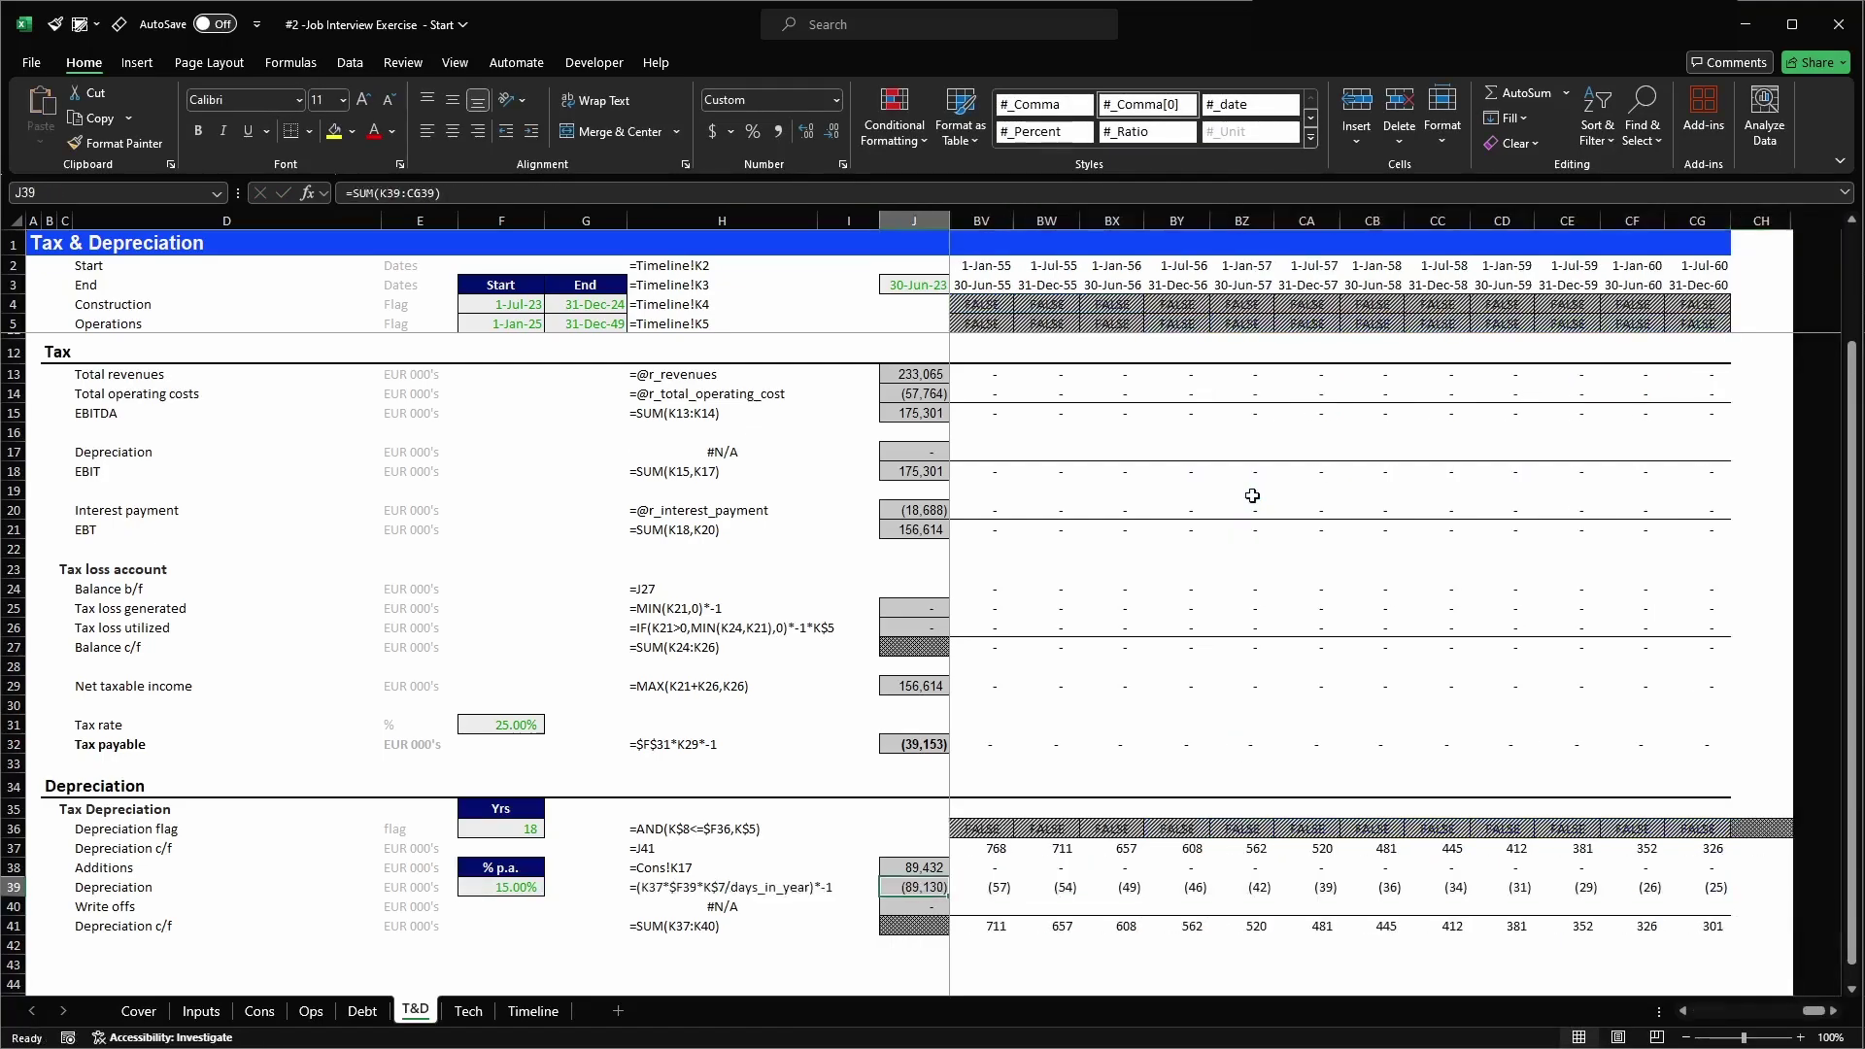
# - Limit depreciation in K39 to operating periods by extending its formula to =(K37*$F39*K$7/days_in_year)*-1*K$5
pyautogui.press('F2')
pyautogui.write('*')
pyautogui.click(986, 324)
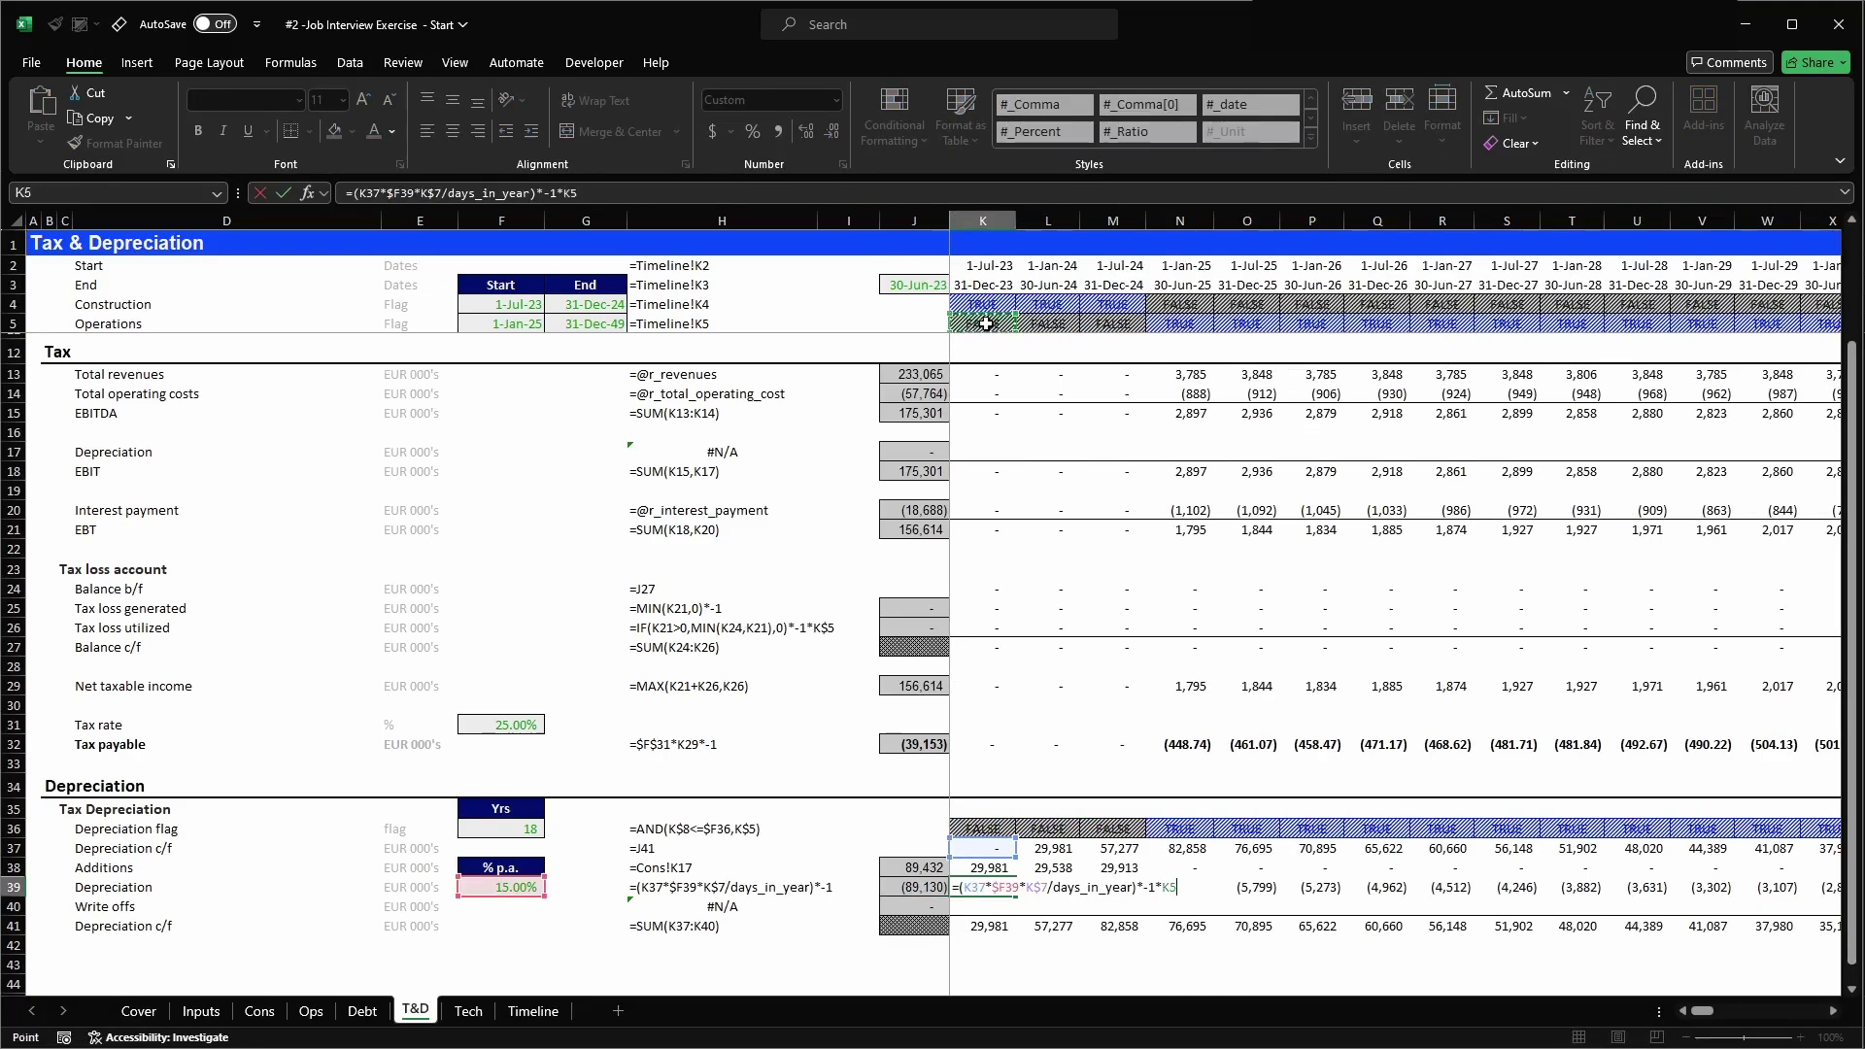
pyautogui.press('Return')
pyautogui.press('Up')
pyautogui.press('F2')
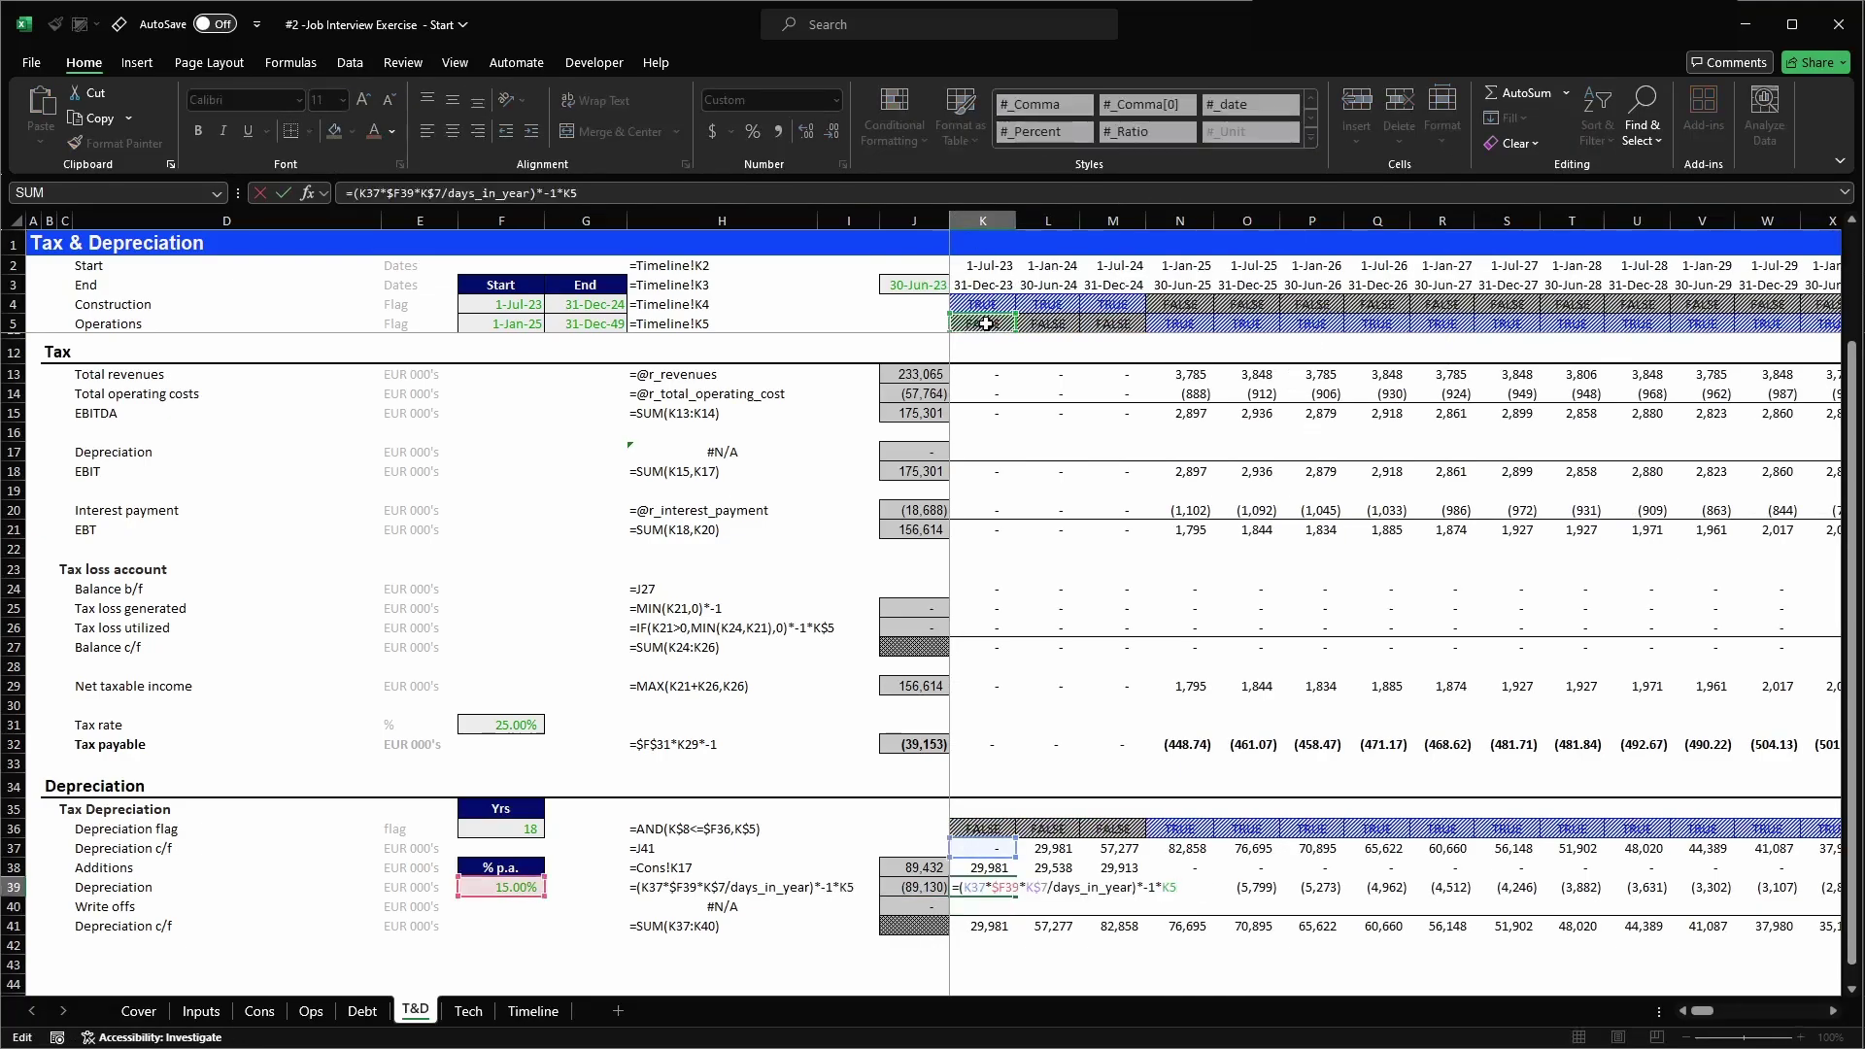
pyautogui.press('Return')
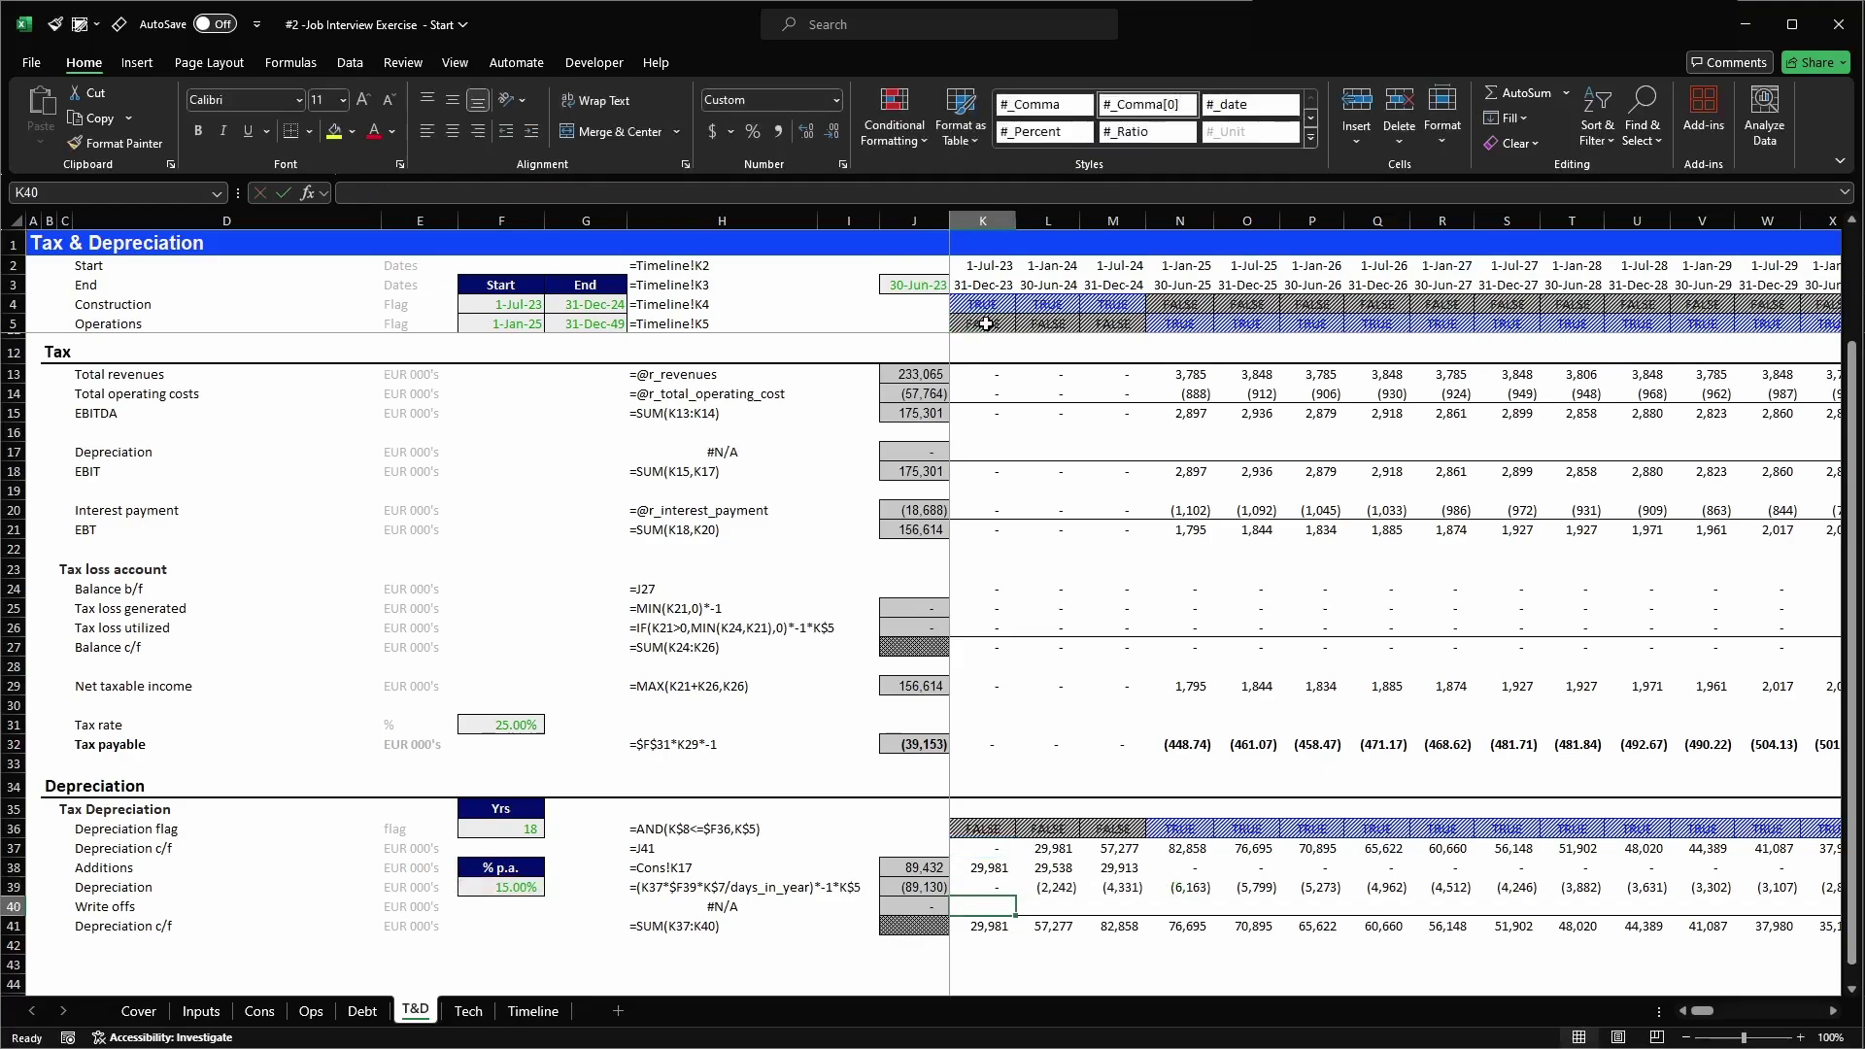
# - Copy the updated K39 depreciation formula across the rest of the timeline in row 39
pyautogui.press('Up')
pyautogui.hotkey('ctrl', 'c')
pyautogui.hotkey('ctrl', 'shift', 'Right')
pyautogui.press('Return')
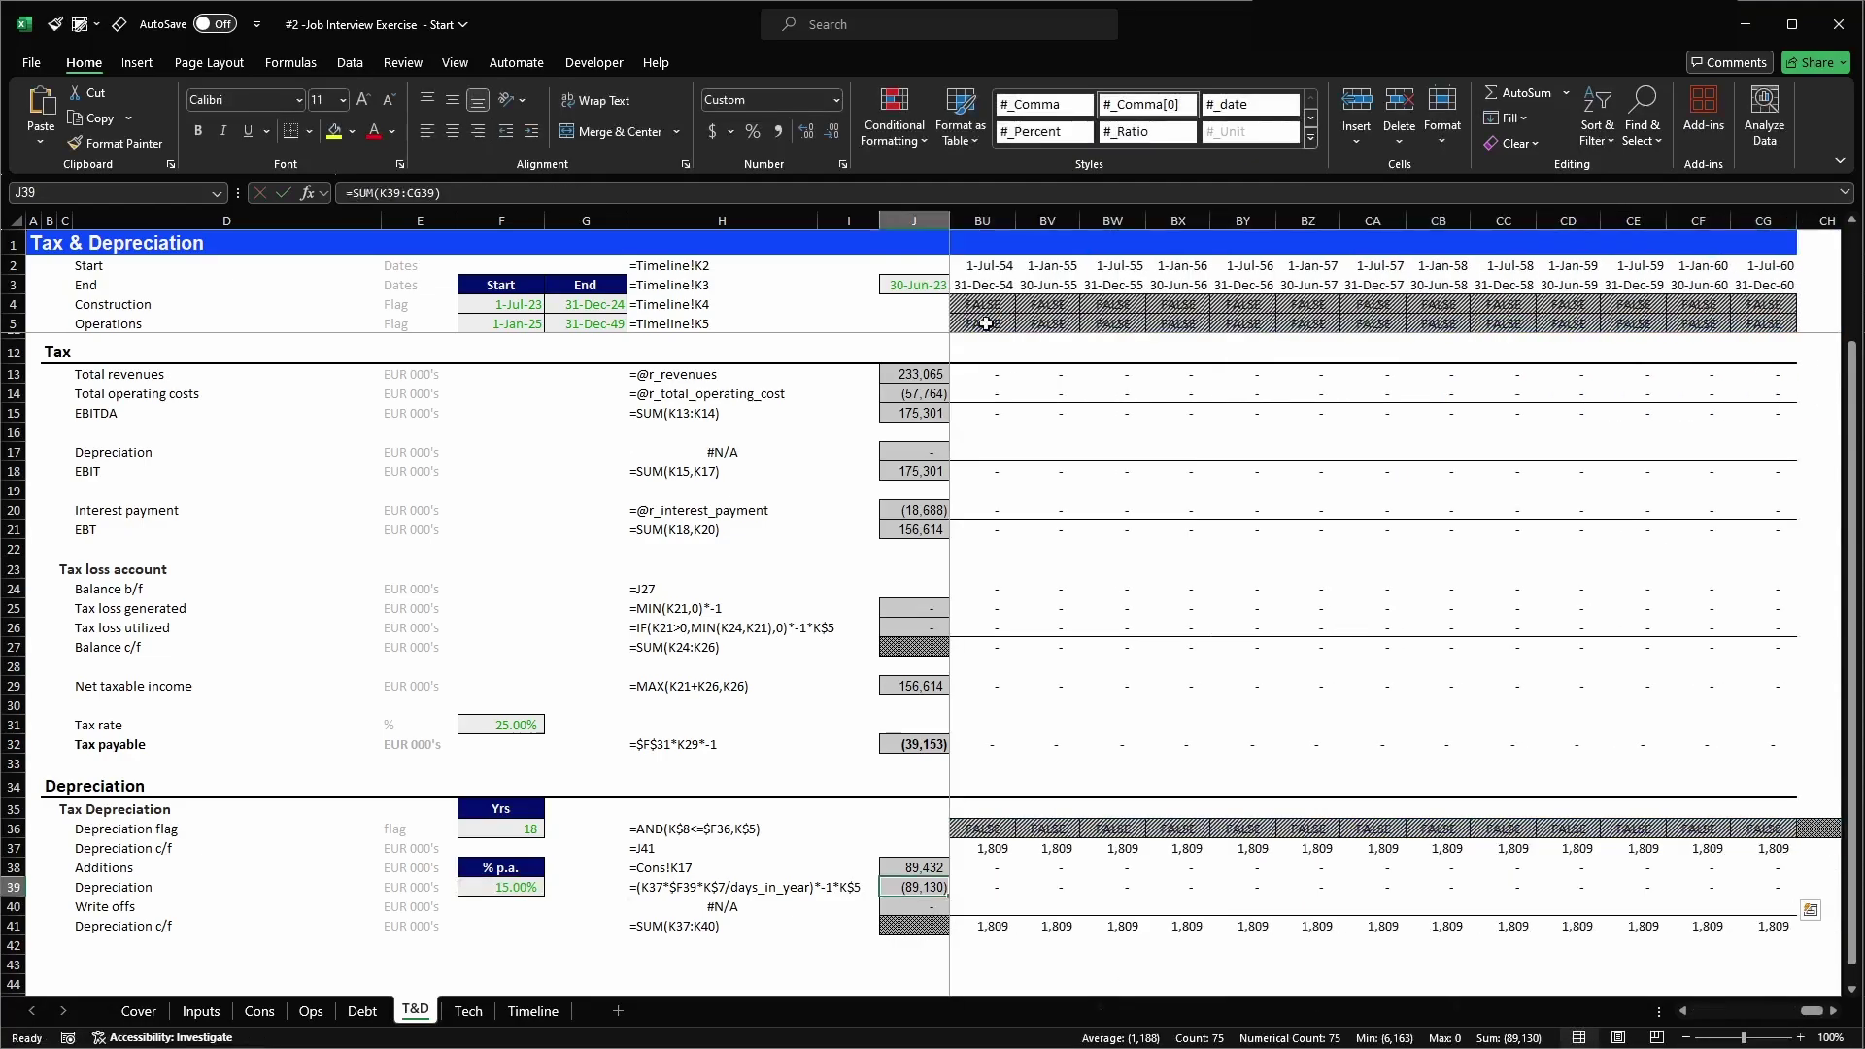
# - Examine the Depreciation row across the construction columns and the first operating periods
pyautogui.press('Right')
pyautogui.press('Right')
pyautogui.press('Right')
pyautogui.press('Right')
pyautogui.press('Right')
pyautogui.press('Right')
pyautogui.press('Right')
pyautogui.press('Right')
pyautogui.press('Right')
pyautogui.press('Right')
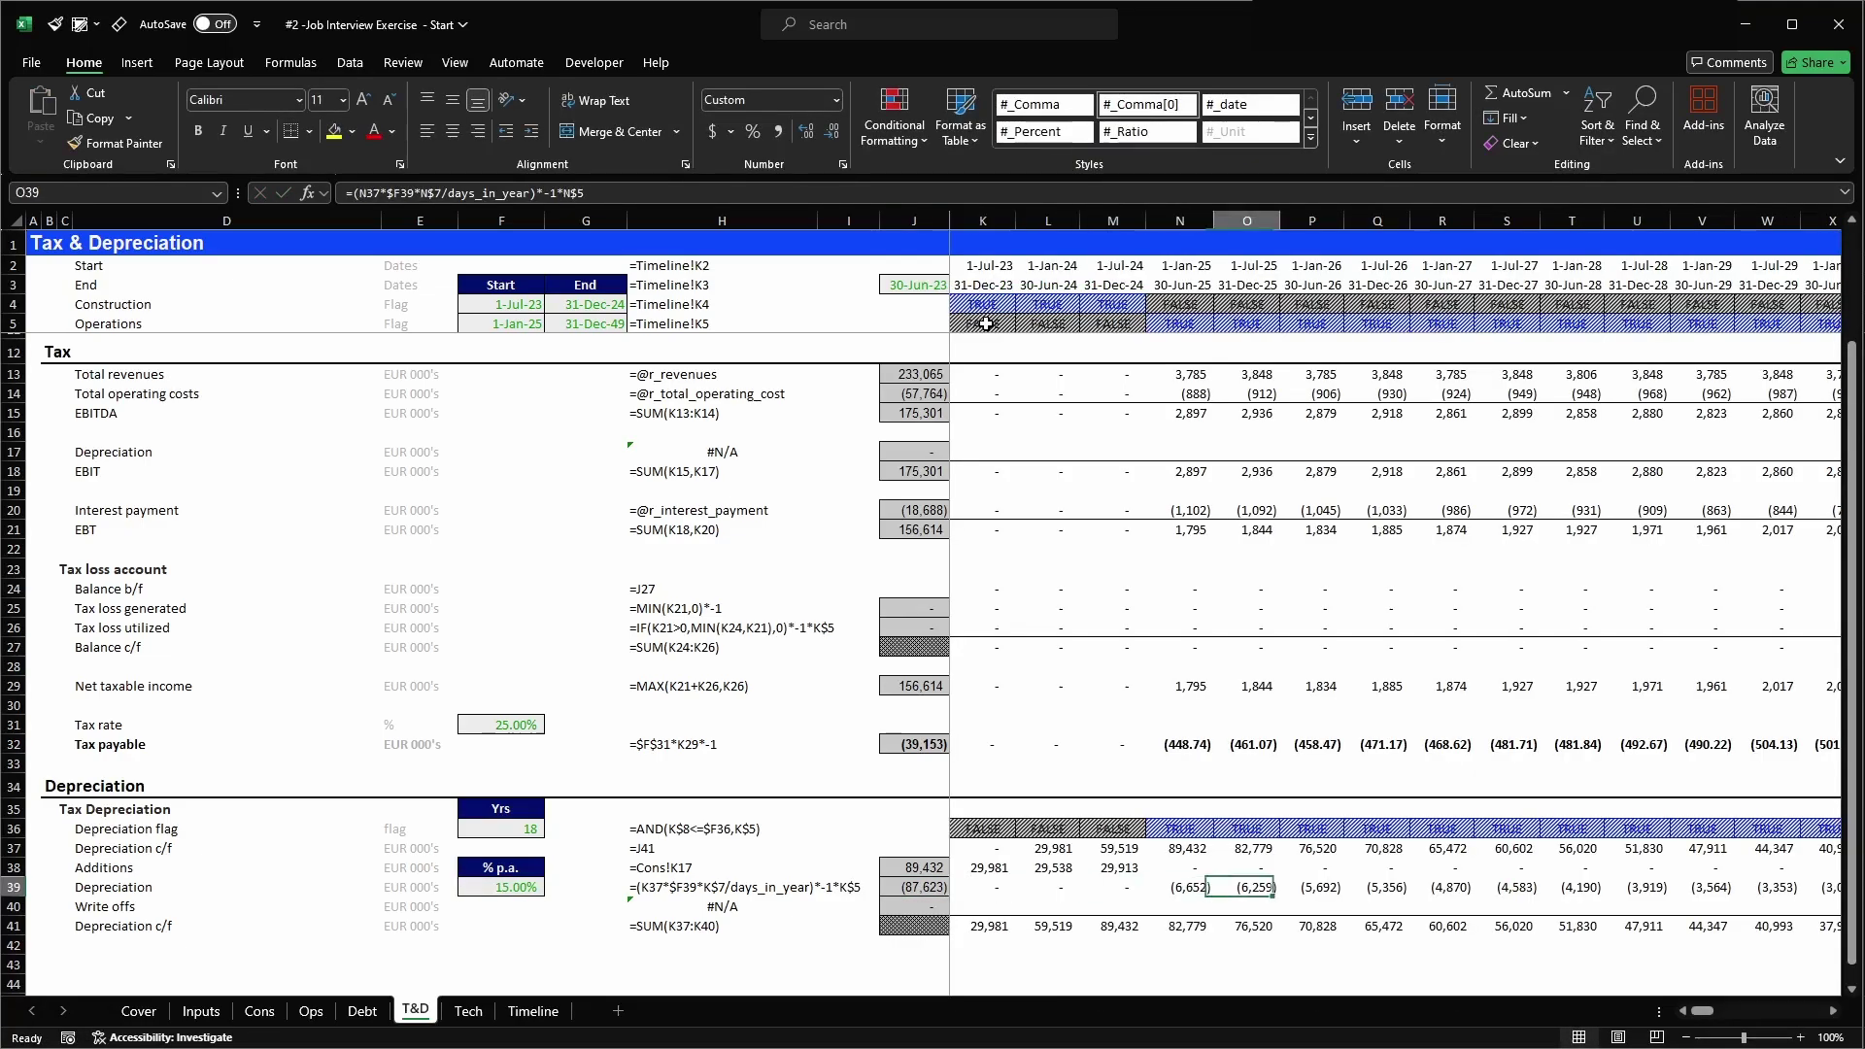
pyautogui.press('Right')
# - Follow the closing balance in row 41 to the end of the depreciation flag period and compare columns AW and AX
pyautogui.press('Down')
pyautogui.press('Down')
pyautogui.press('Right')
pyautogui.press('Right')
pyautogui.press('Right')
pyautogui.press('Right')
pyautogui.press('Right')
pyautogui.press('Right')
pyautogui.press('Right')
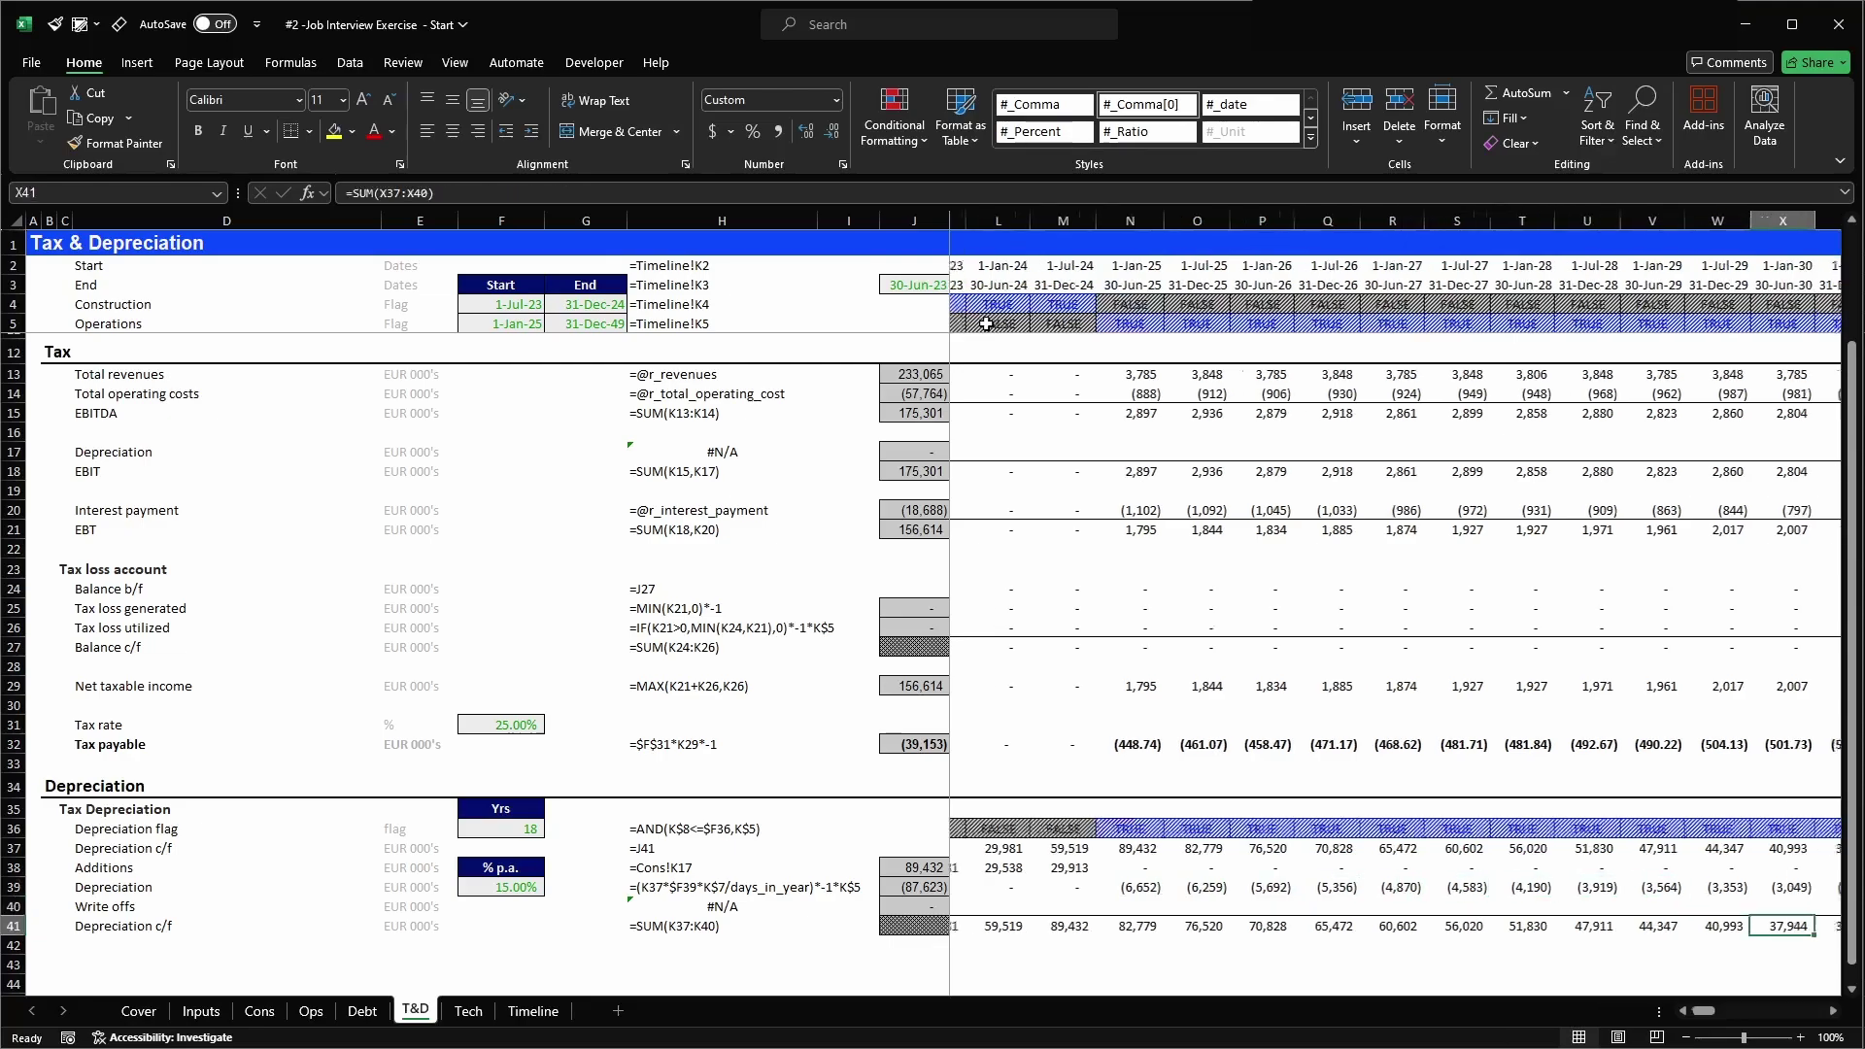
pyautogui.press('Right')
pyautogui.press('Right')
pyautogui.press('Right')
pyautogui.press('Right')
pyautogui.press('Right')
pyautogui.press('Right')
pyautogui.press('Right')
pyautogui.press('Right')
pyautogui.press('Right')
pyautogui.press('Right')
pyautogui.press('Right')
pyautogui.press('Right')
pyautogui.press('Right')
pyautogui.press('Right')
pyautogui.press('Right')
pyautogui.press('Right')
pyautogui.press('Right')
pyautogui.press('Right')
pyautogui.press('Right')
pyautogui.press('Right')
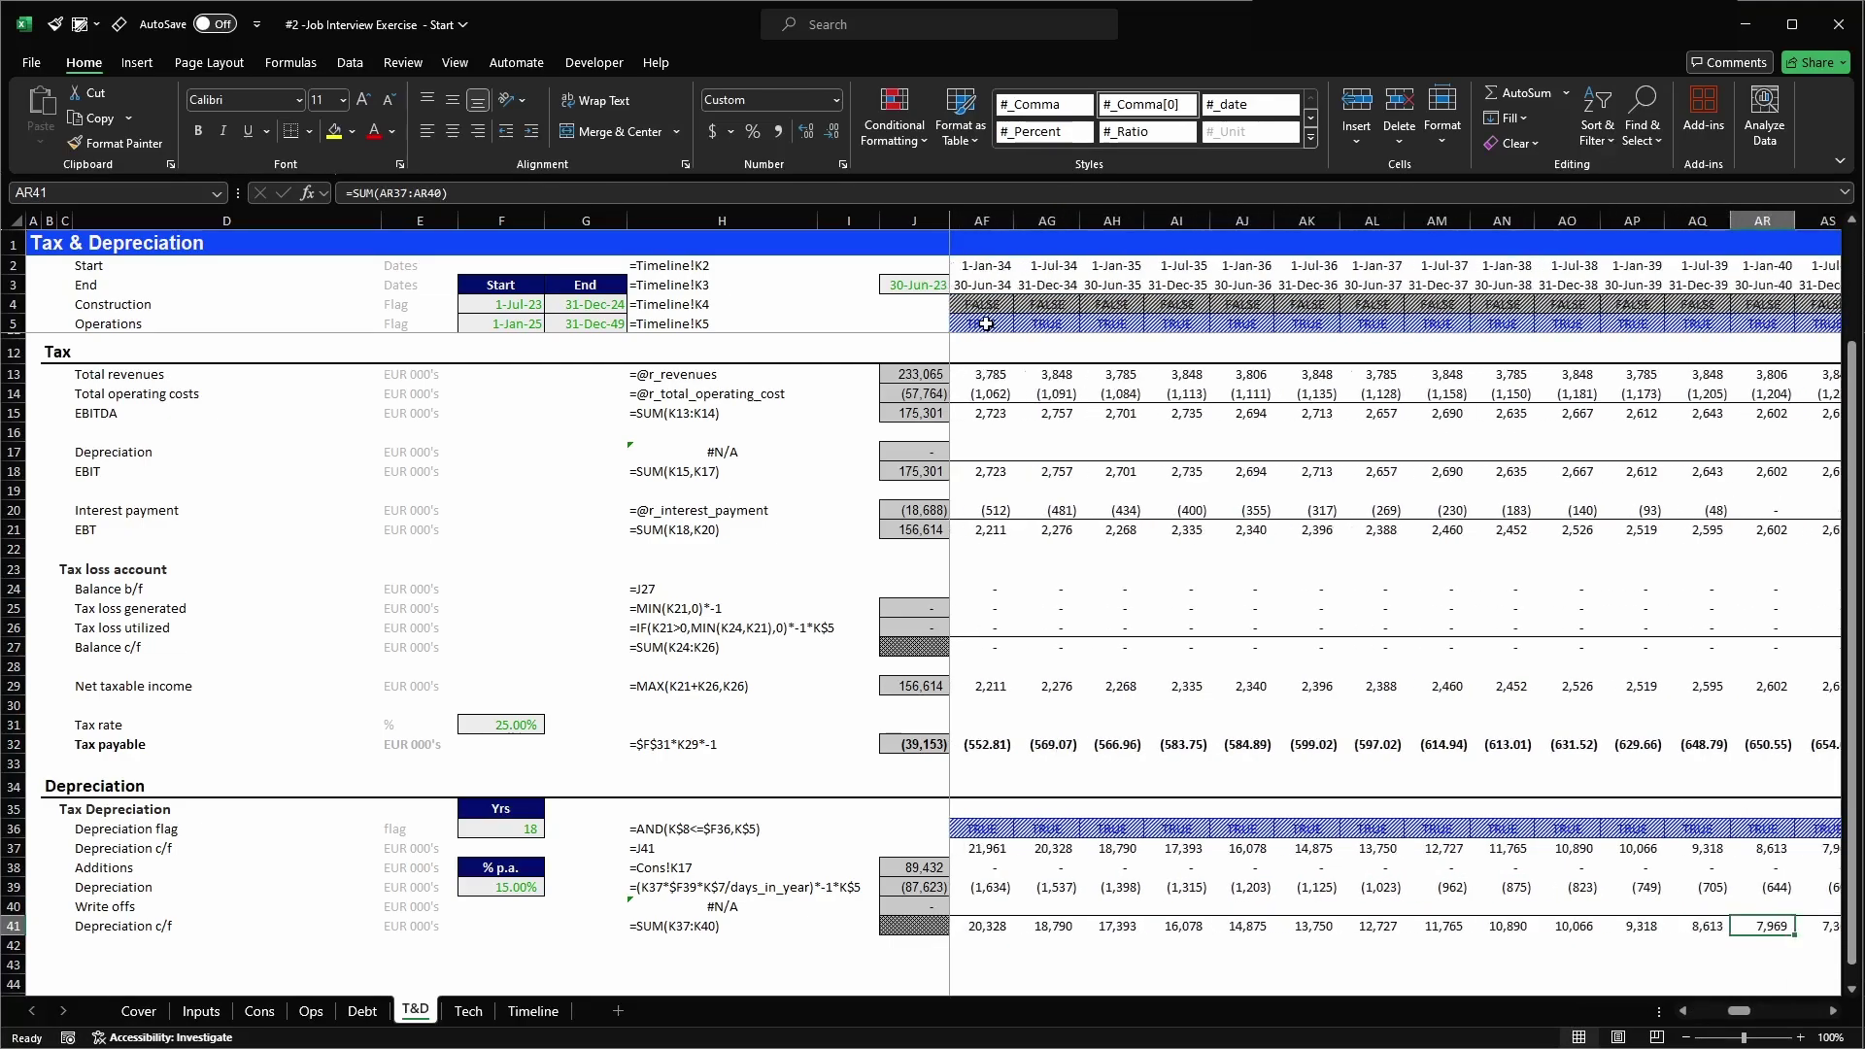
pyautogui.press('Left')
pyautogui.press('Left')
pyautogui.press('Left')
pyautogui.press('Left')
pyautogui.press('Left')
pyautogui.press('Left')
pyautogui.press('Left')
pyautogui.press('Left')
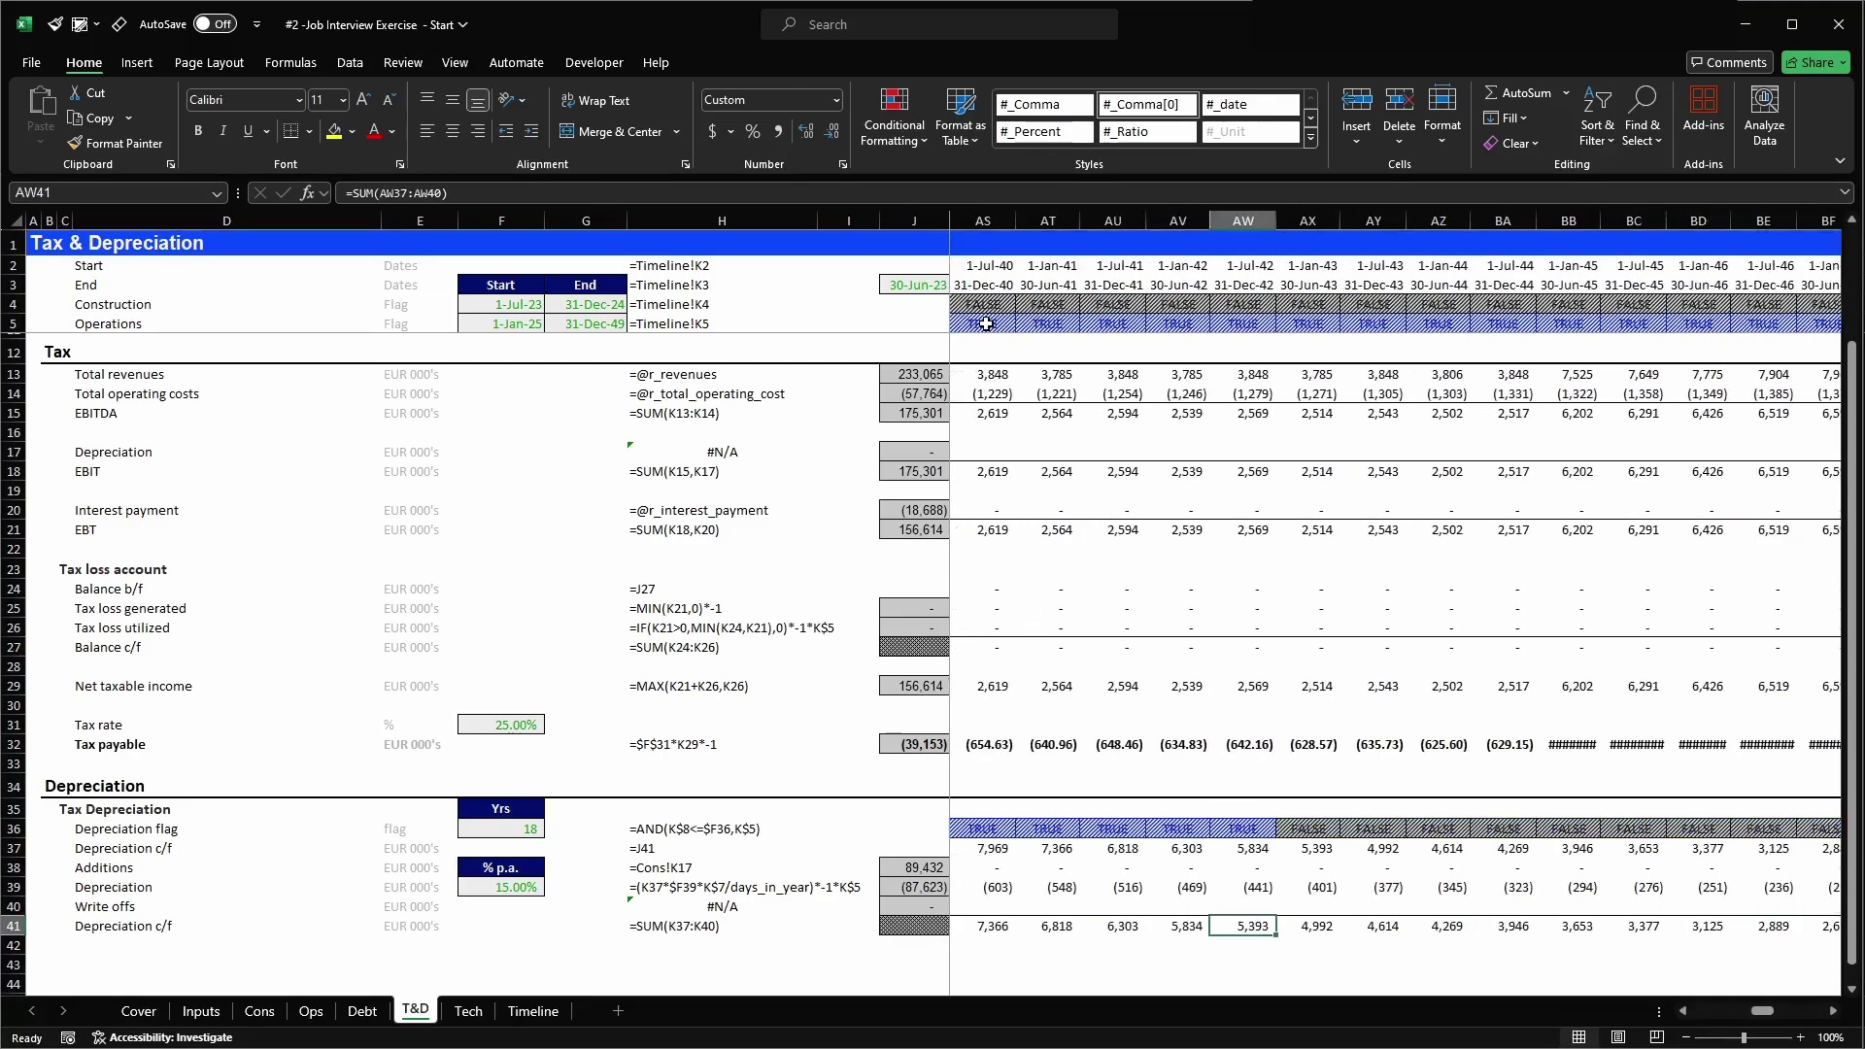
pyautogui.hotkey('ctrl', 'space')
pyautogui.hotkey('shift', 'Right')
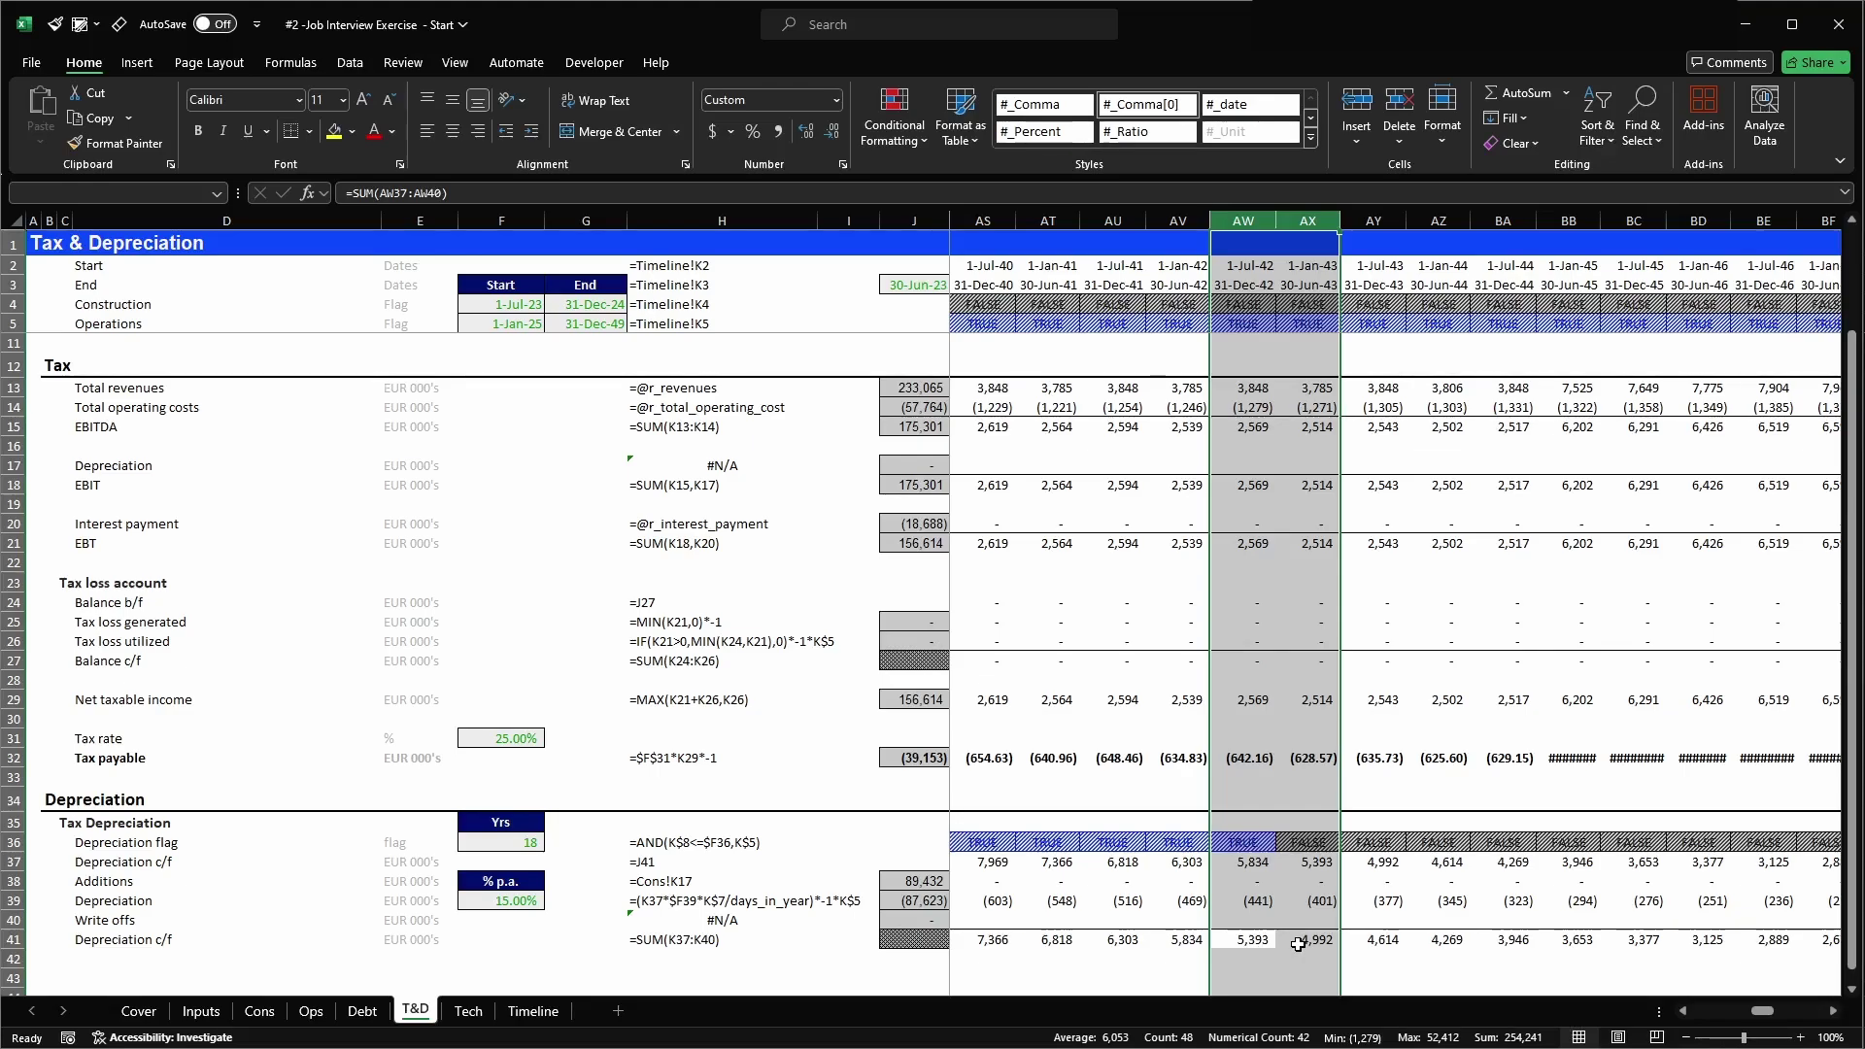
# - Enter the write-off for the last depreciation period in AW40 as =(AW37+AW39)*-1
pyautogui.press('Up')
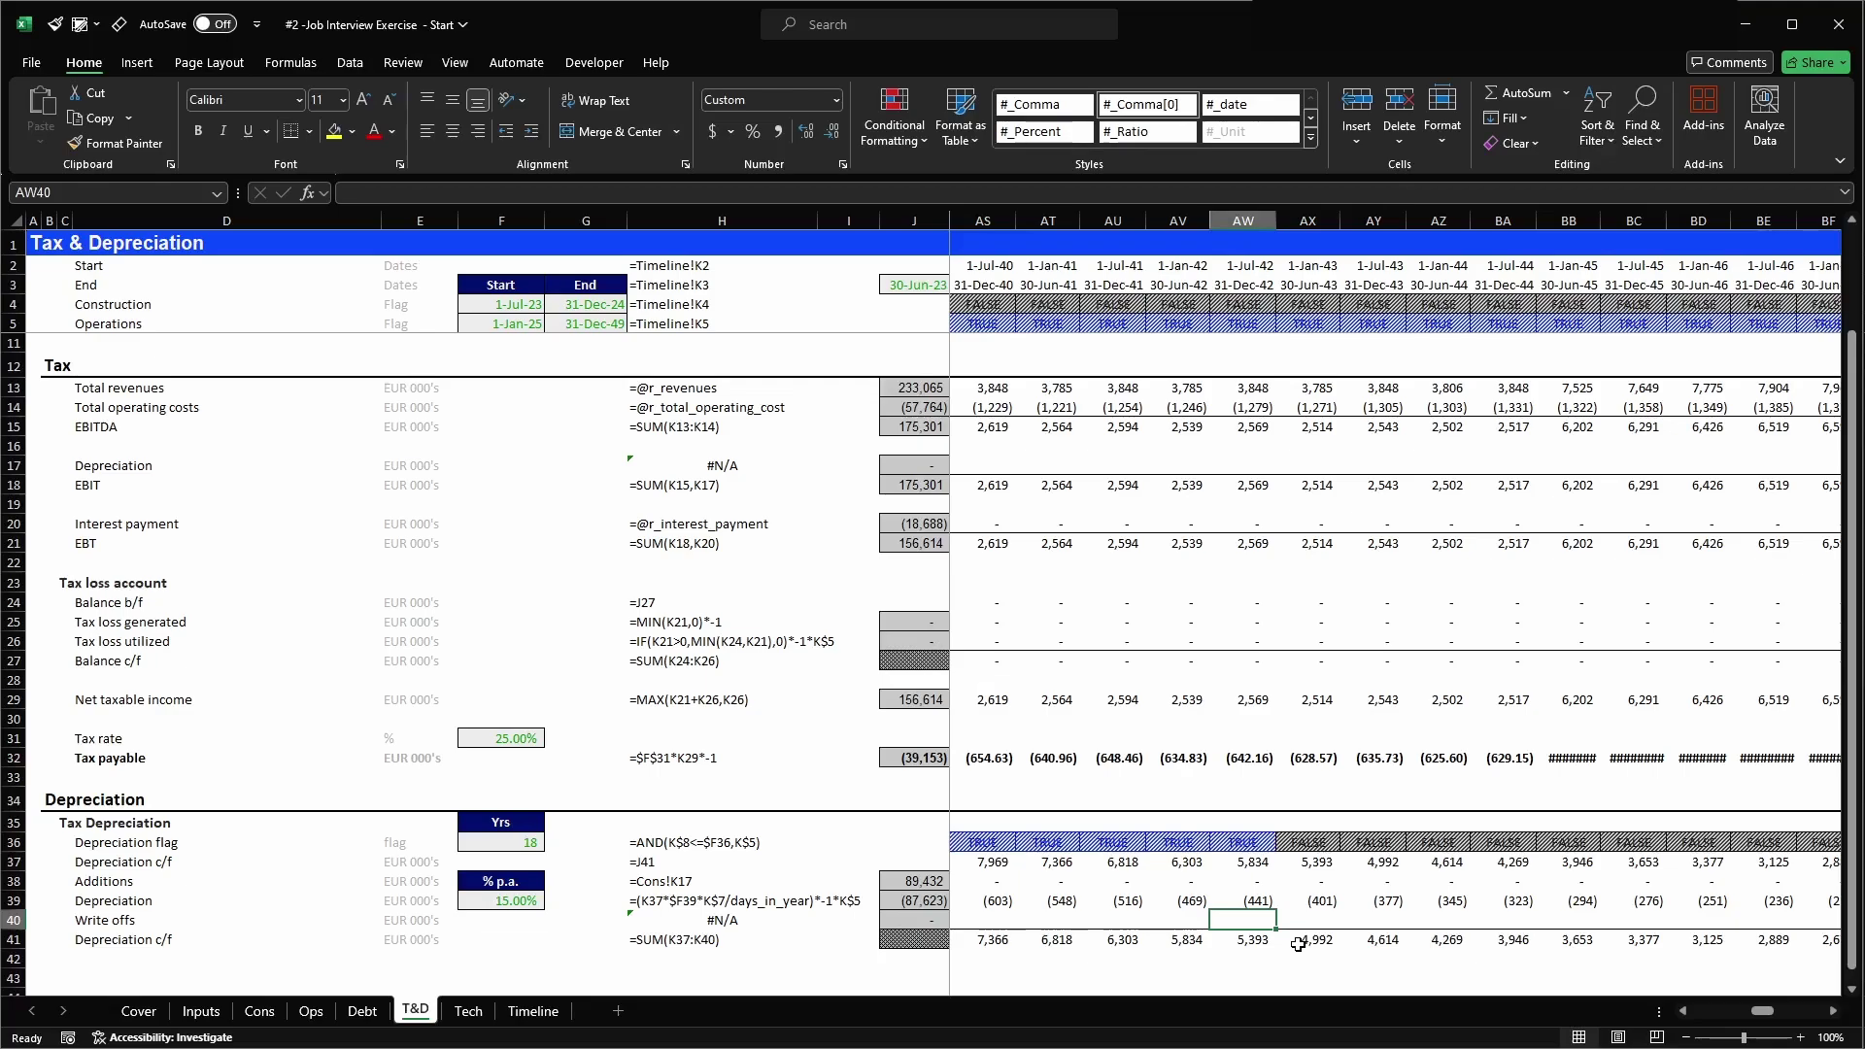
pyautogui.write('=(')
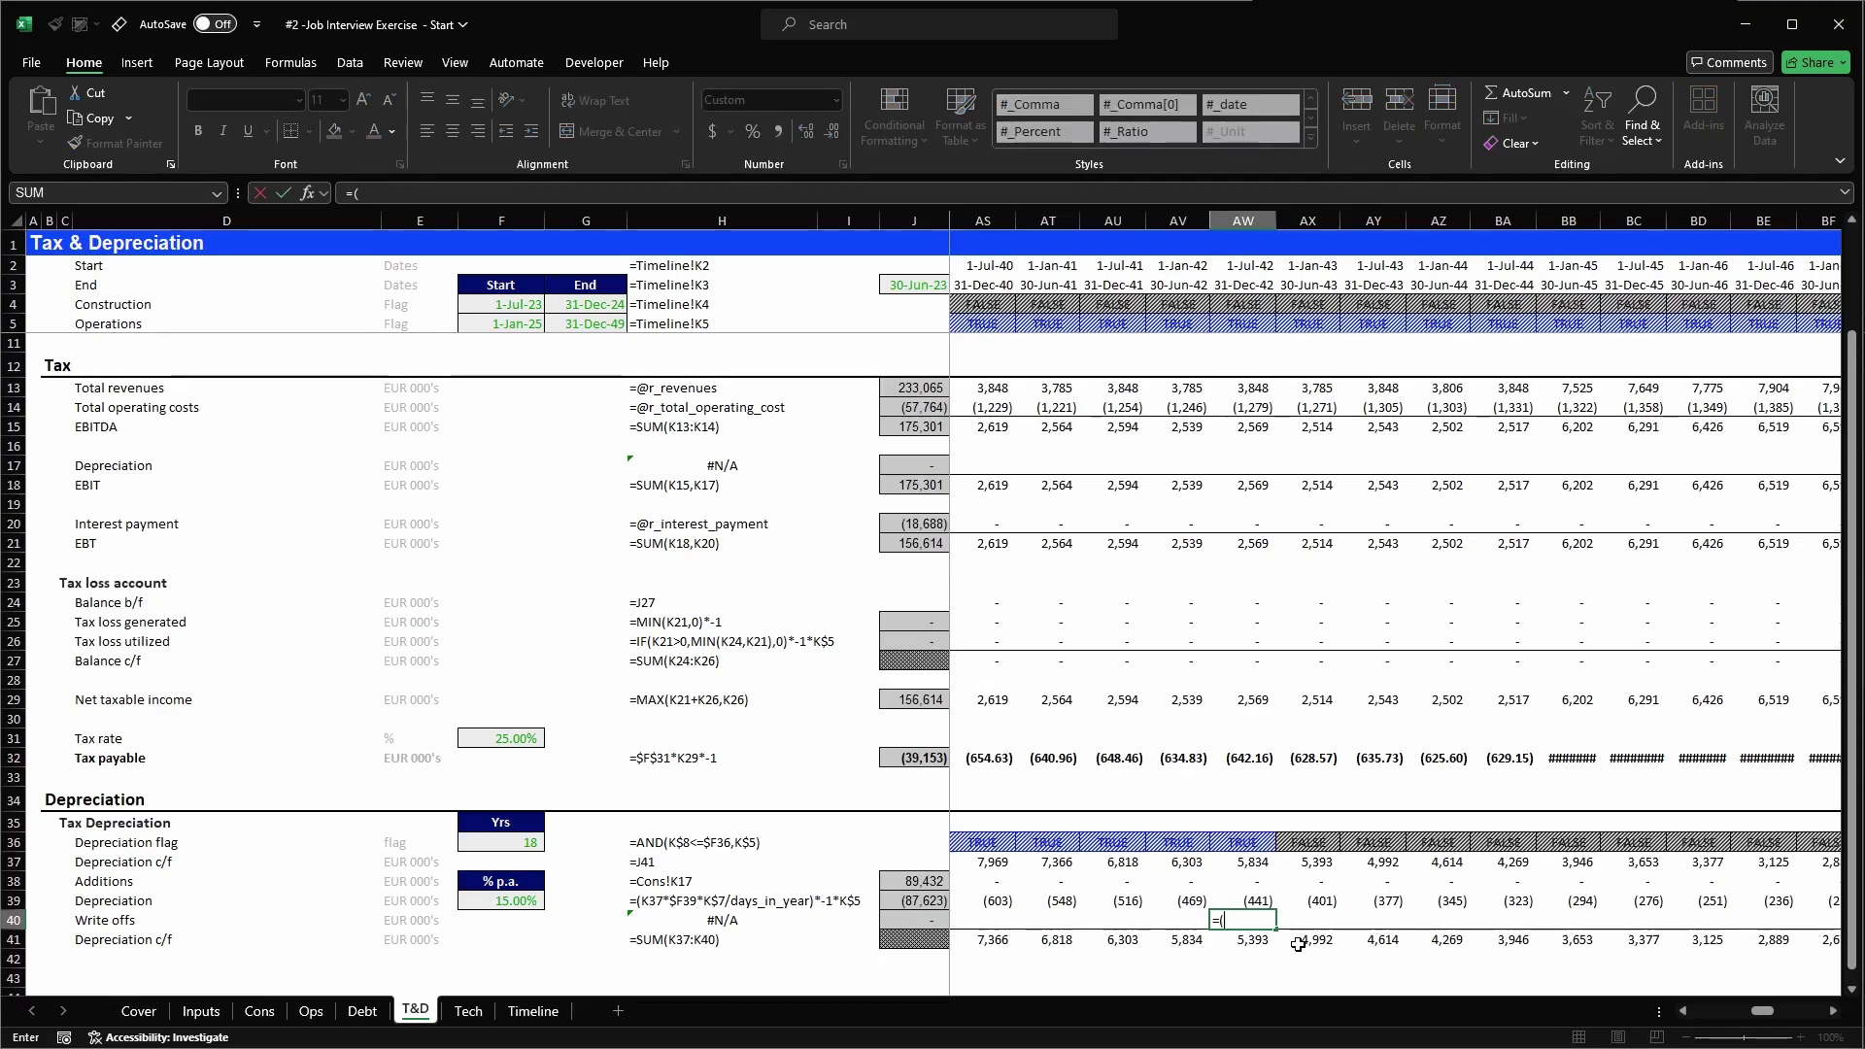
pyautogui.click(1244, 868)
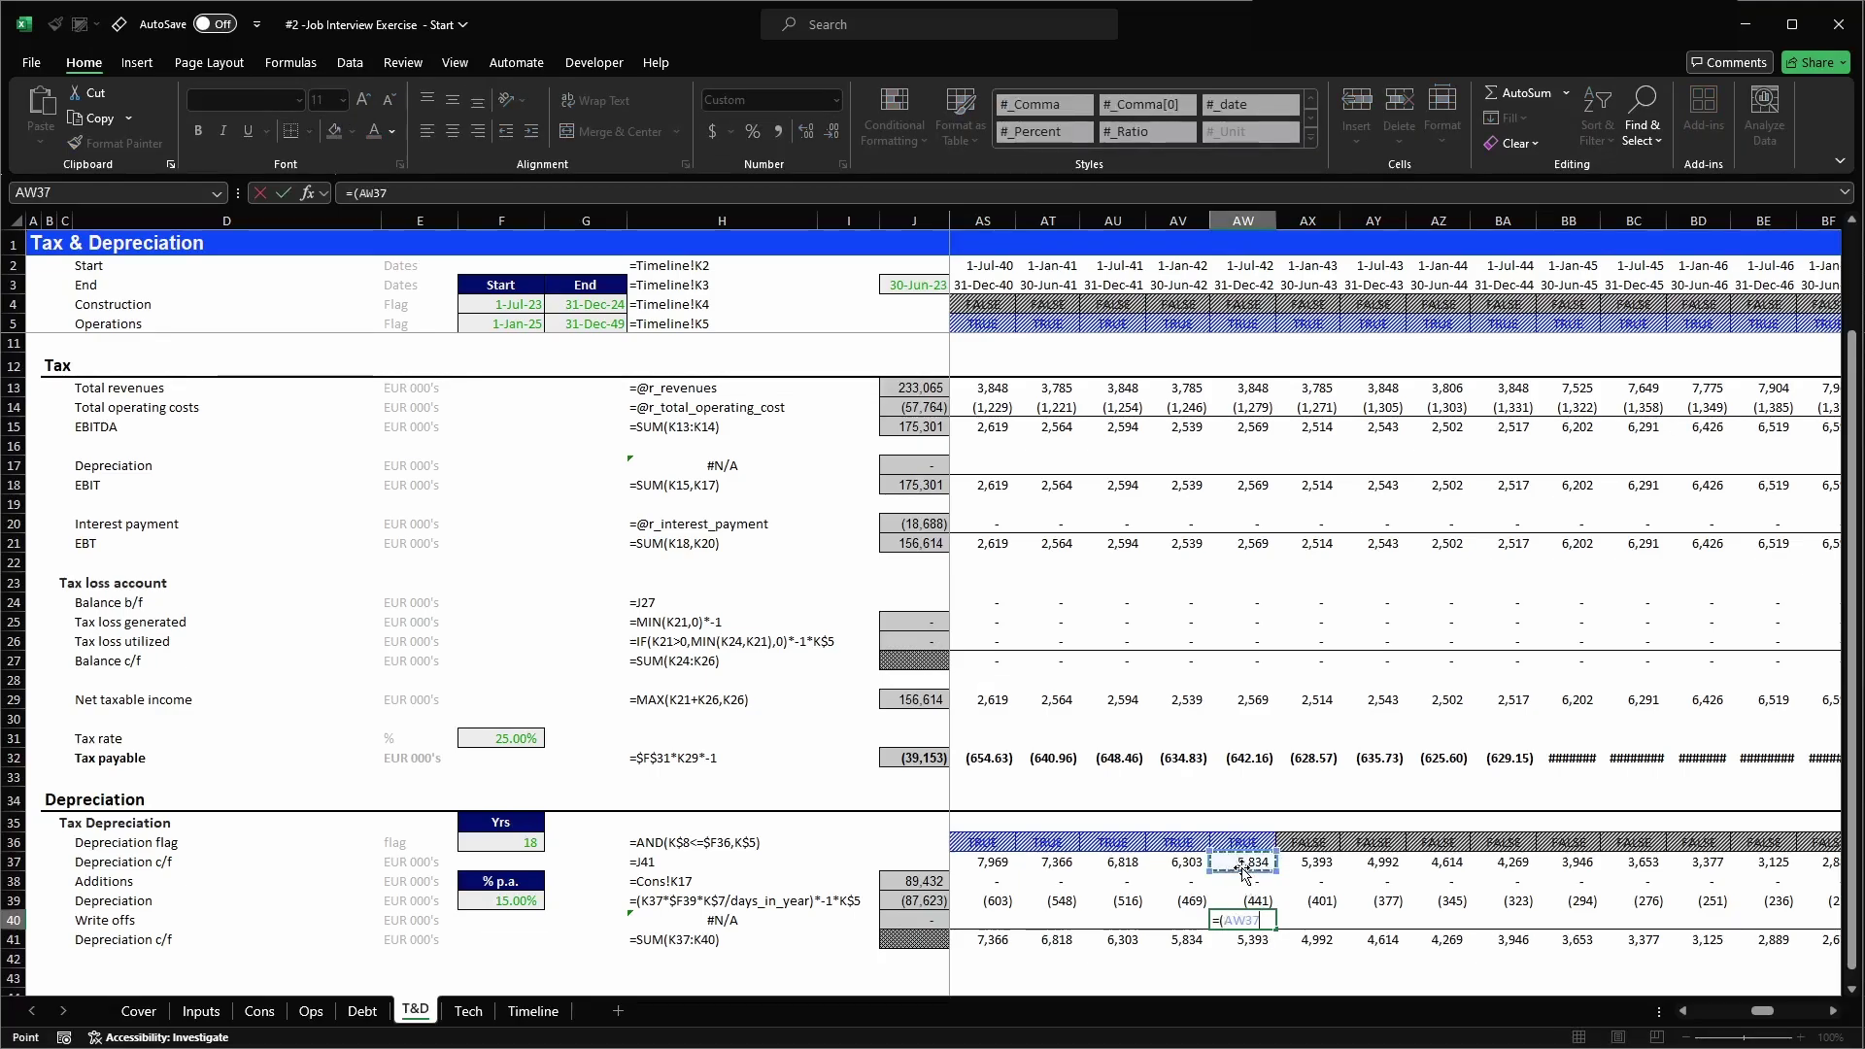
pyautogui.write('+')
pyautogui.press('Up')
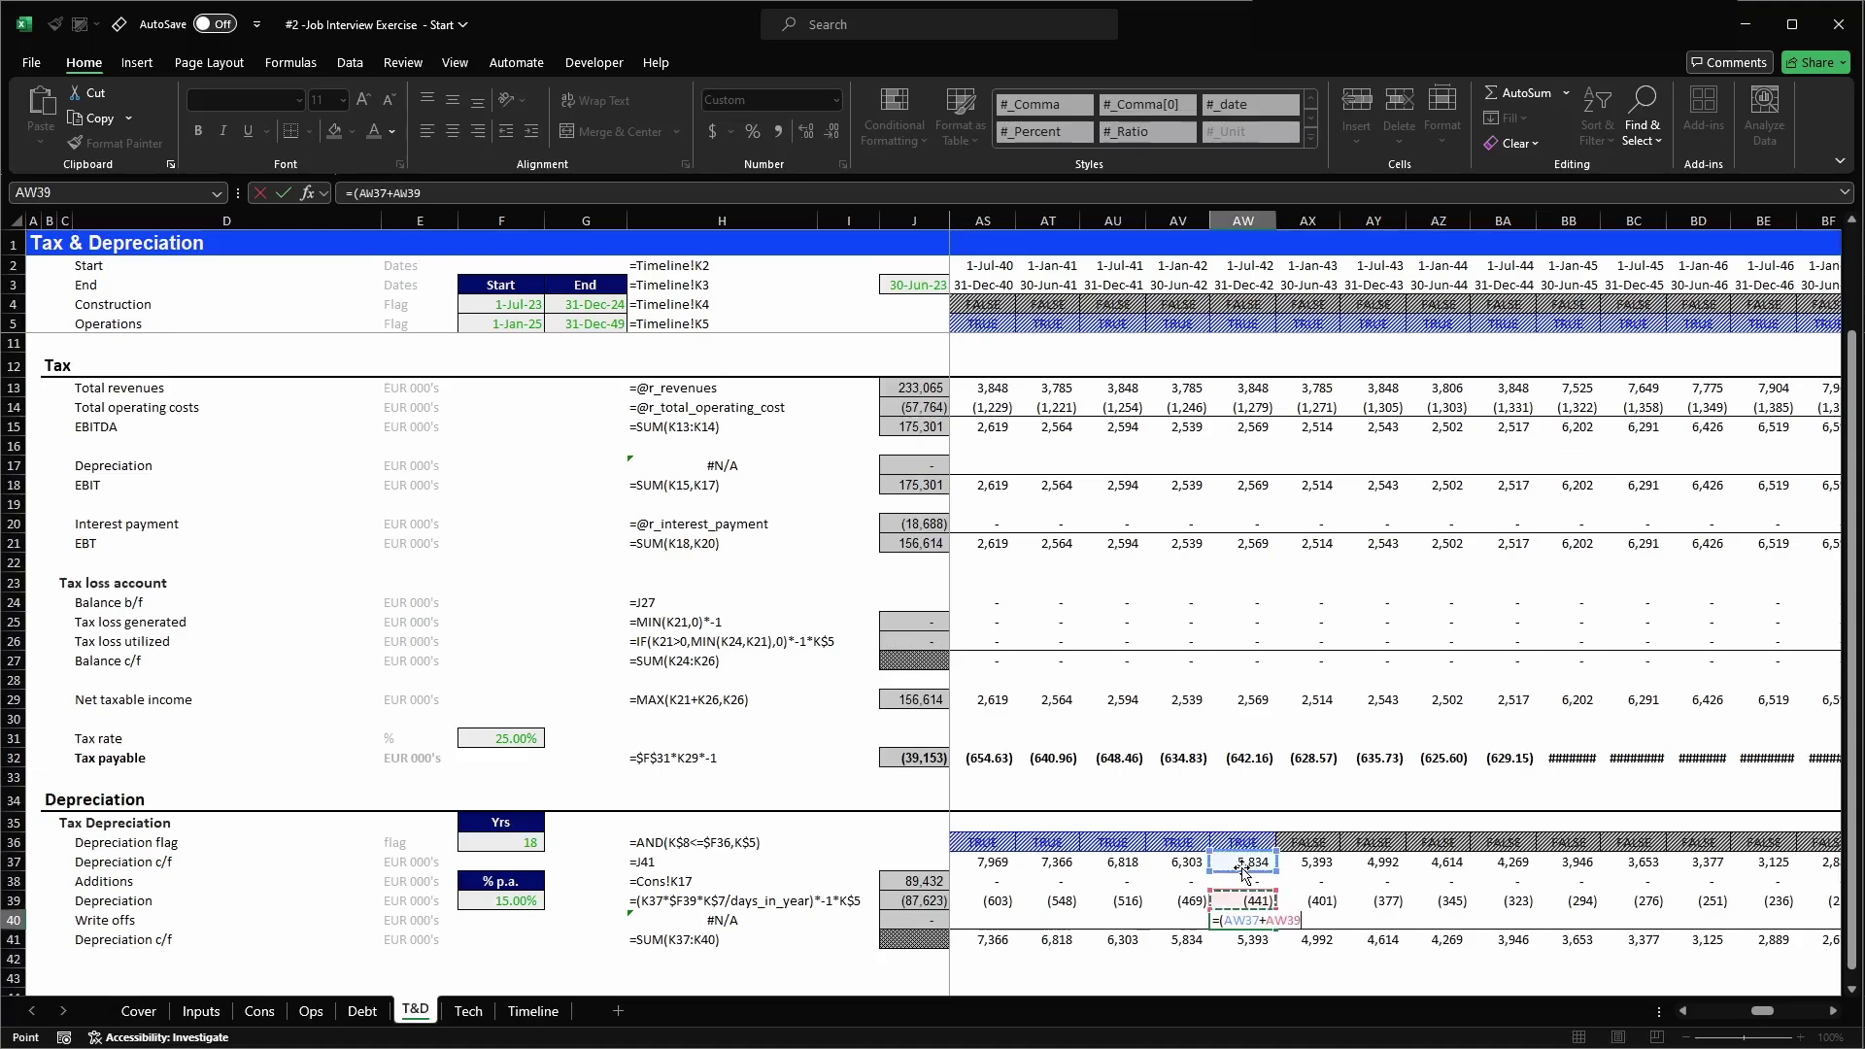
pyautogui.write(')*-1')
pyautogui.press('Return')
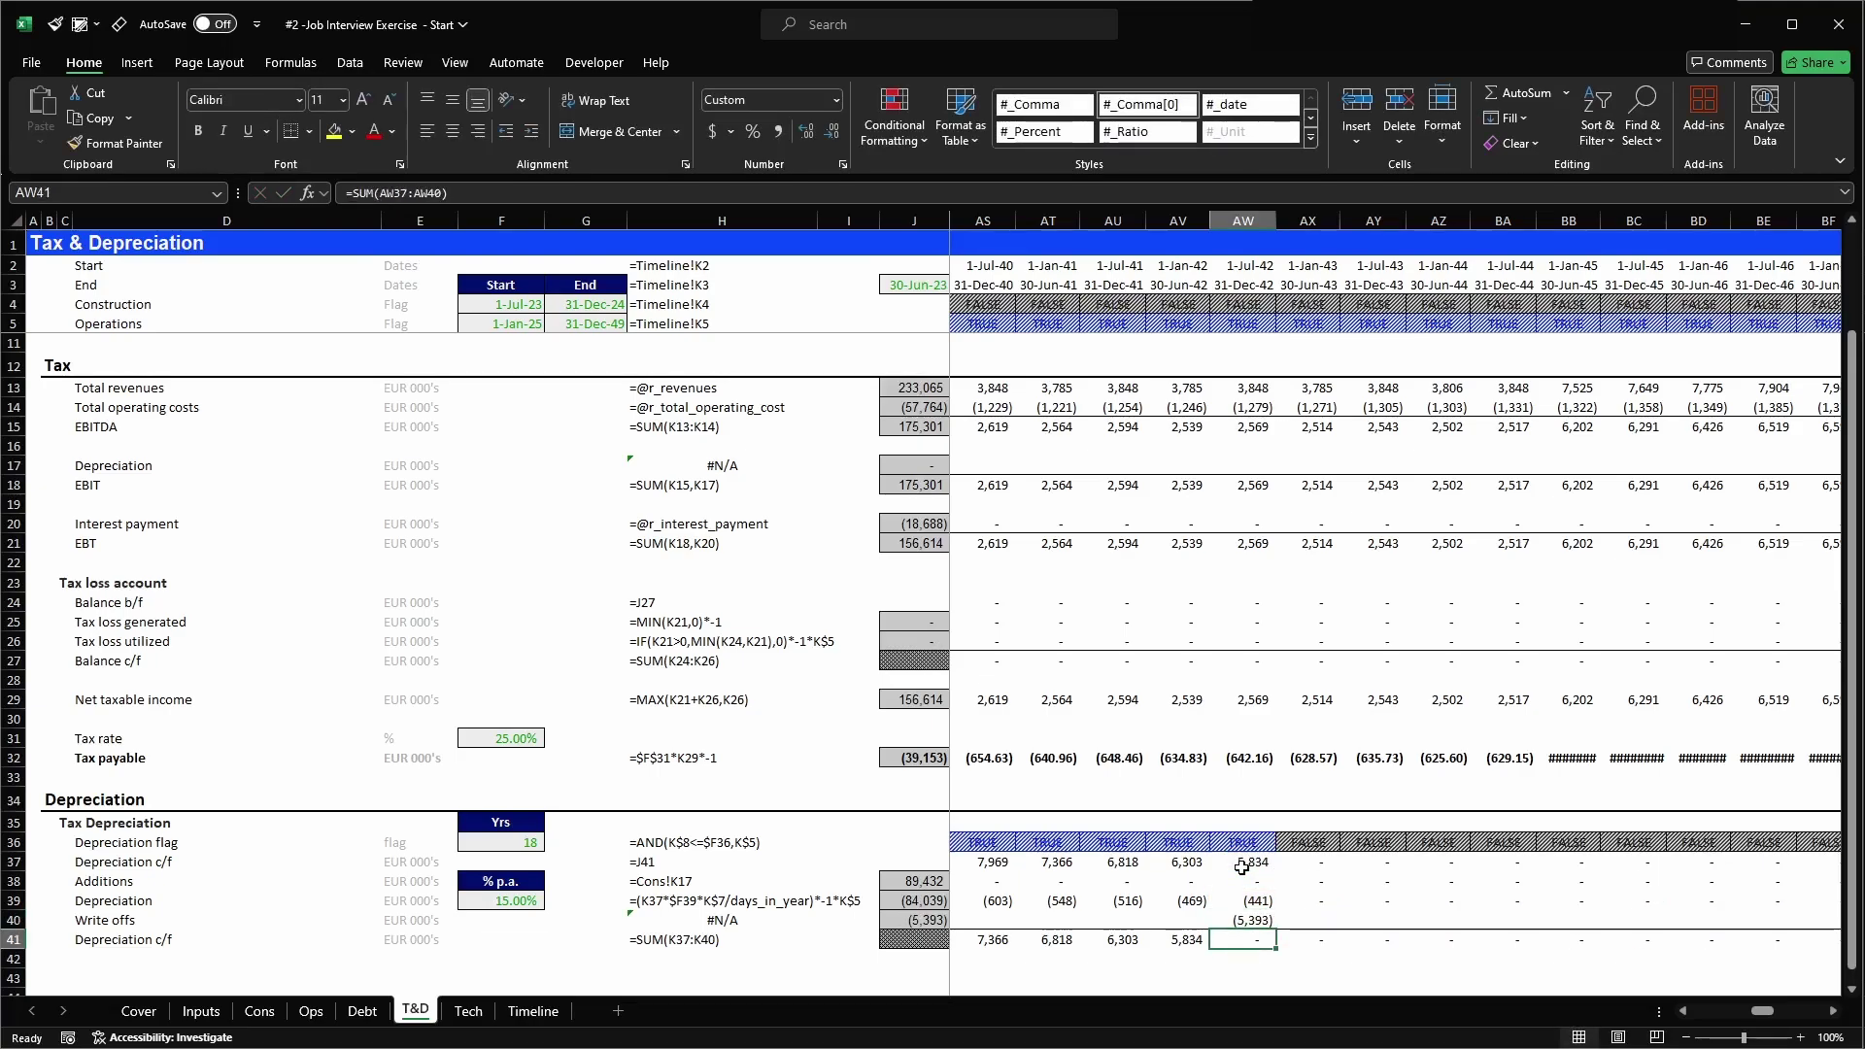
# - Try the AW40 write-off formula in the preceding period, AV40, and clear that cell again
pyautogui.hotkey('ctrl', 'space')
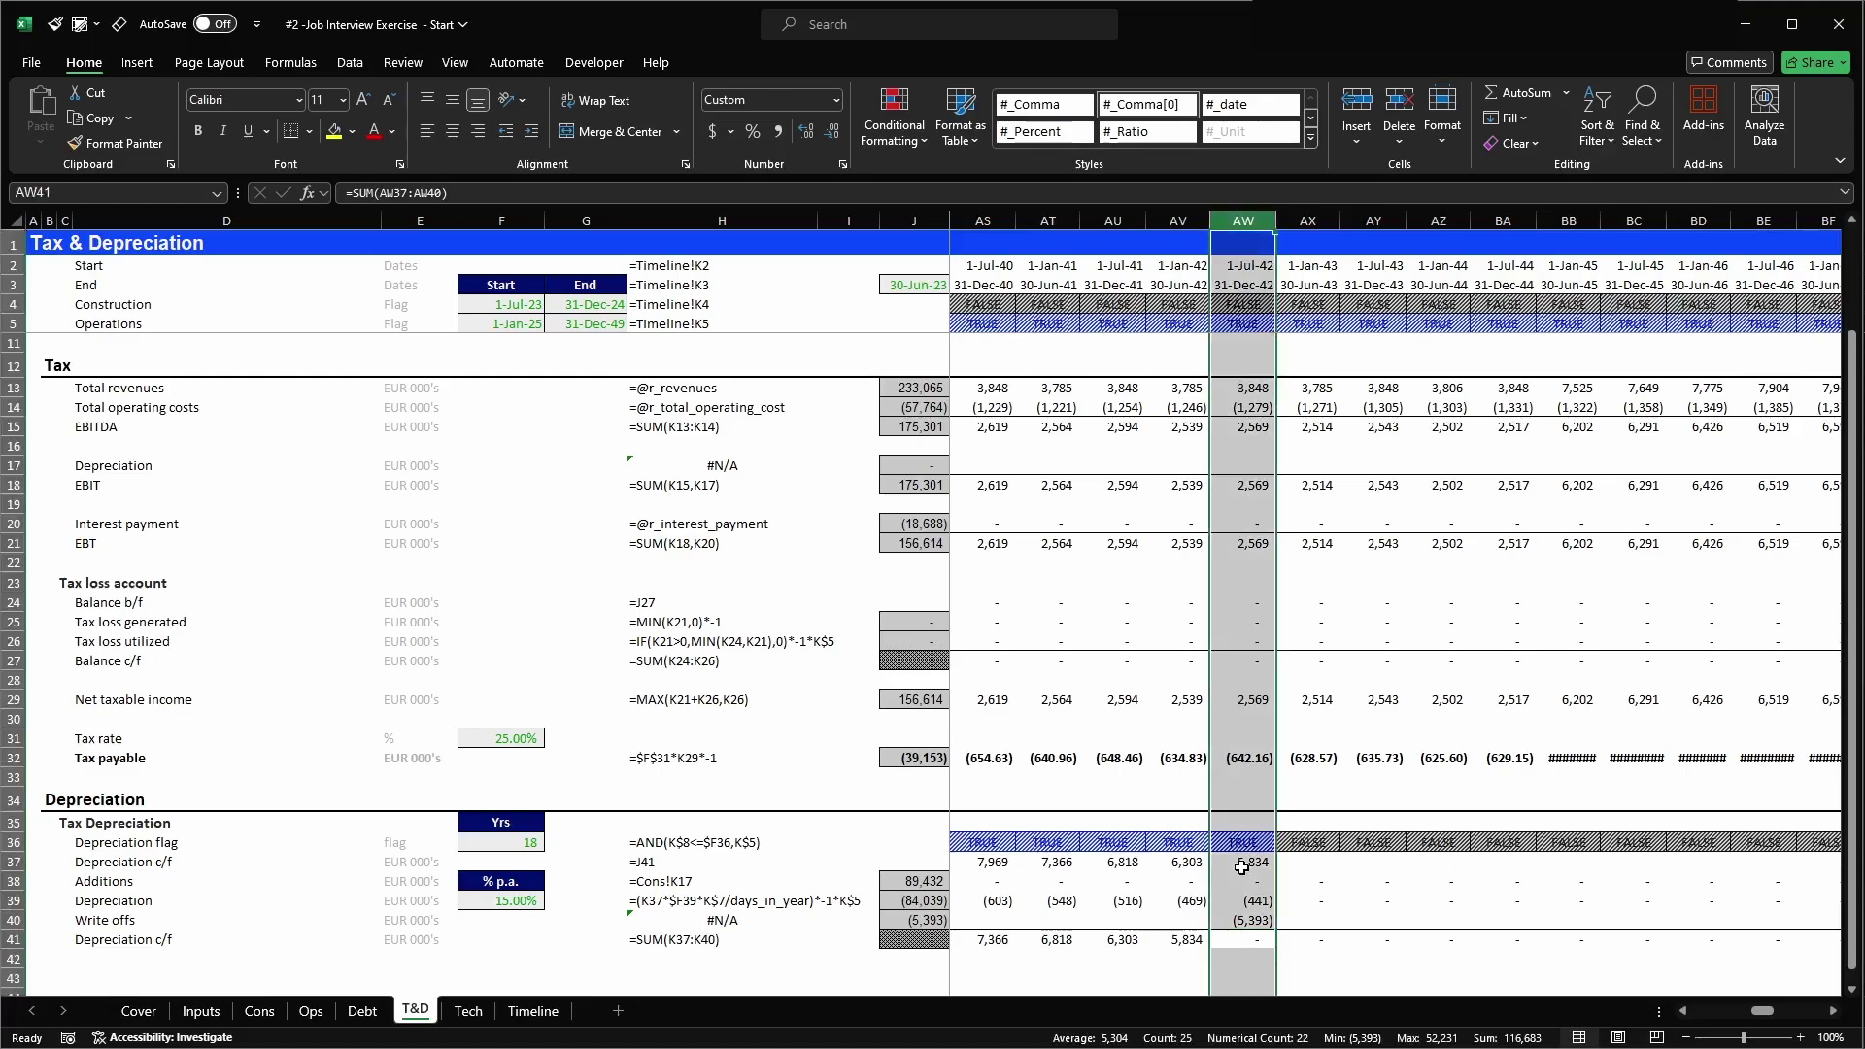
pyautogui.press('Up')
pyautogui.press('F2')
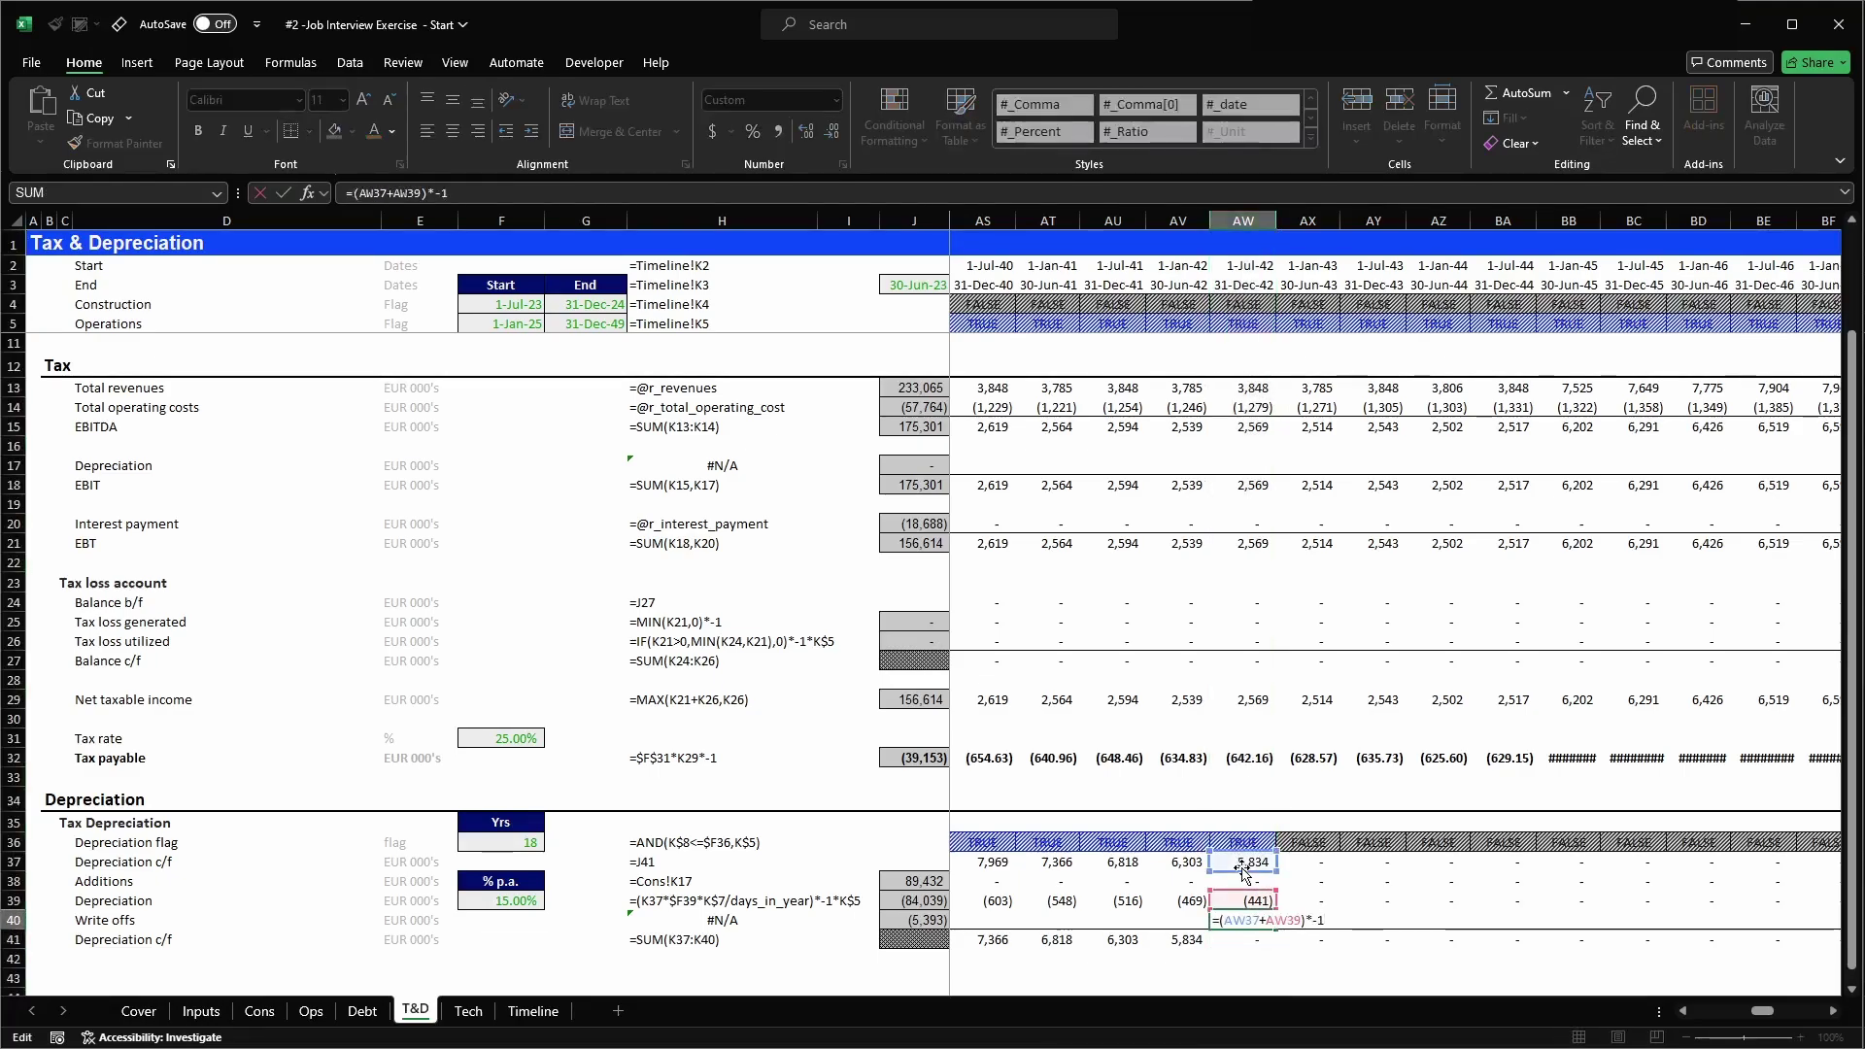
pyautogui.press('Escape')
pyautogui.hotkey('ctrl', 'c')
pyautogui.press('Left')
pyautogui.press('Return')
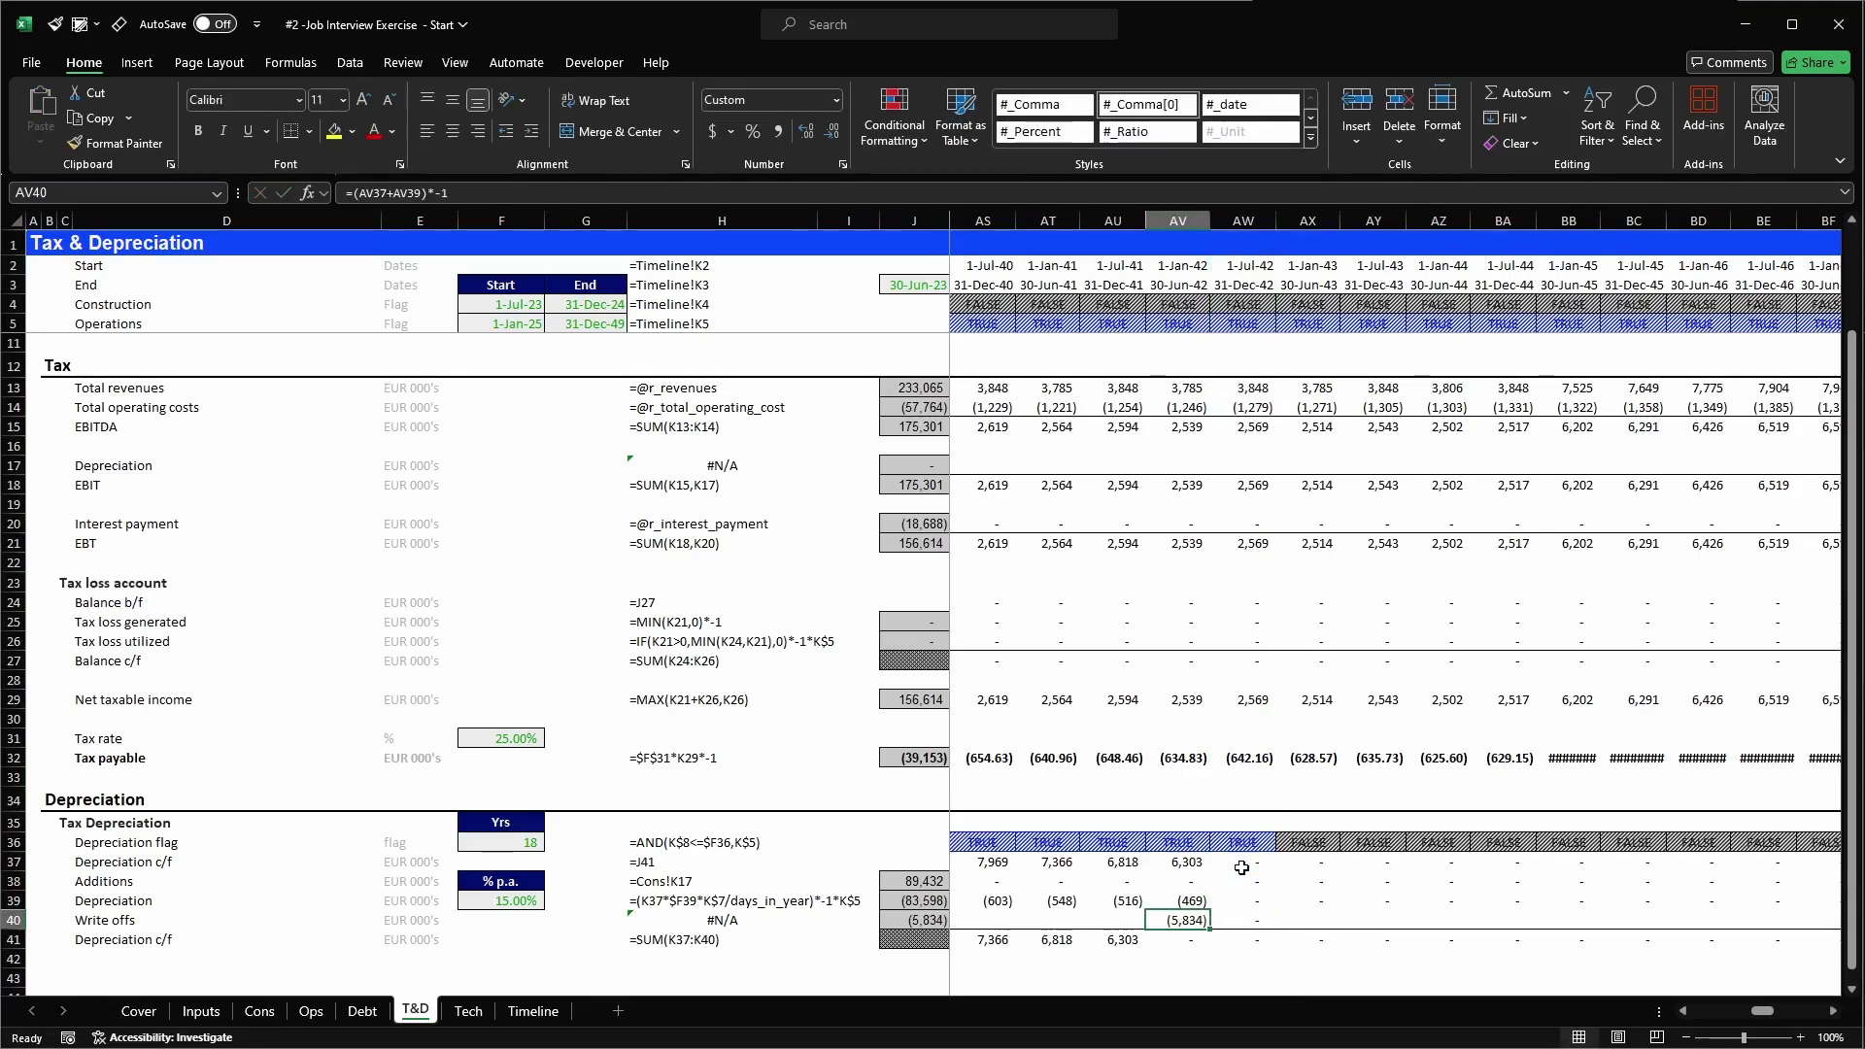
pyautogui.press('Delete')
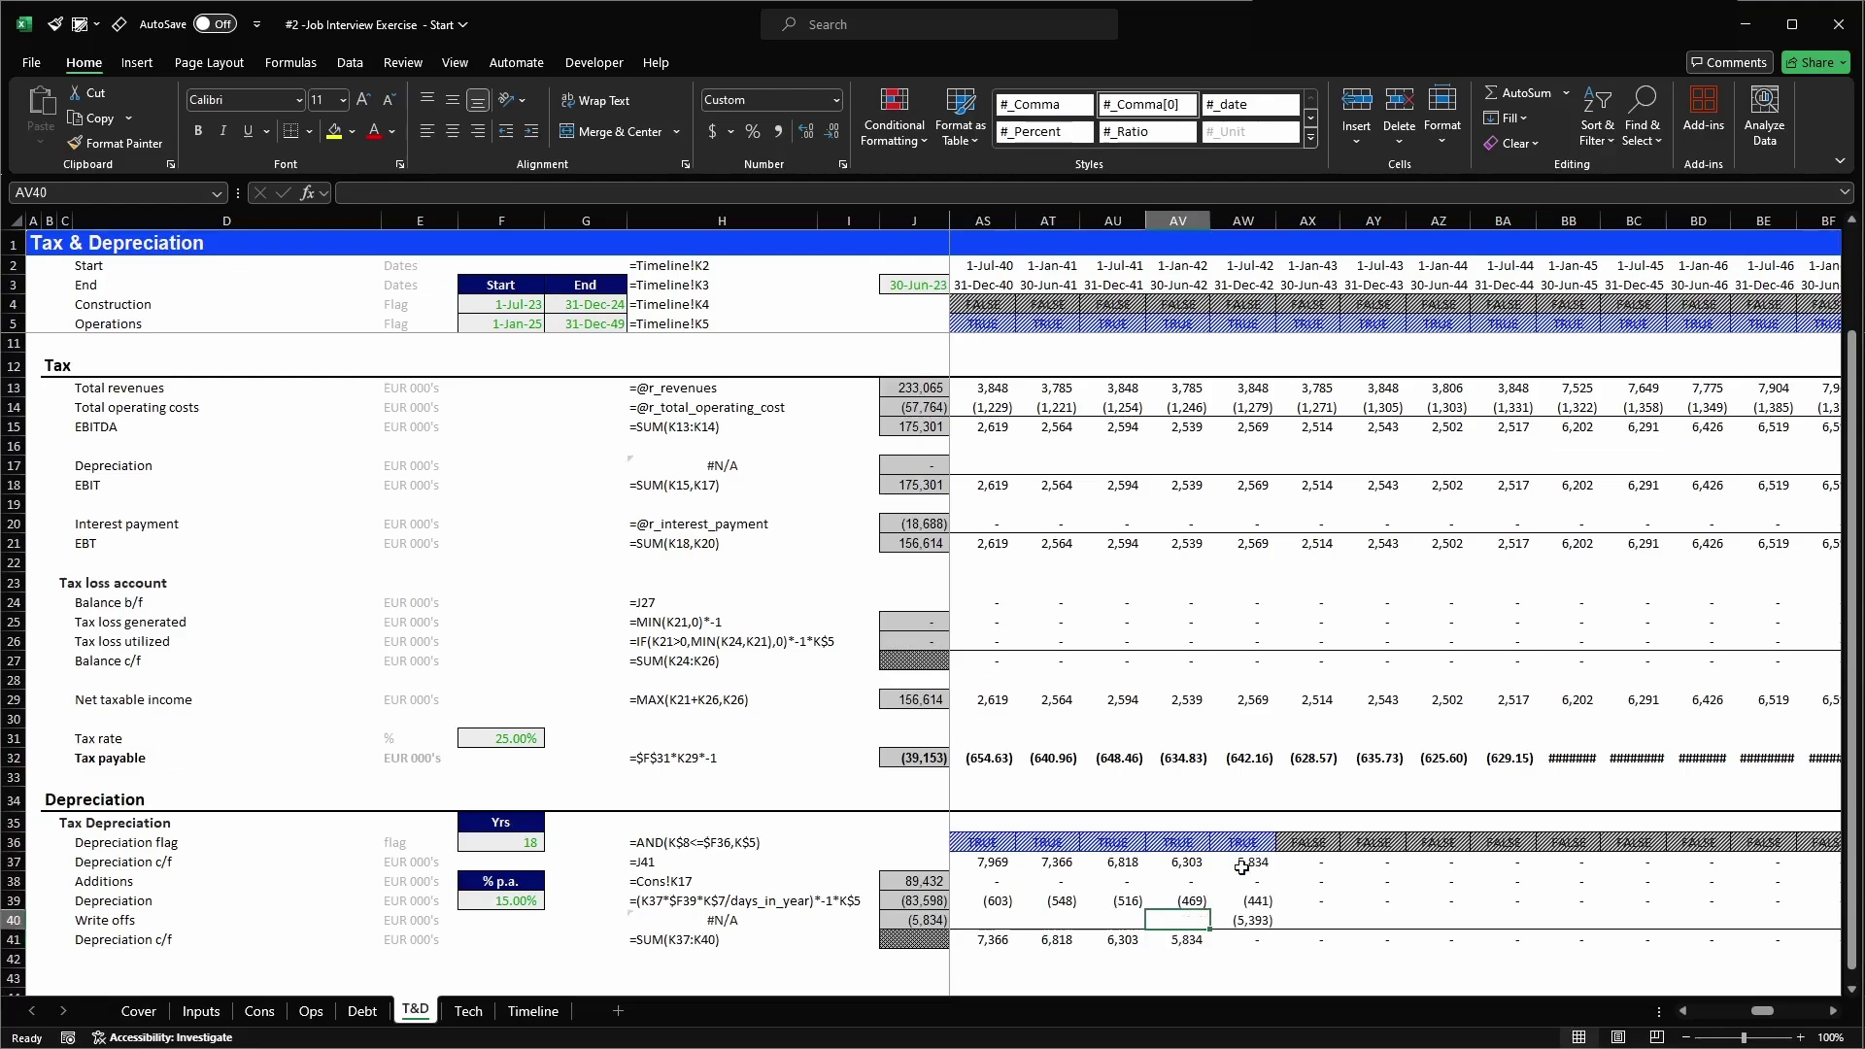
# - Wrap the write-off formula in AW40 in an IF that tests whether the following period's depreciation flag is off, AX36=FALSE
pyautogui.press('Right')
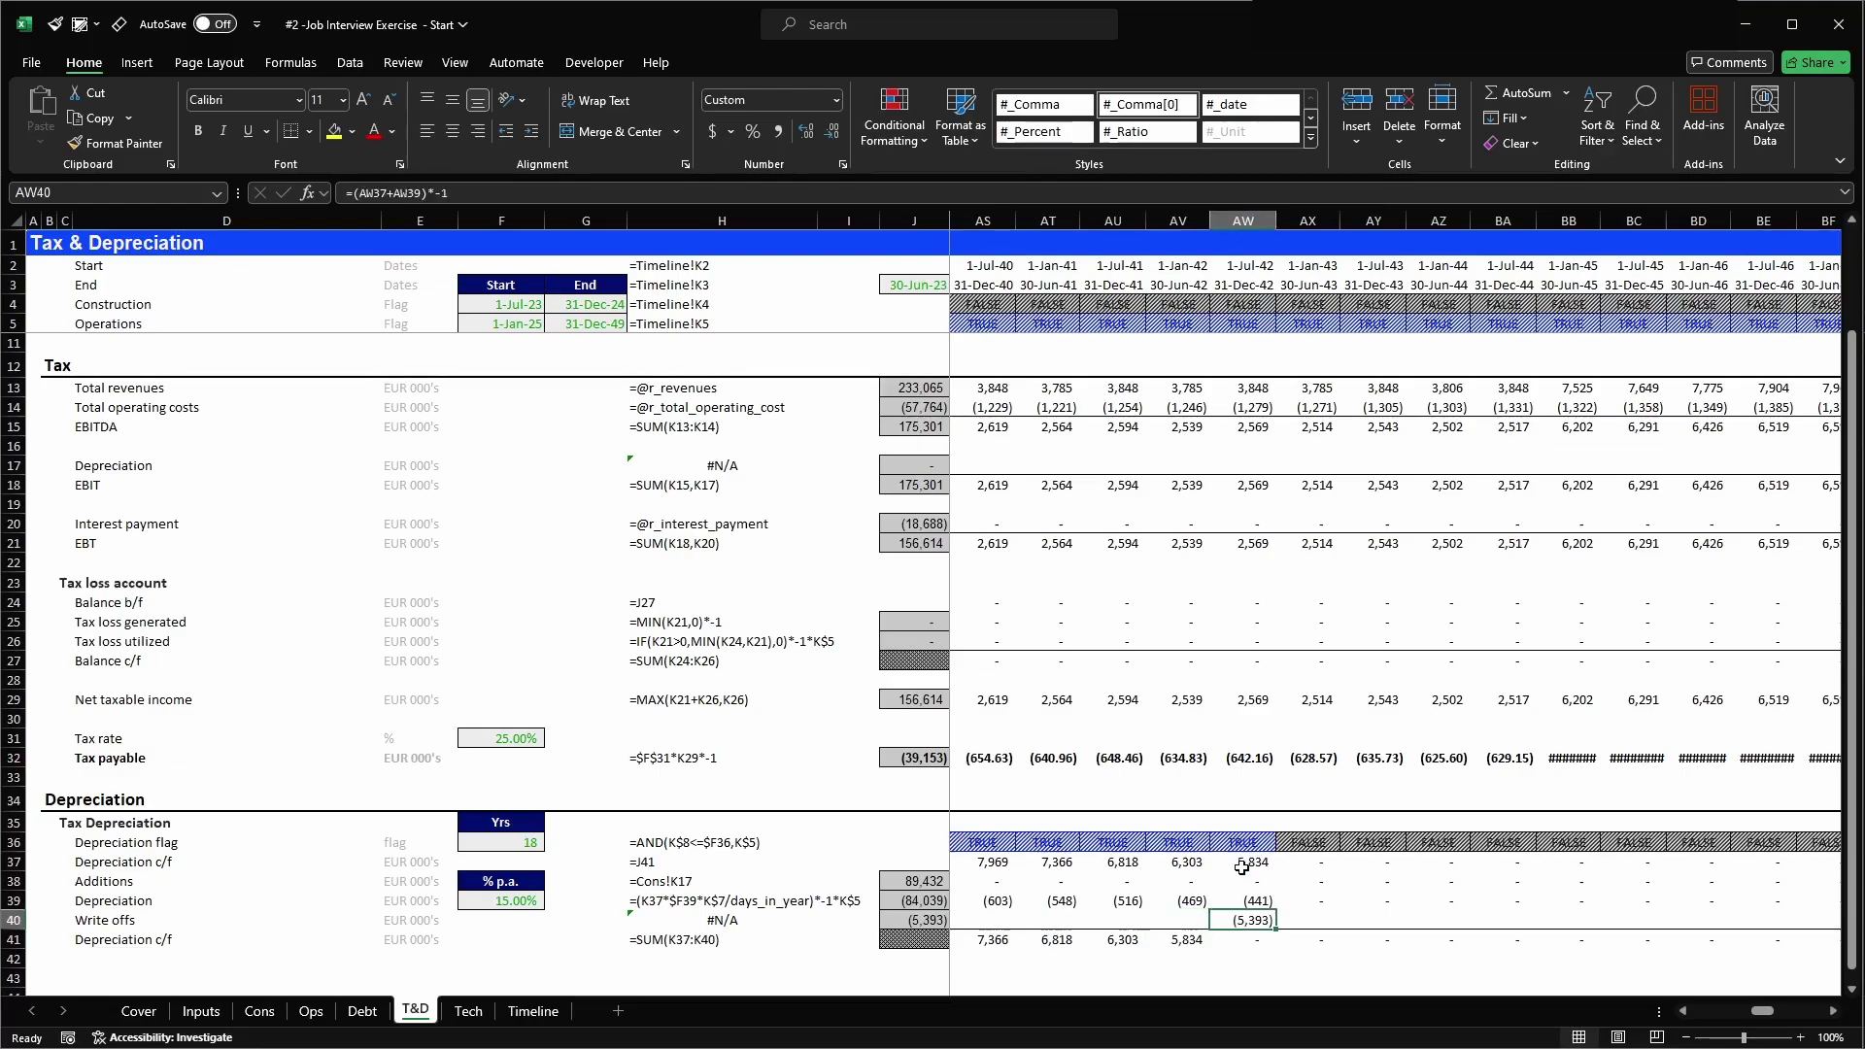
pyautogui.press('F2')
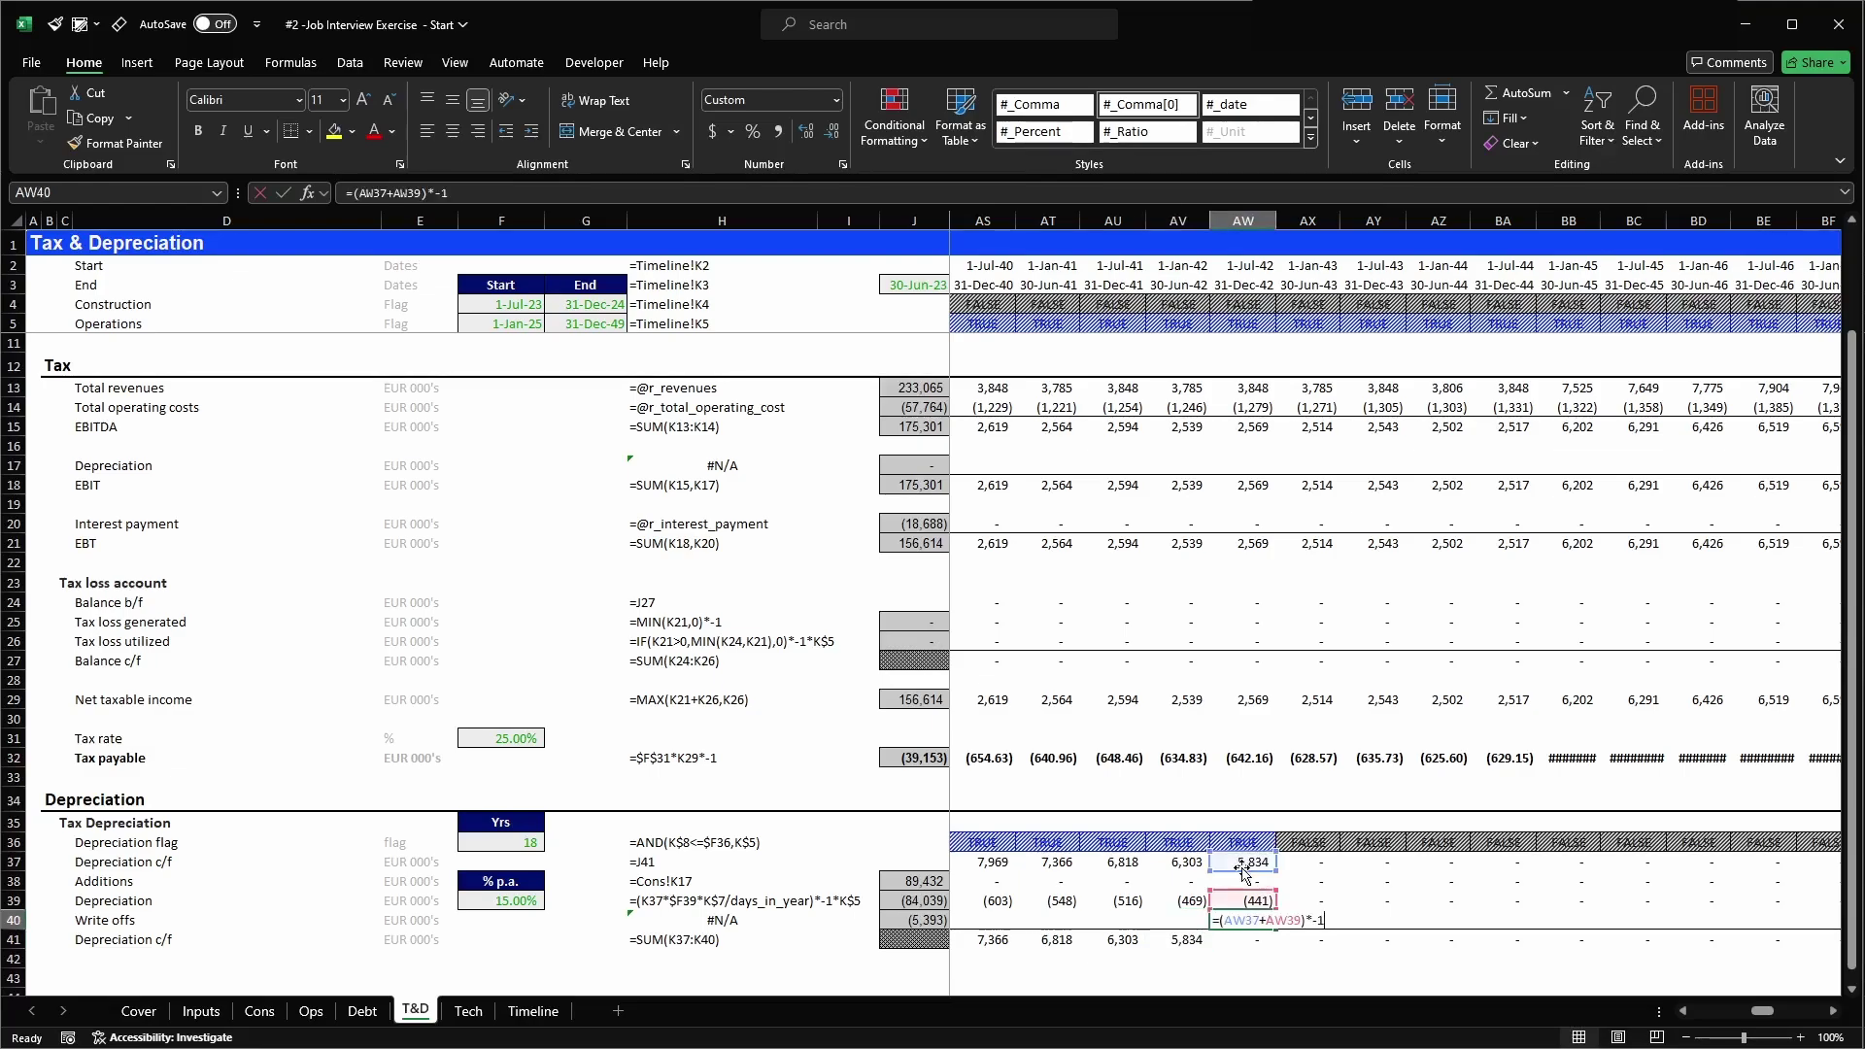
pyautogui.write('IF')
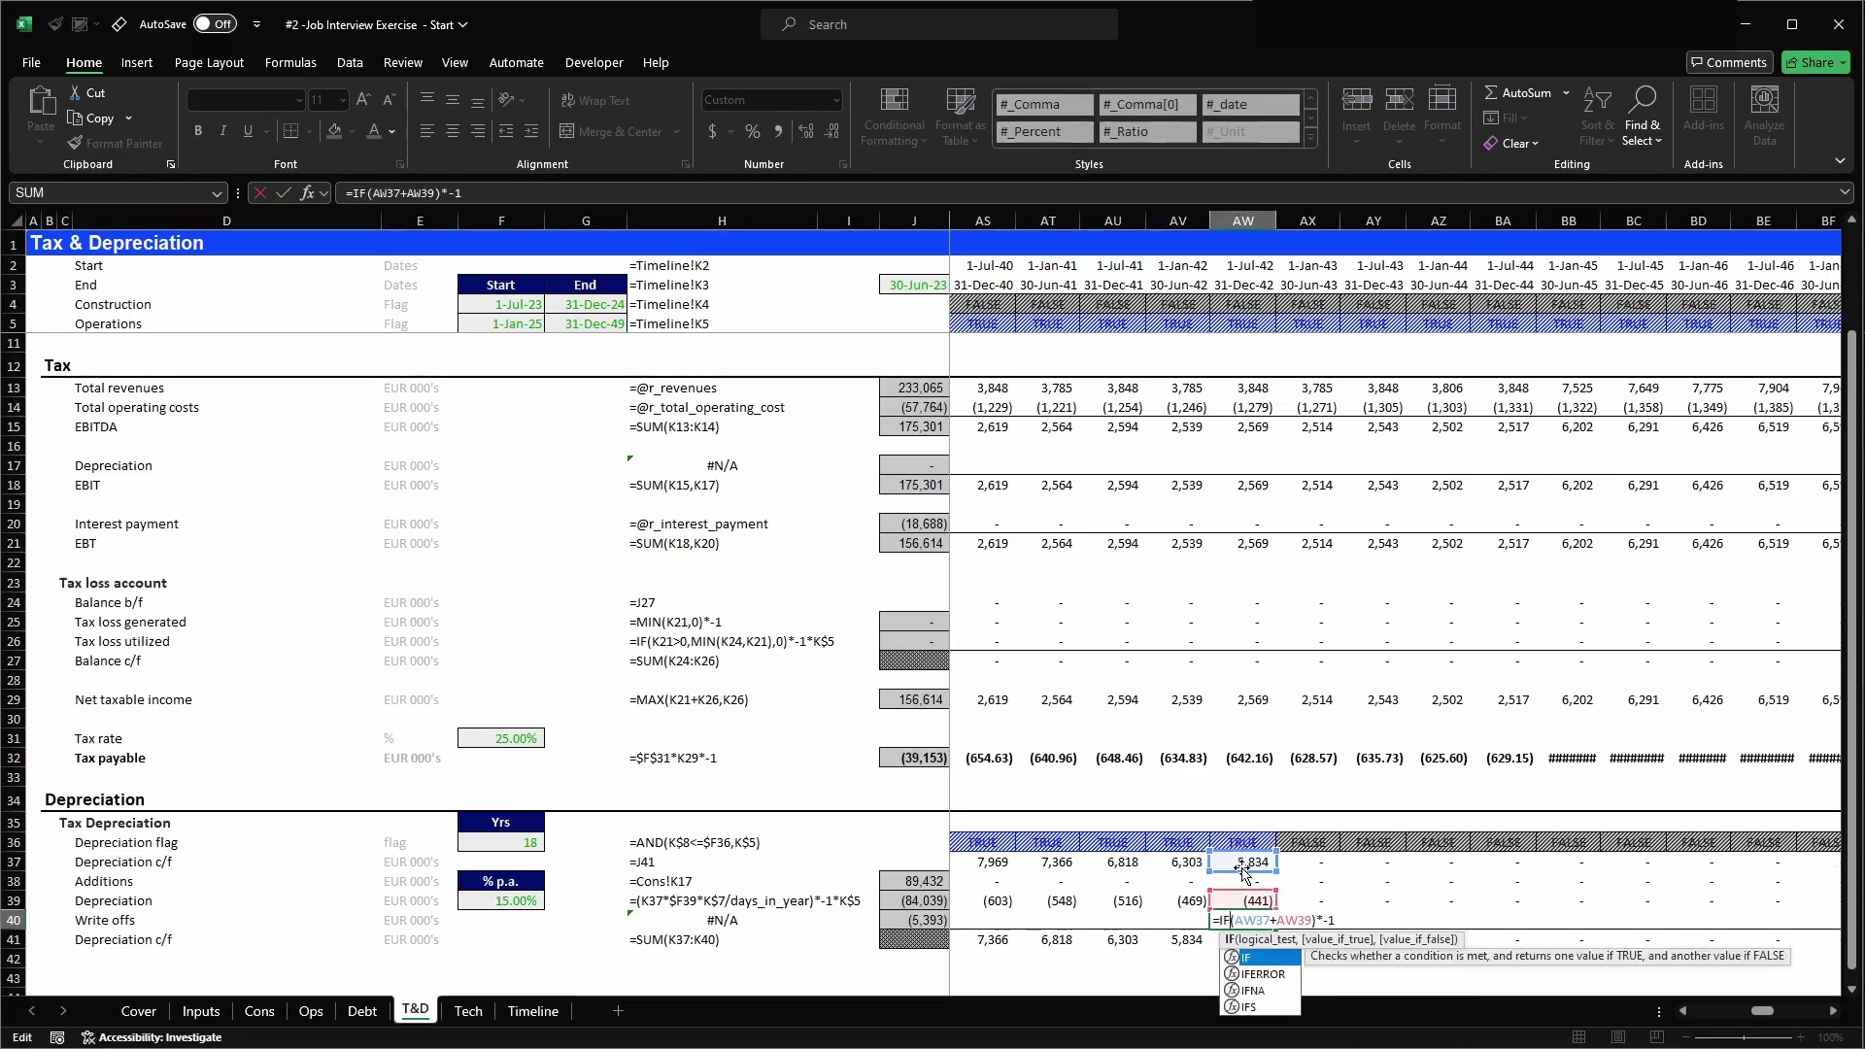
pyautogui.write('(')
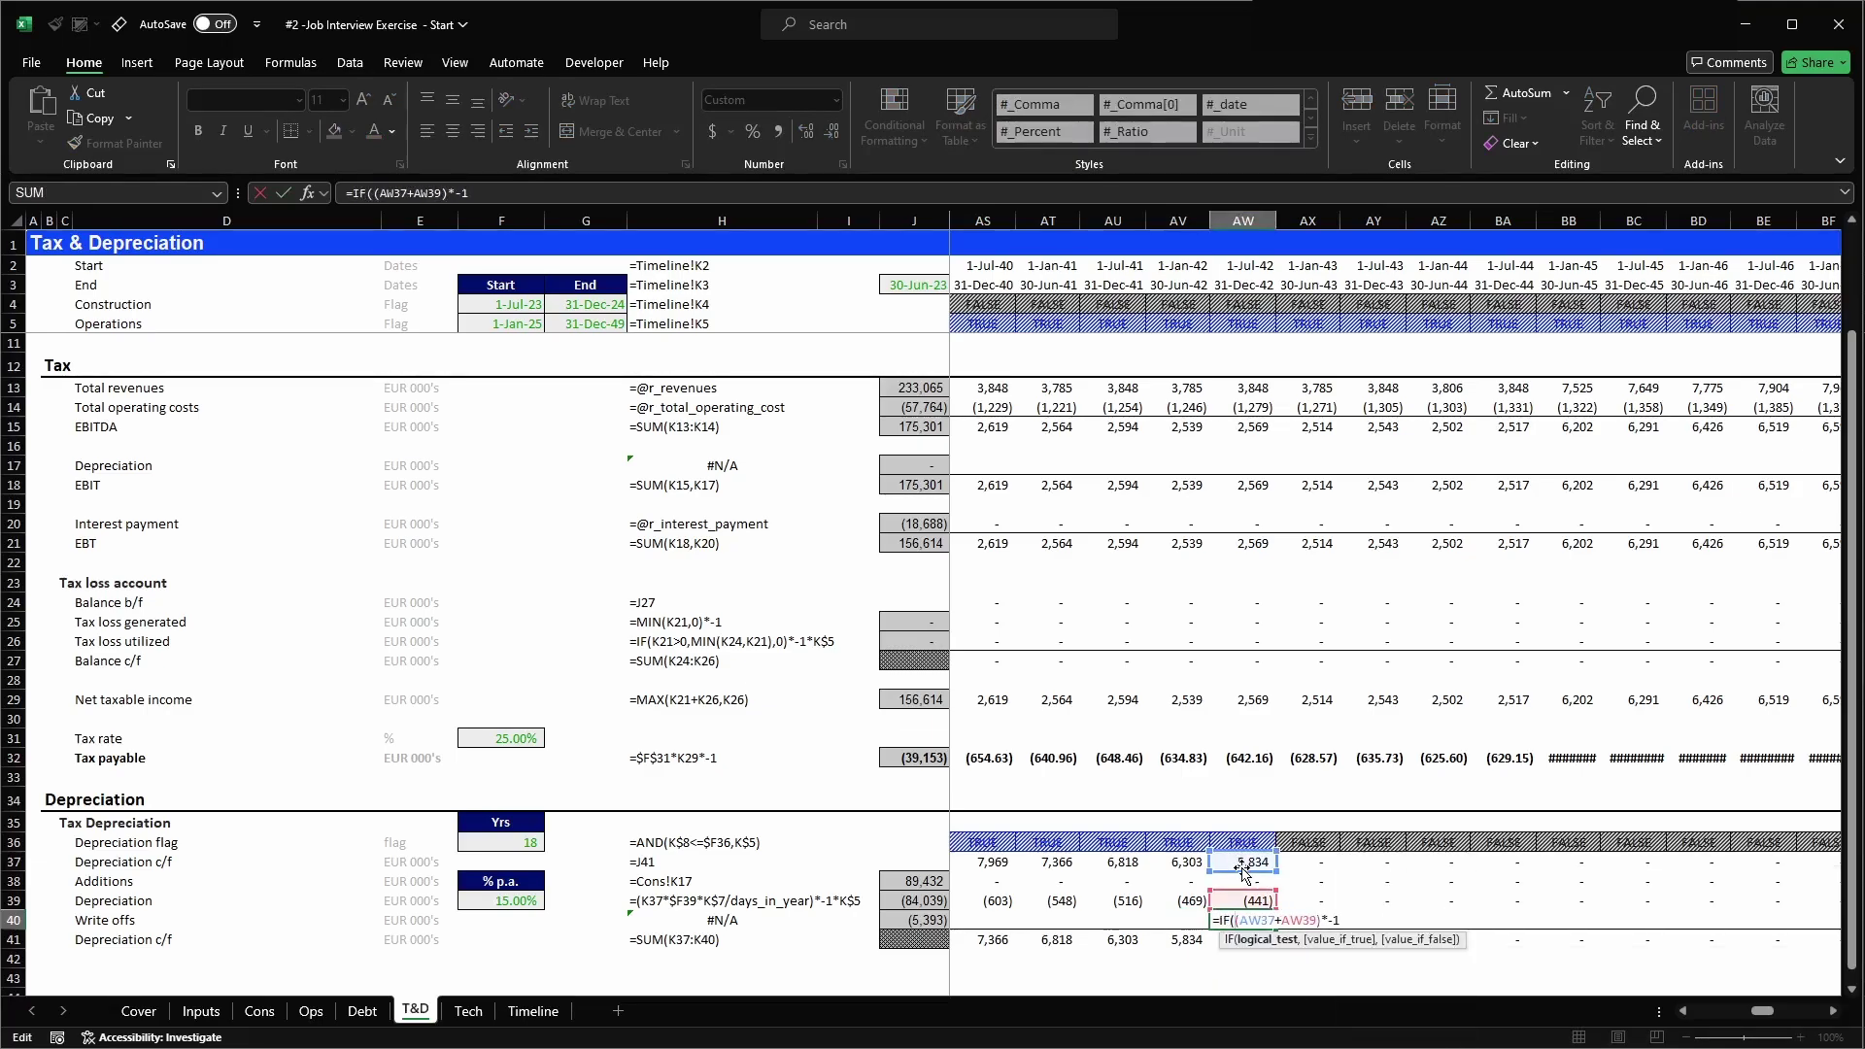
pyautogui.click(1307, 841)
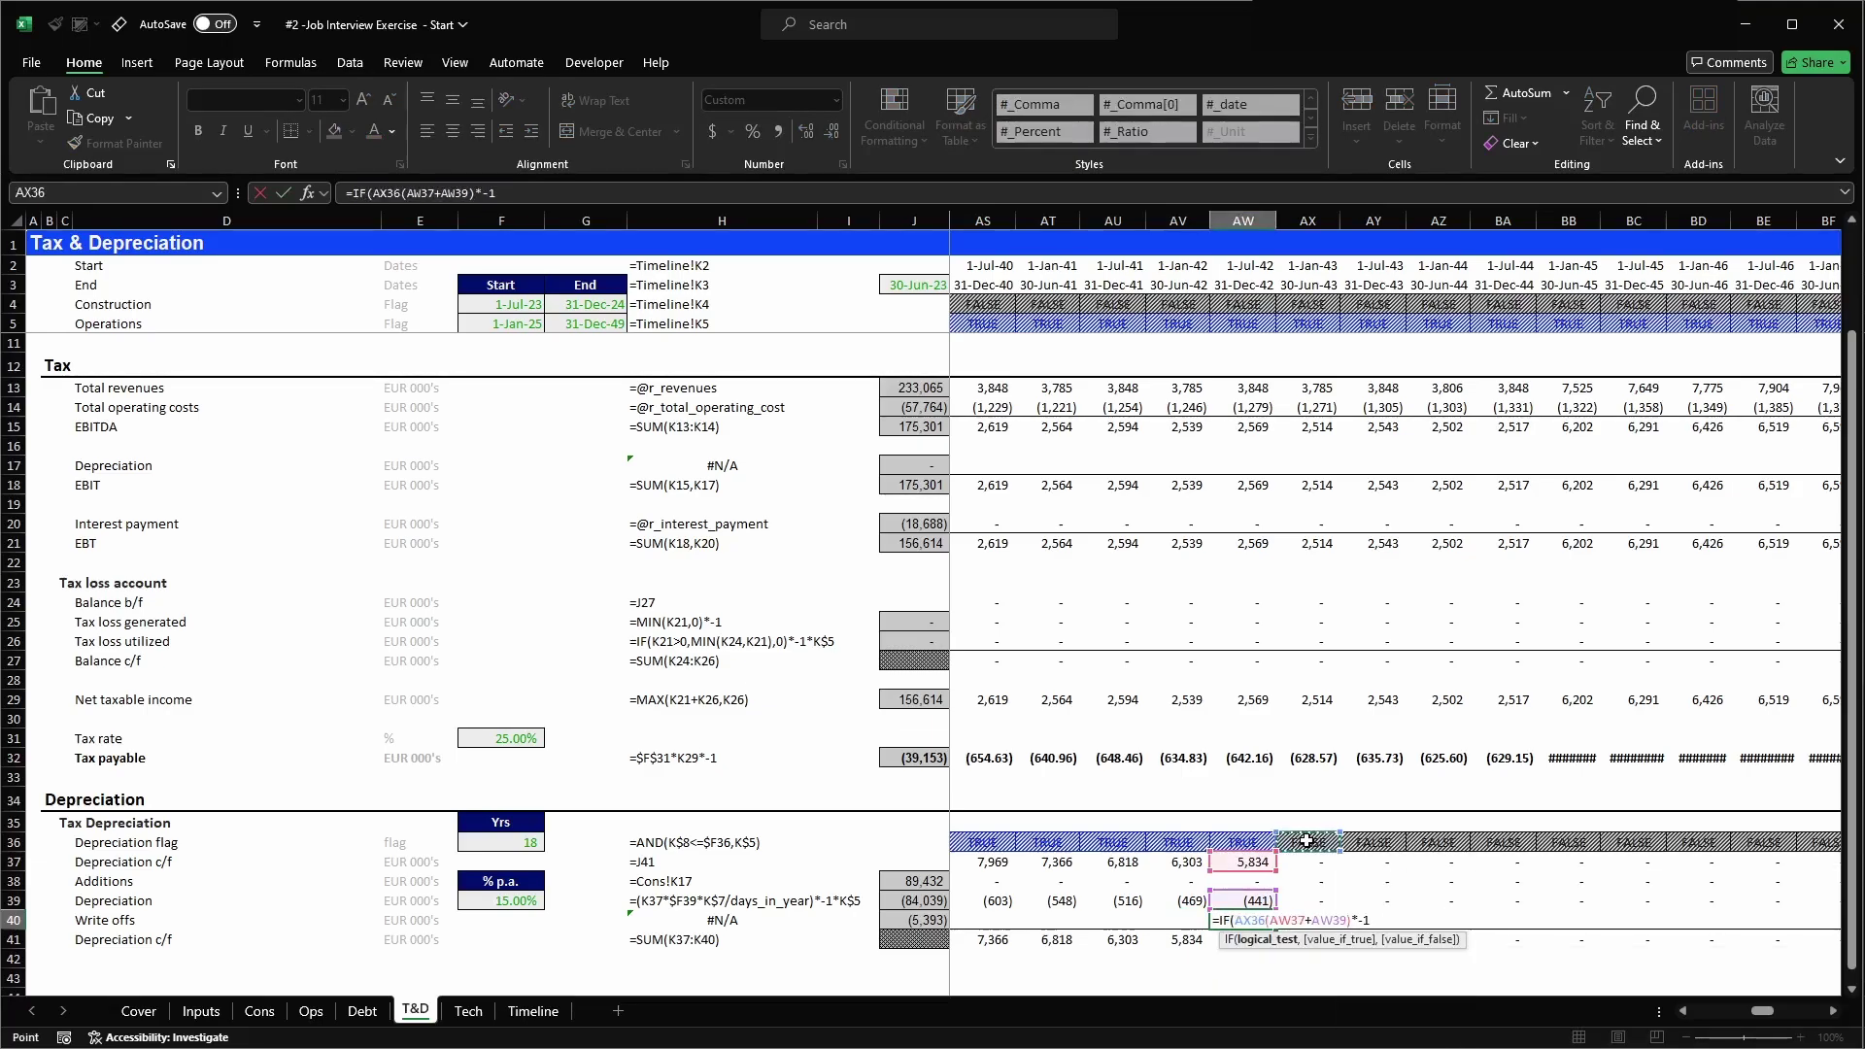
pyautogui.write('=FA')
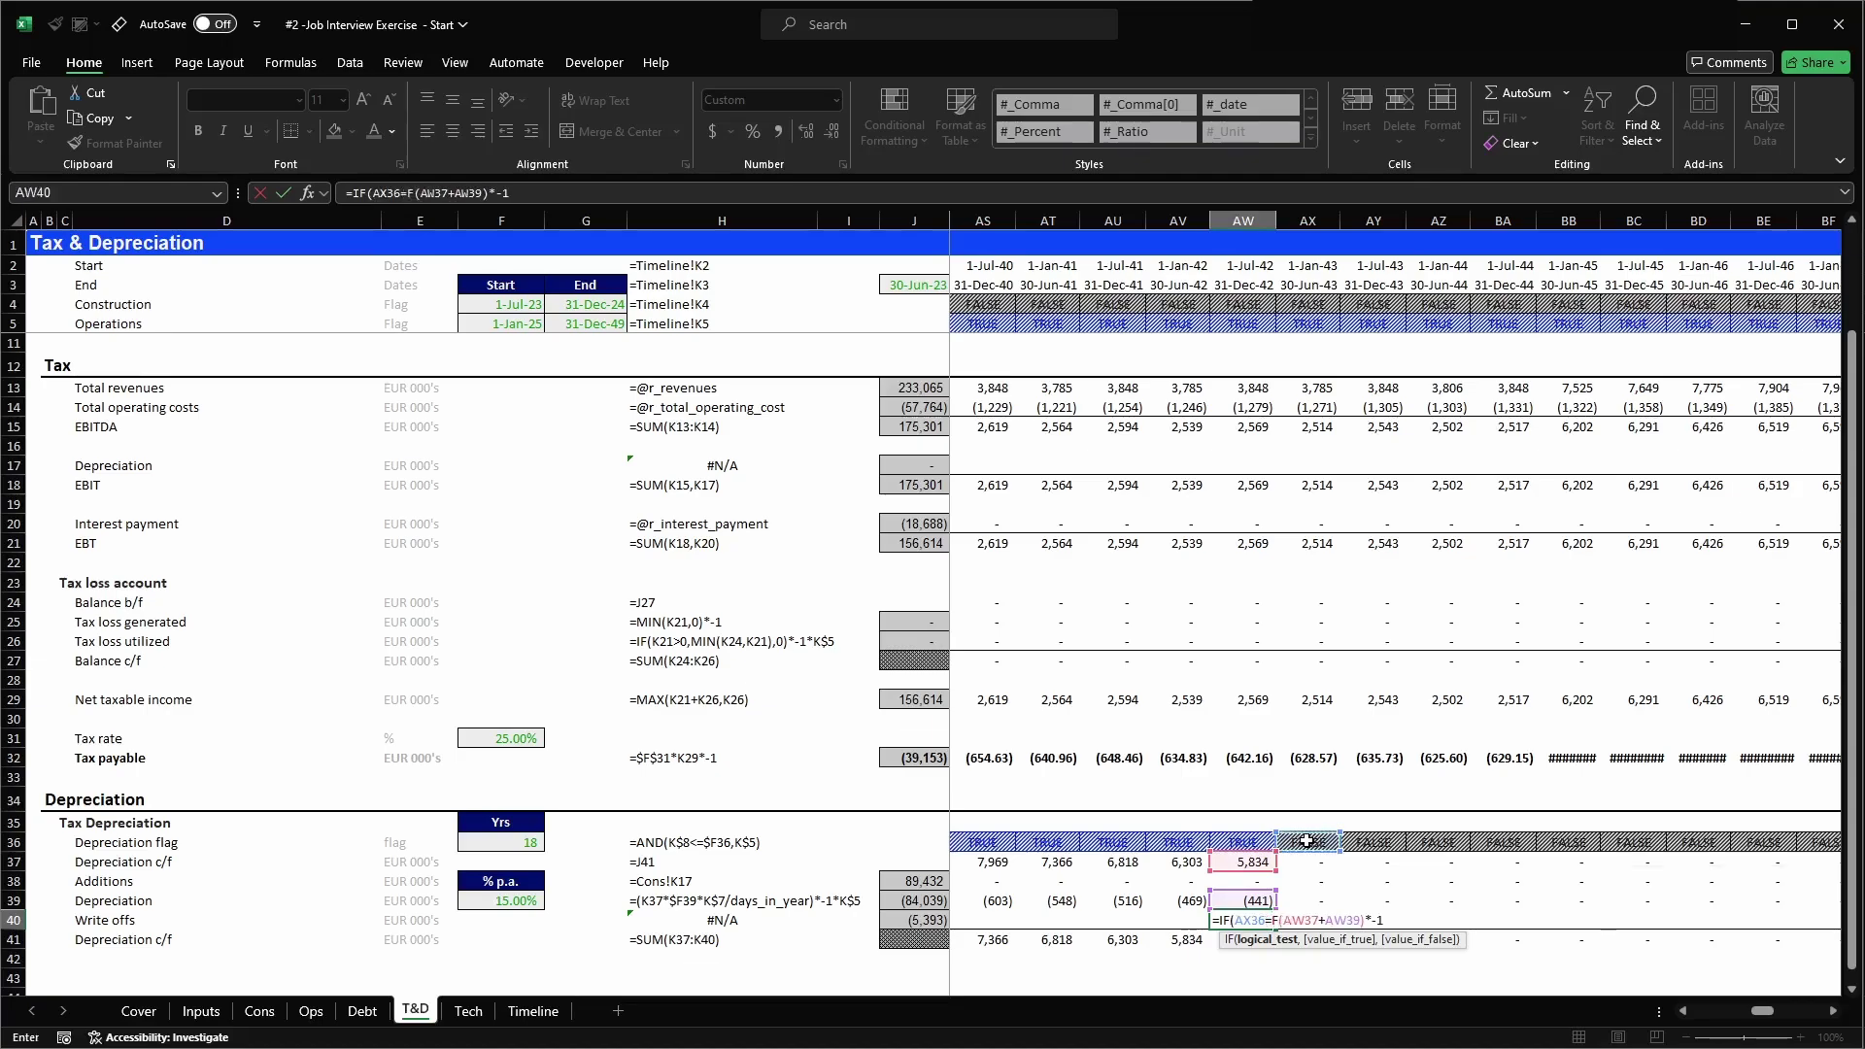
pyautogui.write('LSE')
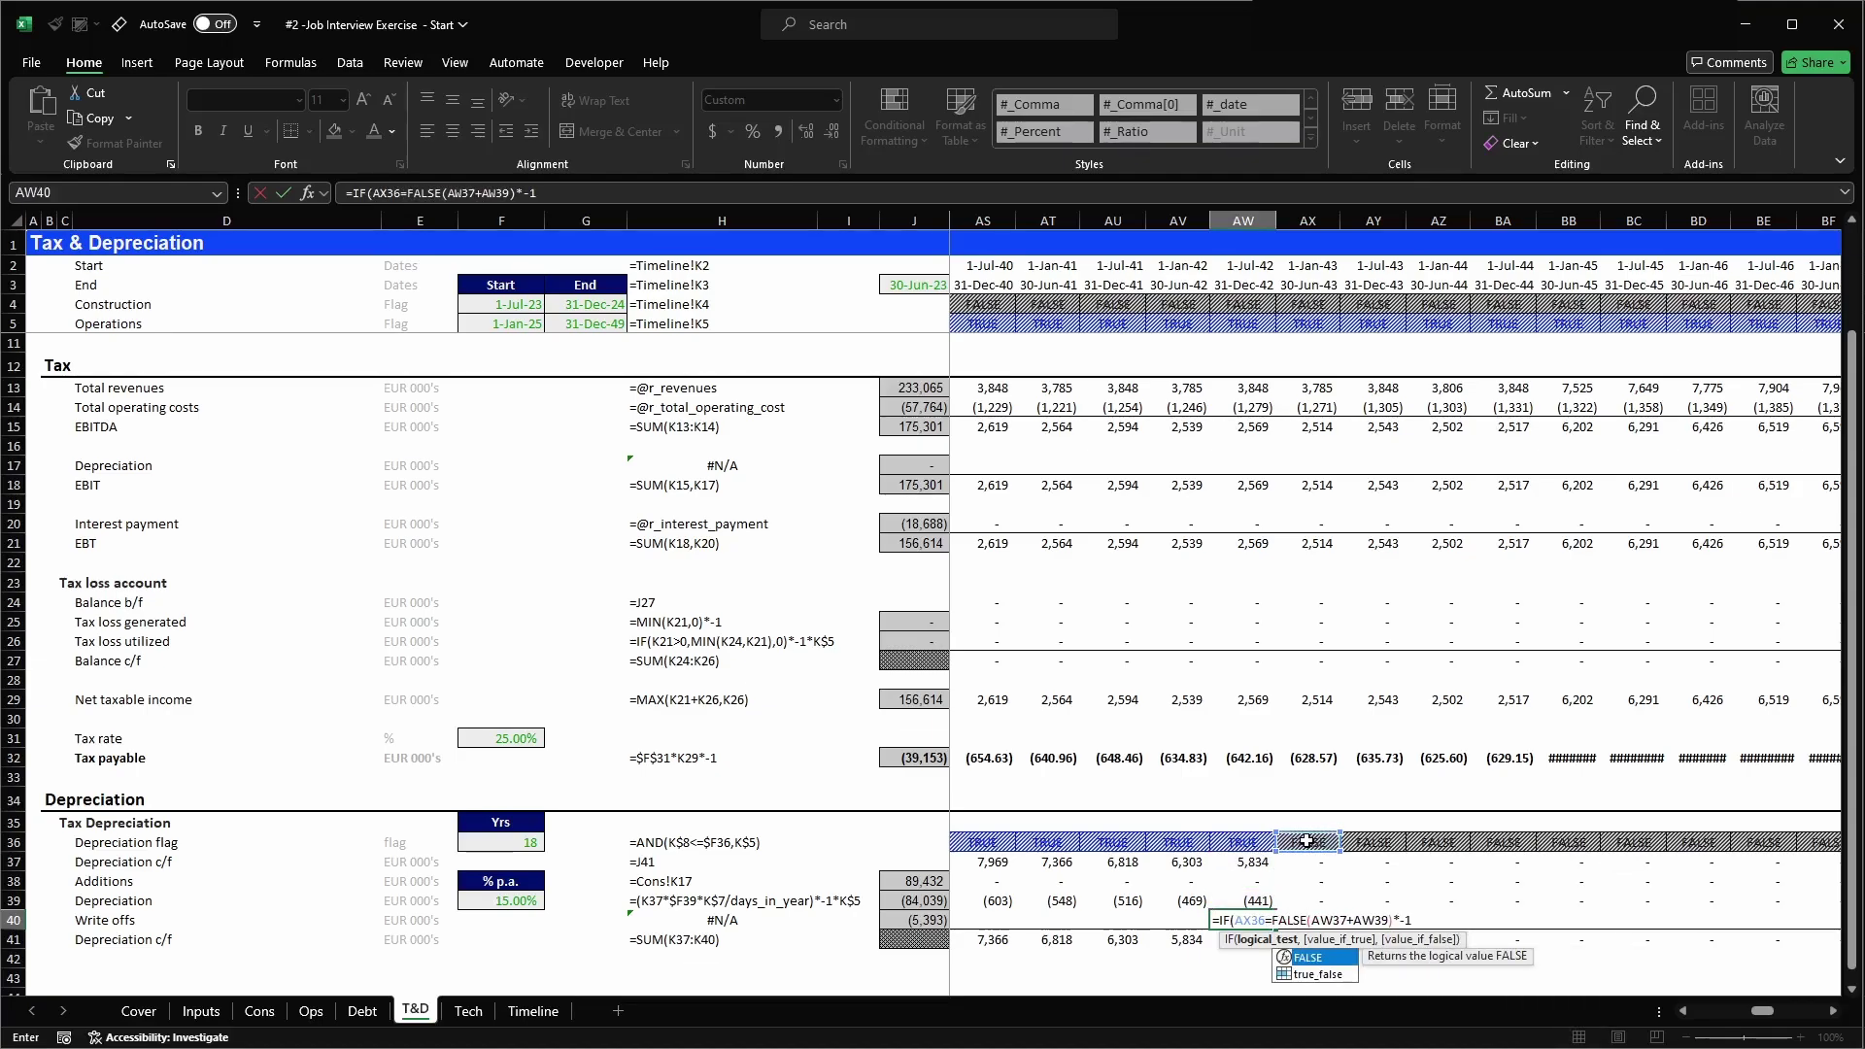
pyautogui.write(',')
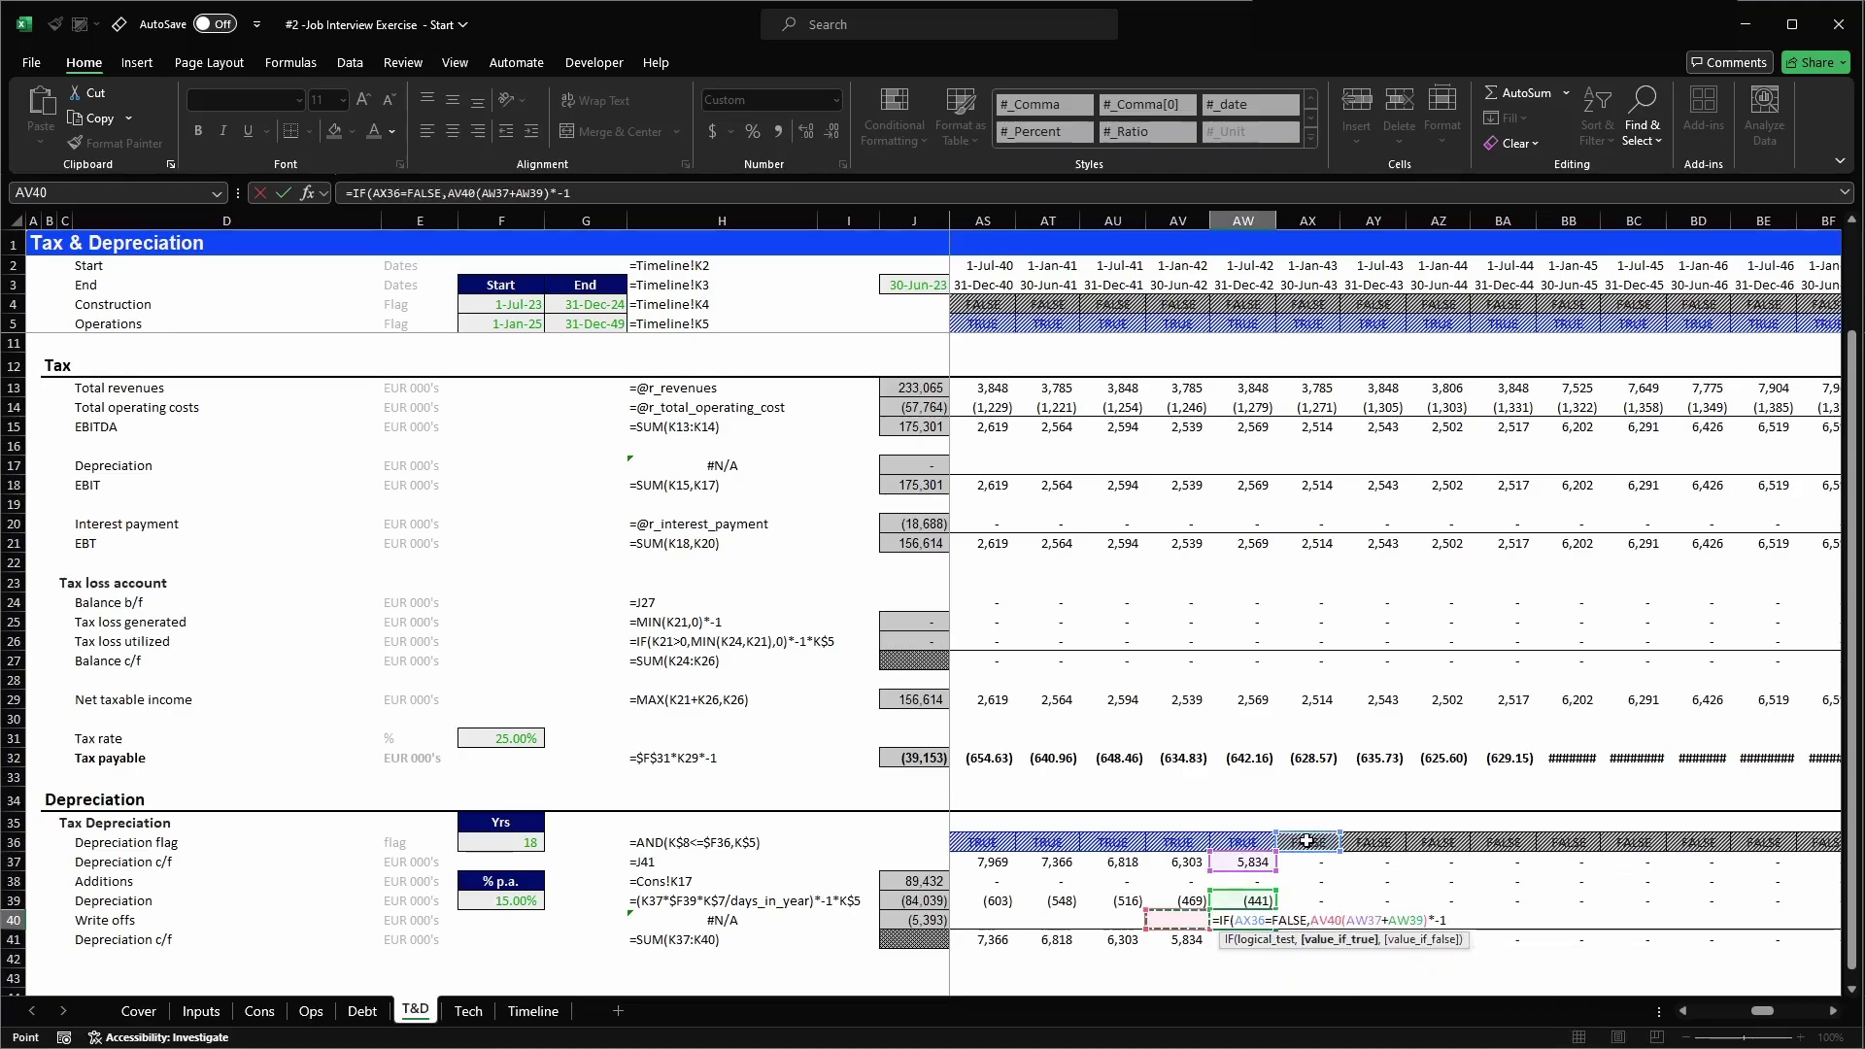
pyautogui.write('A')
pyautogui.press('BackSpace')
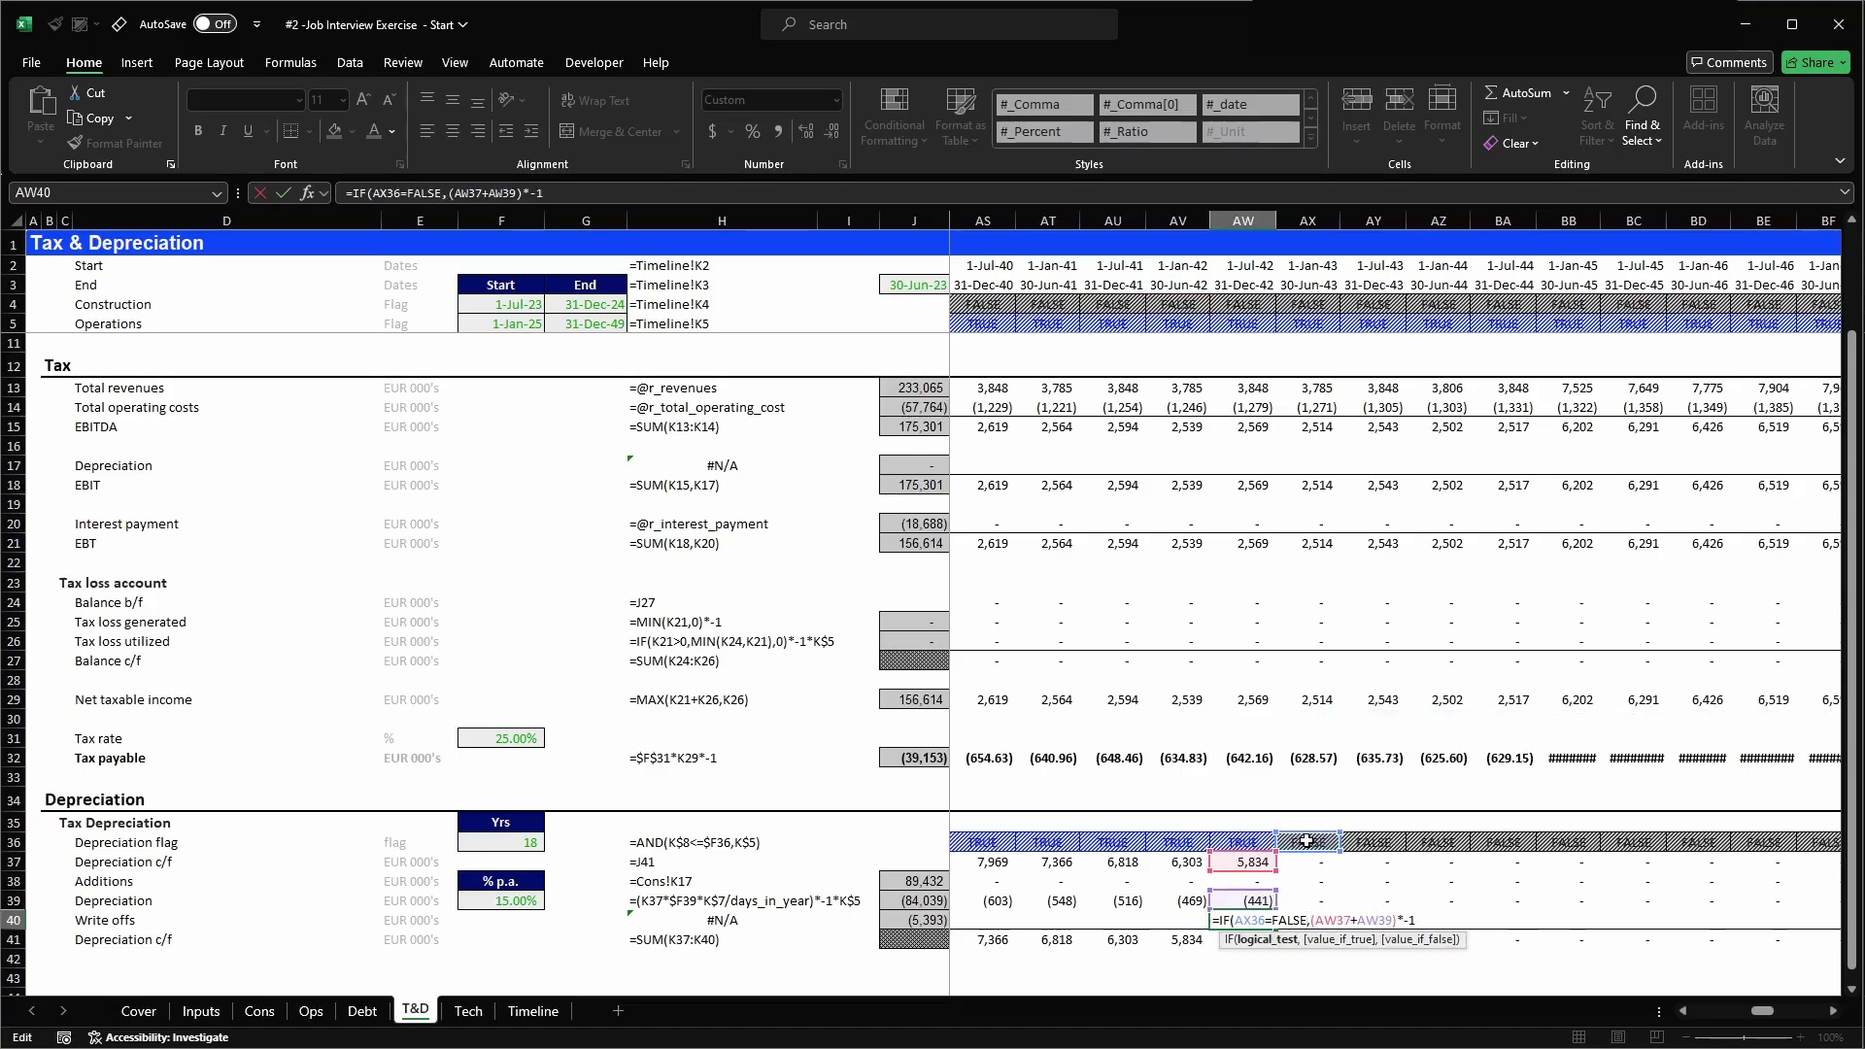
# - Replace the IF test in AW40 with NOT(AX36) and complete the formula as =IF(NOT(AX36),(AW37+AW39)*-1,0)
pyautogui.hotkey('shift', 'Left')
pyautogui.hotkey('shift', 'Left')
pyautogui.press('BackSpace')
pyautogui.write('not(AX36')
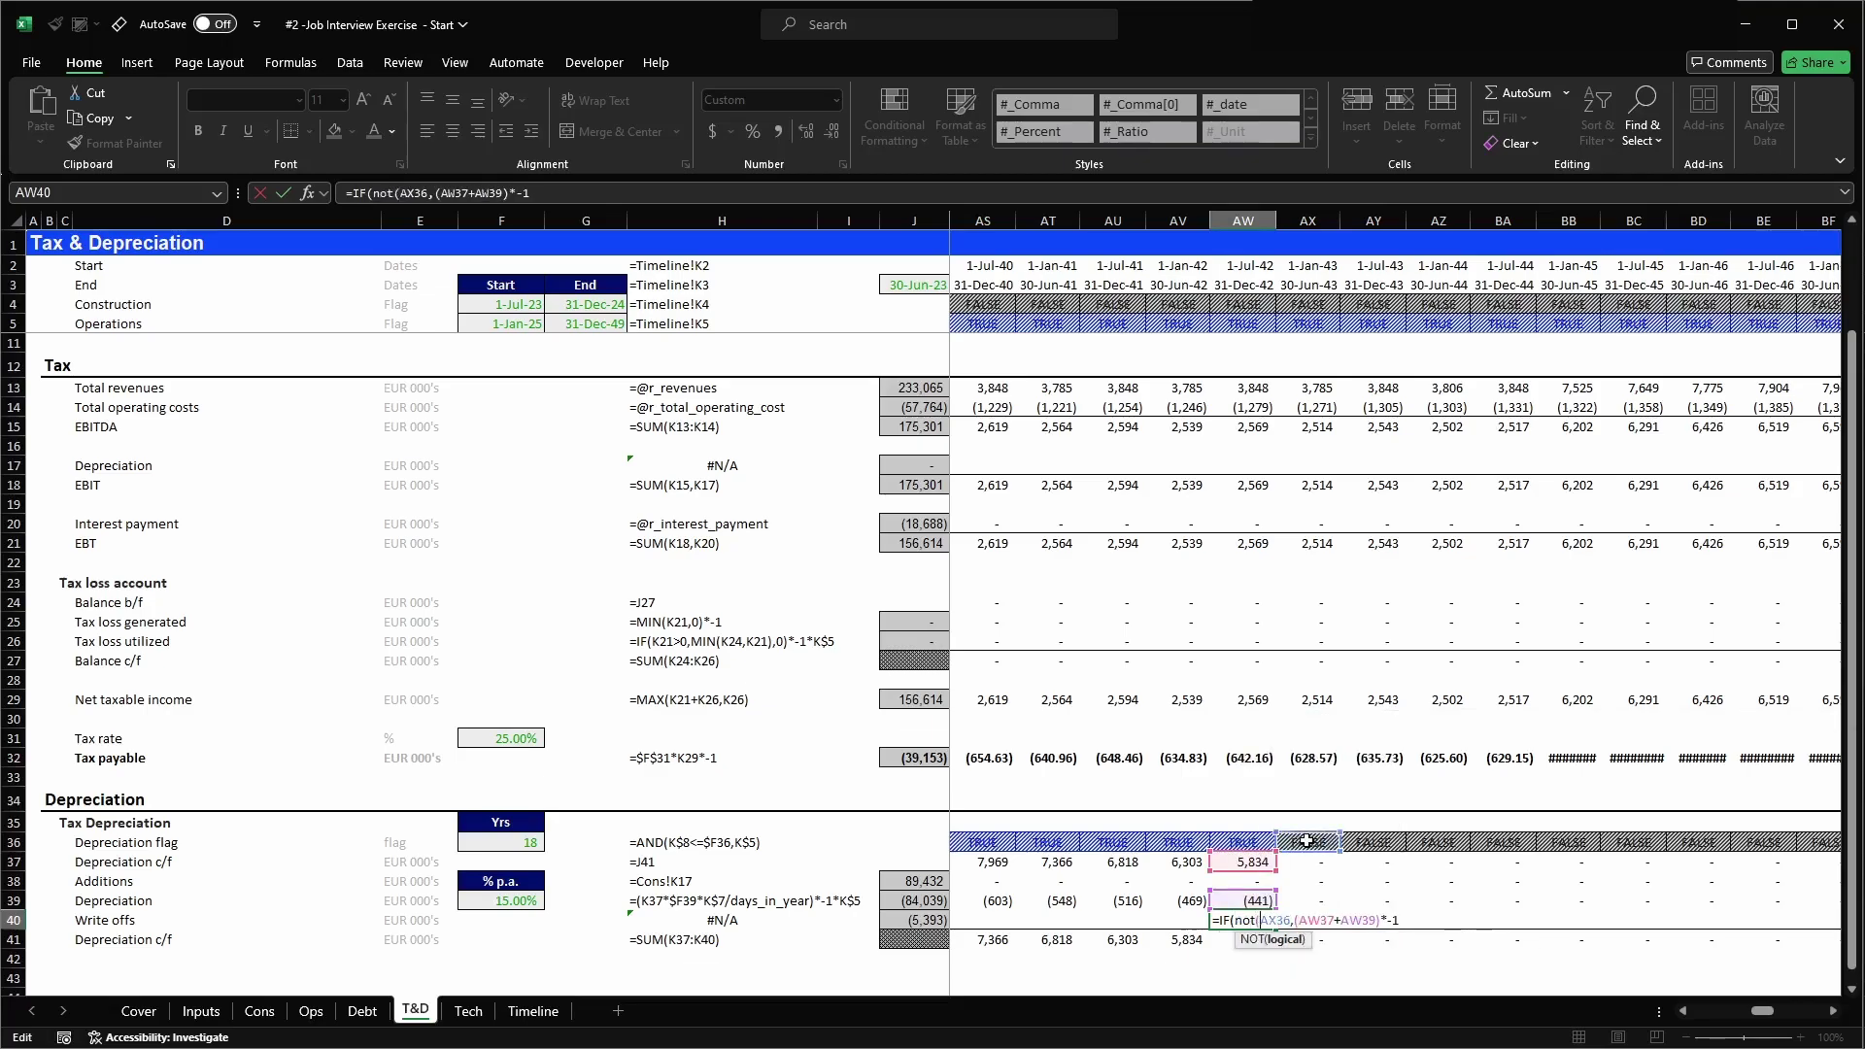
pyautogui.write(')')
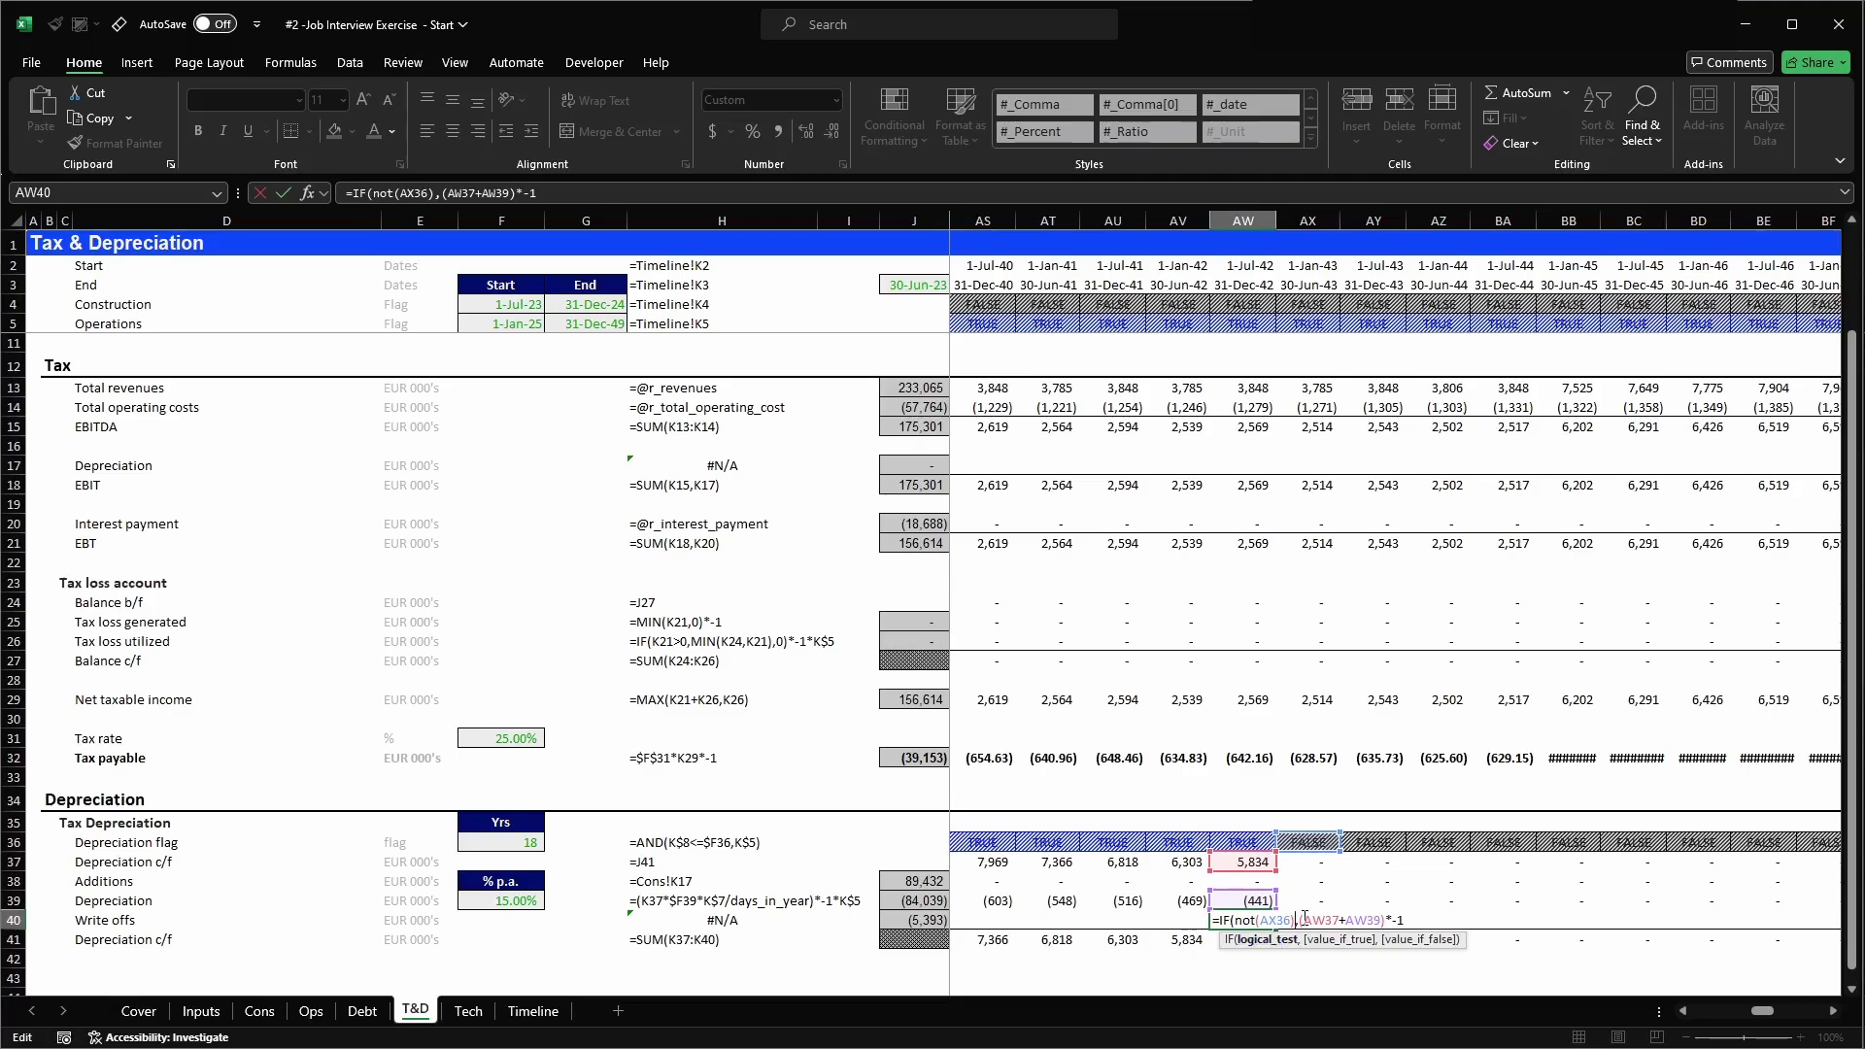
pyautogui.click(1419, 918)
pyautogui.write(',0)')
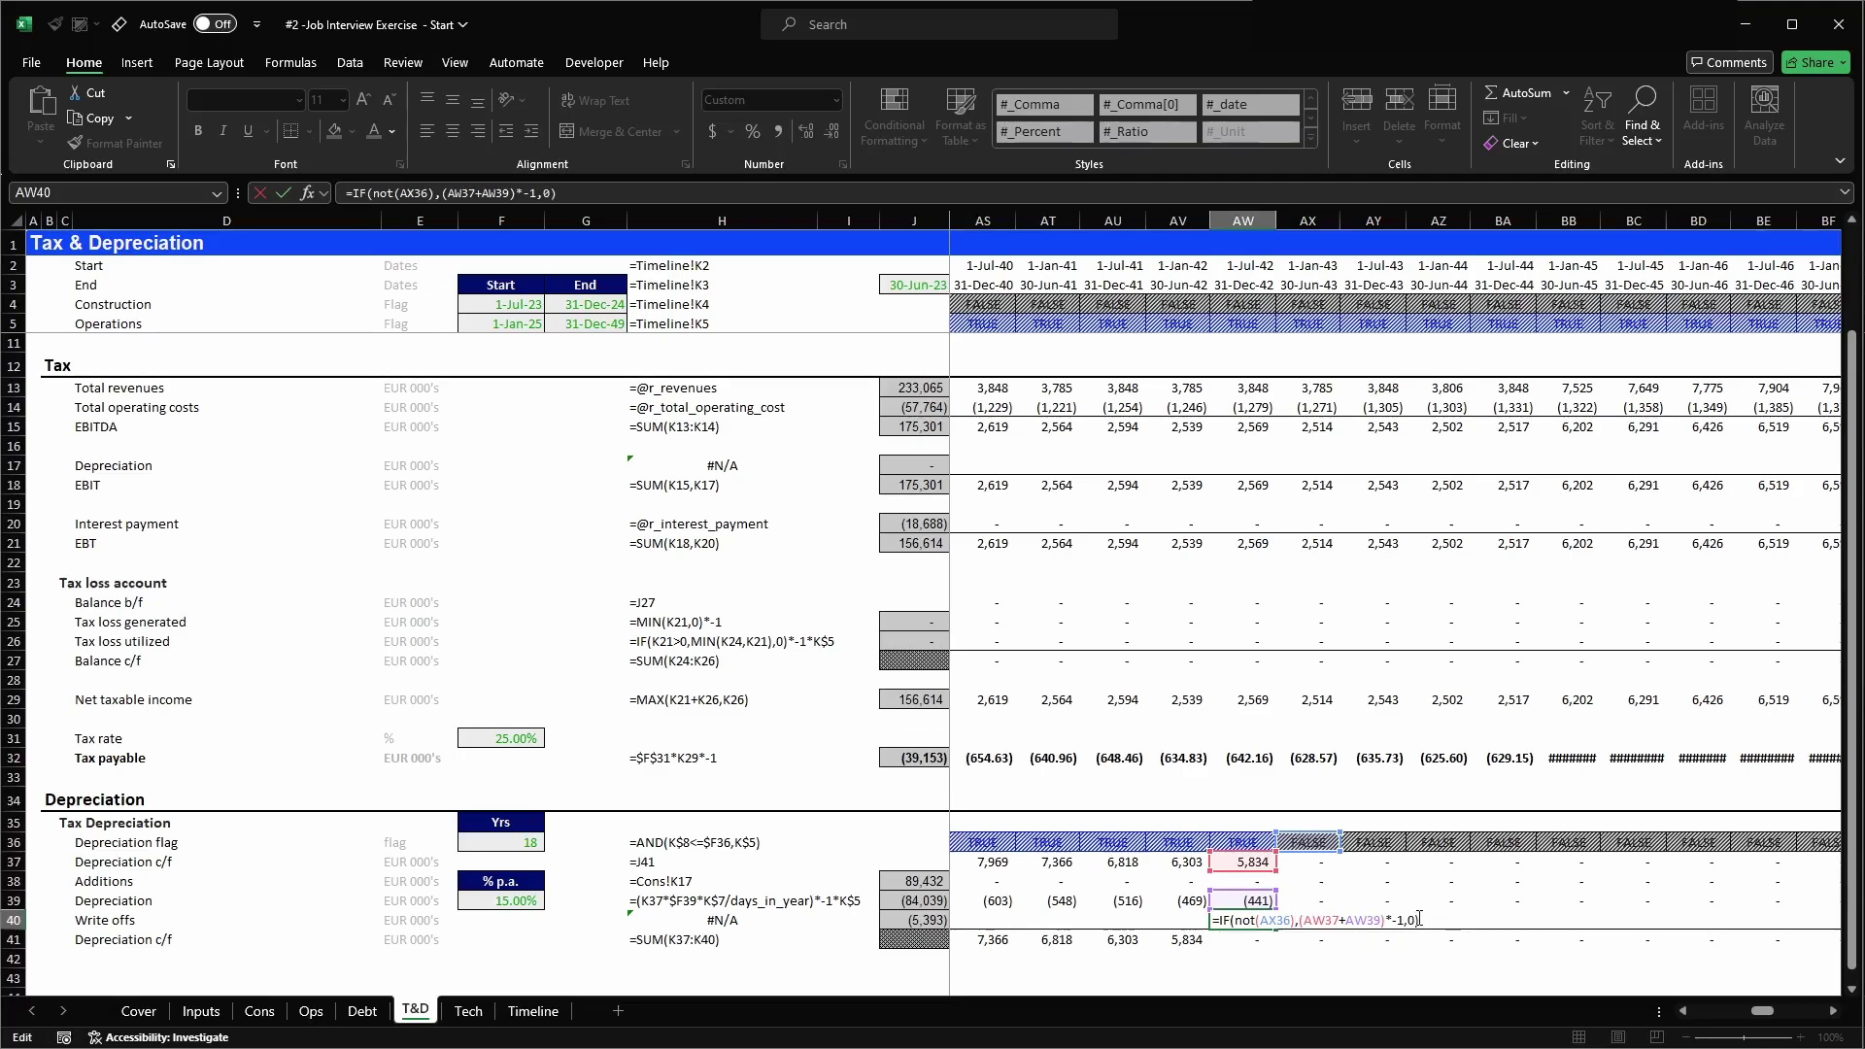
pyautogui.press('Return')
# - Copy the conditional write-off formula from AW40 to the periods just before it in row 40
pyautogui.press('Up')
pyautogui.hotkey('ctrl', 'c')
pyautogui.press('Left')
pyautogui.press('Left')
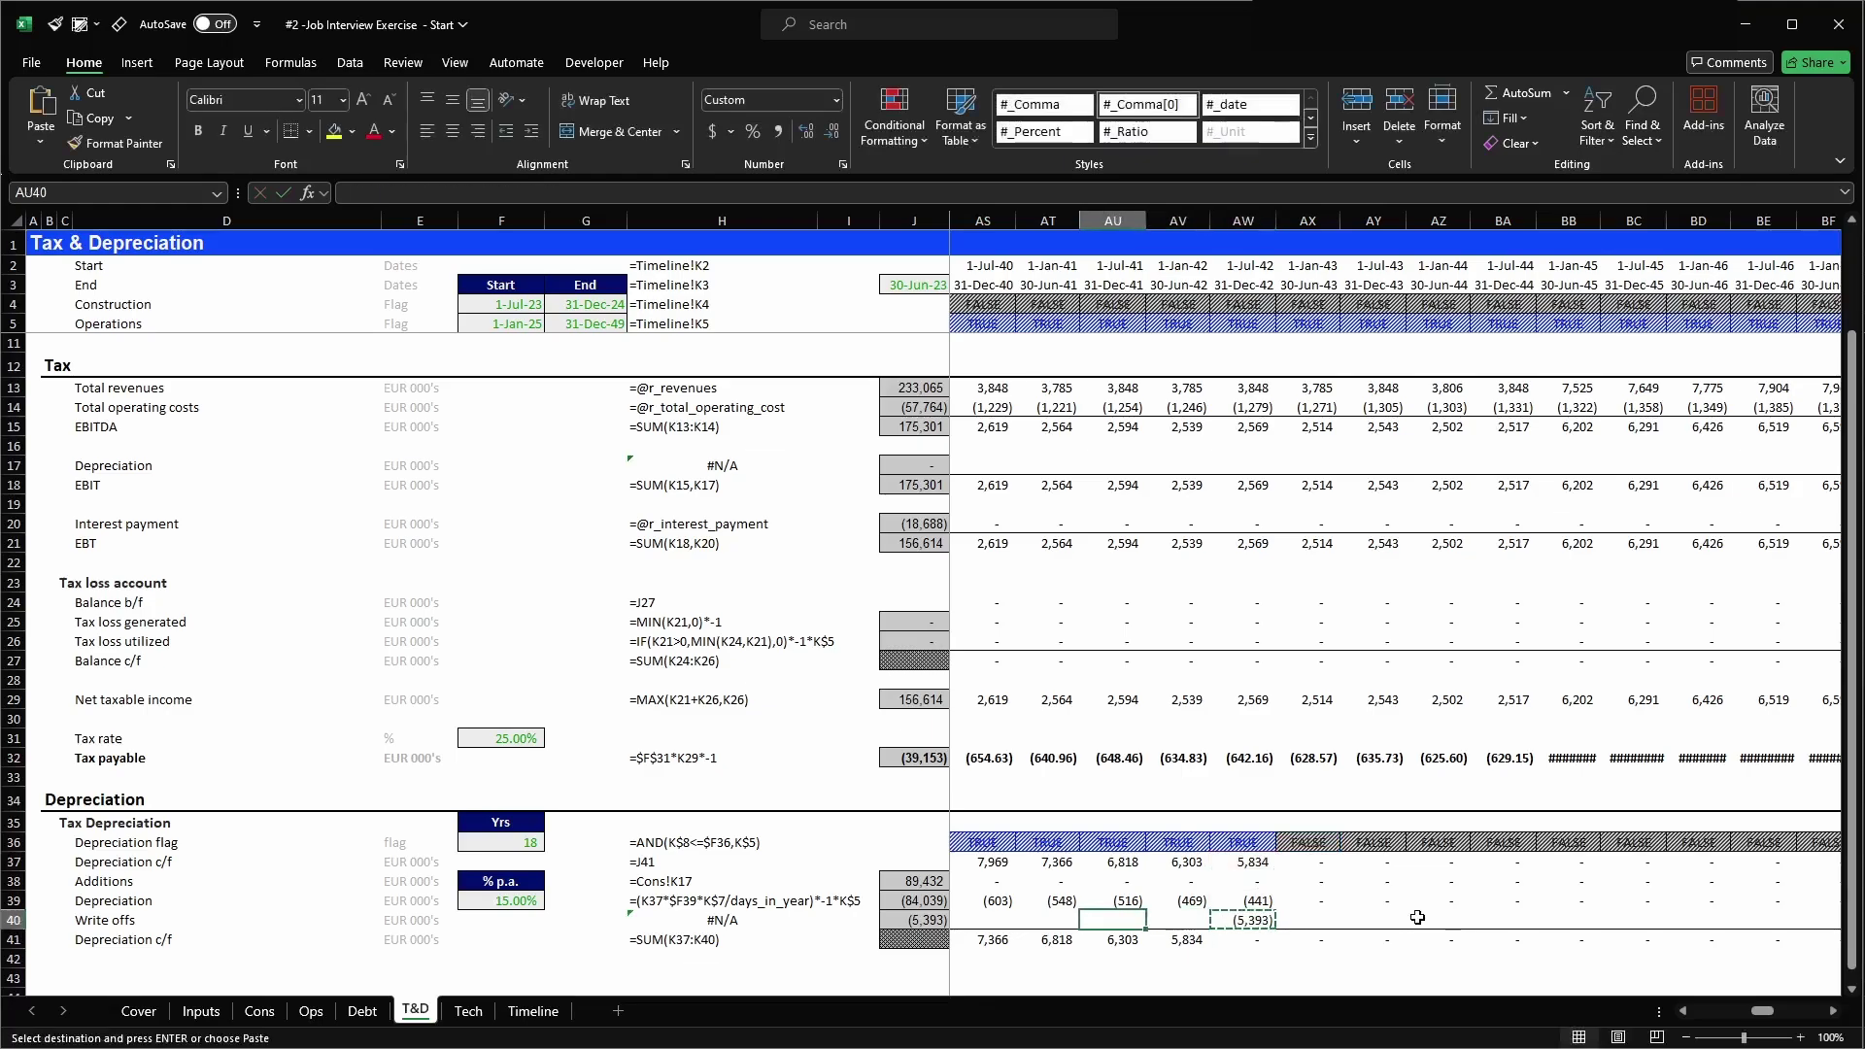
pyautogui.press('Left')
pyautogui.hotkey('shift', 'Right')
pyautogui.hotkey('shift', 'Right')
pyautogui.hotkey('shift', 'Right')
pyautogui.press('Return')
# - Try copying the write-off formula from AW40 to the following period, AX40, and undo the paste
pyautogui.press('Right')
pyautogui.press('Right')
pyautogui.press('Right')
pyautogui.hotkey('ctrl', 'c')
pyautogui.press('Right')
pyautogui.hotkey('ctrl', 'v')
pyautogui.hotkey('ctrl', 'z')
# - Change the write-off test in AW40 from NOT(AX36) to AX36=FALSE, giving =IF(AX36=FALSE,(AW37+AW39)*-1,0)
pyautogui.press('Left')
pyautogui.hotkey('ctrl', 'space')
pyautogui.press('Left')
pyautogui.press('Right')
pyautogui.press('F2')
pyautogui.hotkey('ctrl', 'Left')
pyautogui.hotkey('ctrl', 'Left')
pyautogui.hotkey('ctrl', 'Left')
pyautogui.hotkey('ctrl', 'Left')
pyautogui.hotkey('ctrl', 'Left')
pyautogui.hotkey('ctrl', 'Left')
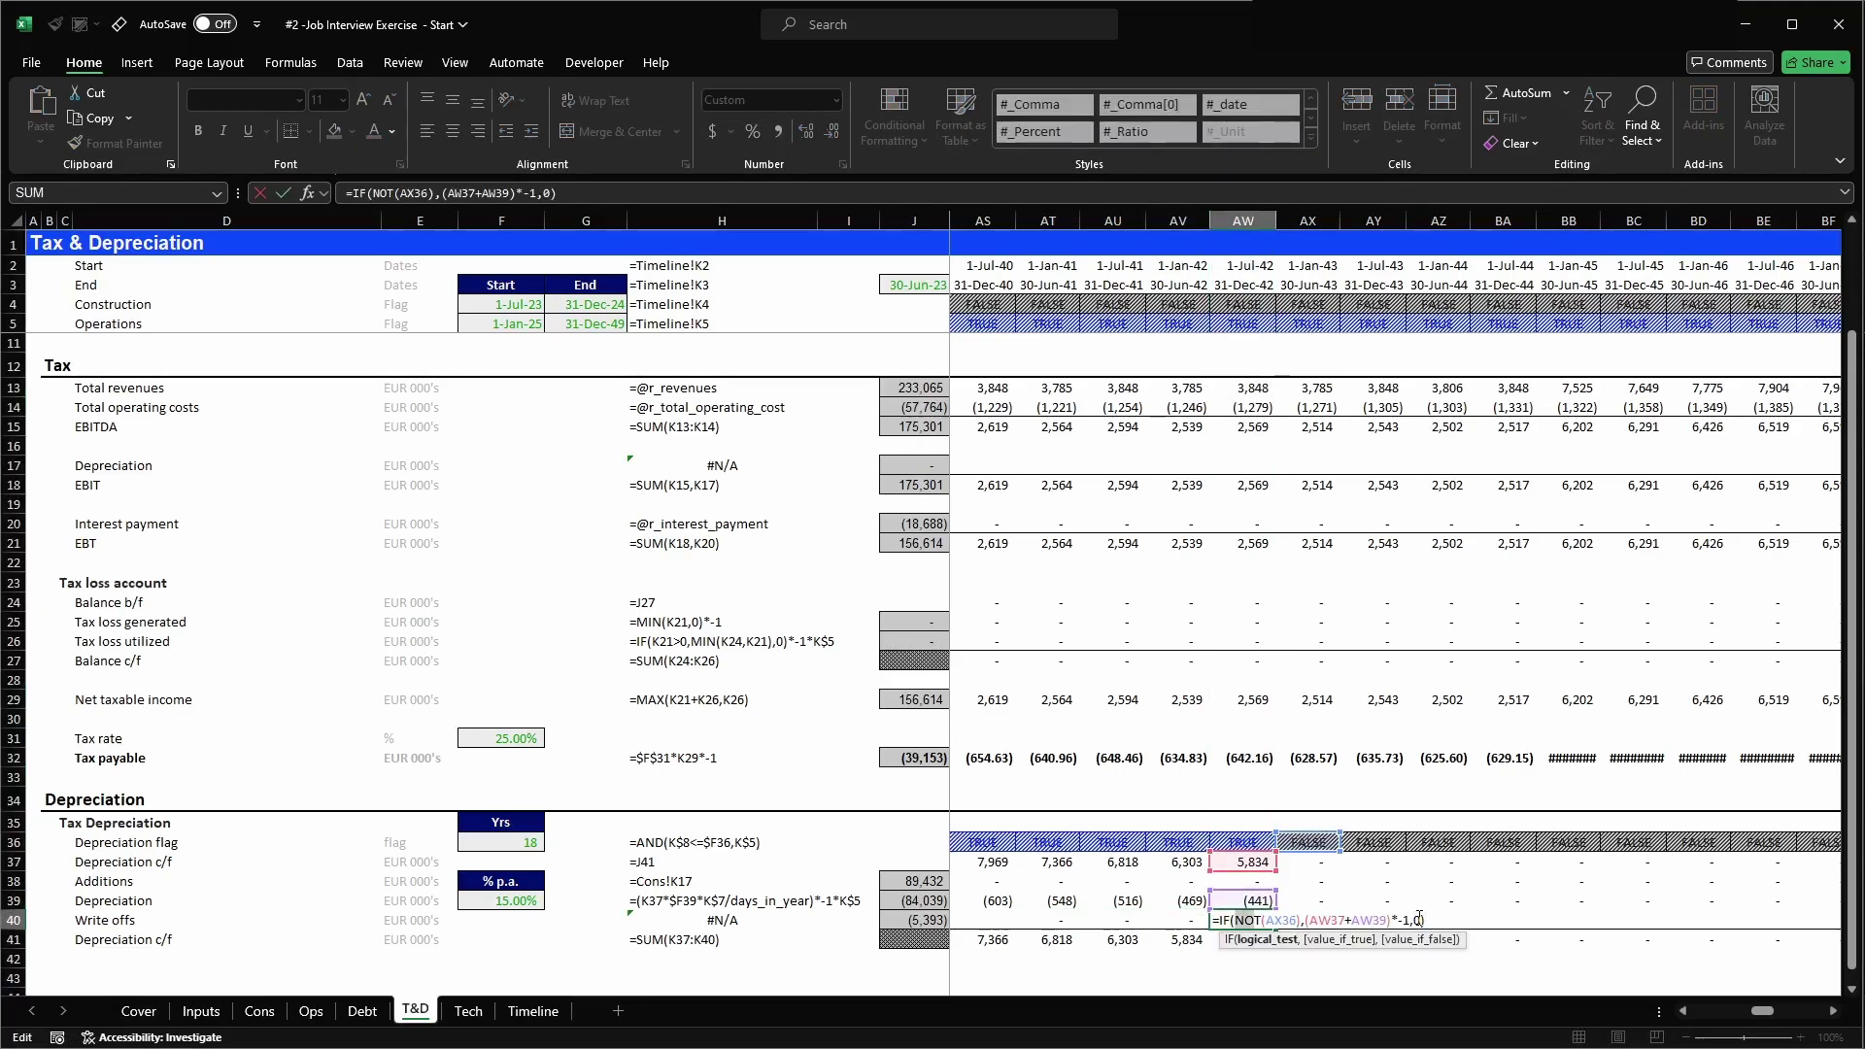
pyautogui.press('BackSpace')
pyautogui.press('BackSpace')
pyautogui.press('BackSpace')
pyautogui.press('BackSpace')
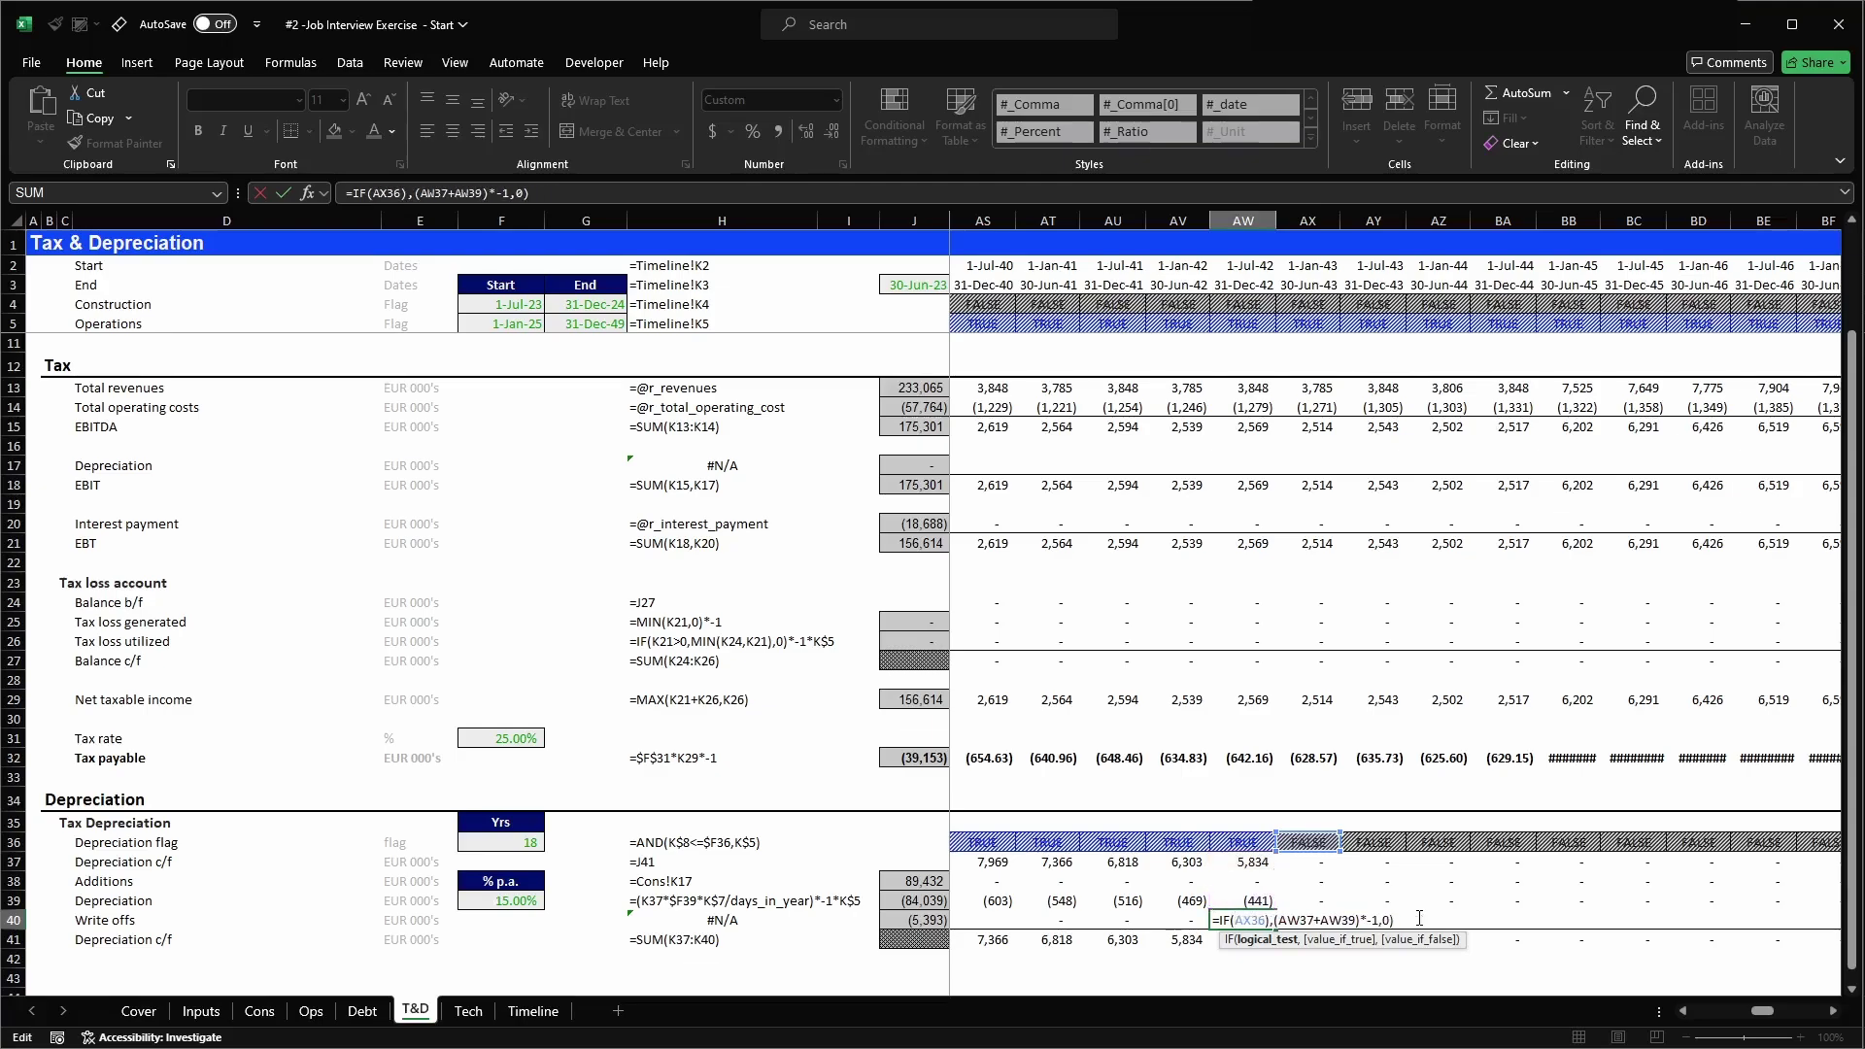
pyautogui.press('Delete')
pyautogui.write('=F')
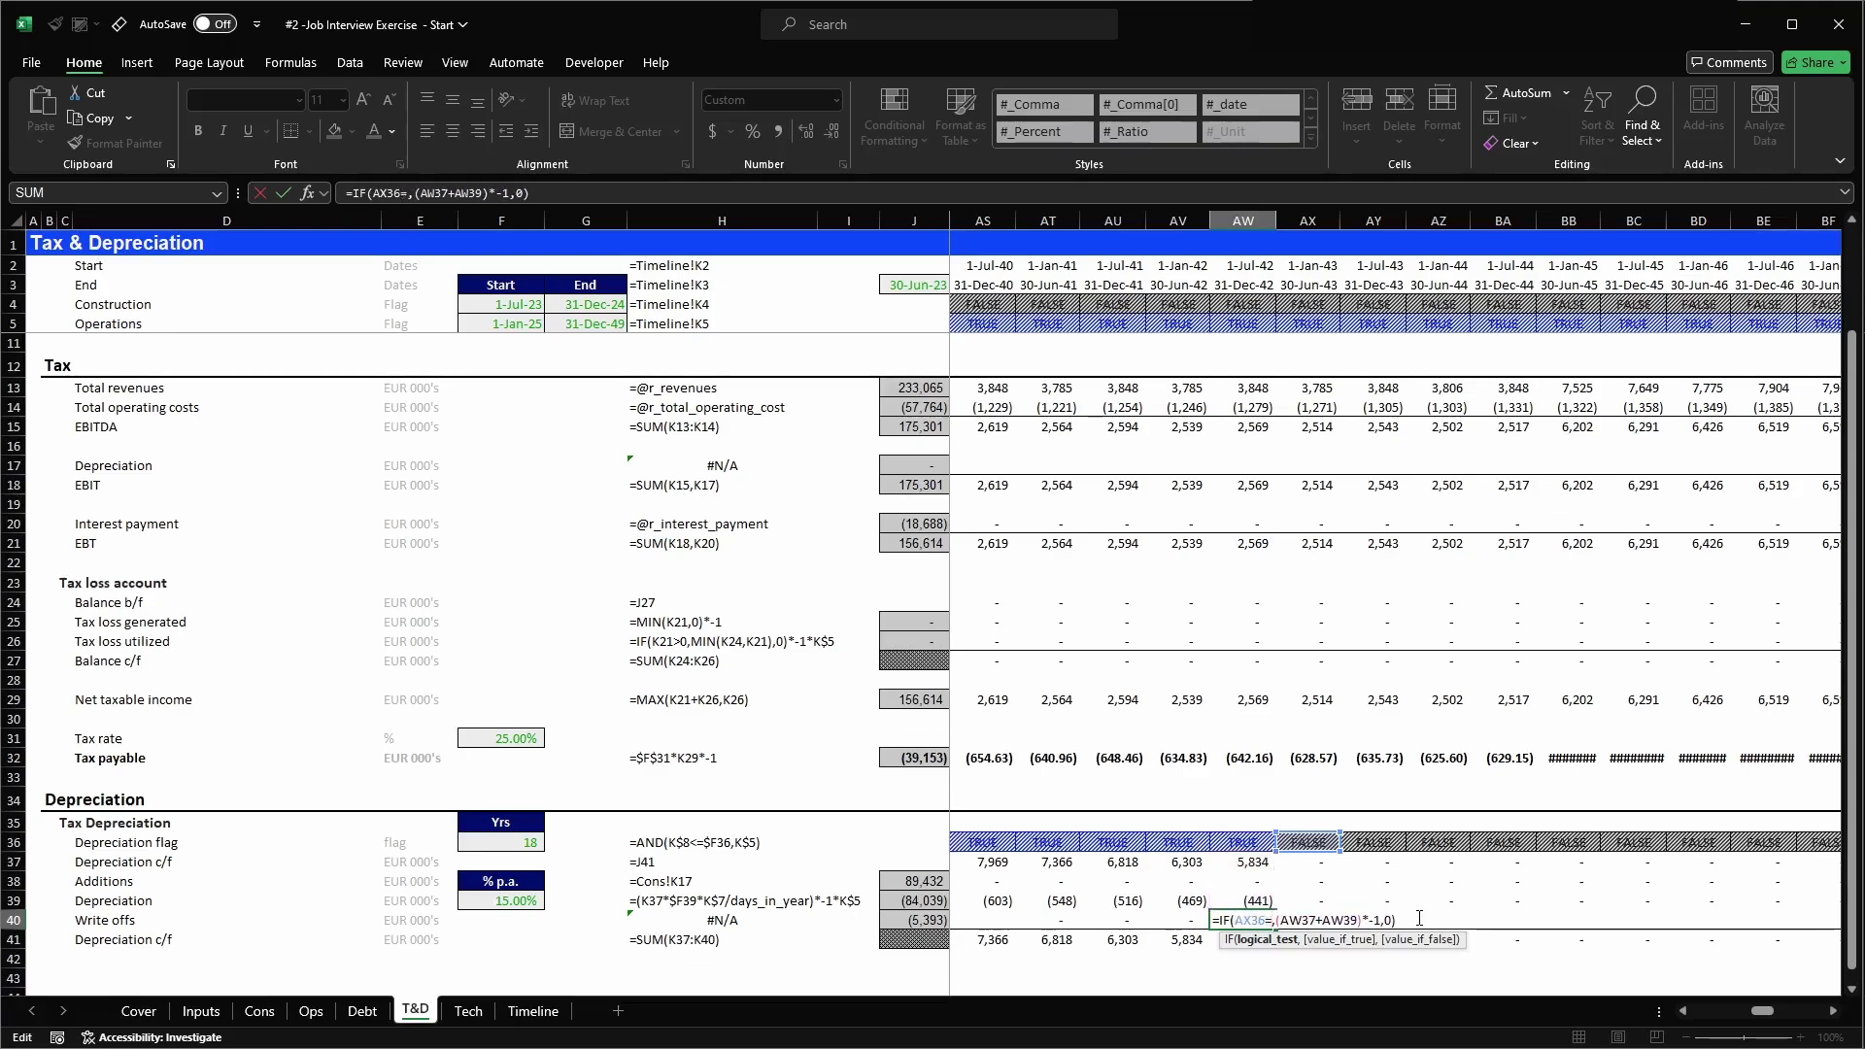
pyautogui.write('ALSE')
pyautogui.press('Return')
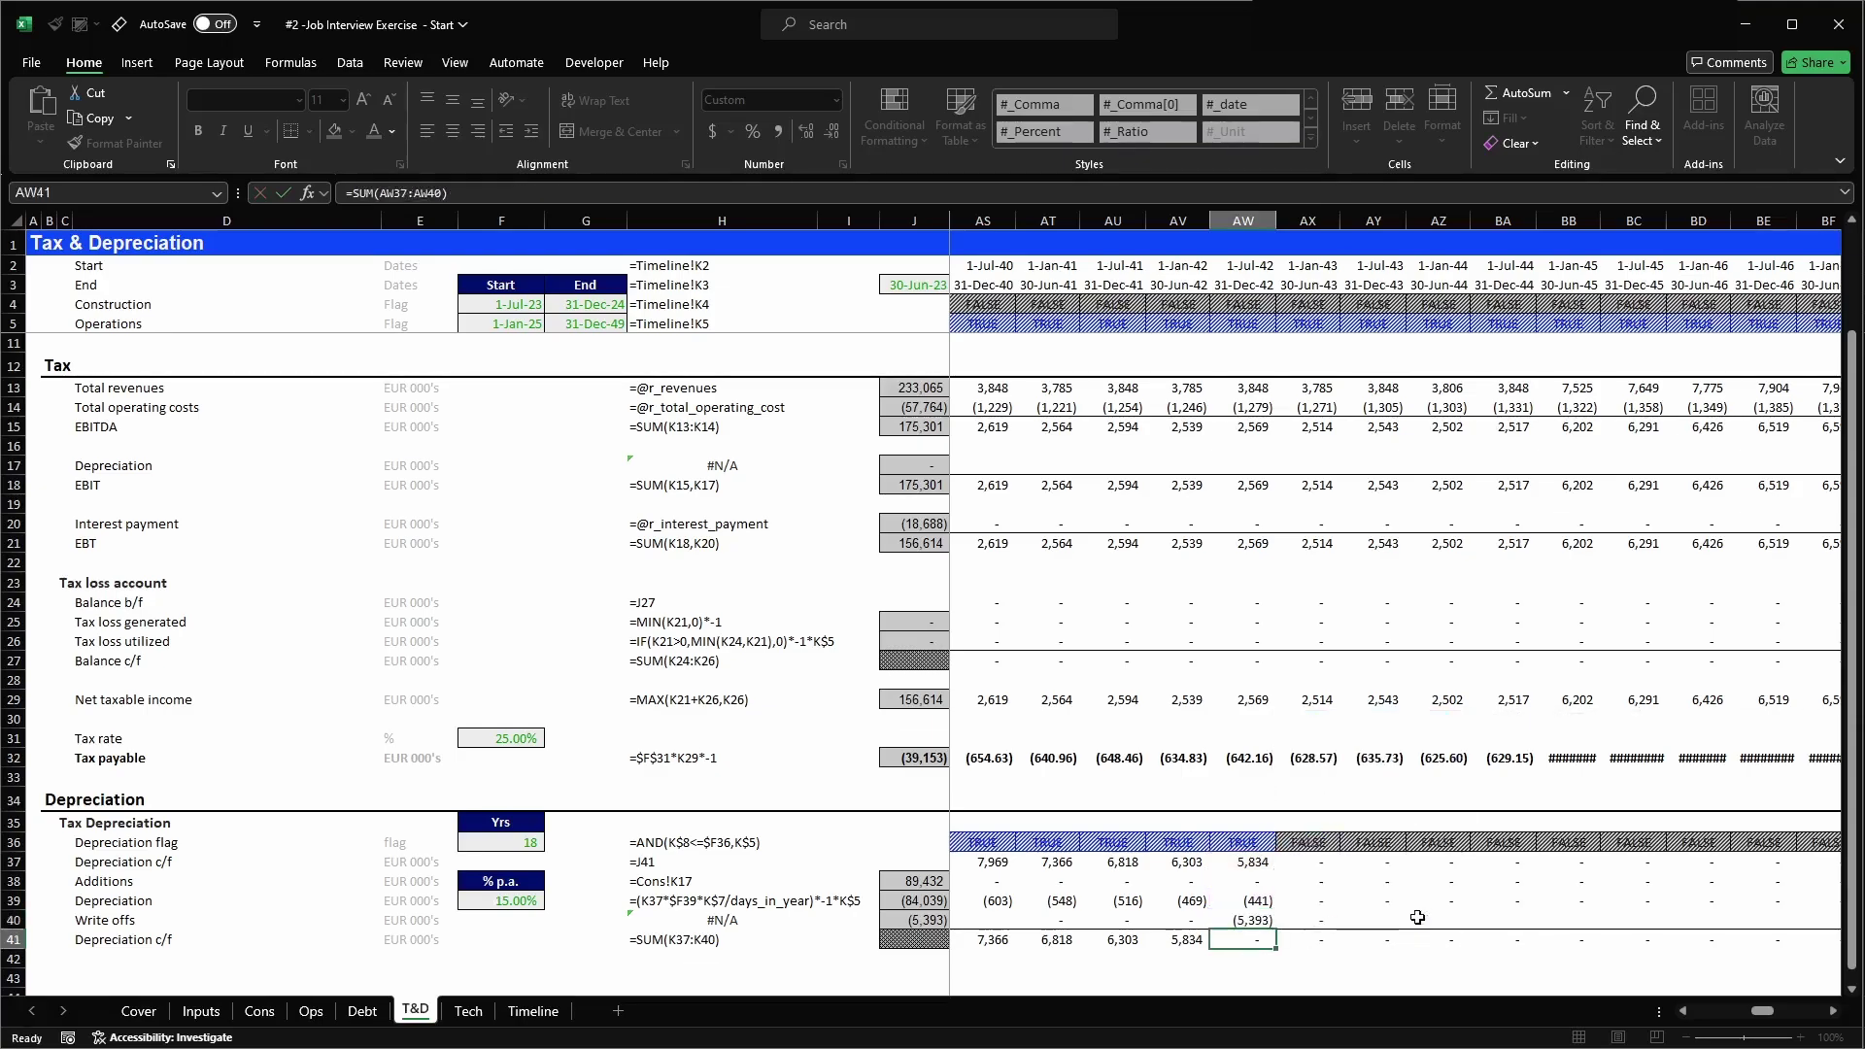
# - Copy the revised write-off formula from AW40 to the neighbouring periods AT40:AX40
pyautogui.press('Up')
pyautogui.hotkey('ctrl', 'c')
pyautogui.hotkey('ctrl', 'Left')
pyautogui.hotkey('ctrl', 'shift', 'Right')
pyautogui.press('Return')
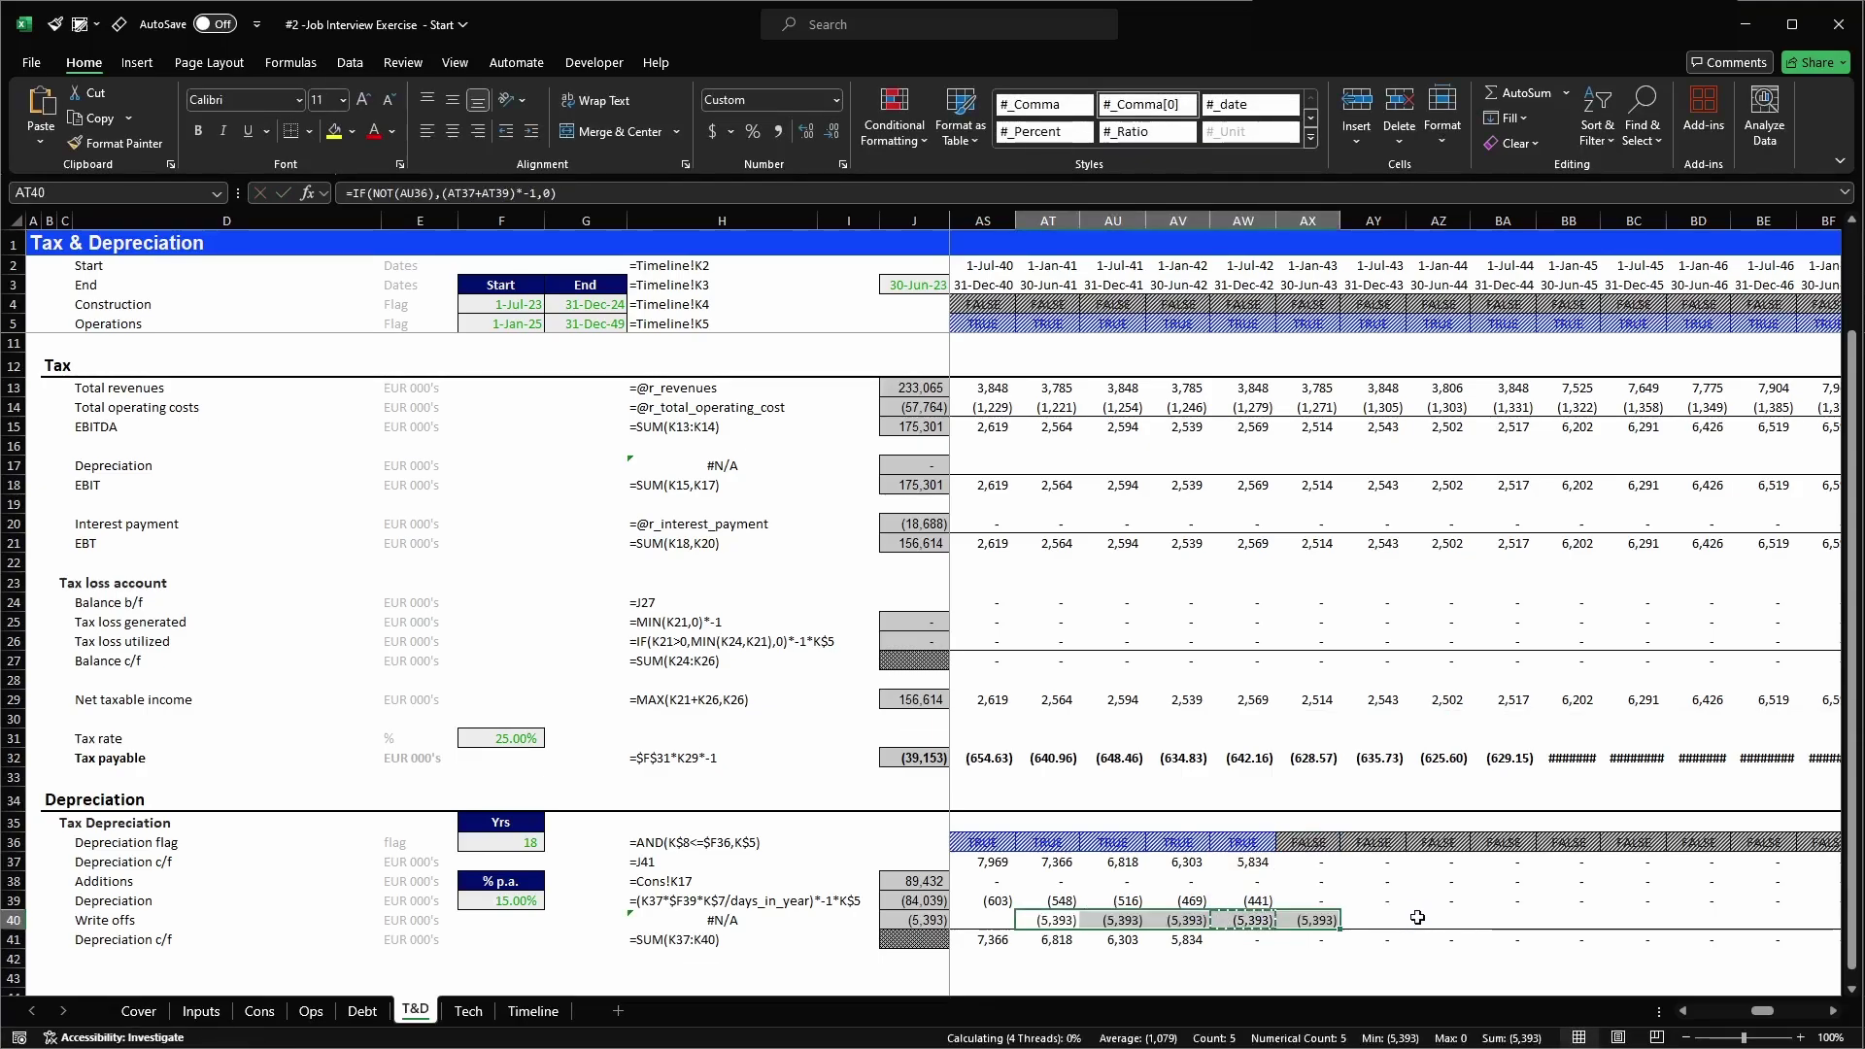
# - Copy the write-off formula from AW40 across all periods of row 40, starting at K40
pyautogui.press('Right')
pyautogui.press('Right')
pyautogui.press('Right')
pyautogui.press('F2')
pyautogui.press('Escape')
pyautogui.hotkey('ctrl', 'c')
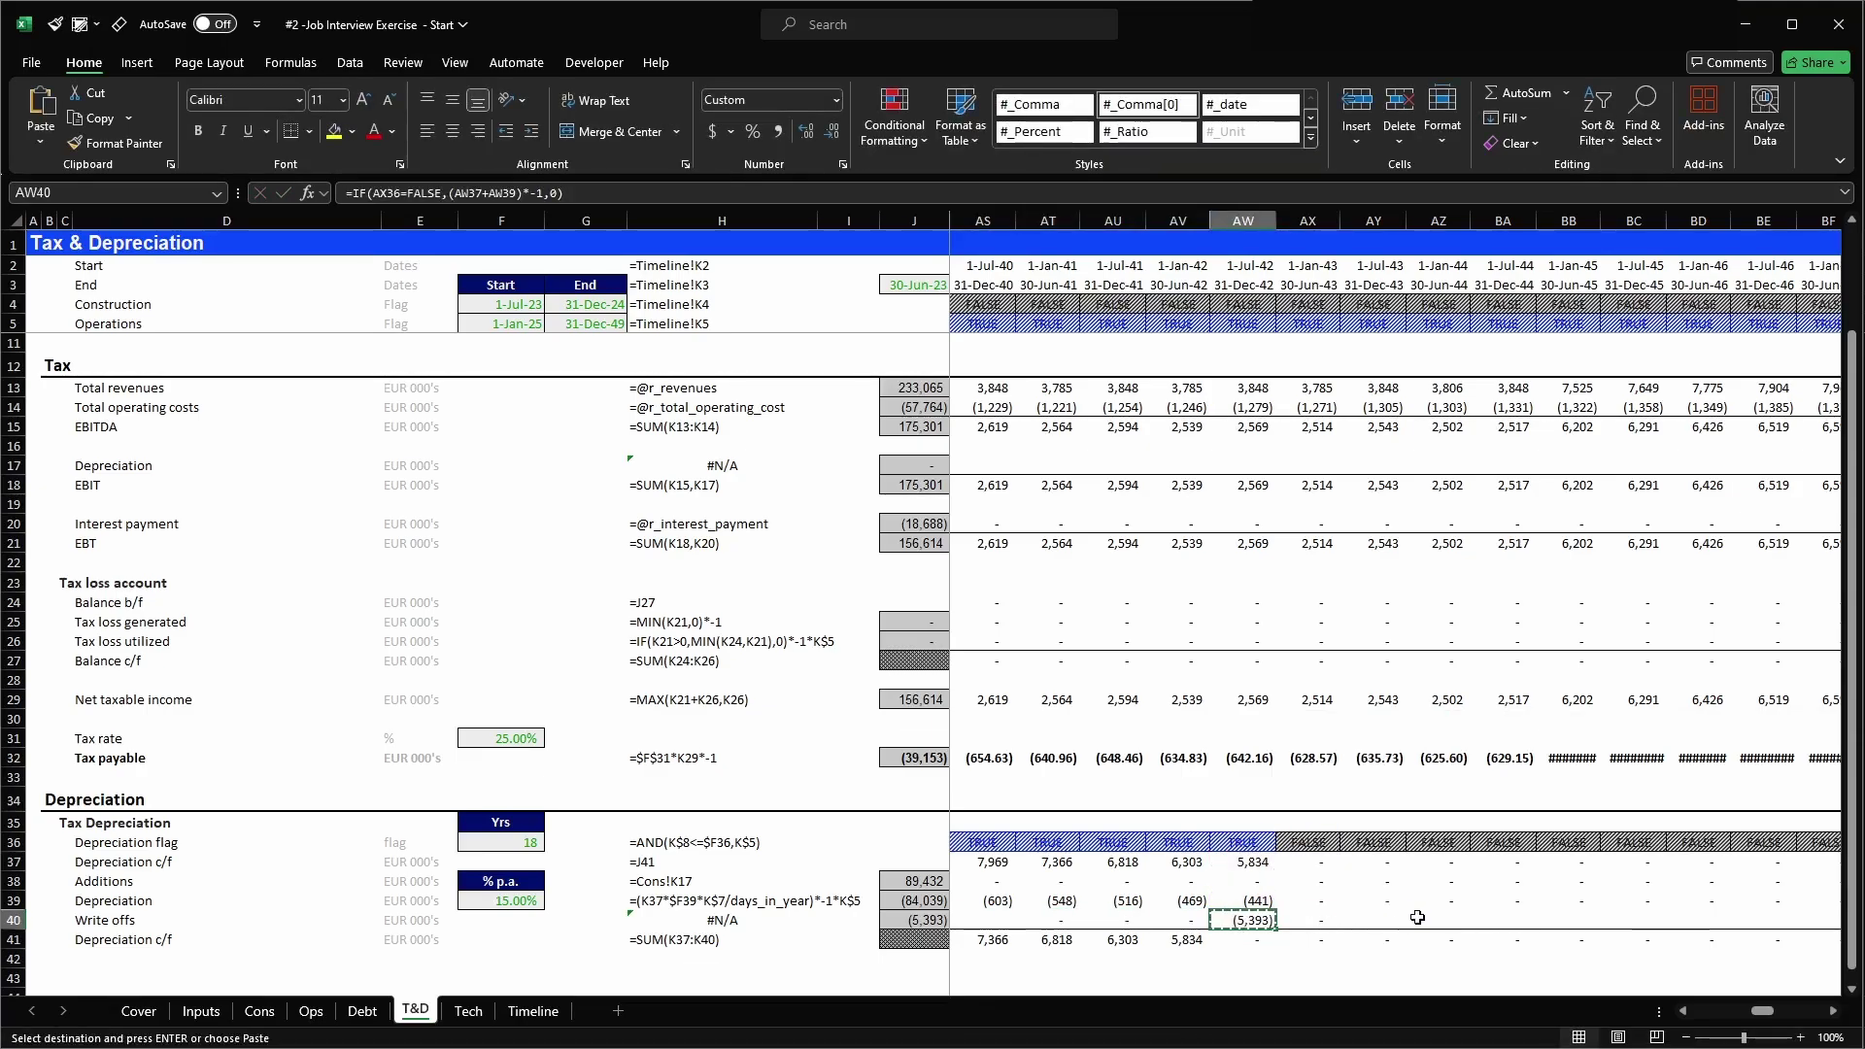
pyautogui.hotkey('ctrl', 'Left')
pyautogui.hotkey('ctrl', 'Left')
pyautogui.press('Right')
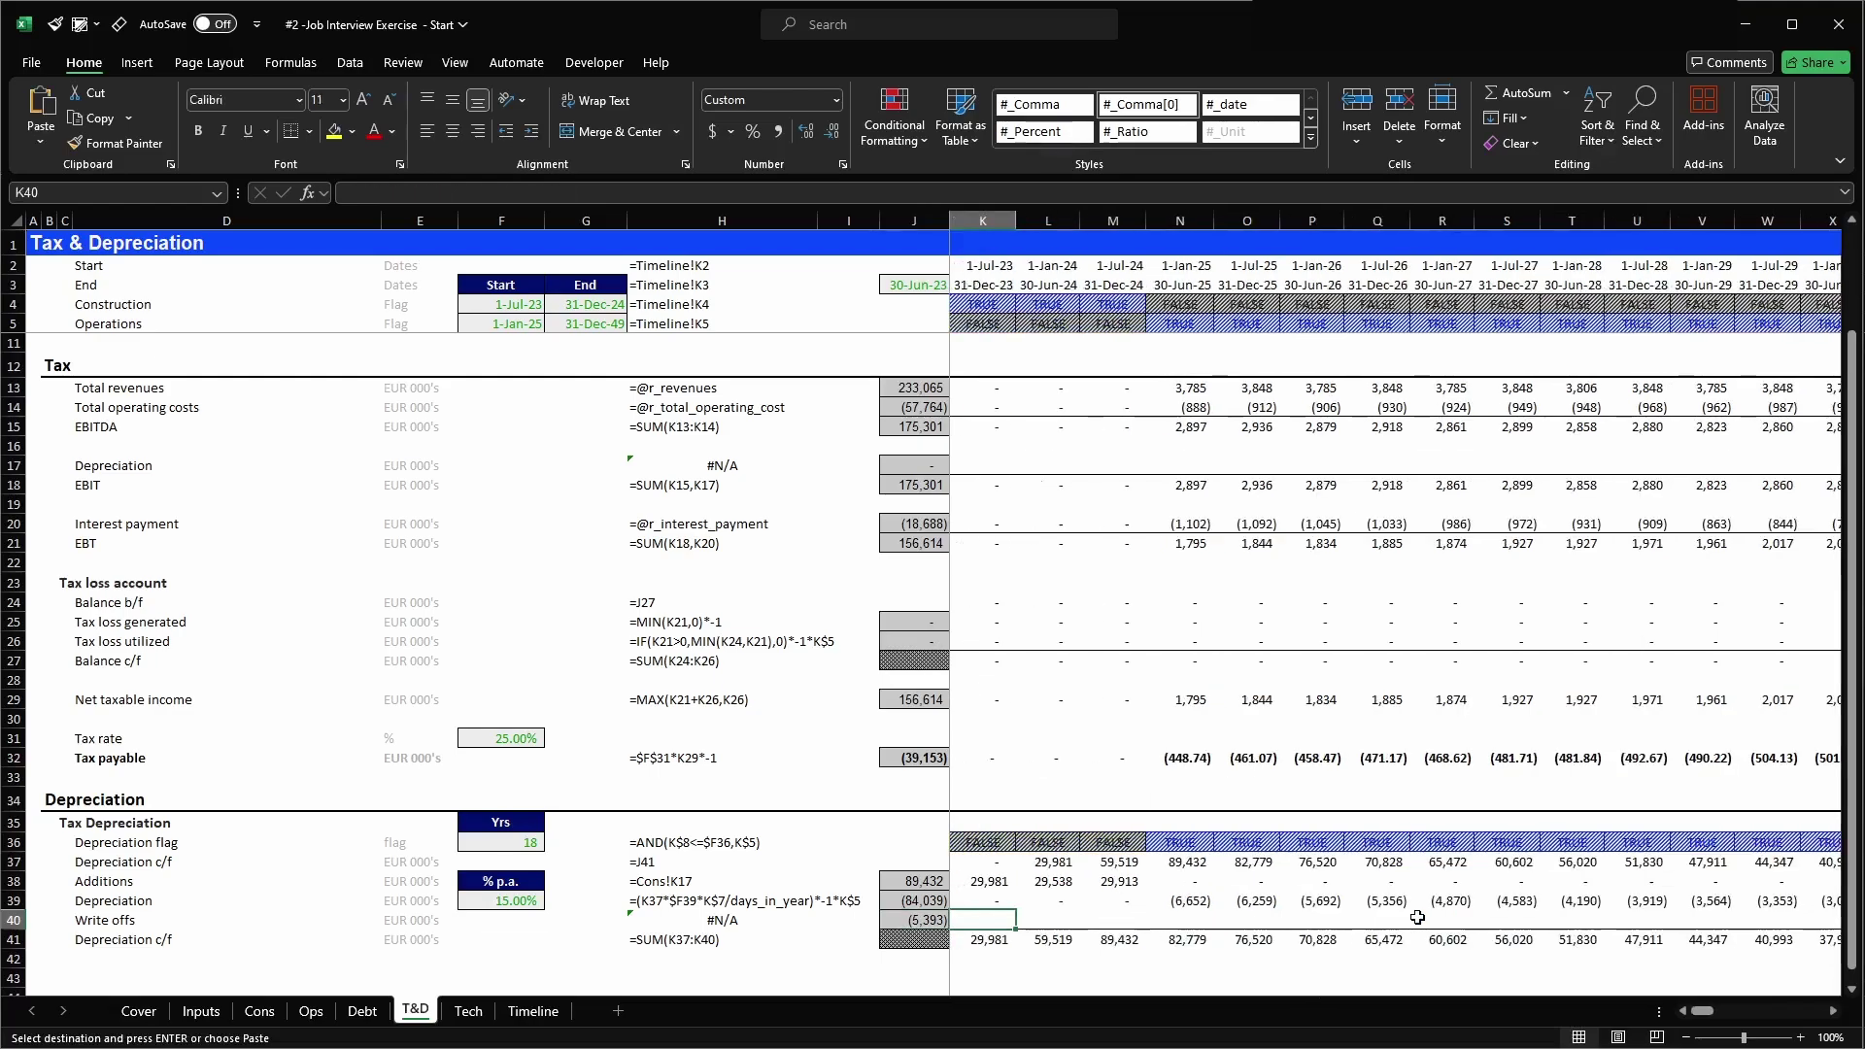
pyautogui.hotkey('ctrl', 'shift', 'Right')
pyautogui.hotkey('ctrl', 'shift', 'Right')
pyautogui.press('Return')
# - Examine the write-offs period by period along row 40, around the end of the depreciation flag
pyautogui.press('Right')
pyautogui.press('Right')
pyautogui.press('Right')
pyautogui.press('Right')
pyautogui.press('Right')
pyautogui.press('Right')
pyautogui.press('Right')
pyautogui.press('Right')
pyautogui.press('Right')
pyautogui.press('Right')
pyautogui.press('Right')
pyautogui.press('Right')
pyautogui.press('Right')
pyautogui.press('Right')
pyautogui.press('Right')
pyautogui.press('Right')
pyautogui.press('Right')
pyautogui.press('Right')
pyautogui.press('Right')
pyautogui.press('Right')
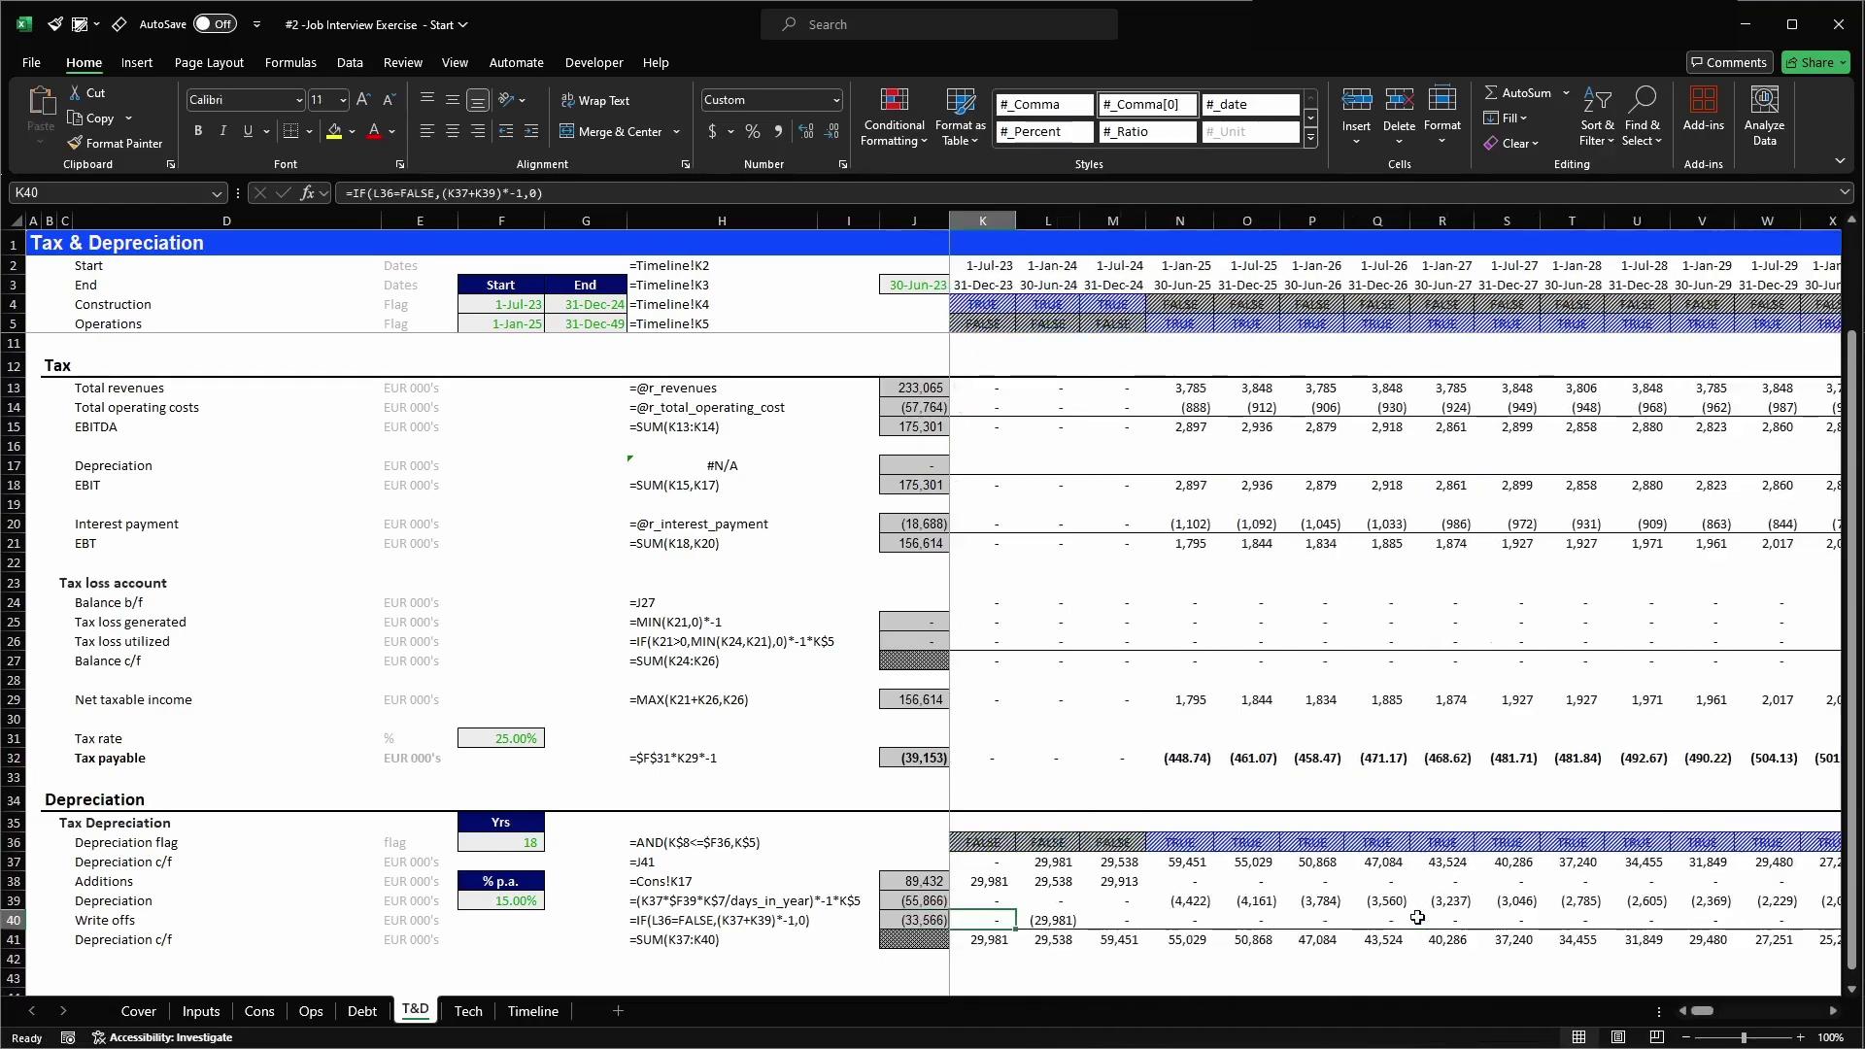
pyautogui.press('Right')
pyautogui.press('Right')
pyautogui.press('Right')
pyautogui.press('Right')
pyautogui.press('Right')
pyautogui.press('Right')
pyautogui.press('Right')
pyautogui.press('Right')
pyautogui.press('Right')
pyautogui.press('Right')
pyautogui.press('Right')
pyautogui.press('Right')
pyautogui.press('Right')
pyautogui.press('Left')
pyautogui.press('Left')
pyautogui.press('Left')
pyautogui.press('Left')
pyautogui.press('Left')
pyautogui.press('Left')
pyautogui.press('Left')
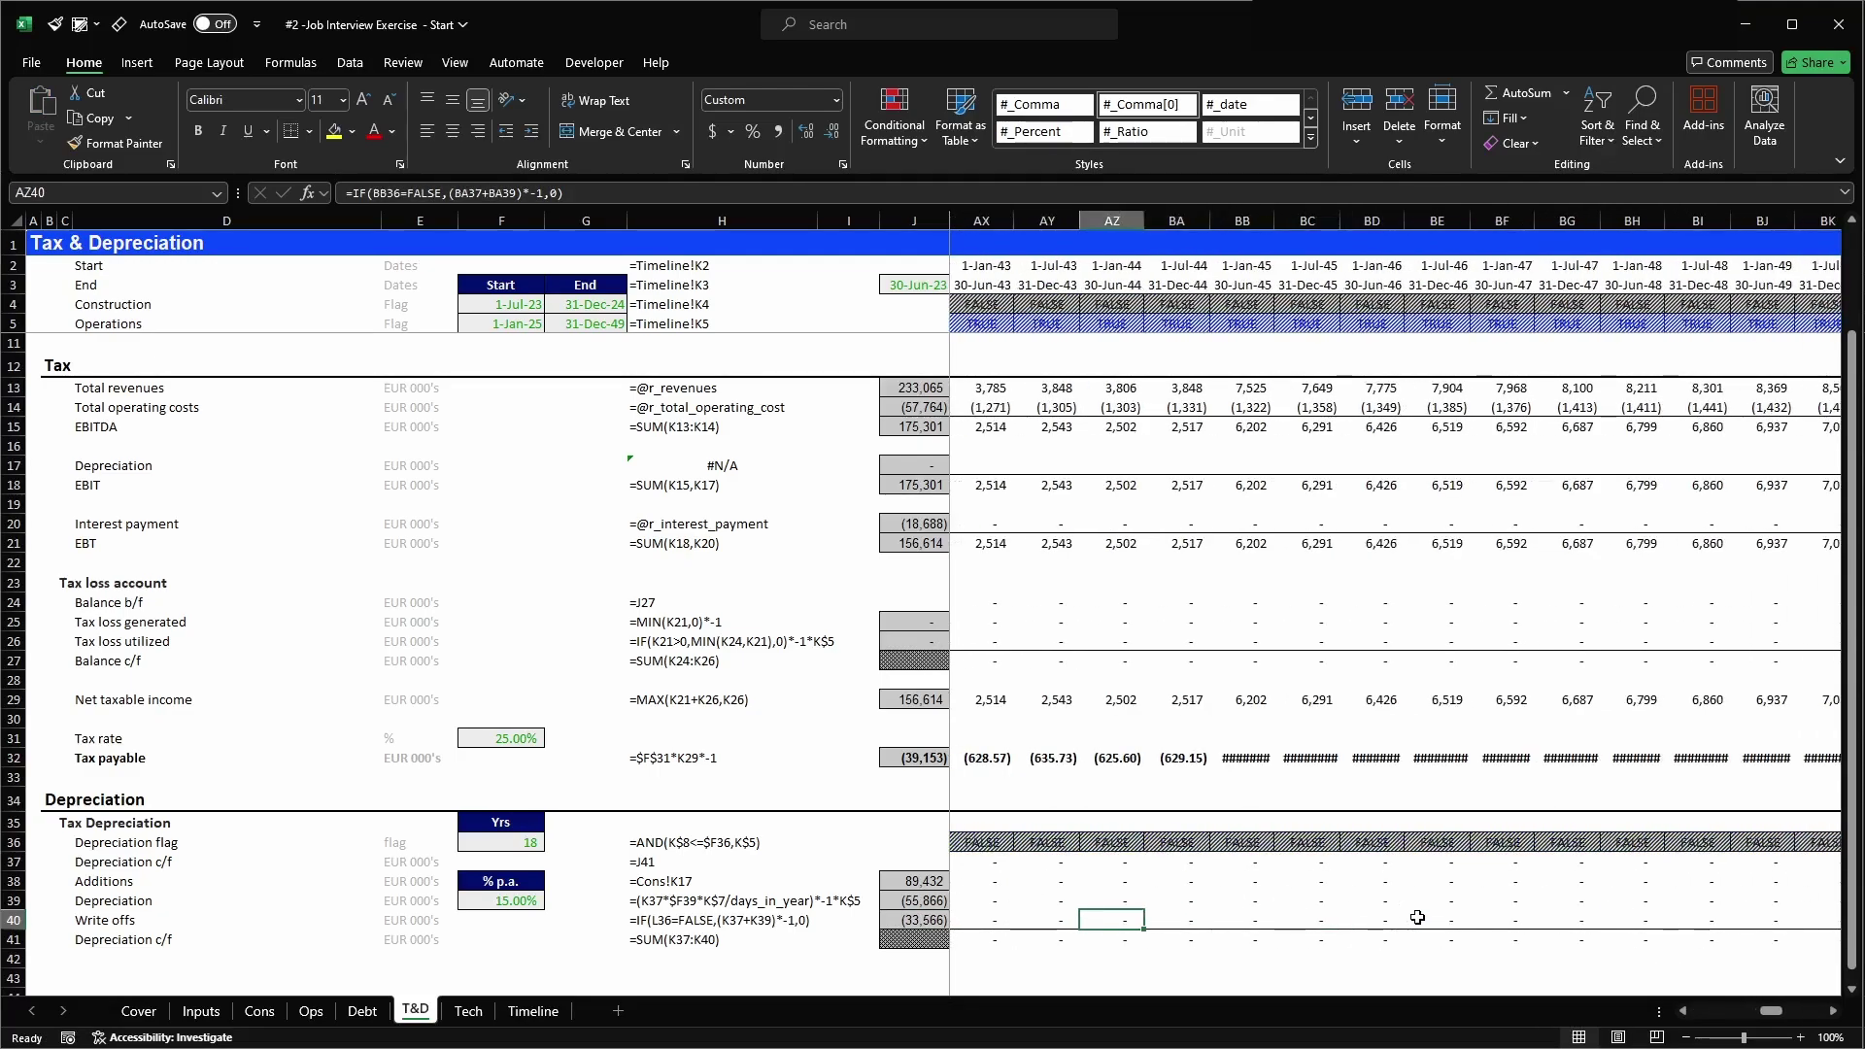
pyautogui.press('Right')
pyautogui.press('Right')
pyautogui.press('Right')
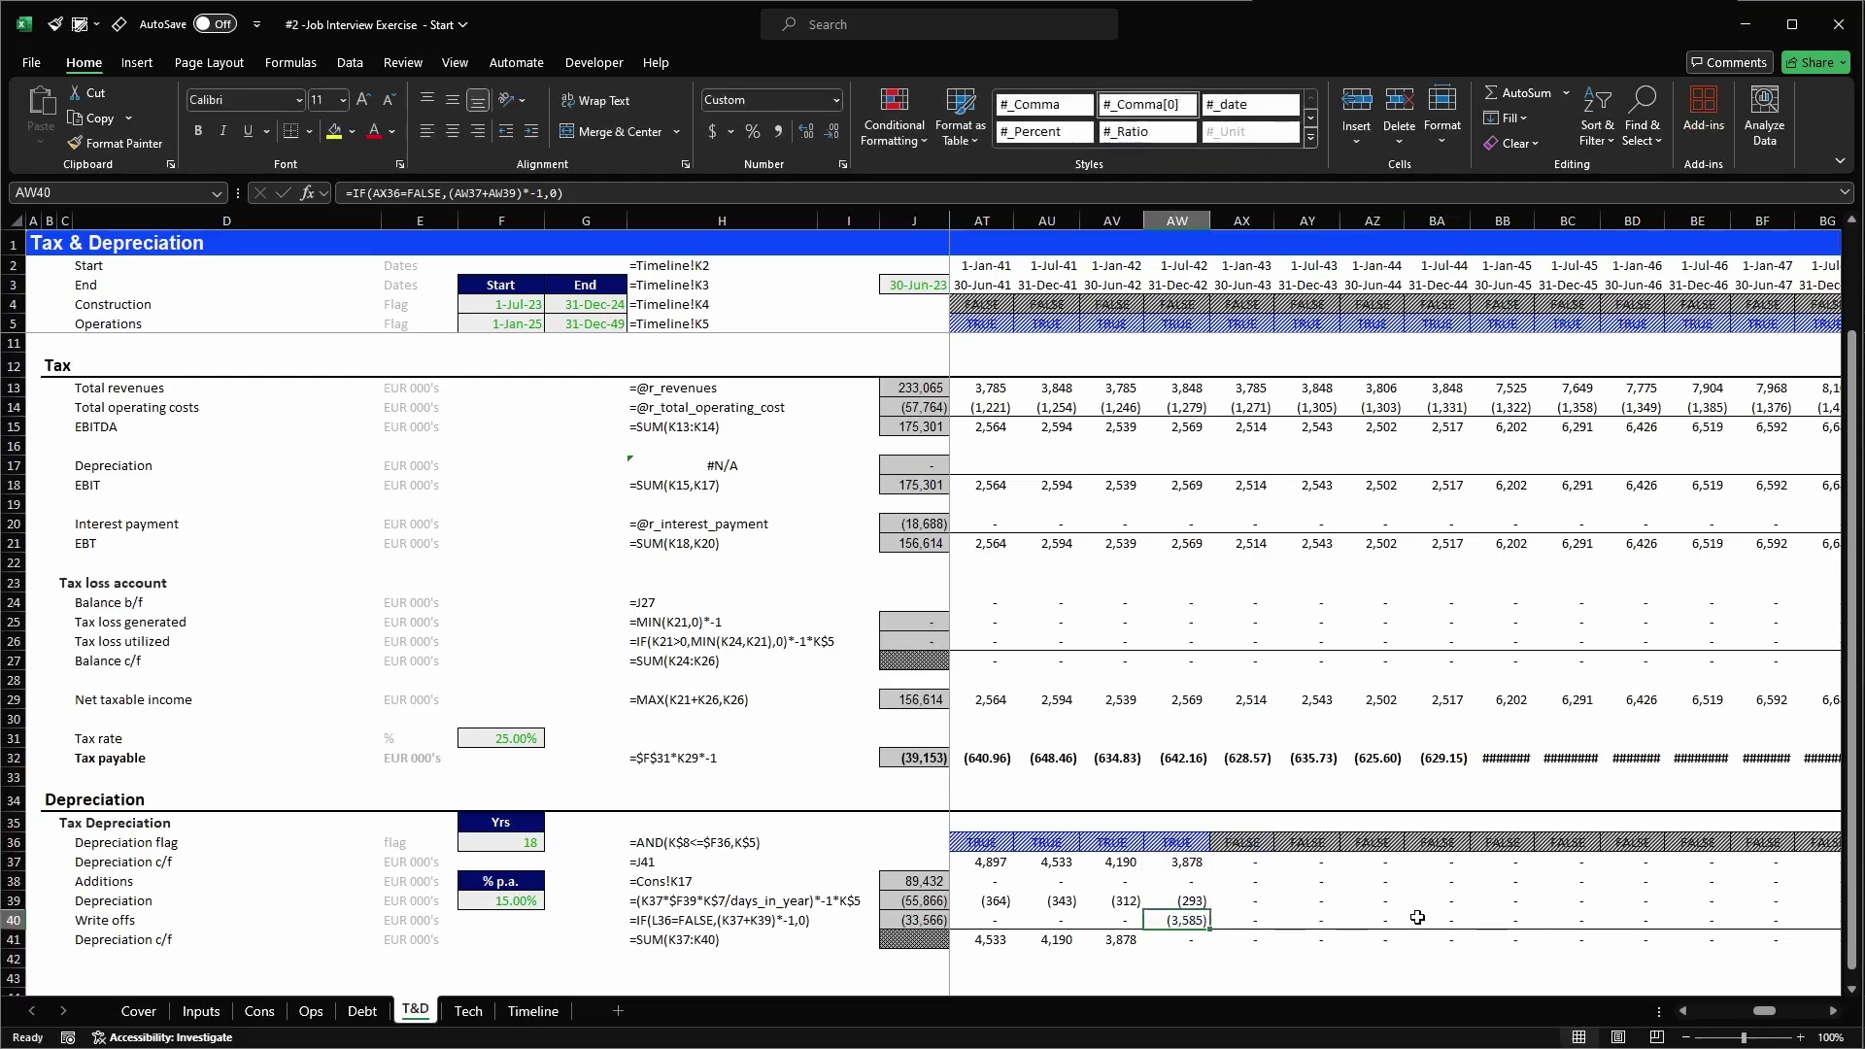
# - Multiply the write-off formula in K40 by the operations flag K$5 and copy it across row 40 to CG40
pyautogui.press('Home')
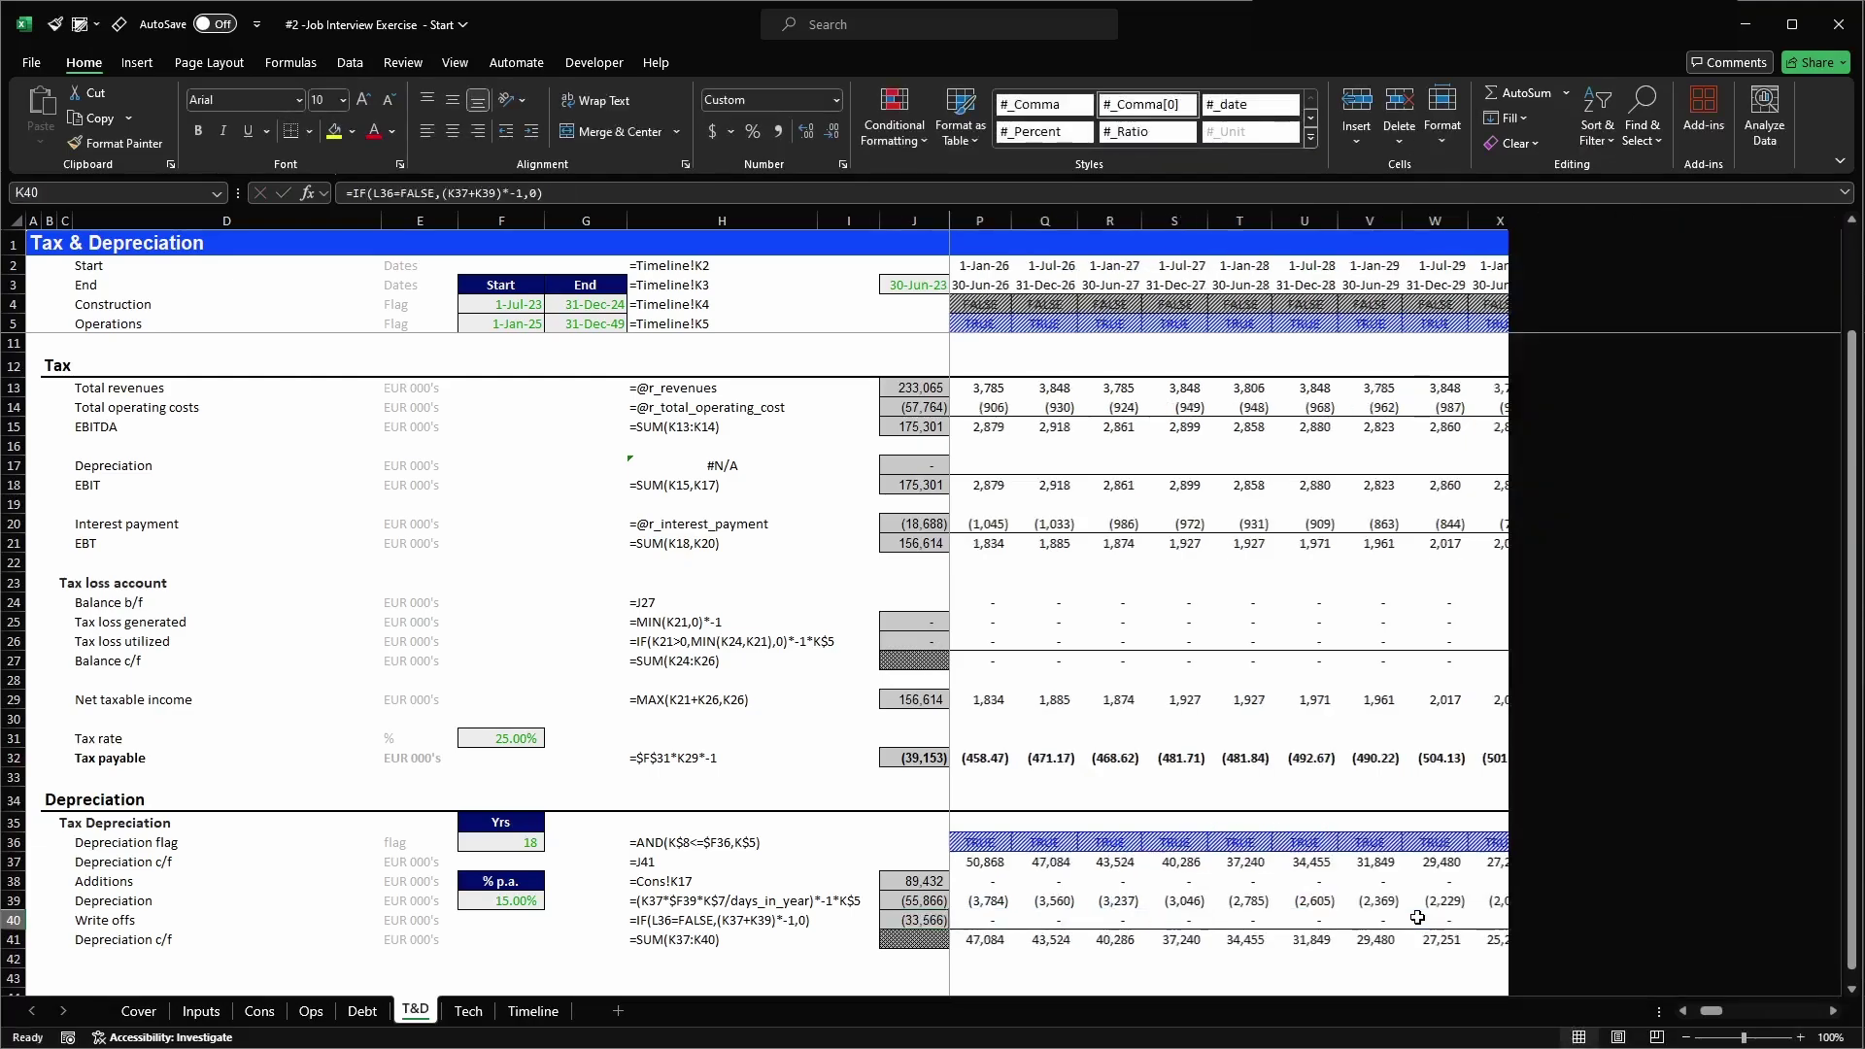
pyautogui.press('F2')
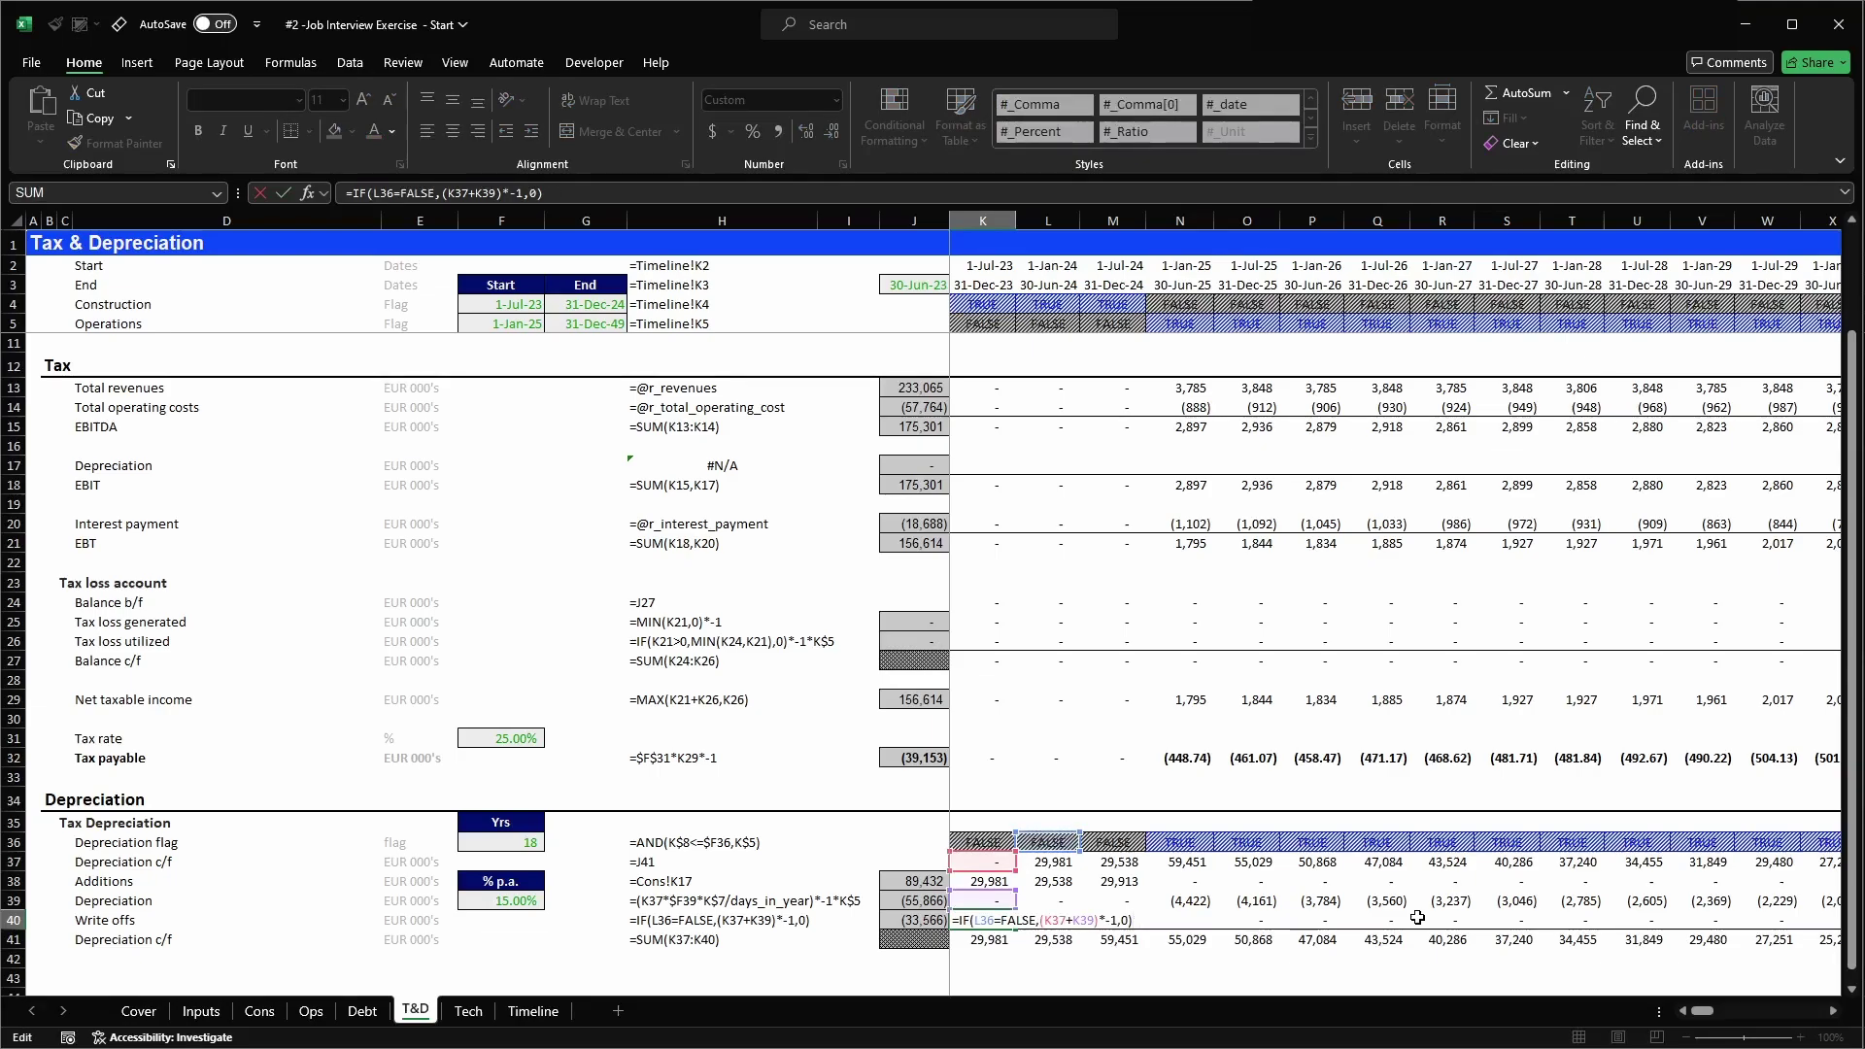
pyautogui.click(971, 330)
pyautogui.press('F4')
pyautogui.press('F4')
pyautogui.hotkey('ctrl', 'Return')
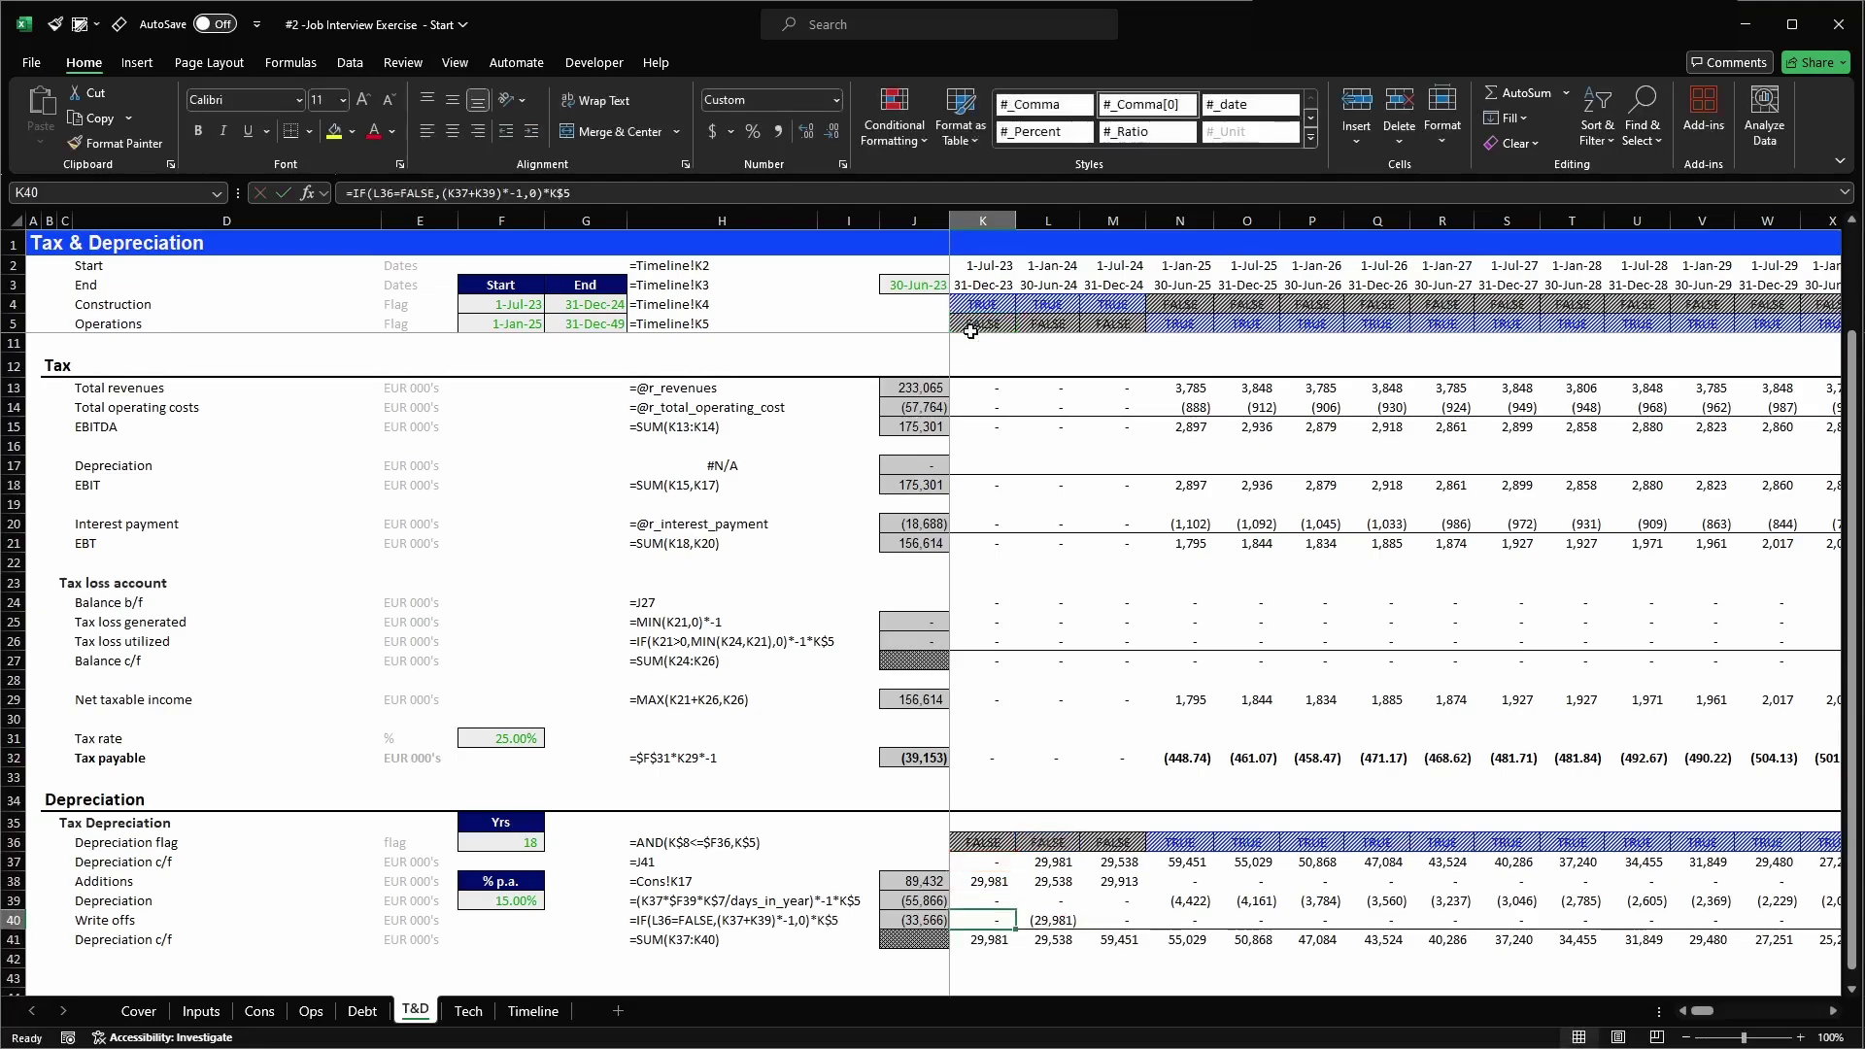
pyautogui.hotkey('ctrl', 'c')
pyautogui.hotkey('ctrl', 'shift', 'Right')
pyautogui.press('Return')
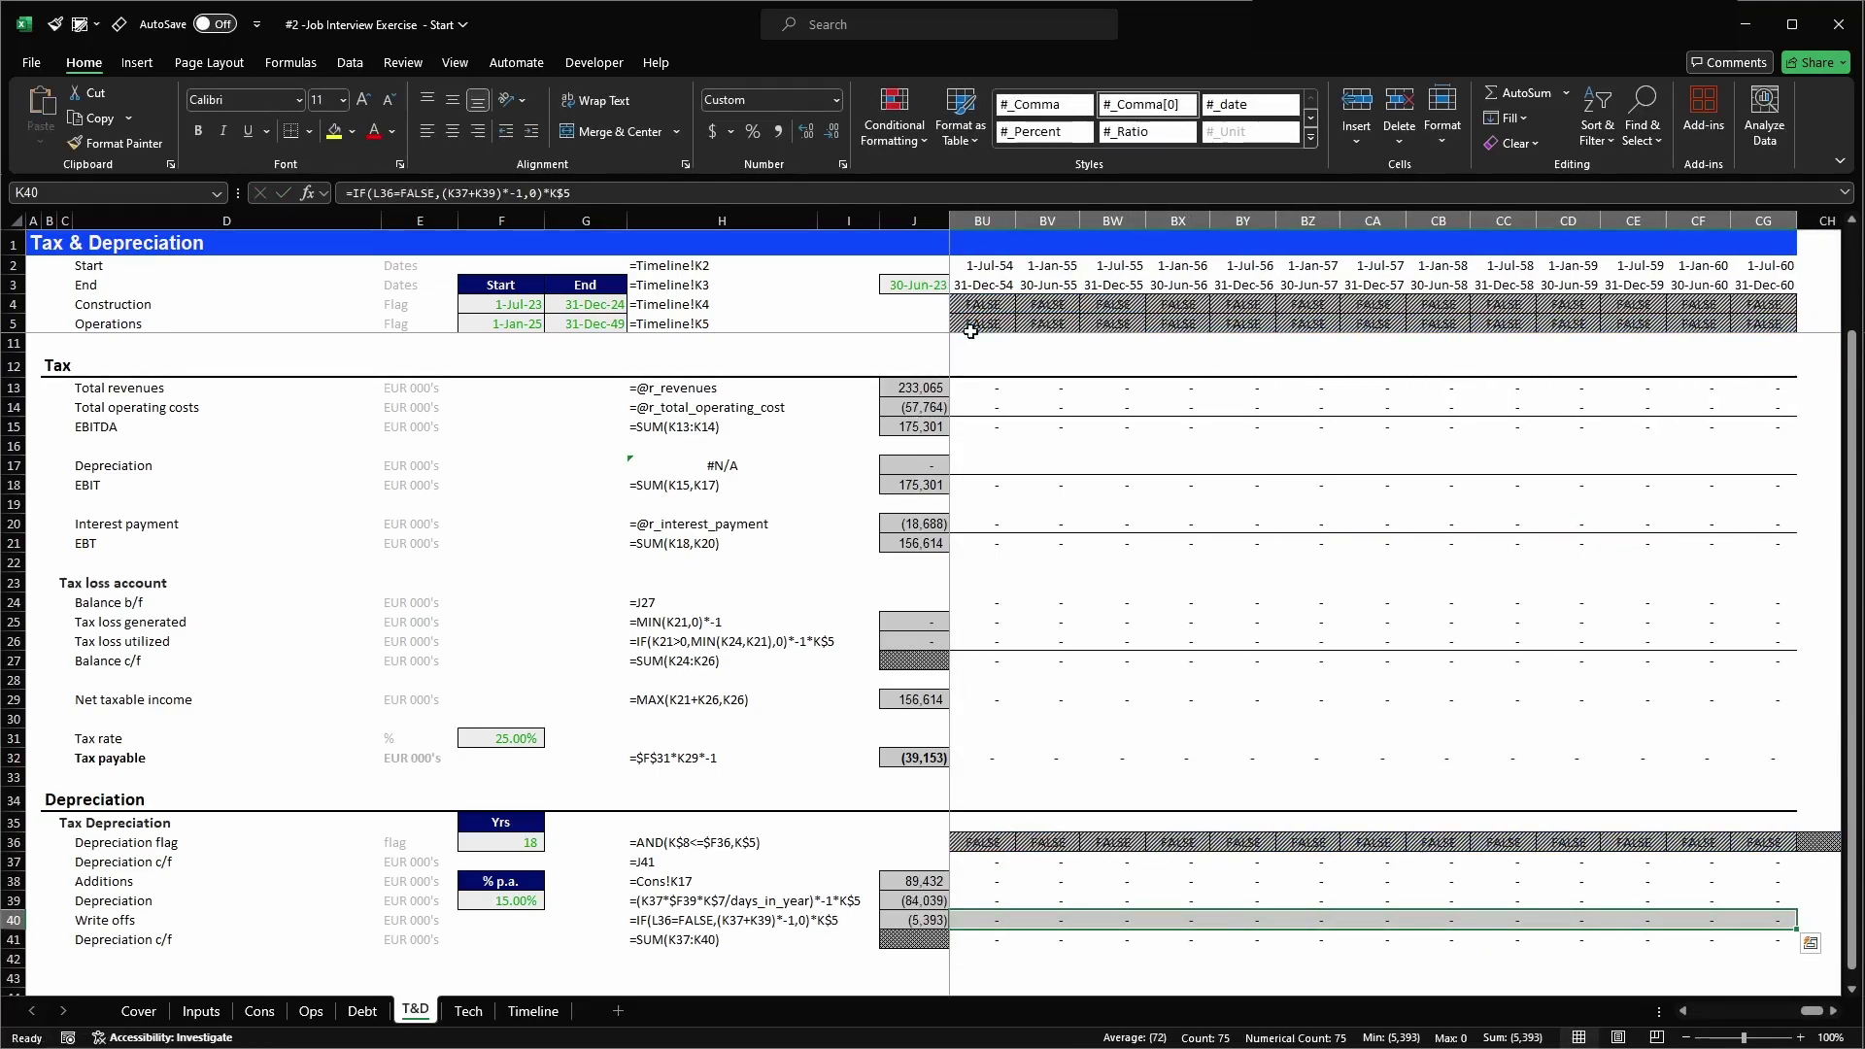
# - Check the updated write-offs along row 40 up to the last depreciation period in AW40
pyautogui.press('Right')
pyautogui.press('Right')
pyautogui.press('Right')
pyautogui.press('Right')
pyautogui.press('Right')
pyautogui.press('Right')
pyautogui.press('Right')
pyautogui.press('Right')
pyautogui.press('Right')
pyautogui.press('Right')
pyautogui.press('Right')
pyautogui.press('Right')
pyautogui.press('Right')
pyautogui.press('Right')
pyautogui.press('Right')
pyautogui.press('Right')
pyautogui.press('Right')
pyautogui.press('Right')
pyautogui.press('Right')
pyautogui.press('Right')
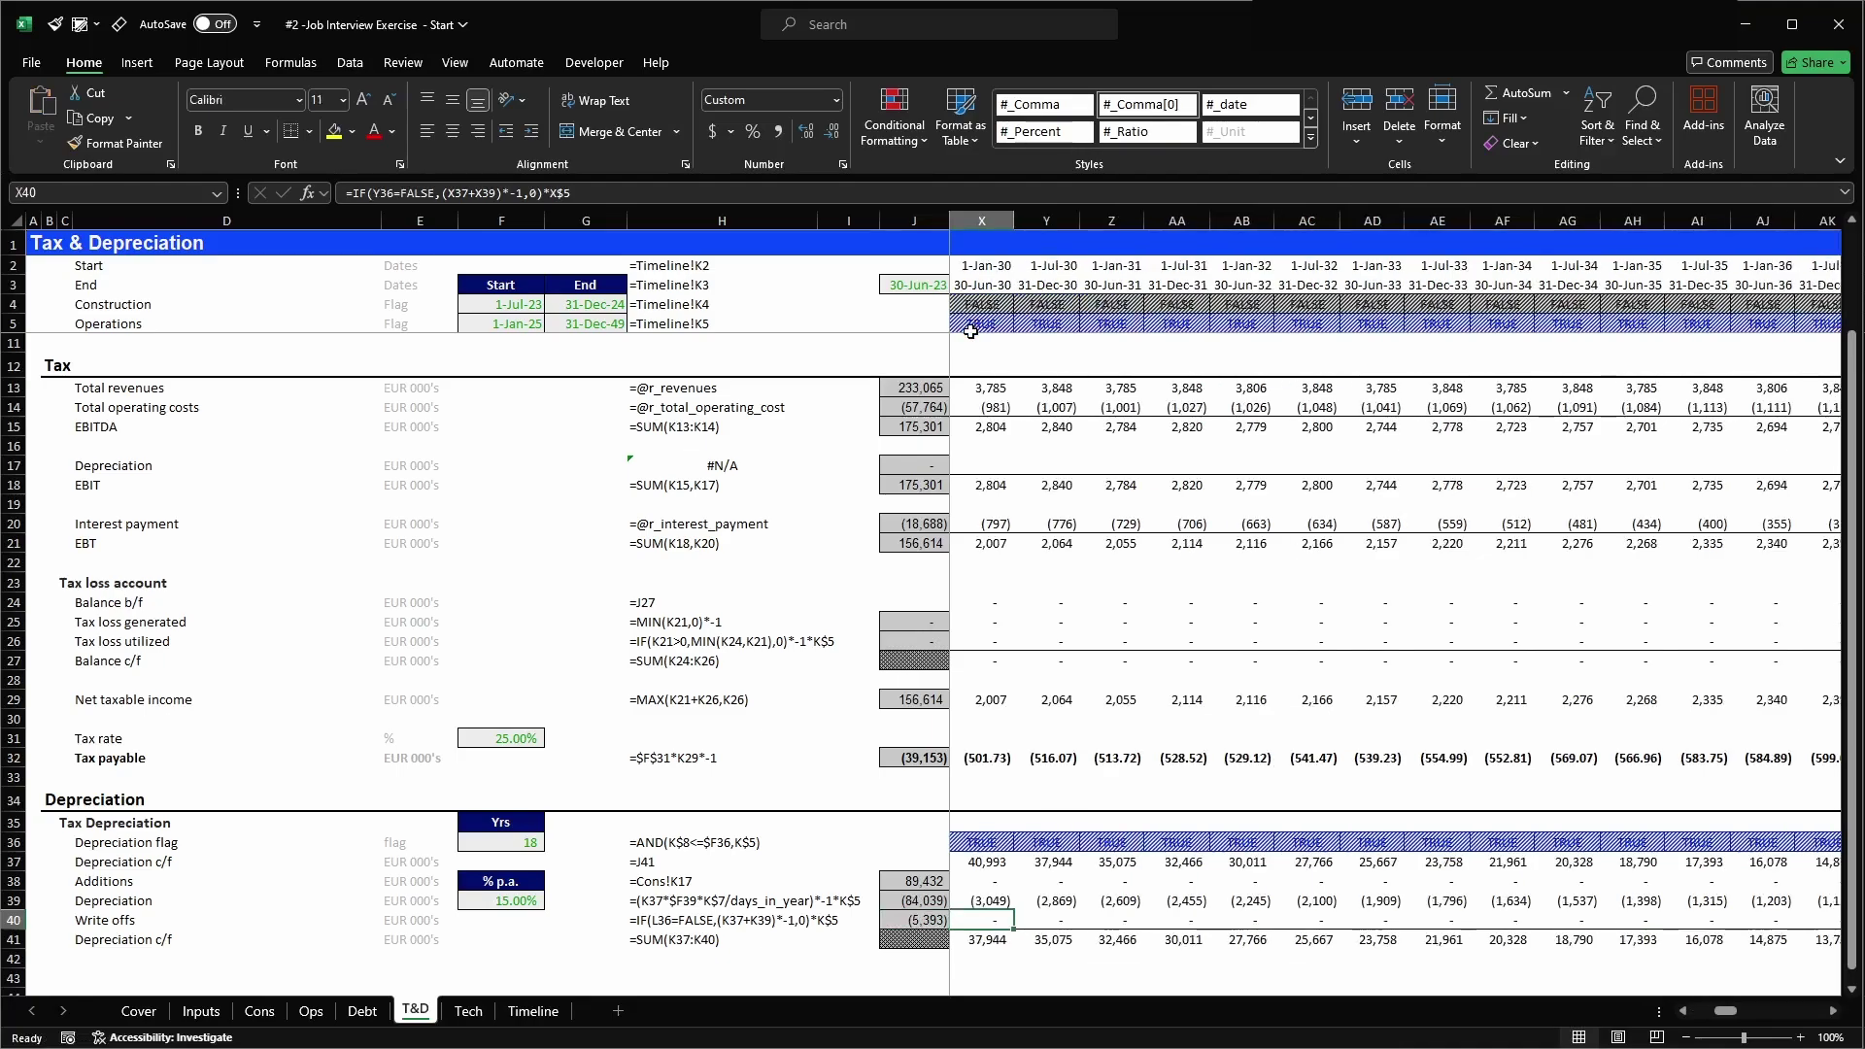
pyautogui.press('Right')
pyautogui.press('Right')
pyautogui.press('Right')
pyautogui.press('Right')
pyautogui.press('Right')
pyautogui.press('Right')
pyautogui.press('Left')
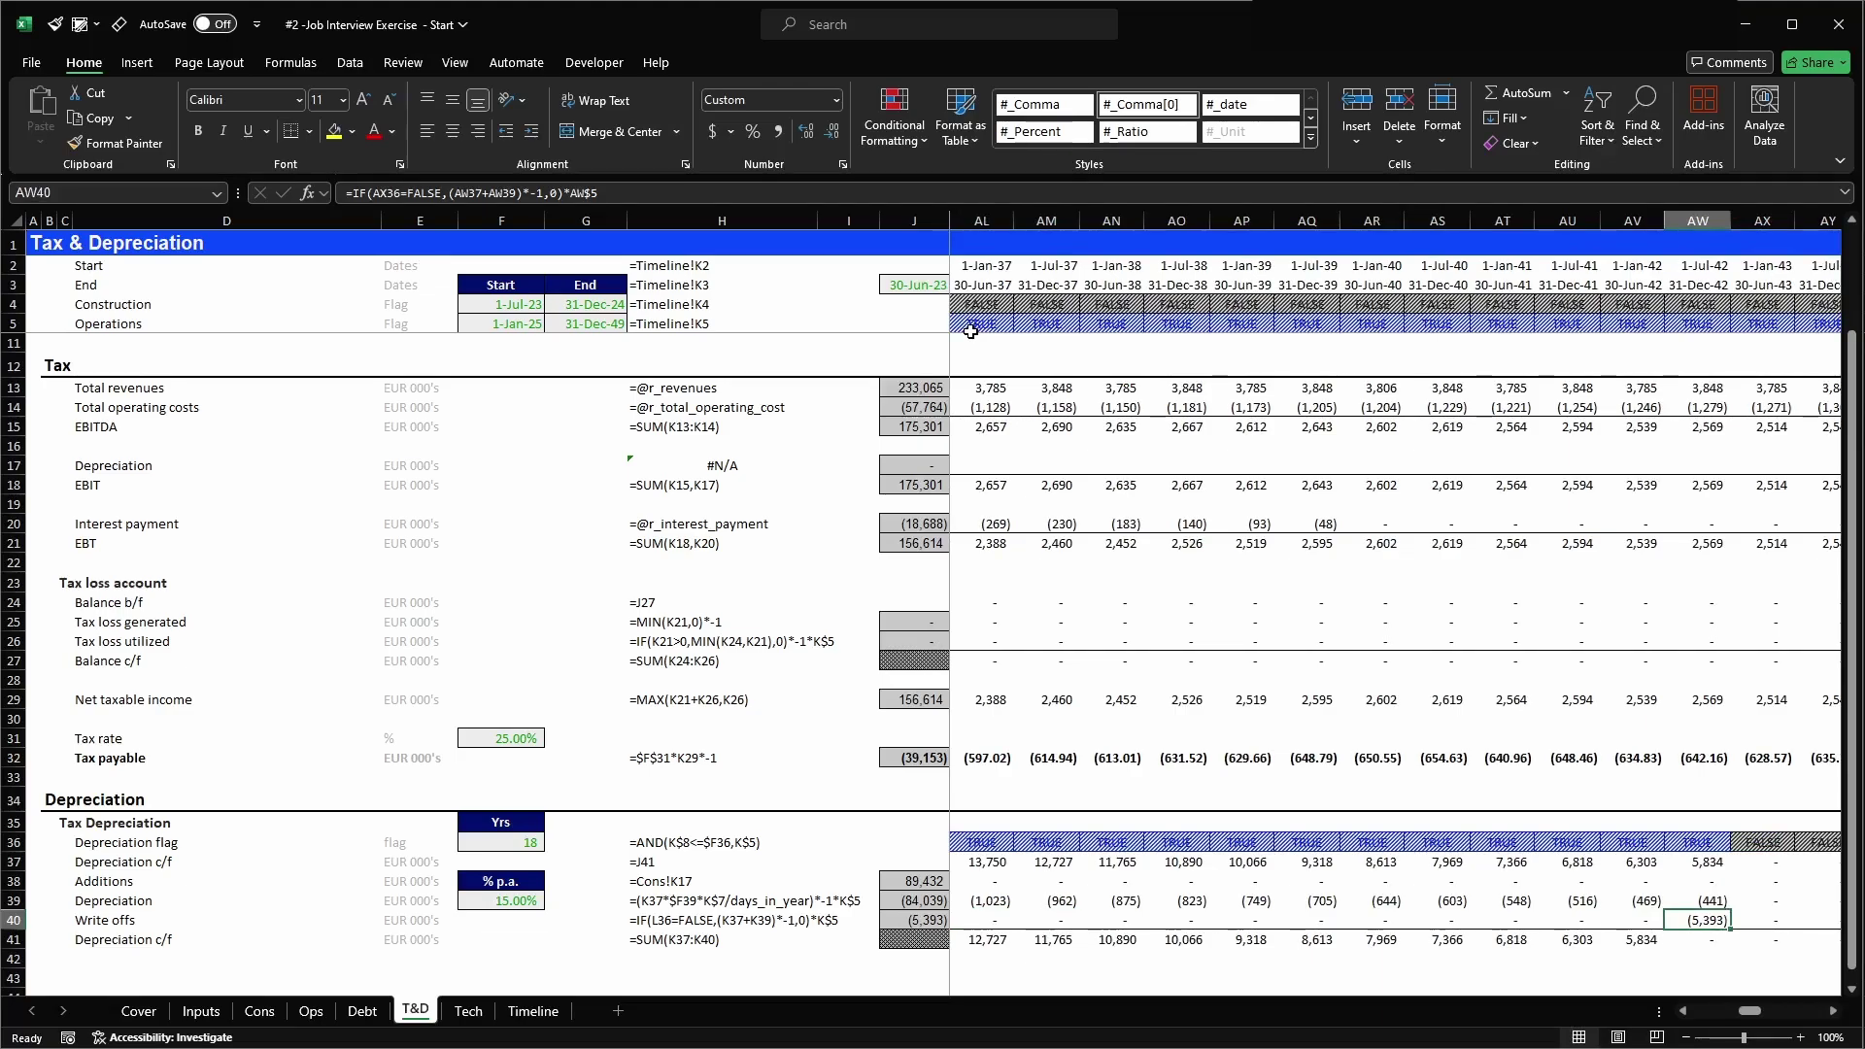
# - Examine the depreciation account's final period in column CG and the cell after the last depreciation flag, CH36
pyautogui.hotkey('ctrl', 'Right')
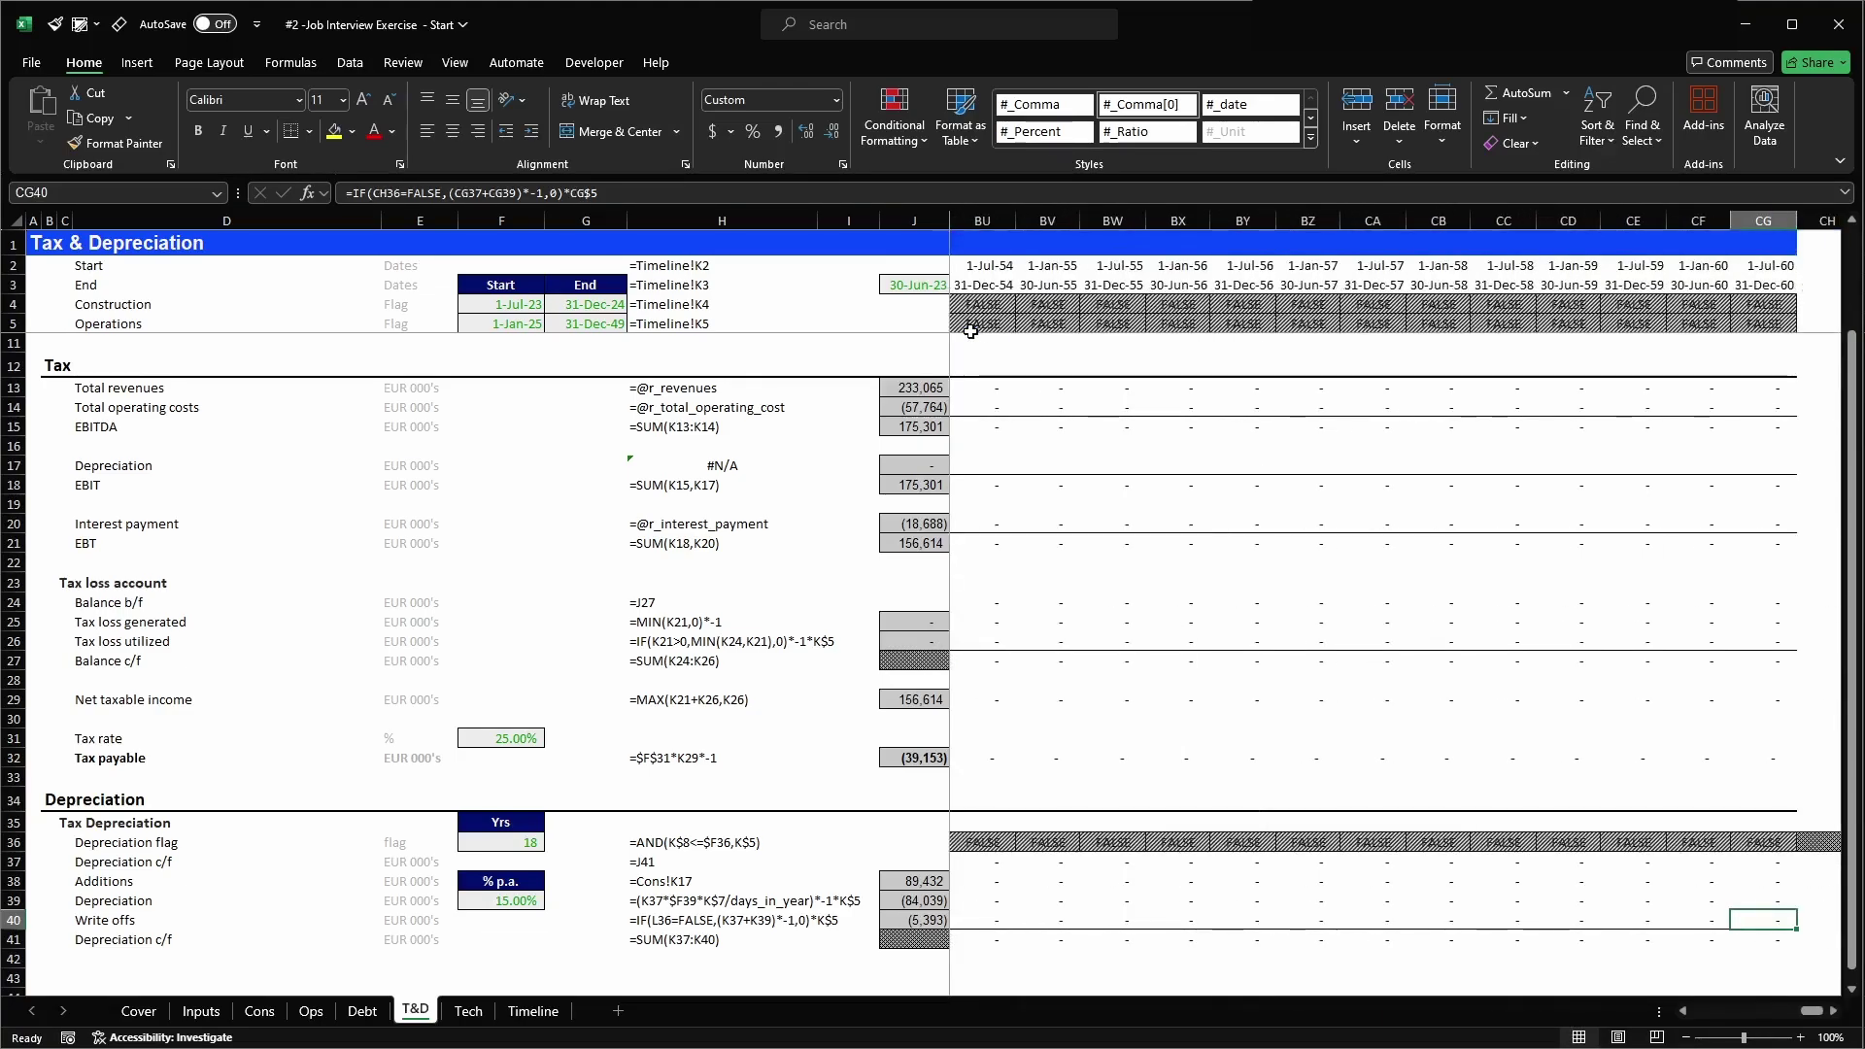
pyautogui.press('Up')
pyautogui.press('Up')
pyautogui.press('Up')
pyautogui.press('Right')
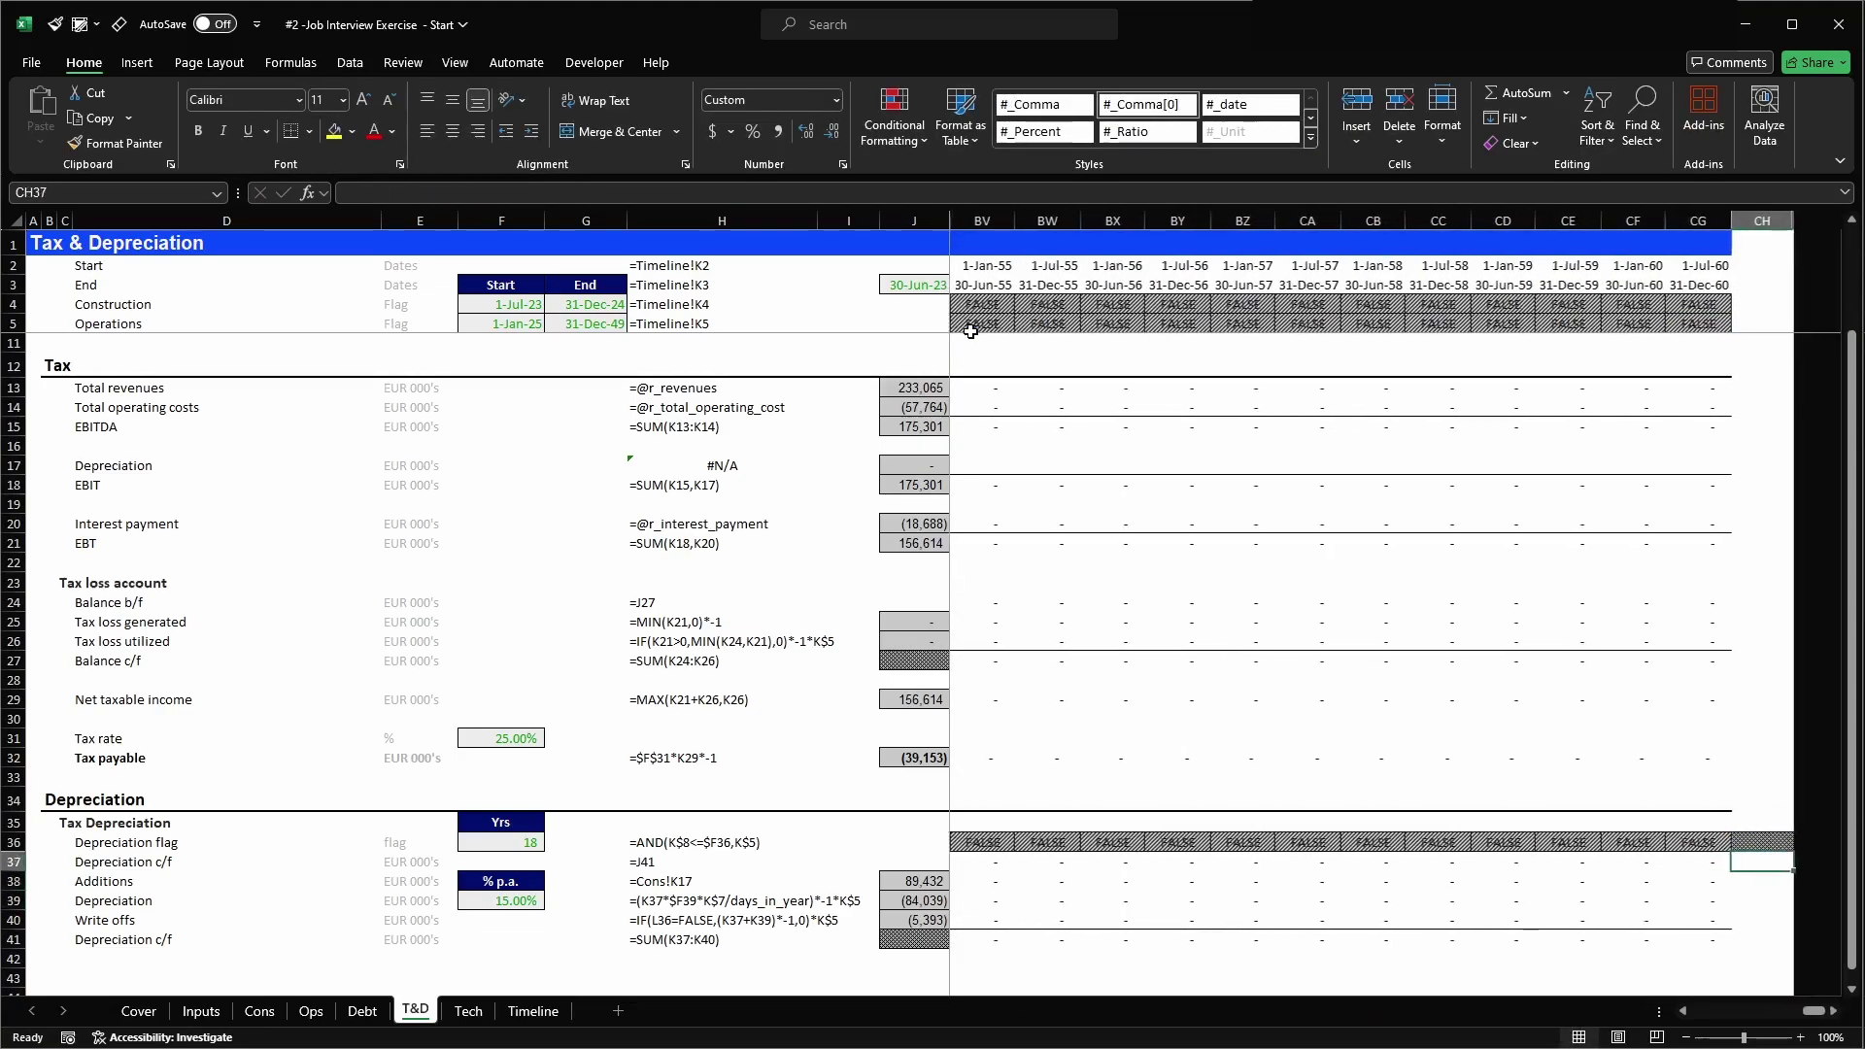
pyautogui.press('Left')
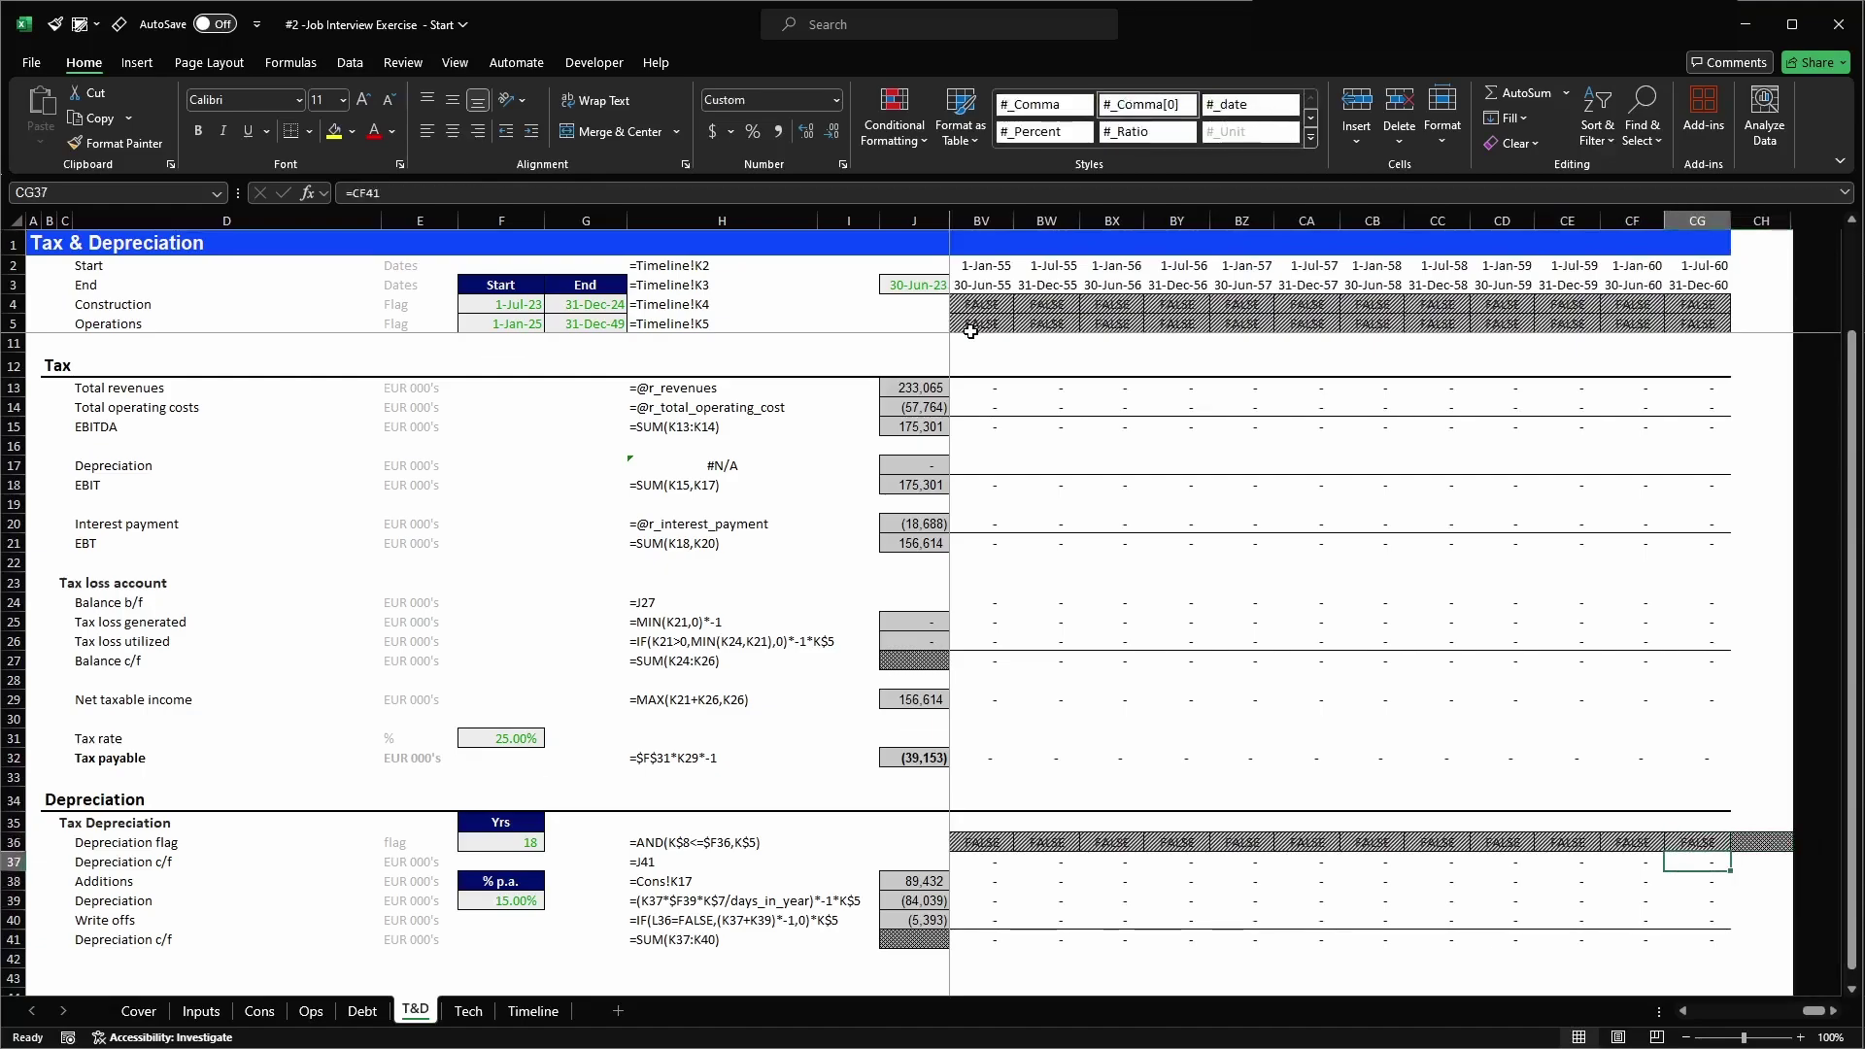
pyautogui.press('Up')
pyautogui.press('Right')
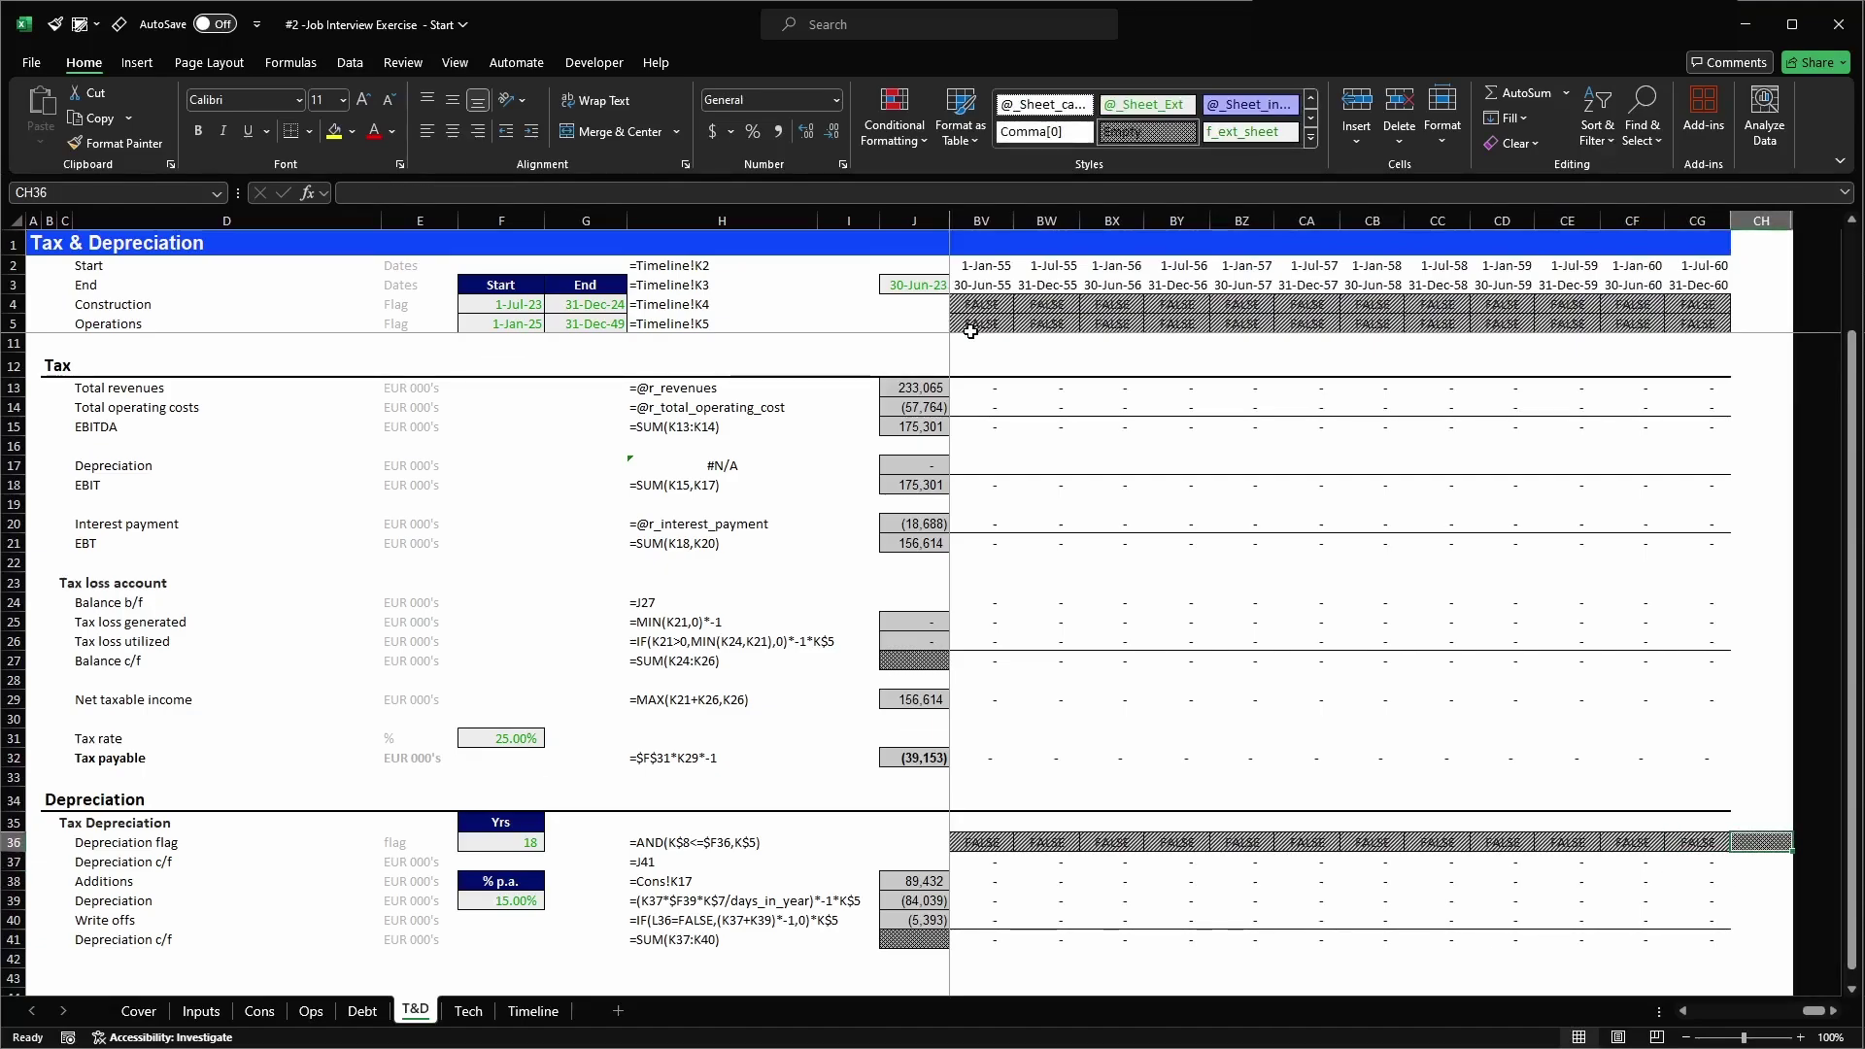
# - Examine how the last-period Write offs formula in CG40 refers to the flag cell CH36 beyond the timeline's end
pyautogui.press('Left')
pyautogui.press('Down')
pyautogui.press('Down')
pyautogui.press('Down')
pyautogui.press('Down')
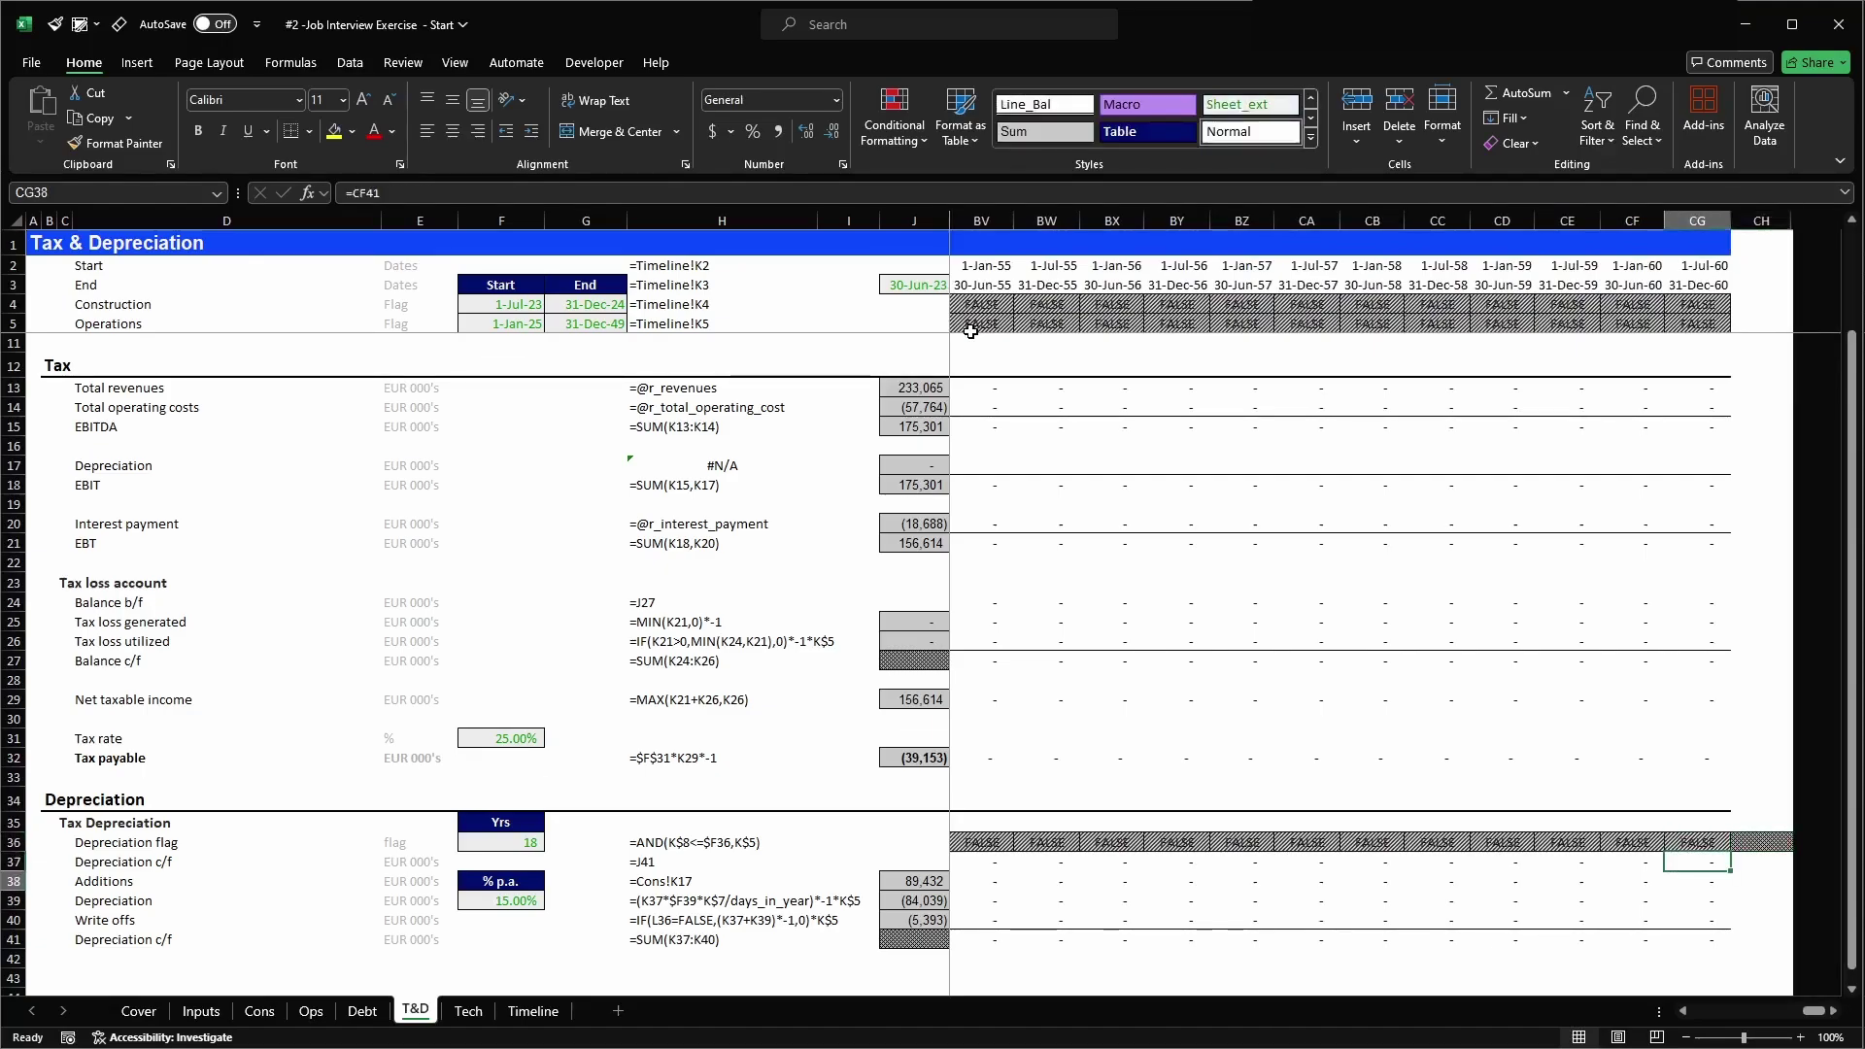
pyautogui.press('F2')
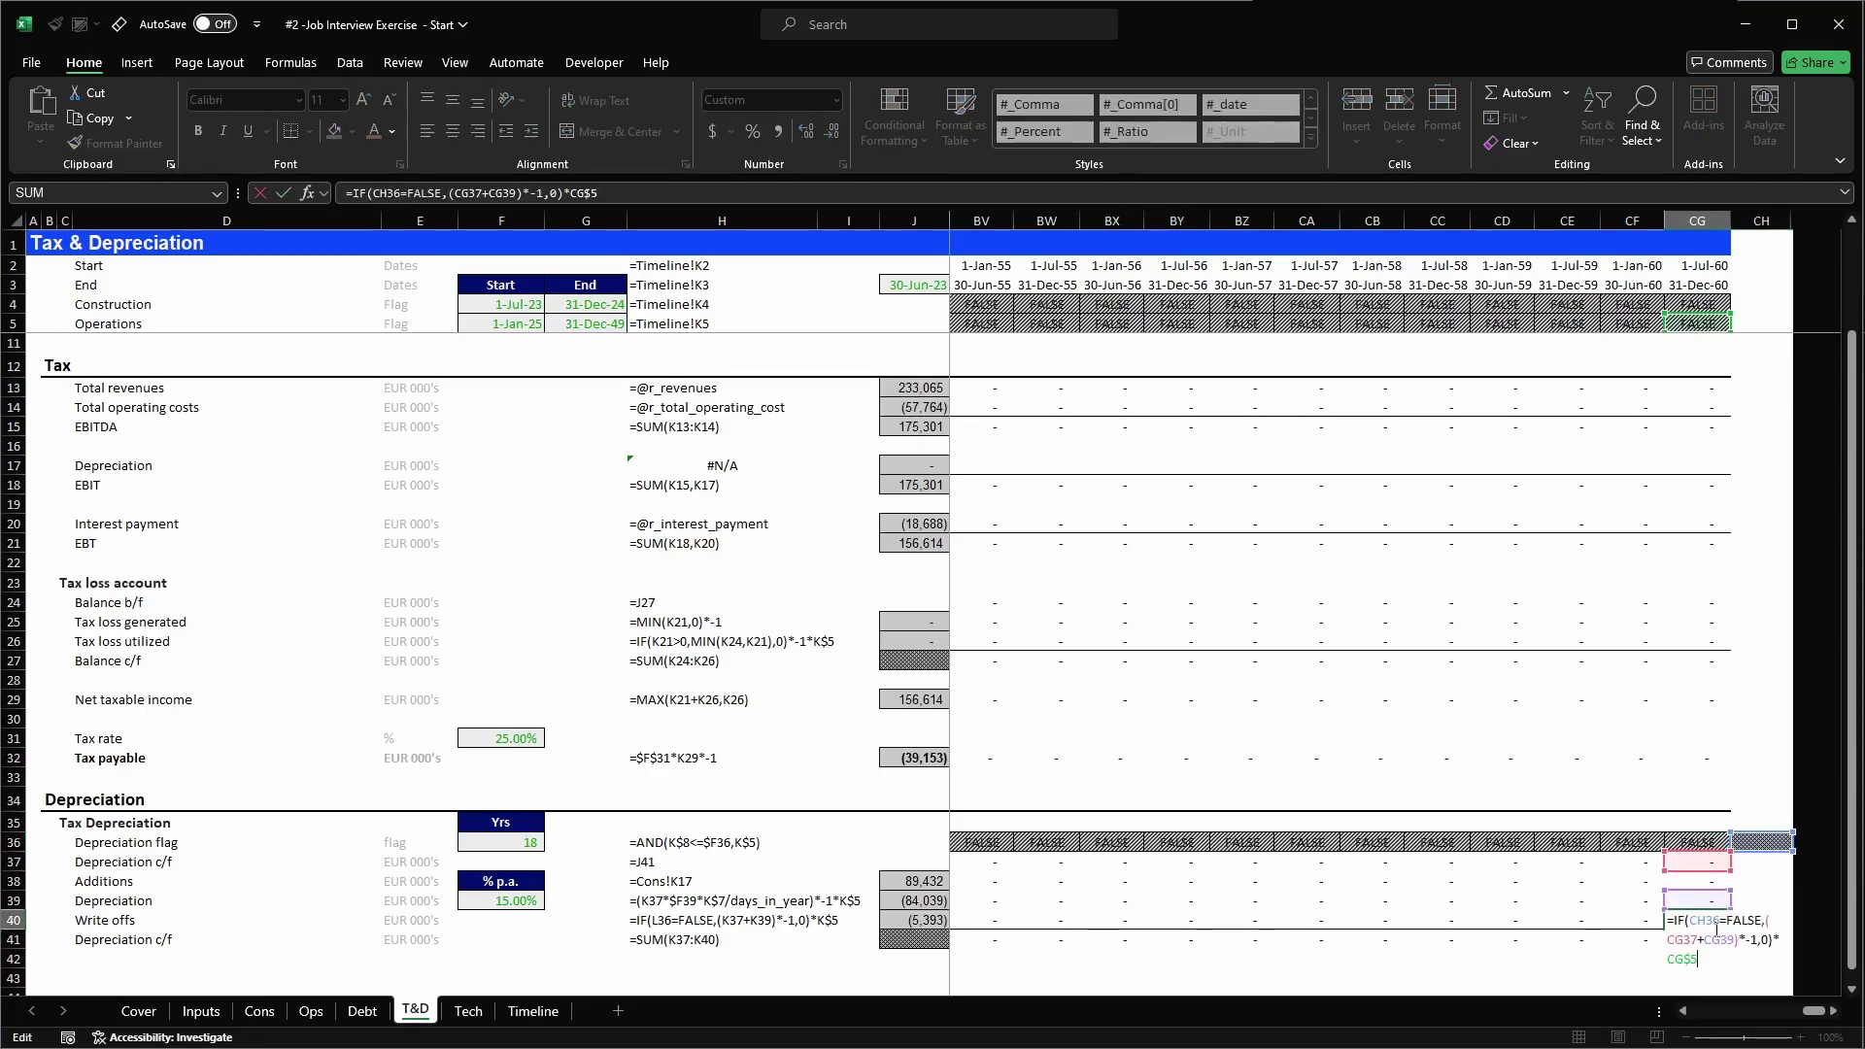
pyautogui.press('Escape')
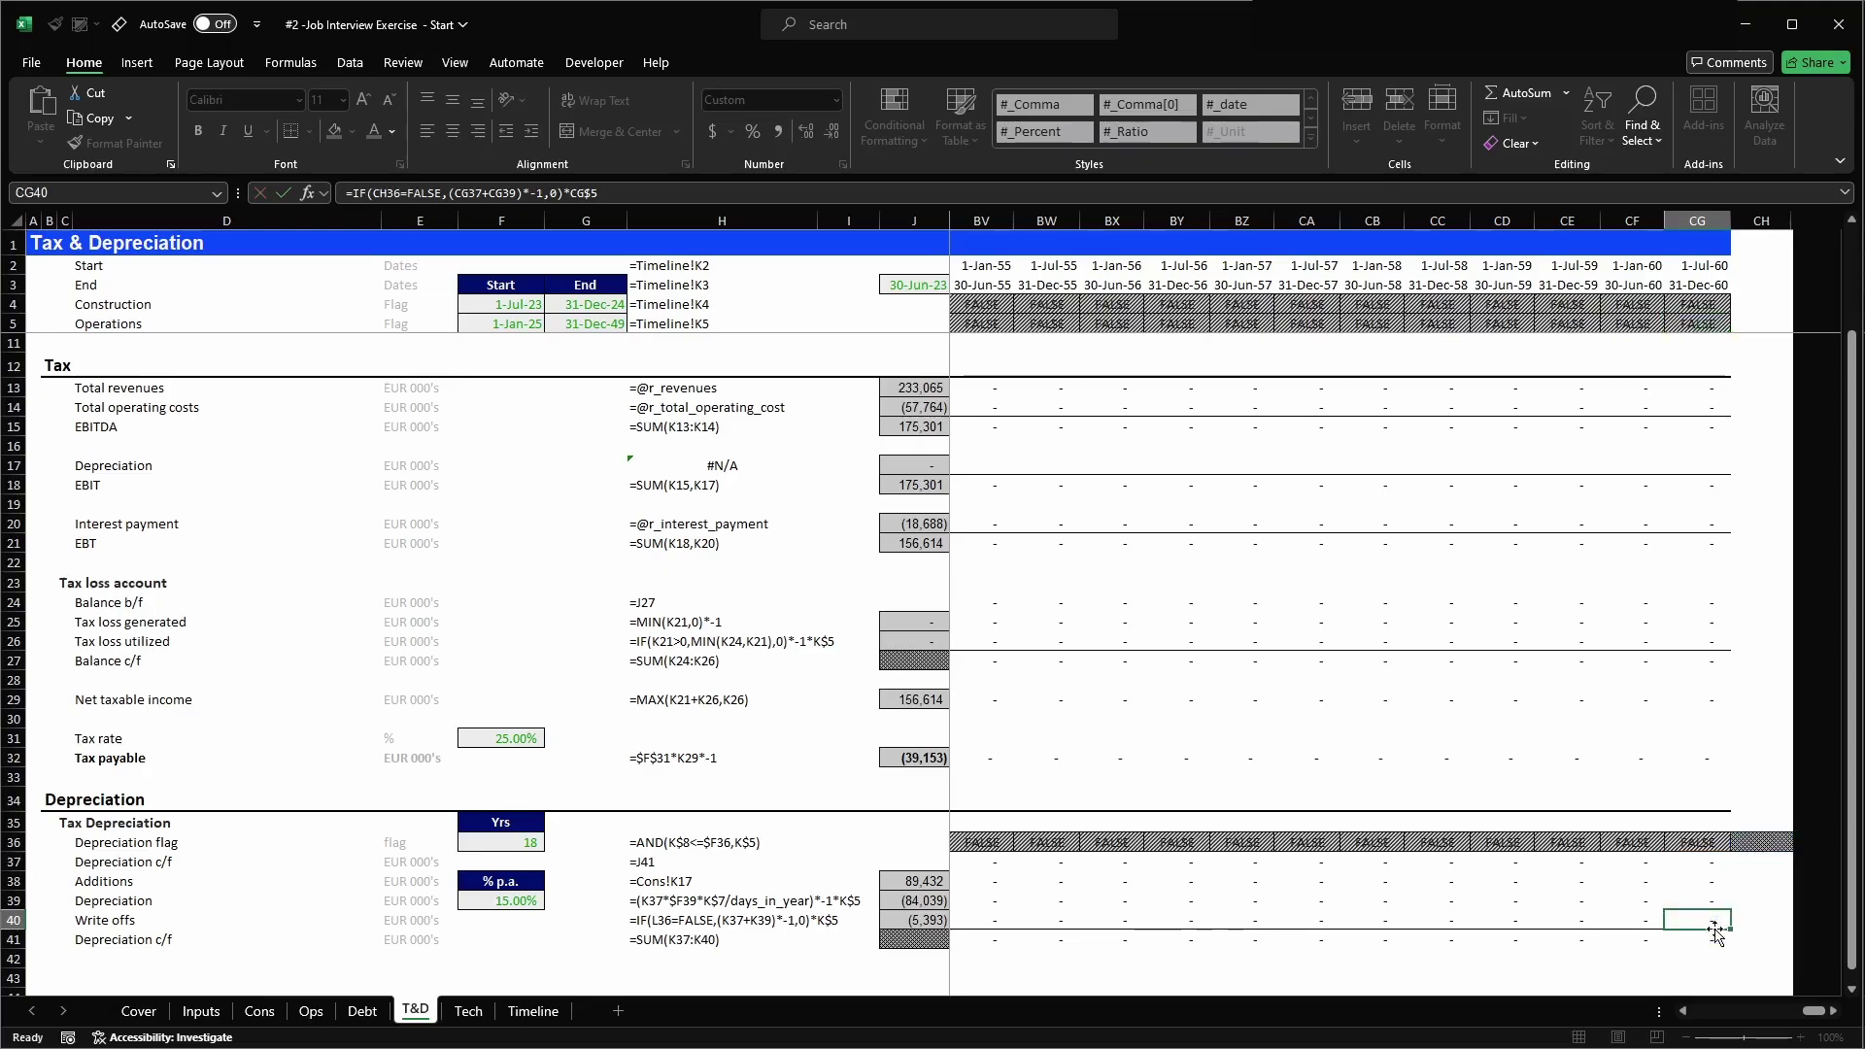
pyautogui.press('Up')
pyautogui.press('Up')
pyautogui.press('Up')
pyautogui.press('Up')
pyautogui.press('Right')
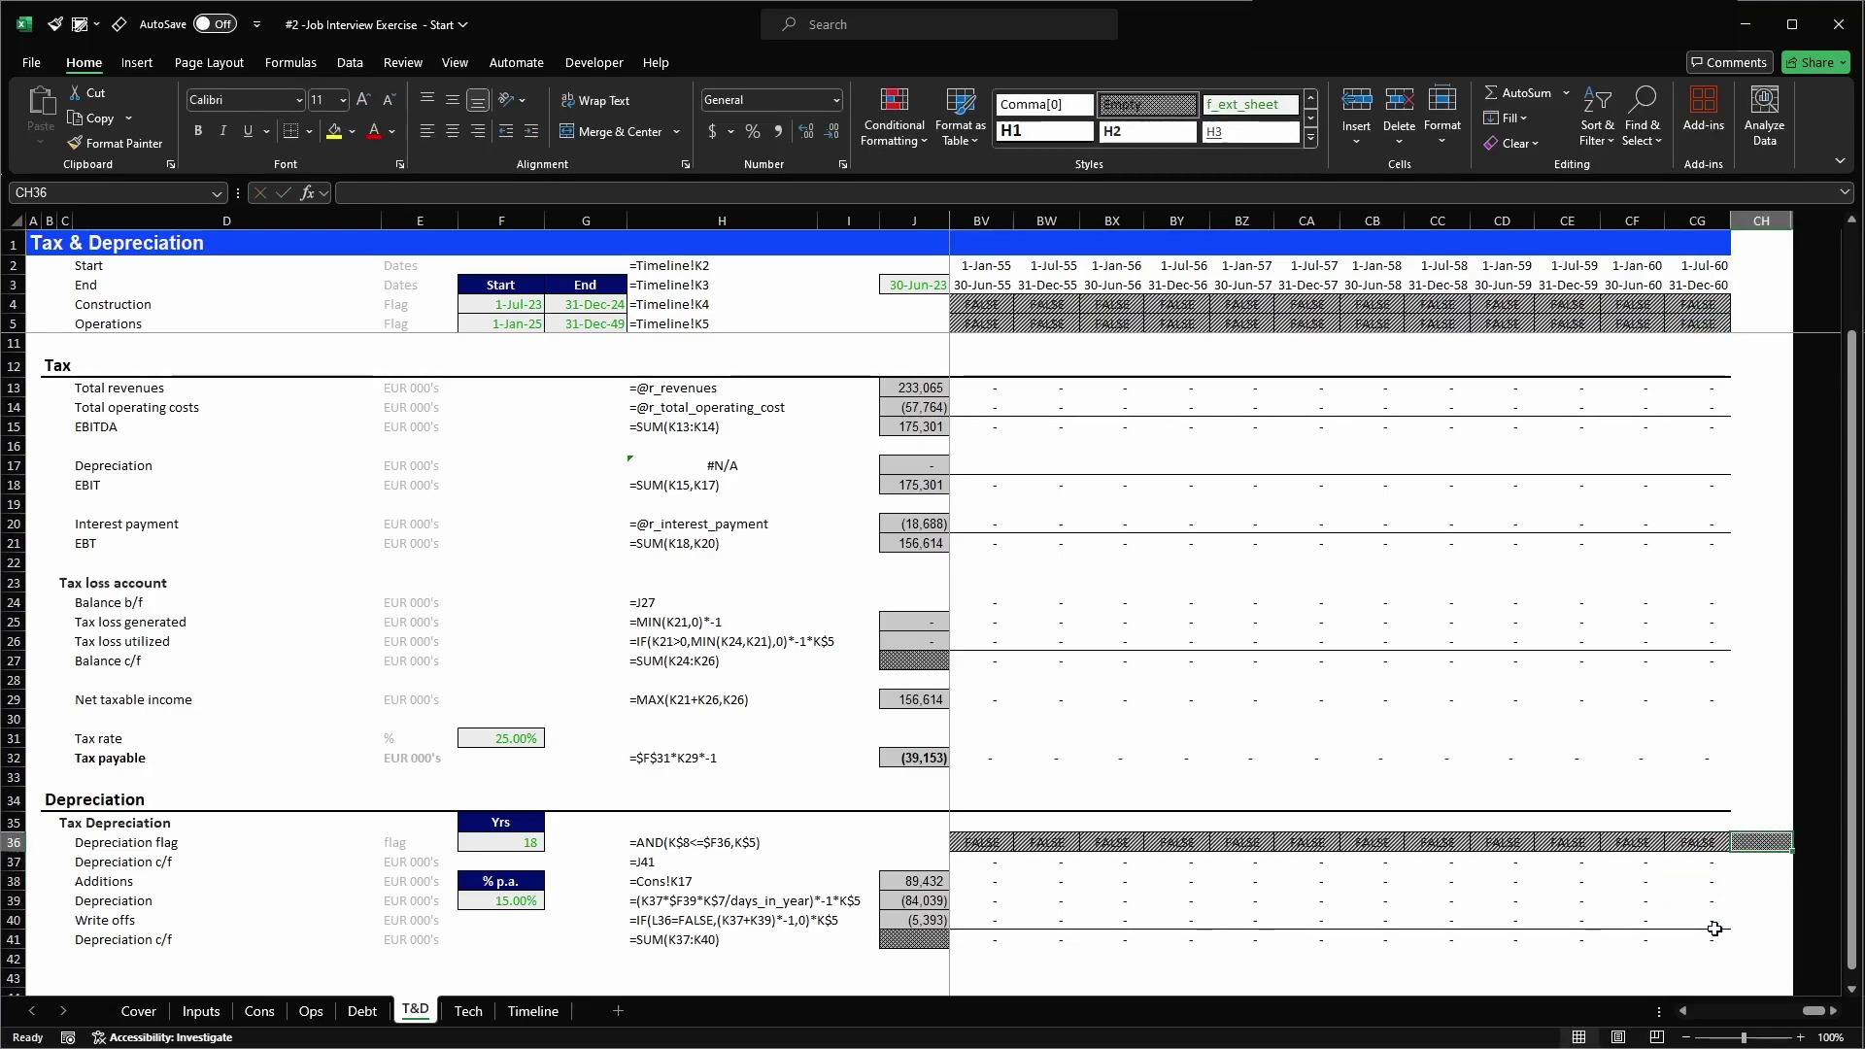
pyautogui.press('Down')
pyautogui.press('Down')
pyautogui.press('Down')
pyautogui.press('Left')
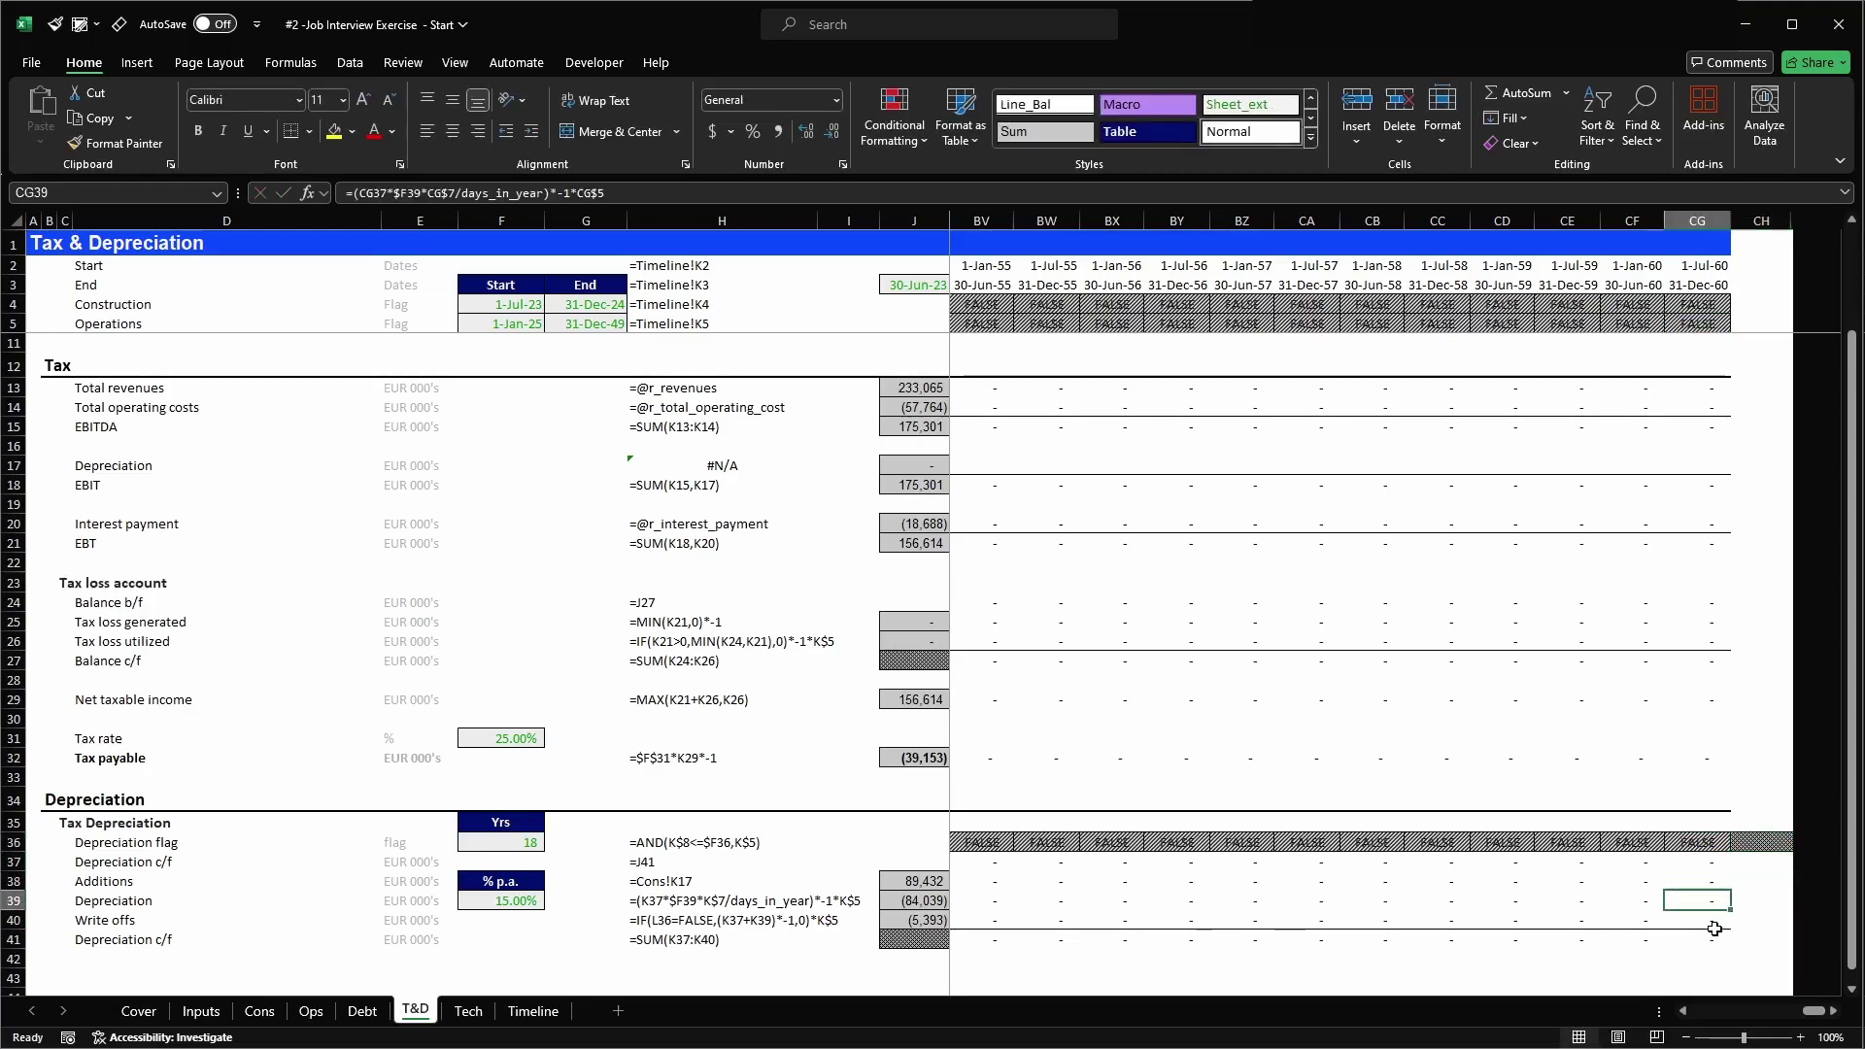
pyautogui.scroll(-1, 1714, 928)
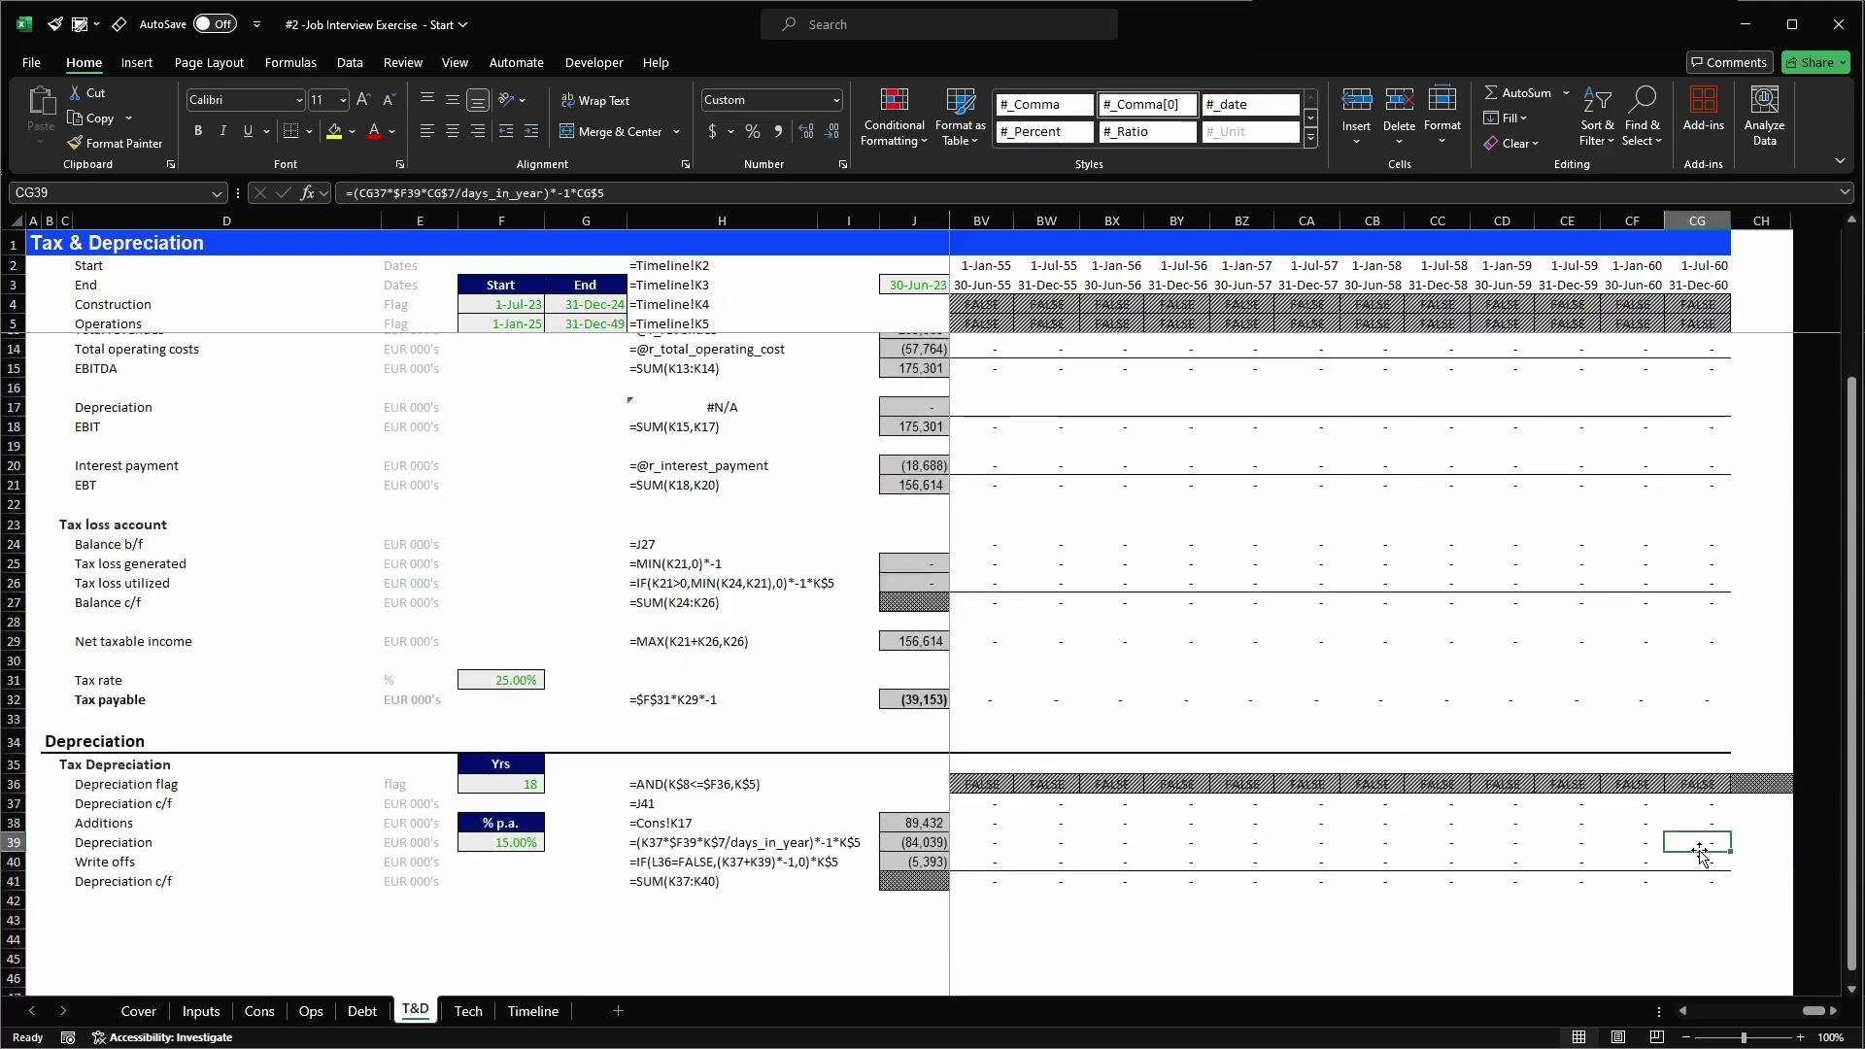
pyautogui.press('Home')
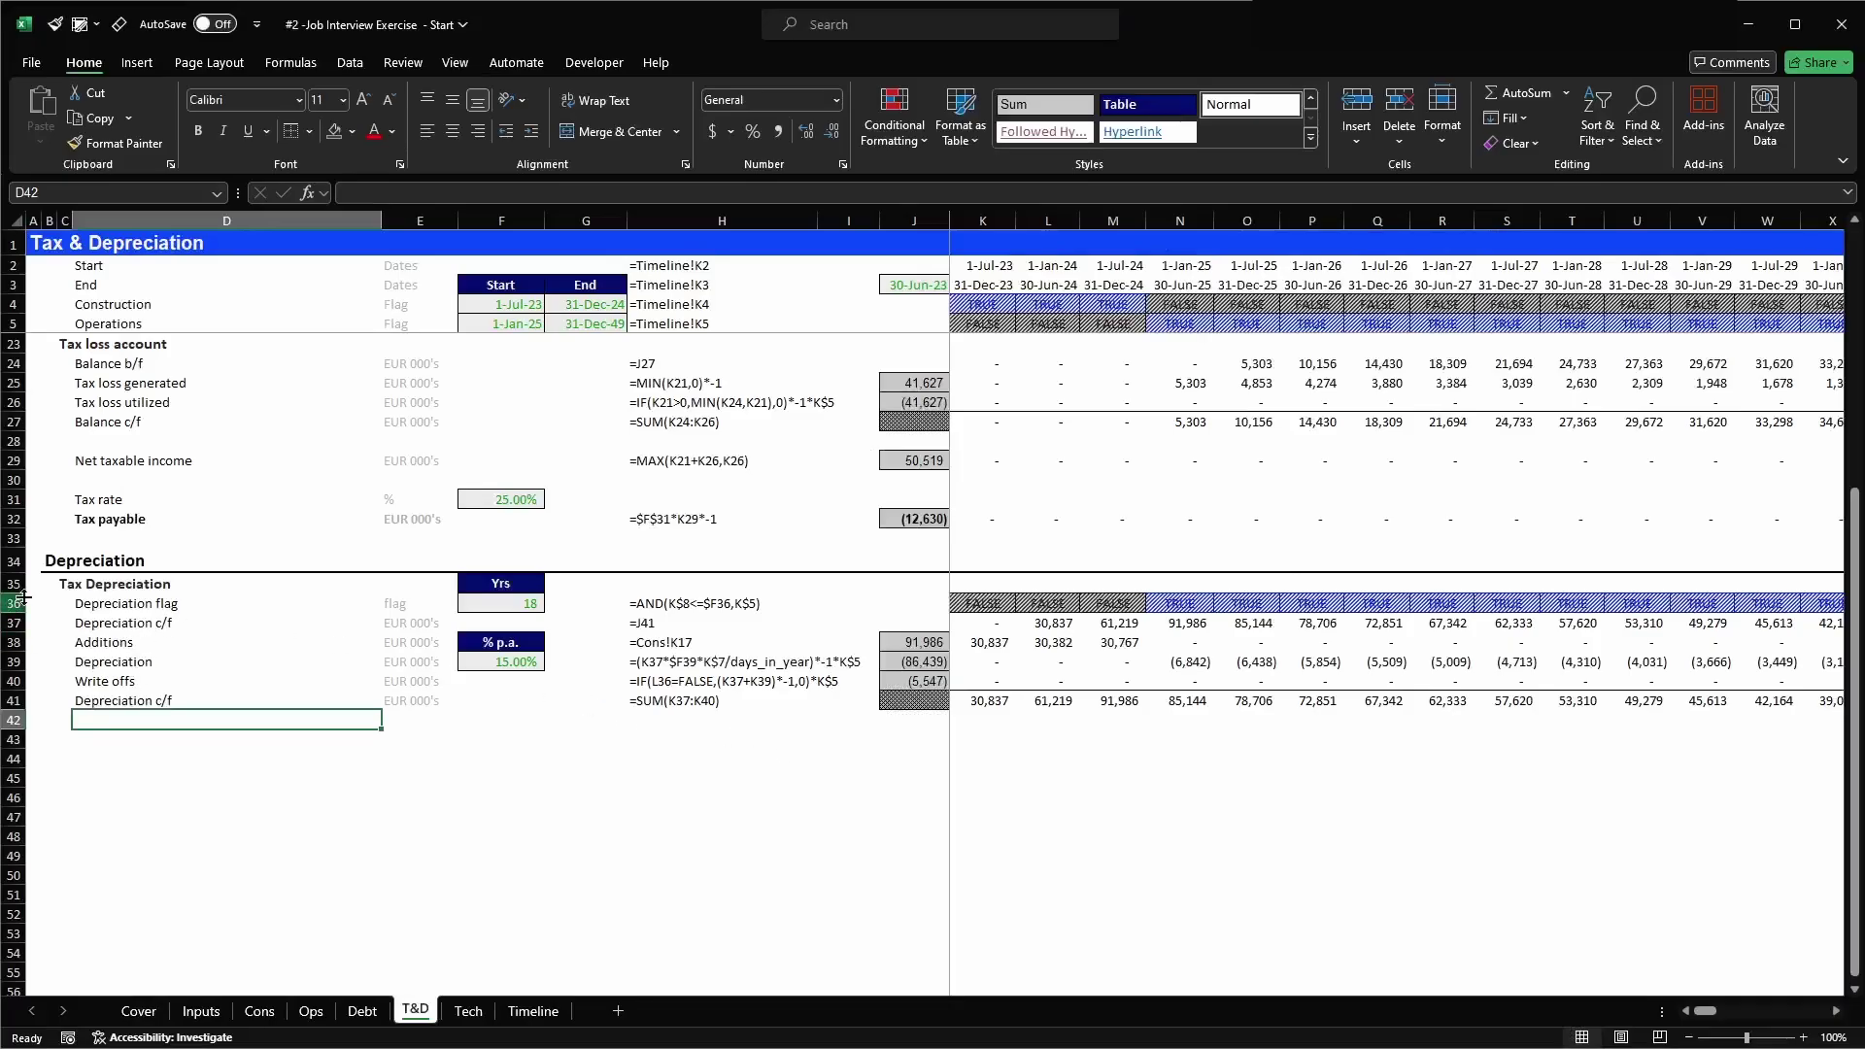
# - Copy the whole Tax Depreciation block, rows 35 to 41, and paste it starting at row 43
pyautogui.moveTo(15, 583); pyautogui.dragTo(15, 701)
pyautogui.hotkey('ctrl', 'c')
pyautogui.press('Down')
pyautogui.press('Down')
pyautogui.press('Down')
pyautogui.press('Down')
pyautogui.press('Down')
pyautogui.press('Down')
pyautogui.press('Down')
pyautogui.press('Down')
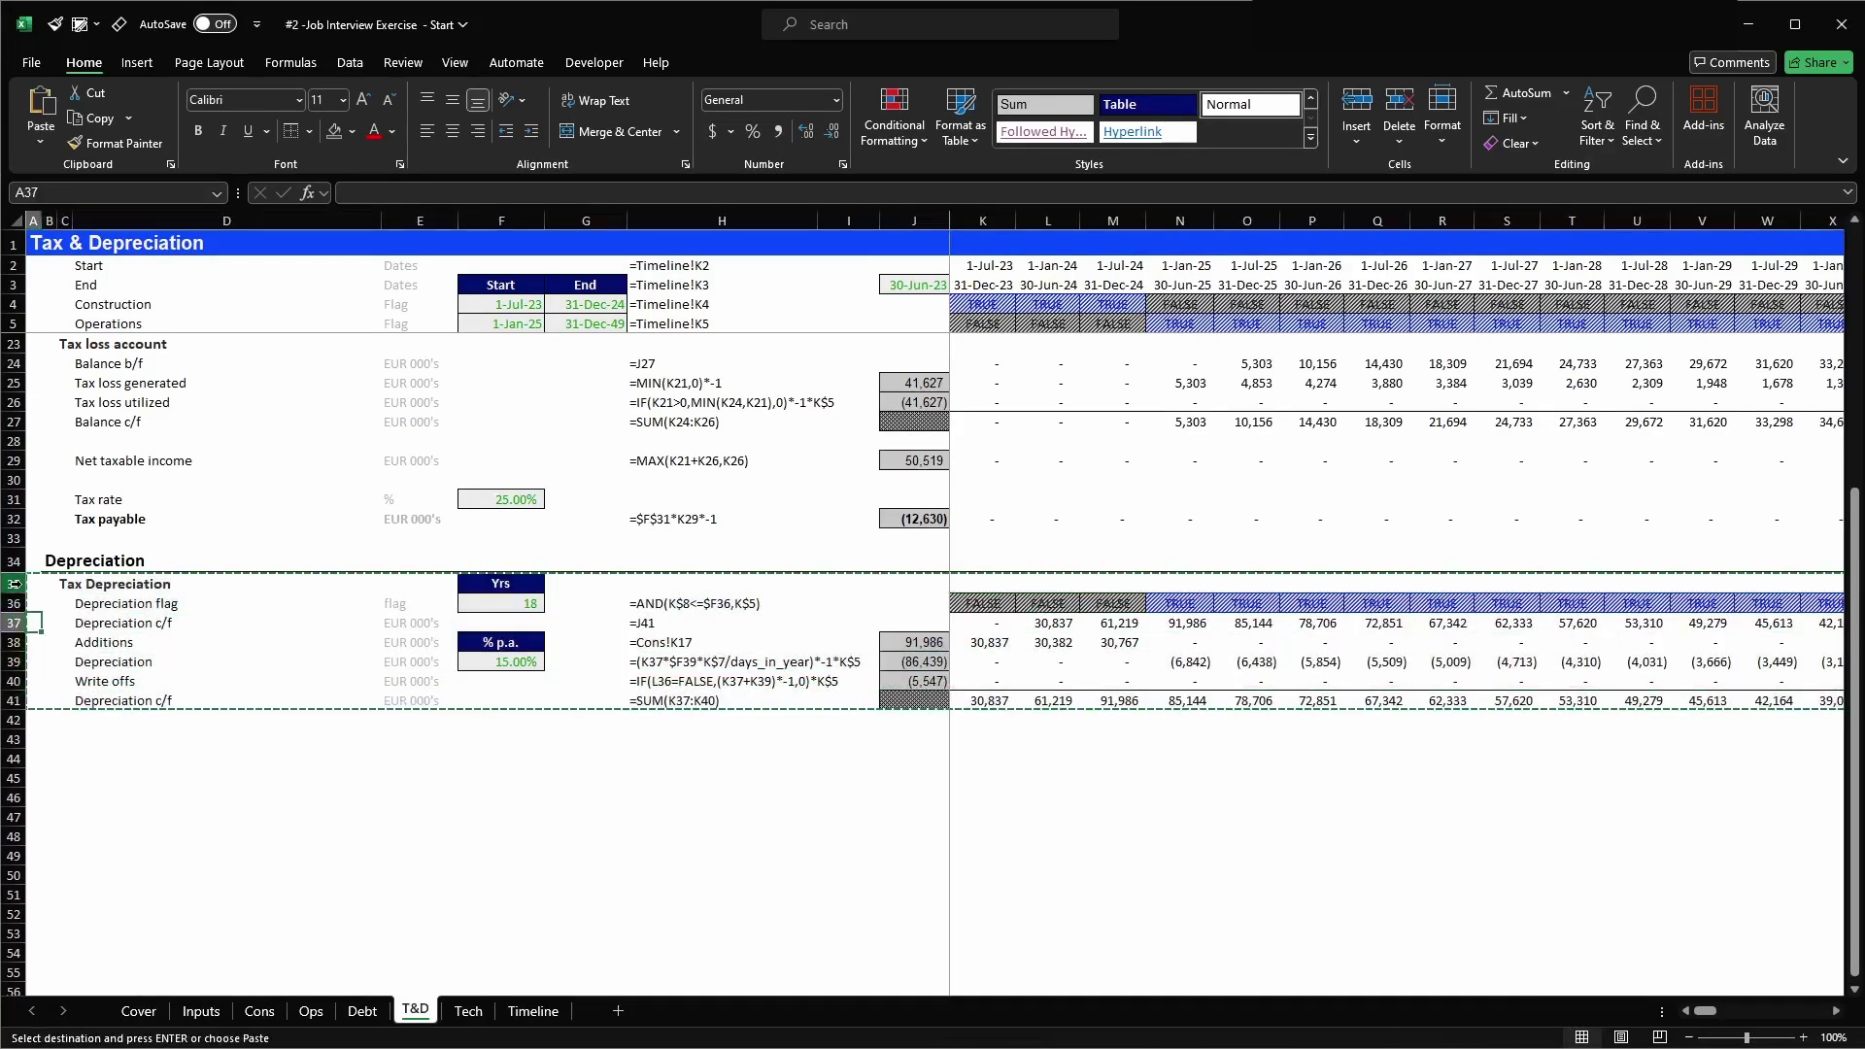
pyautogui.hotkey('shift', 'space')
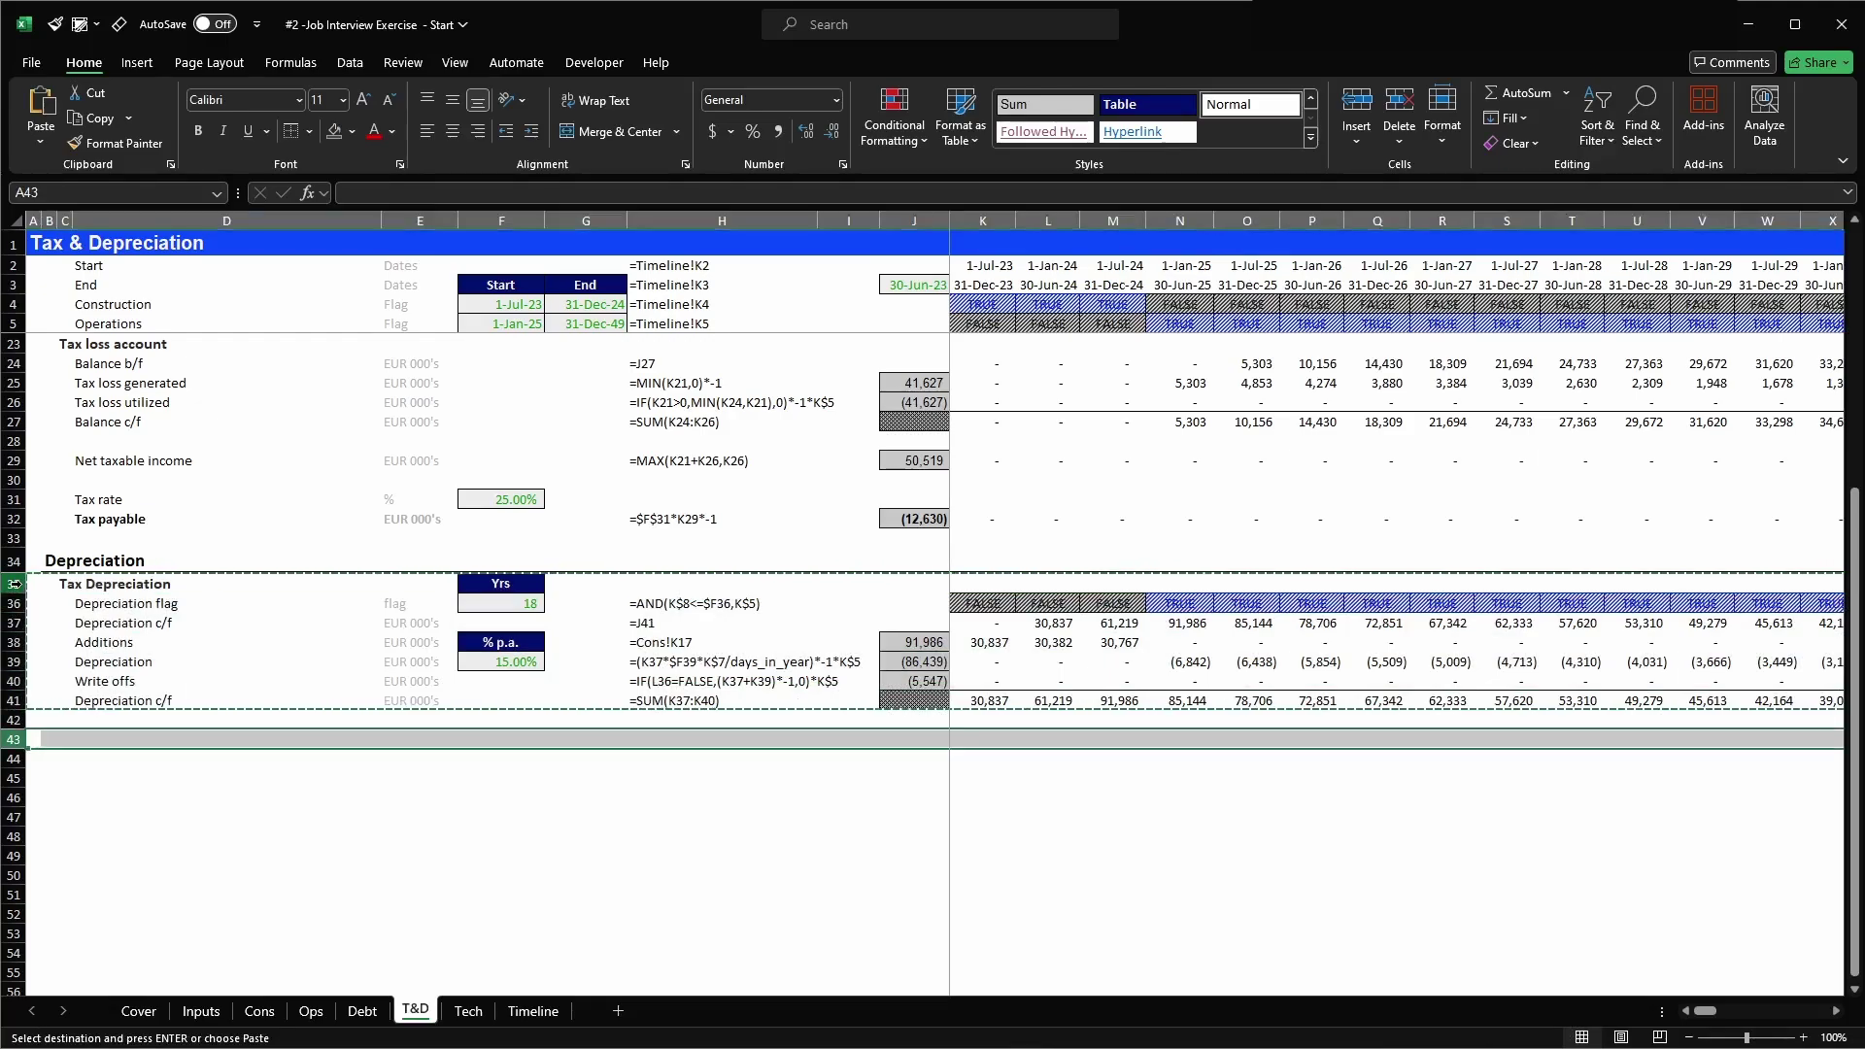
pyautogui.press('Return')
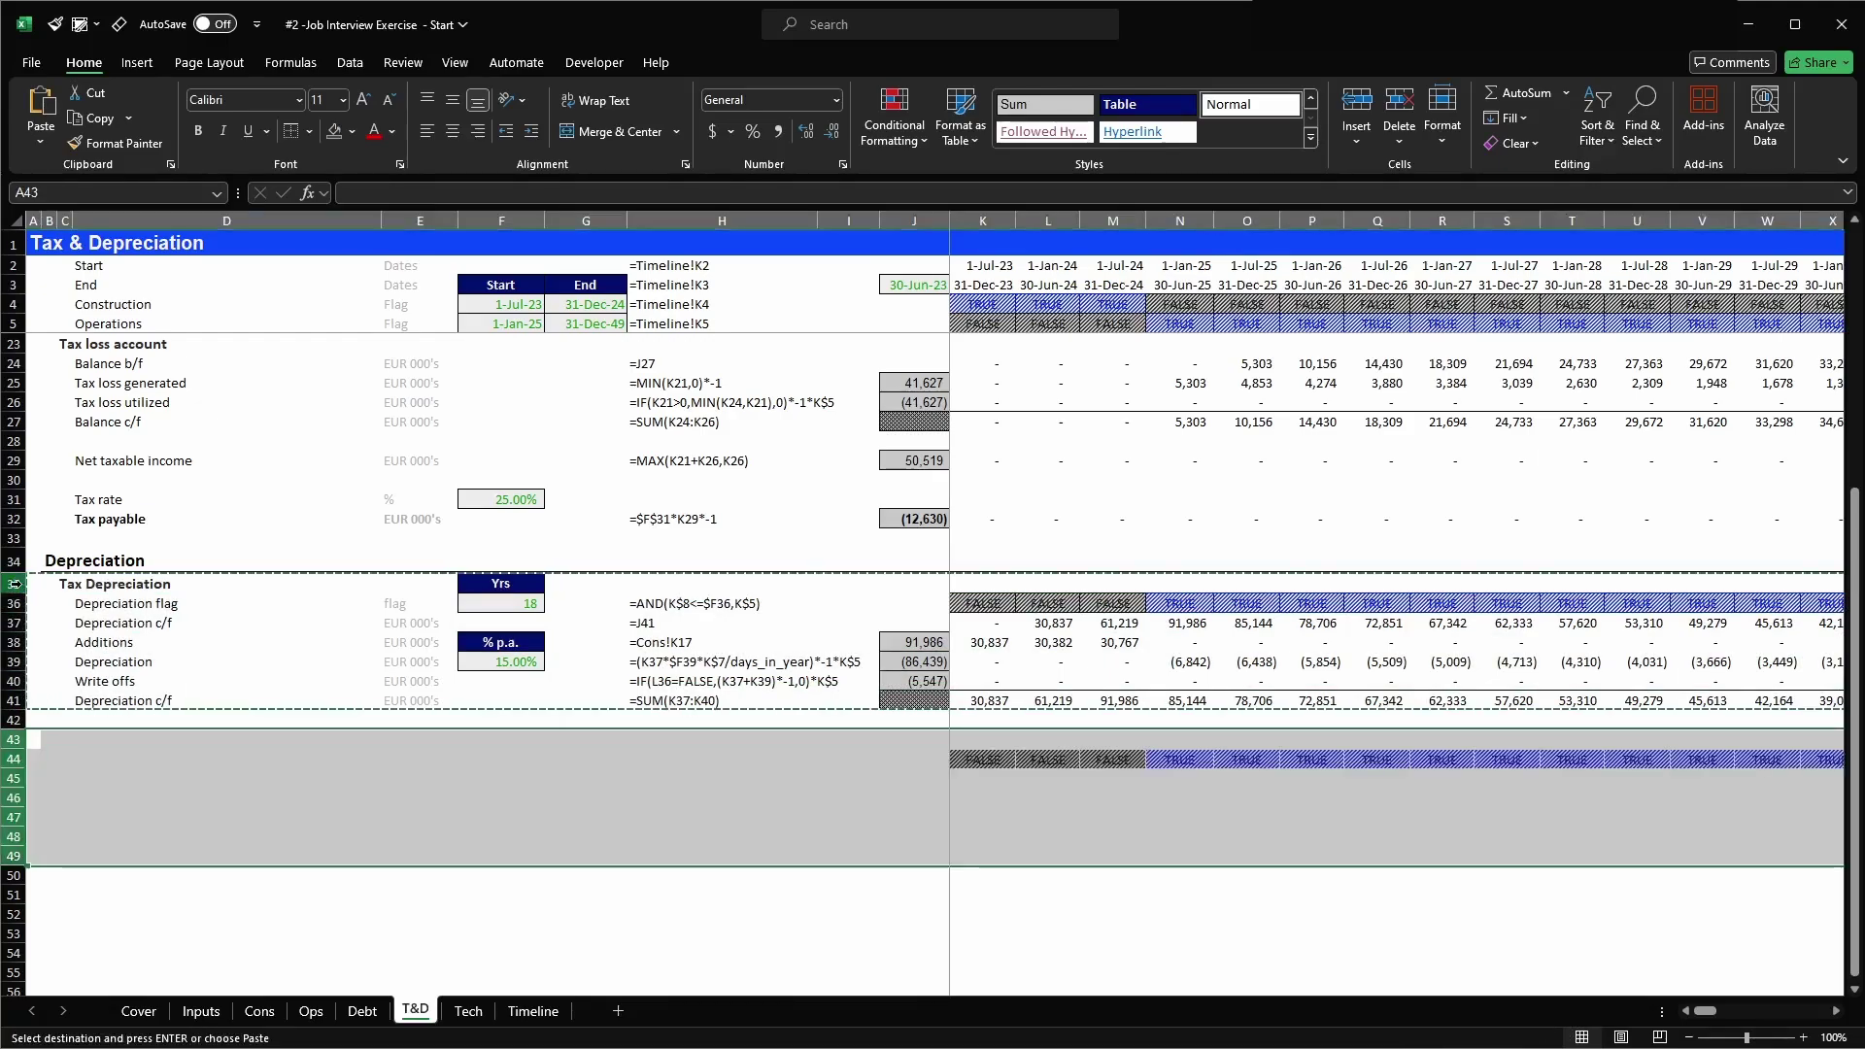
# - Rename the copied block's heading in C43 to Accounting Depreciation
pyautogui.press('Right')
pyautogui.press('Right')
pyautogui.press('F2')
pyautogui.hotkey('ctrl', 'Left')
pyautogui.write('Accounting')
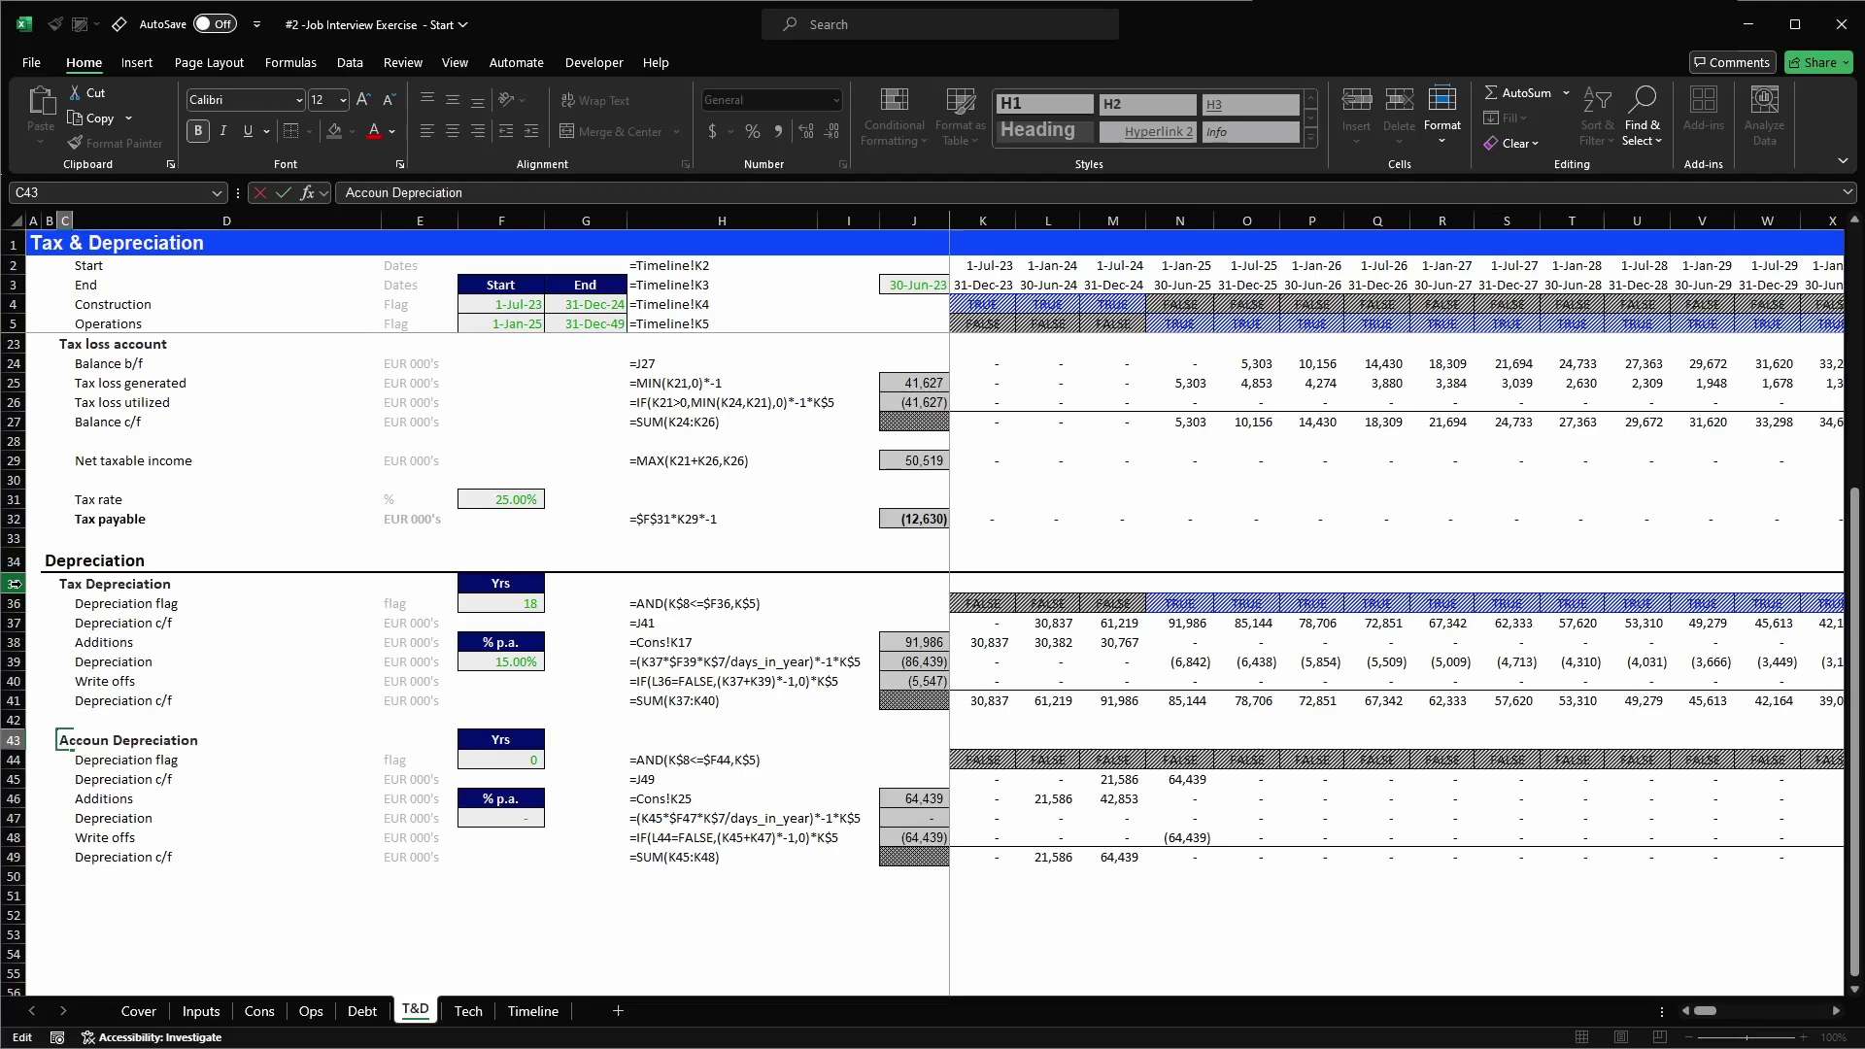
pyautogui.press('Return')
# - Check the years link in F44 and its neighbouring cells in the Accounting Depreciation flag row
pyautogui.hotkey('ctrl', 'Right')
pyautogui.hotkey('ctrl', 'Right')
pyautogui.hotkey('ctrl', 'Right')
pyautogui.hotkey('ctrl', 'Right')
pyautogui.hotkey('ctrl', 'Right')
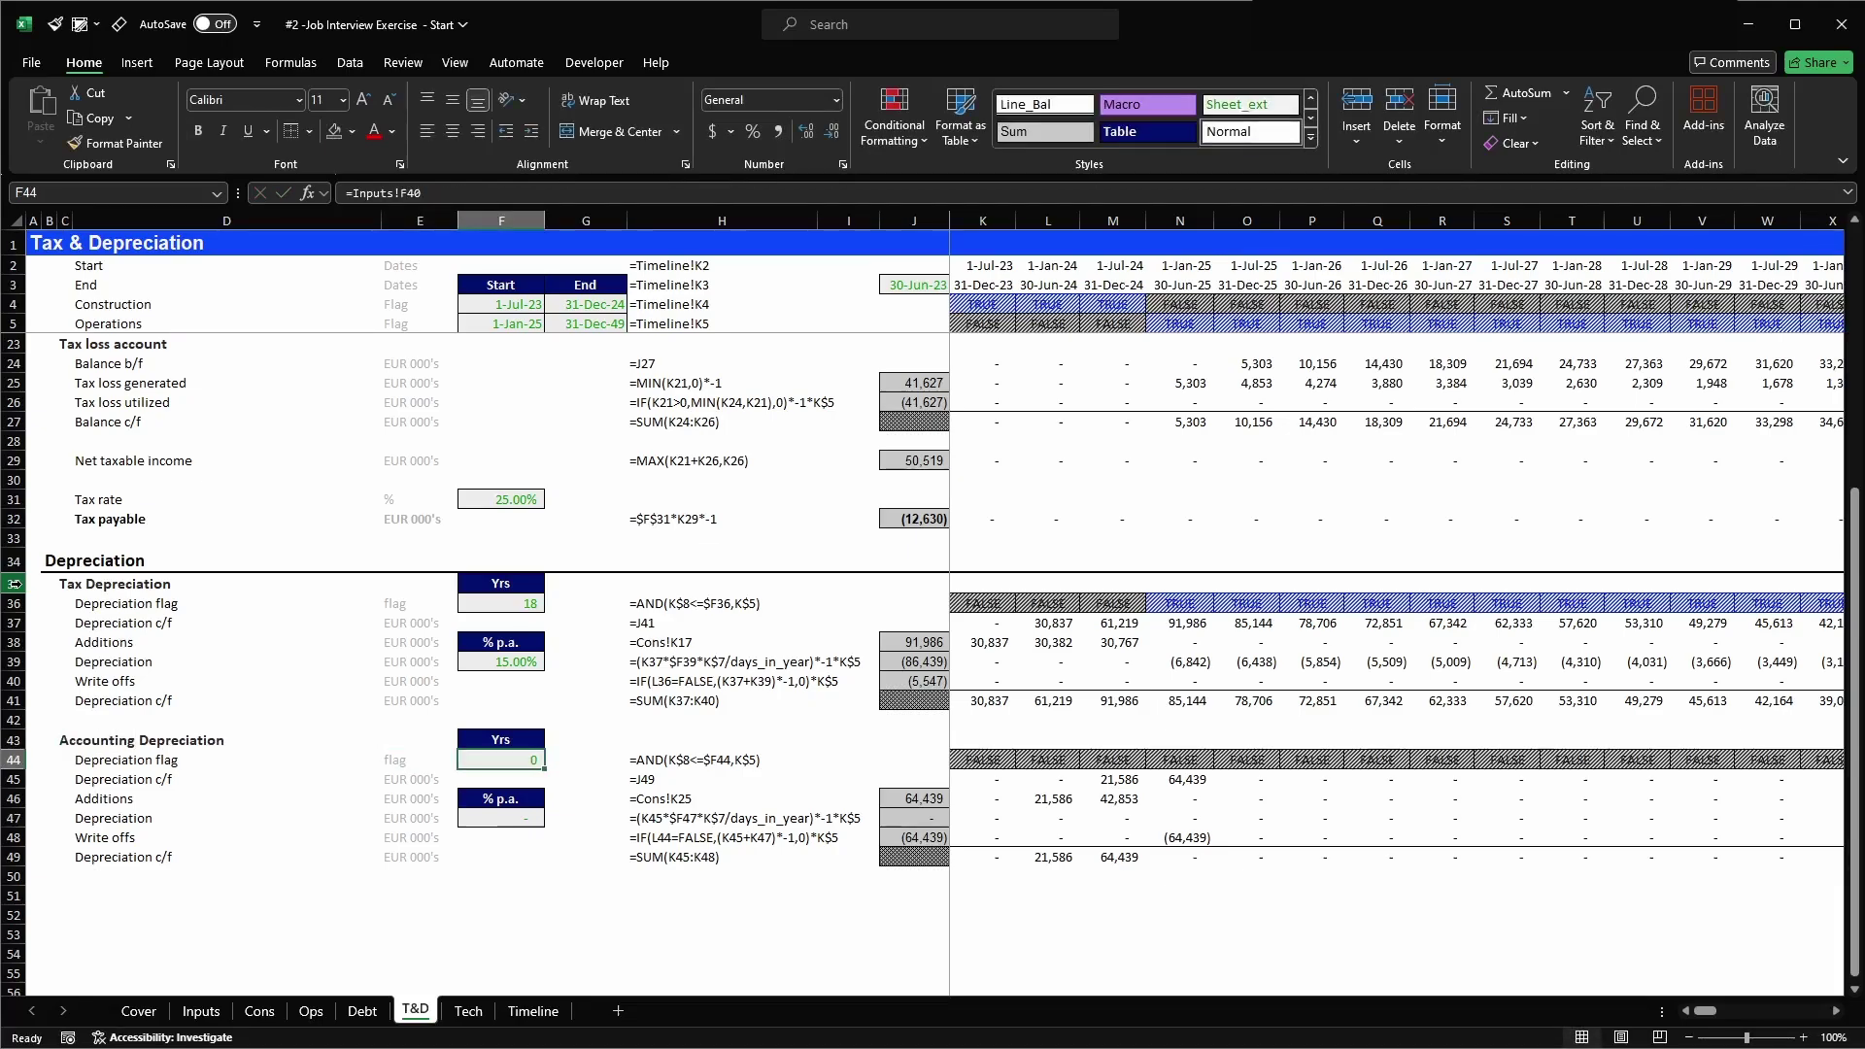
pyautogui.press('Right')
pyautogui.press('Left')
pyautogui.press('Left')
pyautogui.press('Left')
pyautogui.press('Left')
pyautogui.press('Left')
pyautogui.press('Right')
pyautogui.press('Right')
pyautogui.press('Right')
# - Clear the Depreciation and Write offs formulas in rows 47 and 48 of the Accounting Depreciation block across the whole timeline
pyautogui.press('Down')
pyautogui.press('Down')
pyautogui.press('Right')
pyautogui.press('Down')
pyautogui.hotkey('shift', 'Down')
pyautogui.hotkey('ctrl', 'shift', 'Right')
pyautogui.hotkey('ctrl', 'r')
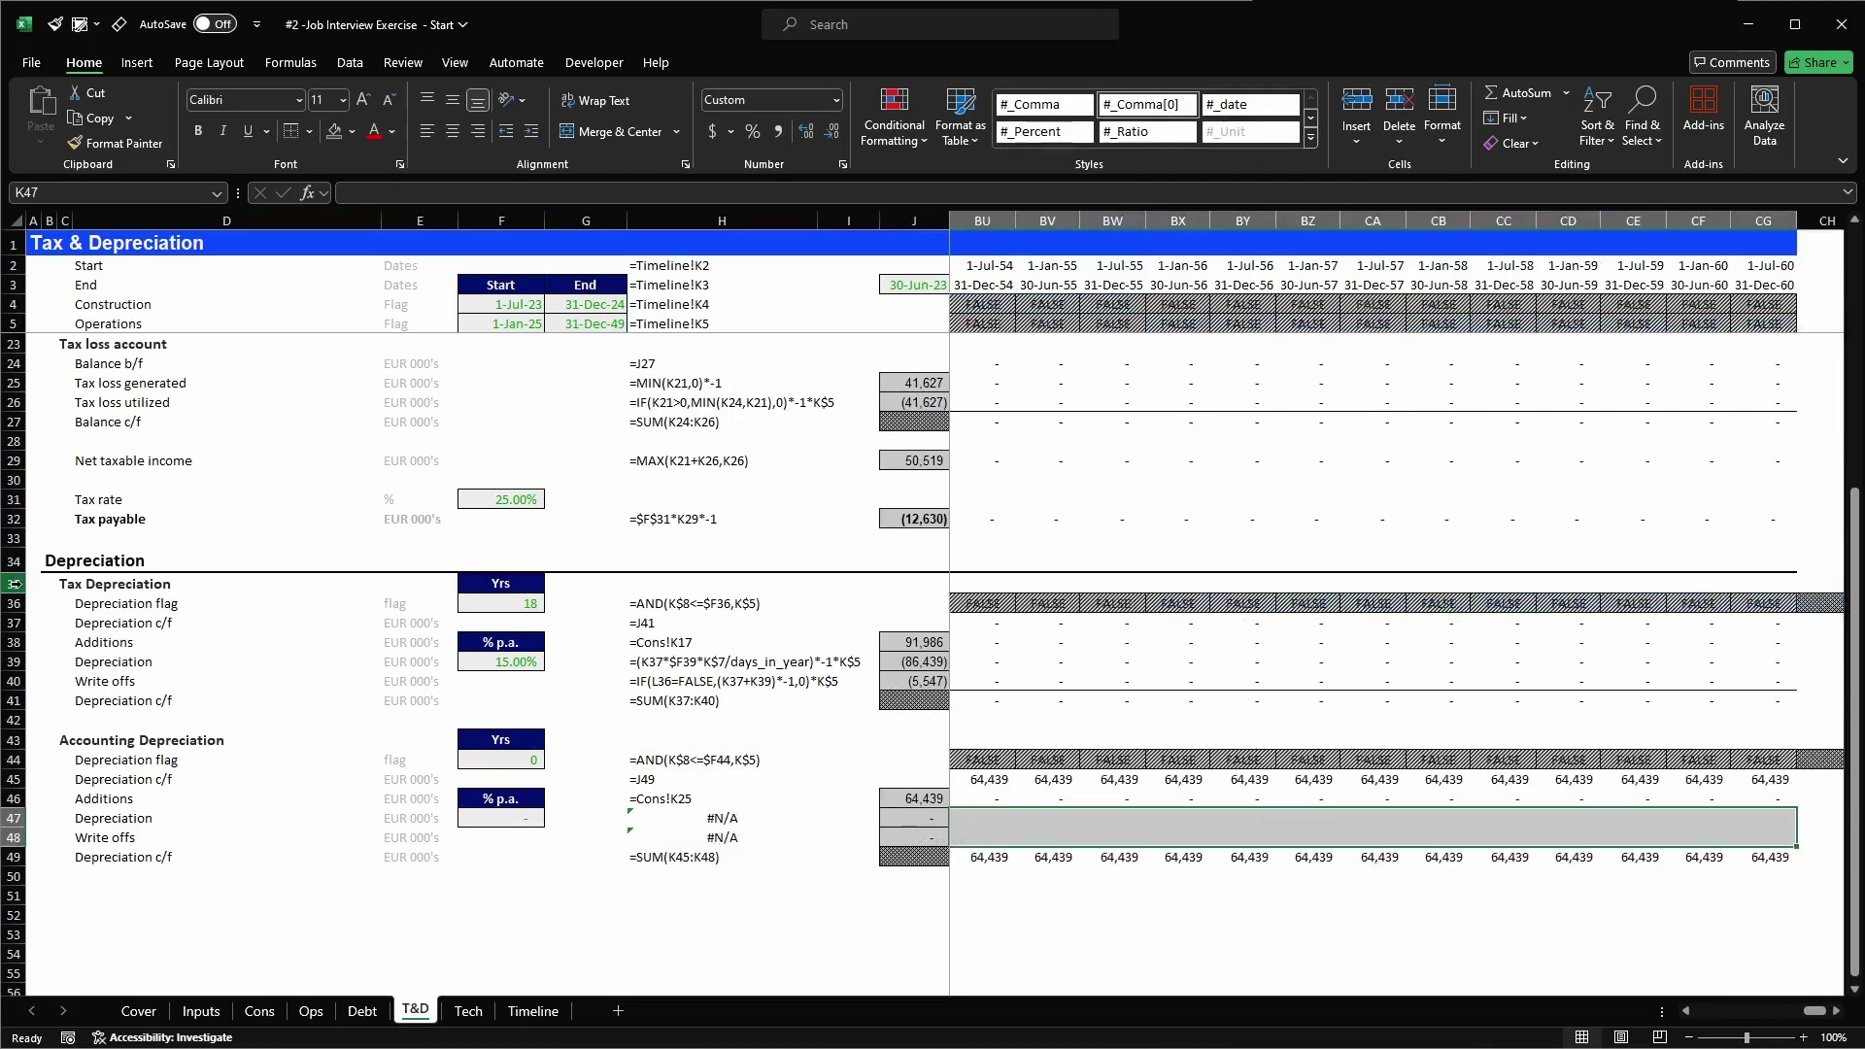
pyautogui.press('Left')
pyautogui.press('Right')
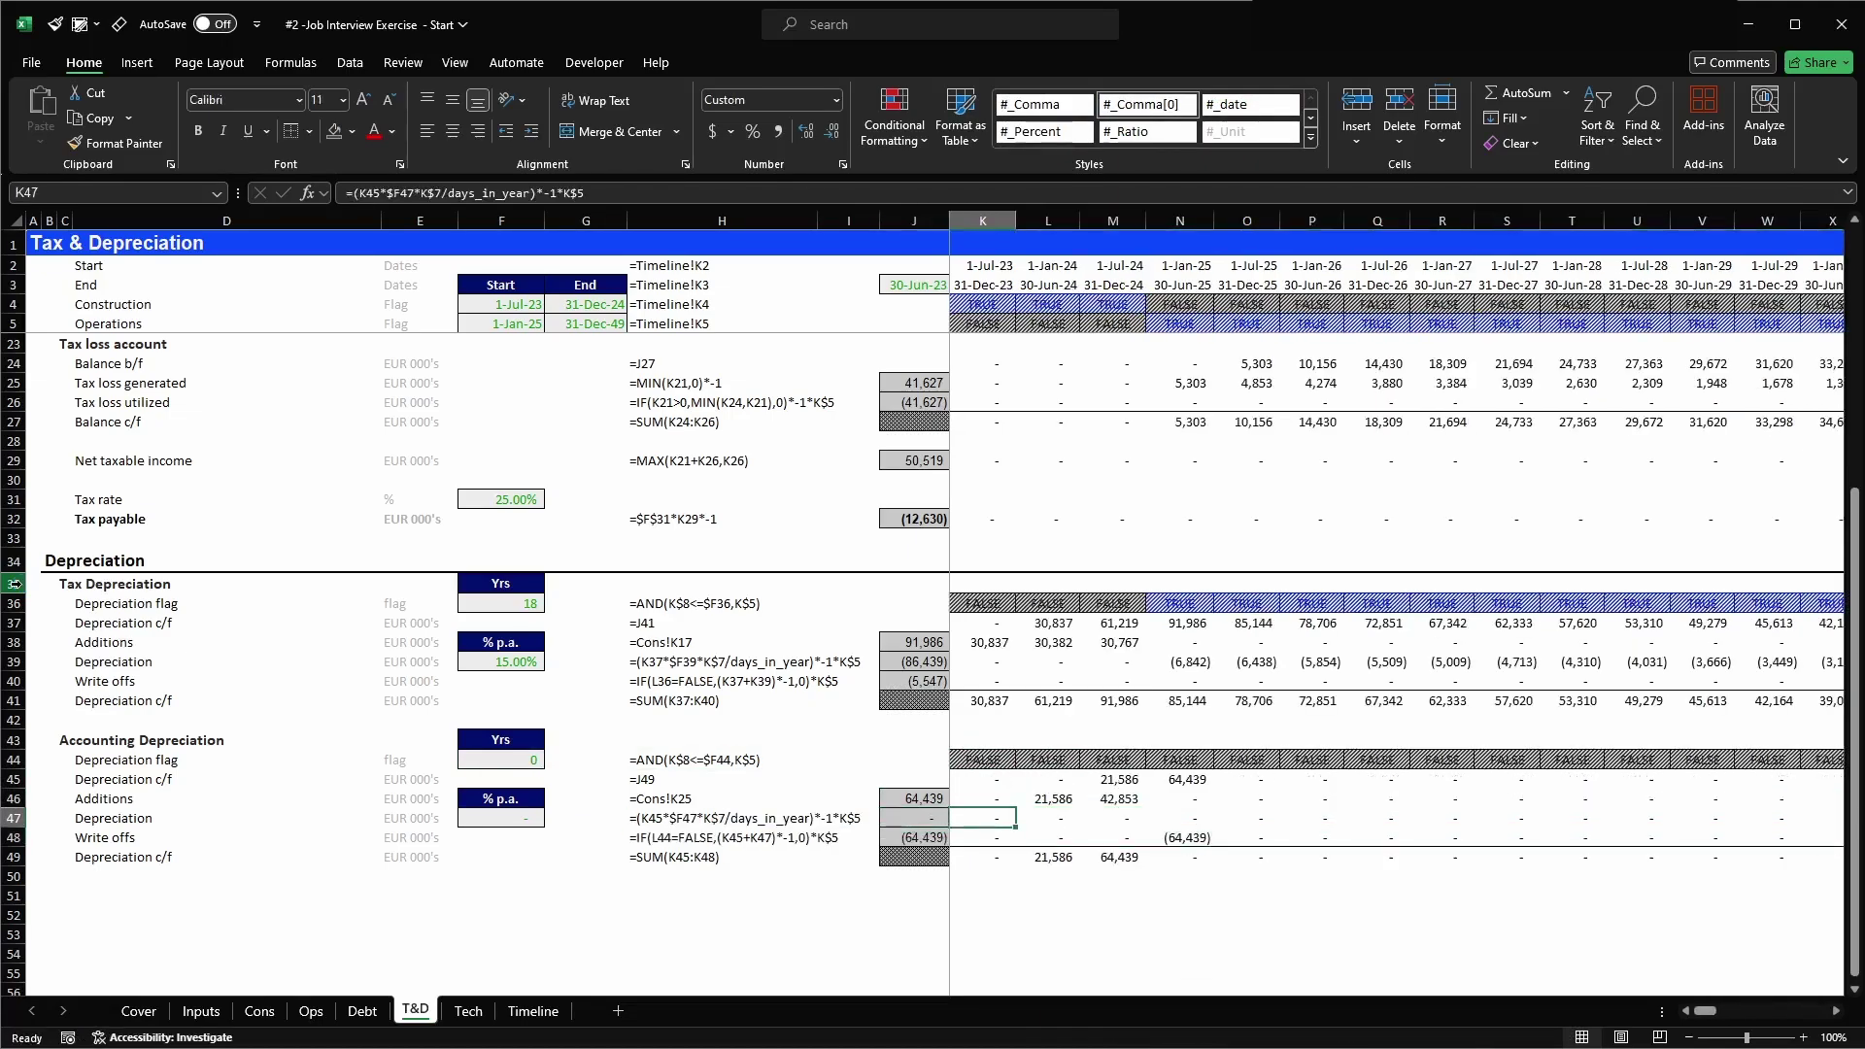
pyautogui.hotkey('shift', 'Down')
pyautogui.hotkey('ctrl', 'shift', 'Right')
pyautogui.press('Delete')
pyautogui.press('Left')
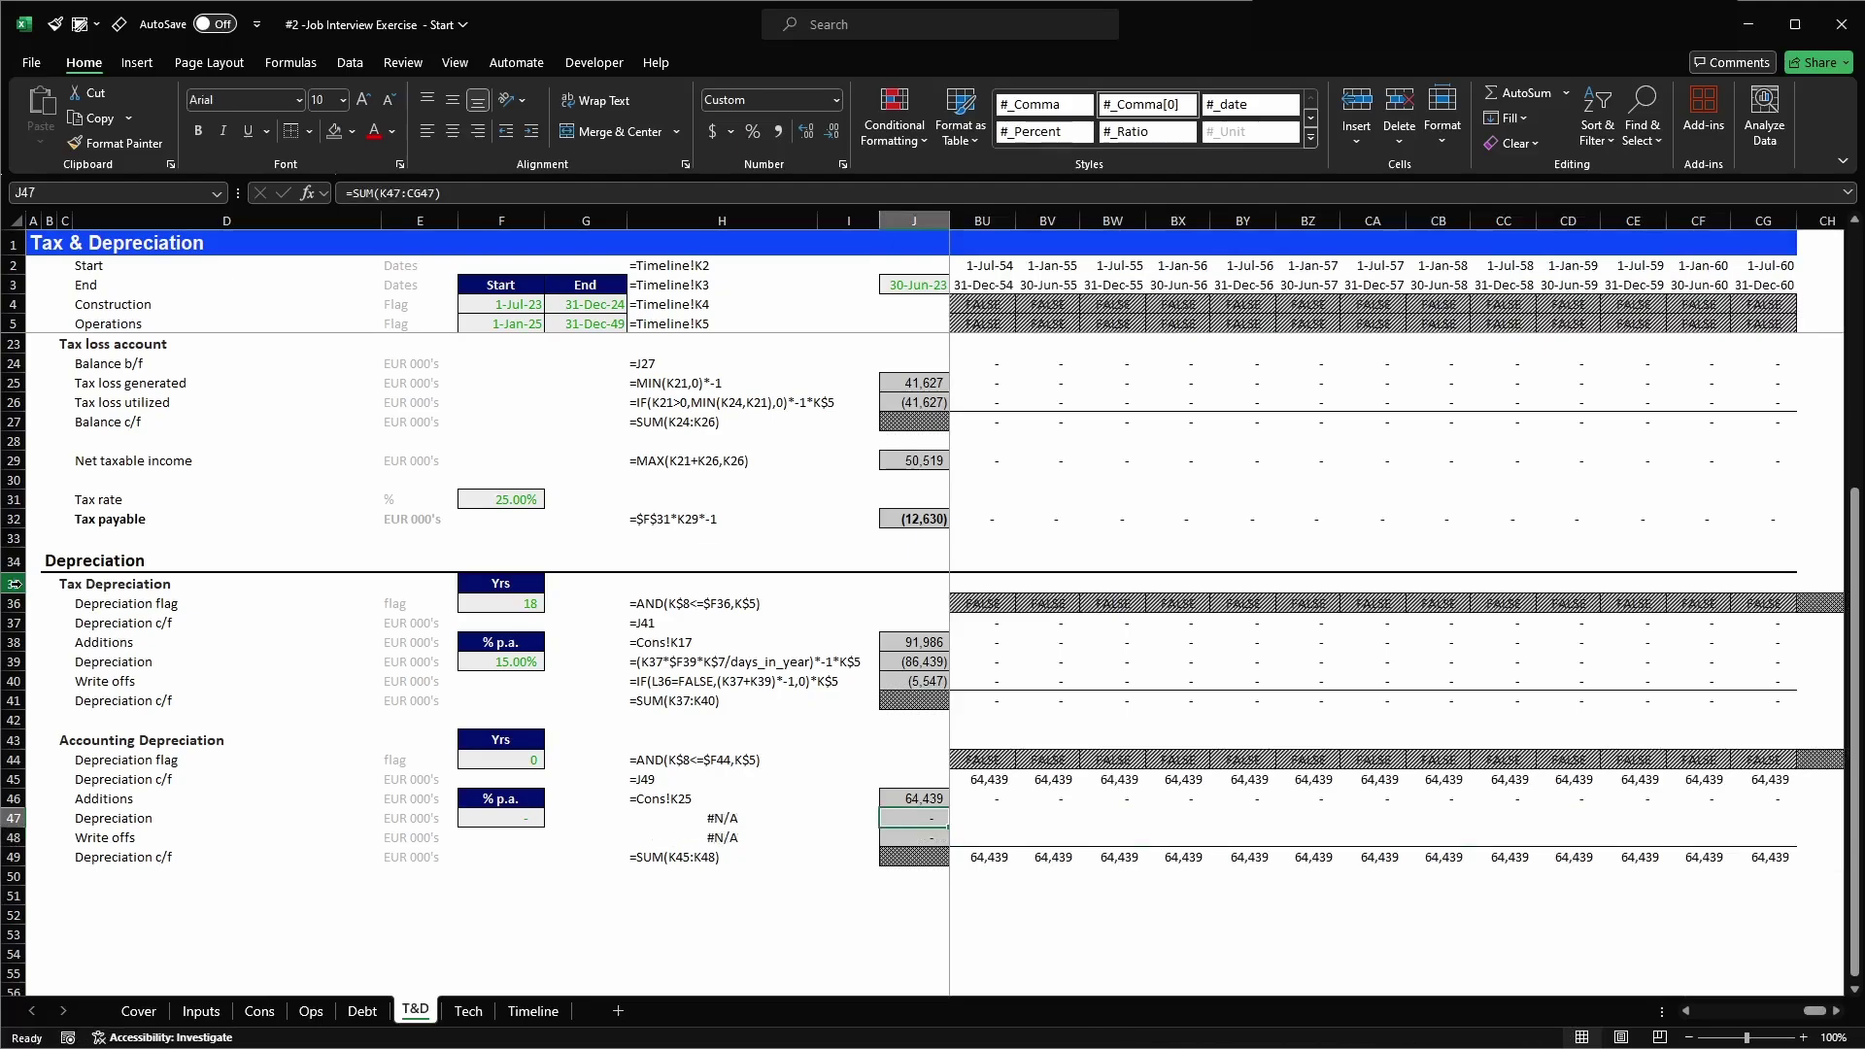
# - Anchor the row in the Tax Depreciation Additions formula as =Cons!K$17 in K38 and copy it across the timeline
pyautogui.press('Right')
pyautogui.press('Up')
pyautogui.press('Up')
pyautogui.press('Up')
pyautogui.press('Down')
pyautogui.press('Down')
pyautogui.press('F2')
pyautogui.press('Escape')
pyautogui.press('Up')
pyautogui.press('Up')
pyautogui.press('Up')
pyautogui.press('Up')
pyautogui.press('Up')
pyautogui.press('Up')
pyautogui.press('Up')
pyautogui.press('Up')
pyautogui.press('F2')
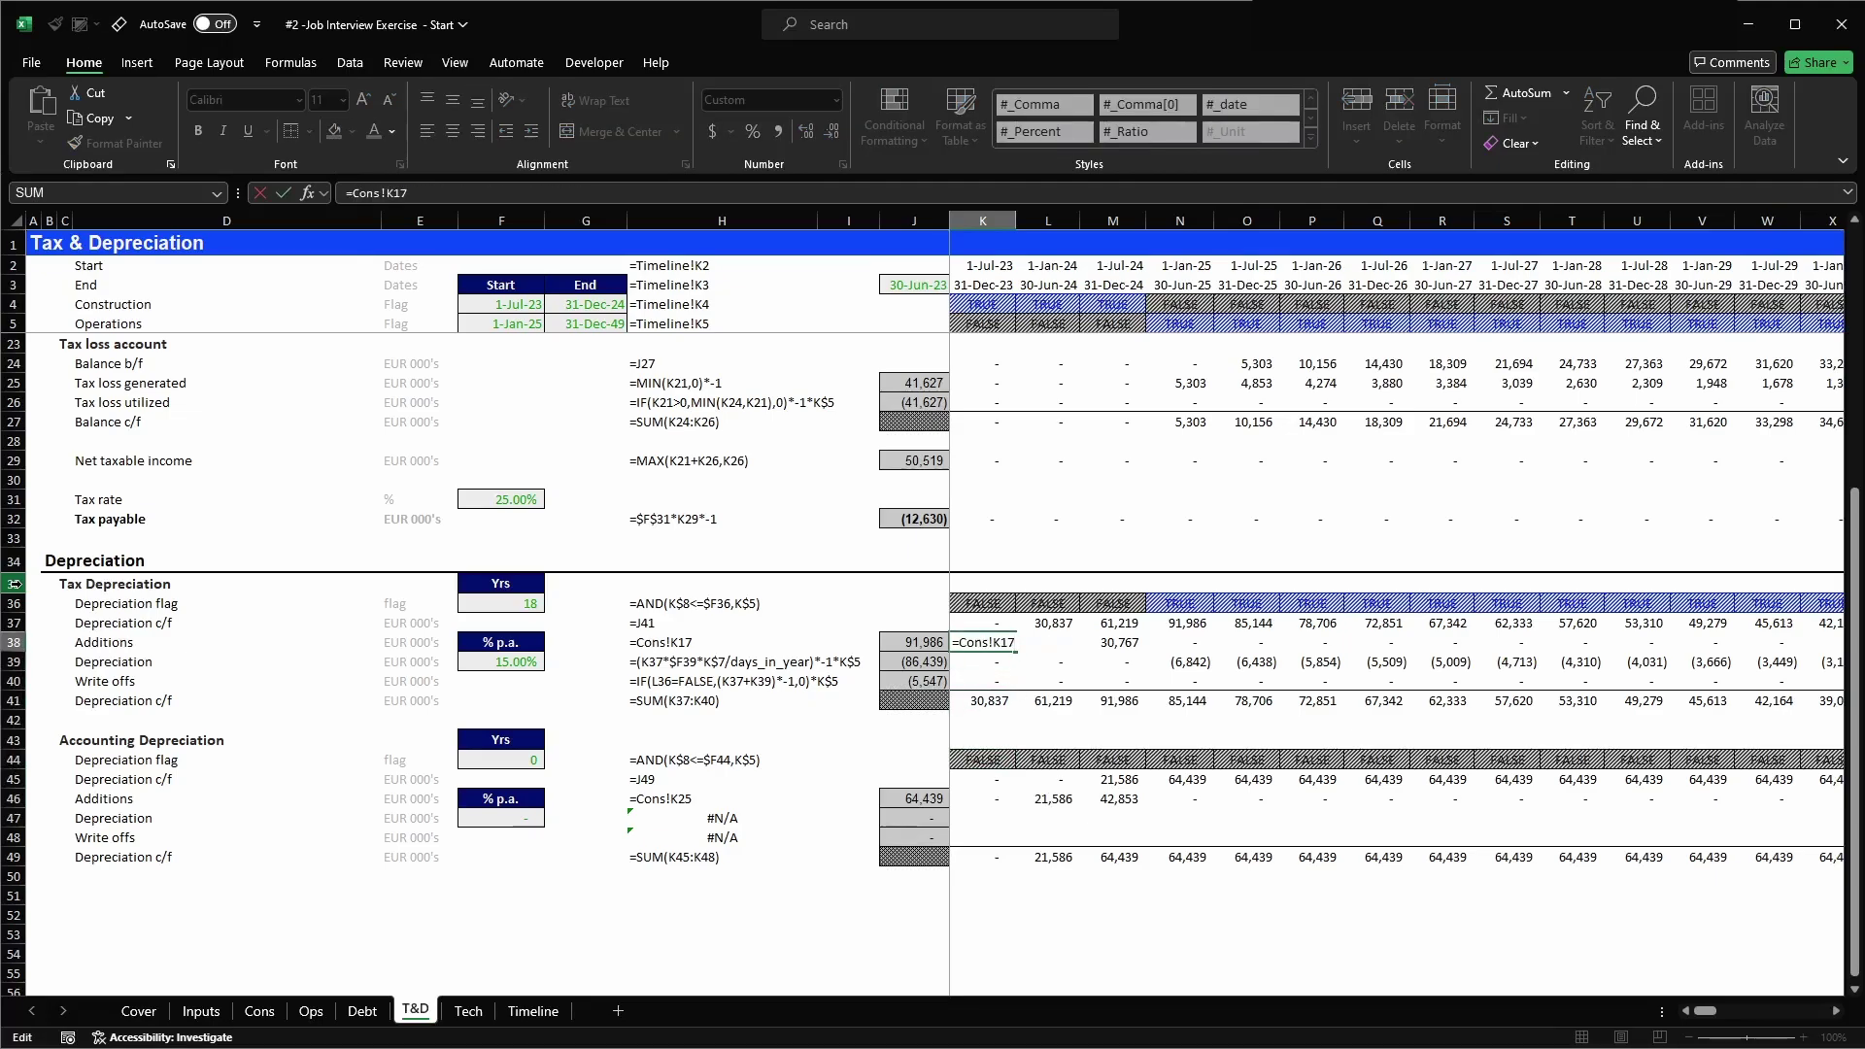
pyautogui.press('F4')
pyautogui.press('F4')
pyautogui.hotkey('ctrl', 'Return')
pyautogui.hotkey('ctrl', 'c')
pyautogui.hotkey('ctrl', 'shift', 'Right')
pyautogui.hotkey('shift', 'Down')
pyautogui.press('Return')
# - Copy the anchored Additions formula =Cons!K$17 into row 46 of Accounting Depreciation and extend it across the timeline
pyautogui.press('Home')
pyautogui.hotkey('ctrl', 'c')
pyautogui.press('Down')
pyautogui.press('Down')
pyautogui.press('Down')
pyautogui.press('Down')
pyautogui.press('Down')
pyautogui.press('Down')
pyautogui.press('Down')
pyautogui.press('Down')
pyautogui.press('Return')
pyautogui.press('F2')
pyautogui.press('Escape')
pyautogui.hotkey('ctrl', 'c')
pyautogui.hotkey('ctrl', 'shift', 'Right')
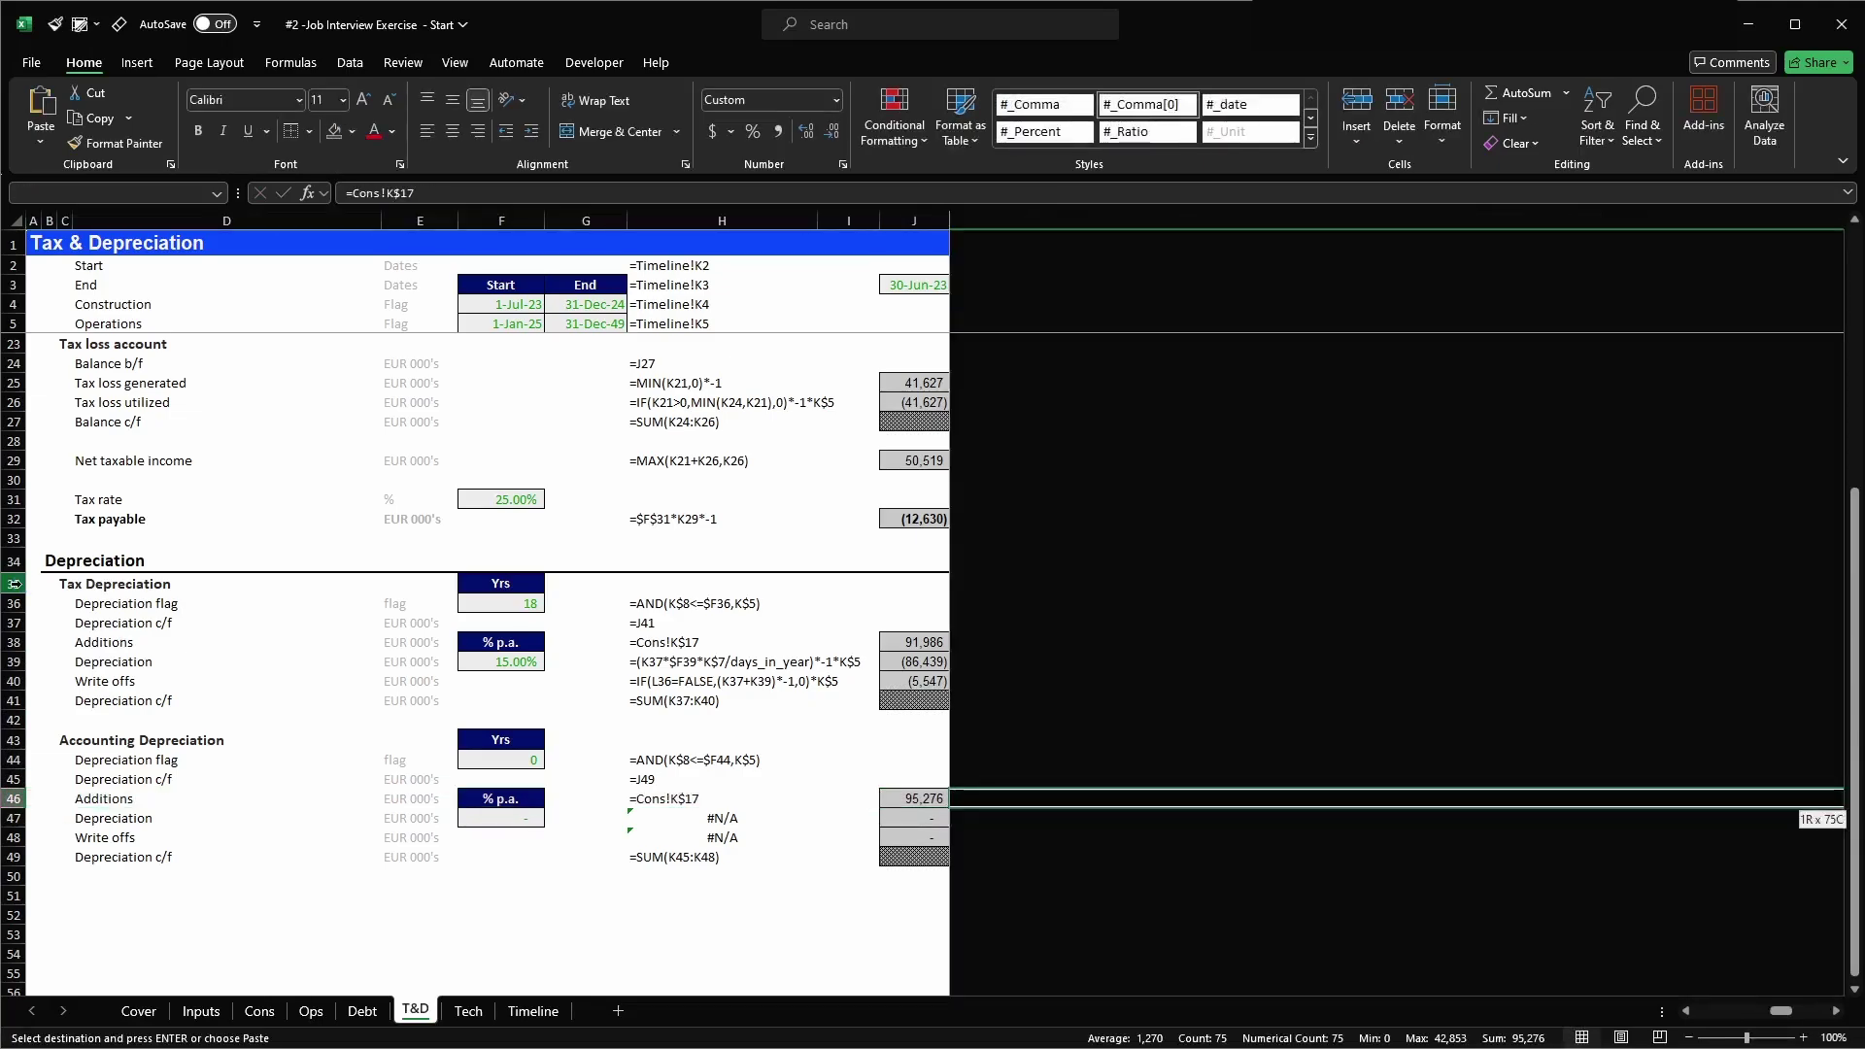
pyautogui.press('Return')
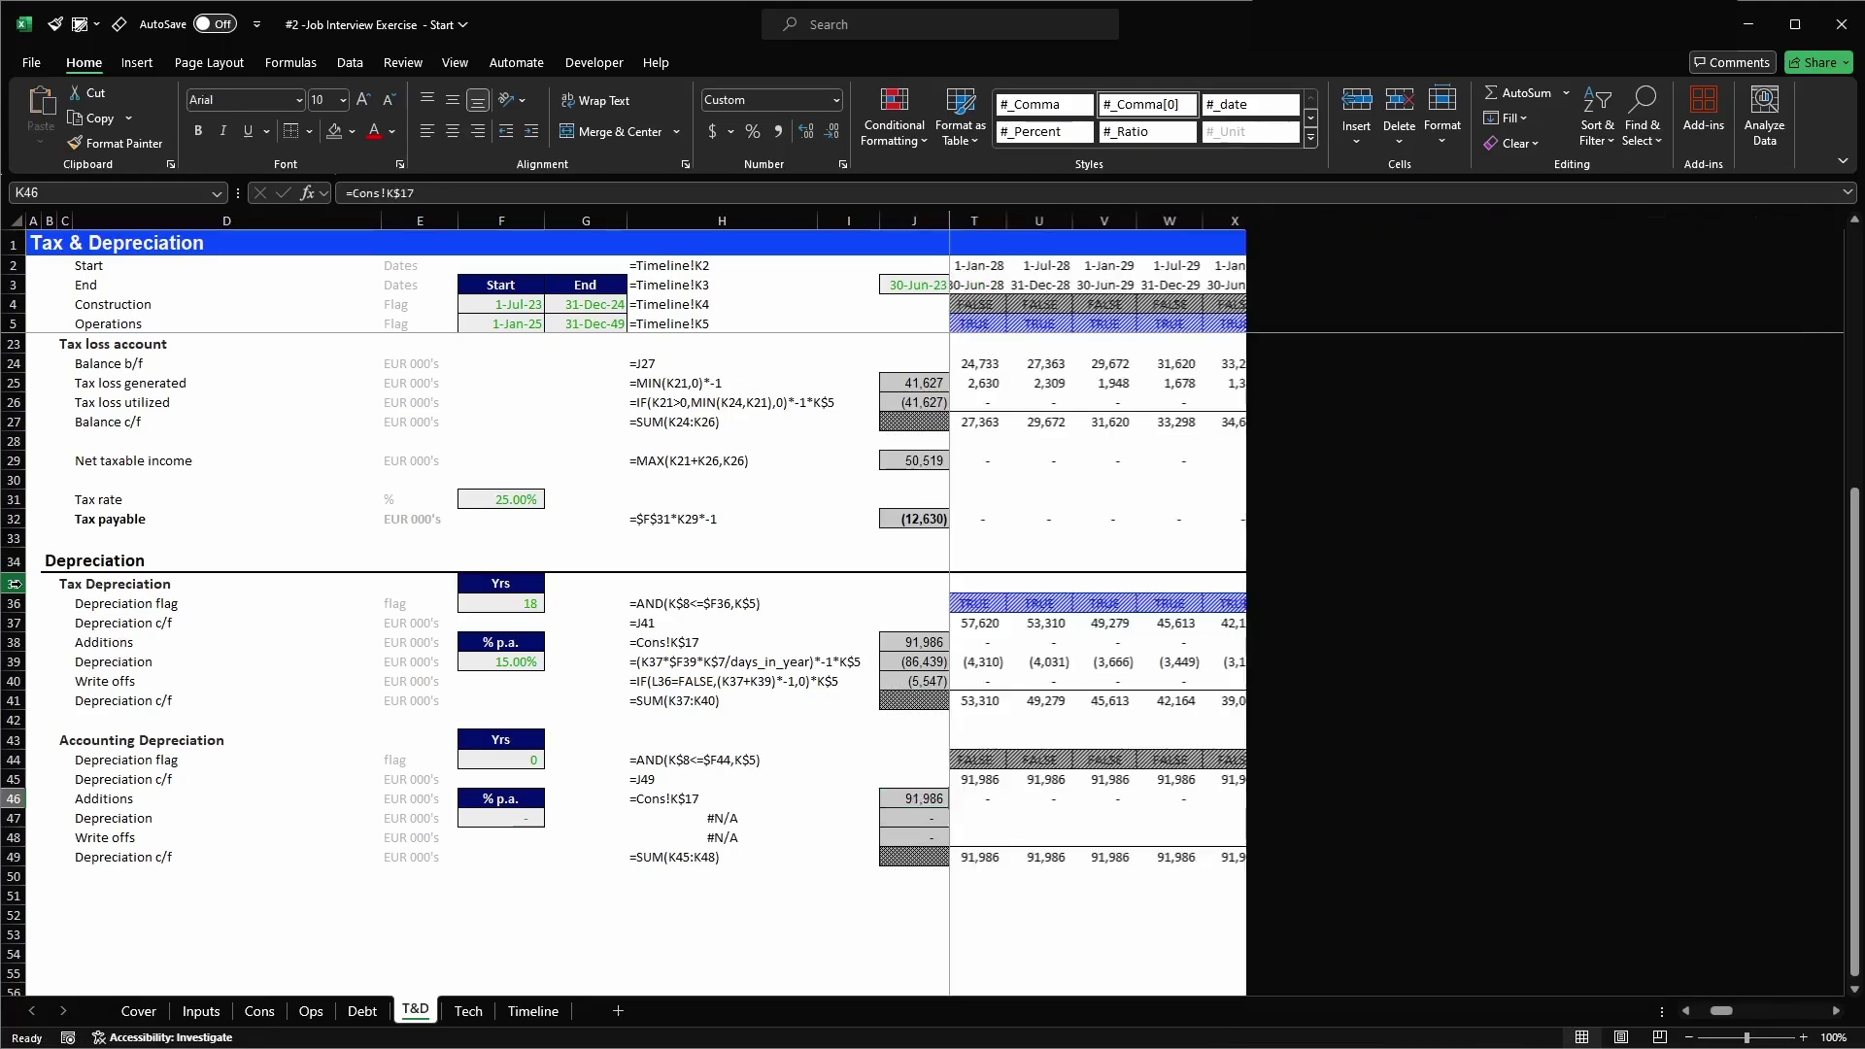
pyautogui.press('Down')
pyautogui.hotkey('shift', 'space')
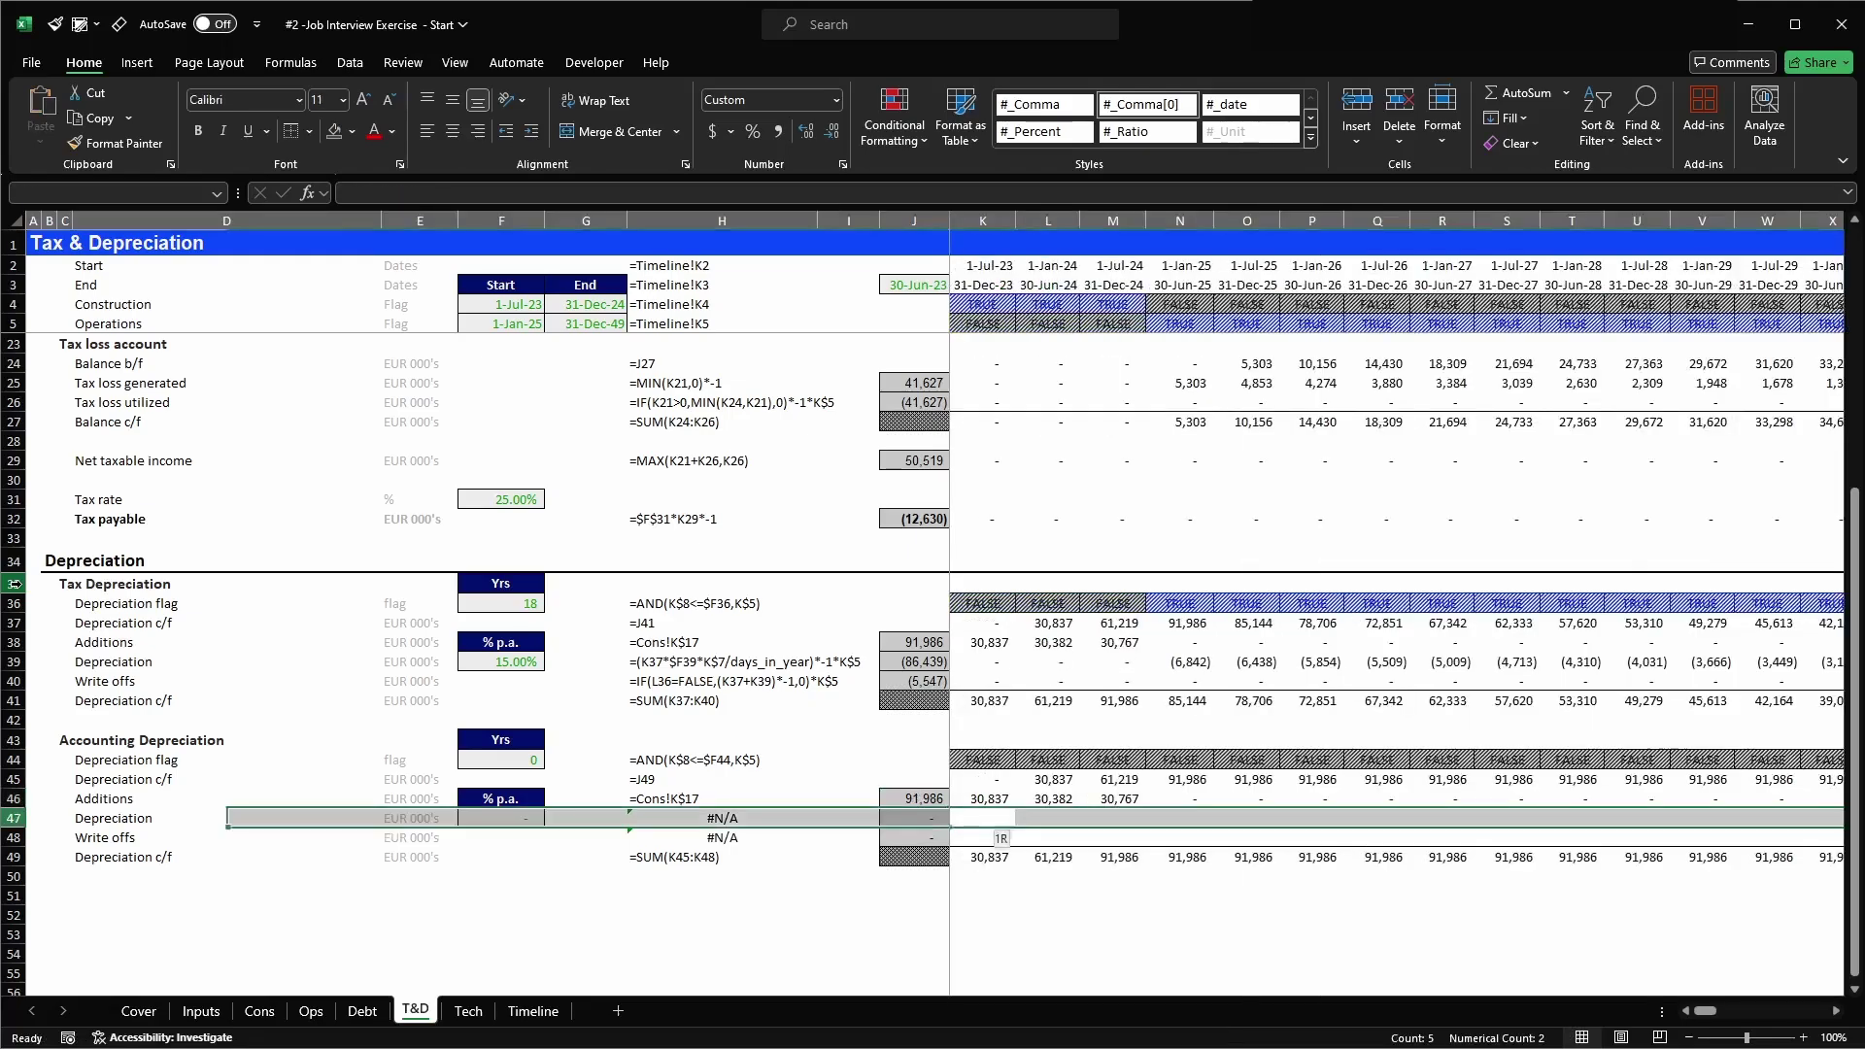
pyautogui.press('Down')
pyautogui.hotkey('shift', 'space')
pyautogui.press('Left')
pyautogui.press('Left')
pyautogui.press('Left')
pyautogui.press('Left')
pyautogui.press('Left')
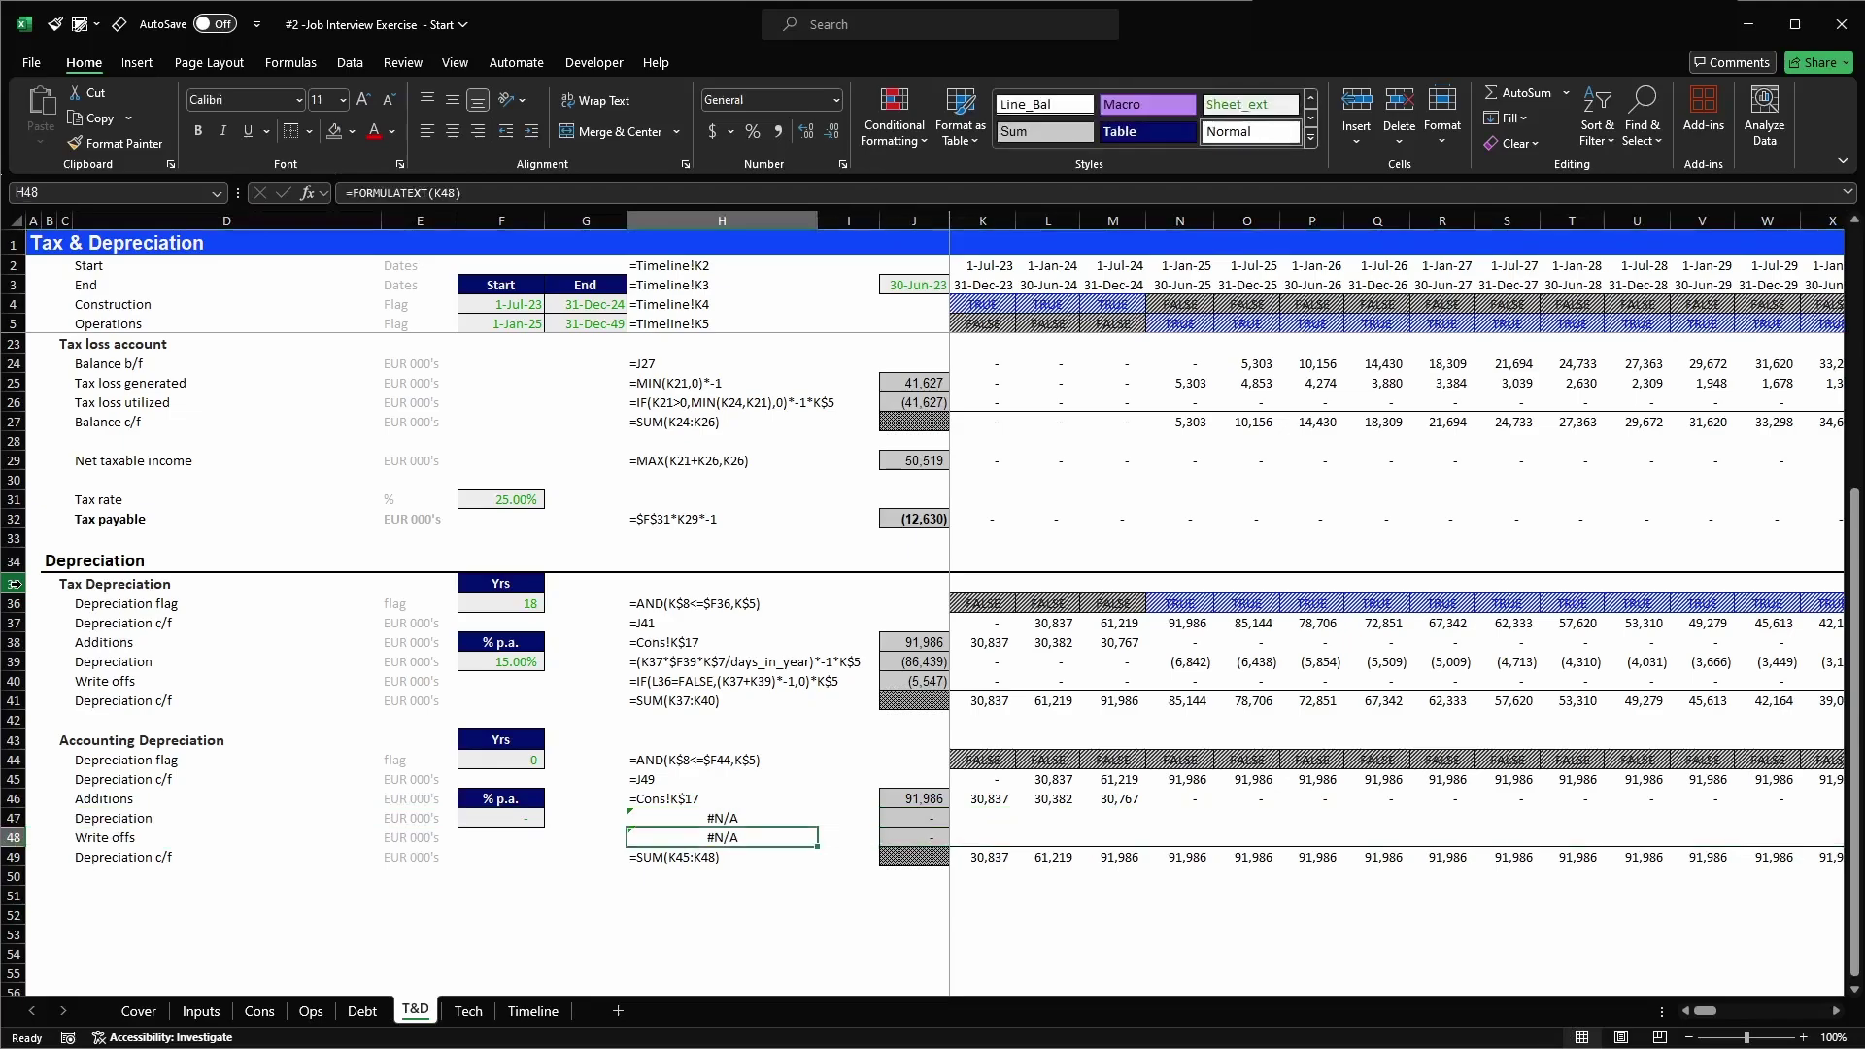
# - Link the Accounting Depreciation years in F44 to the accounting depreciation horizon in cell F34 of the Inputs sheet
pyautogui.press('Up')
pyautogui.press('Up')
pyautogui.press('Up')
pyautogui.press('Up')
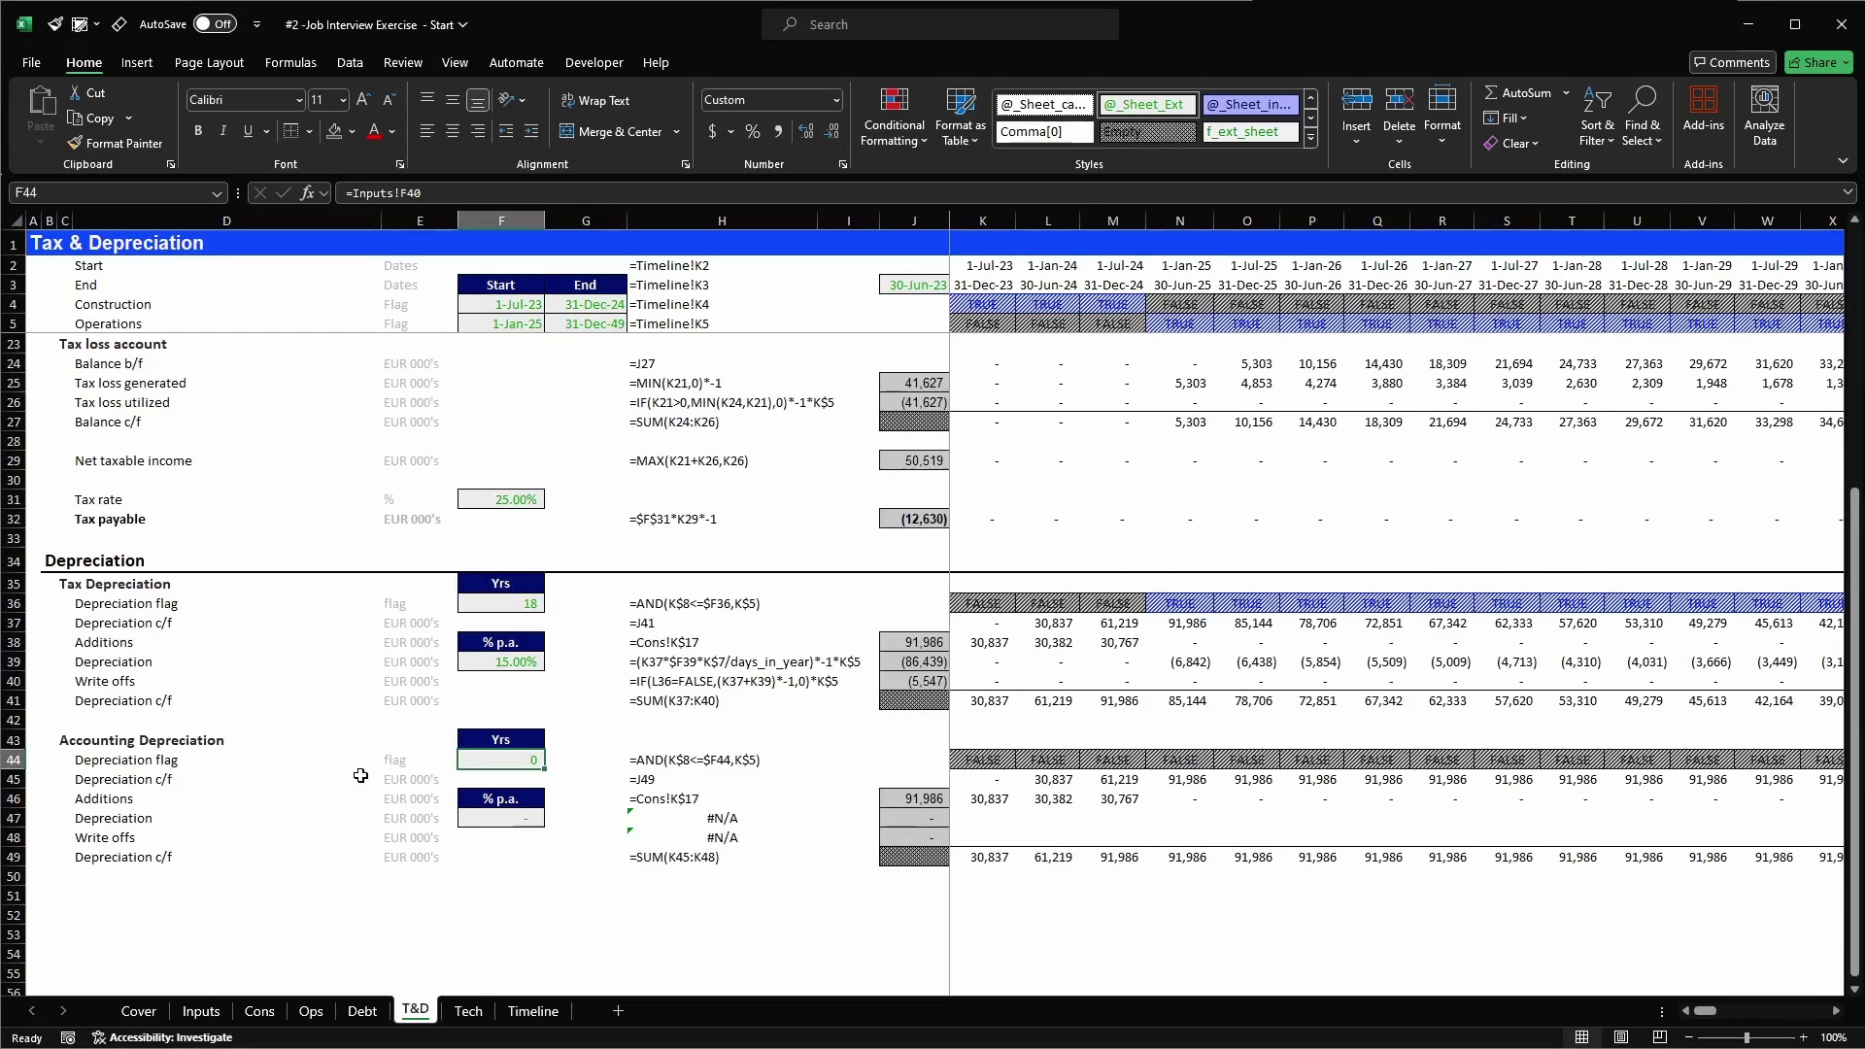
pyautogui.click(201, 1012)
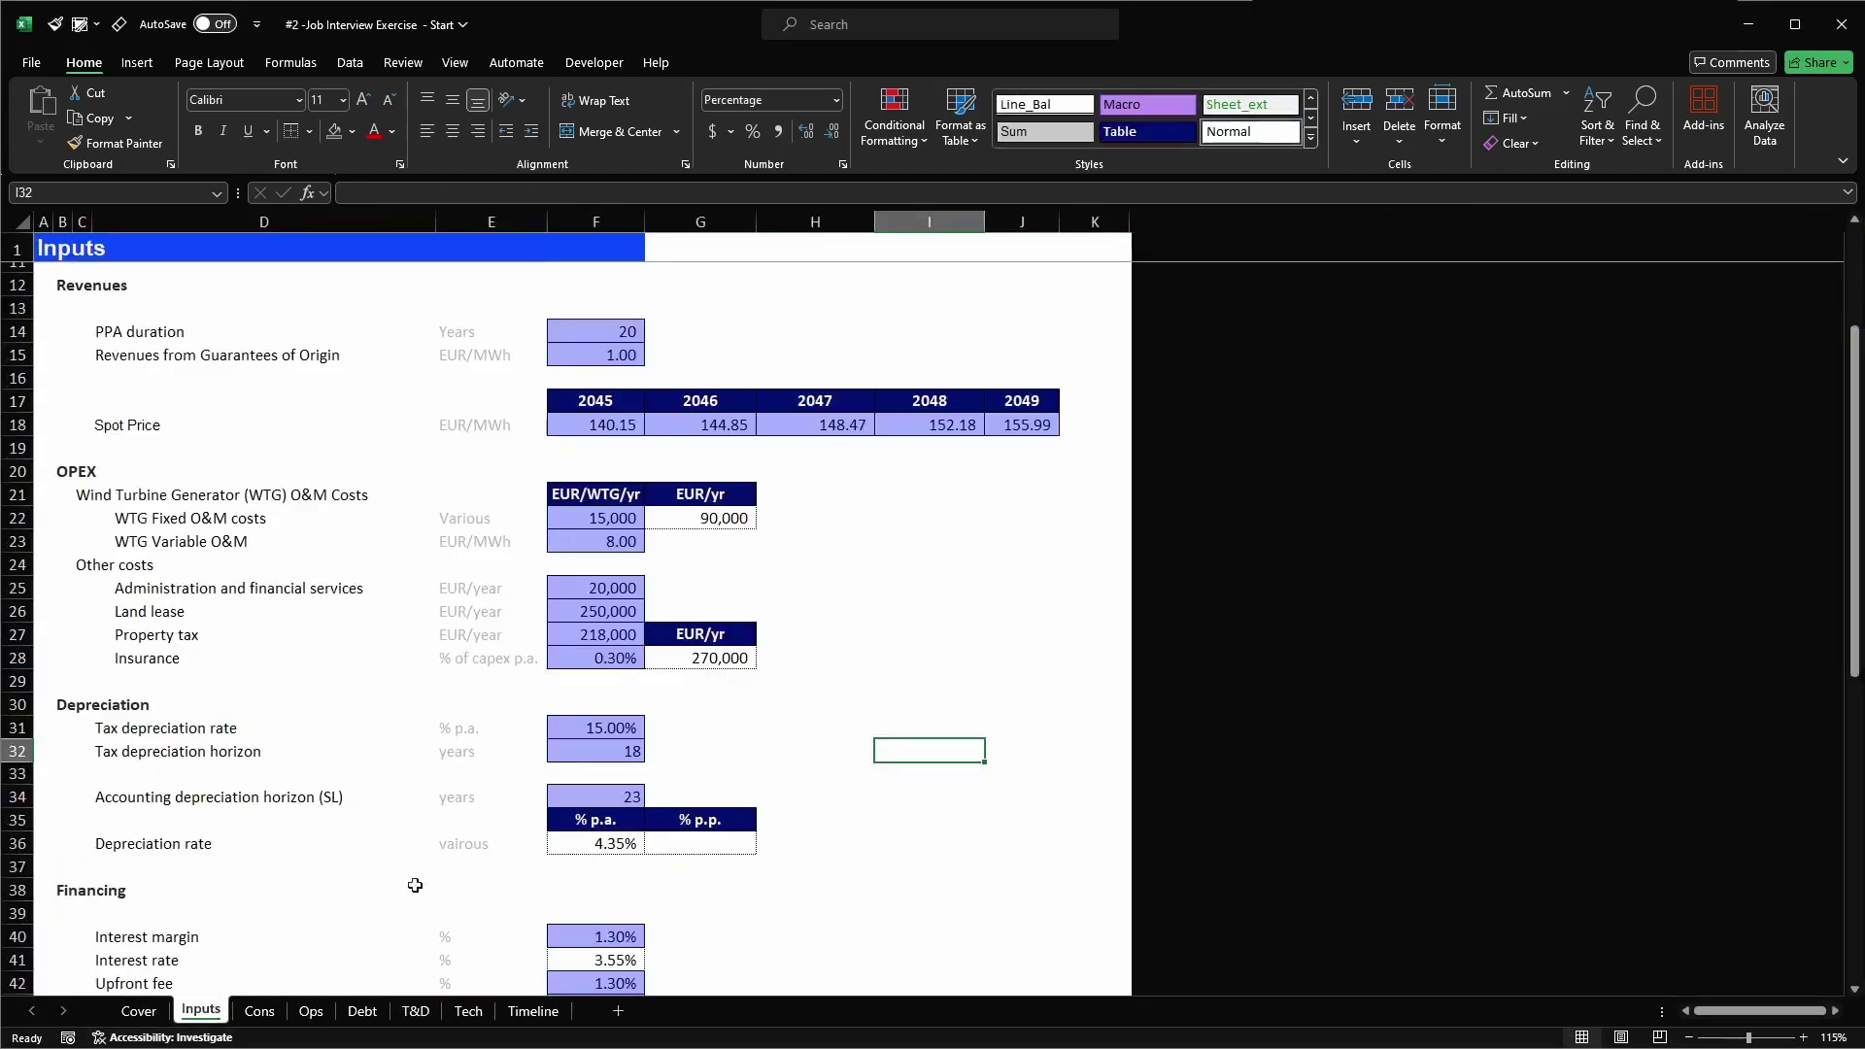
pyautogui.click(589, 798)
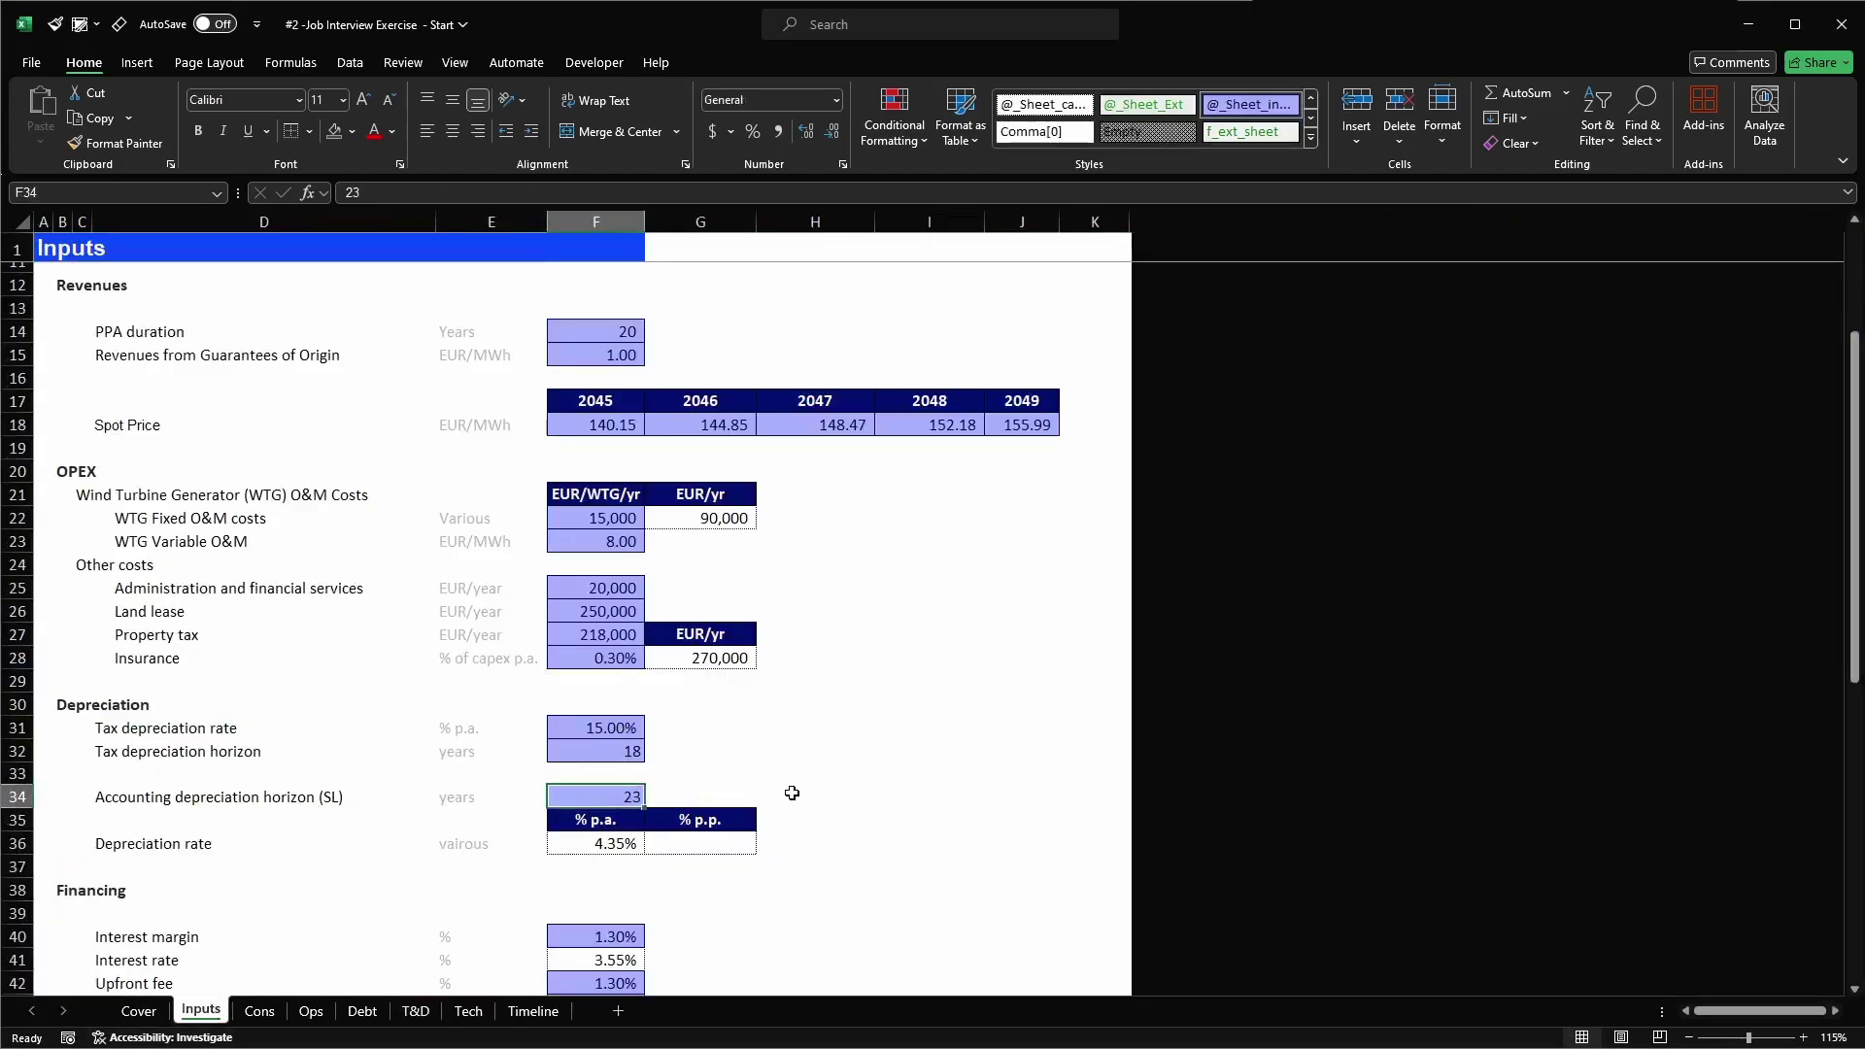
pyautogui.hotkey('ctrl', 'c')
pyautogui.hotkey('ctrl', 'pagedown')
pyautogui.hotkey('ctrl', 'pagedown')
pyautogui.hotkey('ctrl', 'pagedown')
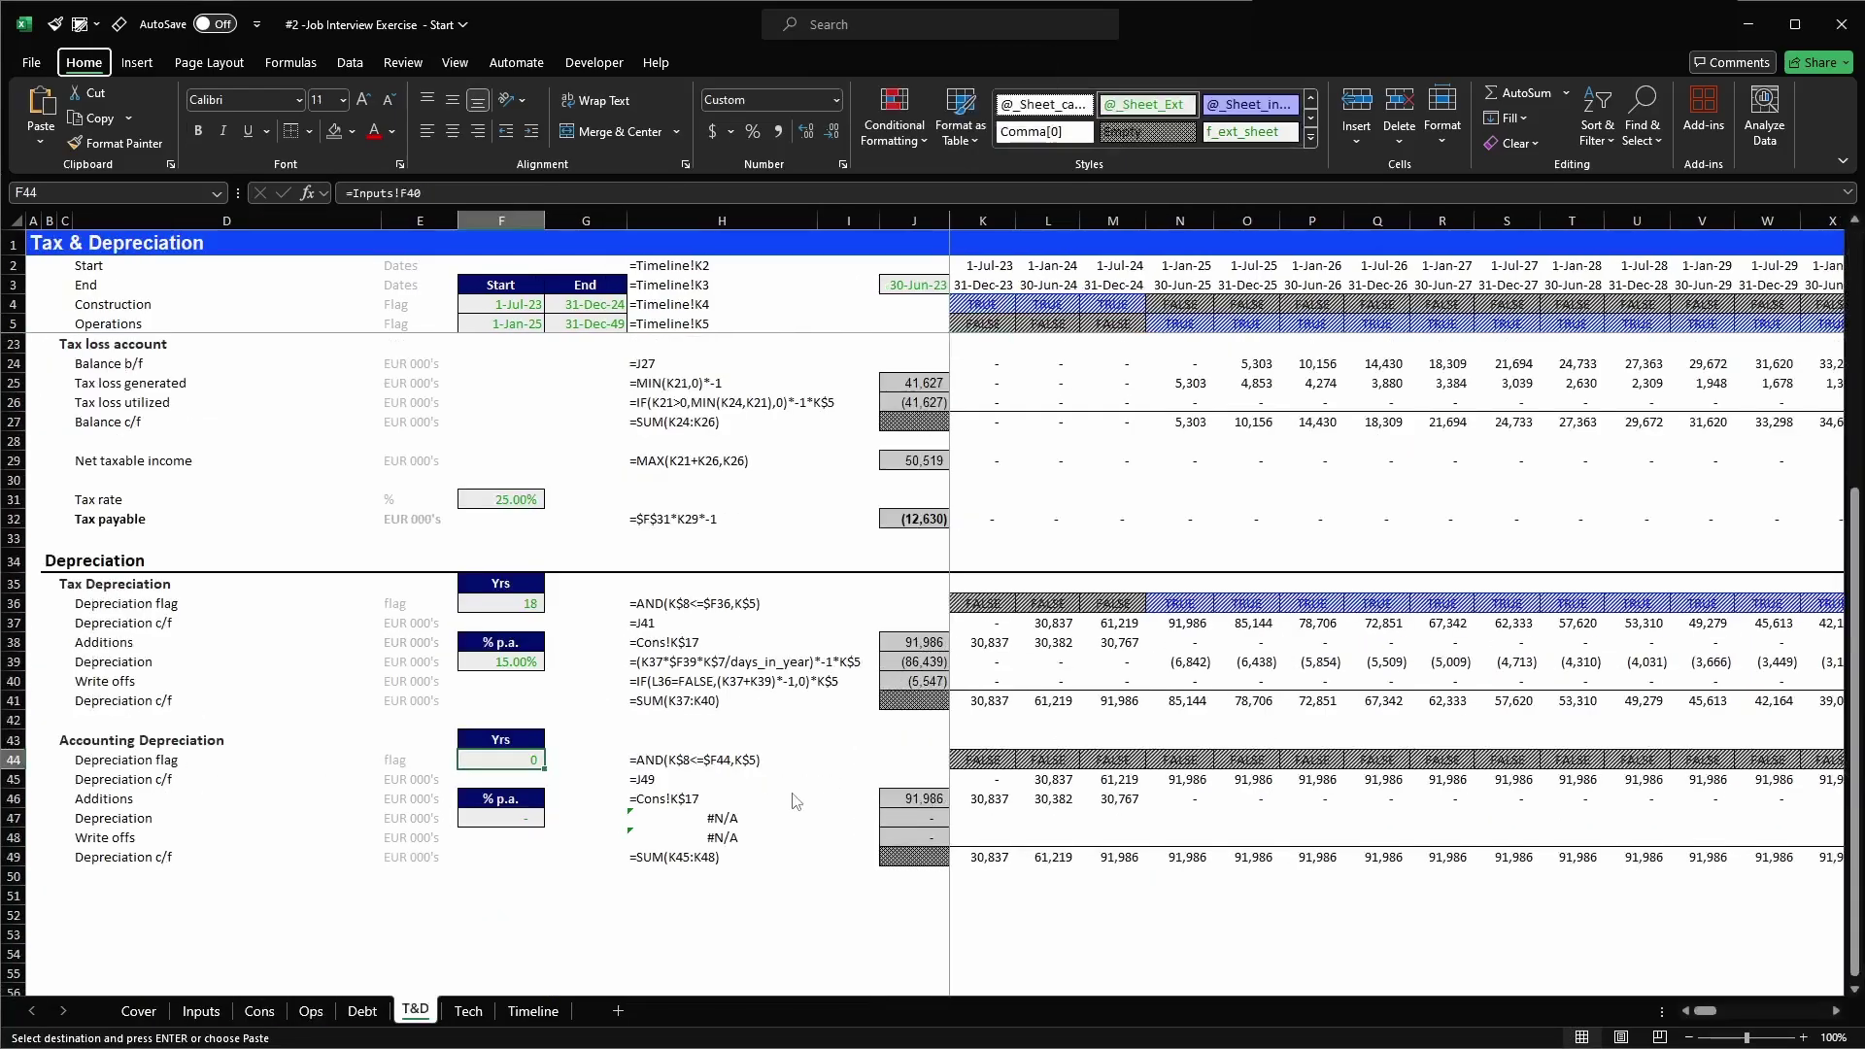
pyautogui.hotkey('ctrl', 'v')
# - Trace the Accounting Depreciation flag in row 44 across the timeline to find the last flagged period
pyautogui.press('Right')
pyautogui.press('Right')
pyautogui.press('Right')
pyautogui.press('Right')
pyautogui.press('Right')
pyautogui.press('Right')
pyautogui.press('Right')
pyautogui.press('Right')
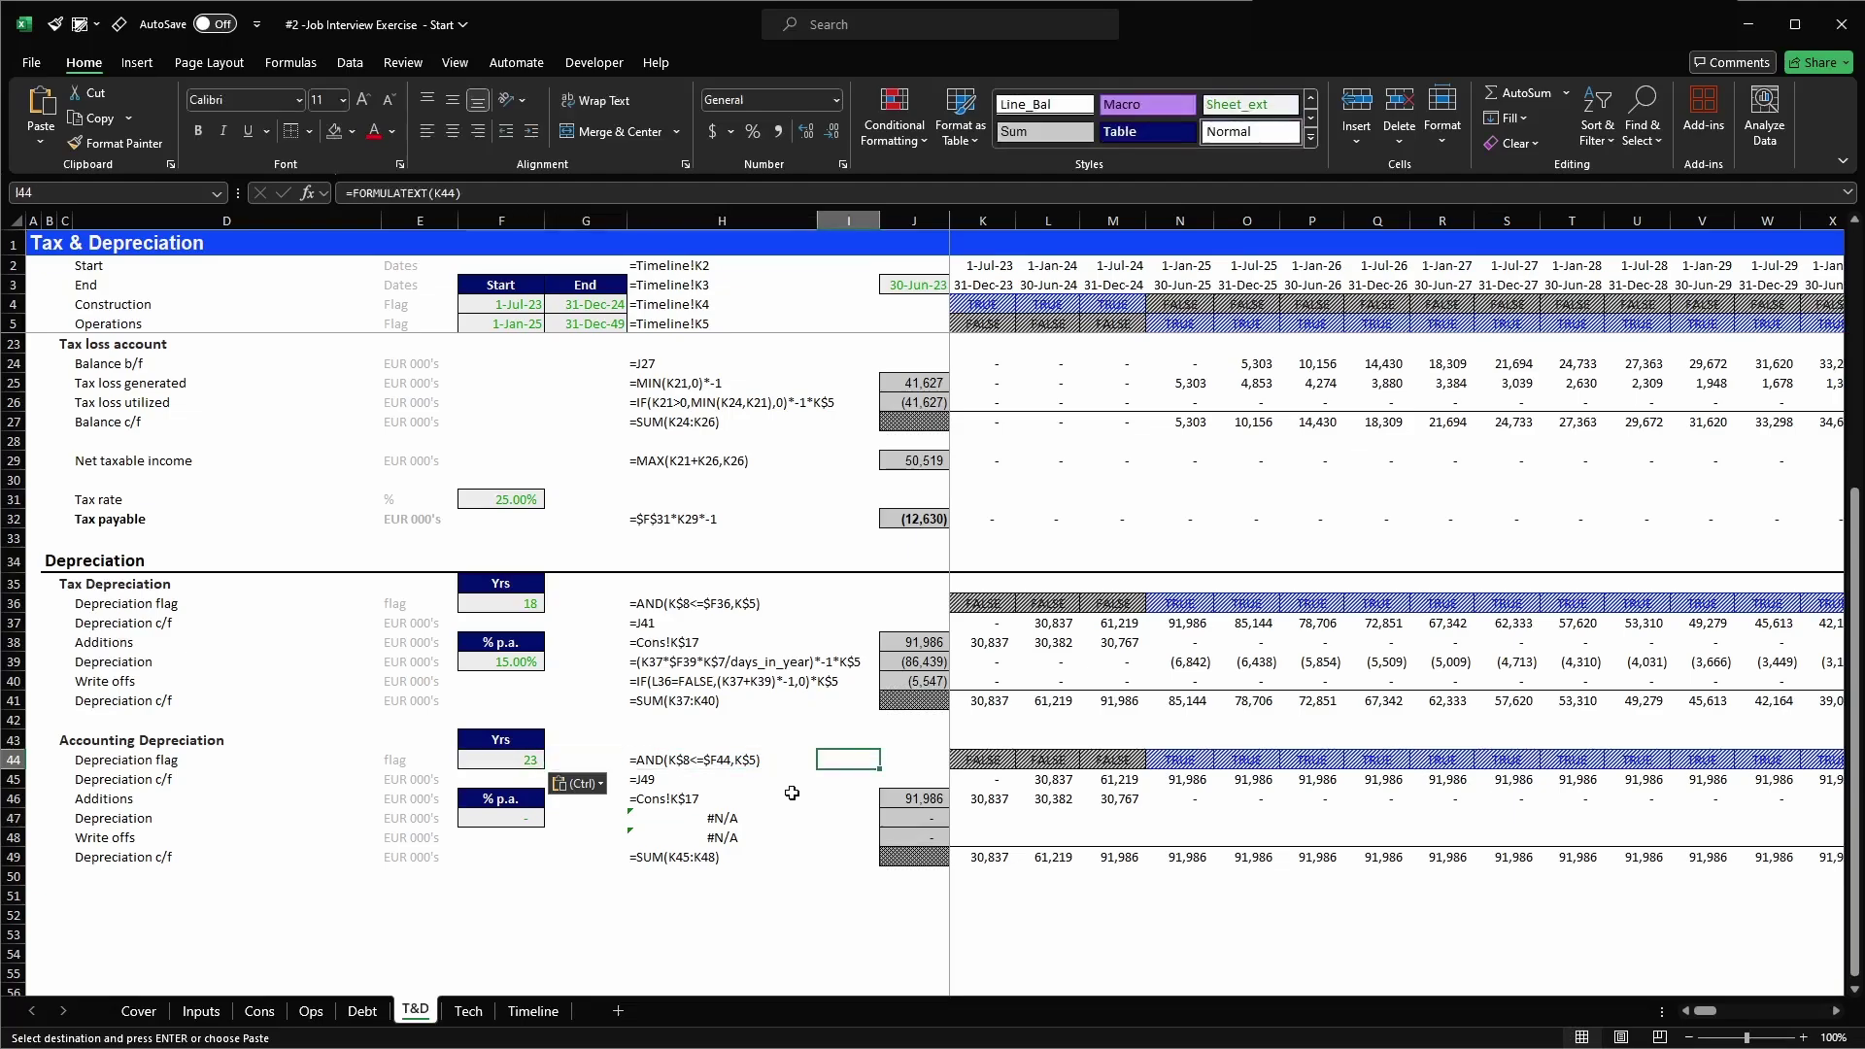
pyautogui.hotkey('ctrl', 'space')
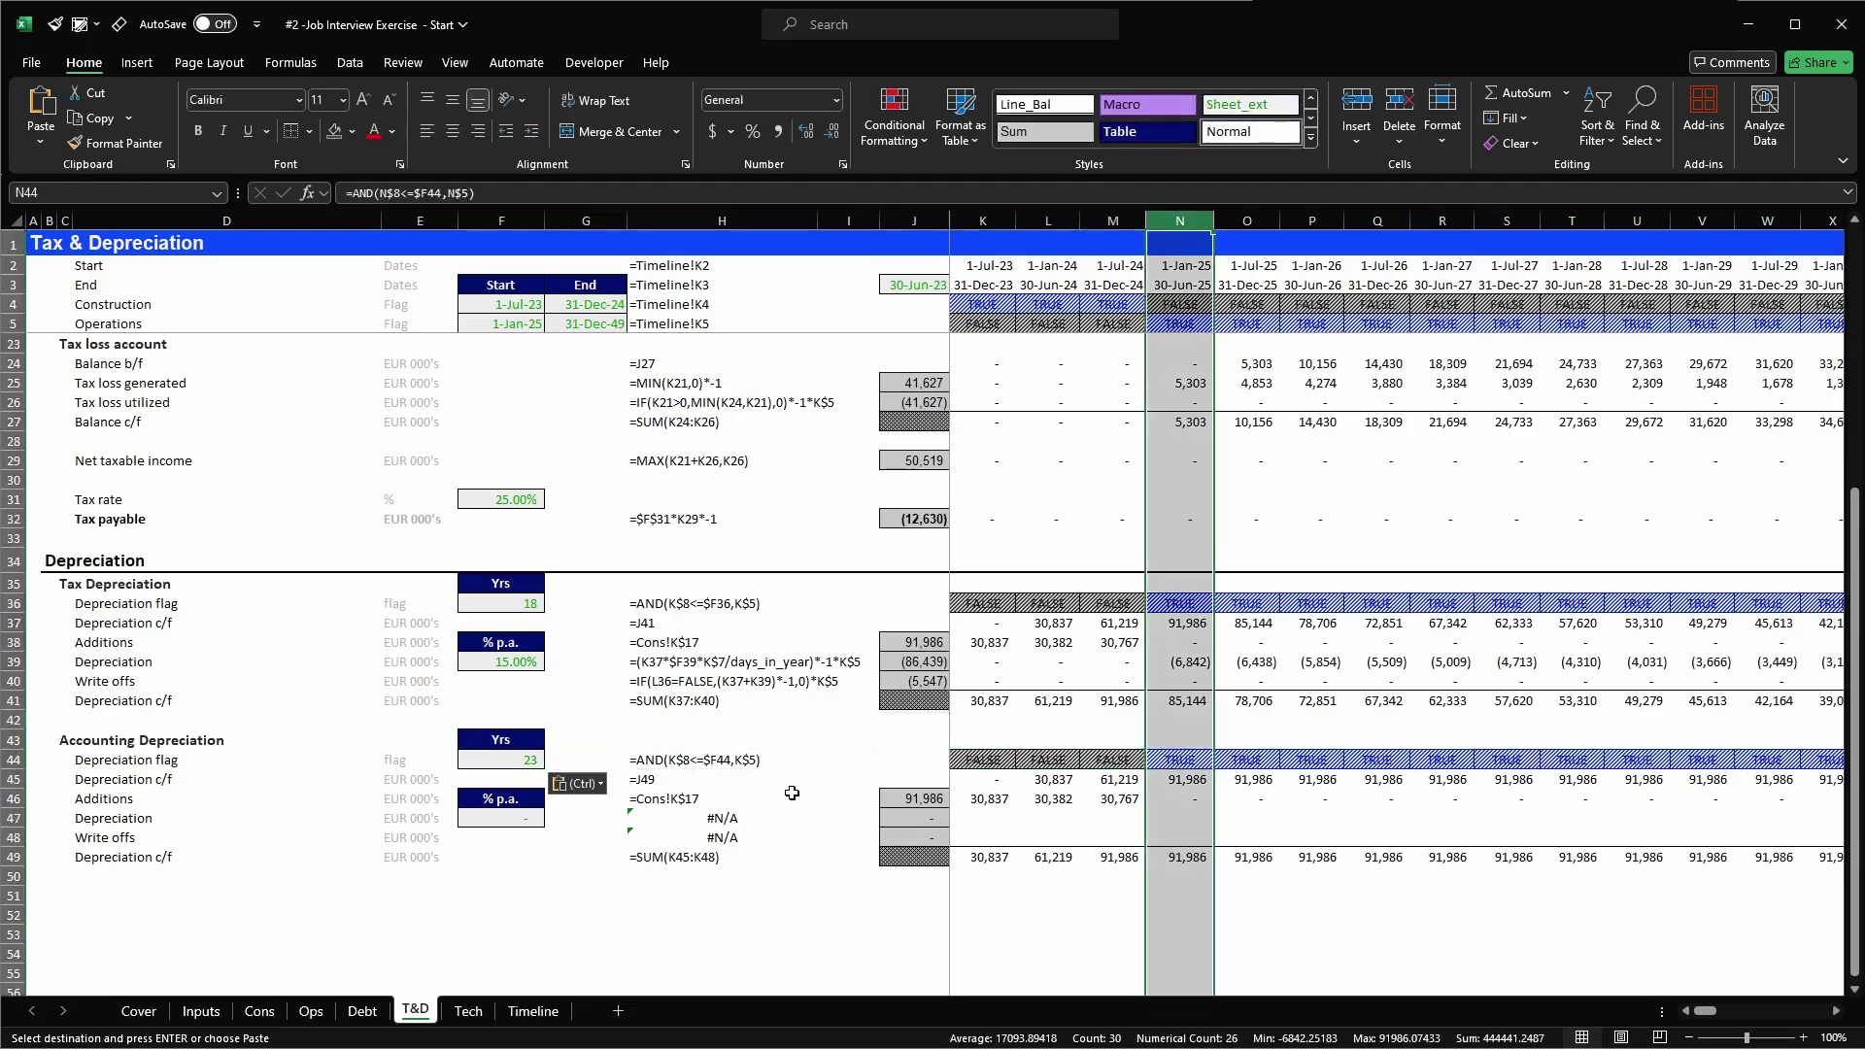
pyautogui.press('Right')
pyautogui.press('Right')
pyautogui.press('Right')
pyautogui.press('Right')
pyautogui.press('Right')
pyautogui.press('Right')
pyautogui.press('Right')
pyautogui.press('Right')
pyautogui.press('Right')
pyautogui.press('Right')
pyautogui.press('Right')
pyautogui.press('Right')
pyautogui.press('Right')
pyautogui.press('Right')
pyautogui.press('Right')
pyautogui.press('Right')
pyautogui.press('Right')
pyautogui.press('Right')
pyautogui.press('Right')
pyautogui.press('Right')
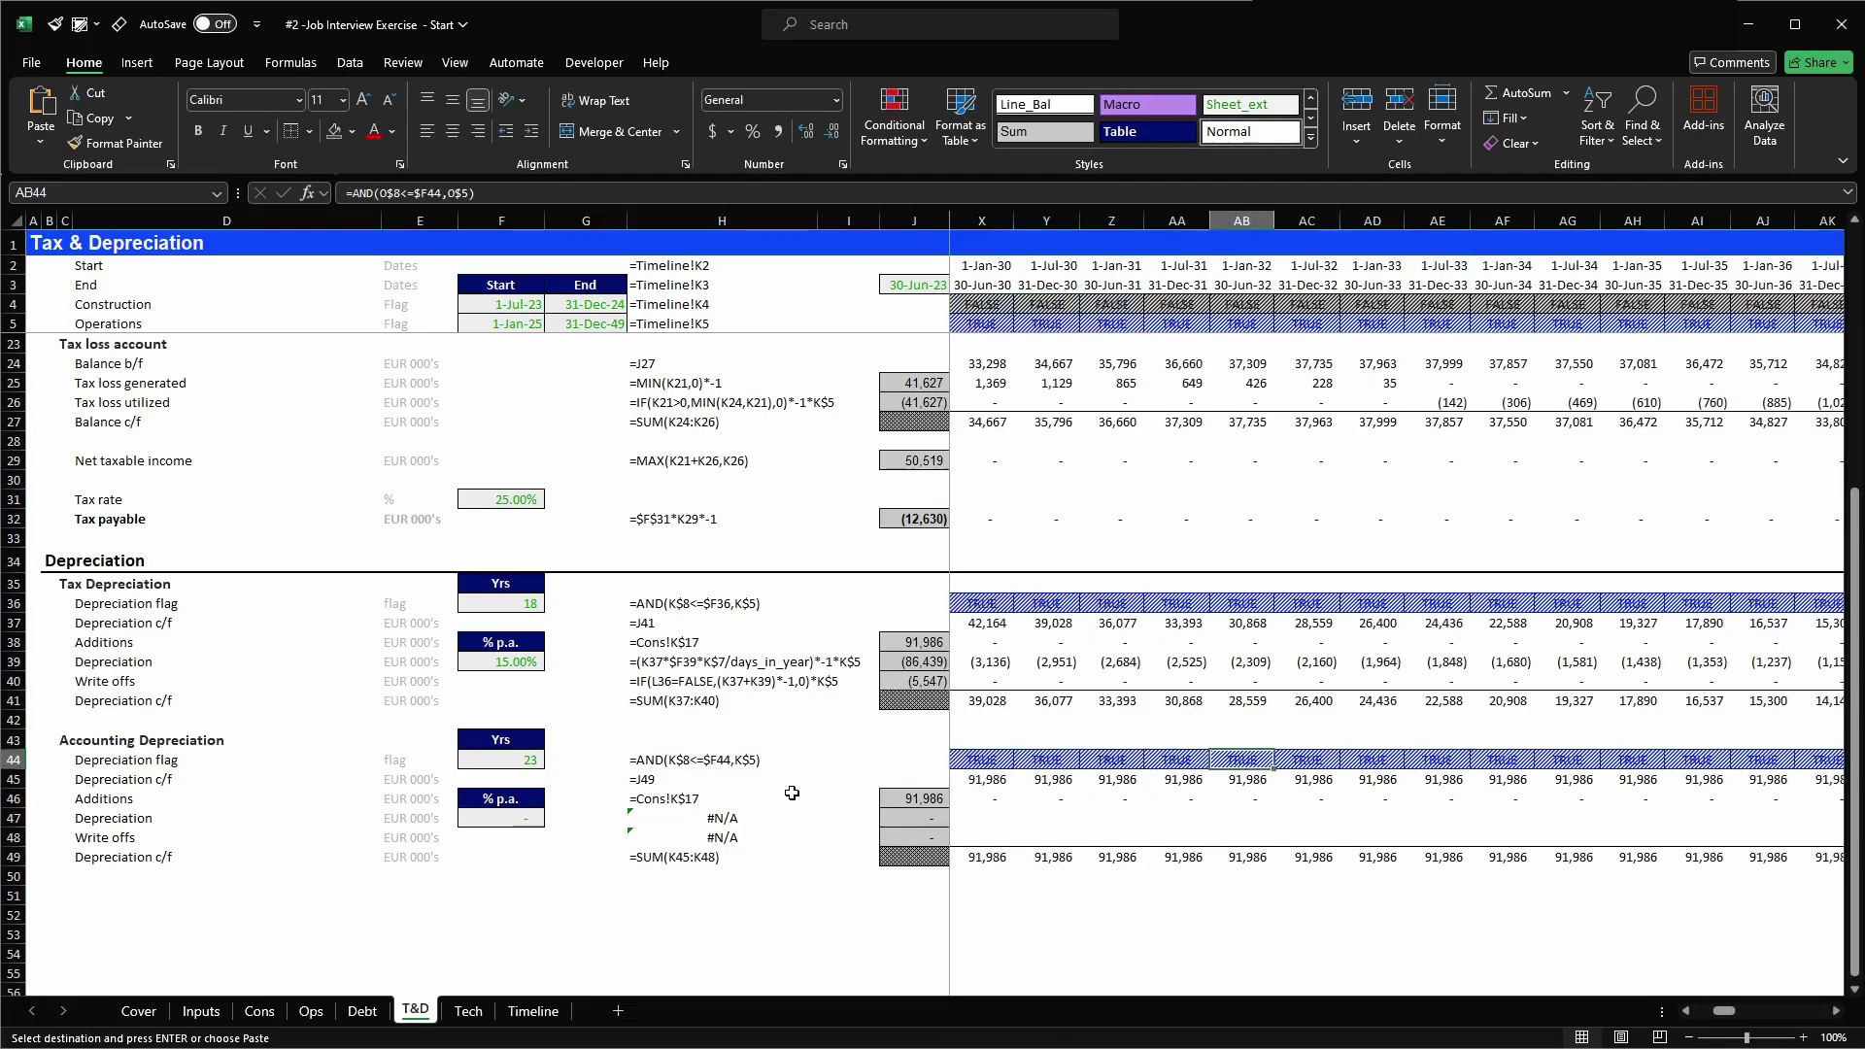
pyautogui.press('Right')
pyautogui.press('Right')
pyautogui.press('Right')
pyautogui.press('Right')
pyautogui.press('Right')
pyautogui.press('Right')
pyautogui.press('Right')
pyautogui.press('Right')
pyautogui.press('Right')
pyautogui.press('Right')
pyautogui.press('Right')
pyautogui.press('Right')
pyautogui.press('Right')
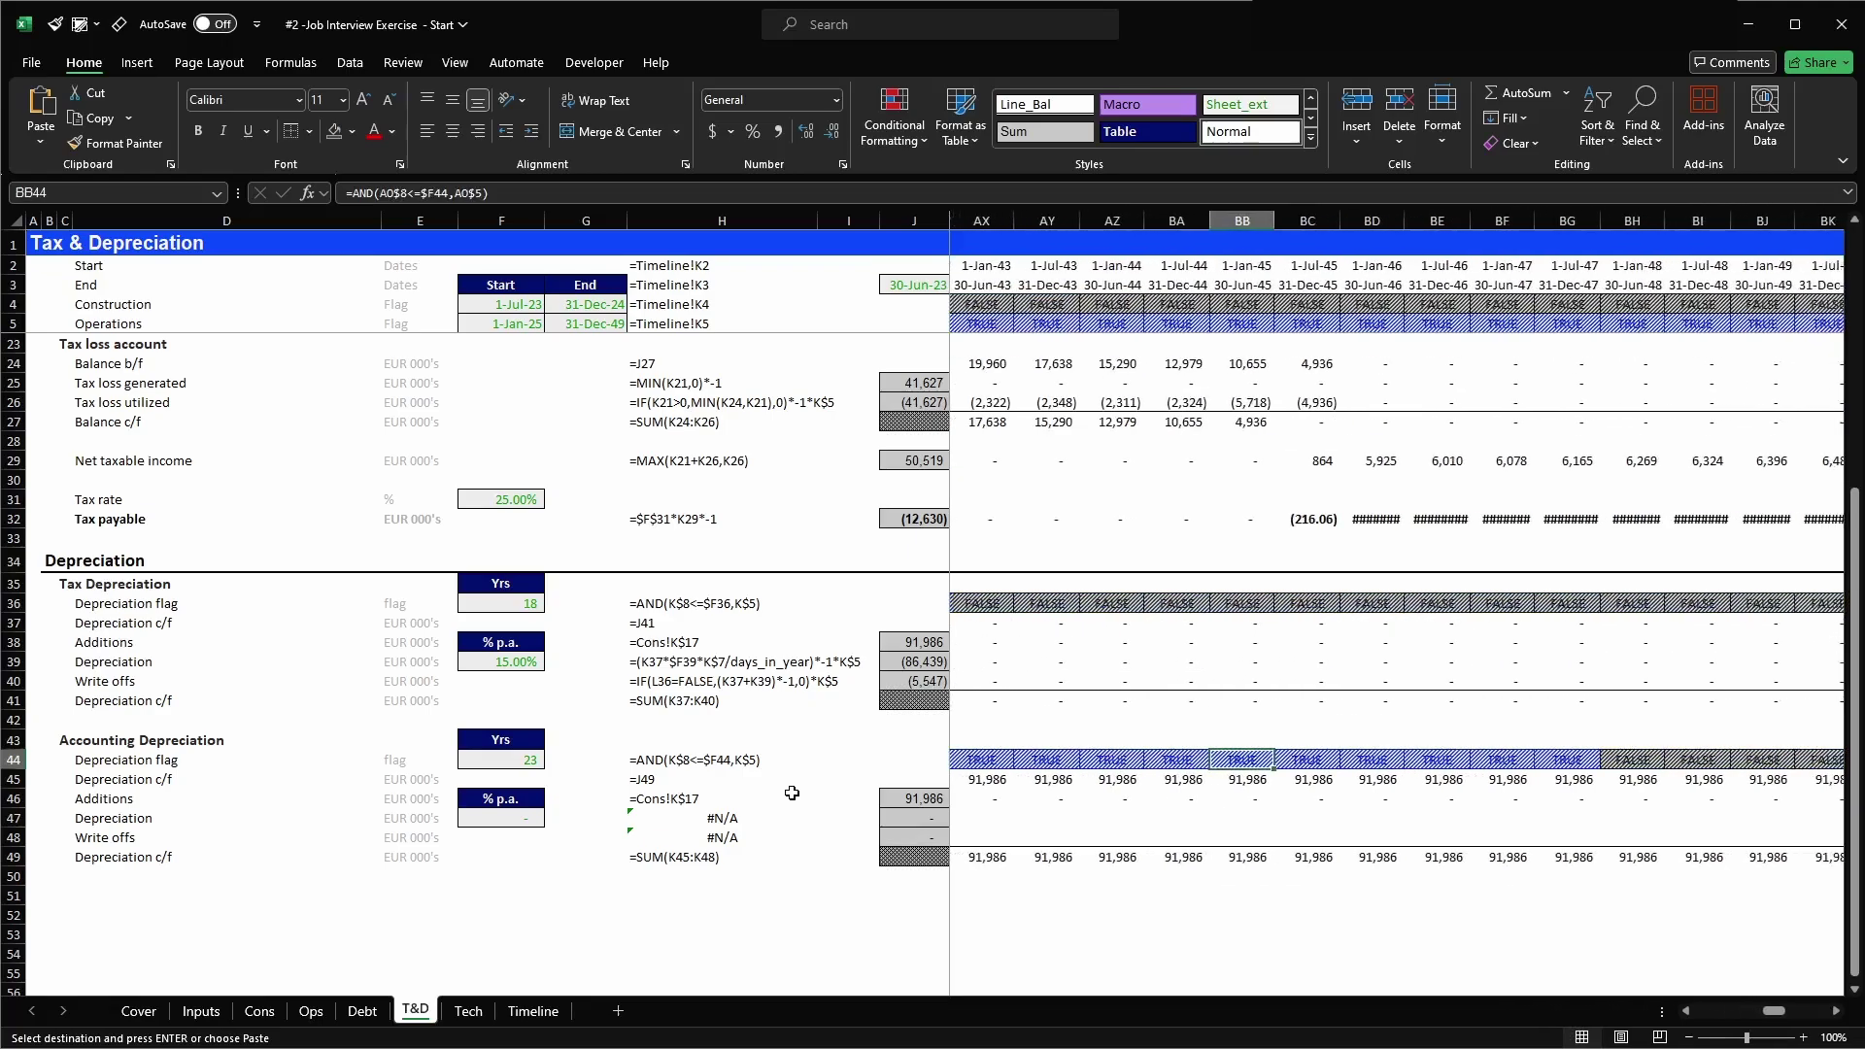
pyautogui.press('Right')
pyautogui.press('Right')
pyautogui.press('Right')
pyautogui.press('Right')
pyautogui.press('Right')
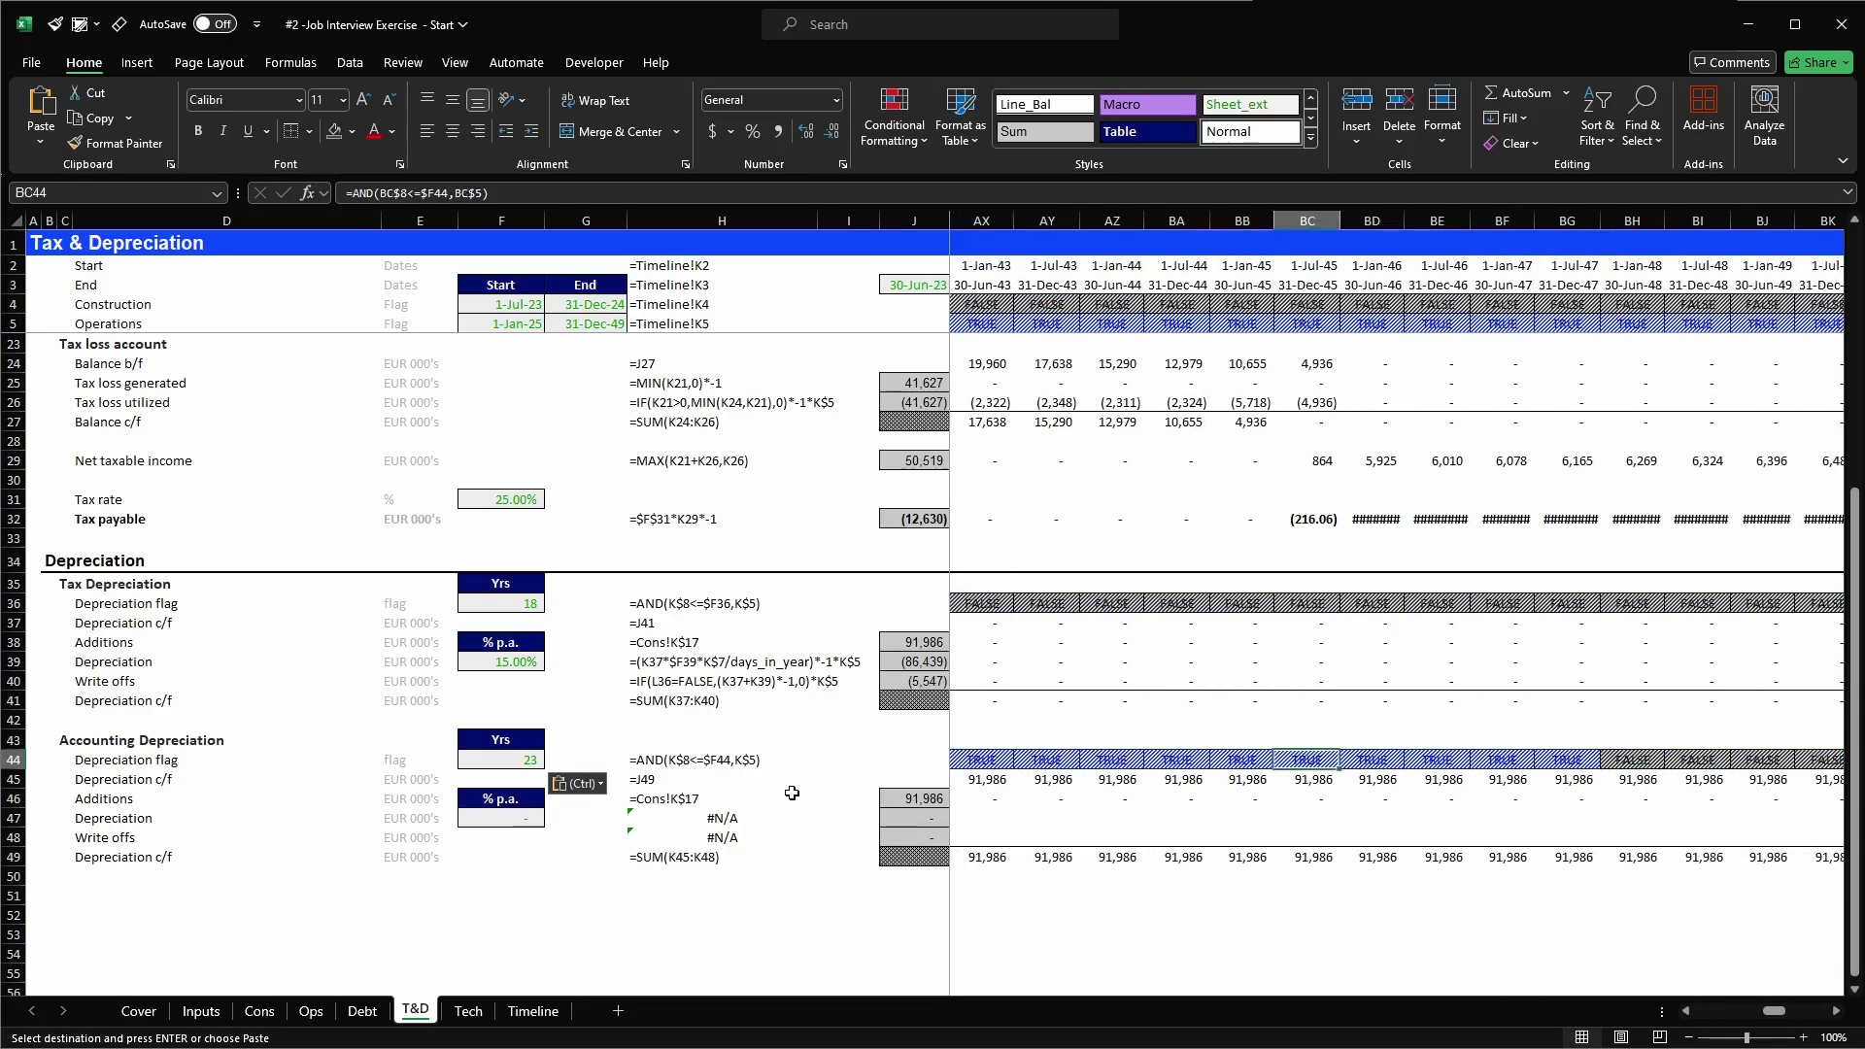
pyautogui.hotkey('ctrl', 'space')
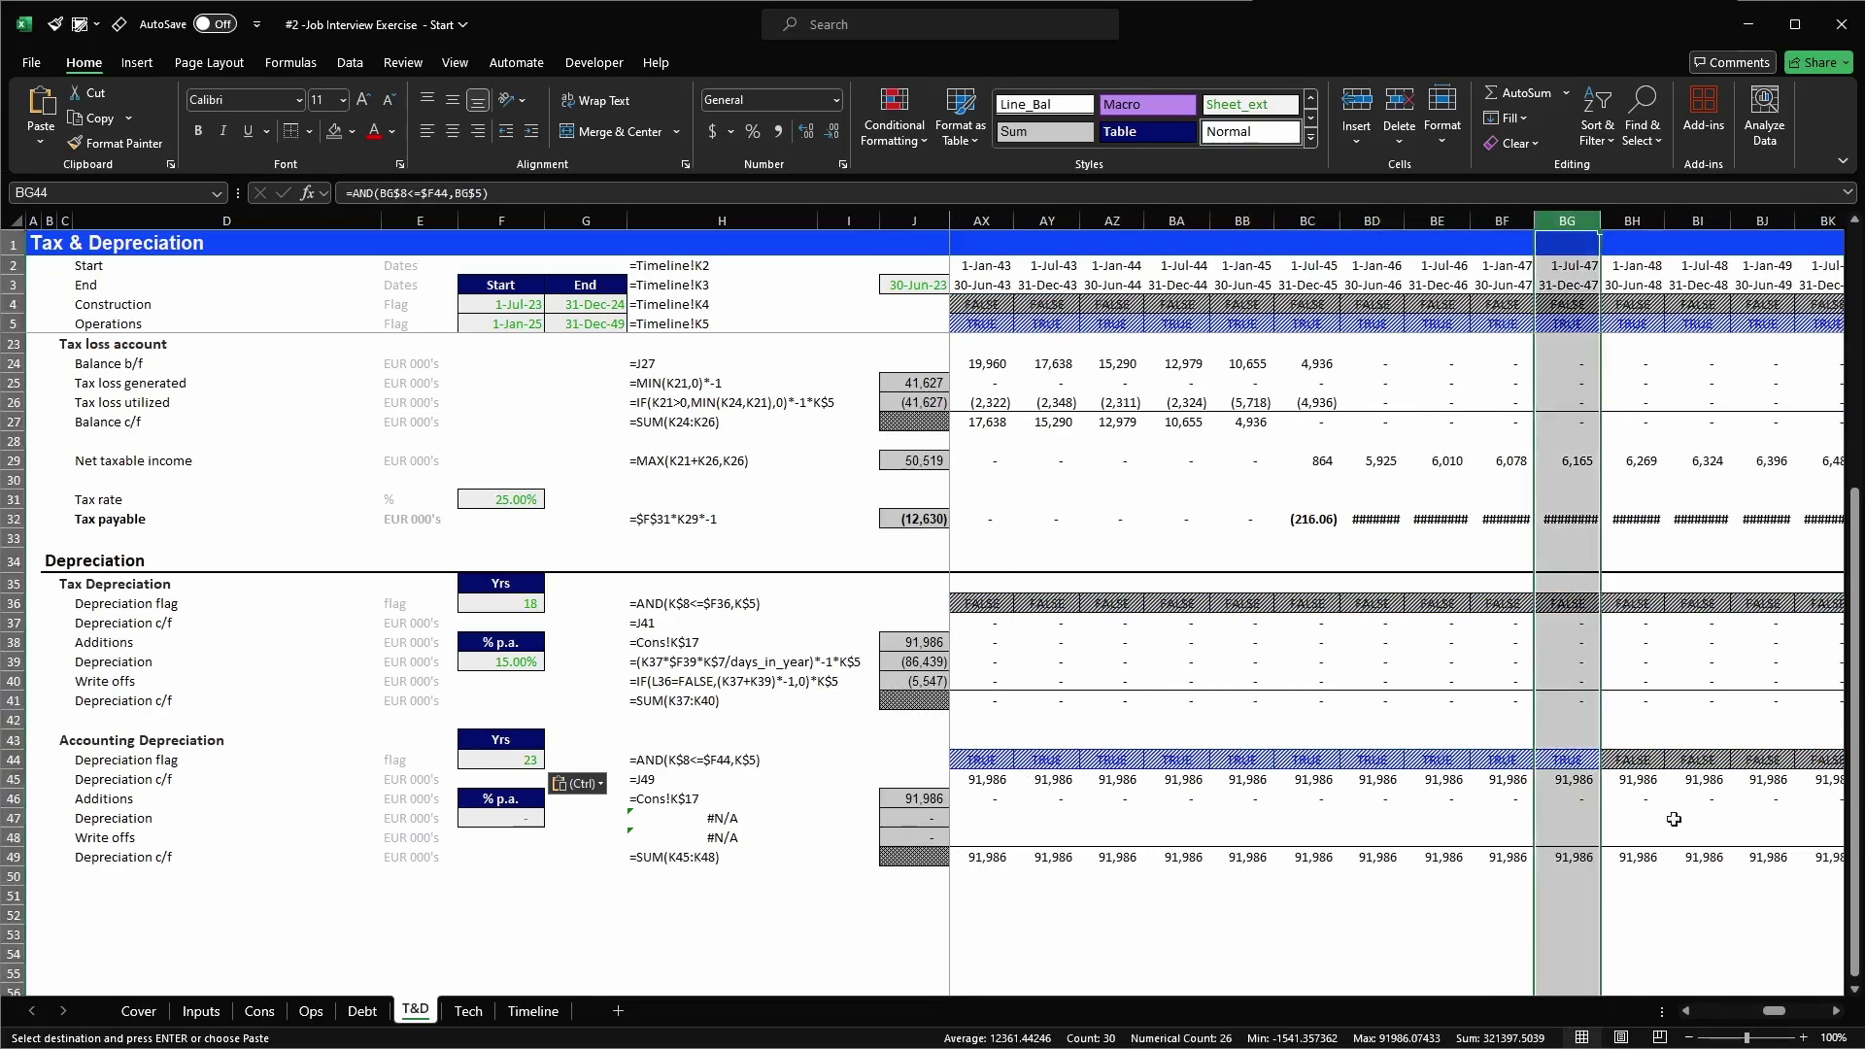
# - Compare the operation year in row 8 with the last flagged period of the Accounting Depreciation flag in row 44
pyautogui.scroll(5, 1512, 527)
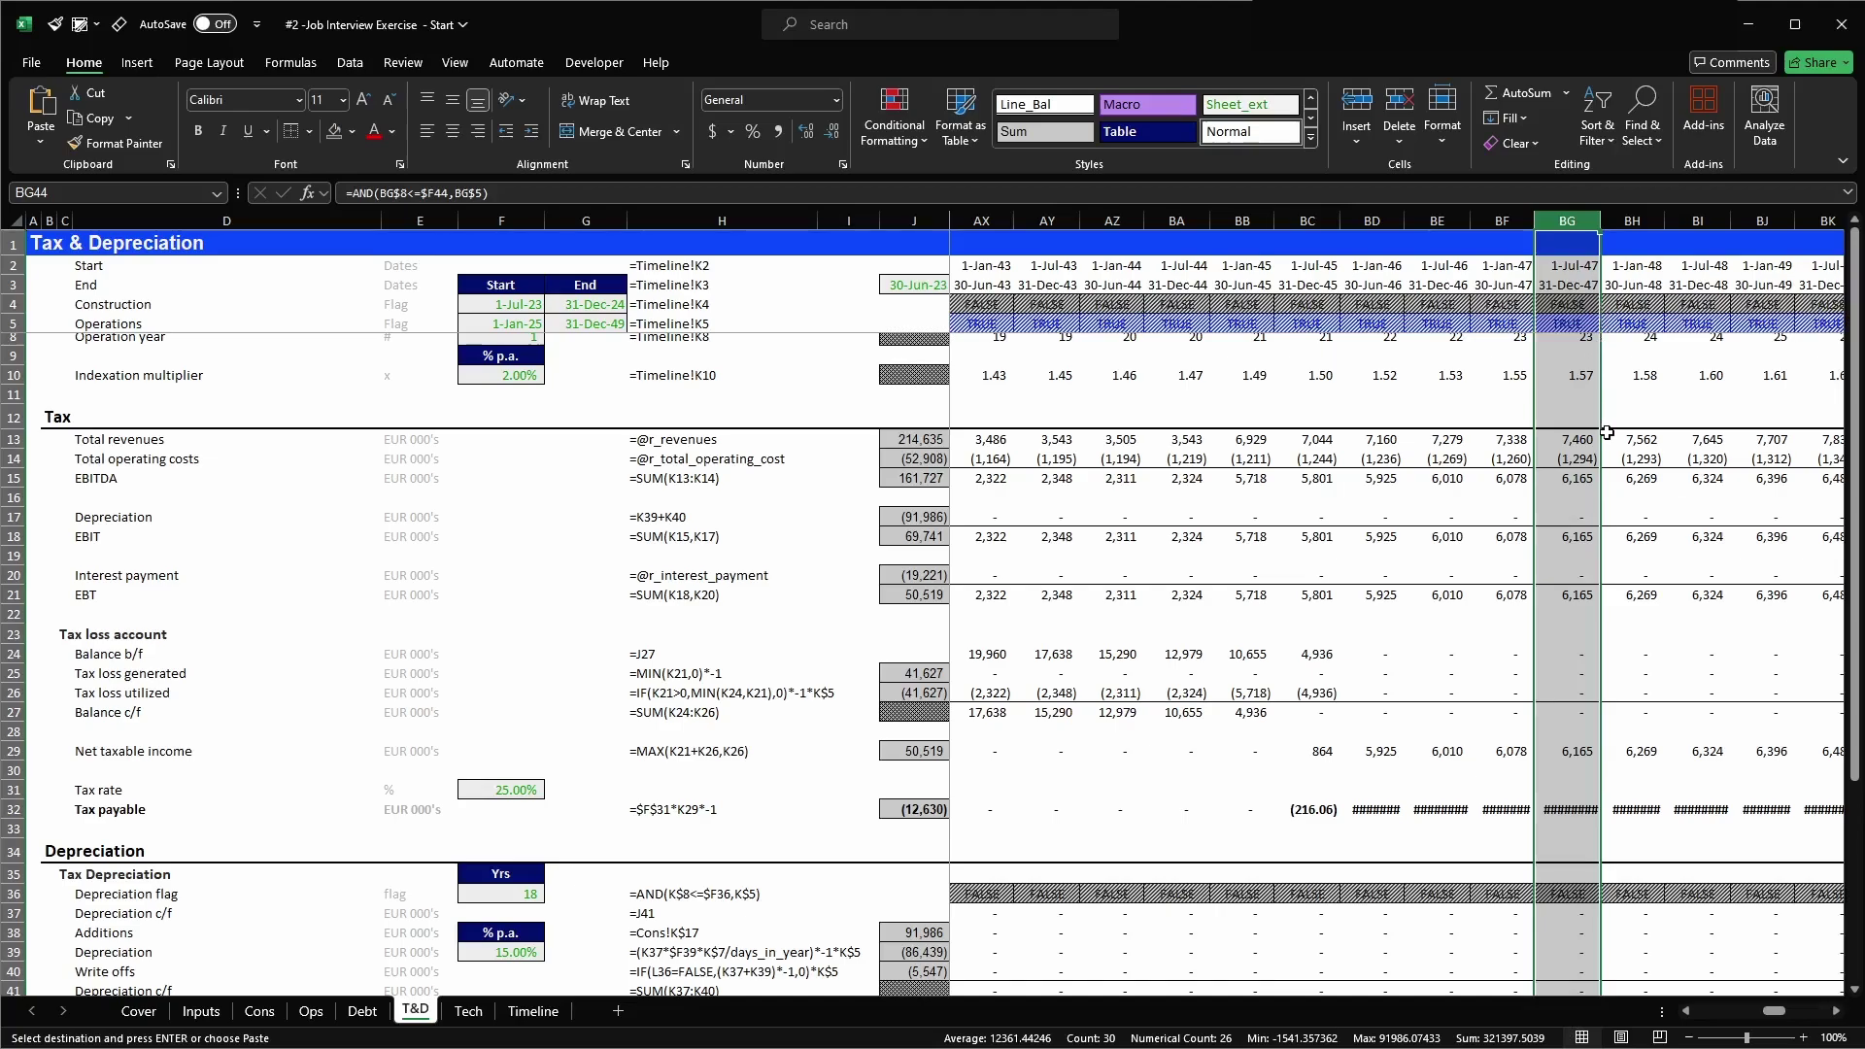
pyautogui.click(1590, 340)
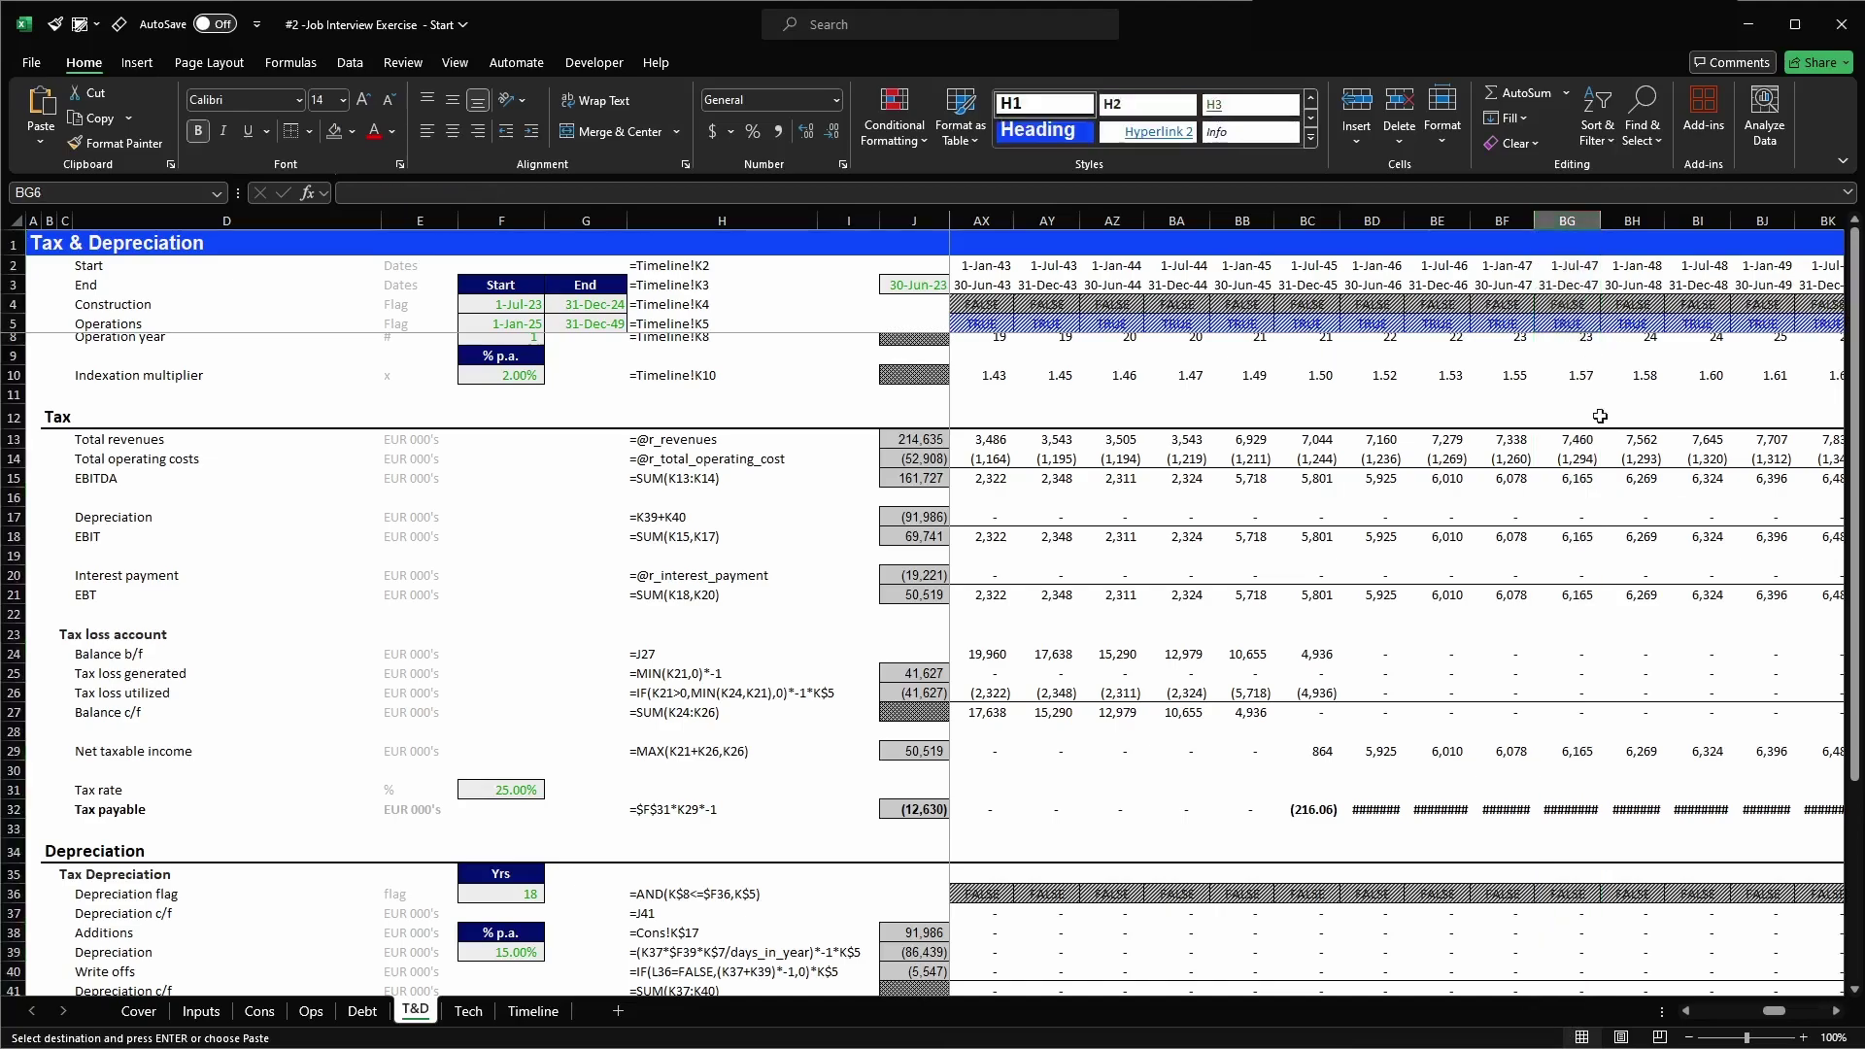
pyautogui.click(1603, 421)
pyautogui.press('Up')
pyautogui.press('Up')
pyautogui.press('Up')
pyautogui.press('Up')
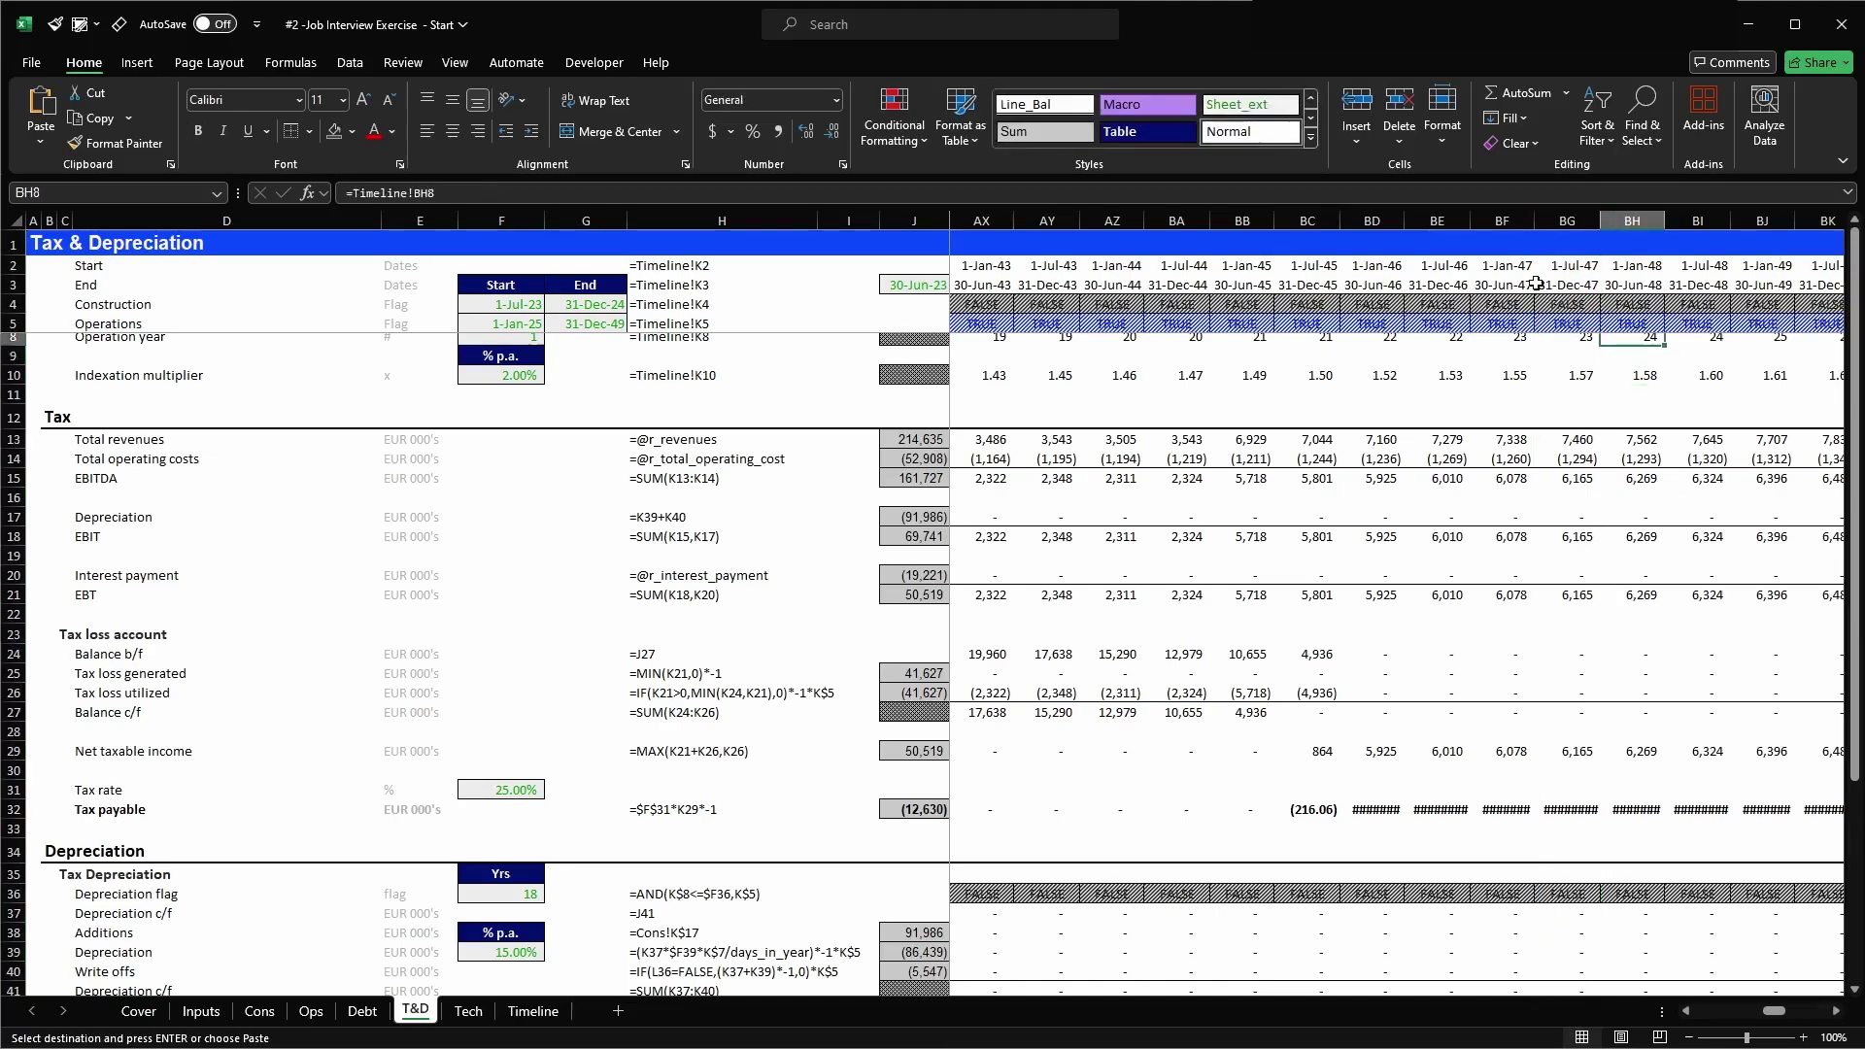
pyautogui.press('Left')
pyautogui.press('Left')
pyautogui.press('Left')
pyautogui.press('Left')
pyautogui.press('Left')
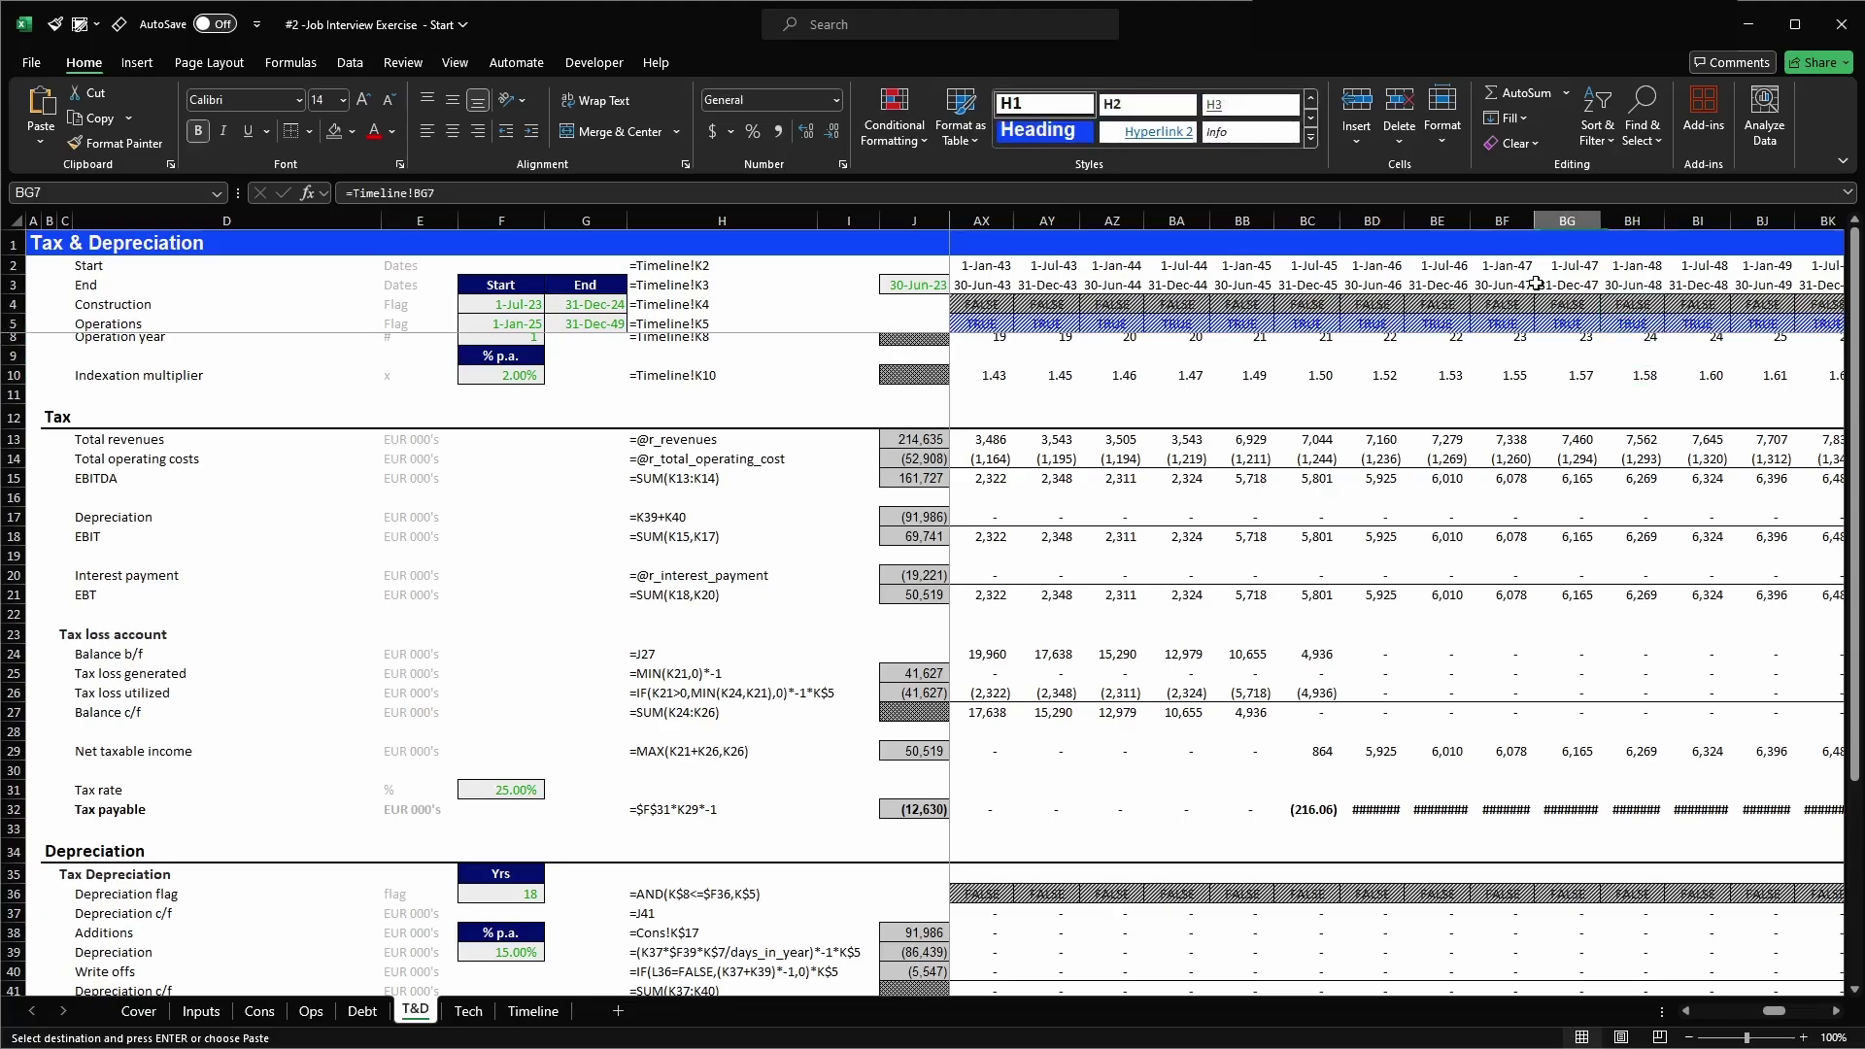
pyautogui.press('Down')
pyautogui.press('Down')
pyautogui.press('Down')
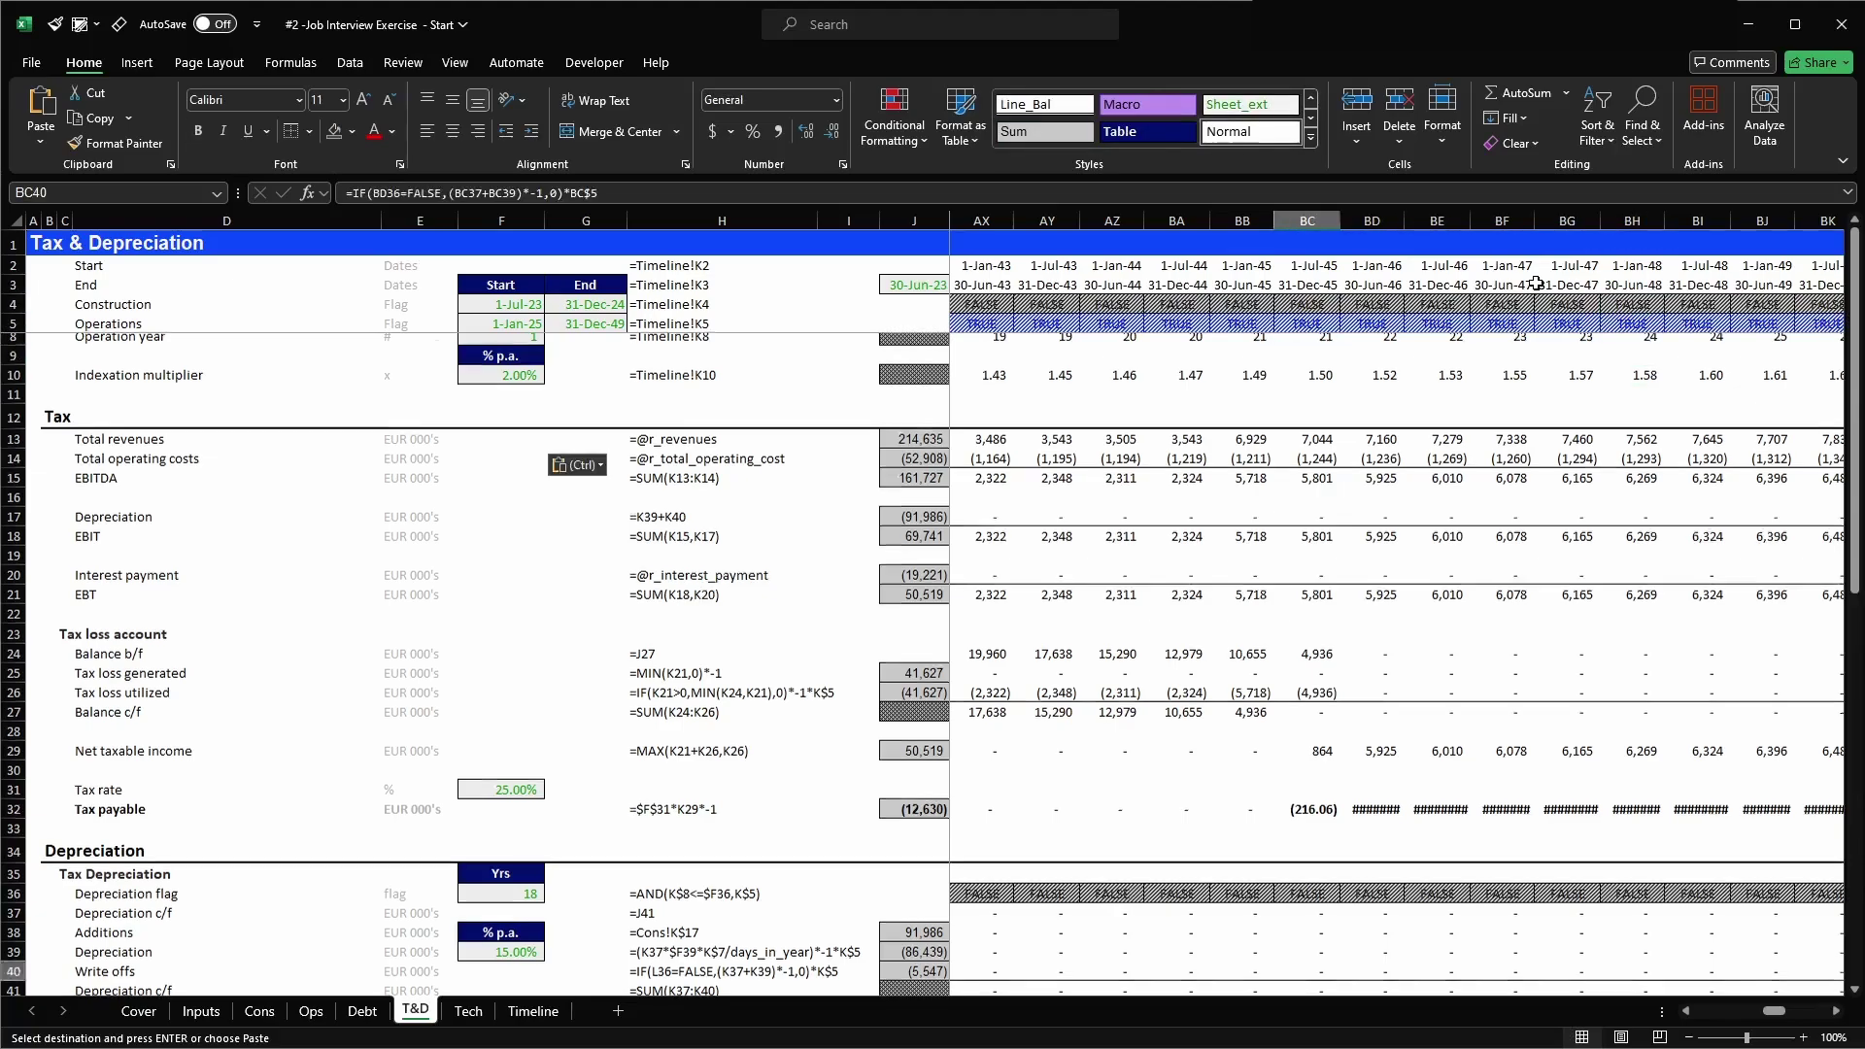
pyautogui.hotkey('ctrl', 'Home')
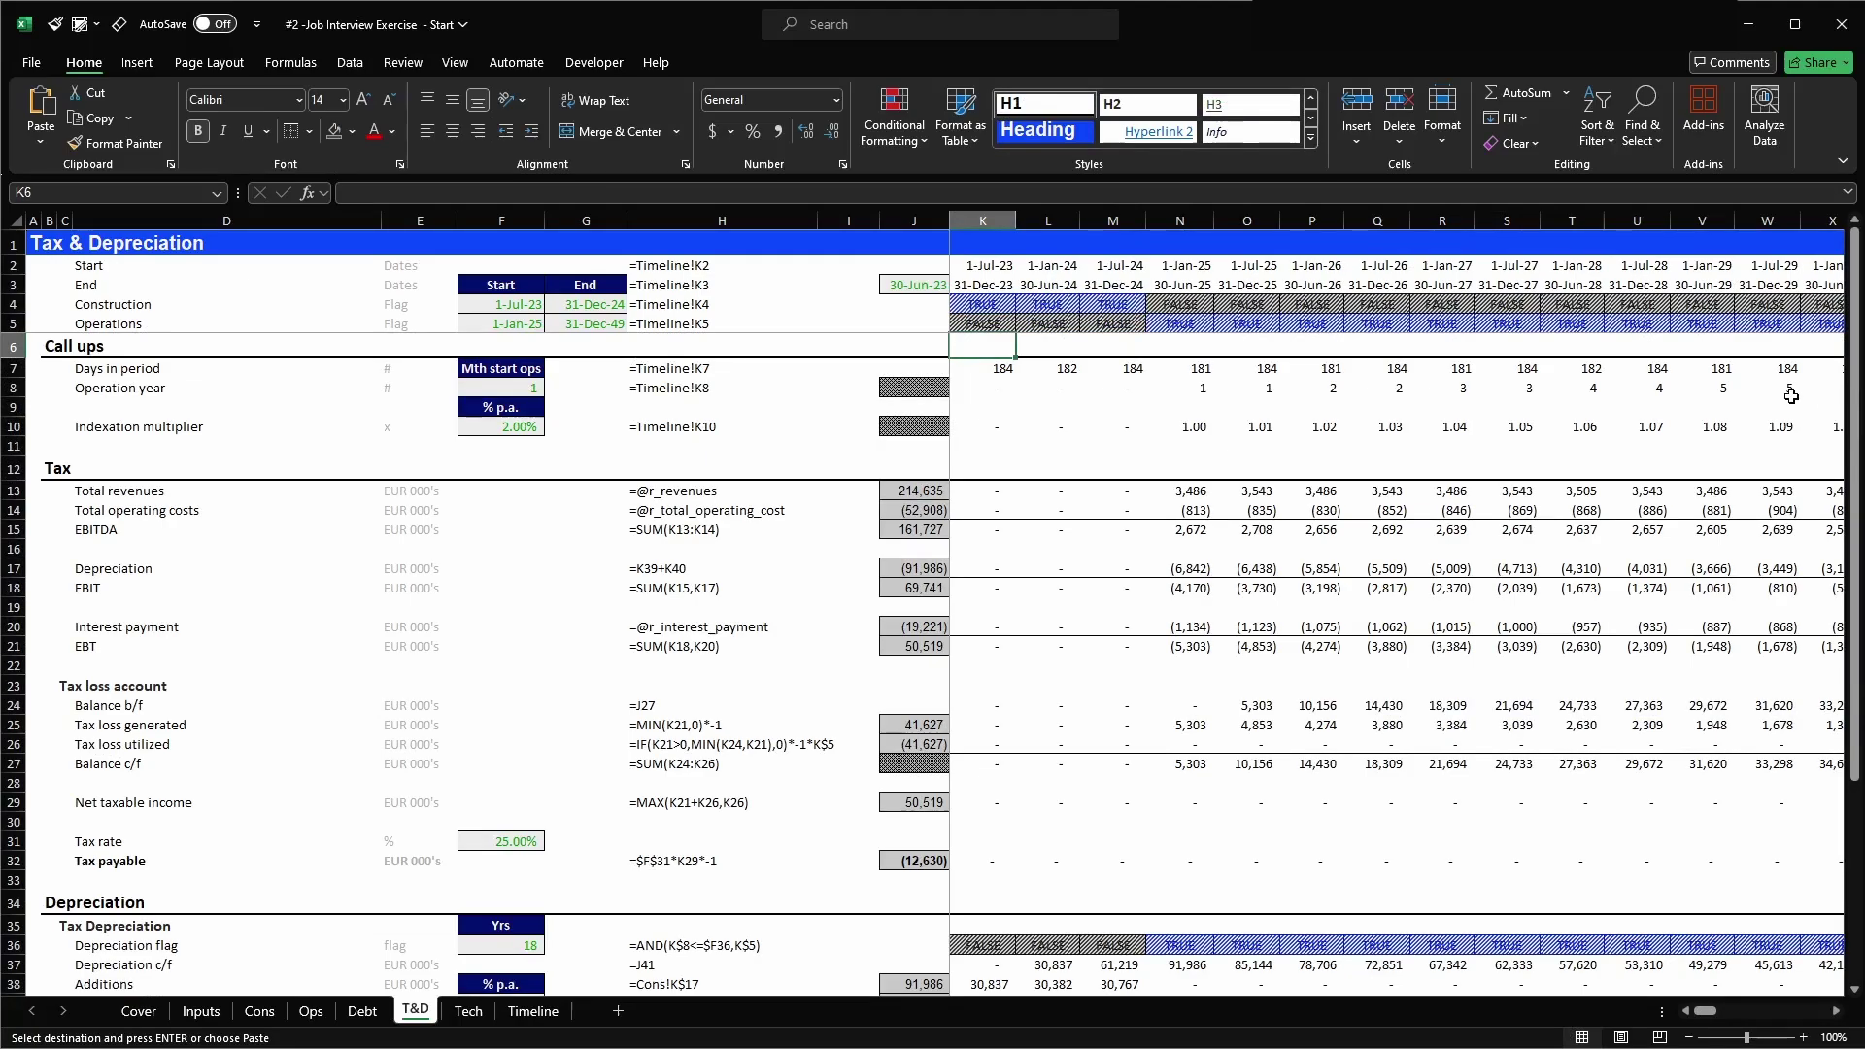
pyautogui.click(1738, 403)
pyautogui.hscroll(4, 1738, 399)
pyautogui.hscroll(9, 1738, 399)
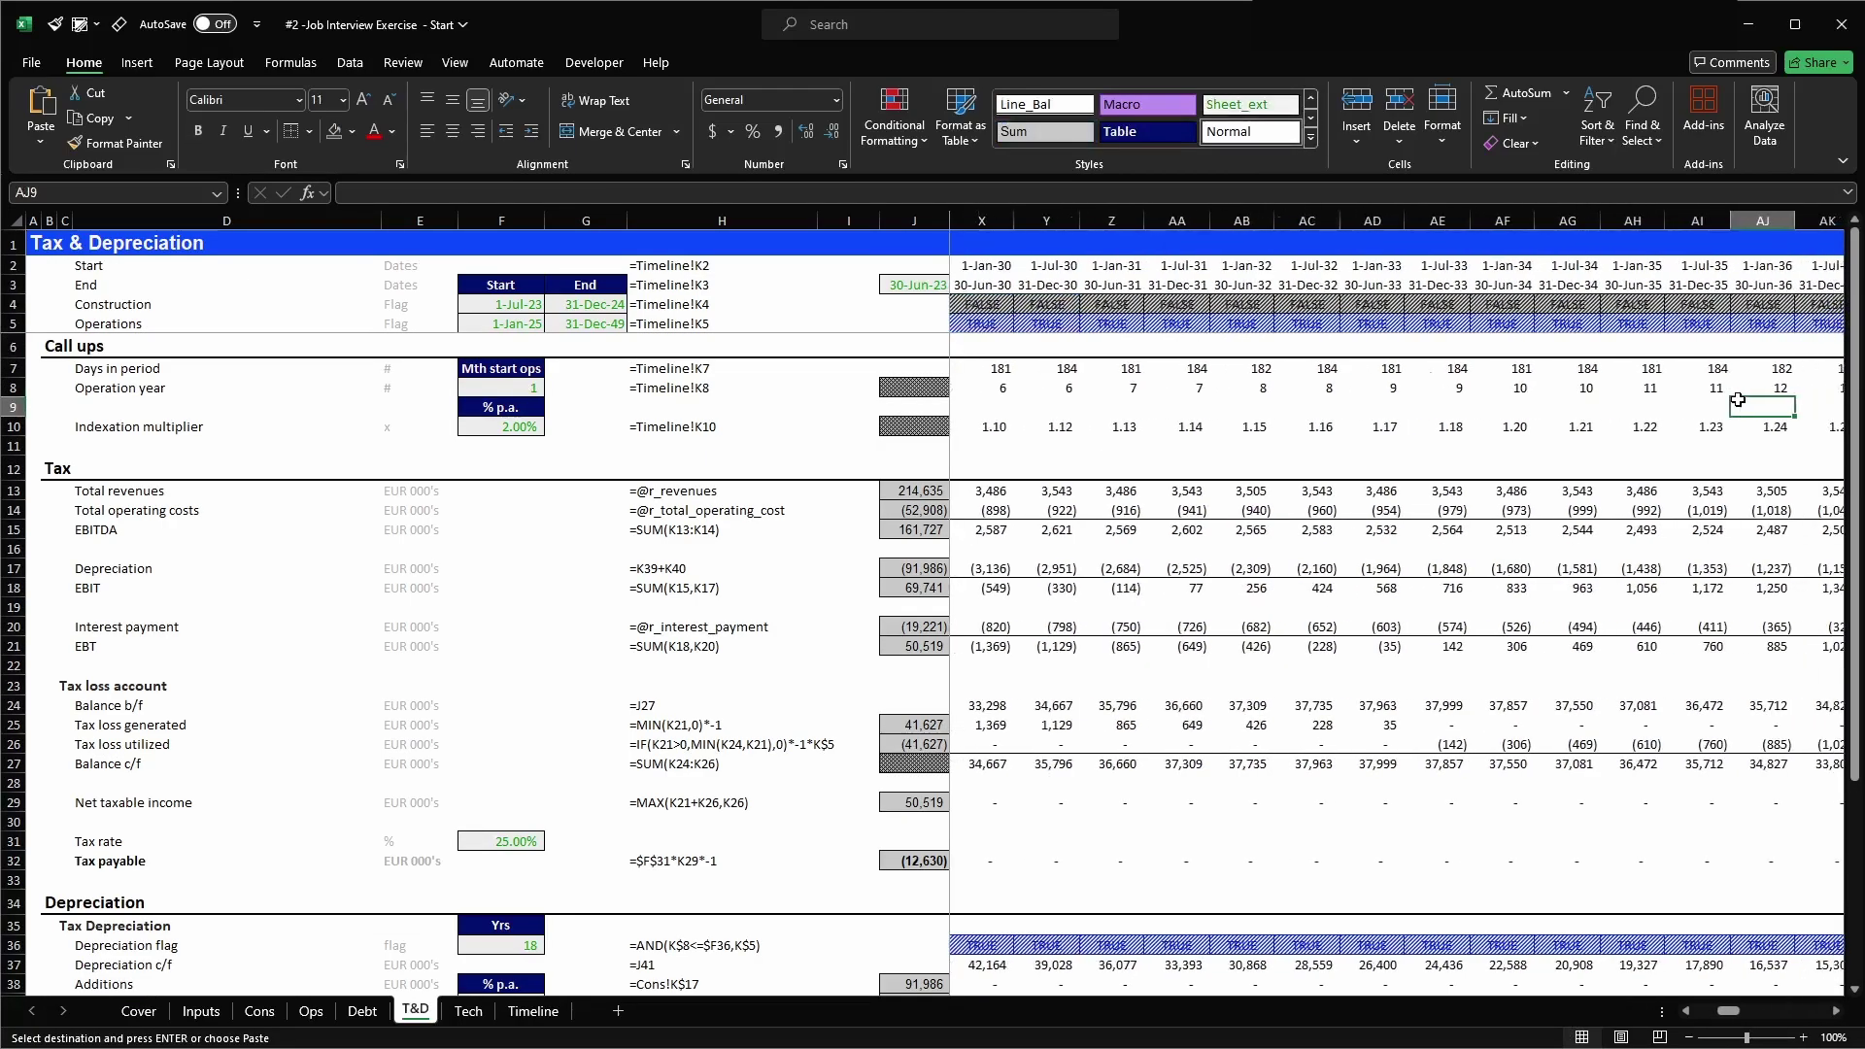
pyautogui.click(1738, 399)
pyautogui.press('Left')
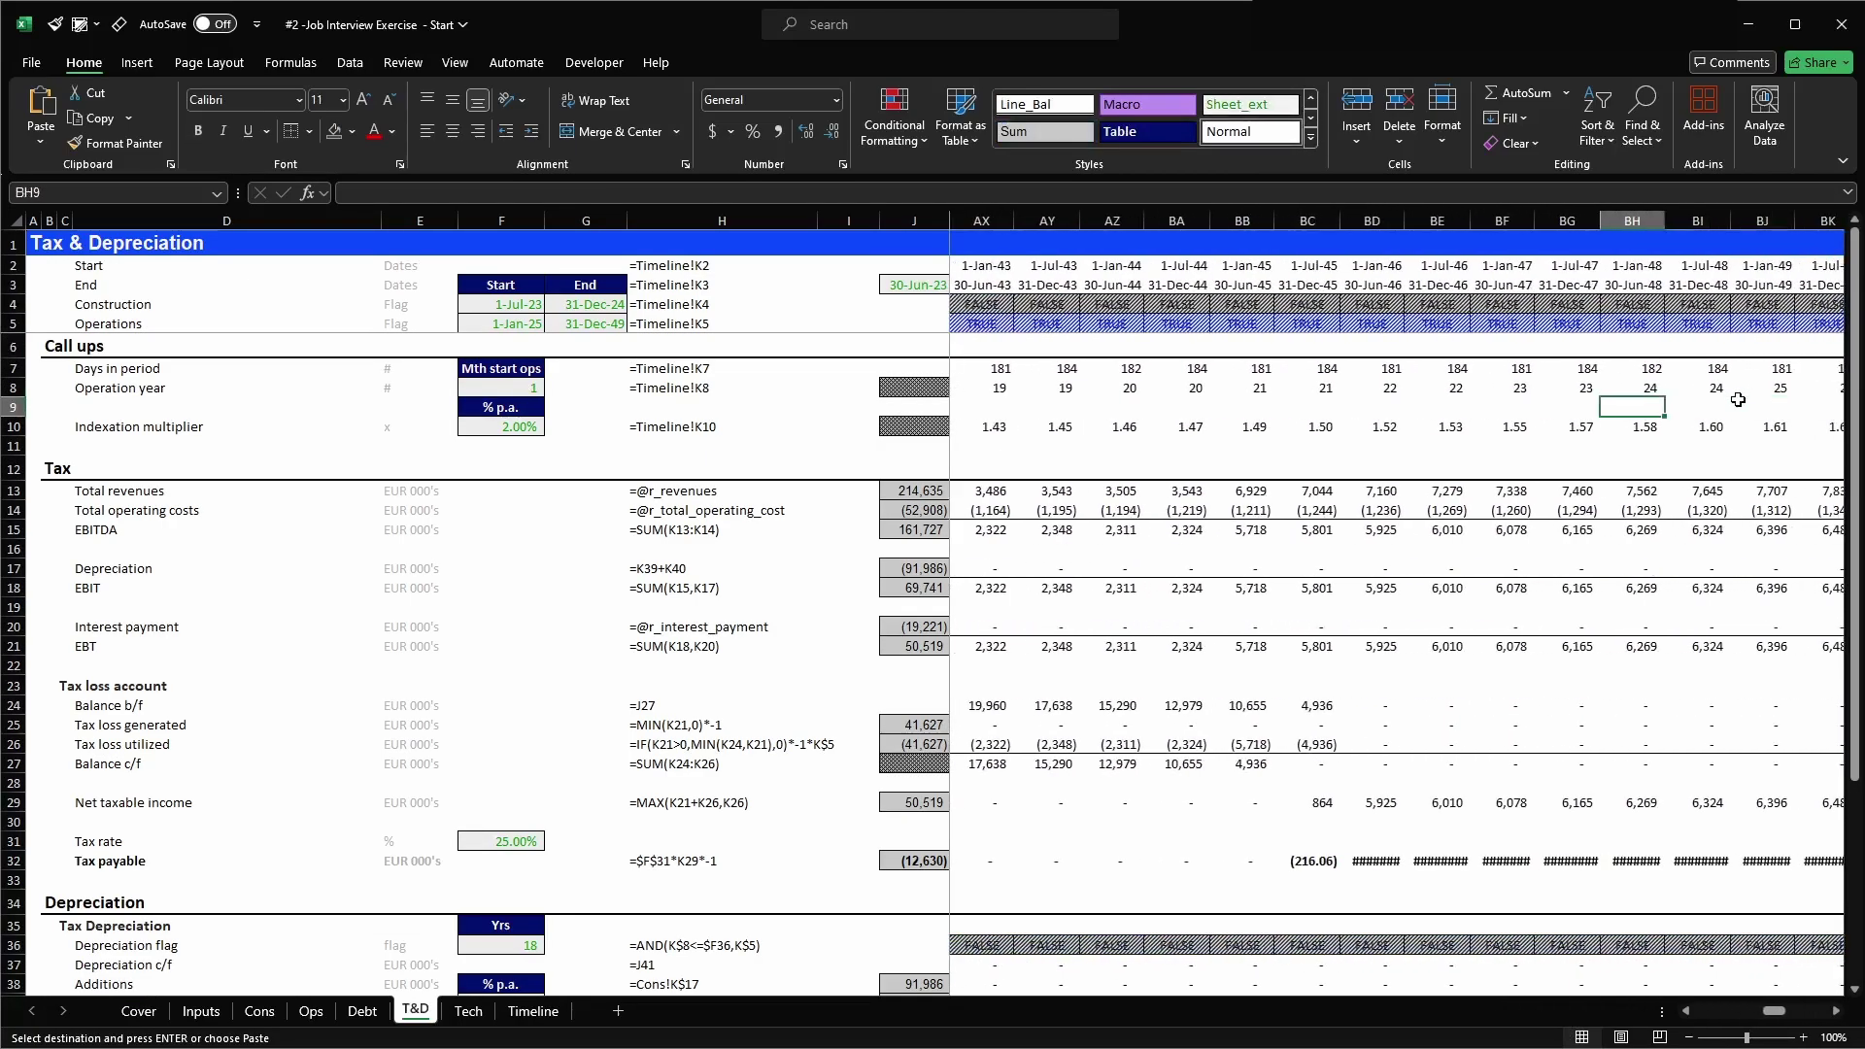
pyautogui.press('Left')
pyautogui.press('Up')
pyautogui.hotkey('ctrl', 'shift', 'Down')
pyautogui.scroll(-10, 1568, 674)
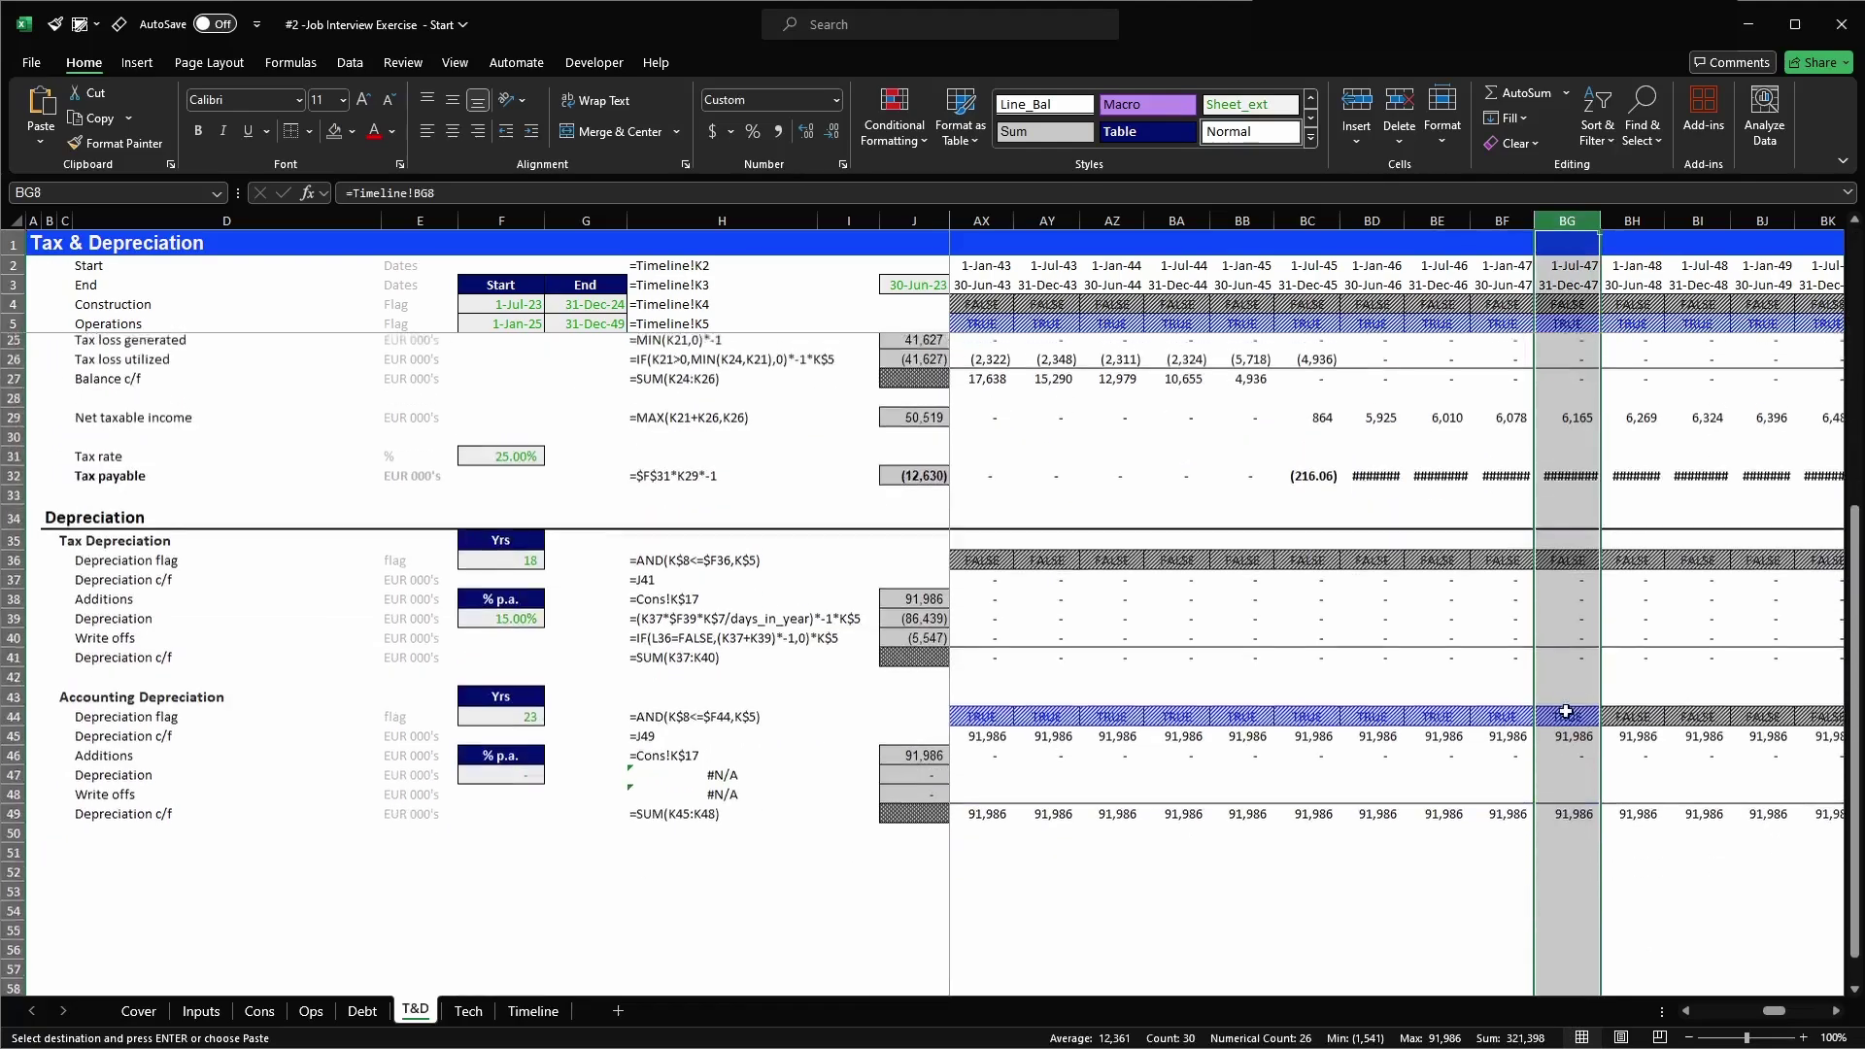
pyautogui.click(1571, 520)
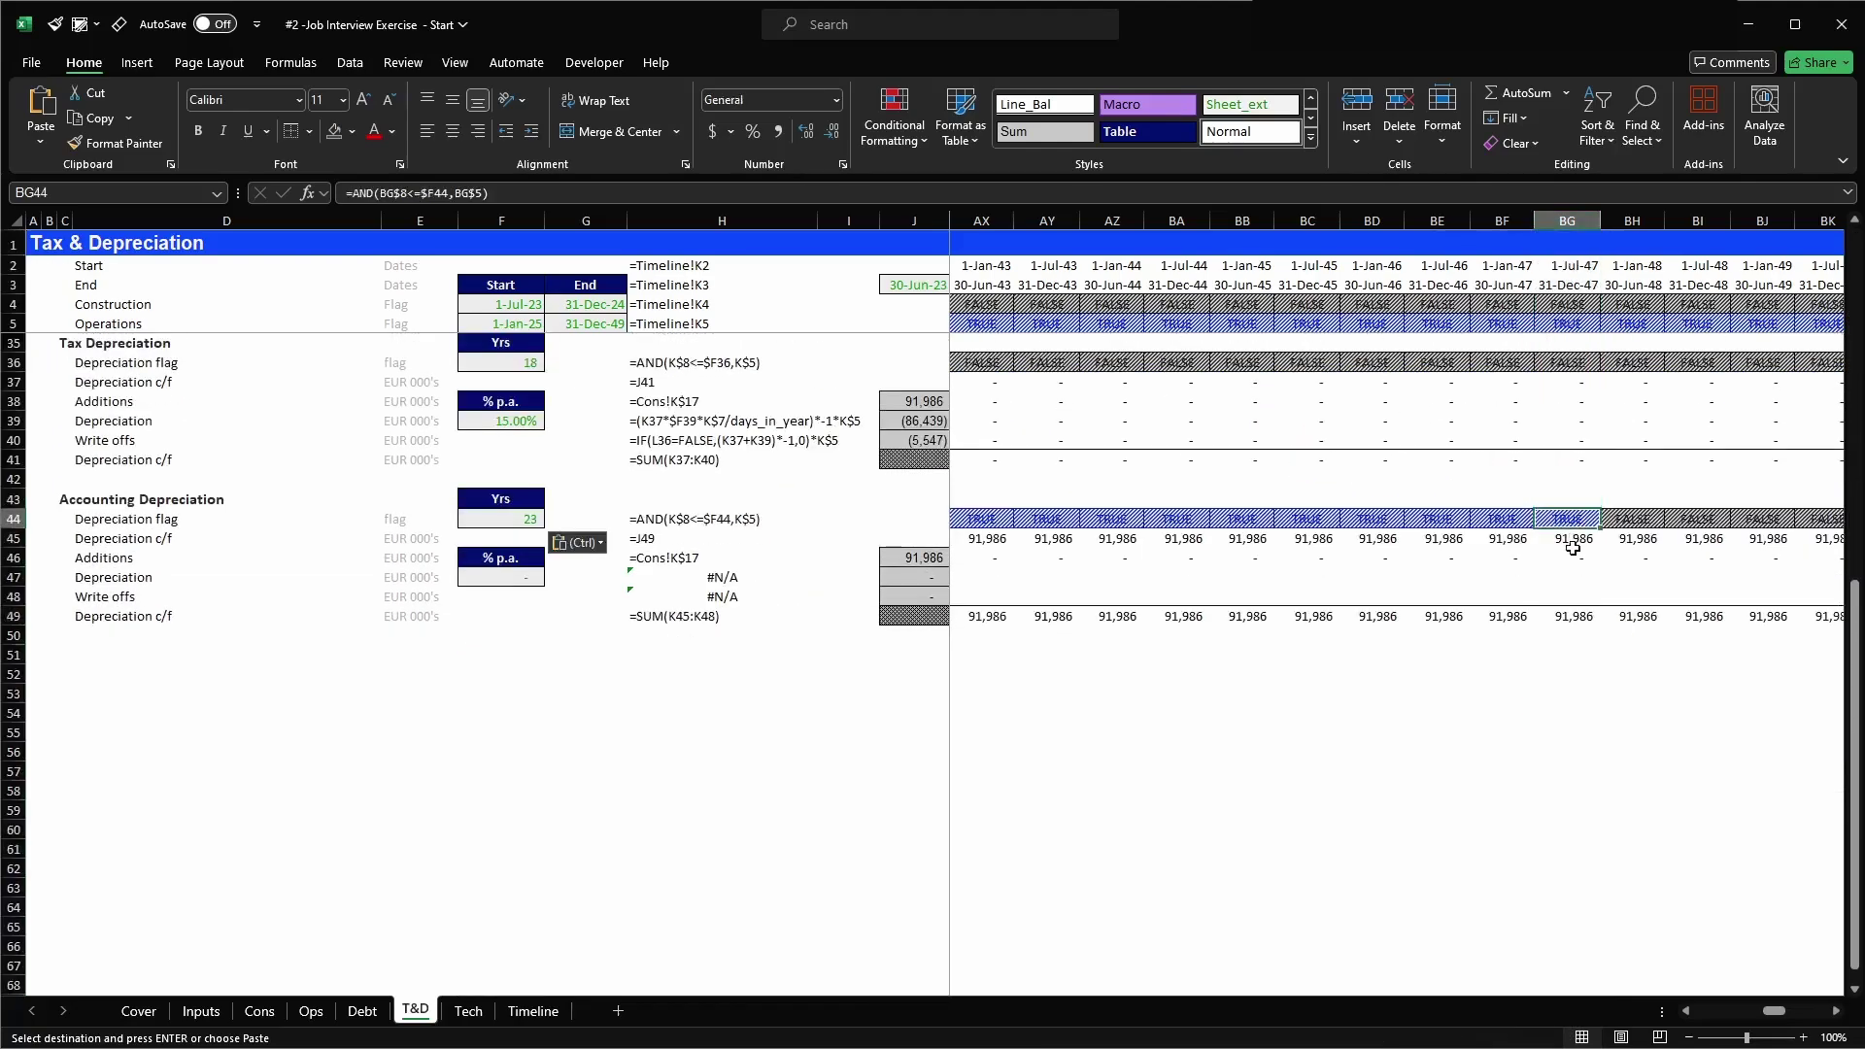
# - Review the opening balance and Additions formulas in K45 and K46 of the Accounting Depreciation block
pyautogui.hotkey('ctrl', 'Left')
pyautogui.press('Right')
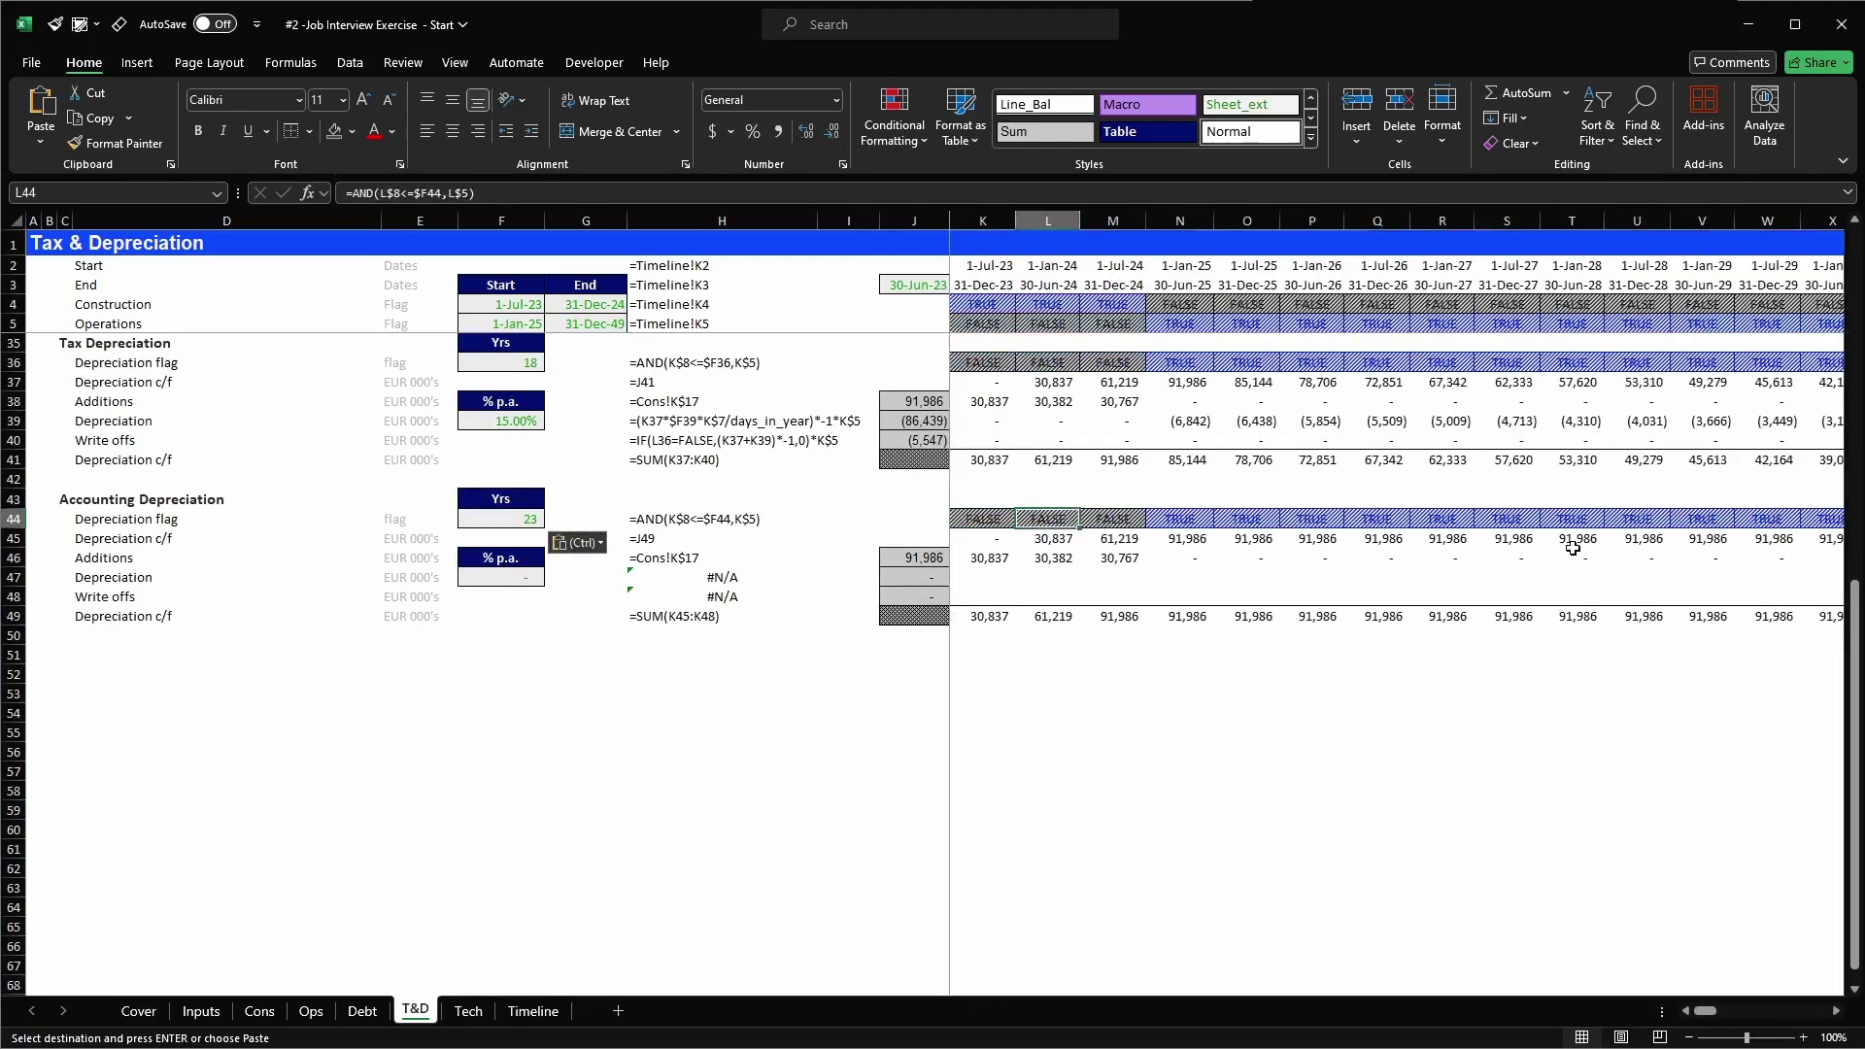
pyautogui.press('Down')
pyautogui.press('Left')
pyautogui.press('F2')
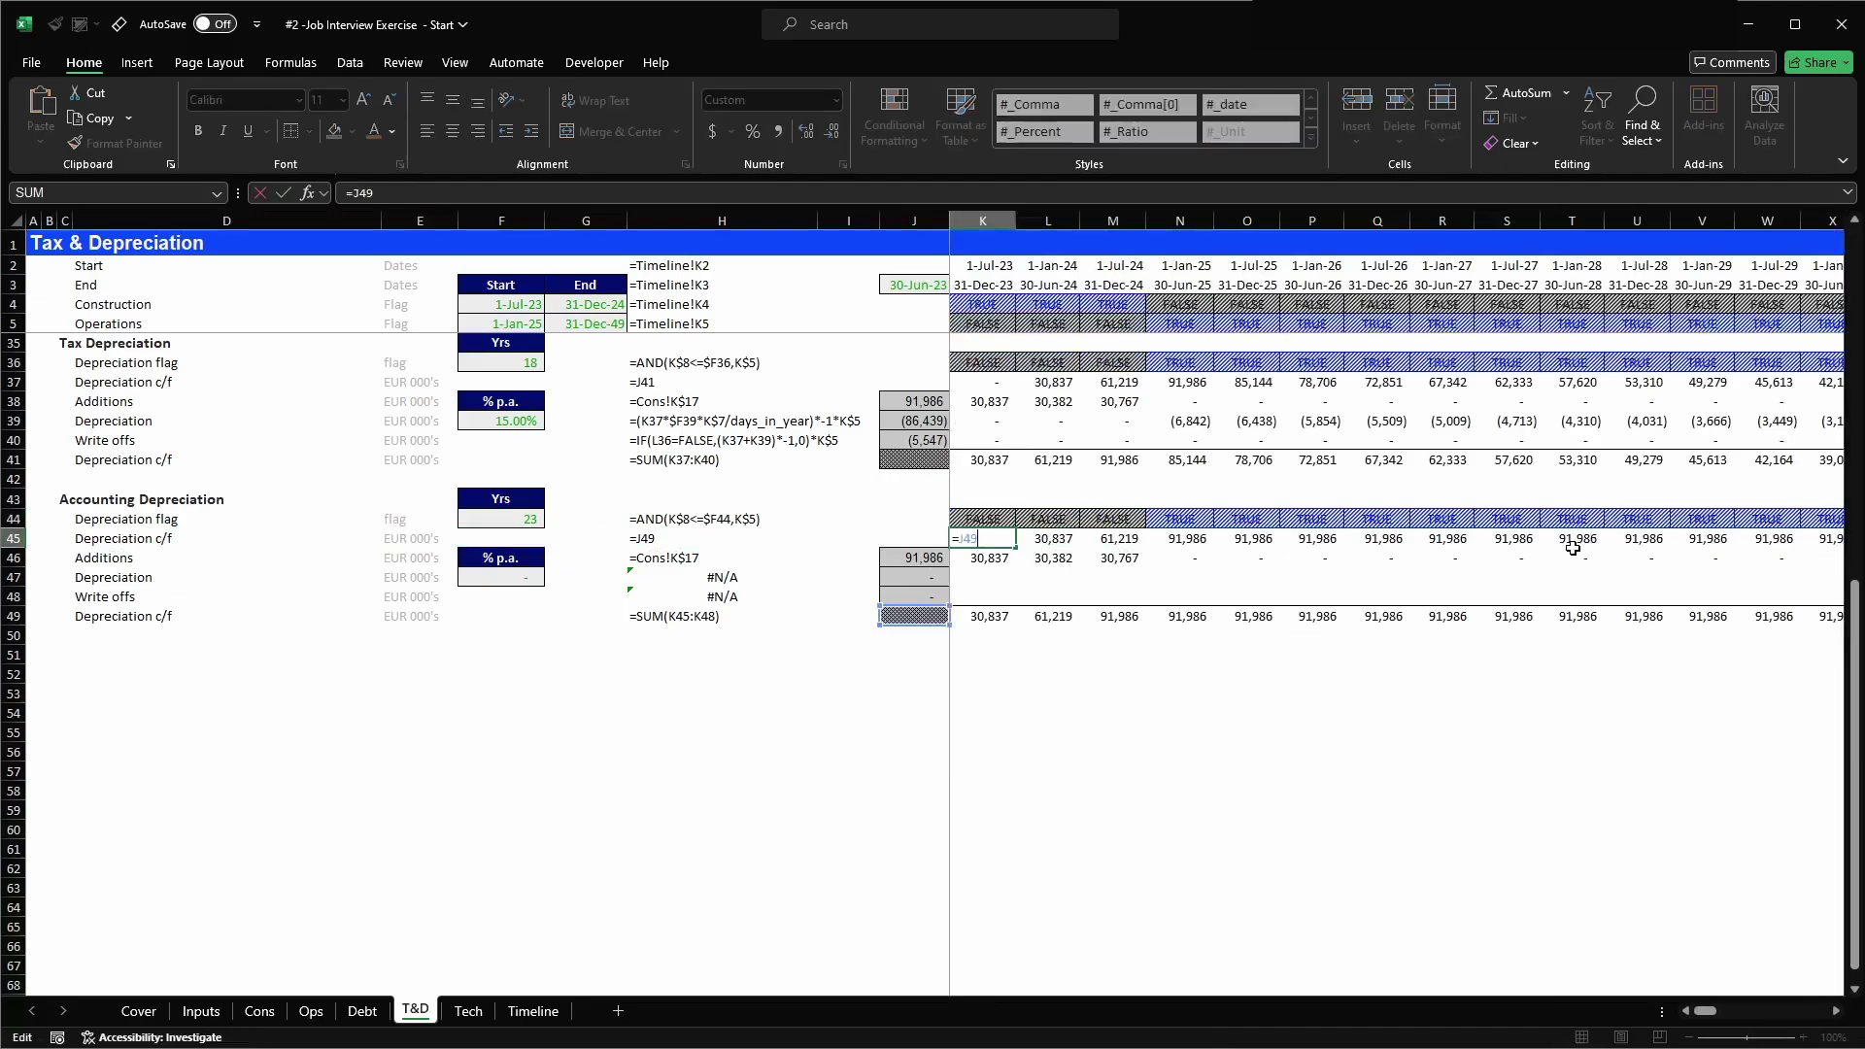
pyautogui.press('Escape')
pyautogui.press('Down')
pyautogui.press('F2')
pyautogui.press('Return')
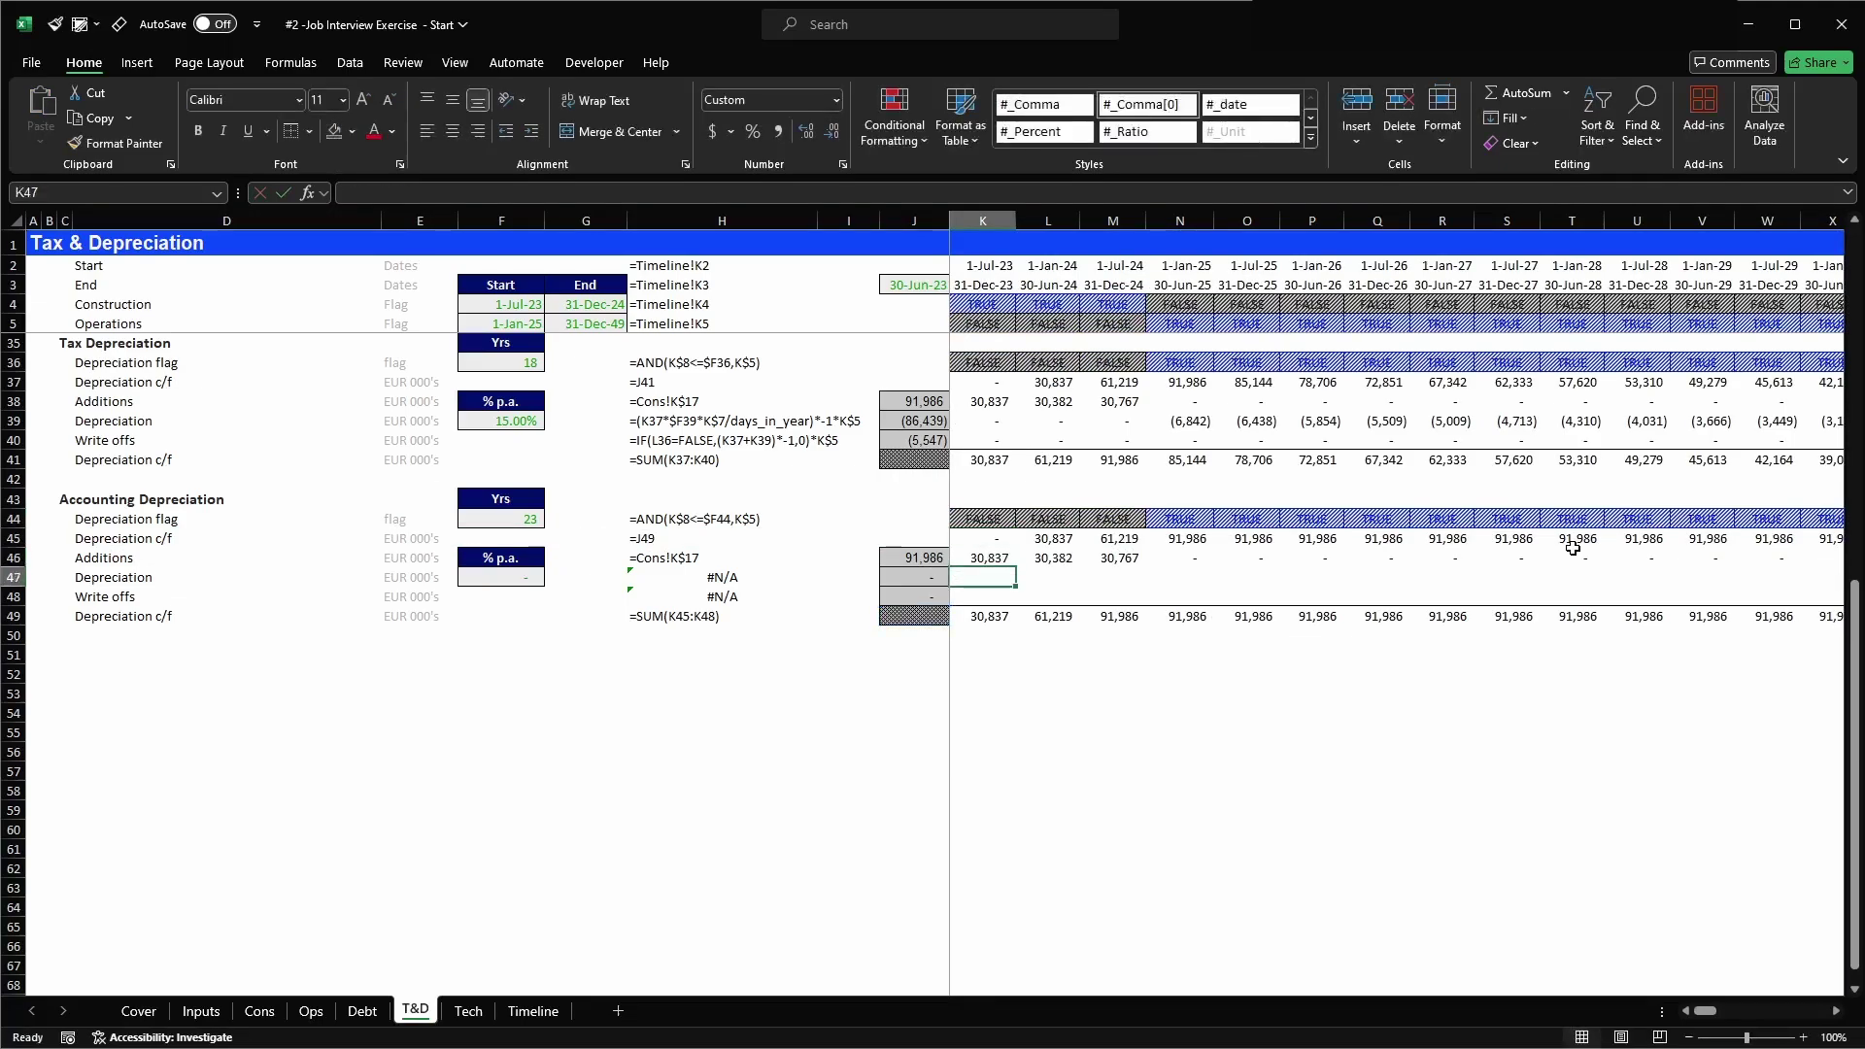
# - Examine the empty Accounting Depreciation row 47 and locate the accounting depreciation horizon in F34 of the Inputs sheet
pyautogui.hotkey('shift', 'space')
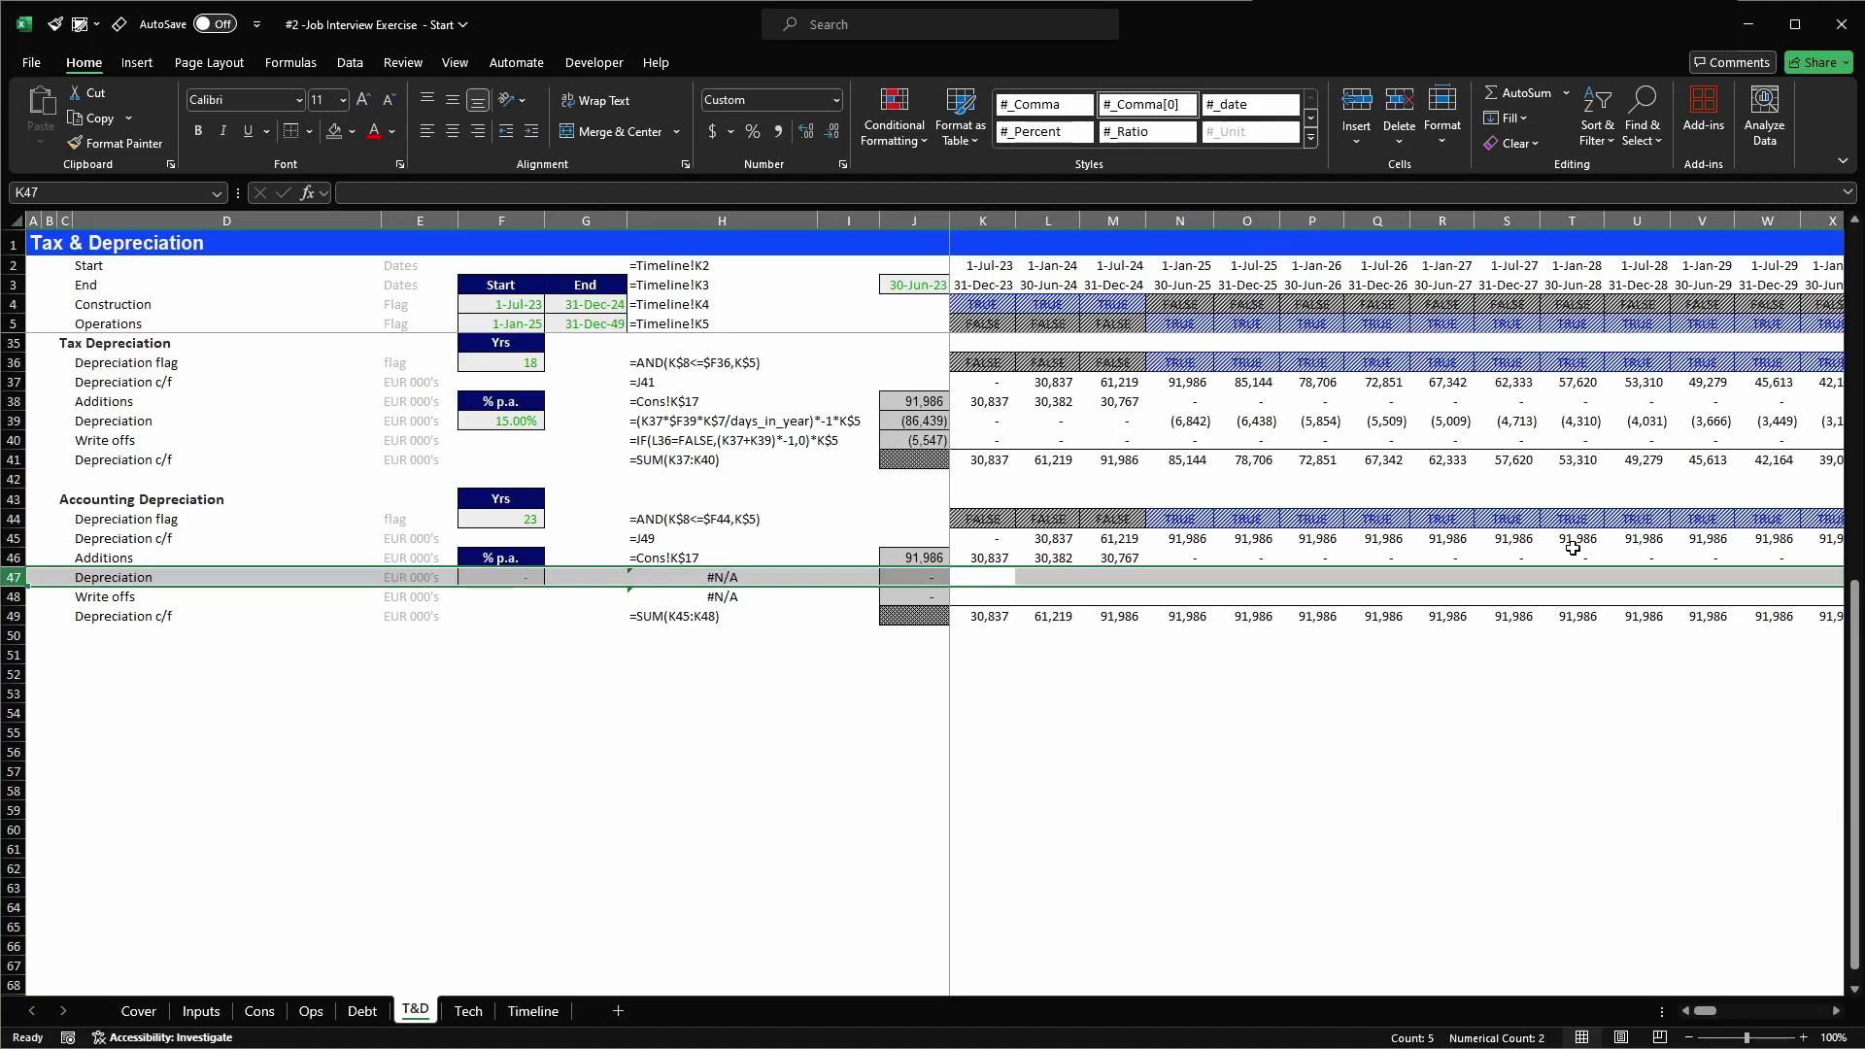
pyautogui.press('Left')
pyautogui.press('Left')
pyautogui.press('Left')
pyautogui.press('Left')
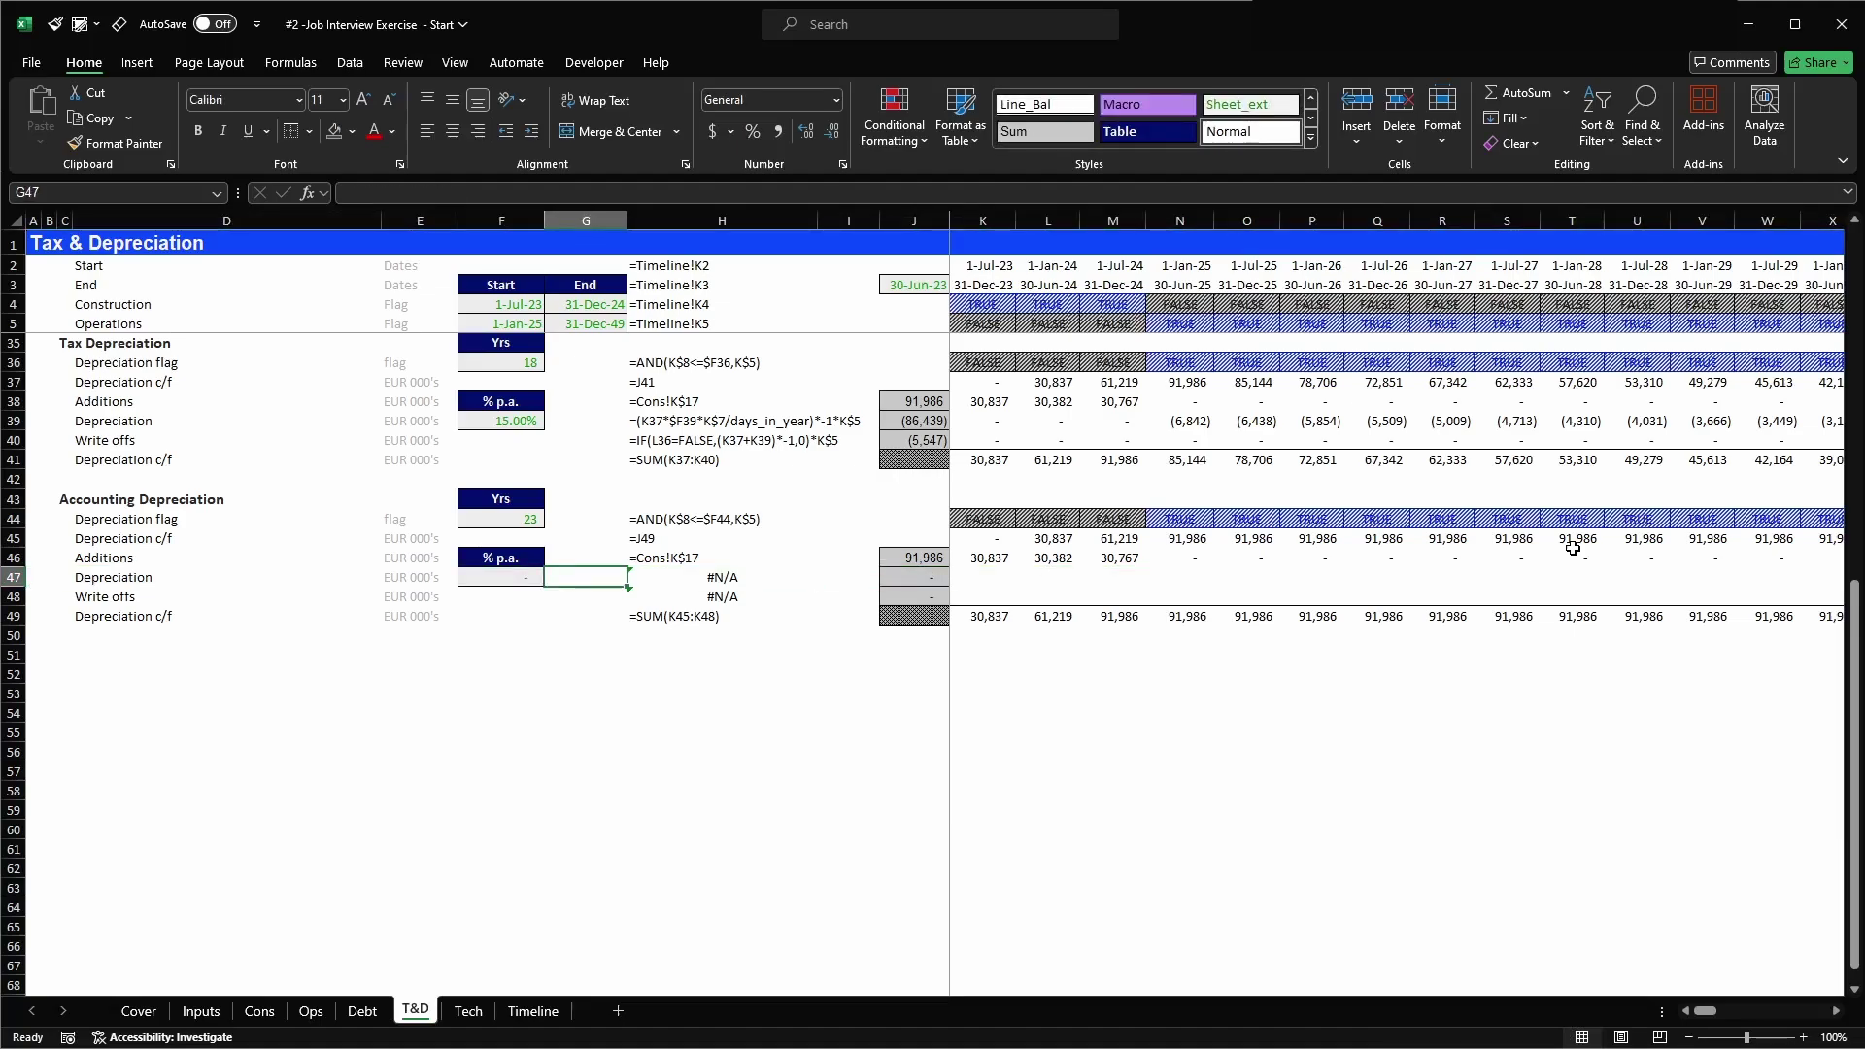
pyautogui.click(201, 1011)
pyautogui.click(903, 770)
pyautogui.click(587, 790)
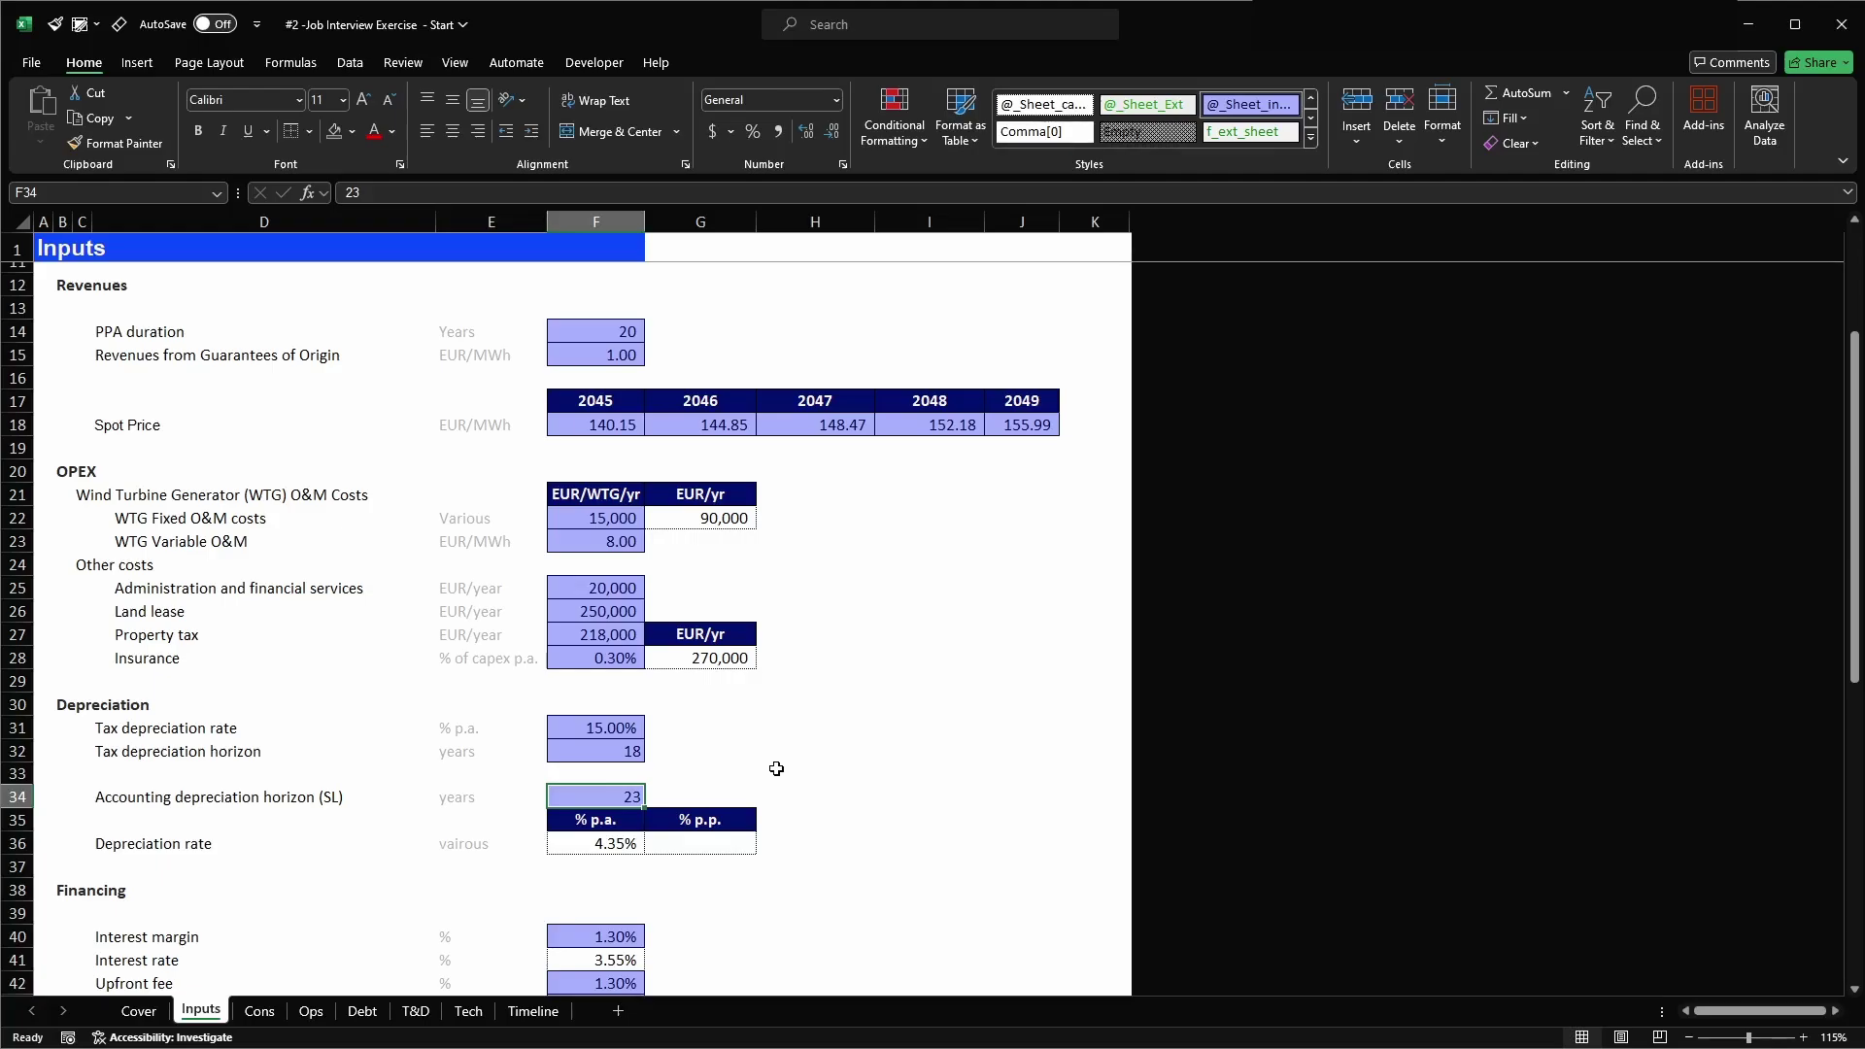
# - Enter a scratch example beside the depreciation inputs, with 1000000 in H33 and 10% in I33
pyautogui.click(776, 769)
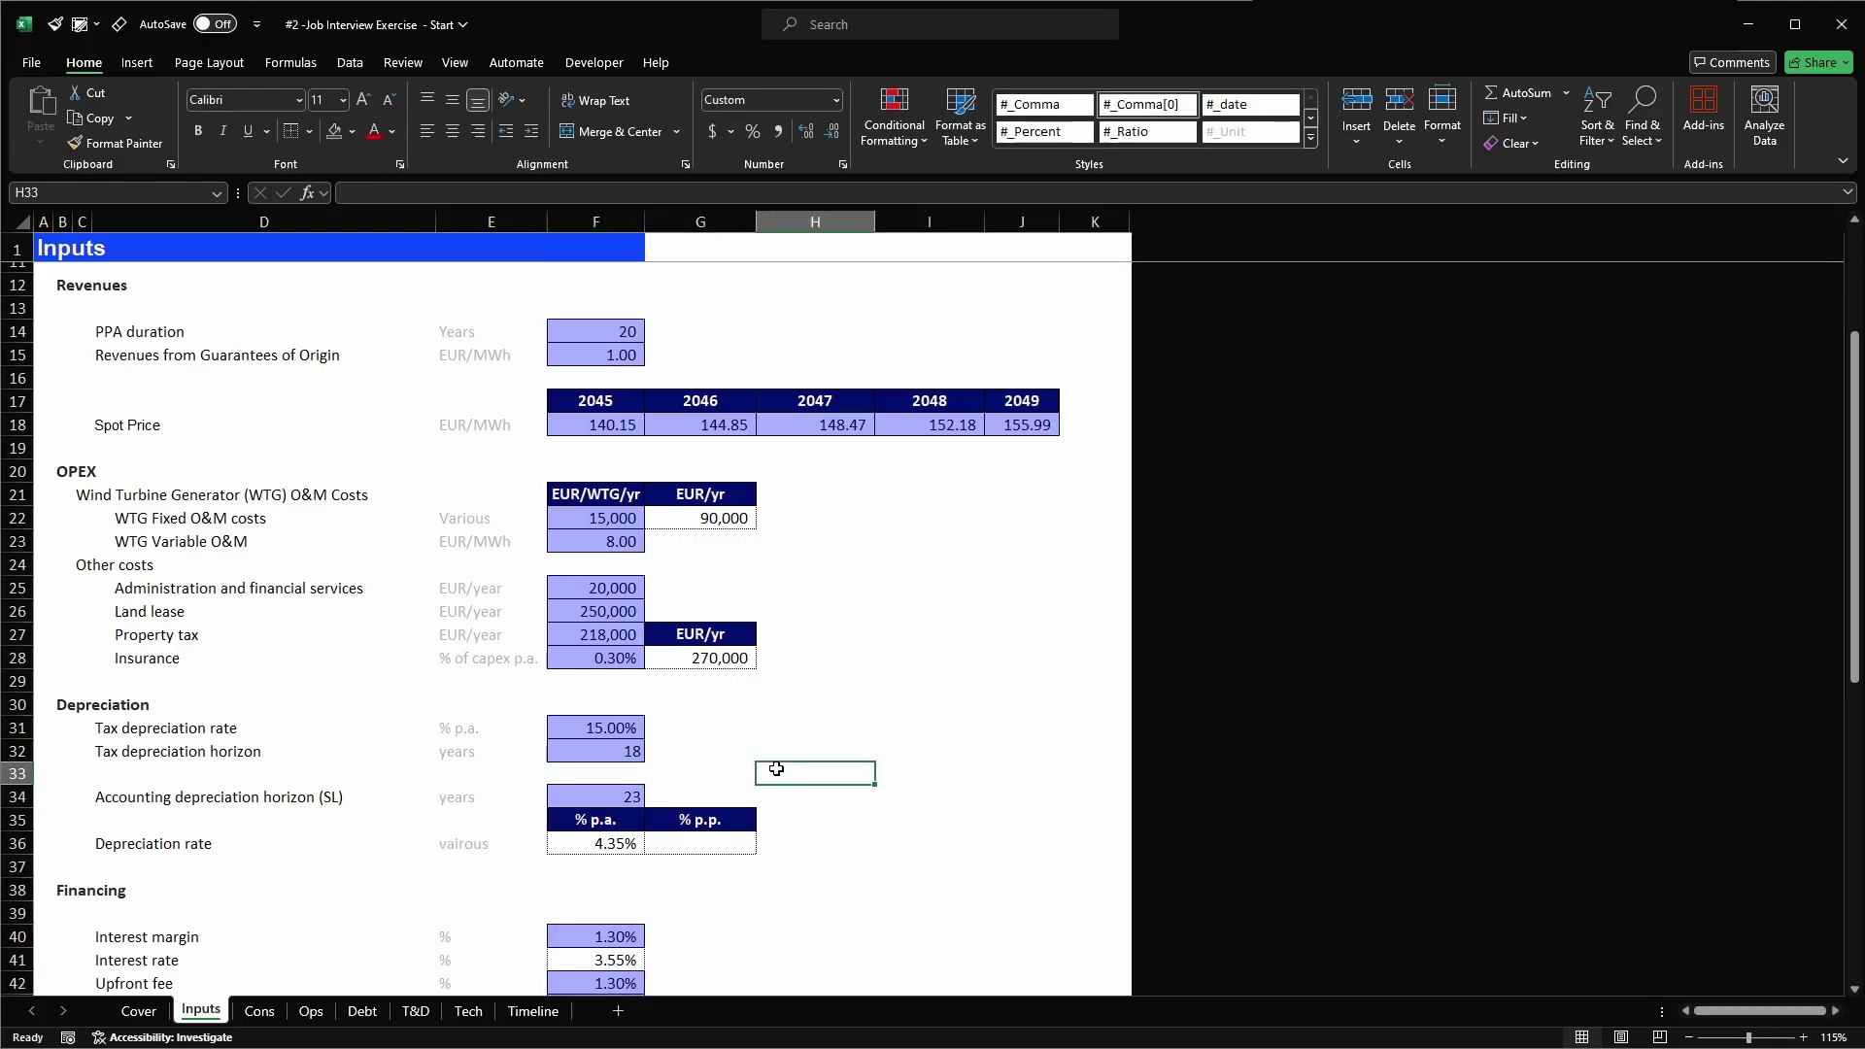
pyautogui.write('1000000')
pyautogui.press('Return')
pyautogui.press('Up')
pyautogui.press('Right')
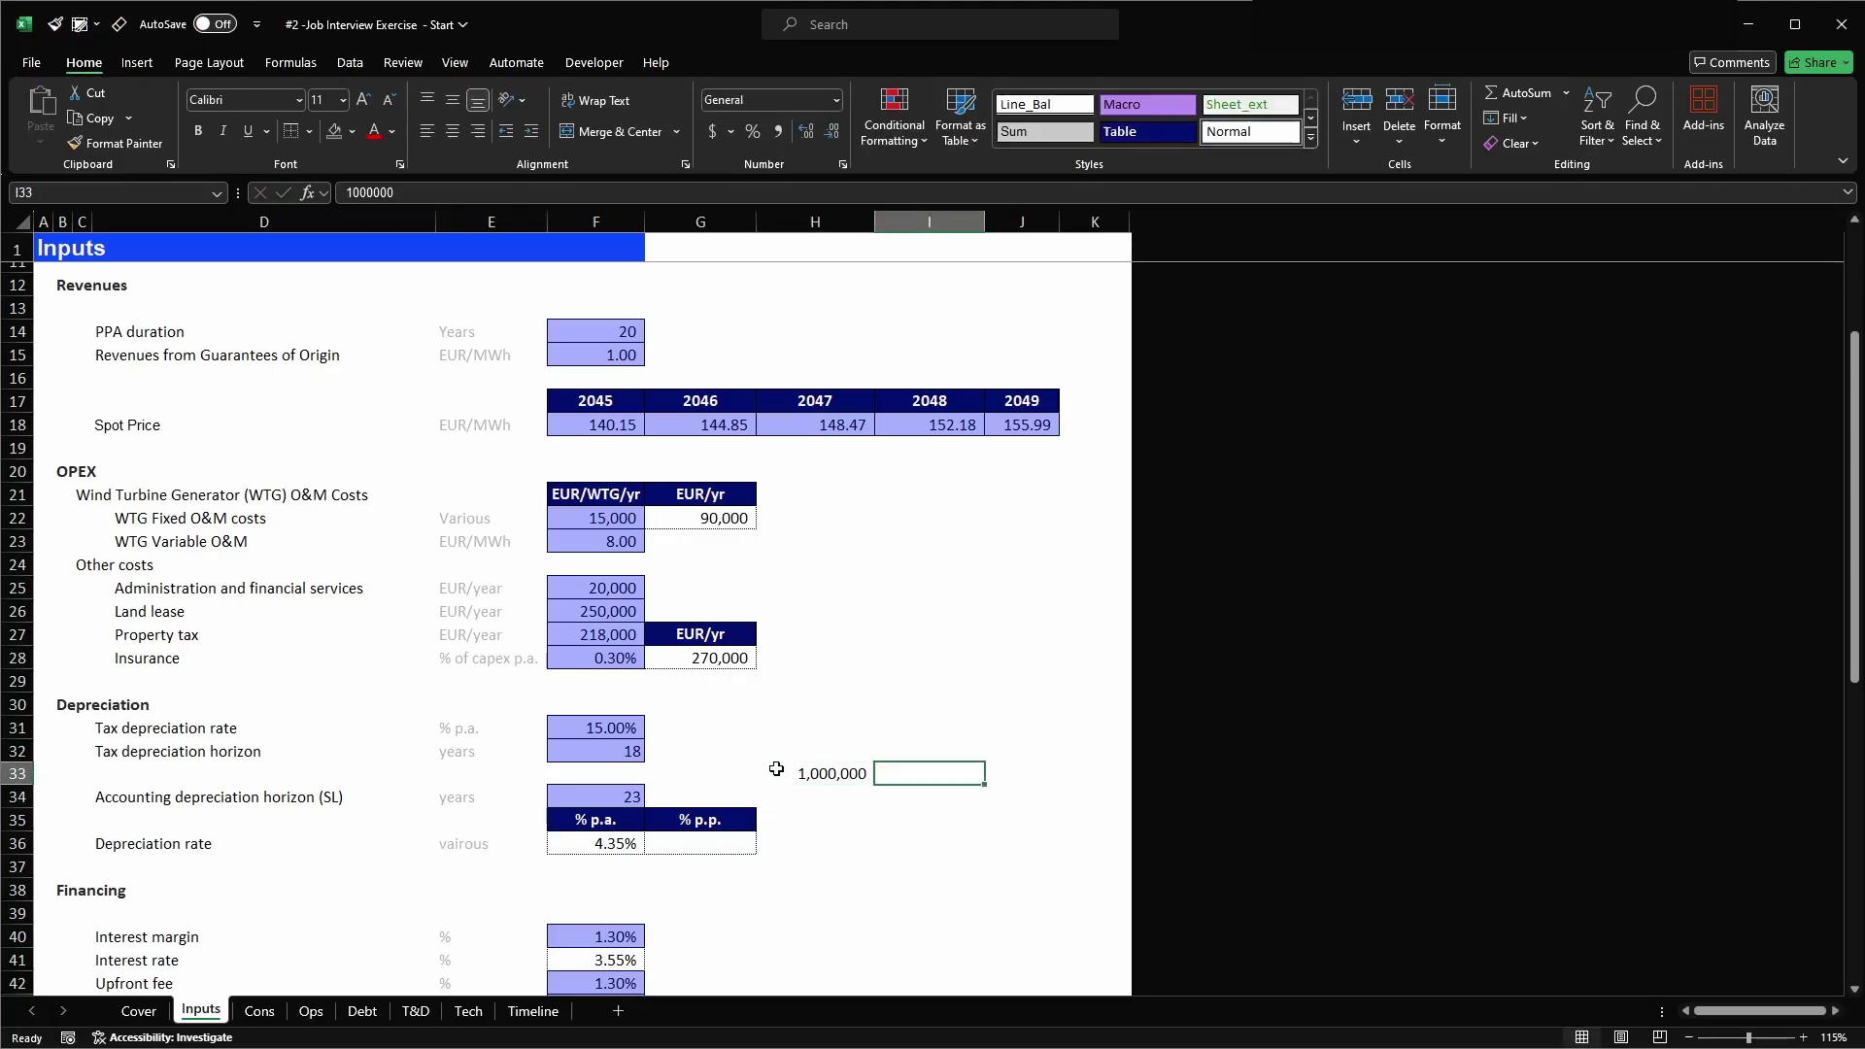
pyautogui.write('10%')
pyautogui.press('Return')
pyautogui.press('Up')
pyautogui.press('Right')
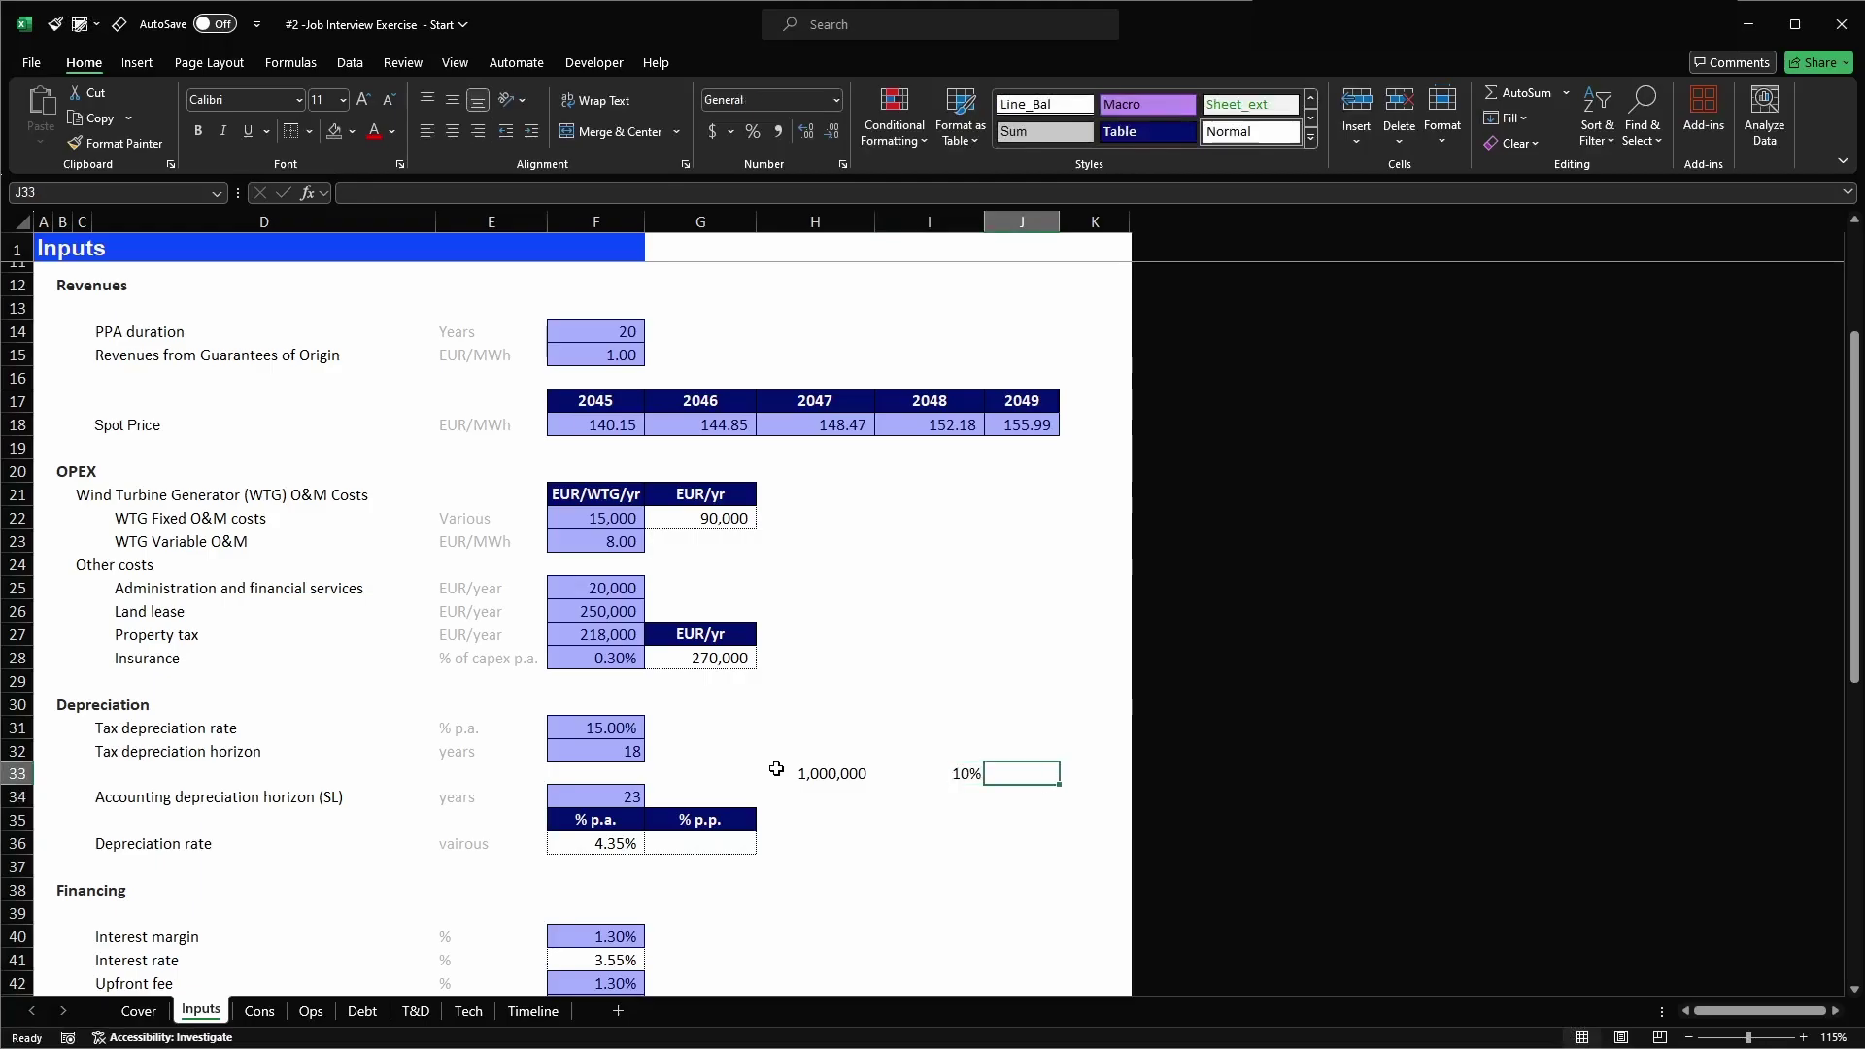
# - Calculate the example annual depreciation in J33 with the formula =I33*H33
pyautogui.write('=')
pyautogui.press('Escape')
pyautogui.write('=')
pyautogui.press('Left')
pyautogui.write('*')
pyautogui.press('Left')
pyautogui.press('Left')
pyautogui.press('Return')
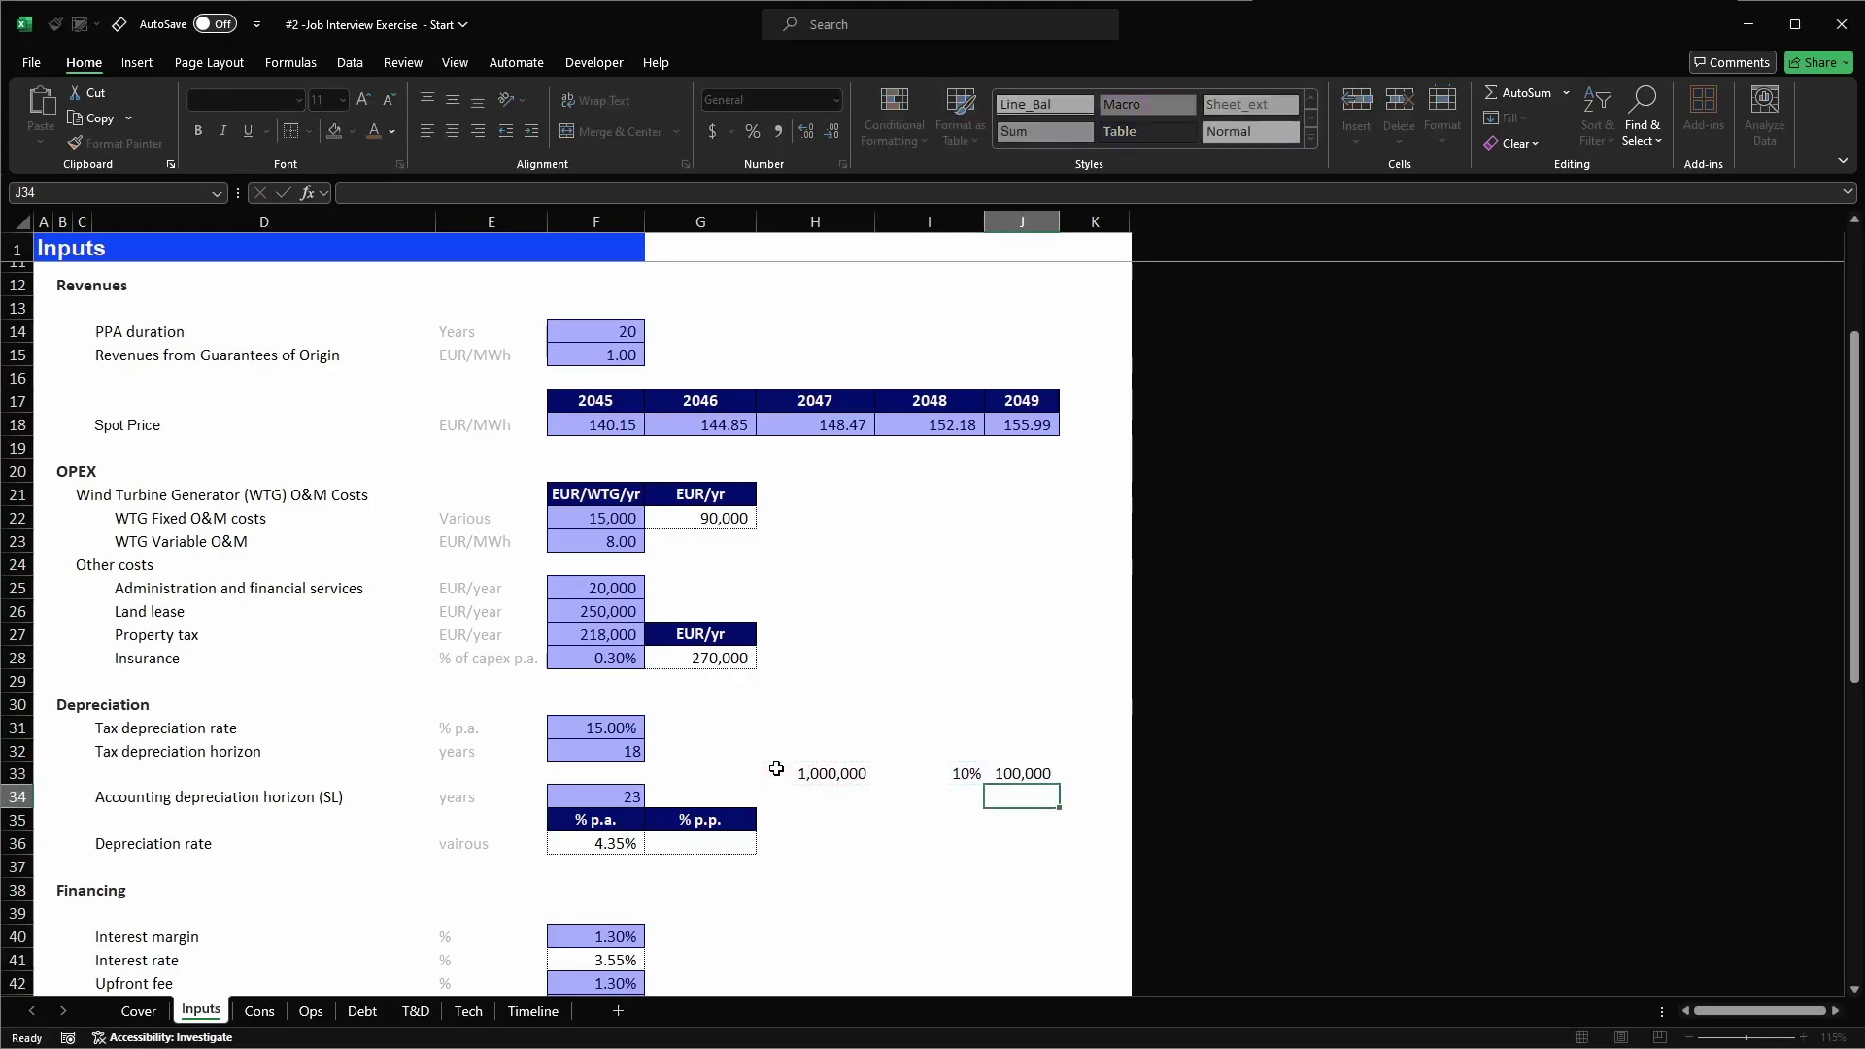
pyautogui.press('Up')
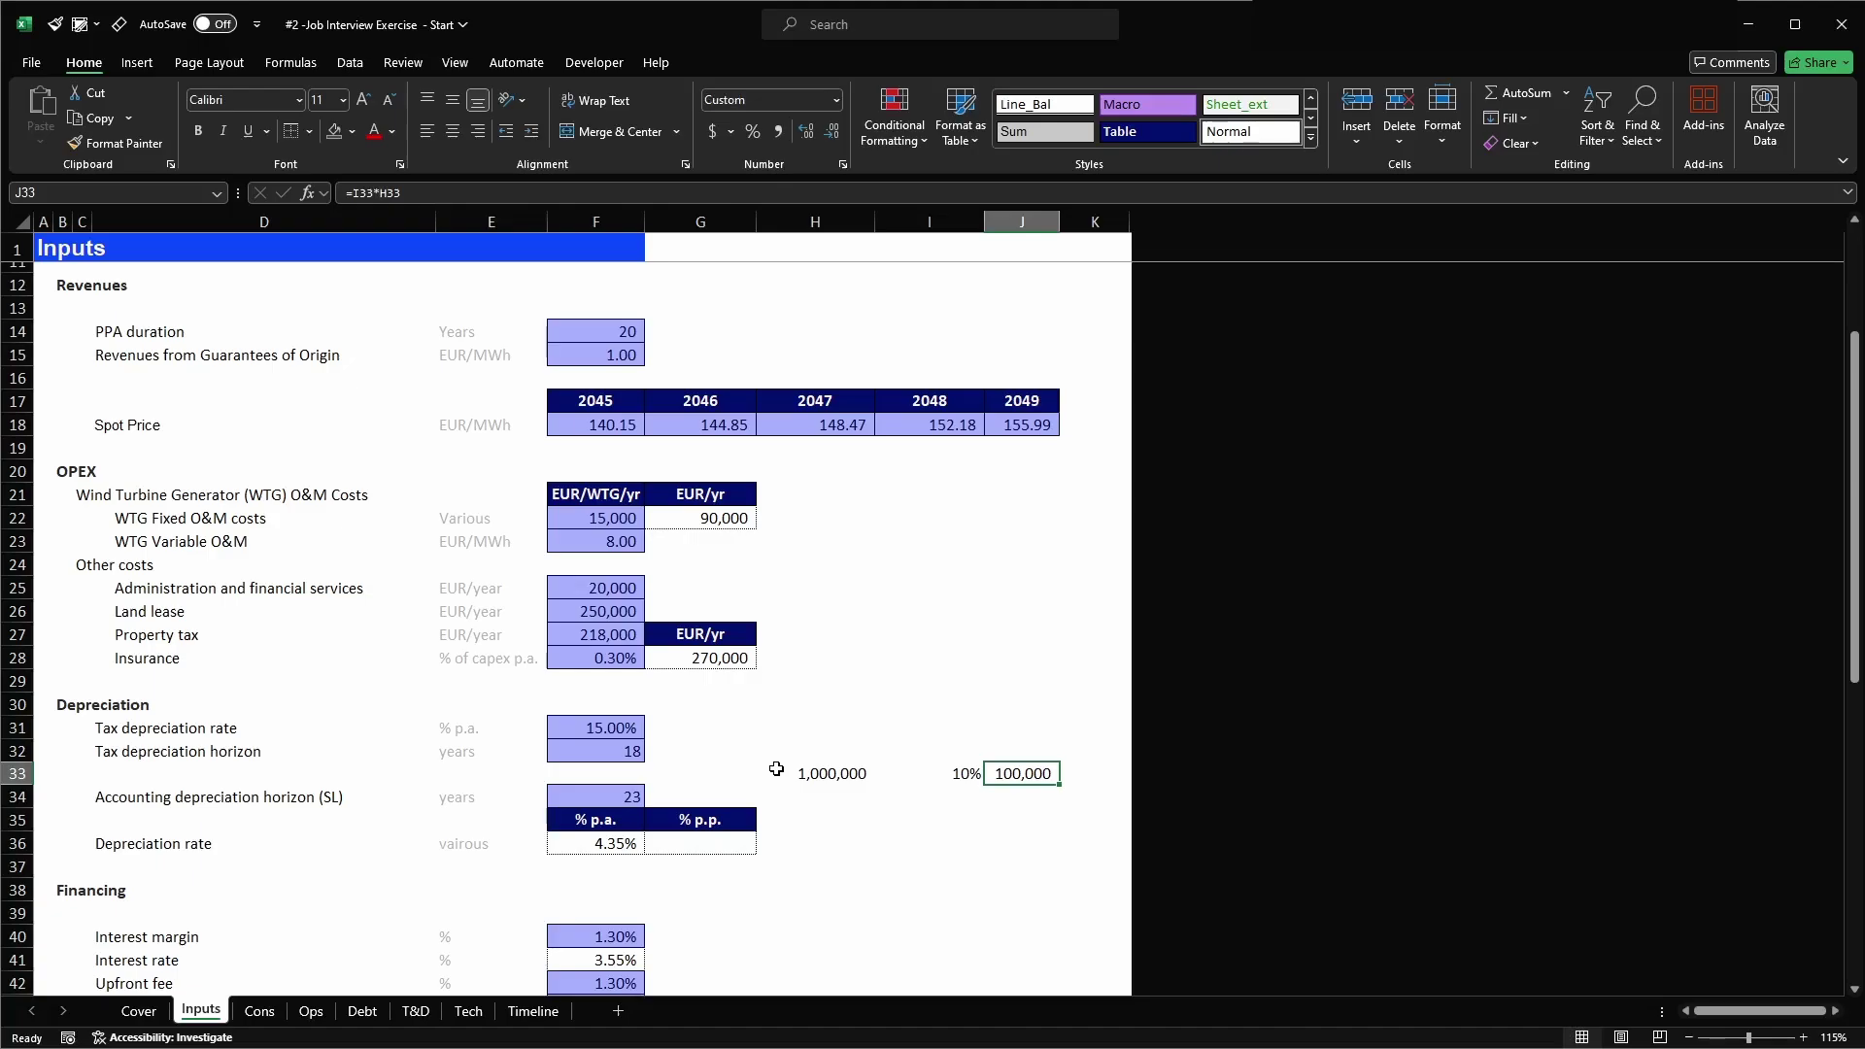
pyautogui.press('Left')
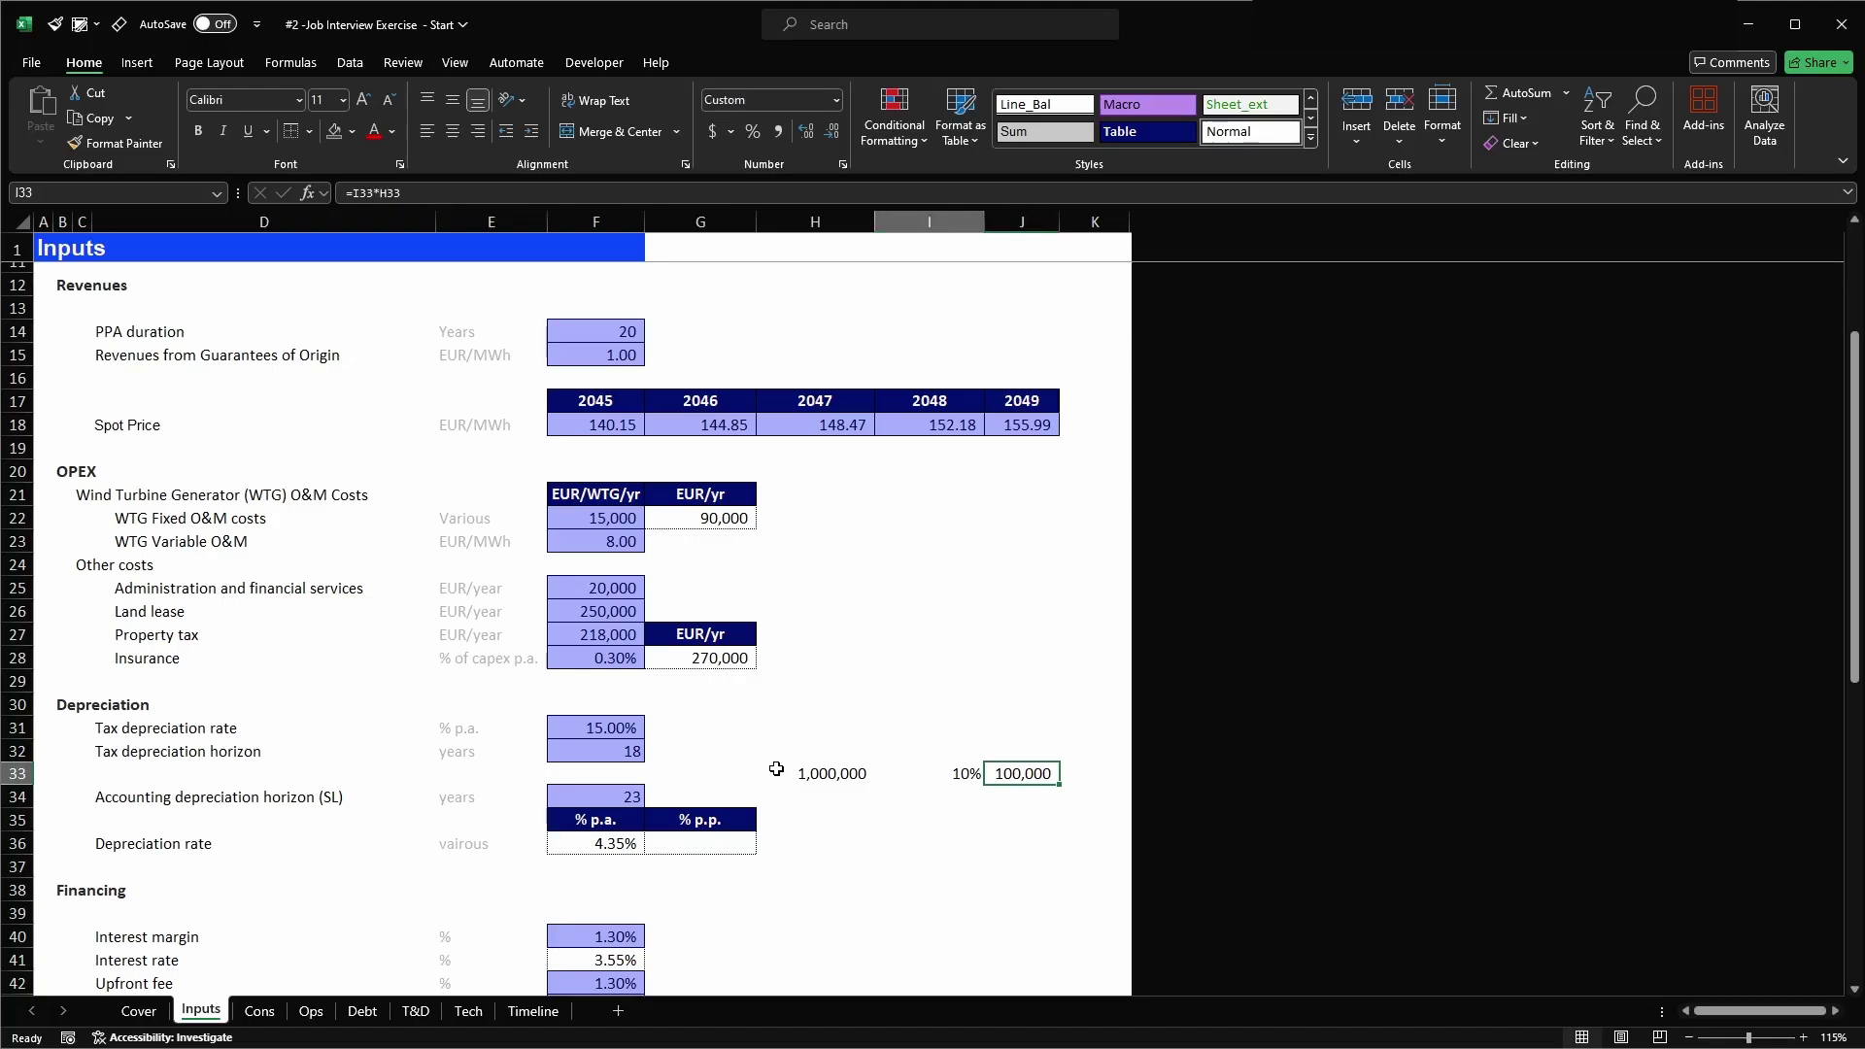
pyautogui.press('Down')
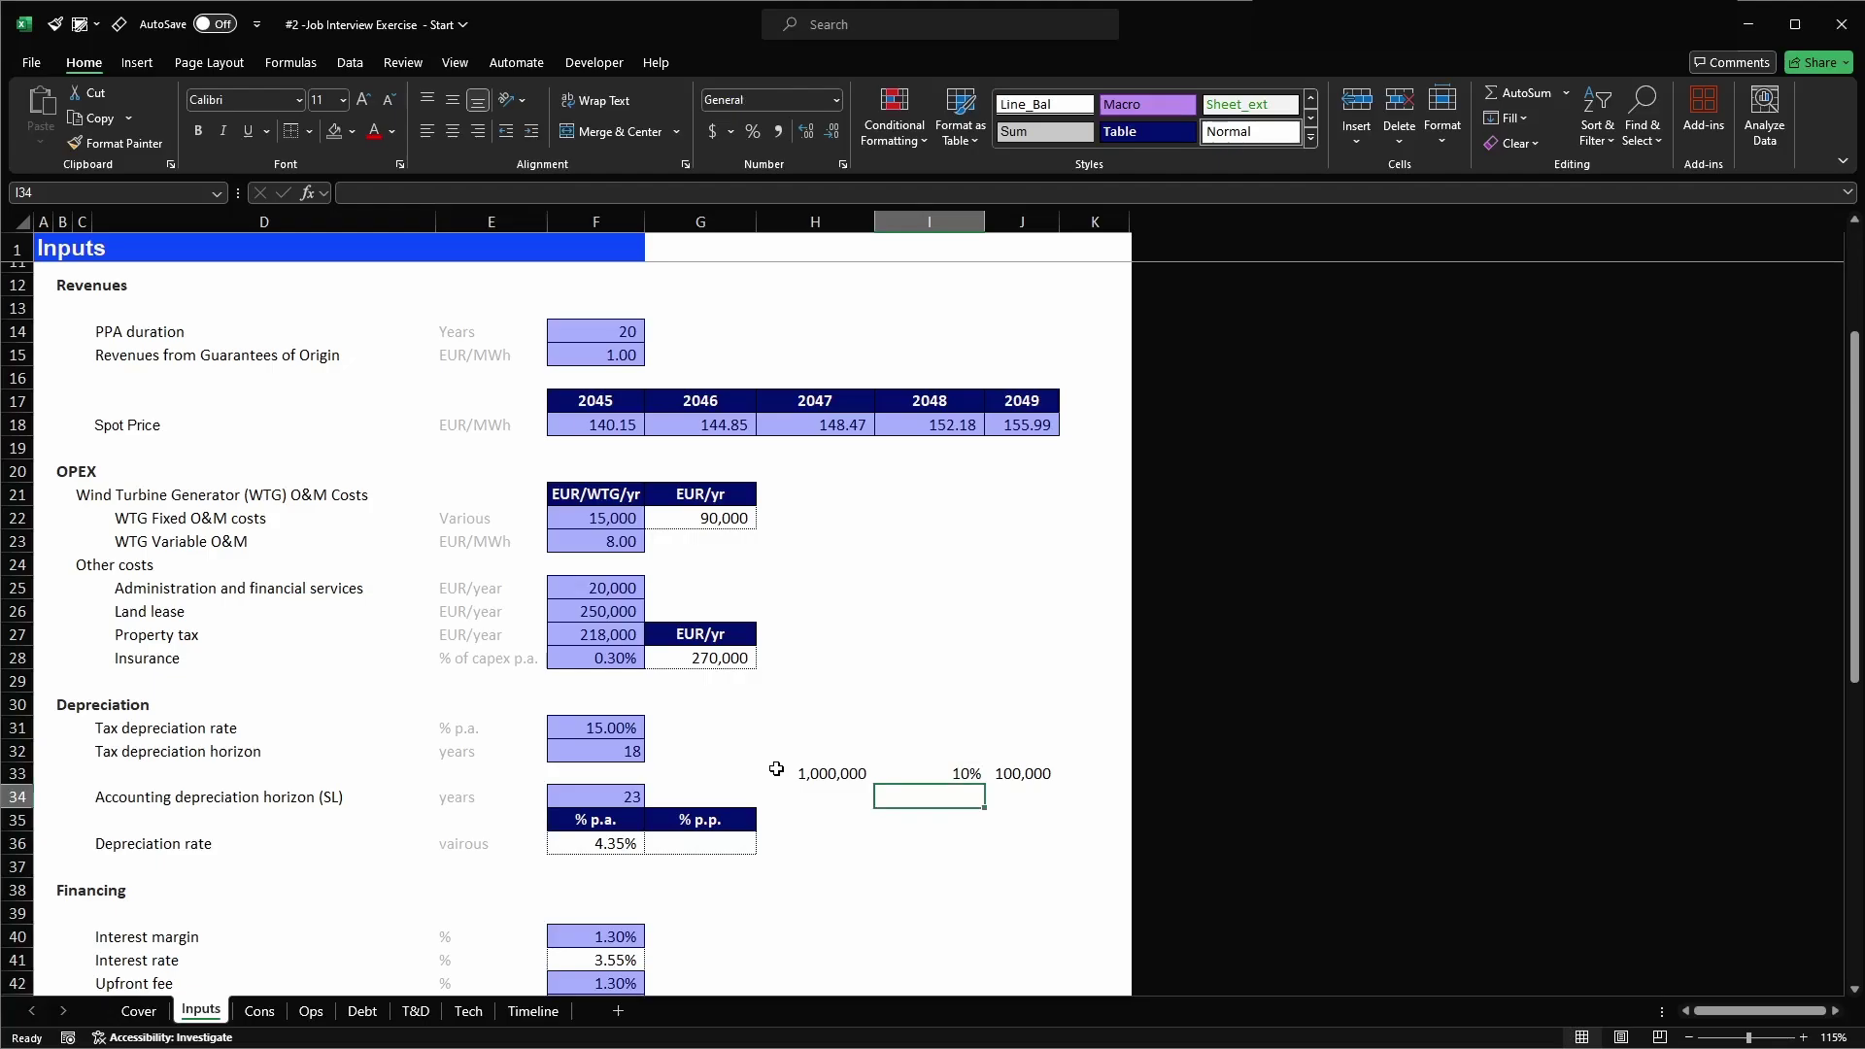
# - Clear the scratch depreciation example from H33:J33 on the Inputs sheet
pyautogui.press('Left')
pyautogui.press('Up')
pyautogui.hotkey('shift', 'Right')
pyautogui.hotkey('shift', 'Right')
pyautogui.press('Delete')
# - Inspect the annual accounting depreciation rate formula in F36 and the horizon cell it refers to
pyautogui.press('Left')
pyautogui.press('Left')
pyautogui.press('Down')
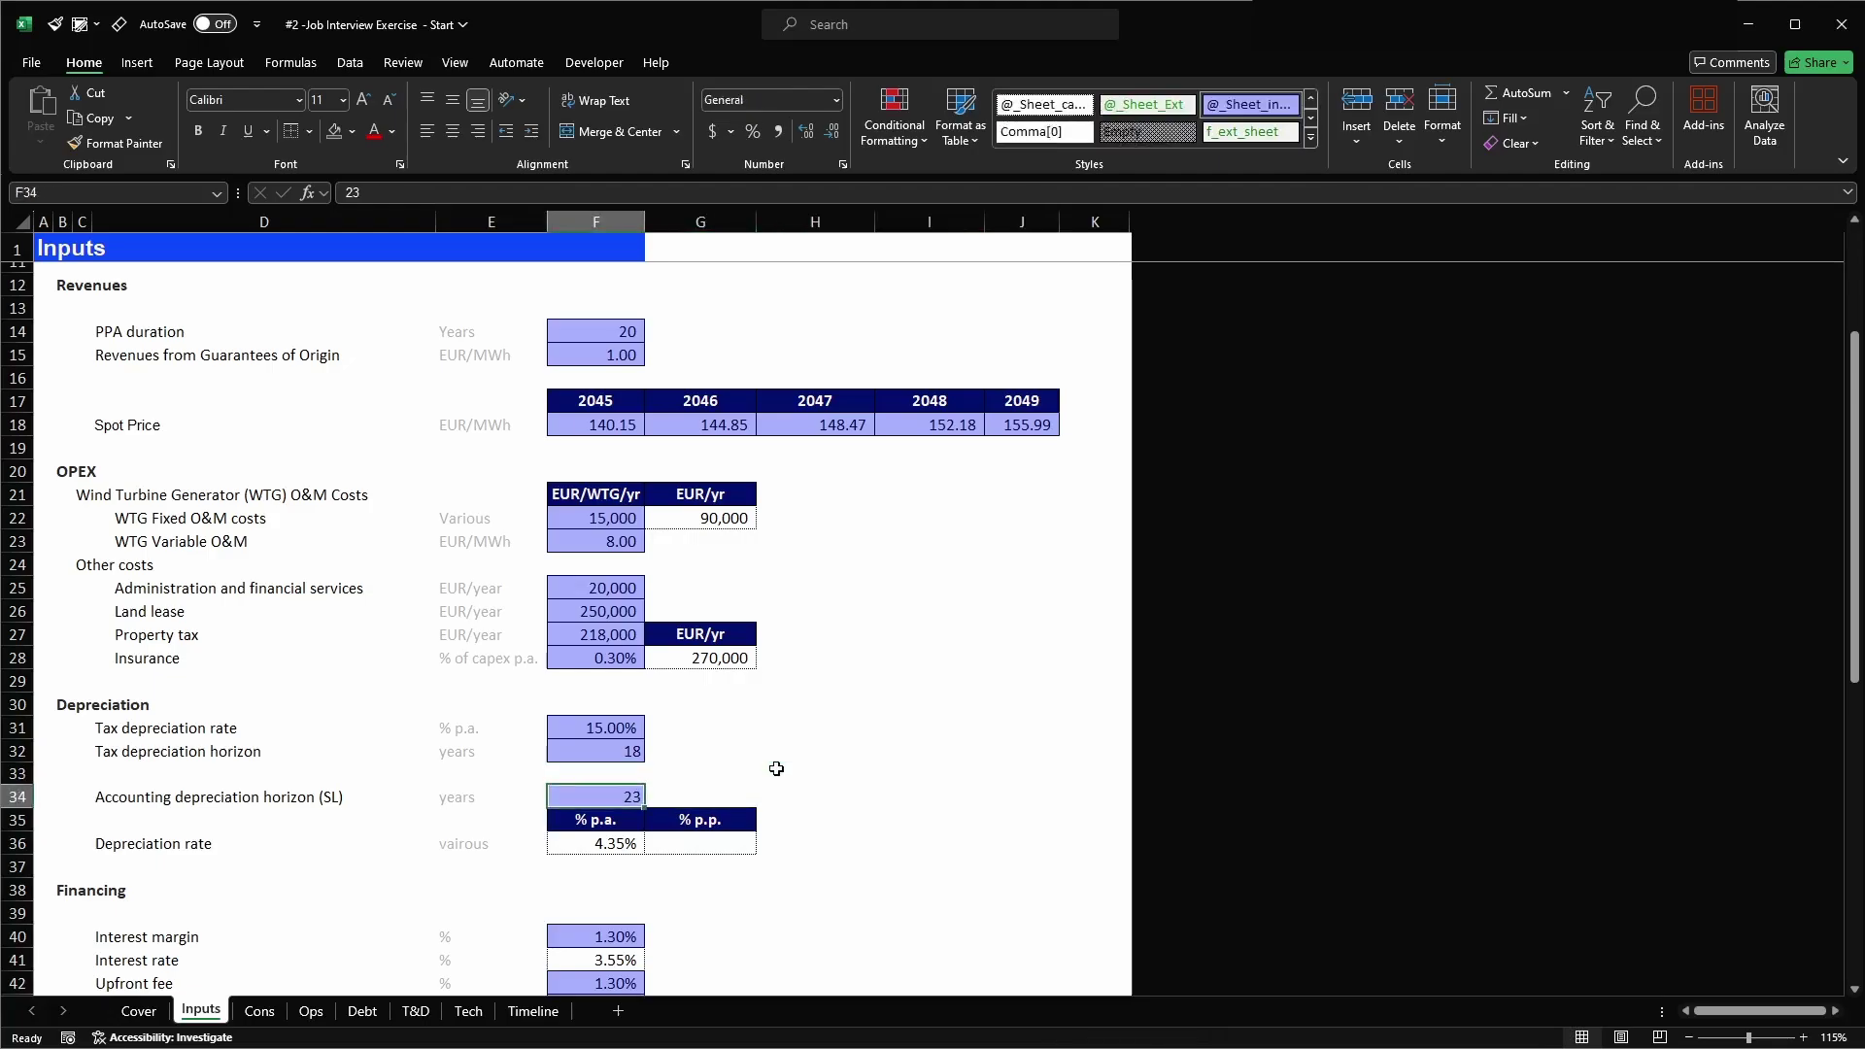
pyautogui.press('Down')
pyautogui.press('Down')
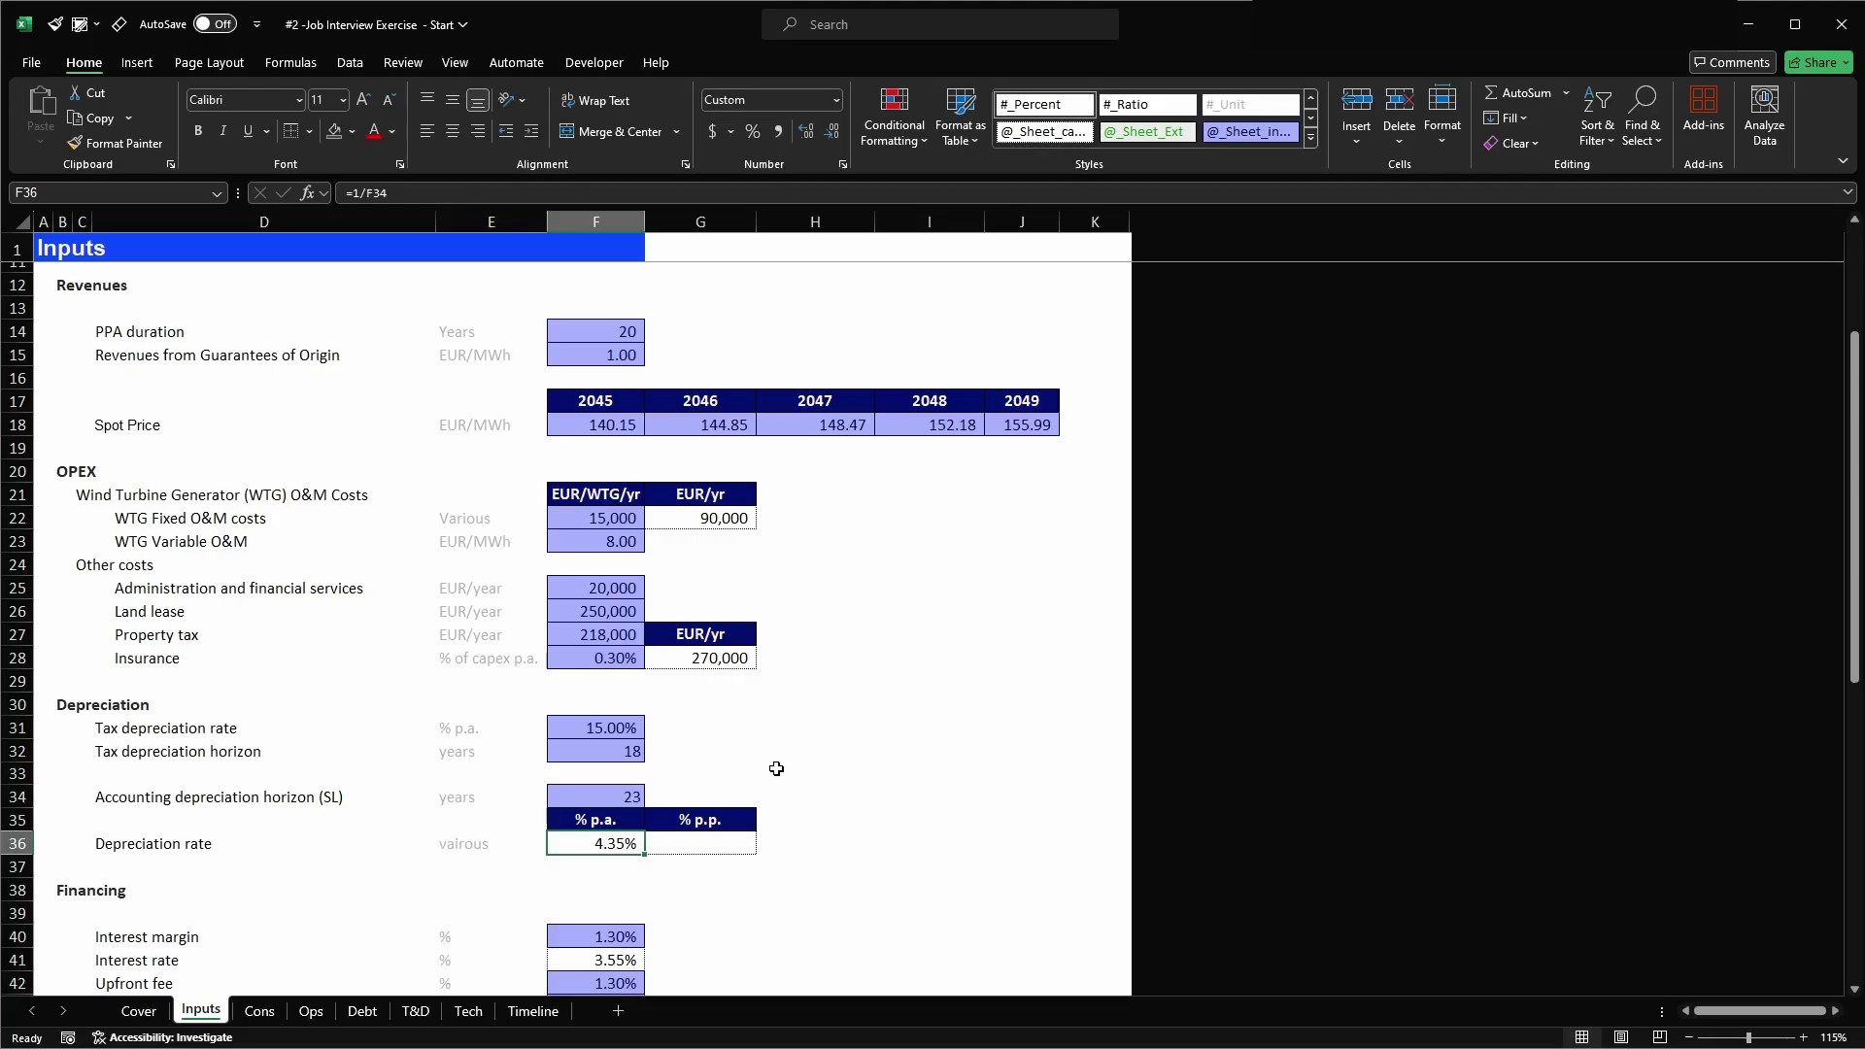
pyautogui.press('F2')
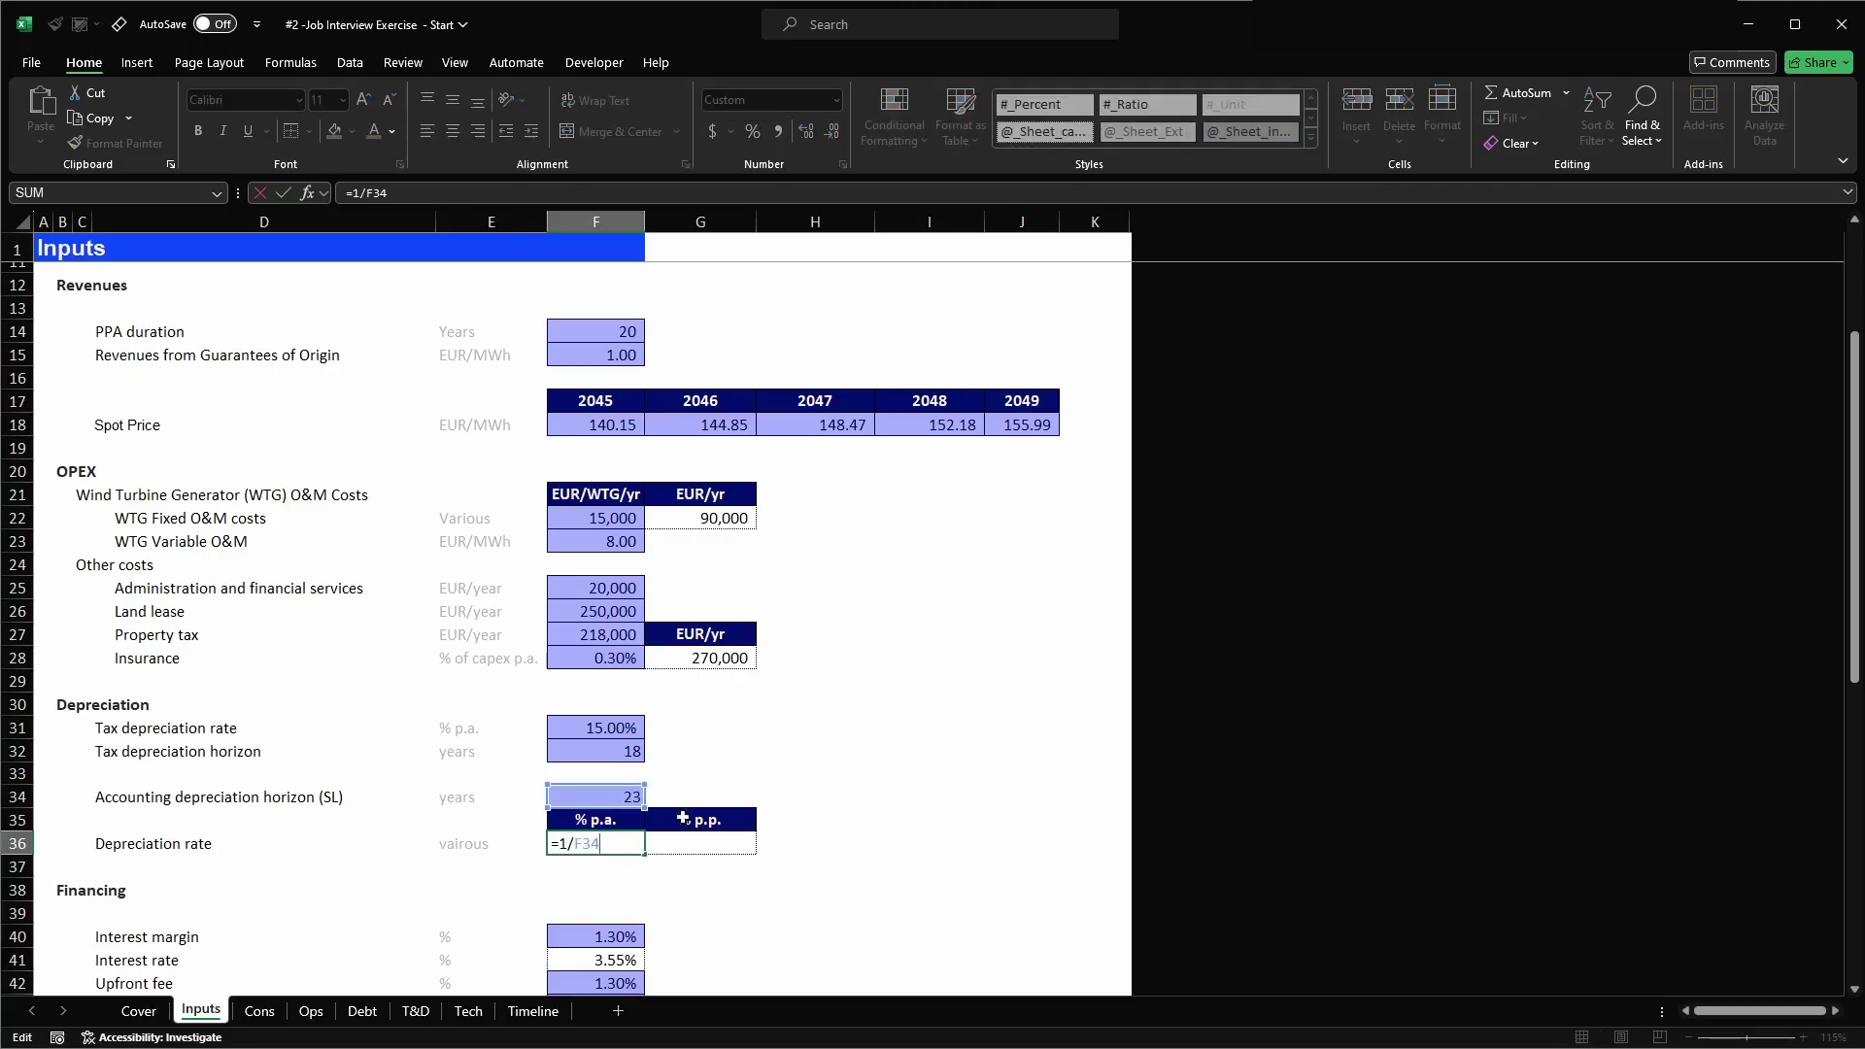
pyautogui.press('Escape')
# - Test the accounting depreciation horizon in F34 with 10 and 20 years, and restore it to 23
pyautogui.click(629, 793)
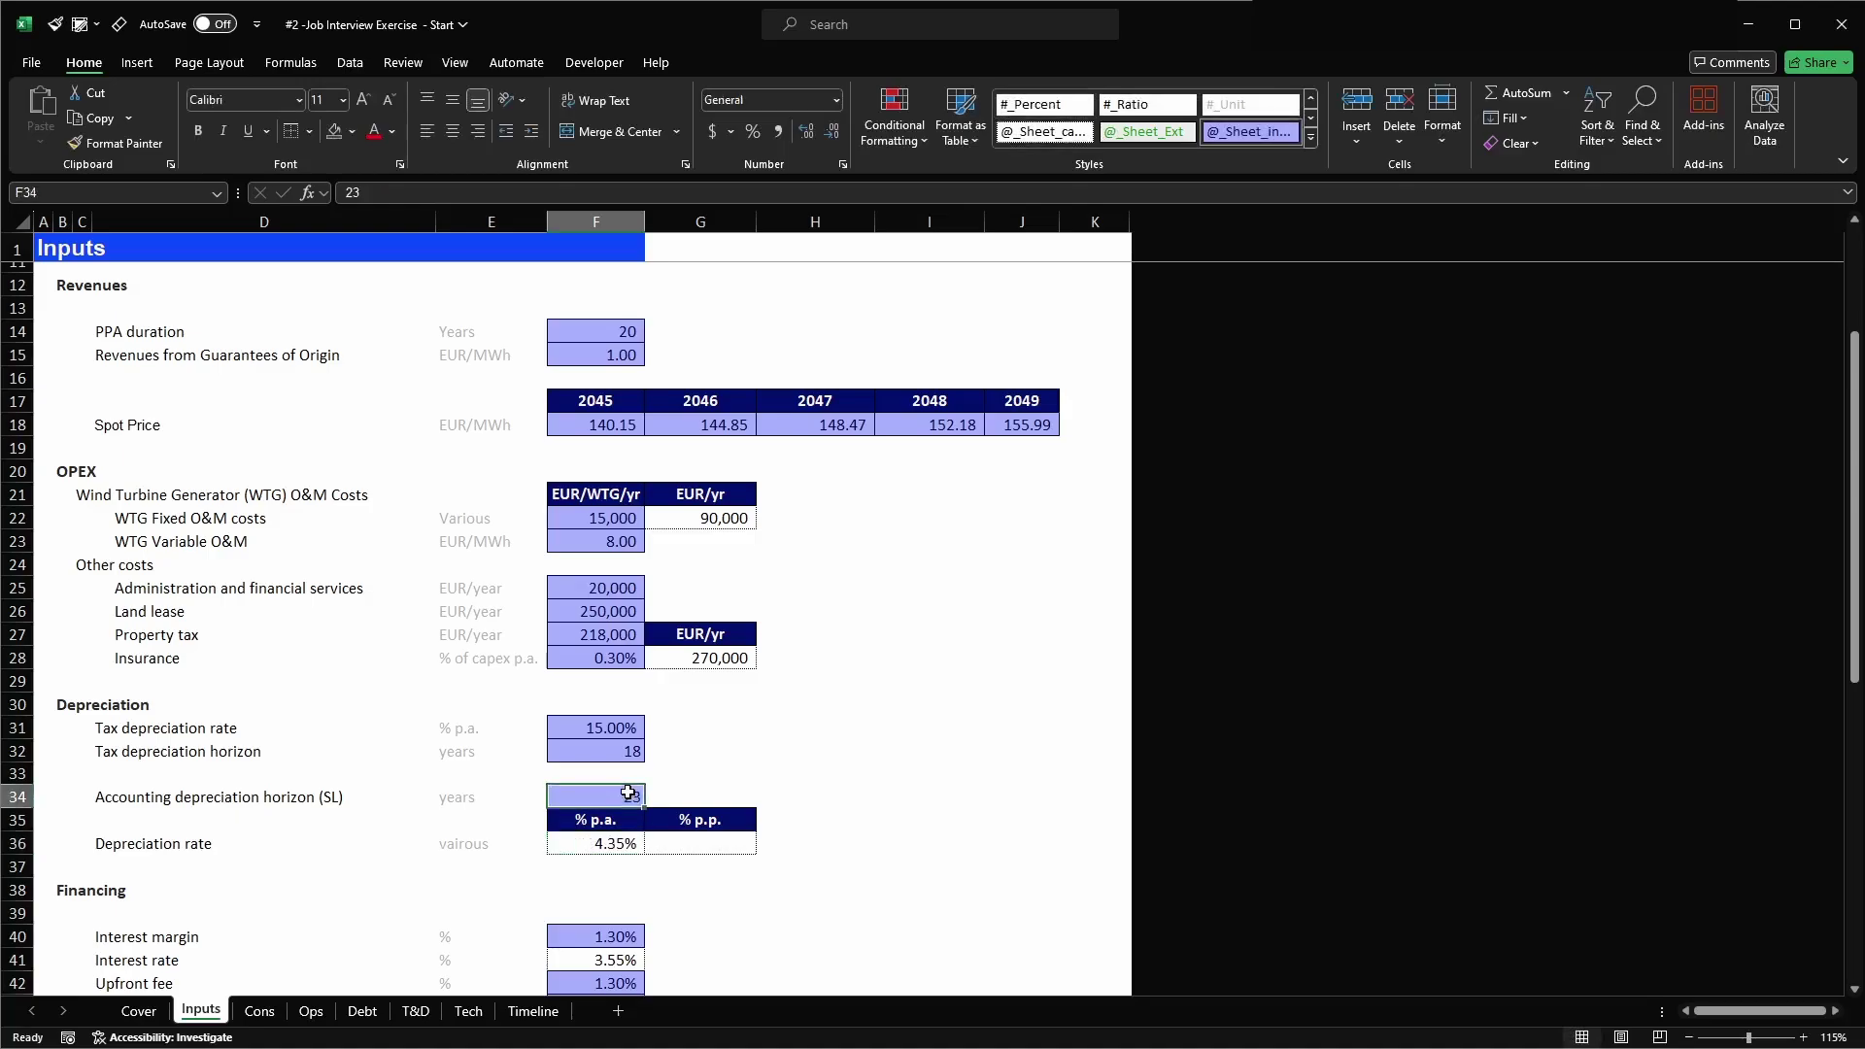
pyautogui.write('10')
pyautogui.press('Return')
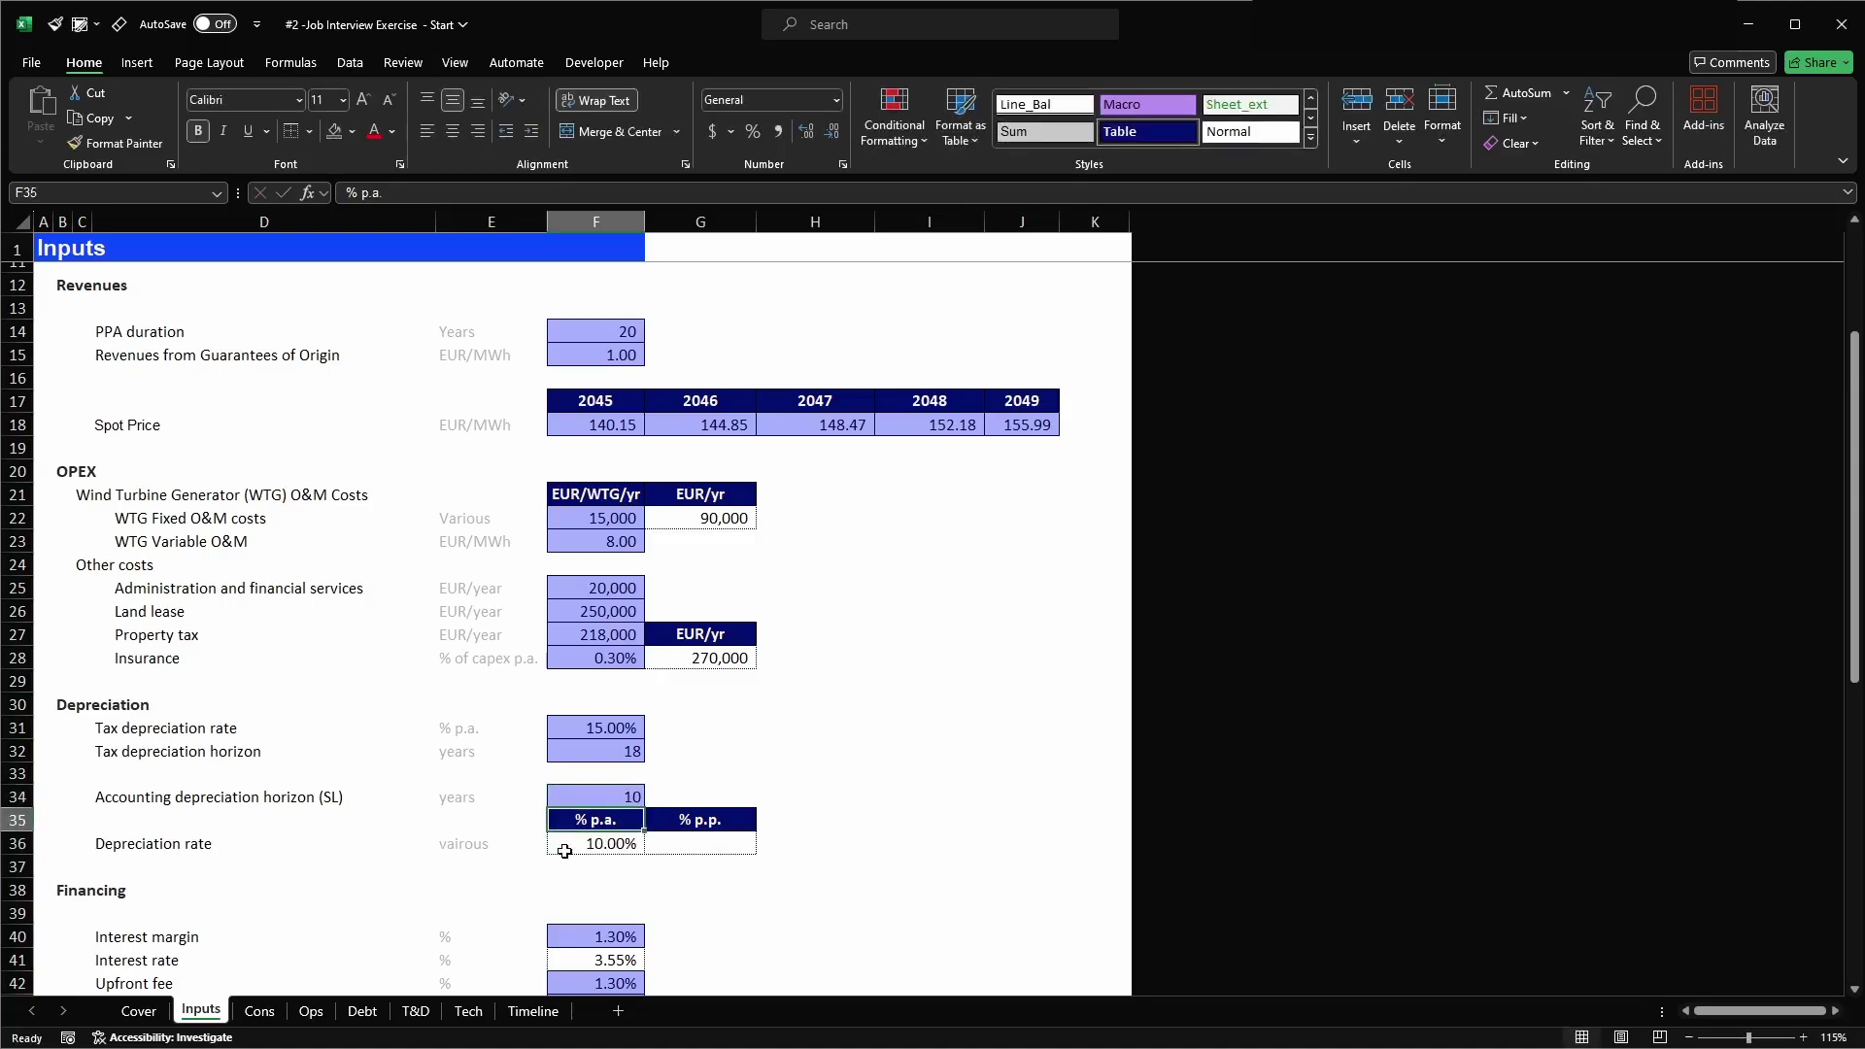
pyautogui.click(622, 797)
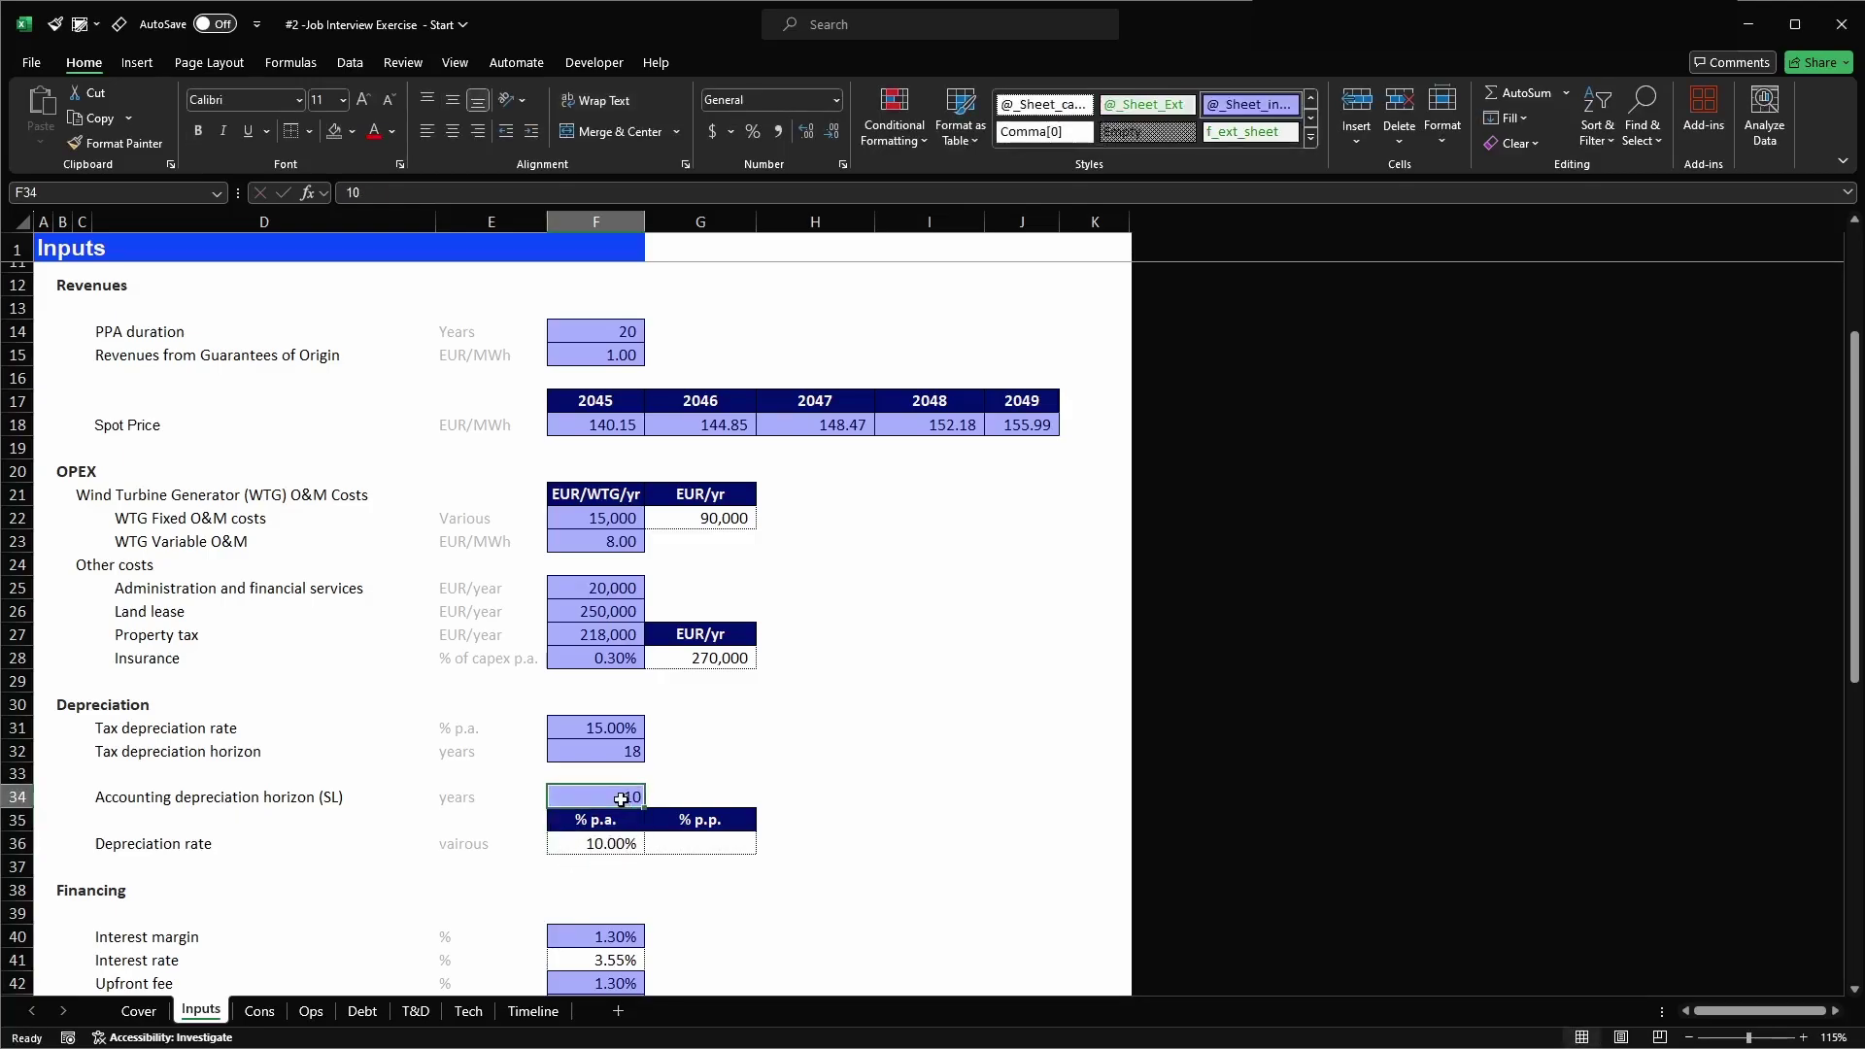
pyautogui.write('20')
pyautogui.press('Return')
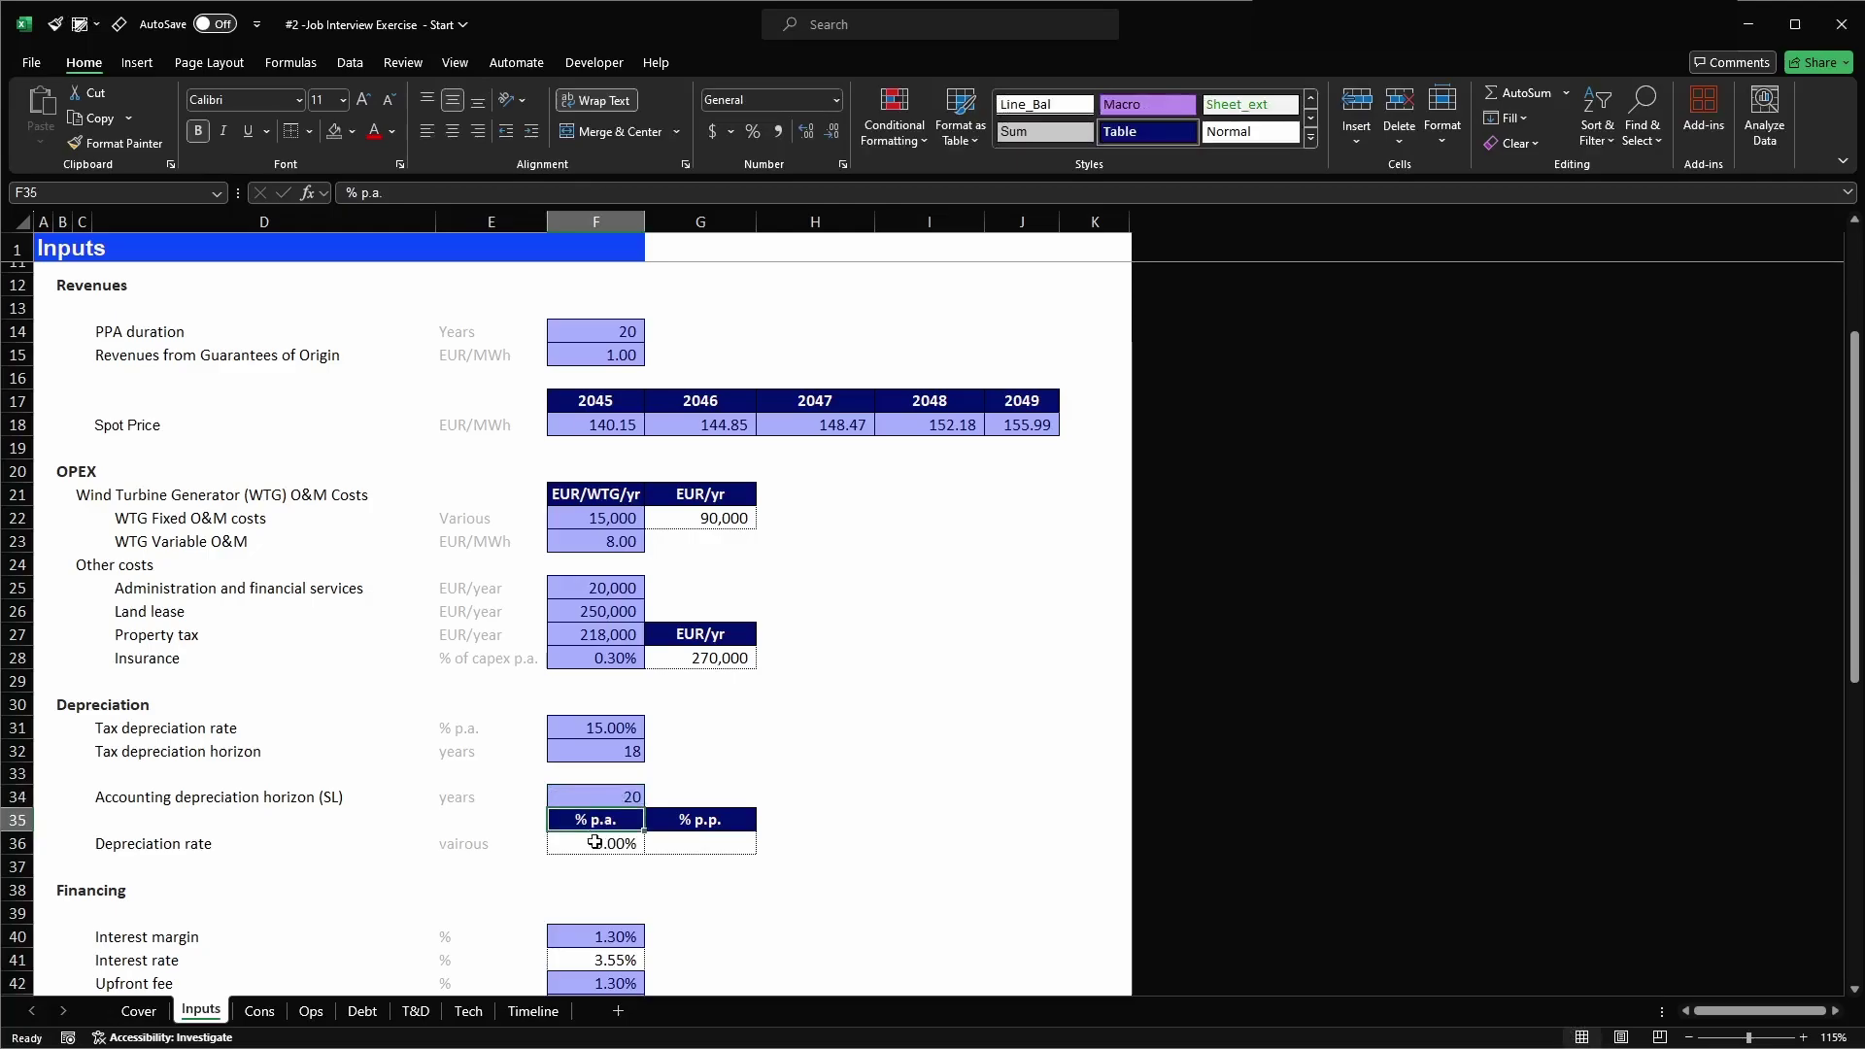
pyautogui.press('Up')
pyautogui.press('Up')
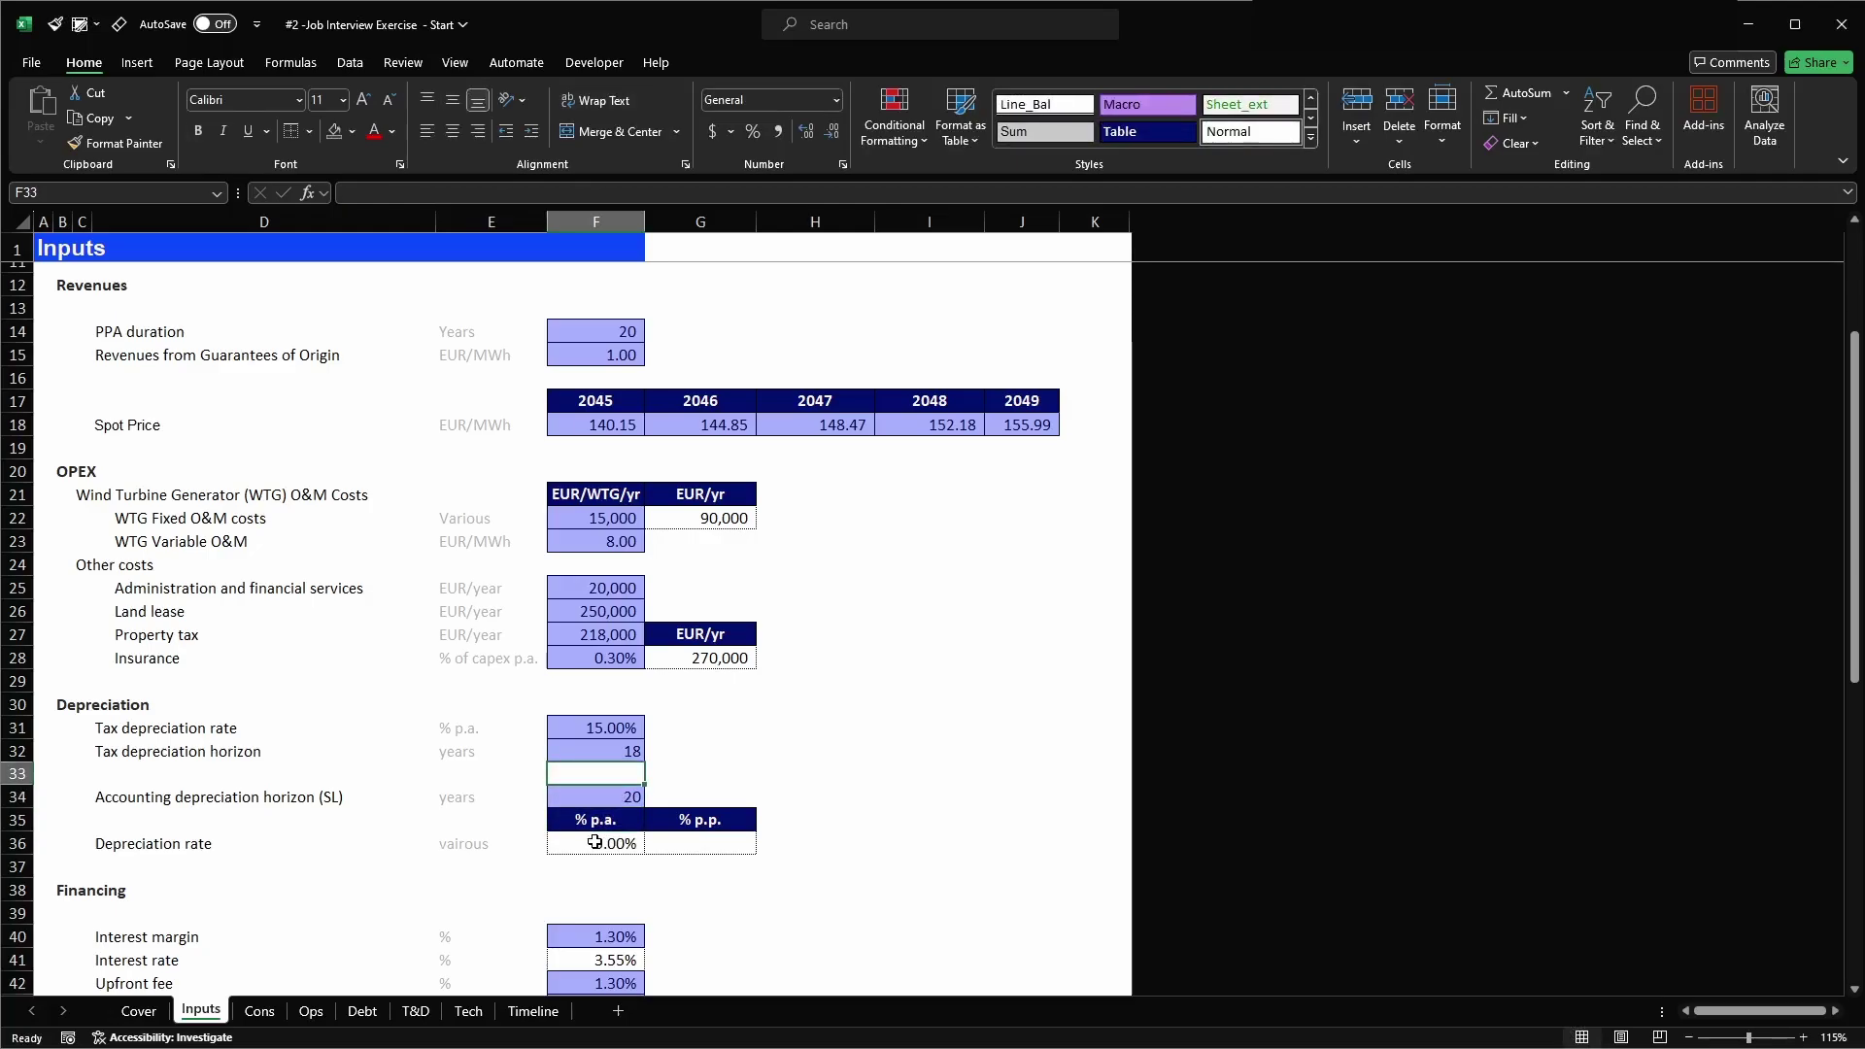
pyautogui.press('Down')
pyautogui.write('23')
pyautogui.press('Return')
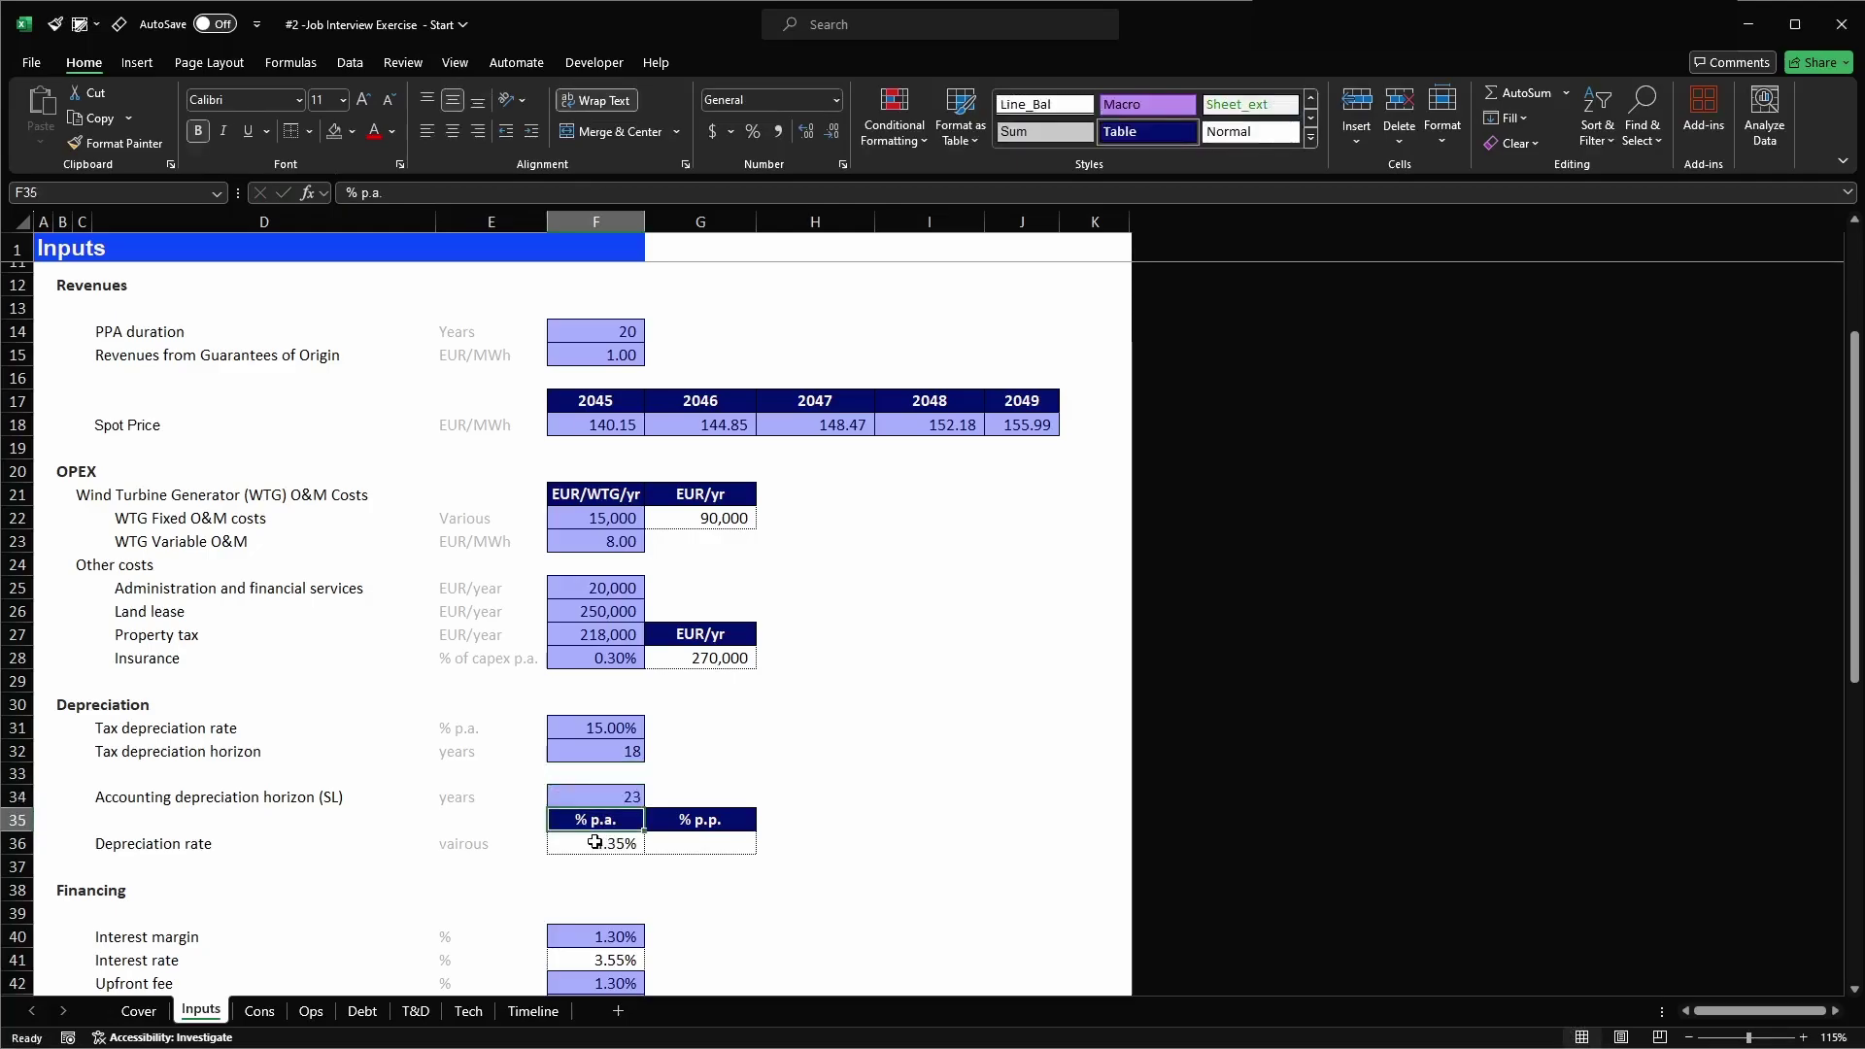
# - Calculate the per-period accounting depreciation rate in G36 with the formula =F36/2
pyautogui.click(872, 751)
pyautogui.moveTo(596, 819); pyautogui.dragTo(604, 838)
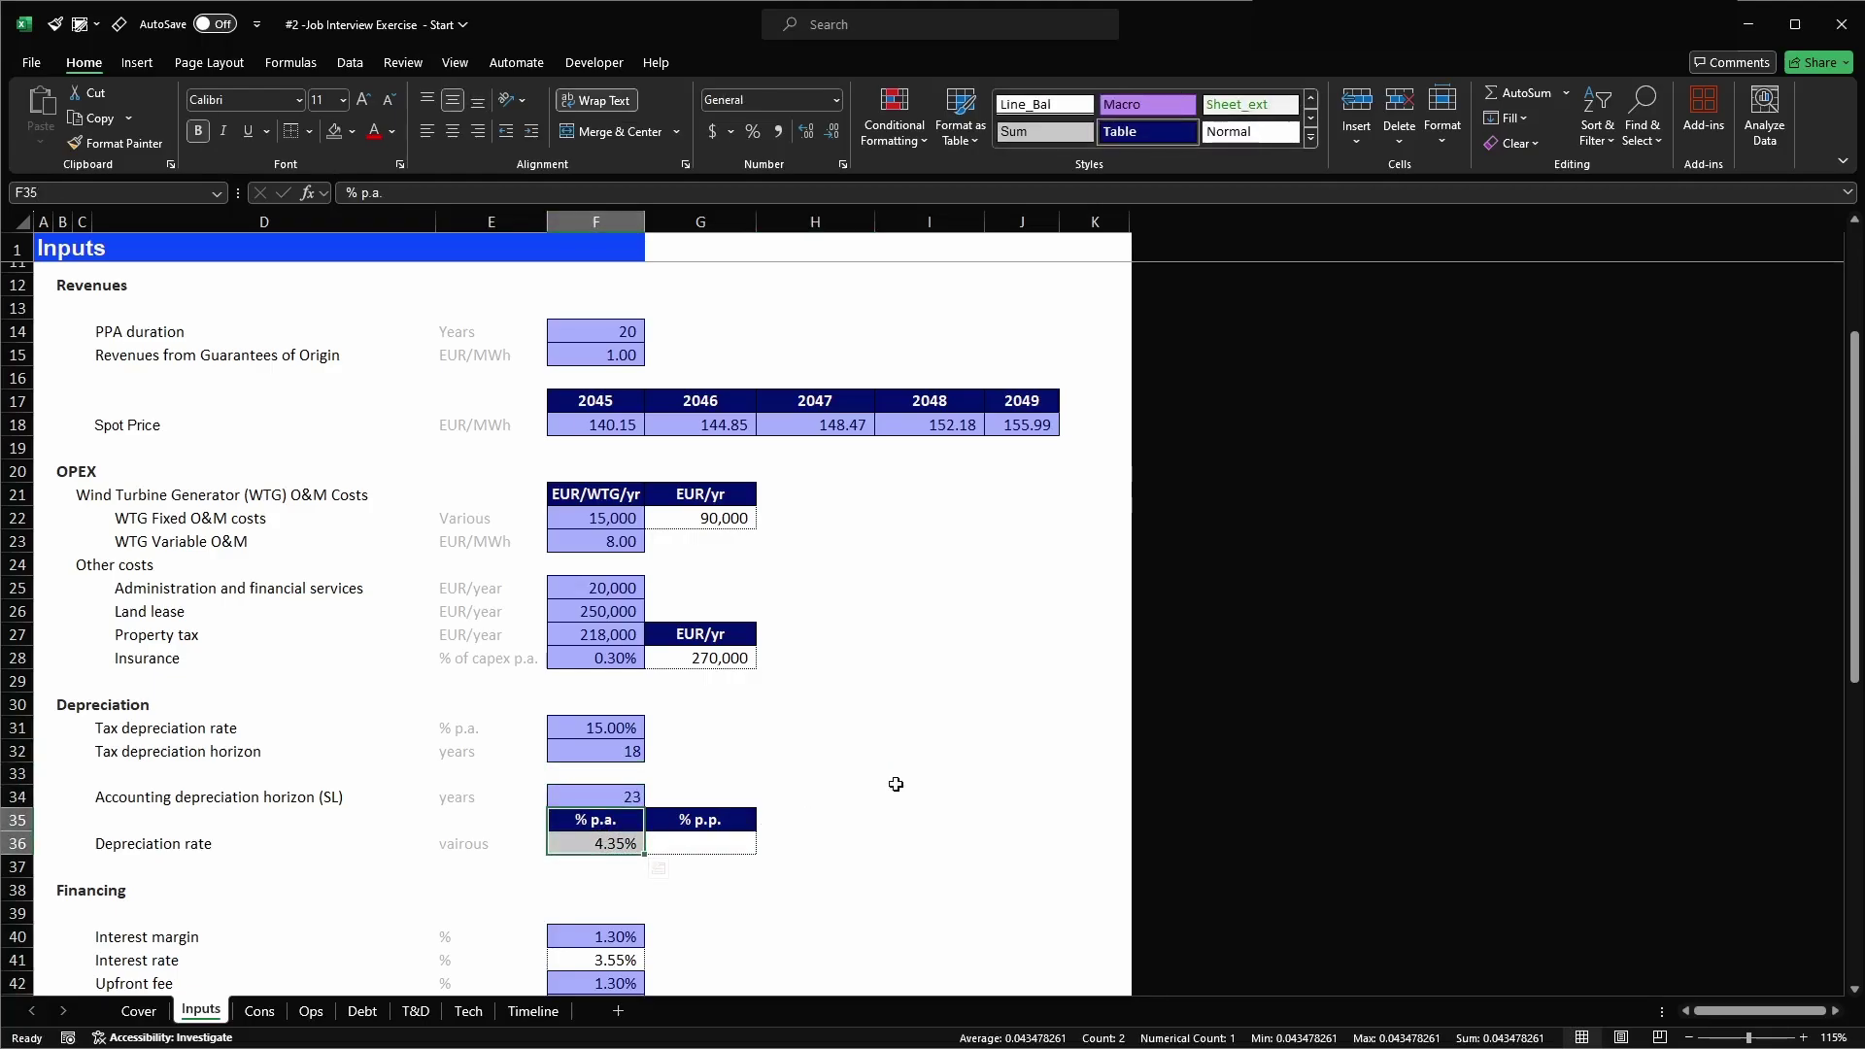
pyautogui.press('Right')
pyautogui.press('Down')
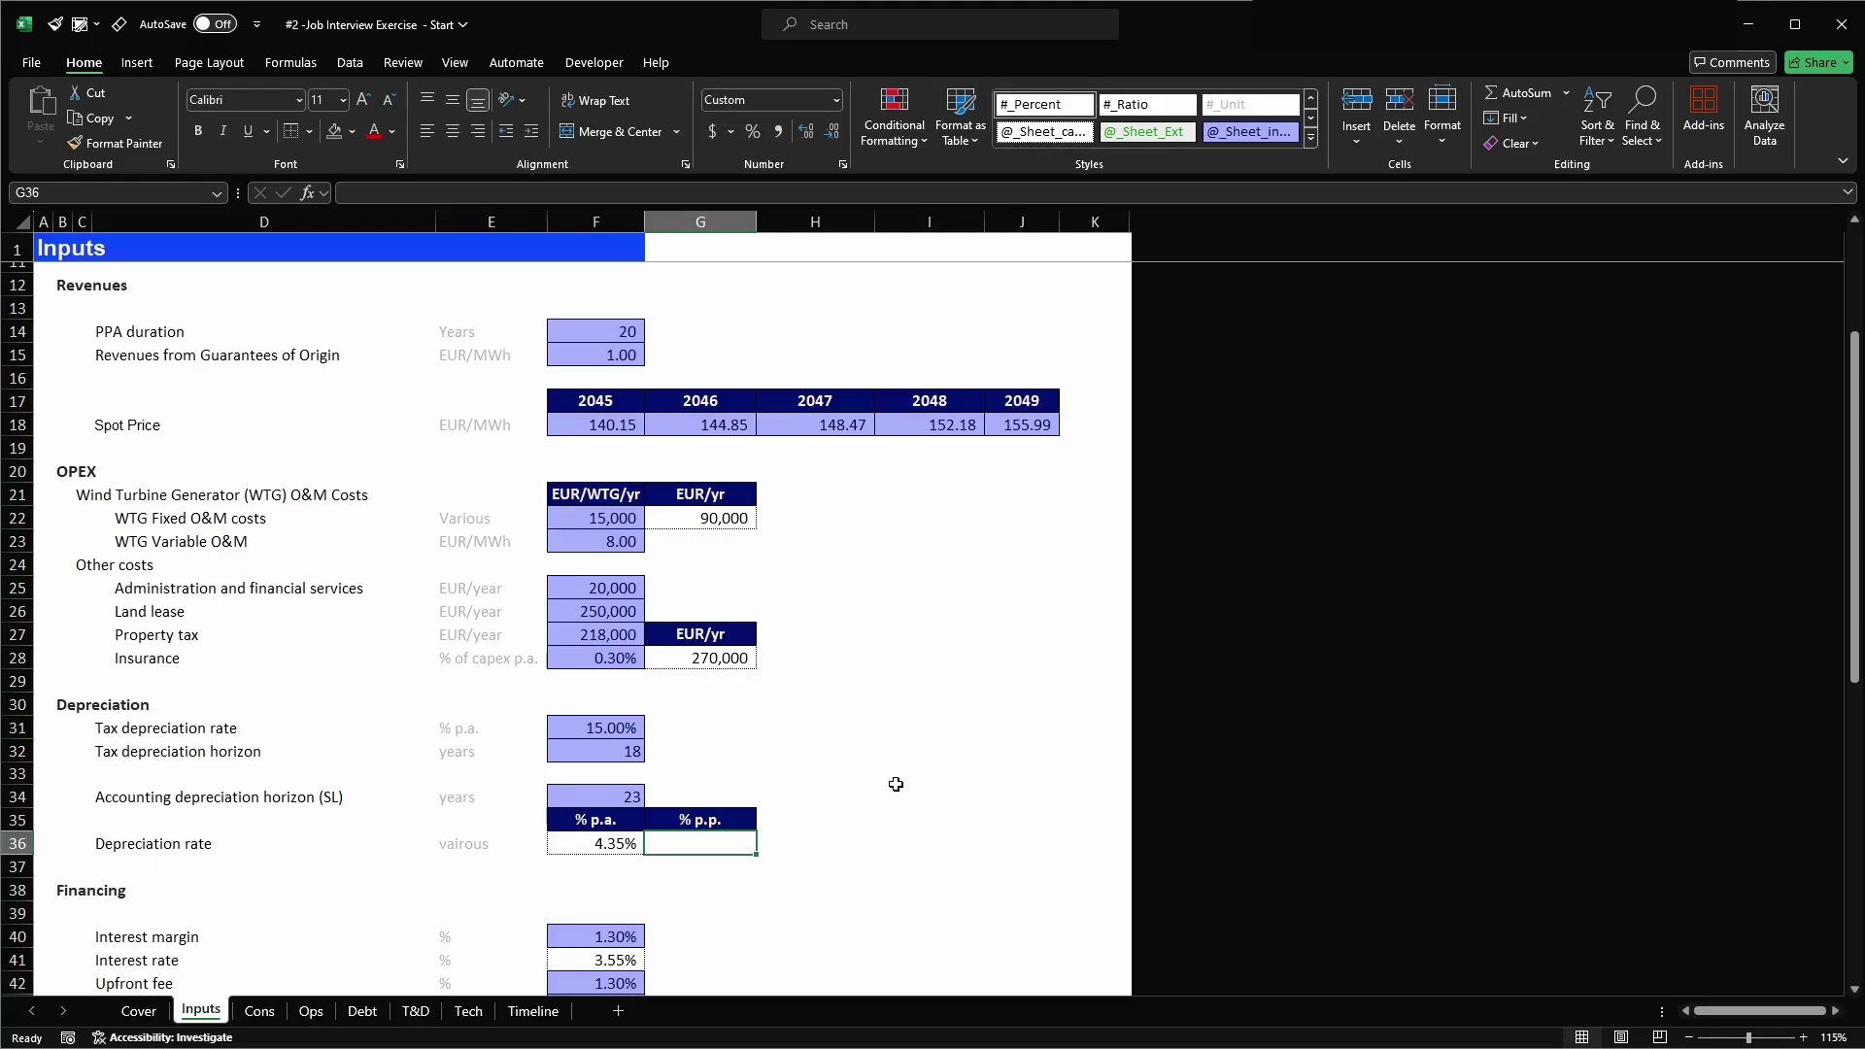
pyautogui.write('=')
pyautogui.press('Left')
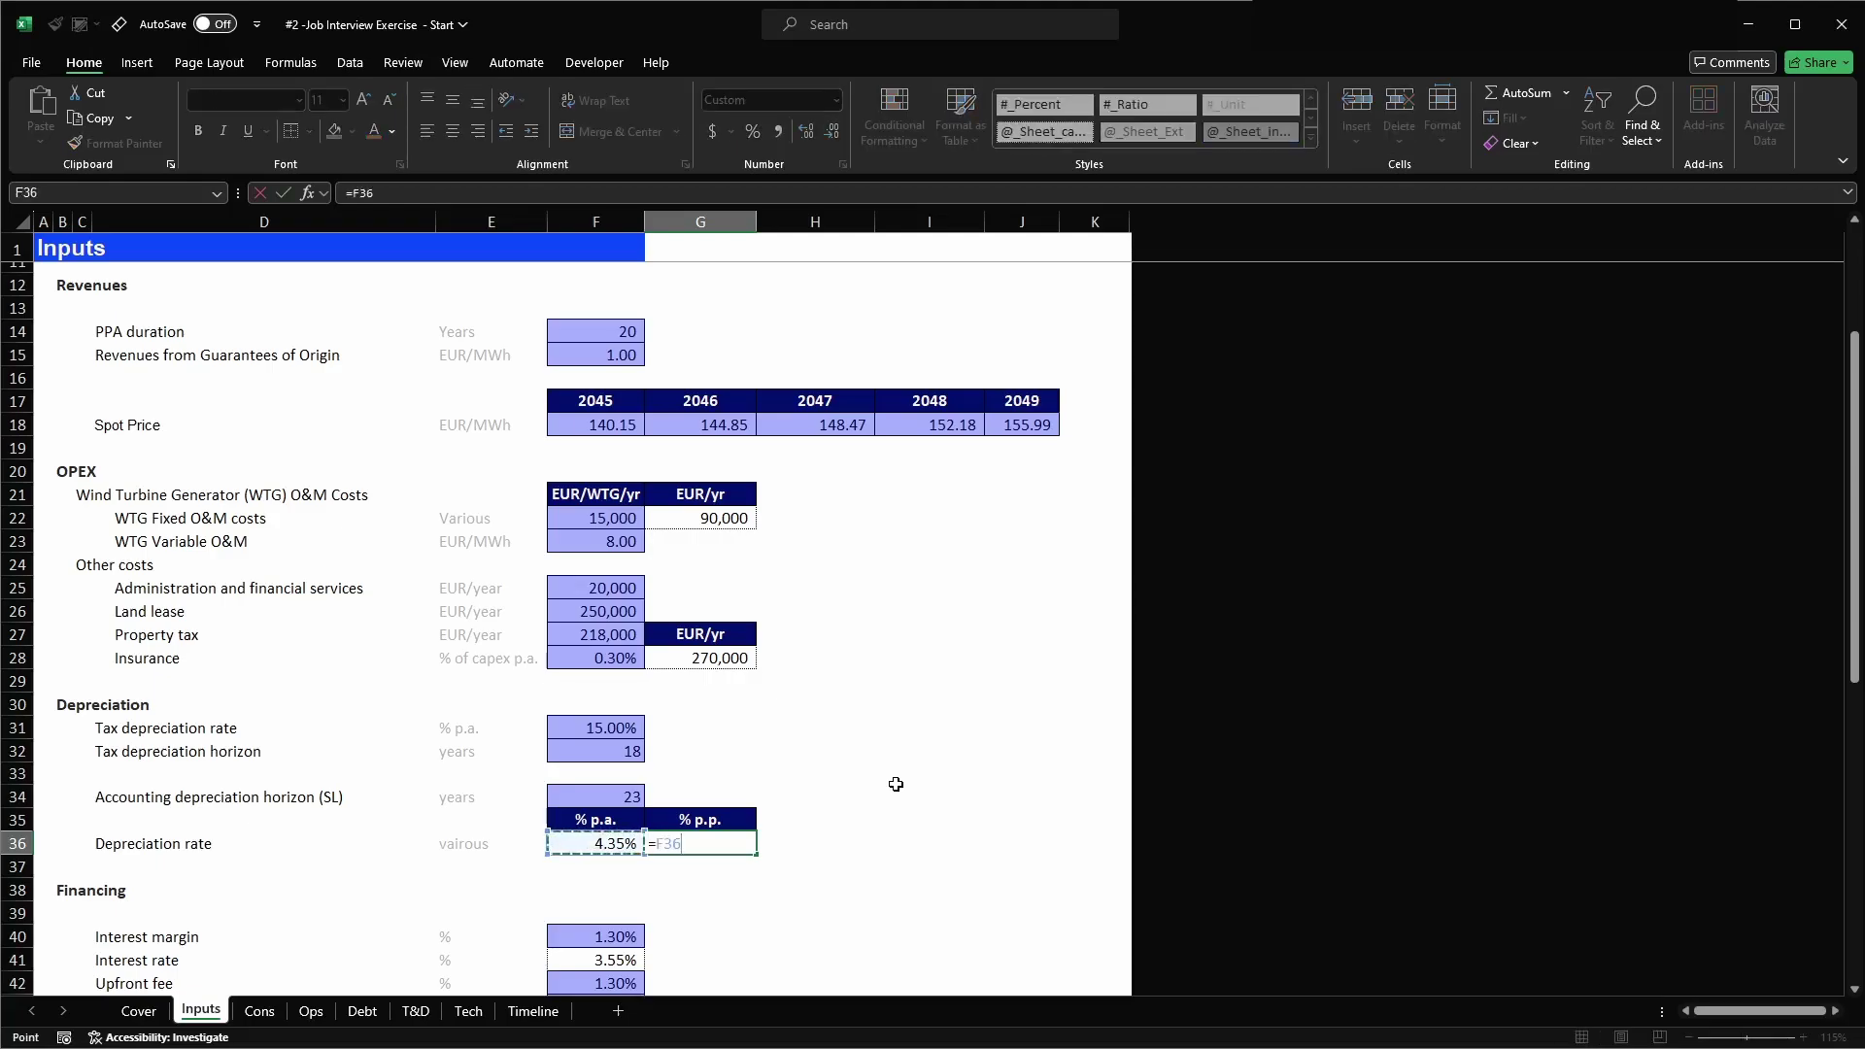
pyautogui.write('/2')
pyautogui.press('Return')
pyautogui.press('Up')
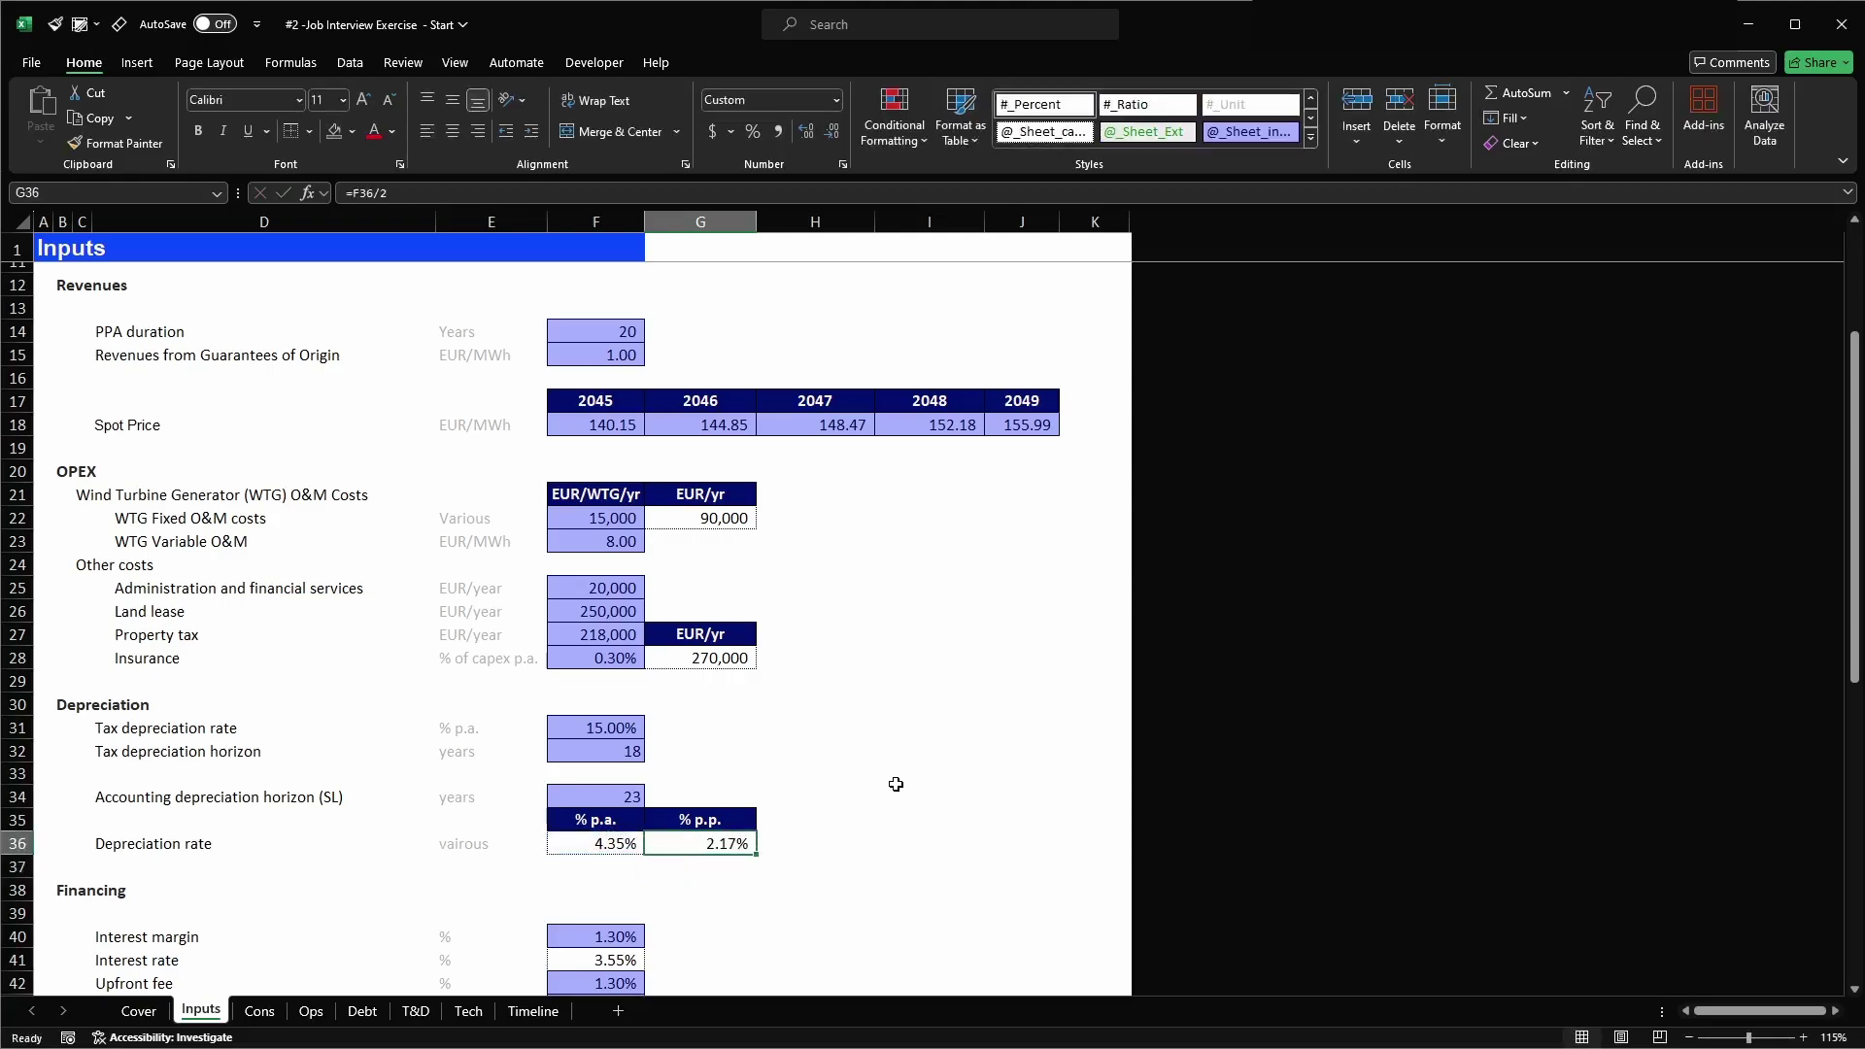
# - Replace the hard-coded 2 in G36 so the formula reads =F36/(months_in_yr/months_per_period)
pyautogui.press('F2')
pyautogui.hotkey('shift', 'Left')
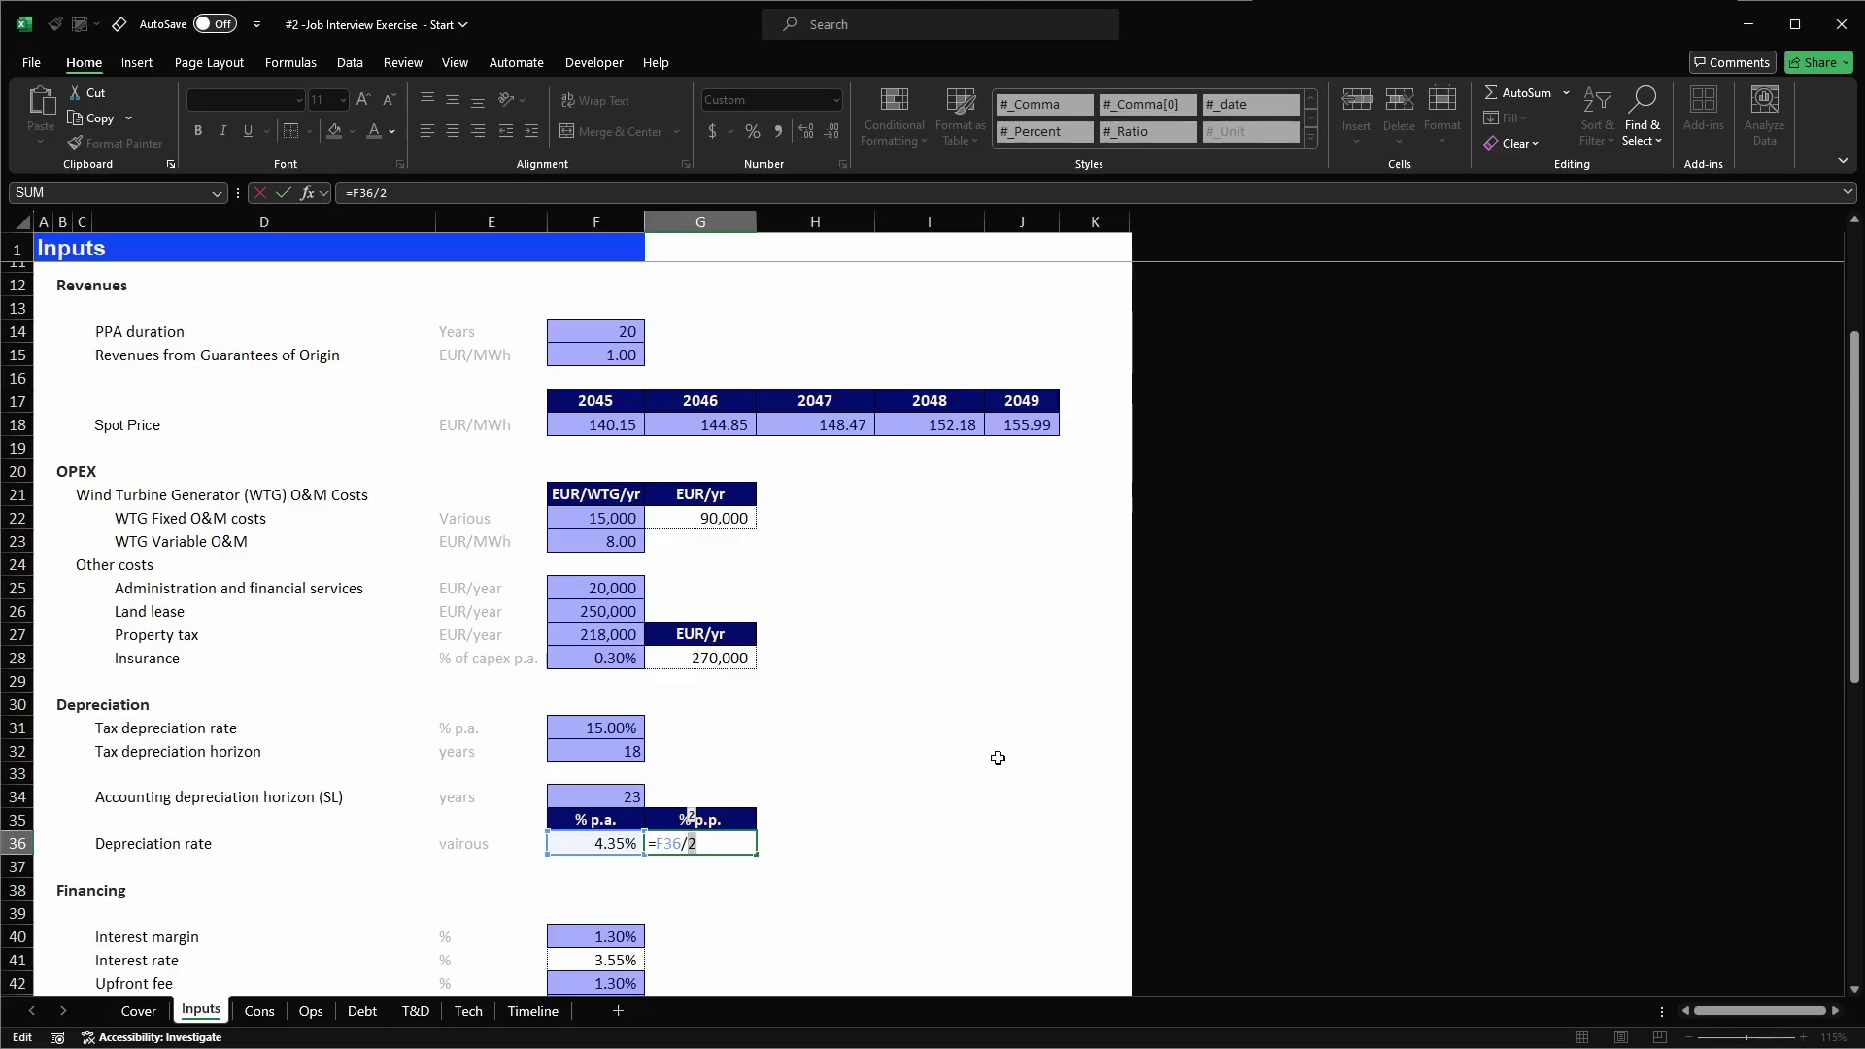
pyautogui.write('(mon')
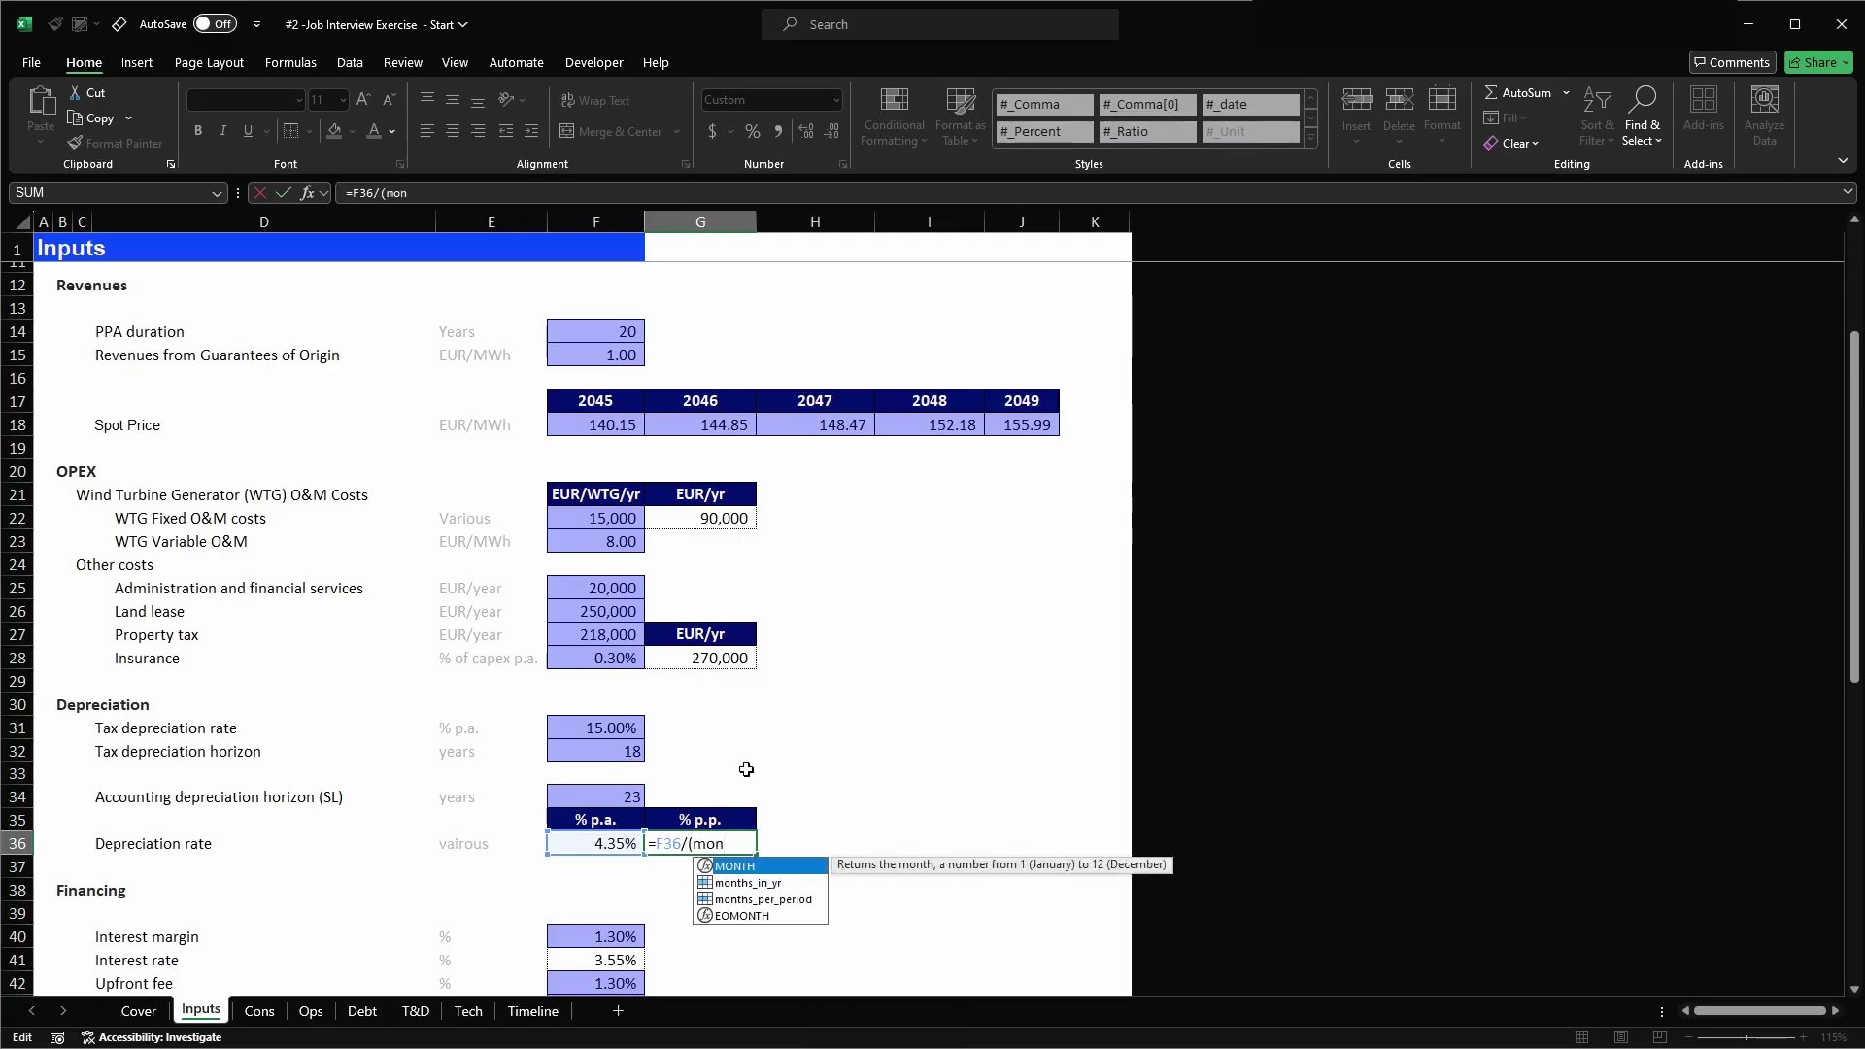
pyautogui.press('Down')
pyautogui.press('Tab')
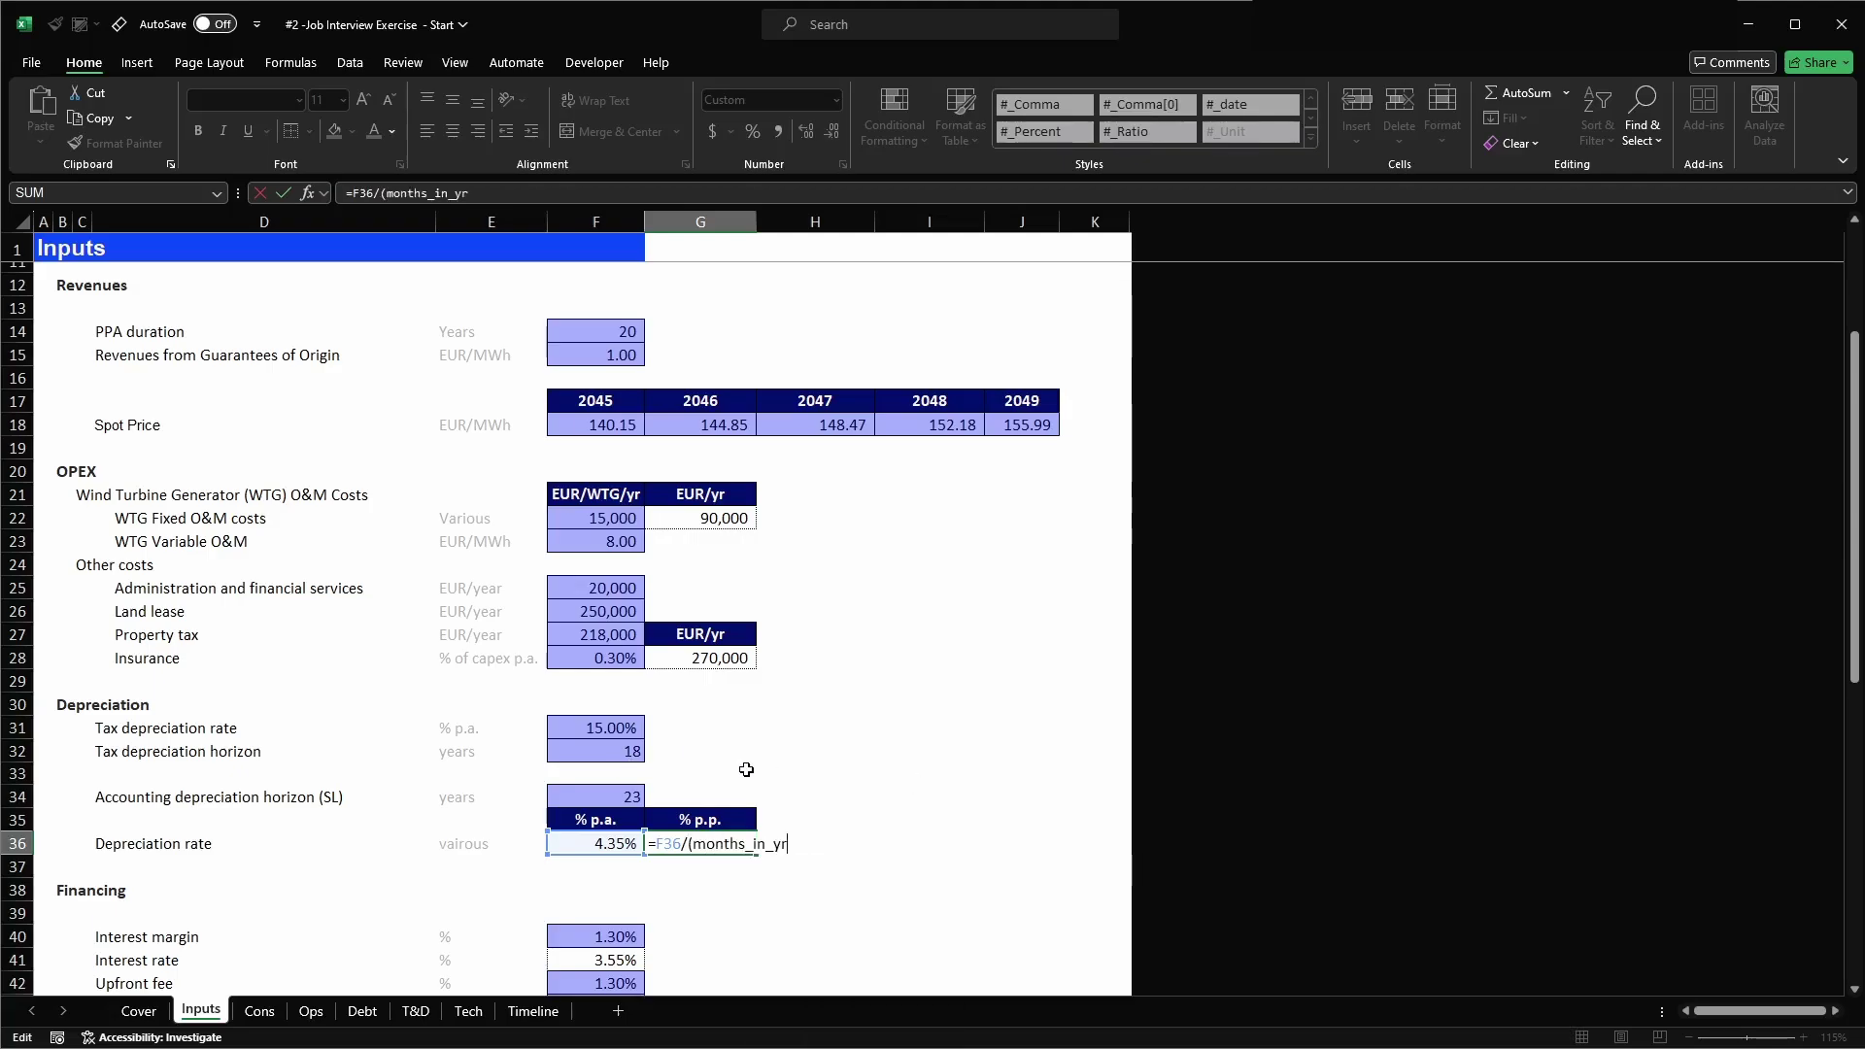
pyautogui.write('/mon')
pyautogui.press('Down')
pyautogui.press('Down')
pyautogui.press('Tab')
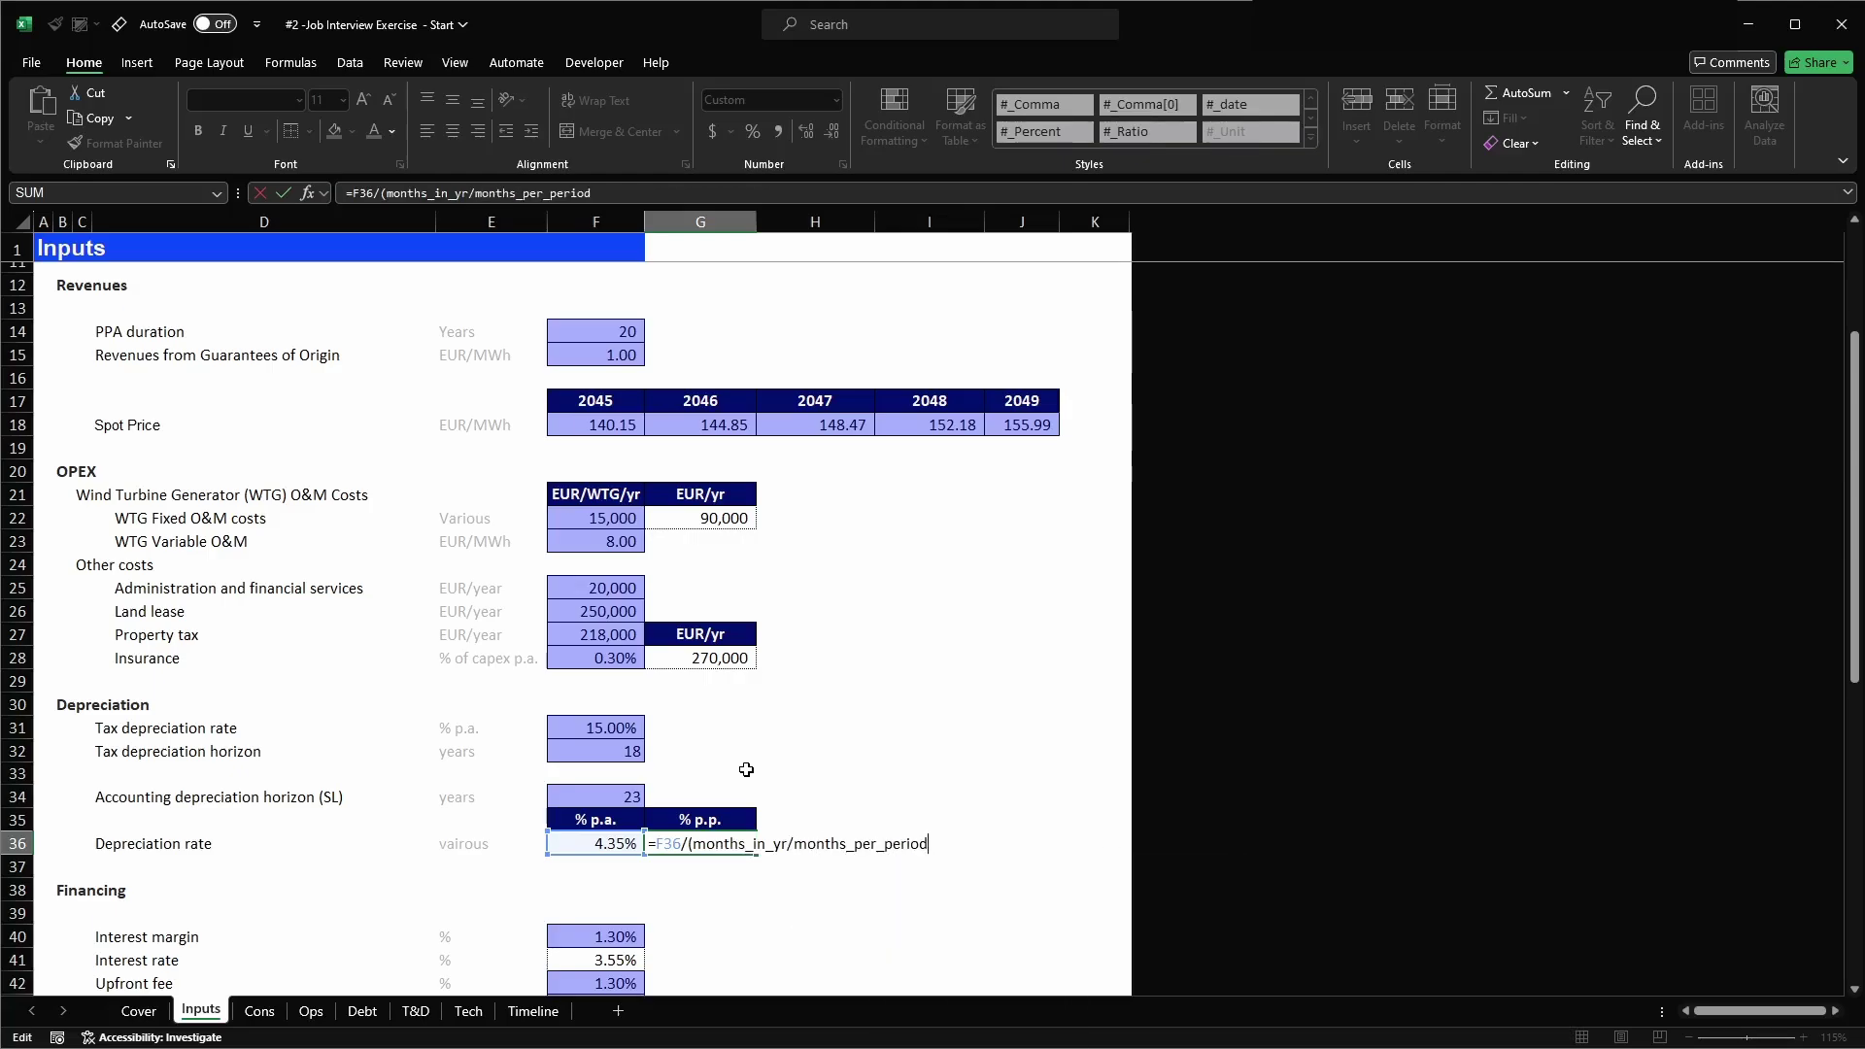
pyautogui.hotkey('shift', 'Left')
pyautogui.hotkey('shift', 'Left')
pyautogui.hotkey('shift', 'Left')
pyautogui.hotkey('shift', 'Left')
pyautogui.hotkey('shift', 'Left')
pyautogui.hotkey('shift', 'Left')
pyautogui.hotkey('shift', 'Left')
pyautogui.hotkey('shift', 'Left')
pyautogui.hotkey('shift', 'Left')
pyautogui.hotkey('shift', 'Left')
pyautogui.hotkey('shift', 'Left')
pyautogui.hotkey('shift', 'Left')
pyautogui.hotkey('shift', 'Left')
pyautogui.hotkey('shift', 'Left')
pyautogui.hotkey('shift', 'Left')
pyautogui.hotkey('shift', 'Left')
pyautogui.hotkey('shift', 'Left')
pyautogui.hotkey('shift', 'Left')
pyautogui.hotkey('shift', 'Left')
pyautogui.hotkey('shift', 'Left')
pyautogui.hotkey('shift', 'Left')
pyautogui.hotkey('shift', 'Left')
pyautogui.hotkey('shift', 'Left')
pyautogui.hotkey('shift', 'Left')
pyautogui.hotkey('shift', 'Left')
pyautogui.hotkey('shift', 'Left')
pyautogui.hotkey('shift', 'Left')
pyautogui.hotkey('shift', 'Left')
pyautogui.hotkey('shift', 'Left')
pyautogui.hotkey('shift', 'Left')
pyautogui.hotkey('shift', 'Left')
pyautogui.hotkey('shift', 'Right')
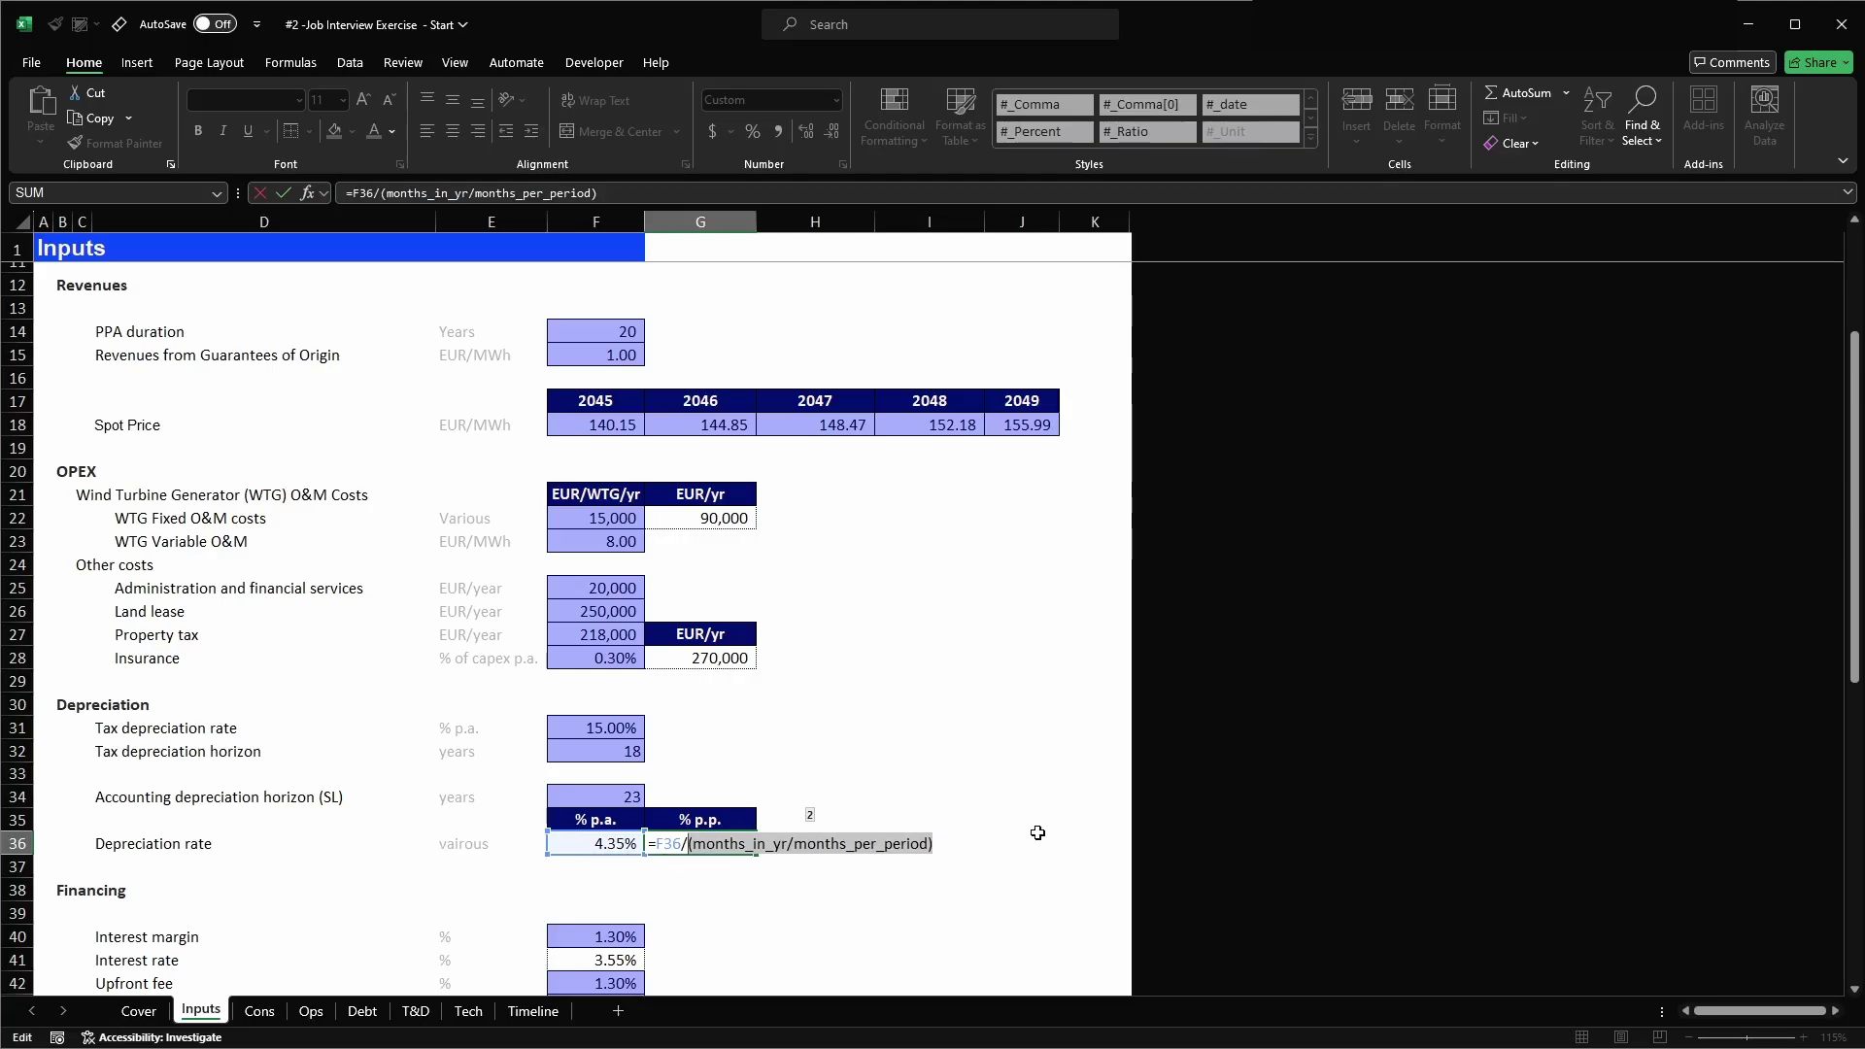
pyautogui.press('Return')
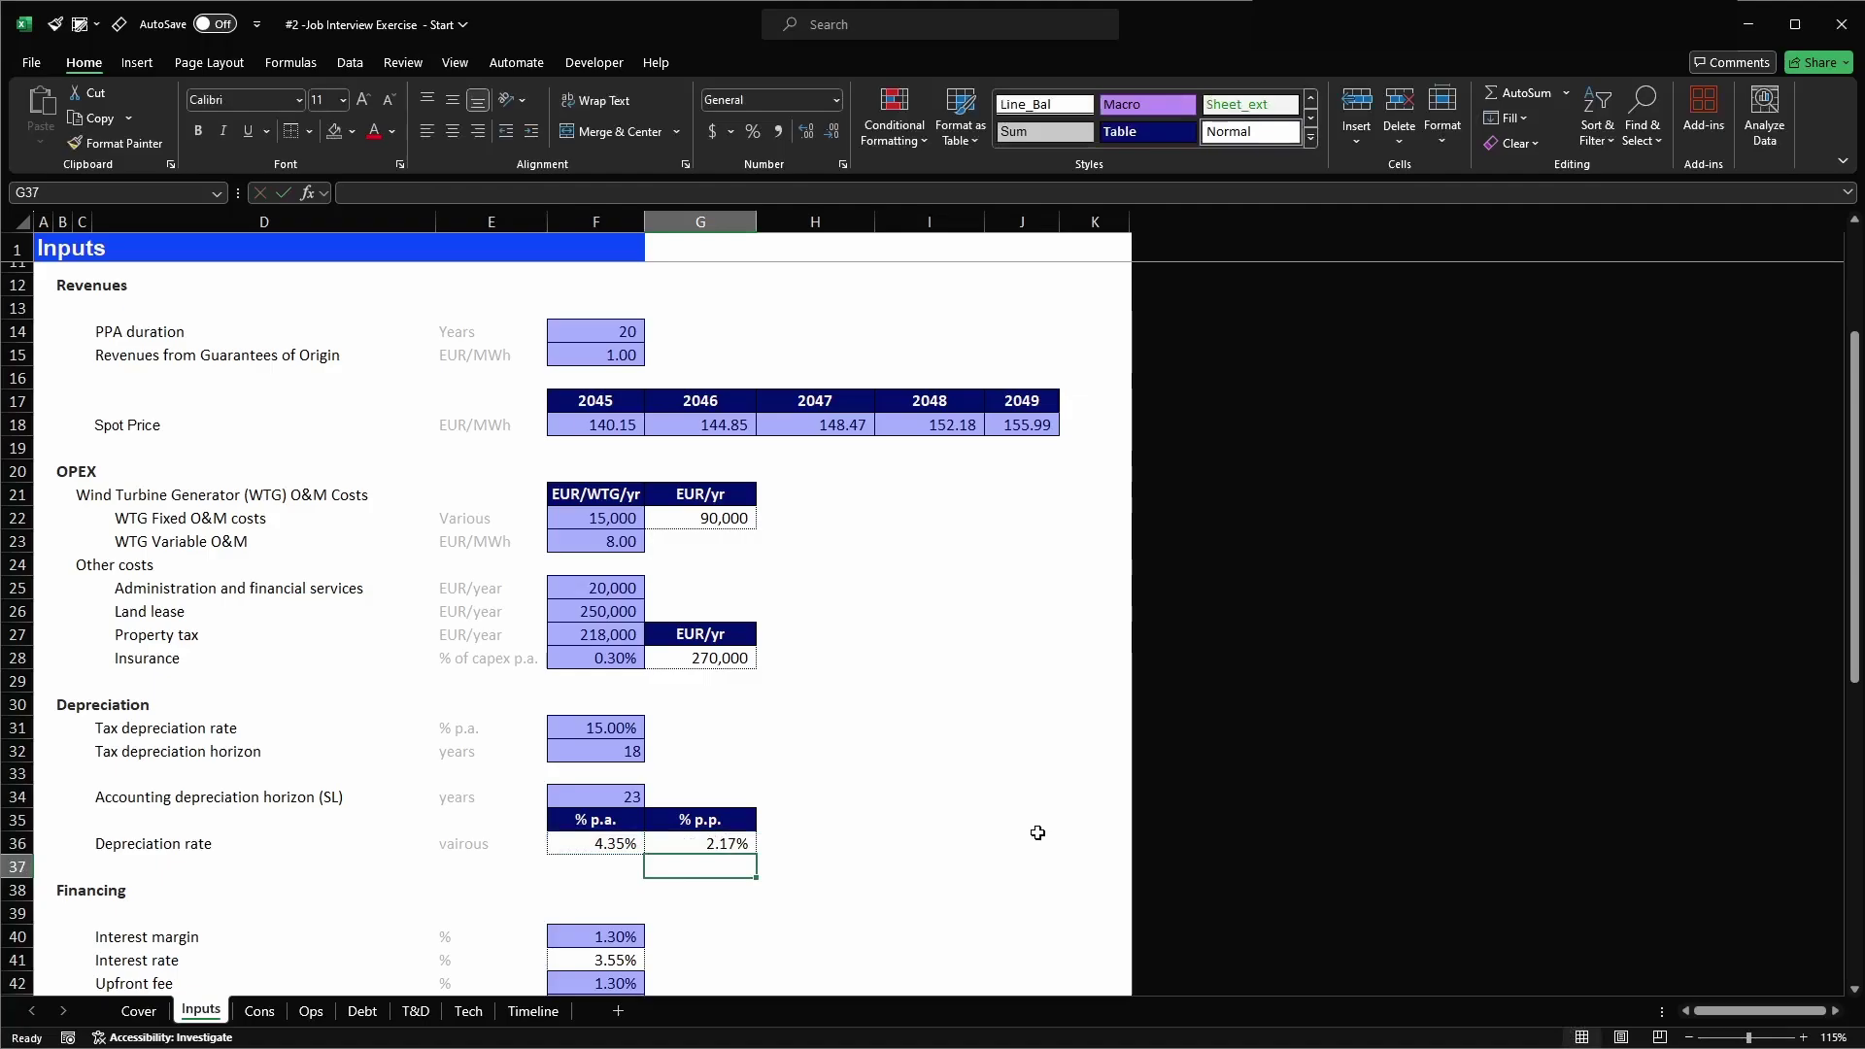
pyautogui.press('Up')
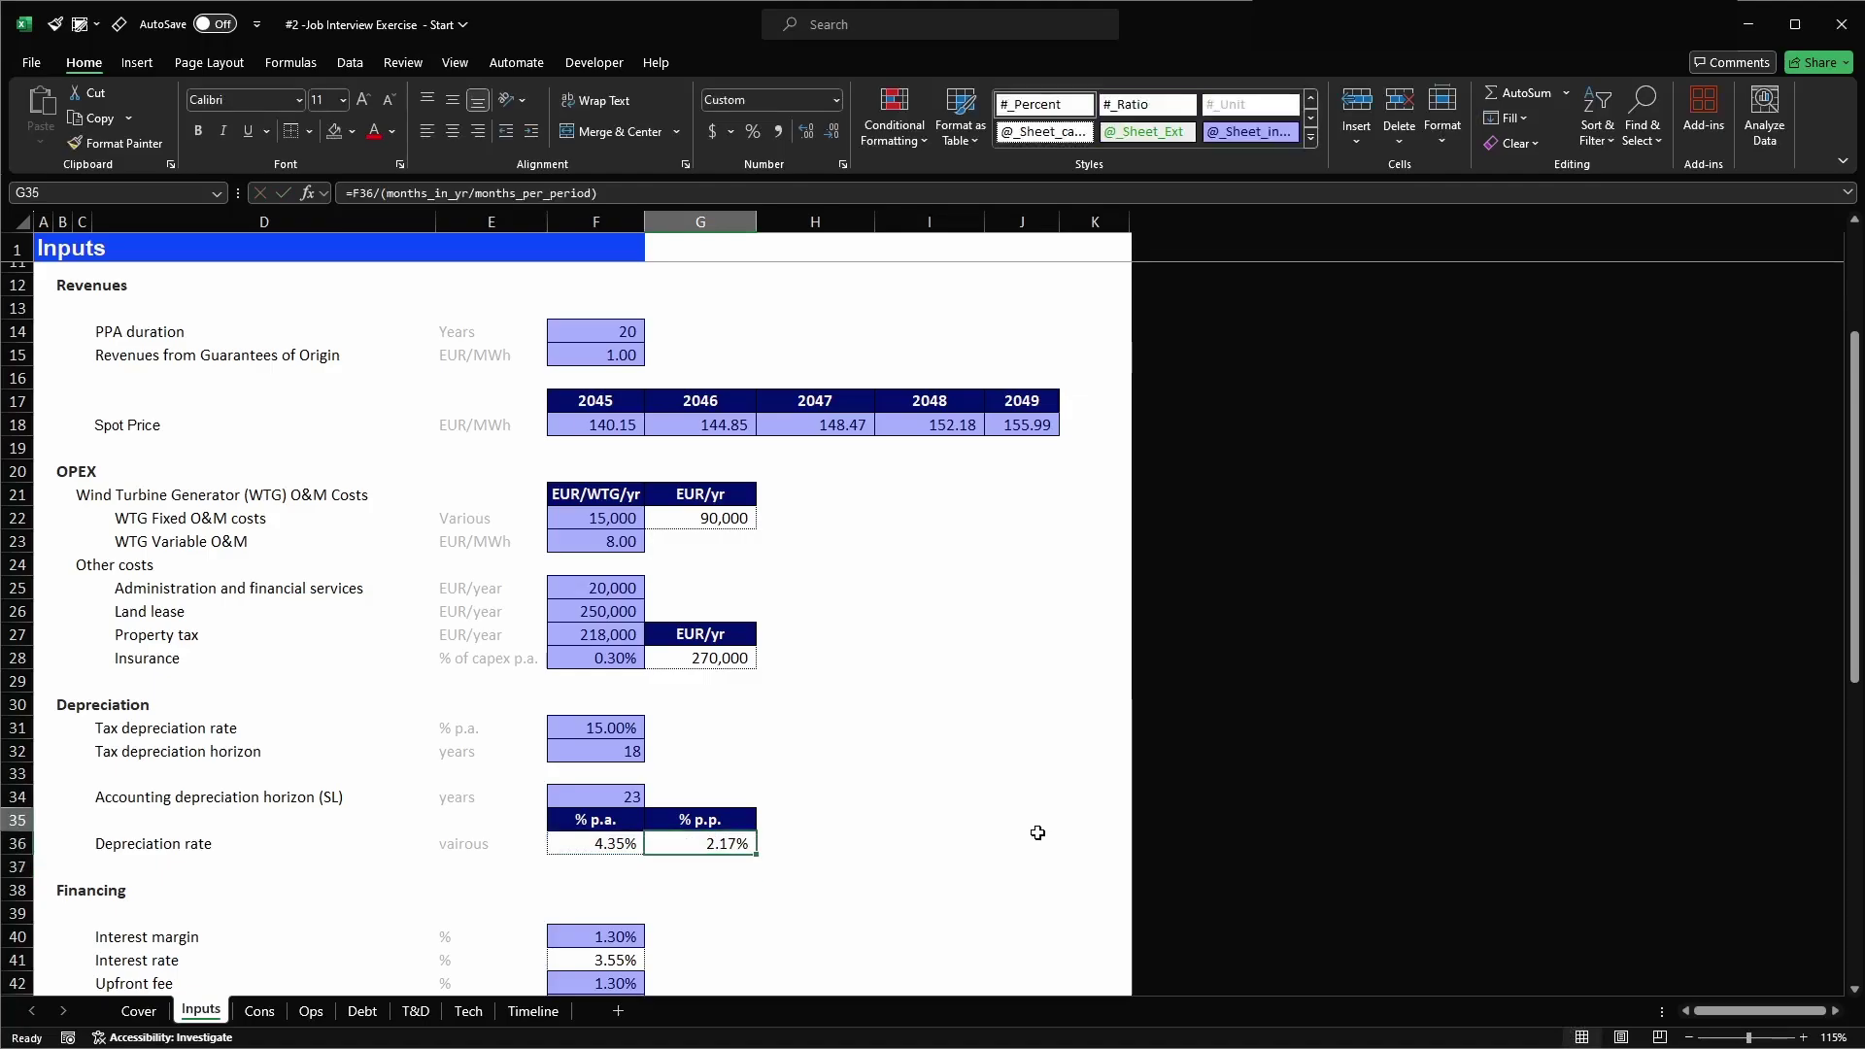
# - Add the column header EUR 000's in H35, beside the % p.p. header
pyautogui.press('Up')
pyautogui.hotkey('shift', 'Down')
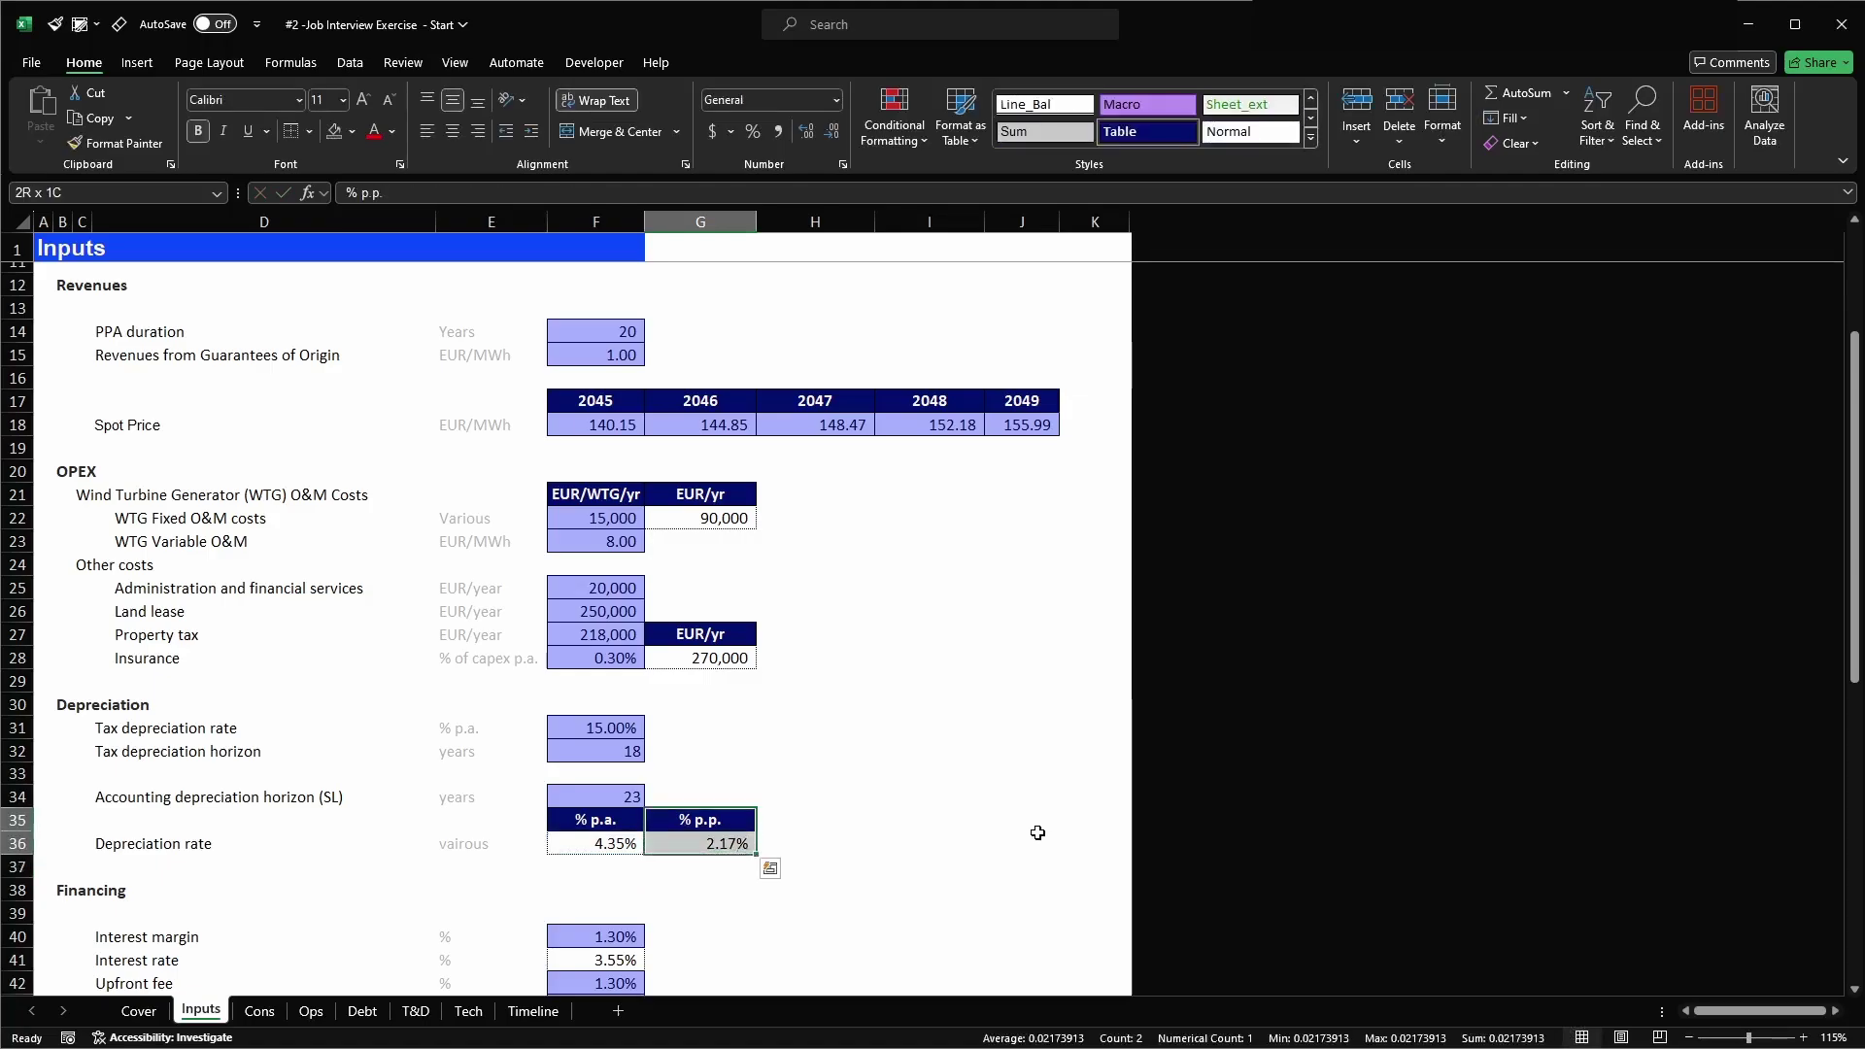
pyautogui.press('Right')
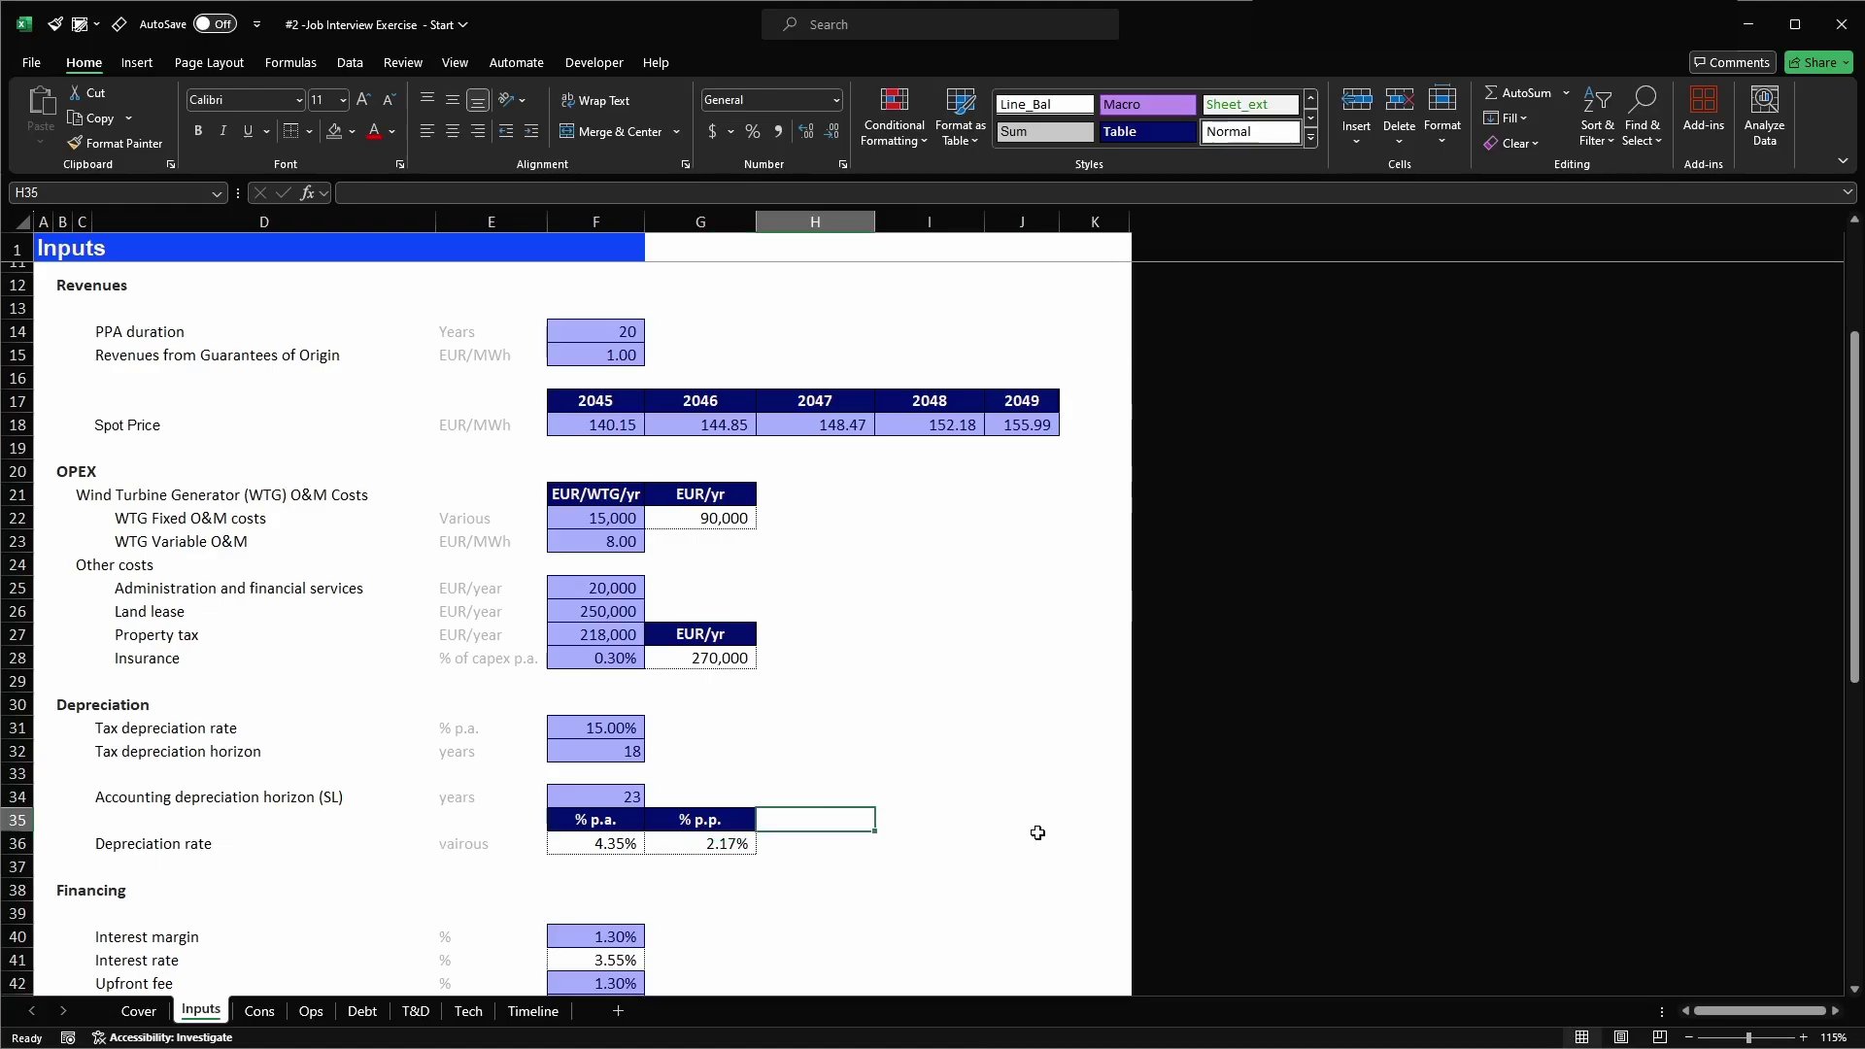
pyautogui.write("EUR 000's")
pyautogui.press('Return')
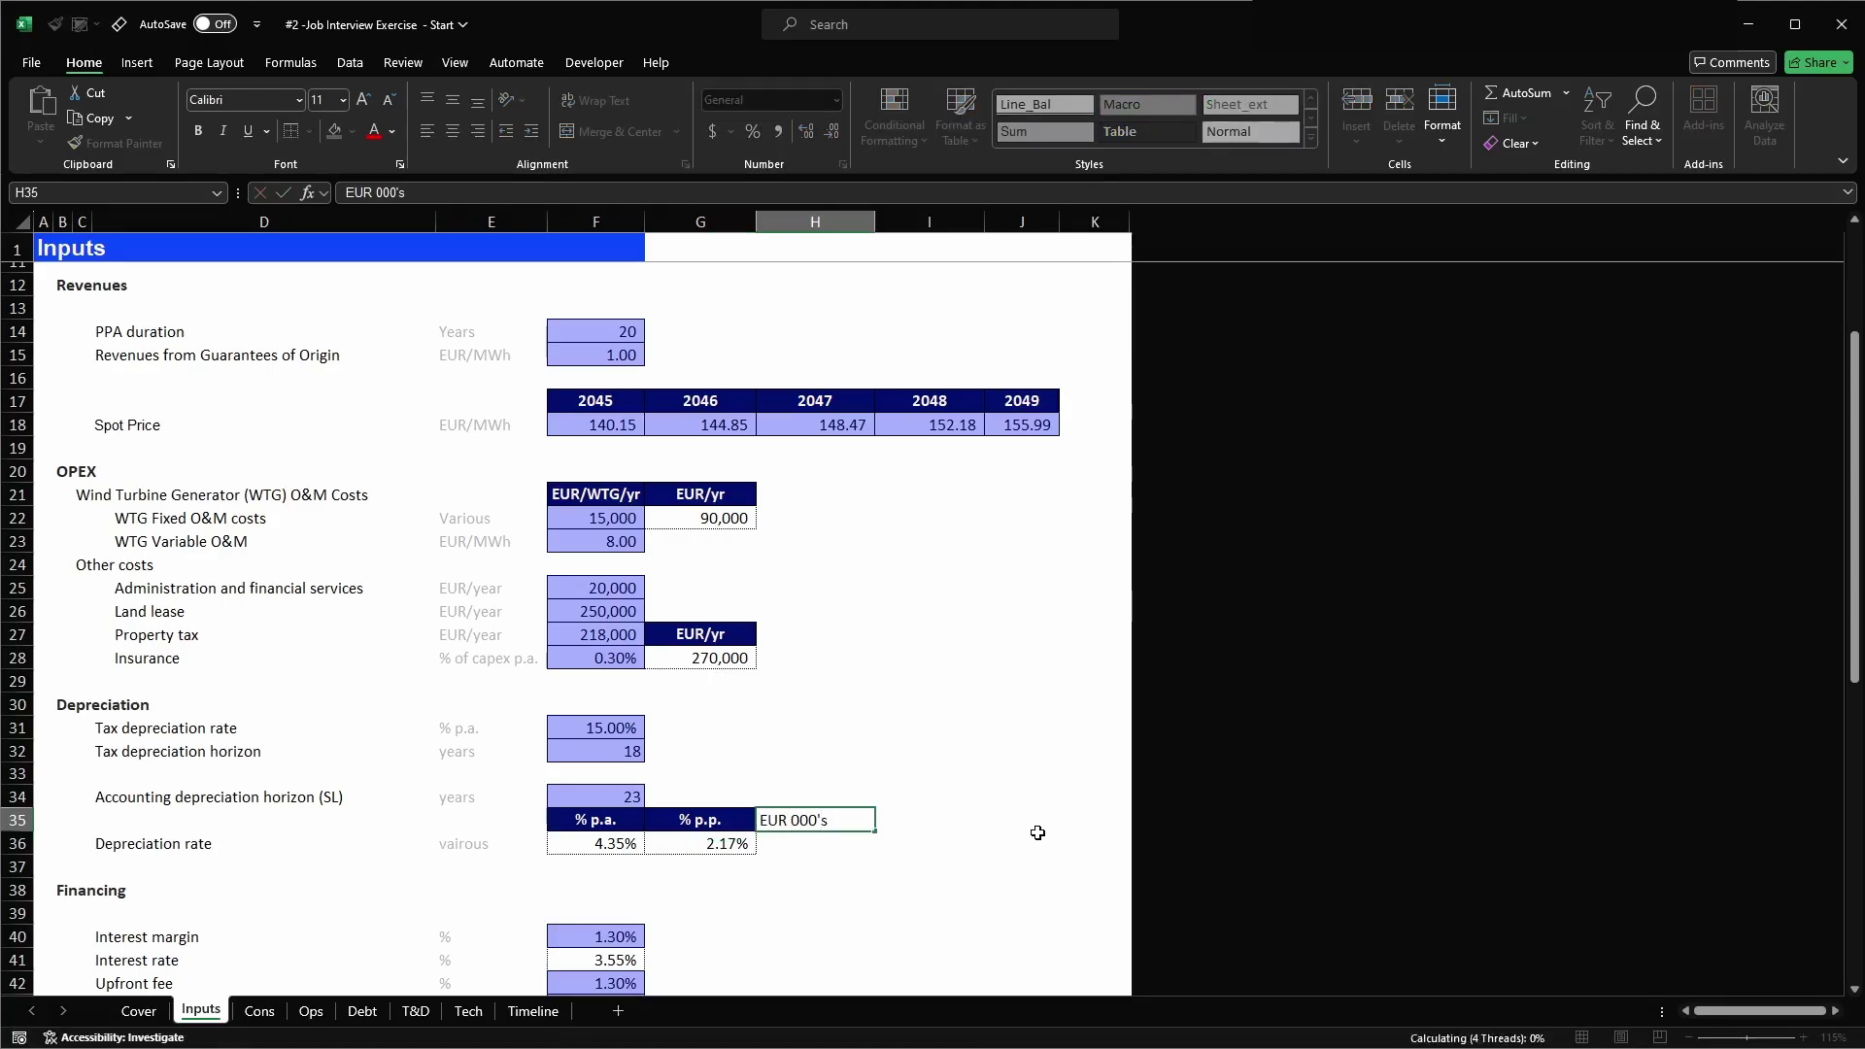
# - Copy only the formatting of the % p.p. header in G35 onto the EUR 000's header in H35
pyautogui.press('Up')
pyautogui.press('Left')
pyautogui.hotkey('ctrl', 'c')
pyautogui.press('Right')
pyautogui.hotkey('alt', 'e')
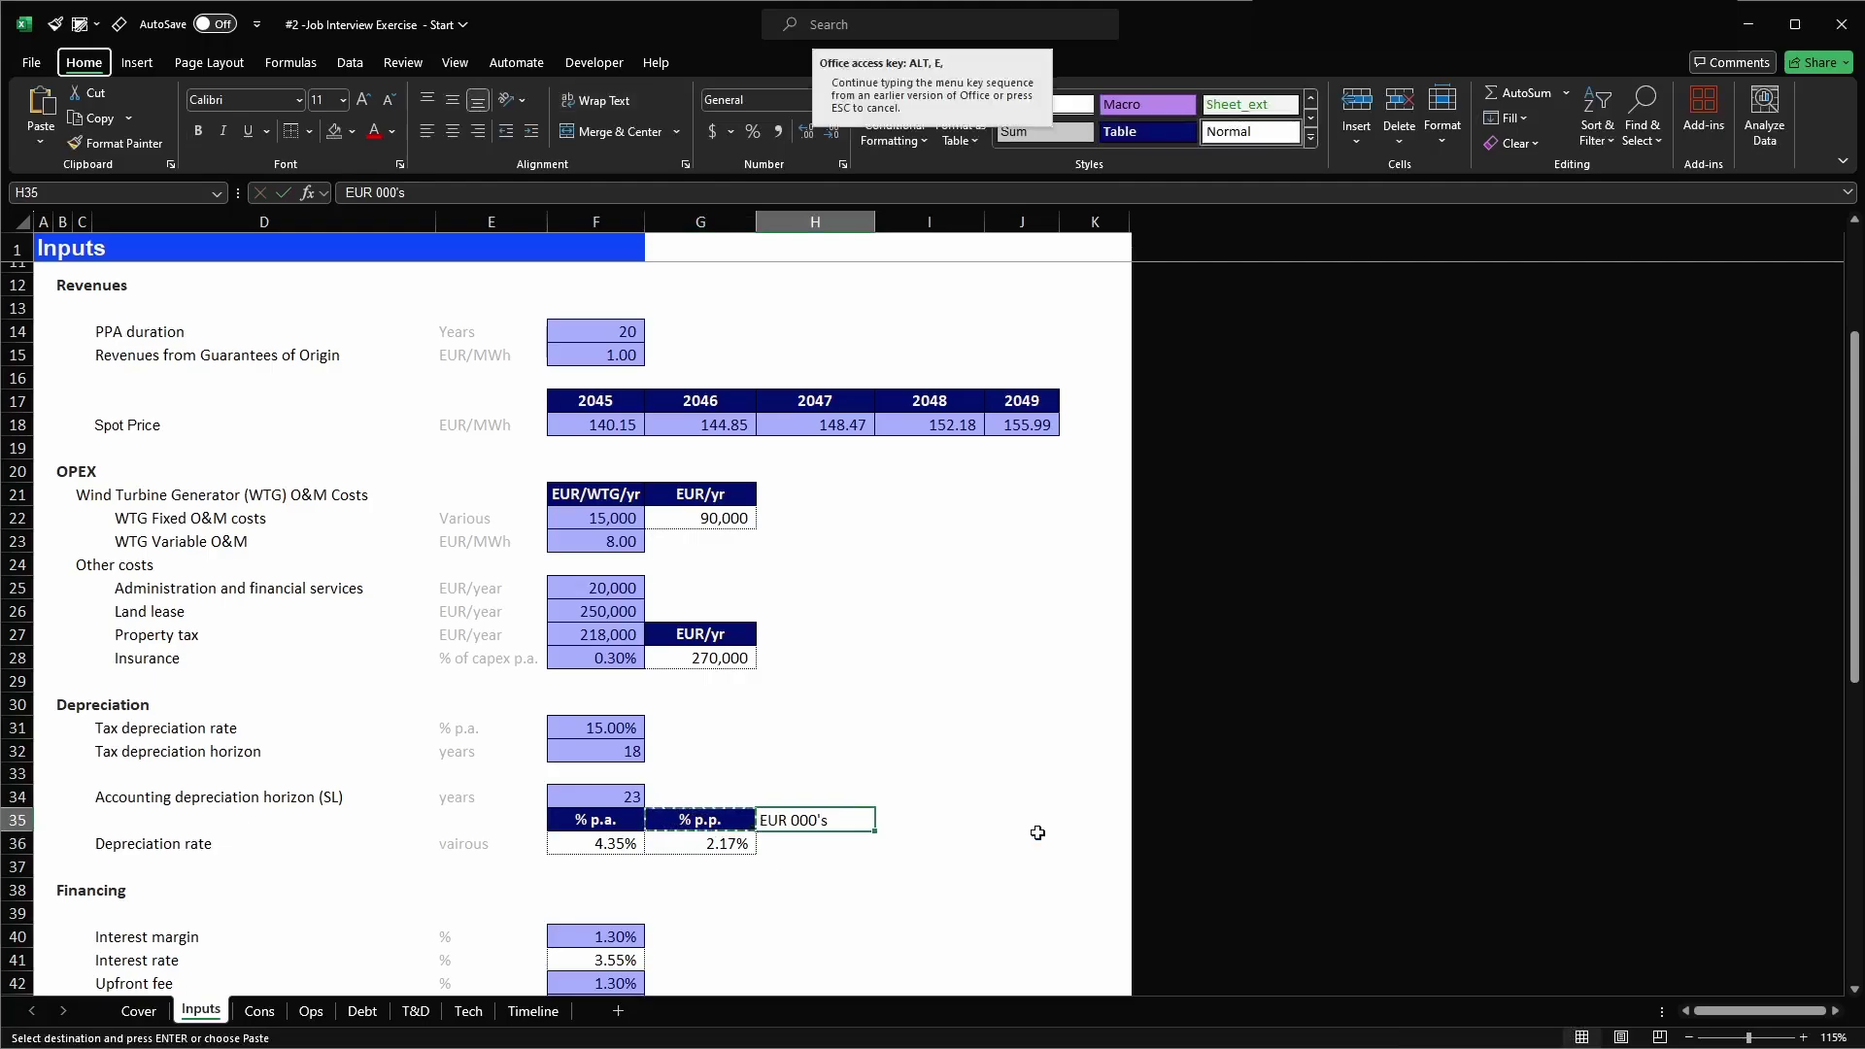
pyautogui.press('s')
pyautogui.press('t')
pyautogui.press('Return')
# - Apply the #_Comma[0] cell style to H36 under the EUR 000's header
pyautogui.press('Down')
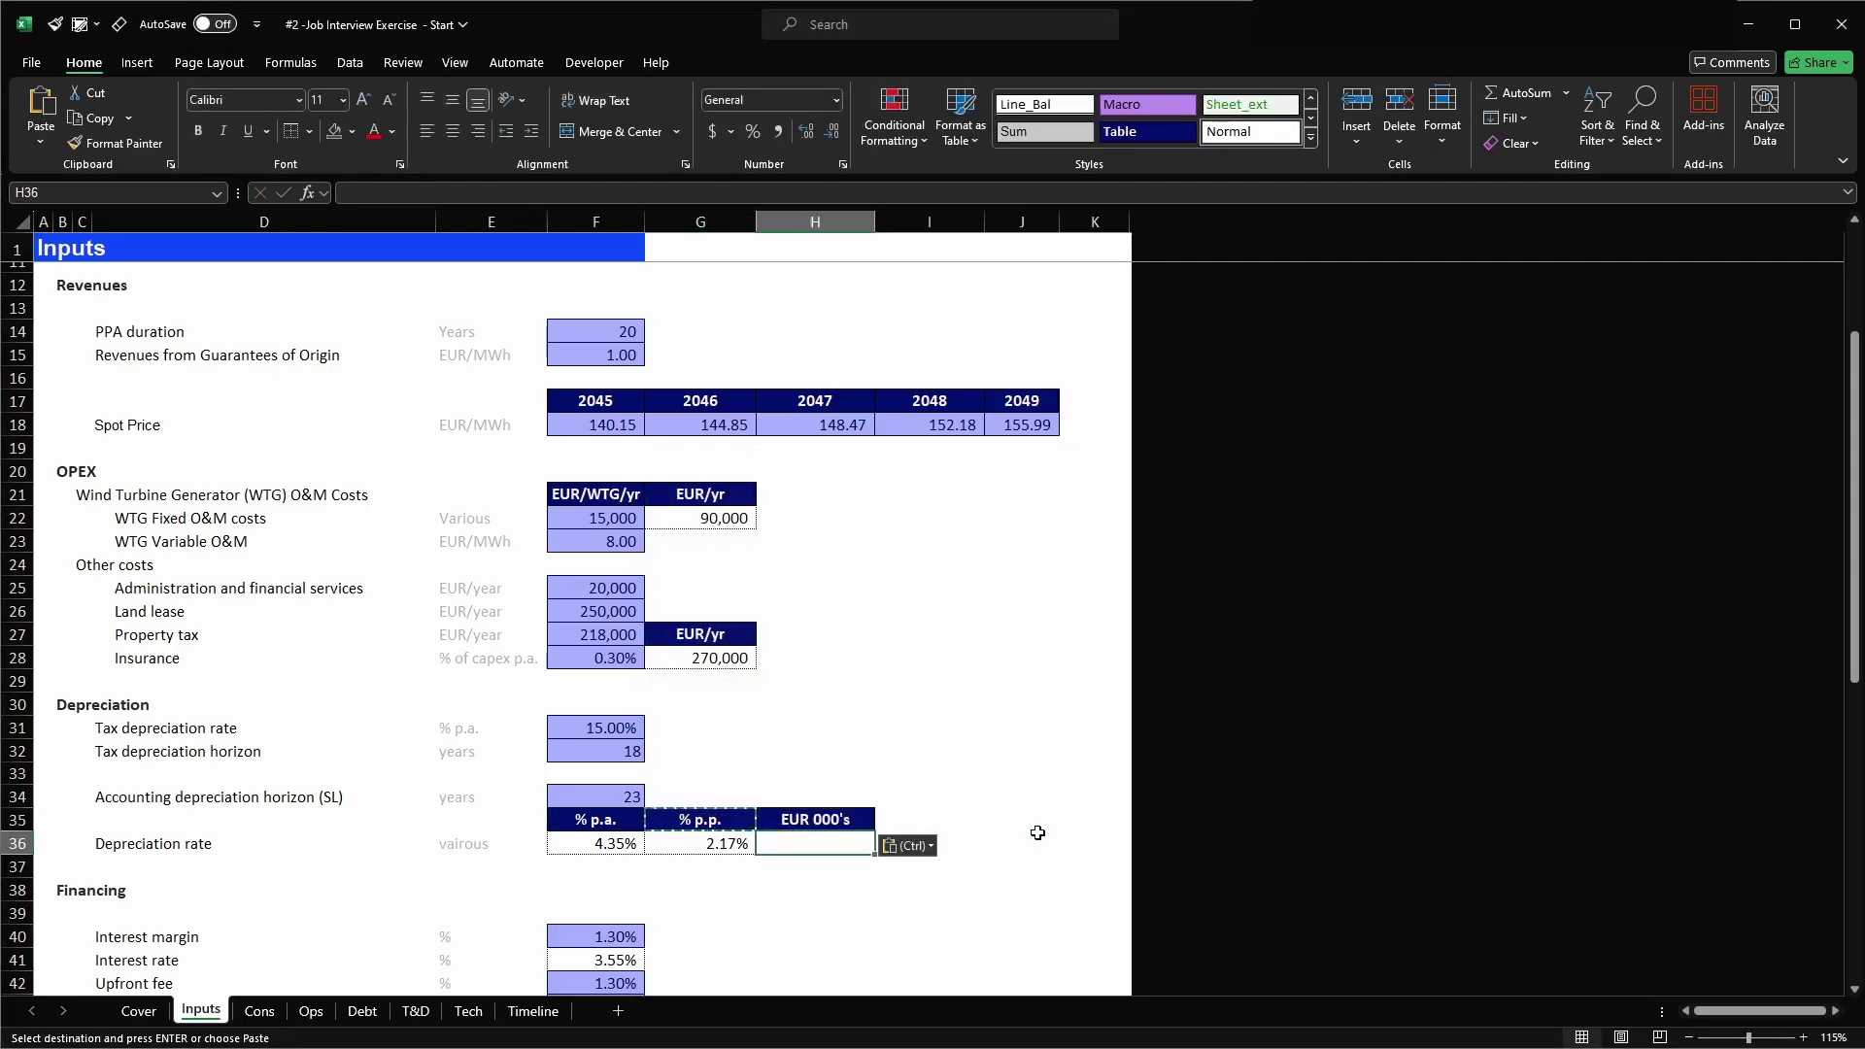
pyautogui.hotkey('alt', '2')
pyautogui.press('Escape')
pyautogui.hotkey('alt', '2')
pyautogui.press('Escape')
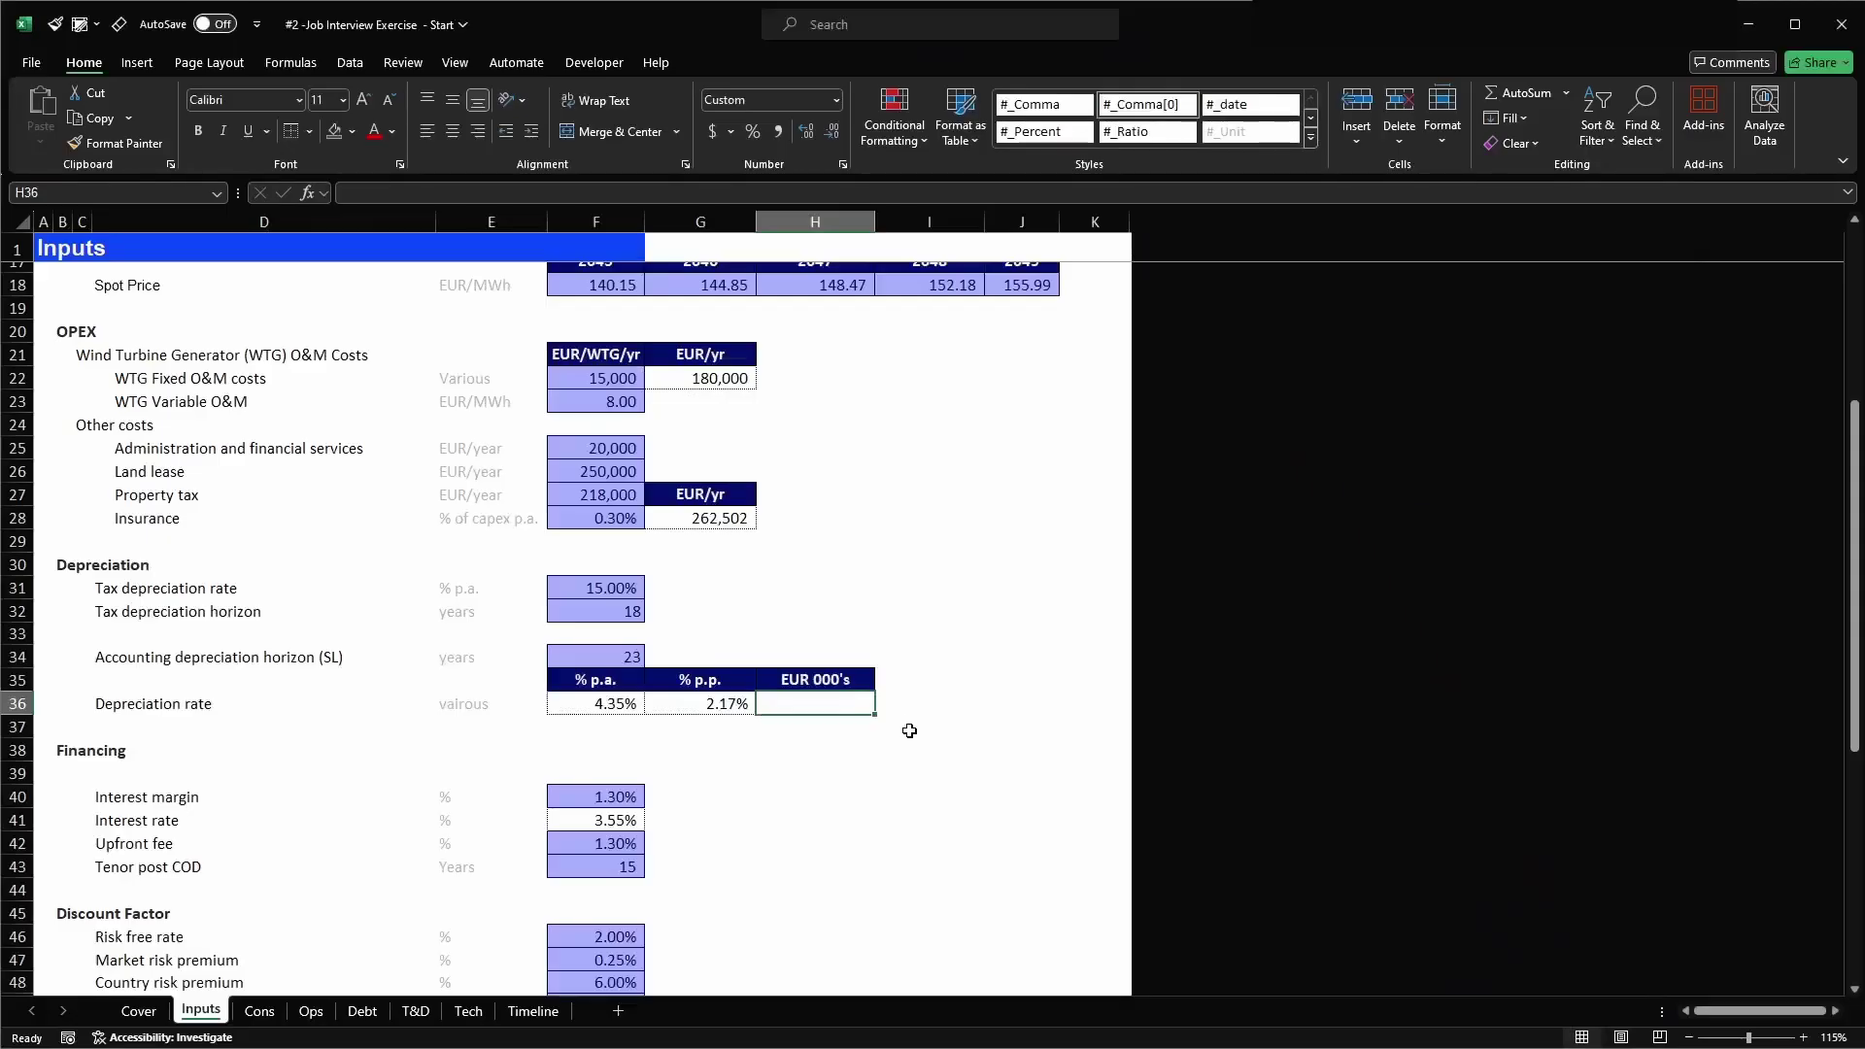
# - Calculate the per-period depreciation amount in H36 by multiplying the rate by total construction uses, =G36*Cons!J17
pyautogui.write('=')
pyautogui.press('Left')
pyautogui.write('*')
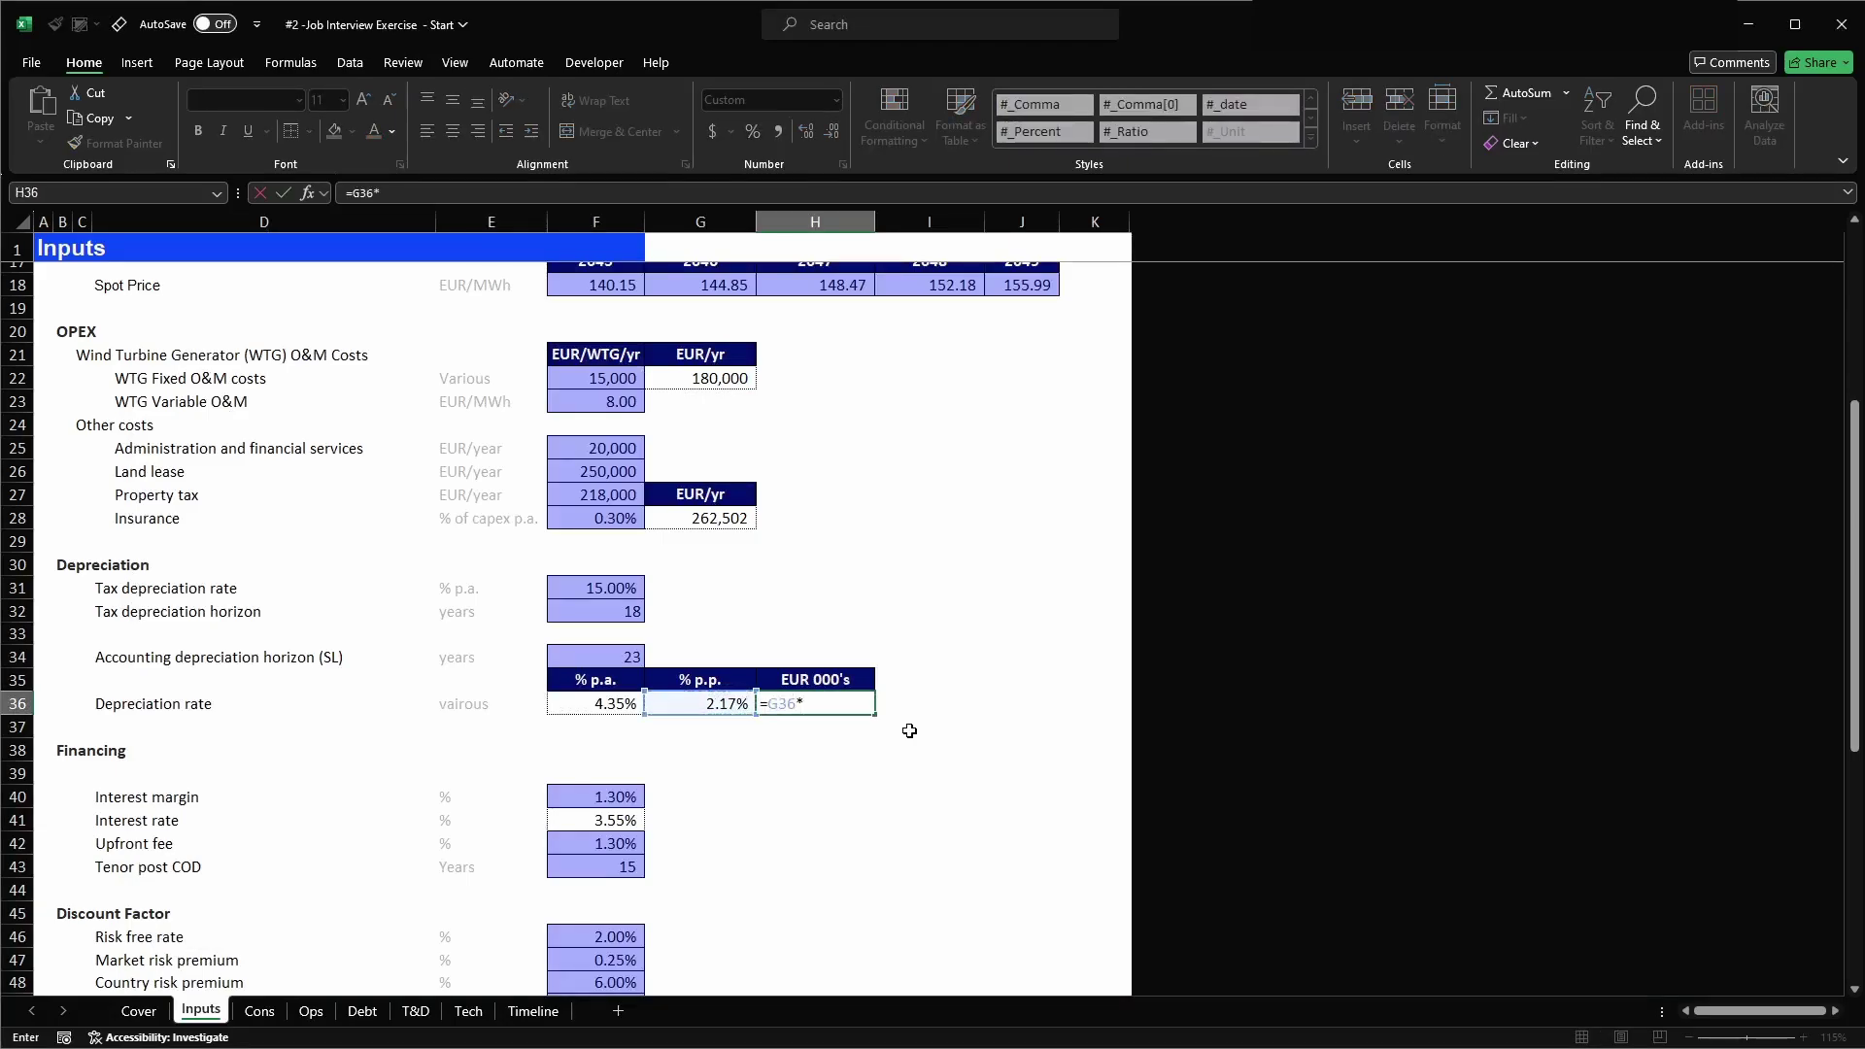
pyautogui.click(250, 1016)
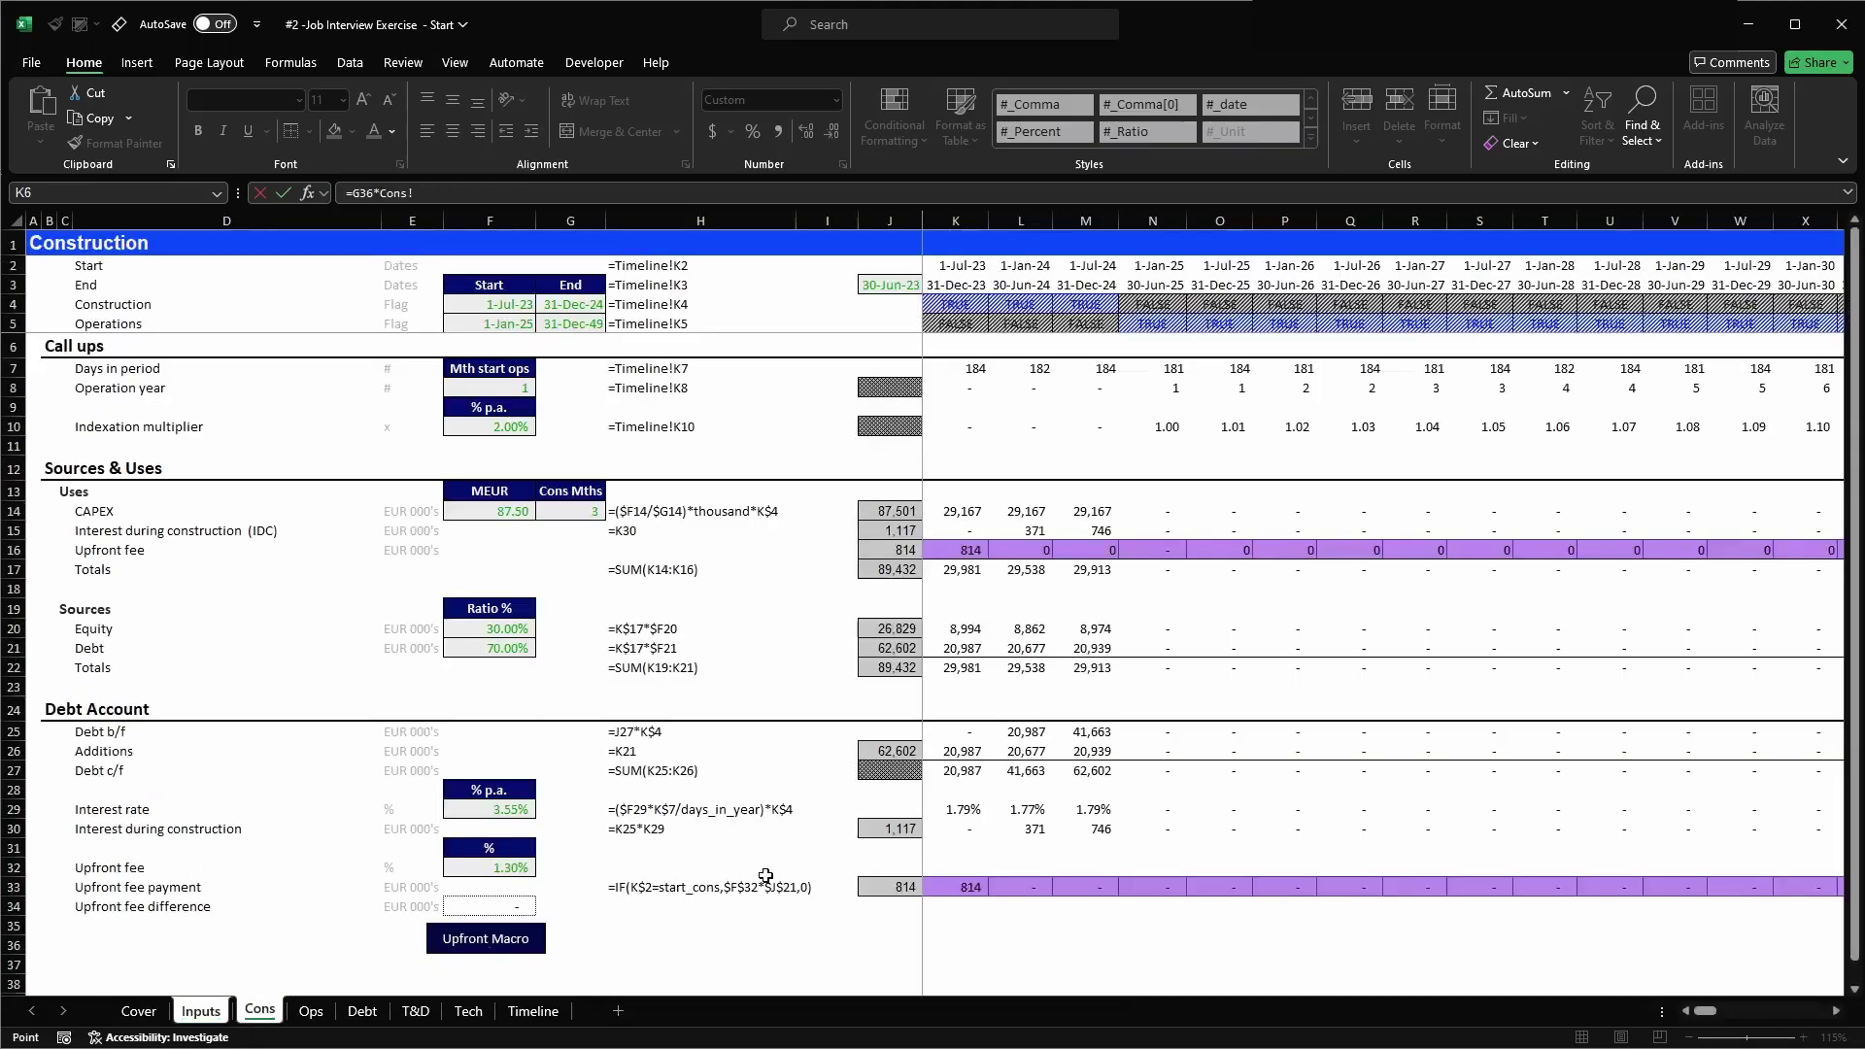
pyautogui.click(890, 572)
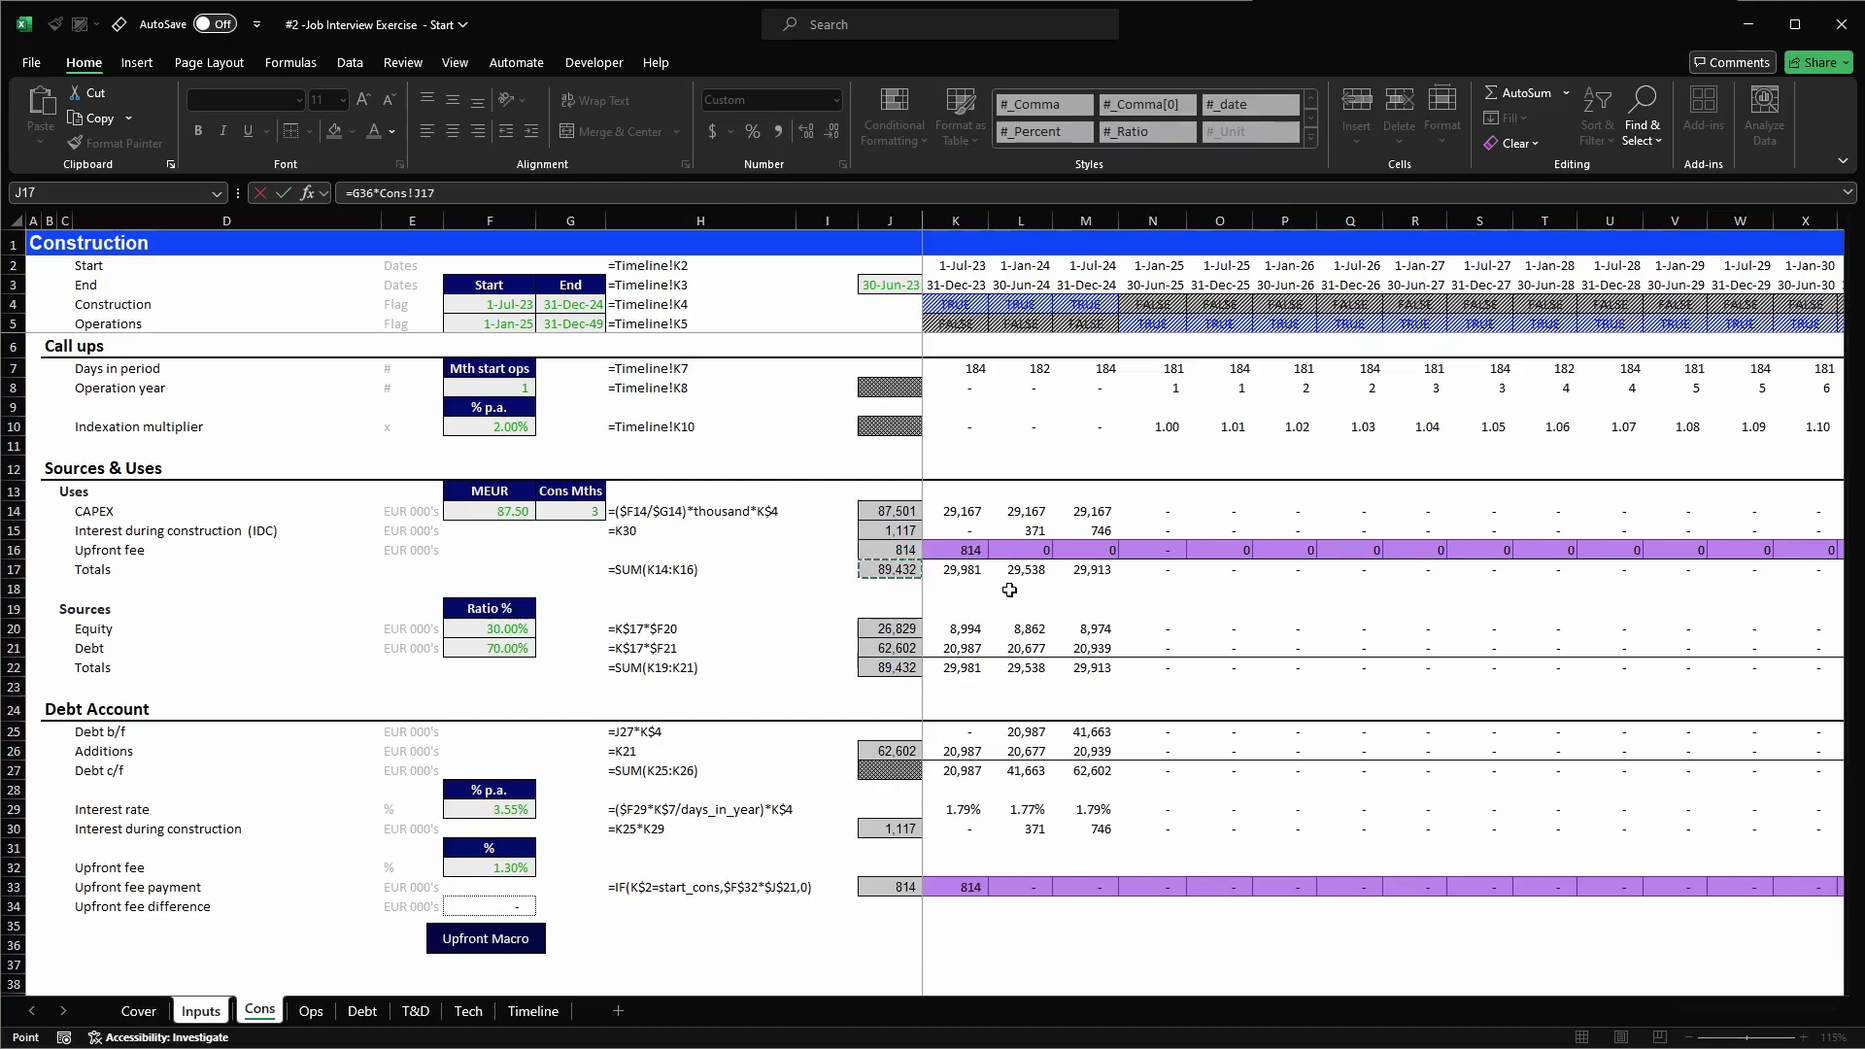
pyautogui.press('Return')
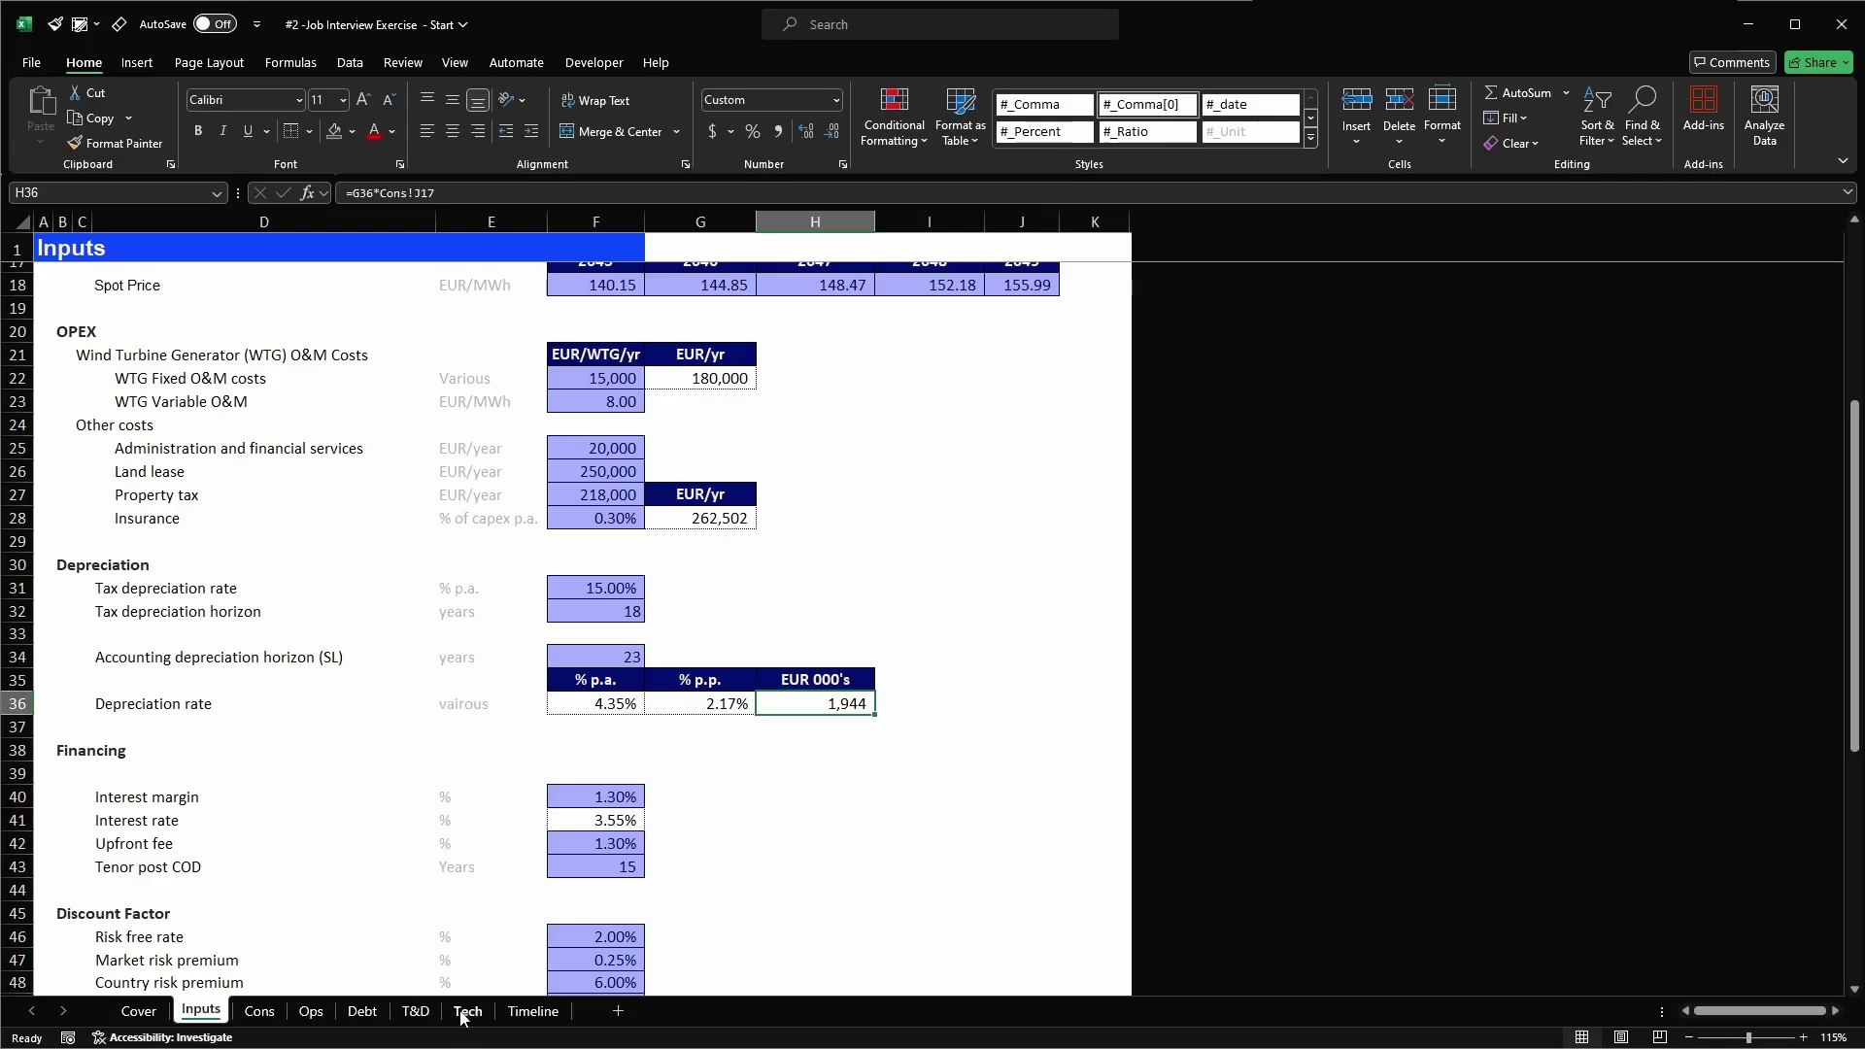
# - On the T&D sheet, change the header in F46 above the accounting depreciation input to EUR 000's
pyautogui.click(416, 1013)
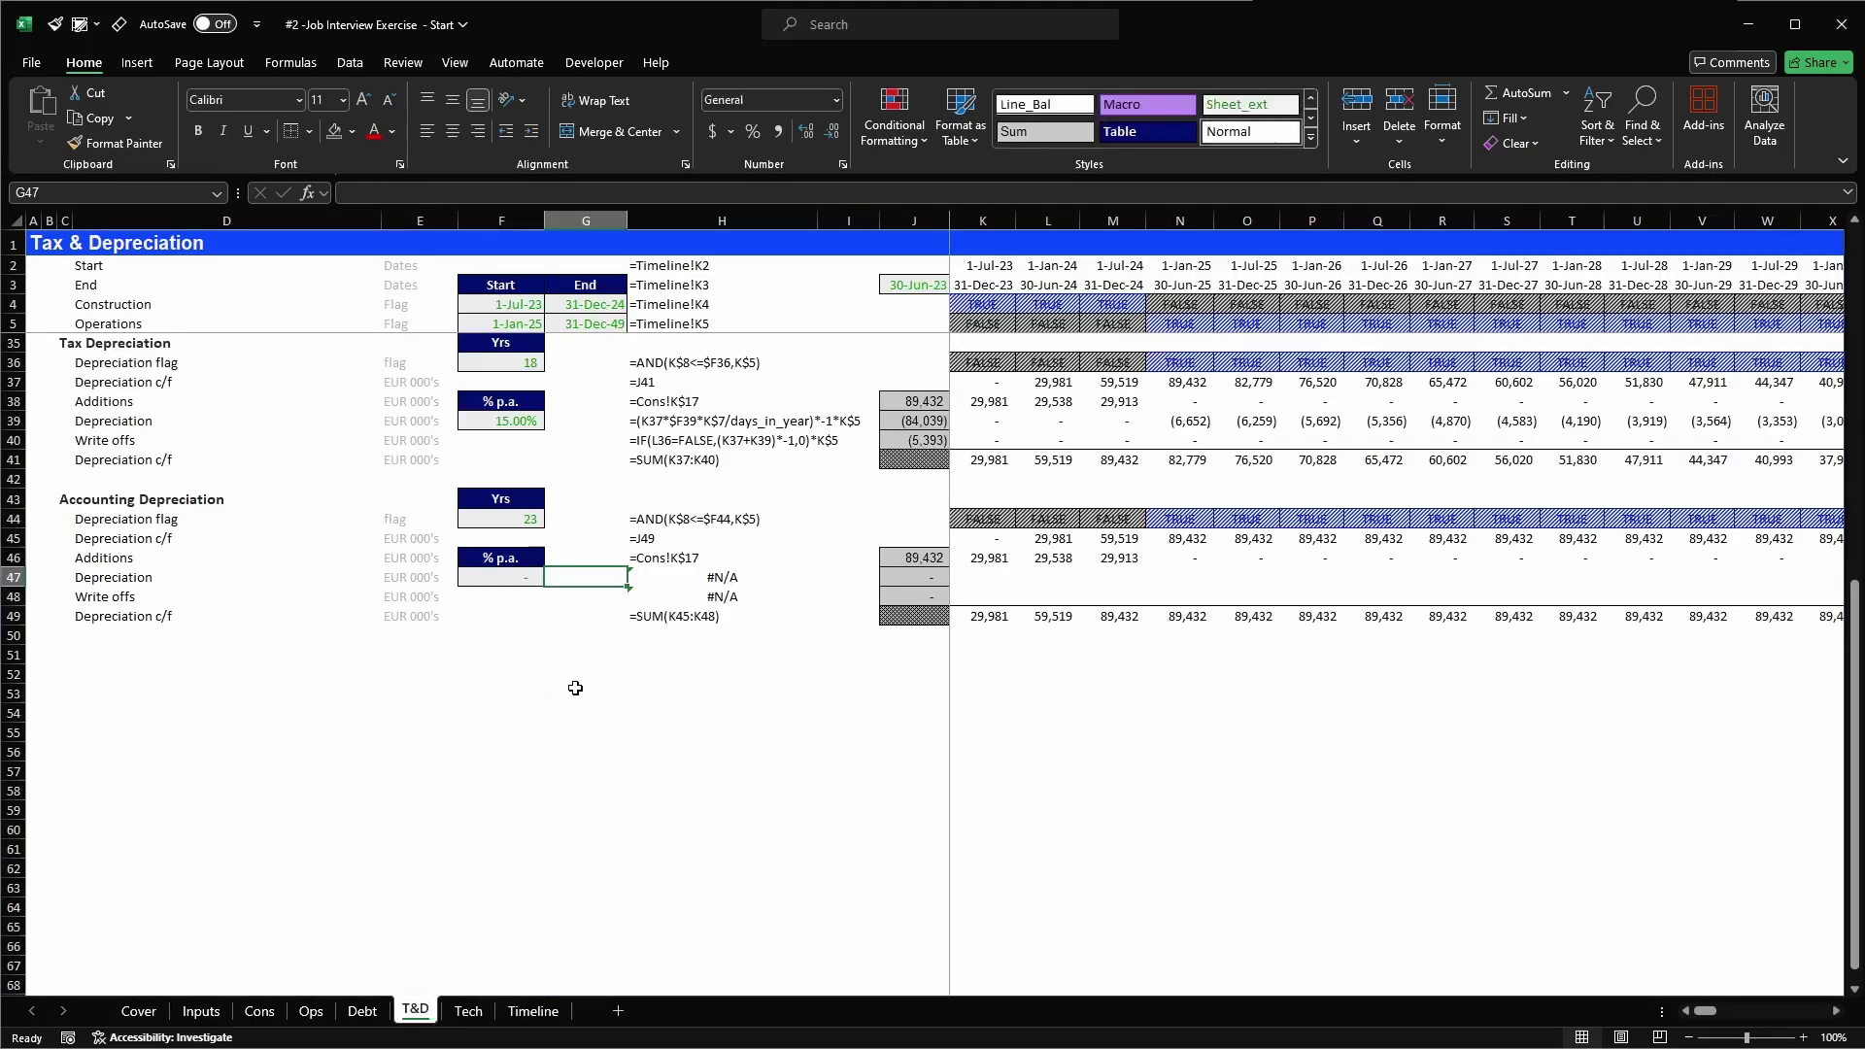
pyautogui.press('Up')
pyautogui.press('Left')
pyautogui.write('E')
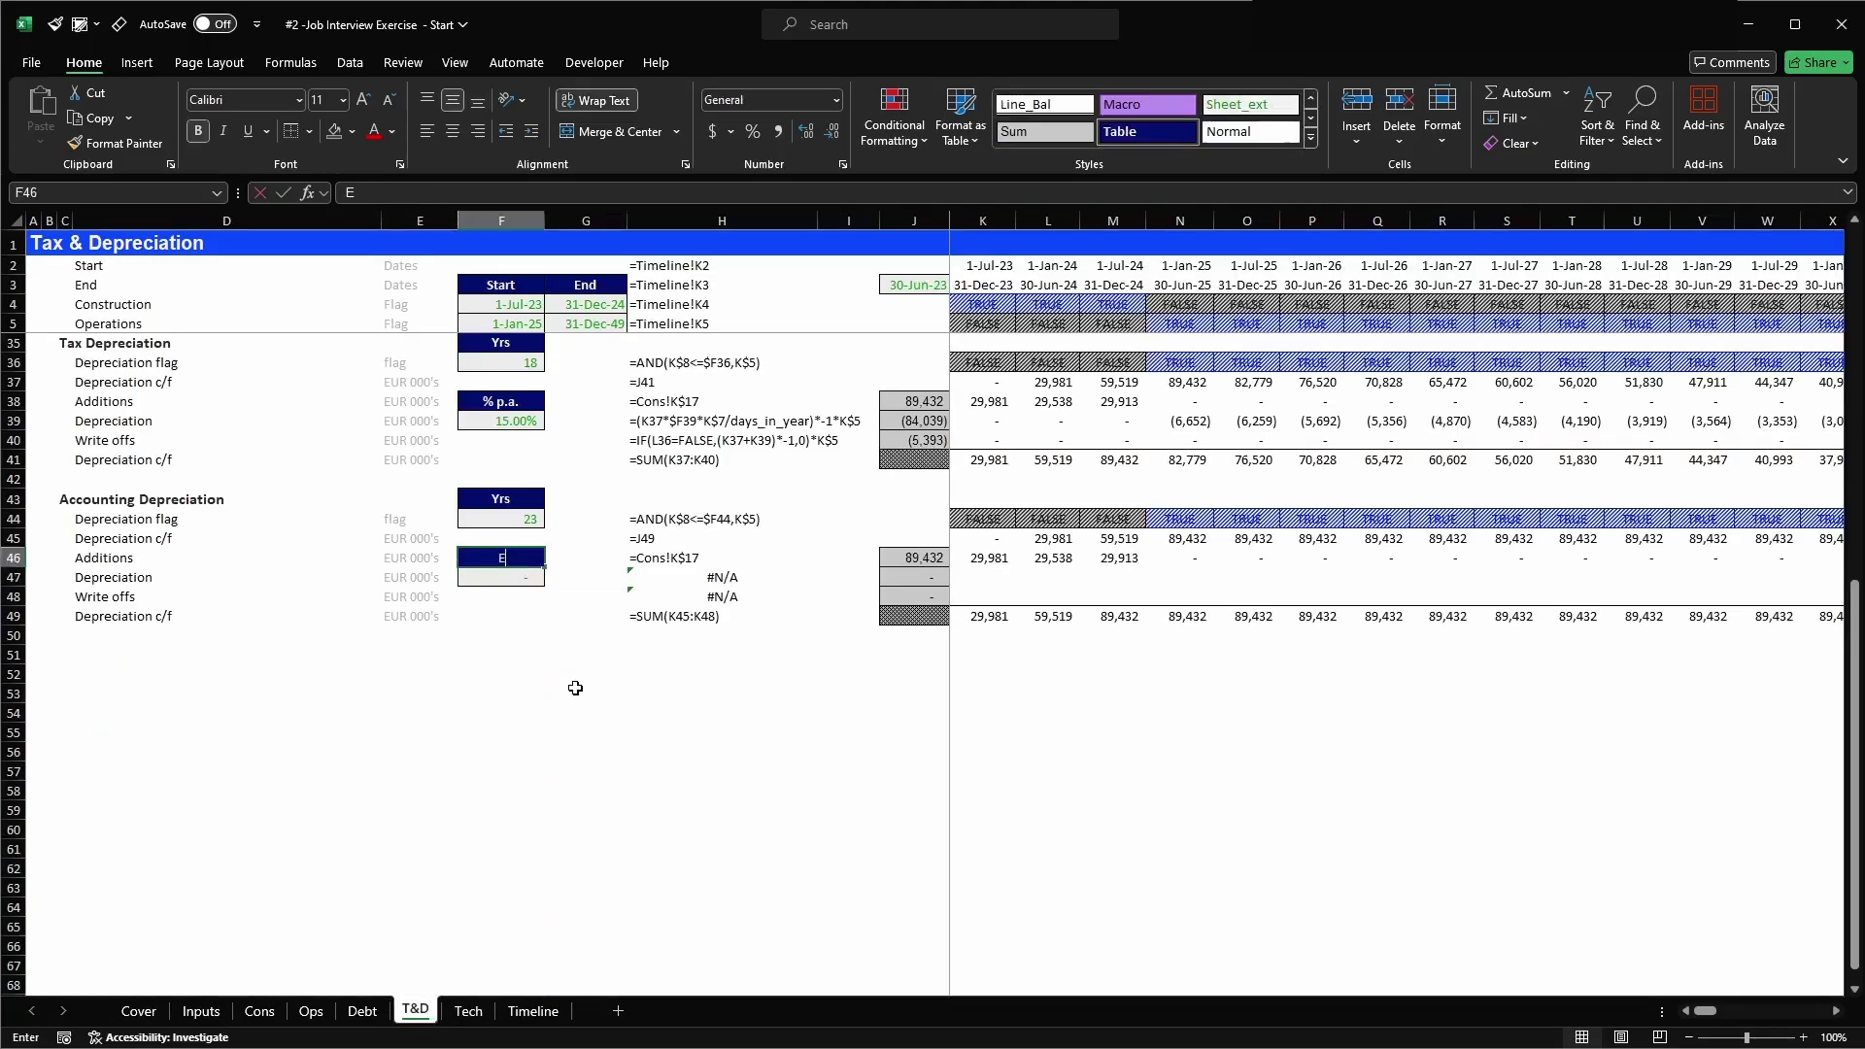
pyautogui.write("UR 000's")
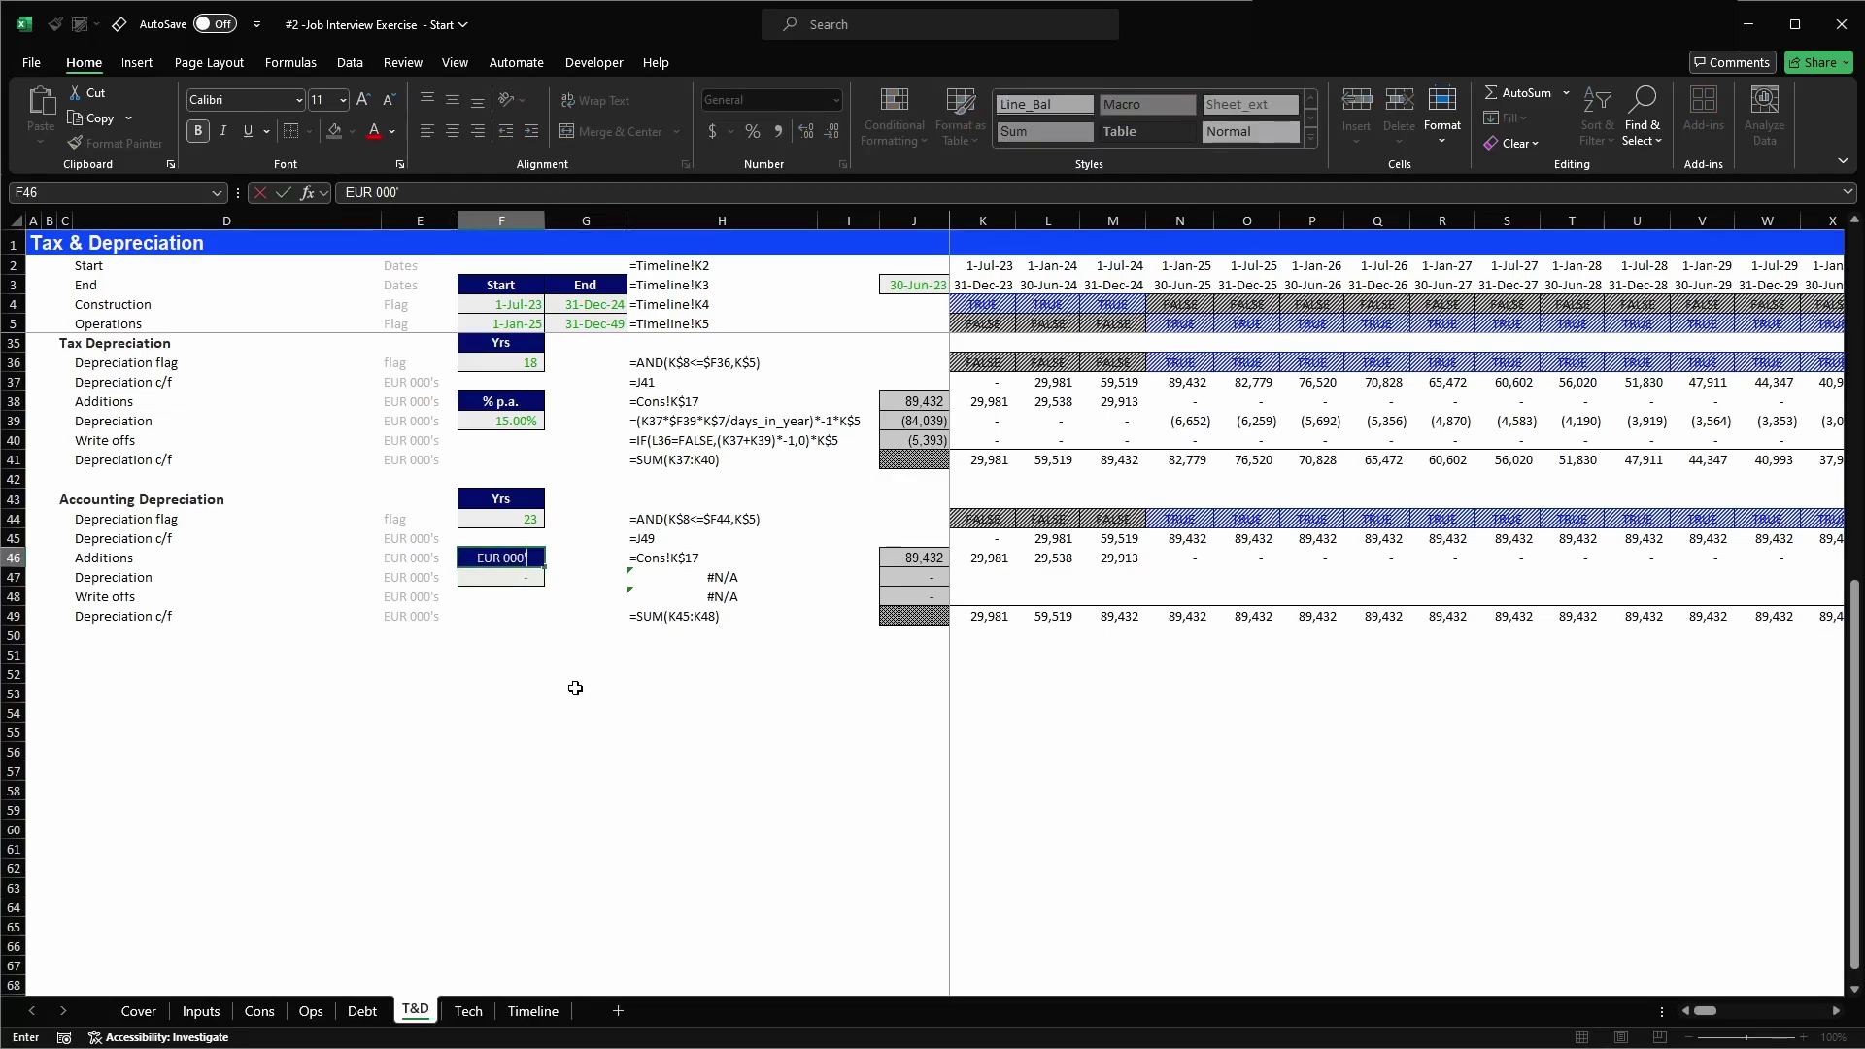
pyautogui.press('Return')
# - Link the accounting depreciation input in F47 to the per-period amount on the Inputs sheet, =Inputs!H36
pyautogui.write('=')
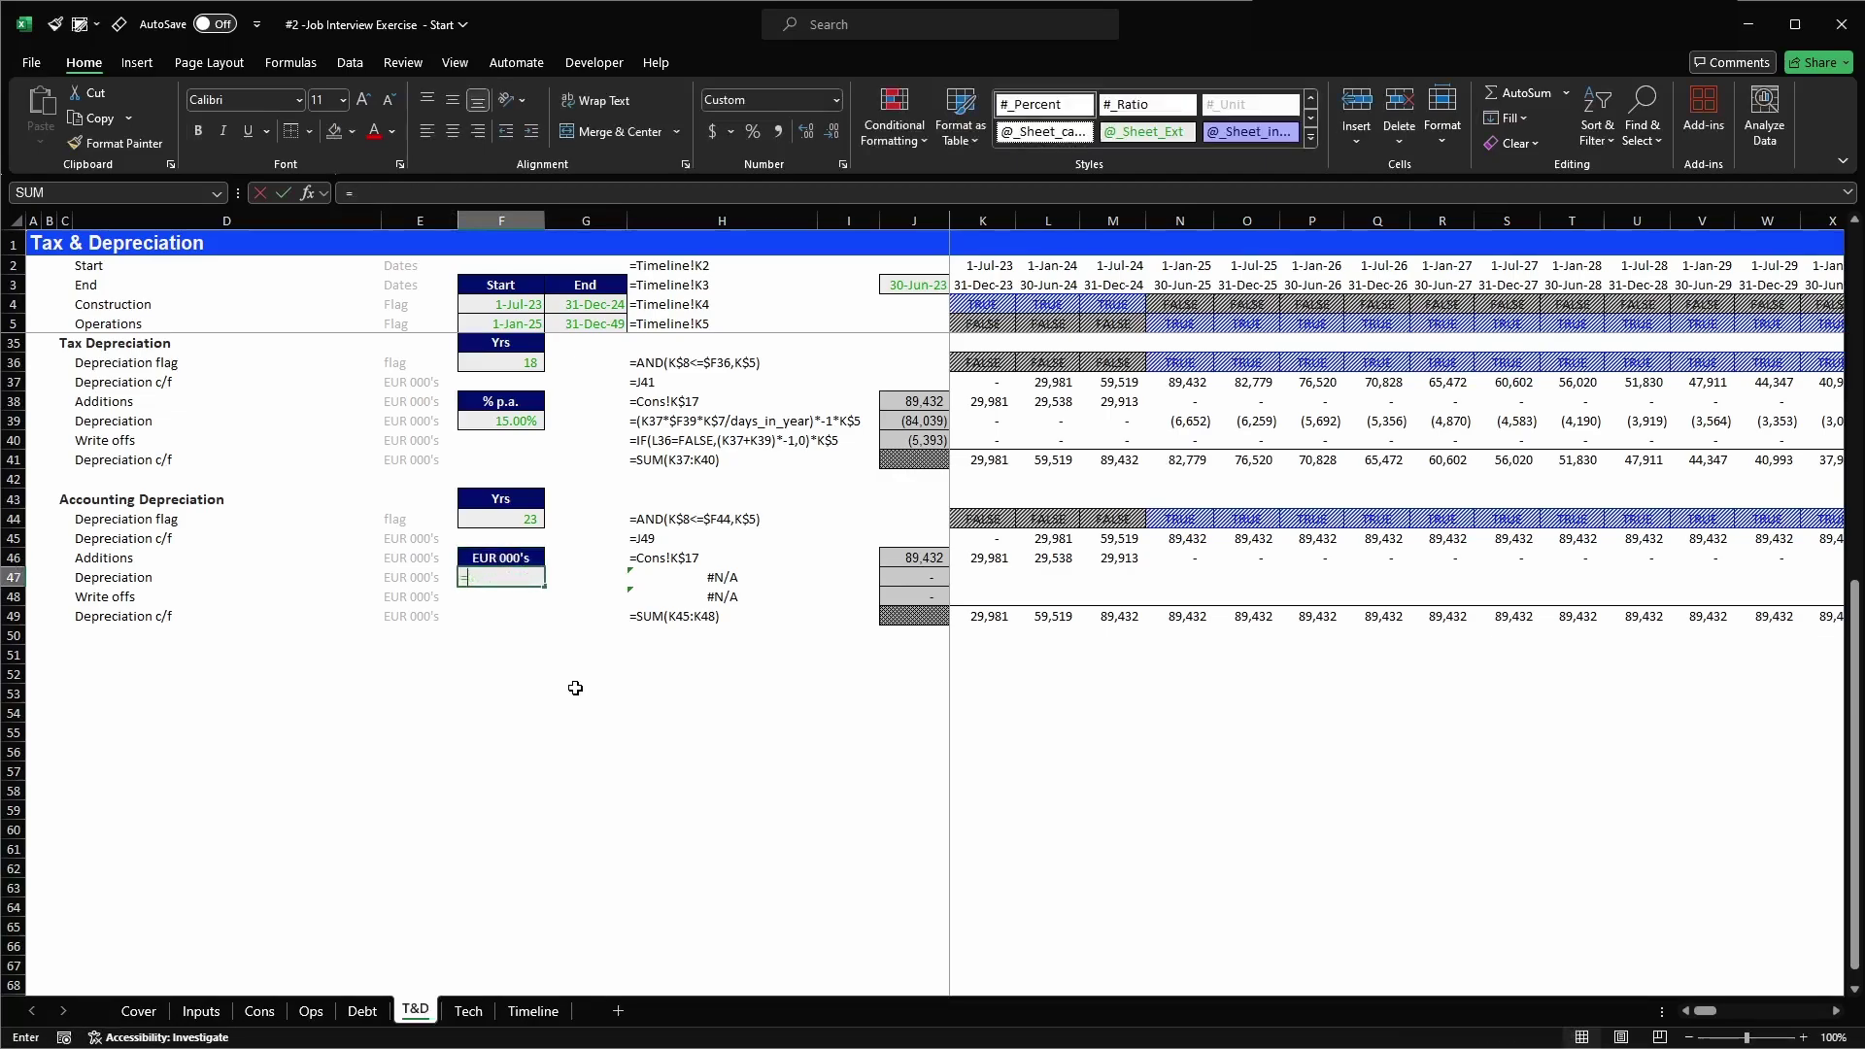
pyautogui.click(208, 1011)
pyautogui.click(827, 718)
pyautogui.press('Return')
# - Apply the #_Comma[0] cell style to the linked depreciation amount in F47
pyautogui.click(515, 578)
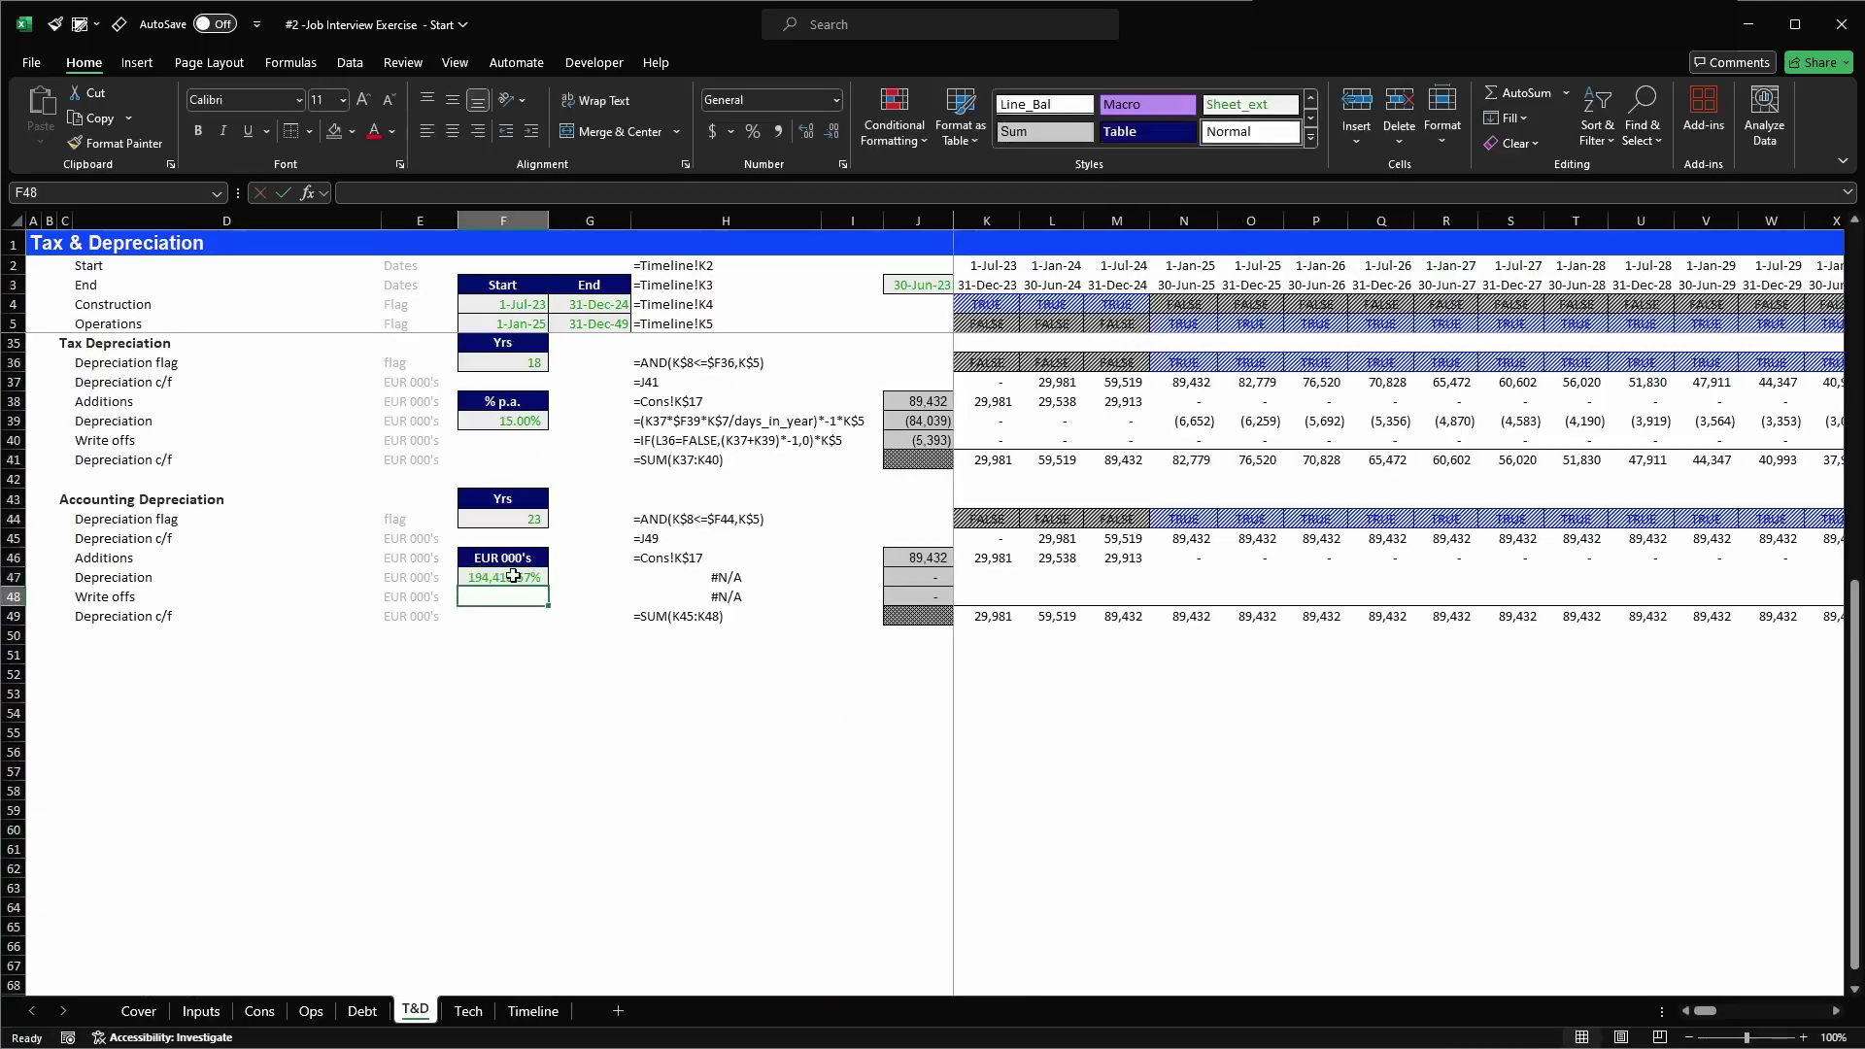
pyautogui.hotkey('alt', '2')
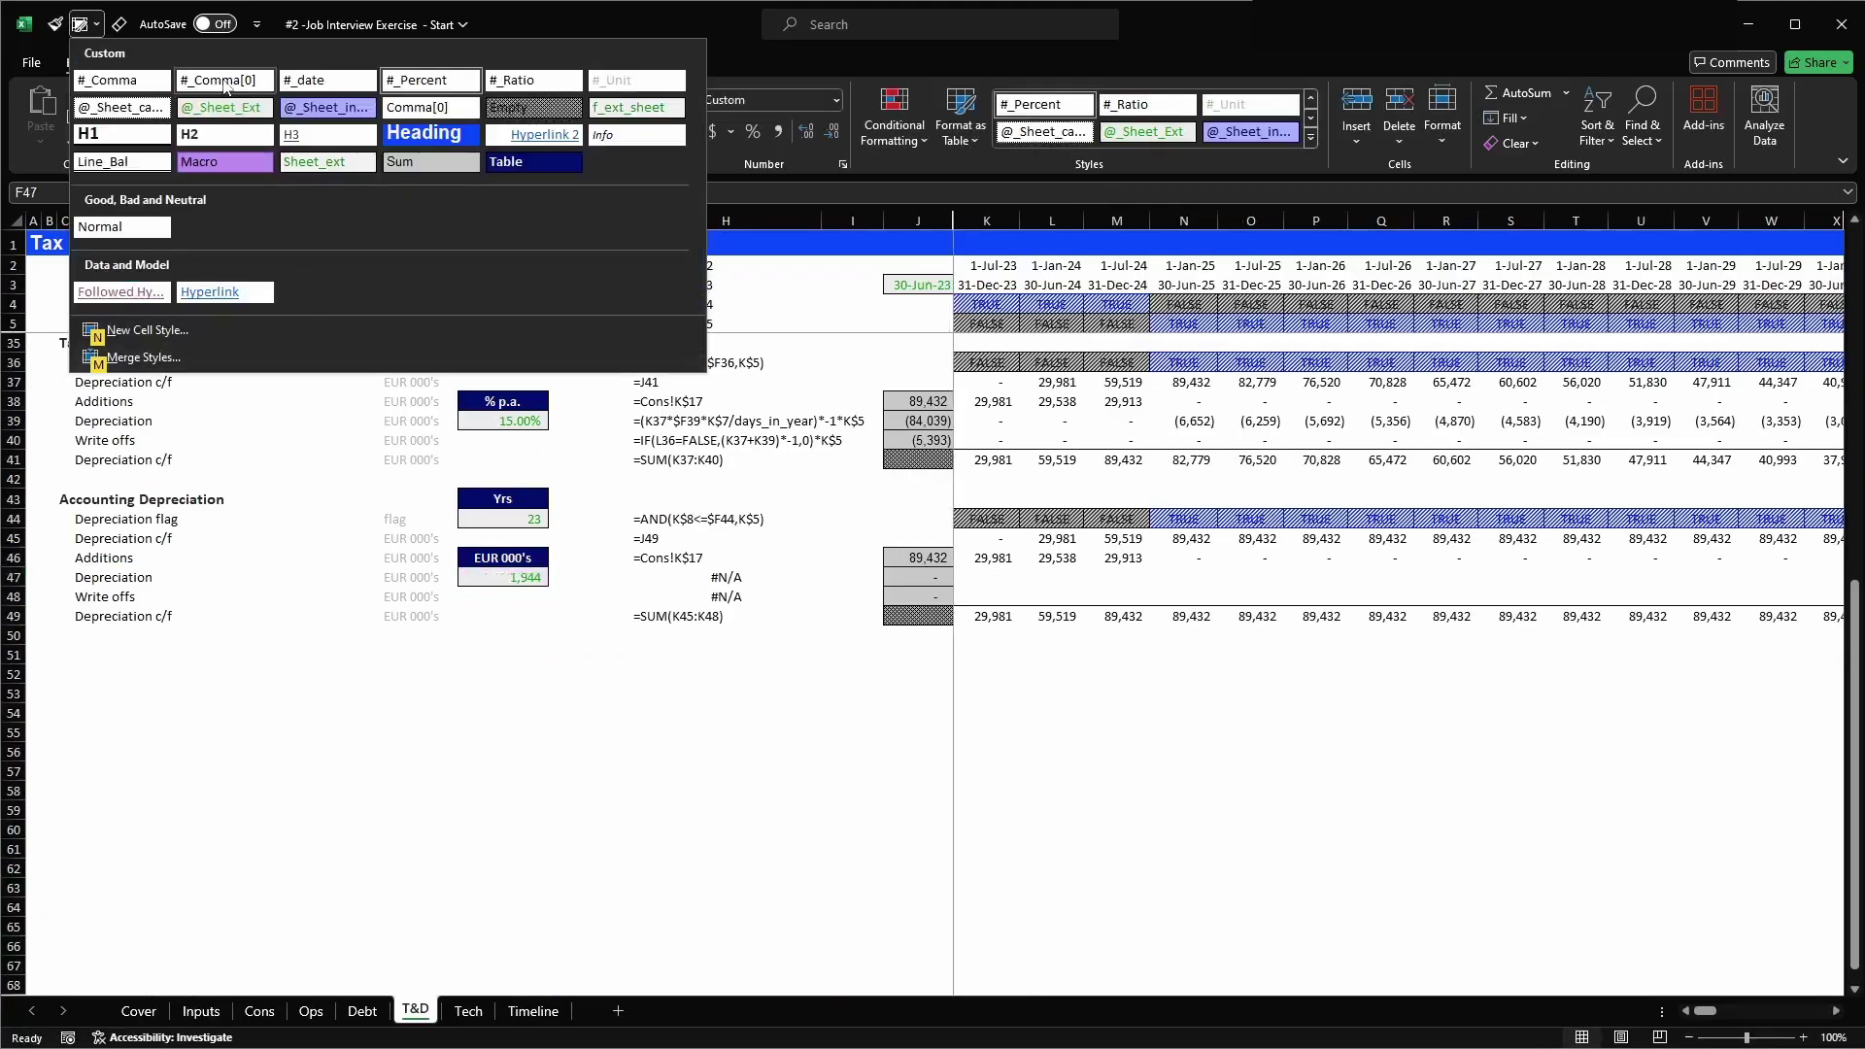
pyautogui.click(359, 154)
# - Autofit the width of column F on the T&D sheet
pyautogui.hotkey('ctrl', 'space')
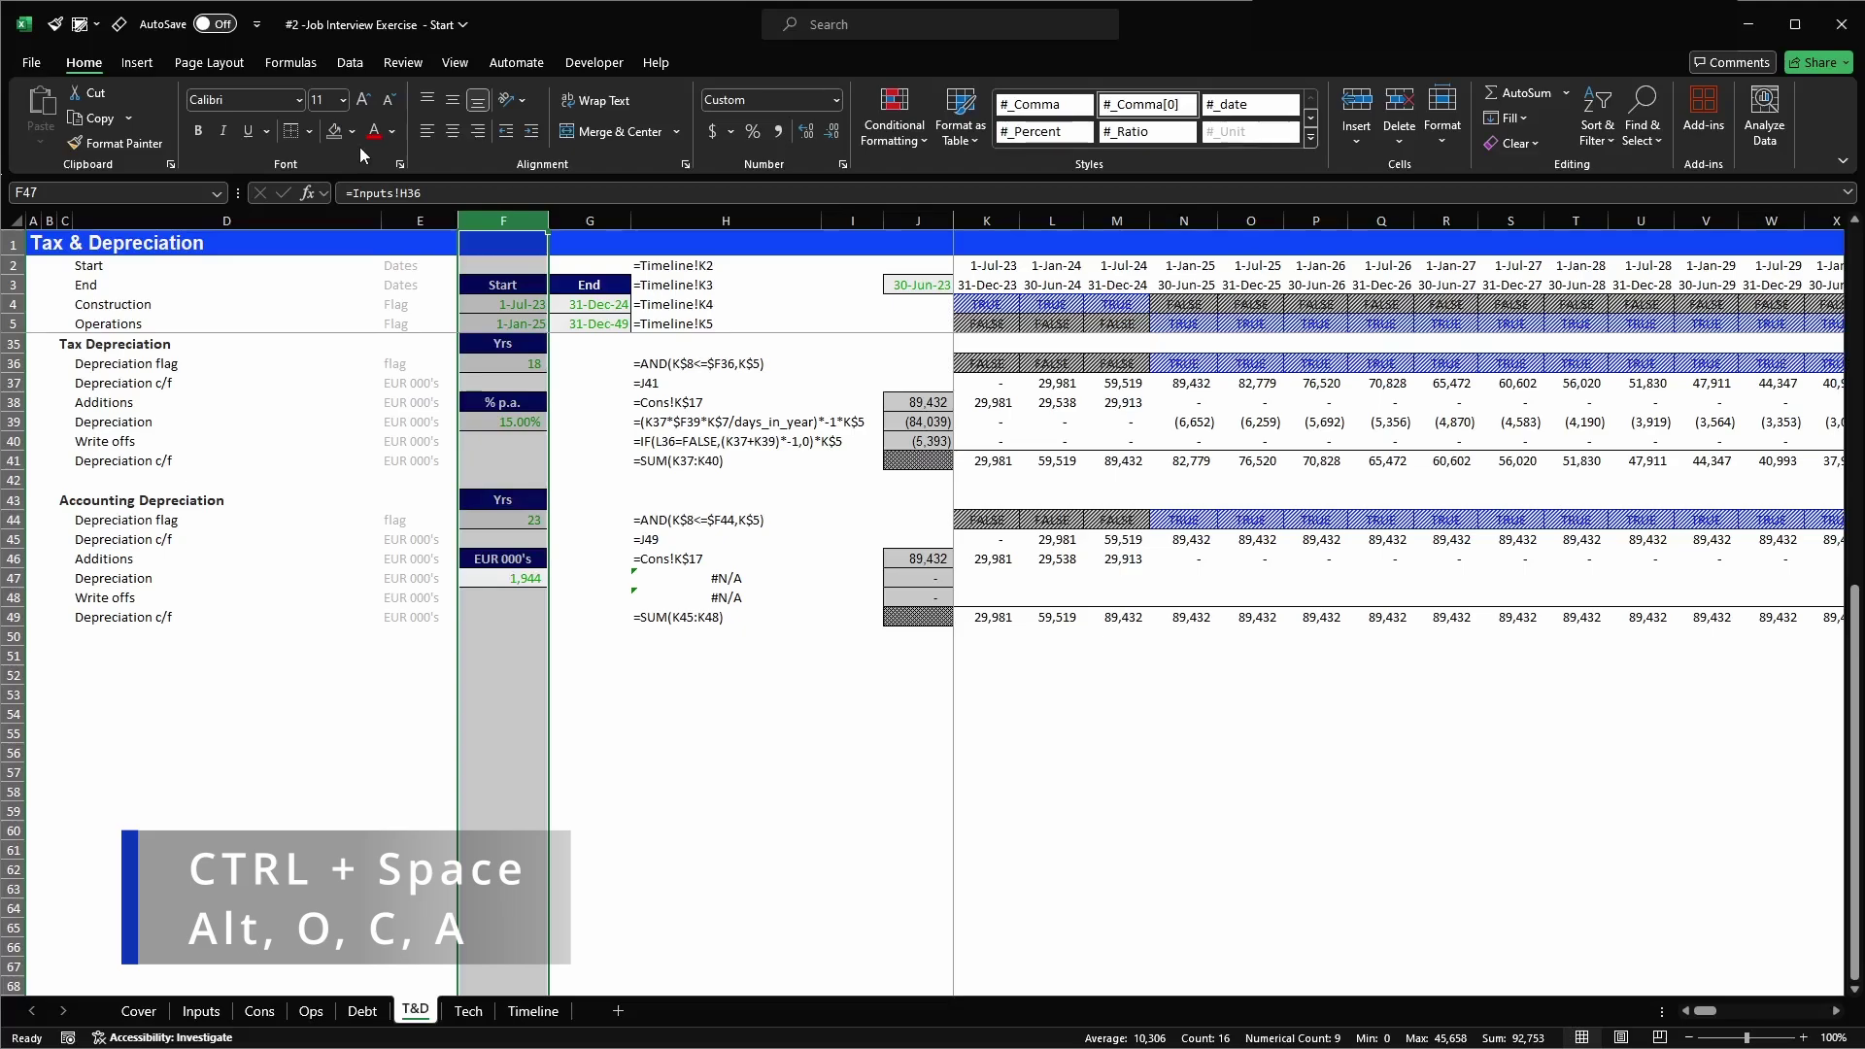
pyautogui.press('alt')
pyautogui.press('o')
pyautogui.press('c')
pyautogui.press('a')
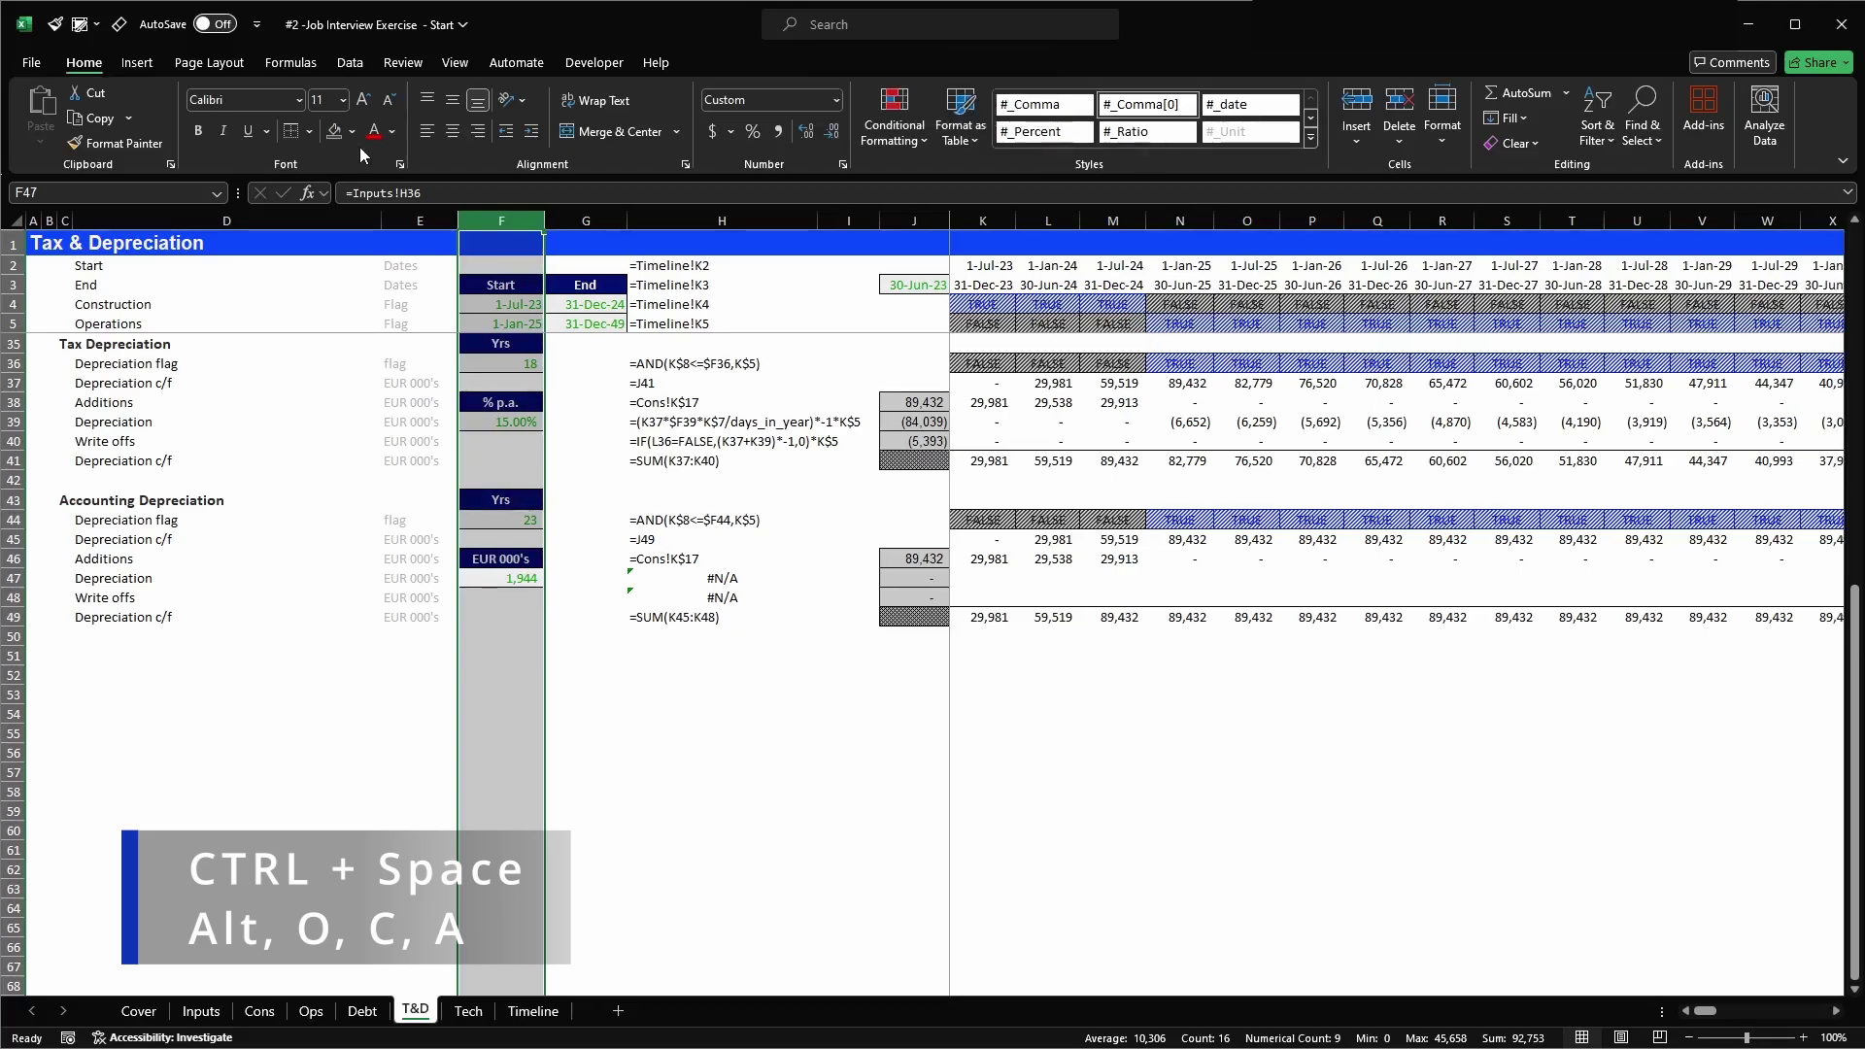
# - In N47, the first operating period of the accounting Depreciation row, enter =$F47*N$44
pyautogui.click(583, 562)
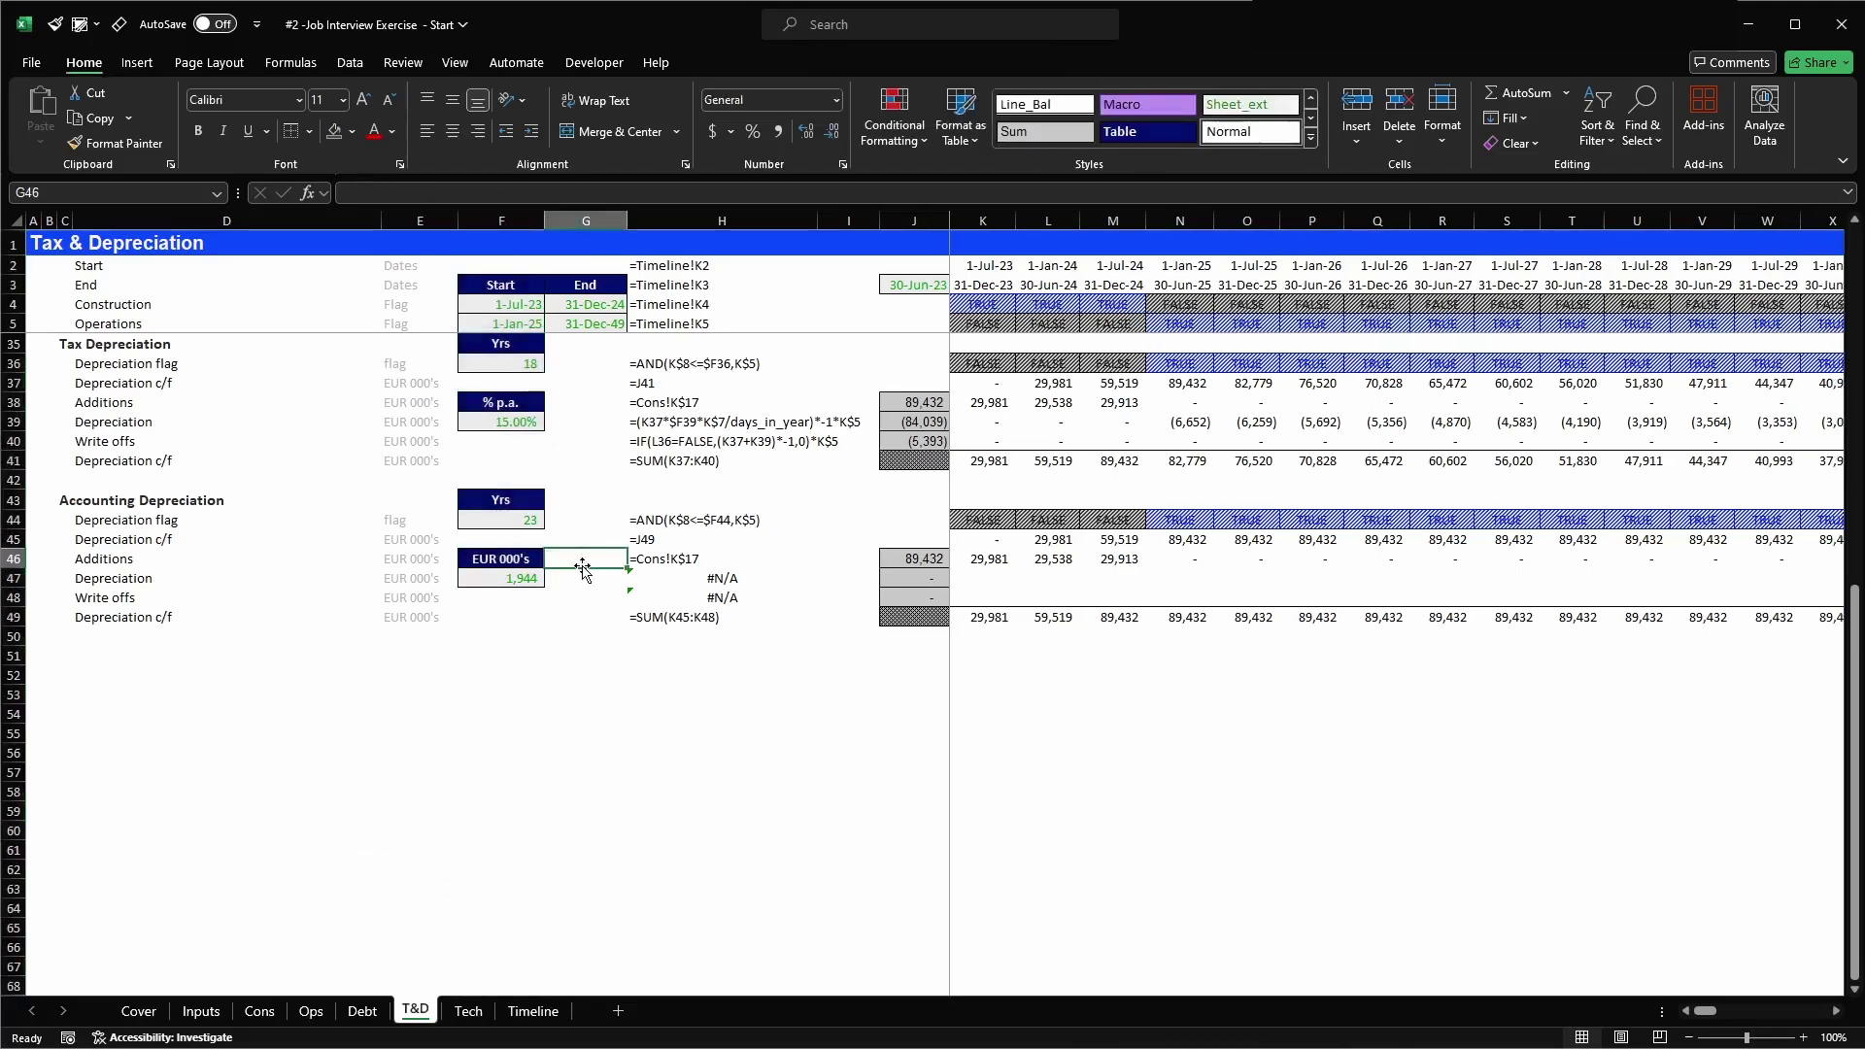
pyautogui.press('Down')
pyautogui.press('Right')
pyautogui.press('Right')
pyautogui.press('Right')
pyautogui.press('Right')
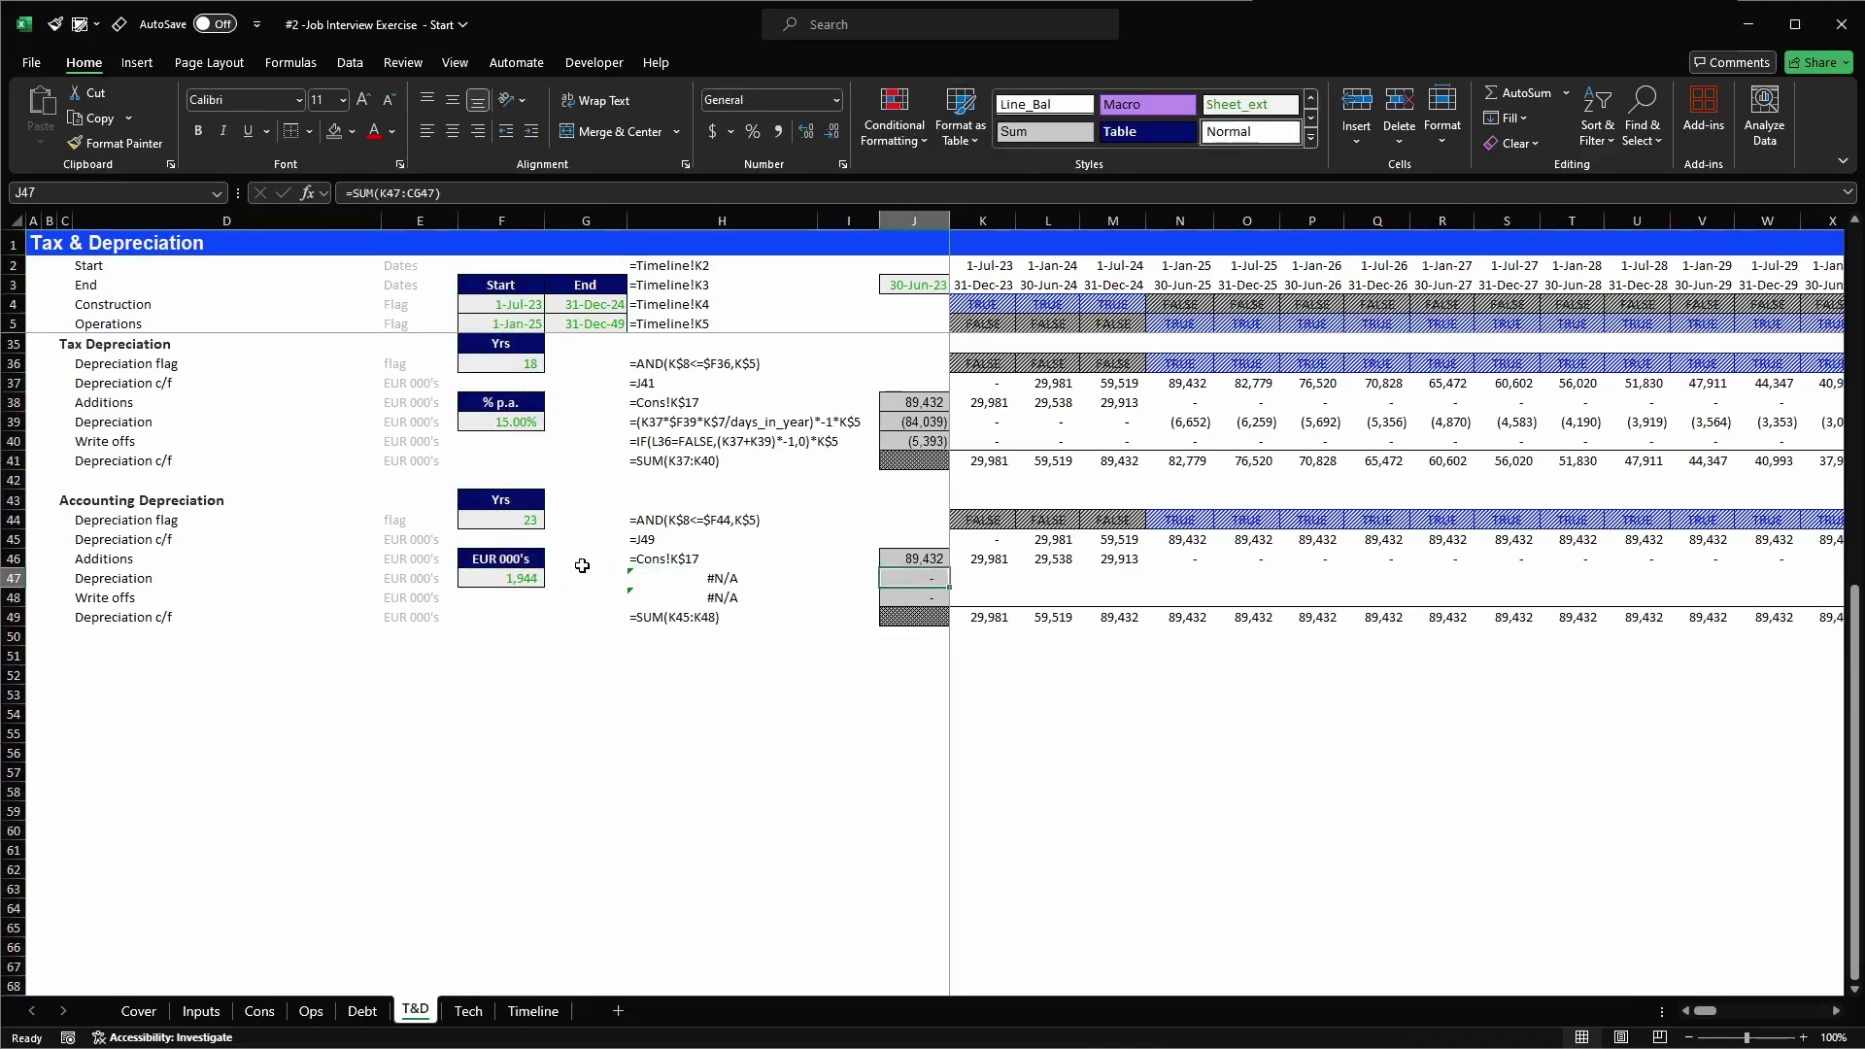
pyautogui.press('Right')
pyautogui.press('Right')
pyautogui.press('Right')
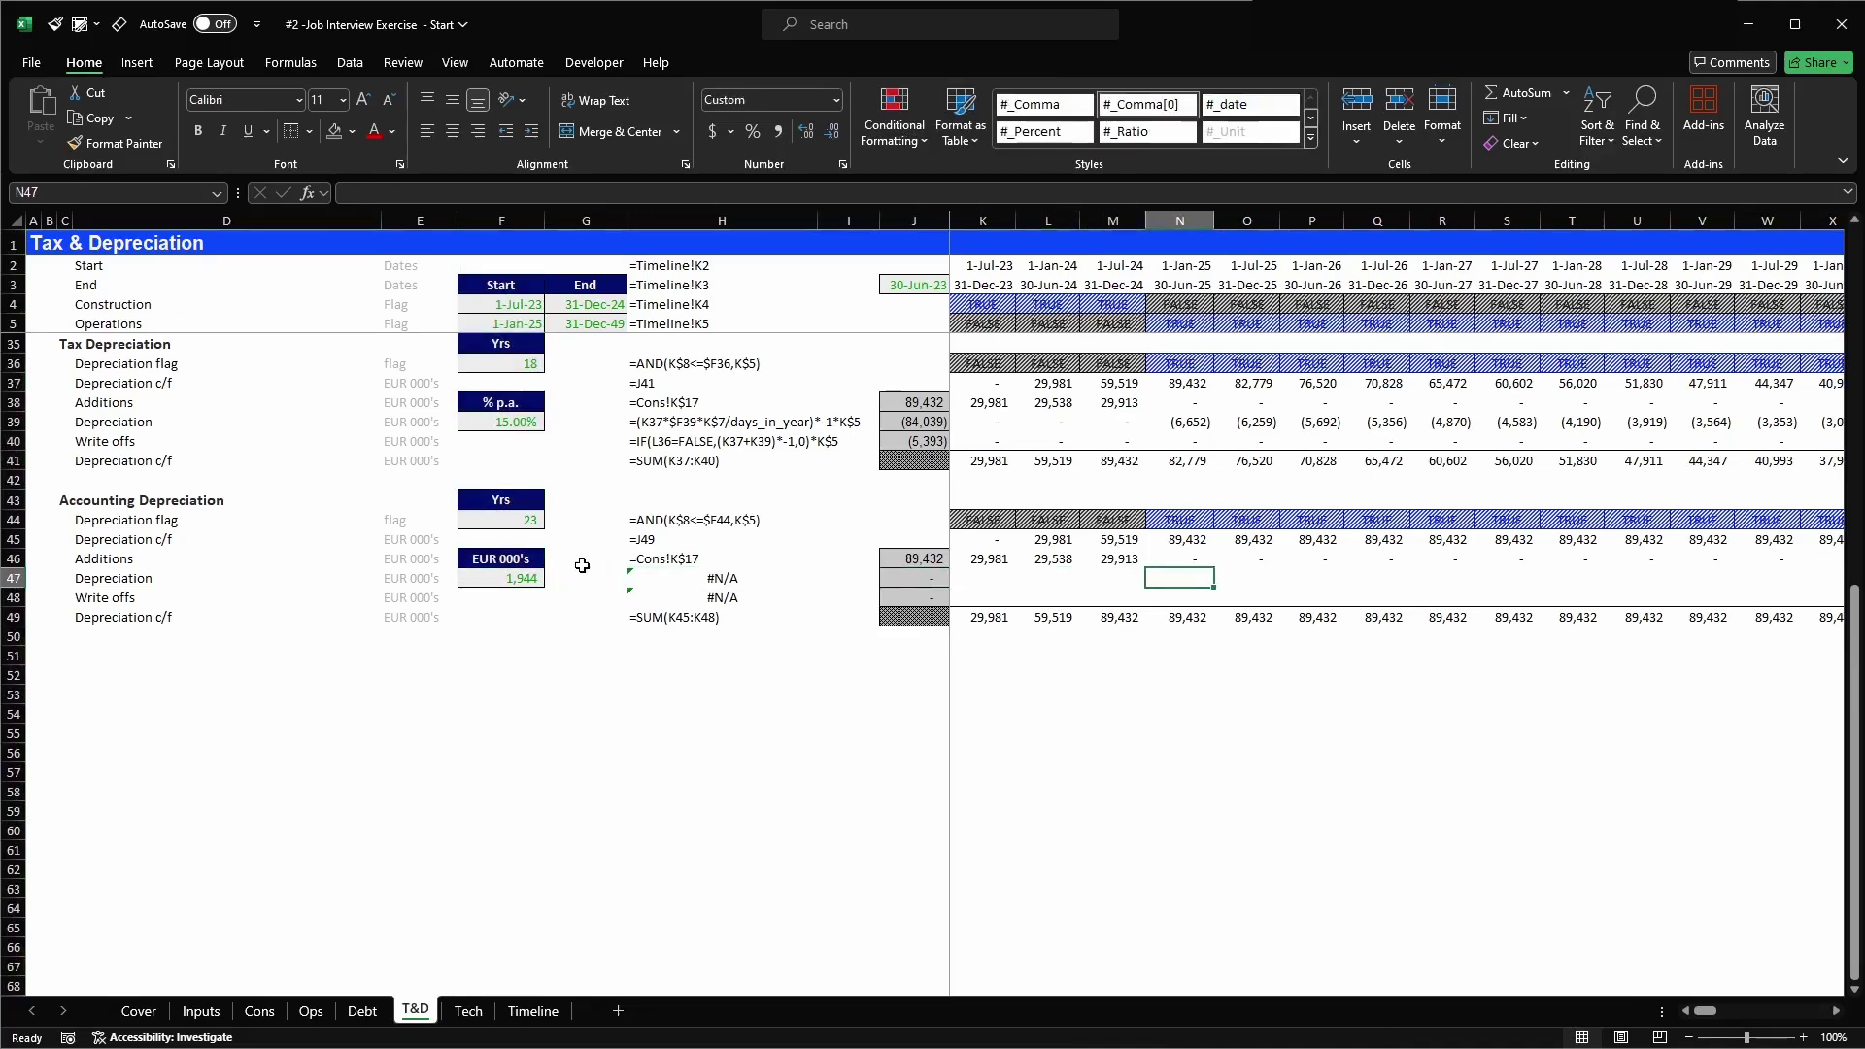
pyautogui.write('=')
pyautogui.press('Left')
pyautogui.press('Left')
pyautogui.press('Left')
pyautogui.press('Left')
pyautogui.press('Left')
pyautogui.press('Left')
pyautogui.press('Left')
pyautogui.press('Left')
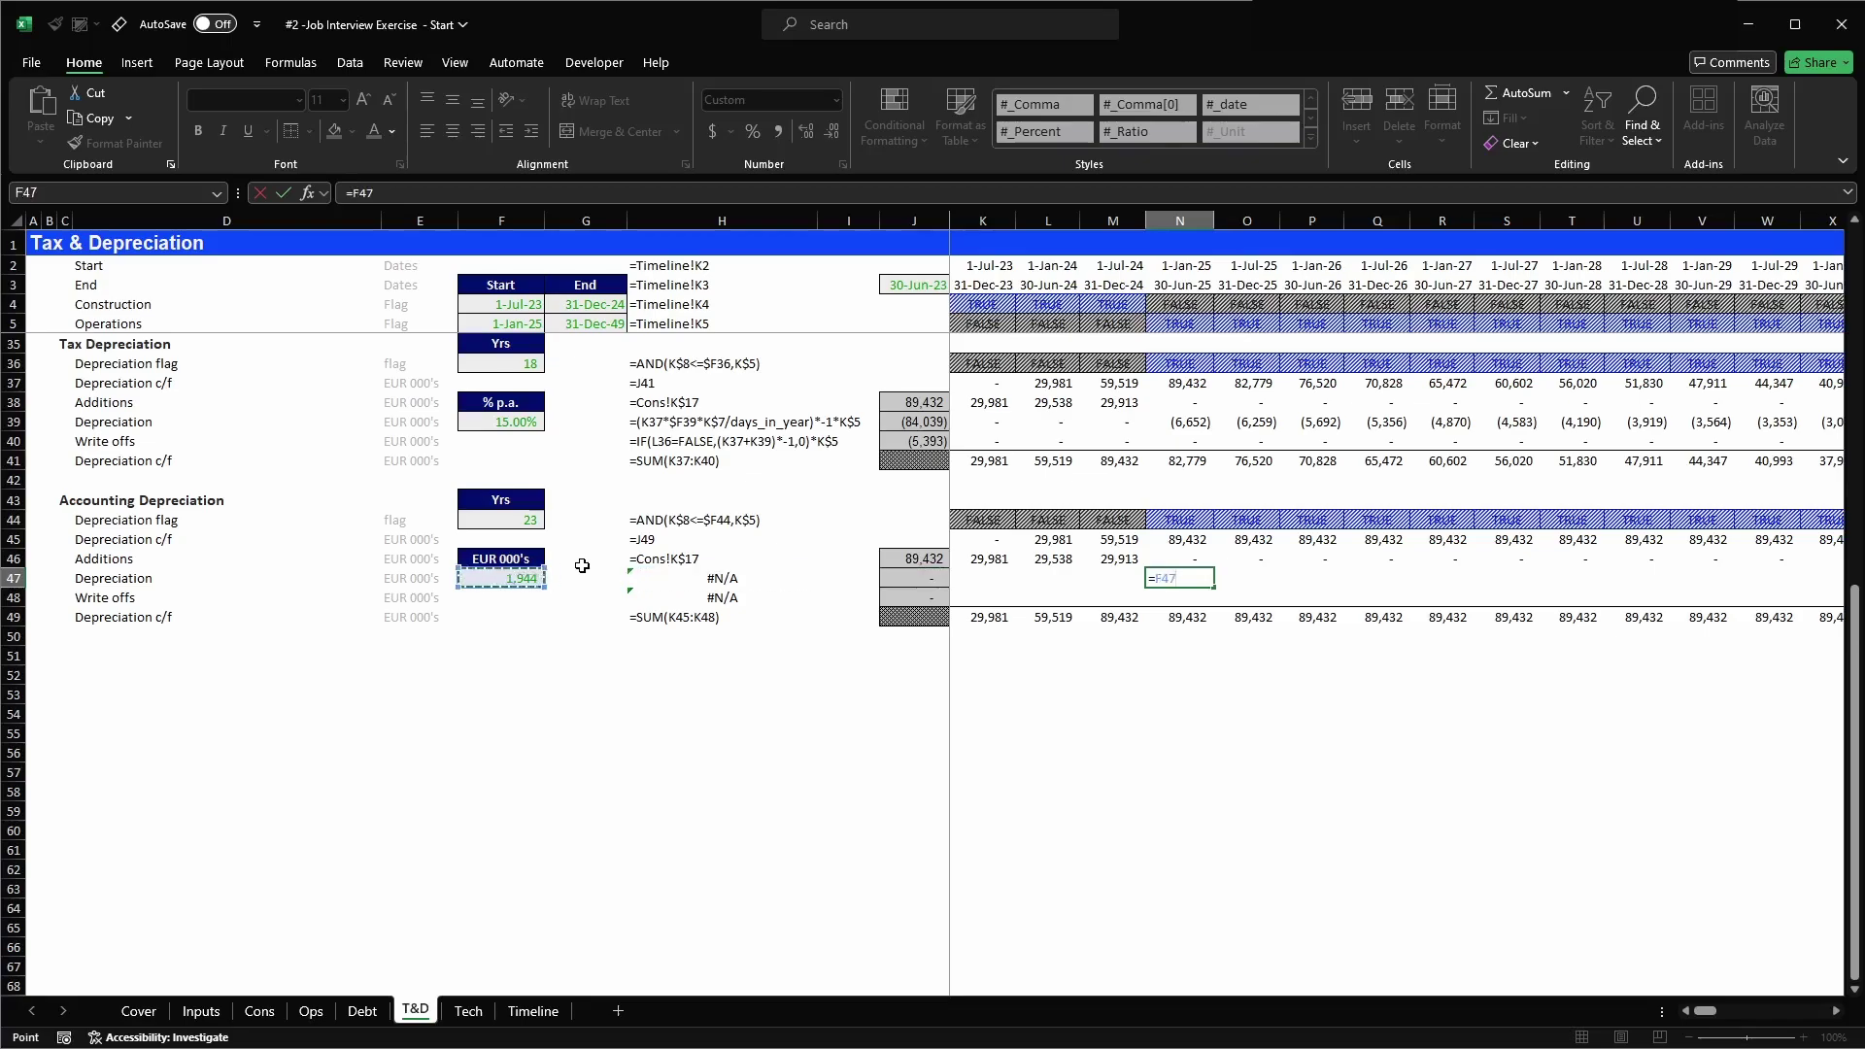
pyautogui.press('F4')
pyautogui.press('F4')
pyautogui.press('F4')
pyautogui.write('*')
pyautogui.press('Up')
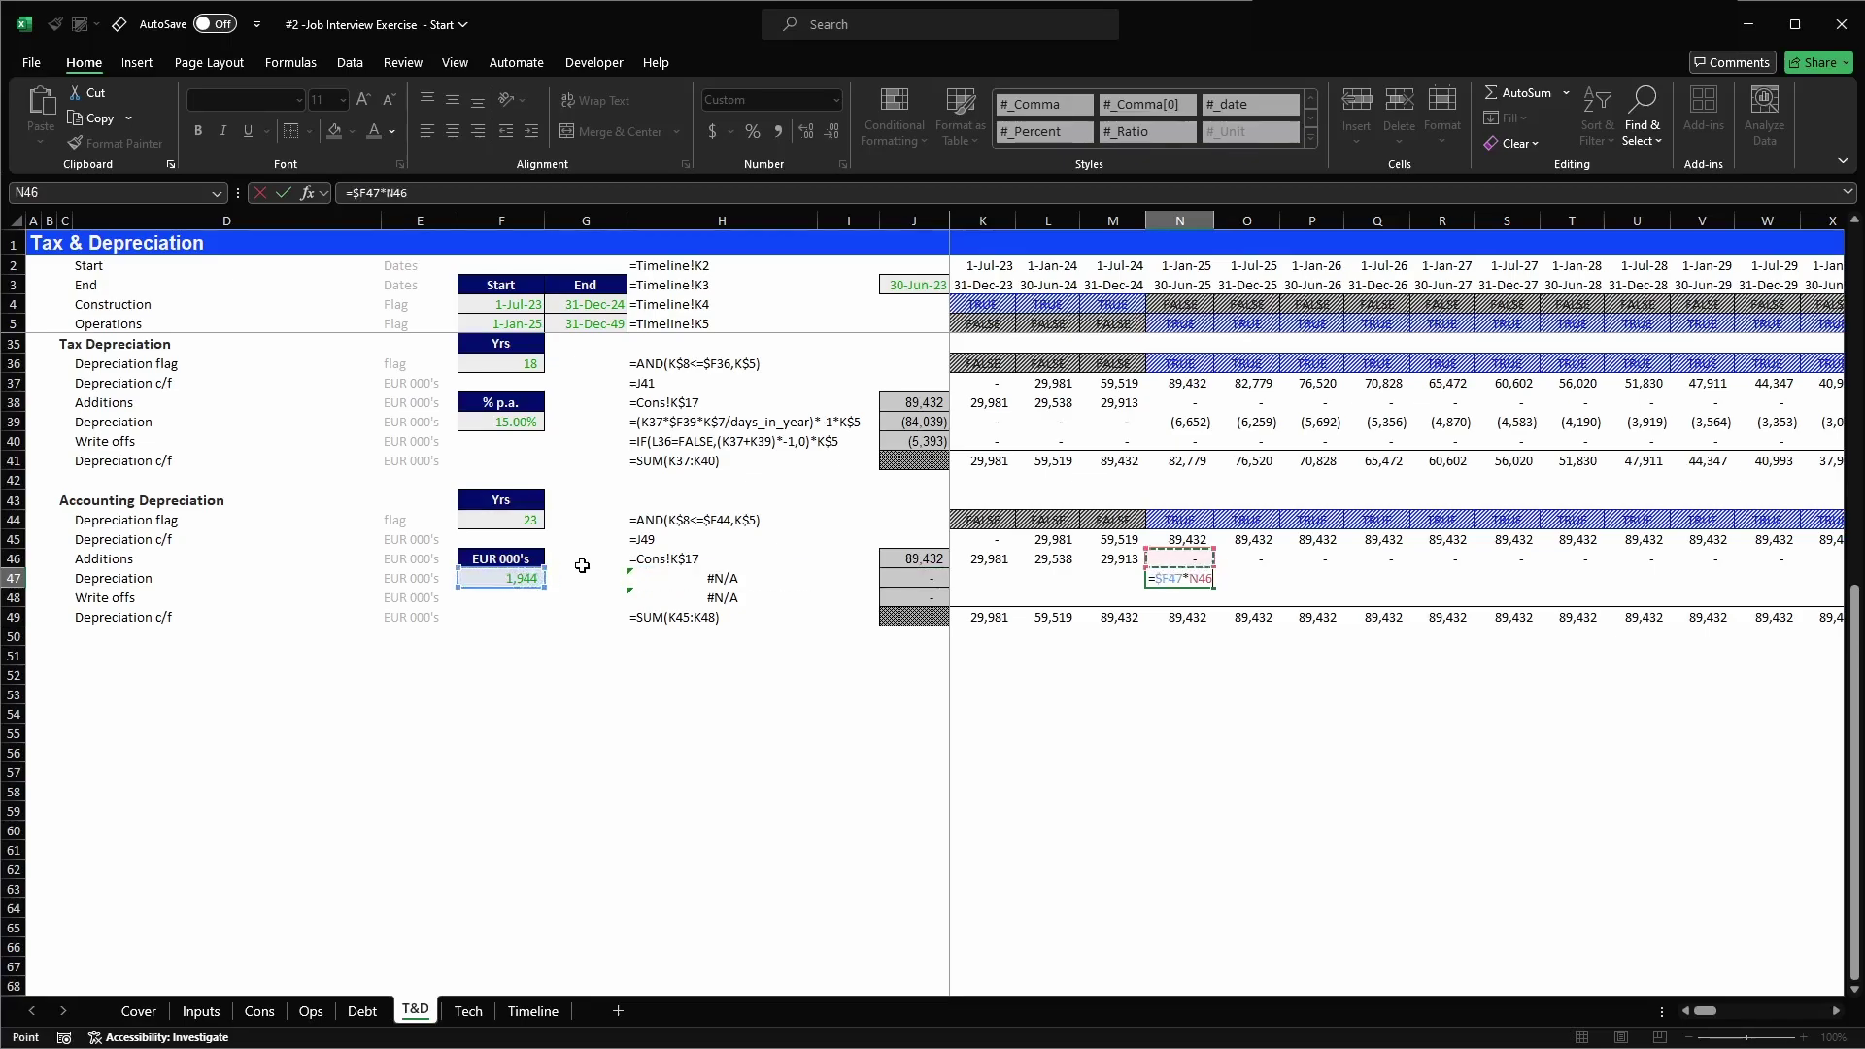
pyautogui.press('Up')
pyautogui.press('Up')
pyautogui.press('F4')
pyautogui.press('F4')
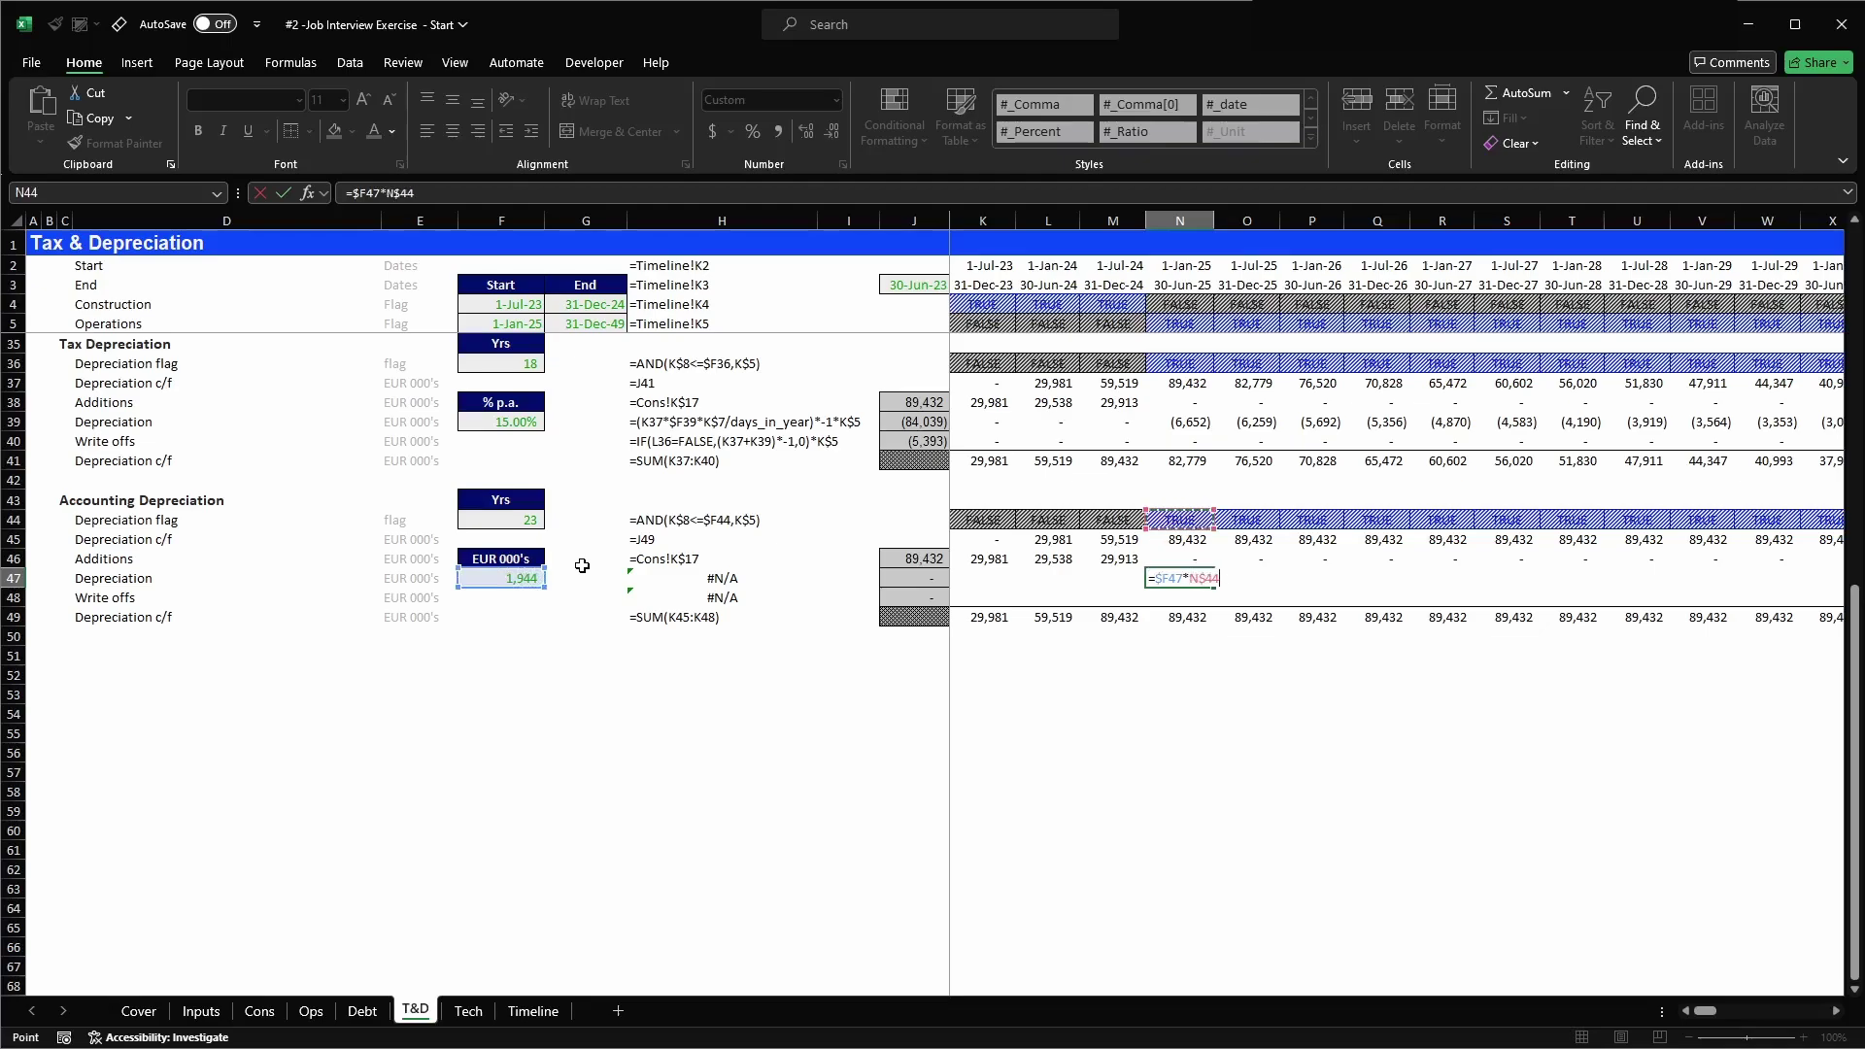
pyautogui.press('Return')
# - Make the depreciation charge in N47 negative by extending its formula to =$F47*N$44*-1
pyautogui.press('Up')
pyautogui.press('F2')
pyautogui.write('*-1')
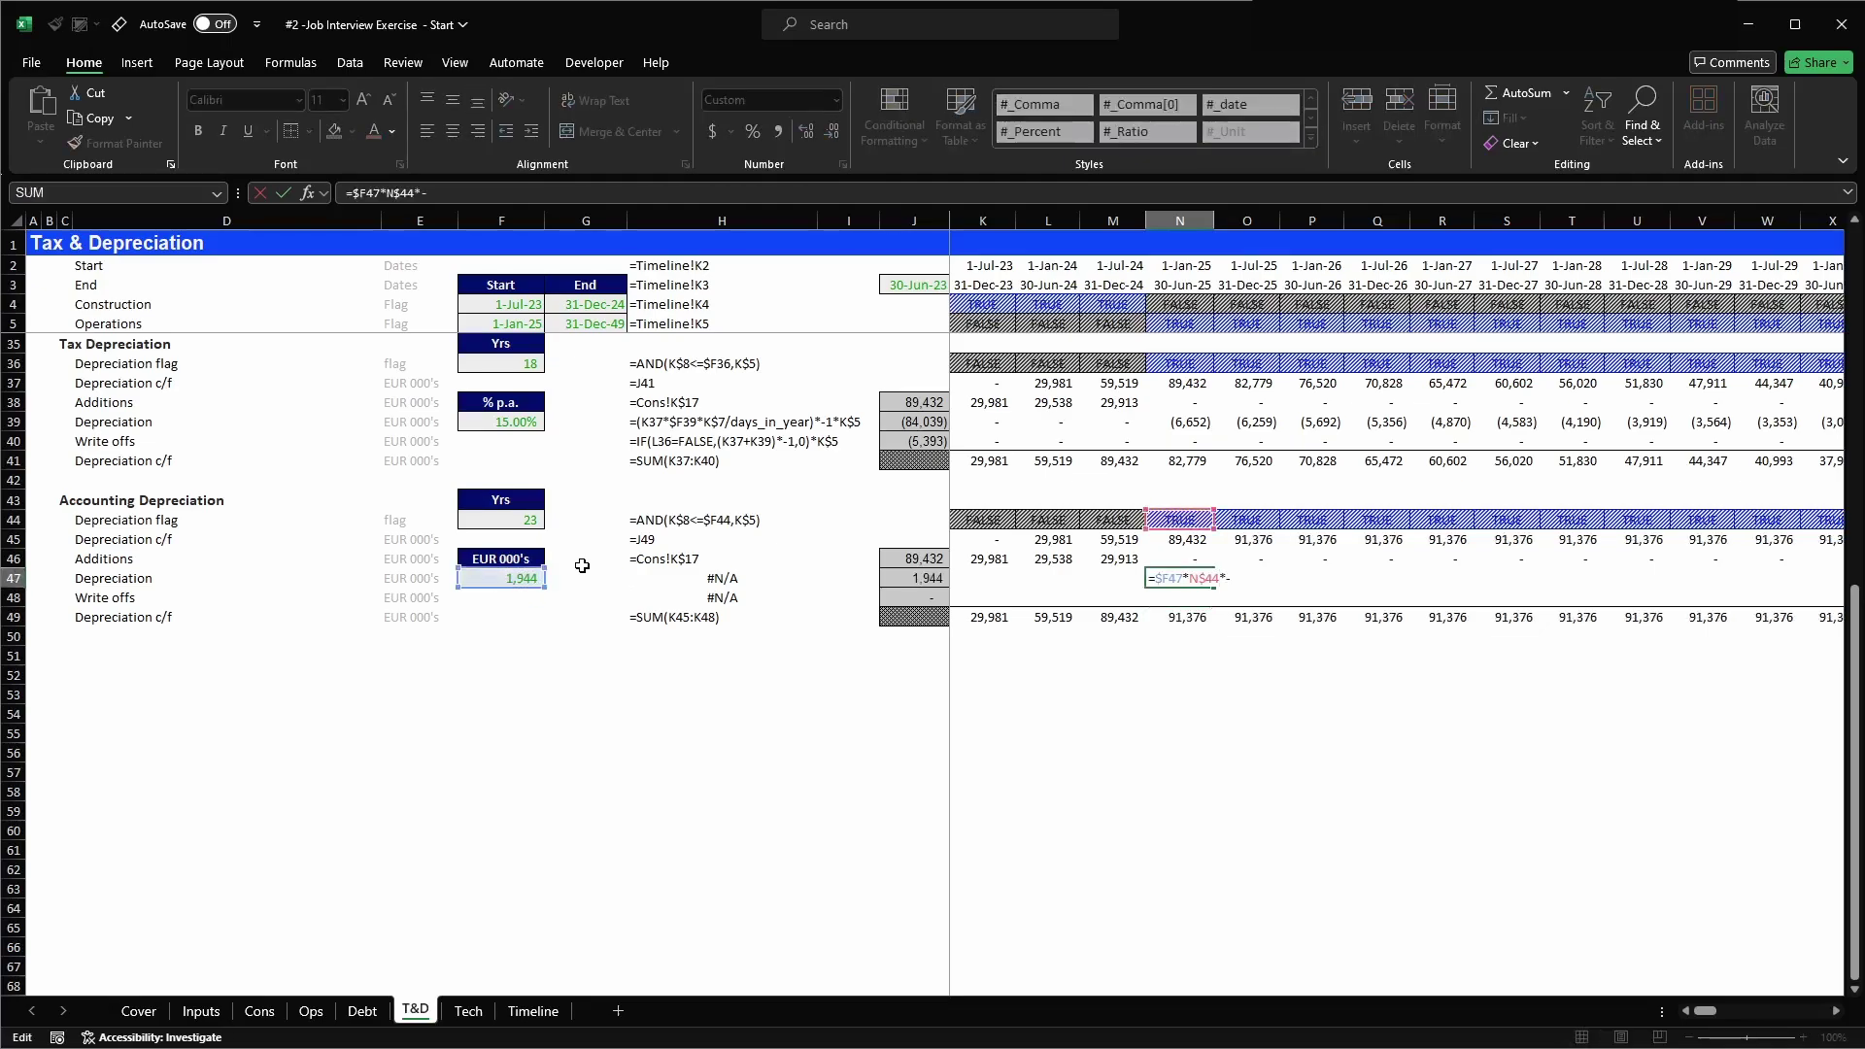
pyautogui.press('Return')
pyautogui.press('Up')
# - Copy the depreciation formula from N47 across the whole timeline of the accounting Depreciation row, K47:CG47
pyautogui.hotkey('ctrl', 'c')
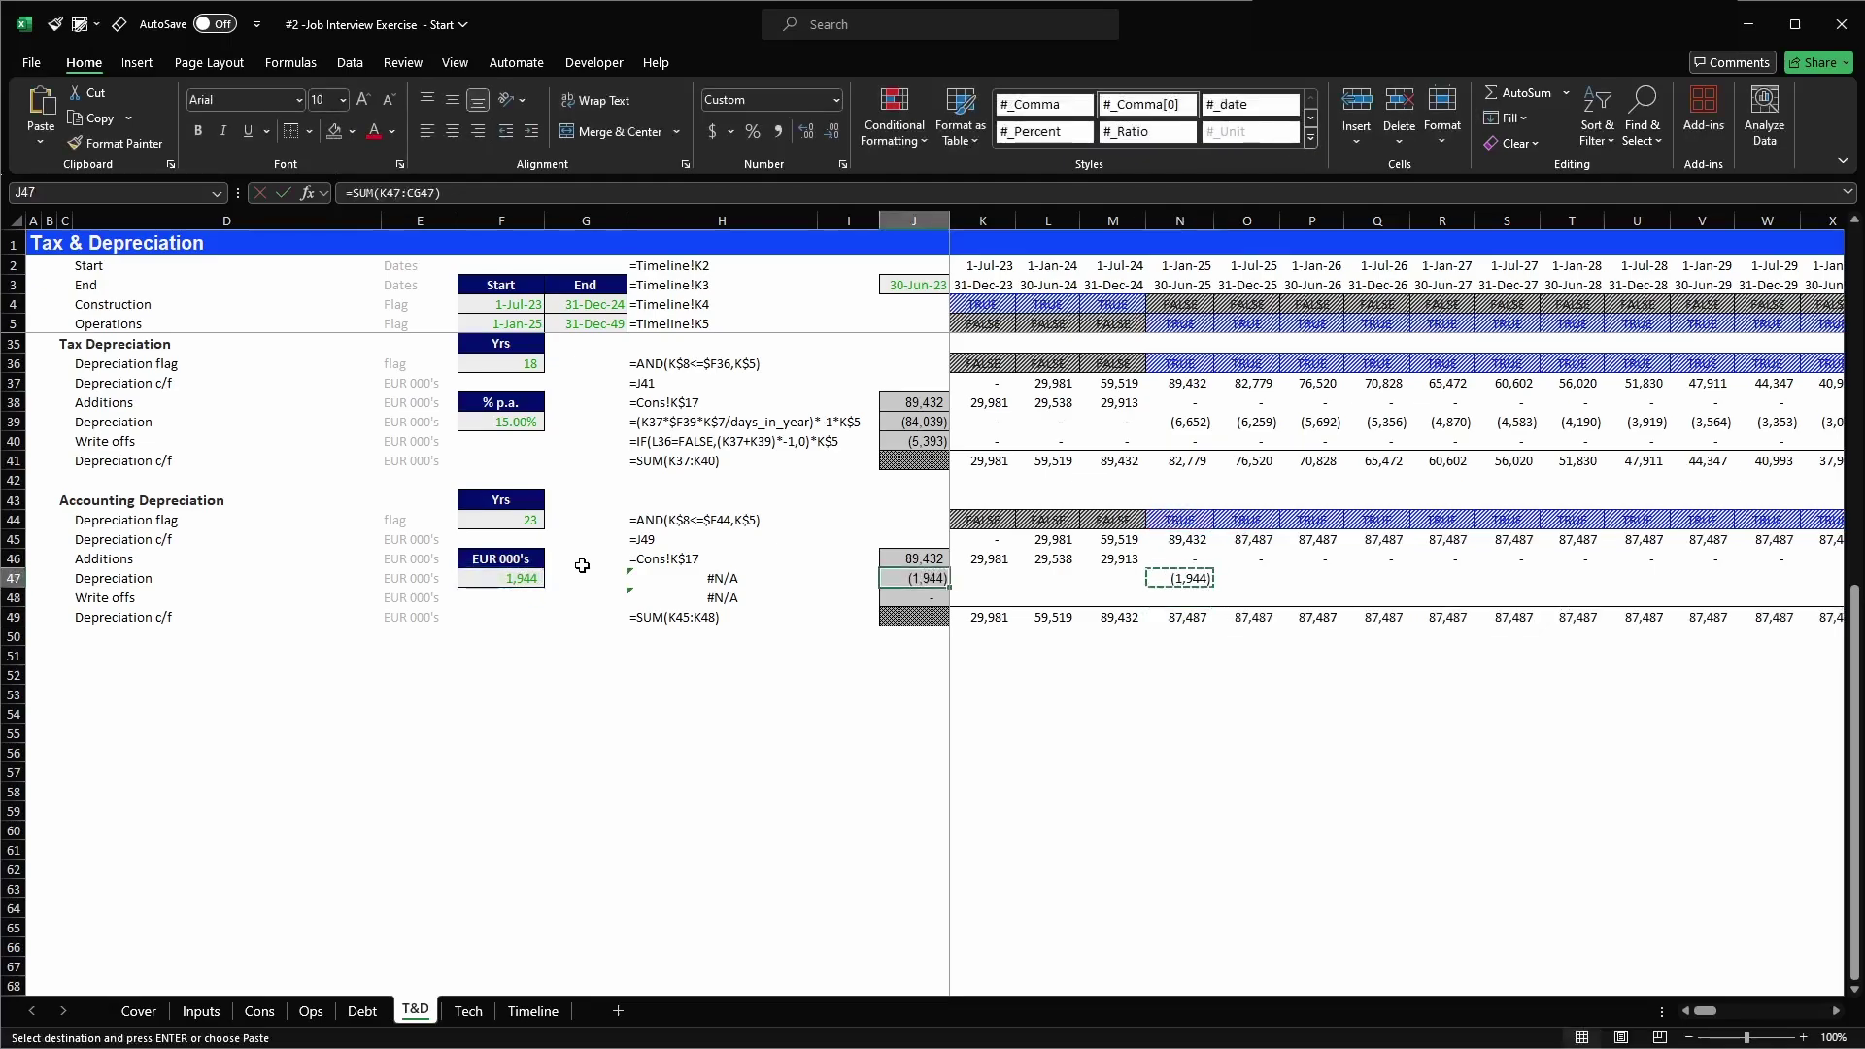
pyautogui.hotkey('shift', 'Left')
pyautogui.hotkey('shift', 'Left')
pyautogui.hotkey('shift', 'Left')
pyautogui.hotkey('ctrl', 'shift', 'Right')
pyautogui.press('Return')
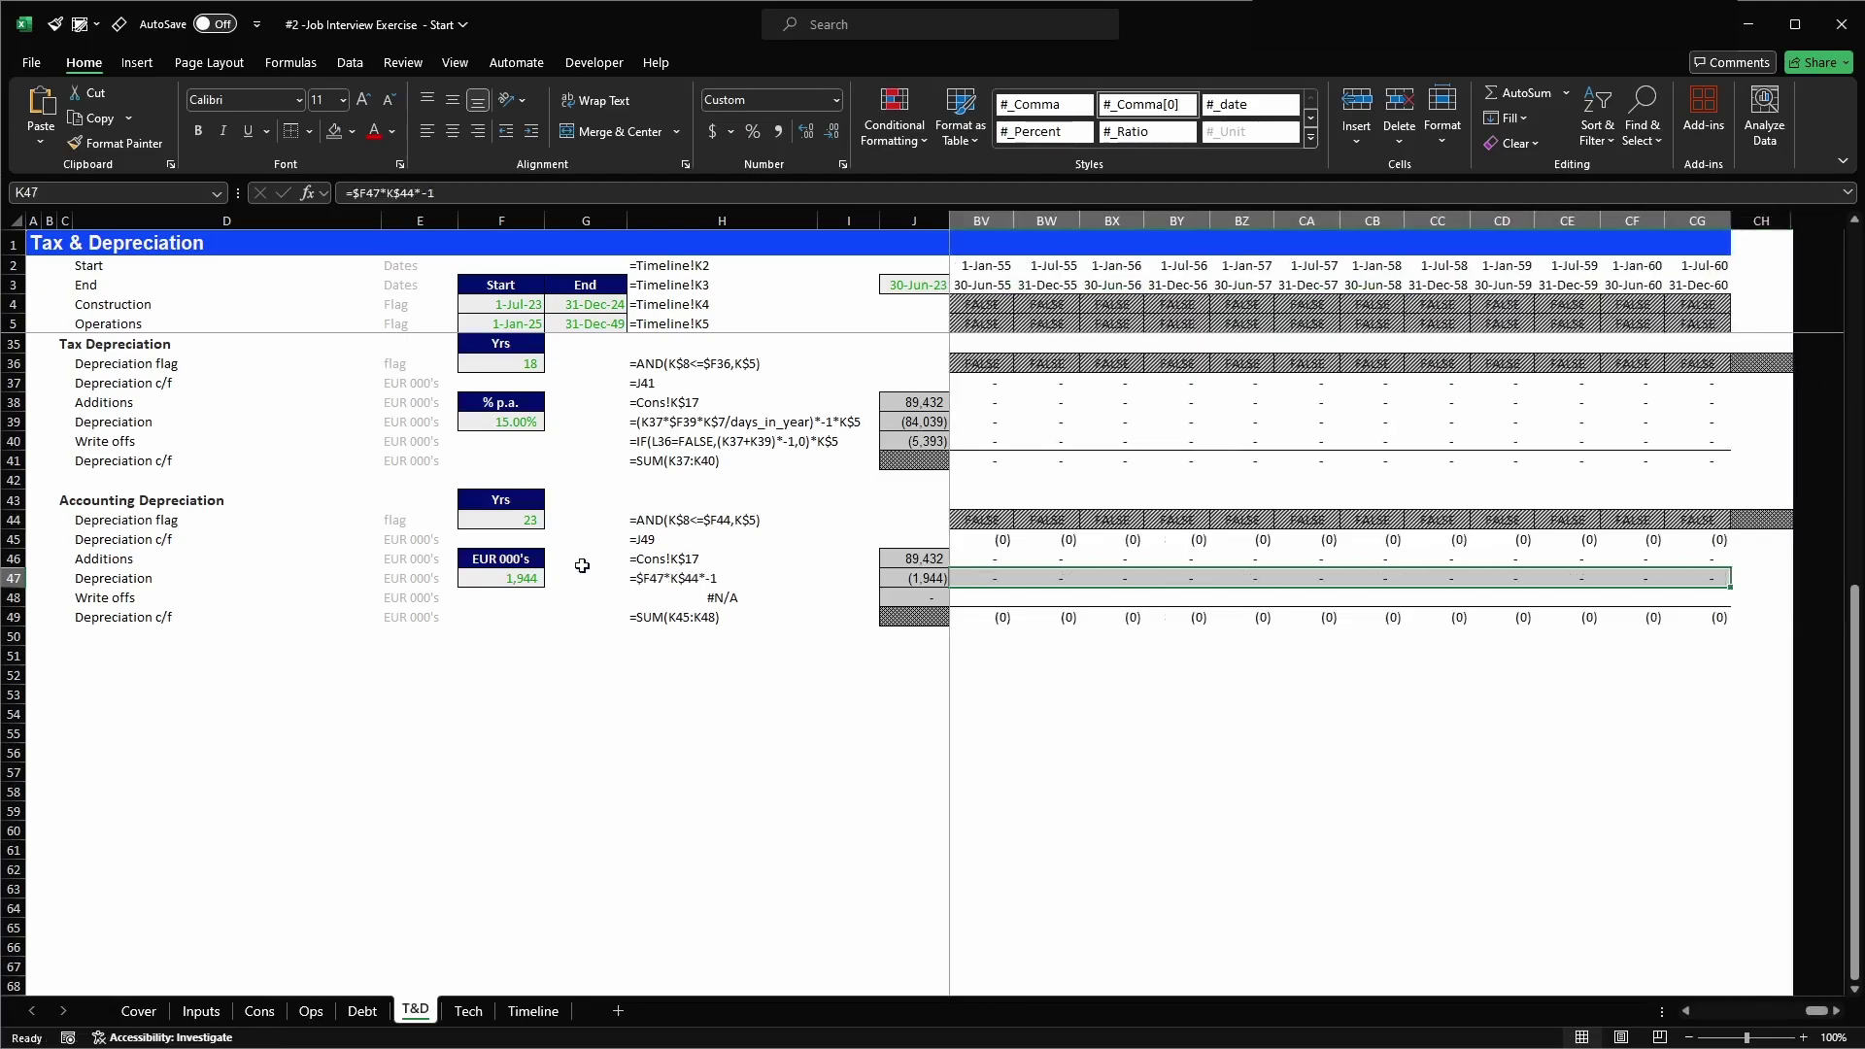
# - Examine the accounting depreciation and closing balance up to the period ending 31-Dec-47, comparing the depreciation flags with the operations flags
pyautogui.press('Right')
pyautogui.press('Right')
pyautogui.press('Right')
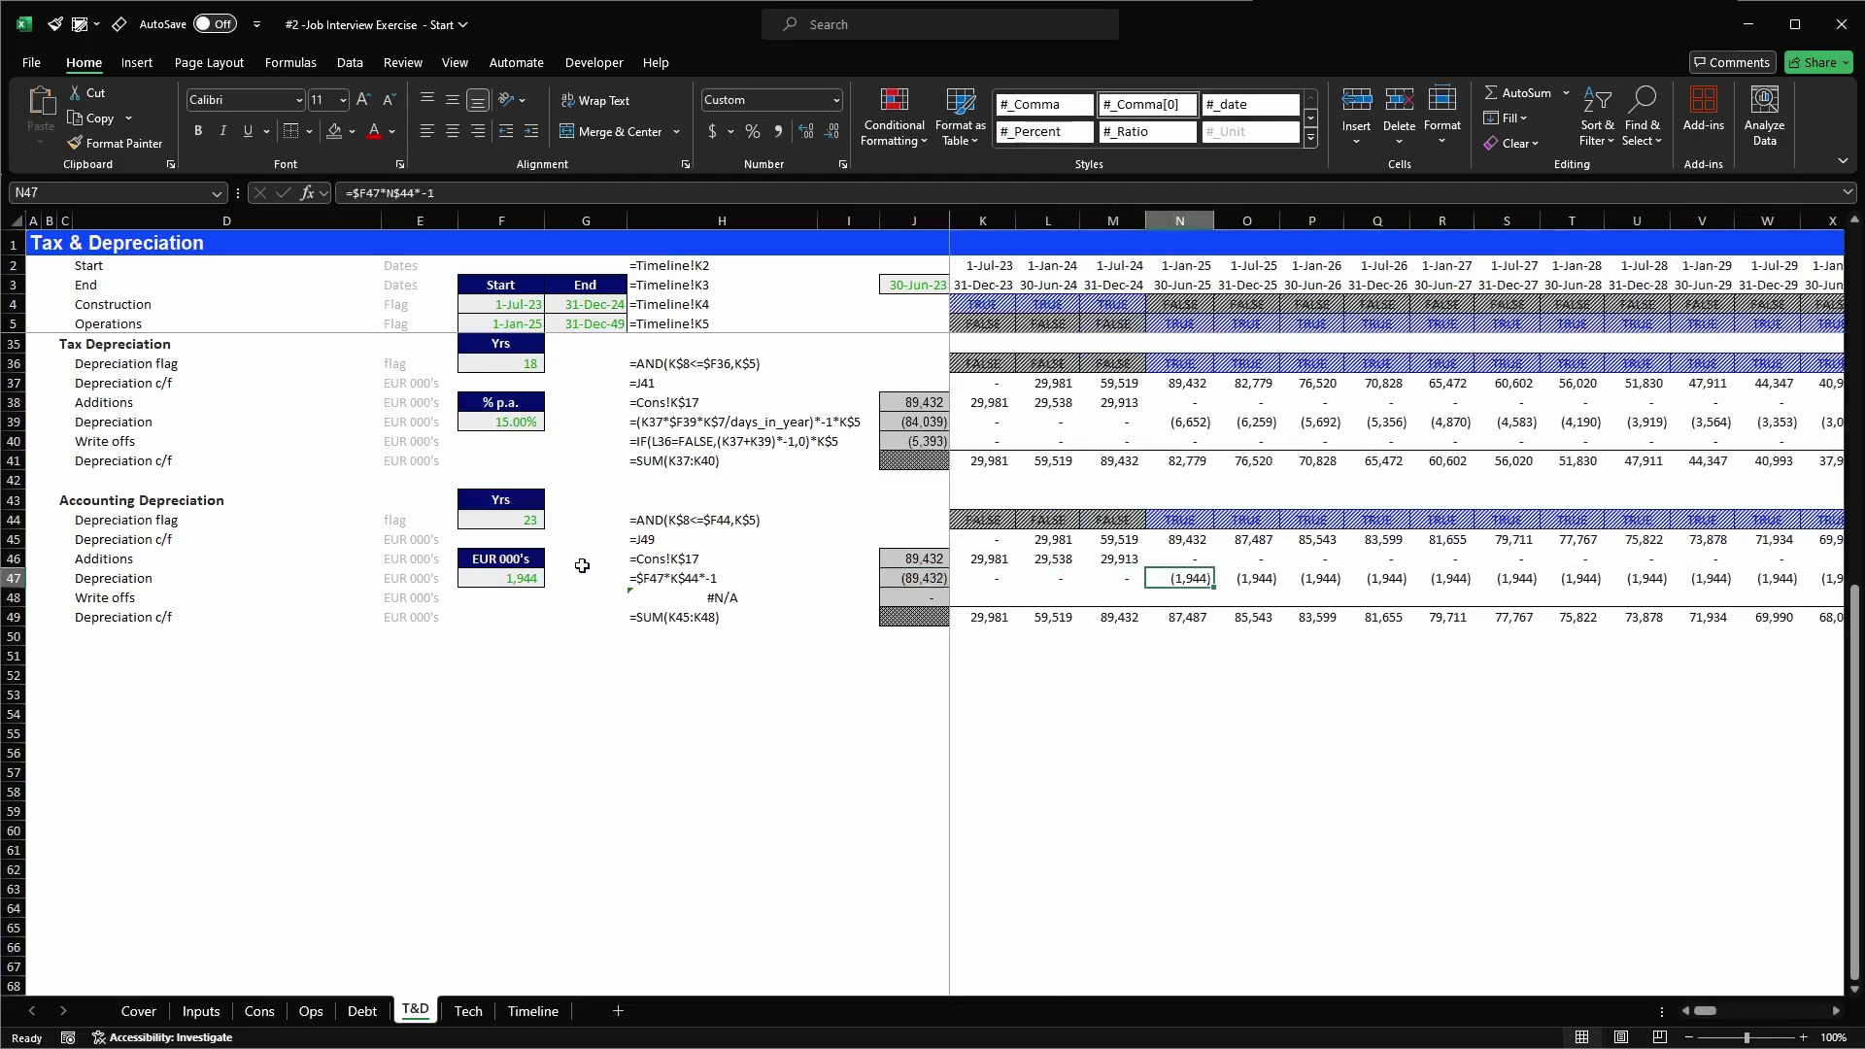
pyautogui.hotkey('alt', 'pagedown')
pyautogui.hotkey('alt', 'pagedown')
pyautogui.hotkey('alt', 'pagedown')
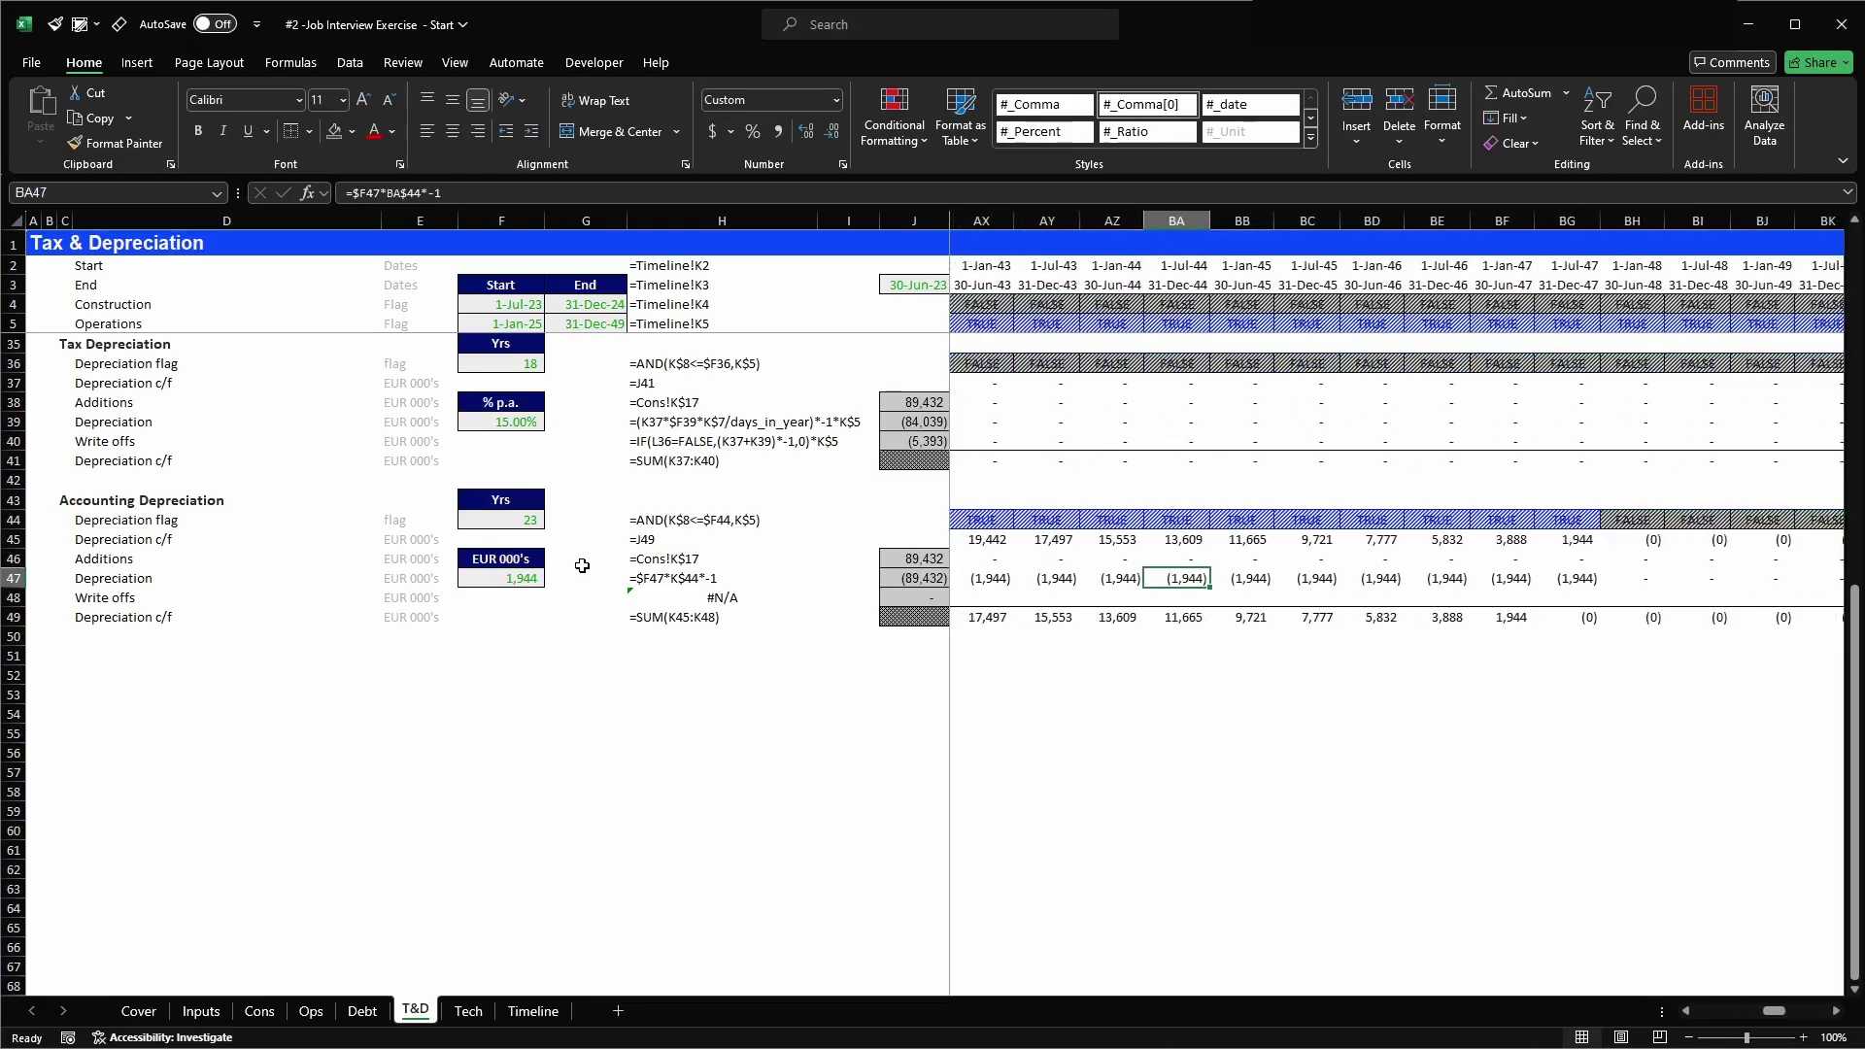
pyautogui.hotkey('alt', 'pagedown')
pyautogui.press('Left')
pyautogui.press('Left')
pyautogui.press('Left')
pyautogui.press('Left')
pyautogui.press('Left')
pyautogui.press('Left')
pyautogui.press('Left')
pyautogui.press('Left')
pyautogui.press('Left')
pyautogui.press('Left')
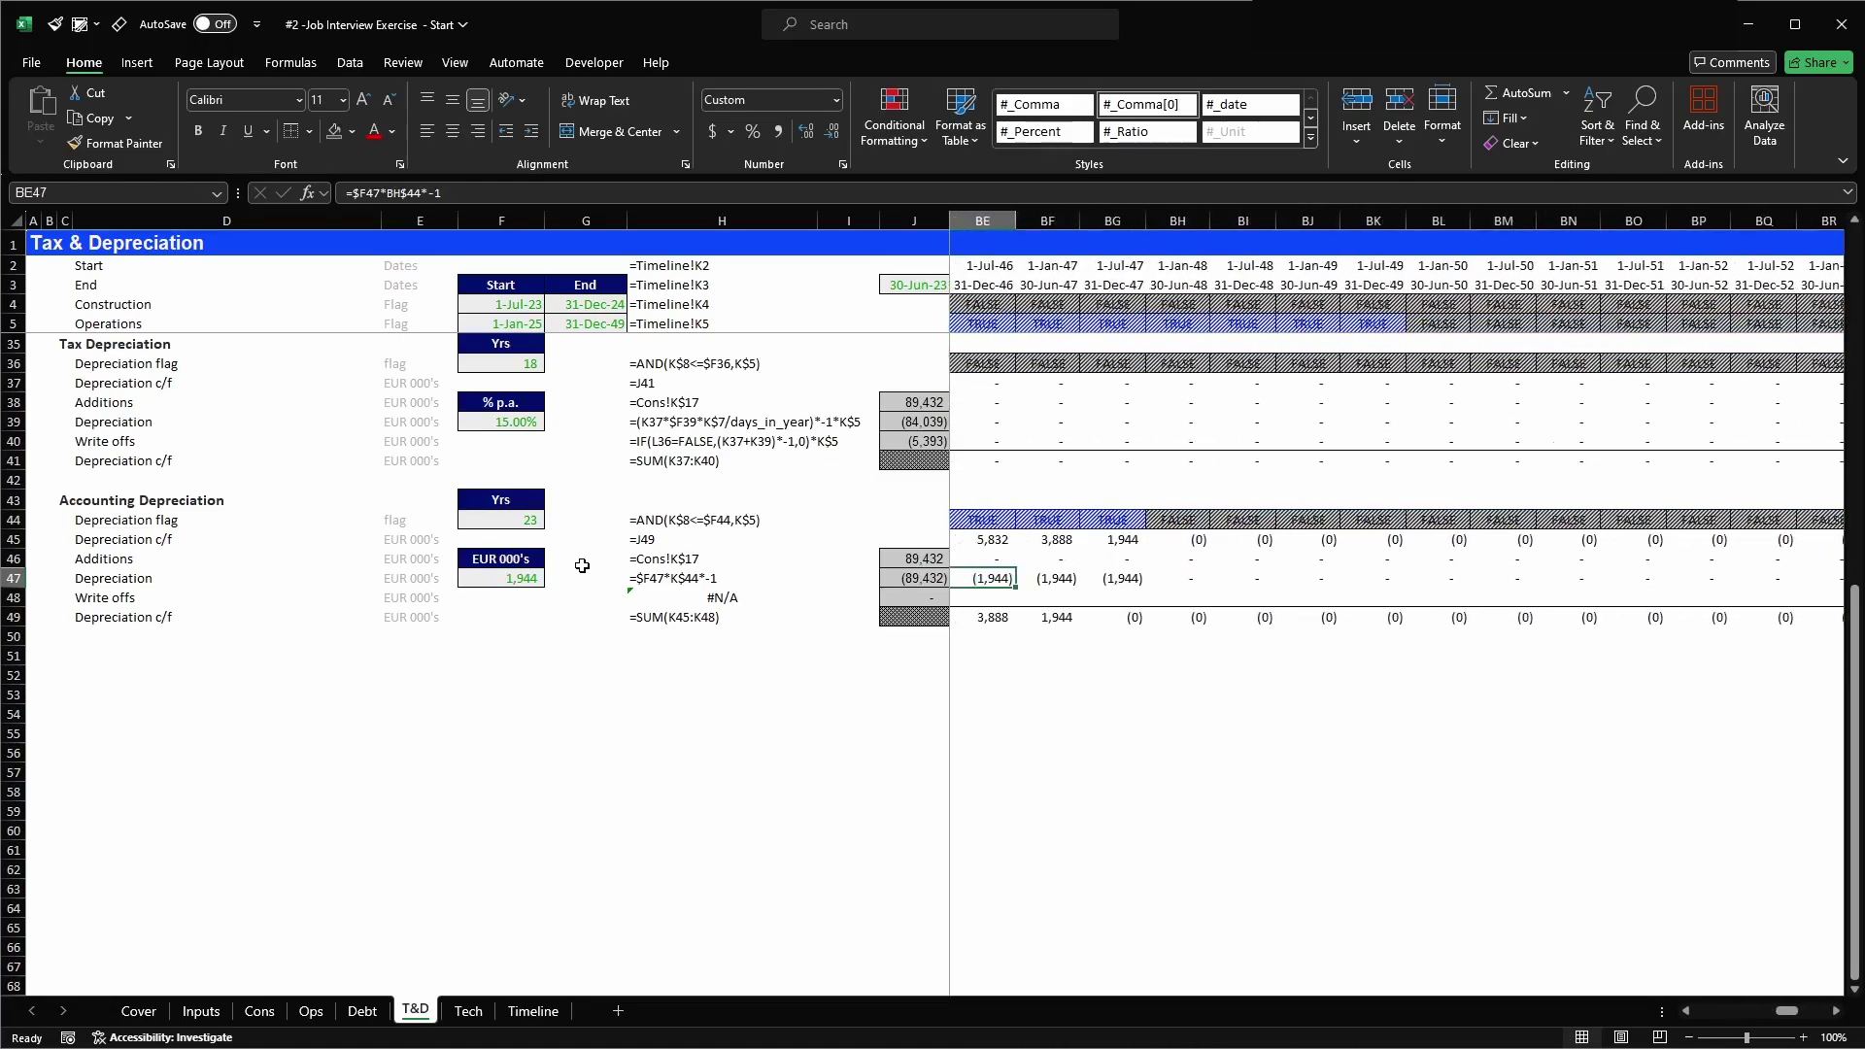
pyautogui.press('Right')
pyautogui.press('Right')
pyautogui.press('Right')
pyautogui.hotkey('ctrl', 'space')
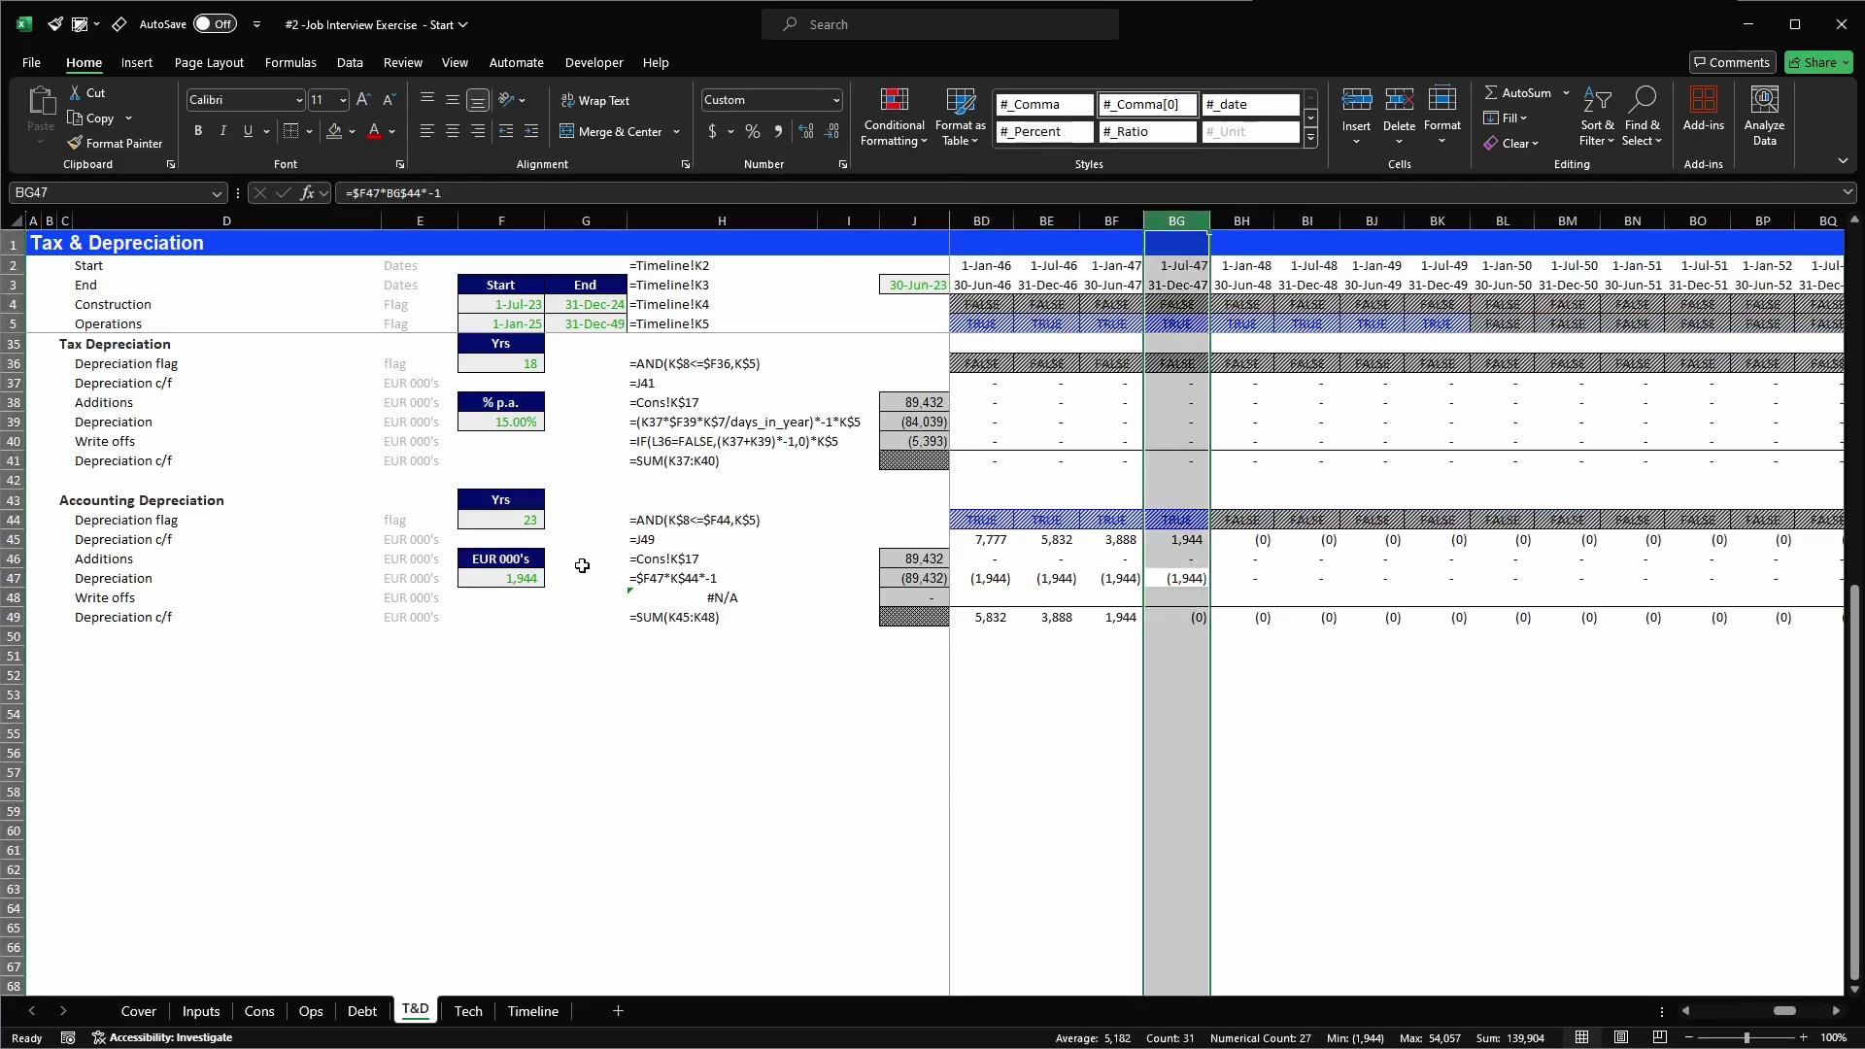
pyautogui.scroll(10, 1428, 566)
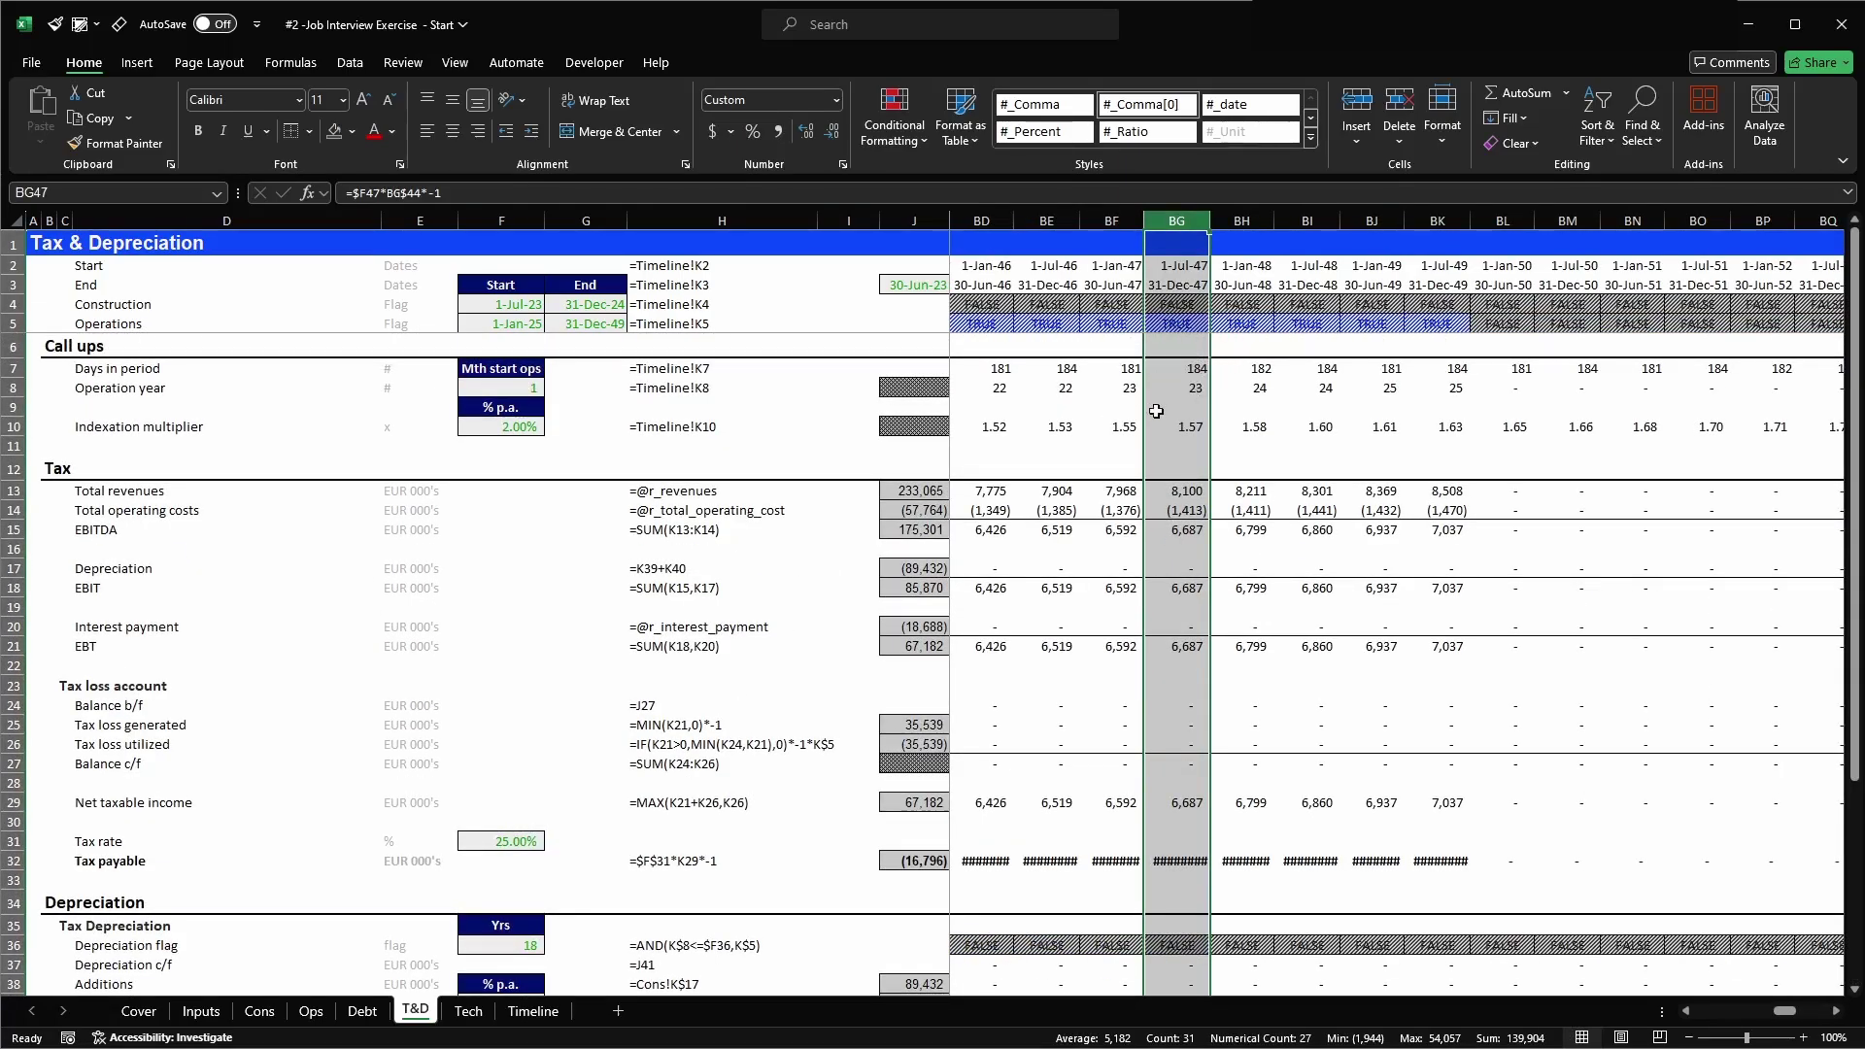
pyautogui.scroll(-8, 1236, 644)
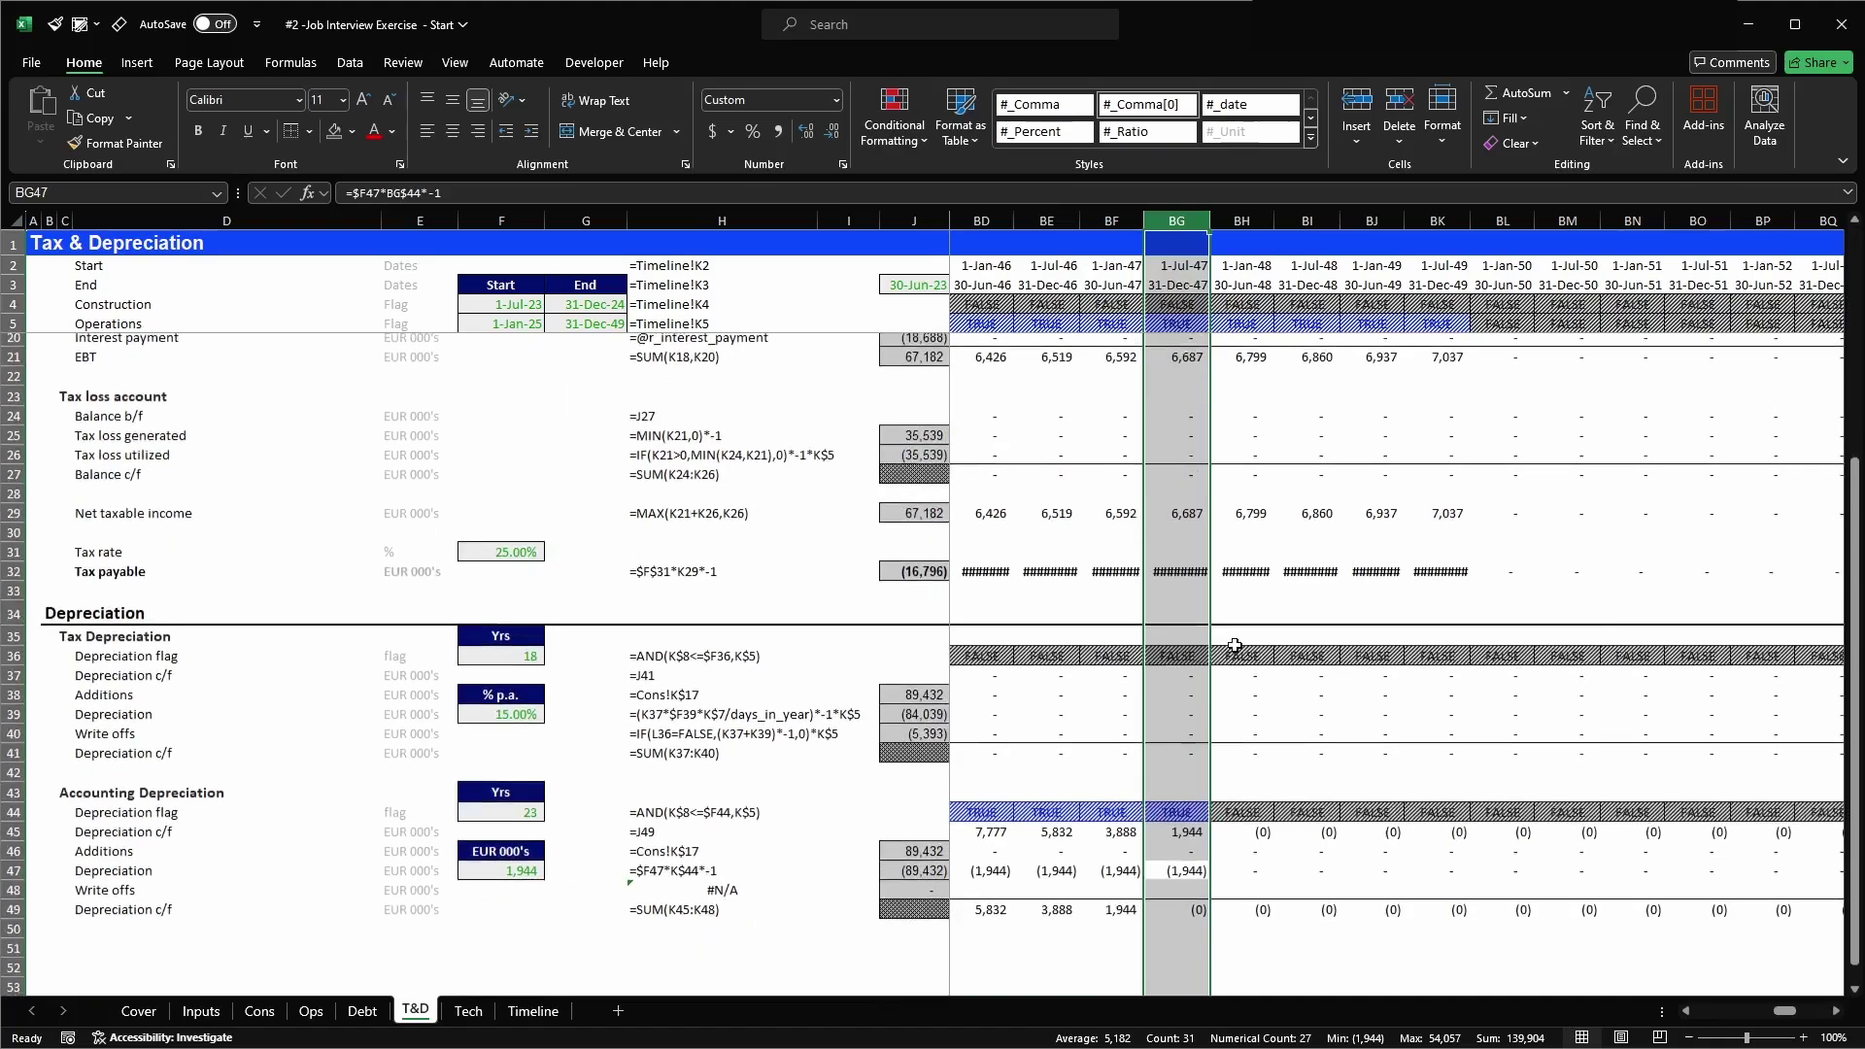
pyautogui.click(1193, 729)
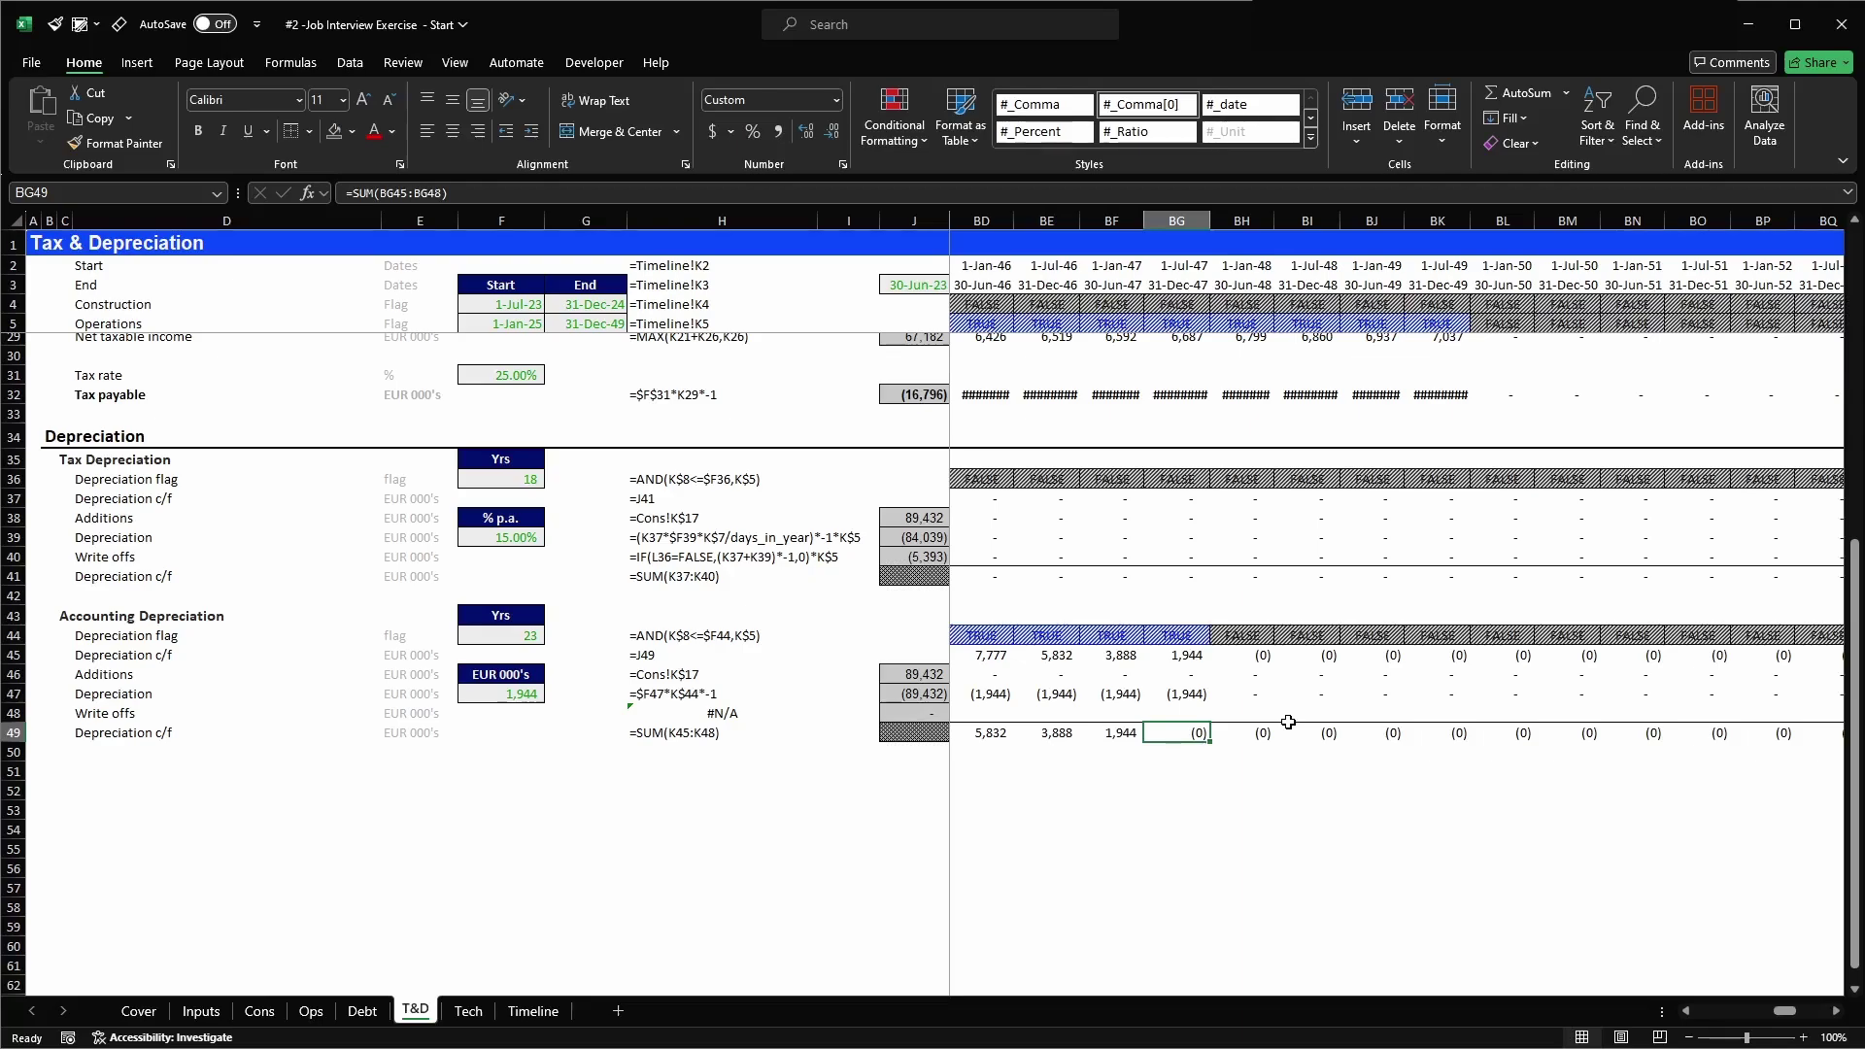
pyautogui.press('Up')
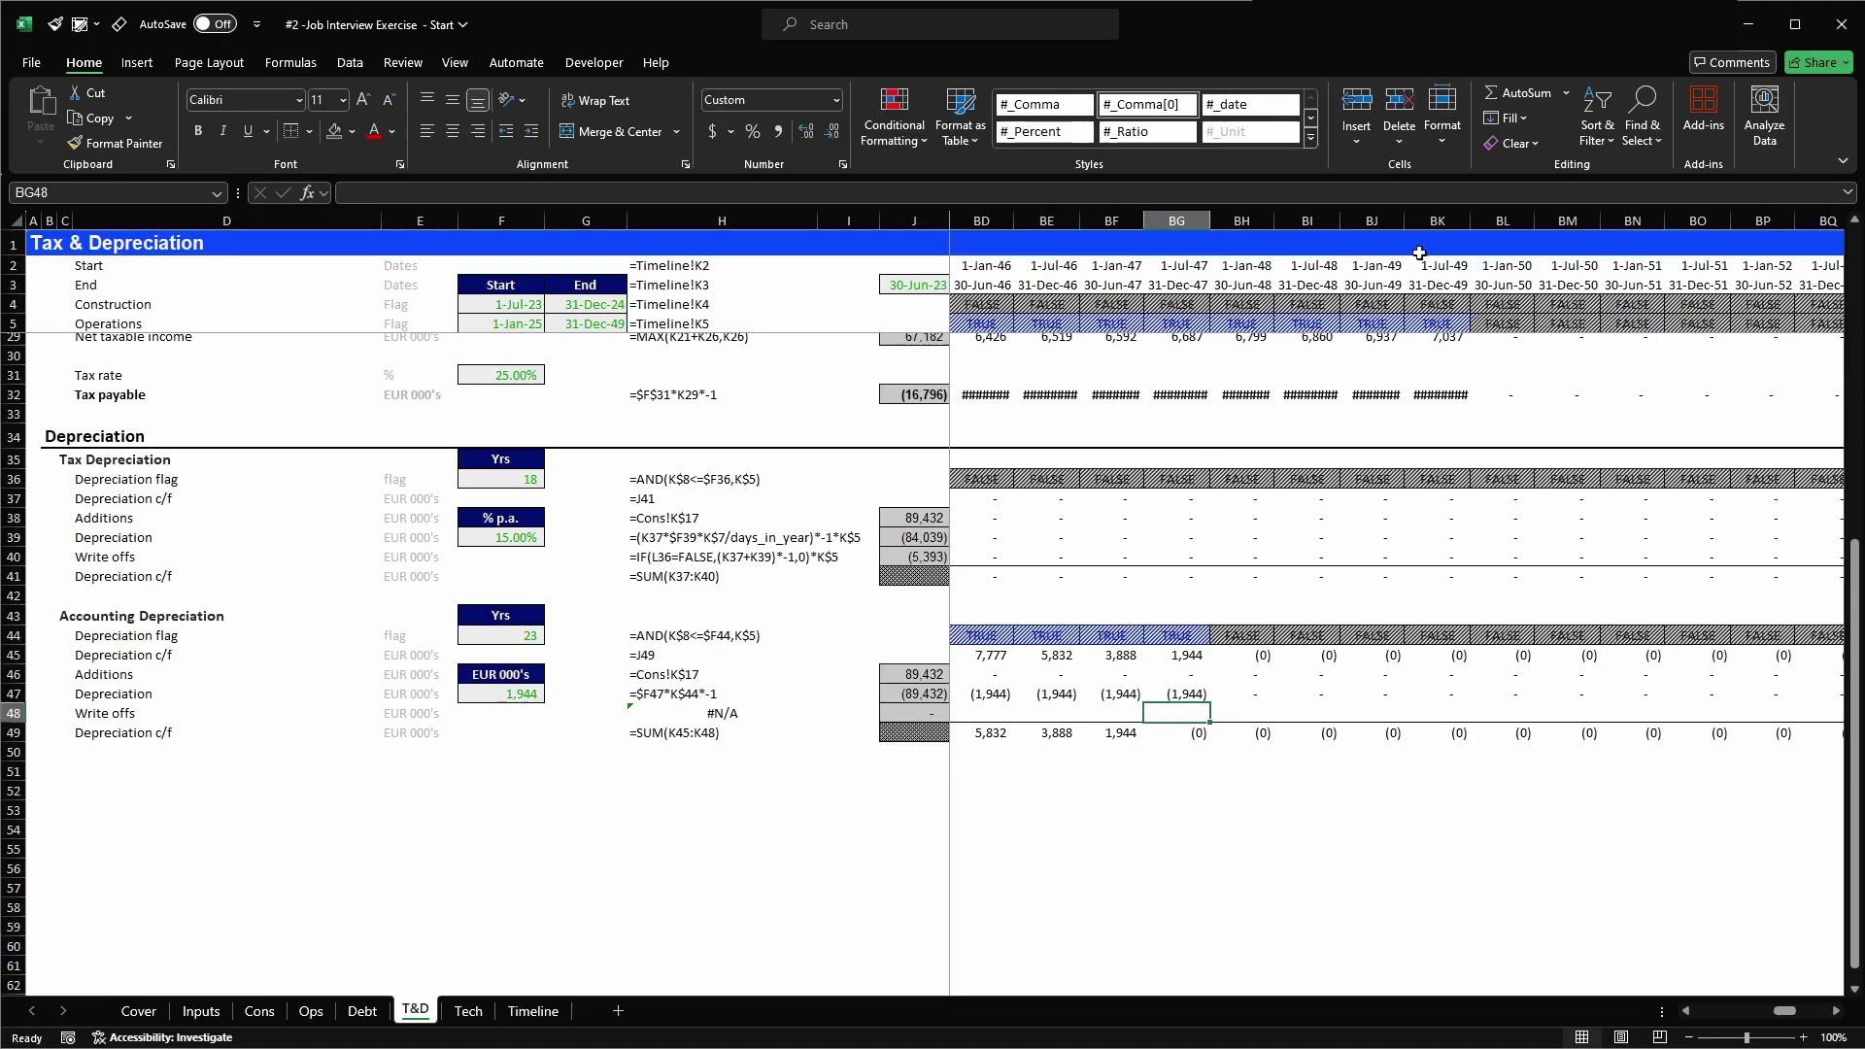
pyautogui.moveTo(1438, 323); pyautogui.dragTo(1318, 328)
pyautogui.moveTo(1177, 634); pyautogui.dragTo(1001, 635)
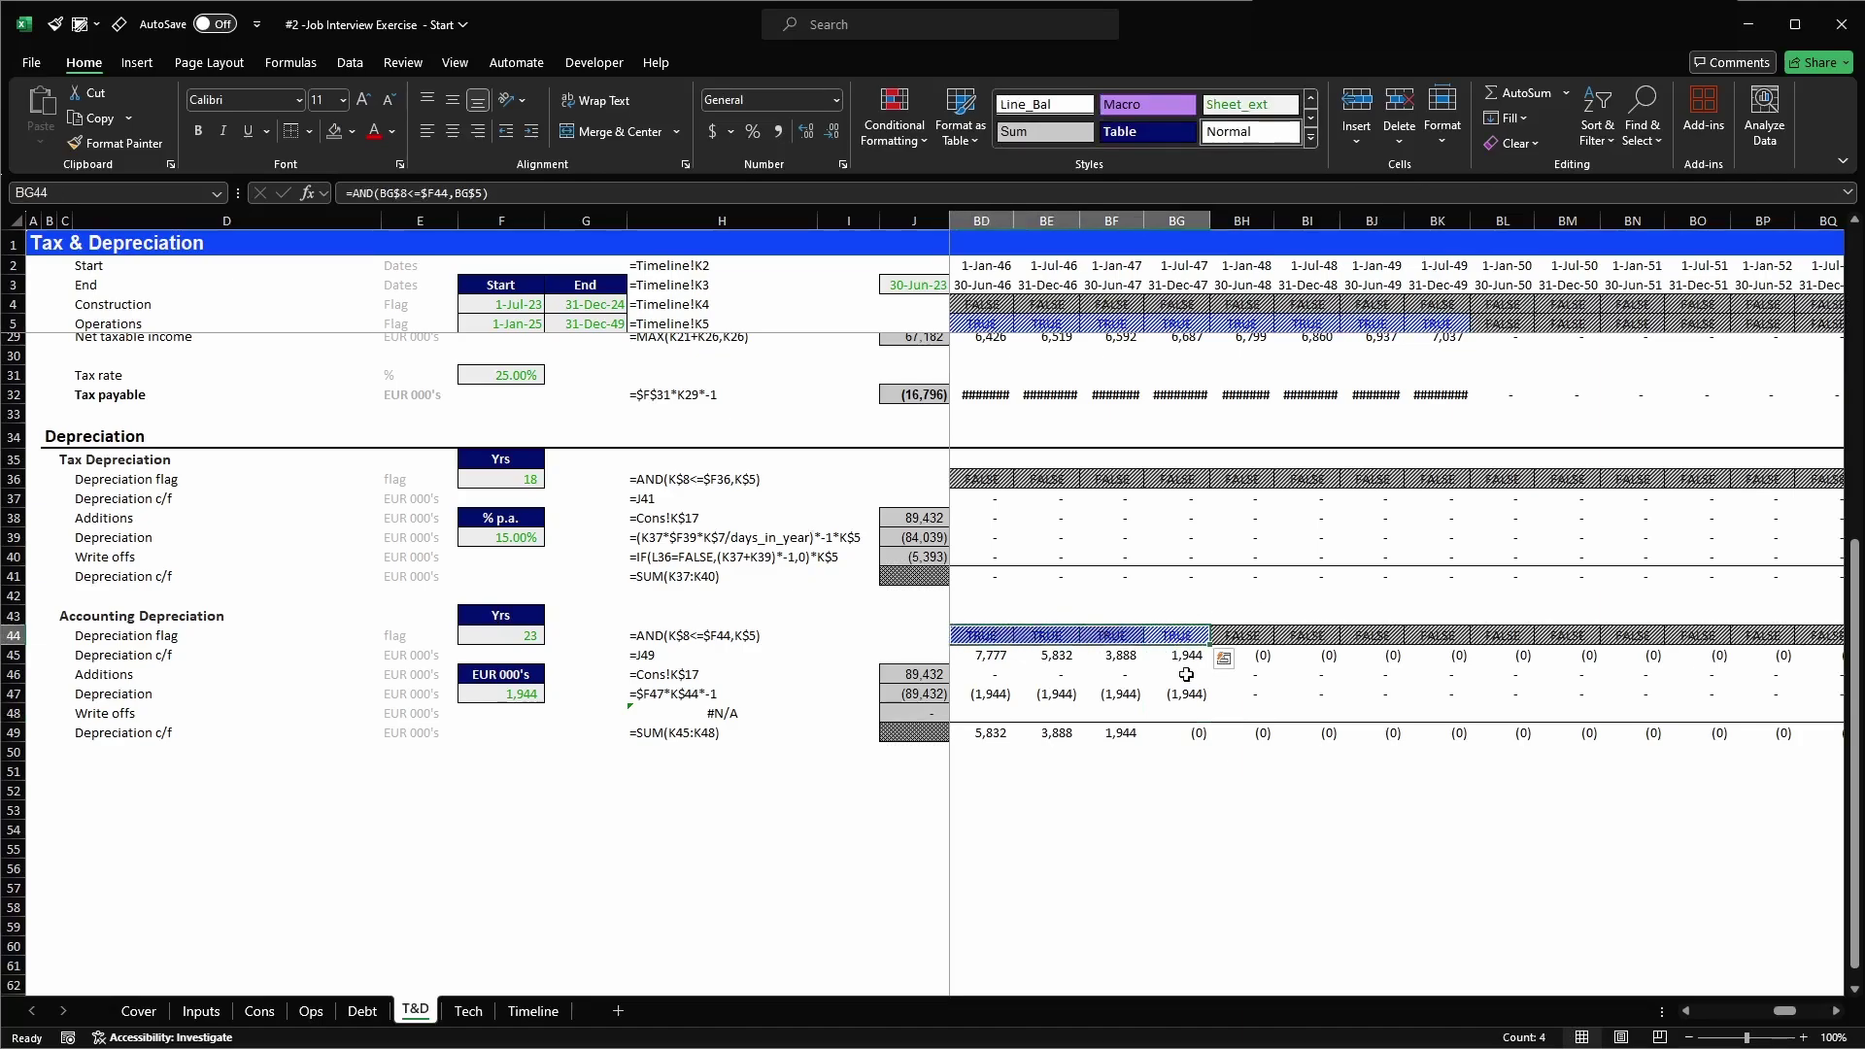
# - Set the accounting depreciation horizon on the Inputs sheet to 30 years and check the T&D closing balance at 31-Dec-49
pyautogui.click(259, 1011)
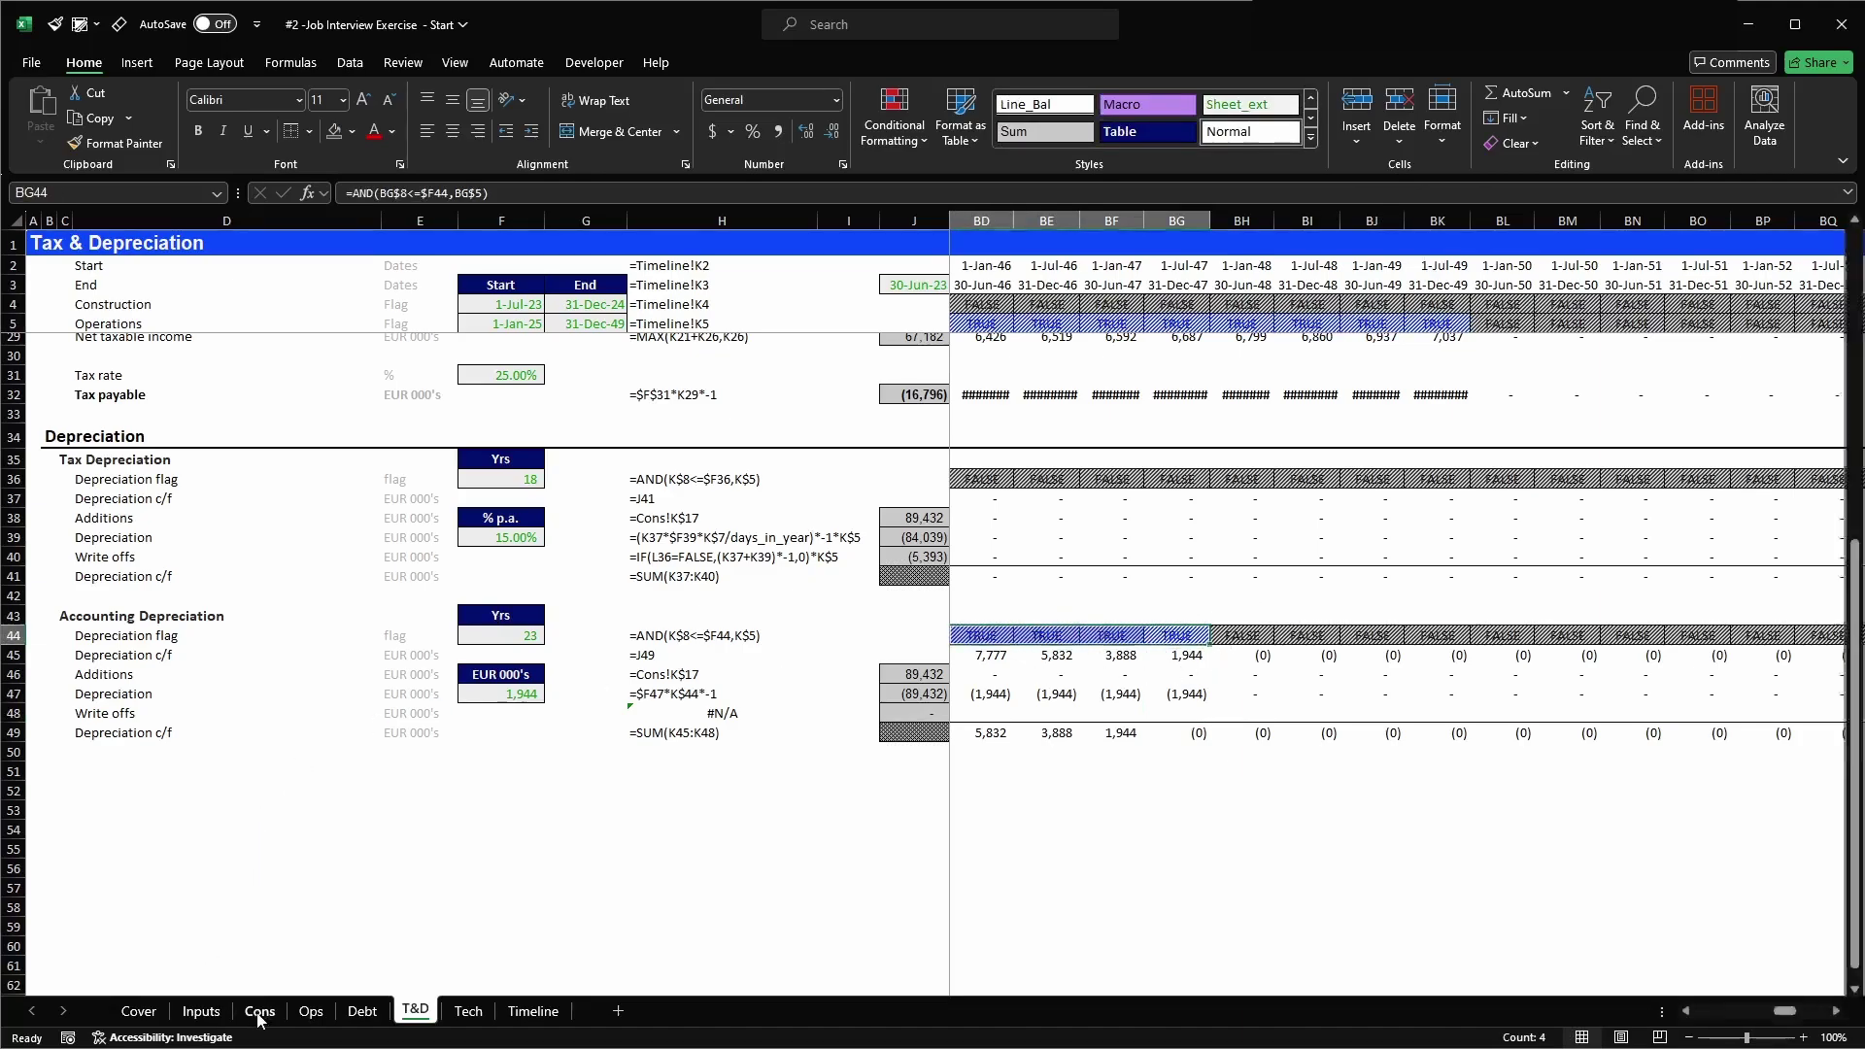
pyautogui.click(201, 1012)
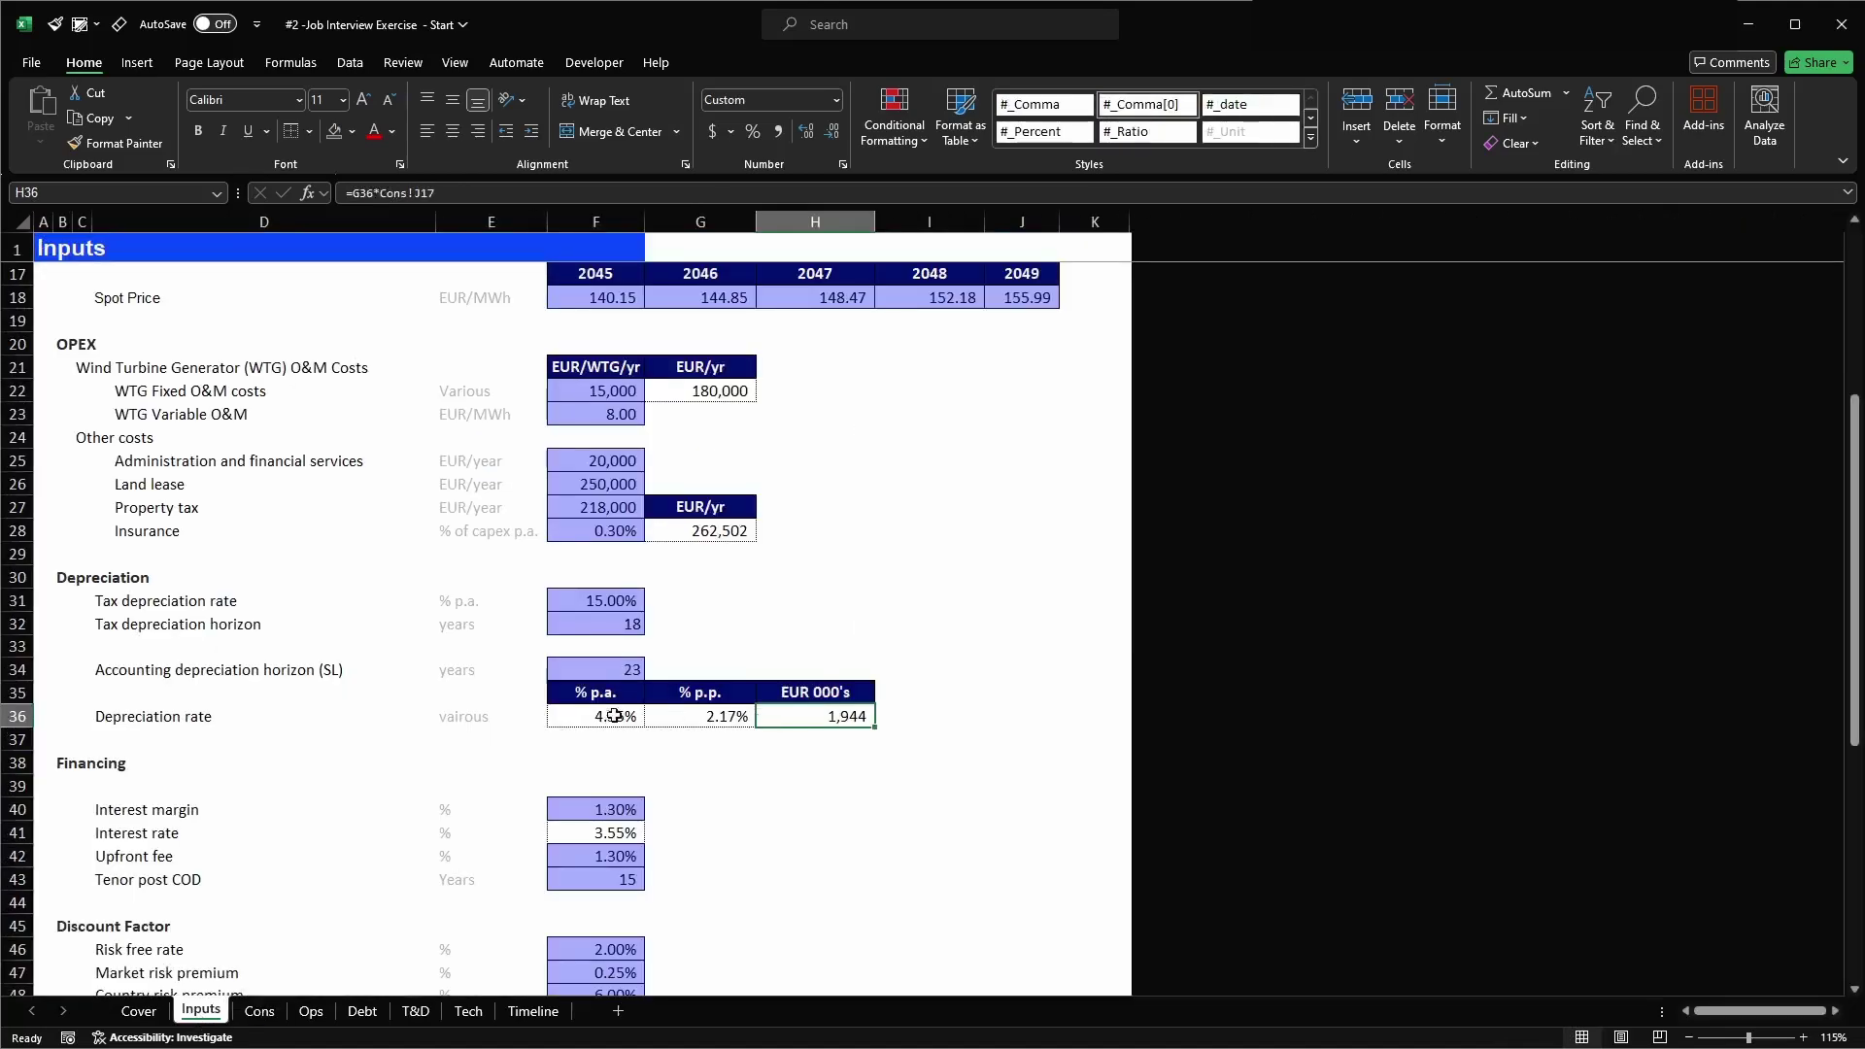
pyautogui.click(618, 663)
pyautogui.write('30')
pyautogui.press('Return')
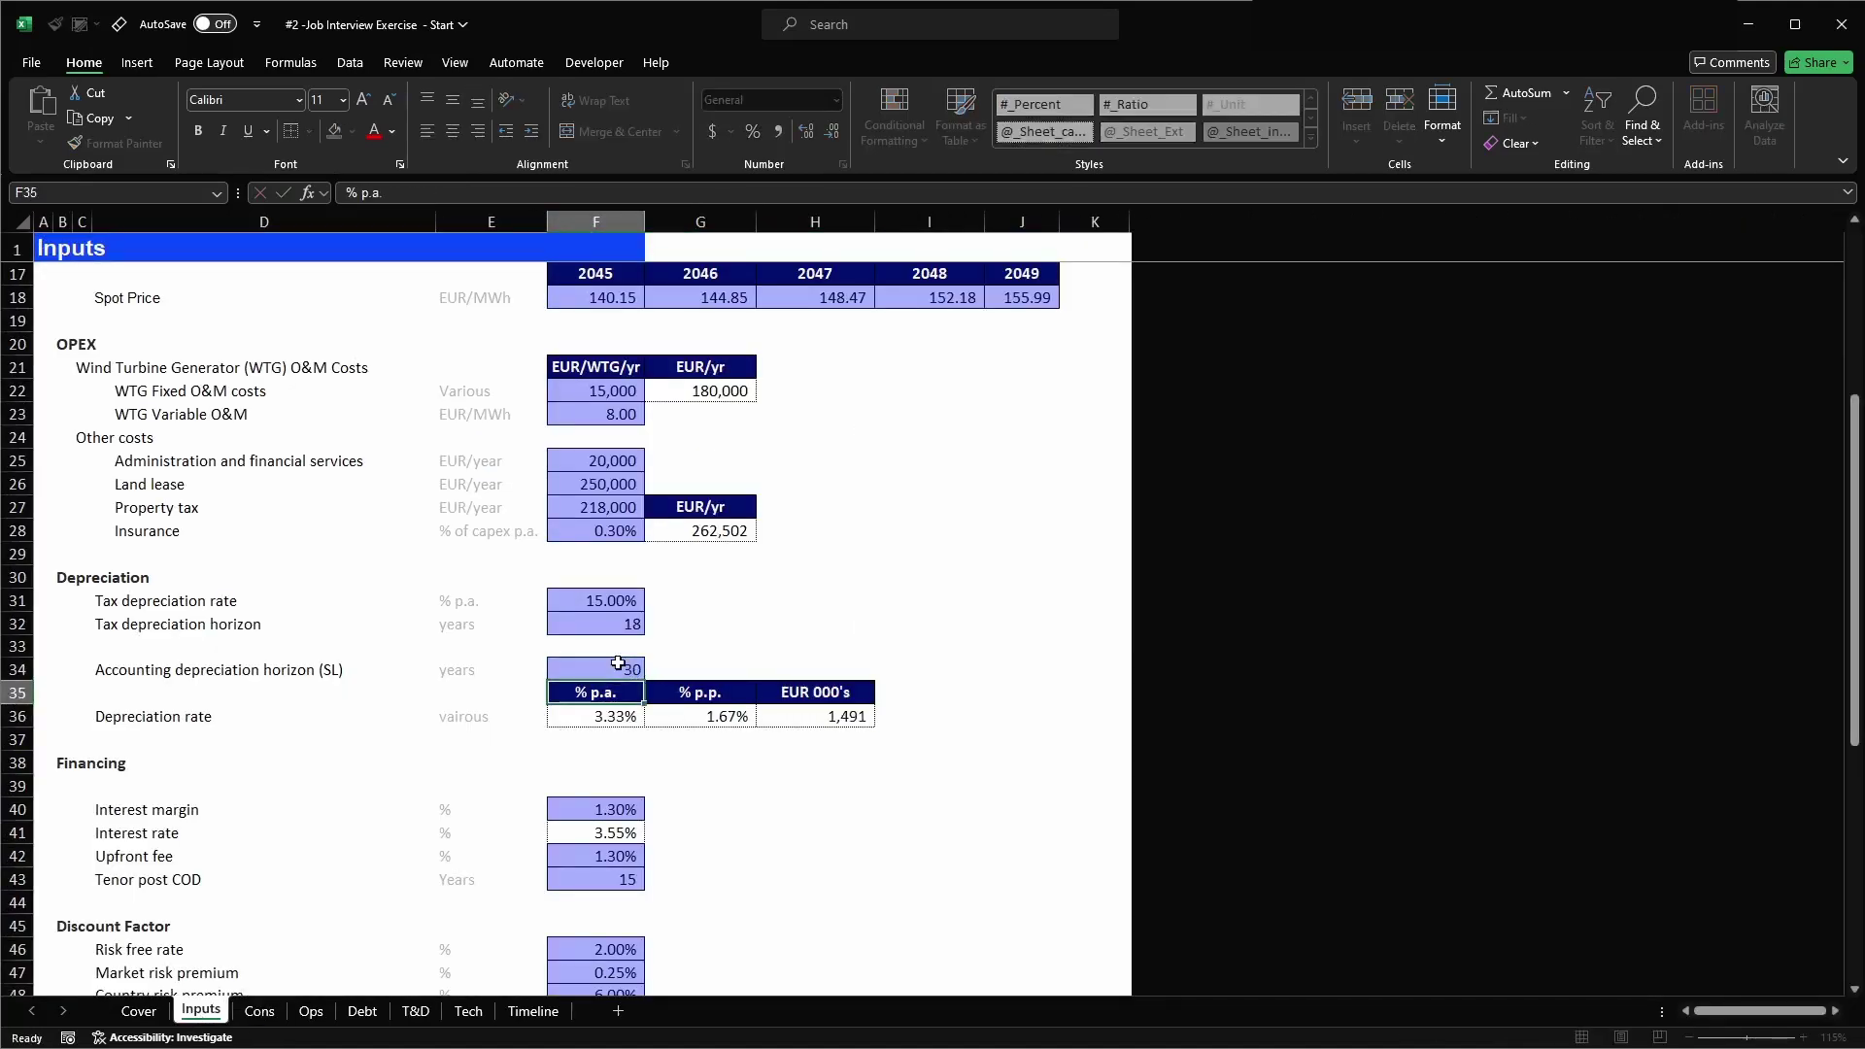
pyautogui.click(416, 1011)
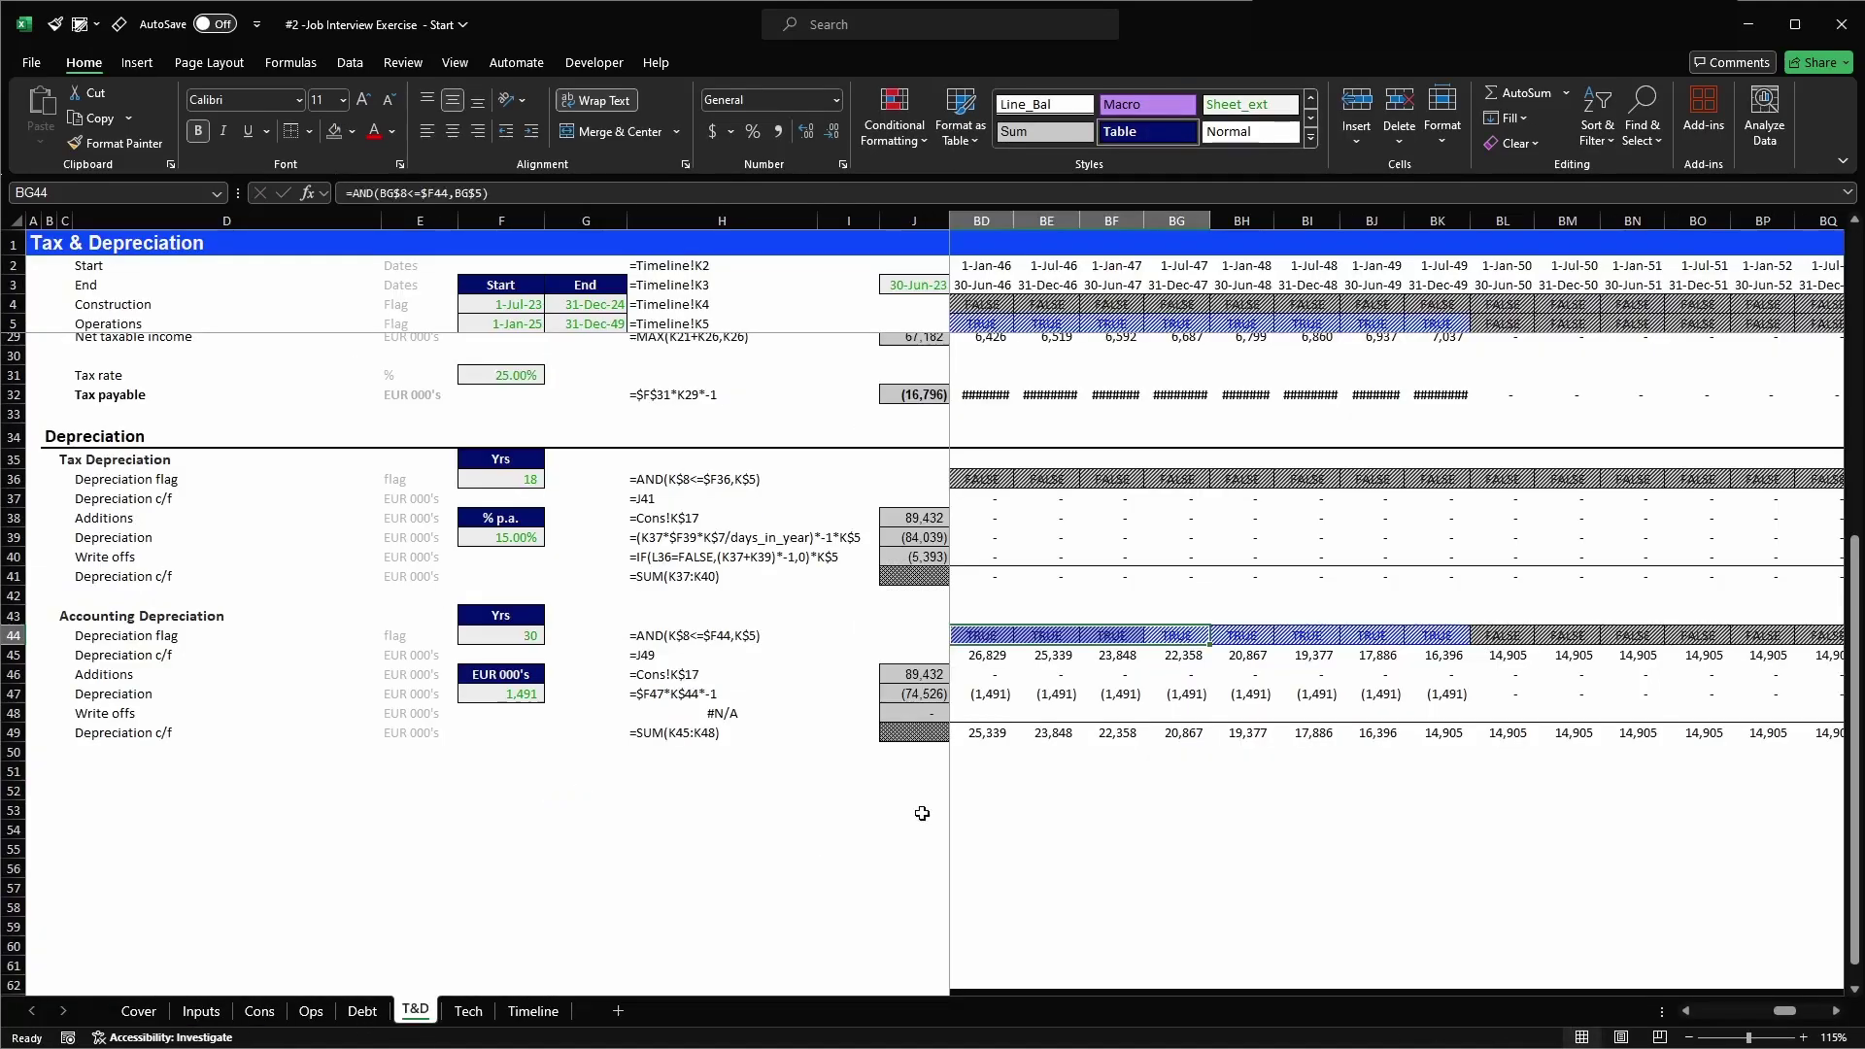
pyautogui.click(1441, 694)
pyautogui.hotkey('ctrl', 'space')
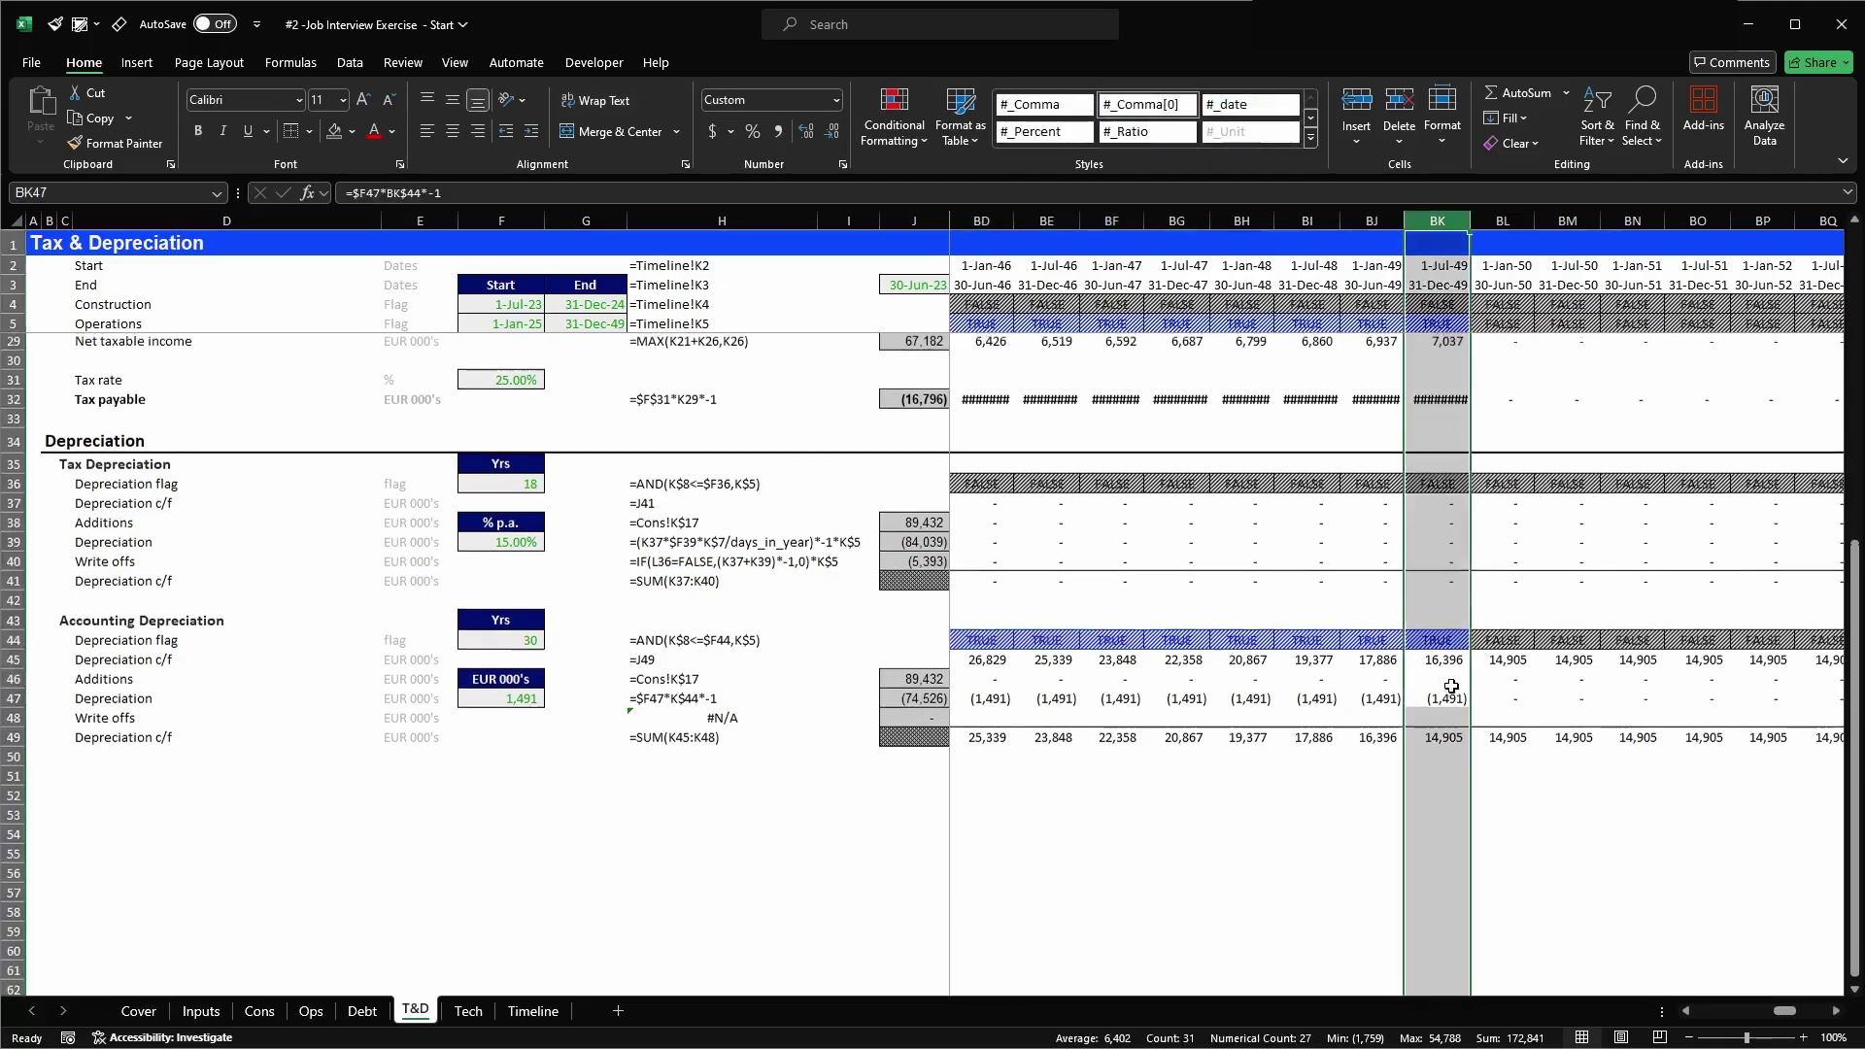
pyautogui.click(1452, 744)
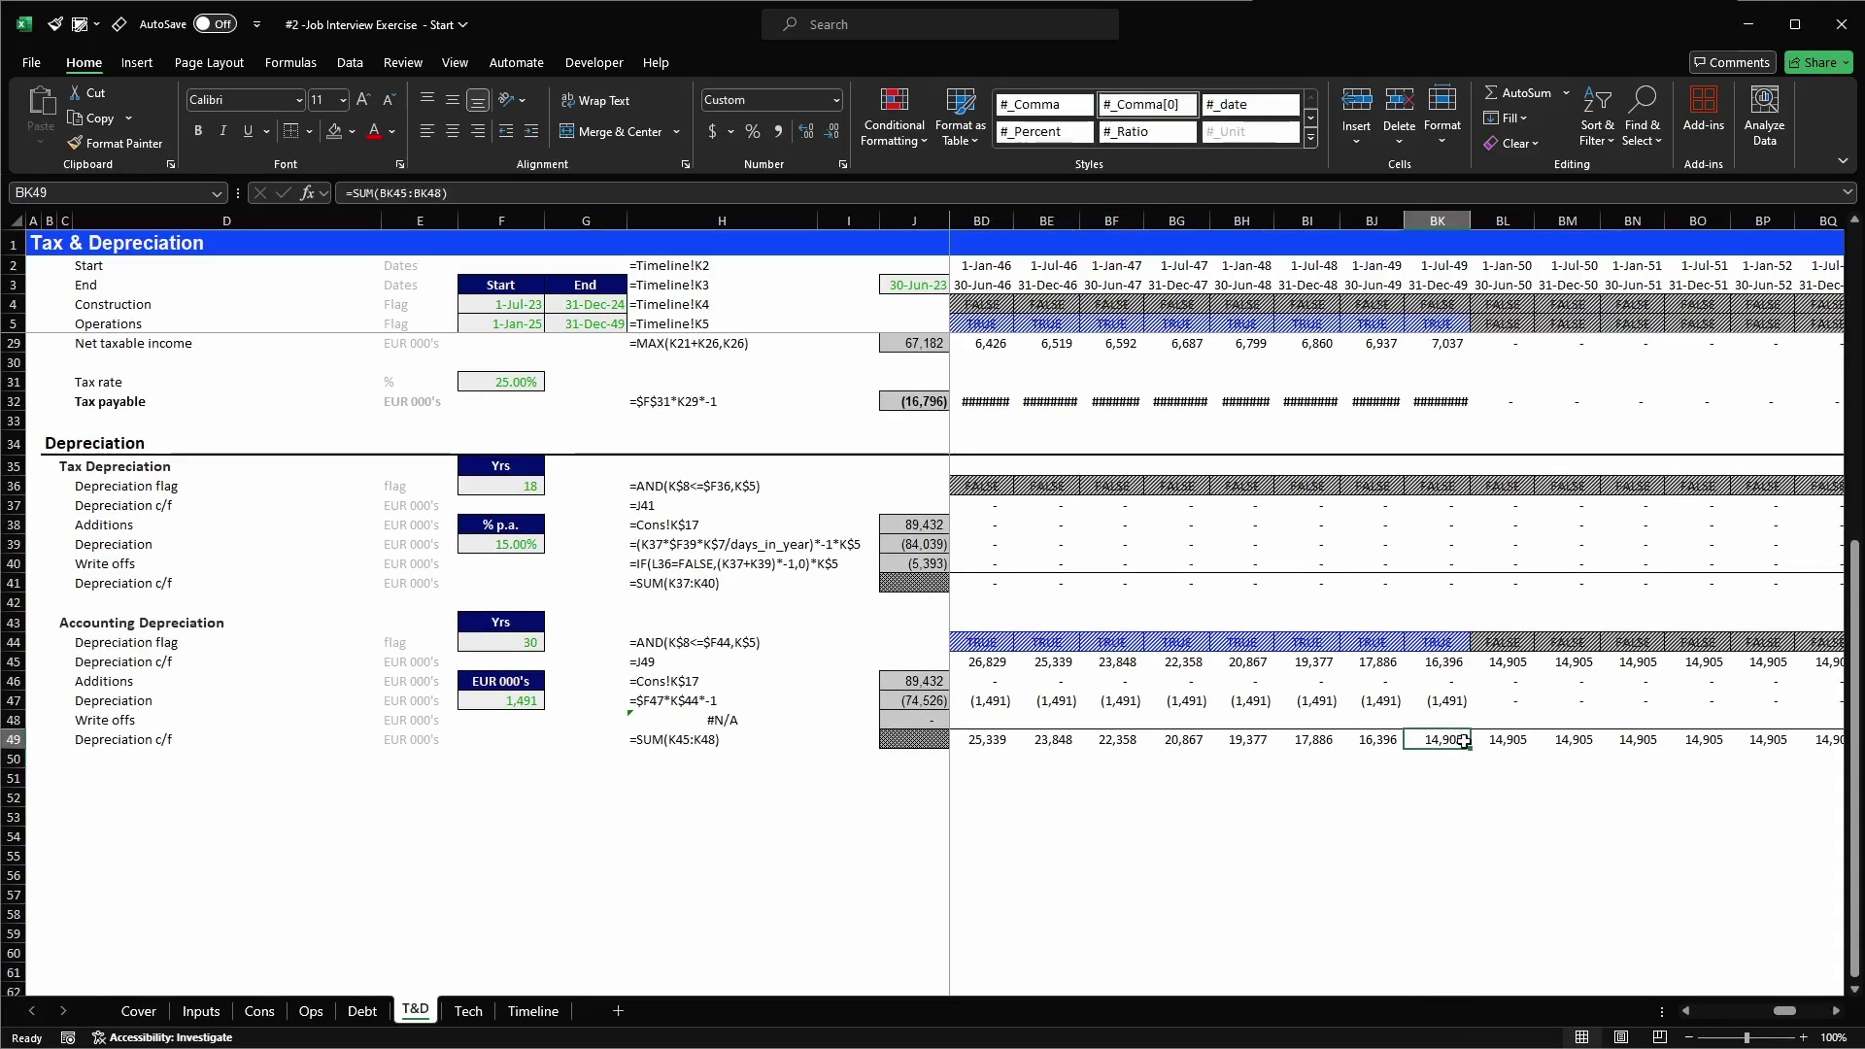
# - Copy the tax Write offs formula from K40 into K48, the first period of the accounting Write offs row
pyautogui.hotkey('ctrl', 'Left')
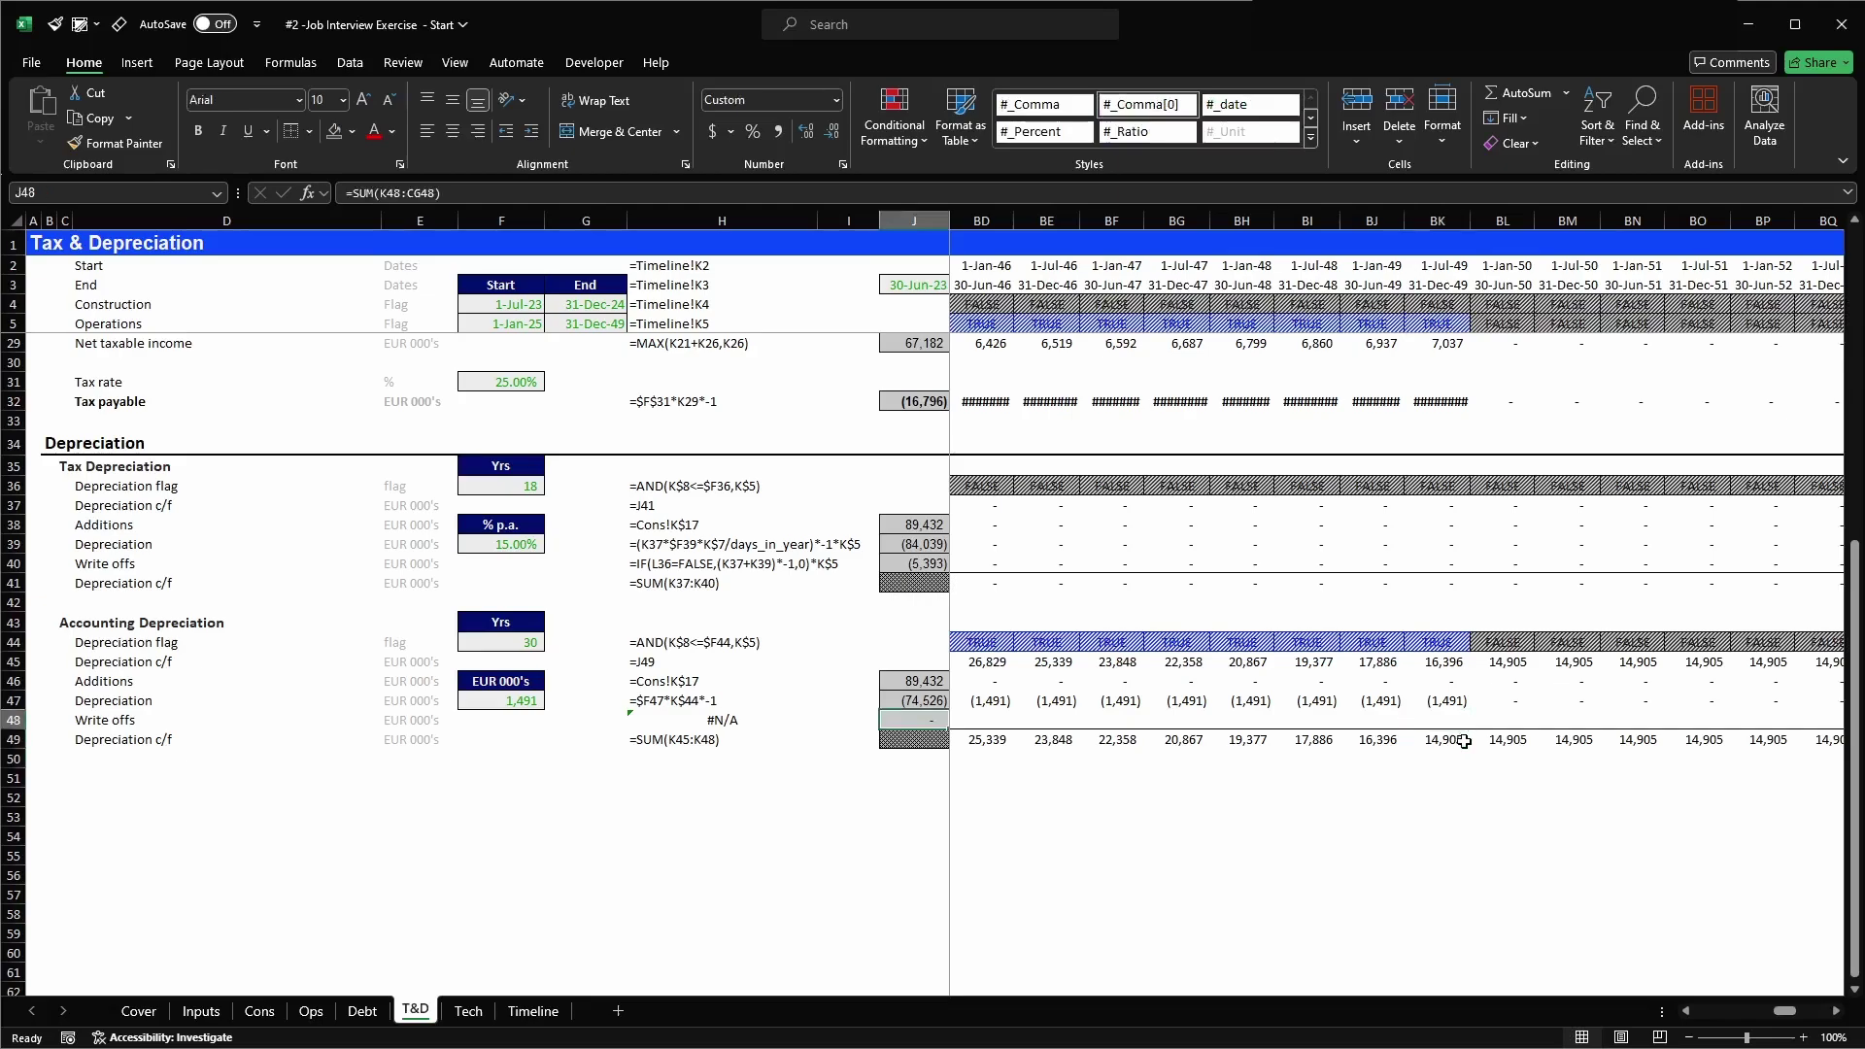
pyautogui.press('Right')
pyautogui.press('Up')
pyautogui.press('Up')
pyautogui.press('Up')
pyautogui.press('Up')
pyautogui.press('Up')
pyautogui.press('Up')
pyautogui.press('Up')
pyautogui.press('Up')
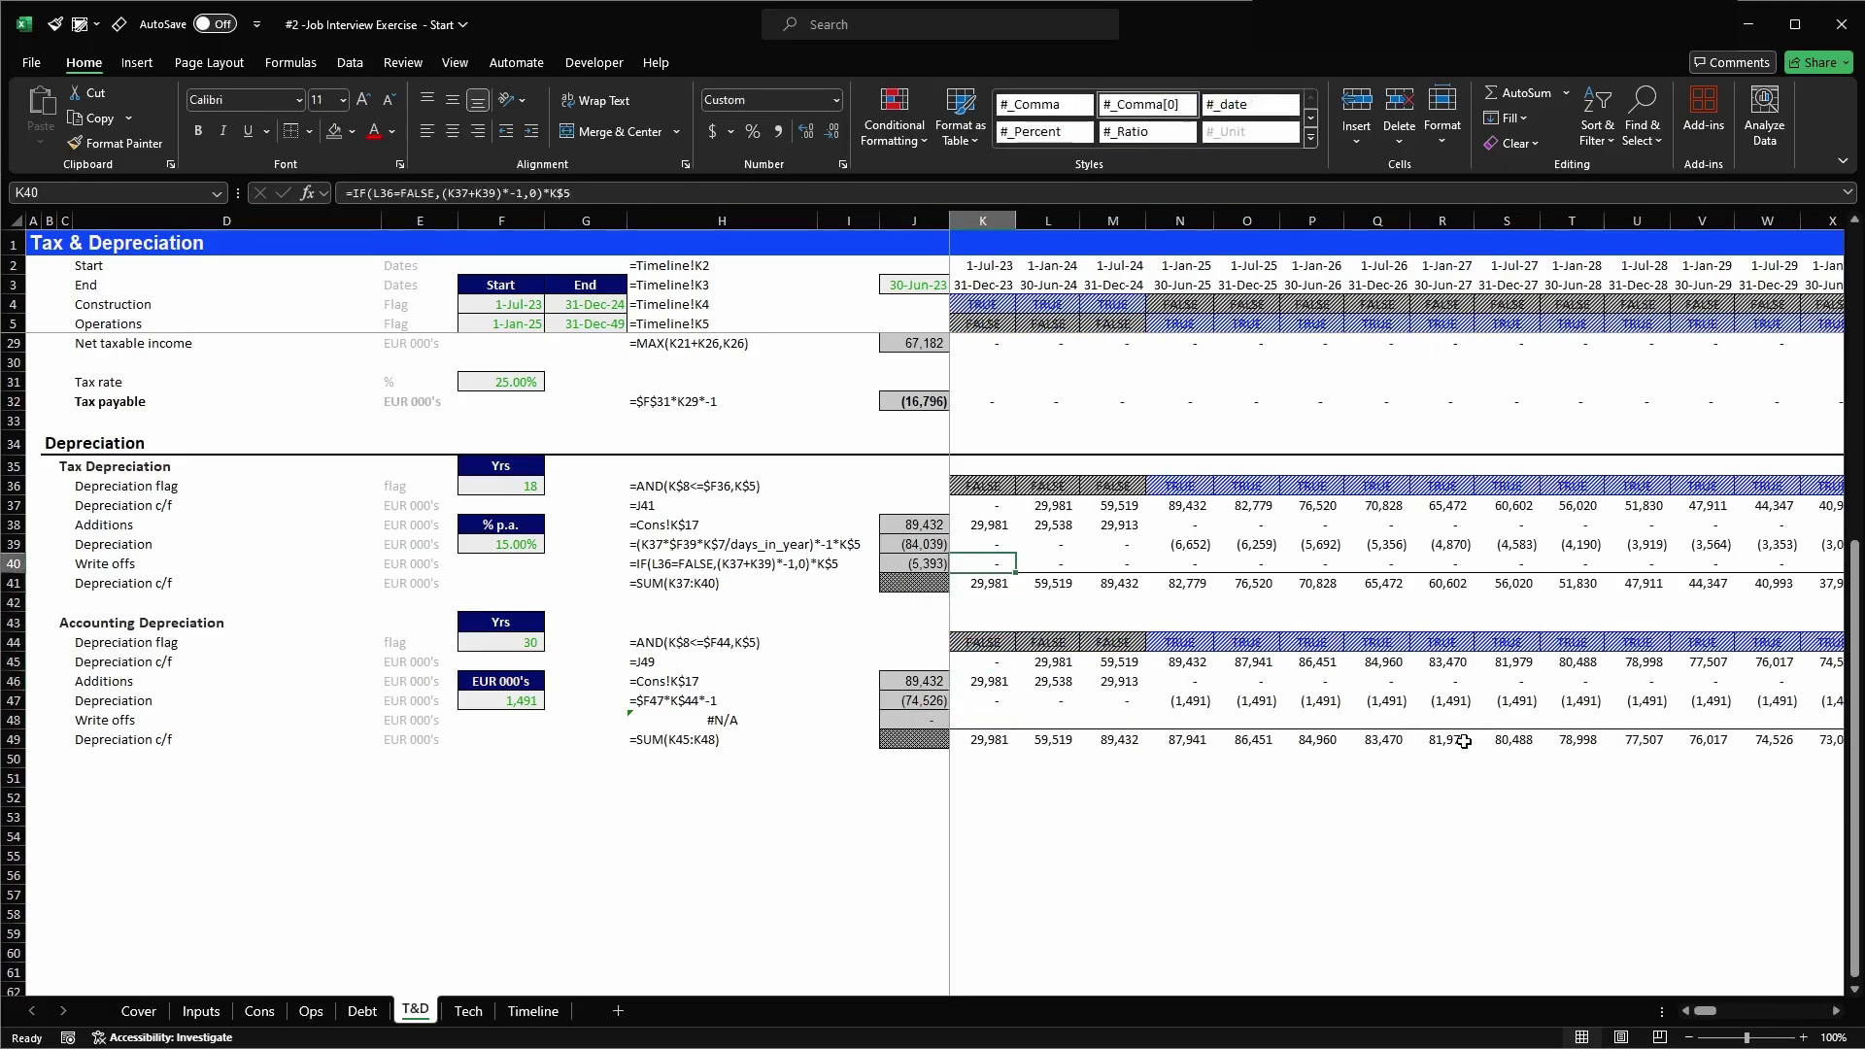
pyautogui.hotkey('ctrl', 'c')
pyautogui.press('Down')
pyautogui.press('Down')
pyautogui.press('Down')
pyautogui.press('Down')
pyautogui.press('Down')
pyautogui.press('Down')
pyautogui.press('Down')
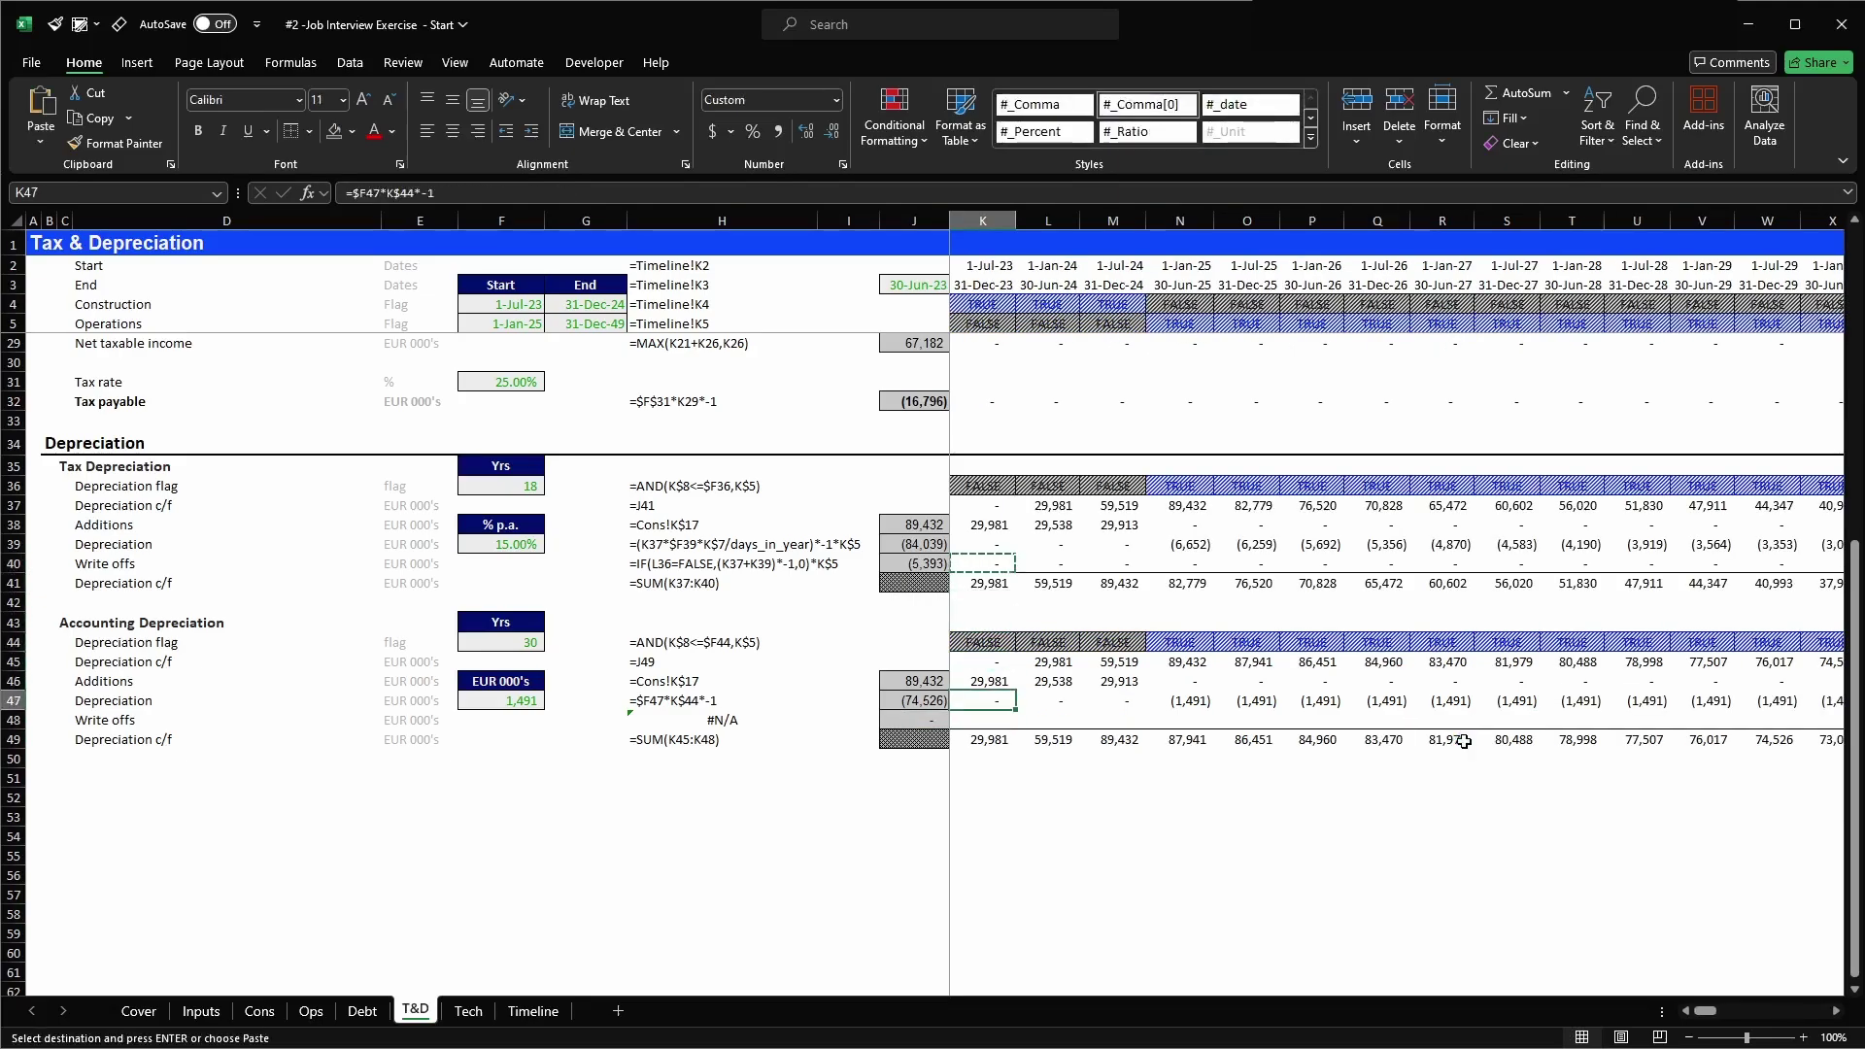
pyautogui.press('Return')
# - Copy the K48 formula, =IF(L44=FALSE,(K45+K47)*-1,0)*K$5, across all timeline periods of the accounting Write offs row
pyautogui.hotkey('ctrl', 'c')
pyautogui.hotkey('ctrl', 'shift', 'Right')
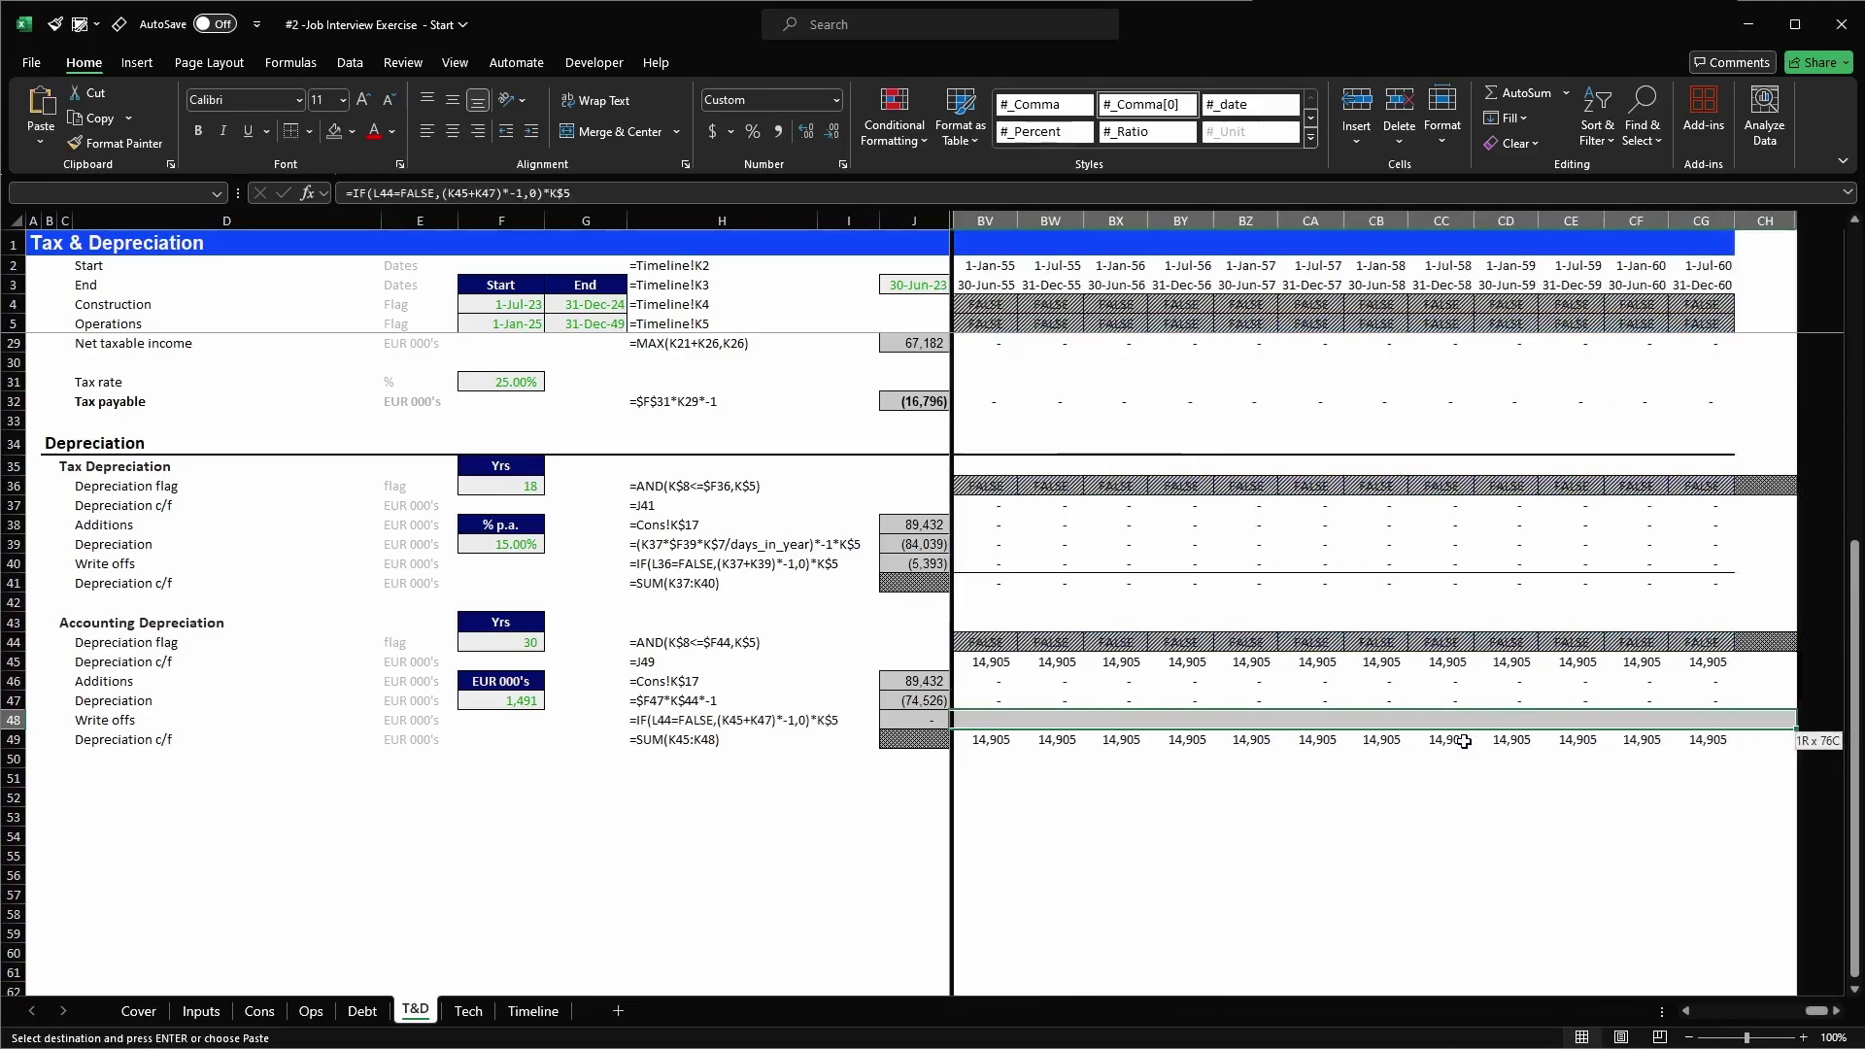
pyautogui.press('Return')
pyautogui.press('Left')
pyautogui.press('Right')
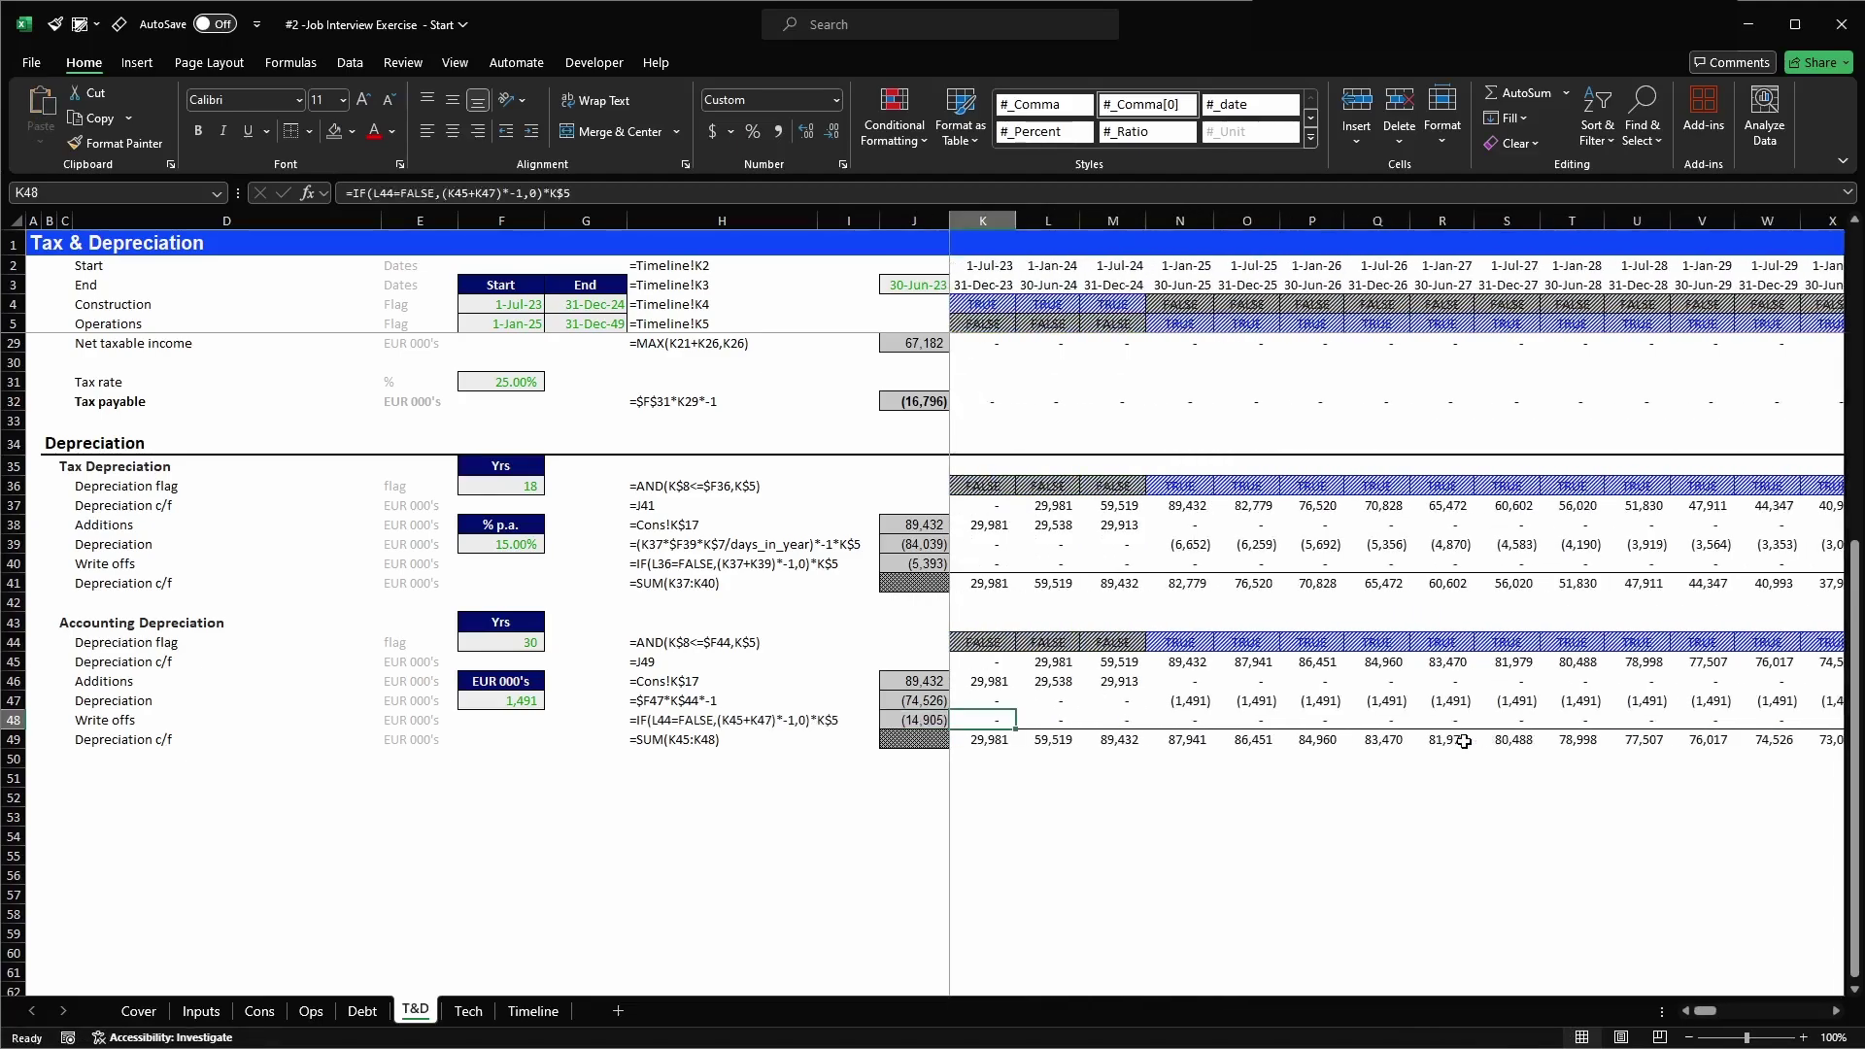
# - Examine the accounting write-off, its formula and the closing balance in column BK, the last operating period
pyautogui.hotkey('alt', 'pagedown')
pyautogui.hotkey('alt', 'pagedown')
pyautogui.hotkey('alt', 'pagedown')
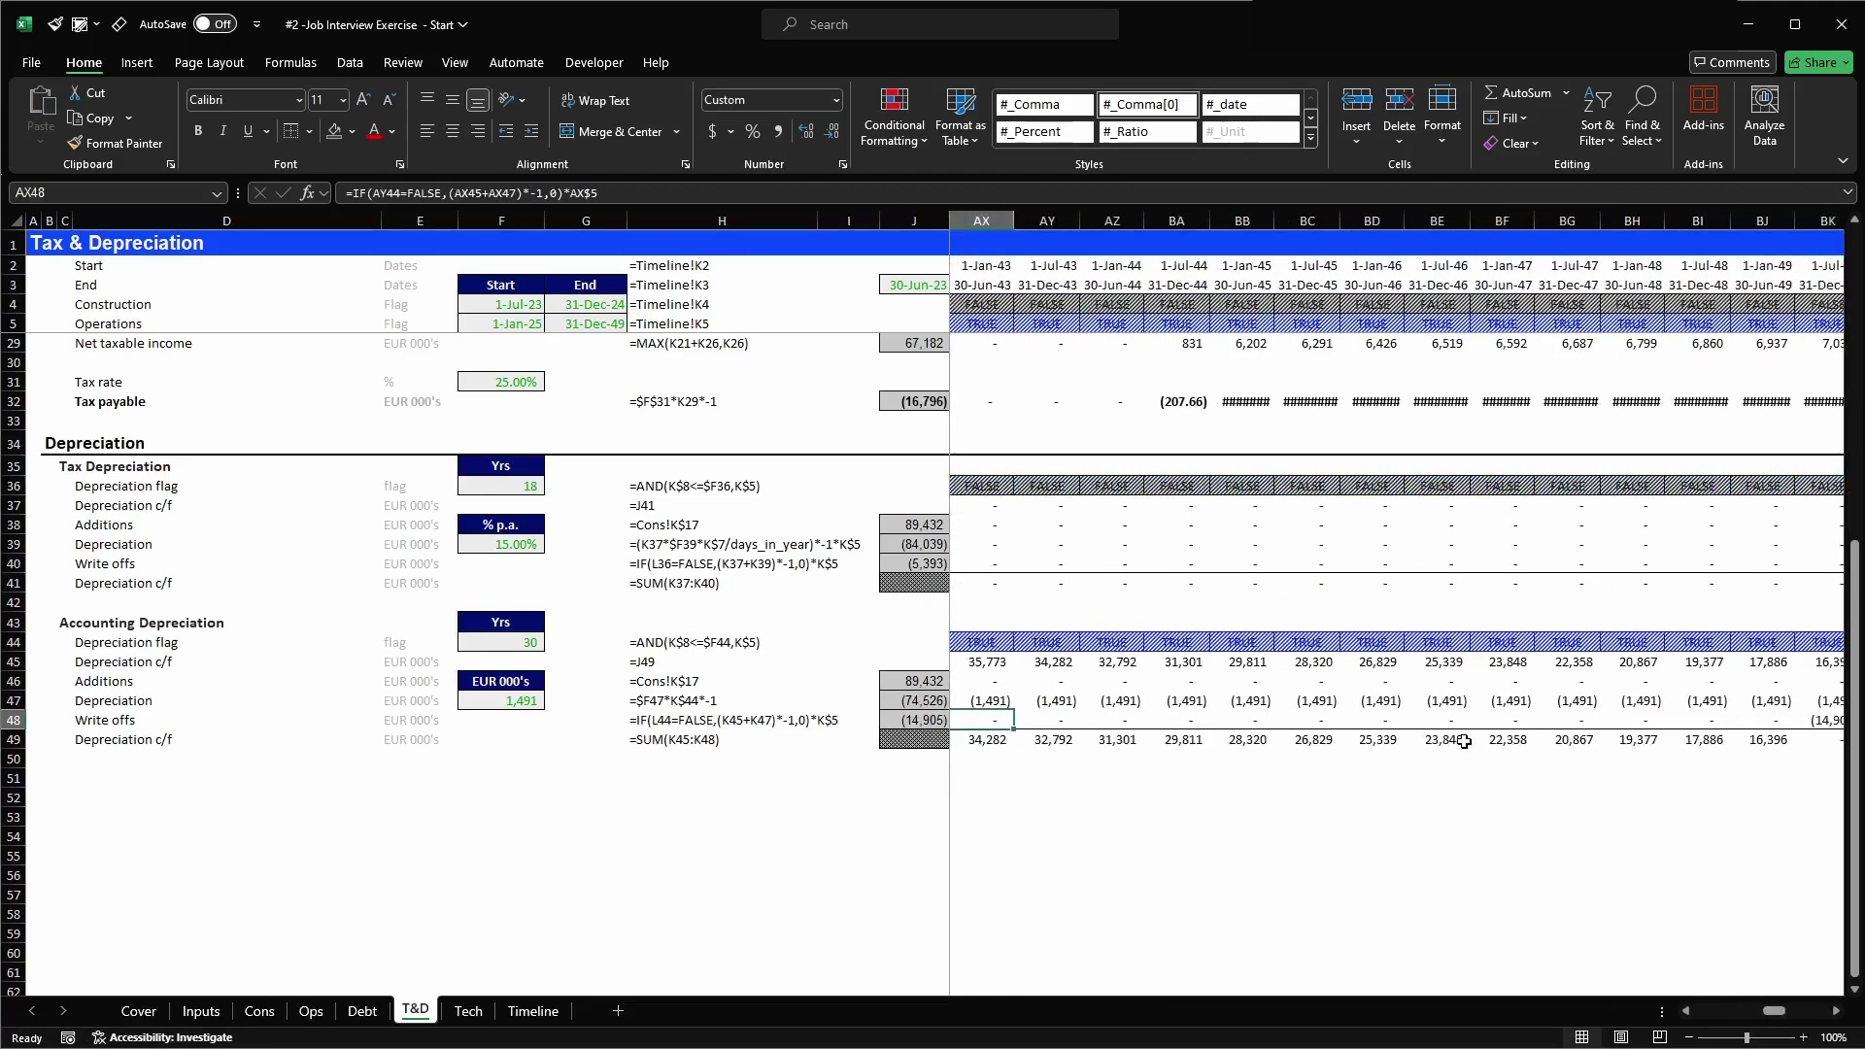
pyautogui.hotkey('alt', 'pagedown')
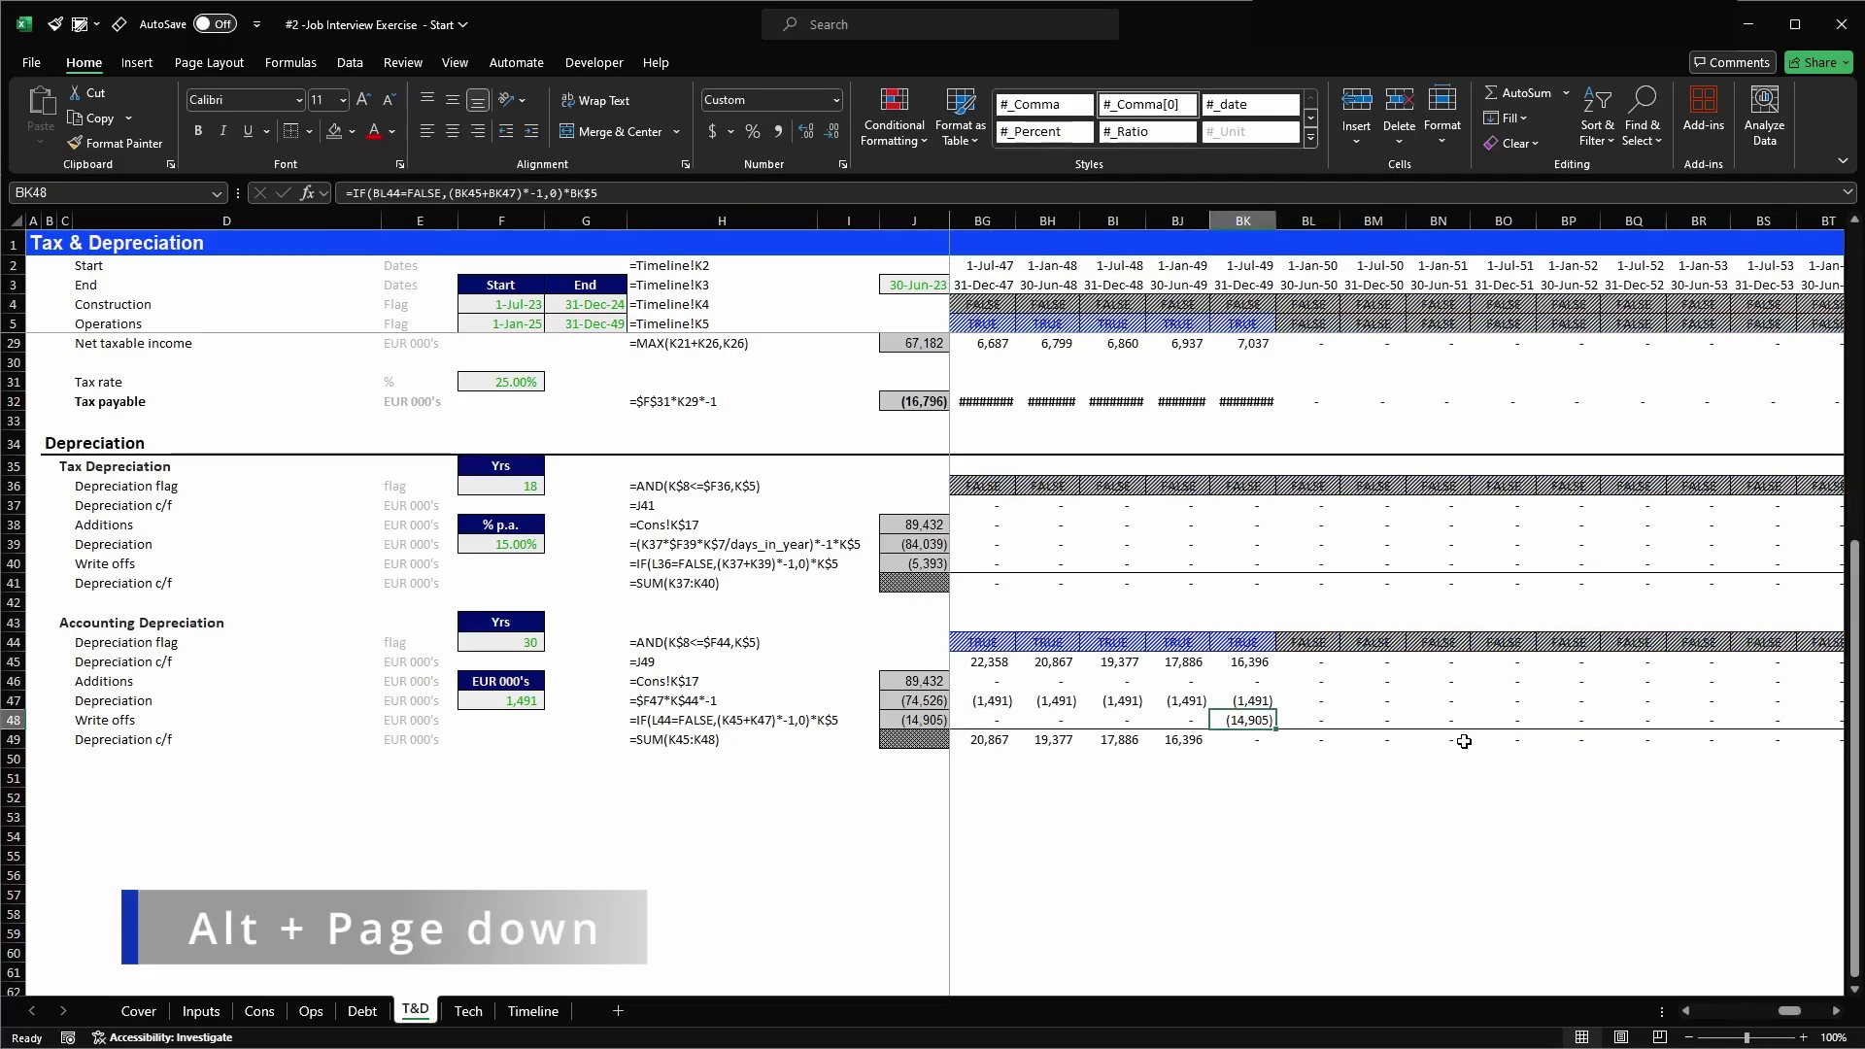
pyautogui.press('Down')
pyautogui.hotkey('ctrl', 'space')
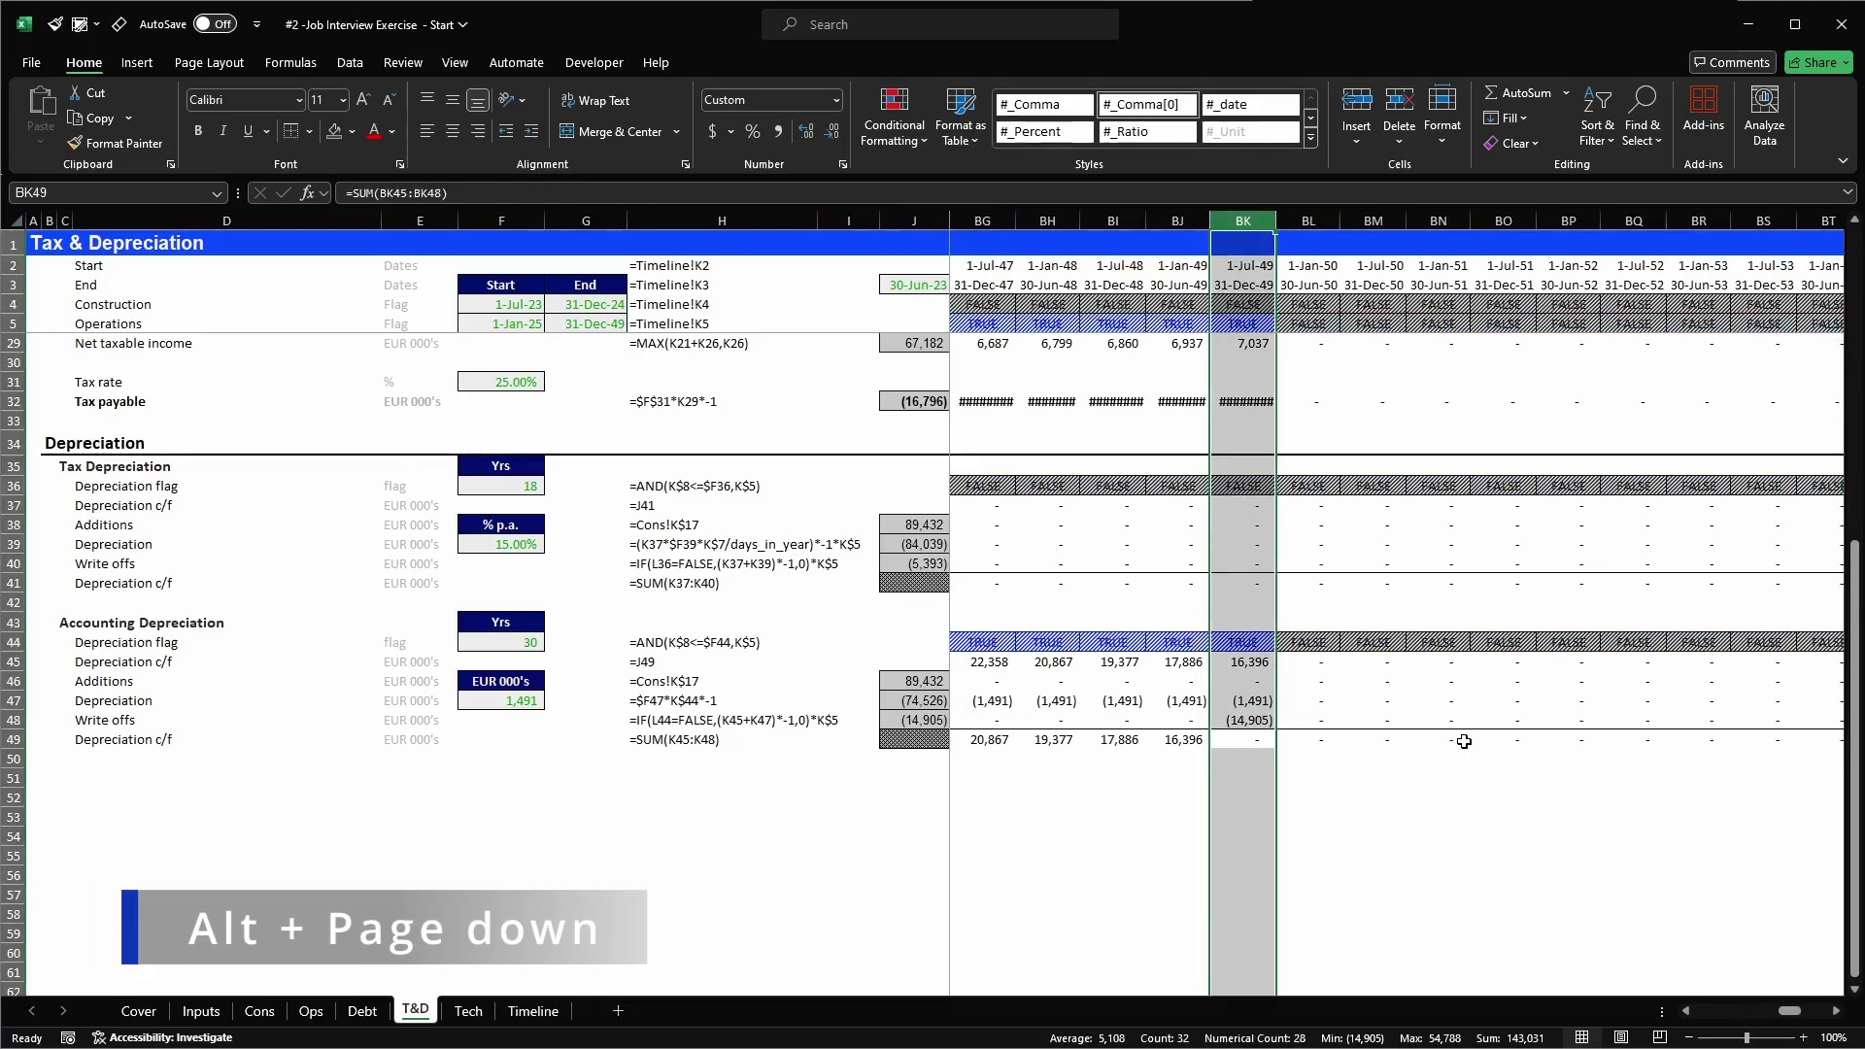
pyautogui.press('Up')
pyautogui.press('Down')
pyautogui.press('Up')
pyautogui.press('F2')
pyautogui.press('Escape')
pyautogui.press('Down')
pyautogui.press('Up')
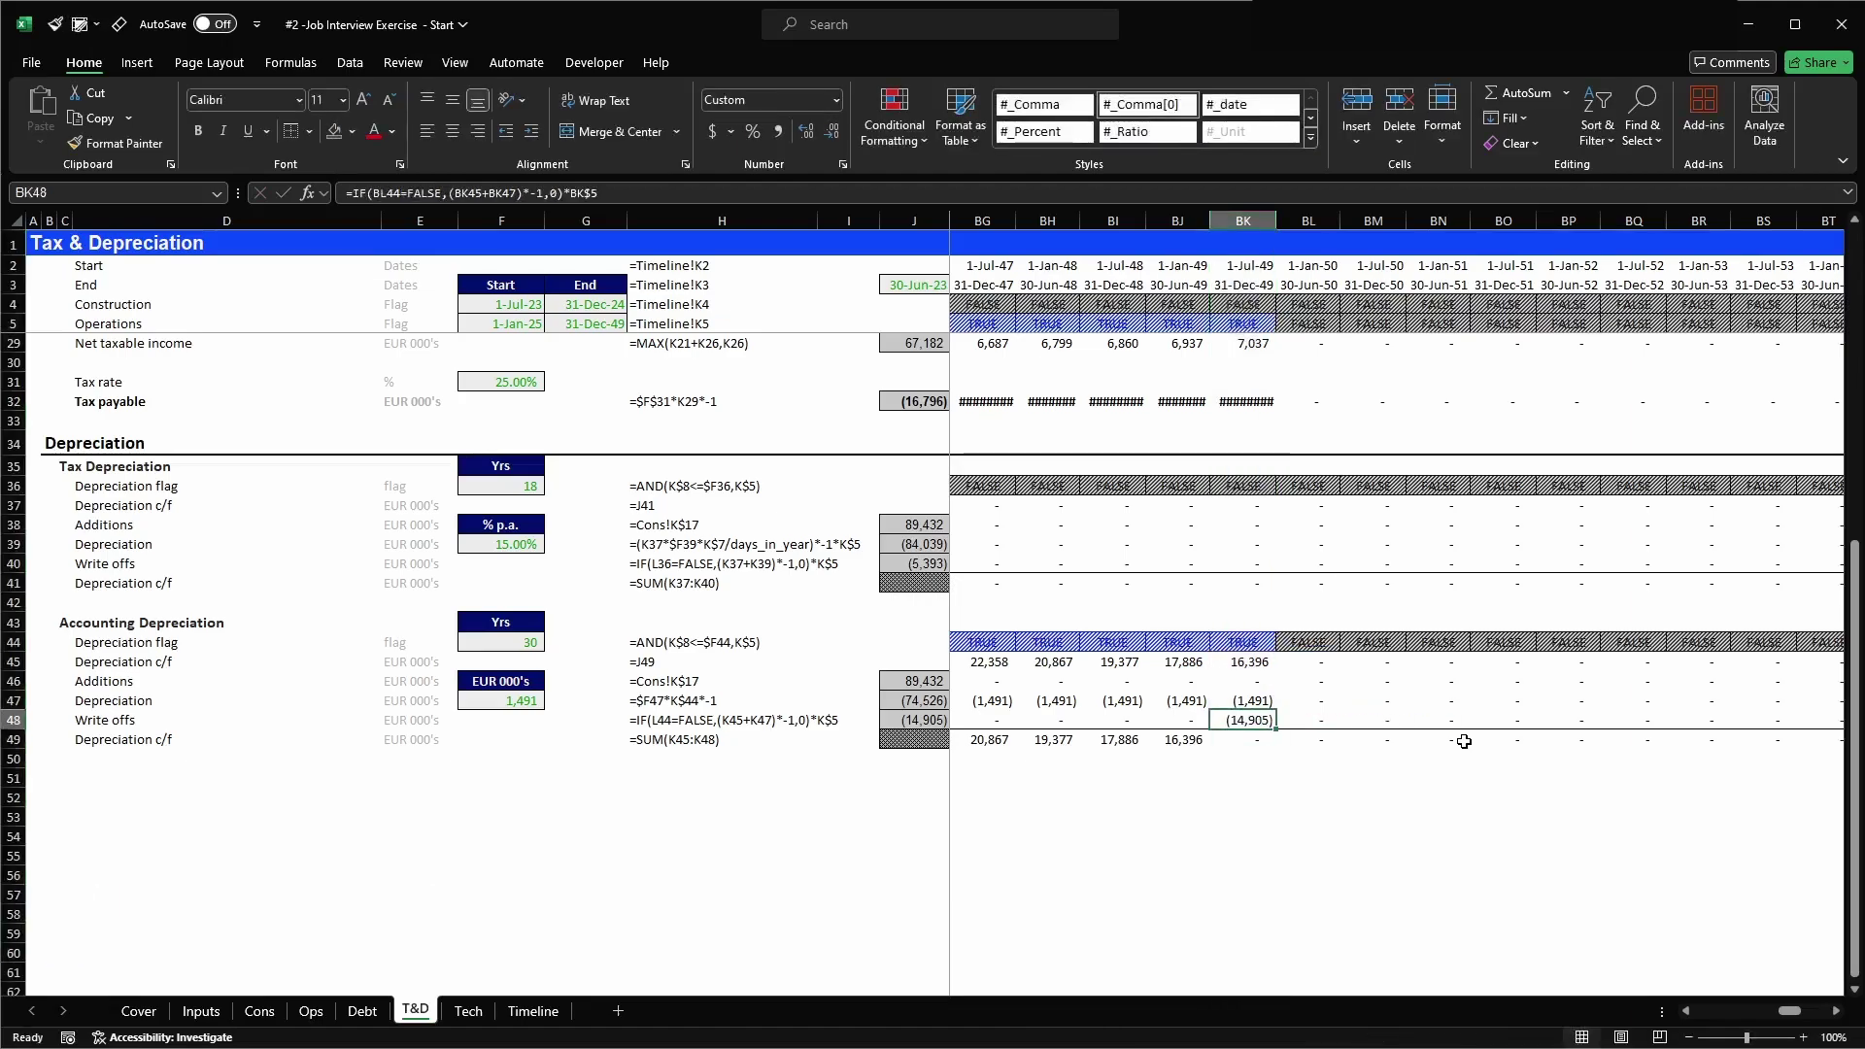
pyautogui.hotkey('ctrl', 'Left')
pyautogui.press('Right')
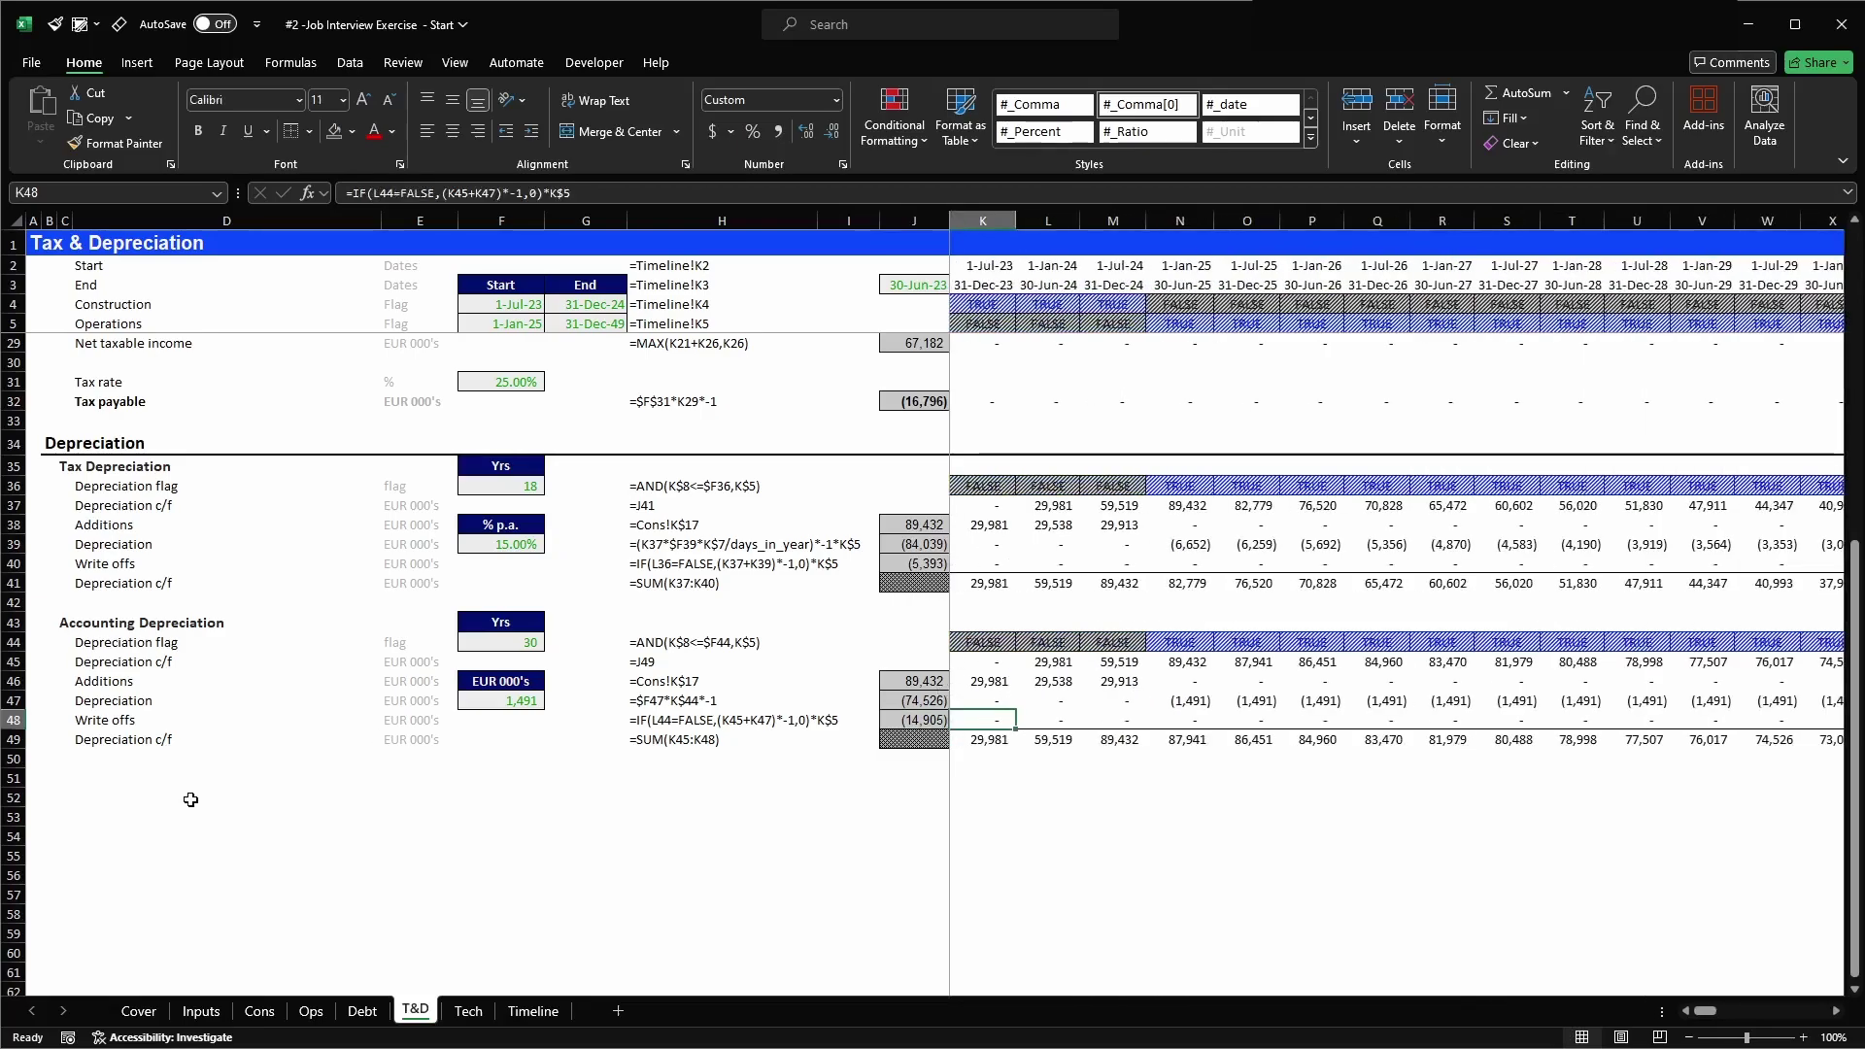
# - Set the accounting depreciation horizon on the Inputs sheet to 23 years and check the accounting write-offs on the T&D sheet
pyautogui.click(201, 1011)
pyautogui.click(604, 673)
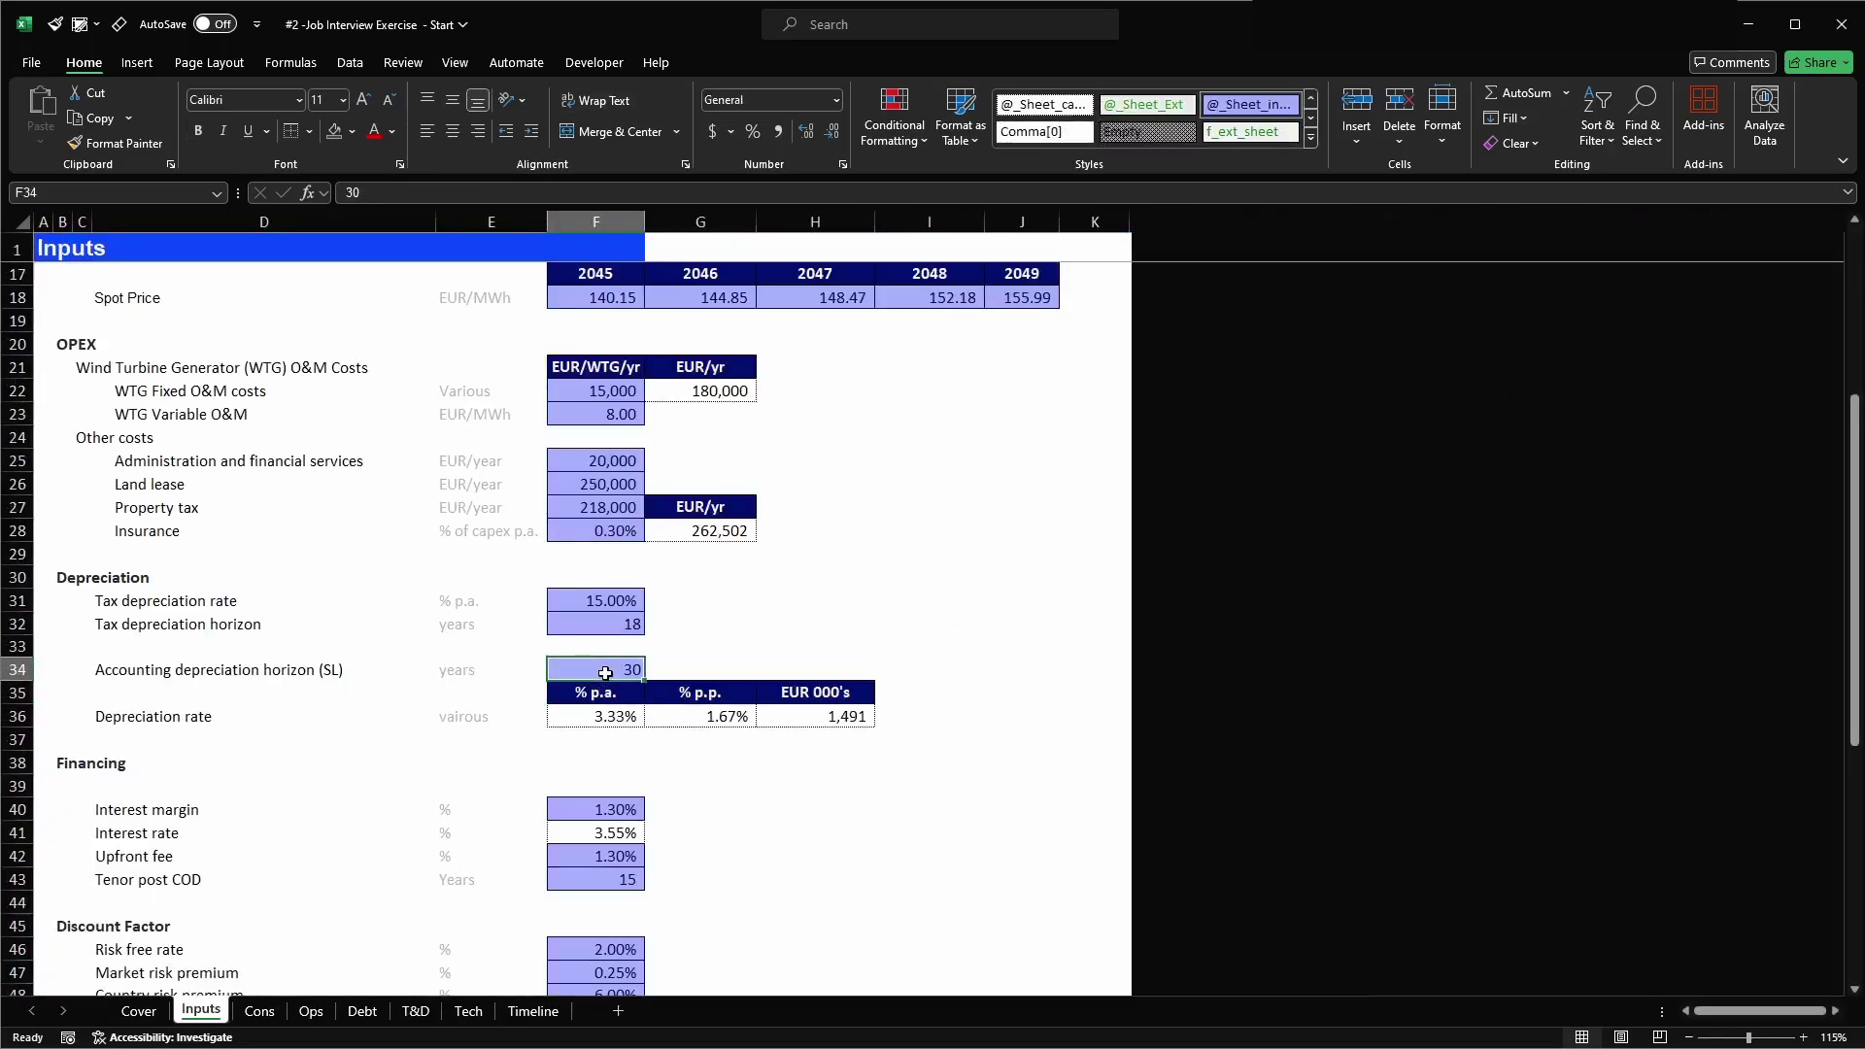
pyautogui.write('23')
pyautogui.press('Return')
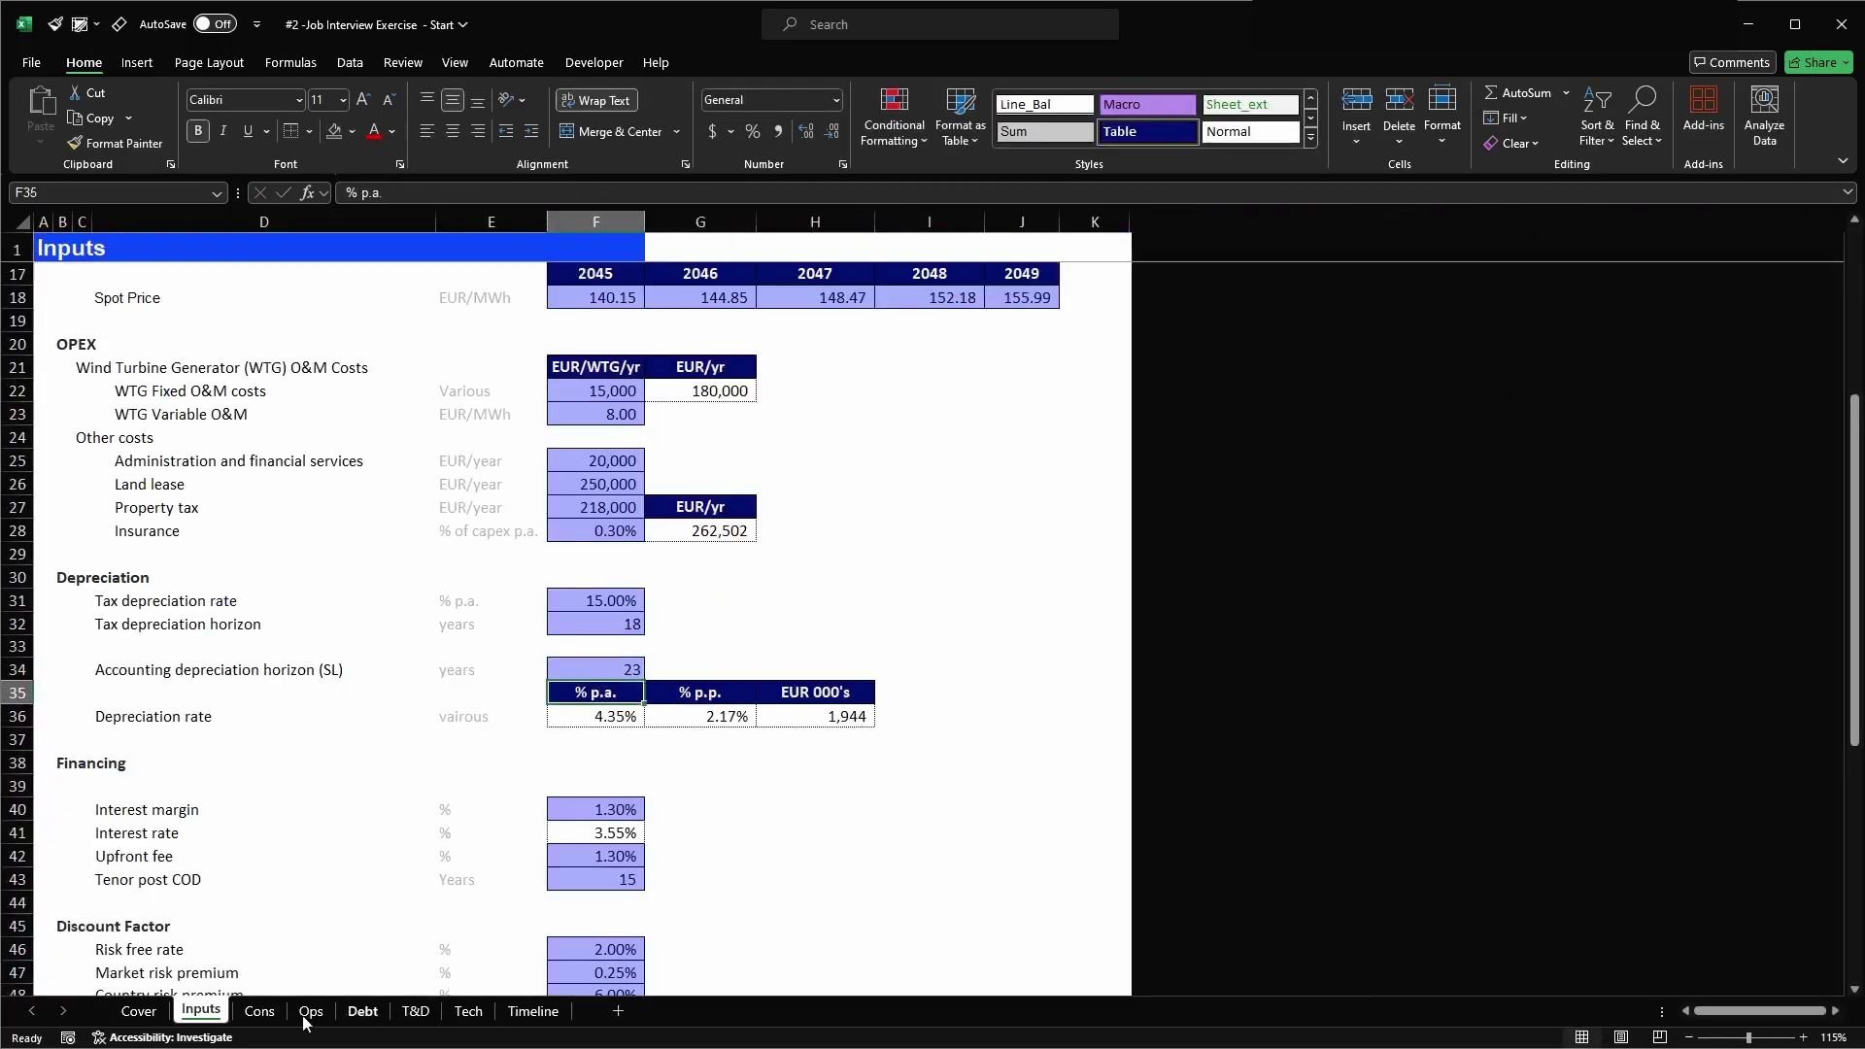
pyautogui.click(414, 1011)
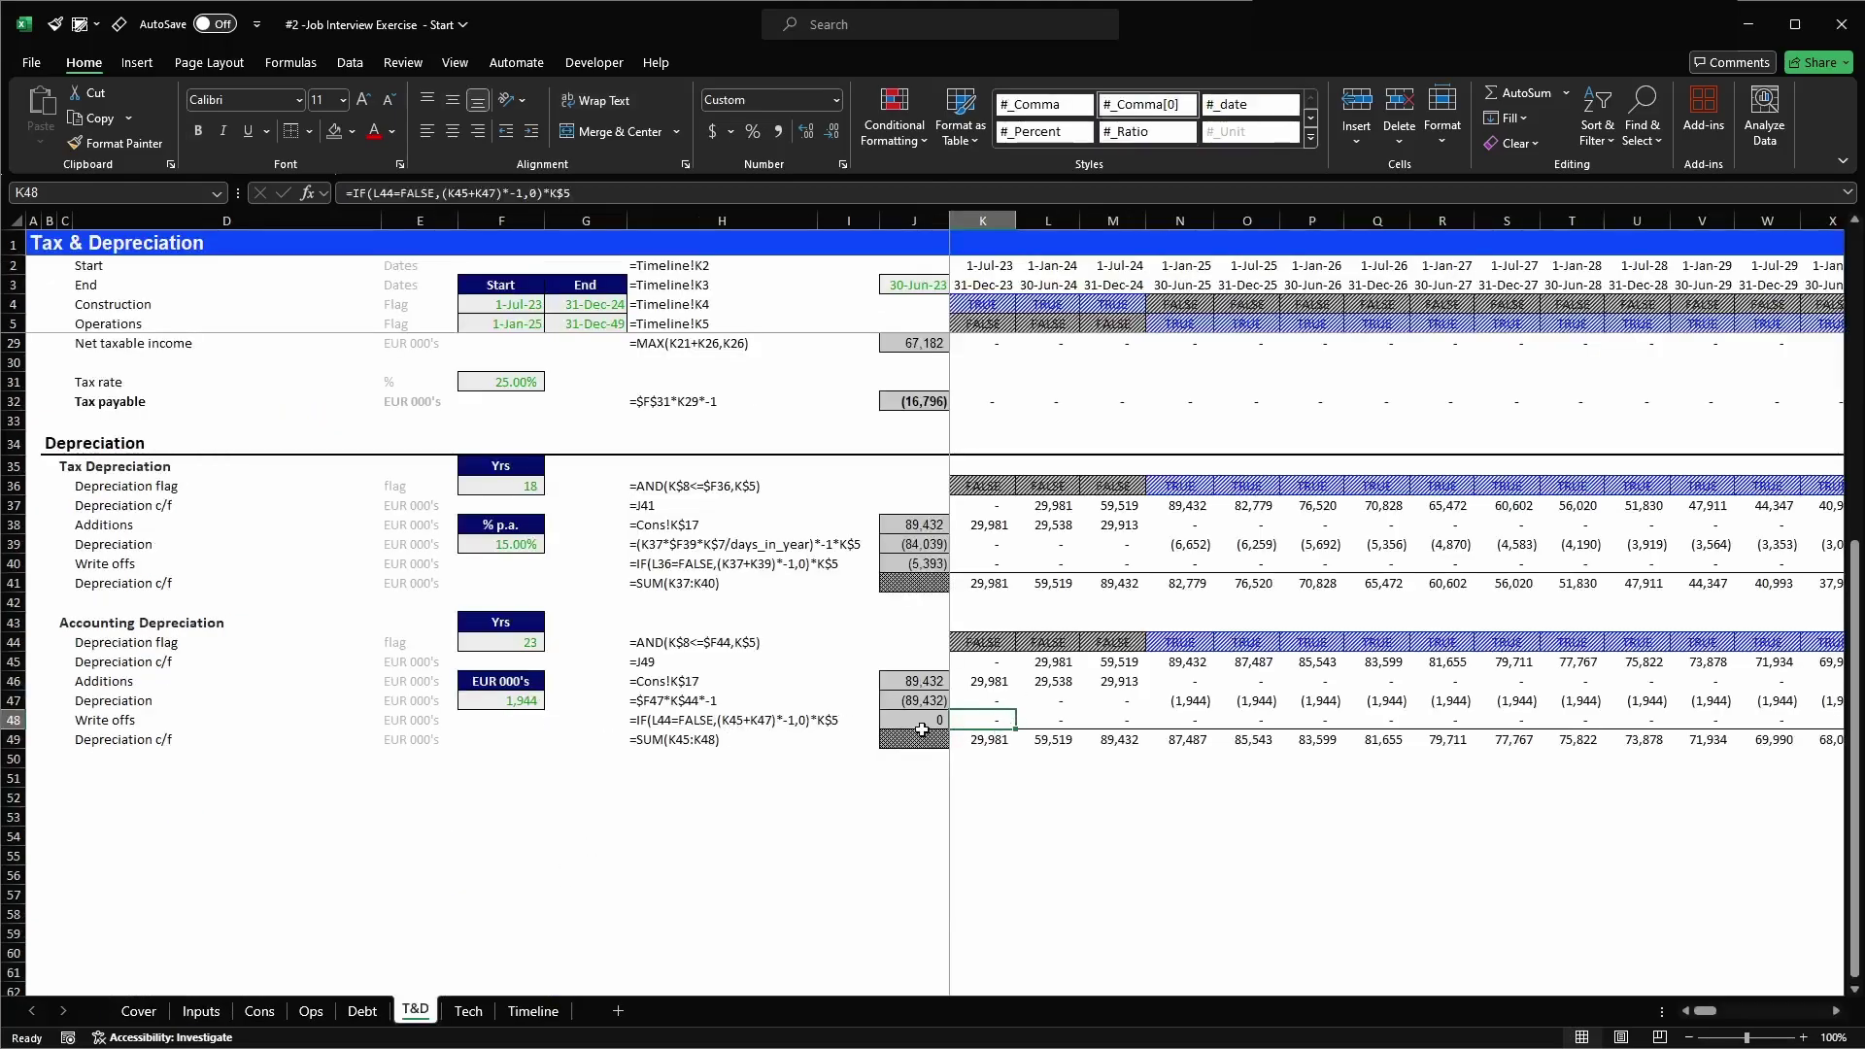
pyautogui.press('Left')
pyautogui.press('Left')
pyautogui.press('Left')
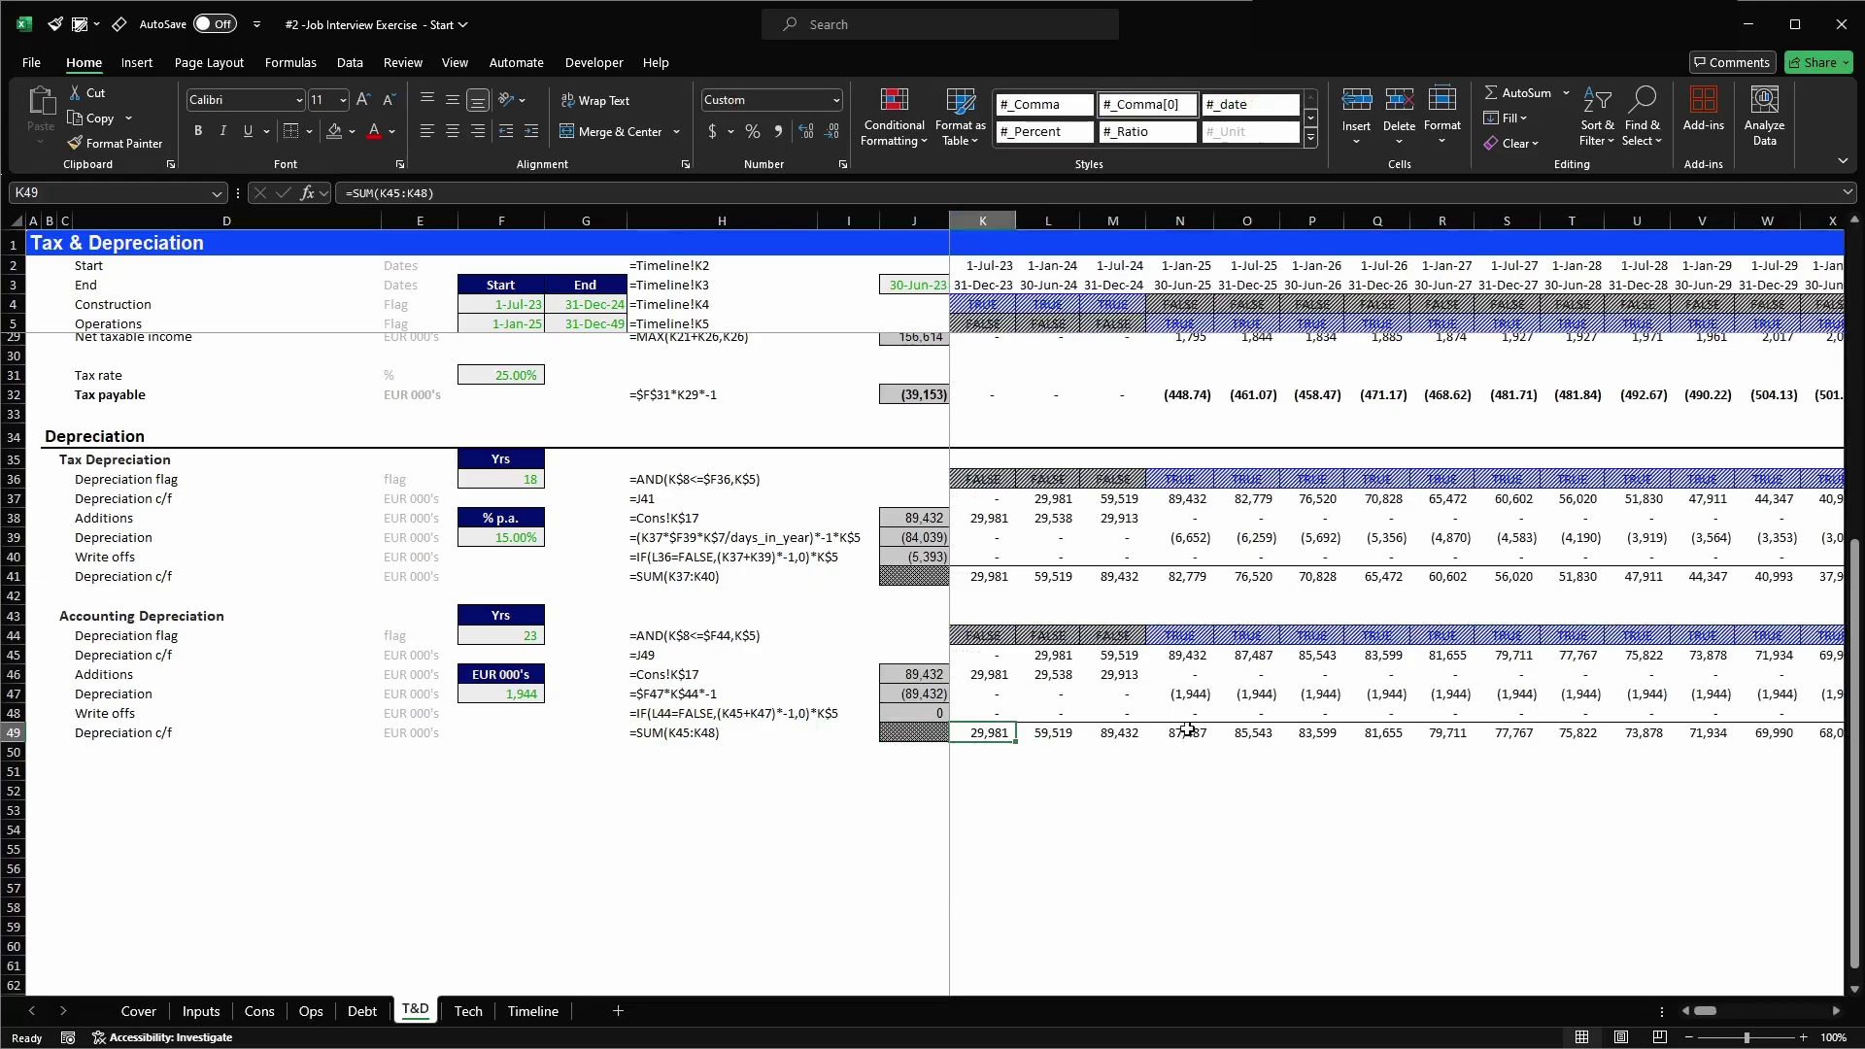
# - Link the Tax section's Depreciation row to the tax depreciation with =K39 in K17 and copy it across the timeline
pyautogui.scroll(6, 1043, 731)
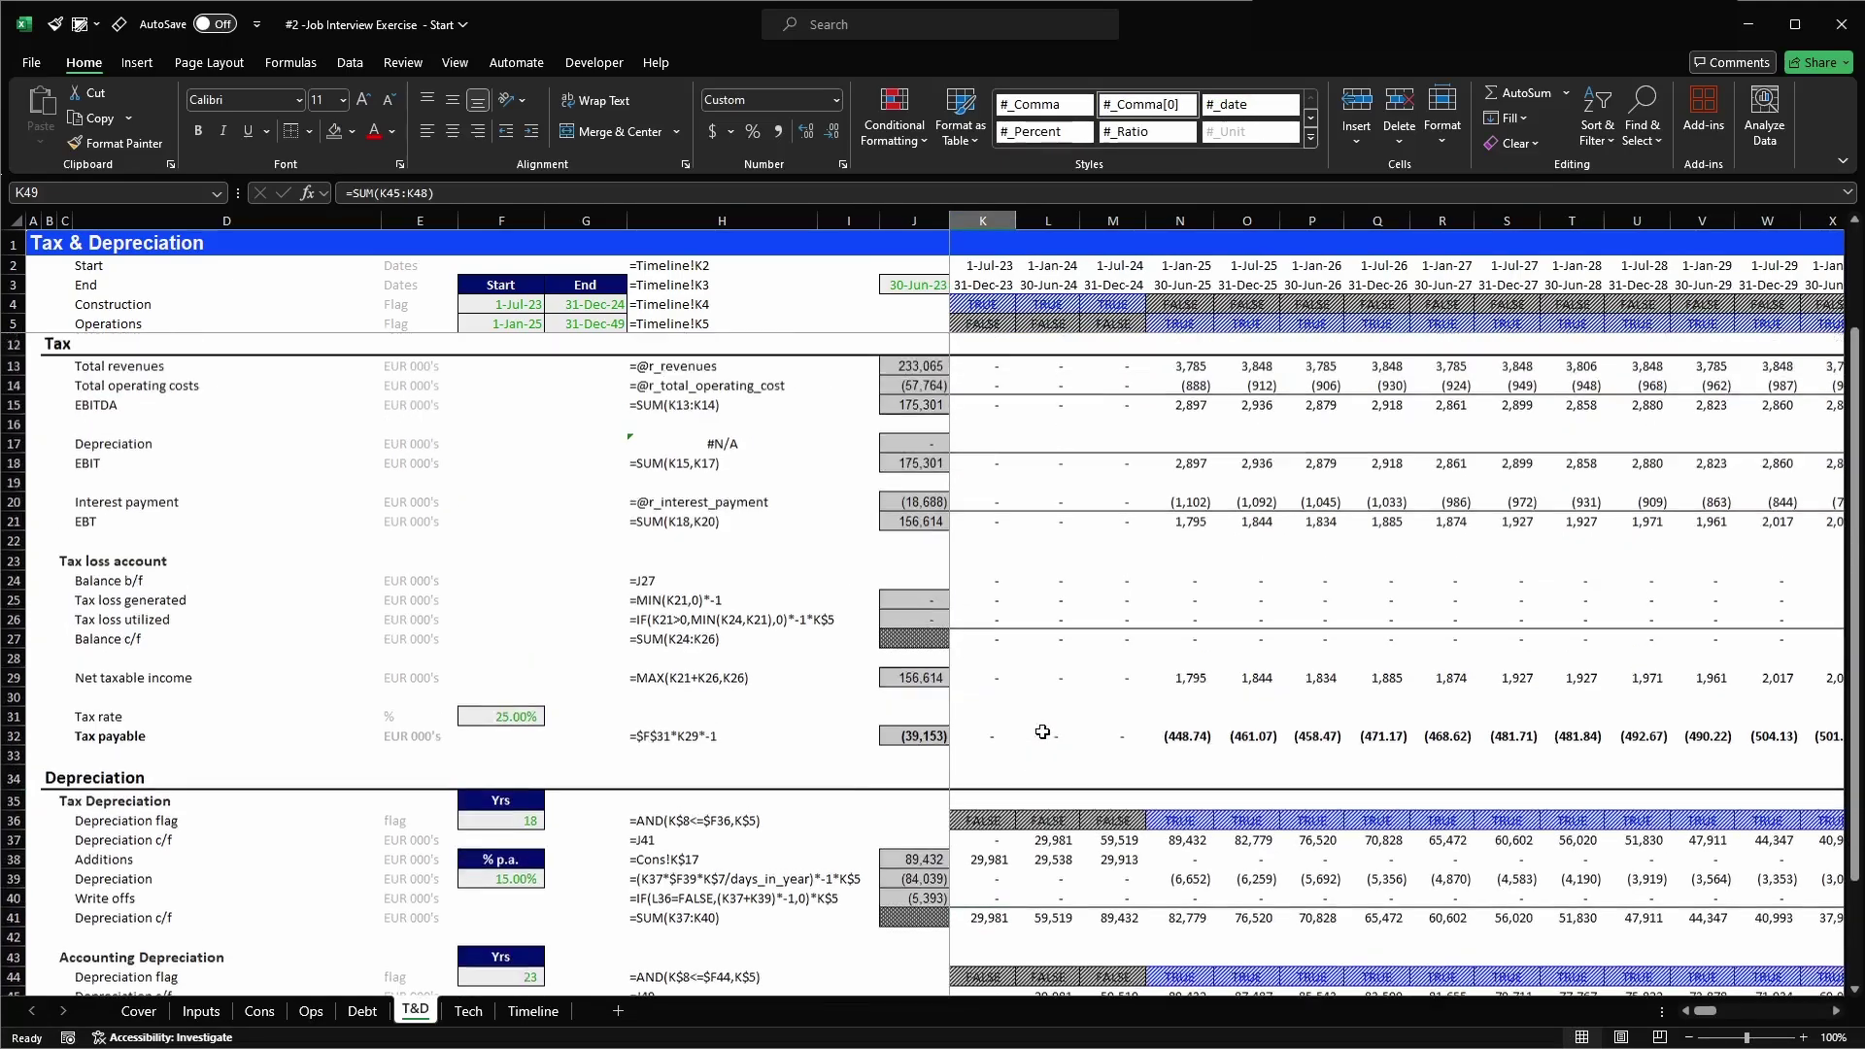
pyautogui.scroll(2, 1042, 731)
pyautogui.click(967, 566)
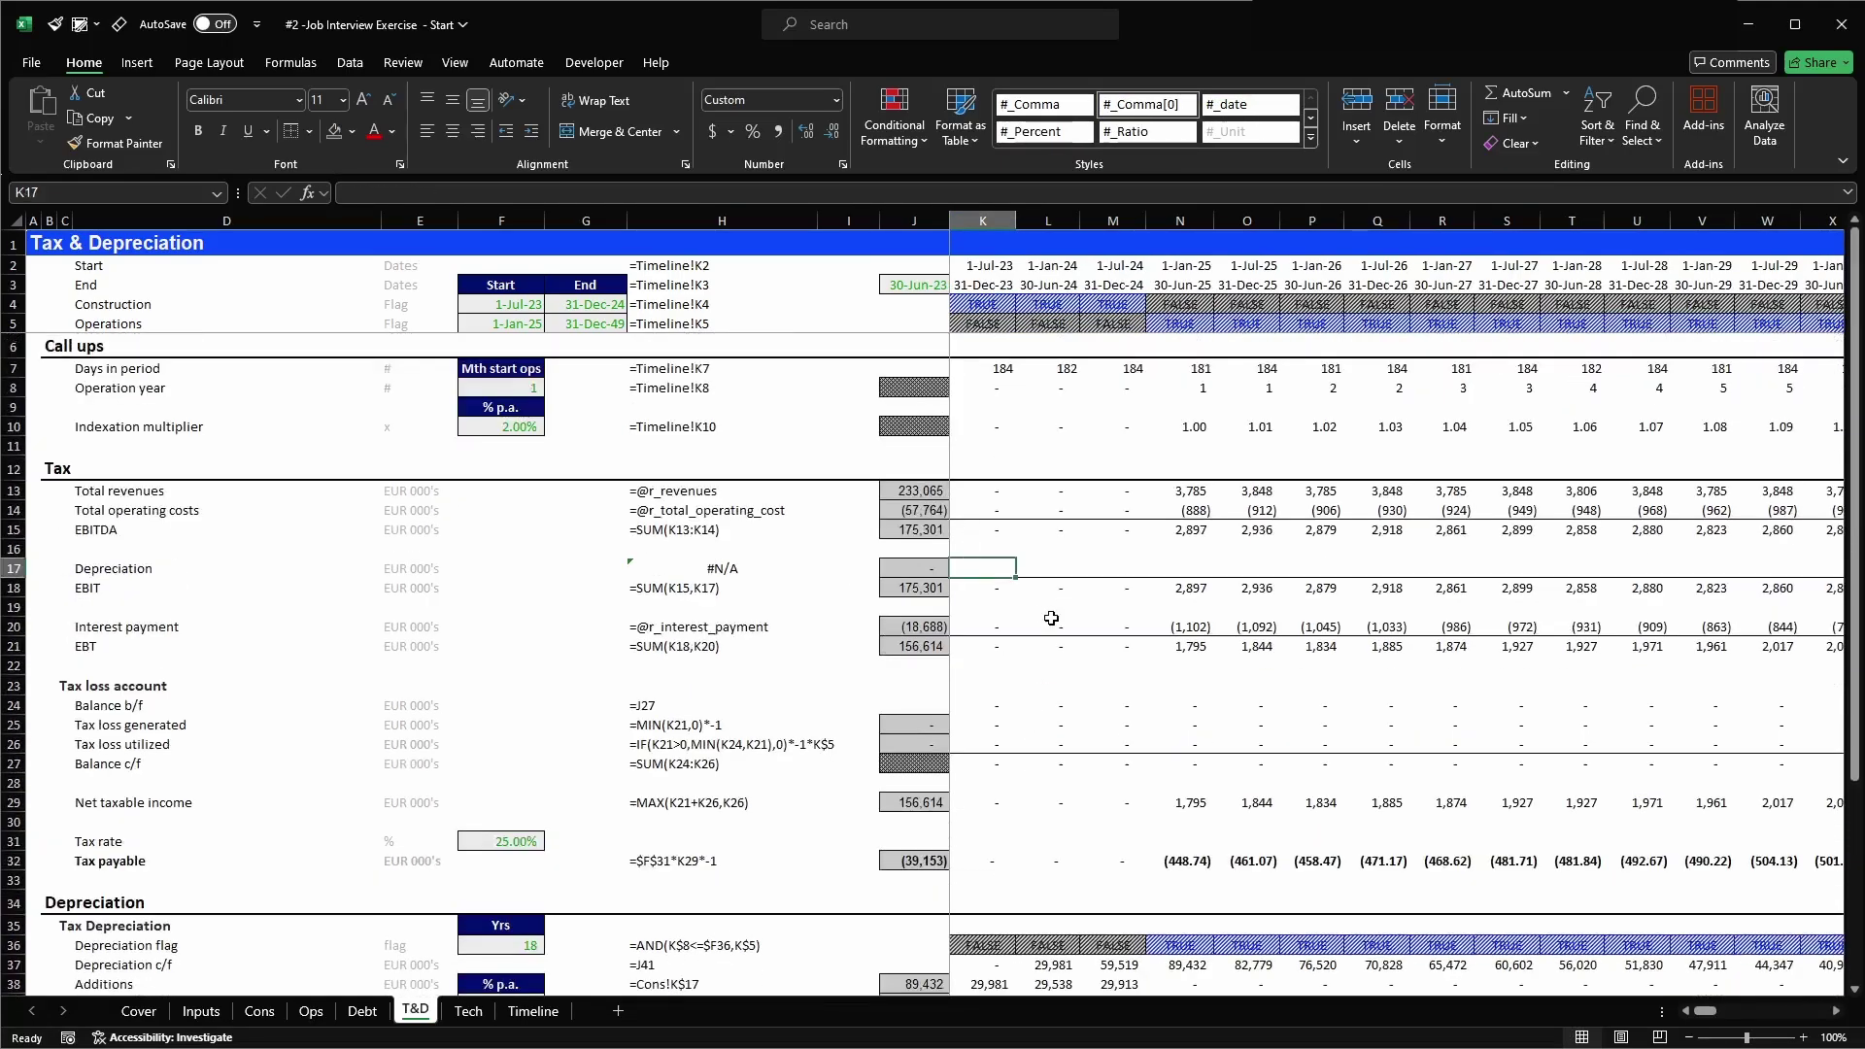
pyautogui.write('=')
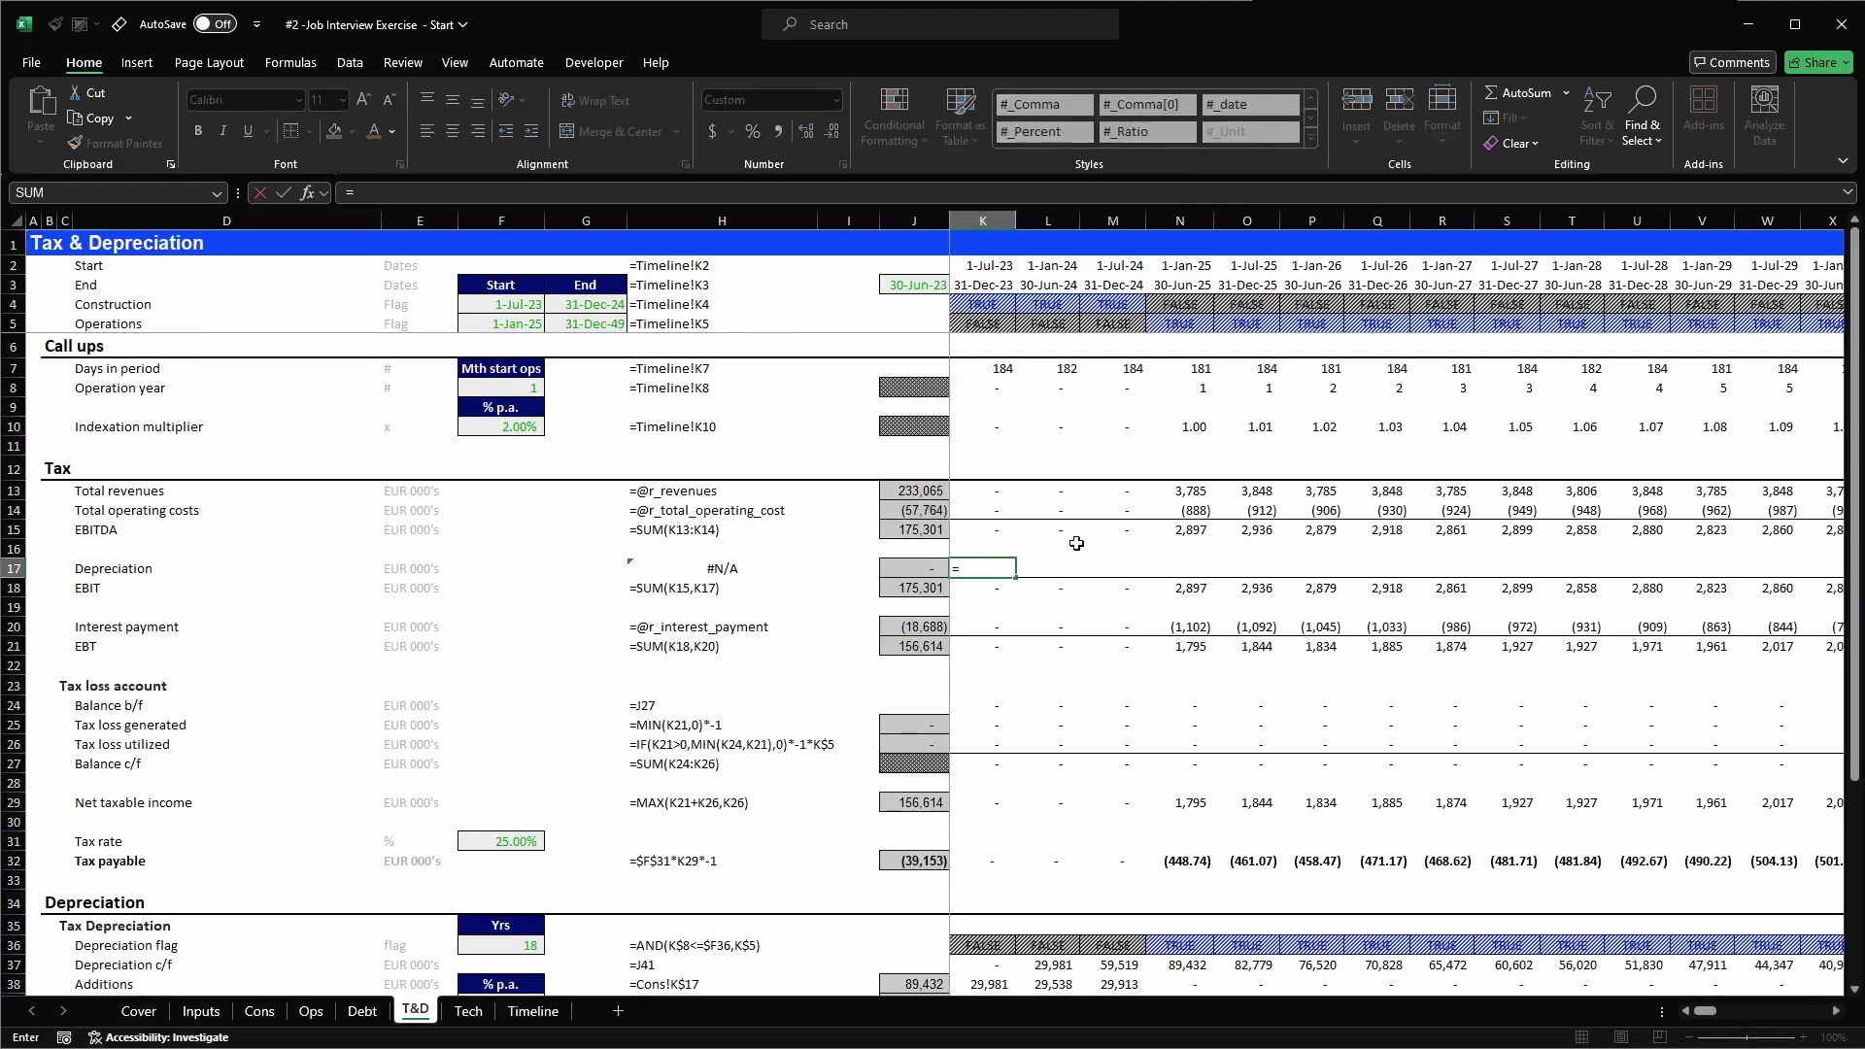
pyautogui.scroll(-3, 1051, 618)
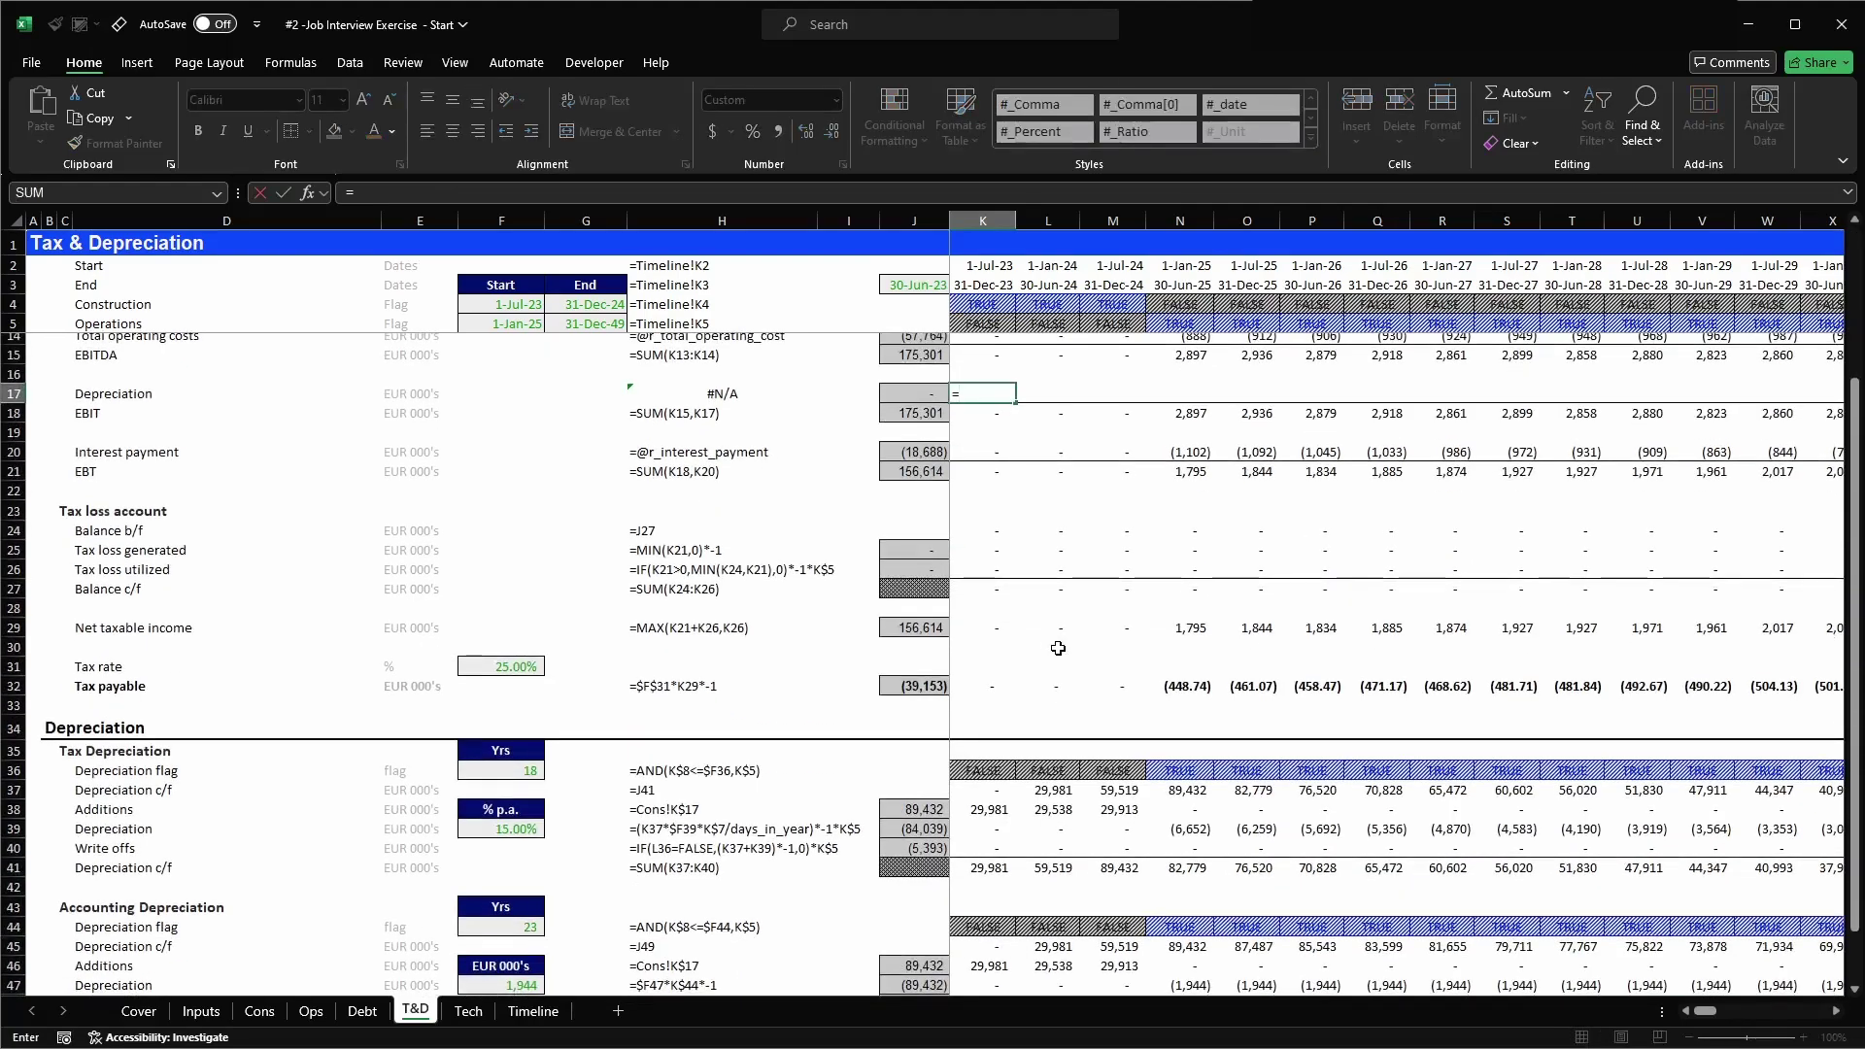
pyautogui.click(957, 831)
pyautogui.press('Return')
pyautogui.press('Up')
pyautogui.hotkey('ctrl', 'c')
pyautogui.hotkey('ctrl', 'shift', 'Right')
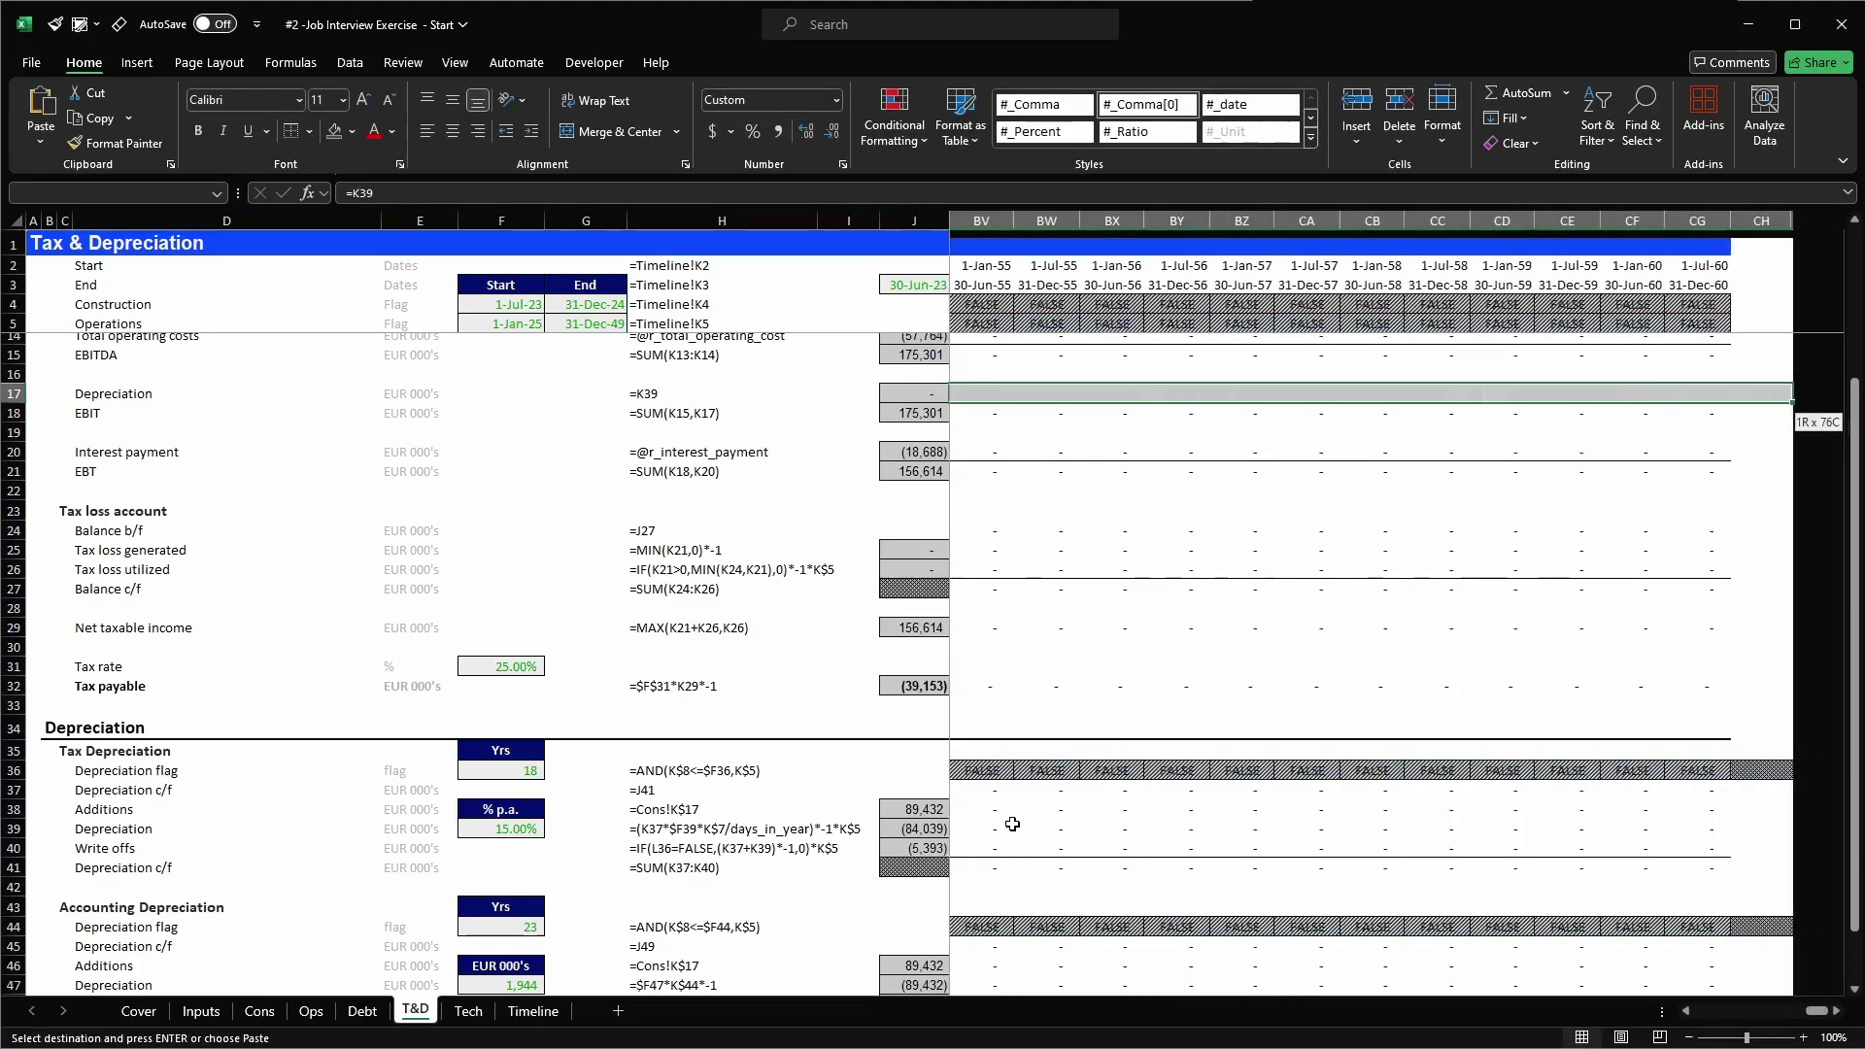
pyautogui.press('Return')
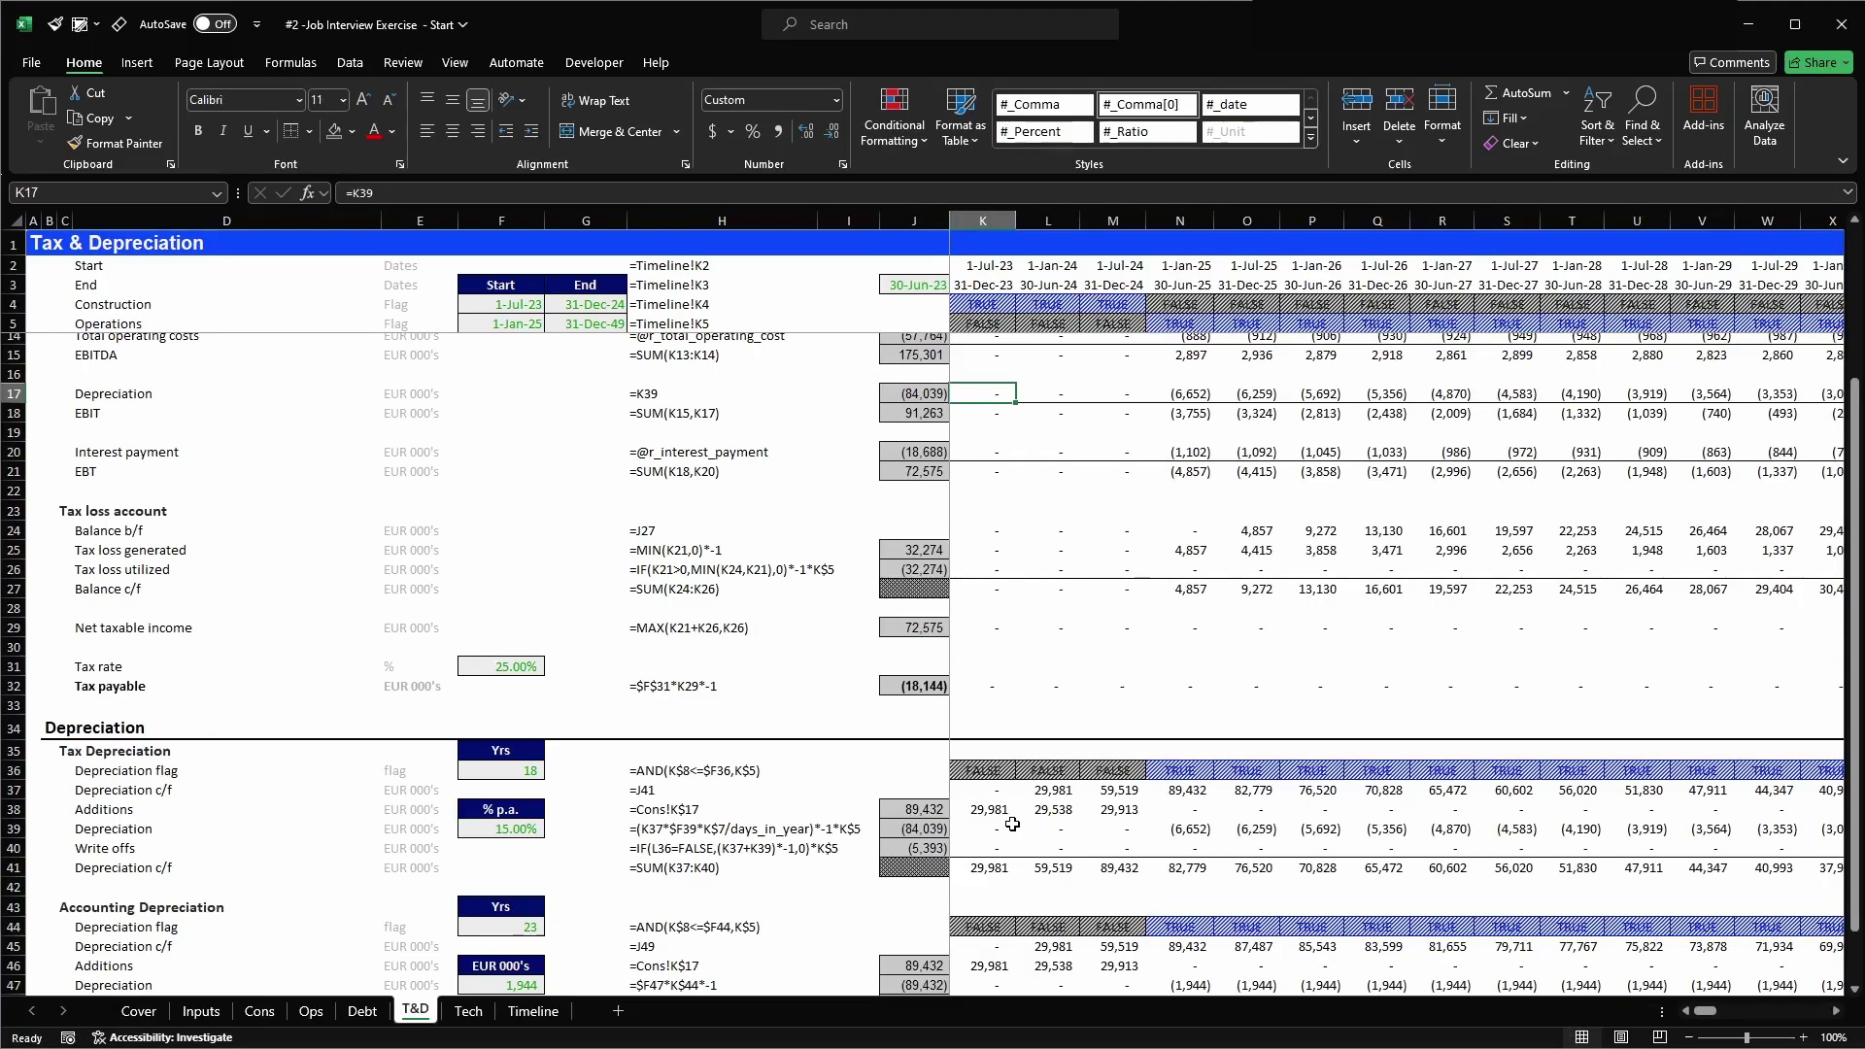
# - Extend the K17 formula to =K39+K40 so it includes tax write-offs, and copy it across all timeline periods
pyautogui.press('F2')
pyautogui.write('+')
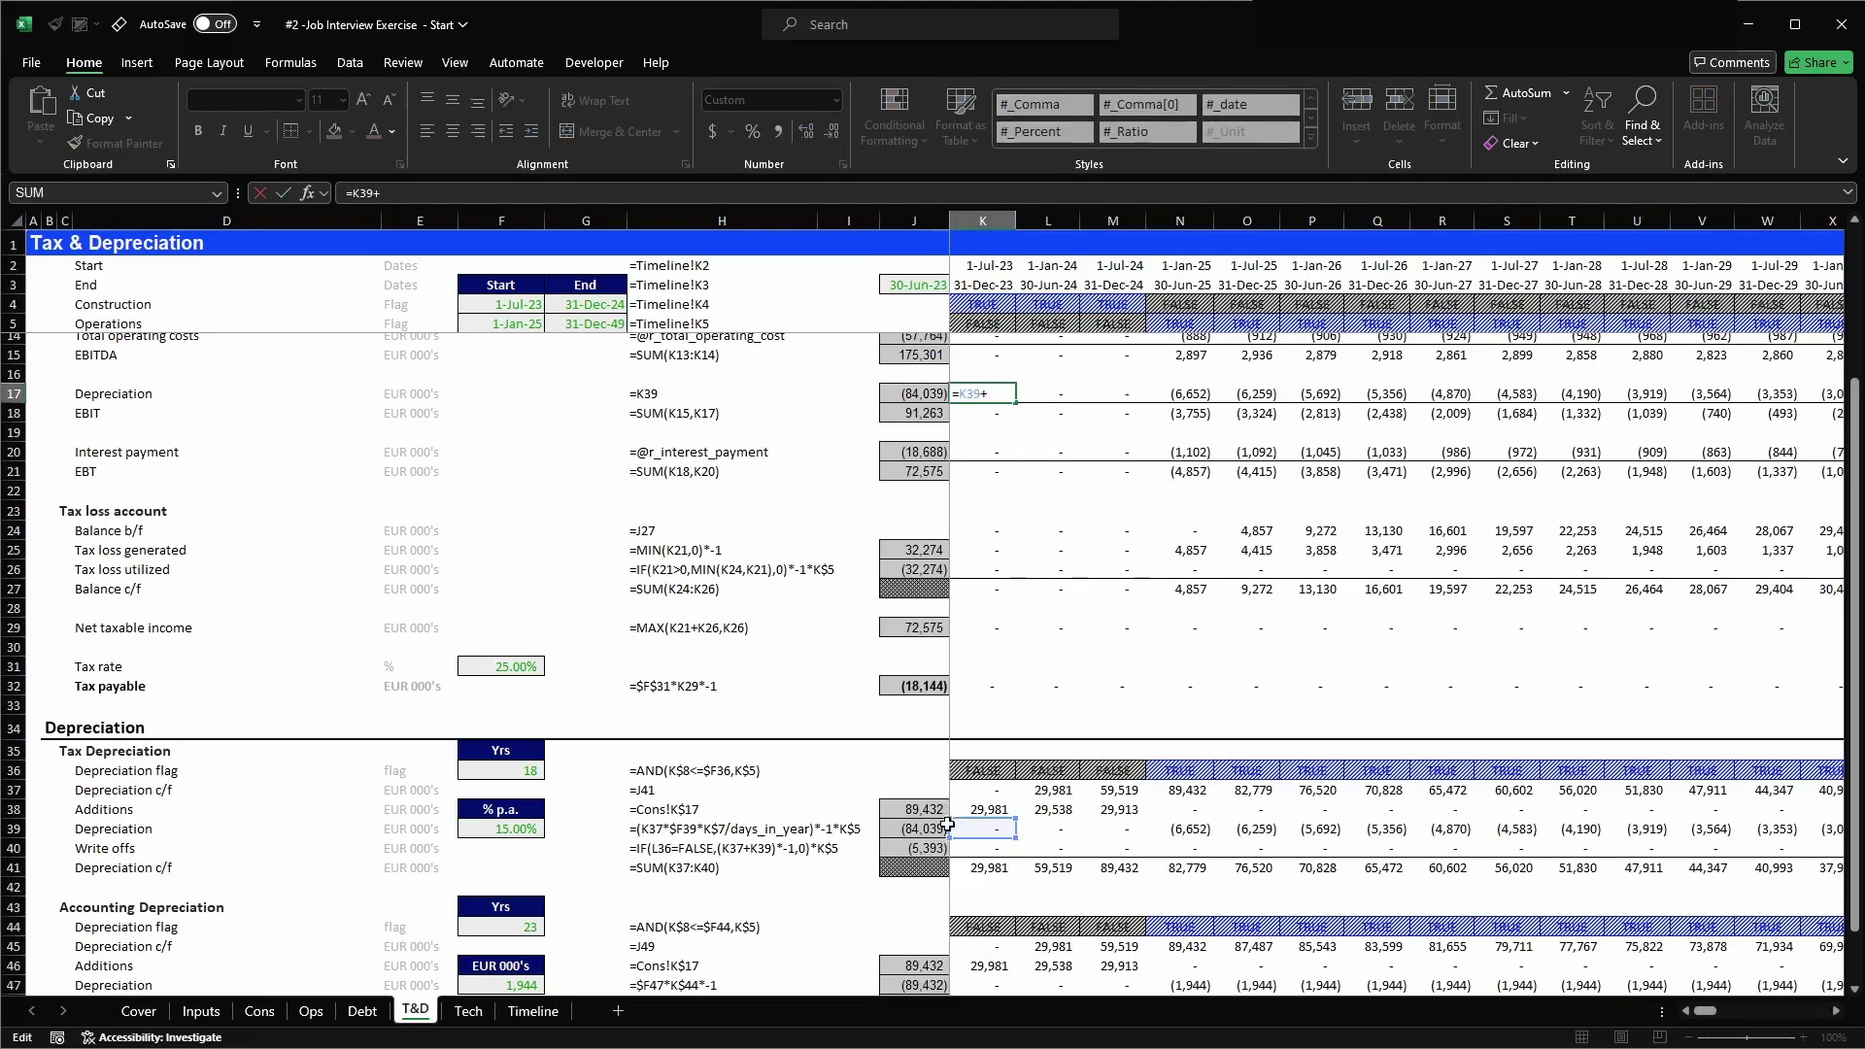
pyautogui.click(971, 848)
pyautogui.press('Return')
pyautogui.hotkey('ctrl', 'c')
pyautogui.hotkey('ctrl', 'shift', 'Right')
pyautogui.press('Return')
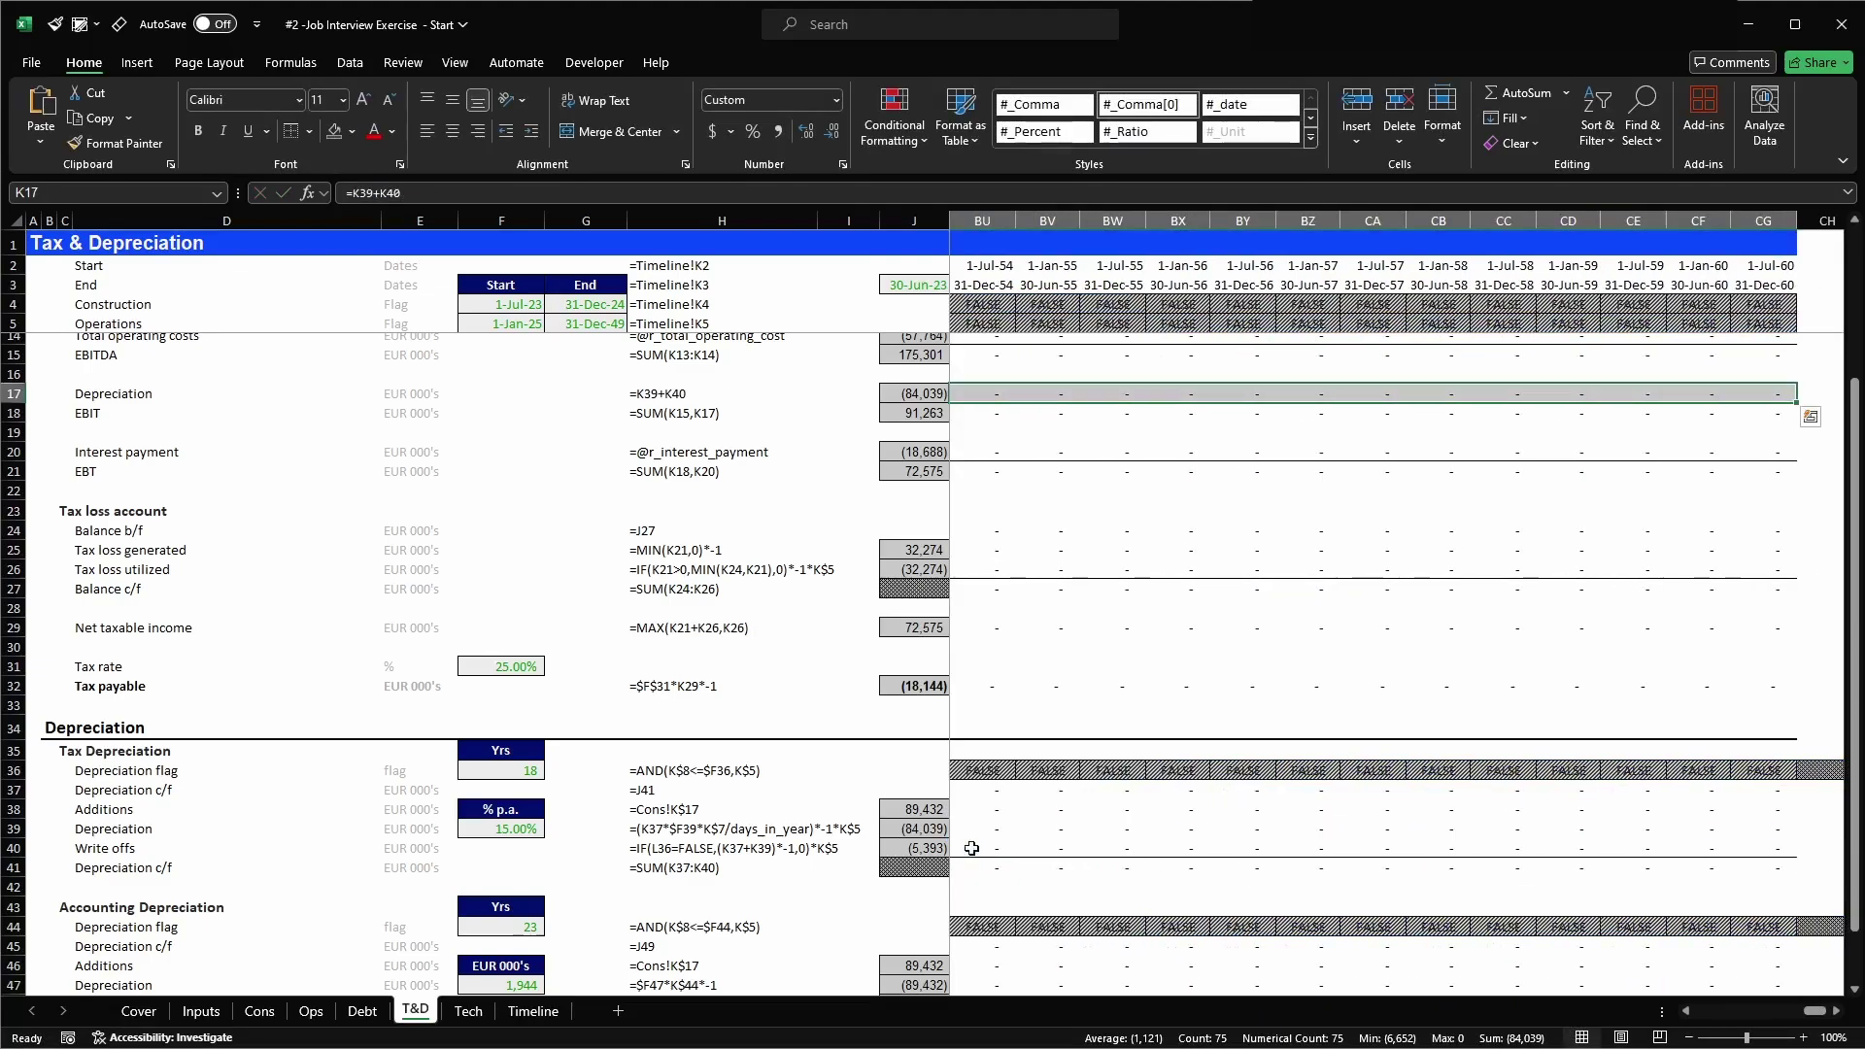
pyautogui.hotkey('ctrl', 'r')
# - Examine the Tax section's Depreciation row and the cells its formula in K17 refers to
pyautogui.press('Left')
pyautogui.press('Right')
pyautogui.press('Left')
pyautogui.press('Left')
pyautogui.press('Left')
pyautogui.press('Left')
pyautogui.press('Right')
pyautogui.press('Right')
pyautogui.press('Right')
pyautogui.press('Right')
pyautogui.press('F2')
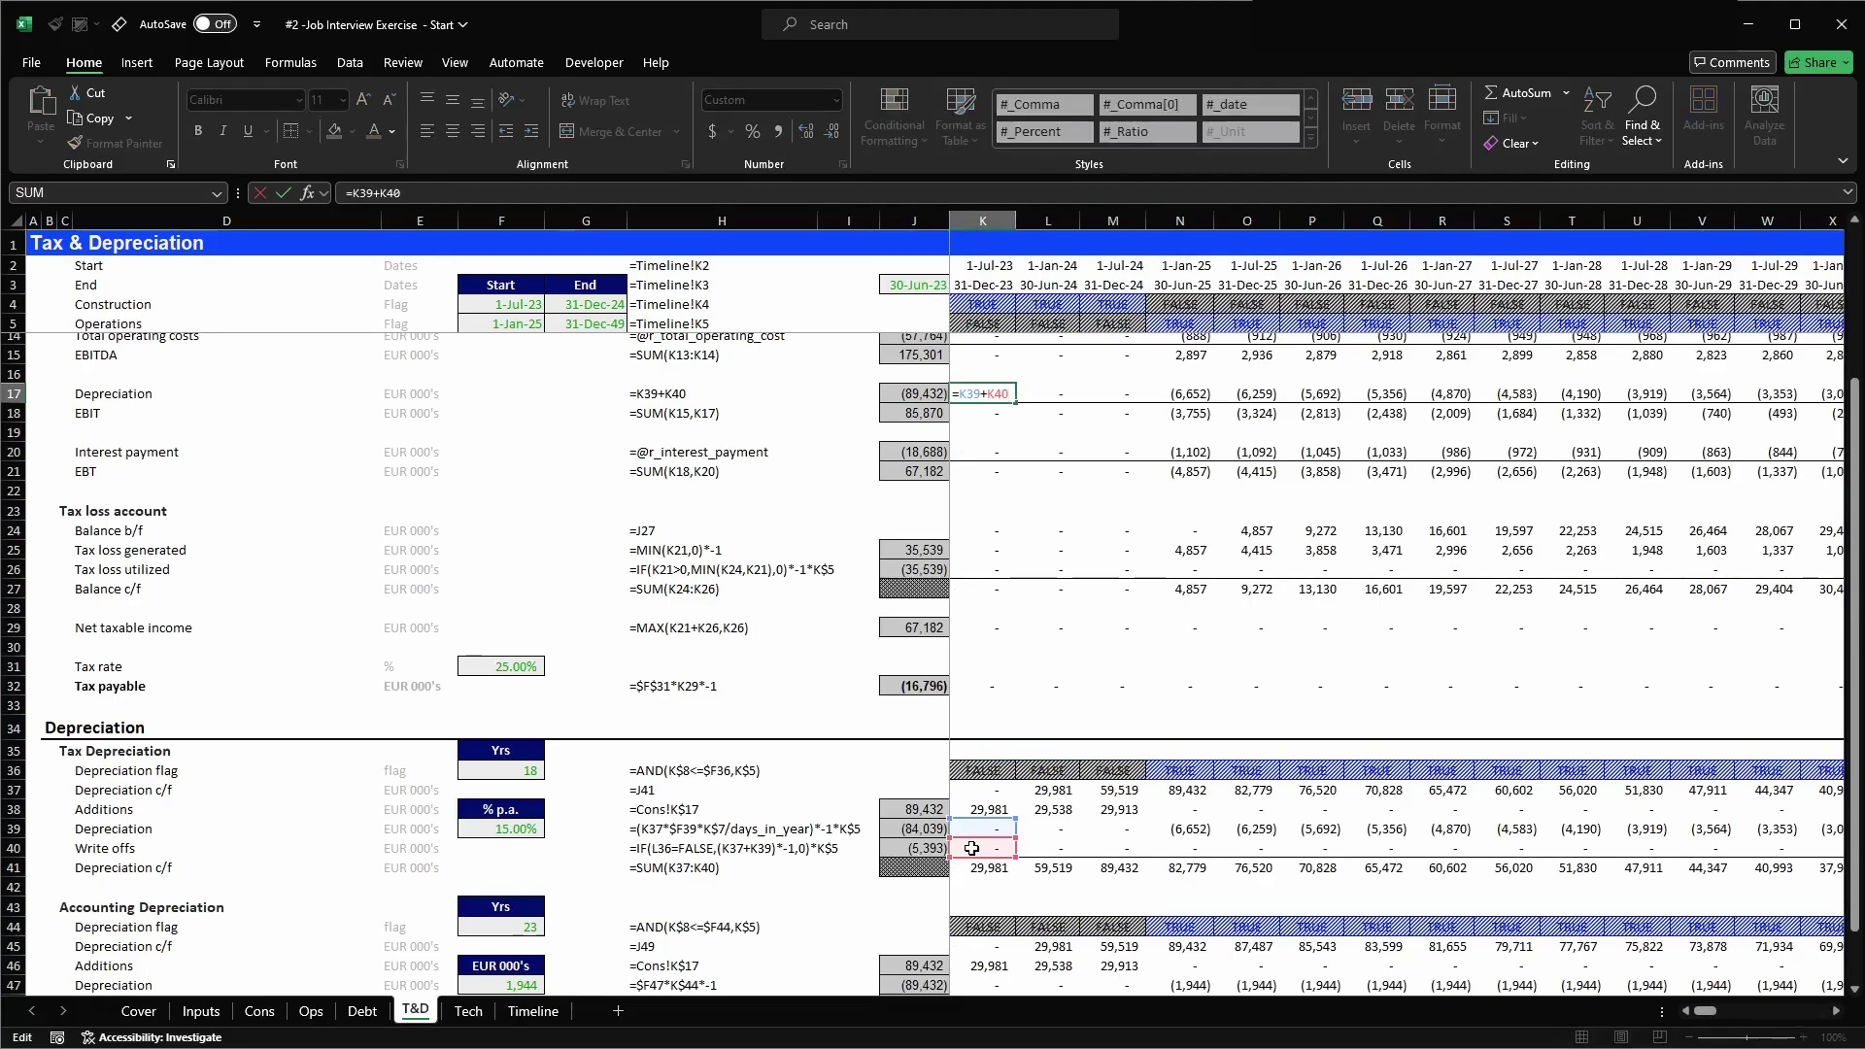
pyautogui.press('Escape')
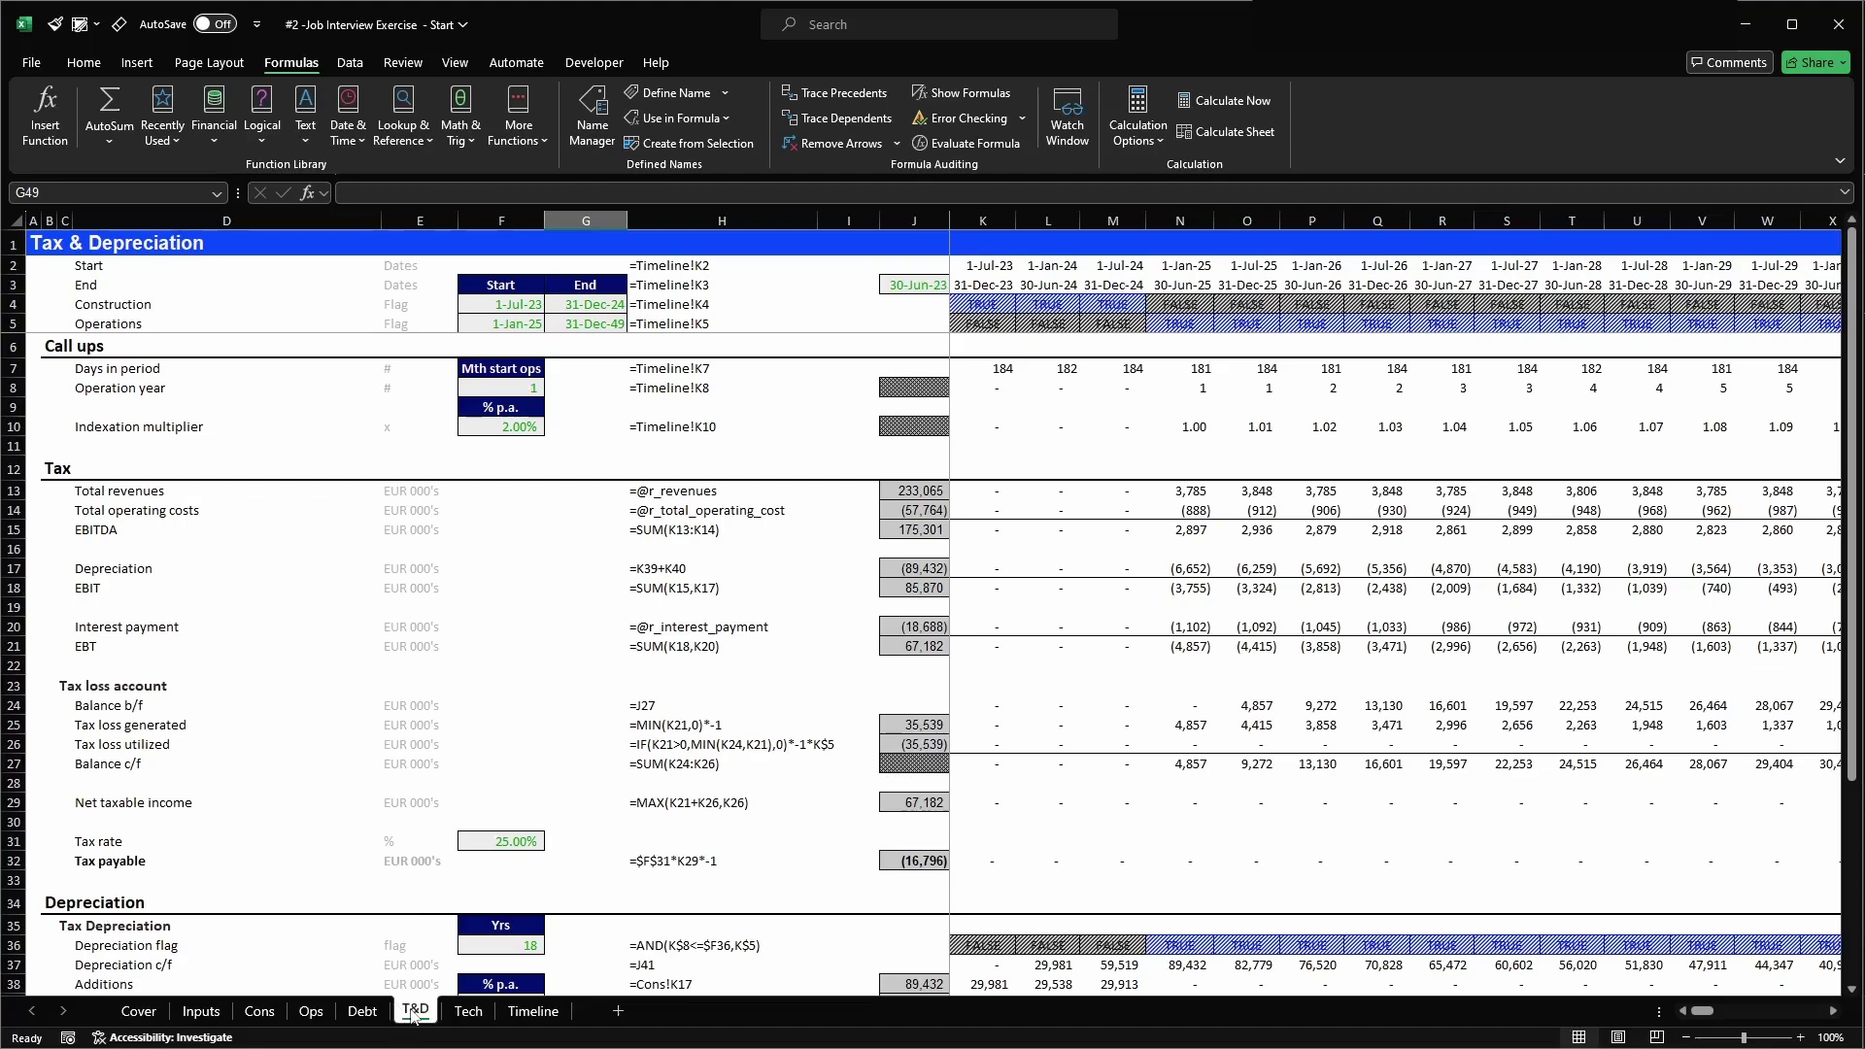
# - Duplicate the T&D sheet, placing the copy directly before Tech, and rename the copy as Equity
pyautogui.moveTo(413, 1015); pyautogui.dragTo(443, 1007)
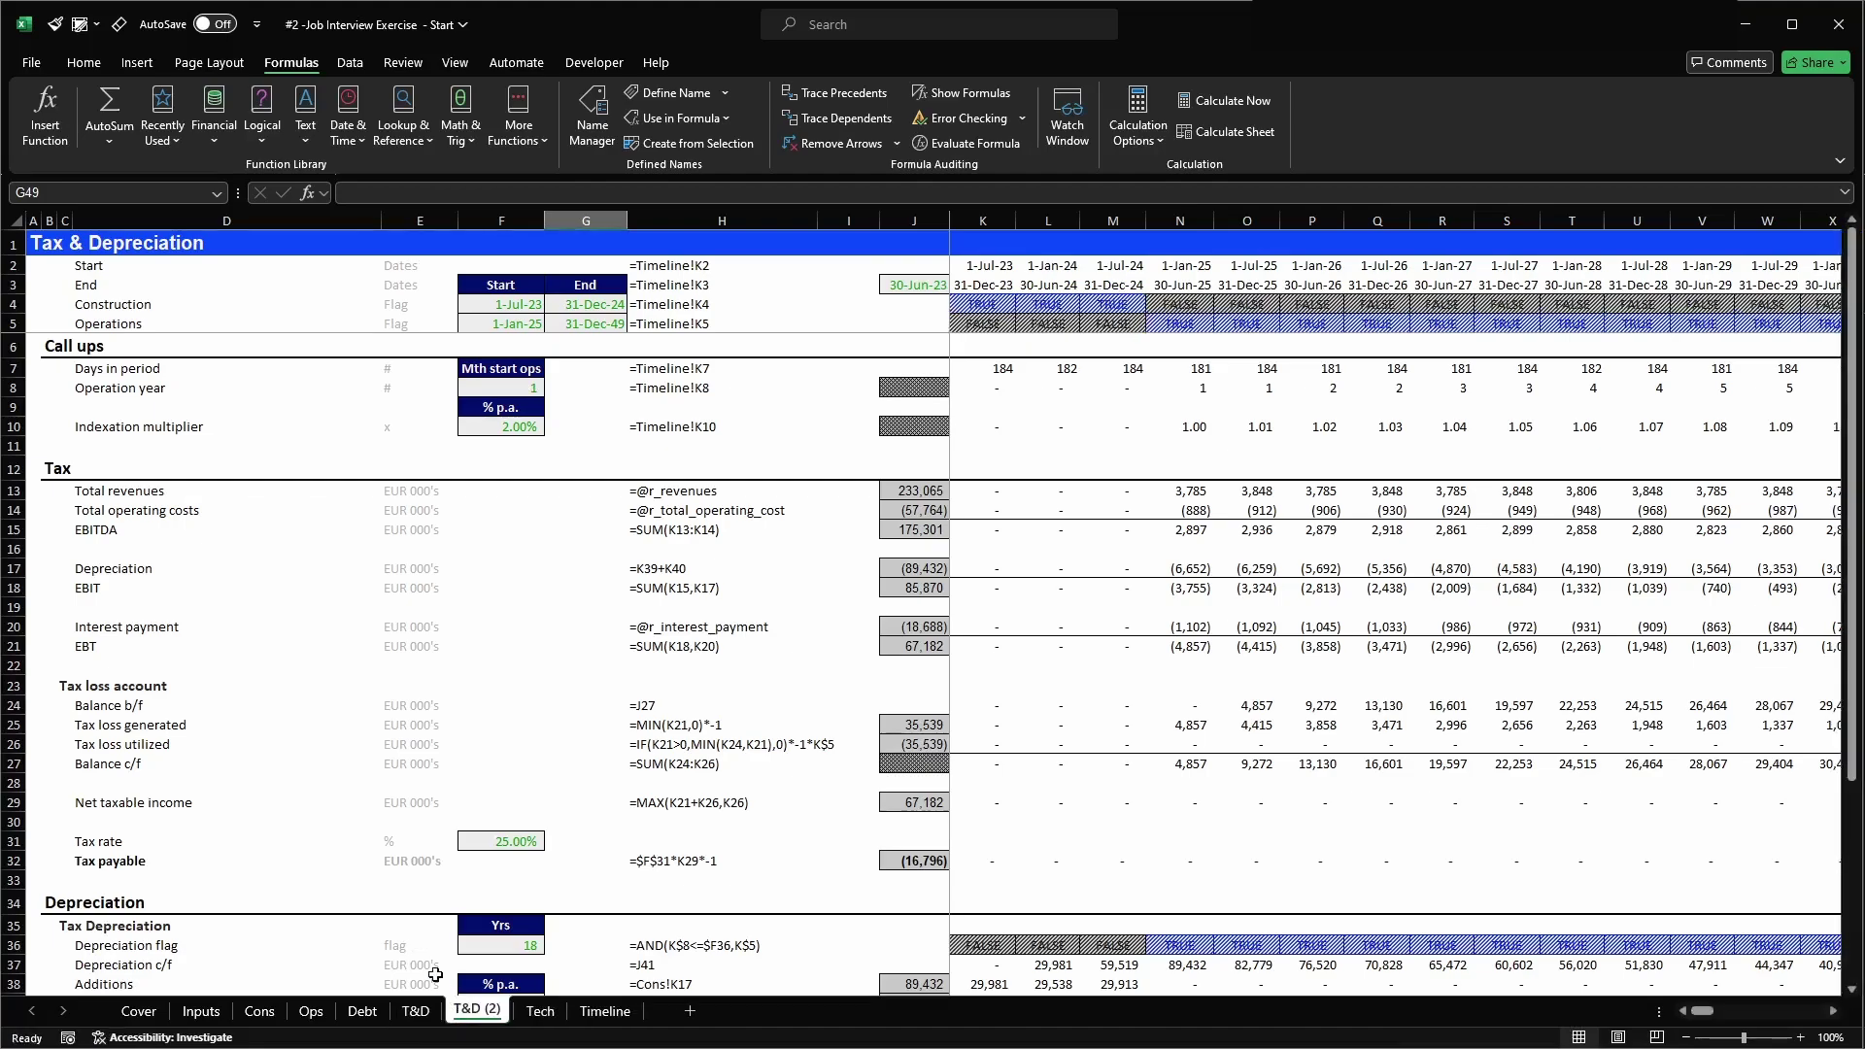
pyautogui.doubleClick(476, 1010)
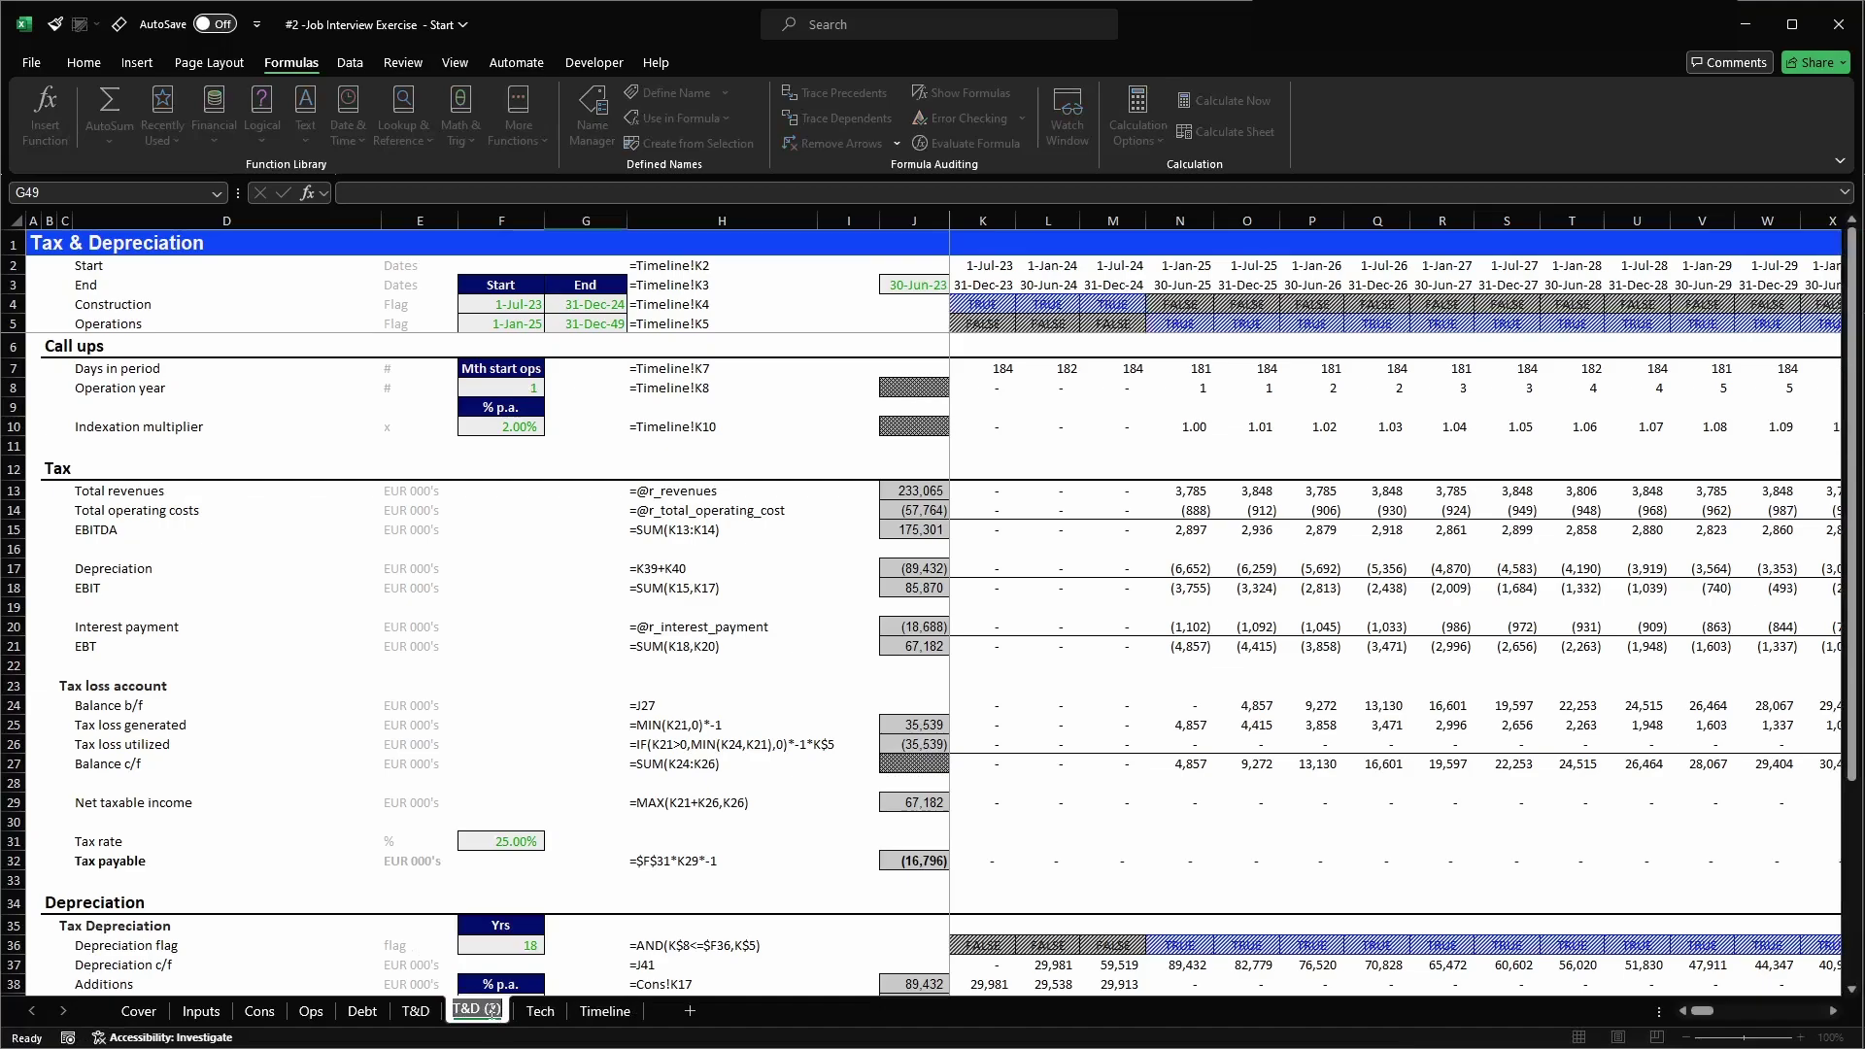
pyautogui.press('BackSpace')
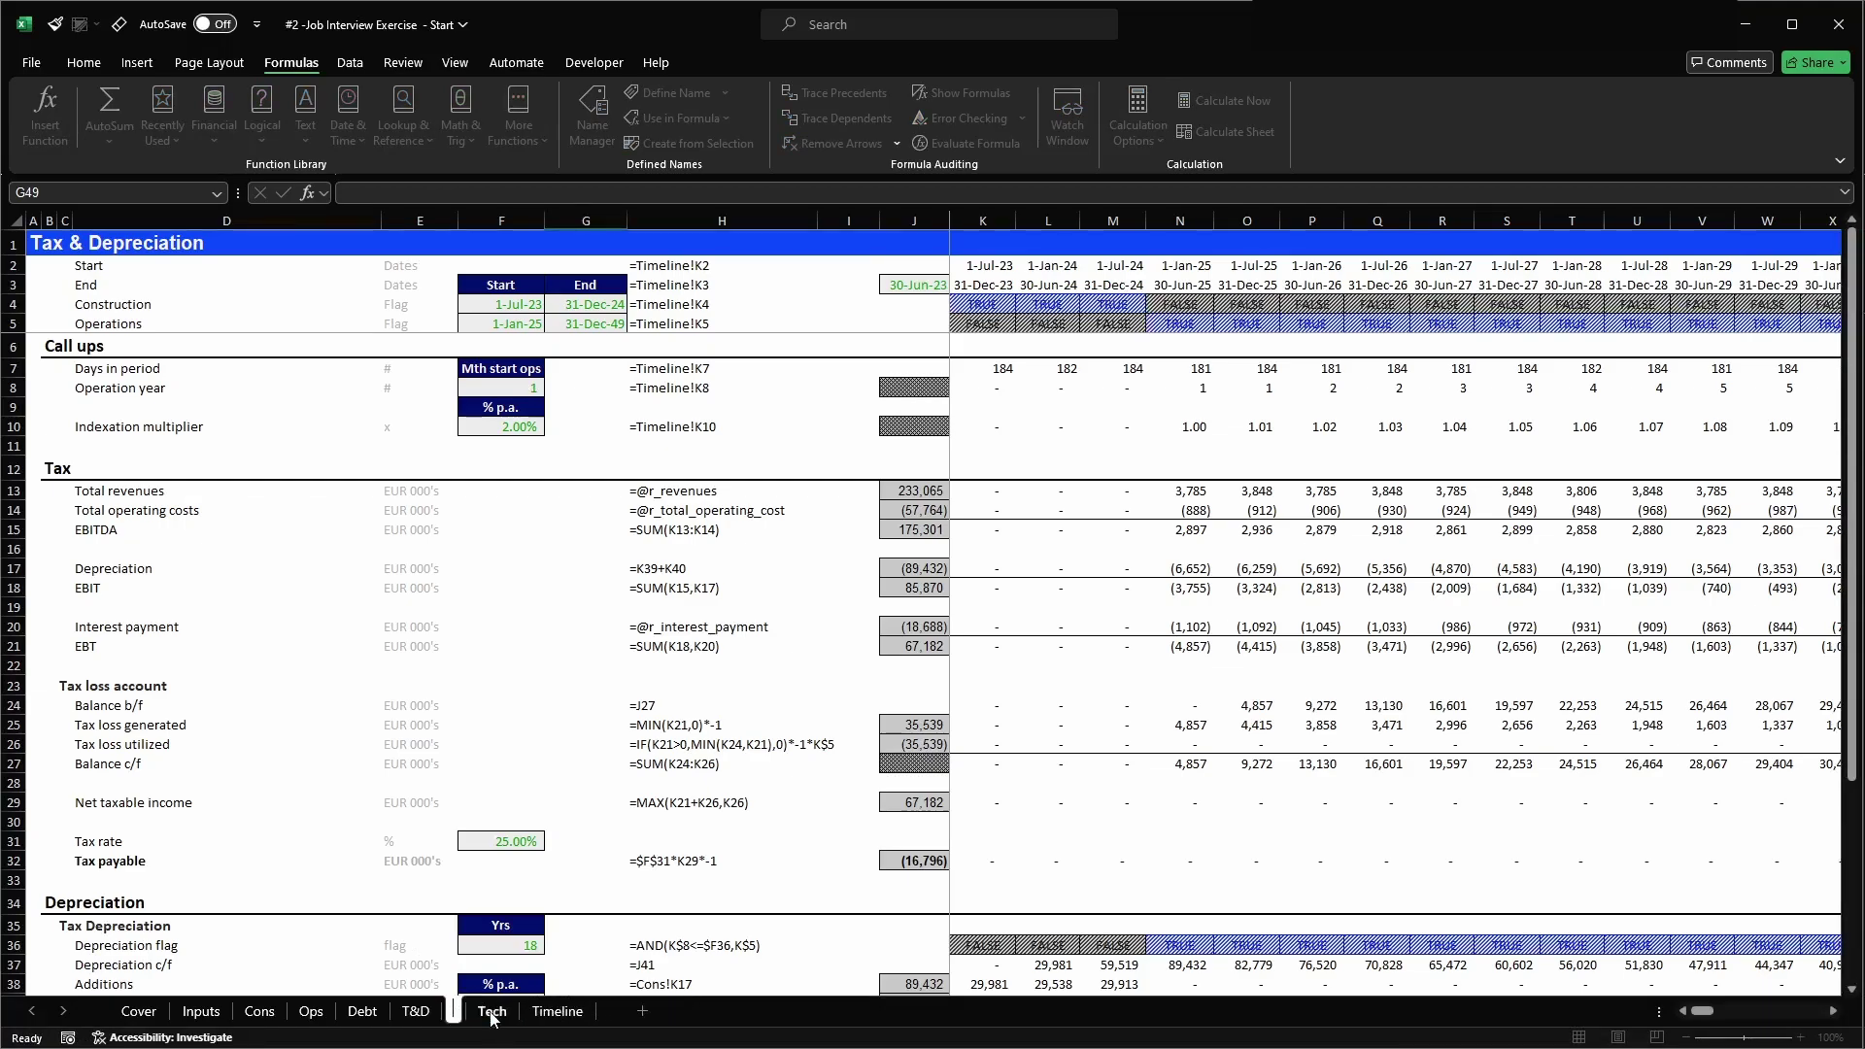
pyautogui.write('Equity')
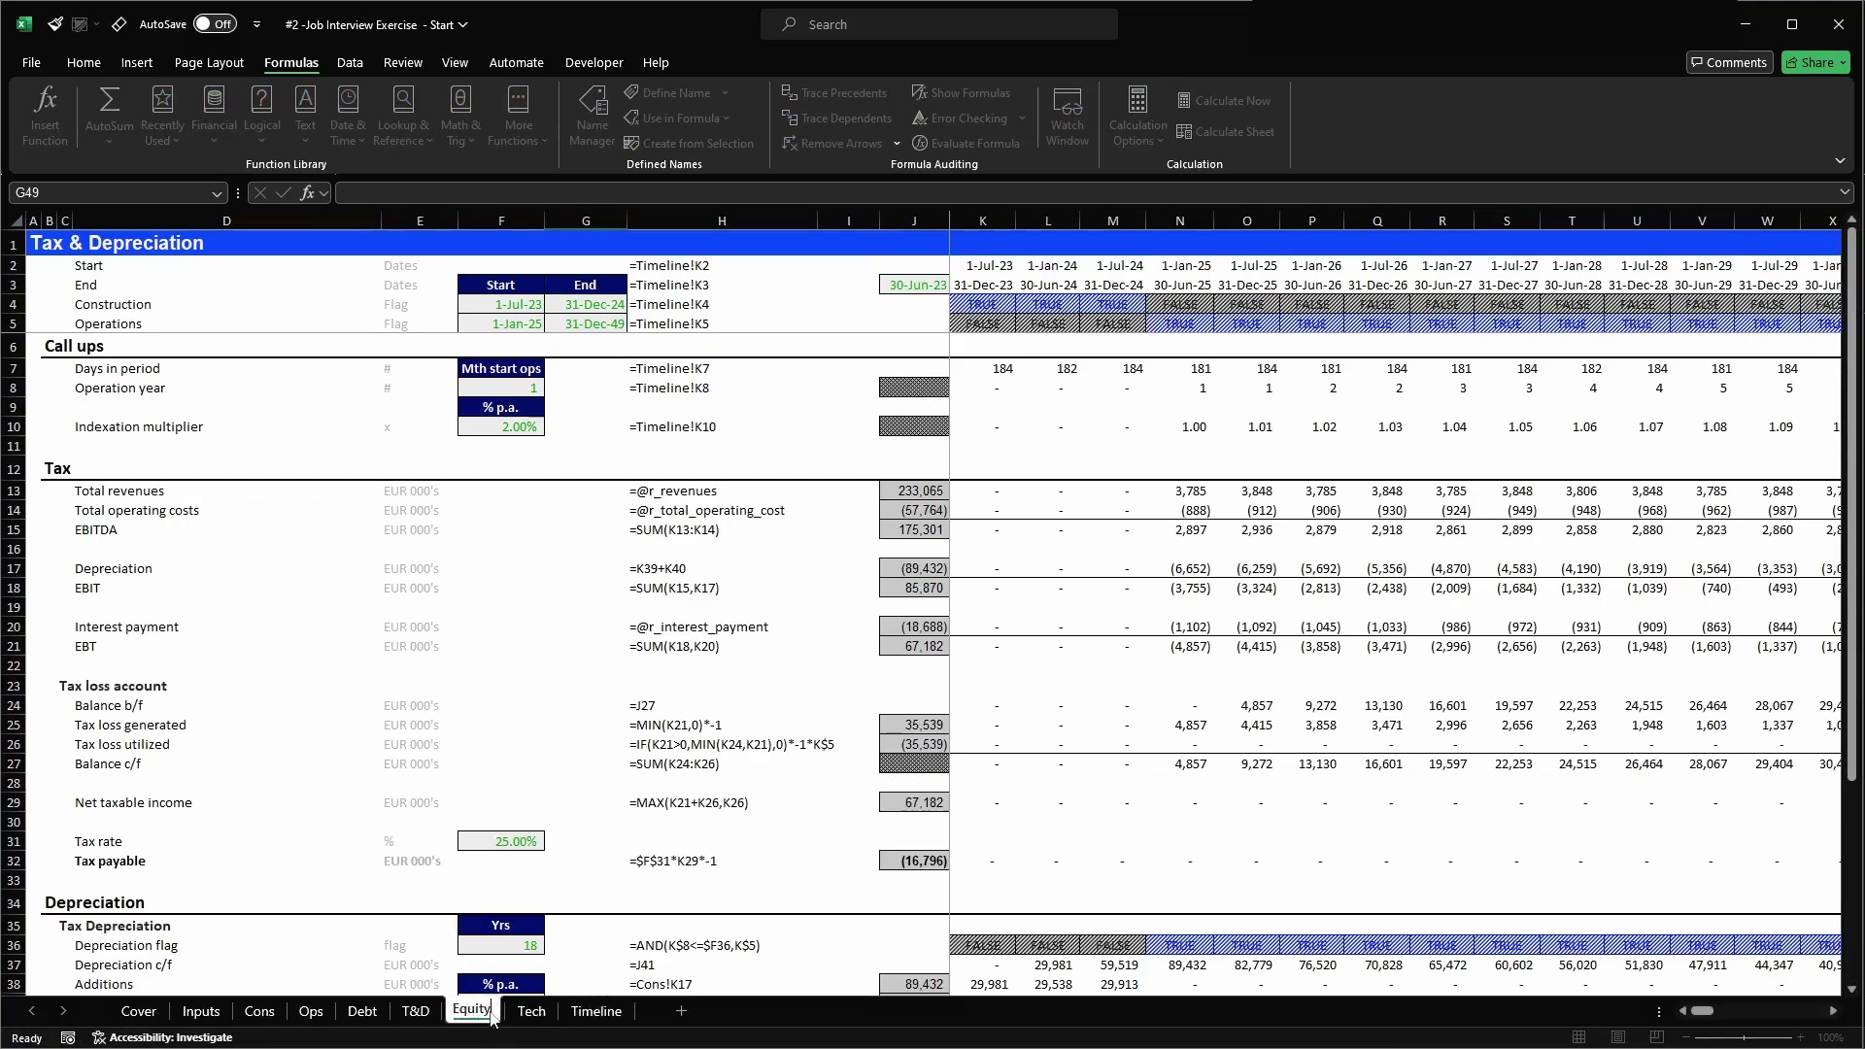
pyautogui.press('Return')
# - Change the sheet title in A1 of the Equity sheet to Equity
pyautogui.click(38, 243)
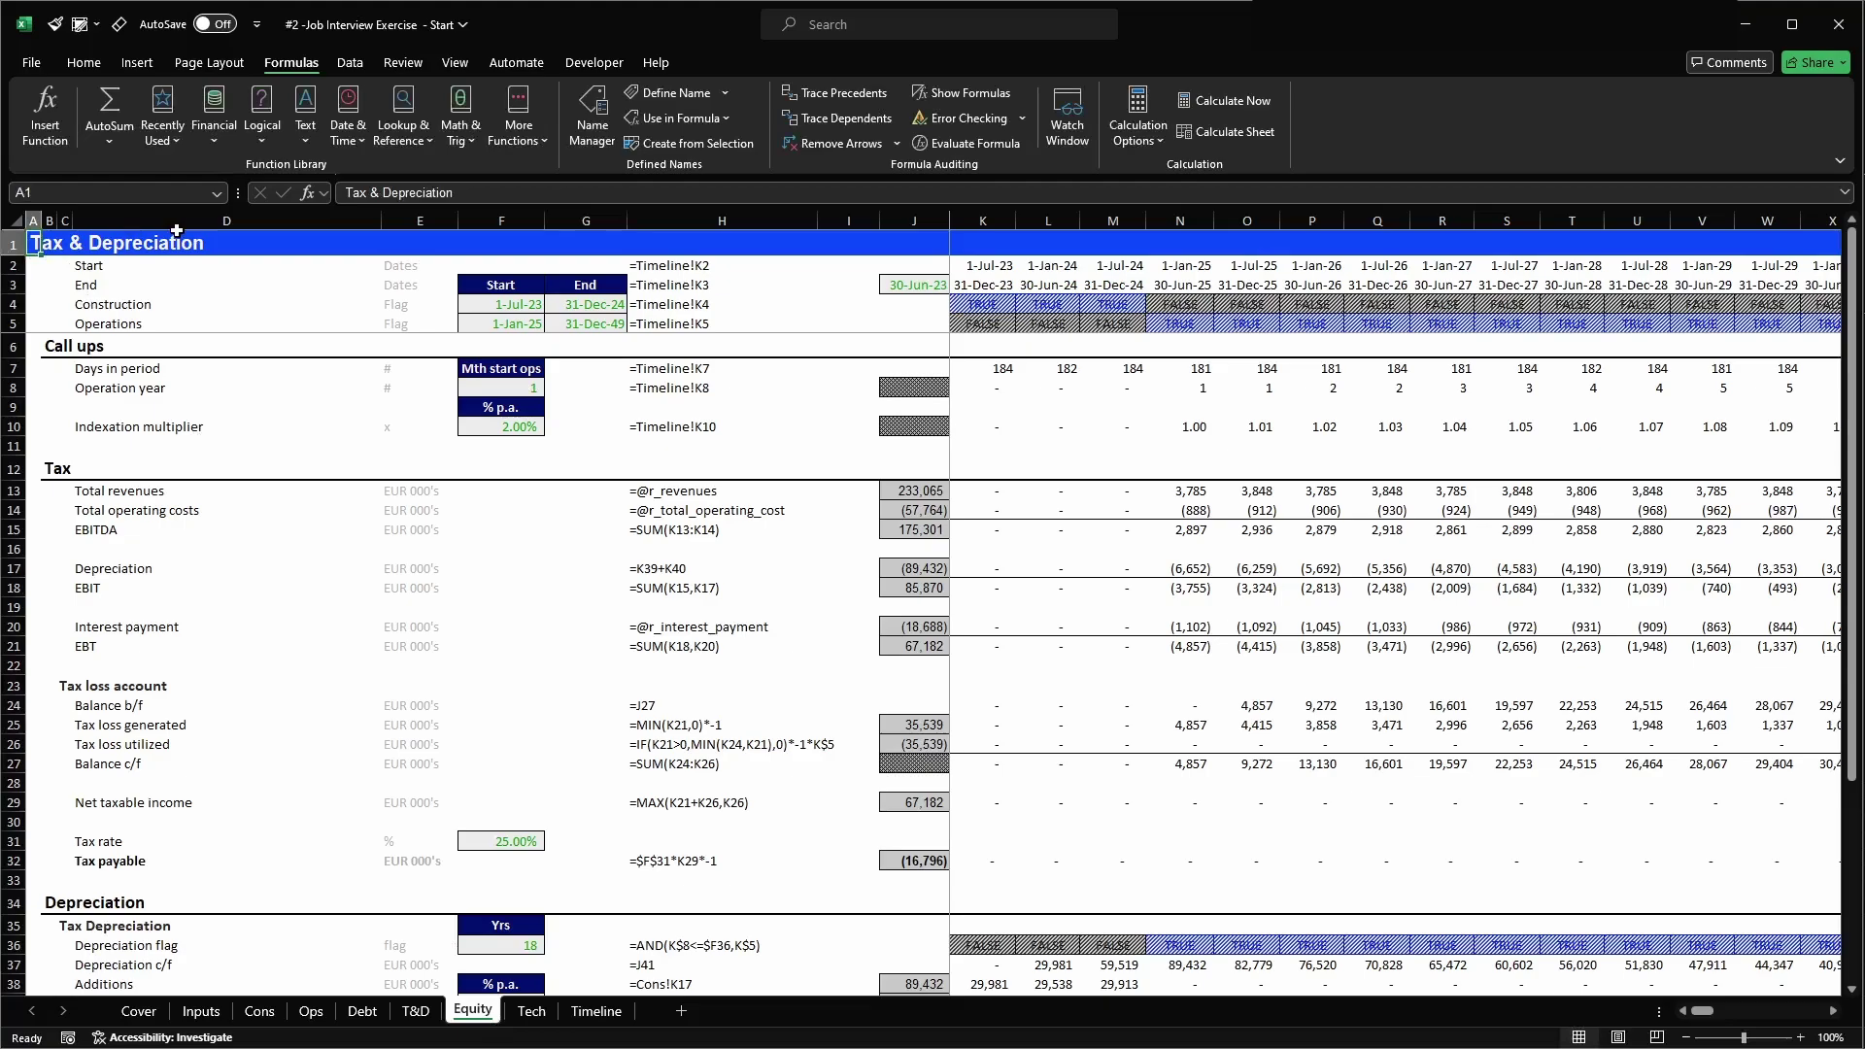
pyautogui.write('Equity')
pyautogui.press('Return')
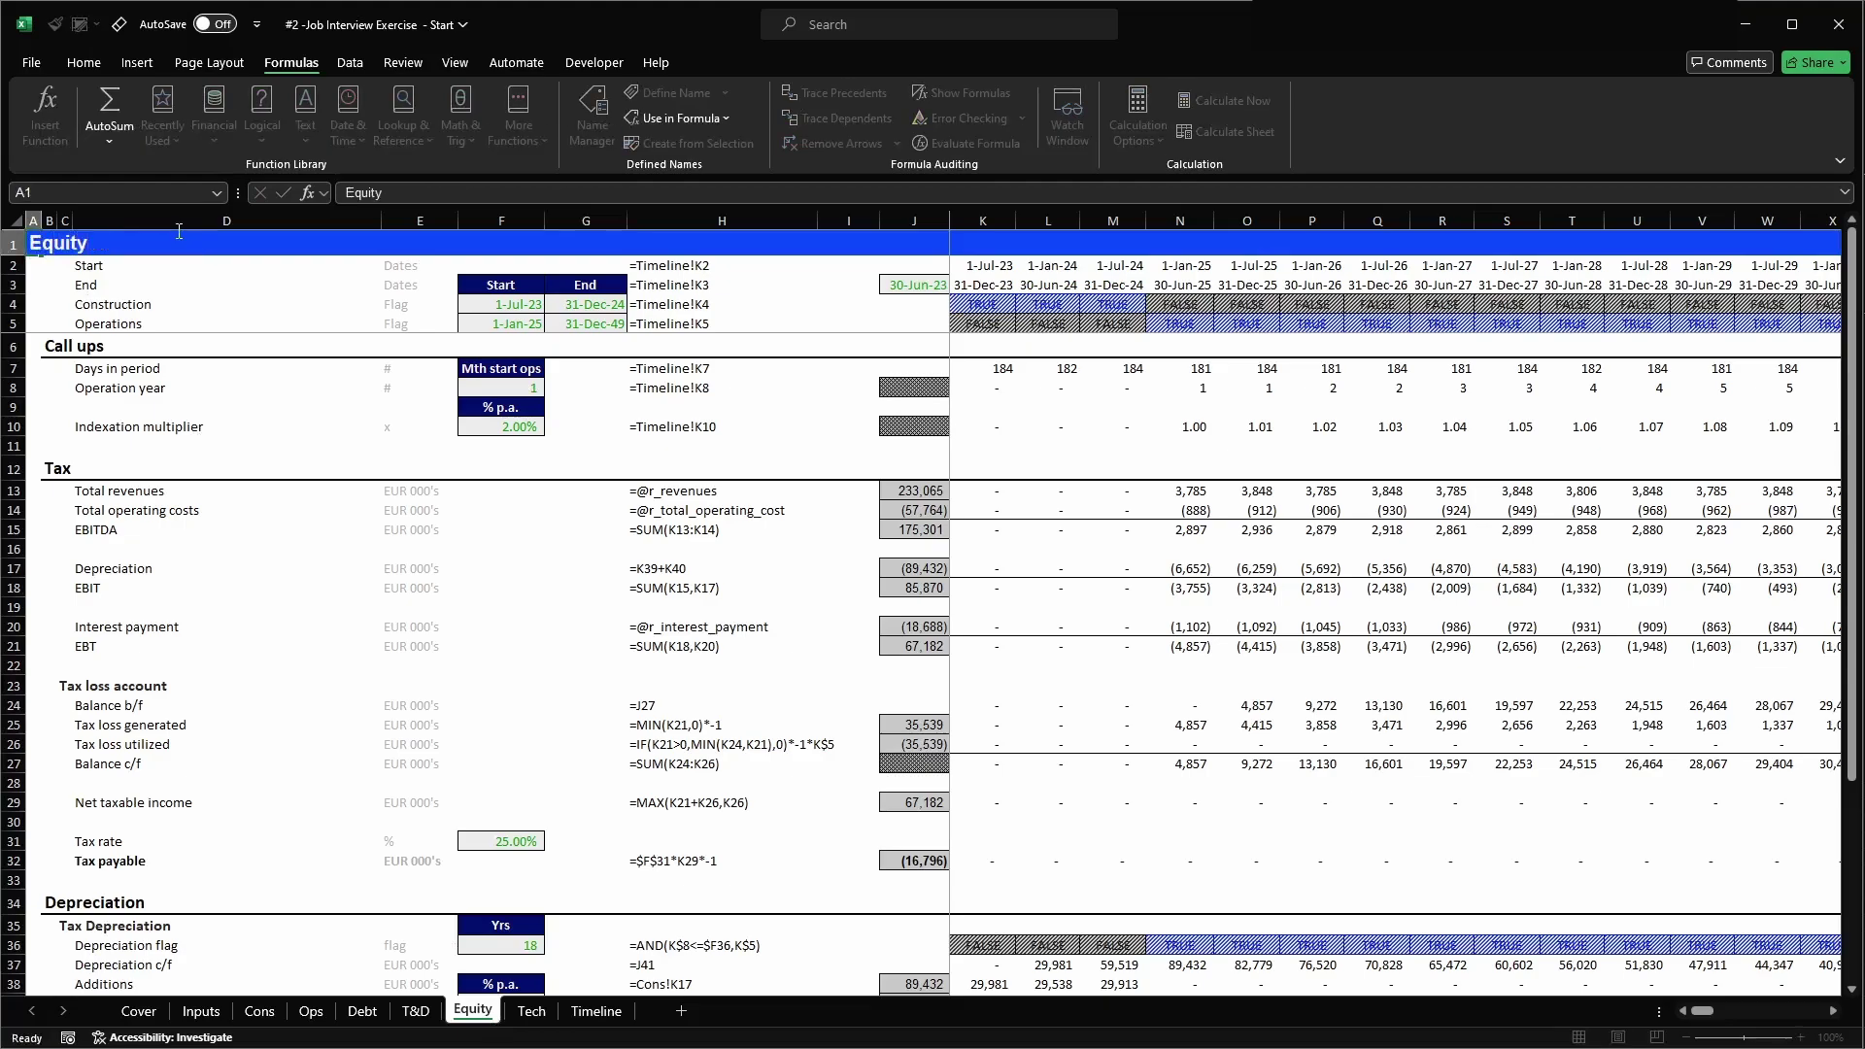
# - Delete rows 12 to 51 of the Equity sheet, removing the copied Tax and Depreciation sections
pyautogui.click(13, 468)
pyautogui.scroll(-8, 13, 468)
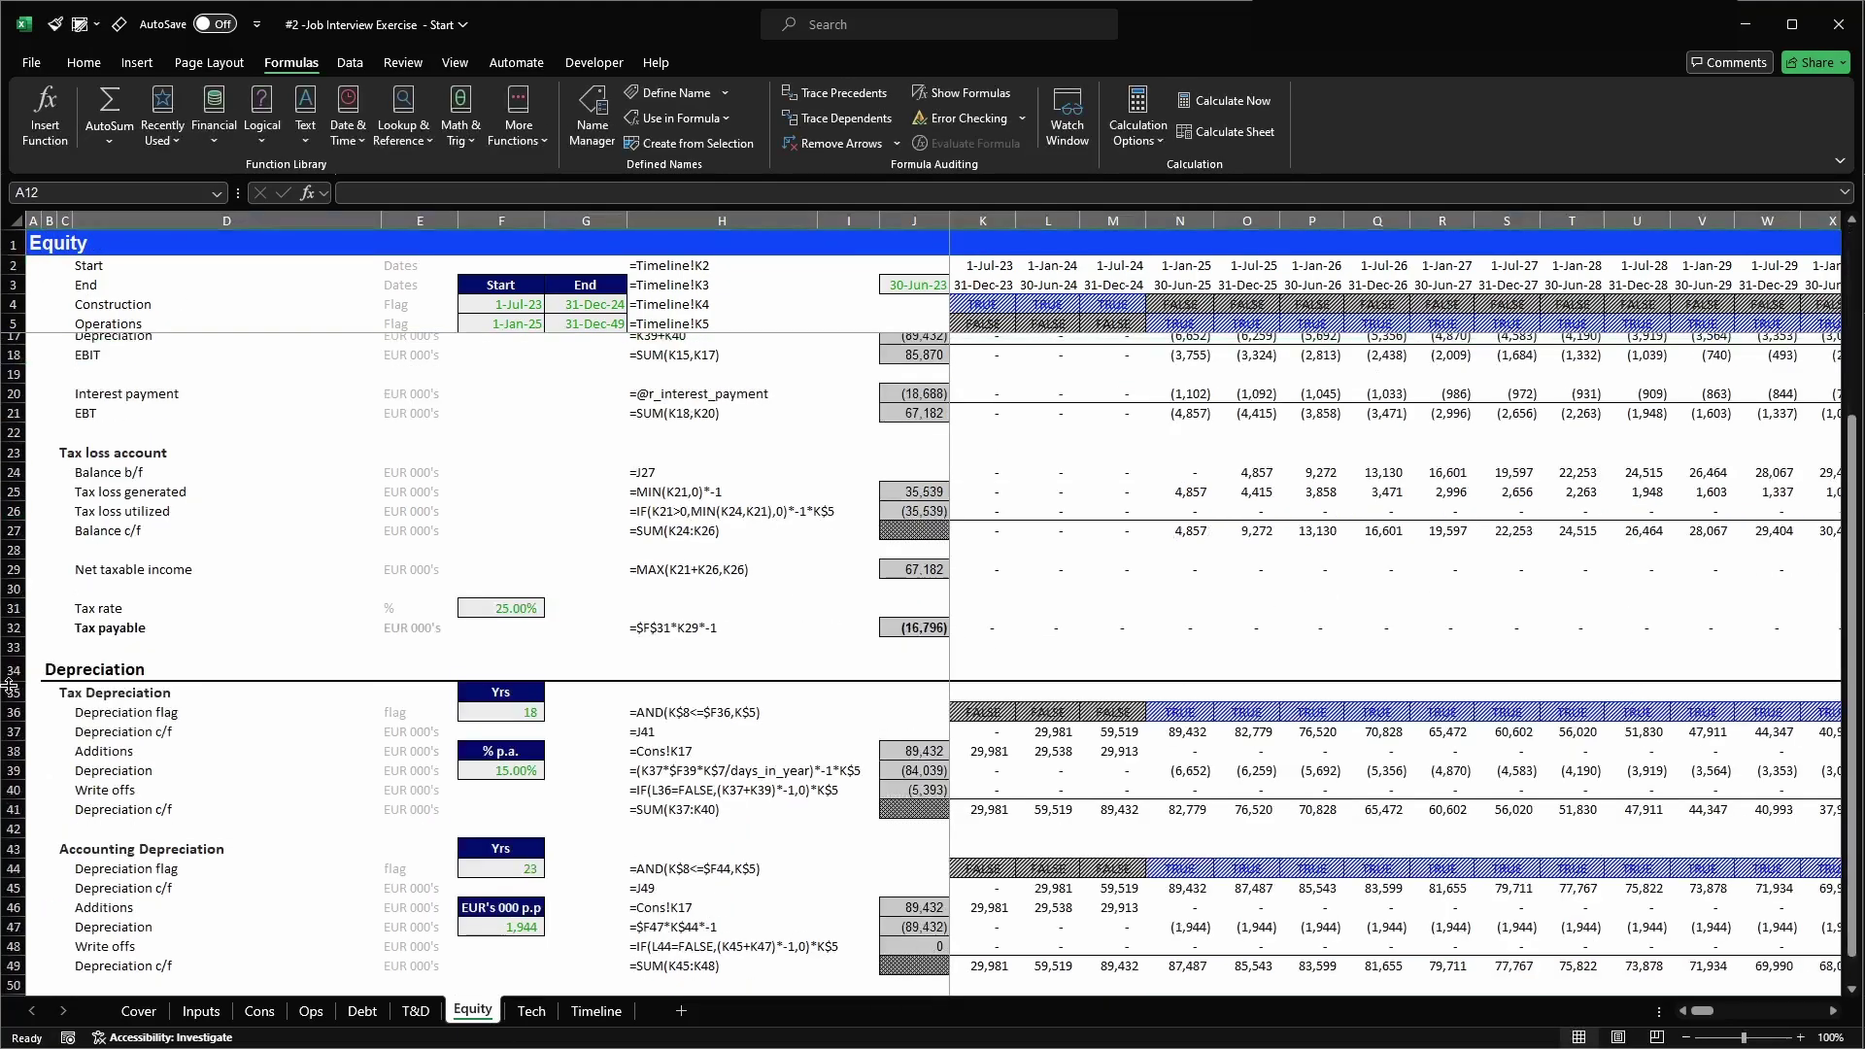
pyautogui.keyDown('shift'); pyautogui.click(8, 772); pyautogui.keyUp('shift')
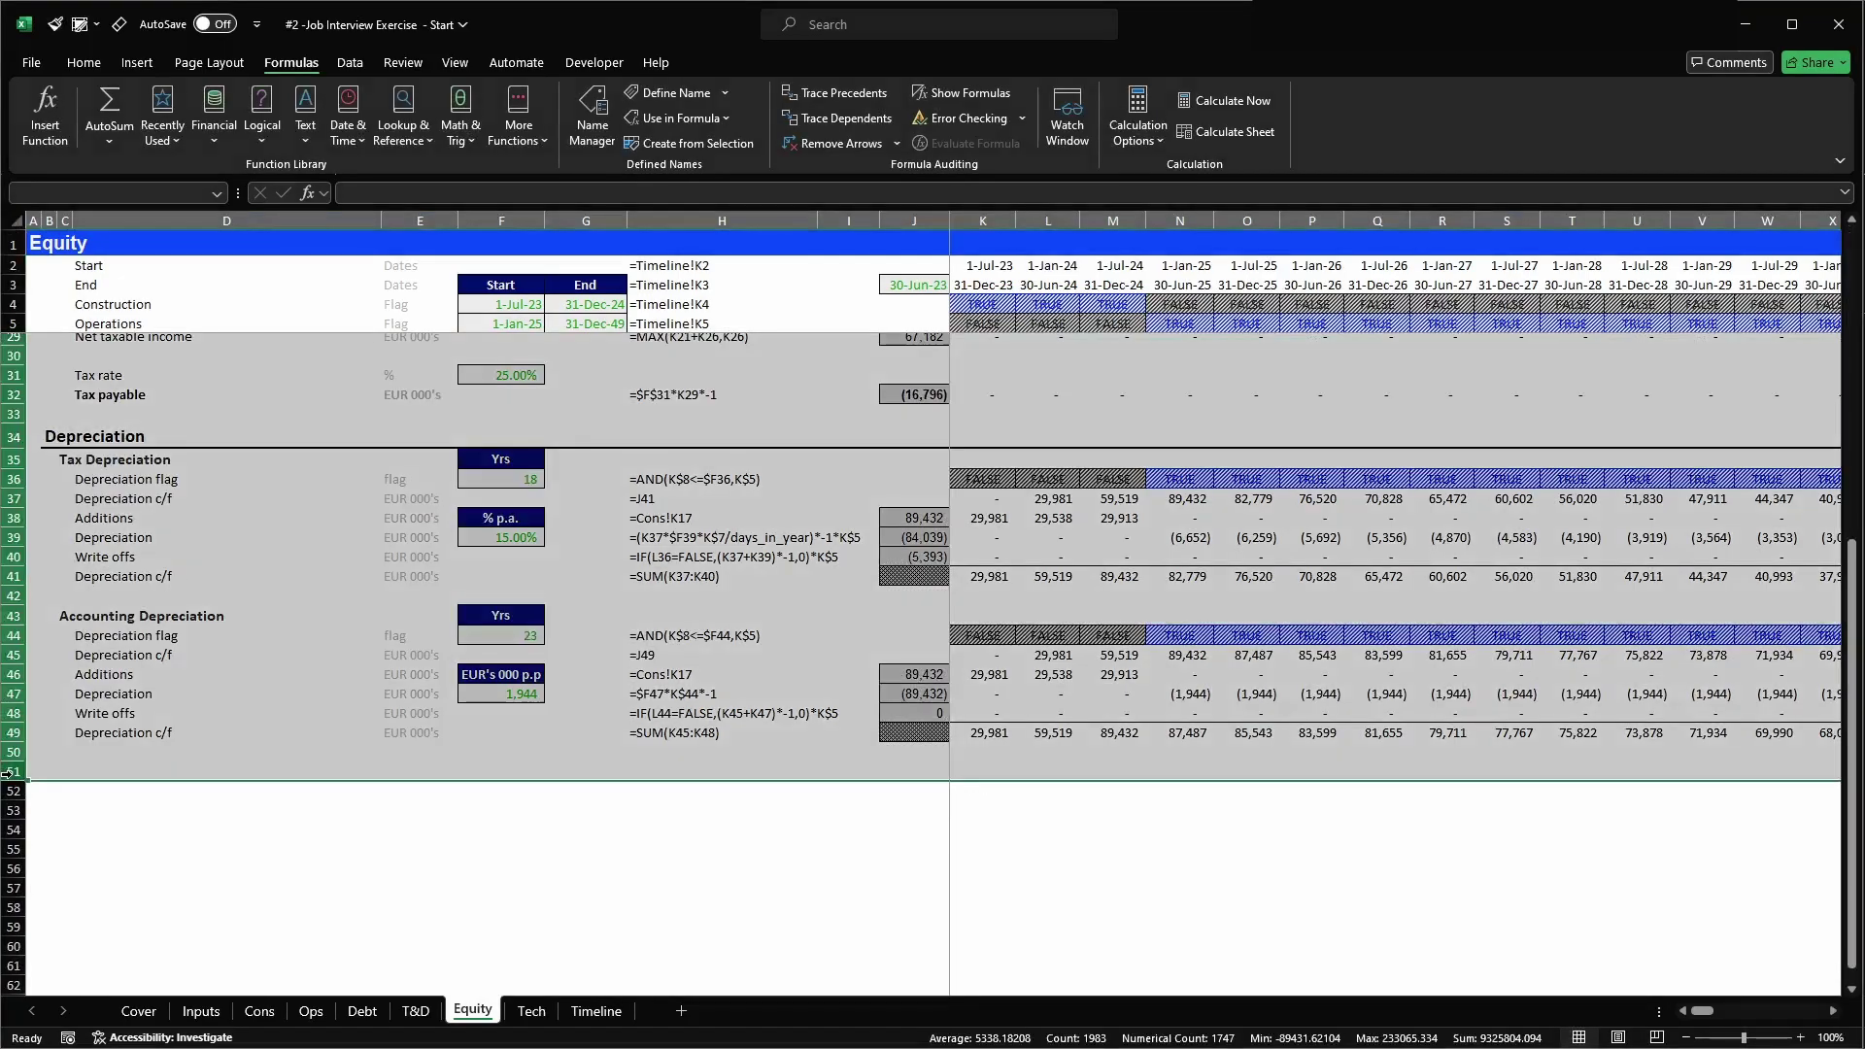
pyautogui.hotkey('ctrl', '-')
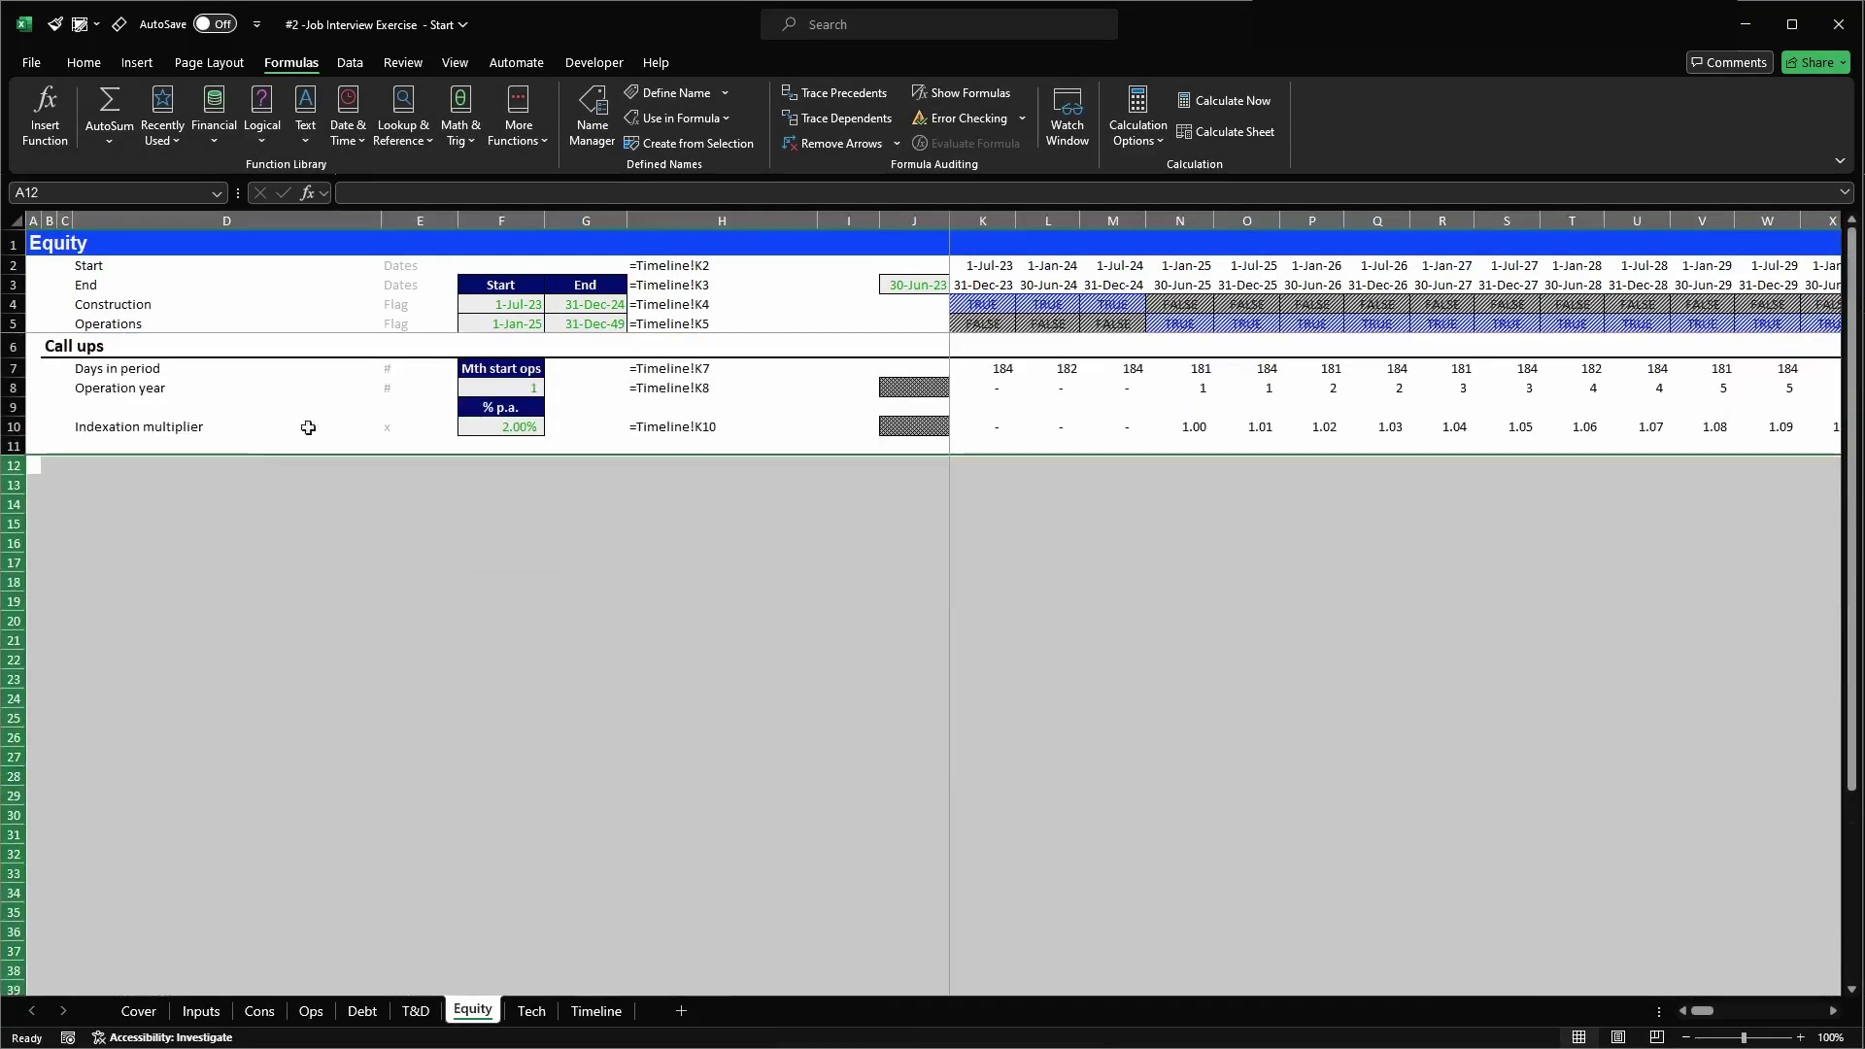
# - Delete the broken Equity-scoped range names r_ebitda and r_tax_payable and check the remaining workbook names
pyautogui.click(591, 116)
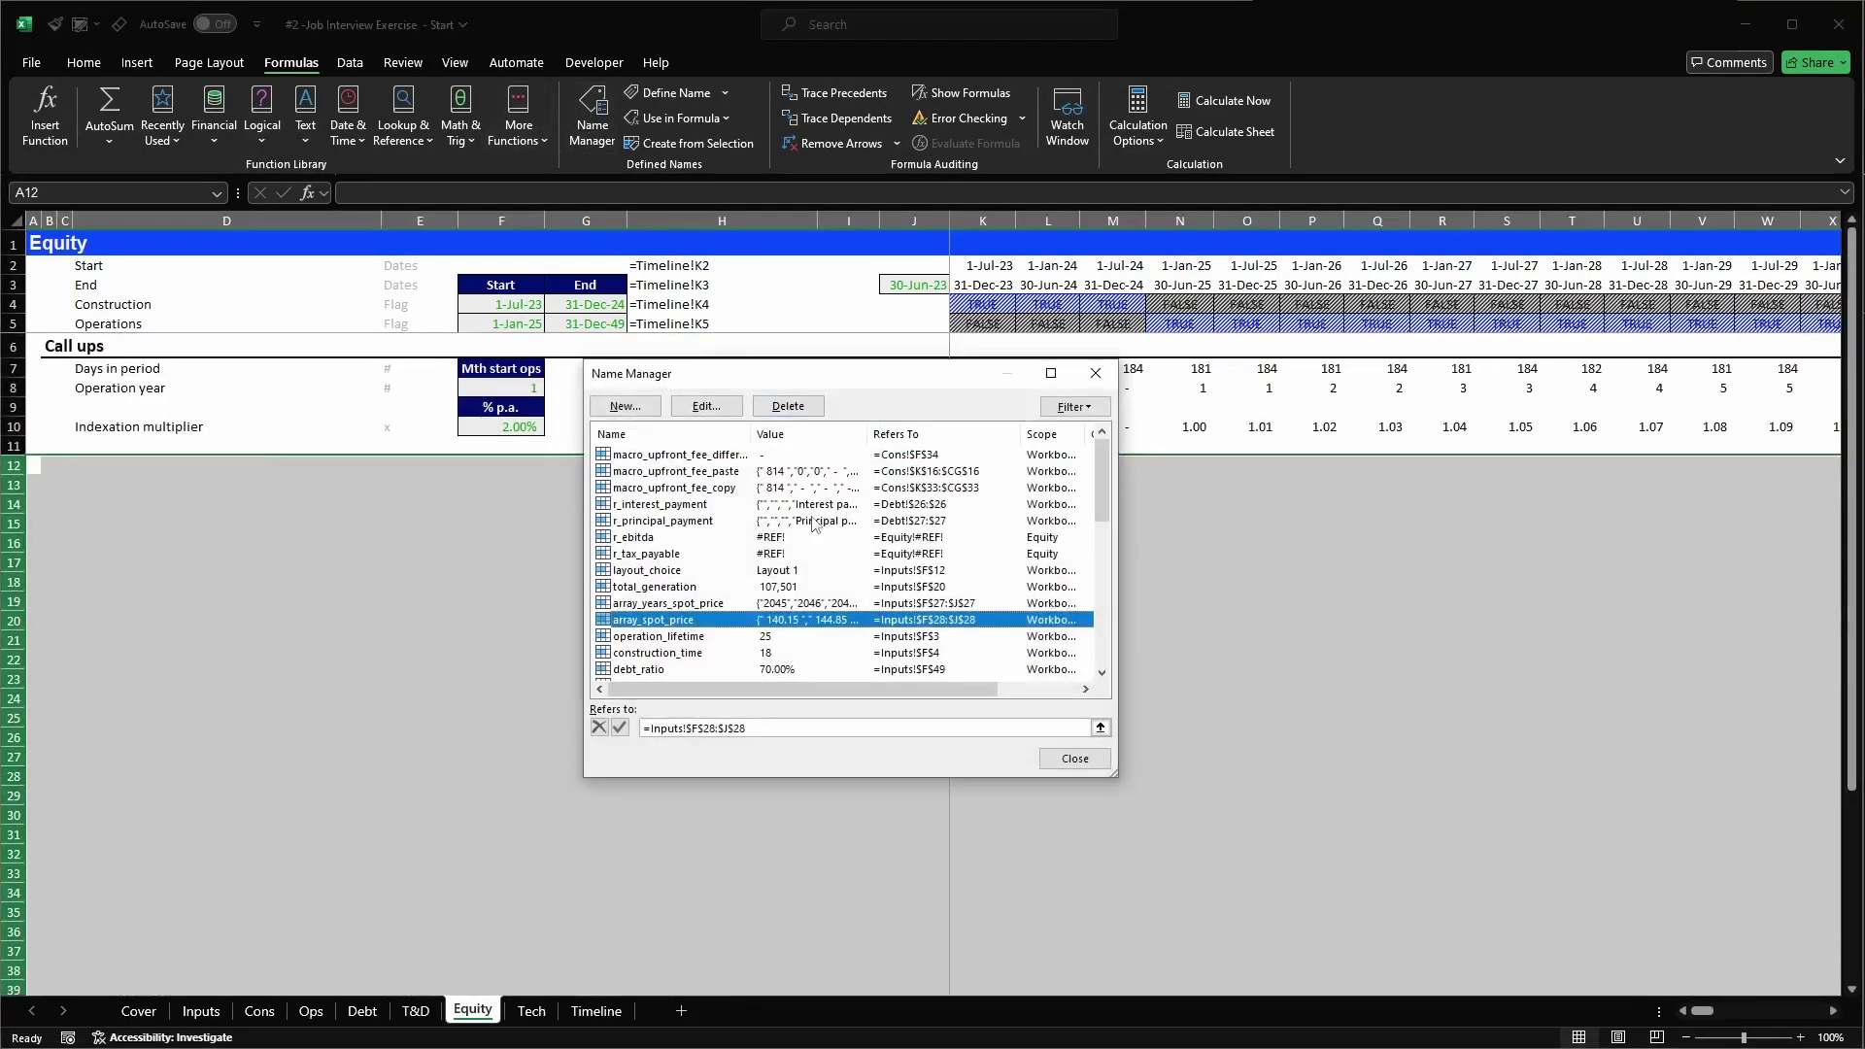
pyautogui.click(910, 554)
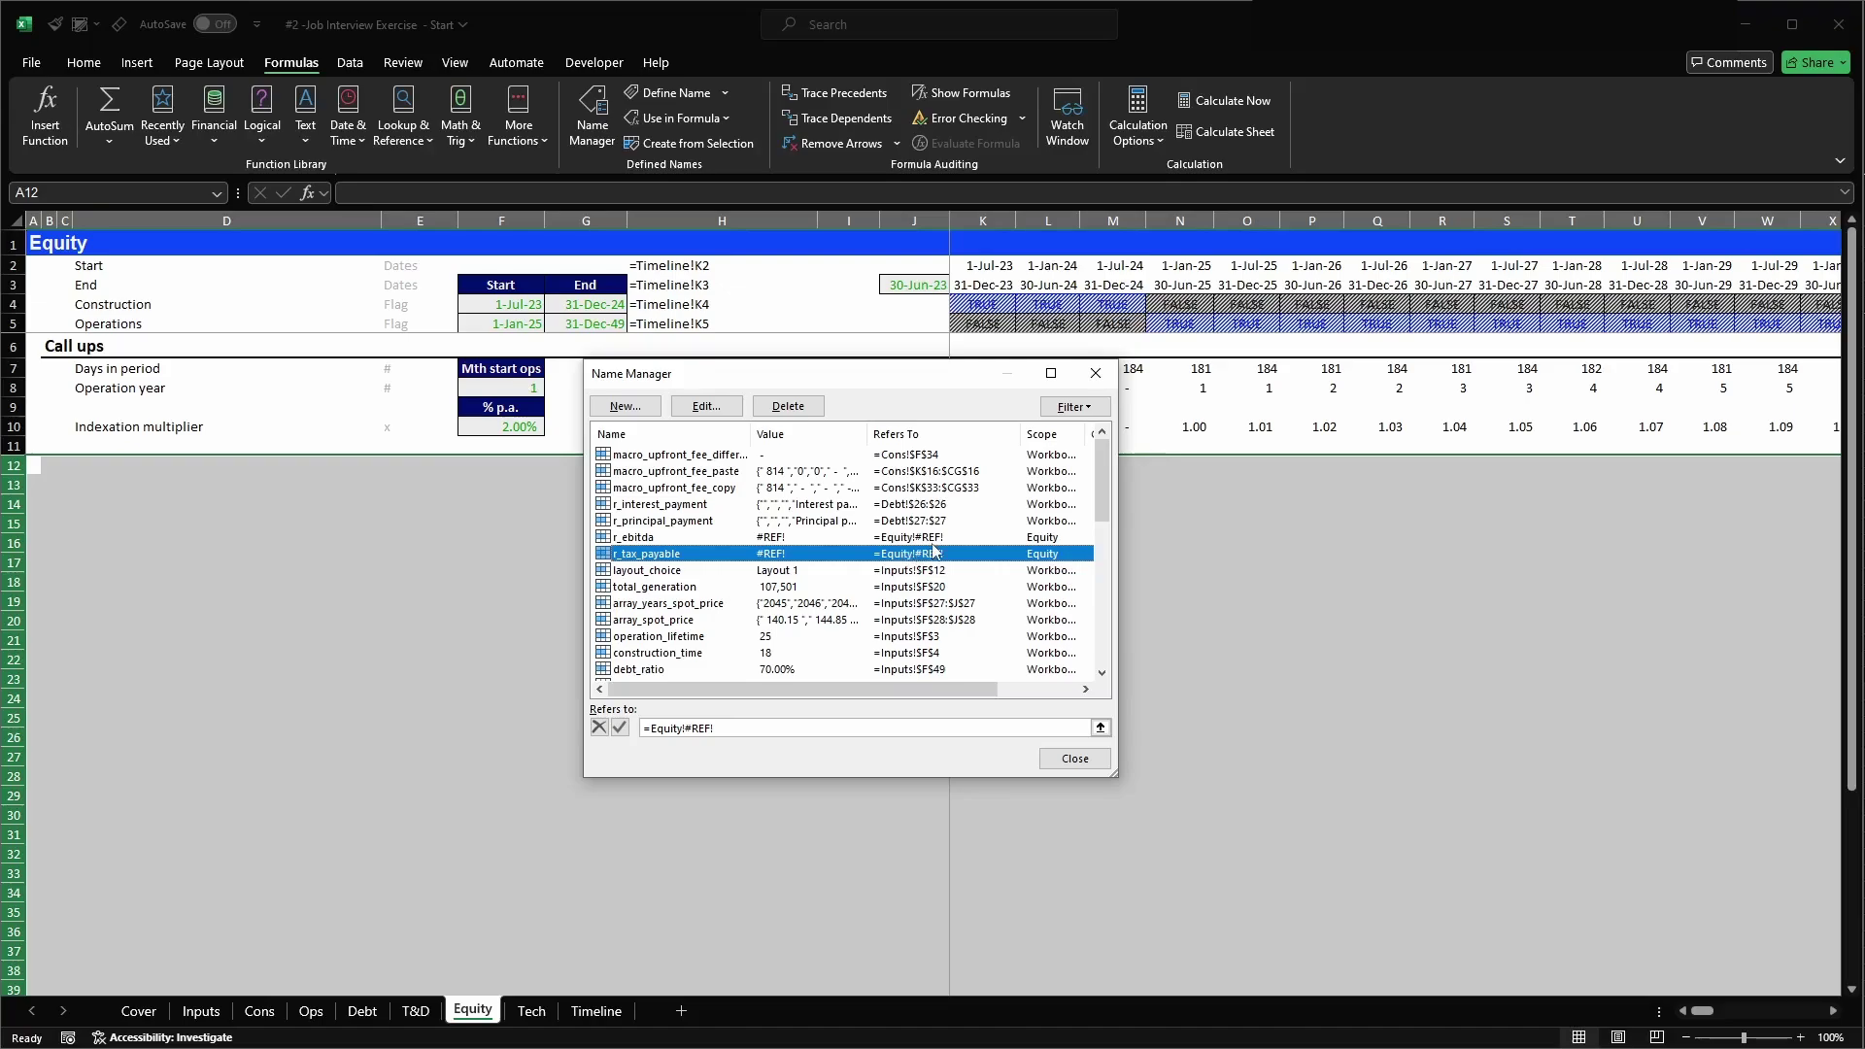
pyautogui.hotkey('shift', 'Up')
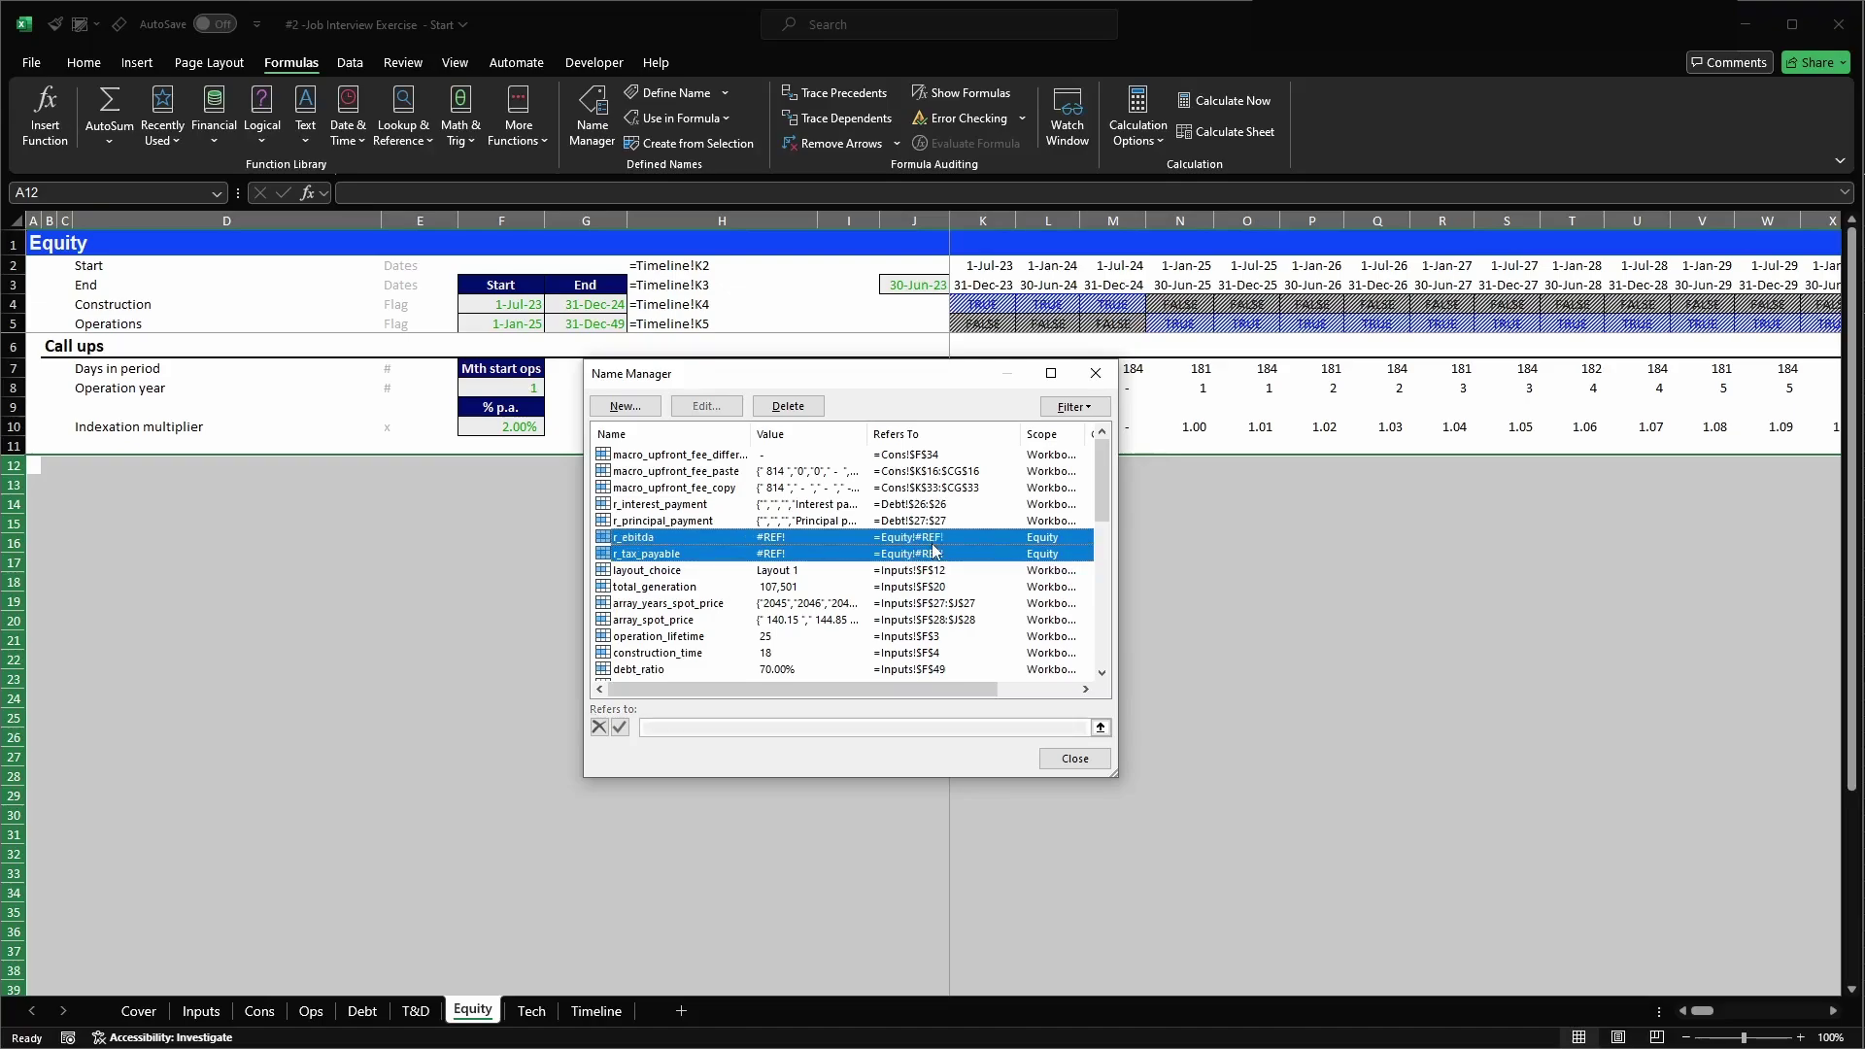
pyautogui.click(788, 406)
pyautogui.click(1211, 588)
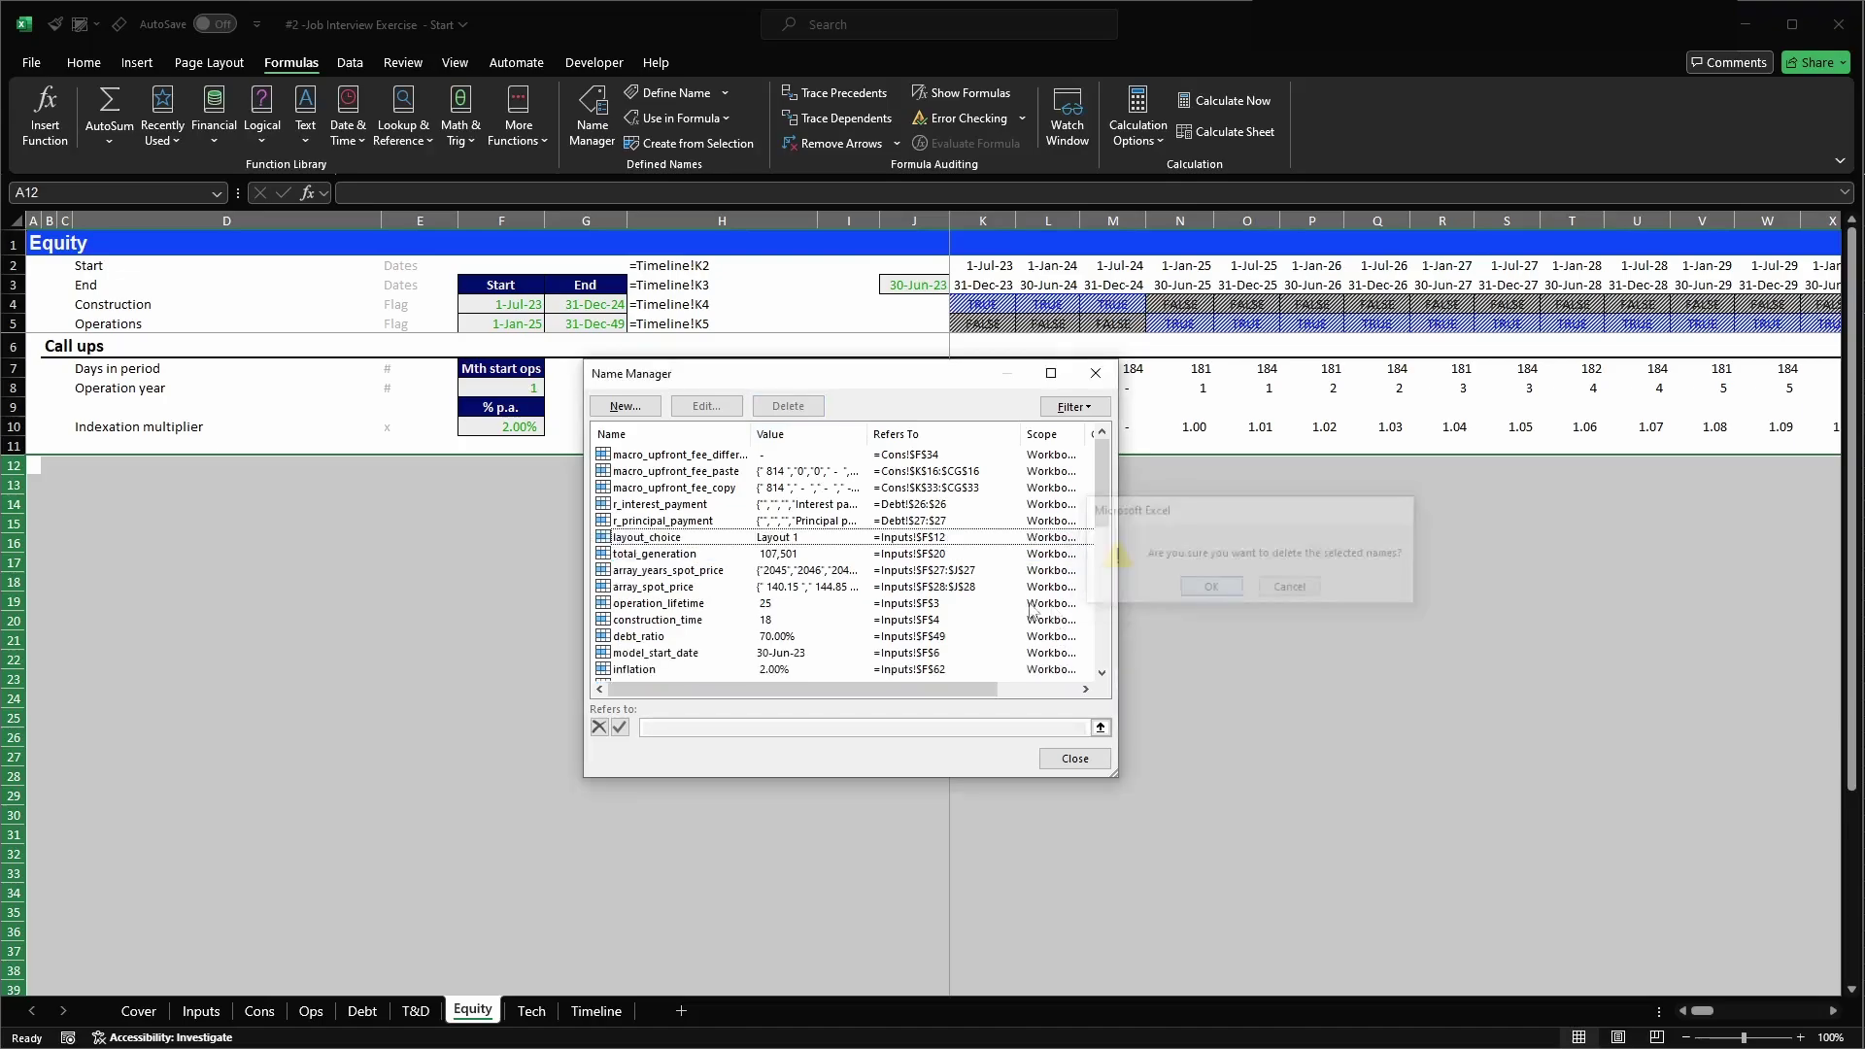
pyautogui.scroll(-3, 979, 560)
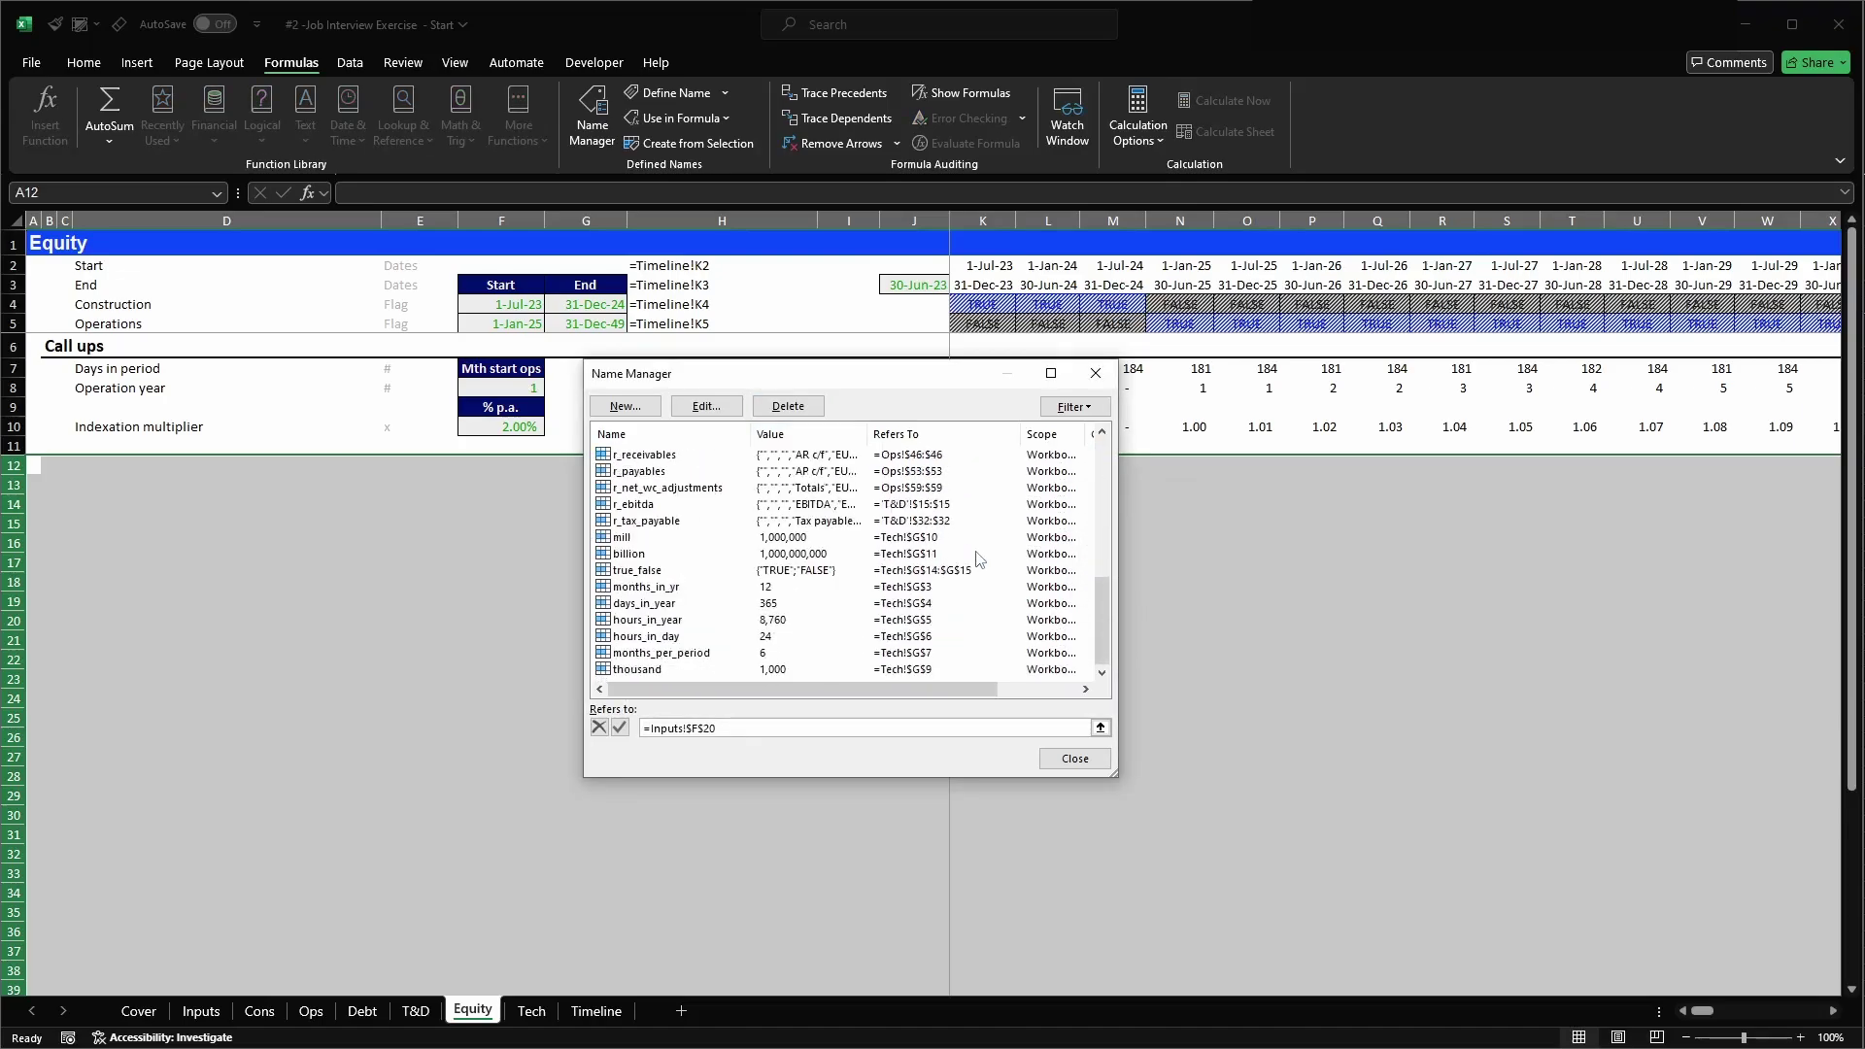
pyautogui.press('Escape')
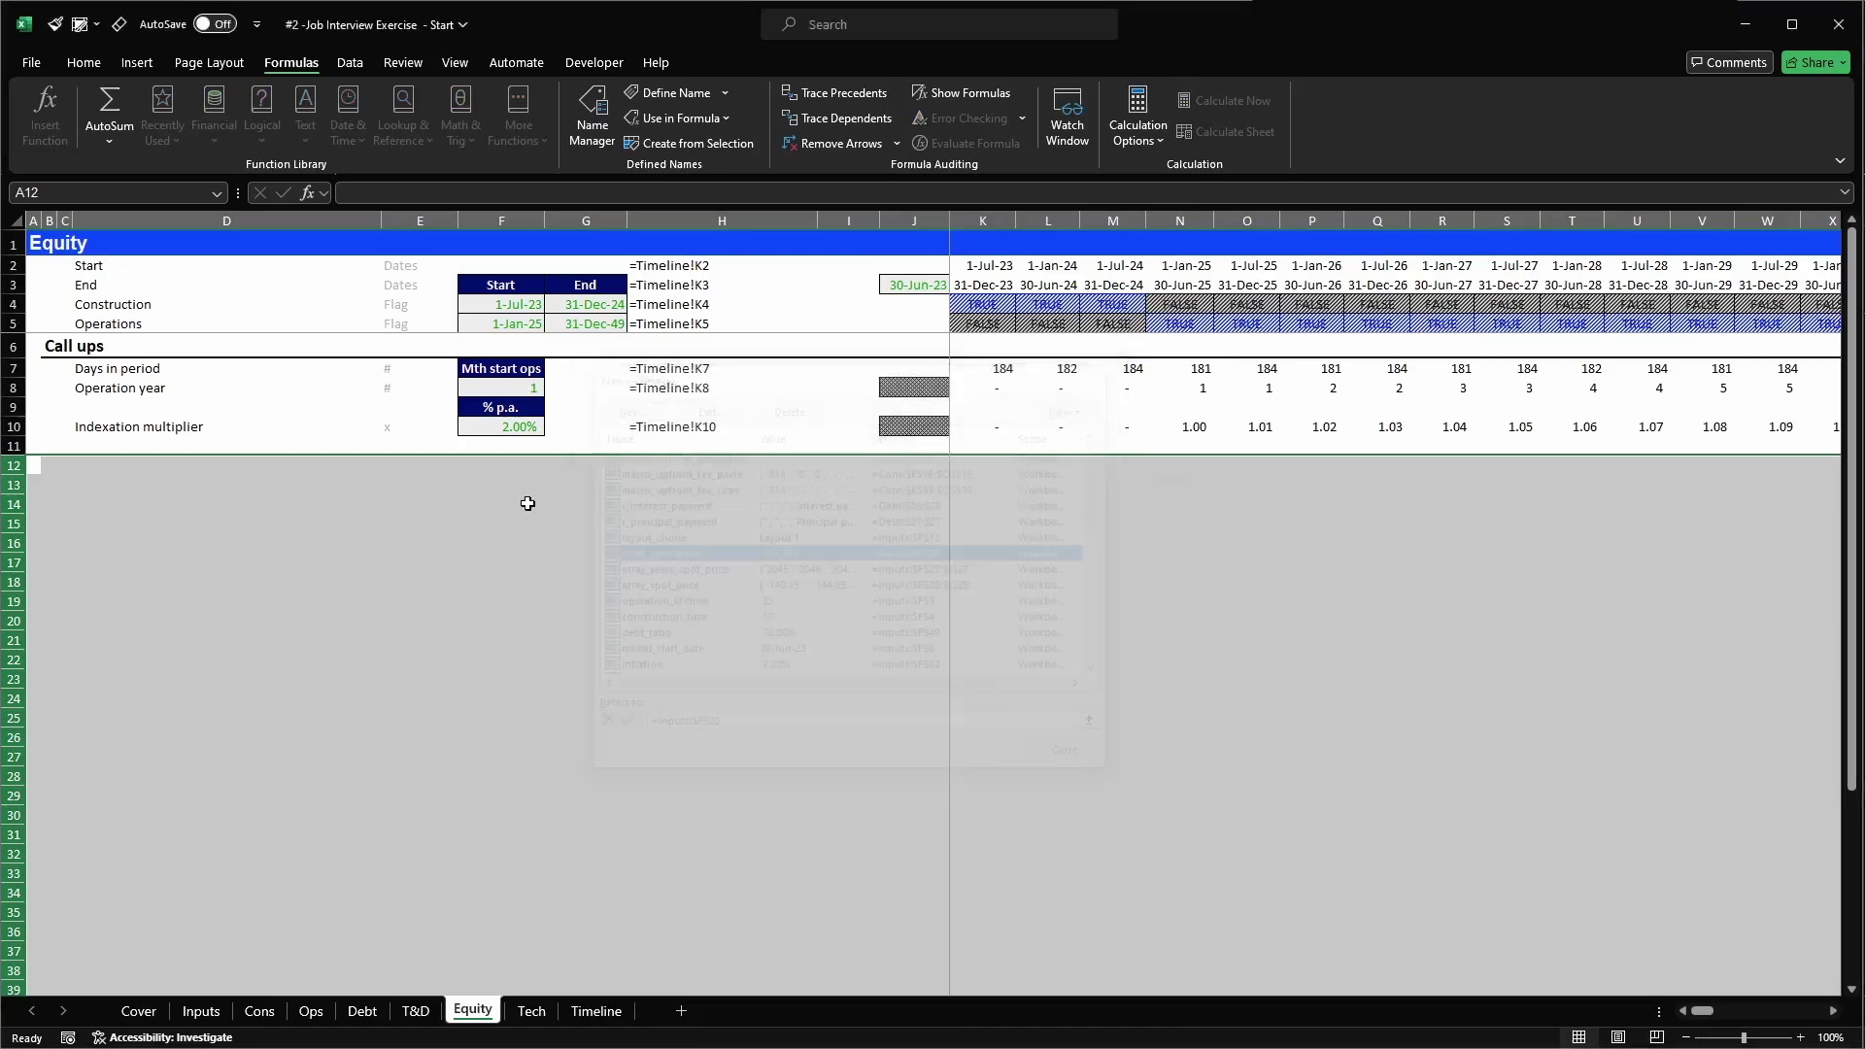
# - Copy the Call ups section header from row 6 into row 12 of the Equity sheet
pyautogui.click(514, 499)
pyautogui.press('Up')
pyautogui.press('Up')
pyautogui.press('Up')
pyautogui.press('Up')
pyautogui.press('Up')
pyautogui.press('Up')
pyautogui.press('Up')
pyautogui.press('Up')
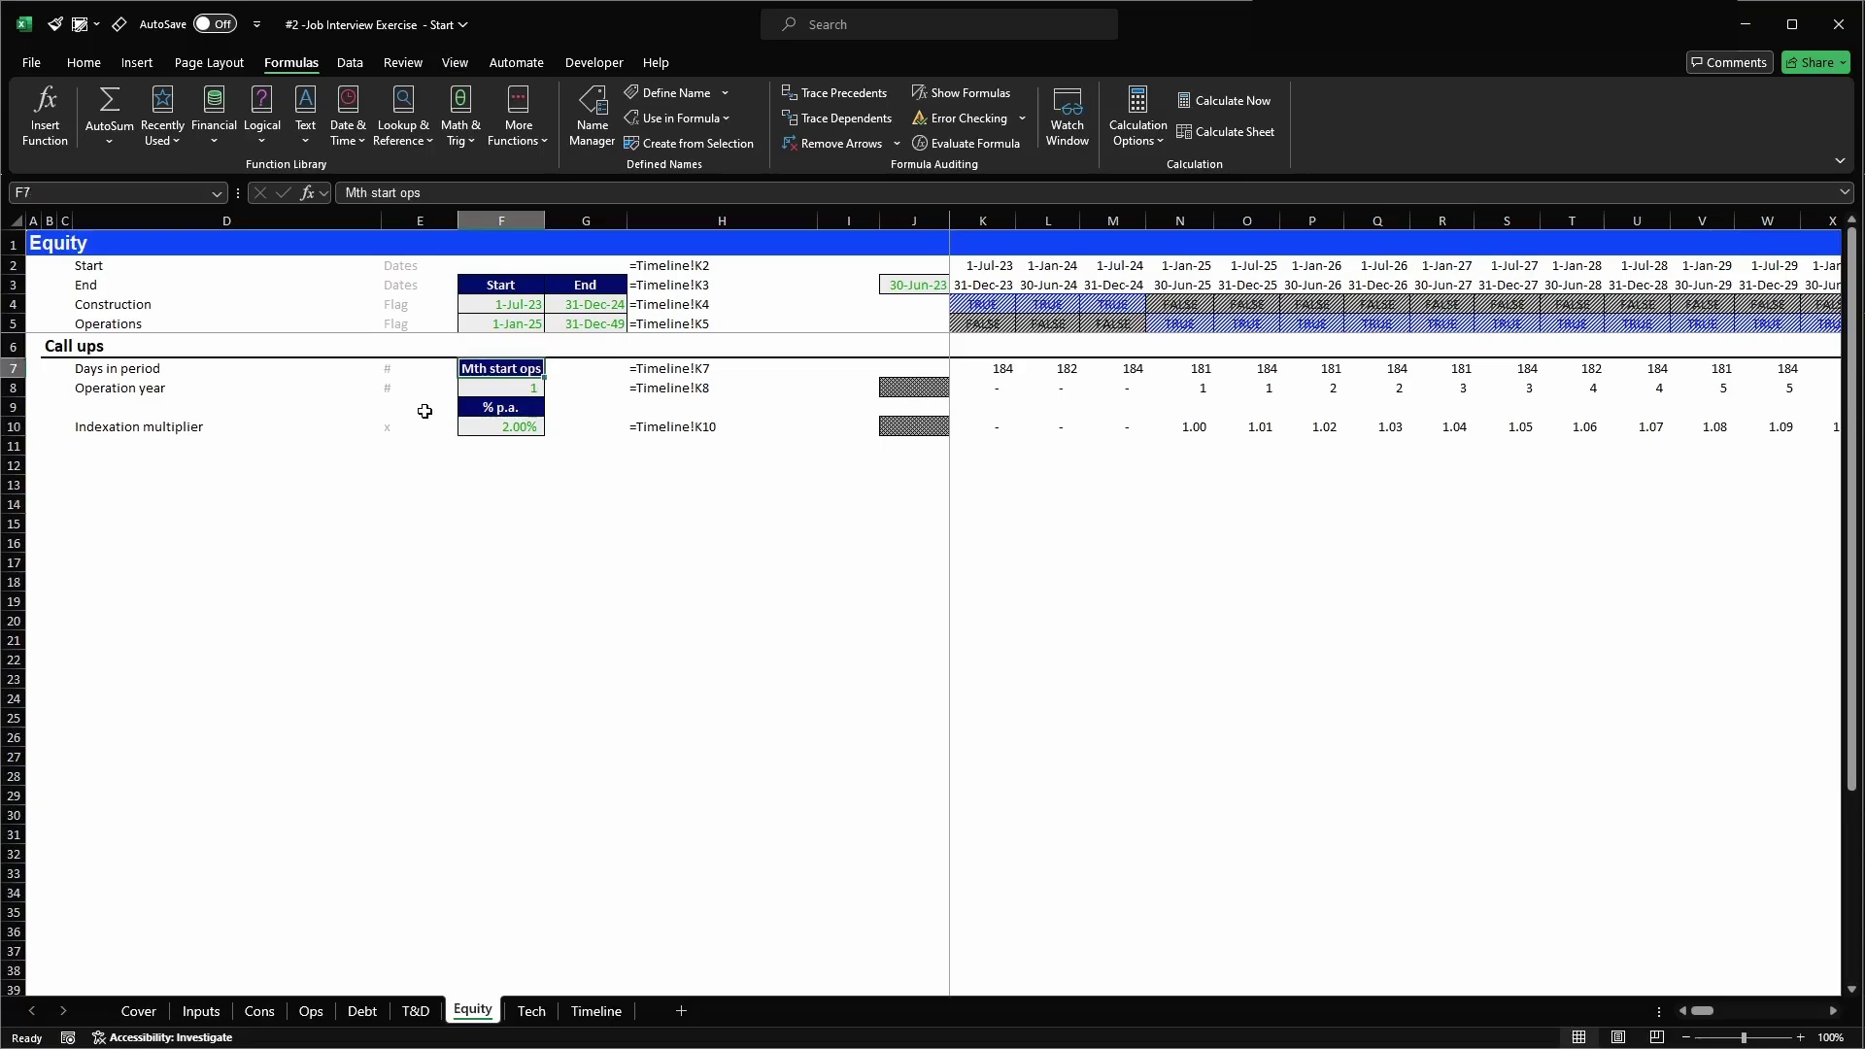
pyautogui.hotkey('shift', 'space')
pyautogui.hotkey('ctrl', 'c')
pyautogui.press('Down')
pyautogui.press('Down')
pyautogui.press('Down')
pyautogui.press('Down')
pyautogui.press('Down')
pyautogui.press('Down')
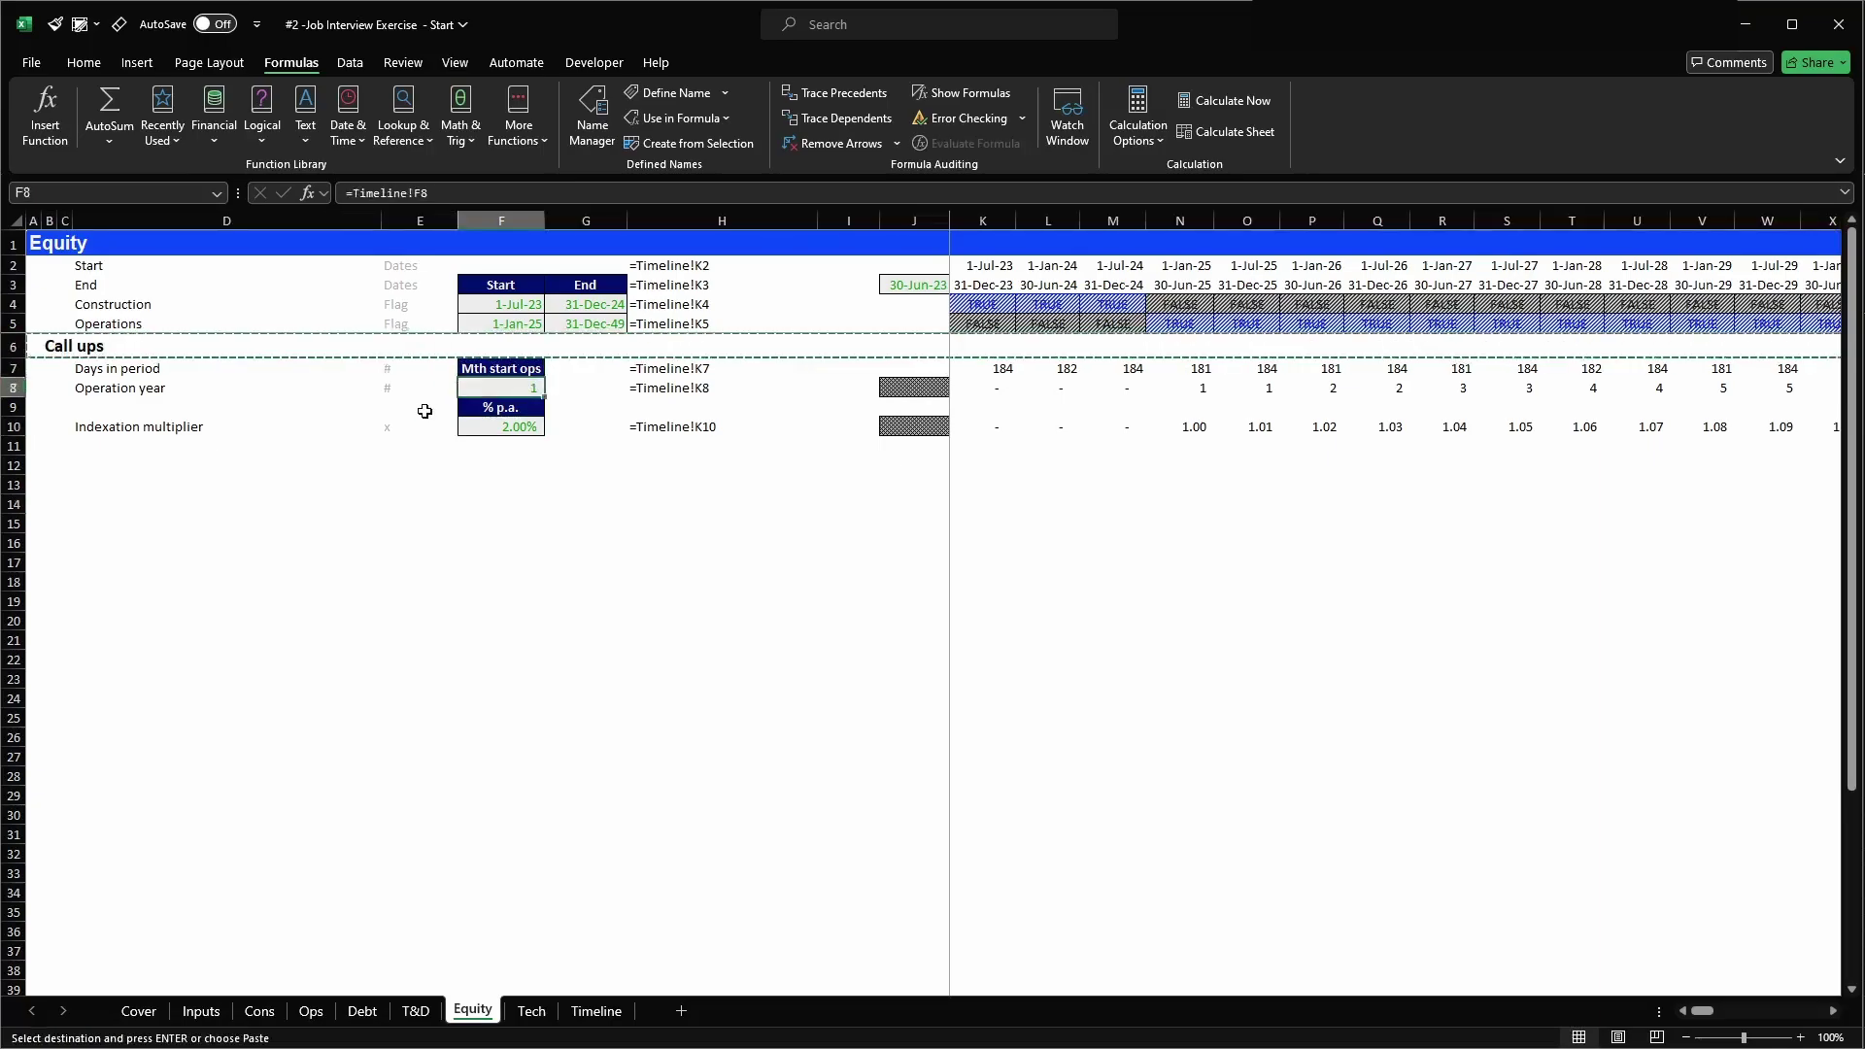
pyautogui.hotkey('shift', 'space')
pyautogui.press('Return')
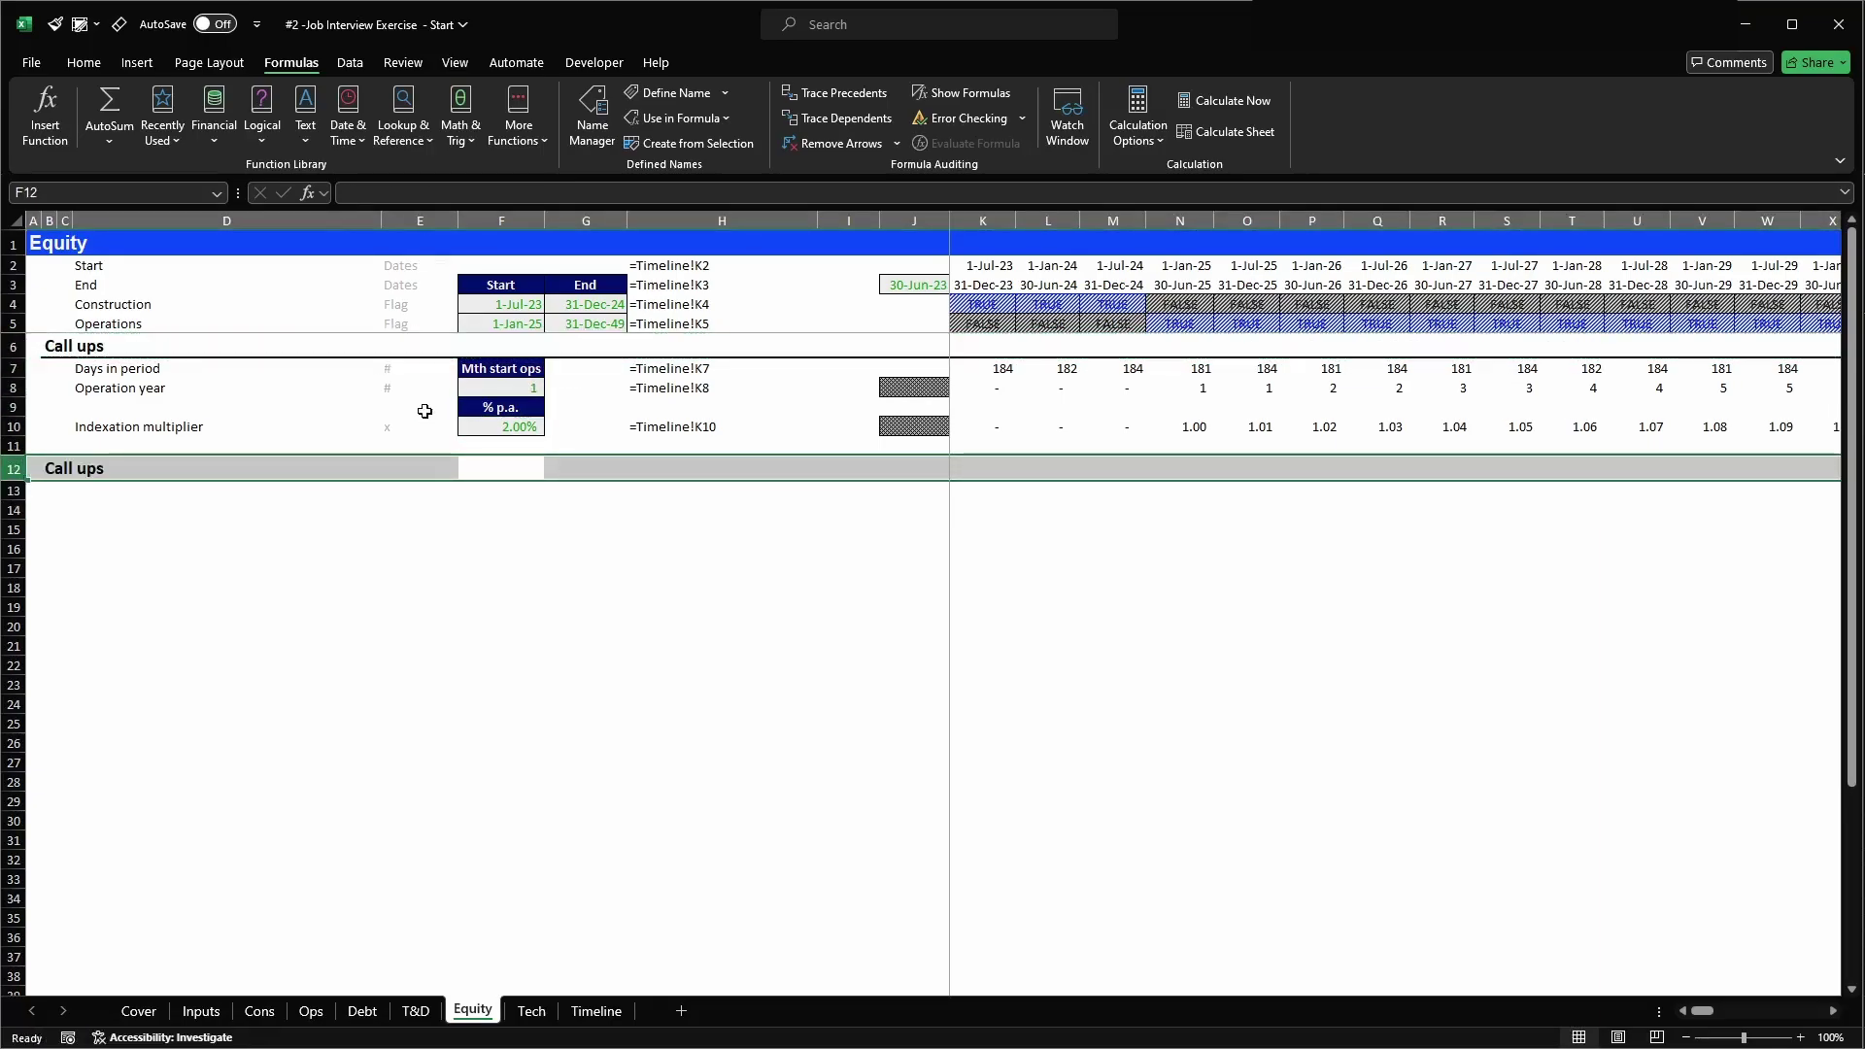
# - Change the section heading in B12 to Equity and enter the subheading Equity account in C13
pyautogui.press('Left')
pyautogui.press('Left')
pyautogui.press('Left')
pyautogui.press('Left')
pyautogui.press('F2')
pyautogui.hotkey('shift', 'Home')
pyautogui.write('Equ')
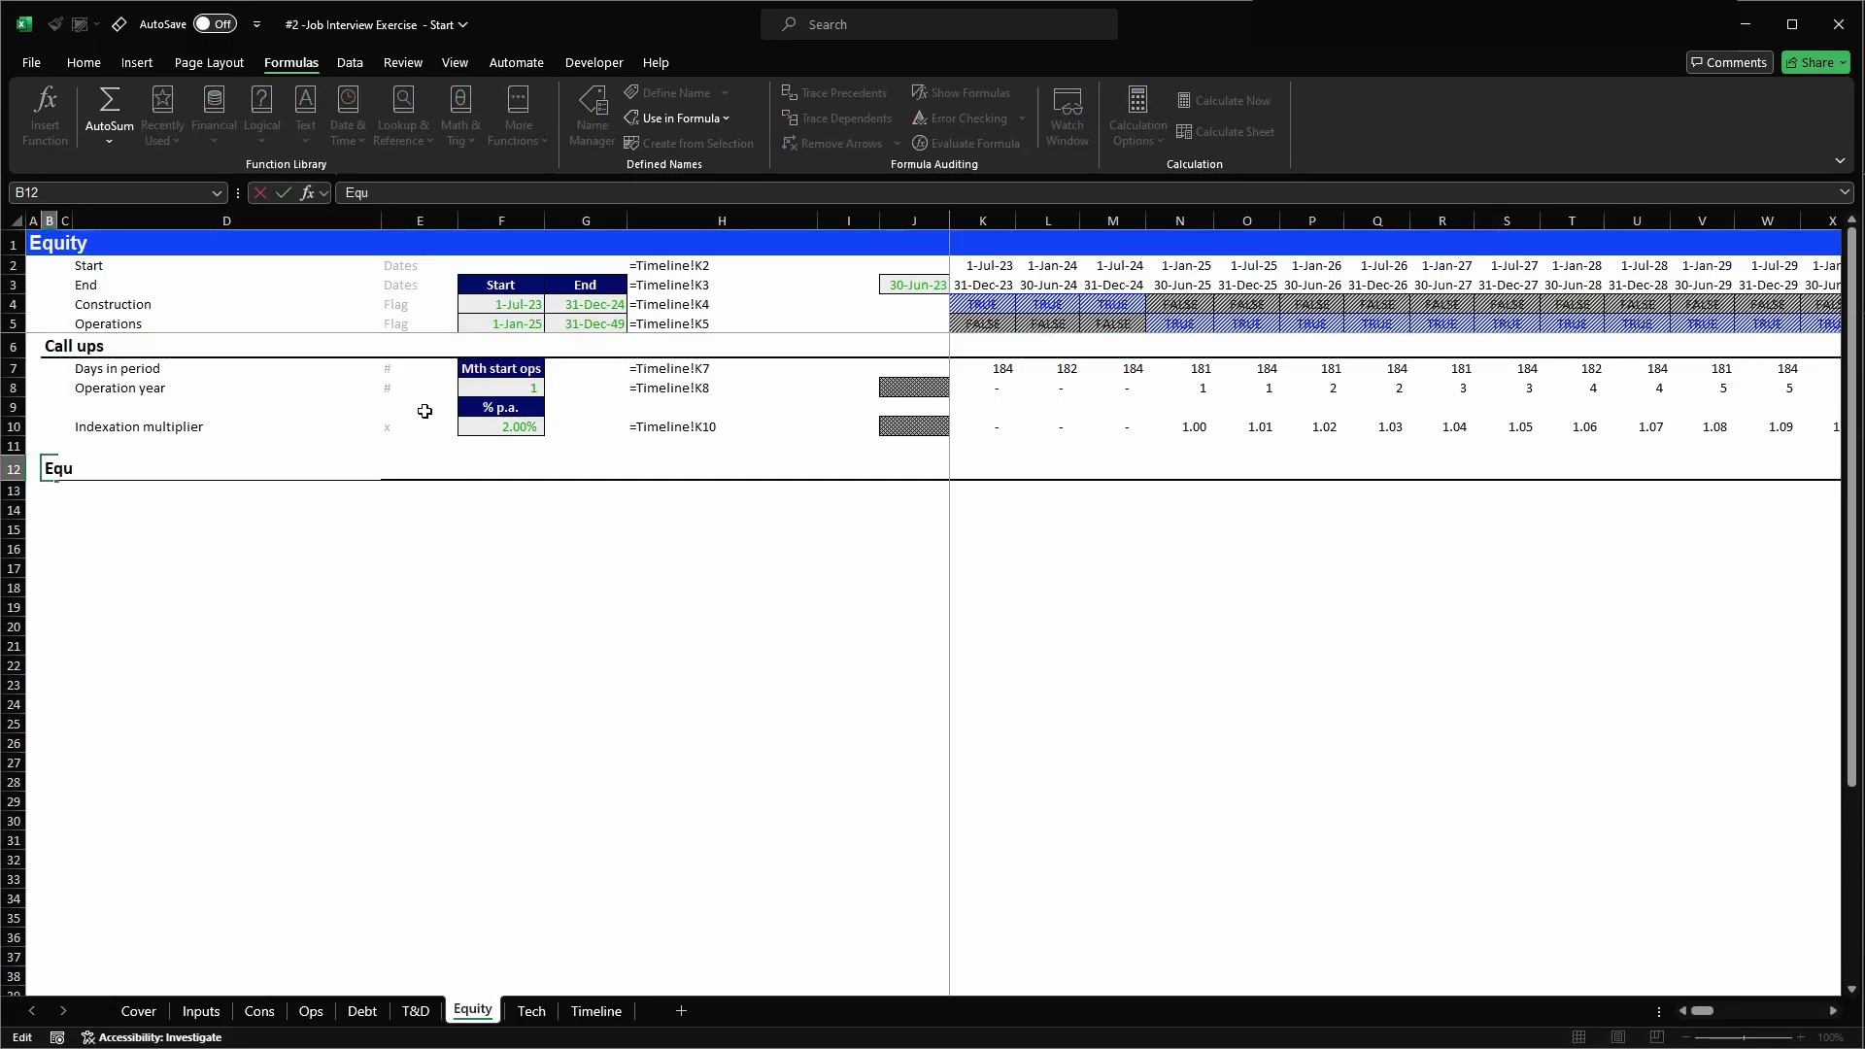
pyautogui.press('Return')
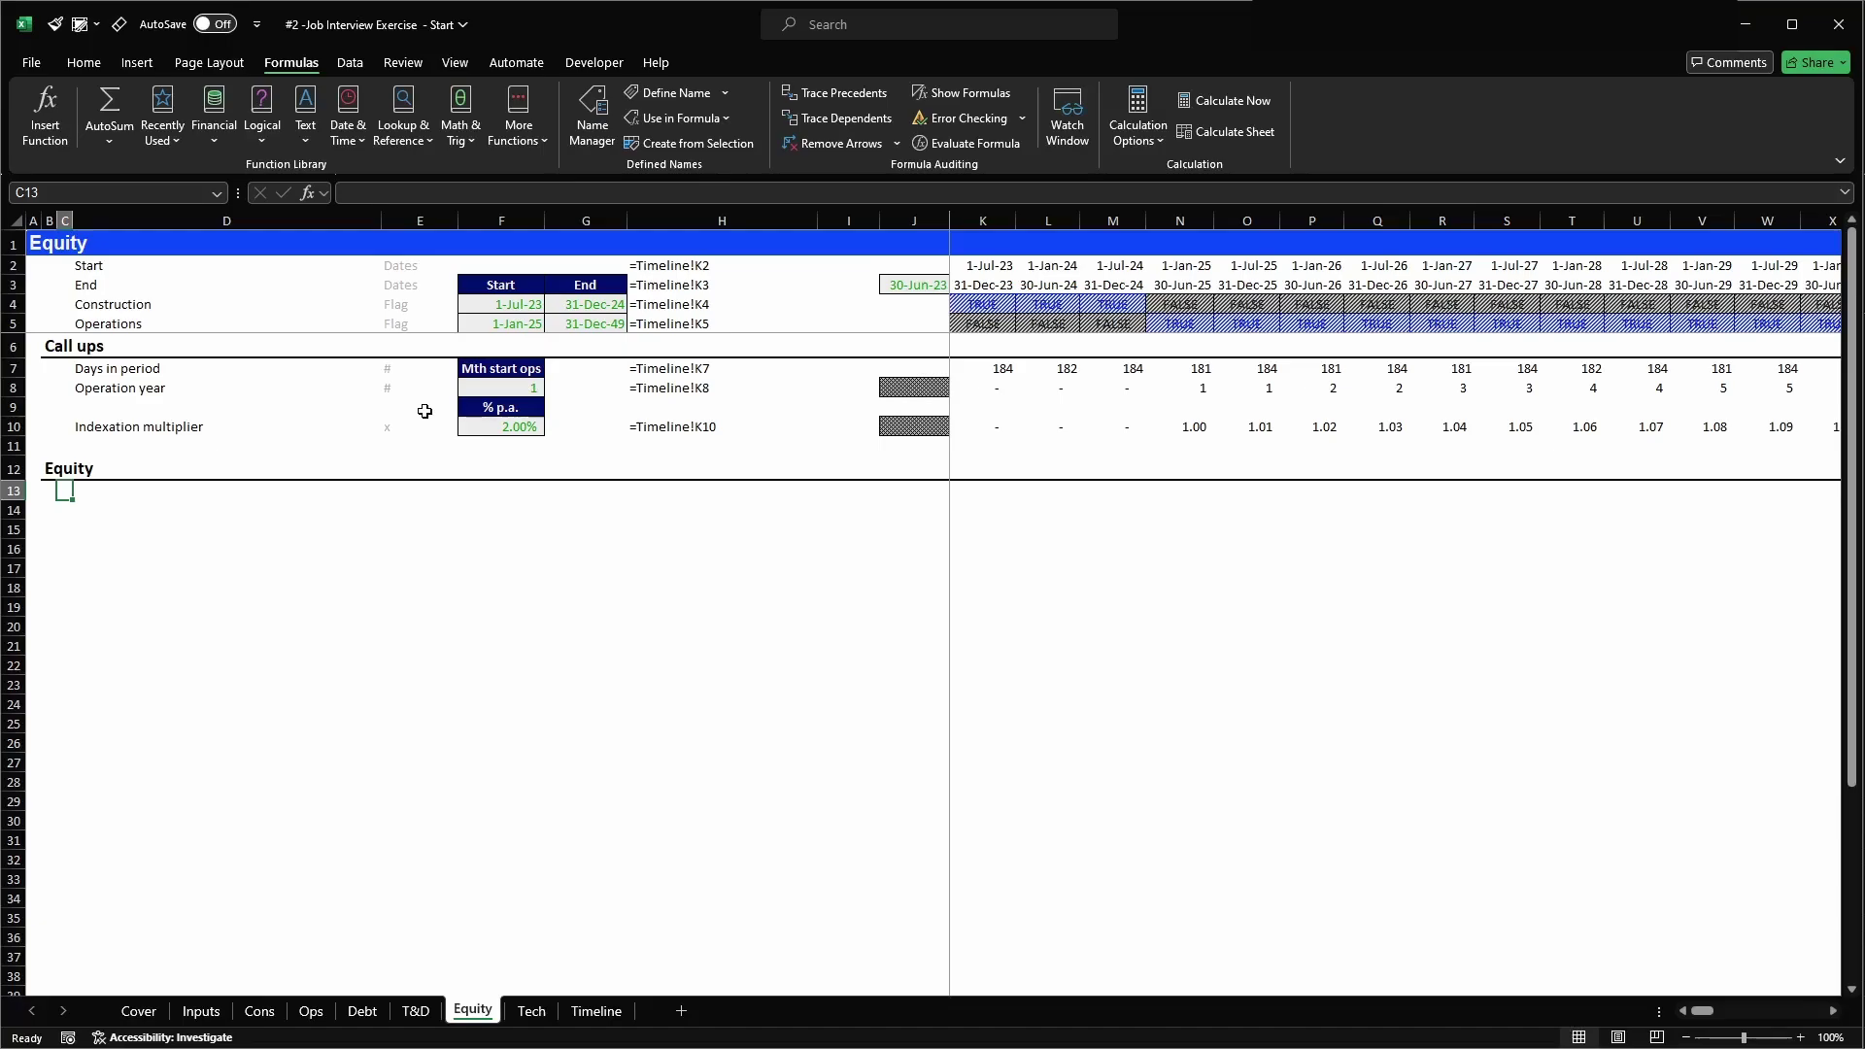
pyautogui.write('Equity account')
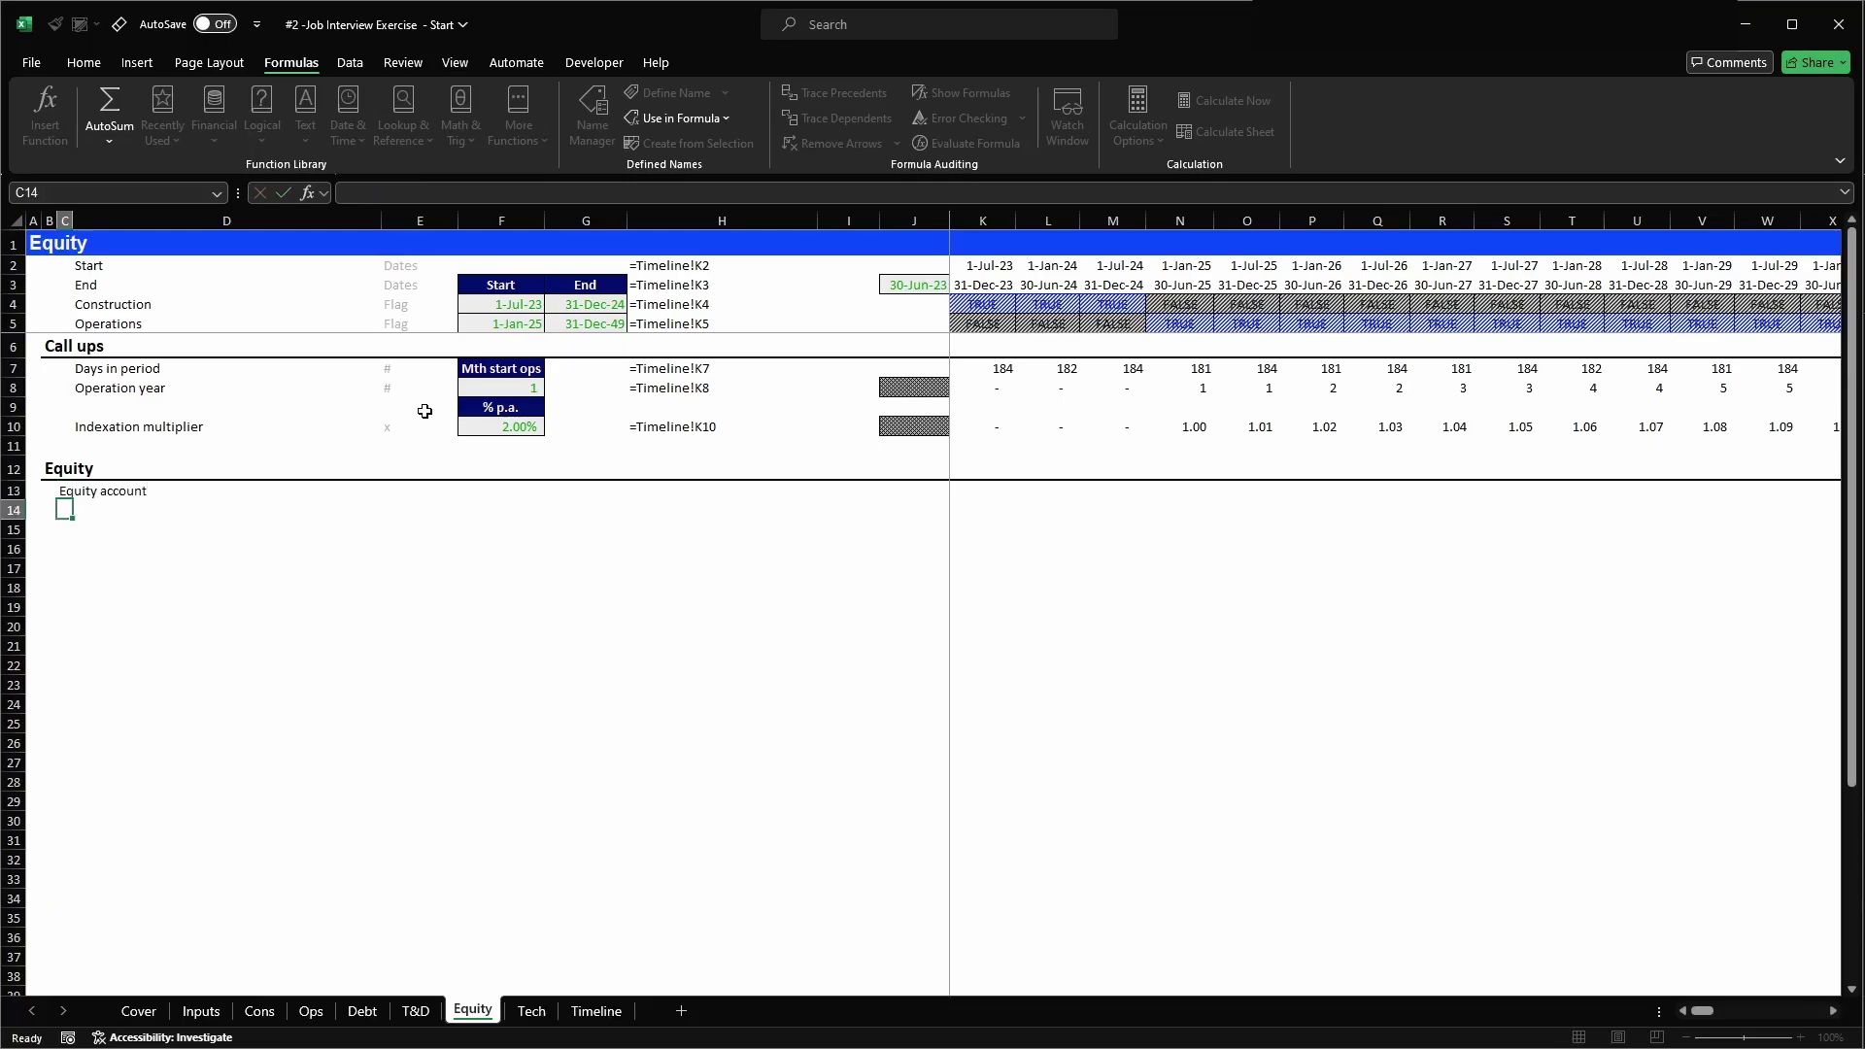
# - Apply the H2 cell style to the Equity account subheading in C13
pyautogui.hotkey('ctrl', 'Return')
pyautogui.hotkey('alt', '2')
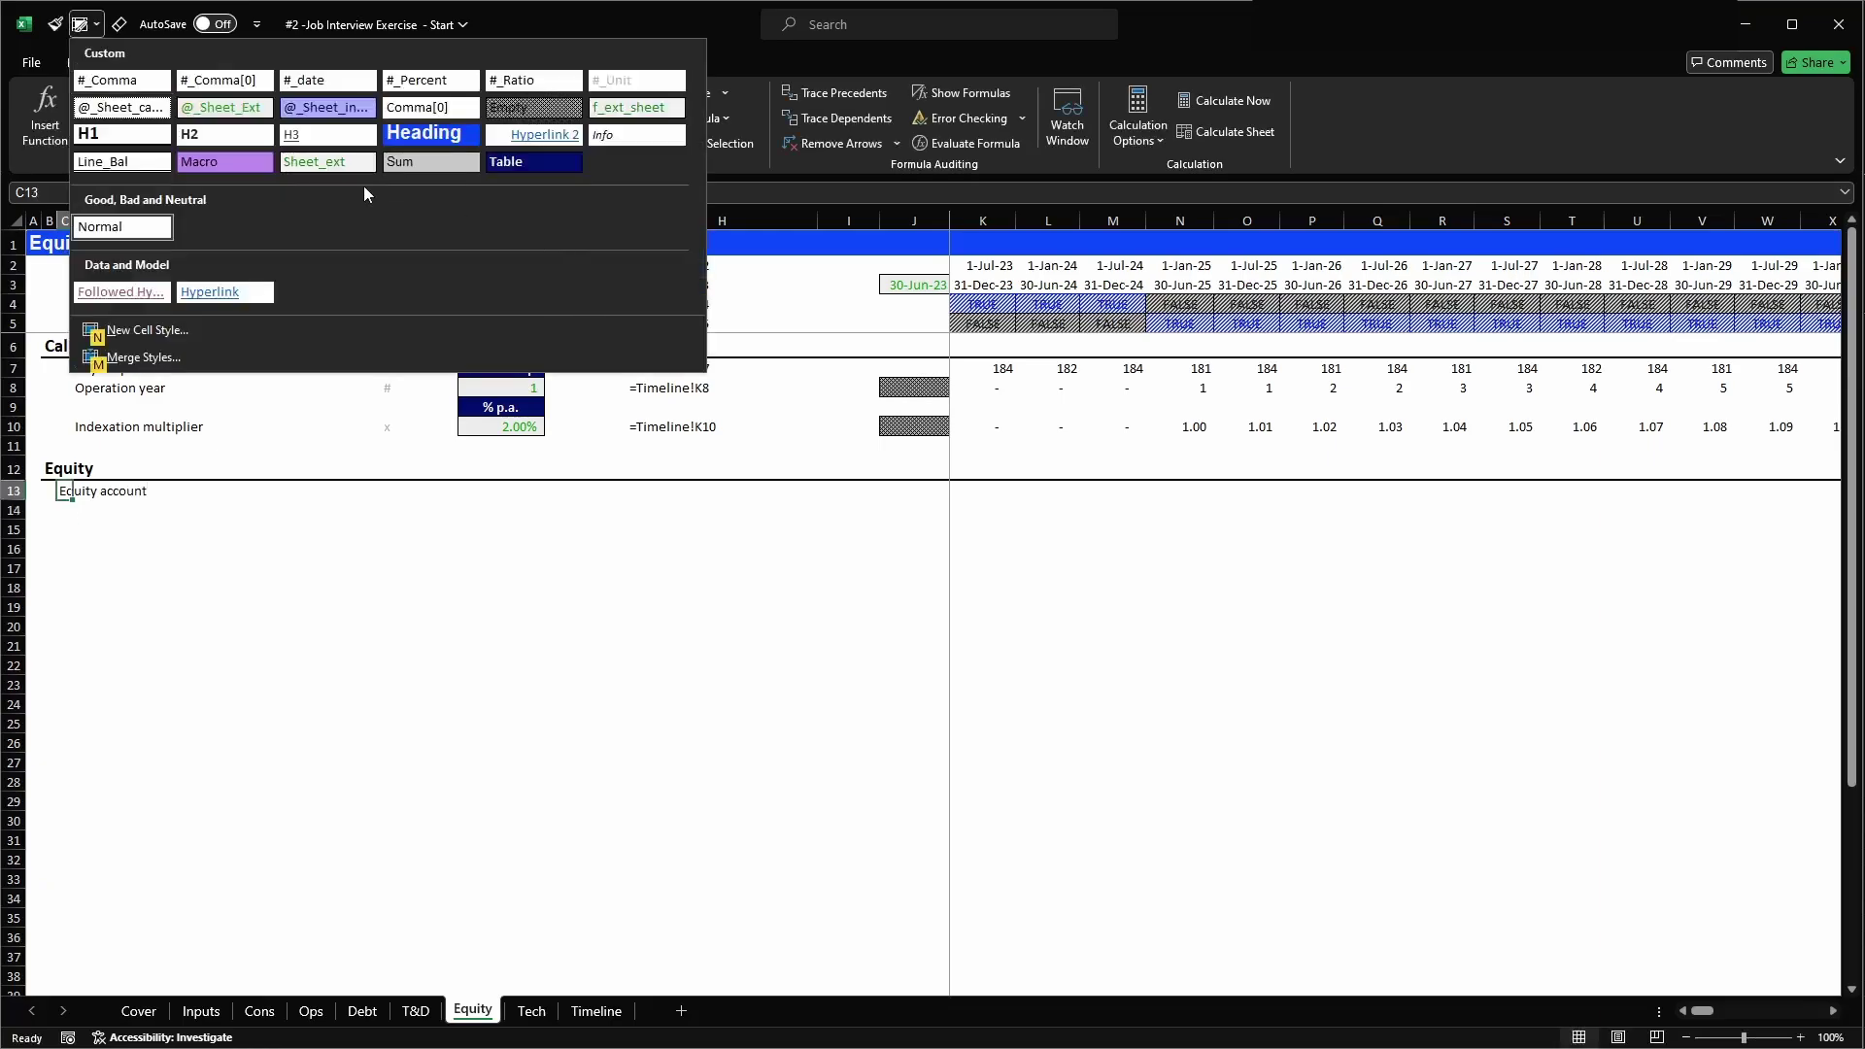
pyautogui.click(229, 138)
# - Enter the row labels Equity b/c, Additions and Equity c/f in D14 to D16
pyautogui.press('Down')
pyautogui.press('Right')
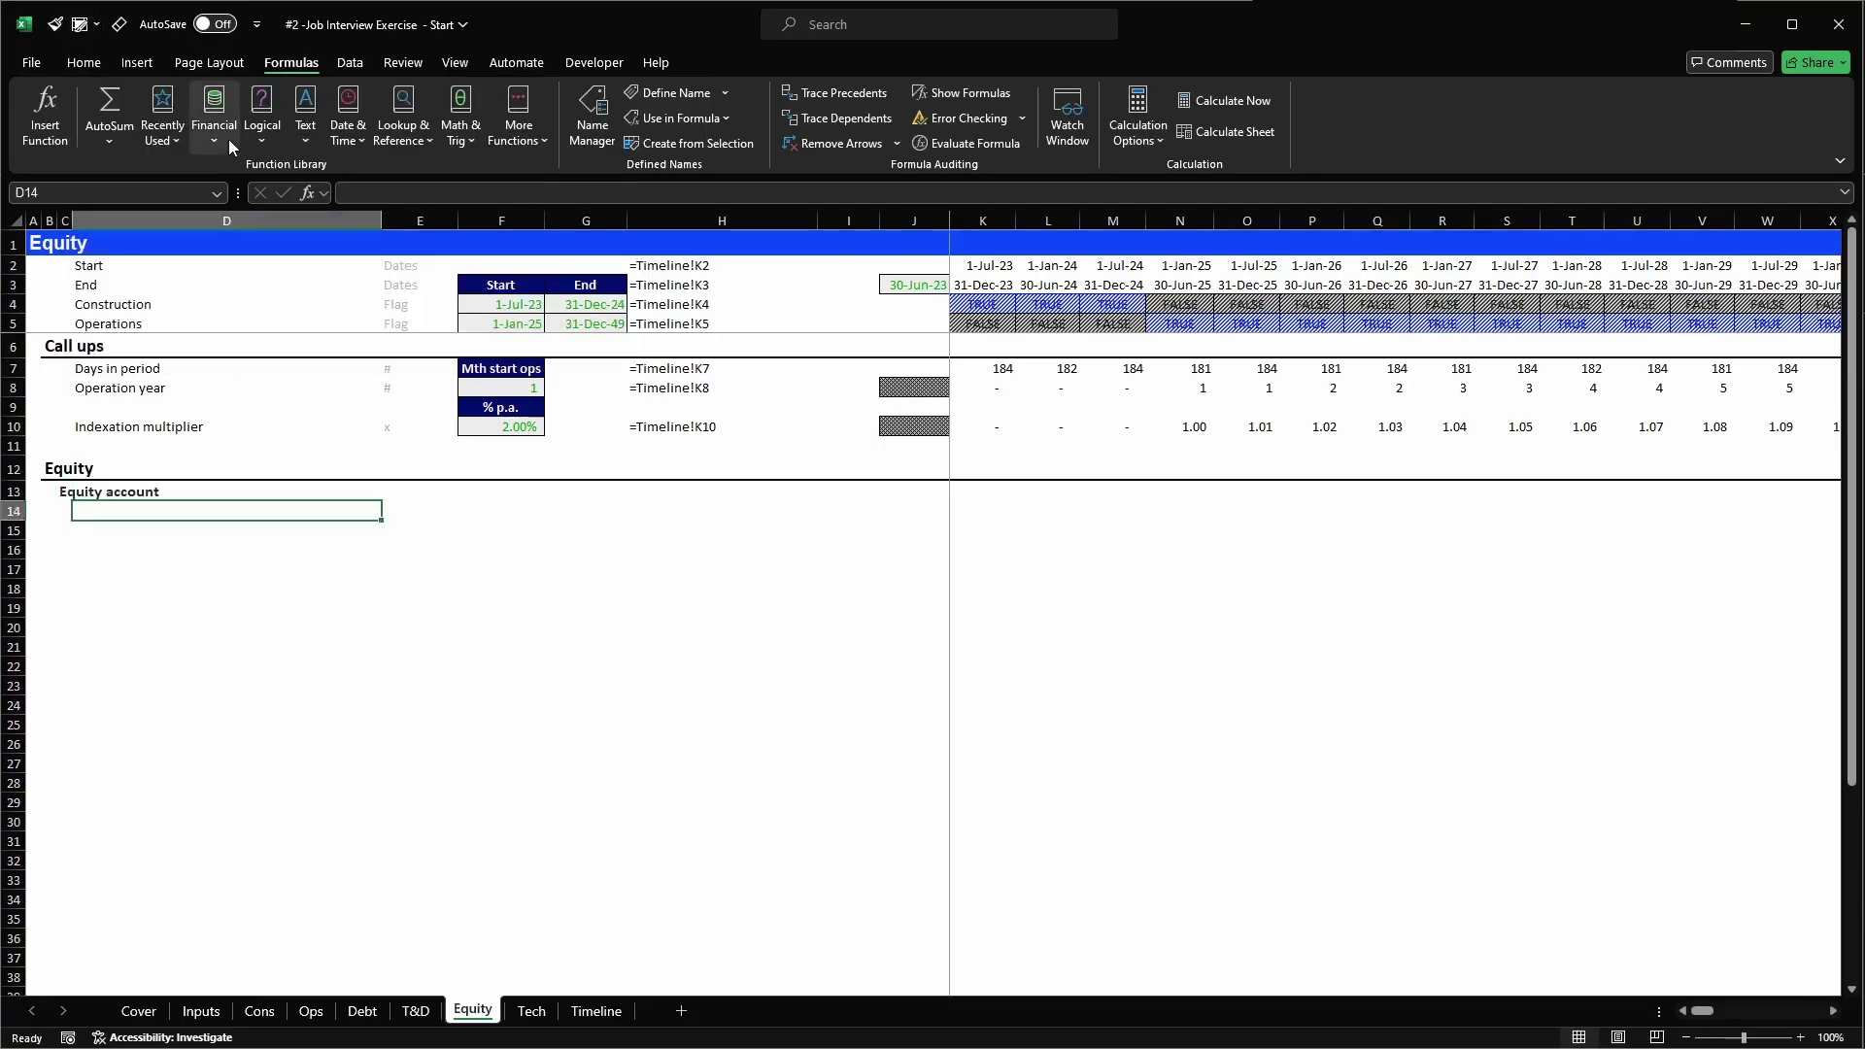
pyautogui.write('Equity')
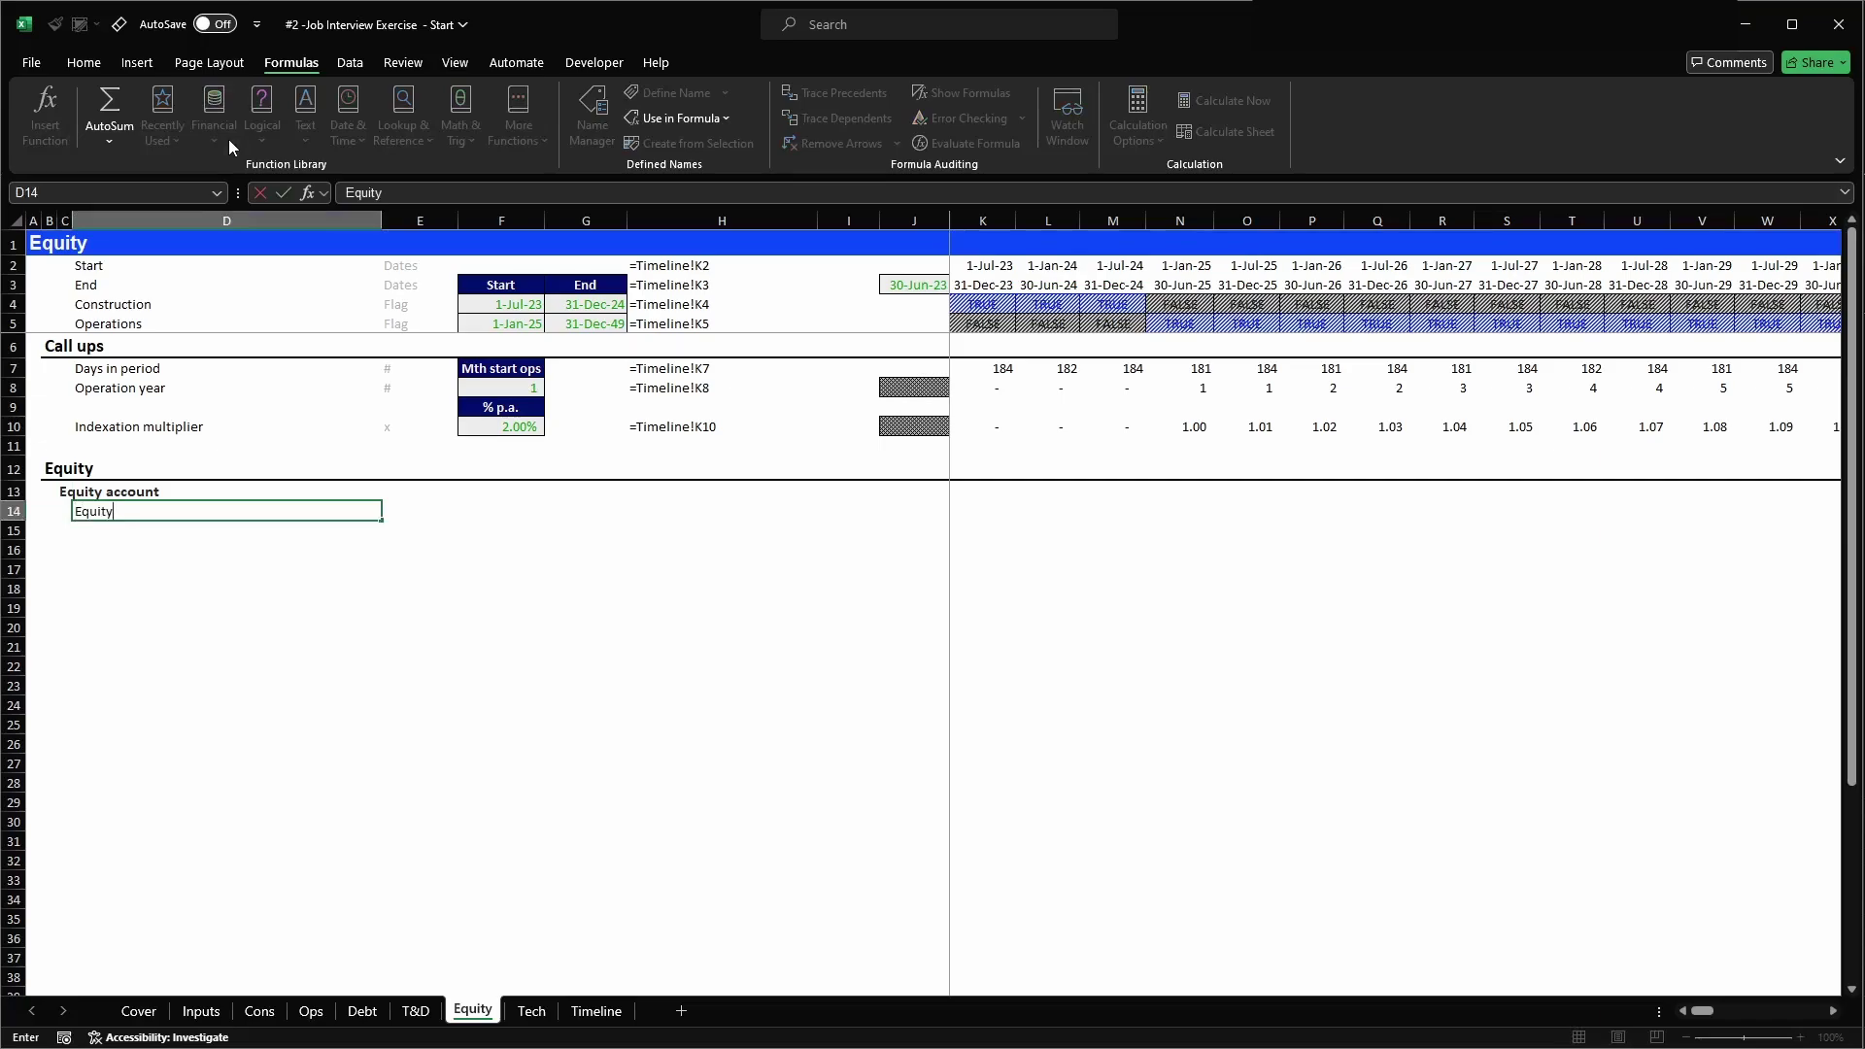
pyautogui.write(' b/c')
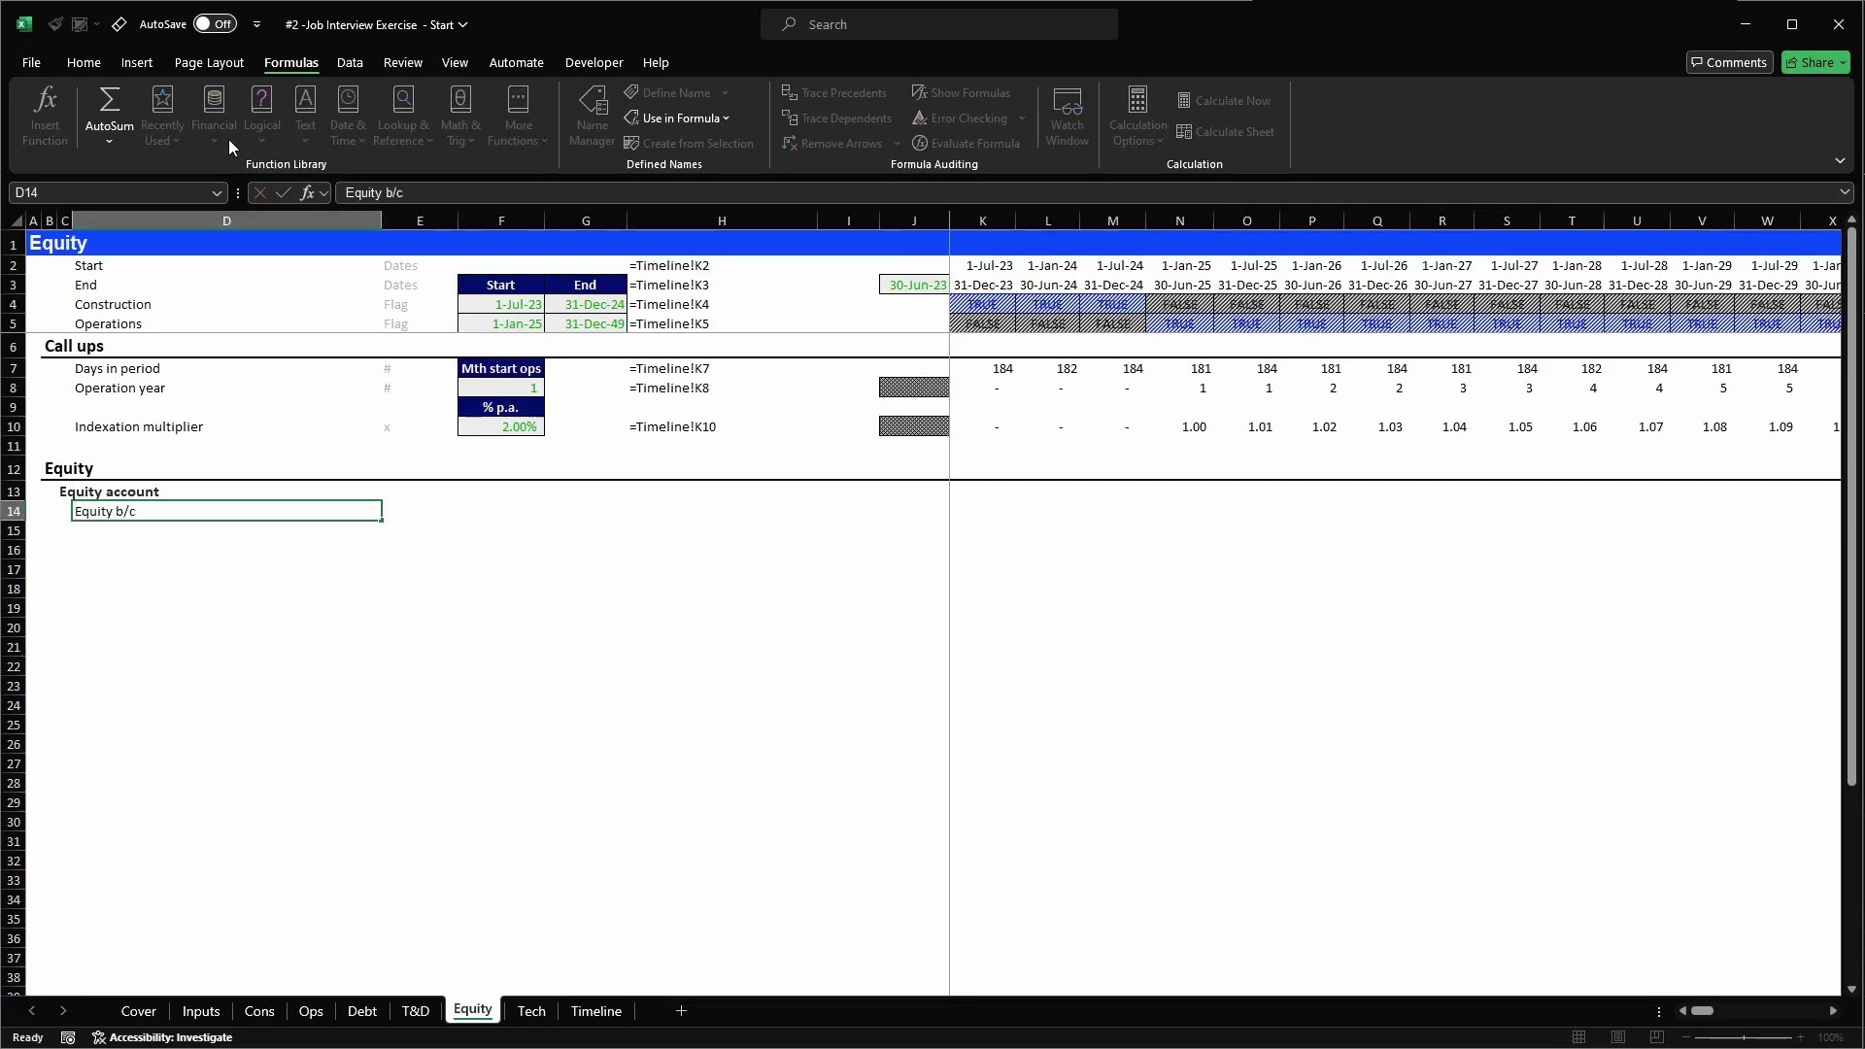
pyautogui.press('Return')
pyautogui.write('Additions')
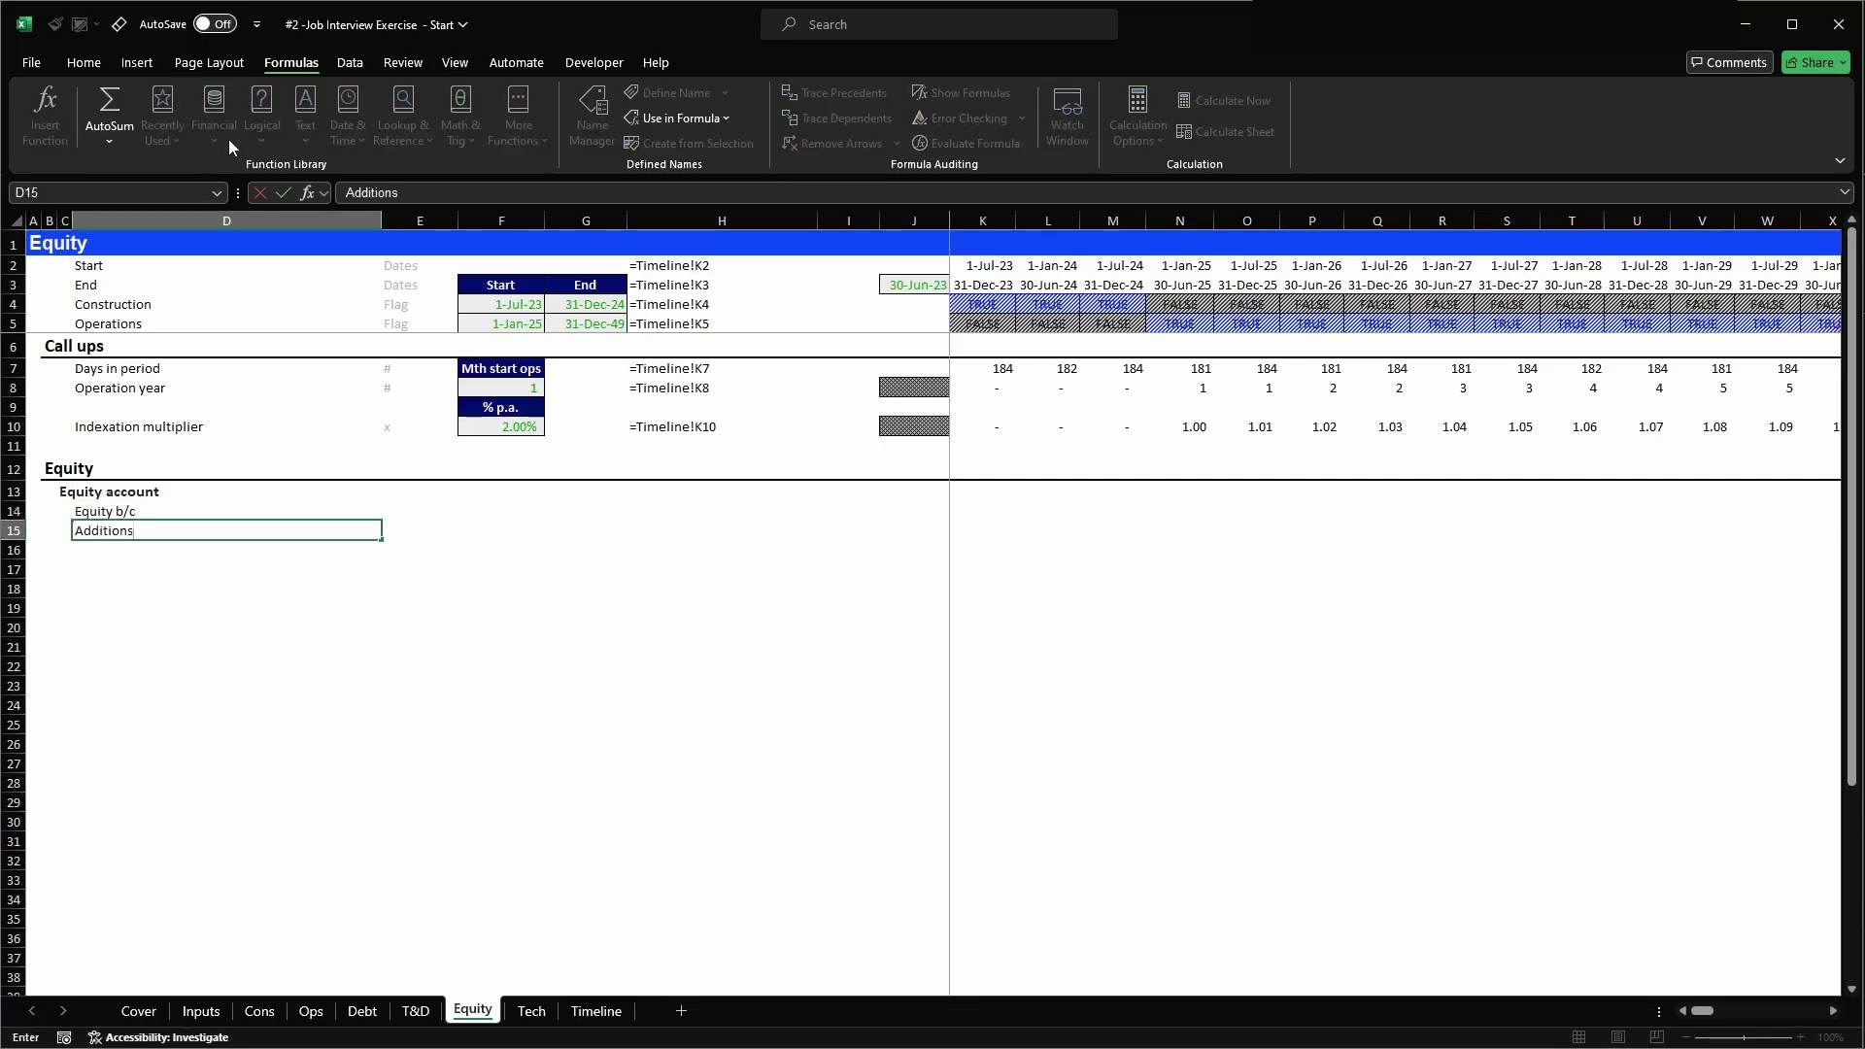
pyautogui.press('Return')
pyautogui.write('Equity c/f')
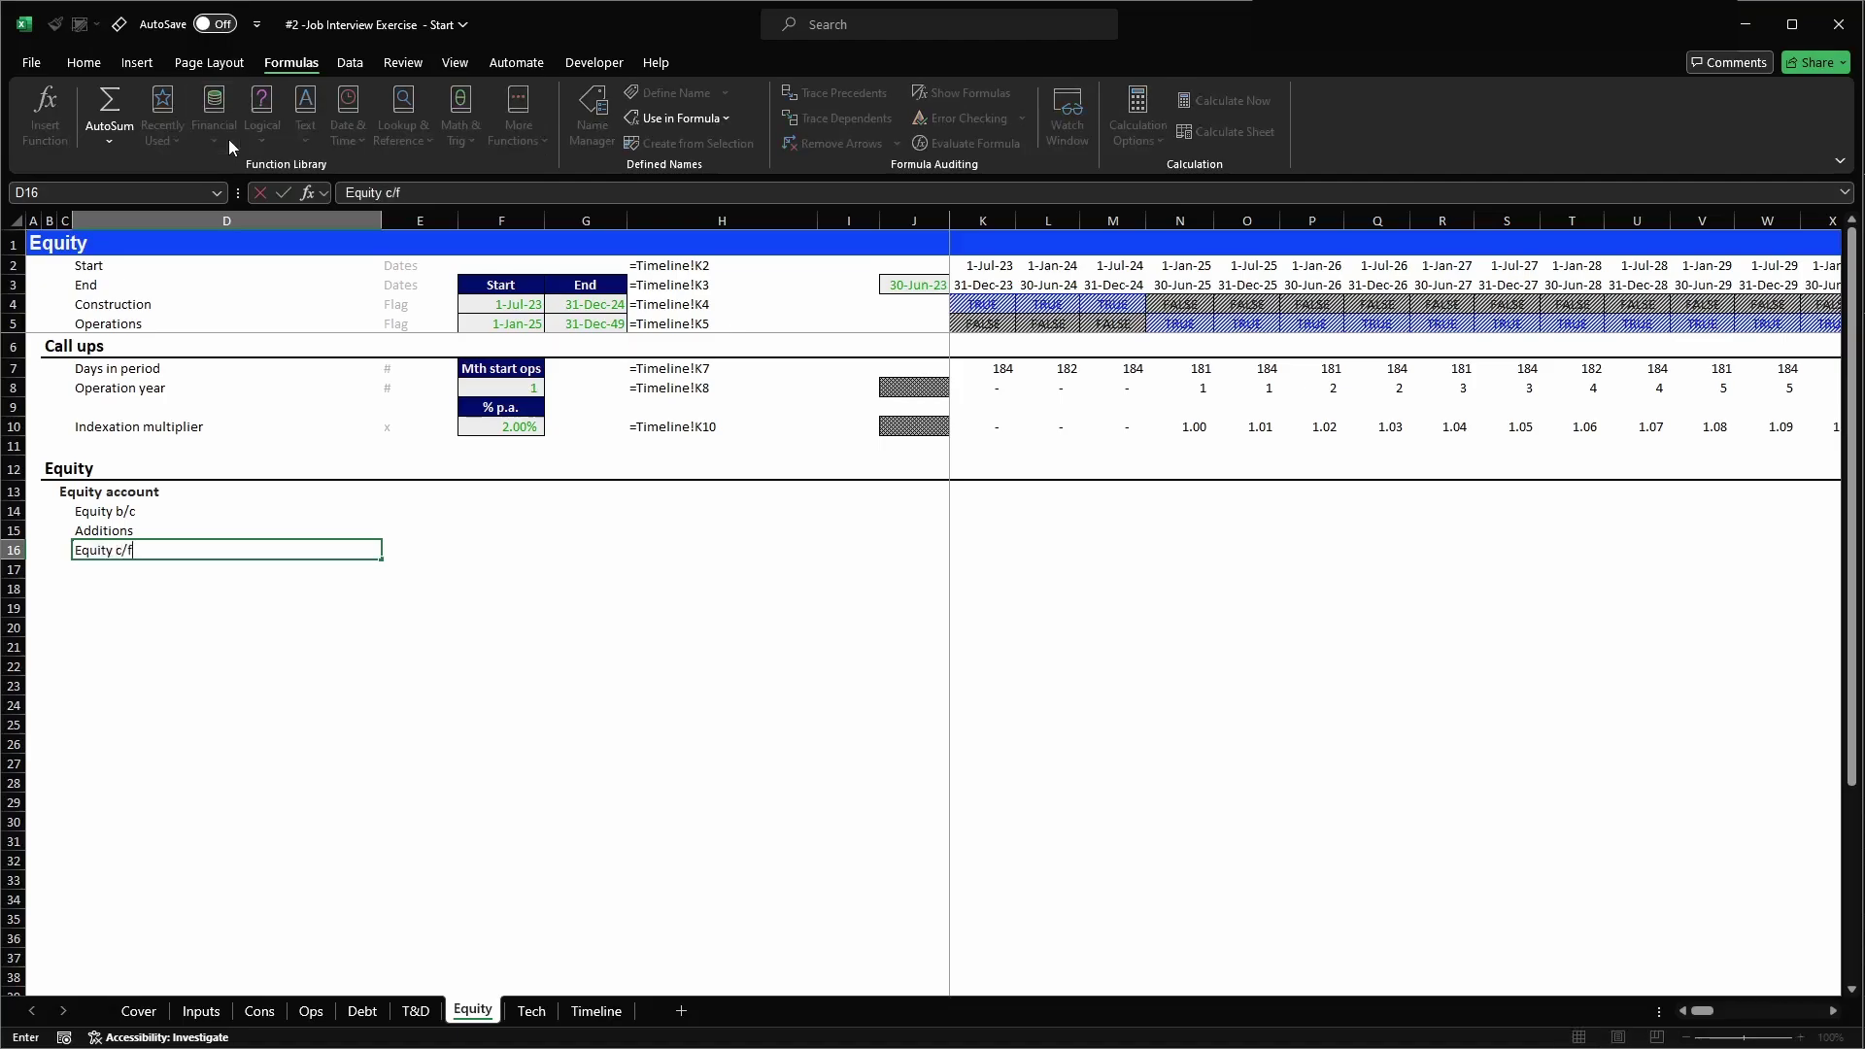
# - Correct the opening balance label in D14 to Equity b/f
pyautogui.press('Up')
pyautogui.press('Up')
pyautogui.press('F2')
pyautogui.press('BackSpace')
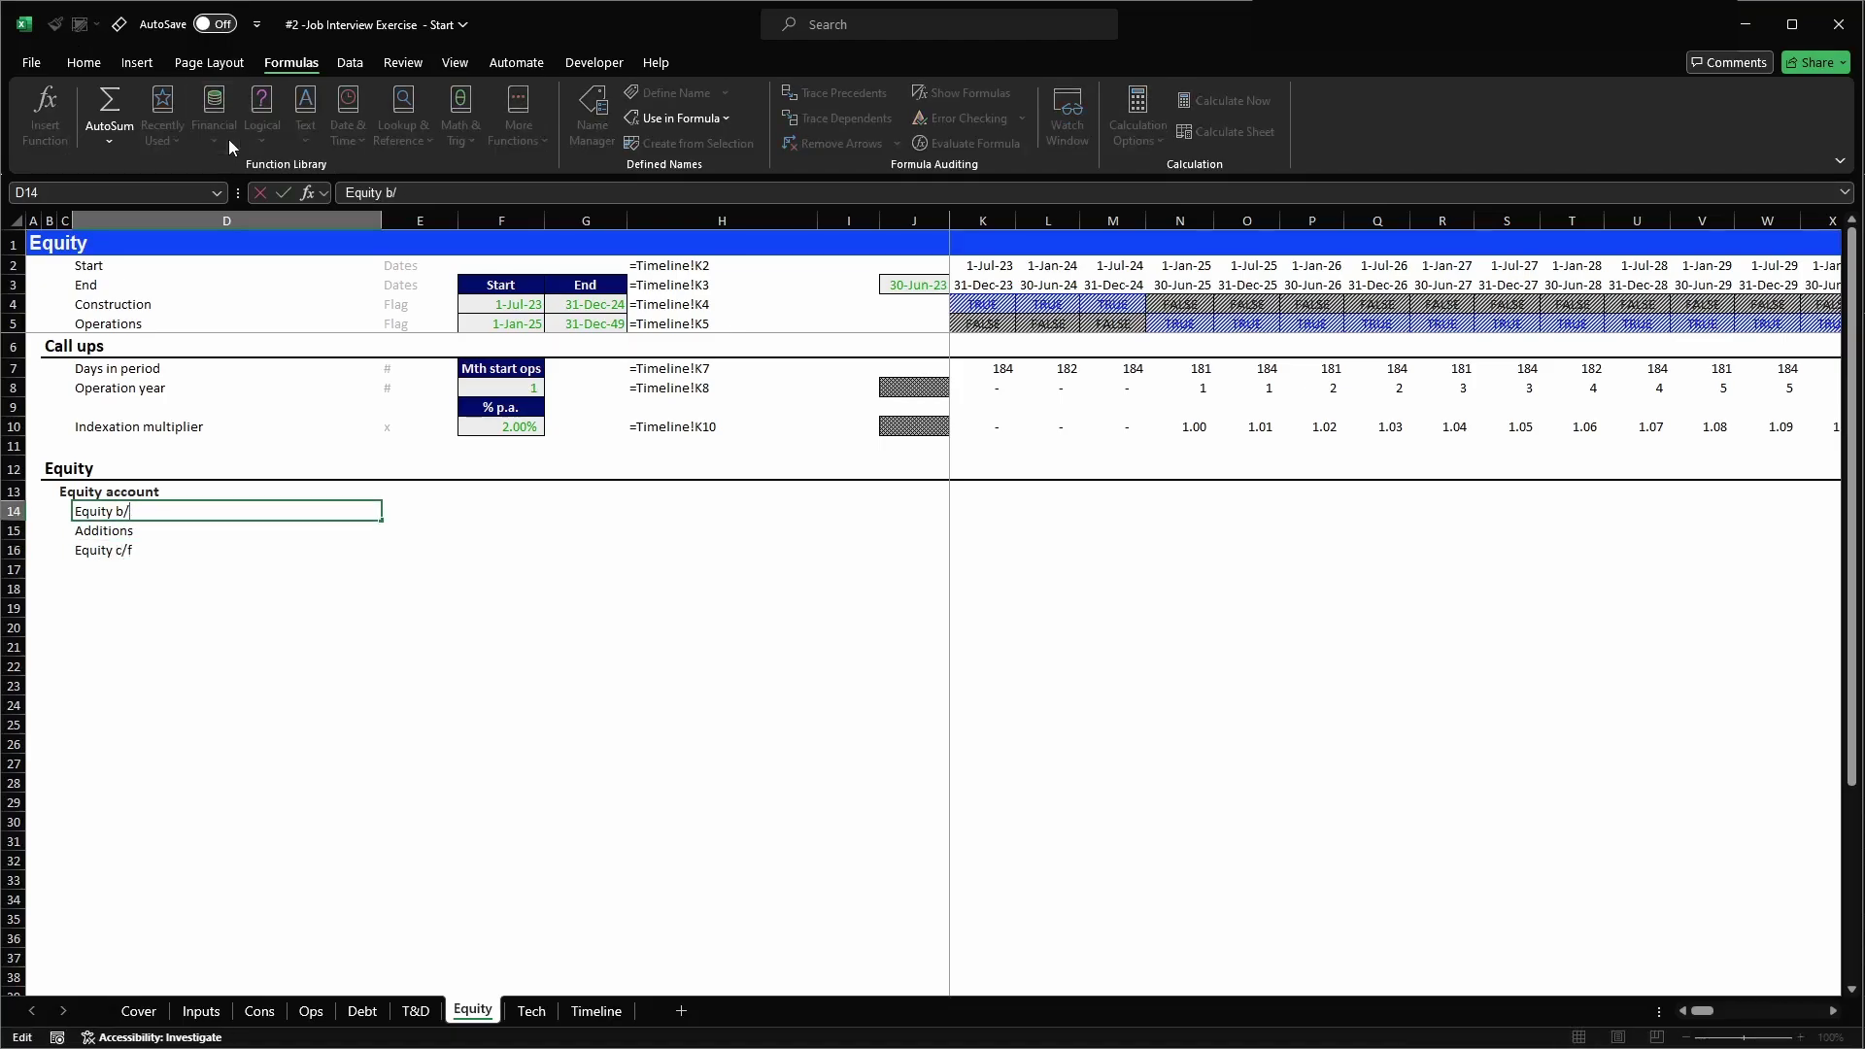
pyautogui.write('f')
pyautogui.press('Return')
pyautogui.press('Return')
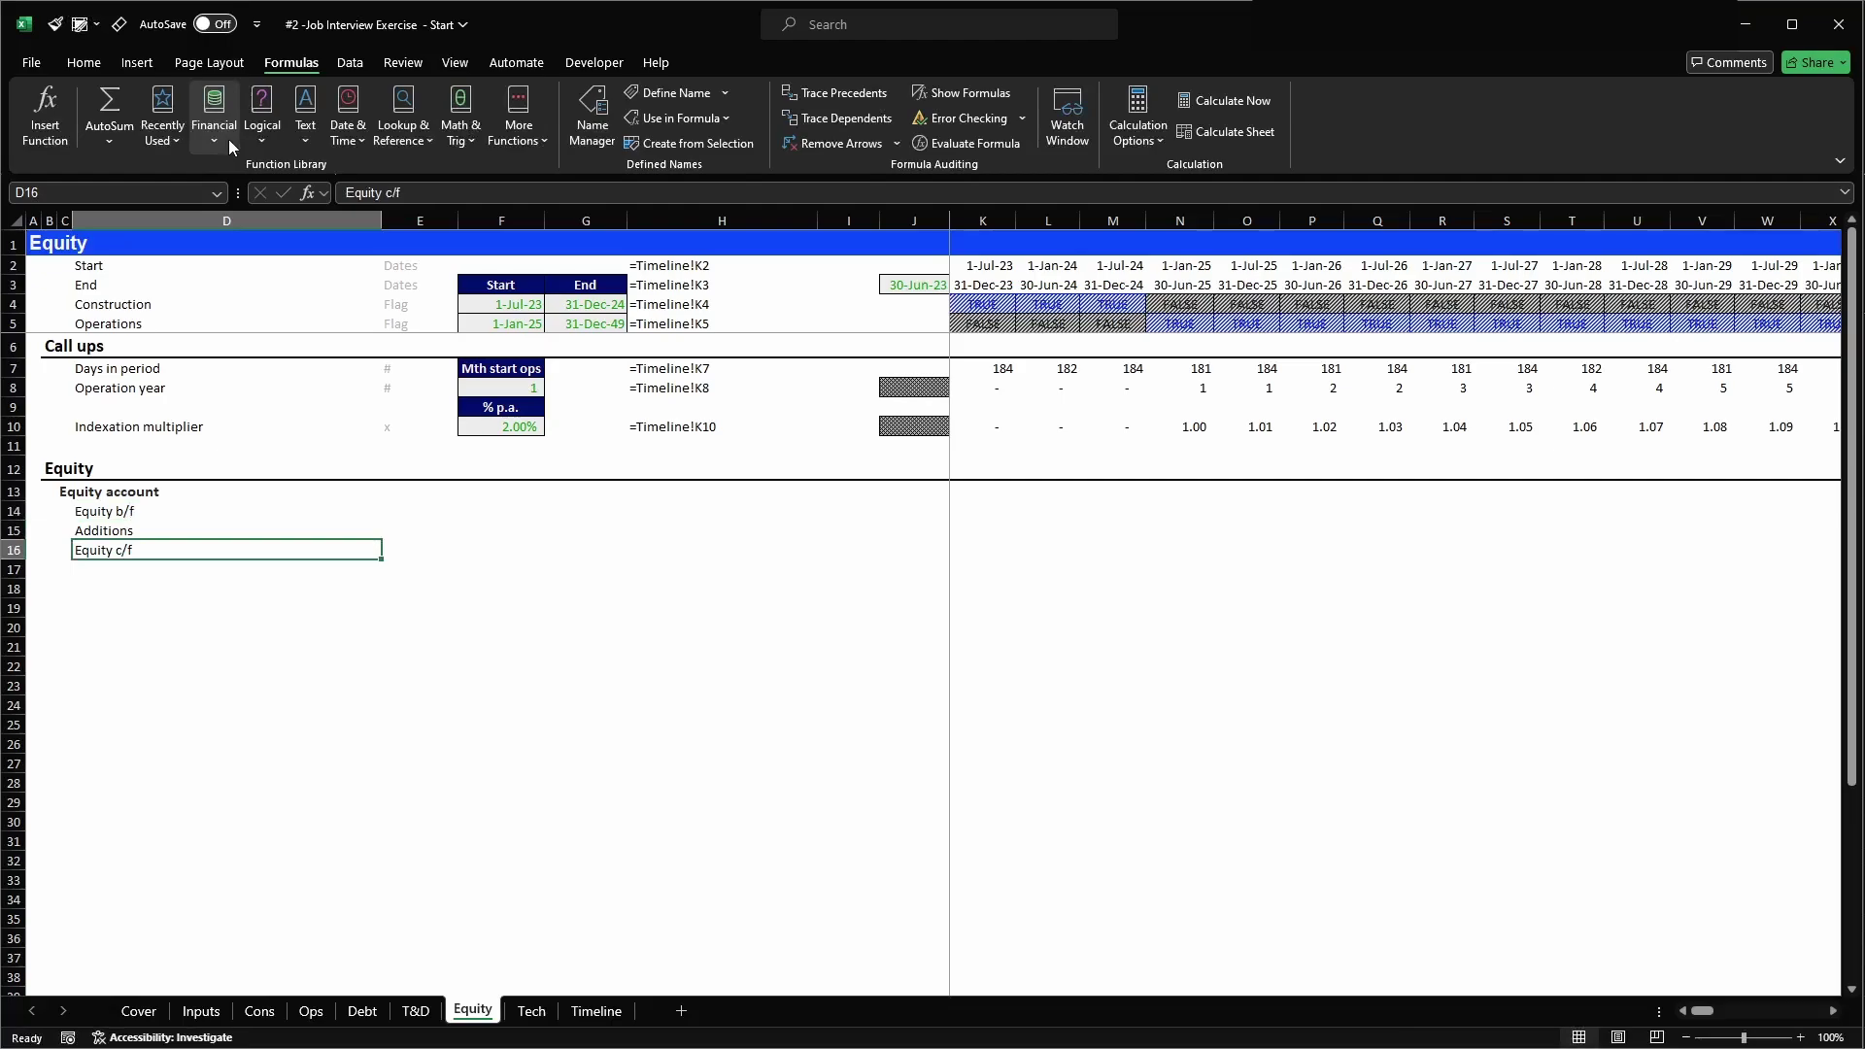
# - Copy the tax loss account cells E24:K27 from the T&D sheet to the Equity sheet starting at E14
pyautogui.hotkey('ctrl', 'pageup')
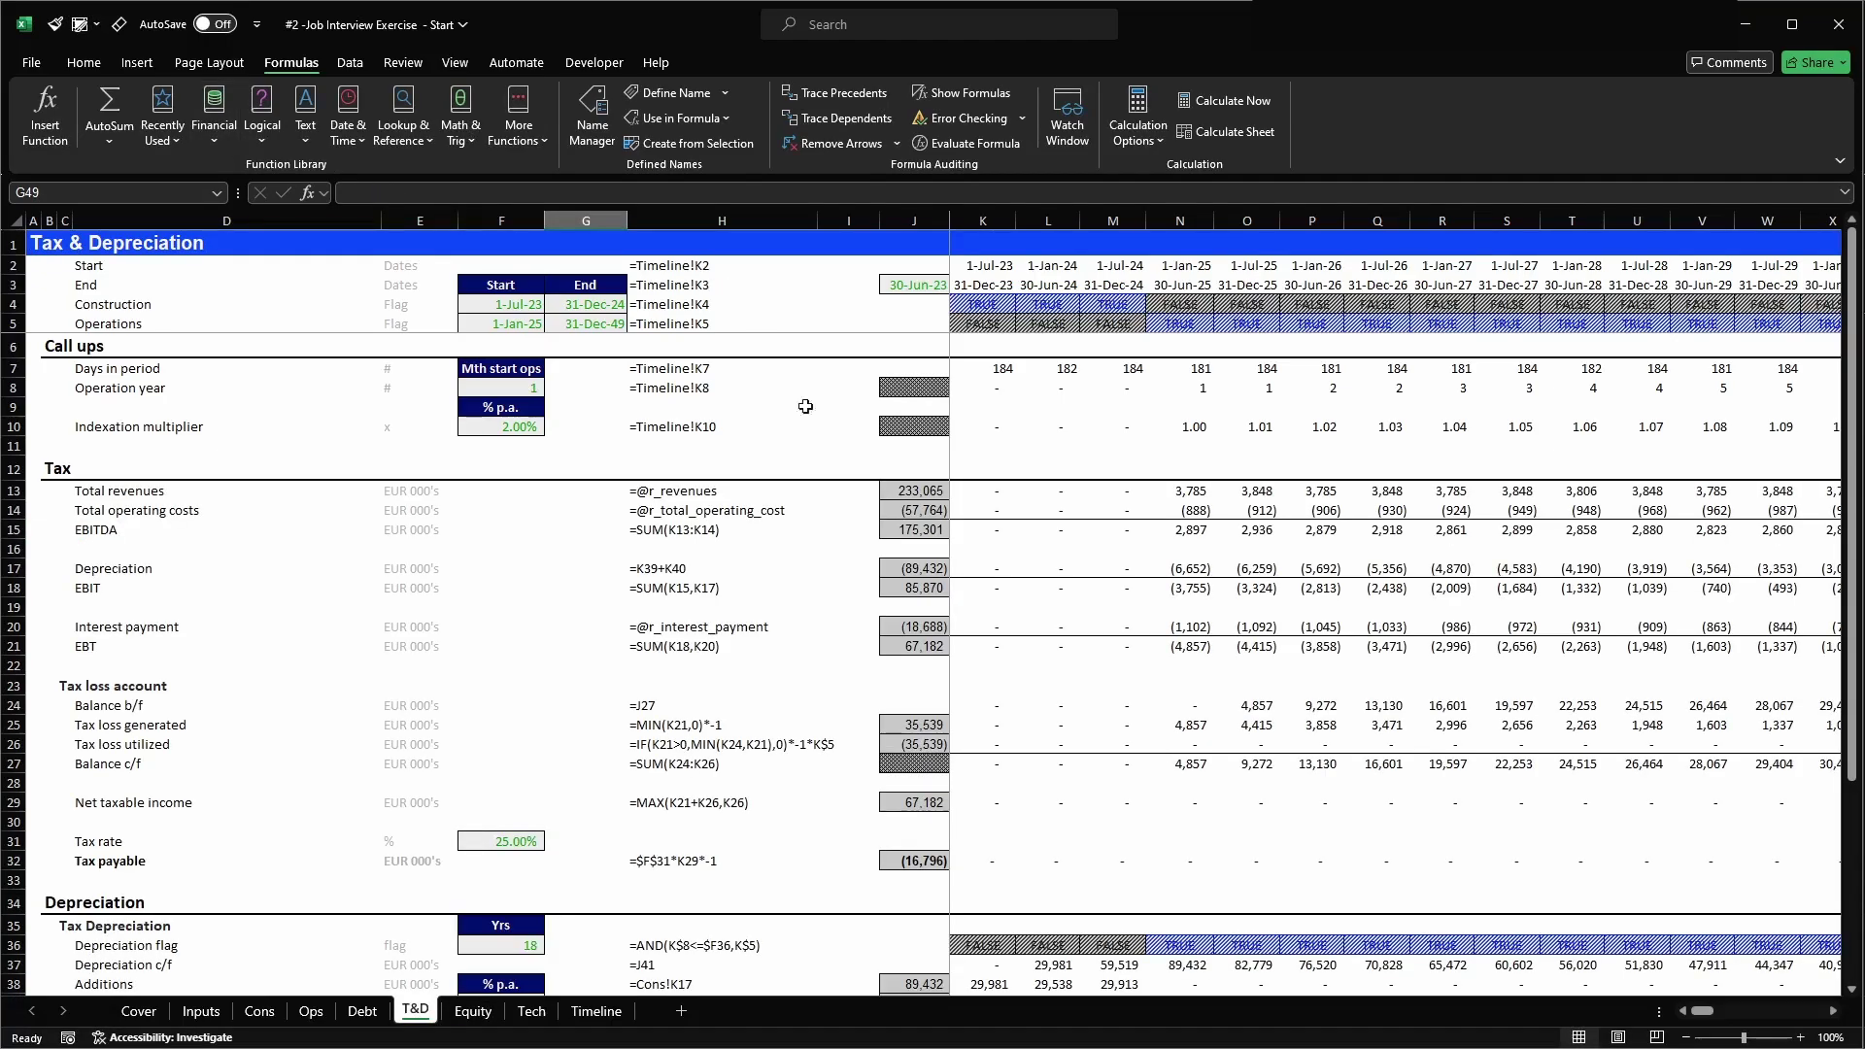
pyautogui.moveTo(401, 727); pyautogui.dragTo(860, 762)
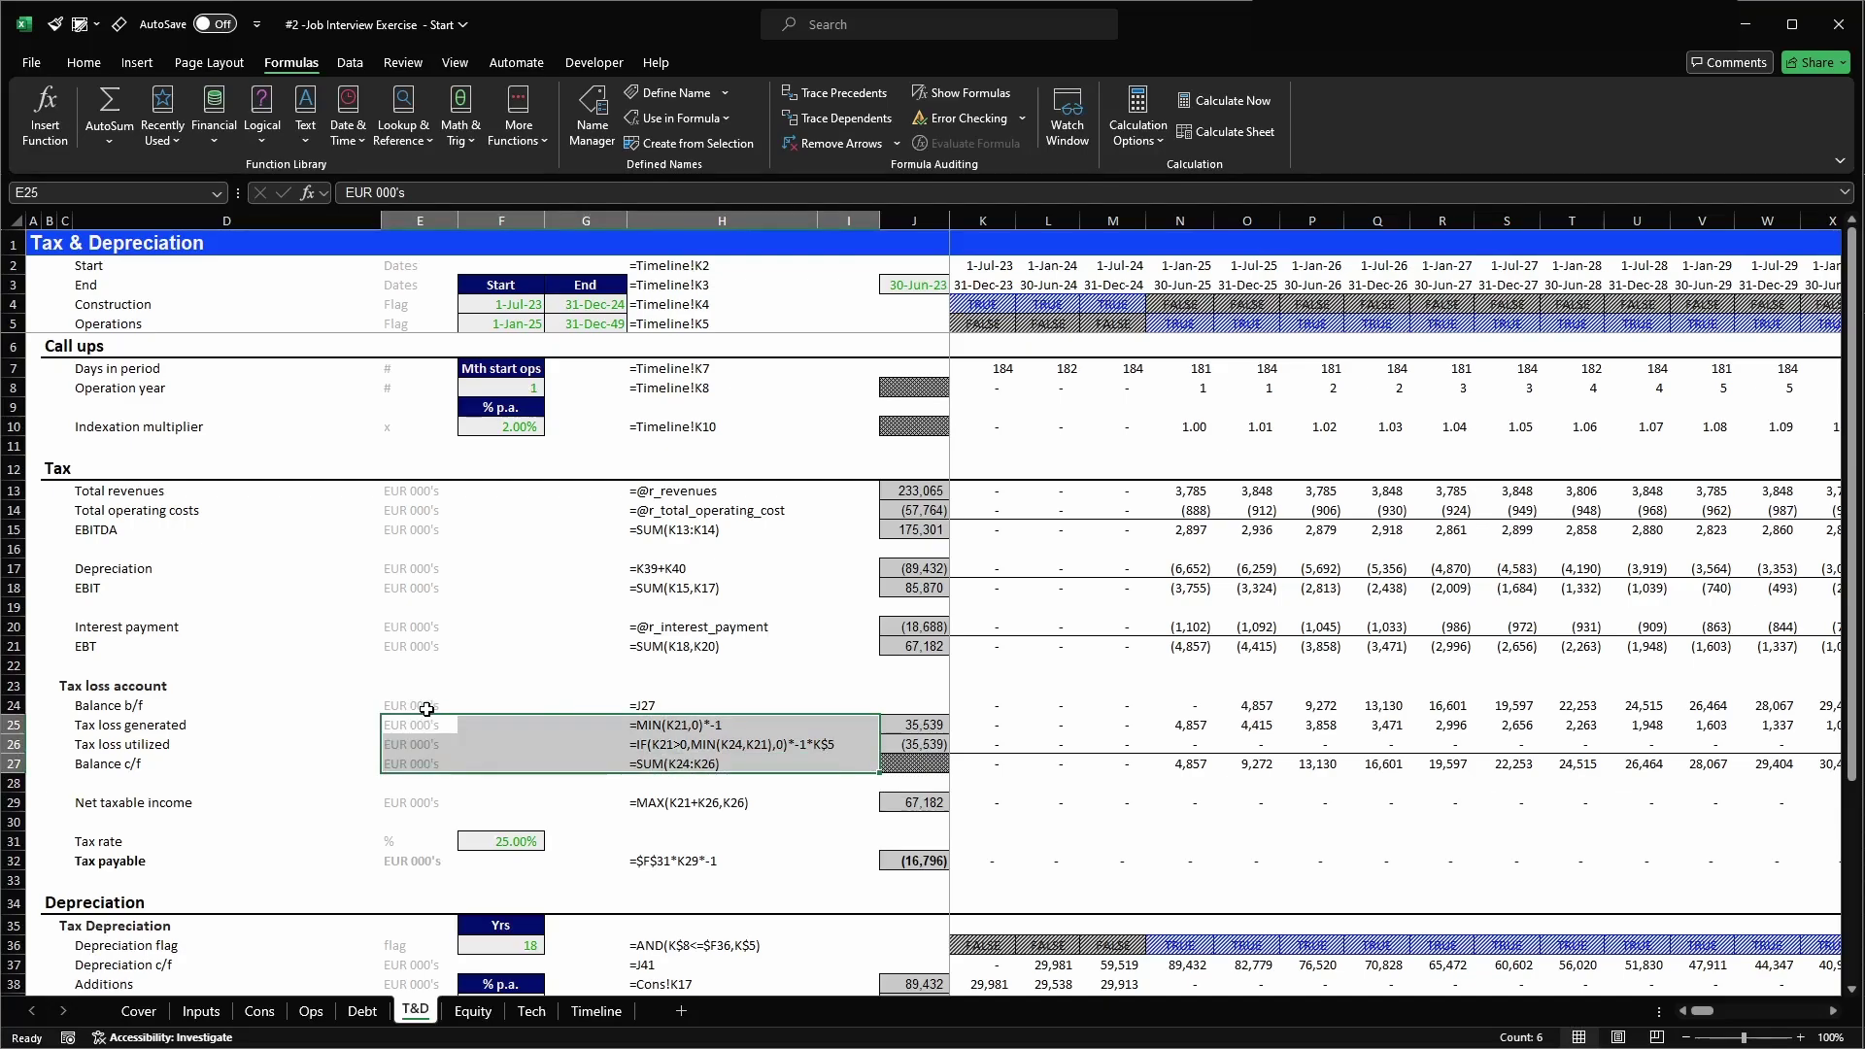
pyautogui.moveTo(429, 705); pyautogui.dragTo(991, 768)
pyautogui.hotkey('ctrl', 'c')
pyautogui.hotkey('ctrl', 'pagedown')
pyautogui.press('Up')
pyautogui.press('Up')
pyautogui.hotkey('ctrl', 'v')
pyautogui.press('Escape')
# - Delete the surplus tax loss utilized cells E16:K16 on the Equity sheet, shifting the cells below up
pyautogui.press('Right')
pyautogui.press('Right')
pyautogui.press('Right')
pyautogui.press('Right')
pyautogui.press('Right')
pyautogui.press('Down')
pyautogui.press('Down')
pyautogui.press('Left')
pyautogui.press('Left')
pyautogui.press('Left')
pyautogui.press('Left')
pyautogui.press('Left')
pyautogui.hotkey('shift', 'Right')
pyautogui.hotkey('shift', 'Right')
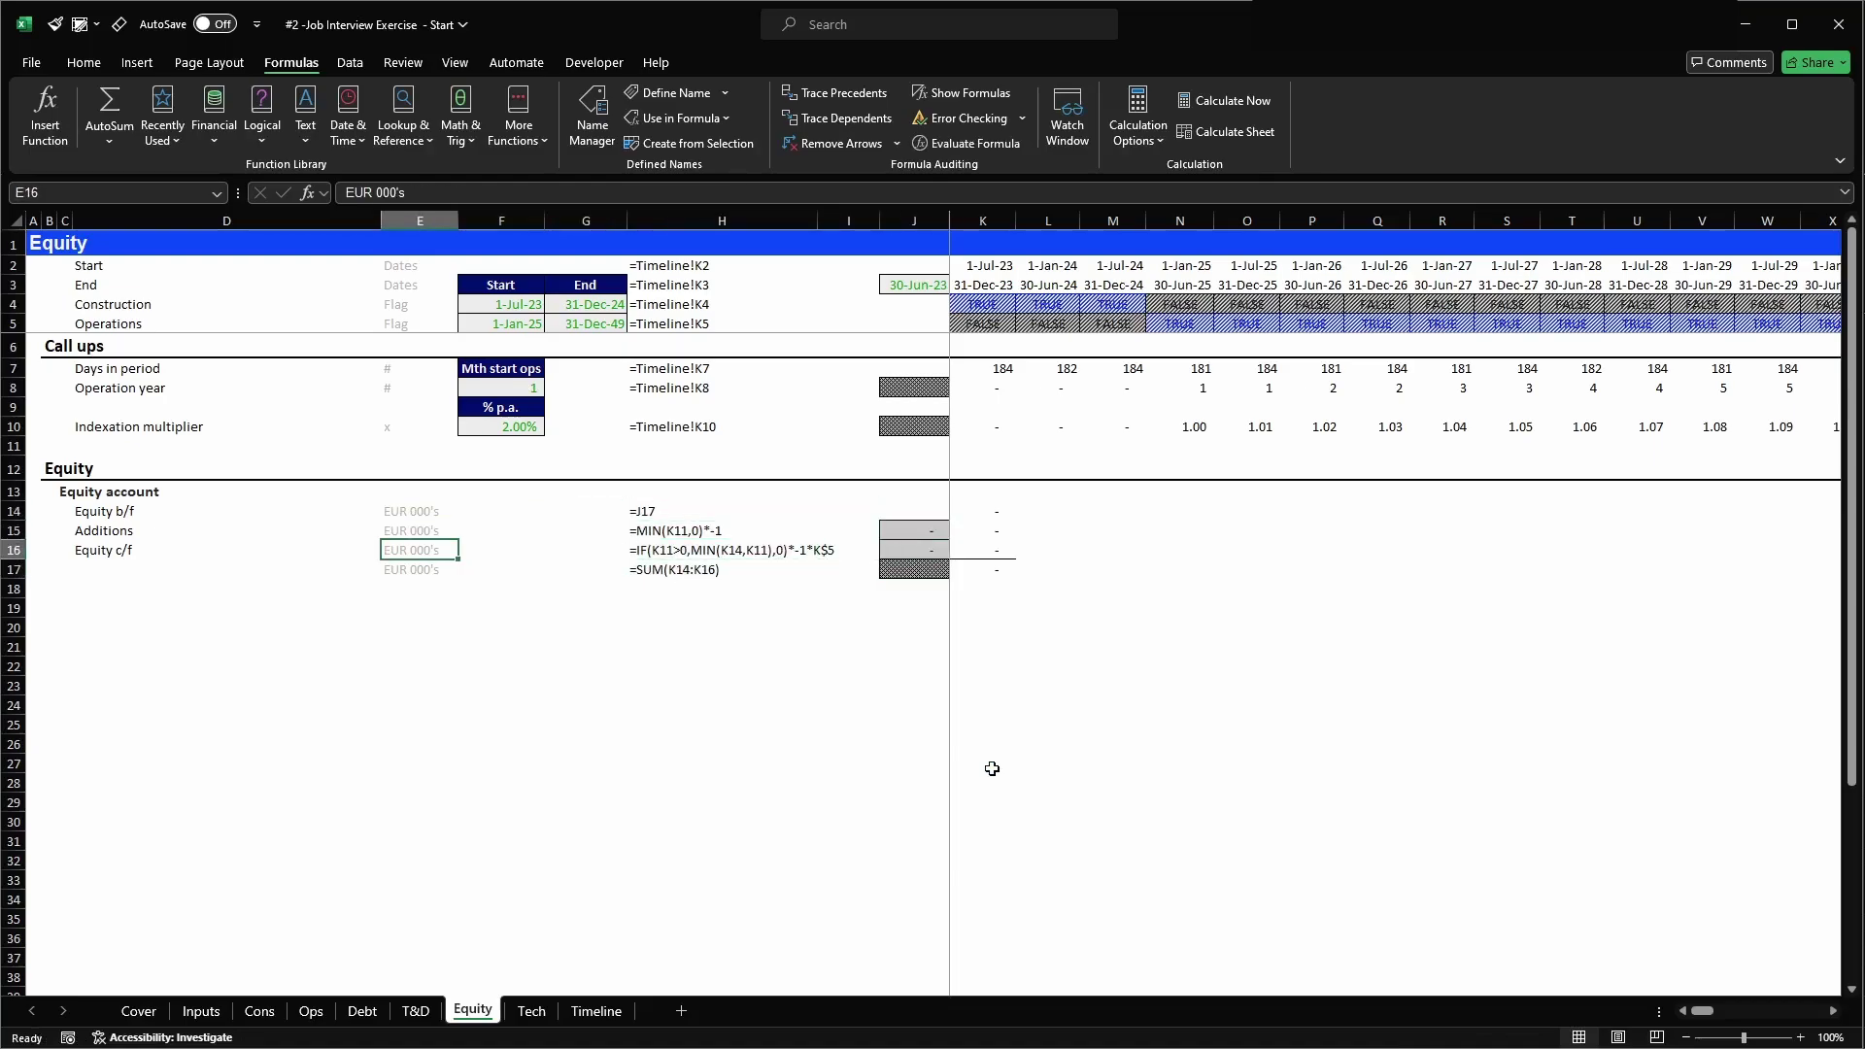
pyautogui.hotkey('shift', 'Right')
pyautogui.hotkey('shift', 'Right')
pyautogui.hotkey('shift', 'Right')
pyautogui.hotkey('shift', 'Right')
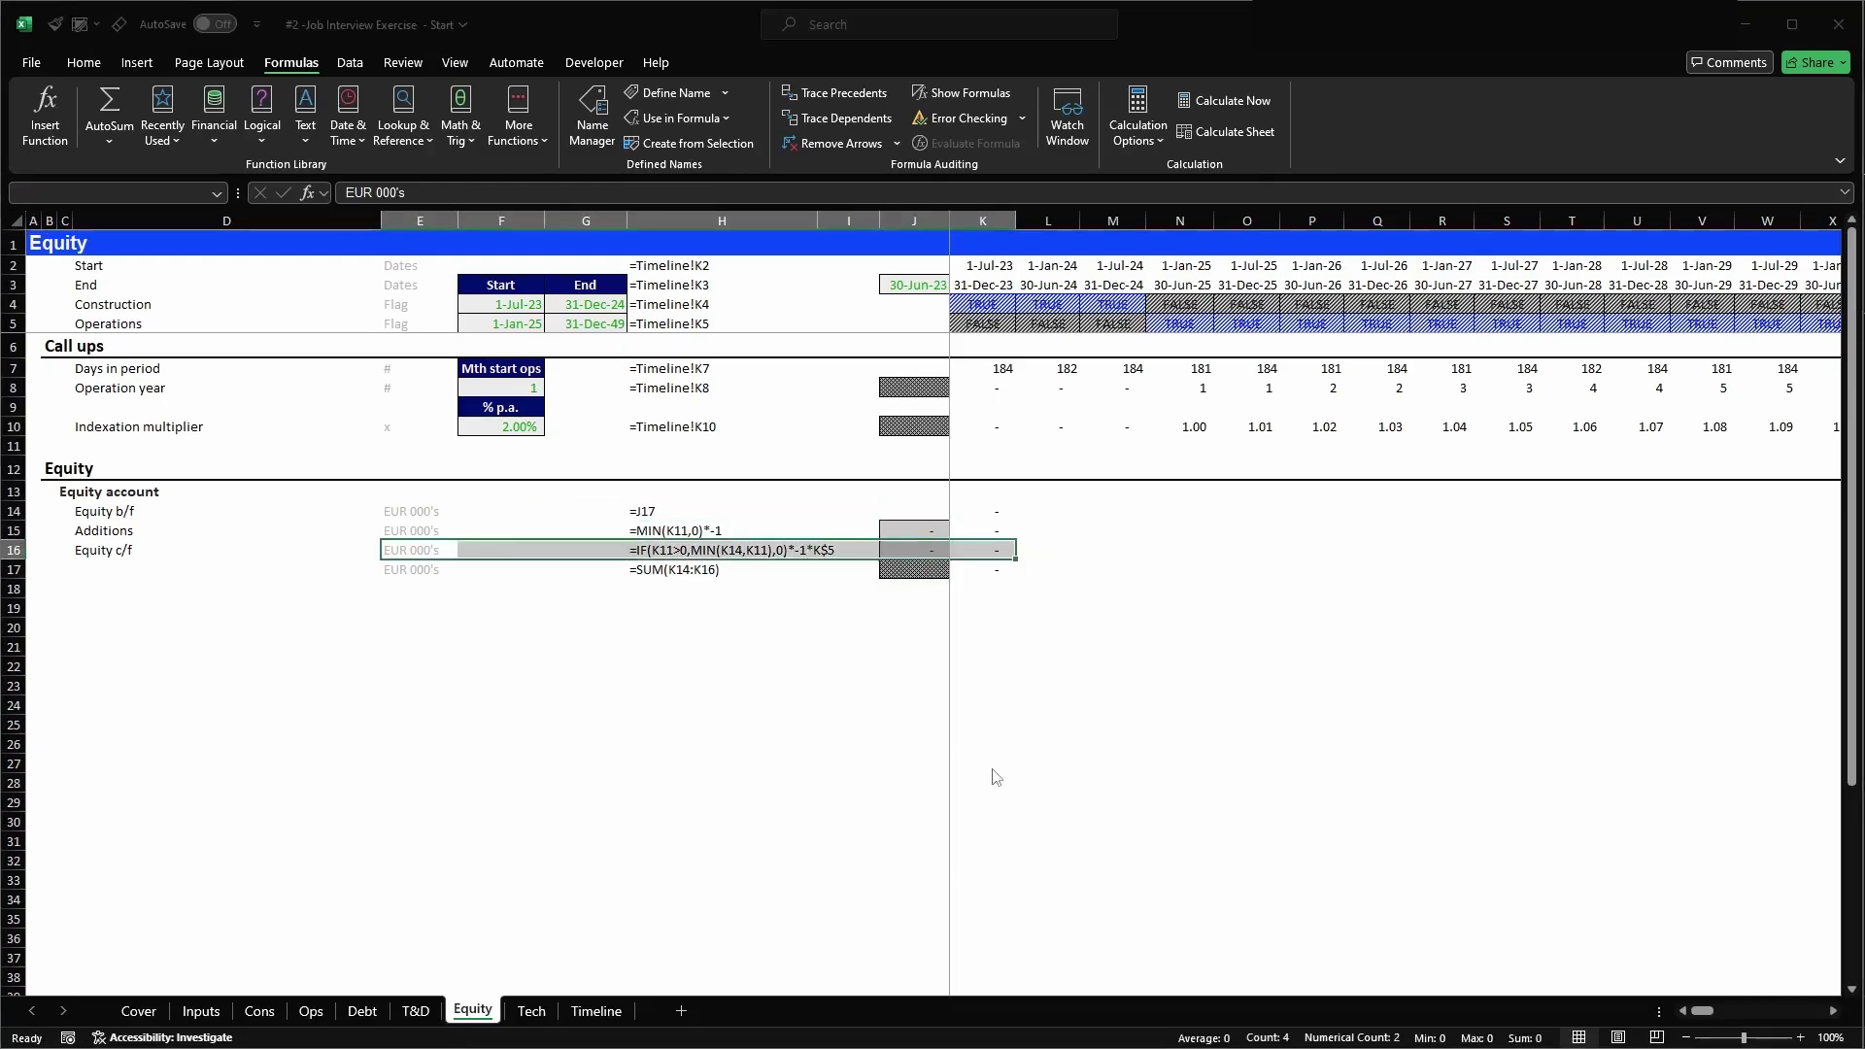
pyautogui.hotkey('ctrl', '-')
pyautogui.click(836, 610)
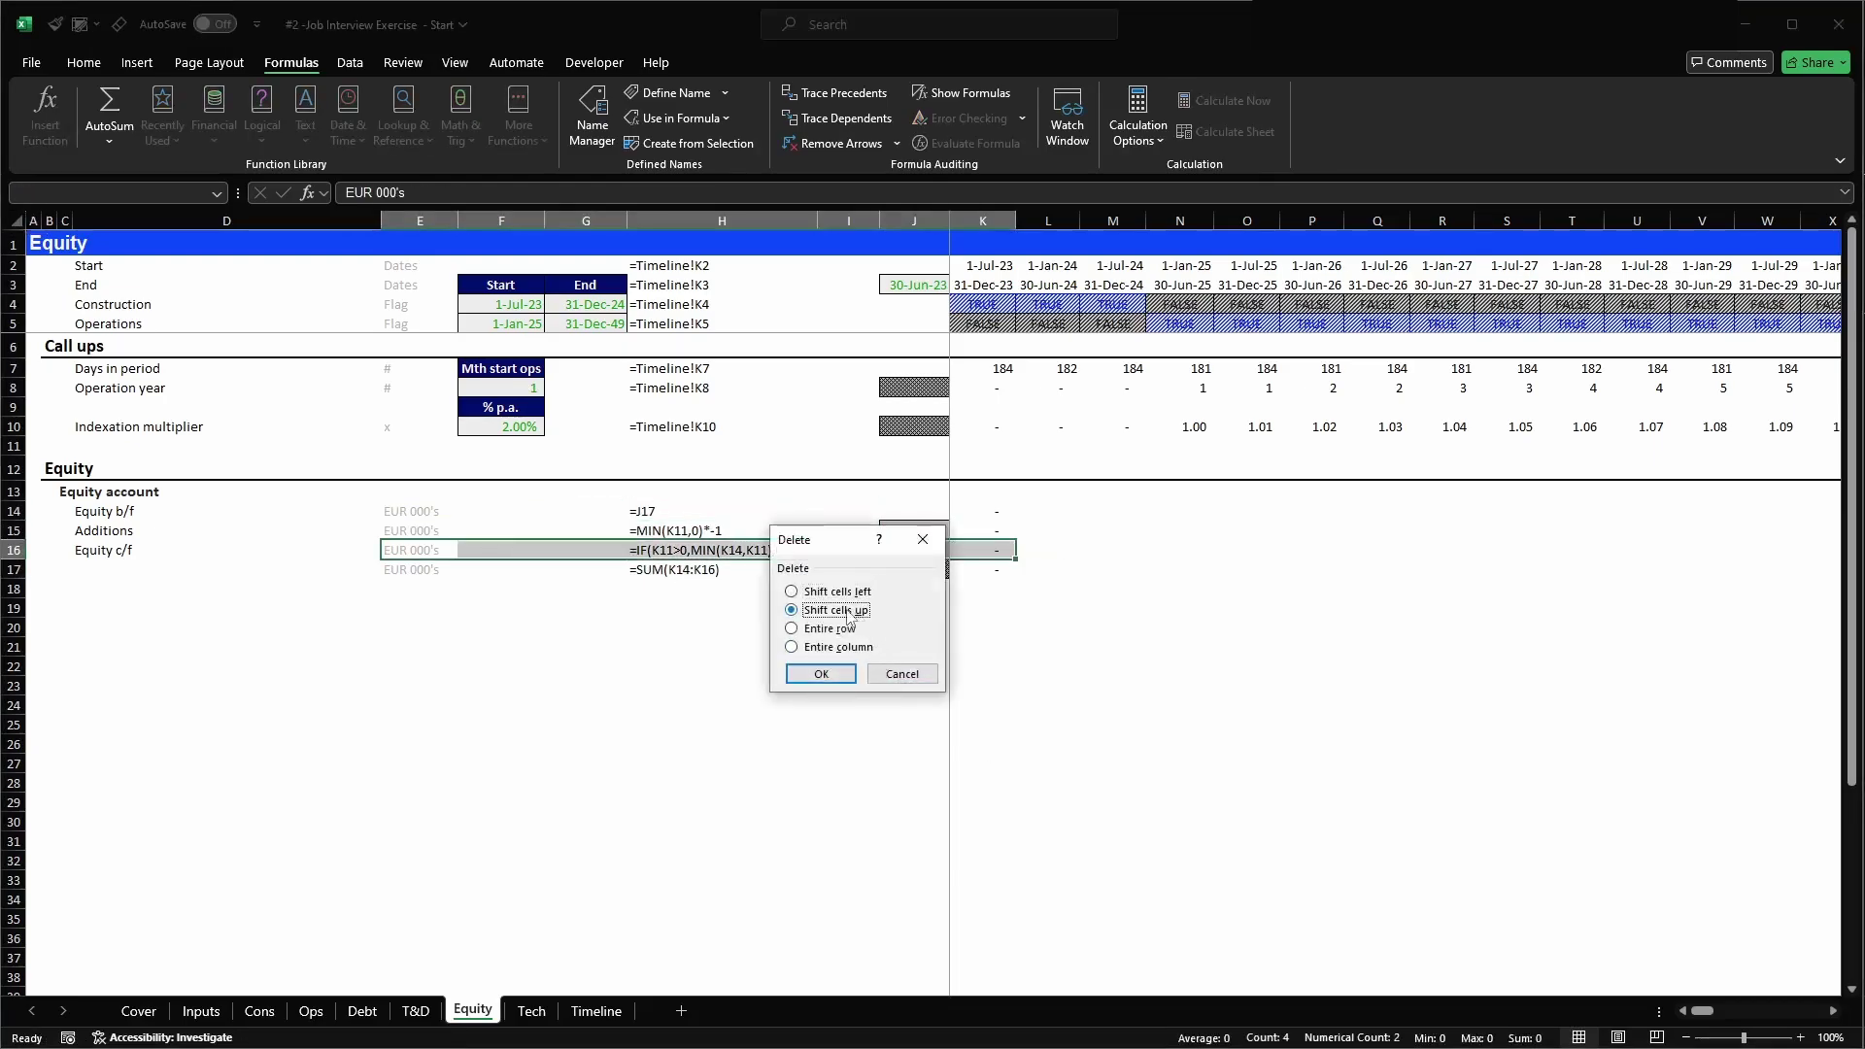
pyautogui.click(820, 675)
# - Clear the copied formula from the Additions row in K15
pyautogui.click(998, 517)
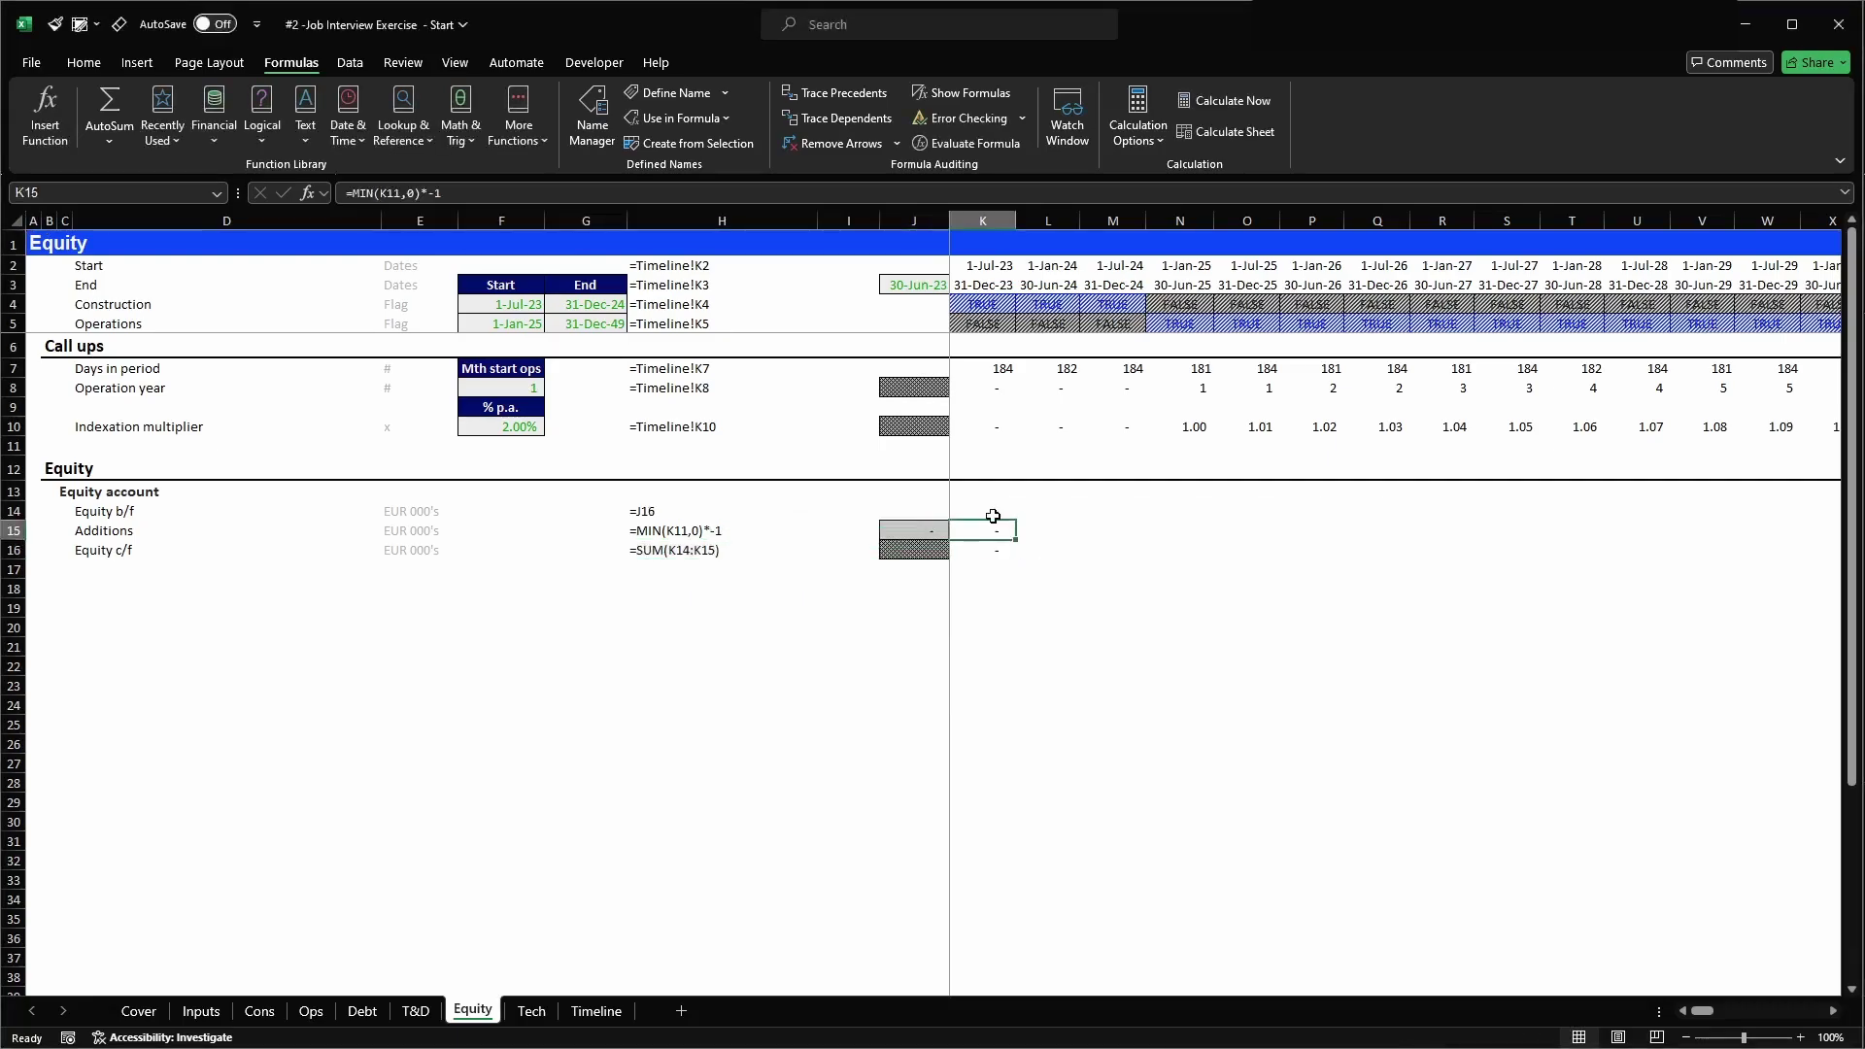
pyautogui.press('F2')
pyautogui.press('Down')
pyautogui.press('Delete')
pyautogui.press('Down')
# - Copy the equity account cells K14:K16 across all periods to column CG
pyautogui.press('F2')
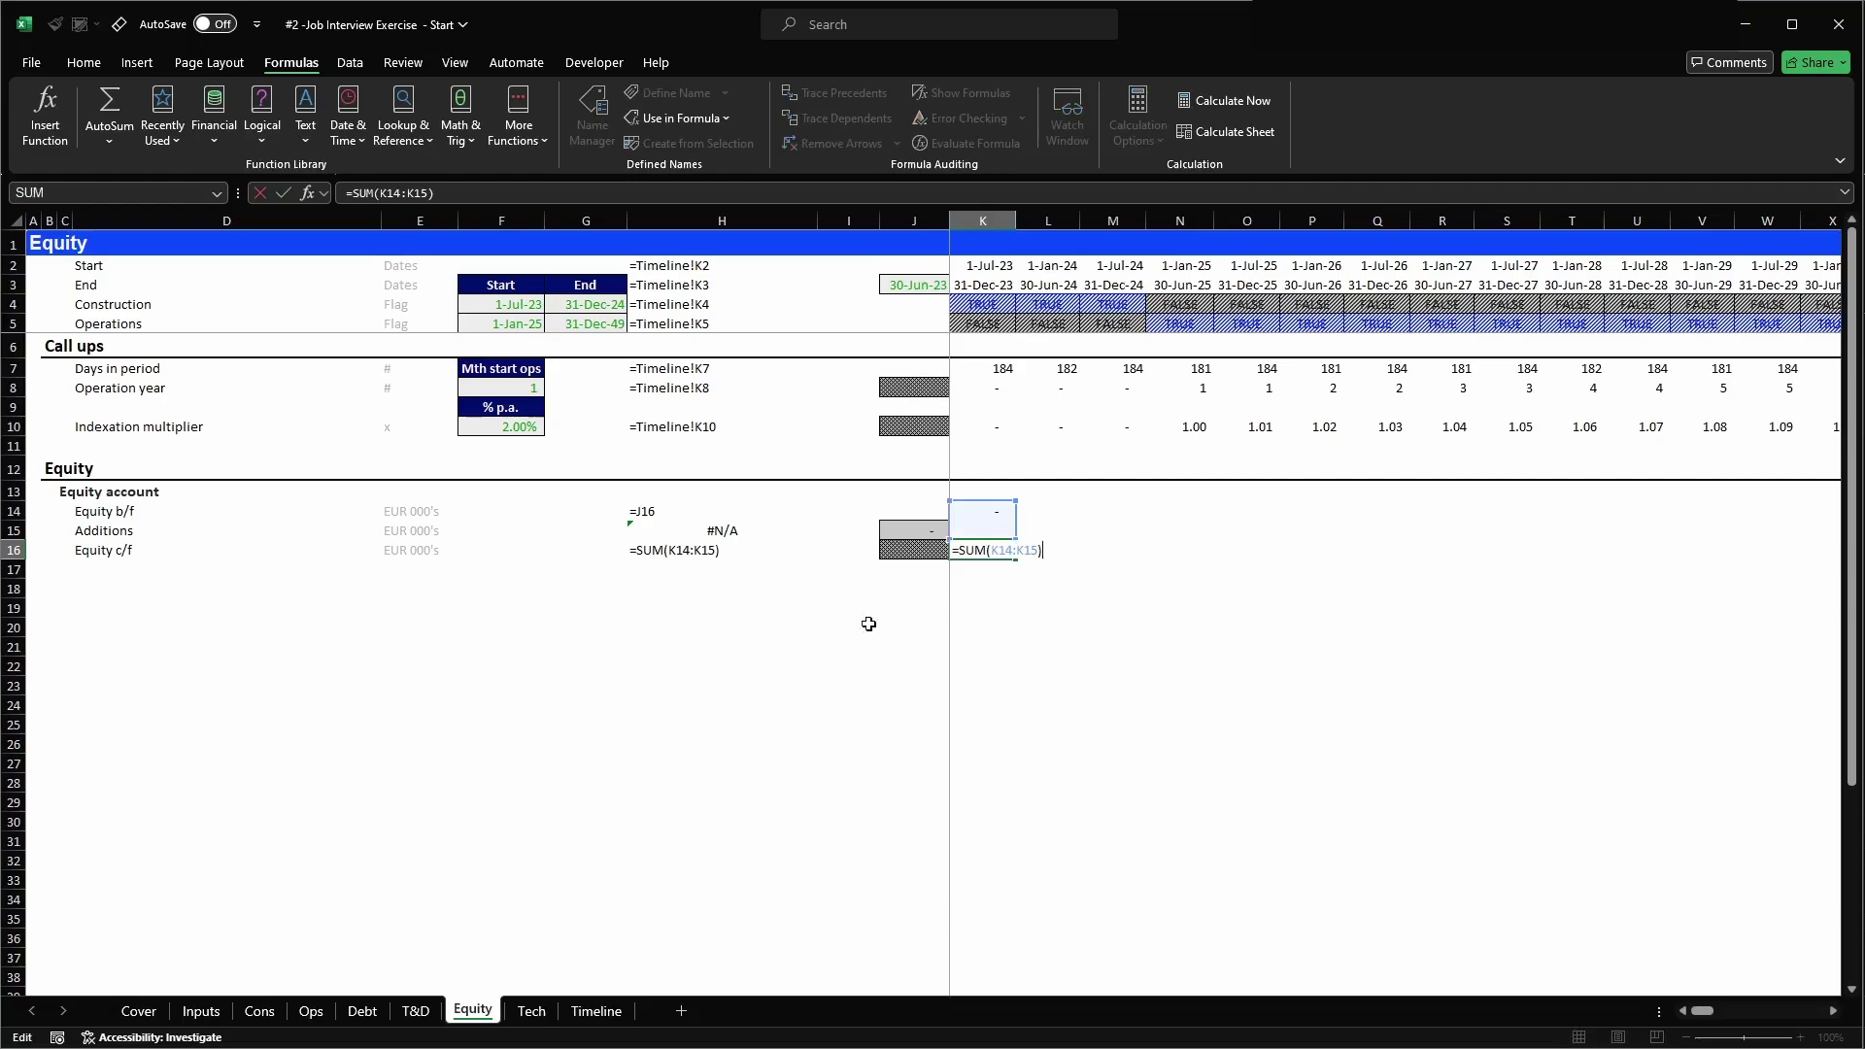
pyautogui.press('Escape')
pyautogui.hotkey('shift', 'Up')
pyautogui.hotkey('shift', 'Up')
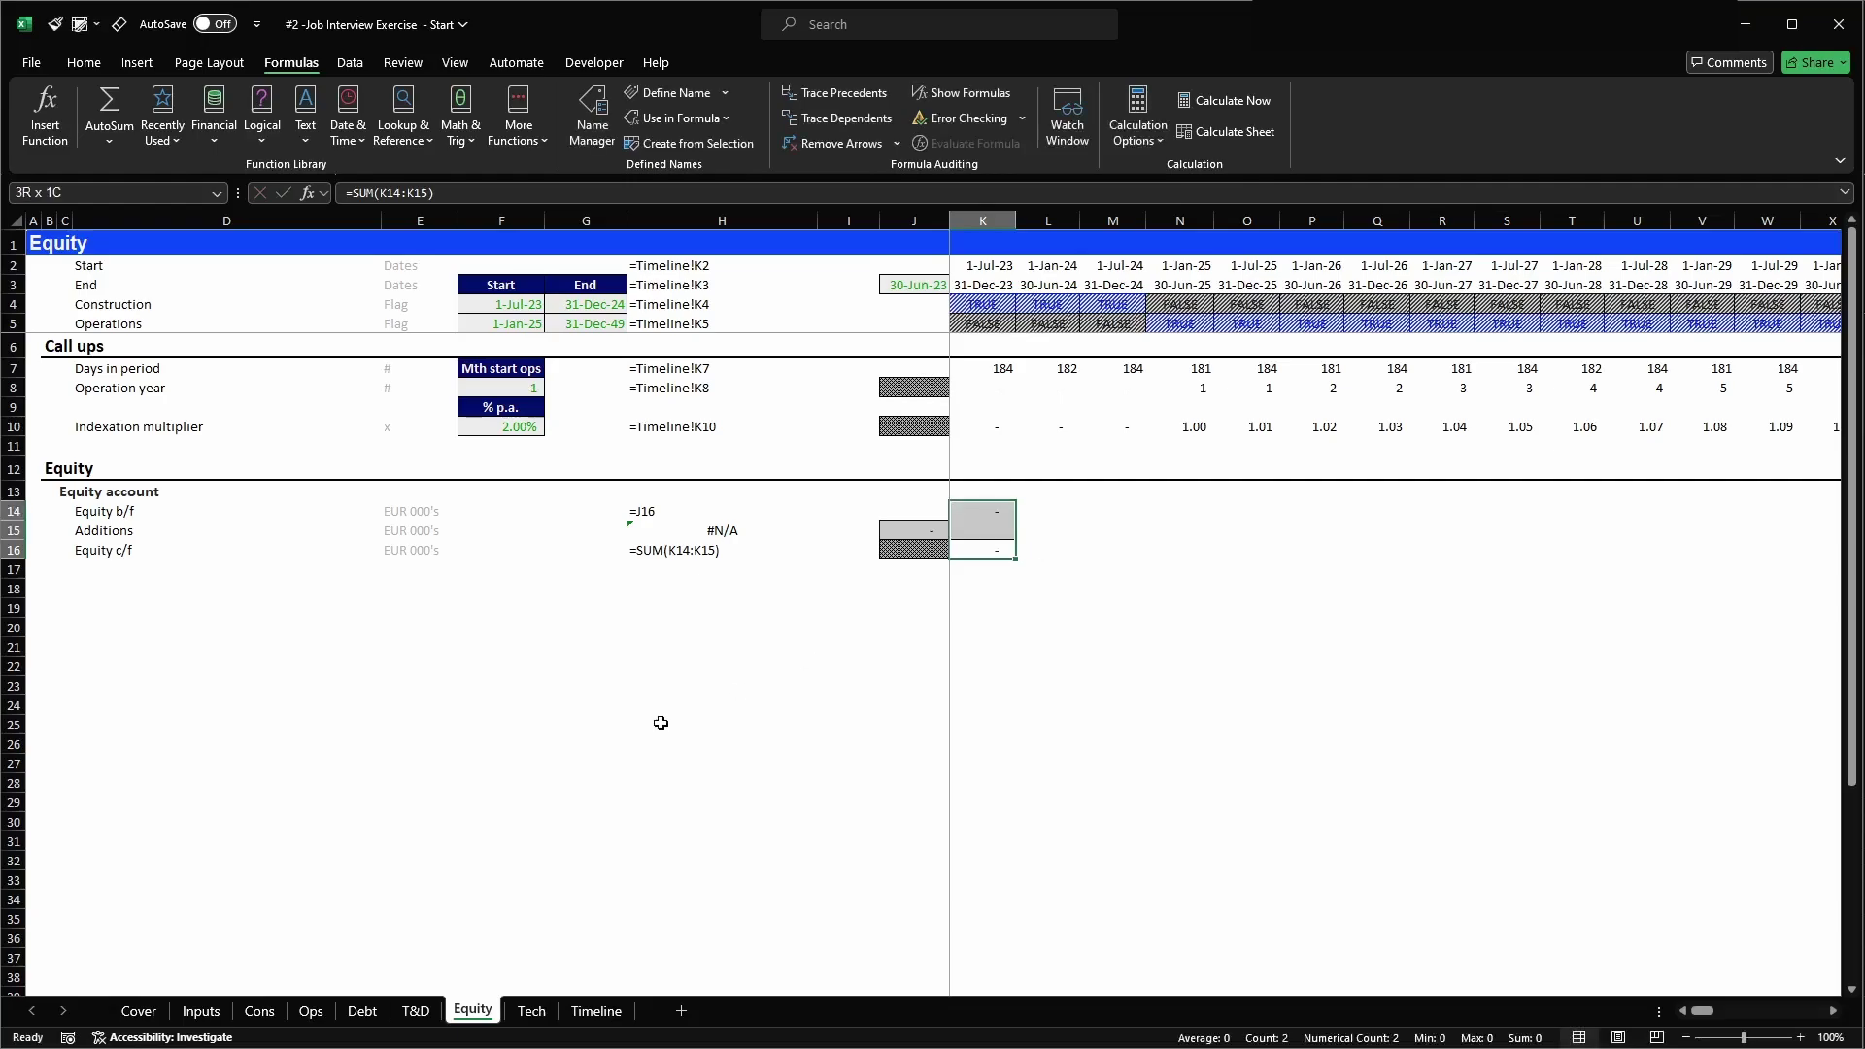
pyautogui.hotkey('ctrl', 'c')
pyautogui.hotkey('ctrl', 'shift', 'Right')
pyautogui.press('Return')
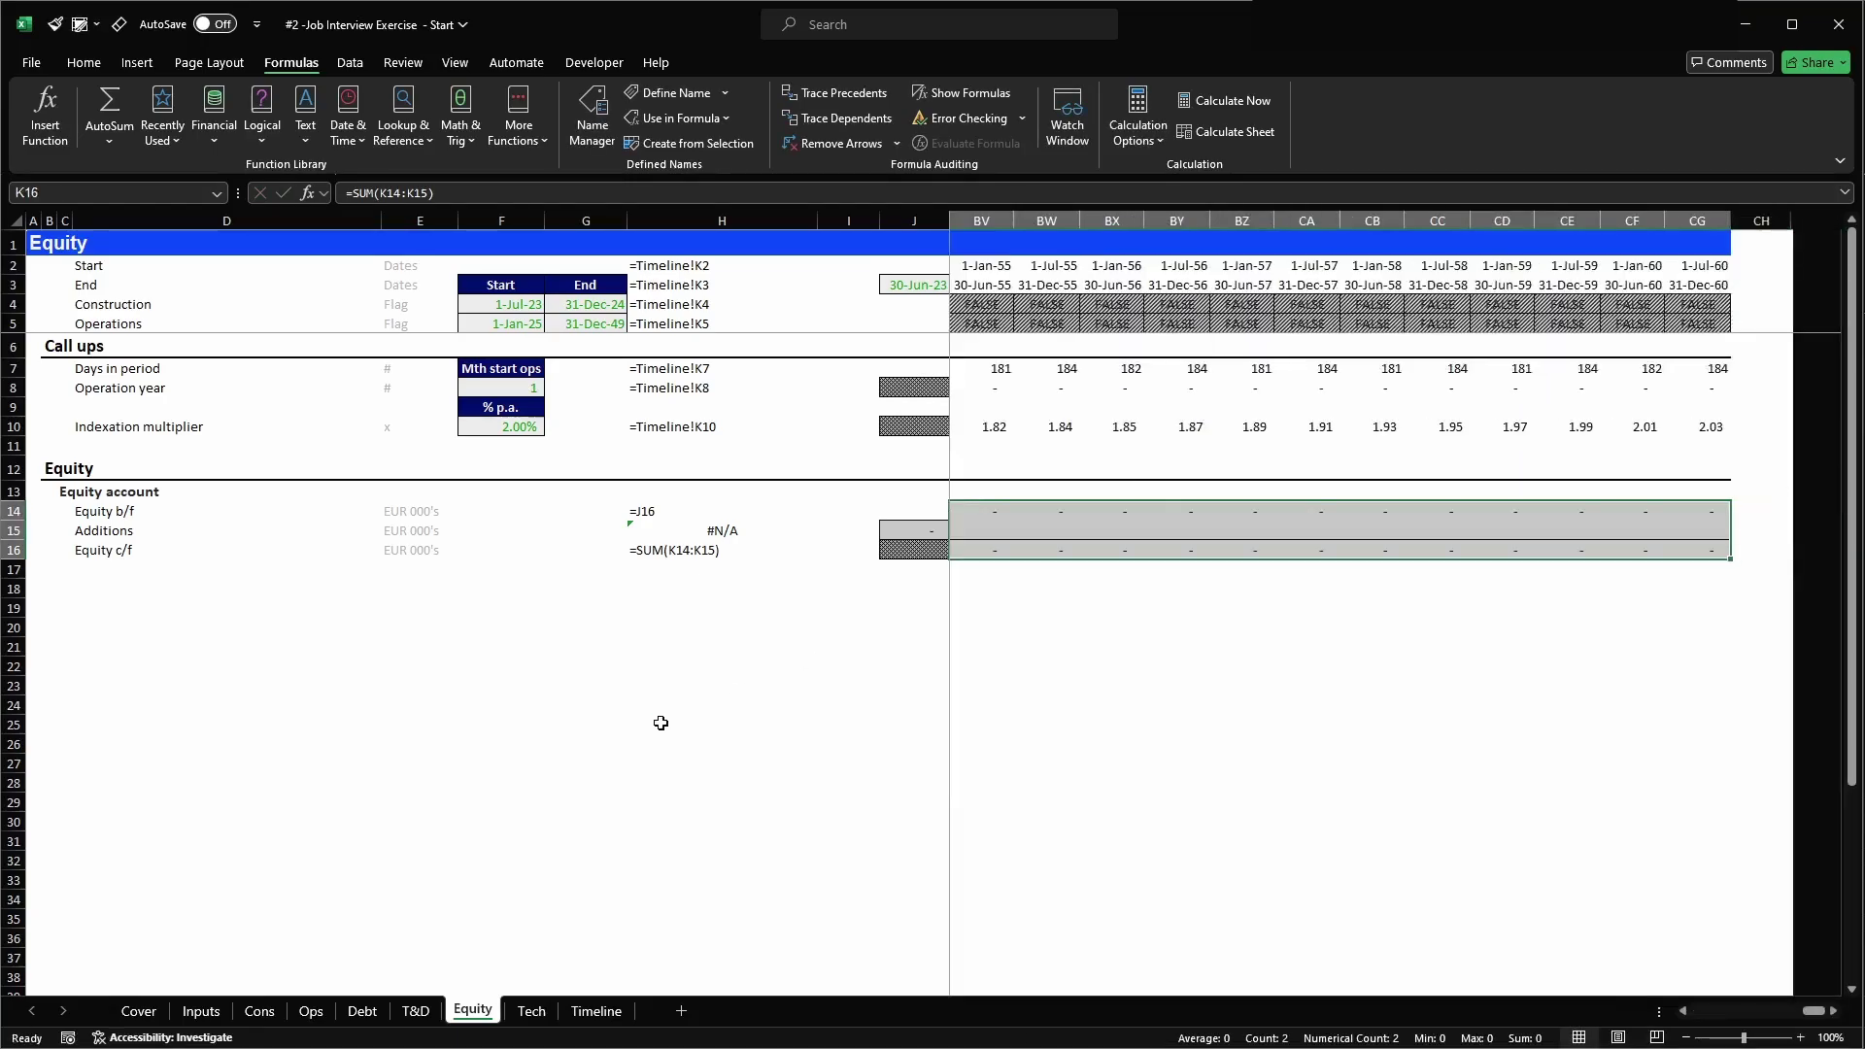
# - Link the equity Additions in K15 to the Equity source with =Cons!K20 and copy it across all periods
pyautogui.press('Down')
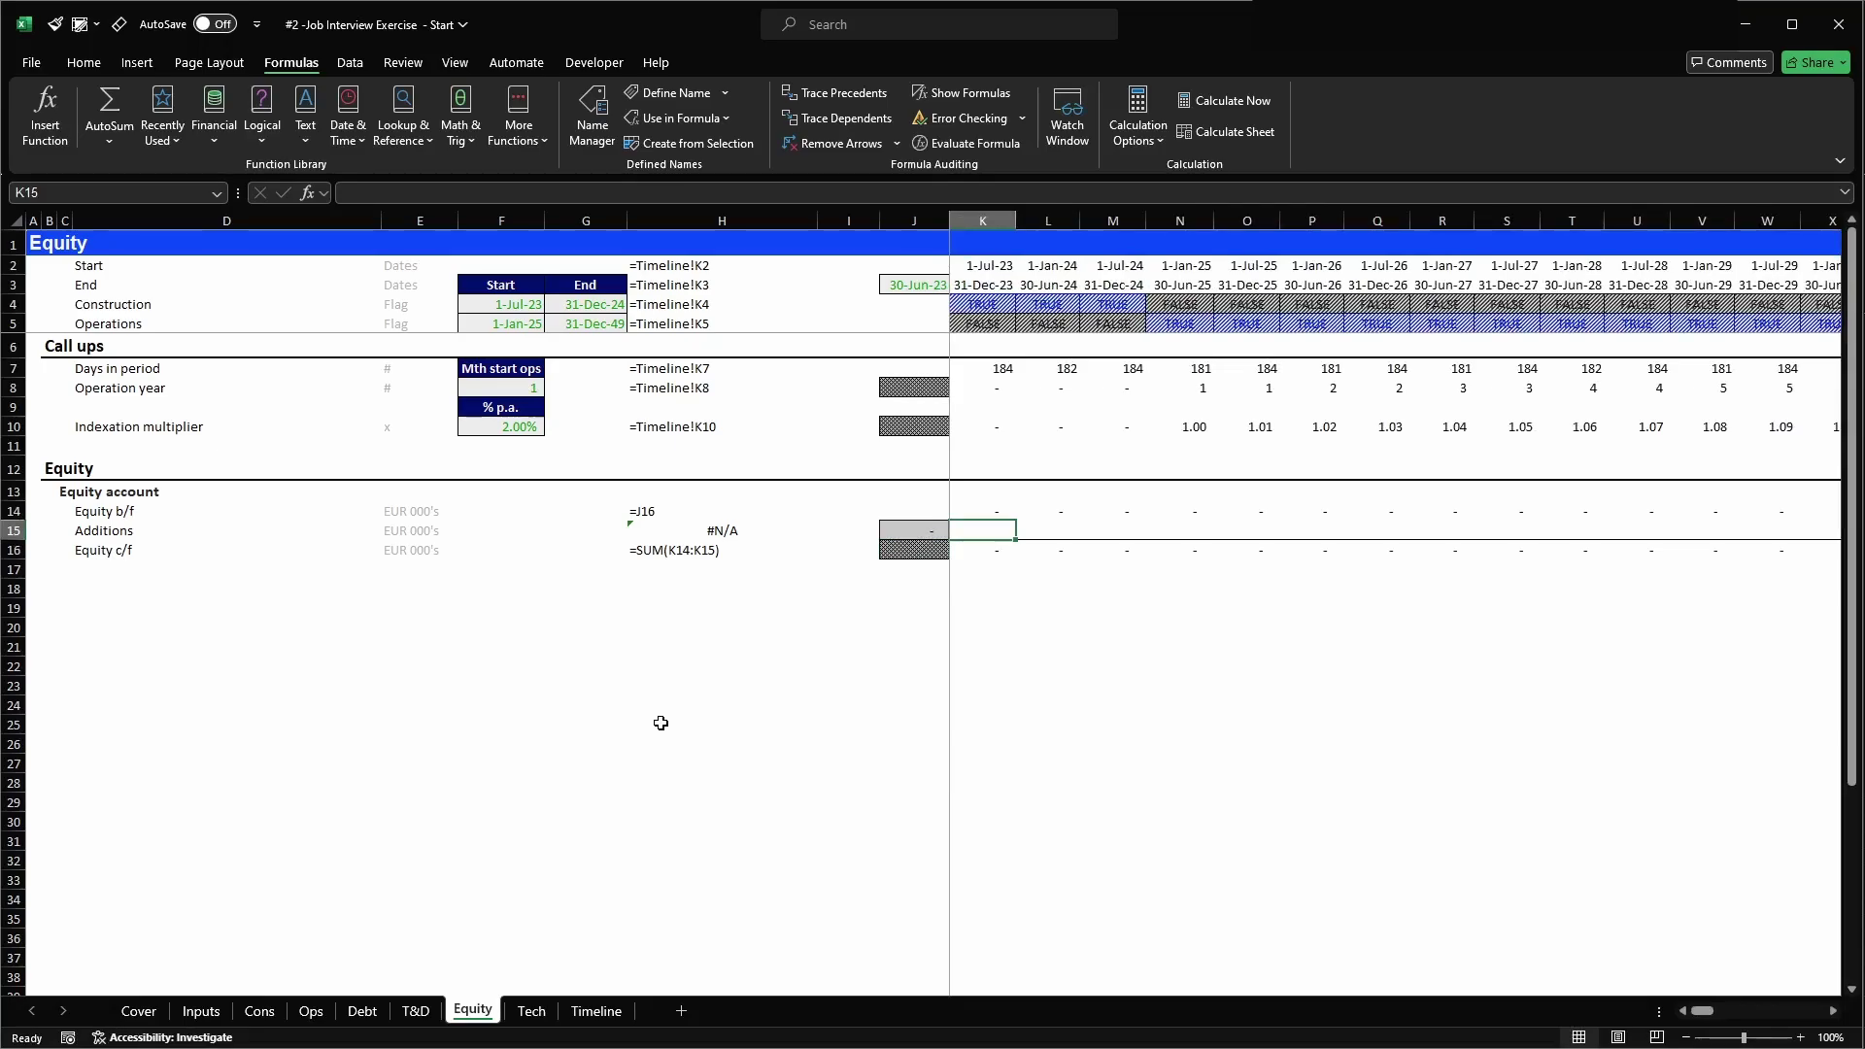
pyautogui.write('=')
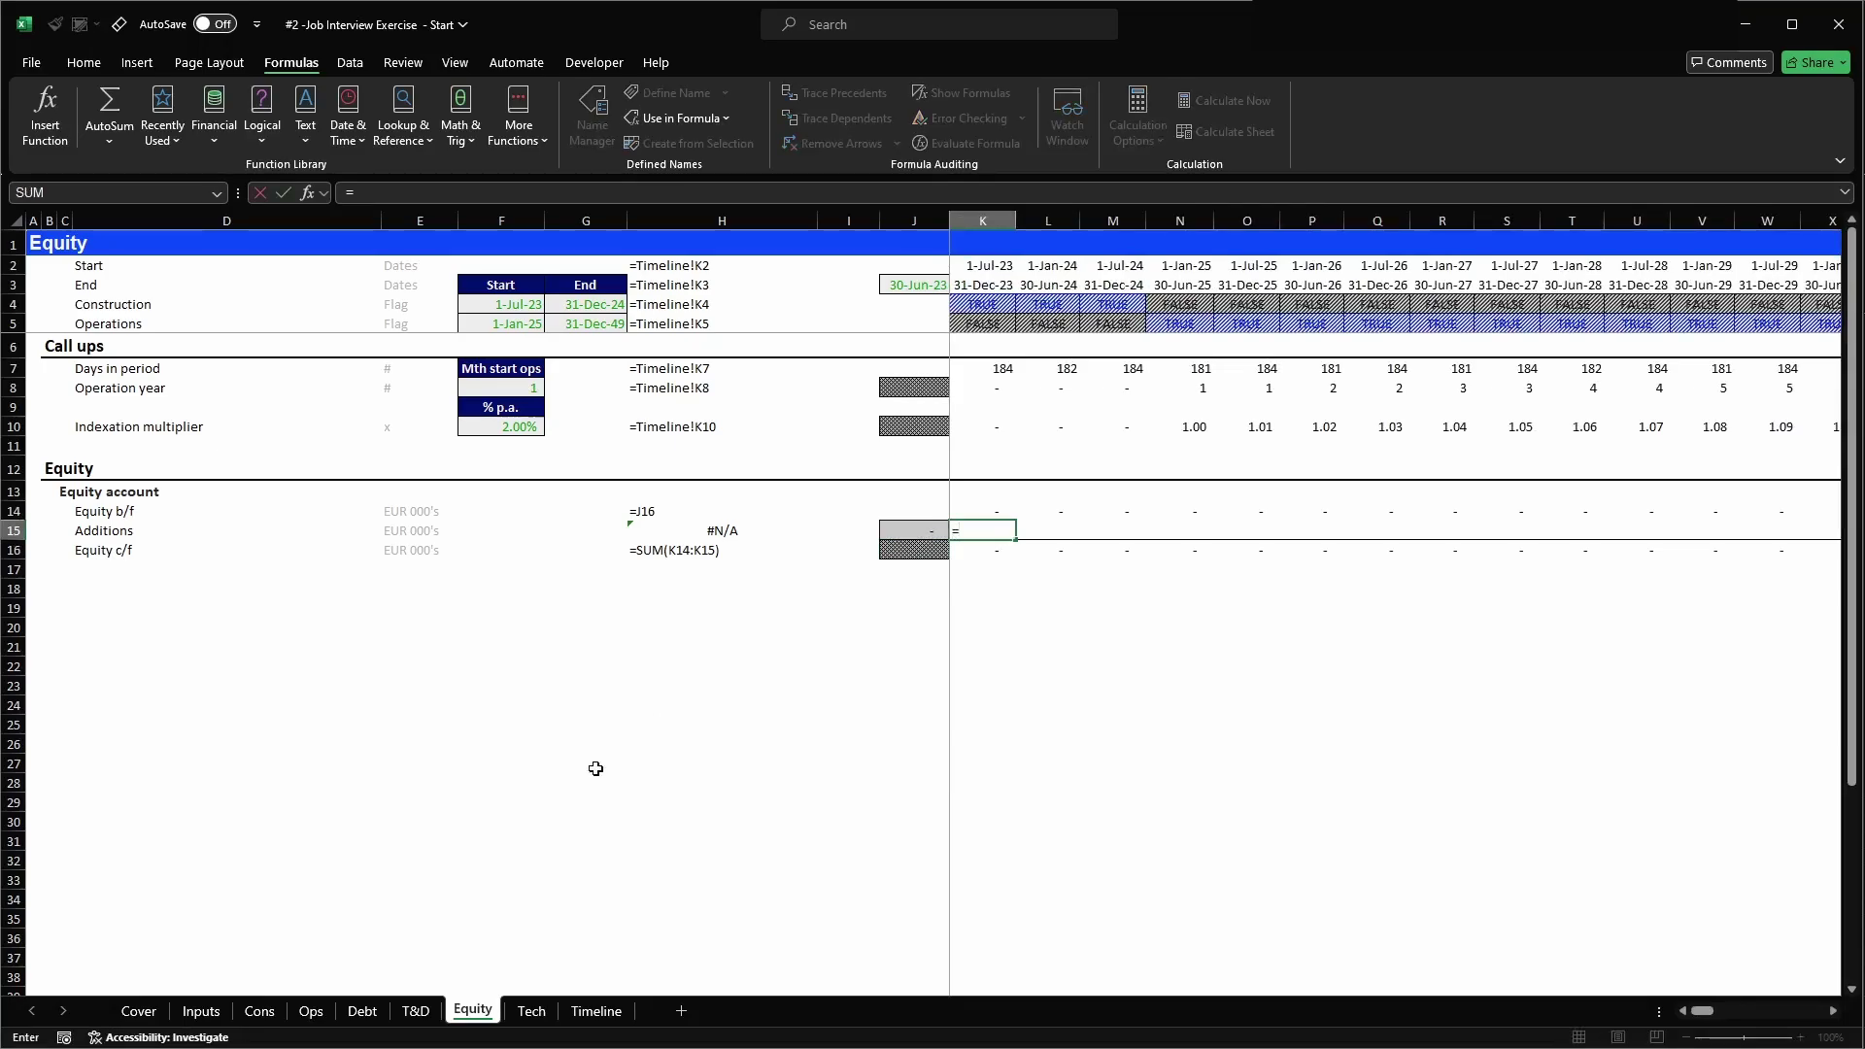
pyautogui.click(251, 1014)
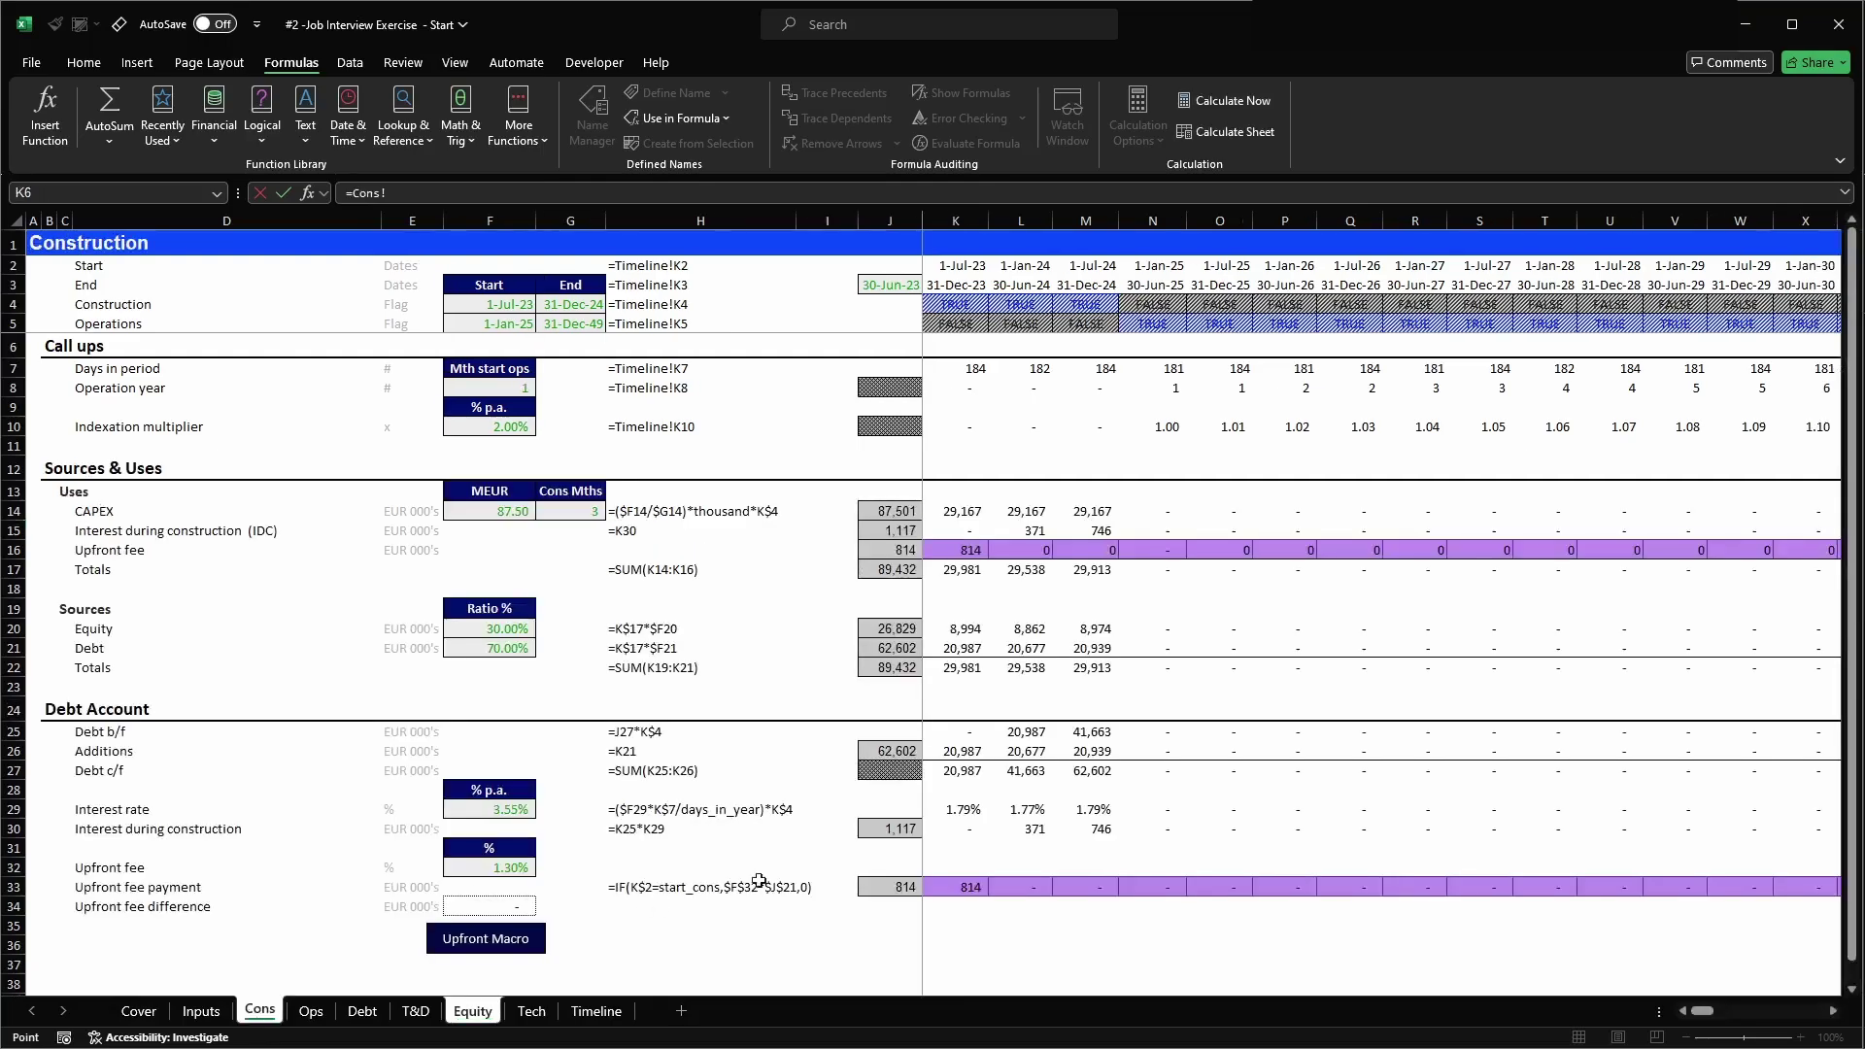
pyautogui.click(881, 626)
pyautogui.press('Right')
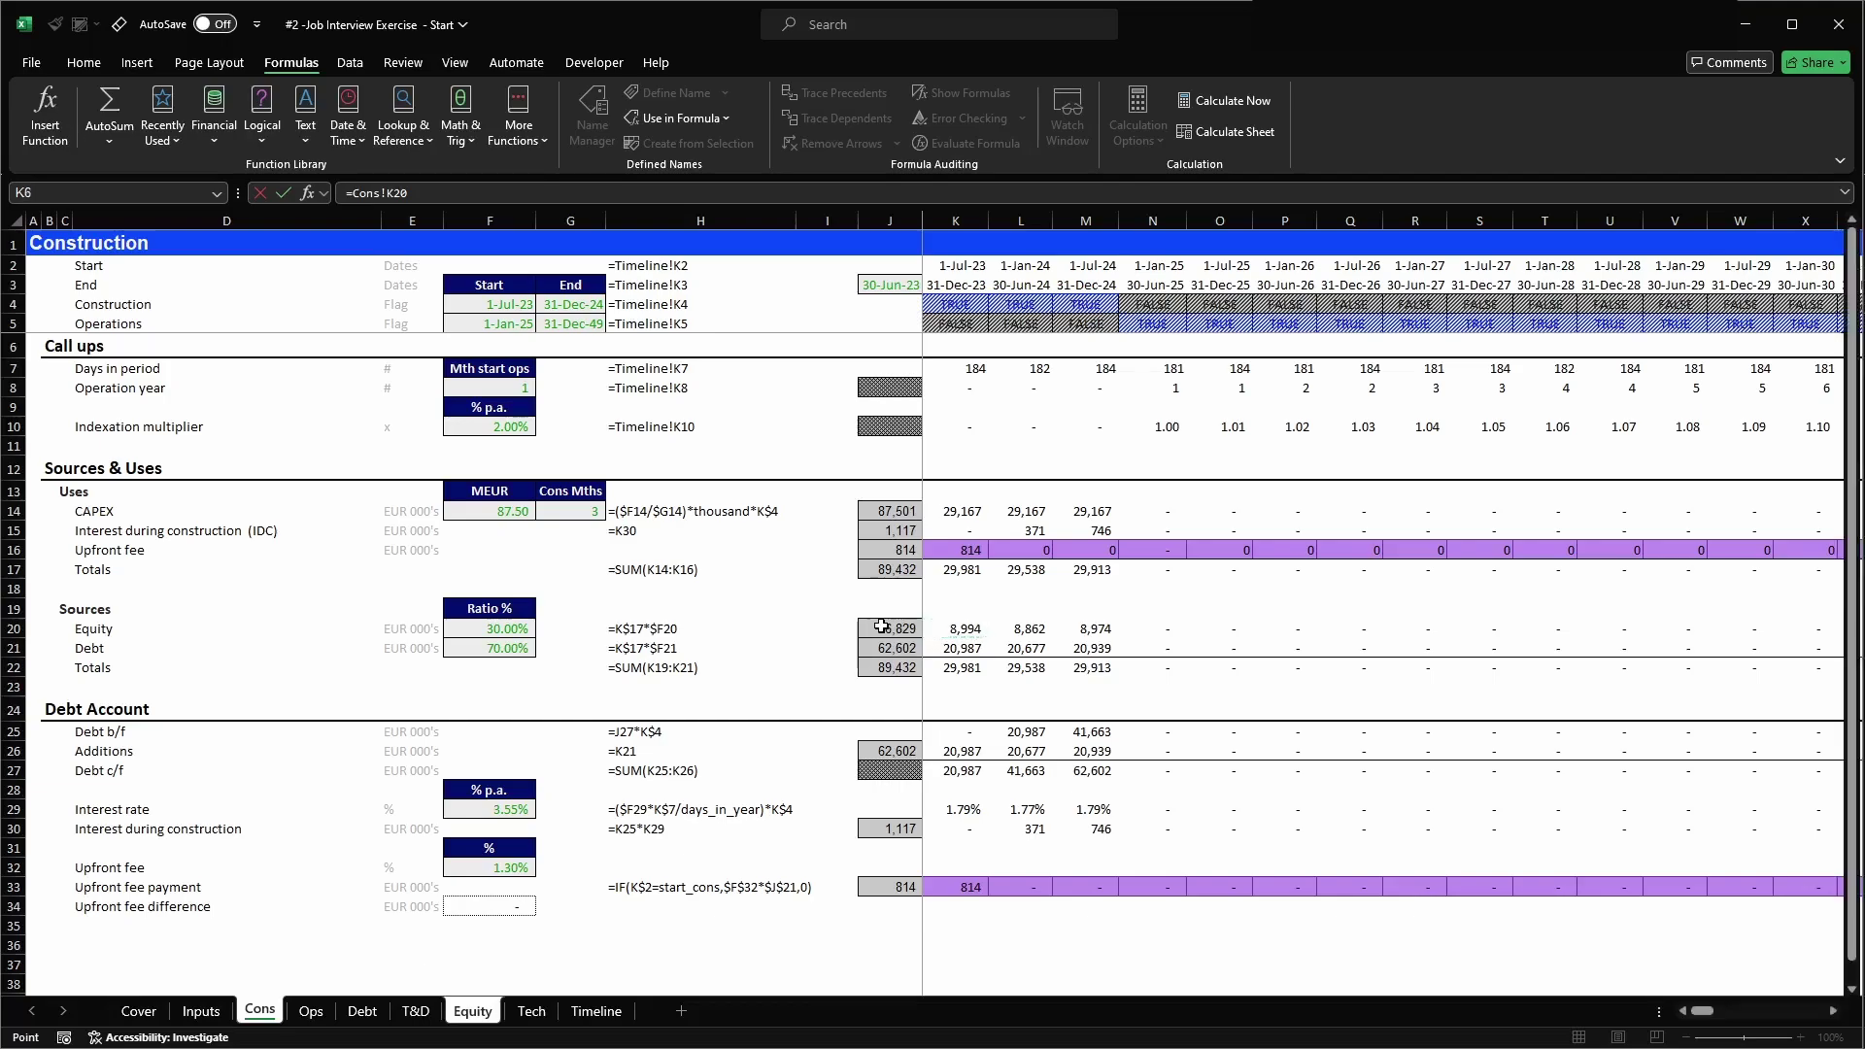
pyautogui.hotkey('ctrl', 'Return')
pyautogui.hotkey('ctrl', 'c')
pyautogui.hotkey('ctrl', 'shift', 'Right')
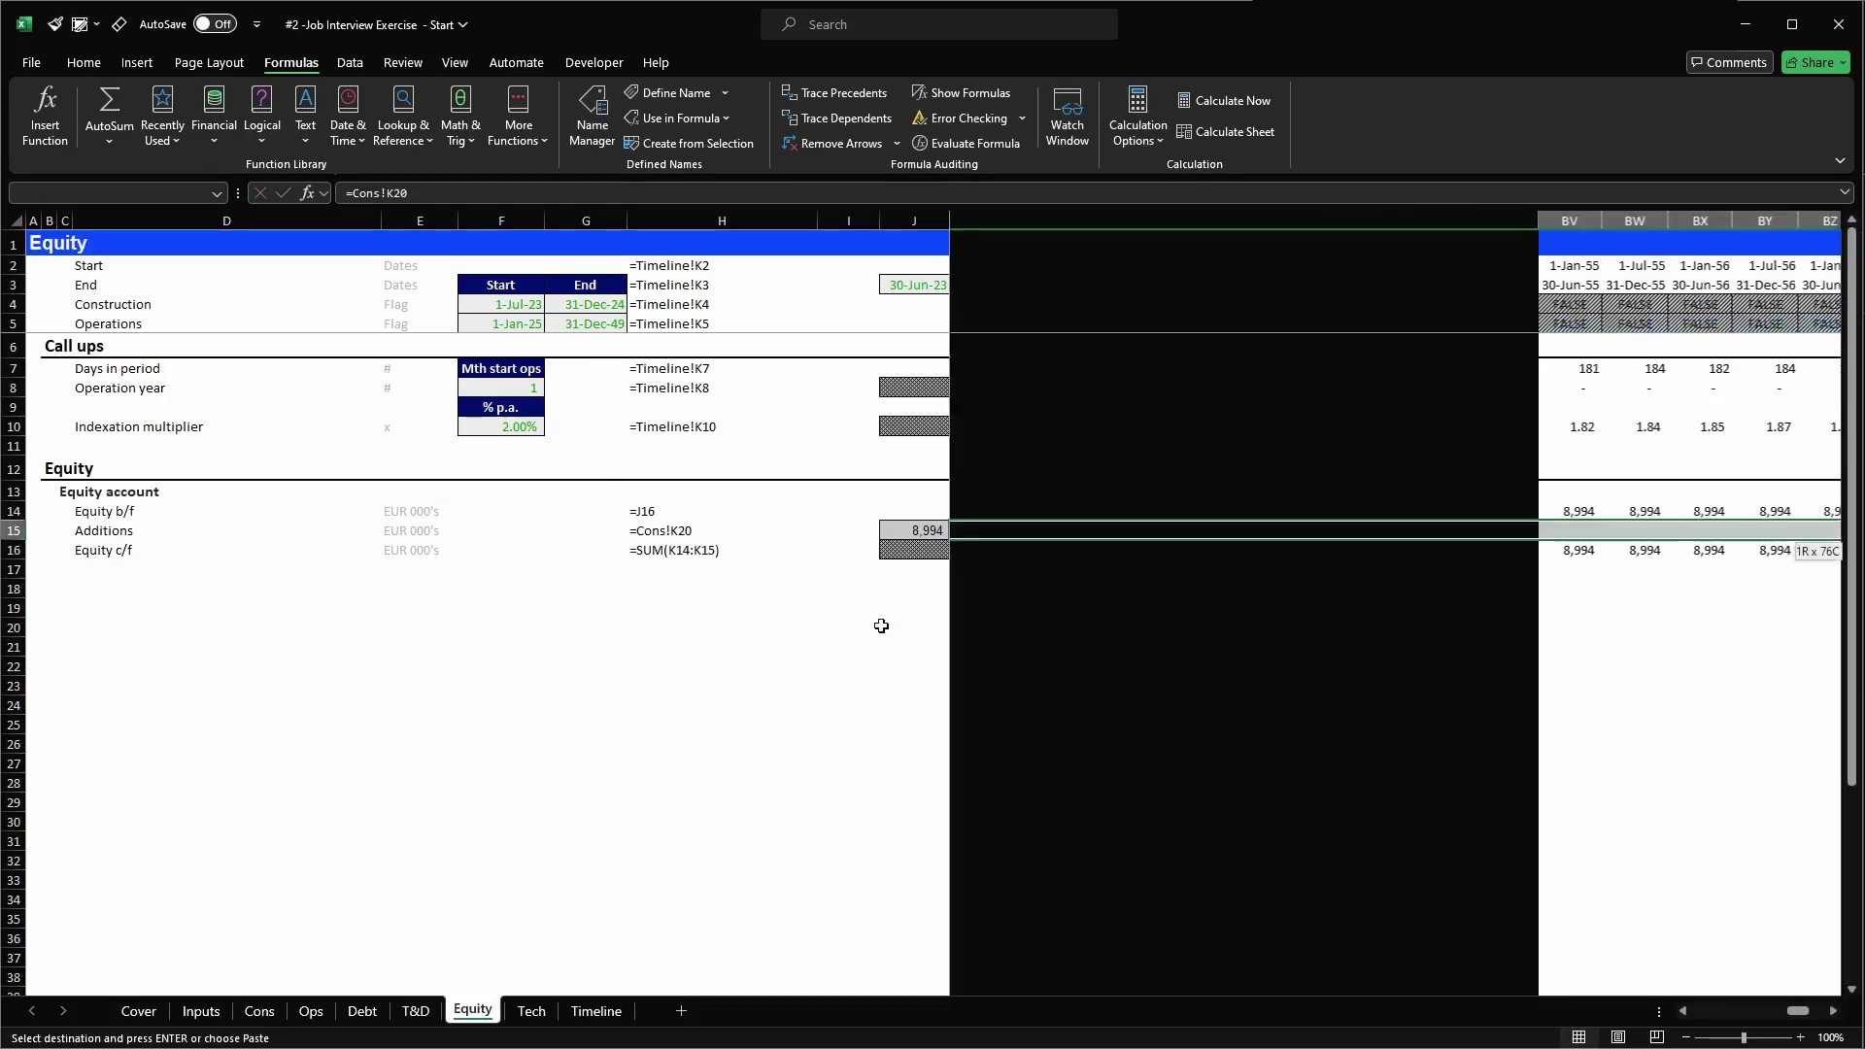
pyautogui.press('Return')
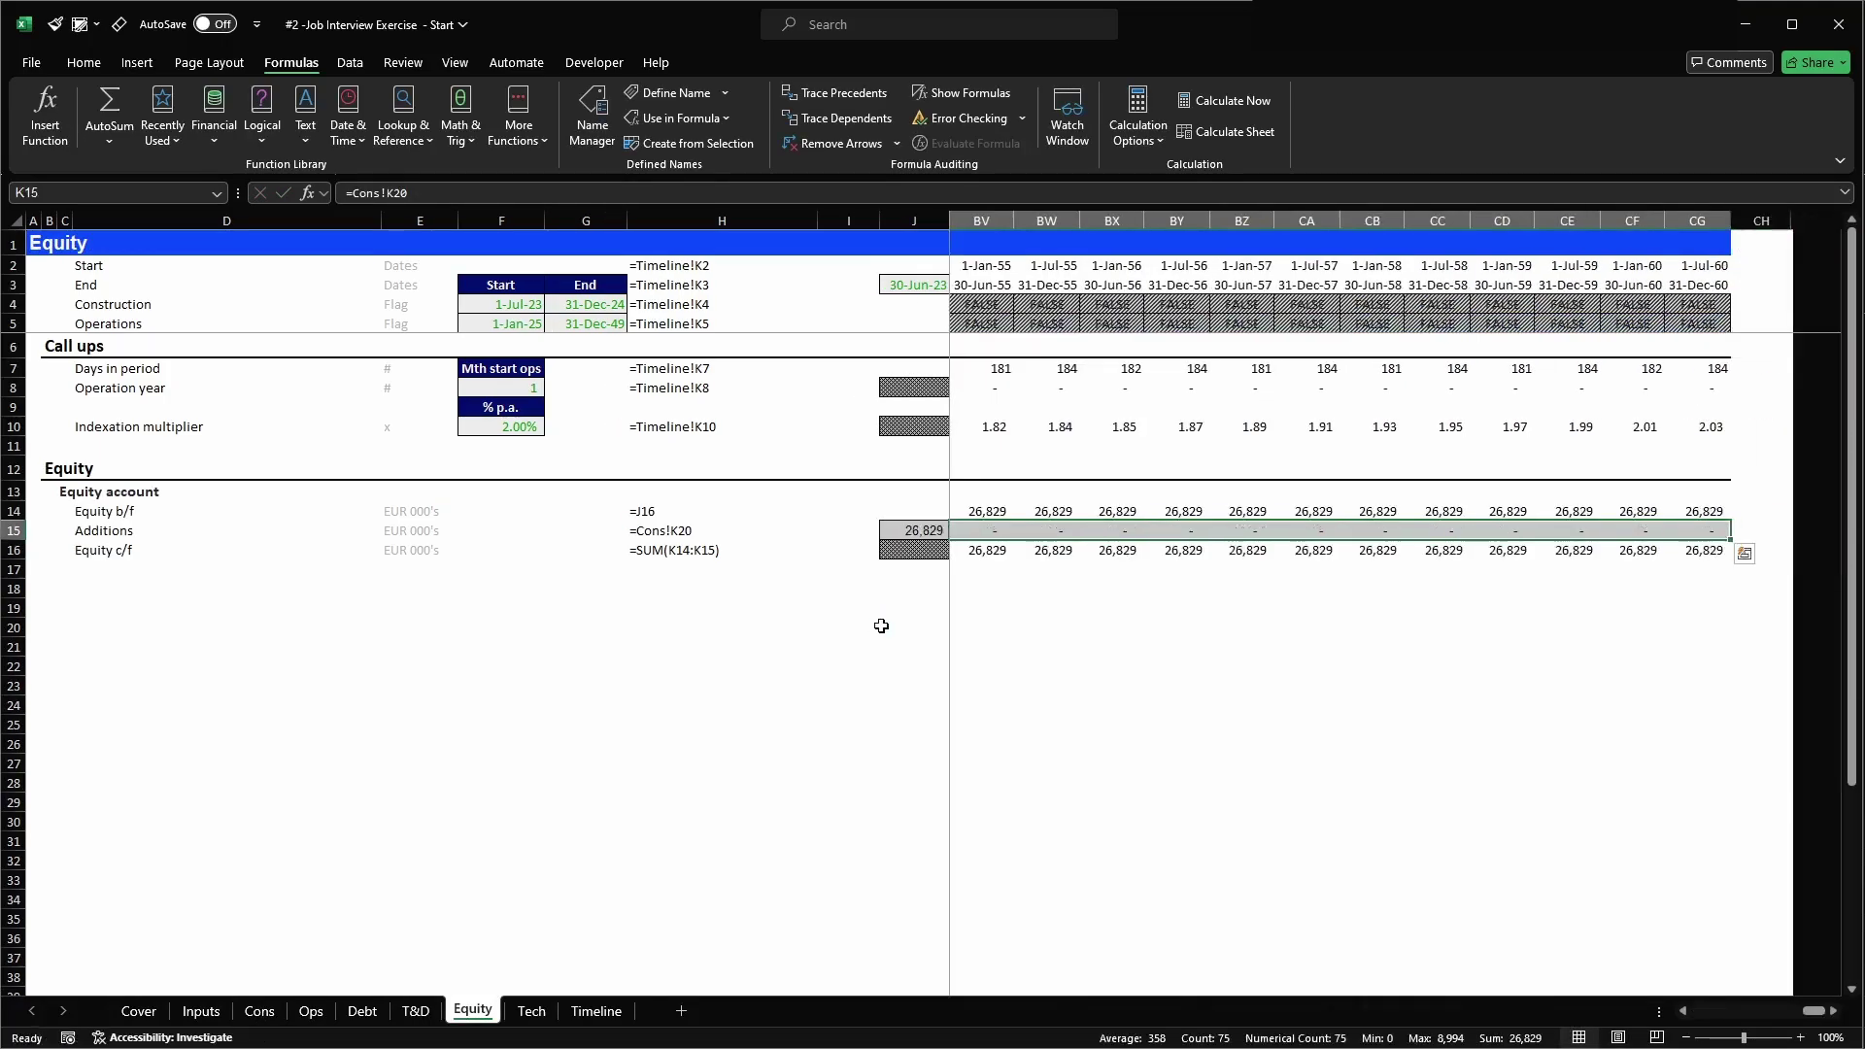
# - Enter the subheading Cash flow in C18 and apply the H2 cell style
pyautogui.press('Down')
pyautogui.press('Left')
pyautogui.press('Left')
pyautogui.press('Left')
pyautogui.press('Left')
pyautogui.press('Left')
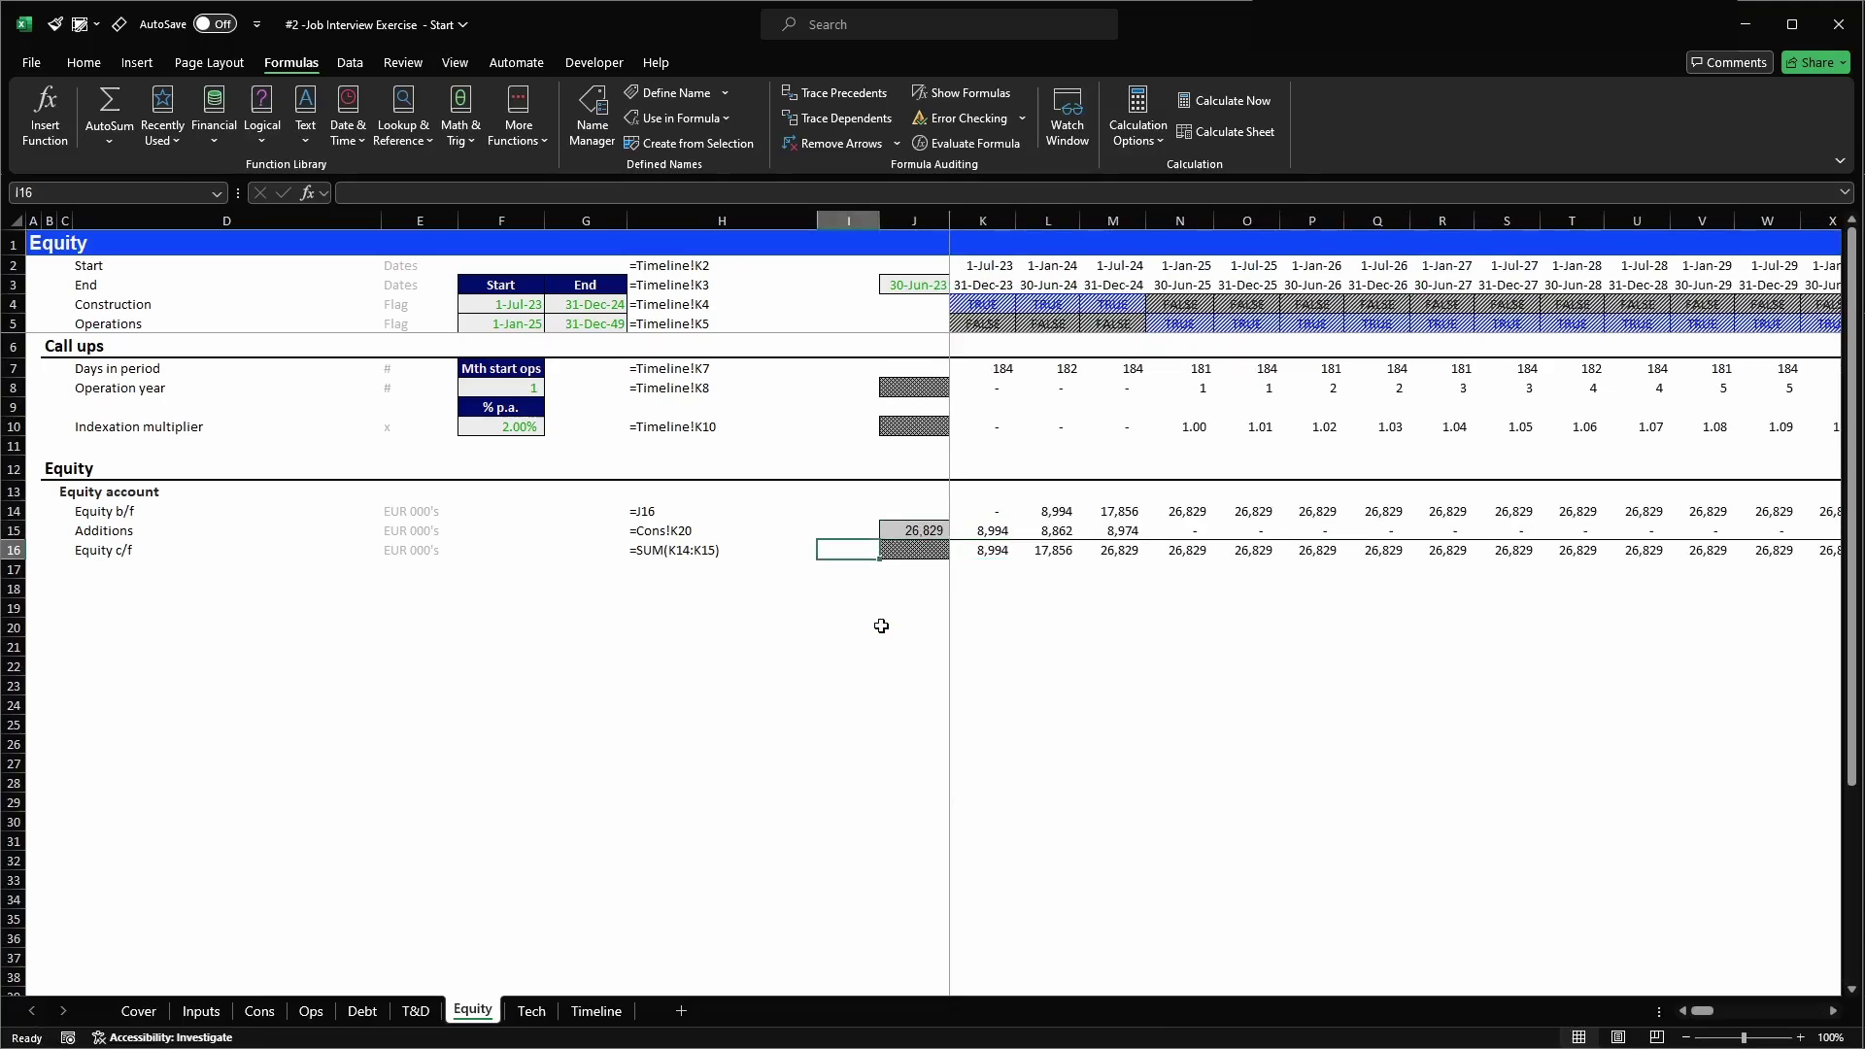
pyautogui.press('Left')
pyautogui.press('Left')
pyautogui.press('Left')
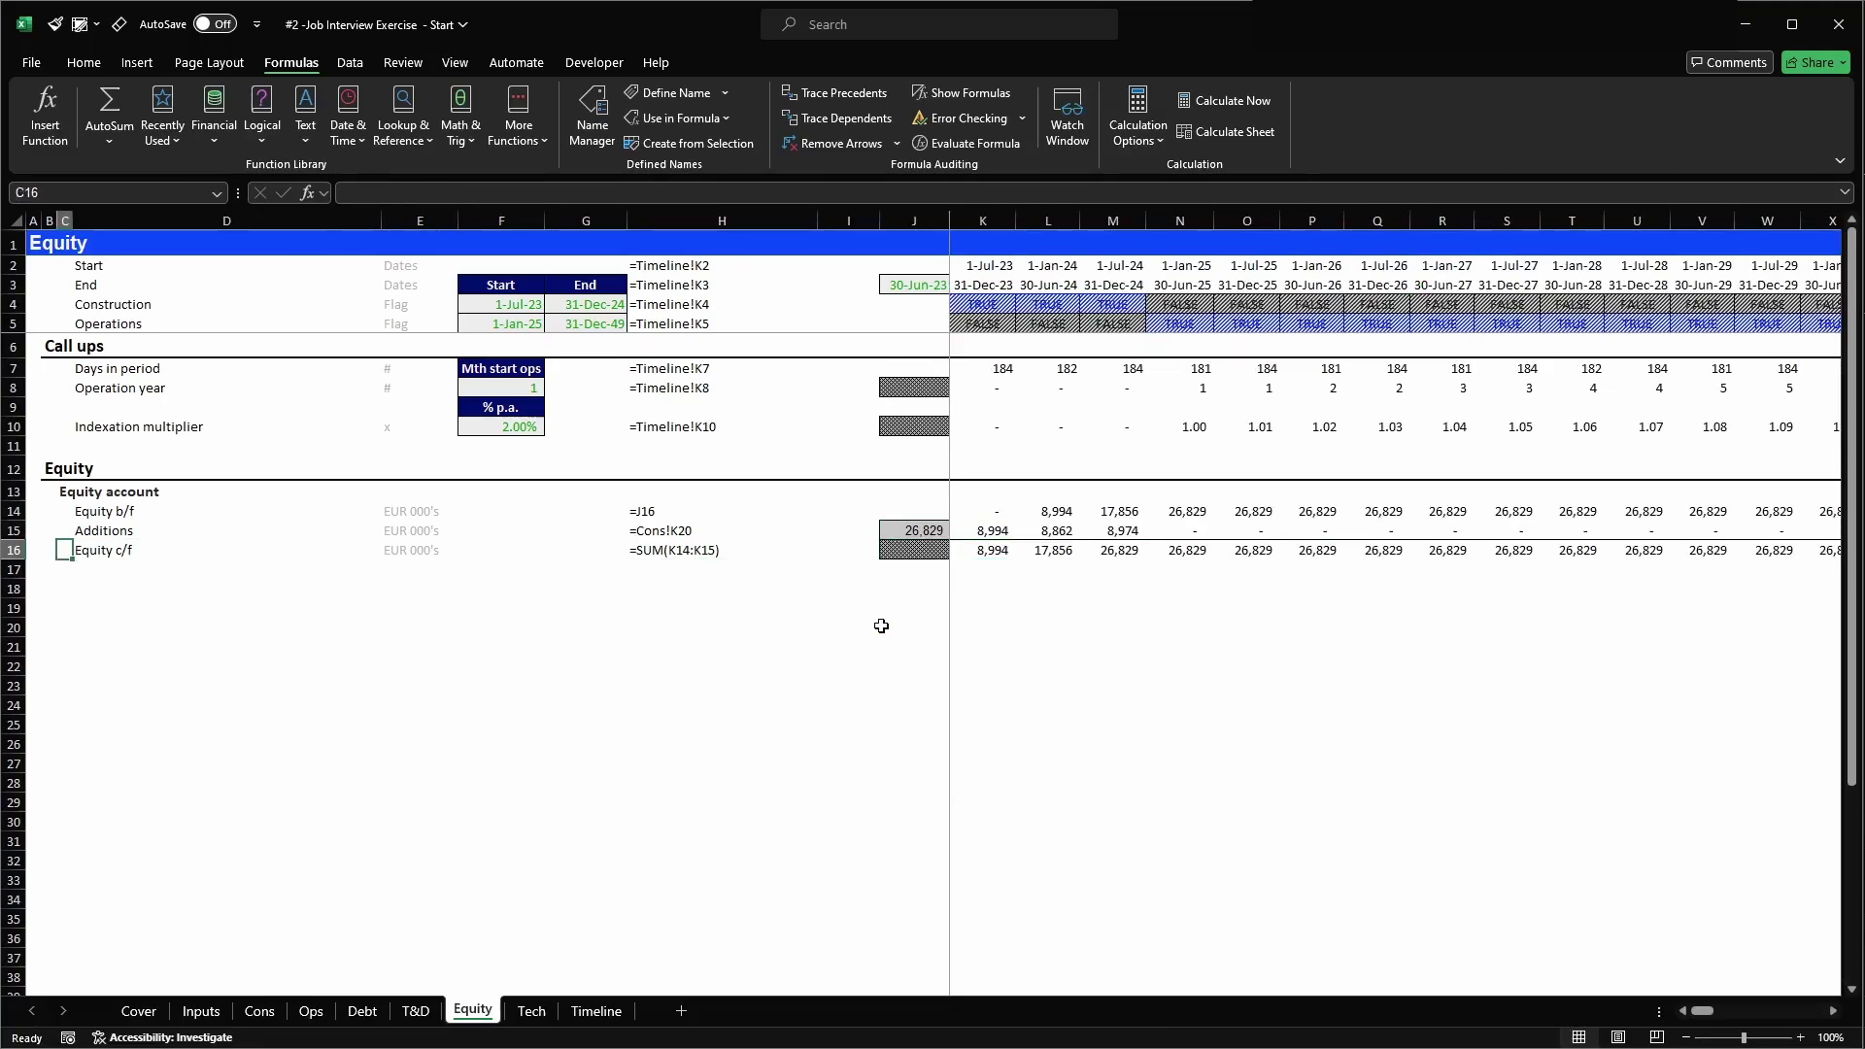
pyautogui.press('Down')
pyautogui.press('Down')
pyautogui.write('Cash flow')
pyautogui.press('Return')
pyautogui.press('Up')
pyautogui.hotkey('alt', '2')
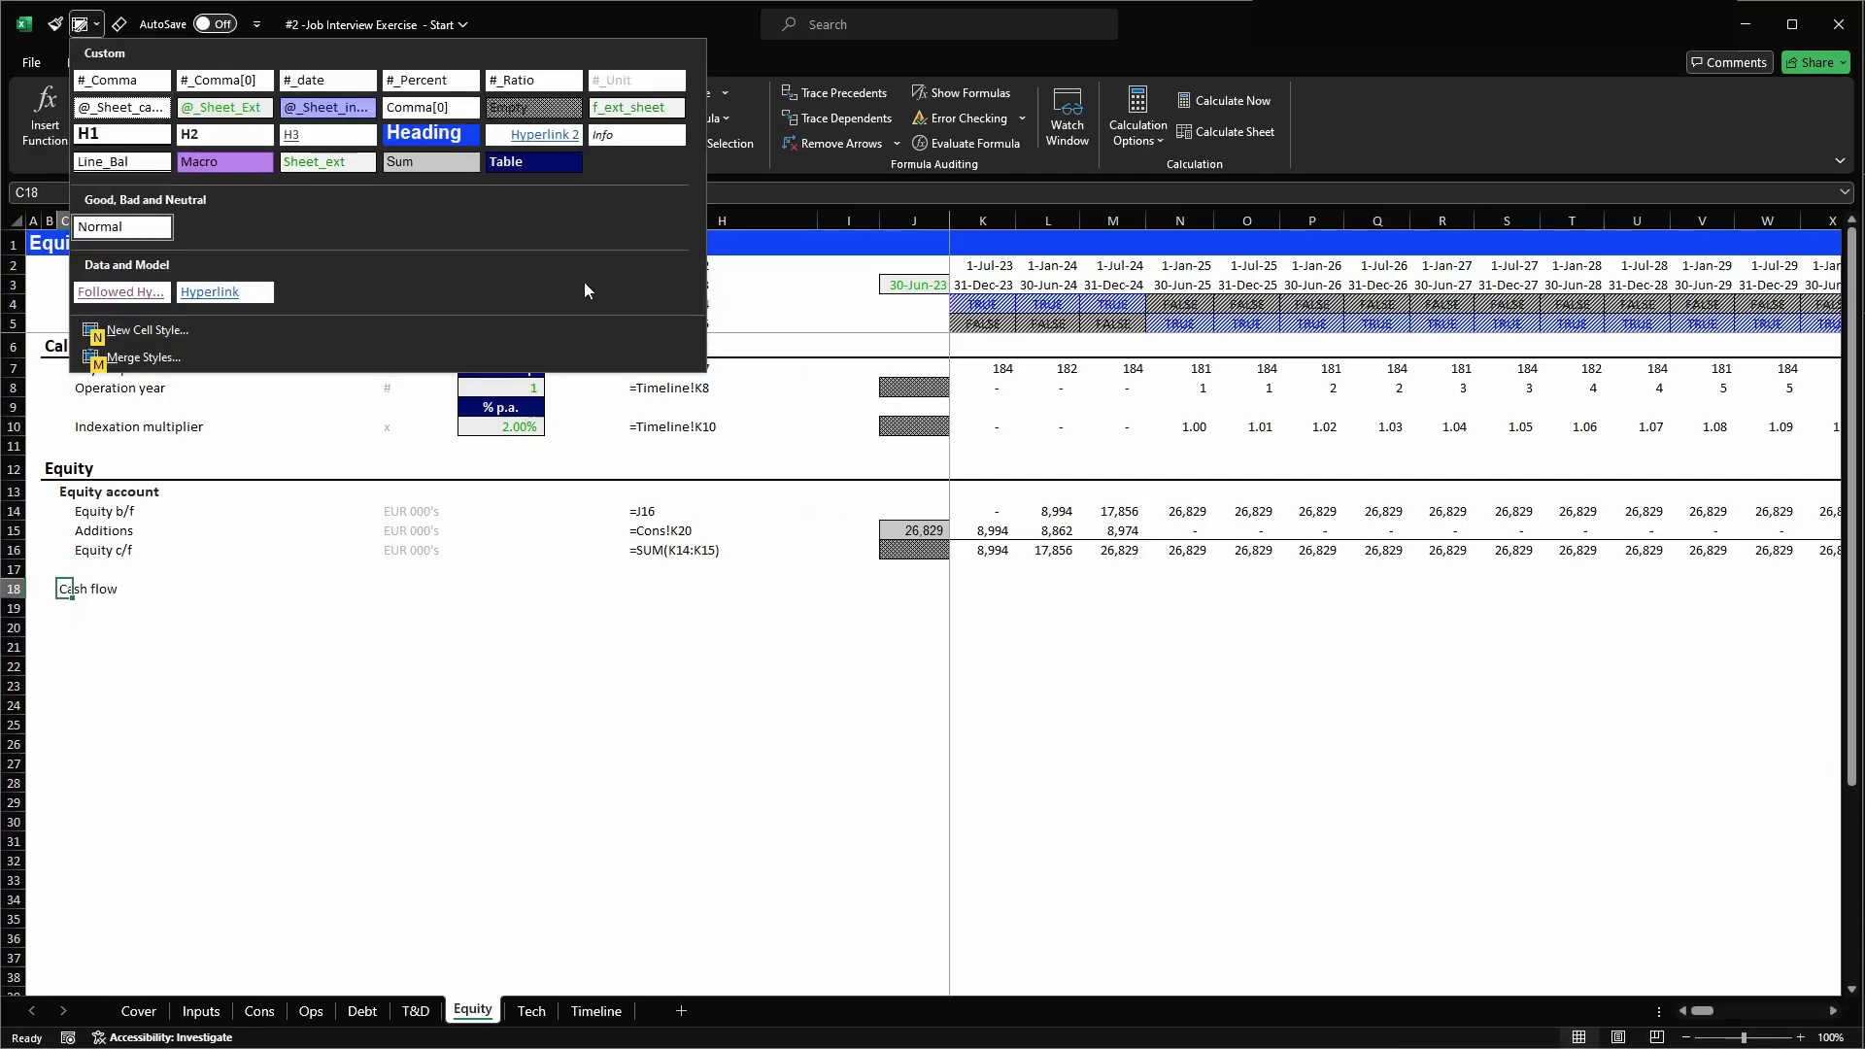
pyautogui.click(251, 142)
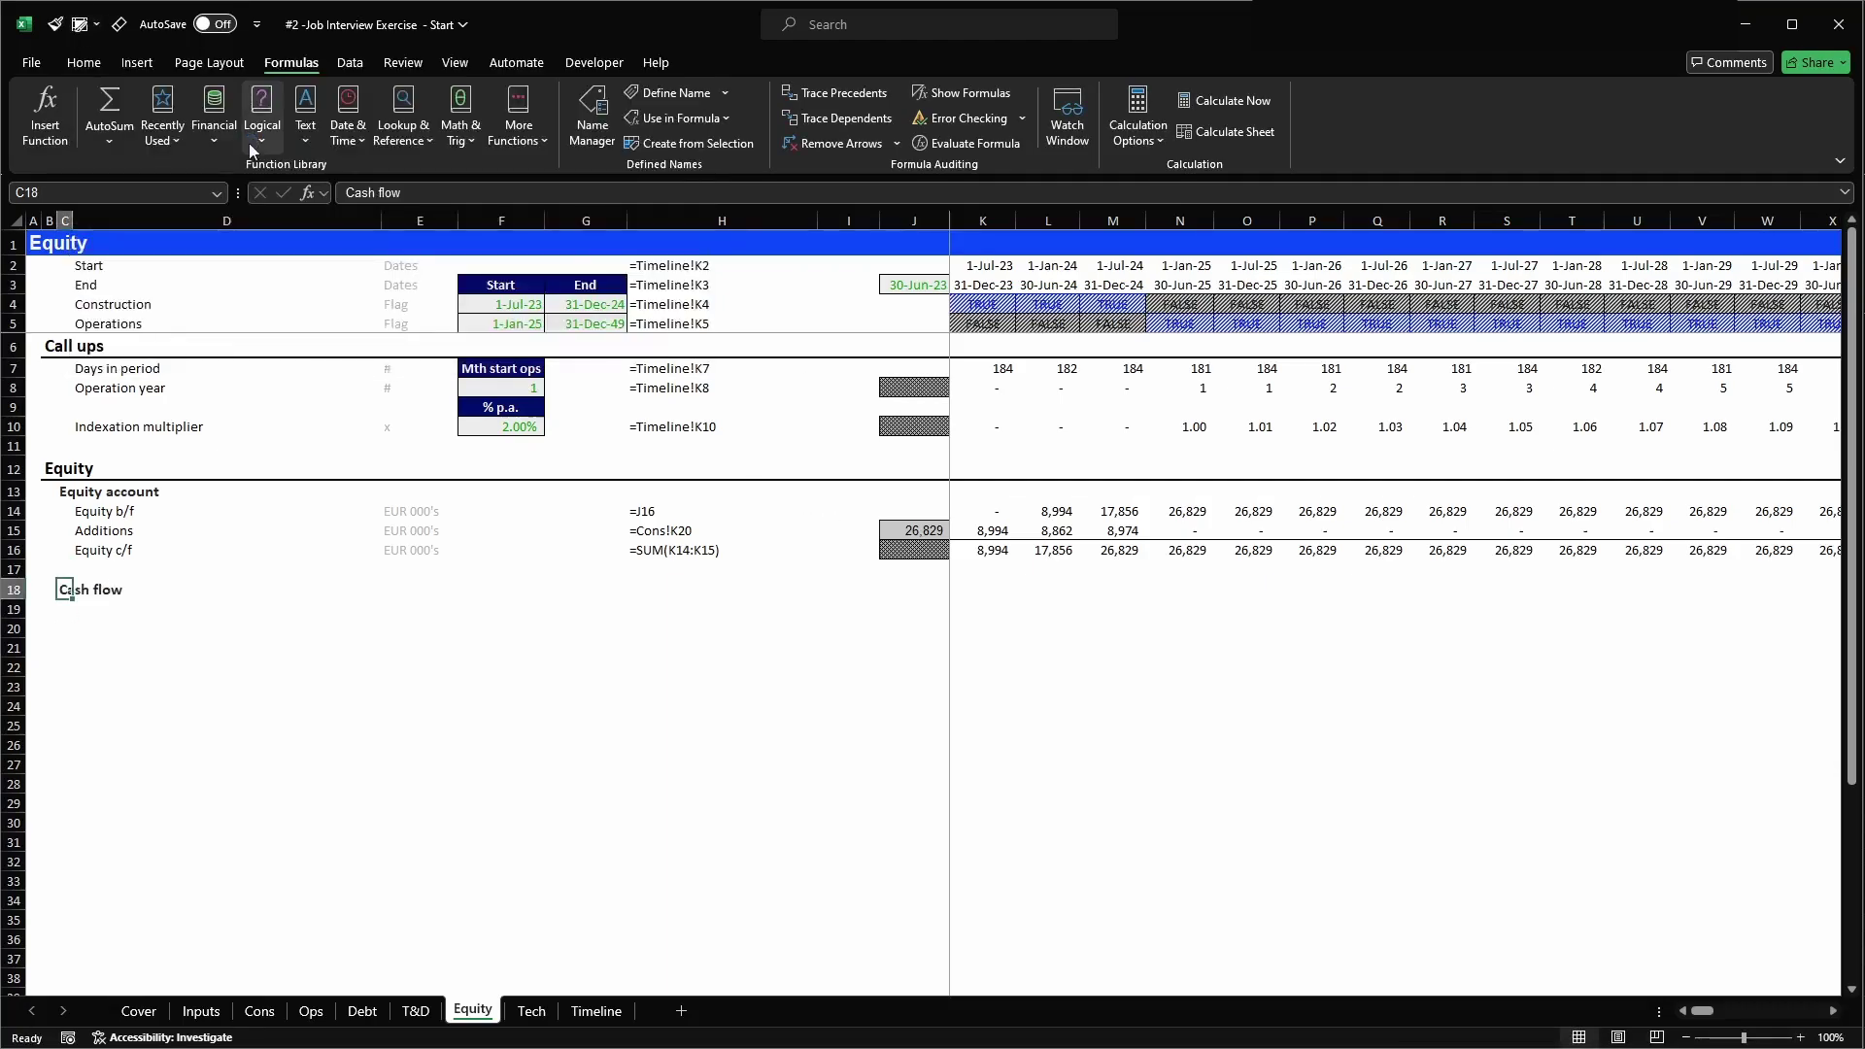
# - Examine the EBITDA row 15 on the T&D sheet for its sum formula and assigned range name
pyautogui.press('Down')
pyautogui.press('Right')
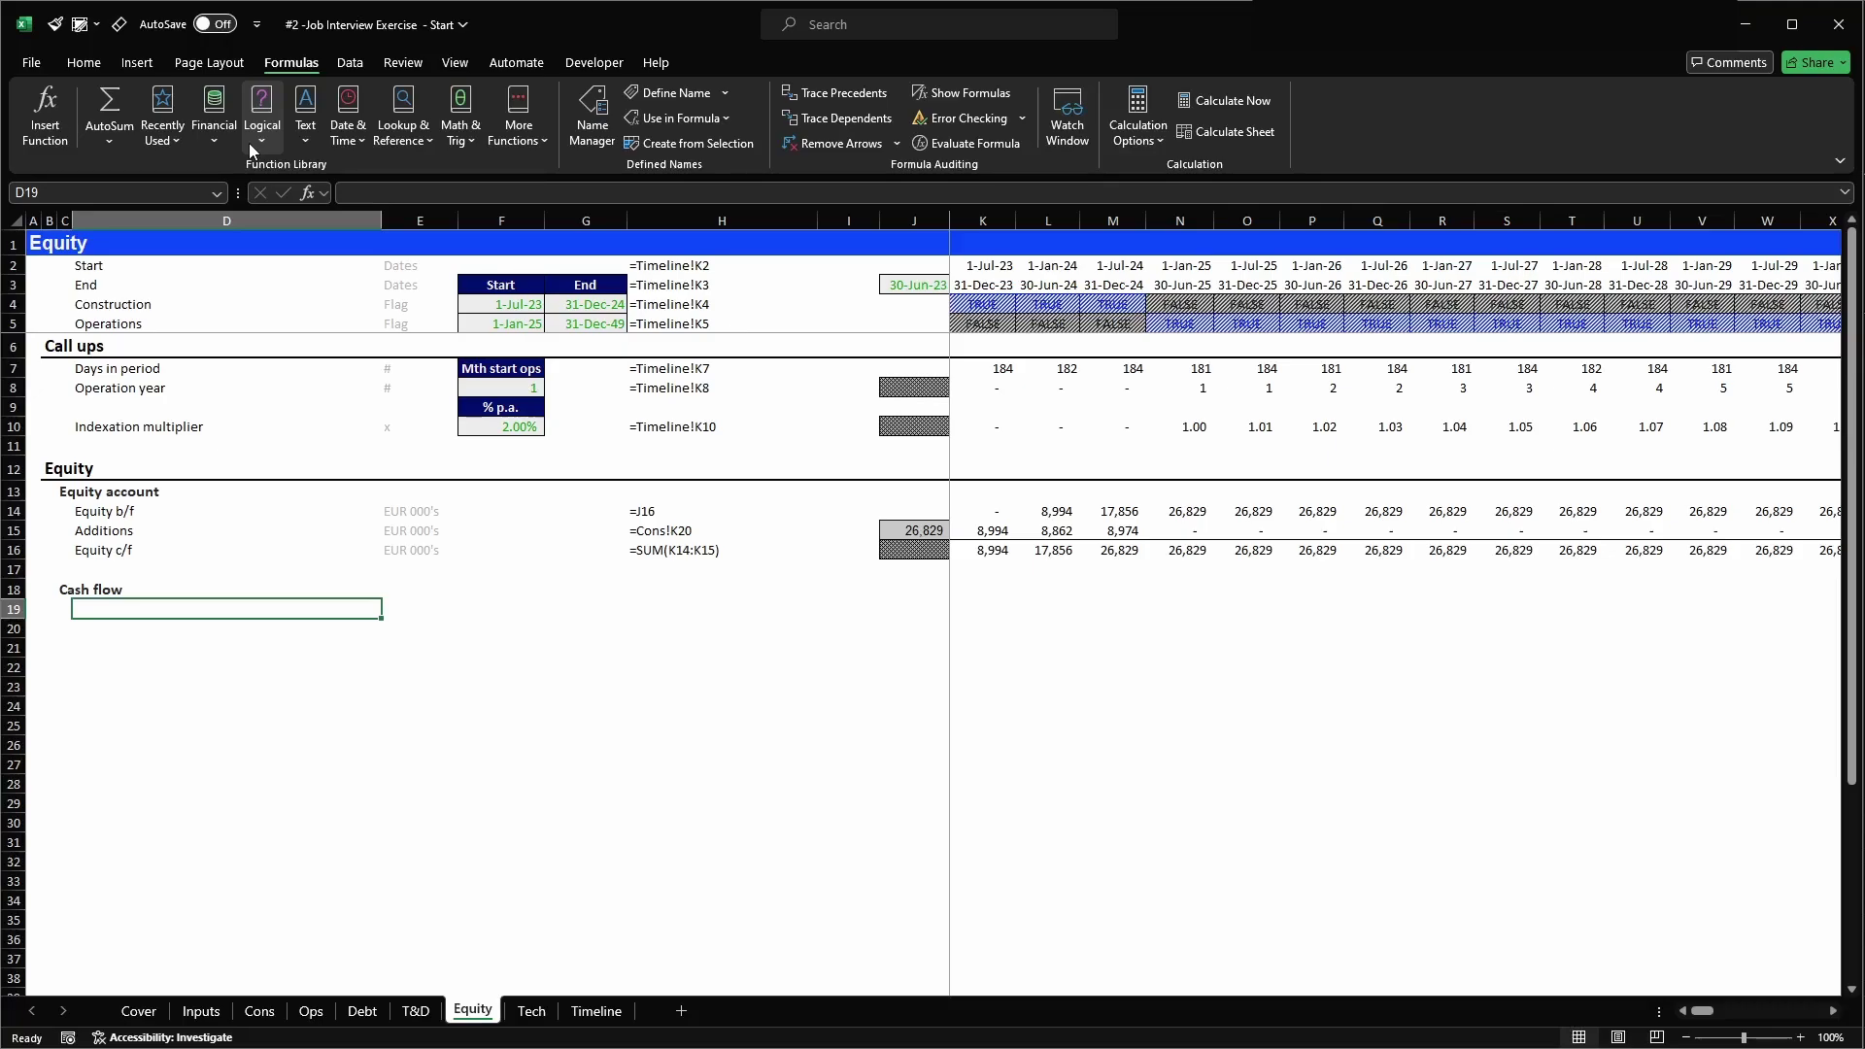
pyautogui.hotkey('ctrl', 'pageup')
pyautogui.press('Up')
pyautogui.press('Up')
pyautogui.press('Up')
pyautogui.press('Up')
pyautogui.press('Up')
pyautogui.press('Up')
pyautogui.press('Up')
pyautogui.press('Down')
pyautogui.hotkey('shift', 'space')
pyautogui.press('Right')
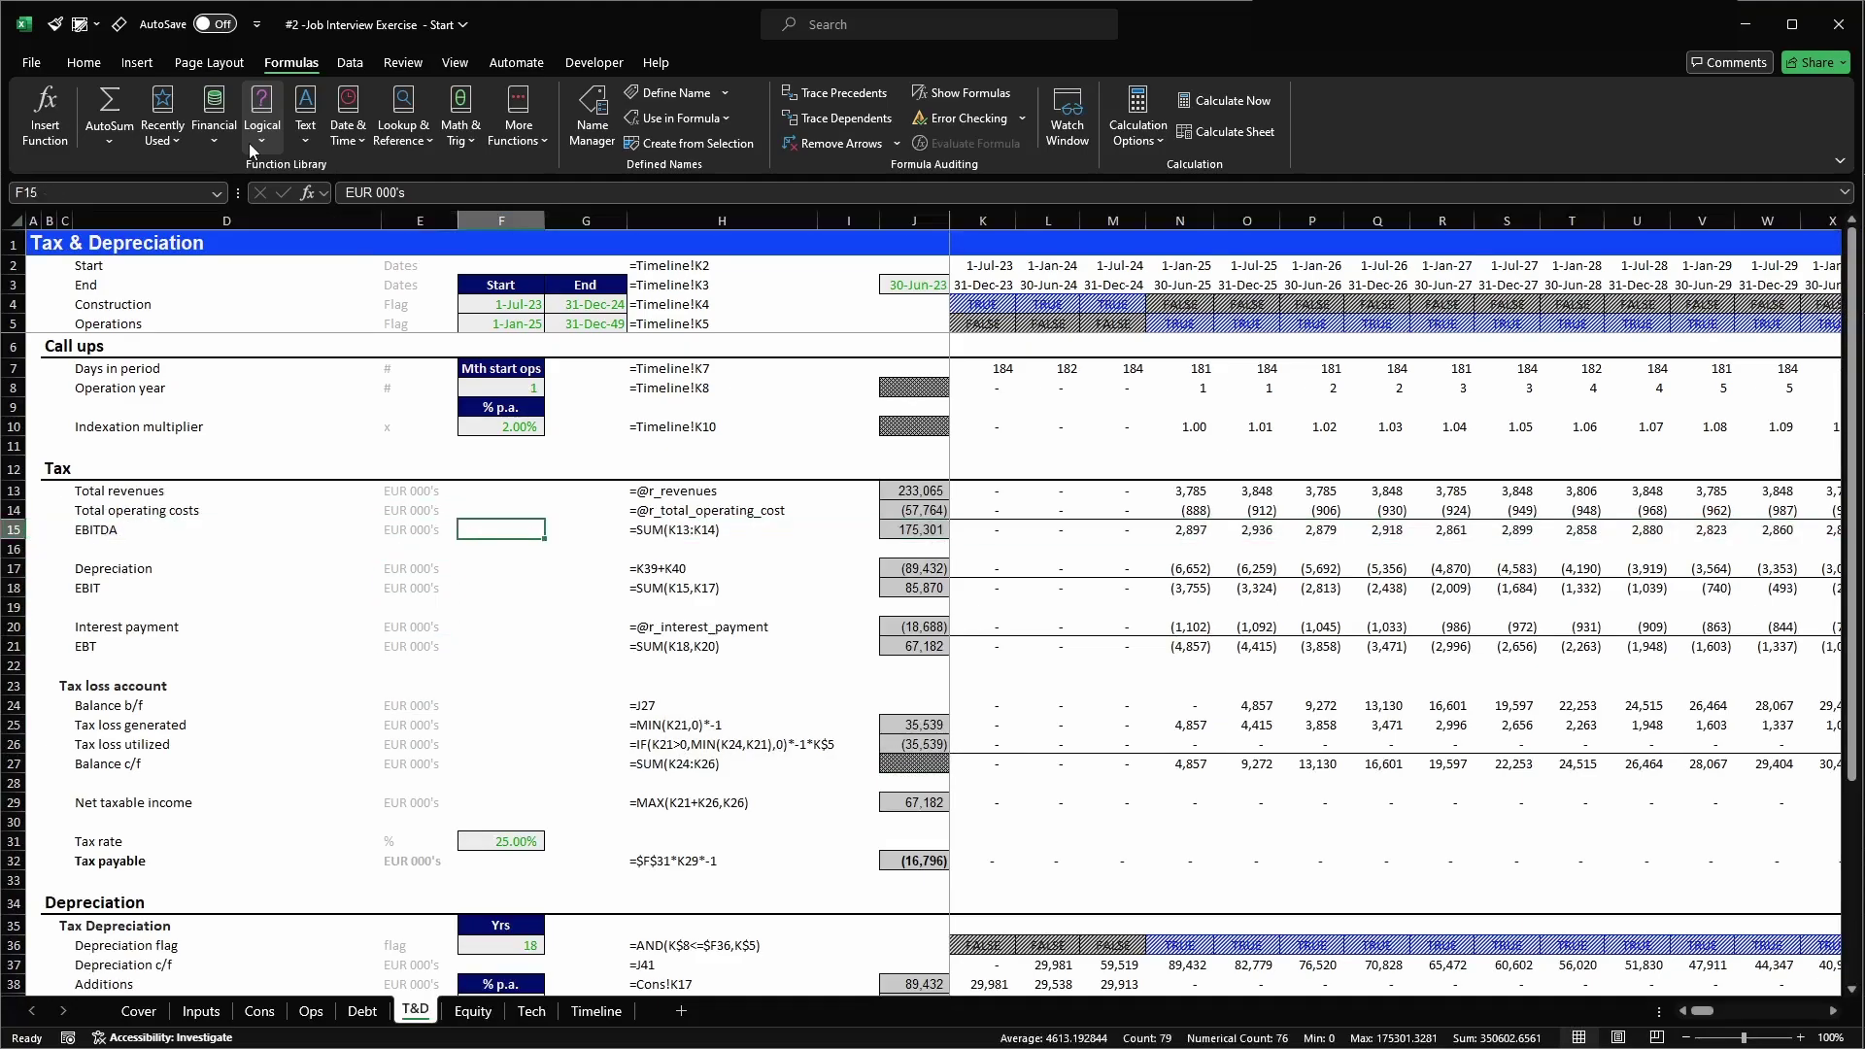
pyautogui.press('Right')
pyautogui.press('Right')
pyautogui.press('Right')
pyautogui.press('Right')
pyautogui.press('Right')
pyautogui.press('Right')
pyautogui.hotkey('alt', '=')
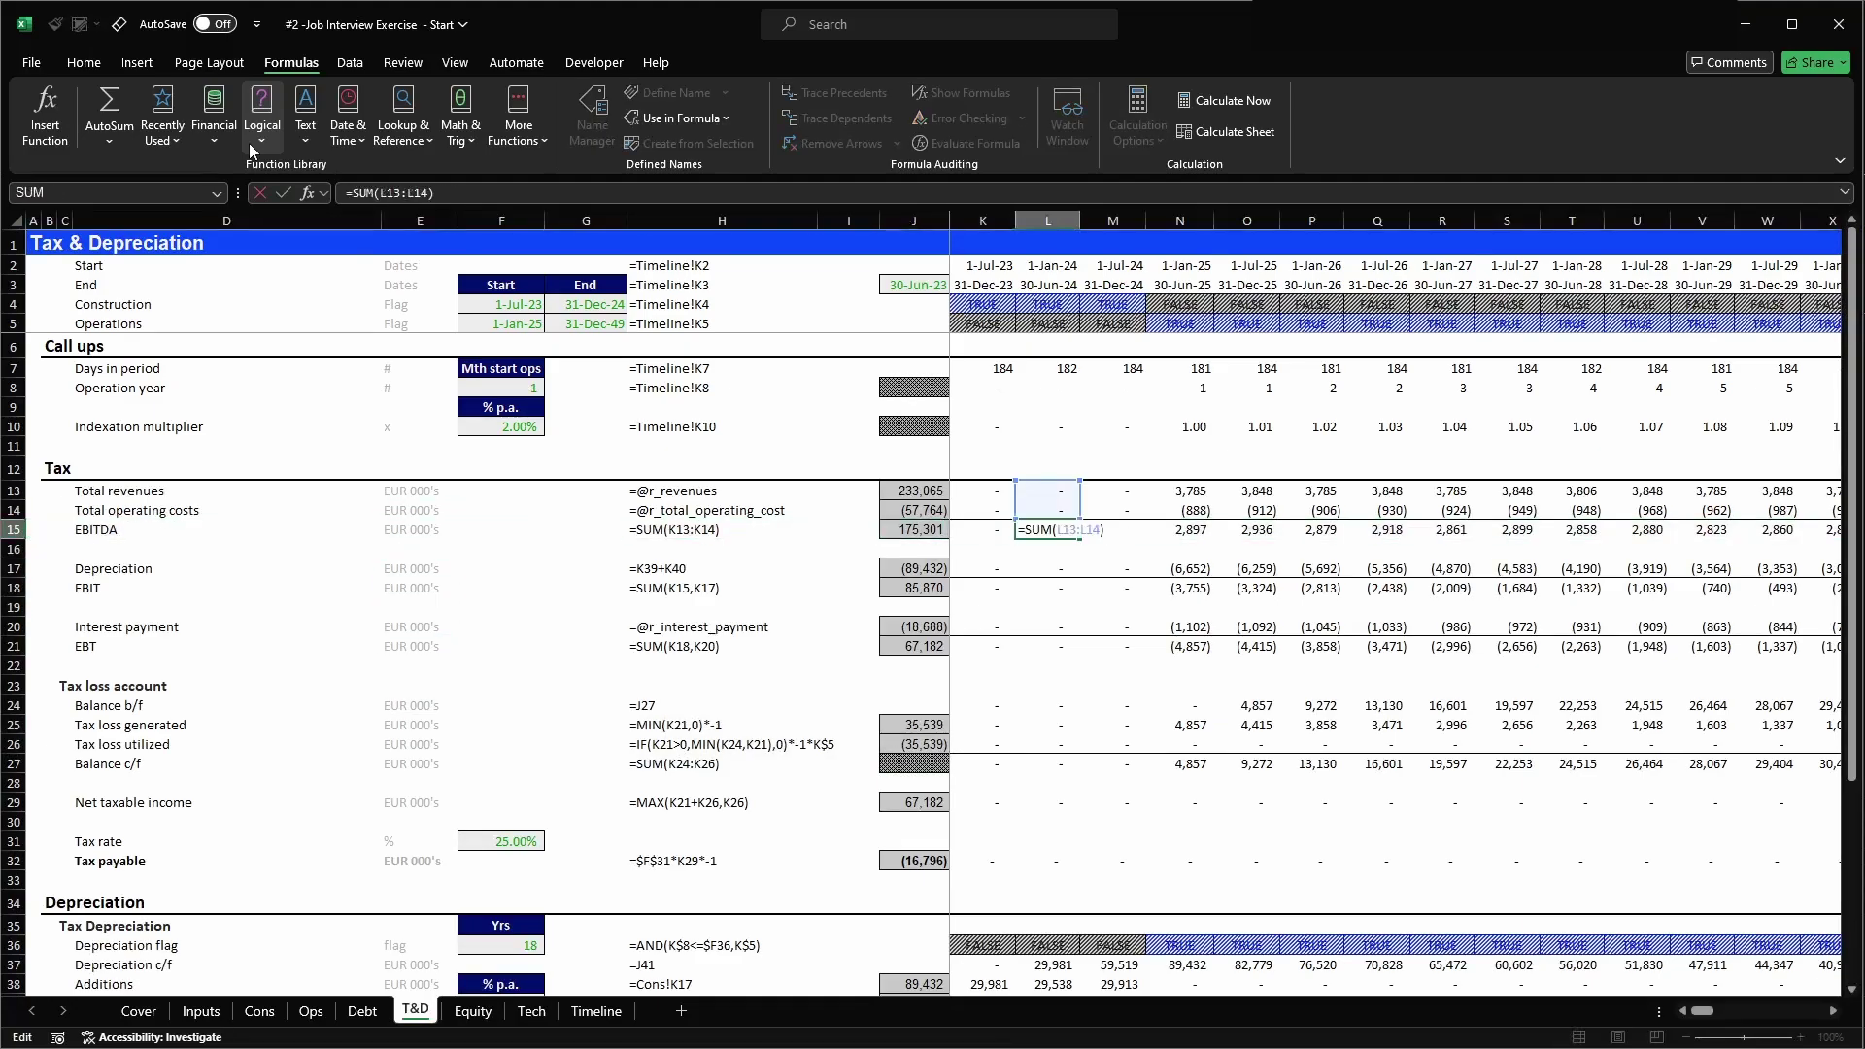
pyautogui.hotkey('ctrl', 'Return')
pyautogui.hotkey('shift', 'space')
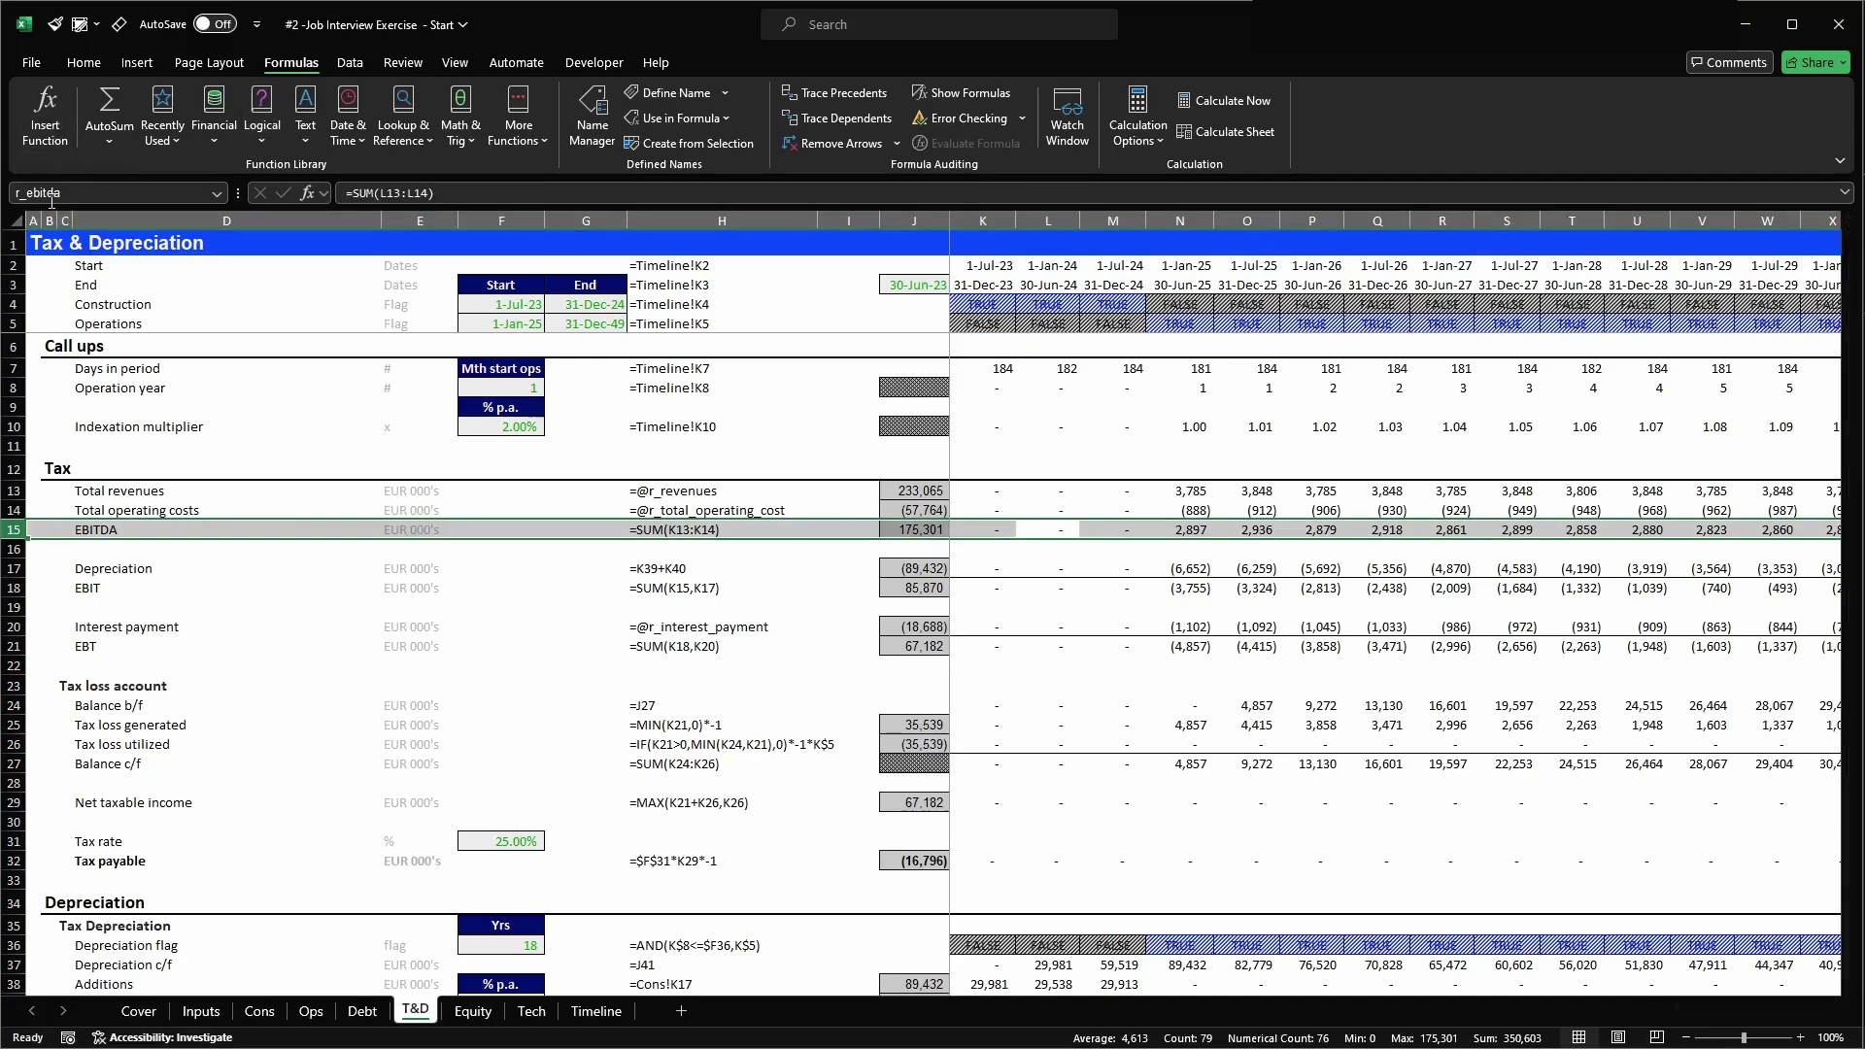
# - Label the first cash flow row in D19 of the Equity sheet EBITDA
pyautogui.hotkey('ctrl', 'pagedown')
pyautogui.write('EBITD')
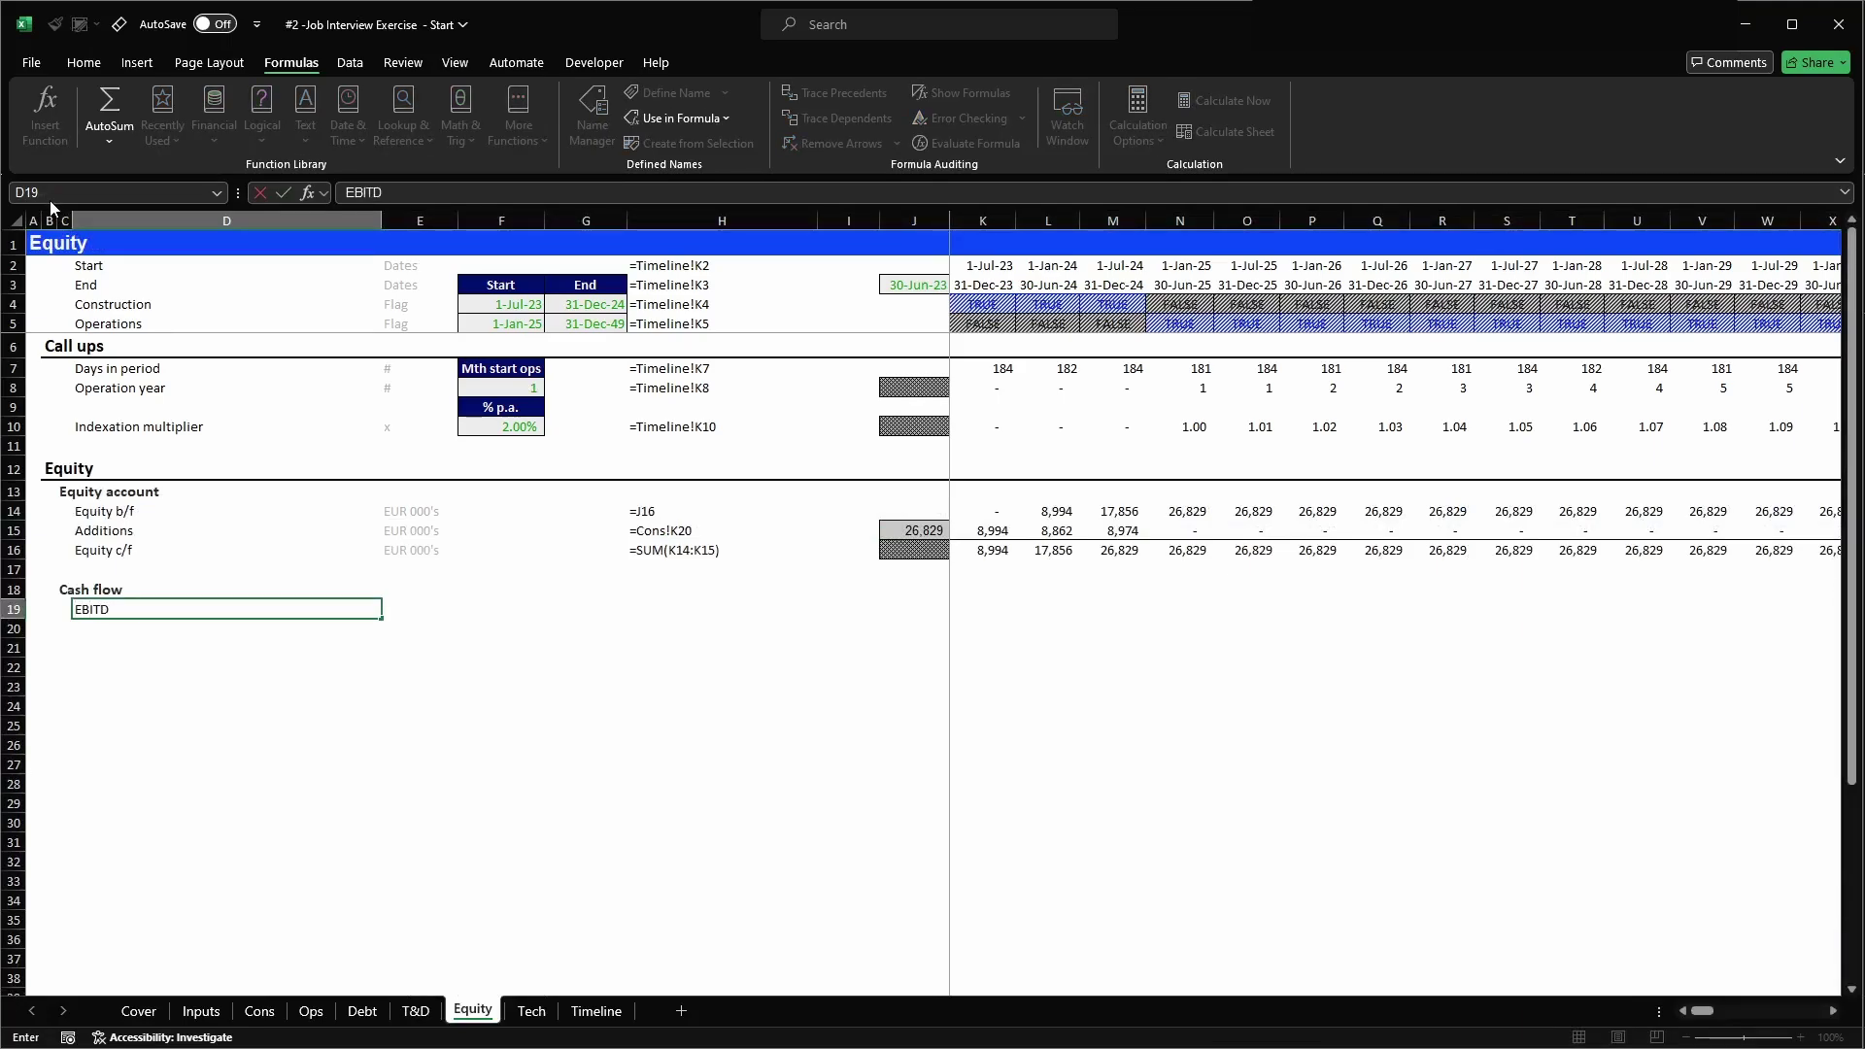
pyautogui.press('Right')
# - Copy the unit, formula text, total and first-period cells E15:K15 of the Additions row into the EBITDA row 19
pyautogui.press('Up')
pyautogui.press('Up')
pyautogui.press('Up')
pyautogui.press('Up')
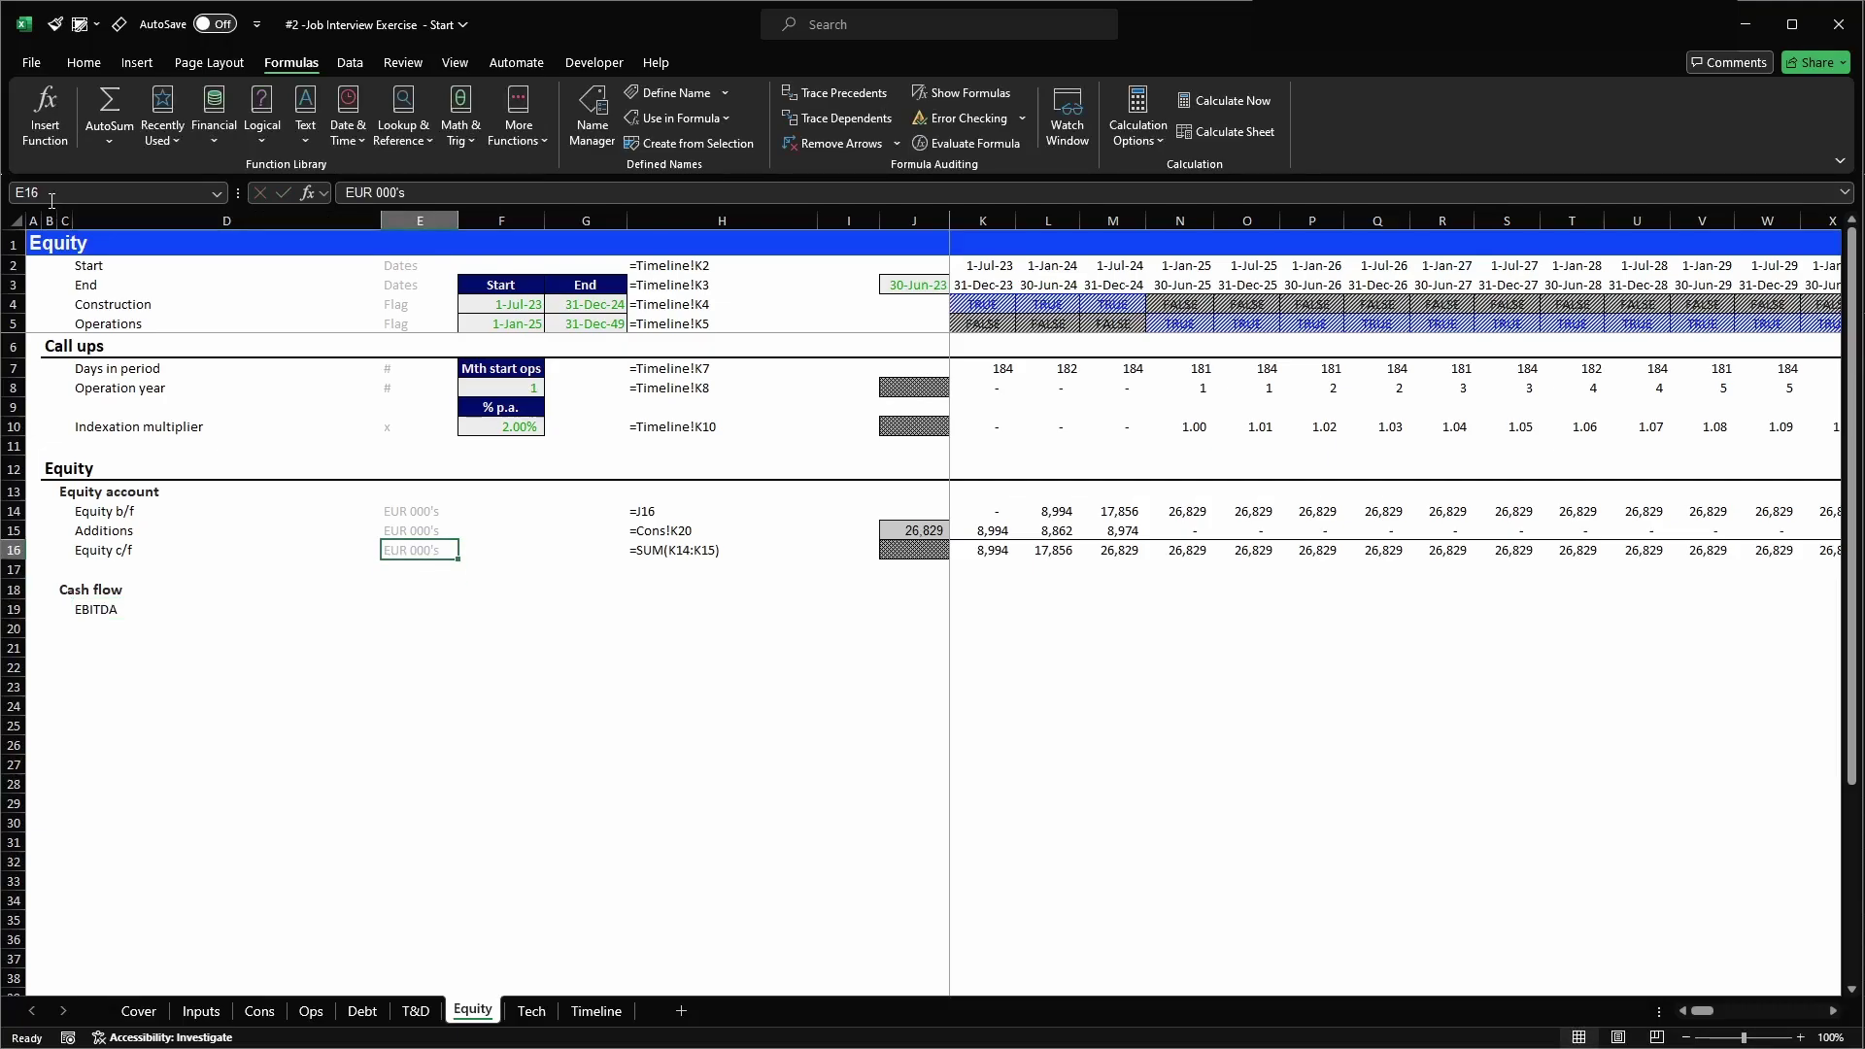
pyautogui.hotkey('shift', 'Right')
pyautogui.hotkey('shift', 'Right')
pyautogui.hotkey('shift', 'Right')
pyautogui.hotkey('shift', 'Right')
pyautogui.hotkey('shift', 'Right')
pyautogui.hotkey('shift', 'Right')
pyautogui.hotkey('shift', 'Right')
pyautogui.hotkey('shift', 'Right')
pyautogui.hotkey('shift', 'Right')
pyautogui.hotkey('shift', 'Right')
pyautogui.hotkey('shift', 'Right')
pyautogui.hotkey('shift', 'Right')
pyautogui.hotkey('shift', 'Right')
pyautogui.hotkey('shift', 'Right')
pyautogui.hotkey('shift', 'Right')
pyautogui.hotkey('shift', 'Right')
pyautogui.hotkey('shift', 'Right')
pyautogui.hotkey('shift', 'Right')
pyautogui.hotkey('shift', 'Right')
pyautogui.hotkey('shift', 'Right')
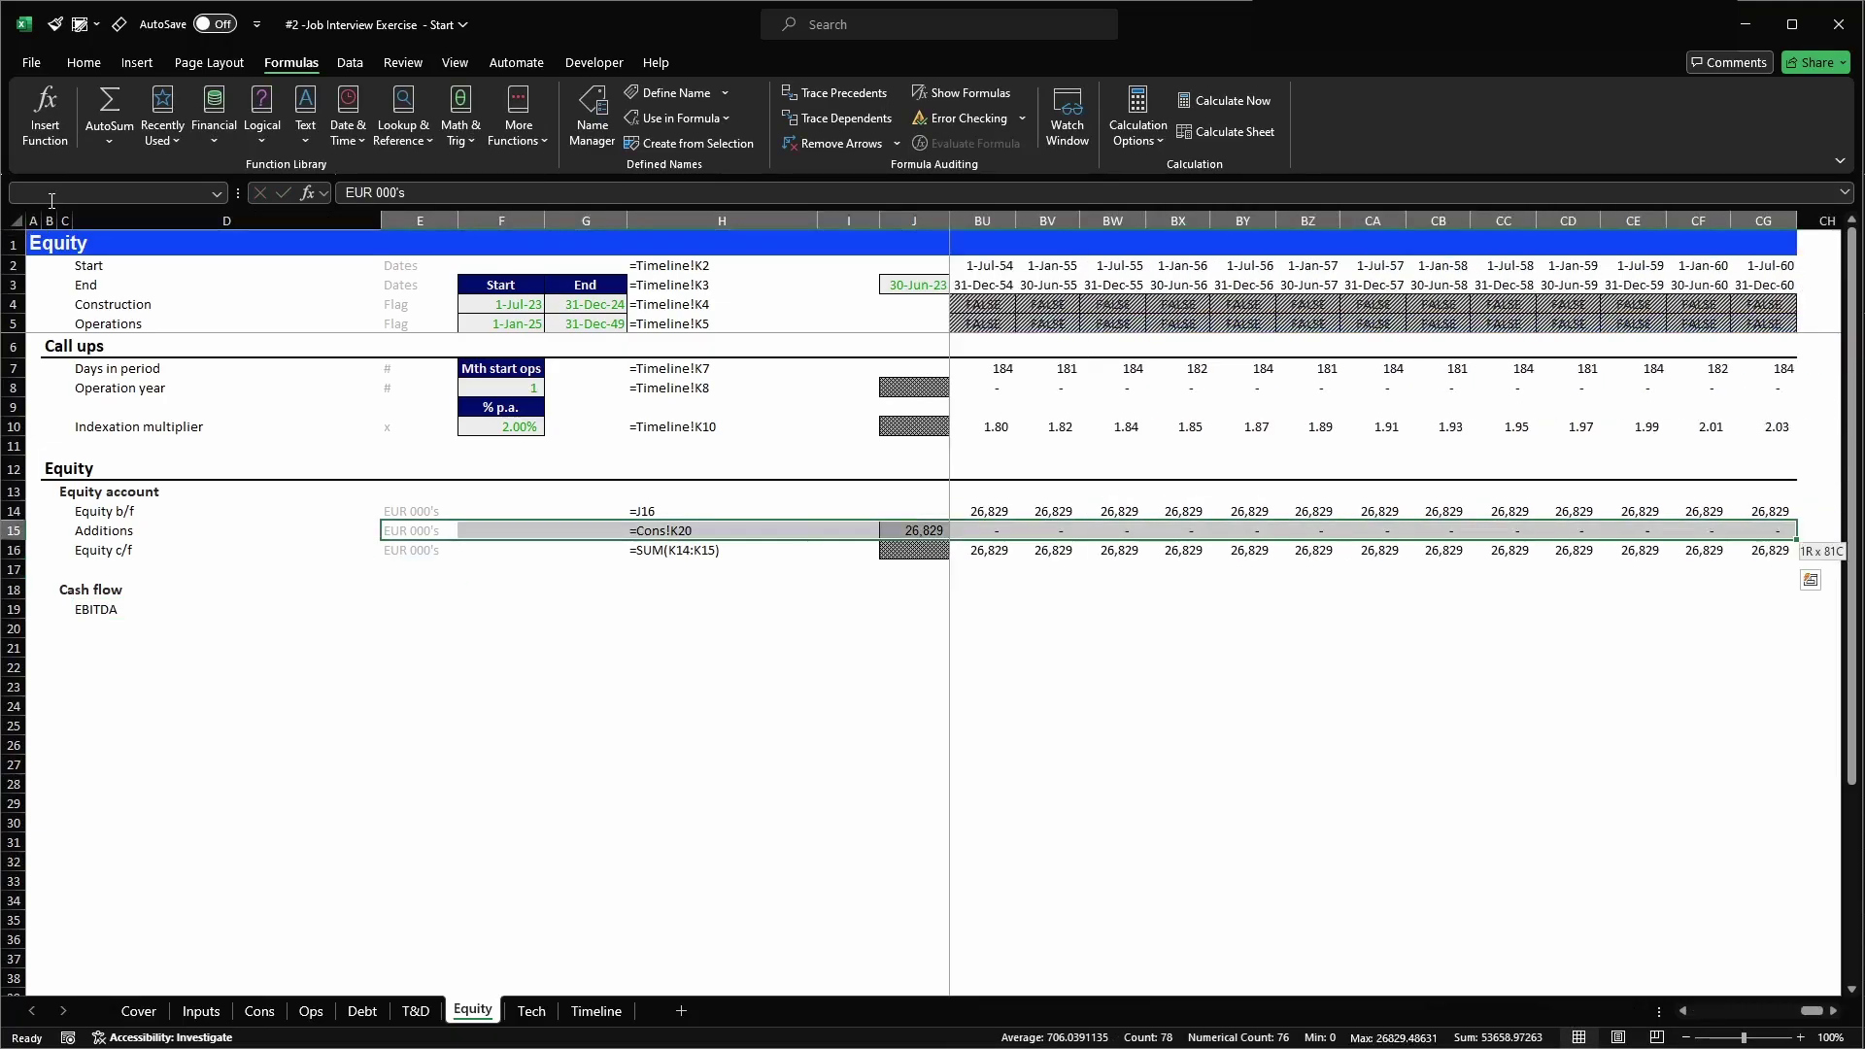
pyautogui.hotkey('shift', 'Left')
pyautogui.hotkey('shift', 'Left')
pyautogui.hotkey('shift', 'Left')
pyautogui.hotkey('shift', 'Left')
pyautogui.hotkey('shift', 'Left')
pyautogui.hotkey('shift', 'Left')
pyautogui.hotkey('shift', 'Left')
pyautogui.hotkey('shift', 'Left')
pyautogui.hotkey('shift', 'Left')
pyautogui.hotkey('shift', 'Left')
pyautogui.hotkey('shift', 'Left')
pyautogui.hotkey('shift', 'Left')
pyautogui.hotkey('shift', 'Left')
pyautogui.hotkey('shift', 'Left')
pyautogui.hotkey('shift', 'Left')
pyautogui.hotkey('shift', 'Left')
pyautogui.hotkey('shift', 'Left')
pyautogui.hotkey('shift', 'Left')
pyautogui.hotkey('shift', 'Left')
pyautogui.hotkey('shift', 'Left')
pyautogui.hotkey('ctrl', 'c')
pyautogui.press('Down')
pyautogui.press('Down')
pyautogui.press('Down')
pyautogui.press('Down')
pyautogui.hotkey('ctrl', 'v')
pyautogui.press('Escape')
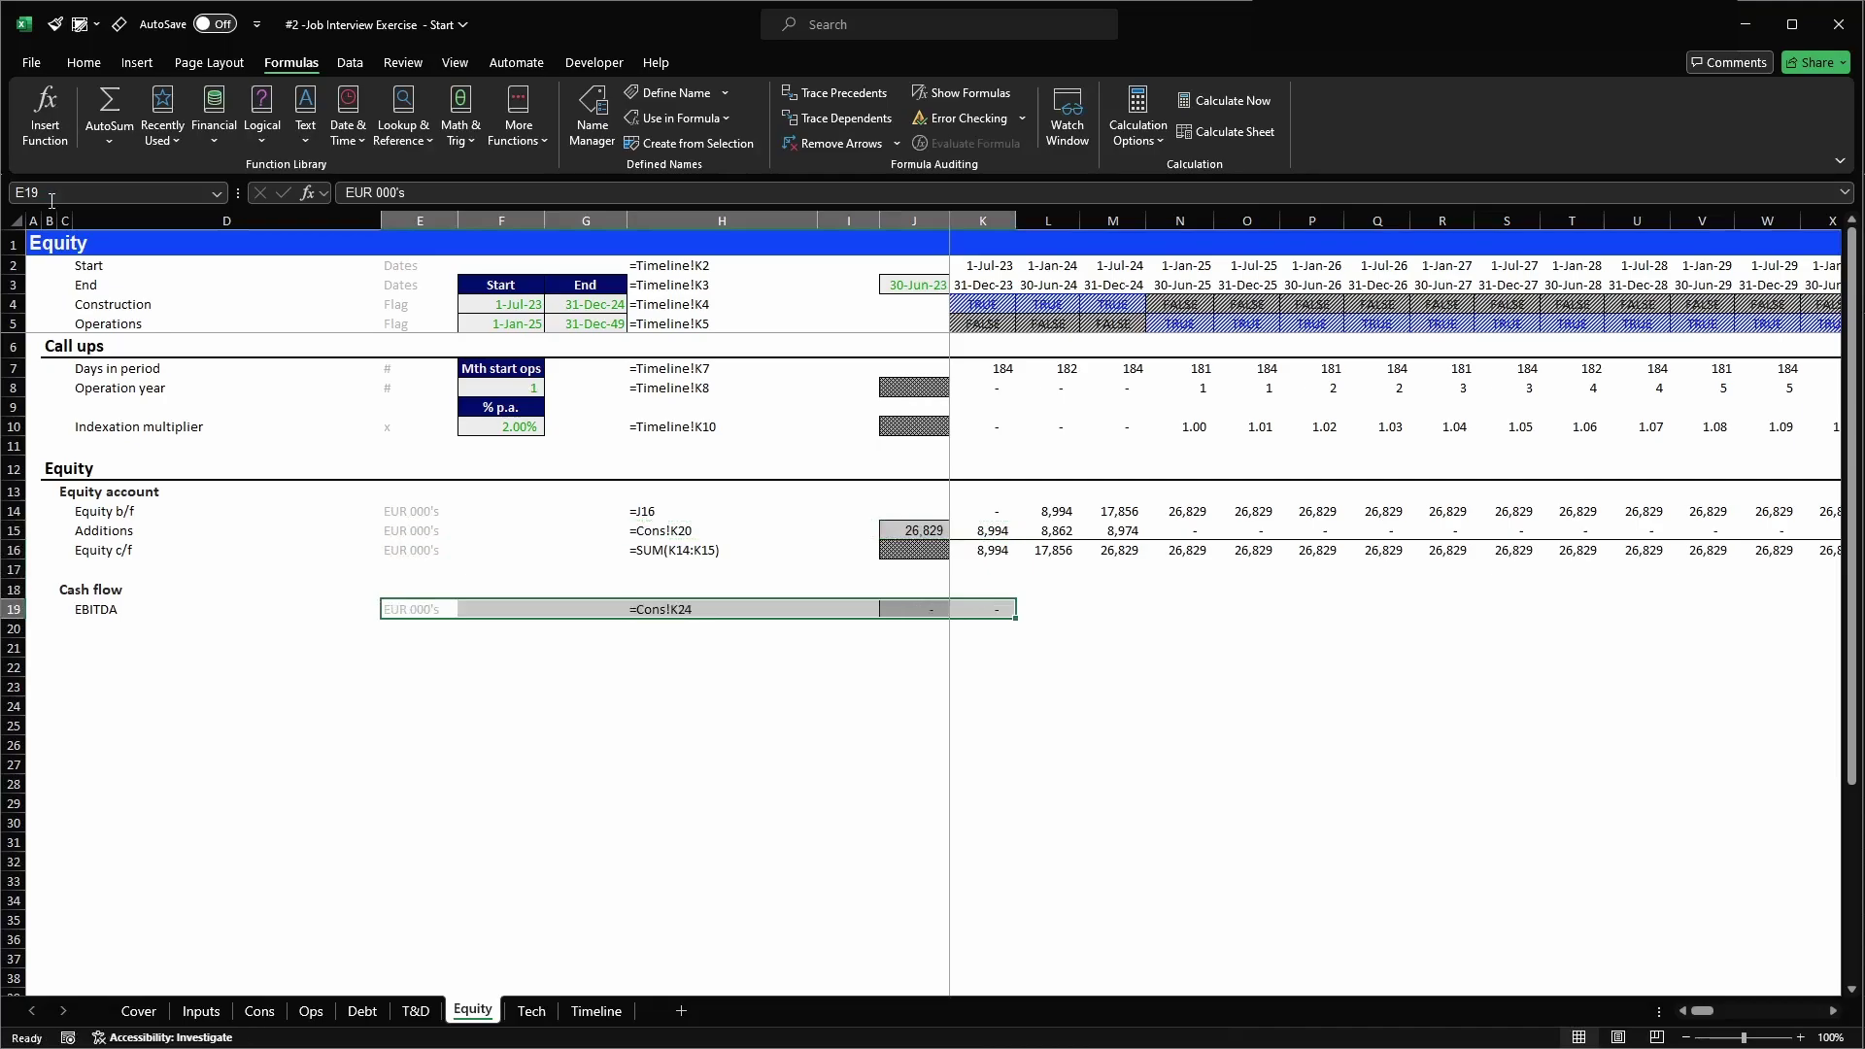
pyautogui.press('Right')
pyautogui.press('Right')
pyautogui.press('Right')
pyautogui.press('Right')
pyautogui.press('Right')
pyautogui.press('Right')
pyautogui.write('=@')
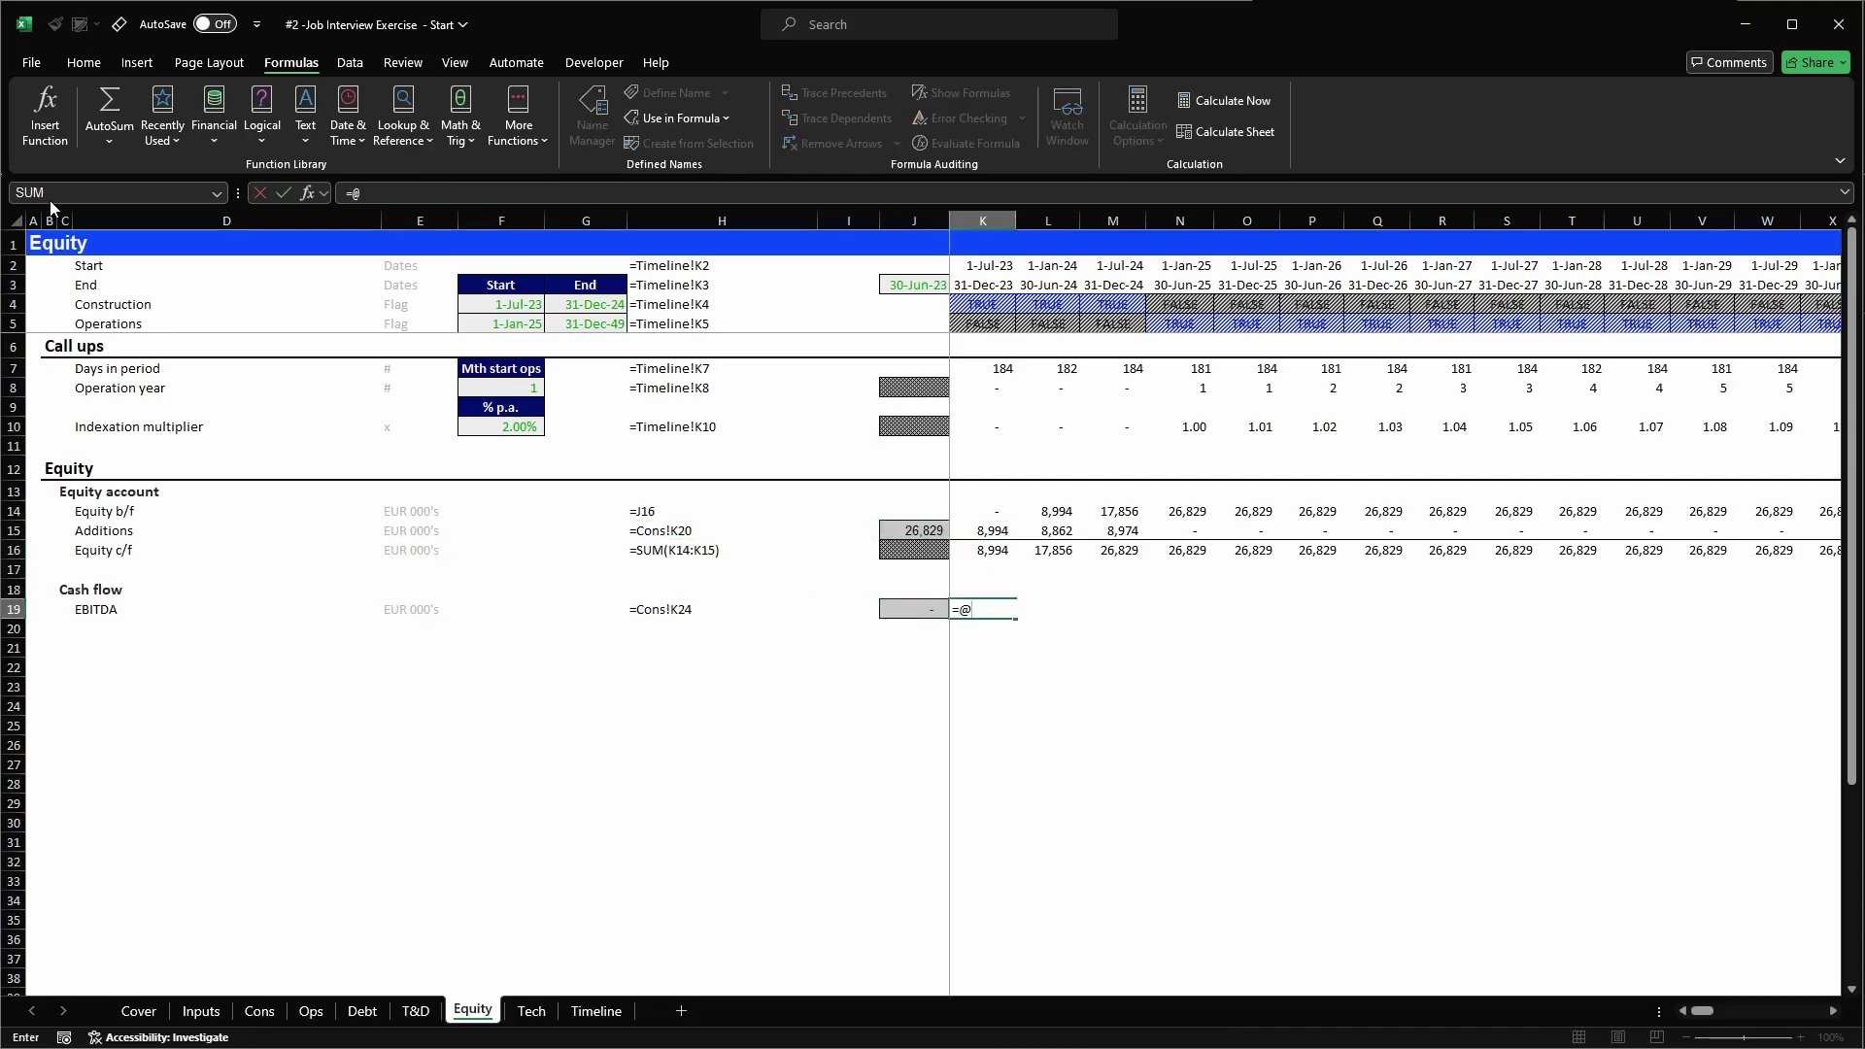
pyautogui.write('r_ebitda')
pyautogui.press('Return')
pyautogui.press('Up')
pyautogui.hotkey('ctrl', 'c')
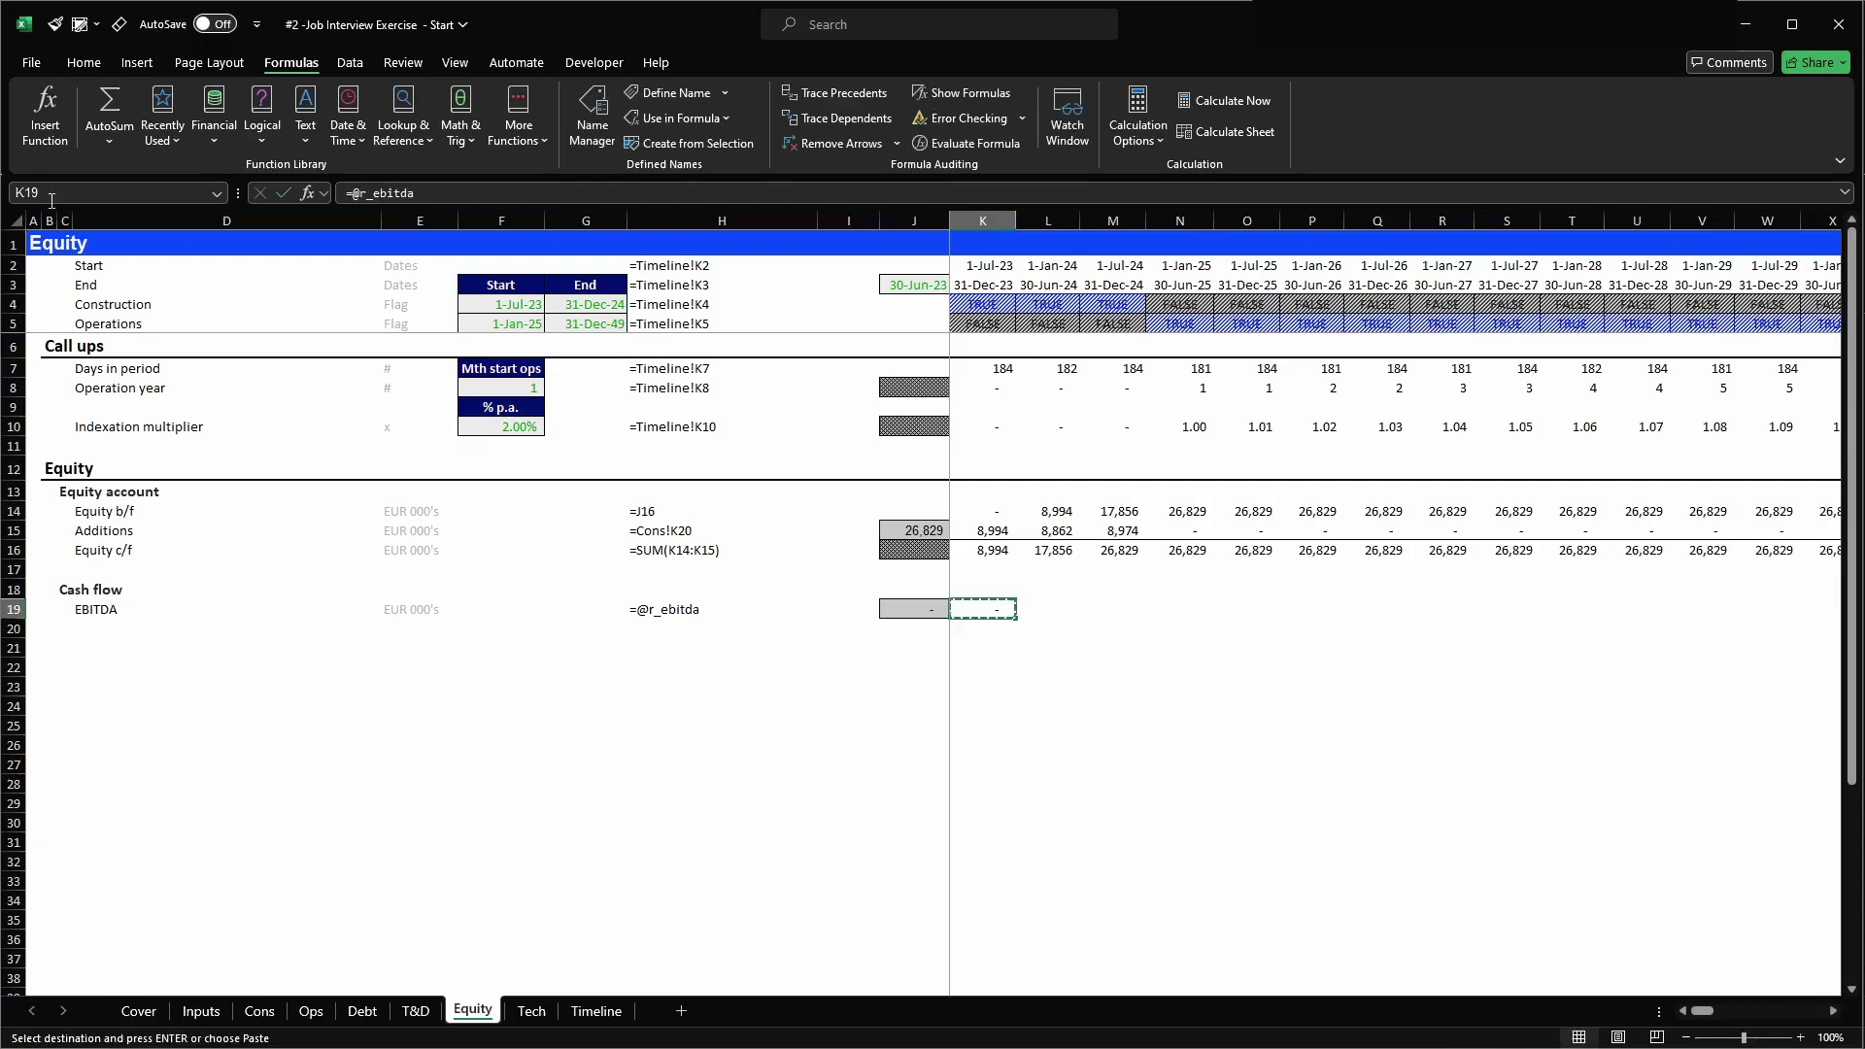
pyautogui.hotkey('ctrl', 'shift', 'Right')
pyautogui.press('Return')
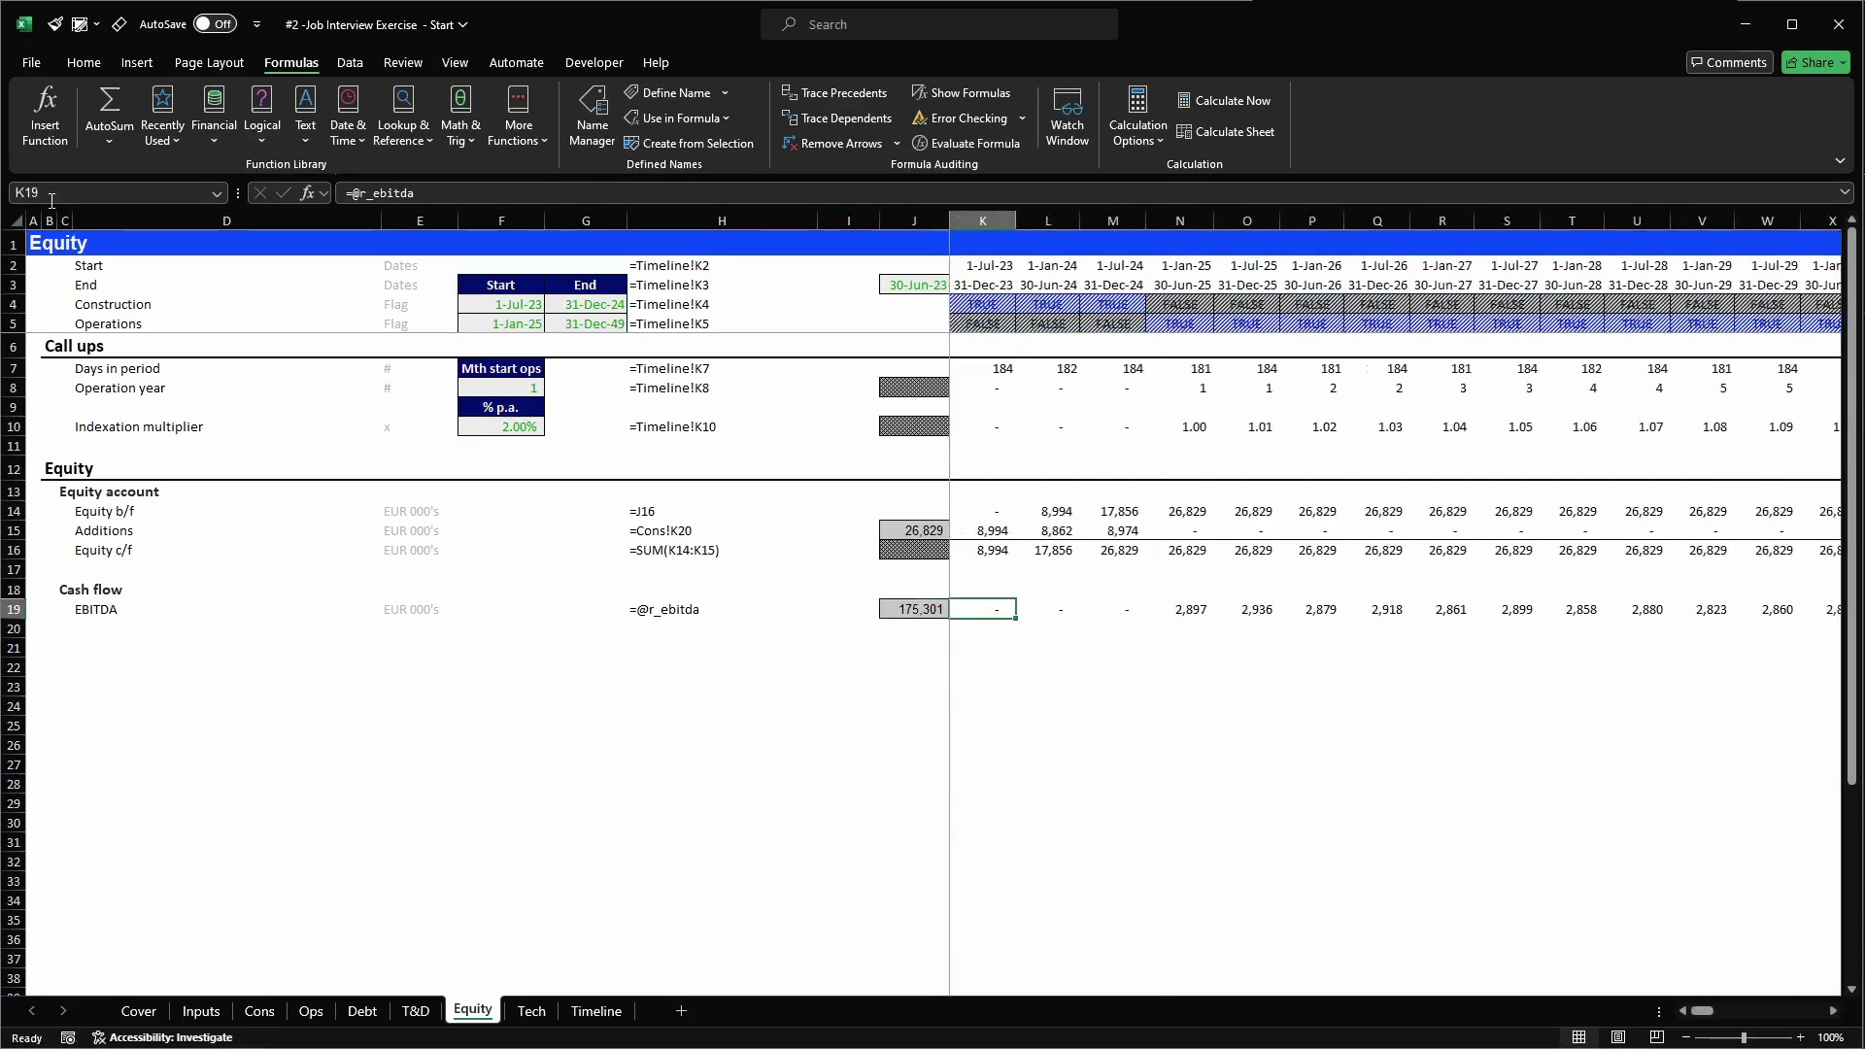
# - Label the row in D21 Net working capital adjustments, leaving row 20 blank below EBITDA
pyautogui.press('Down')
pyautogui.press('Left')
pyautogui.press('Left')
pyautogui.press('Left')
pyautogui.press('Left')
pyautogui.press('Left')
pyautogui.press('Left')
pyautogui.press('Left')
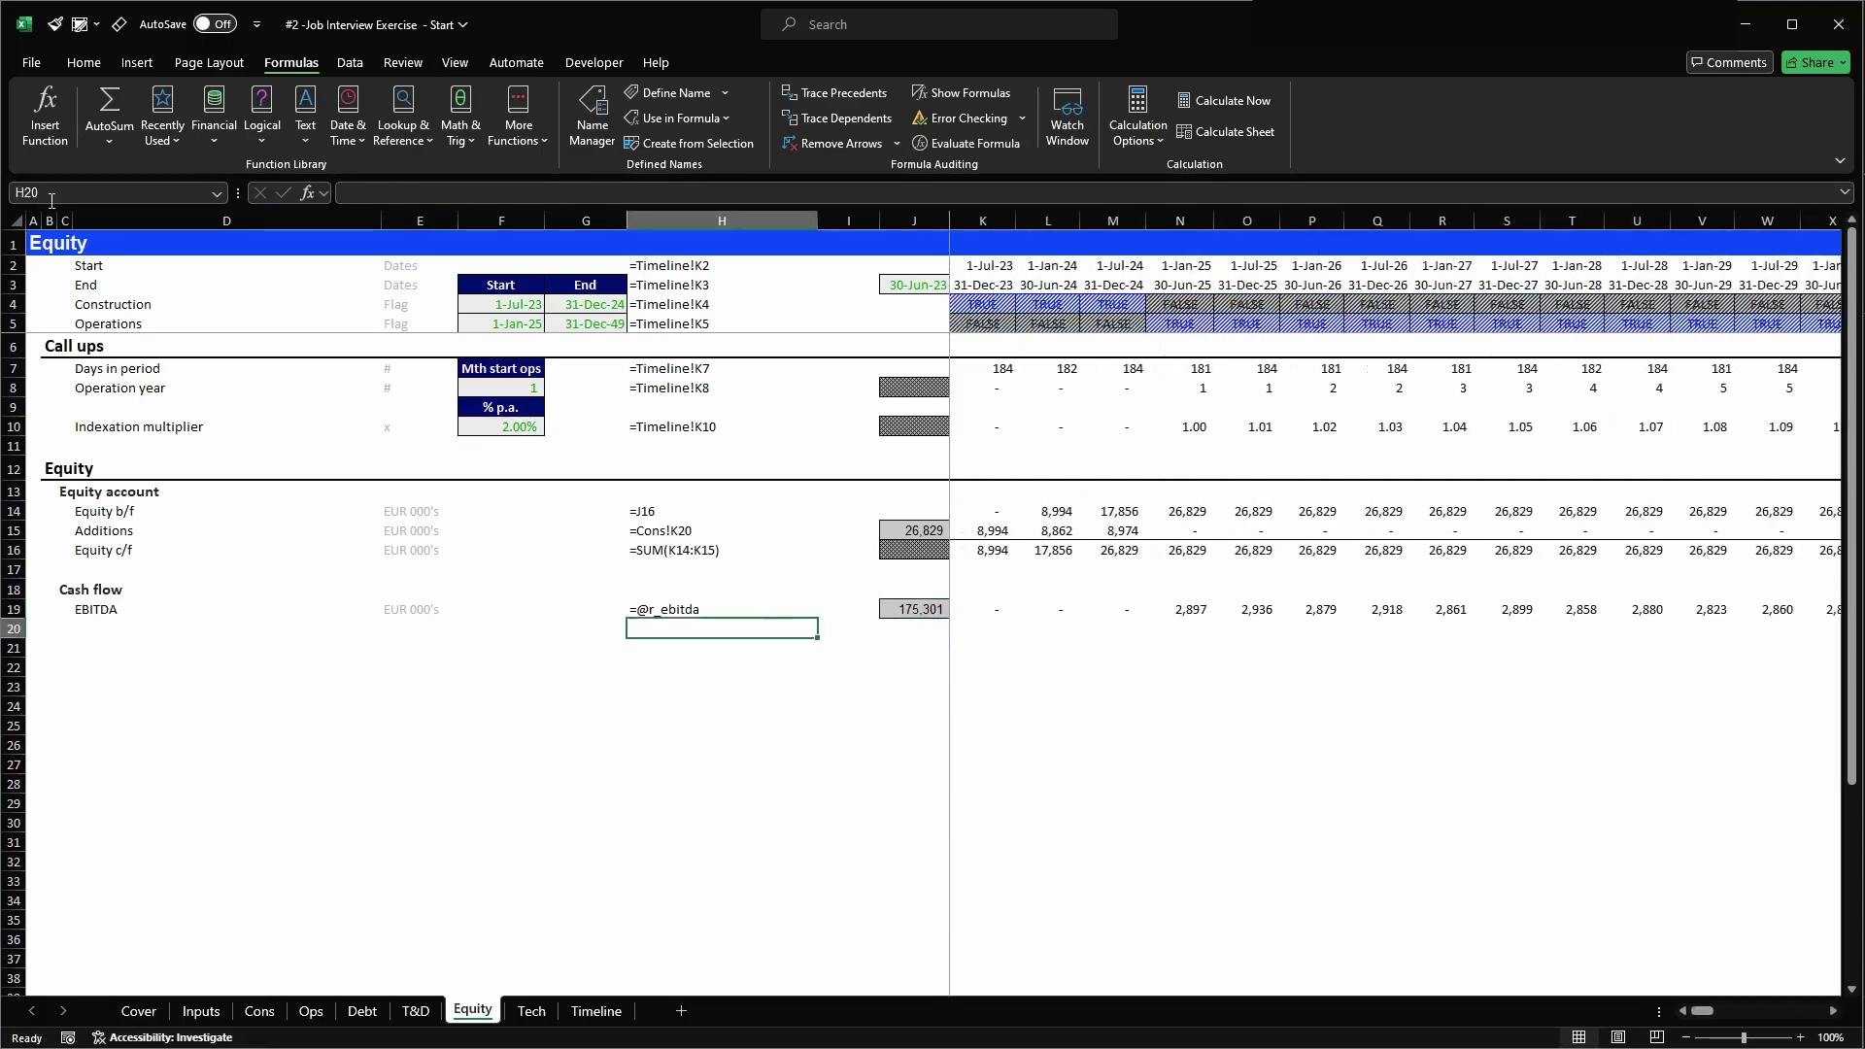
pyautogui.press('Down')
pyautogui.write('Net working cap')
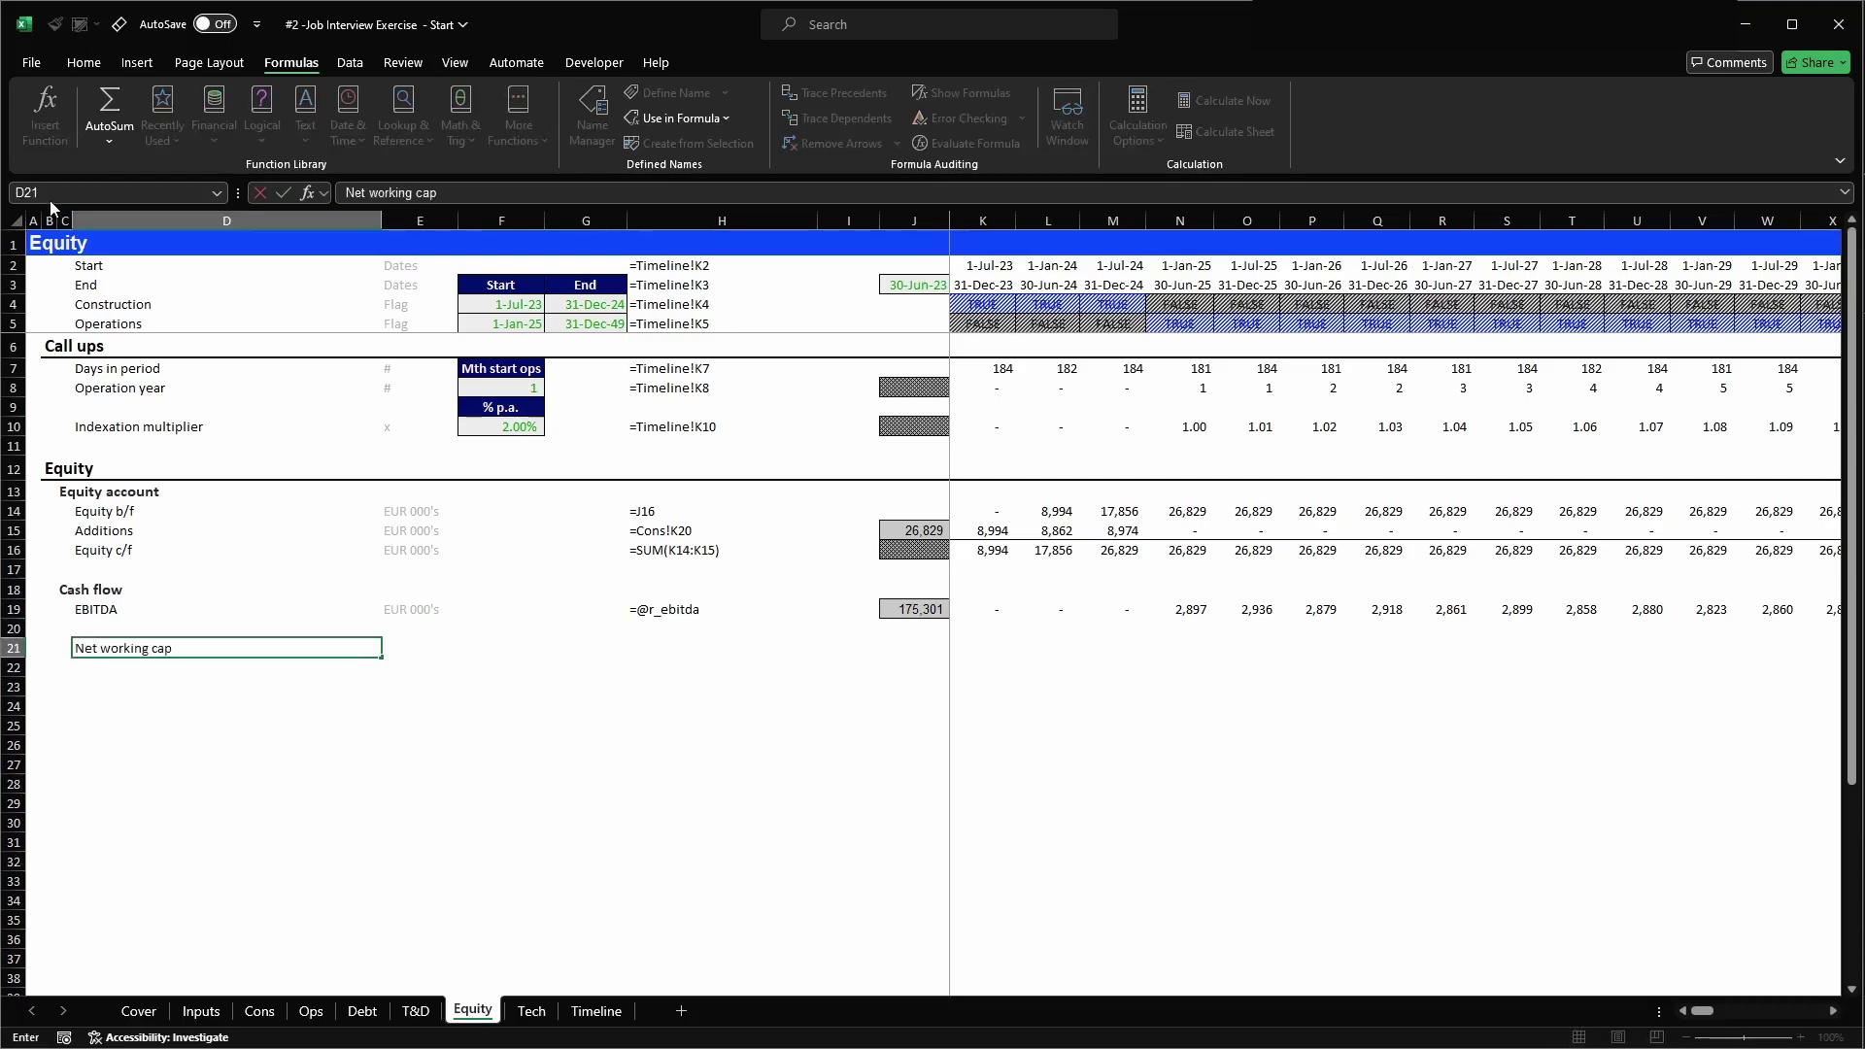
pyautogui.write('ital adjustments')
pyautogui.press('Tab')
# - Copy the EBITDA row's unit, formula text, total and first-period cells from row 19 into row 21
pyautogui.press('Up')
pyautogui.press('Up')
pyautogui.hotkey('shift', 'Right')
pyautogui.hotkey('shift', 'Right')
pyautogui.hotkey('shift', 'Right')
pyautogui.hotkey('shift', 'Right')
pyautogui.hotkey('shift', 'Right')
pyautogui.hotkey('shift', 'Right')
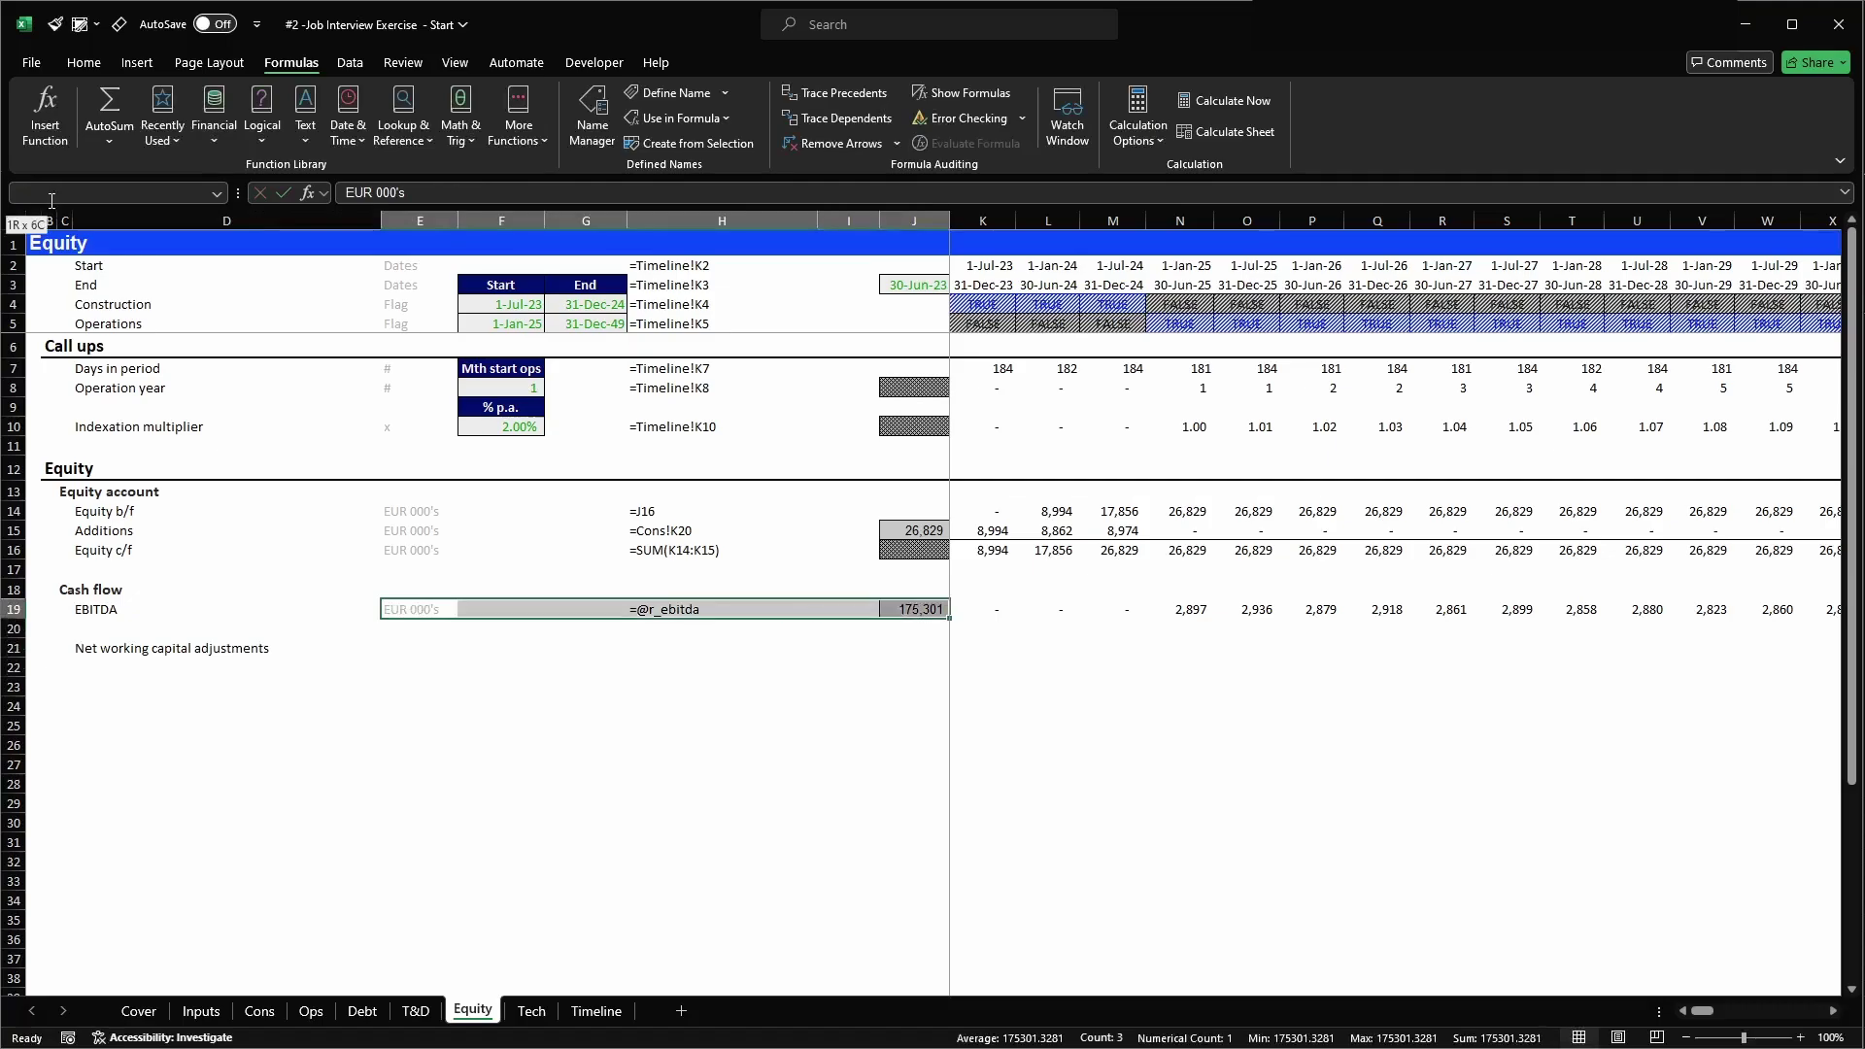
pyautogui.hotkey('ctrl', 'c')
pyautogui.press('Down')
pyautogui.press('Down')
pyautogui.press('Return')
pyautogui.press('Right')
pyautogui.press('Right')
pyautogui.press('Right')
pyautogui.press('Right')
pyautogui.press('Right')
pyautogui.press('Right')
pyautogui.press('F2')
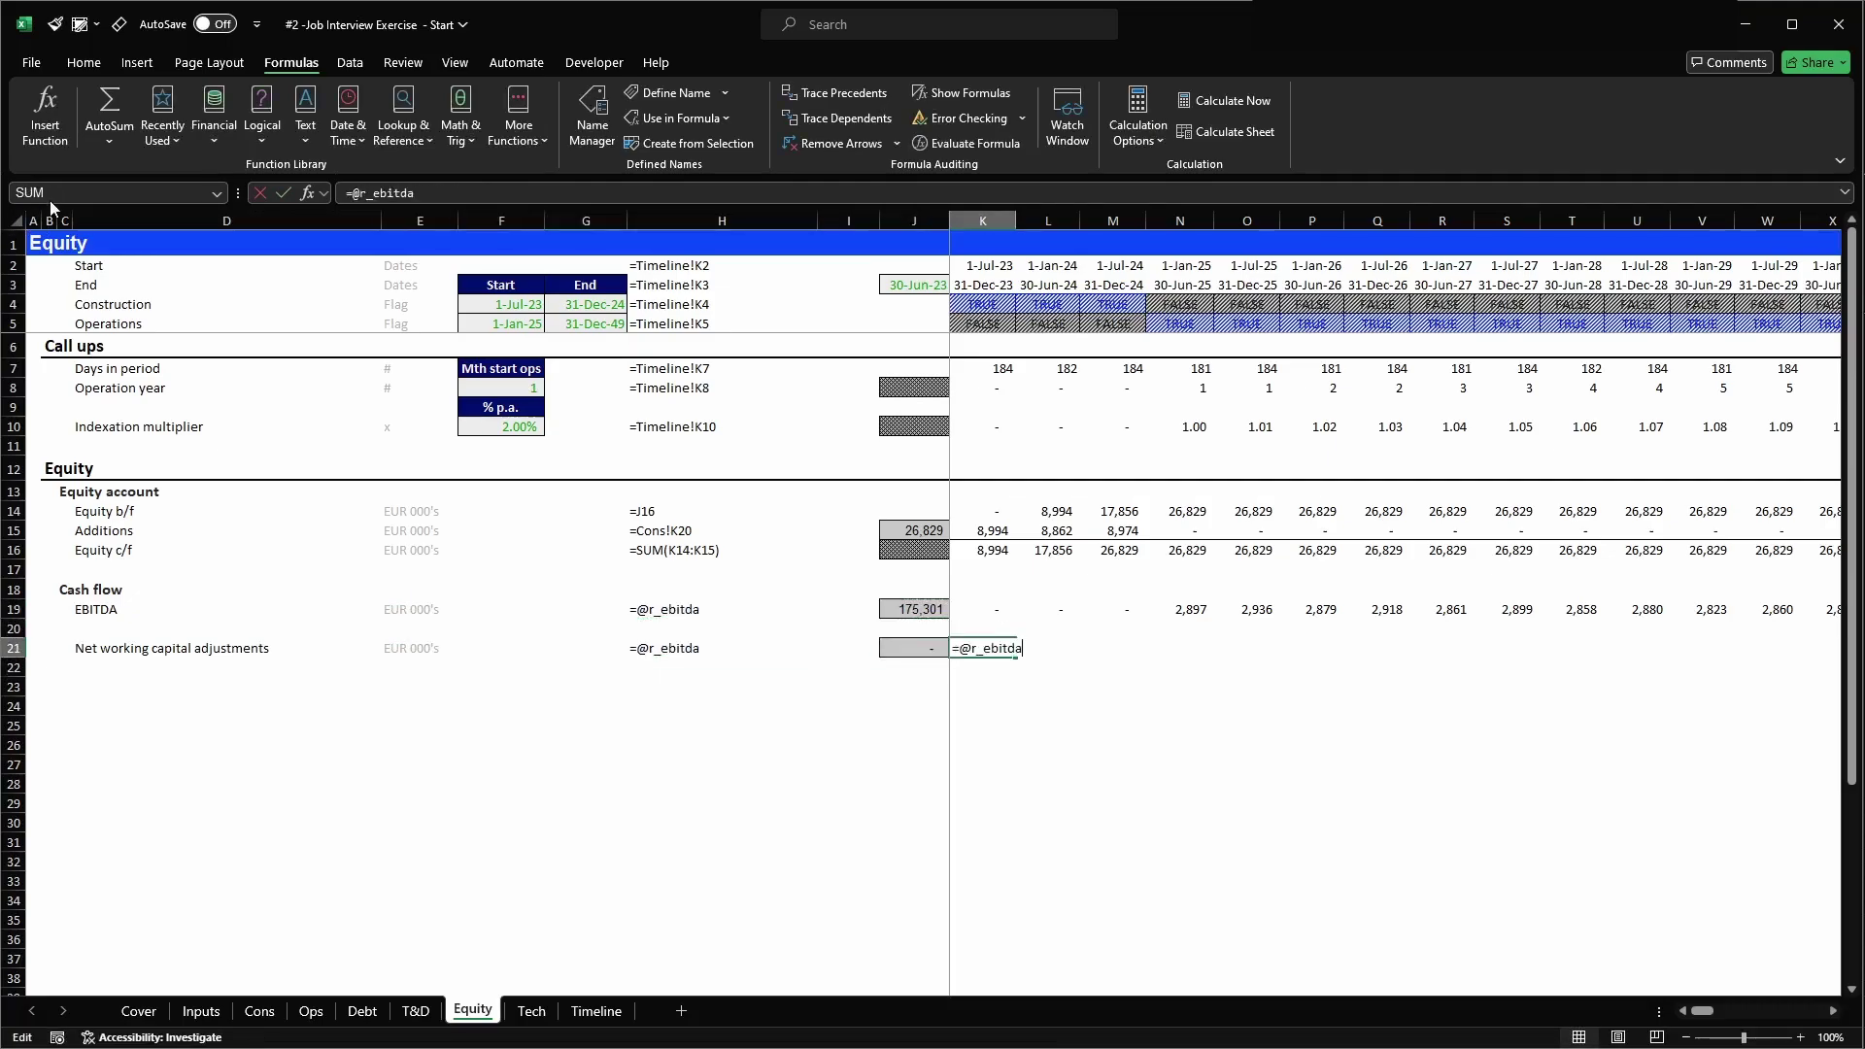
pyautogui.write('net')
pyautogui.press('Tab')
pyautogui.press('Return')
pyautogui.press('Up')
pyautogui.hotkey('ctrl', 'shift', 'Right')
pyautogui.hotkey('ctrl', 'r')
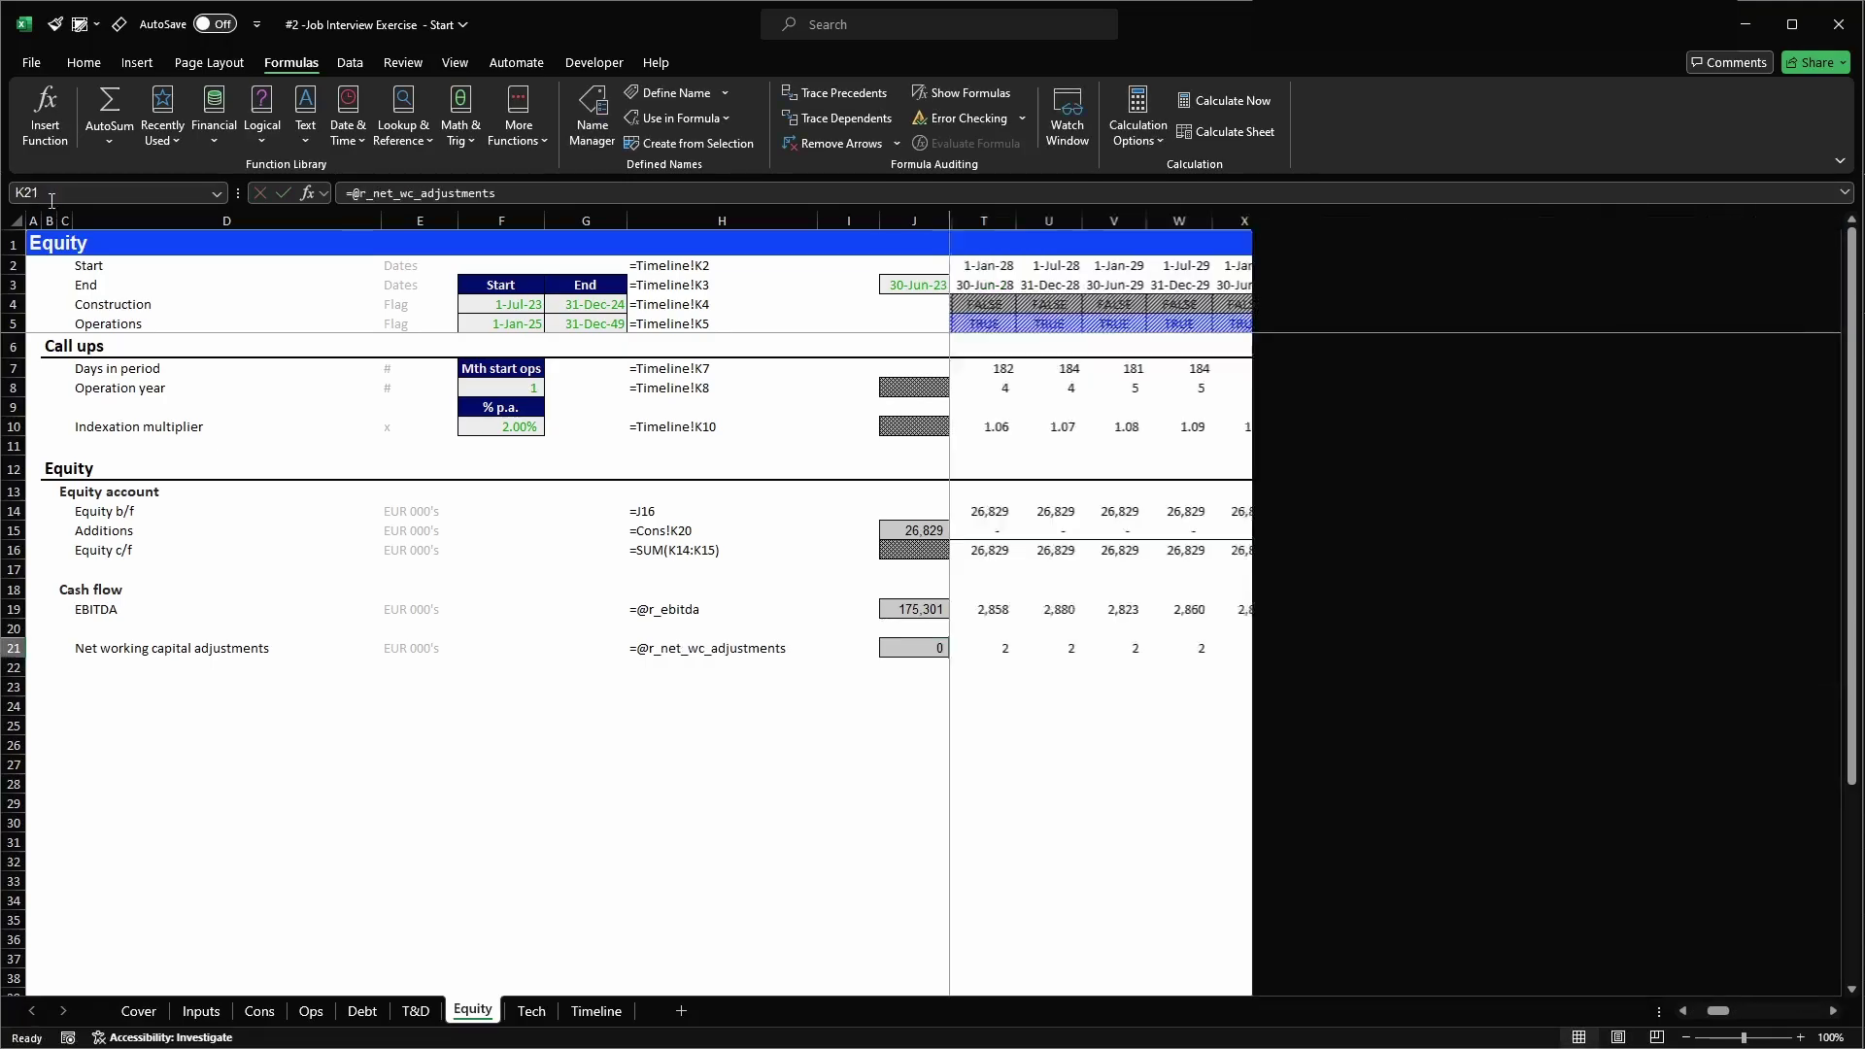
# - Enter a row label for the principal payment in D23, leaving row 22 blank
pyautogui.hotkey('ctrl', 'shift', 'Left')
pyautogui.press('Left')
pyautogui.press('Left')
pyautogui.press('Left')
pyautogui.press('Left')
pyautogui.press('Left')
pyautogui.press('Left')
pyautogui.press('Left')
pyautogui.press('Left')
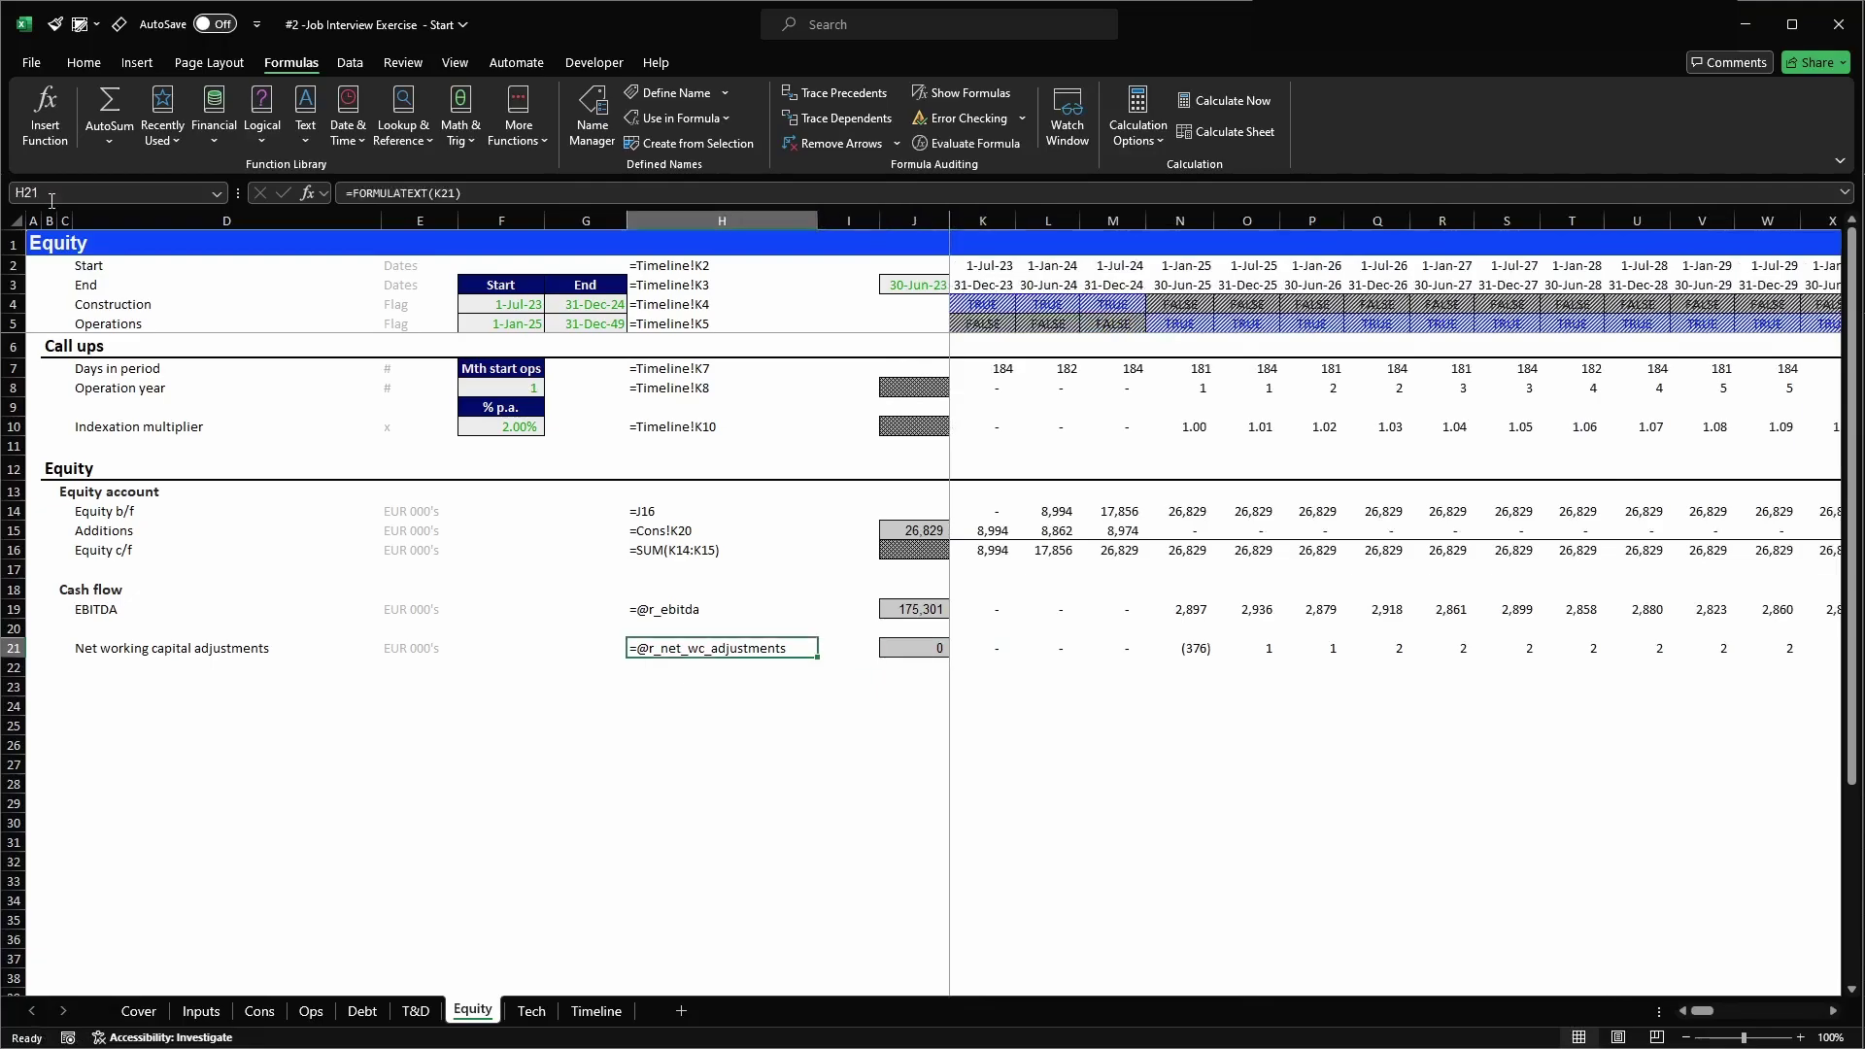
pyautogui.press('Right')
pyautogui.press('Down')
pyautogui.press('Down')
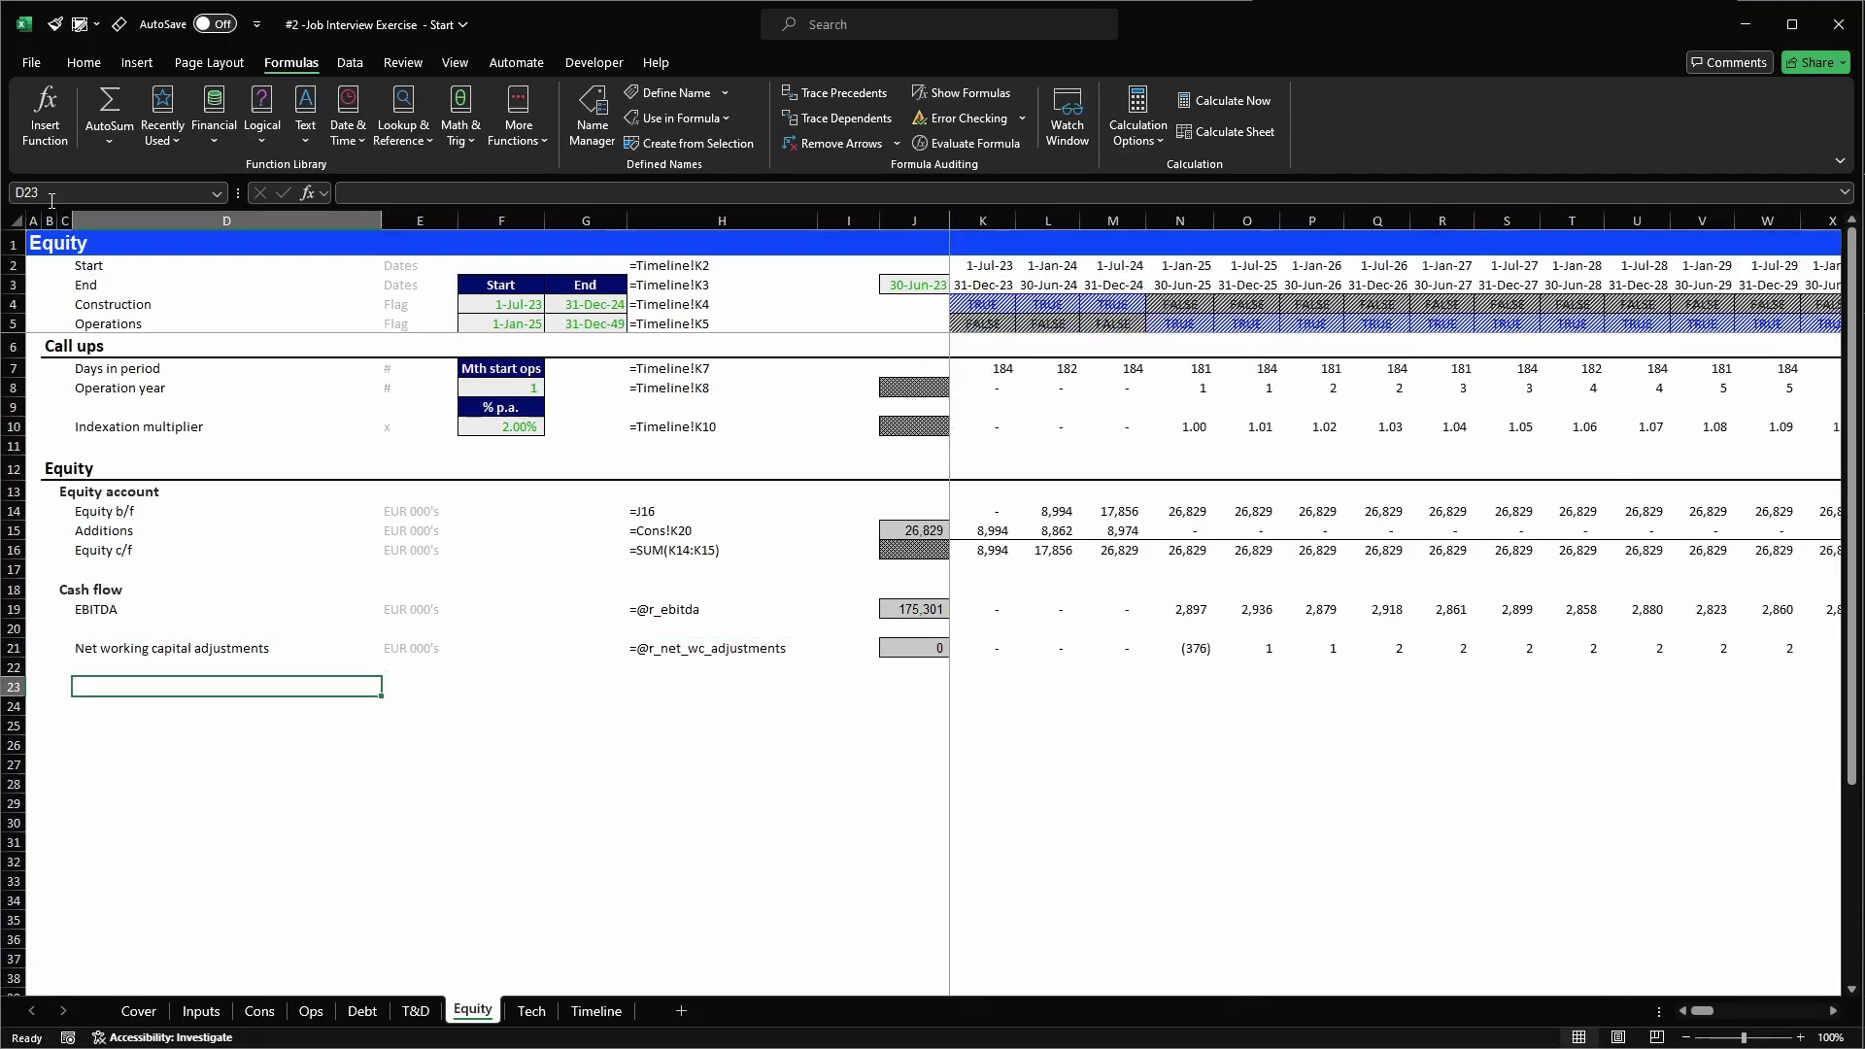
pyautogui.write('PRincipal paymeny')
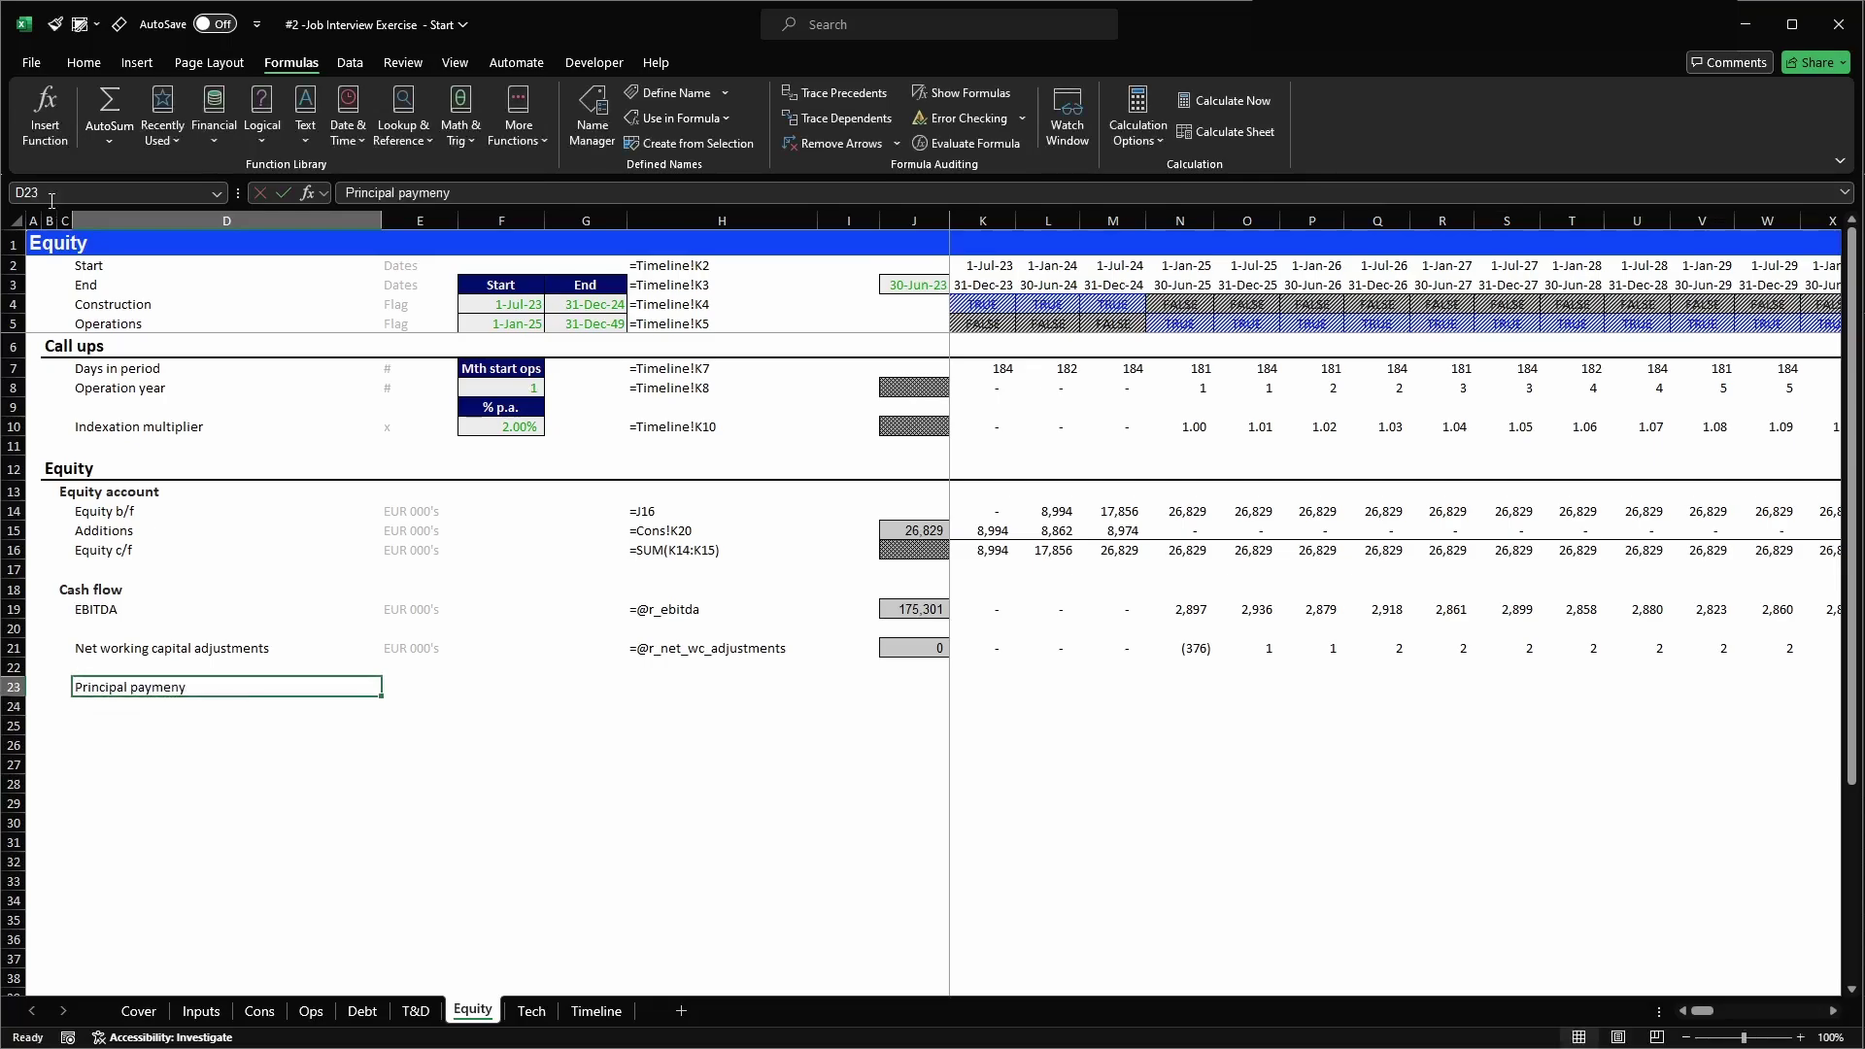
pyautogui.press('F2')
pyautogui.write('t')
pyautogui.press('Return')
# - Fill the principal payment label down into D24 and replace its first word with Debt
pyautogui.hotkey('ctrl', 'd')
pyautogui.press('F2')
pyautogui.hotkey('ctrl', 'shift', 'Left')
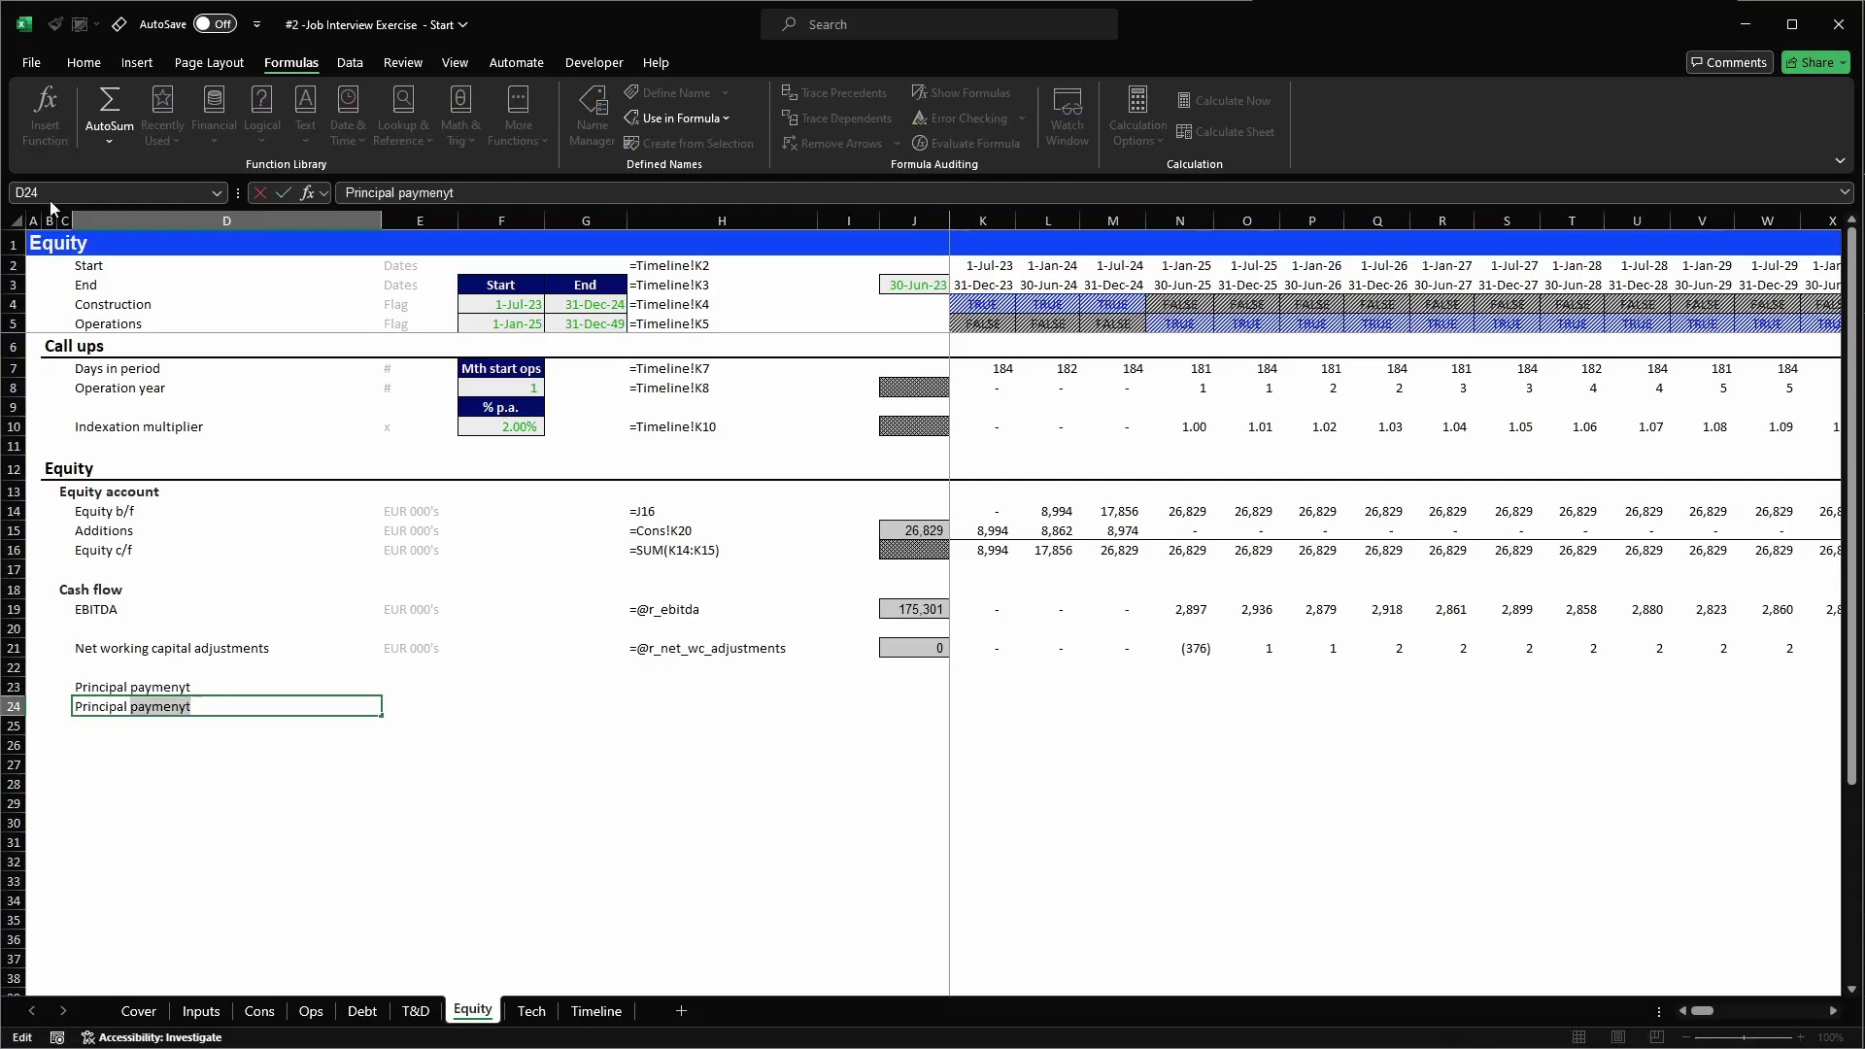
pyautogui.press('Home')
pyautogui.hotkey('ctrl', 'shift', 'Right')
pyautogui.write('Debt')
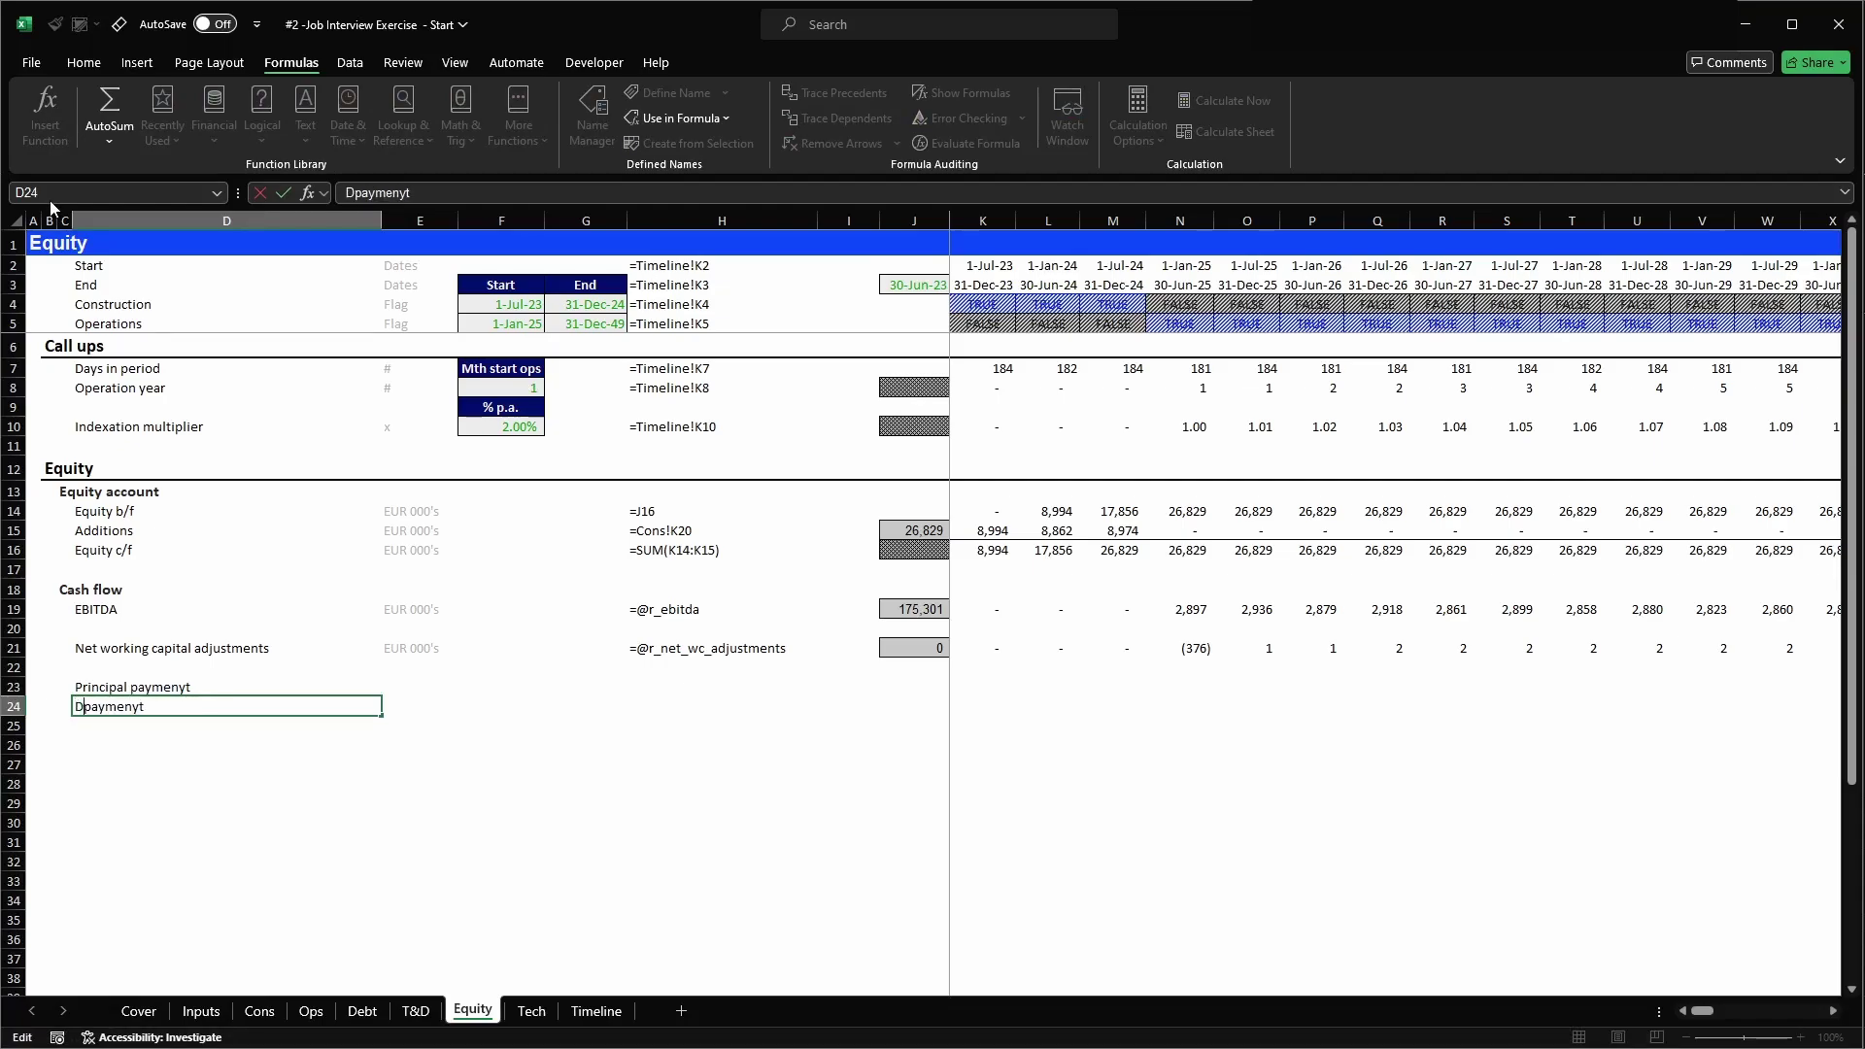
pyautogui.press('Return')
# - Correct the spelling in D23 and D24 so the labels read Principal payment and Debt payment
pyautogui.press('Up')
pyautogui.press('Up')
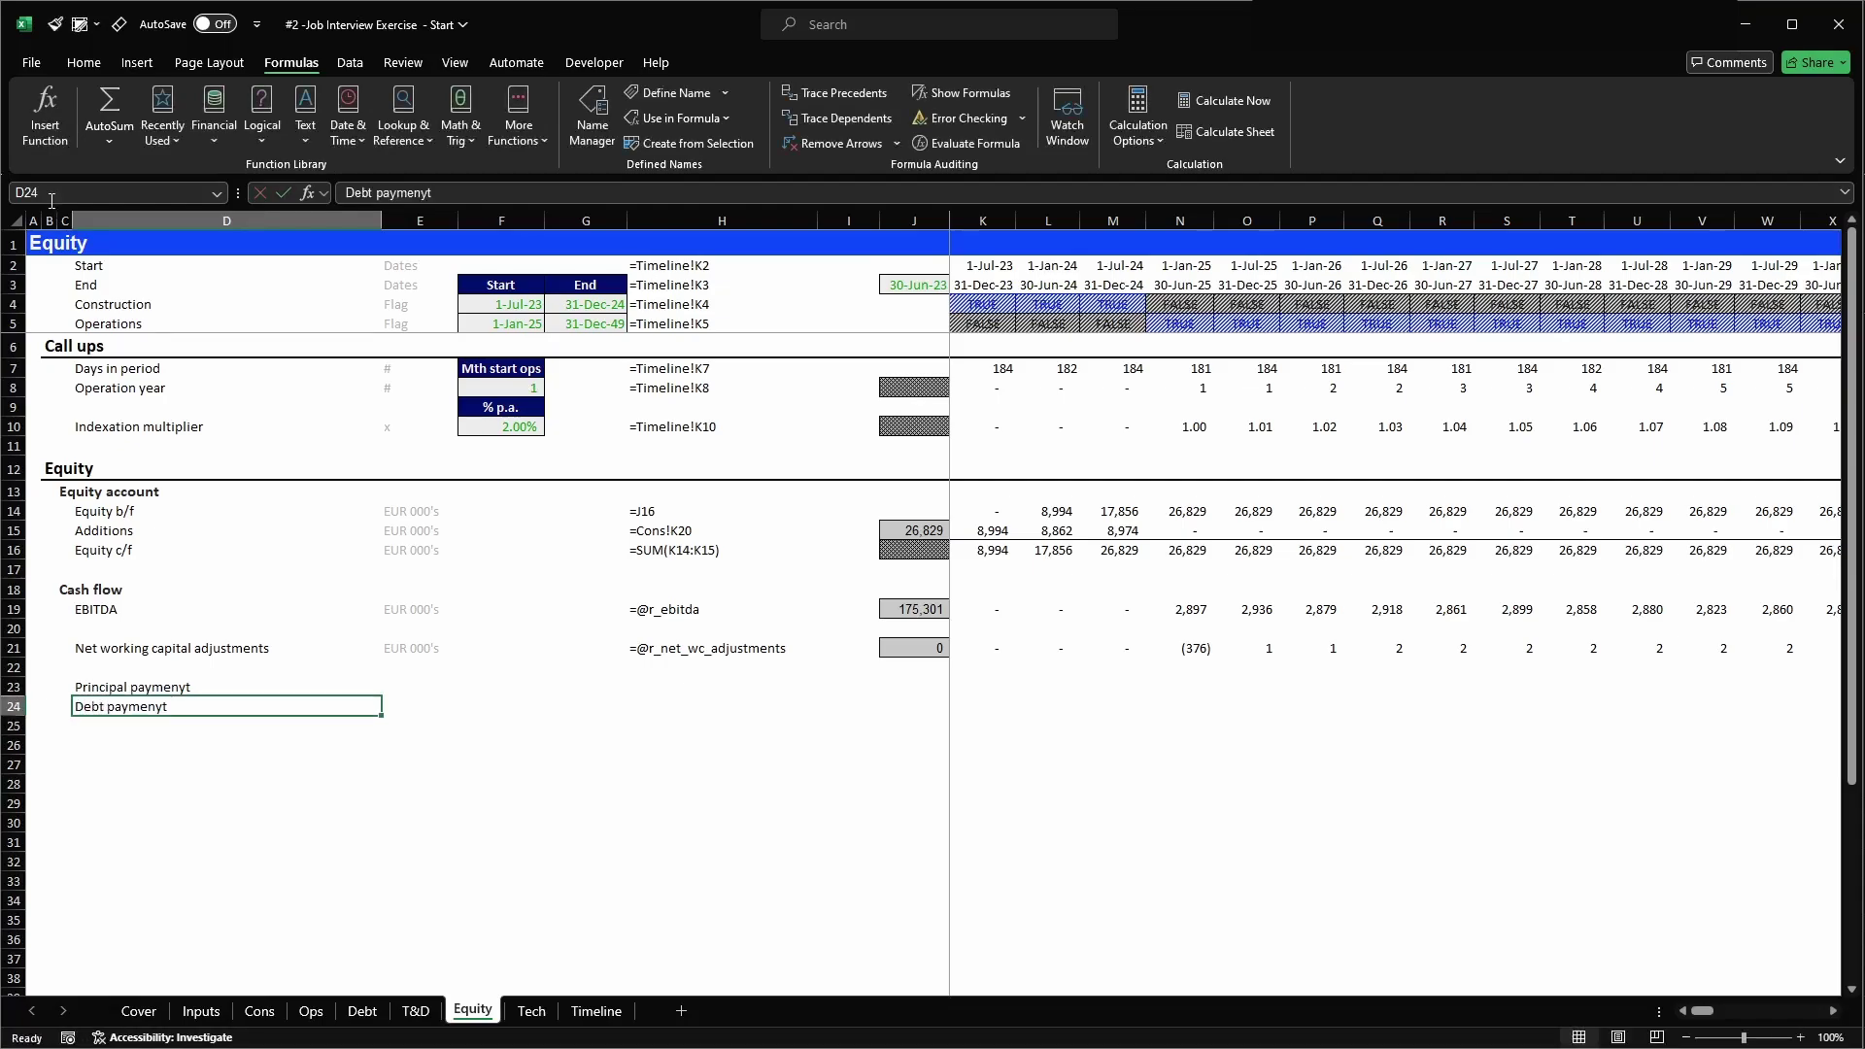
pyautogui.press('F2')
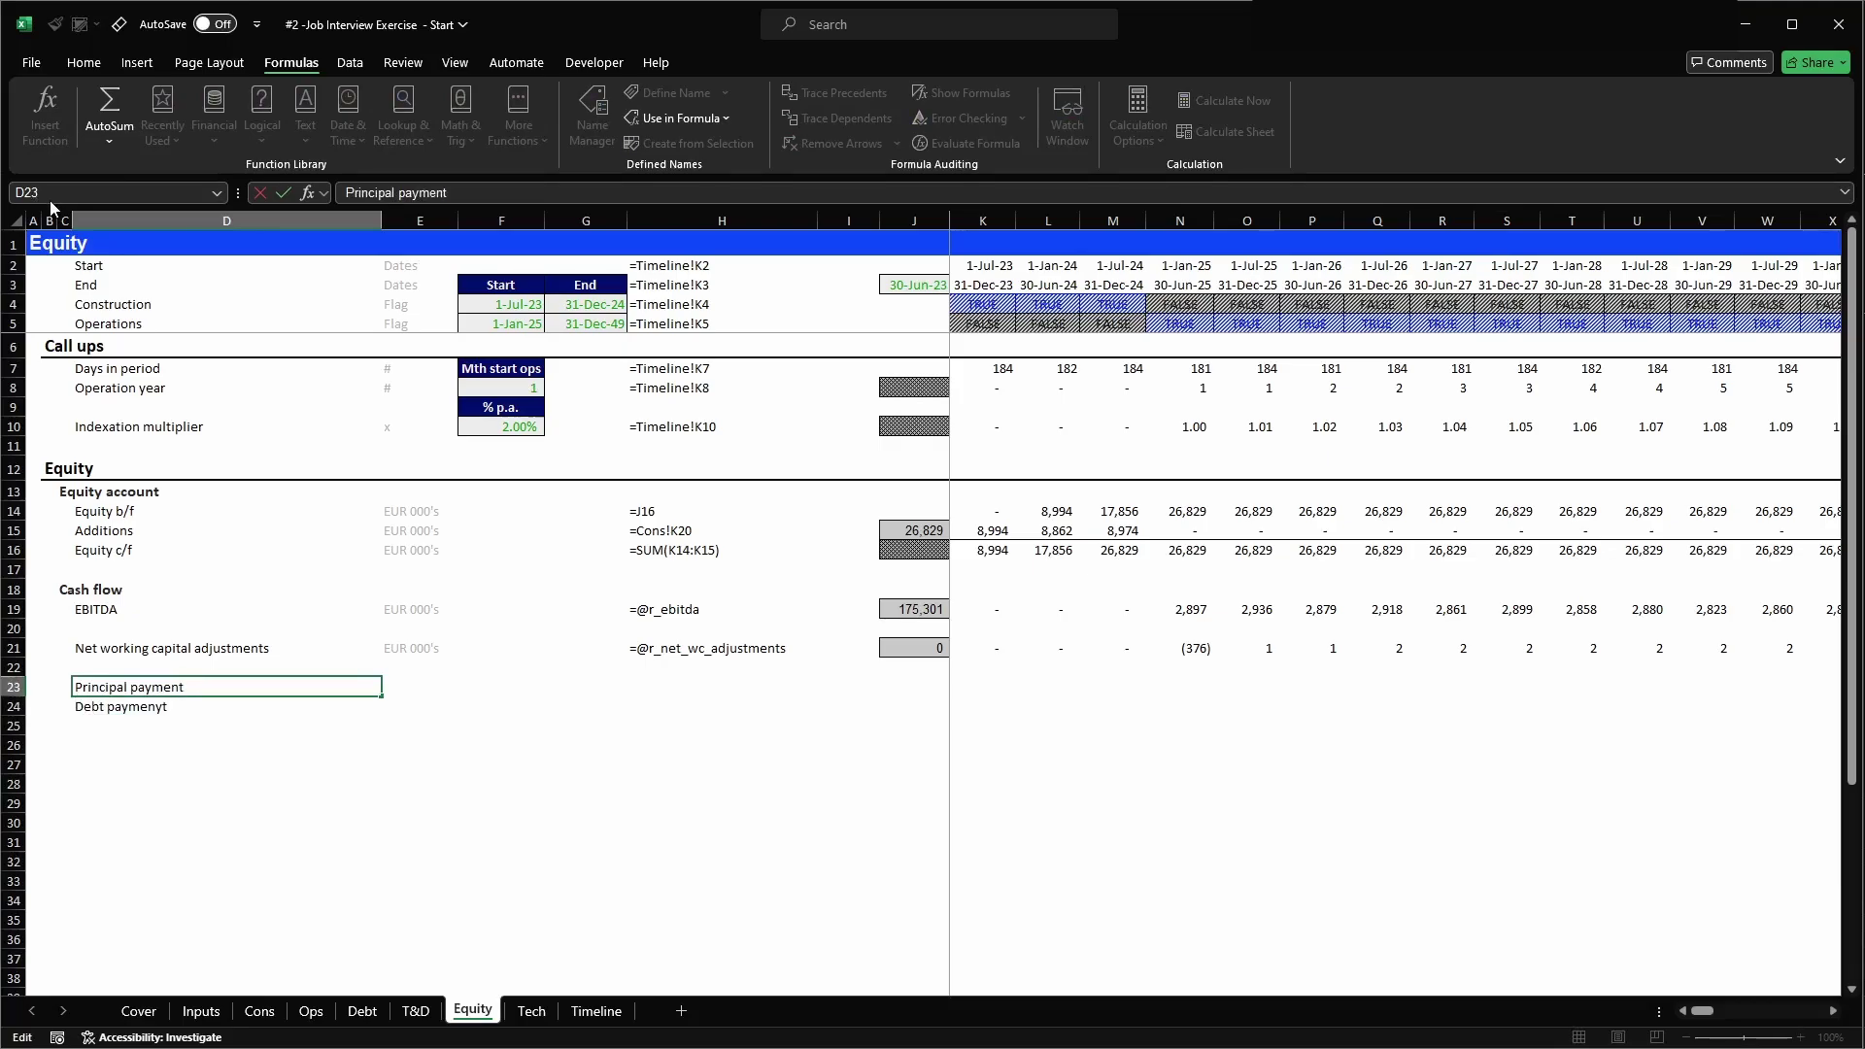
pyautogui.press('Return')
pyautogui.press('F2')
pyautogui.press('BackSpace')
pyautogui.press('BackSpace')
pyautogui.write('t')
pyautogui.press('Left')
pyautogui.press('Left')
pyautogui.press('Left')
pyautogui.press('Left')
pyautogui.press('Left')
pyautogui.press('Left')
pyautogui.press('Left')
pyautogui.press('Left')
pyautogui.press('Left')
pyautogui.press('Left')
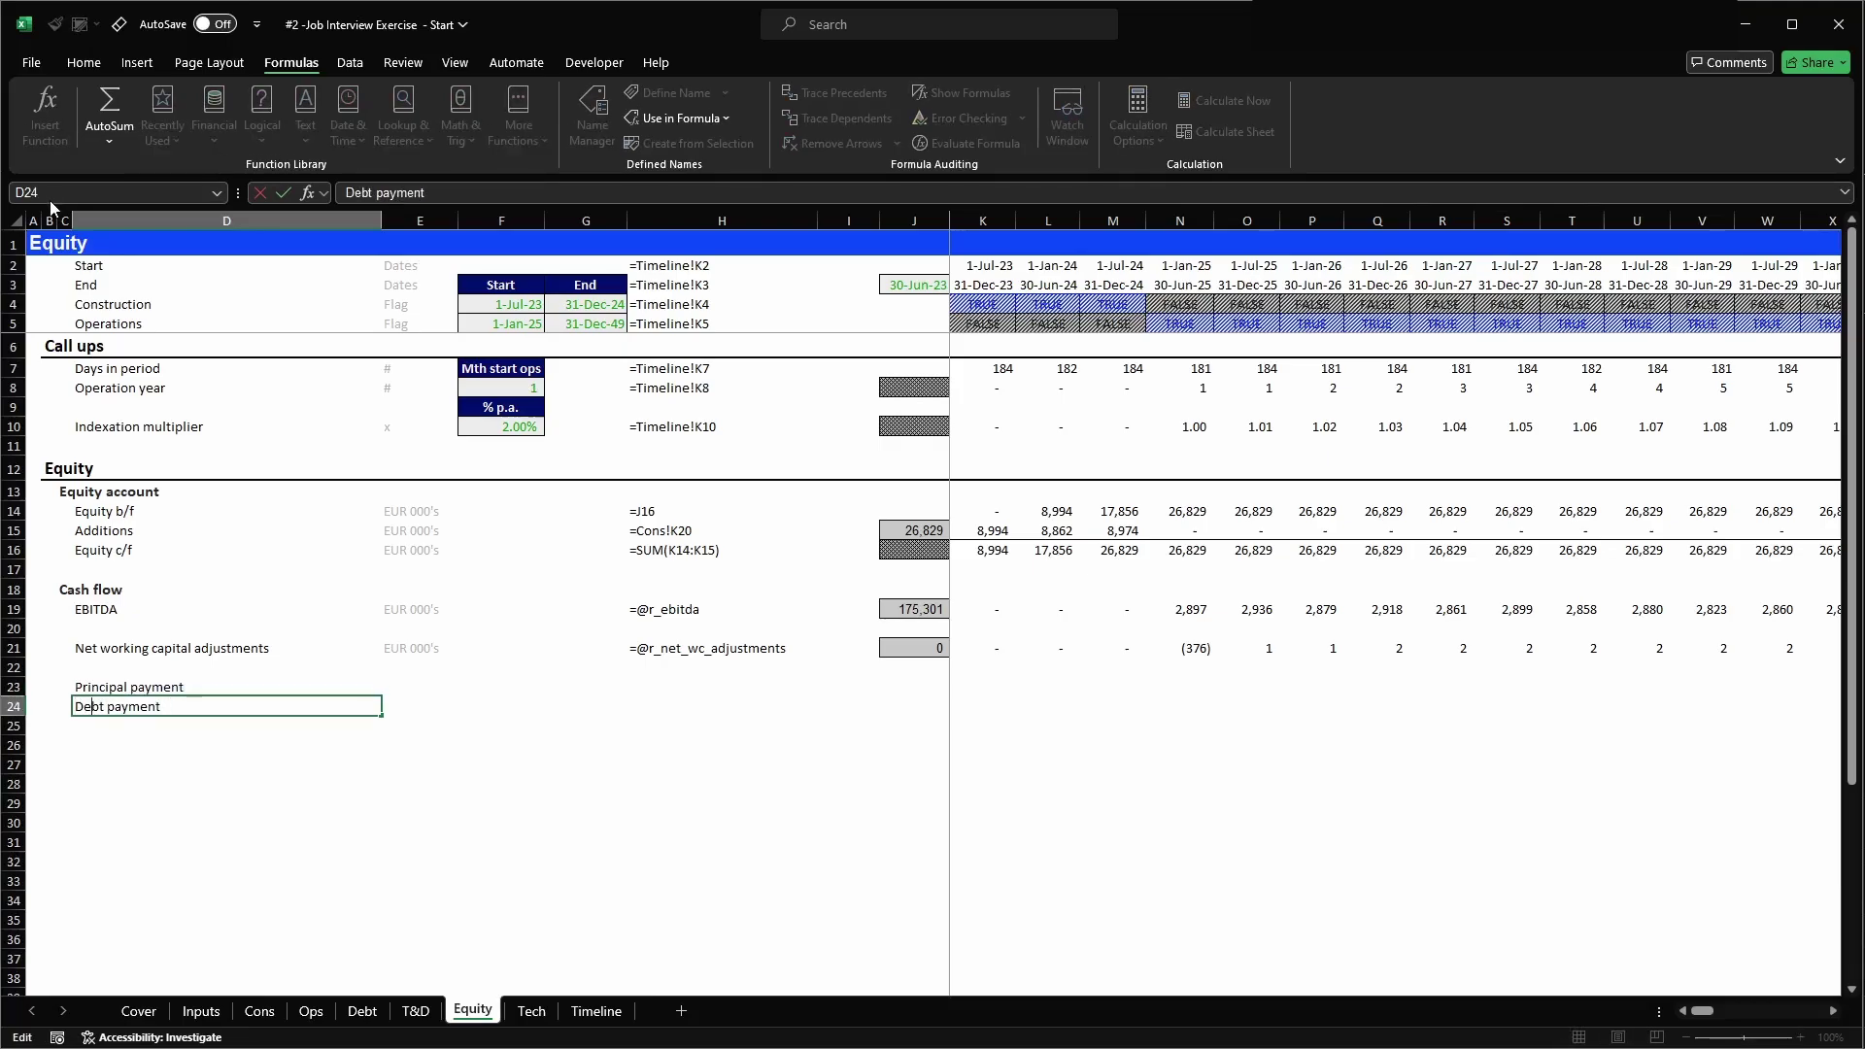
pyautogui.press('Return')
# - Copy the unit, formula text, total and first-period cells E21:K21 into rows 23 and 24
pyautogui.press('Up')
pyautogui.press('Up')
pyautogui.press('Up')
pyautogui.press('Up')
pyautogui.press('Right')
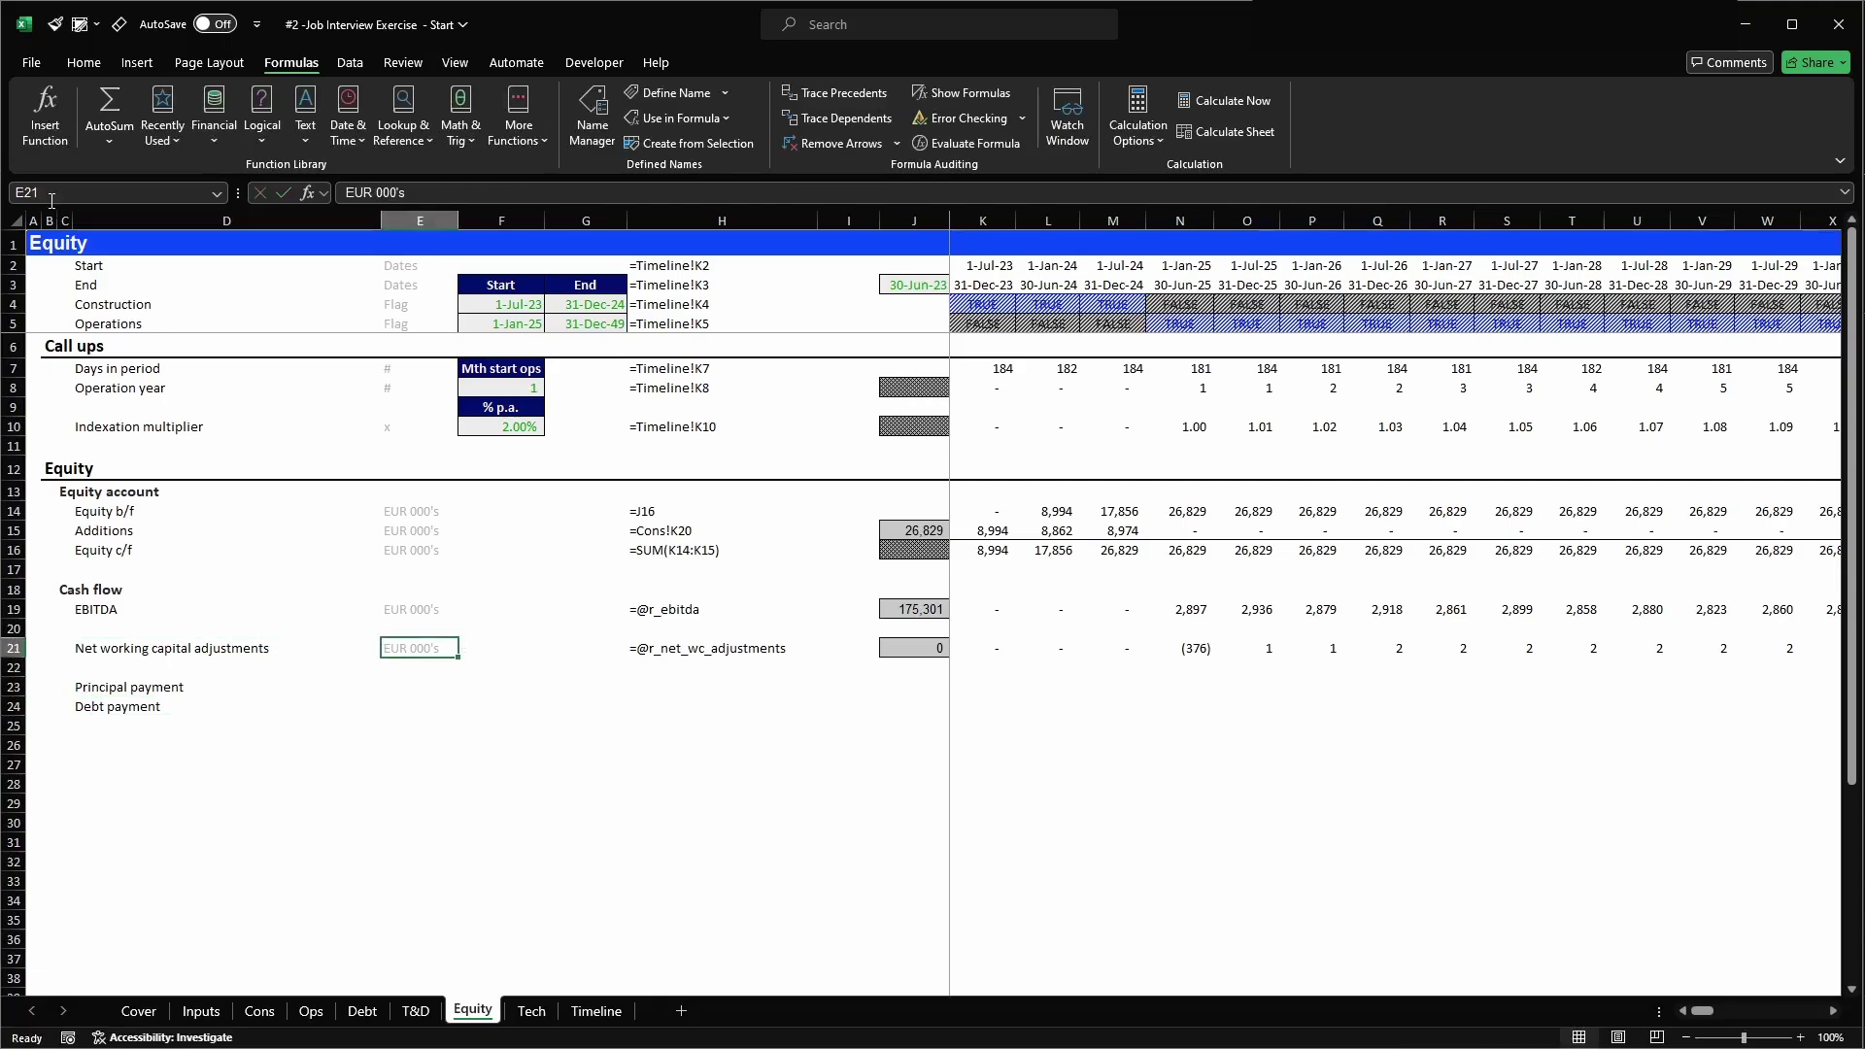
pyautogui.hotkey('shift', 'Right')
pyautogui.hotkey('shift', 'Right')
pyautogui.hotkey('shift', 'Right')
pyautogui.hotkey('shift', 'Right')
pyautogui.hotkey('shift', 'Right')
pyautogui.hotkey('shift', 'Right')
pyautogui.hotkey('ctrl', 'c')
pyautogui.hotkey('ctrl', 'Down')
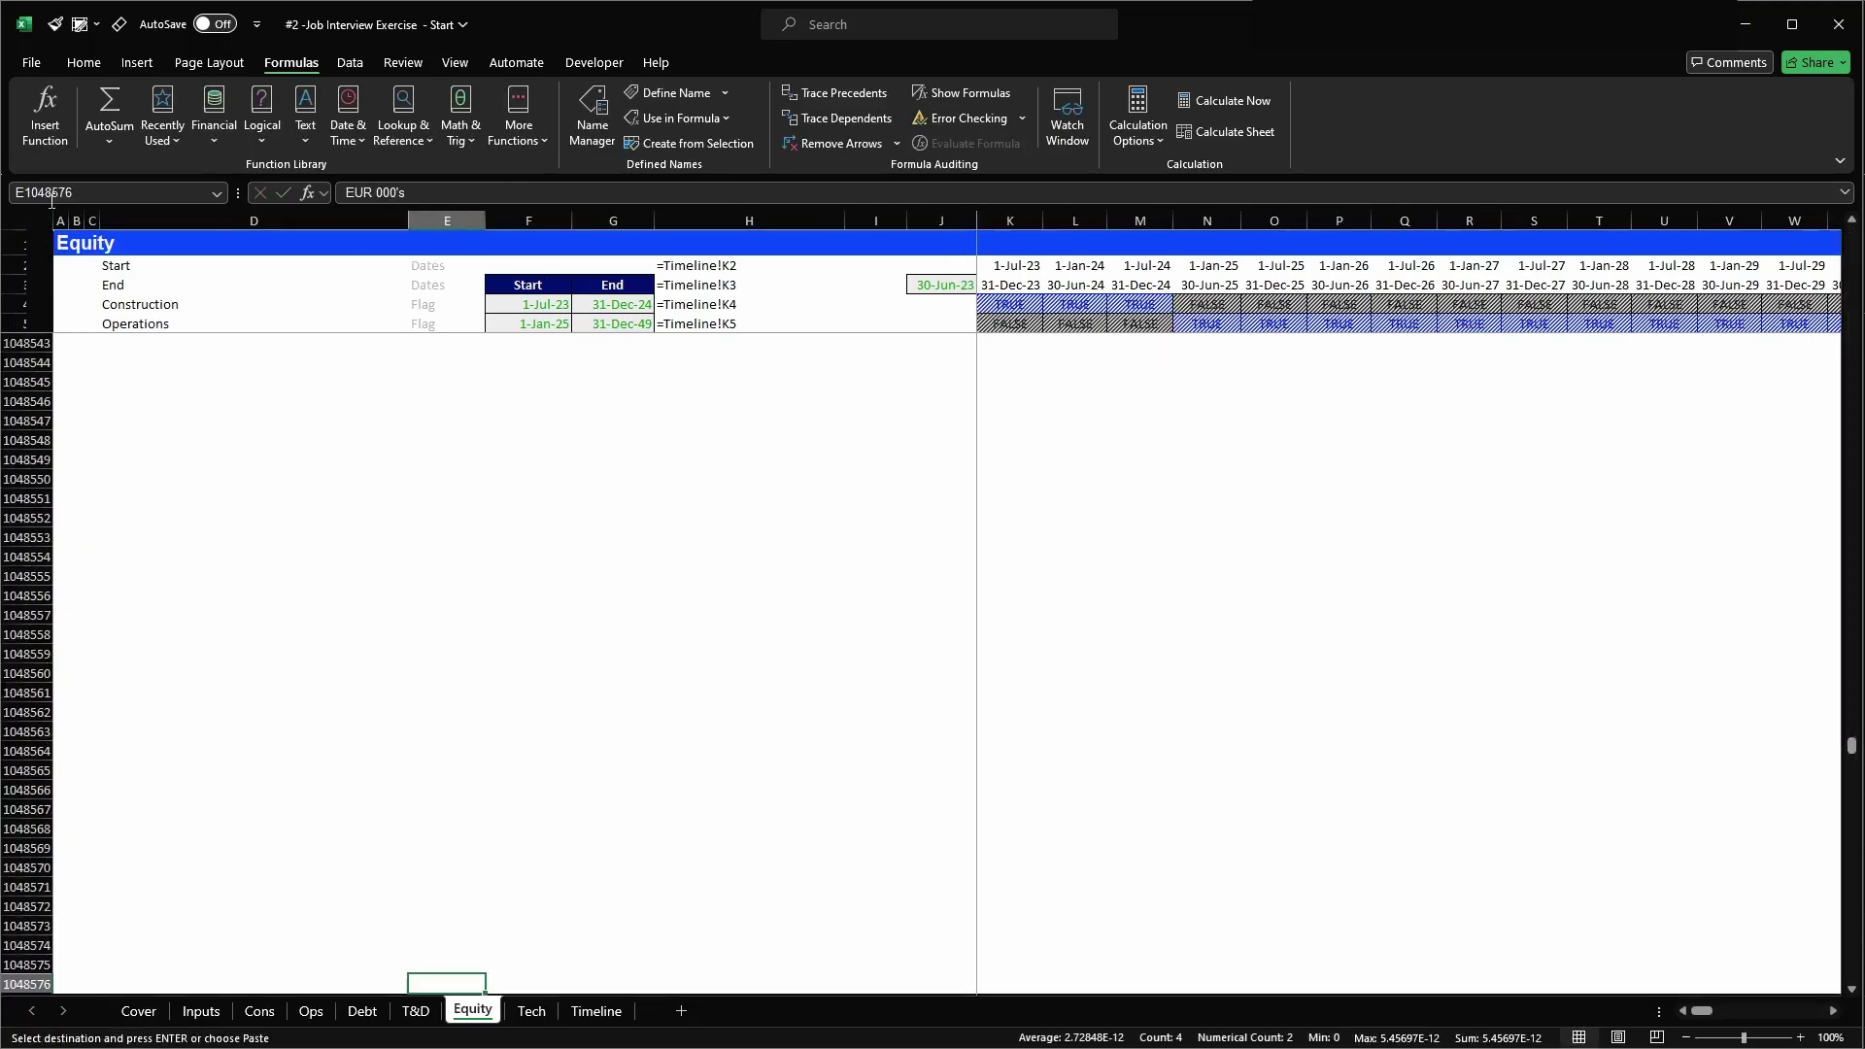
pyautogui.hotkey('ctrl', 'Up')
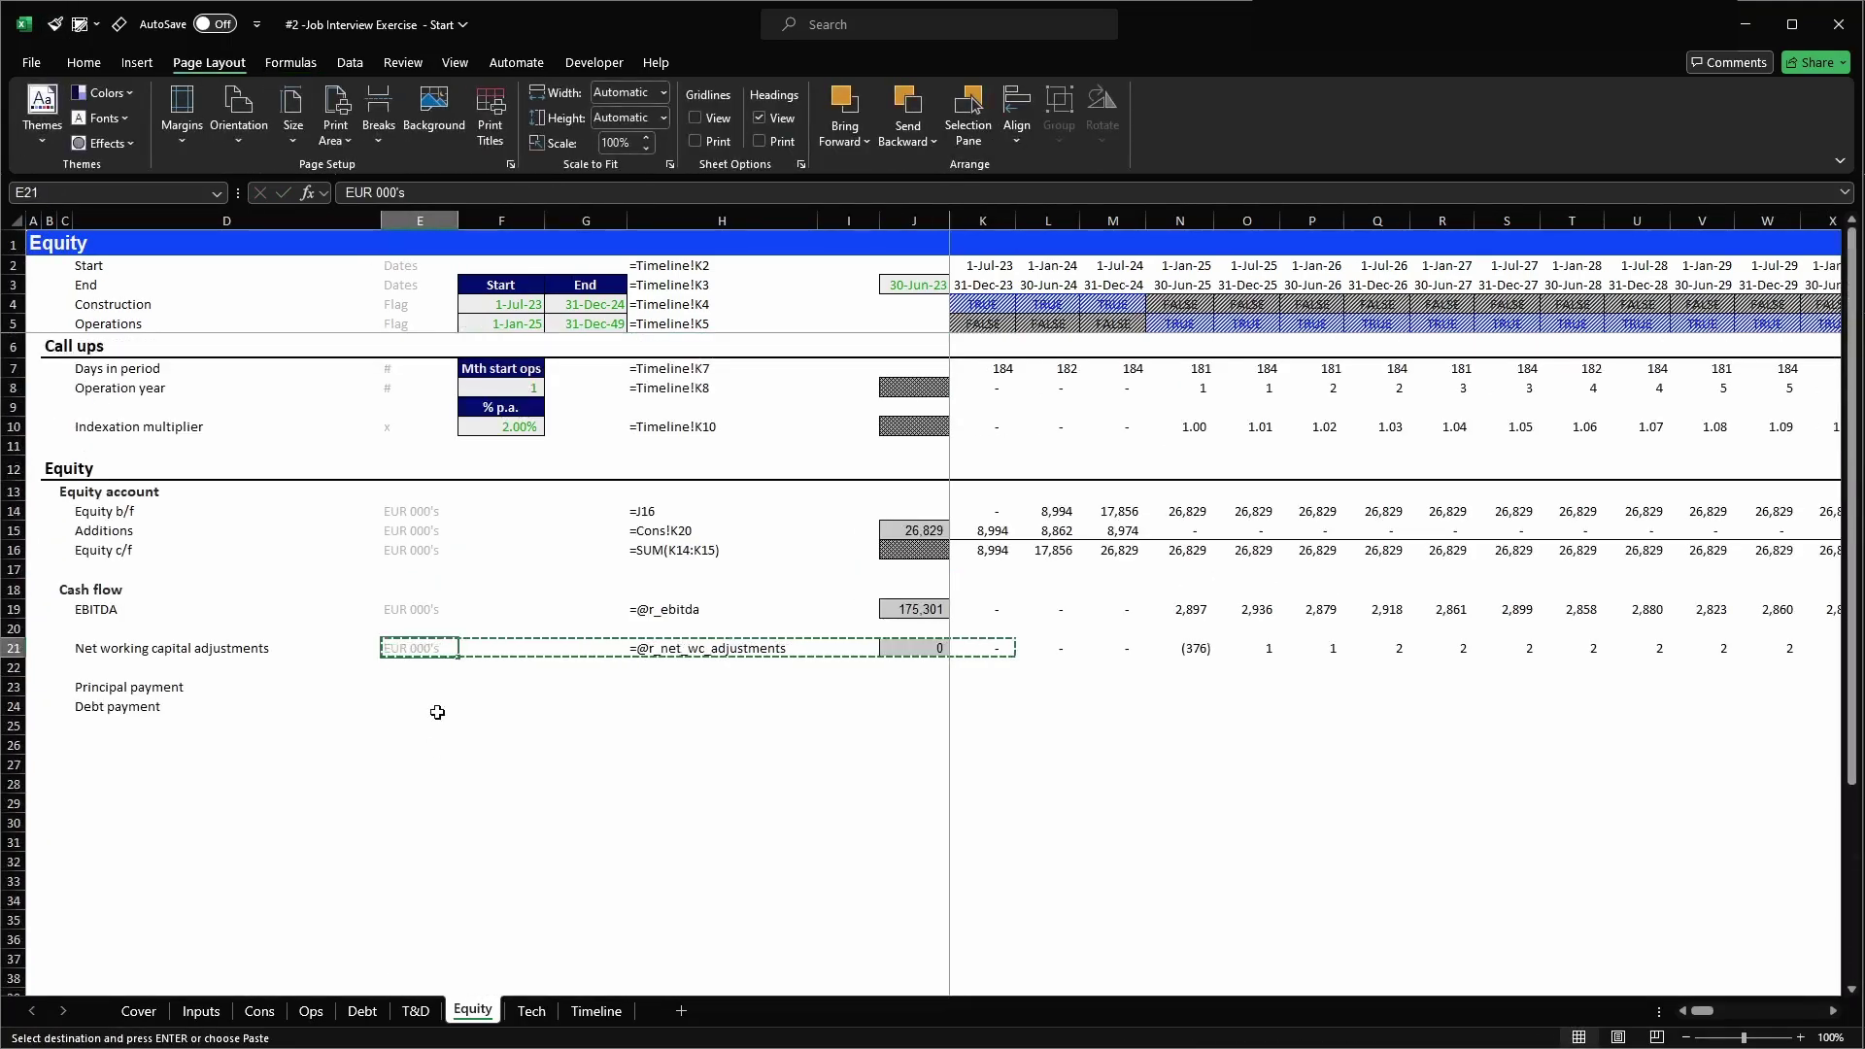
pyautogui.moveTo(437, 691); pyautogui.dragTo(437, 712)
pyautogui.press('Return')
pyautogui.press('Left')
pyautogui.press('Right')
pyautogui.press('Right')
pyautogui.press('Right')
pyautogui.press('Right')
pyautogui.press('Right')
pyautogui.press('Right')
pyautogui.press('Right')
pyautogui.press('F2')
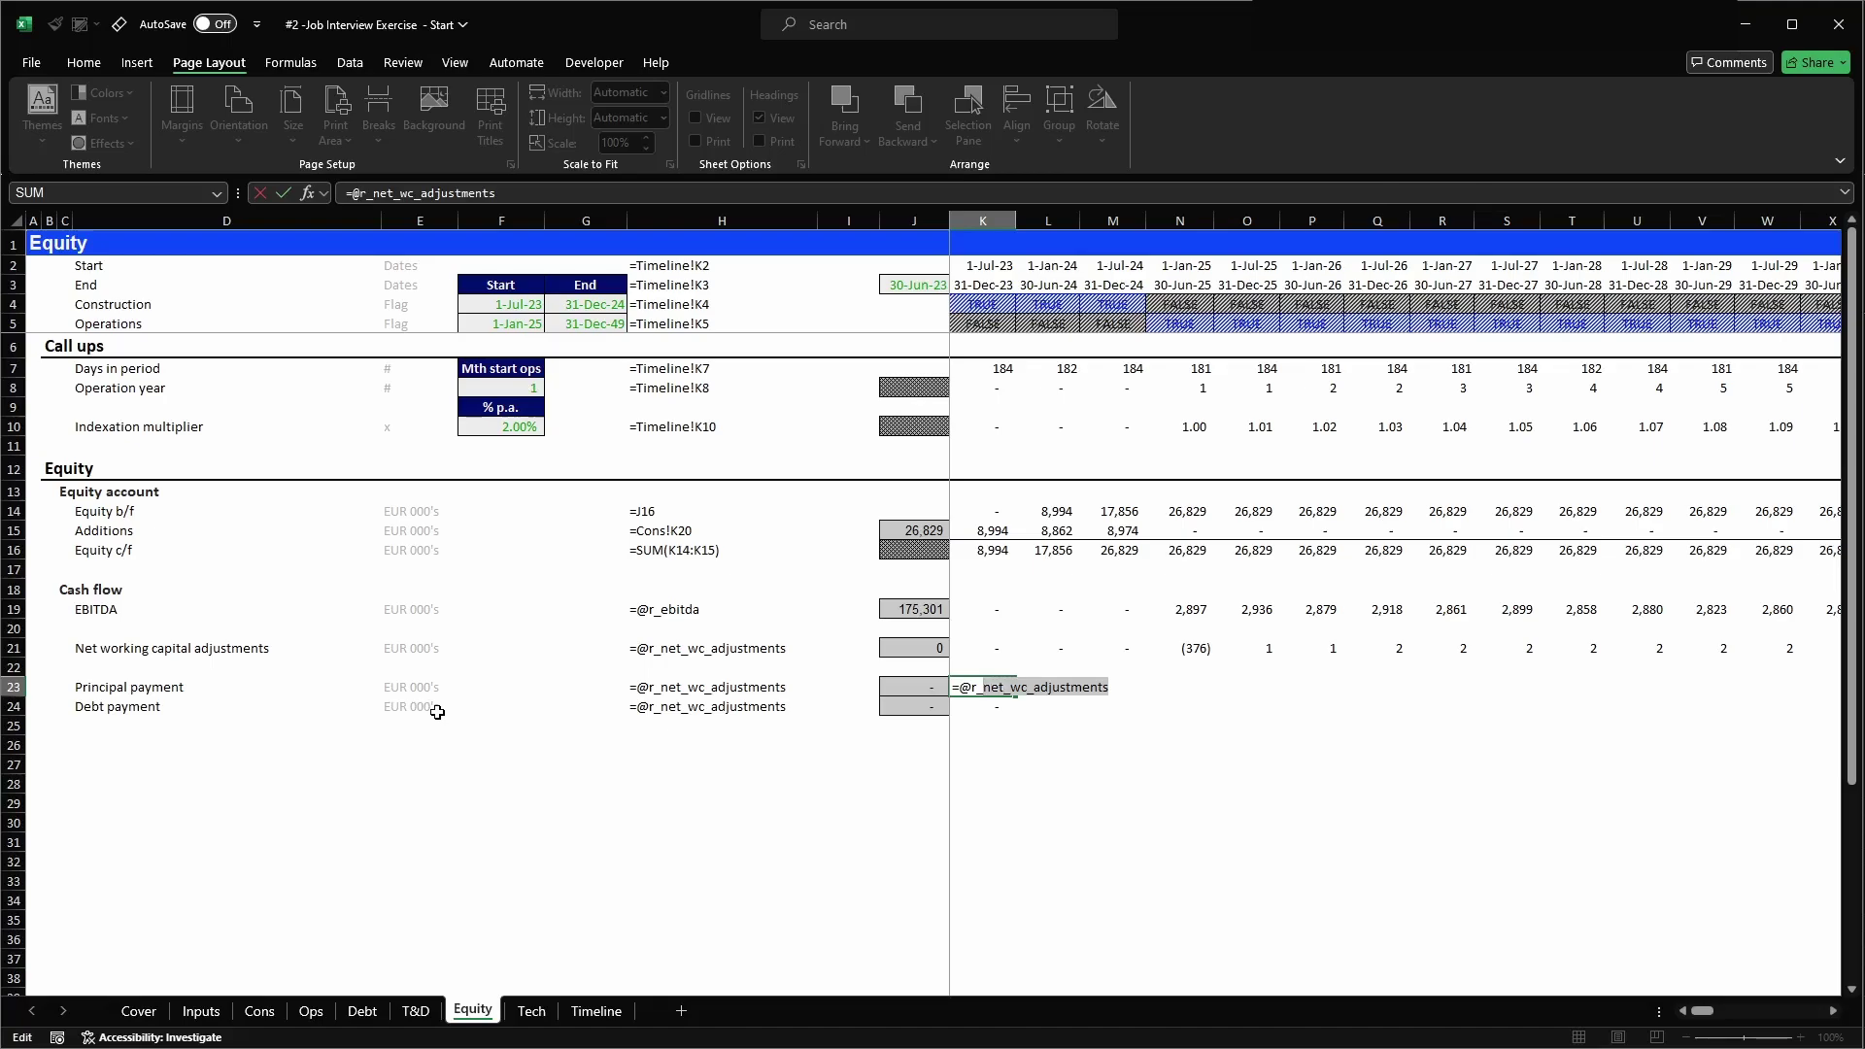
pyautogui.write('pr')
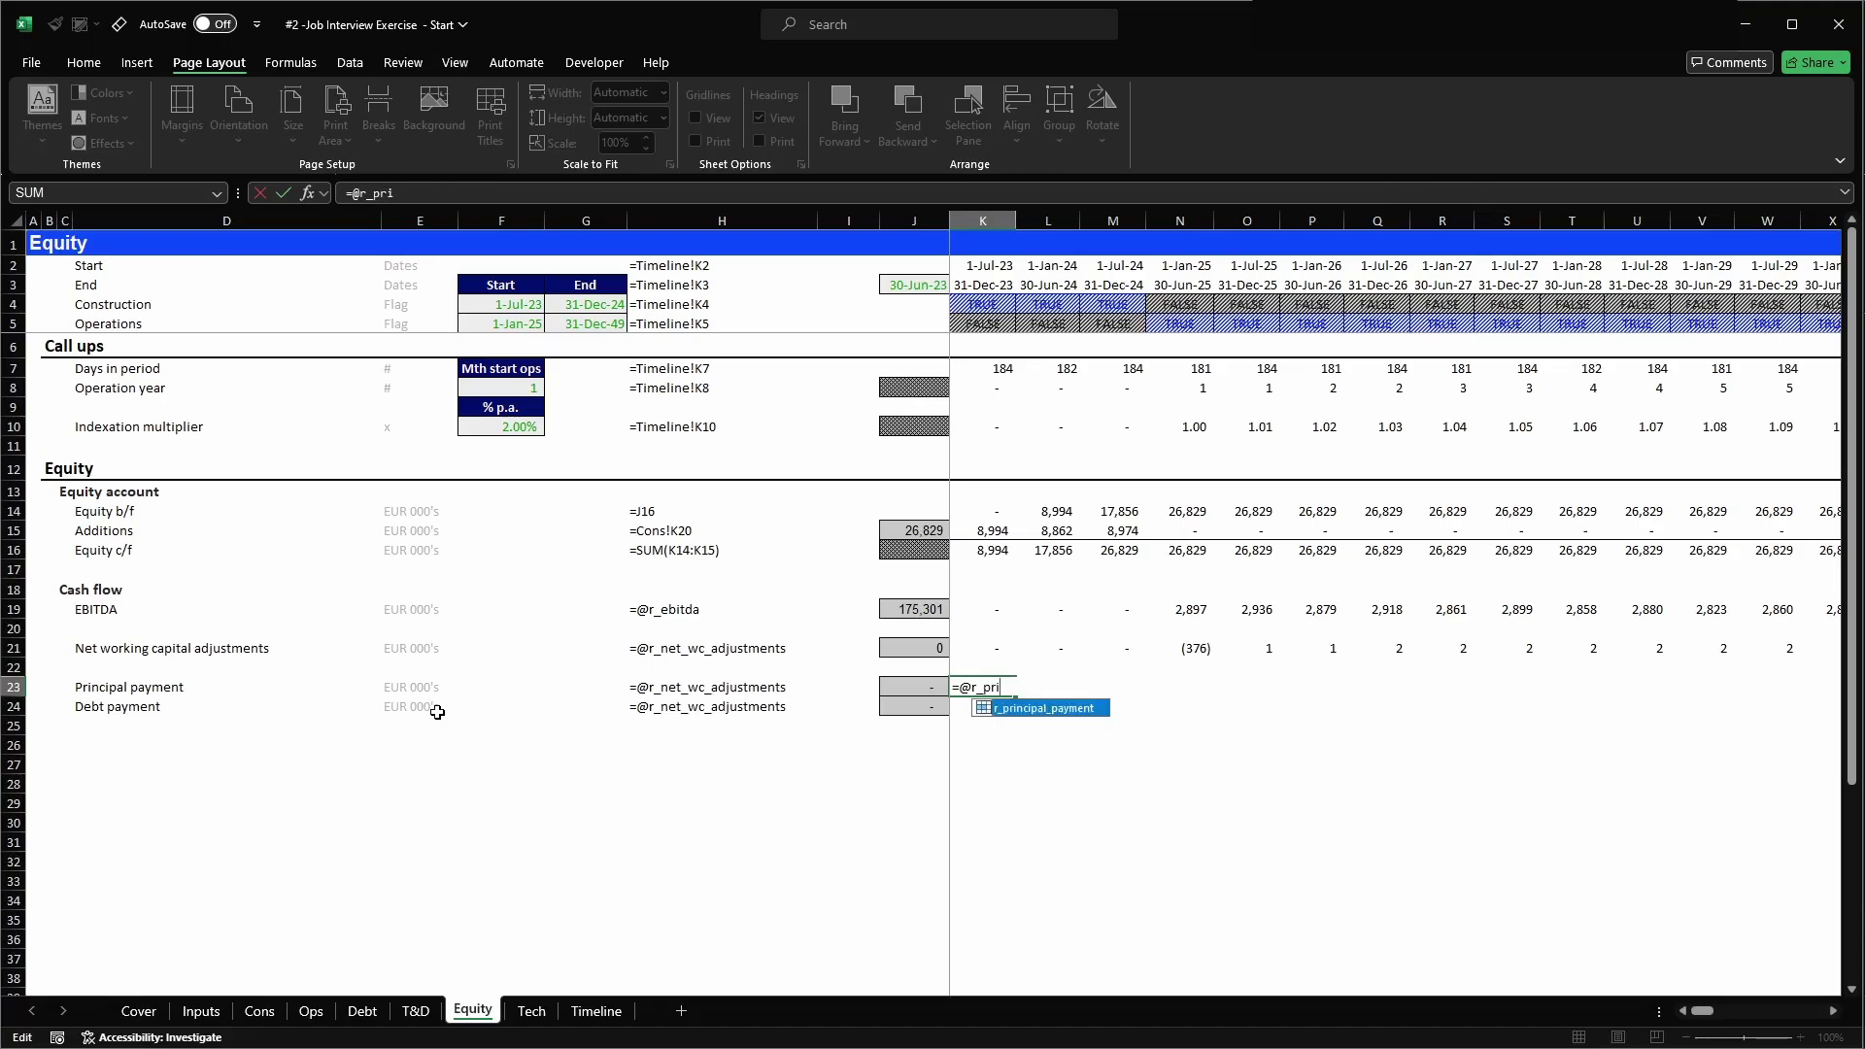
pyautogui.write('i')
pyautogui.press('Tab')
pyautogui.press('Return')
pyautogui.press('F2')
pyautogui.hotkey('shift', 'Left')
pyautogui.hotkey('shift', 'Left')
pyautogui.hotkey('shift', 'Left')
pyautogui.hotkey('shift', 'Left')
pyautogui.hotkey('shift', 'Left')
pyautogui.hotkey('shift', 'Left')
pyautogui.hotkey('shift', 'Left')
pyautogui.hotkey('shift', 'Left')
pyautogui.hotkey('shift', 'Left')
pyautogui.hotkey('shift', 'Left')
pyautogui.hotkey('shift', 'Left')
pyautogui.hotkey('shift', 'Left')
pyautogui.hotkey('shift', 'Left')
pyautogui.hotkey('shift', 'Left')
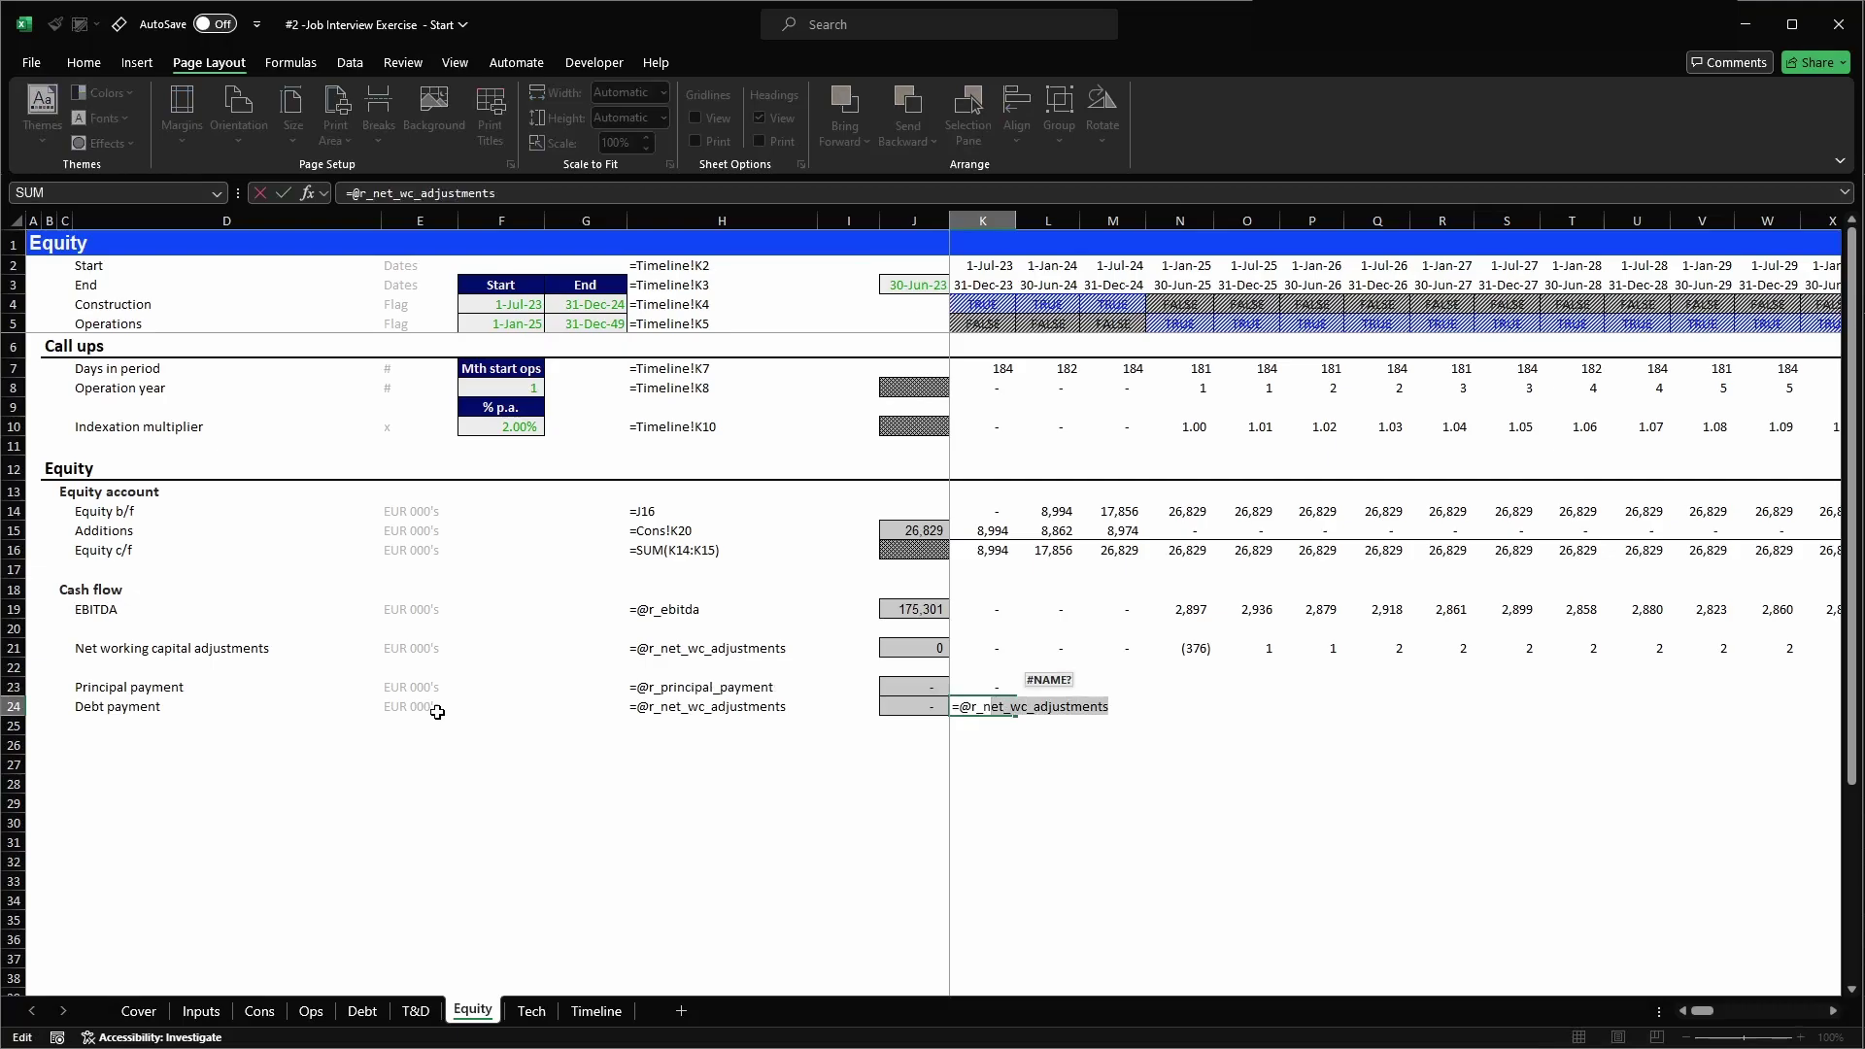
pyautogui.write('d')
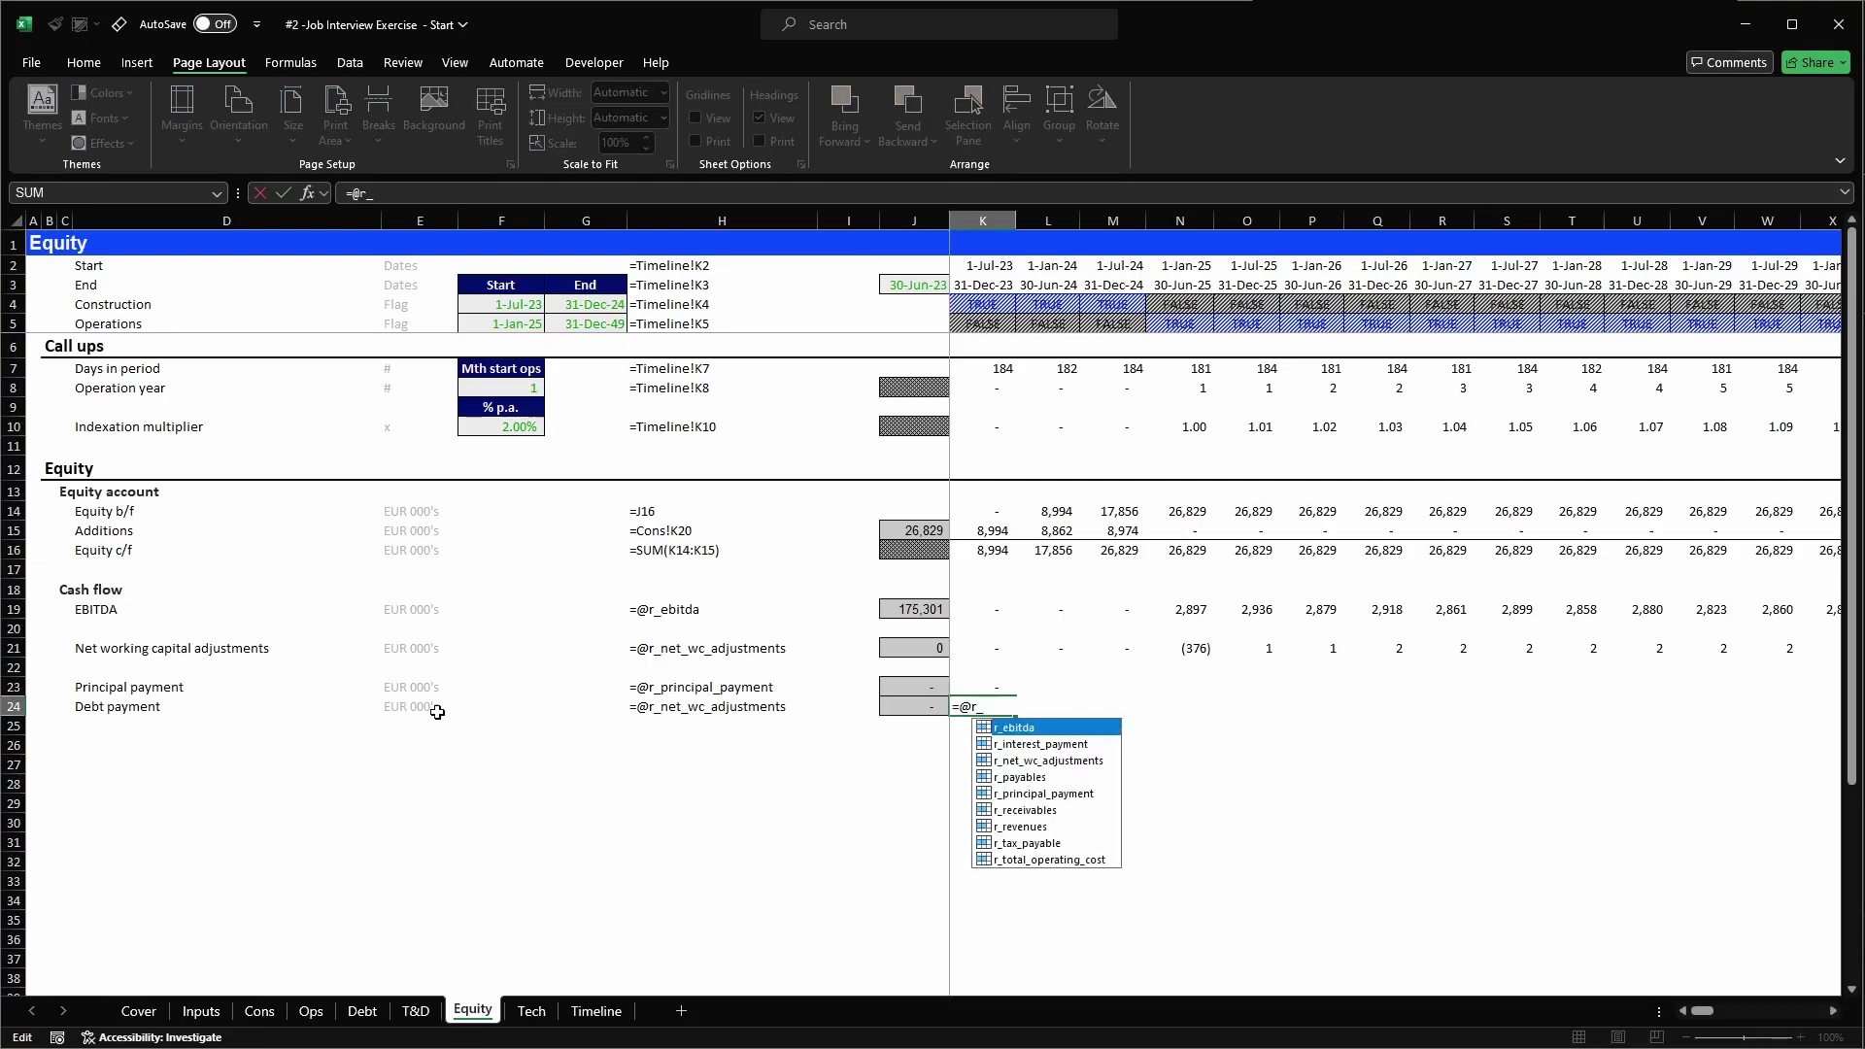
pyautogui.write('in')
pyautogui.press('Tab')
pyautogui.press('Return')
# - Fill the formulas in K23:K24 across all periods to column CG
pyautogui.press('Up')
pyautogui.hotkey('shift', 'Up')
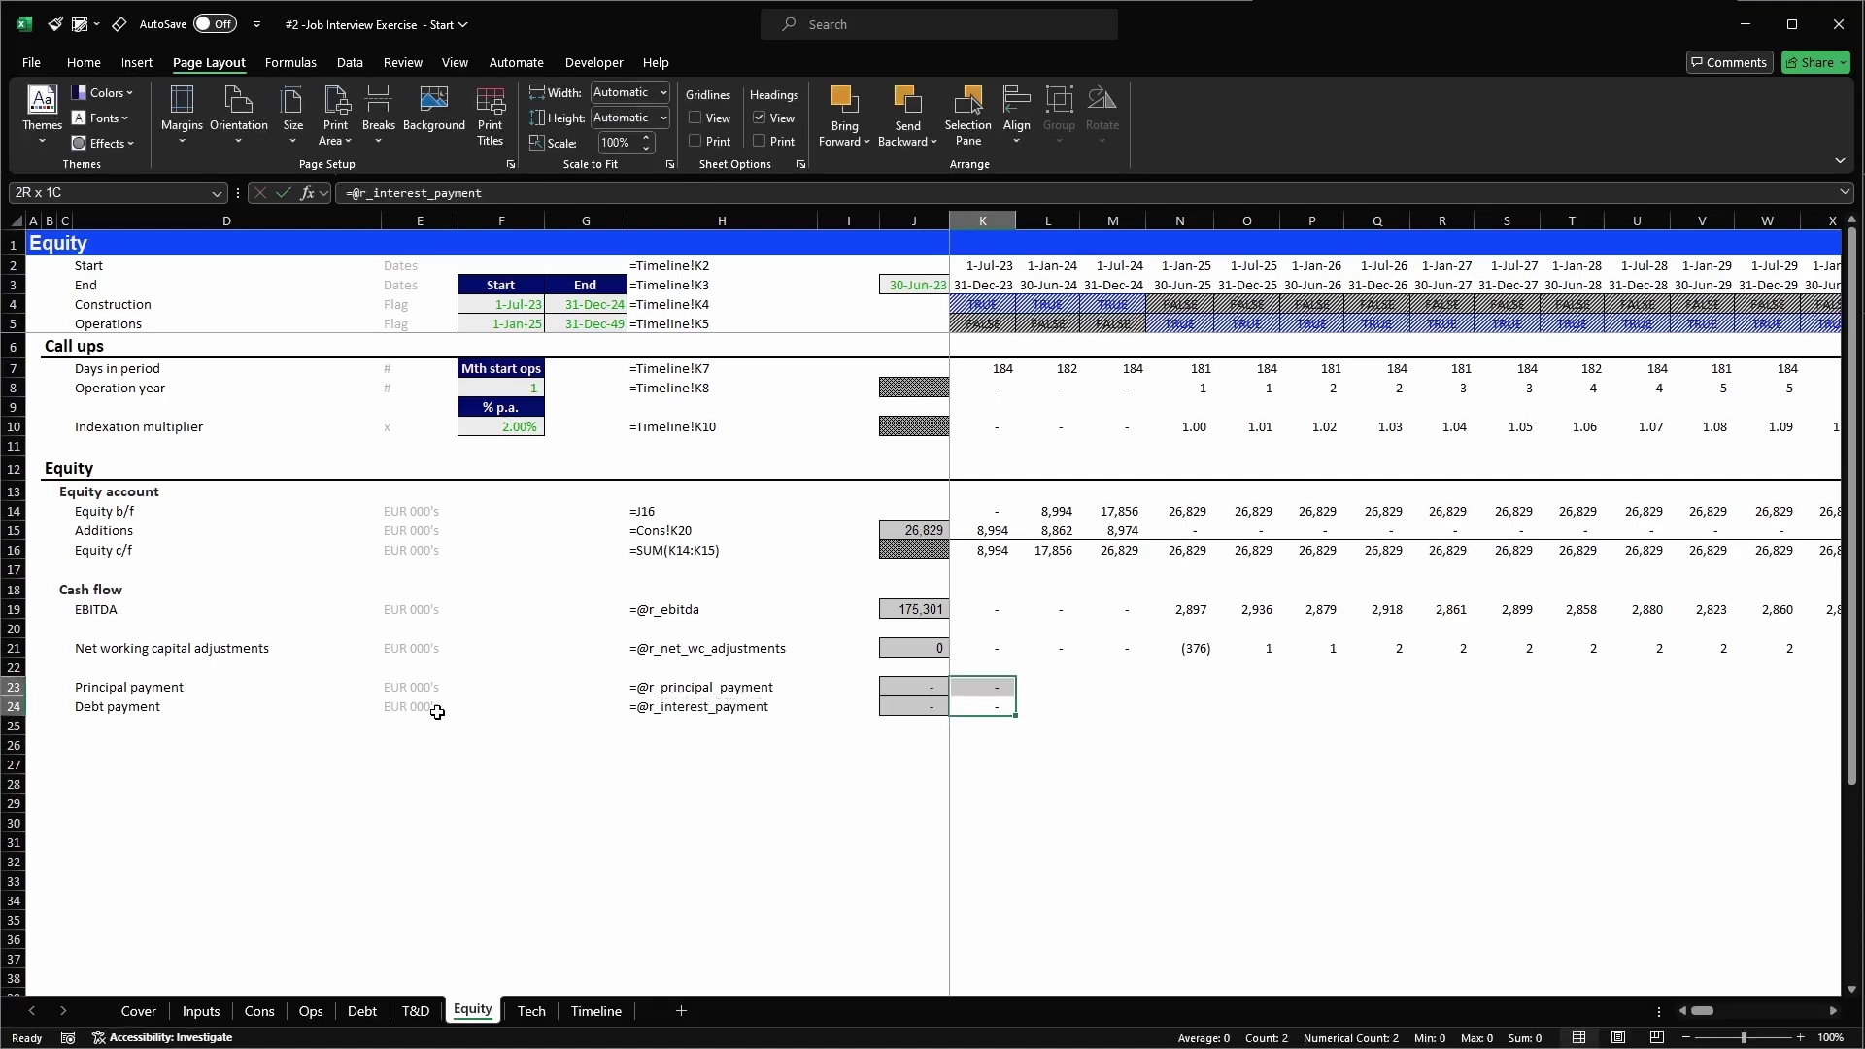
pyautogui.hotkey('ctrl', 'c')
pyautogui.hotkey('ctrl', 'shift', 'Right')
pyautogui.hotkey('shift', 'Left')
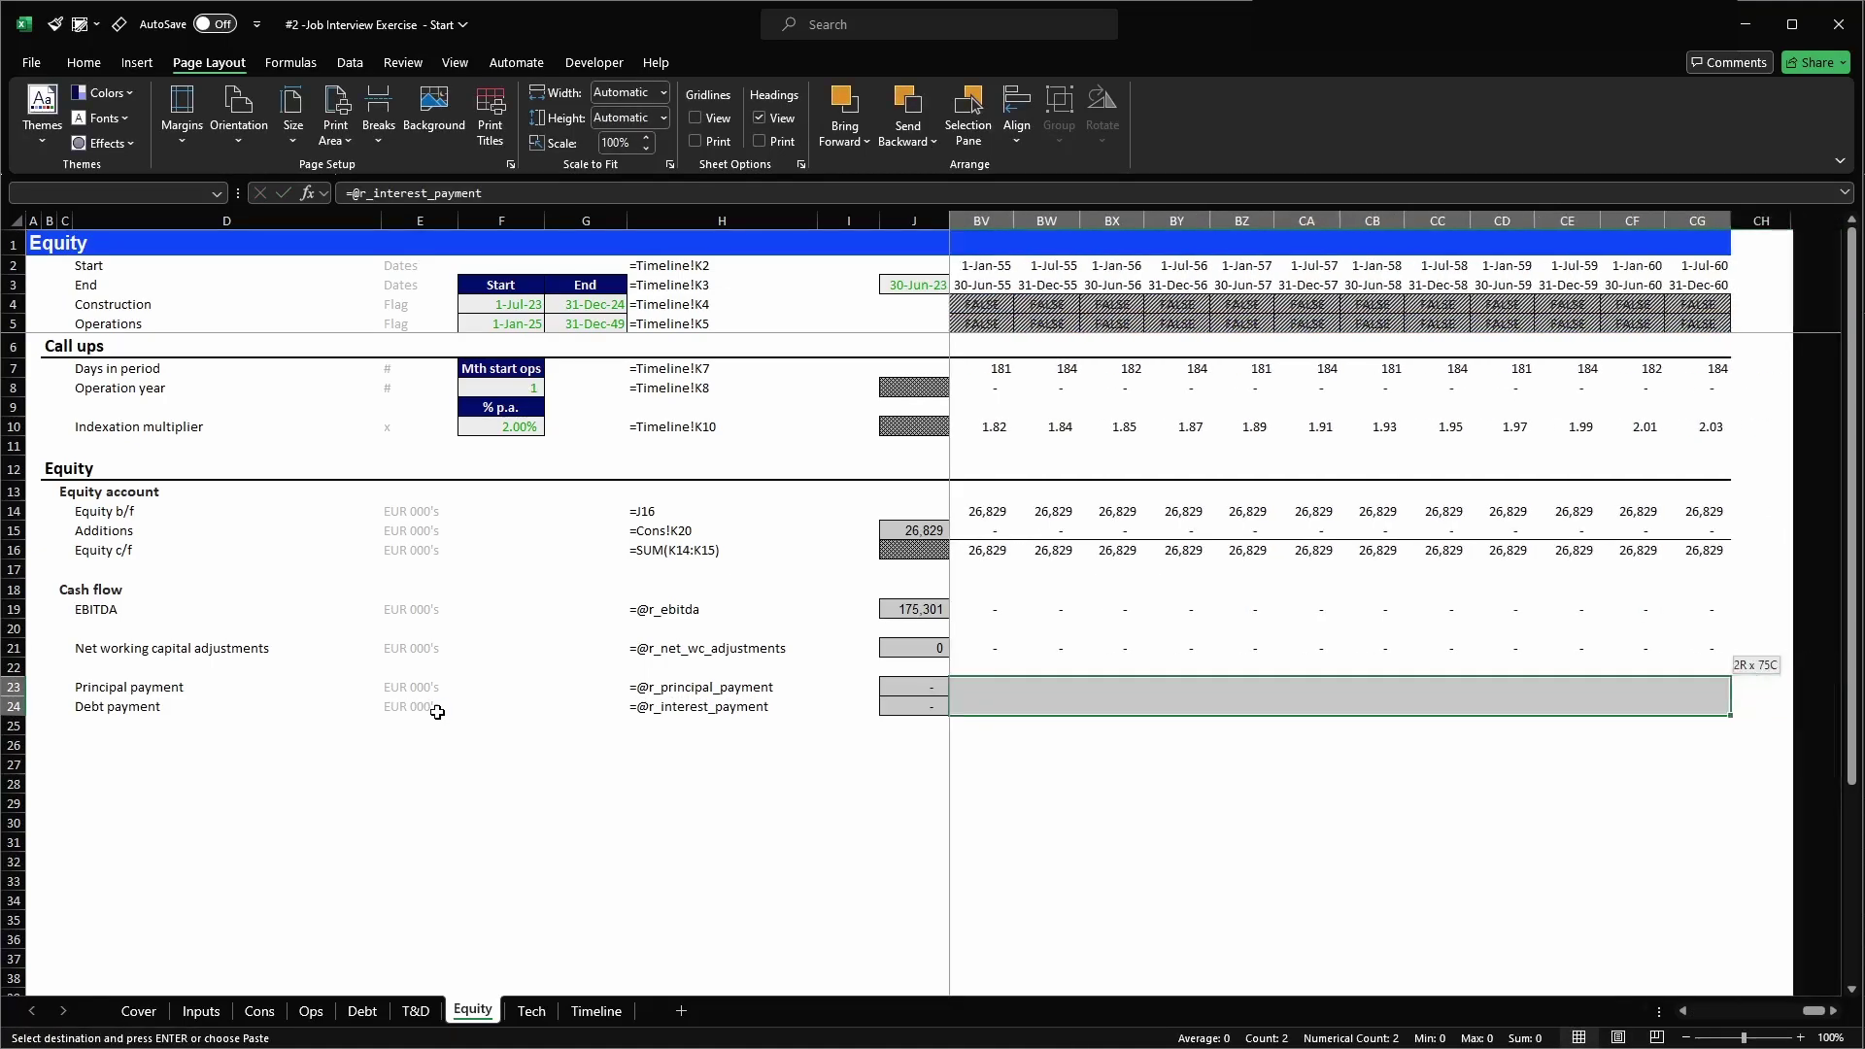
pyautogui.press('Return')
# - Replace the first word of the row label in D24 so it reads Interst payment
pyautogui.hotkey('ctrl', 'Left')
pyautogui.hotkey('ctrl', 'Left')
pyautogui.hotkey('ctrl', 'Left')
pyautogui.press('Left')
pyautogui.press('F2')
pyautogui.press('Home')
pyautogui.hotkey('ctrl', 'shift', 'Right')
pyautogui.write('Interes')
pyautogui.press('BackSpace')
pyautogui.press('BackSpace')
pyautogui.press('BackSpace')
pyautogui.press('BackSpace')
pyautogui.press('BackSpace')
pyautogui.press('BackSpace')
pyautogui.press('BackSpace')
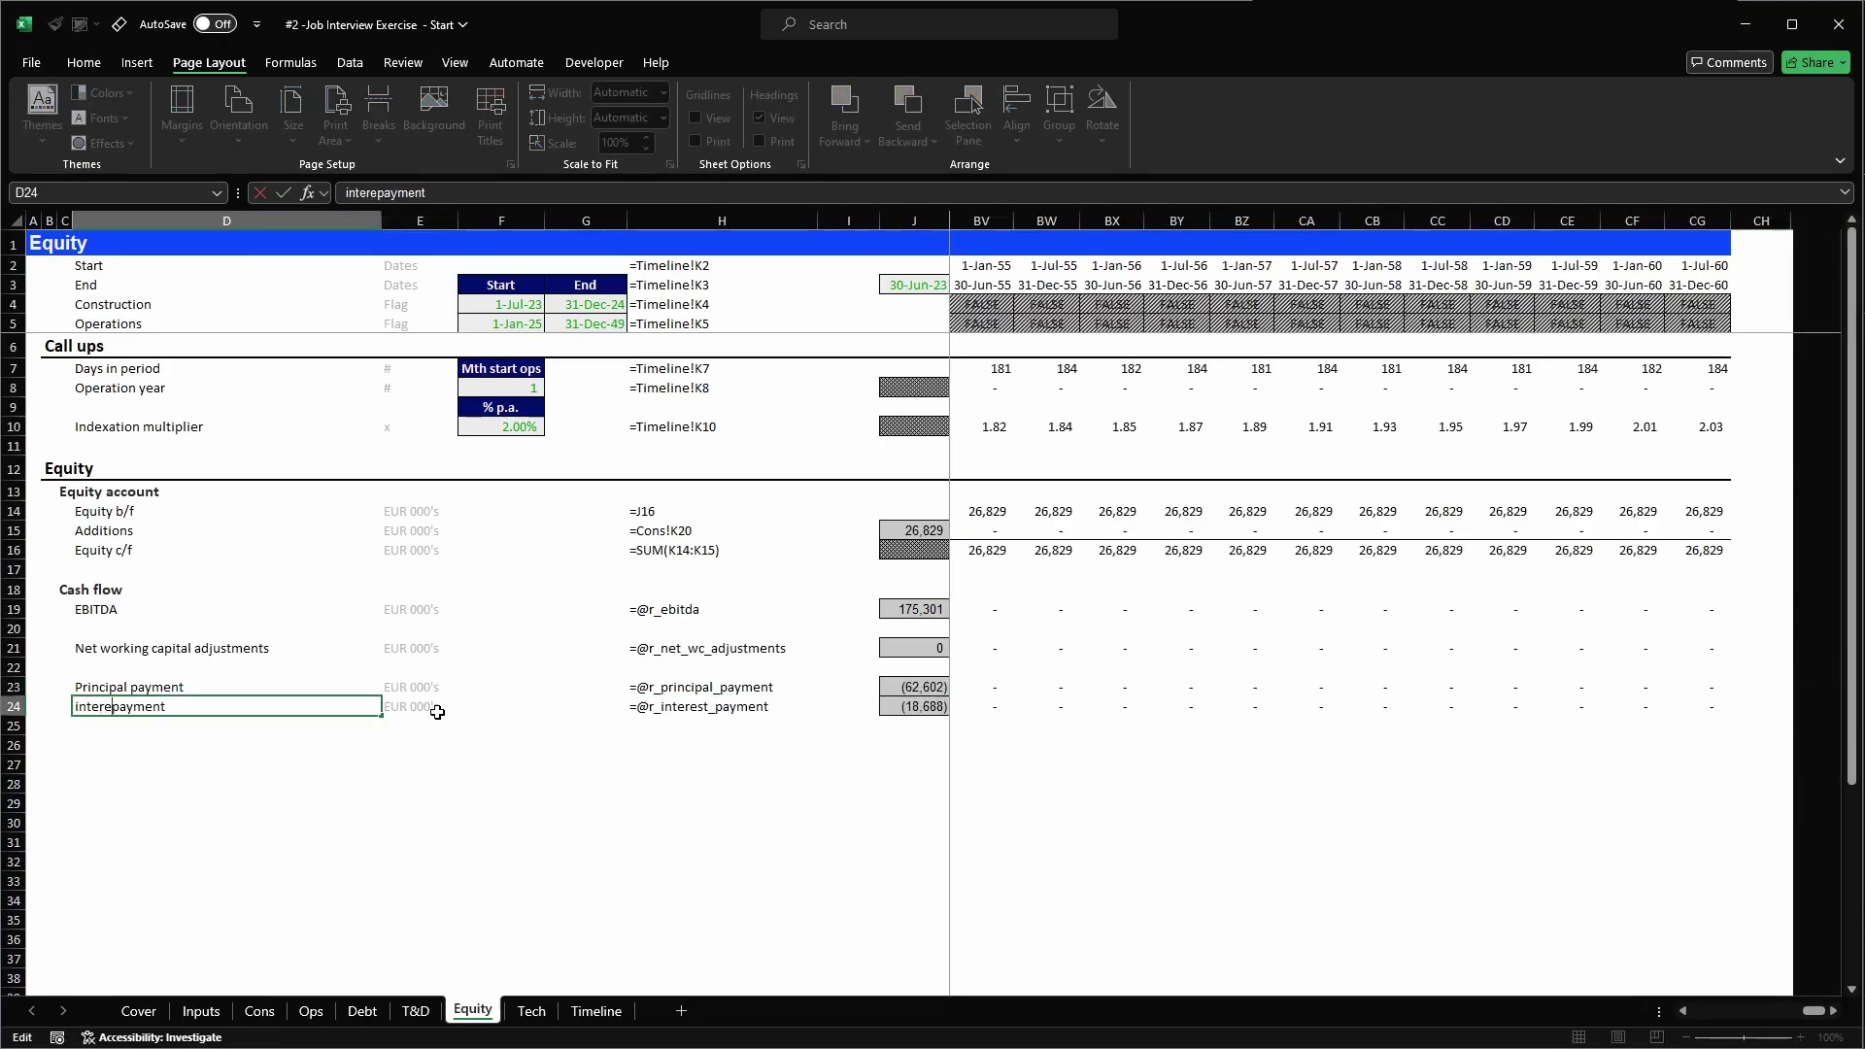
pyautogui.write('Interst')
pyautogui.press('Tab')
# - Insert a new row above Principal payment and label it Tax payment in D23
pyautogui.press('Tab')
pyautogui.press('Tab')
pyautogui.press('Tab')
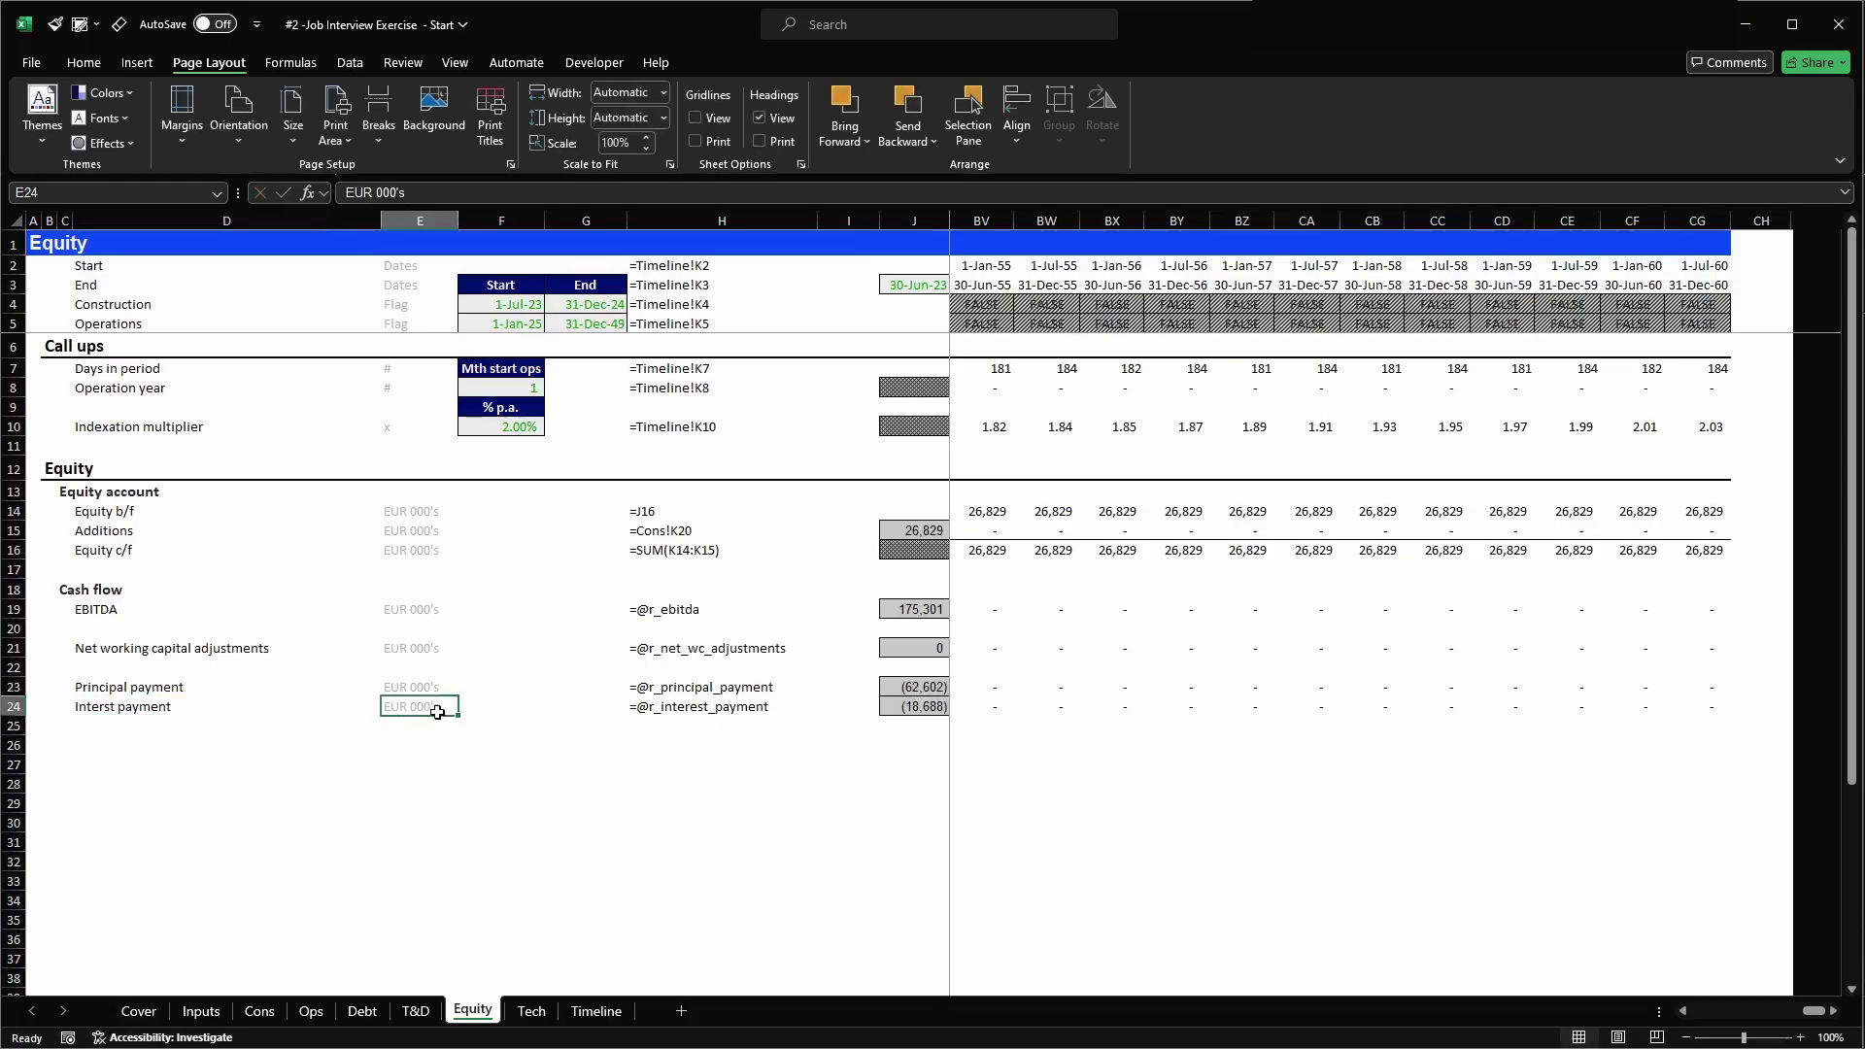
pyautogui.press('Tab')
pyautogui.press('Up')
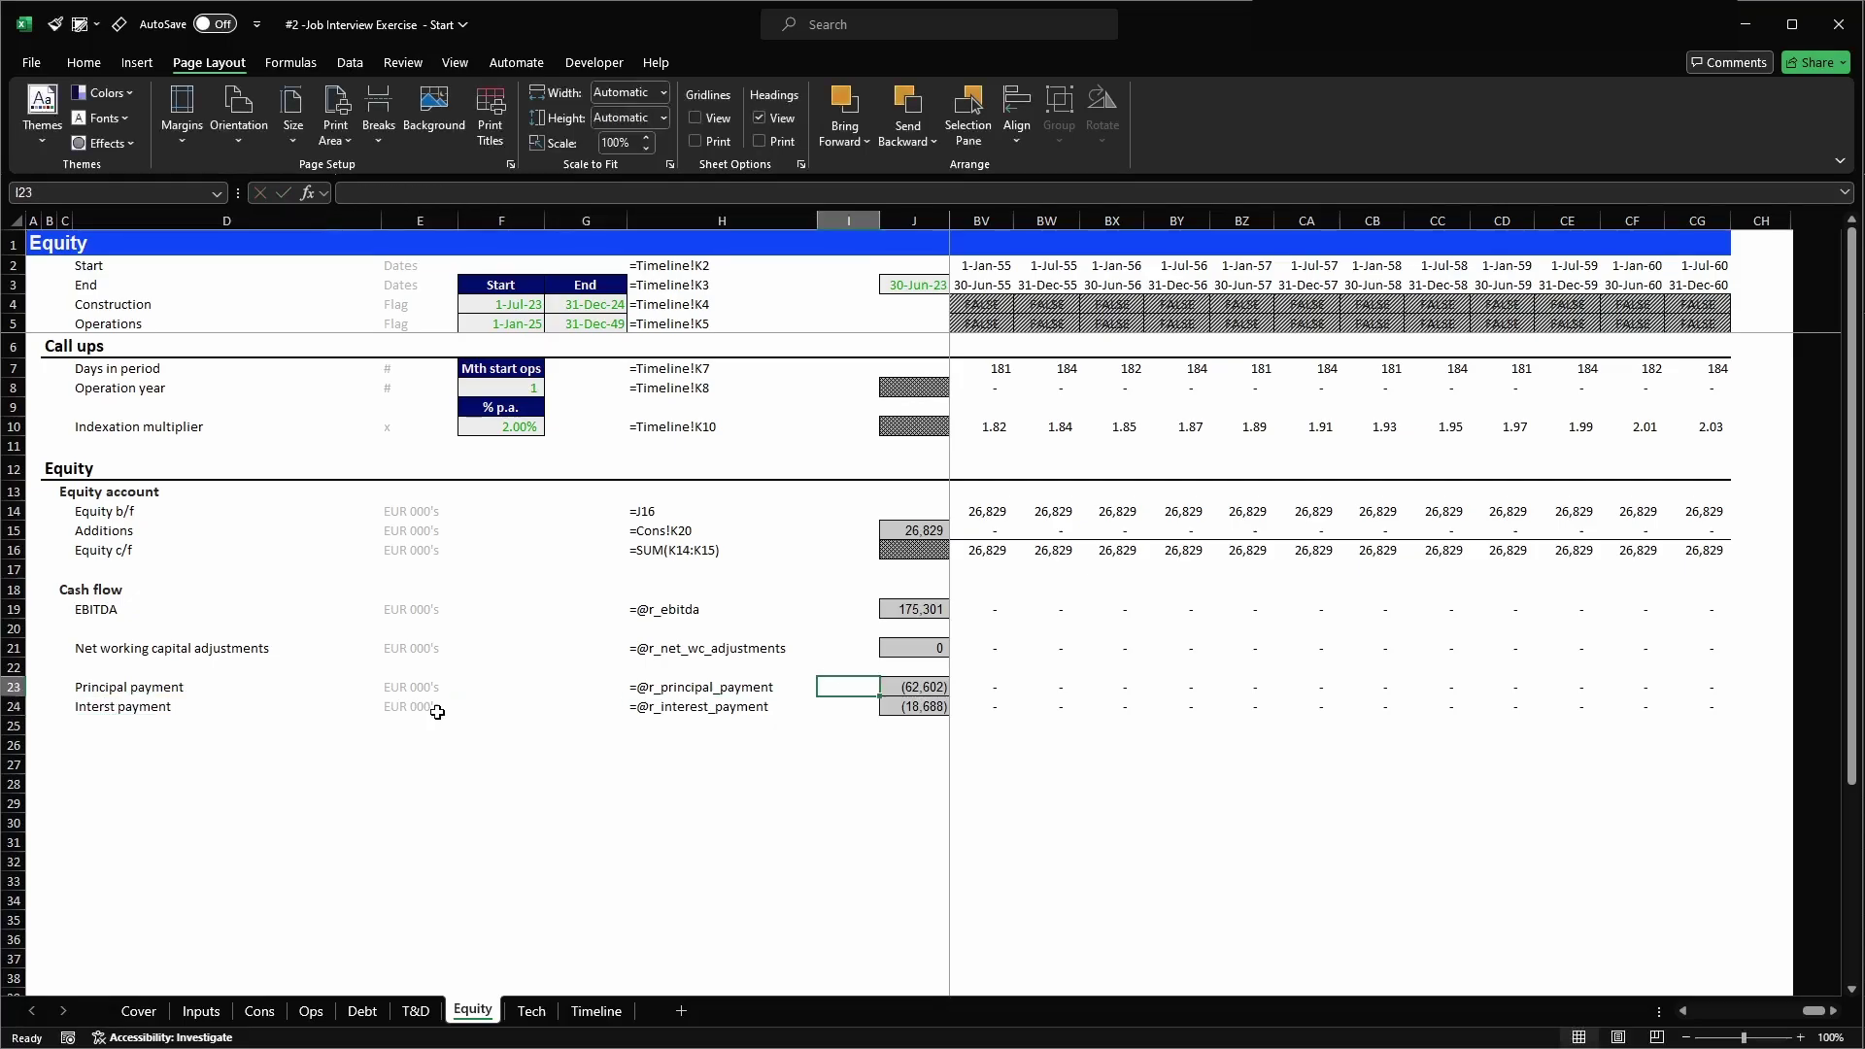
pyautogui.press('Right')
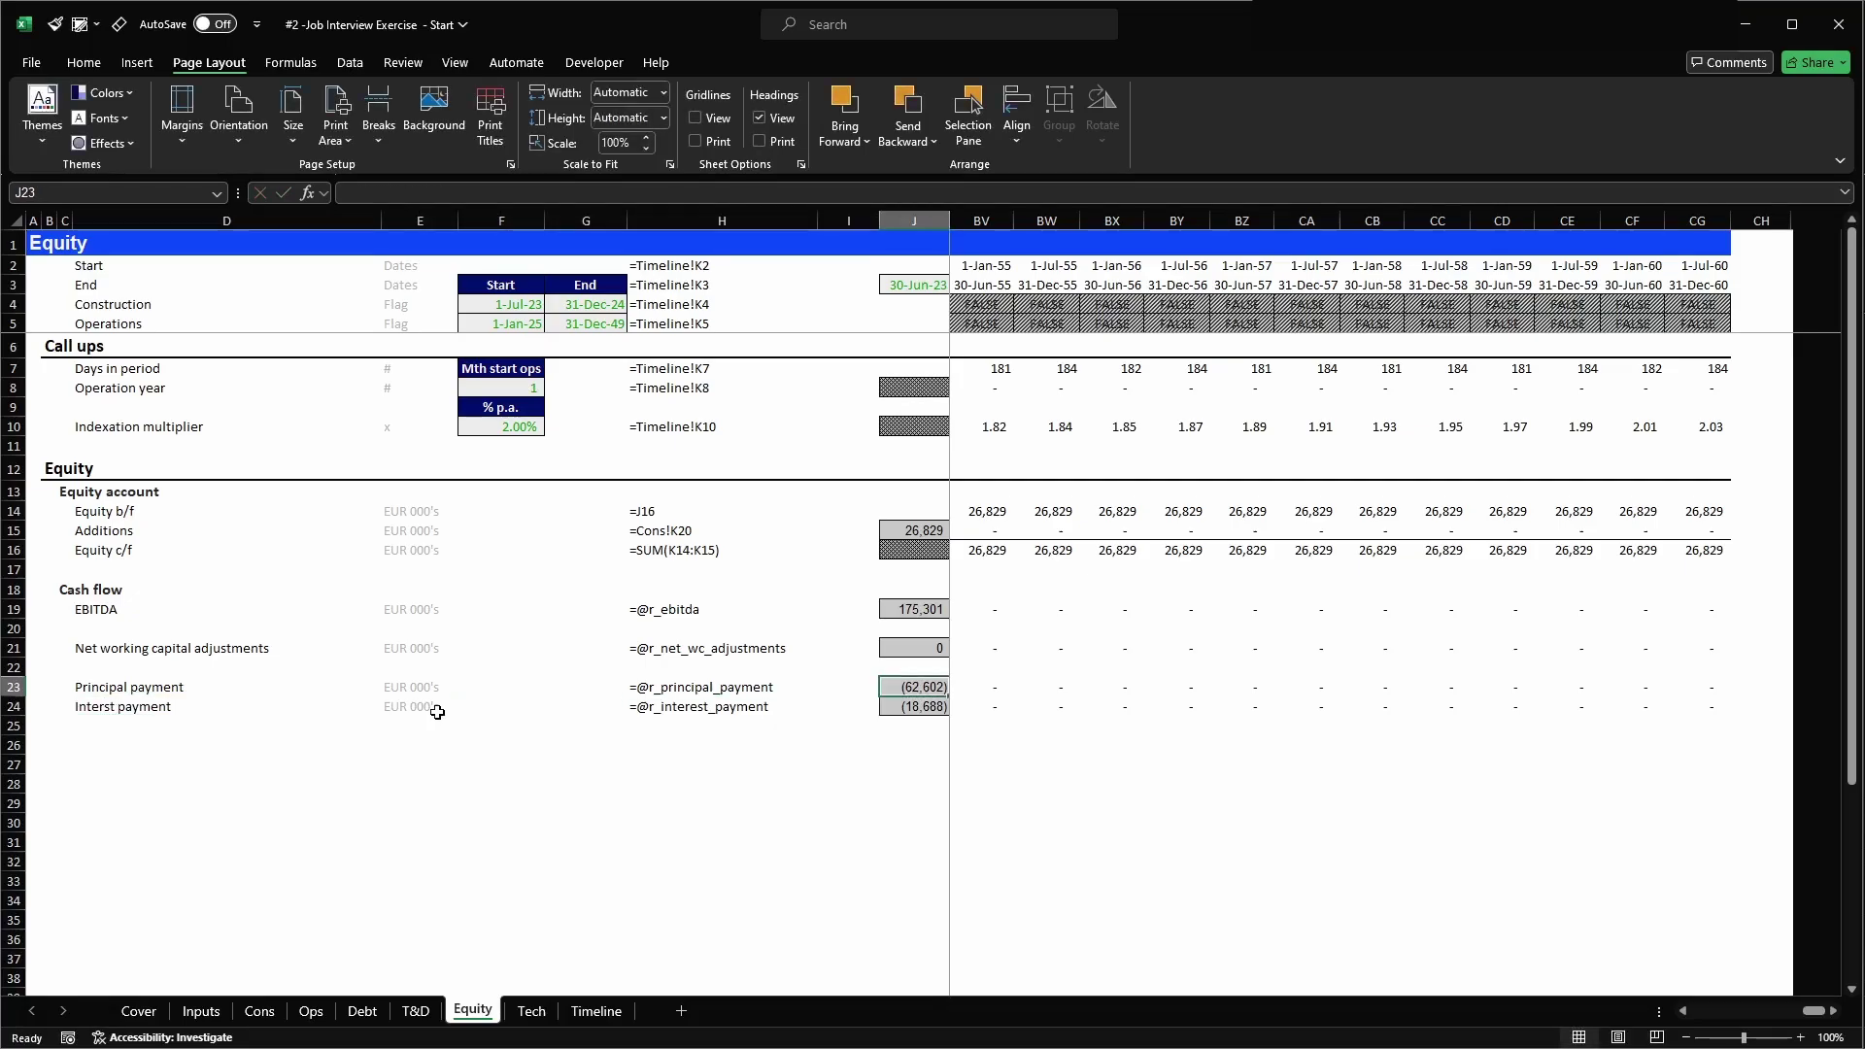
pyautogui.press('Left')
pyautogui.press('Left')
pyautogui.press('Left')
pyautogui.press('Left')
pyautogui.press('Left')
pyautogui.press('Left')
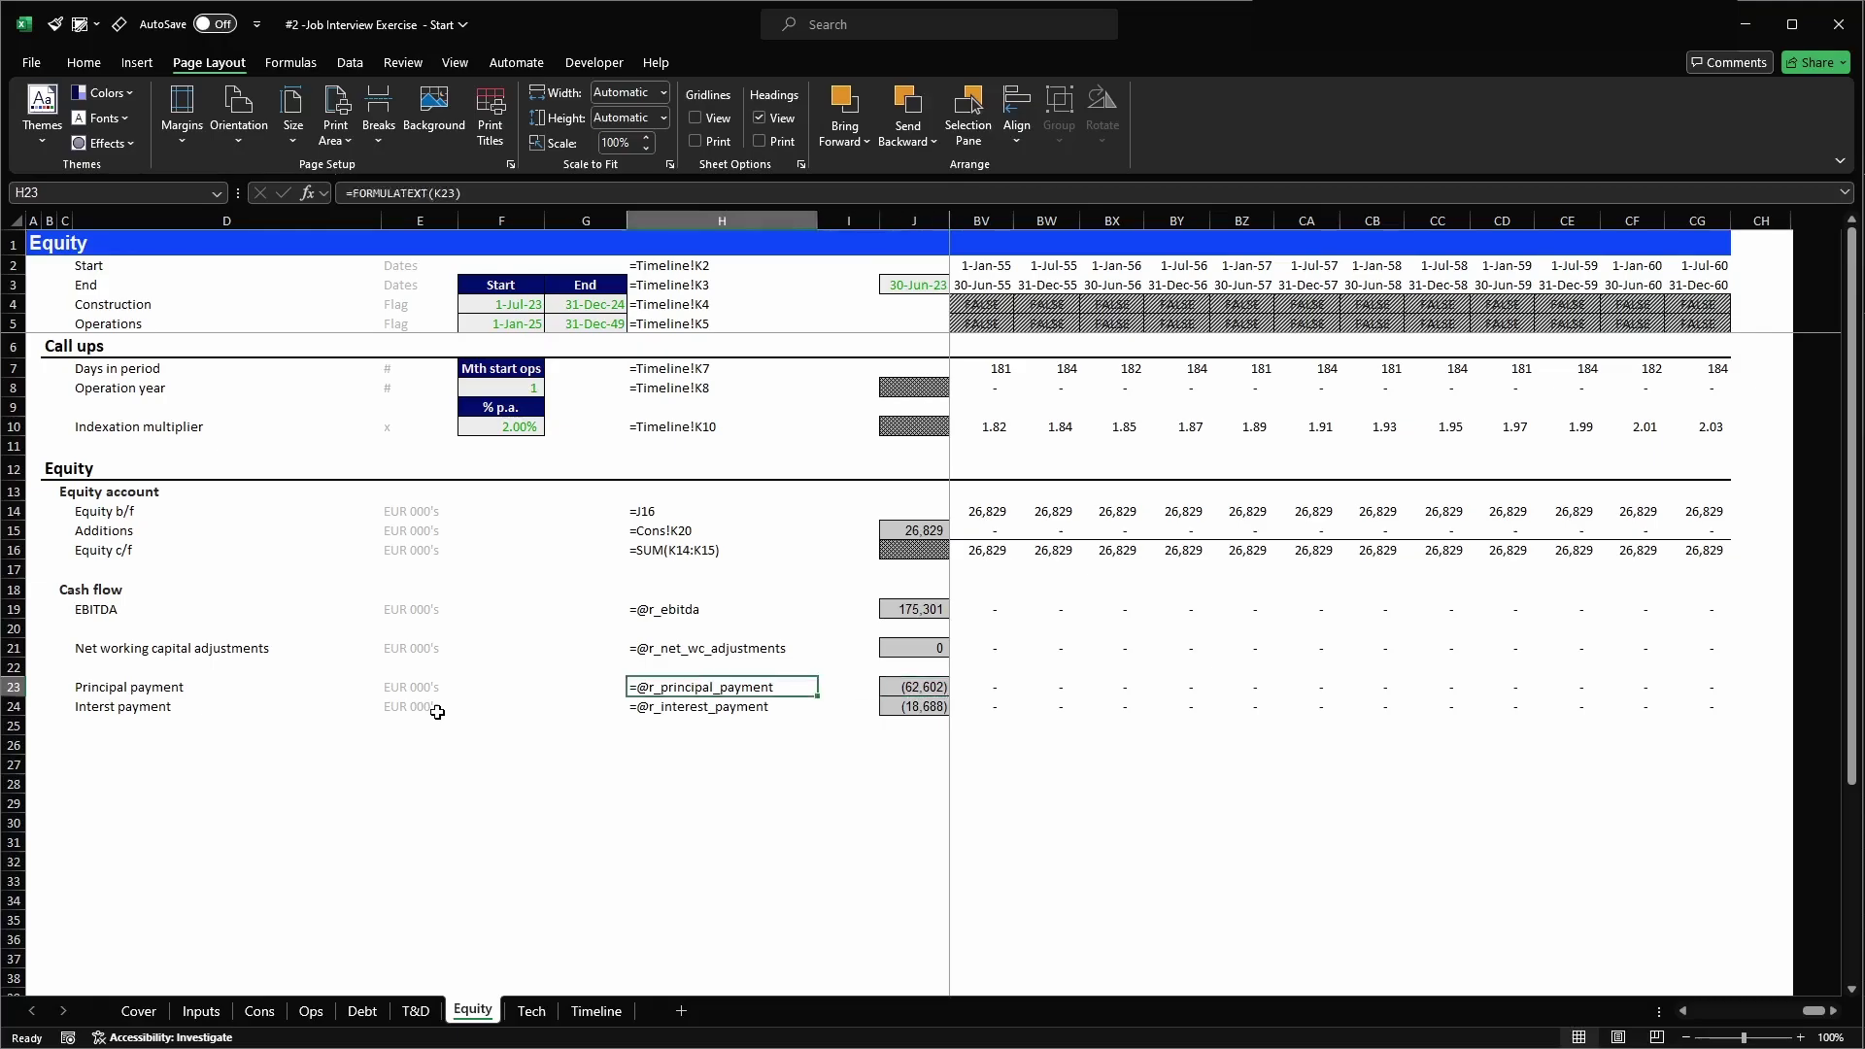
pyautogui.hotkey('shift', 'space')
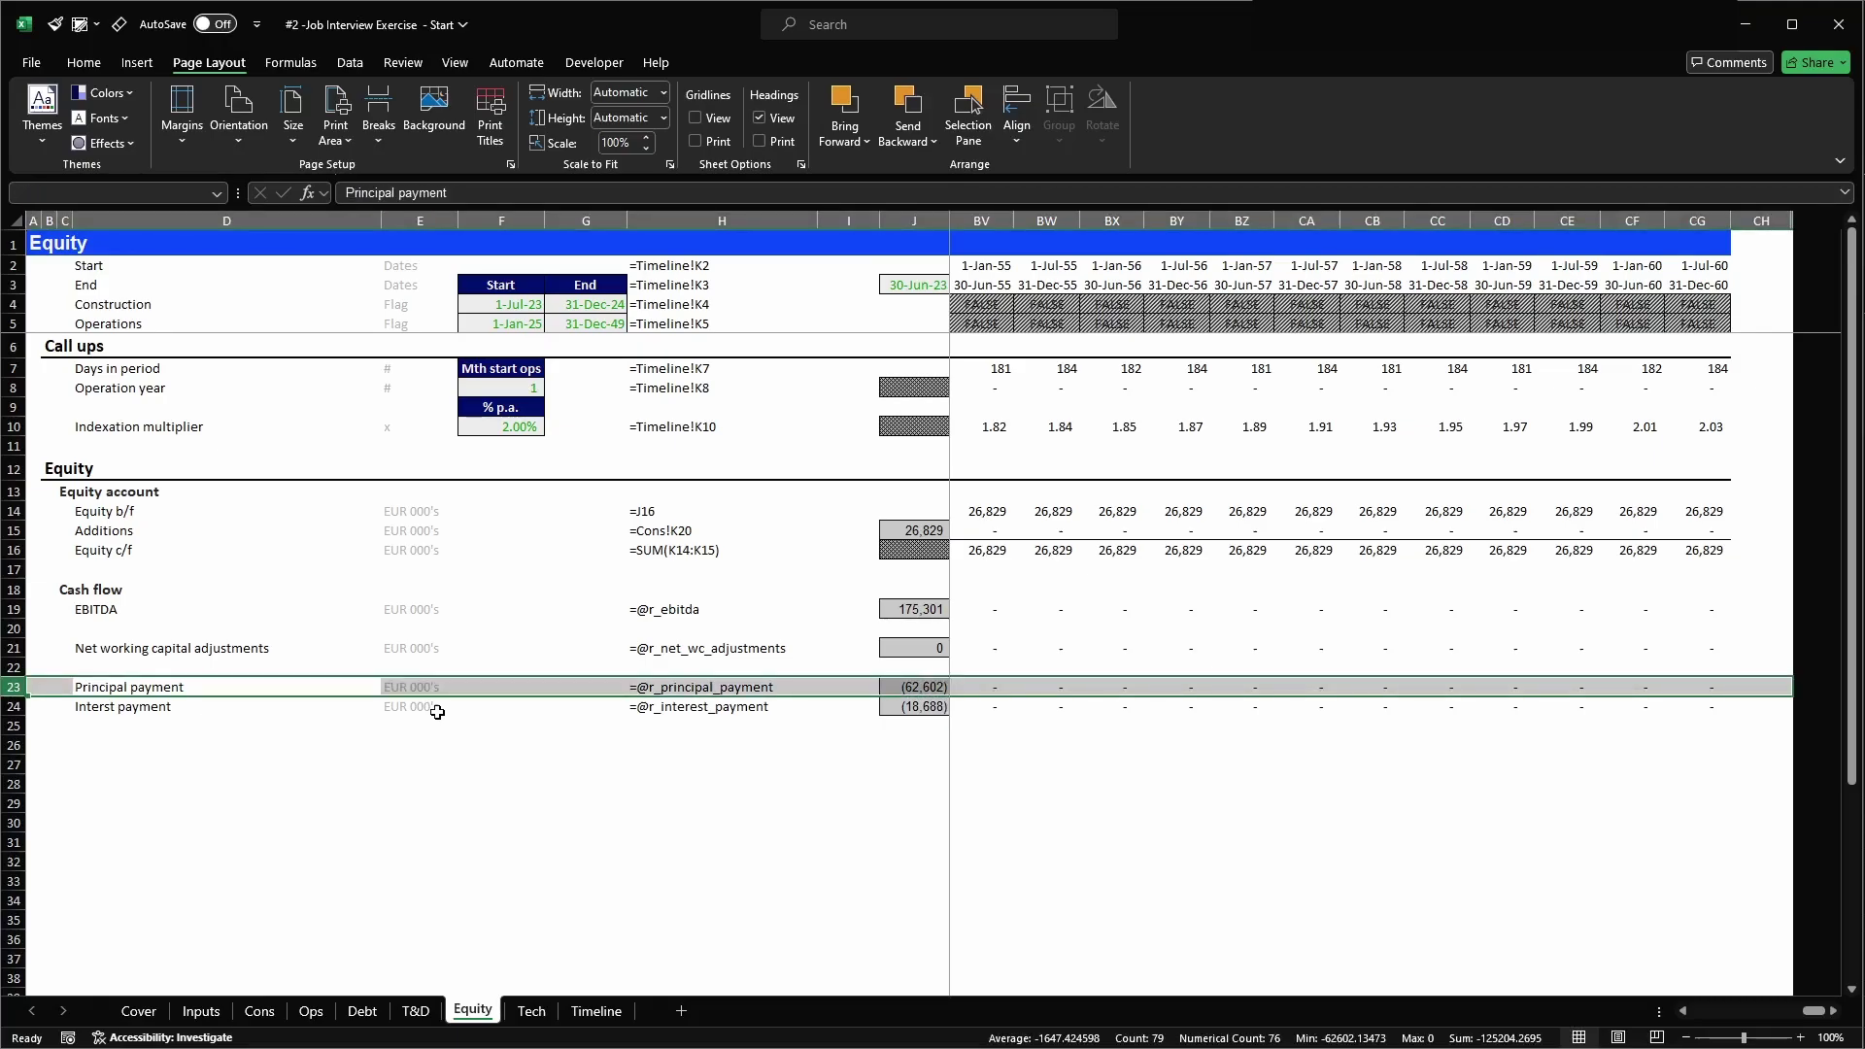
pyautogui.hotkey('ctrl', '+')
pyautogui.hotkey('shift', 'BackSpace')
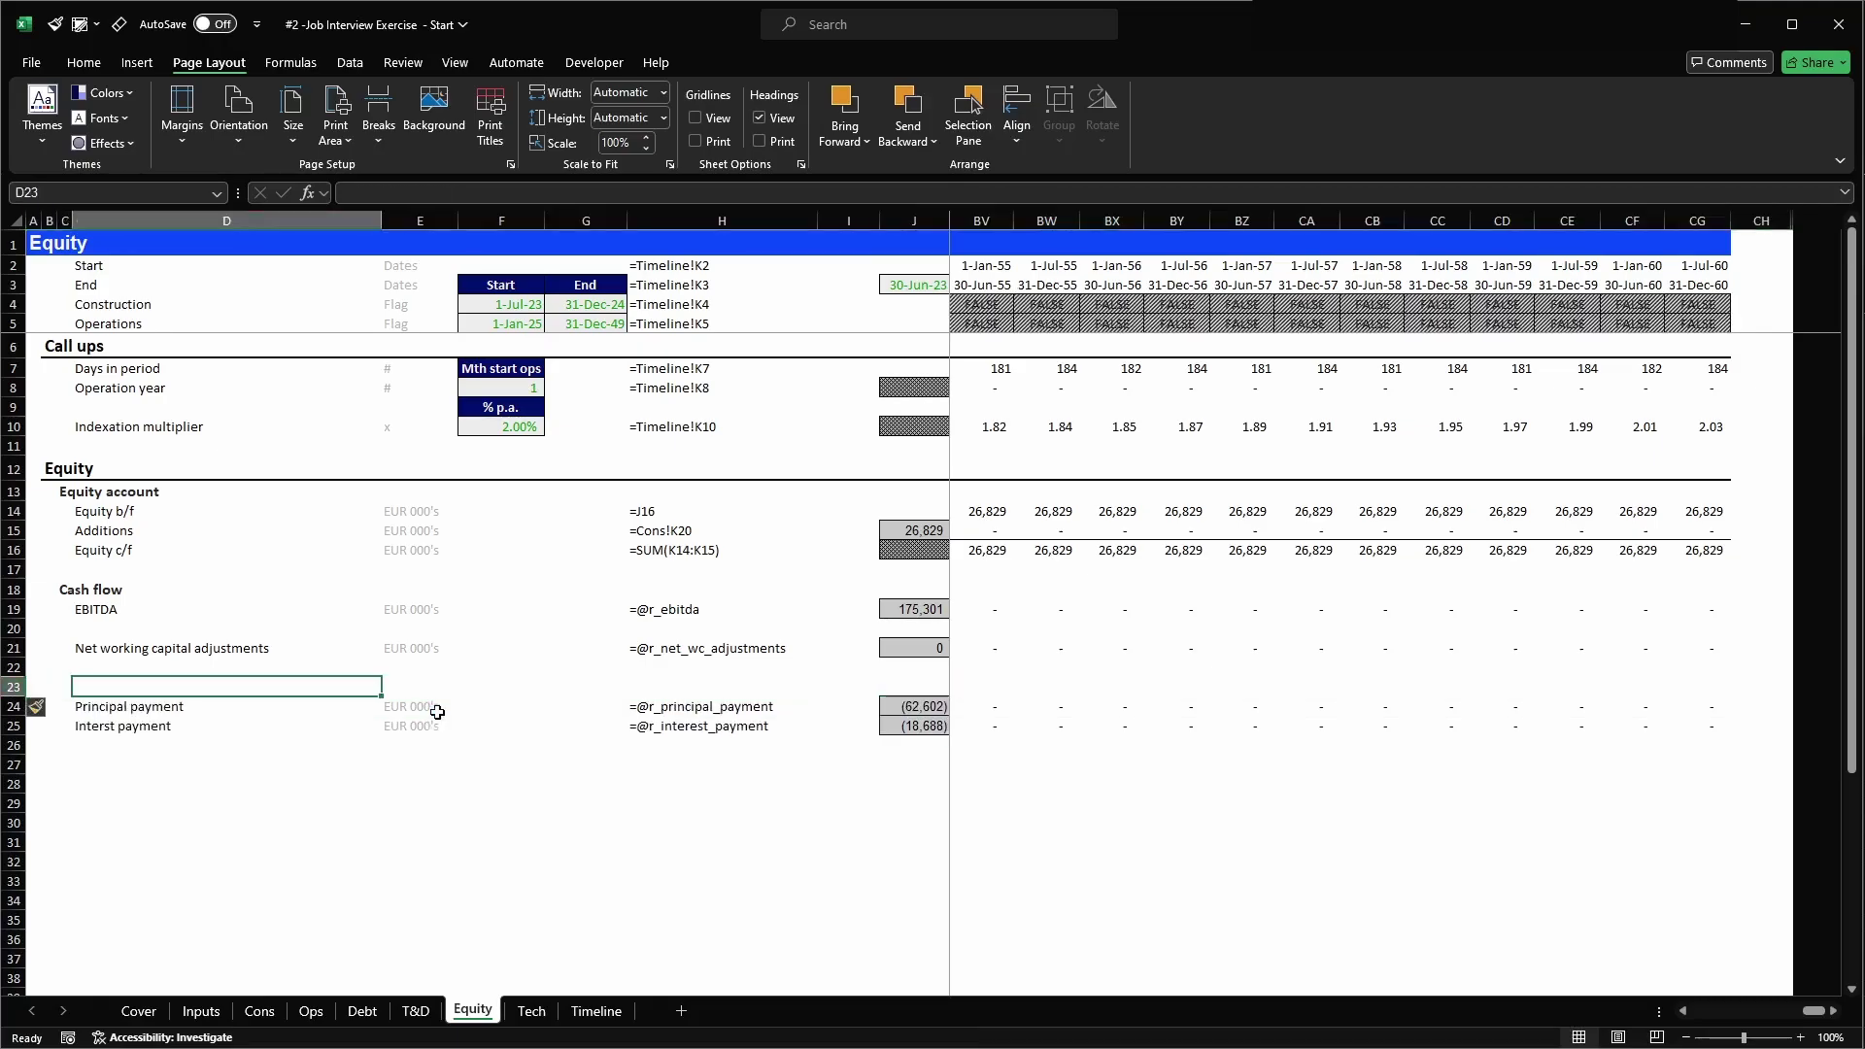
pyautogui.write('Tax payment')
pyautogui.press('Return')
# - Copy the Principal payment row's cells E24:K24 into the Tax payment row
pyautogui.press('Right')
pyautogui.hotkey('shift', 'Right')
pyautogui.hotkey('shift', 'Right')
pyautogui.hotkey('shift', 'Right')
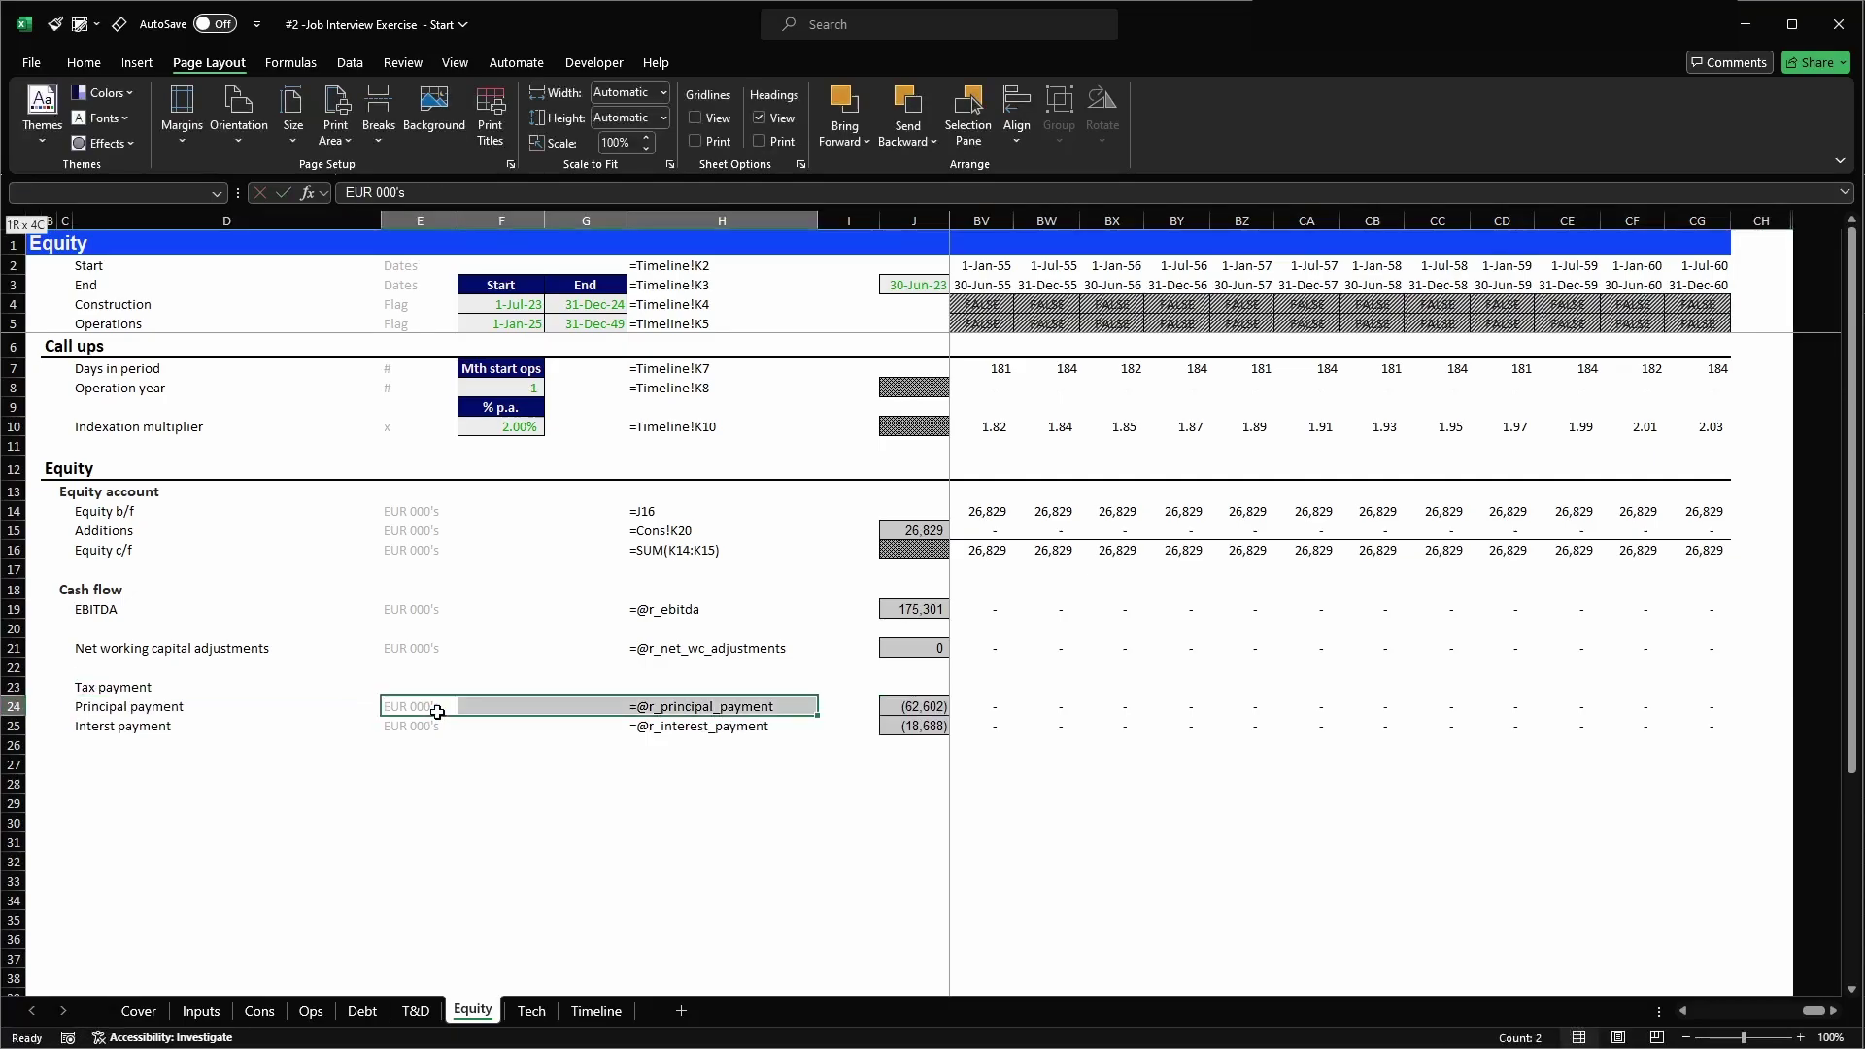
pyautogui.hotkey('shift', 'Right')
pyautogui.hotkey('shift', 'Right')
pyautogui.hotkey('shift', 'Right')
pyautogui.hotkey('ctrl', 'c')
pyautogui.press('Up')
pyautogui.press('Return')
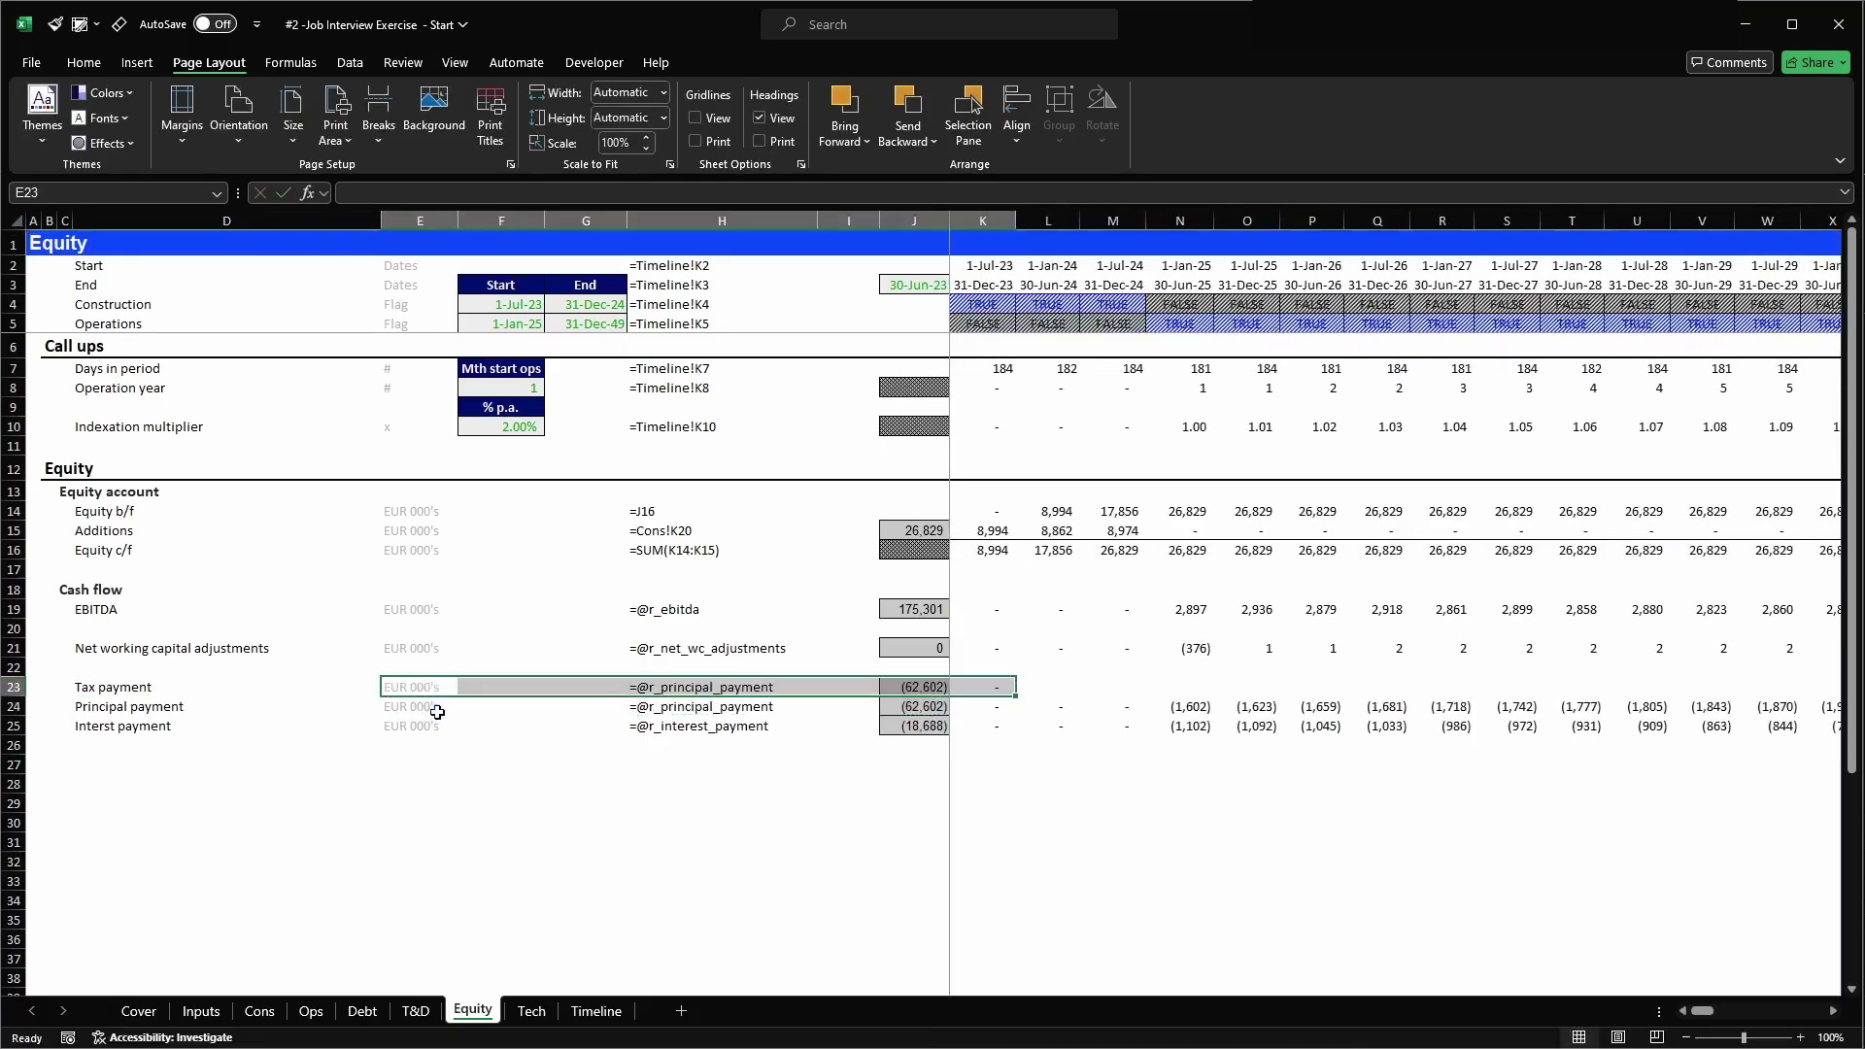
pyautogui.press('Right')
pyautogui.press('Right')
pyautogui.press('Right')
pyautogui.press('Right')
pyautogui.press('Right')
pyautogui.press('Right')
pyautogui.press('F2')
pyautogui.hotkey('ctrl', 'shift', 'Left')
pyautogui.hotkey('ctrl', 'shift', 'Left')
pyautogui.hotkey('ctrl', 'shift', 'Left')
pyautogui.write('ta')
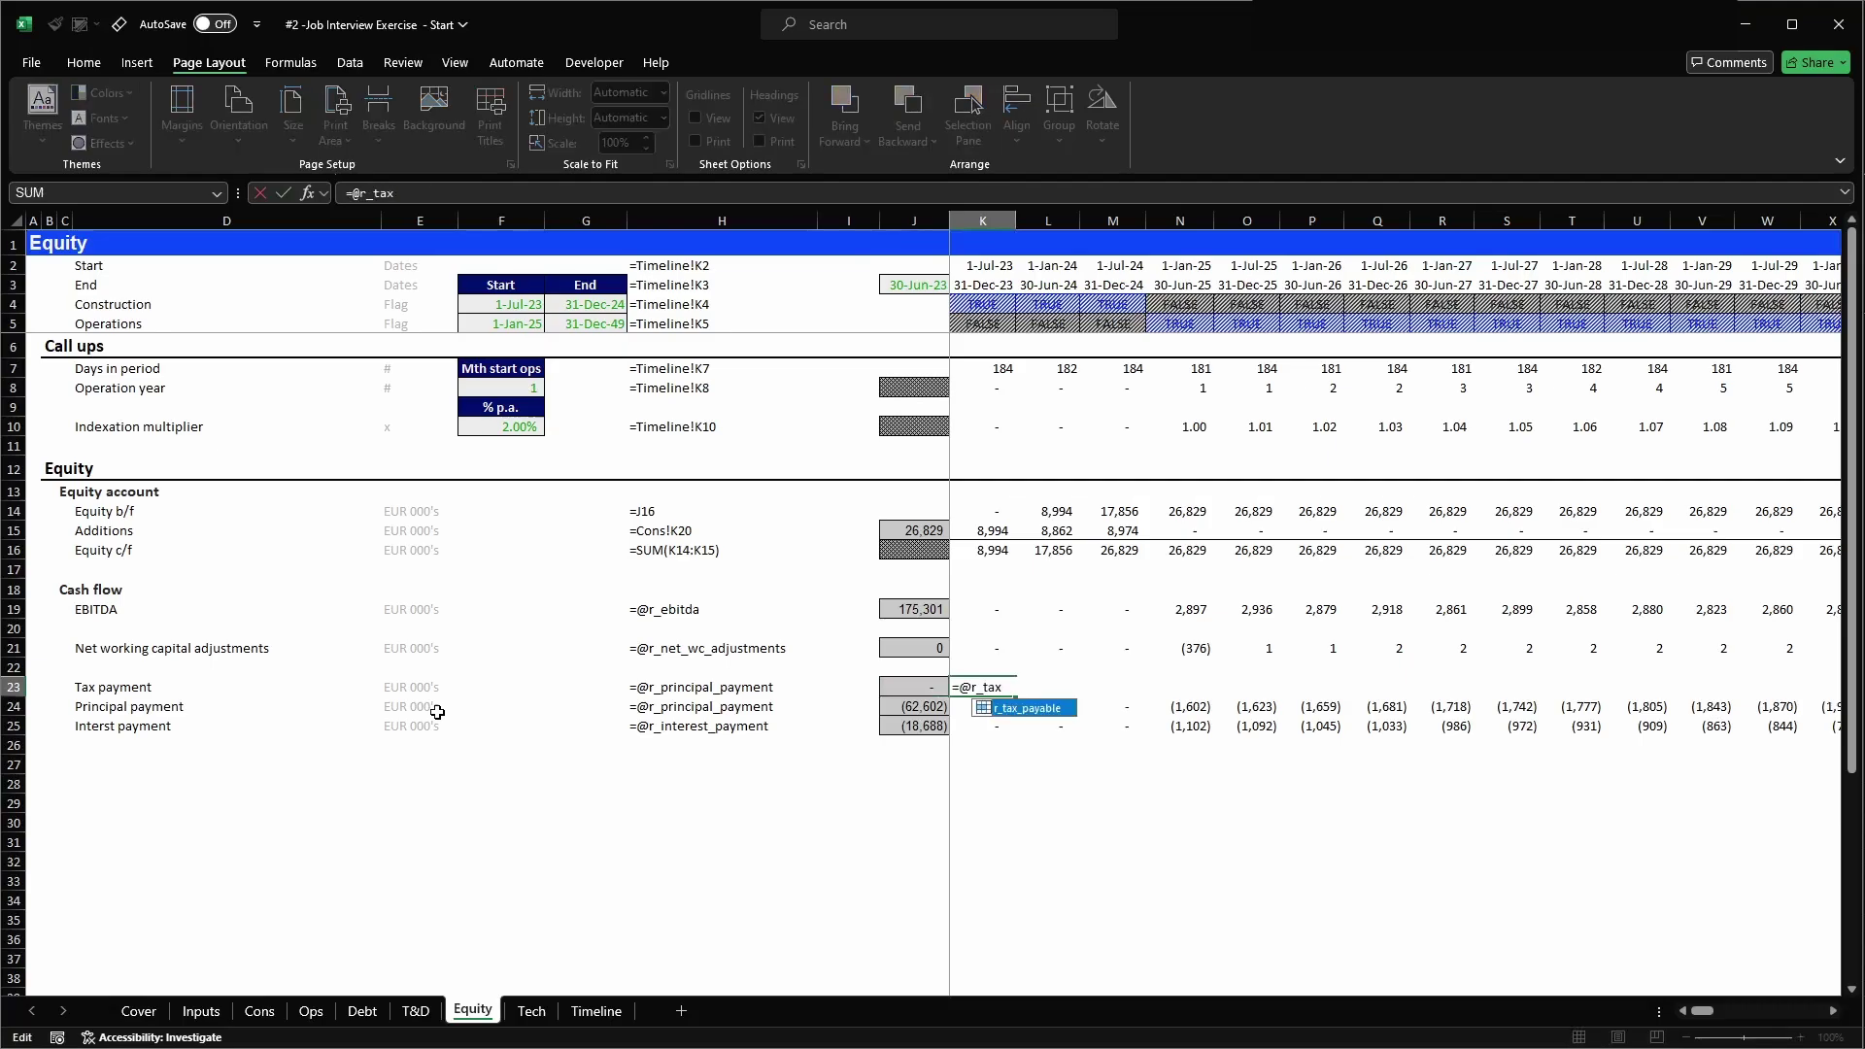
pyautogui.press('Tab')
pyautogui.press('Return')
# - Fill the Tax payment formula from K23 across all periods
pyautogui.press('Up')
pyautogui.hotkey('ctrl', 'c')
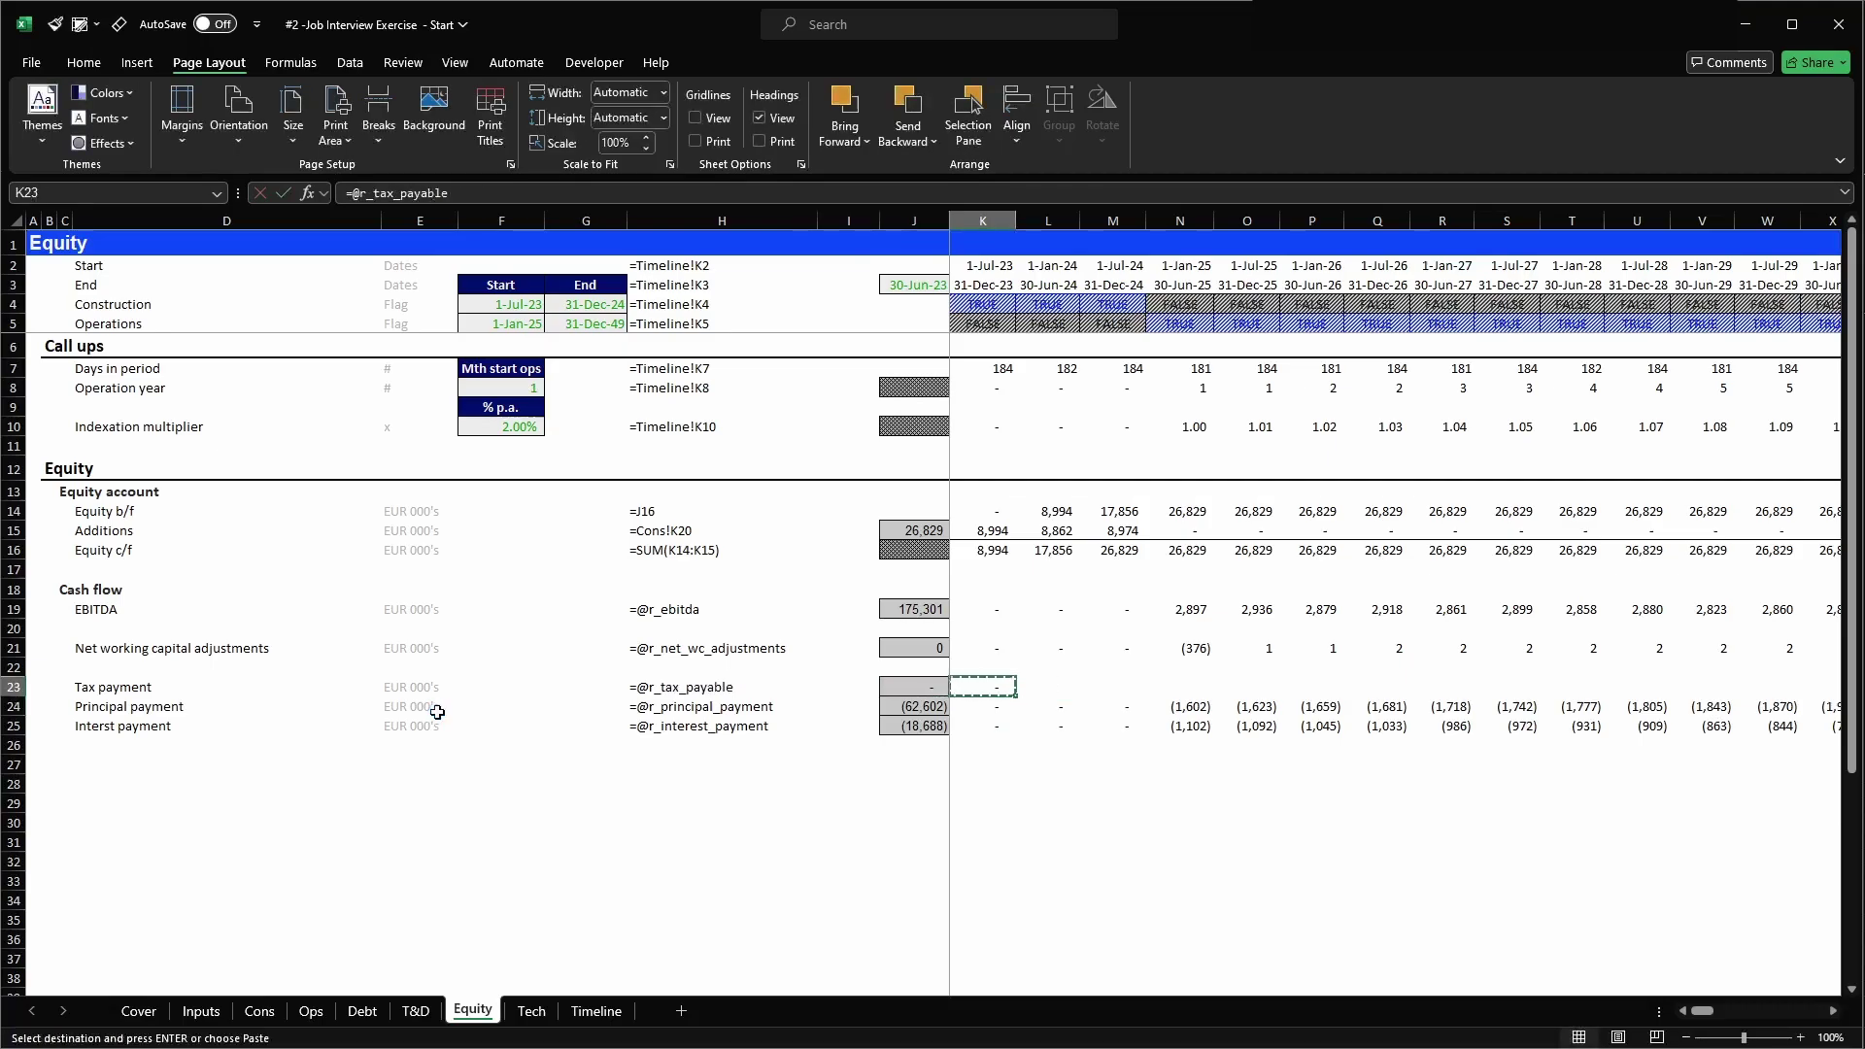
pyautogui.hotkey('ctrl', 'shift', 'Right')
pyautogui.hotkey('ctrl', 'r')
pyautogui.hotkey('ctrl', 'Left')
pyautogui.hotkey('ctrl', 'Left')
# - Enter the row label Cash flow available to equity in D27, leaving row 26 blank
pyautogui.press('Right')
pyautogui.press('Right')
pyautogui.press('Right')
pyautogui.press('Down')
pyautogui.press('Down')
pyautogui.press('Left')
pyautogui.press('Left')
pyautogui.press('Left')
pyautogui.press('Left')
pyautogui.press('Left')
pyautogui.press('Left')
pyautogui.press('Left')
pyautogui.press('Left')
pyautogui.press('Right')
pyautogui.press('Down')
pyautogui.press('Down')
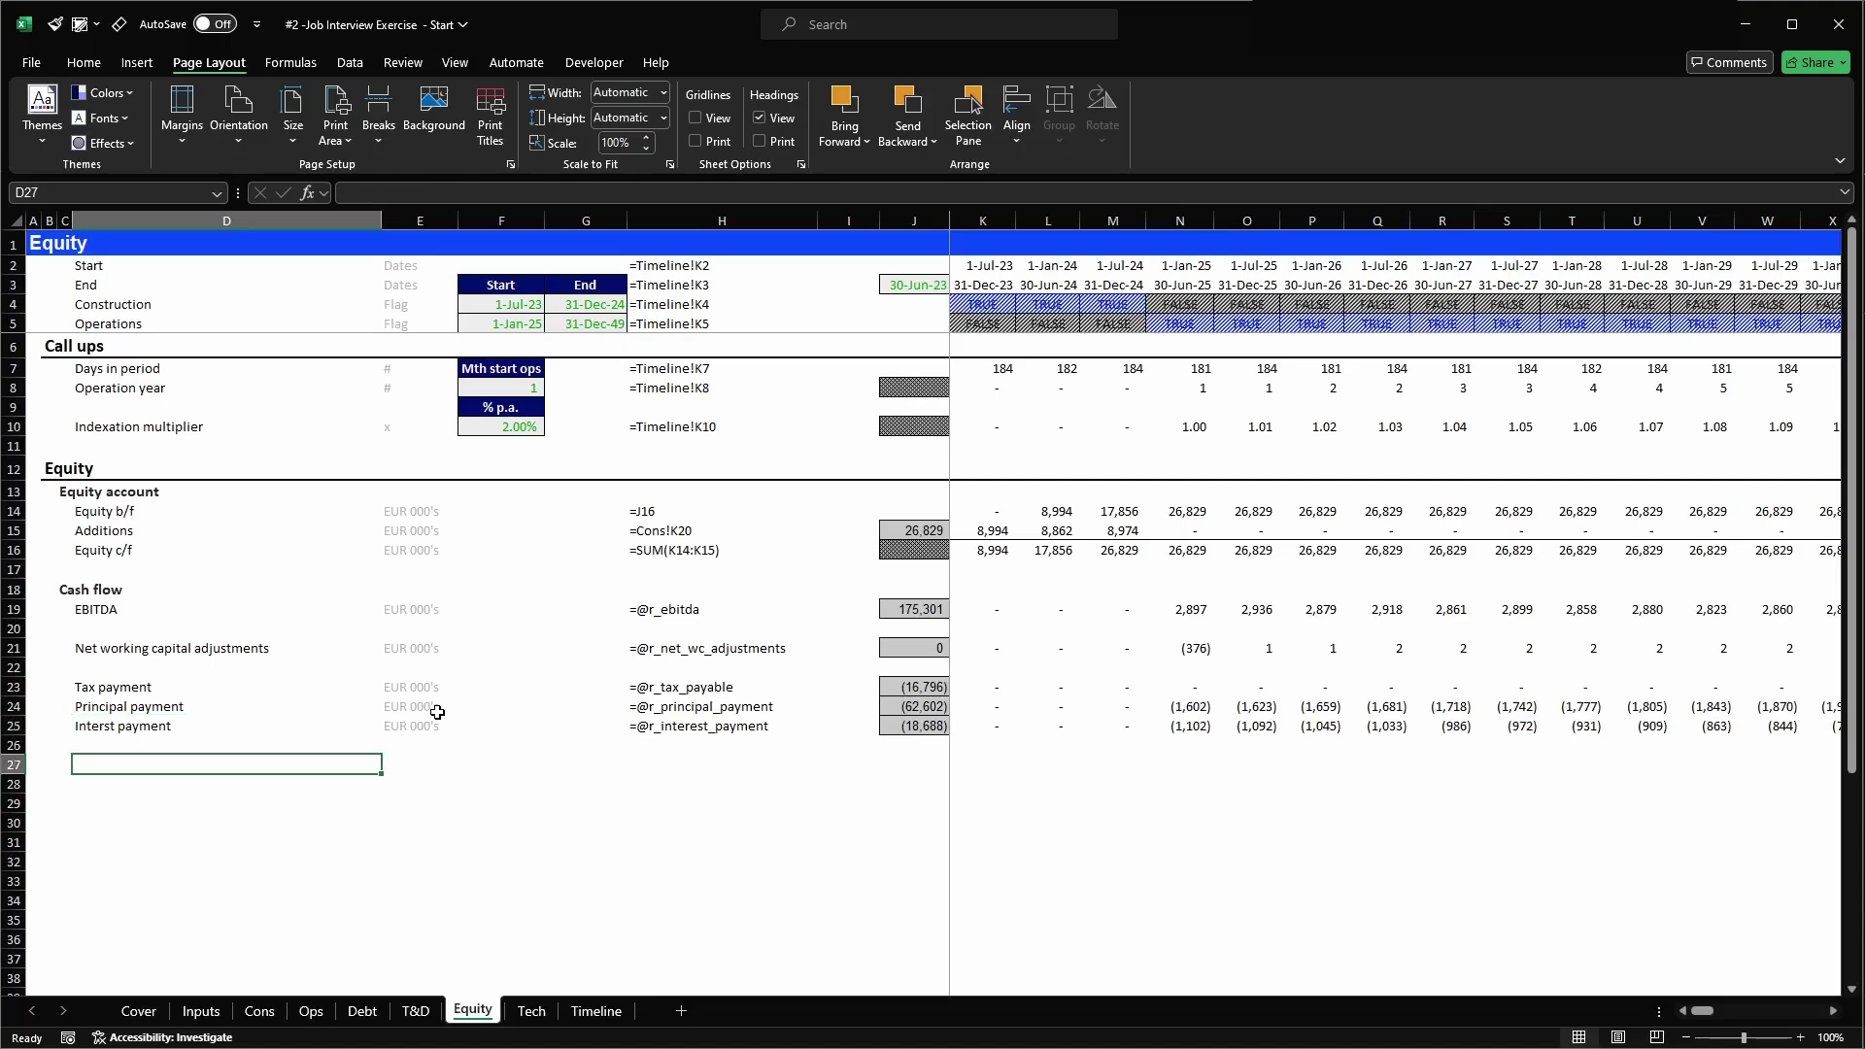
pyautogui.write('Cash flow avaia')
pyautogui.write('lb')
pyautogui.press('BackSpace')
pyautogui.press('BackSpace')
pyautogui.press('BackSpace')
pyautogui.write('la')
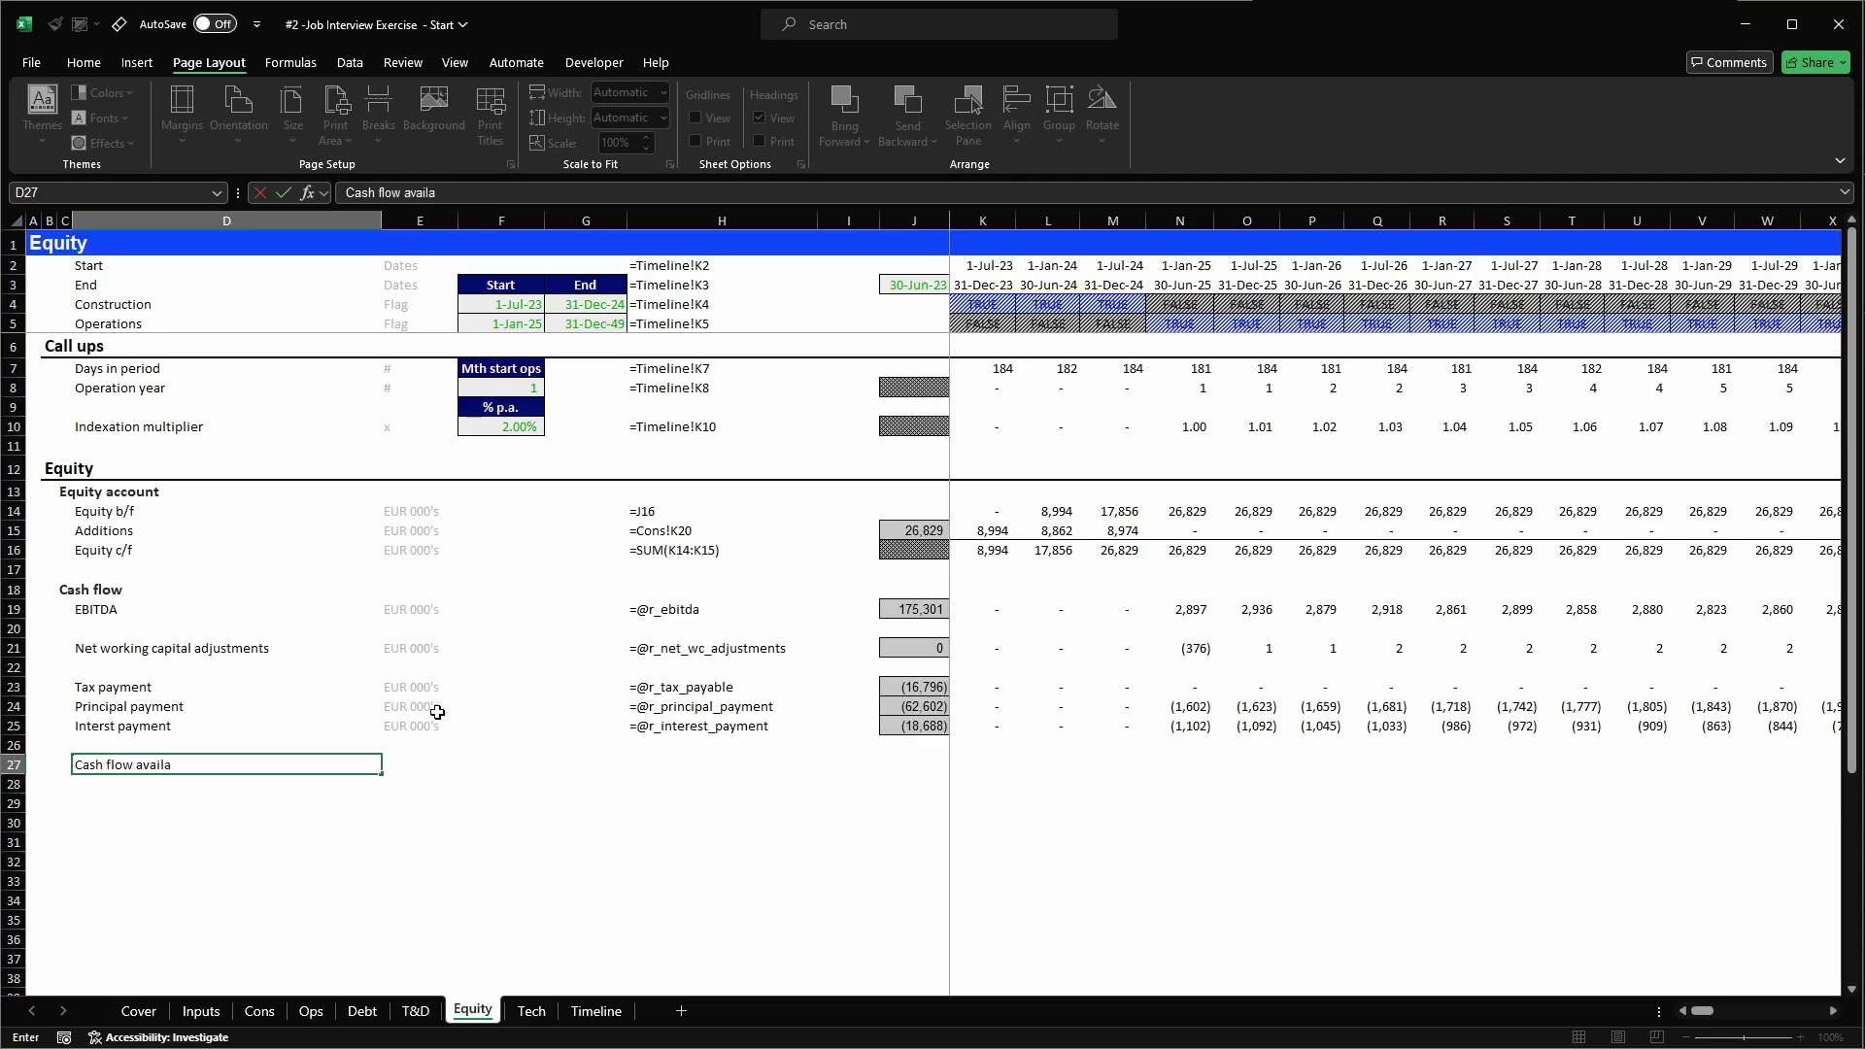
pyautogui.write('ble to equity')
pyautogui.press('Return')
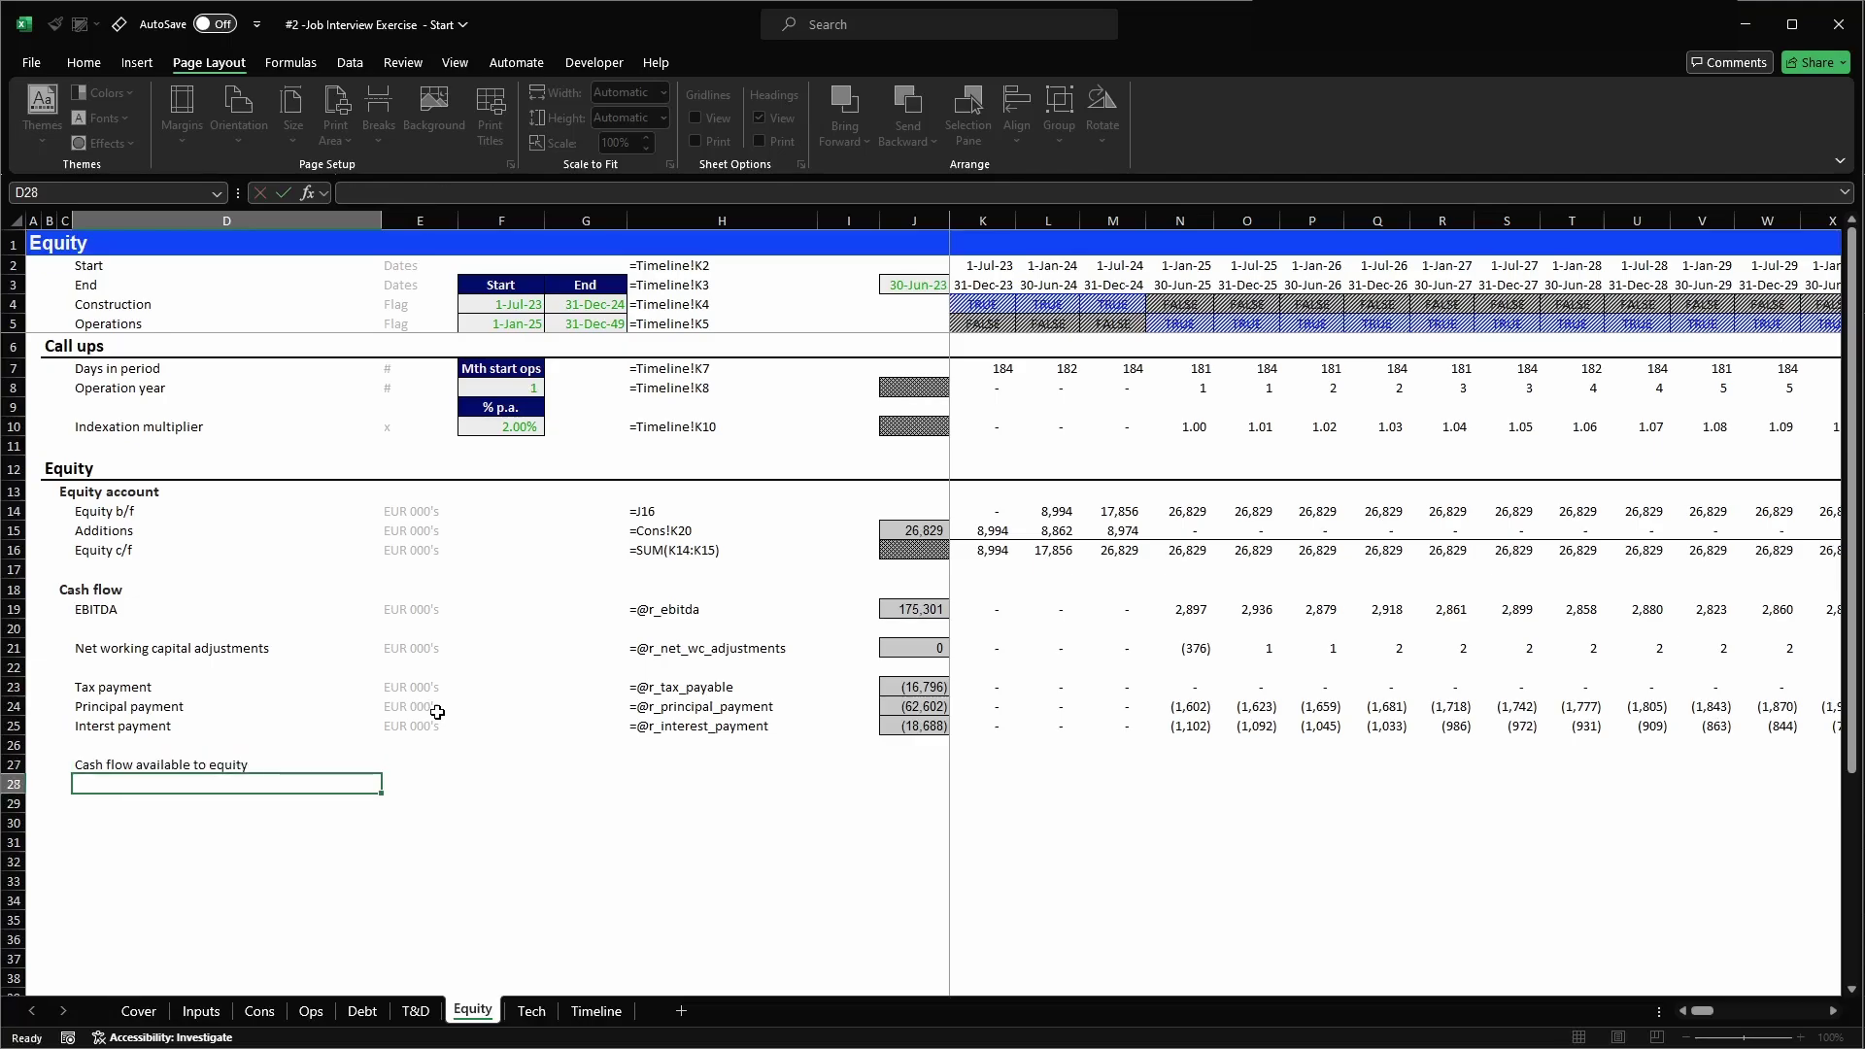
# - Copy the unit, formula text, total and first-period cells from row 25 into the Cash flow available to equity row
pyautogui.press('Up')
pyautogui.press('Right')
pyautogui.press('Up')
pyautogui.press('Up')
pyautogui.hotkey('shift', 'Right')
pyautogui.hotkey('shift', 'Right')
pyautogui.hotkey('shift', 'Right')
pyautogui.hotkey('shift', 'Right')
pyautogui.hotkey('shift', 'Right')
pyautogui.hotkey('shift', 'Right')
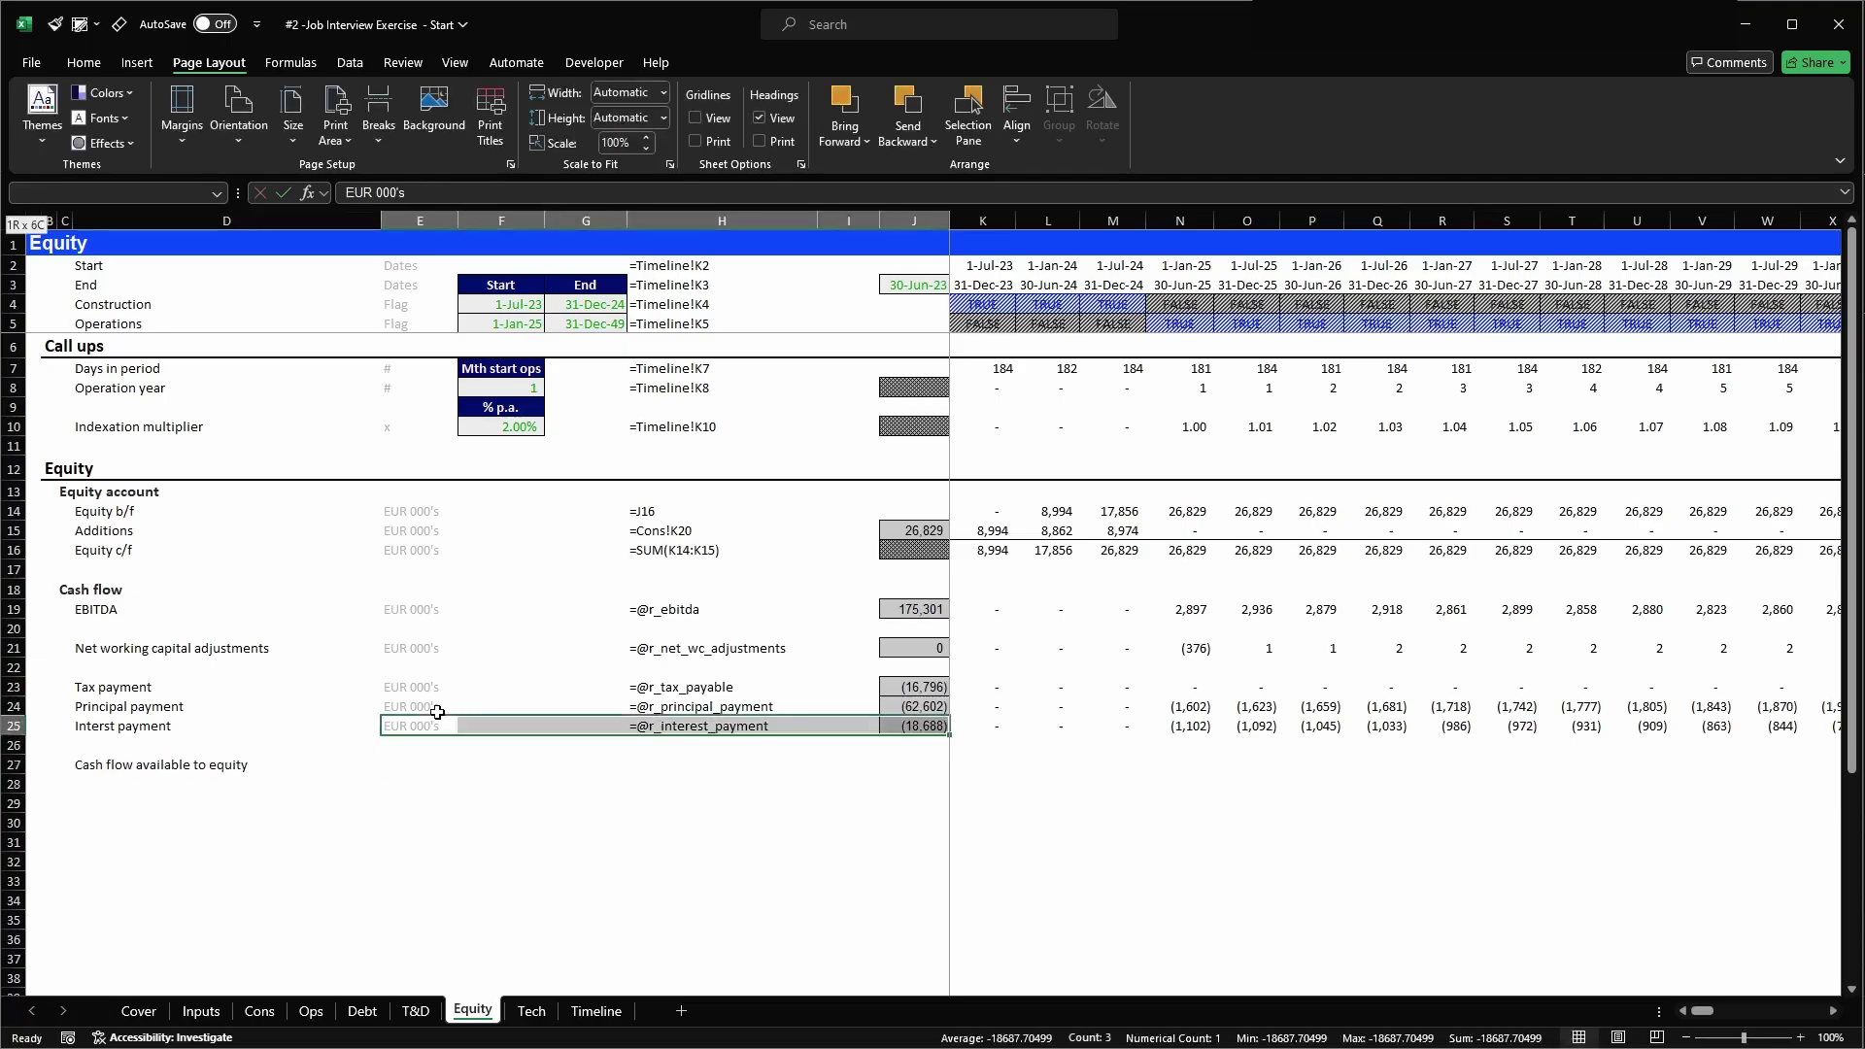
pyautogui.hotkey('ctrl', 'c')
pyautogui.press('Down')
pyautogui.press('Down')
pyautogui.hotkey('ctrl', 'v')
pyautogui.press('Escape')
pyautogui.hotkey('ctrl', 'shift', 'Right')
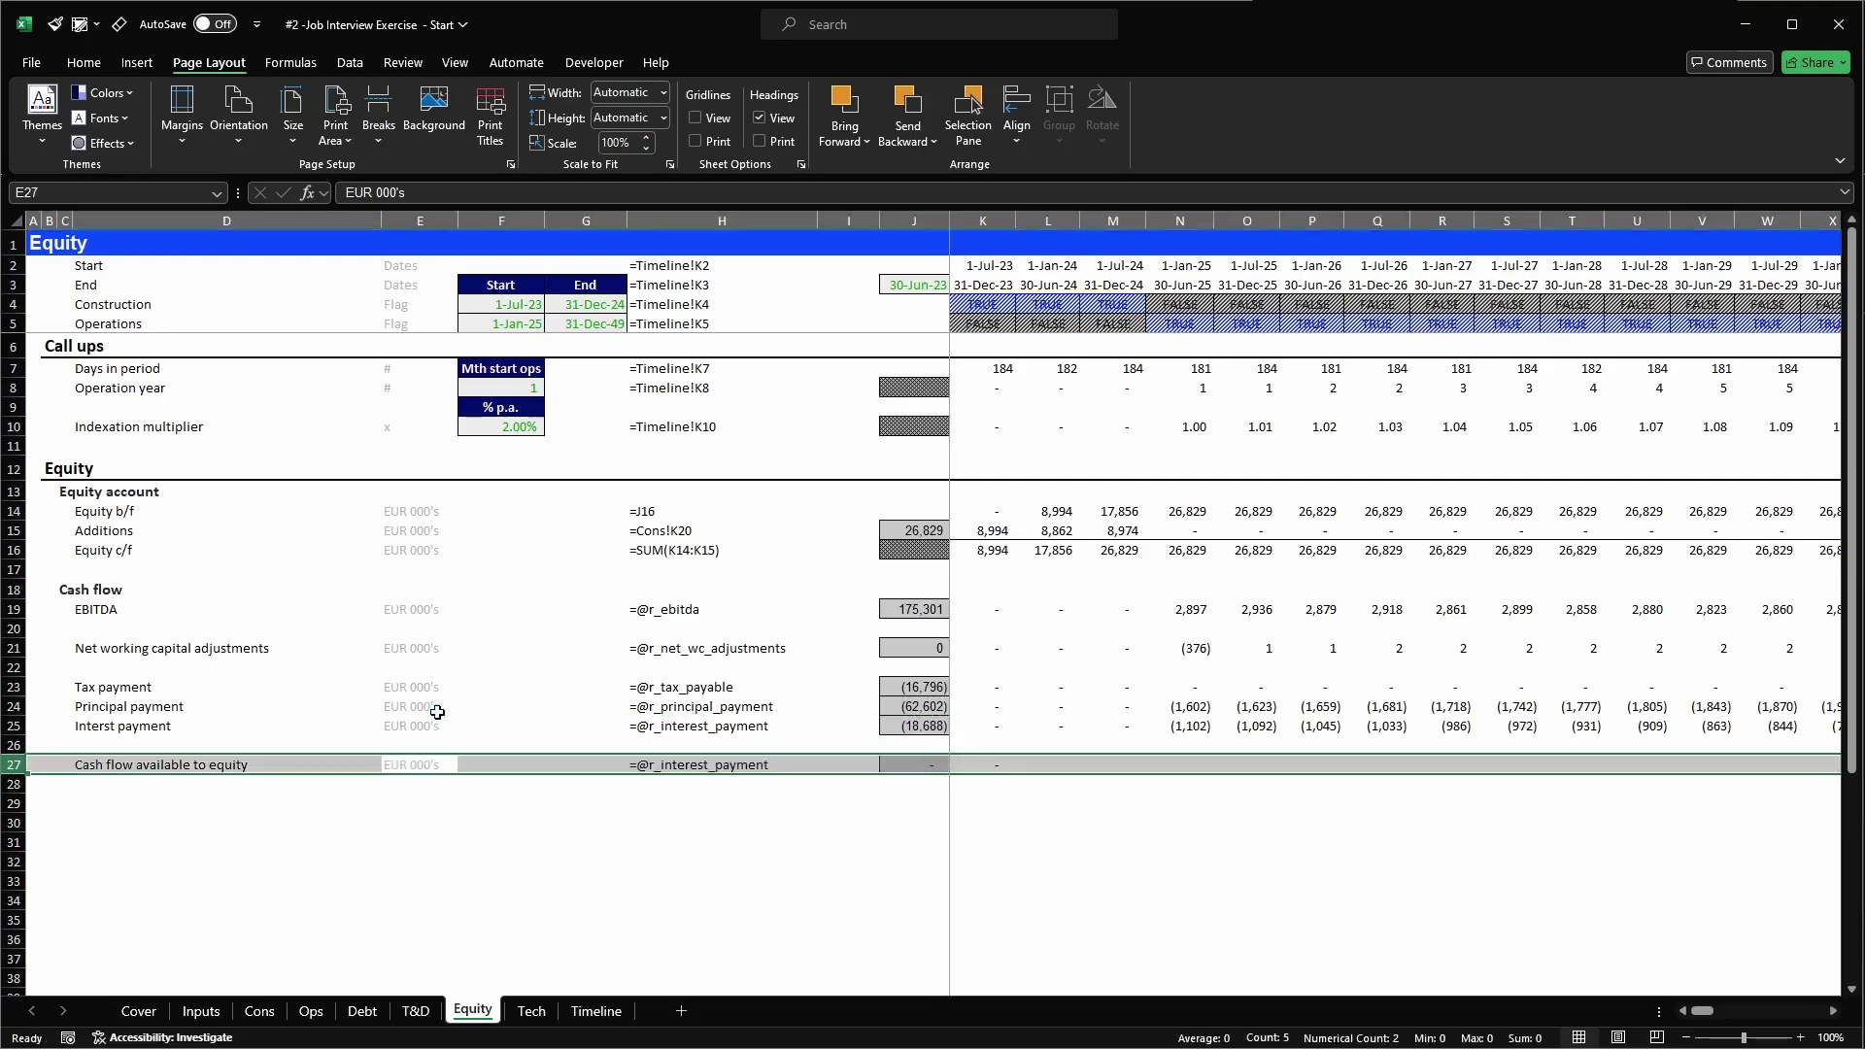
# - Make the Cash flow available to equity row bold and enter =SUM(K19,K21,K23:K25) in K27
pyautogui.hotkey('ctrl', 'b')
pyautogui.press('Right')
pyautogui.press('Right')
pyautogui.press('Right')
pyautogui.press('Right')
pyautogui.press('Right')
pyautogui.press('Right')
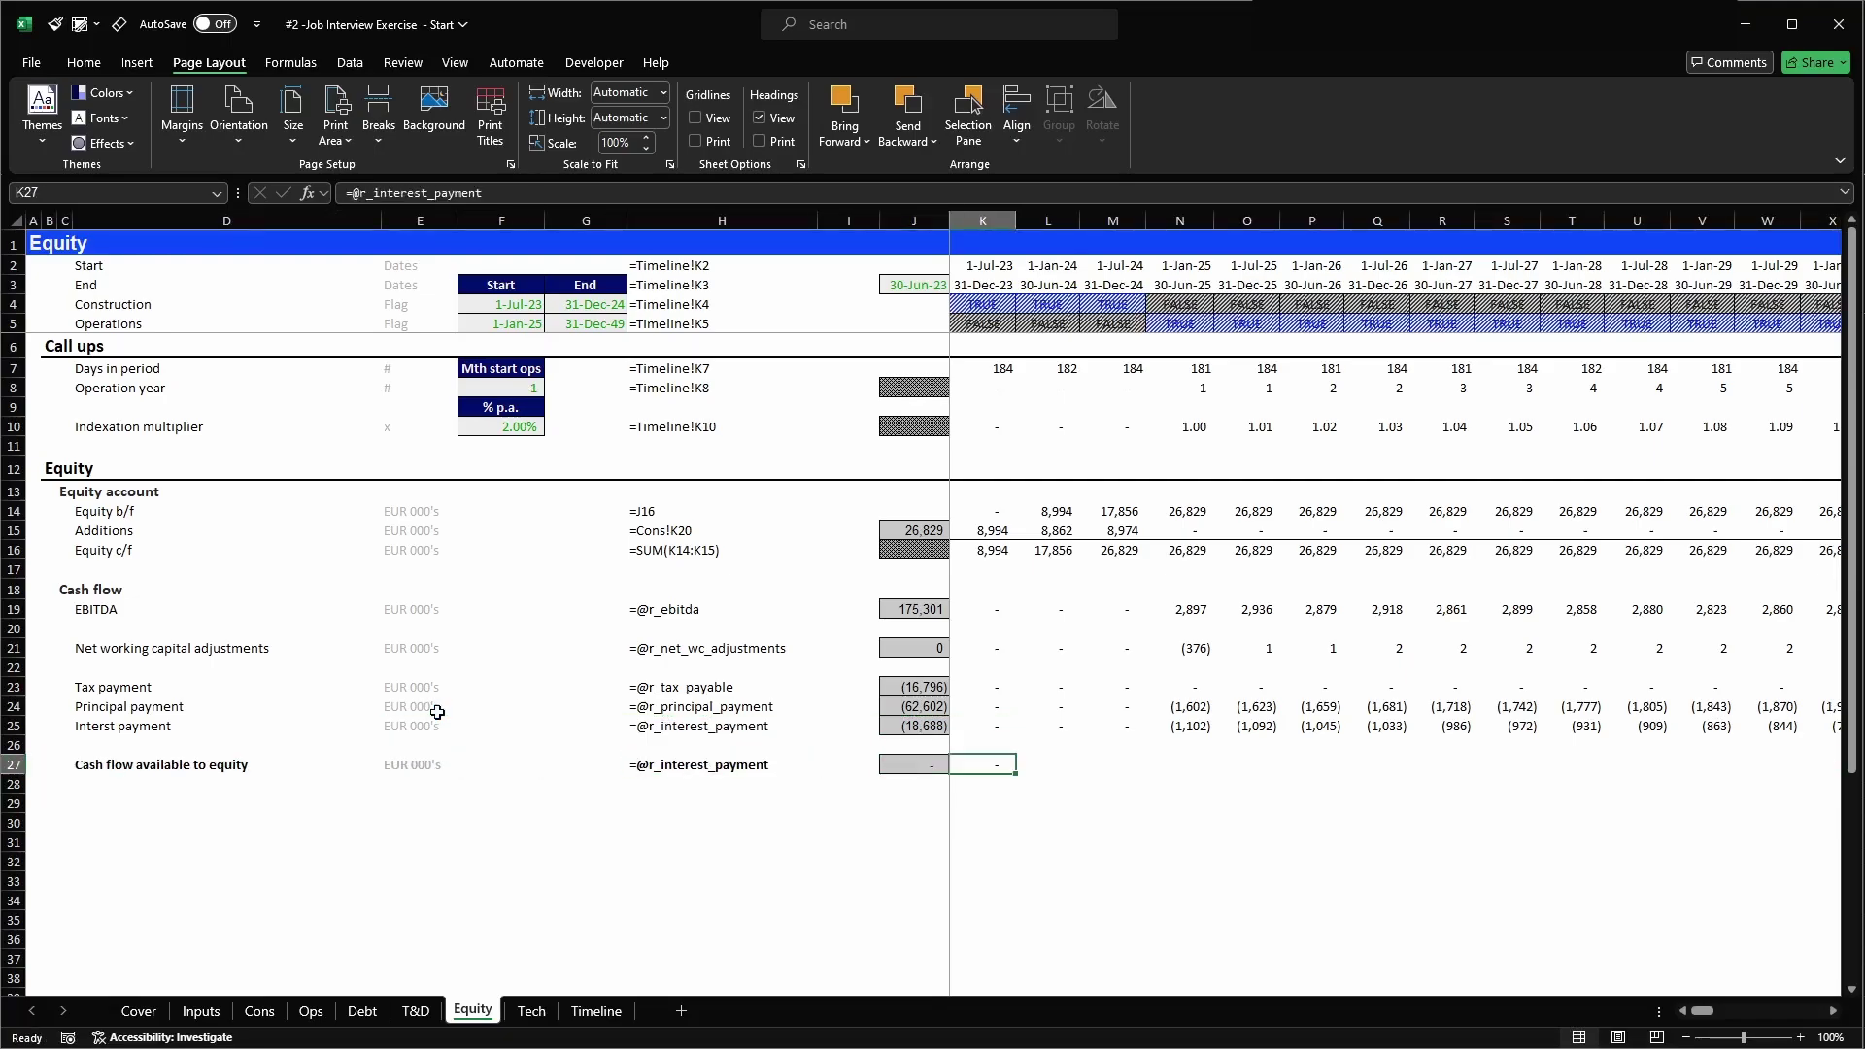
pyautogui.write('=sum(')
pyautogui.press('Up')
pyautogui.press('Up')
pyautogui.press('Up')
pyautogui.press('Up')
pyautogui.press('Up')
pyautogui.press('Up')
pyautogui.press('Up')
pyautogui.press('Up')
pyautogui.write(',')
pyautogui.press('Up')
pyautogui.press('Up')
pyautogui.press('Up')
pyautogui.press('Up')
pyautogui.press('Up')
pyautogui.press('Up')
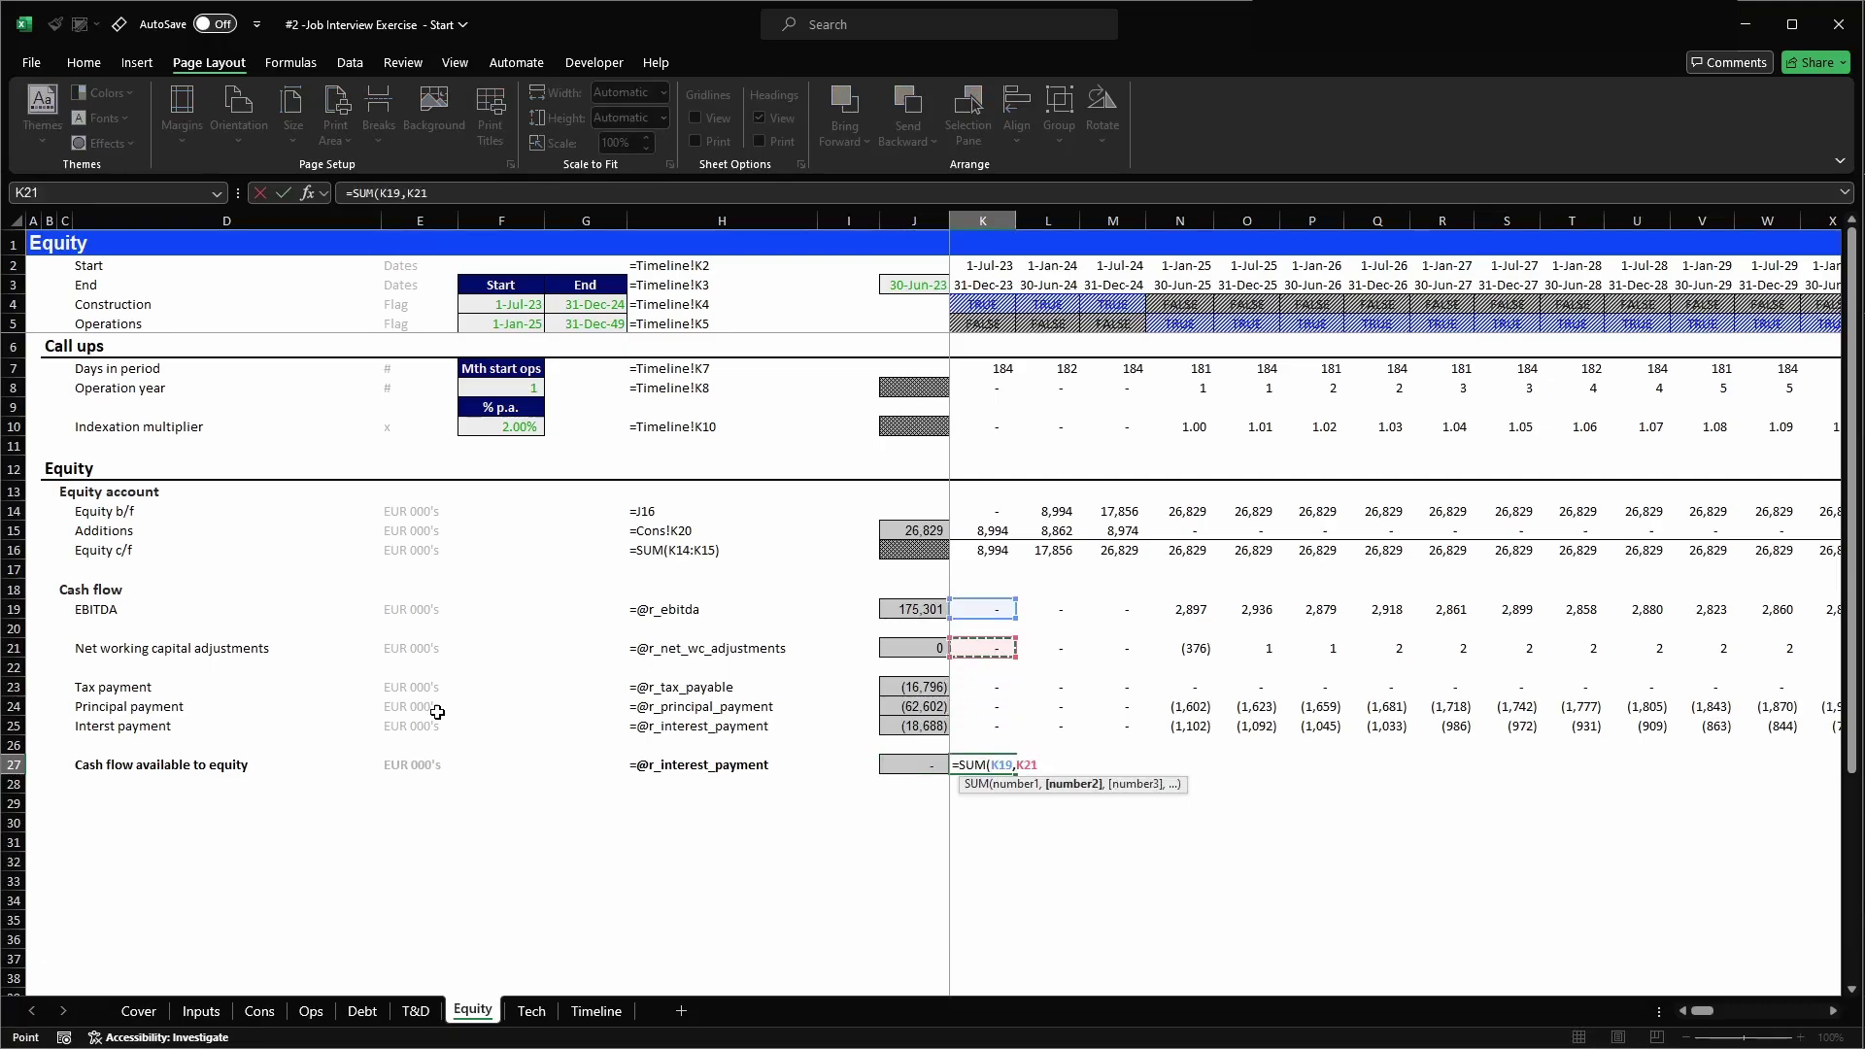
pyautogui.write(',')
pyautogui.press('Up')
pyautogui.press('Up')
pyautogui.hotkey('shift', 'Up')
pyautogui.hotkey('shift', 'Up')
pyautogui.press('Return')
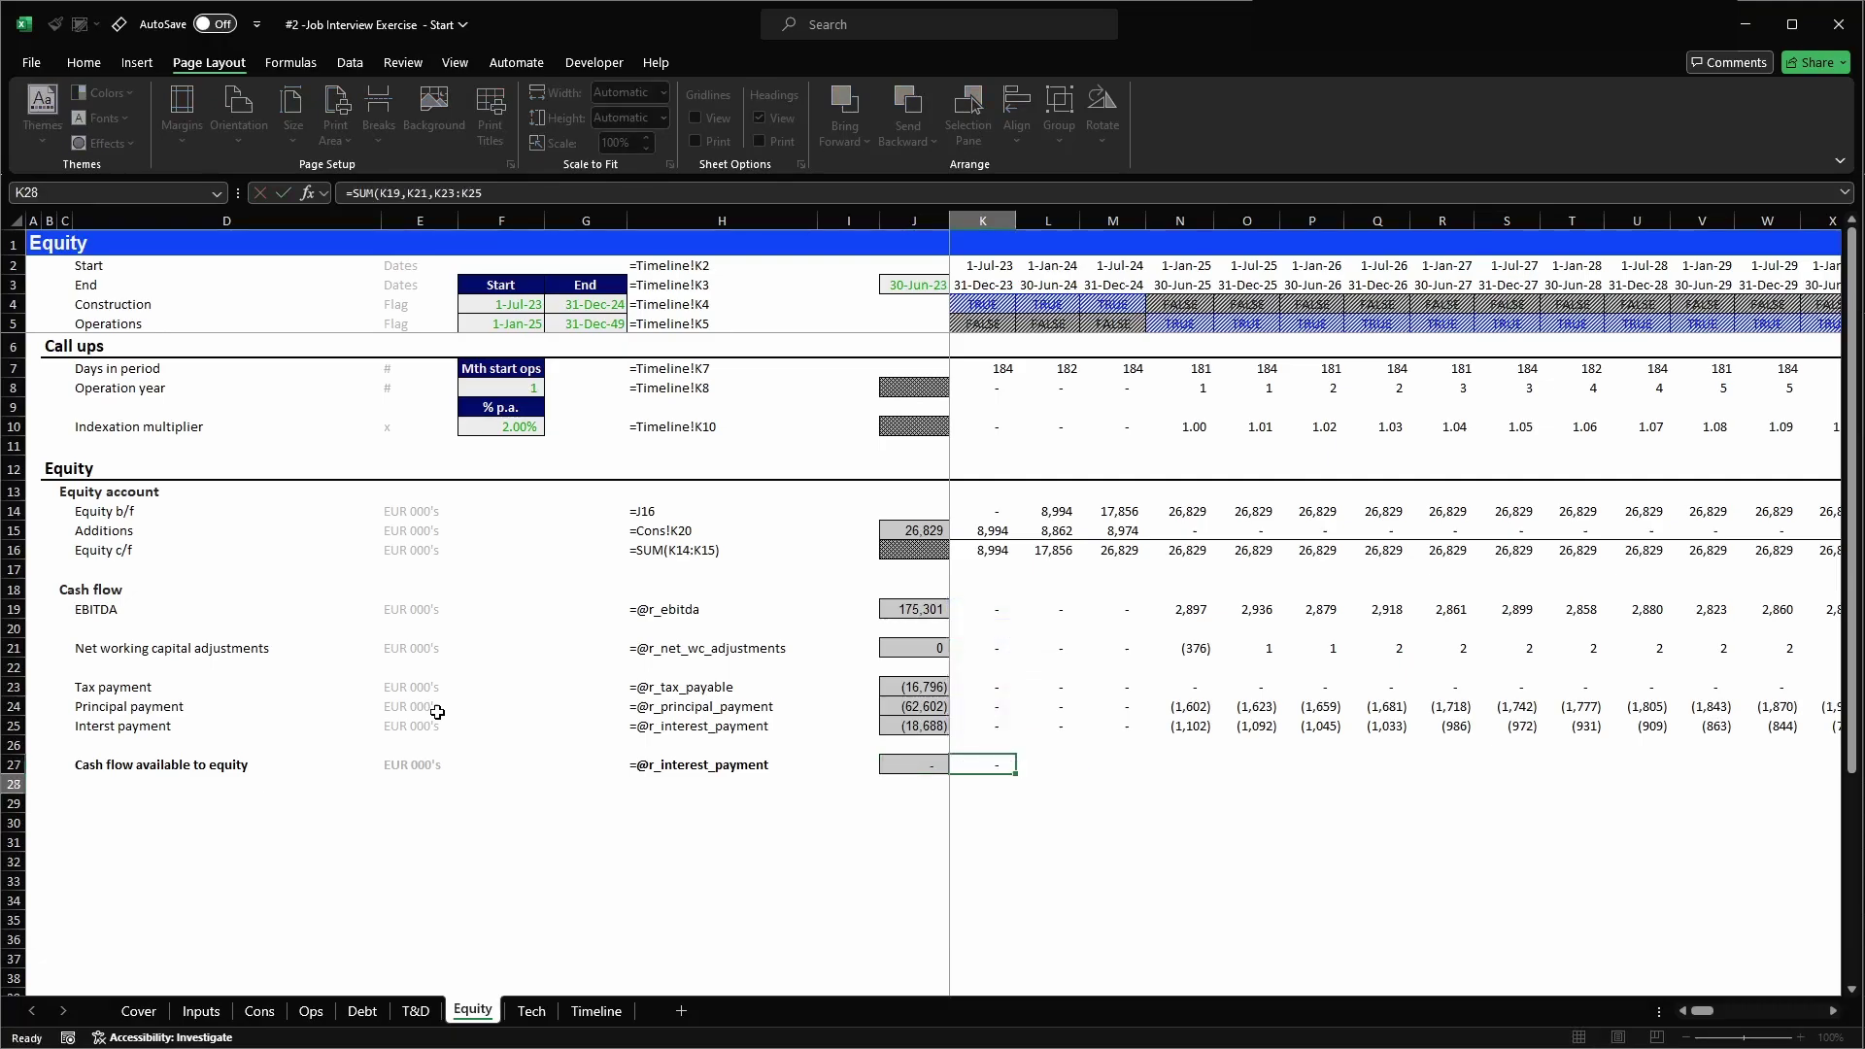
# - Fill the Cash flow available to equity formula from K27 across all periods
pyautogui.press('Up')
pyautogui.hotkey('ctrl', 'c')
pyautogui.hotkey('ctrl', 'shift', 'Right')
pyautogui.press('Return')
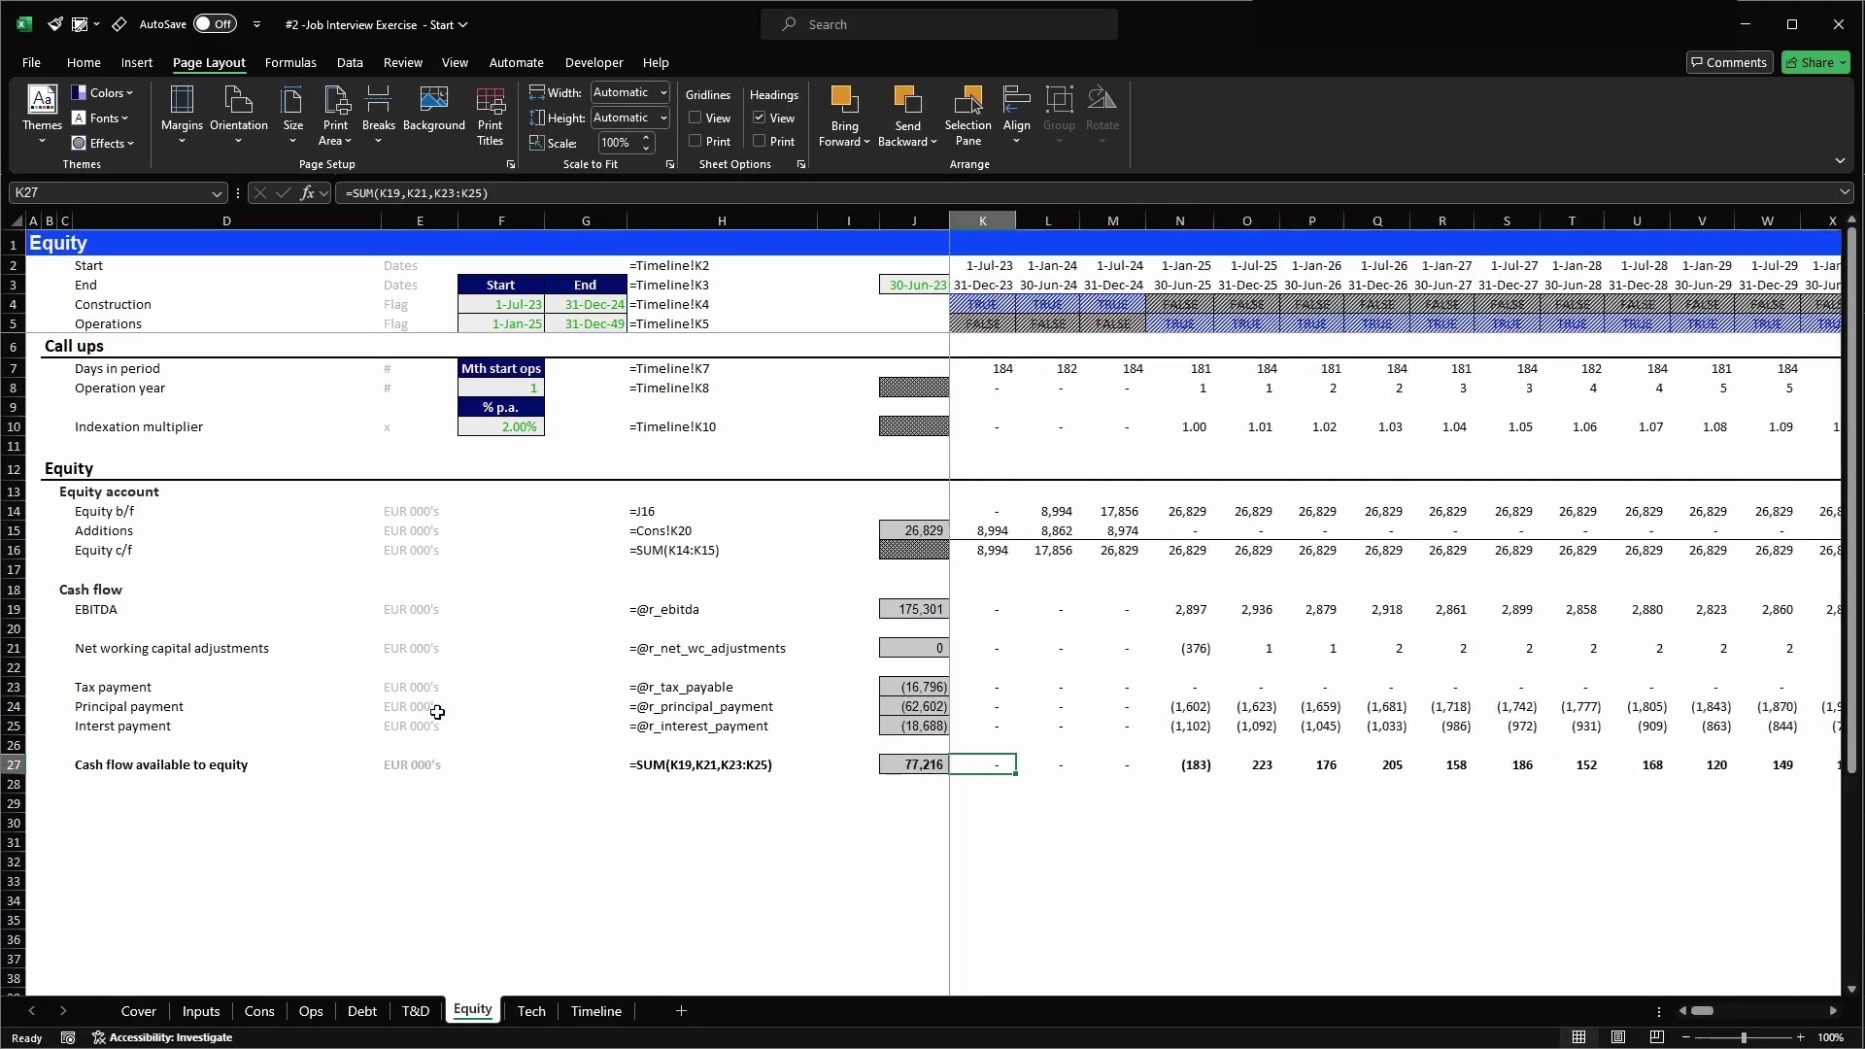
pyautogui.hotkey('shift', 'space')
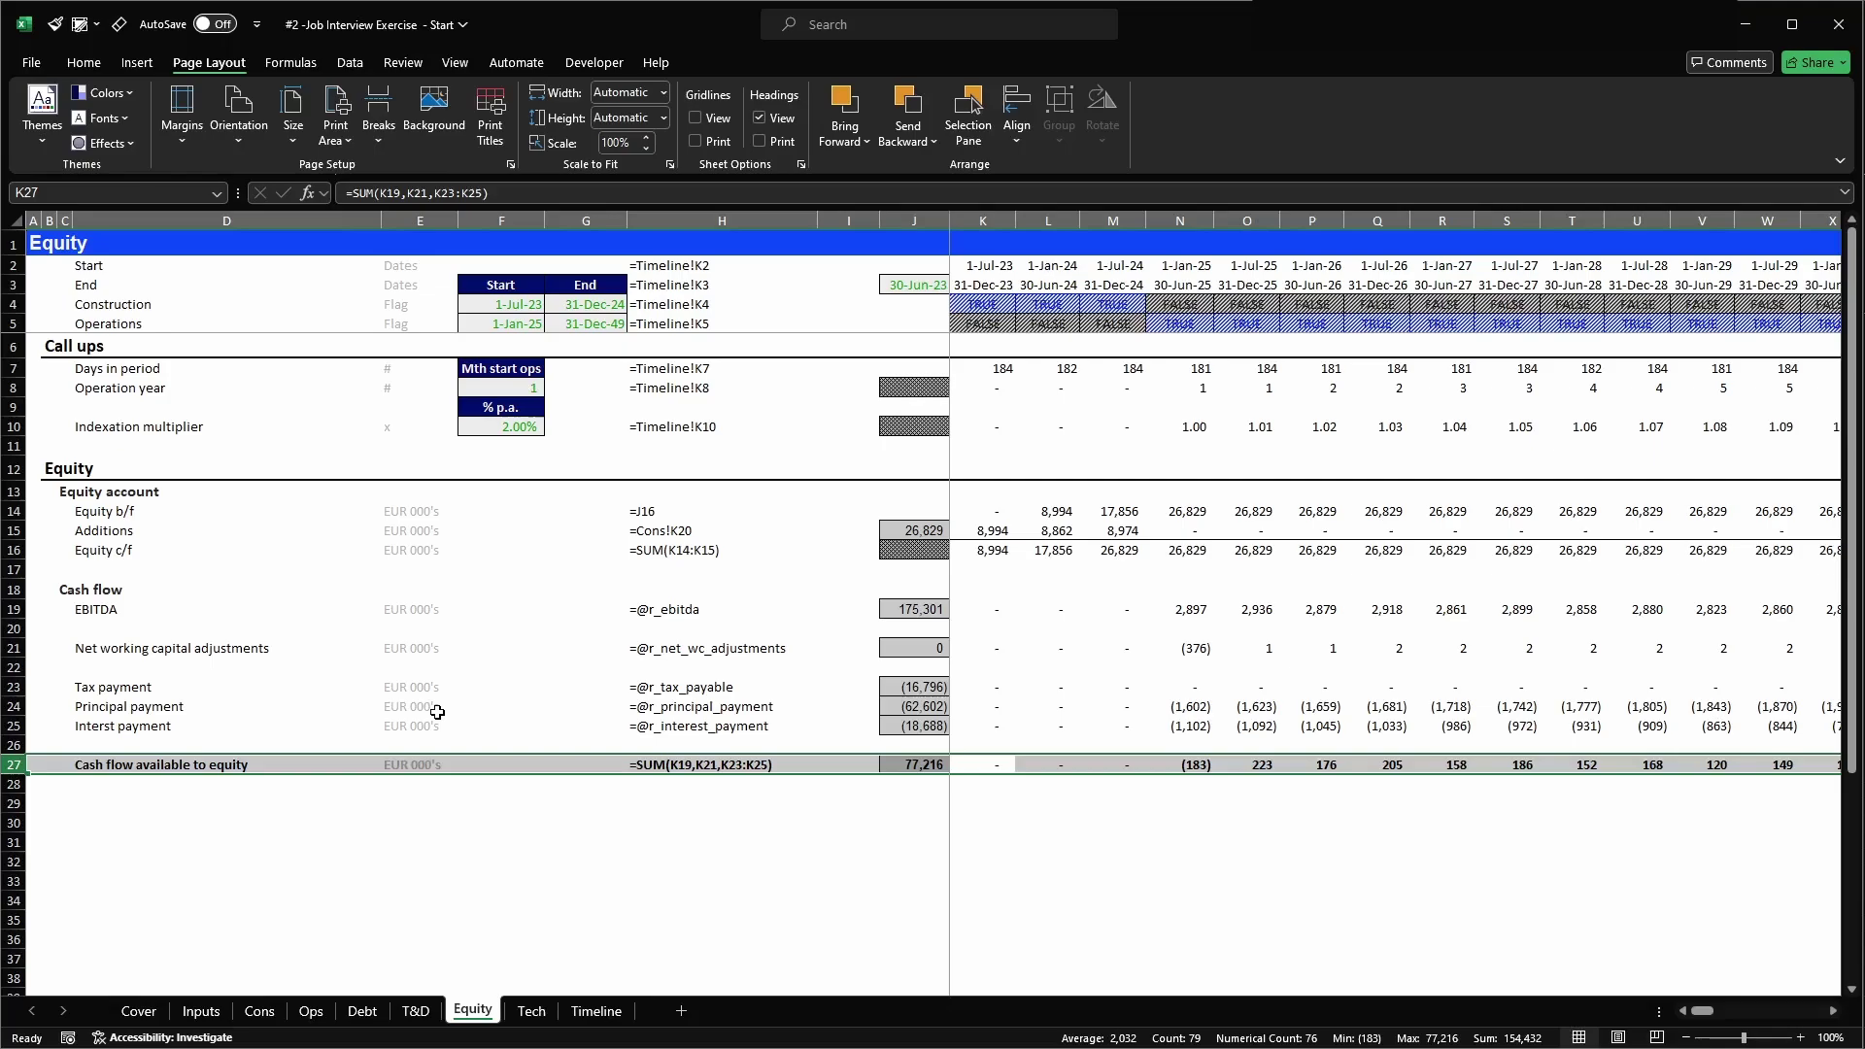
# - Extend the row label in D27 to read Cash flow available to equity / Dividends
pyautogui.press('Left')
pyautogui.press('Left')
pyautogui.press('Left')
pyautogui.press('Left')
pyautogui.press('Left')
pyautogui.press('Left')
pyautogui.press('Left')
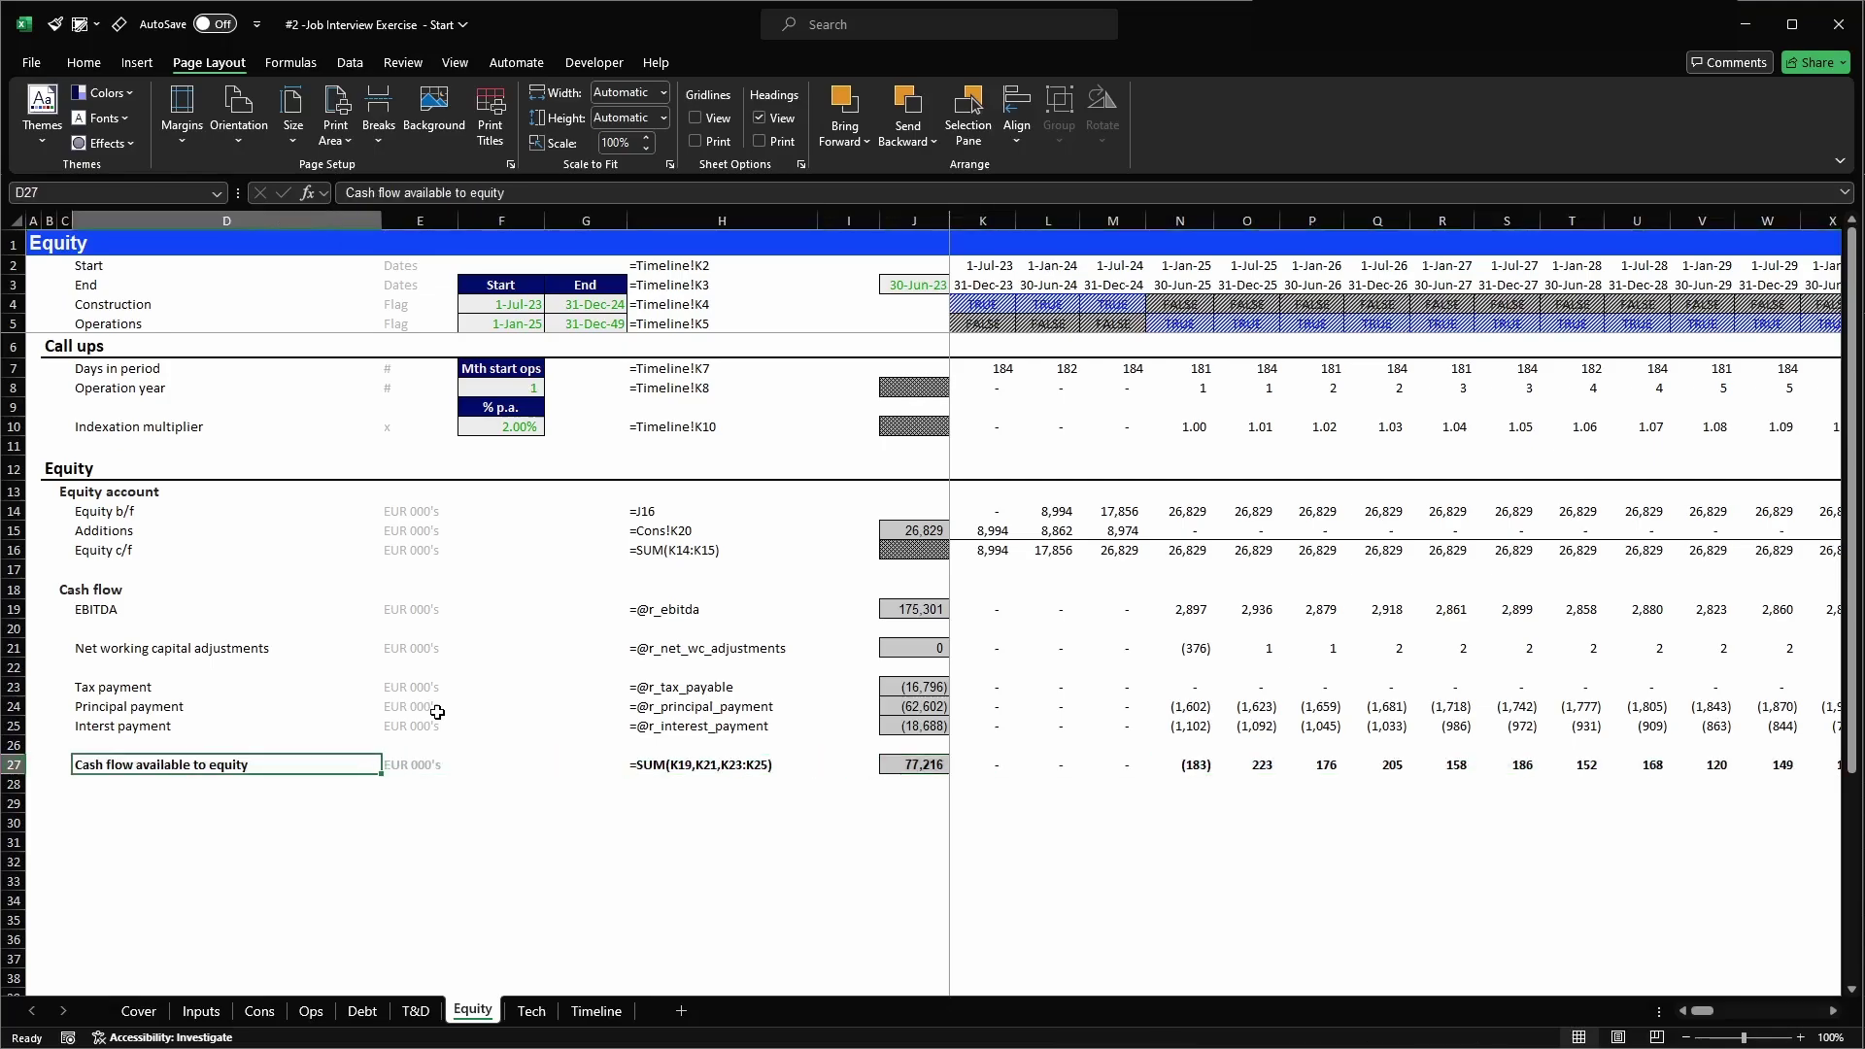
pyautogui.press('F2')
pyautogui.write('/ Dividends')
pyautogui.press('Return')
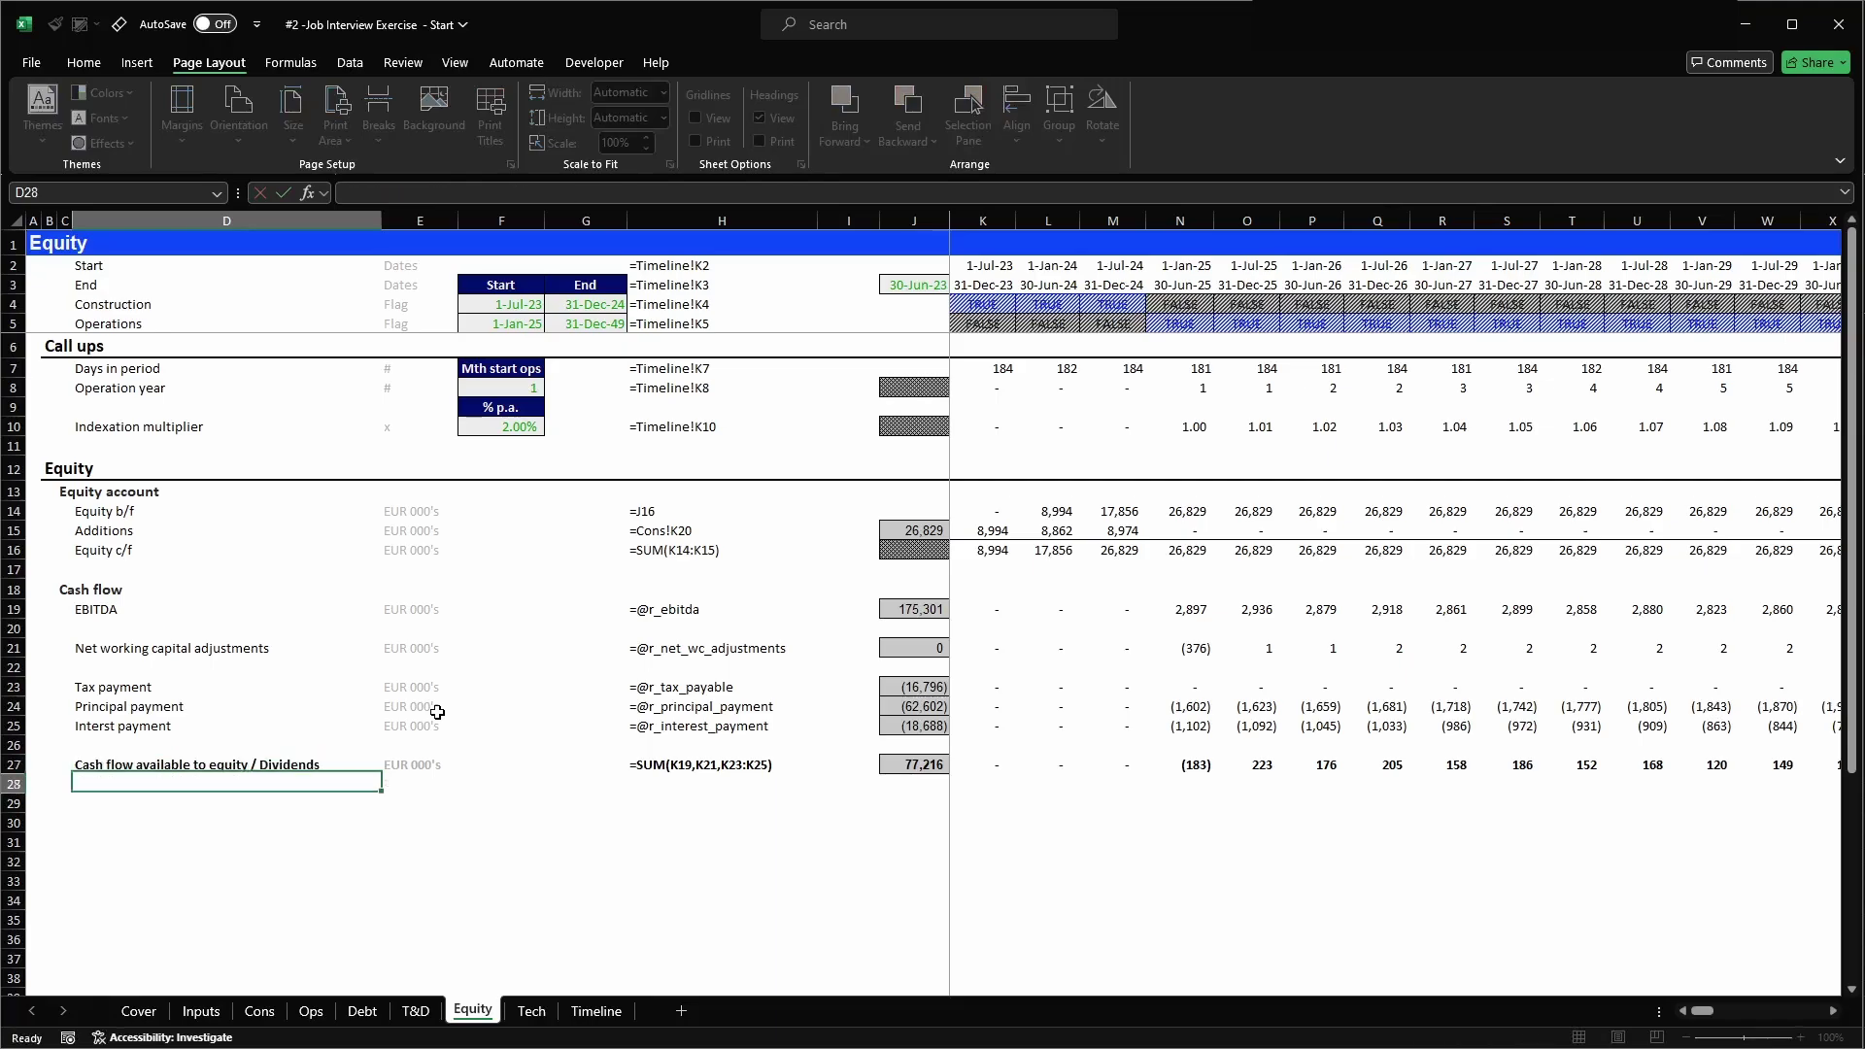
pyautogui.press('Up')
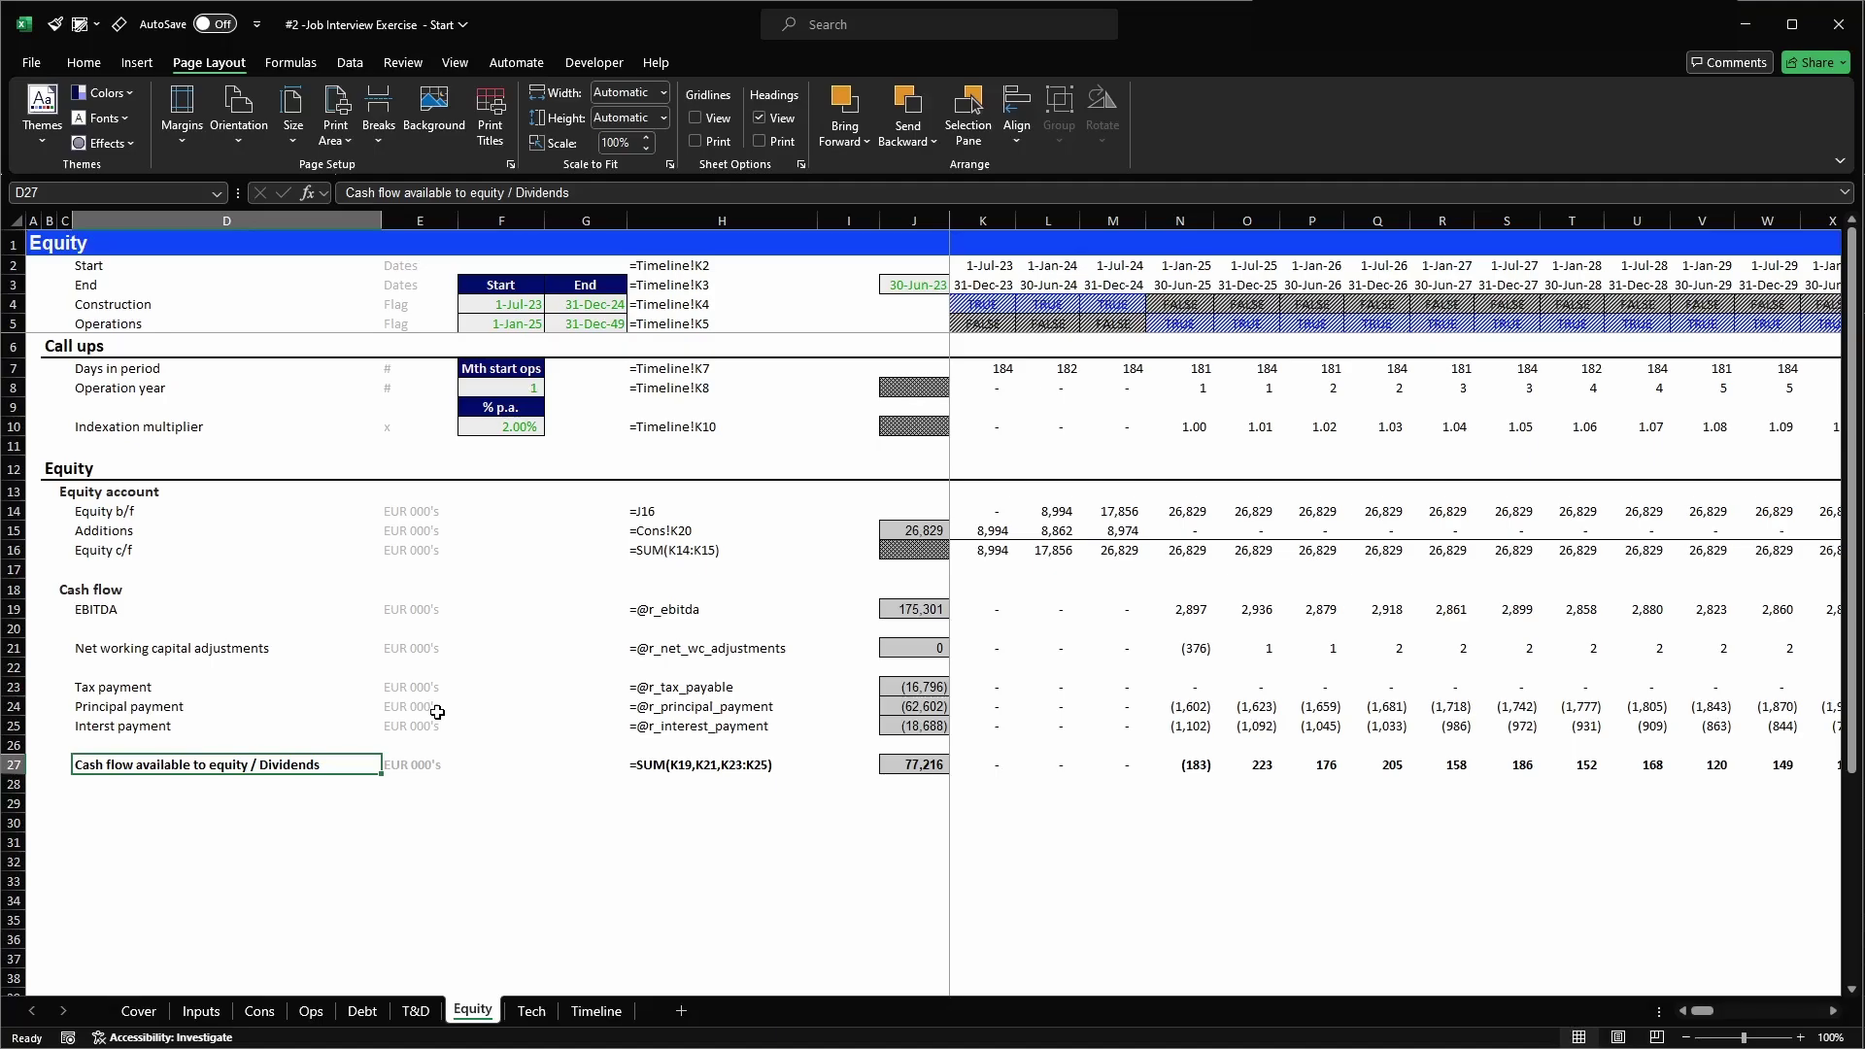
# - Enter the row labels NPV in D32 and IRR in D33
pyautogui.press('Down')
pyautogui.press('Down')
pyautogui.press('Down')
pyautogui.press('Down')
pyautogui.press('Down')
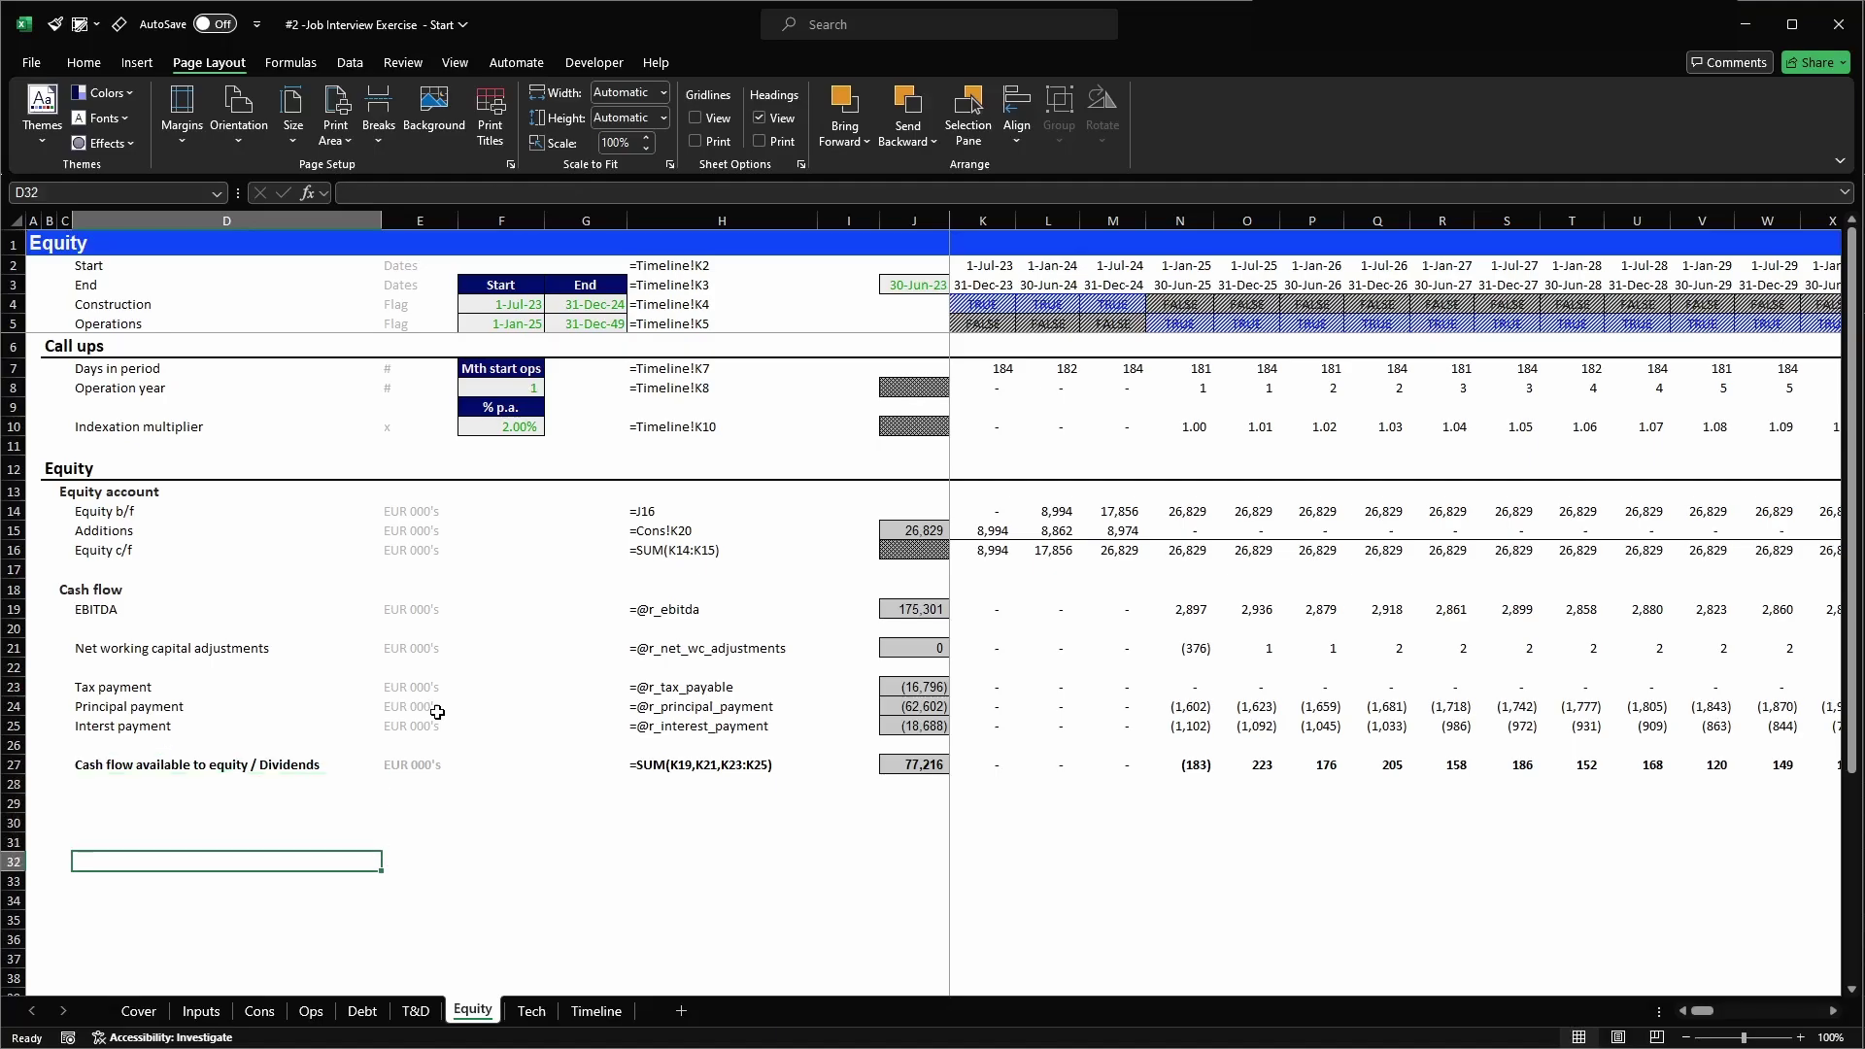
pyautogui.write('NPV')
pyautogui.press('Return')
pyautogui.write('IRR')
pyautogui.press('Return')
# - Enter the row label Equity hurdle rate in D31, directly above NPV
pyautogui.press('Up')
pyautogui.press('Up')
pyautogui.press('Up')
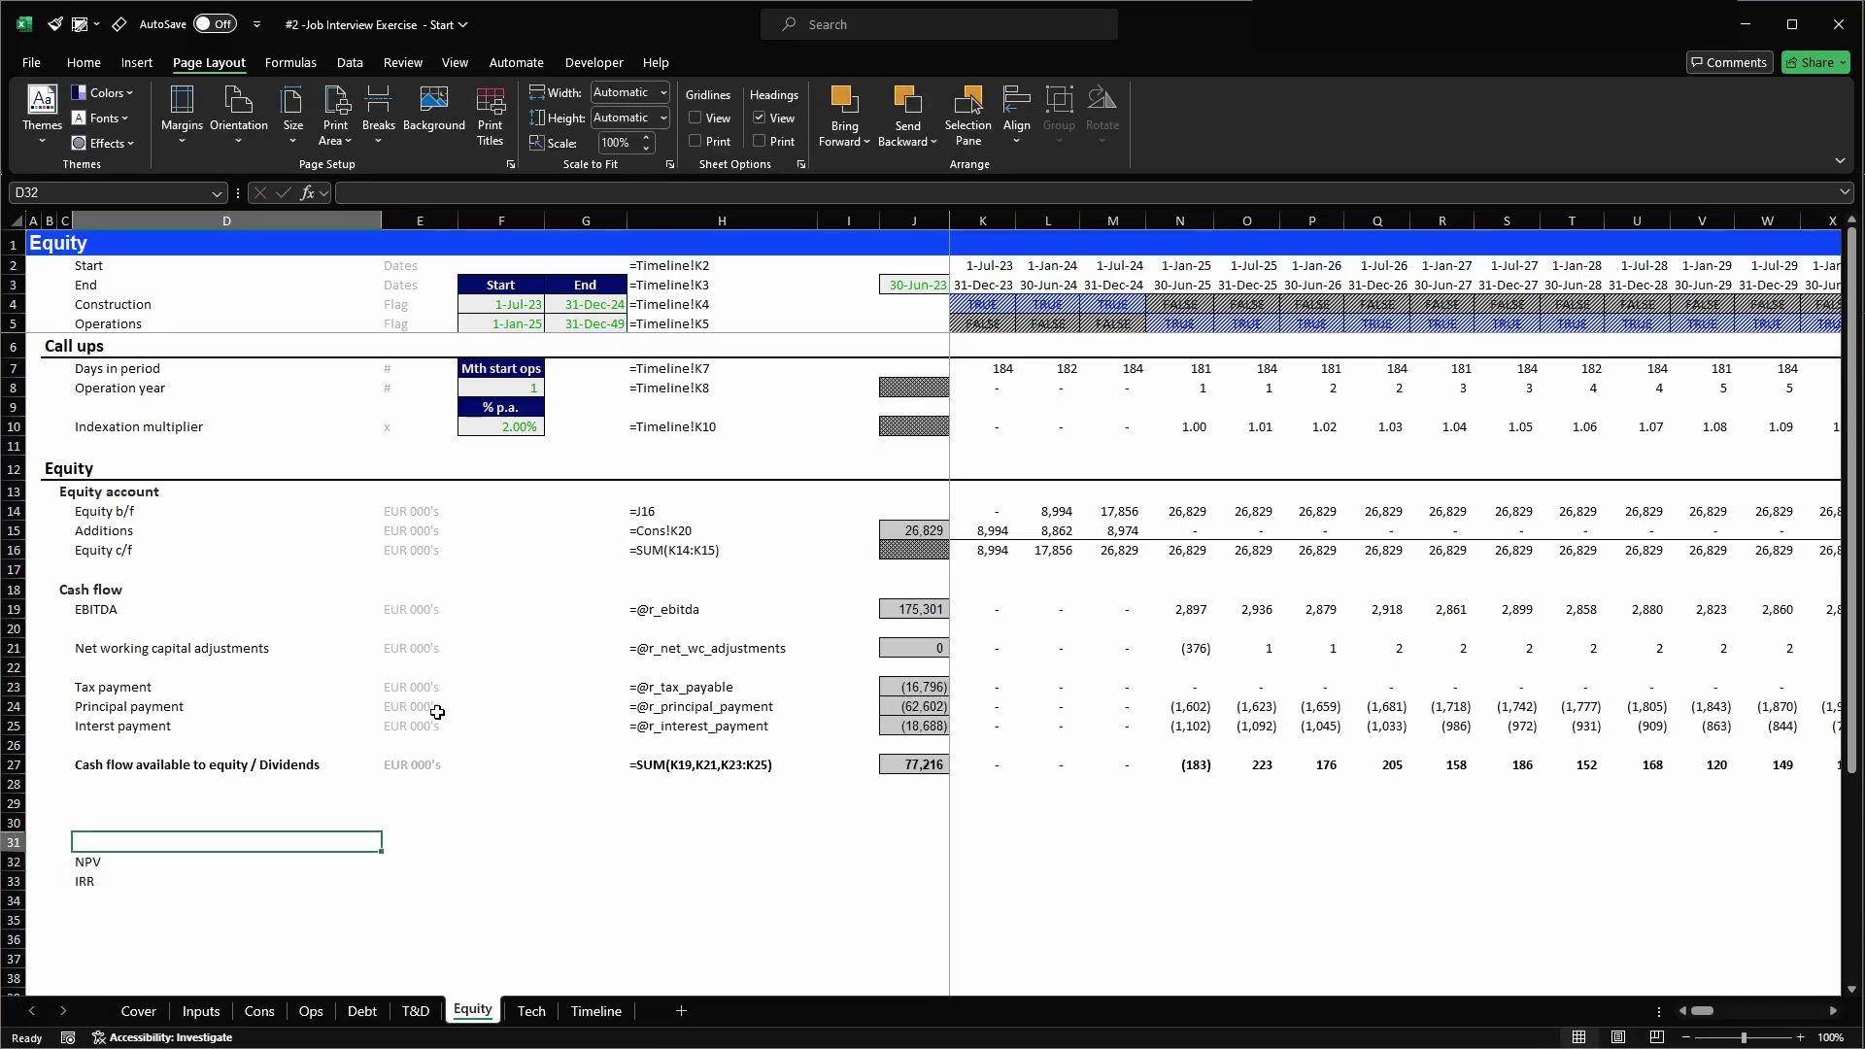
pyautogui.write('Equity H')
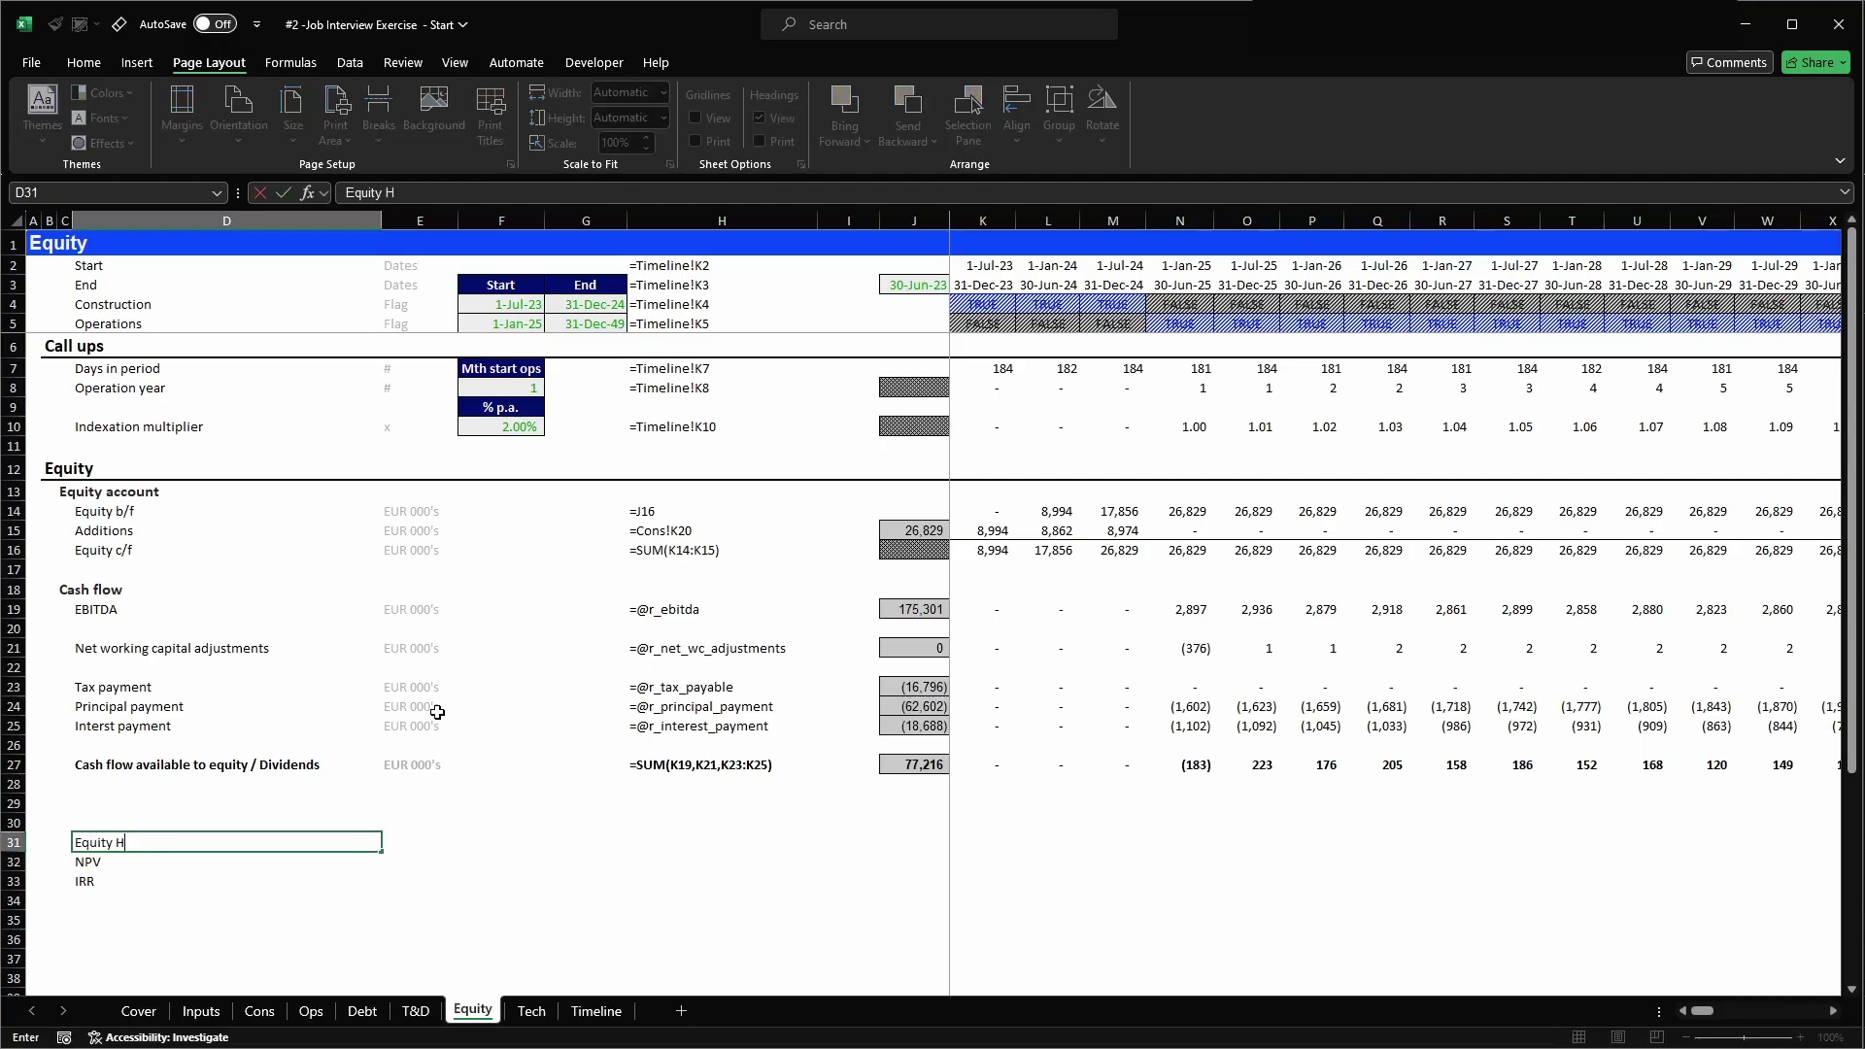
pyautogui.write('urdle')
pyautogui.press('BackSpace')
pyautogui.press('BackSpace')
pyautogui.press('BackSpace')
pyautogui.press('BackSpace')
pyautogui.press('BackSpace')
pyautogui.press('BackSpace')
pyautogui.write('hurdle rate')
pyautogui.press('Return')
pyautogui.press('Up')
# - Link E31 to the equity hurdle rate value on the Inputs sheet
pyautogui.press('Right')
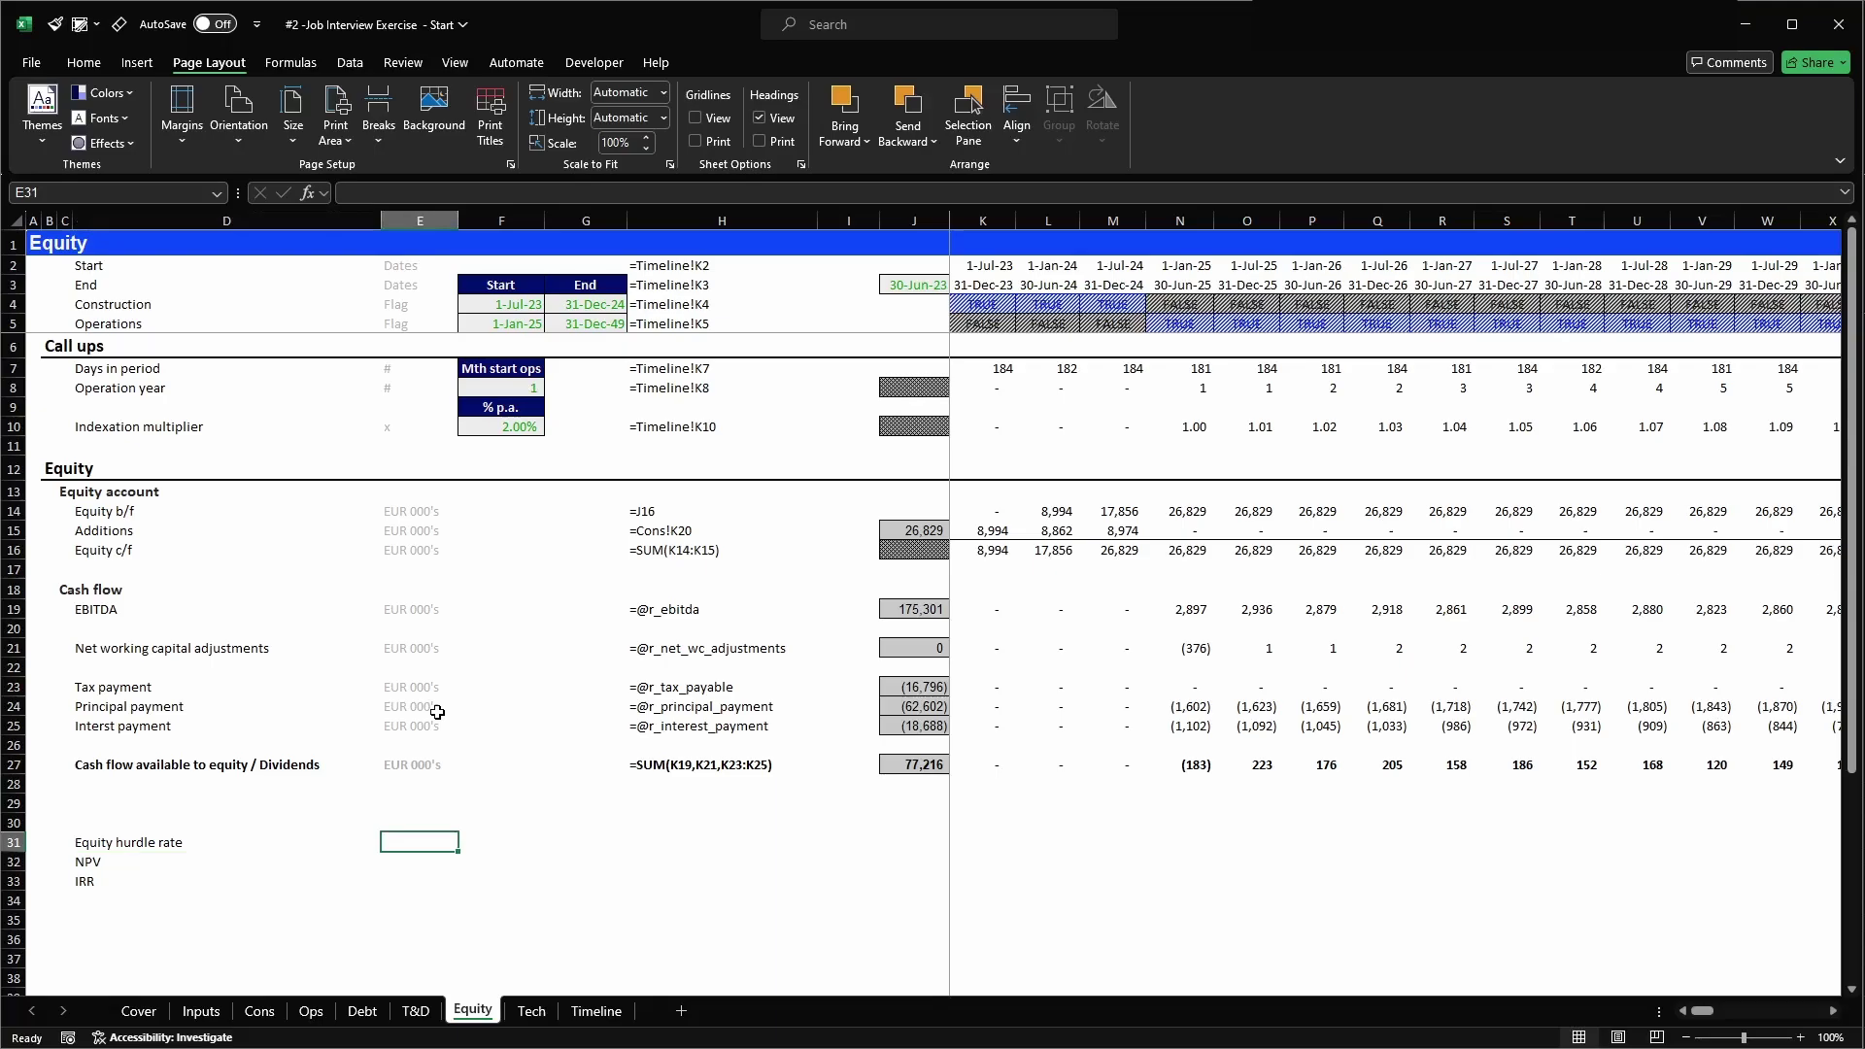
pyautogui.write('=')
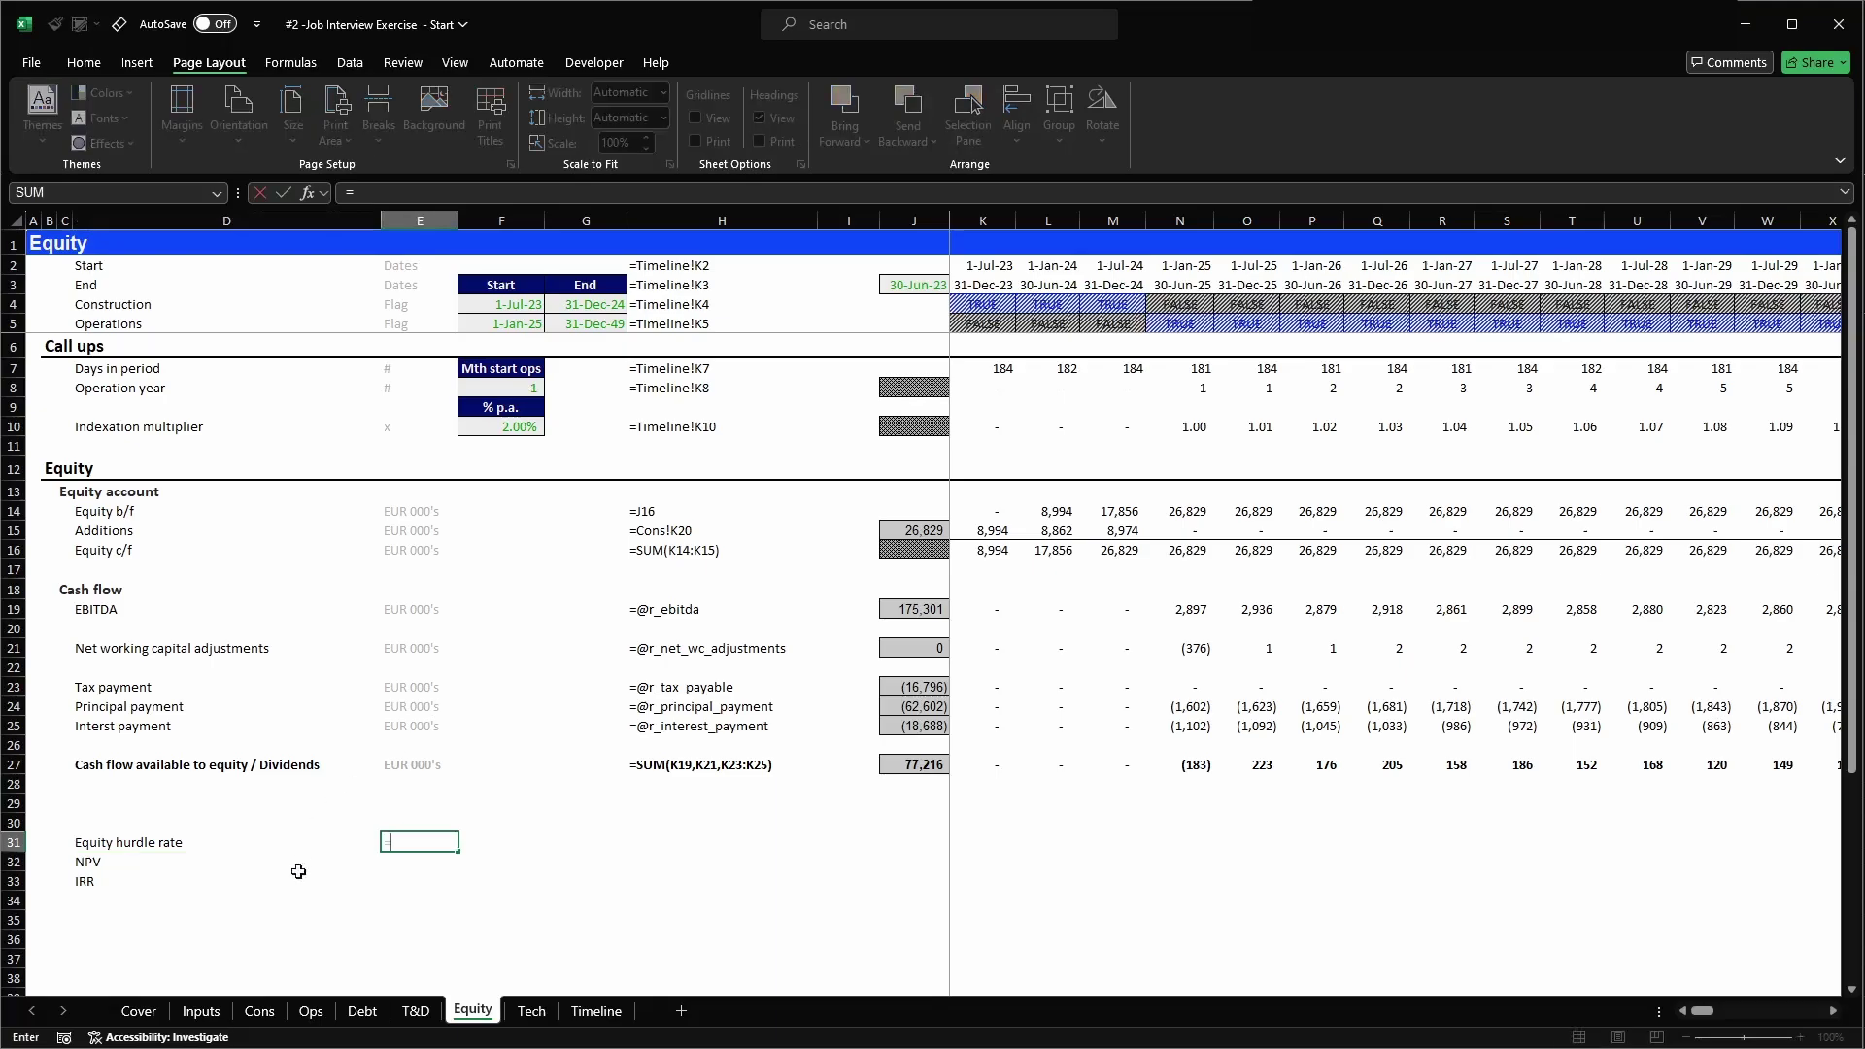
pyautogui.click(216, 1010)
pyautogui.scroll(-9, 641, 786)
pyautogui.scroll(-2, 671, 799)
pyautogui.click(616, 831)
pyautogui.press('Return')
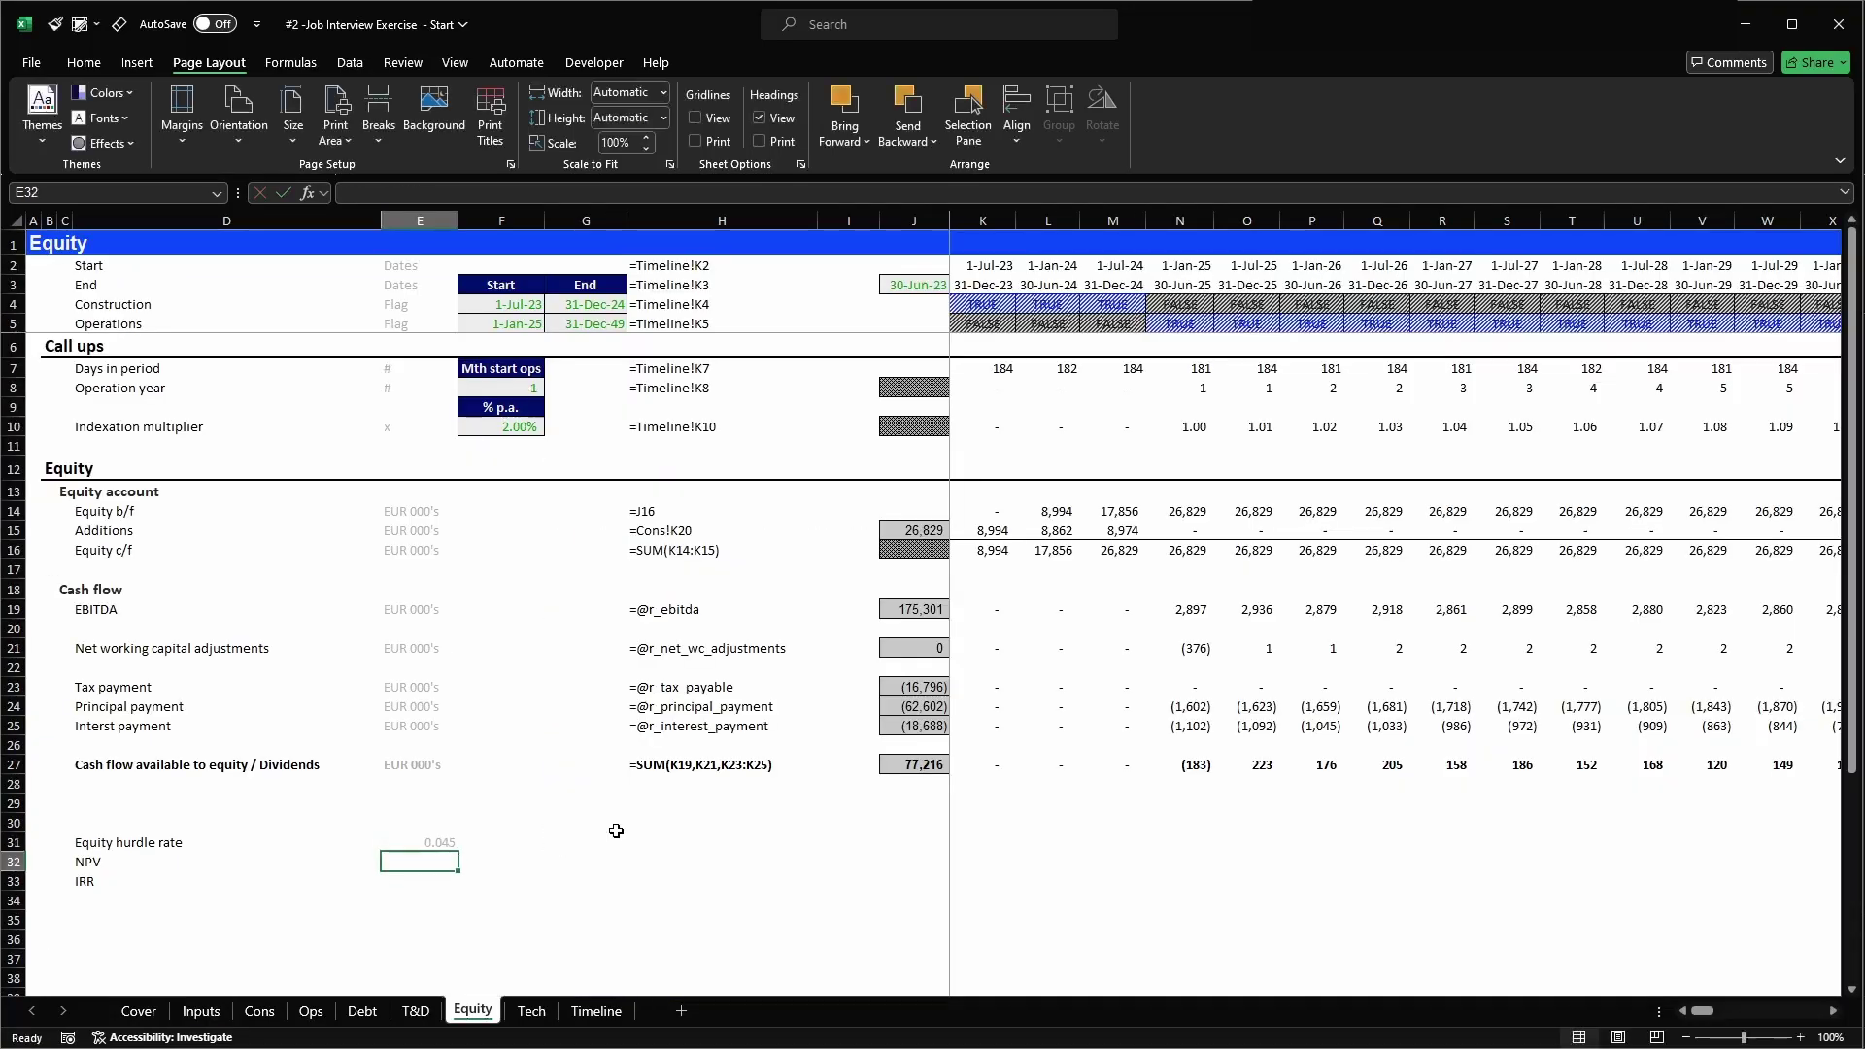
pyautogui.press('Up')
pyautogui.hotkey('alt', '2')
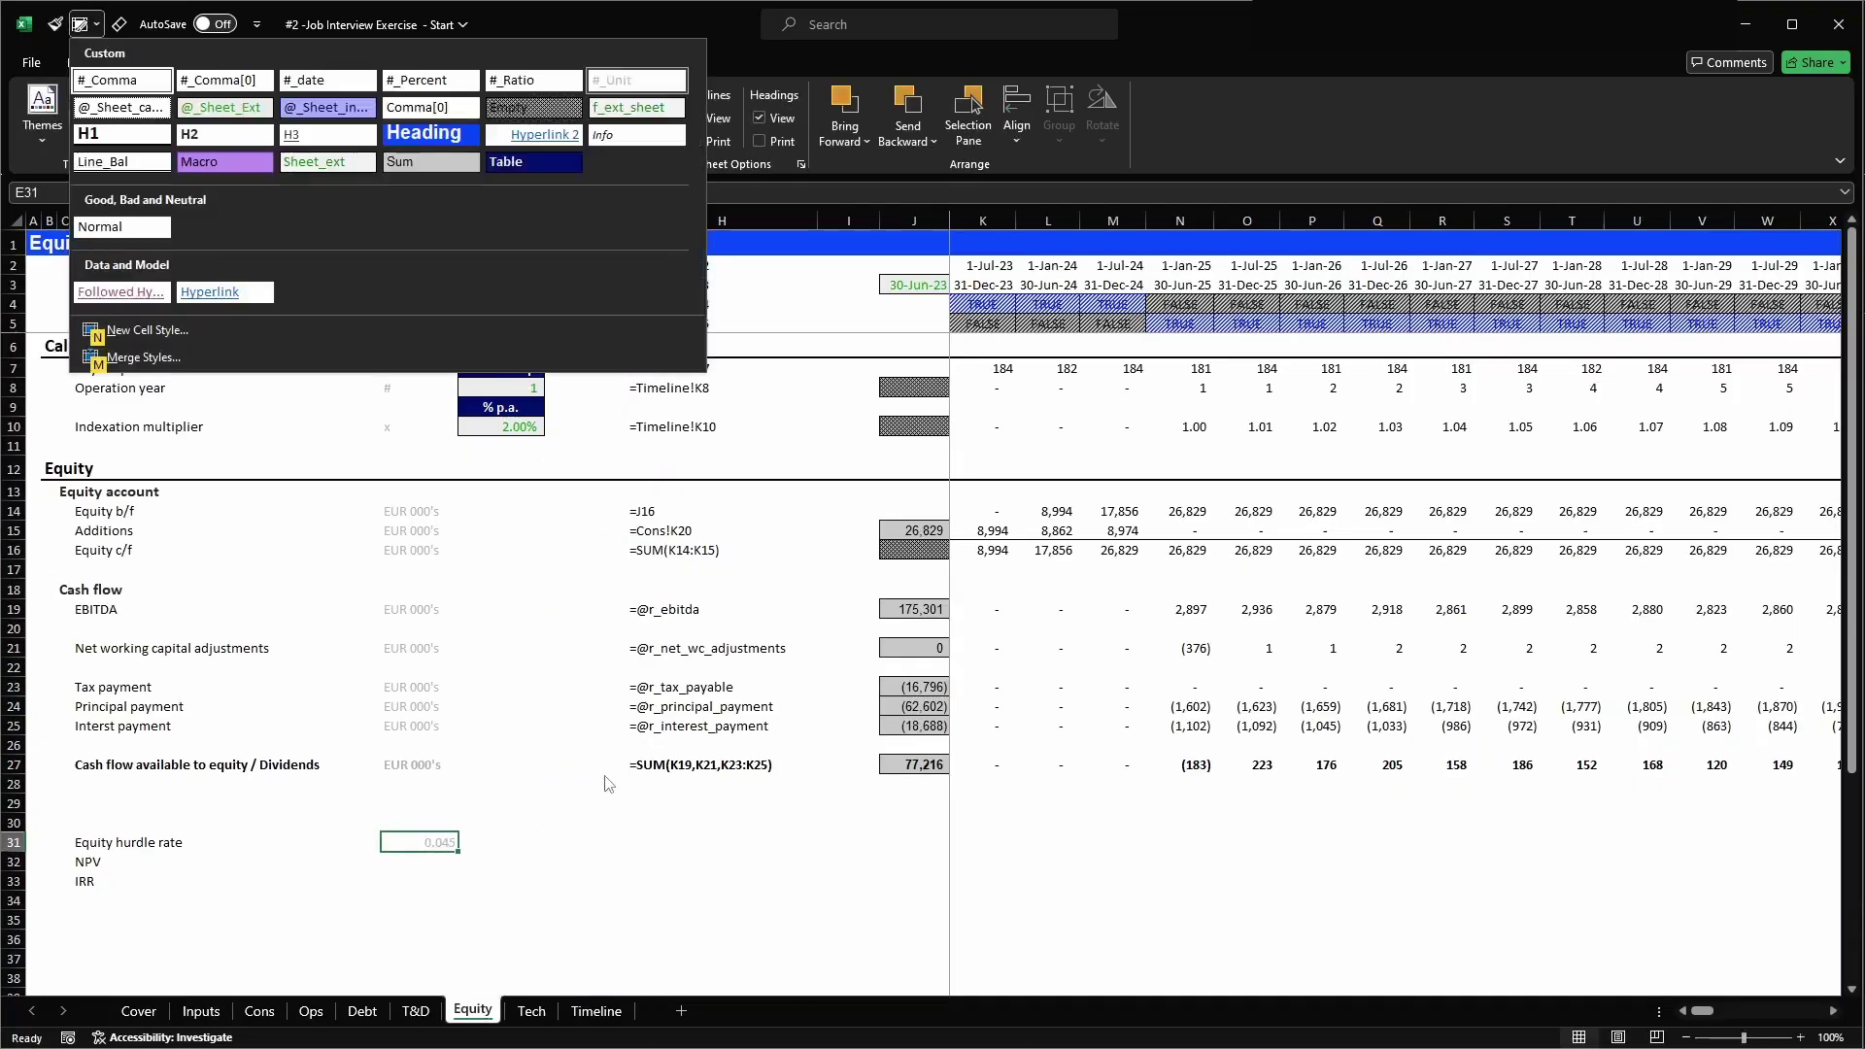
pyautogui.click(215, 111)
pyautogui.hotkey('alt', '2')
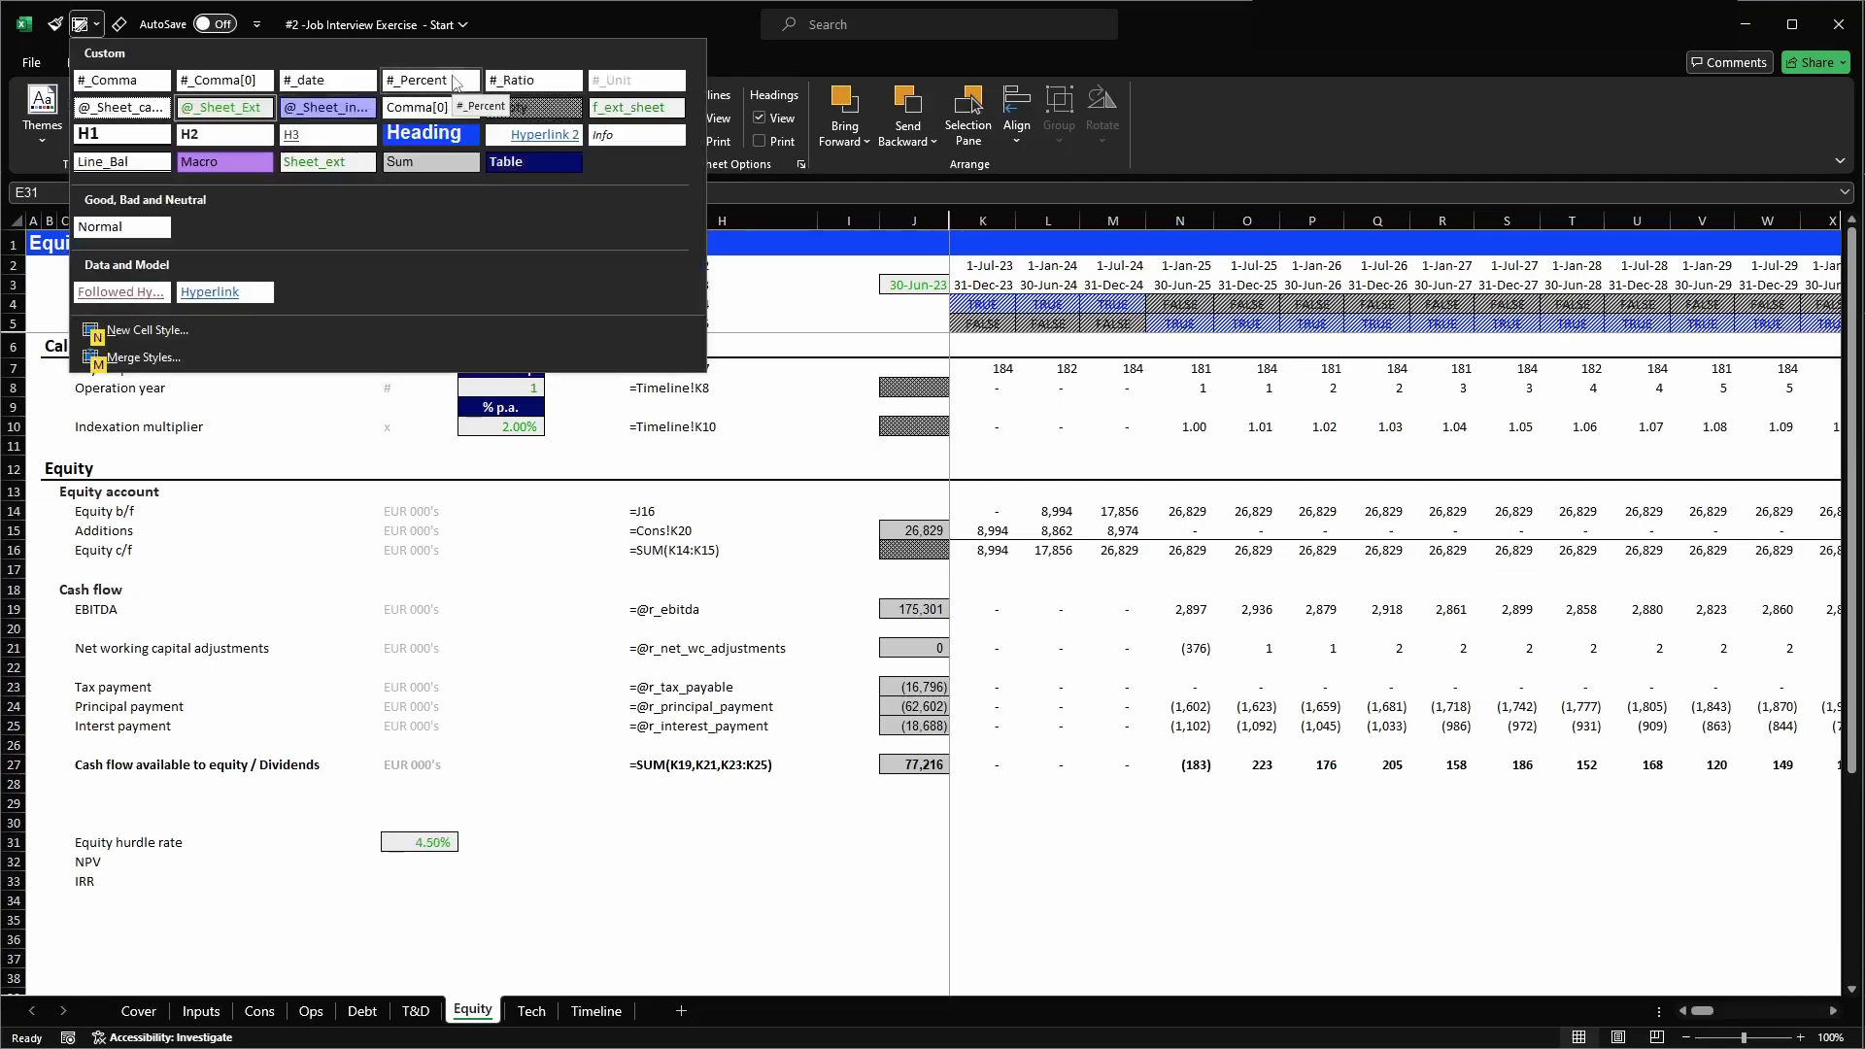
pyautogui.click(448, 82)
pyautogui.press('Left')
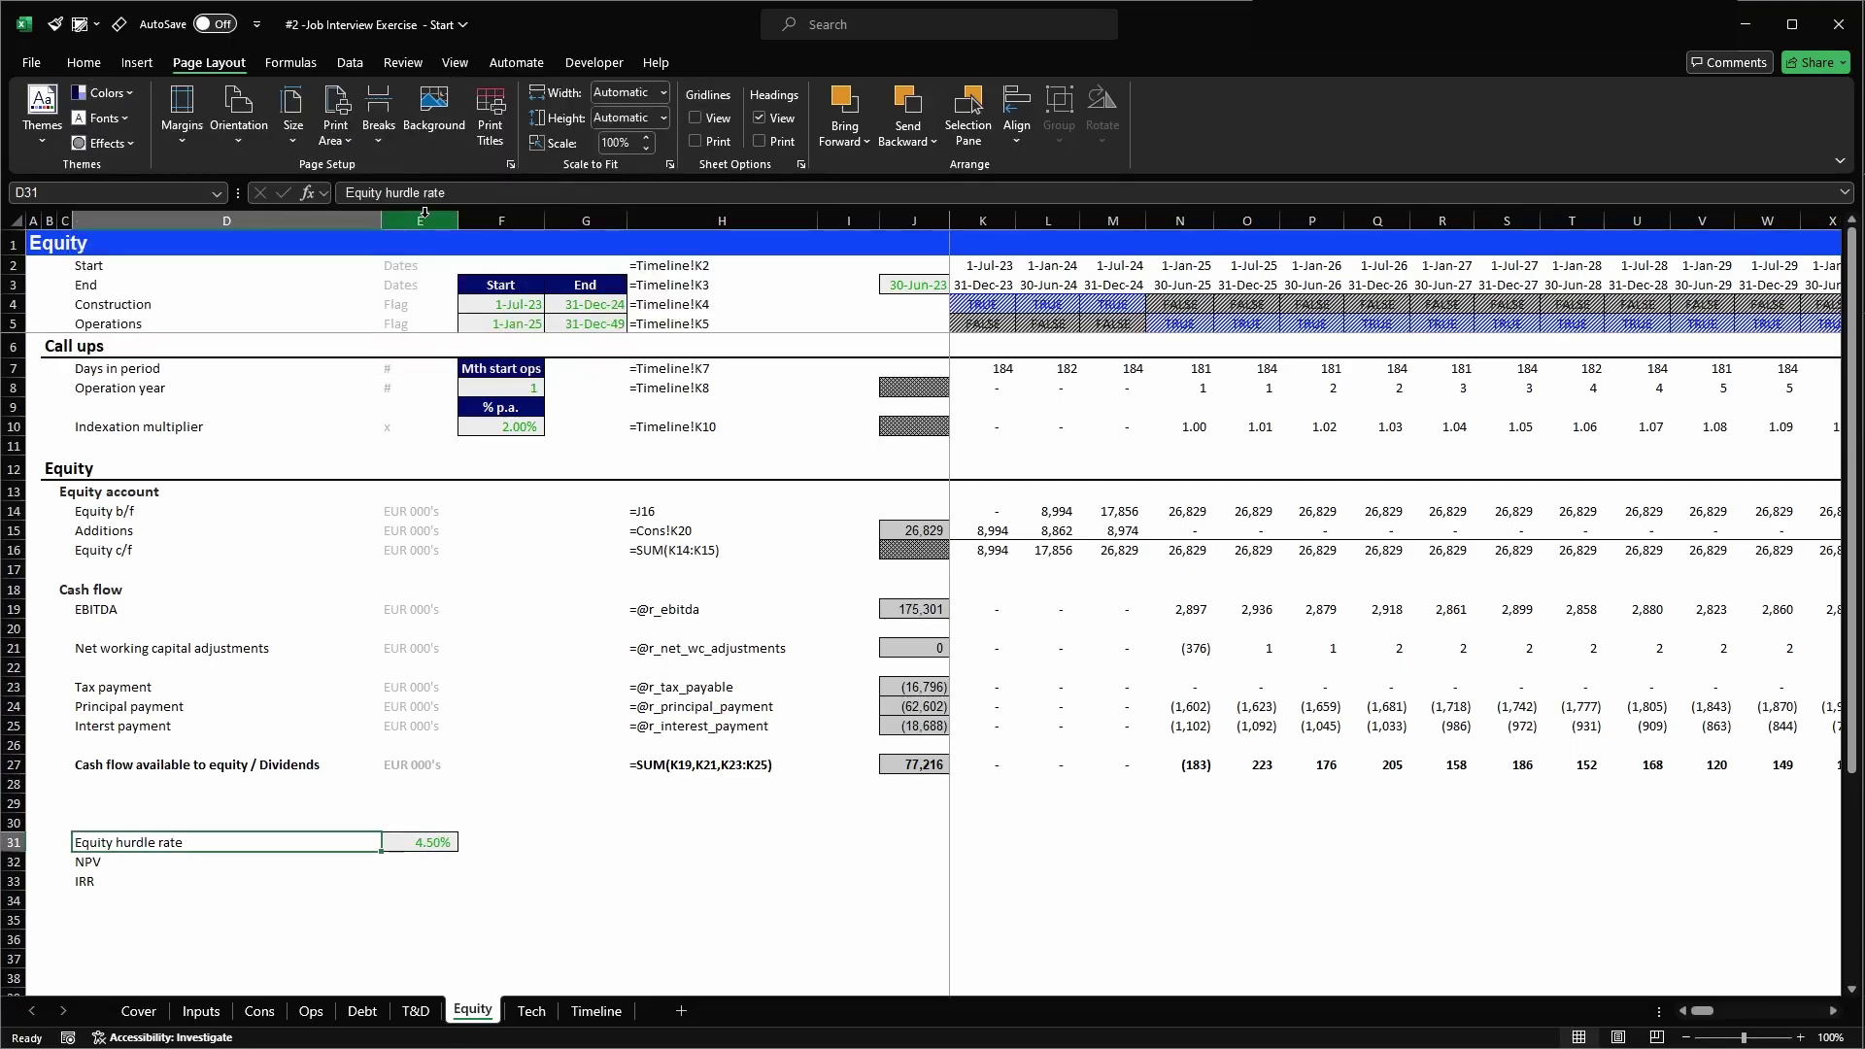
# - Move the linked hurdle rate from E31 to F31
pyautogui.press('Right')
pyautogui.hotkey('ctrl', 'x')
pyautogui.press('Right')
pyautogui.hotkey('ctrl', 'v')
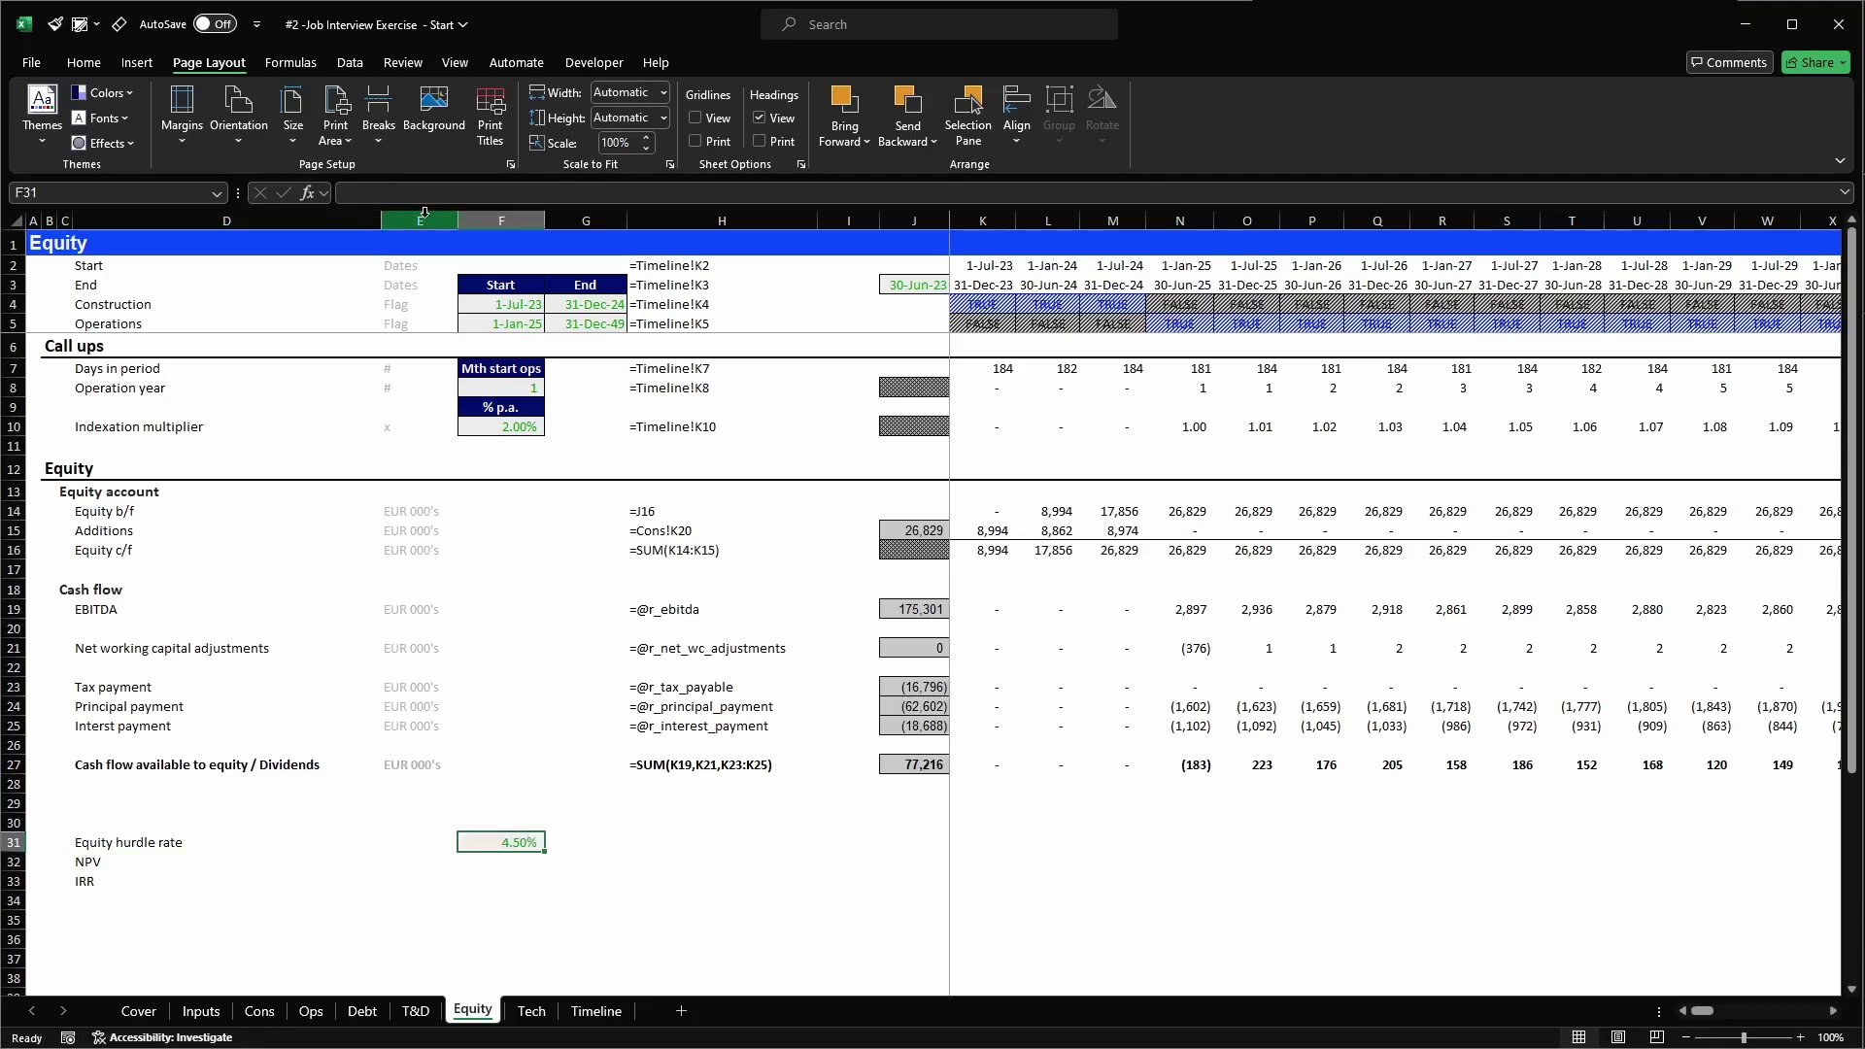
# - Enter % as the unit of the Equity hurdle rate row in E31
pyautogui.press('Left')
pyautogui.press('F2')
pyautogui.write('%')
pyautogui.press('Return')
pyautogui.press('Up')
pyautogui.press('Up')
pyautogui.press('Up')
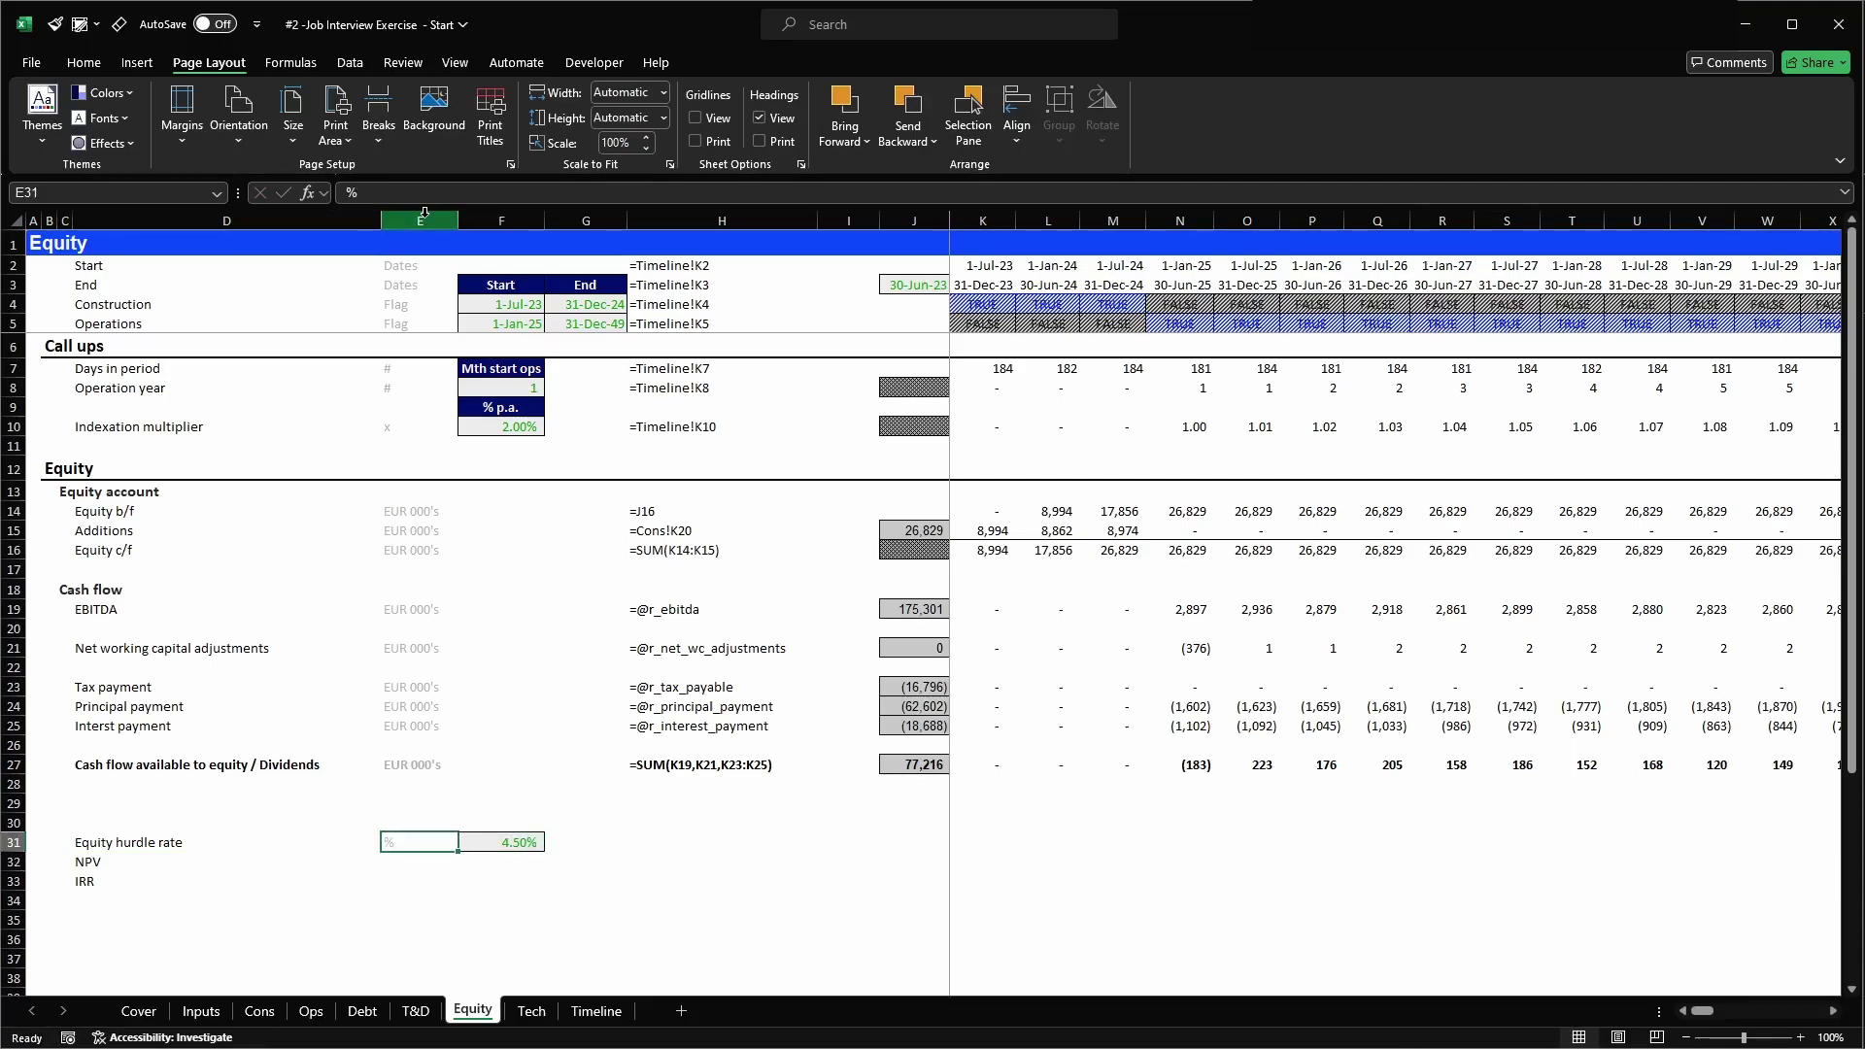
pyautogui.press('Down')
pyautogui.press('Down')
pyautogui.press('Right')
pyautogui.press('Down')
pyautogui.hotkey('shift', 'space')
pyautogui.hotkey('shift', 'Down')
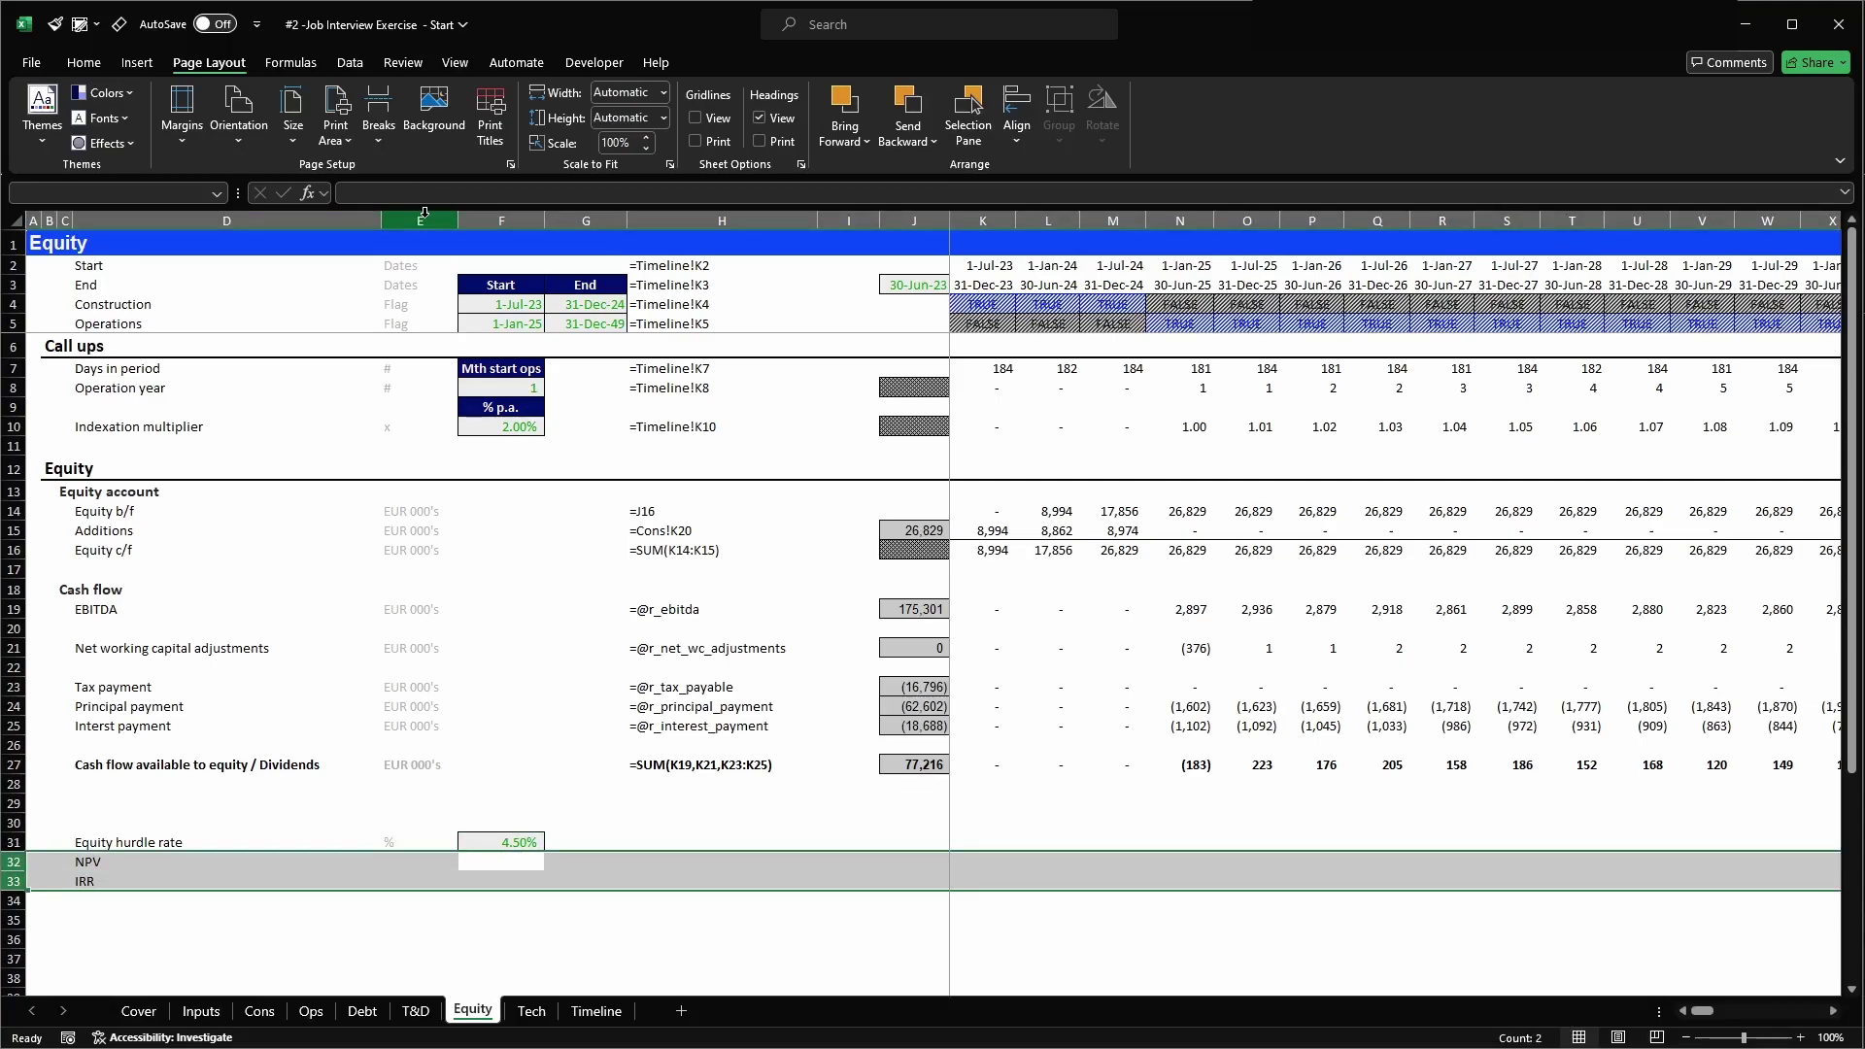
# - Enter the row label Cash flow to equity in D29
pyautogui.press('Up')
pyautogui.press('Up')
pyautogui.press('Left')
pyautogui.press('Up')
pyautogui.press('Left')
pyautogui.press('Left')
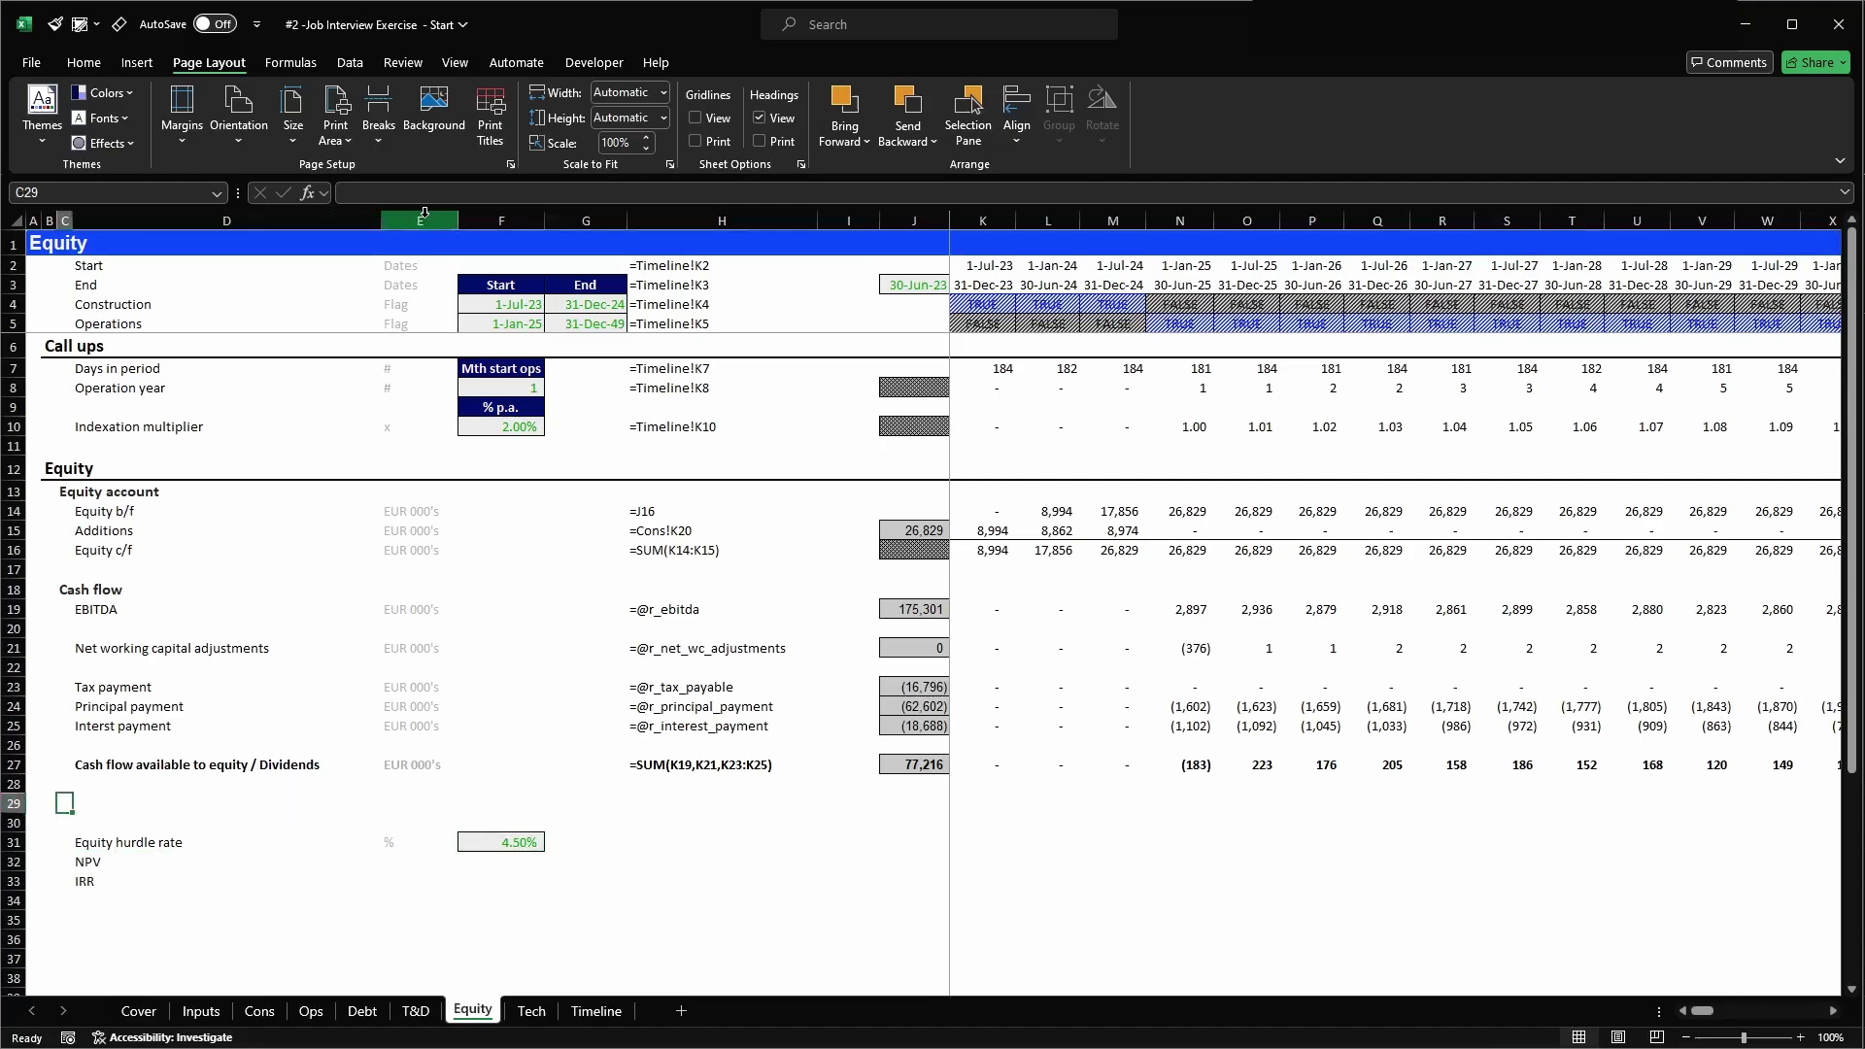
pyautogui.press('Right')
pyautogui.write('Cash f')
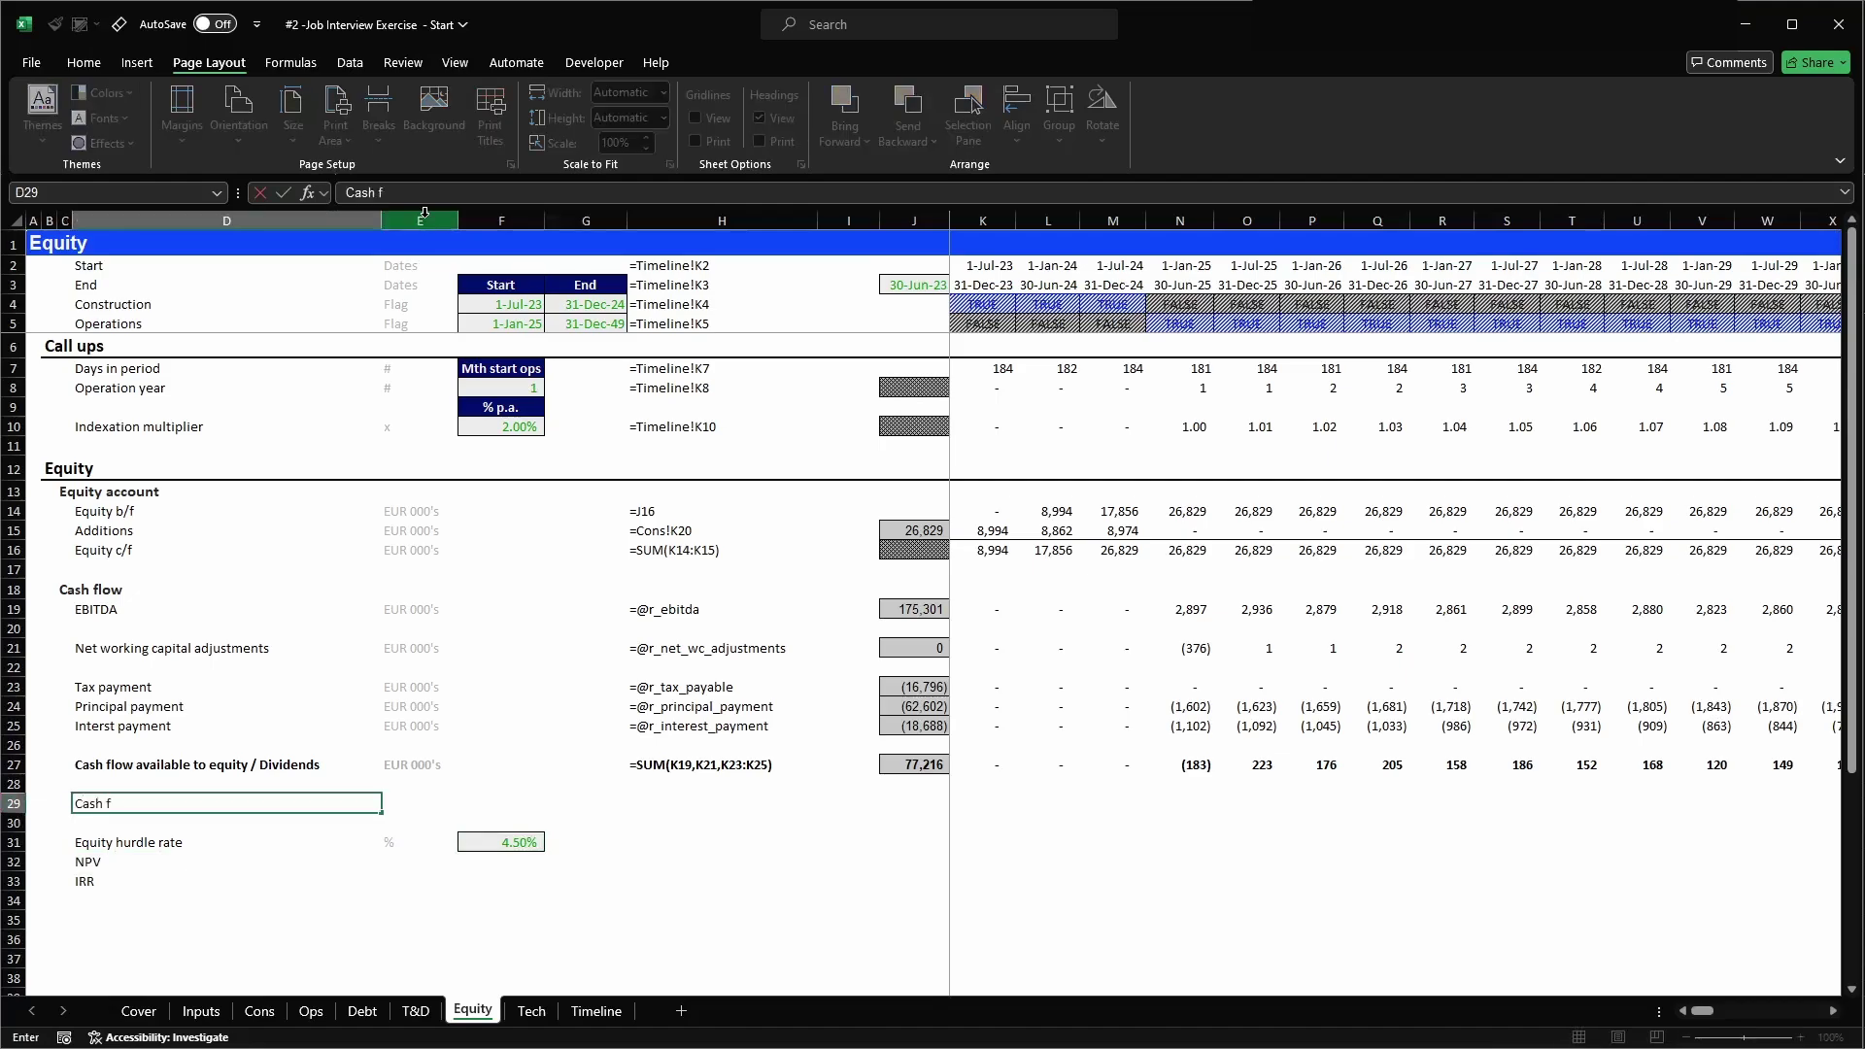
pyautogui.write('low to equity')
pyautogui.press('Return')
pyautogui.write('\\')
pyautogui.press('Up')
pyautogui.press('Right')
pyautogui.press('Right')
pyautogui.press('Down')
pyautogui.press('Left')
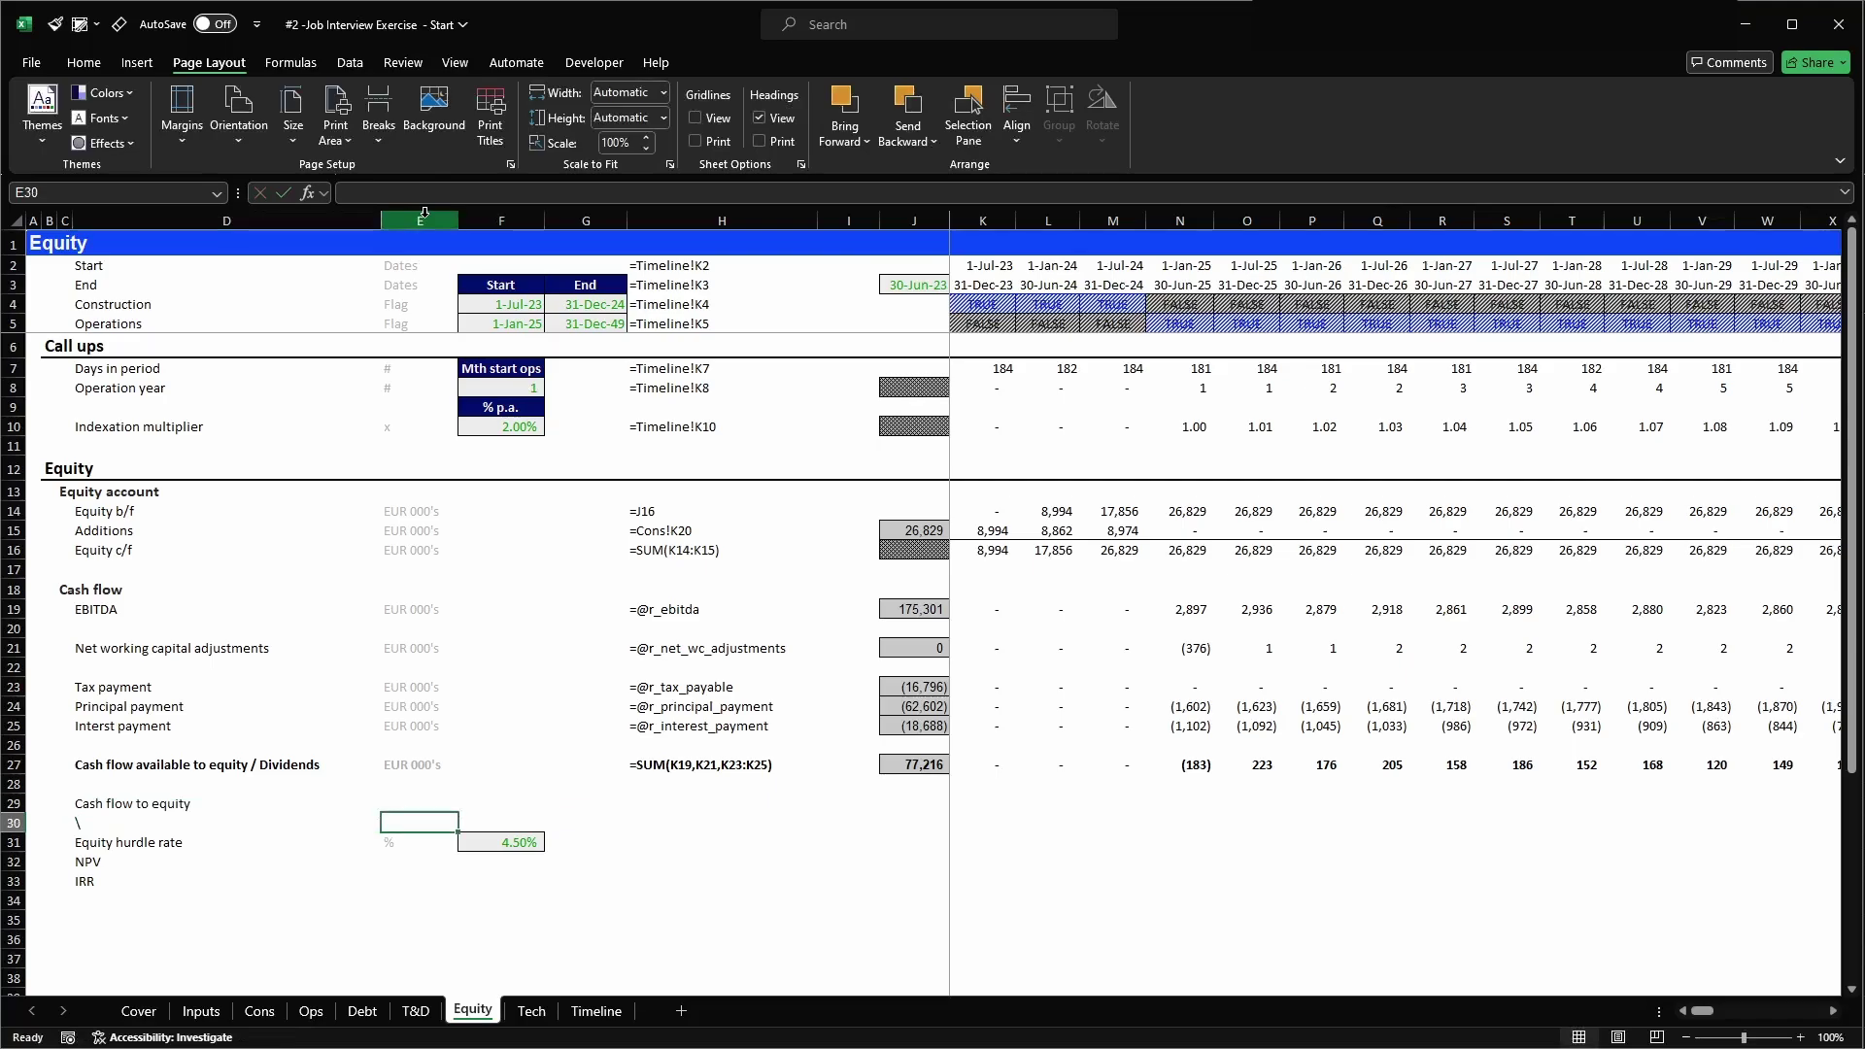
pyautogui.press('Left')
pyautogui.press('BackSpace')
# - Copy the unit, formula text, total and first-period cells E25:K25 into the Cash flow to equity row
pyautogui.press('Up')
pyautogui.press('Up')
pyautogui.press('Up')
pyautogui.press('Up')
pyautogui.press('Up')
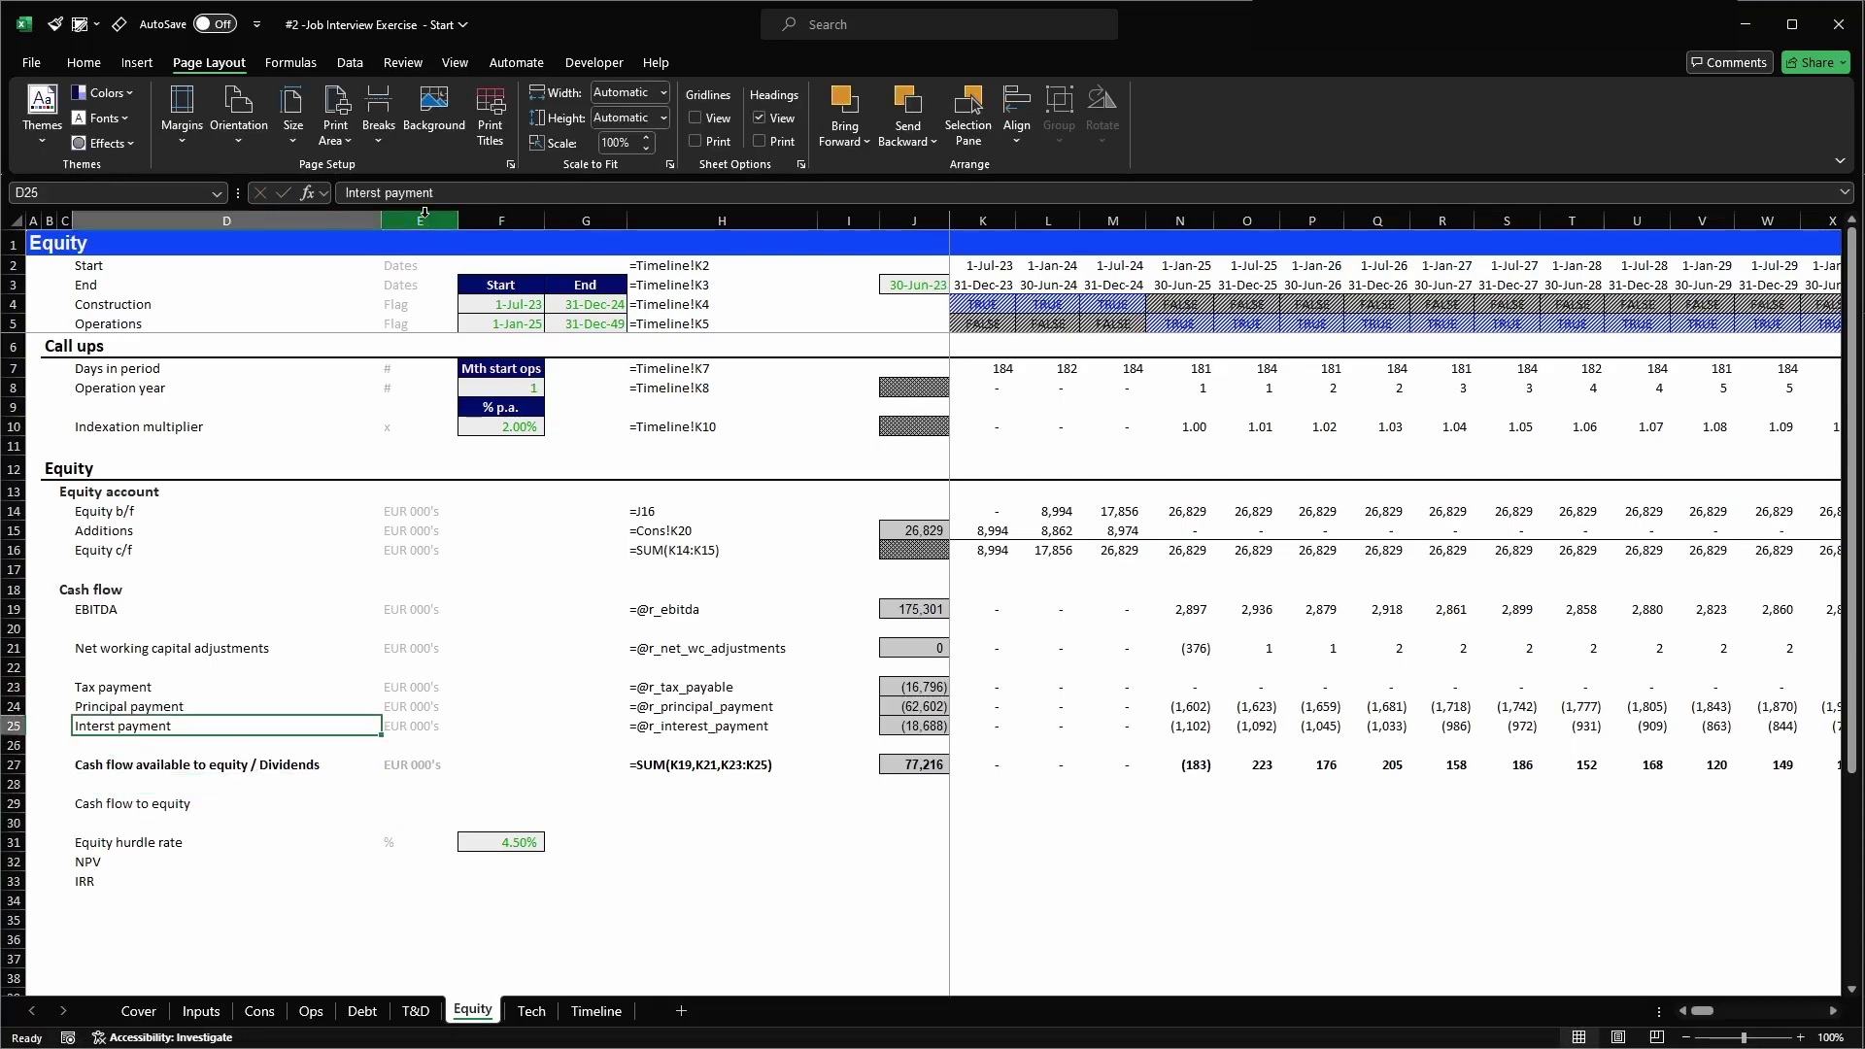
pyautogui.press('Right')
pyautogui.hotkey('shift', 'Right')
pyautogui.hotkey('shift', 'Right')
pyautogui.hotkey('shift', 'Right')
pyautogui.hotkey('shift', 'Right')
pyautogui.hotkey('shift', 'Right')
pyautogui.hotkey('shift', 'Right')
pyautogui.hotkey('ctrl', 'c')
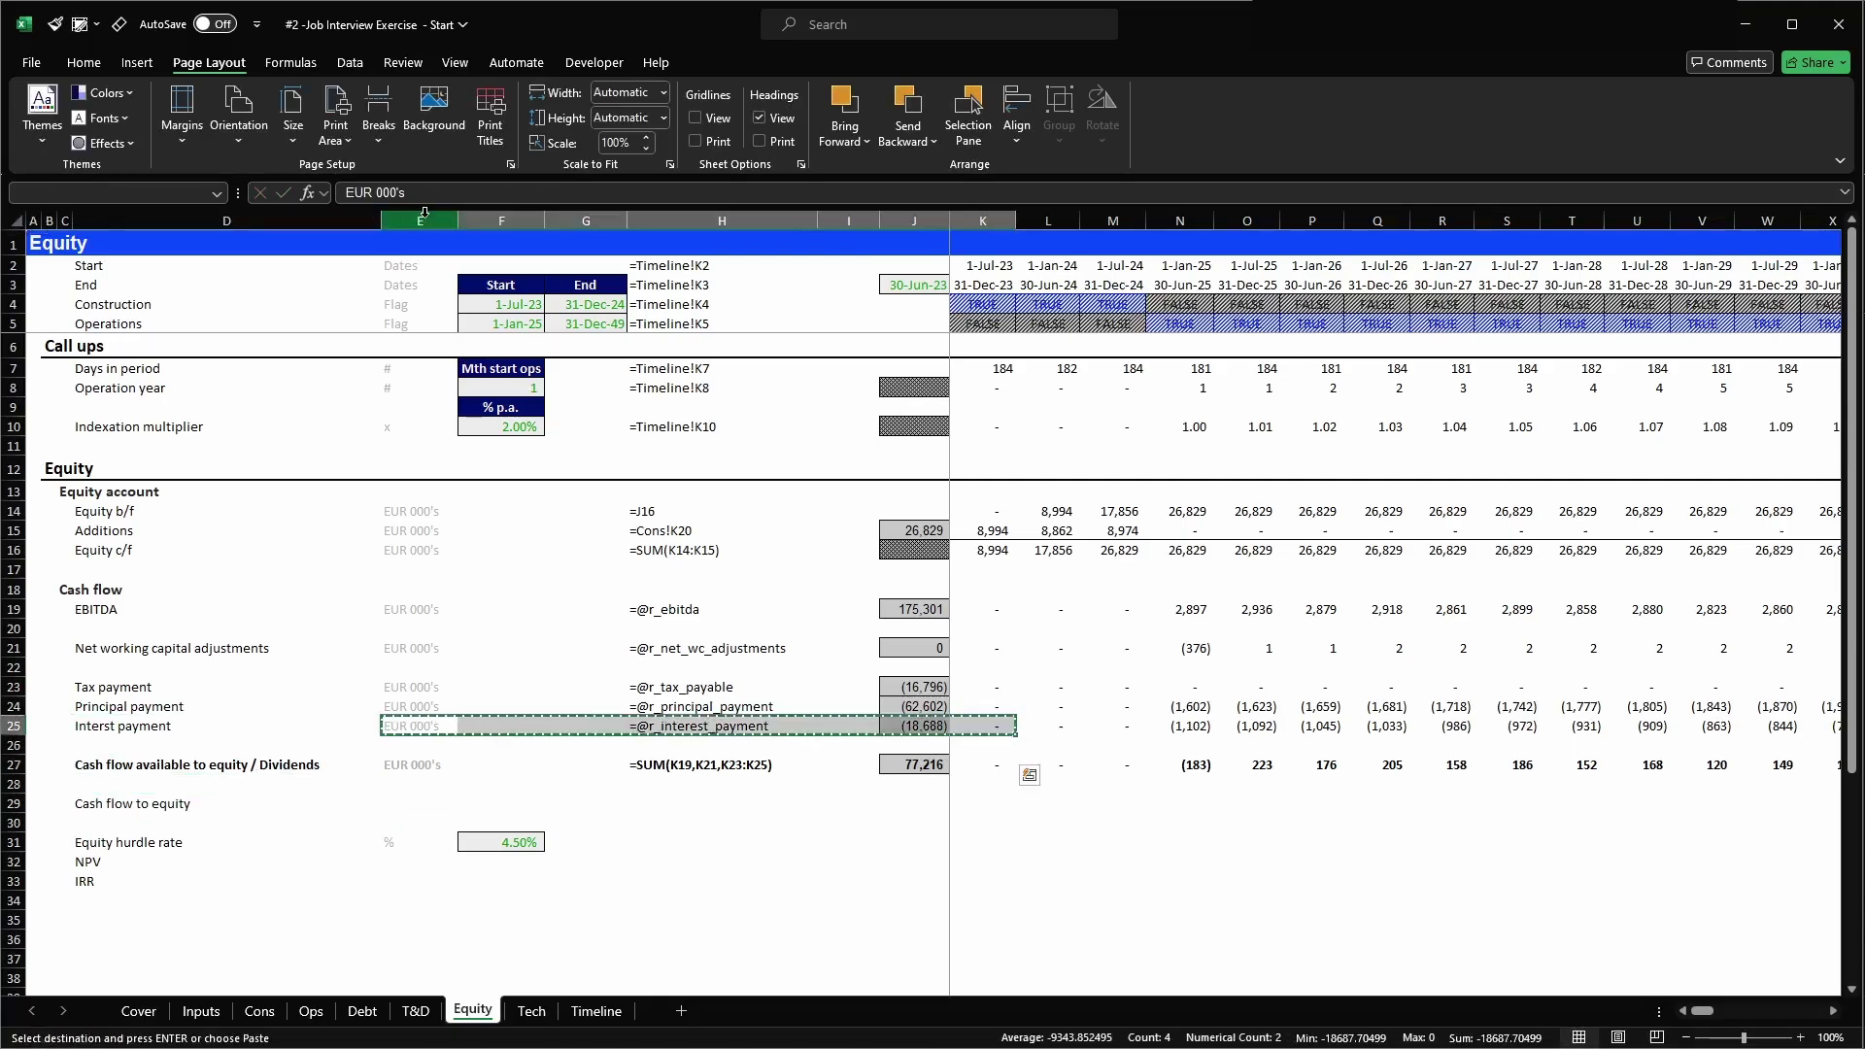
pyautogui.press('Down')
pyautogui.press('Down')
pyautogui.press('Down')
pyautogui.press('Down')
pyautogui.hotkey('ctrl', 'v')
pyautogui.press('Escape')
# - Replace the Cash flow to equity formula in K29 with =K15*-1+K27
pyautogui.press('Left')
pyautogui.hotkey('ctrl', 'Right')
pyautogui.hotkey('ctrl', 'Right')
pyautogui.hotkey('ctrl', 'Right')
pyautogui.hotkey('ctrl', 'Right')
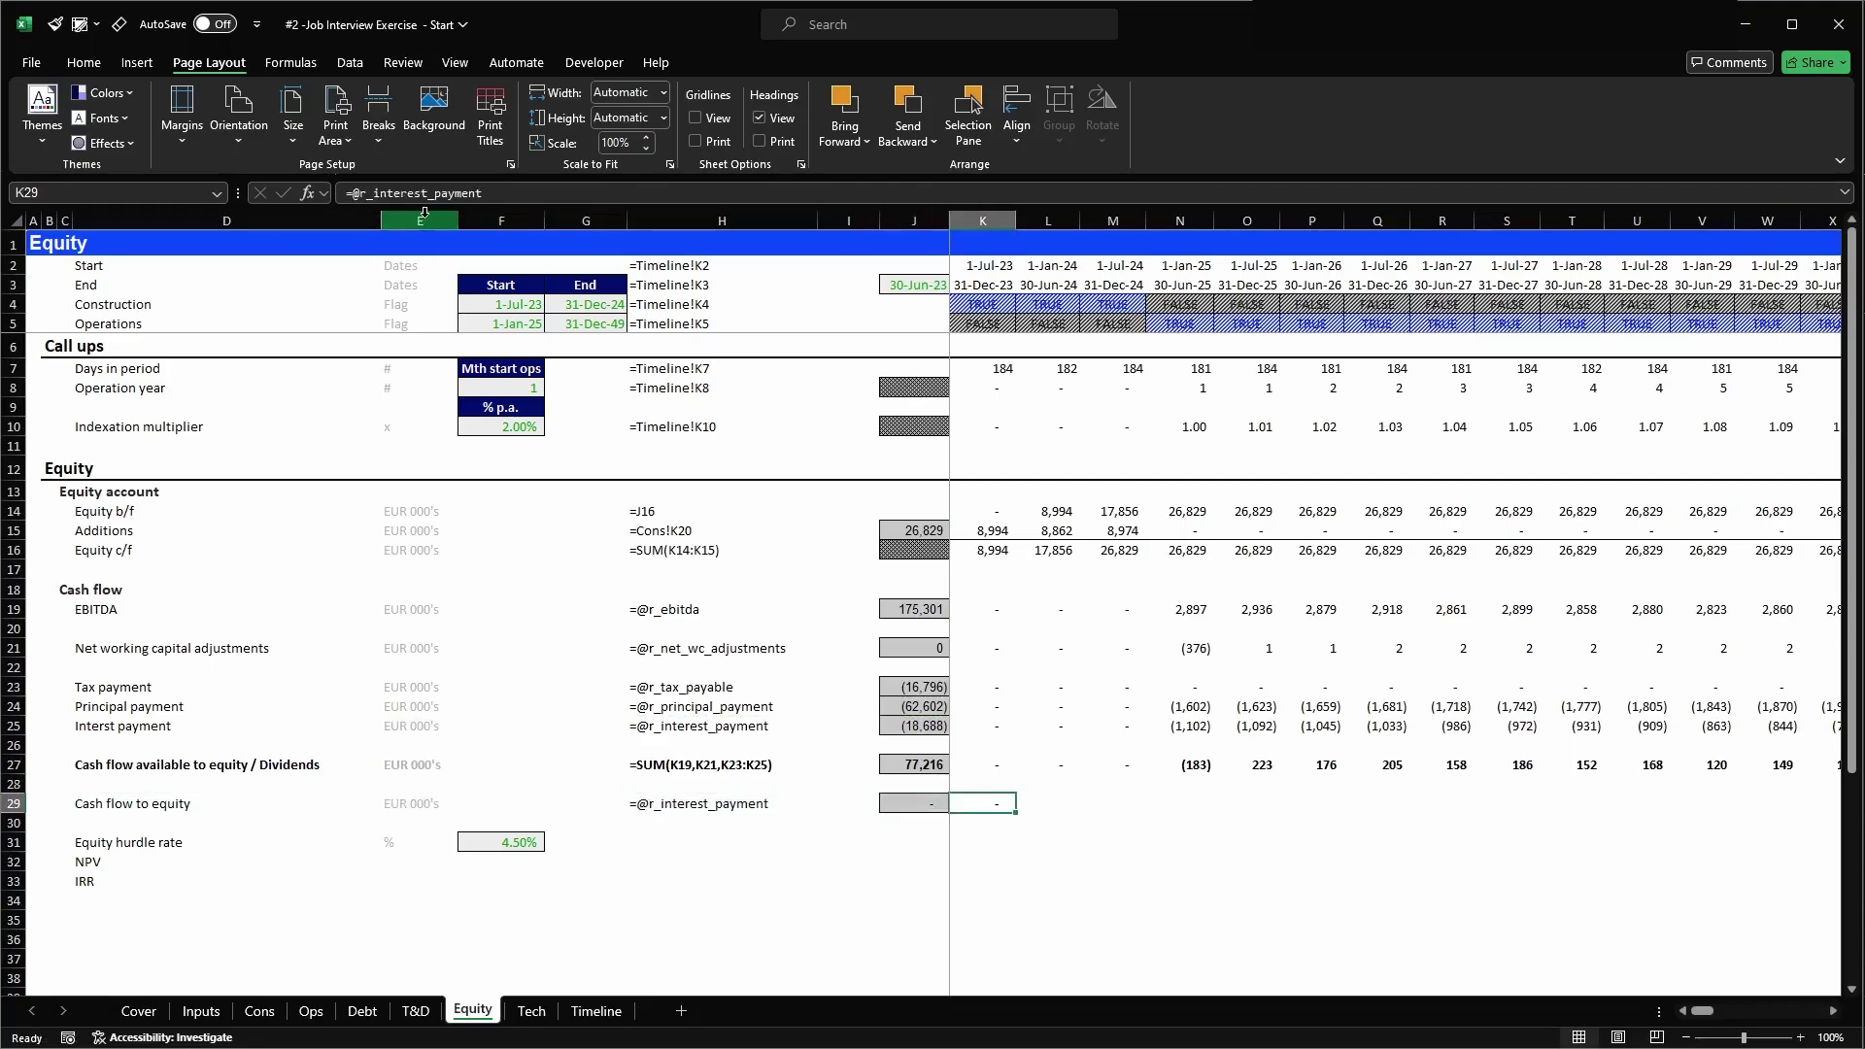
pyautogui.press('Delete')
pyautogui.write('=')
pyautogui.press('Up')
pyautogui.press('Up')
pyautogui.press('Up')
pyautogui.press('Up')
pyautogui.press('Up')
pyautogui.press('Up')
pyautogui.press('Up')
pyautogui.press('Up')
pyautogui.press('Up')
pyautogui.press('Up')
pyautogui.press('Up')
pyautogui.press('Up')
pyautogui.press('Up')
pyautogui.press('Up')
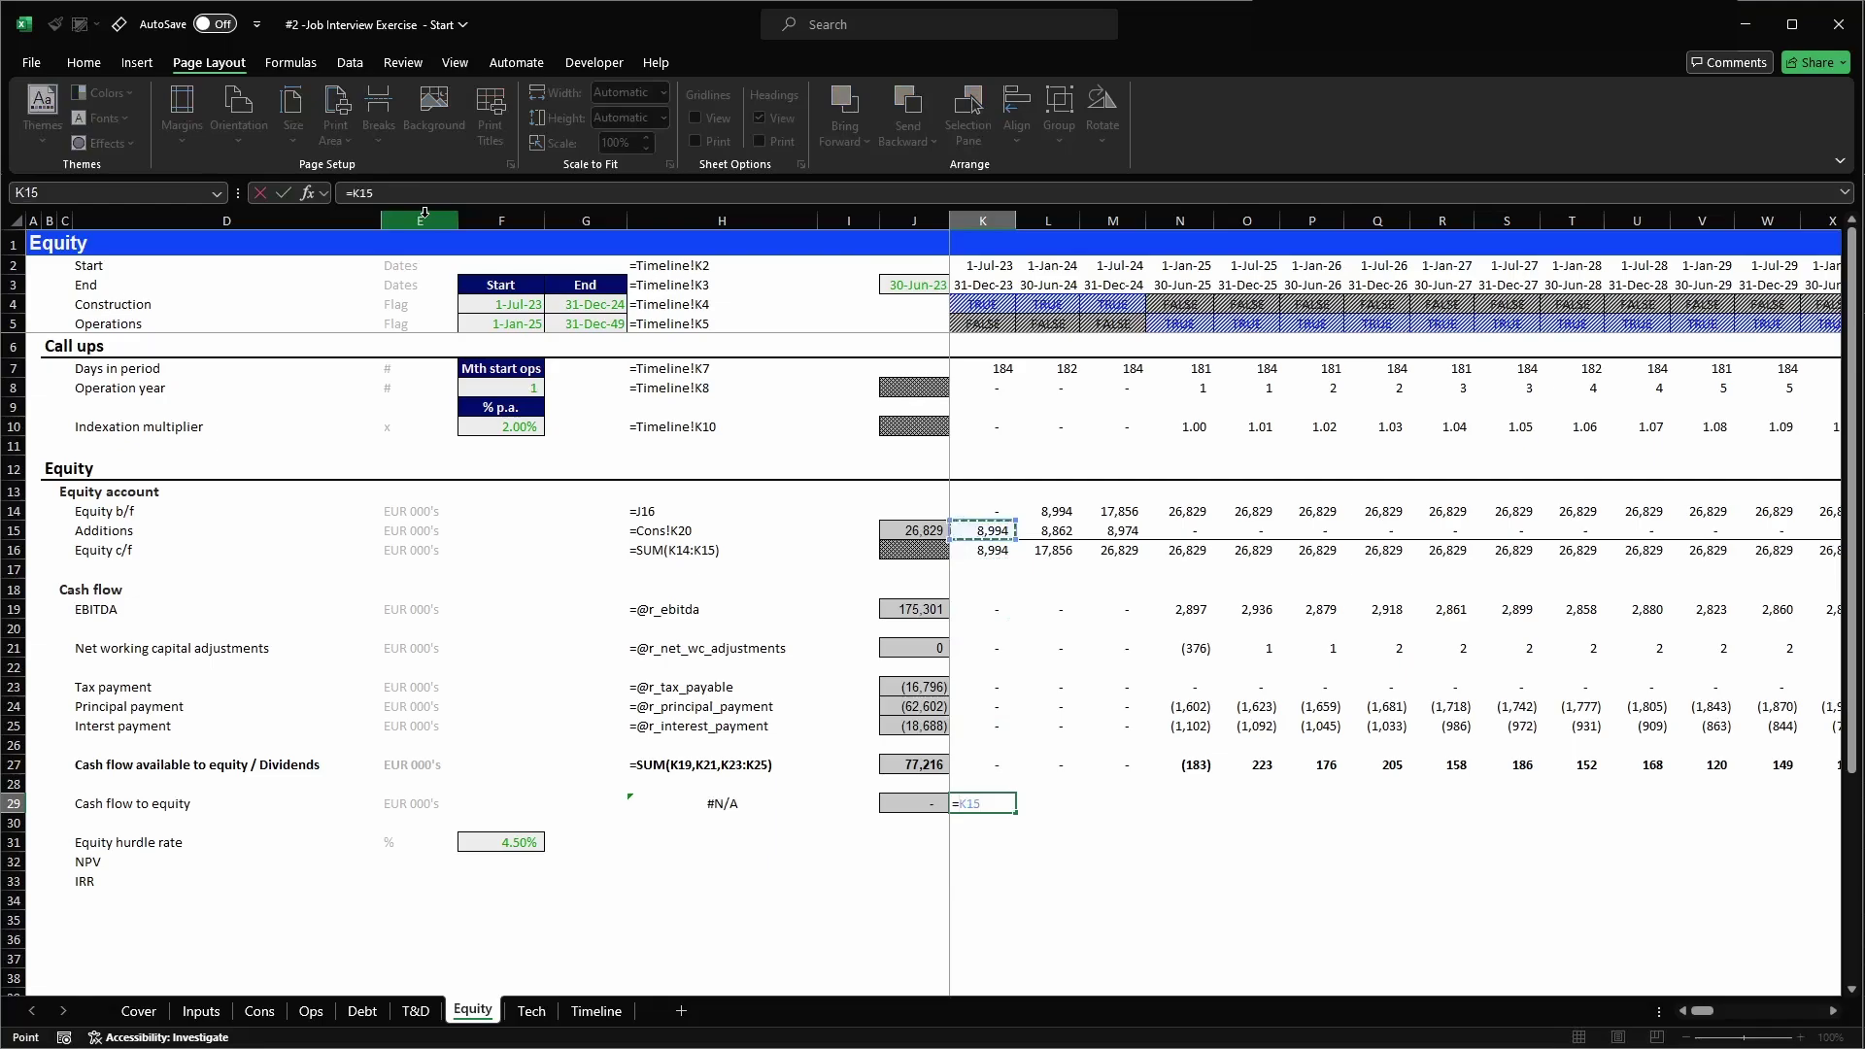
pyautogui.write('*-')
pyautogui.press('Up')
pyautogui.press('Up')
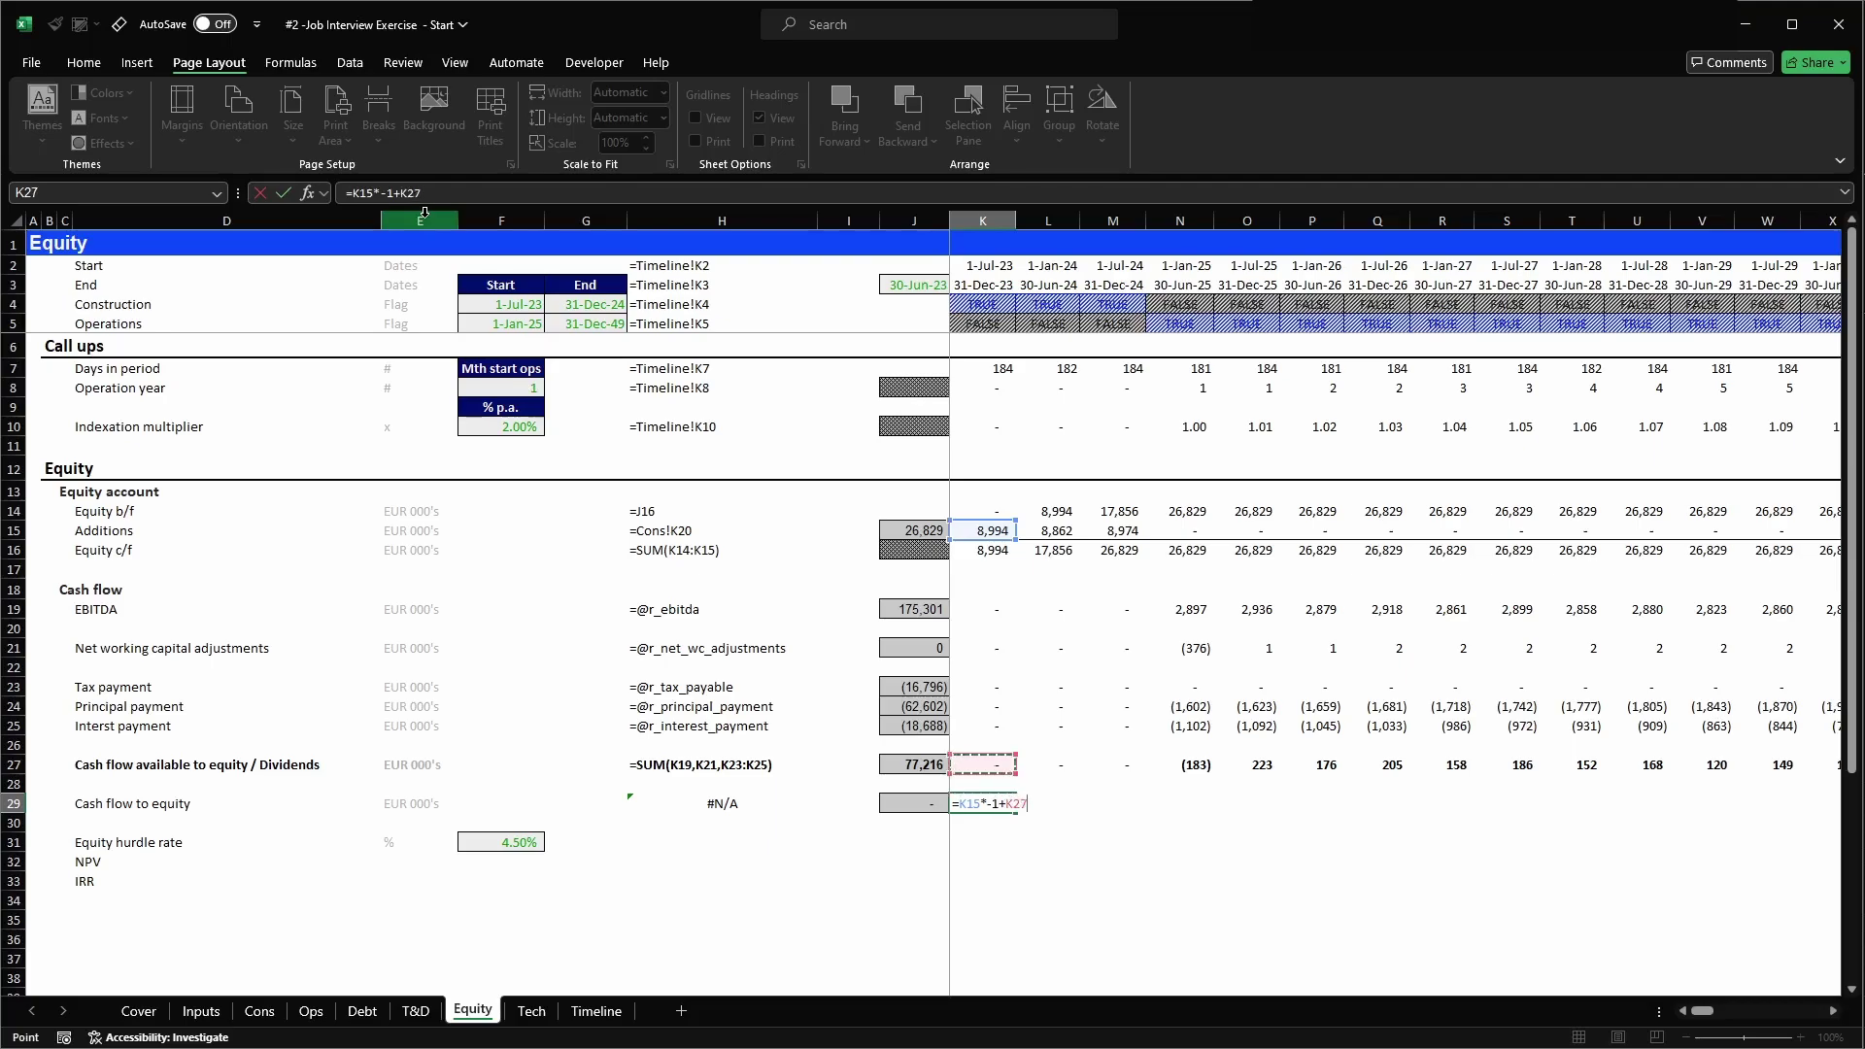
pyautogui.hotkey('ctrl', 'Return')
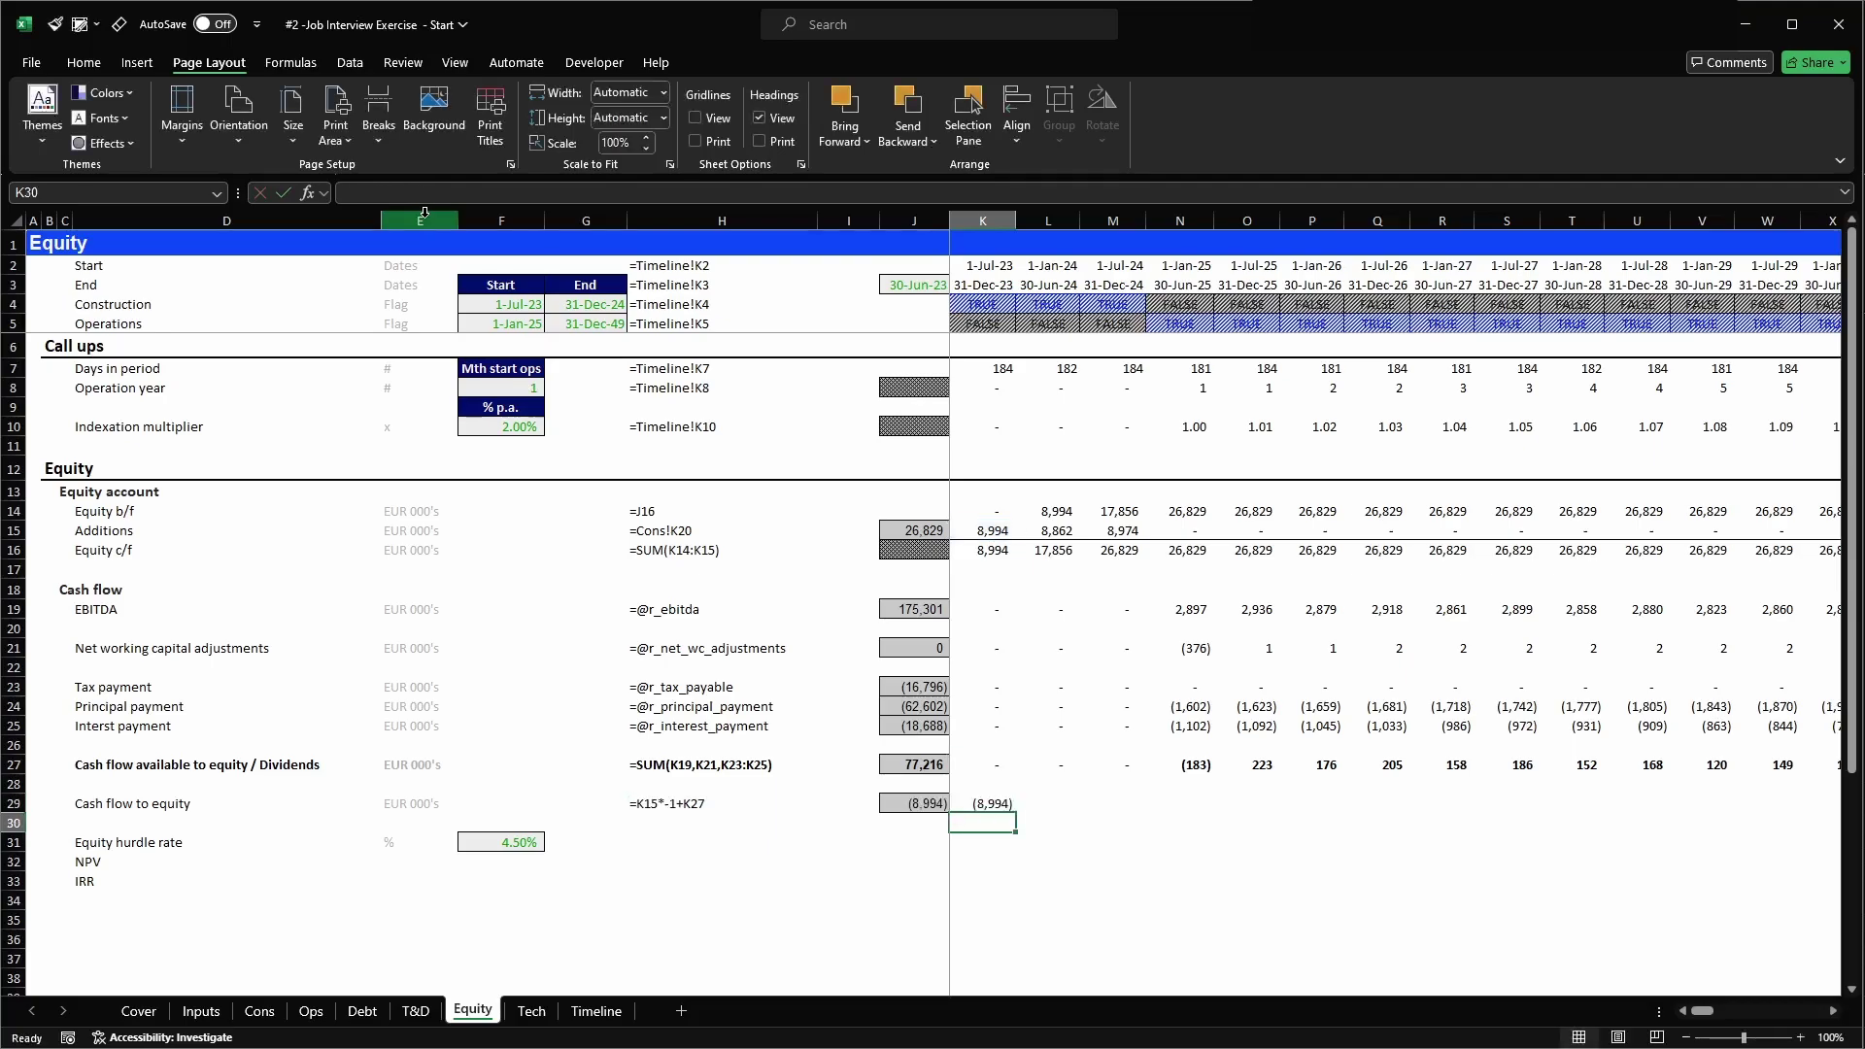
# - Copy the Cash flow to equity formula from K29 across all remaining periods of row 29
pyautogui.hotkey('ctrl', 'c')
pyautogui.hotkey('ctrl', 'shift', 'Right')
pyautogui.press('Return')
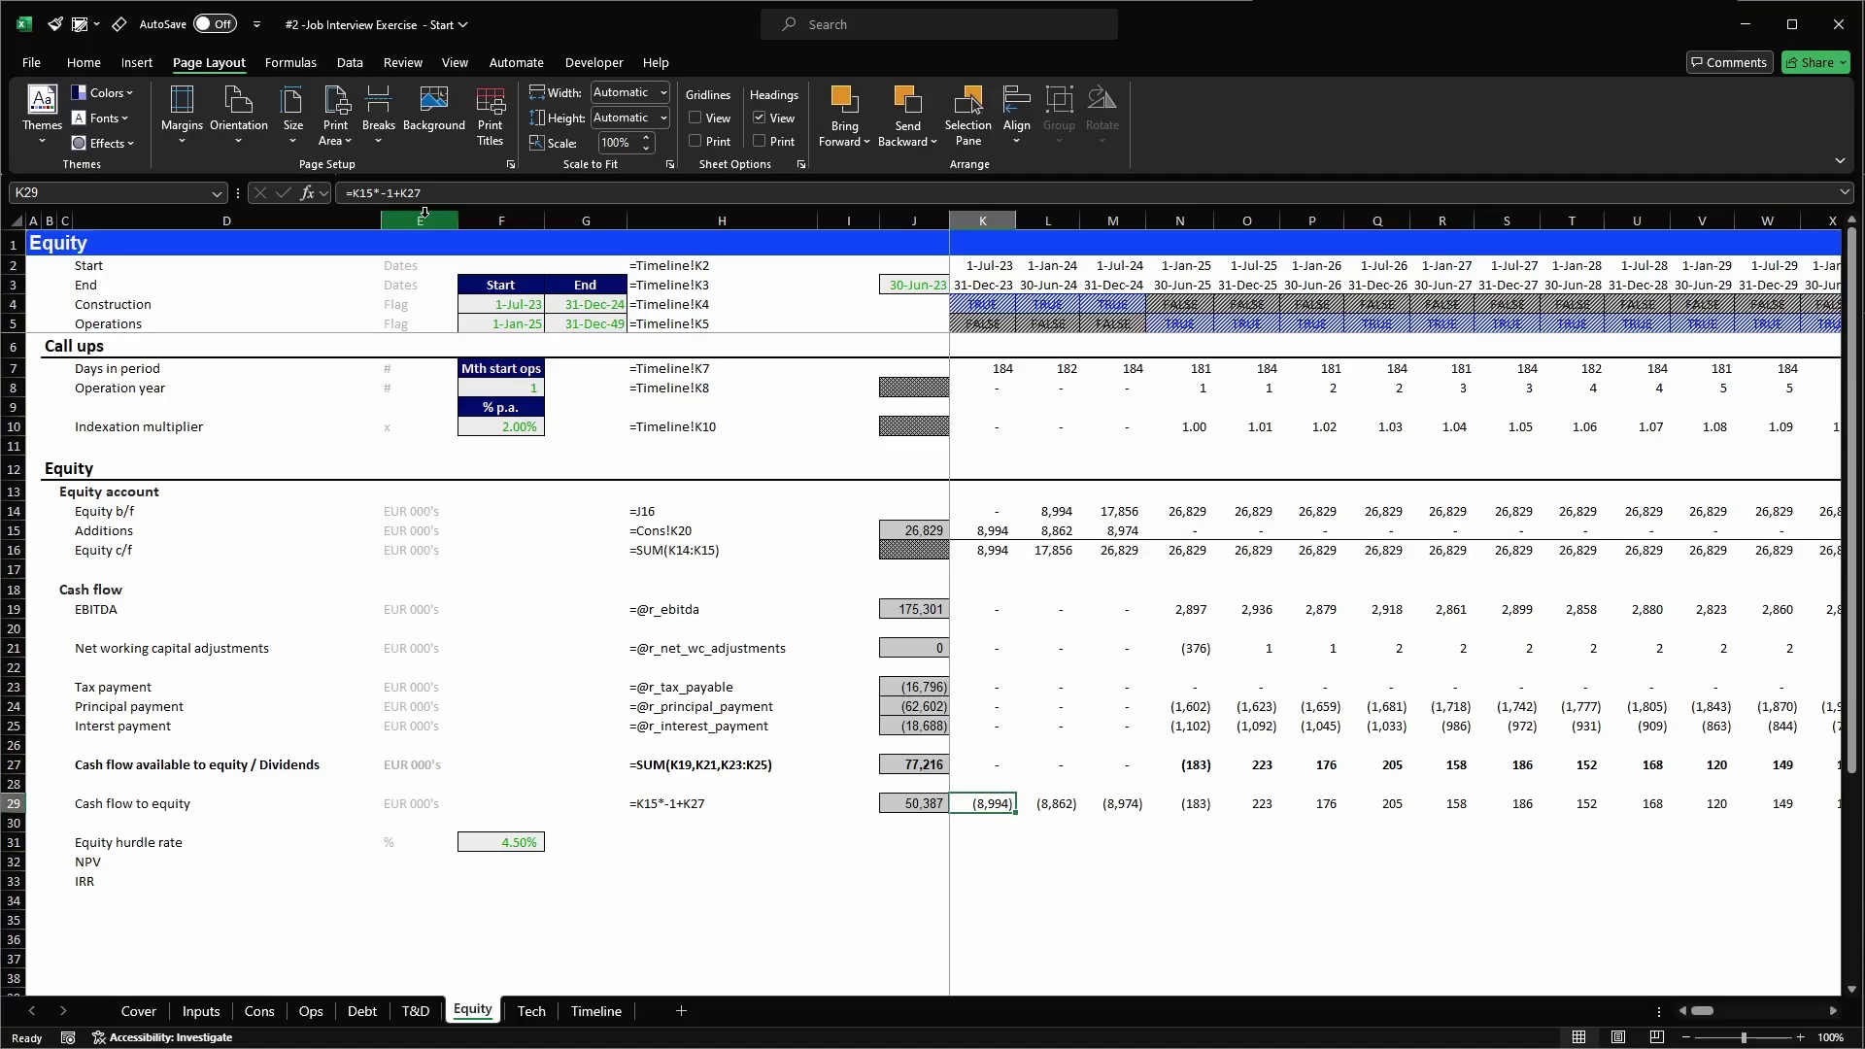
# - Enter the row label Cash flow (evaluation) in D30 and copy the EUR 000's unit into E30 from the row above
pyautogui.press('Left')
pyautogui.press('Left')
pyautogui.press('Down')
pyautogui.press('Left')
pyautogui.press('Left')
pyautogui.press('Left')
pyautogui.press('Left')
pyautogui.press('Left')
pyautogui.press('Left')
pyautogui.press('Right')
pyautogui.write('Cash flow ')
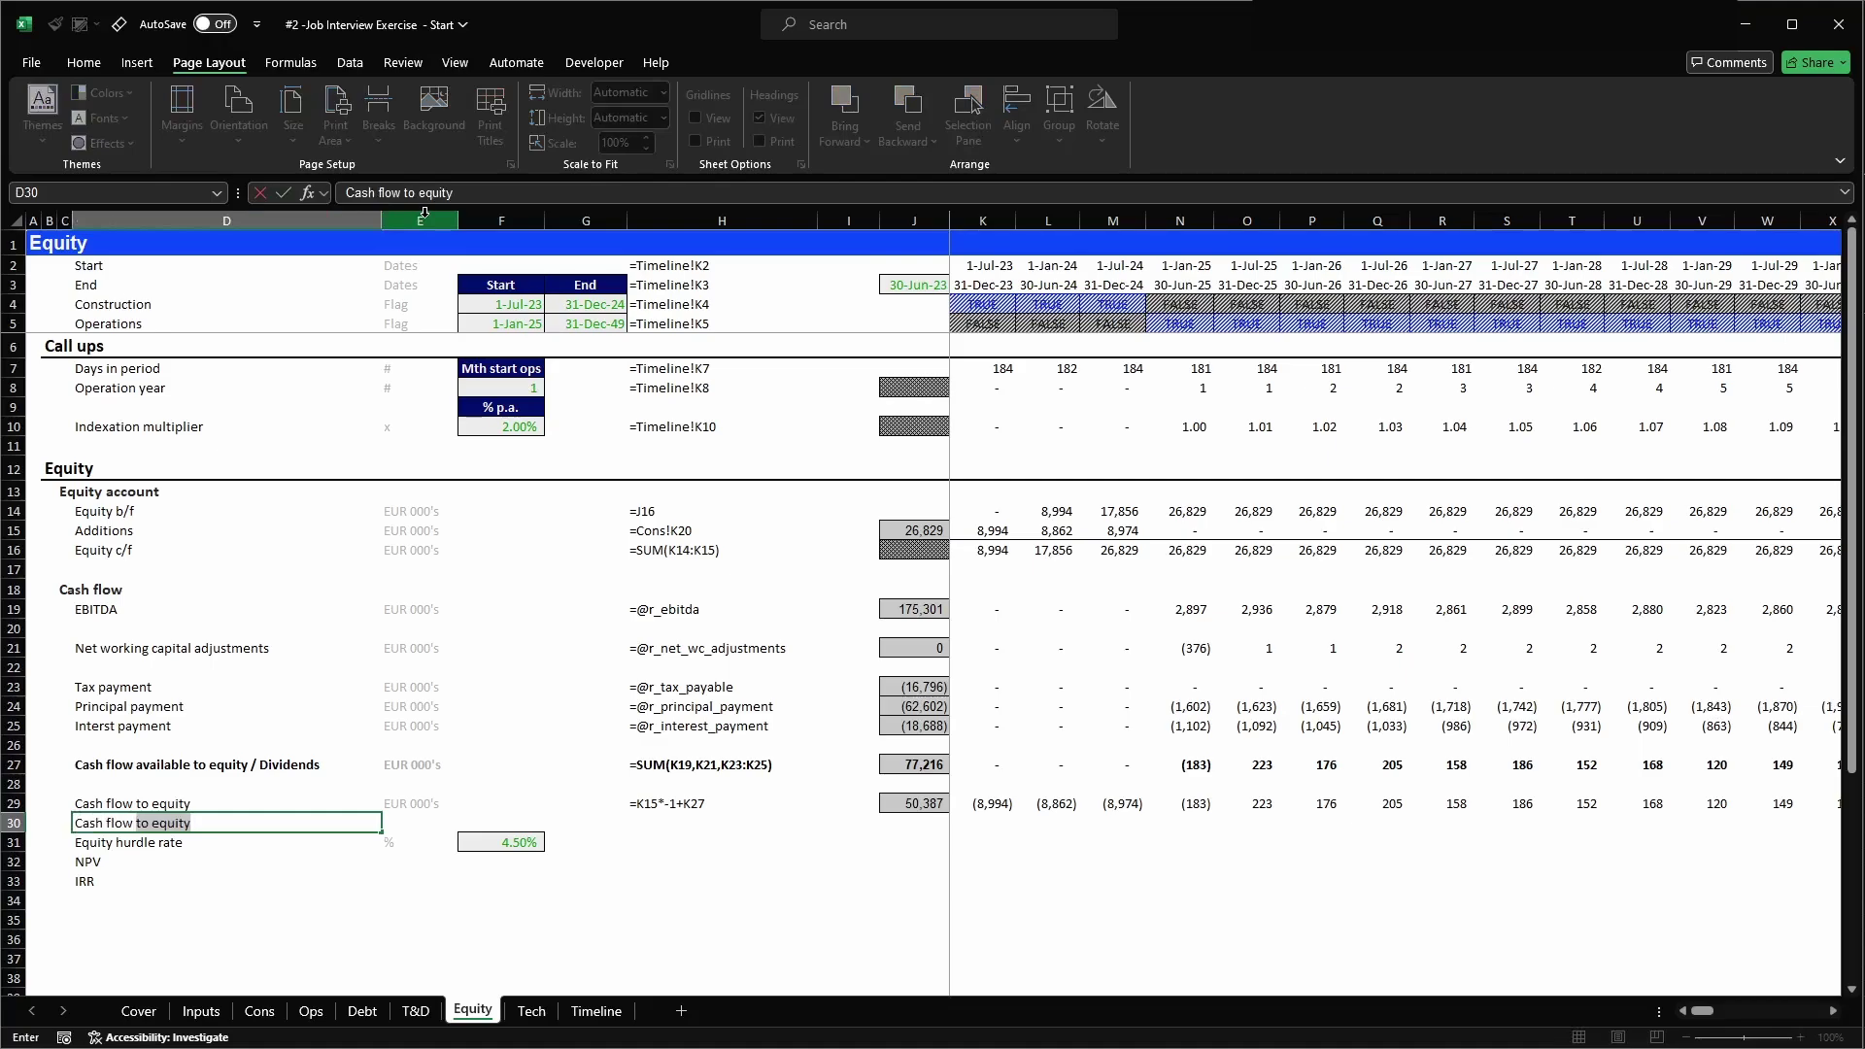
pyautogui.write('(evaluation)')
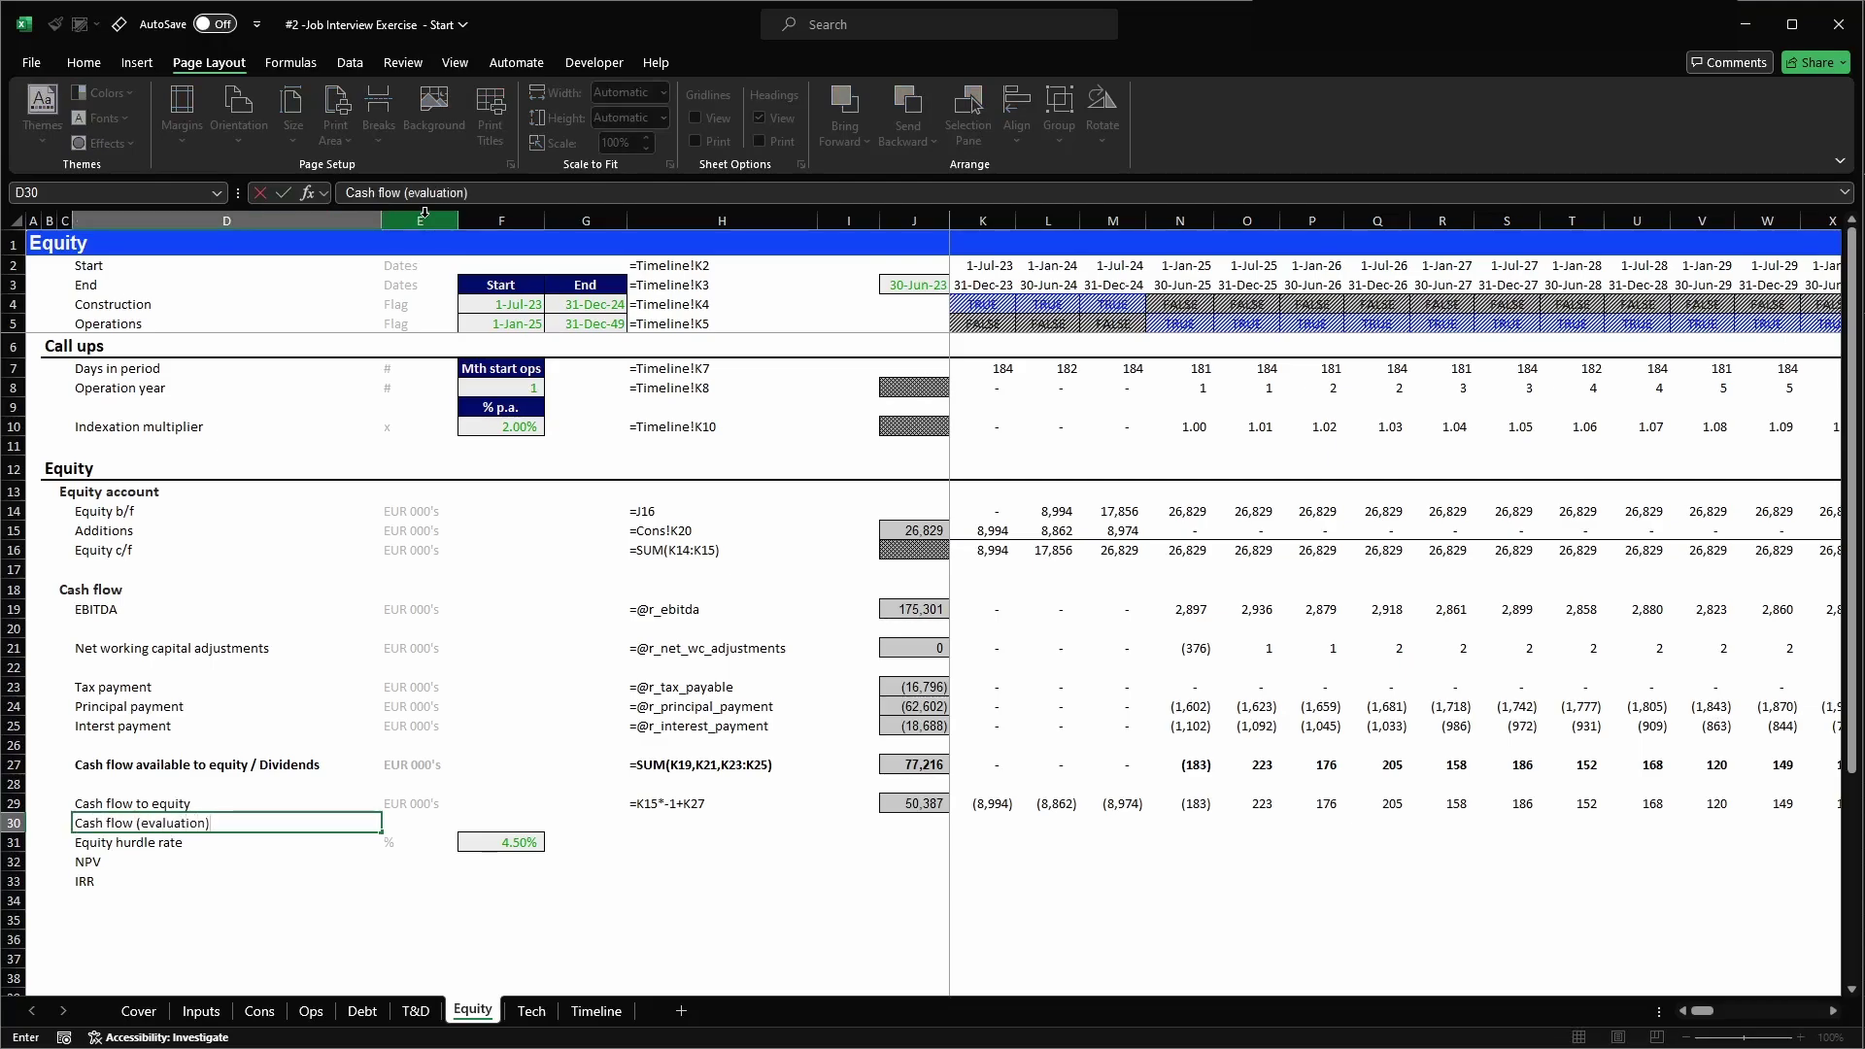
pyautogui.press('Tab')
pyautogui.hotkey('ctrl', 'd')
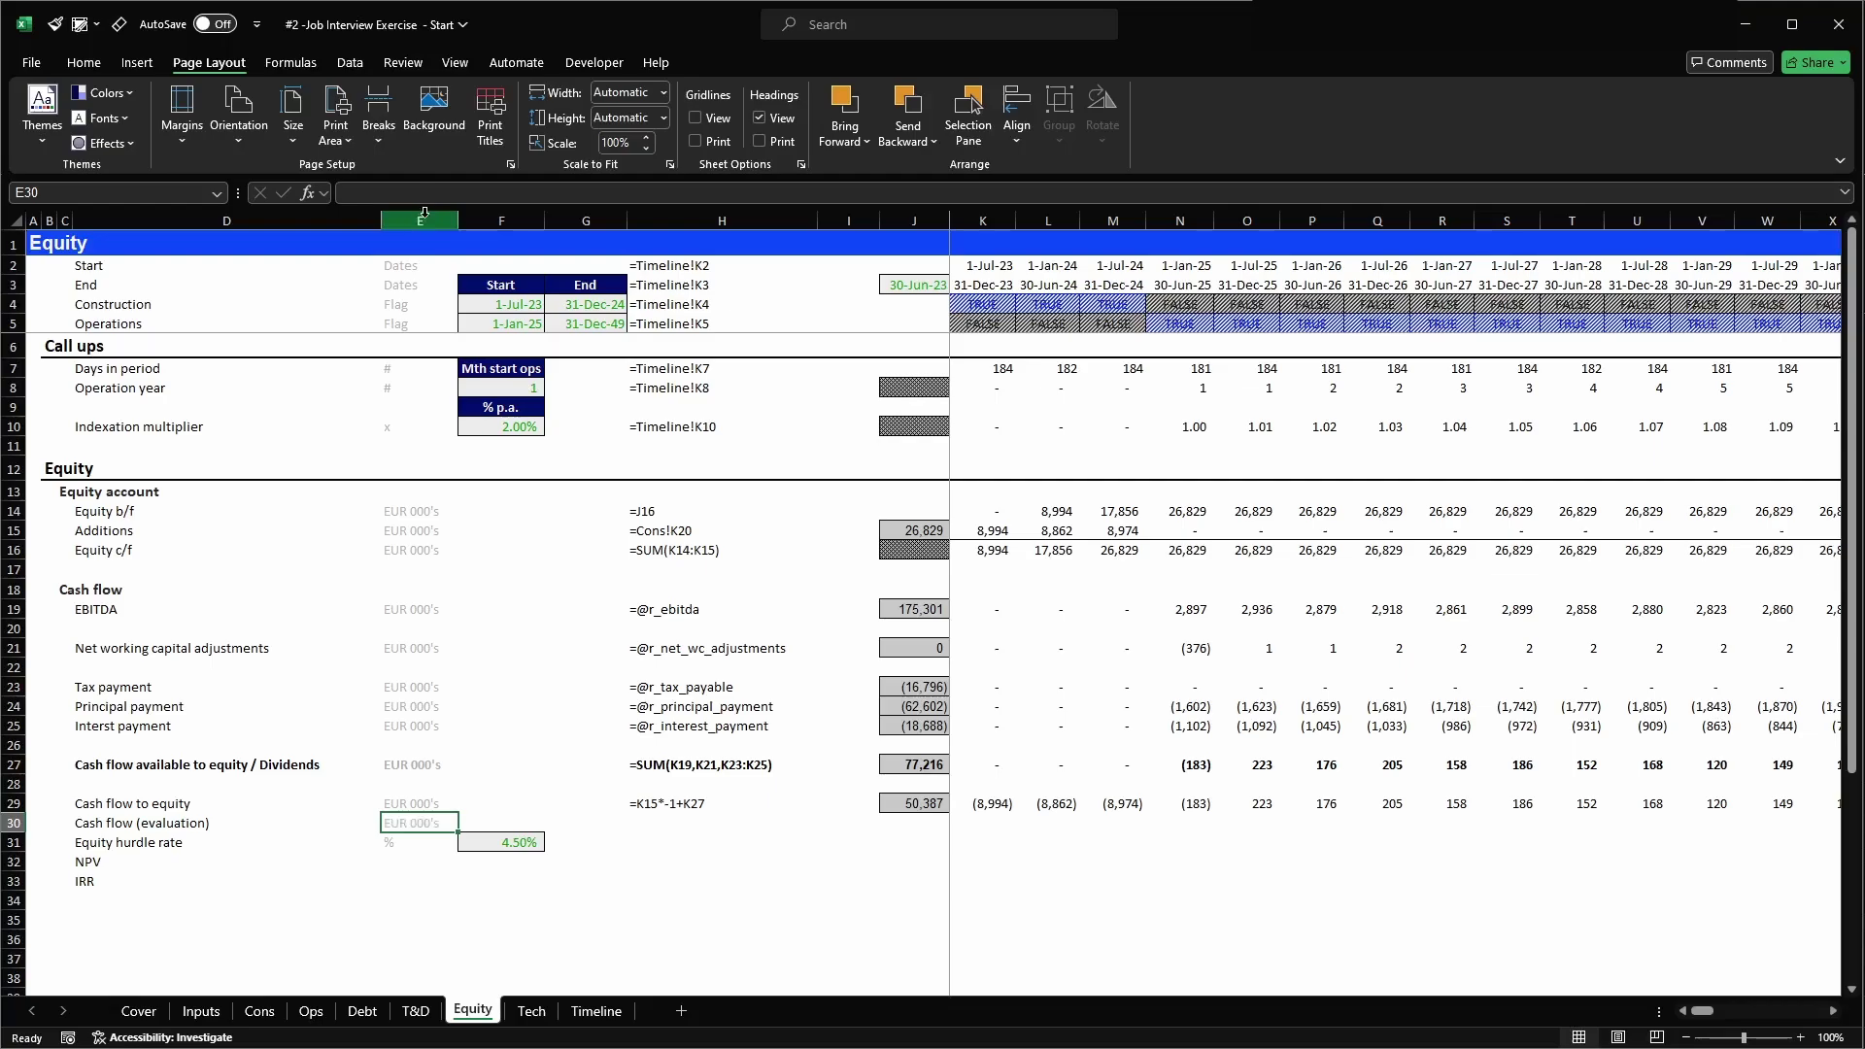
# - Copy the formula text, total and first-period cells of row 29 down into row 30, and clear the total in J30
pyautogui.press('Tab')
pyautogui.press('Tab')
pyautogui.press('Tab')
pyautogui.hotkey('ctrl', 'd')
pyautogui.press('Tab')
pyautogui.press('Tab')
pyautogui.hotkey('ctrl', 'd')
pyautogui.press('Tab')
pyautogui.hotkey('ctrl', 'd')
pyautogui.press('Left')
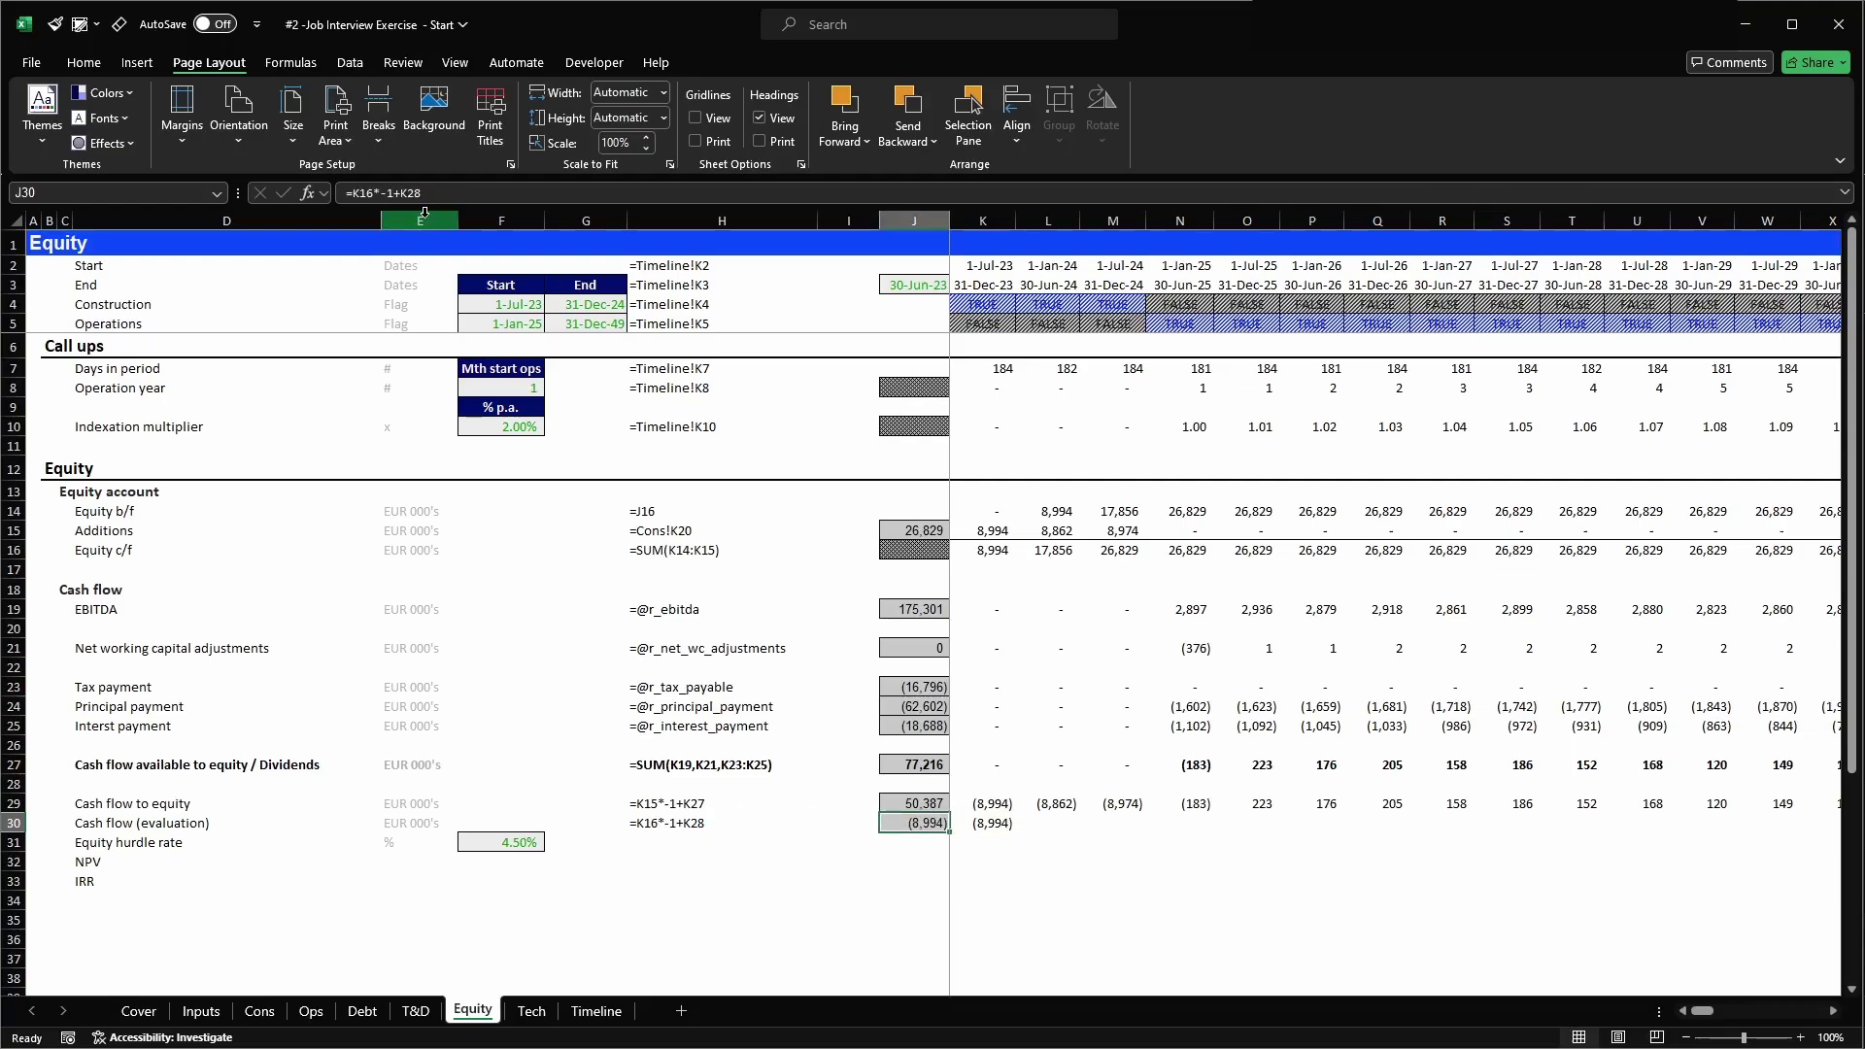
pyautogui.press('Delete')
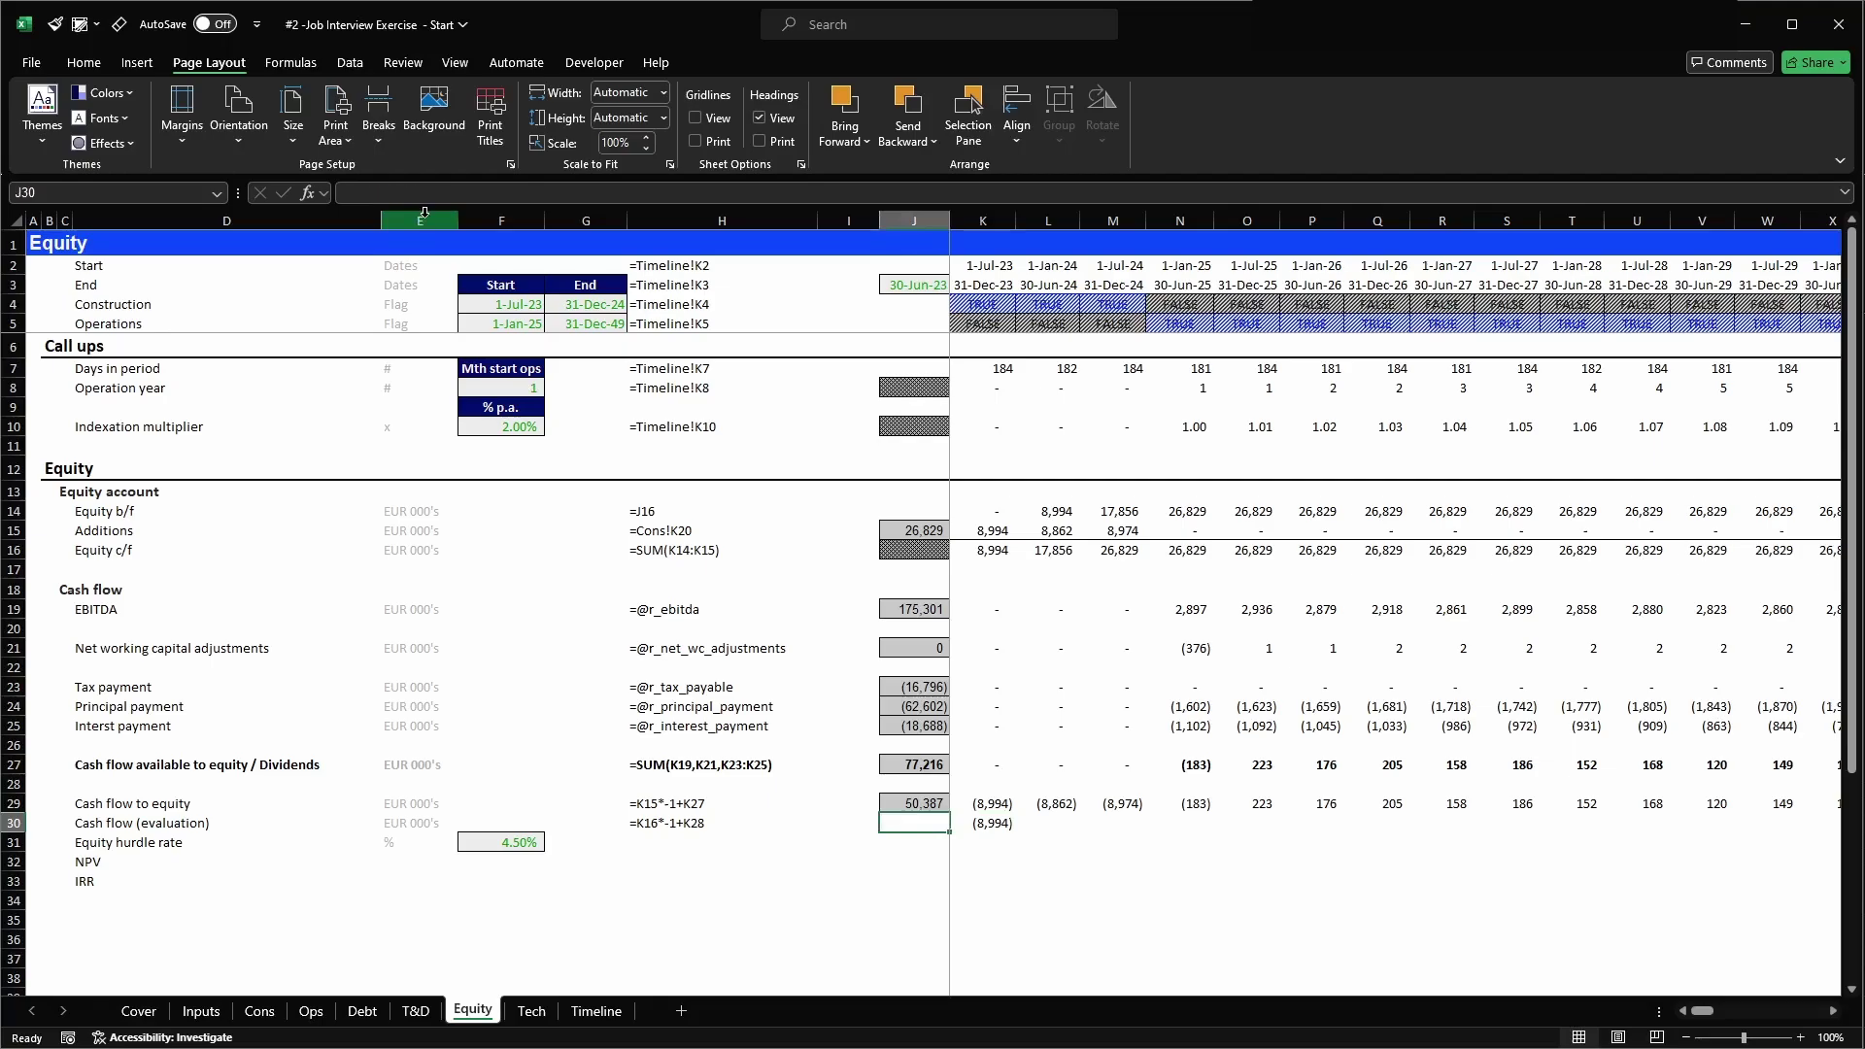
# - Set the Cash flow (evaluation) formula in K30 to =K29 and fill it across all periods
pyautogui.press('Right')
pyautogui.write('=')
pyautogui.press('Up')
pyautogui.press('Return')
pyautogui.press('Up')
pyautogui.hotkey('ctrl', 'shift', 'Right')
pyautogui.hotkey('ctrl', 'r')
# - Insert a blank row above the Equity hurdle rate row
pyautogui.hotkey('ctrl', 'Left')
pyautogui.press('Left')
pyautogui.press('Left')
pyautogui.press('Left')
pyautogui.hotkey('ctrl', 'Right')
pyautogui.press('Right')
pyautogui.press('Right')
pyautogui.press('Right')
pyautogui.press('Right')
pyautogui.press('Left')
pyautogui.press('Left')
pyautogui.press('Left')
pyautogui.press('Left')
pyautogui.press('Left')
pyautogui.press('Left')
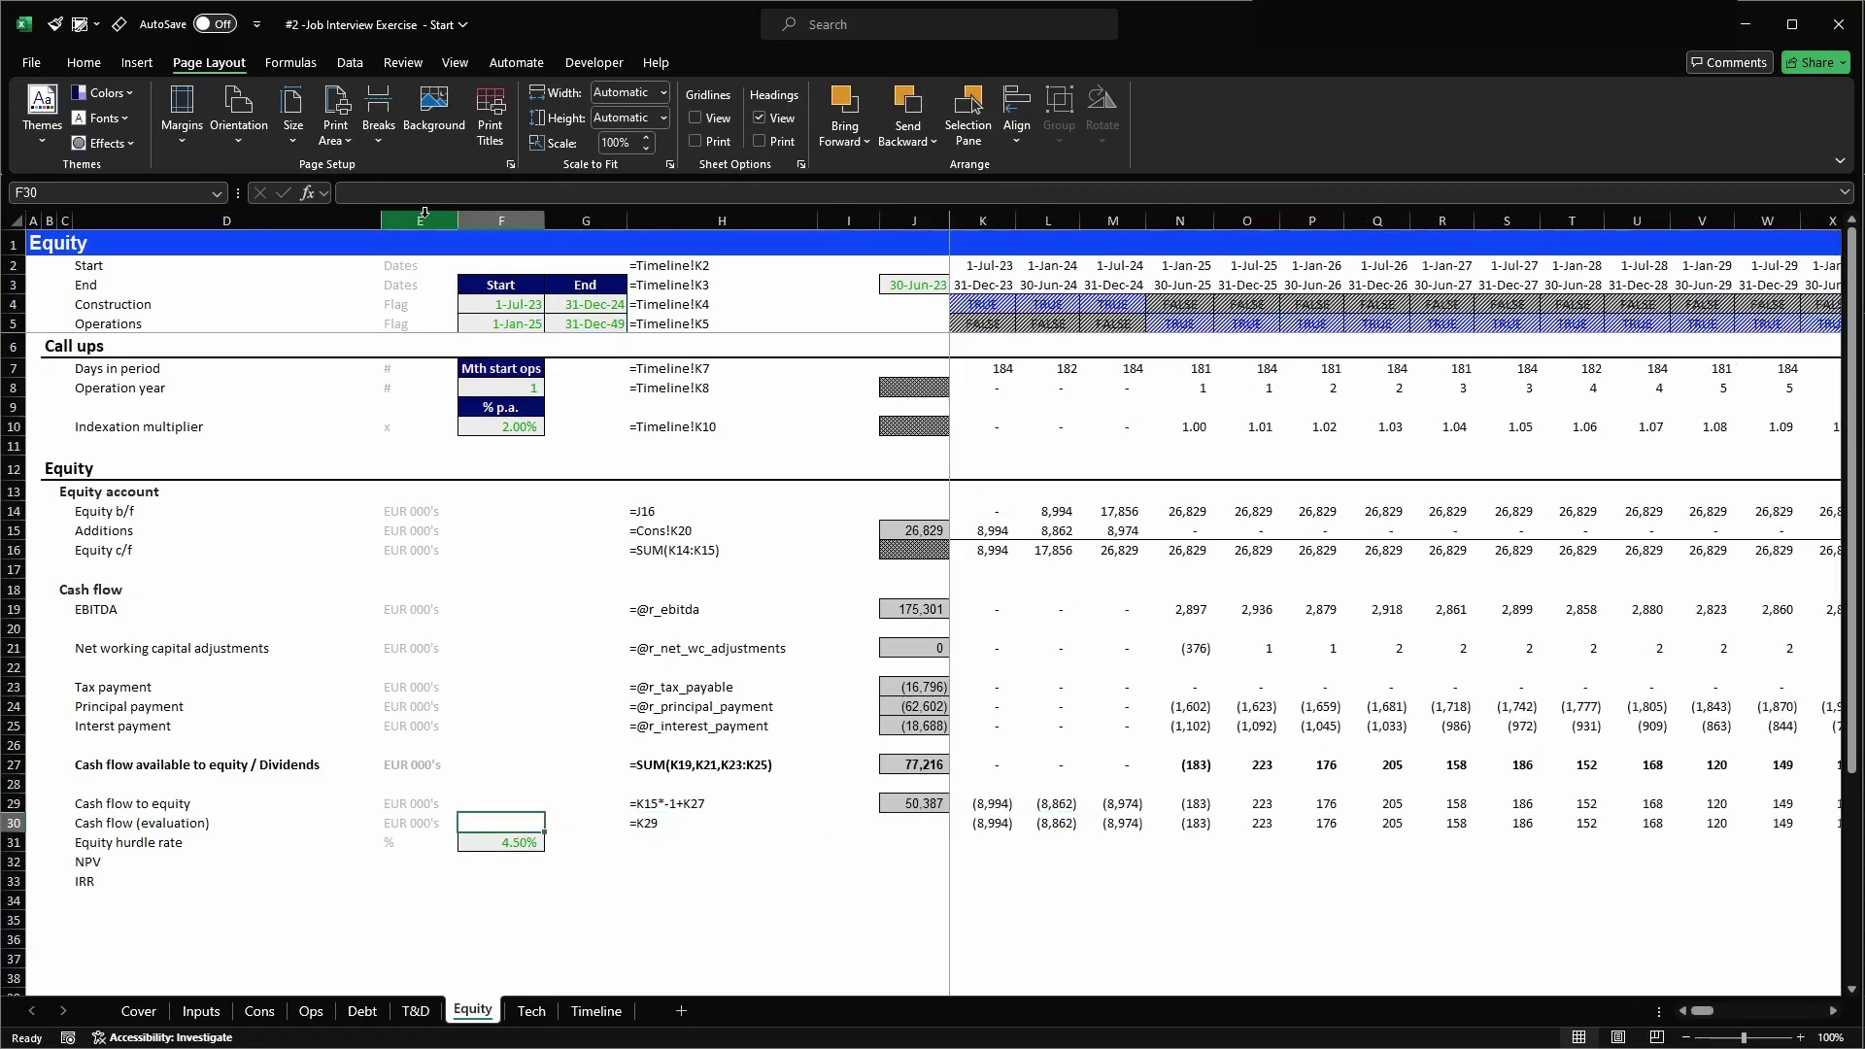
pyautogui.press('Down')
pyautogui.hotkey('shift', 'space')
pyautogui.hotkey('ctrl', 'shift', '+')
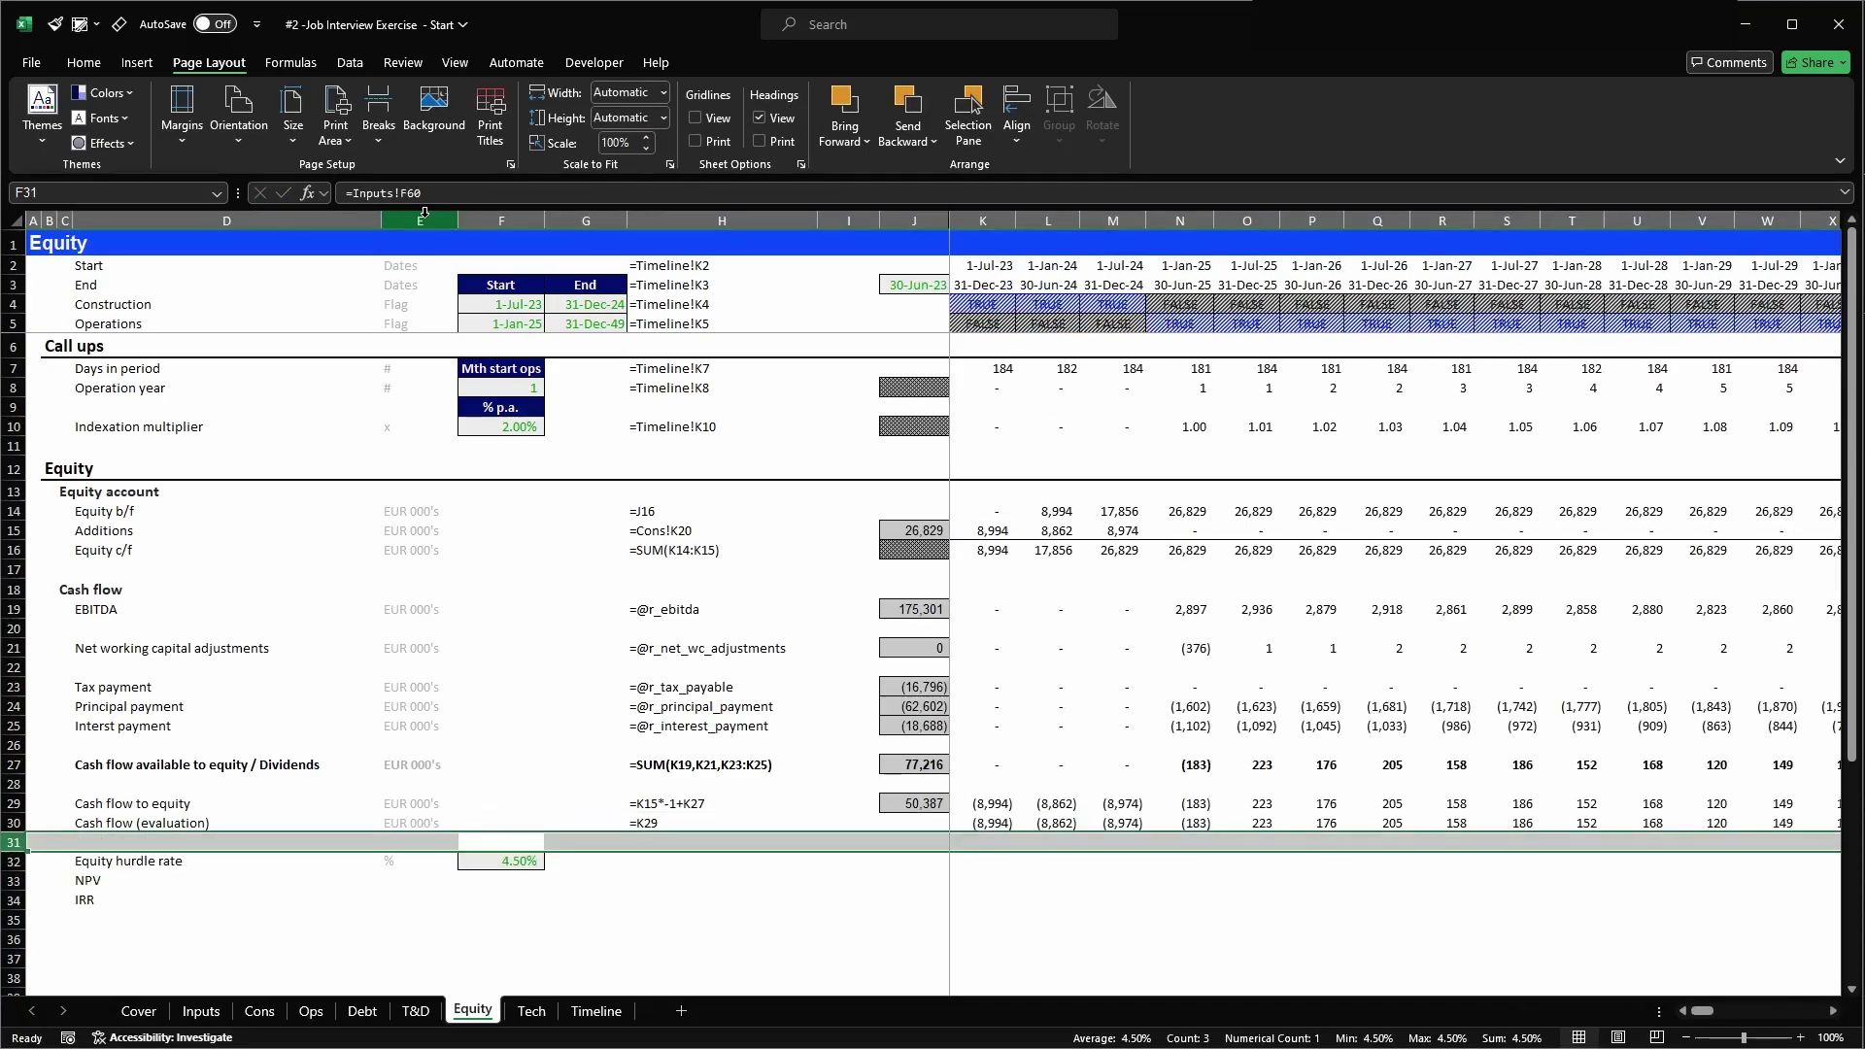
pyautogui.press('Left')
pyautogui.press('Down')
pyautogui.press('Down')
pyautogui.press('Right')
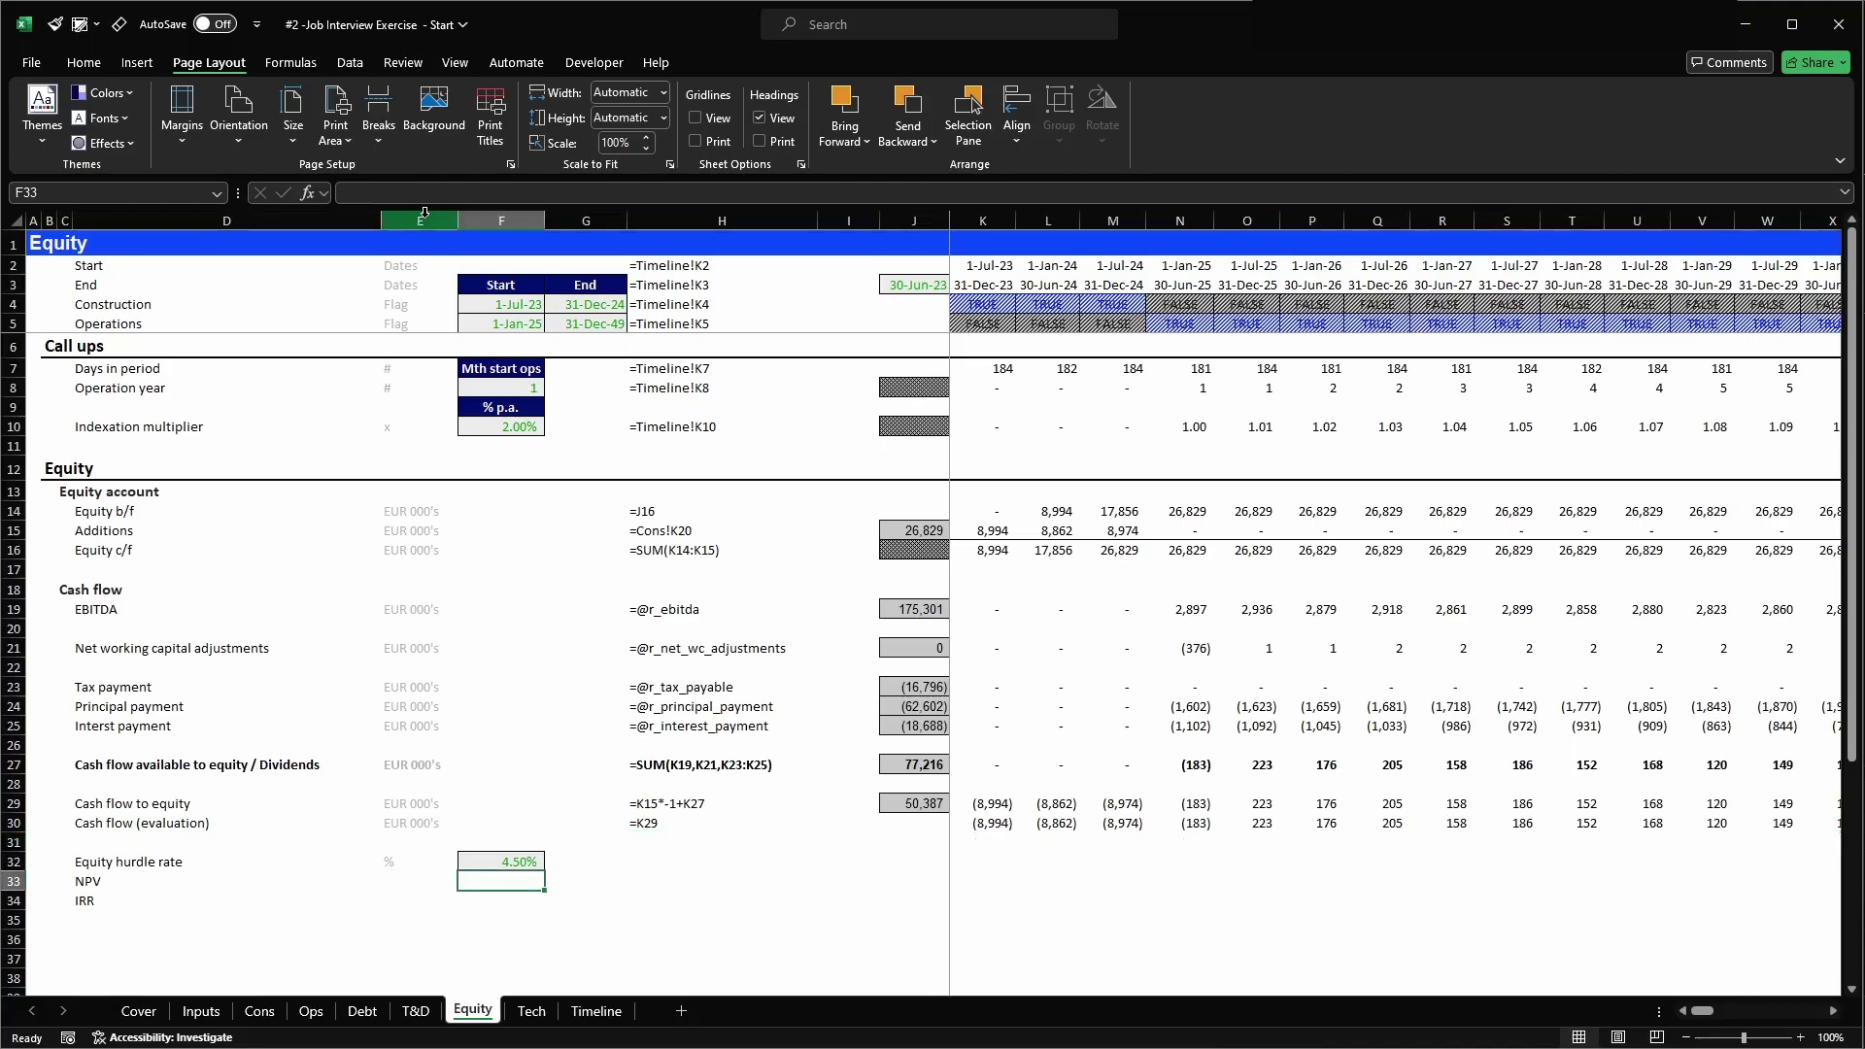
pyautogui.press('Left')
pyautogui.hotkey('ctrl', 'd')
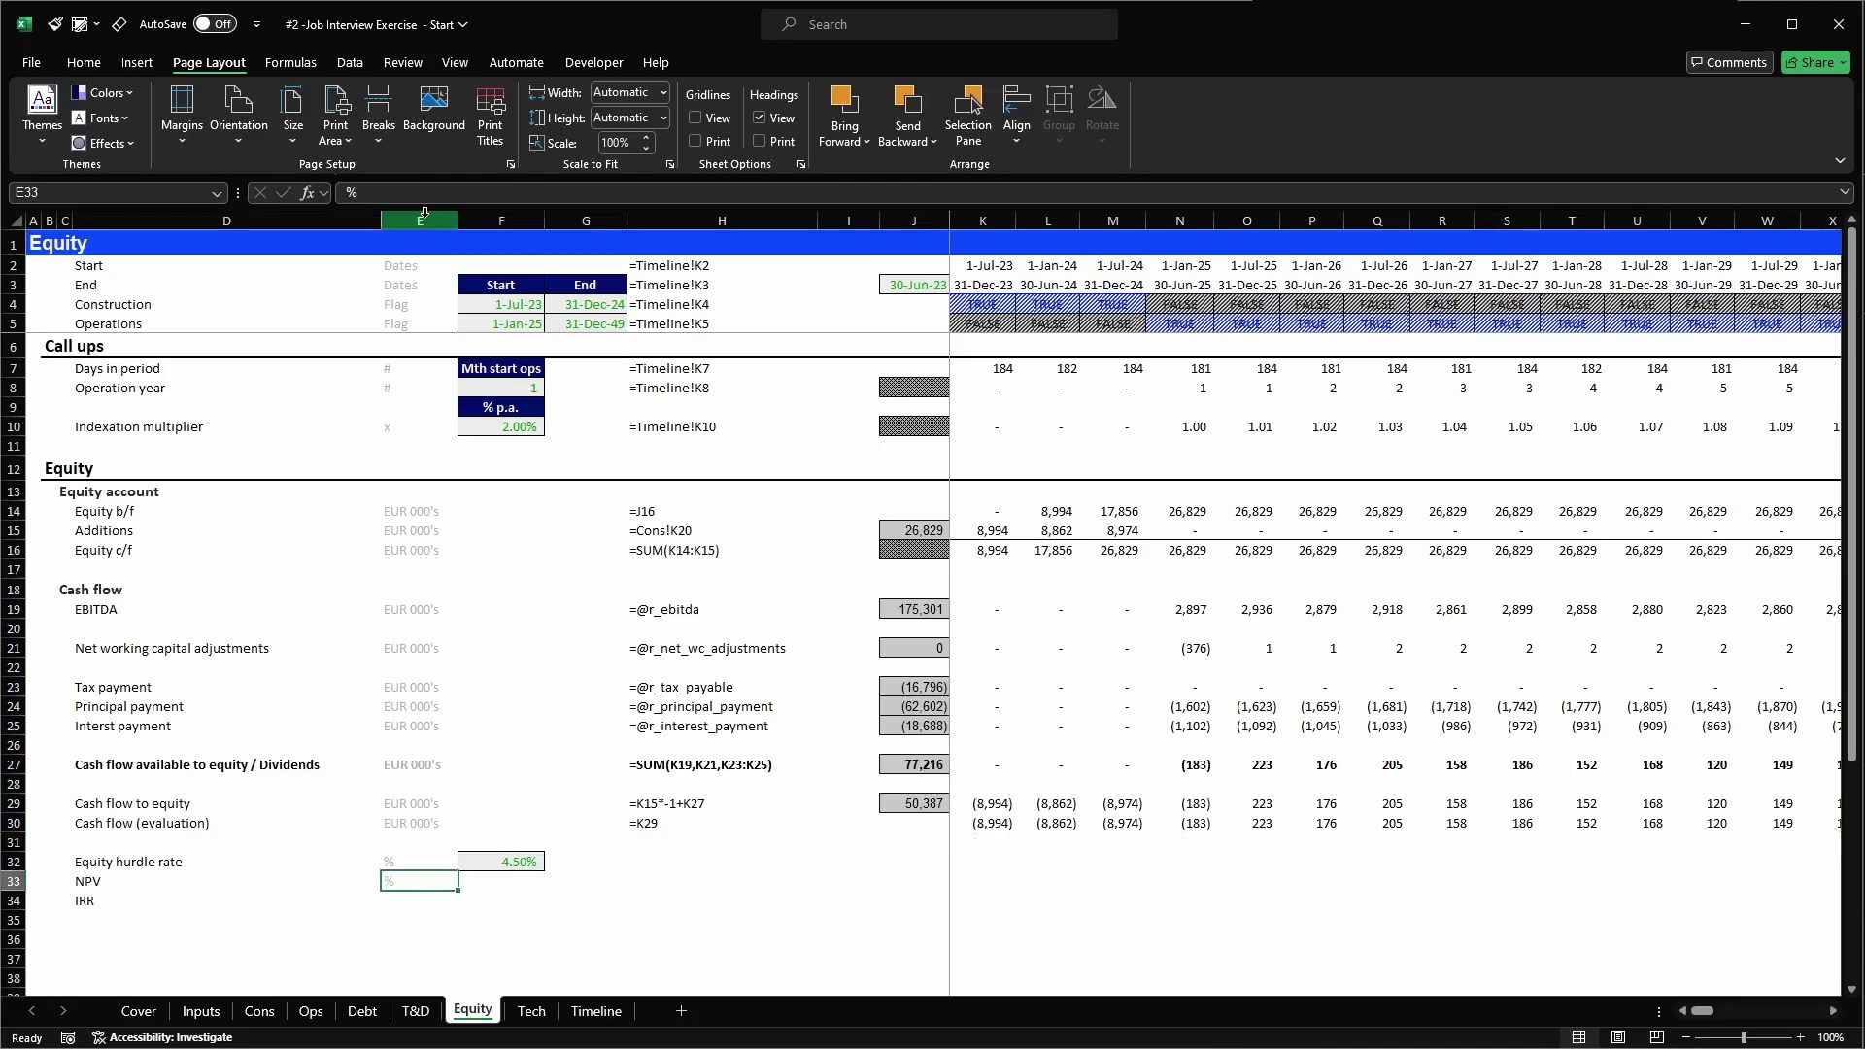
pyautogui.press('Right')
pyautogui.hotkey('ctrl', 'd')
pyautogui.click(85, 26)
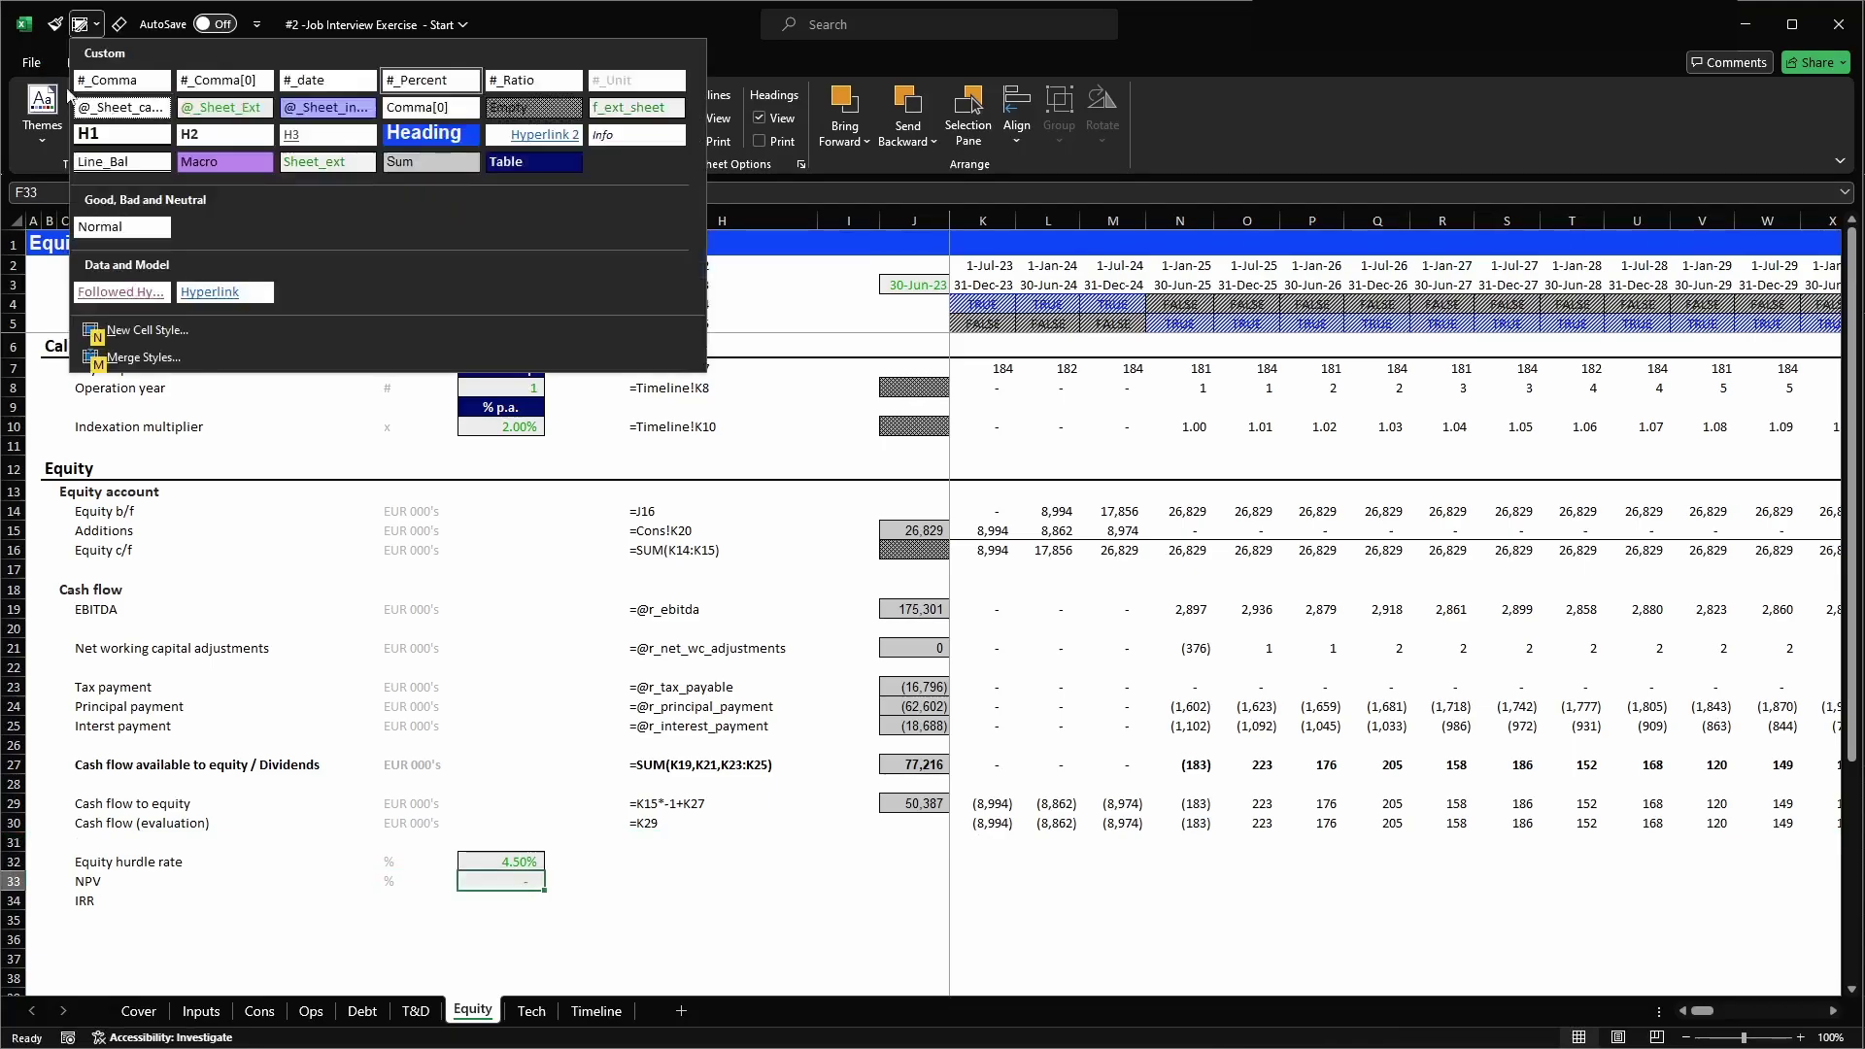
pyautogui.click(94, 110)
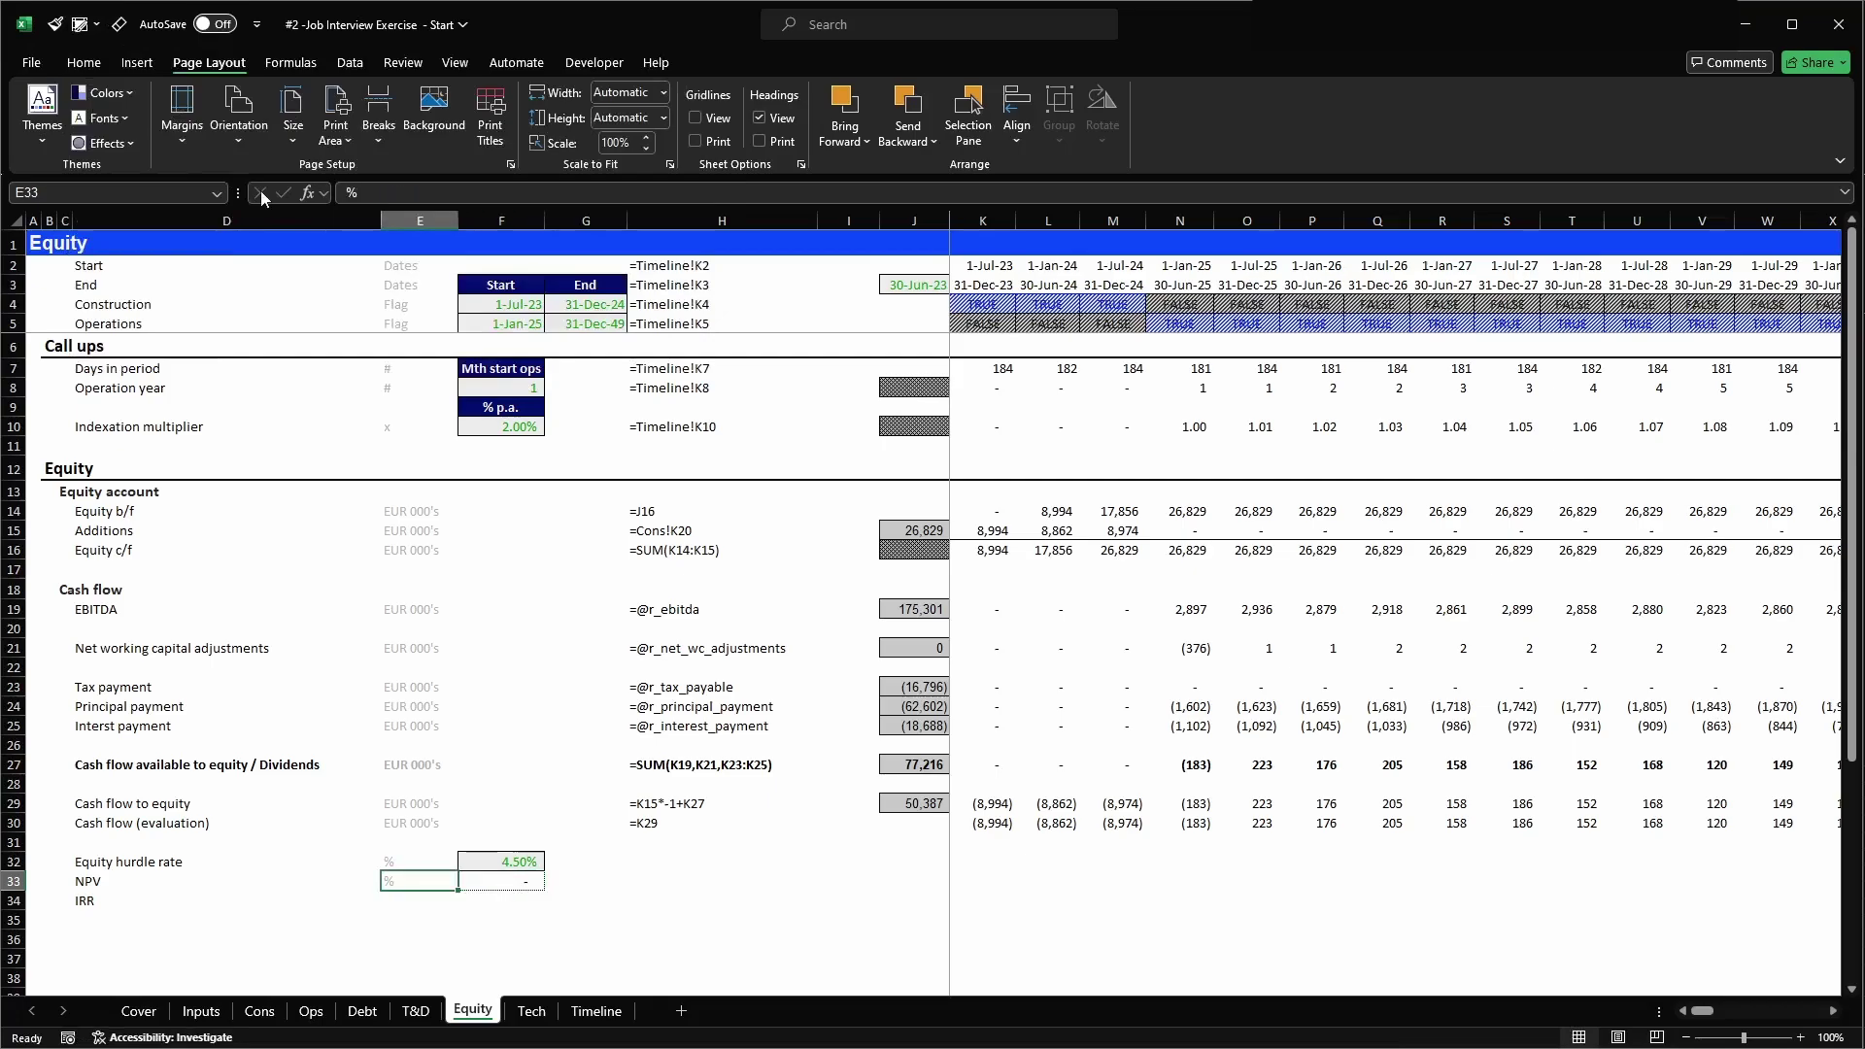
# - Calculate the NPV in F33 with =NPV(F32,J30:CG30)
pyautogui.write('=np')
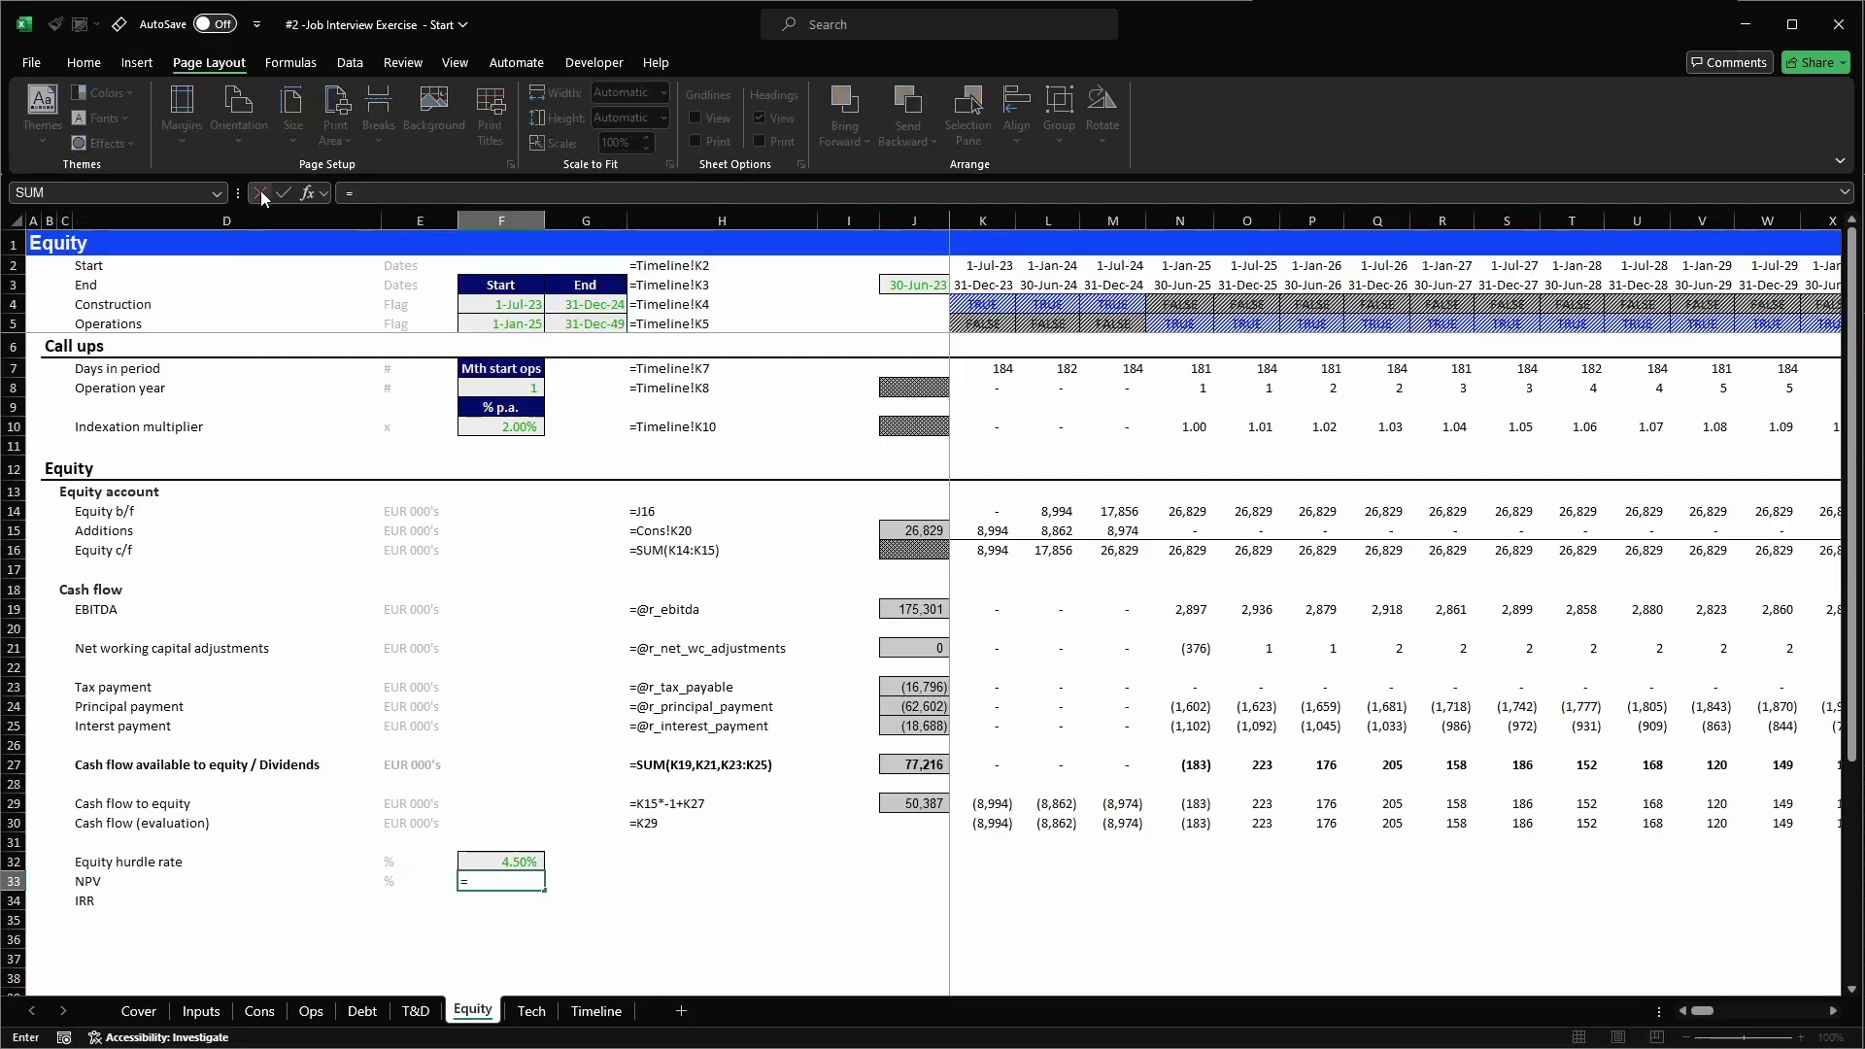
pyautogui.press('Down')
pyautogui.press('Tab')
pyautogui.press('Up')
pyautogui.write(',')
pyautogui.press('Up')
pyautogui.press('Up')
pyautogui.press('Up')
pyautogui.press('Right')
pyautogui.press('Right')
pyautogui.press('Right')
pyautogui.press('Right')
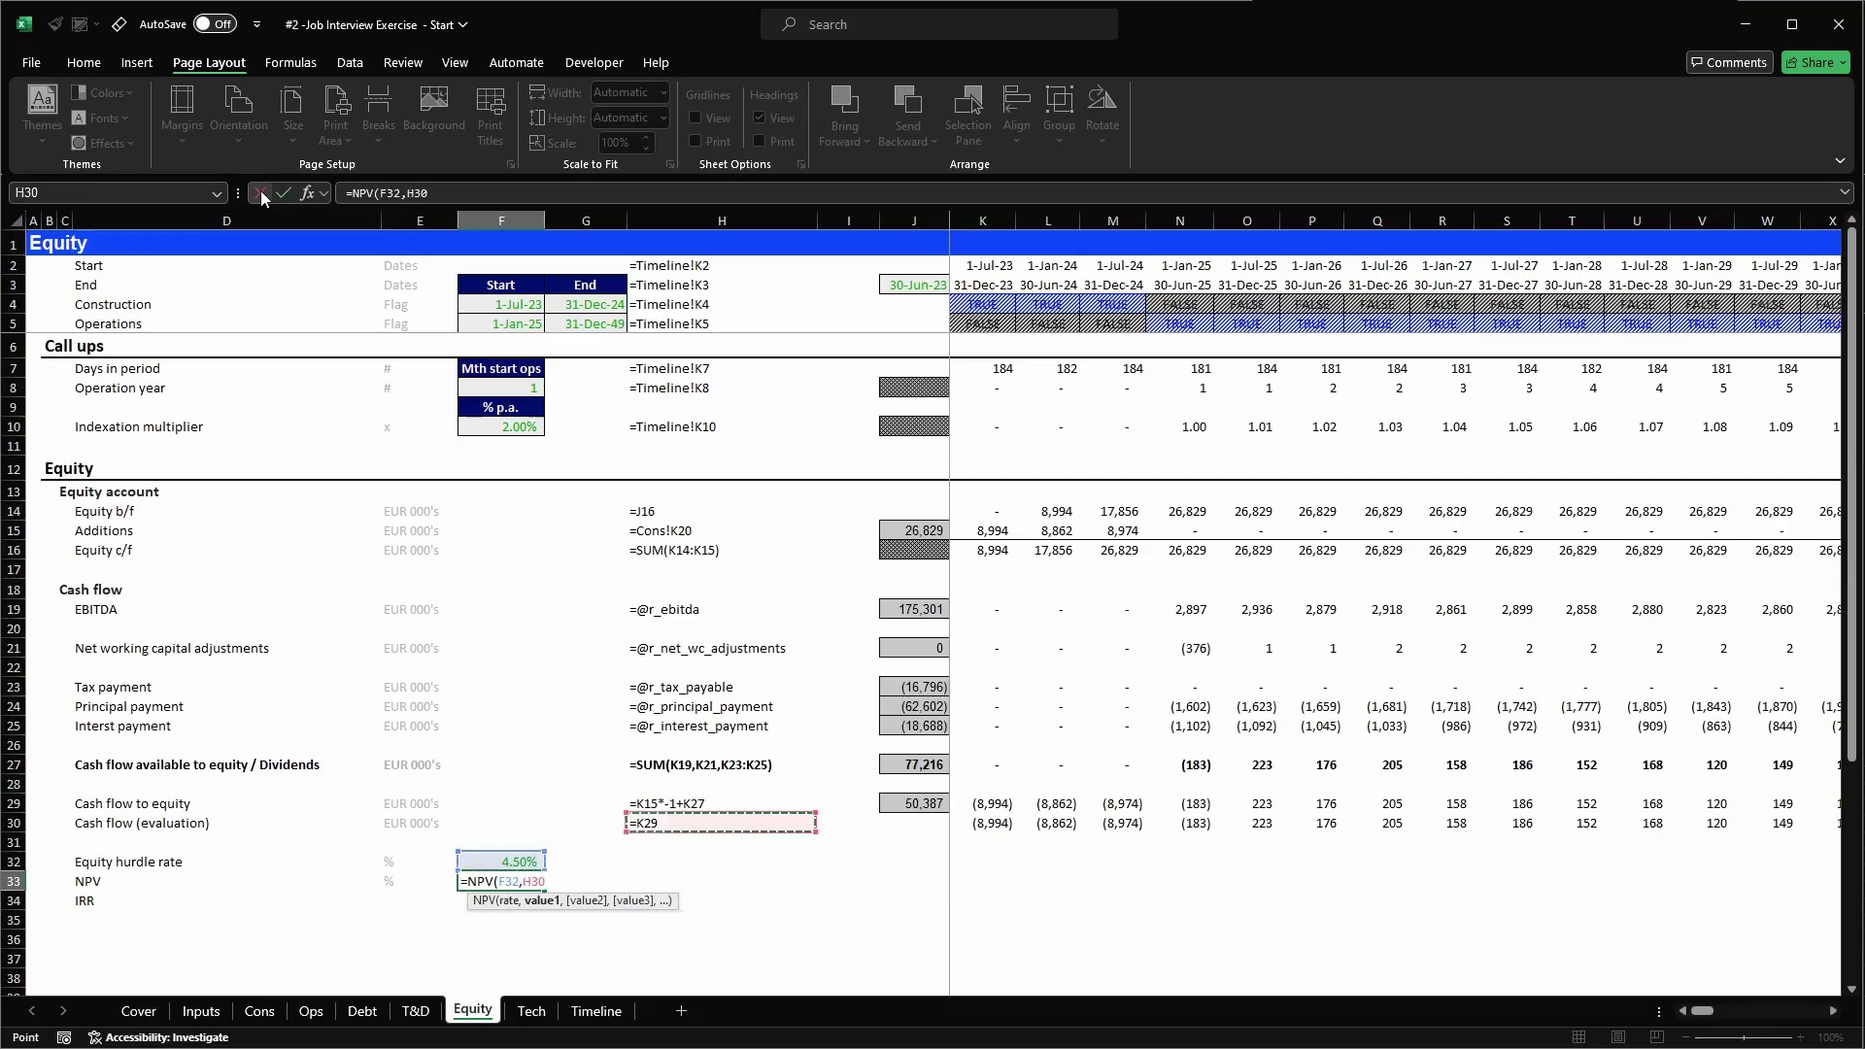
pyautogui.hotkey('shift', 'Right')
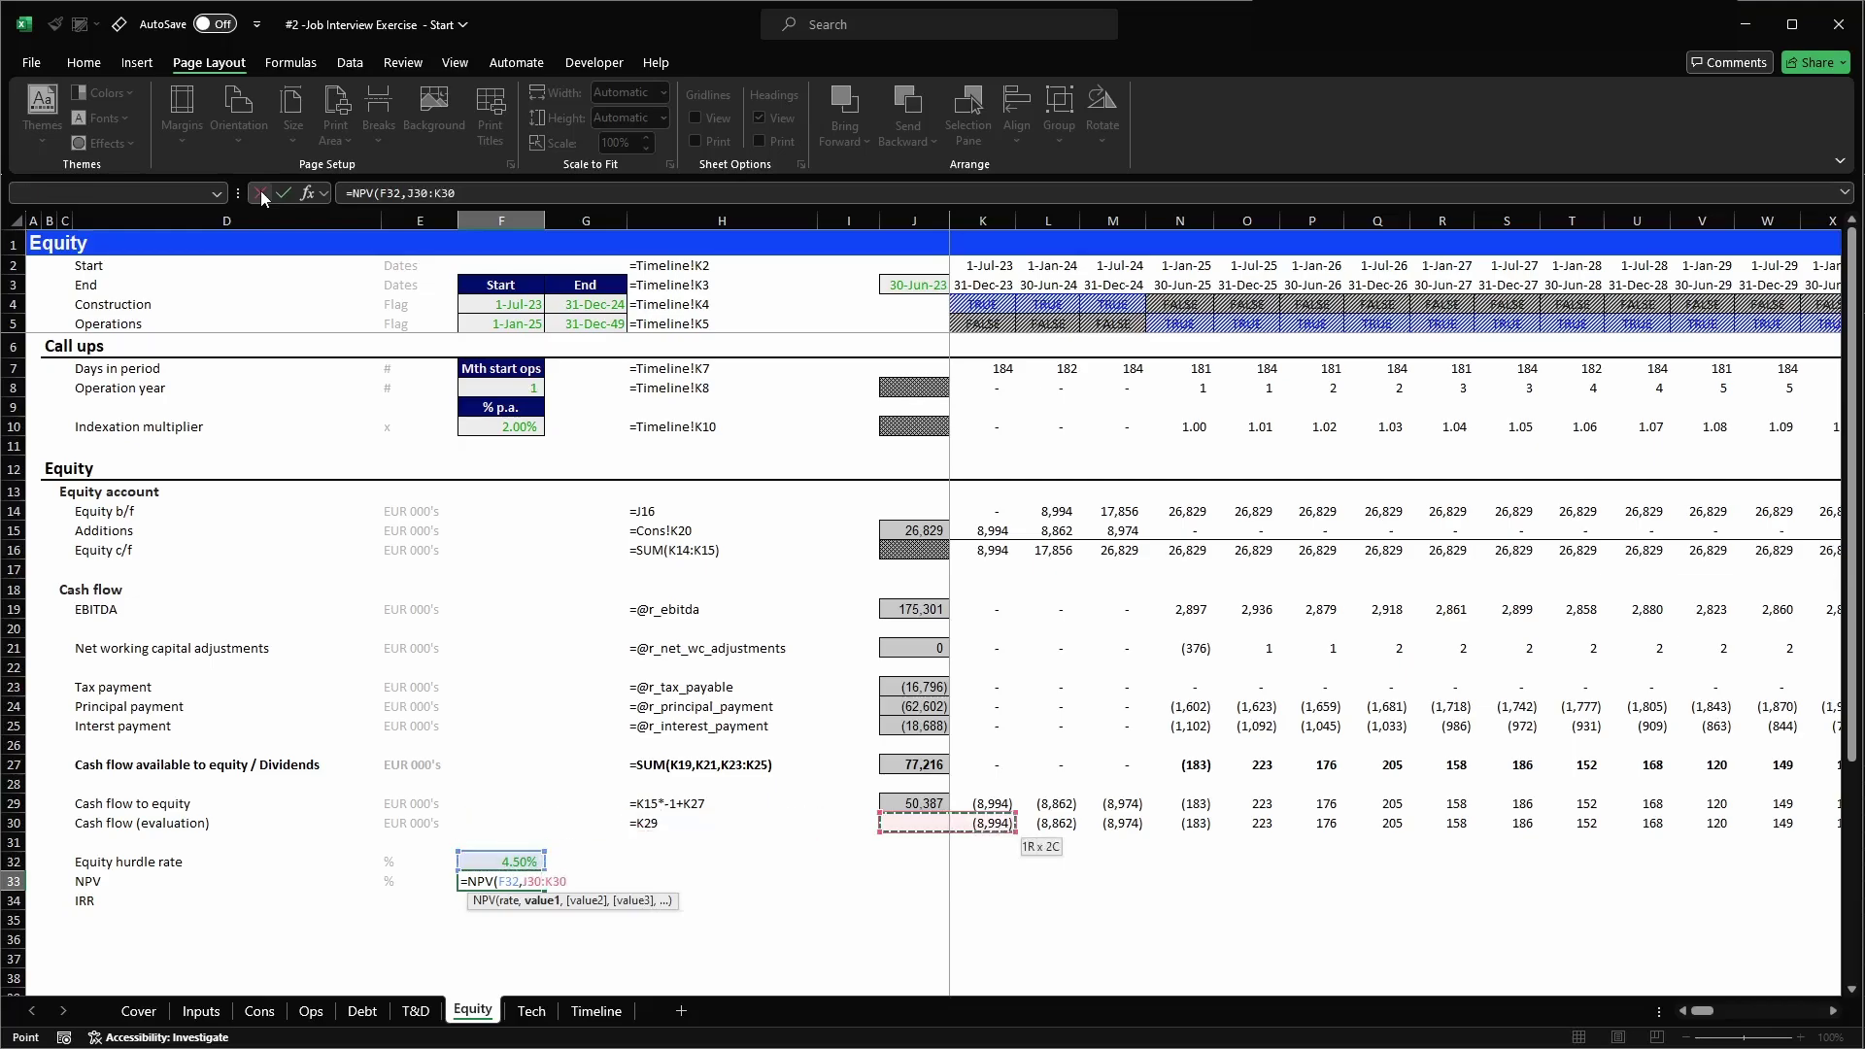
pyautogui.hotkey('ctrl', 'shift', 'Right')
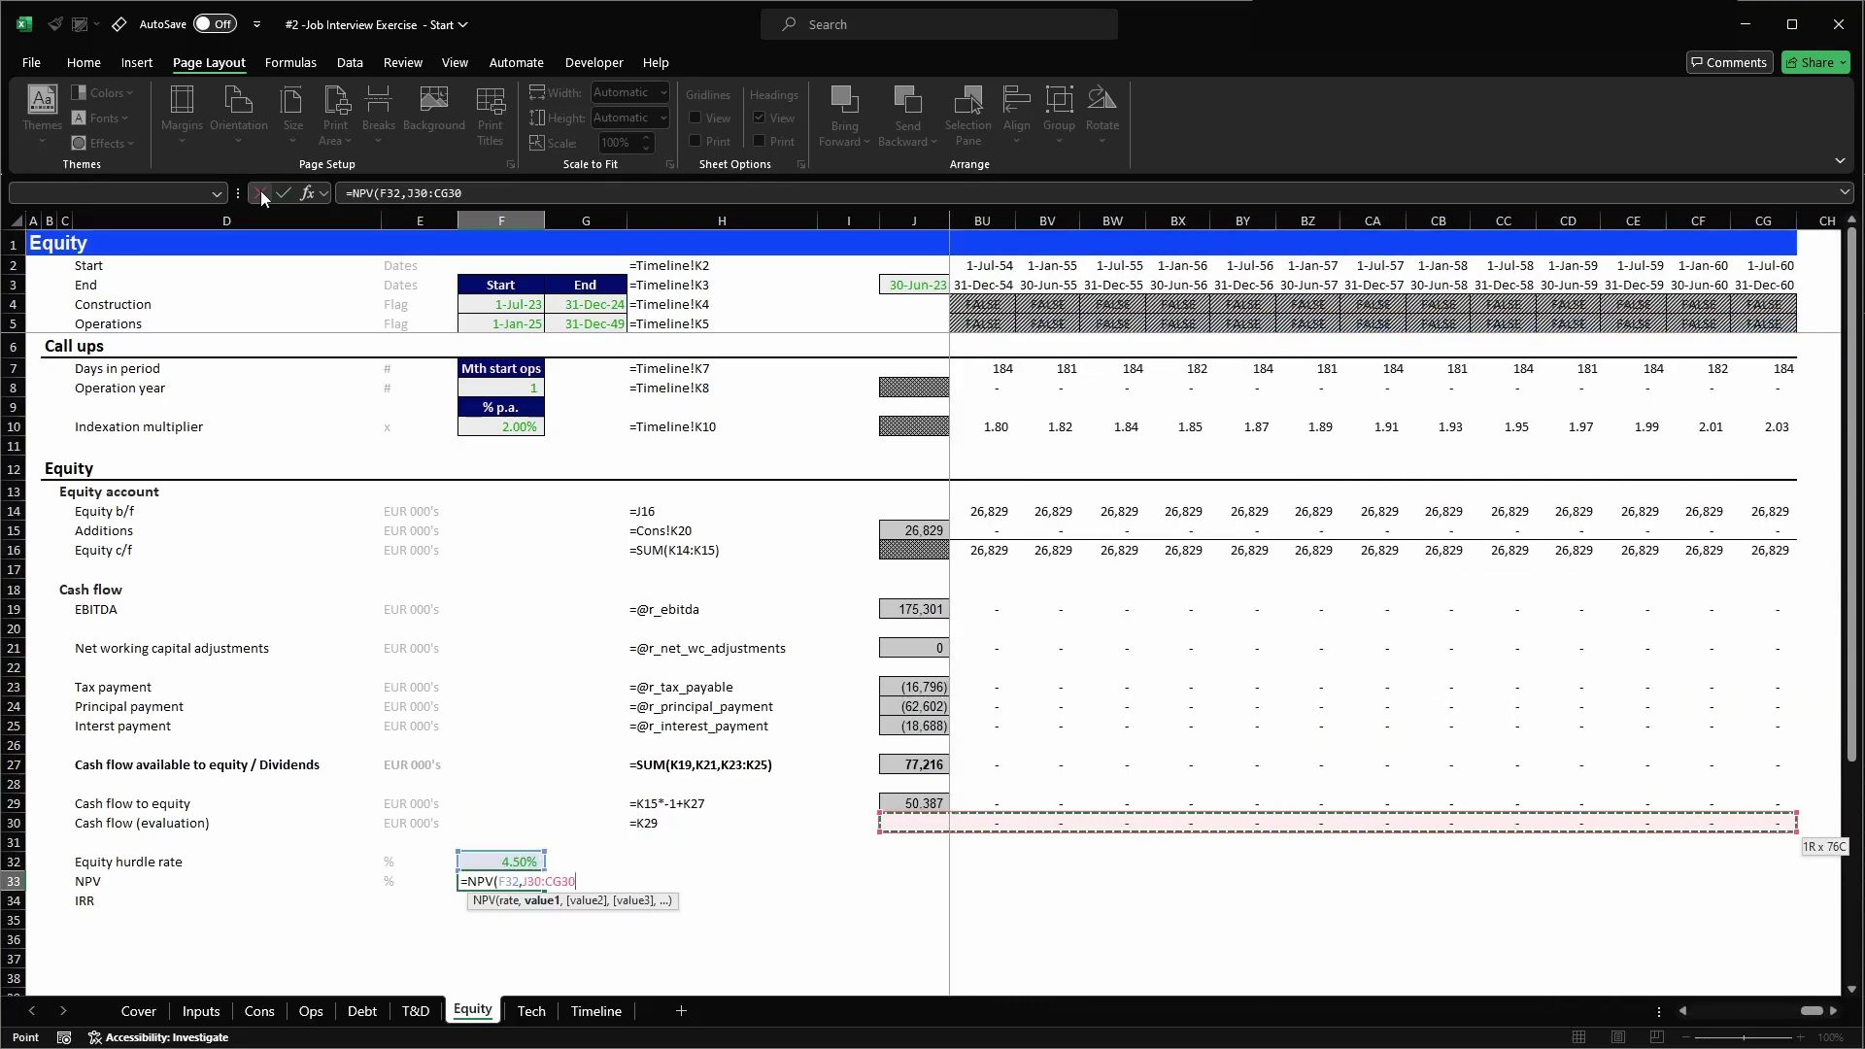
pyautogui.press('Return')
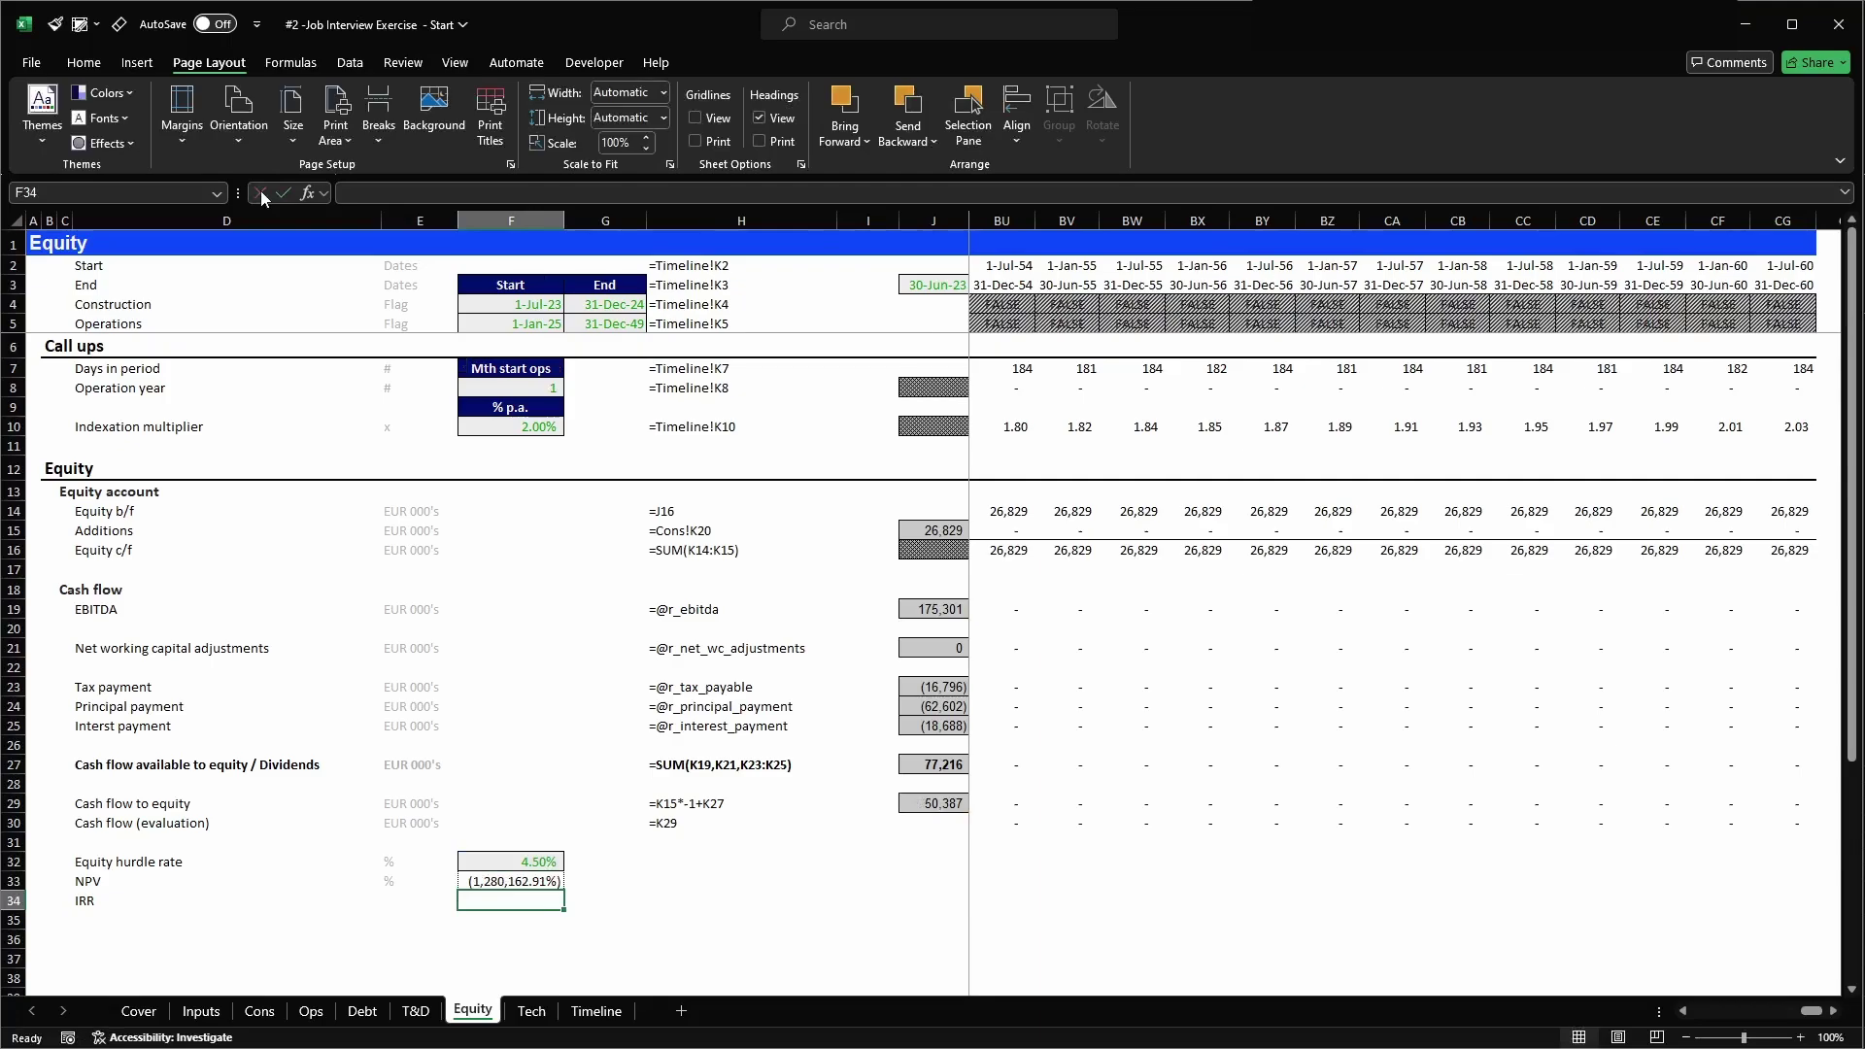
# - Review the ranges of the NPV formula in F33 and discard the formula
pyautogui.press('Up')
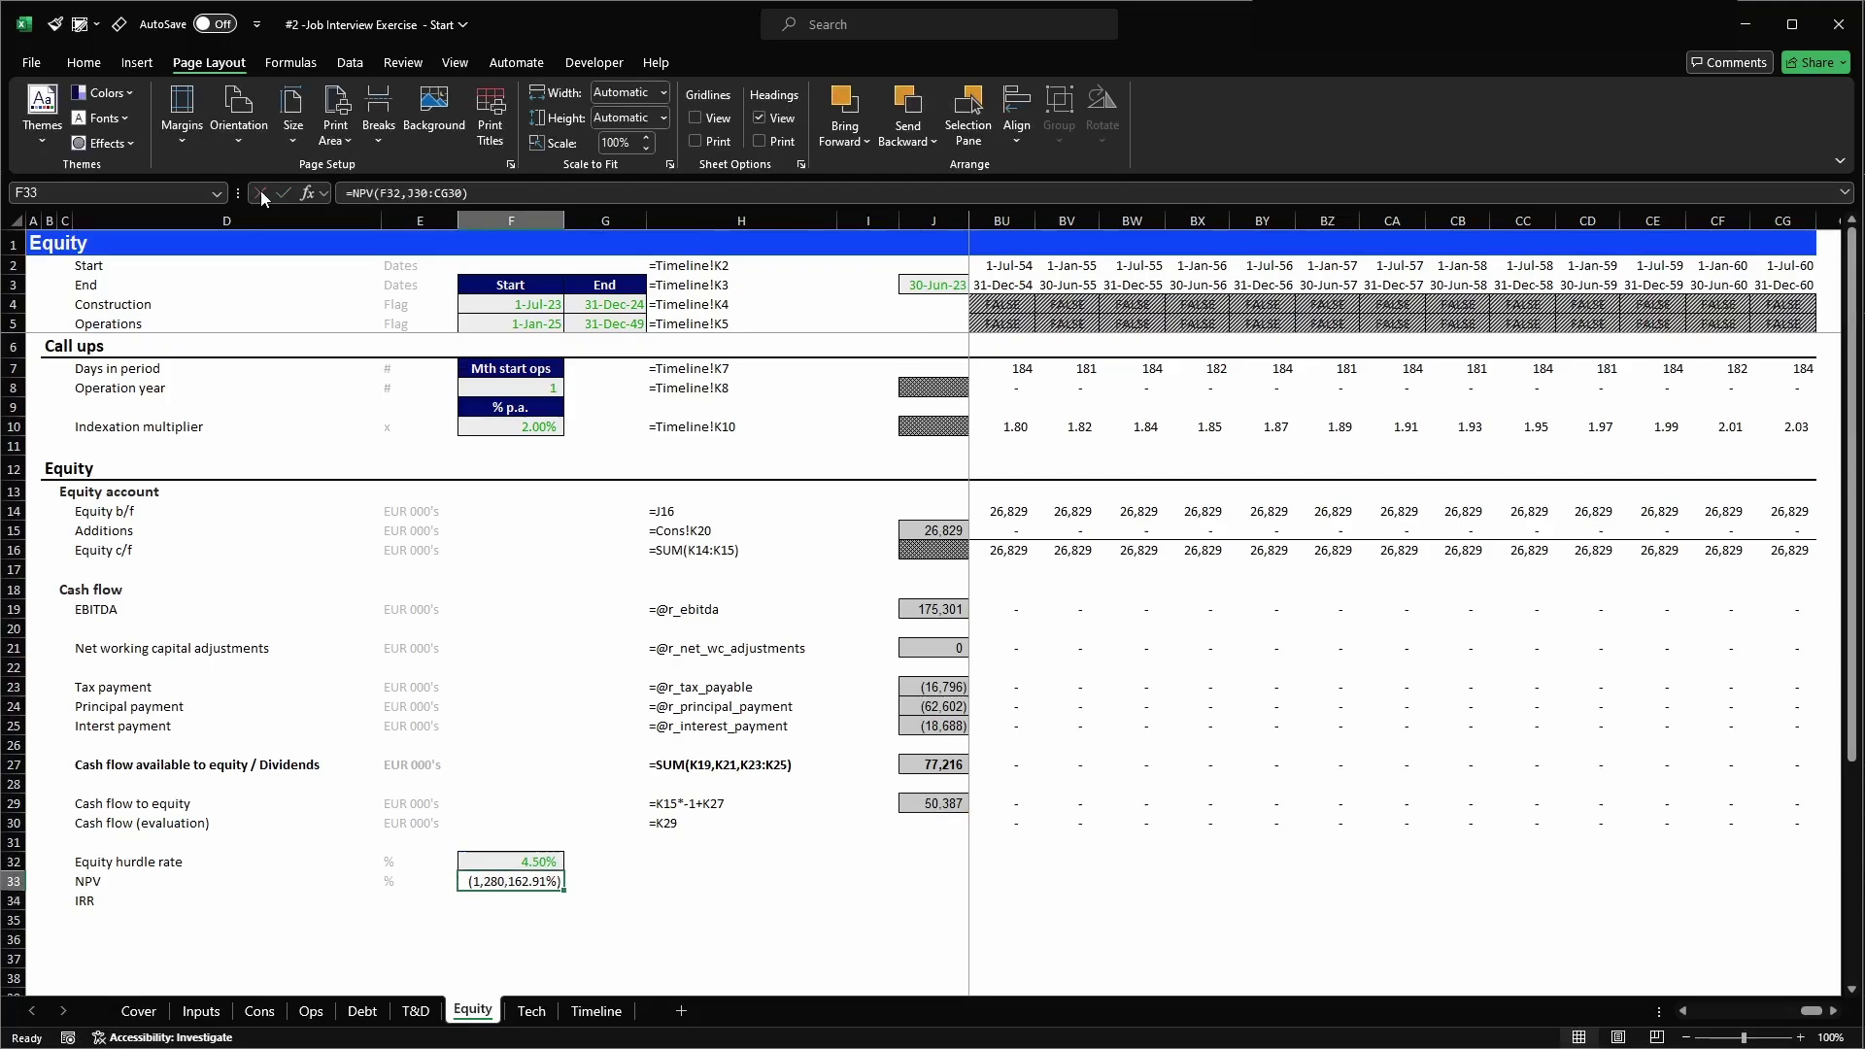
pyautogui.press('F2')
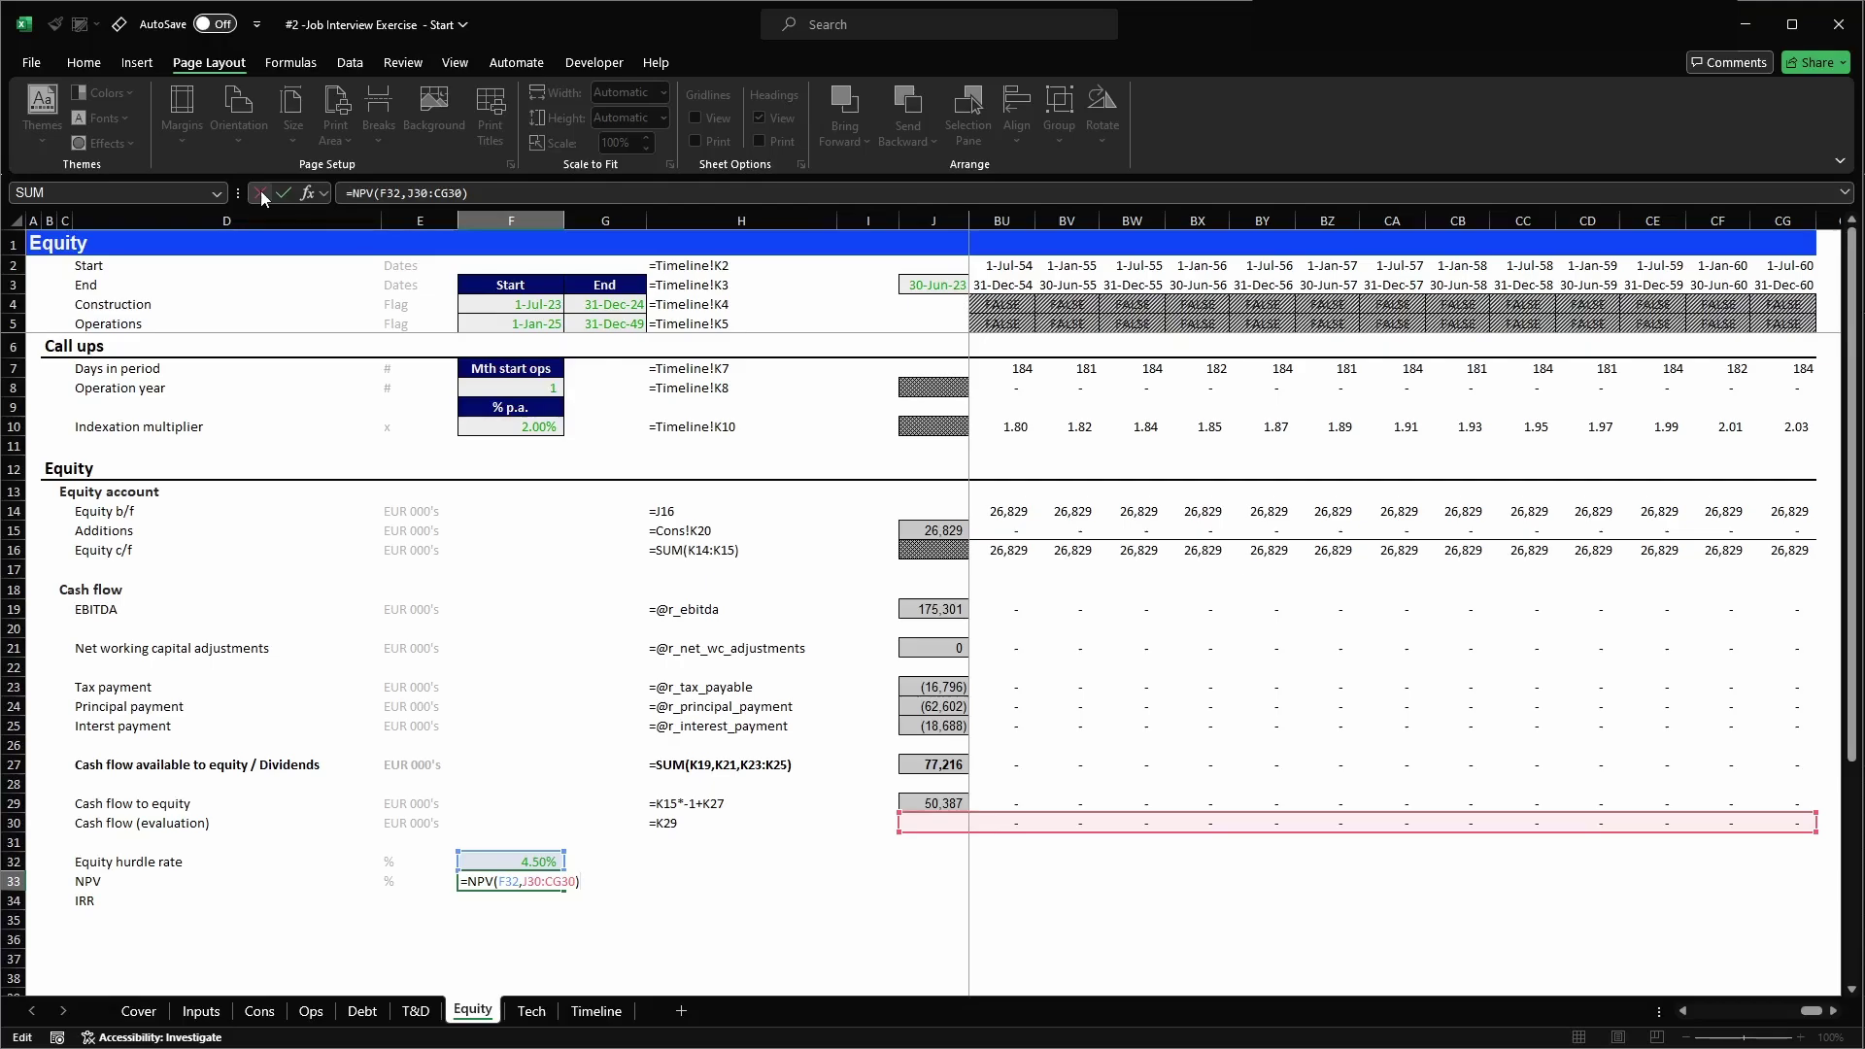
pyautogui.click(260, 193)
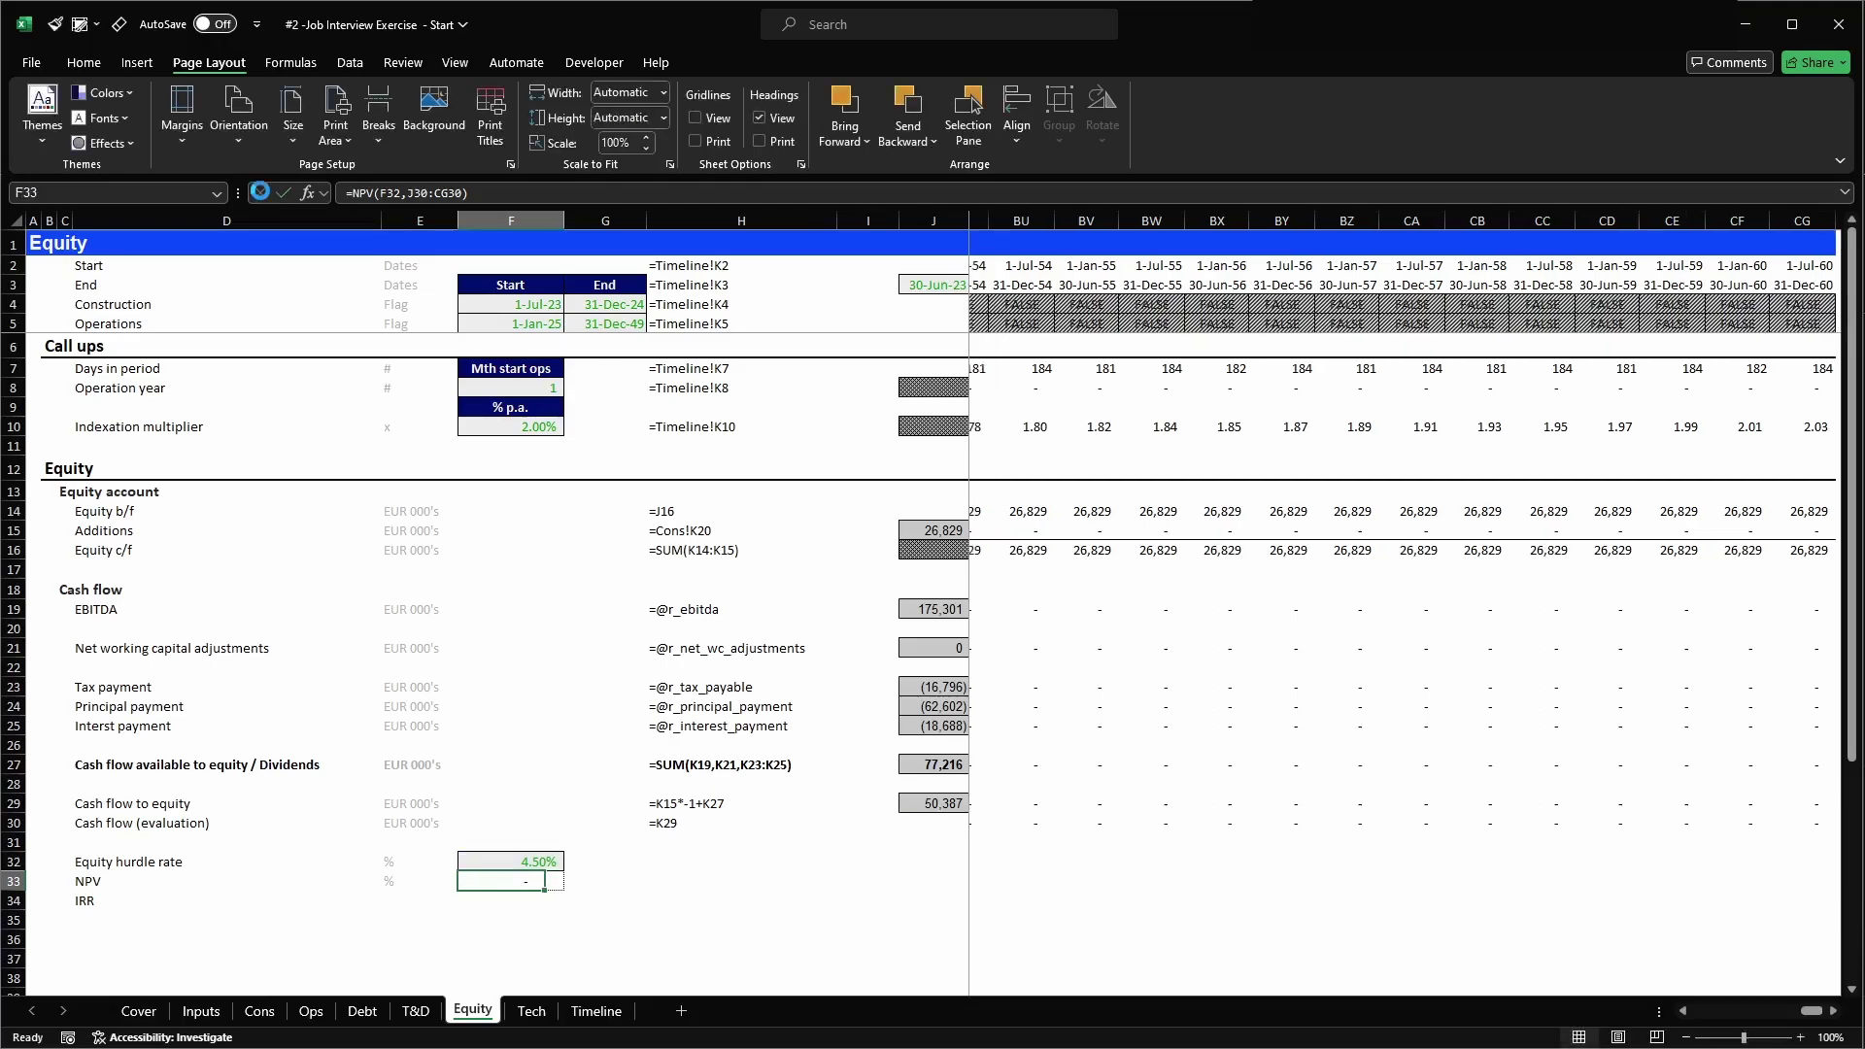
pyautogui.press('Right')
pyautogui.press('Right')
pyautogui.press('Right')
pyautogui.press('Right')
pyautogui.press('Right')
pyautogui.press('Right')
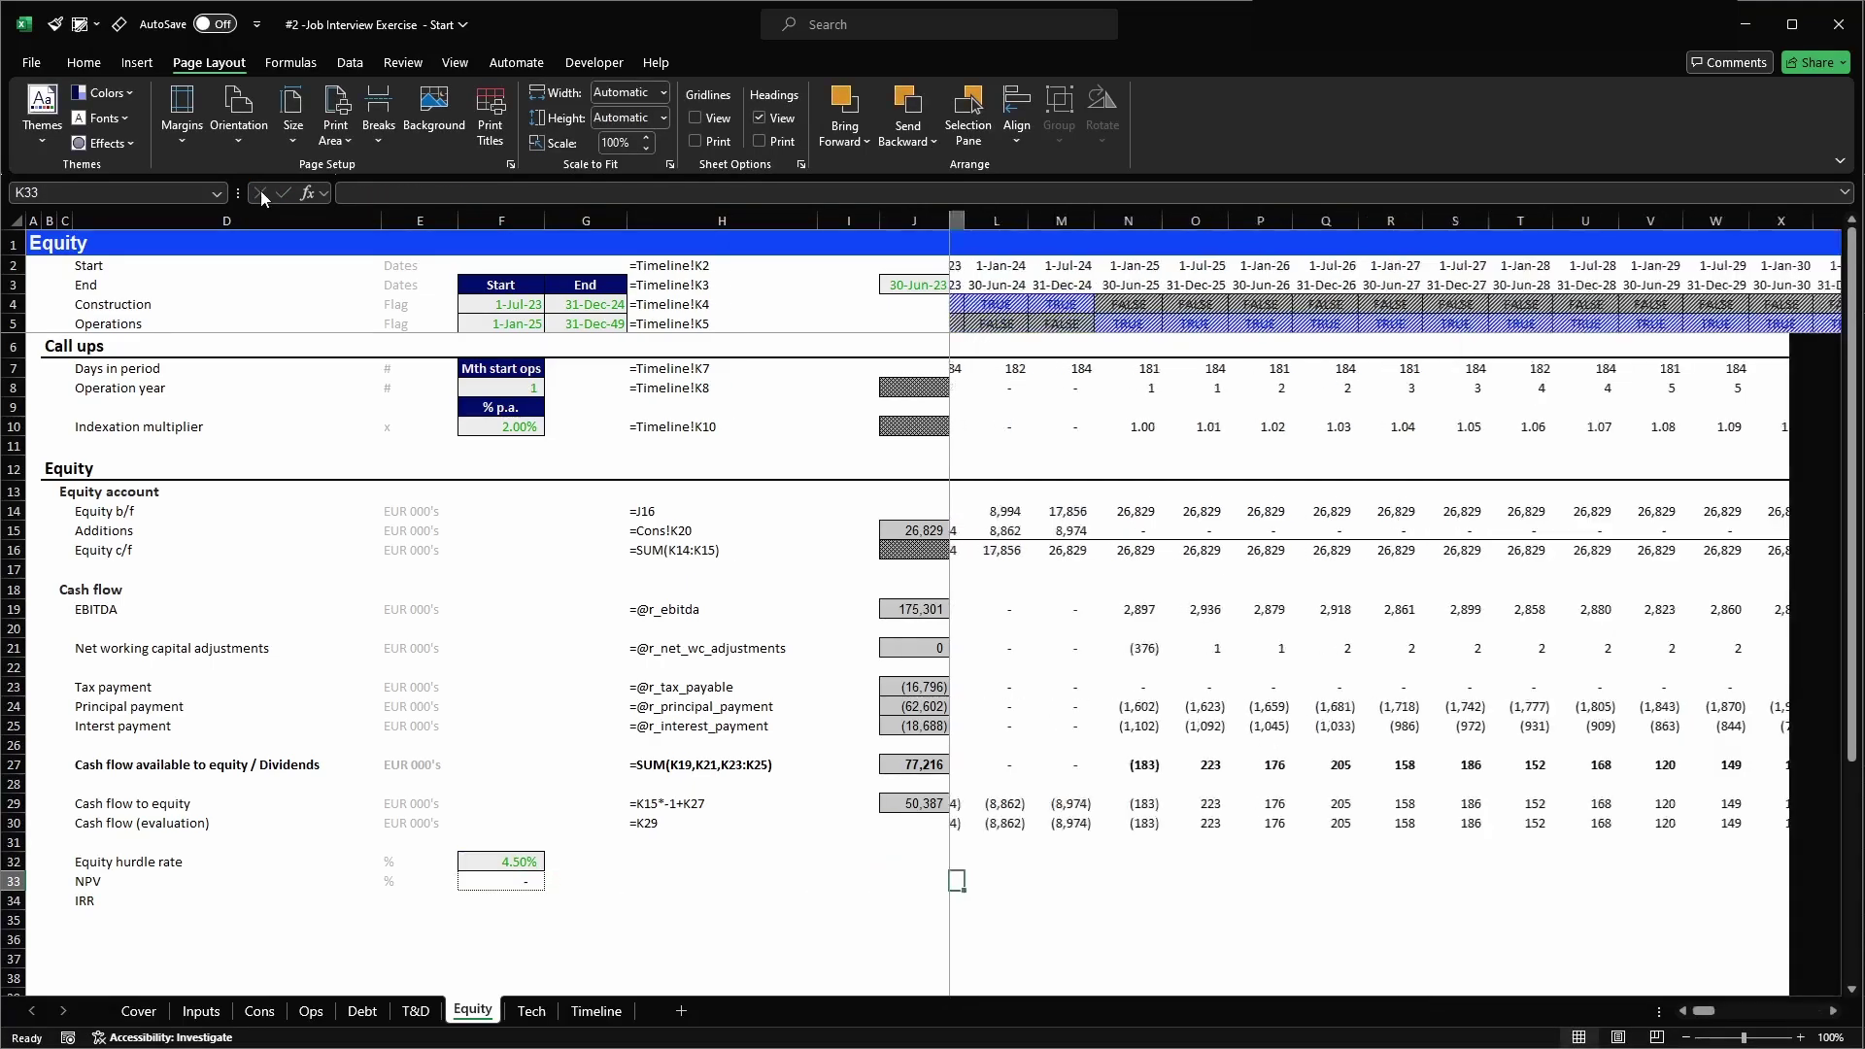
pyautogui.press('Left')
pyautogui.press('Left')
pyautogui.press('Left')
pyautogui.press('Left')
pyautogui.press('Left')
pyautogui.press('Left')
# - Calculate the NPV in F33 with =XNPV(F32,$J$30:$CG$30,J3:CG3), using the hurdle rate, evaluation cash flows and period end dates
pyautogui.write('=xn')
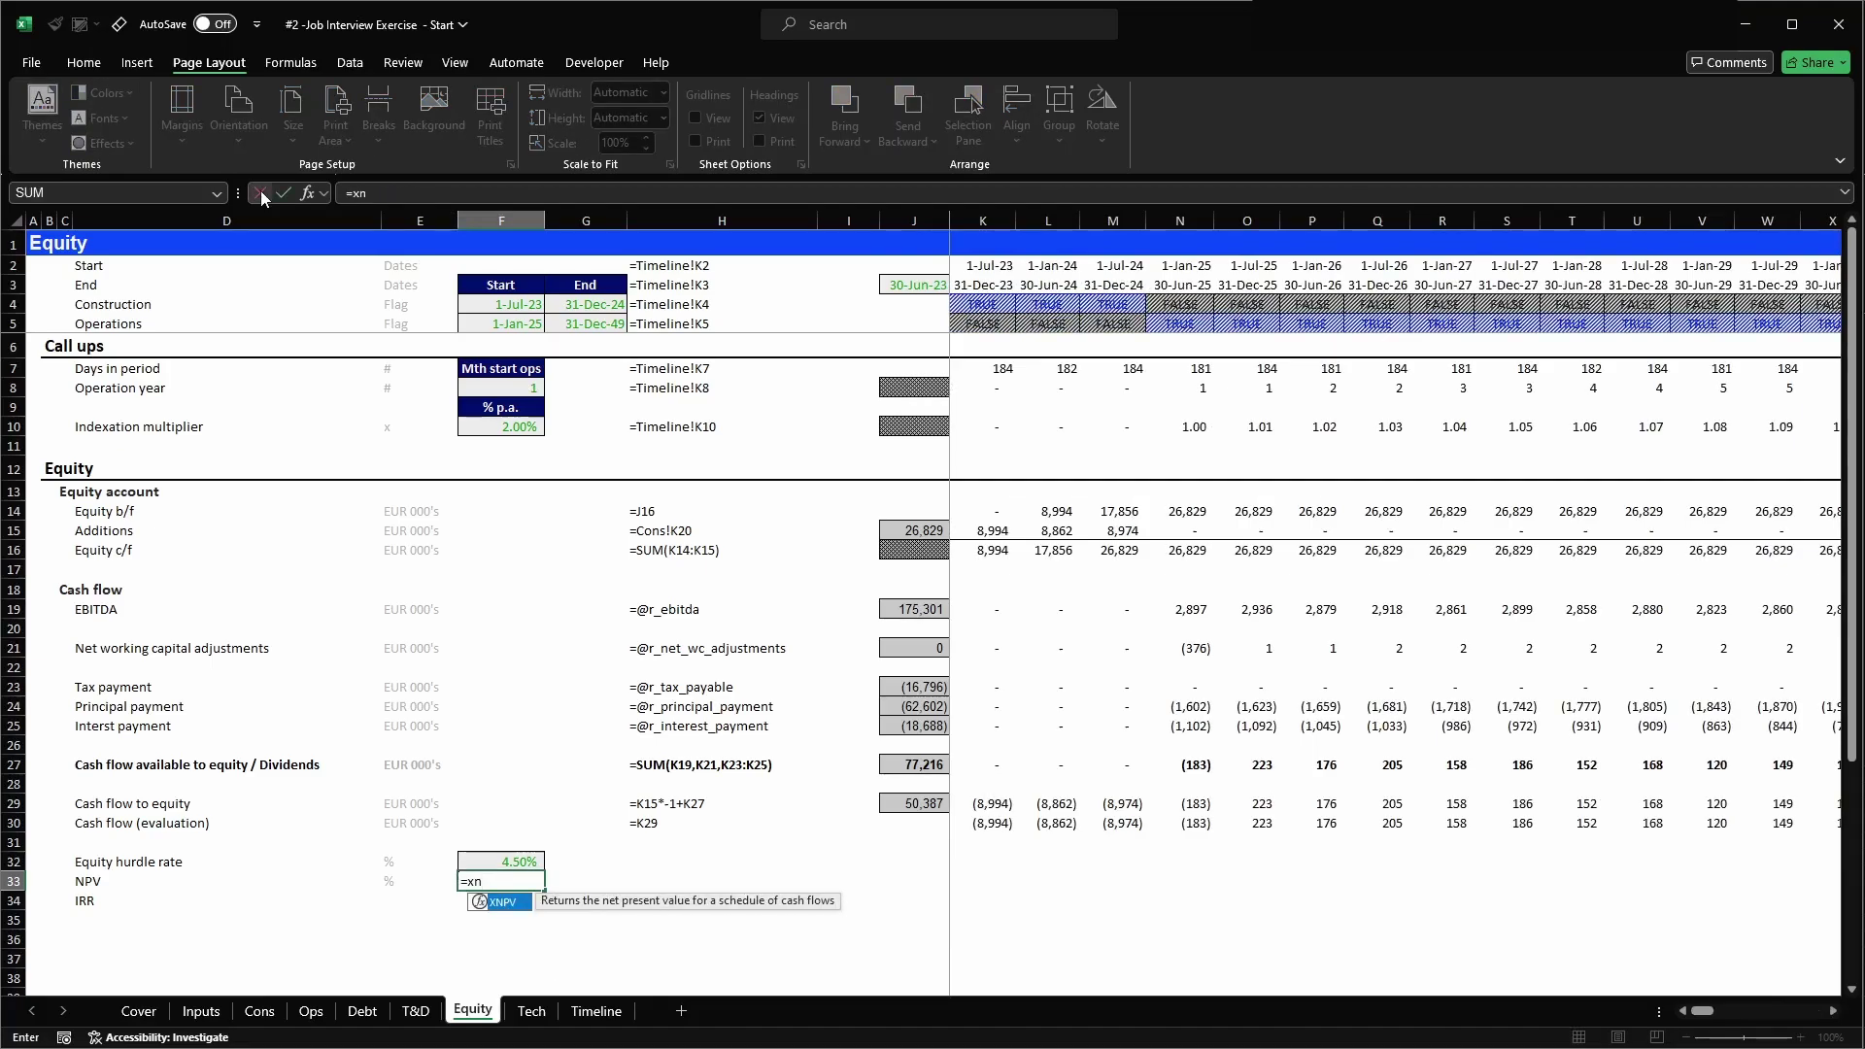
pyautogui.press('Tab')
pyautogui.press('Up')
pyautogui.write(',')
pyautogui.press('Up')
pyautogui.press('Up')
pyautogui.hotkey('ctrl', 'Right')
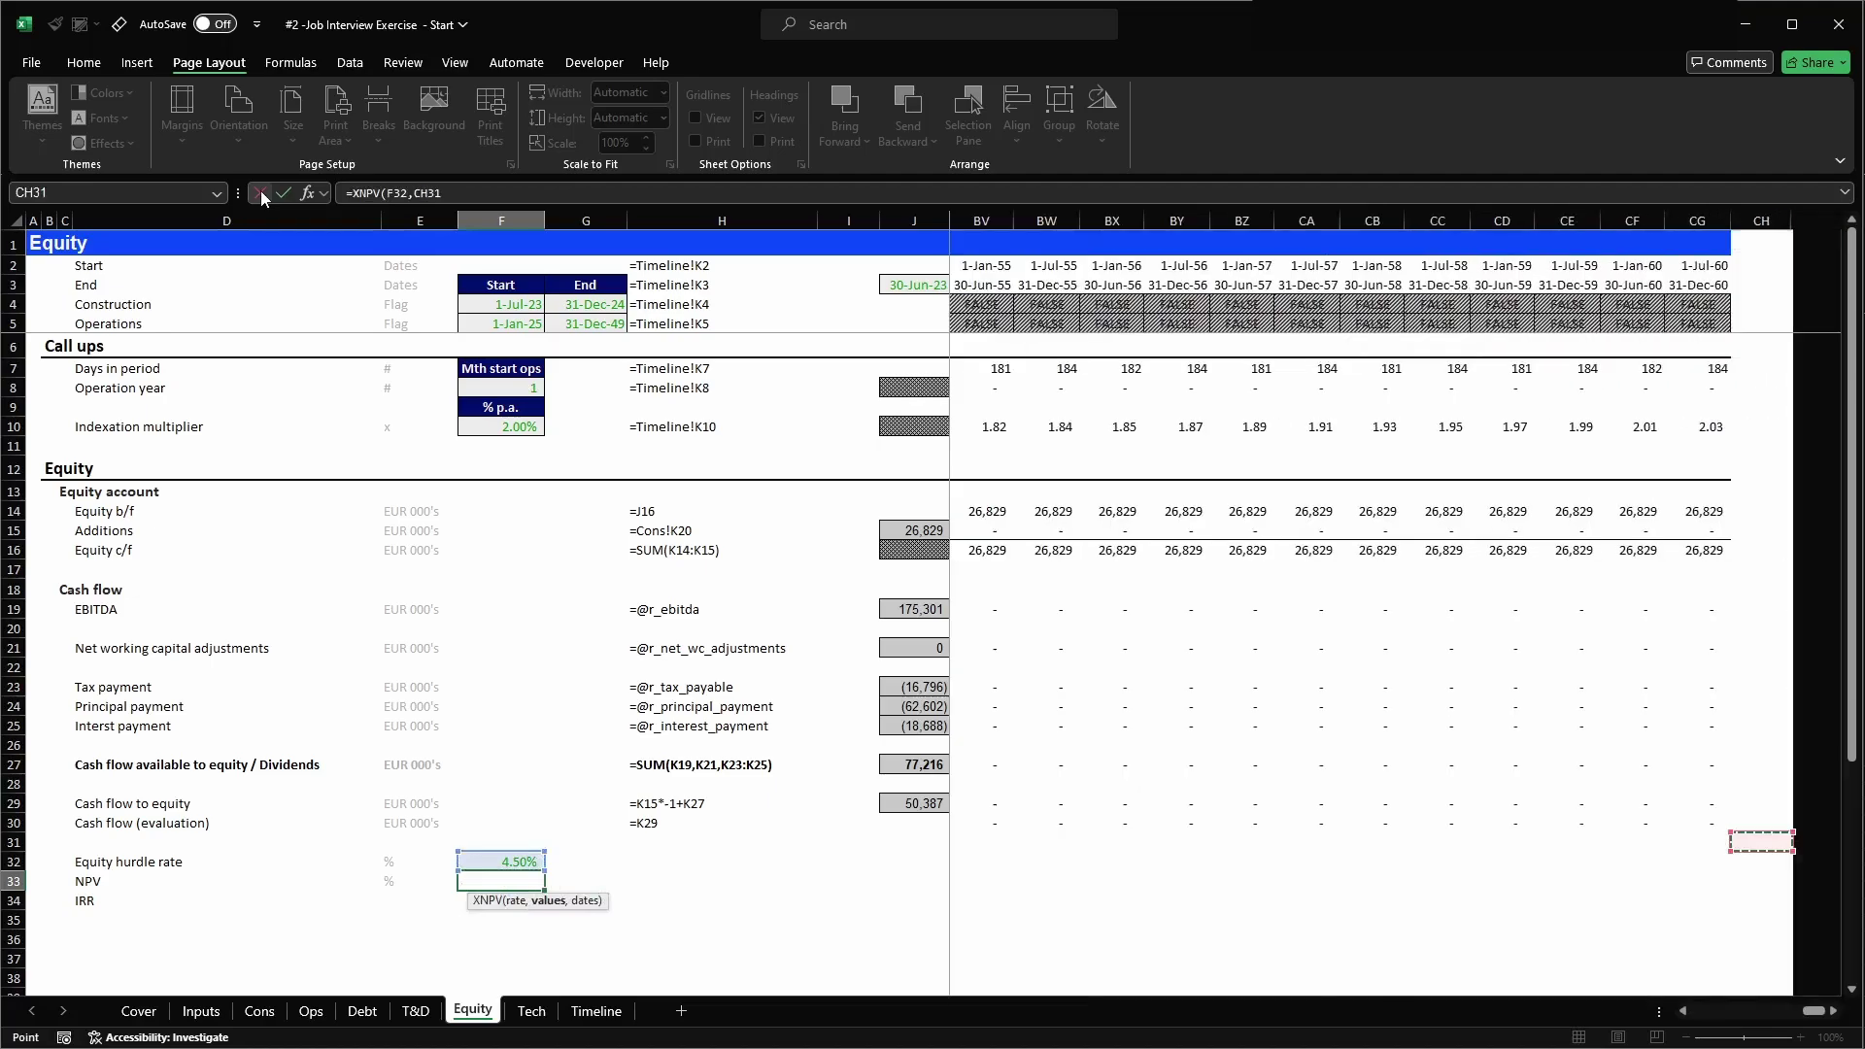
pyautogui.press('Up')
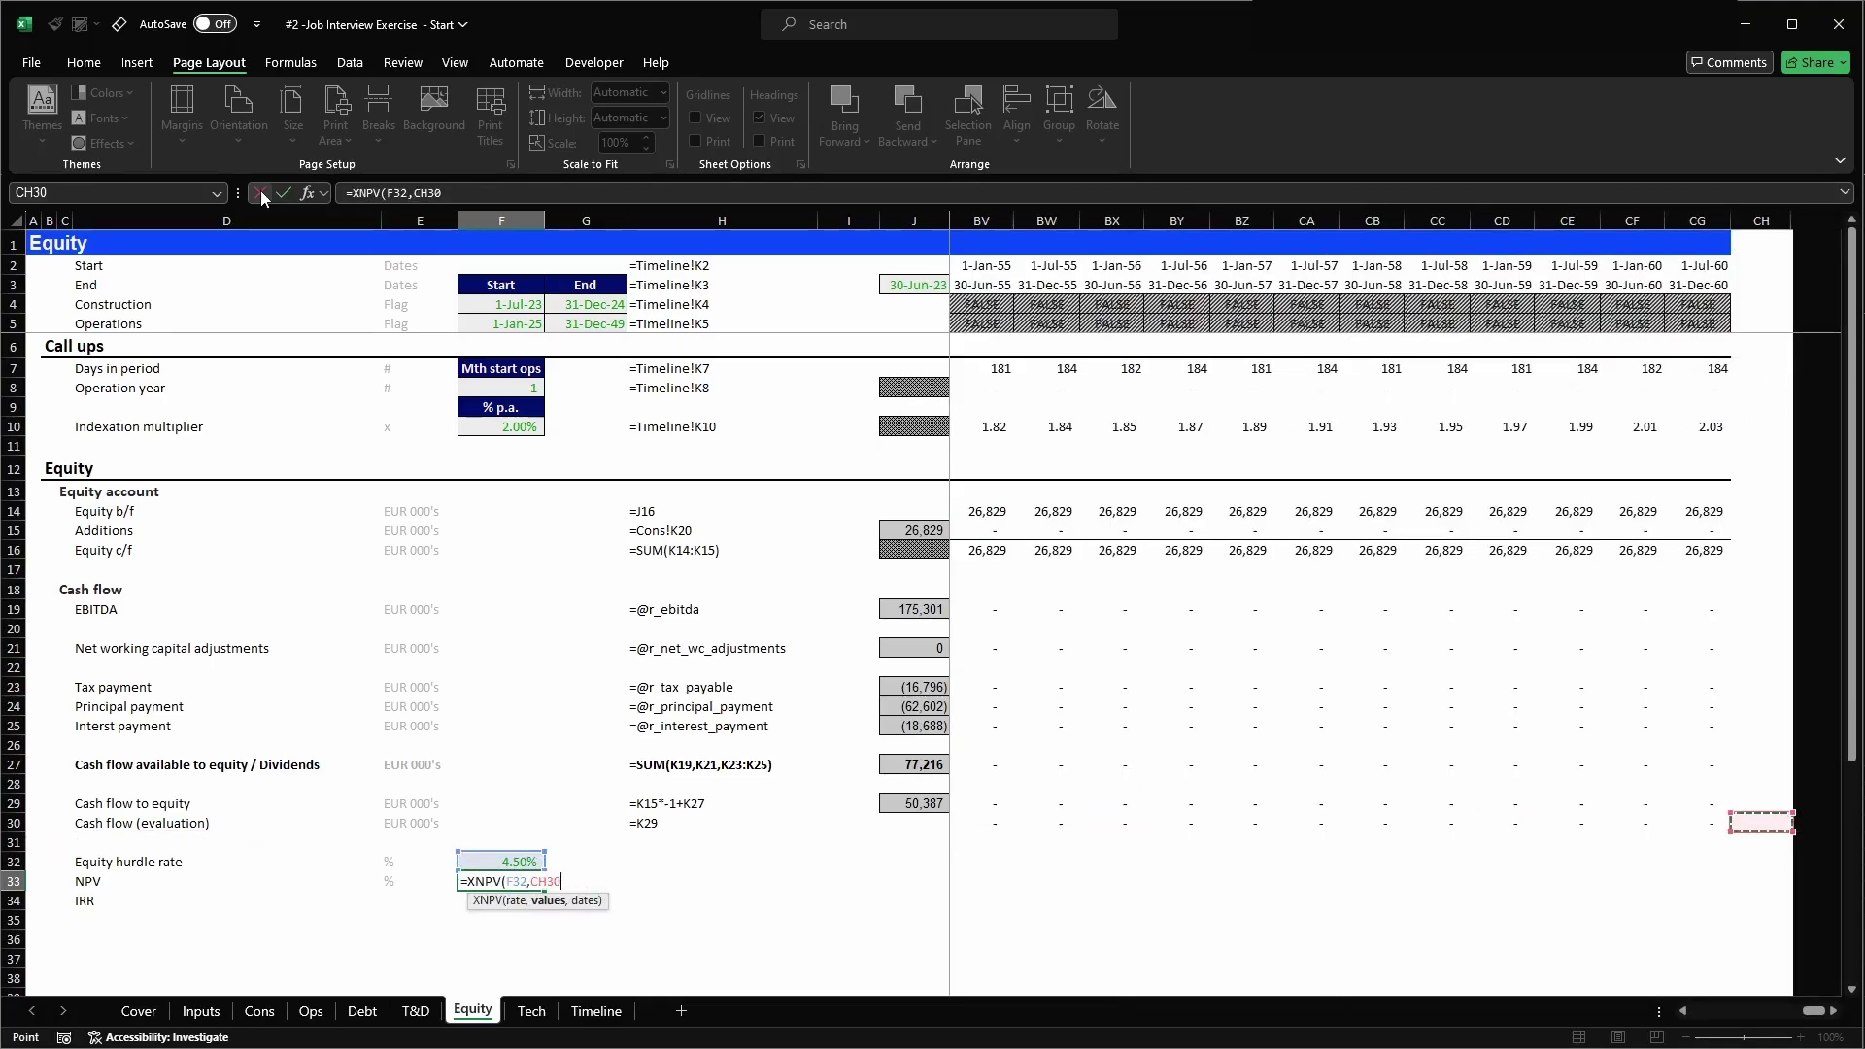
pyautogui.press('Left')
pyautogui.hotkey('ctrl', 'shift', 'Left')
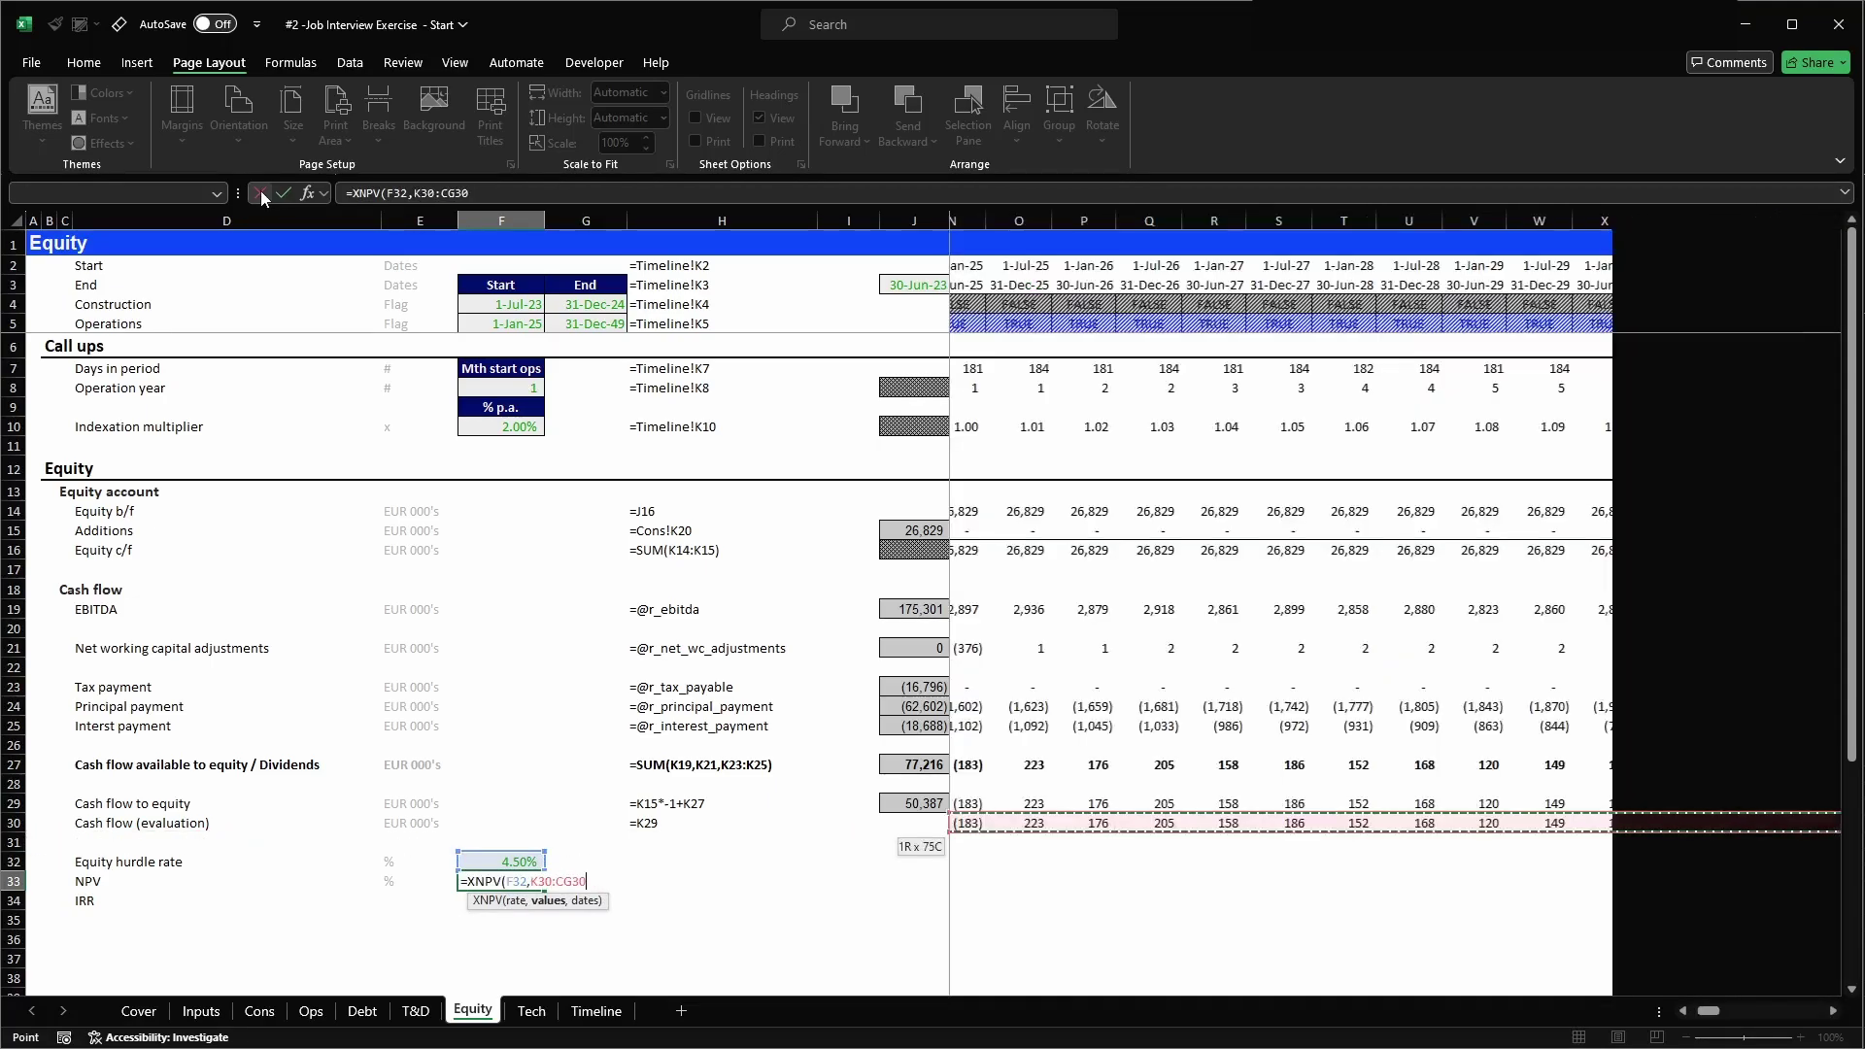
pyautogui.hotkey('shift', 'Left')
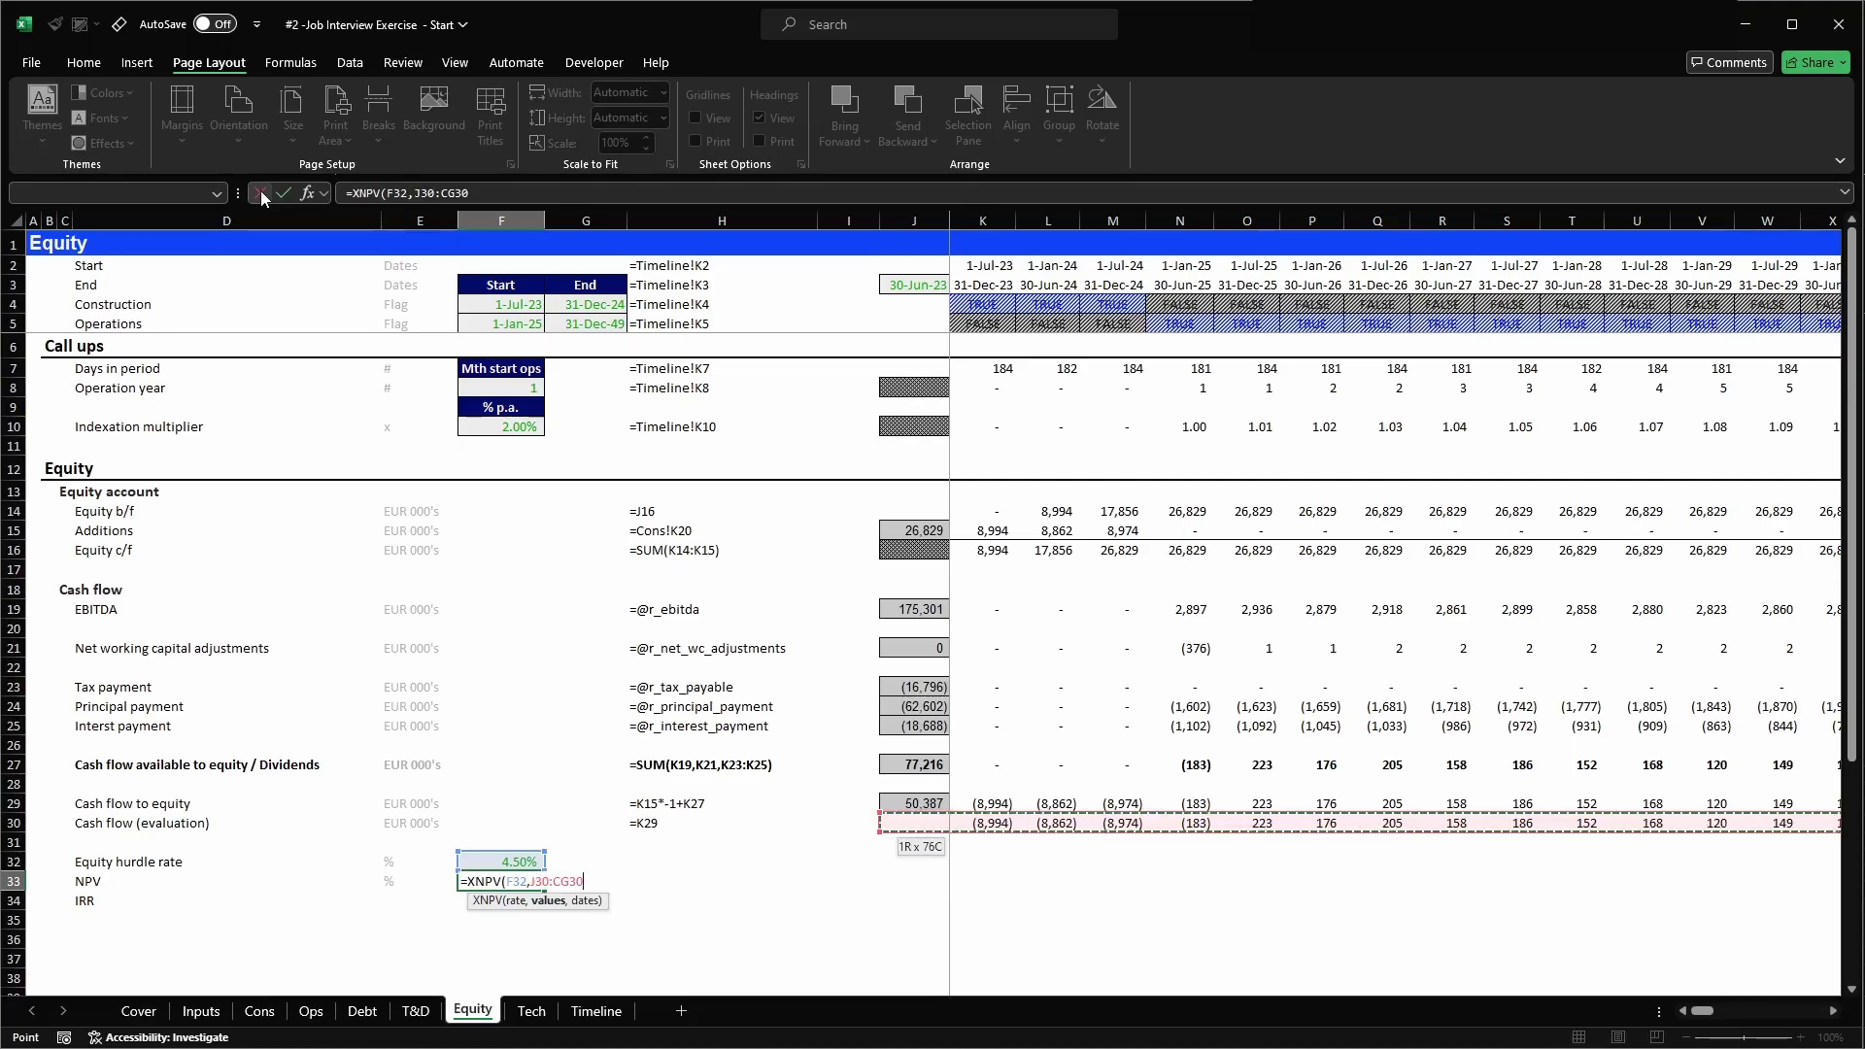
pyautogui.press('F4')
pyautogui.write(',')
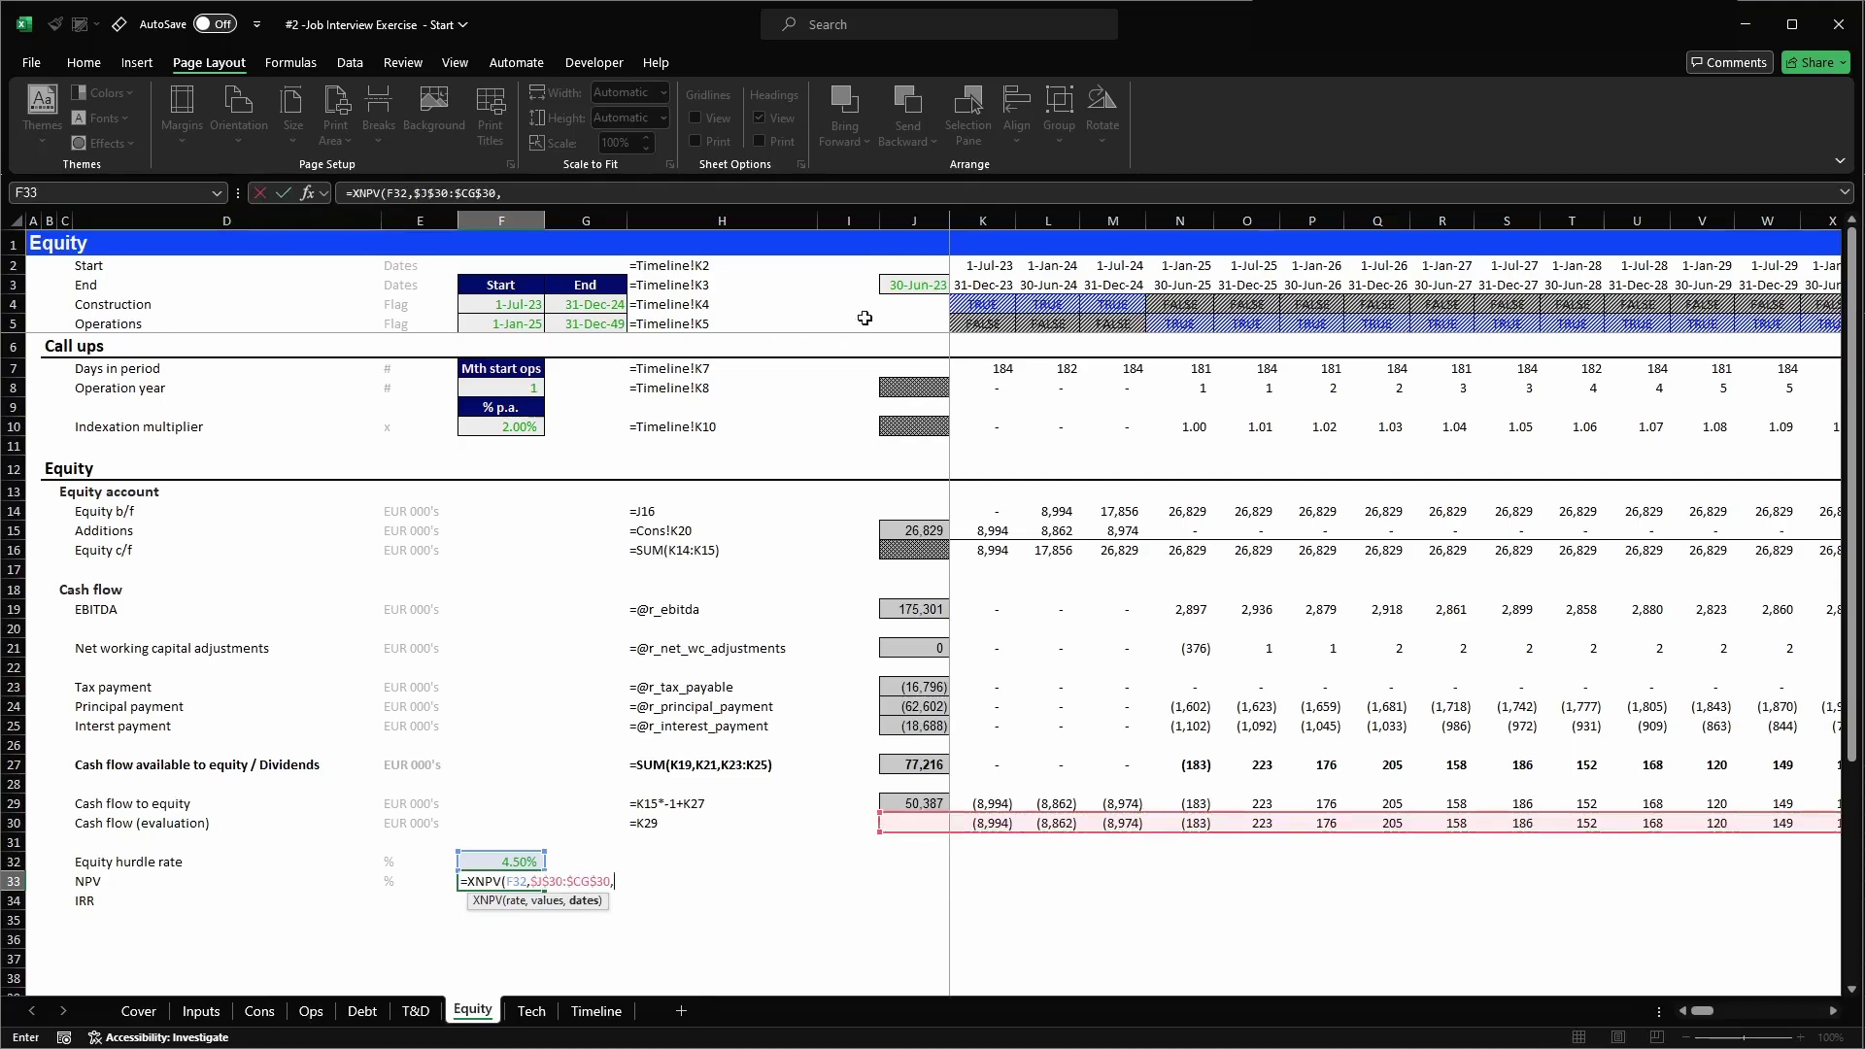
pyautogui.click(889, 285)
pyautogui.hotkey('ctrl', 'shift', 'Right')
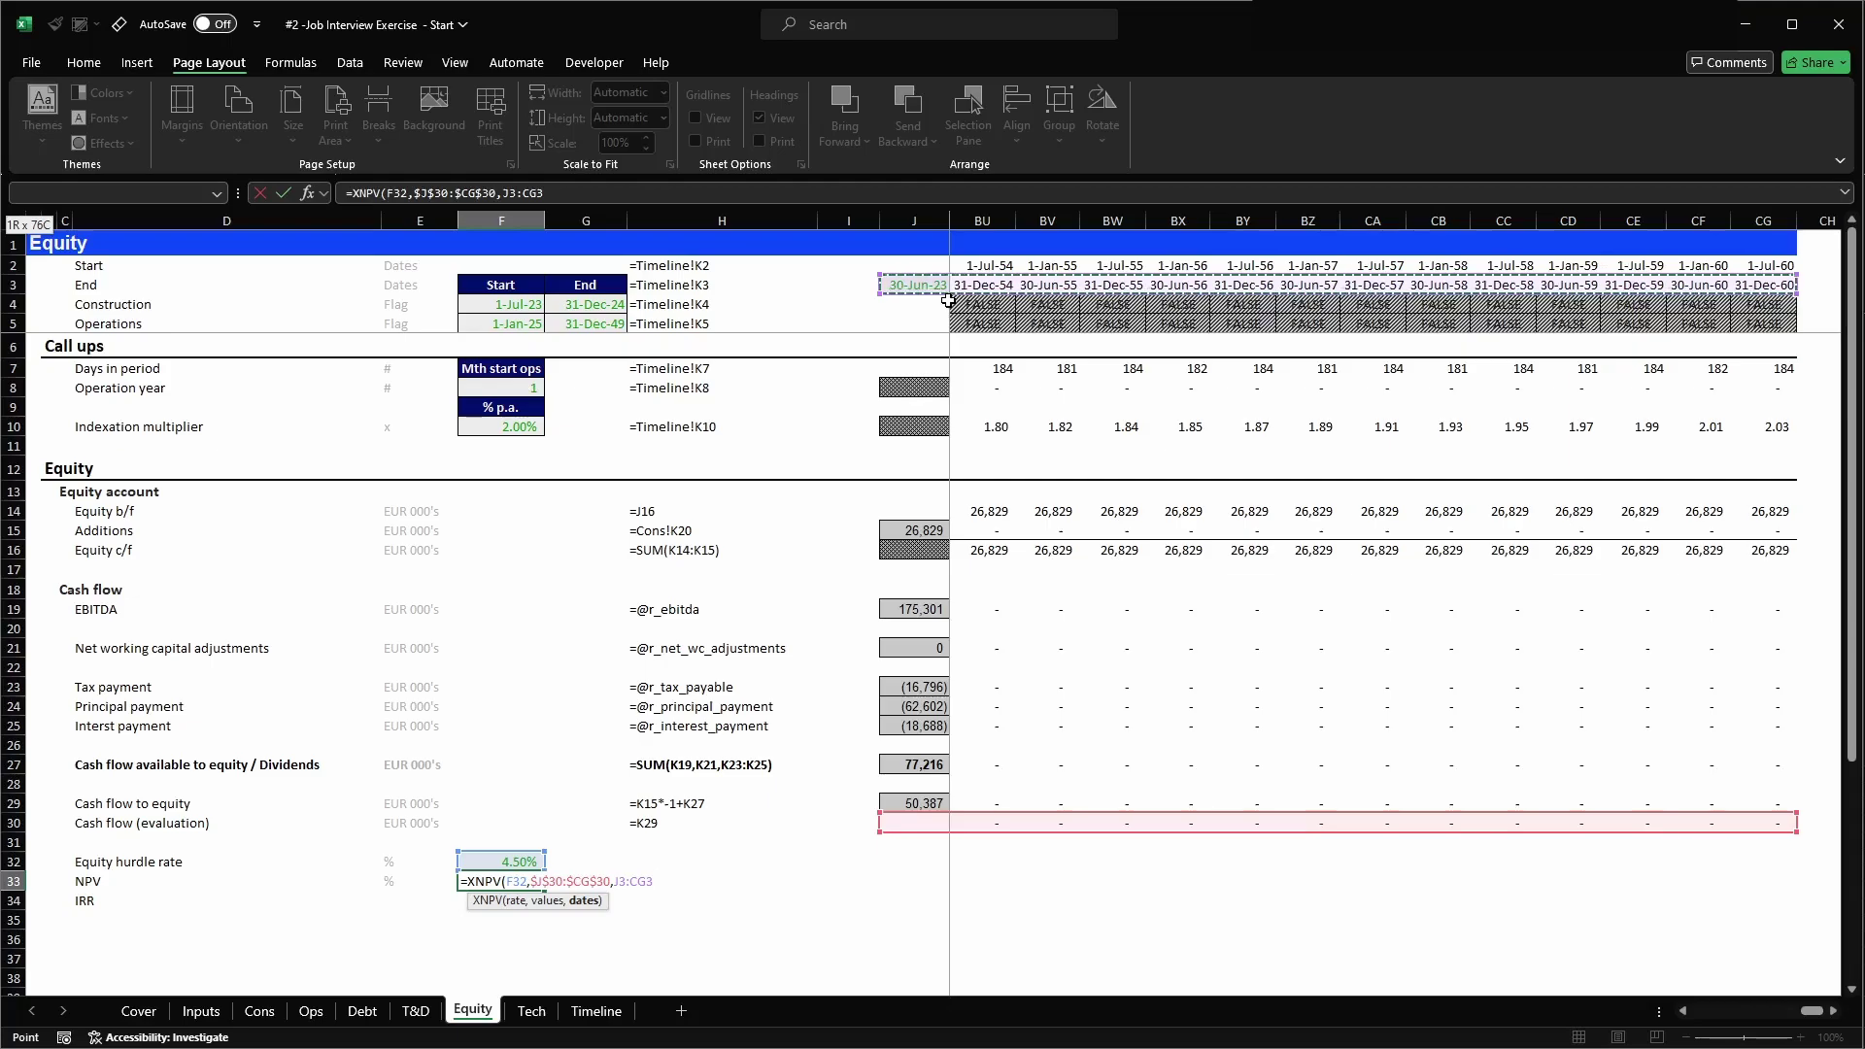
pyautogui.write(')')
pyautogui.hotkey('ctrl', 'Return')
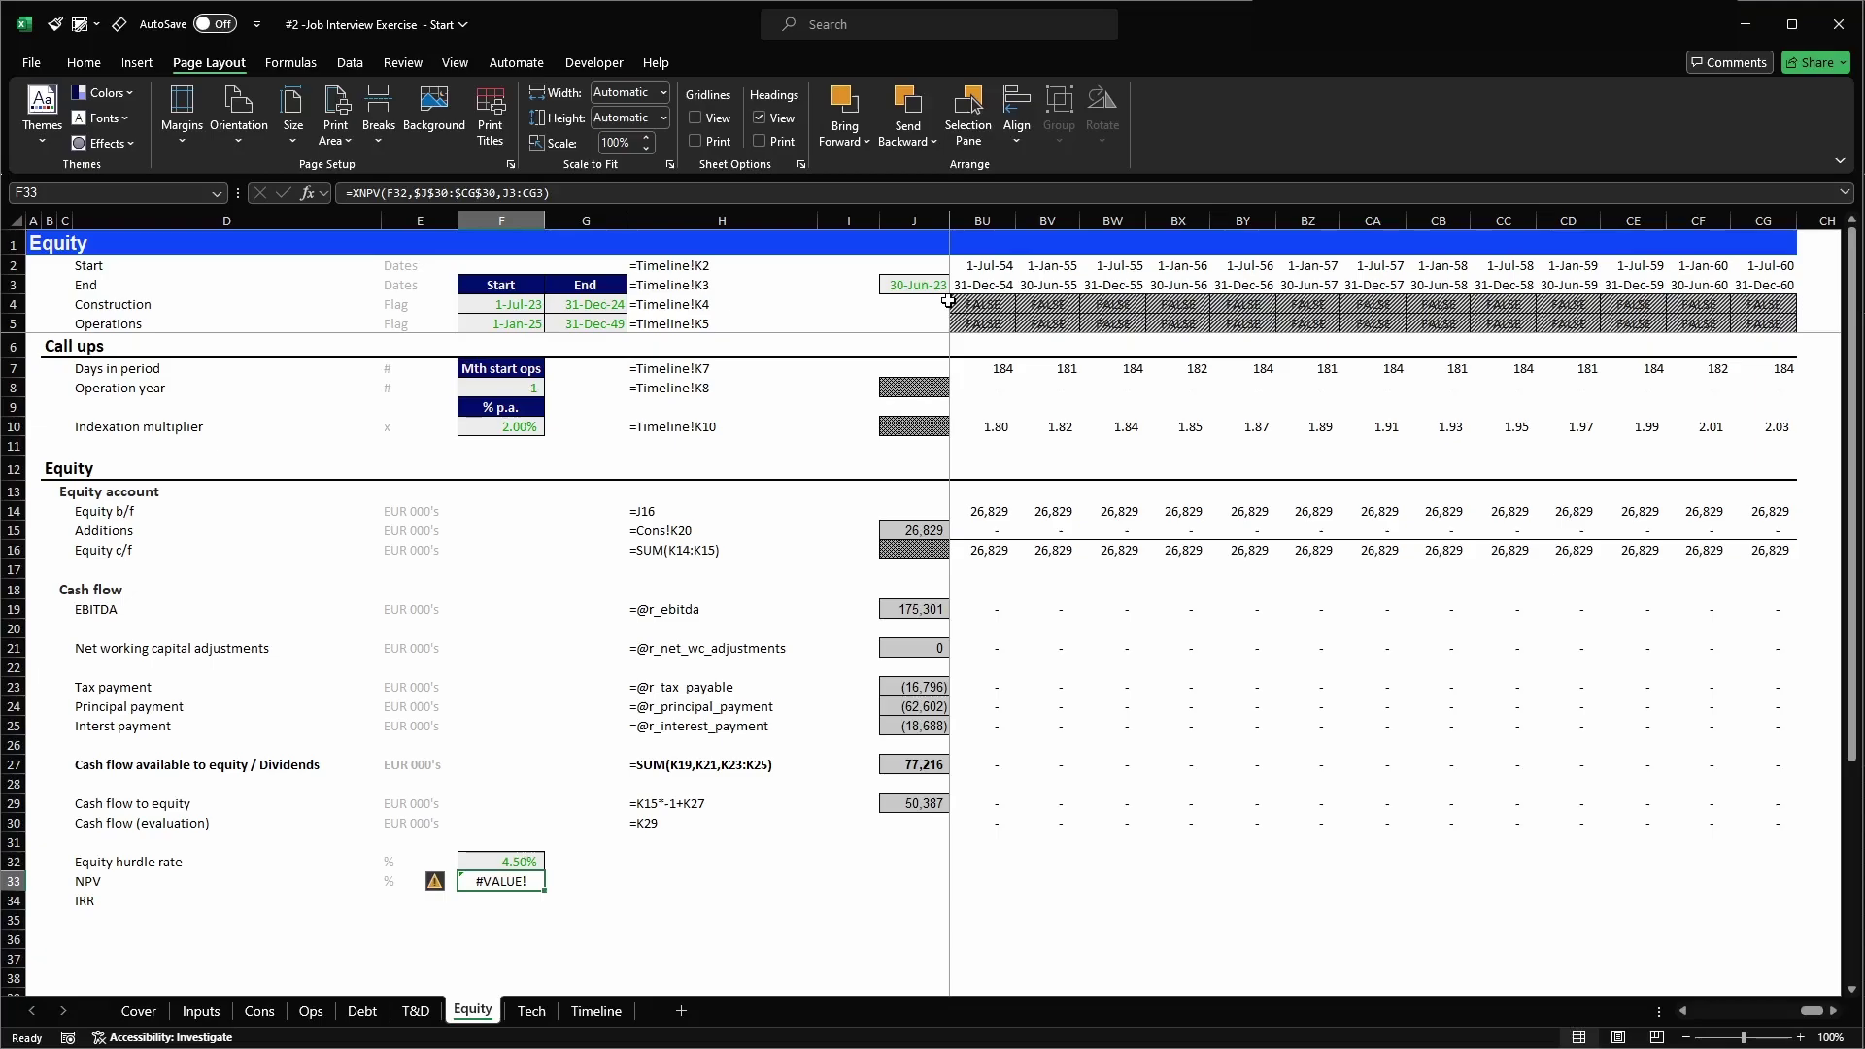
# - Check the XNPV ranges and enter 0.00001 in J30 as the opening value of the Cash flow (evaluation) row
pyautogui.press('F2')
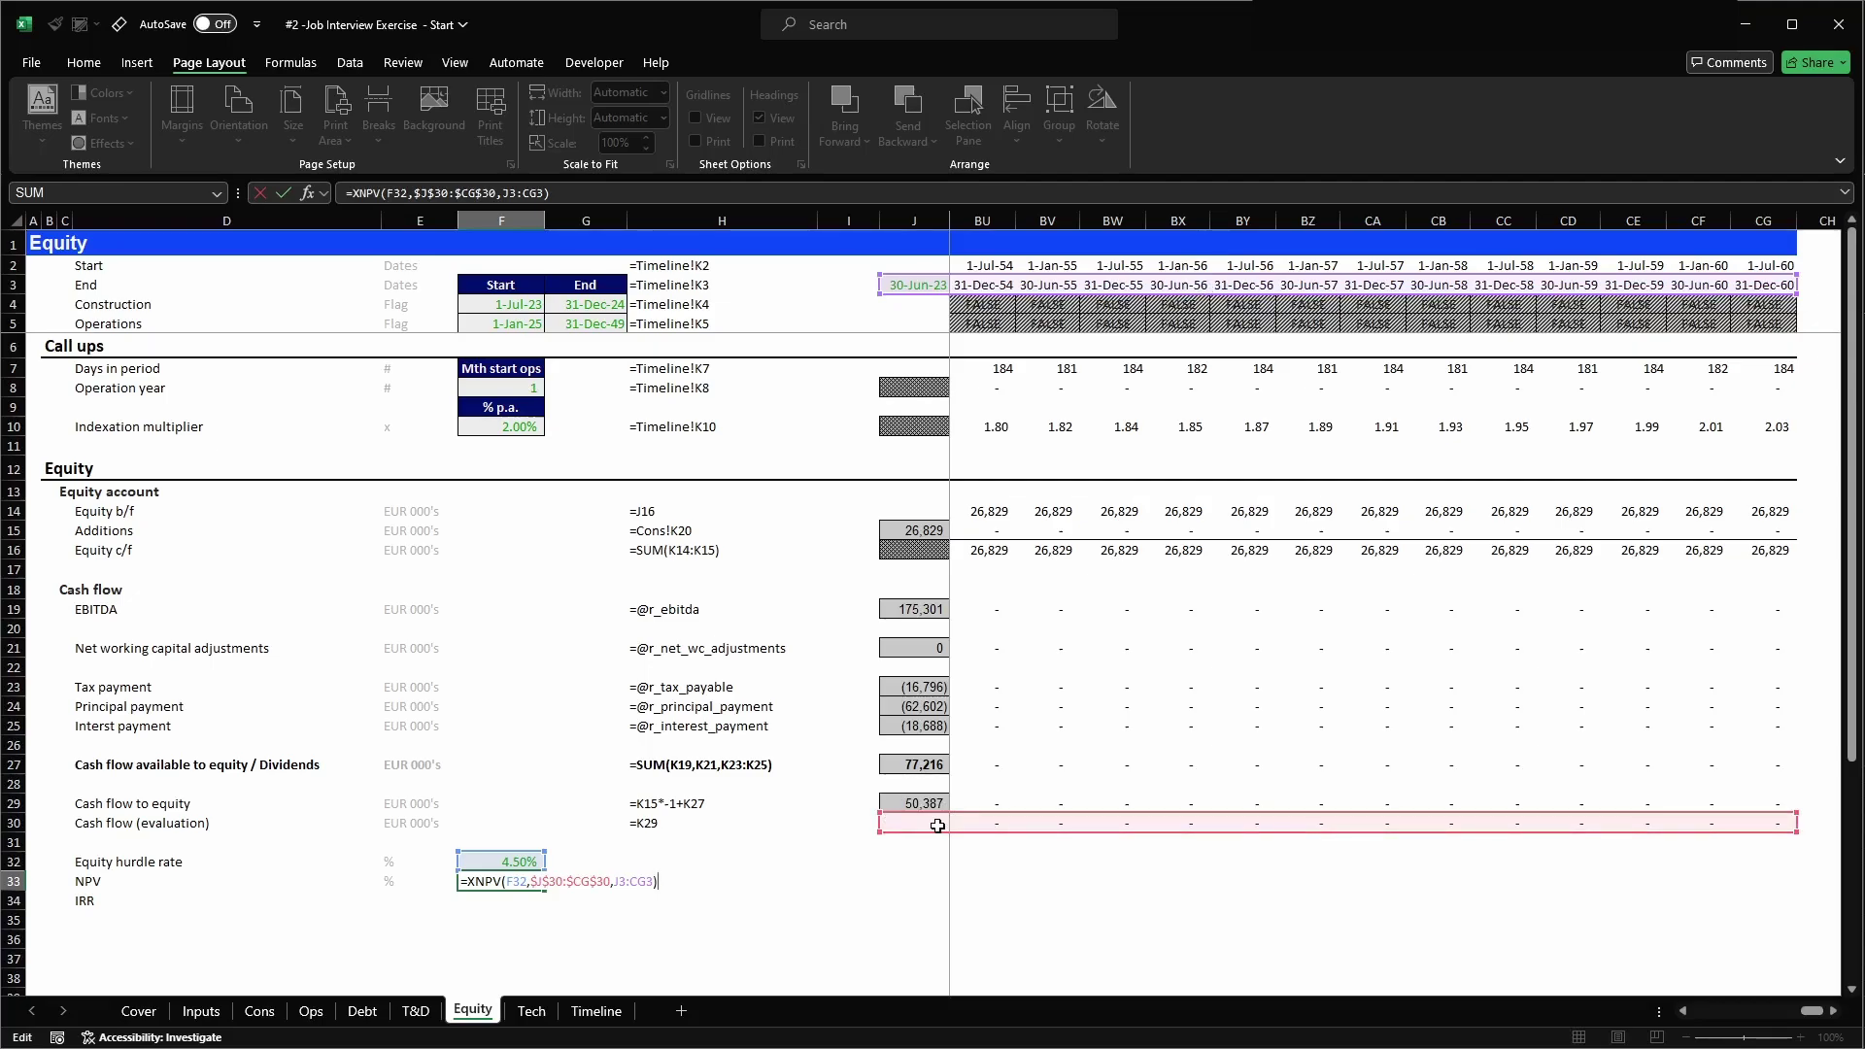
pyautogui.press('Return')
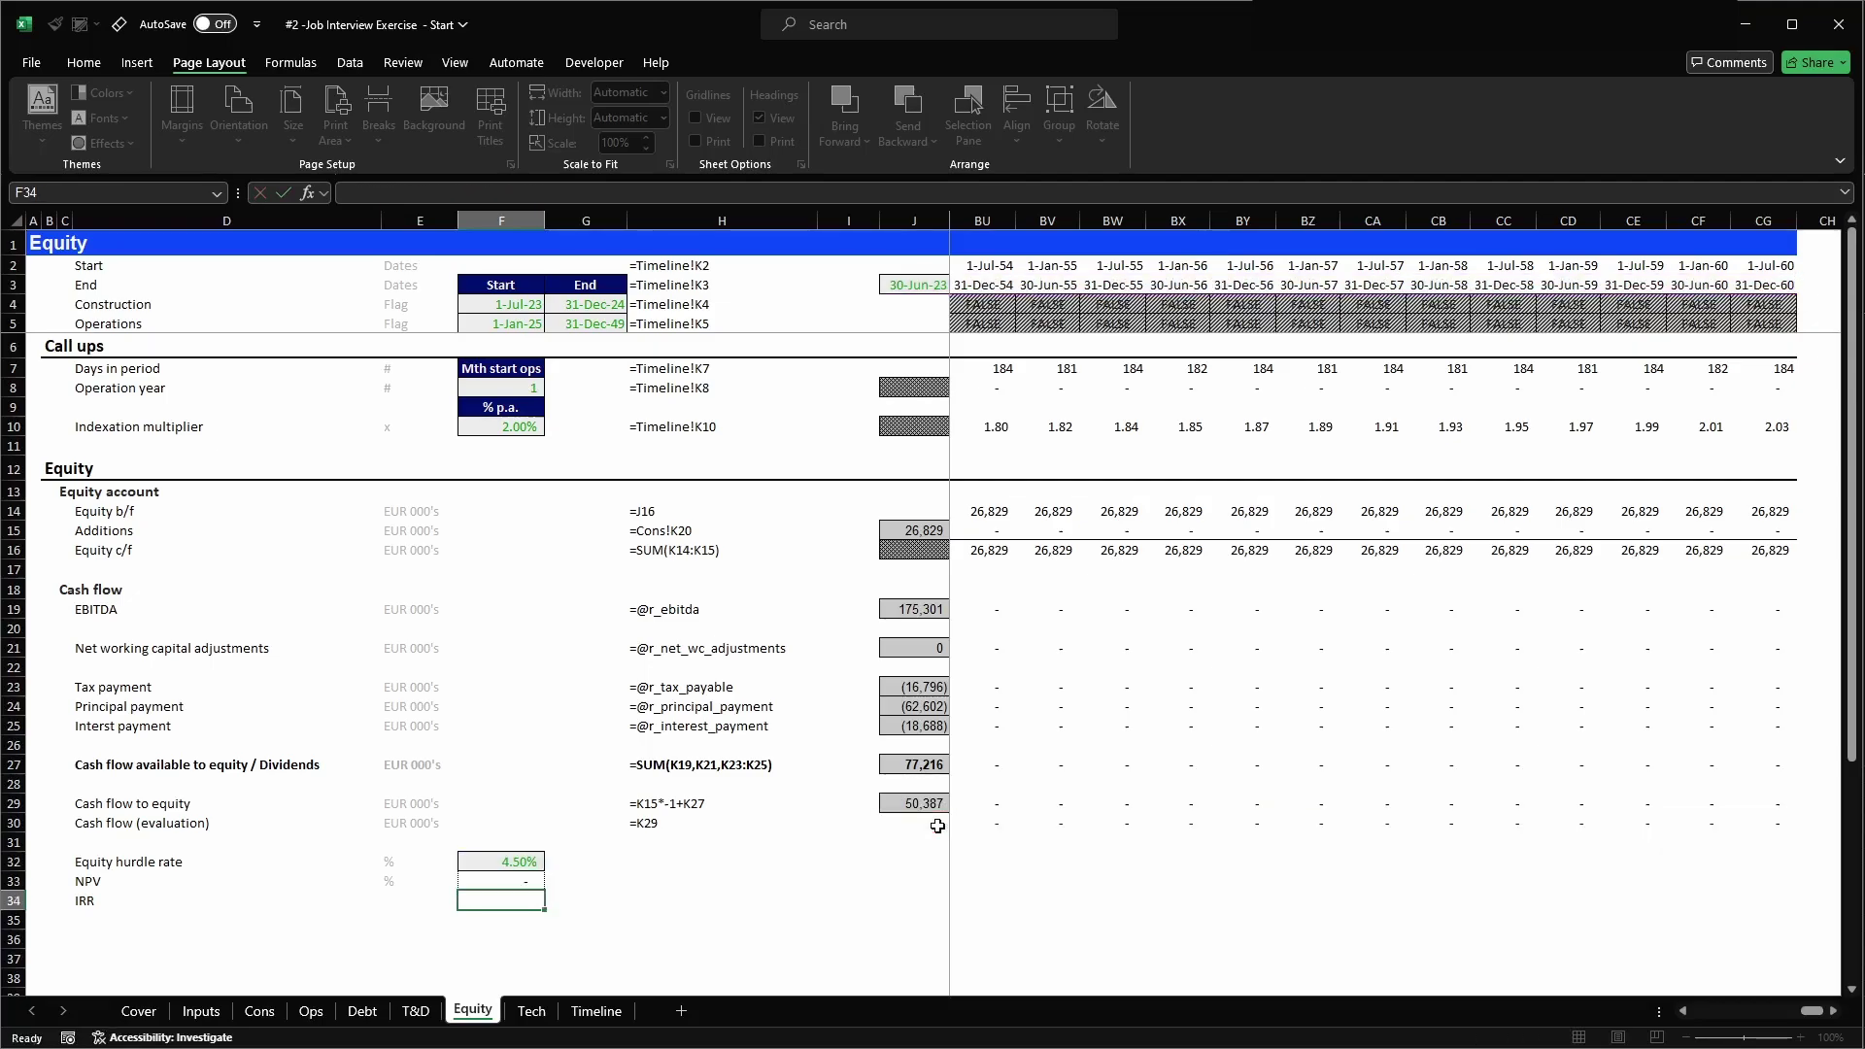
pyautogui.press('Up')
pyautogui.press('Up')
pyautogui.press('Up')
pyautogui.click(937, 825)
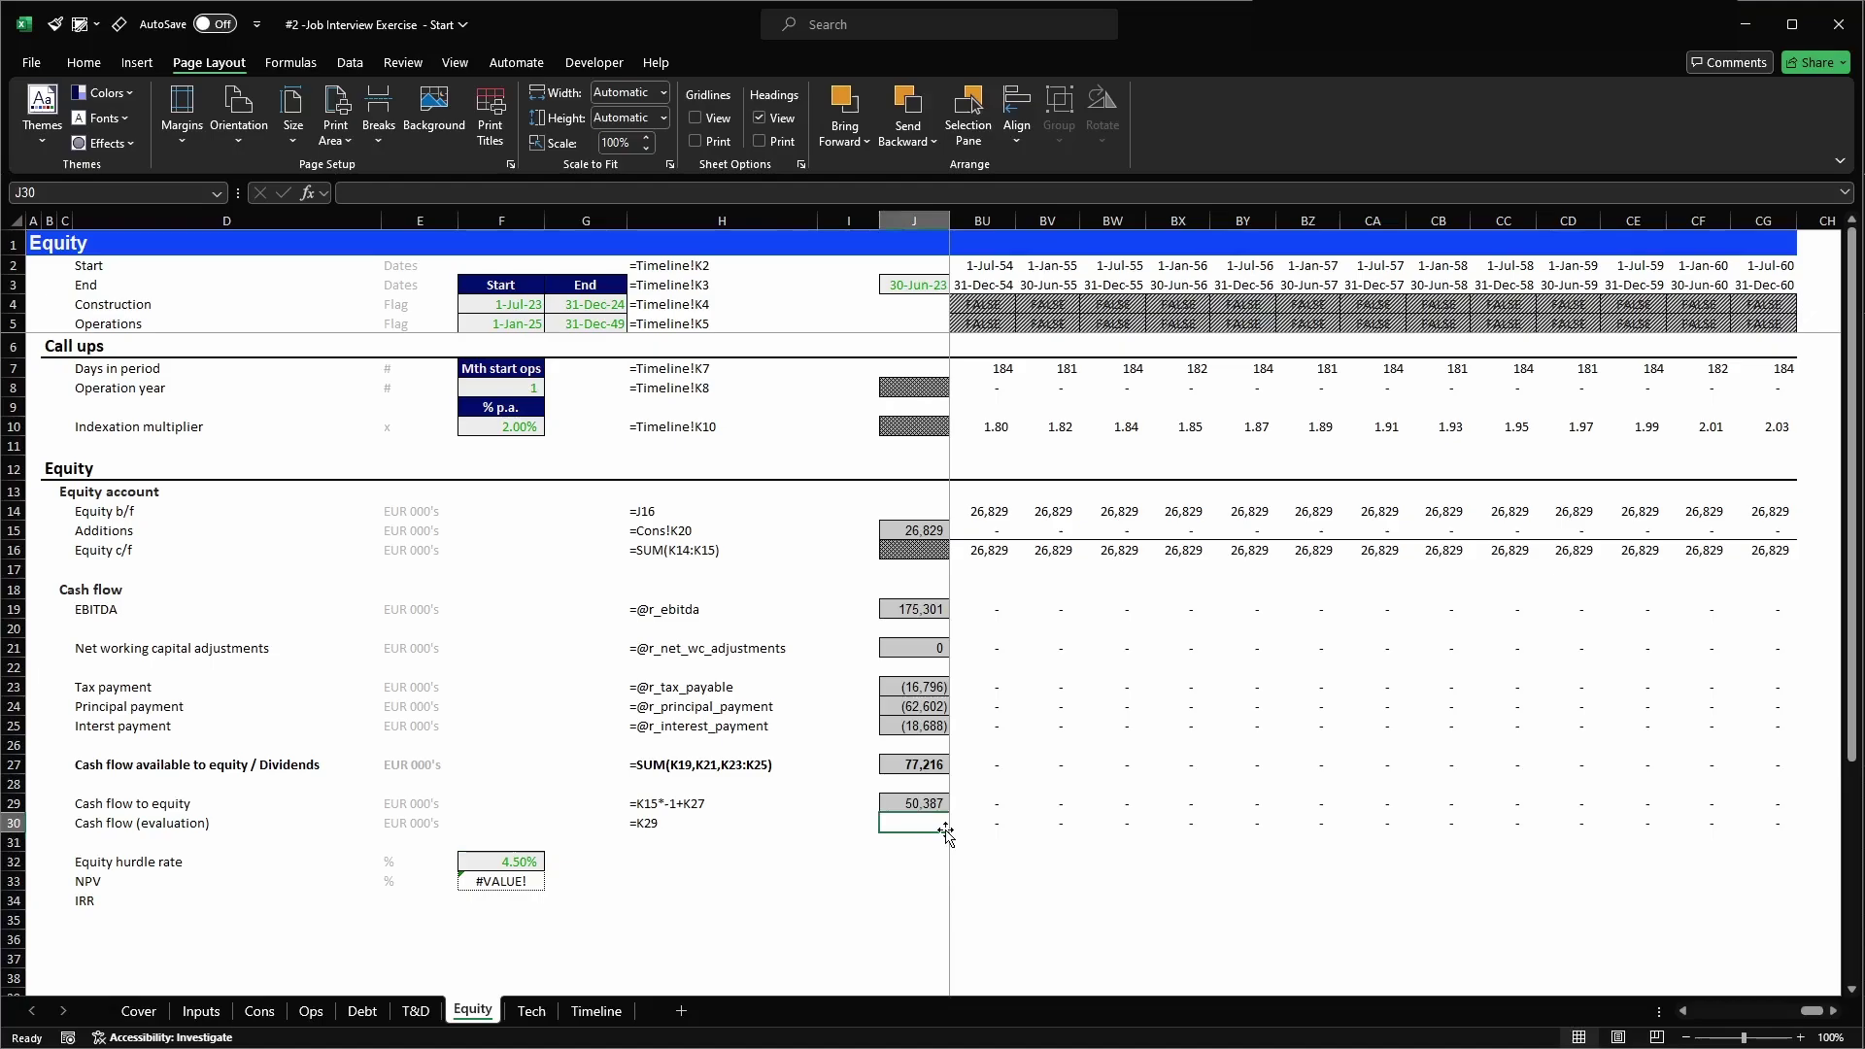
pyautogui.write('0.00001')
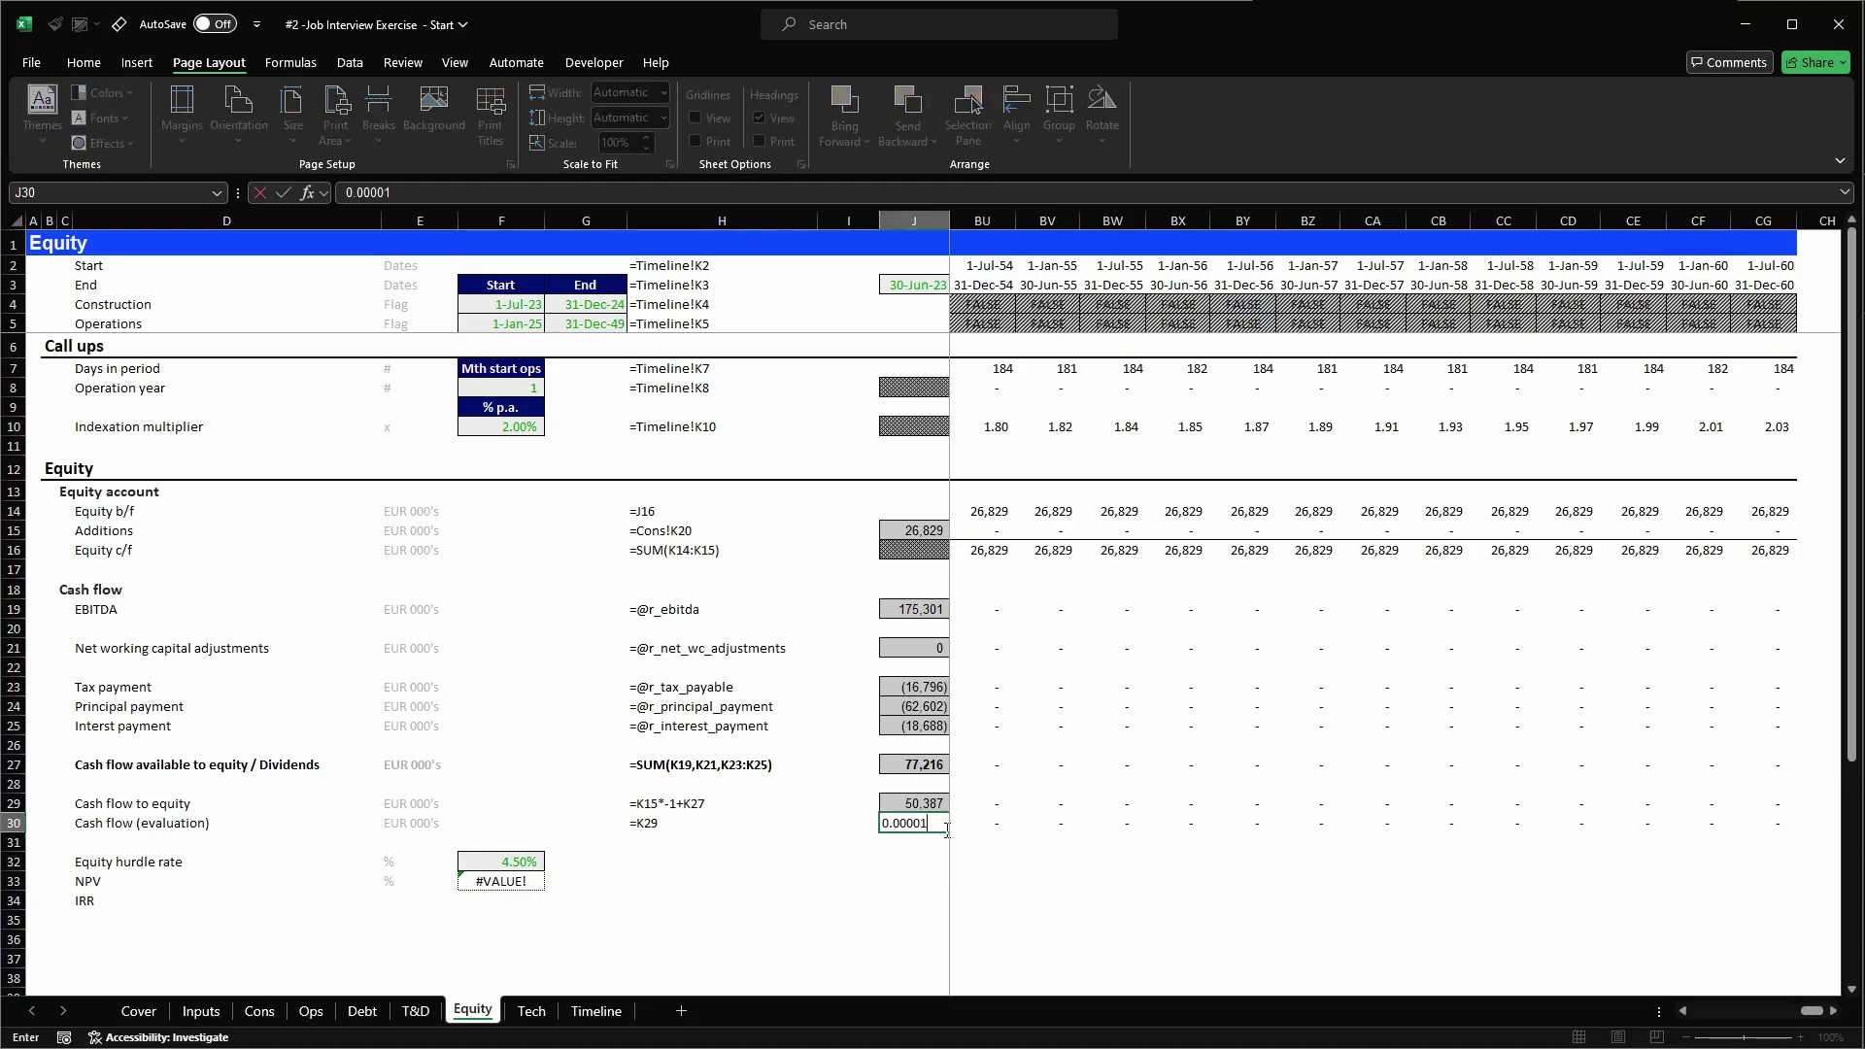
pyautogui.hotkey('ctrl', 'Return')
# - Apply the #_Comma[0] cell style to the NPV in F33 and autofit column F
pyautogui.press('Down')
pyautogui.press('Down')
pyautogui.press('Down')
pyautogui.hotkey('ctrl', 'Left')
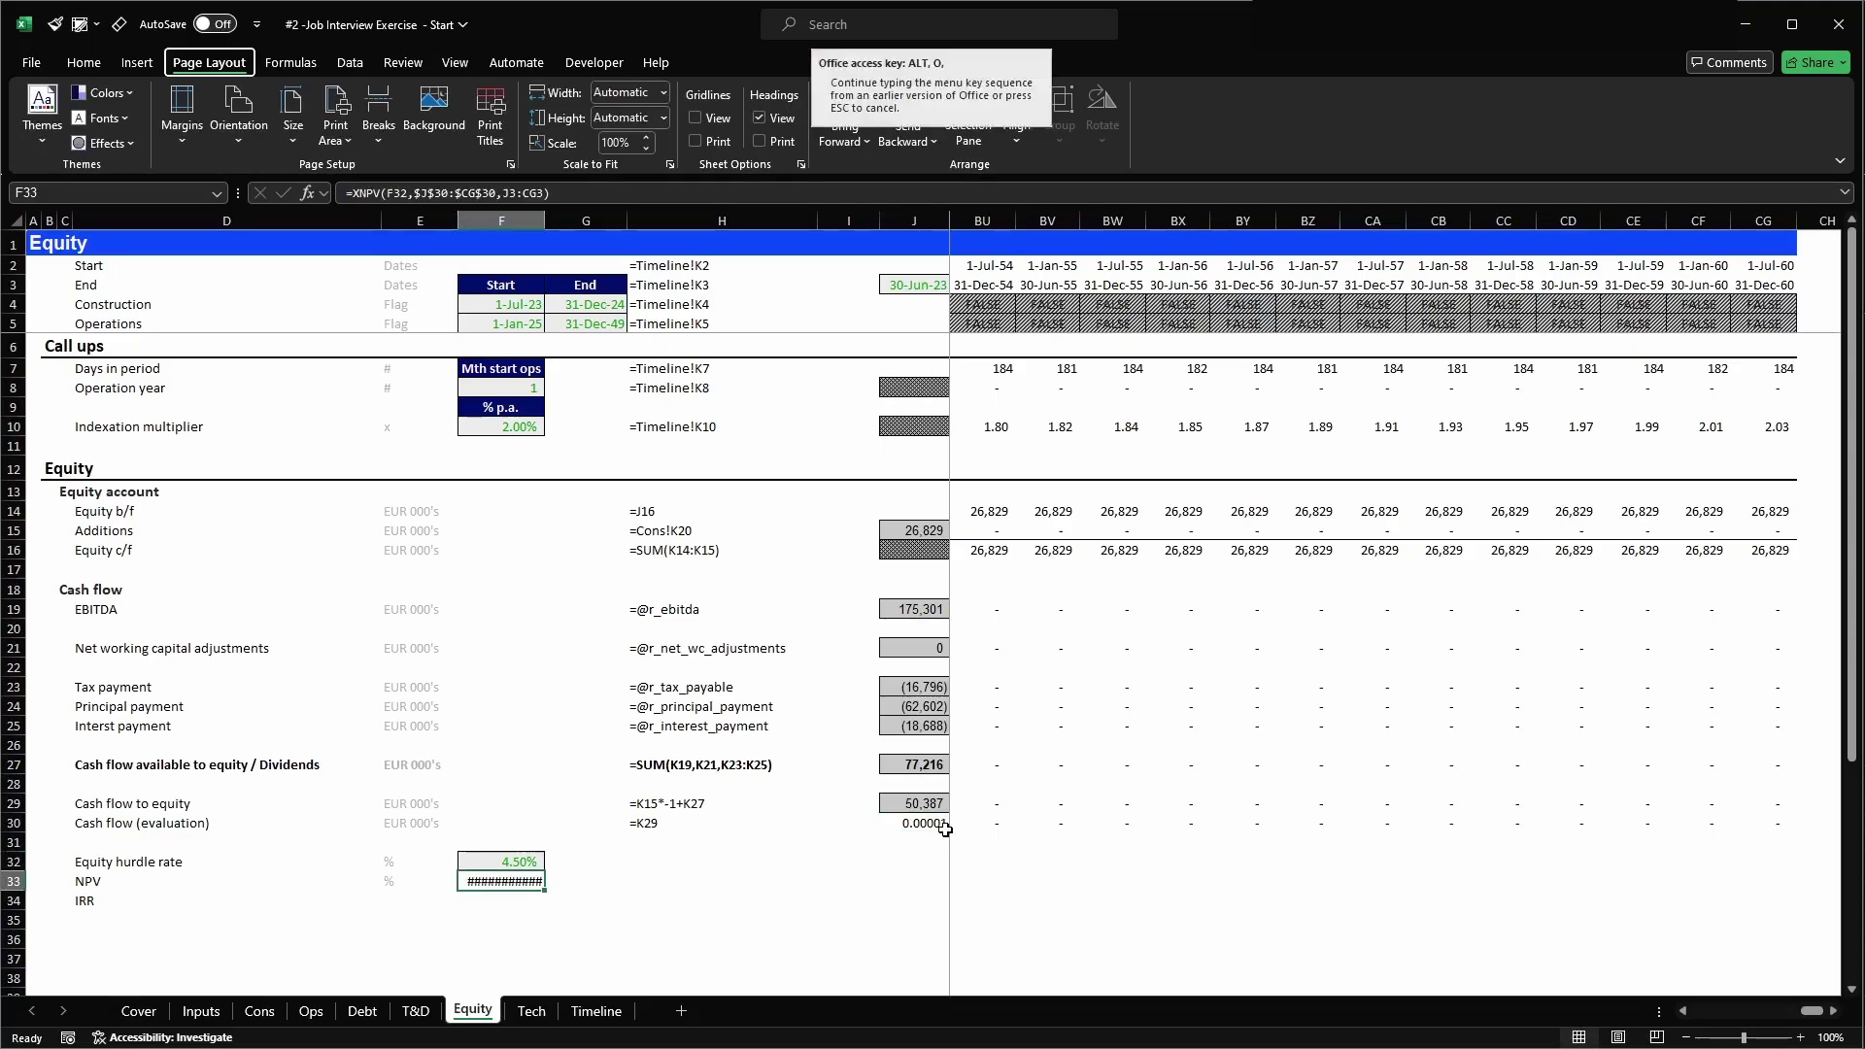
pyautogui.hotkey('alt', 'o')
pyautogui.press('c')
pyautogui.press('a')
pyautogui.click(81, 24)
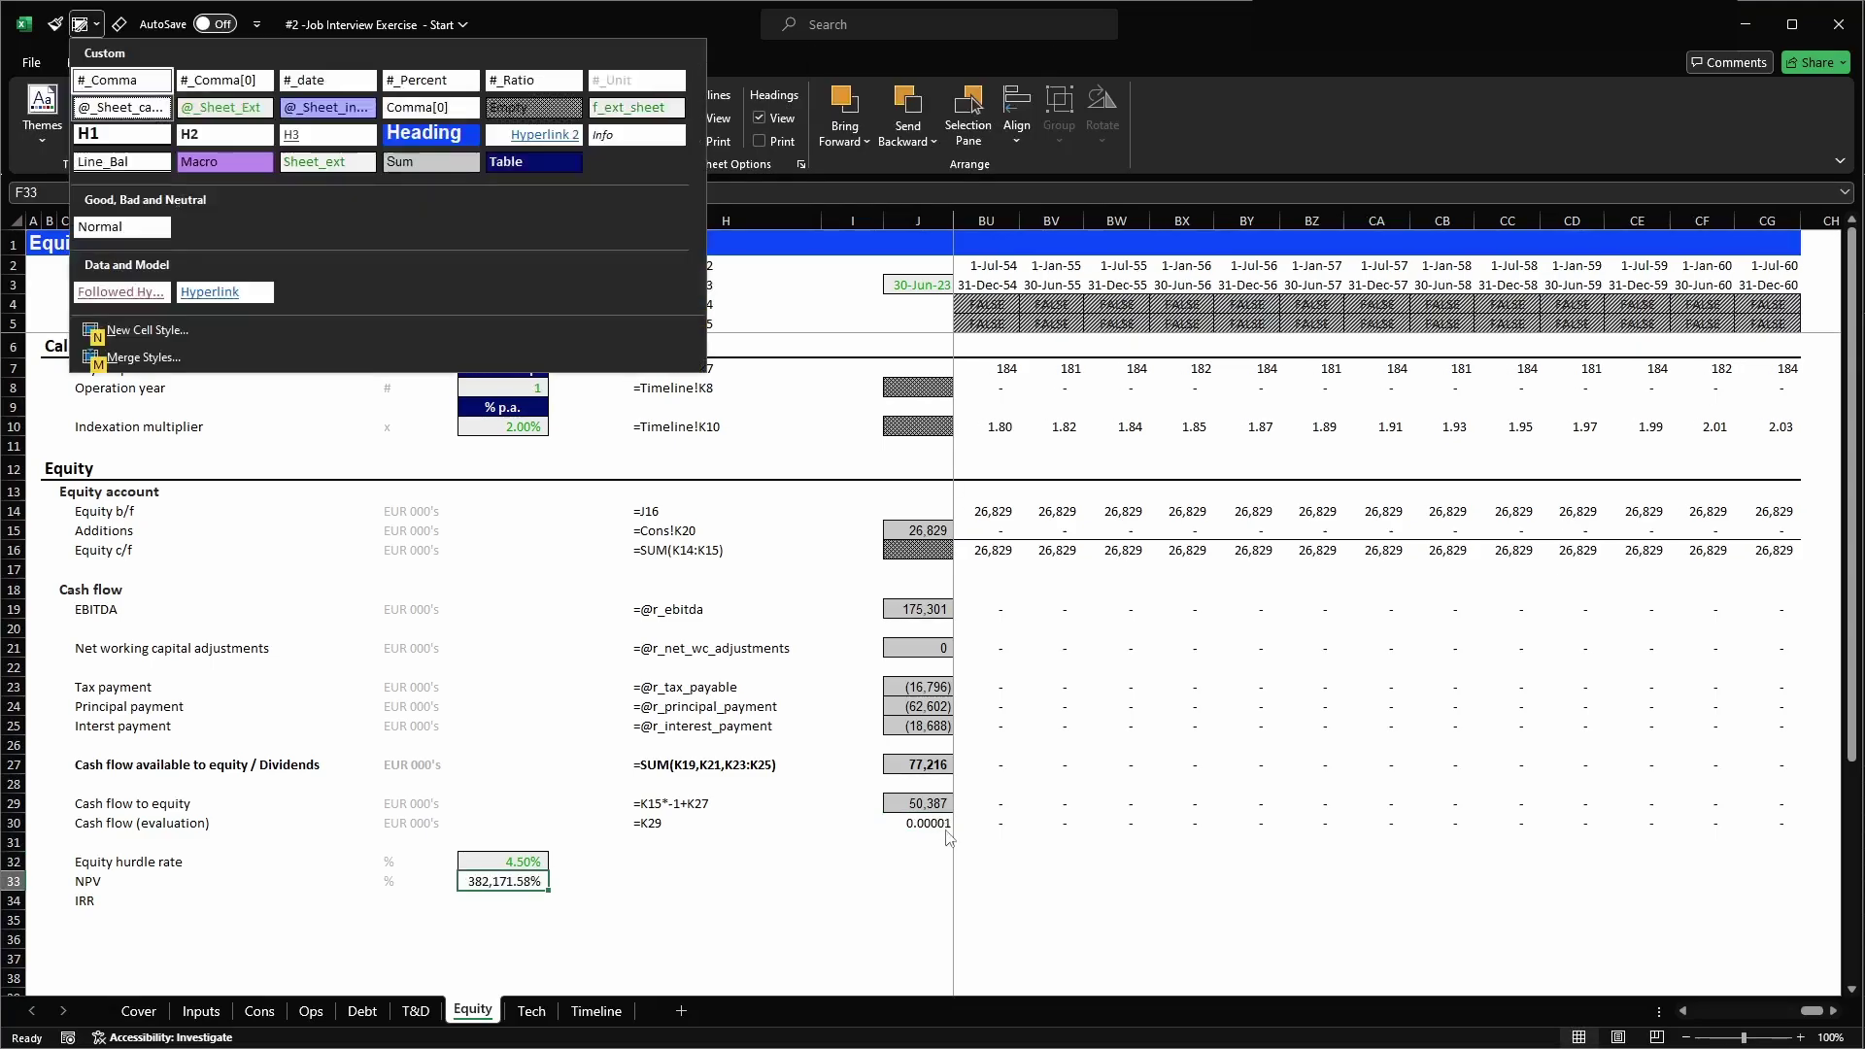
pyautogui.click(229, 90)
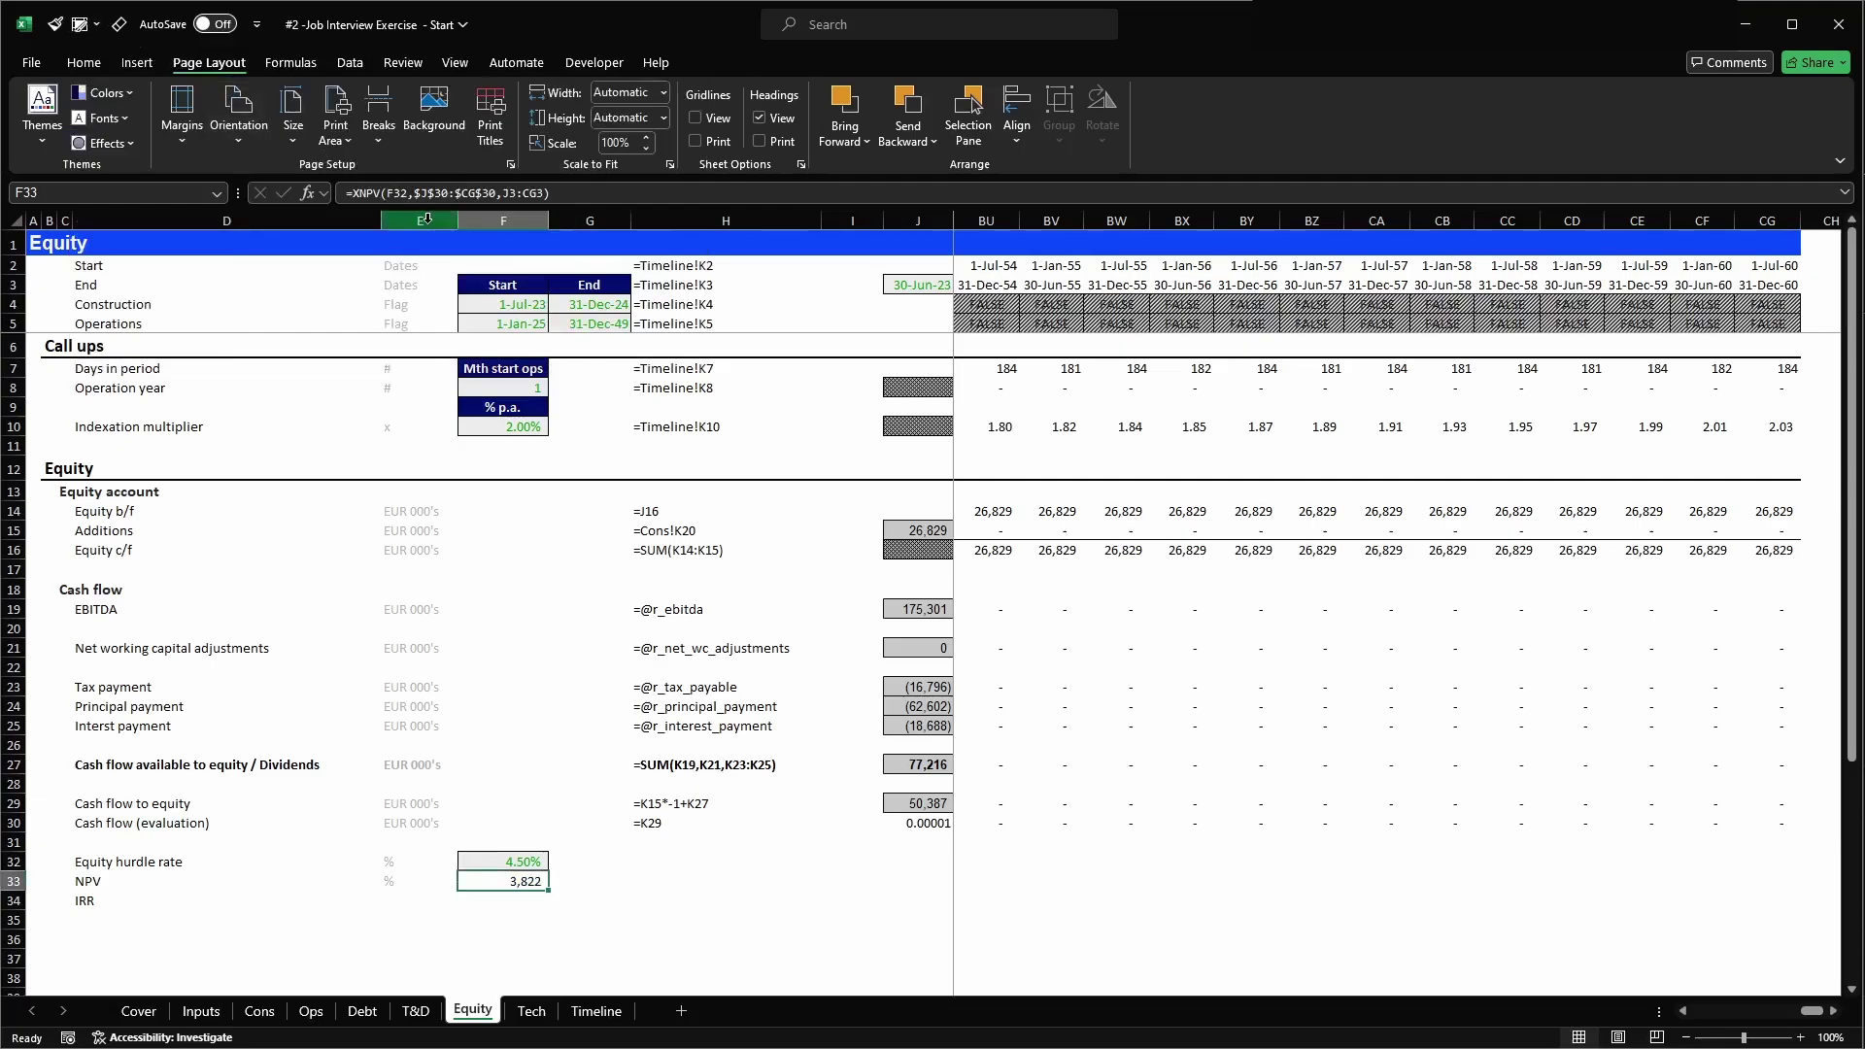
pyautogui.hotkey('ctrl', 'space')
pyautogui.hotkey('alt', 'o')
pyautogui.press('c')
pyautogui.press('a')
# - Change the opening value of the Cash flow (evaluation) row in J30 to =0.0000001*-1
pyautogui.press('Left')
pyautogui.press('Right')
pyautogui.press('Right')
pyautogui.press('Right')
pyautogui.press('Right')
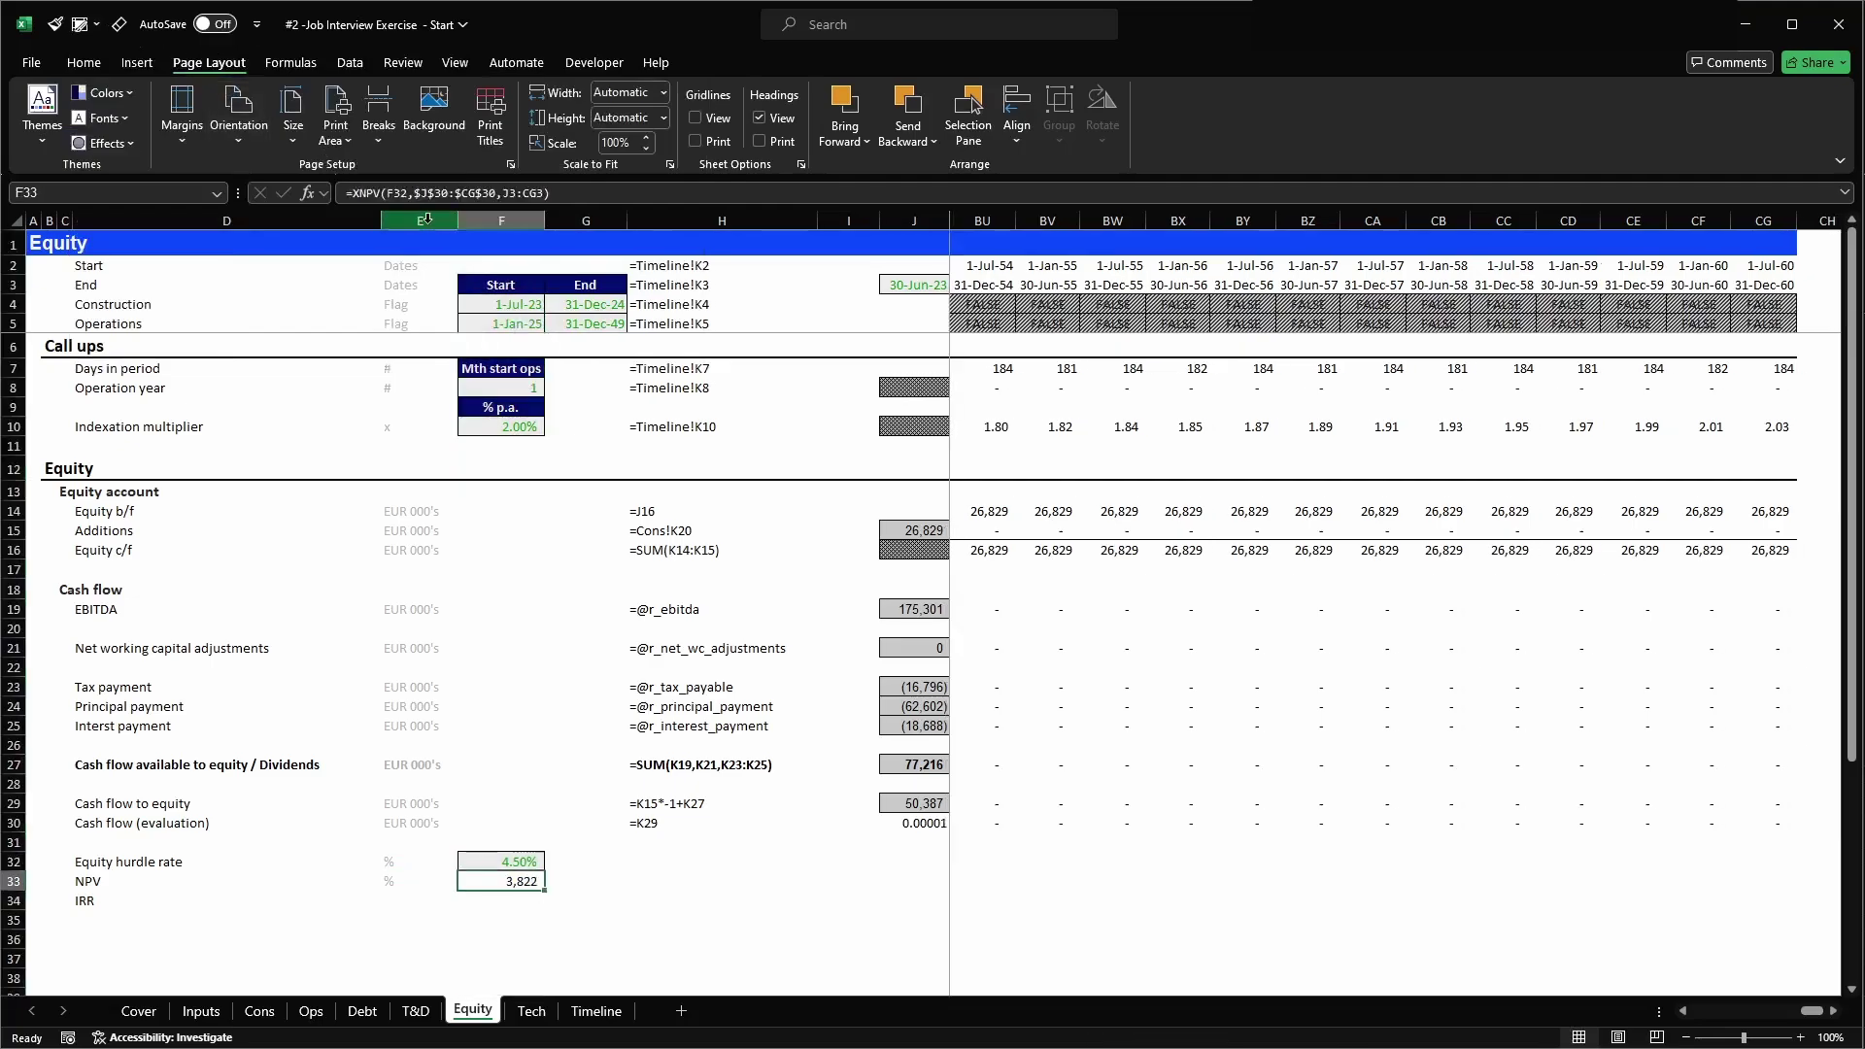
pyautogui.press('Right')
pyautogui.press('Up')
pyautogui.press('Up')
pyautogui.press('Up')
pyautogui.press('F2')
pyautogui.press('Home')
pyautogui.write('=')
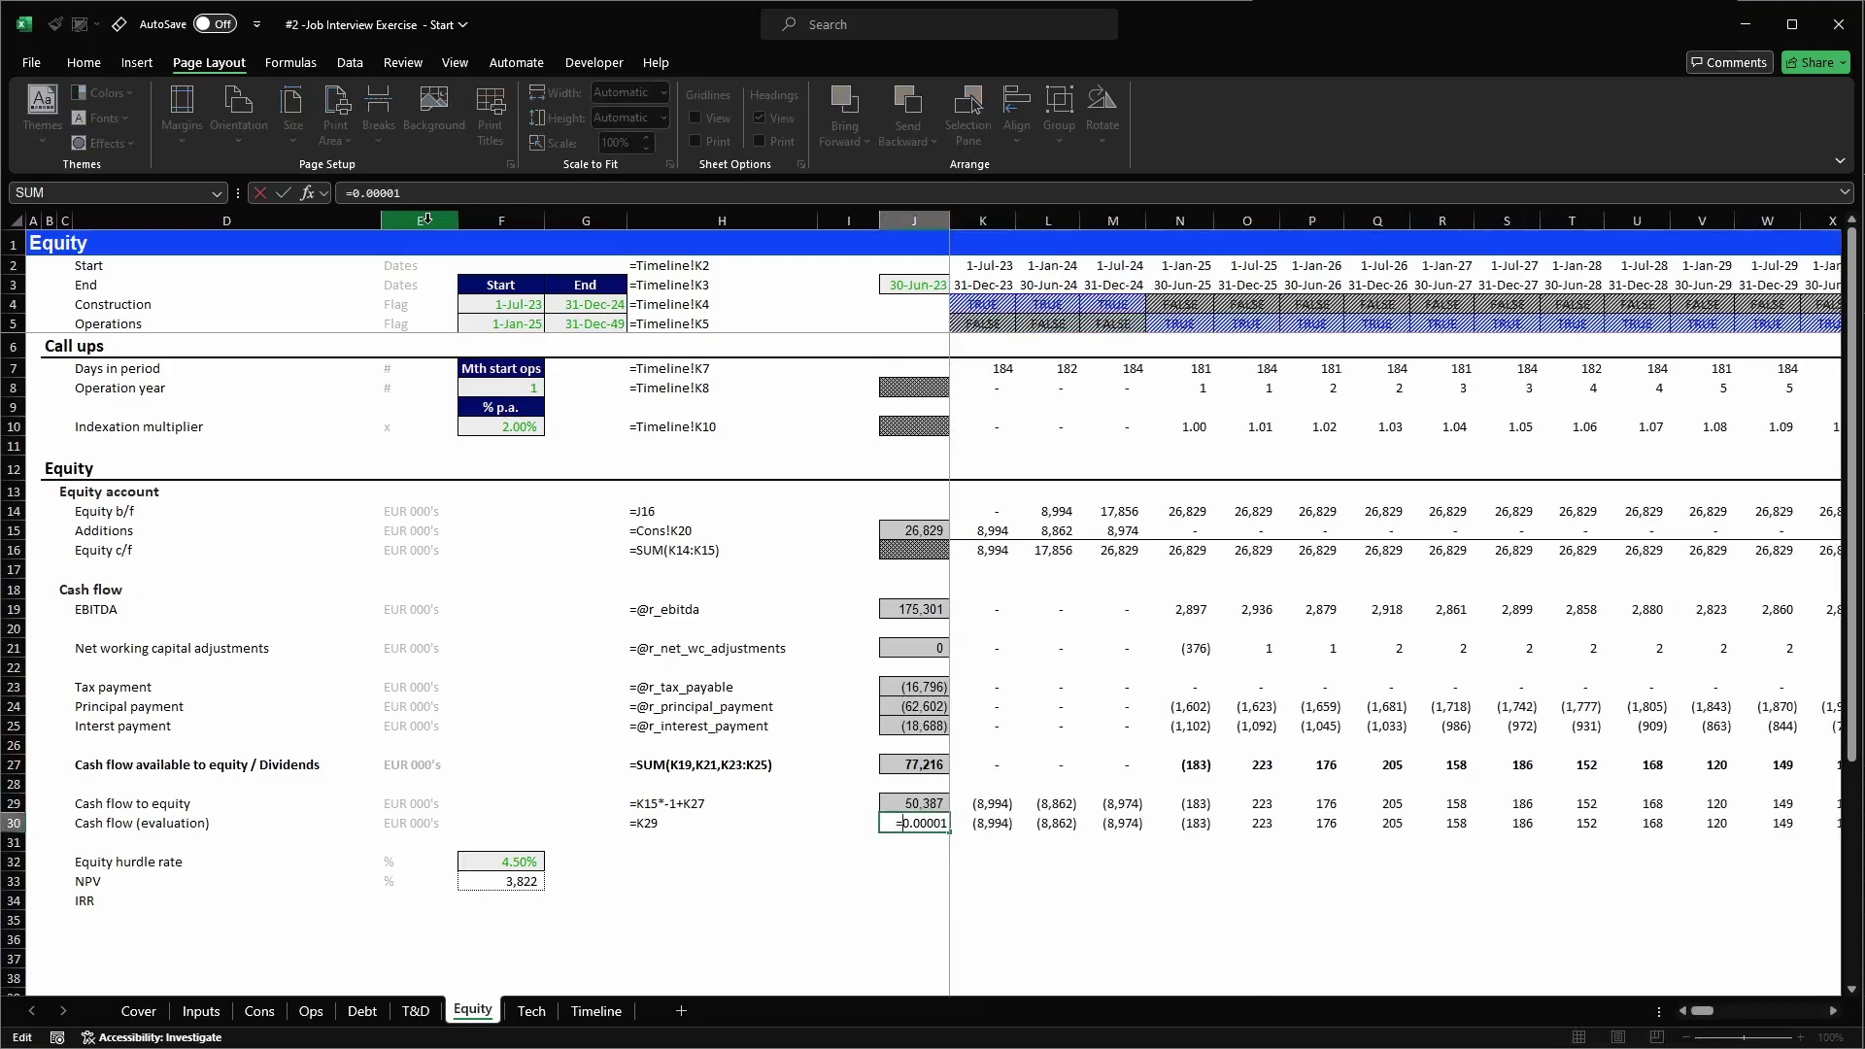
pyautogui.press('End')
pyautogui.write('*-1')
pyautogui.write('00')
pyautogui.hotkey('ctrl', 'Return')
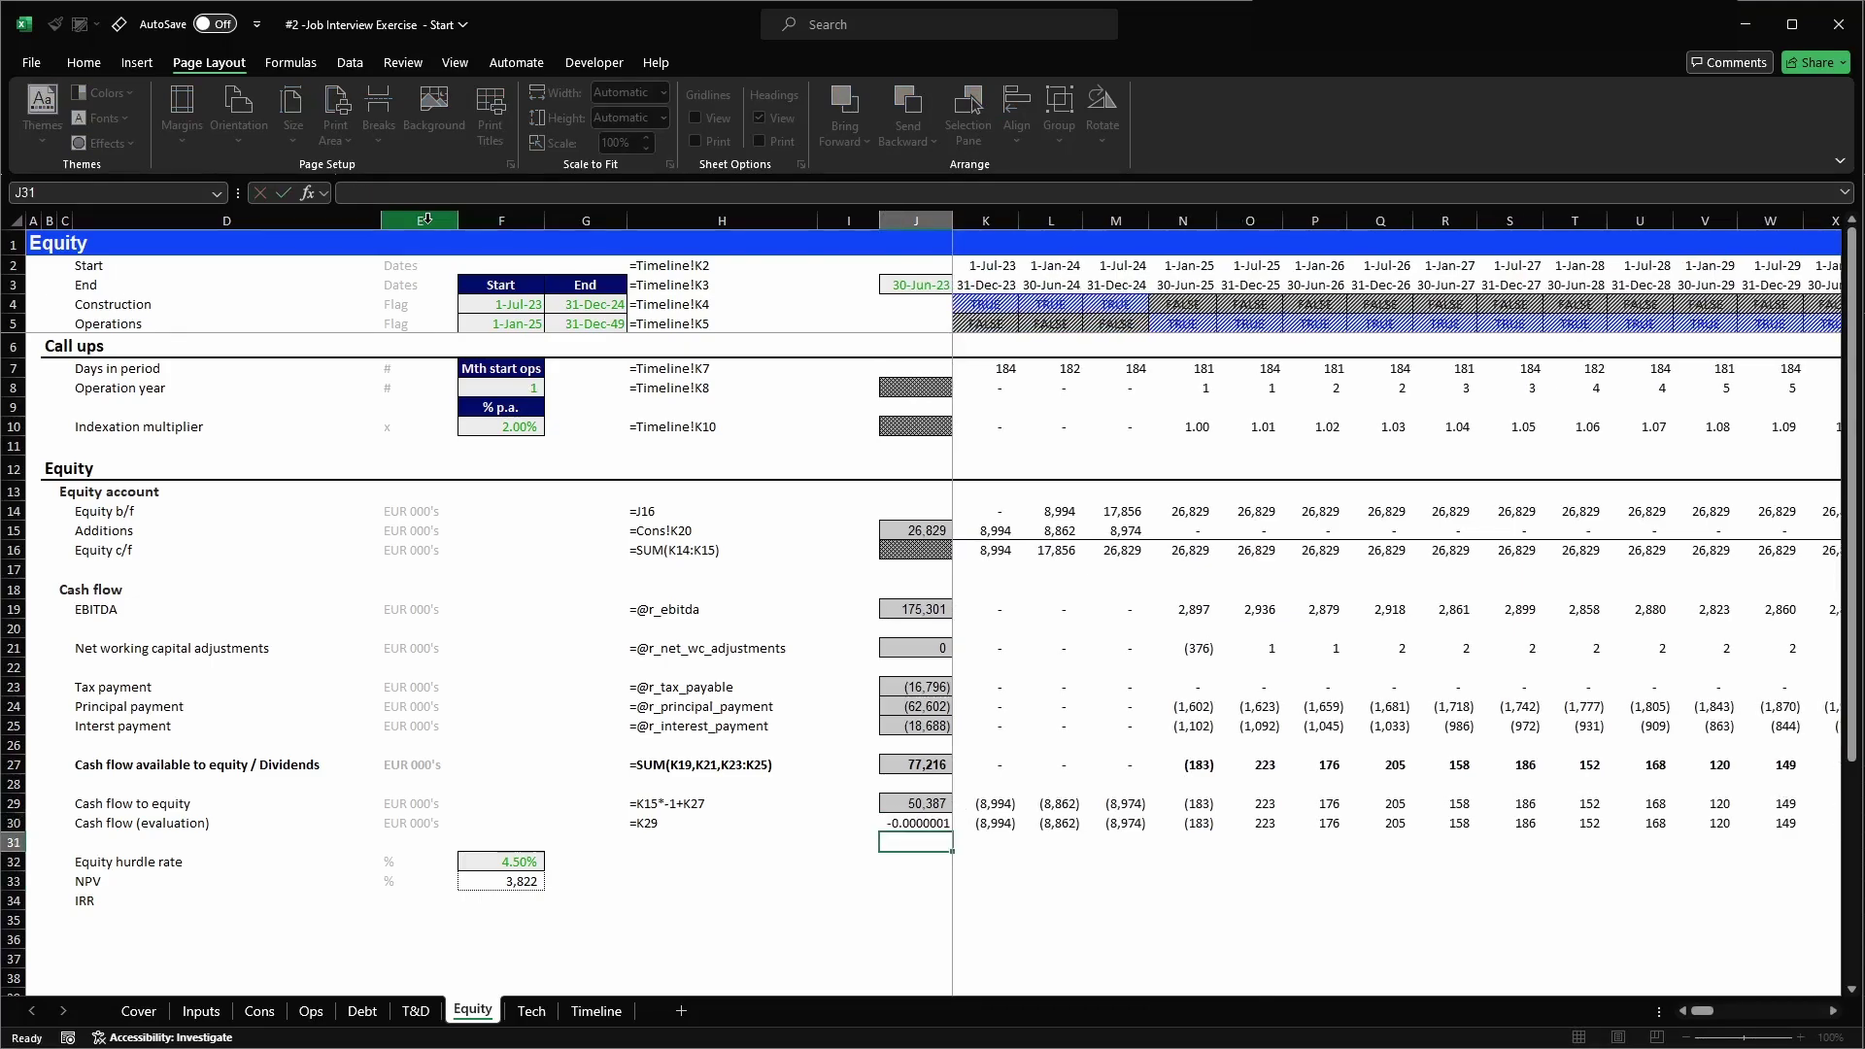
# - Apply the Macro cell style to the opening evaluation cash flow in J30
pyautogui.hotkey('alt', '2')
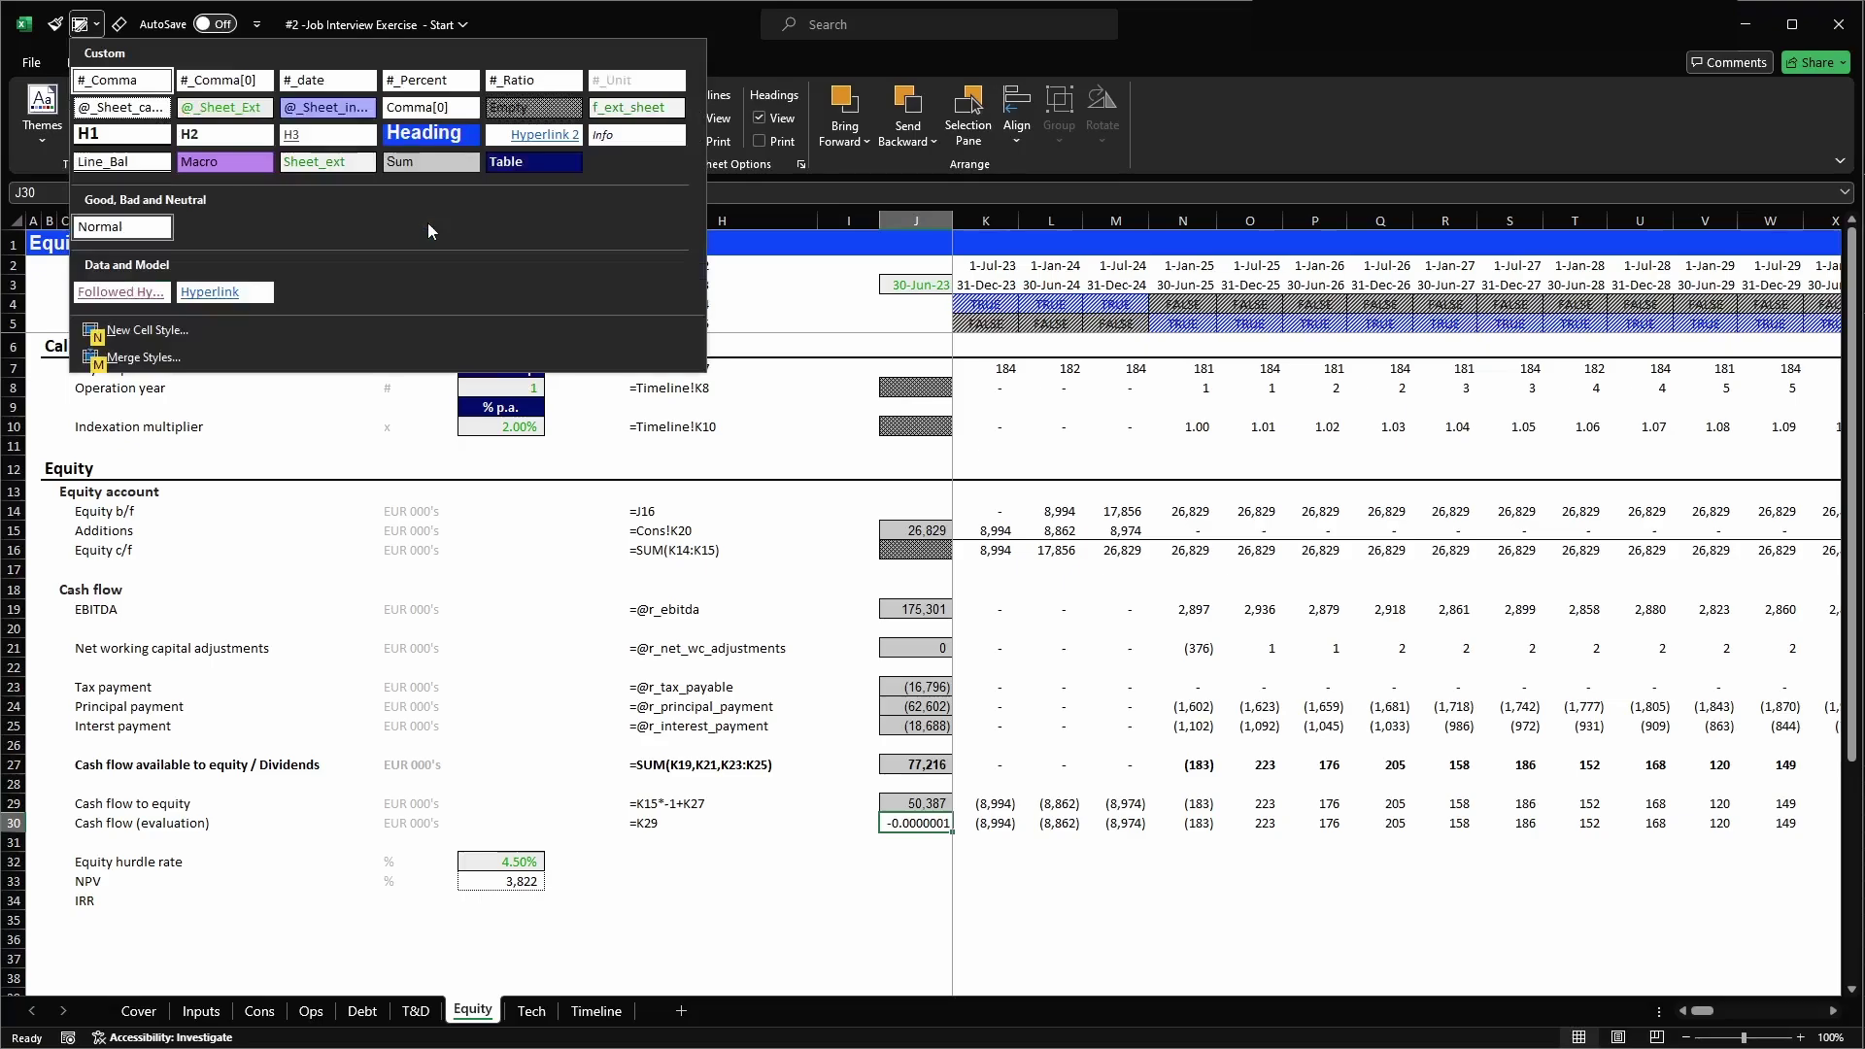
pyautogui.click(251, 163)
pyautogui.press('Right')
pyautogui.press('Right')
pyautogui.press('Right')
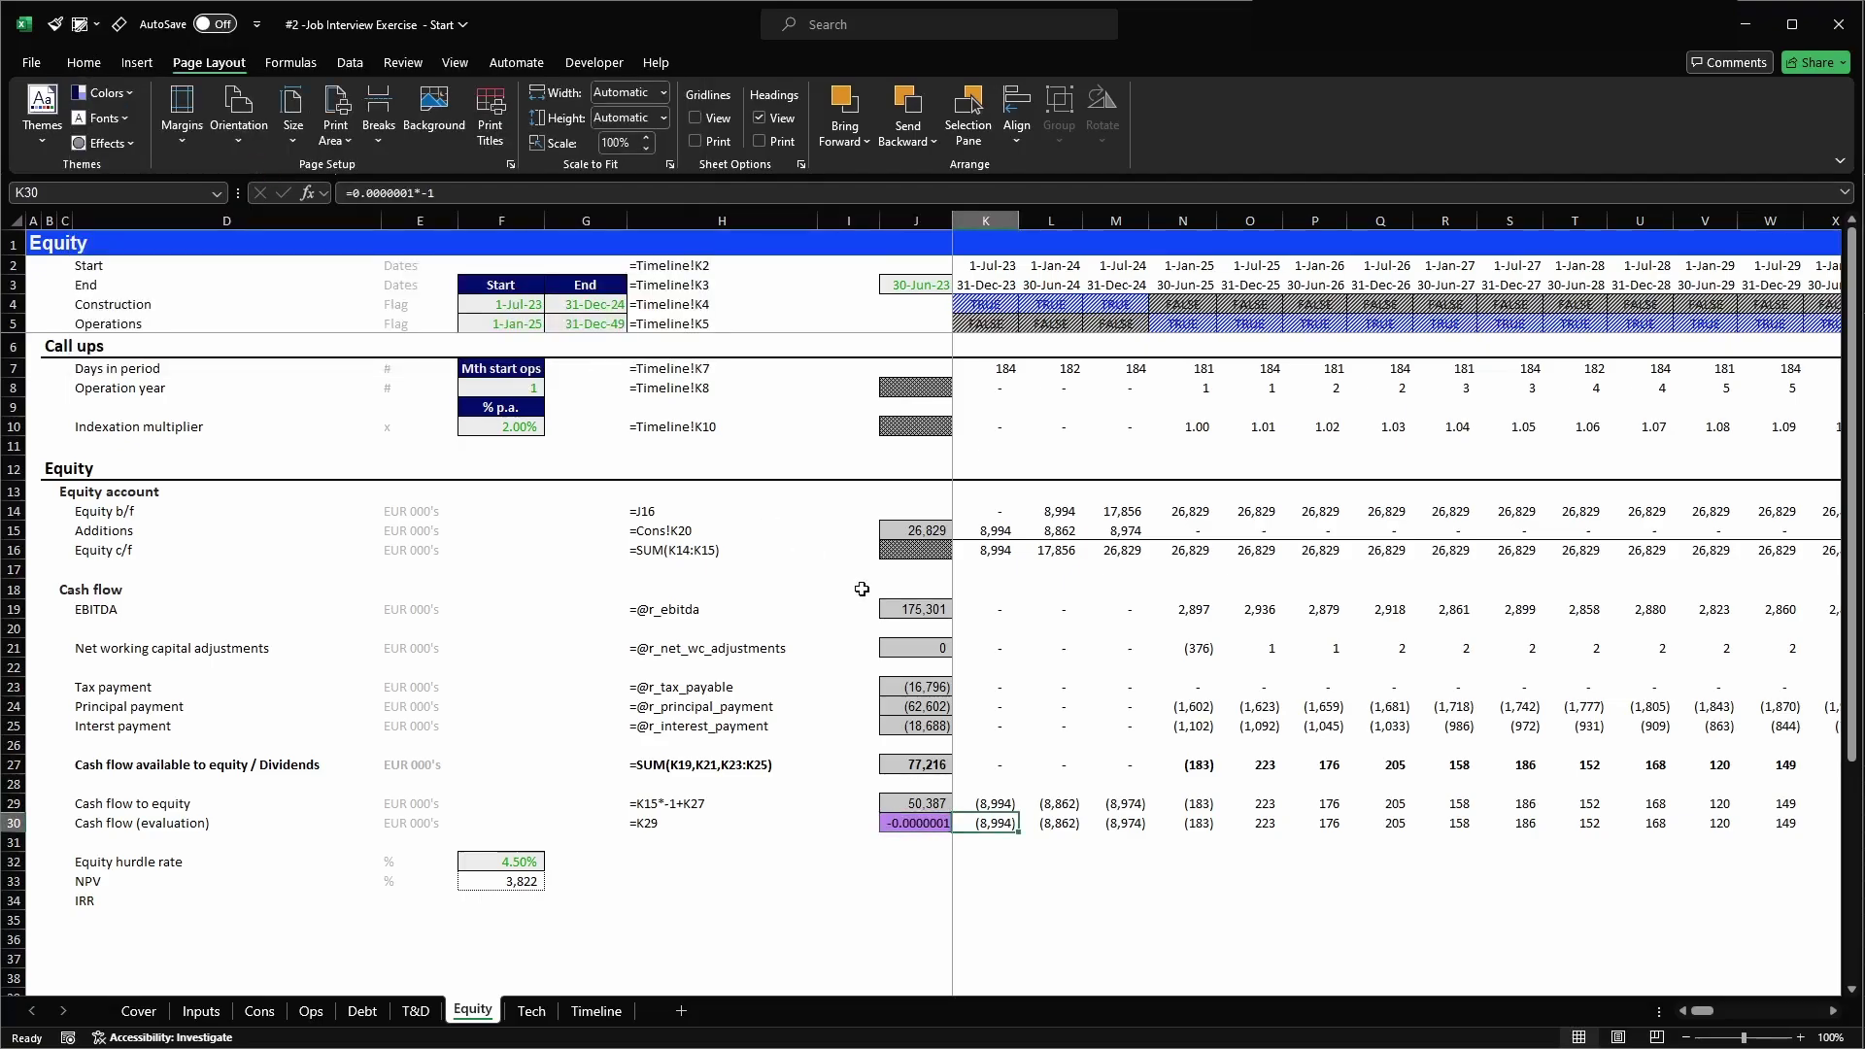
pyautogui.hotkey('ctrl', 'Left')
pyautogui.press('Left')
pyautogui.press('Left')
pyautogui.press('Left')
pyautogui.press('Left')
pyautogui.press('Left')
pyautogui.press('Down')
pyautogui.press('Down')
pyautogui.press('Down')
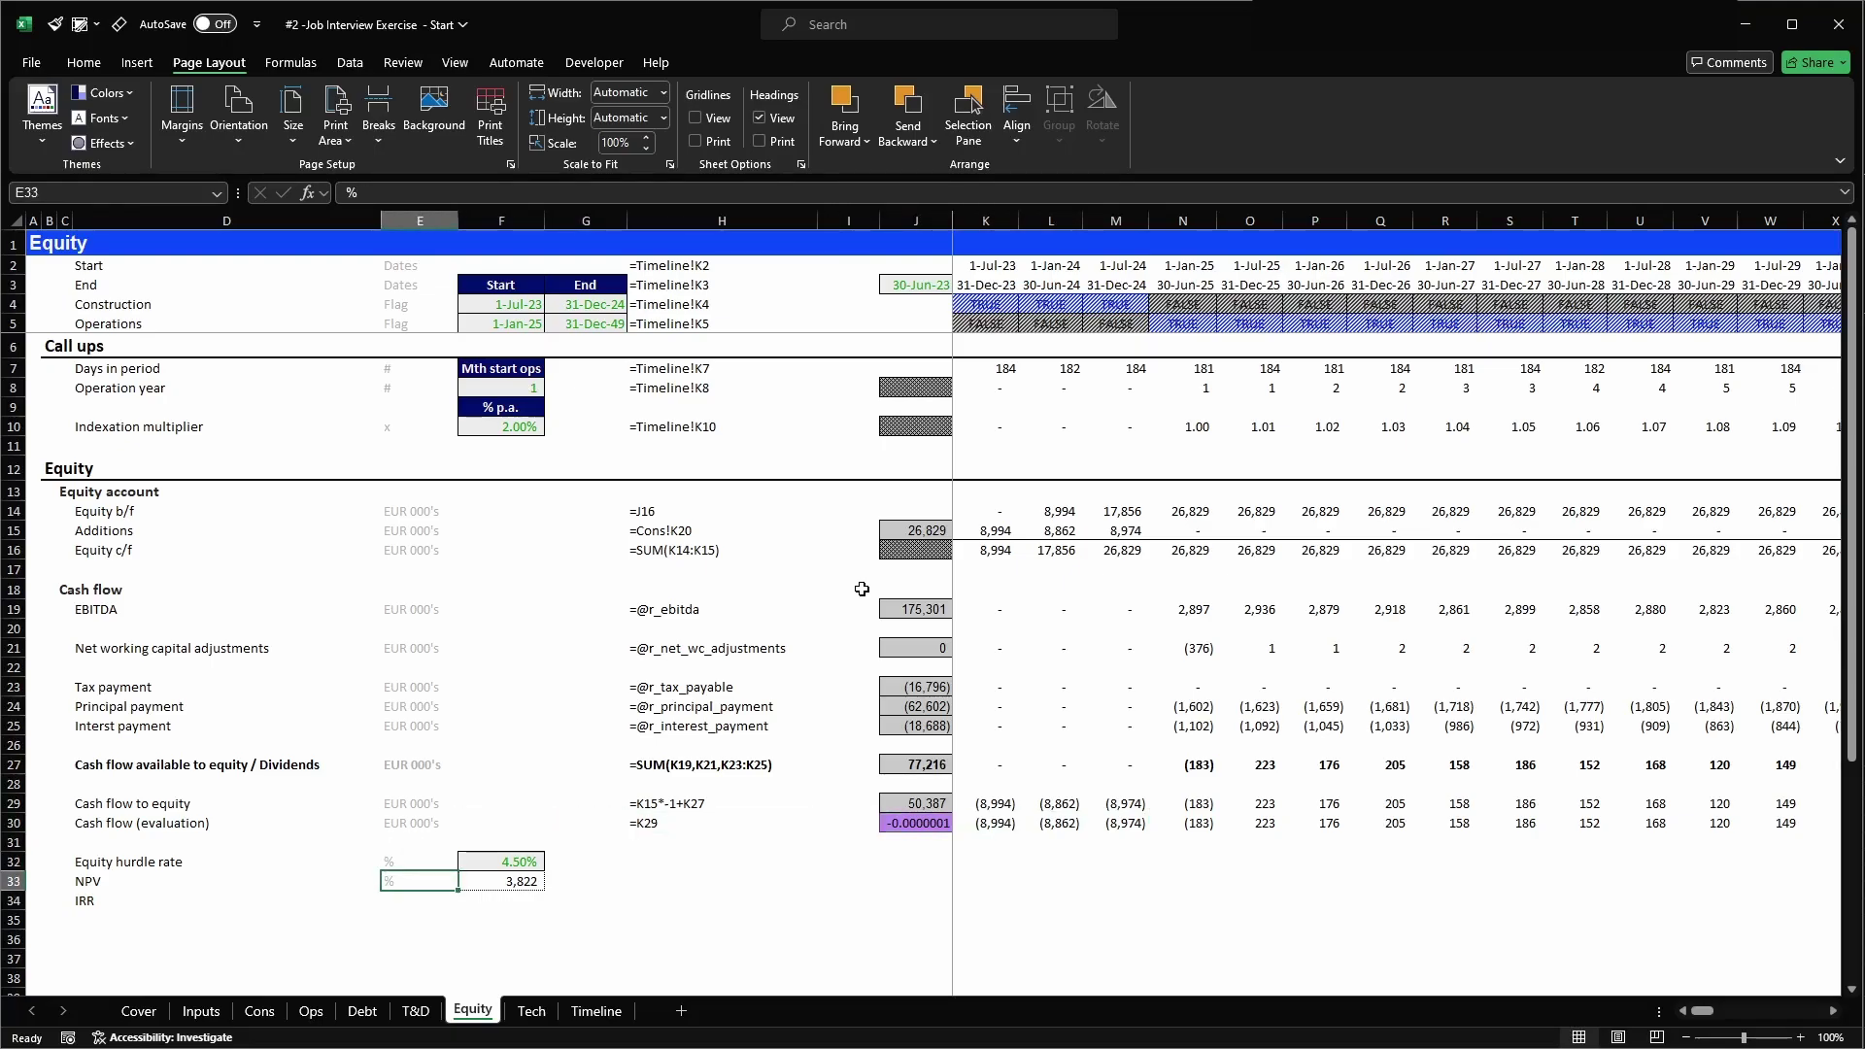
pyautogui.hotkey('alt', 'Tab')
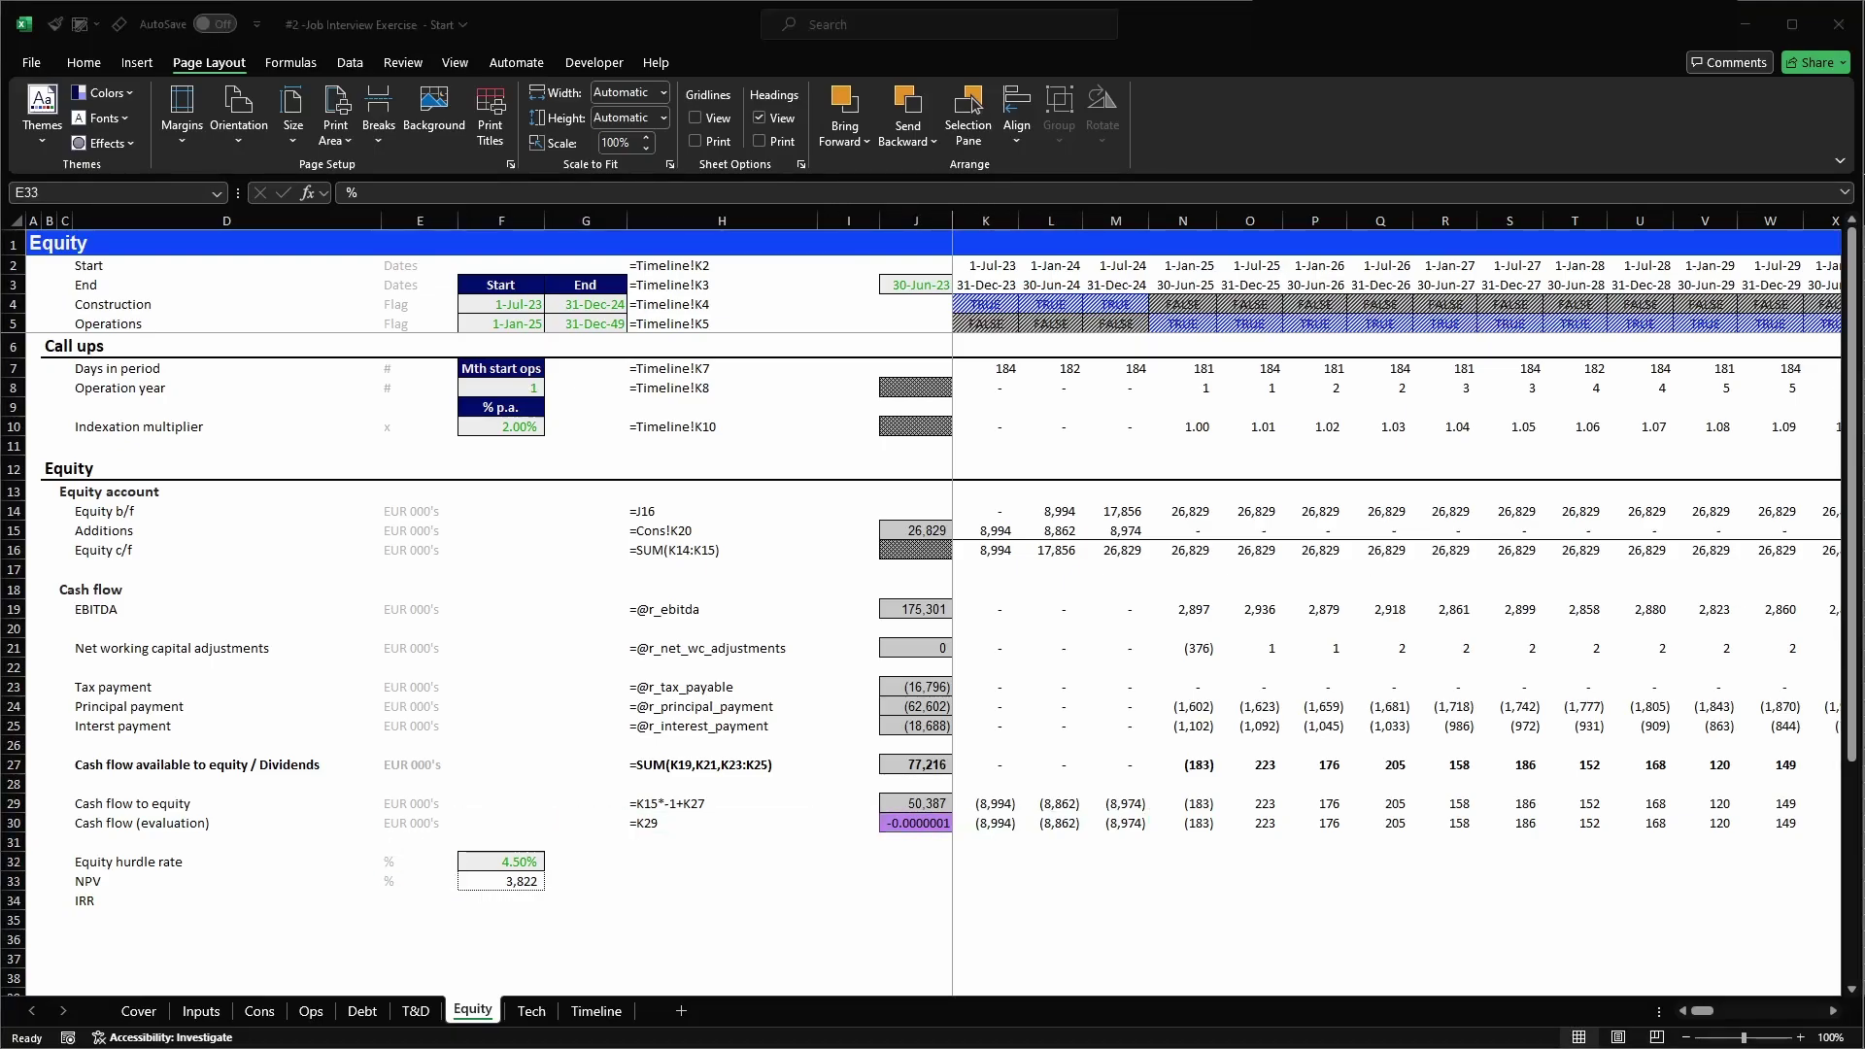
pyautogui.hotkey('alt', 'Tab')
# - Calculate the IRR in F34 with =XIRR($J$30:$CG$30,$J$3:$CG$3), using the evaluation cash flows and period end dates
pyautogui.click(506, 884)
pyautogui.press('Down')
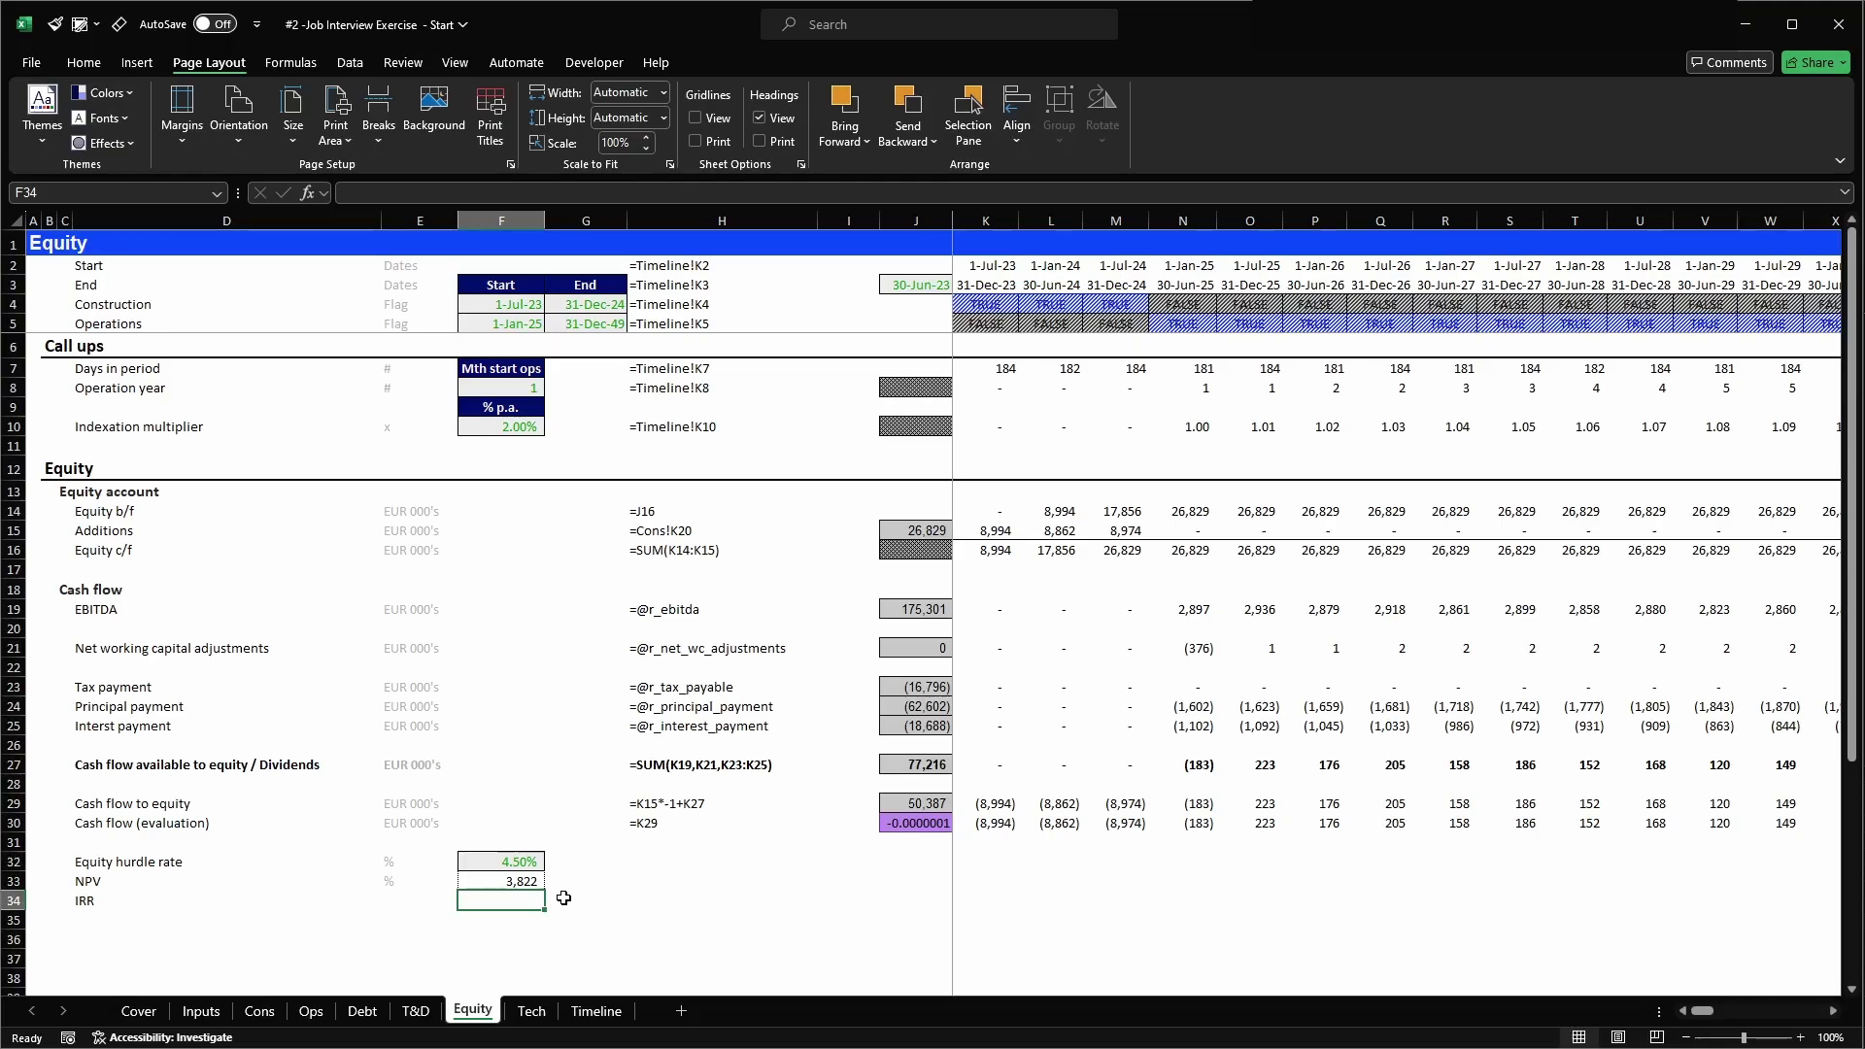
pyautogui.write('=')
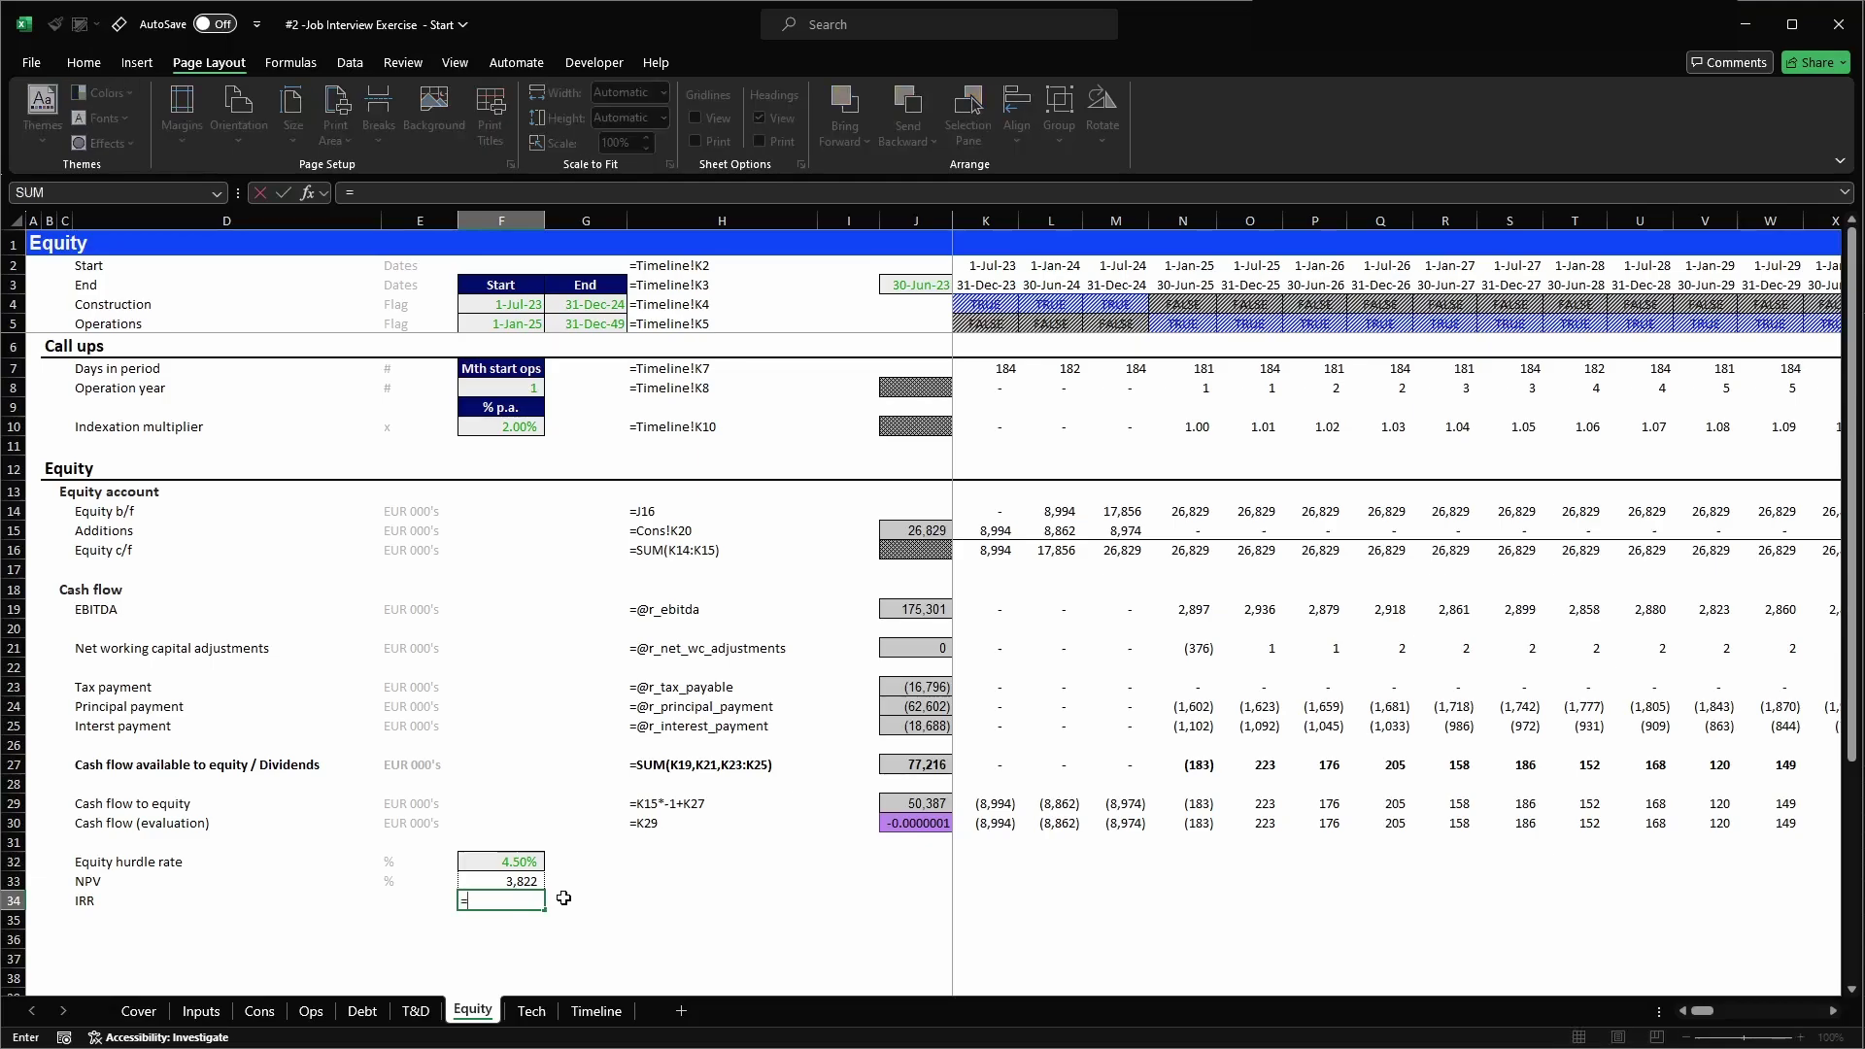
pyautogui.write('xirr')
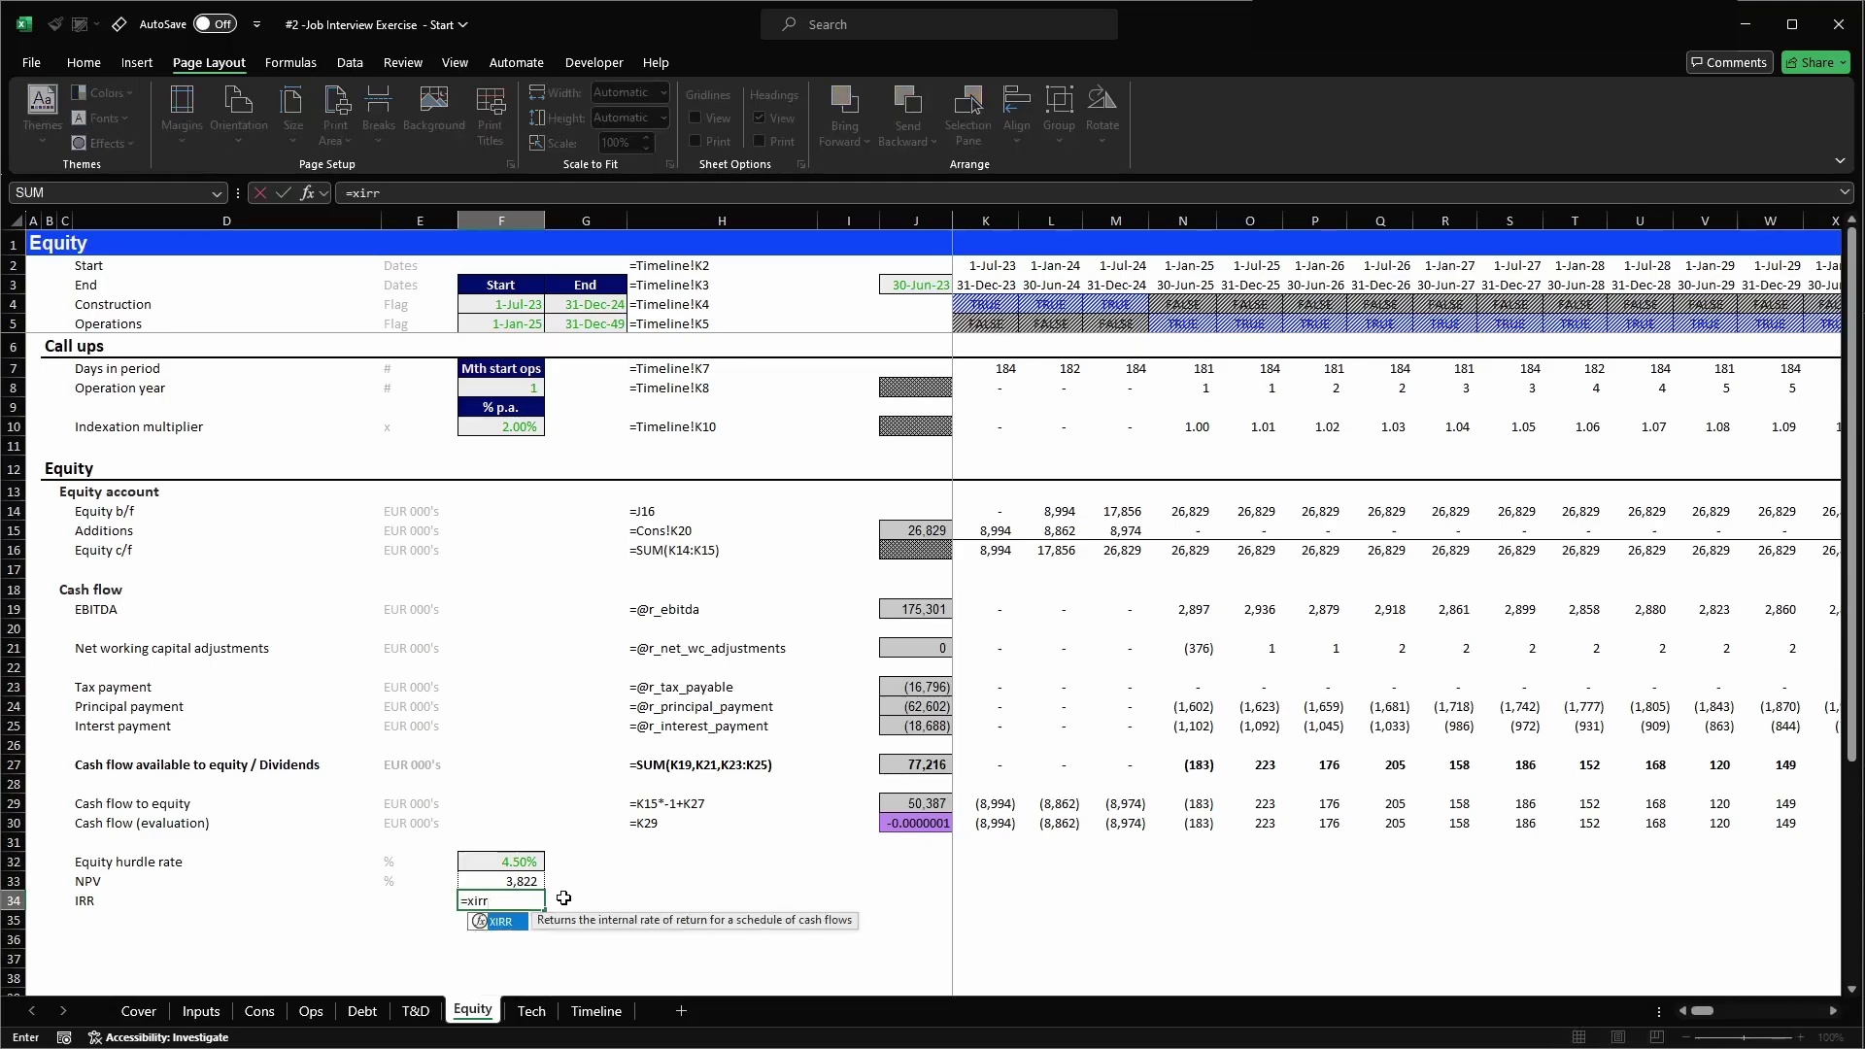
pyautogui.press('Tab')
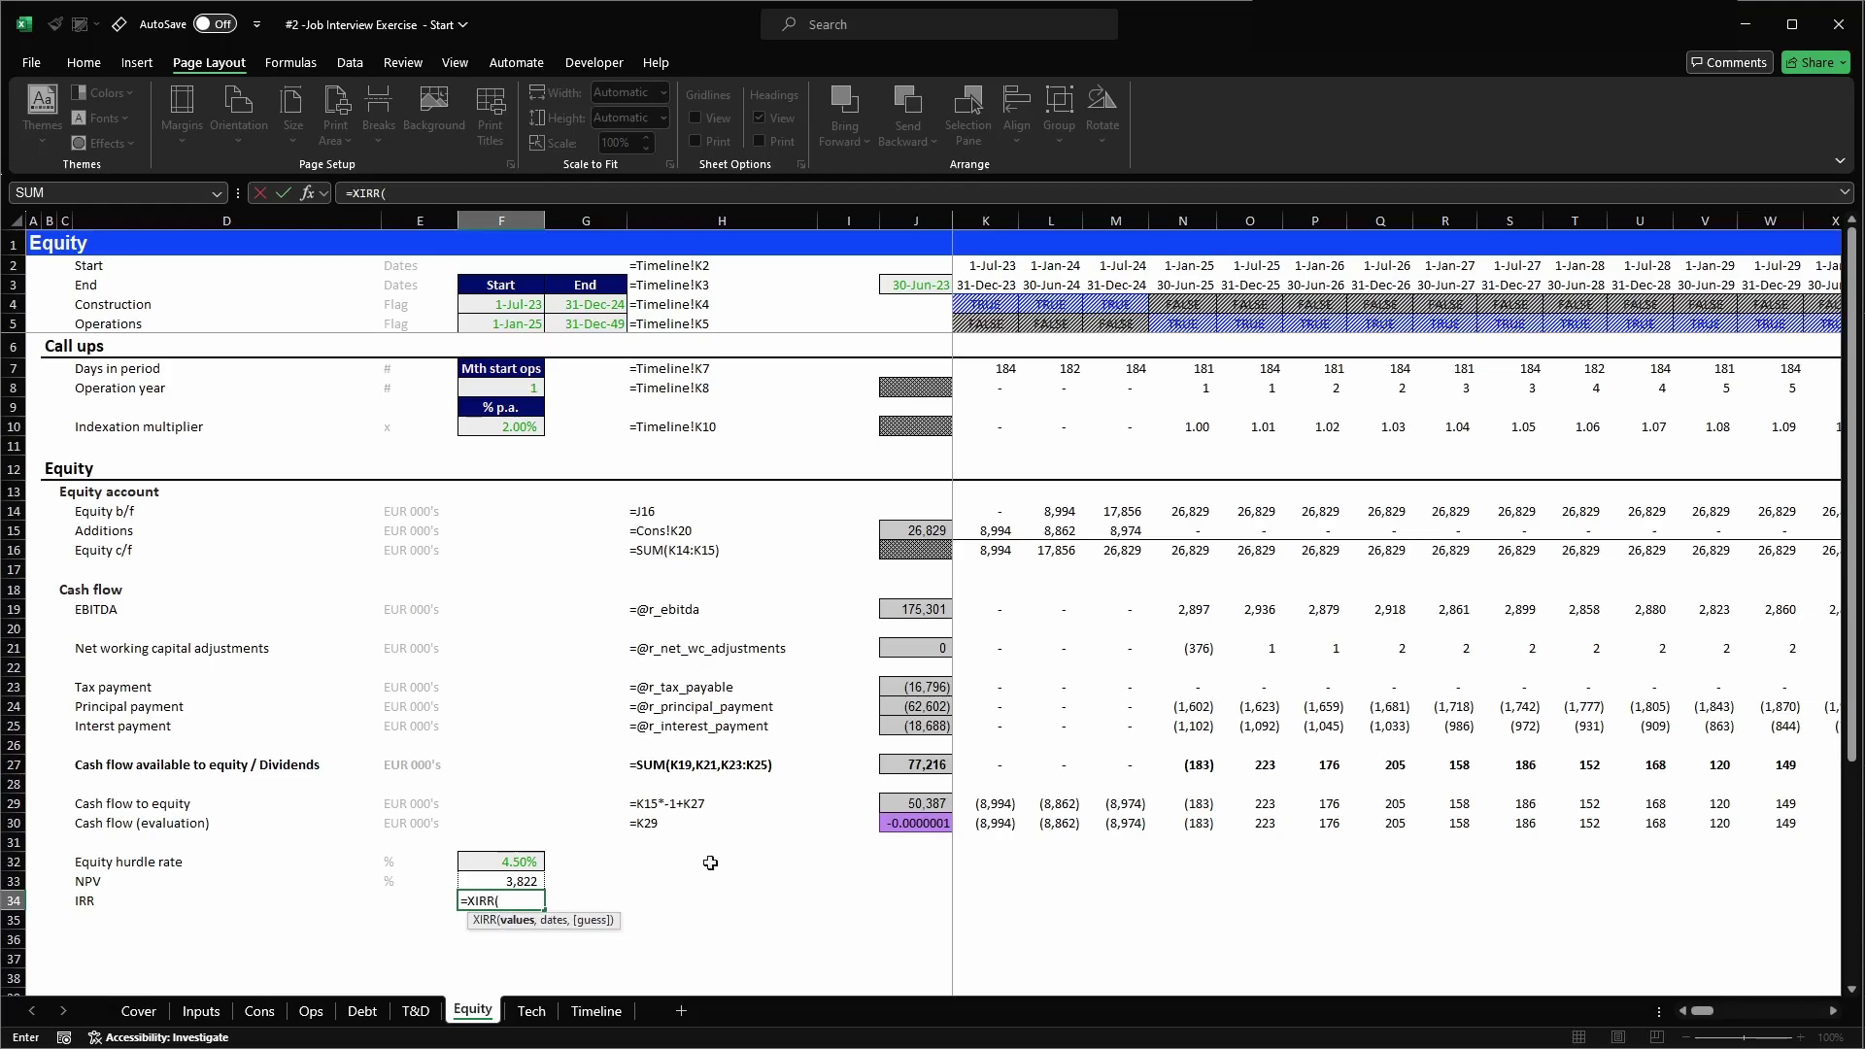
pyautogui.click(921, 825)
pyautogui.hotkey('ctrl', 'shift', 'Right')
pyautogui.press('F4')
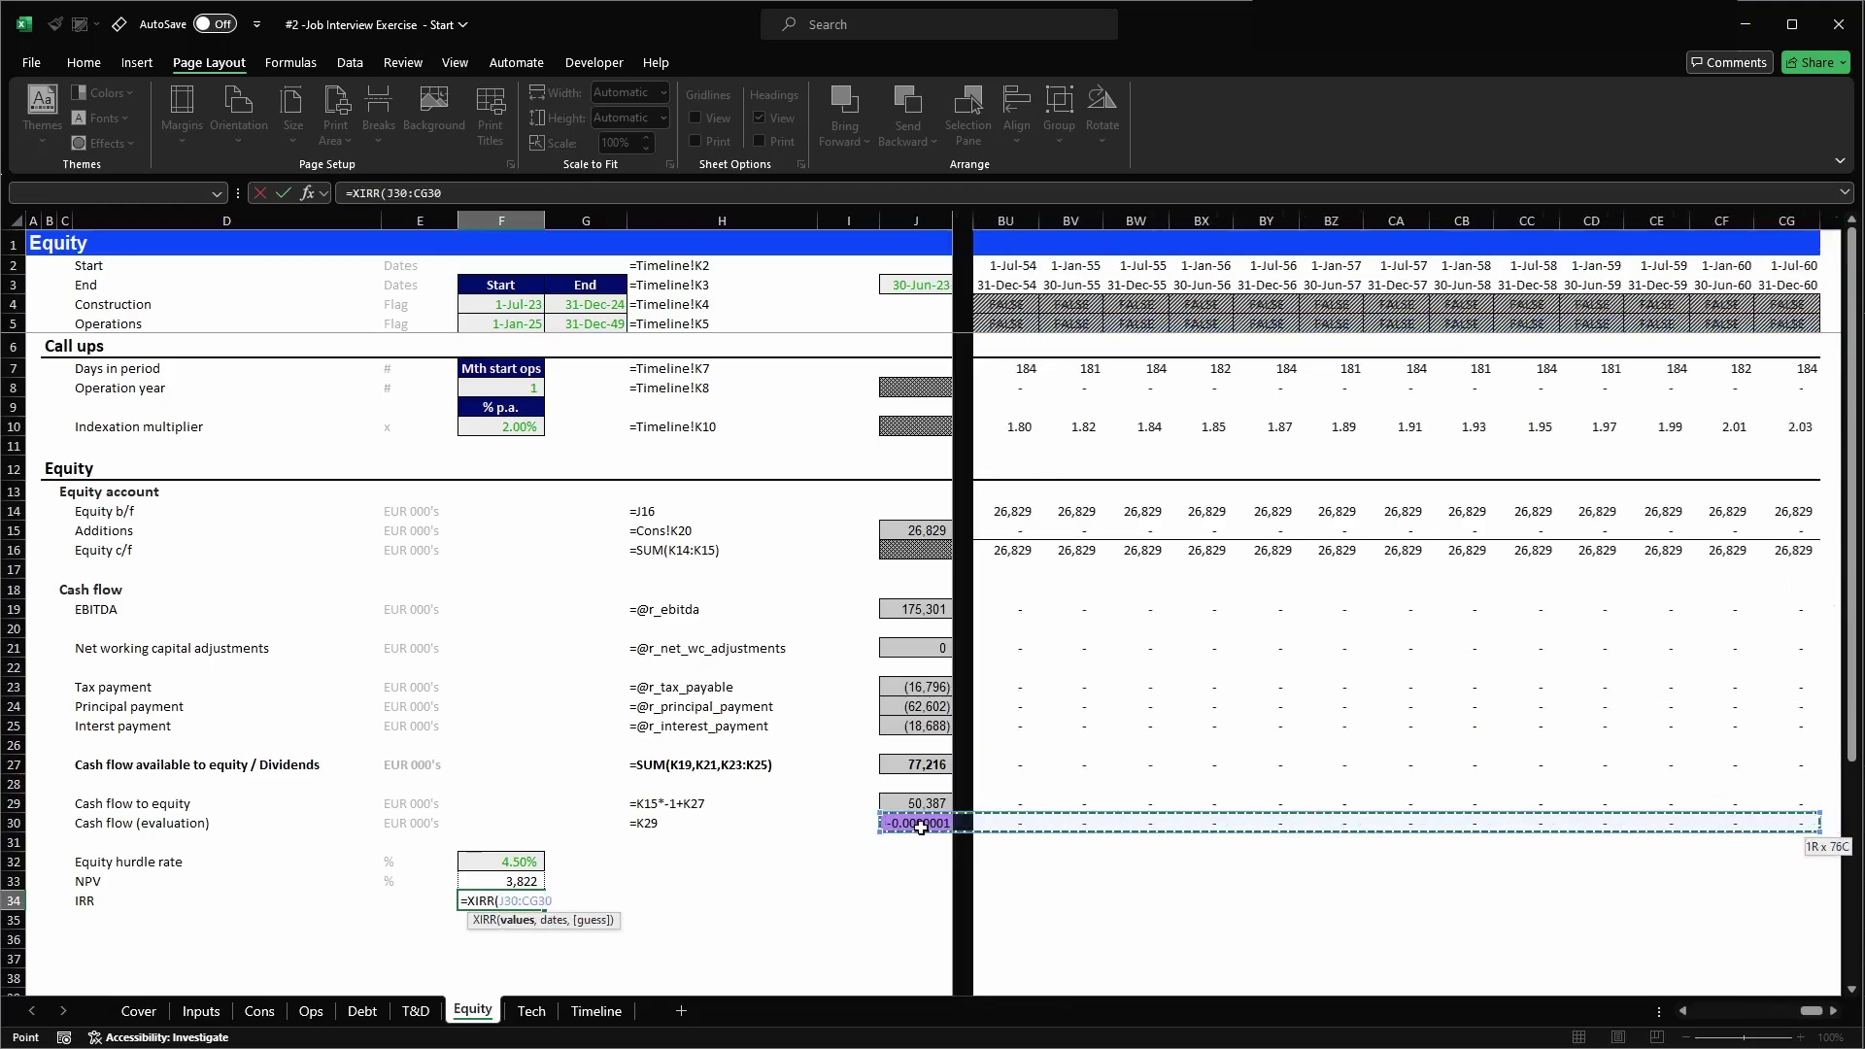
pyautogui.write(',')
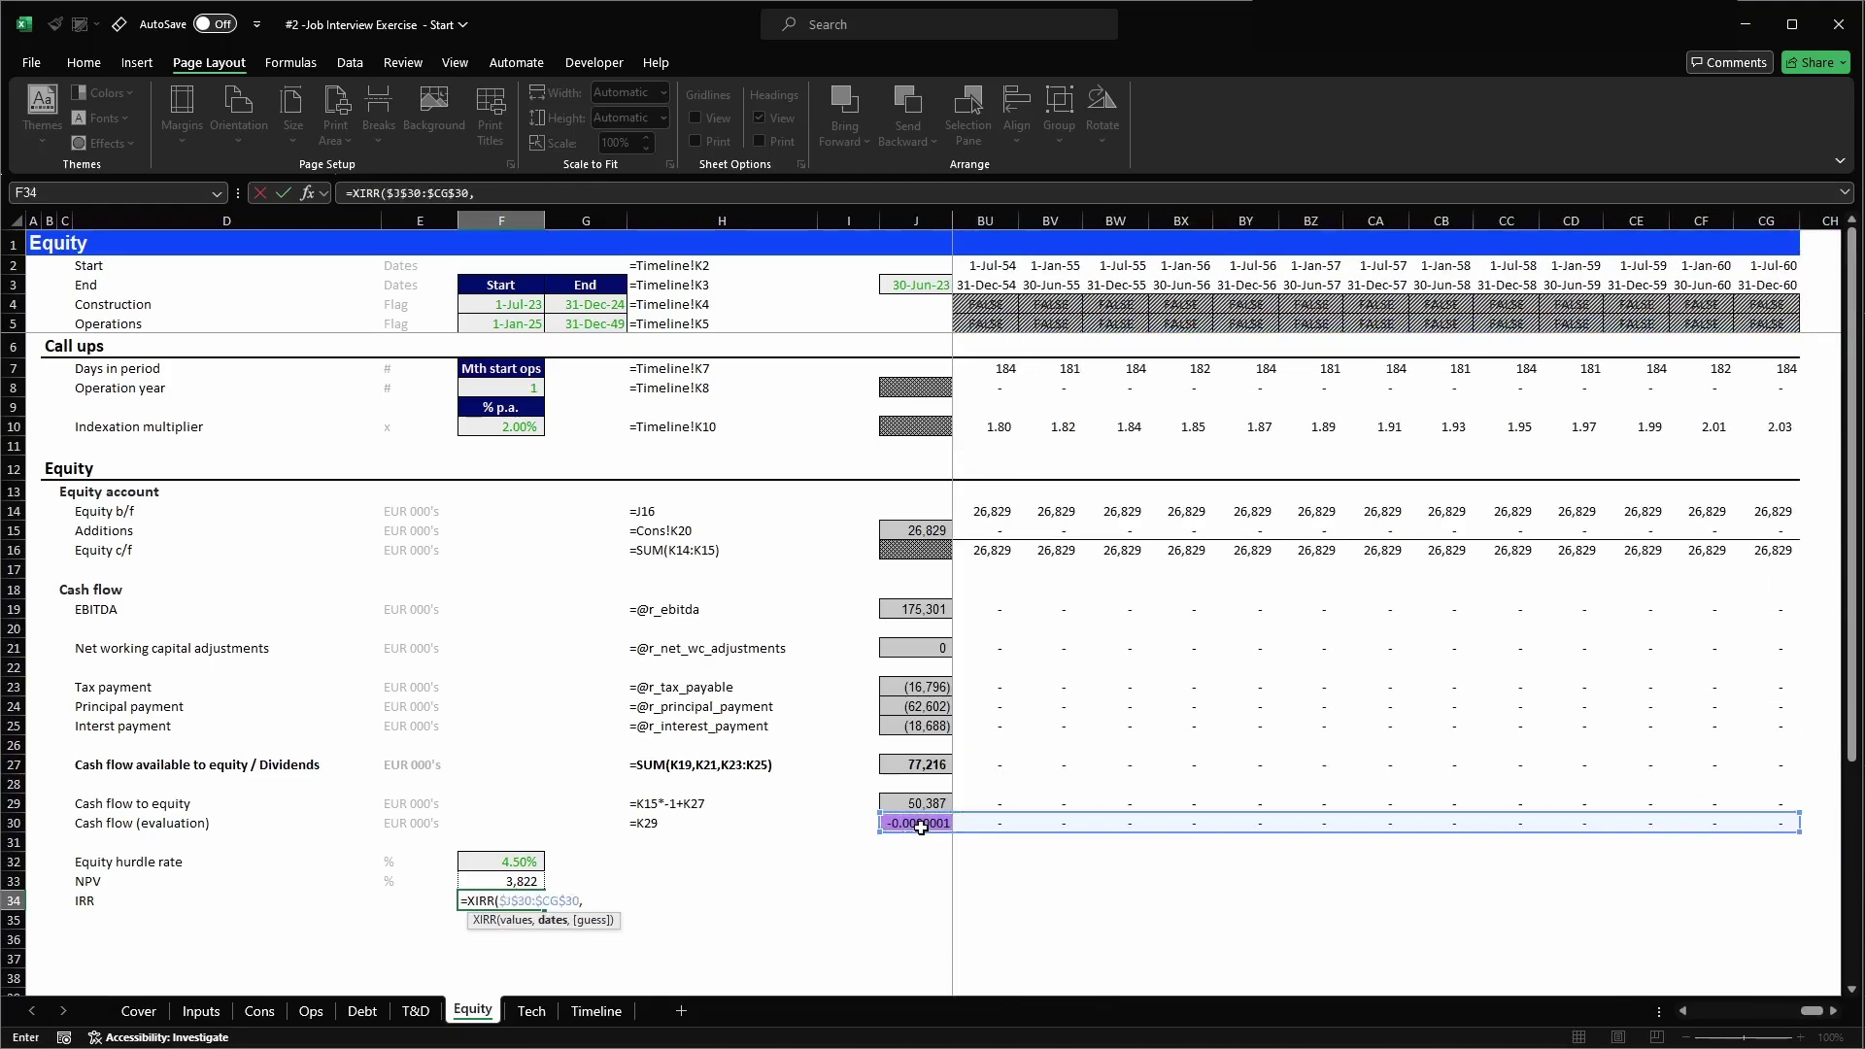
pyautogui.click(917, 289)
pyautogui.hotkey('ctrl', 'shift', 'Right')
pyautogui.press('F4')
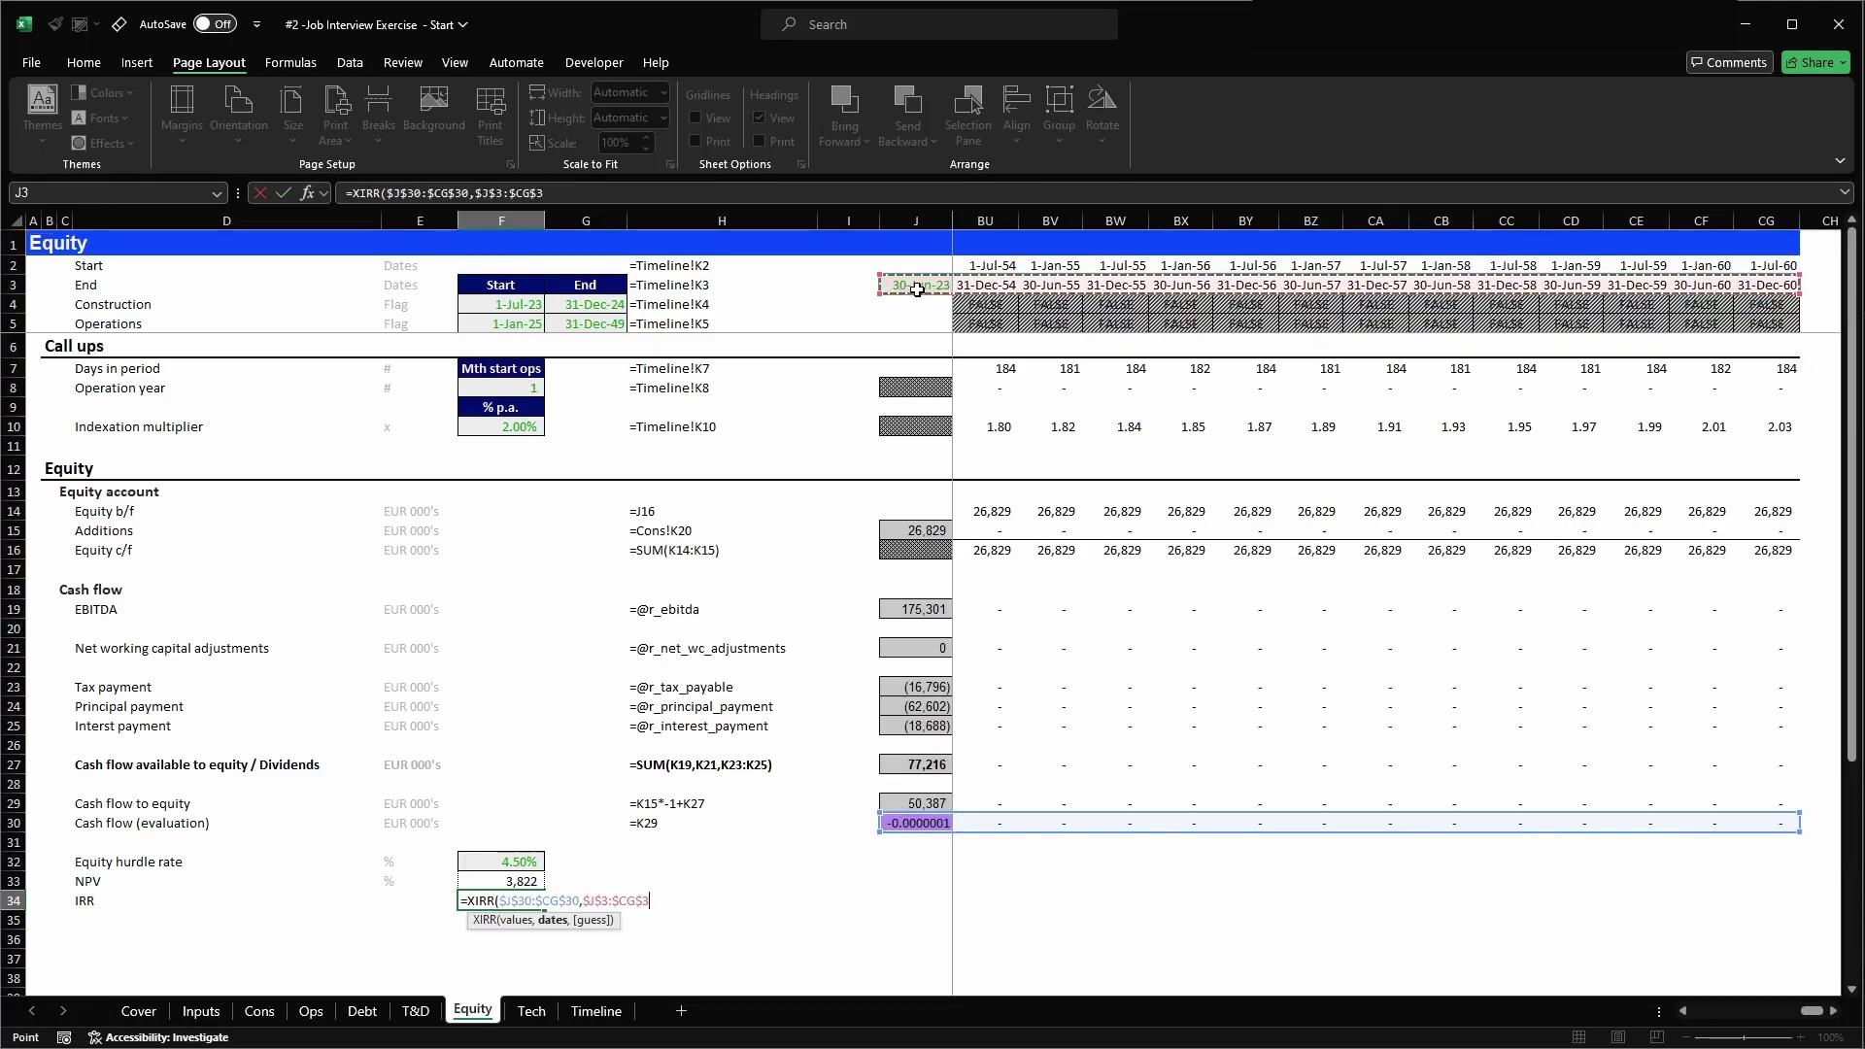
pyautogui.write(')')
pyautogui.hotkey('ctrl', 'Return')
# - Apply the #_Percent cell style to the IRR in F34 and review the hurdle rate, NPV and IRR together
pyautogui.click(81, 24)
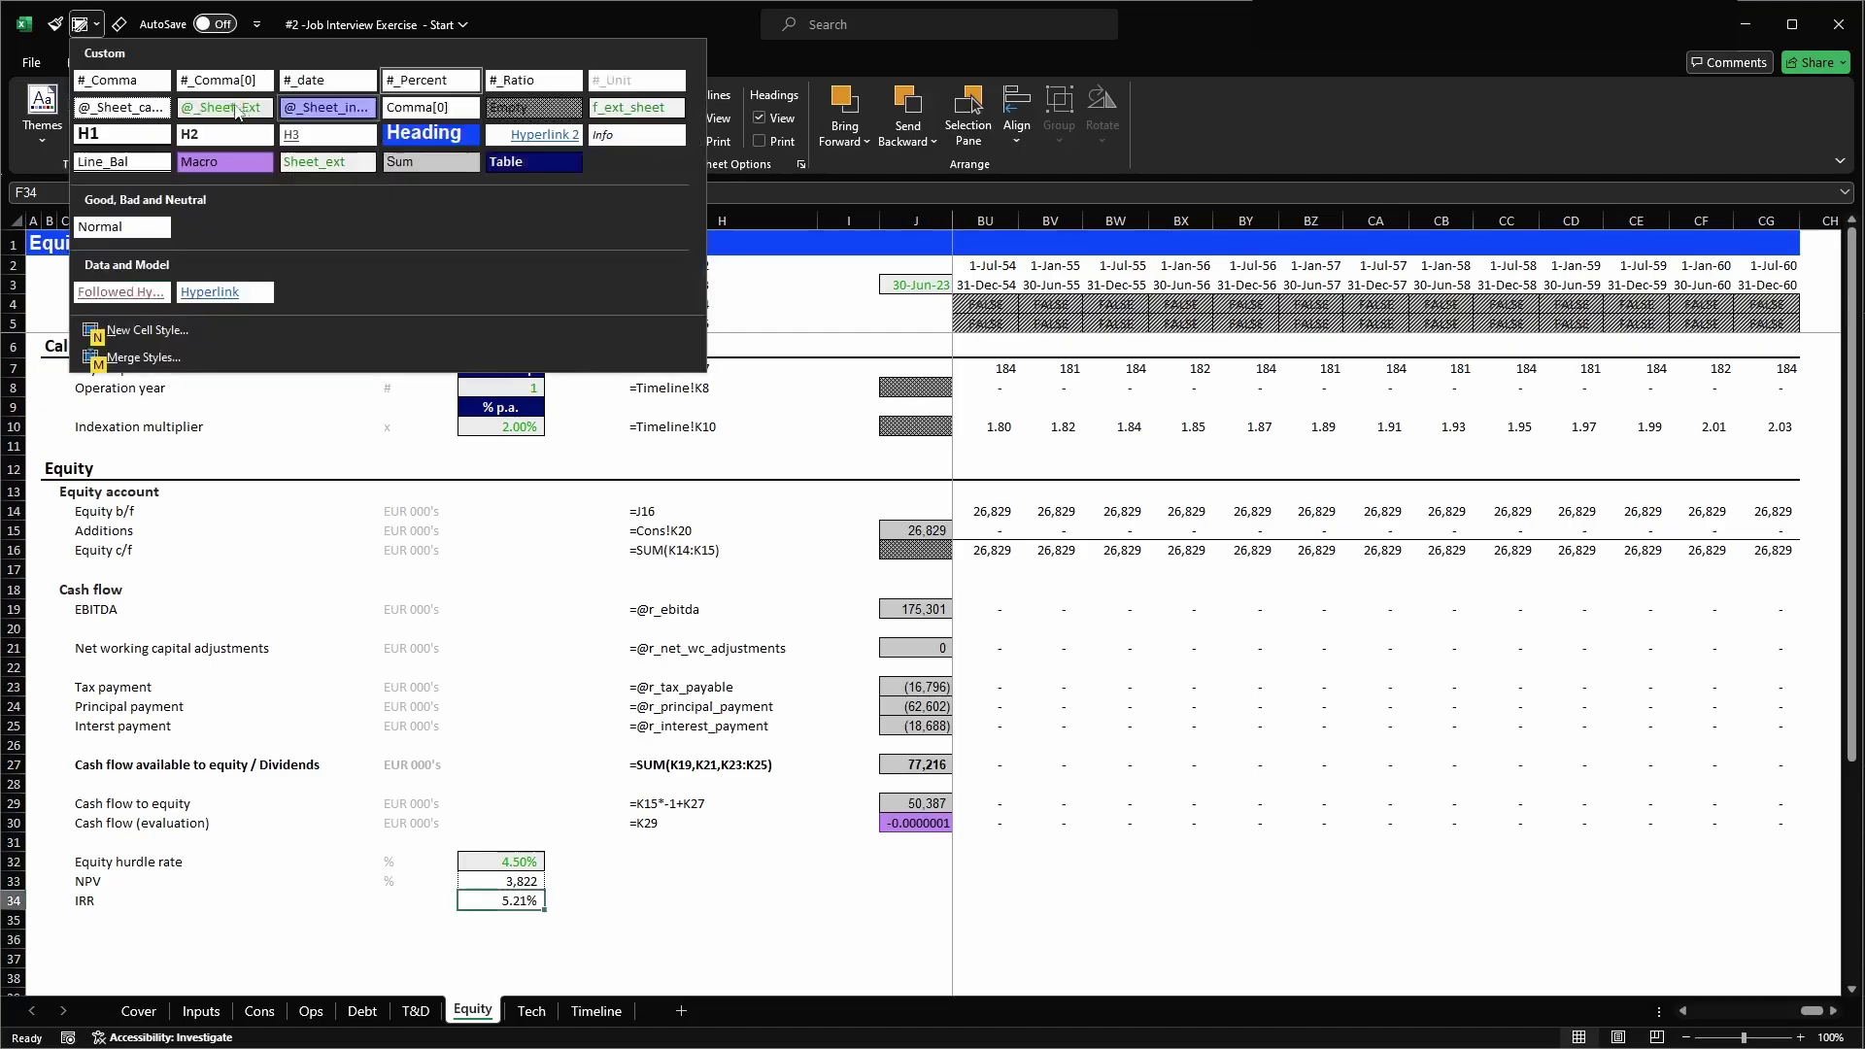
pyautogui.click(430, 83)
pyautogui.press('Left')
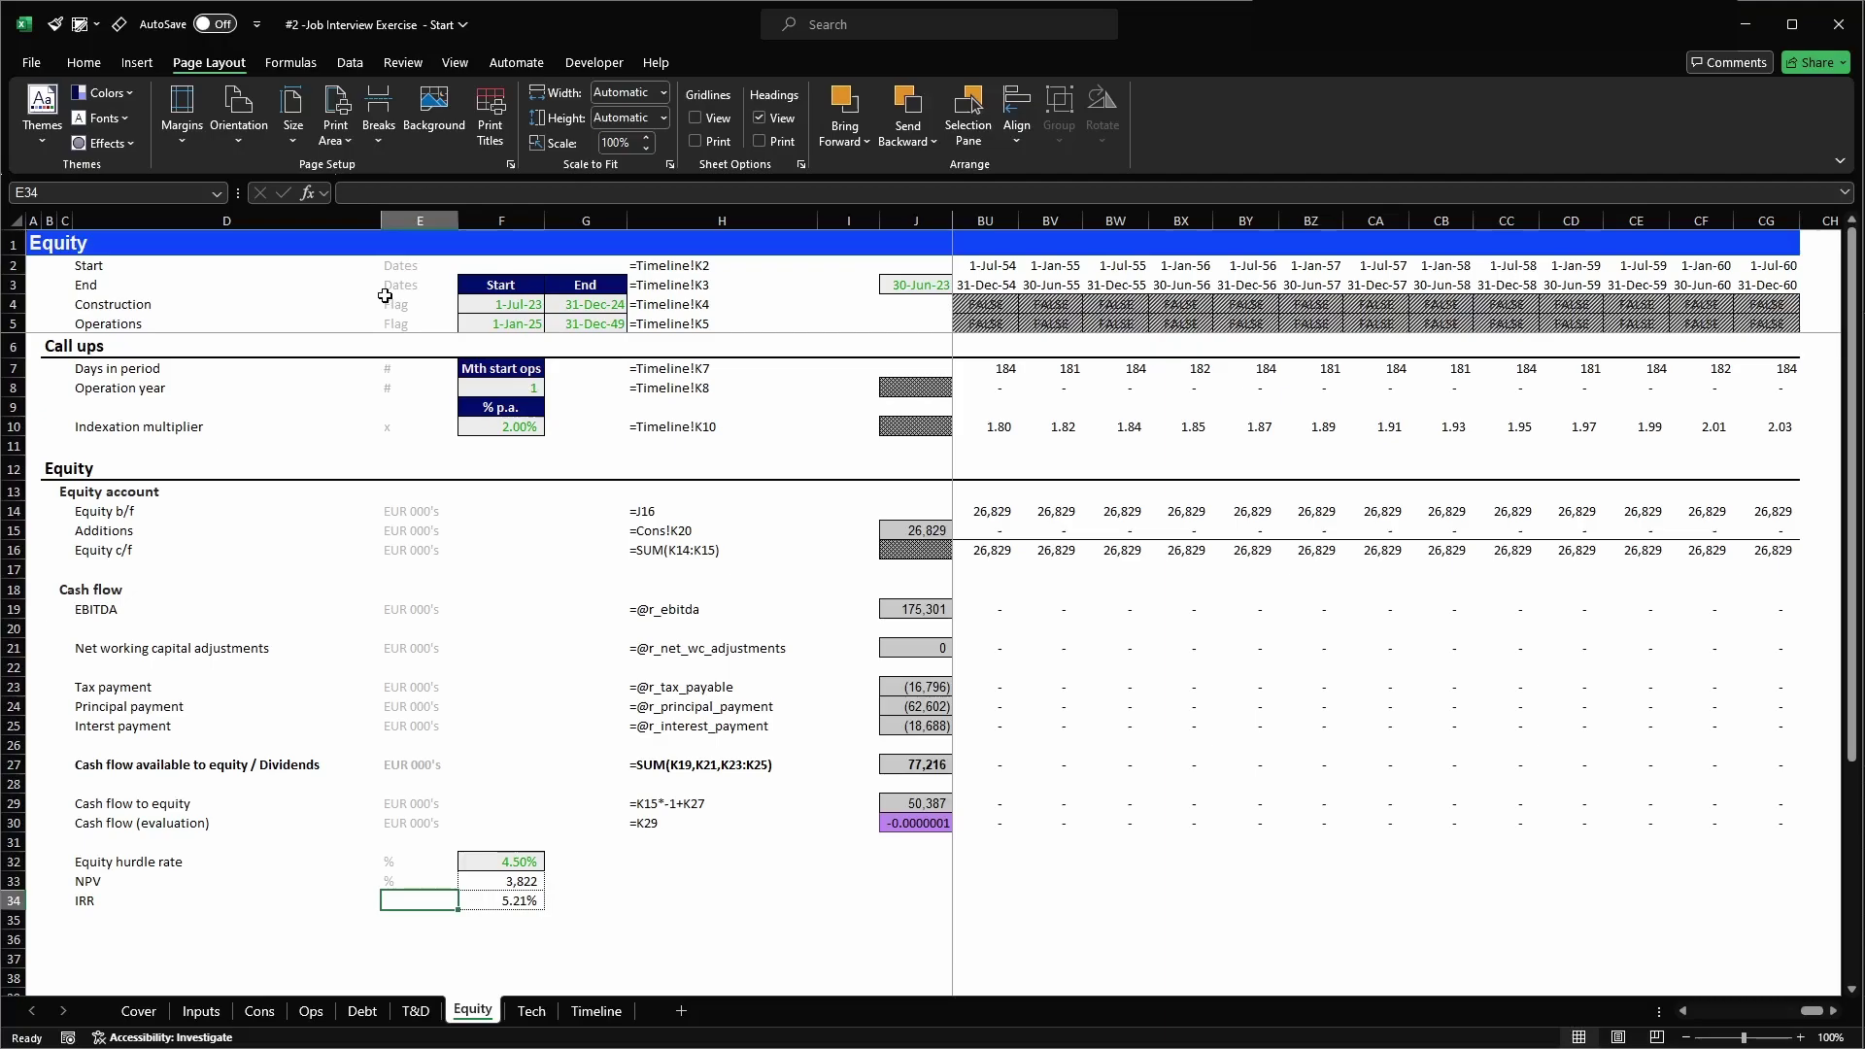
pyautogui.press('Right')
pyautogui.press('Up')
pyautogui.press('Up')
pyautogui.hotkey('shift', 'Down')
pyautogui.hotkey('shift', 'Down')
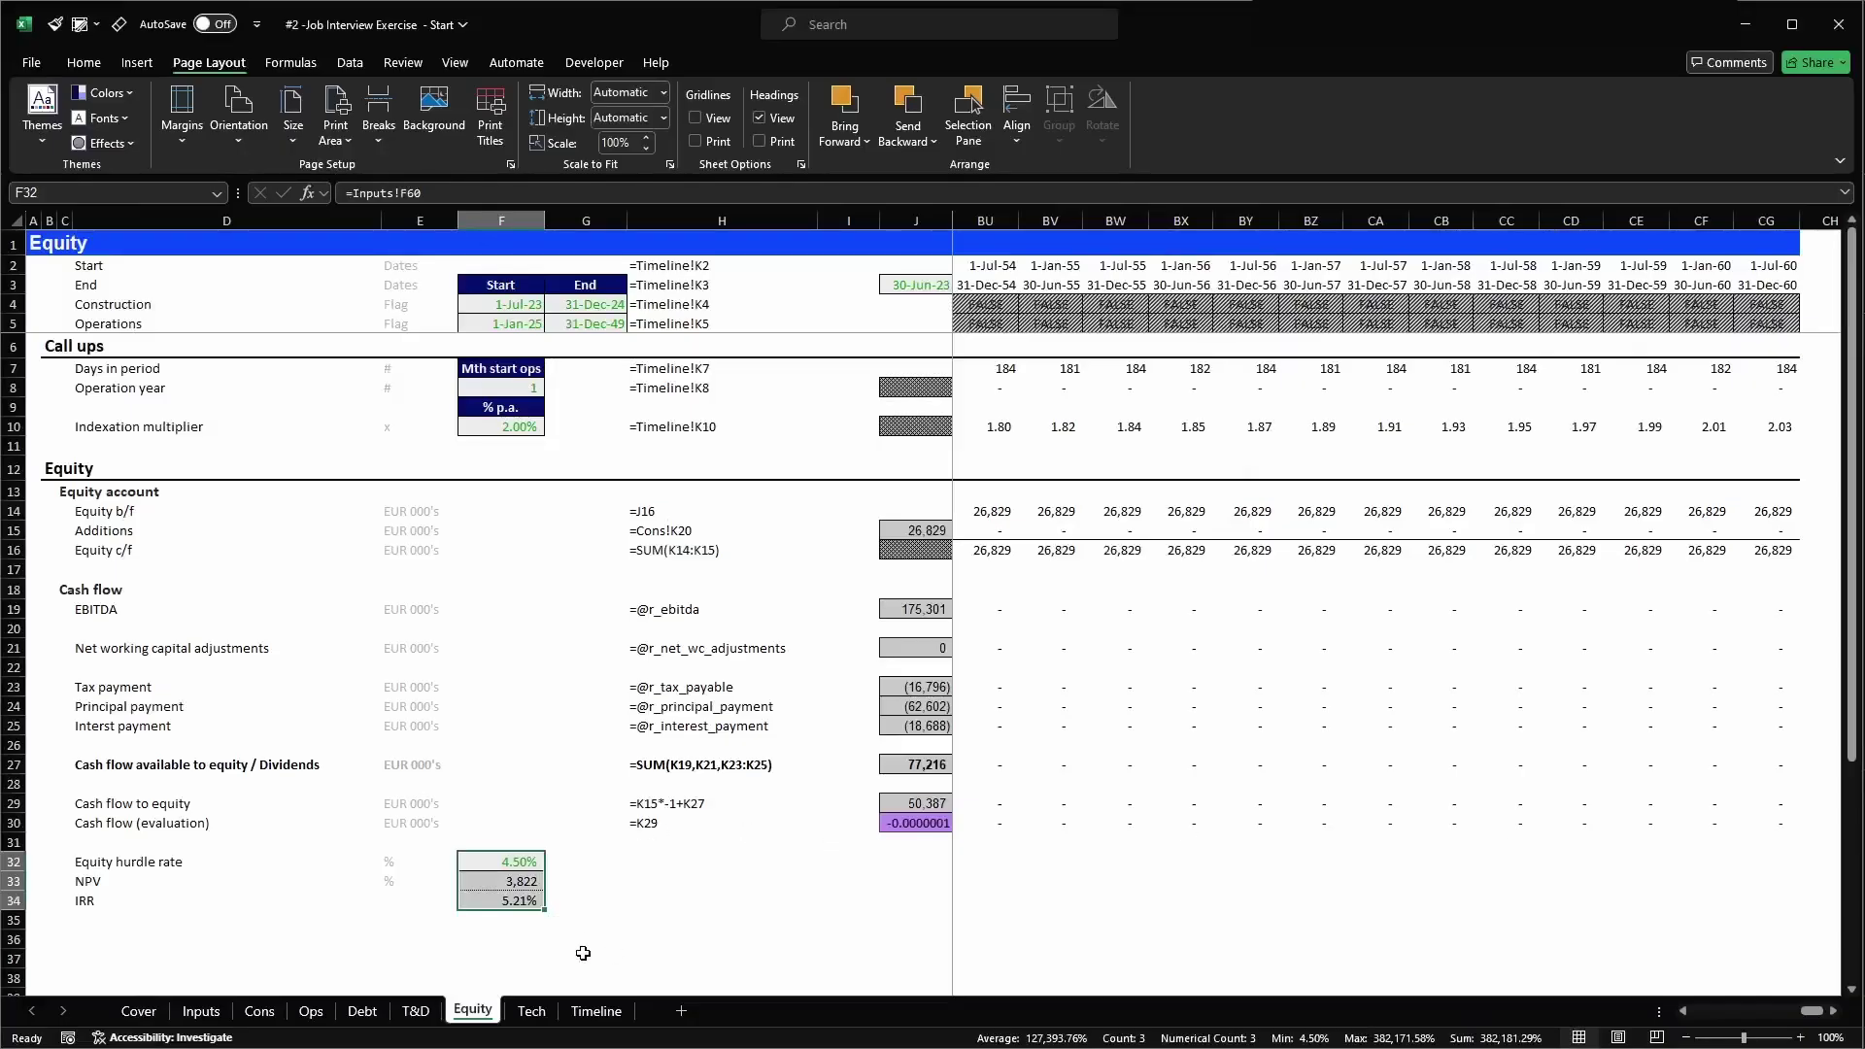
# - Duplicate the Equity sheet, placing the copy before Tech, and rename it FS
pyautogui.click(489, 938)
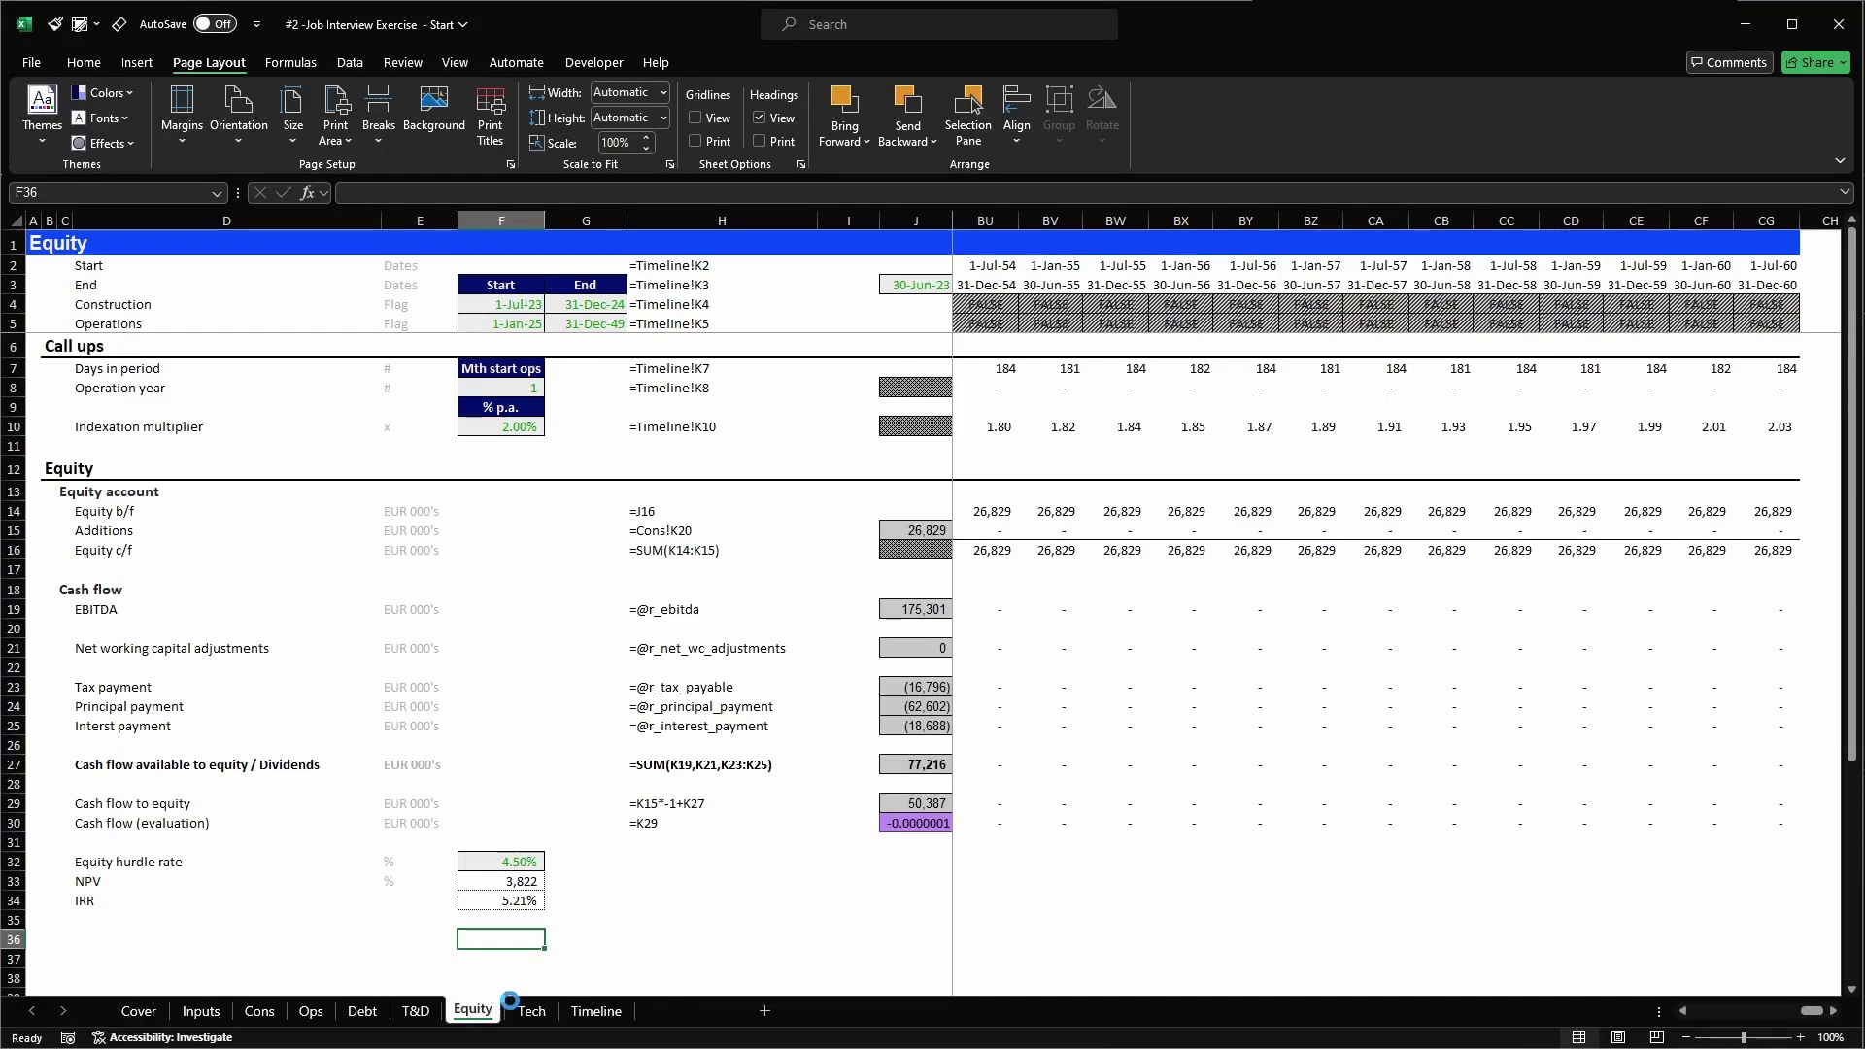
pyautogui.doubleClick(521, 1008)
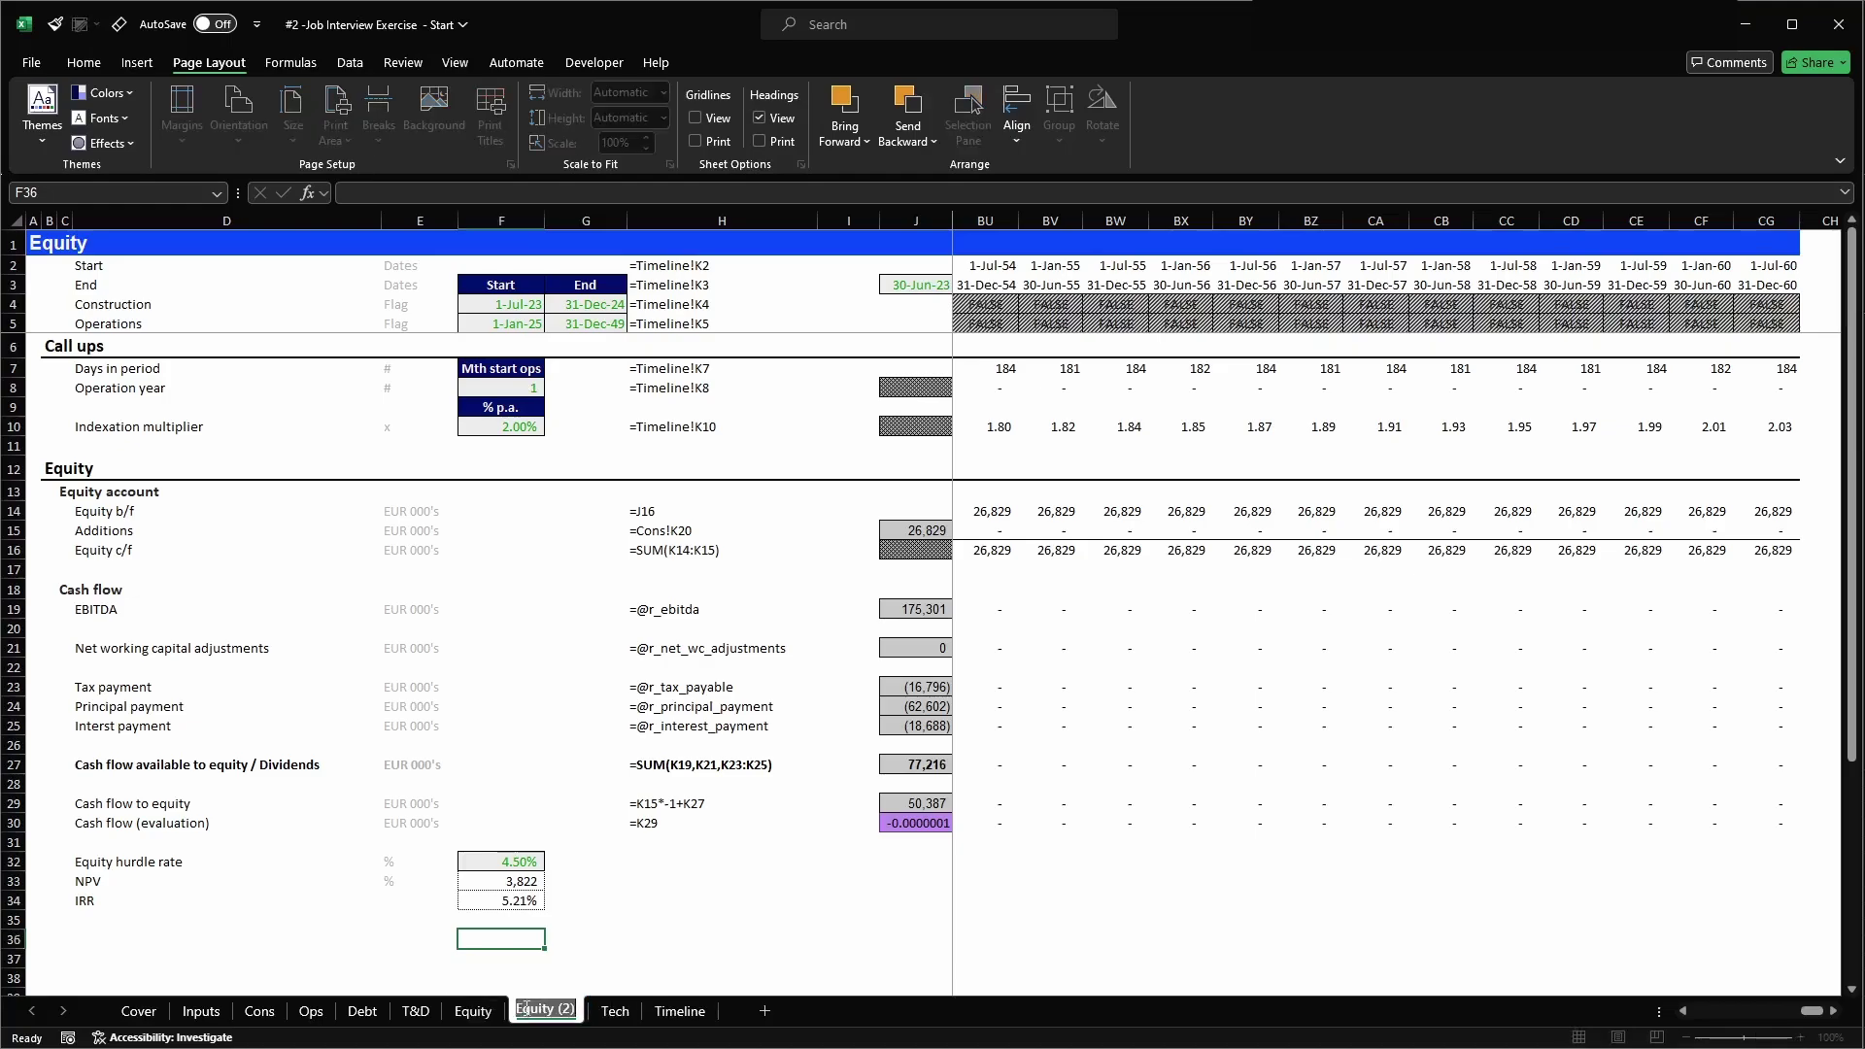
pyautogui.write('F')
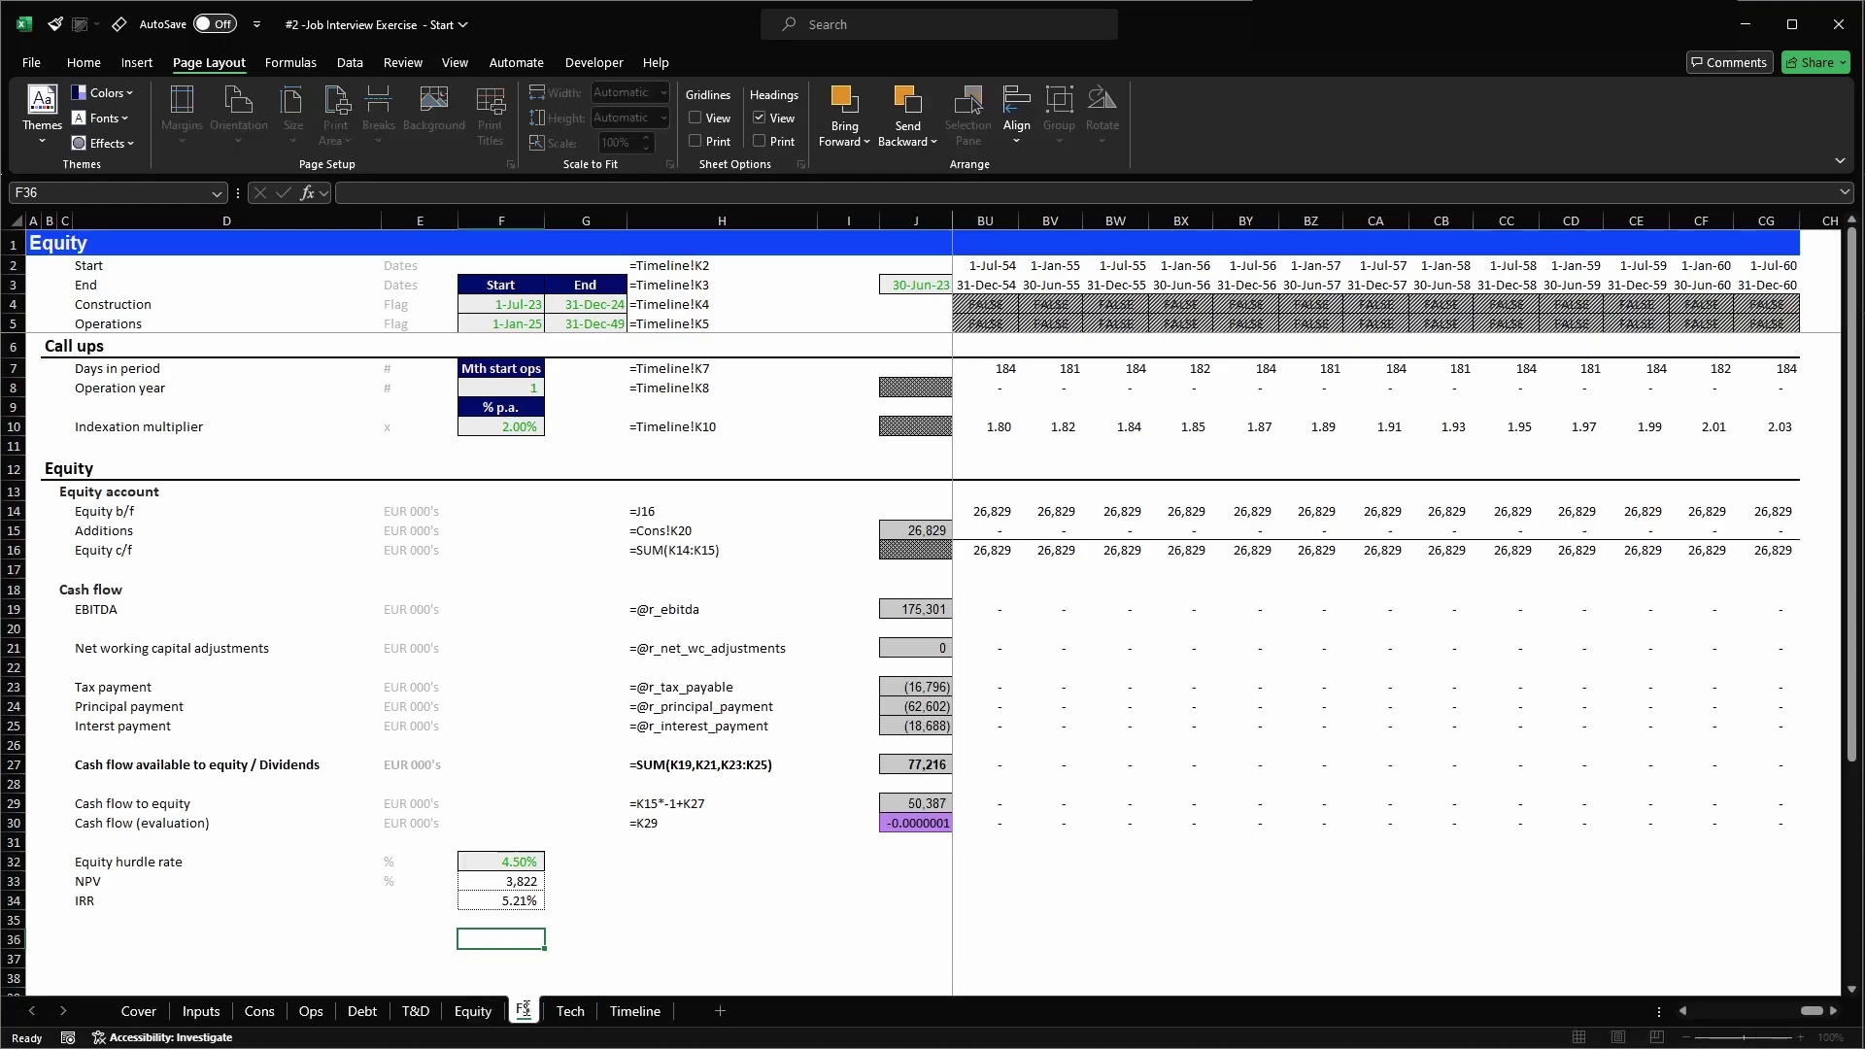
pyautogui.write('S')
pyautogui.press('Return')
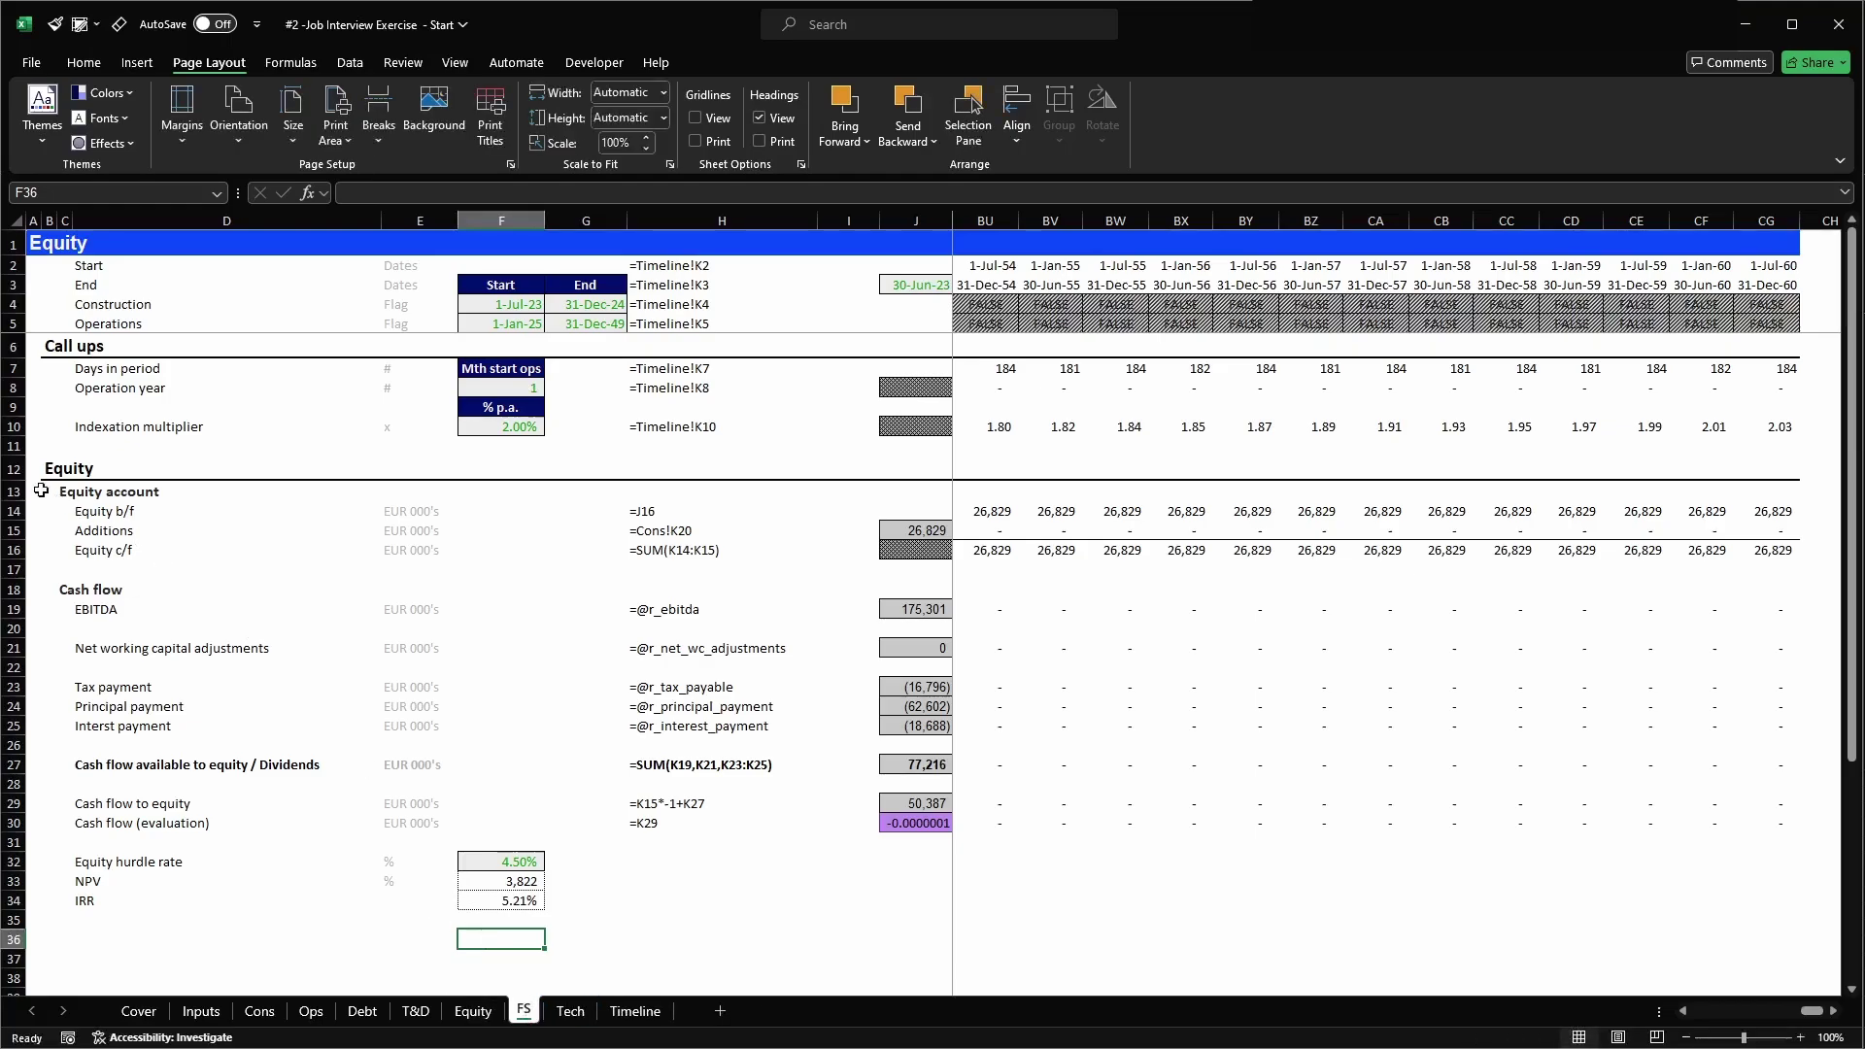
# - Delete rows 12 to 35 with the equity account, cash flow and return calculations from the FS sheet
pyautogui.moveTo(14, 469); pyautogui.dragTo(12, 915)
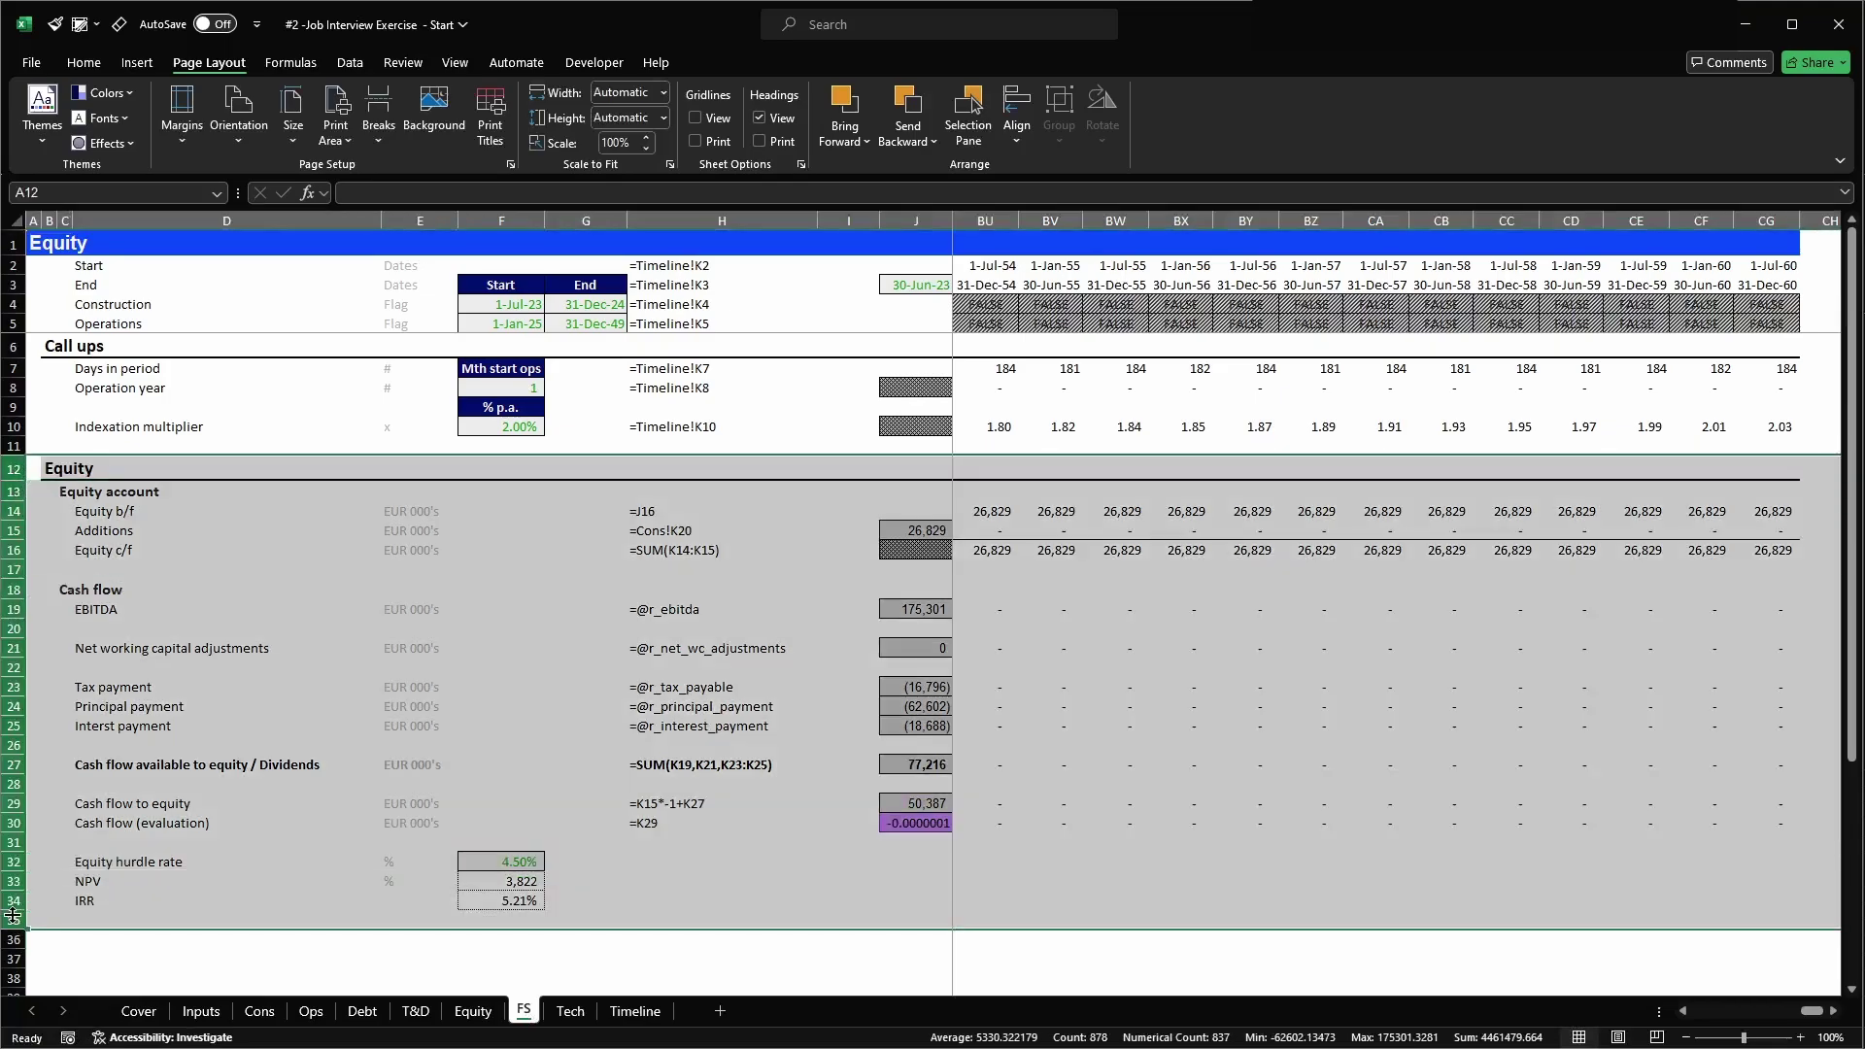
pyautogui.click(267, 563)
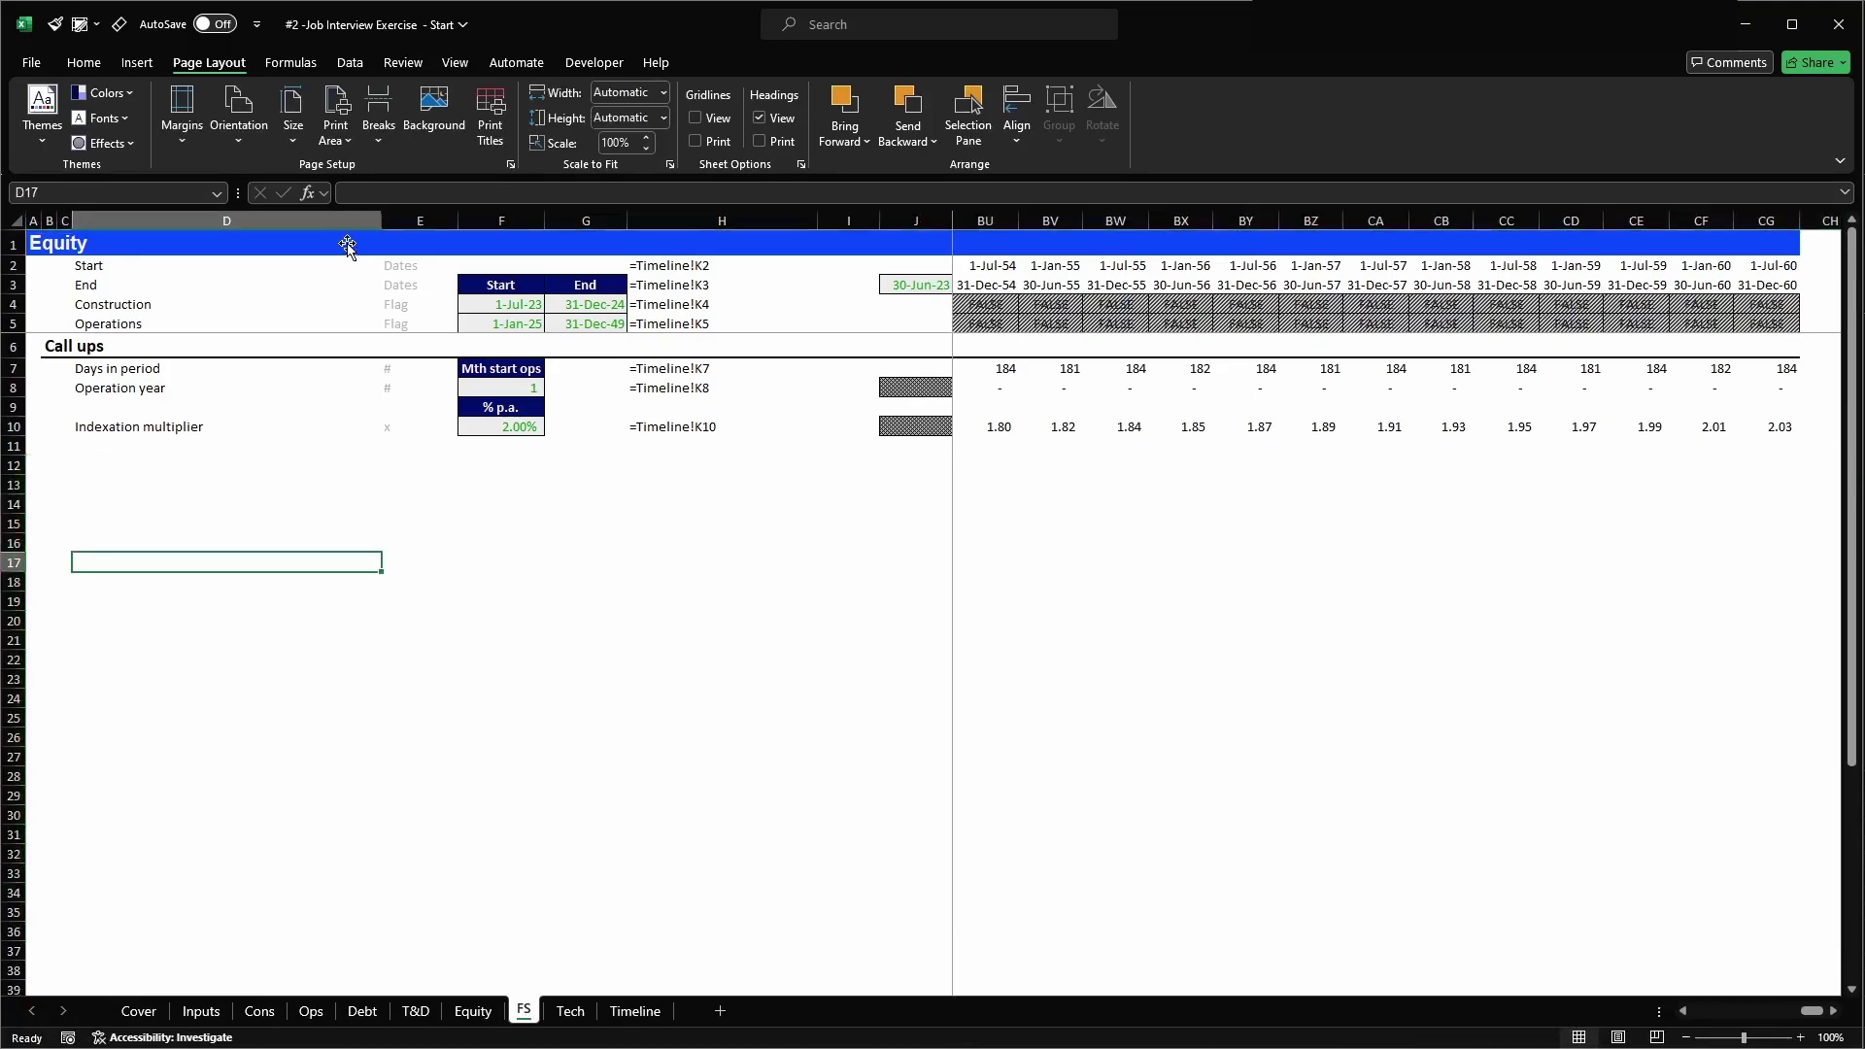
# - Review the workbook's defined names and their references in the Name Manager
pyautogui.click(291, 62)
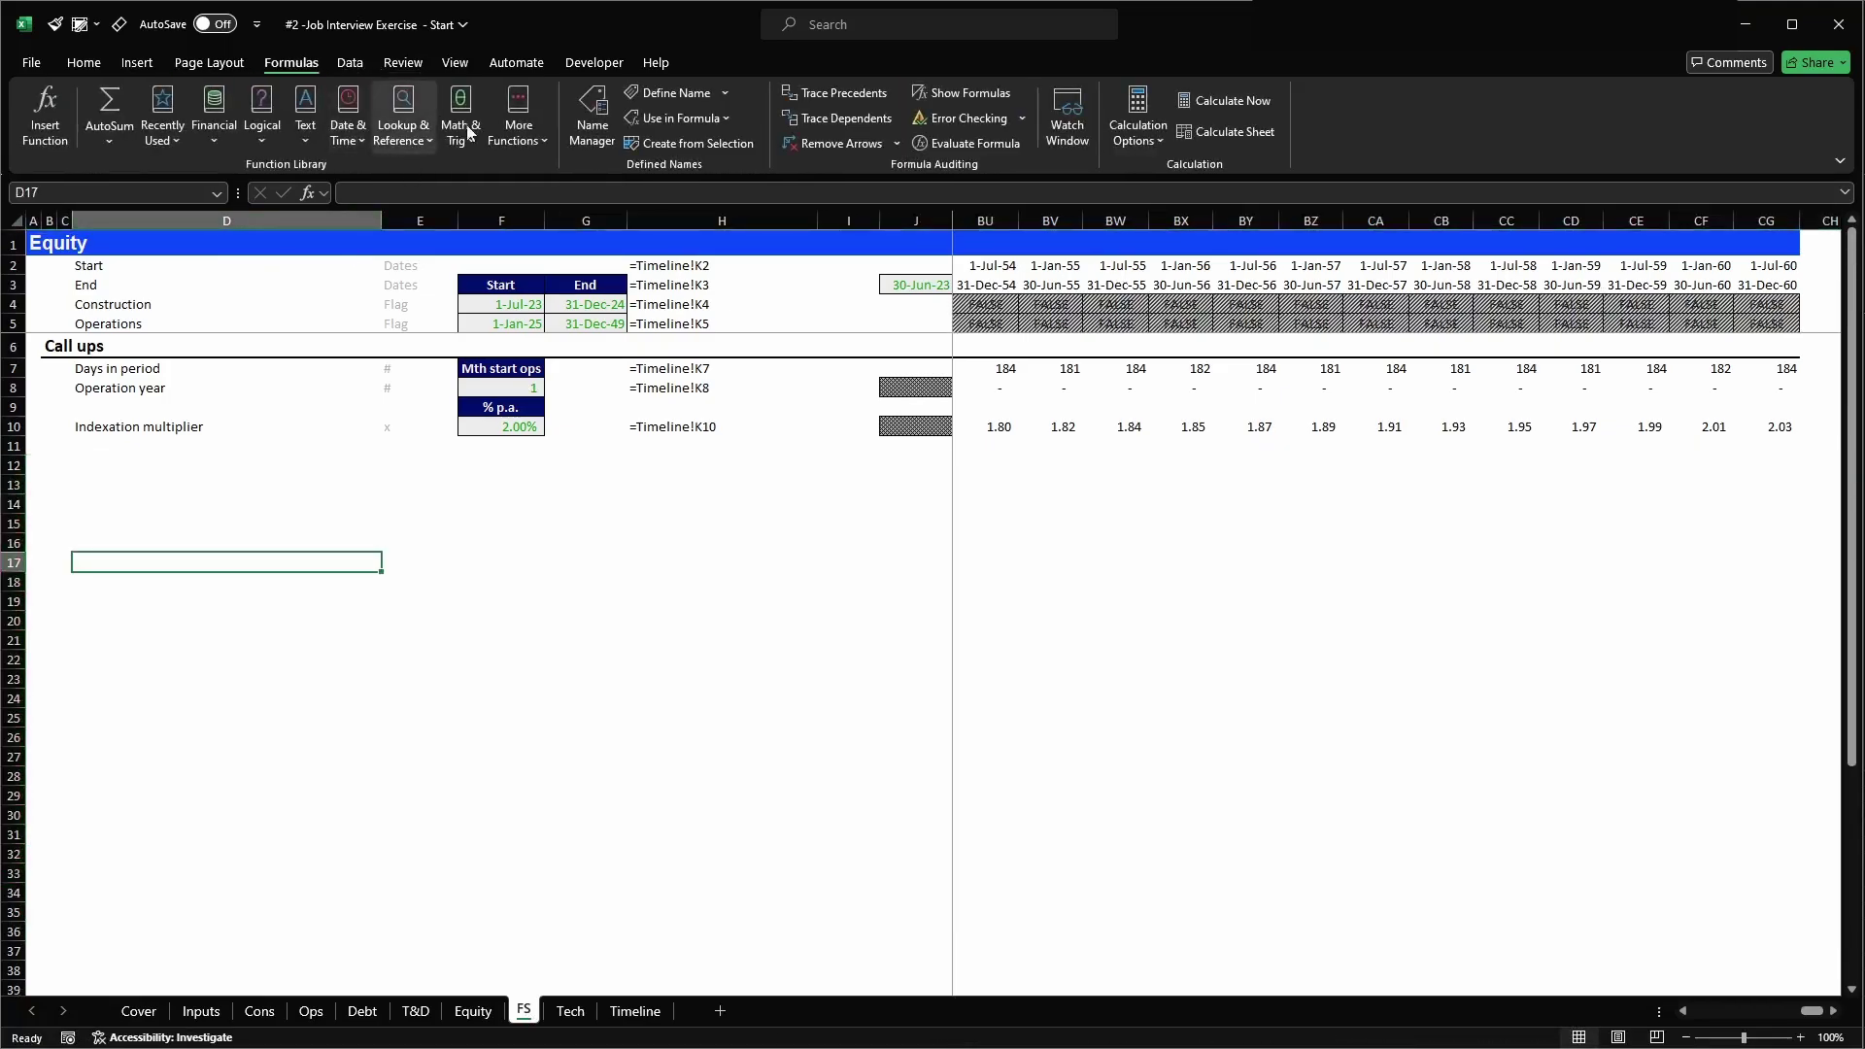
pyautogui.click(595, 113)
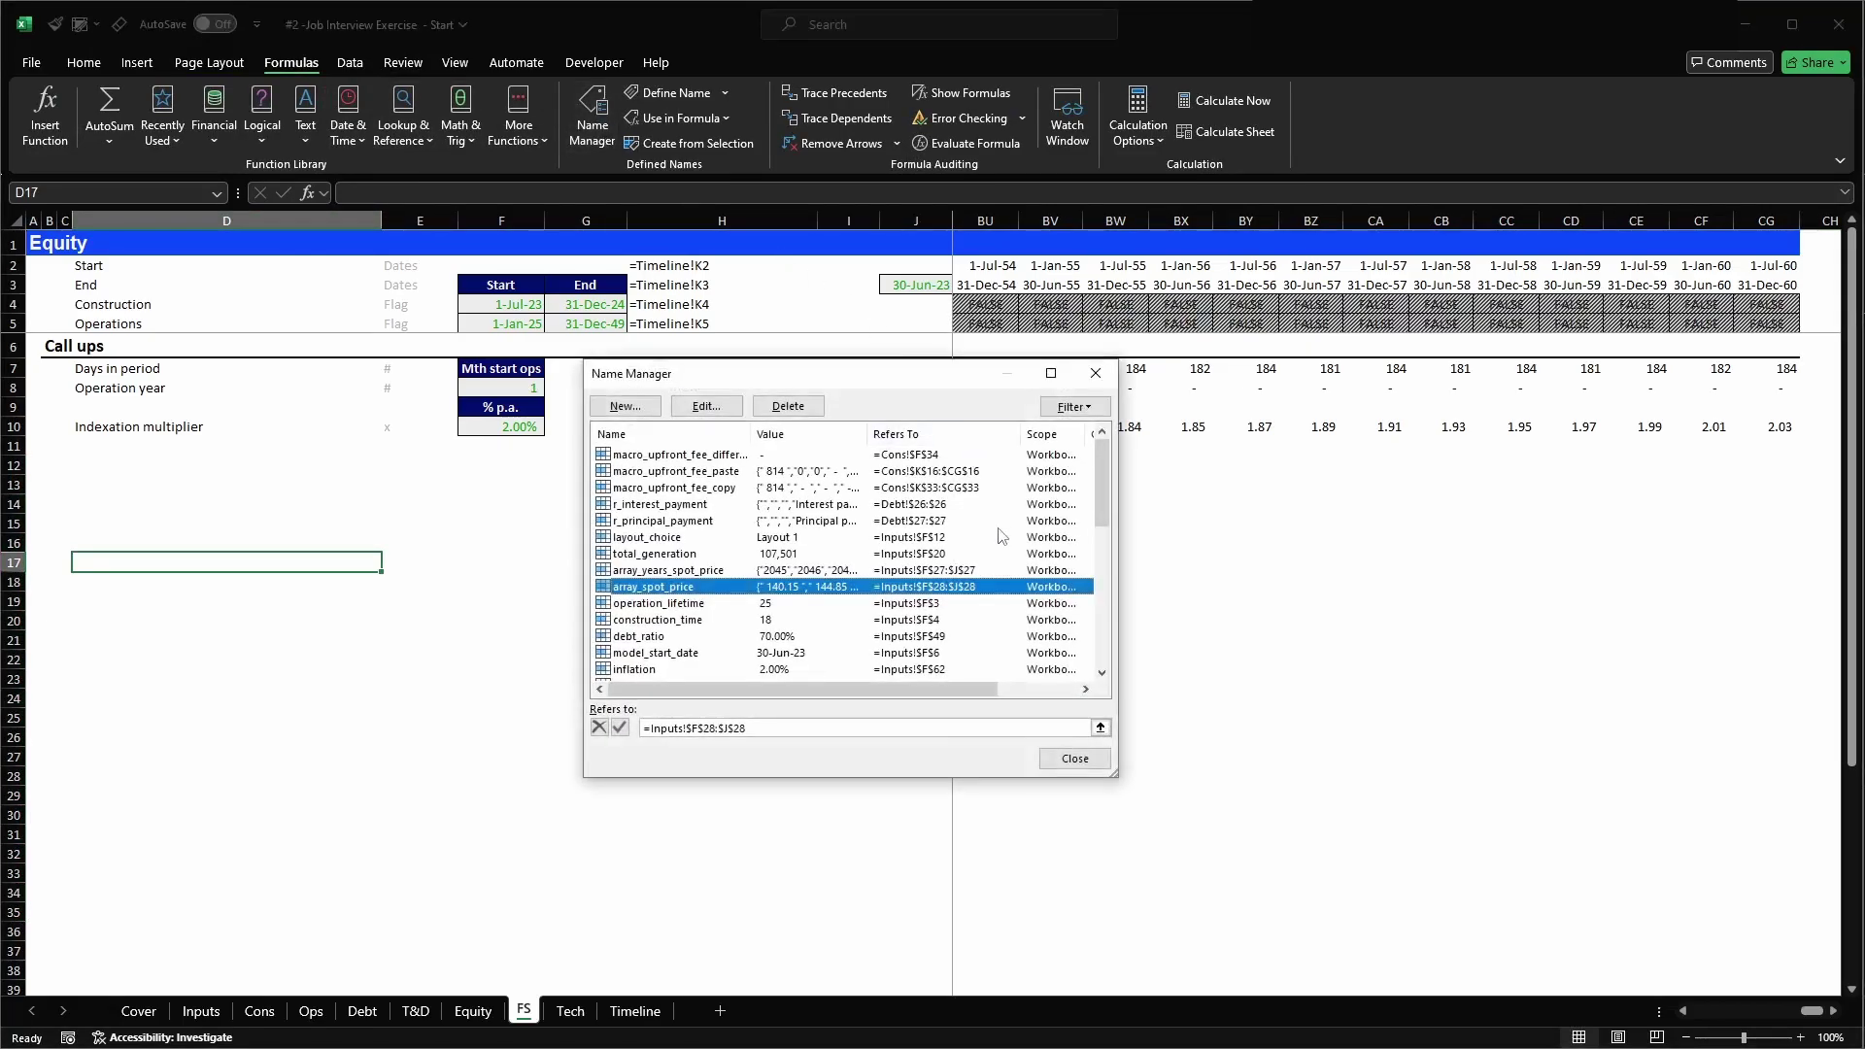
pyautogui.scroll(-1, 1000, 535)
pyautogui.scroll(-4, 1001, 535)
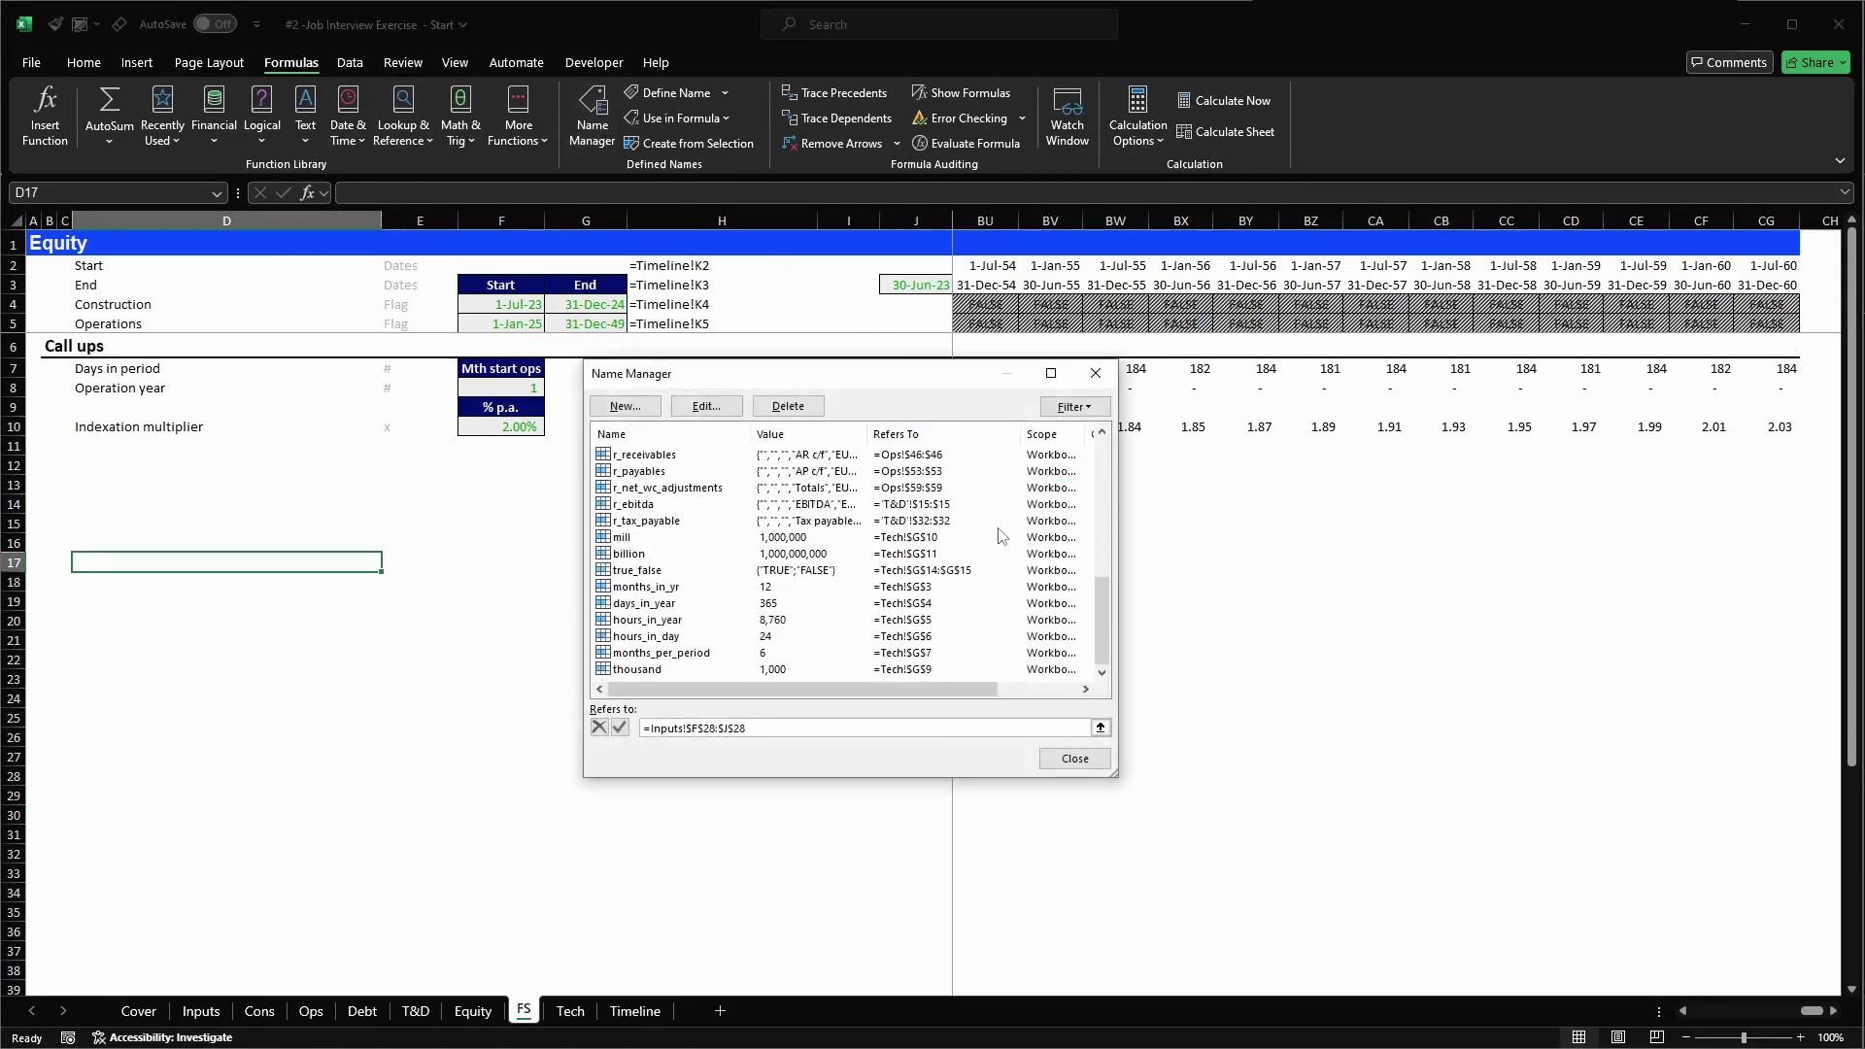
pyautogui.scroll(5, 996, 549)
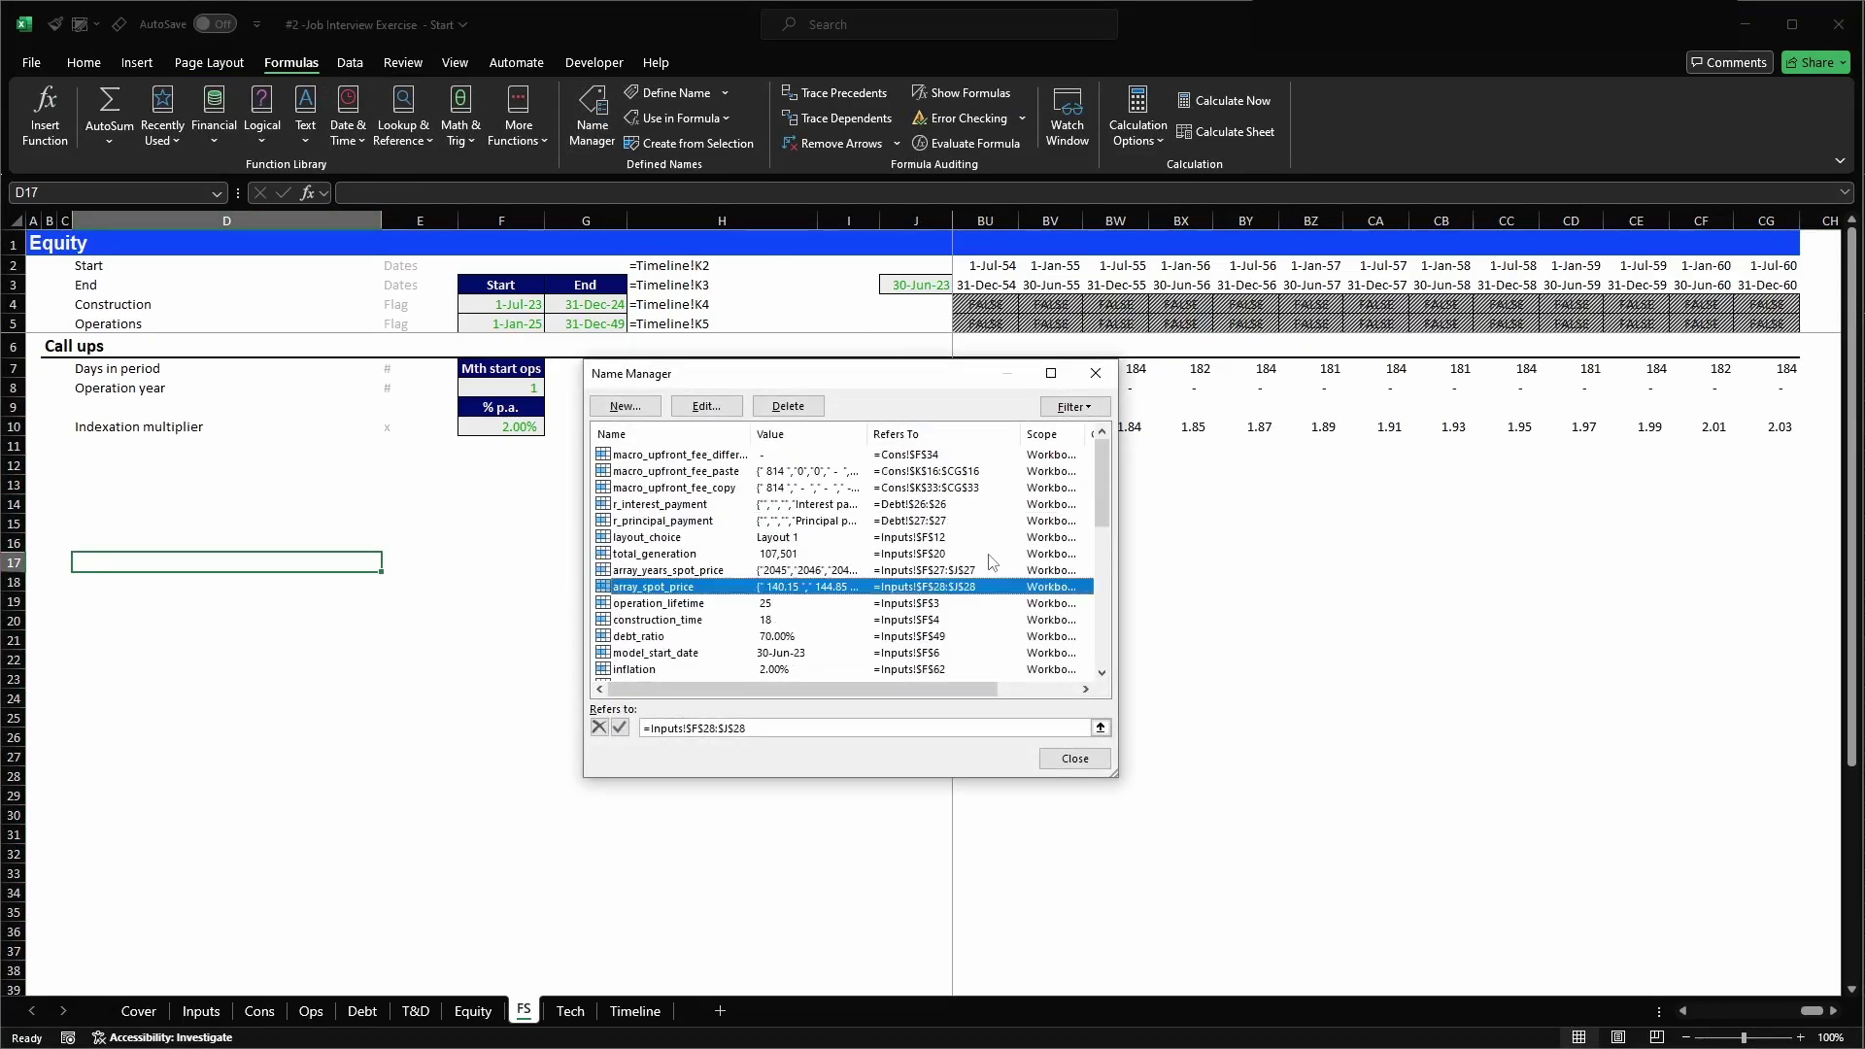
pyautogui.click(1098, 374)
pyautogui.click(280, 485)
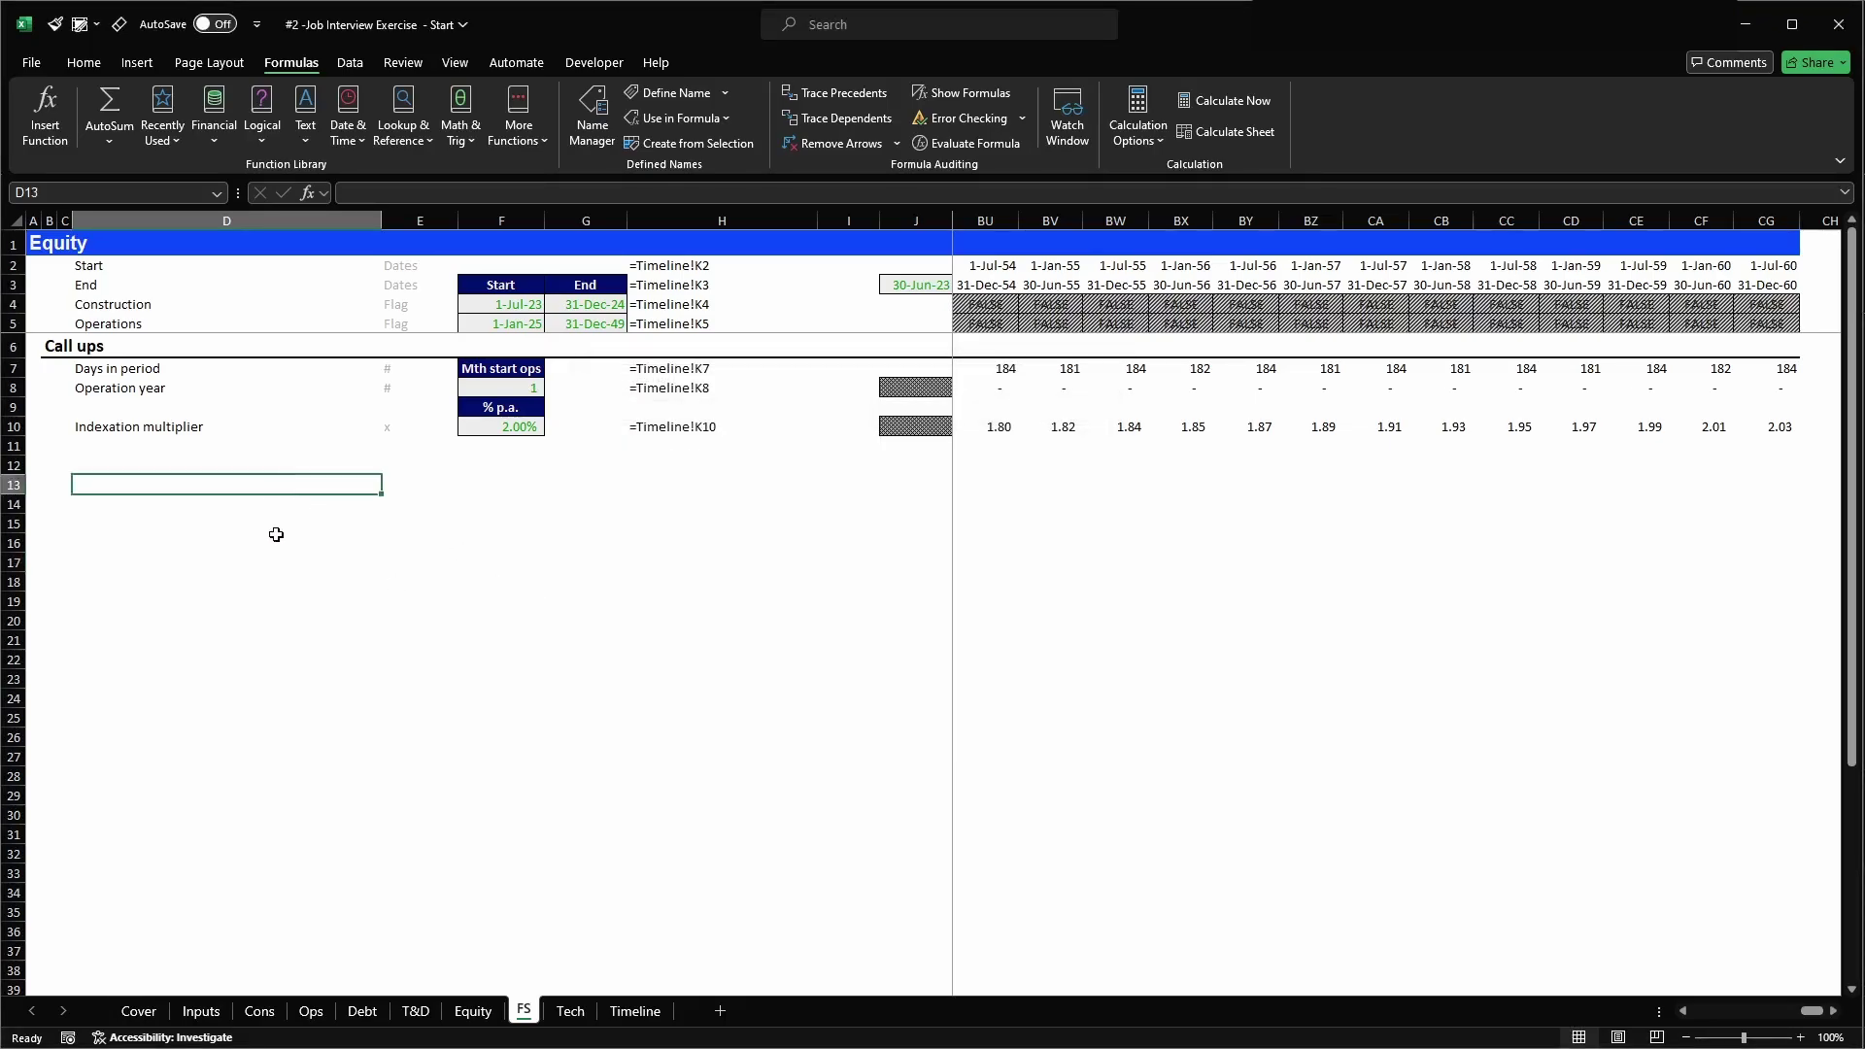
pyautogui.click(11, 347)
pyautogui.click(33, 347)
pyautogui.hotkey('ctrl', 'c')
pyautogui.press('Down')
pyautogui.press('Down')
pyautogui.press('Down')
pyautogui.press('Down')
pyautogui.press('Down')
pyautogui.press('Escape')
pyautogui.press('Up')
pyautogui.press('Up')
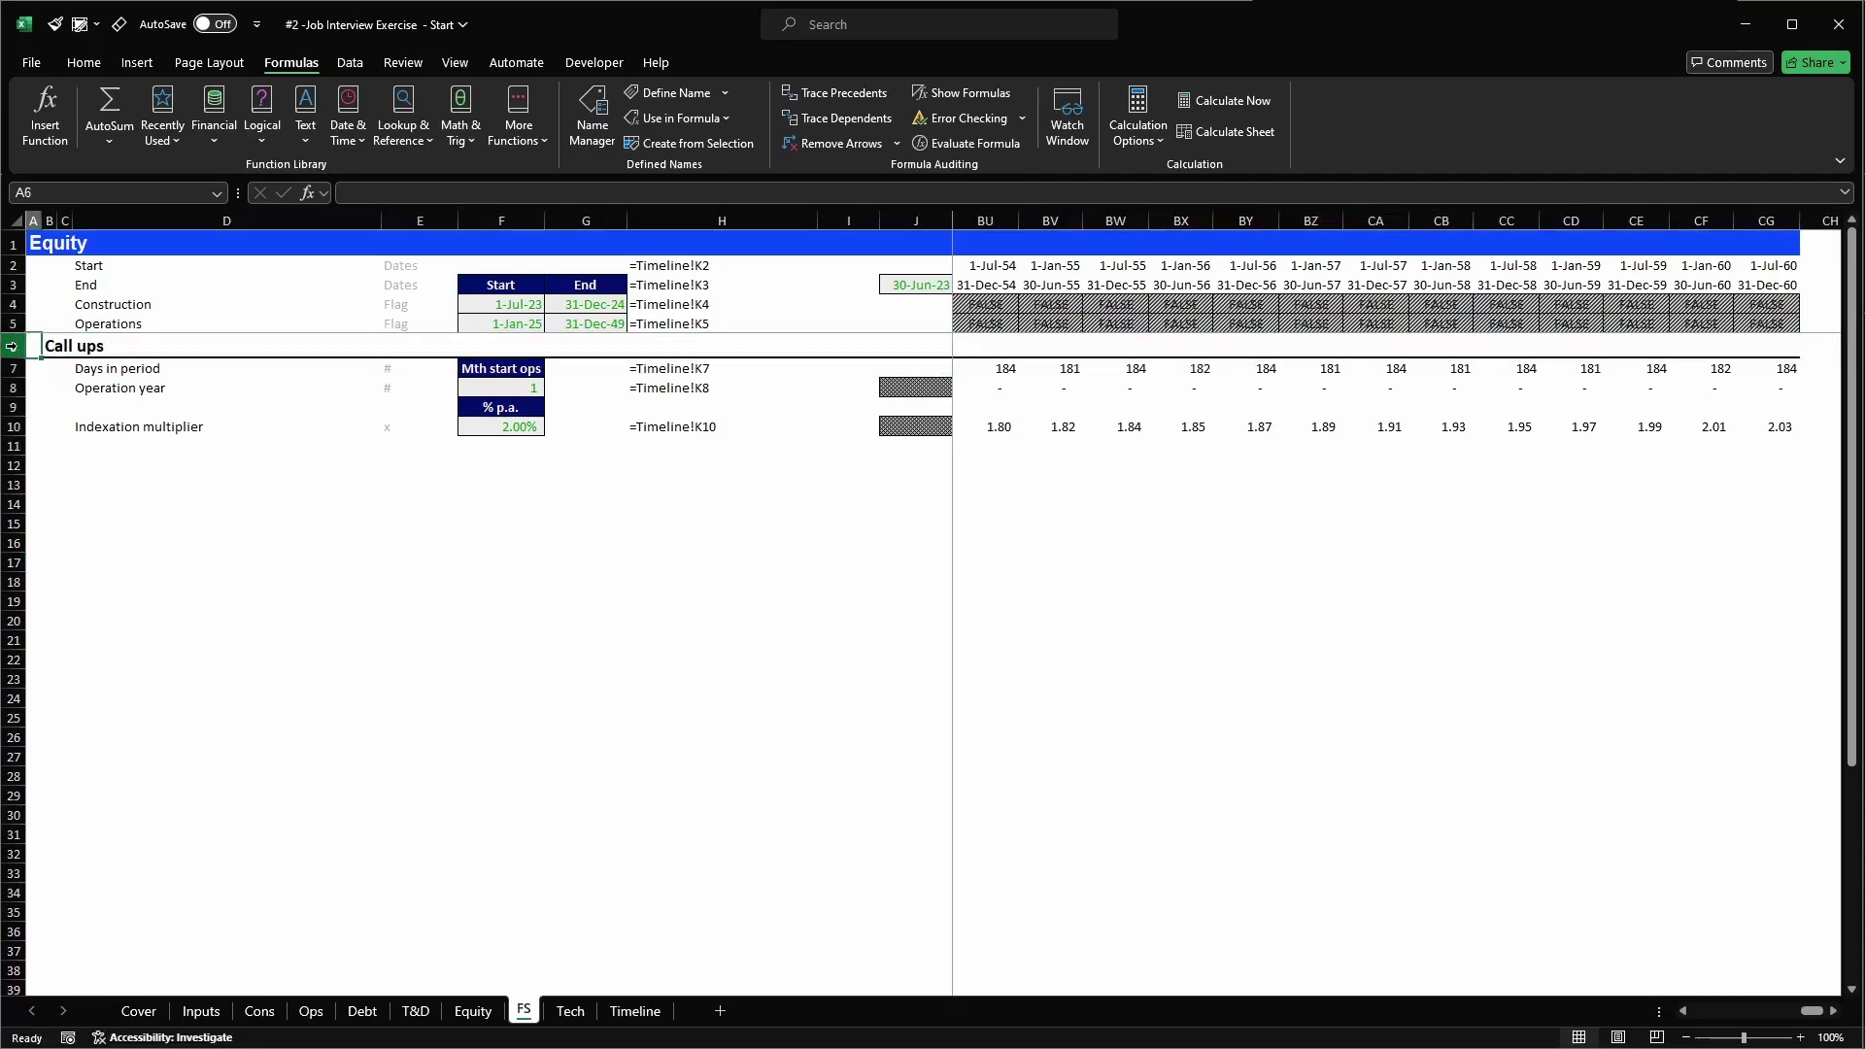
# - Copy the Call ups heading row 6 to row 12 of the FS sheet
pyautogui.click(11, 347)
pyautogui.hotkey('ctrl', 'c')
pyautogui.press('Down')
pyautogui.press('Down')
pyautogui.press('Down')
pyautogui.press('Down')
pyautogui.press('Down')
pyautogui.press('Down')
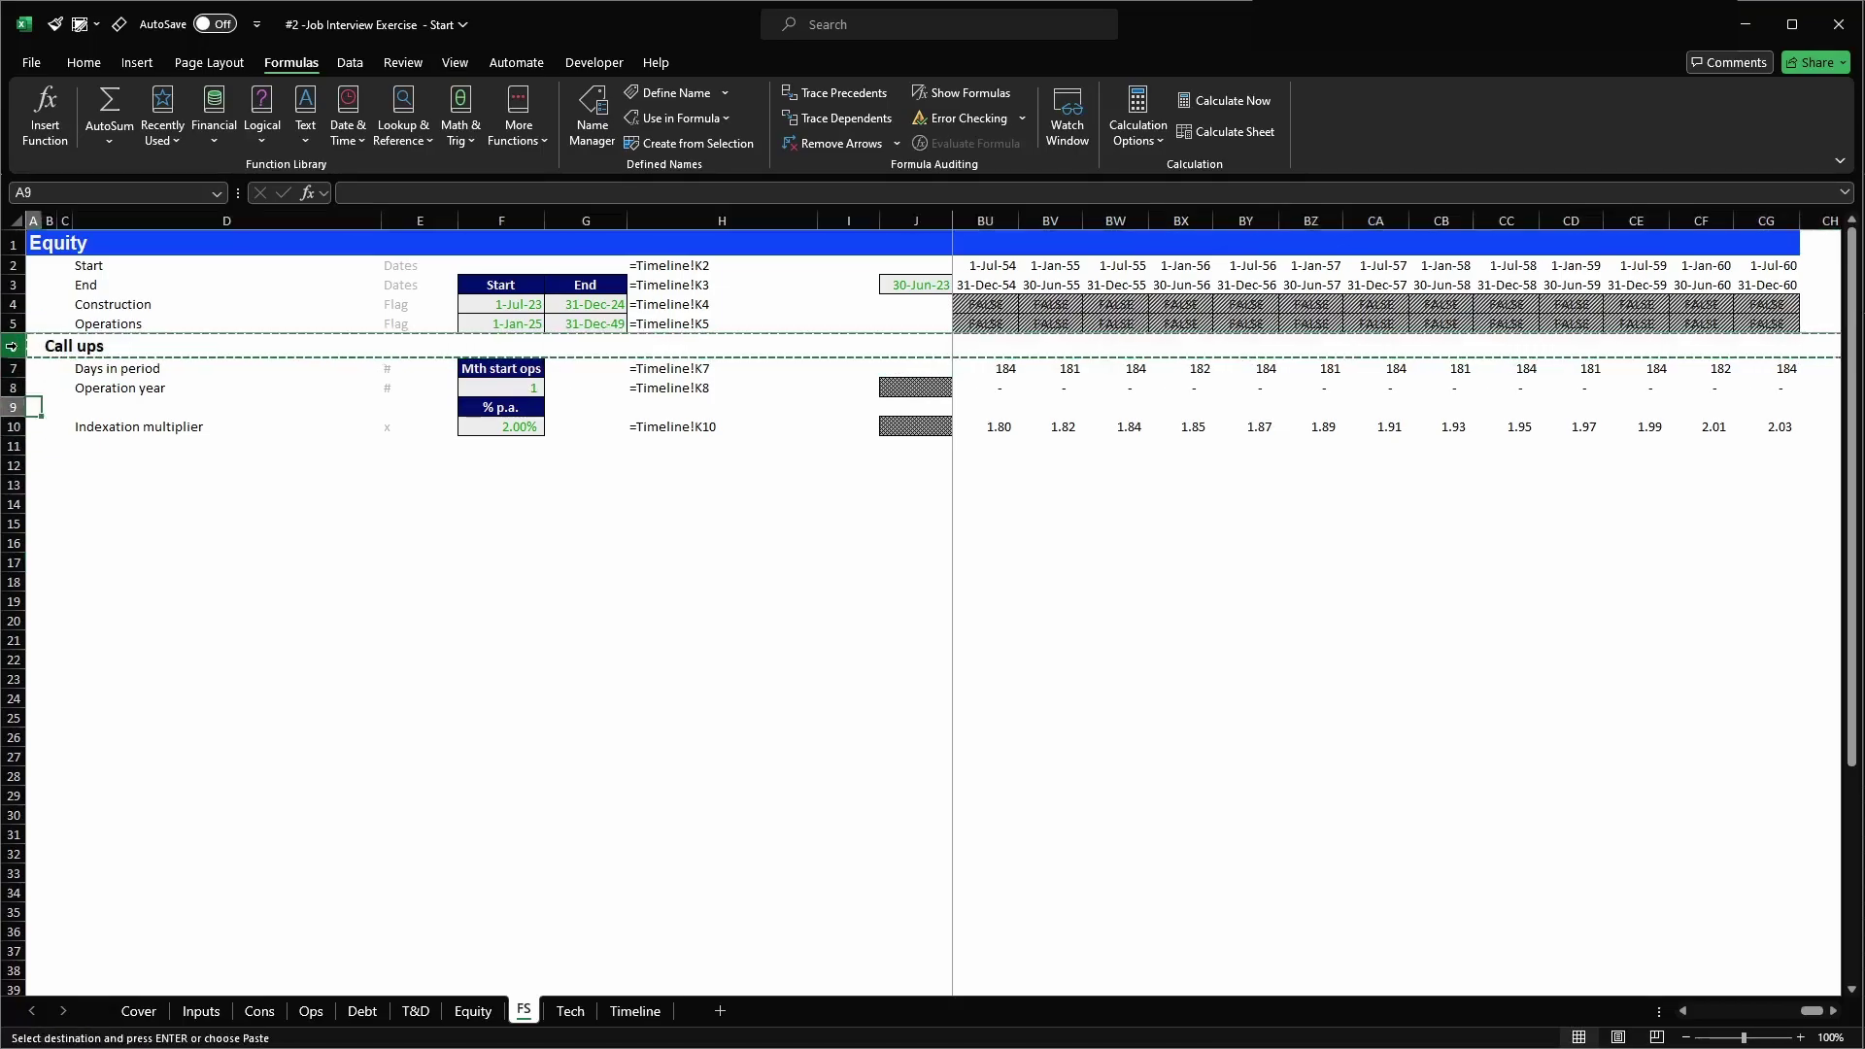
pyautogui.hotkey('shift', 'space')
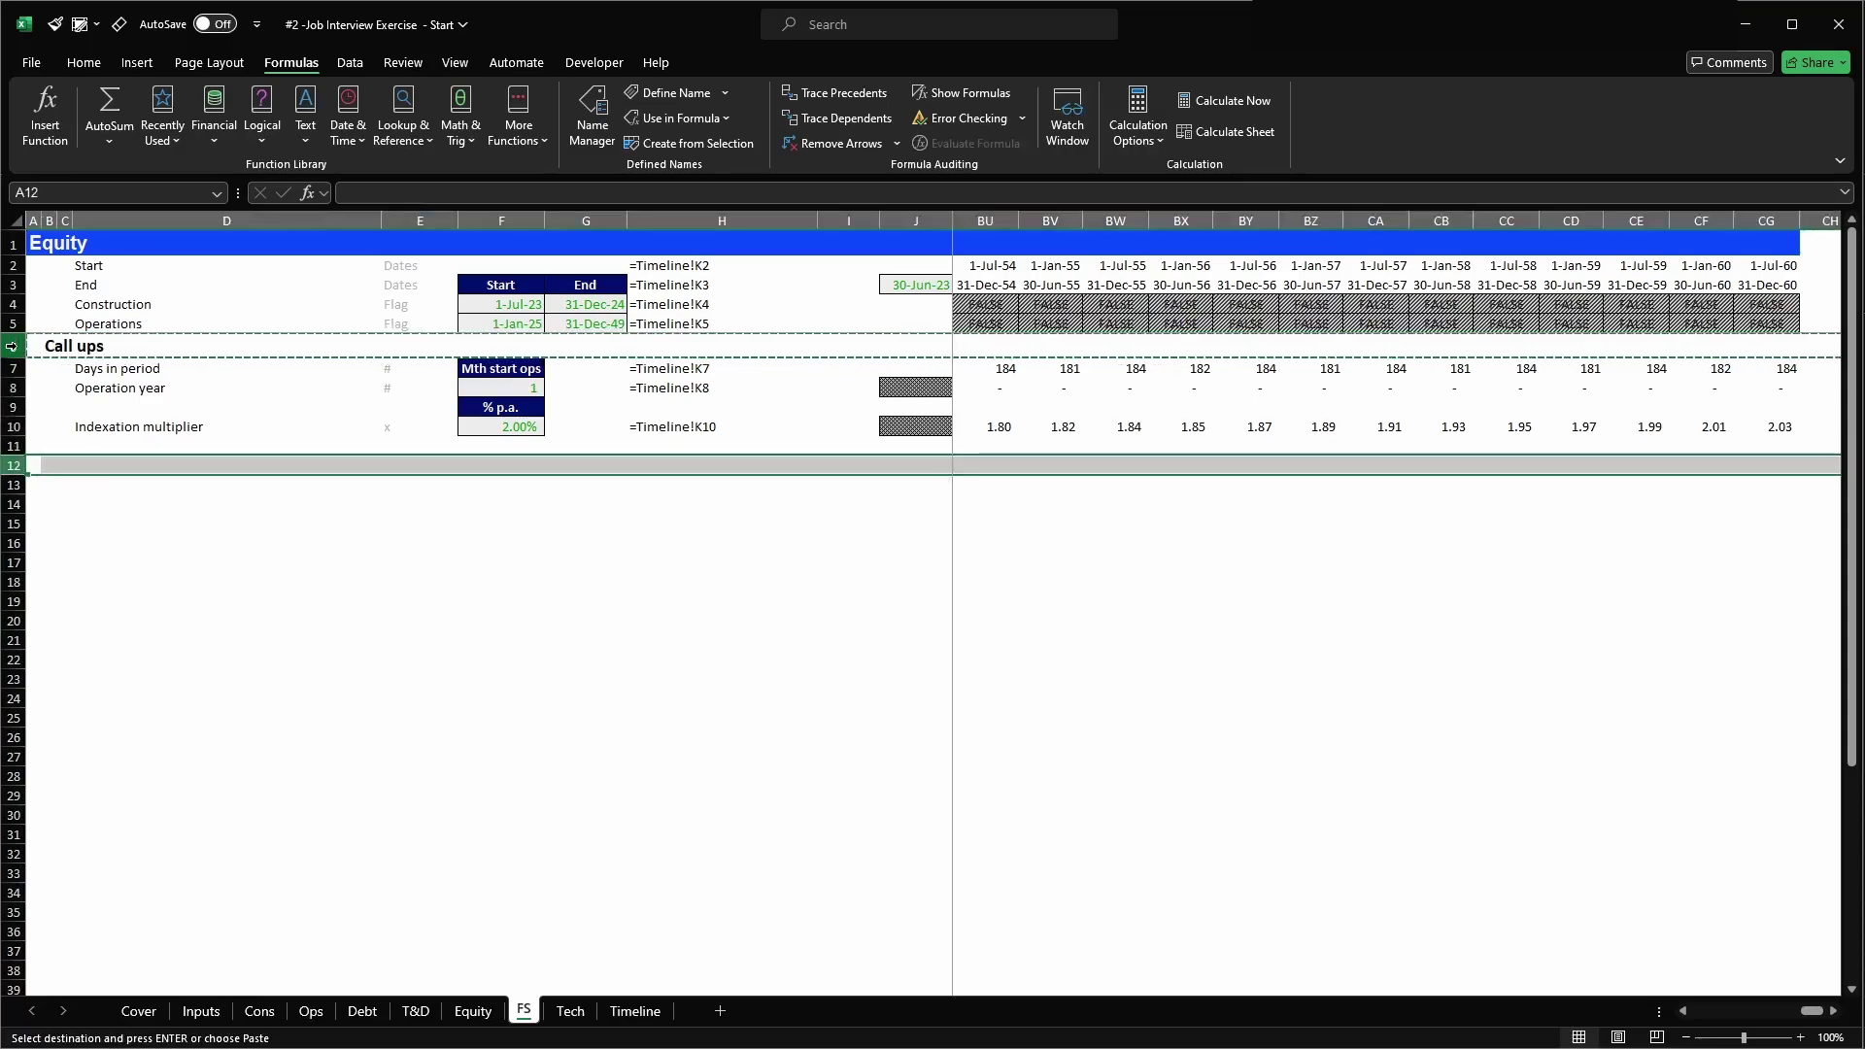
pyautogui.press('Return')
pyautogui.press('Right')
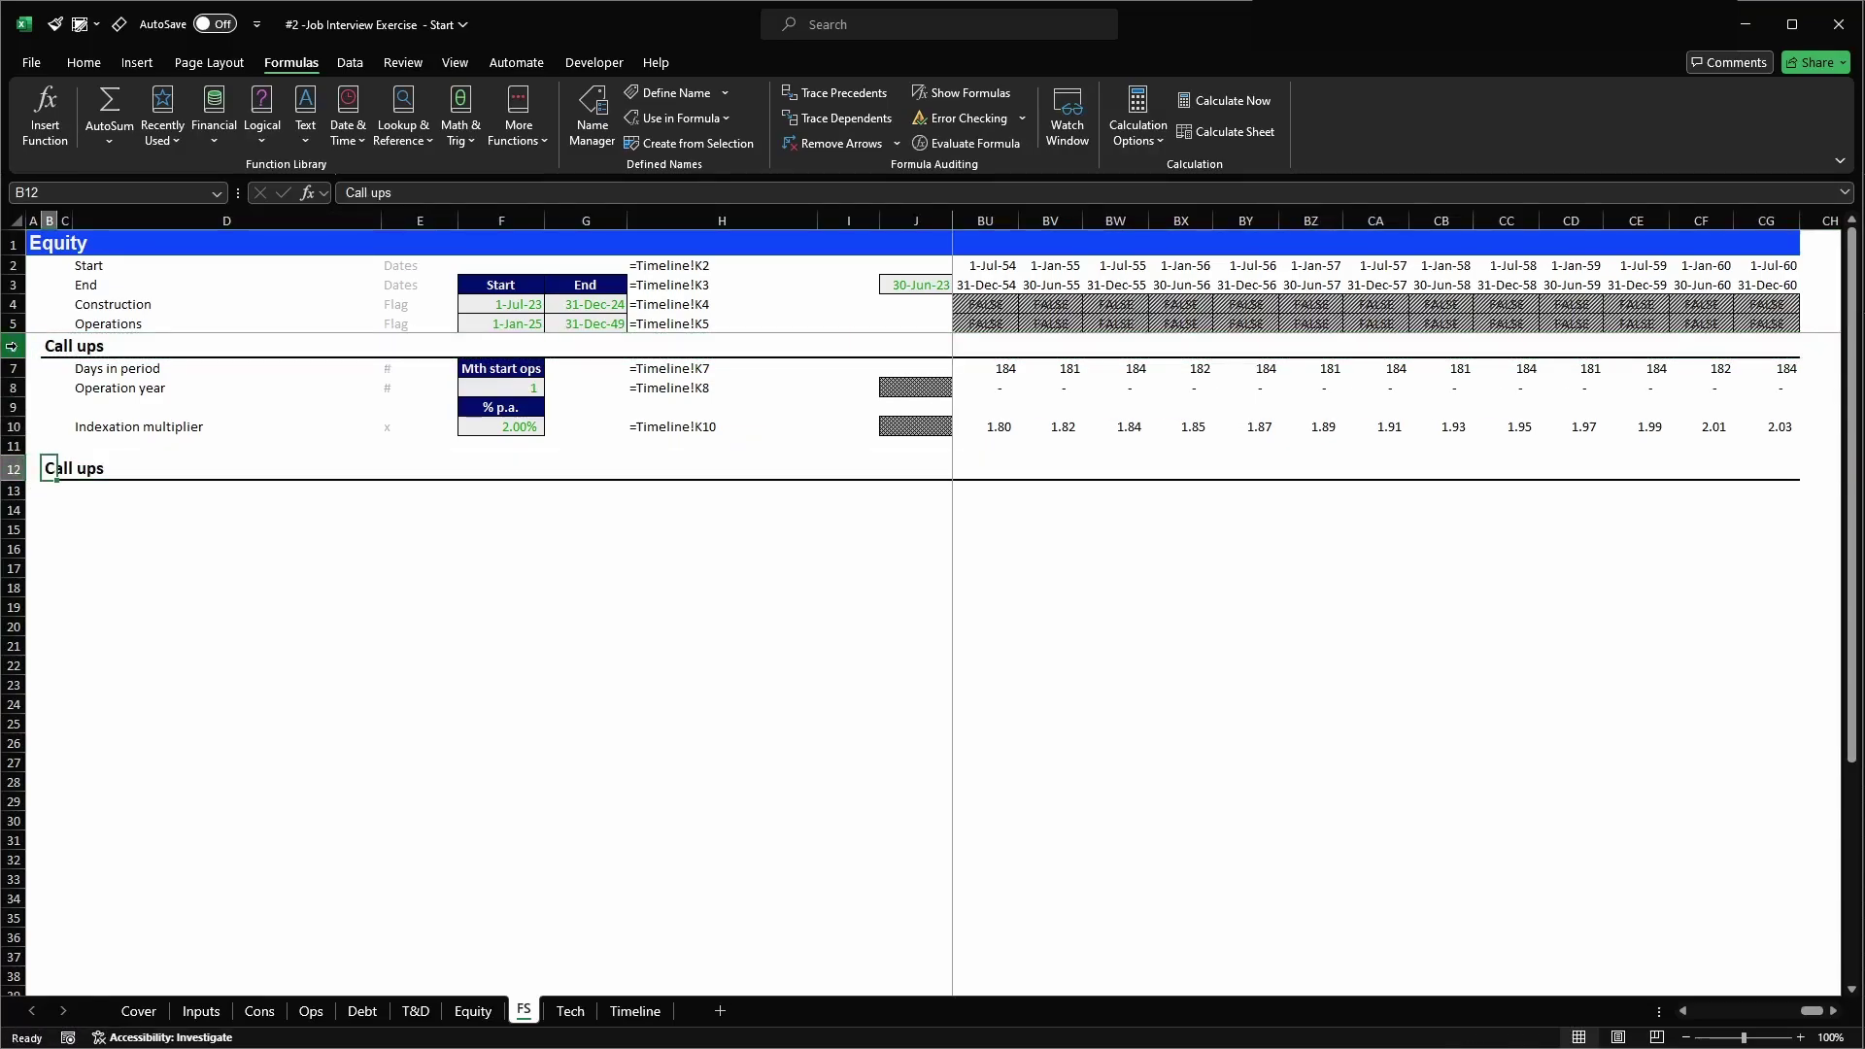
# - Rename the copied heading in row 12 of the FS sheet as Profit & Loss
pyautogui.write('Profit ')
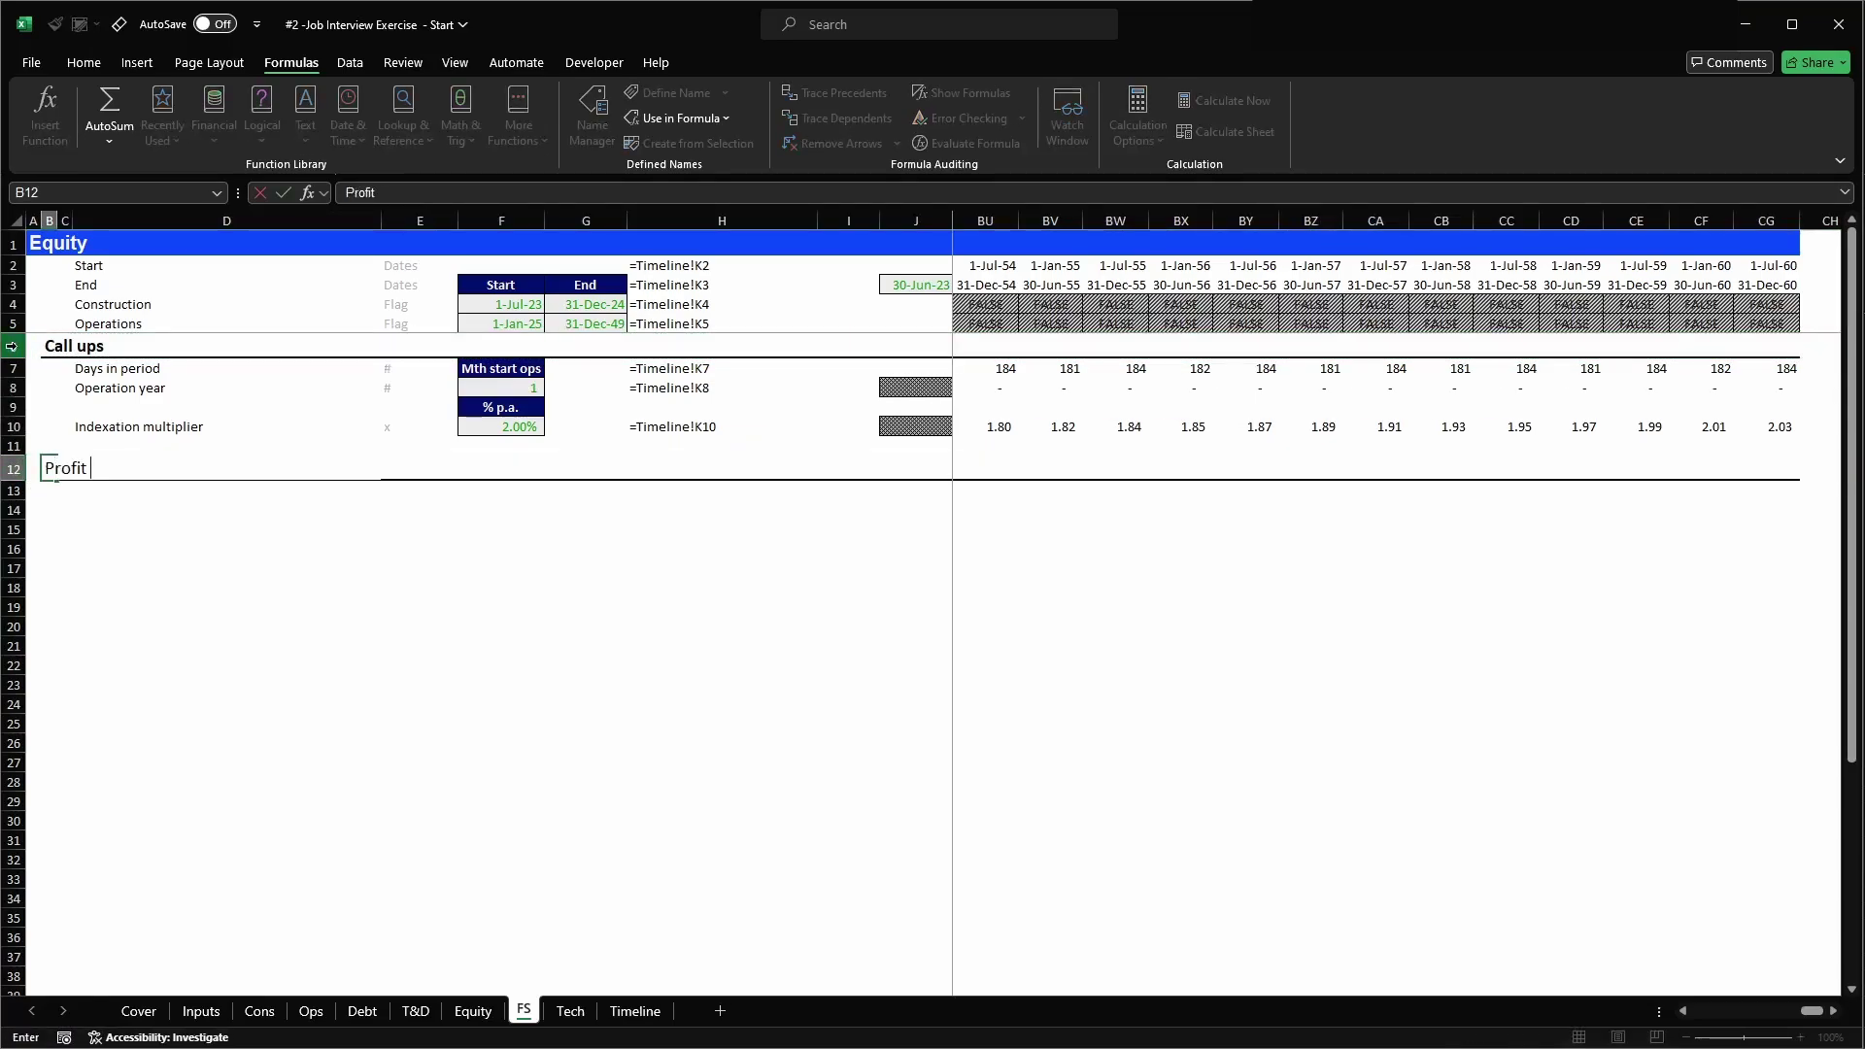
pyautogui.write('& Loss')
pyautogui.press('Return')
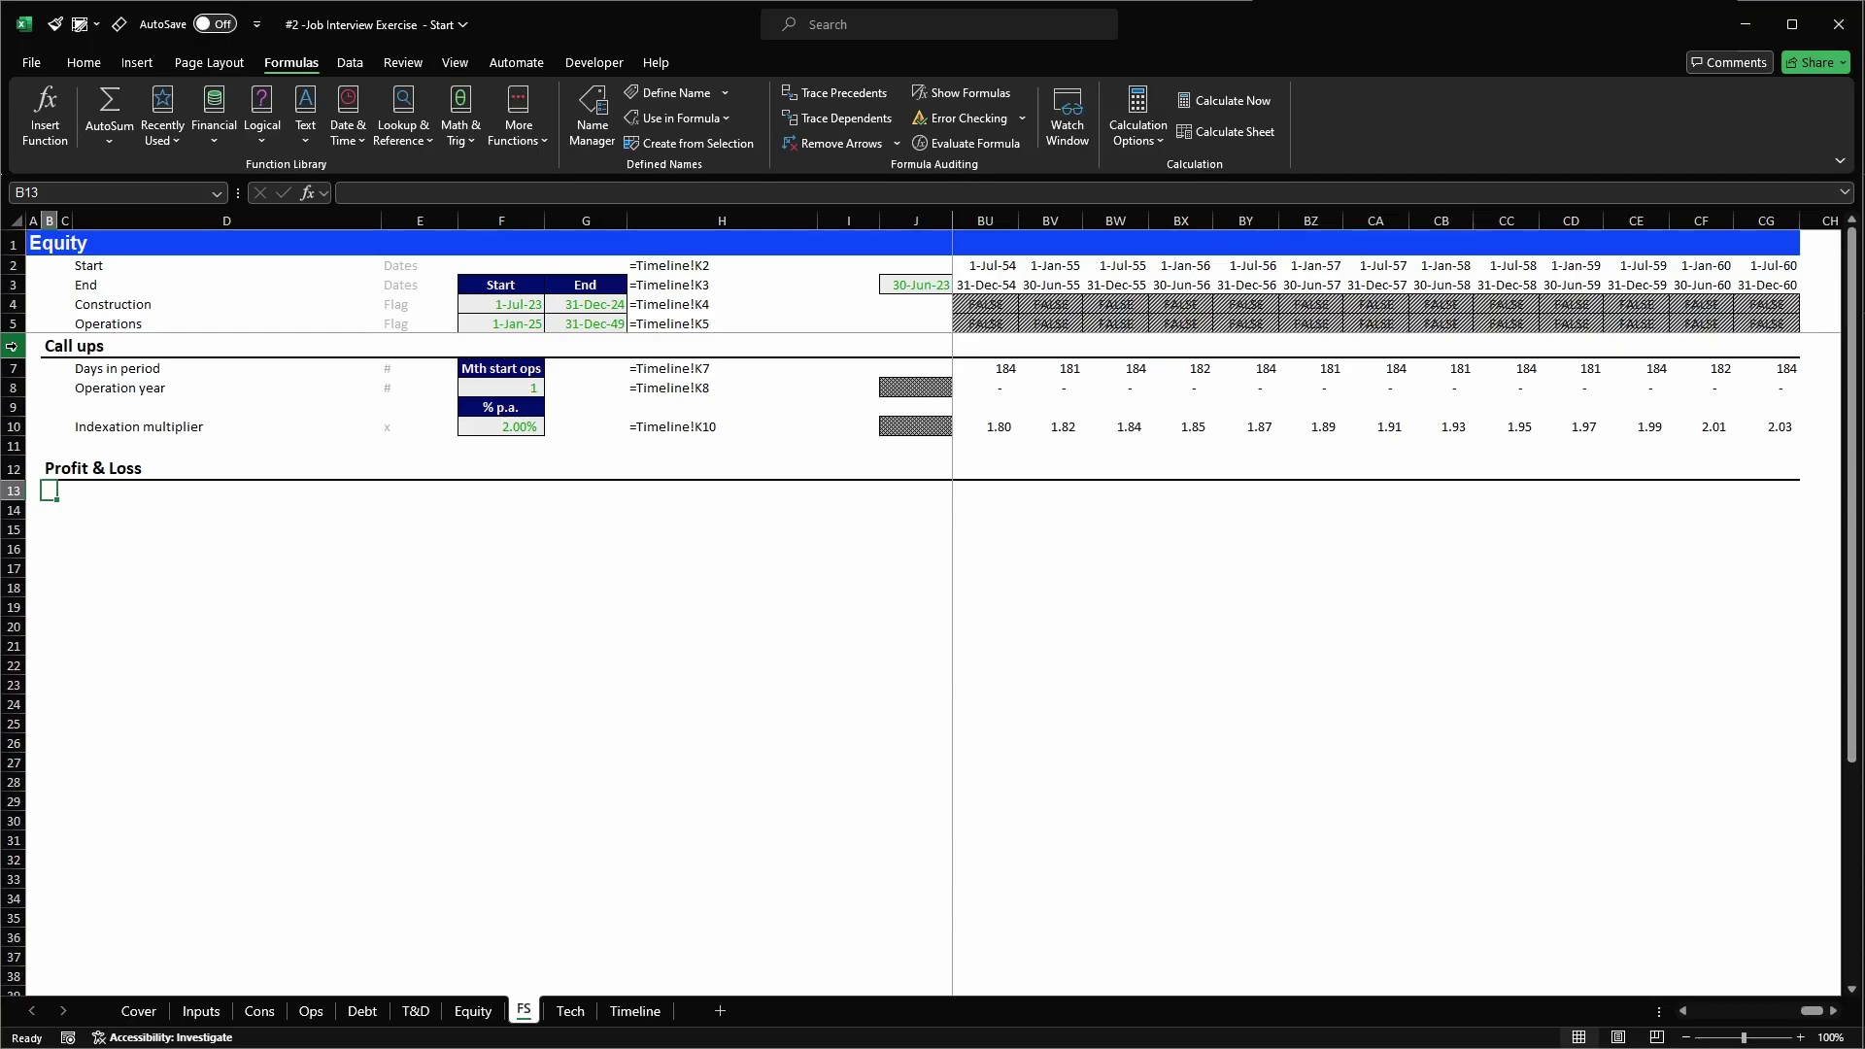
# - Add the Profit & Loss line labels EBITDA in D13, Depreciation in D15 and EBIT in D16
pyautogui.press('Right')
pyautogui.press('Up')
pyautogui.press('Down')
pyautogui.press('Right')
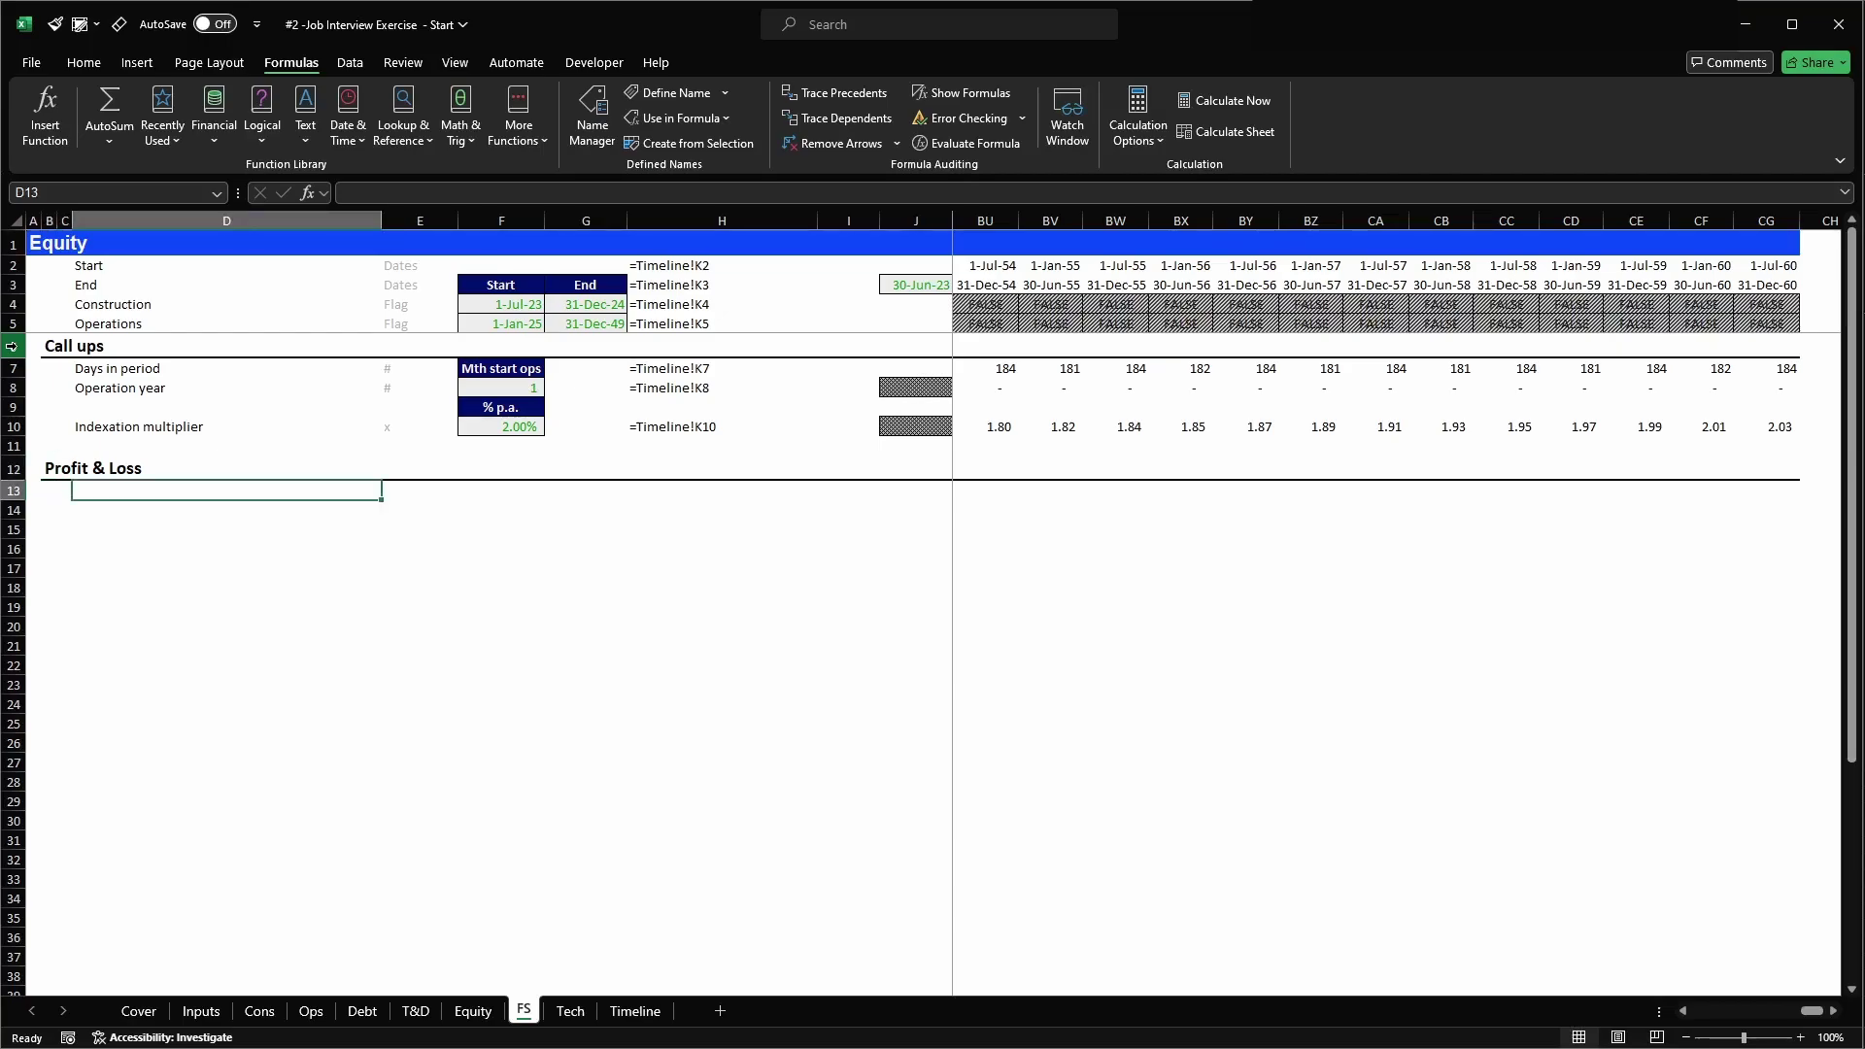
pyautogui.write('EBITD')
pyautogui.press('Return')
pyautogui.press('Return')
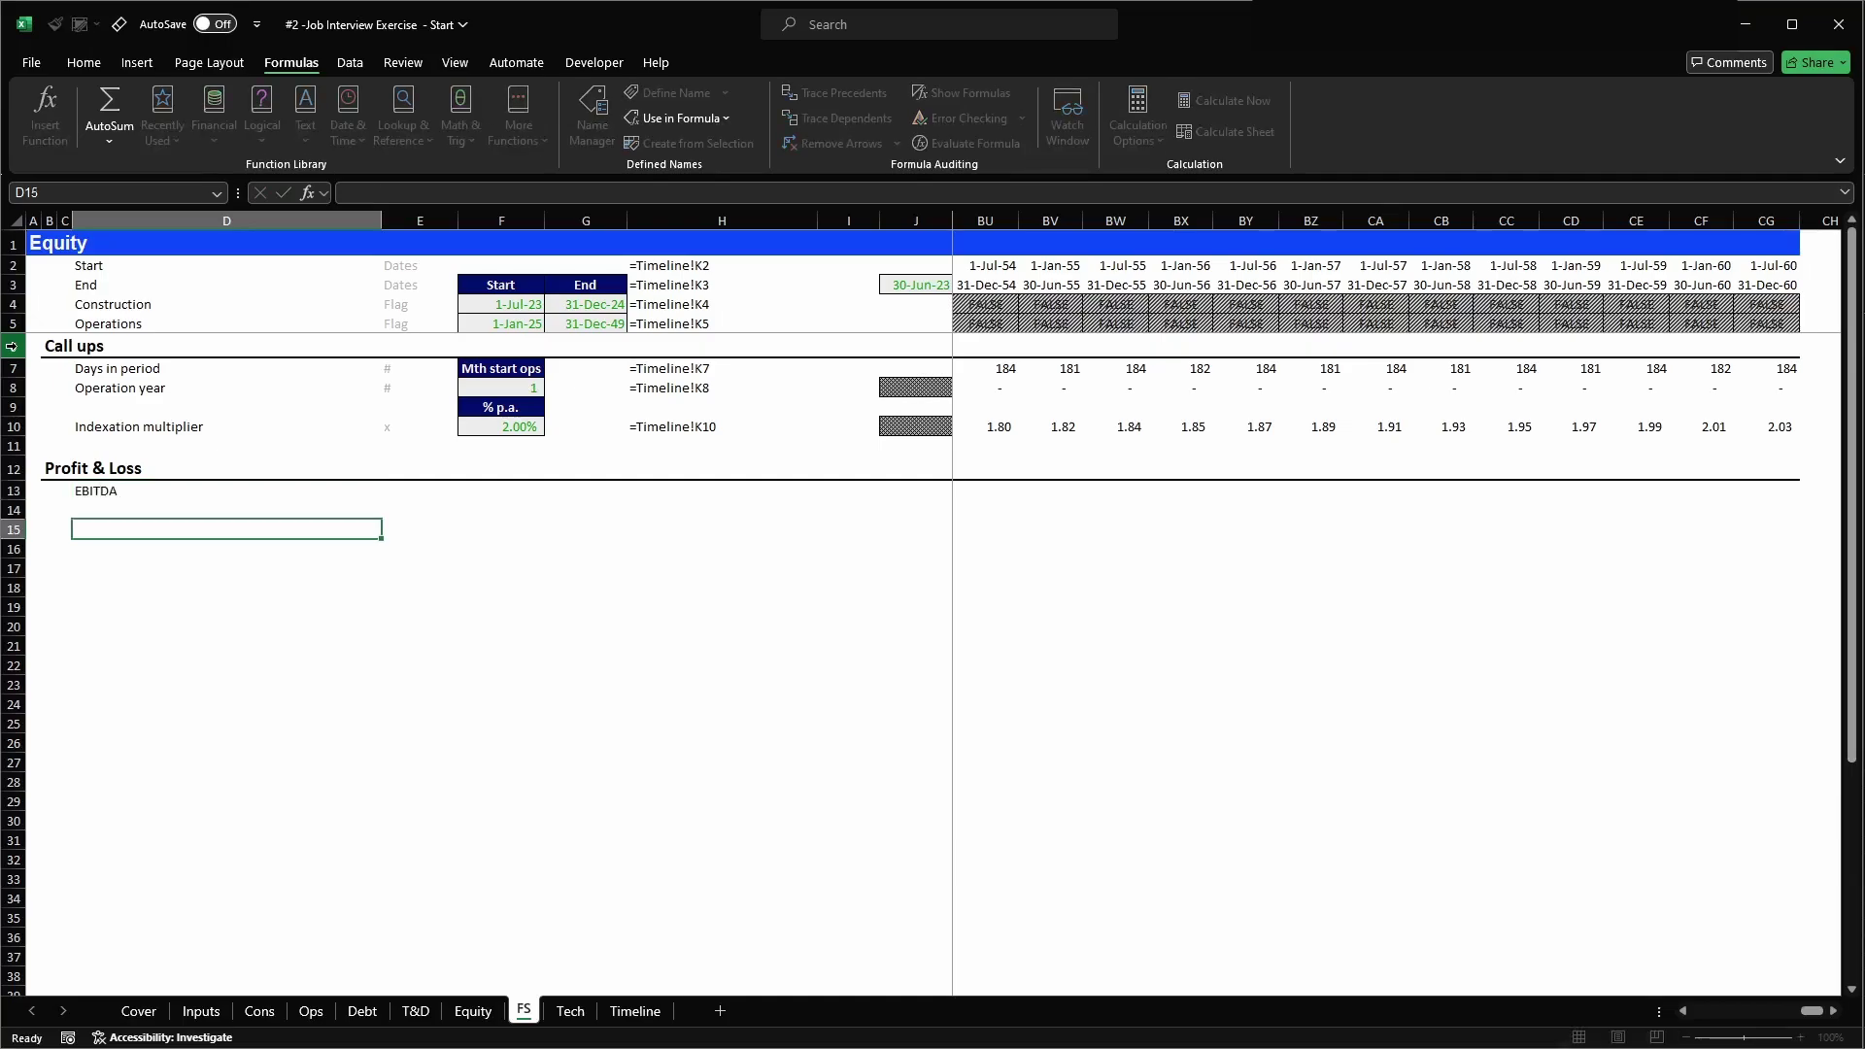
pyautogui.write('Depreciation')
pyautogui.press('Return')
pyautogui.write('EBIT')
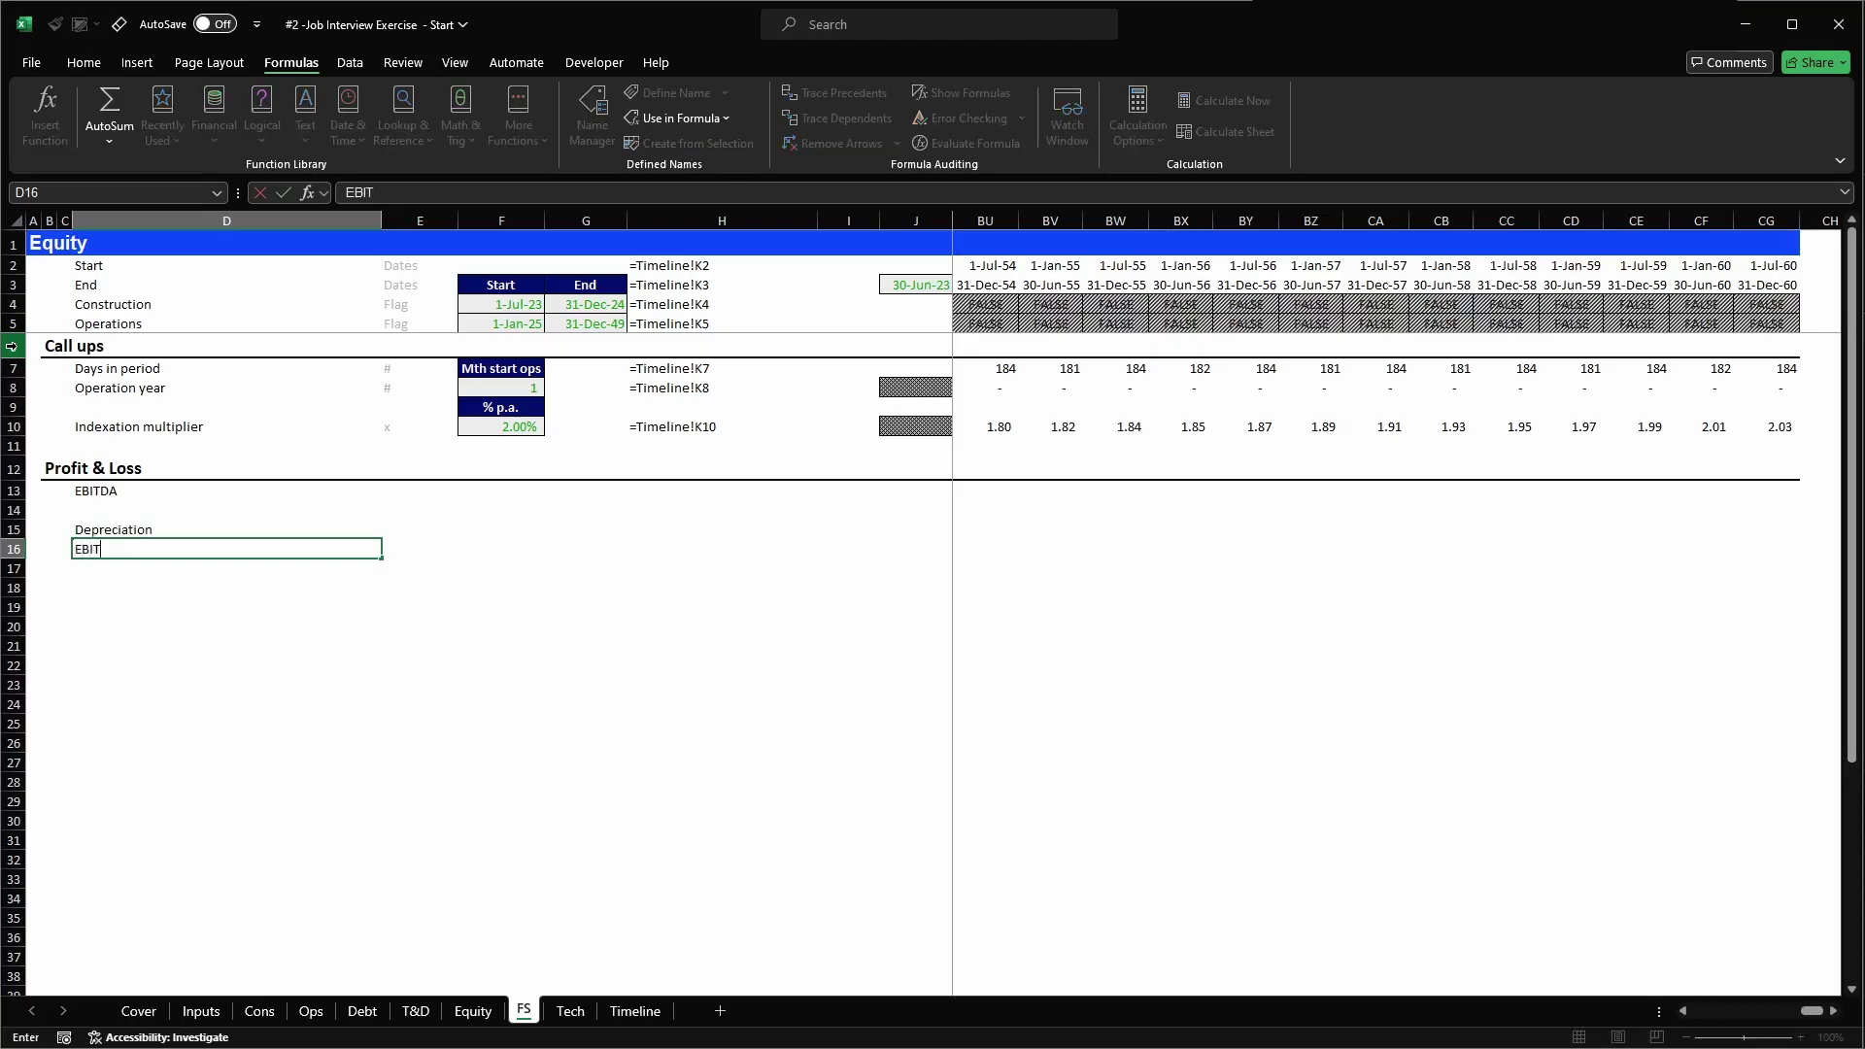
pyautogui.press('Return')
pyautogui.press('Return')
# - Add the labels Interest payment in D18, EBT in D19, Tax payable in D21 and Net income in D22
pyautogui.write('Interest payment')
pyautogui.press('Return')
pyautogui.write('EBT')
pyautogui.press('Return')
pyautogui.press('Return')
pyautogui.write('Tax payable')
pyautogui.press('Return')
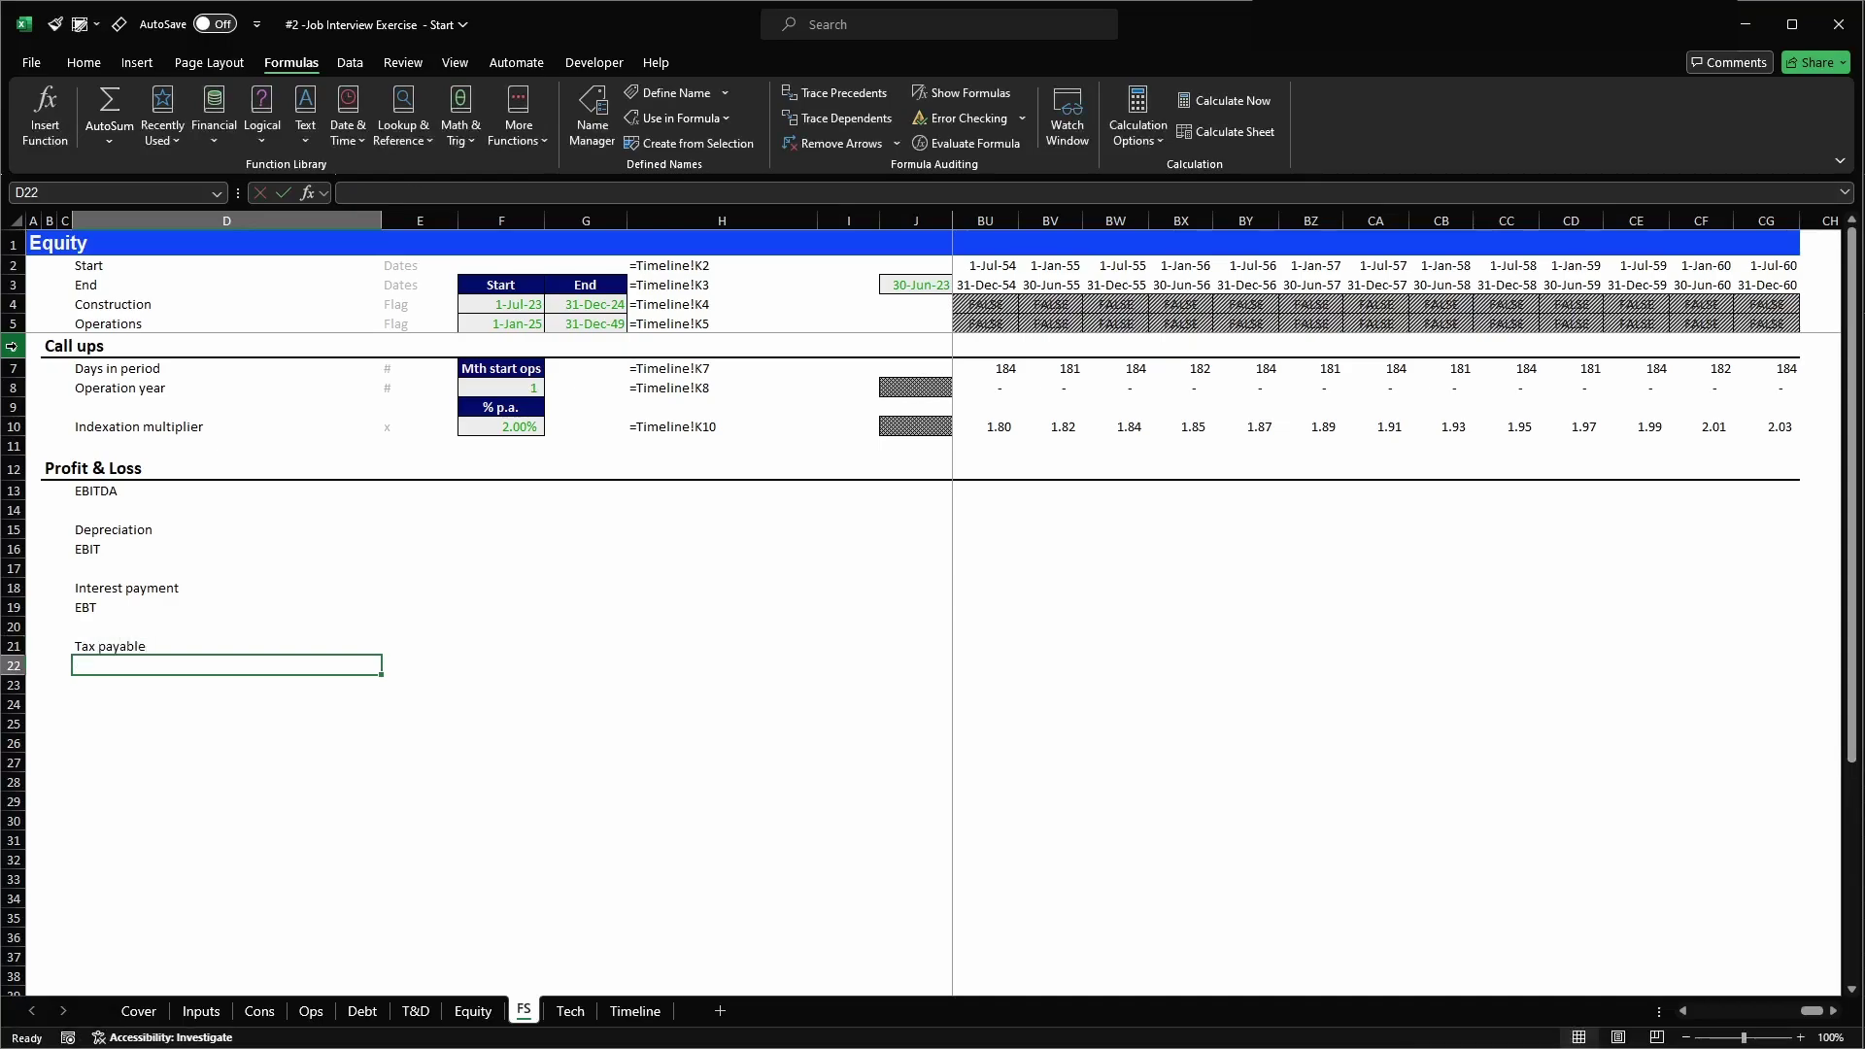
pyautogui.write('Net income')
pyautogui.press('Return')
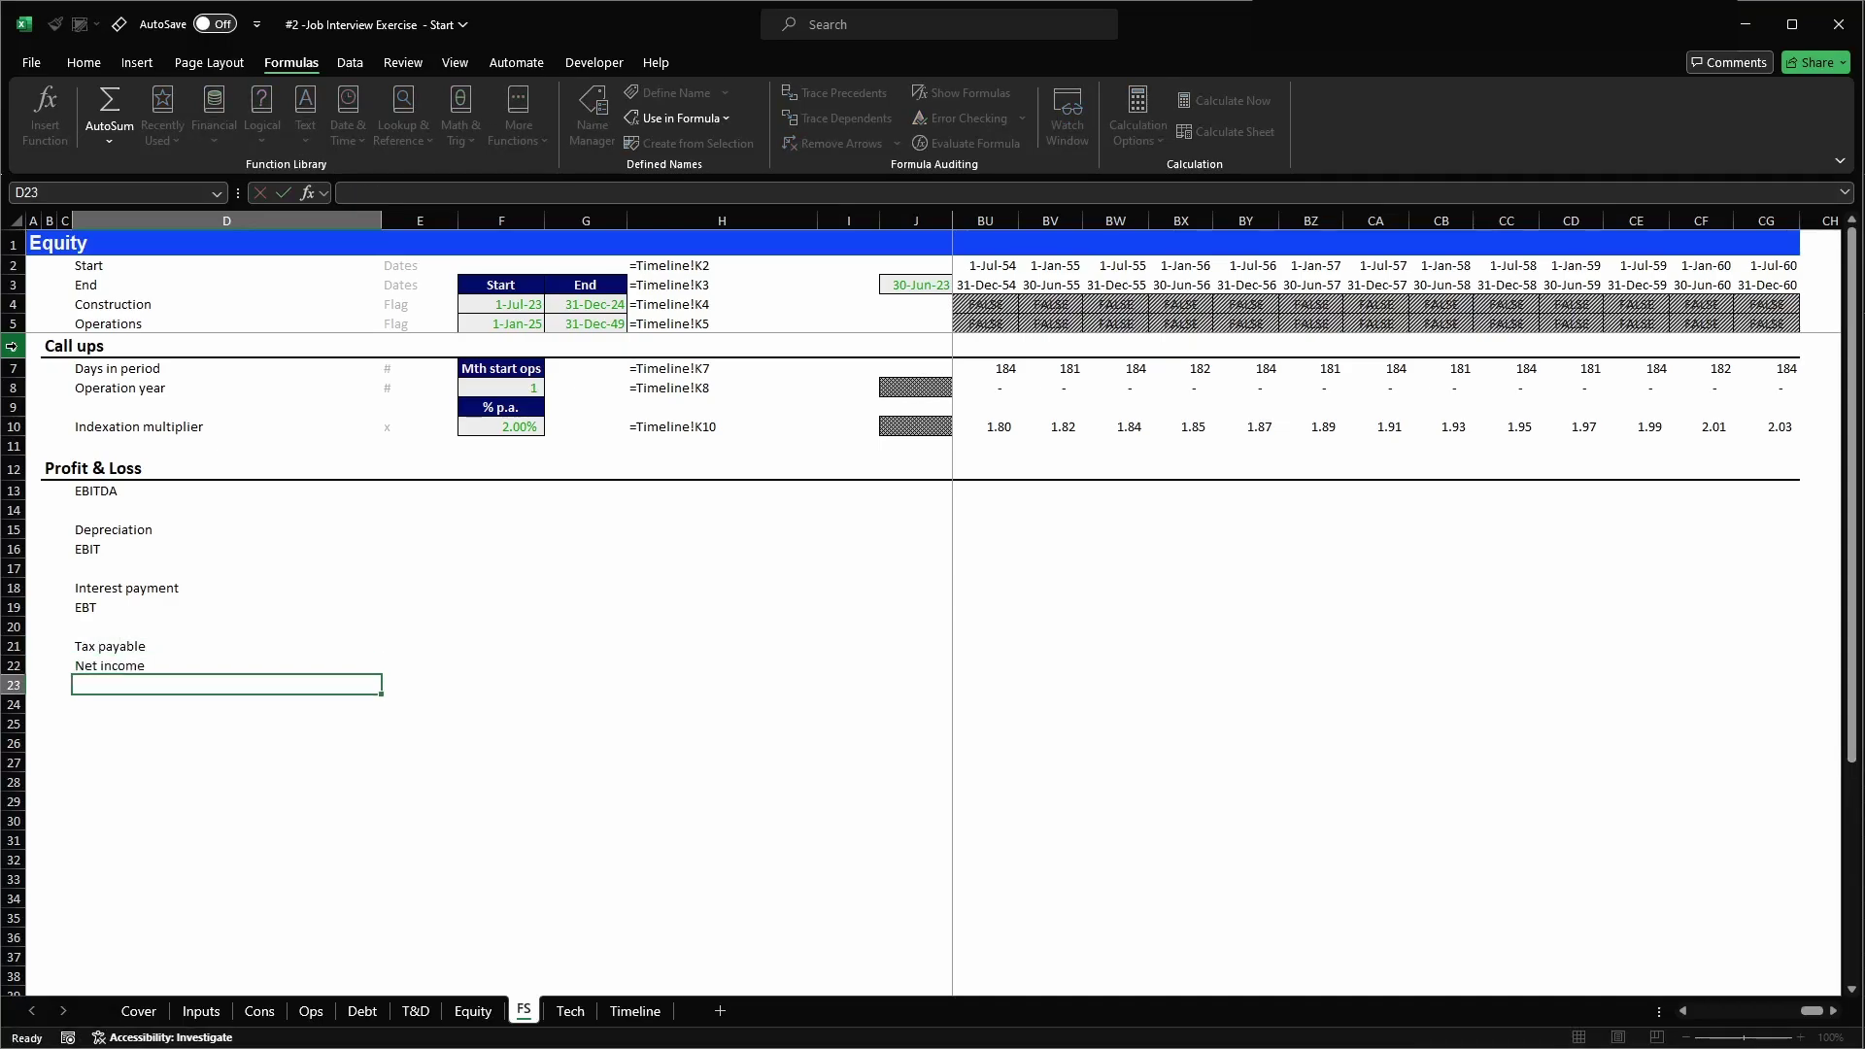
# - Copy the EBITDA line's unit through first-period cells (E19:K19) from the Equity sheet to E13 on the FS sheet
pyautogui.press('Up')
pyautogui.hotkey('ctrl', 'pageup')
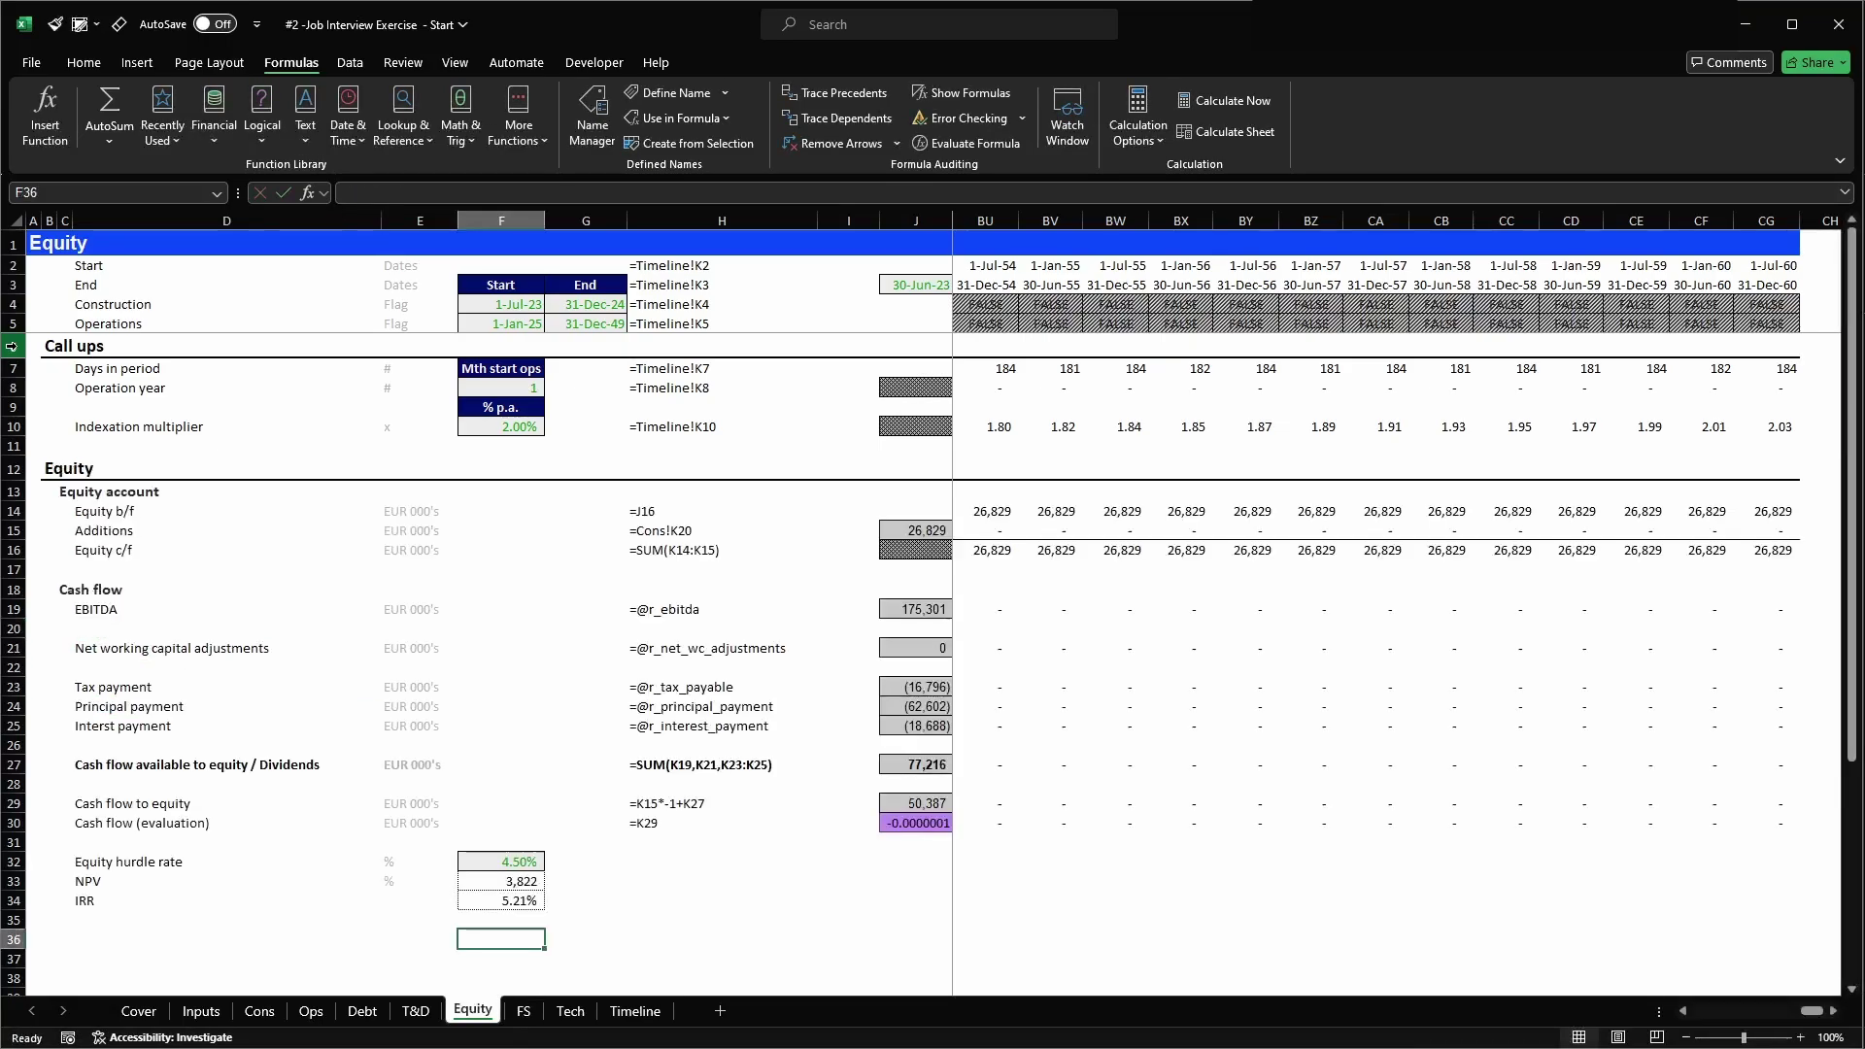
pyautogui.click(404, 607)
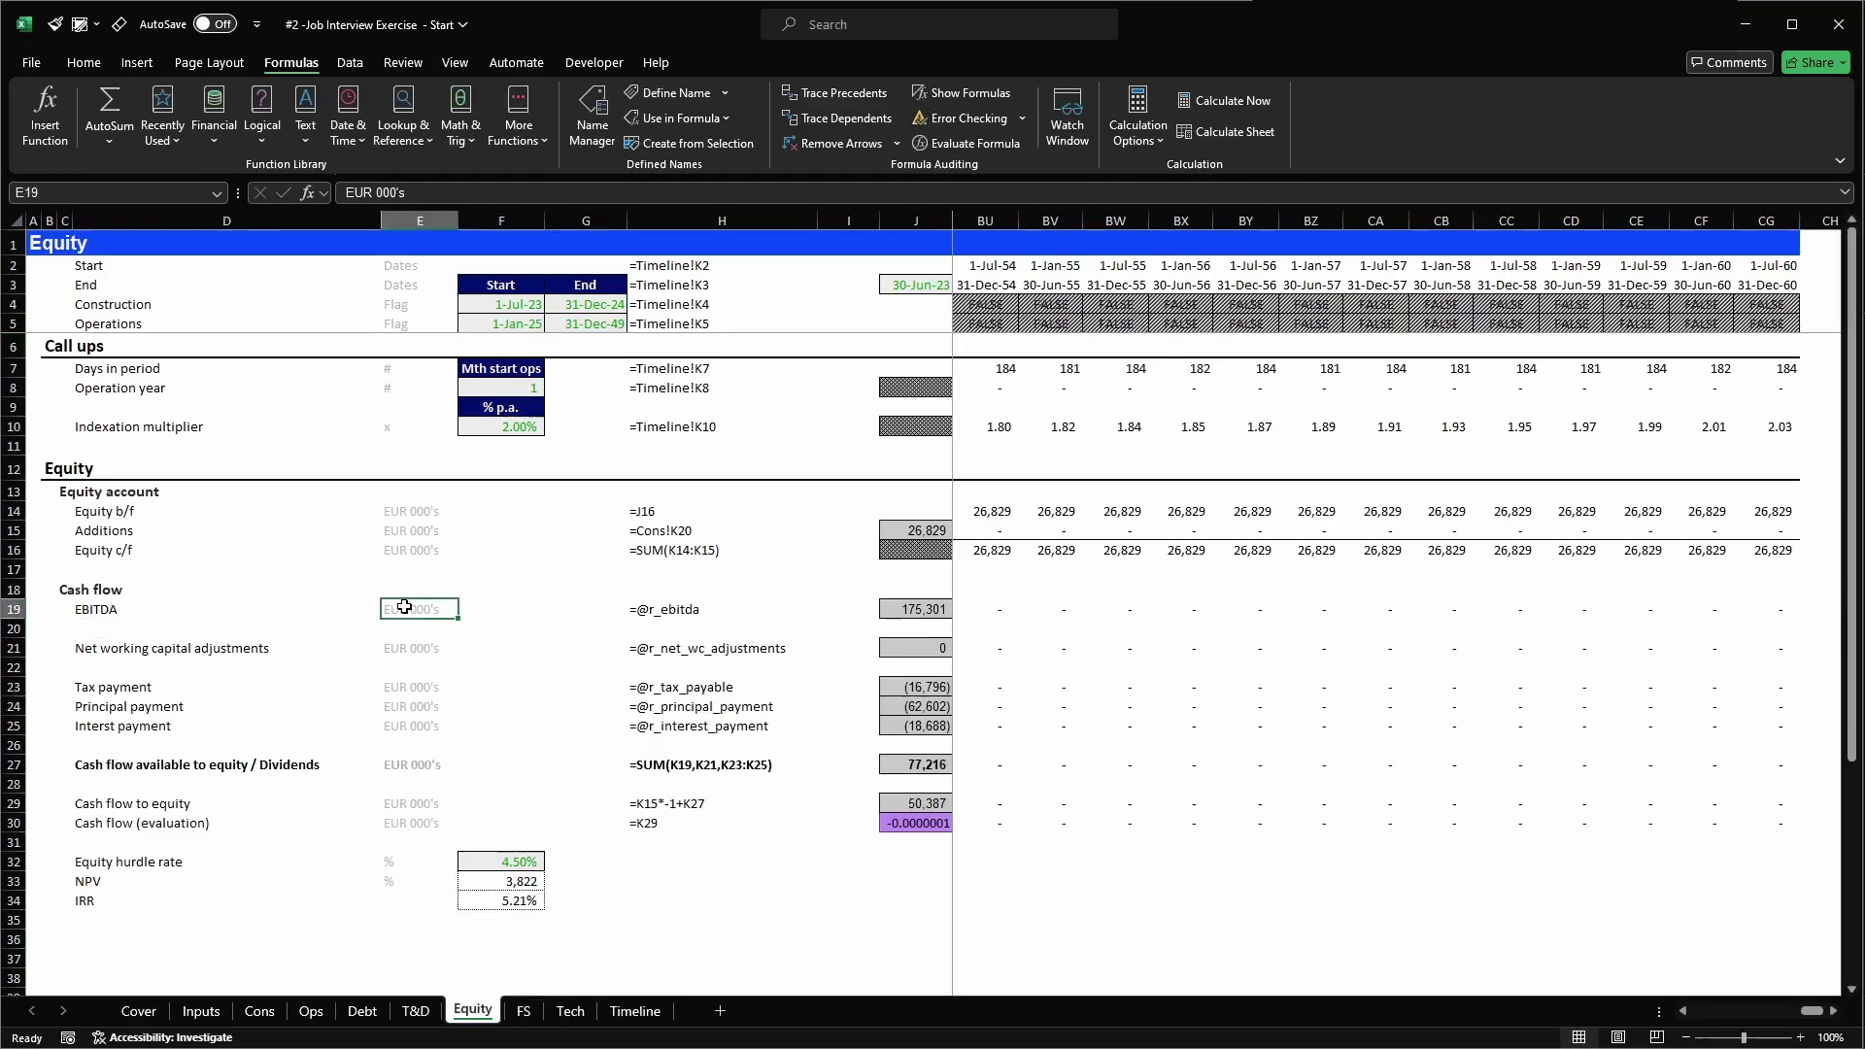
pyautogui.hotkey('ctrl', 'shift', 'Right')
pyautogui.hotkey('ctrl', 'shift', 'Right')
pyautogui.hotkey('ctrl', 'shift', 'Right')
pyautogui.hotkey('ctrl', 'shift', 'Left')
pyautogui.hotkey('shift', 'Right')
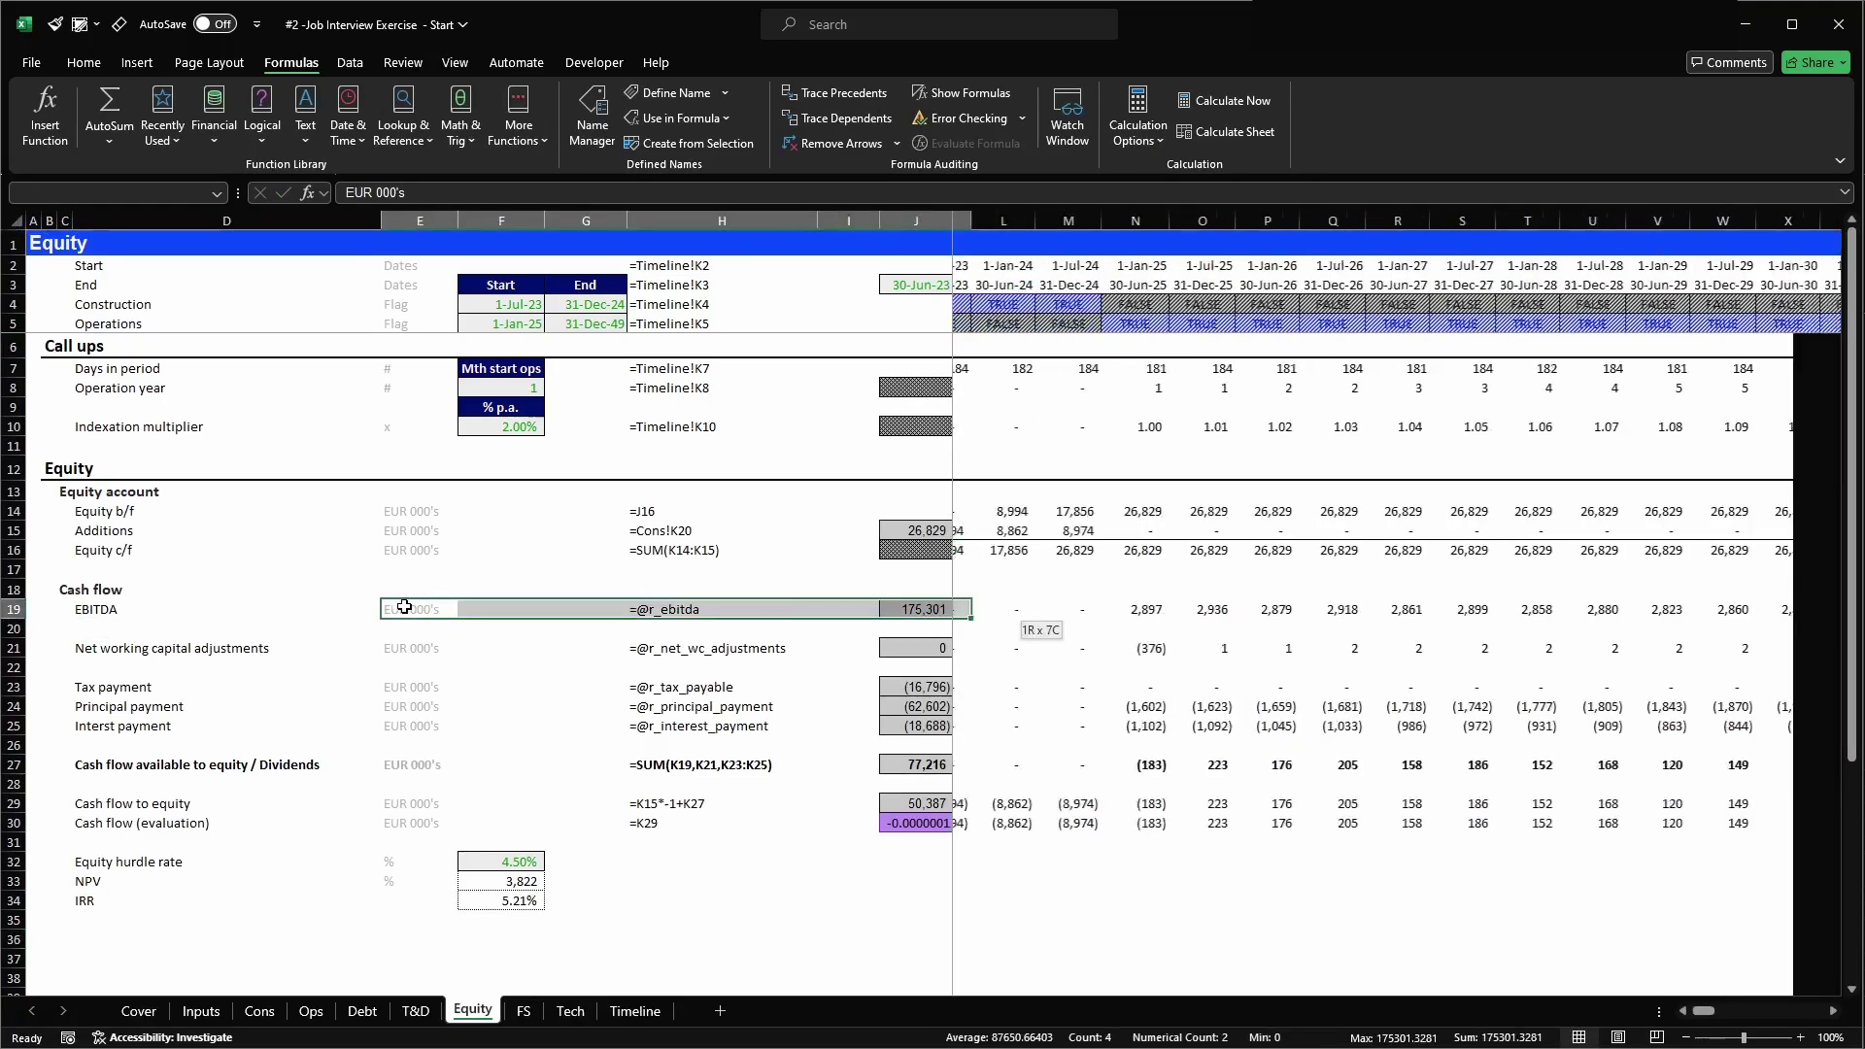
pyautogui.hotkey('ctrl', 'c')
pyautogui.hotkey('ctrl', 'pagedown')
pyautogui.press('Up')
pyautogui.press('Right')
pyautogui.press('Up')
pyautogui.press('Up')
pyautogui.press('Up')
pyautogui.press('Up')
pyautogui.press('Up')
pyautogui.press('Up')
pyautogui.hotkey('ctrl', 'v')
# - Paste the same EBITDA cells into the Depreciation, EBIT, Interest payment, EBT, Tax payable and Net income rows
pyautogui.press('Down')
pyautogui.press('Down')
pyautogui.hotkey('shift', 'Down')
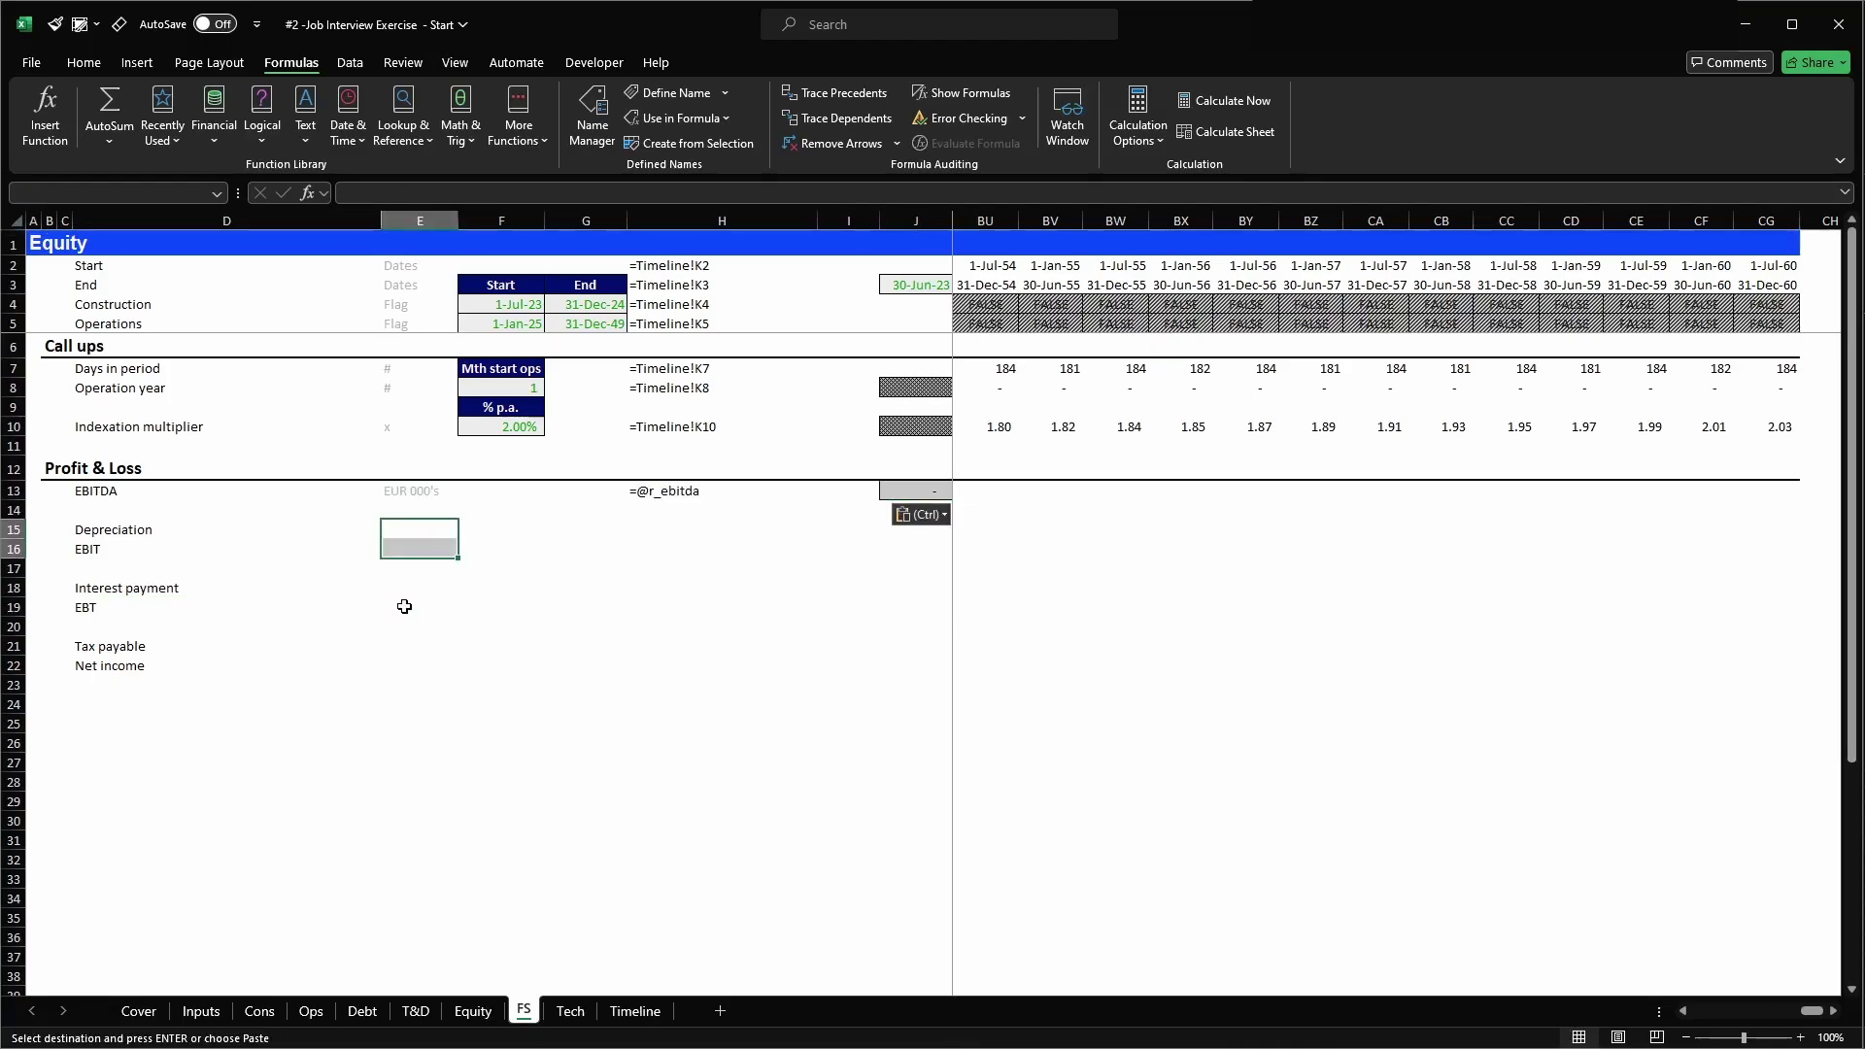
pyautogui.hotkey('ctrl', 'v')
pyautogui.press('Down')
pyautogui.press('Down')
pyautogui.press('Down')
pyautogui.hotkey('shift', 'Down')
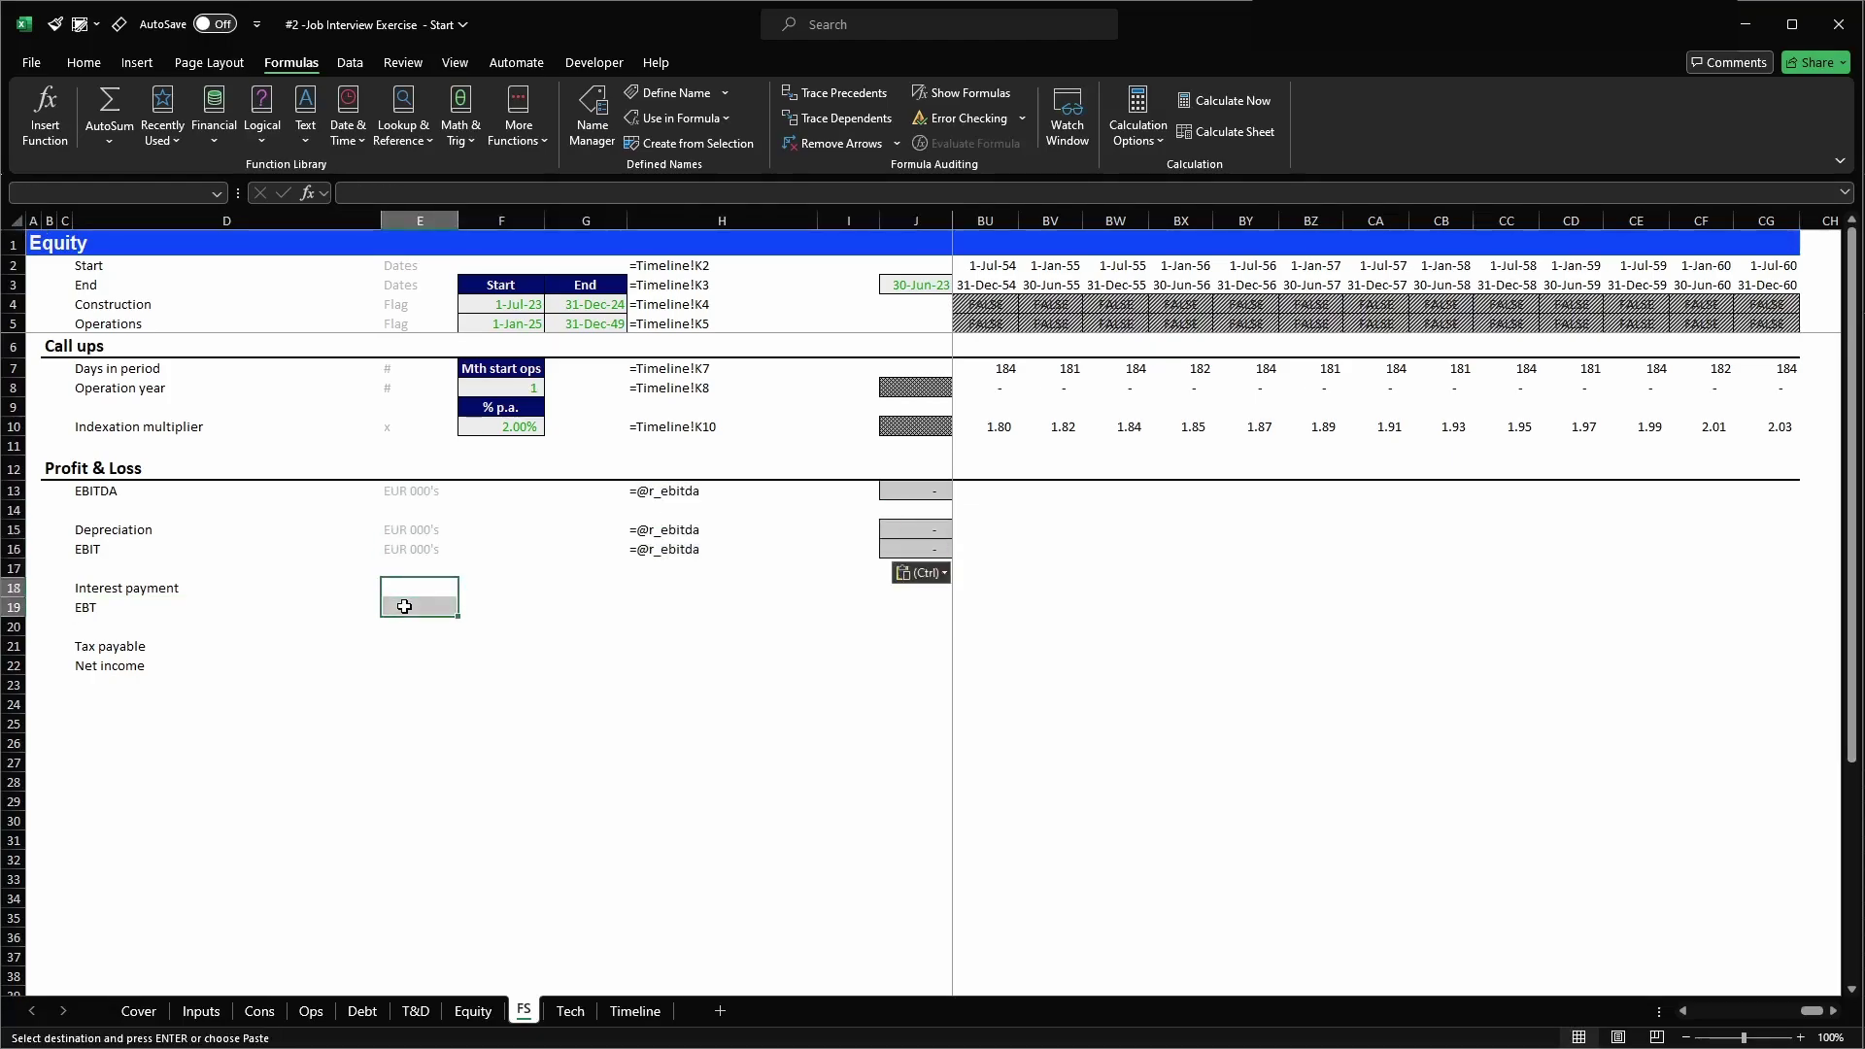
pyautogui.hotkey('ctrl', 'v')
pyautogui.press('Down')
pyautogui.press('Down')
pyautogui.press('Down')
pyautogui.hotkey('shift', 'Down')
pyautogui.hotkey('ctrl', 'v')
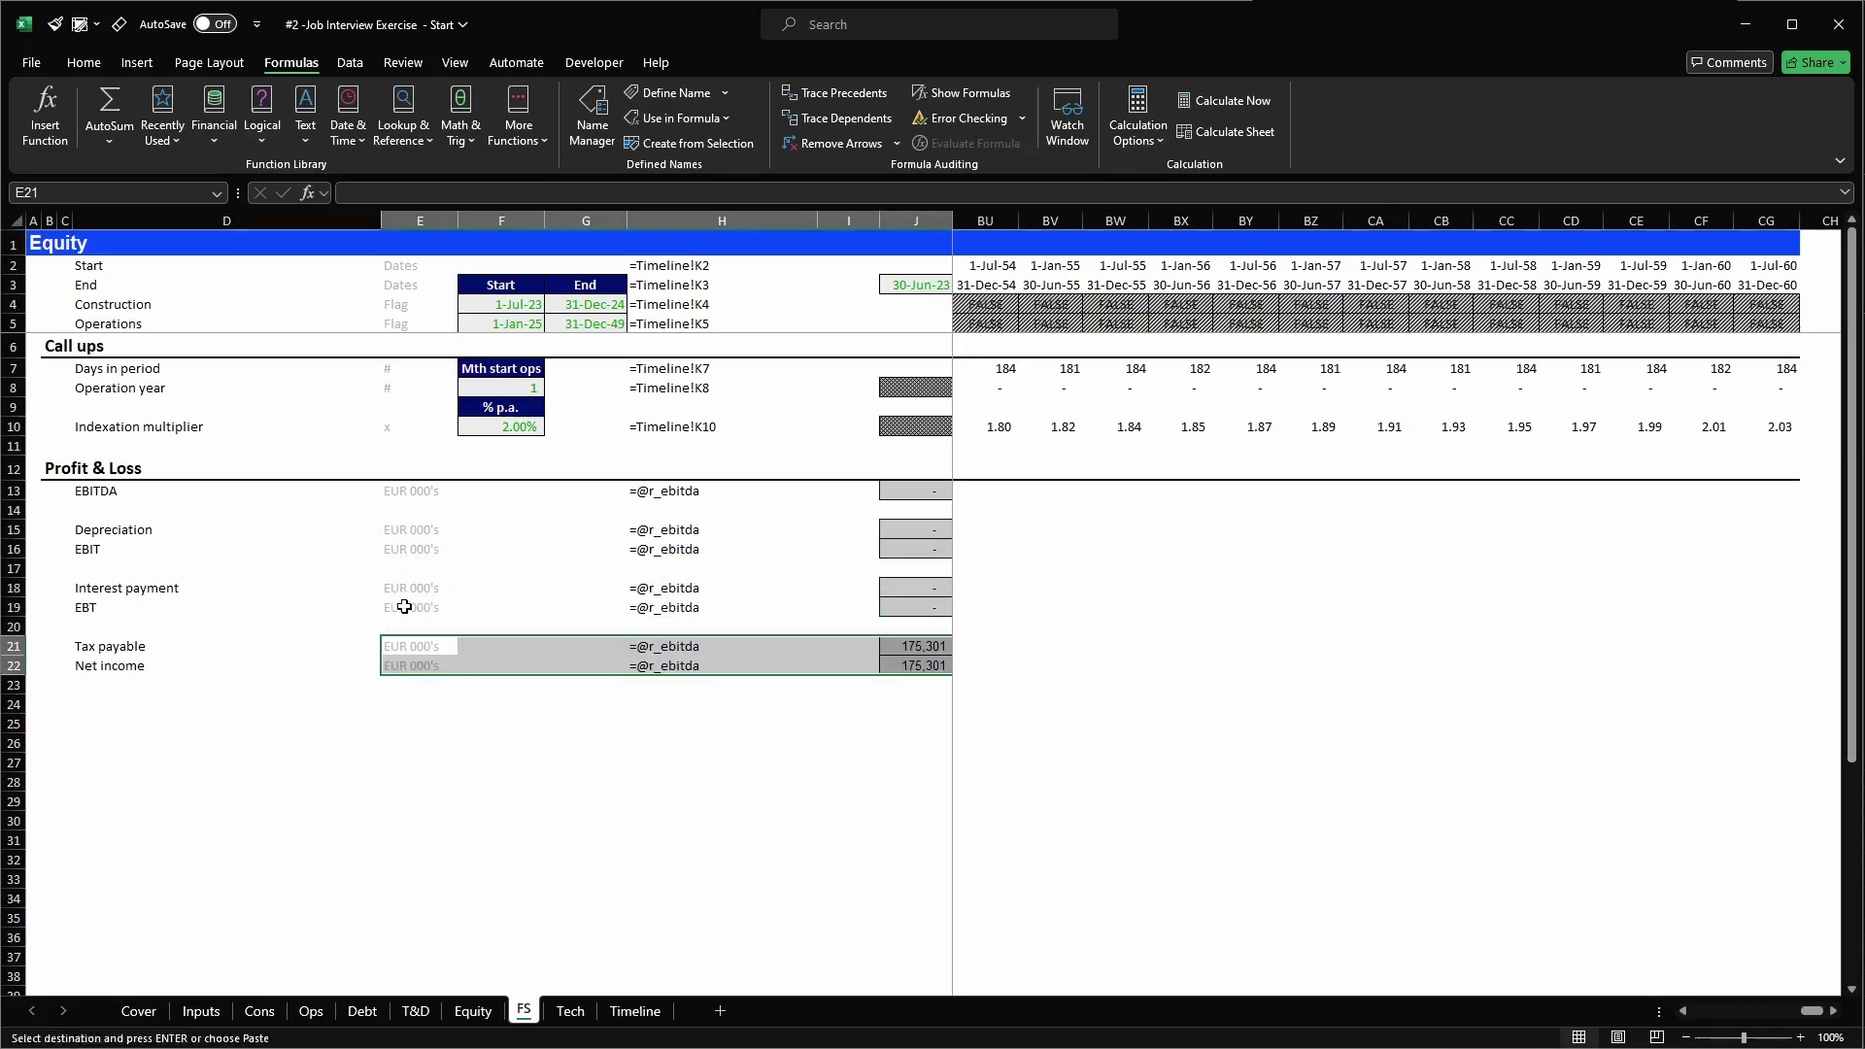
pyautogui.press('Escape')
# - Fill the EBITDA formula in K13 across all periods to column CG
pyautogui.press('Right')
pyautogui.press('Right')
pyautogui.press('Right')
pyautogui.press('Right')
pyautogui.press('Right')
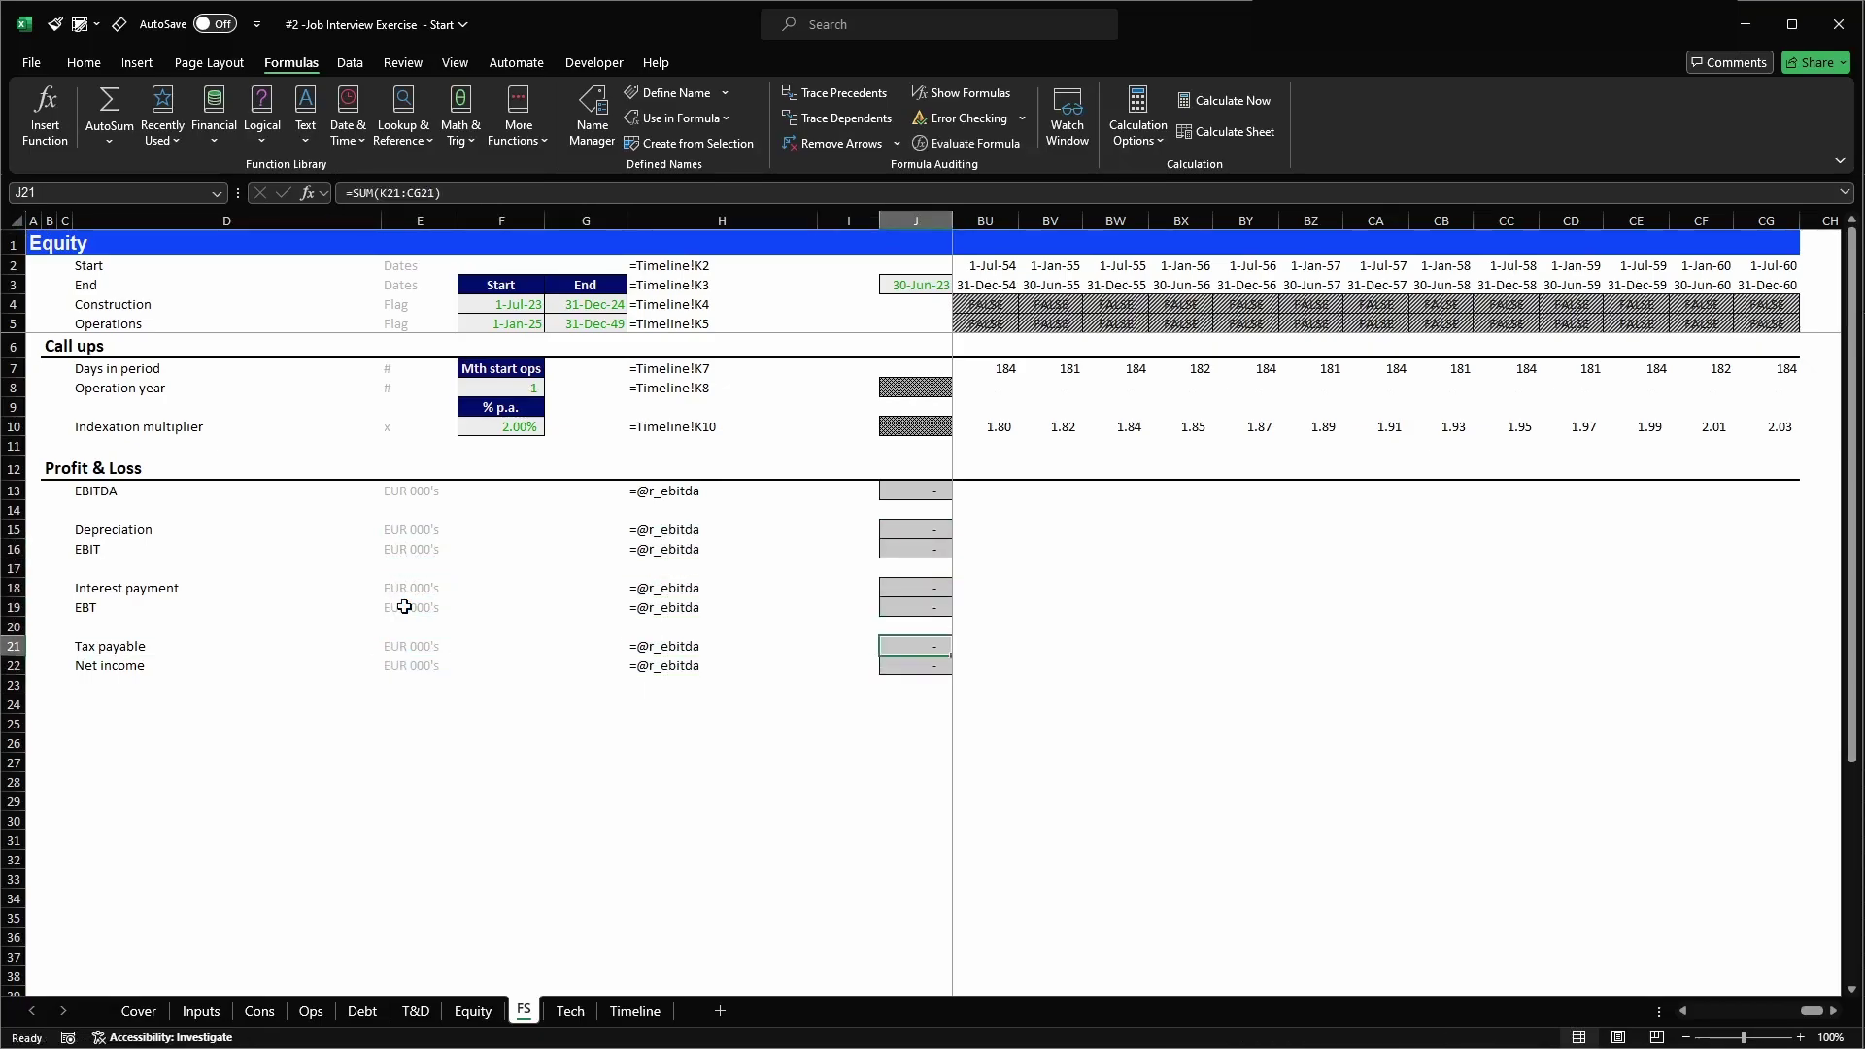
pyautogui.press('Right')
pyautogui.press('Up')
pyautogui.press('Up')
pyautogui.press('Up')
pyautogui.press('Up')
pyautogui.press('Up')
pyautogui.press('Up')
pyautogui.press('Up')
pyautogui.press('Up')
pyautogui.press('F2')
pyautogui.press('Escape')
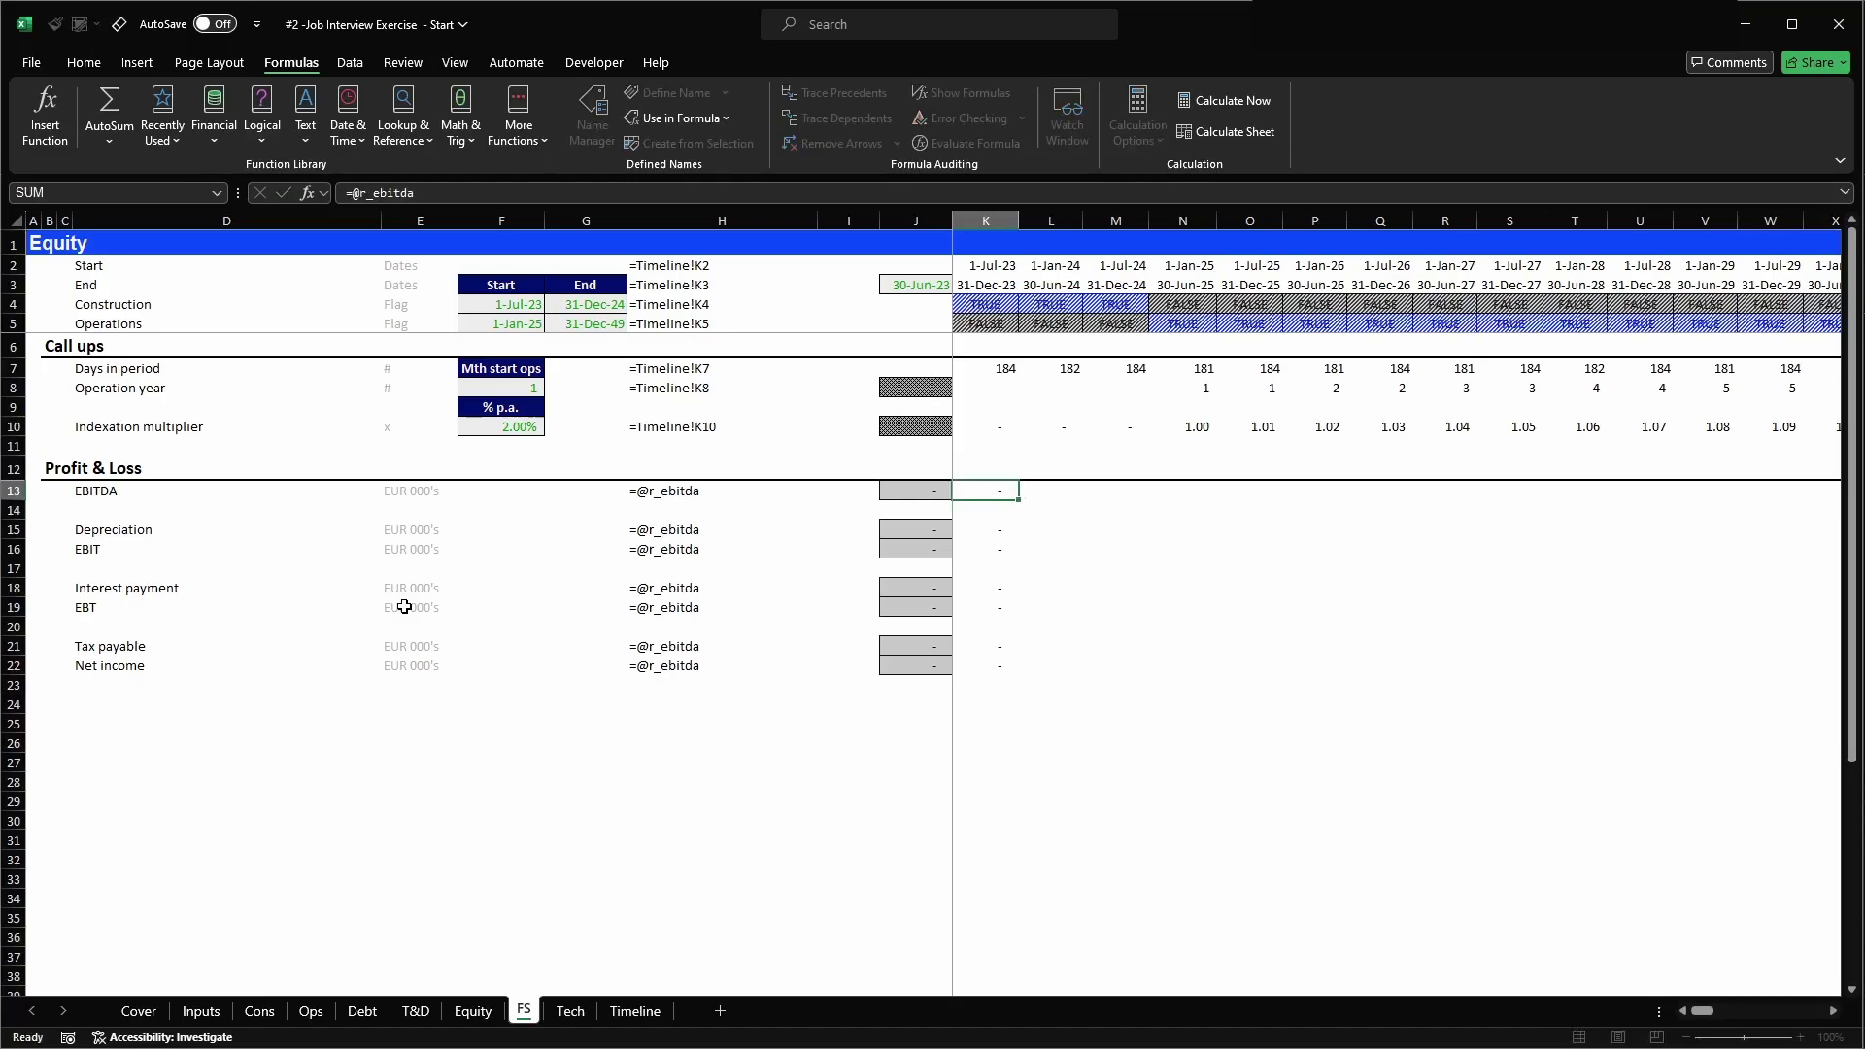
pyautogui.hotkey('ctrl', 'c')
pyautogui.hotkey('ctrl', 'shift', 'Right')
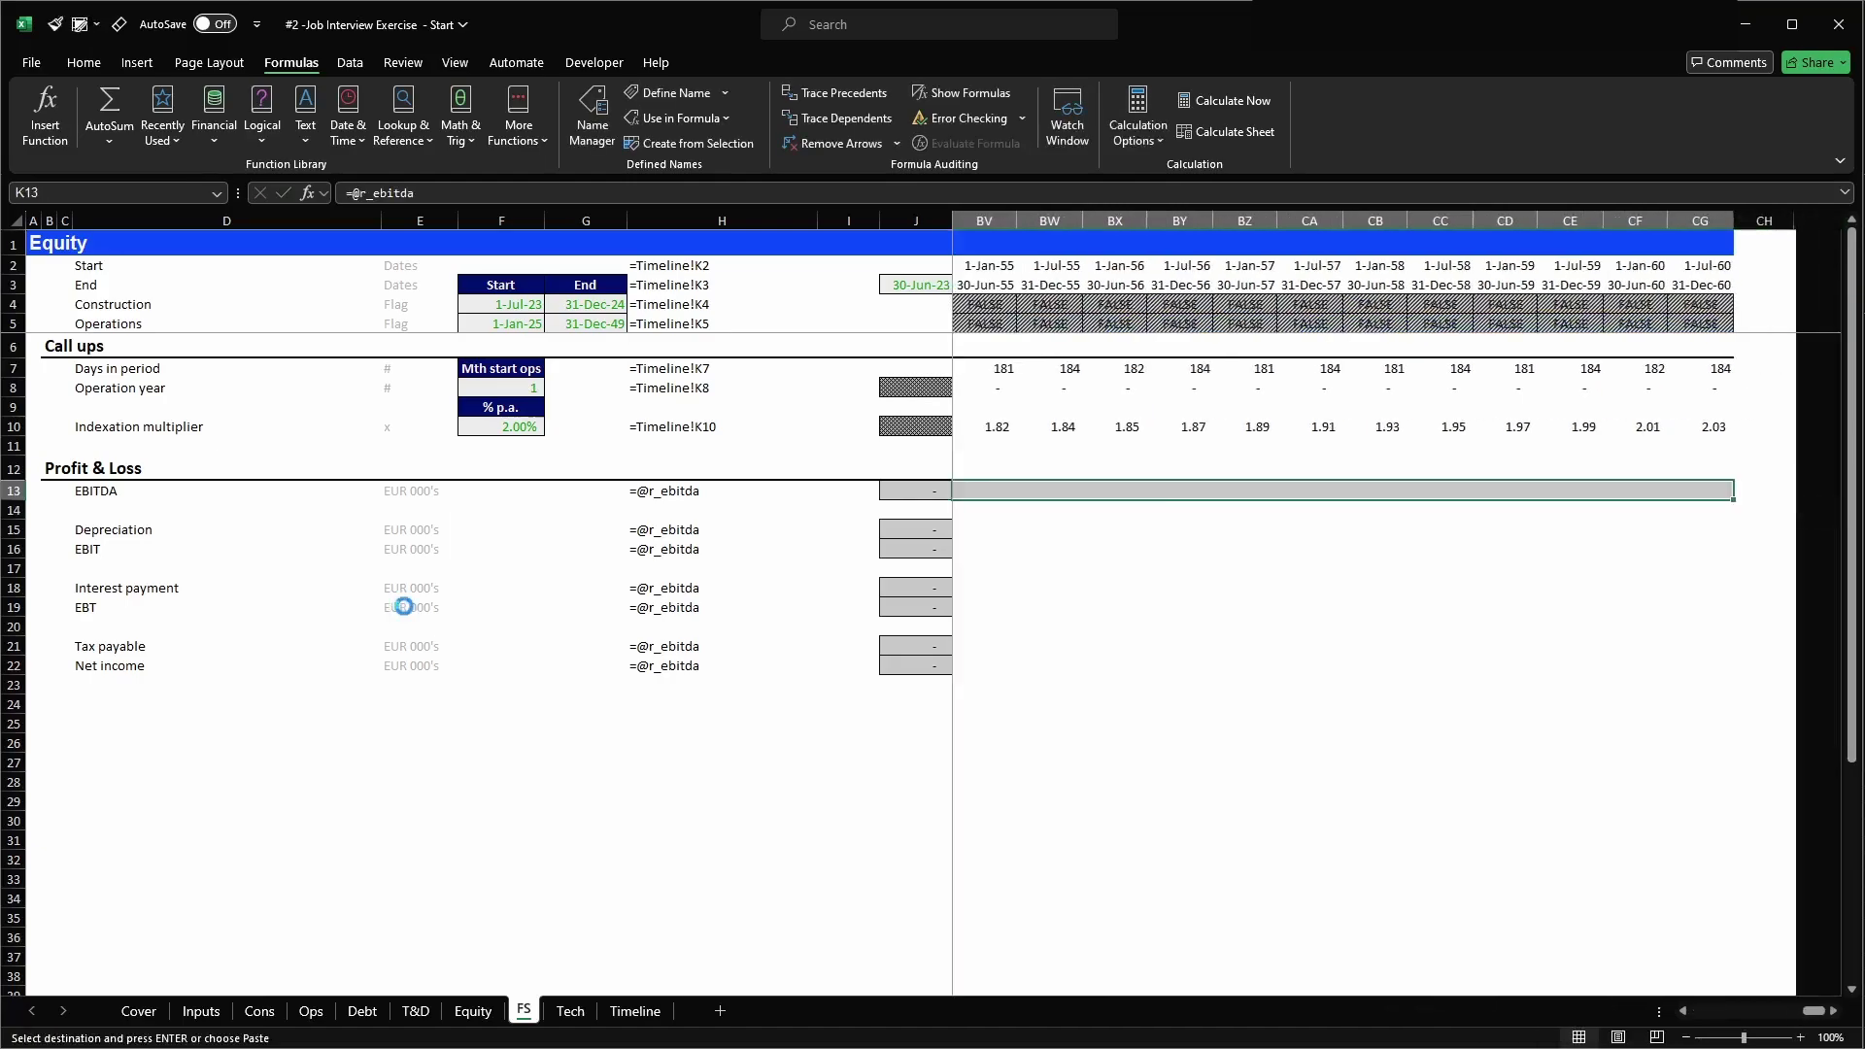
pyautogui.press('Return')
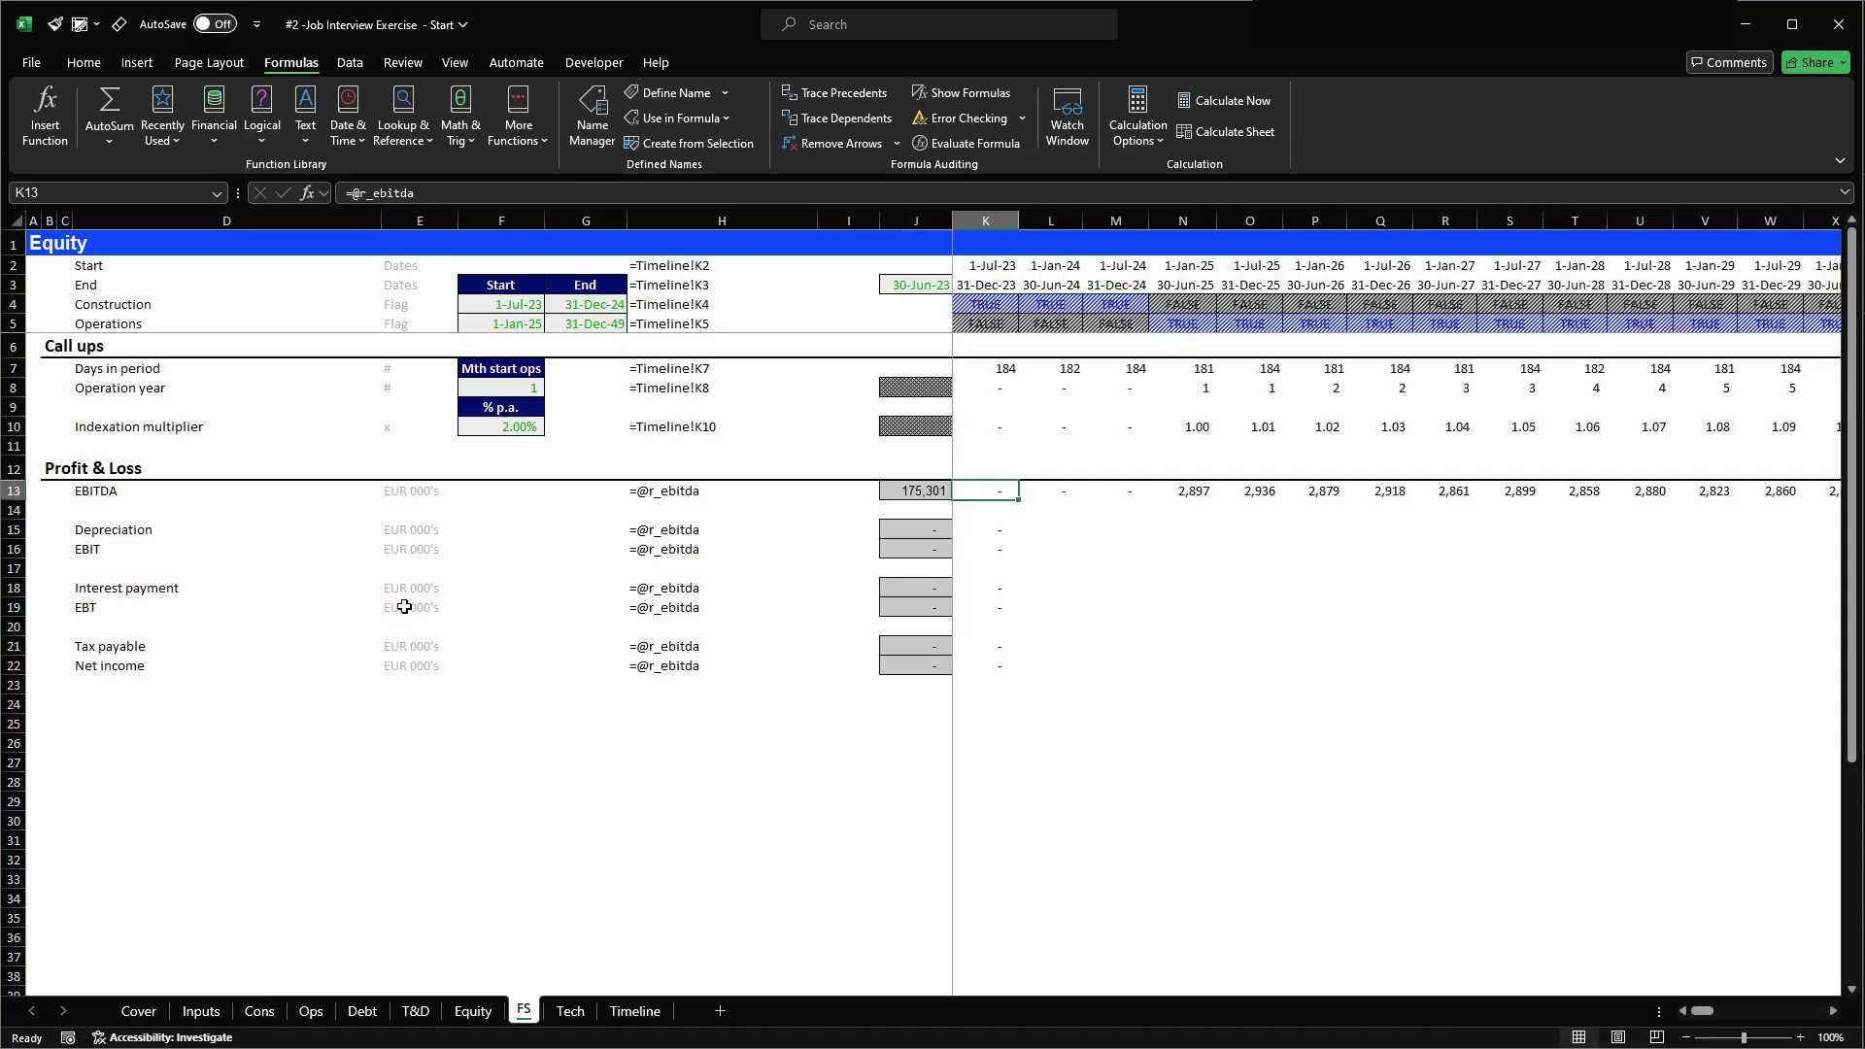
pyautogui.press('Down')
pyautogui.press('Down')
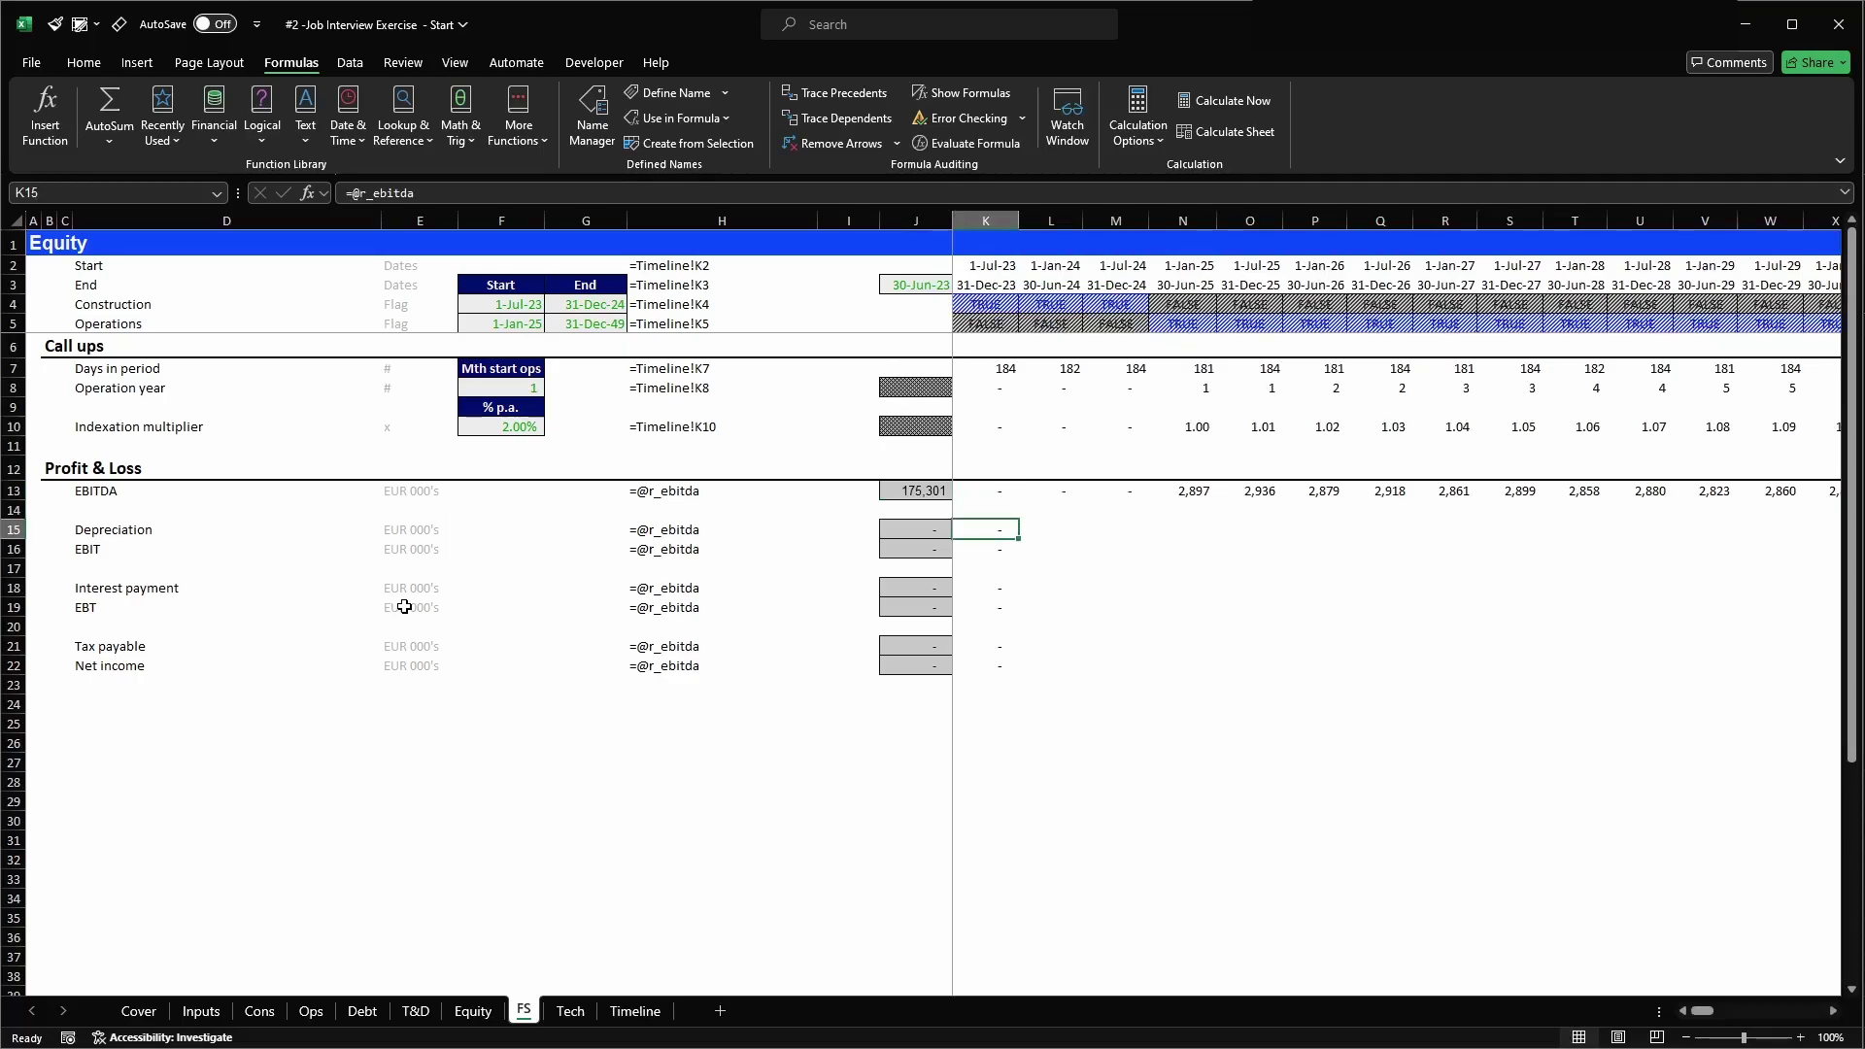
pyautogui.press('F2')
pyautogui.press('BackSpace')
pyautogui.press('BackSpace')
pyautogui.press('BackSpace')
pyautogui.press('BackSpace')
pyautogui.press('BackSpace')
pyautogui.press('BackSpace')
pyautogui.write('dep')
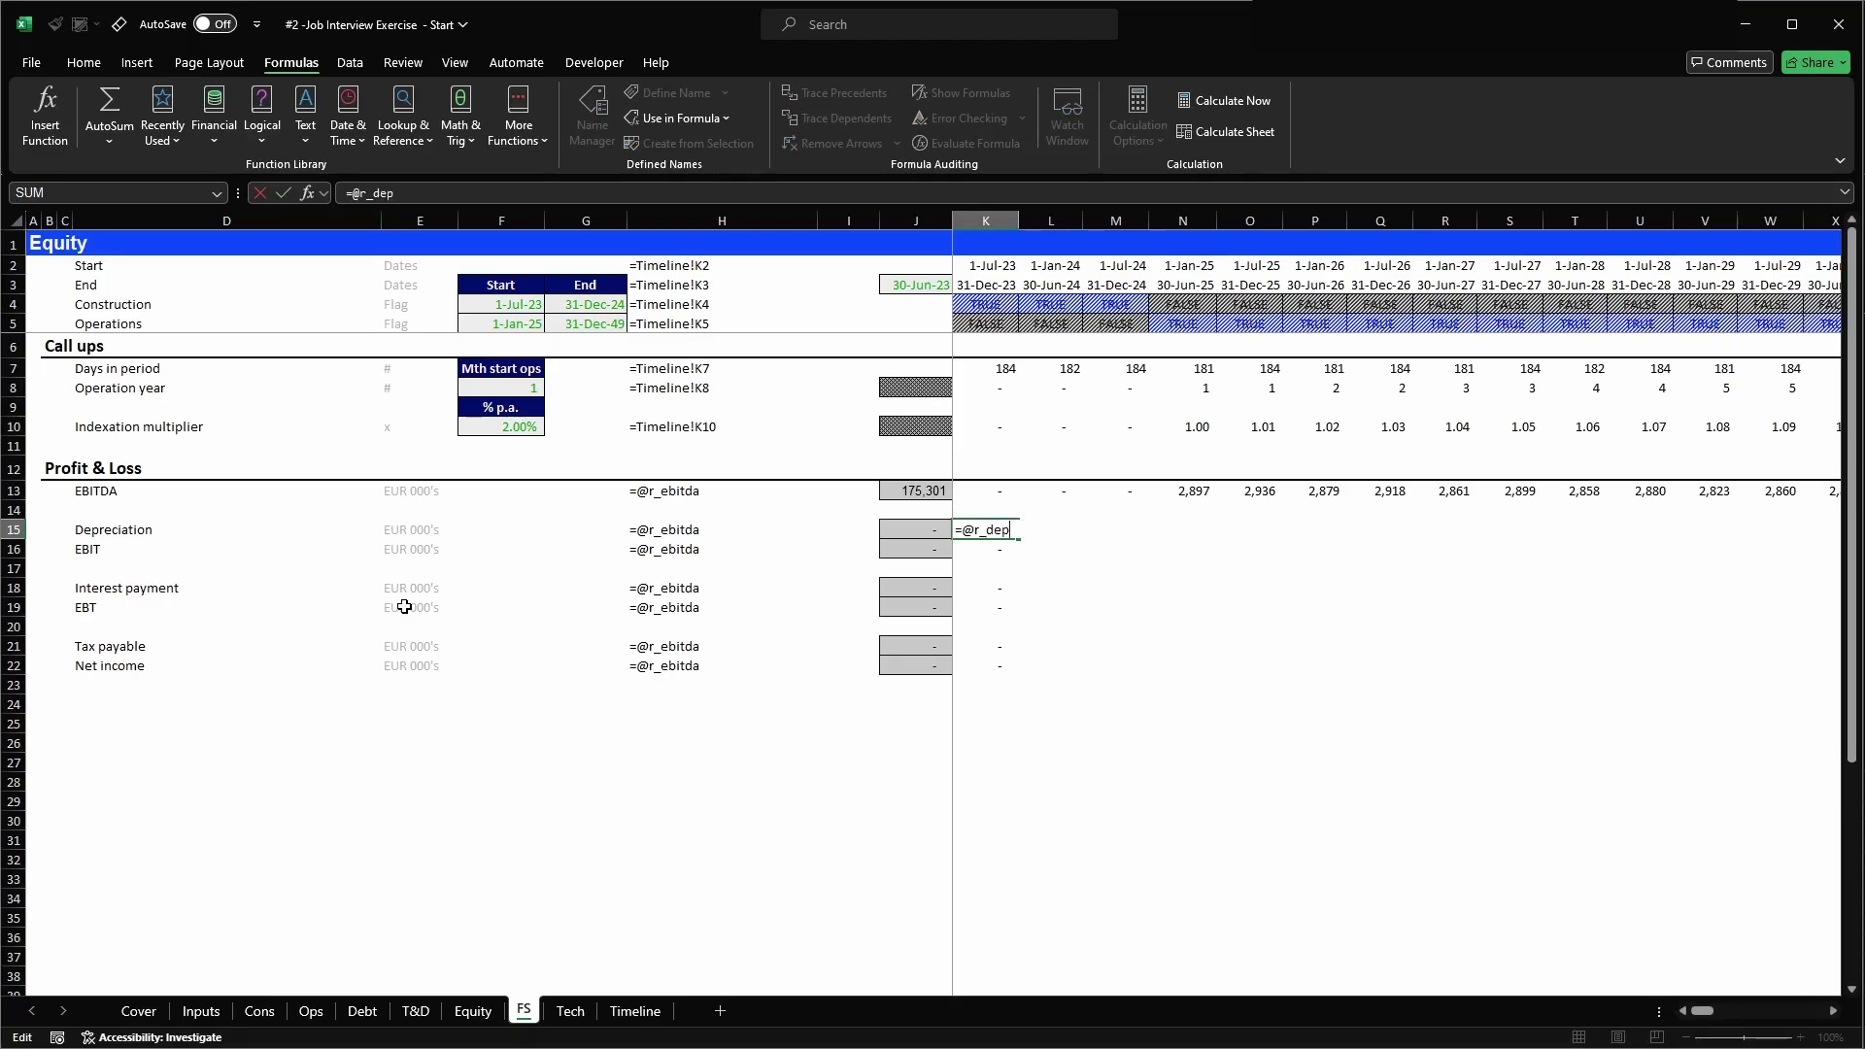
pyautogui.press('Escape')
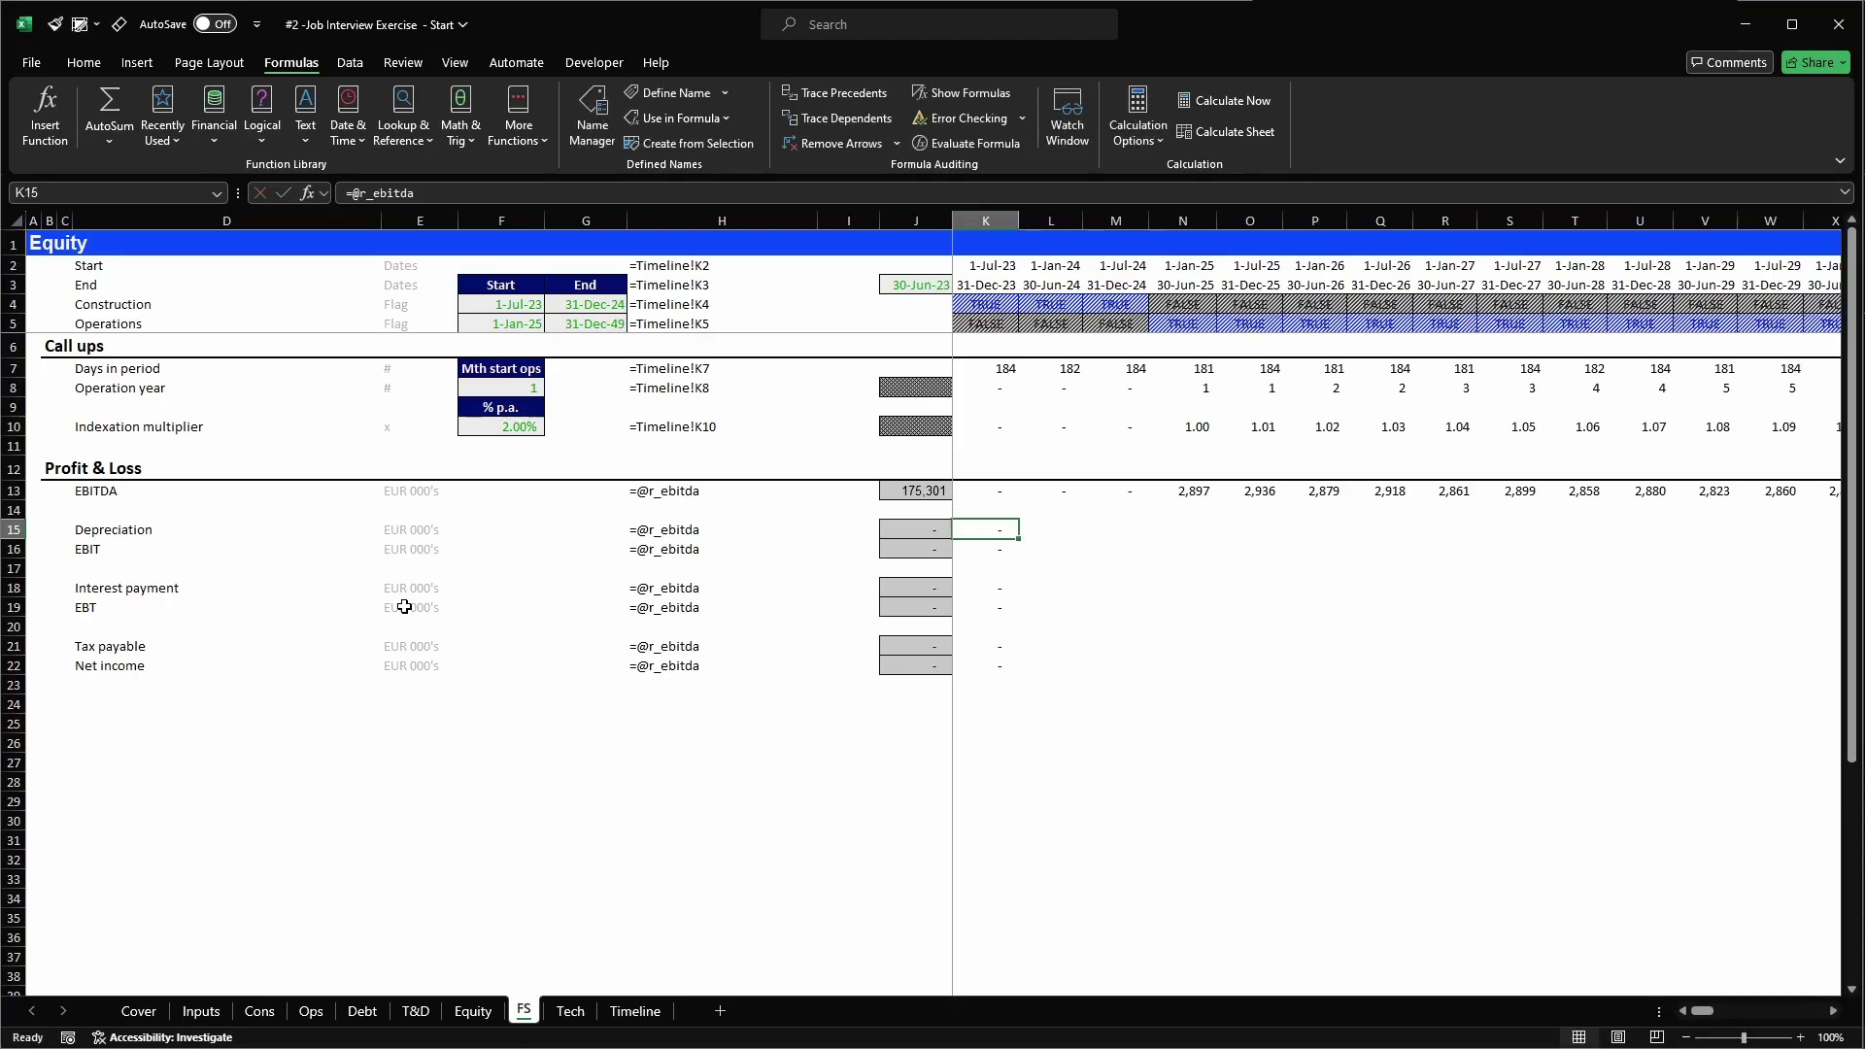
# - Examine the tax and accounting depreciation rows on the T&D sheet and the formula behind its Depreciation line in row 17
pyautogui.hotkey('ctrl', 'pageup')
pyautogui.hotkey('ctrl', 'pageup')
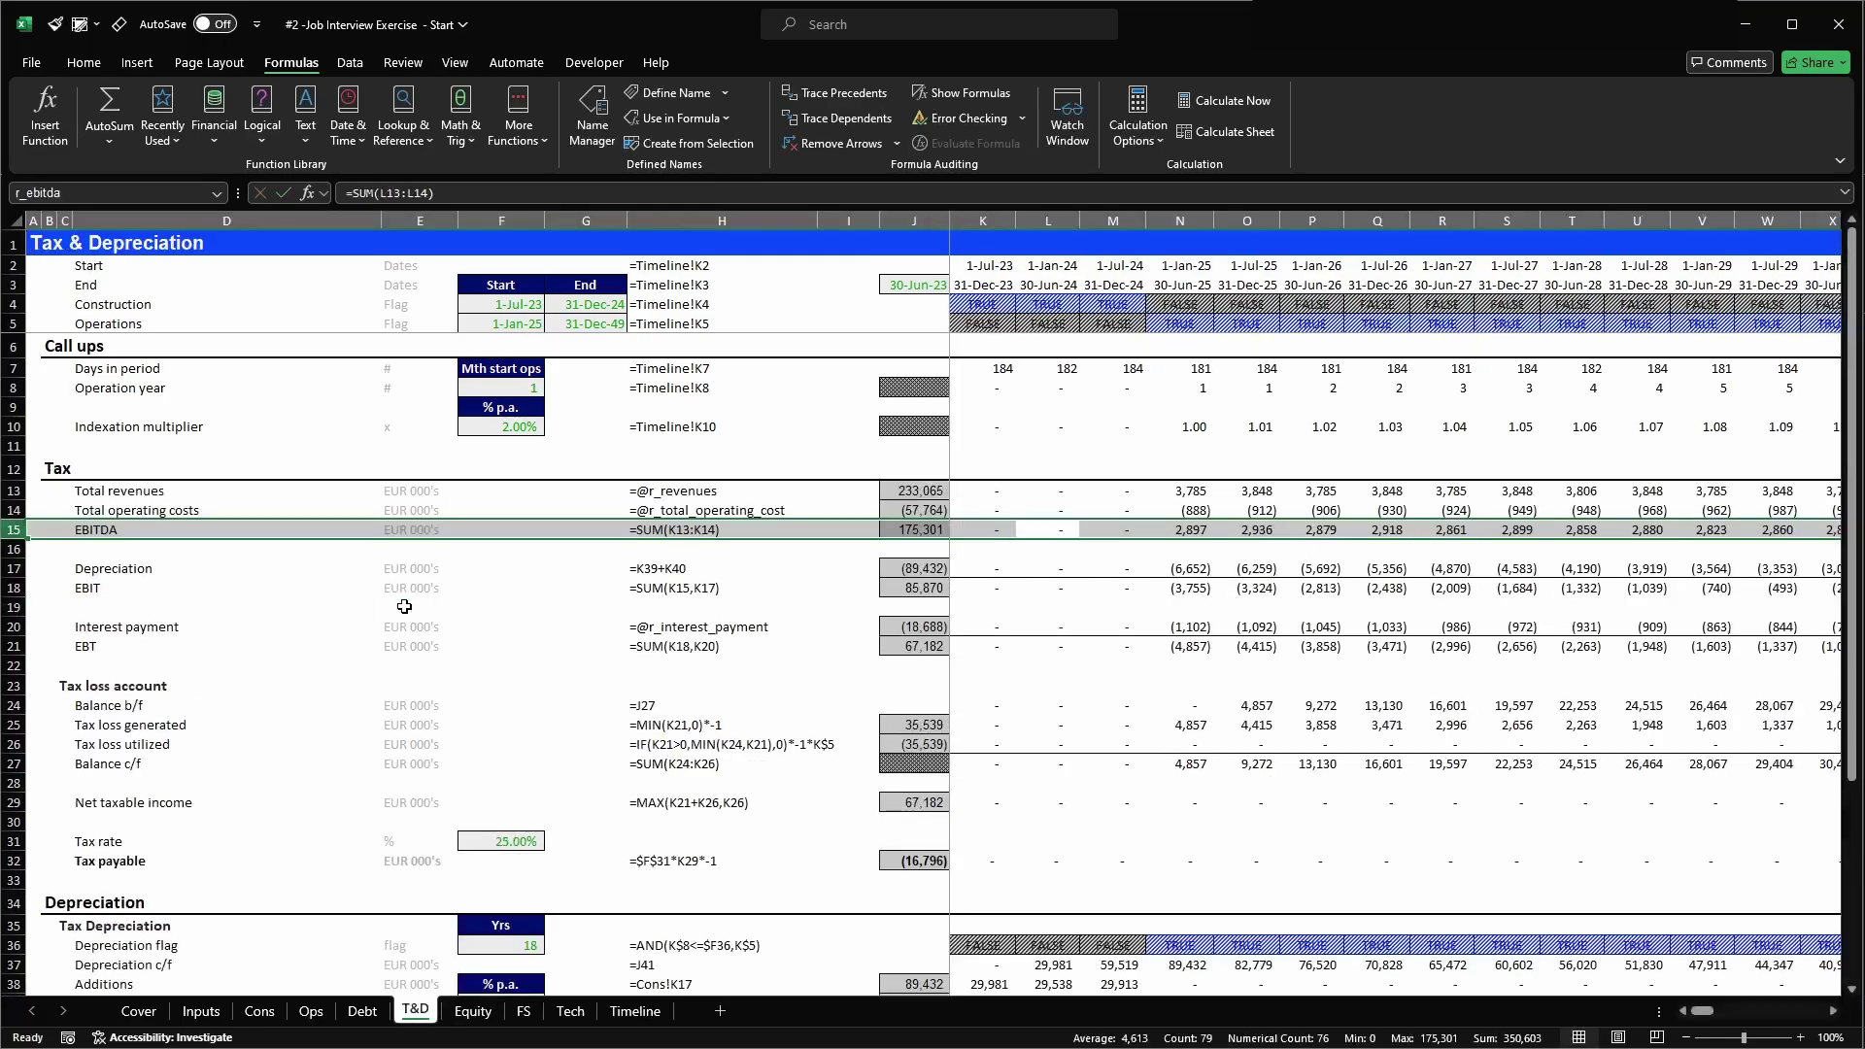
pyautogui.doubleClick(648, 705)
pyautogui.scroll(-4, 695, 701)
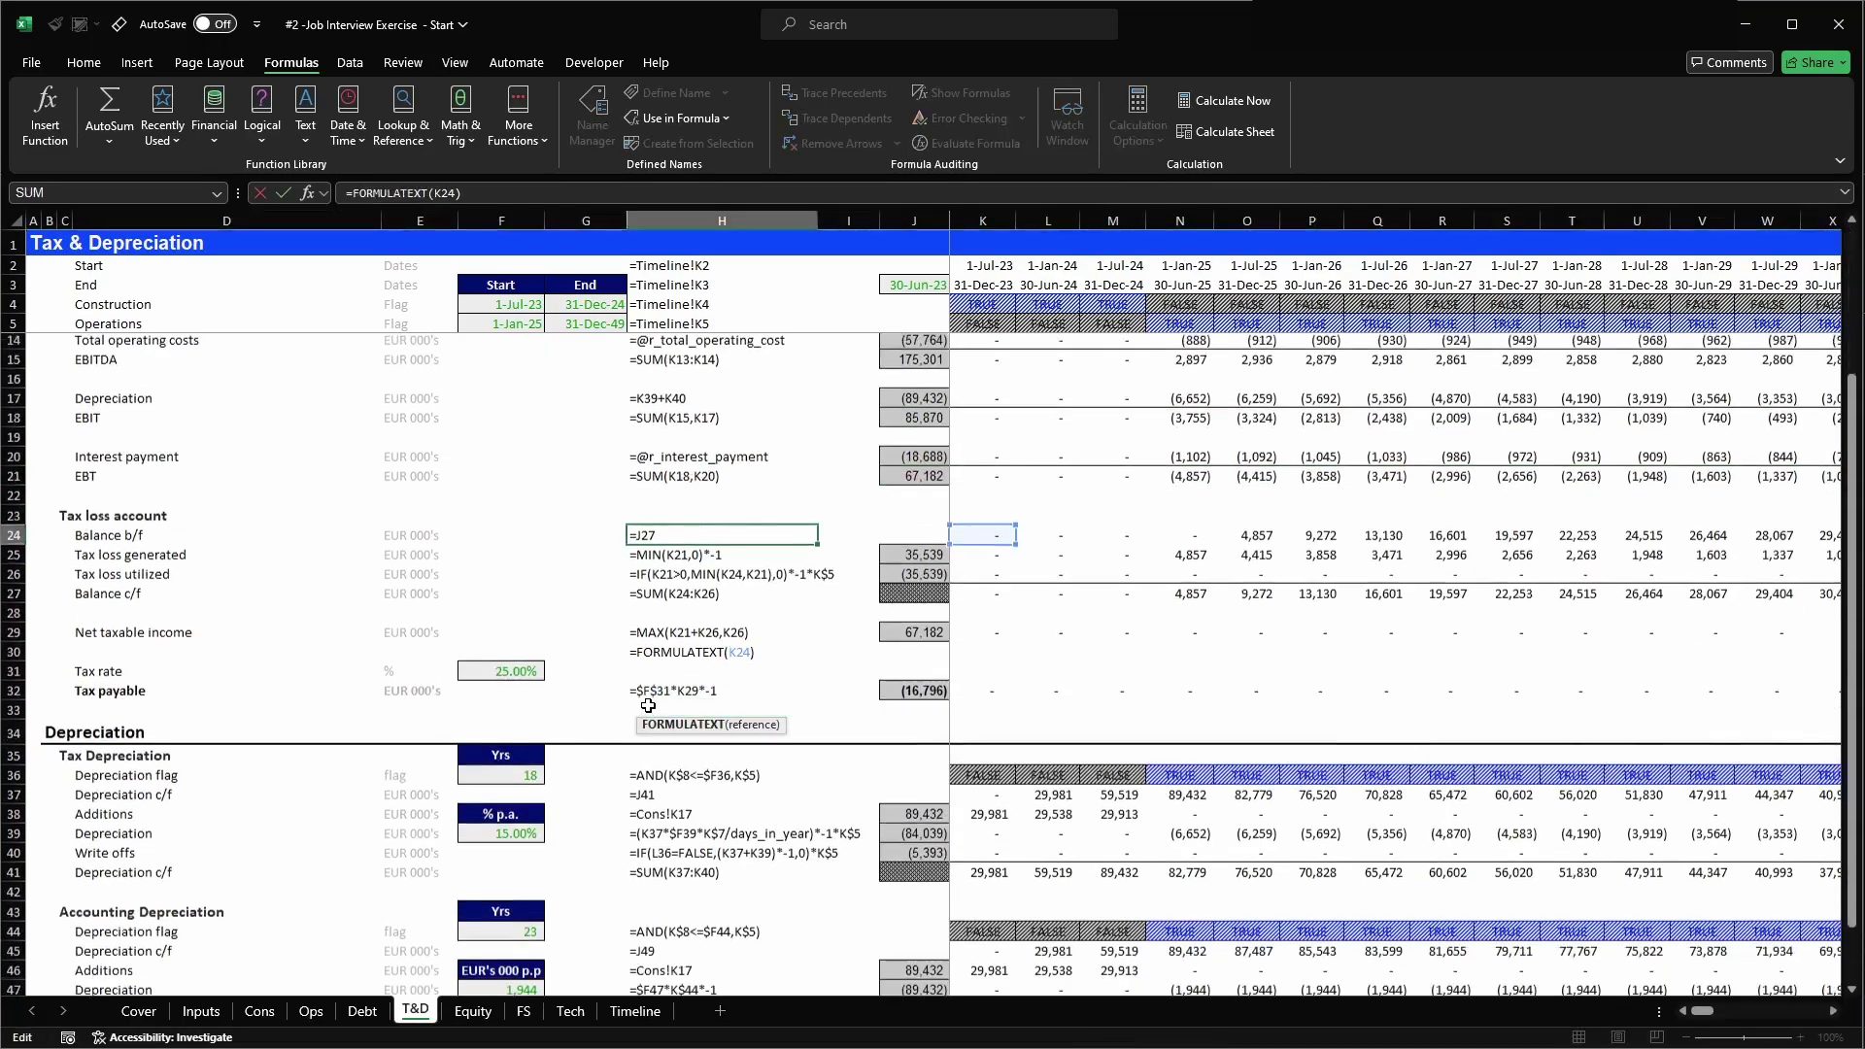
pyautogui.press('Escape')
pyautogui.click(756, 768)
pyautogui.hotkey('shift', 'space')
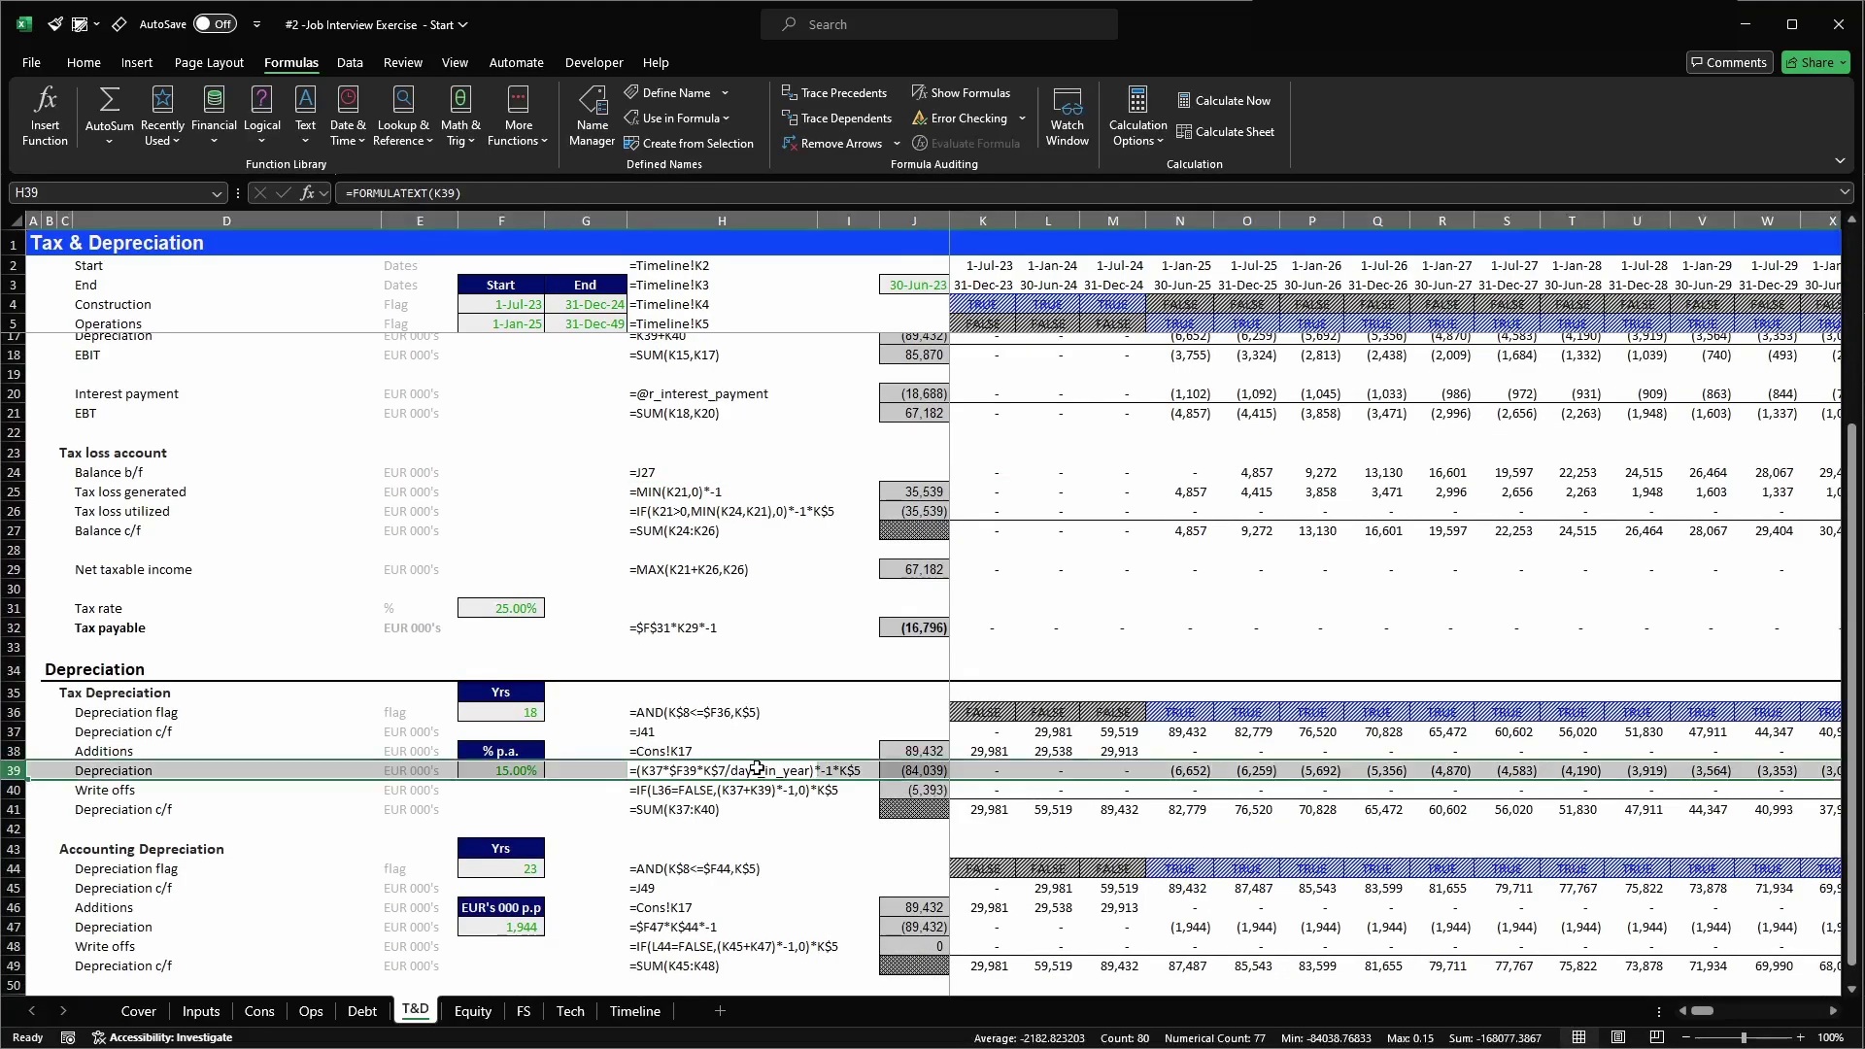
pyautogui.scroll(-2, 757, 768)
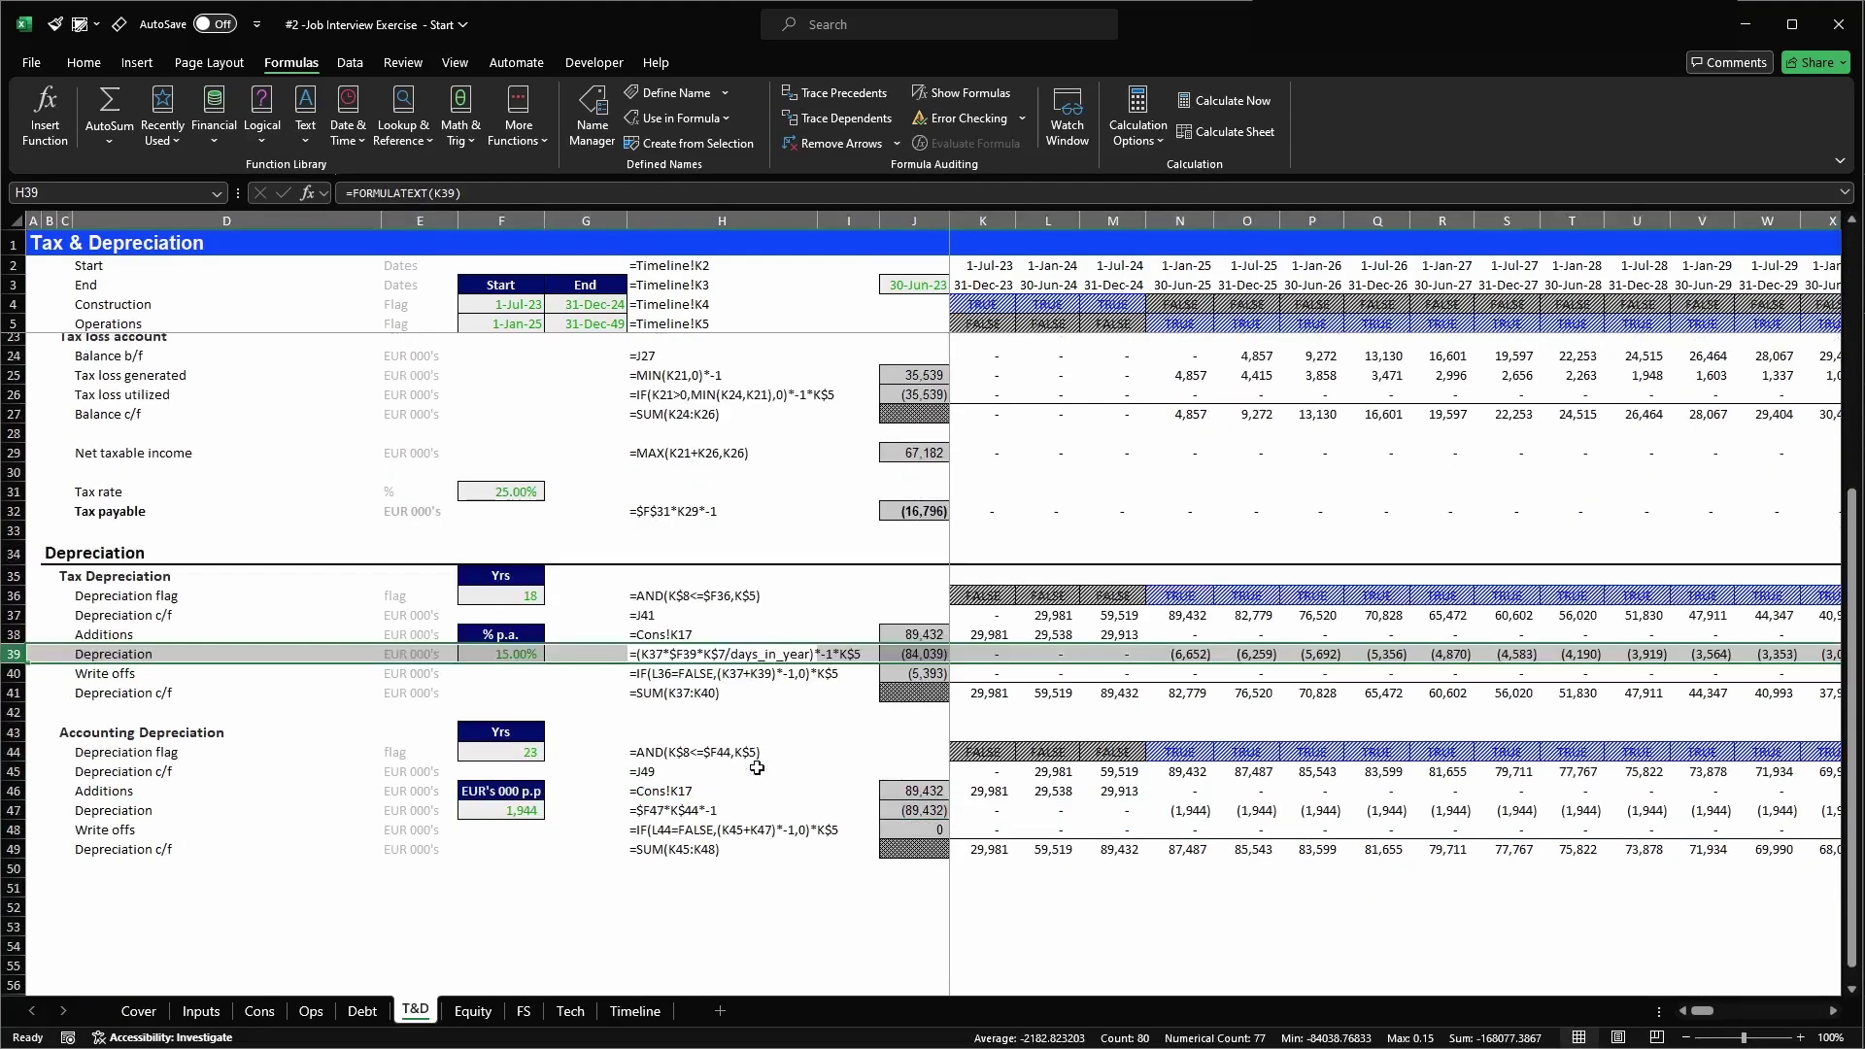
pyautogui.click(774, 816)
pyautogui.hotkey('shift', 'space')
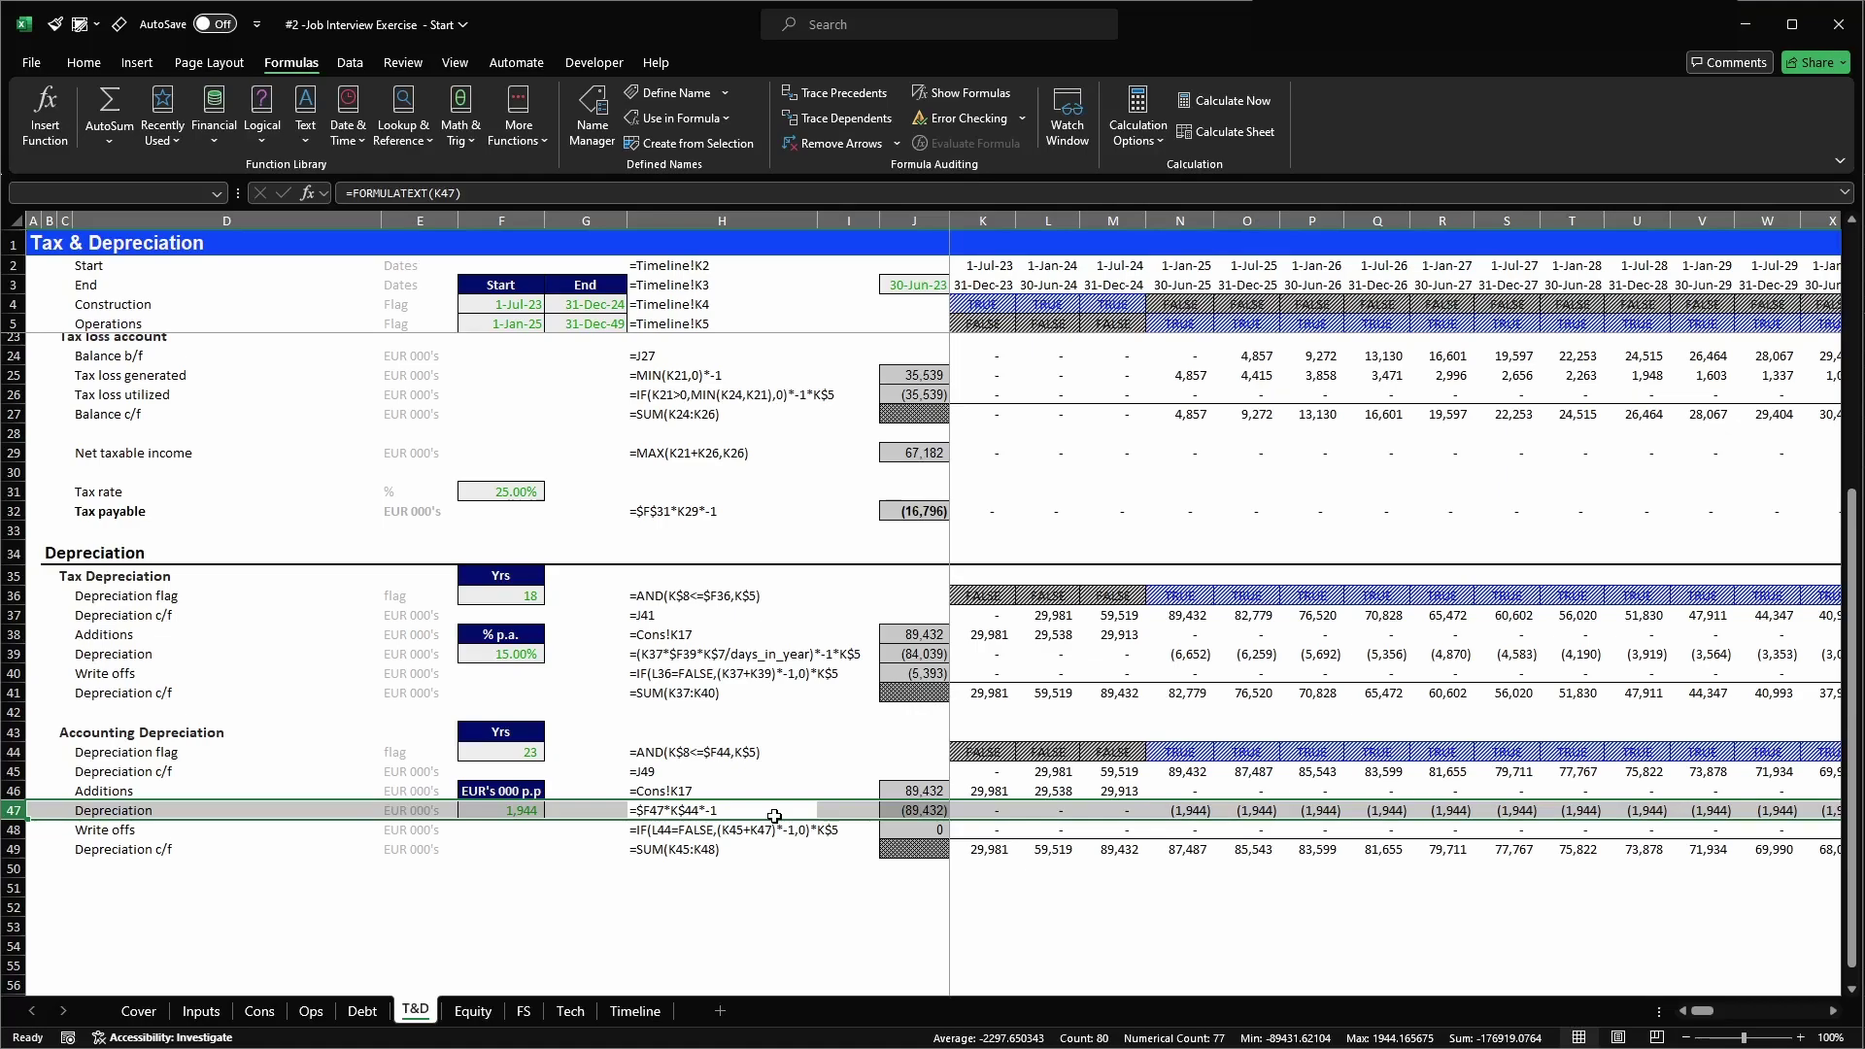
pyautogui.press('Up')
pyautogui.press('Up')
pyautogui.press('Up')
pyautogui.press('Up')
pyautogui.press('Up')
pyautogui.press('Up')
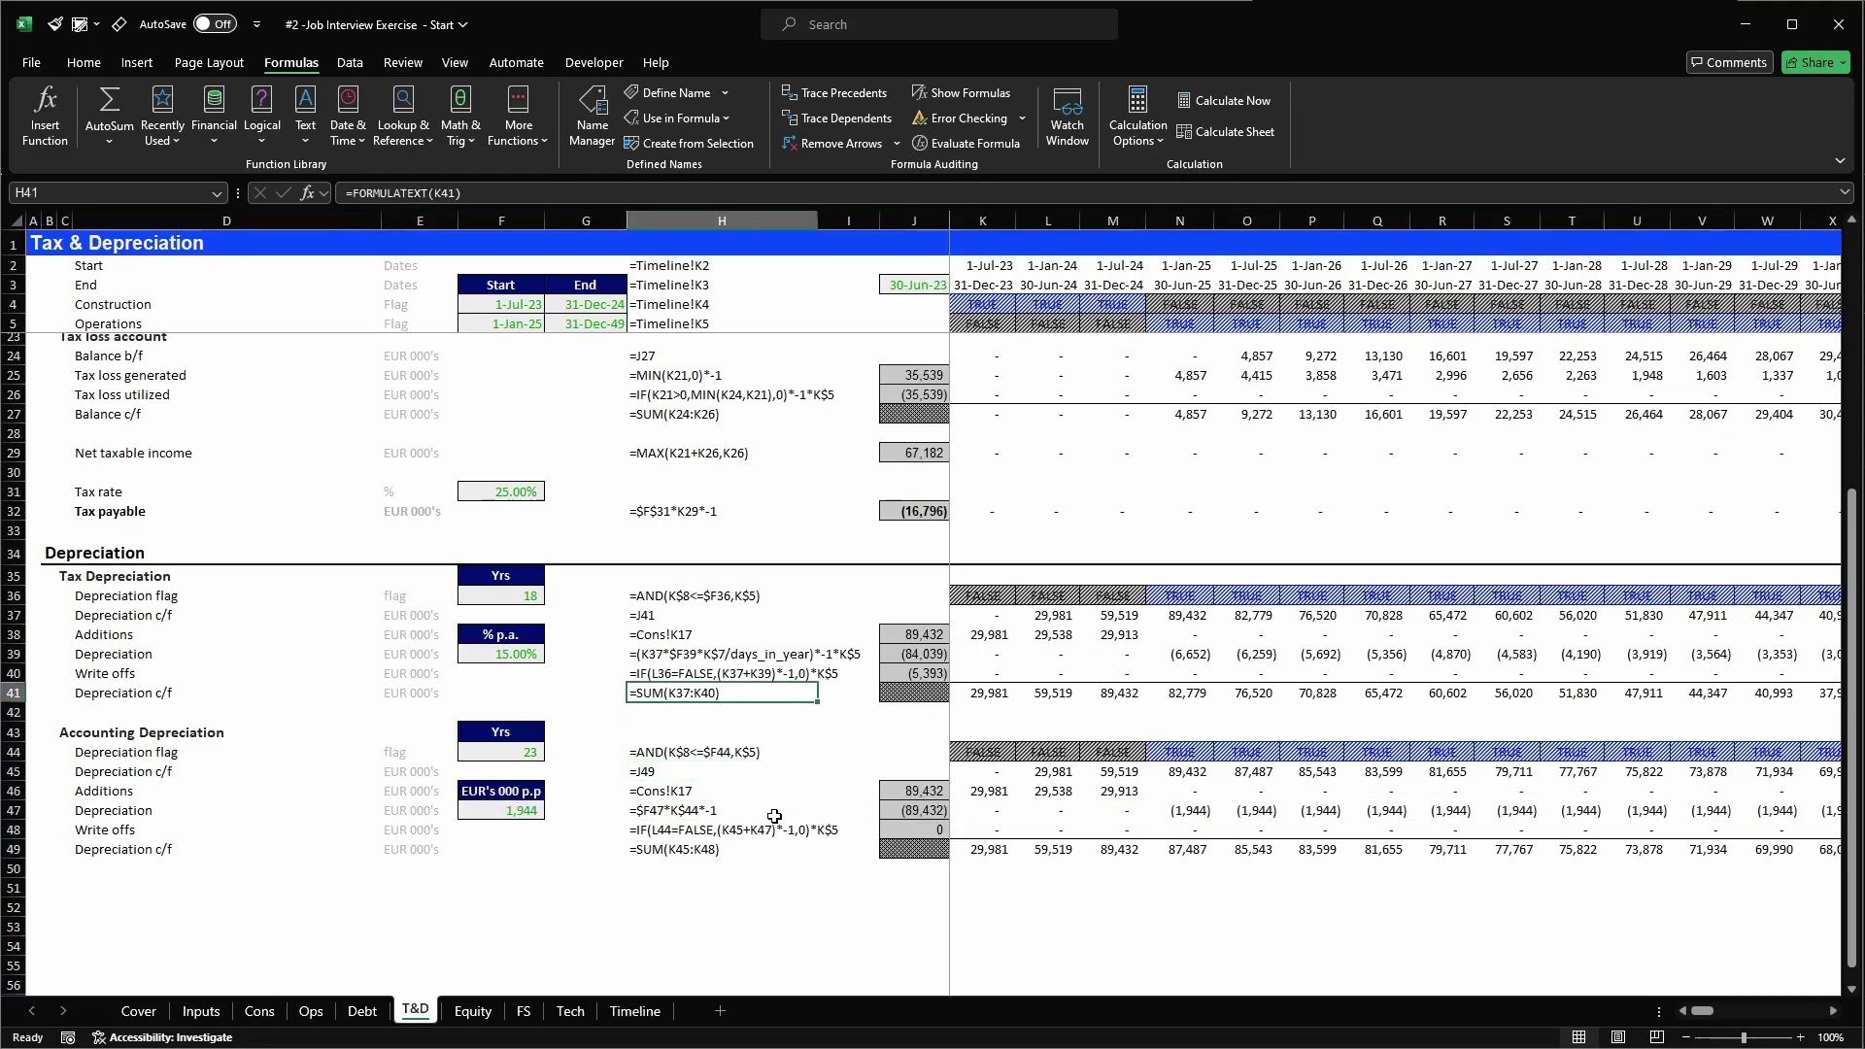
pyautogui.scroll(5, 774, 816)
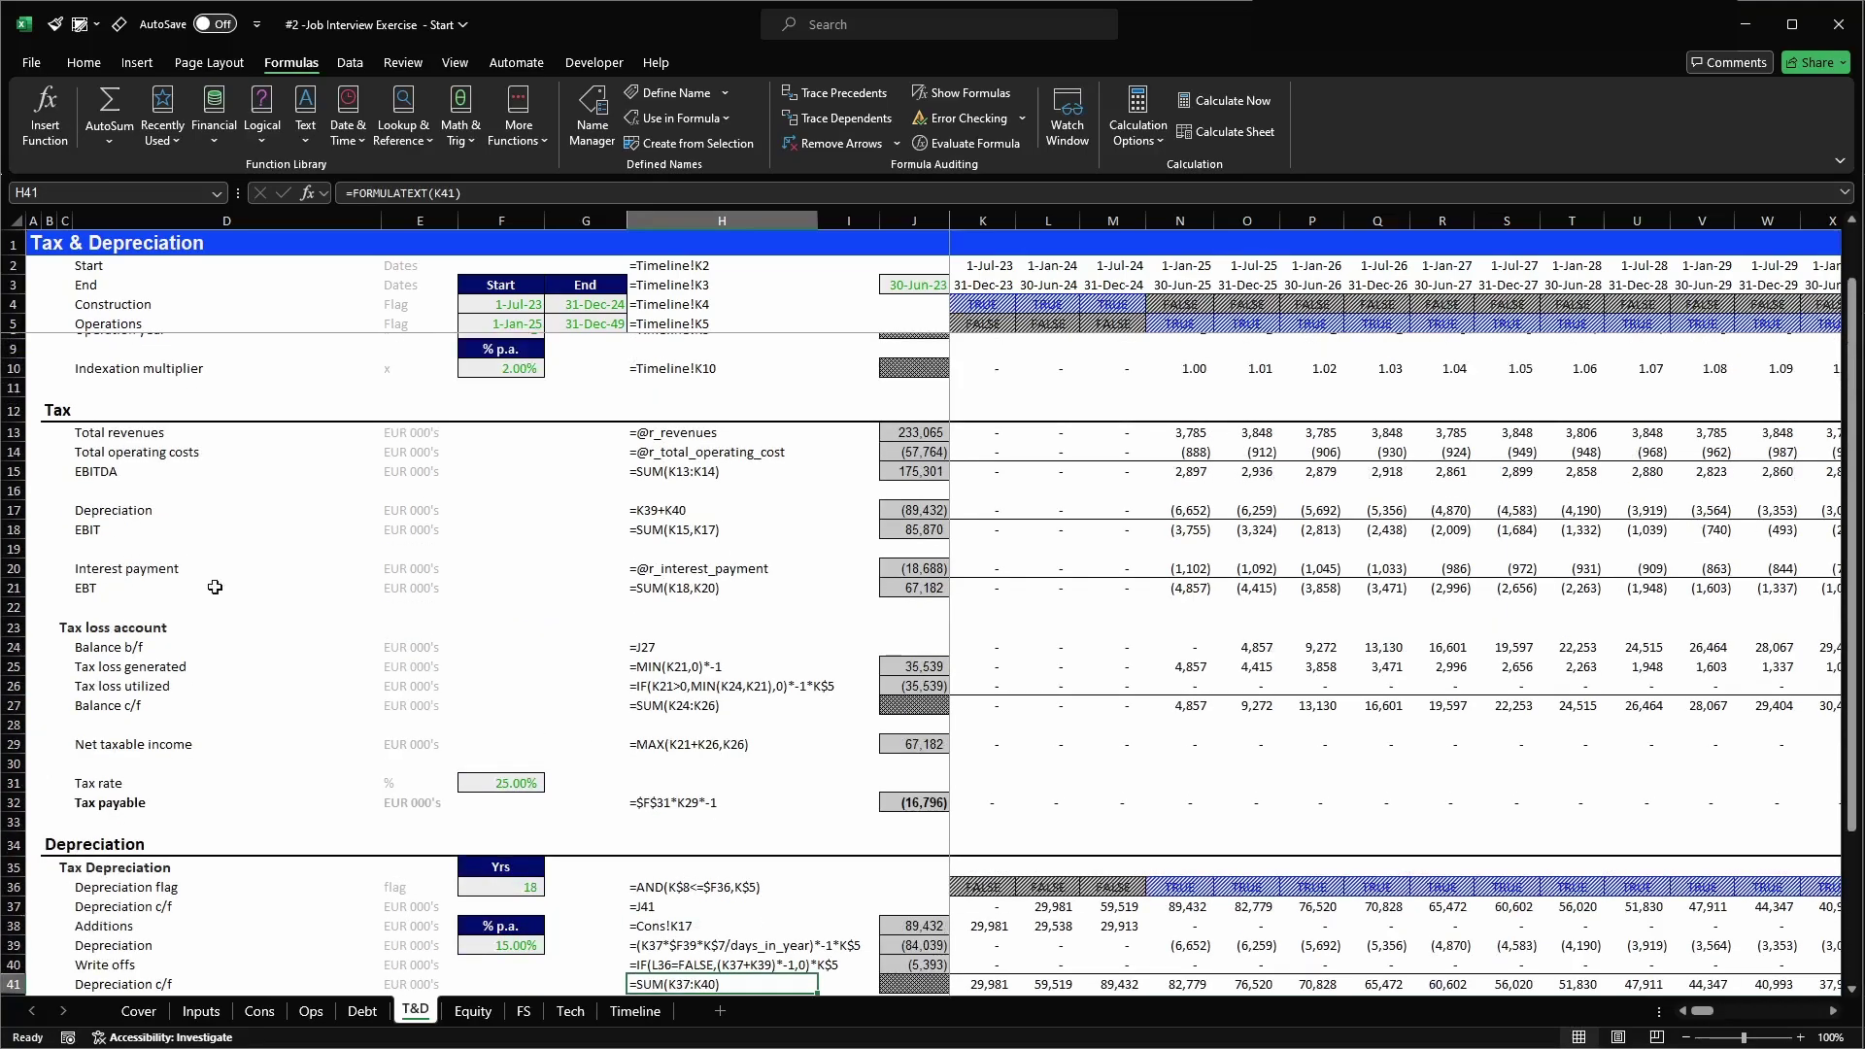
pyautogui.click(15, 511)
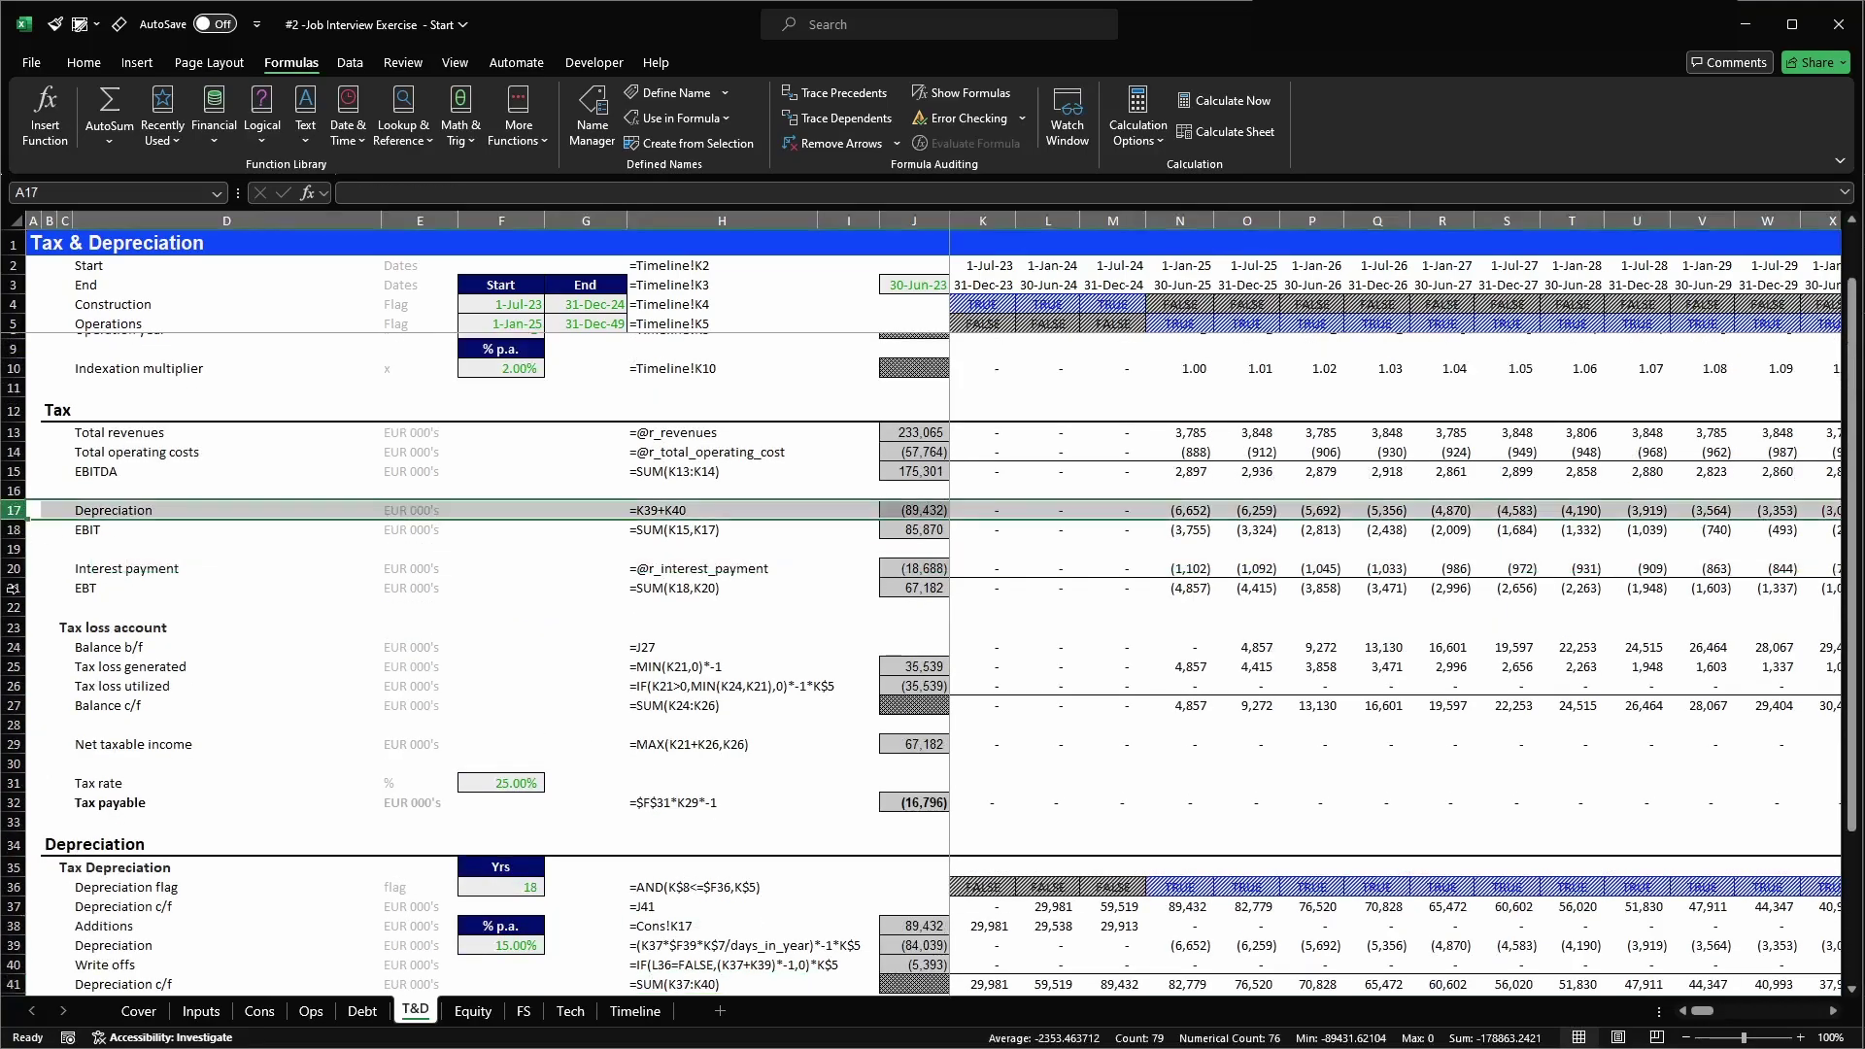
pyautogui.click(997, 516)
pyautogui.doubleClick(996, 515)
pyautogui.scroll(-3, 1054, 808)
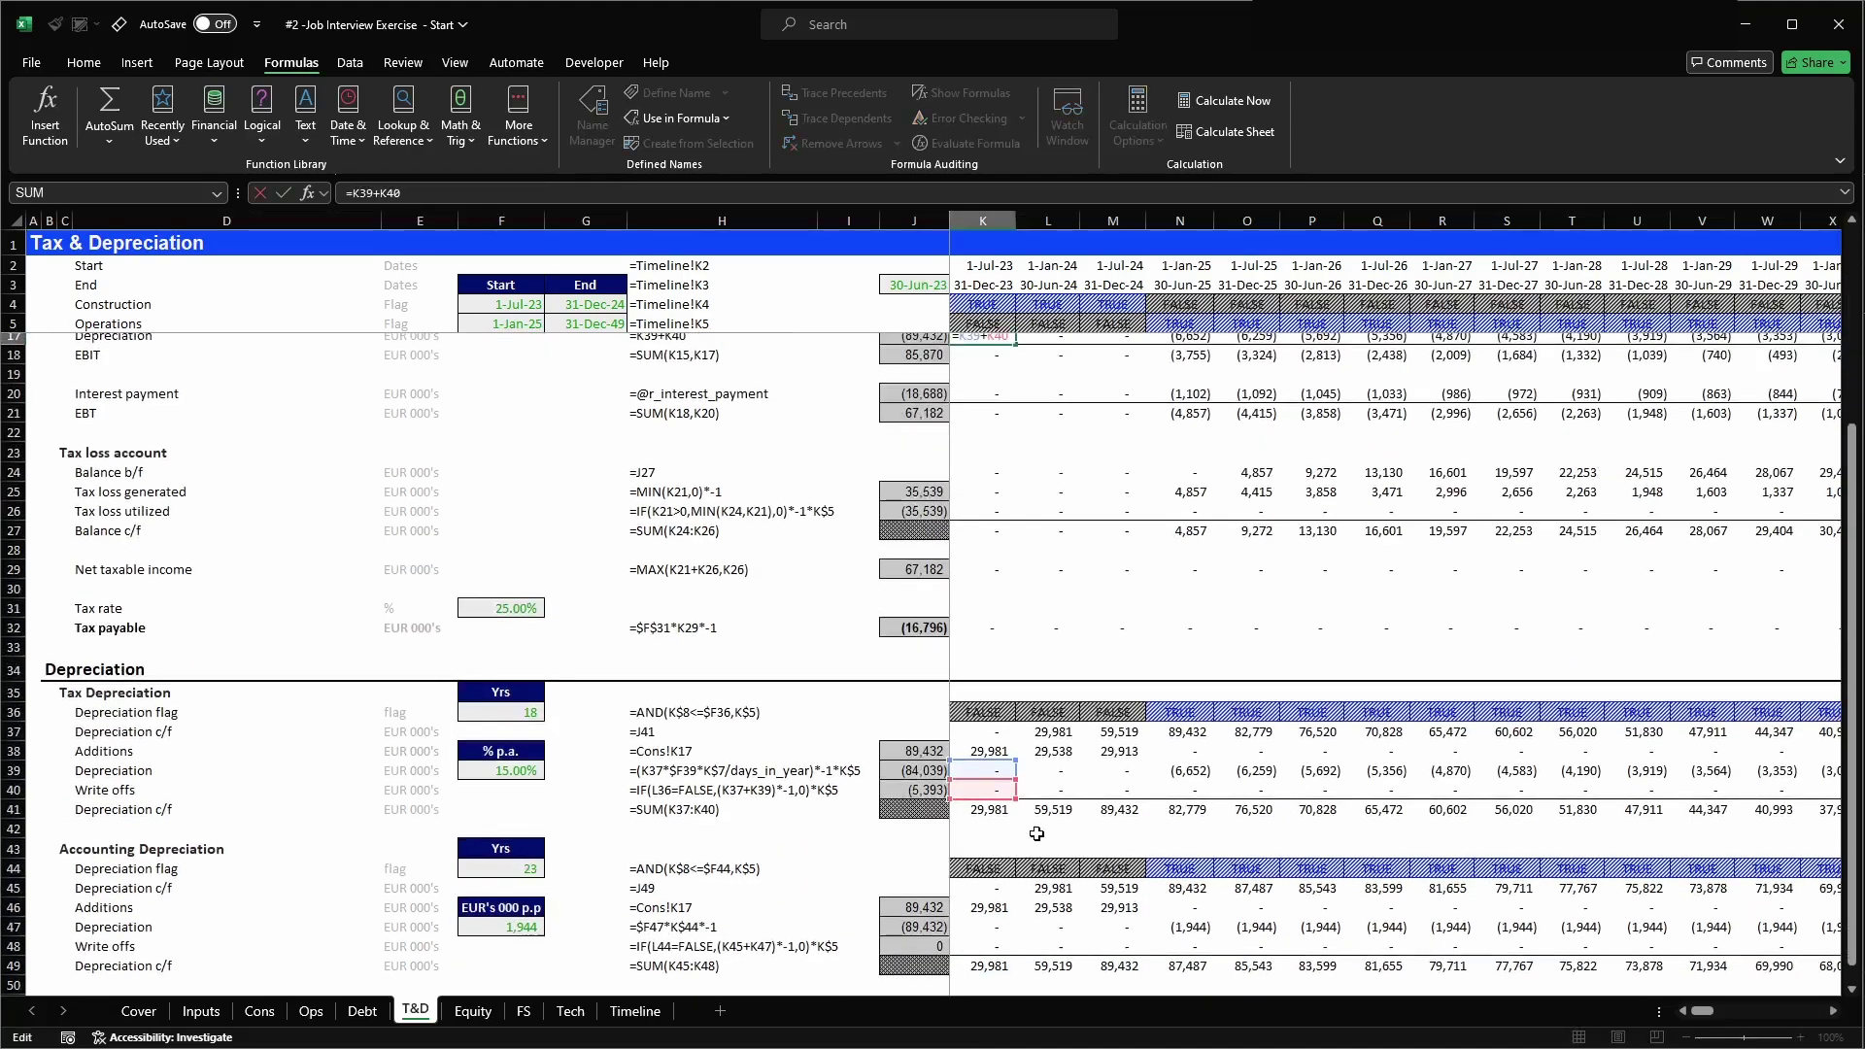
pyautogui.press('Escape')
# - Name the accounting Depreciation row 47 on the T&D sheet r_depreciation_accounting, copying the name for reuse
pyautogui.click(997, 911)
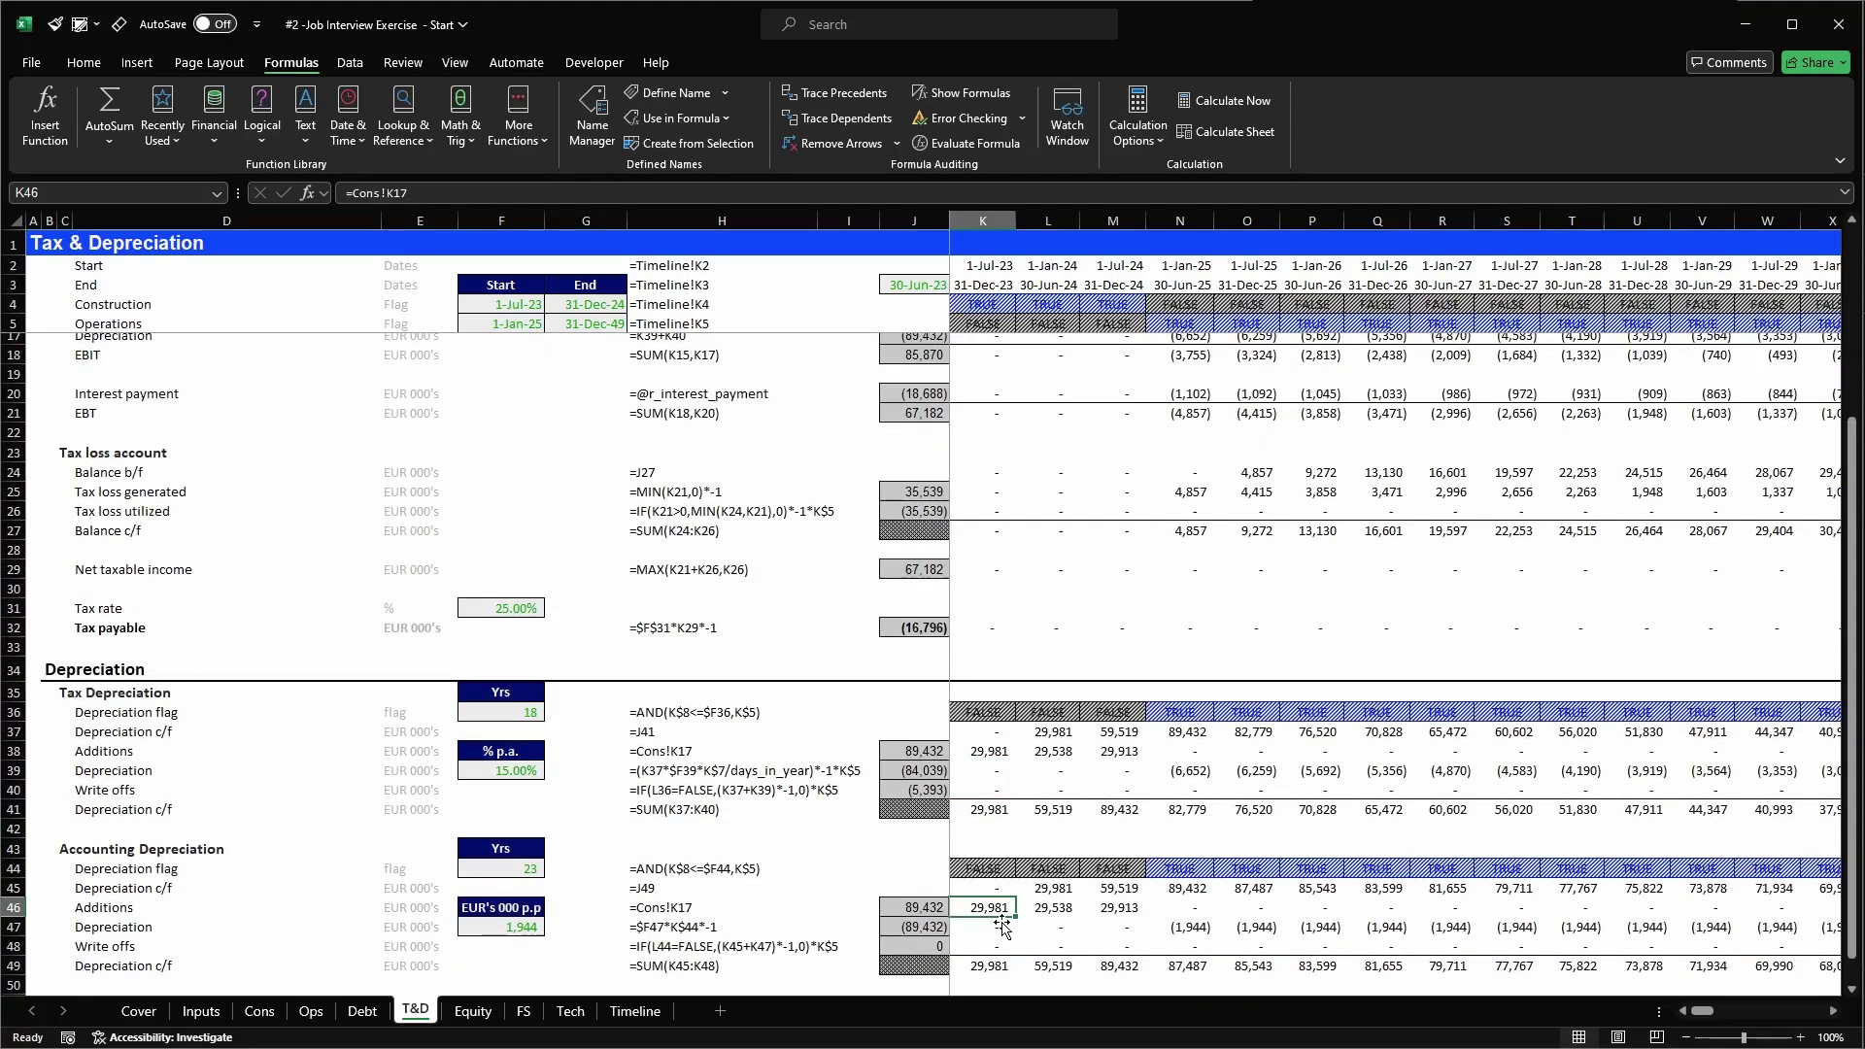
pyautogui.click(1004, 928)
pyautogui.hotkey('shift', 'space')
pyautogui.hotkey('shift', 'Down')
pyautogui.click(1004, 927)
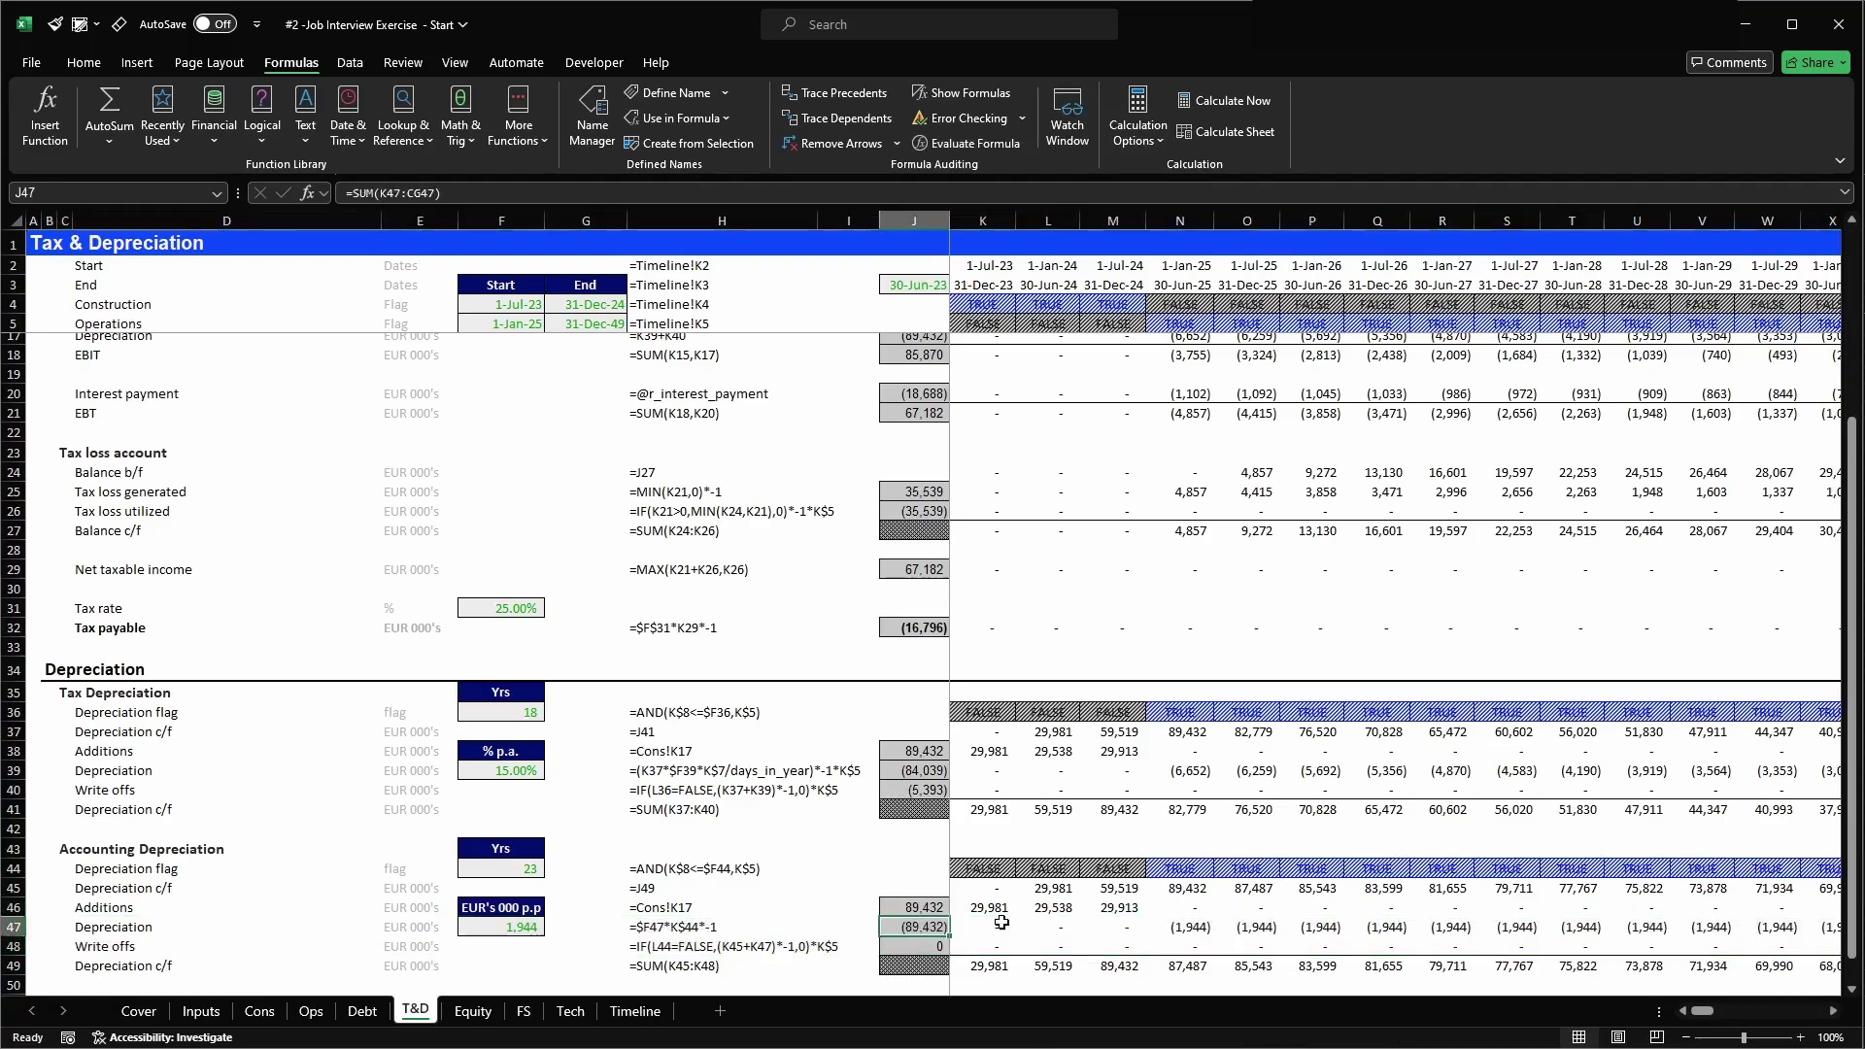
pyautogui.hotkey('shift', 'space')
pyautogui.click(115, 186)
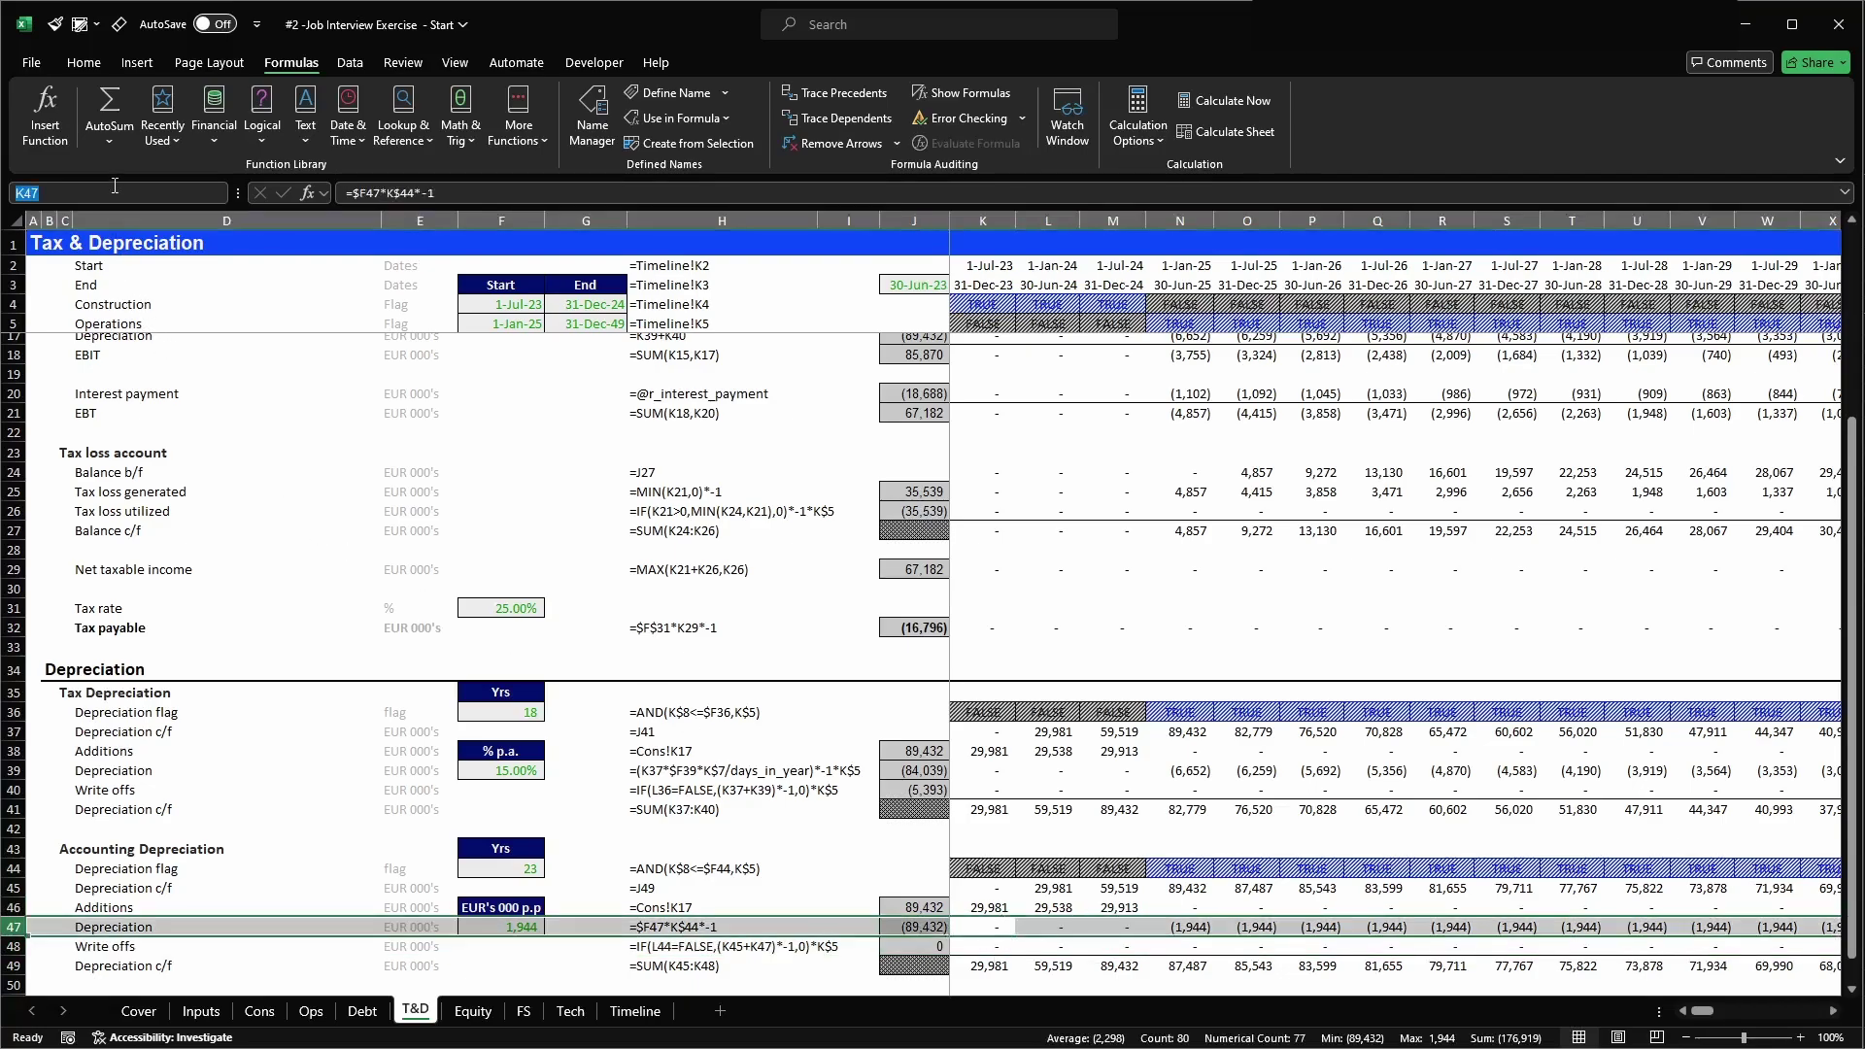
pyautogui.write('e')
pyautogui.write('_depreci')
pyautogui.write('ation')
pyautogui.write('_accoun')
pyautogui.write('ting')
pyautogui.press('BackSpace')
pyautogui.hotkey('ctrl', 'a')
pyautogui.hotkey('ctrl', 'c')
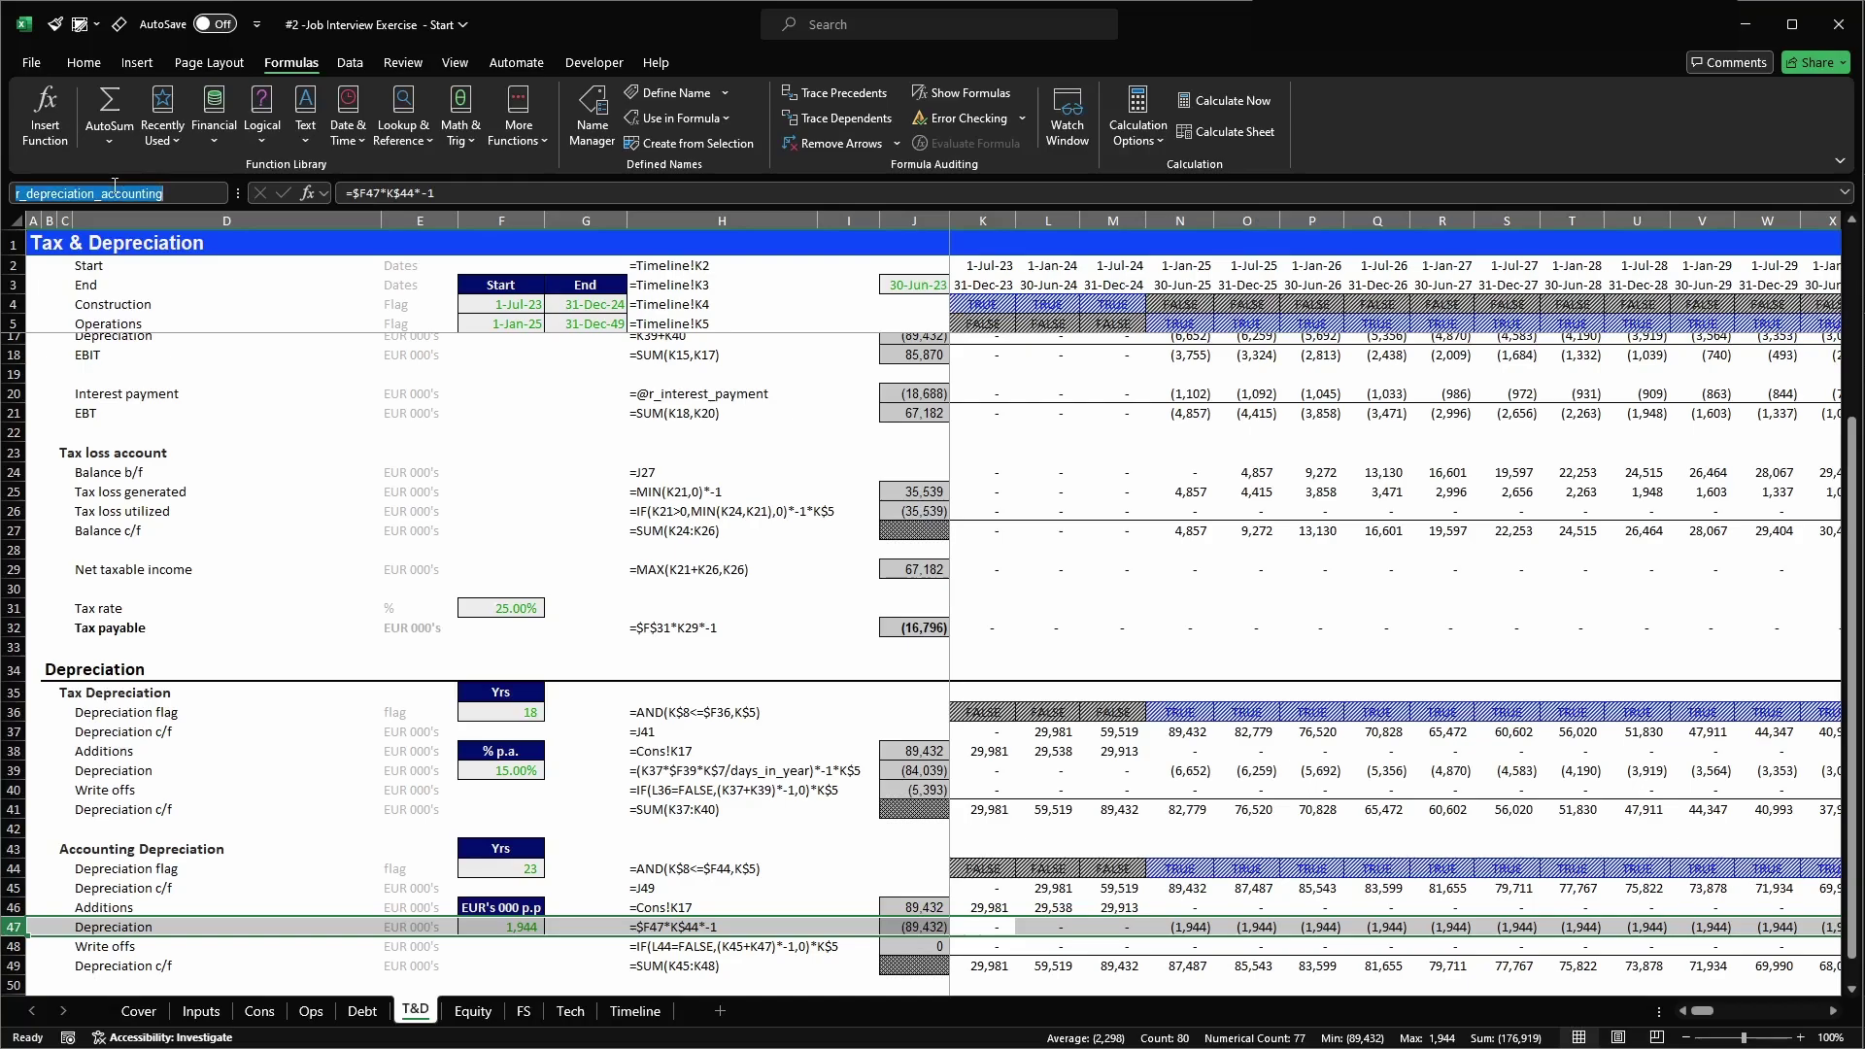
pyautogui.press('Return')
# - Name the accounting Write offs row 48 on the T&D sheet r_depreciation_accounting_write_offs
pyautogui.press('Down')
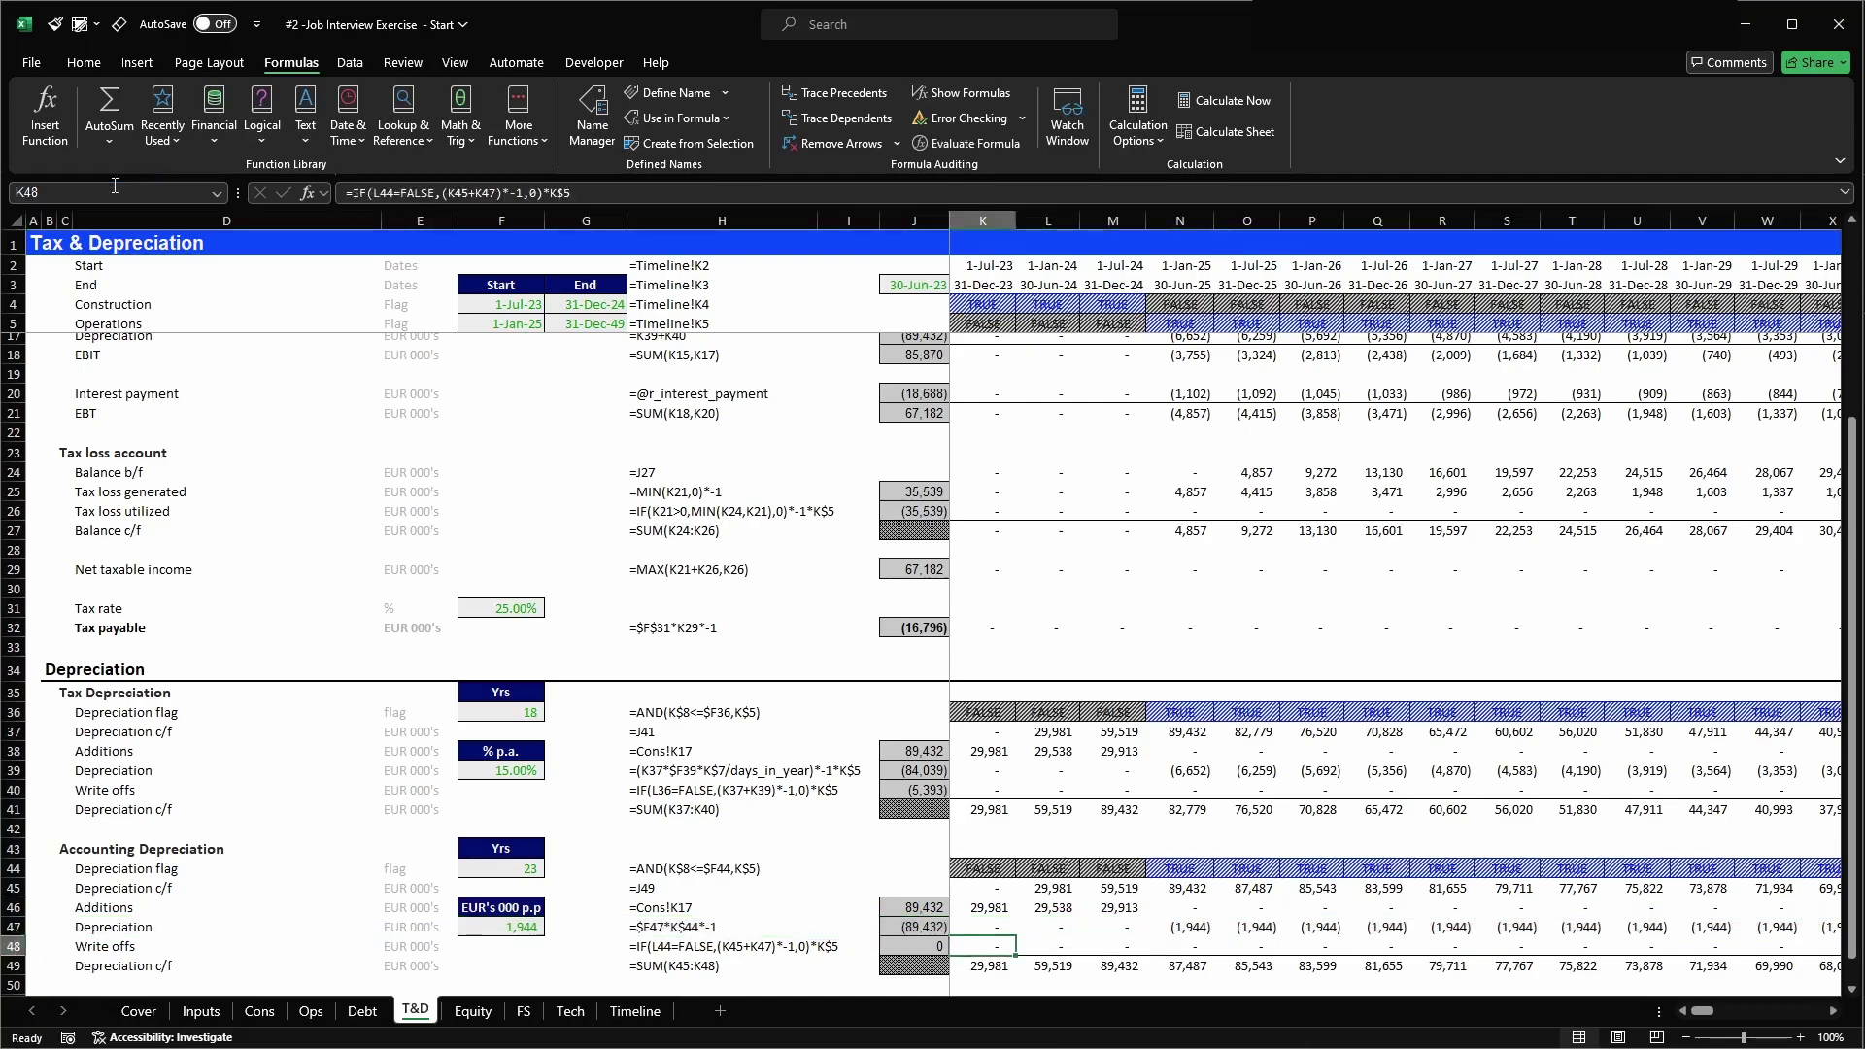
pyautogui.hotkey('shift', 'space')
pyautogui.click(114, 185)
pyautogui.hotkey('ctrl', 'v')
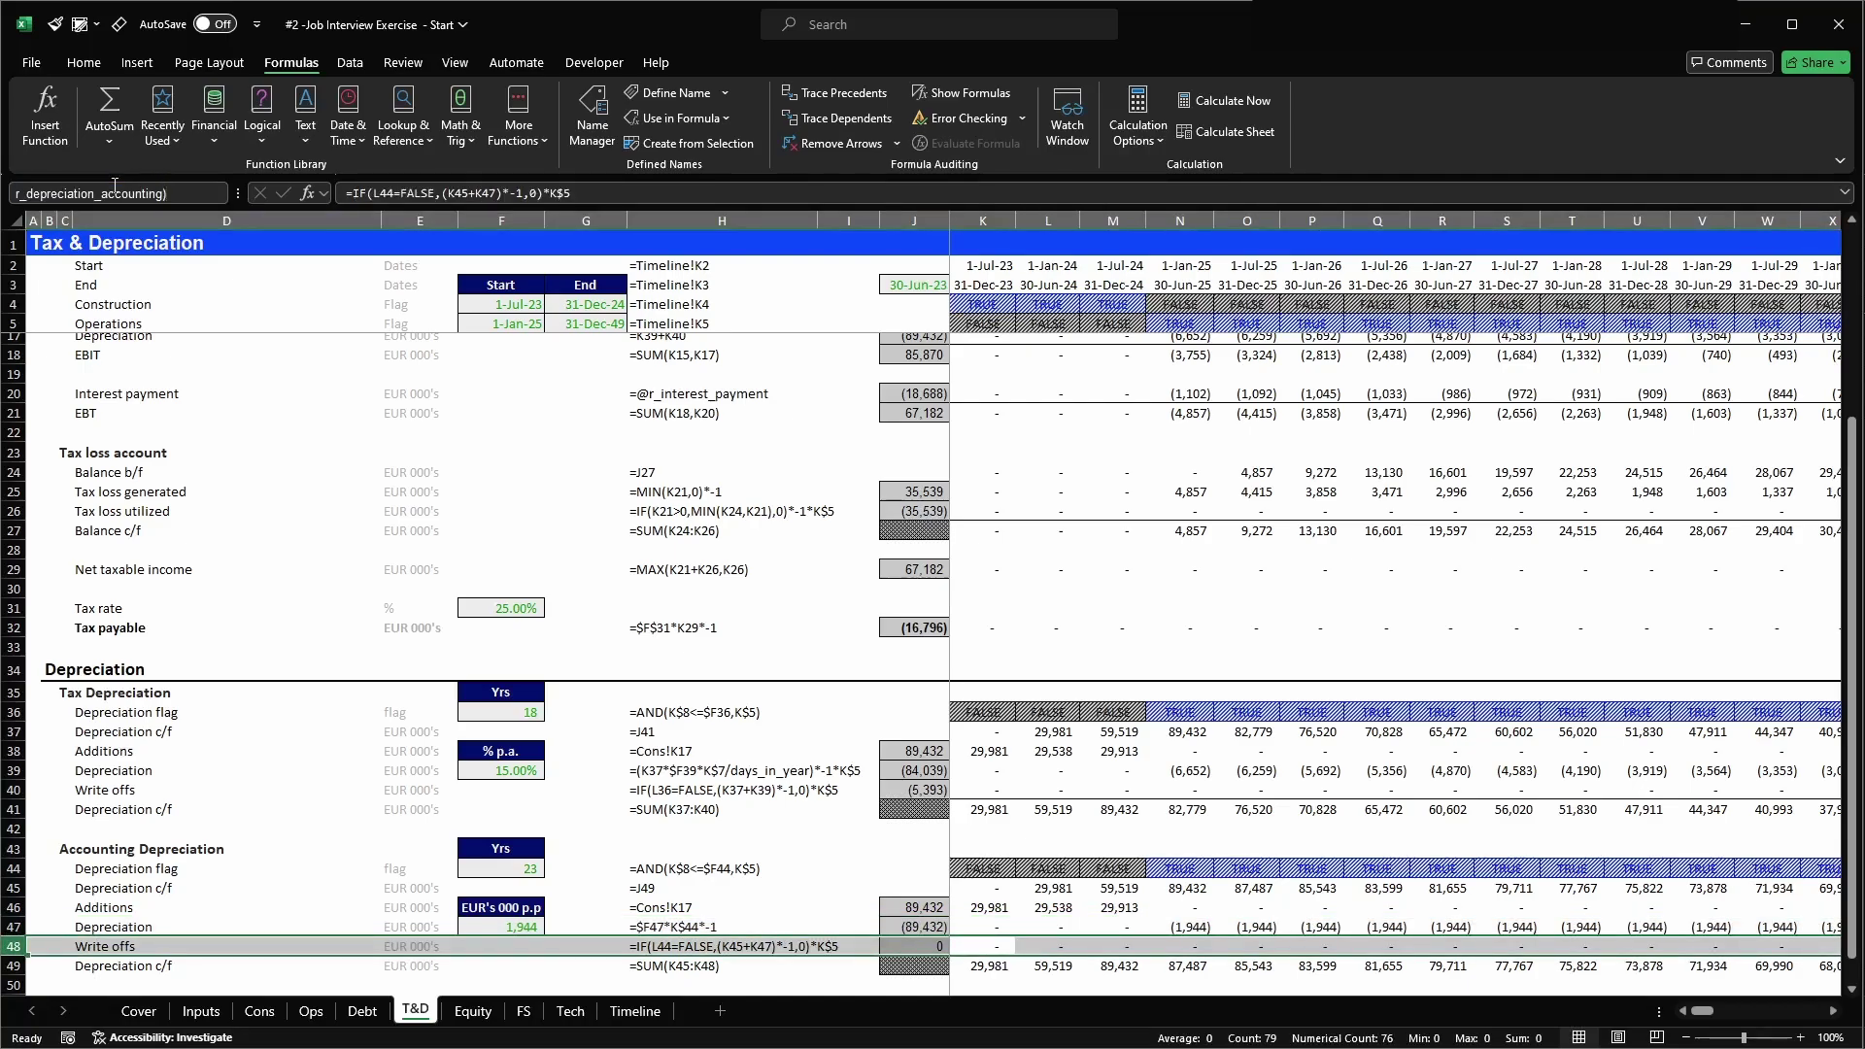
pyautogui.write('_write_offs')
pyautogui.press('Return')
pyautogui.hotkey('ctrl', 'pagedown')
pyautogui.press('Right')
pyautogui.press('Right')
pyautogui.press('Right')
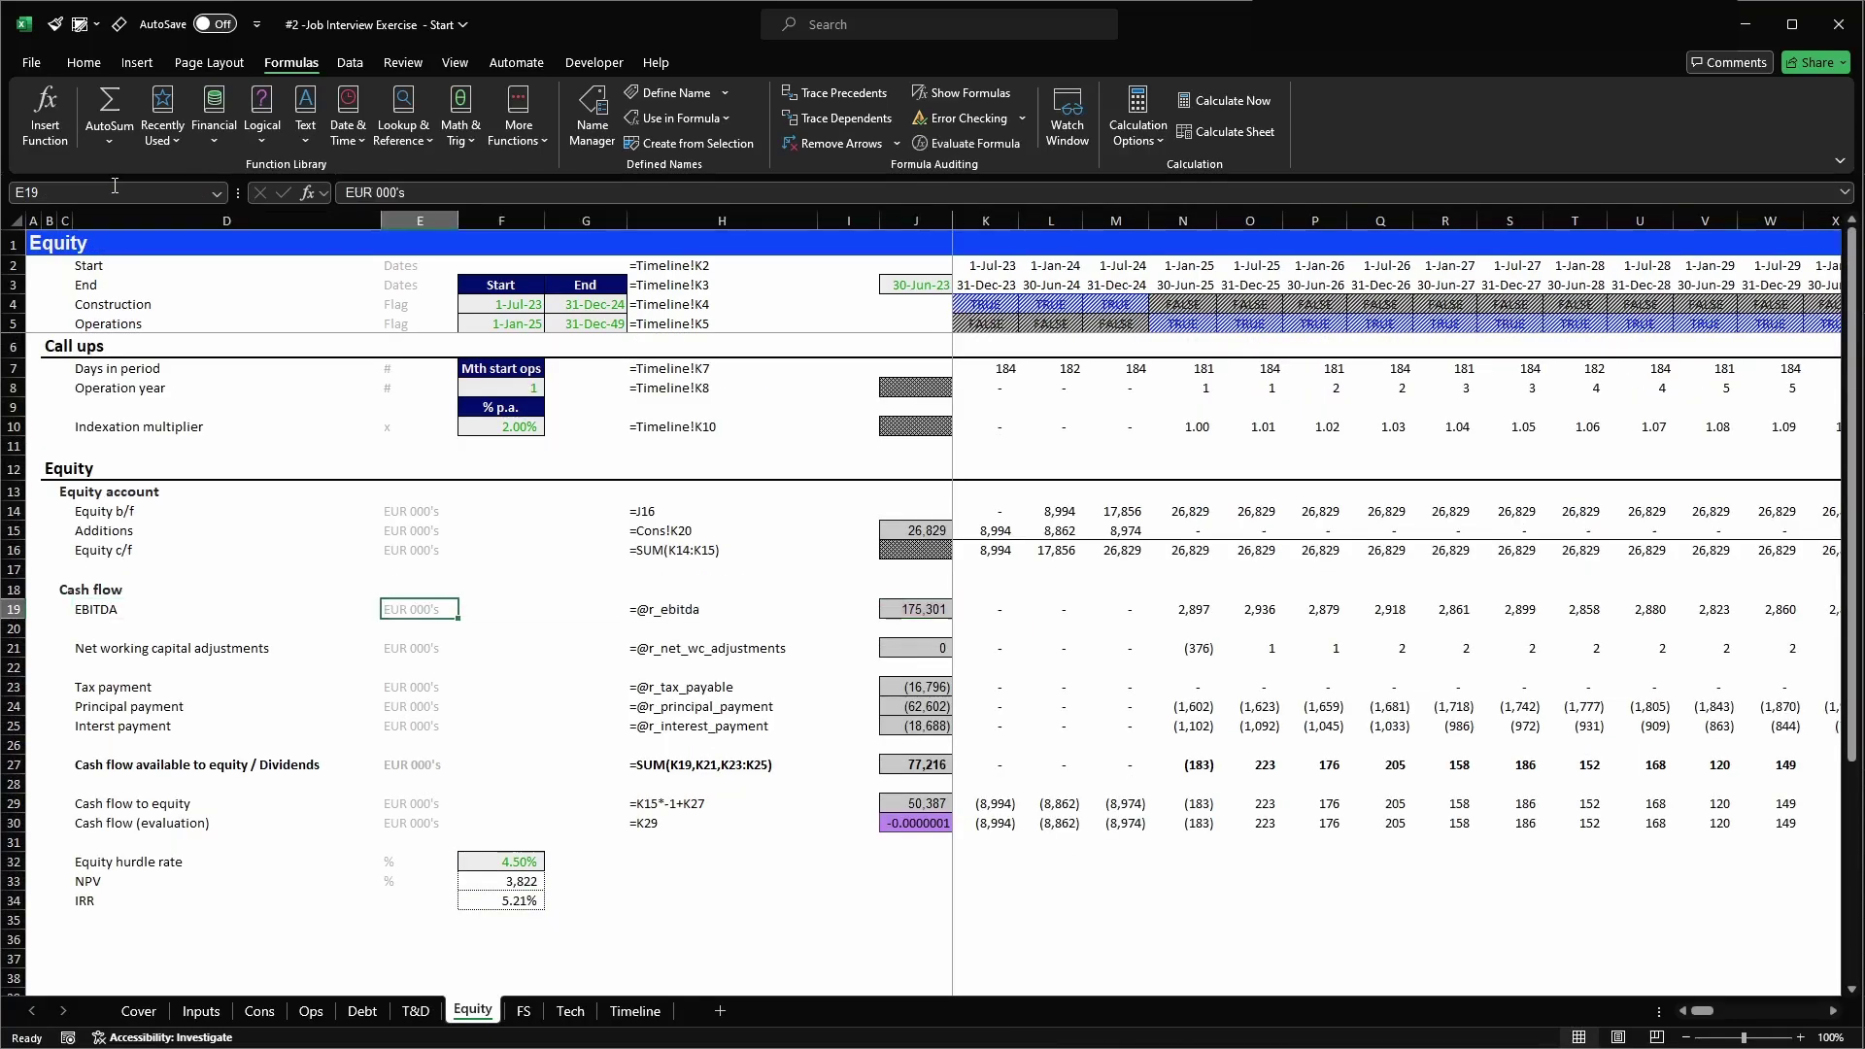
pyautogui.hotkey('ctrl', 'pagedown')
pyautogui.press('F2')
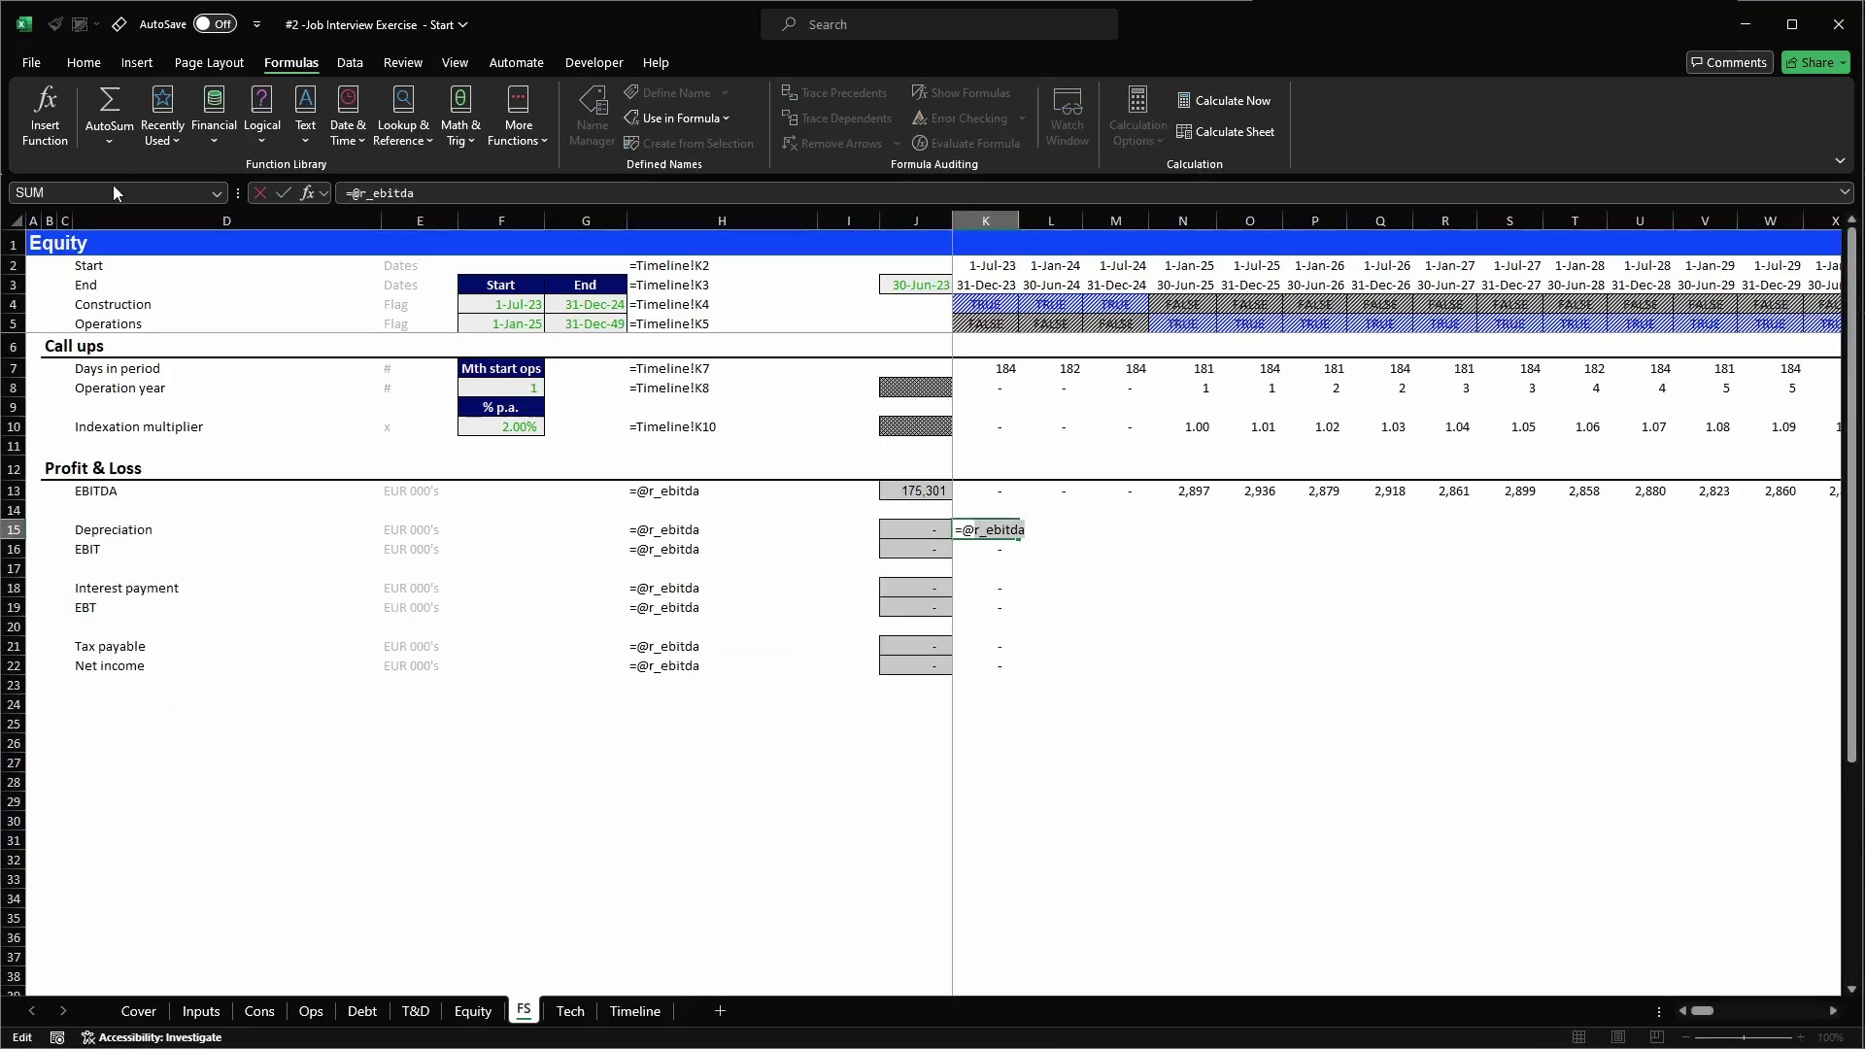
pyautogui.hotkey('ctrl', 'v')
pyautogui.write('+')
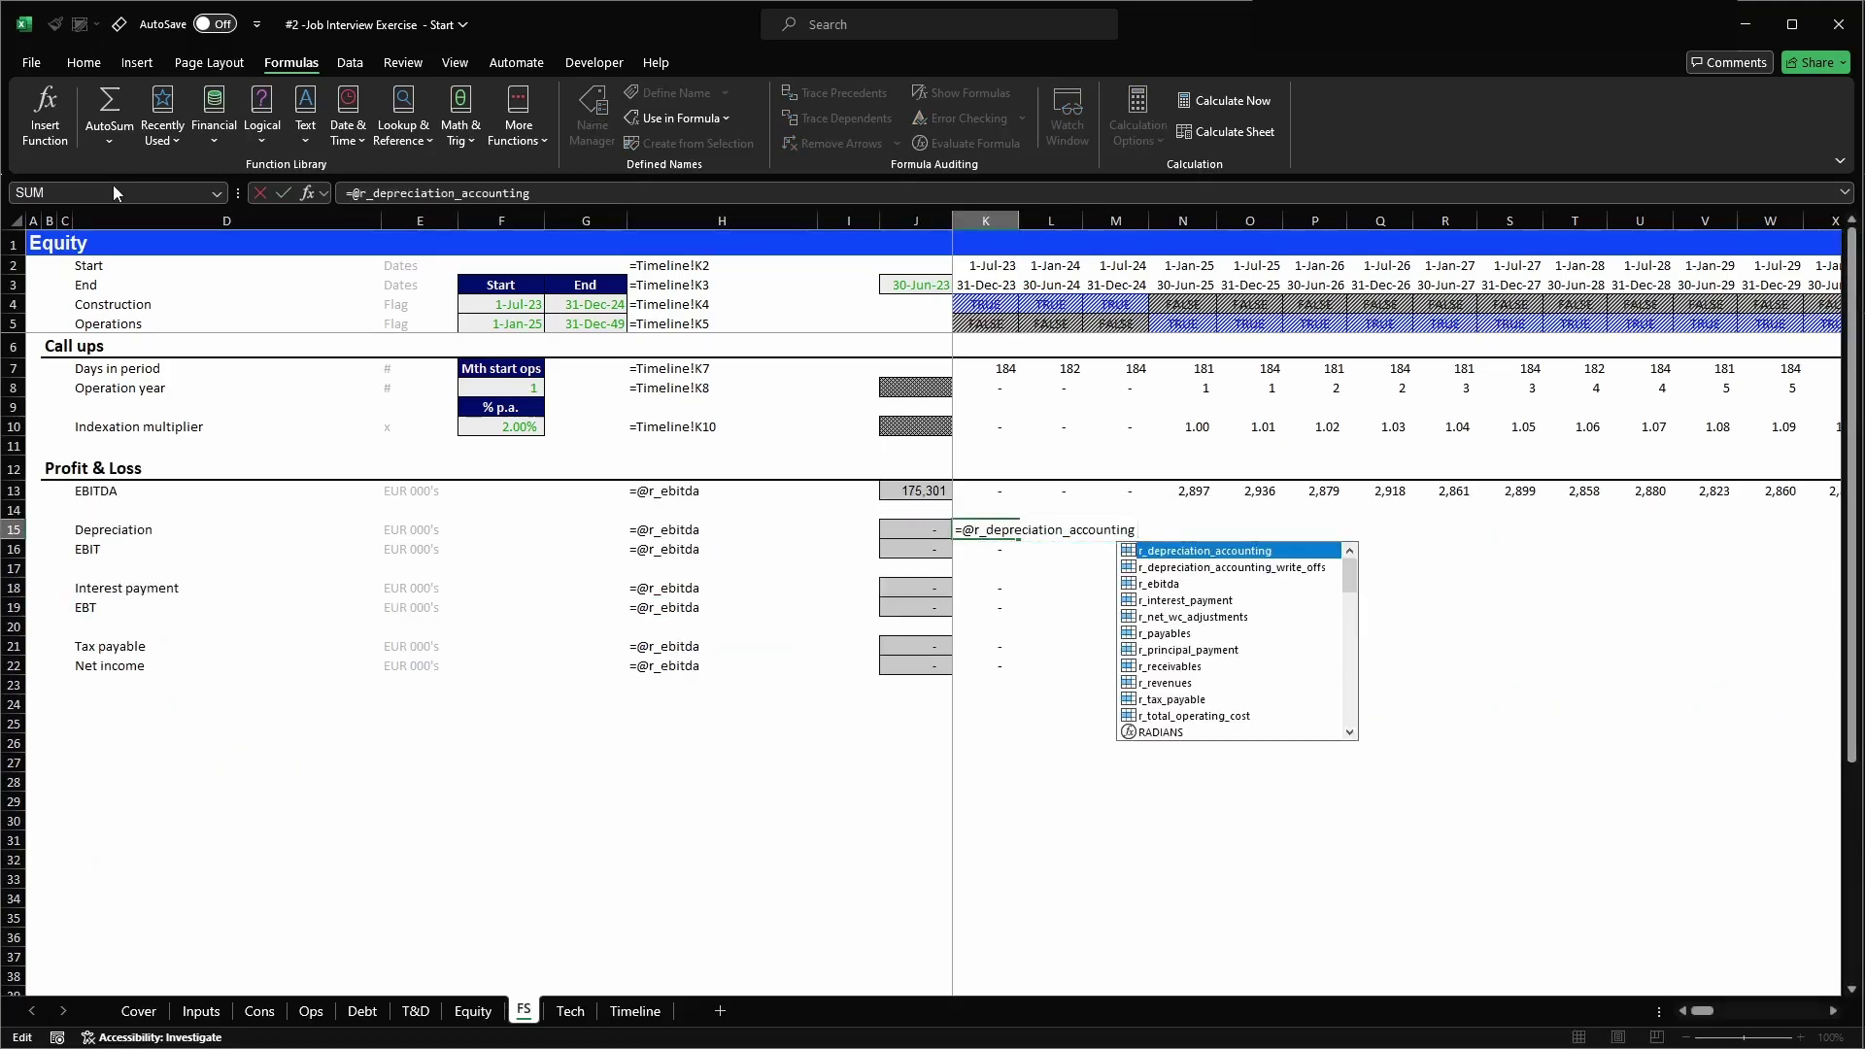
pyautogui.write(' @')
pyautogui.hotkey('ctrl', 'v')
pyautogui.press('Down')
pyautogui.press('Tab')
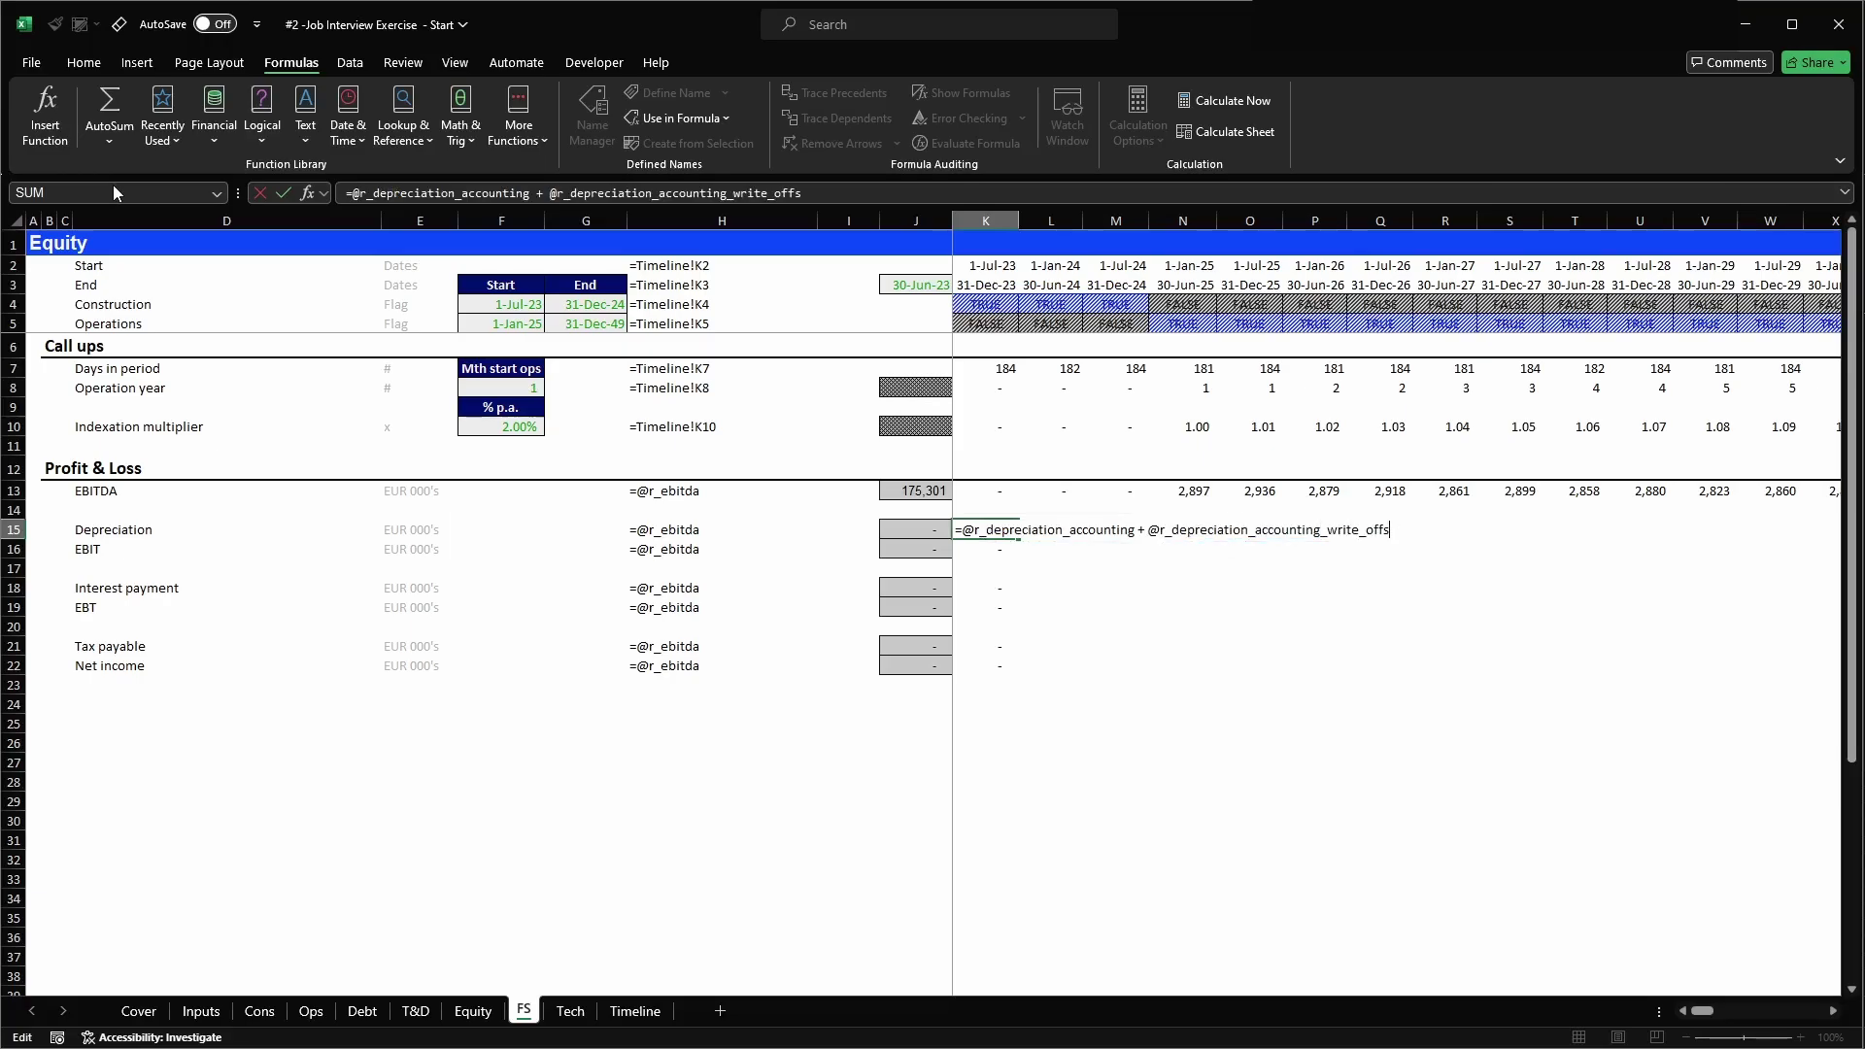
pyautogui.press('Return')
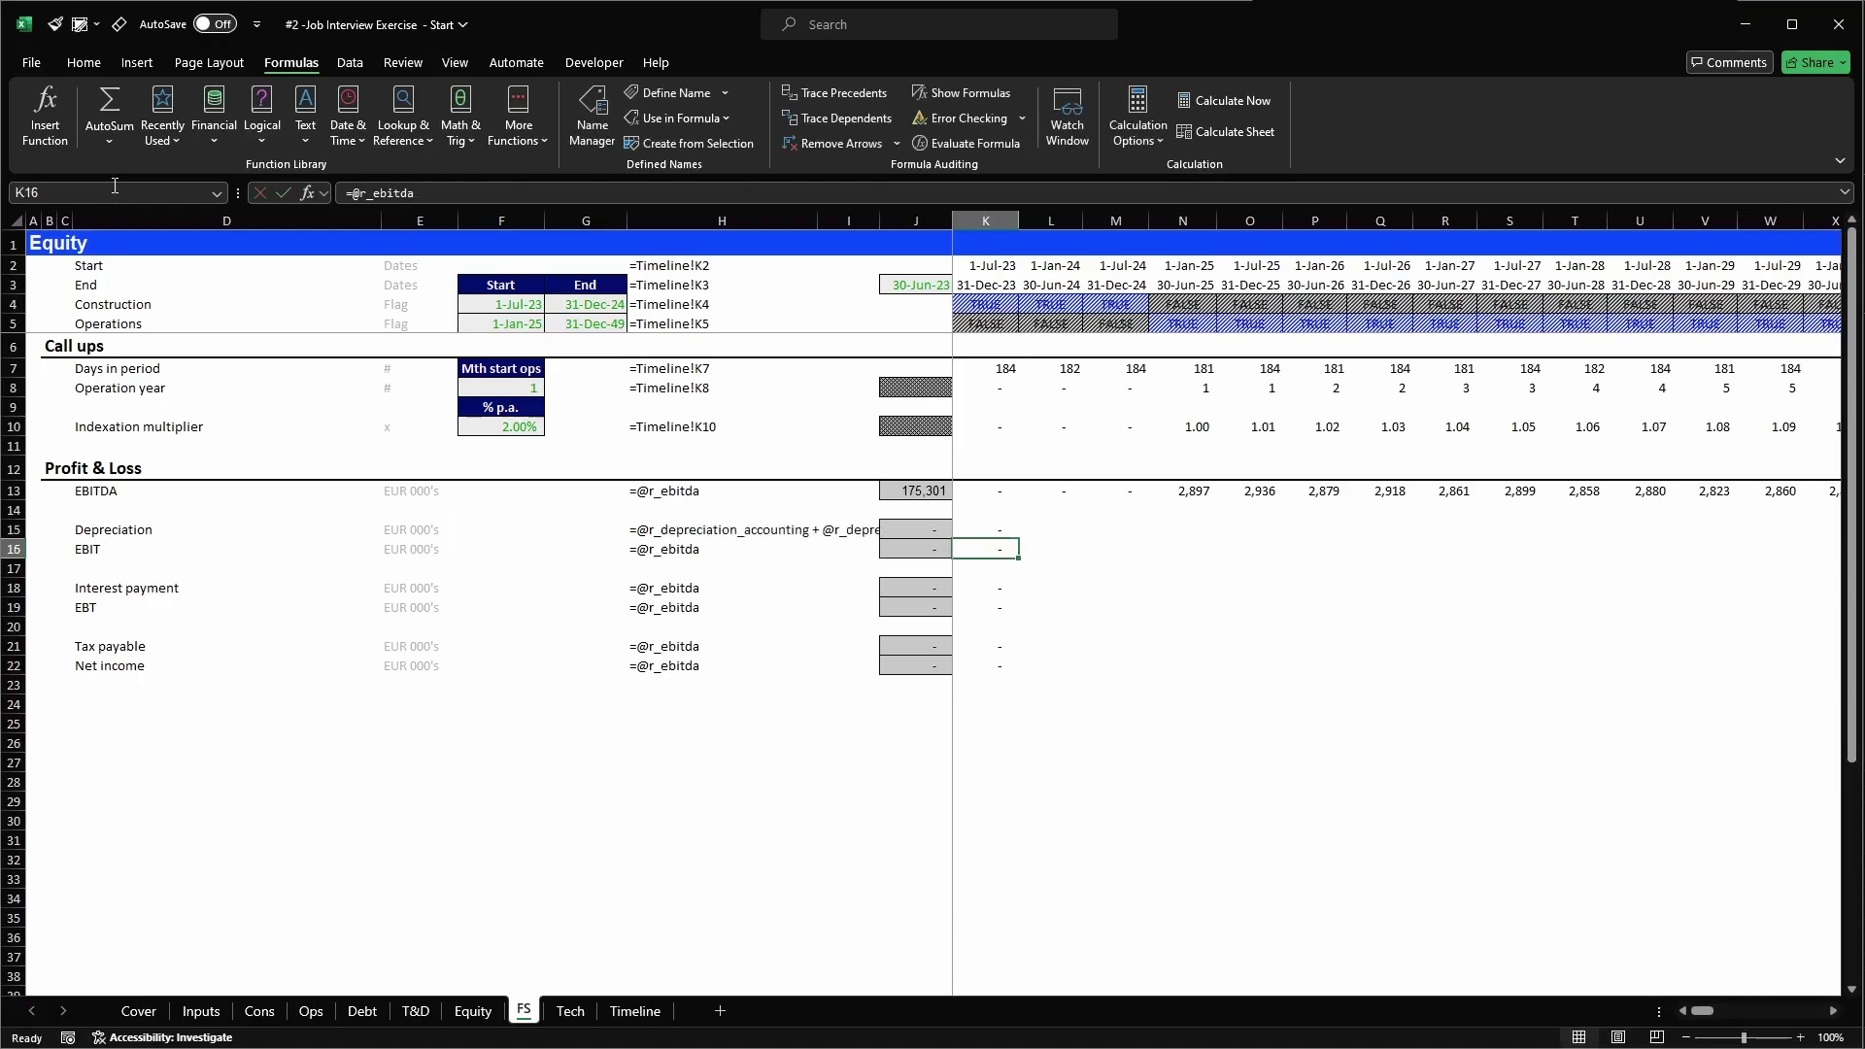
# - Set EBIT cell K16 to =SUM(K13,K15), adding EBITDA and Depreciation
pyautogui.press('F2')
pyautogui.press('Escape')
pyautogui.write('=sum(')
pyautogui.press('Up')
pyautogui.press('Up')
pyautogui.press('Up')
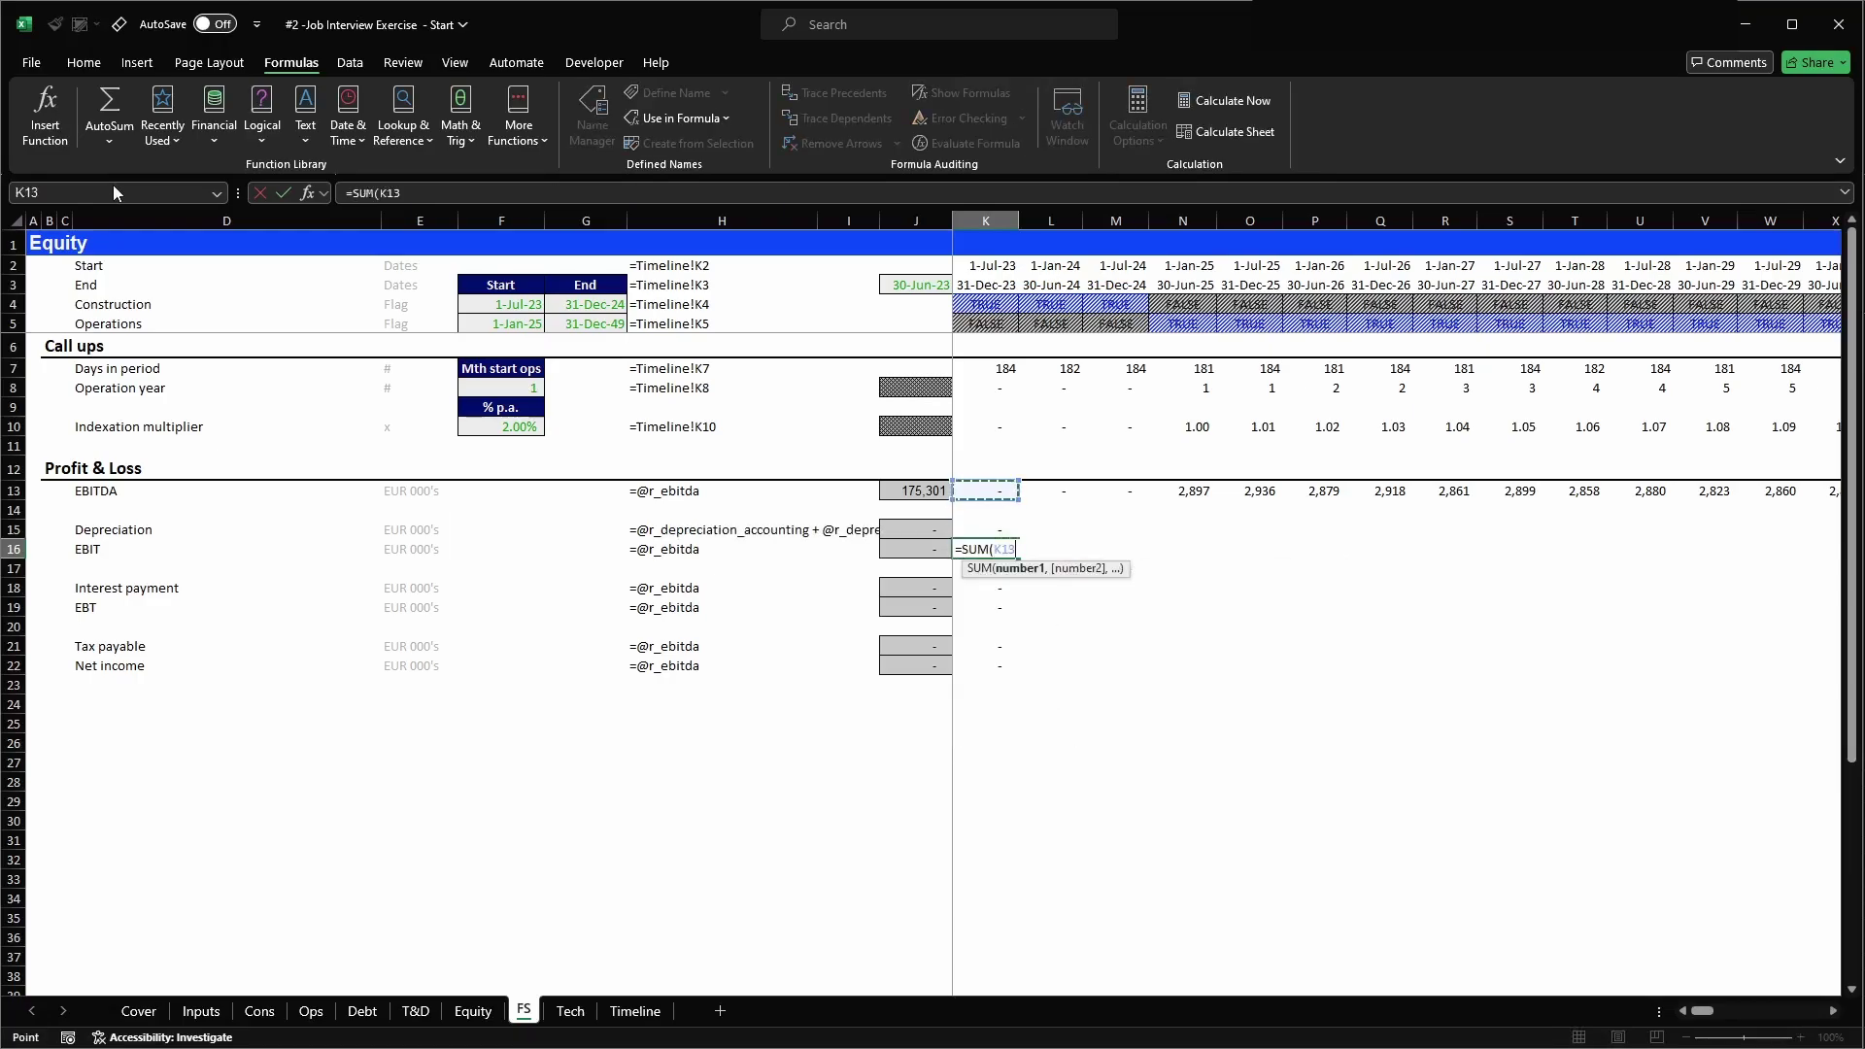
pyautogui.write(',')
pyautogui.press('Up')
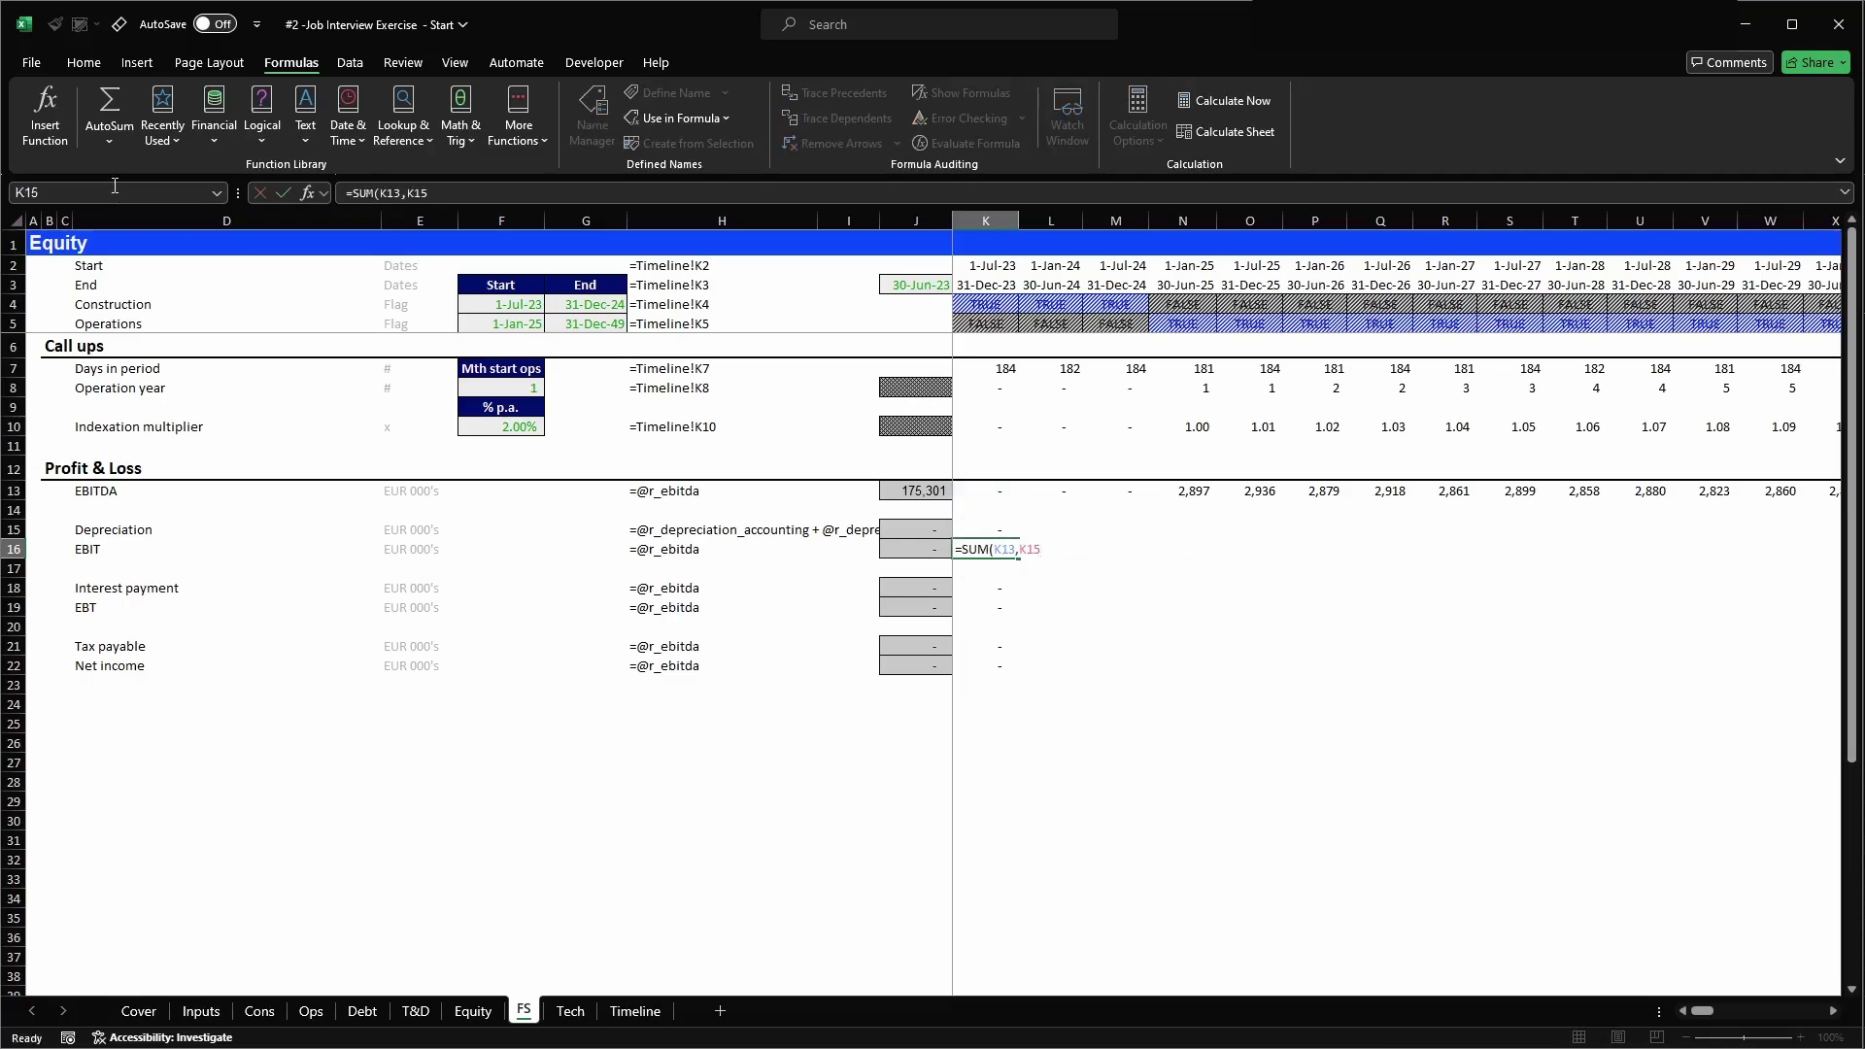
pyautogui.press('Return')
pyautogui.press('Up')
# - Fill the Depreciation and EBIT formulas in K15:K16 across all periods to column CG, with a top border on EBIT
pyautogui.hotkey('alt', 'h')
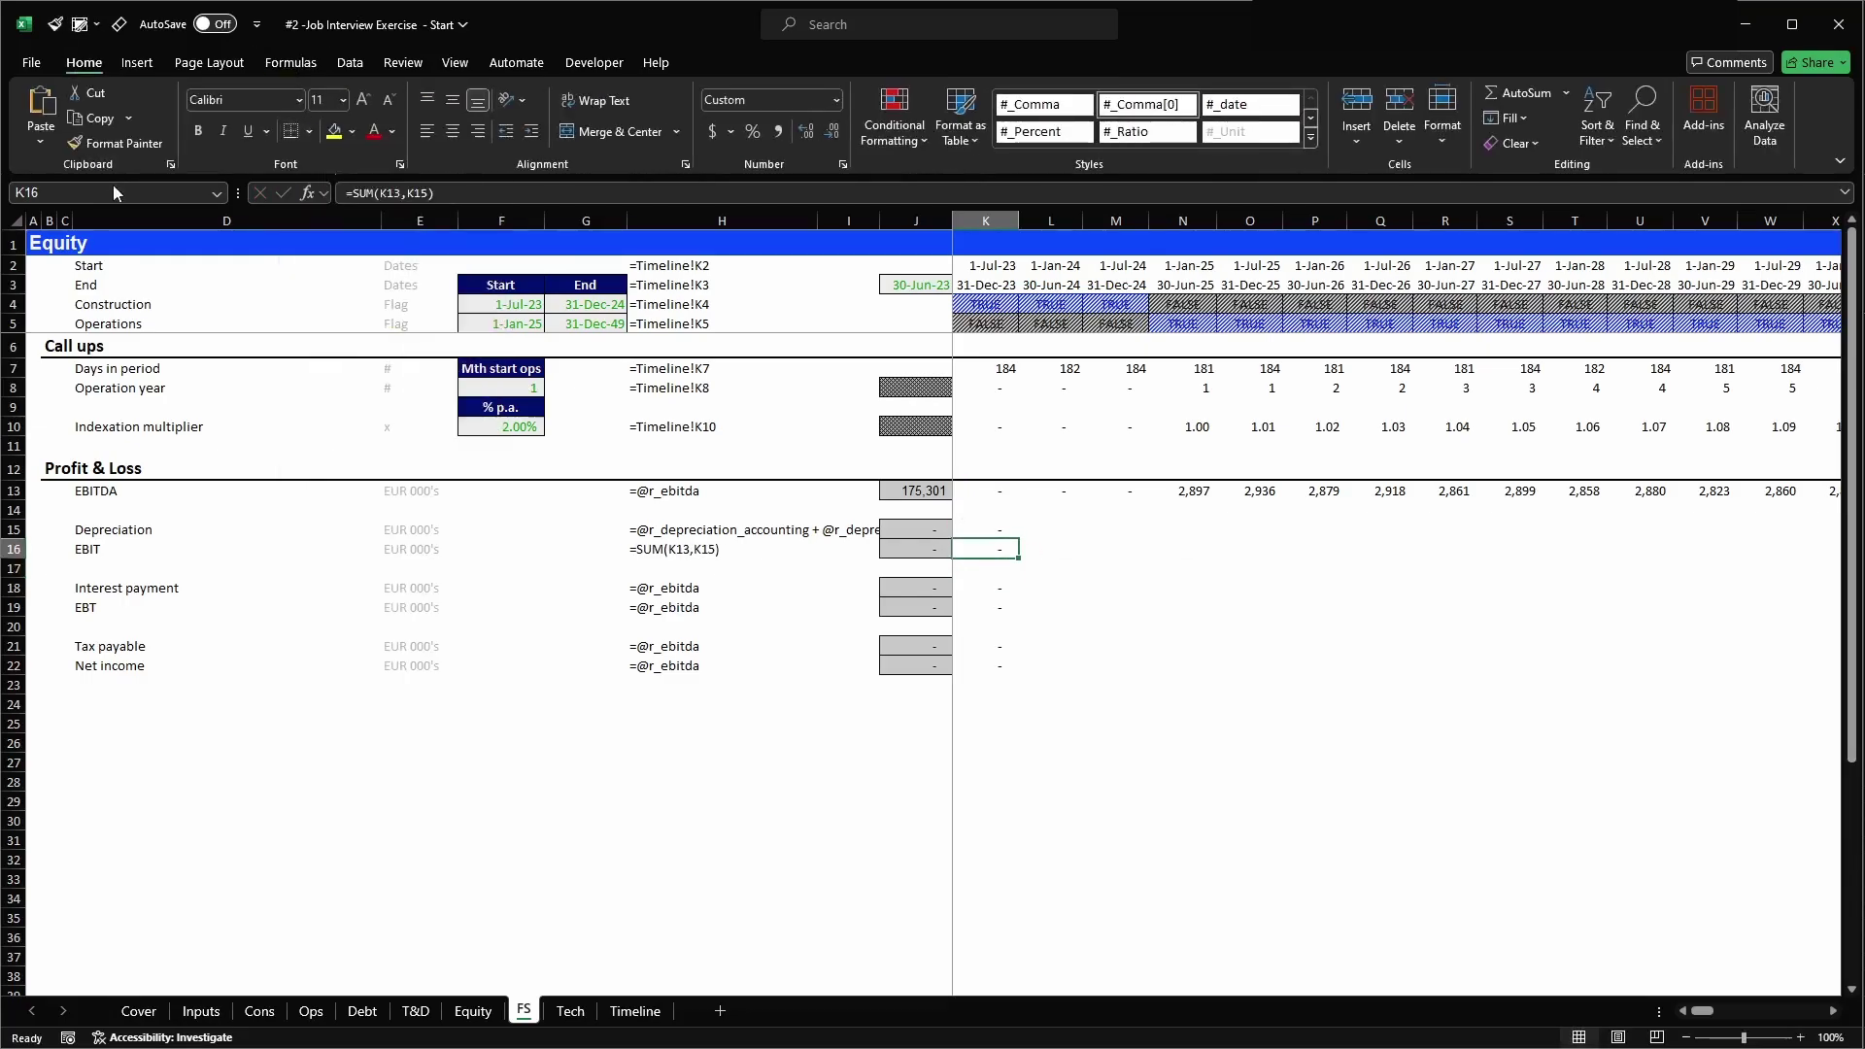
pyautogui.hotkey('shift', 'Up')
pyautogui.hotkey('ctrl', 'c')
pyautogui.hotkey('ctrl', 'shift', 'Right')
pyautogui.press('Return')
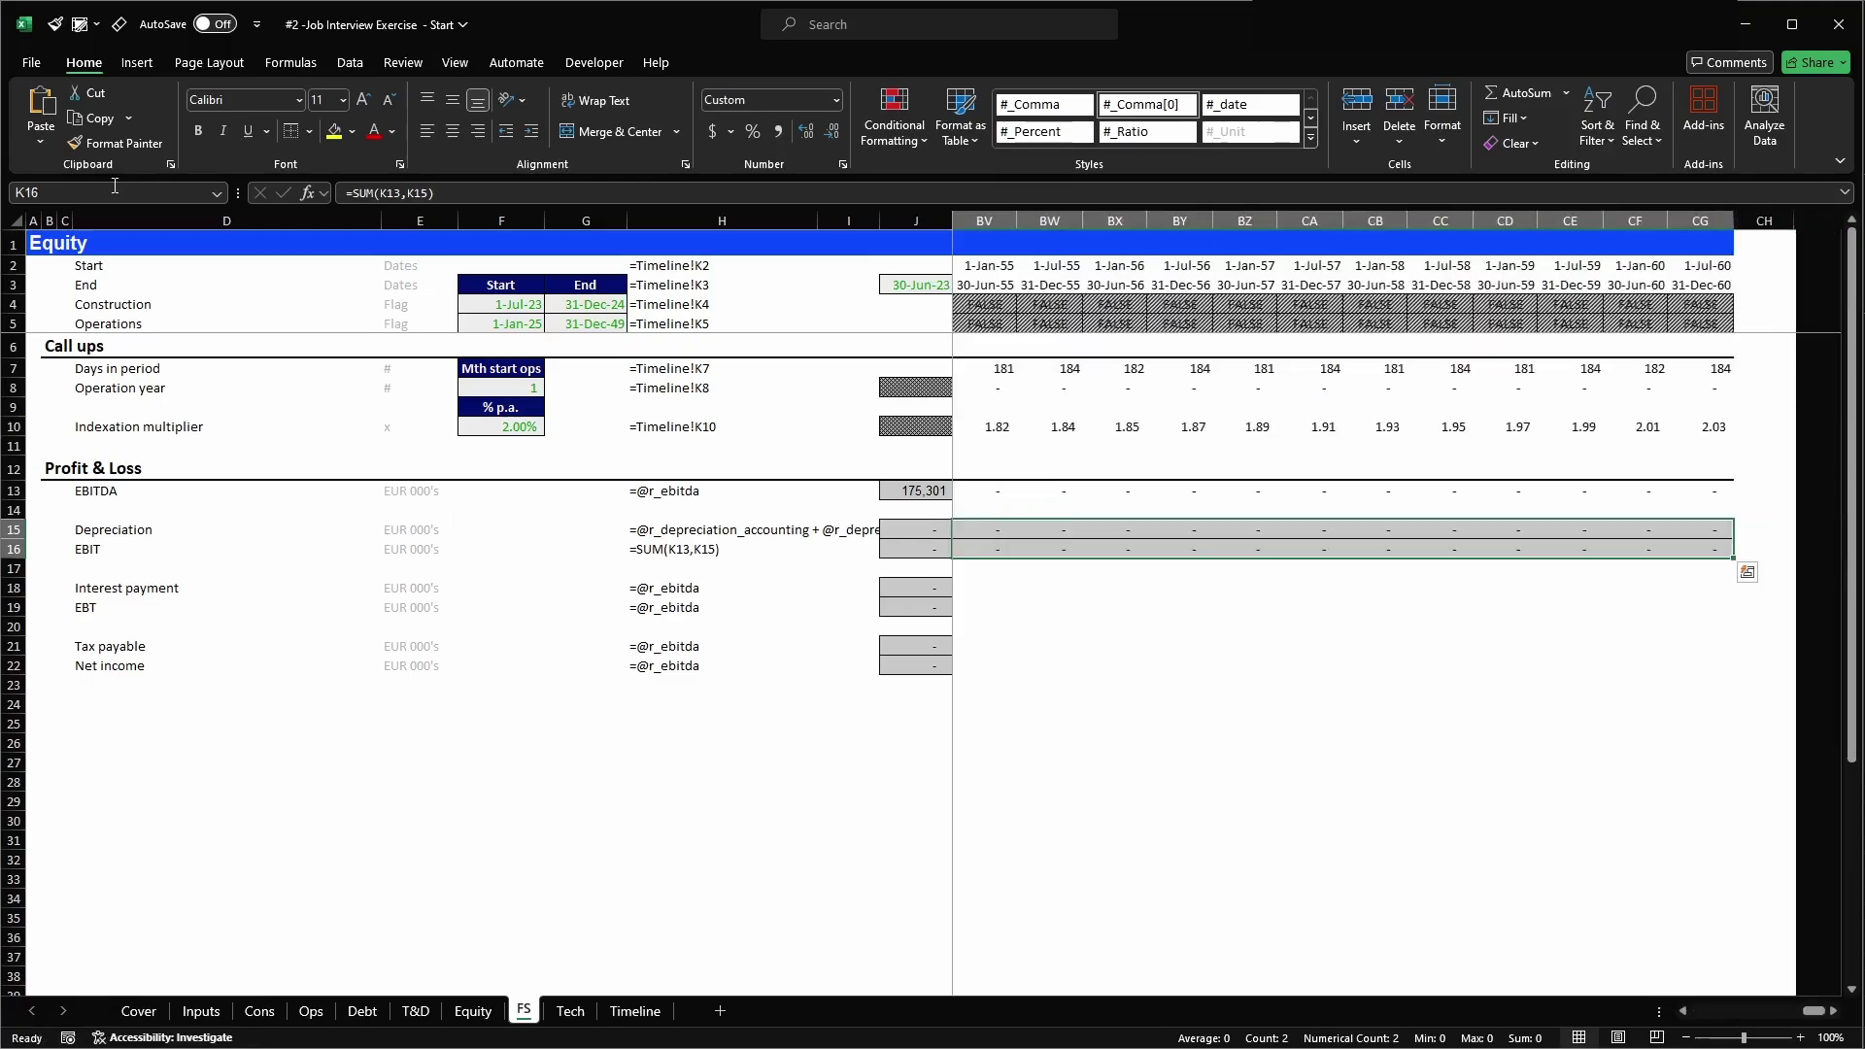
# - Copy the EBIT cells from K16 to CG16 into the EBT row 19 and the Net income row 22
pyautogui.hotkey('shift', 'Up')
pyautogui.hotkey('ctrl', 'shift', 'Right')
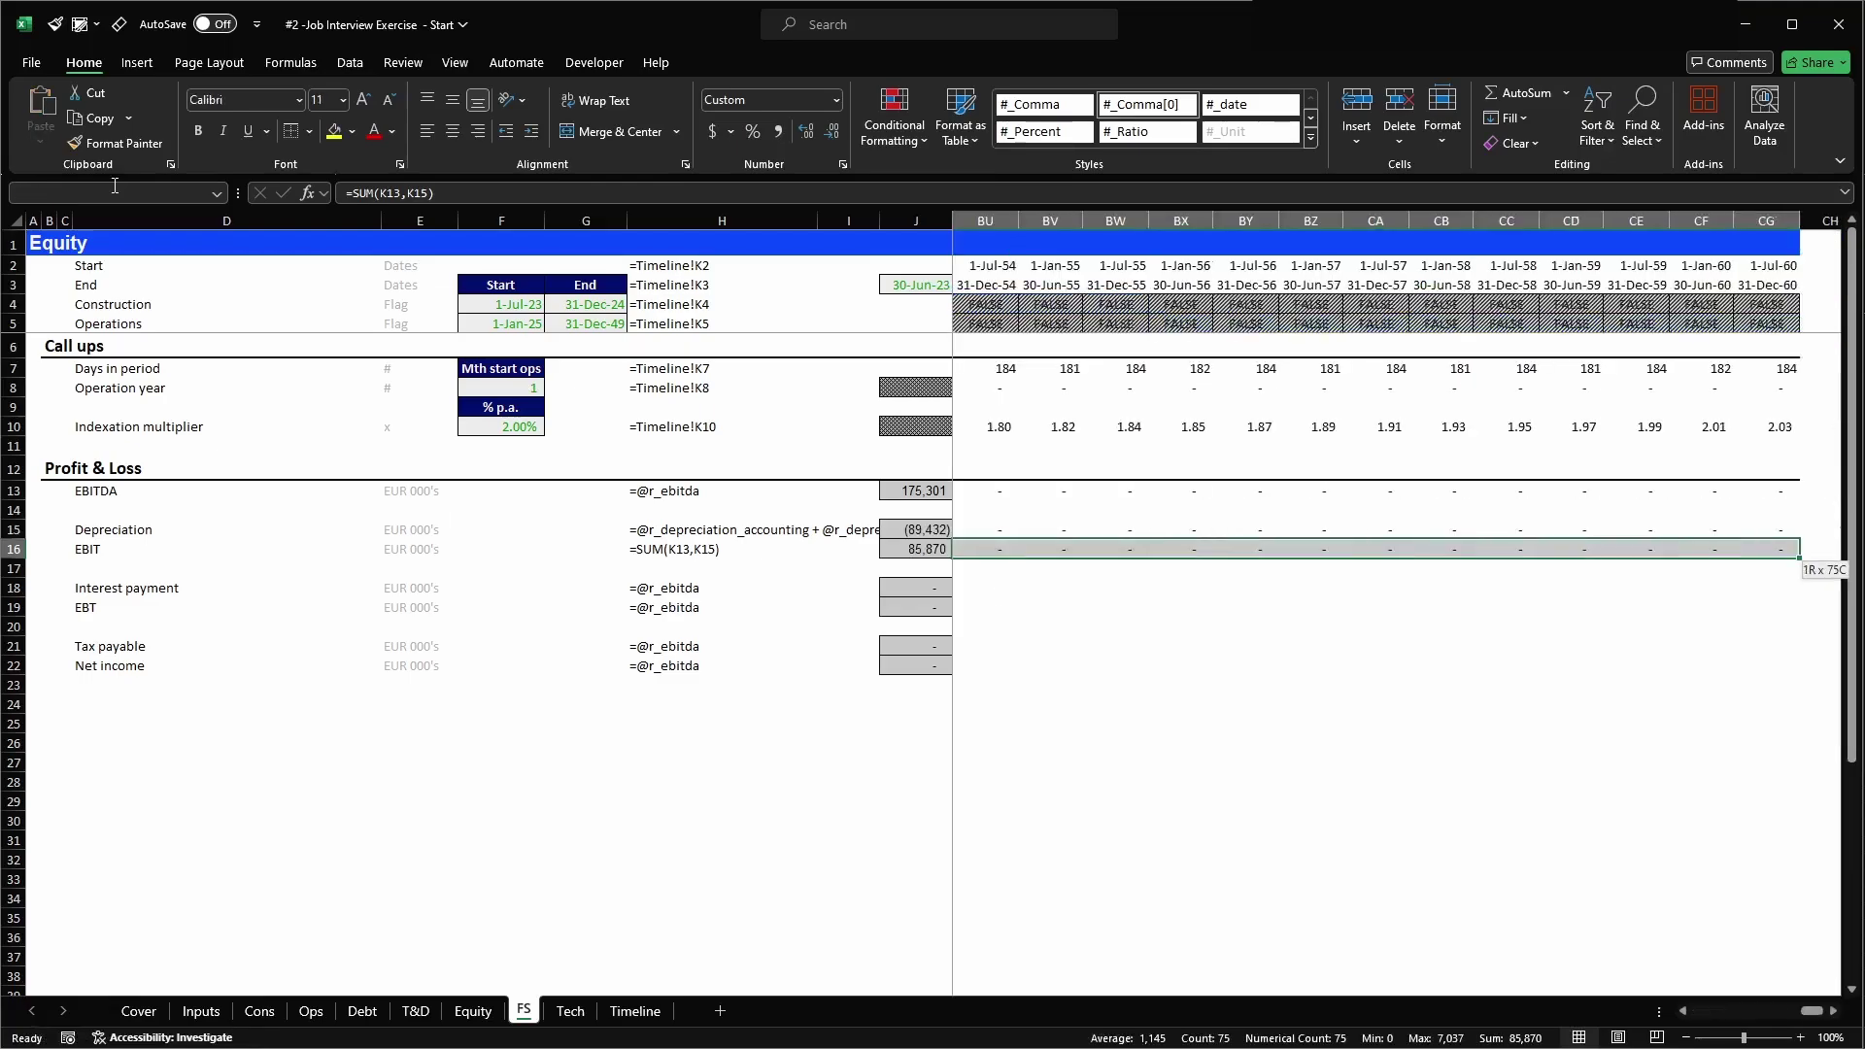
pyautogui.hotkey('ctrl', 'c')
pyautogui.press('Down')
pyautogui.press('Down')
pyautogui.press('Down')
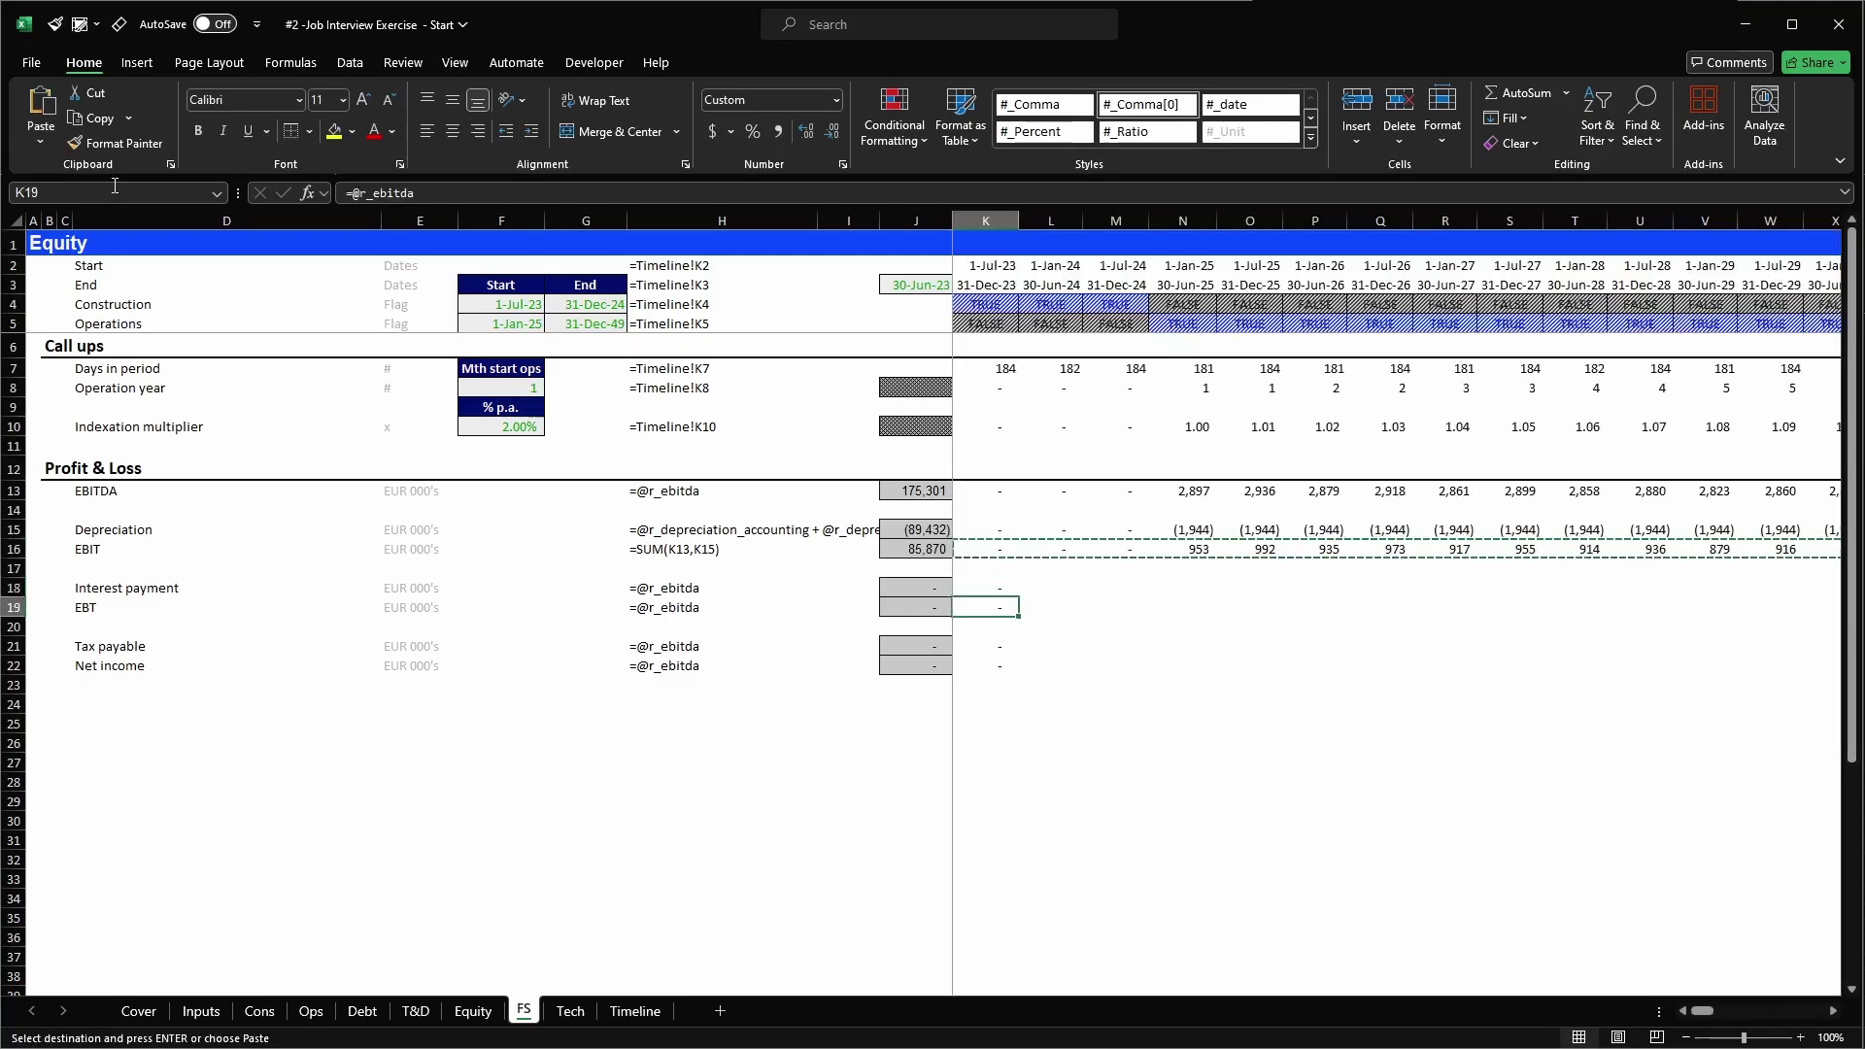
pyautogui.hotkey('ctrl', 'shift', 'Right')
pyautogui.hotkey('ctrl', 'v')
pyautogui.press('Down')
pyautogui.press('Down')
pyautogui.press('Down')
pyautogui.hotkey('ctrl', 'v')
pyautogui.press('Escape')
# - Check which cells the copied SUM formulas in Net income K22 and EBT K19 refer to
pyautogui.press('Home')
pyautogui.press('F2')
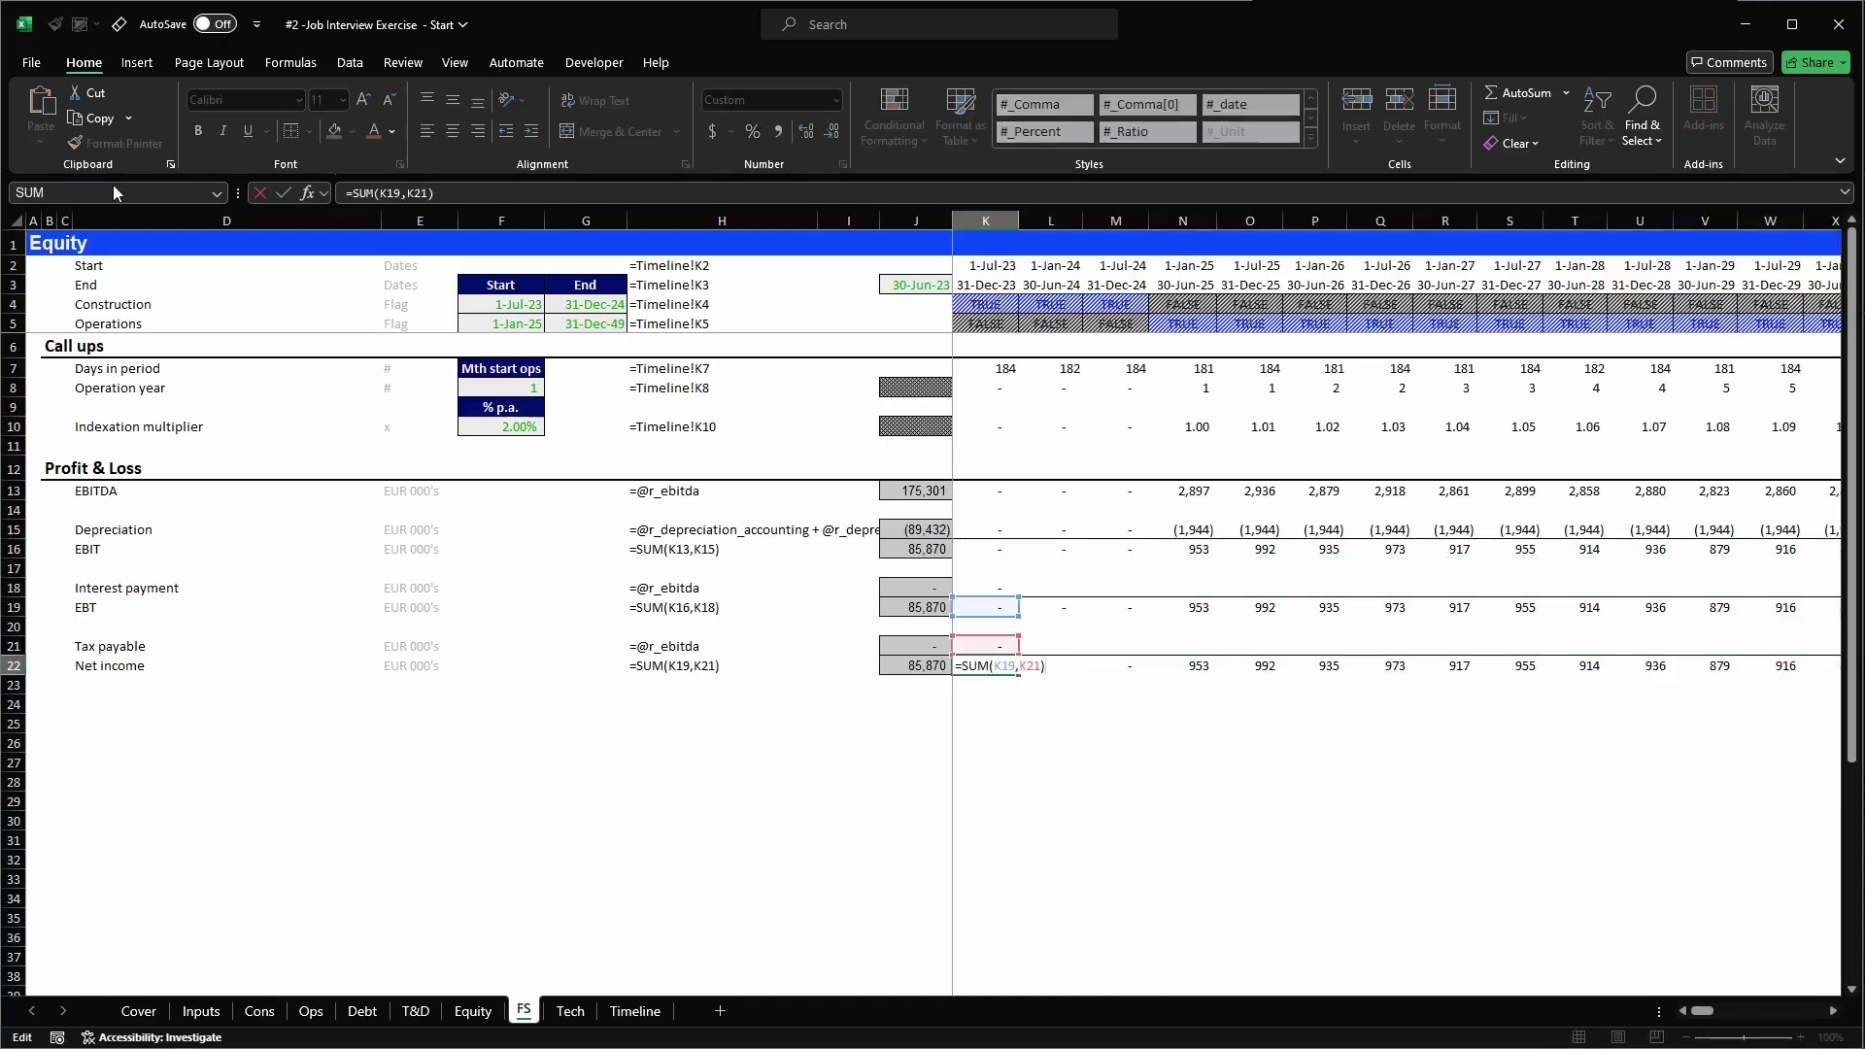
pyautogui.press('Escape')
pyautogui.press('Up')
pyautogui.press('Up')
pyautogui.press('Up')
pyautogui.press('Up')
pyautogui.press('Up')
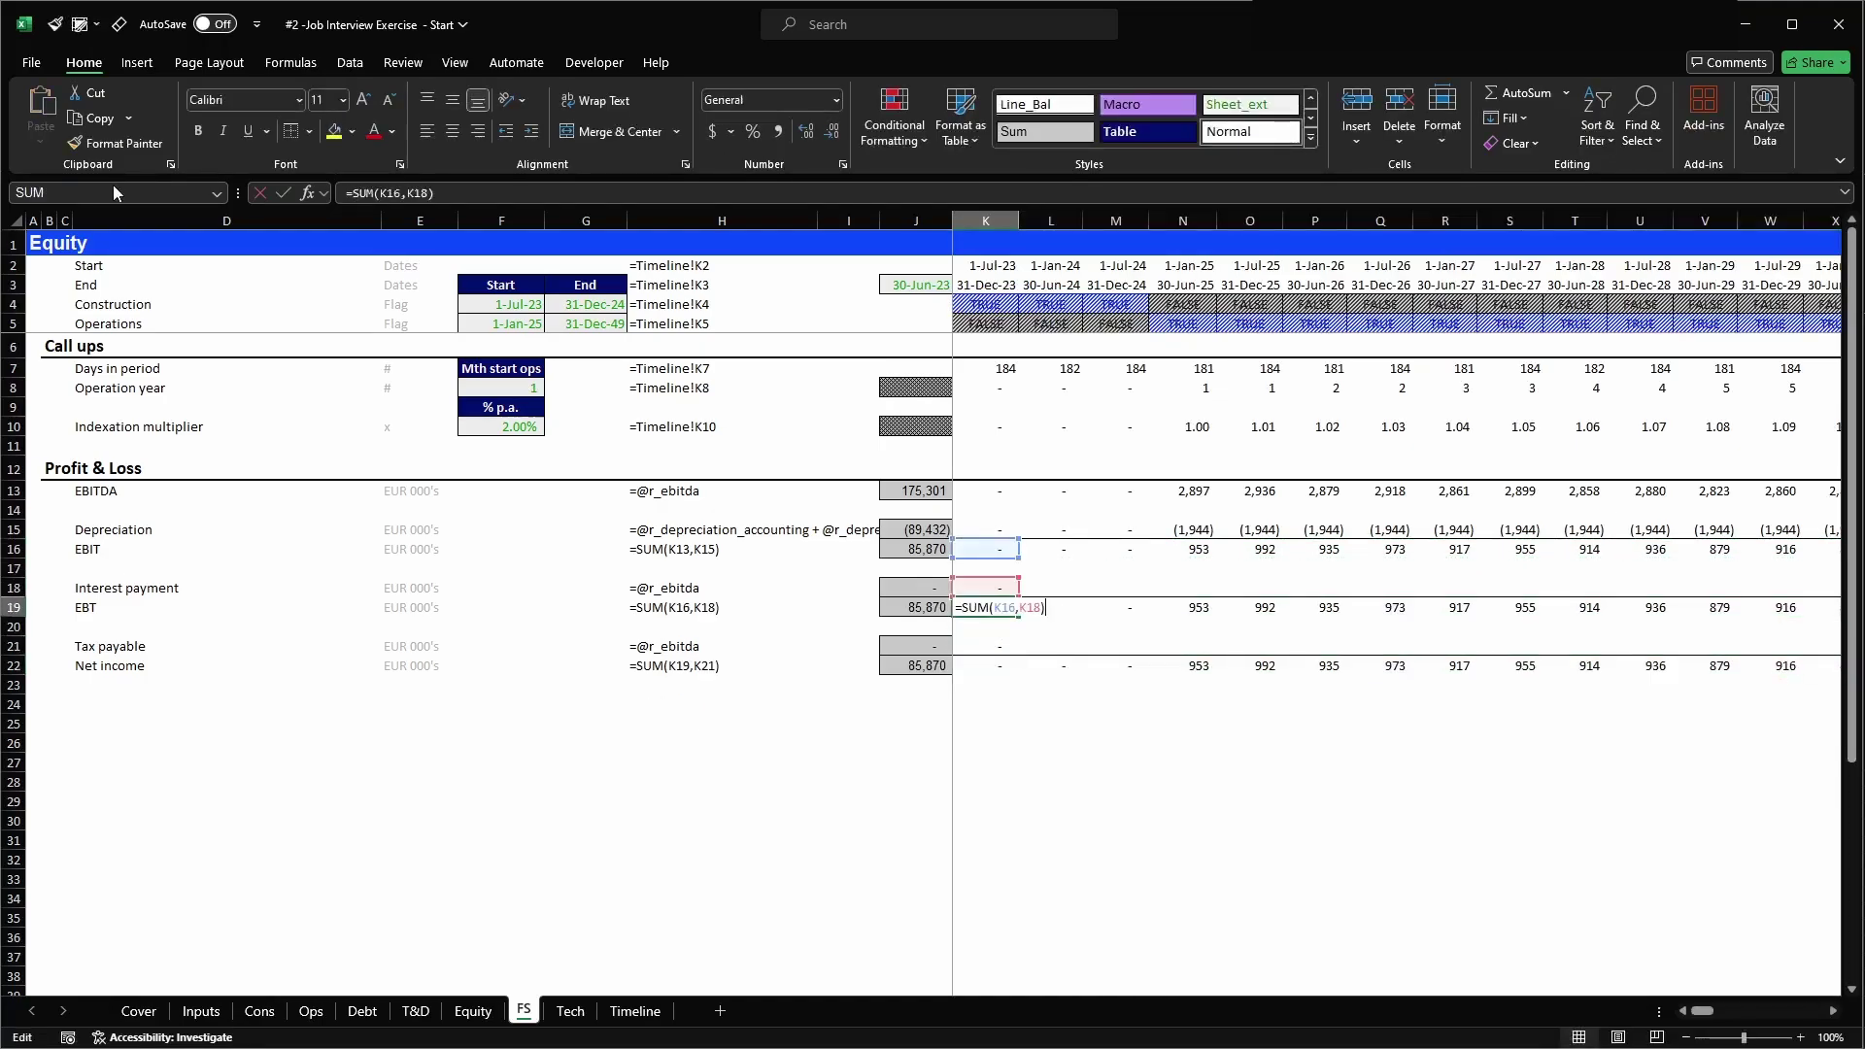
pyautogui.press('Down')
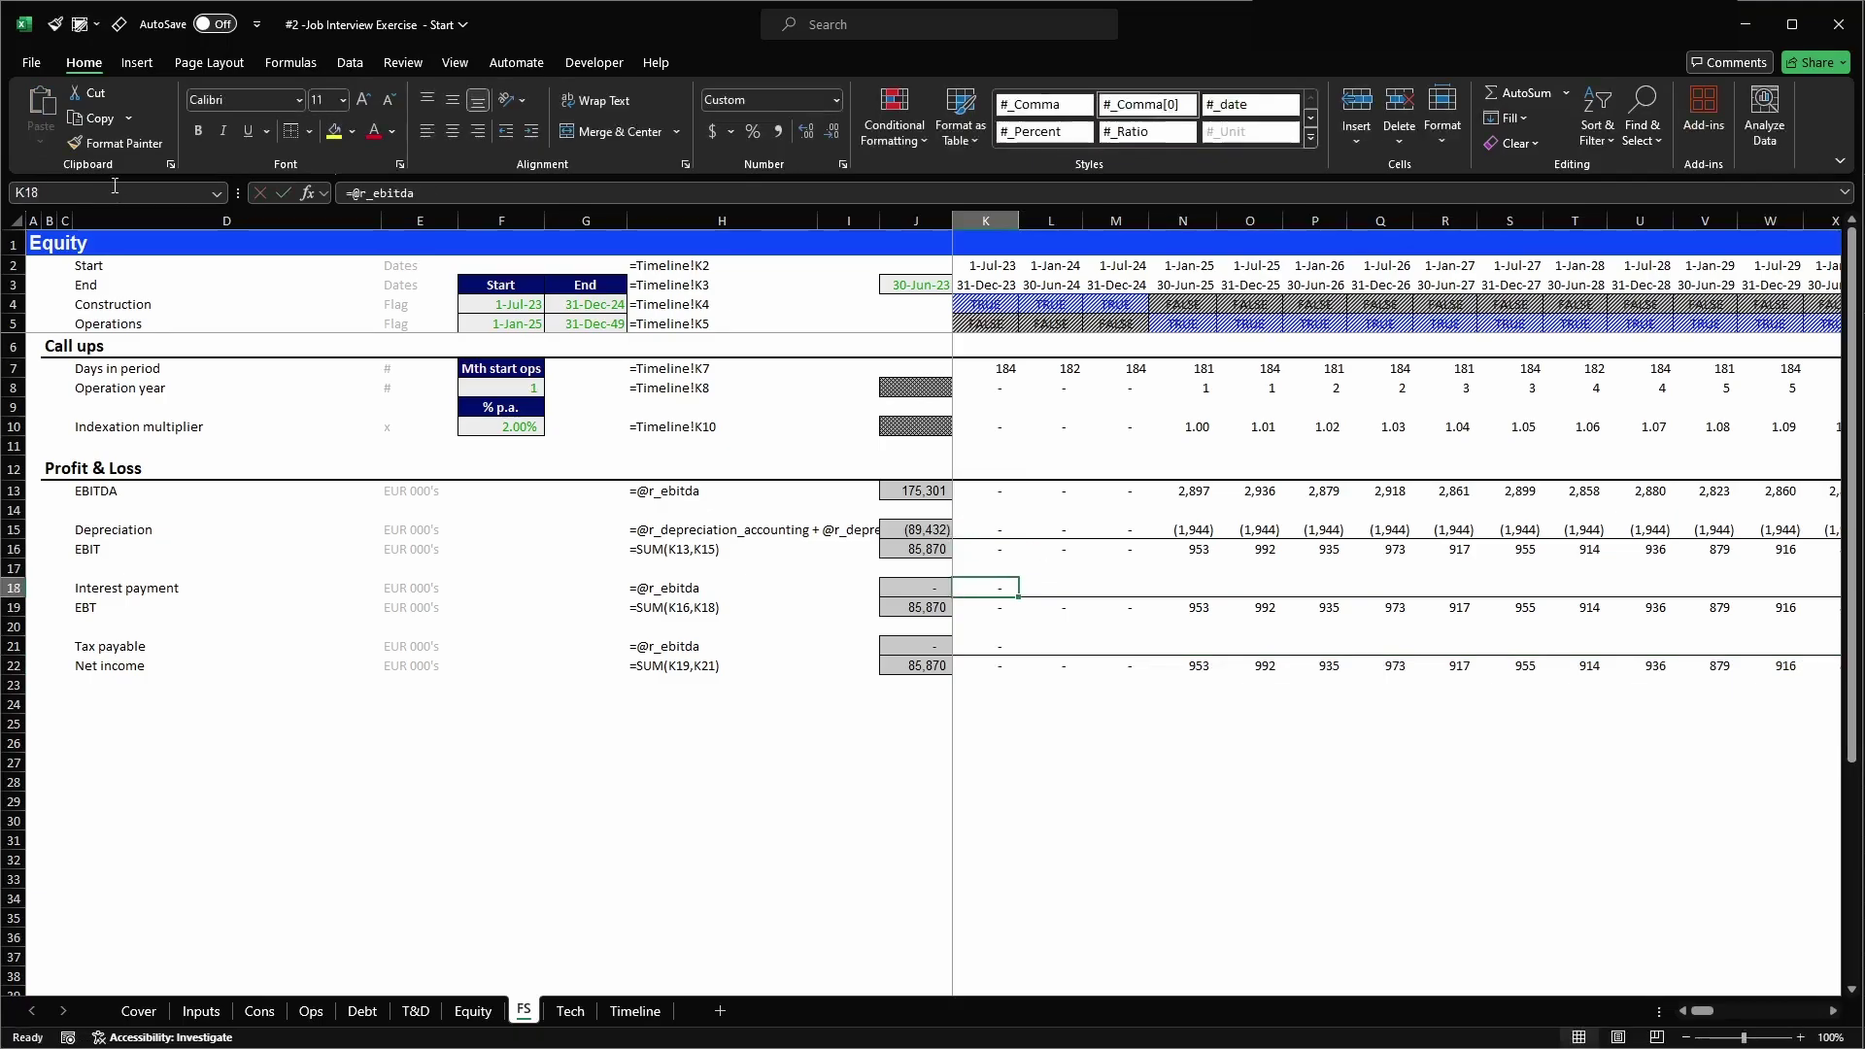
pyautogui.press('F2')
pyautogui.press('BackSpace')
pyautogui.press('BackSpace')
pyautogui.press('BackSpace')
pyautogui.press('BackSpace')
pyautogui.press('BackSpace')
pyautogui.press('BackSpace')
pyautogui.write('int')
pyautogui.press('Tab')
pyautogui.hotkey('ctrl', 'Return')
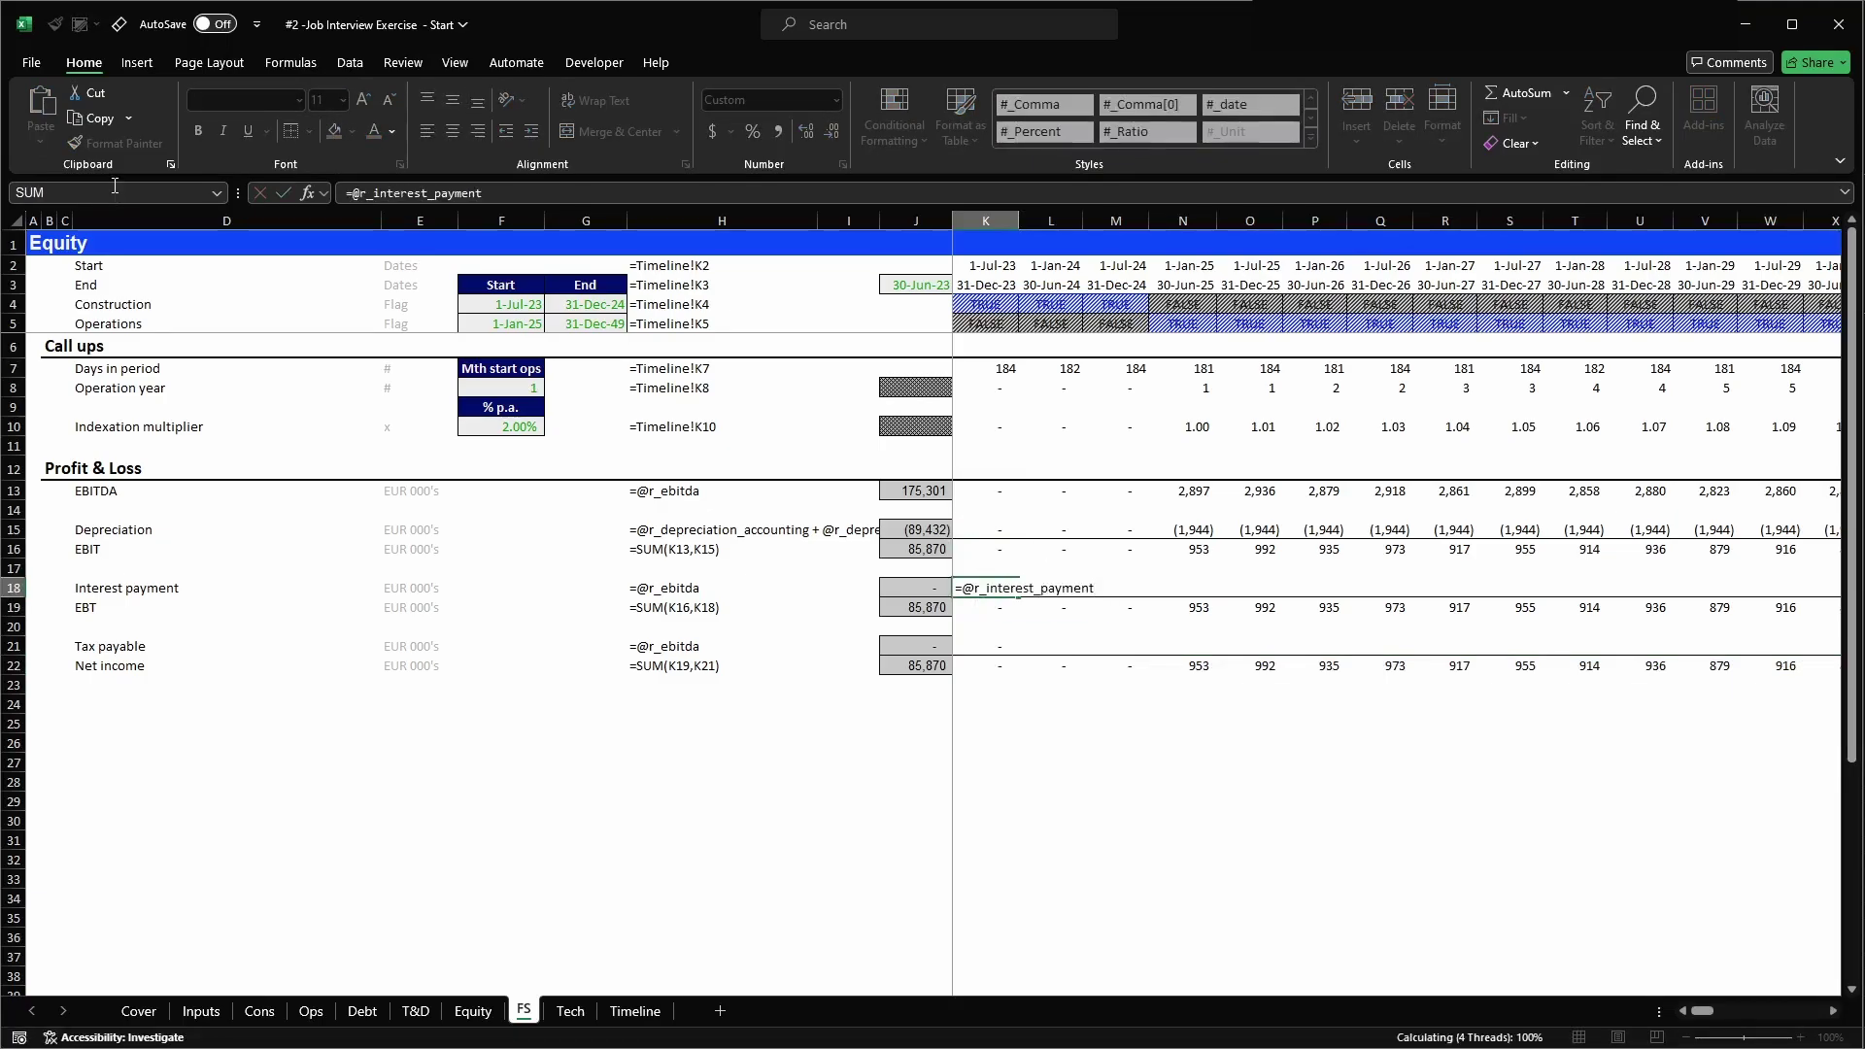
pyautogui.hotkey('ctrl', 'c')
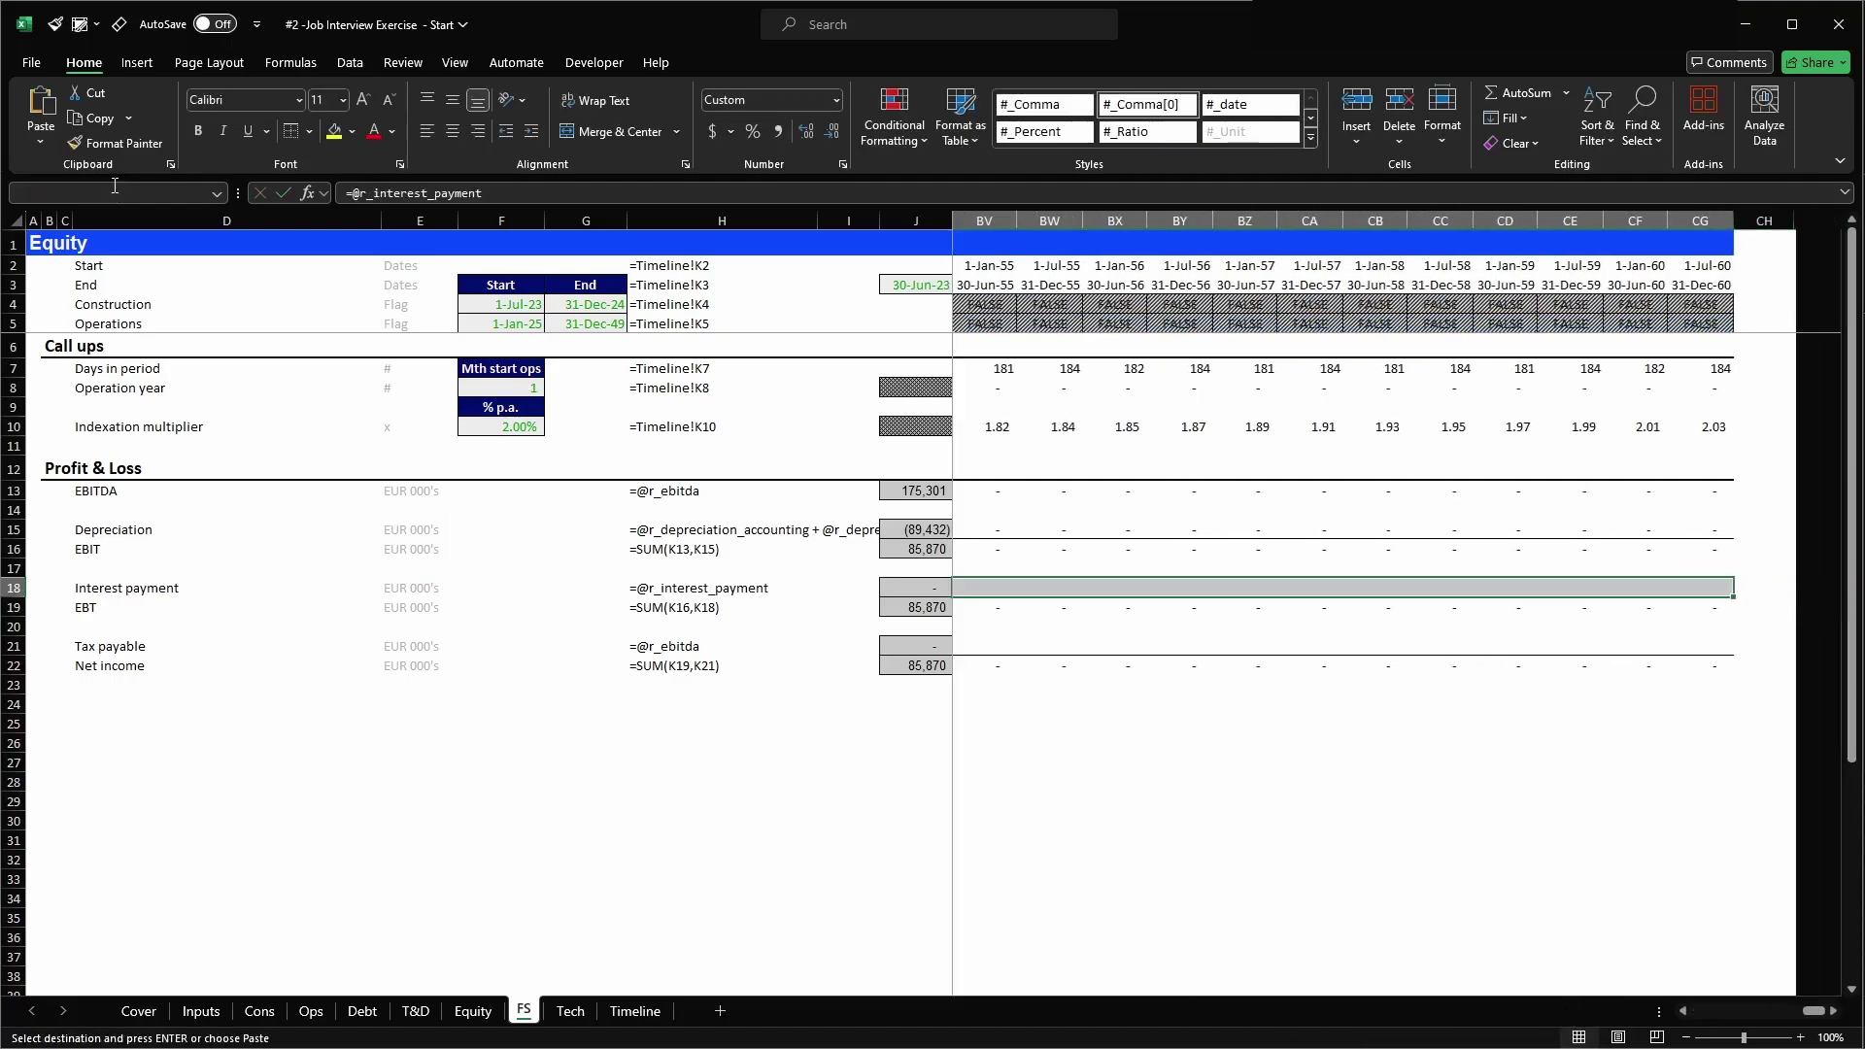
pyautogui.press('Return')
pyautogui.press('Down')
pyautogui.press('Down')
pyautogui.press('Down')
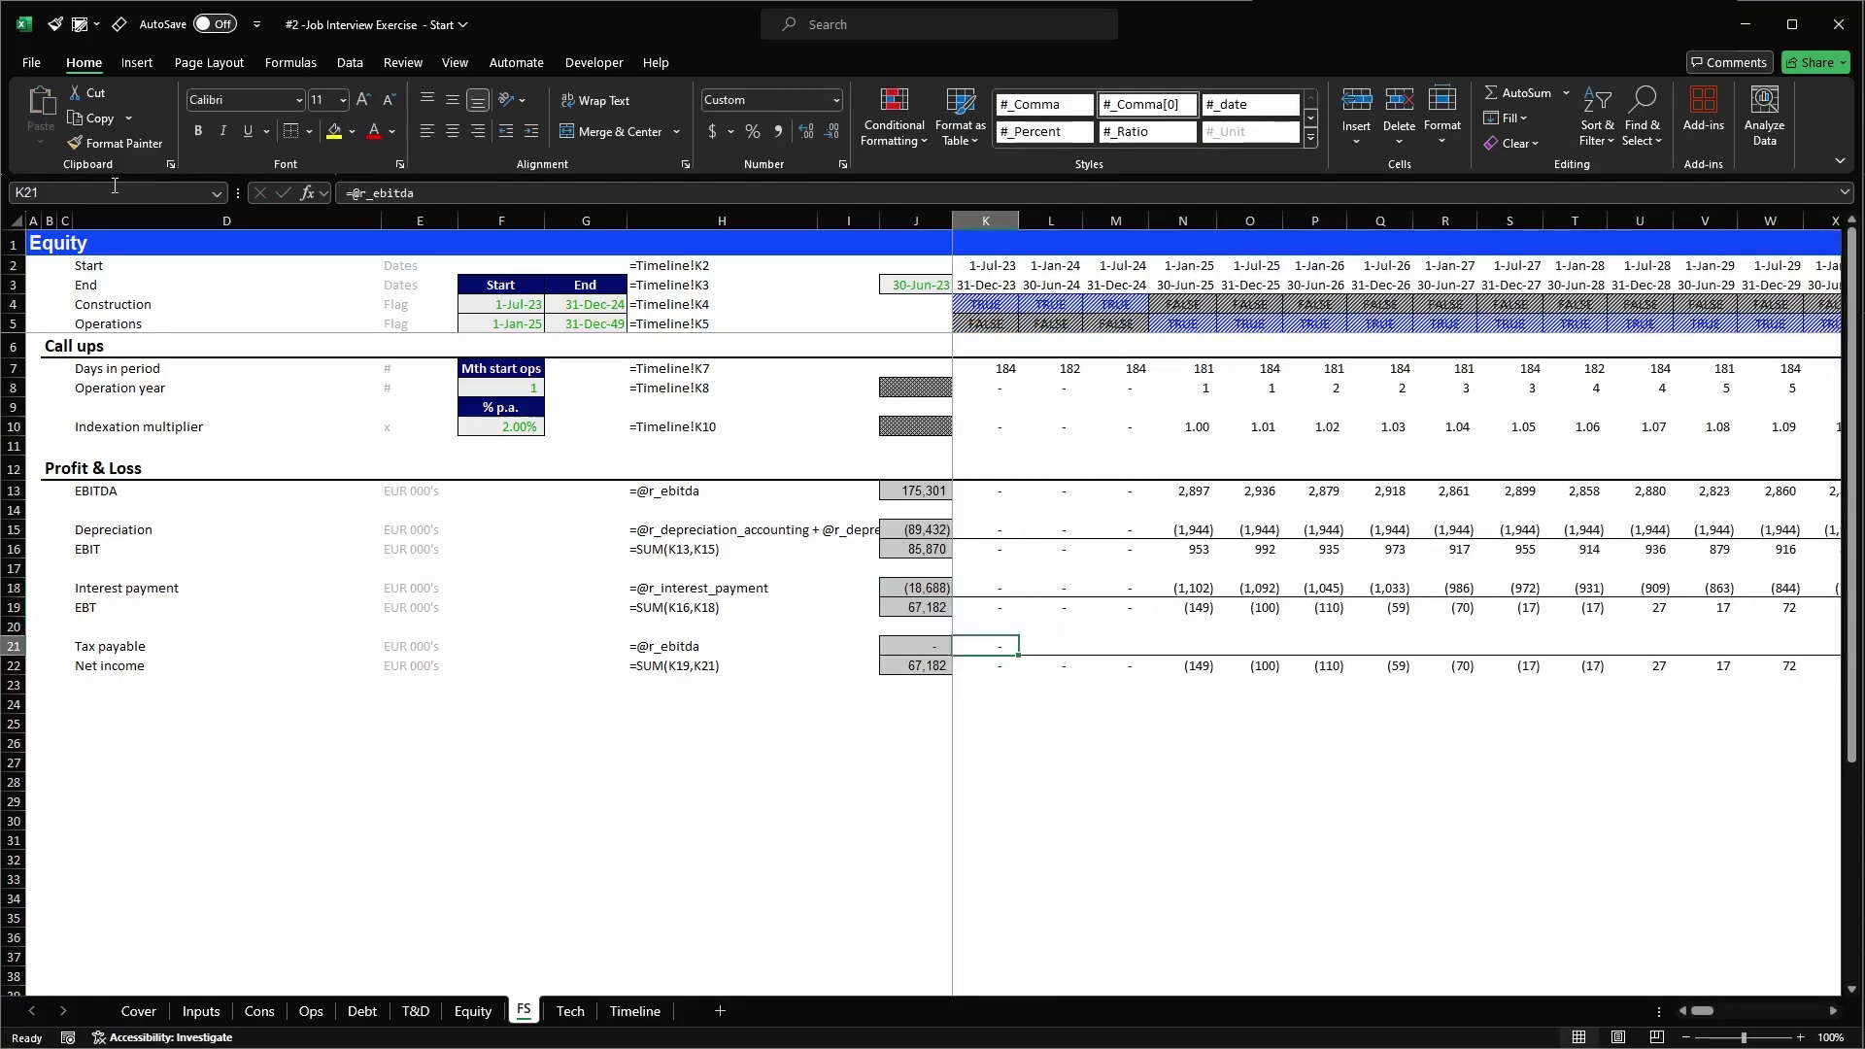
pyautogui.press('F2')
pyautogui.hotkey('ctrl', 'shift', 'Left')
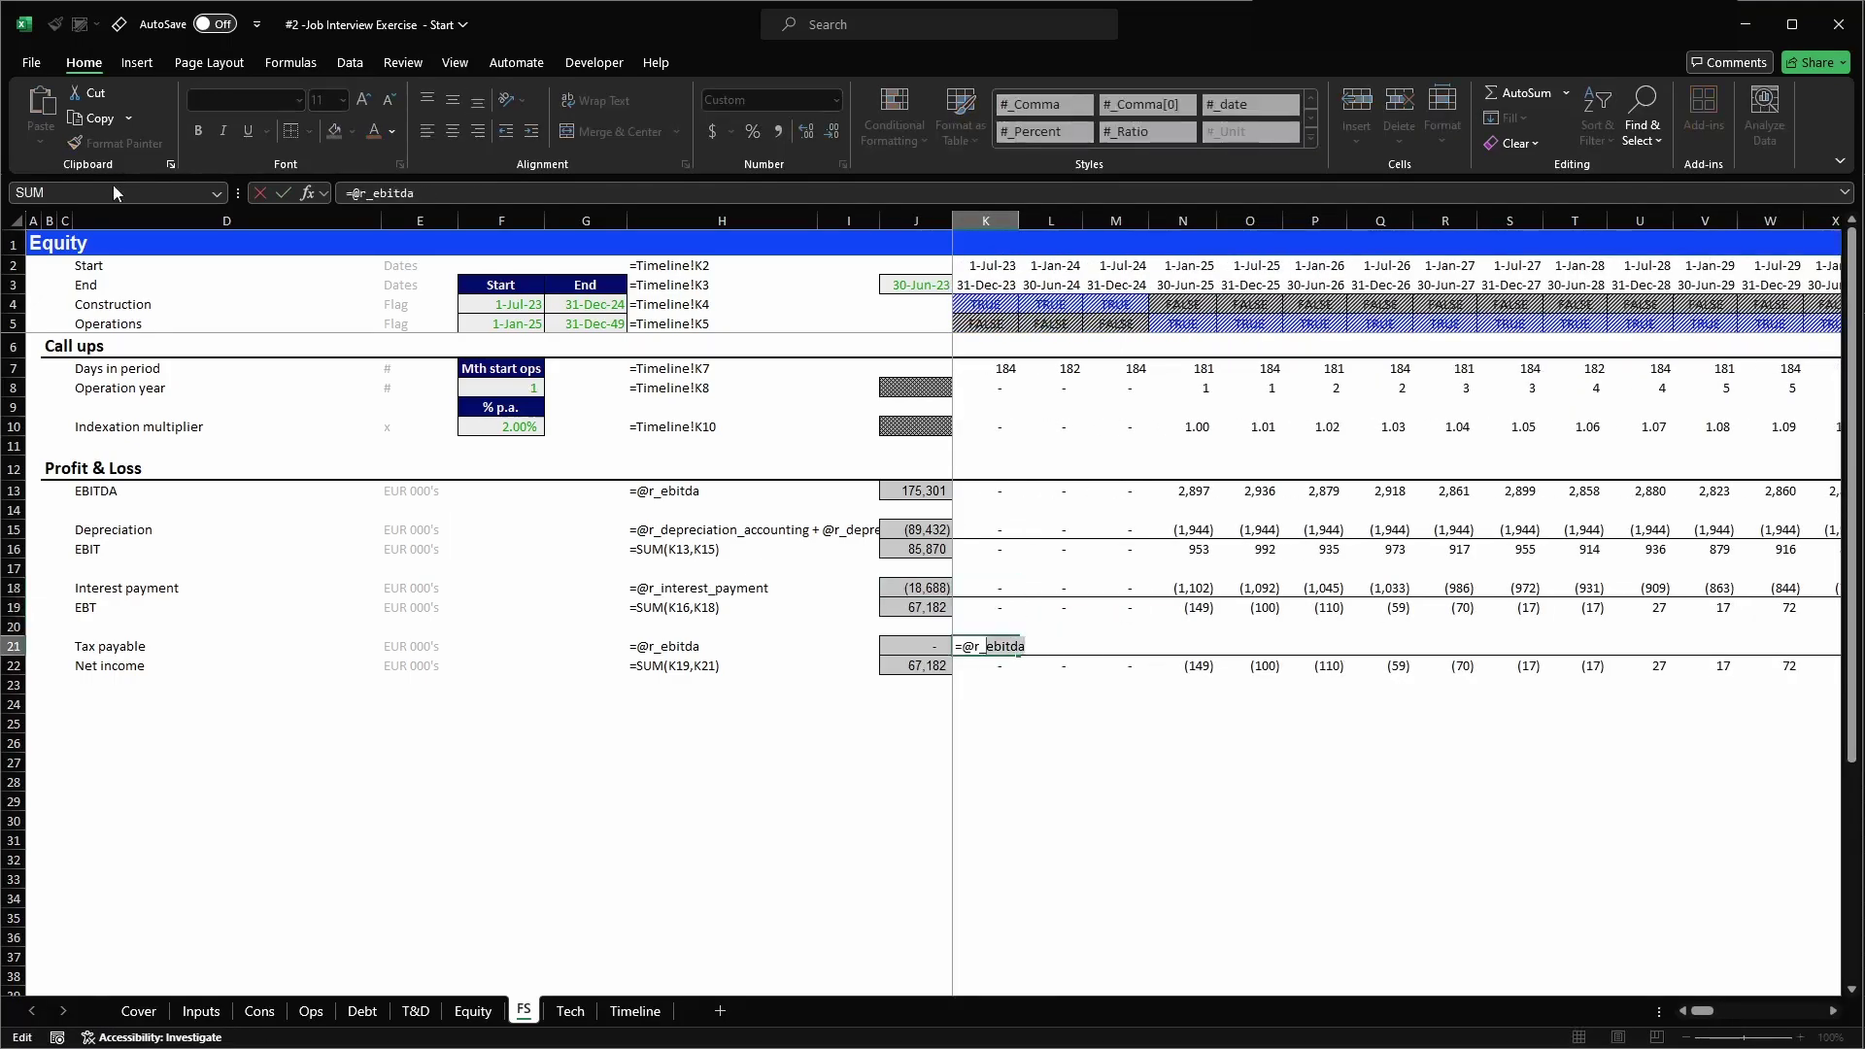
pyautogui.write('tax')
pyautogui.press('Tab')
pyautogui.press('Return')
pyautogui.press('Up')
# - Fill the Tax payable formula in K21 across all periods
pyautogui.hotkey('ctrl', 'c')
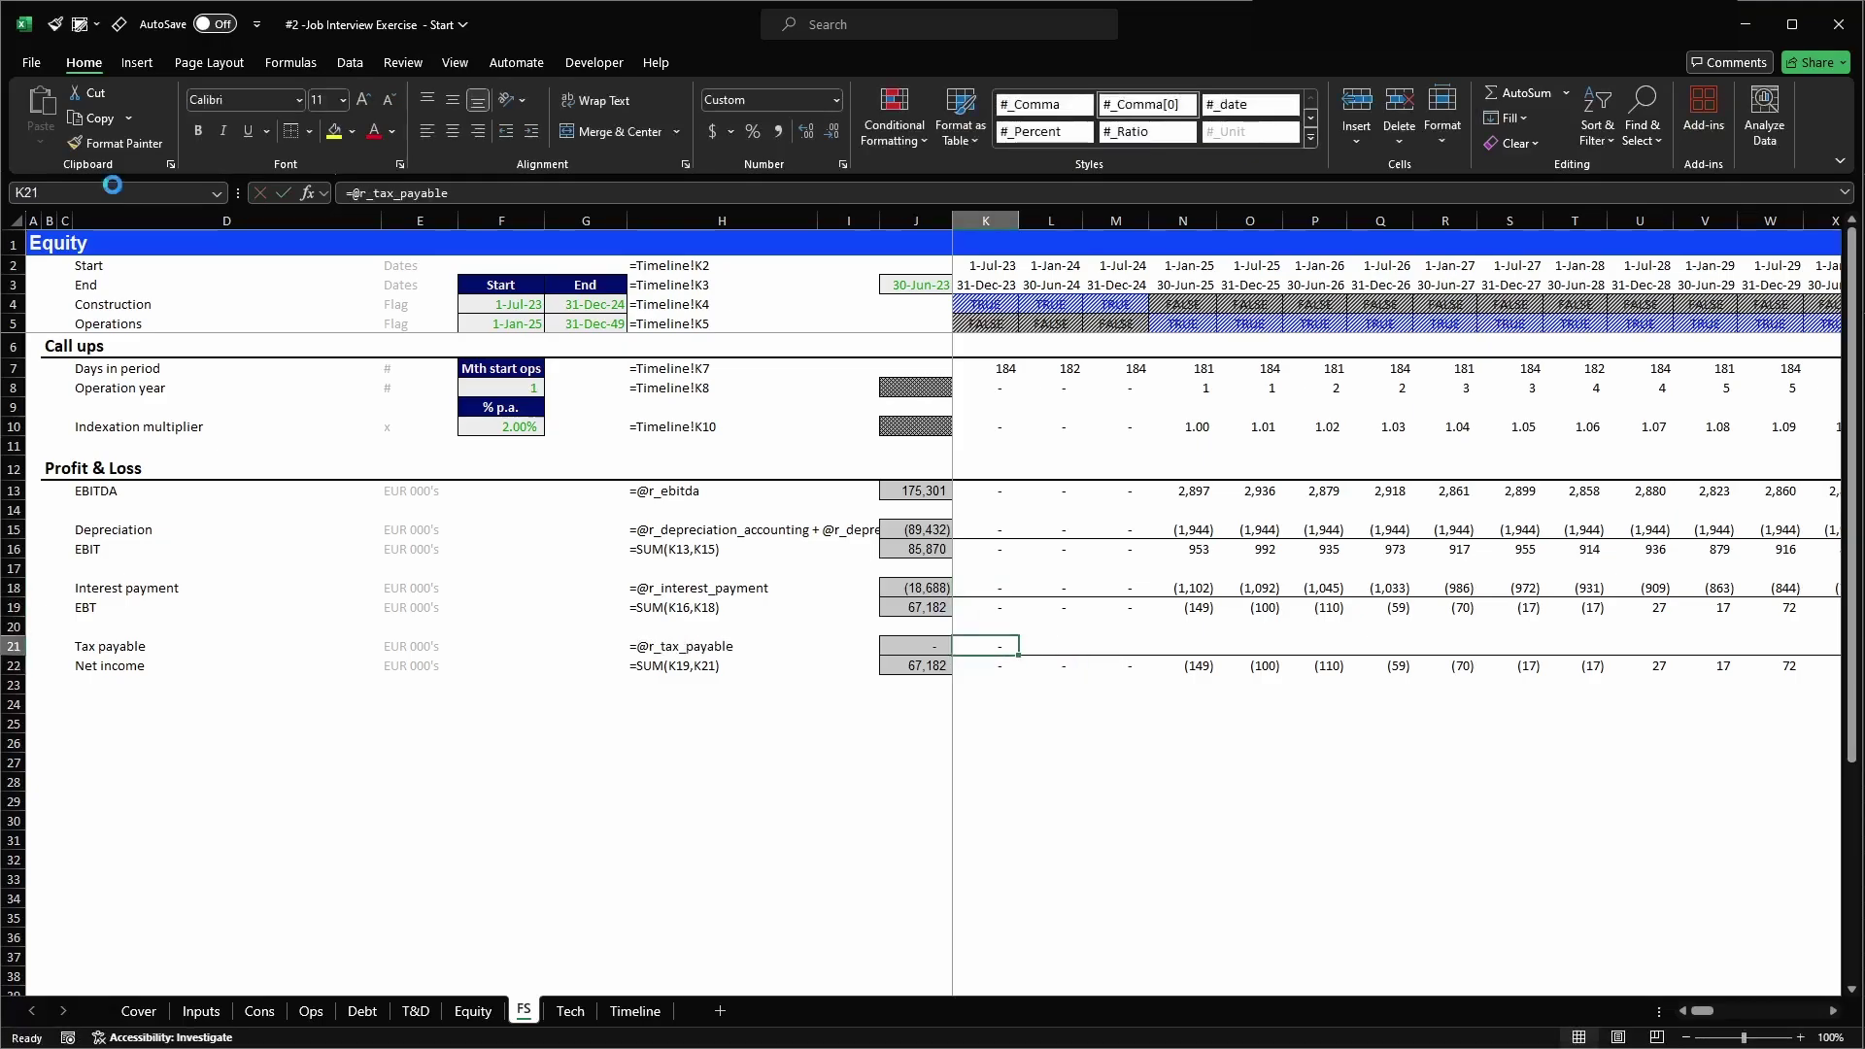
pyautogui.hotkey('ctrl', 'shift', 'Right')
pyautogui.hotkey('shift', 'Left')
pyautogui.press('Return')
pyautogui.press('Down')
# - Add the row labels Retained Earnings in D25 and Distributions in D24 below Net income
pyautogui.hotkey('shift', 'space')
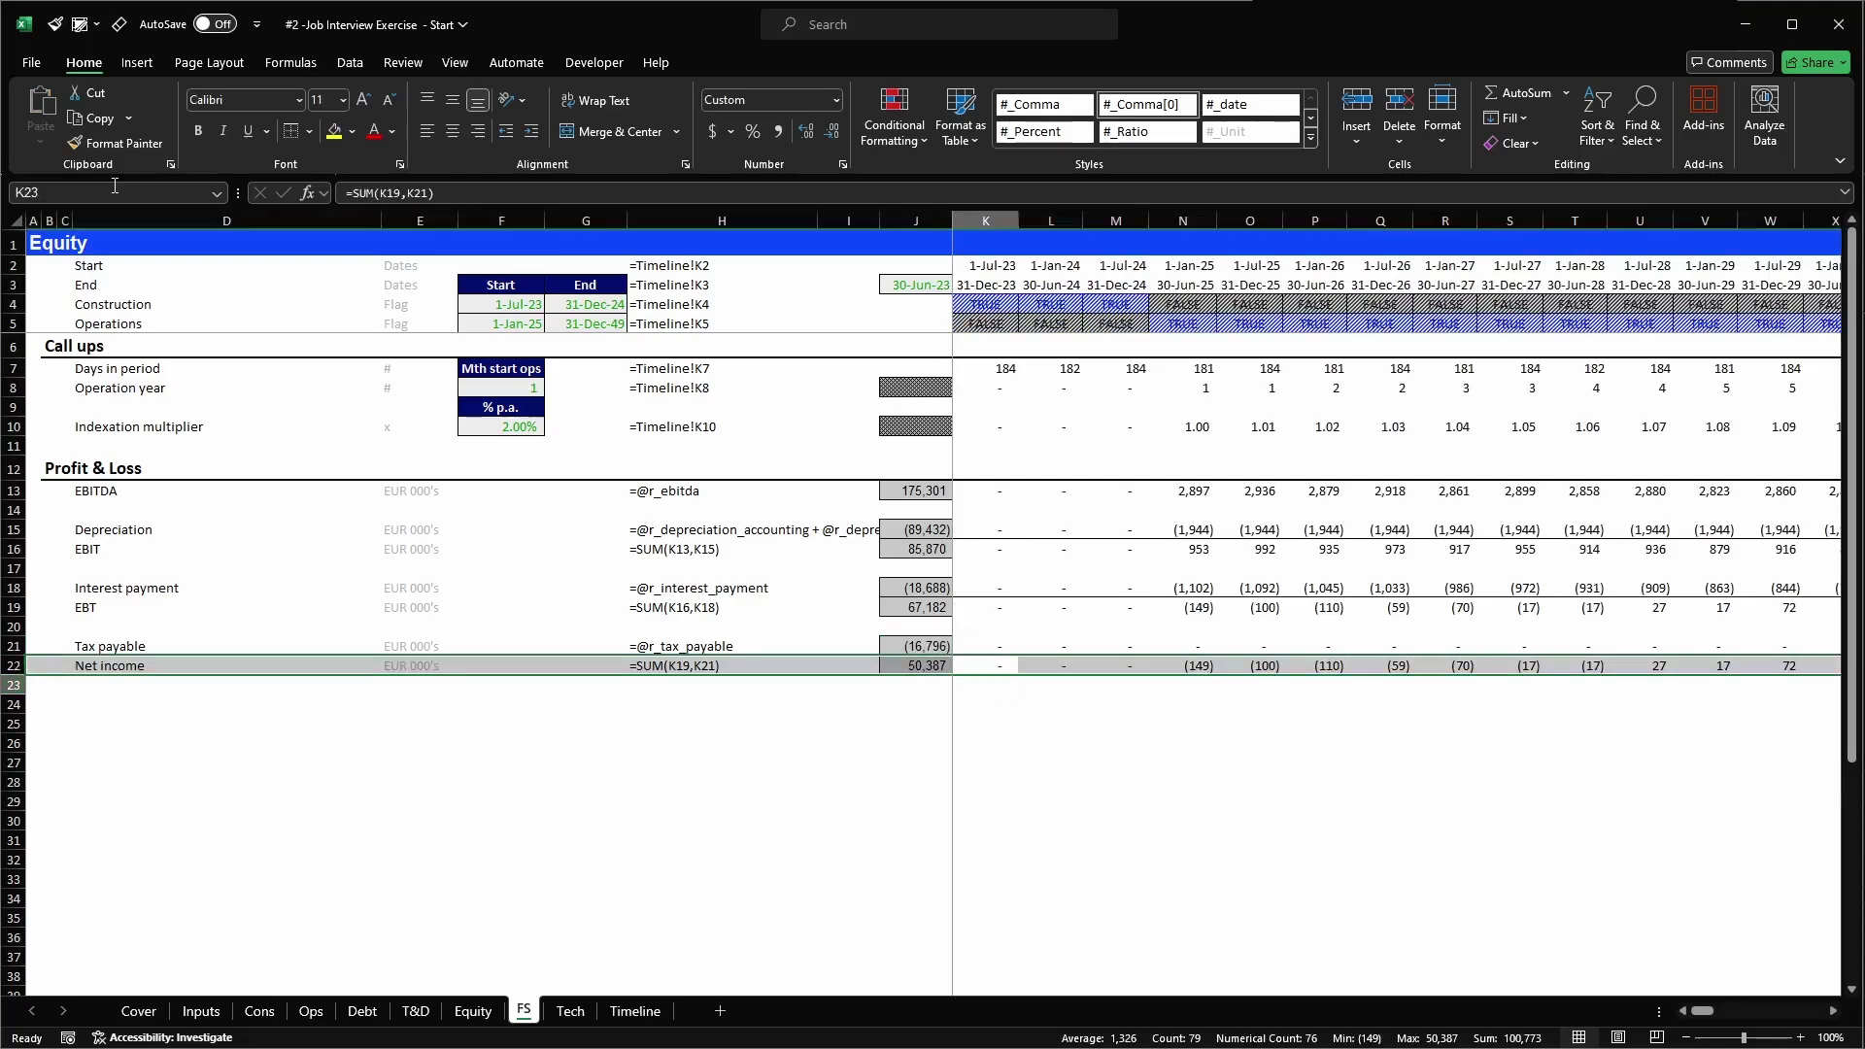
pyautogui.press('Down')
pyautogui.press('Down')
pyautogui.press('Down')
pyautogui.press('Left')
pyautogui.press('Left')
pyautogui.press('Left')
pyautogui.press('Left')
pyautogui.press('Left')
pyautogui.press('Left')
pyautogui.press('Left')
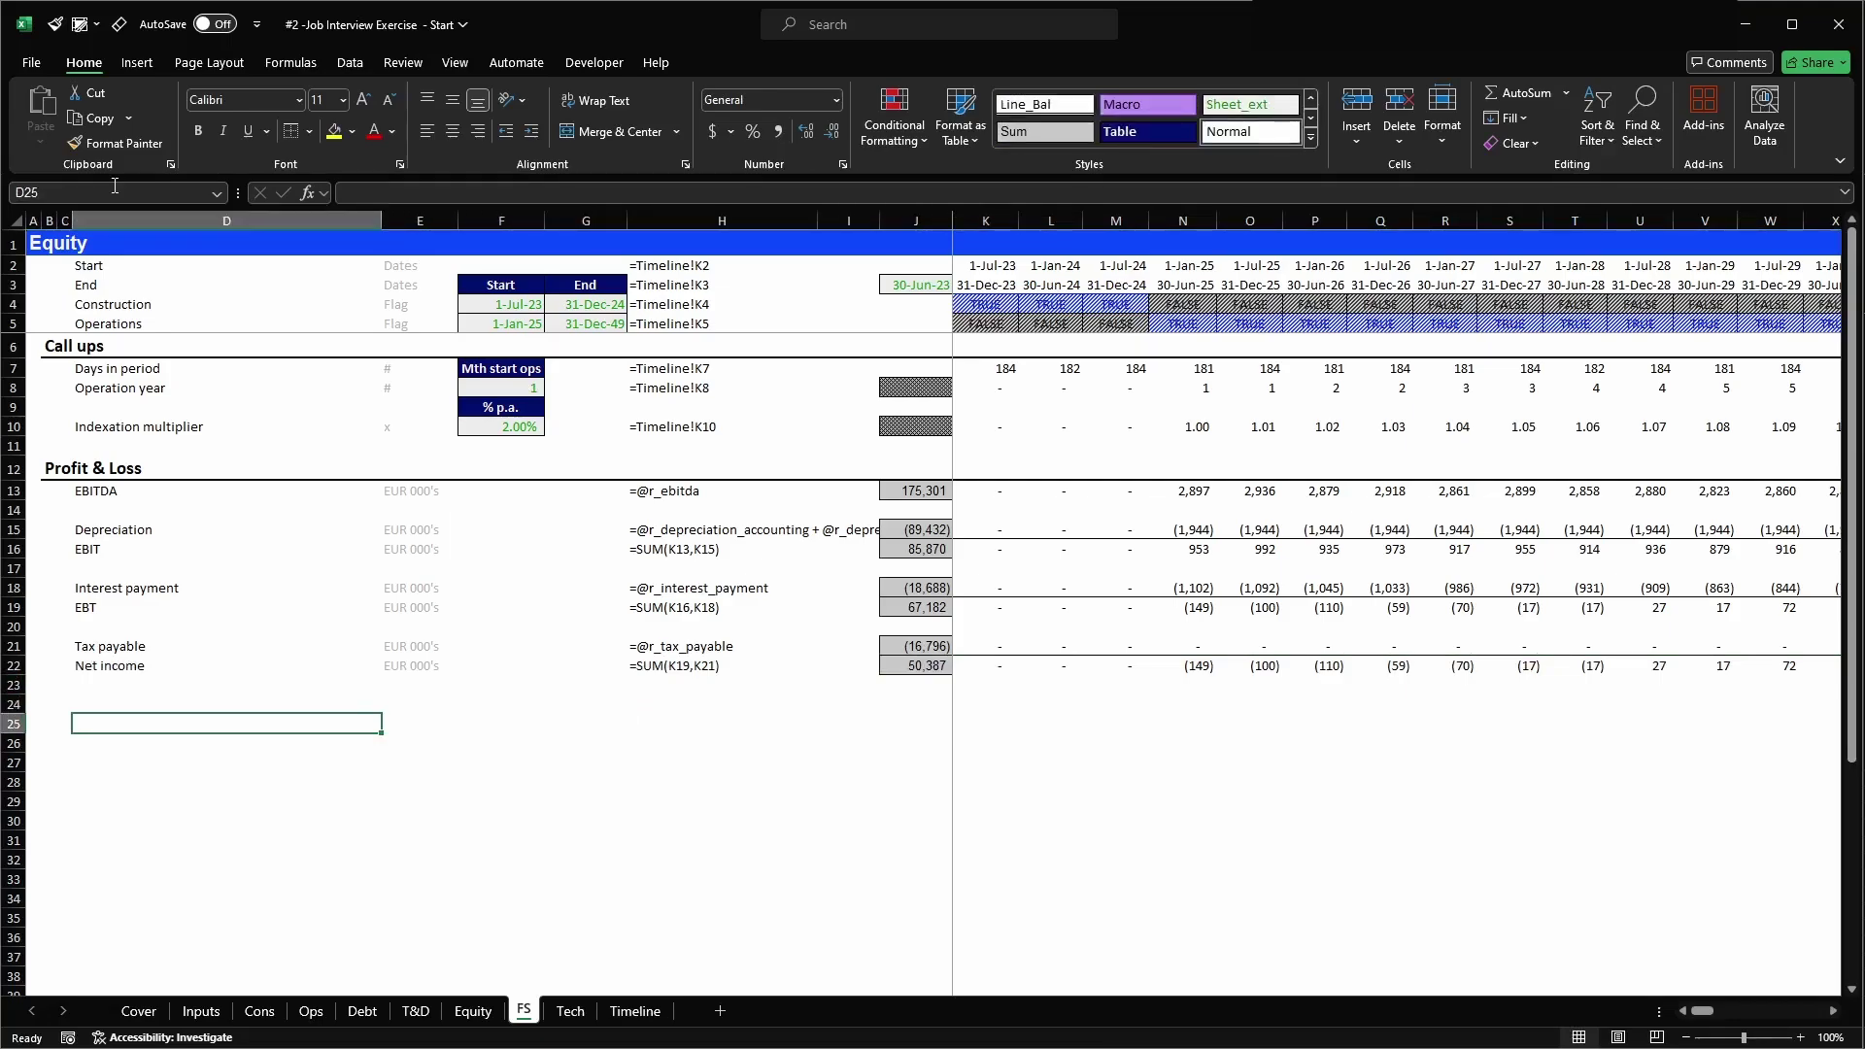
pyautogui.write('Retained Earnings')
pyautogui.press('Return')
pyautogui.press('Up')
pyautogui.press('Up')
pyautogui.write('Distributions')
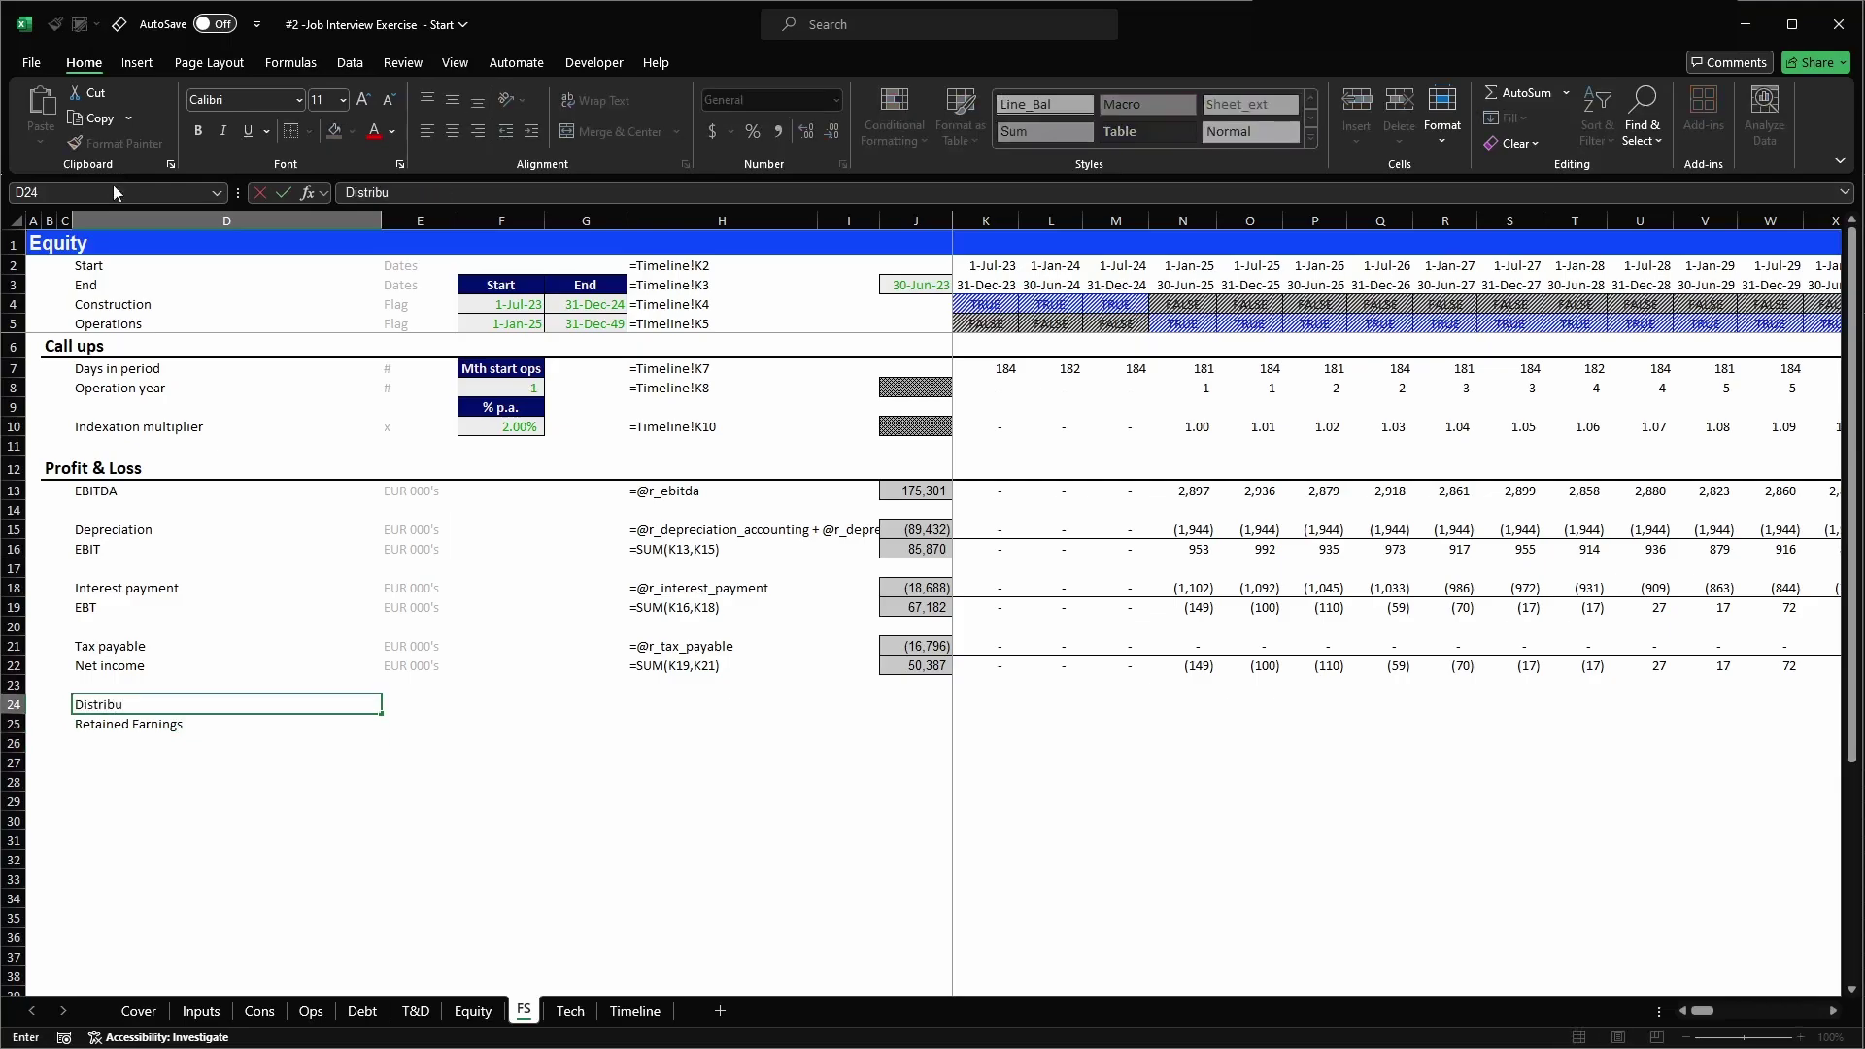
pyautogui.press('Return')
# - Copy the Tax payable cells E21:K21 into the Distributions and Retained Earnings rows 24 and 25
pyautogui.press('Up')
pyautogui.press('Up')
pyautogui.press('Up')
pyautogui.press('Up')
pyautogui.press('Right')
pyautogui.hotkey('shift', 'Right')
pyautogui.hotkey('shift', 'Right')
pyautogui.hotkey('shift', 'Right')
pyautogui.hotkey('shift', 'Right')
pyautogui.hotkey('shift', 'Right')
pyautogui.hotkey('shift', 'Right')
pyautogui.hotkey('ctrl', 'c')
pyautogui.press('Down')
pyautogui.press('Down')
pyautogui.press('Down')
pyautogui.hotkey('shift', 'Down')
pyautogui.press('Return')
pyautogui.hotkey('ctrl', 'Right')
pyautogui.hotkey('ctrl', 'Right')
pyautogui.hotkey('ctrl', 'Right')
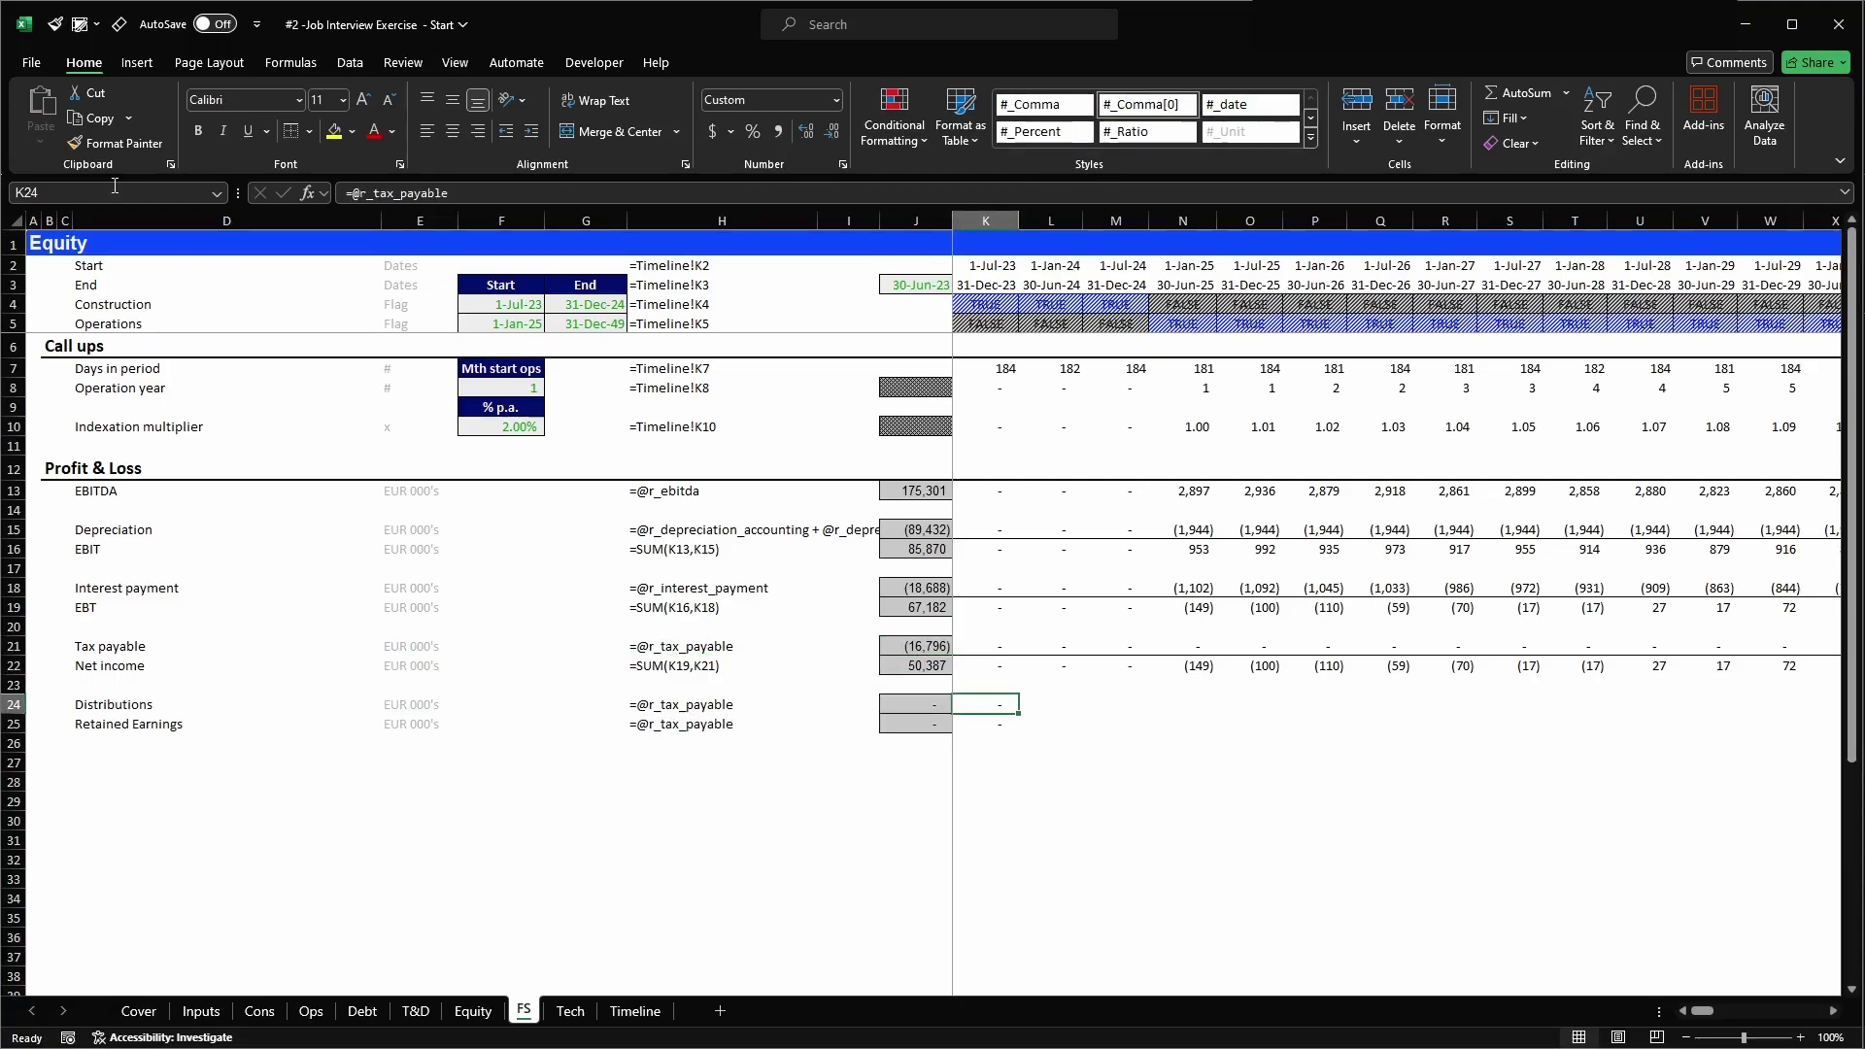
# - Reword the "Cash flow available to equity" label in D27 on the Equity sheet so its second part reads Distributions
pyautogui.hotkey('ctrl', 'pageup')
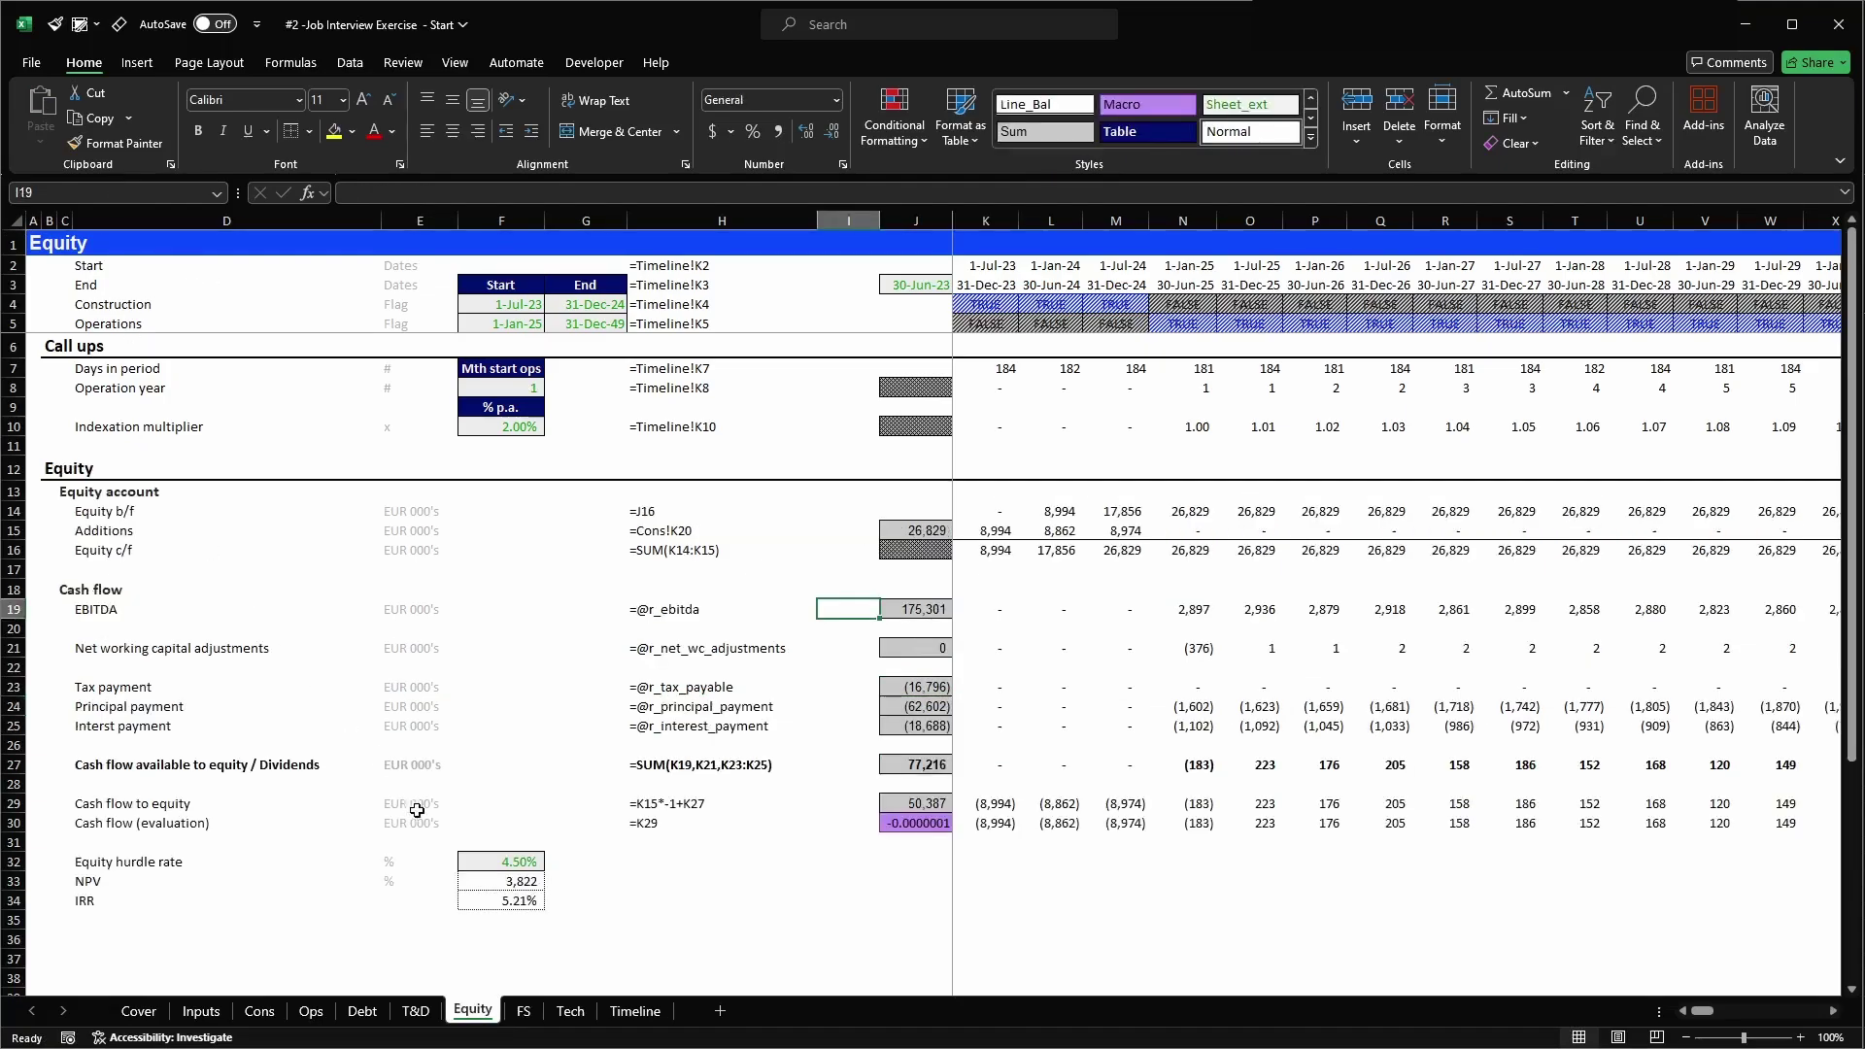
pyautogui.click(172, 767)
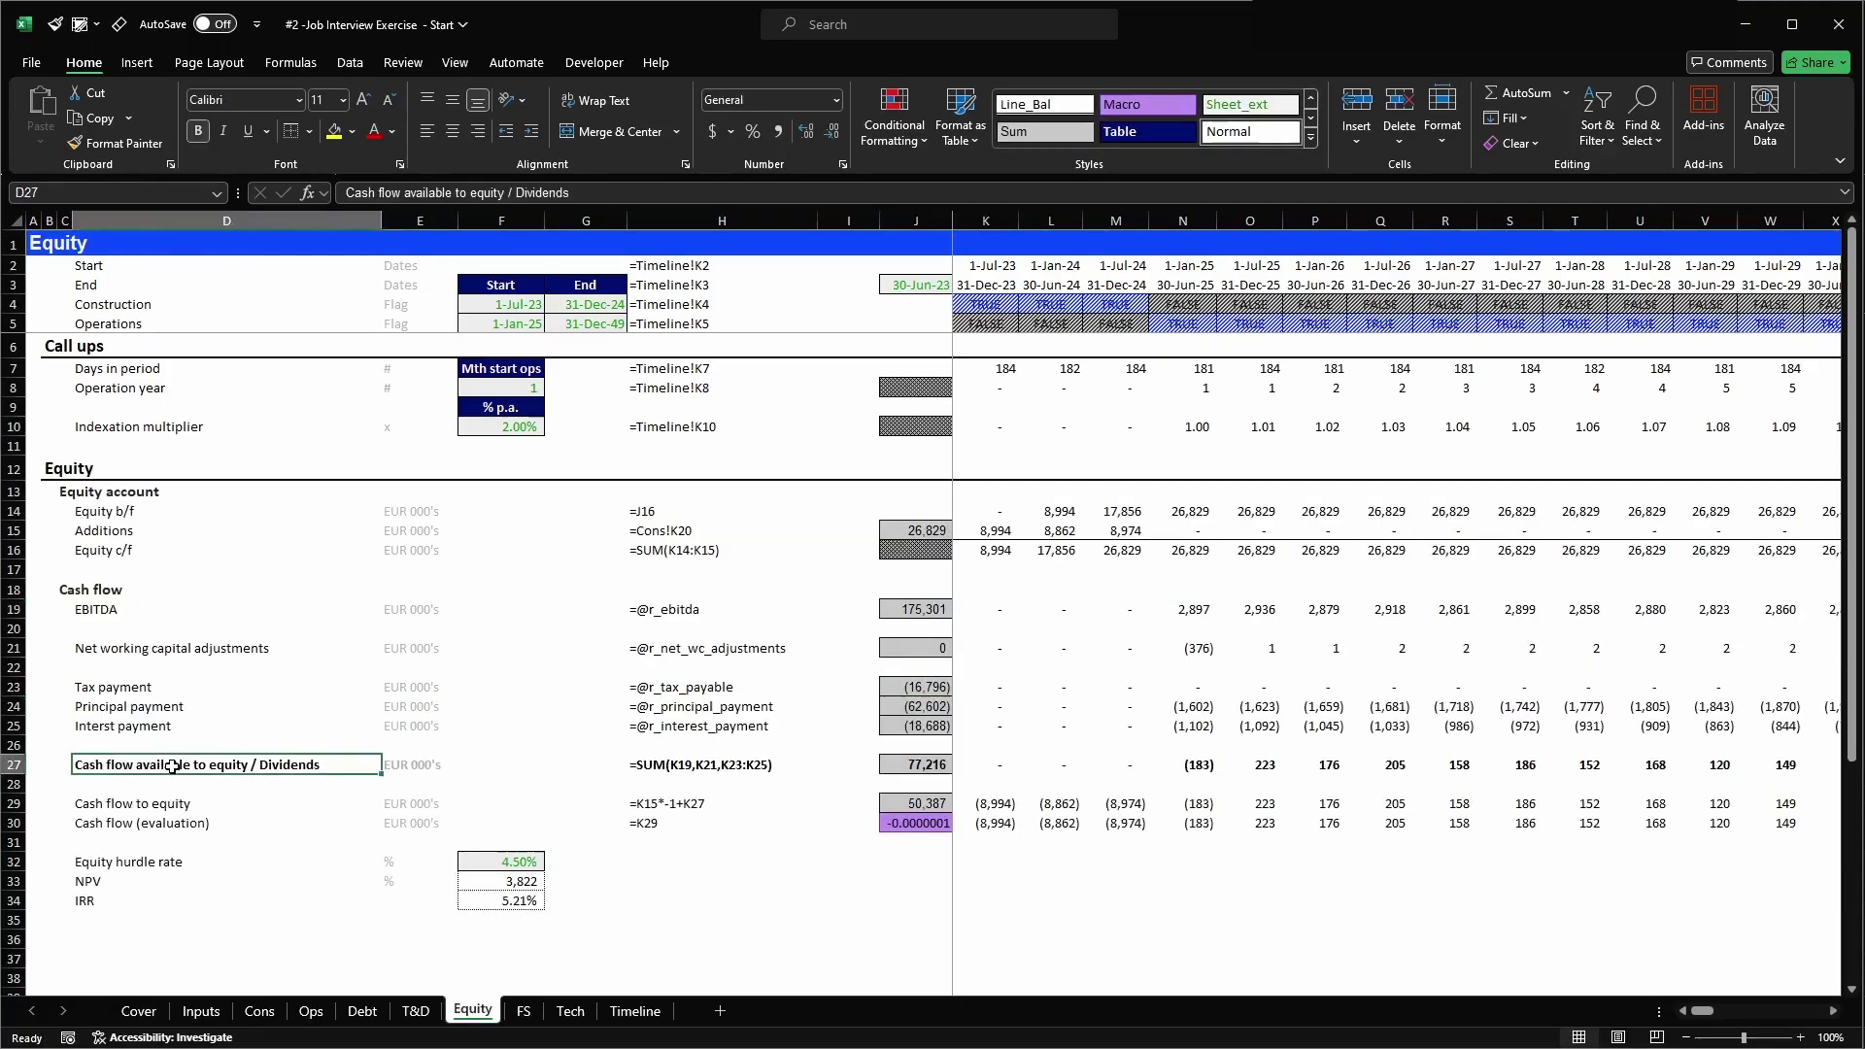
pyautogui.hotkey('ctrl', 'shift', 'Right')
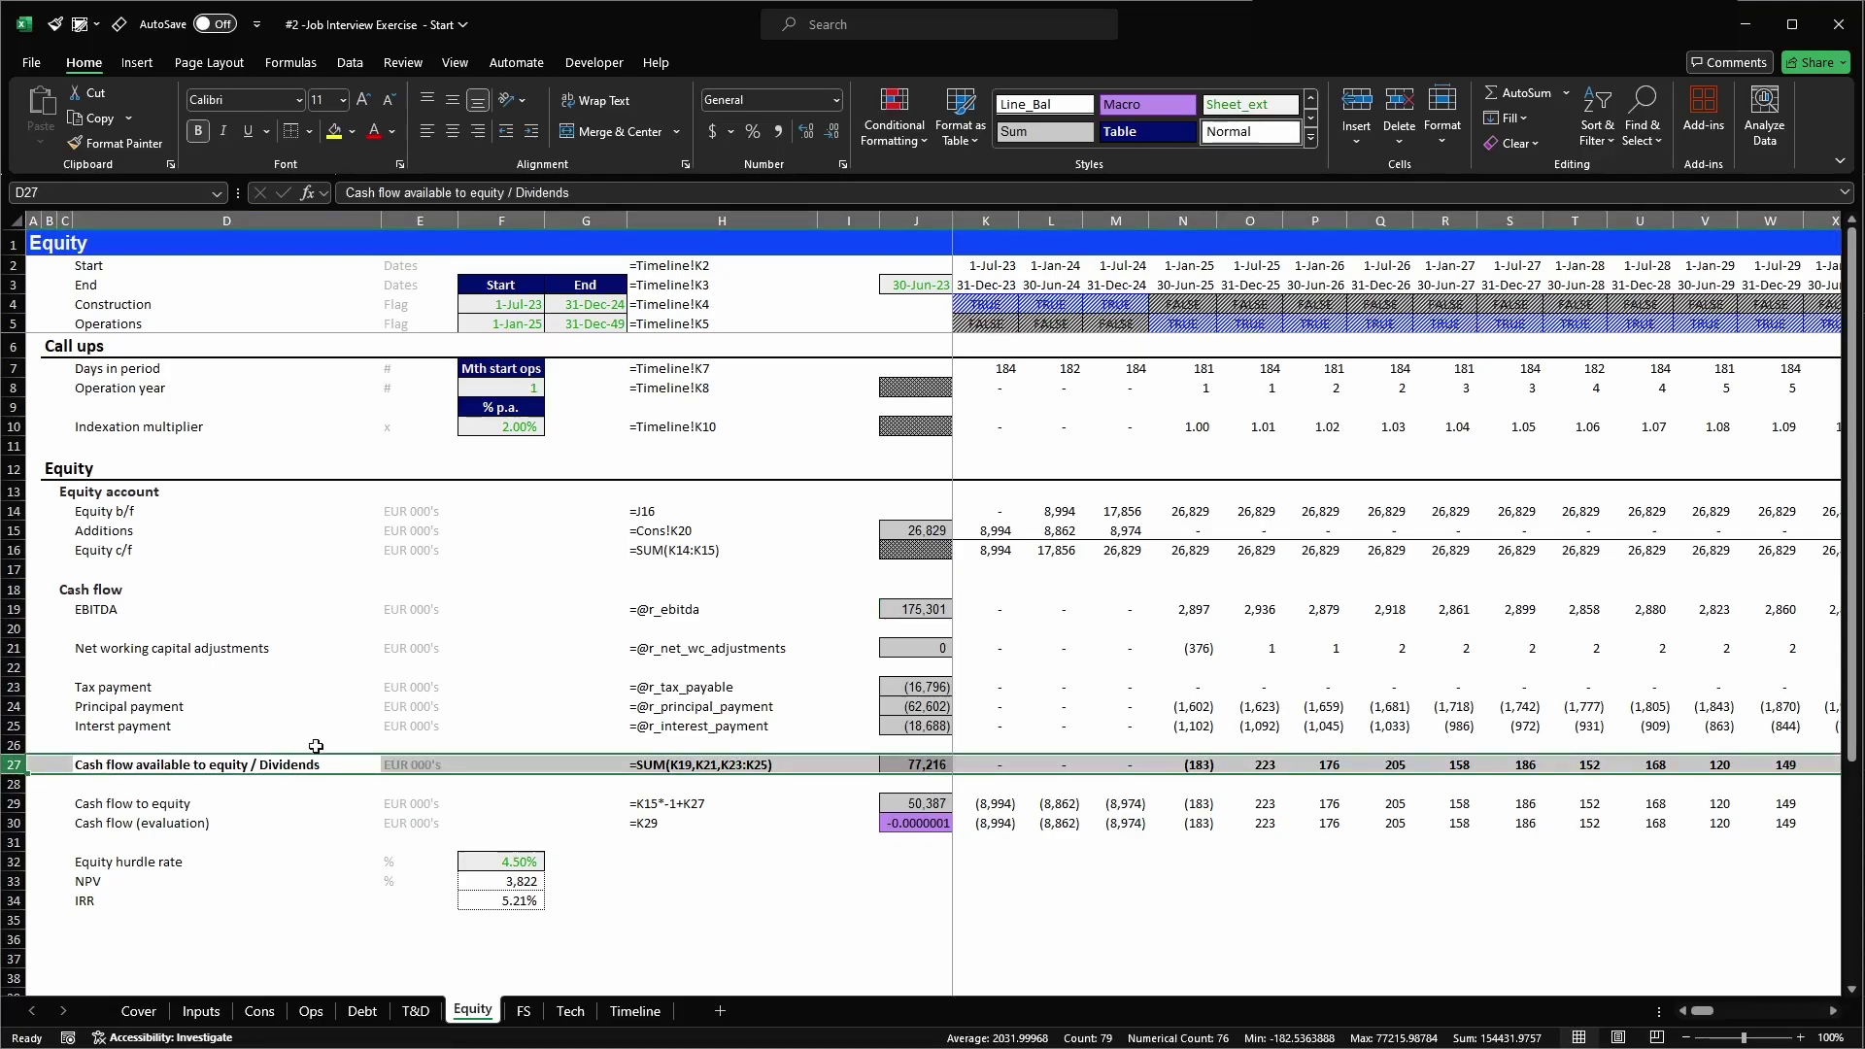
pyautogui.doubleClick(540, 192)
pyautogui.write('Distr')
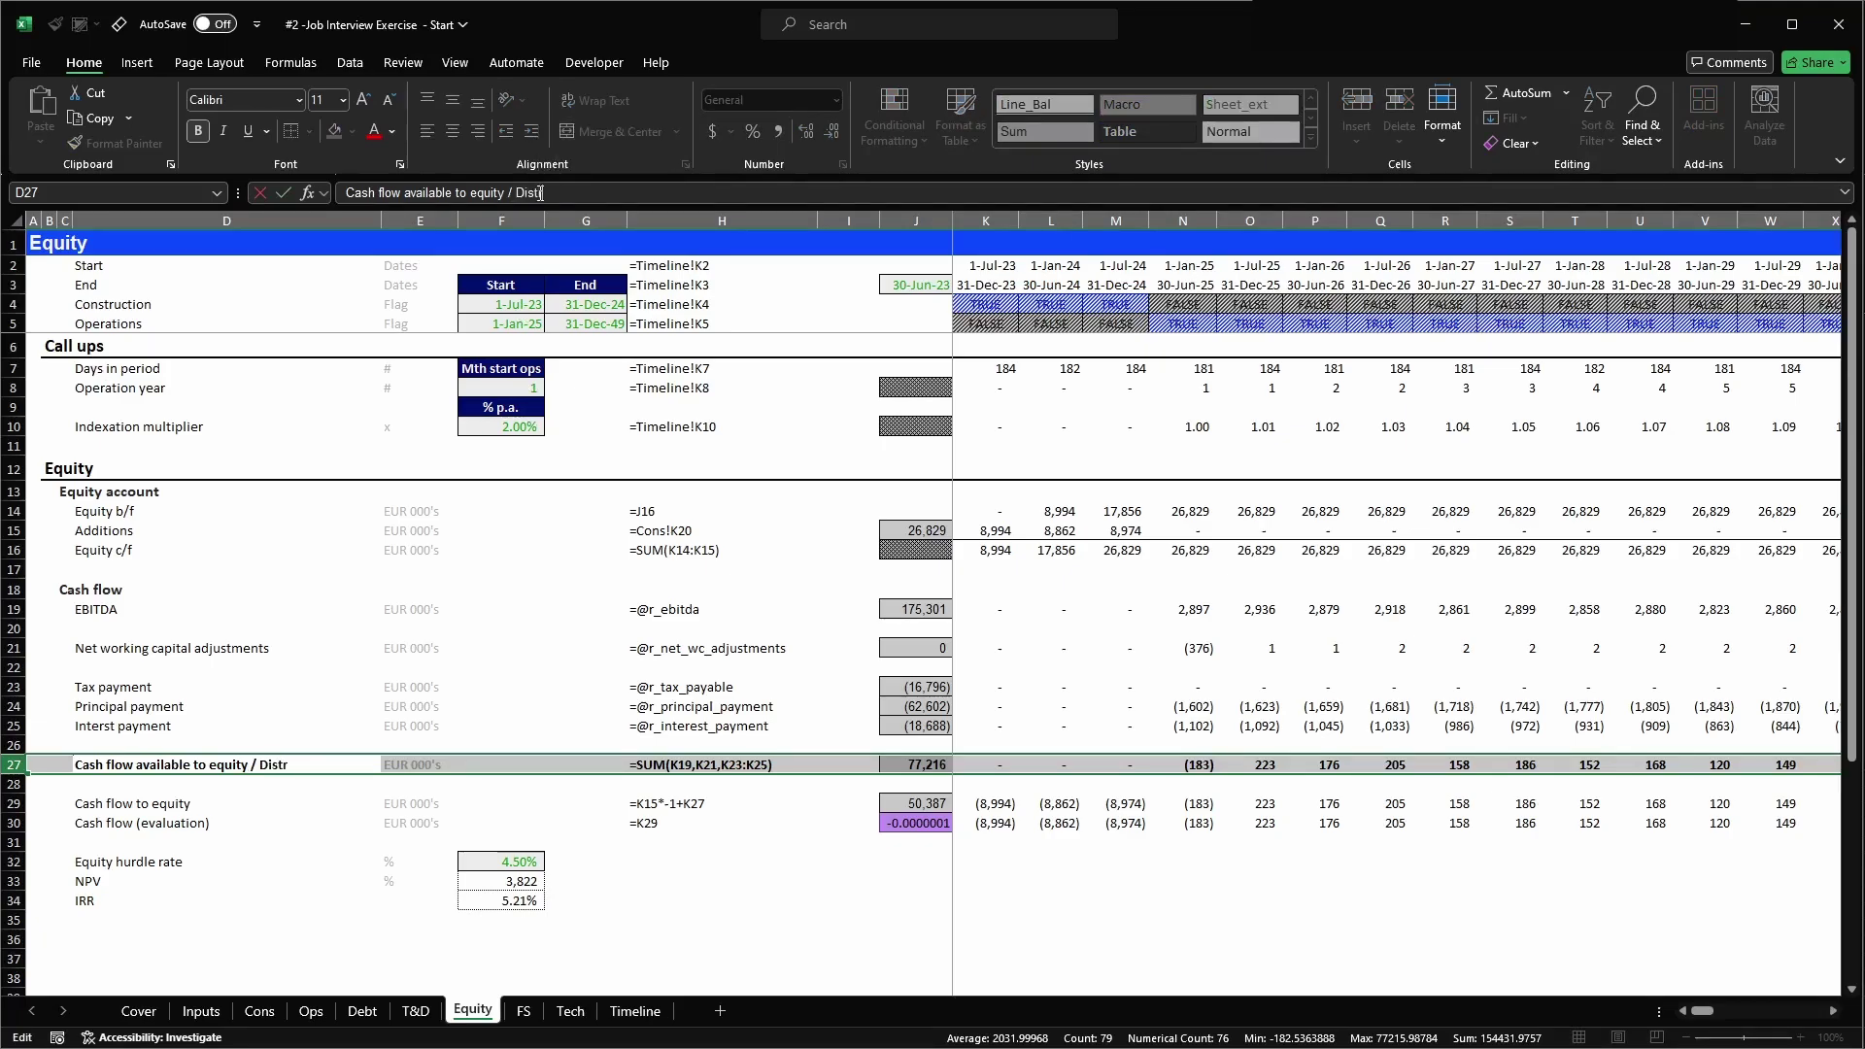
# - Complete the row 27 label as "Cash flow available to equity / Distributions" and name that row r_distributions
pyautogui.write('ibutions')
pyautogui.press('Tab')
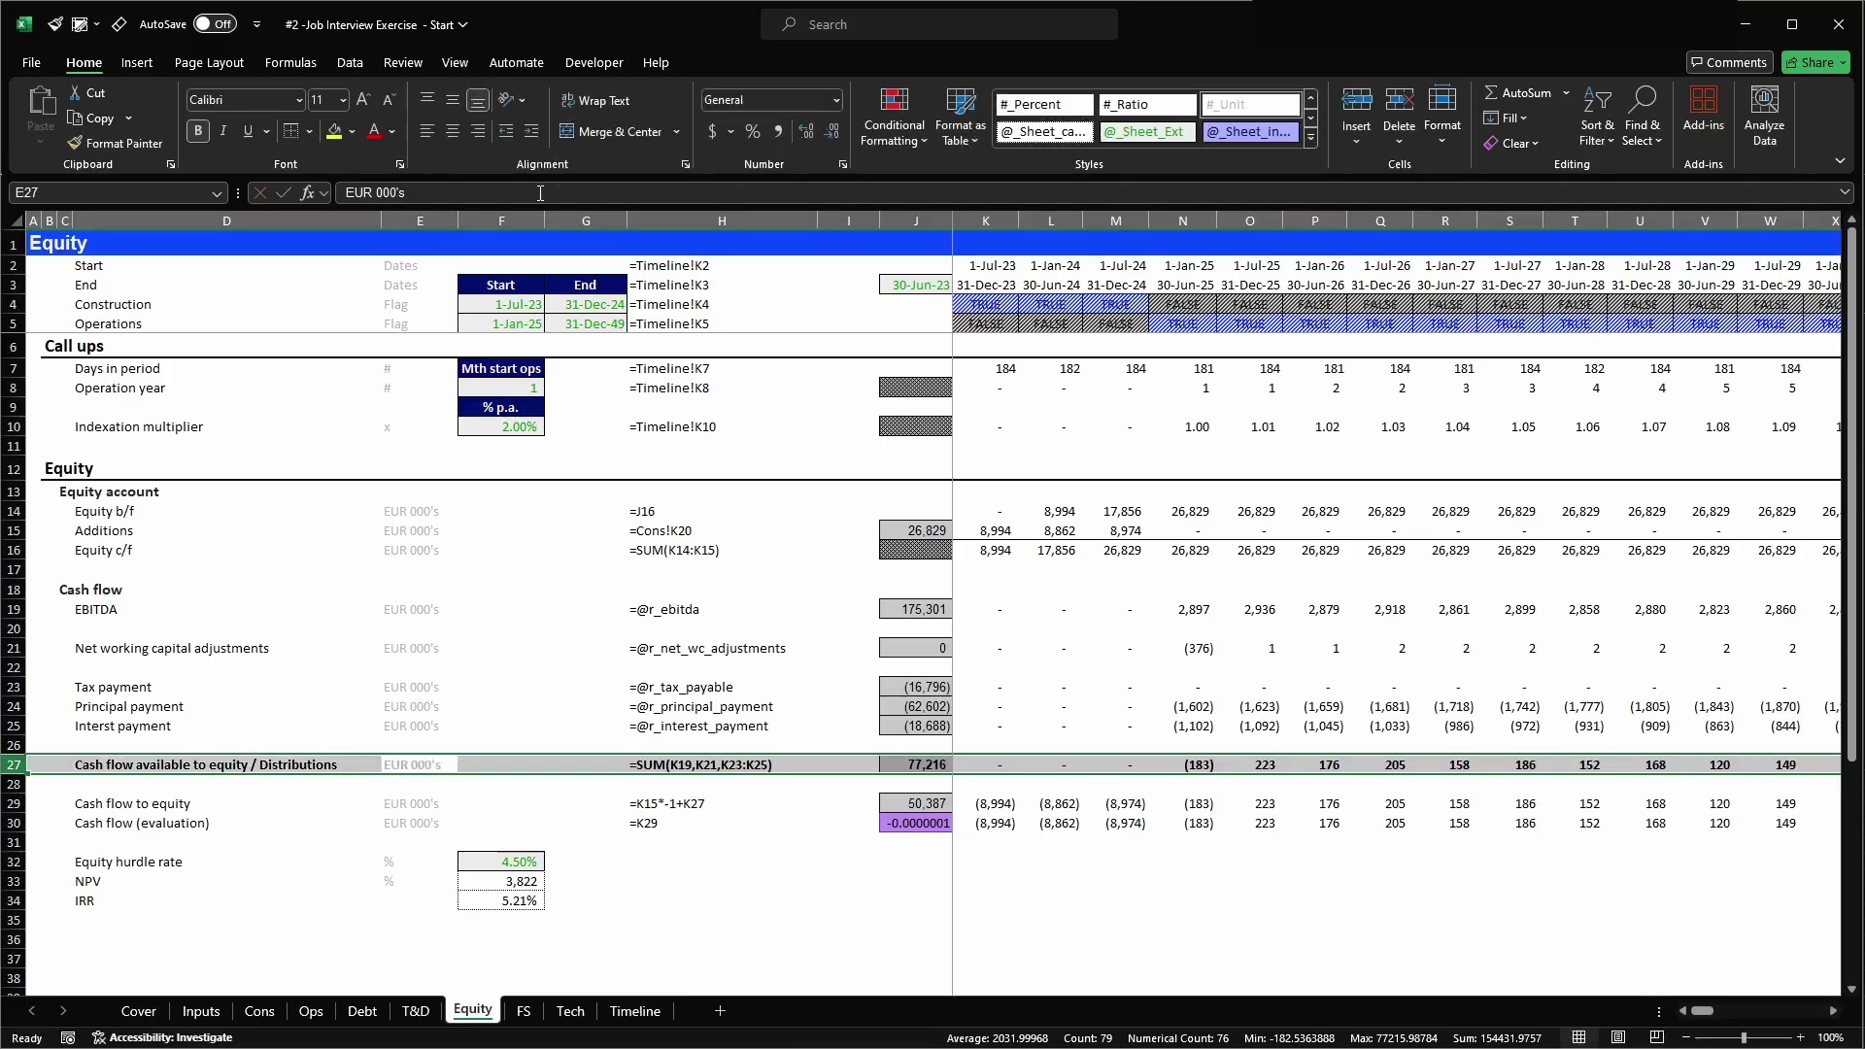
pyautogui.hotkey('alt', 'F3')
pyautogui.write('r_distributions')
pyautogui.press('Return')
pyautogui.hotkey('ctrl', 'c')
pyautogui.press('Return')
pyautogui.hotkey('ctrl', 'pagedown')
pyautogui.press('F2')
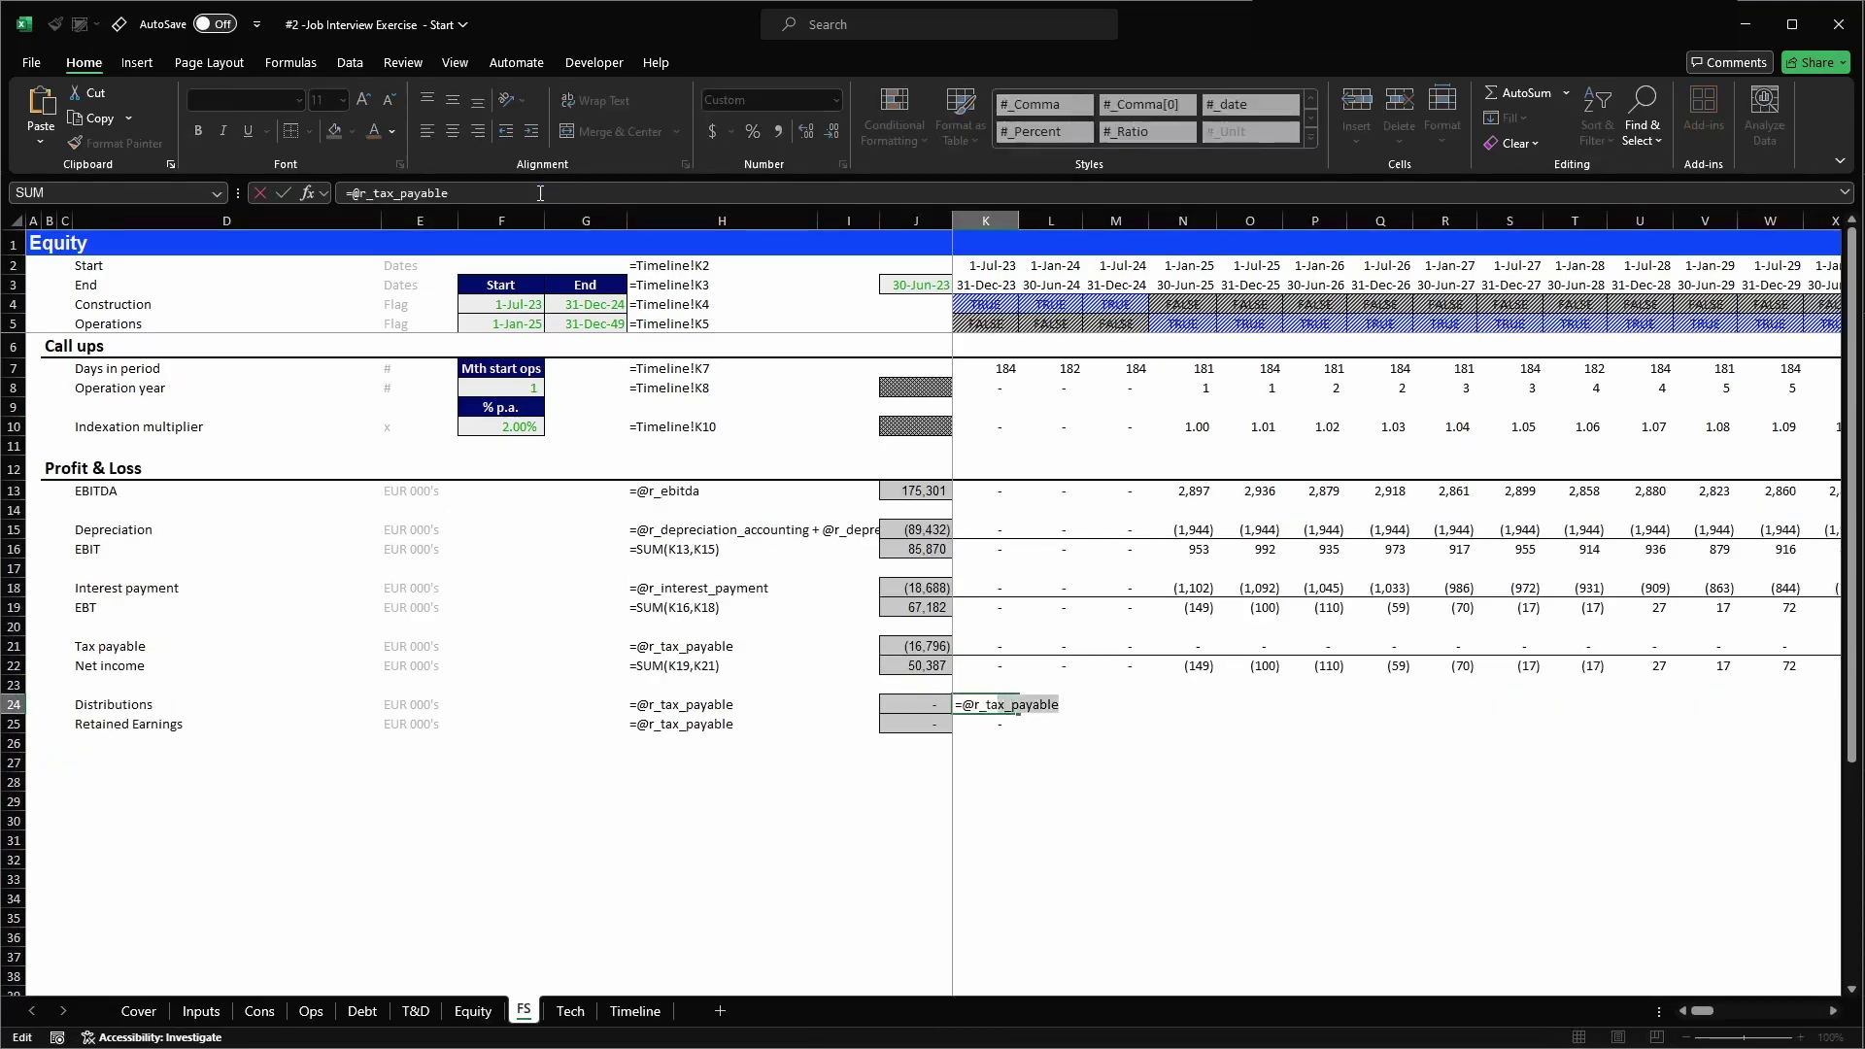
pyautogui.press('Left')
pyautogui.hotkey('ctrl', 'v')
pyautogui.hotkey('ctrl', 'Return')
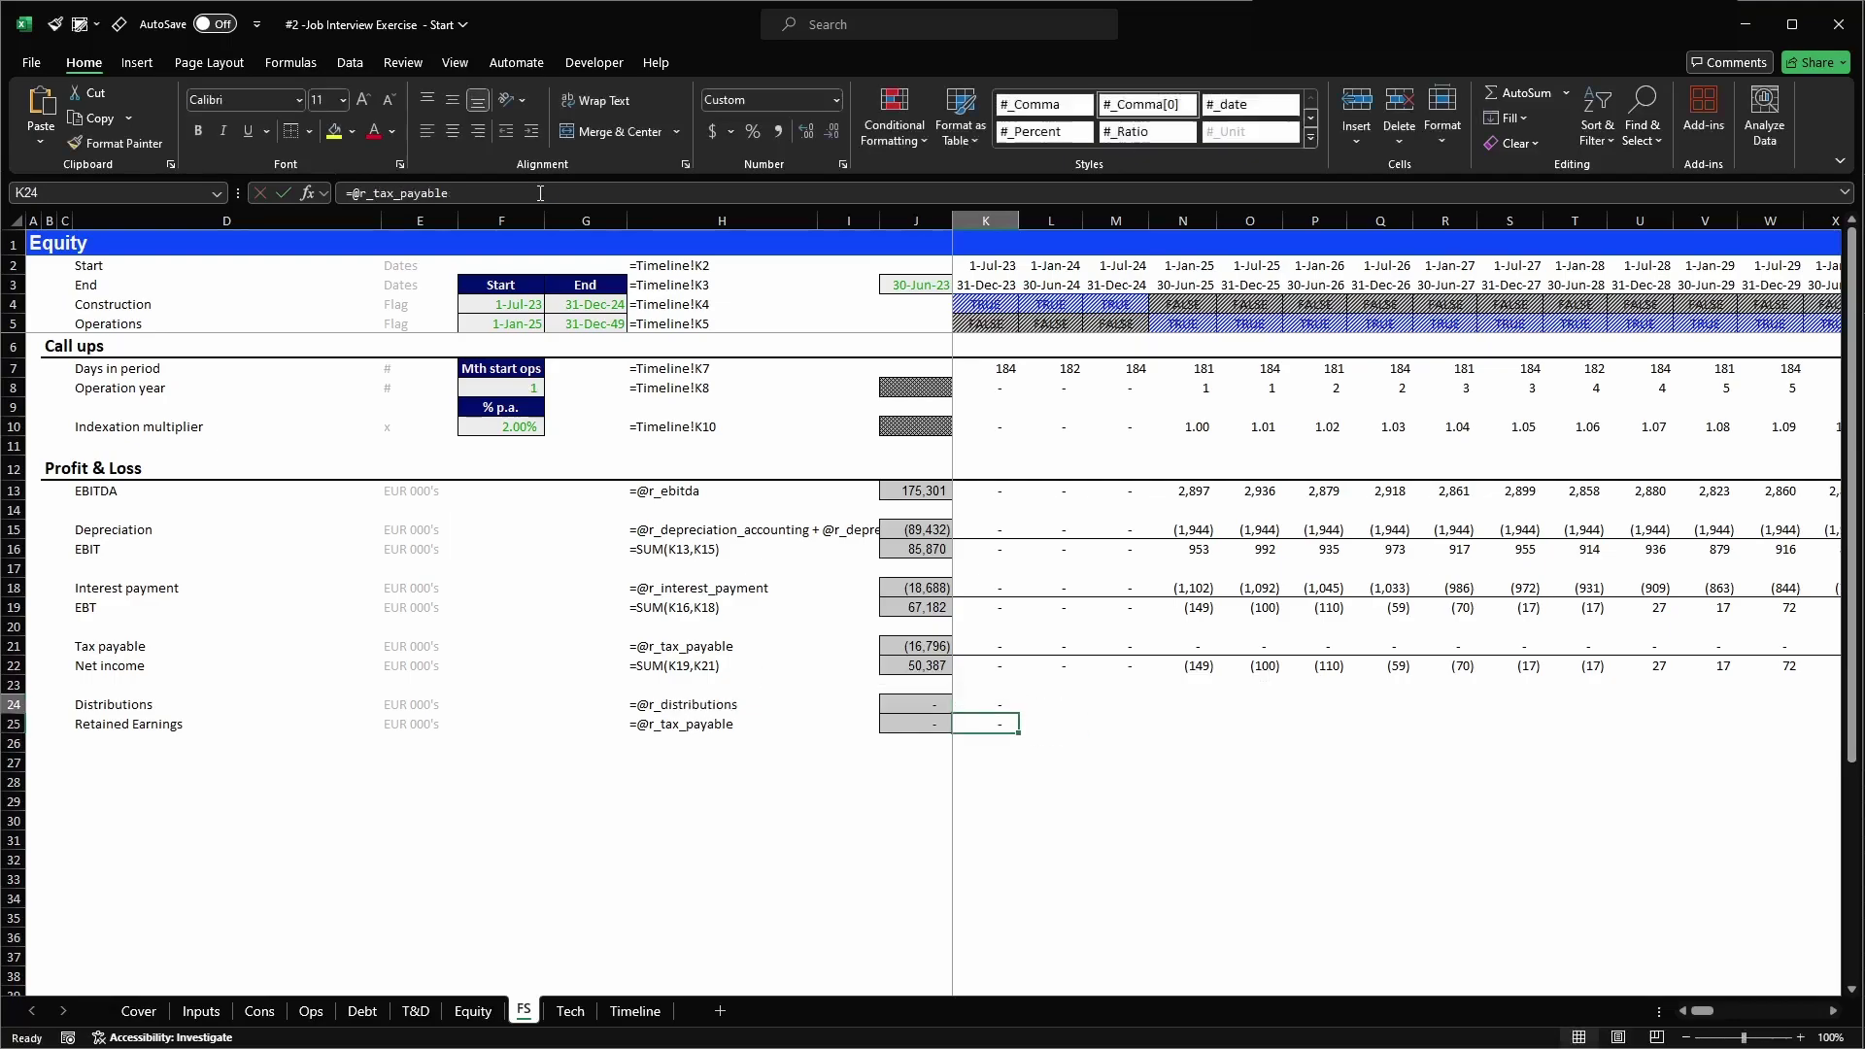
# - Fill the first-period Distributions and Retained Earnings formulas across all periods through column CG
pyautogui.hotkey('shift', 'Down')
pyautogui.hotkey('ctrl', 'c')
pyautogui.press('ctrl')
pyautogui.press('ctrl')
pyautogui.press('Down')
pyautogui.press('Up')
pyautogui.hotkey('shift', 'Down')
pyautogui.hotkey('ctrl', 'shift', 'Right')
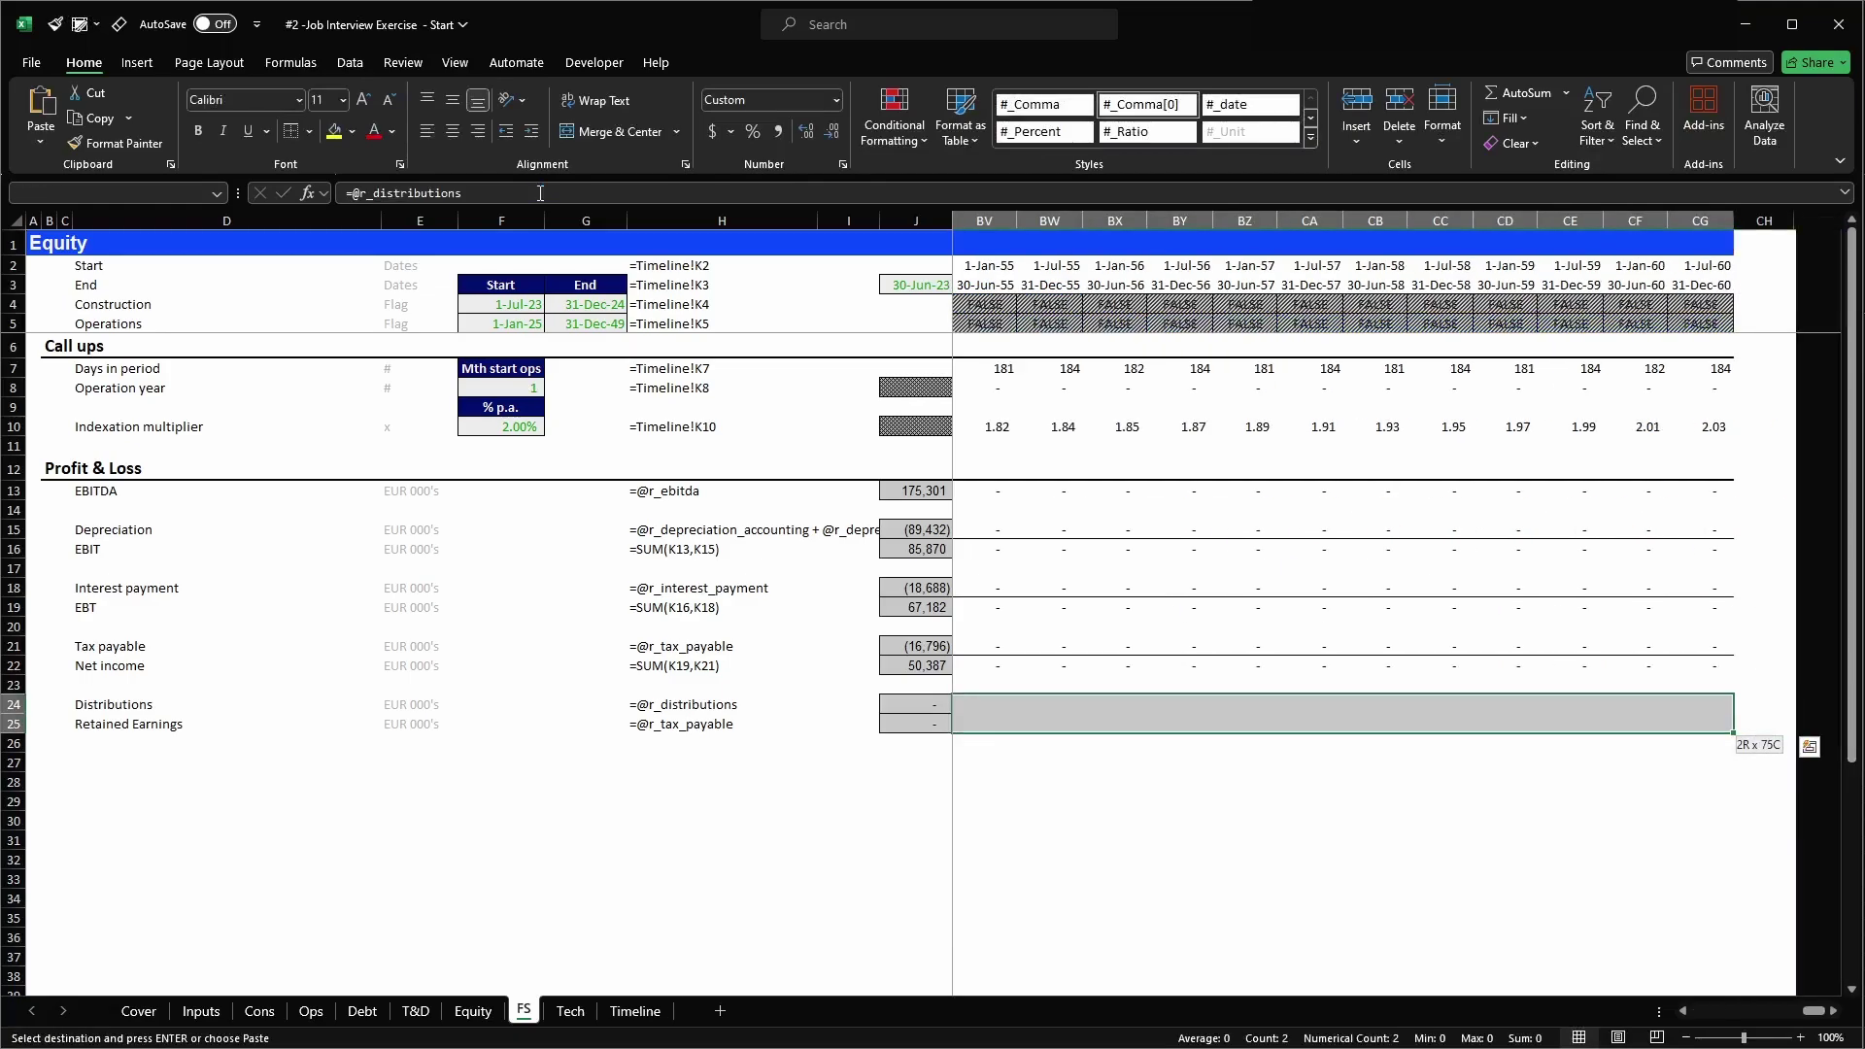
pyautogui.press('Return')
# - Clear the copied tax formula from the Retained Earnings row across all periods
pyautogui.press('Right')
pyautogui.press('Right')
pyautogui.press('Right')
pyautogui.press('Down')
pyautogui.press('F2')
pyautogui.press('Escape')
pyautogui.press('Left')
pyautogui.press('Left')
pyautogui.press('Left')
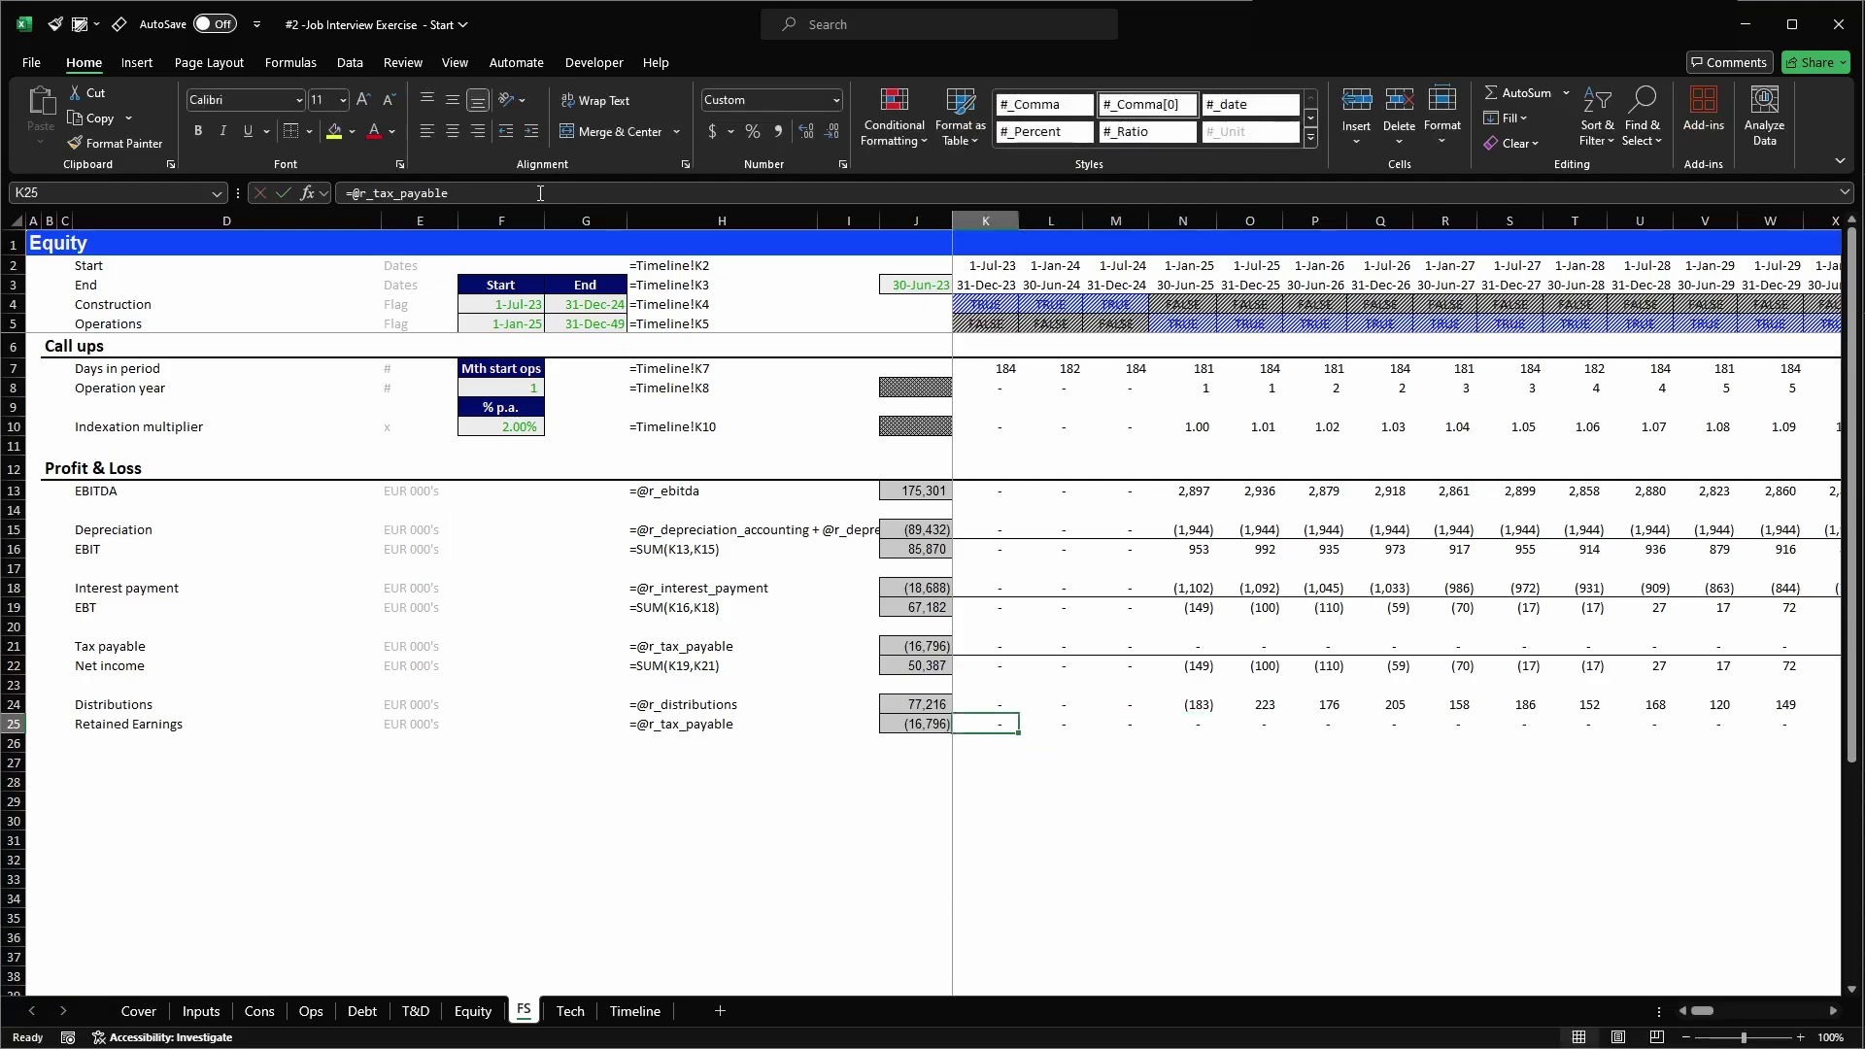
pyautogui.hotkey('ctrl', 'shift', 'Right')
pyautogui.press('Delete')
pyautogui.press('Up')
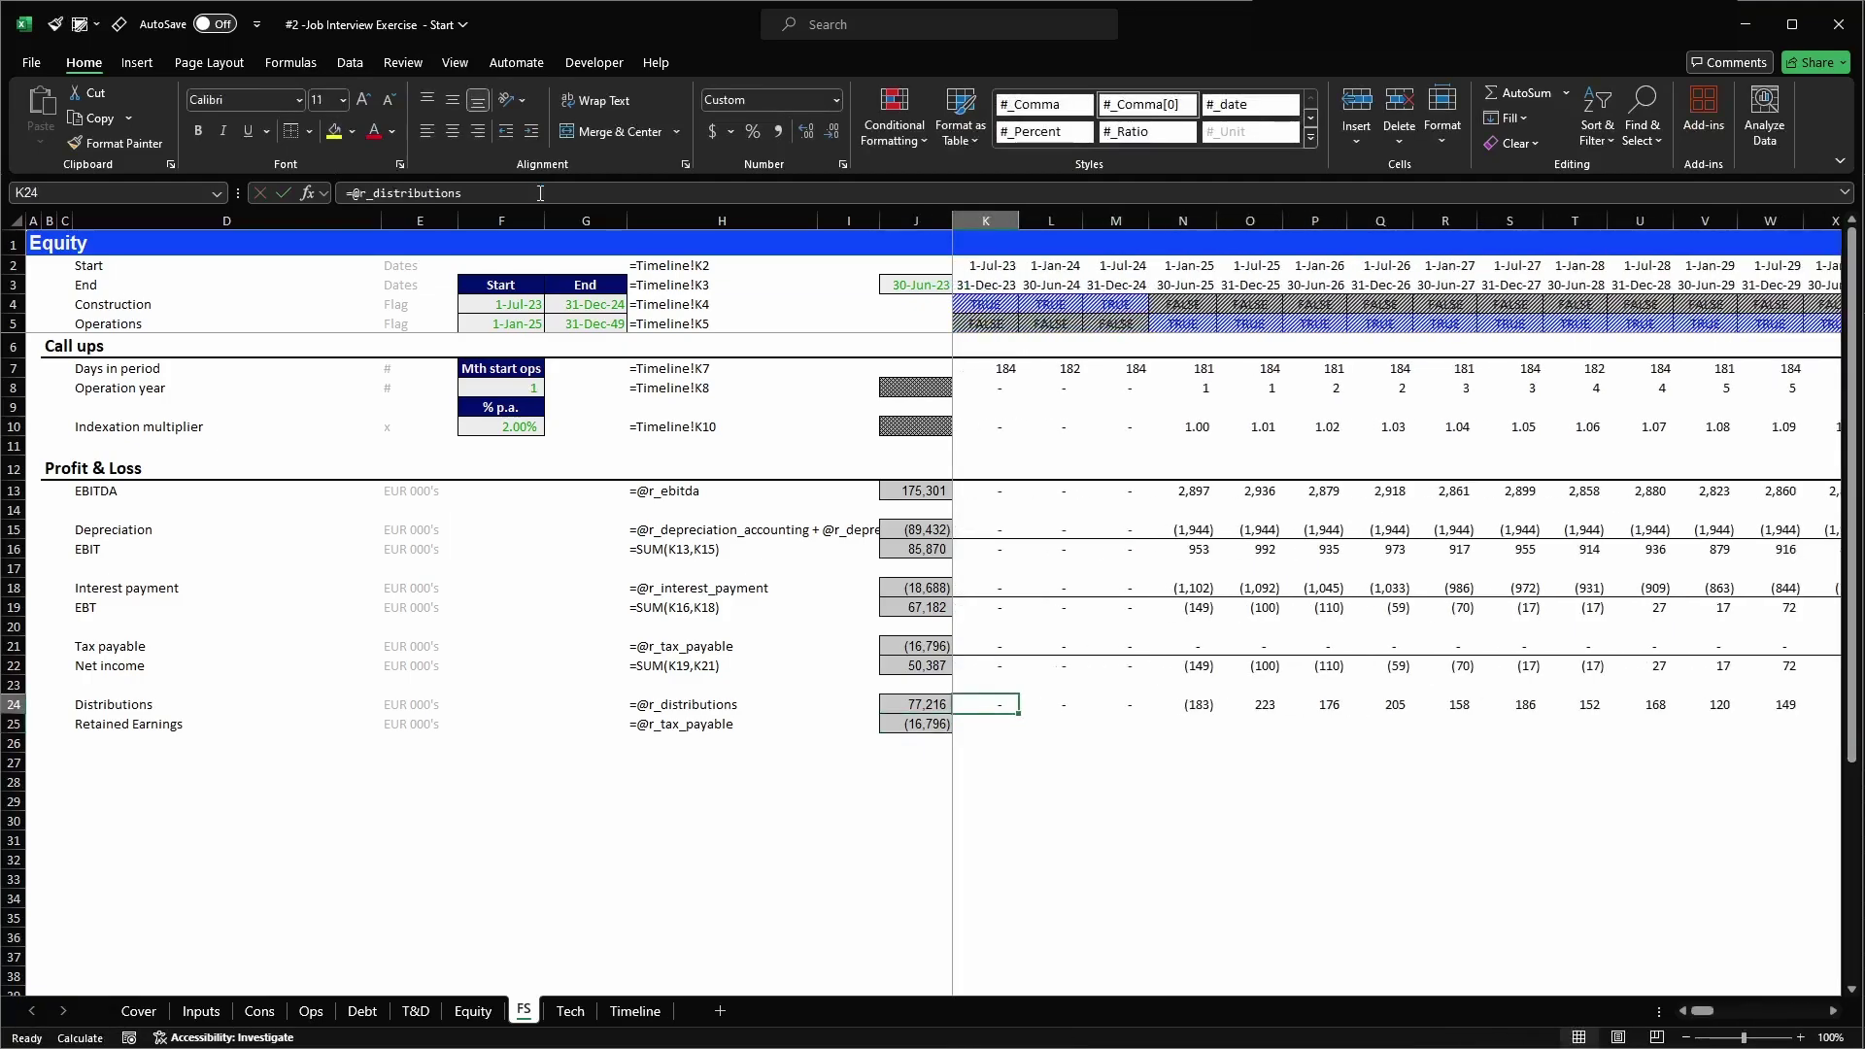
pyautogui.press('F2')
pyautogui.write('*-1')
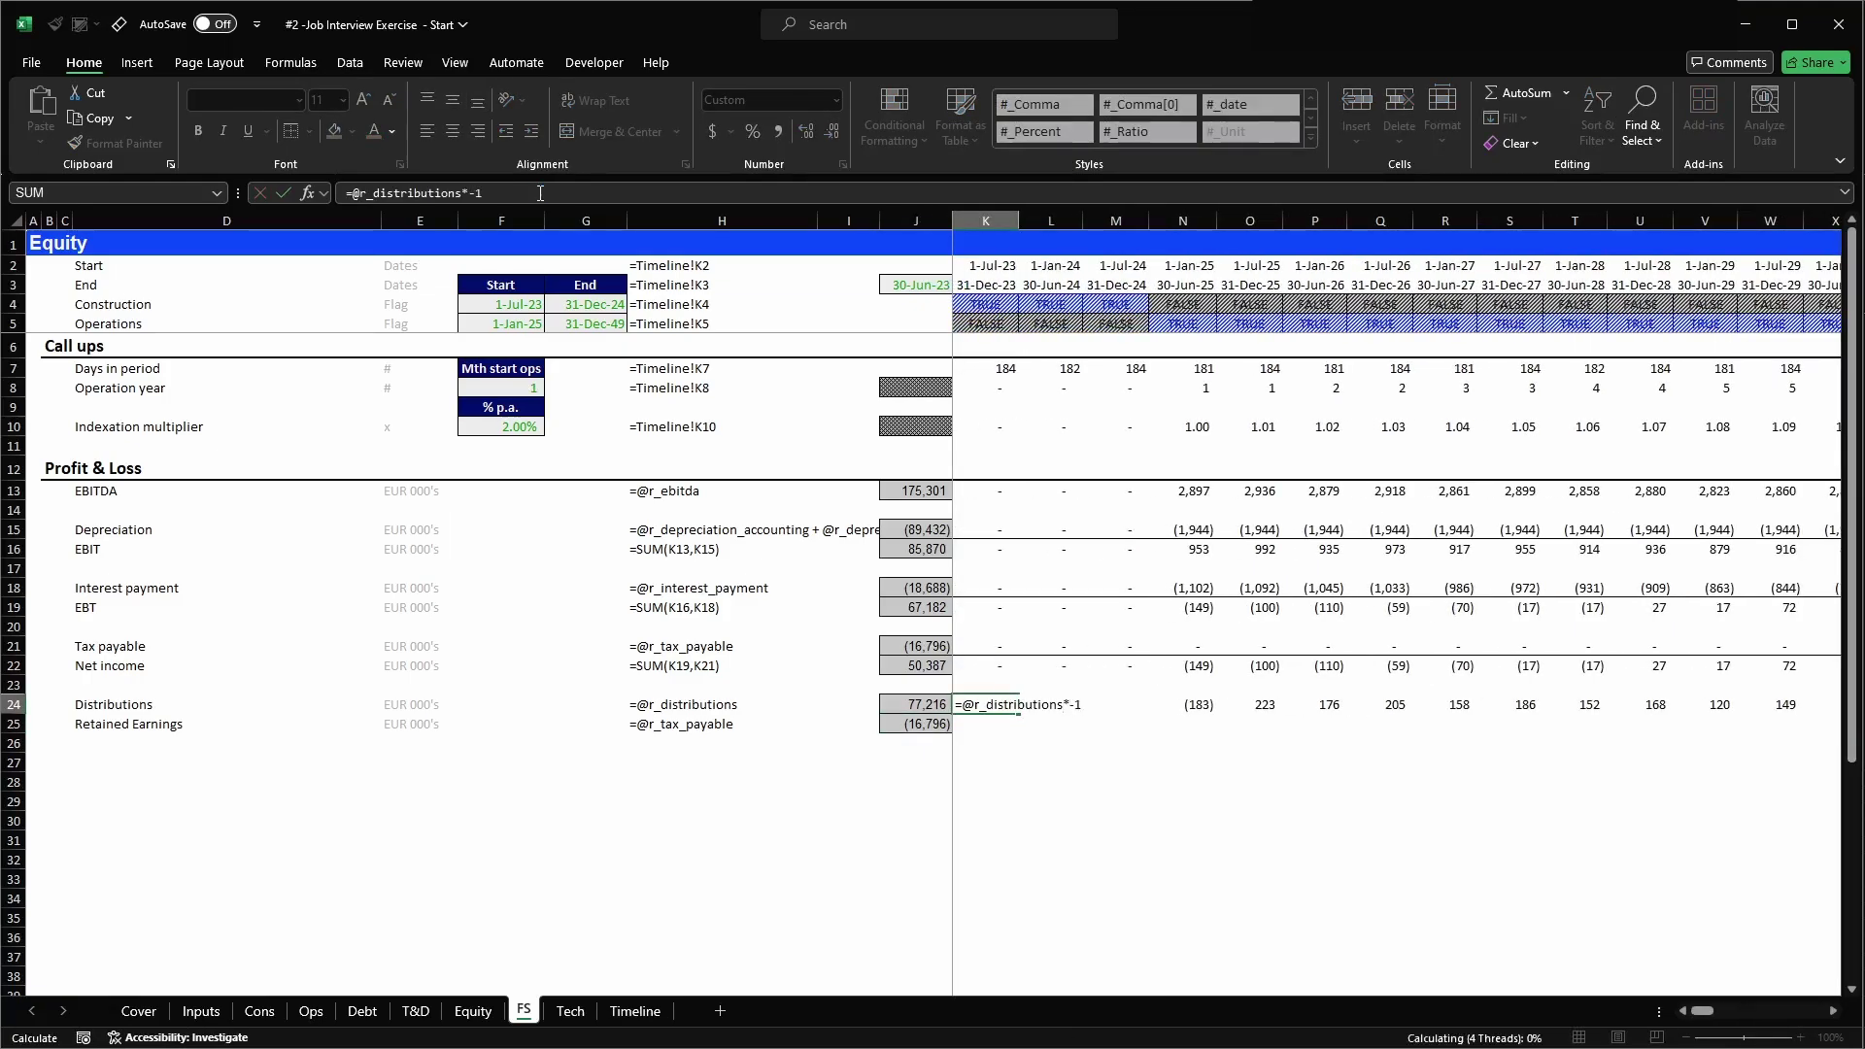
pyautogui.press('Return')
pyautogui.press('Up')
pyautogui.press('Up')
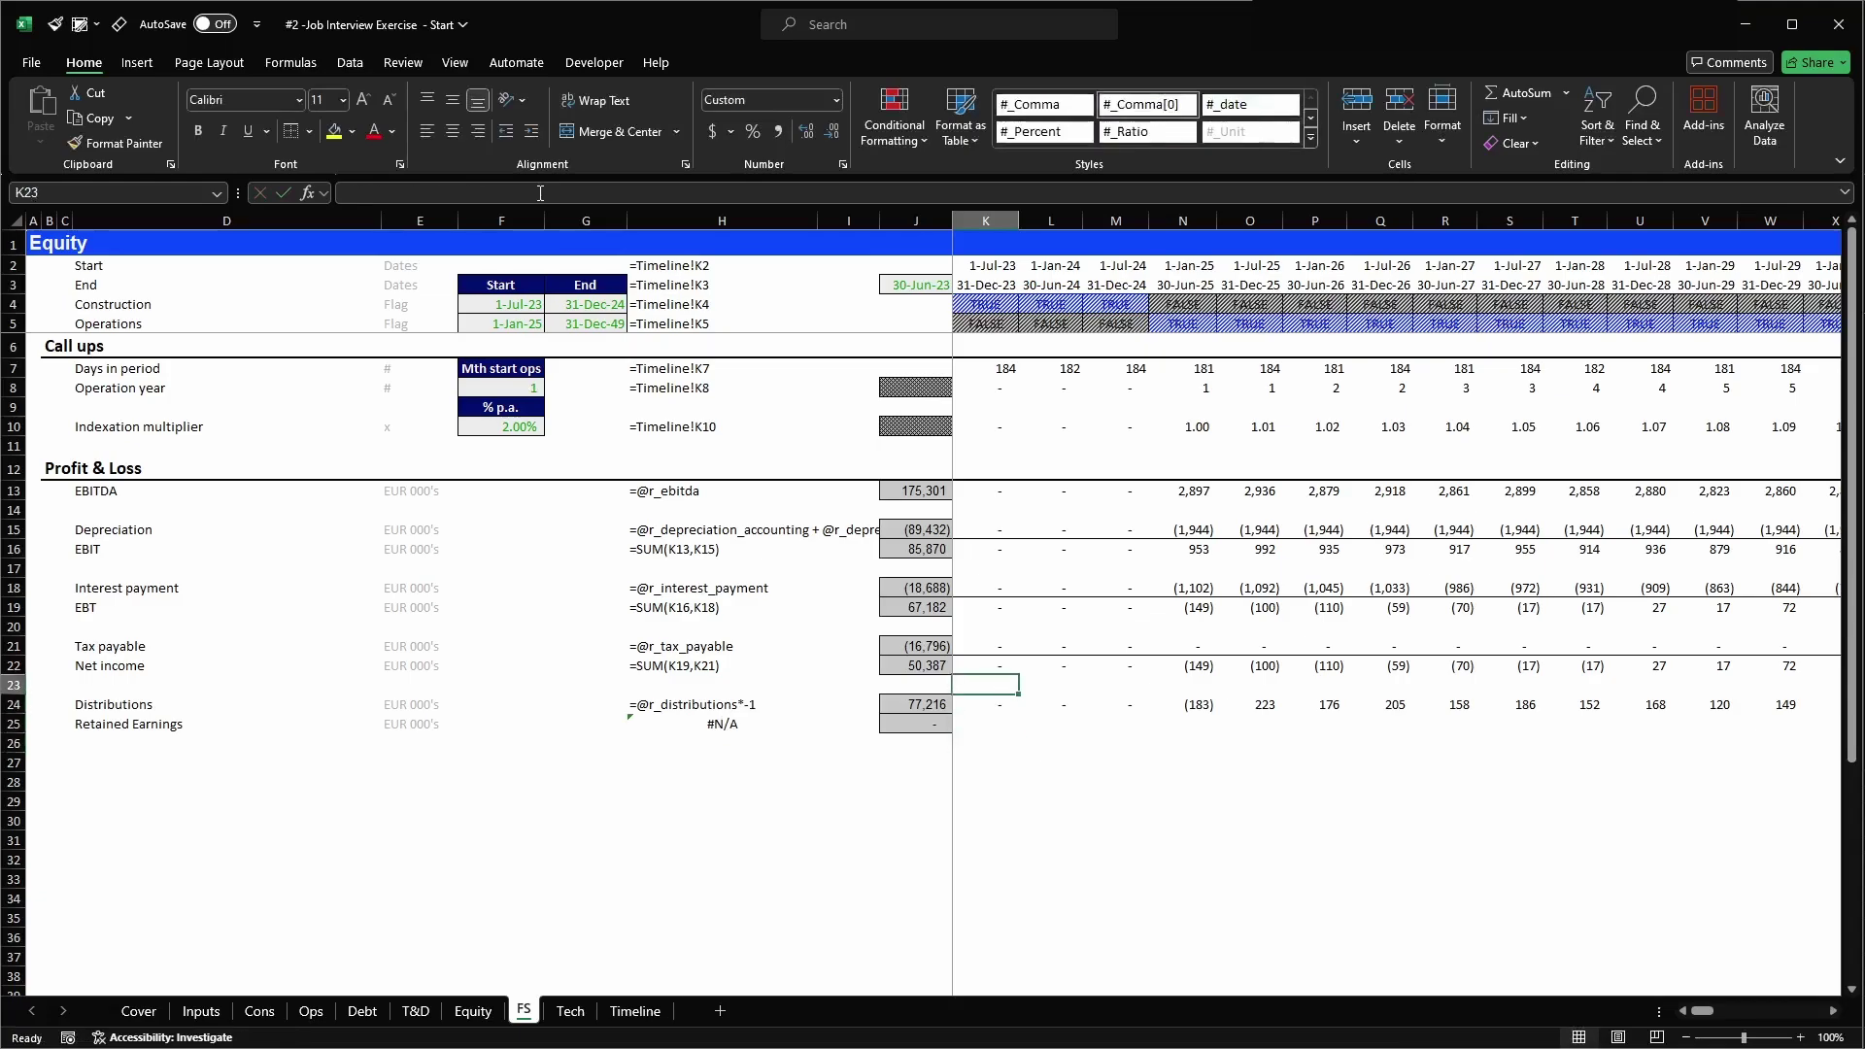
pyautogui.hotkey('ctrl', 'c')
pyautogui.press('Down')
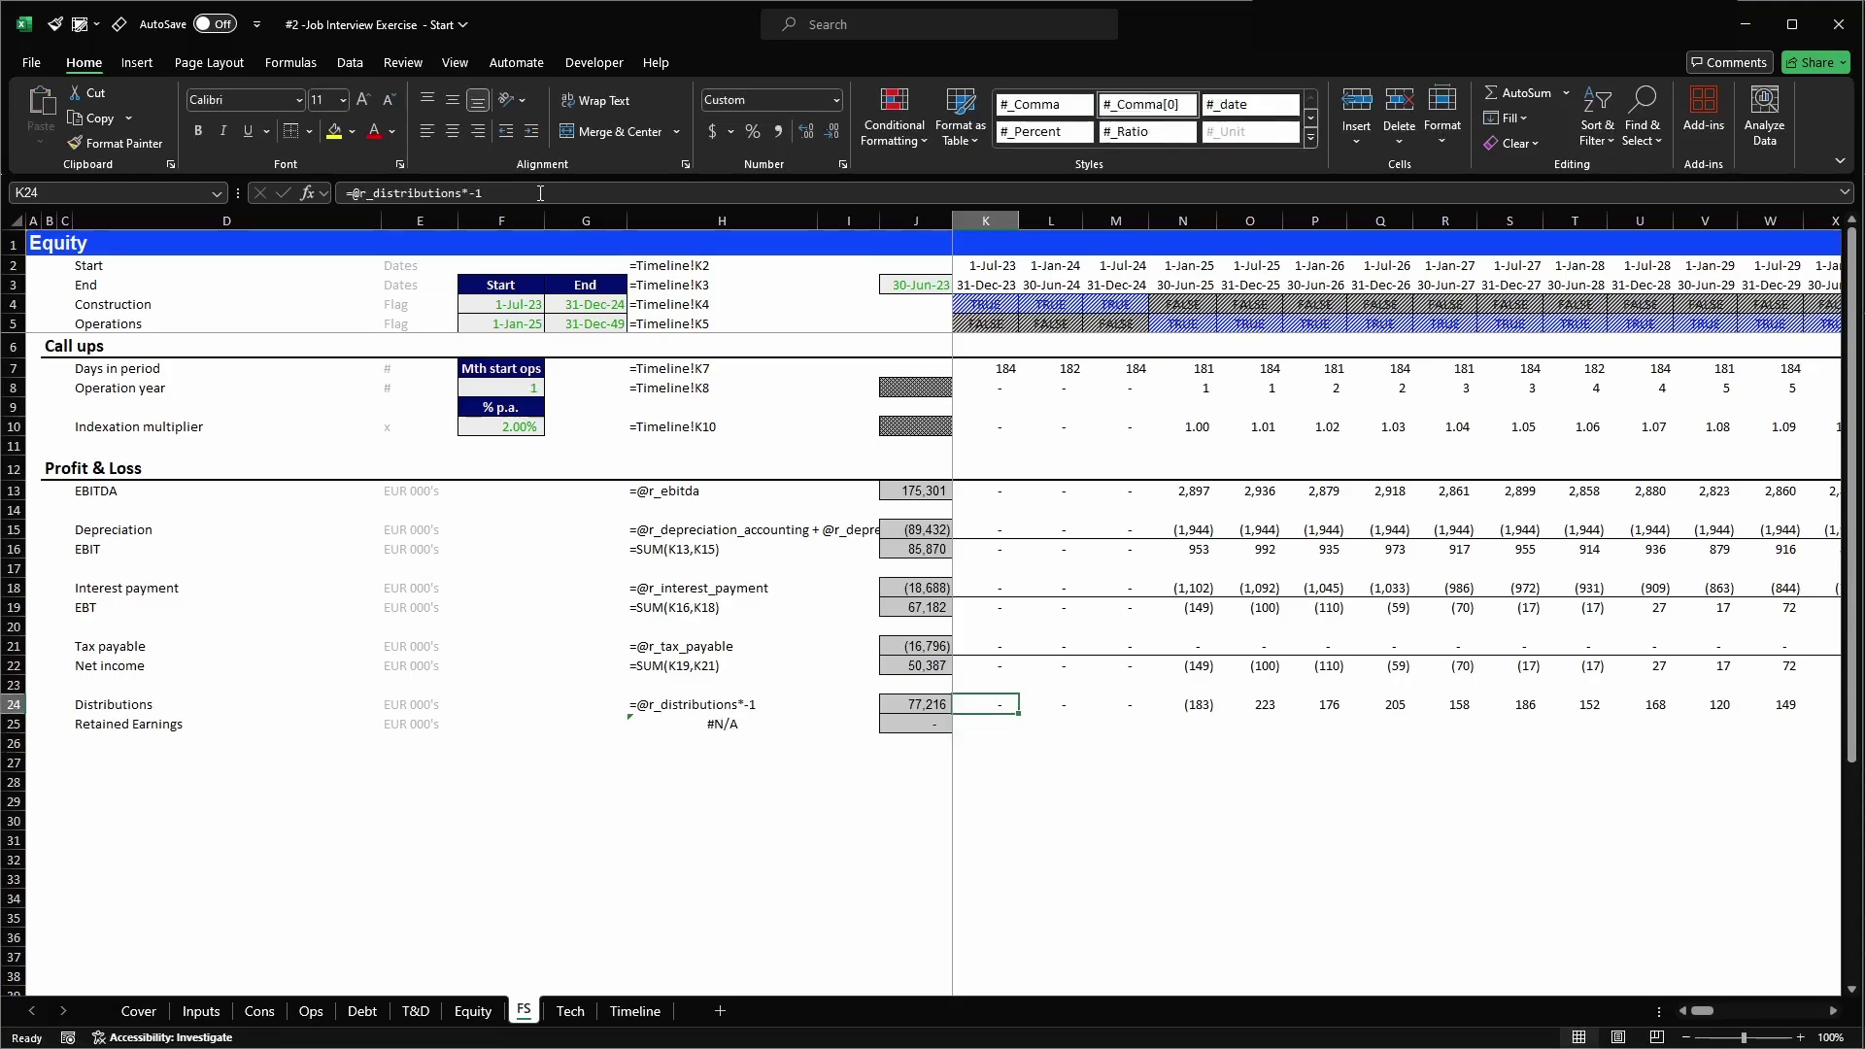
pyautogui.hotkey('ctrl', 'shift', 'Right')
pyautogui.press('Return')
pyautogui.press('Left')
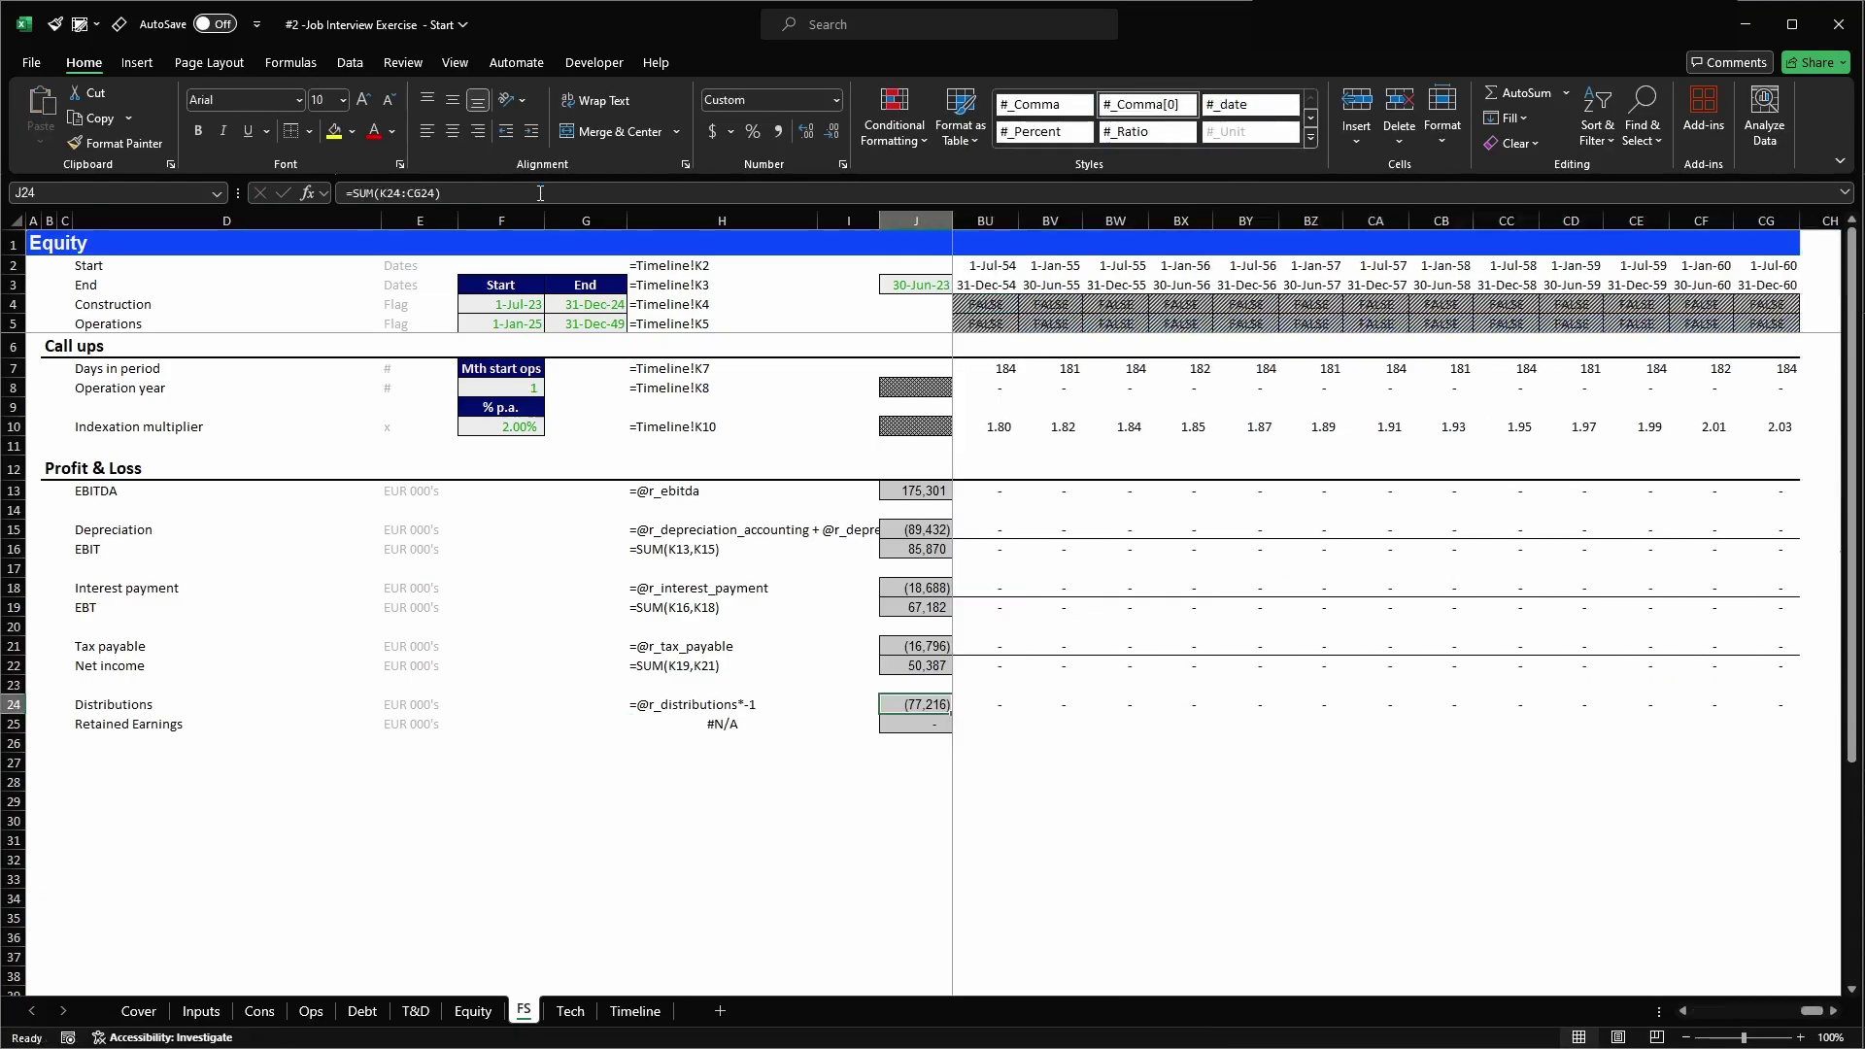
pyautogui.press('Right')
pyautogui.press('Right')
pyautogui.press('Right')
pyautogui.press('Right')
pyautogui.press('Right')
pyautogui.press('Left')
pyautogui.press('Left')
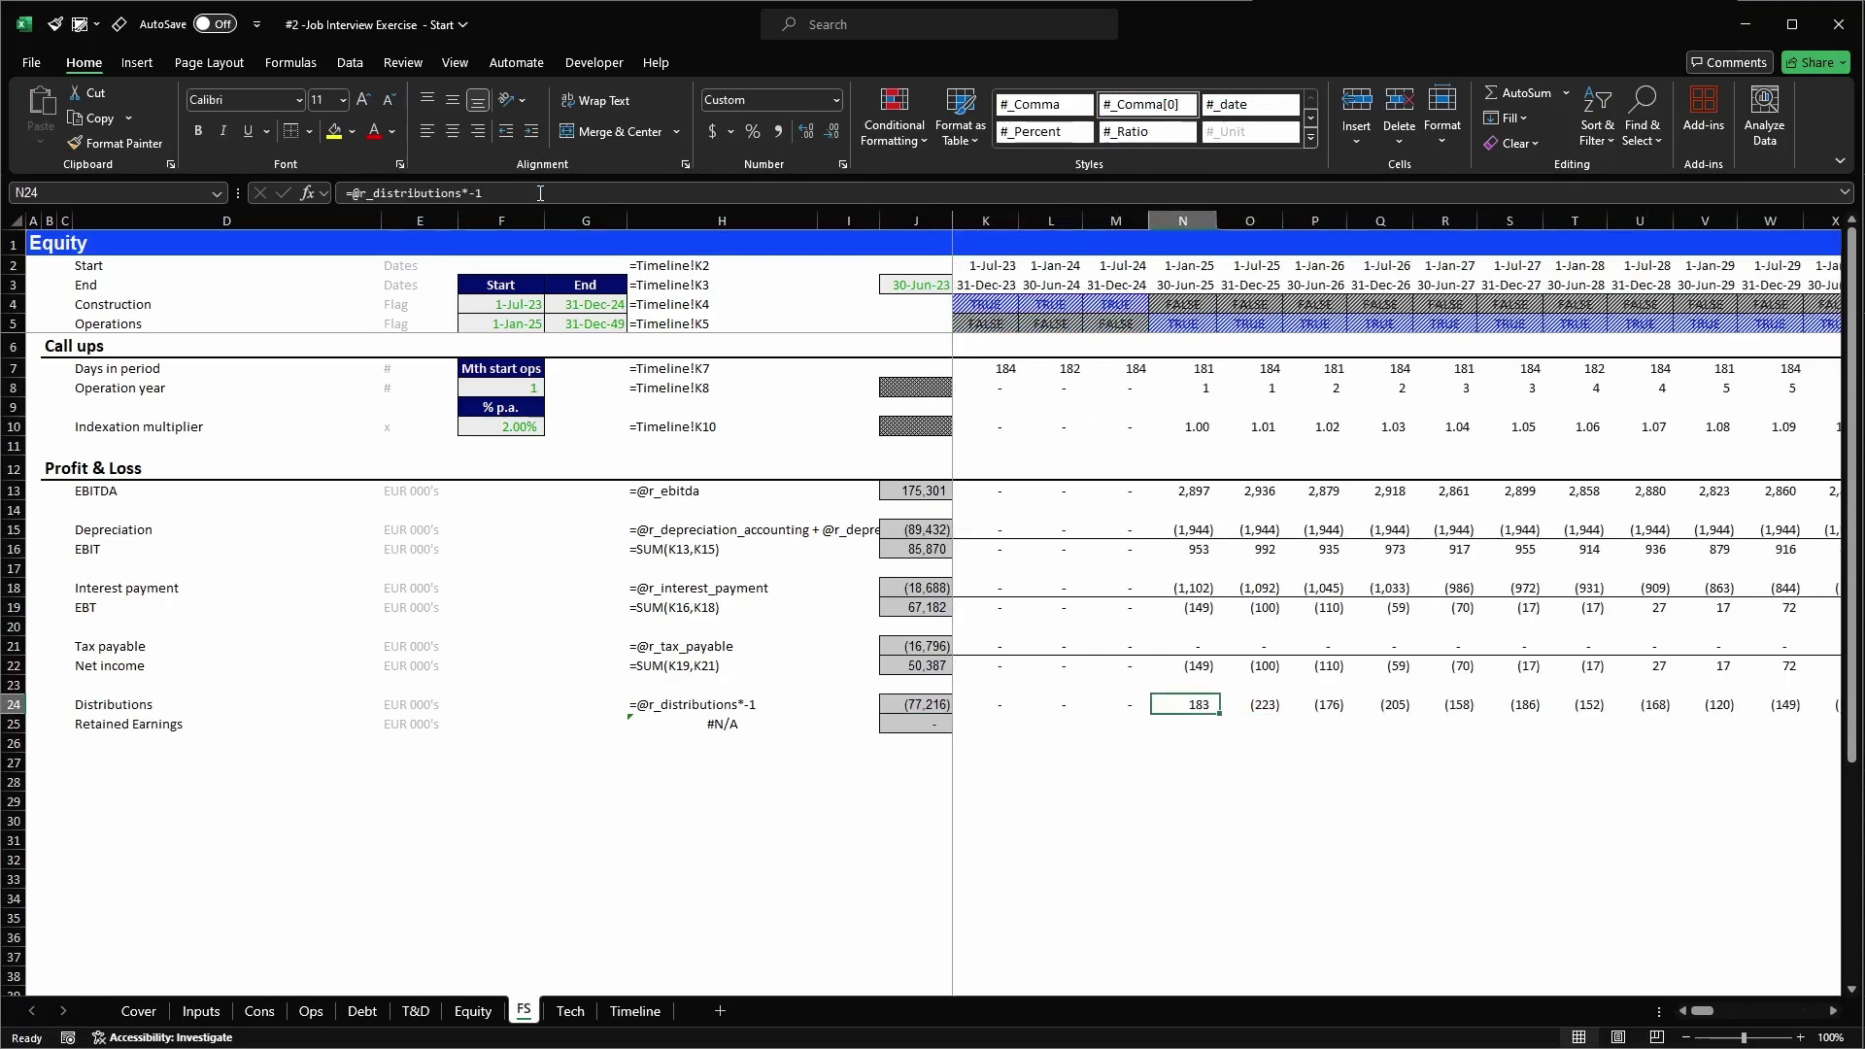
# - Calculate Retained Earnings as net income plus distributions with =K22+K24 and fill it across all periods
pyautogui.press('Left')
pyautogui.press('Left')
pyautogui.press('Down')
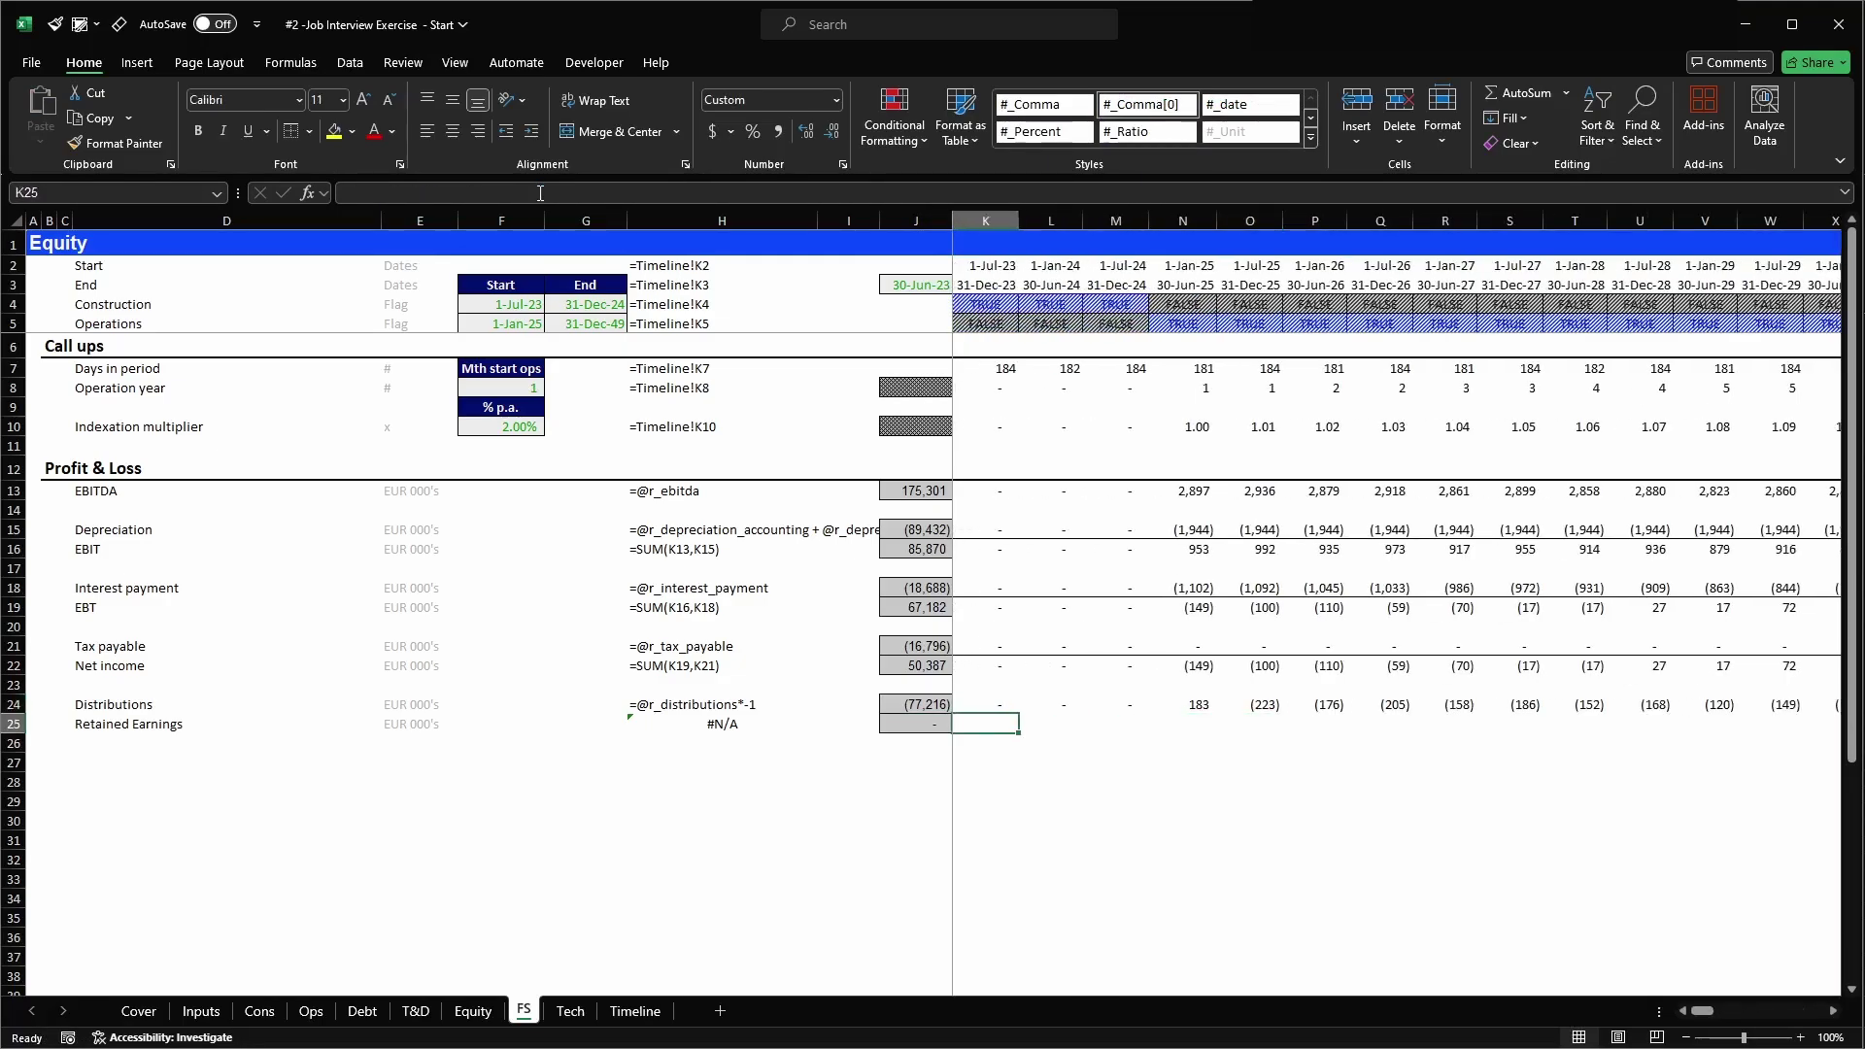
pyautogui.write('=')
pyautogui.press('Up')
pyautogui.press('Up')
pyautogui.press('Up')
pyautogui.write('+')
pyautogui.press('Up')
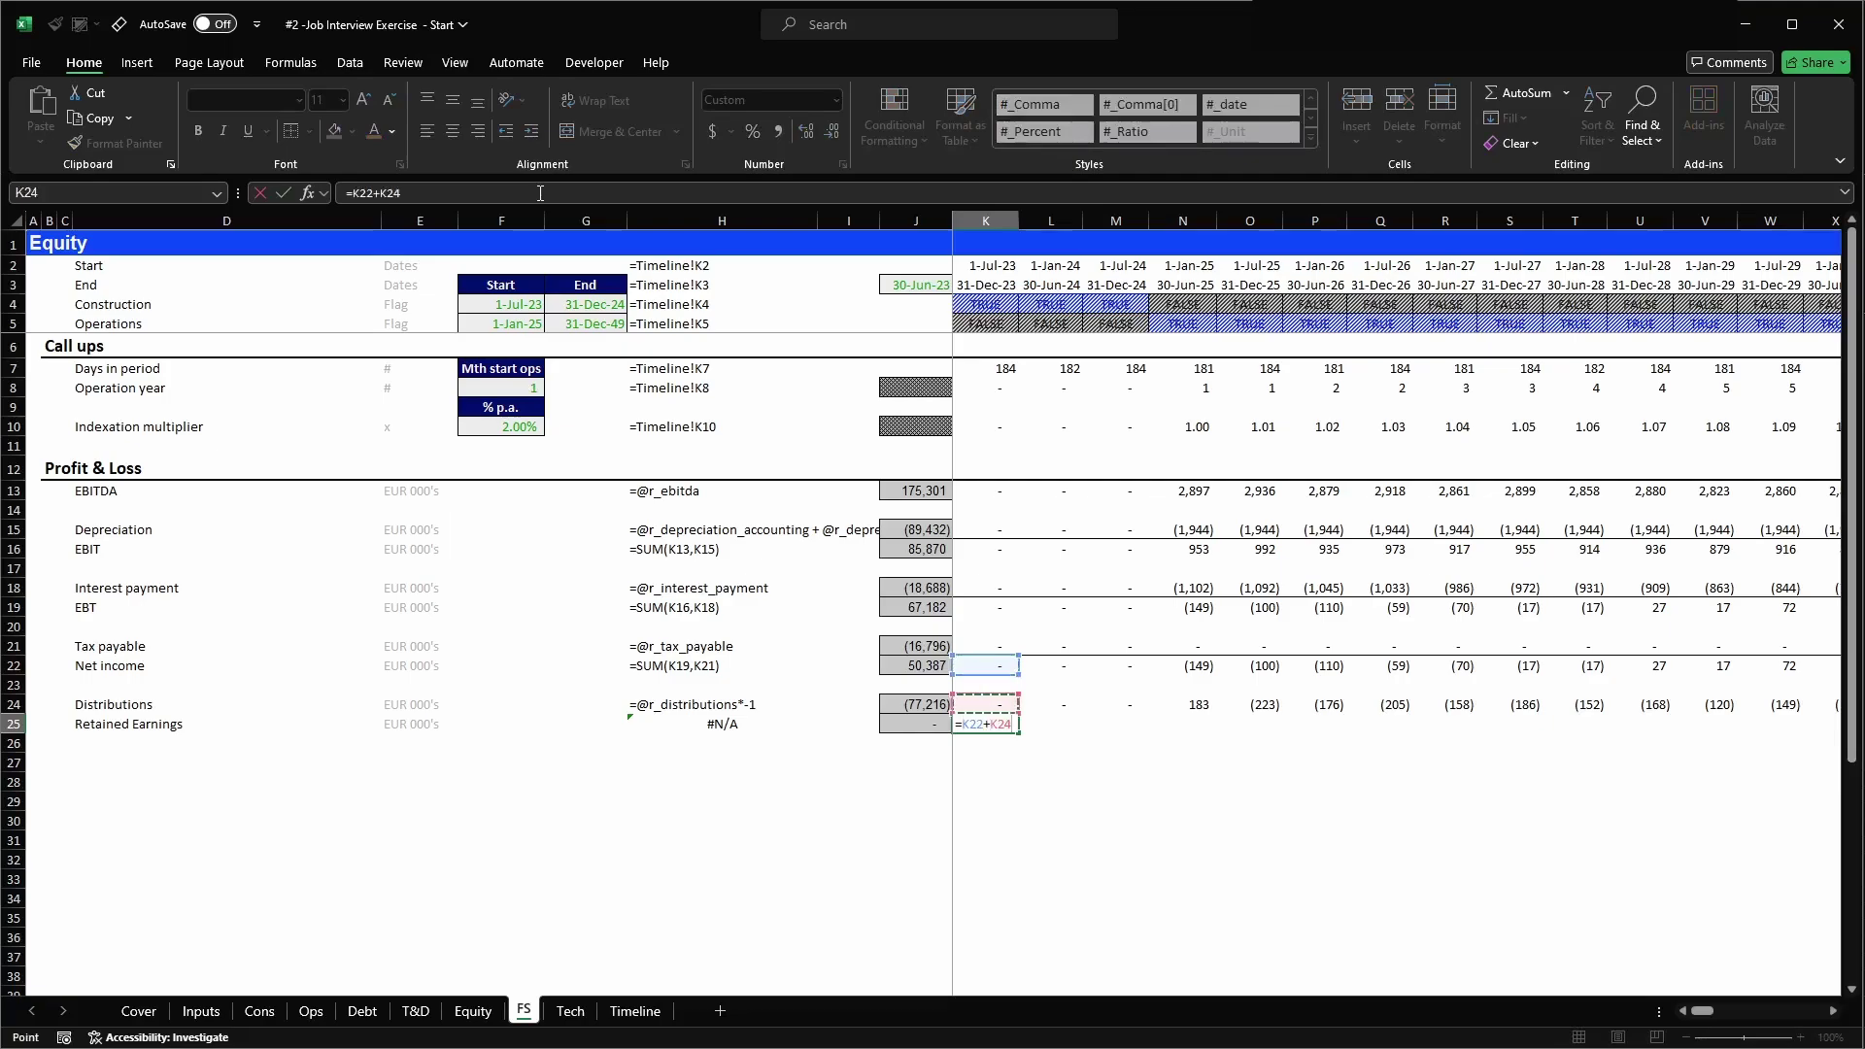
pyautogui.hotkey('ctrl', 'Return')
pyautogui.hotkey('ctrl', 'c')
pyautogui.hotkey('ctrl', 'shift', 'Right')
pyautogui.press('Return')
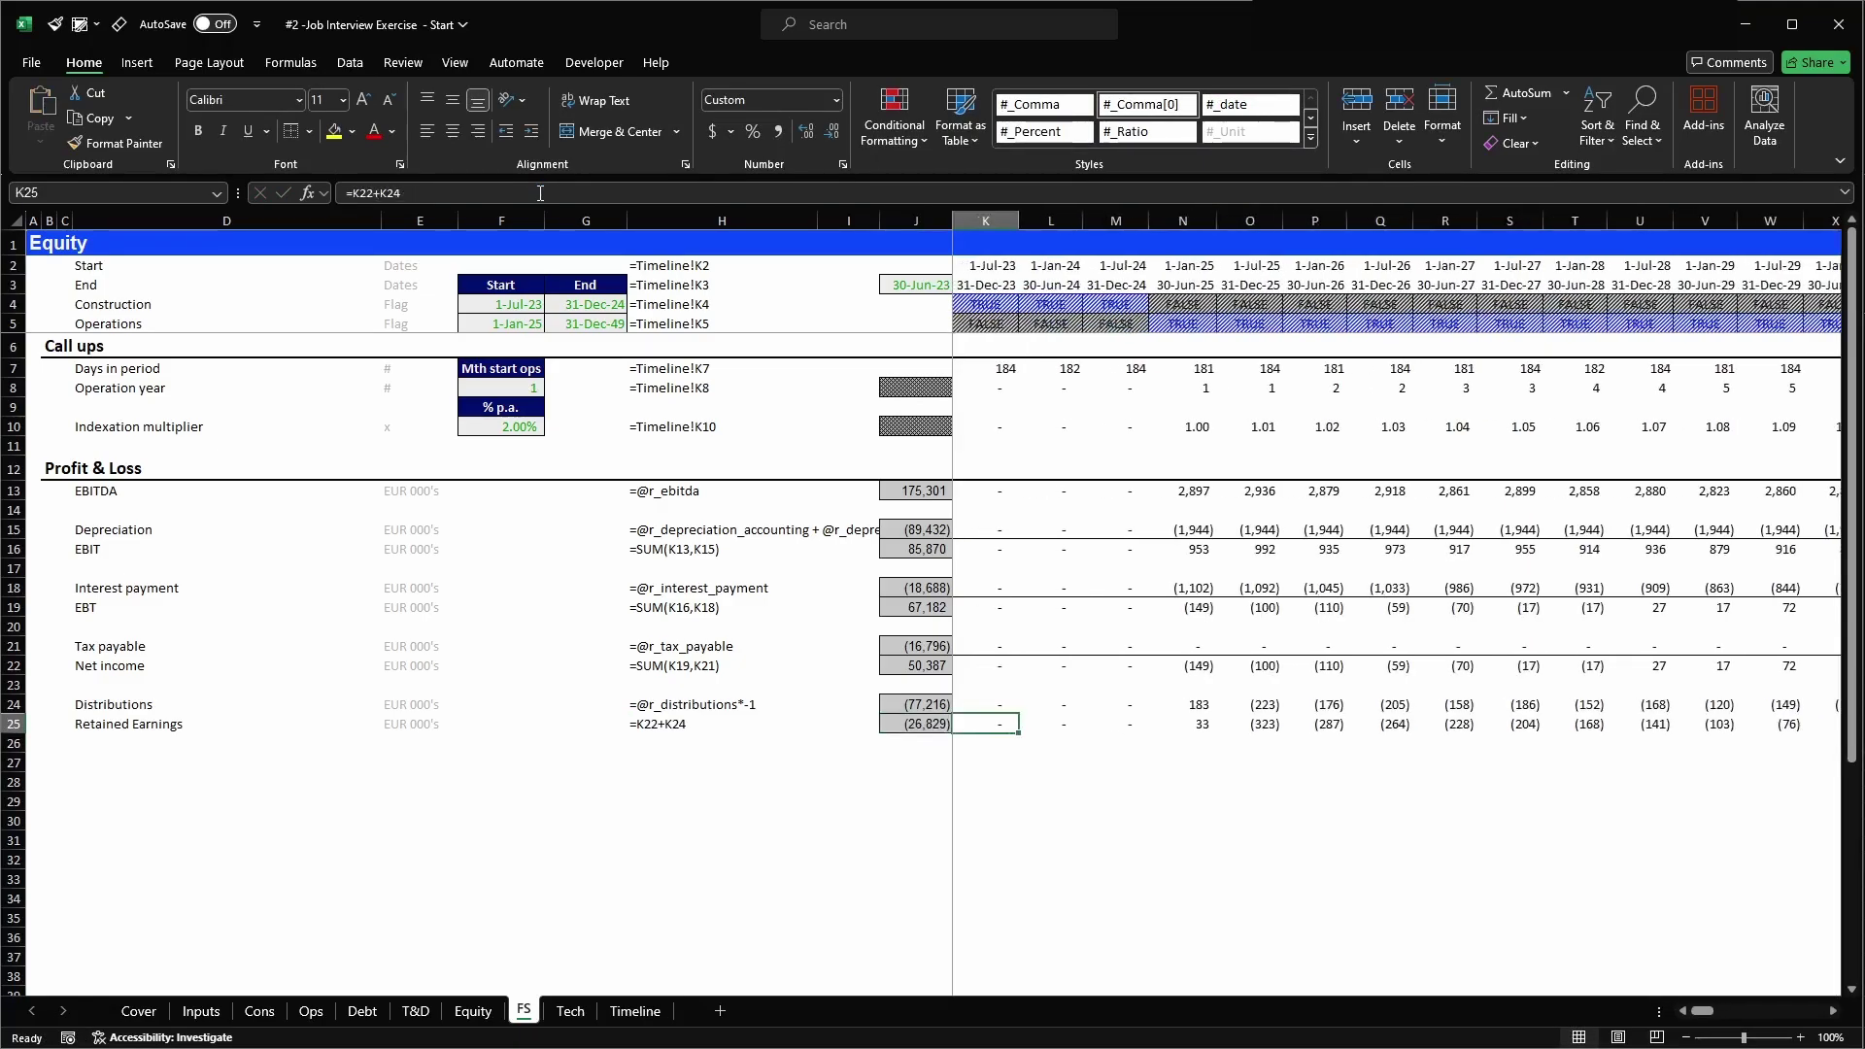
# - Enter the labels "Retained earnings b/f" in D27 and "Retained earnings c/f" in D28
pyautogui.press('Down')
pyautogui.press('Left')
pyautogui.press('Left')
pyautogui.press('Left')
pyautogui.press('Left')
pyautogui.press('Left')
pyautogui.press('Left')
pyautogui.press('Left')
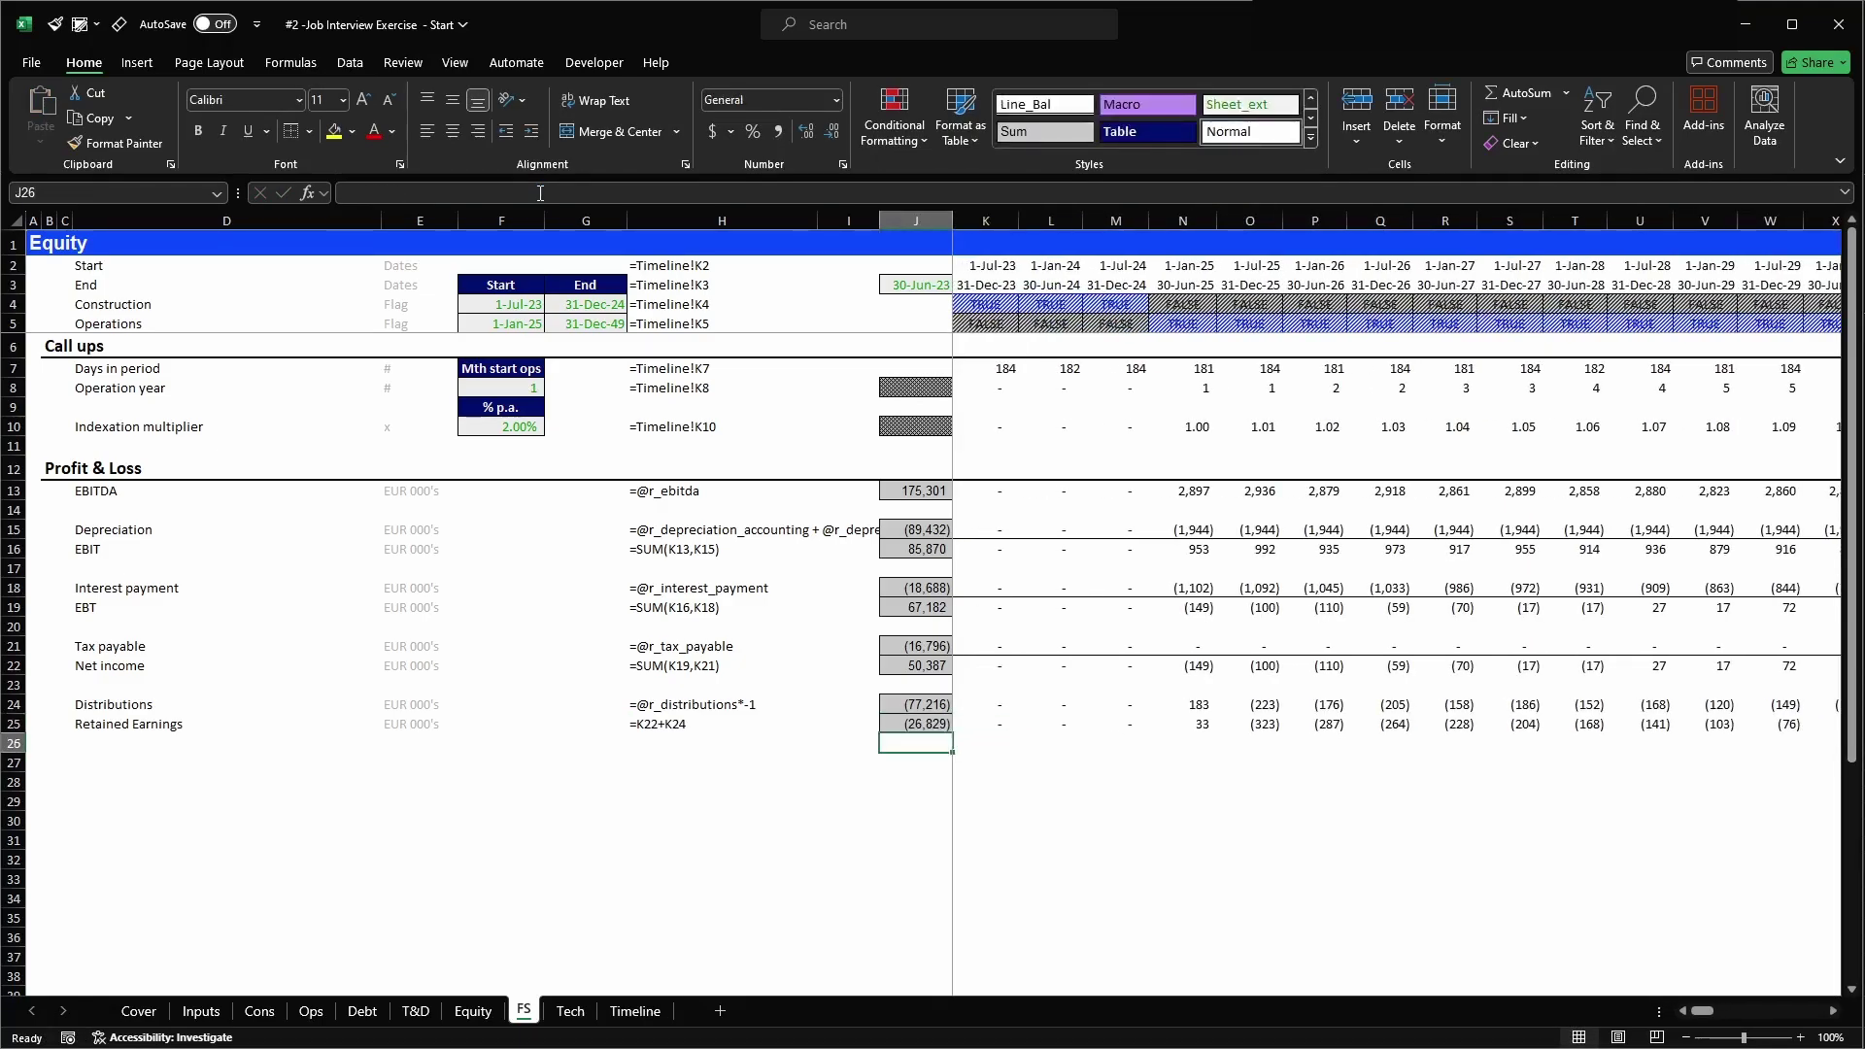
pyautogui.press('Down')
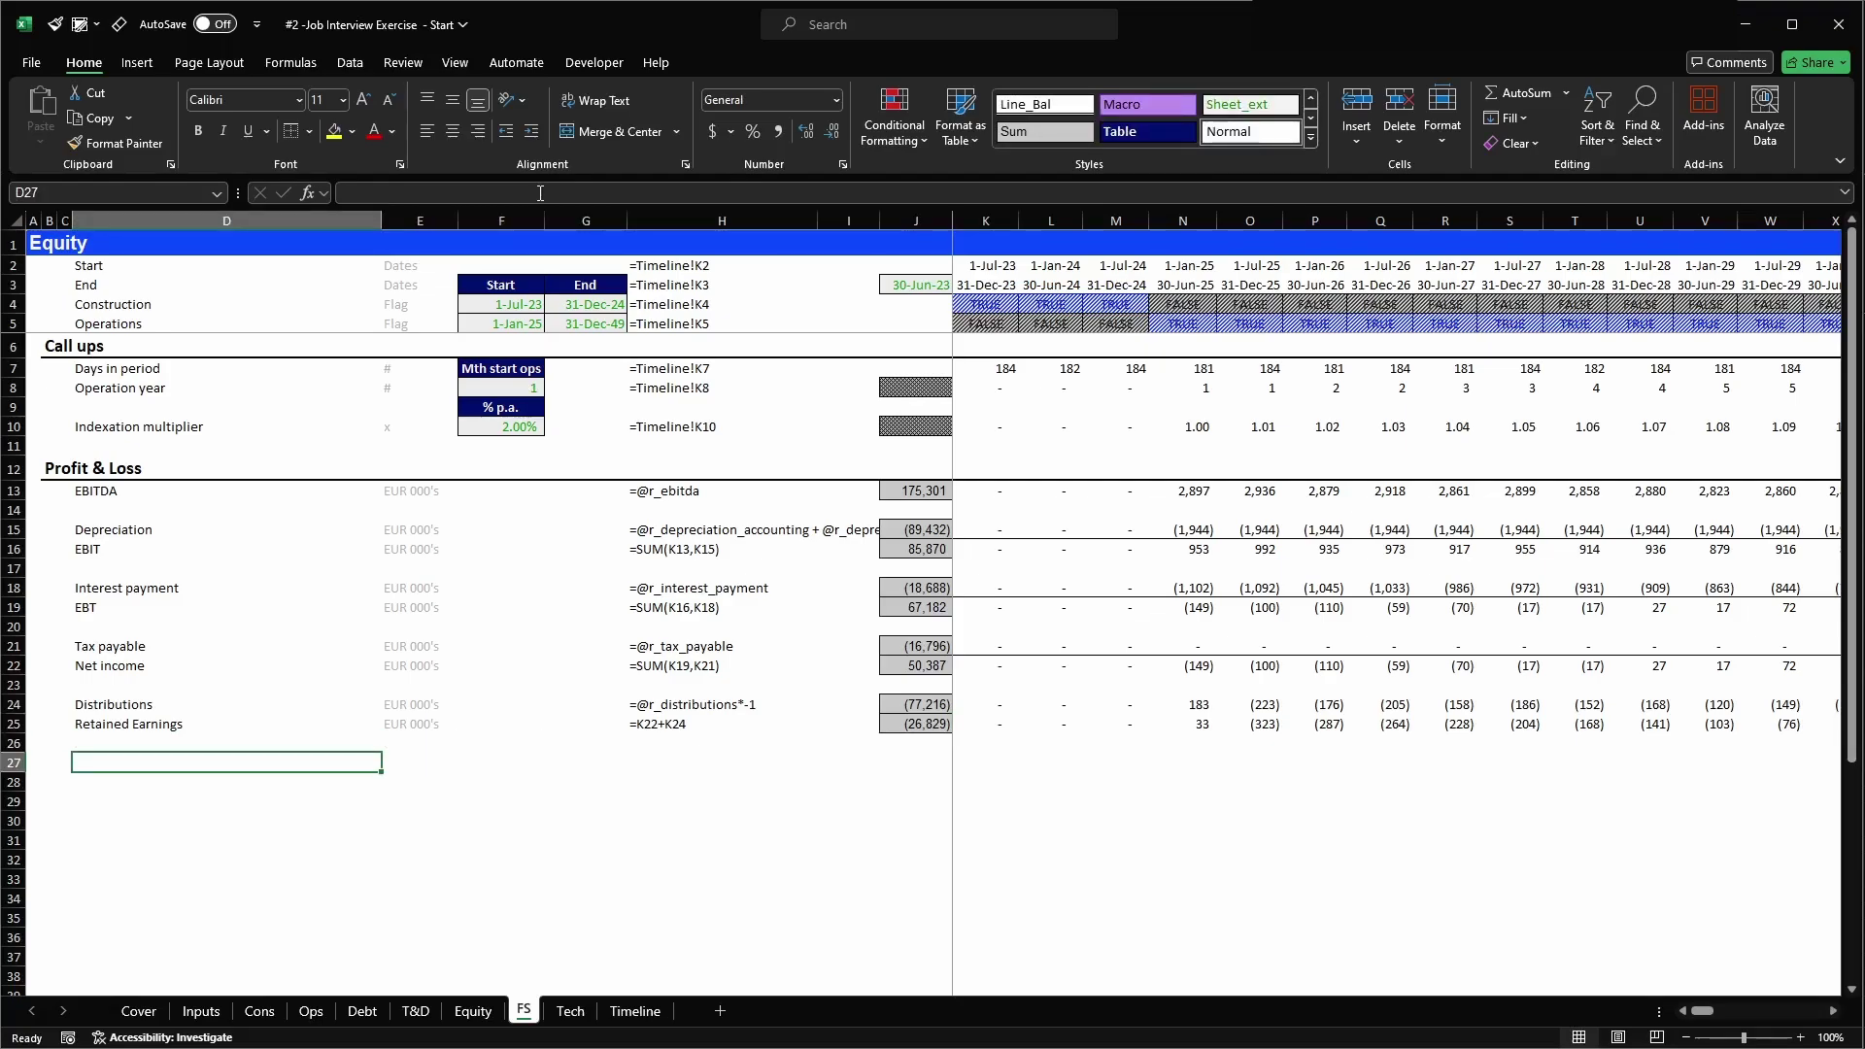
pyautogui.write('R')
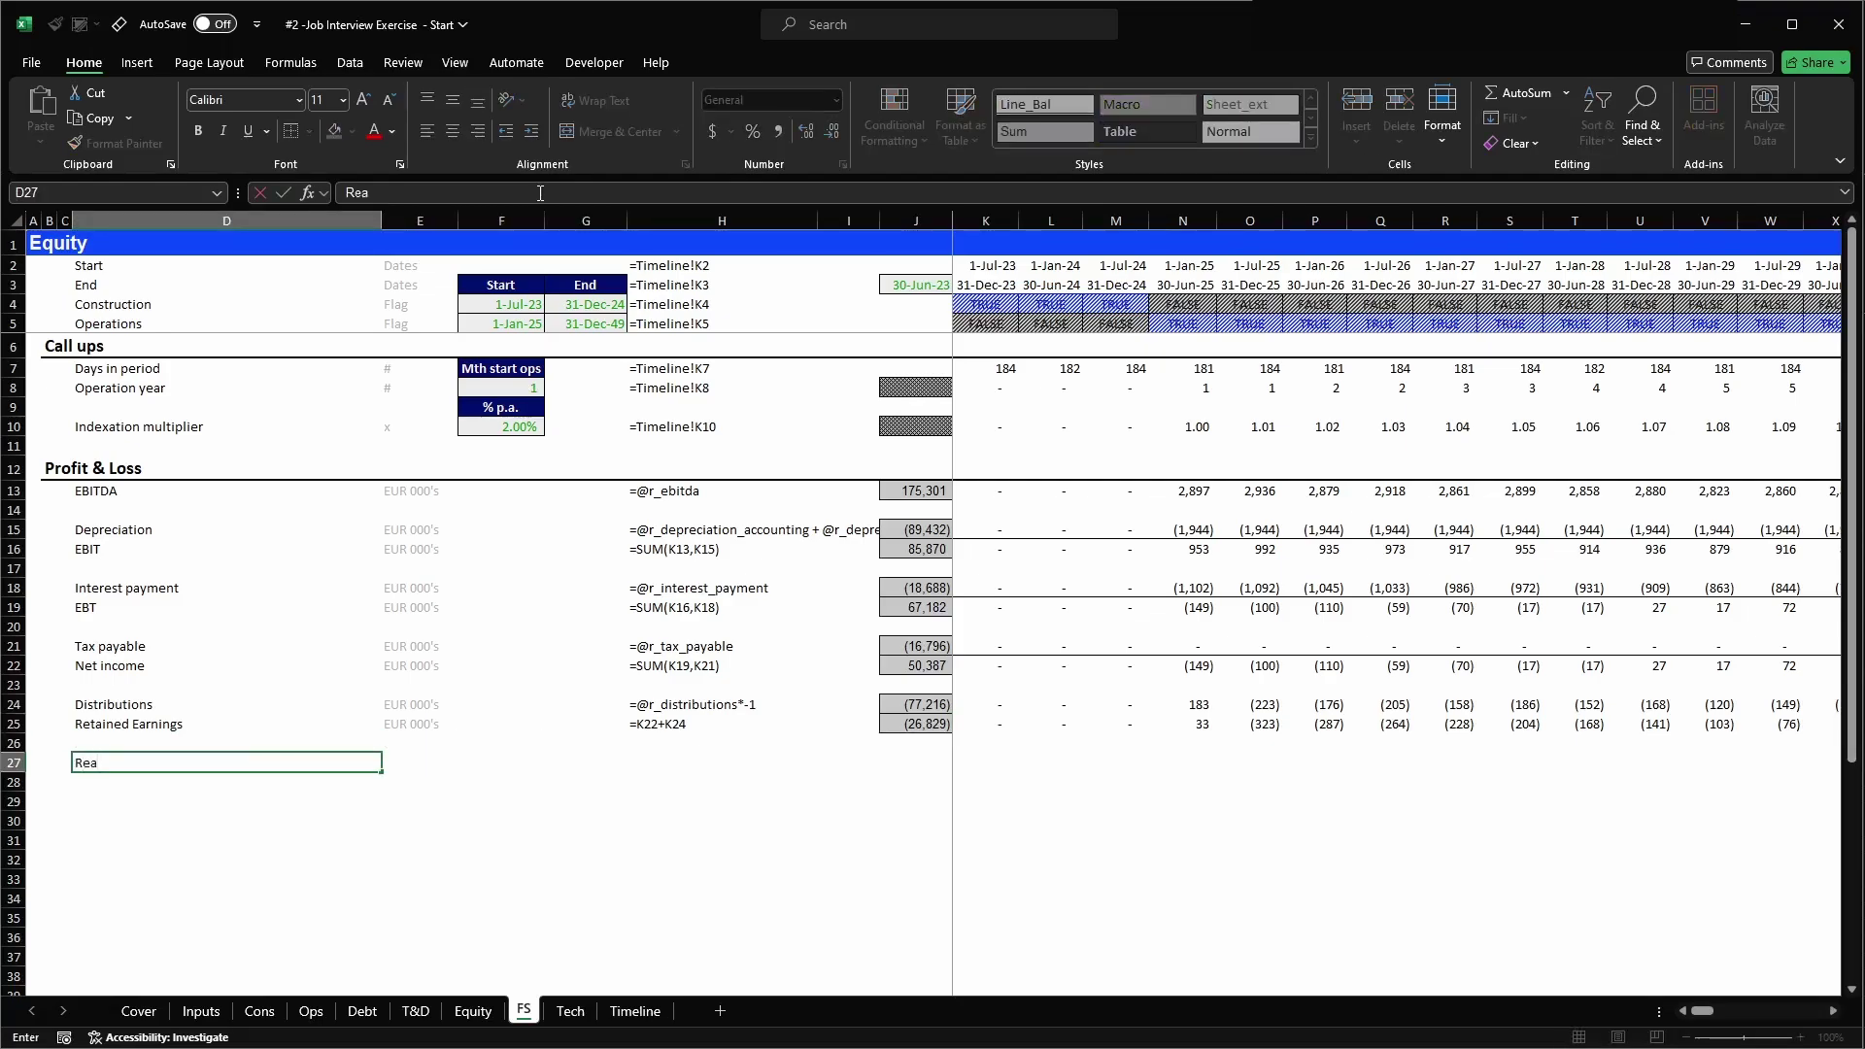
pyautogui.write('etained earnings b/f')
pyautogui.press('Return')
pyautogui.hotkey('ctrl', "'")
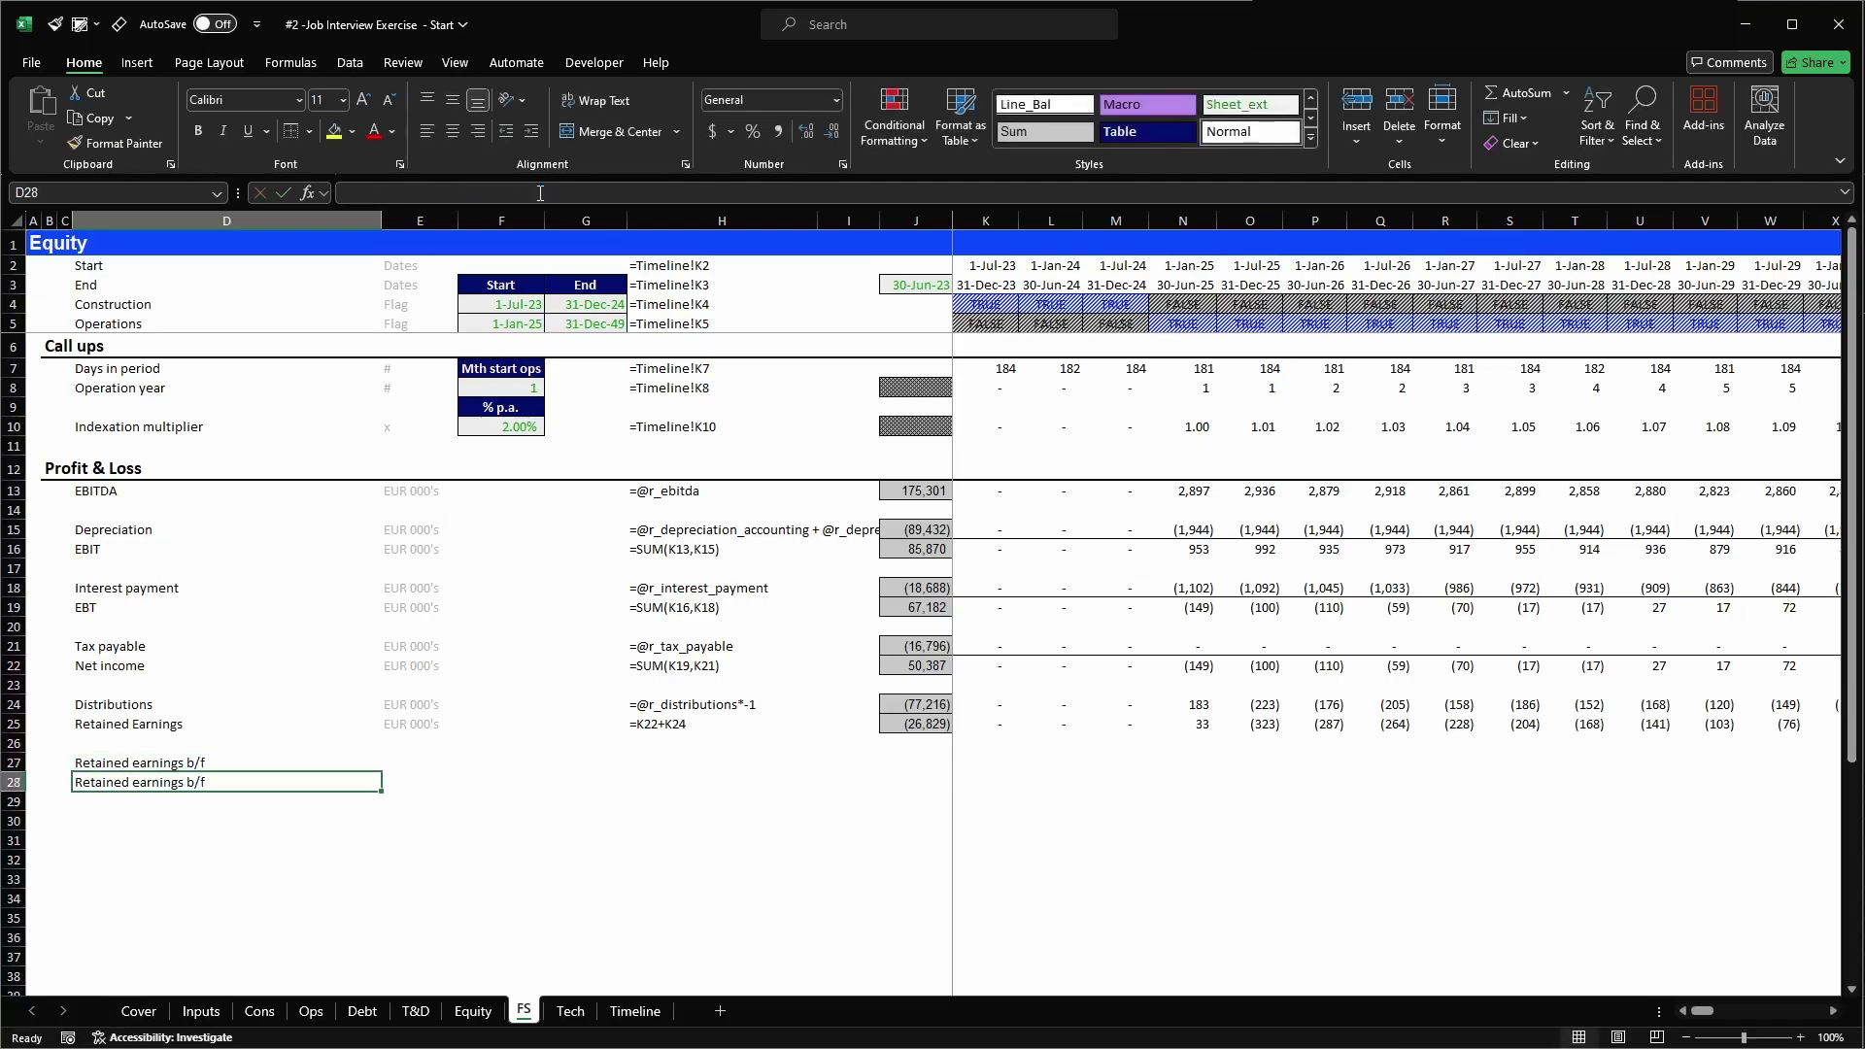
pyautogui.press('BackSpace')
pyautogui.write('c')
pyautogui.press('Return')
# - Change the row 25 label to "Retained earnings" with a lowercase e
pyautogui.press('Up')
pyautogui.press('Up')
pyautogui.press('Up')
pyautogui.press('Up')
pyautogui.press('F2')
pyautogui.hotkey('ctrl', 'Left')
pyautogui.press('Delete')
pyautogui.write('e')
pyautogui.press('Return')
pyautogui.press('Up')
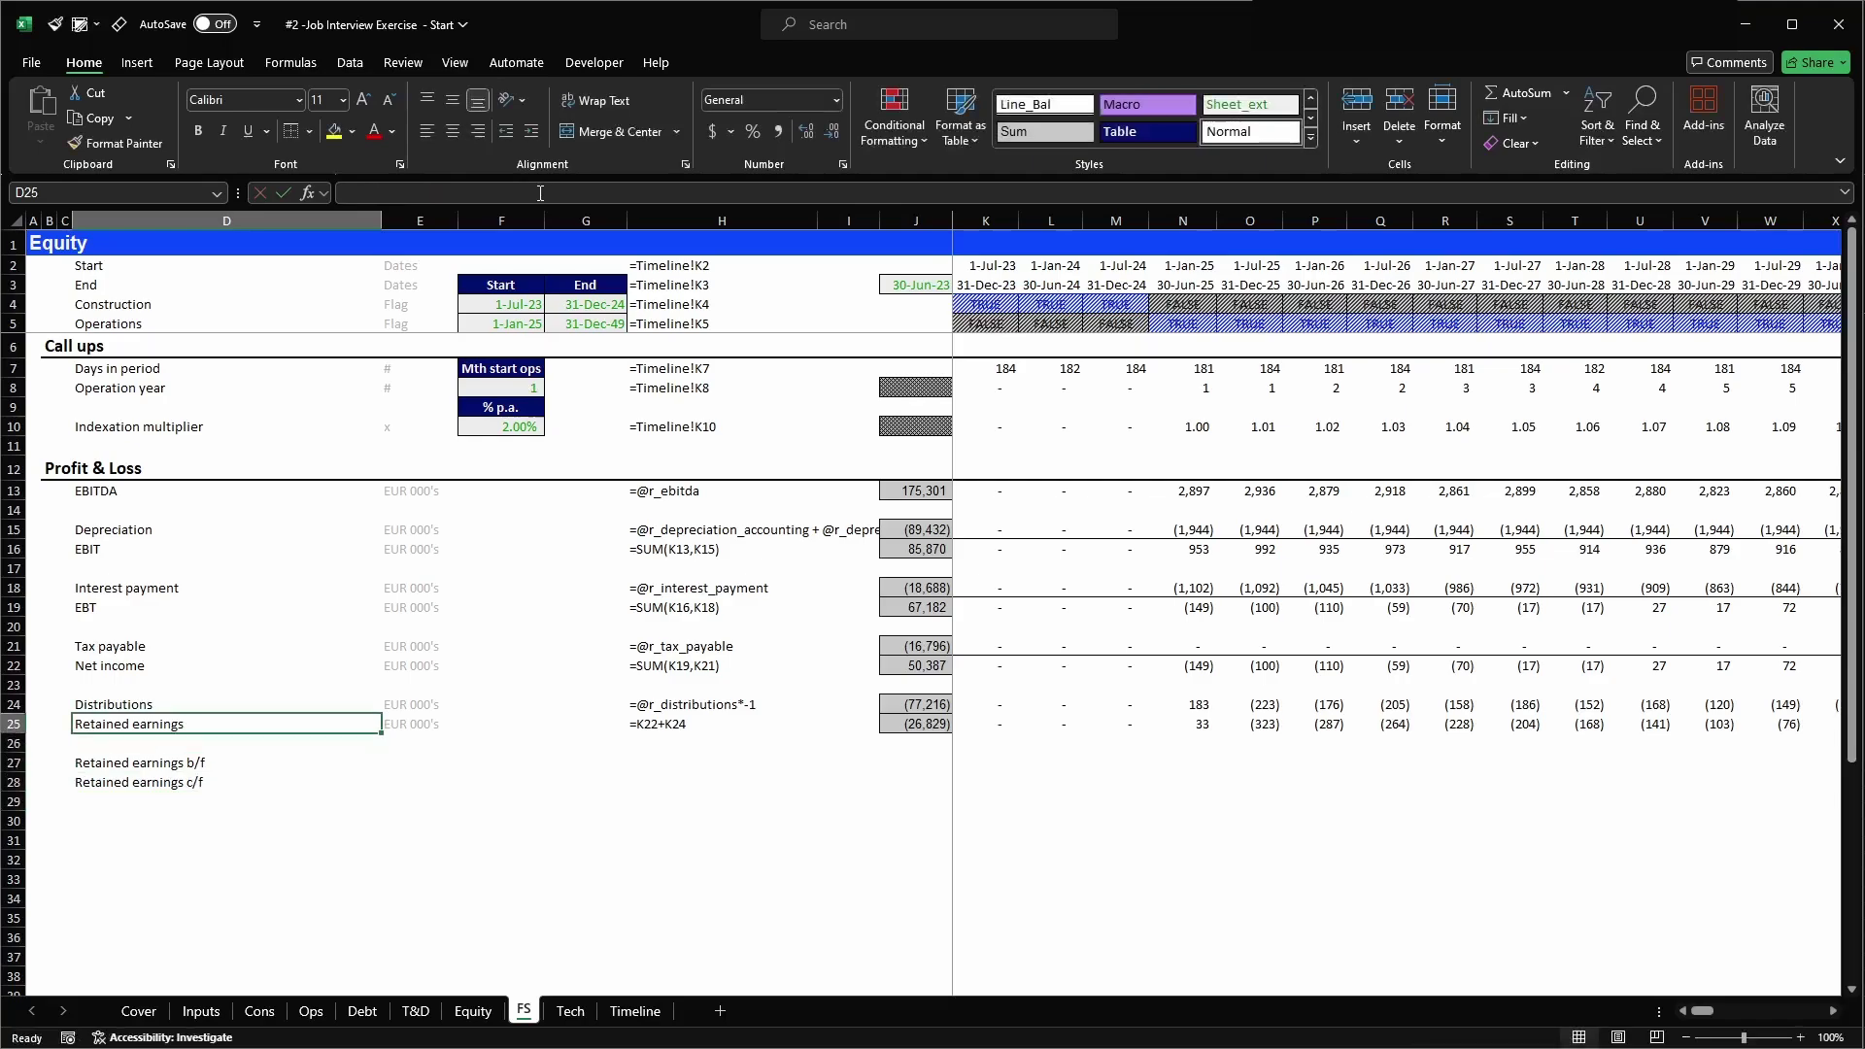
# - Copy the Distributions row's unit, formula text, total and first-period cells to the Retained earnings b/f and c/f rows
pyautogui.press('Right')
pyautogui.press('Up')
pyautogui.hotkey('shift', 'Right')
pyautogui.hotkey('shift', 'Right')
pyautogui.hotkey('shift', 'Right')
pyautogui.hotkey('shift', 'Right')
pyautogui.hotkey('shift', 'Right')
pyautogui.hotkey('shift', 'Right')
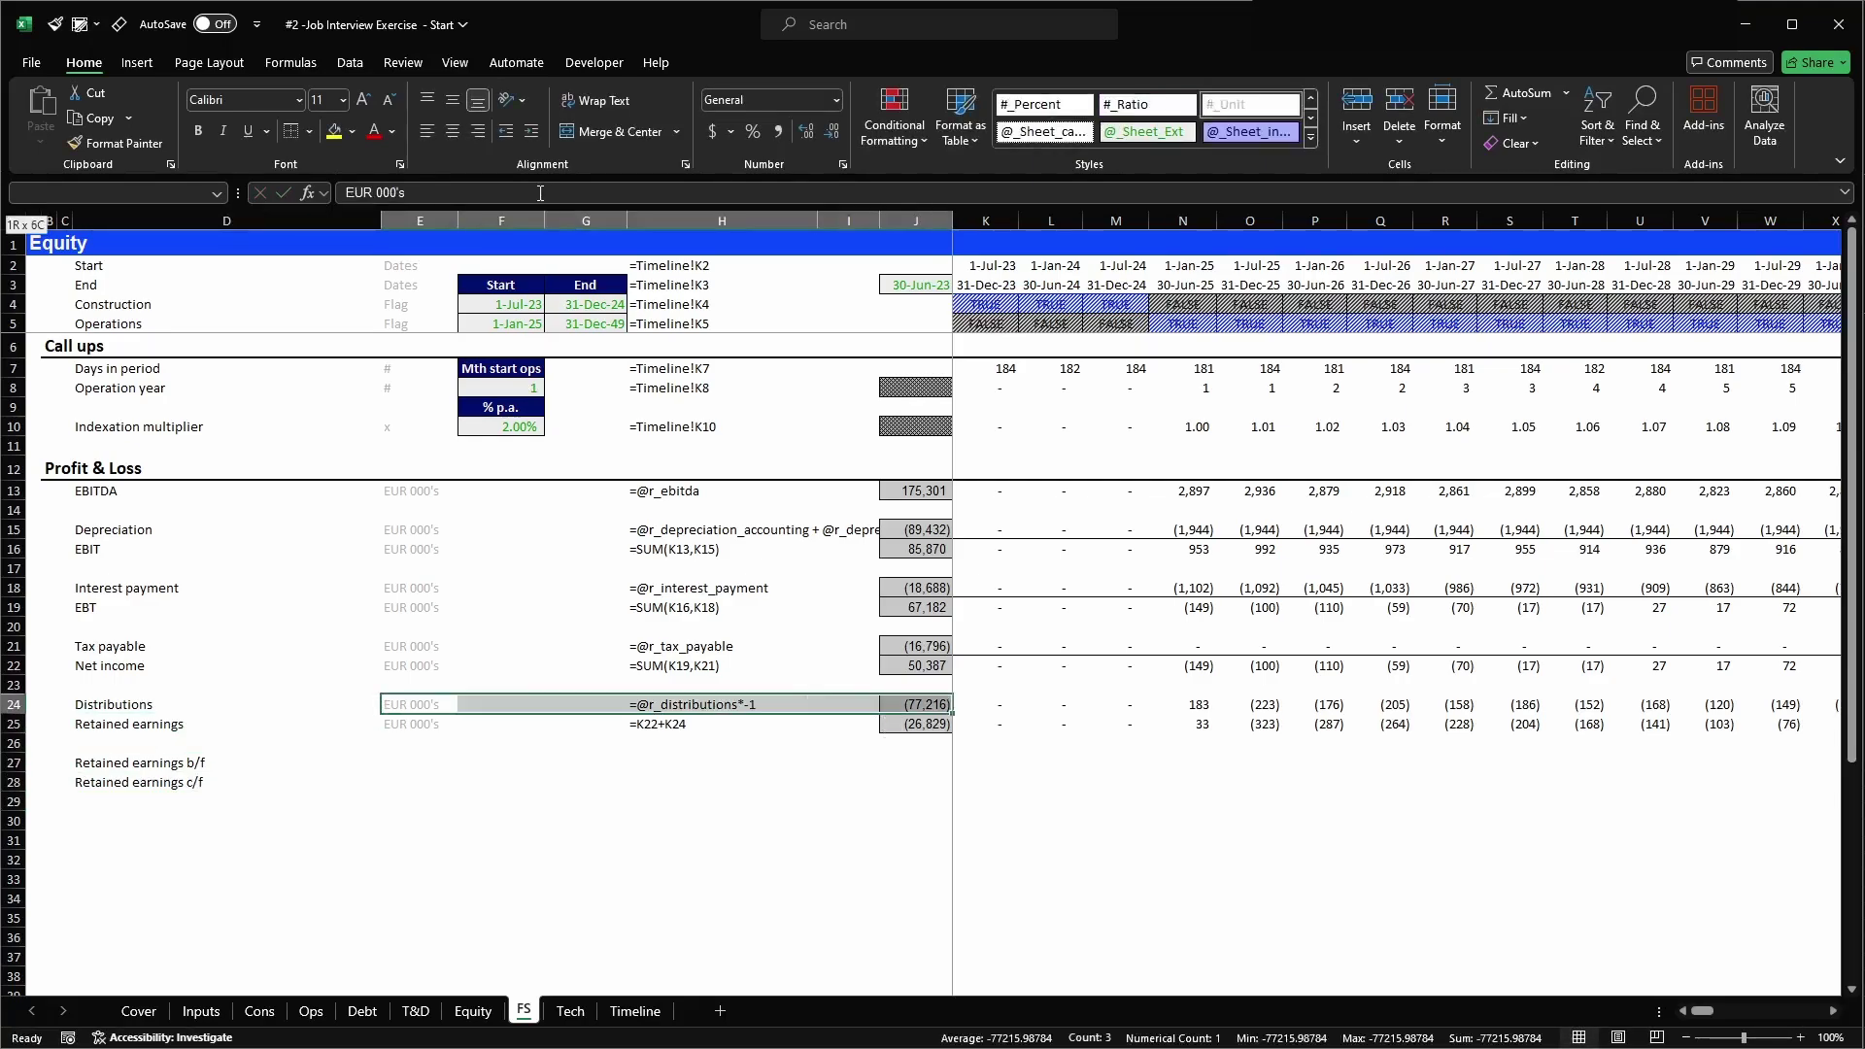
pyautogui.hotkey('ctrl', 'c')
pyautogui.press('Down')
pyautogui.press('Down')
pyautogui.press('Down')
pyautogui.hotkey('shift', 'Down')
pyautogui.press('Return')
# - Clear the total in the Retained earnings c/f row and apply the hatched Empty style to that cell
pyautogui.press('Right')
pyautogui.press('Right')
pyautogui.press('Right')
pyautogui.press('Right')
pyautogui.press('Right')
pyautogui.press('Right')
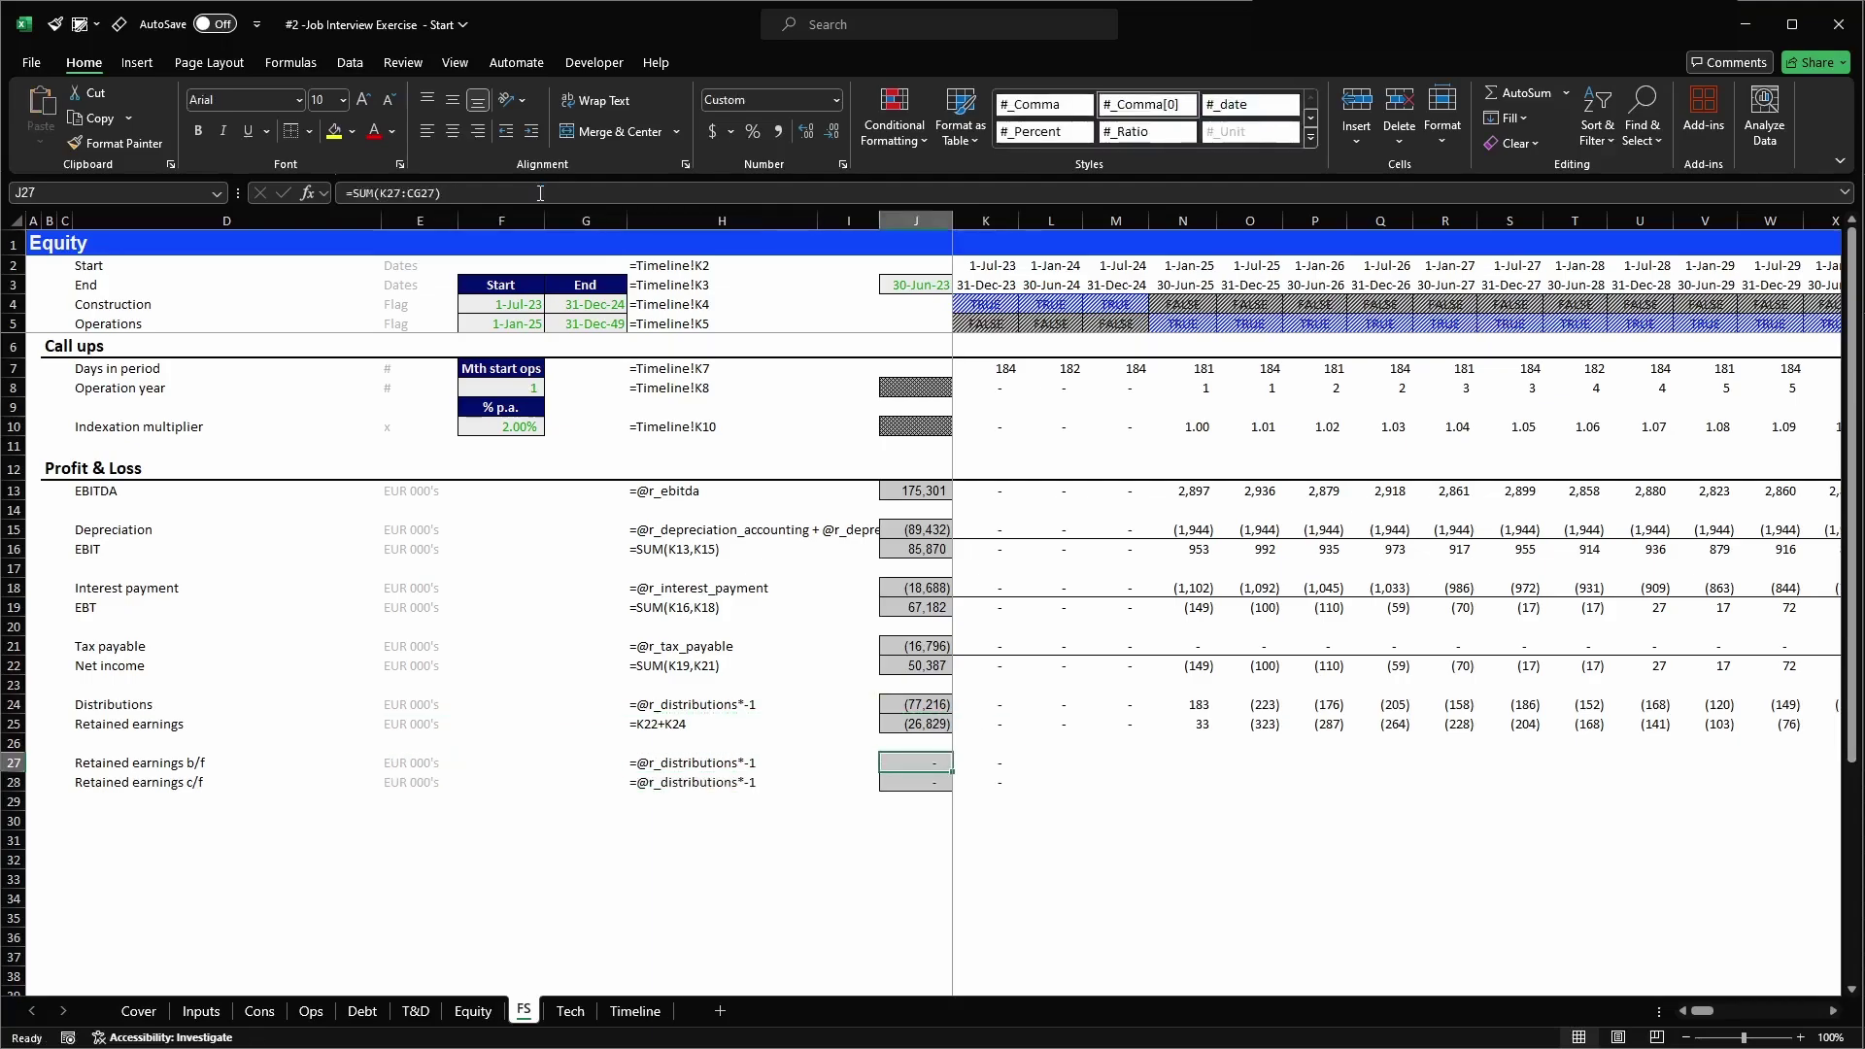
pyautogui.press('Down')
pyautogui.press('Left')
pyautogui.press('Delete')
pyautogui.hotkey('alt', '2')
pyautogui.click(581, 106)
# - Link the first-period Retained earnings b/f to the prior period's c/f balance with =J28
pyautogui.press('Up')
pyautogui.press('Right')
pyautogui.press('F2')
pyautogui.write('=')
pyautogui.press('Down')
pyautogui.press('Left')
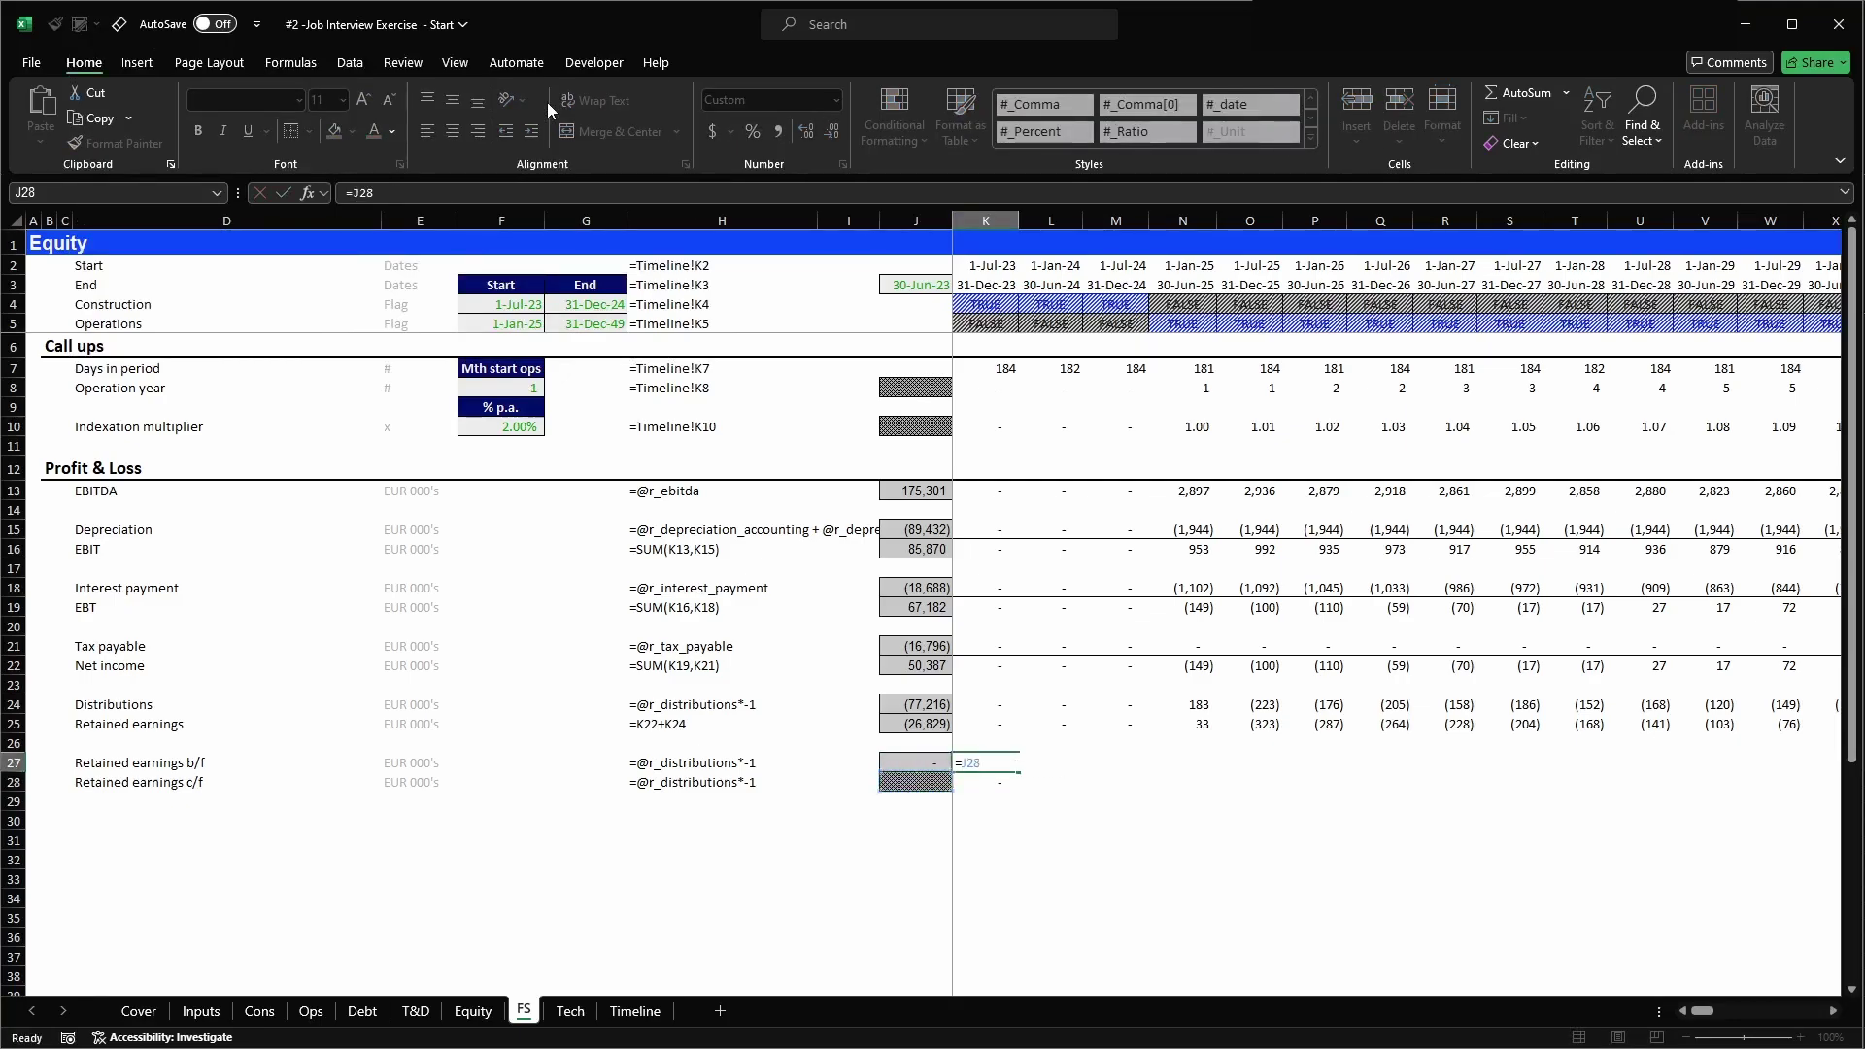
pyautogui.press('Return')
# - Calculate the first-period Retained earnings c/f as =K25+K27
pyautogui.write('=')
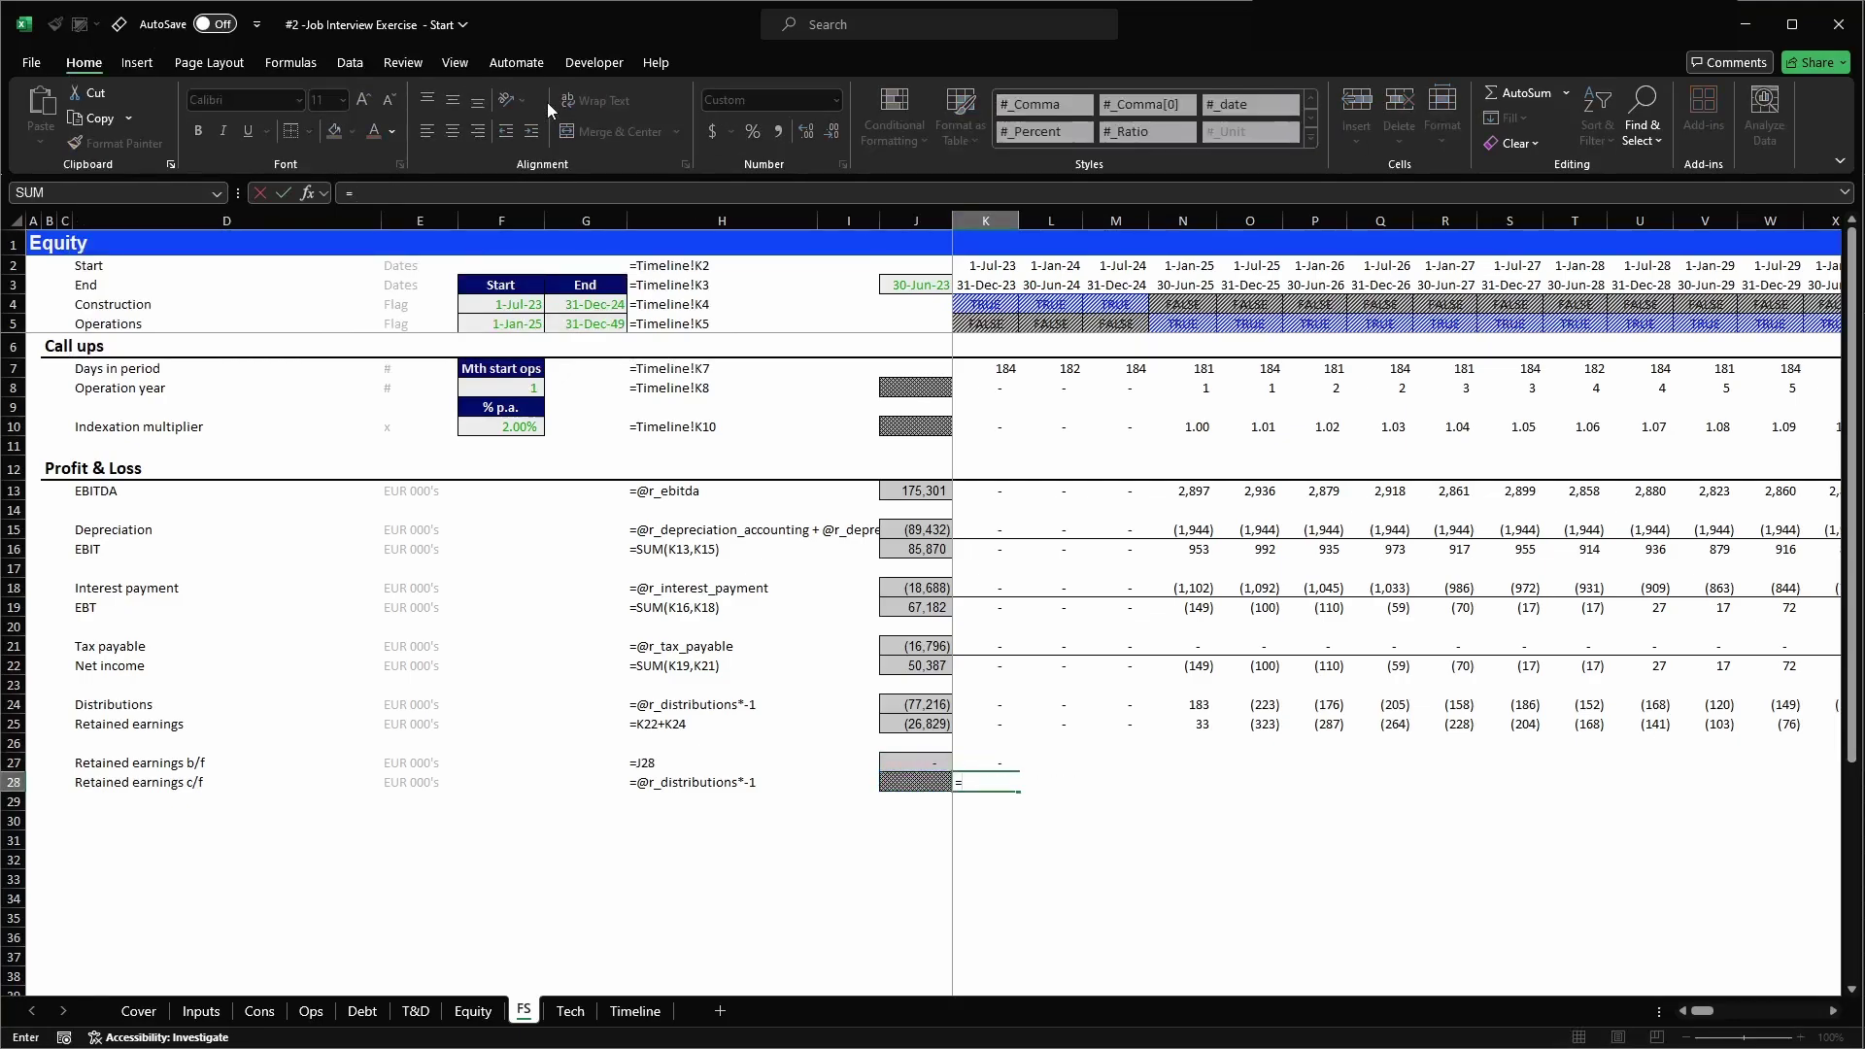
pyautogui.write('+')
pyautogui.press('Up')
pyautogui.press('Up')
pyautogui.press('Up')
pyautogui.write('+')
pyautogui.press('Up')
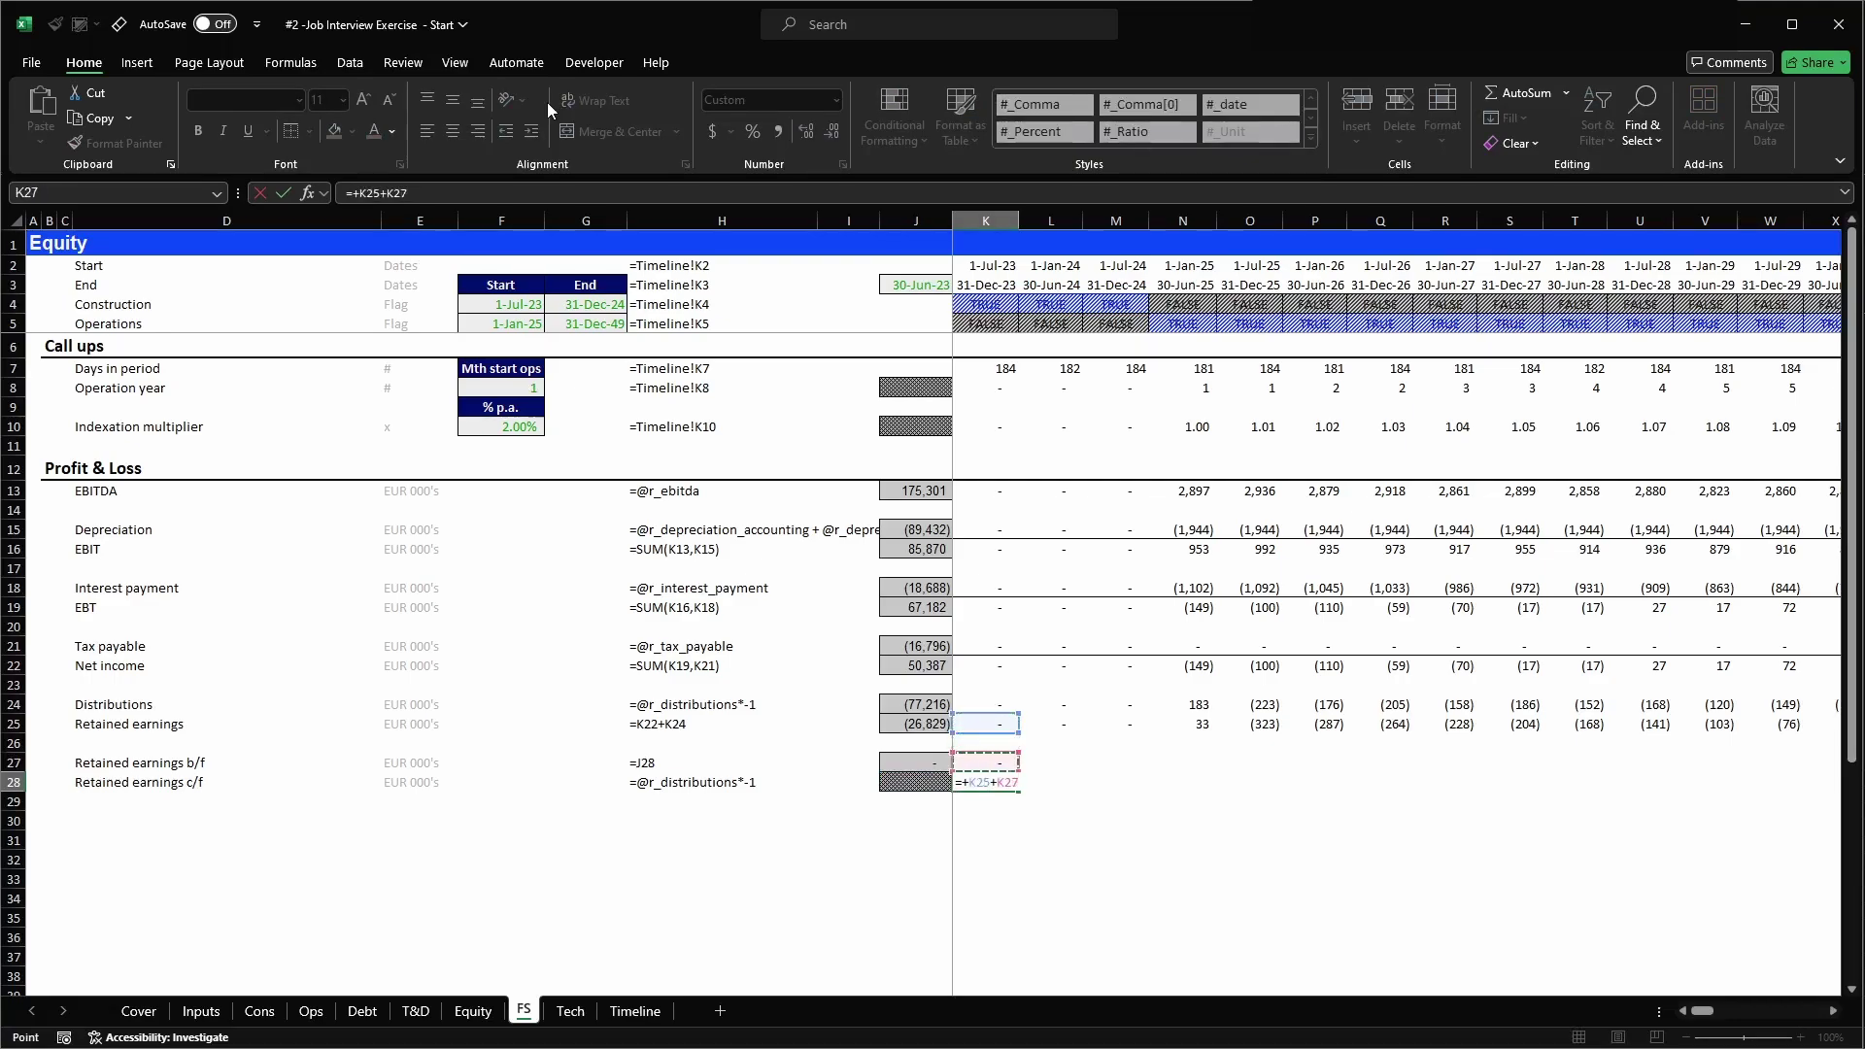
pyautogui.press('BackSpace')
pyautogui.press('Return')
# - Fill the Retained earnings b/f and c/f formulas across all periods through column CG
pyautogui.press('Up')
pyautogui.hotkey('shift', 'Up')
pyautogui.hotkey('ctrl', 'c')
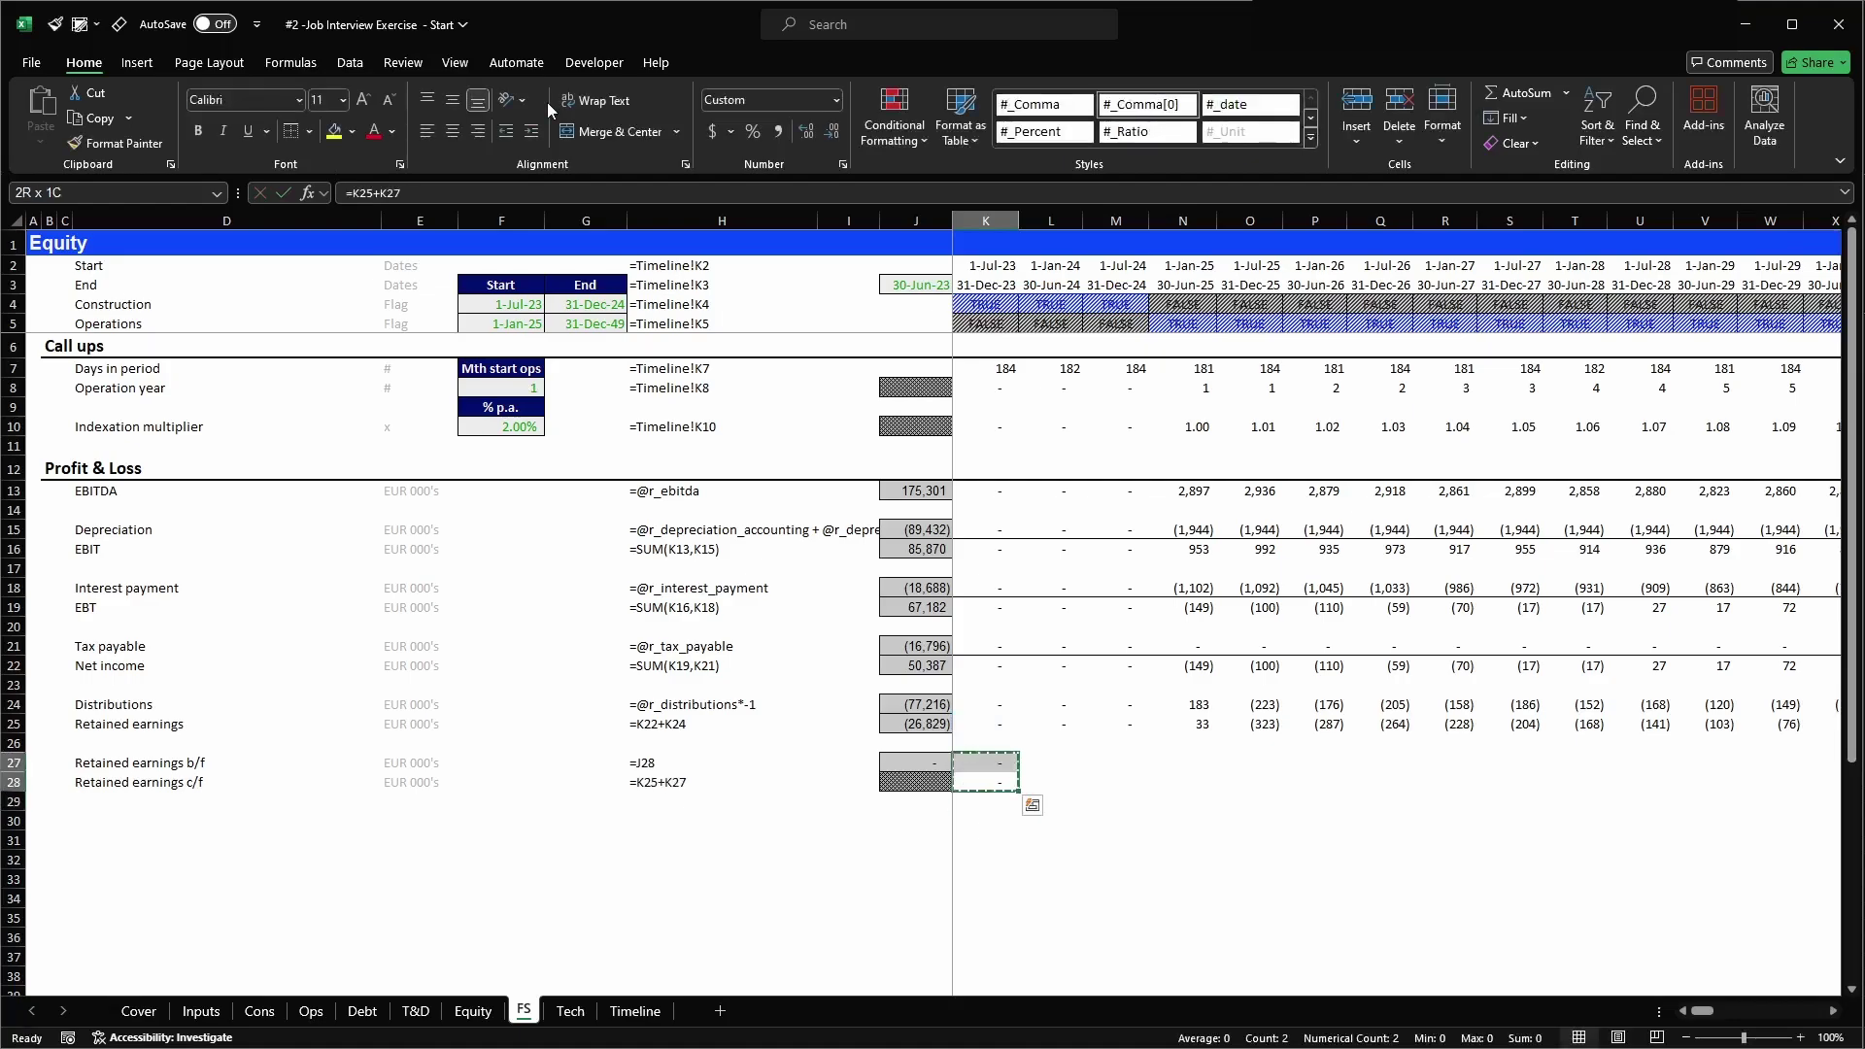
pyautogui.hotkey('ctrl', 'shift', 'Right')
pyautogui.hotkey('shift', 'Left')
pyautogui.press('Return')
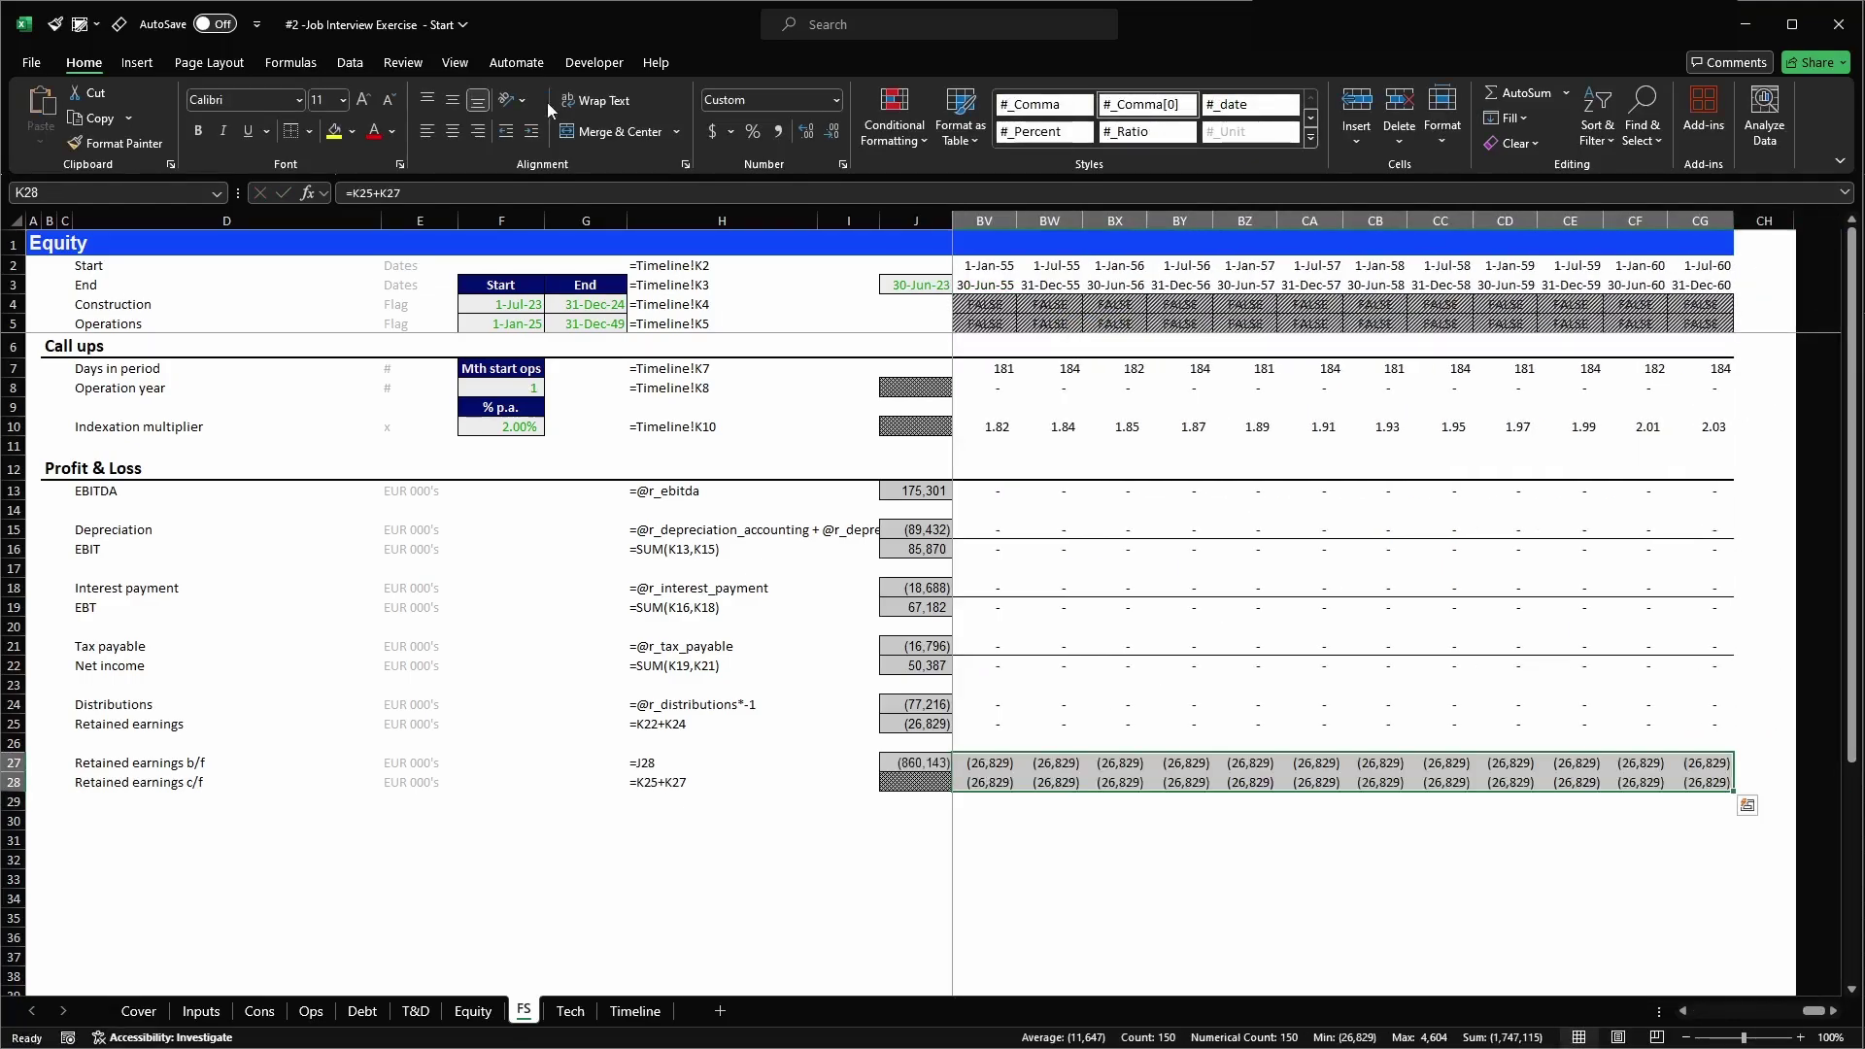
# - Clear the total and its formatting from the Retained earnings b/f row
pyautogui.press('Left')
pyautogui.press('Right')
pyautogui.press('Right')
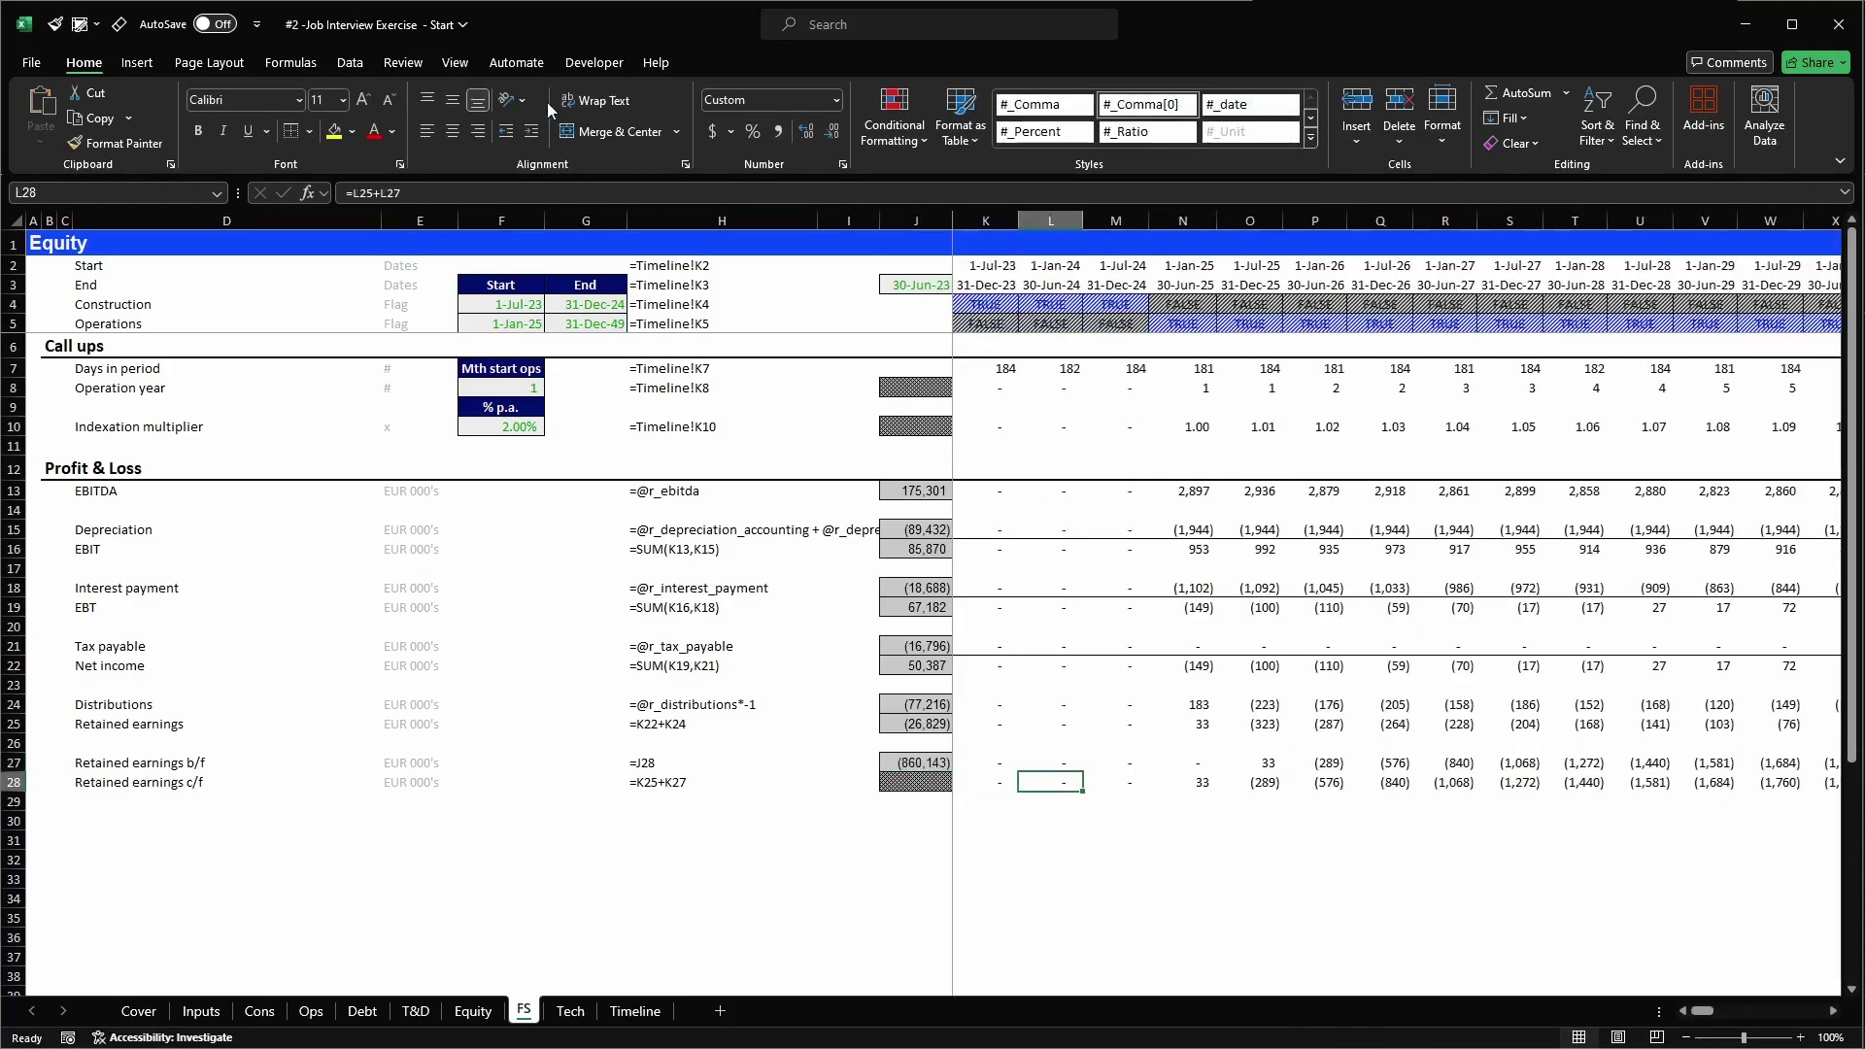
pyautogui.press('Right')
pyautogui.press('Left')
pyautogui.press('Left')
pyautogui.press('Left')
pyautogui.press('Up')
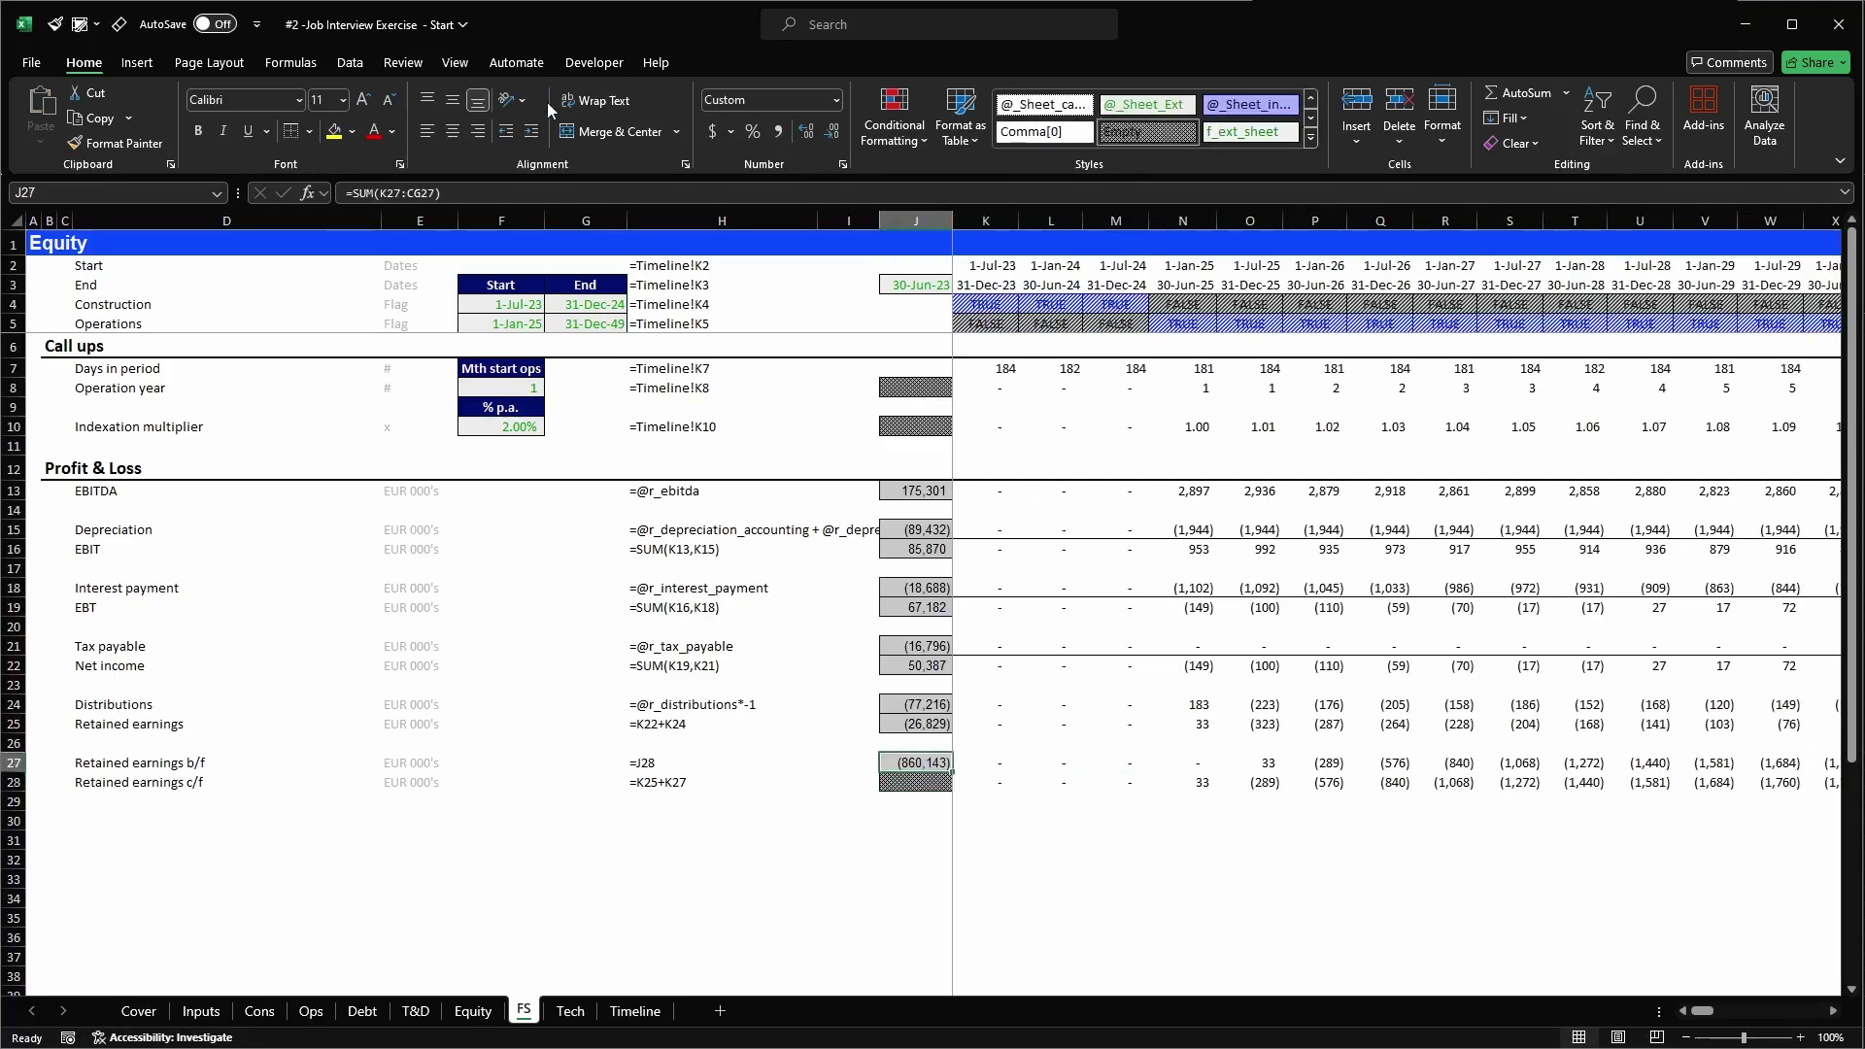
pyautogui.press('Right')
pyautogui.press('Right')
pyautogui.press('Right')
pyautogui.press('Right')
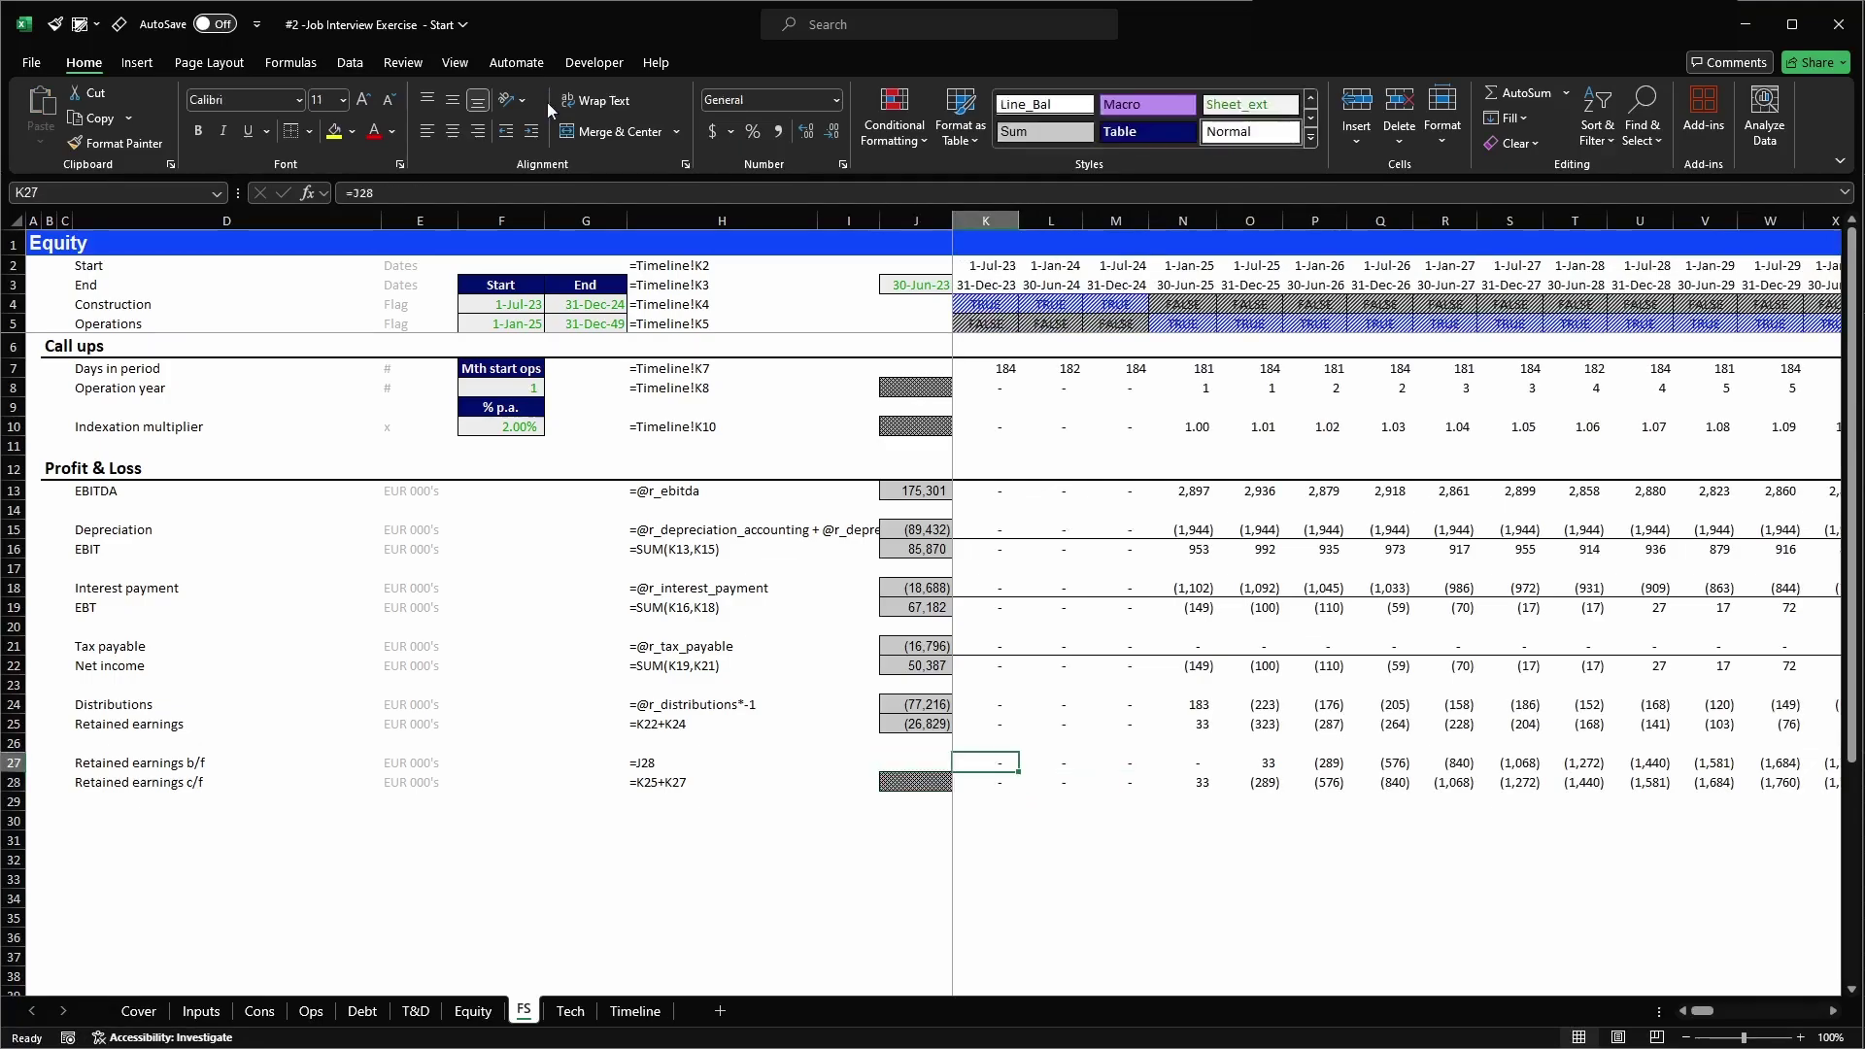
# - Check the Retained earnings c/f balances for the first periods and save the workbook
pyautogui.press('Down')
pyautogui.press('Right')
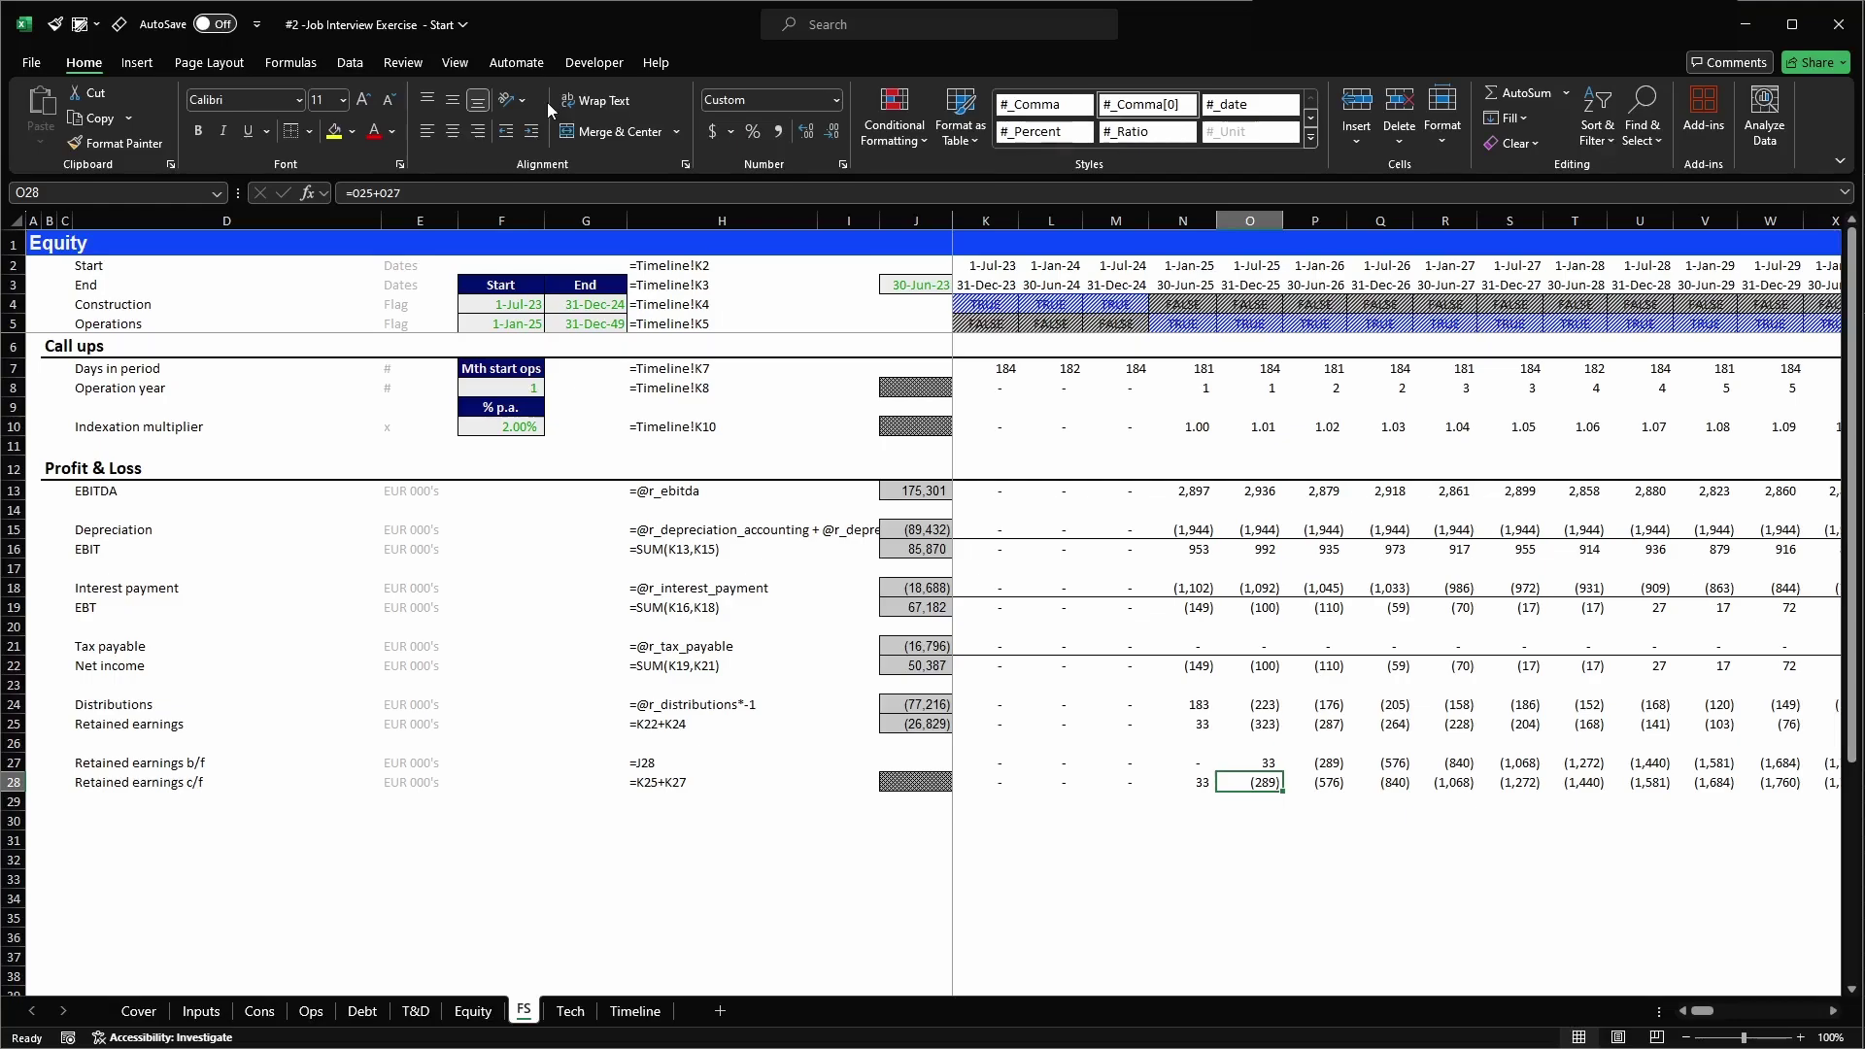
pyautogui.press('Left')
pyautogui.press('Left')
pyautogui.hotkey('shift', 'Home')
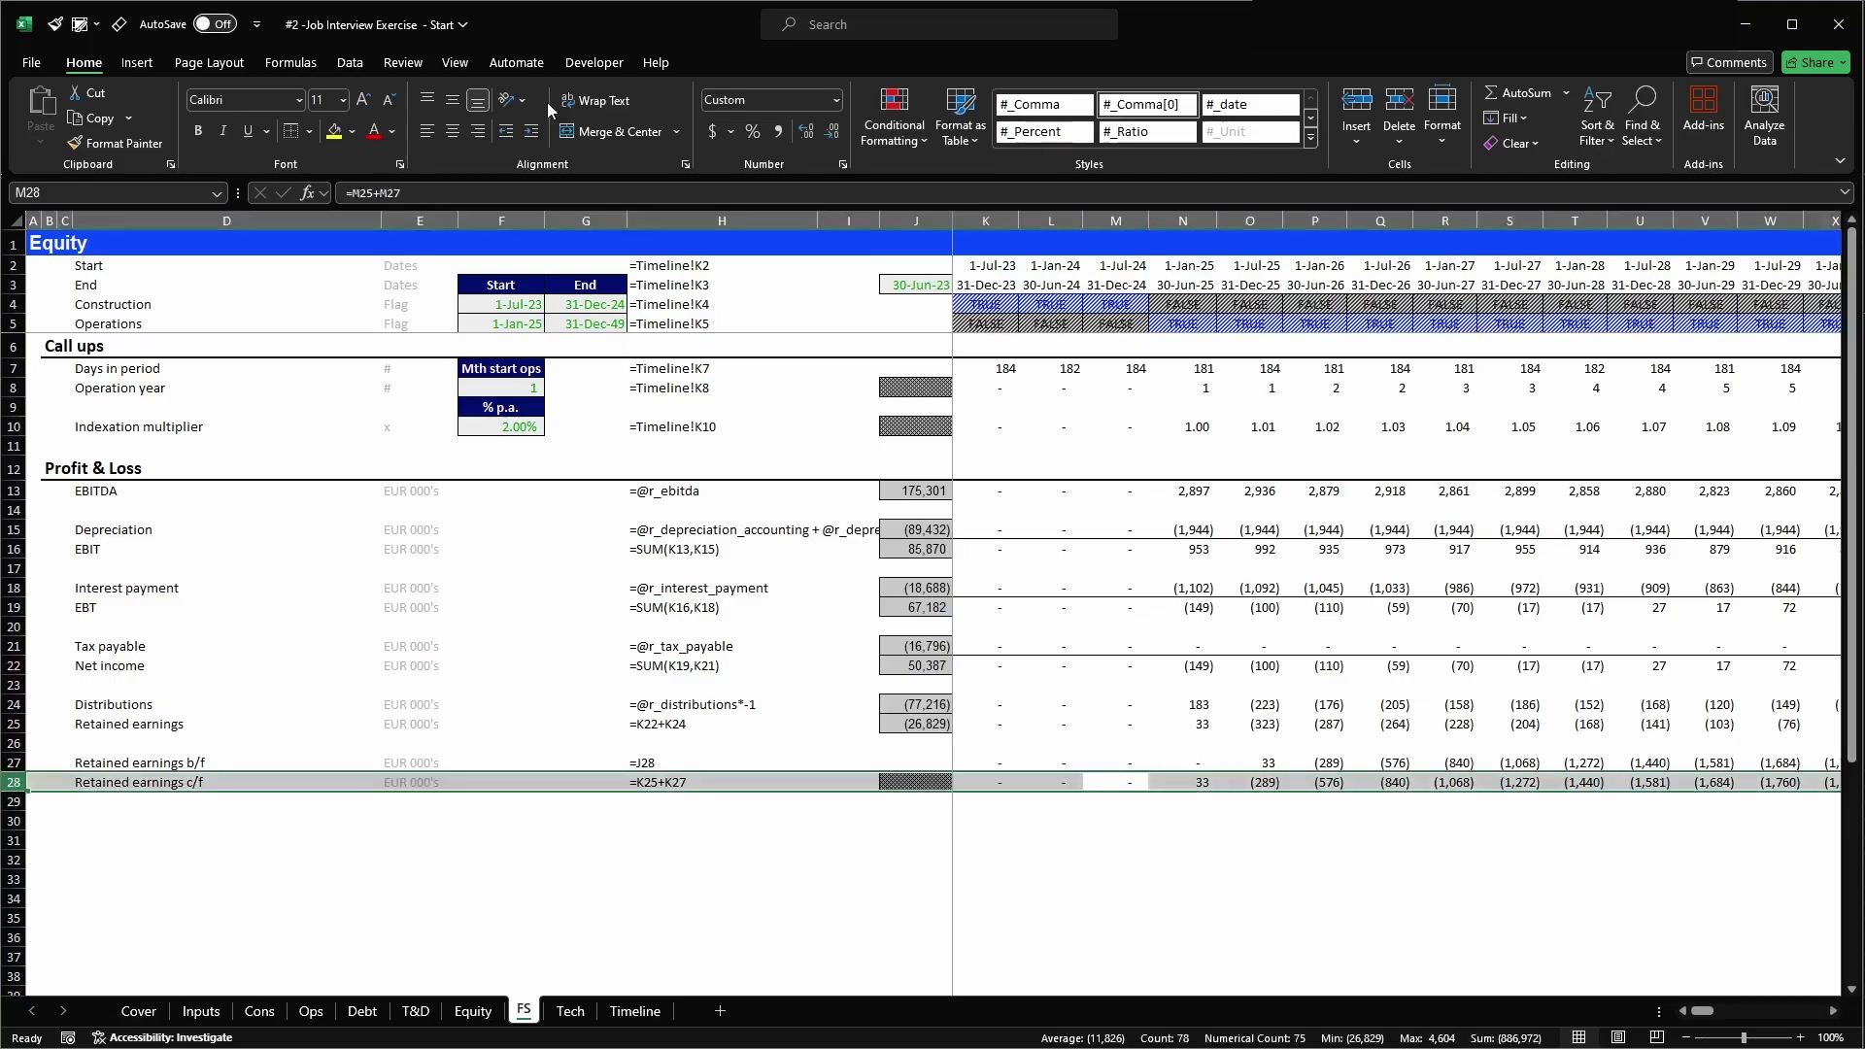
pyautogui.press('Left')
pyautogui.hotkey('ctrl', 's')
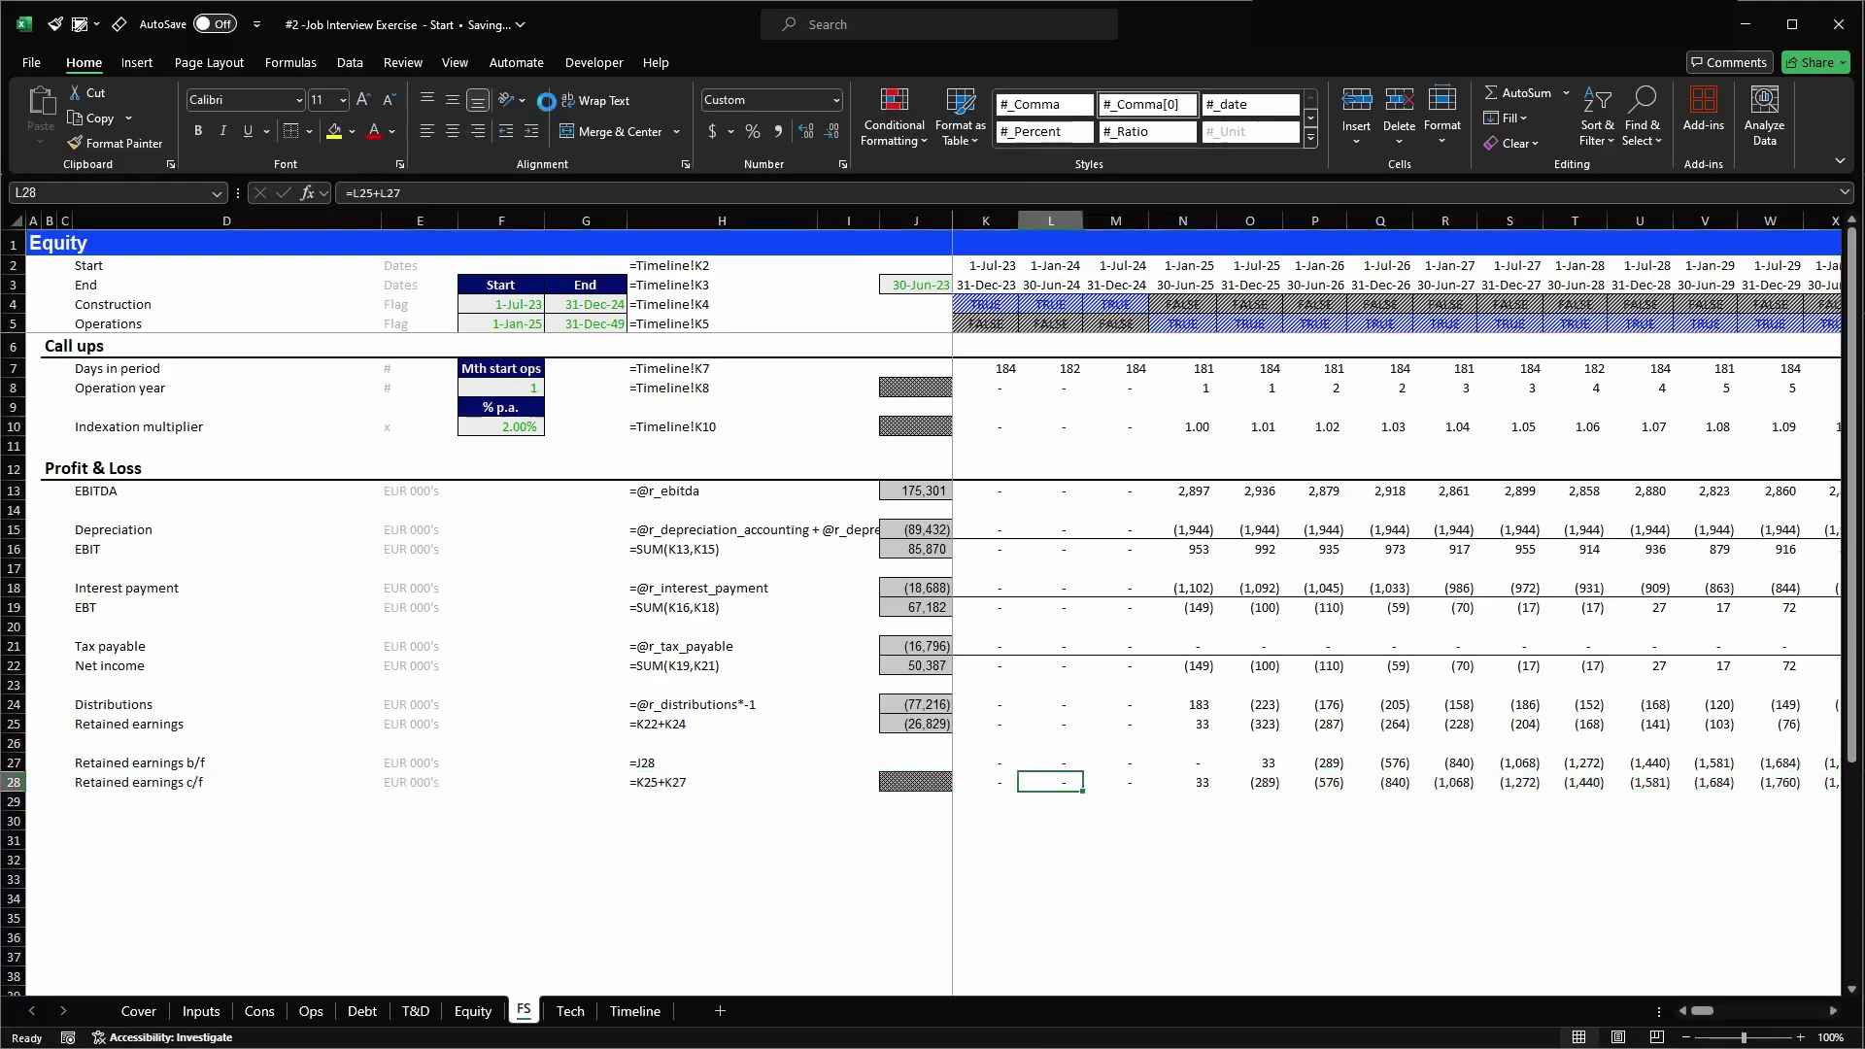
# - Copy the Profit & Loss section header row to row 30 of the FS sheet
pyautogui.press('Left')
pyautogui.press('Left')
pyautogui.press('Left')
pyautogui.press('Left')
pyautogui.press('Left')
pyautogui.press('Left')
pyautogui.press('Left')
pyautogui.press('Left')
pyautogui.press('Left')
pyautogui.press('Left')
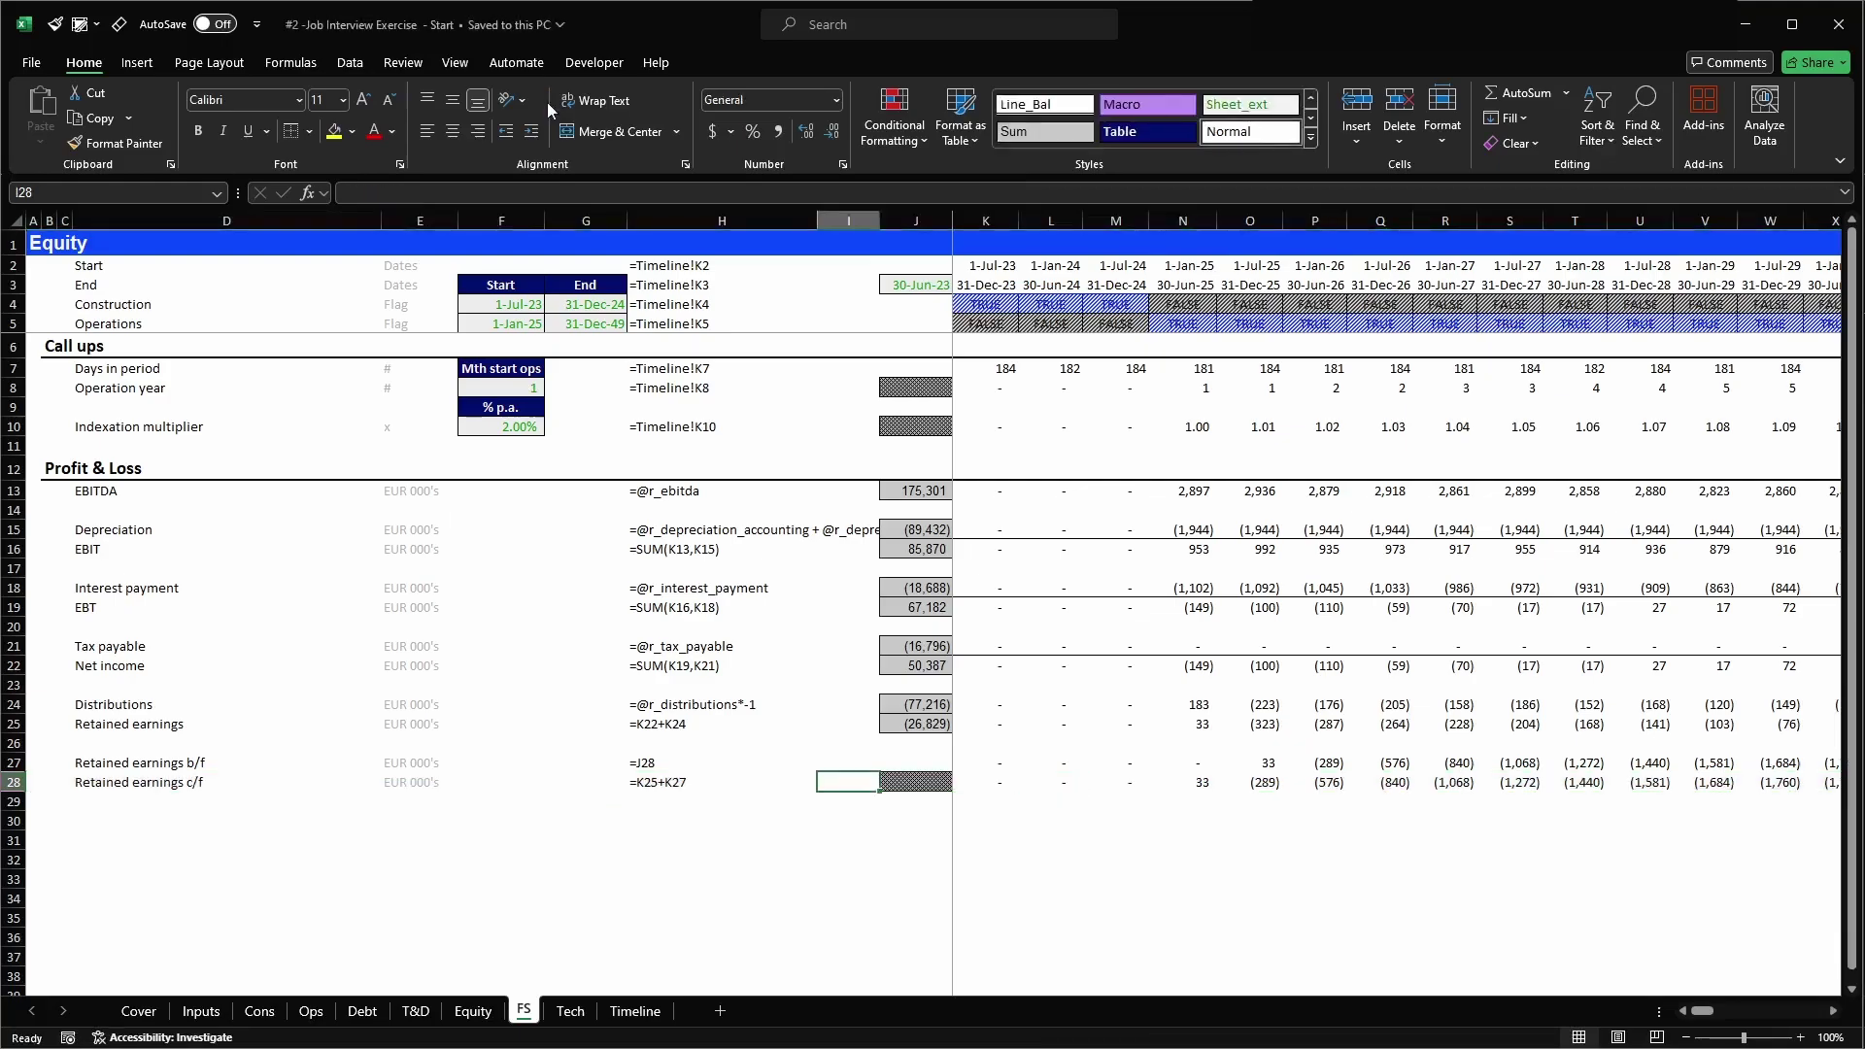
pyautogui.hotkey('ctrl', 'Up')
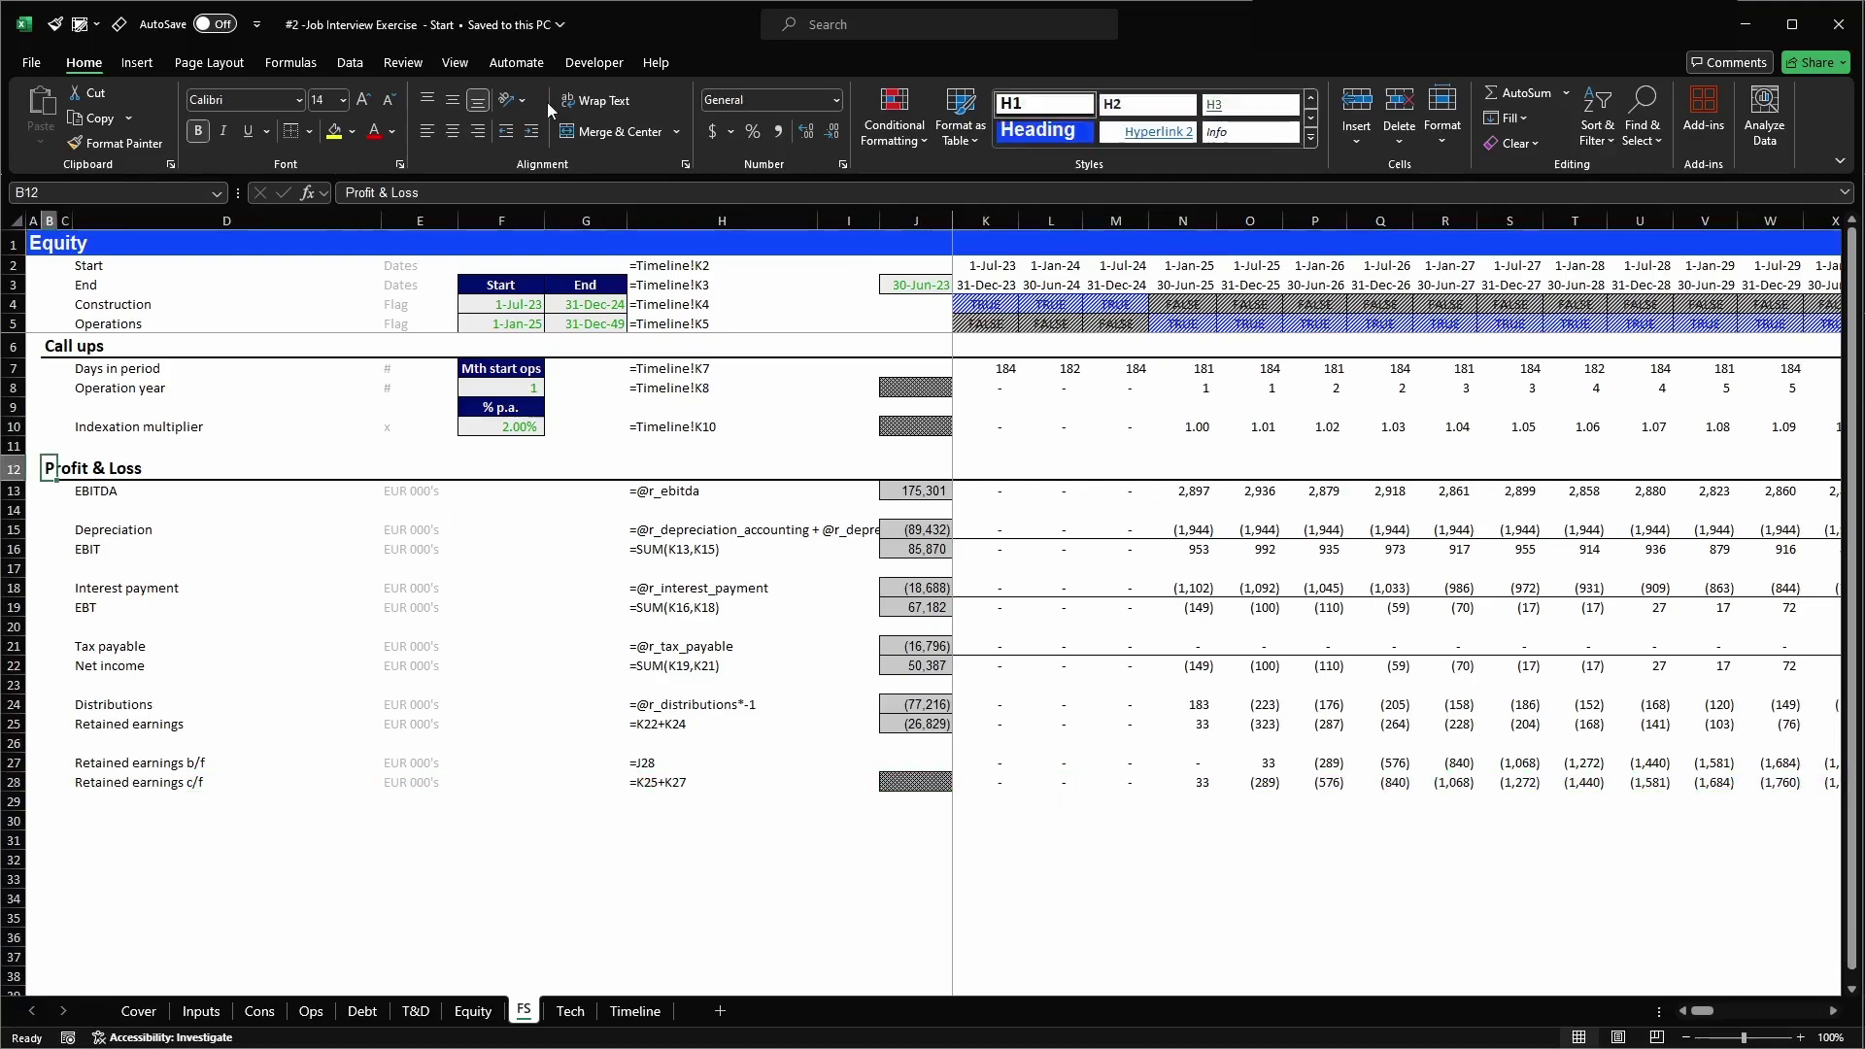
pyautogui.hotkey('shift', 'space')
pyautogui.hotkey('ctrl', 'c')
pyautogui.press('Down')
pyautogui.press('Down')
pyautogui.press('Down')
pyautogui.press('Down')
pyautogui.press('Down')
pyautogui.press('Down')
pyautogui.press('Down')
pyautogui.press('Down')
pyautogui.press('Down')
pyautogui.press('Down')
pyautogui.press('Down')
pyautogui.press('Down')
pyautogui.press('Down')
pyautogui.press('Down')
pyautogui.press('Down')
pyautogui.press('Down')
pyautogui.press('Down')
pyautogui.press('Down')
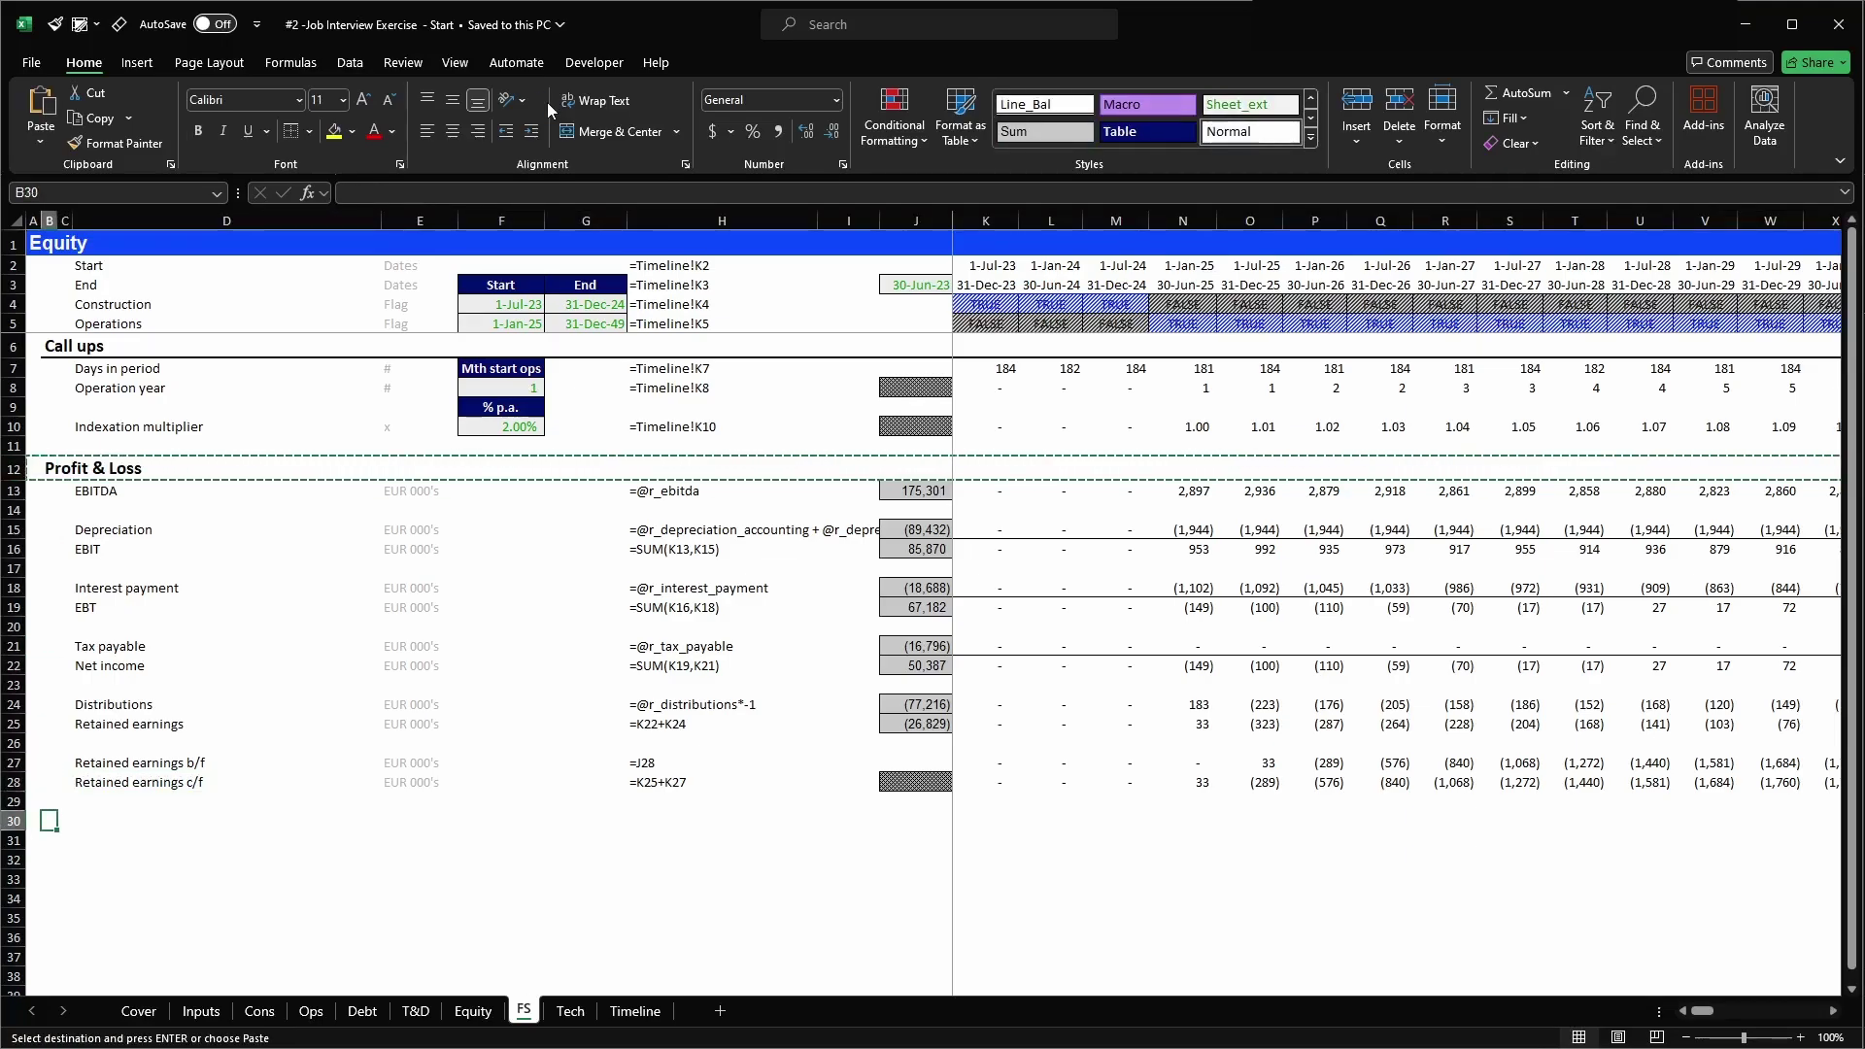
pyautogui.hotkey('shift', 'space')
pyautogui.press('Return')
# - Rename the copied section header in row 30 as Balance Sheet
pyautogui.press('Left')
pyautogui.press('Right')
pyautogui.press('F2')
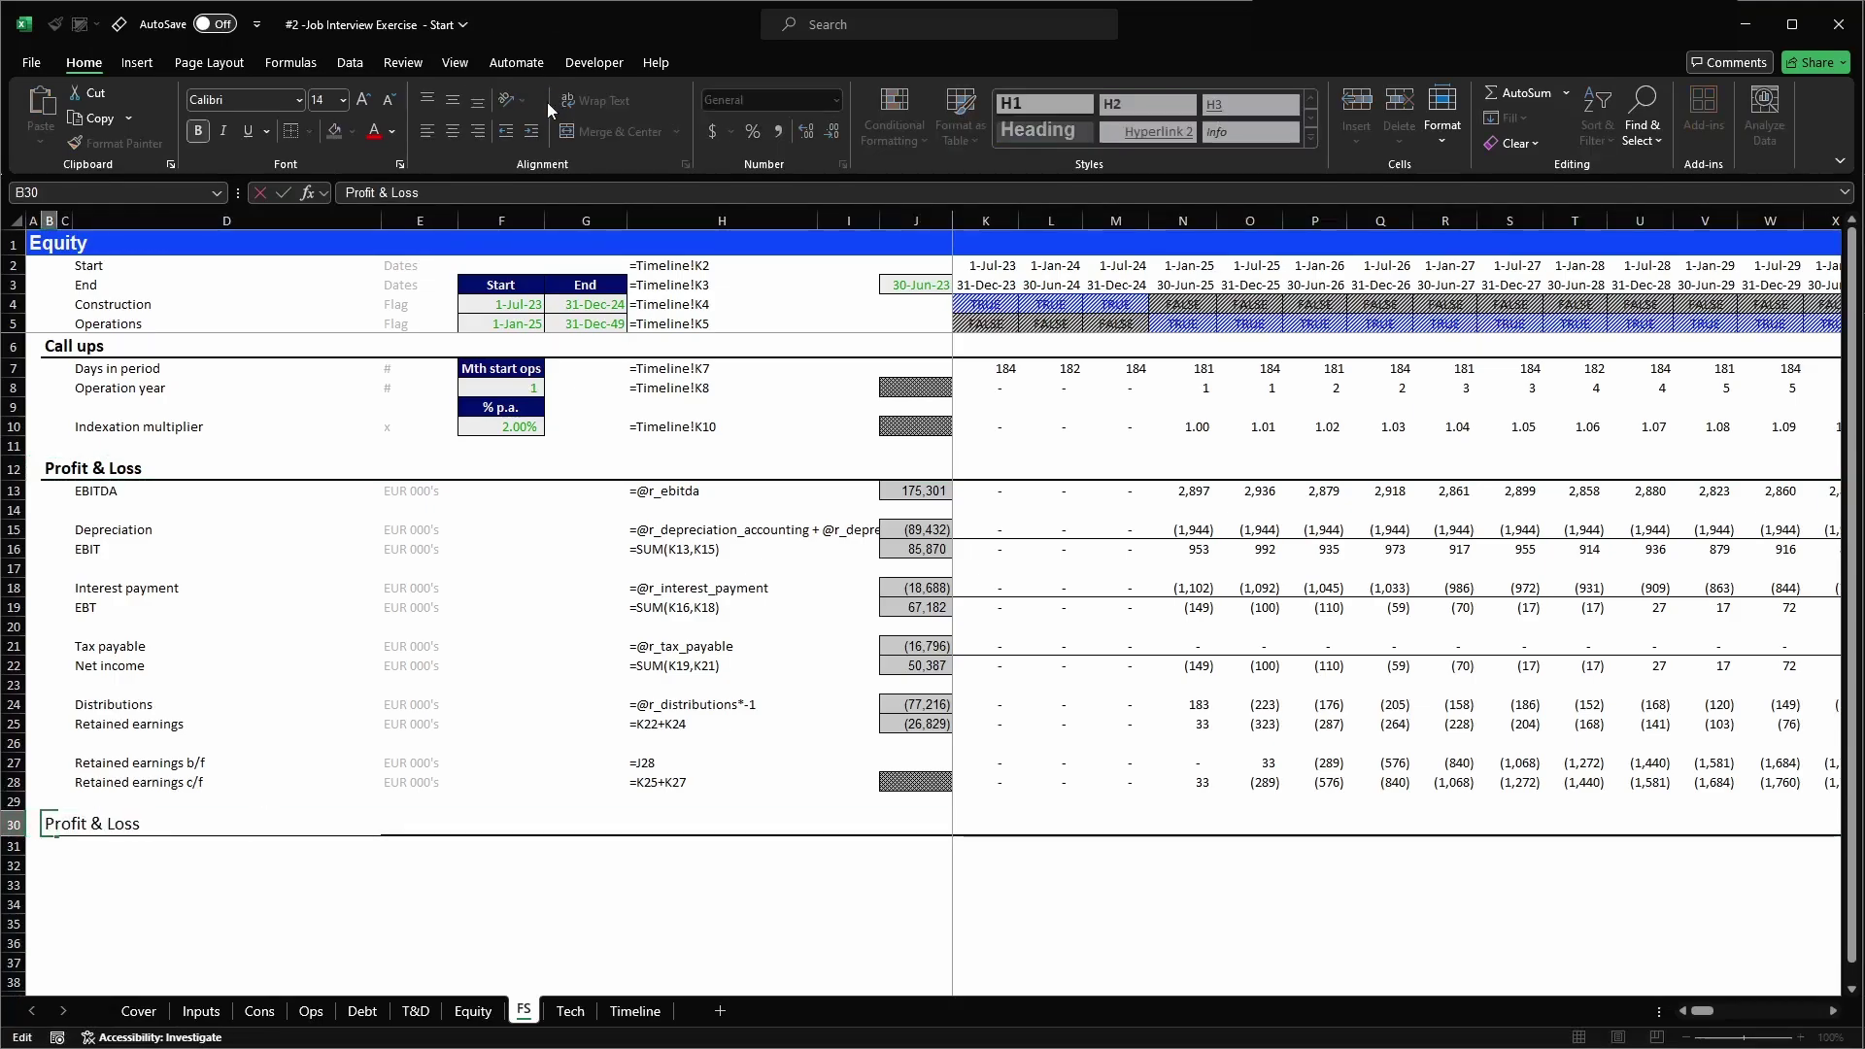
pyautogui.hotkey('ctrl', 'shift', 'Right')
pyautogui.press('Delete')
pyautogui.hotkey('shift', 'End')
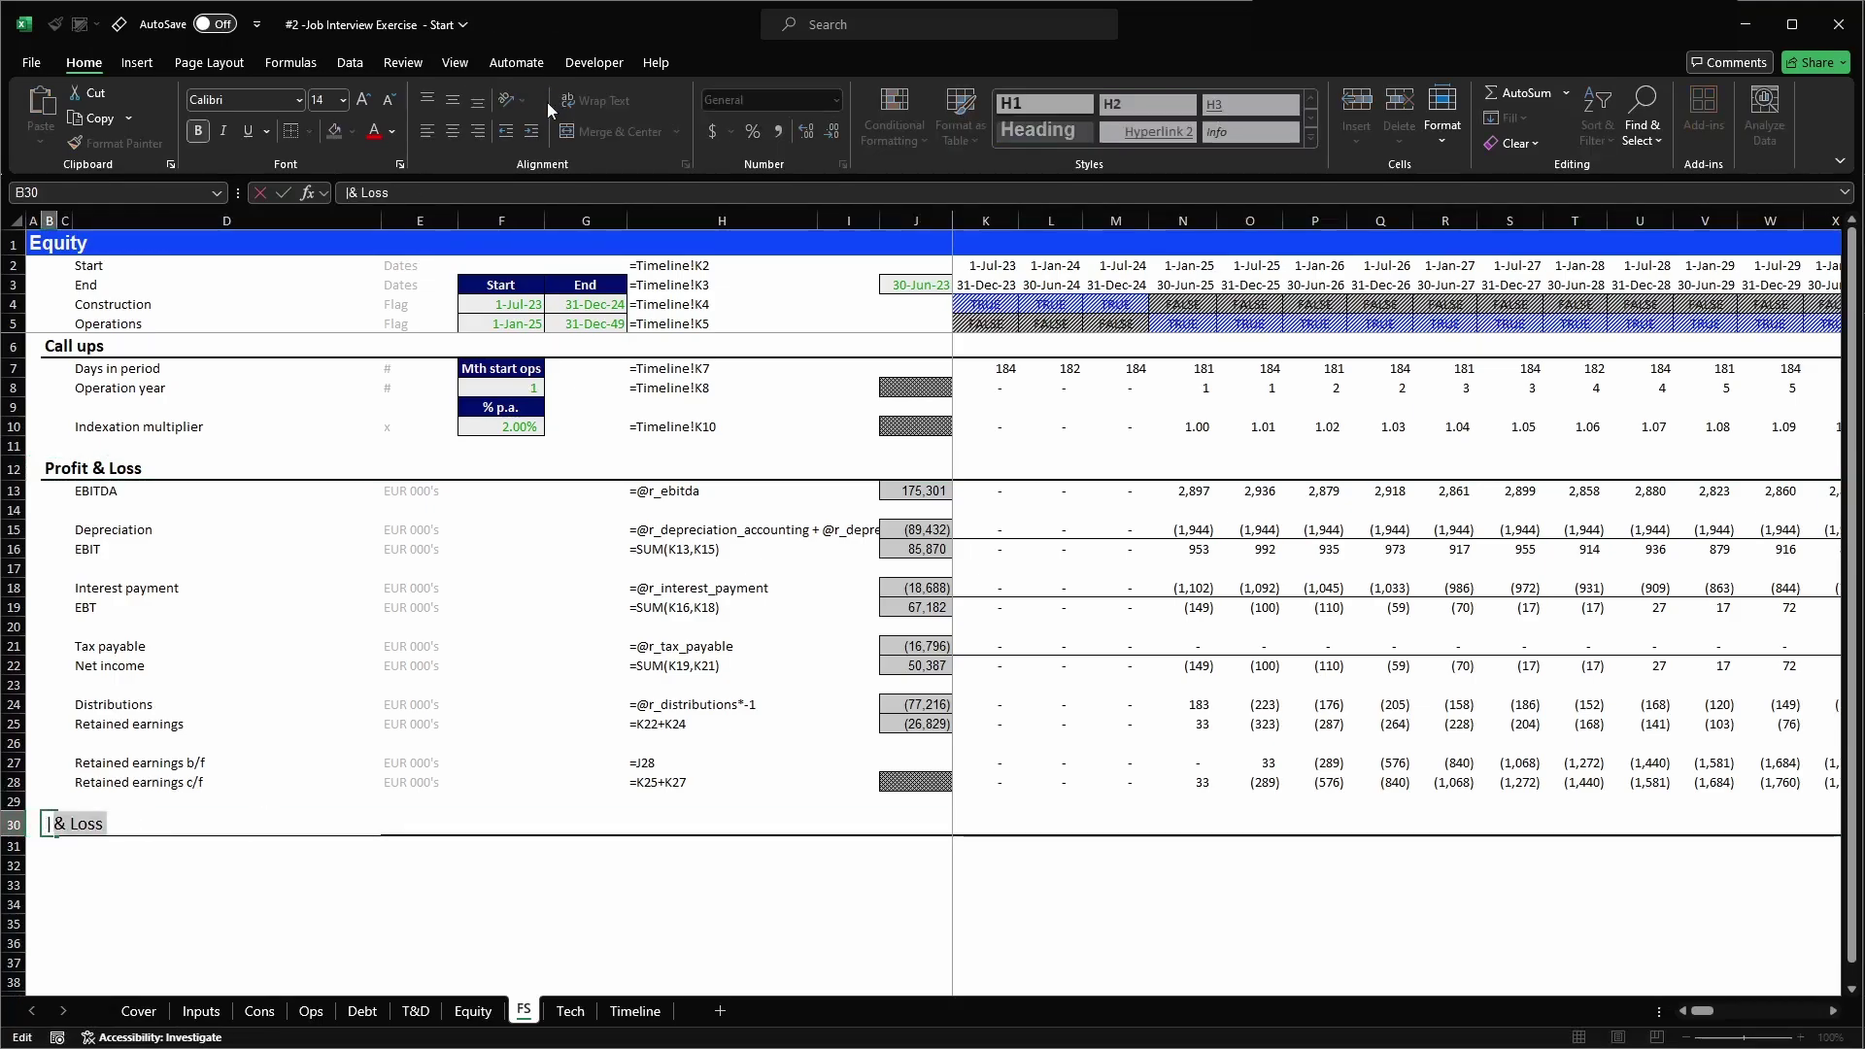
pyautogui.press('Delete')
pyautogui.write('Balance')
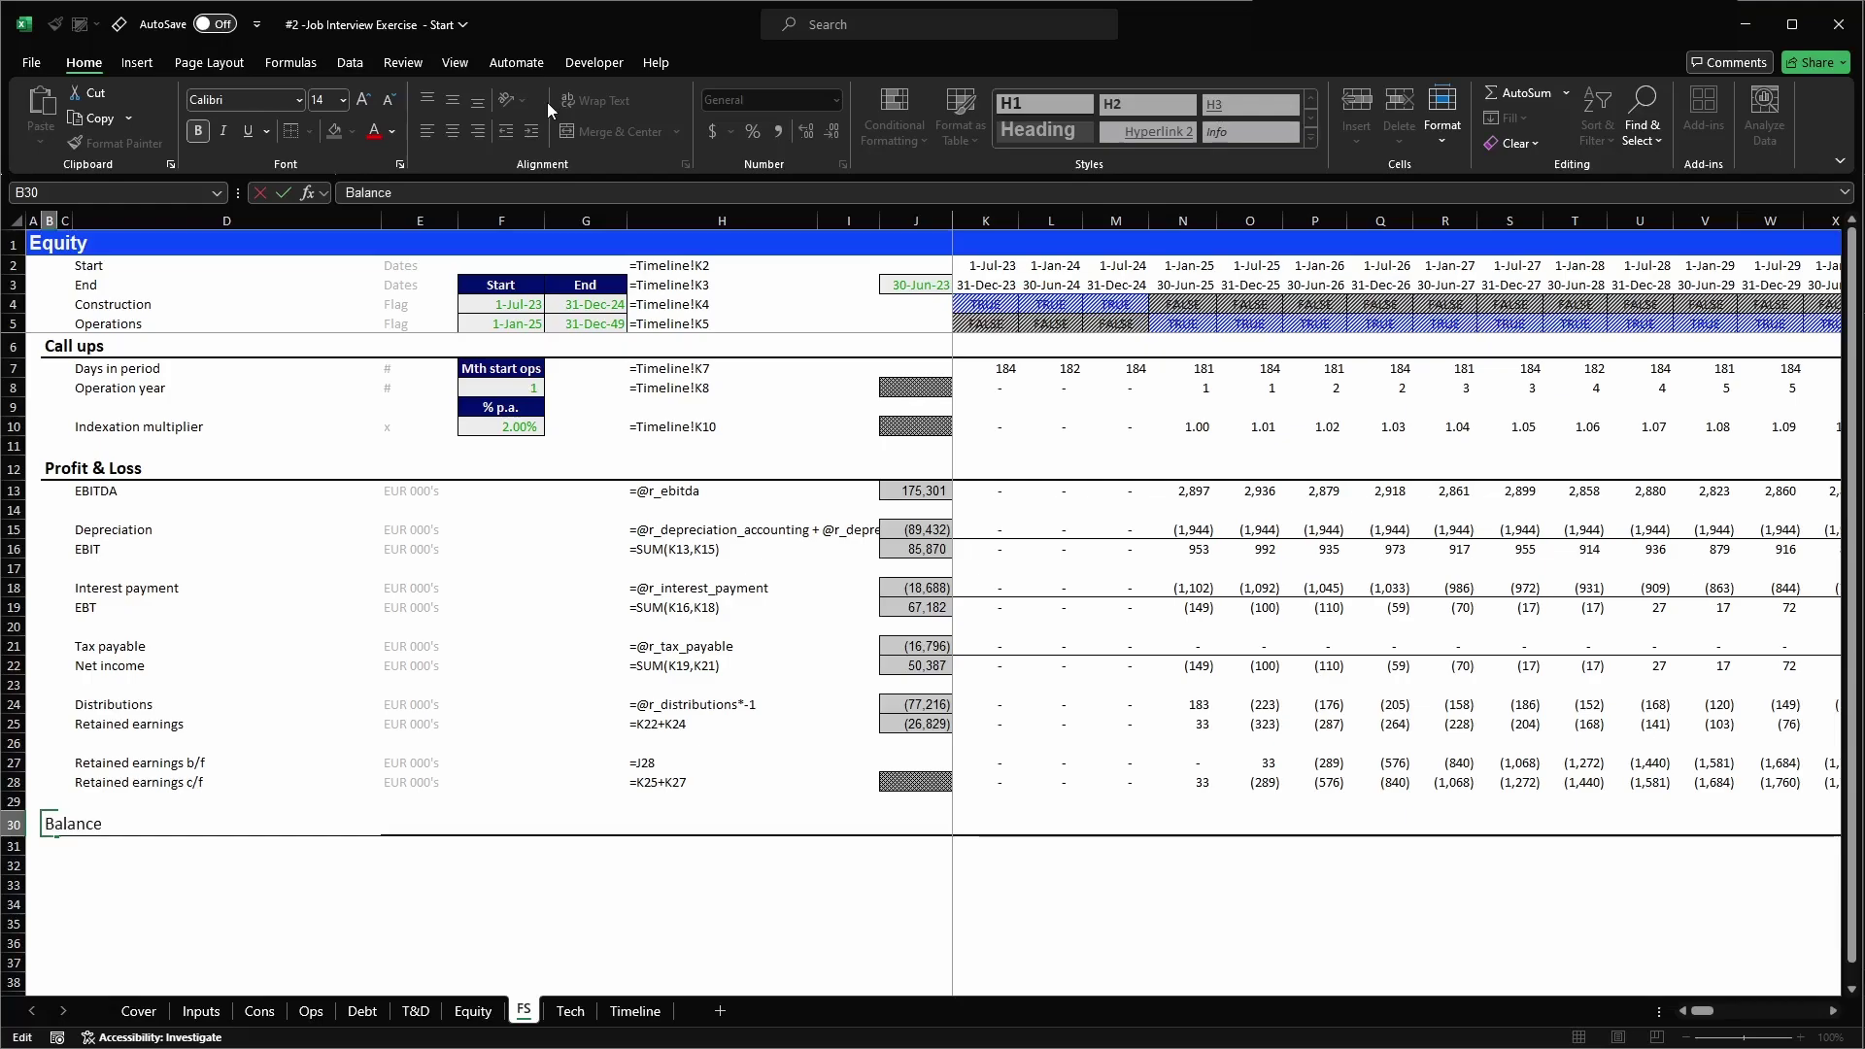
pyautogui.write(' Sheet')
pyautogui.press('Return')
pyautogui.press('Right')
pyautogui.press('Right')
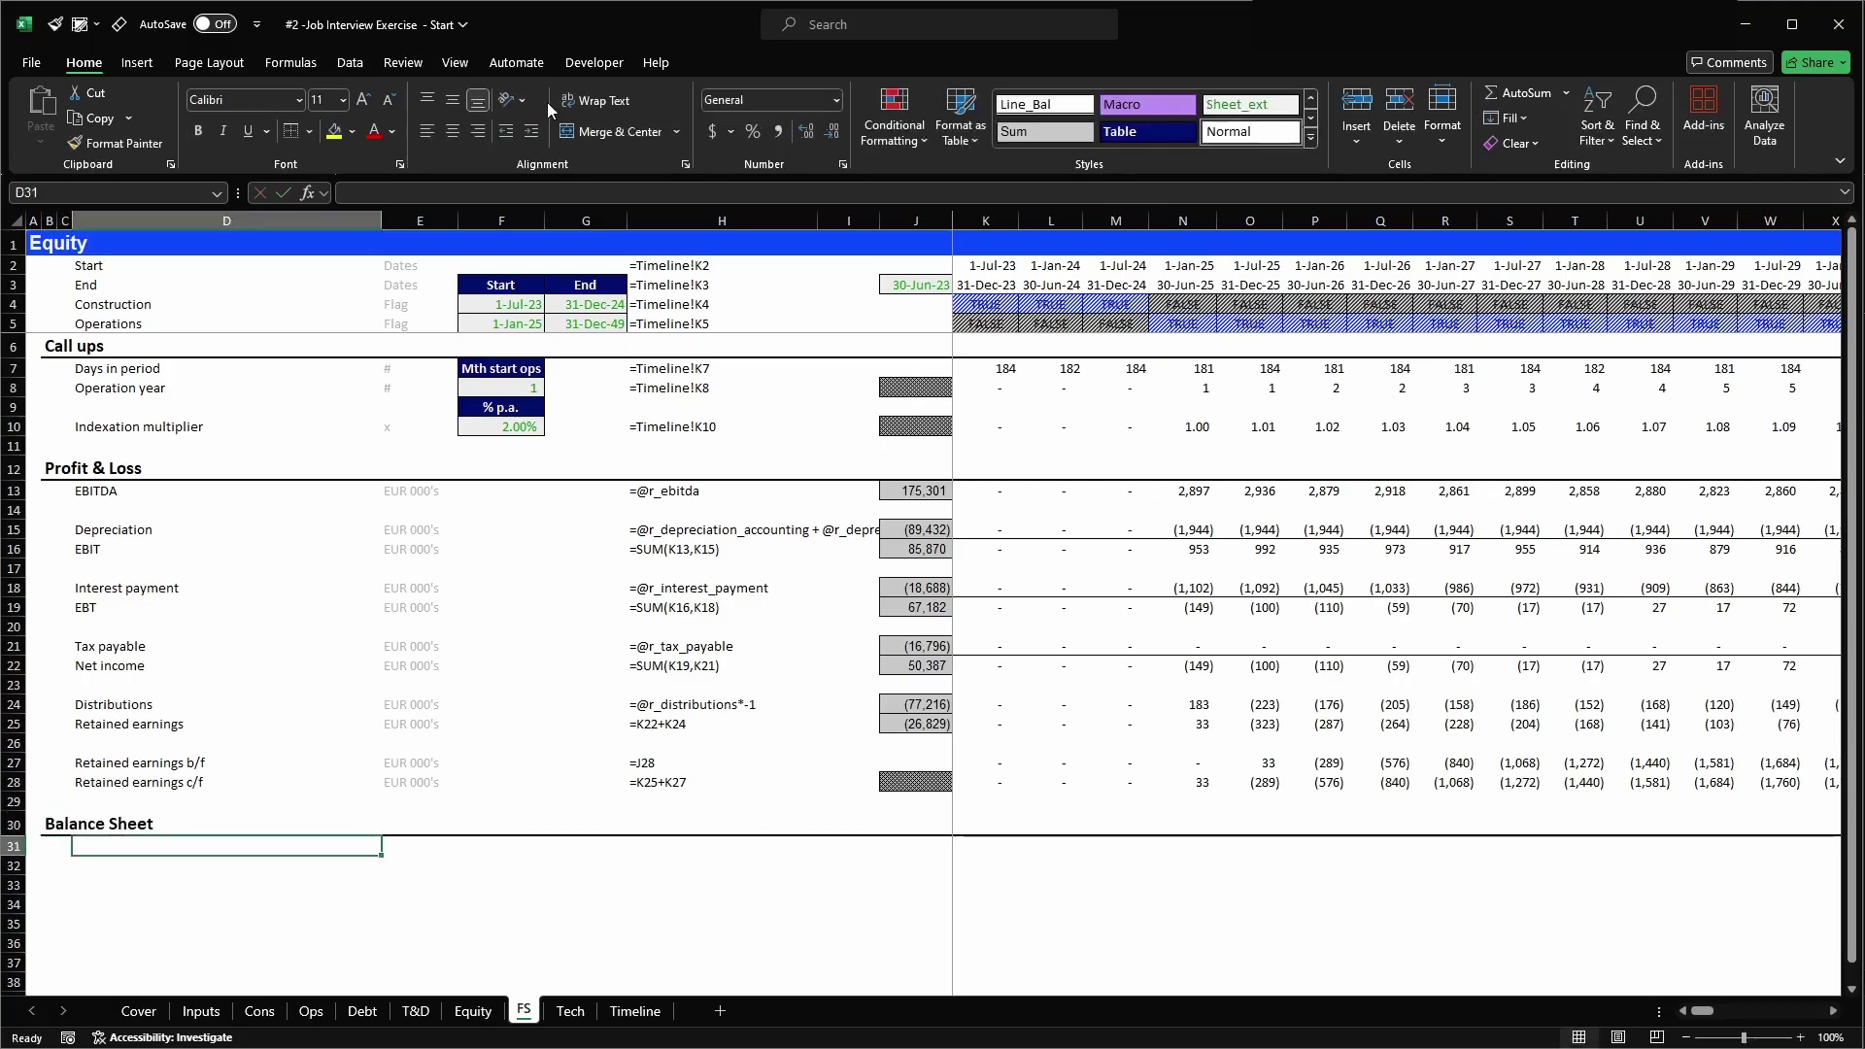
# - Add an Assets subheading in C31 under Balance Sheet and apply the H2 cell style
pyautogui.hotkey('alt', 'Tab')
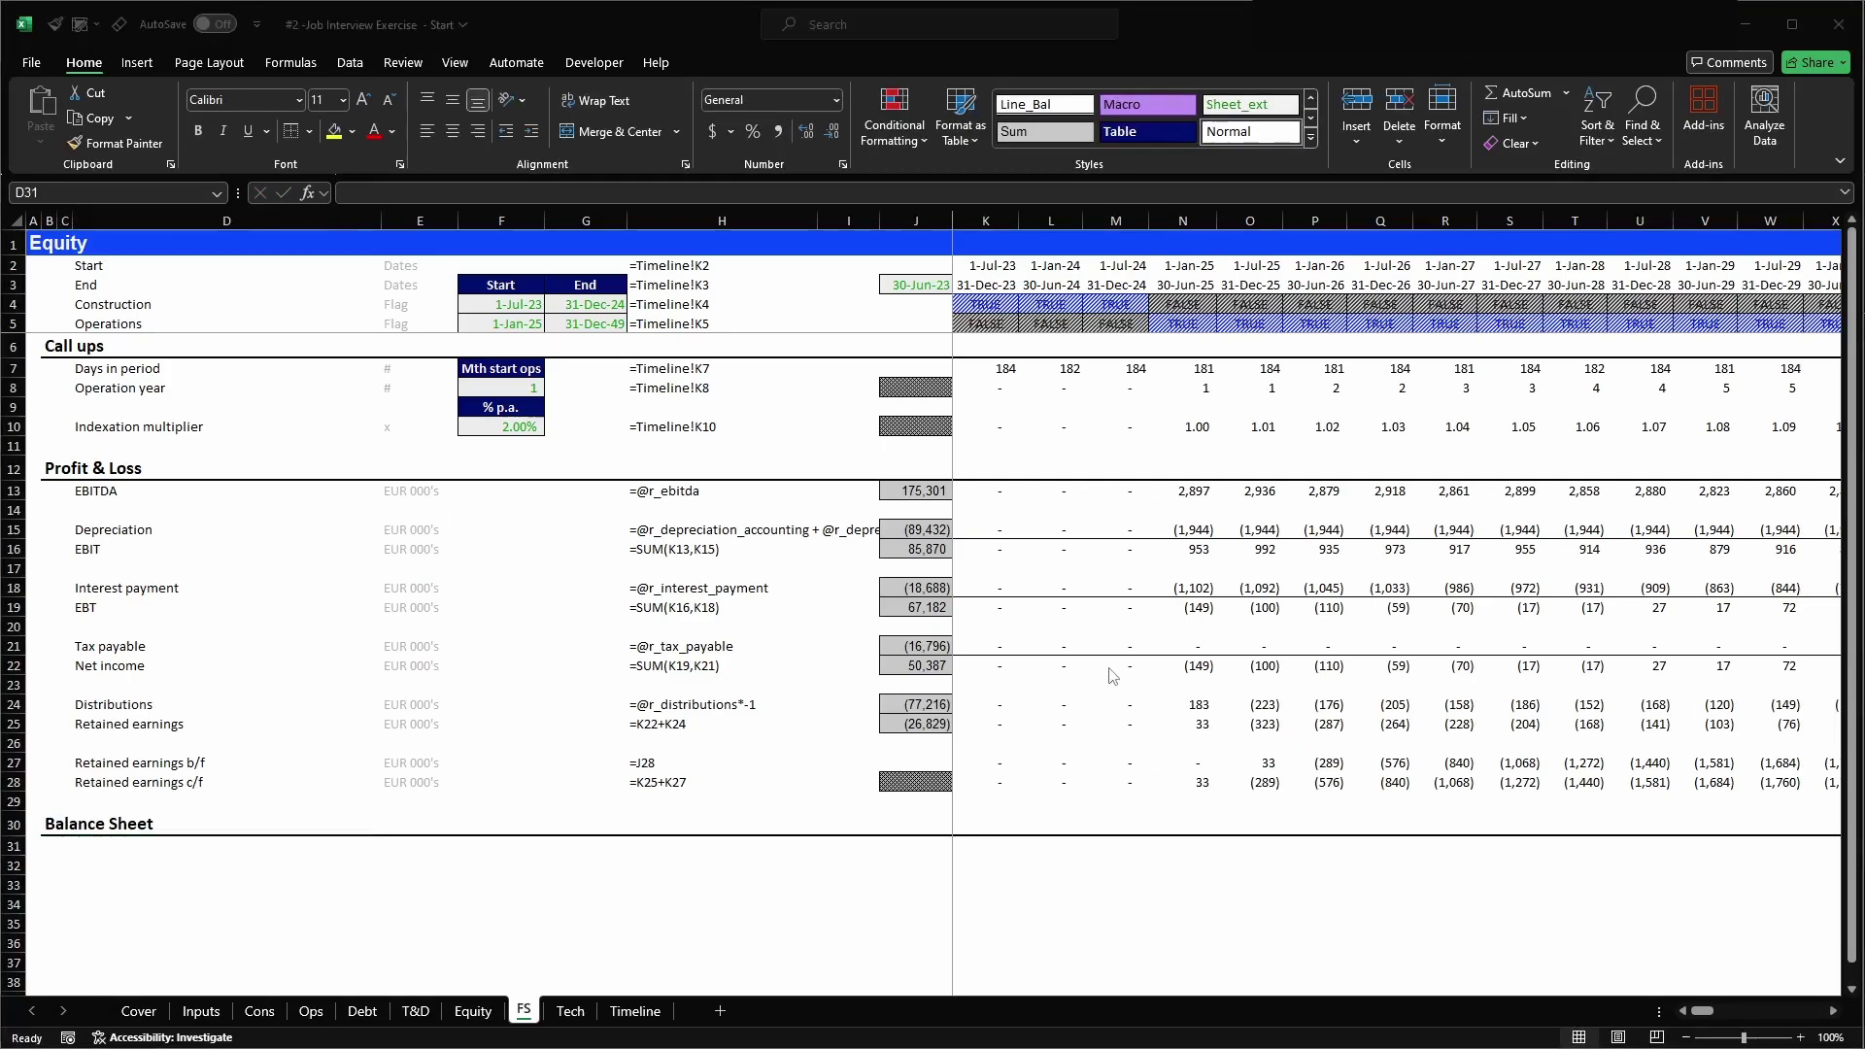
pyautogui.hotkey('alt', 'Tab')
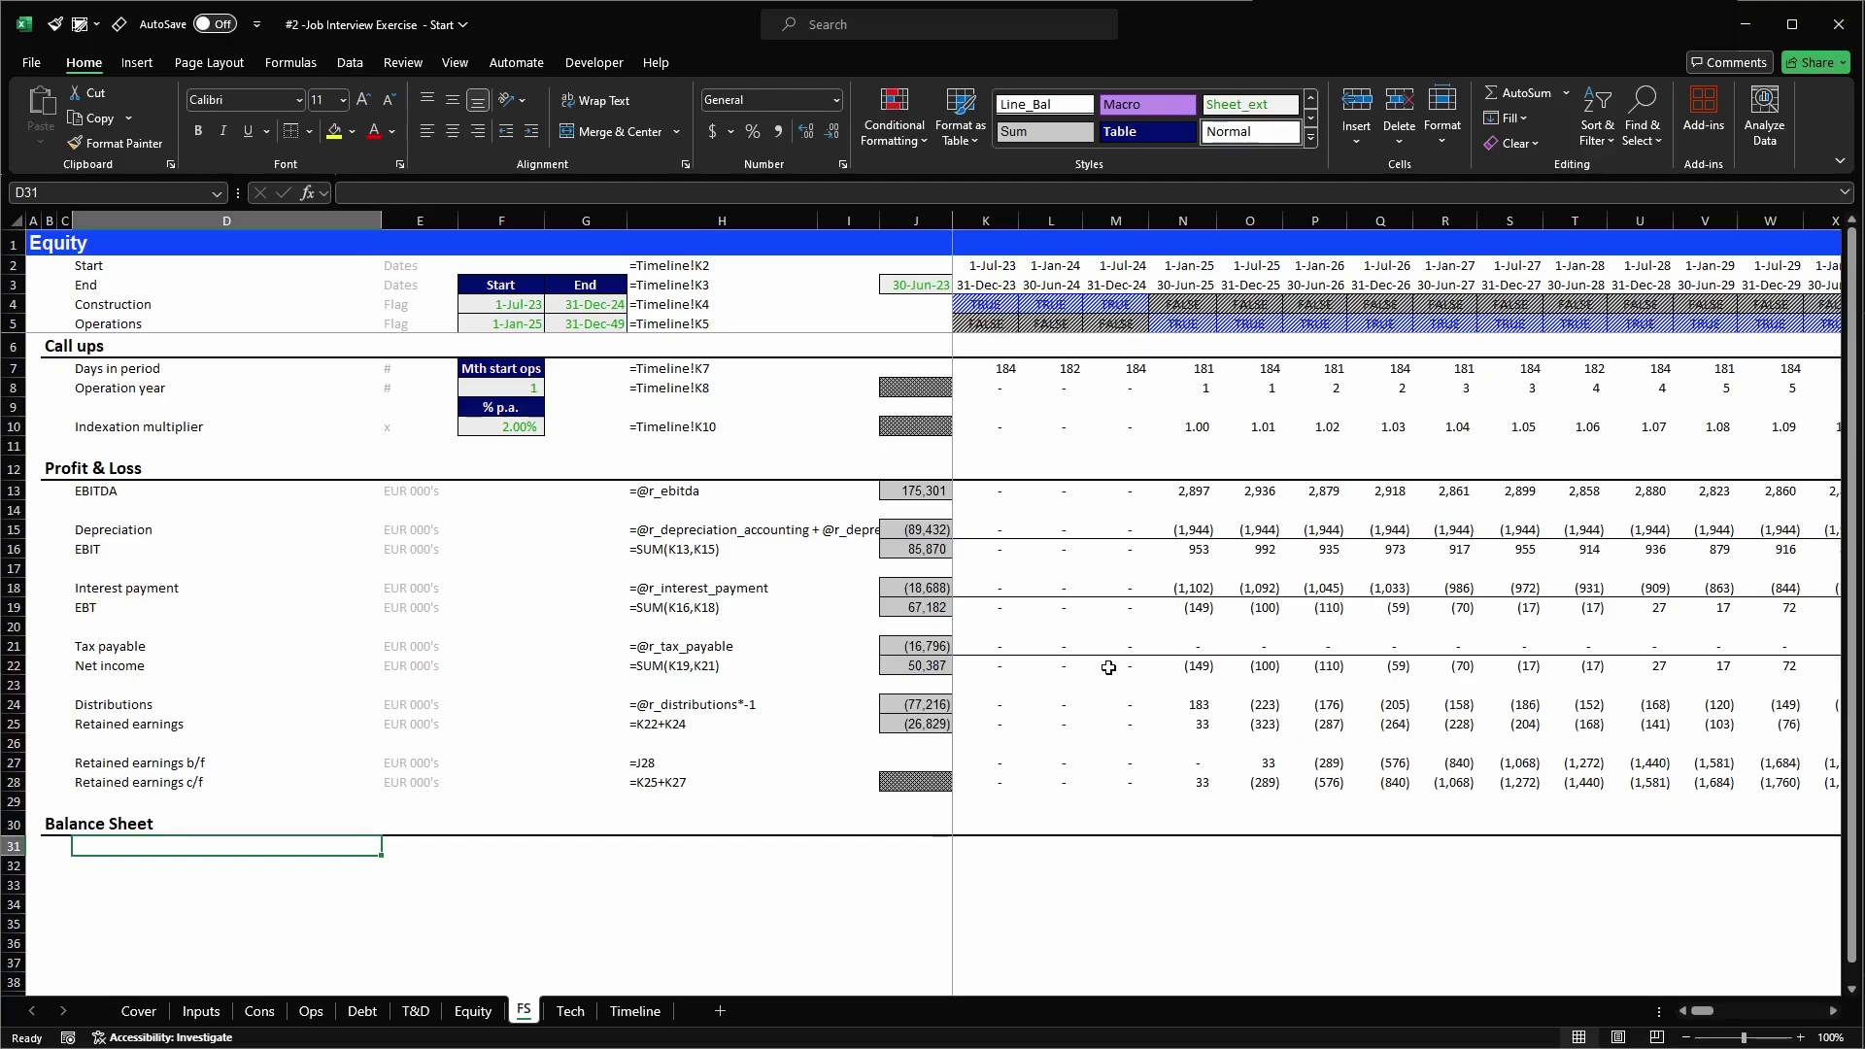
pyautogui.press('Left')
pyautogui.write('Ass')
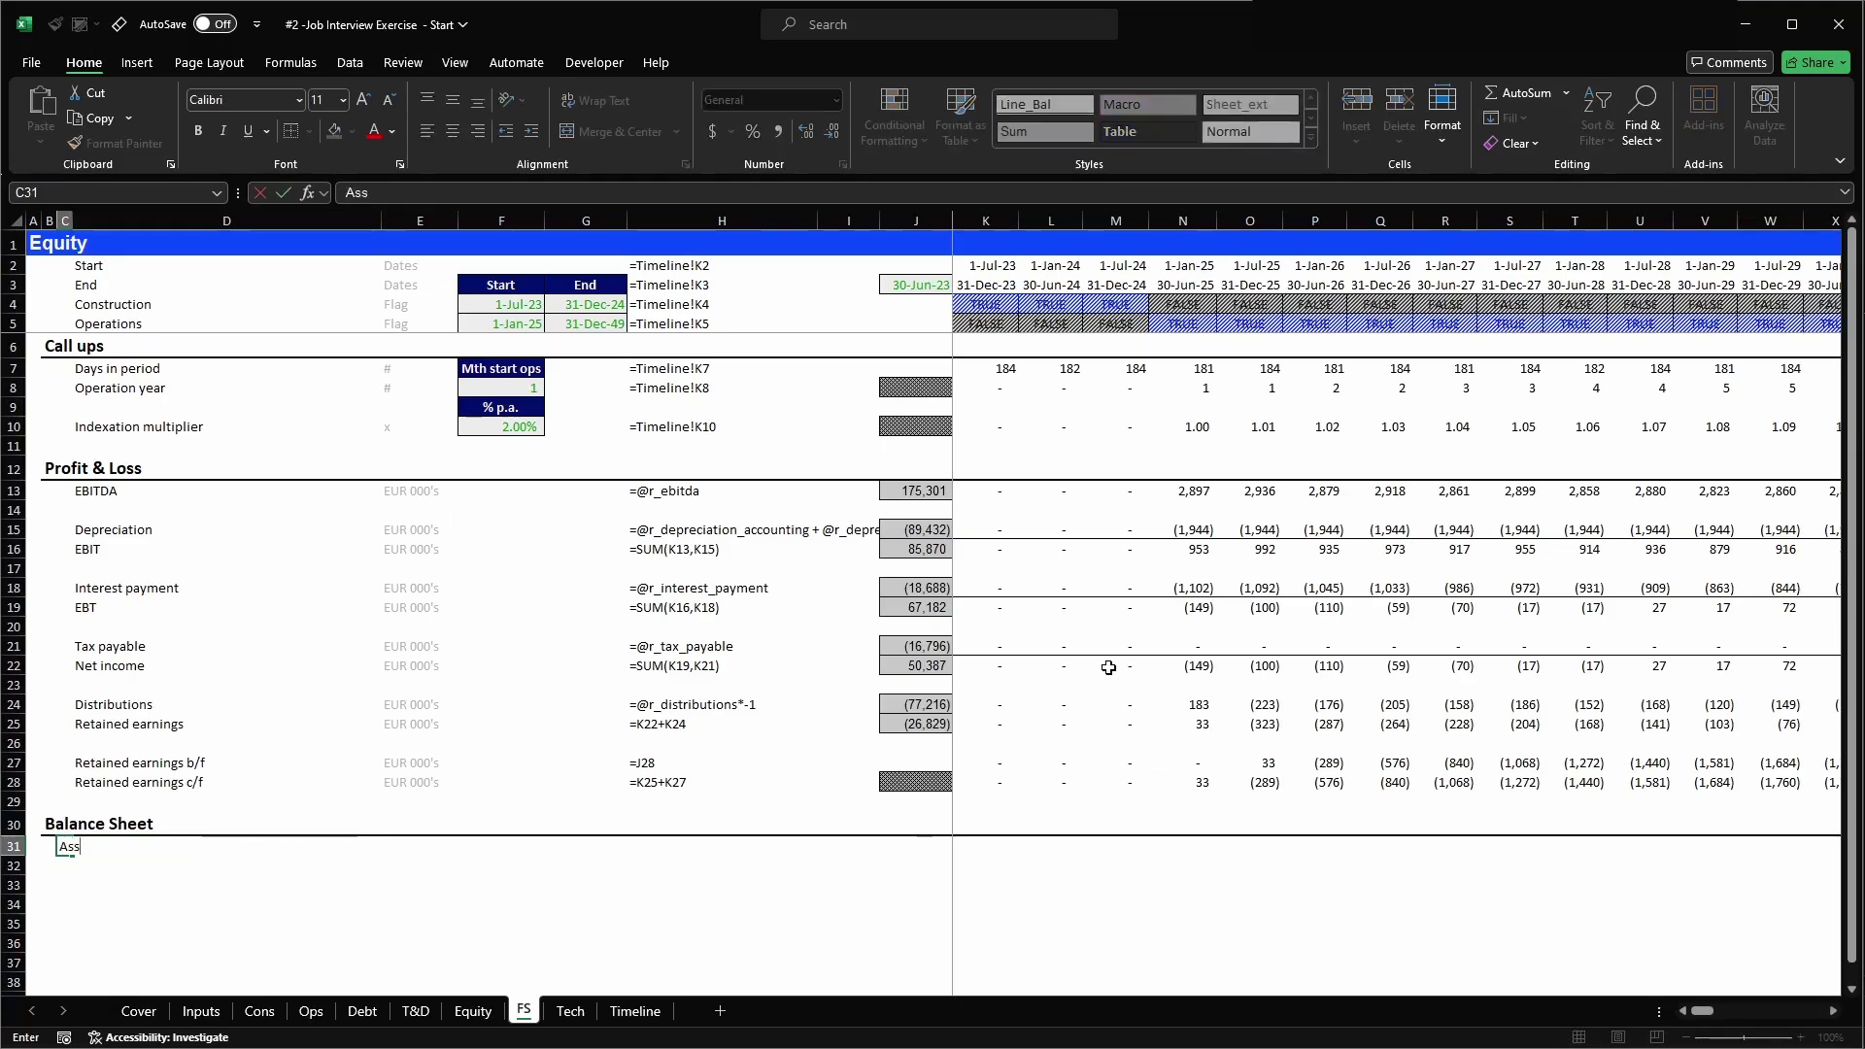
pyautogui.press('Return')
pyautogui.press('Up')
pyautogui.hotkey('alt', '2')
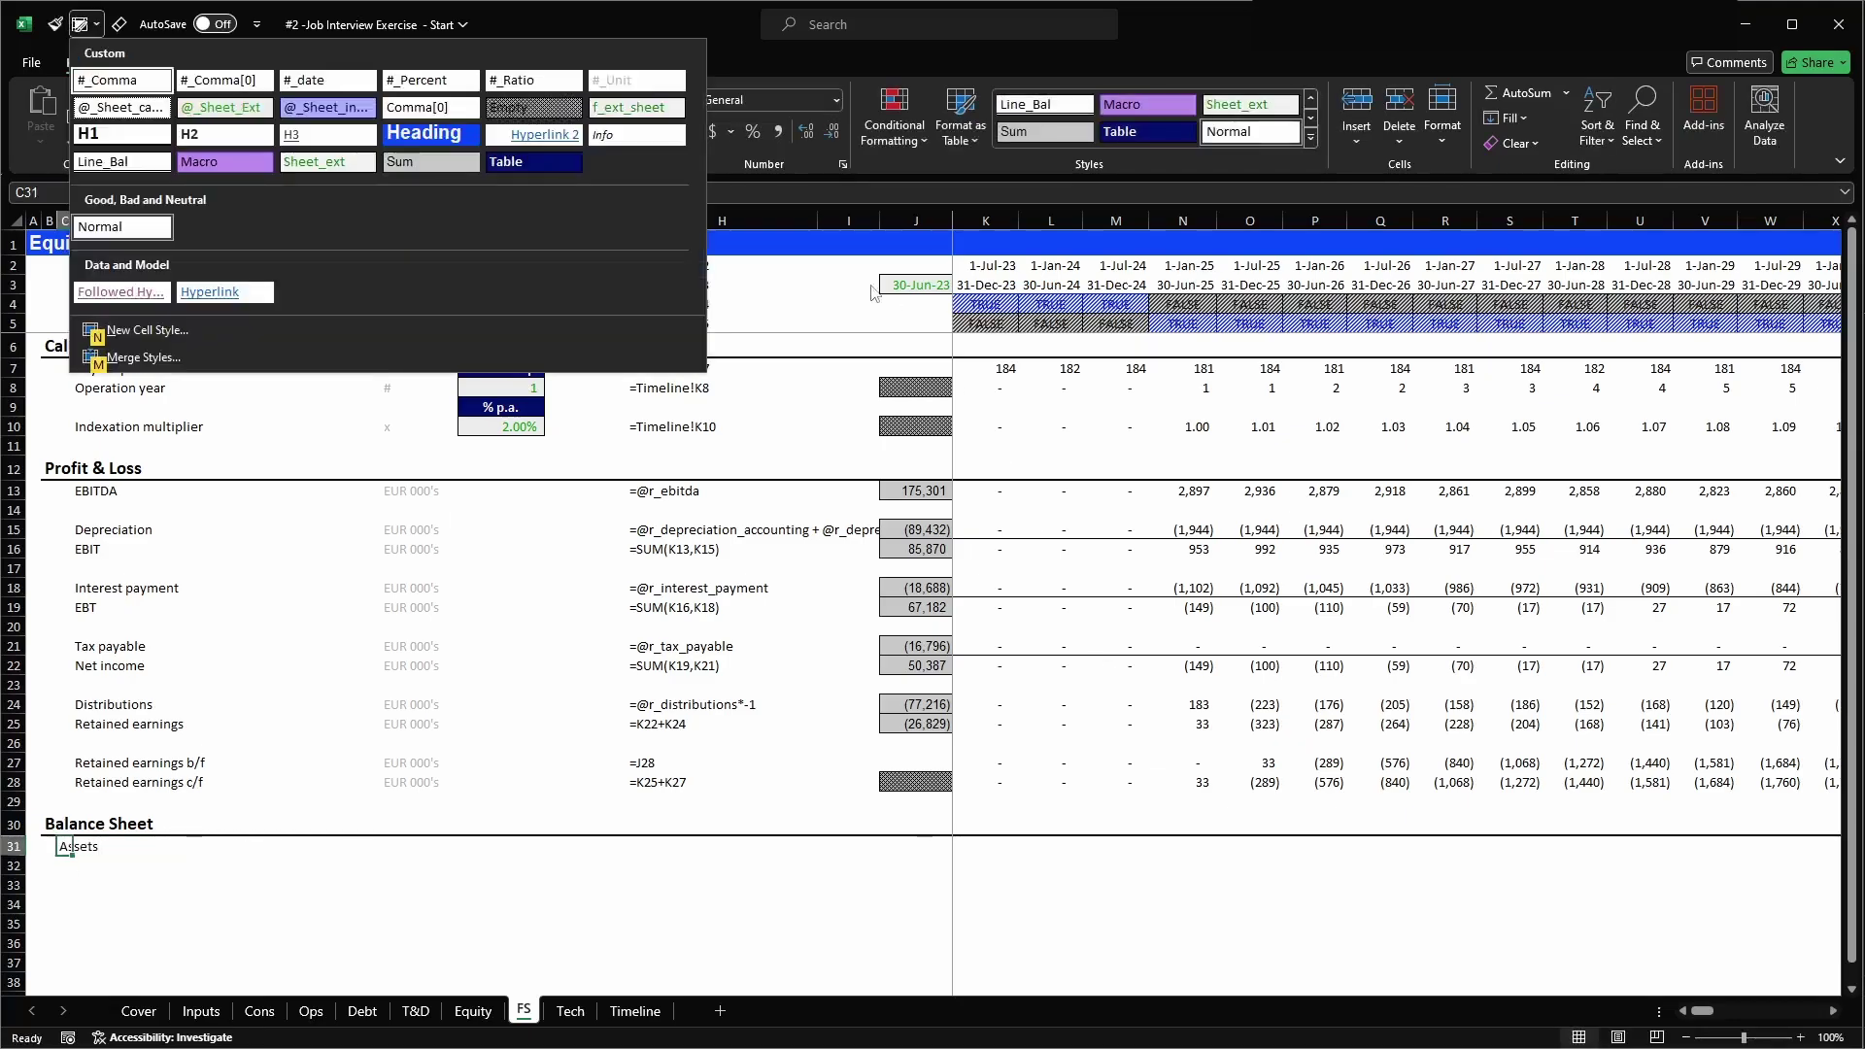
pyautogui.click(206, 137)
pyautogui.press('Down')
# - Add a Current assets label in D32 and apply the H3 cell style
pyautogui.press('Right')
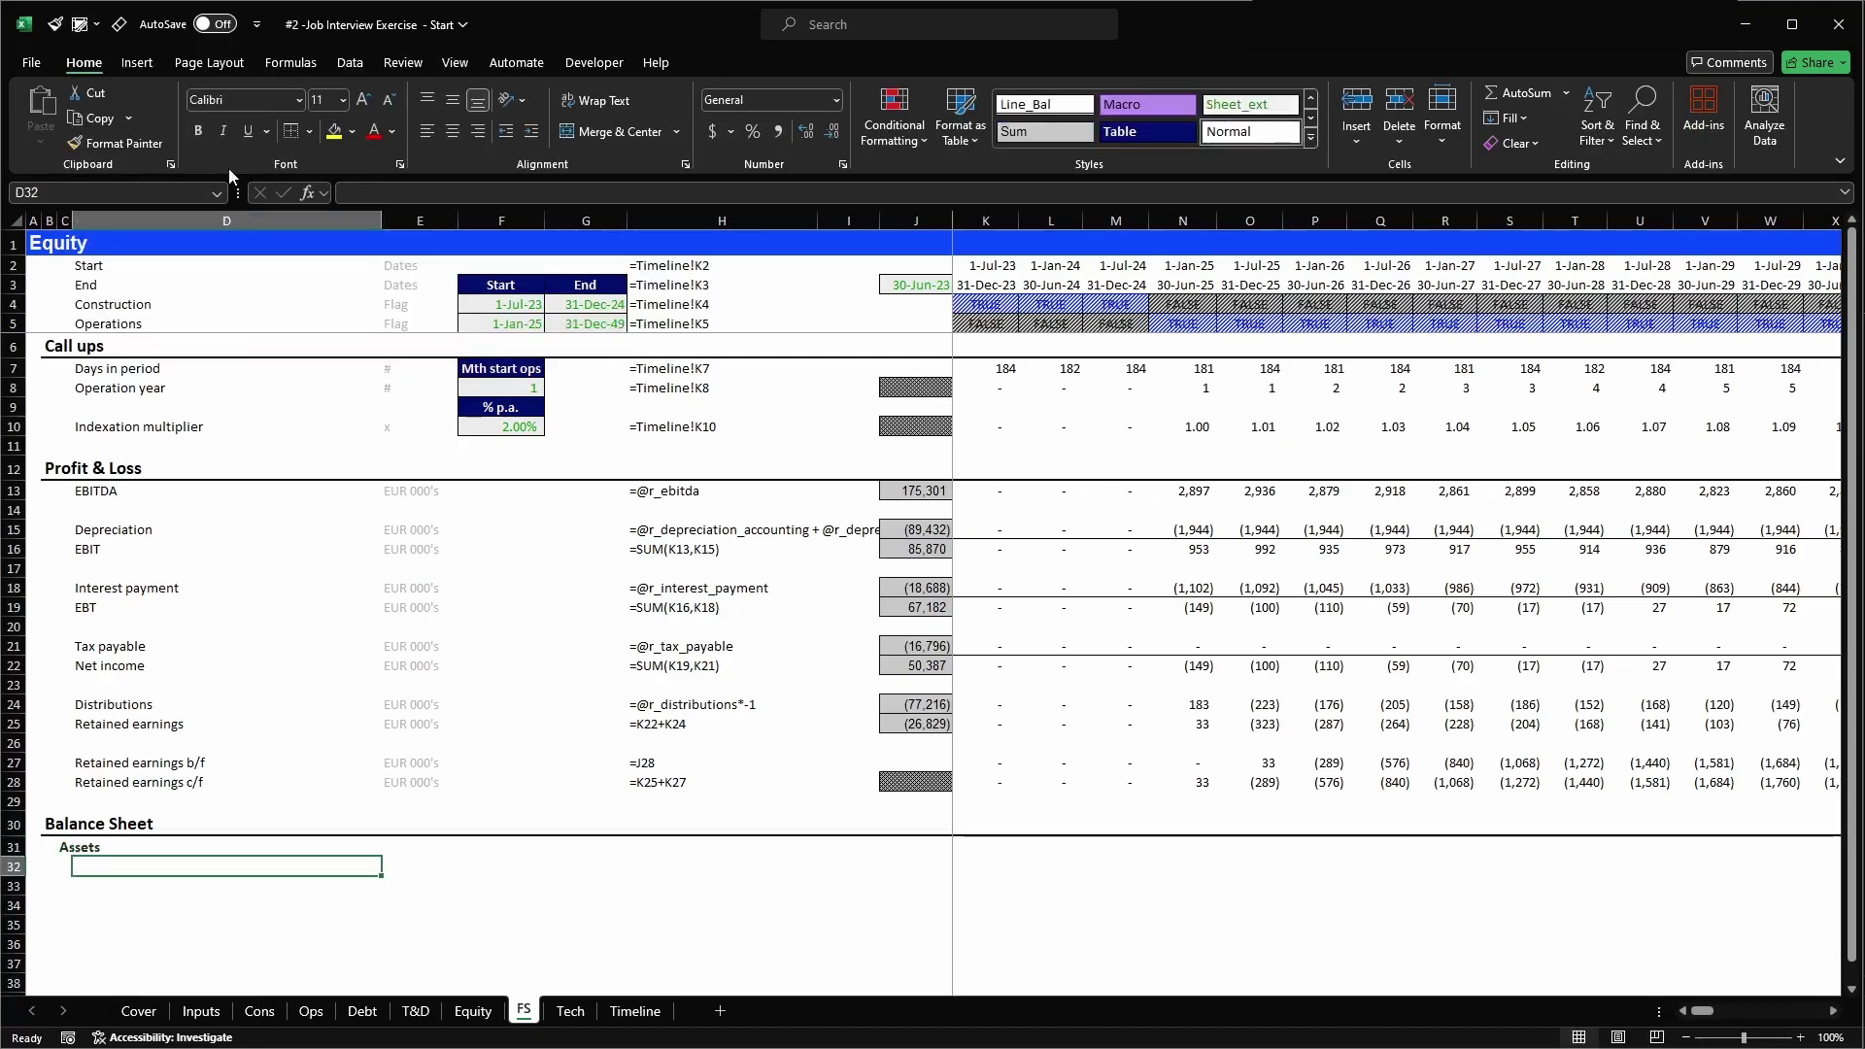
pyautogui.write('Current assets')
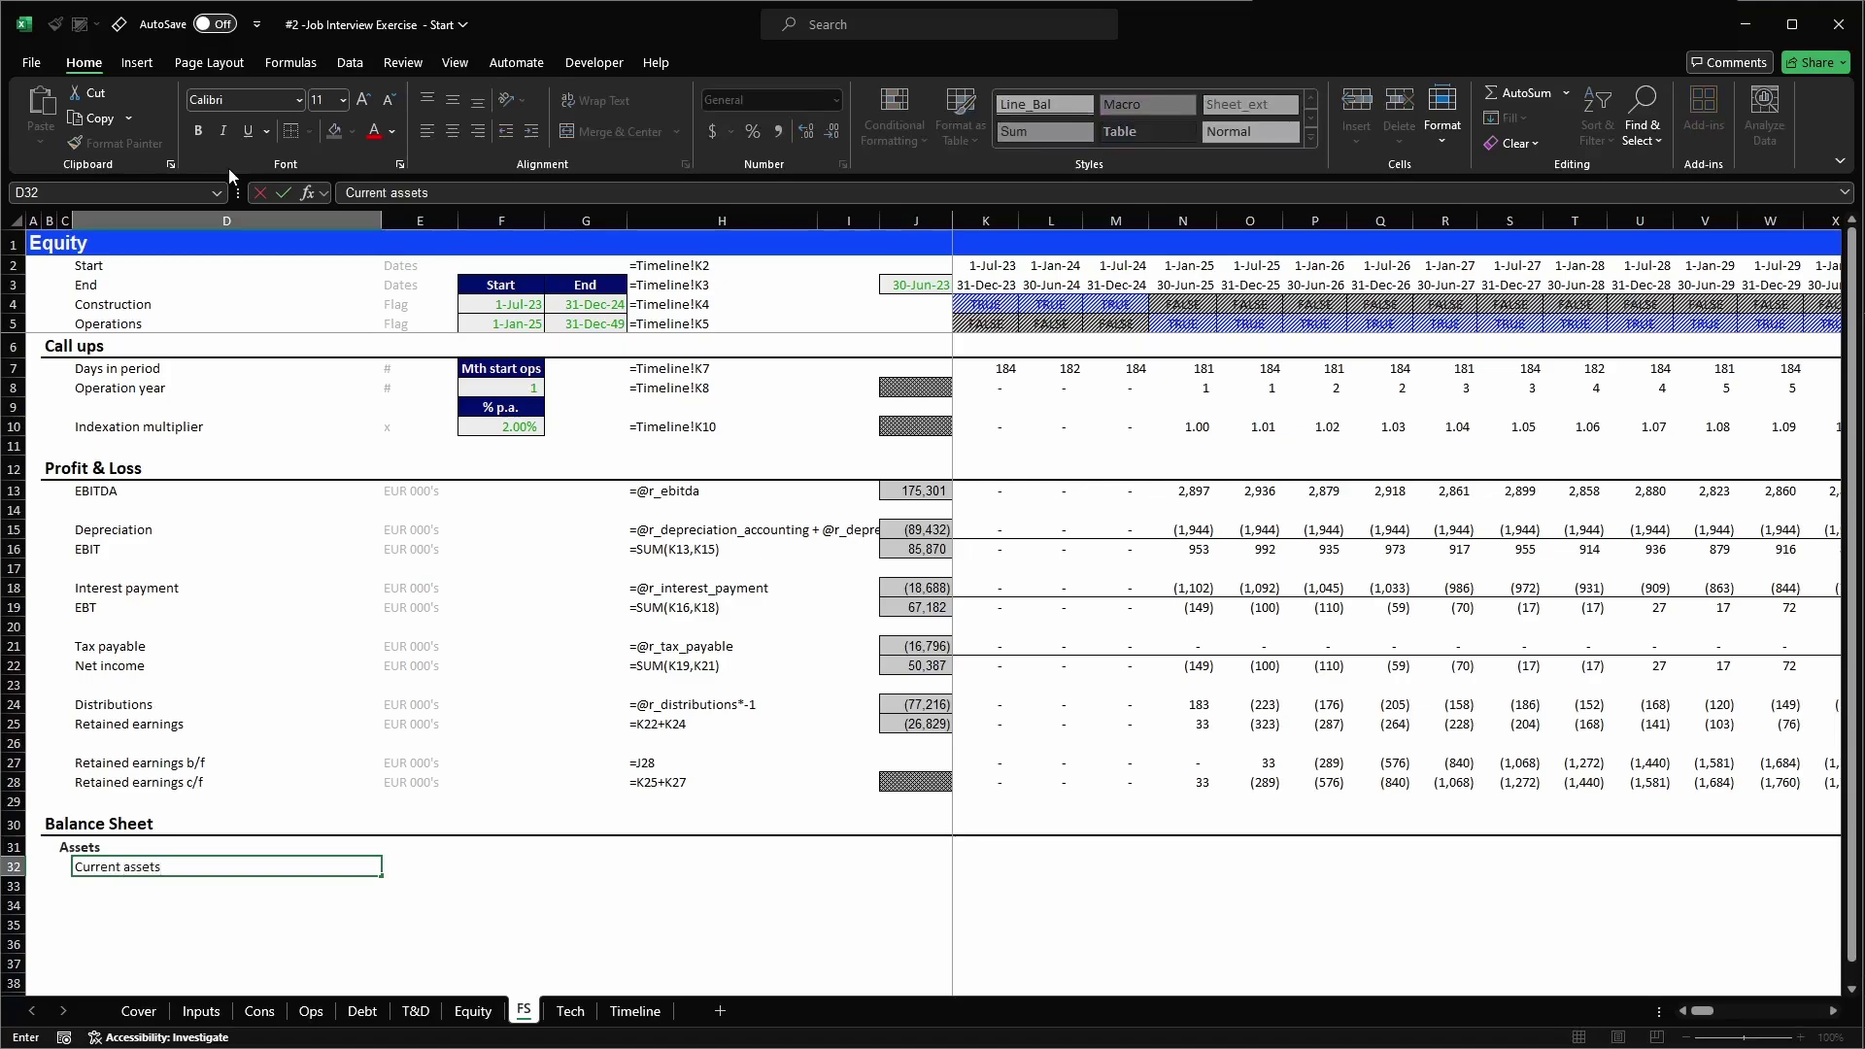
pyautogui.press('Return')
pyautogui.press('Up')
pyautogui.hotkey('alt', '2')
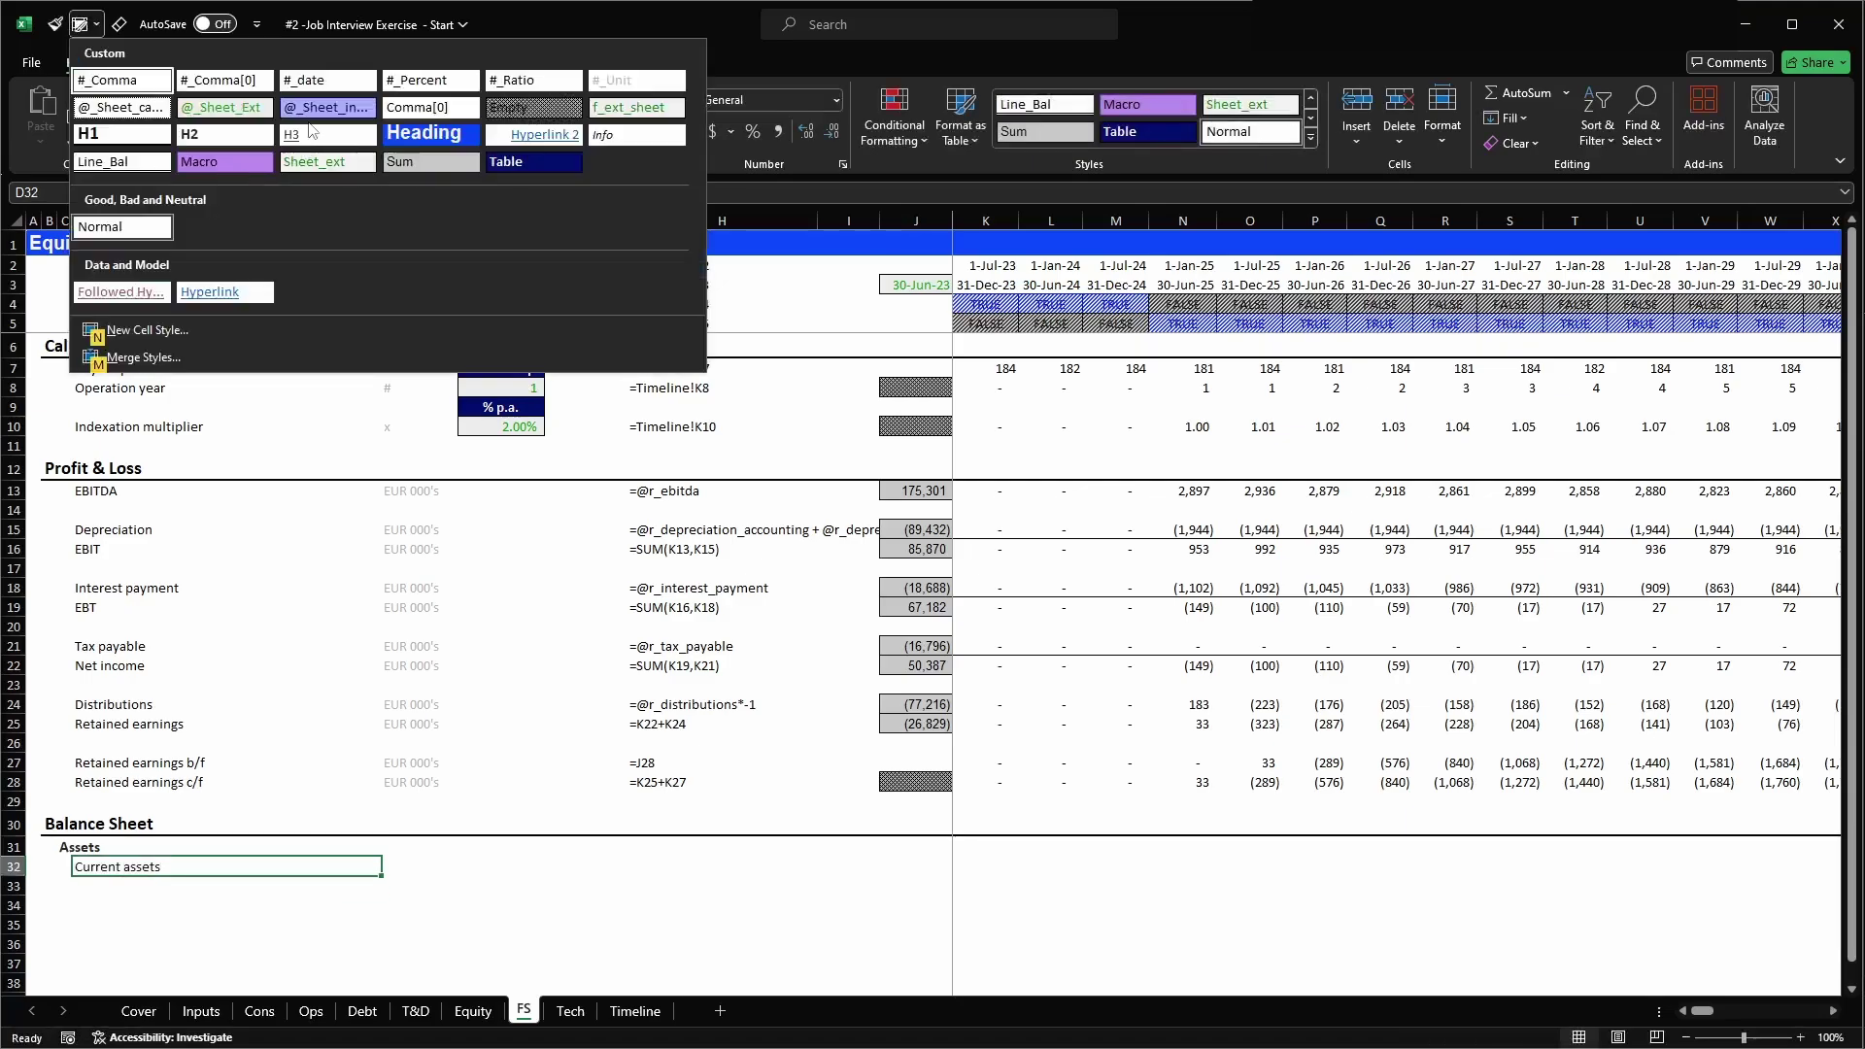
pyautogui.click(296, 133)
pyautogui.press('Down')
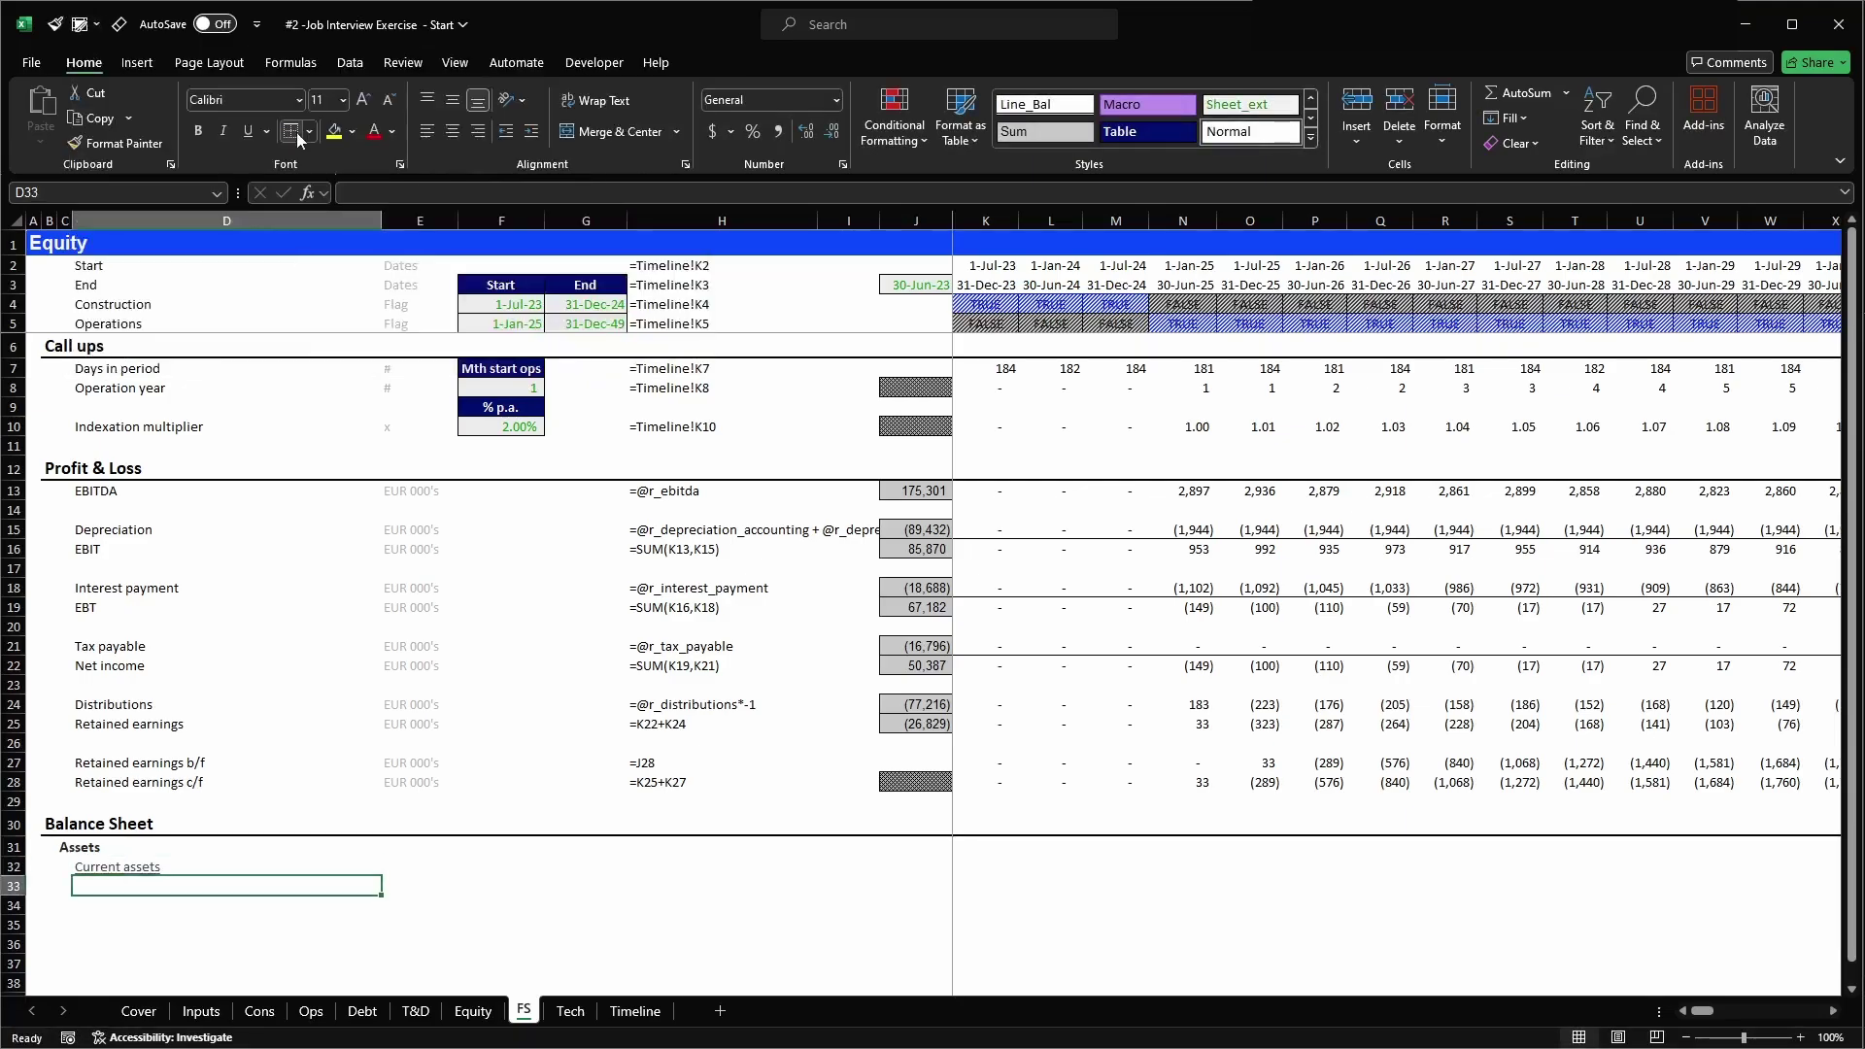
# - Enter the labels Cash, Receivables and Total current assets in D33:D35
pyautogui.write('Cash')
pyautogui.press('Return')
pyautogui.write('Rece')
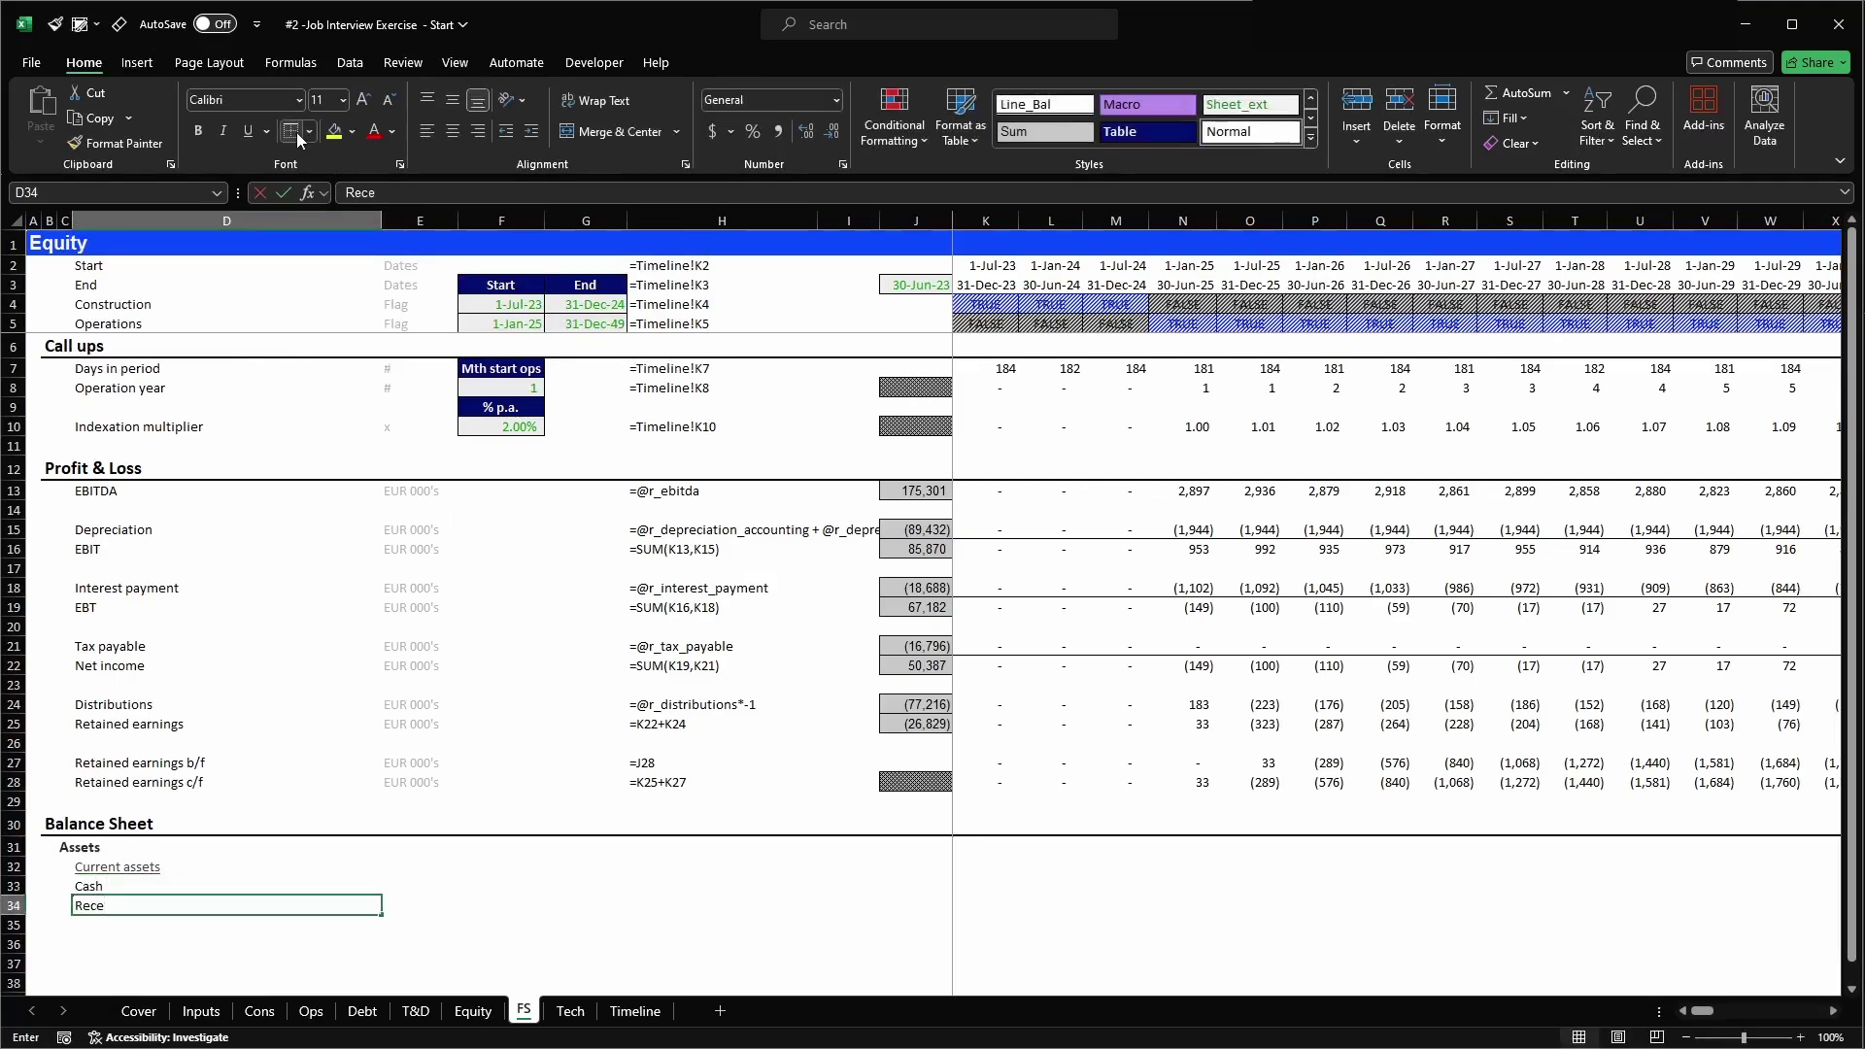
pyautogui.write('ivables')
pyautogui.press('Return')
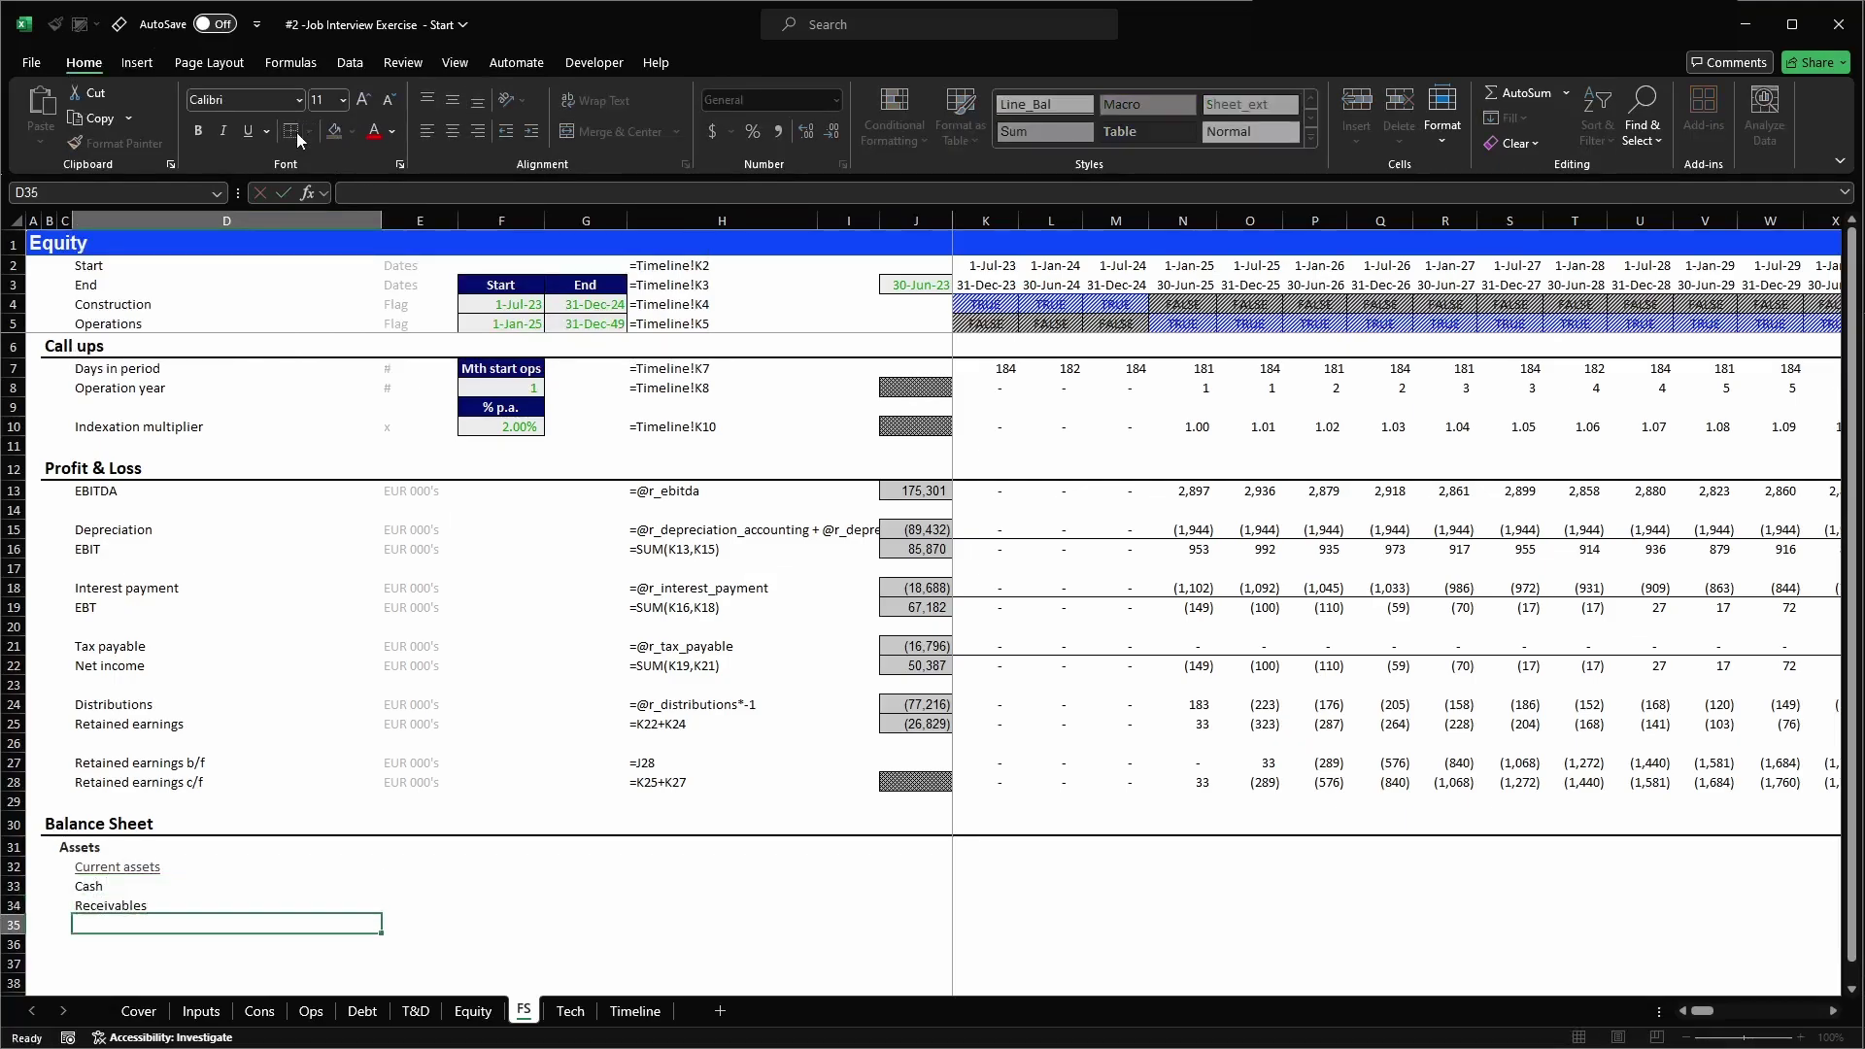
pyautogui.write('Total current')
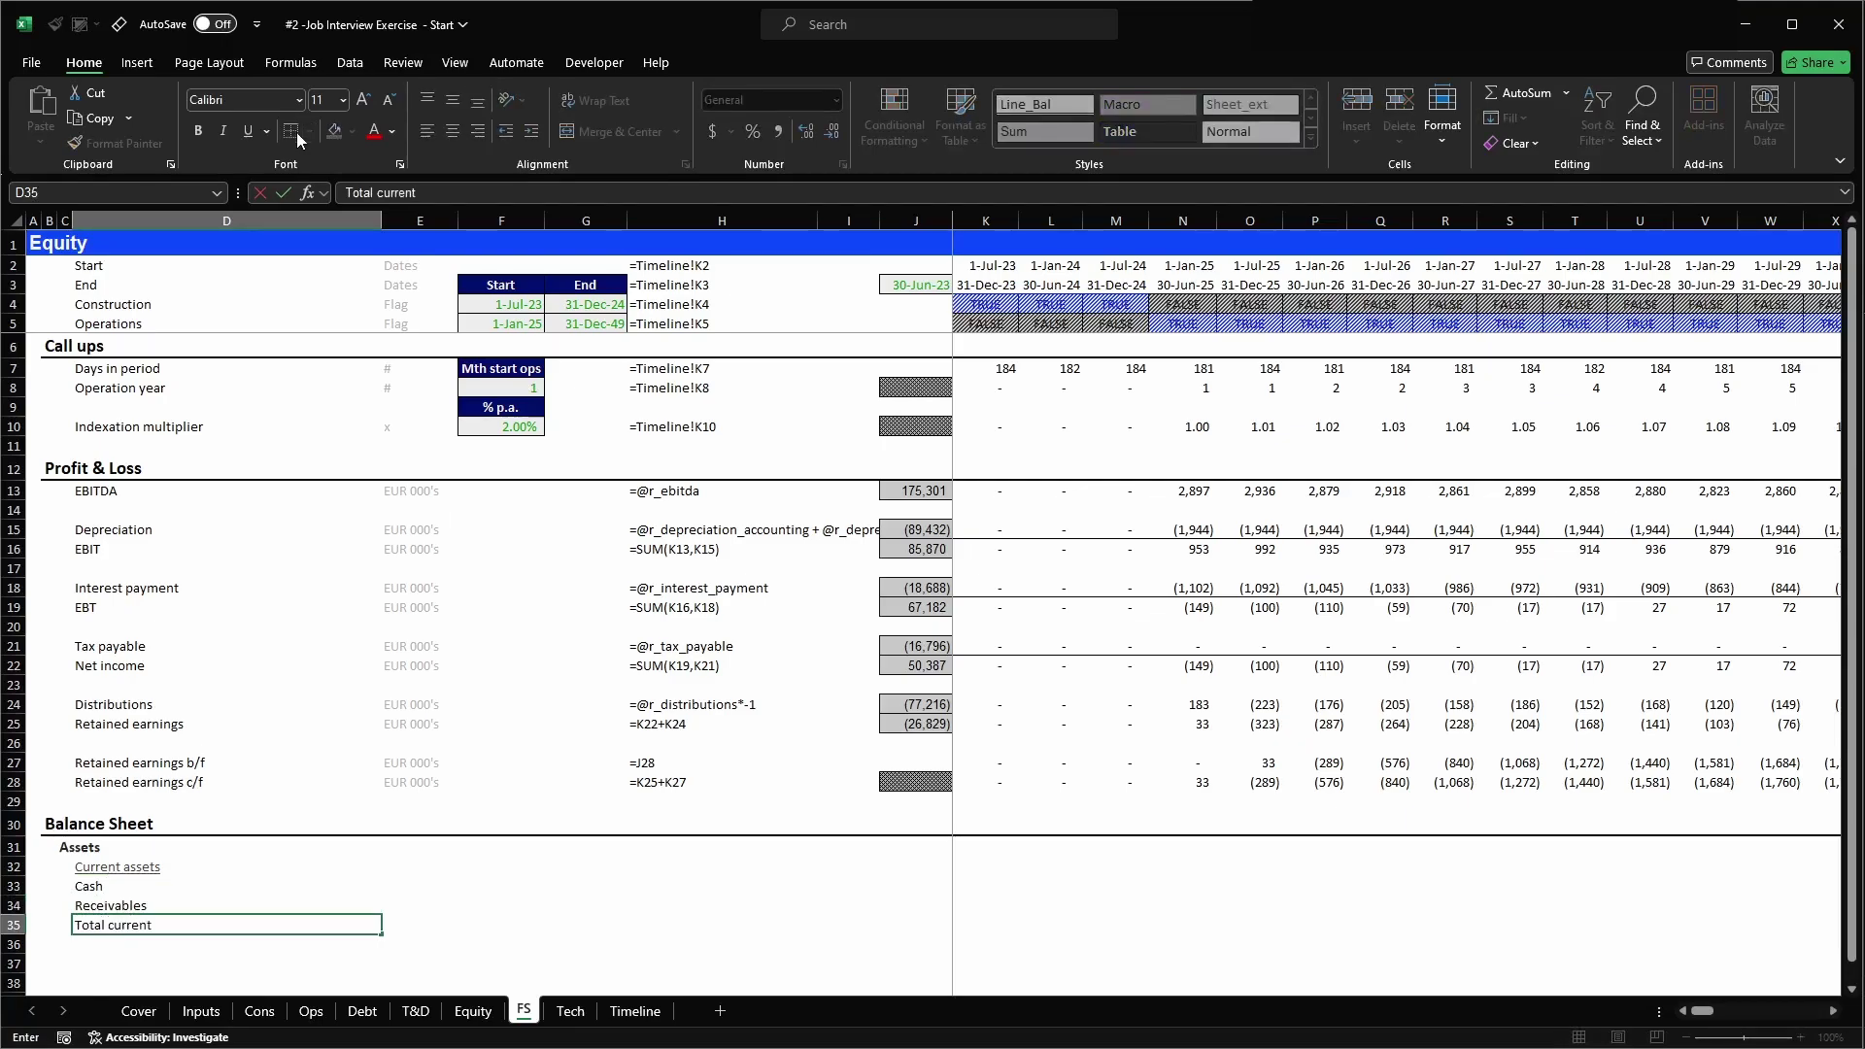
pyautogui.write(' assets')
pyautogui.hotkey('ctrl', 'Return')
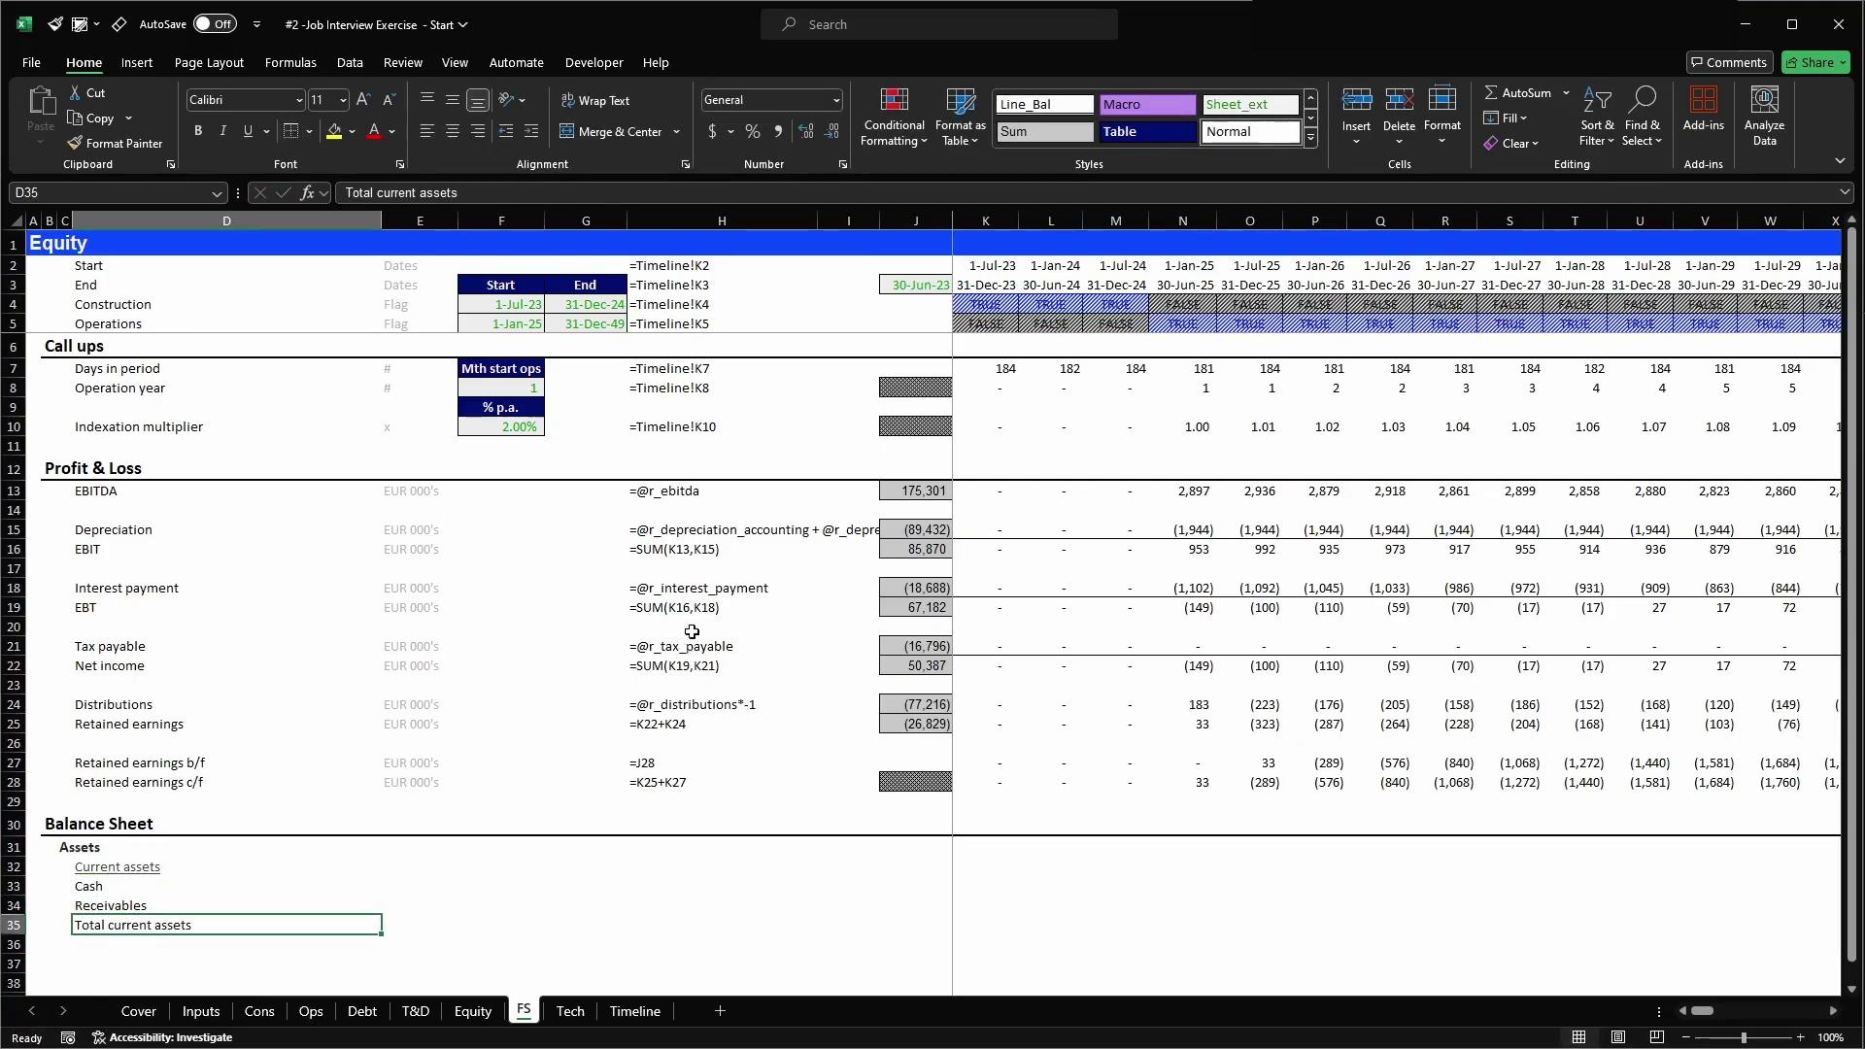
# - Copy the tax depreciation block H38:K41 from the T&D sheet to the FS sheet starting at H33
pyautogui.hotkey('ctrl', 'pageup')
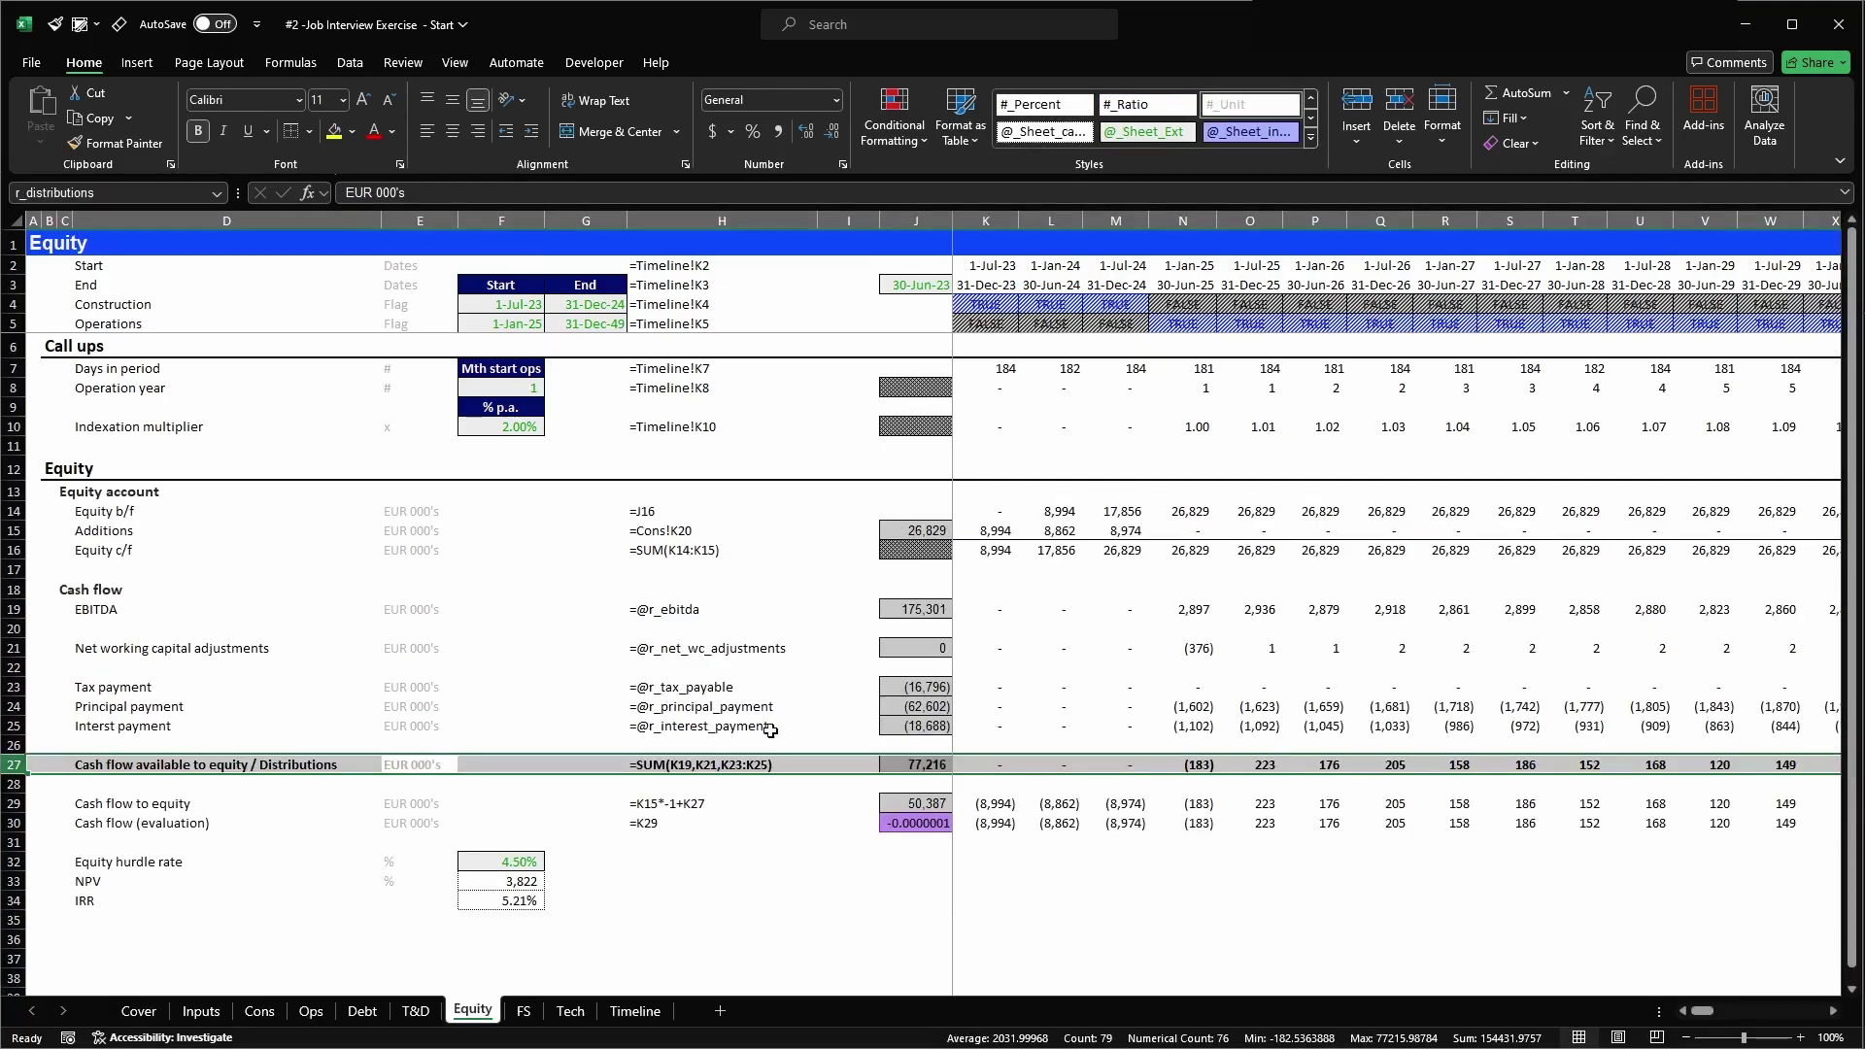
pyautogui.hotkey('ctrl', 'pageup')
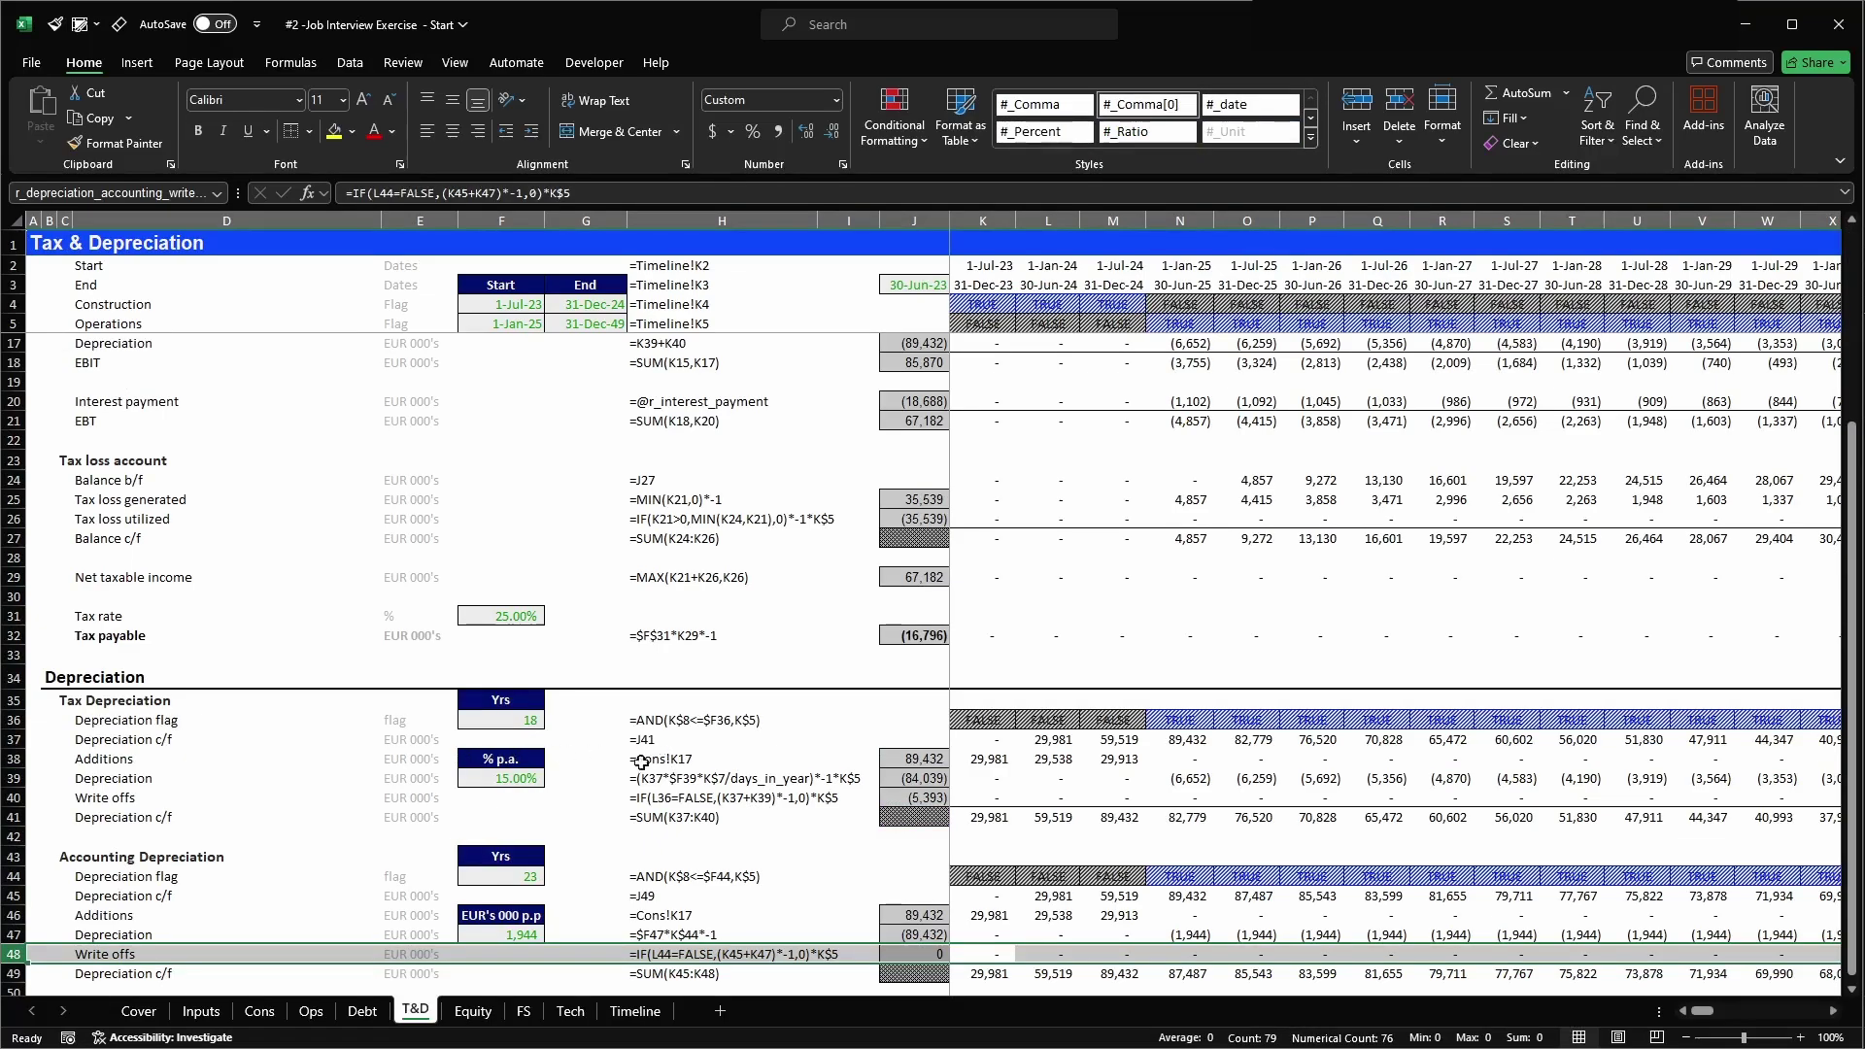
pyautogui.moveTo(653, 763); pyautogui.dragTo(989, 822)
pyautogui.hotkey('ctrl', 'c')
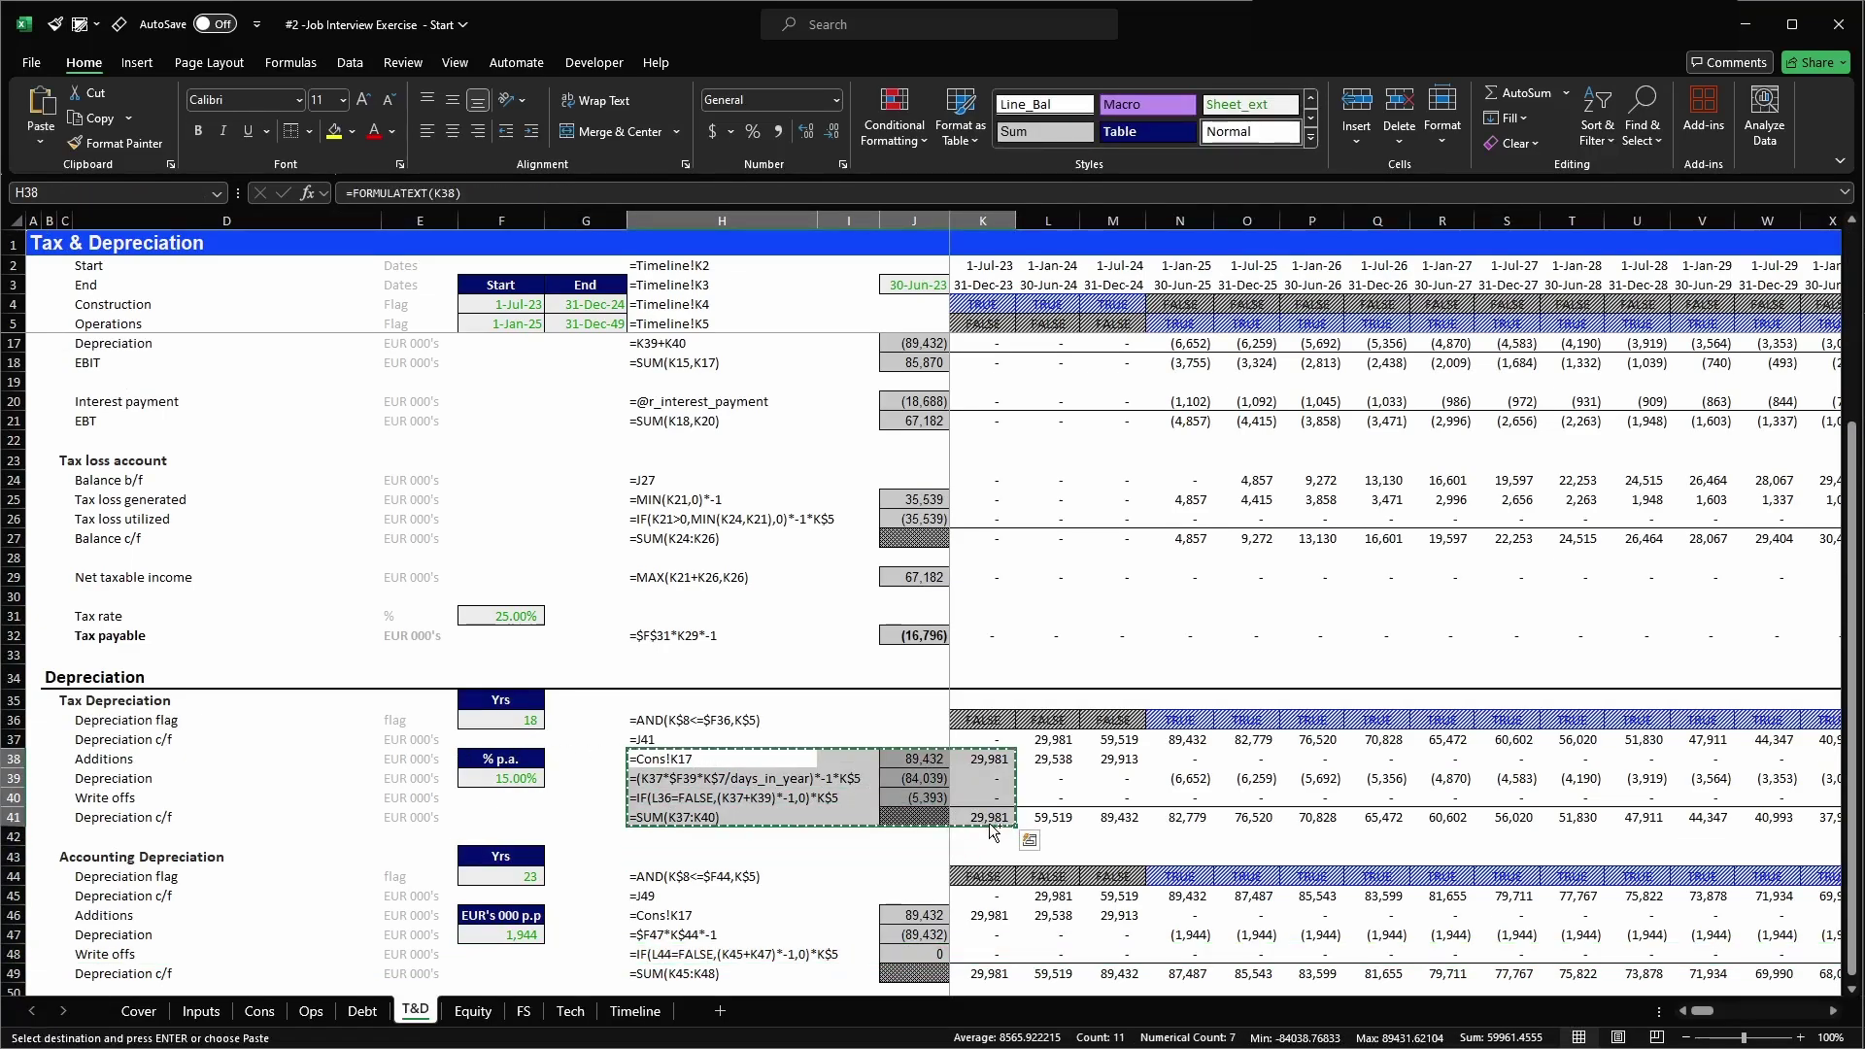
pyautogui.hotkey('ctrl', 'pagedown')
pyautogui.hotkey('ctrl', 'pagedown')
pyautogui.press('Right')
pyautogui.press('Right')
pyautogui.press('Right')
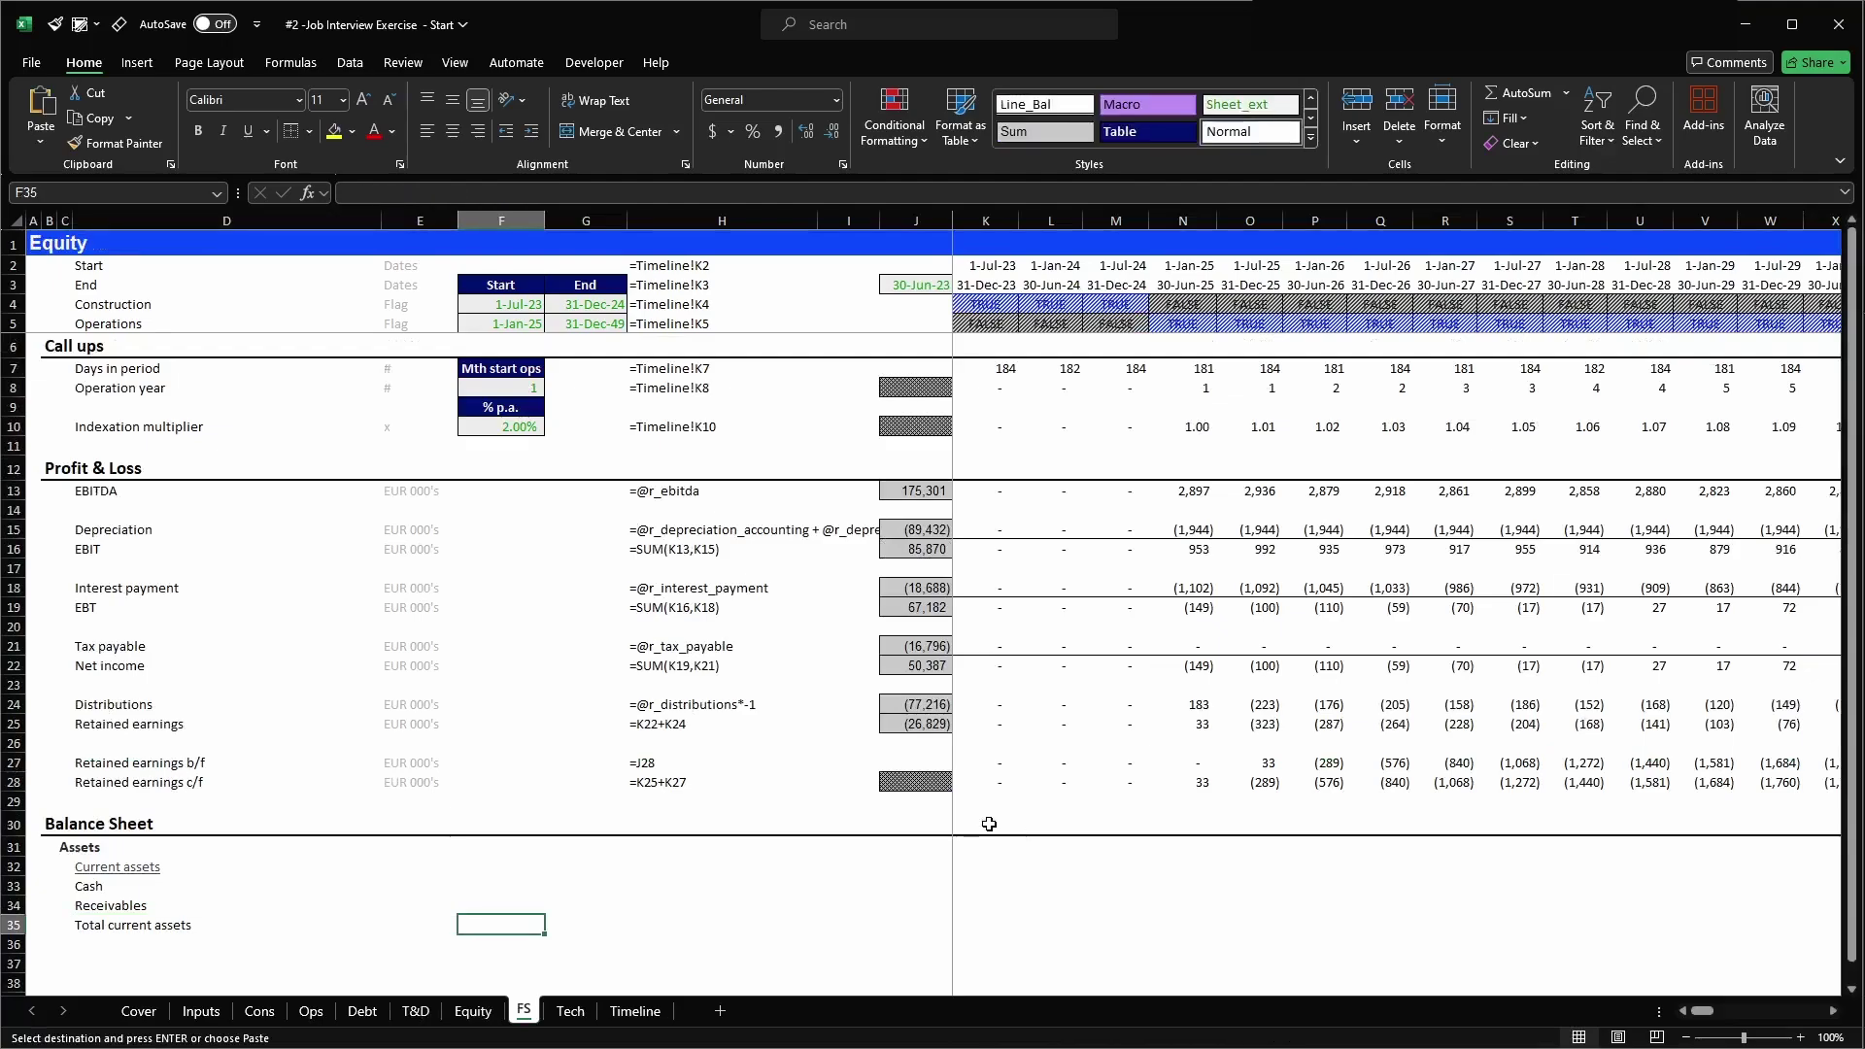
pyautogui.press('Right')
pyautogui.press('Up')
pyautogui.press('Up')
pyautogui.press('Up')
pyautogui.press('Down')
pyautogui.press('Return')
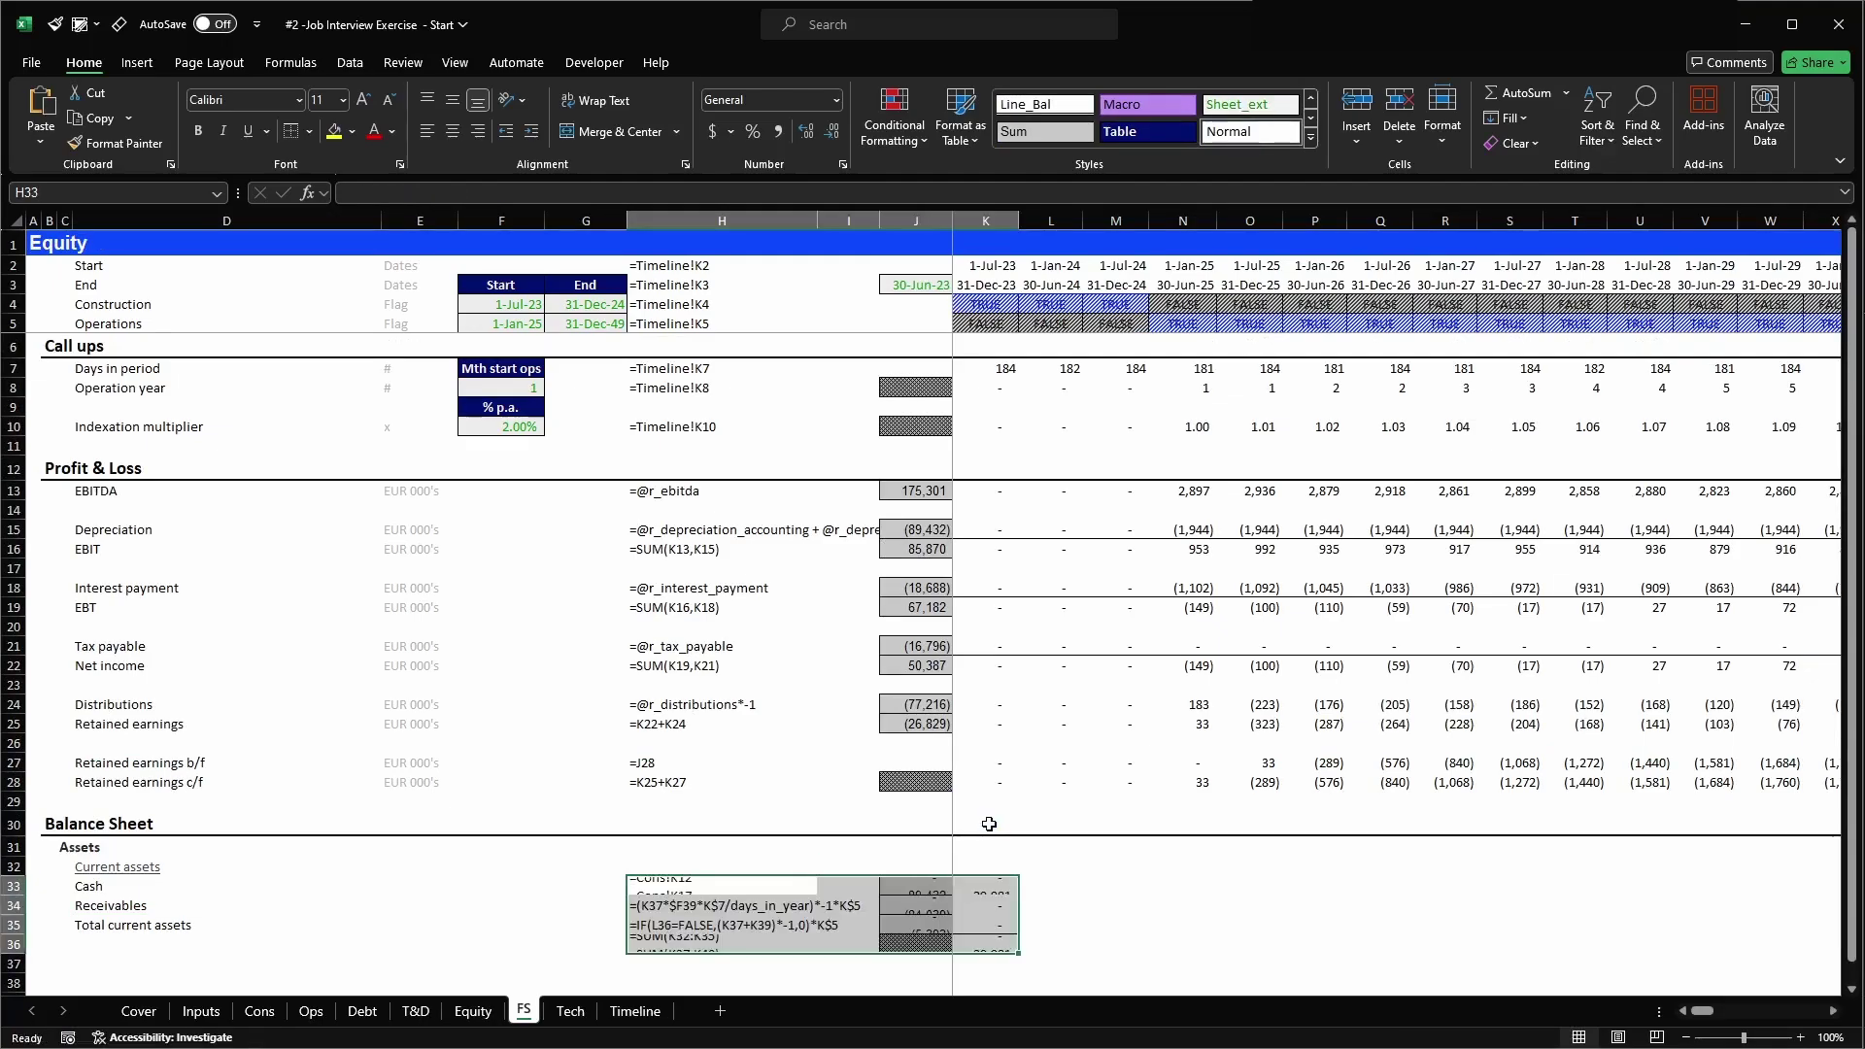
# - Delete the pasted write-off cells H35:K35, shifting the cells below up
pyautogui.press('Down')
pyautogui.hotkey('shift', 'Right')
pyautogui.hotkey('shift', 'Right')
pyautogui.hotkey('shift', 'Right')
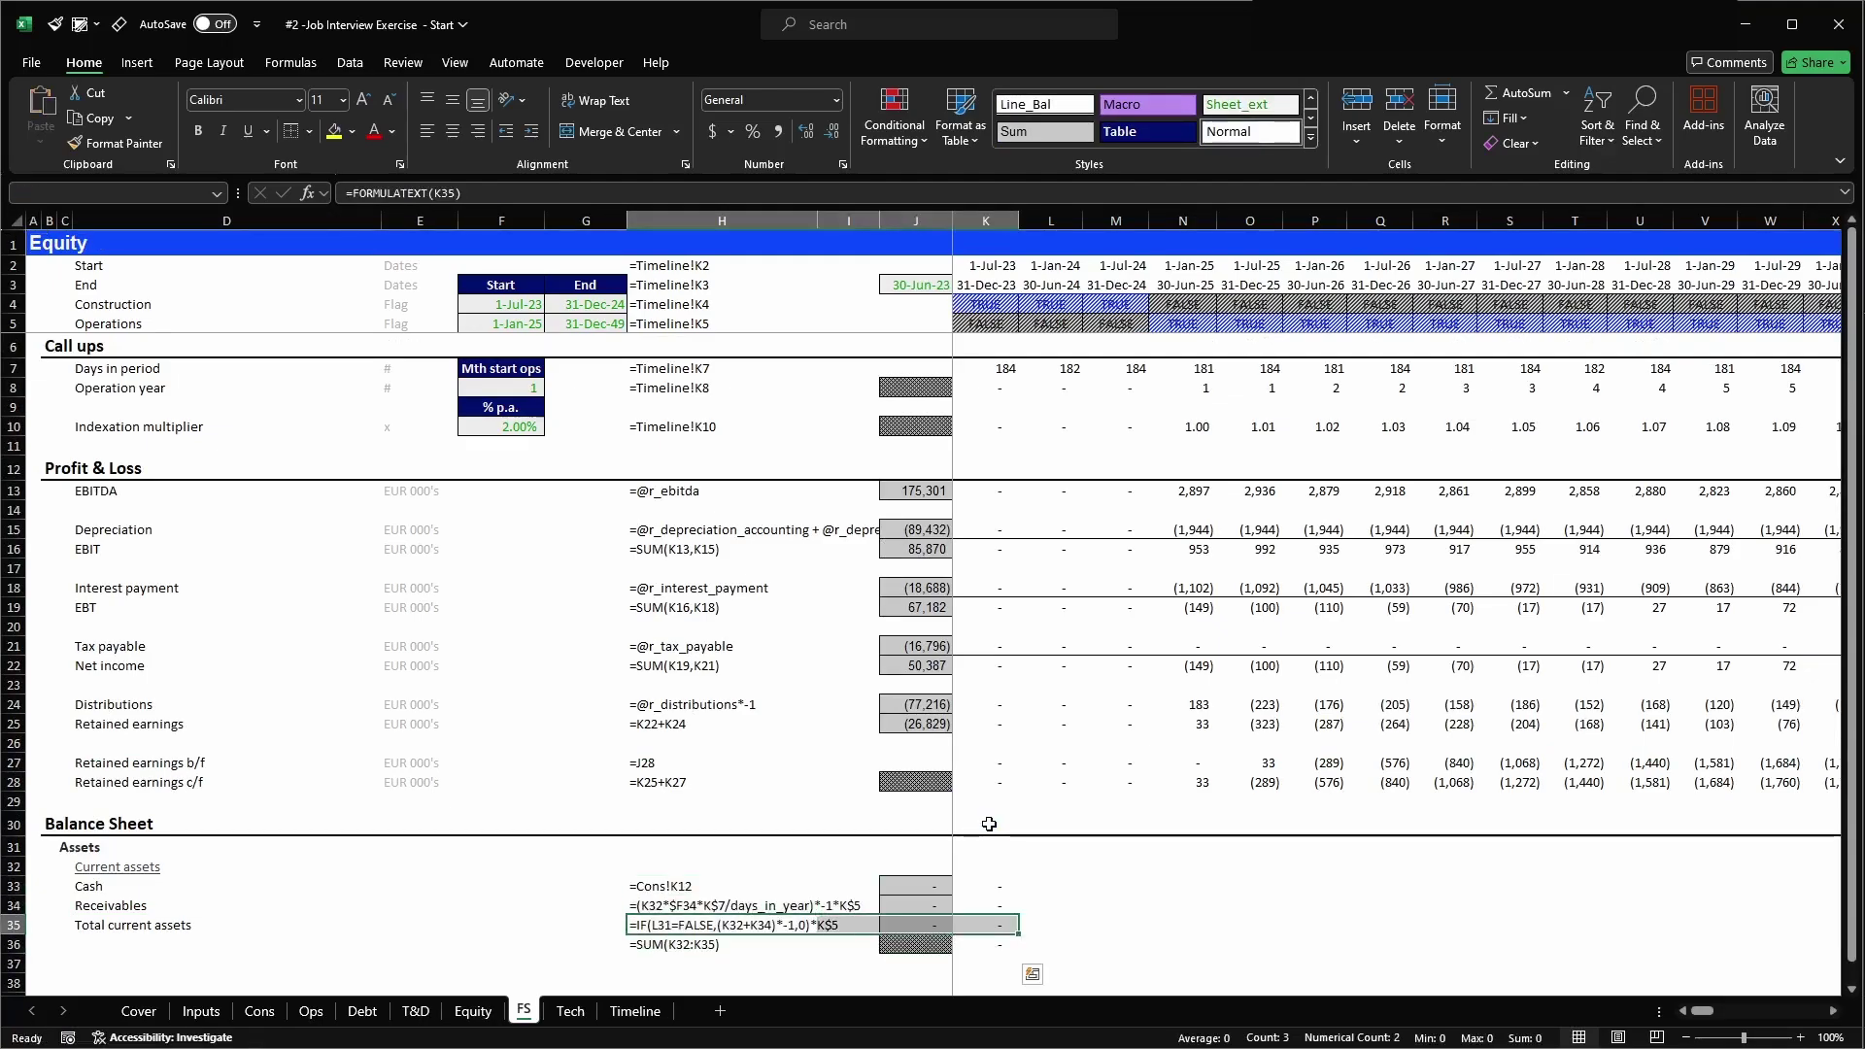
pyautogui.hotkey('ctrl', '-')
pyautogui.press('Return')
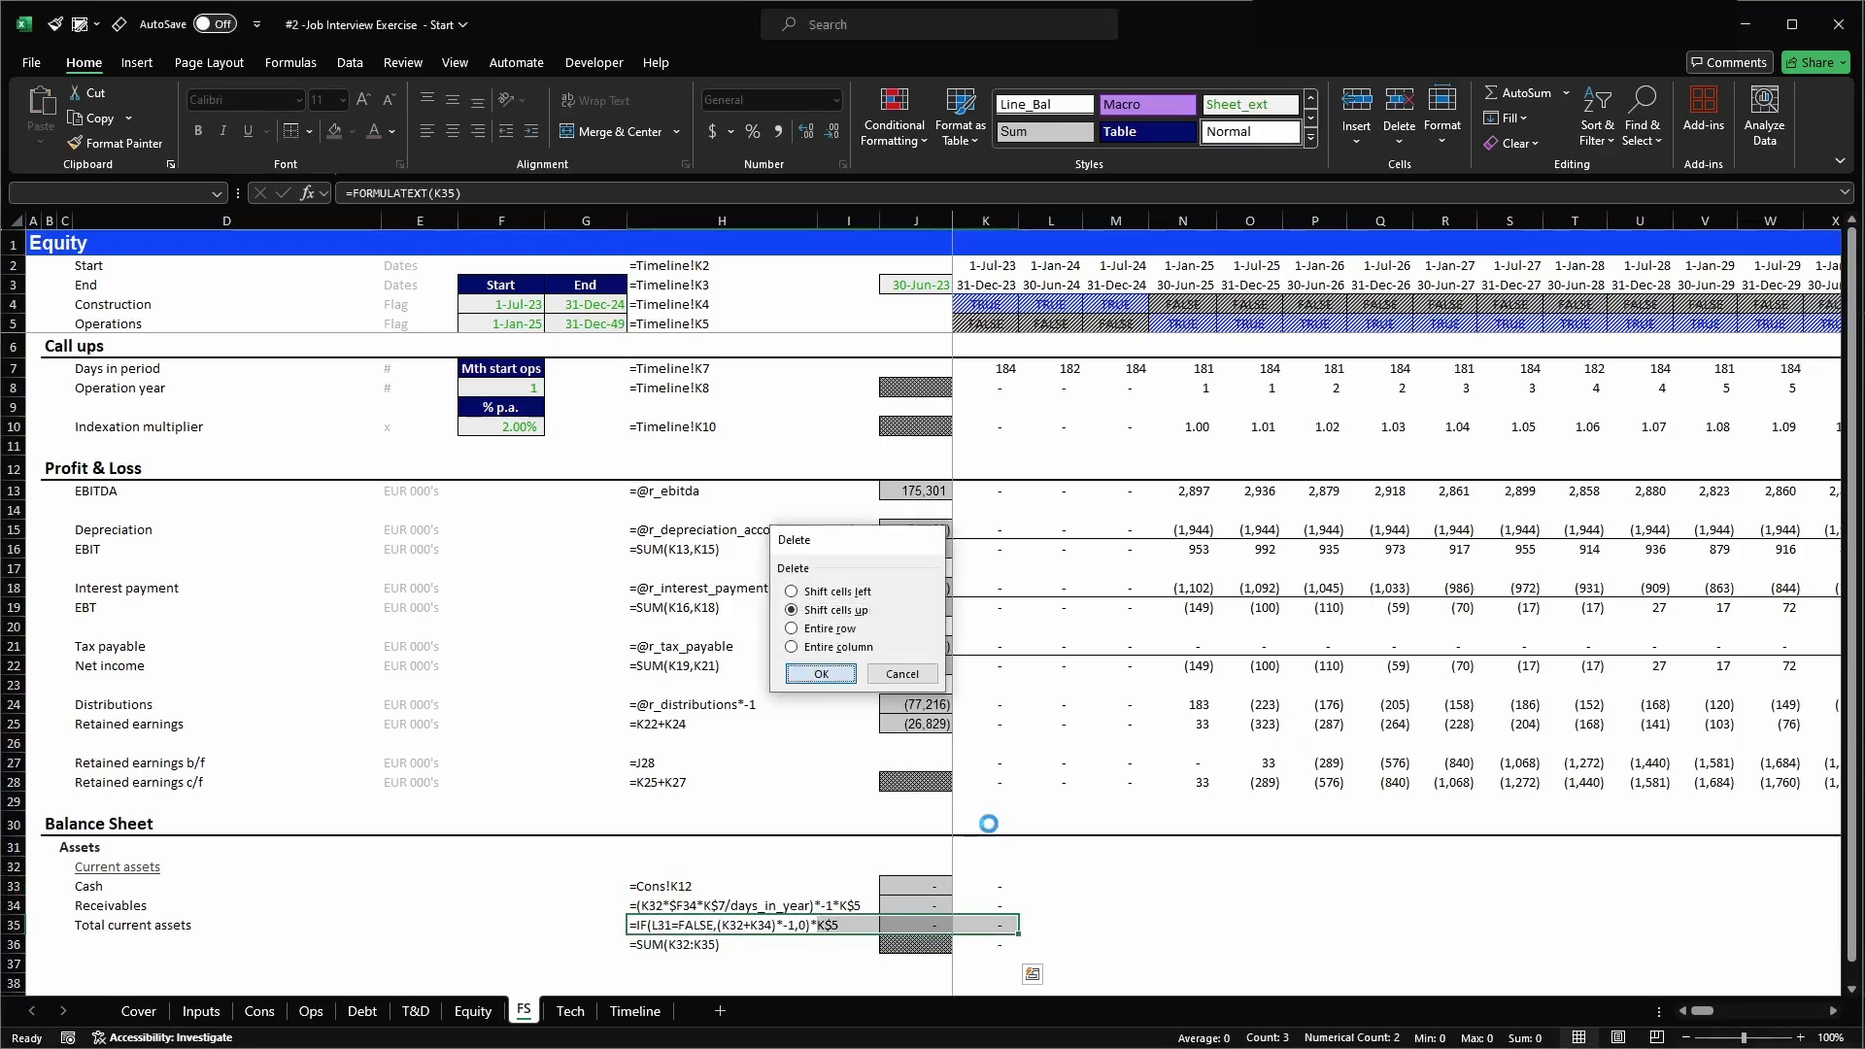
# - Set the first-period Cash formula in K33 to =J35
pyautogui.click(991, 884)
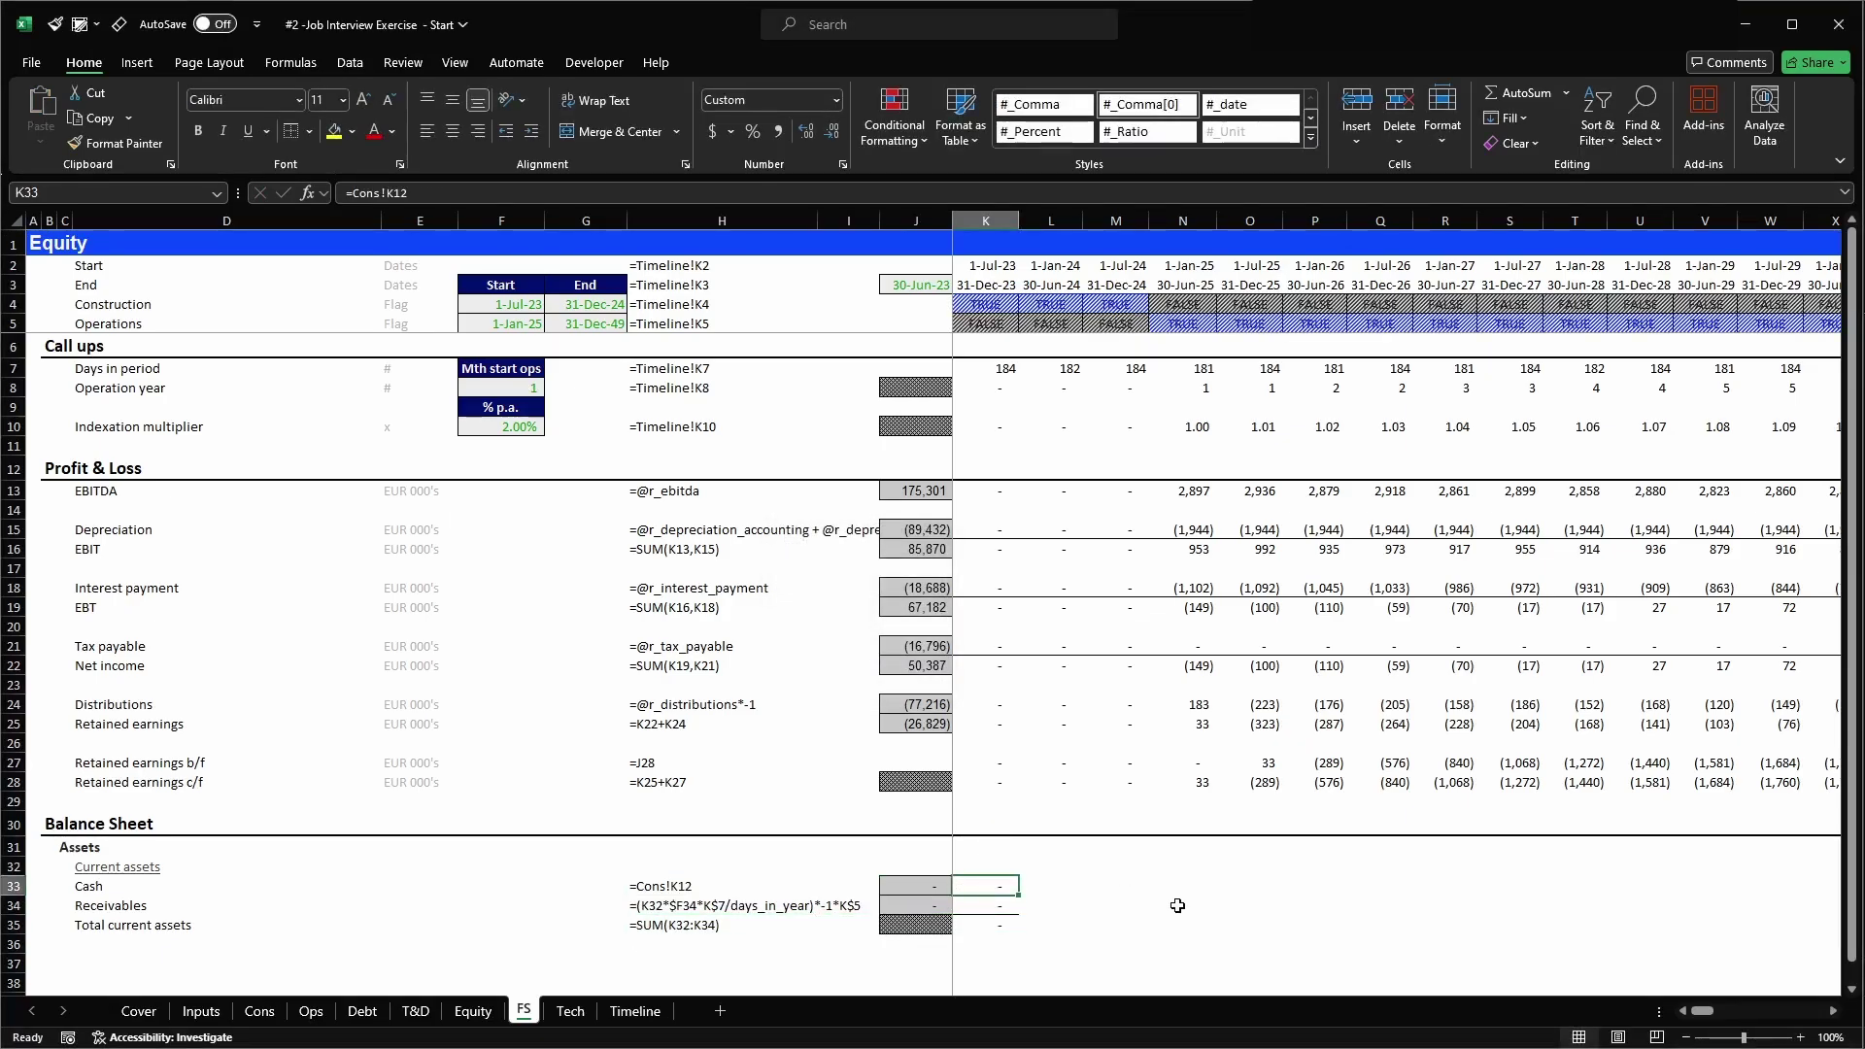
pyautogui.write('=')
pyautogui.press('Left')
pyautogui.press('Down')
pyautogui.press('Down')
pyautogui.press('Return')
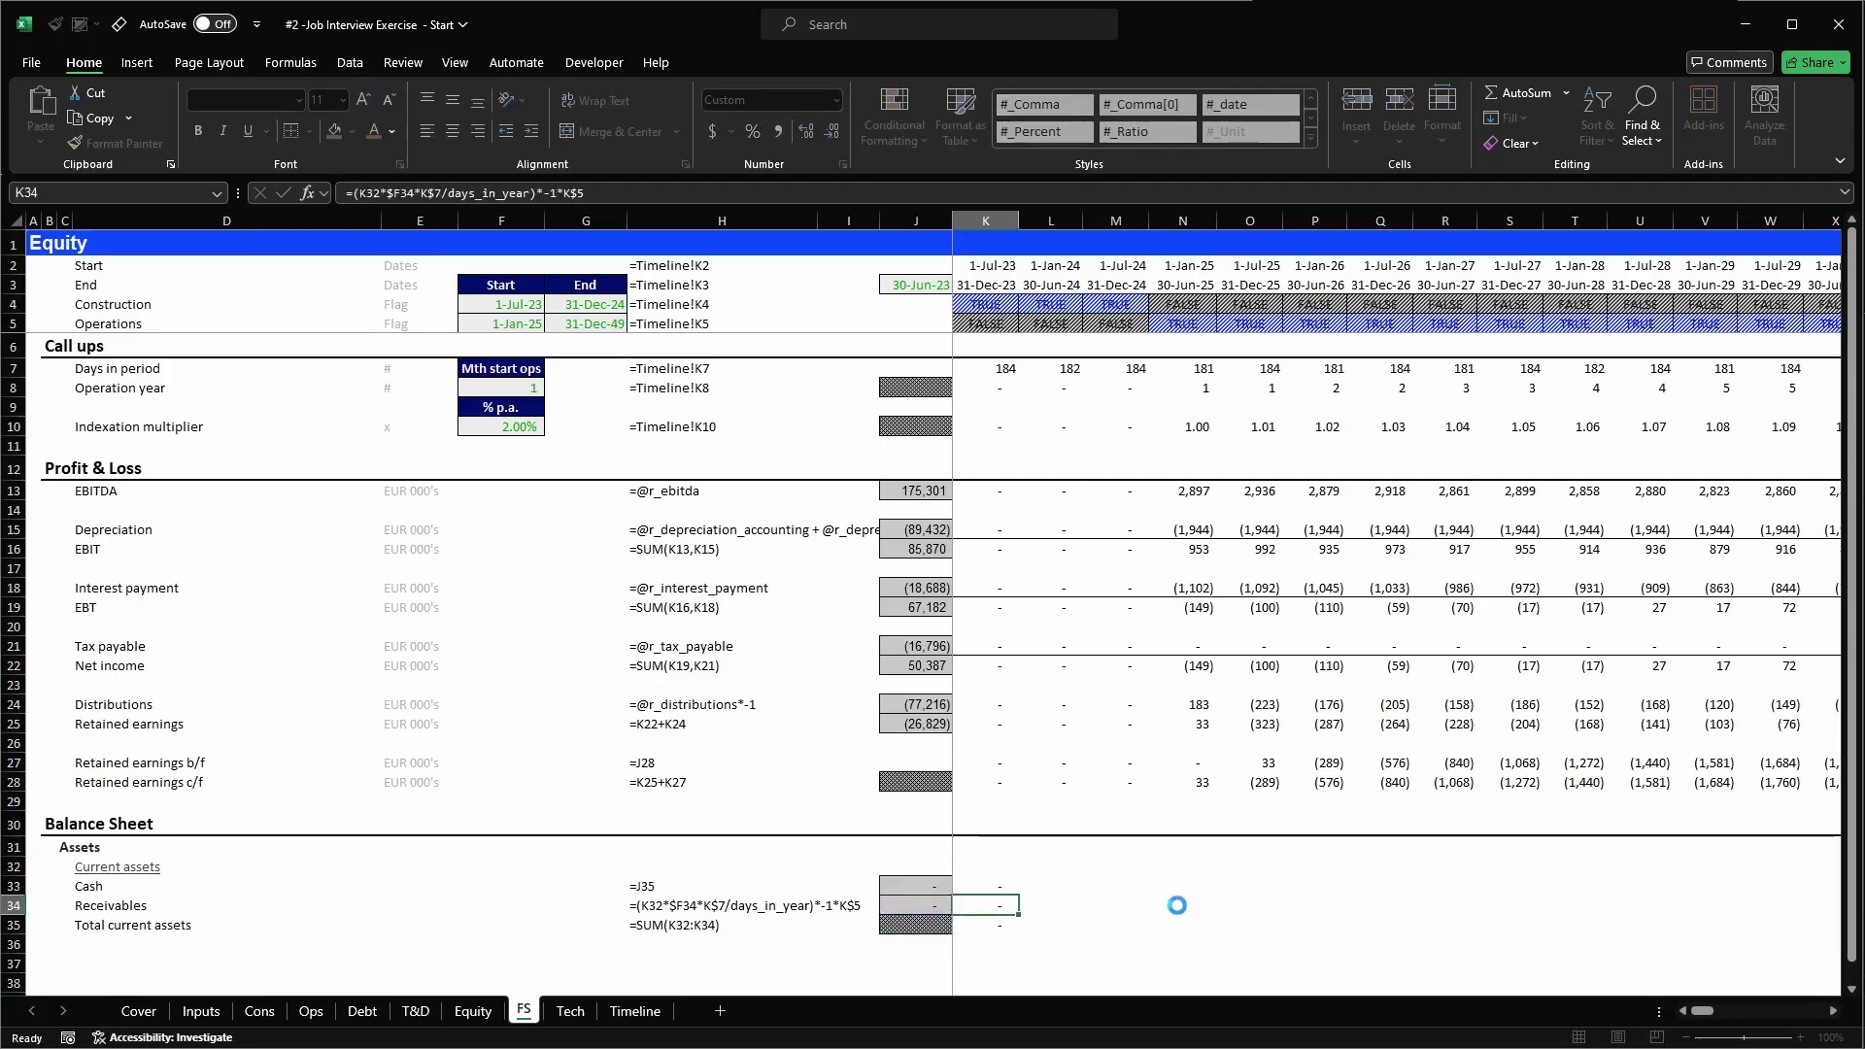
pyautogui.press('Down')
pyautogui.press('Delete')
pyautogui.press('Down')
pyautogui.press('F2')
pyautogui.press('Escape')
pyautogui.press('Up')
pyautogui.press('Up')
pyautogui.hotkey('ctrl', 'z')
# - Clear the first-period Receivables formula and total the current assets in K35 as =SUM(K33:K34)
pyautogui.press('Up')
pyautogui.press('Delete')
pyautogui.press('Down')
pyautogui.press('F2')
pyautogui.press('Escape')
pyautogui.hotkey('alt', '=')
pyautogui.press('Return')
pyautogui.press('Up')
pyautogui.press('Up')
pyautogui.press('Up')
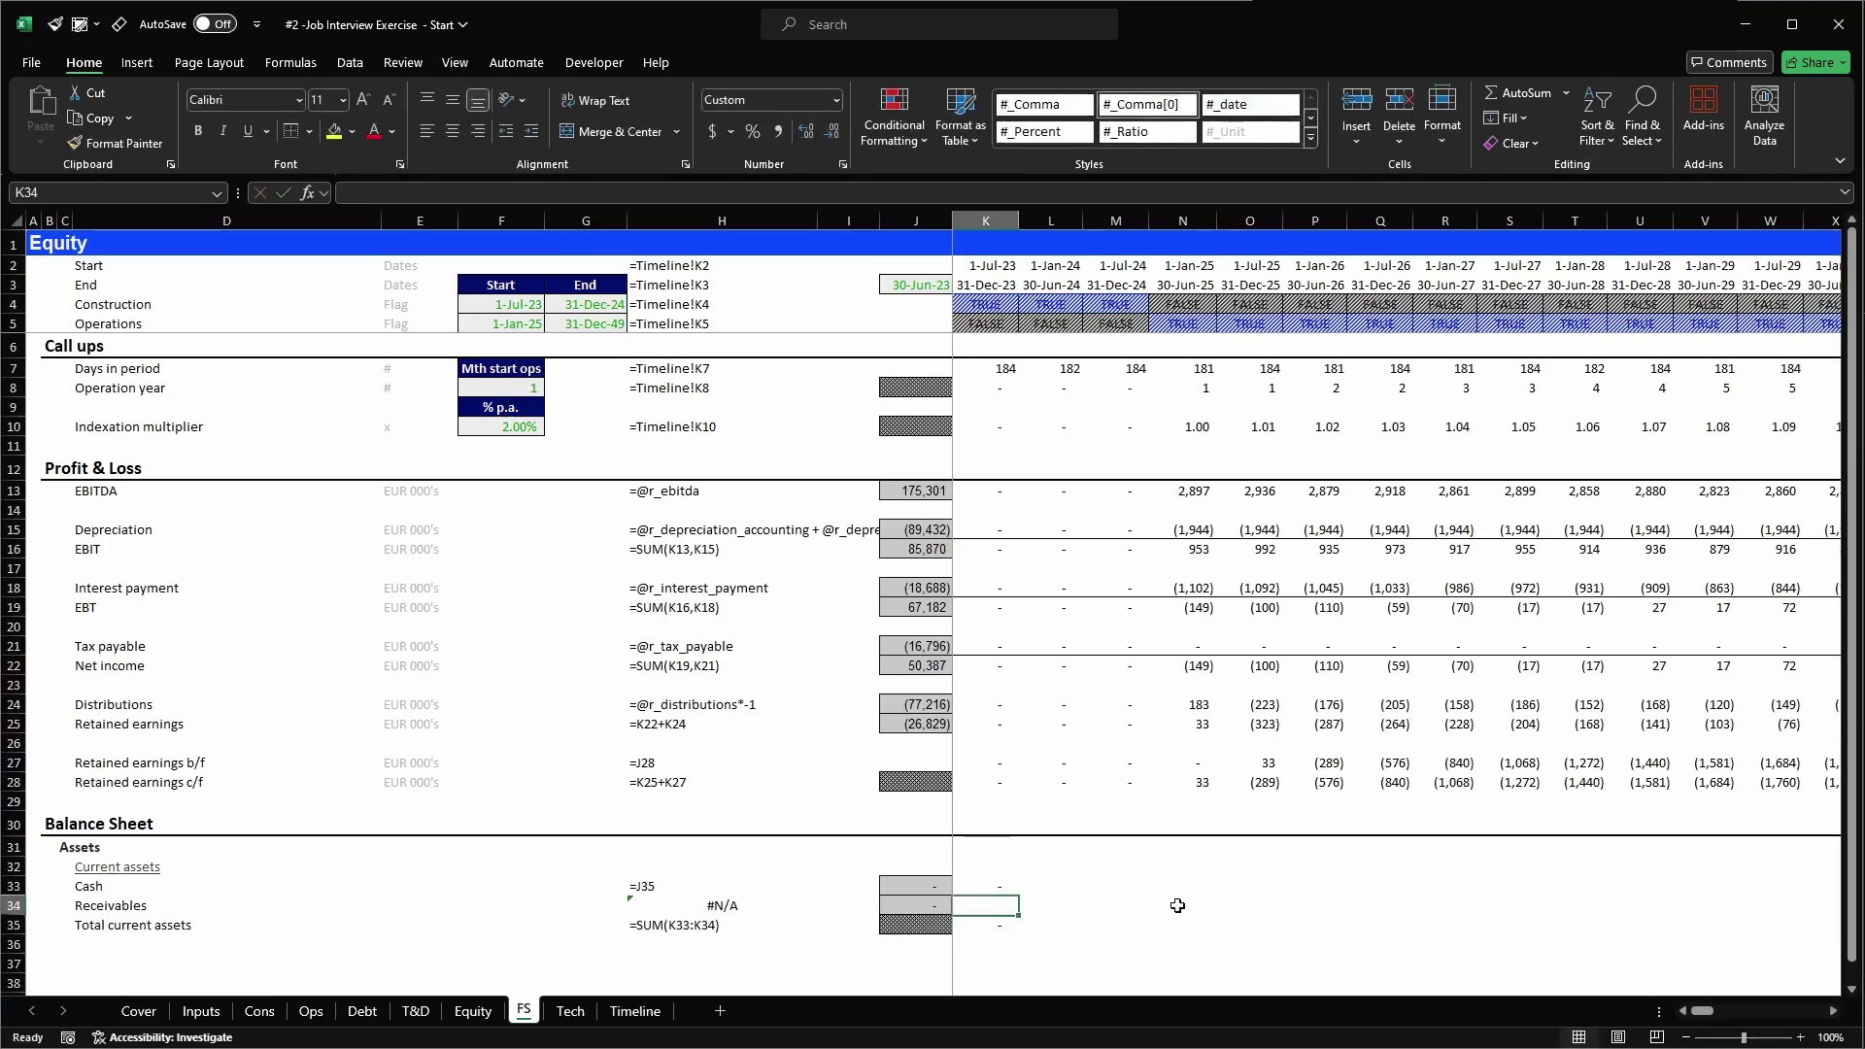
# - Copy the Cash row's total and first-period formula, J33:K33, into the Receivables row
pyautogui.press('Left')
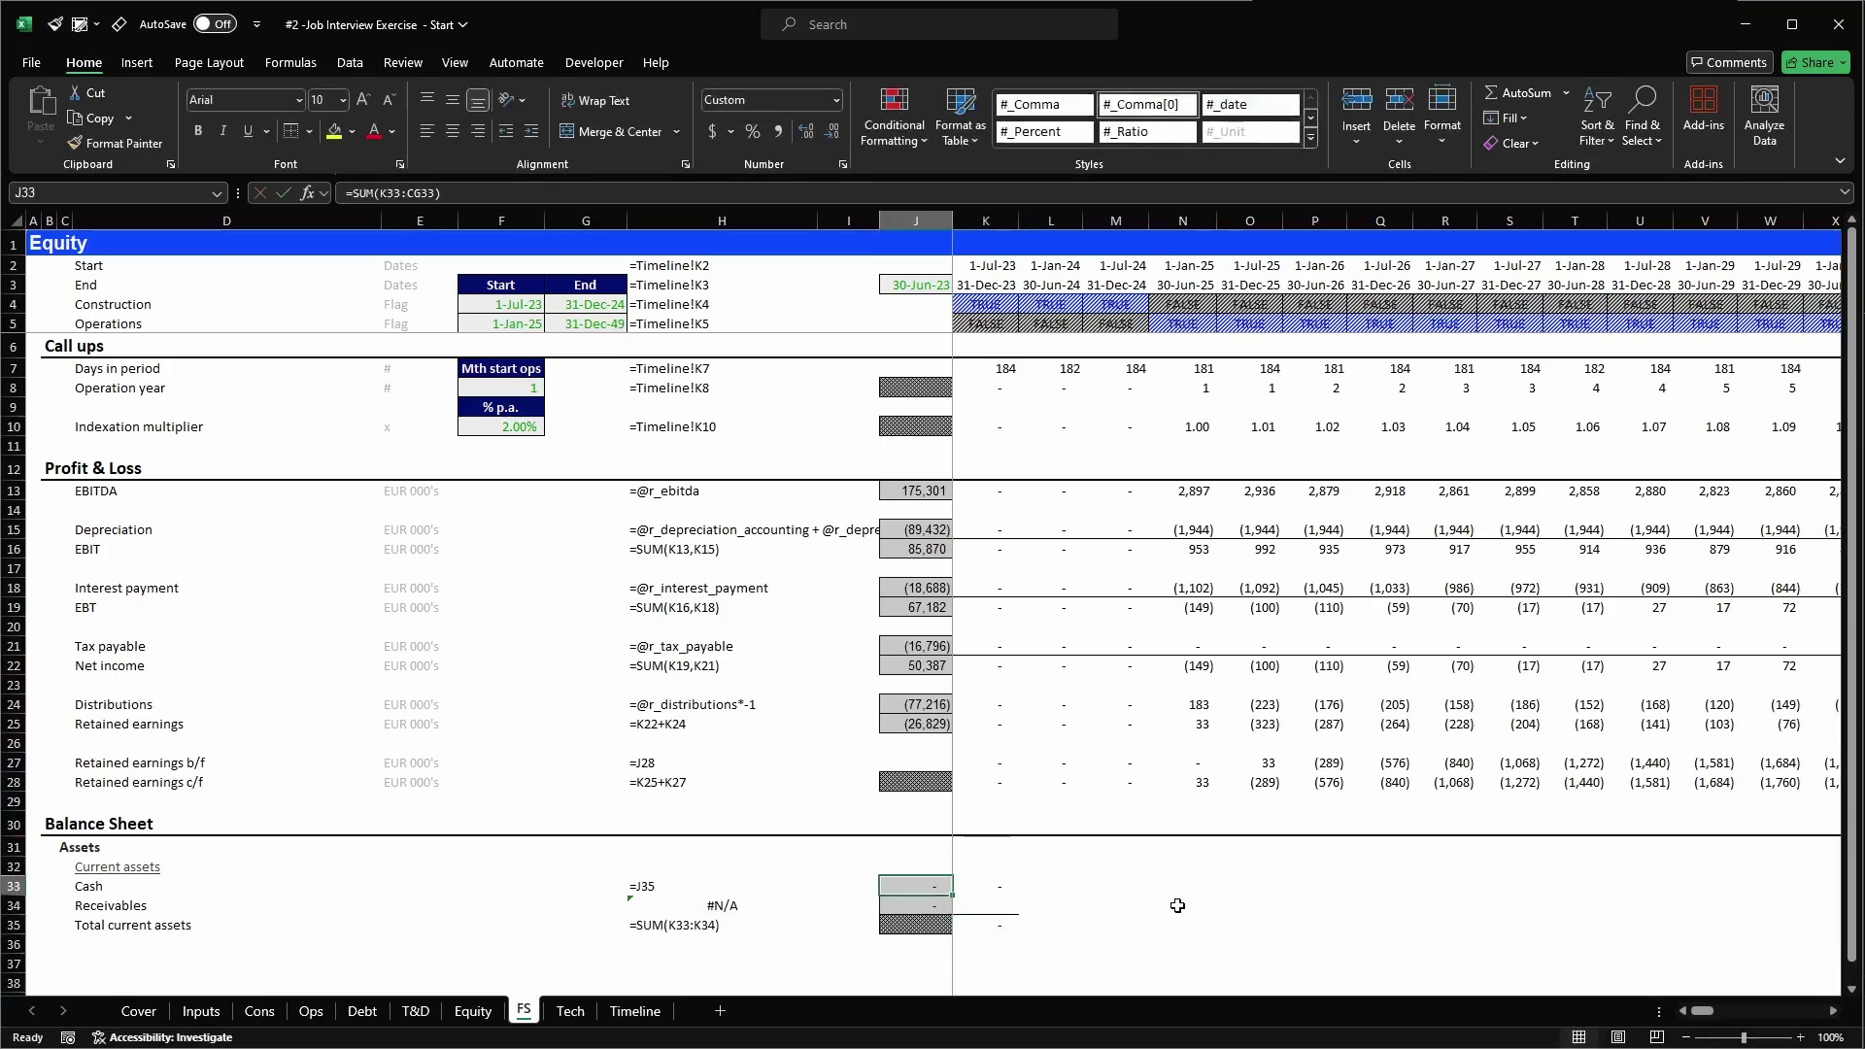
pyautogui.press('Left')
pyautogui.press('Left')
pyautogui.press('Left')
pyautogui.press('Left')
pyautogui.press('Right')
pyautogui.press('Right')
pyautogui.press('Right')
pyautogui.press('Right')
pyautogui.press('Right')
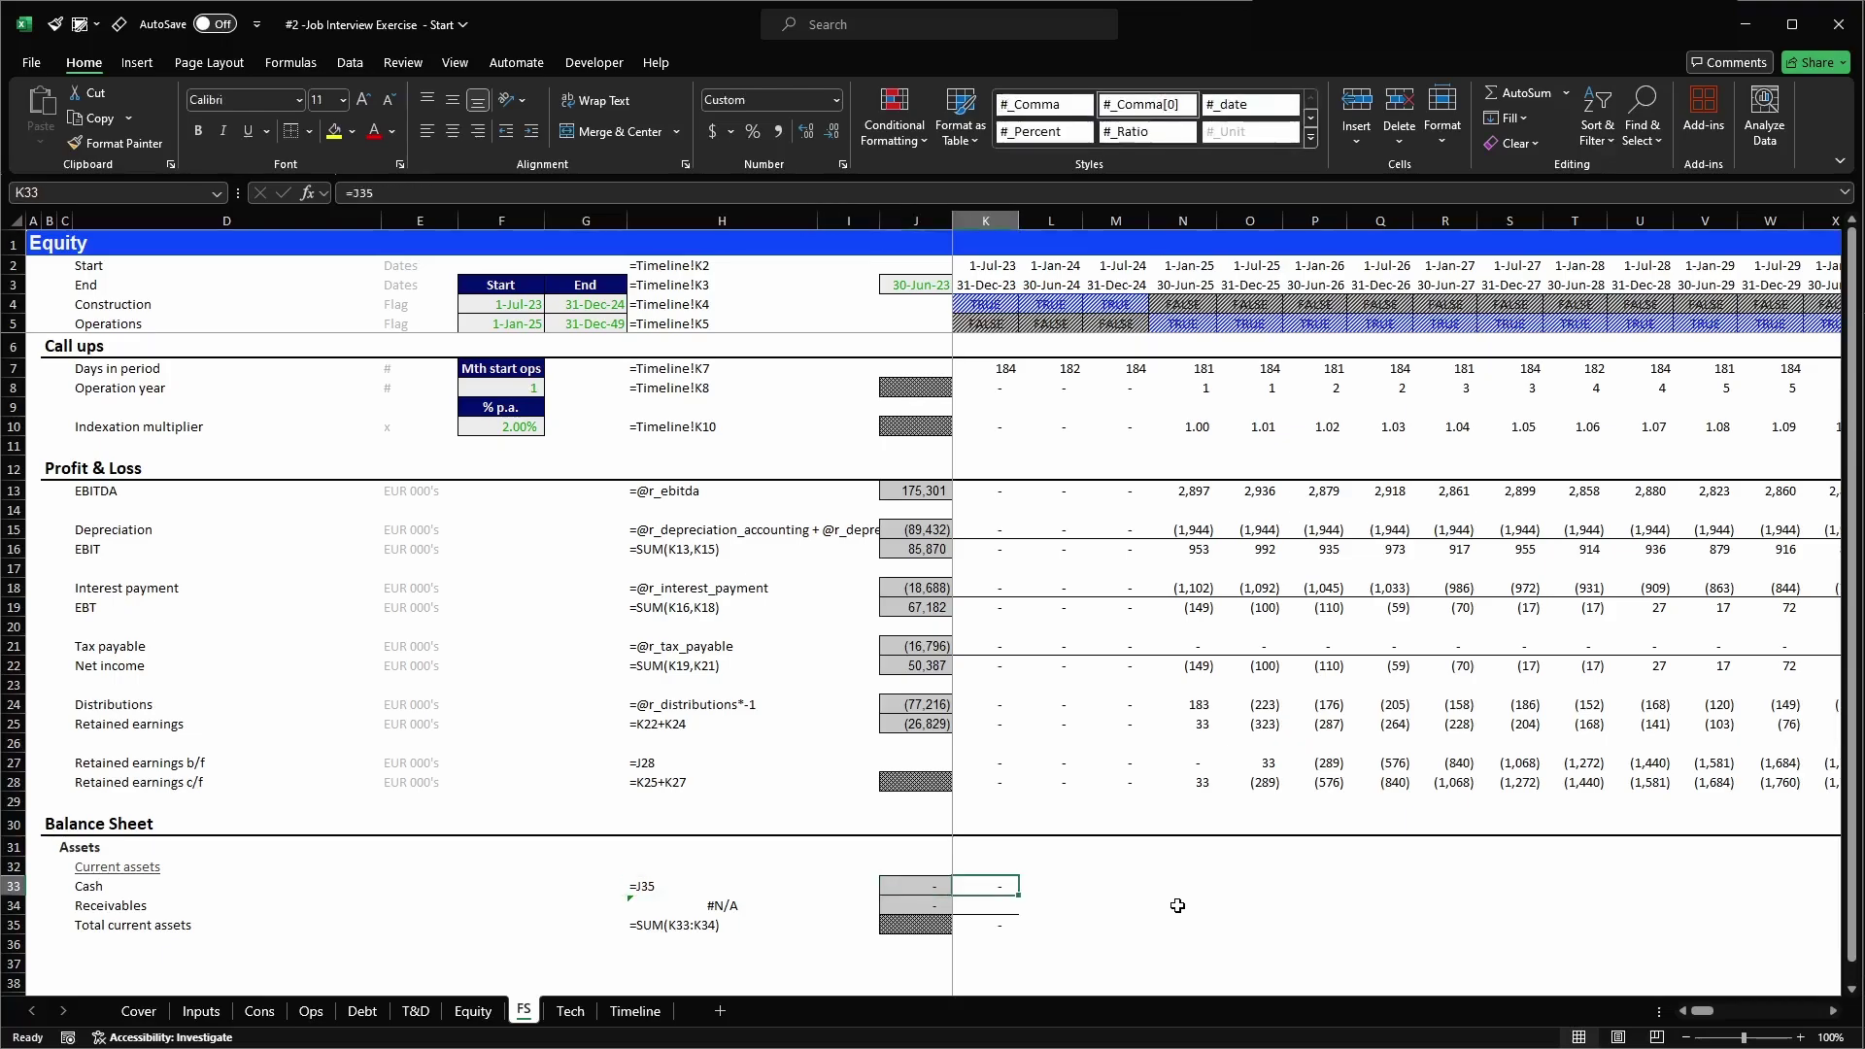
pyautogui.press('Left')
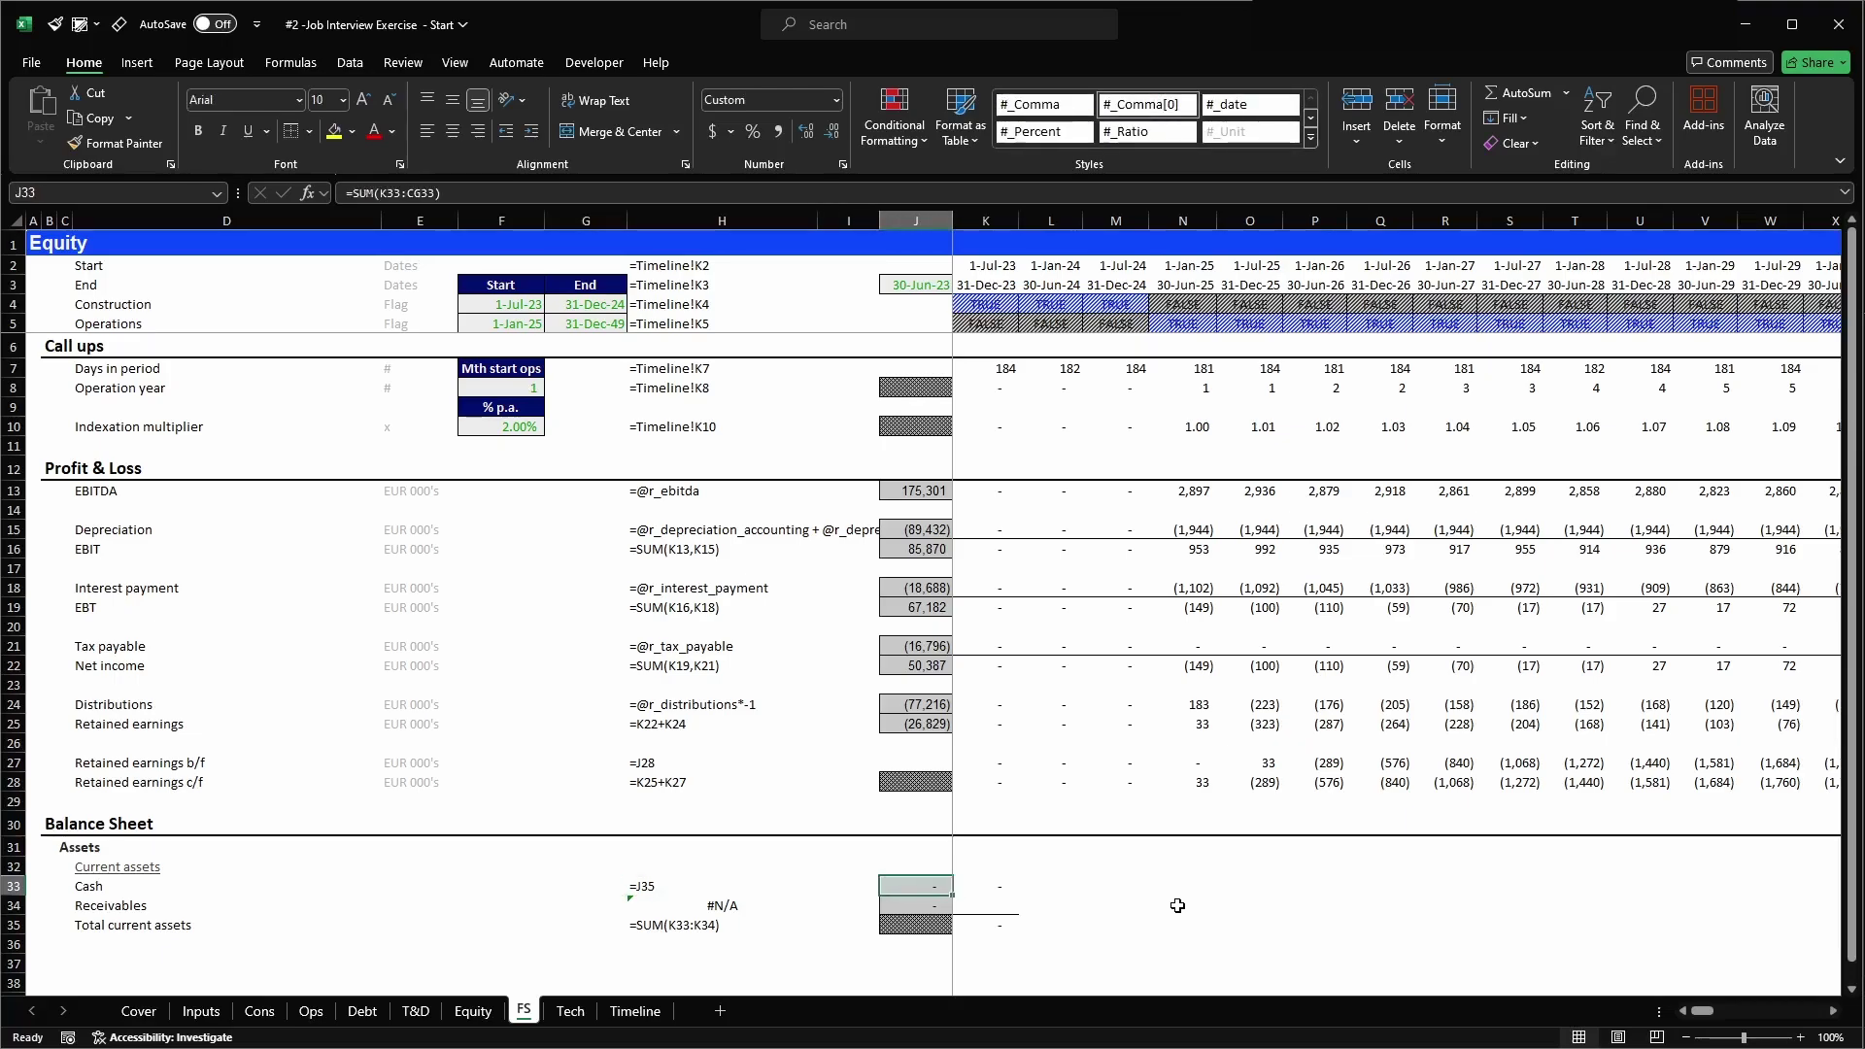
pyautogui.hotkey('shift', 'Right')
pyautogui.hotkey('ctrl', 'c')
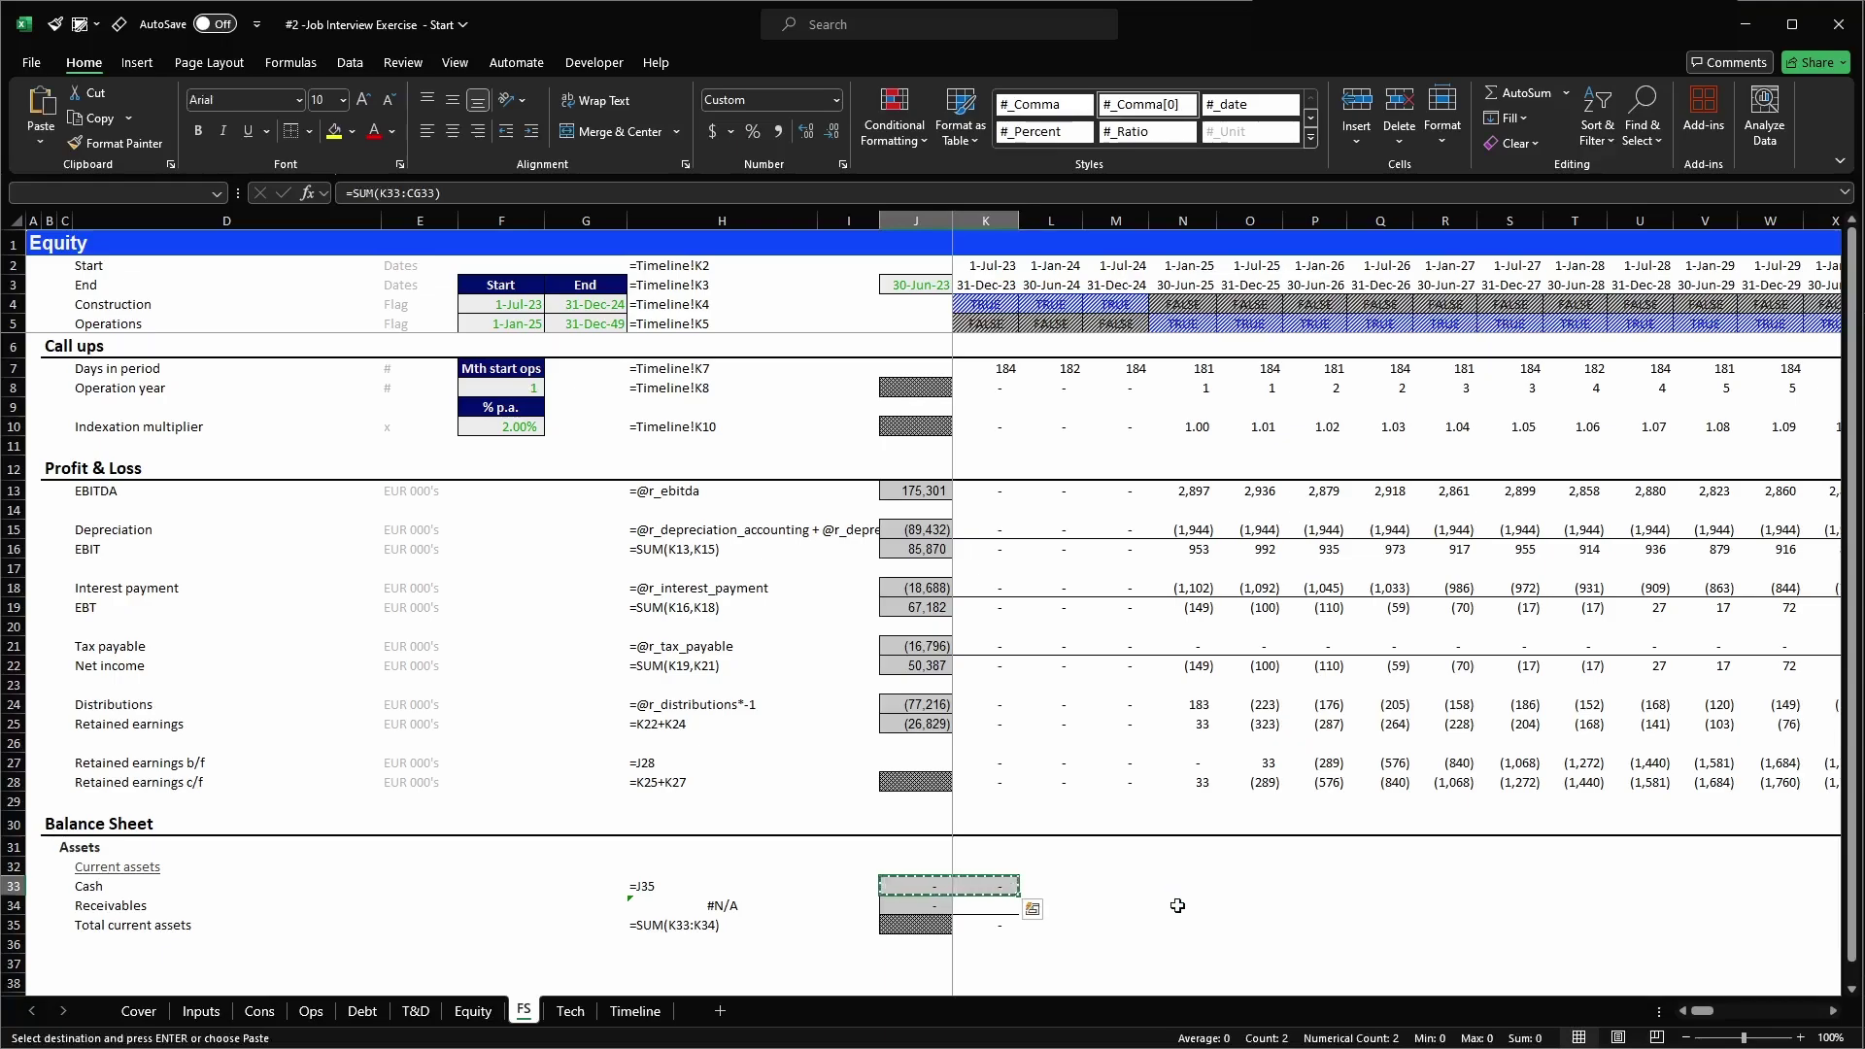
pyautogui.hotkey('shift', 'Down')
pyautogui.press('Return')
pyautogui.press('Left')
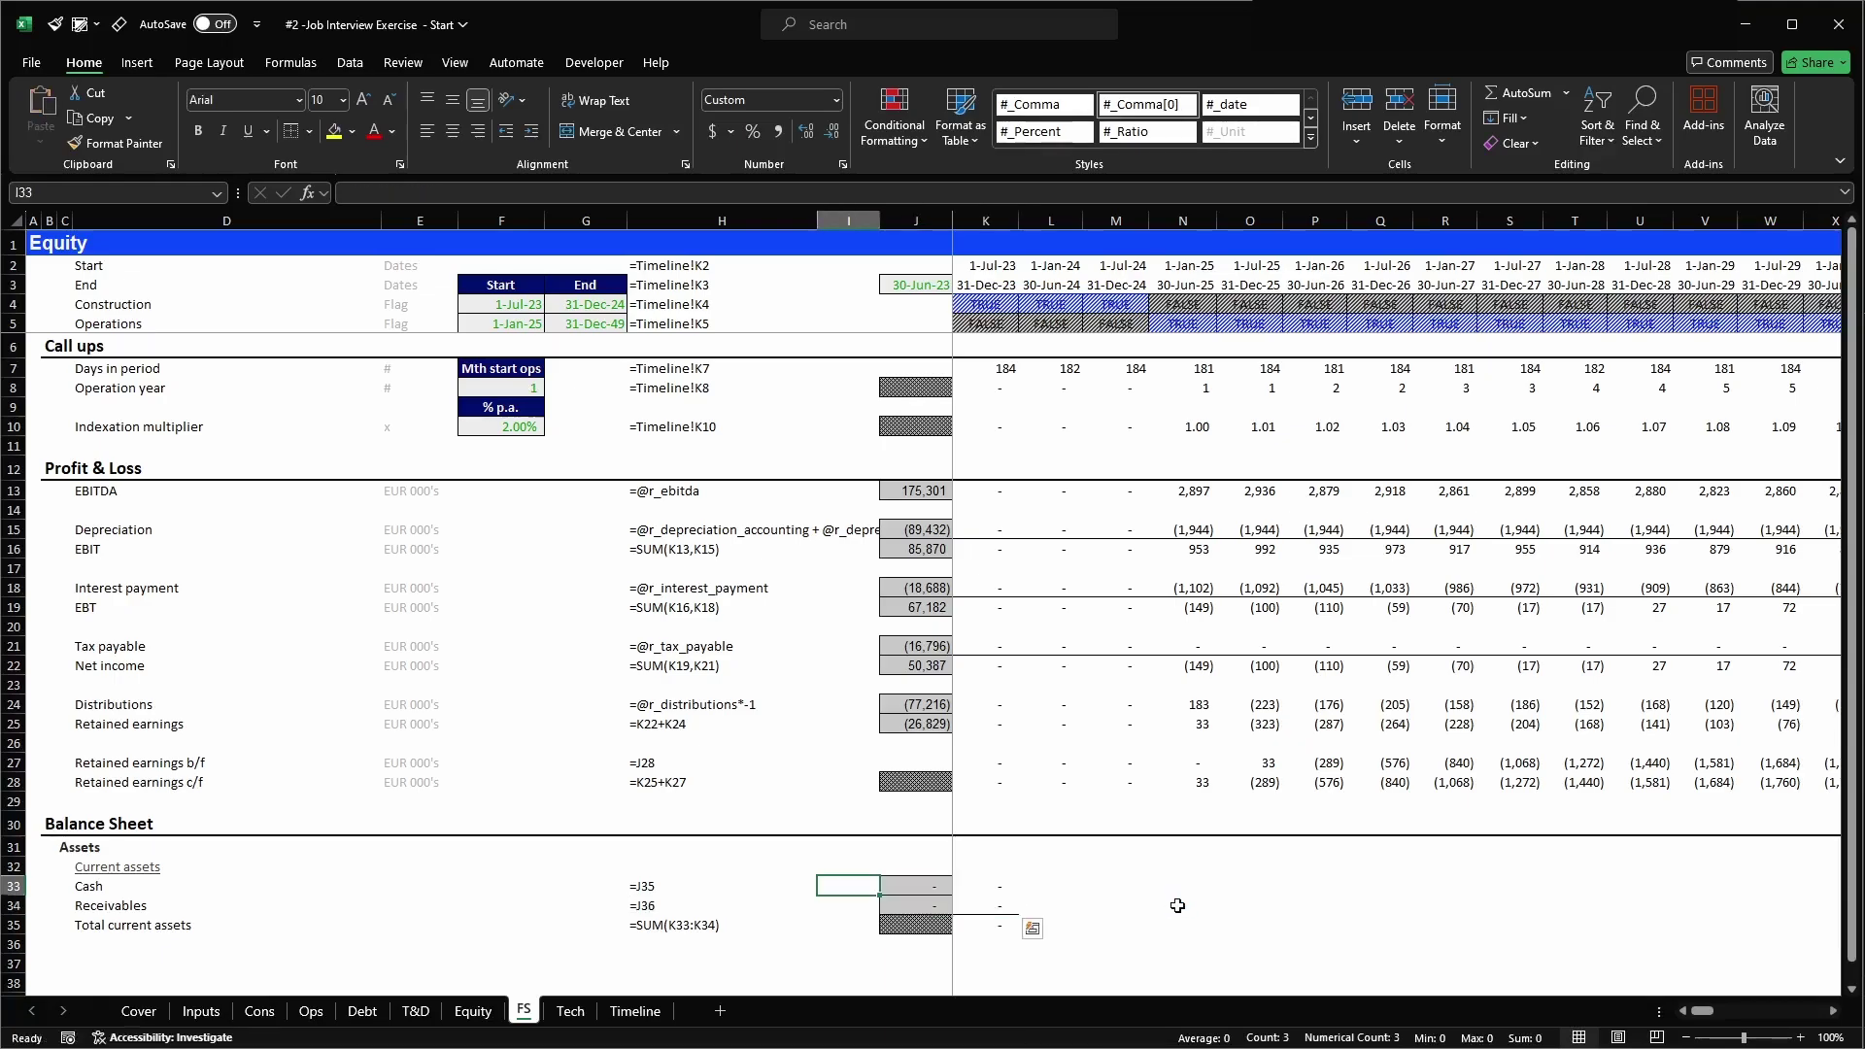
# - Copy the Receivables row's total formula in J34 to the Total current assets row
pyautogui.press('Down')
pyautogui.press('Right')
pyautogui.hotkey('ctrl', 'c')
pyautogui.press('Down')
pyautogui.hotkey('ctrl', 'v')
pyautogui.press('Escape')
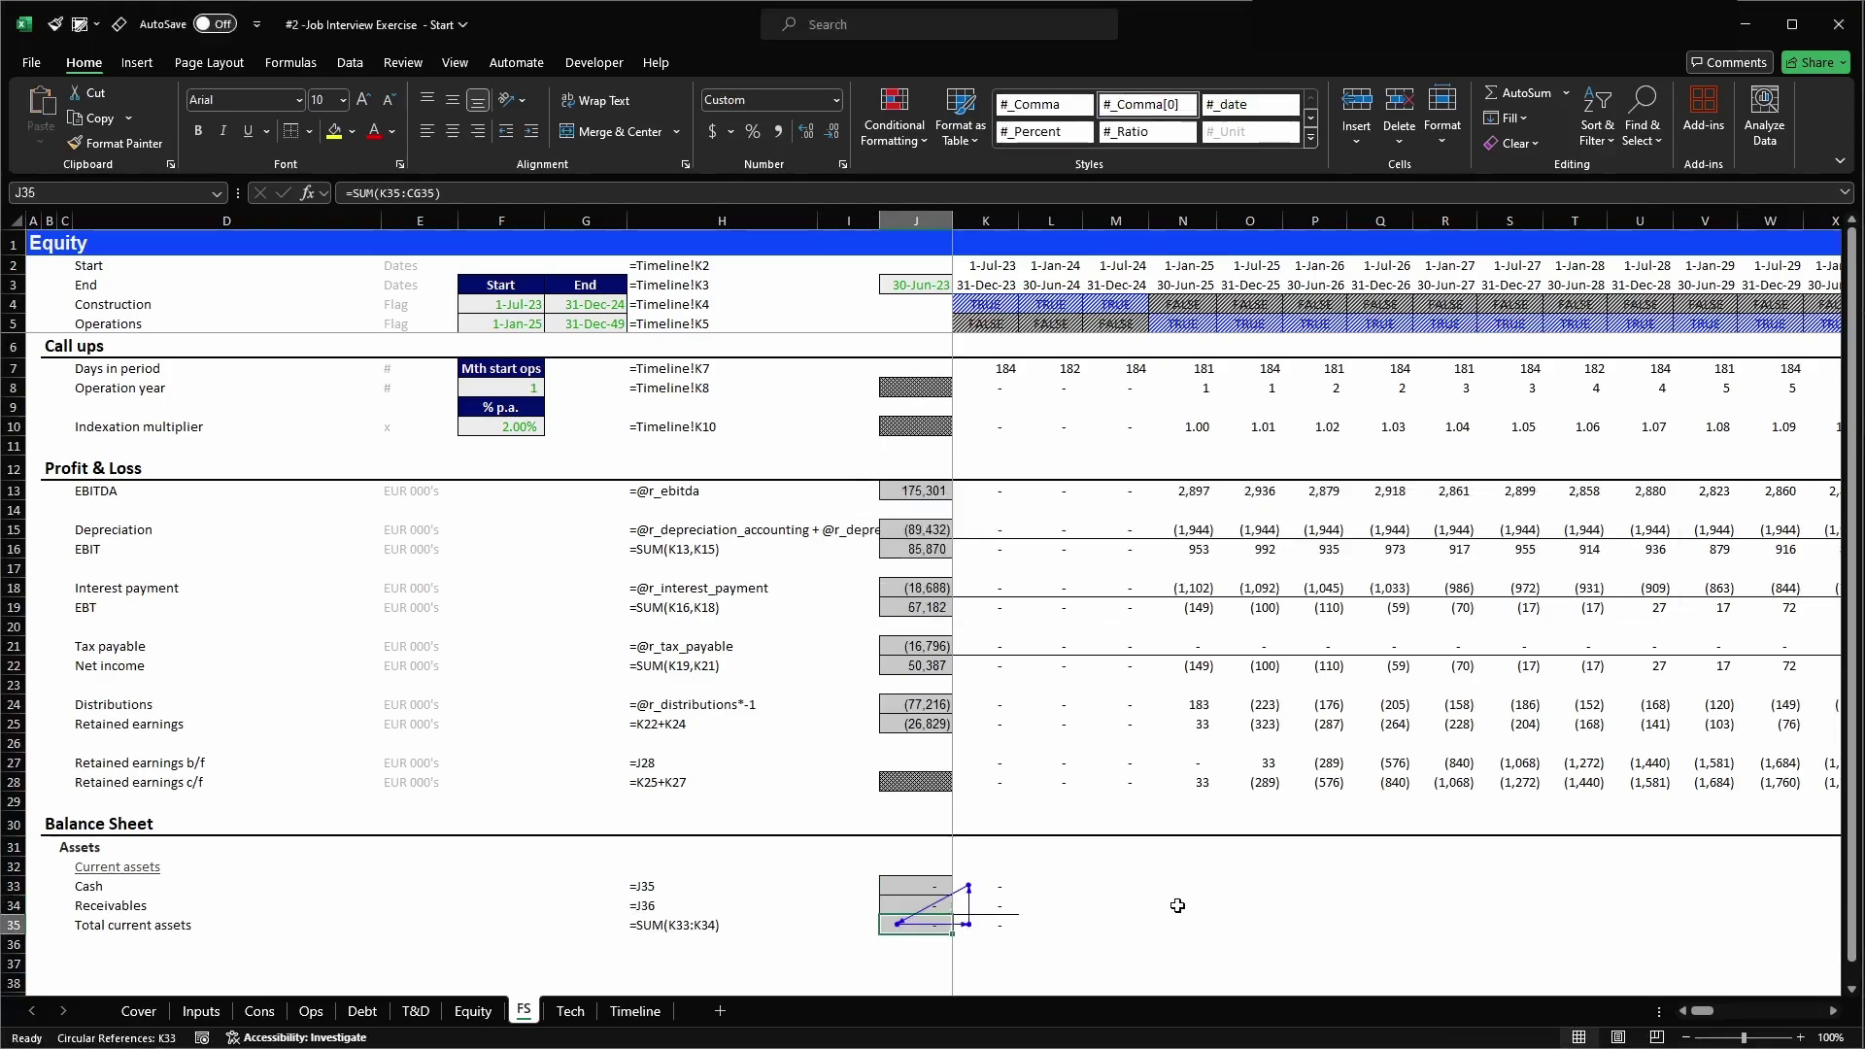
# - Clear the first-period Receivables and Cash formulas in K34 and K33
pyautogui.press('Delete')
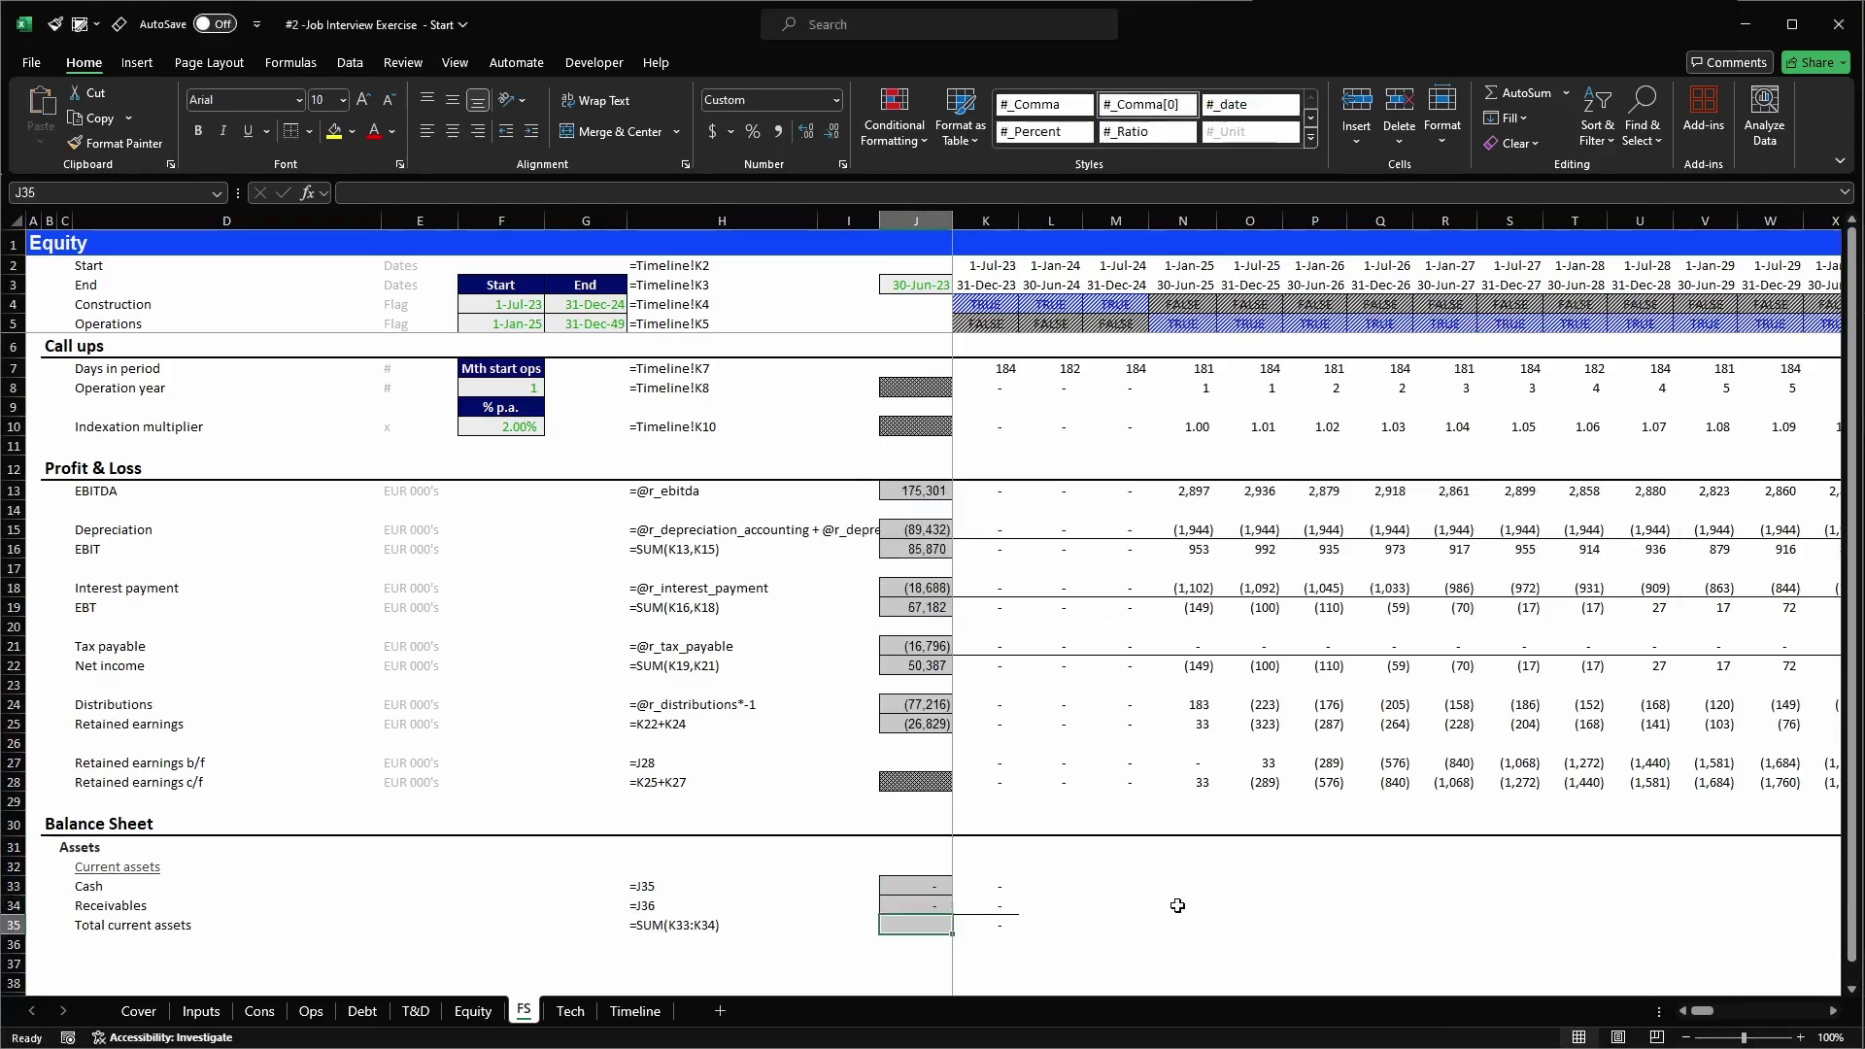
pyautogui.press('Up')
pyautogui.press('Right')
pyautogui.hotkey('ctrl', 'z')
pyautogui.press('Escape')
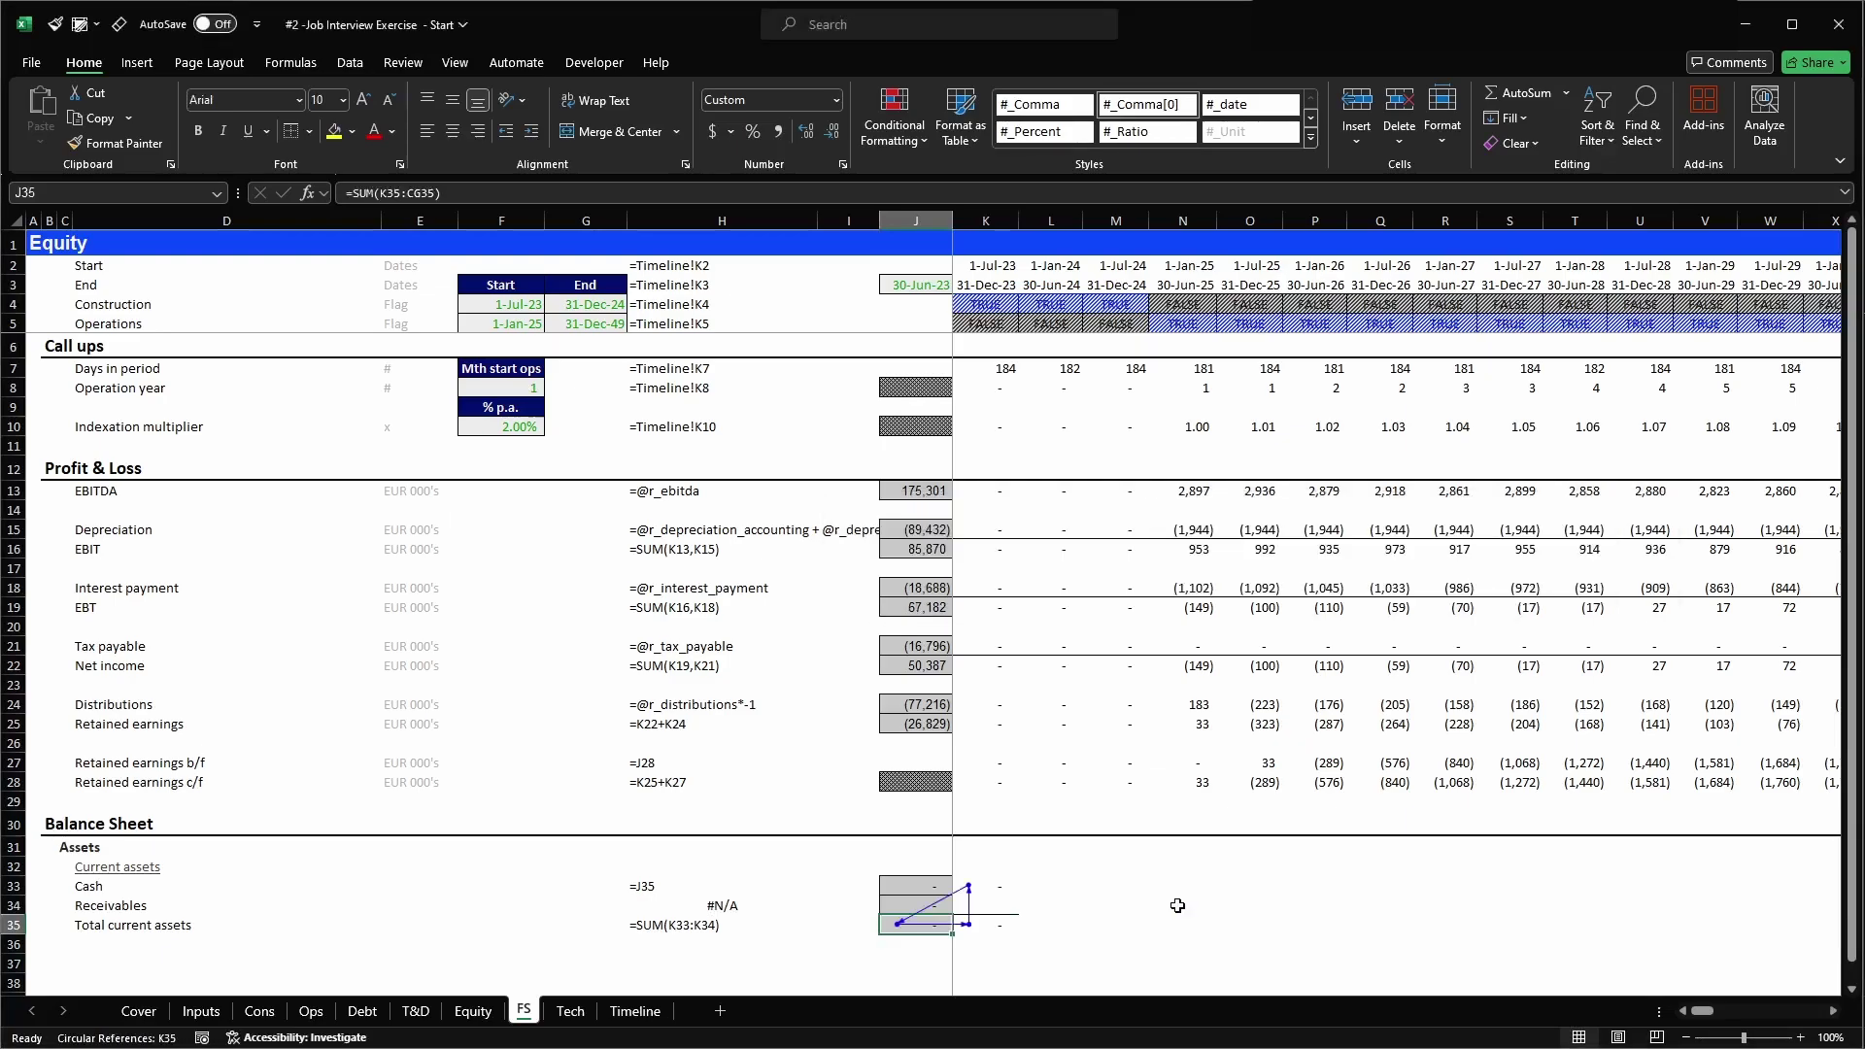
pyautogui.press('Right')
pyautogui.press('Up')
pyautogui.press('Up')
pyautogui.press('Delete')
# - Inspect the total formulas of the Receivables and Cash rows in J34 and J33
pyautogui.press('Down')
pyautogui.press('Down')
pyautogui.press('Left')
pyautogui.press('F2')
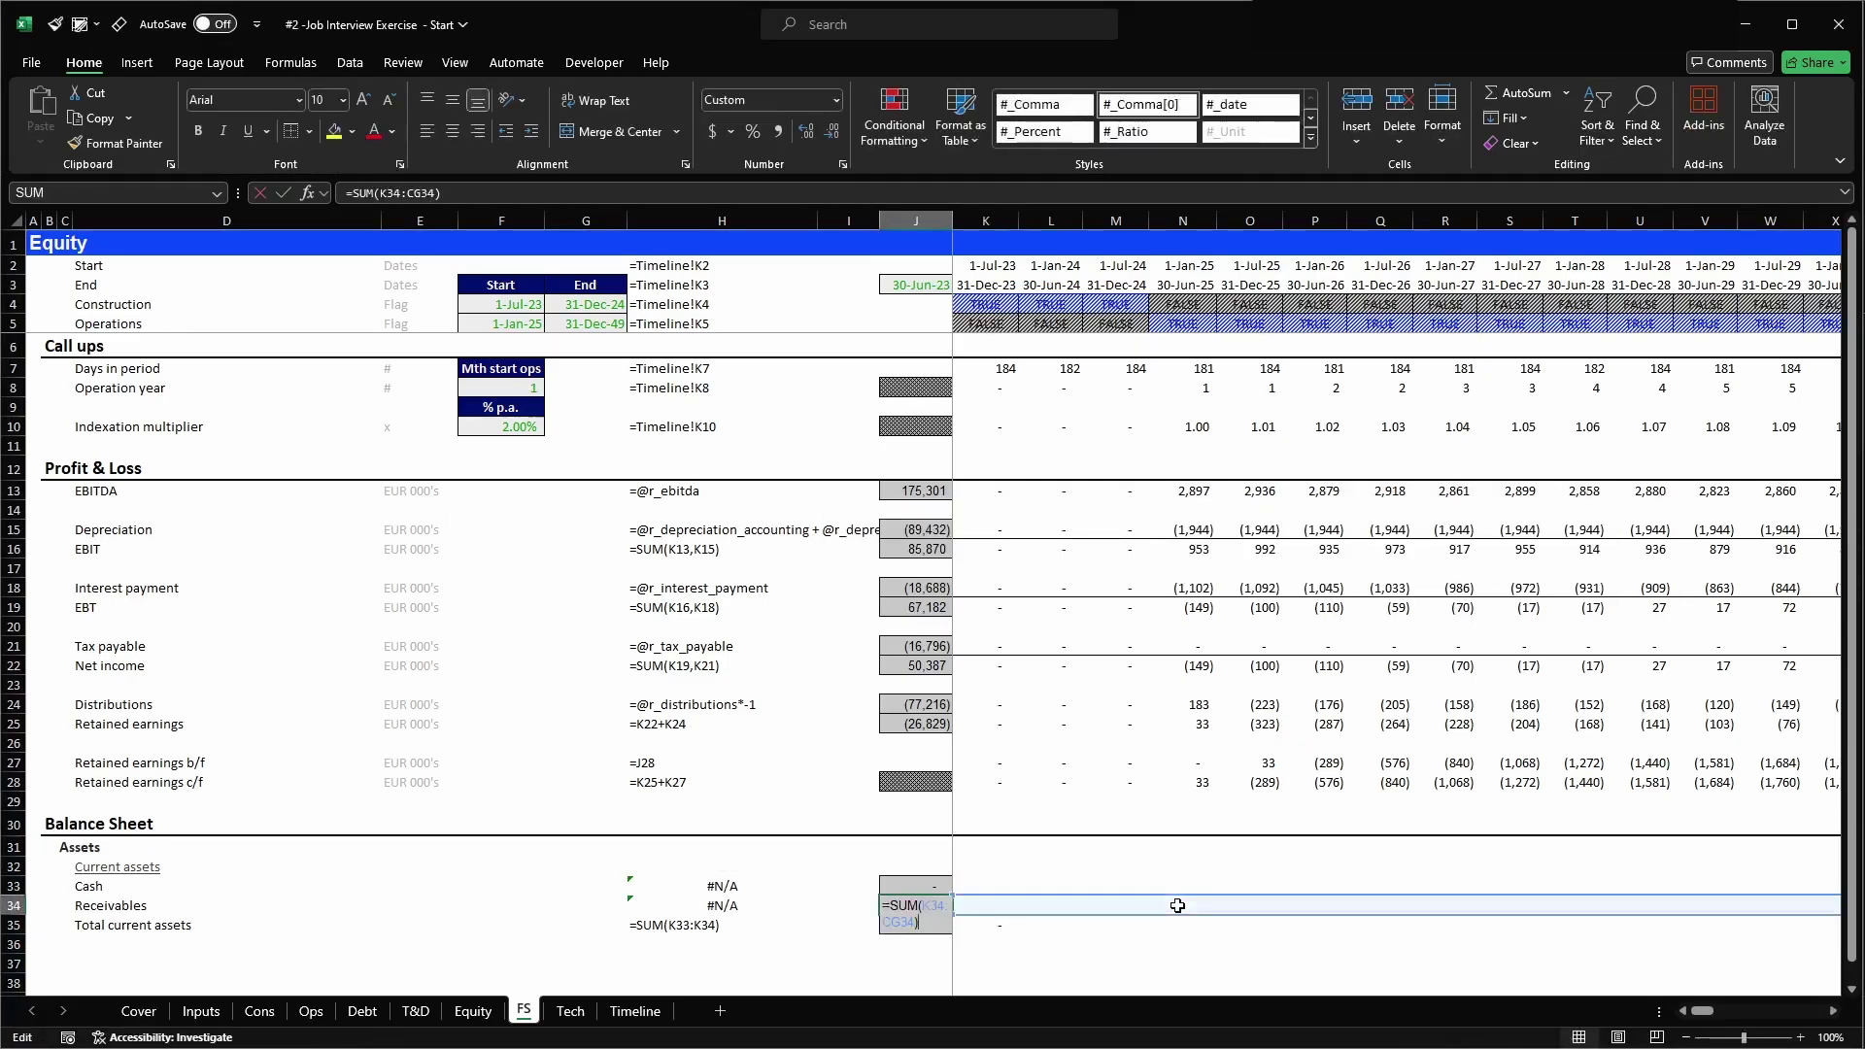
pyautogui.press('Escape')
pyautogui.press('Up')
pyautogui.press('Up')
pyautogui.press('F2')
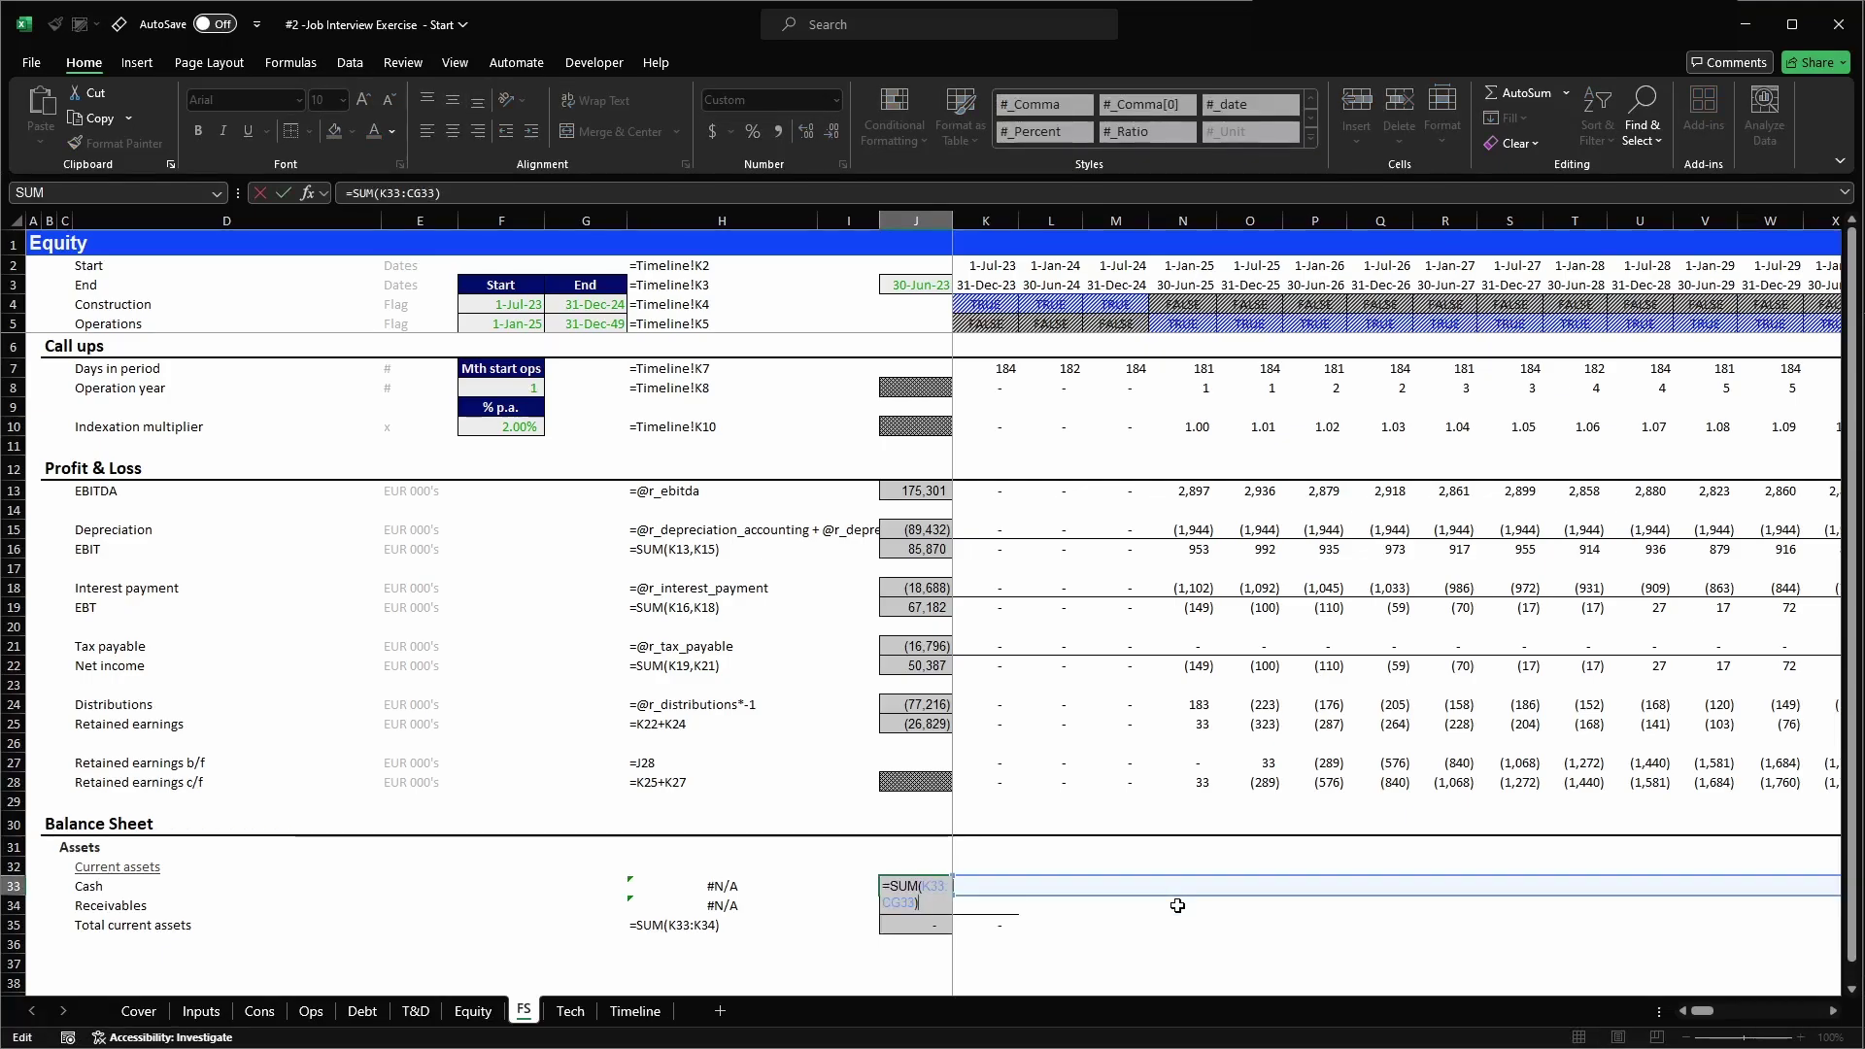
pyautogui.press('Escape')
# - Highlight the entire Cash row 33 with a yellow fill
pyautogui.press('Right')
pyautogui.press('Down')
pyautogui.press('Down')
pyautogui.press('Down')
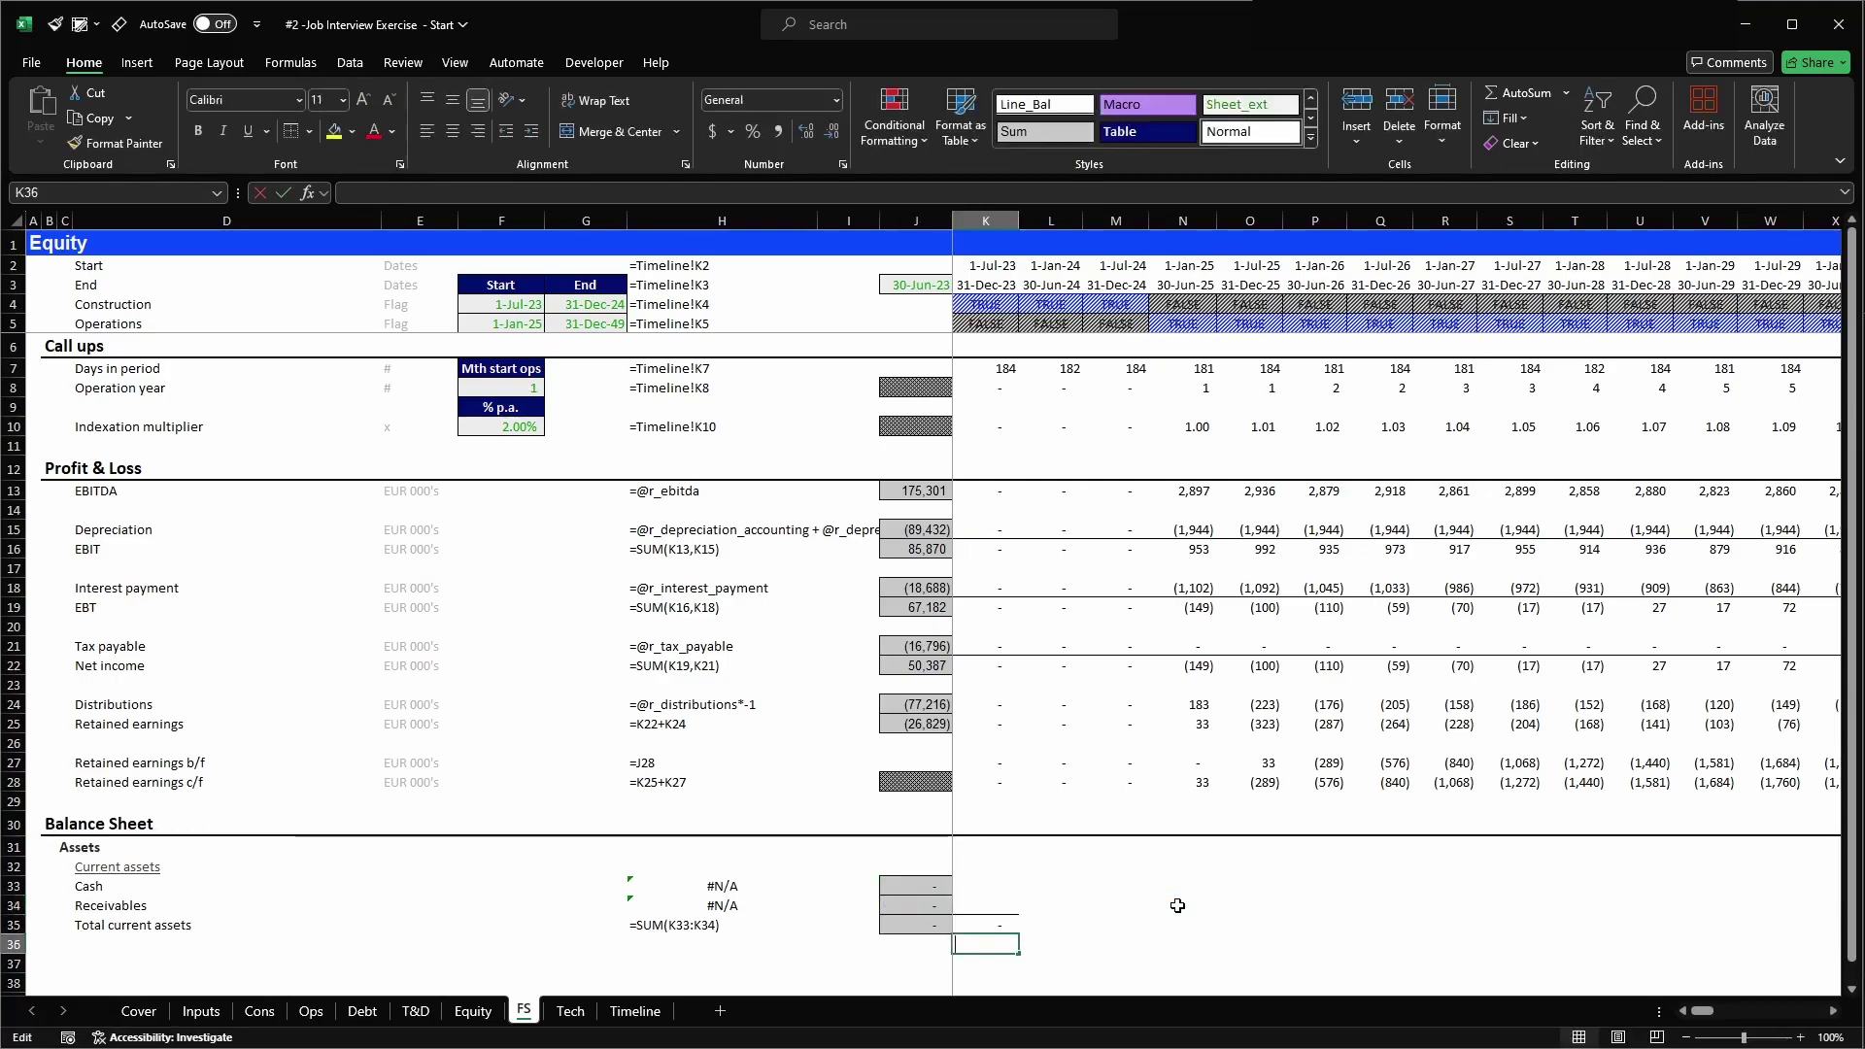
pyautogui.press('Escape')
pyautogui.press('Up')
pyautogui.press('Up')
pyautogui.press('Up')
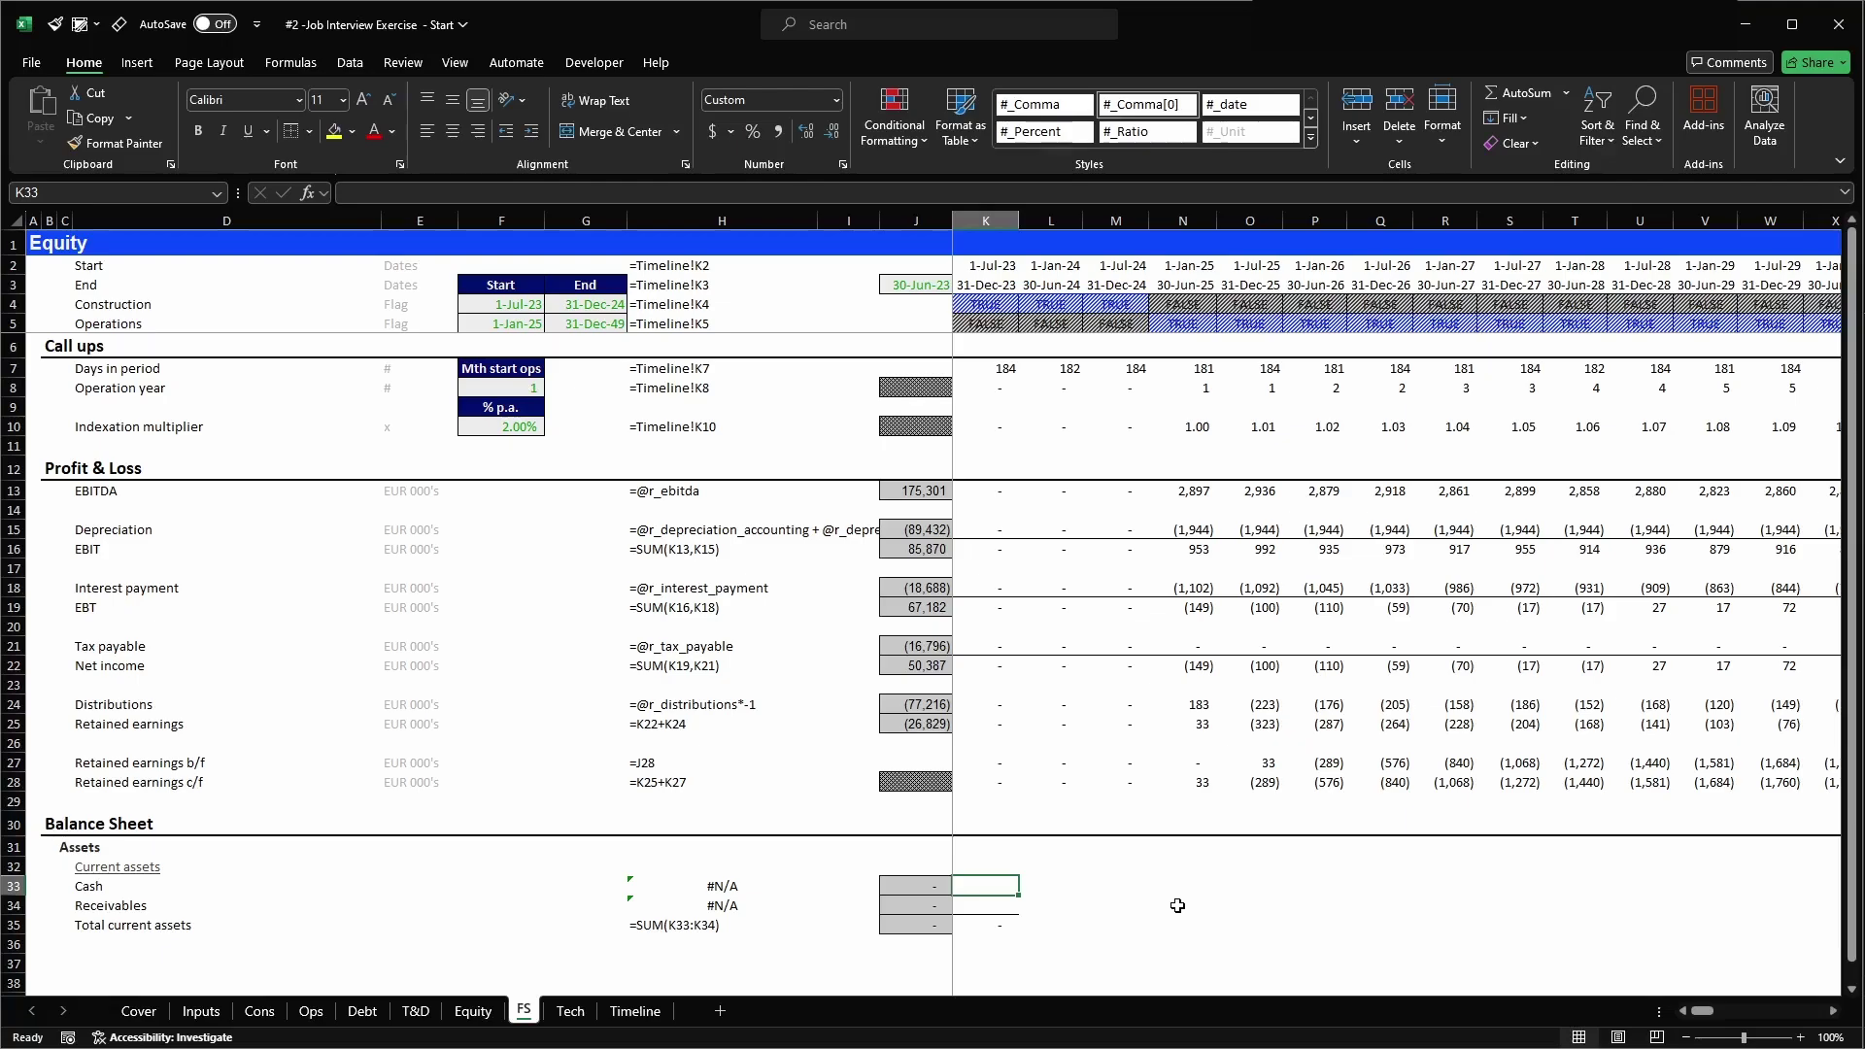
pyautogui.hotkey('shift', 'space')
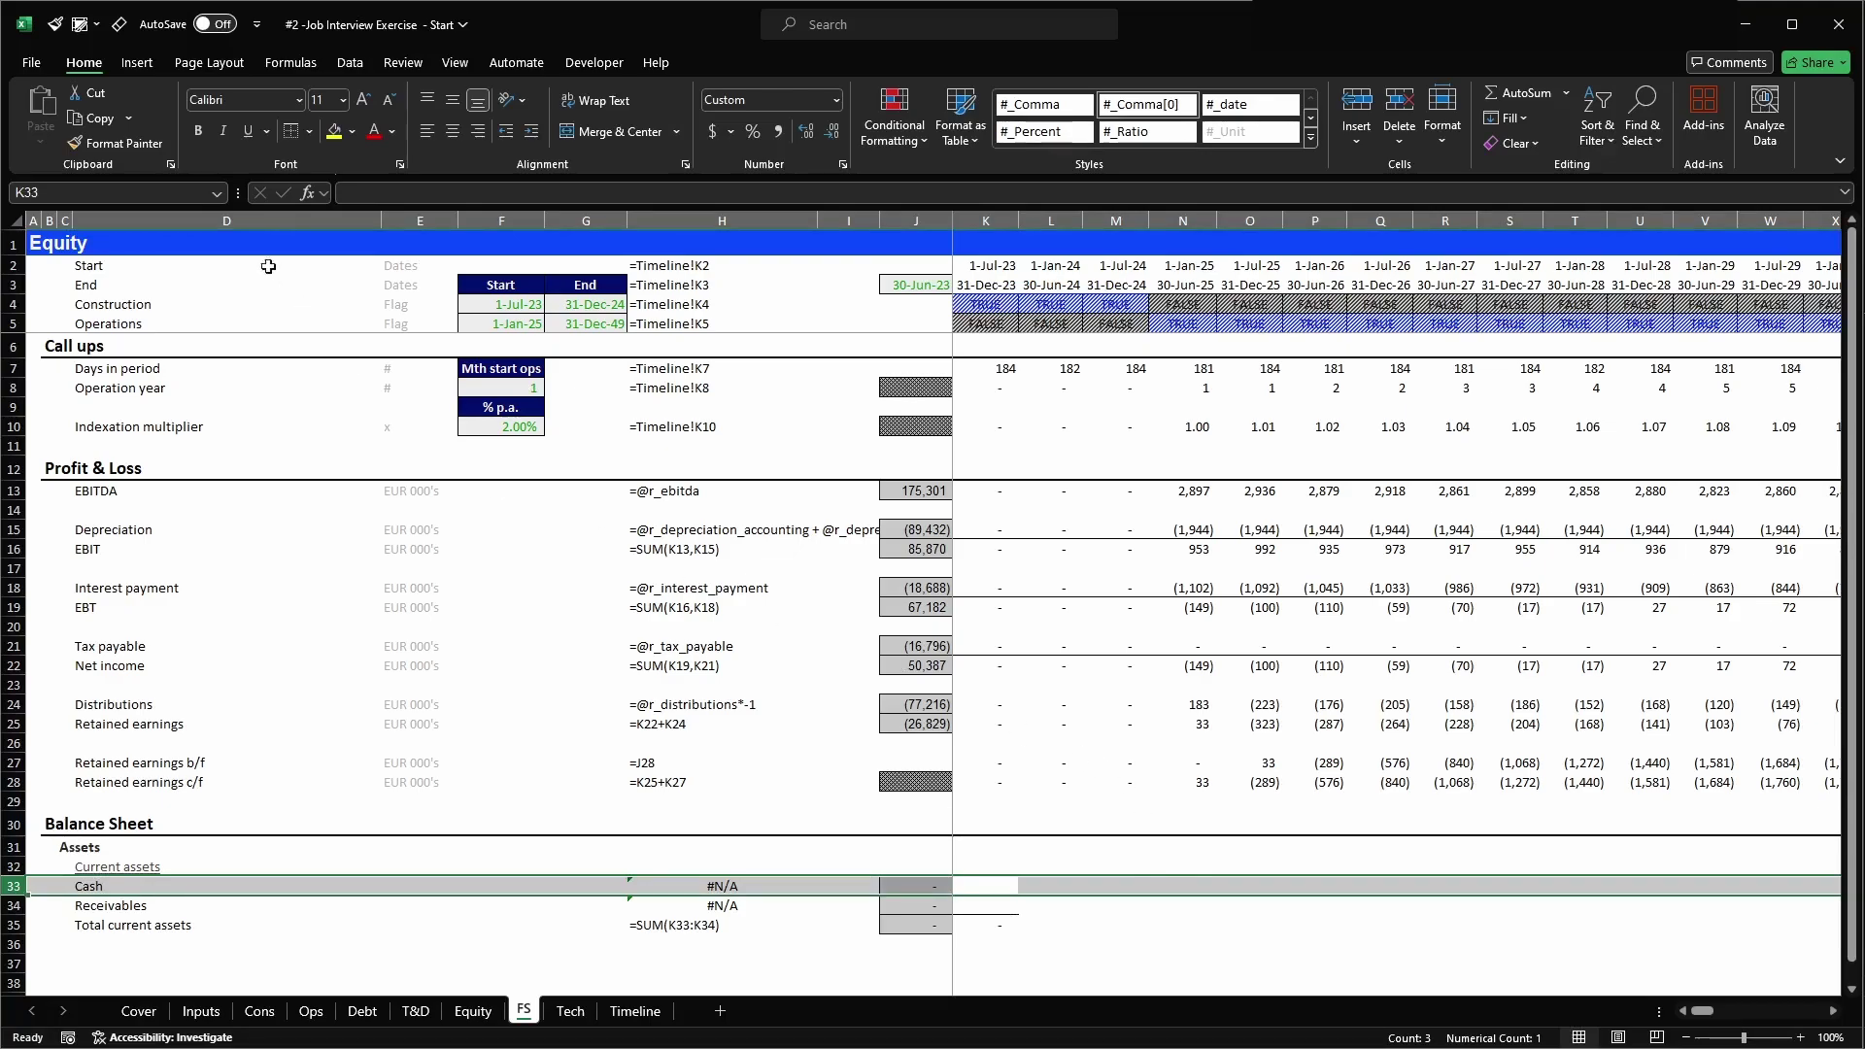
pyautogui.click(335, 136)
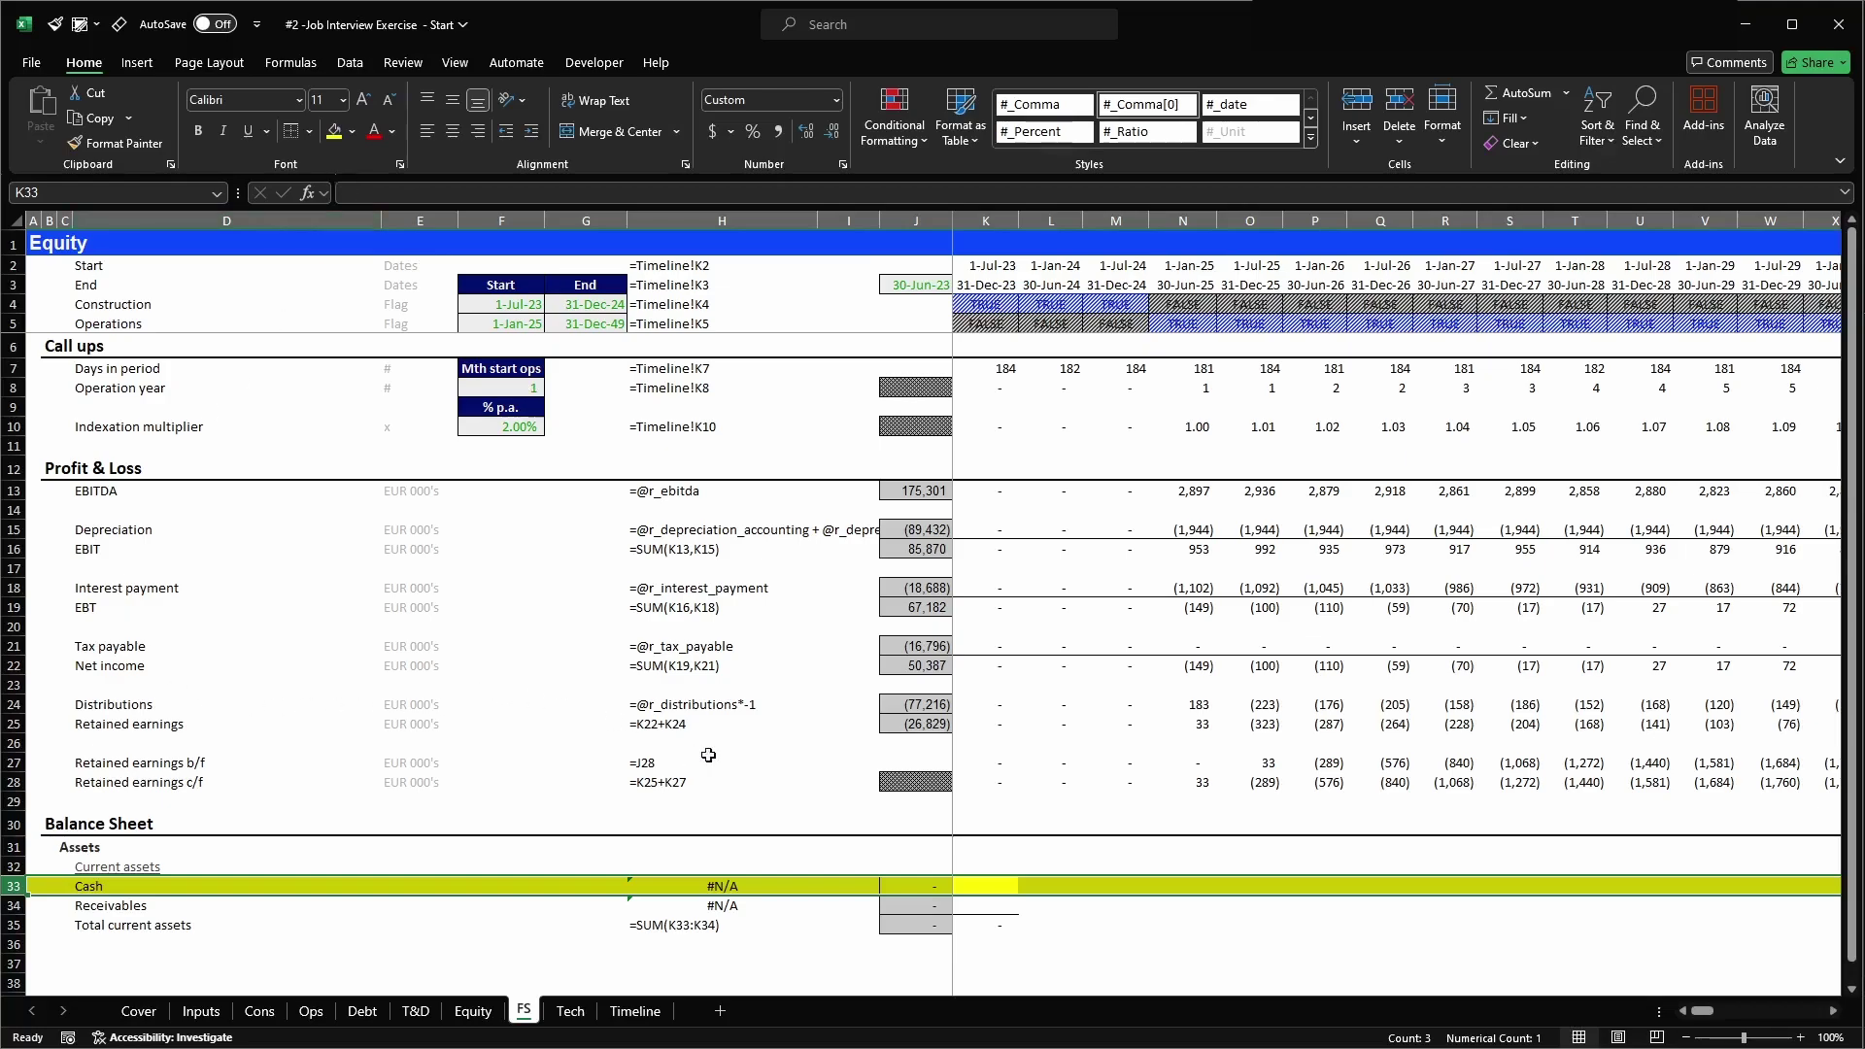
pyautogui.hotkey('alt', 'm')
pyautogui.click(986, 905)
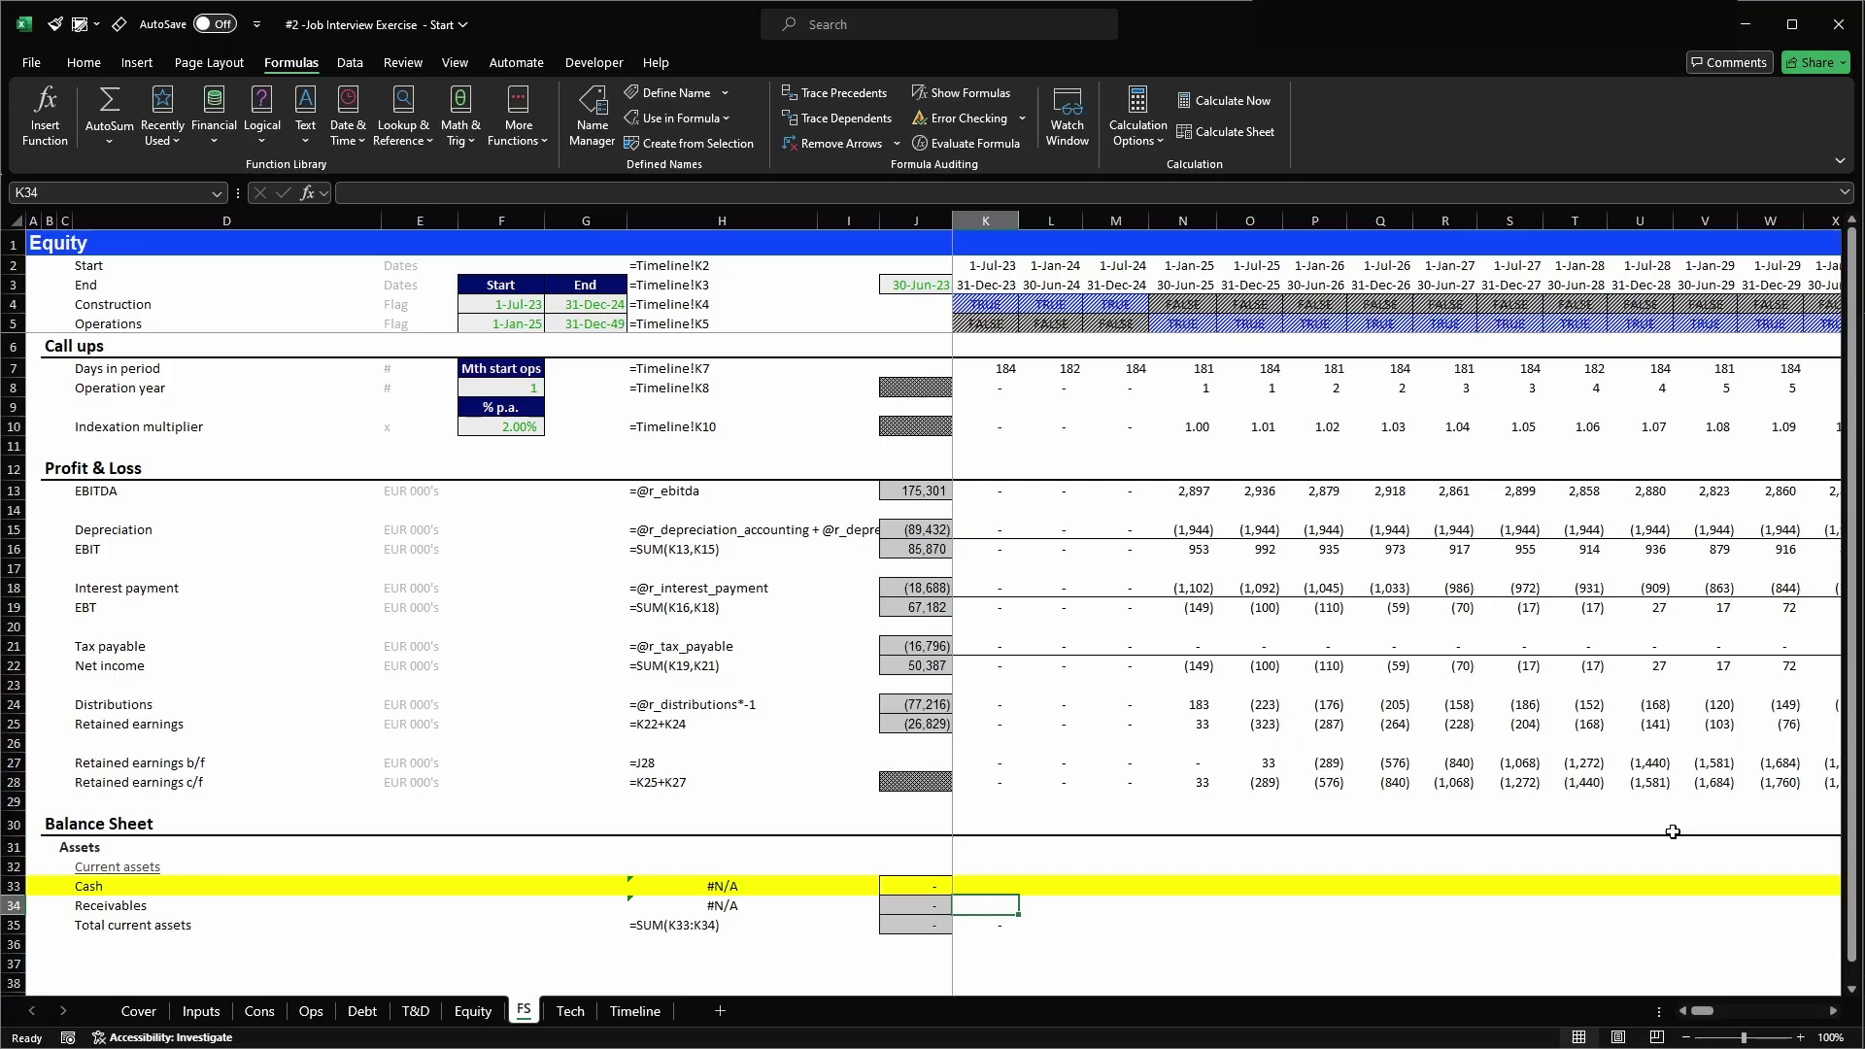
pyautogui.write('=@')
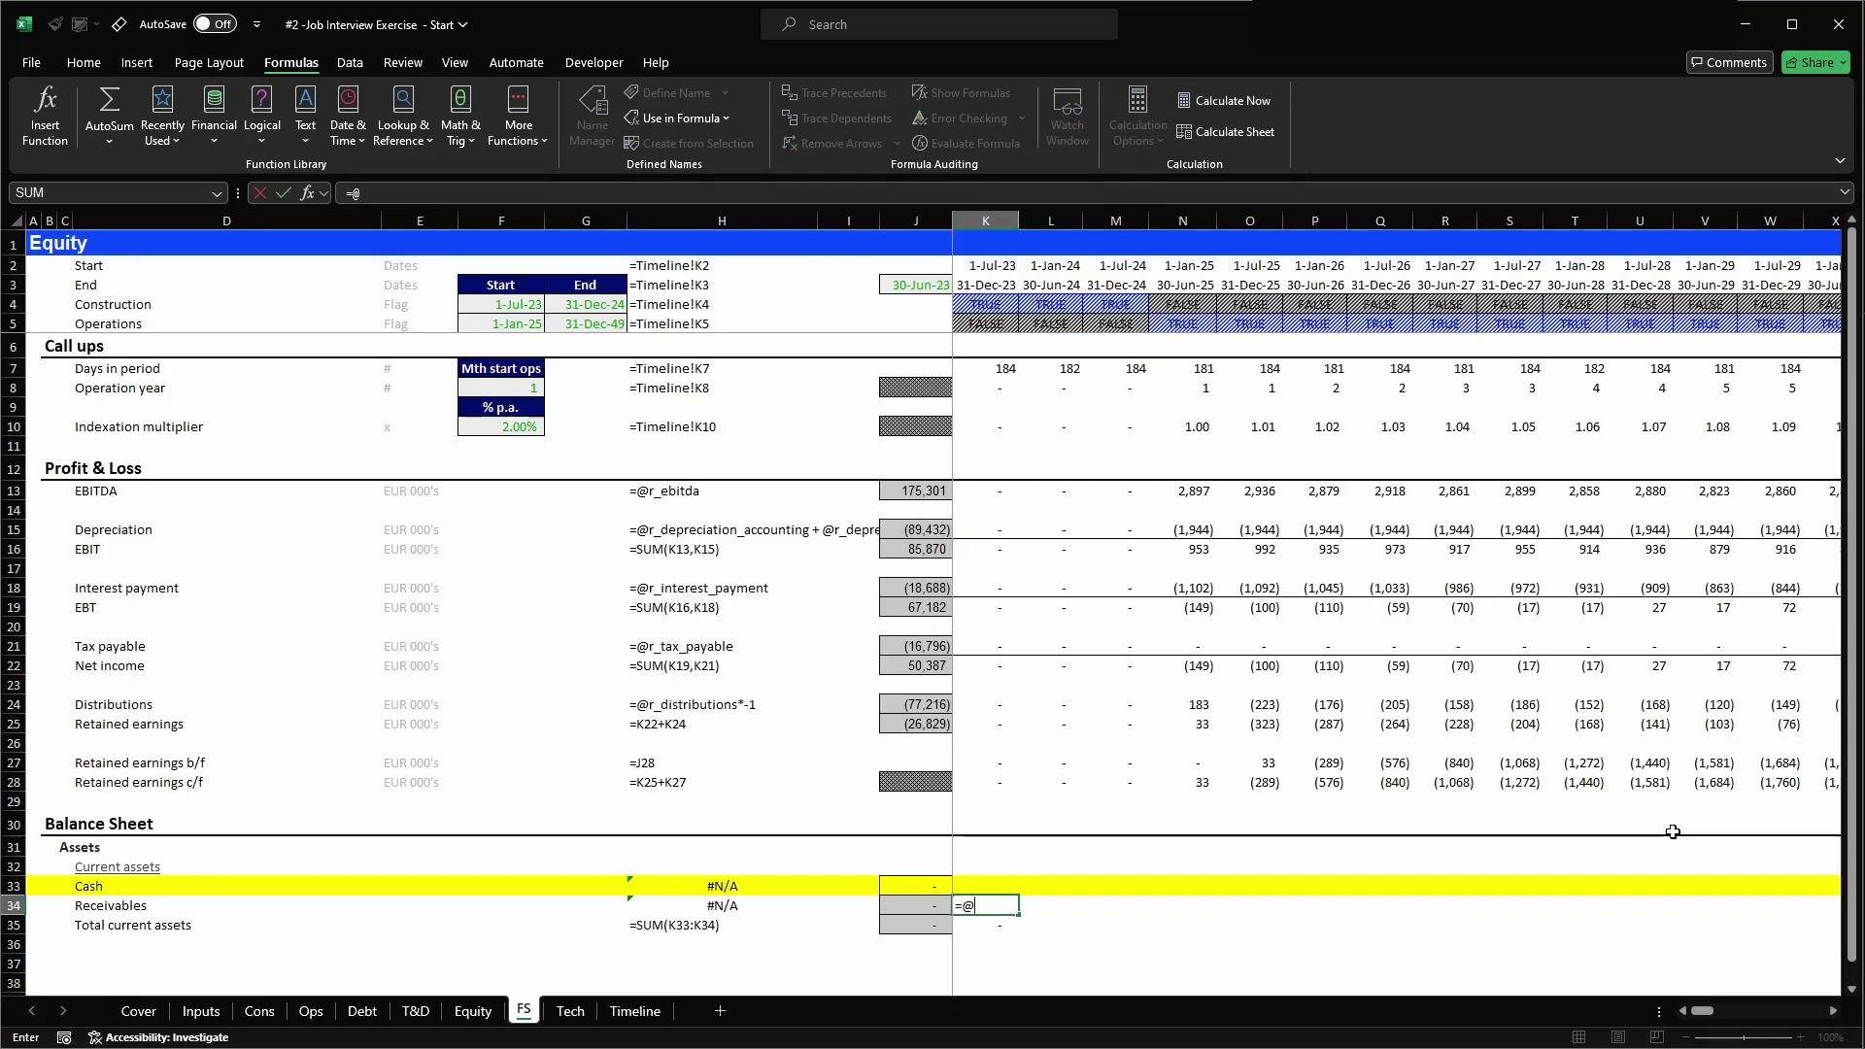
pyautogui.write('r_re')
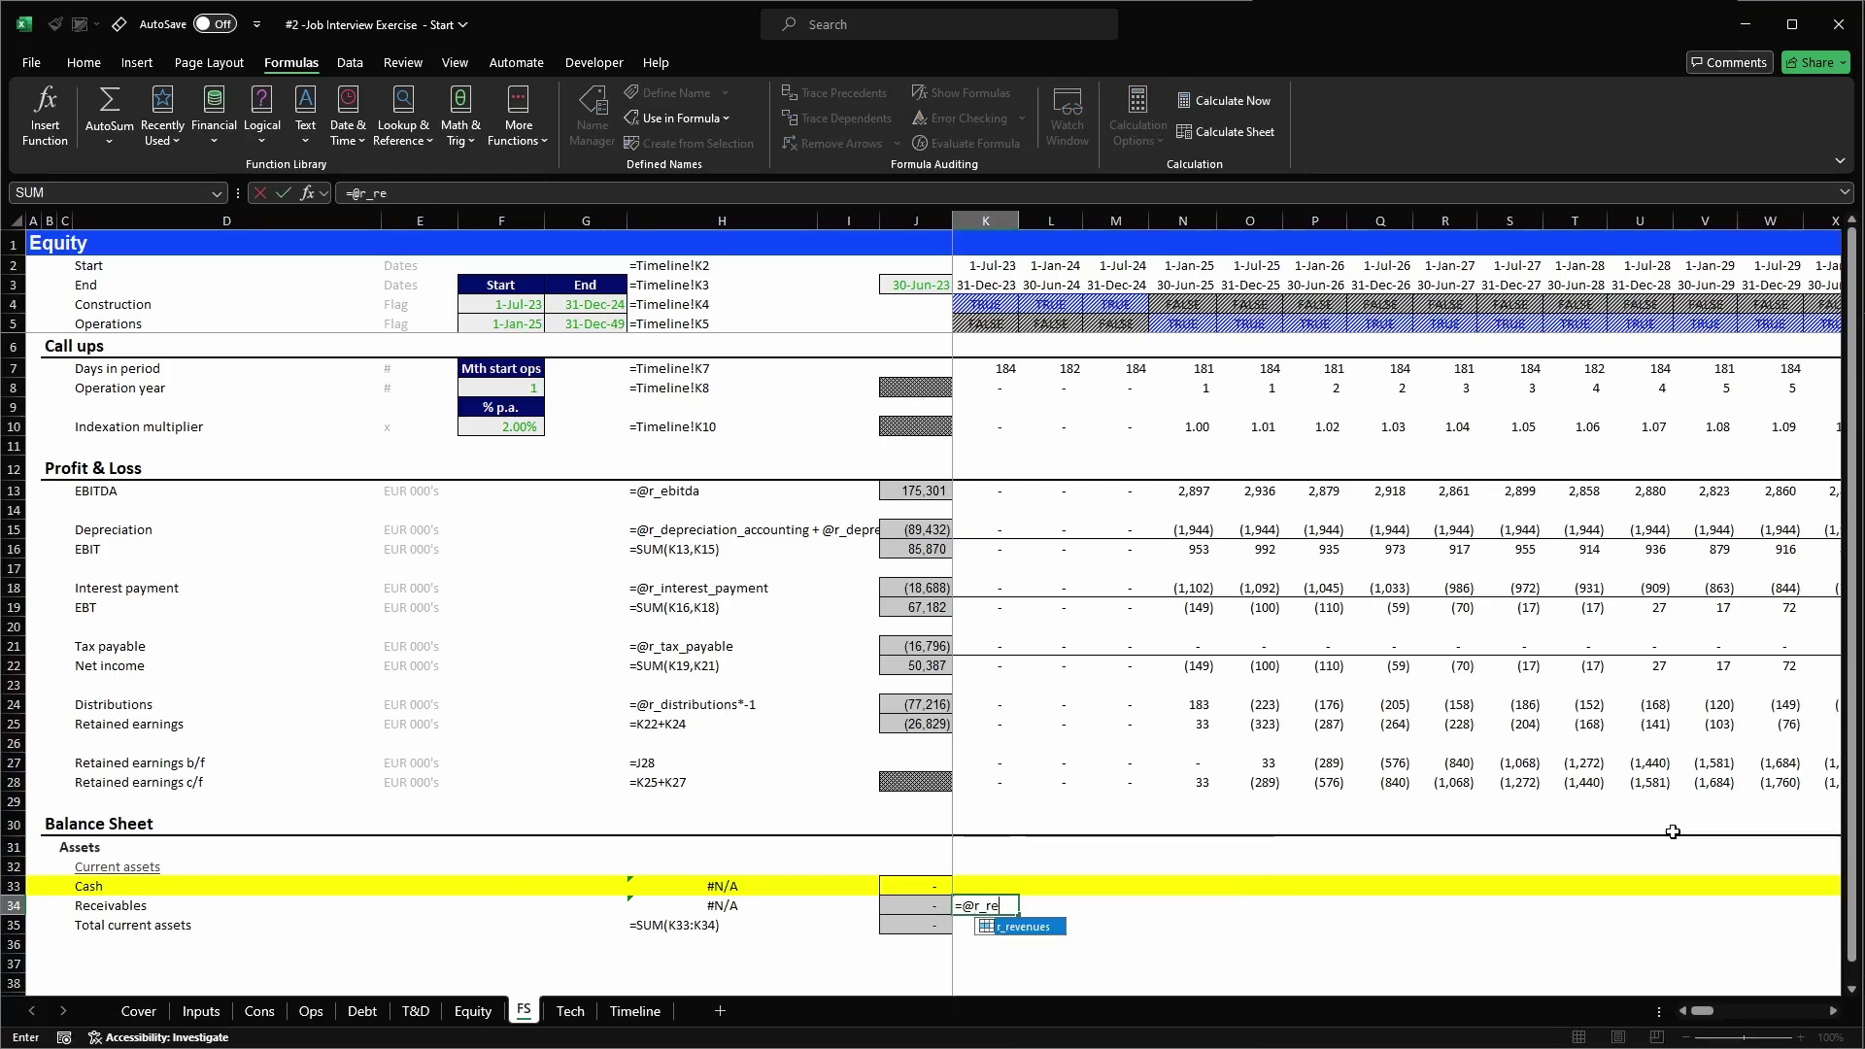
pyautogui.press('Escape')
pyautogui.press('Escape')
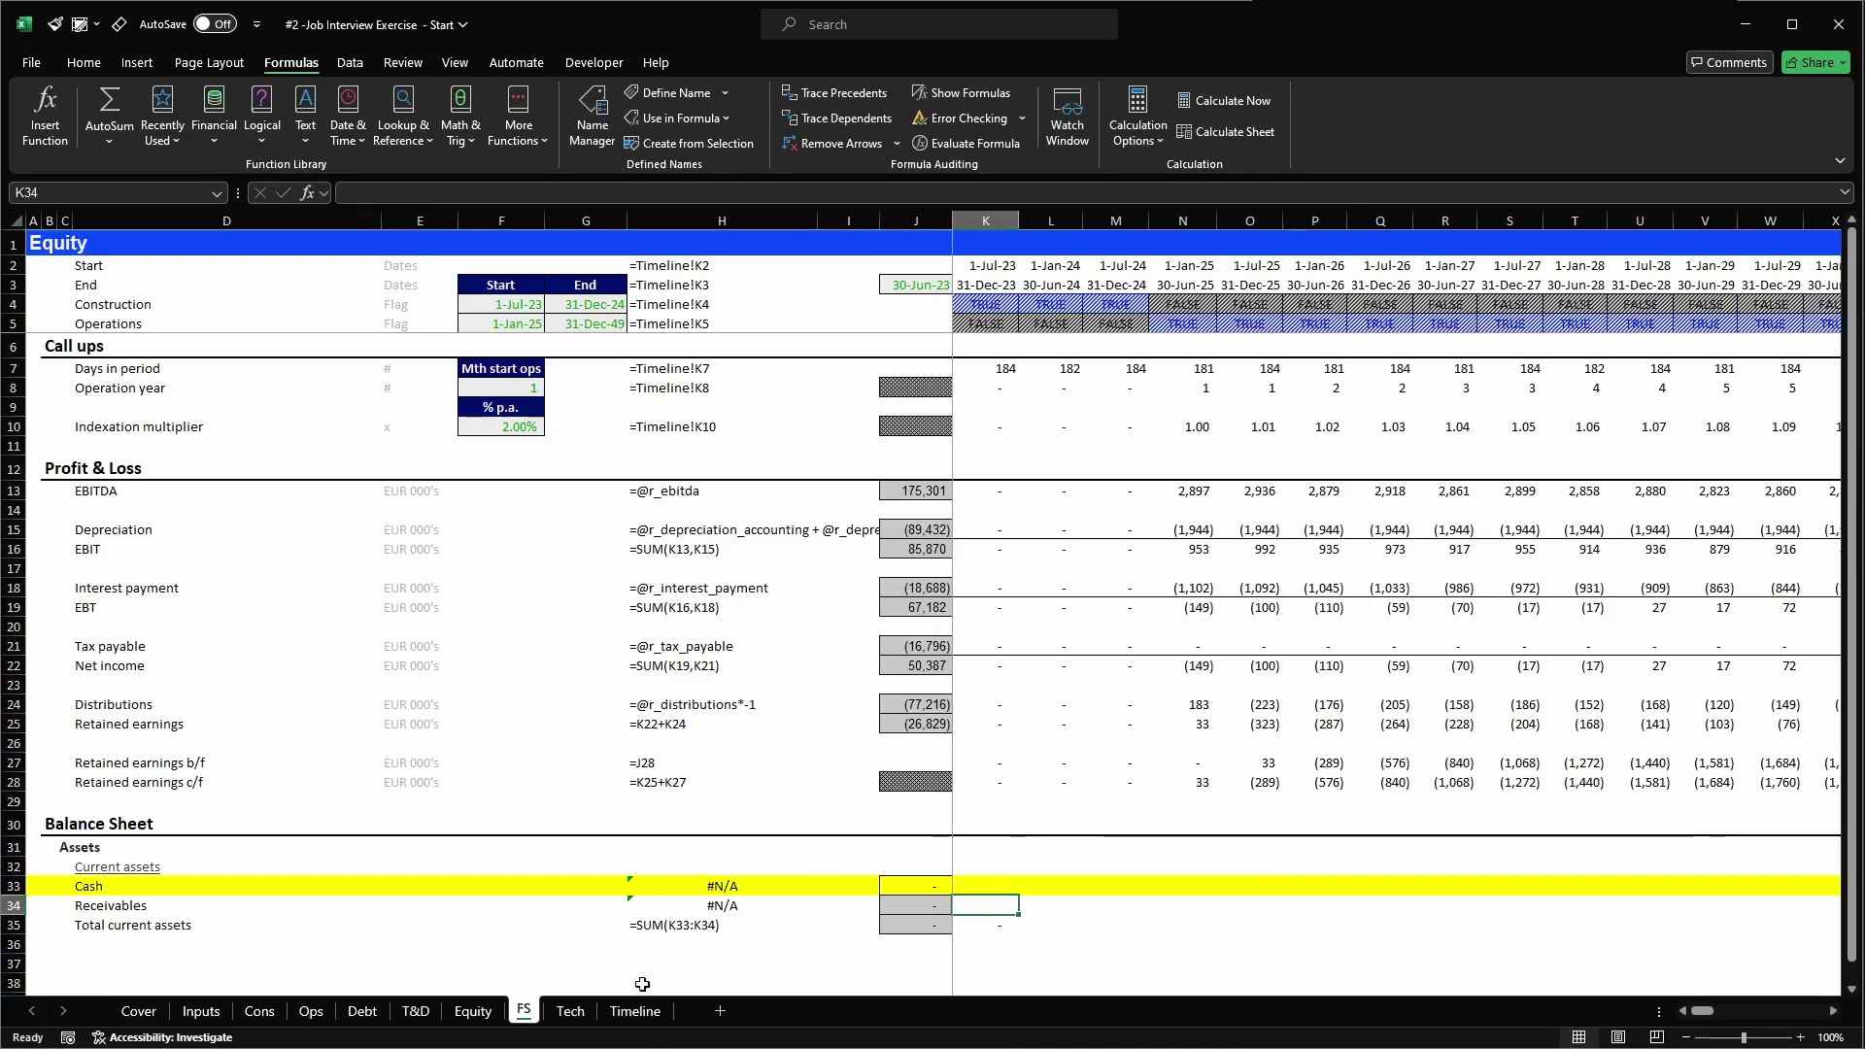
# - Name the AR c/f row 46 on the Ops sheet r_receivables
pyautogui.click(310, 1012)
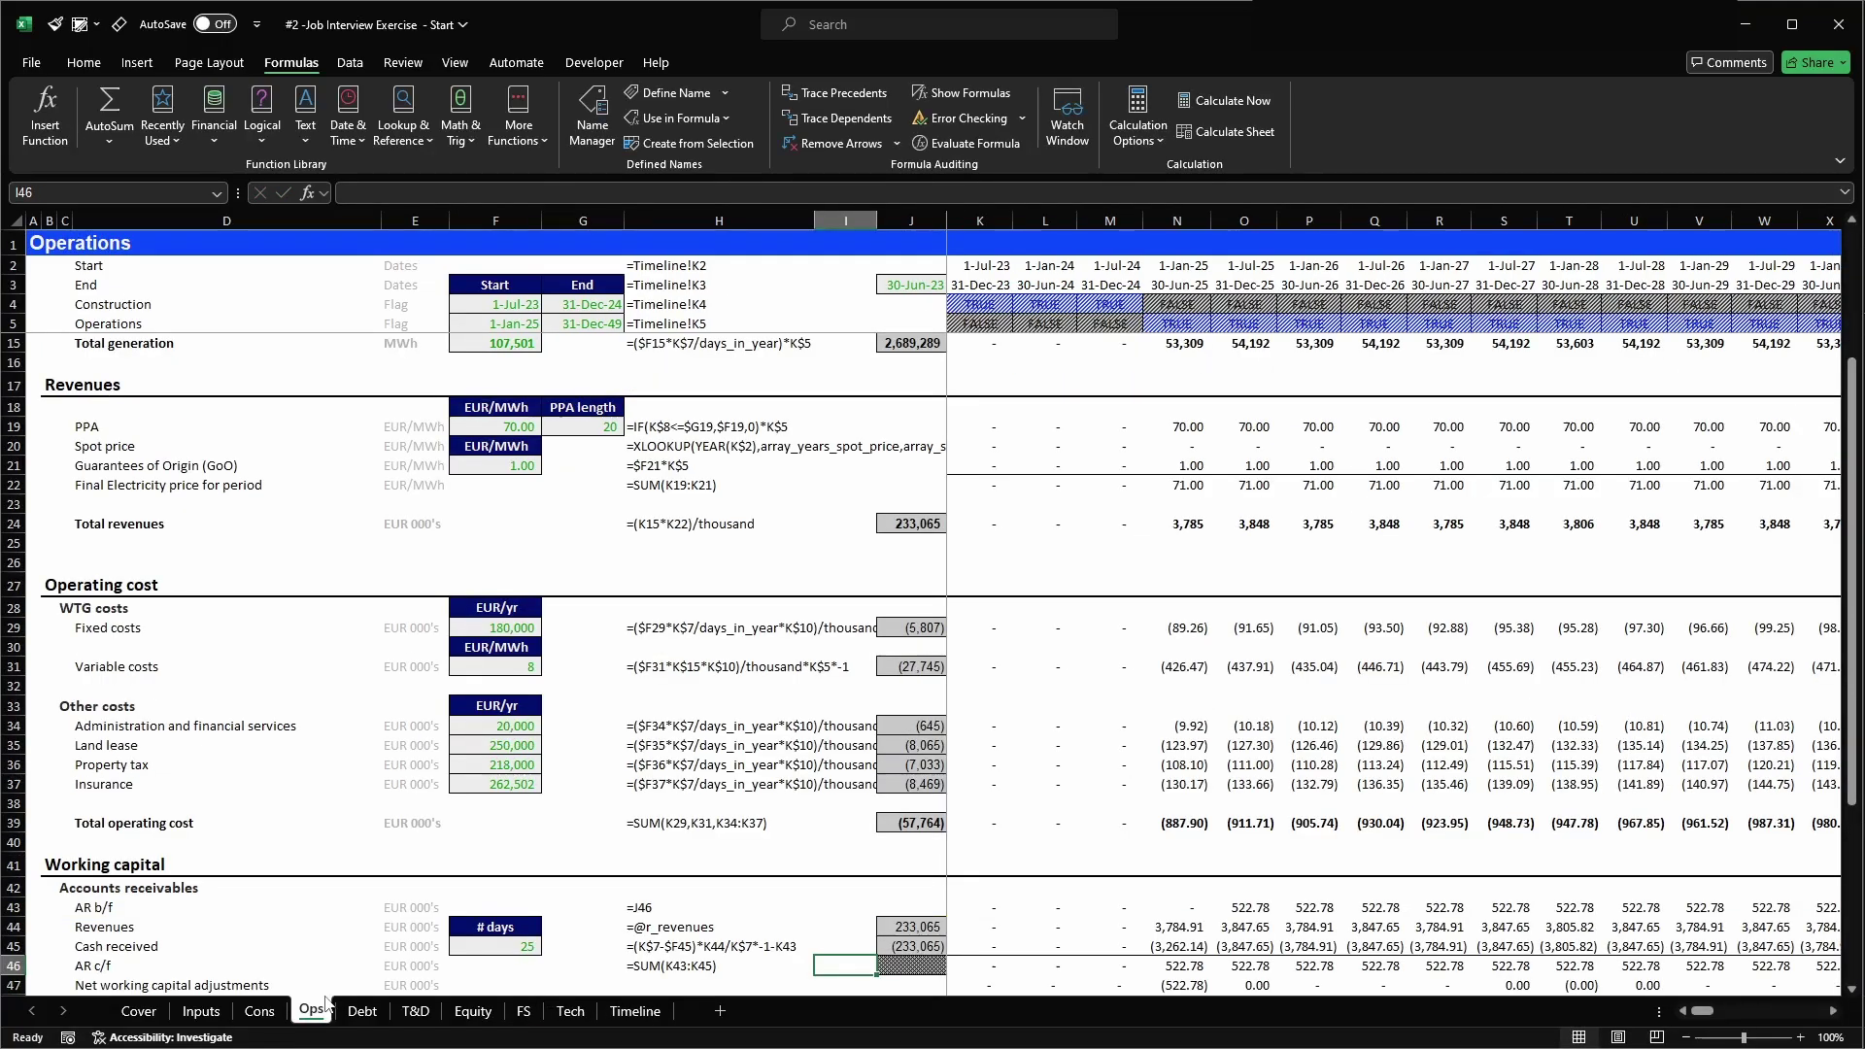
pyautogui.scroll(-1, 625, 837)
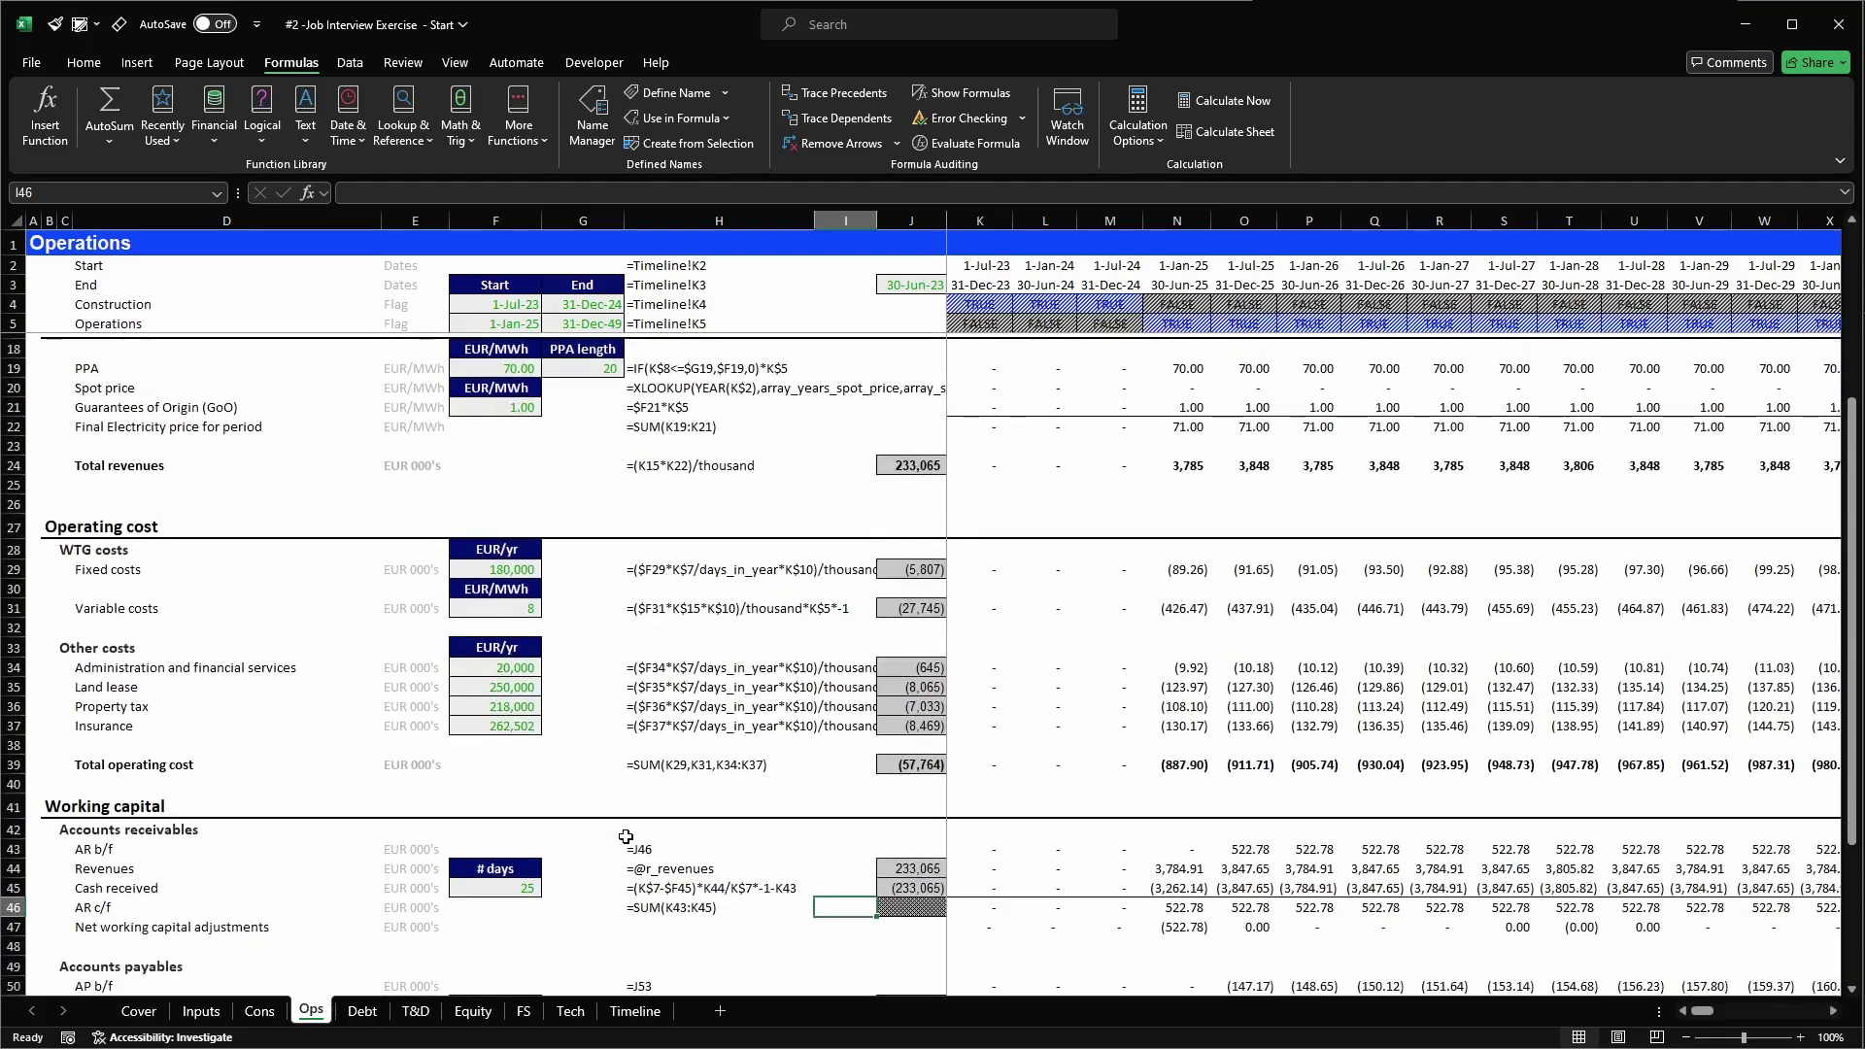
pyautogui.hotkey('shift', 'space')
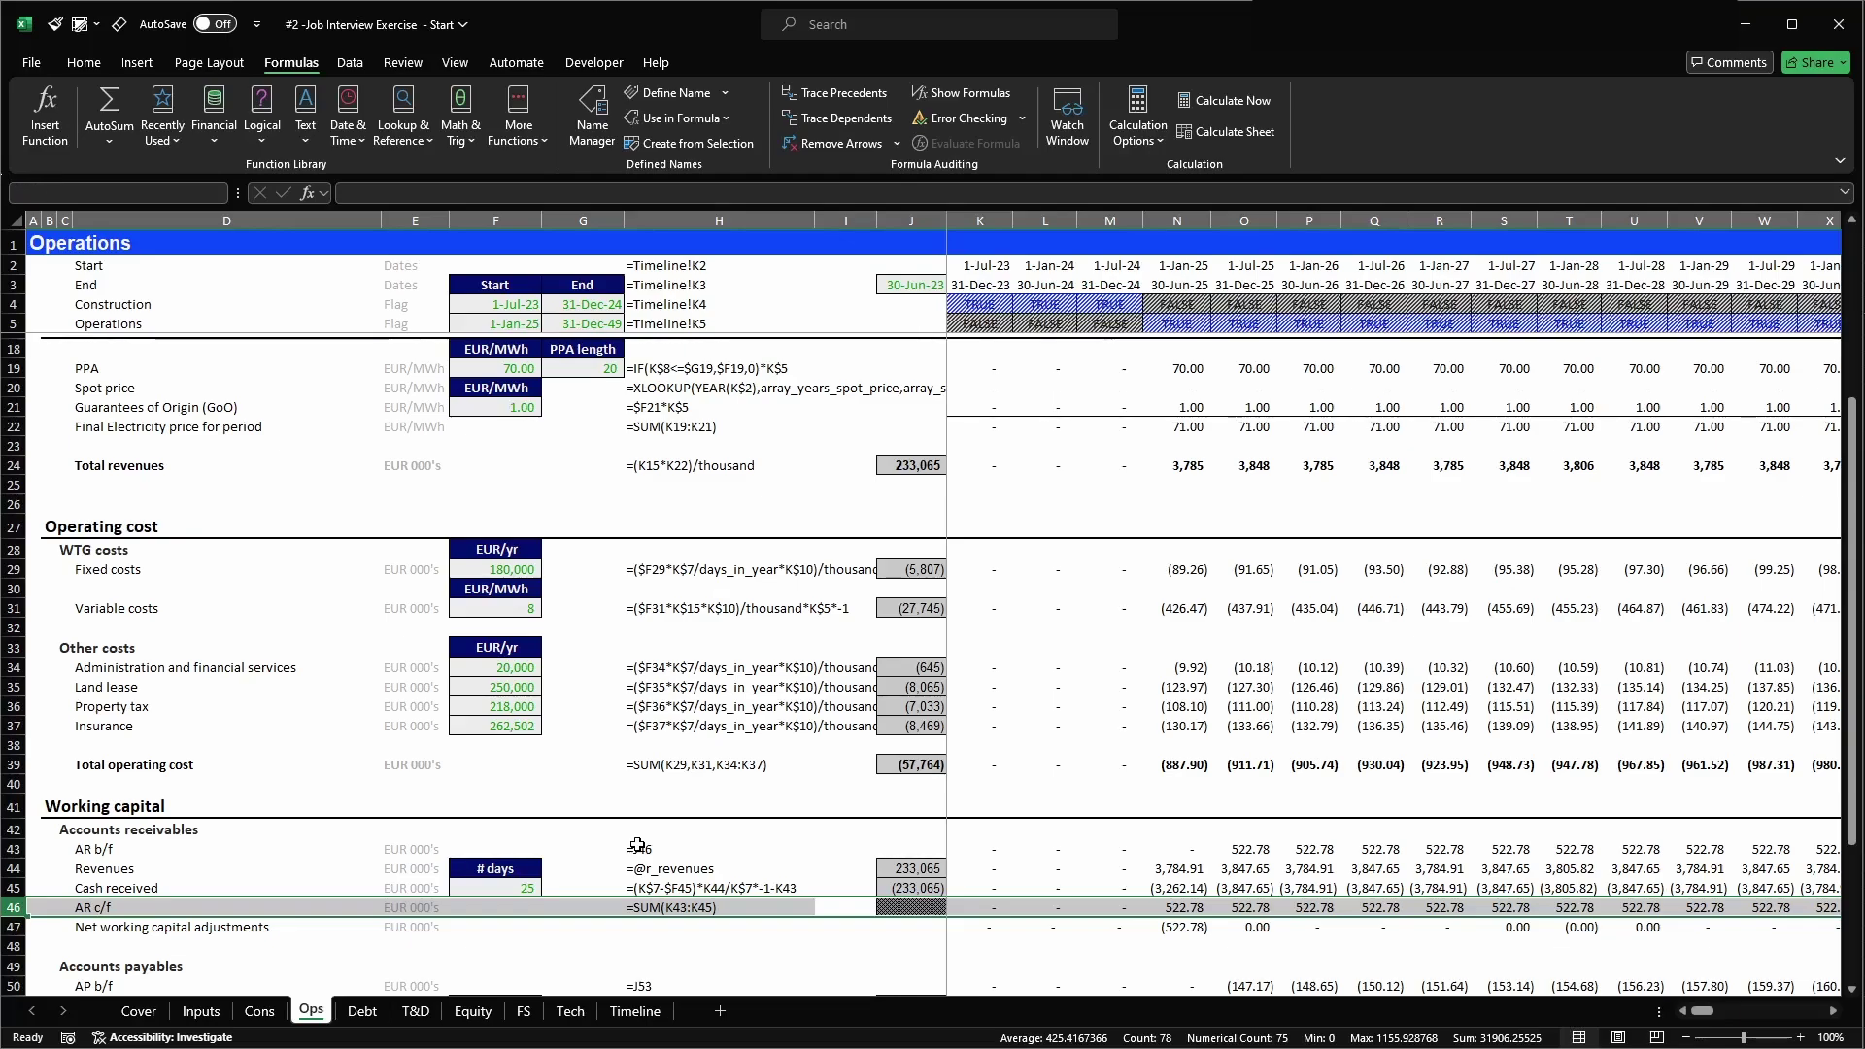
pyautogui.write('eivables')
pyautogui.press('Return')
# - Name the AP c/f row 53 on the Ops sheet r_payables
pyautogui.press('Down')
pyautogui.press('Down')
pyautogui.press('Down')
pyautogui.press('Down')
pyautogui.press('Down')
pyautogui.press('Down')
pyautogui.press('Down')
pyautogui.press('Down')
pyautogui.press('Down')
pyautogui.press('Up')
pyautogui.press('Up')
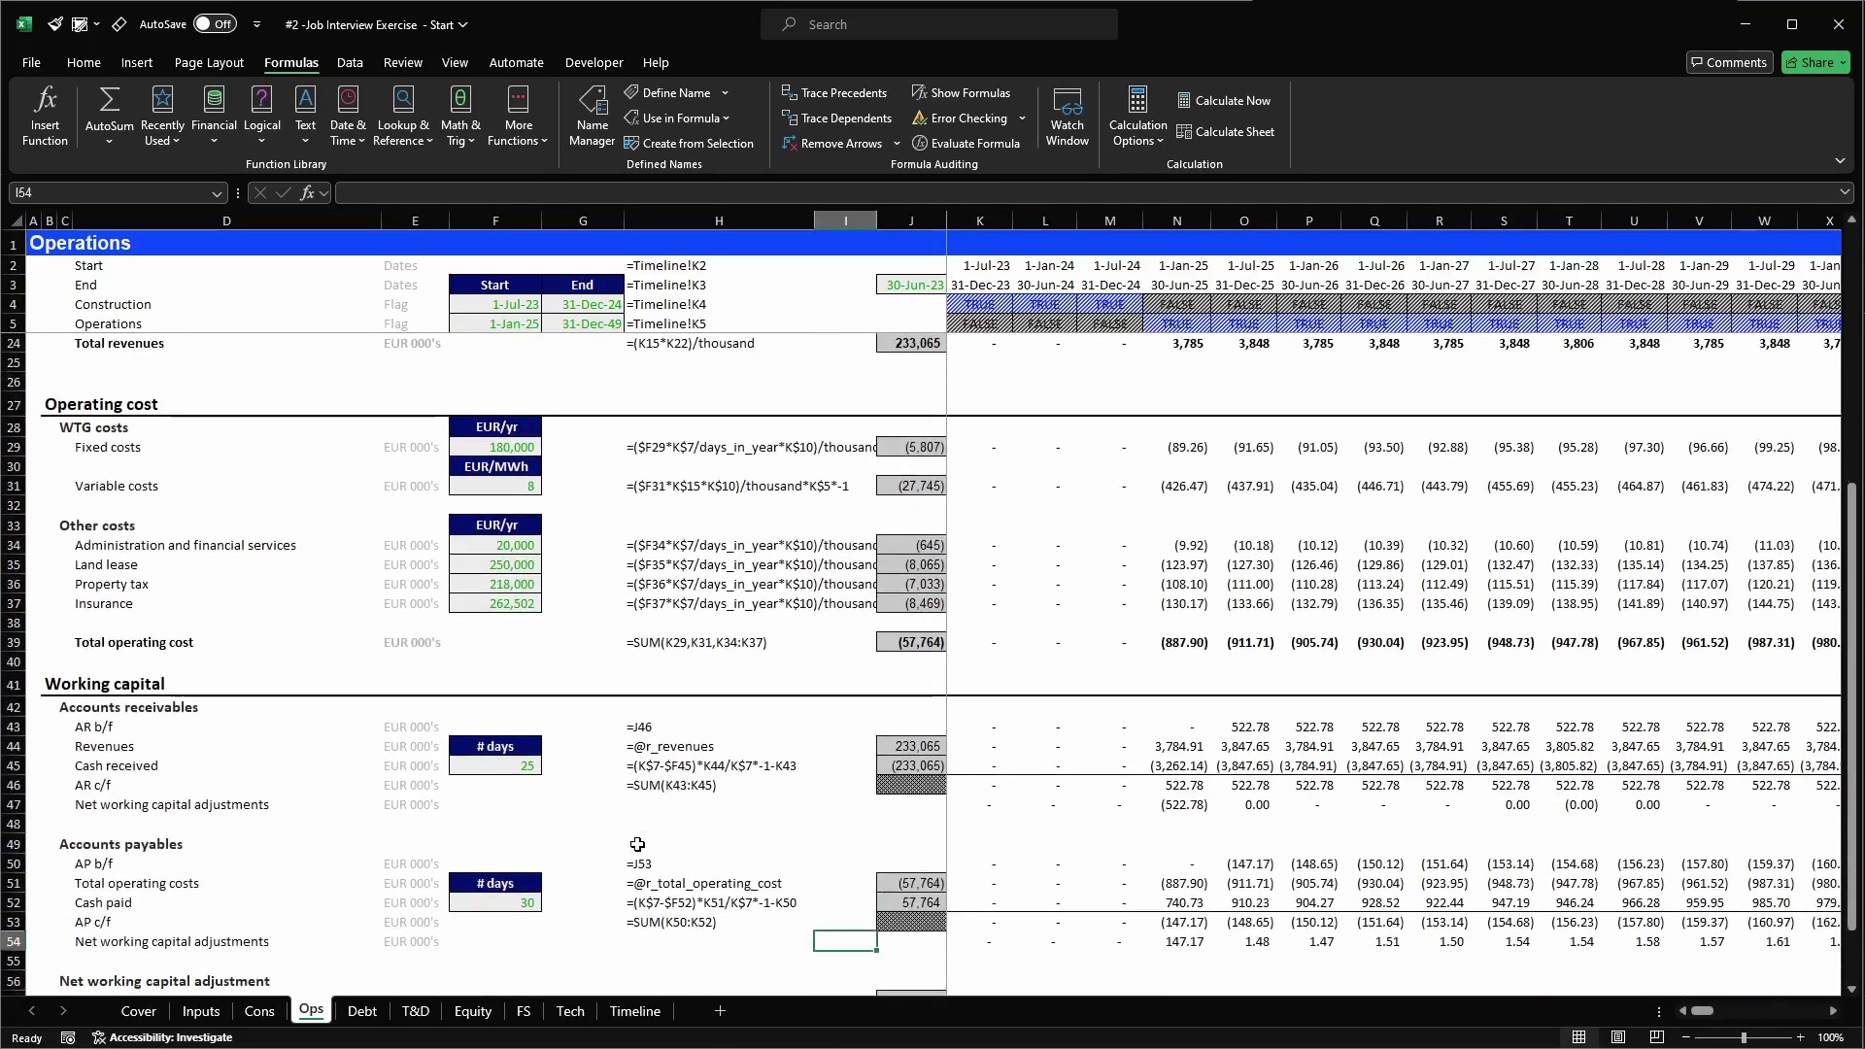
pyautogui.hotkey('shift', 'space')
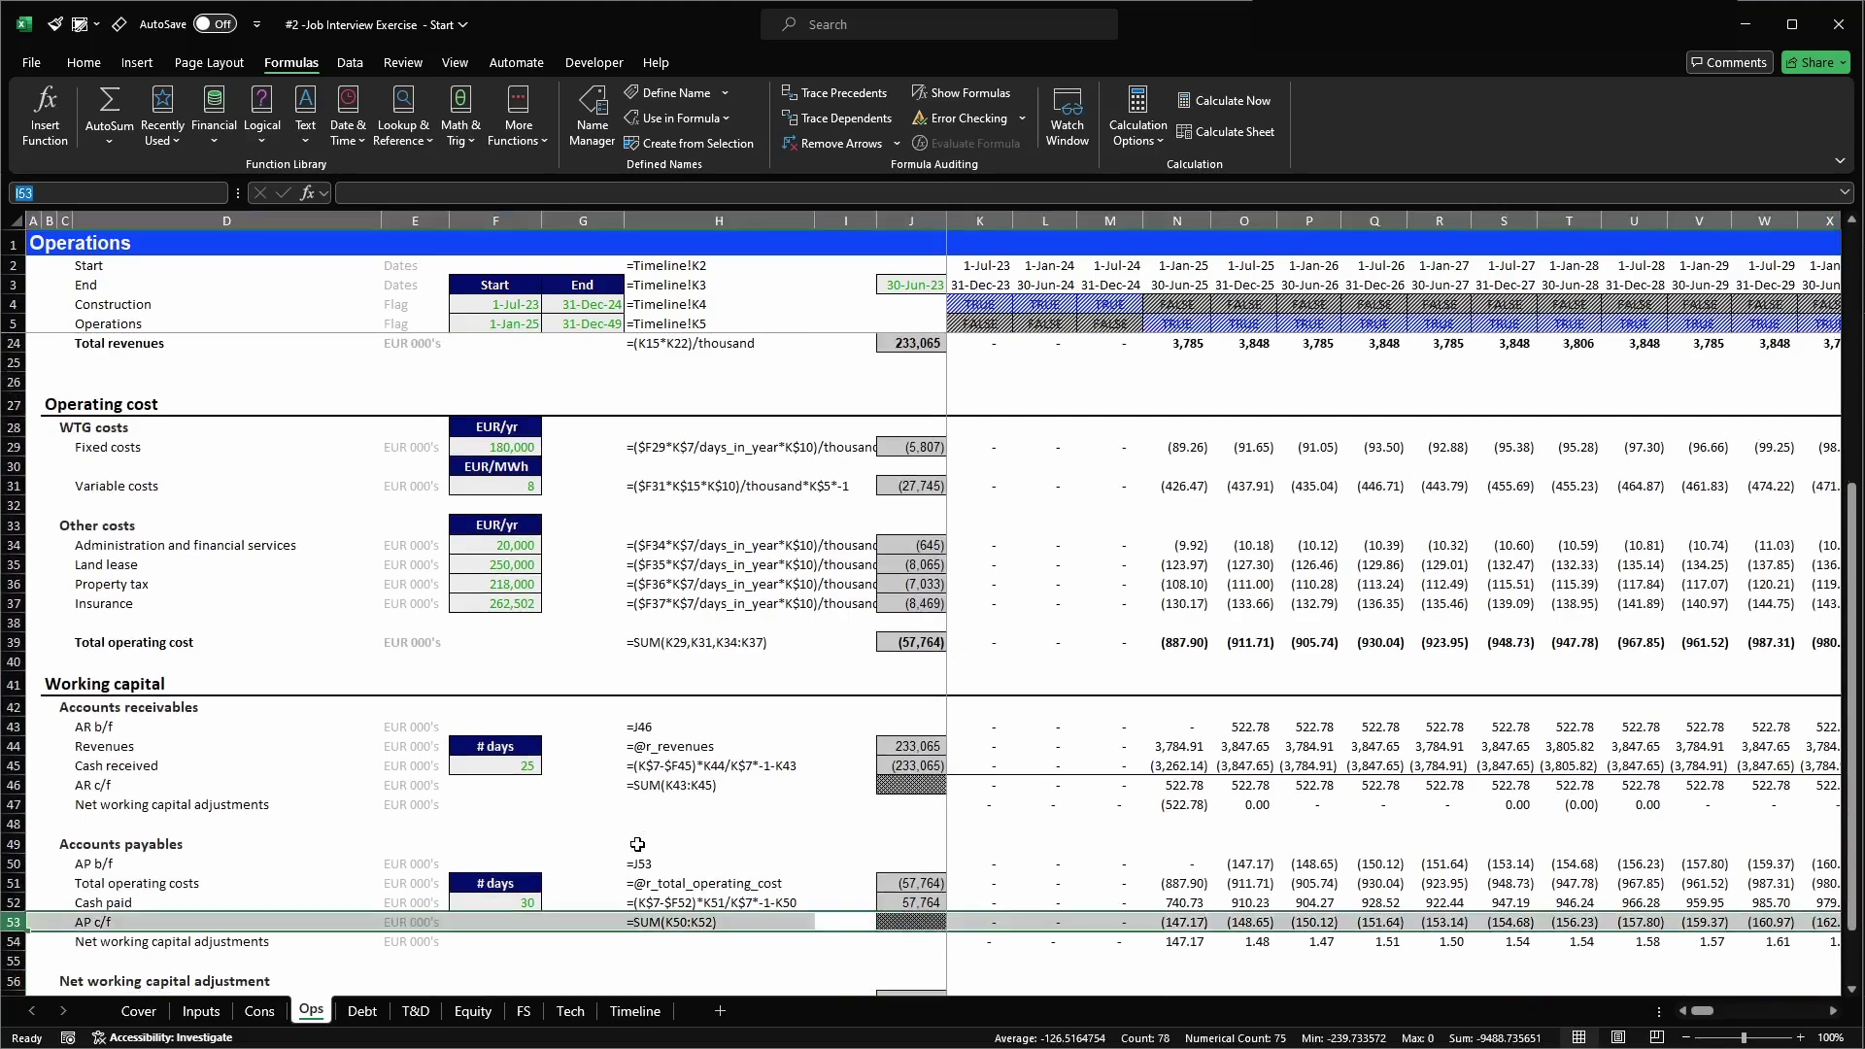
pyautogui.write('r_pa')
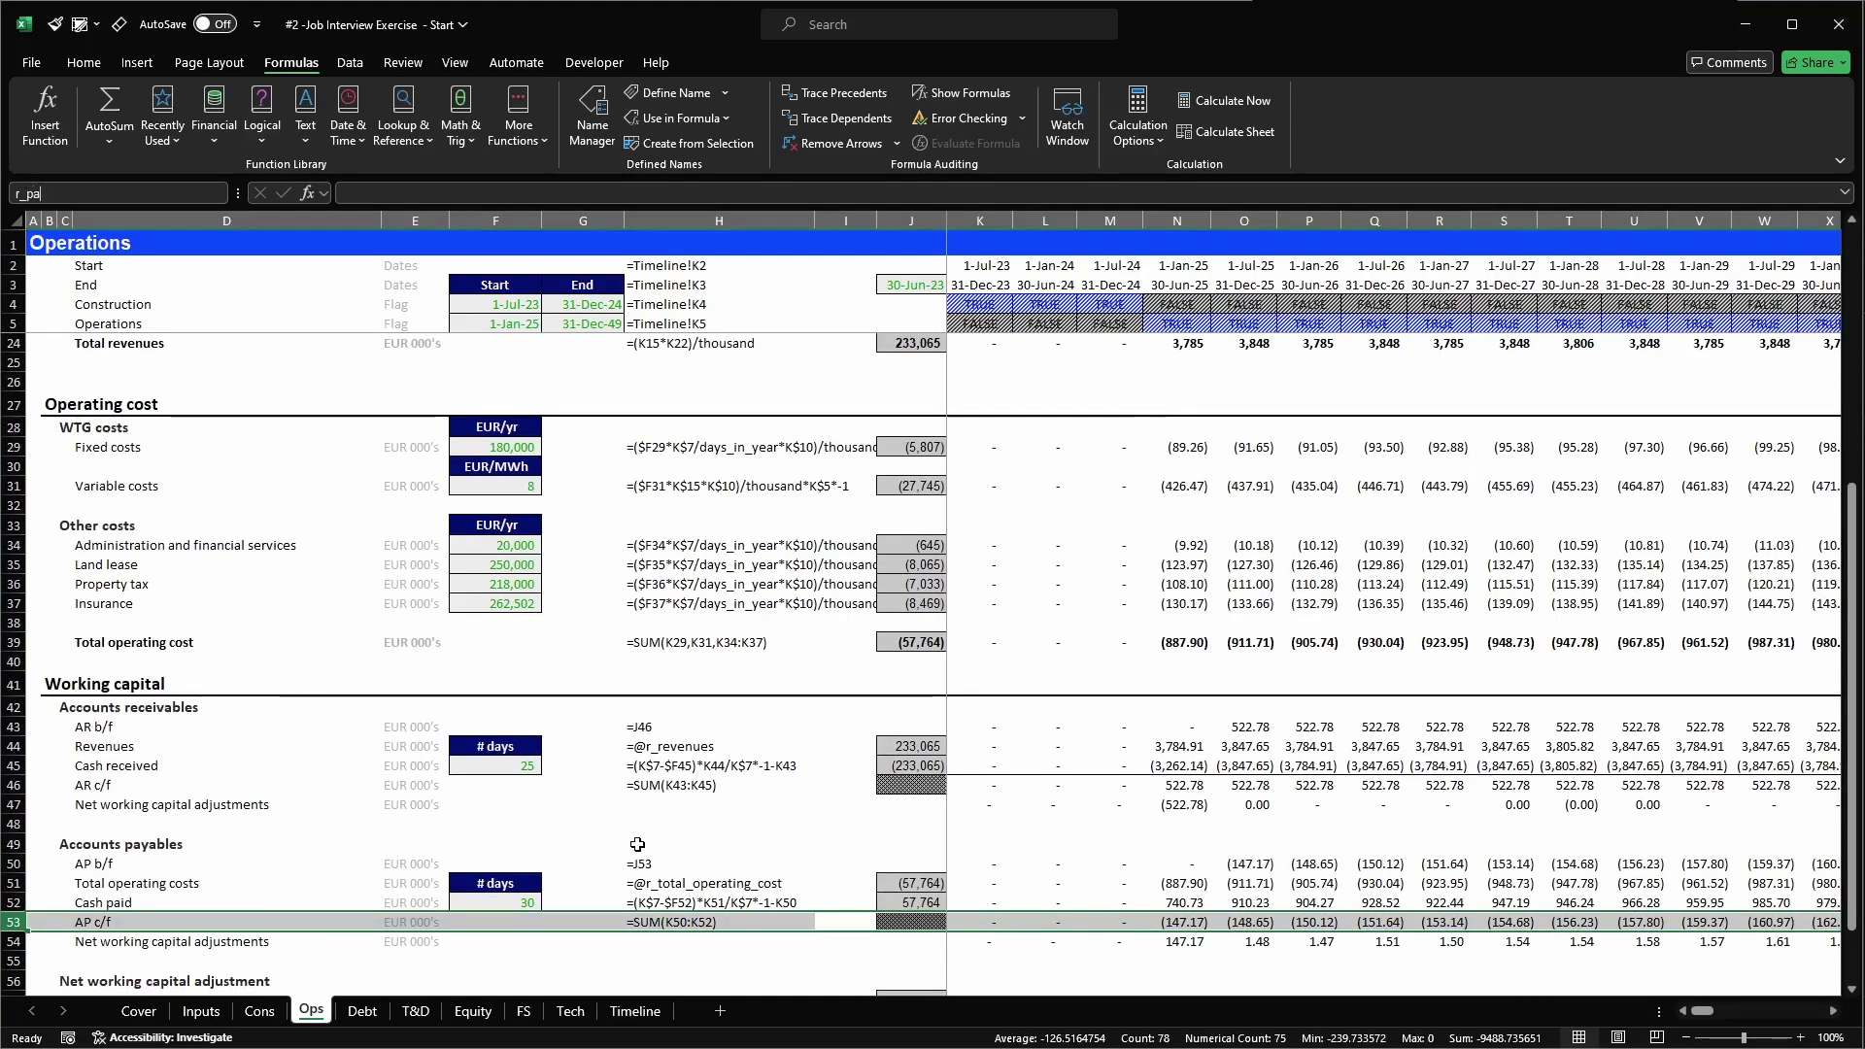
pyautogui.write('yables')
pyautogui.press('Return')
pyautogui.press('Left')
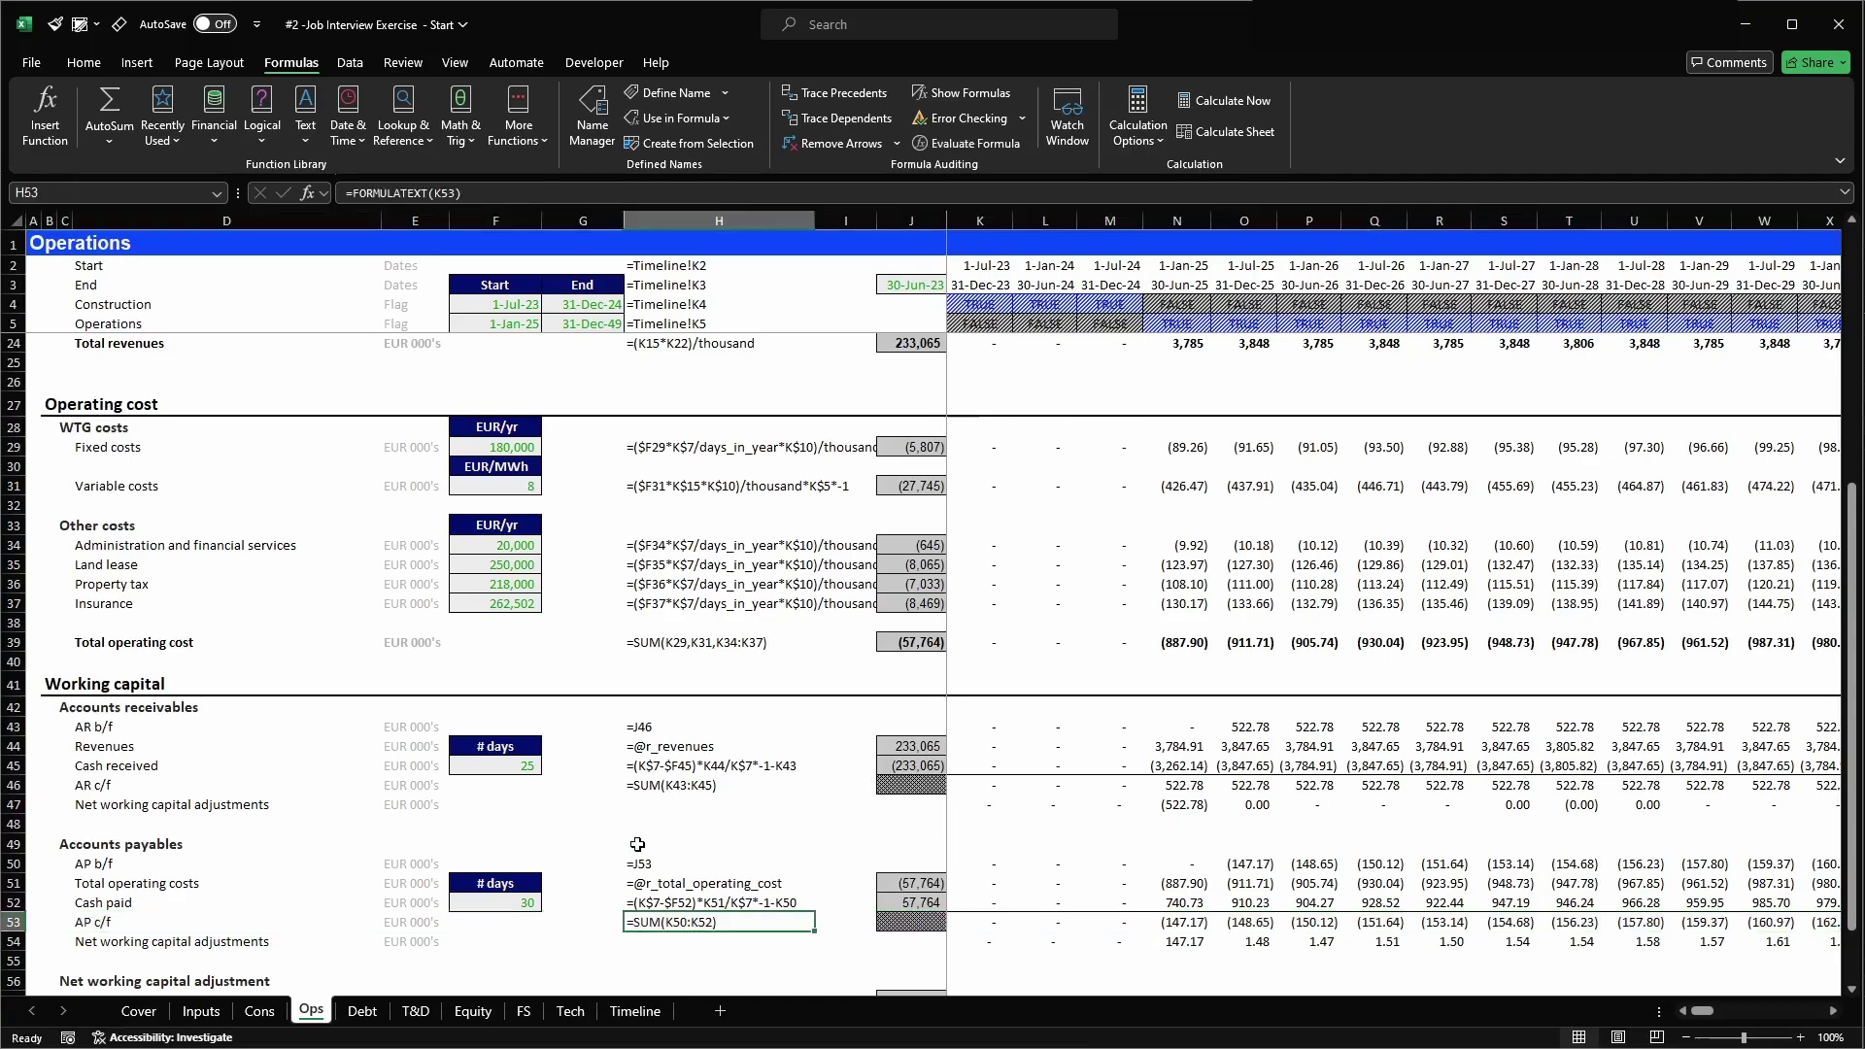
# - Return to the FS sheet and change its title in A1 to "Financial Statements"
pyautogui.hotkey('ctrl', 'pagedown')
pyautogui.hotkey('ctrl', 'pagedown')
pyautogui.hotkey('ctrl', 'pagedown')
pyautogui.hotkey('ctrl', 'pagedown')
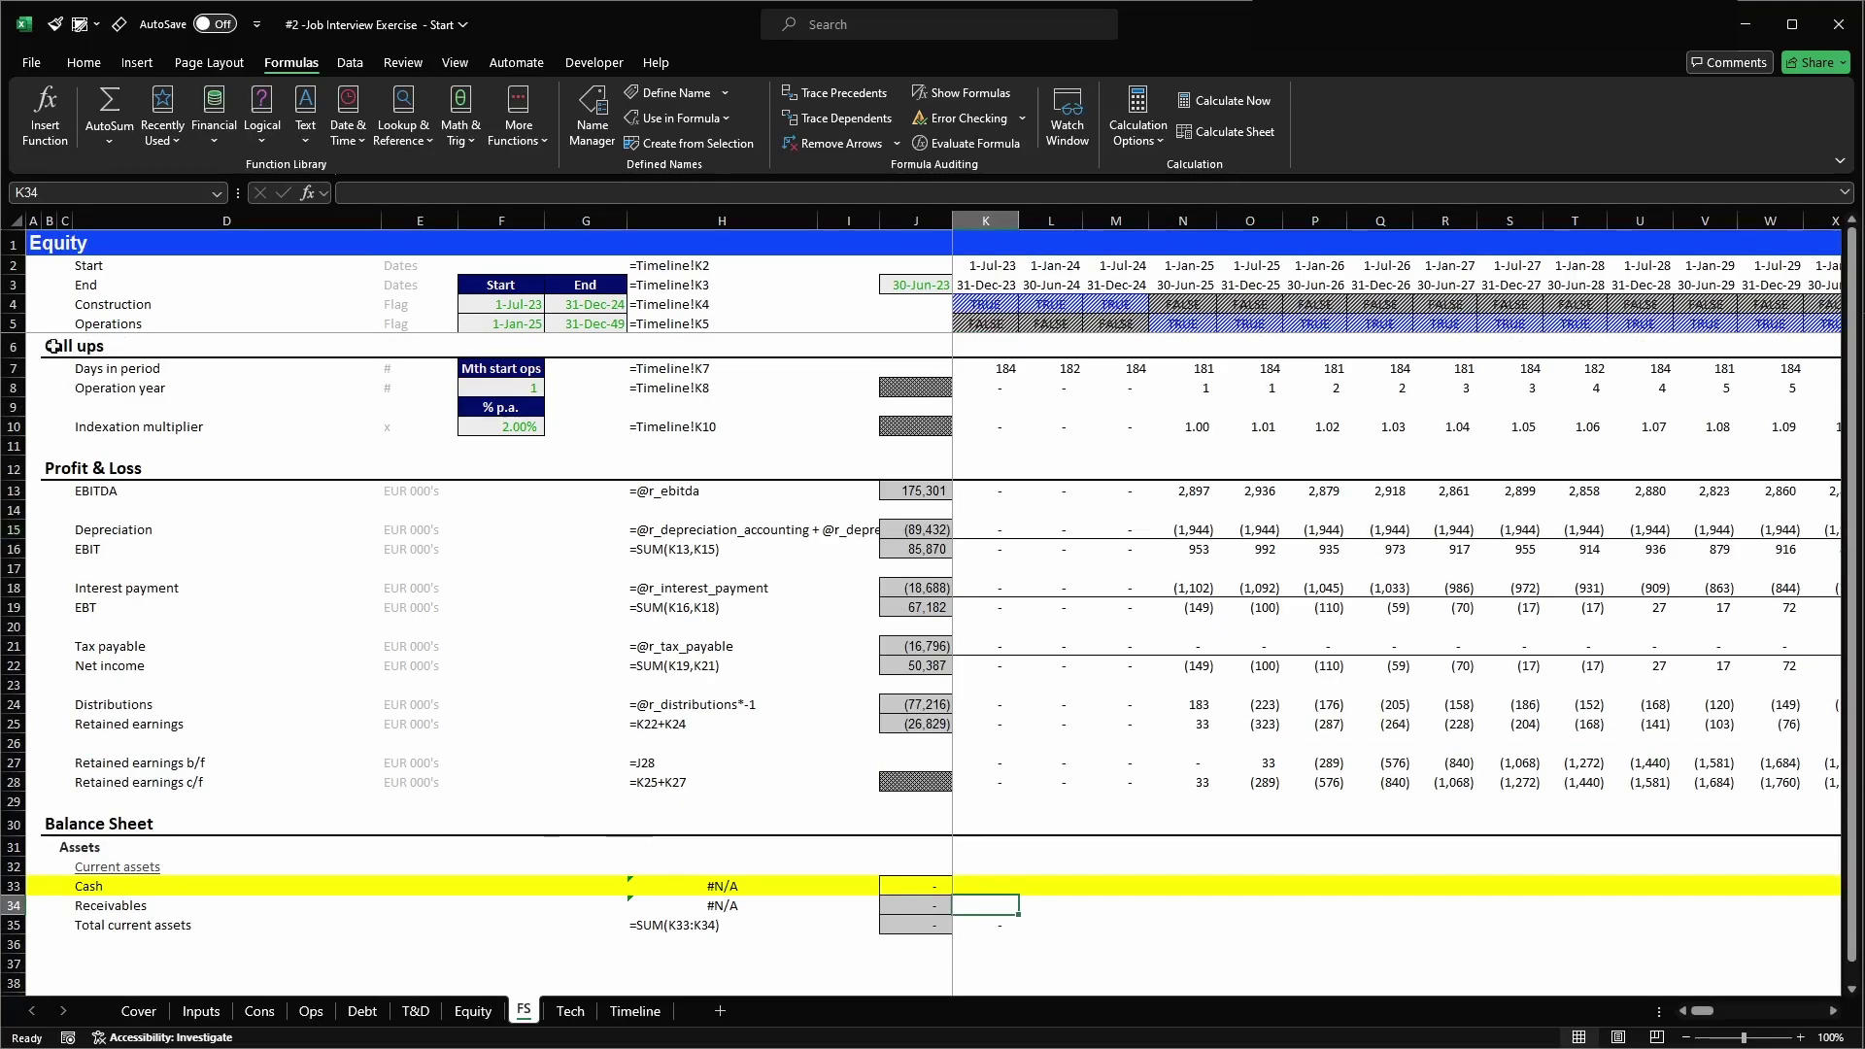
pyautogui.hotkey('ctrl', 'Home')
pyautogui.write('Fi')
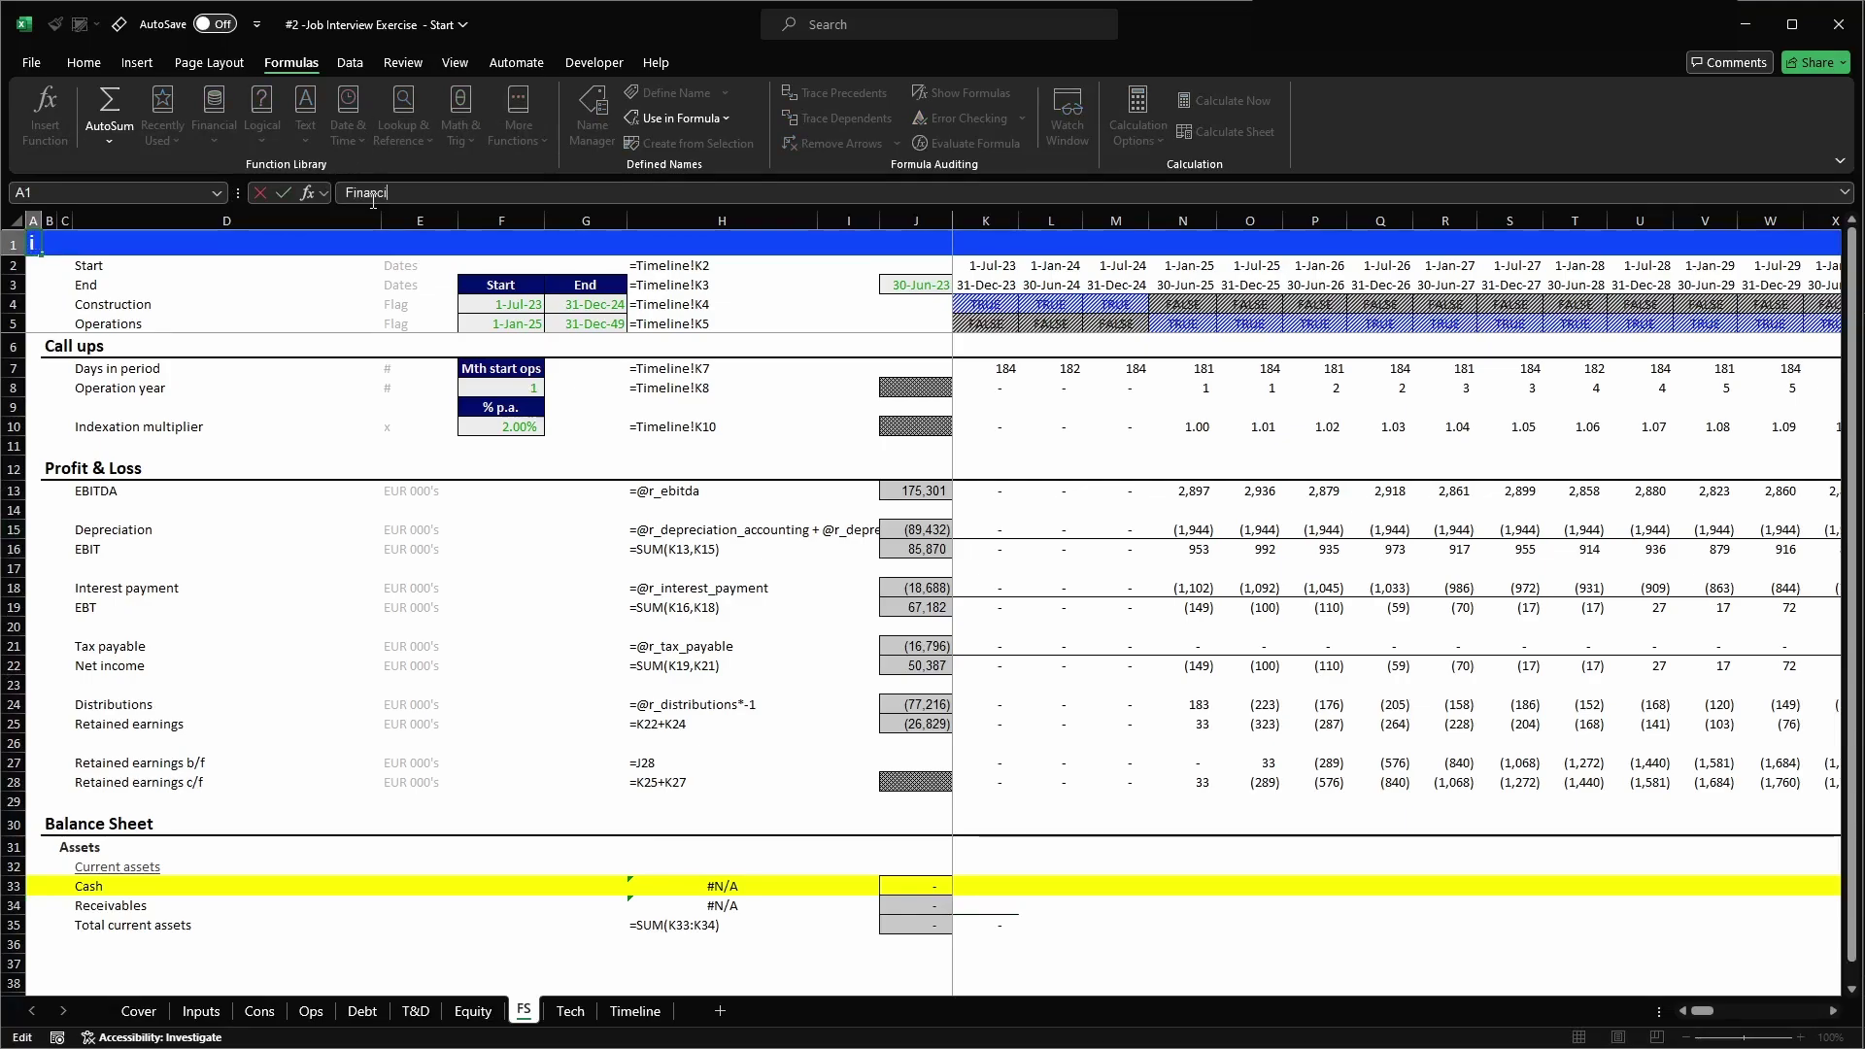
pyautogui.write('nancial Statements')
pyautogui.press('Return')
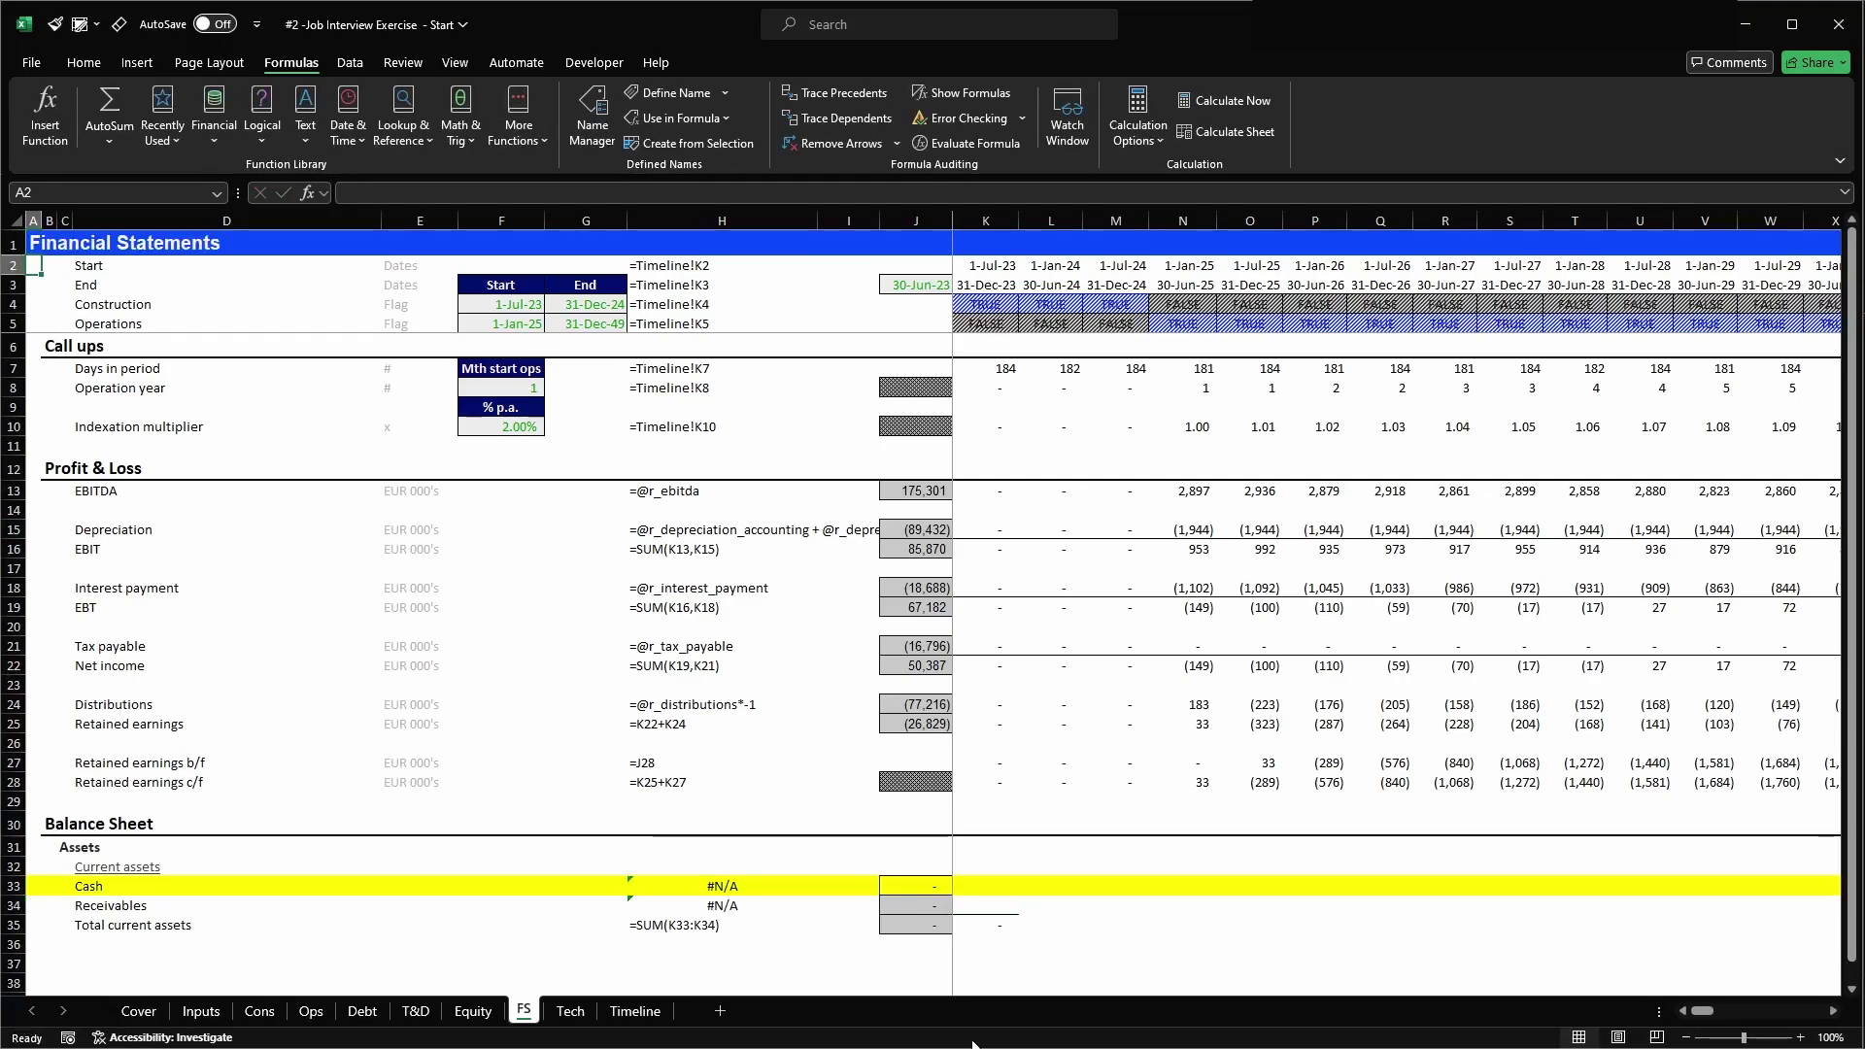
pyautogui.click(1003, 905)
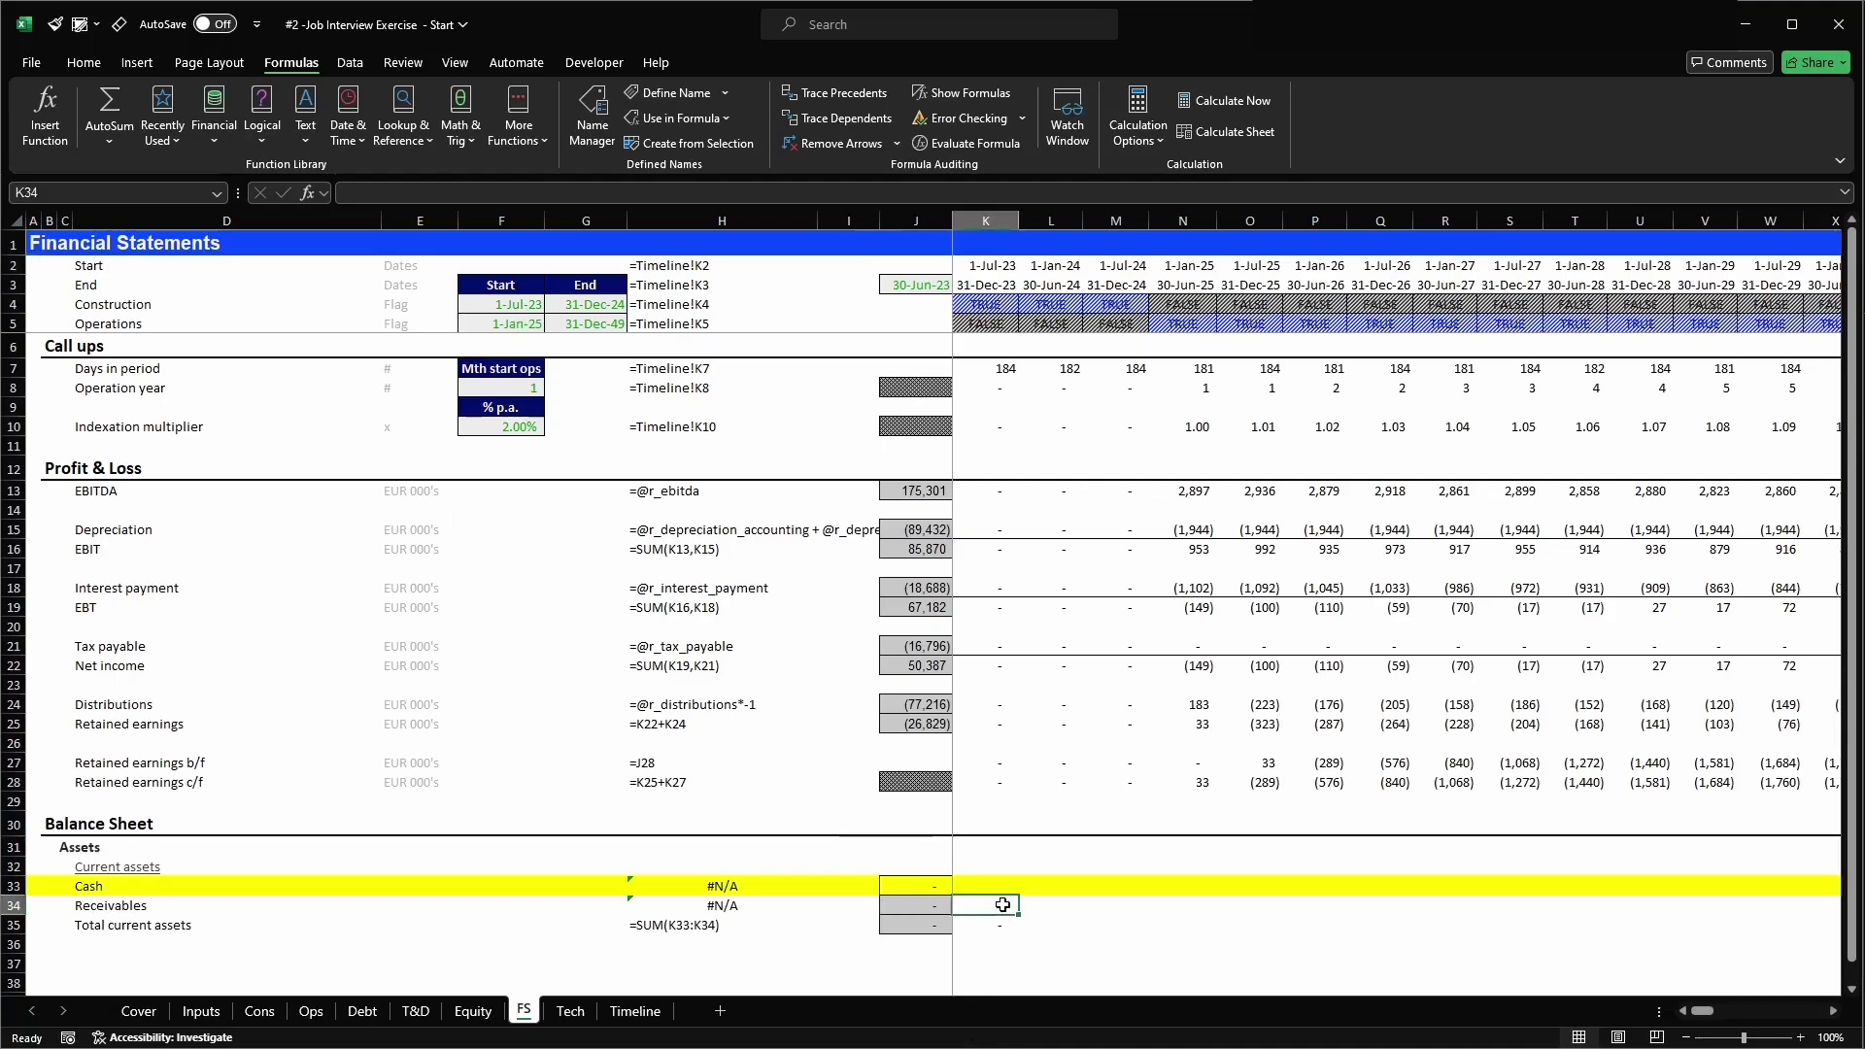
pyautogui.write('=')
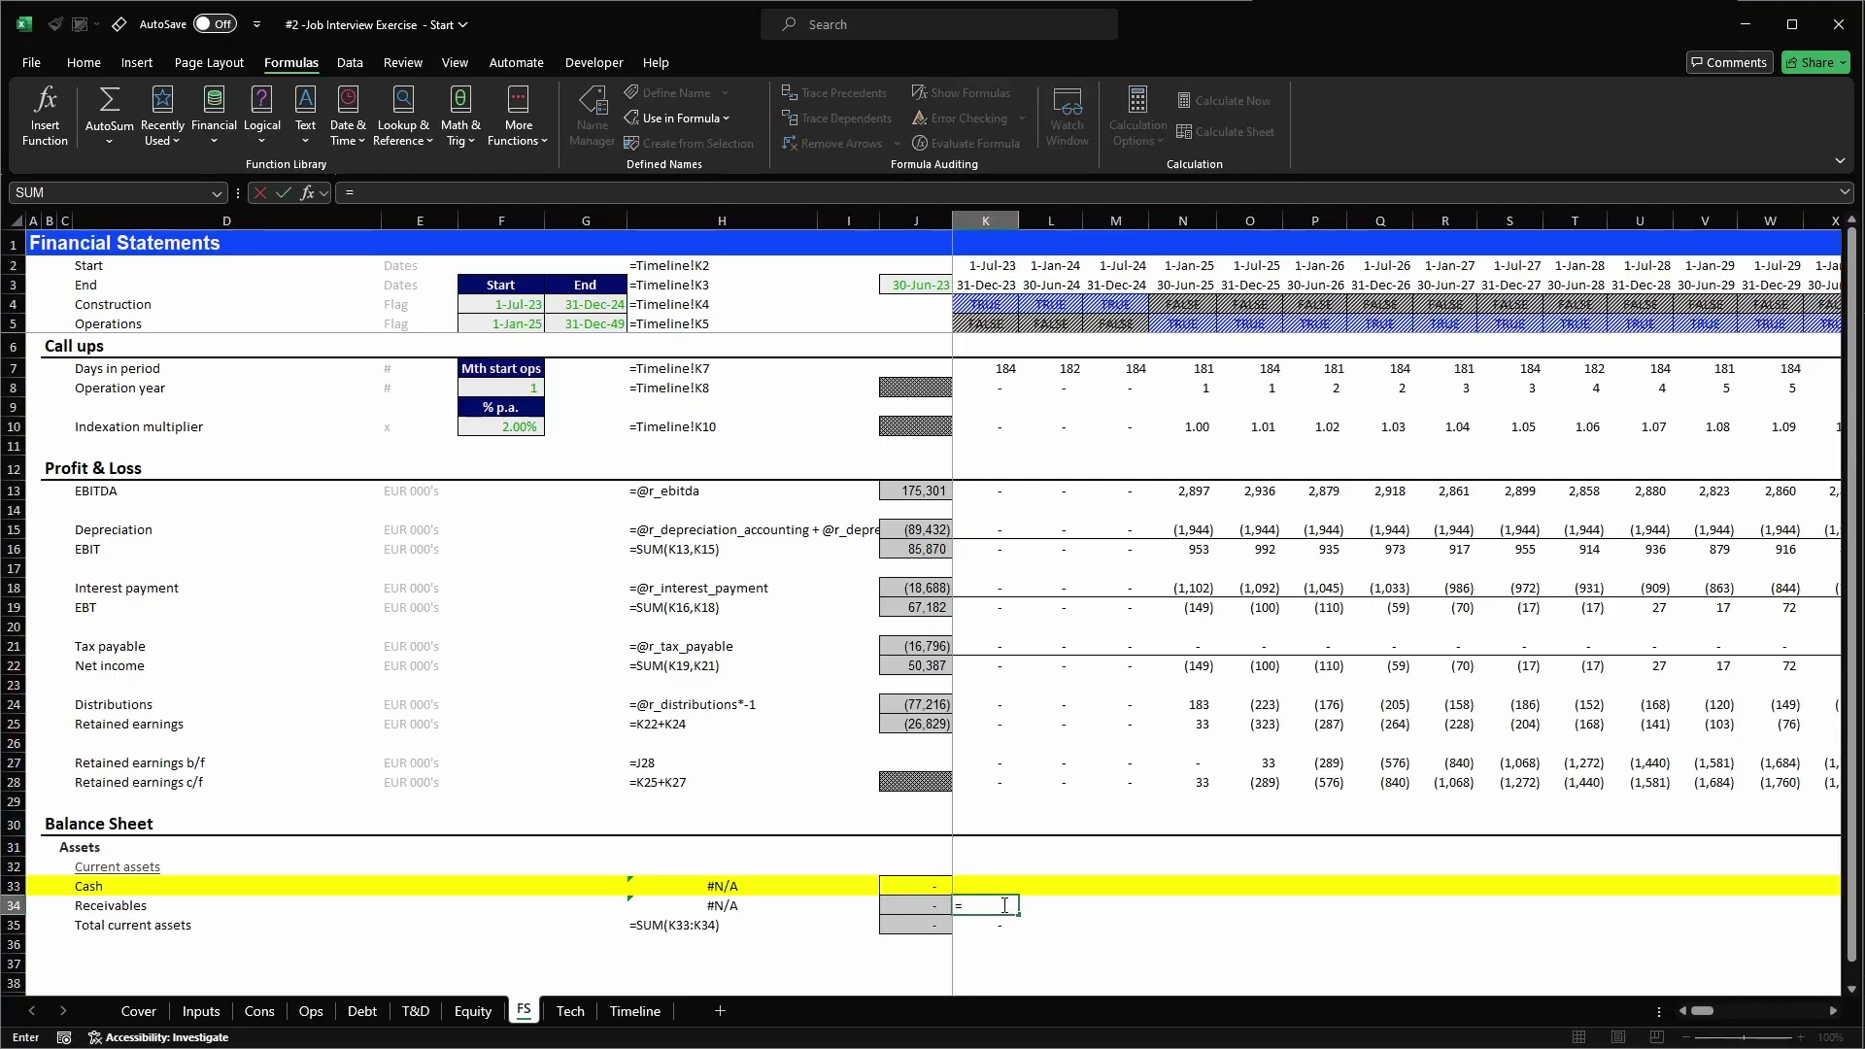
pyautogui.write('@r_receivables')
pyautogui.press('Tab')
pyautogui.press('Return')
# - Copy the first-period Receivables and Total current assets formulas, K34:K35, across all remaining periods through column CG
pyautogui.hotkey('shift', 'Up')
pyautogui.hotkey('ctrl', 'c')
pyautogui.hotkey('ctrl', 'shift', 'Right')
pyautogui.press('Return')
pyautogui.hotkey('ctrl', 'Left')
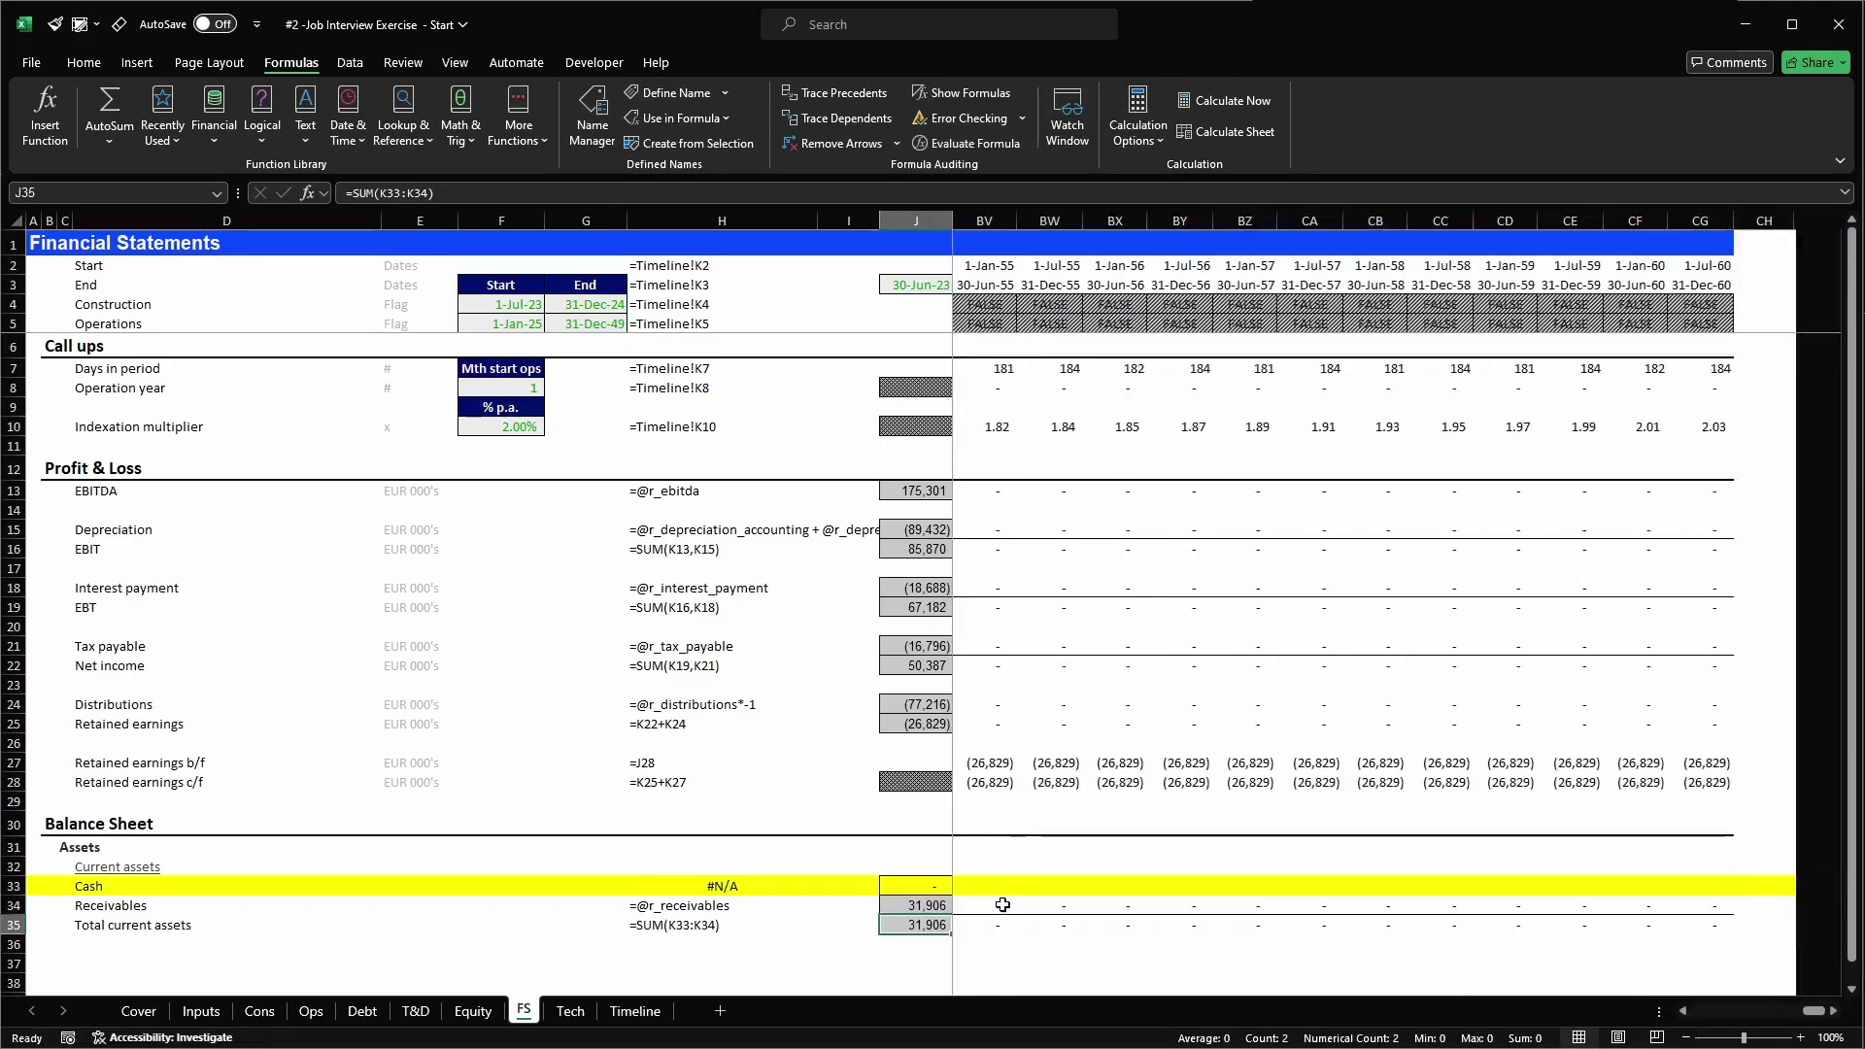
pyautogui.press('Right')
pyautogui.press('Right')
pyautogui.press('Right')
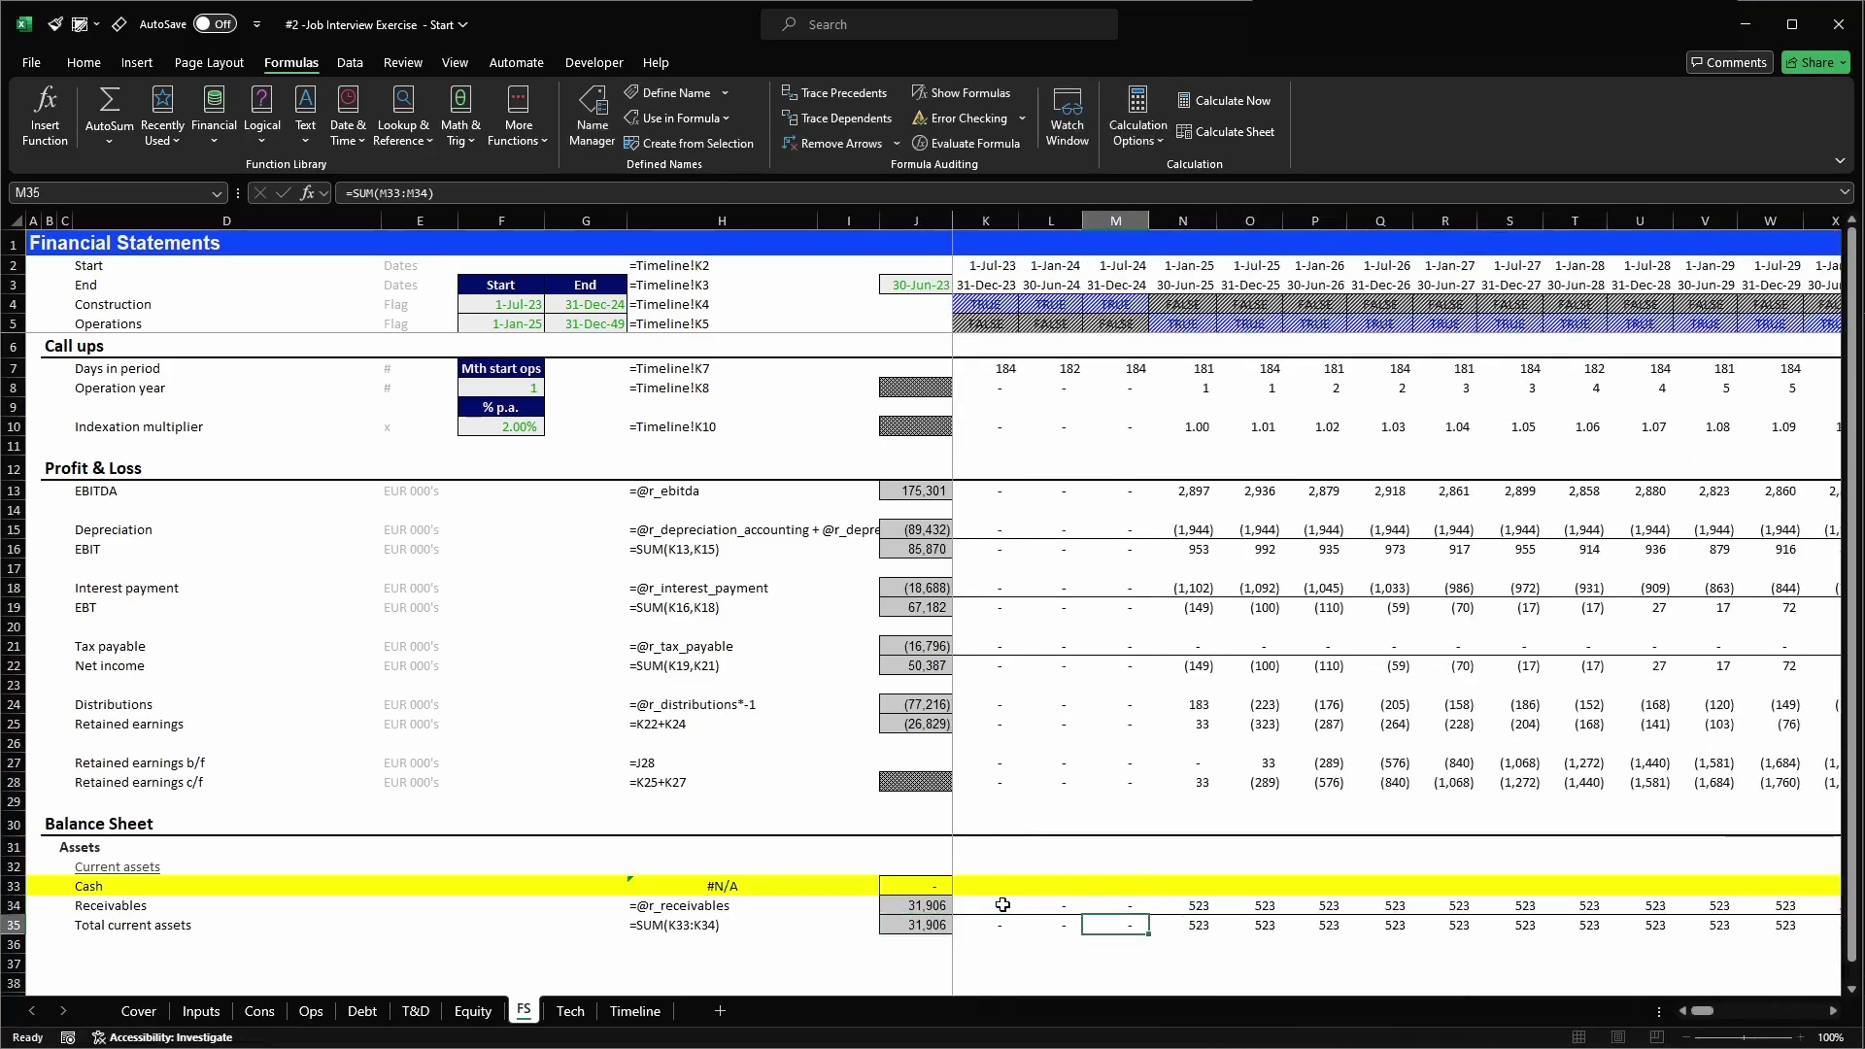
# - Copy the Current assets subheading from D32 to D37 and rename the copy "Non-cuurent assets"
pyautogui.press('Left')
pyautogui.press('Left')
pyautogui.press('Left')
pyautogui.press('Left')
pyautogui.press('Left')
pyautogui.press('Left')
pyautogui.press('Left')
pyautogui.press('Left')
pyautogui.press('Left')
pyautogui.press('Left')
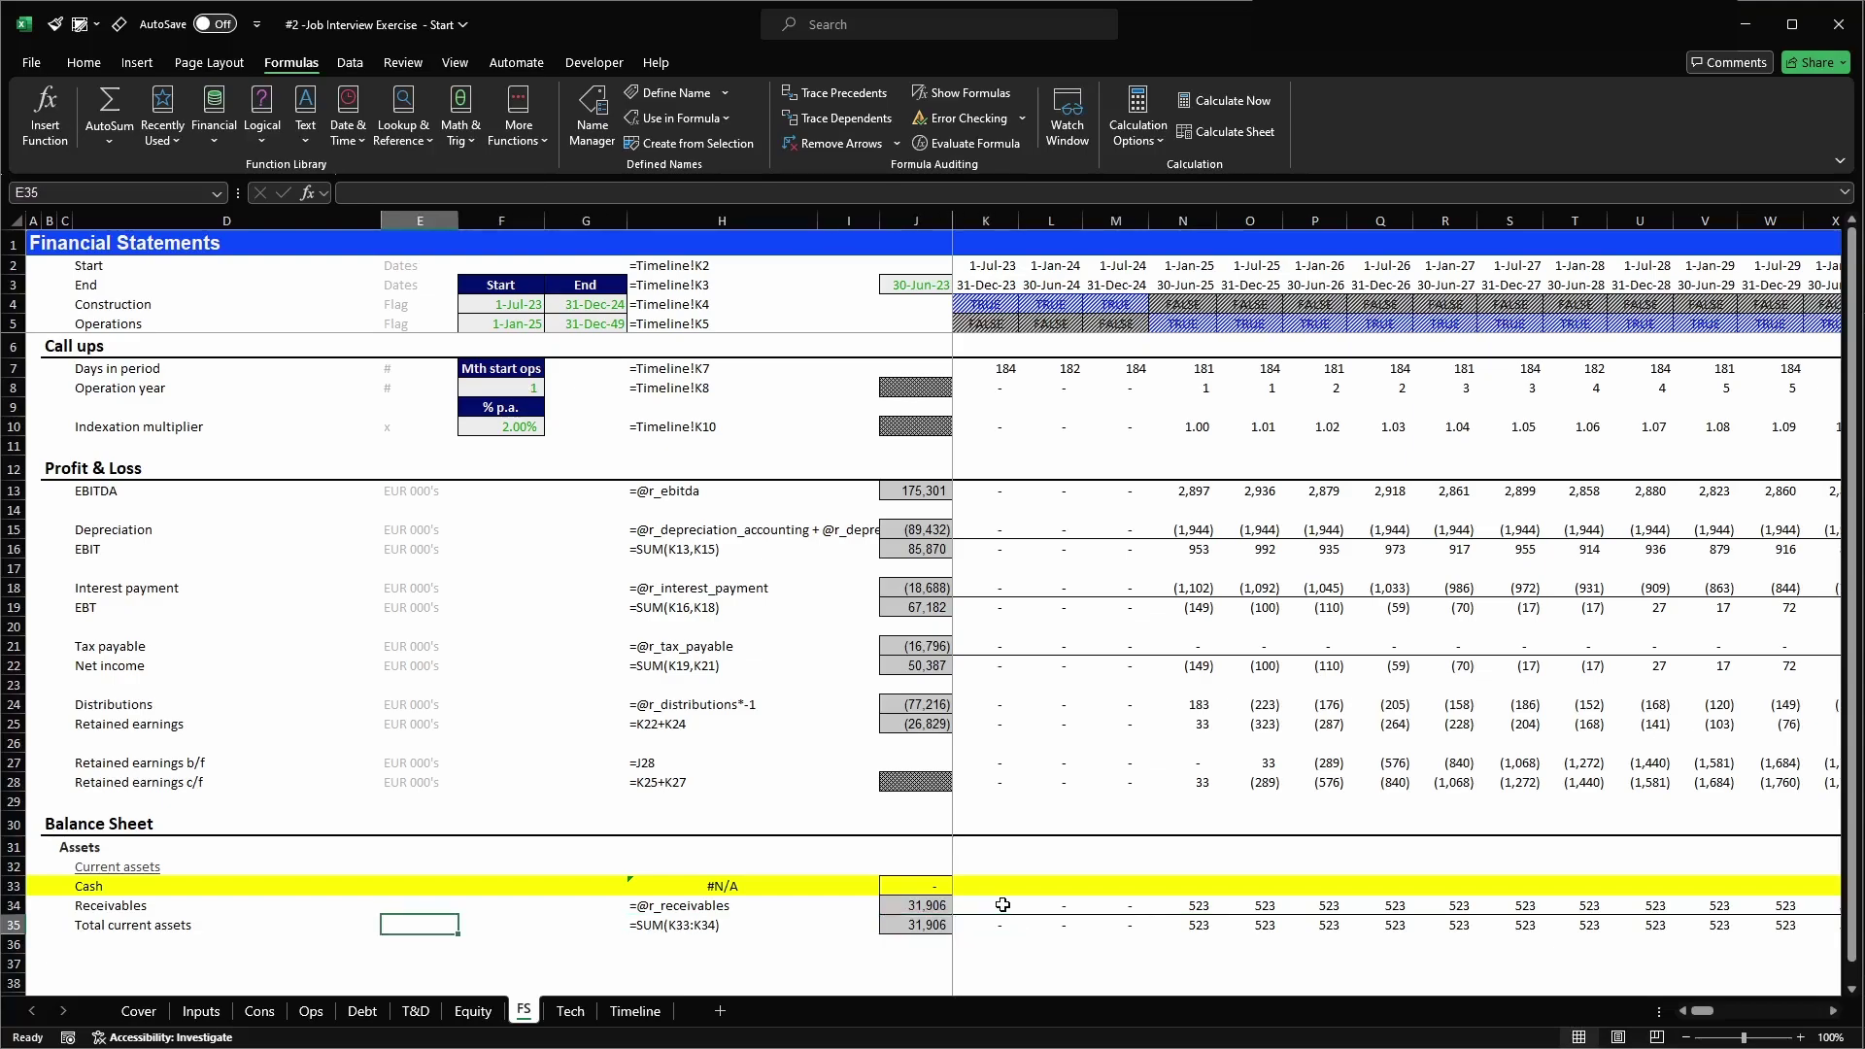
pyautogui.press('Right')
pyautogui.press('Up')
pyautogui.press('Up')
pyautogui.press('Up')
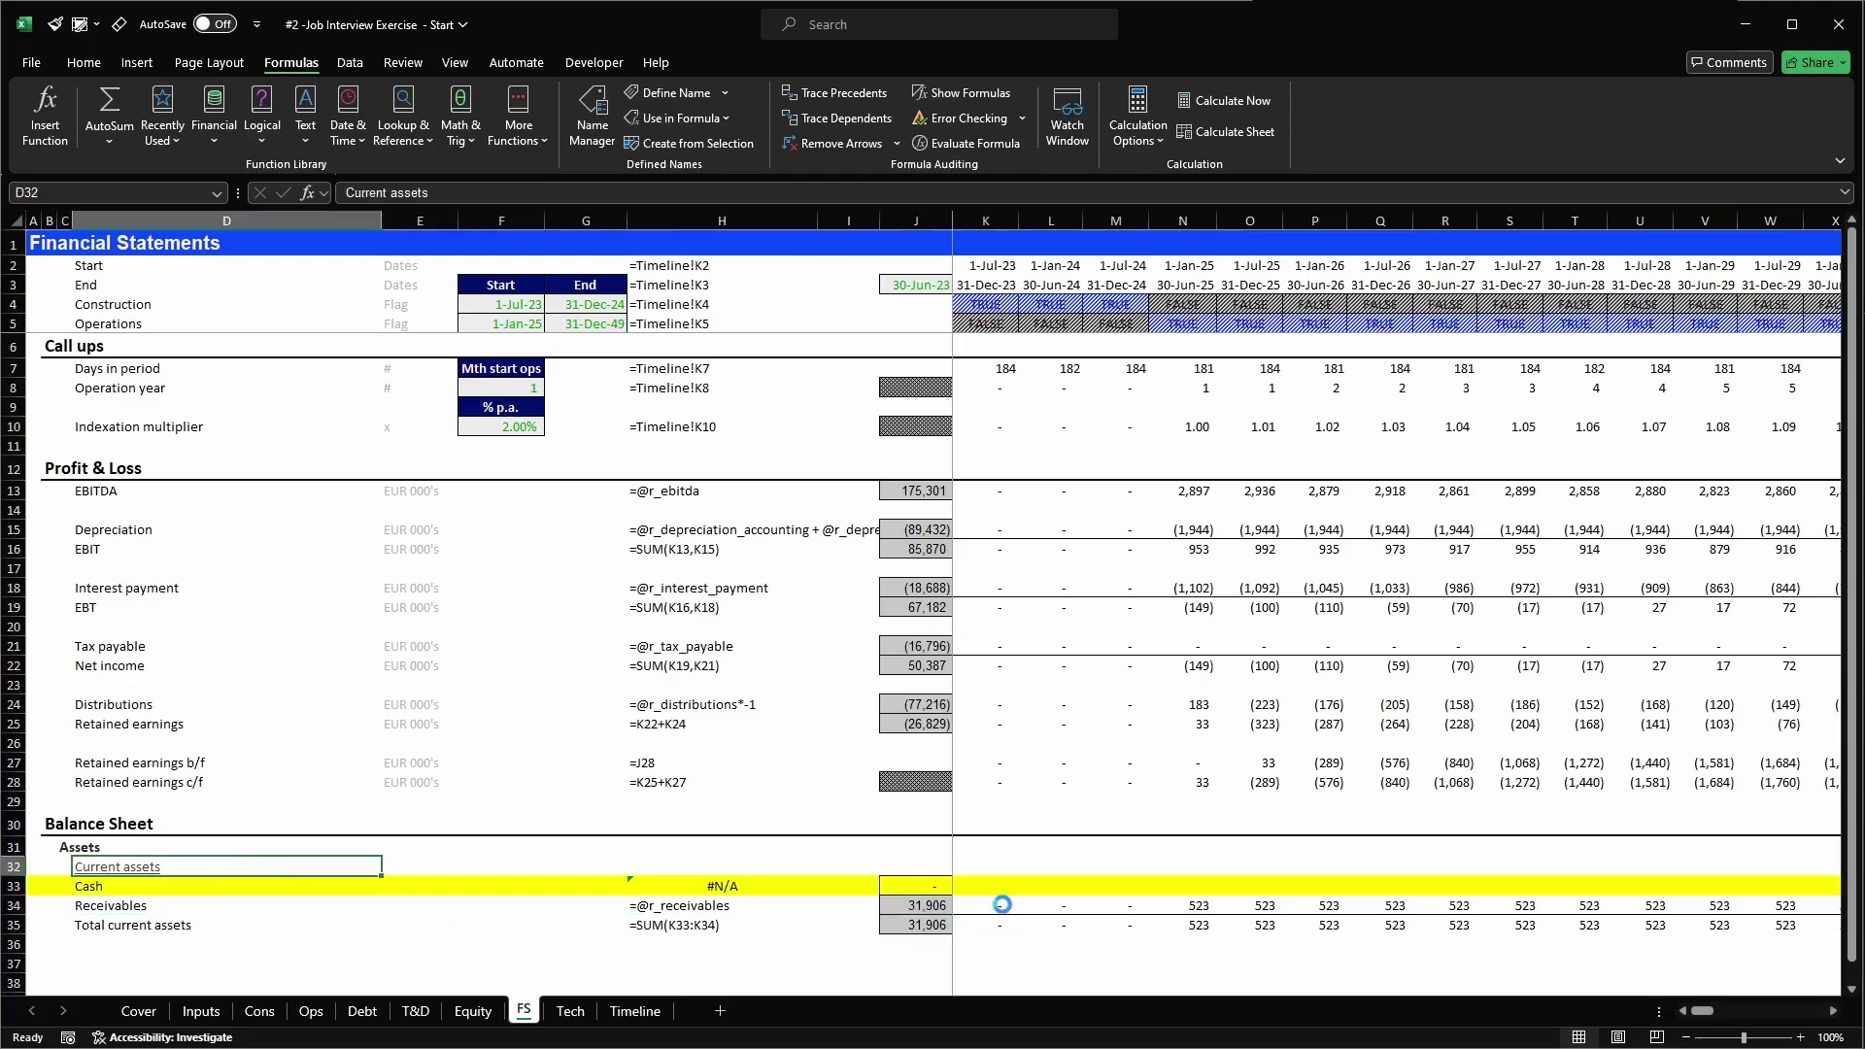
pyautogui.hotkey('ctrl', 'c')
pyautogui.press('Down')
pyautogui.press('Down')
pyautogui.press('Down')
pyautogui.press('Down')
pyautogui.press('Down')
pyautogui.hotkey('ctrl', 'v')
pyautogui.press('Escape')
pyautogui.write('Non-cuurent')
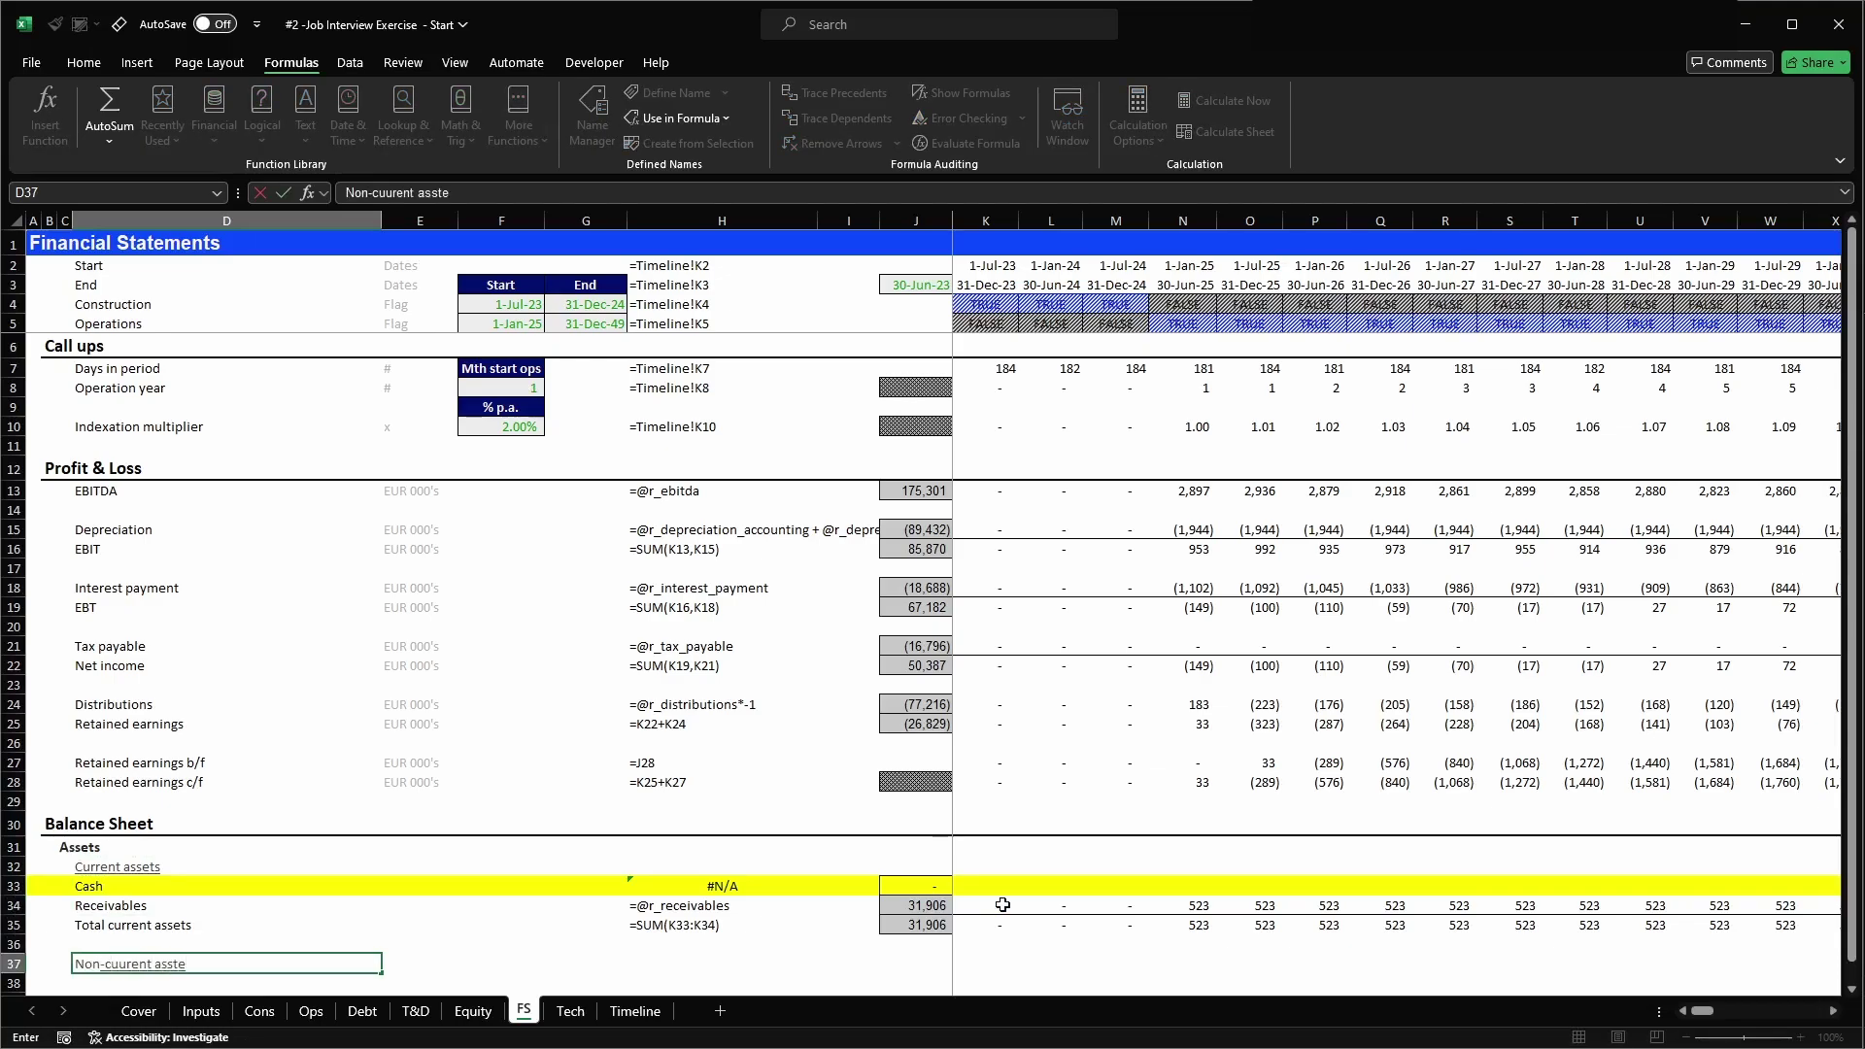
pyautogui.hotkey('ctrl', 'Return')
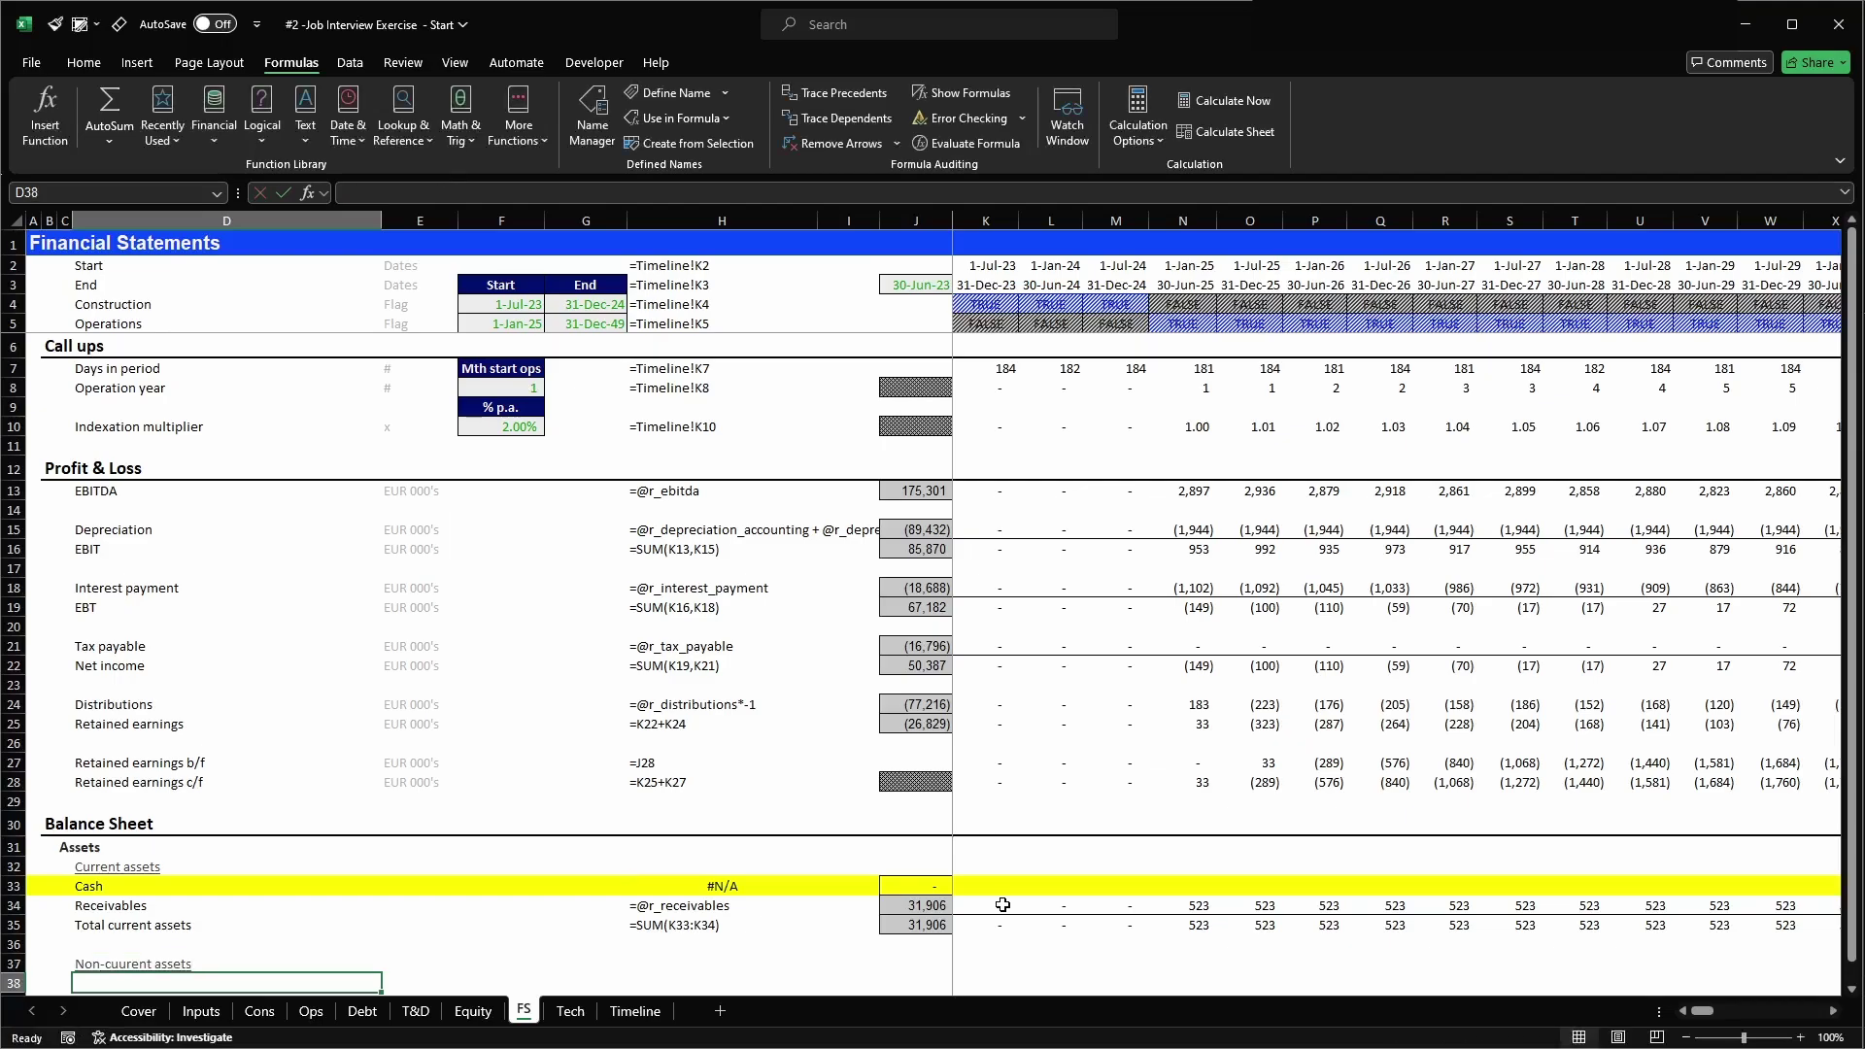
# - Copy the EUR 000's unit label from E28 to the Cash, Receivables and Total current assets rows, E33:E35
pyautogui.click(392, 786)
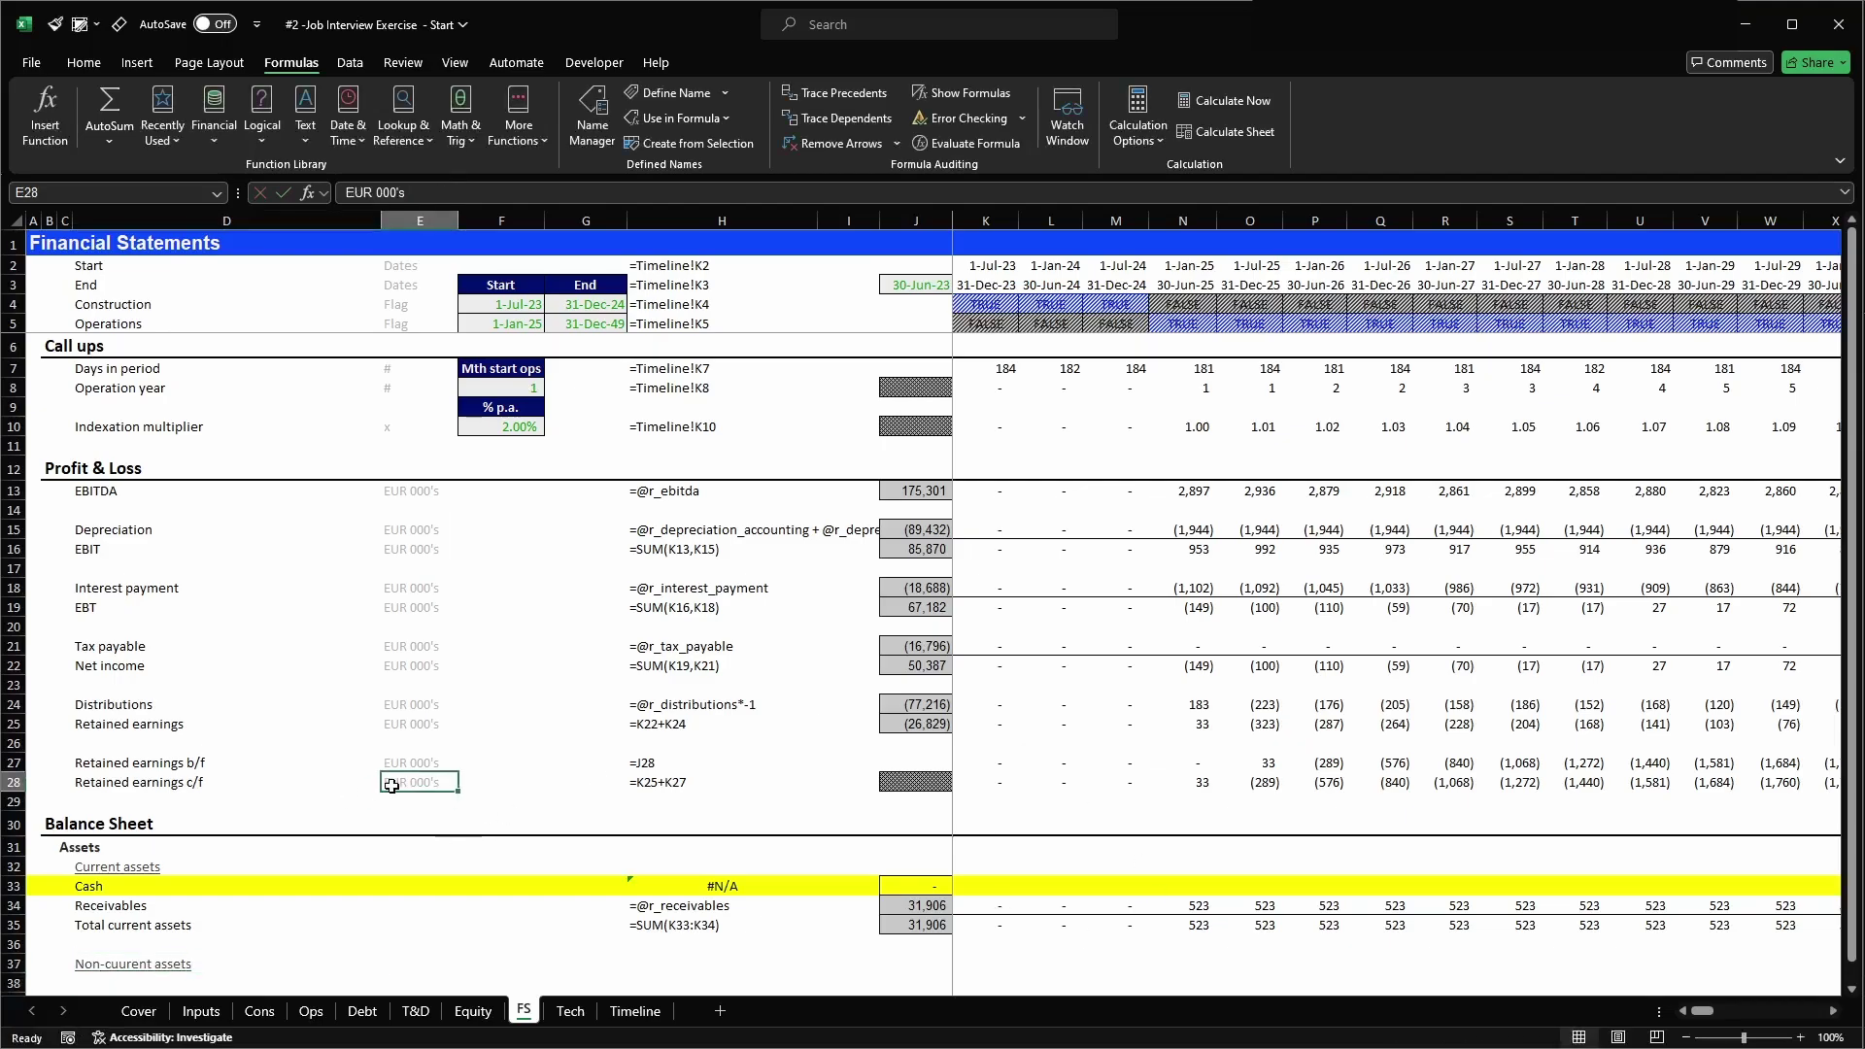
pyautogui.hotkey('ctrl', 'c')
pyautogui.press('Down')
pyautogui.press('Down')
pyautogui.press('Down')
pyautogui.press('Down')
pyautogui.press('Down')
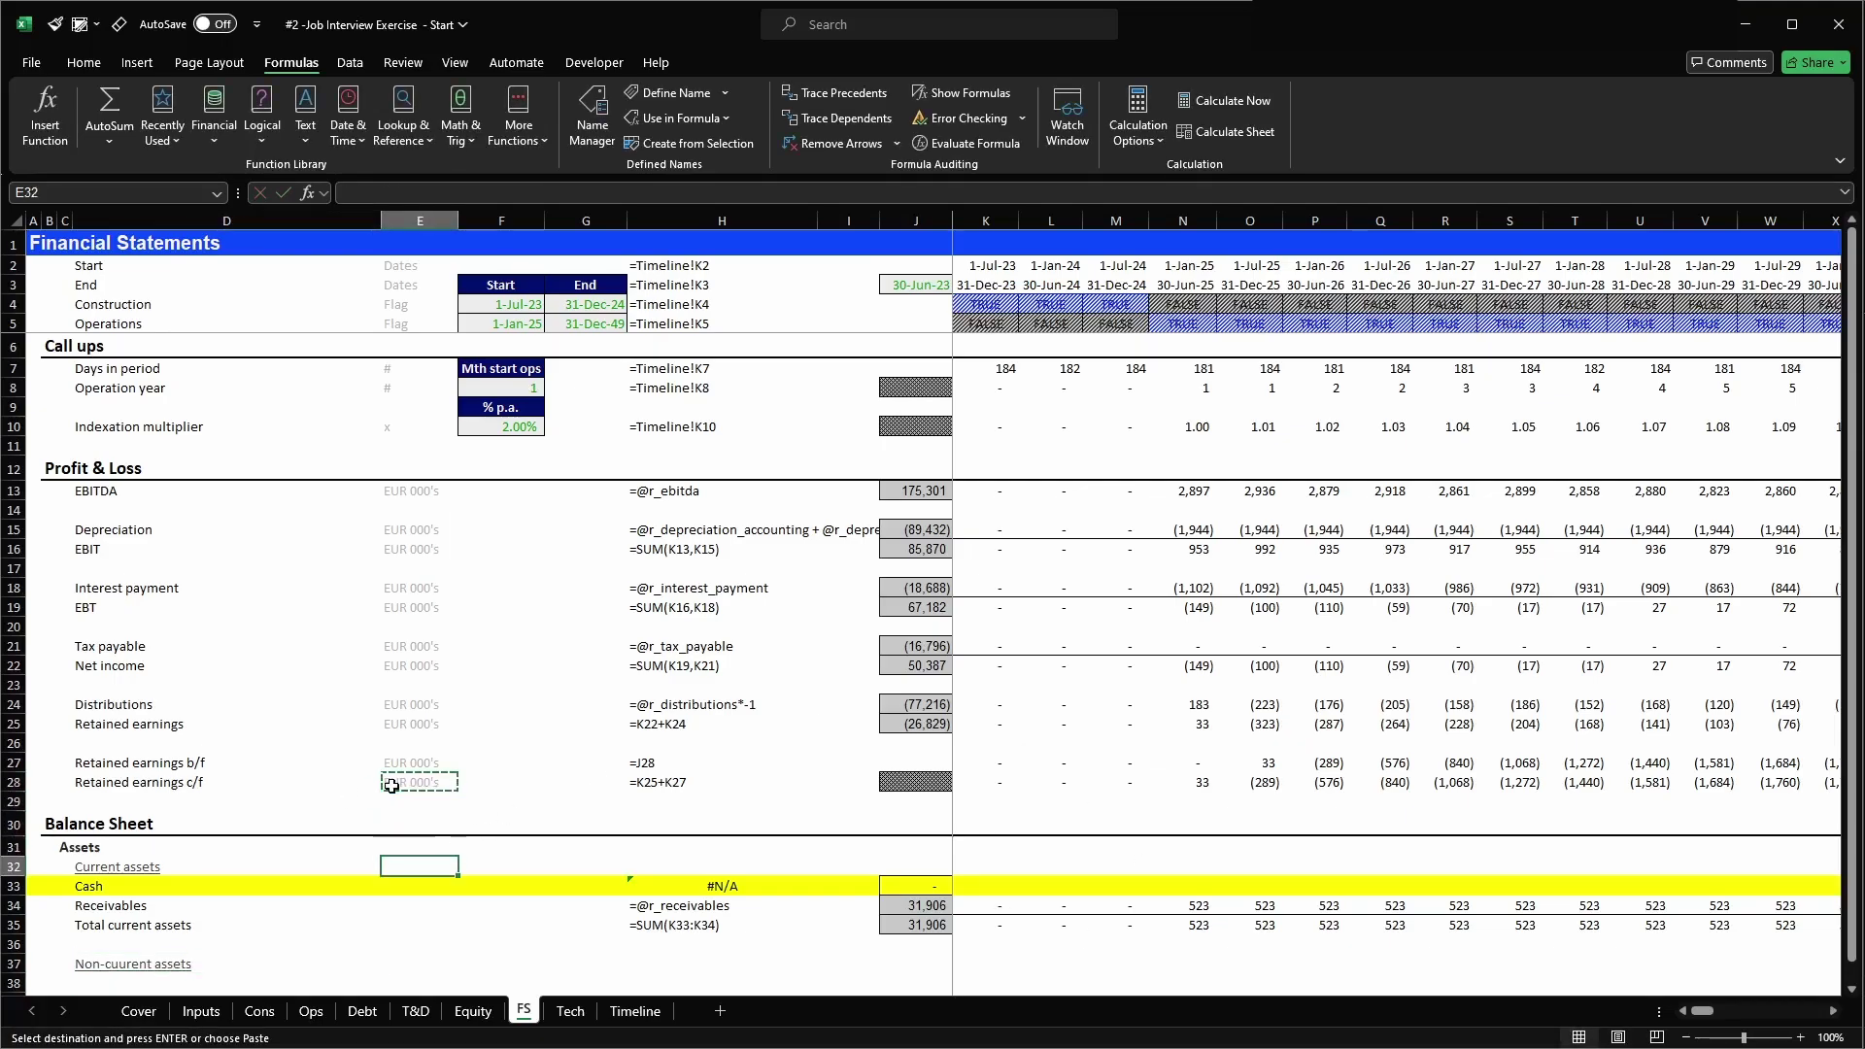
pyautogui.hotkey('shift', 'Down')
pyautogui.hotkey('shift', 'Down')
pyautogui.press('Return')
pyautogui.press('Down')
pyautogui.press('Down')
pyautogui.press('Down')
pyautogui.press('Down')
pyautogui.press('Down')
pyautogui.press('Down')
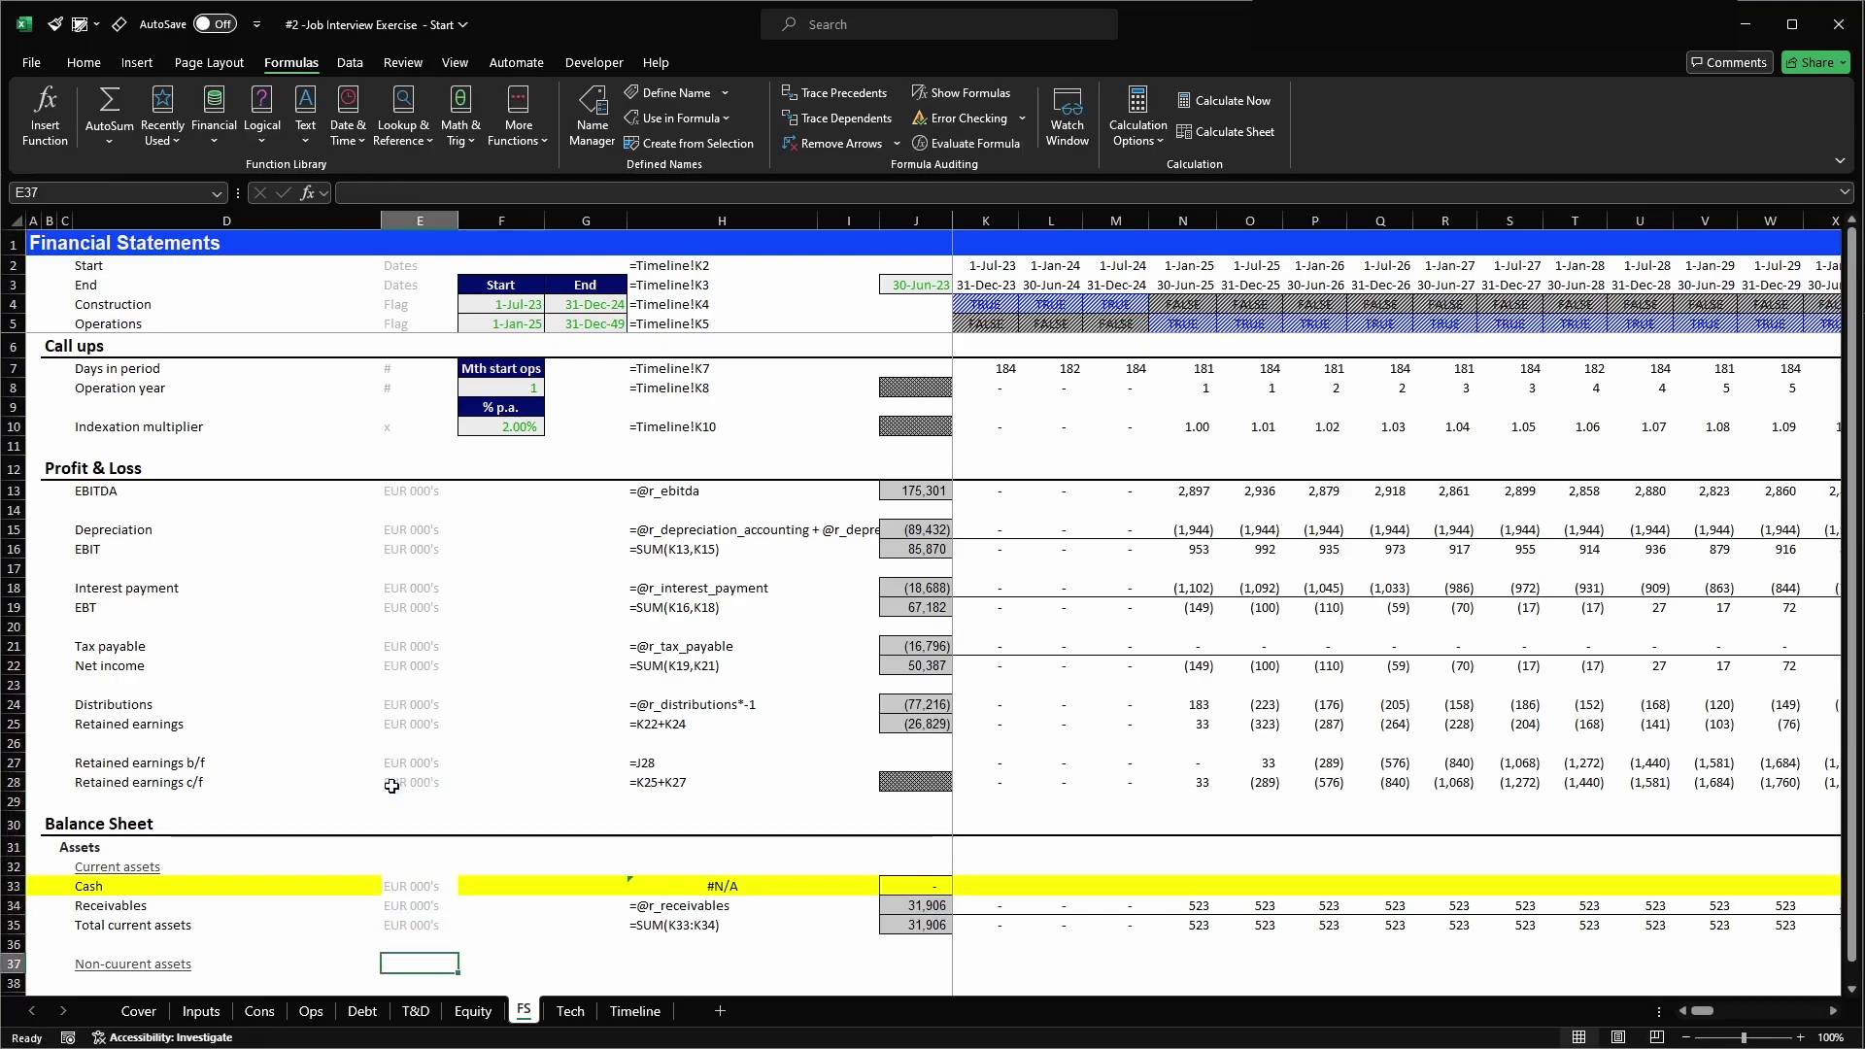
pyautogui.press('Down')
pyautogui.press('Up')
pyautogui.press('Up')
pyautogui.press('Left')
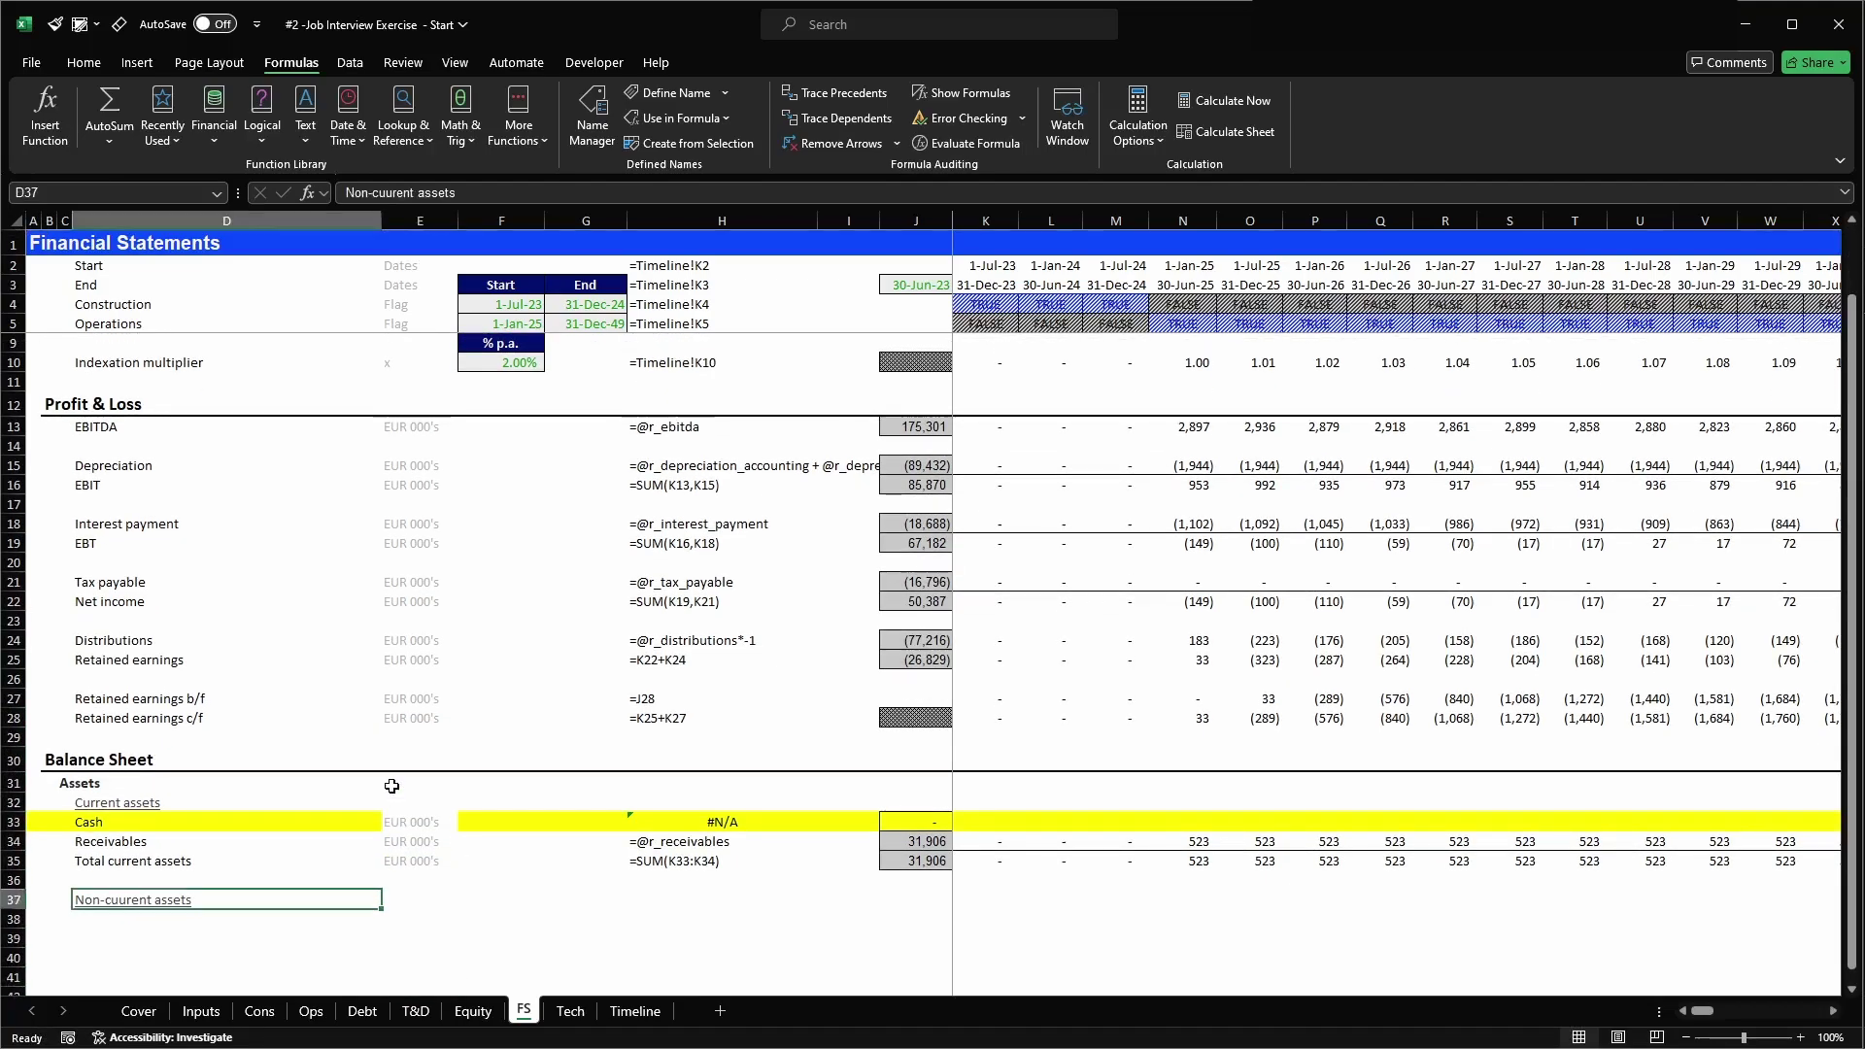
pyautogui.press('Left')
pyautogui.press('Left')
pyautogui.press('Left')
pyautogui.press('Right')
pyautogui.press('Right')
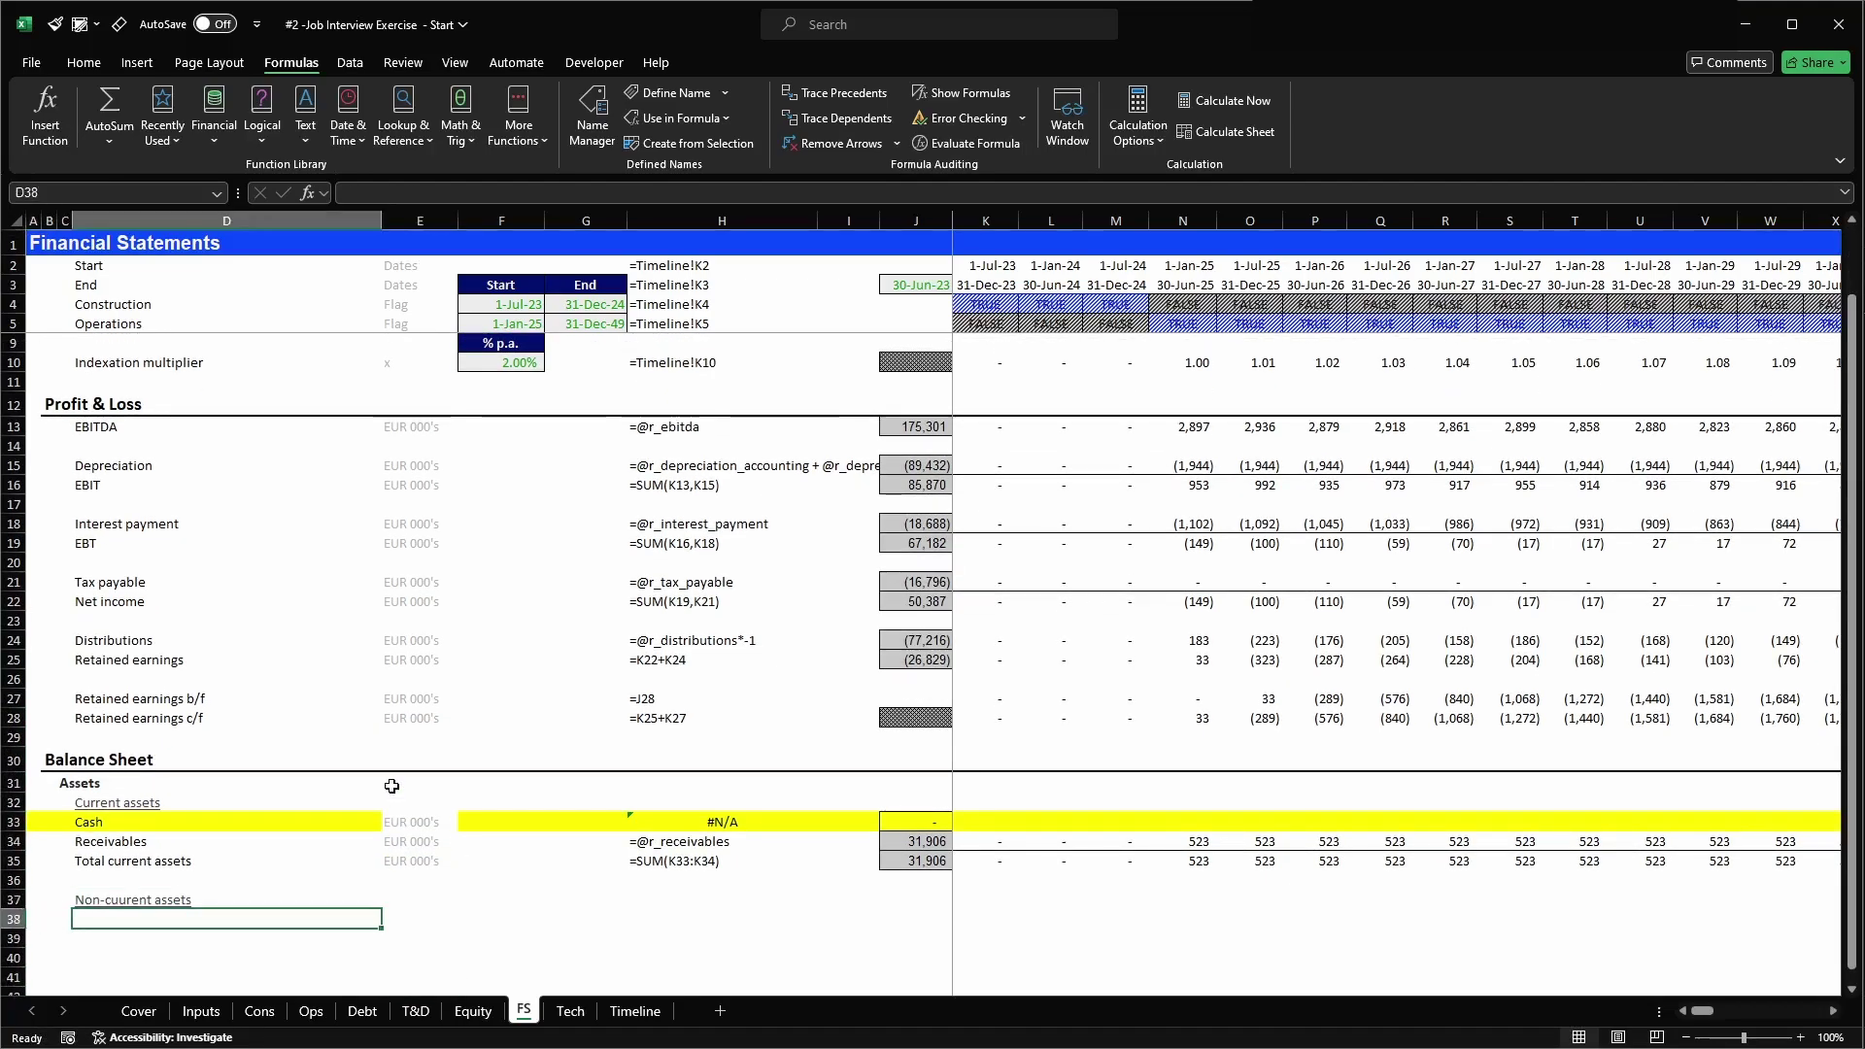
# - Label D38 "PPE" and copy the Receivables and Total current assets cells E34:K35 into the two rows starting at E38
pyautogui.write('PPE')
pyautogui.press('Right')
pyautogui.press('Up')
pyautogui.press('Up')
pyautogui.press('Up')
pyautogui.press('Up')
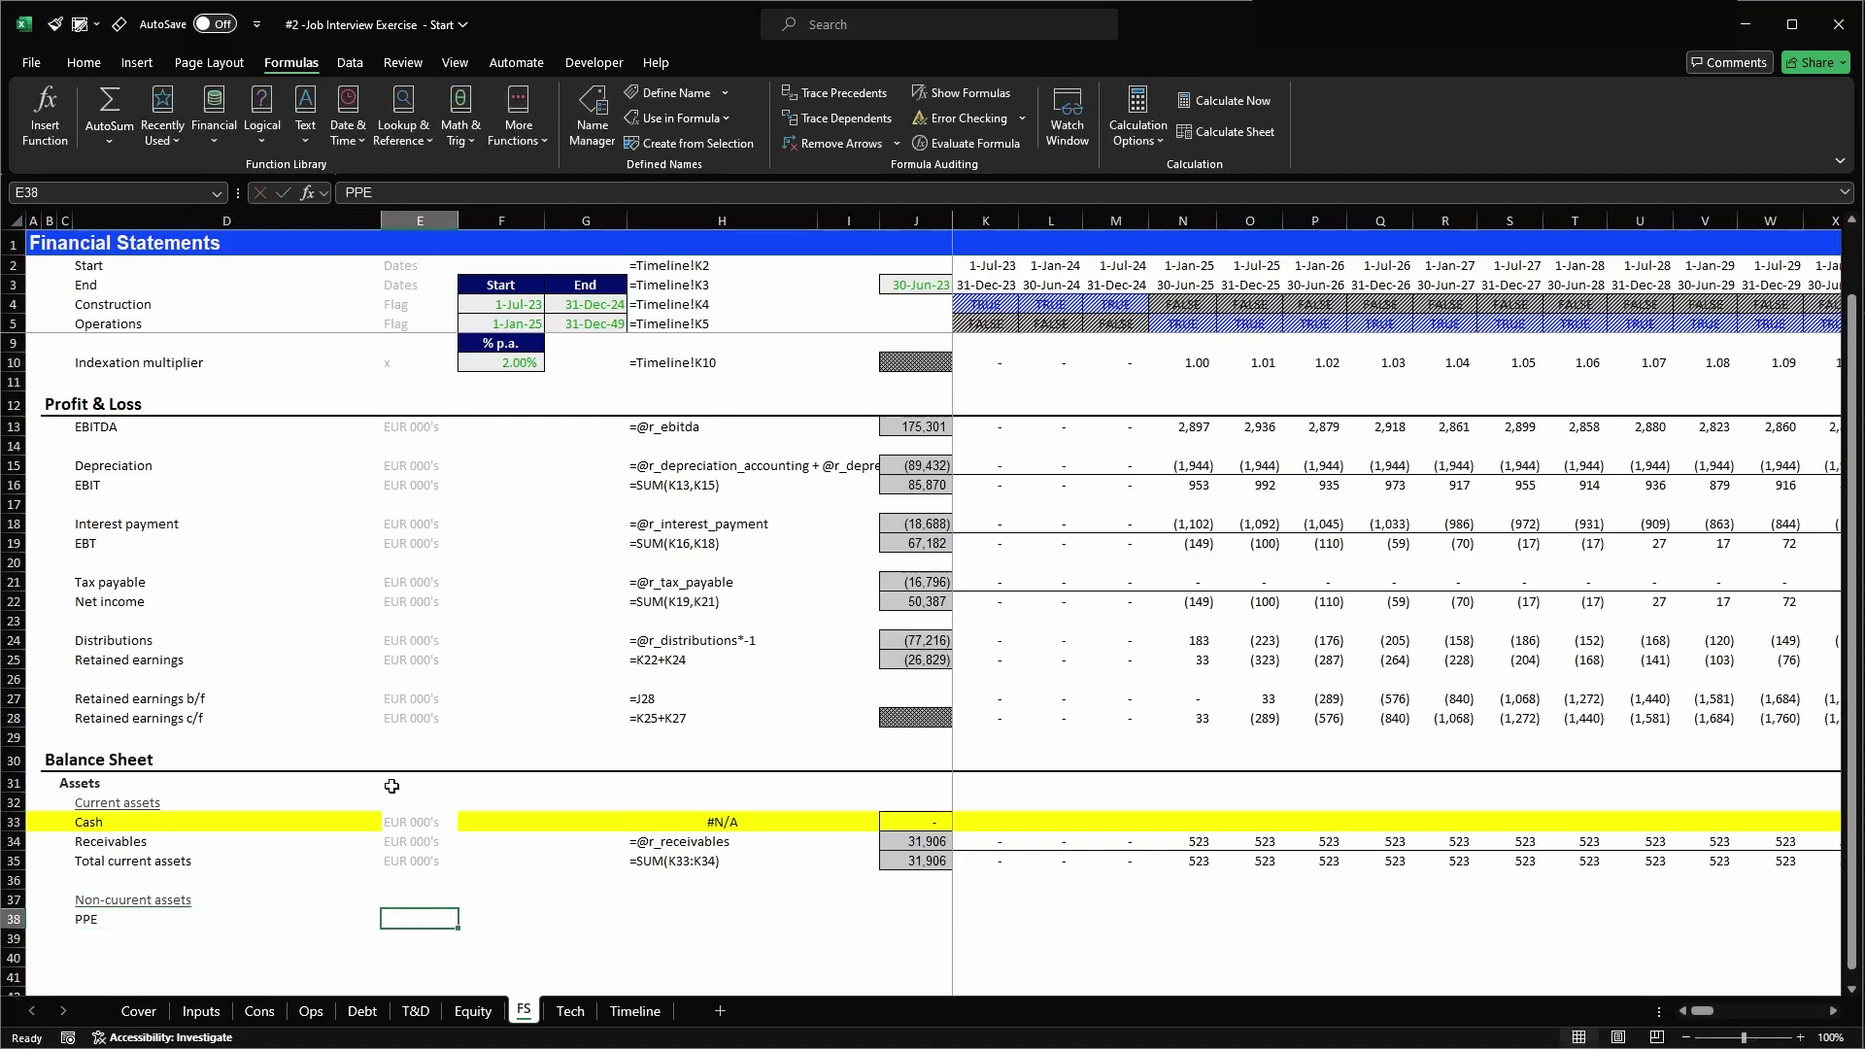
pyautogui.hotkey('shift', 'Right')
pyautogui.hotkey('shift', 'Right')
pyautogui.hotkey('shift', 'Right')
pyautogui.hotkey('shift', 'Right')
pyautogui.hotkey('shift', 'Right')
pyautogui.hotkey('shift', 'Right')
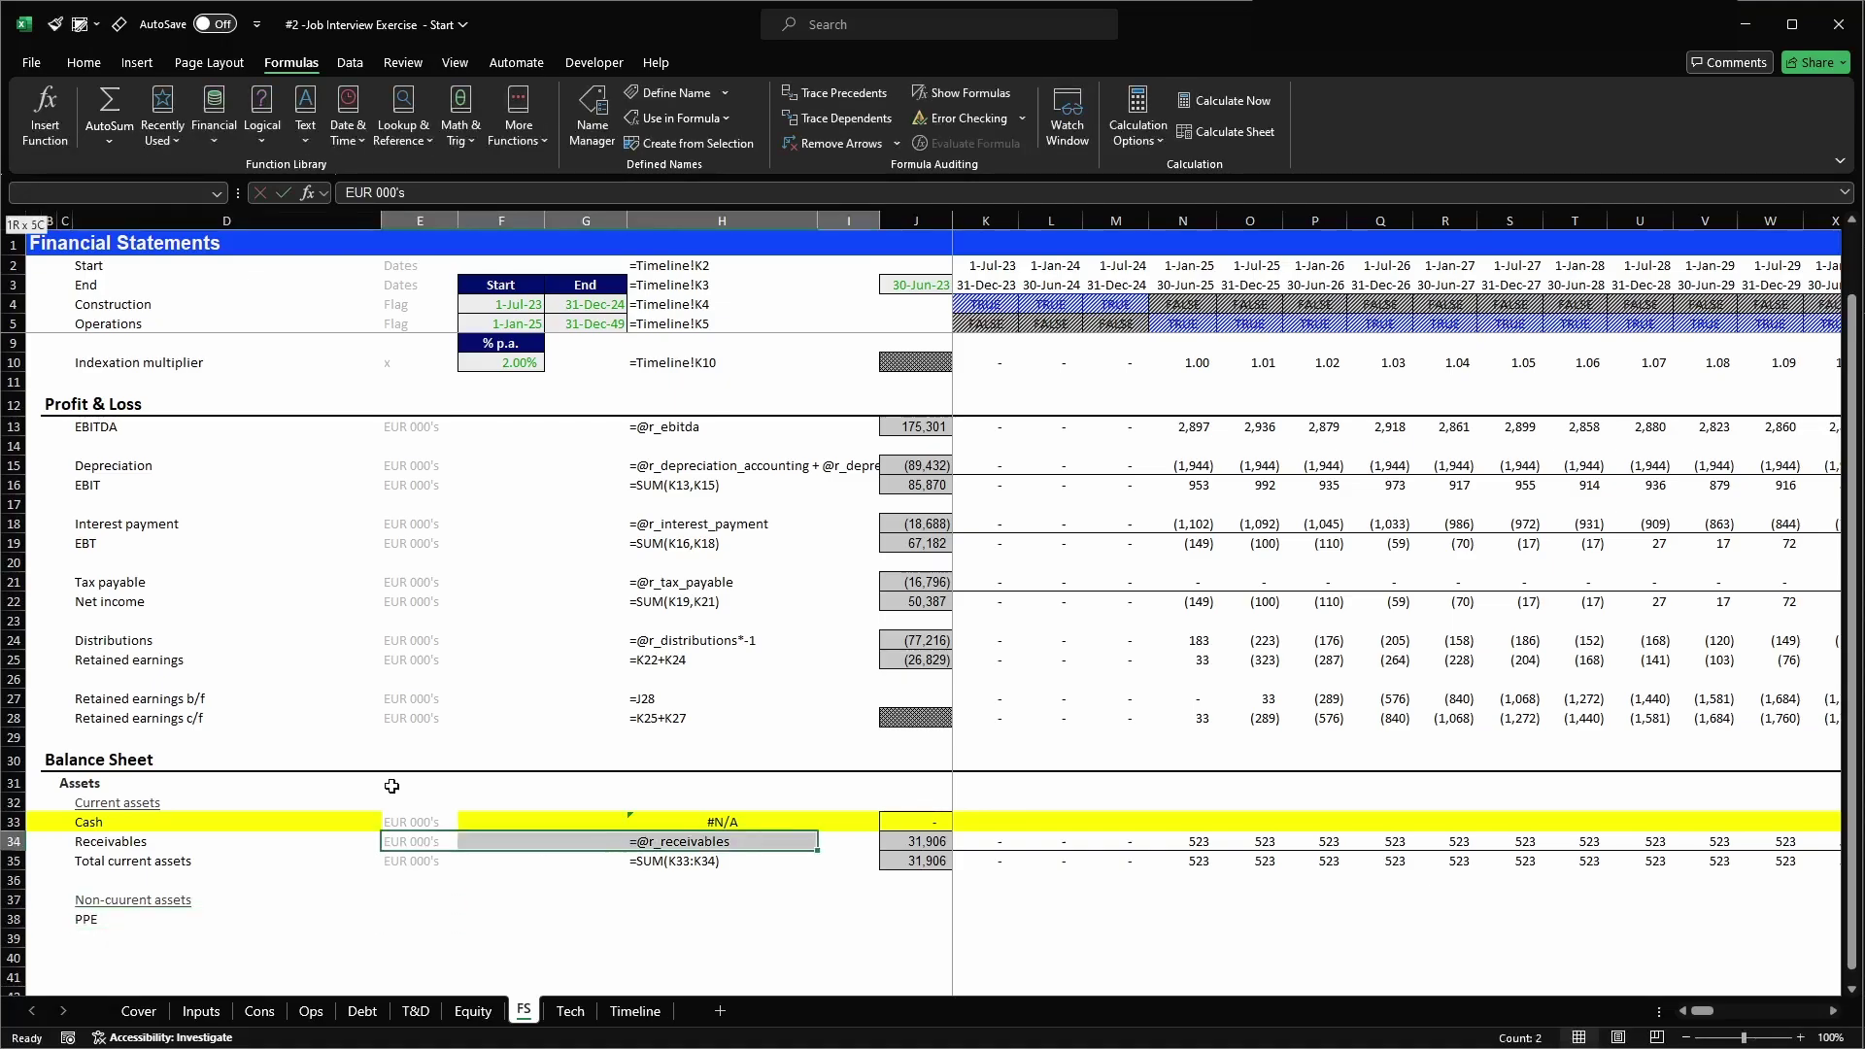
pyautogui.hotkey('shift', 'Down')
pyautogui.hotkey('ctrl', 'c')
pyautogui.press('Down')
pyautogui.press('Down')
pyautogui.press('Down')
pyautogui.press('Down')
pyautogui.hotkey('ctrl', 'v')
pyautogui.press('Escape')
# - Label the total row under PPE in D39 "Total non-current assets"
pyautogui.press('Home')
pyautogui.press('Right')
pyautogui.press('Right')
pyautogui.press('Right')
pyautogui.press('Down')
pyautogui.write('Toita')
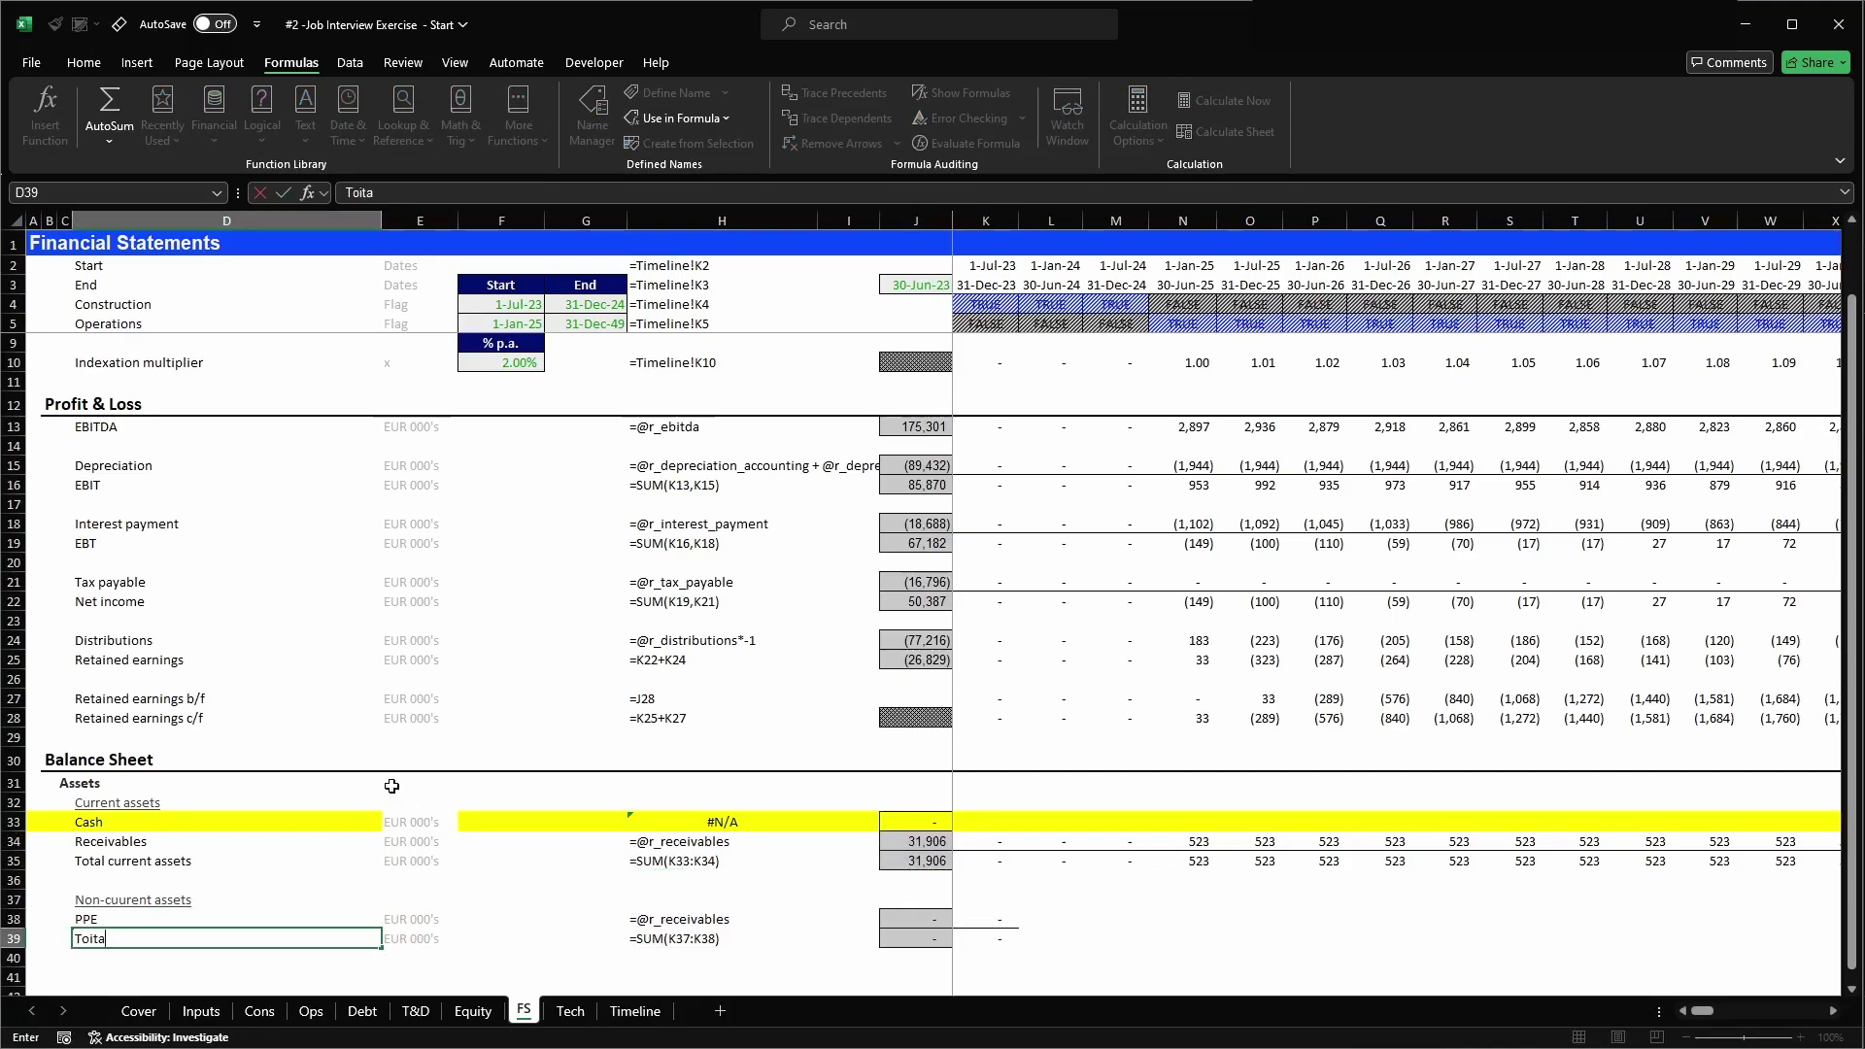
pyautogui.write('l non-')
# - Change the first-period Total non-current assets formula in K39 to =SUM(K38)
pyautogui.press('Right')
pyautogui.press('Right')
pyautogui.press('Right')
pyautogui.press('Right')
pyautogui.press('Right')
pyautogui.press('Right')
pyautogui.press('Right')
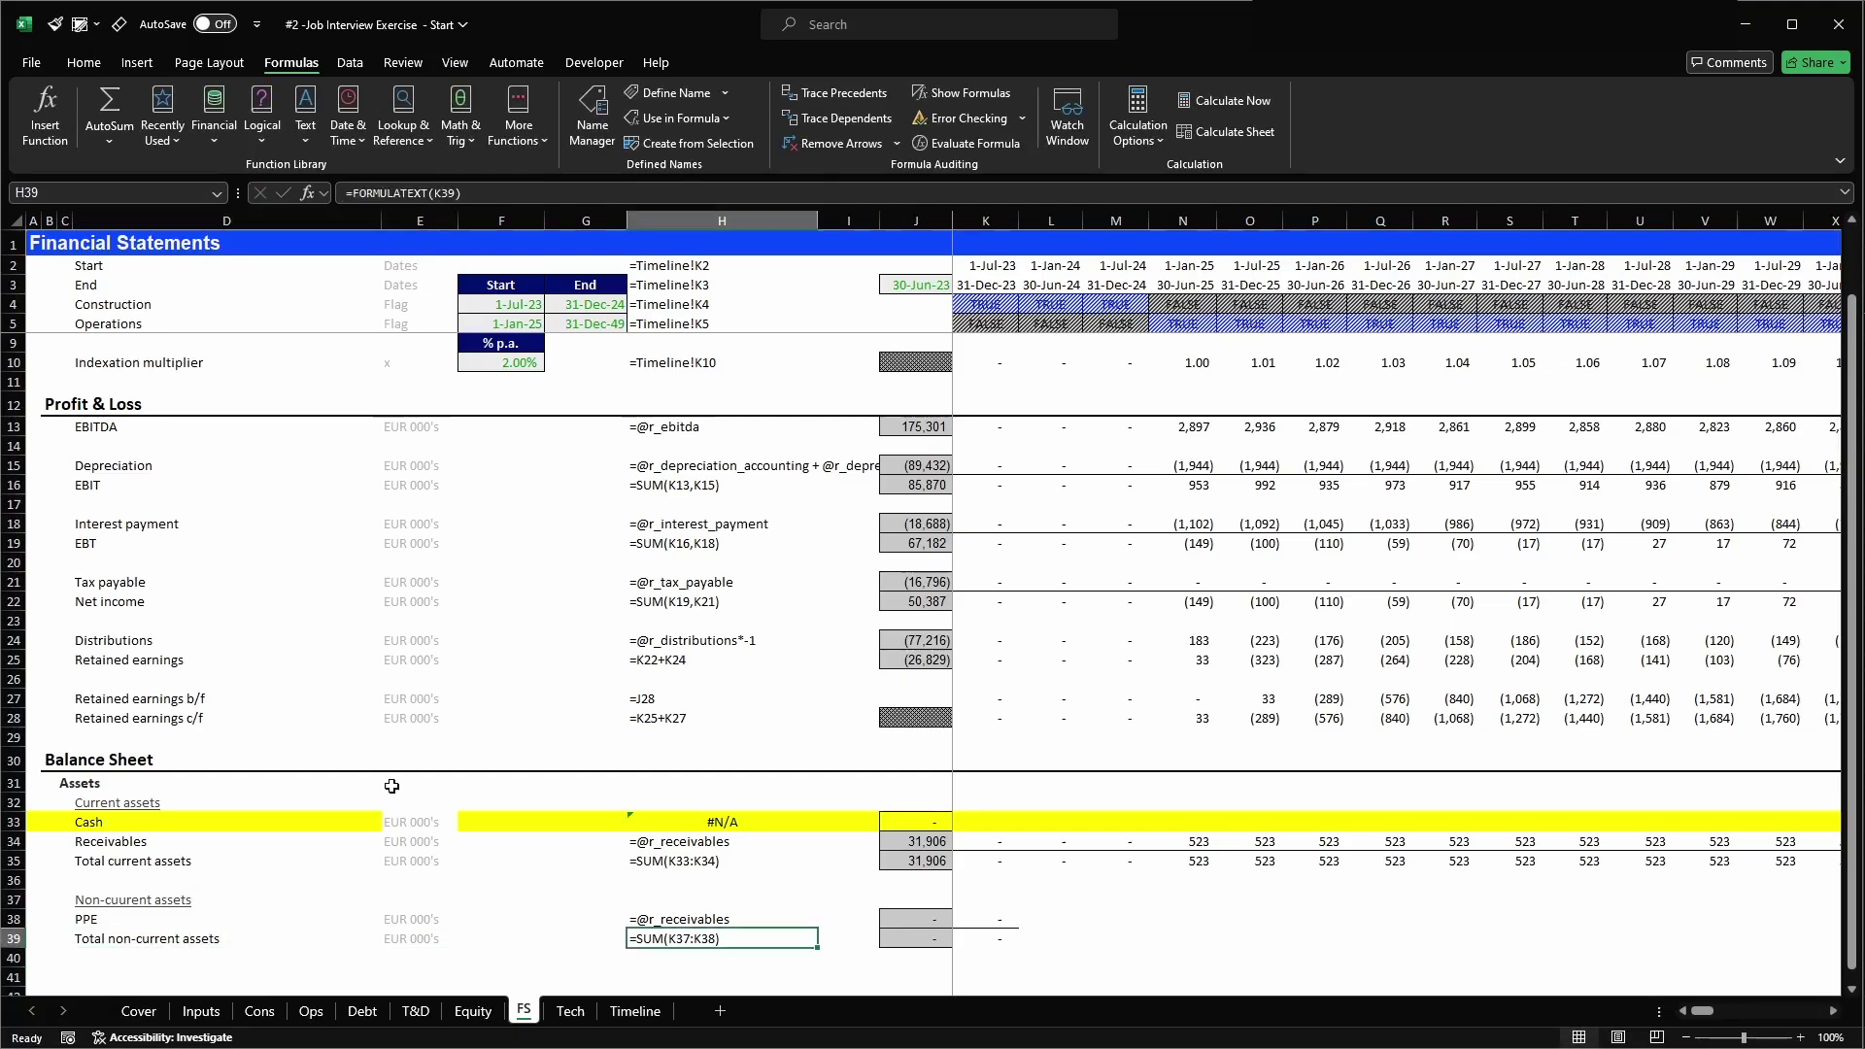
pyautogui.press('F2')
pyautogui.press('Escape')
pyautogui.press('F2')
pyautogui.press('Left')
pyautogui.press('Left')
pyautogui.press('Left')
pyautogui.press('Left')
pyautogui.press('BackSpace')
pyautogui.press('BackSpace')
pyautogui.press('BackSpace')
pyautogui.press('BackSpace')
pyautogui.hotkey('ctrl', 'Return')
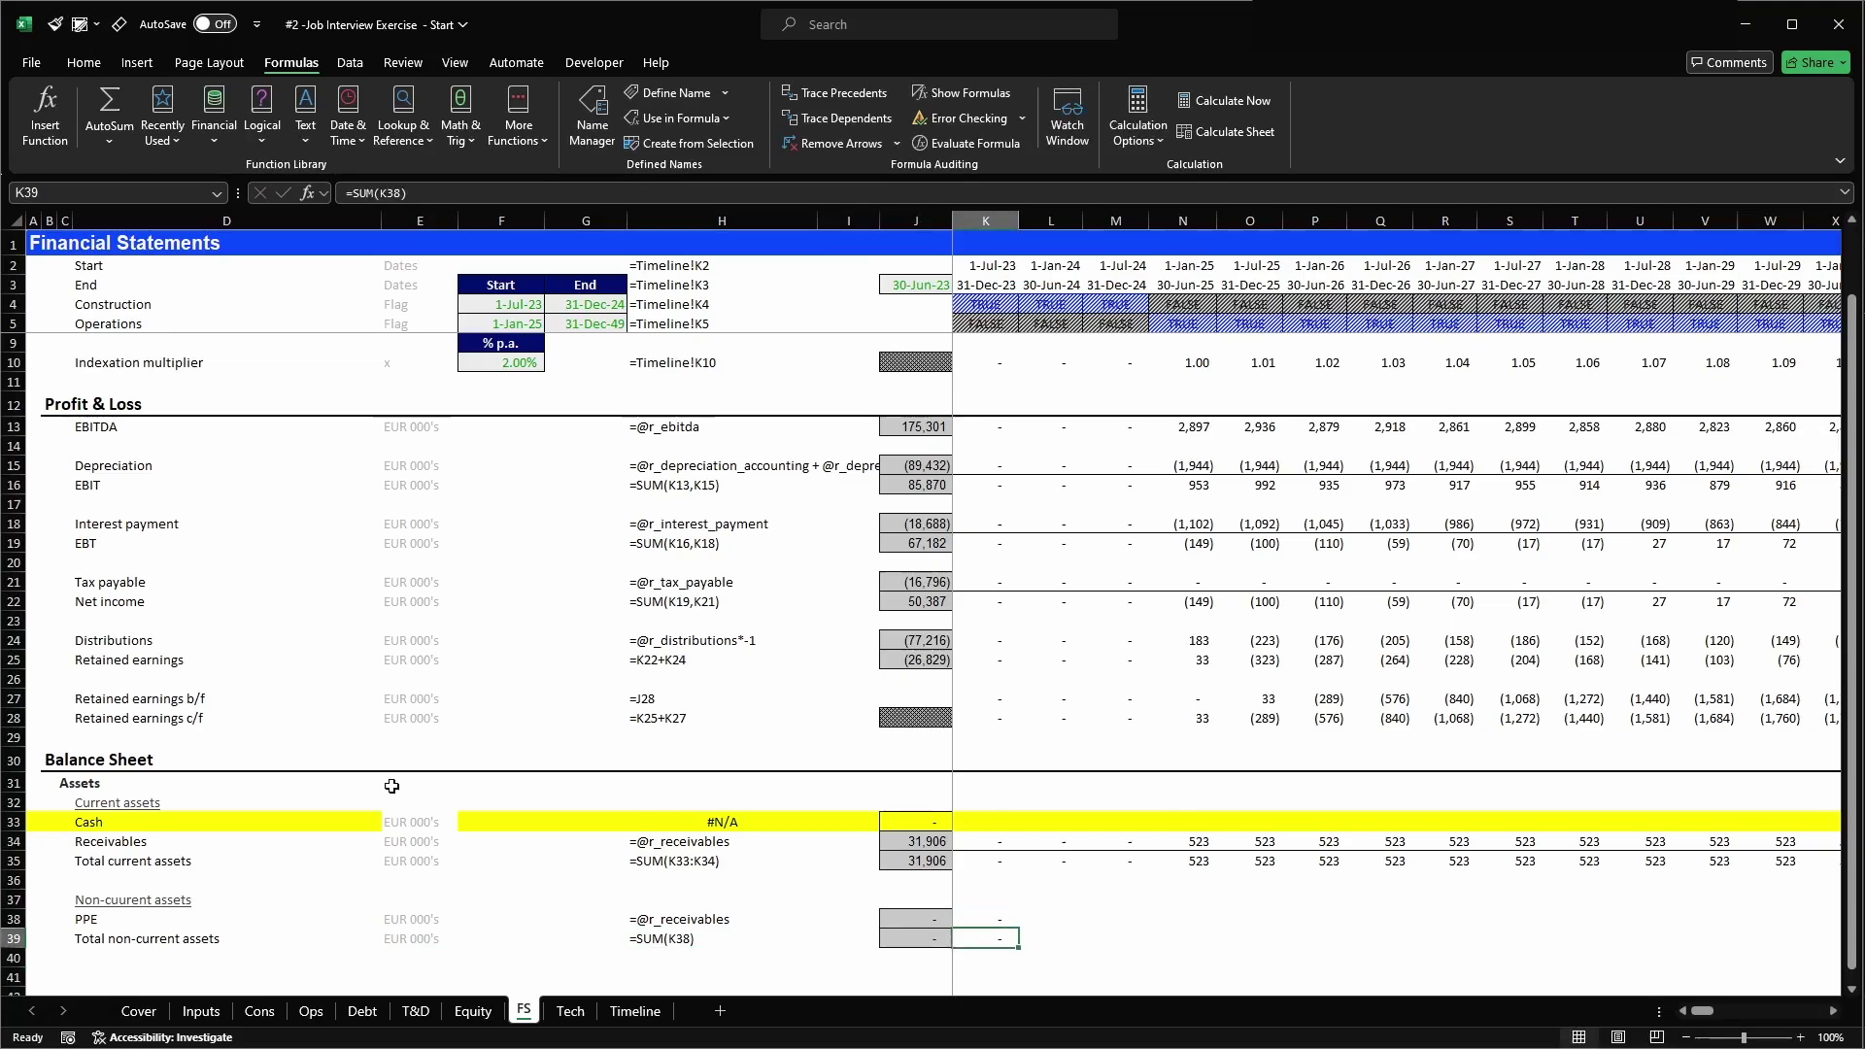
# - Link the first-period PPE cell K38 to the accounting depreciation closing balance on the T&D sheet with ='T&D'!K49
pyautogui.press('Up')
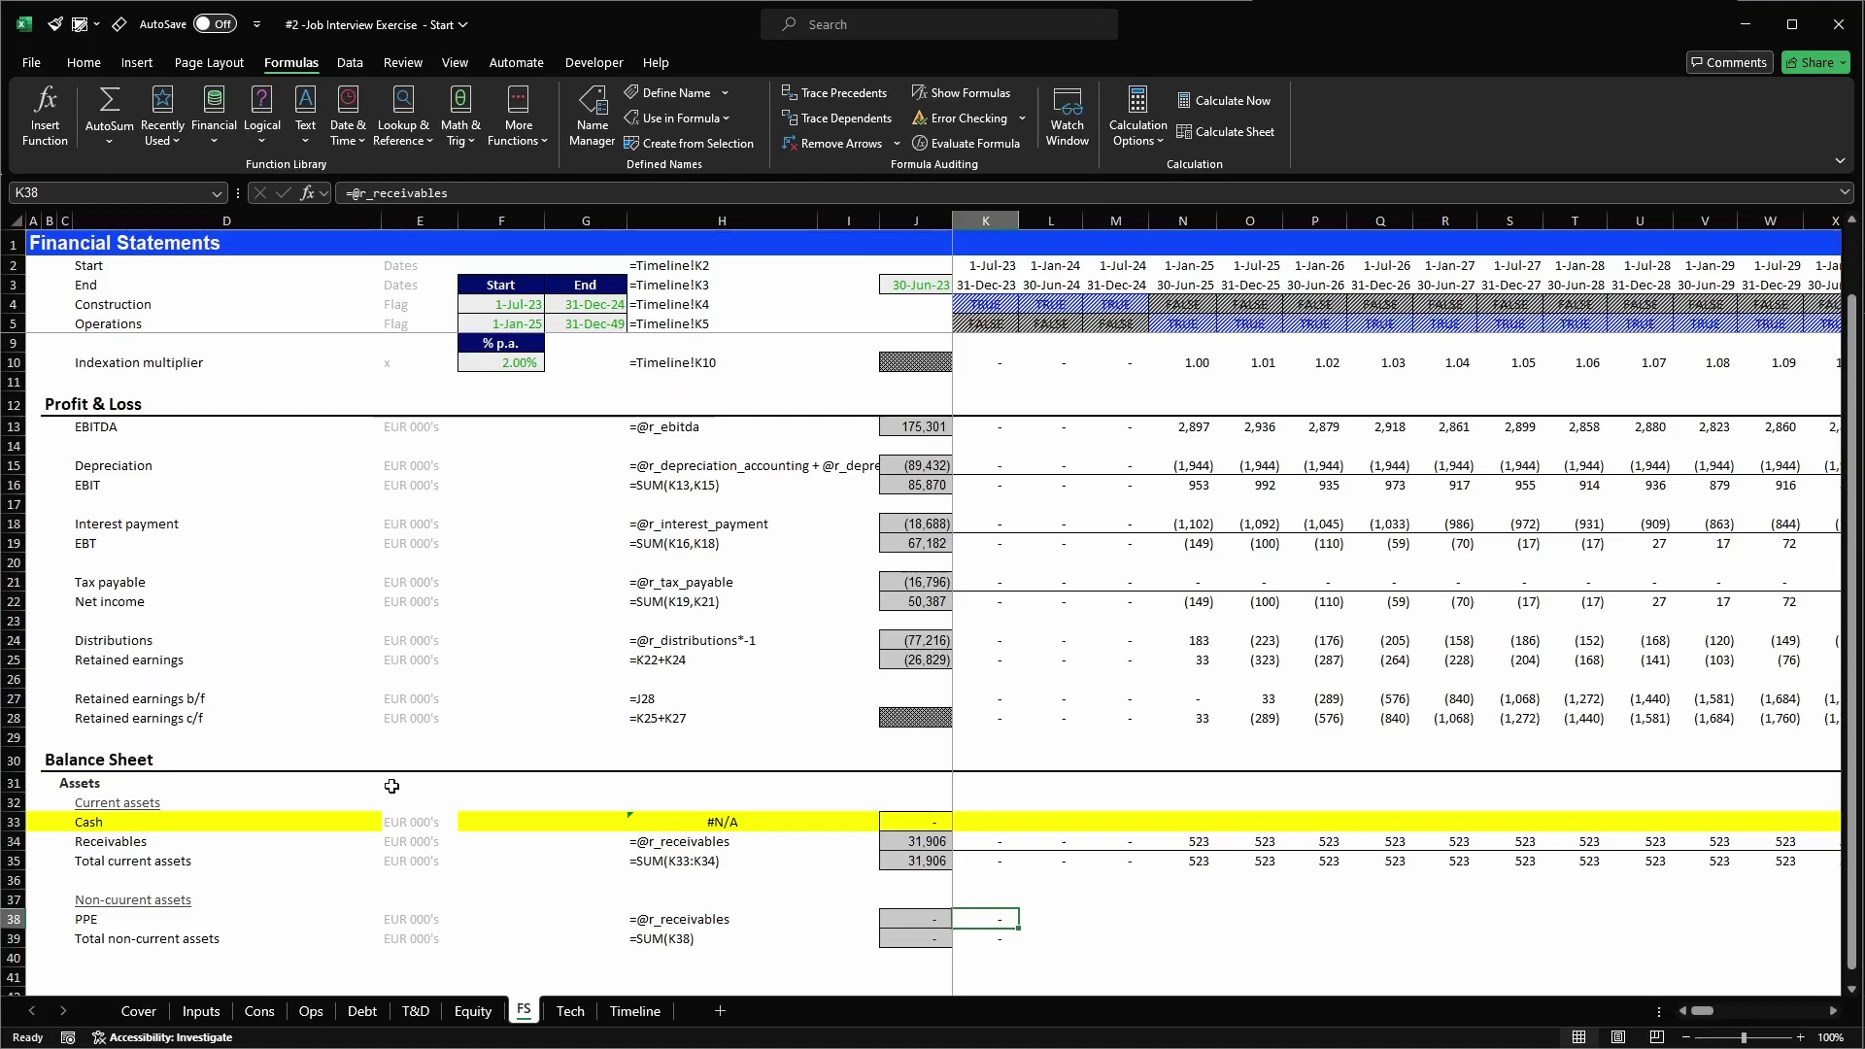
pyautogui.write('=')
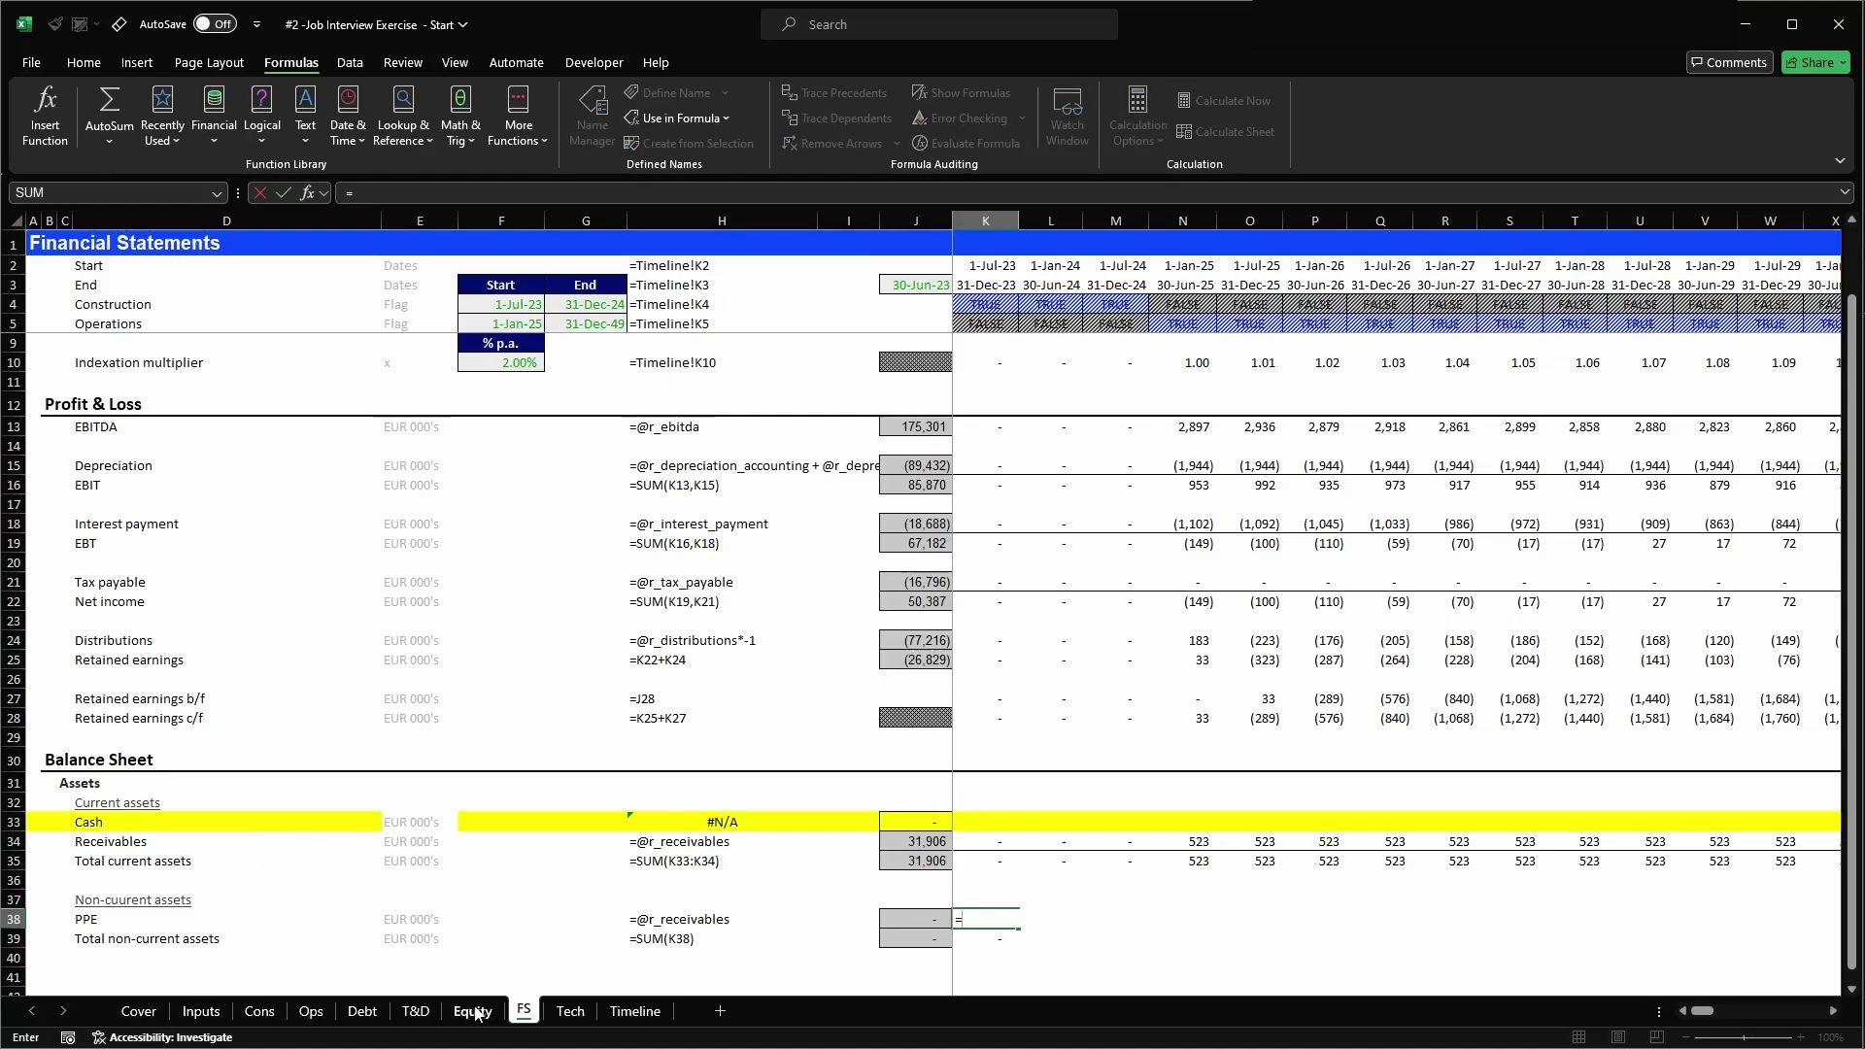
pyautogui.click(416, 1011)
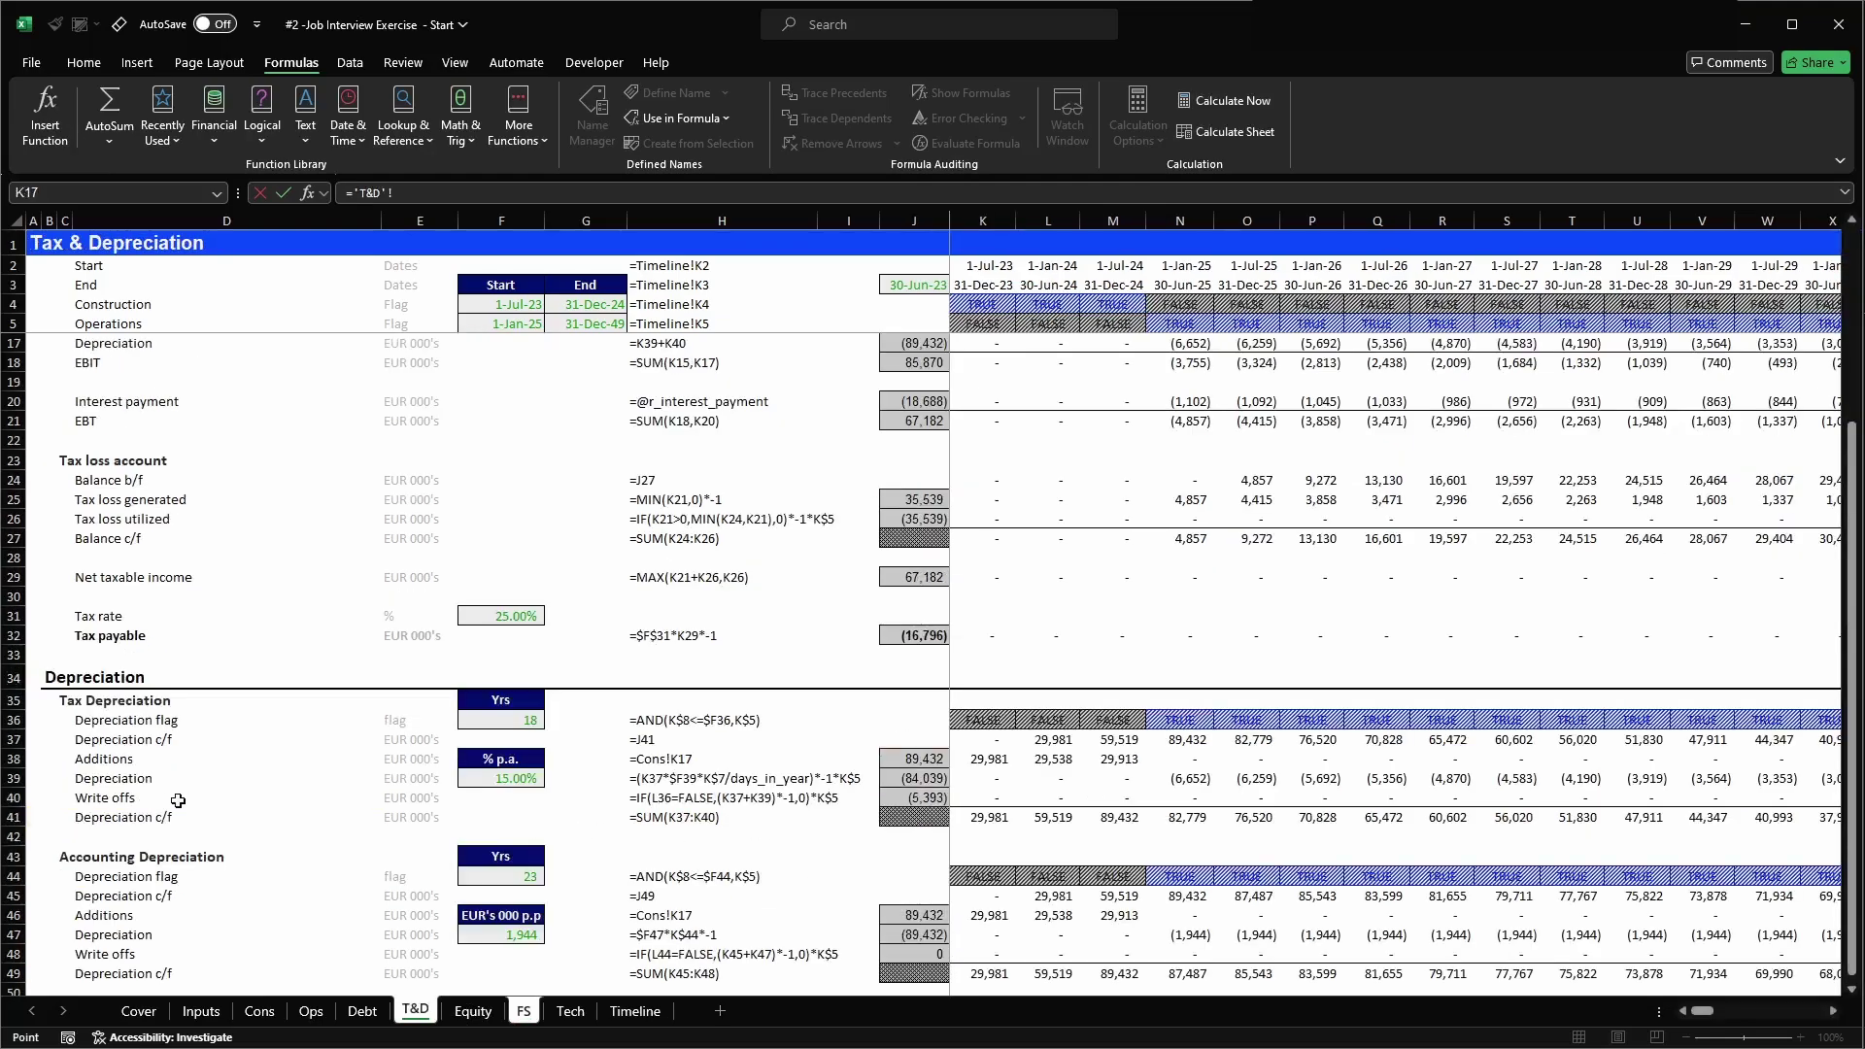
pyautogui.scroll(2, 458, 821)
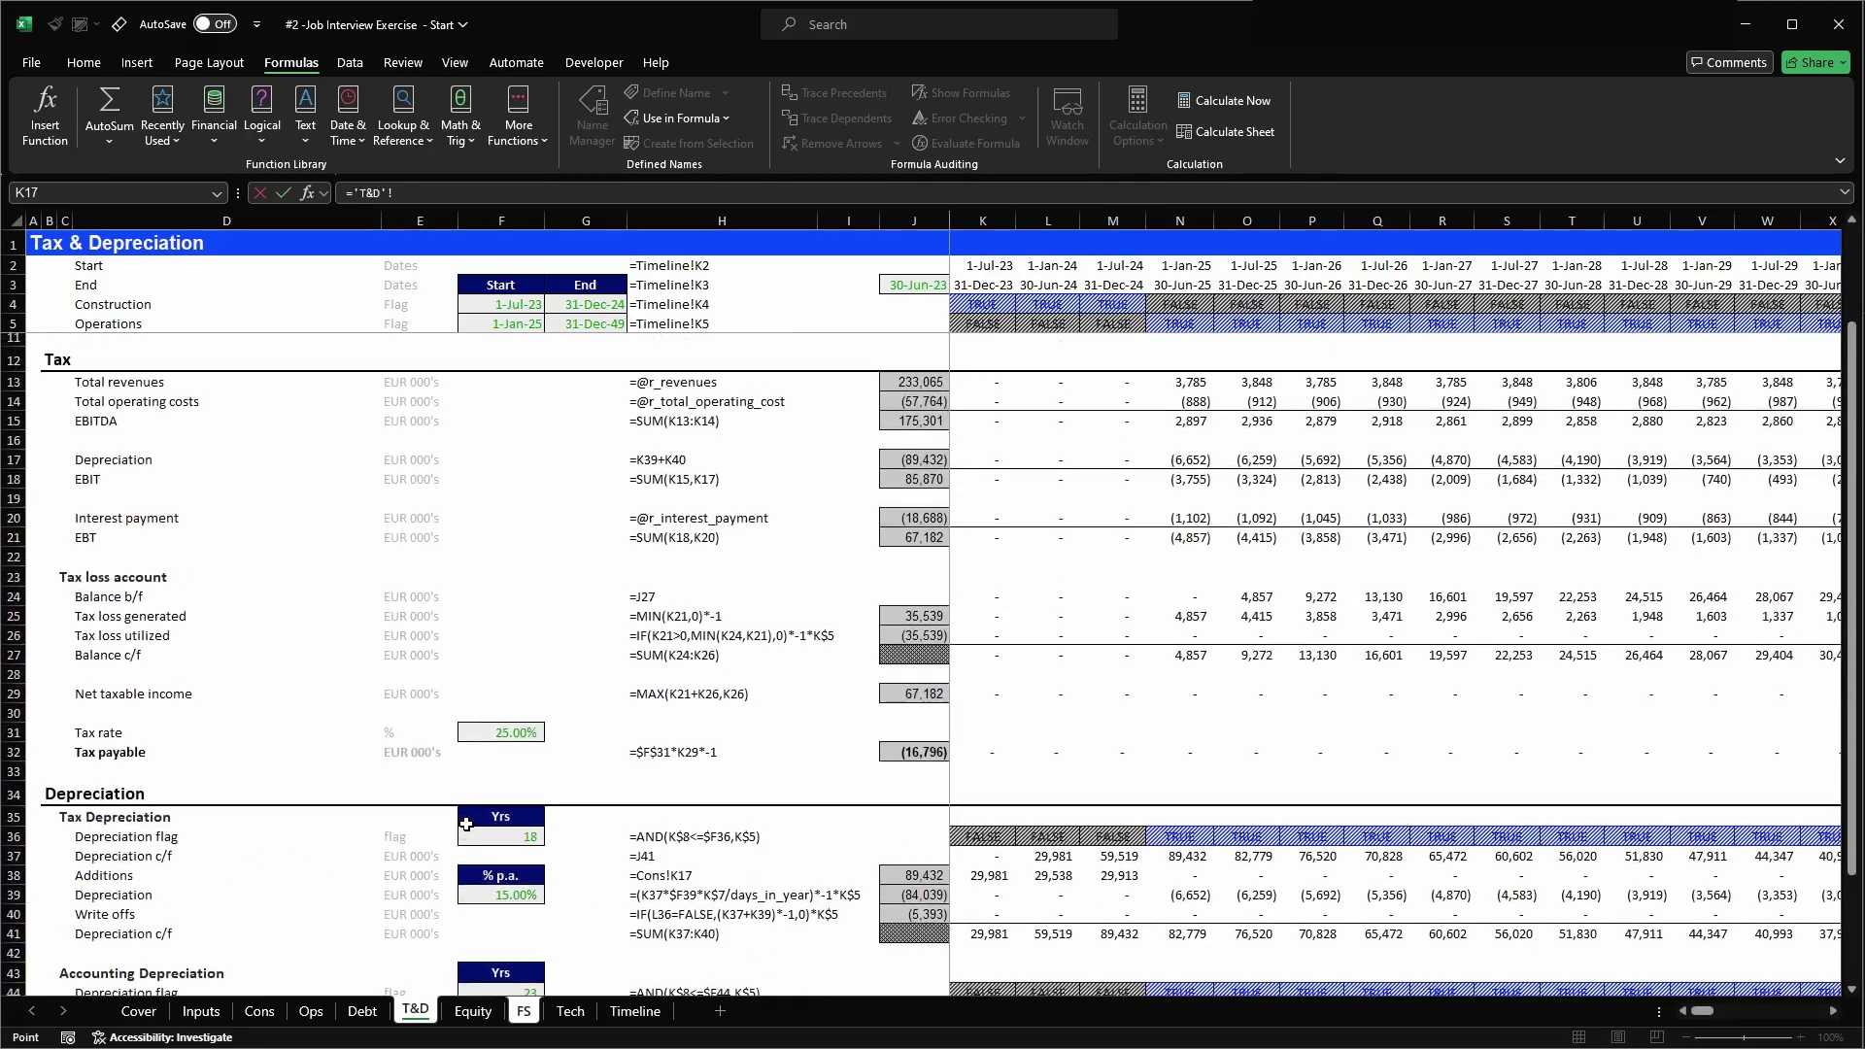
pyautogui.scroll(-4, 466, 823)
pyautogui.click(975, 864)
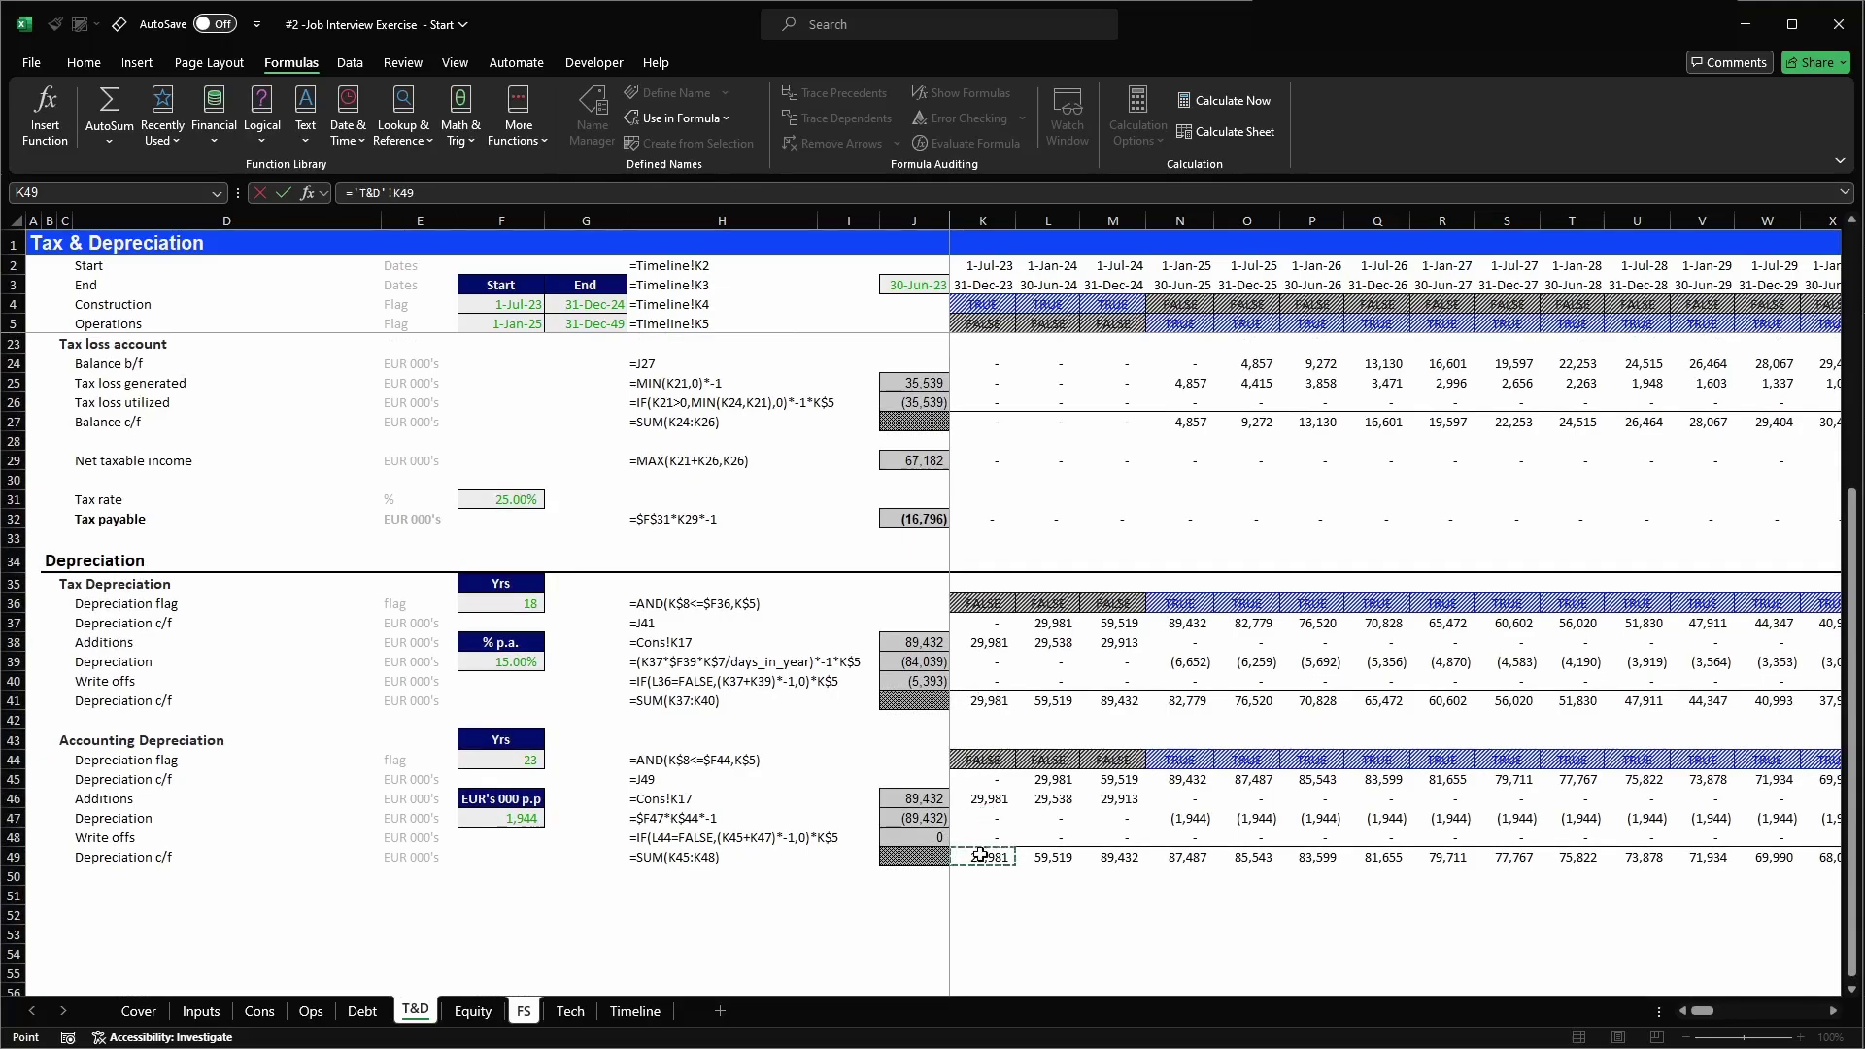
pyautogui.press('Return')
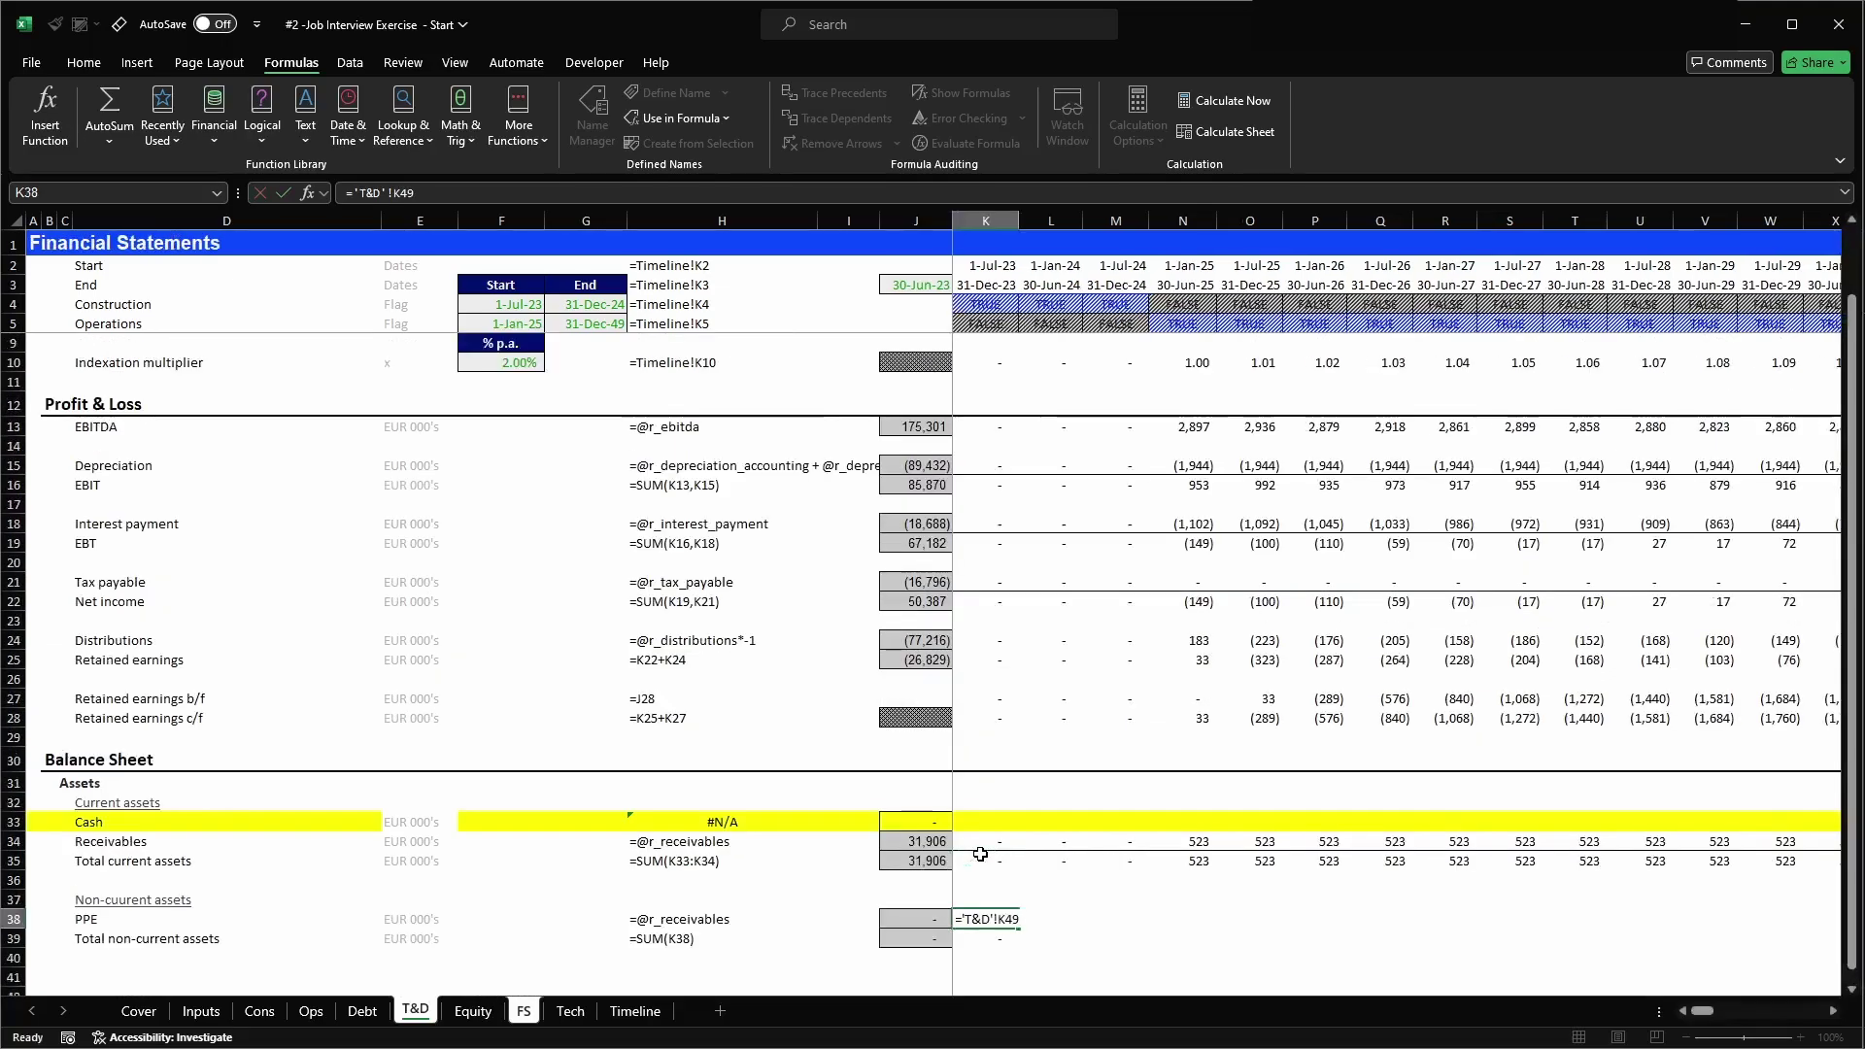
pyautogui.press('Up')
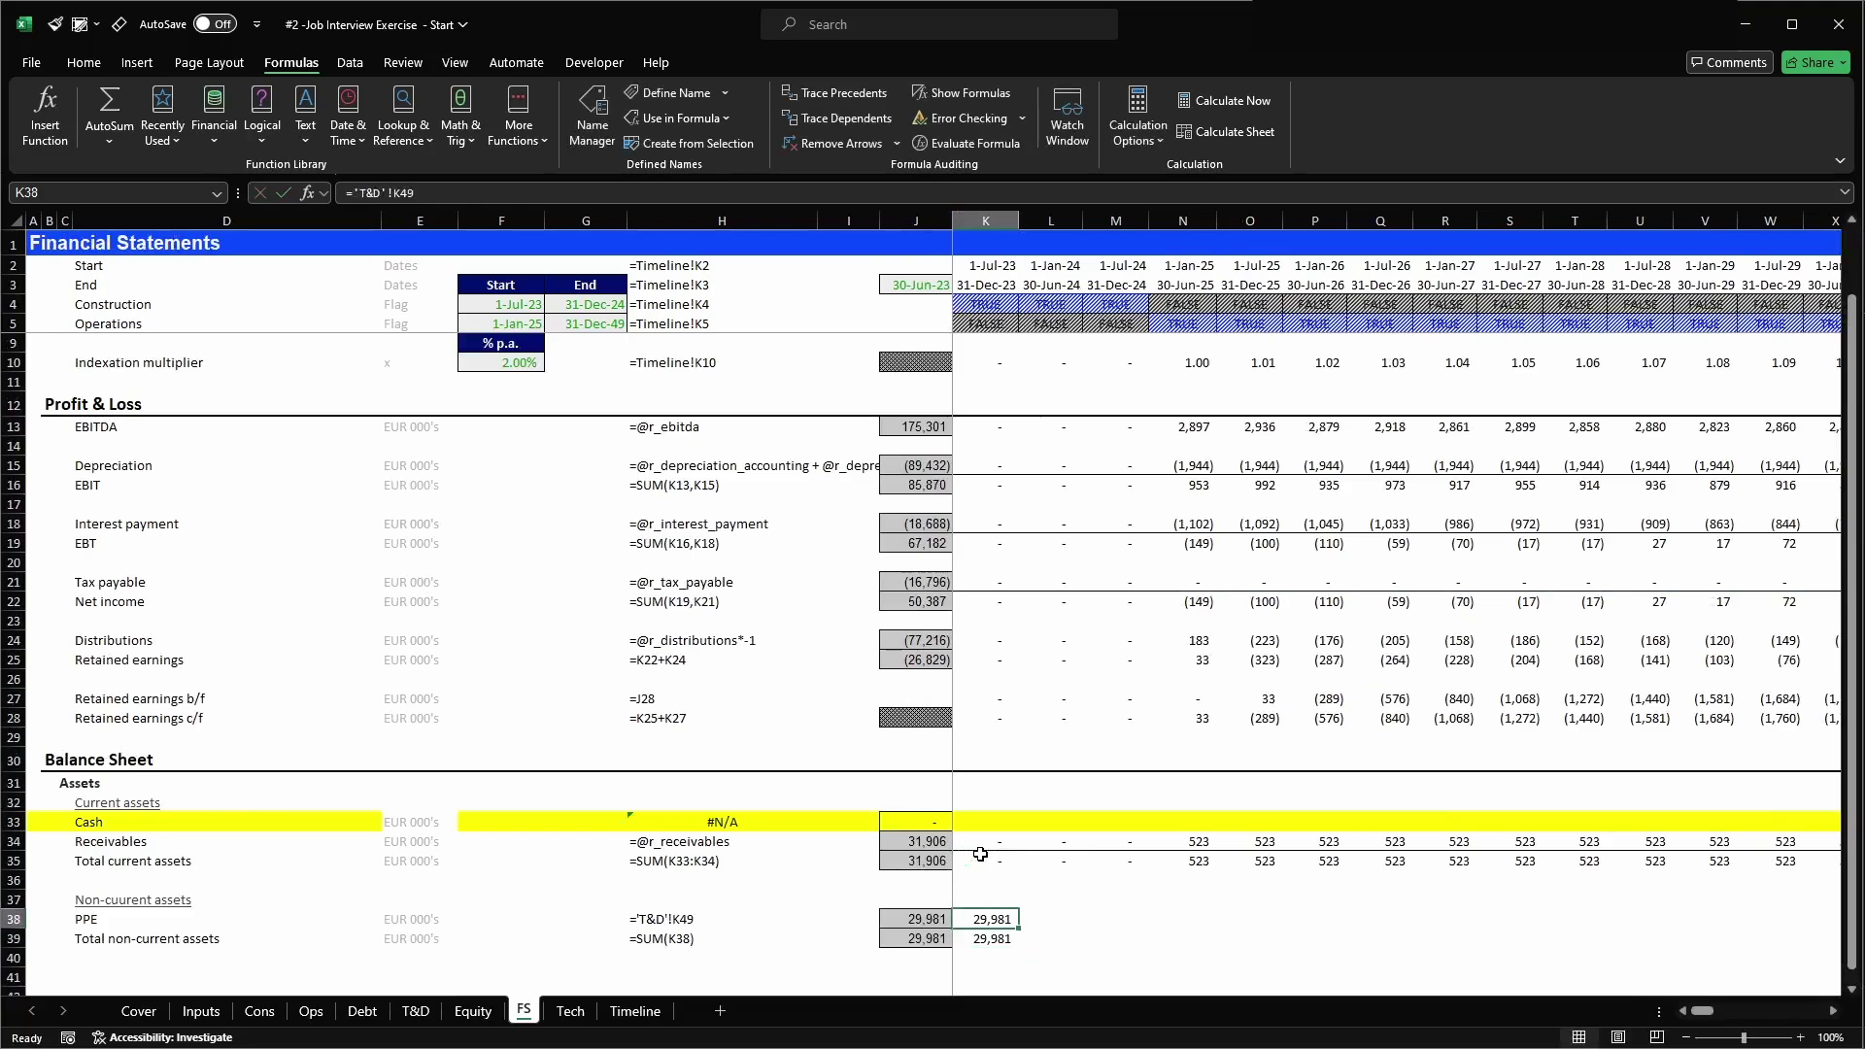
# - Copy the first-period PPE formula in K38 across all remaining periods through column CG
pyautogui.hotkey('ctrl', 'c')
pyautogui.hotkey('ctrl', 'shift', 'Right')
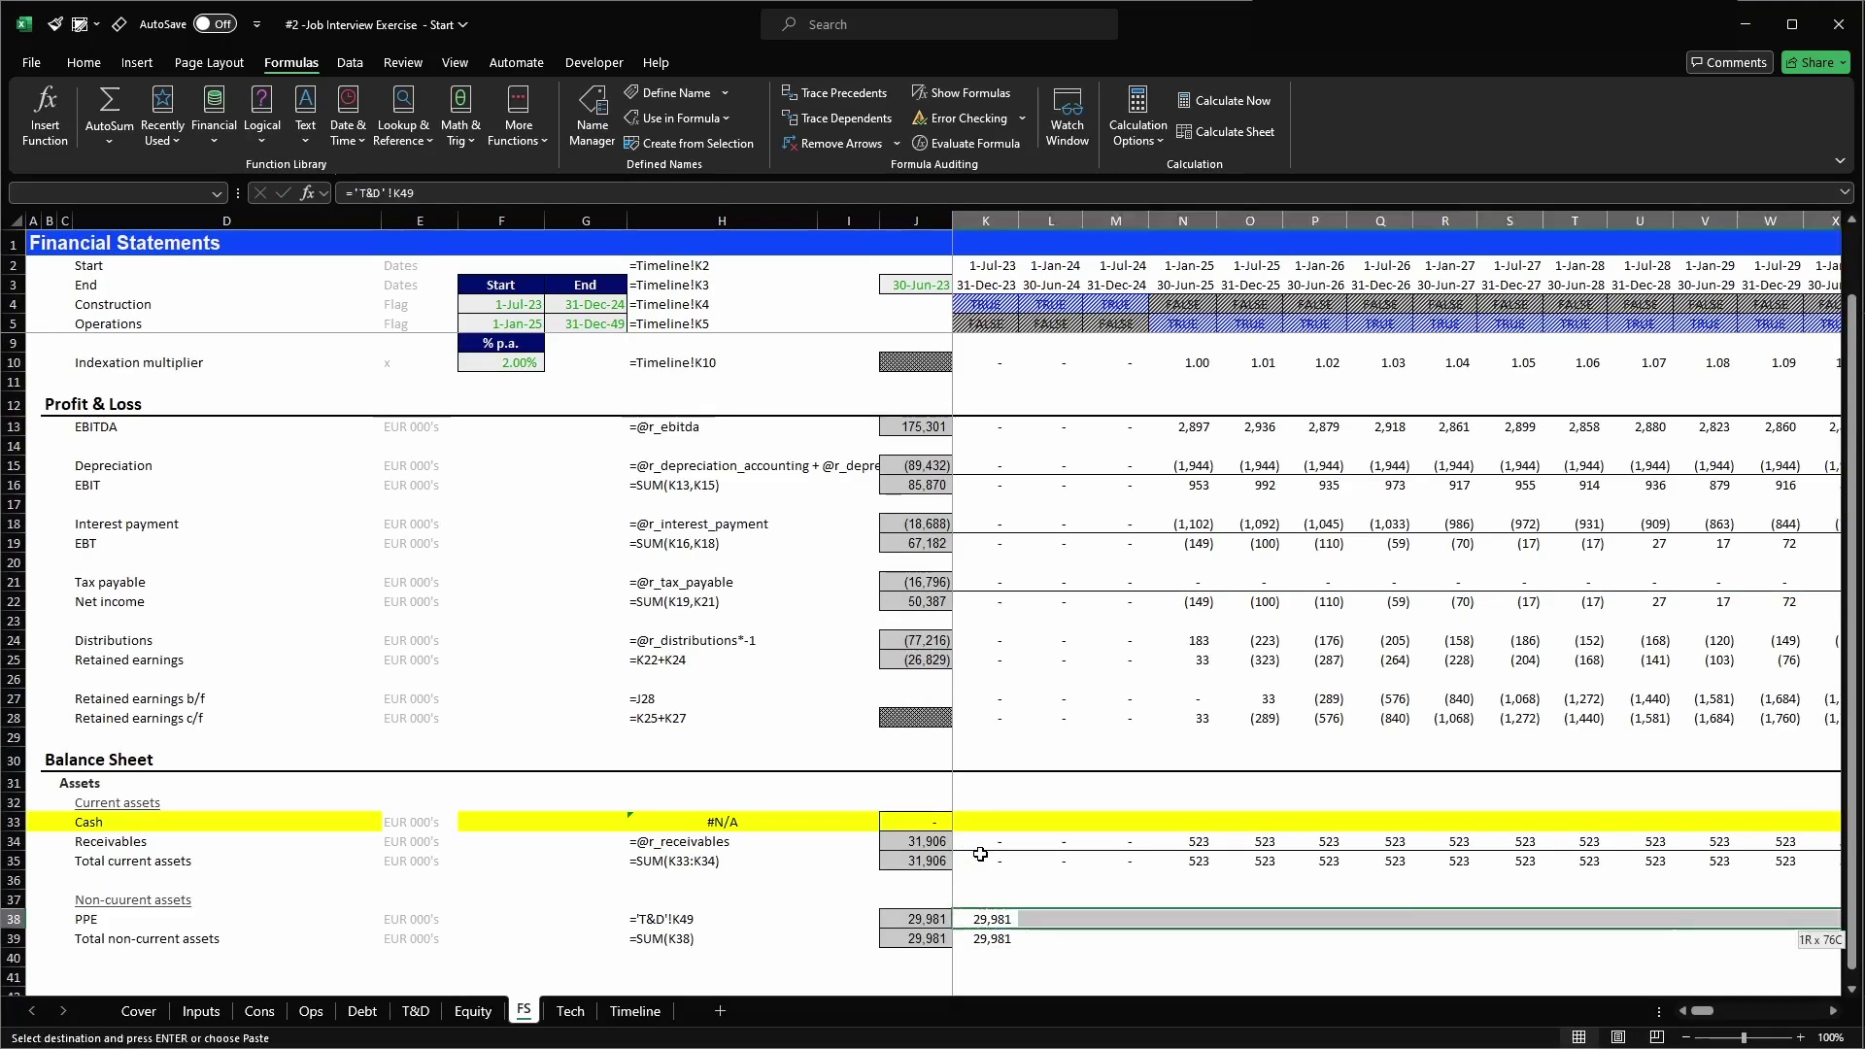
pyautogui.hotkey('shift', 'Left')
pyautogui.hotkey('ctrl', 'v')
pyautogui.press('Left')
pyautogui.press('Right')
pyautogui.press('Right')
pyautogui.press('Right')
pyautogui.press('Right')
pyautogui.press('Right')
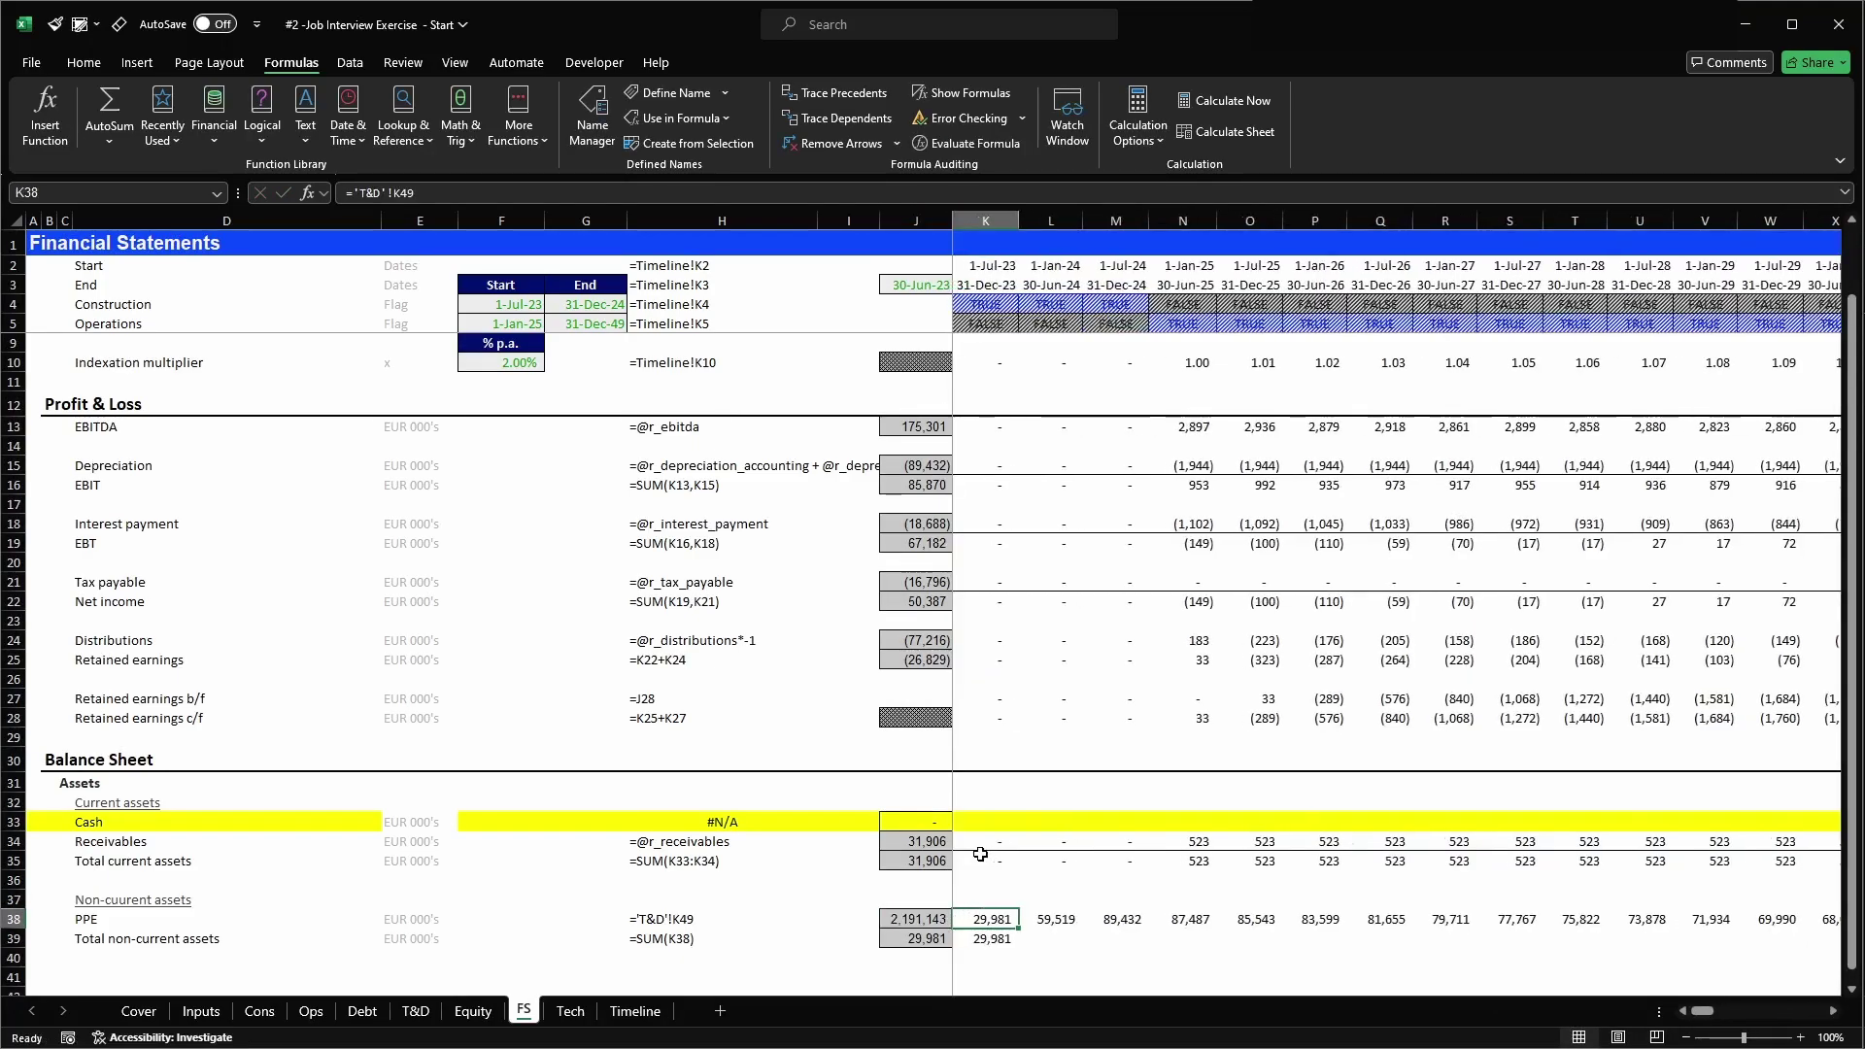
pyautogui.press('Right')
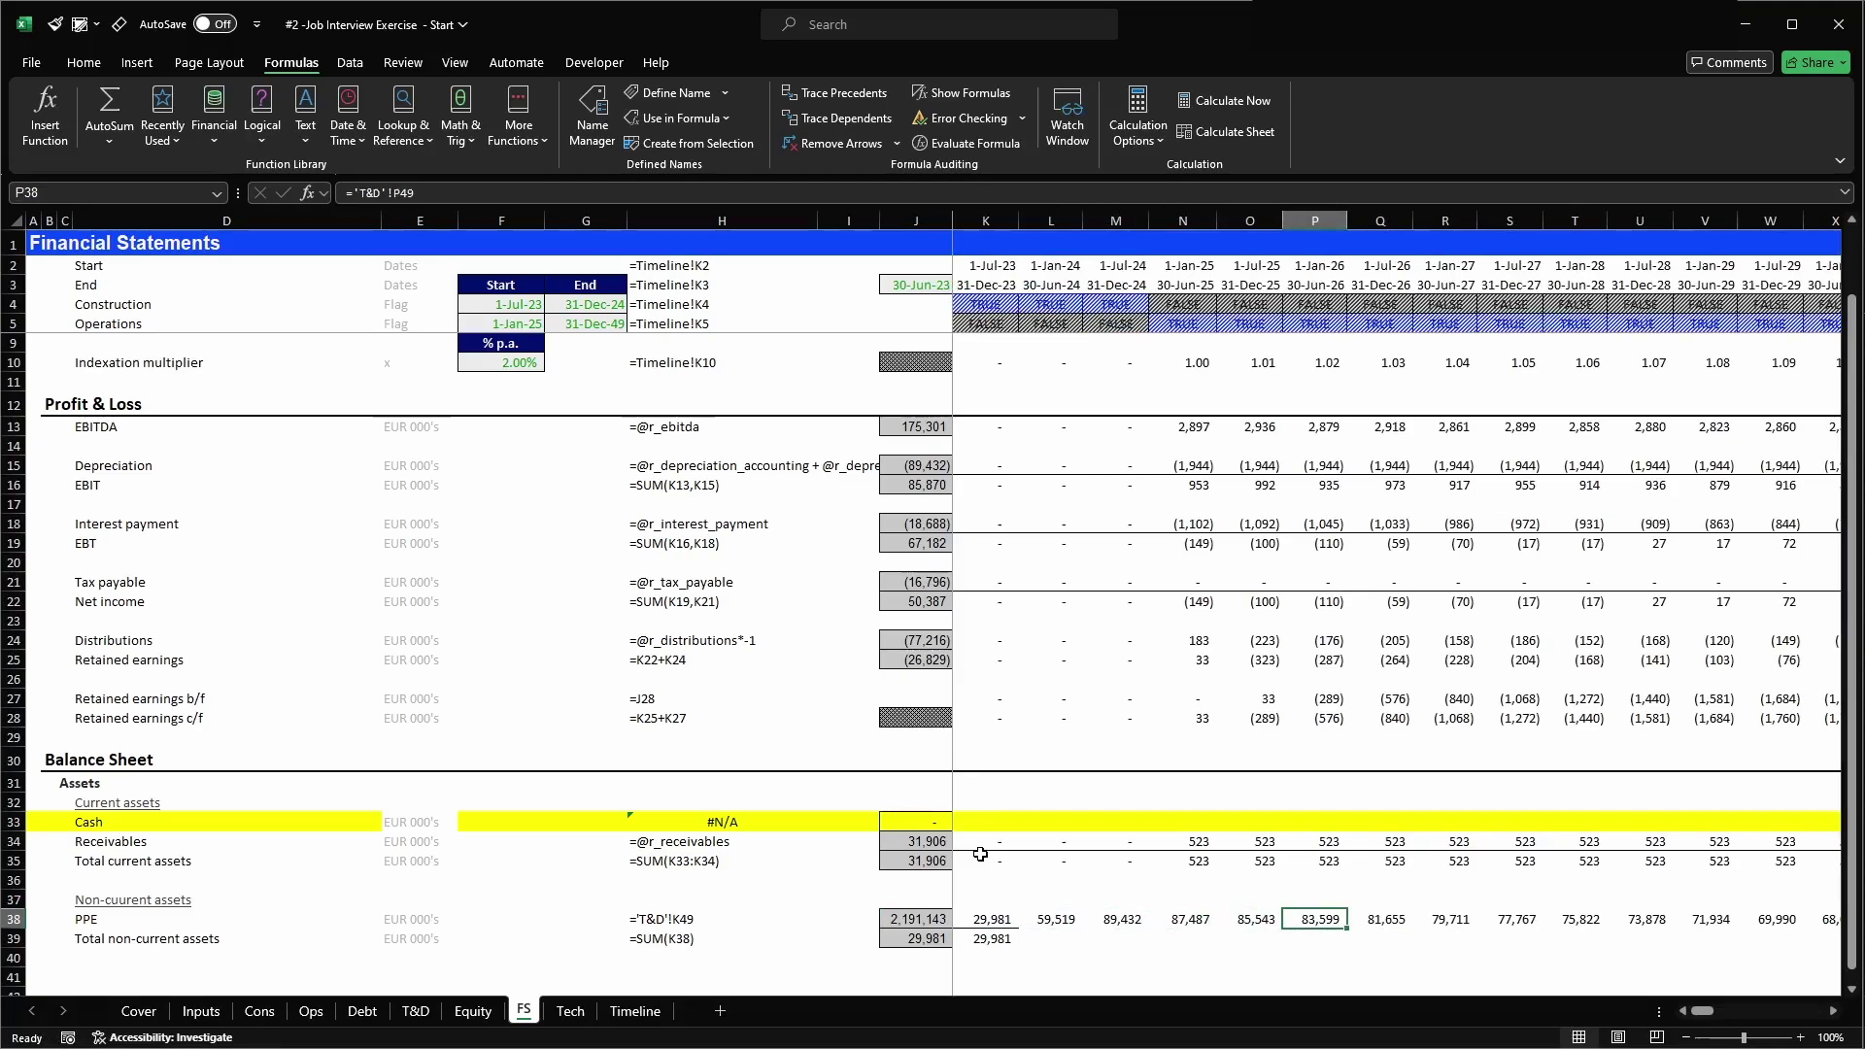
# - Copy the first-period Total non-current assets formula in K39 across all remaining periods through column CG
pyautogui.press('Left')
pyautogui.press('Left')
pyautogui.press('Left')
pyautogui.press('Left')
pyautogui.press('Left')
pyautogui.press('Down')
pyautogui.hotkey('ctrl', 'c')
pyautogui.hotkey('ctrl', 'shift', 'Right')
pyautogui.hotkey('shift', 'Left')
pyautogui.press('Return')
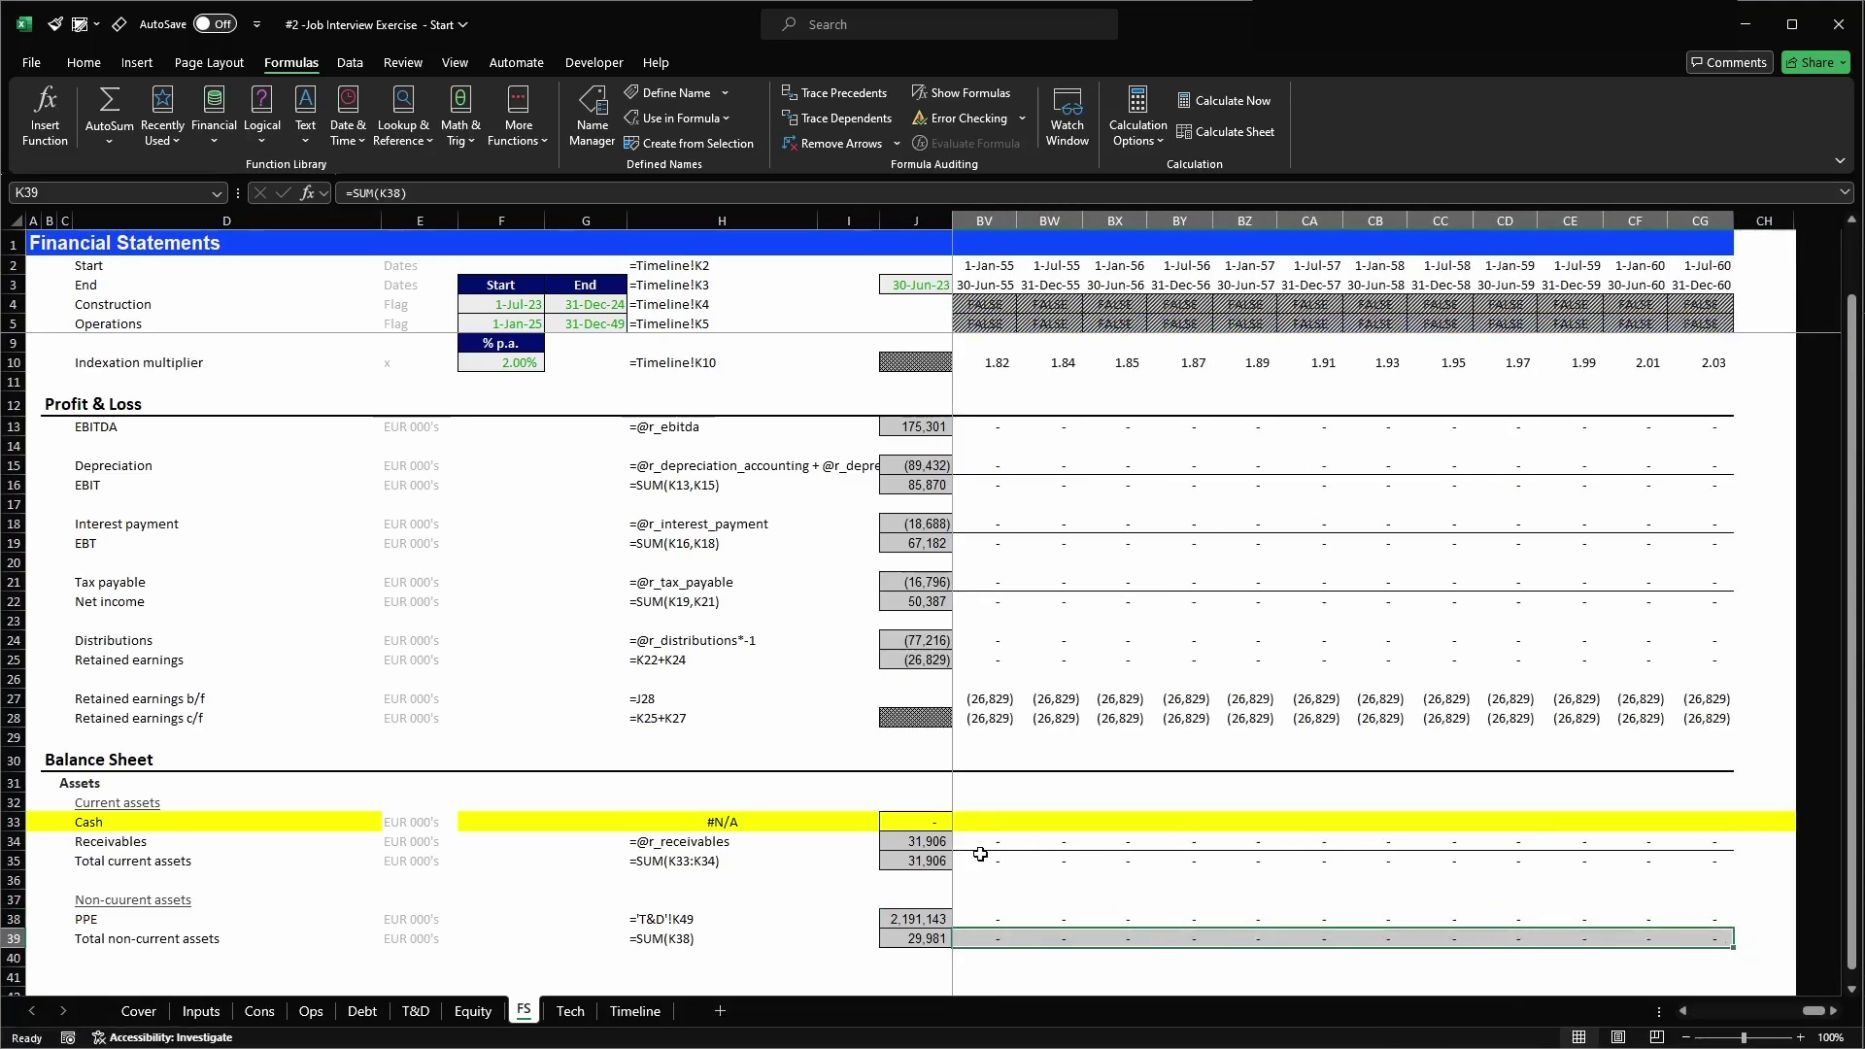
pyautogui.press('Left')
pyautogui.press('Right')
pyautogui.press('Right')
pyautogui.press('Right')
pyautogui.press('Right')
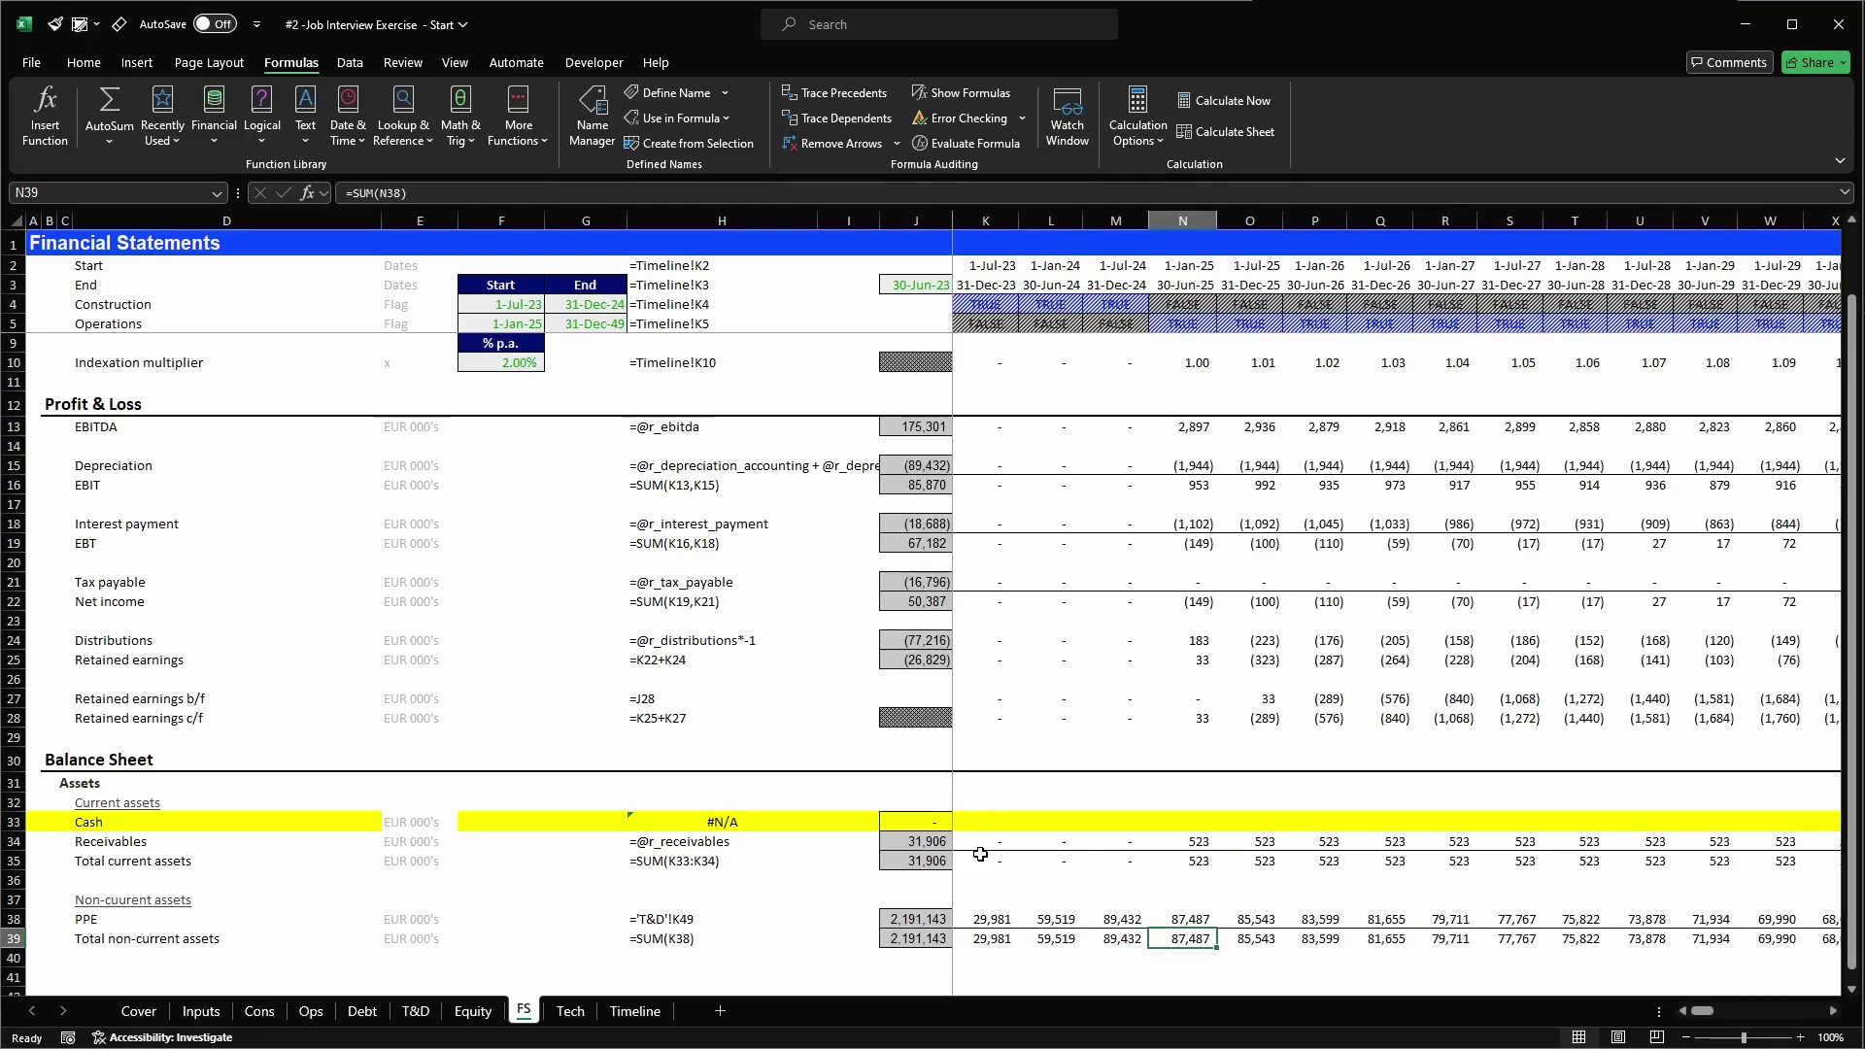
# - Add the row label "Total assets" in D41, two rows below Total non-current assets
pyautogui.press('Left')
pyautogui.press('Left')
pyautogui.press('Left')
pyautogui.press('Left')
pyautogui.press('Left')
pyautogui.press('Left')
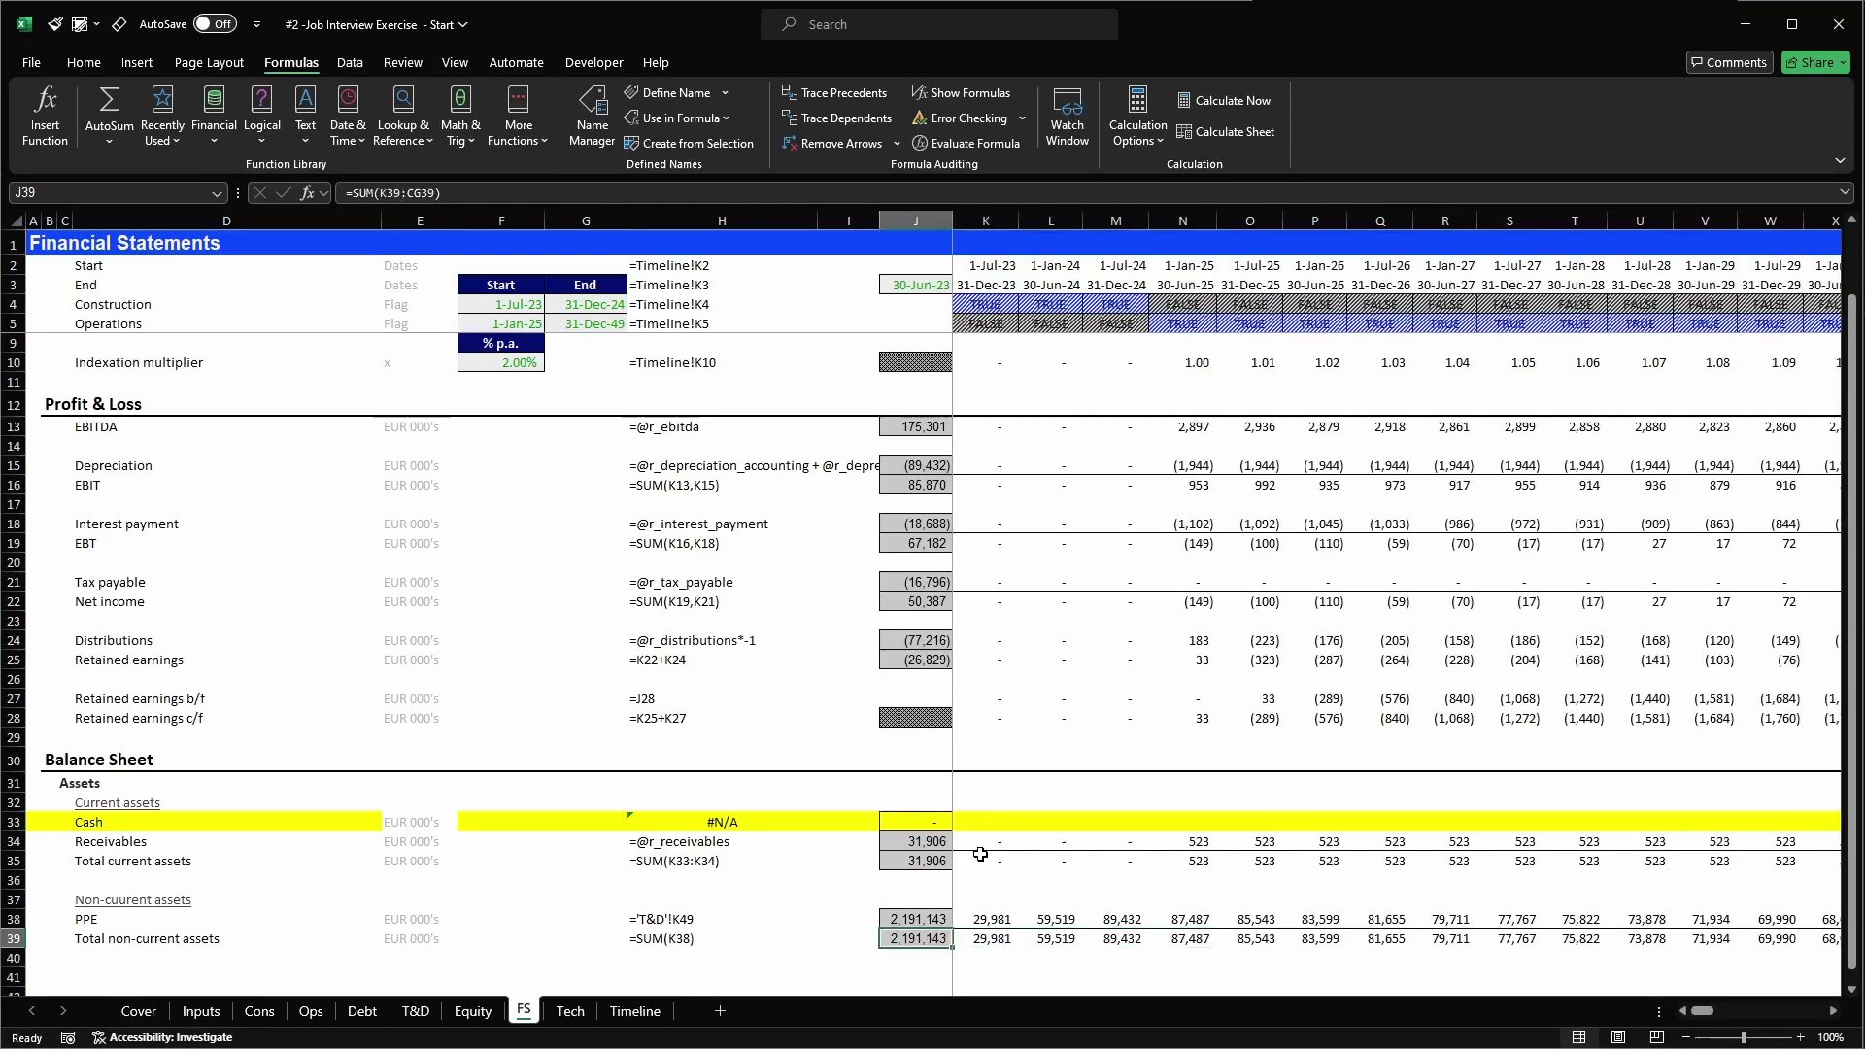
pyautogui.press('Left')
pyautogui.press('Left')
pyautogui.press('Left')
pyautogui.press('Left')
pyautogui.press('Down')
pyautogui.press('Down')
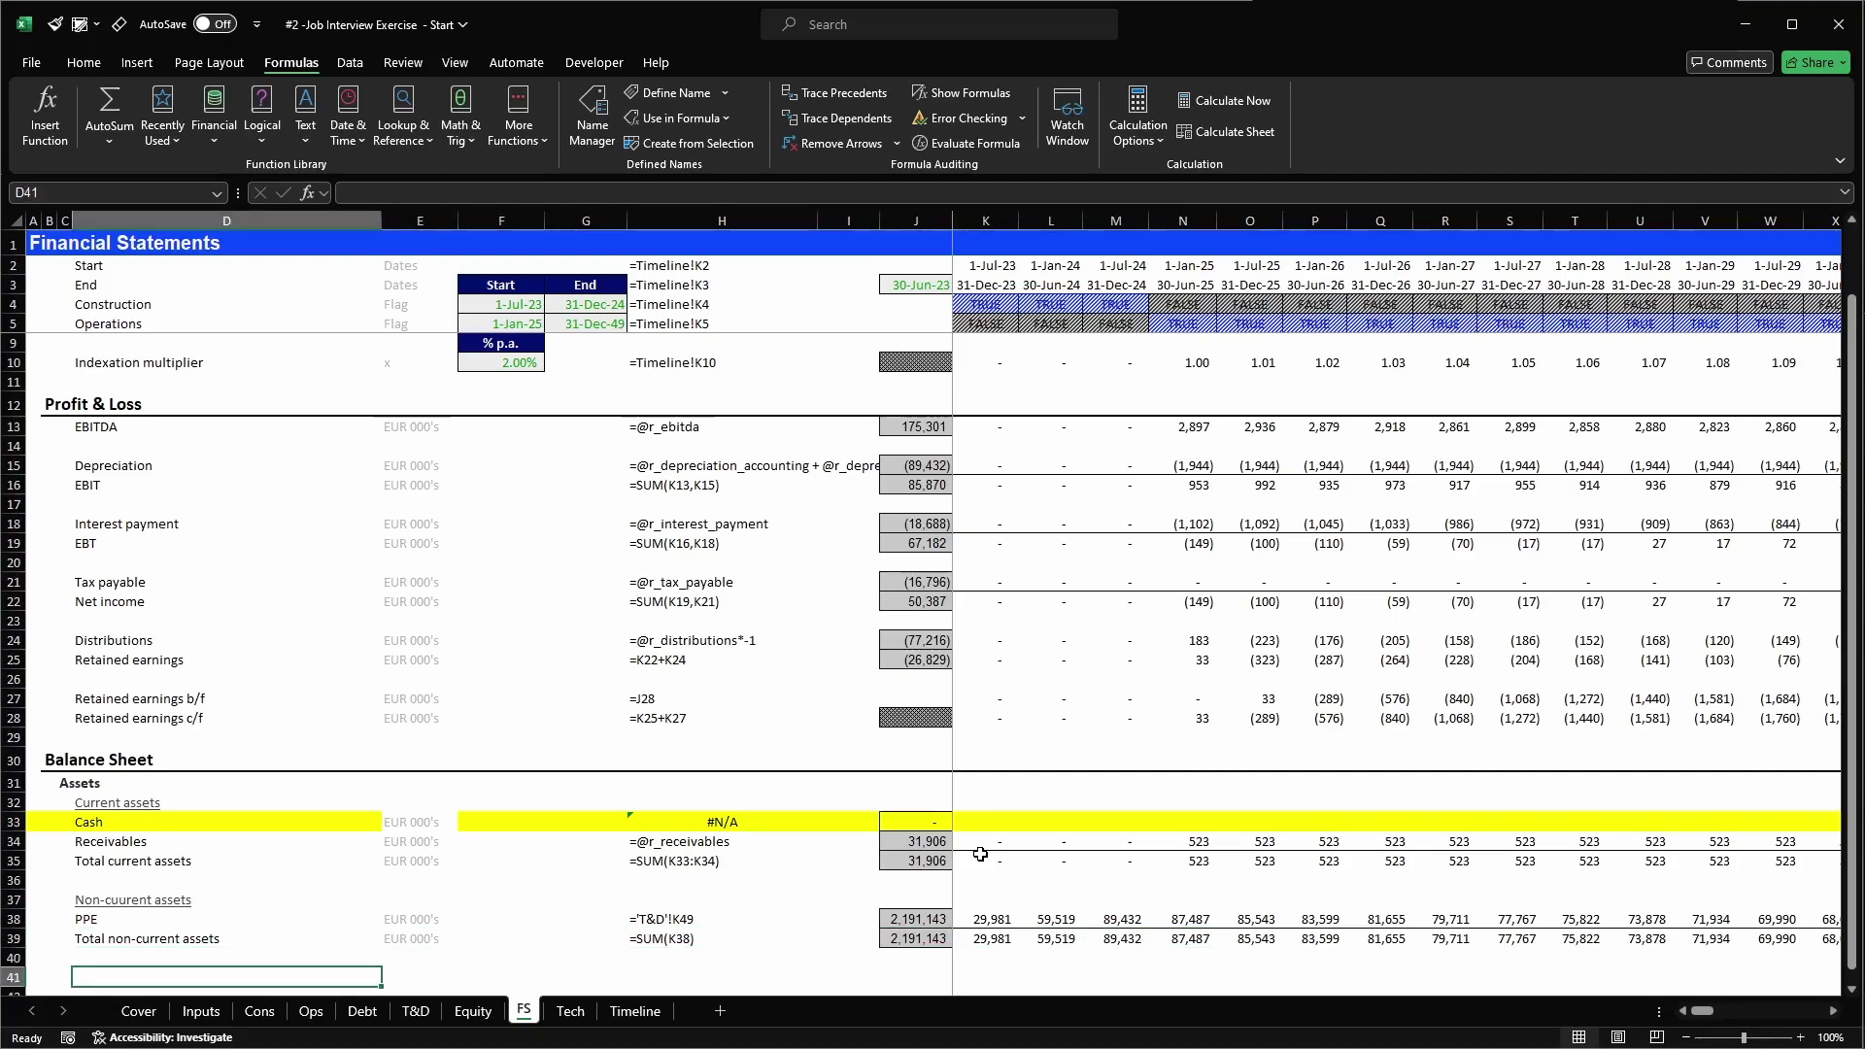
pyautogui.write('T')
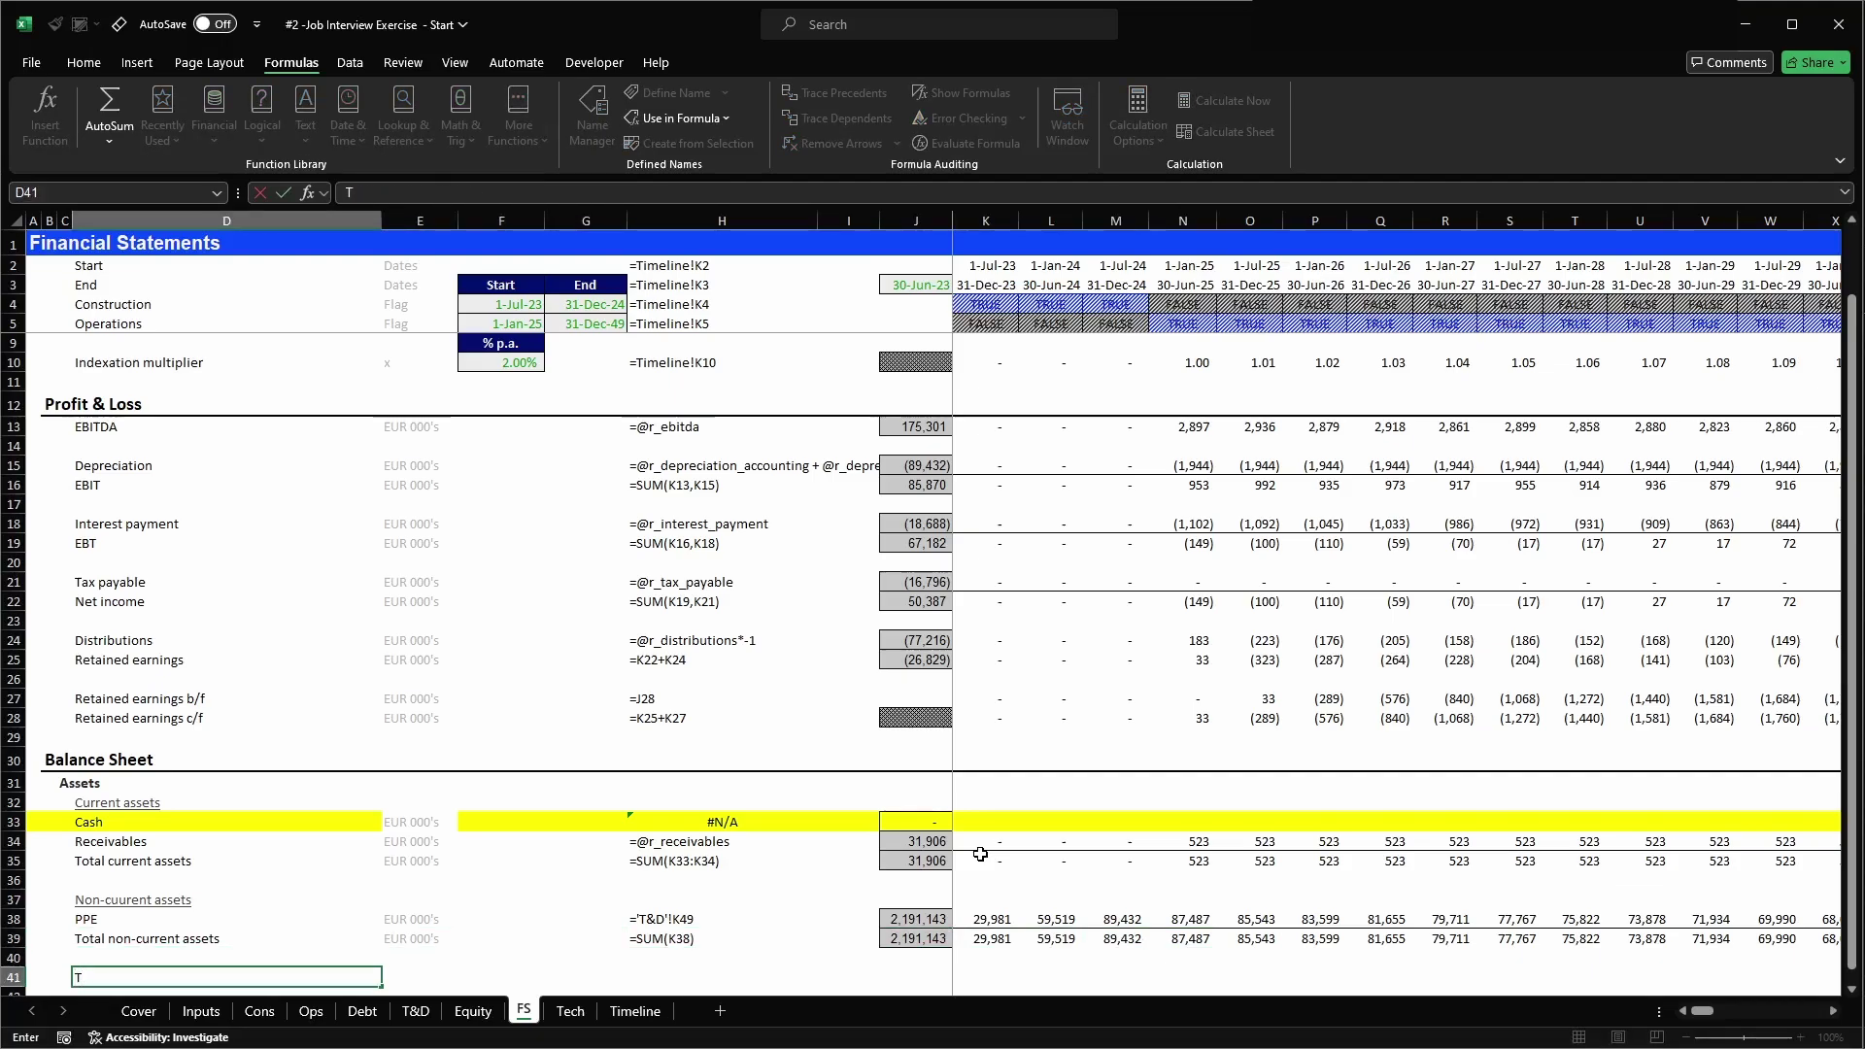
pyautogui.write('otal assets')
pyautogui.press('Tab')
# - Copy the Total non-current assets cells E39:K39, from unit label to first period, into the Total assets row at E41
pyautogui.press('Up')
pyautogui.press('Up')
pyautogui.hotkey('shift', 'Right')
pyautogui.hotkey('shift', 'Right')
pyautogui.hotkey('shift', 'Right')
pyautogui.hotkey('shift', 'Right')
pyautogui.hotkey('shift', 'Right')
pyautogui.hotkey('shift', 'Right')
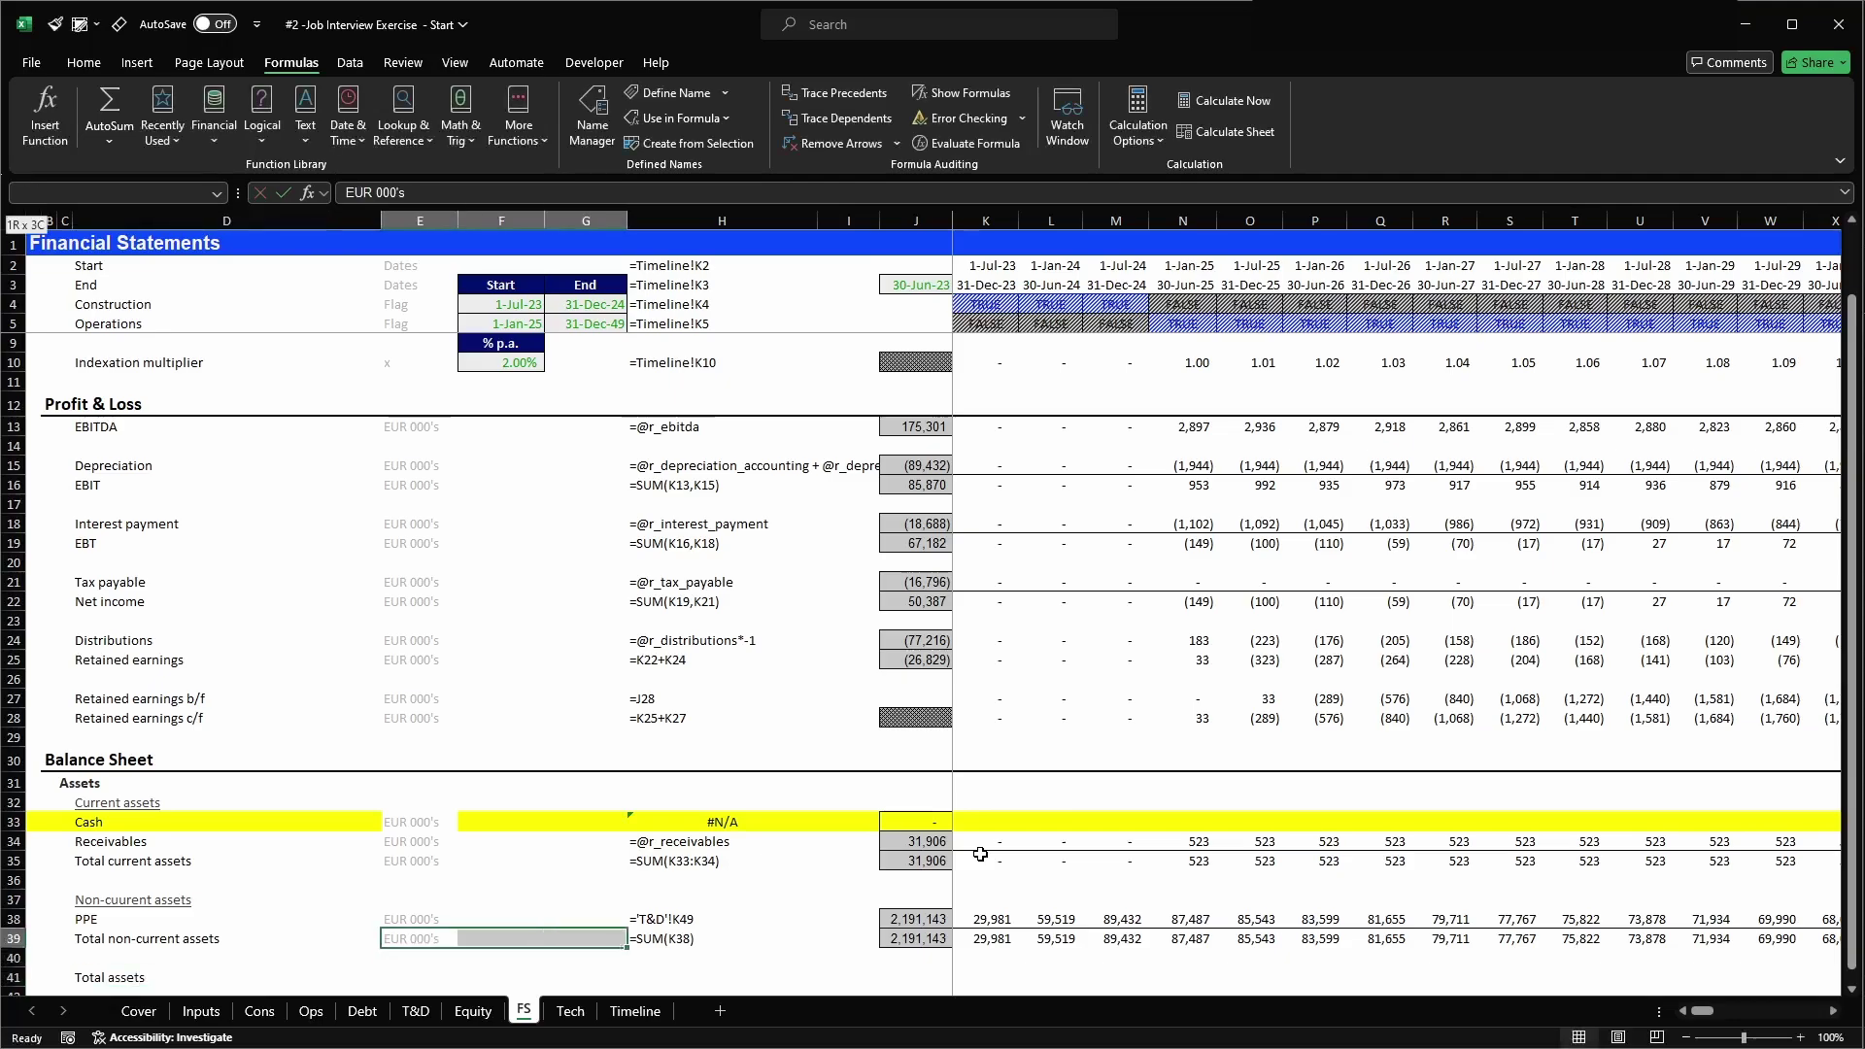
pyautogui.hotkey('ctrl', 'c')
pyautogui.press('Down')
pyautogui.press('Down')
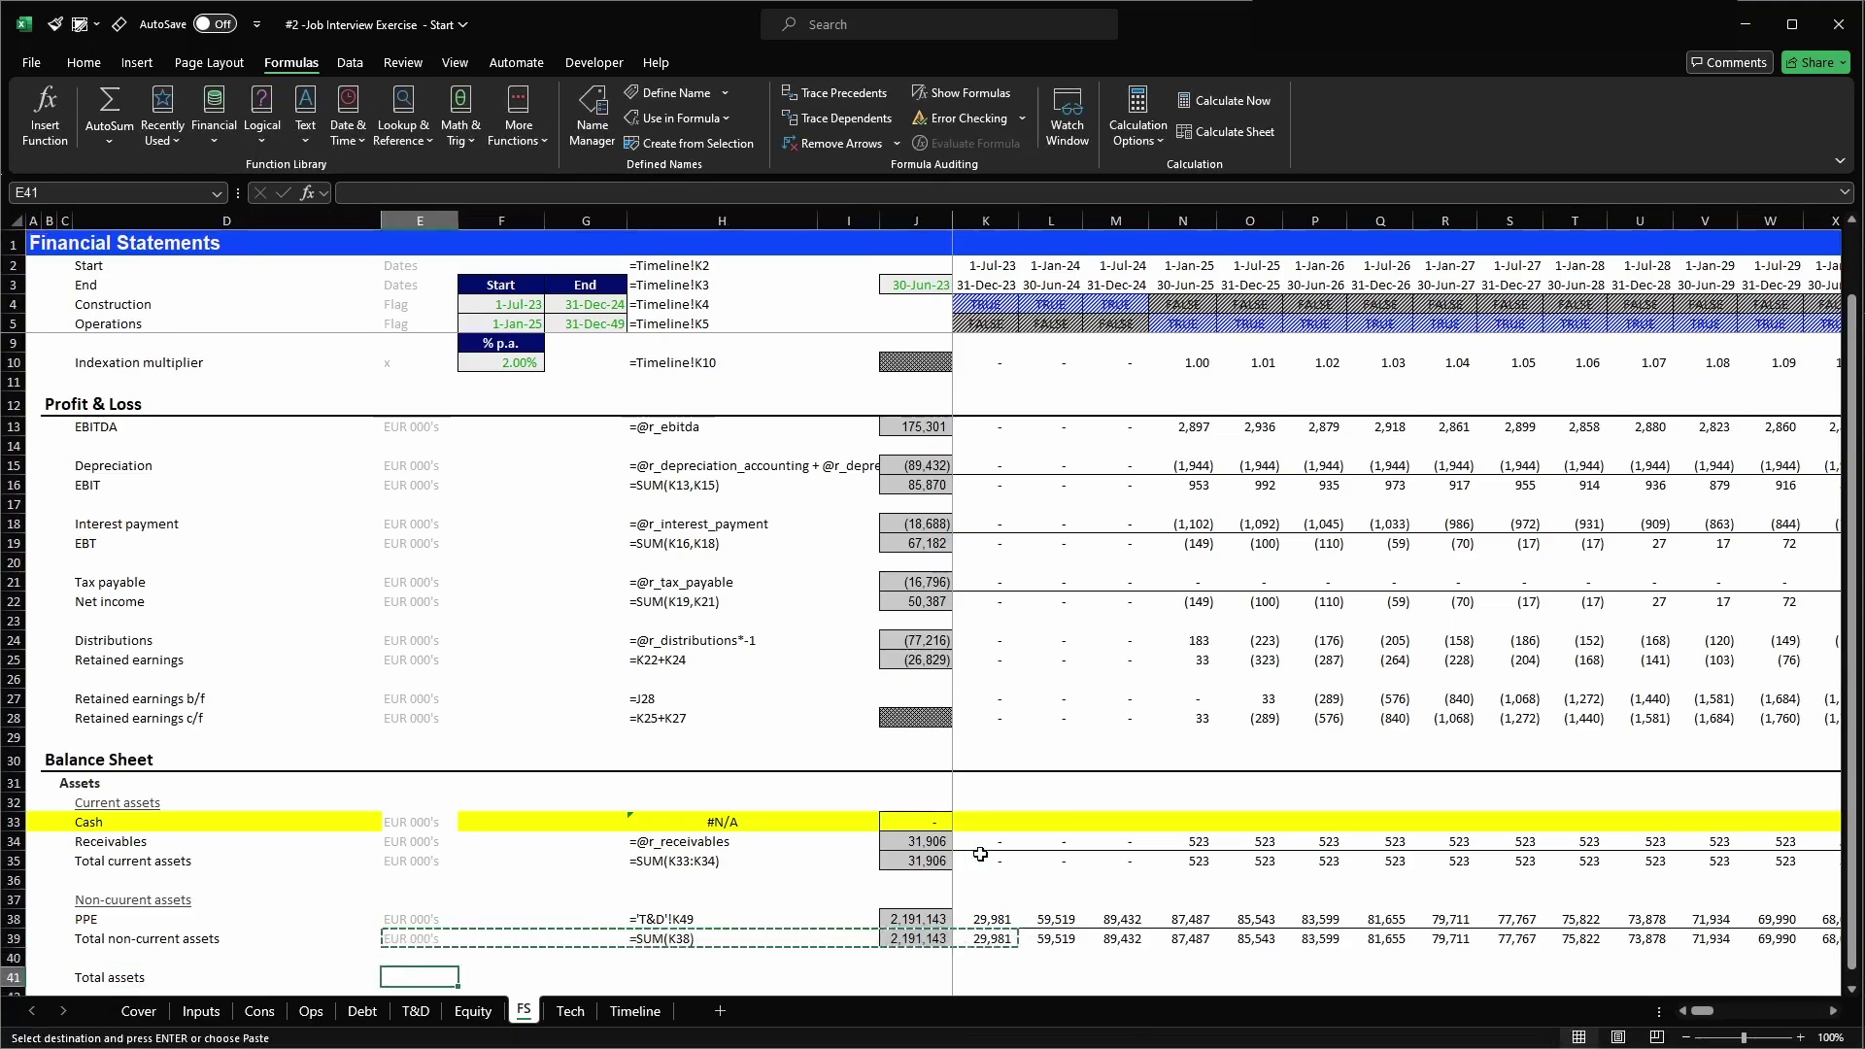
pyautogui.hotkey('ctrl', 'v')
pyautogui.press('Escape')
# - Set the first-period Total assets formula in K41 to =K35+K39
pyautogui.press('Right')
pyautogui.press('Right')
pyautogui.press('Right')
pyautogui.press('Right')
pyautogui.press('Right')
pyautogui.press('Right')
pyautogui.write('=')
pyautogui.press('Up')
pyautogui.press('Up')
pyautogui.press('Up')
pyautogui.press('Up')
pyautogui.press('Up')
pyautogui.press('Up')
pyautogui.write('+')
pyautogui.press('Up')
pyautogui.press('Up')
pyautogui.press('Return')
pyautogui.press('Up')
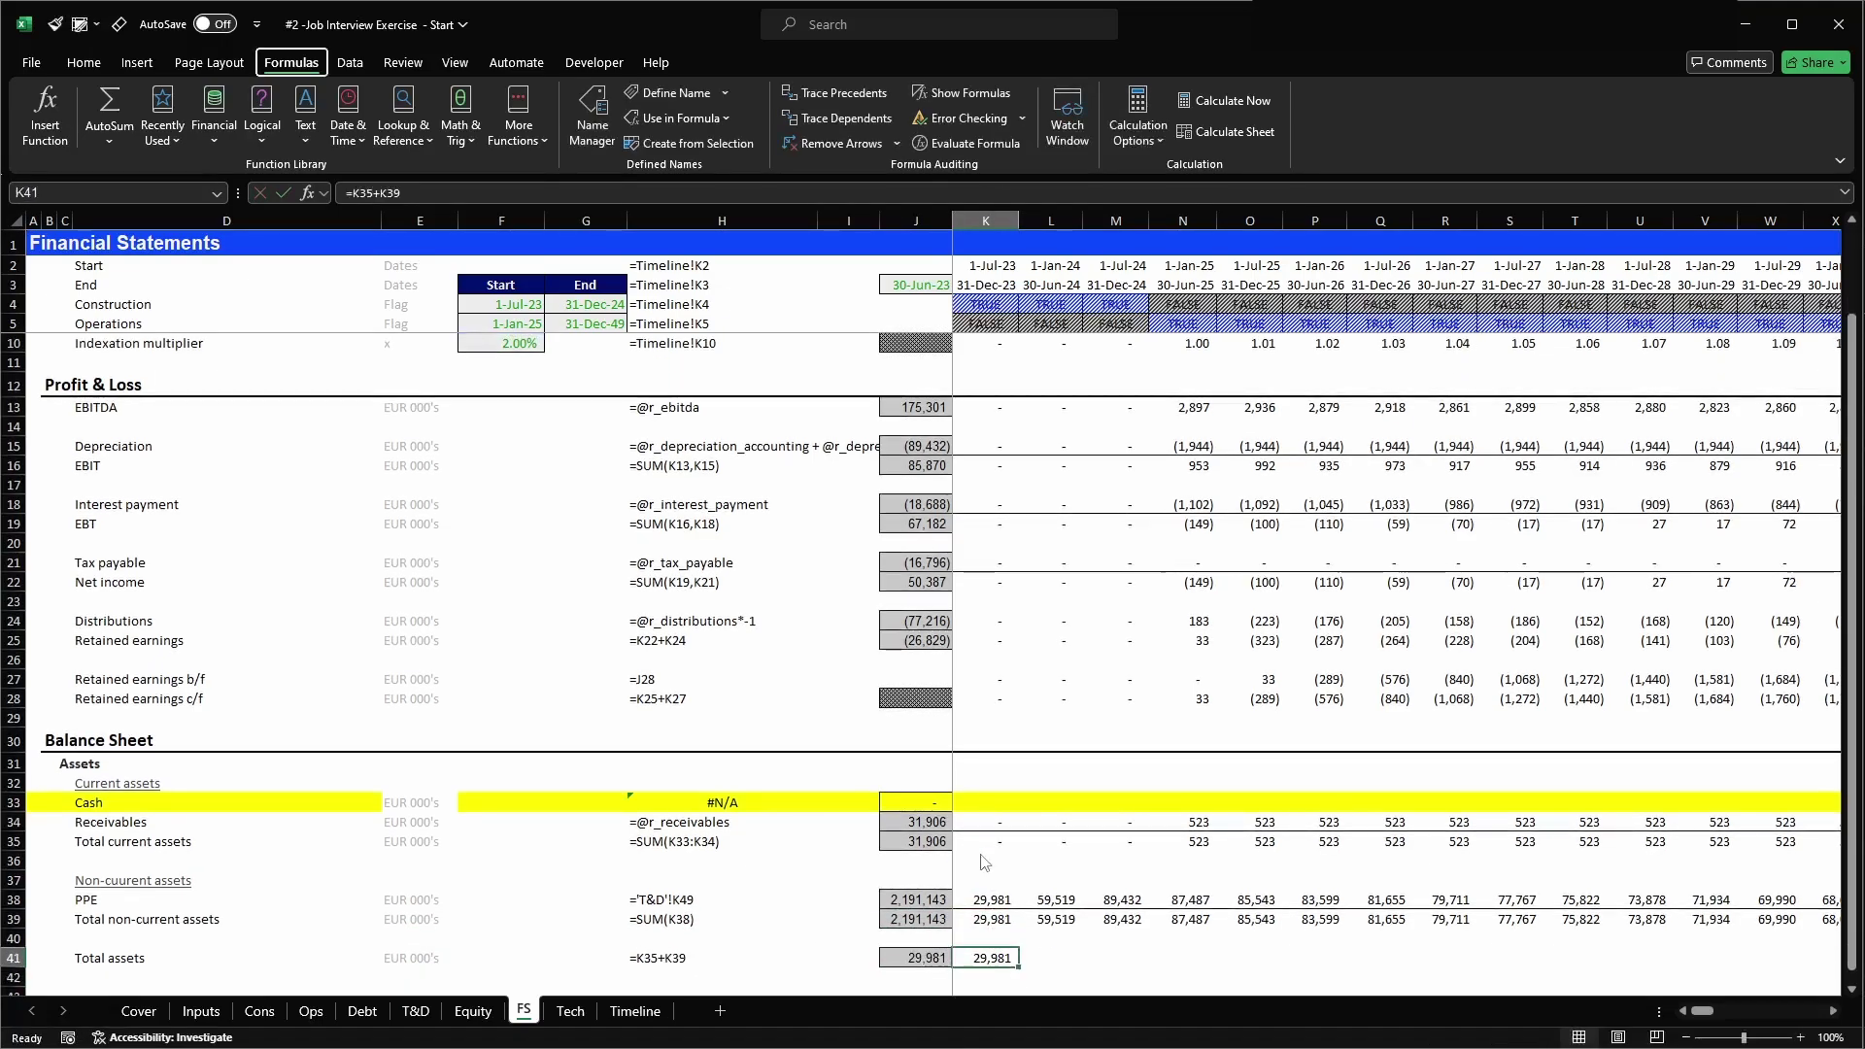
# - Copy the first-period Total assets formula in K41 across all remaining periods through column CG
pyautogui.hotkey('alt', 'h')
pyautogui.hotkey('ctrl', 'c')
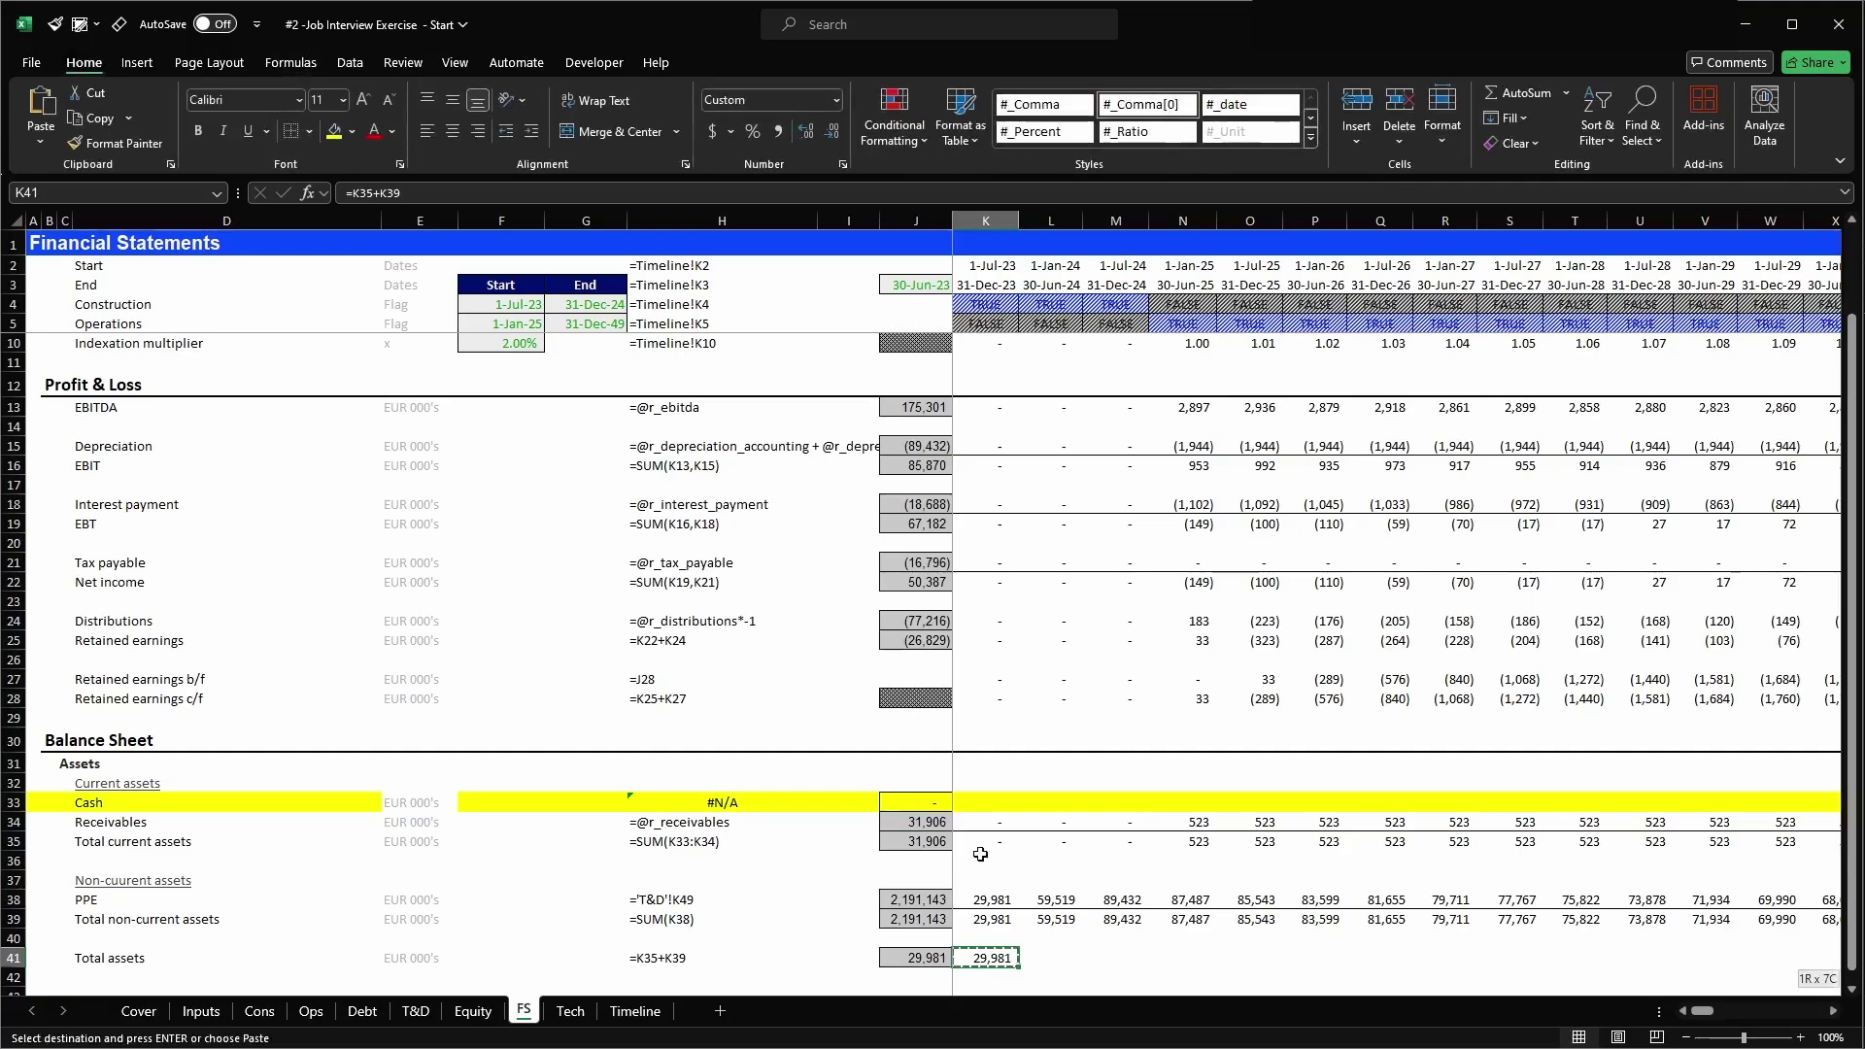
pyautogui.hotkey('ctrl', 'shift', 'Right')
pyautogui.hotkey('shift', 'Left')
pyautogui.hotkey('ctrl', 'v')
pyautogui.press('Escape')
pyautogui.press('Left')
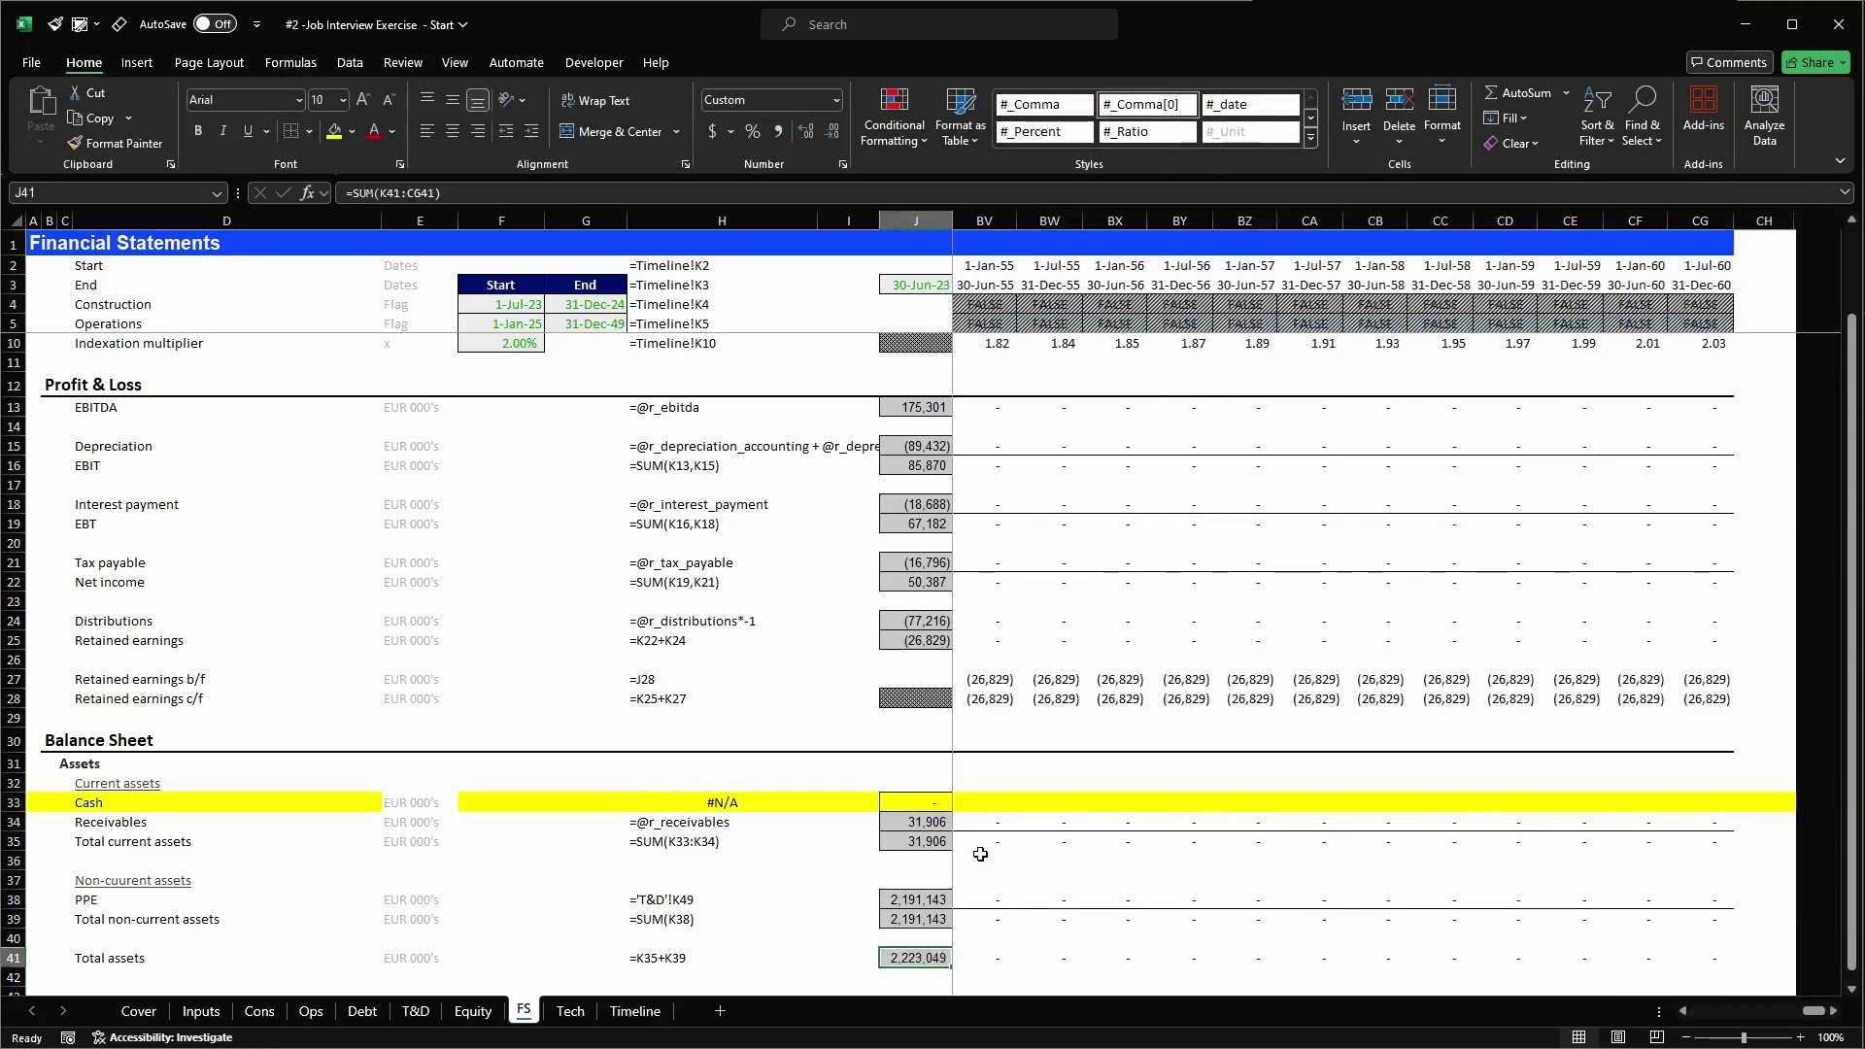
# - Make the entire Total assets row 41 bold
pyautogui.press('Right')
pyautogui.hotkey('shift', 'space')
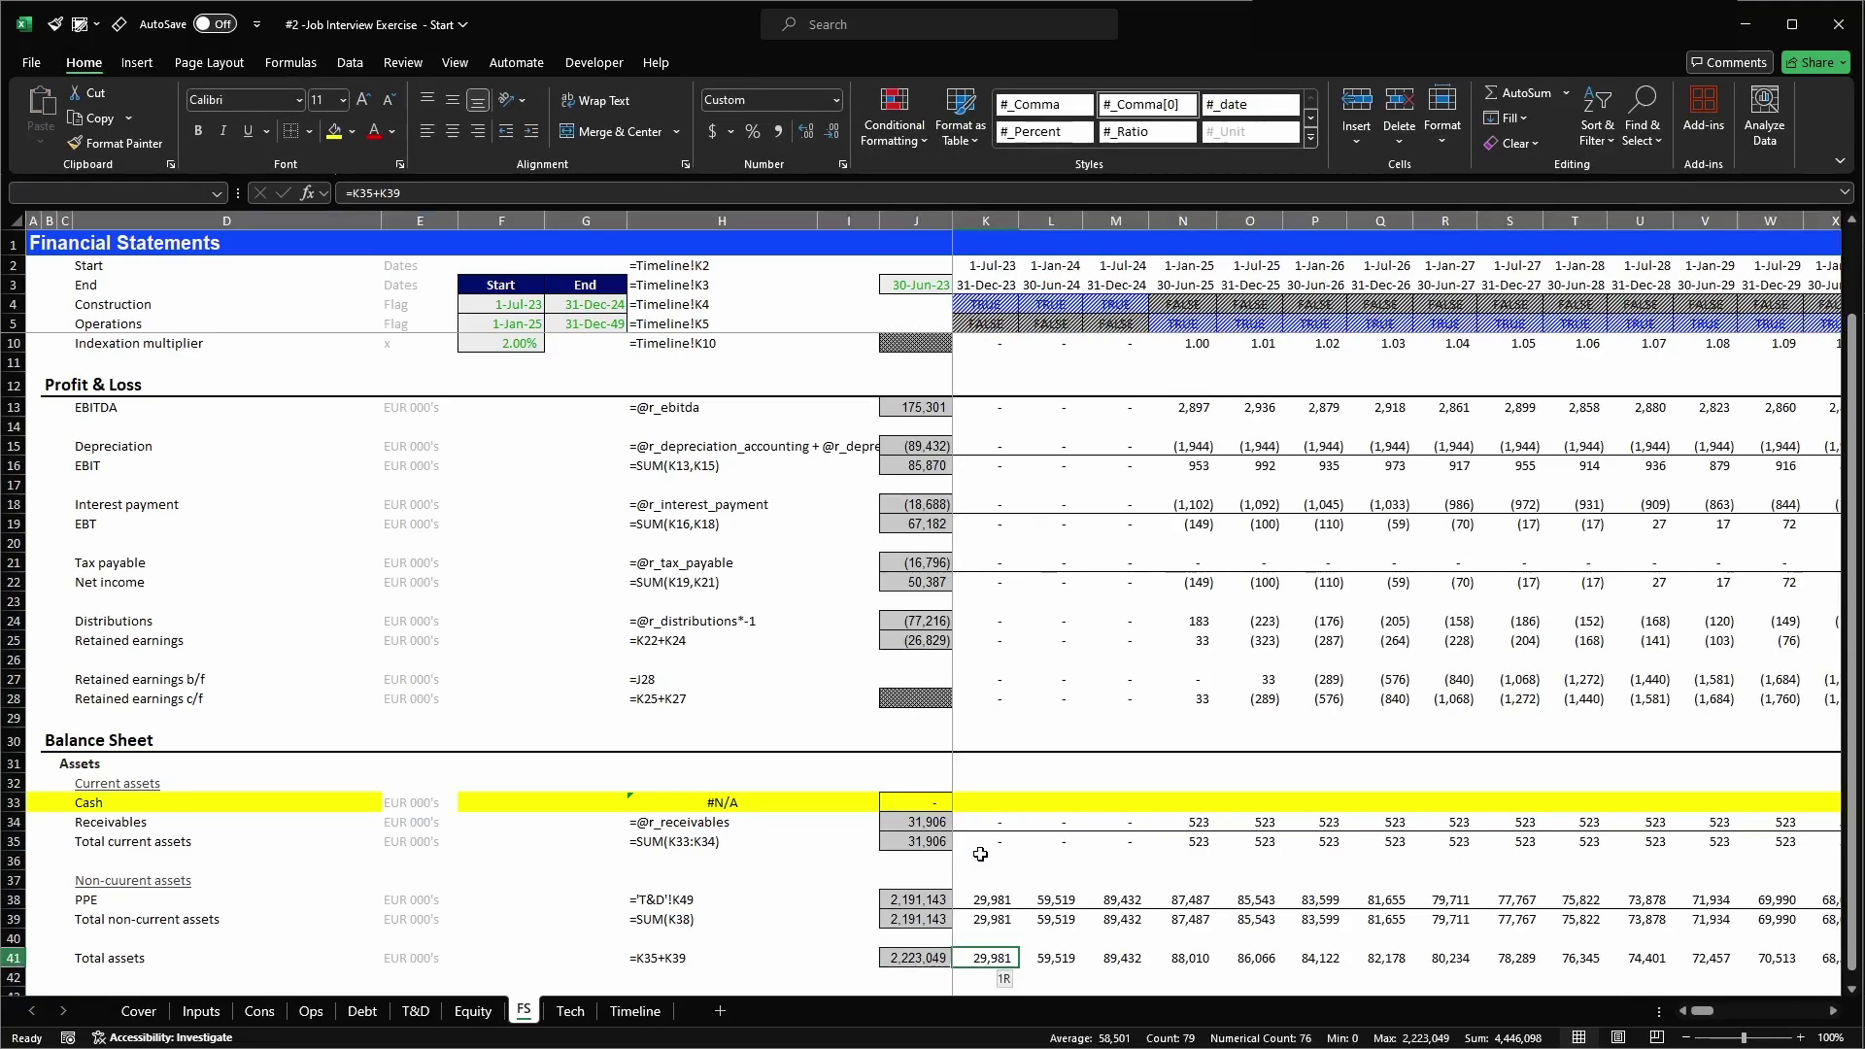
pyautogui.hotkey('ctrl', 'b')
pyautogui.press('Down')
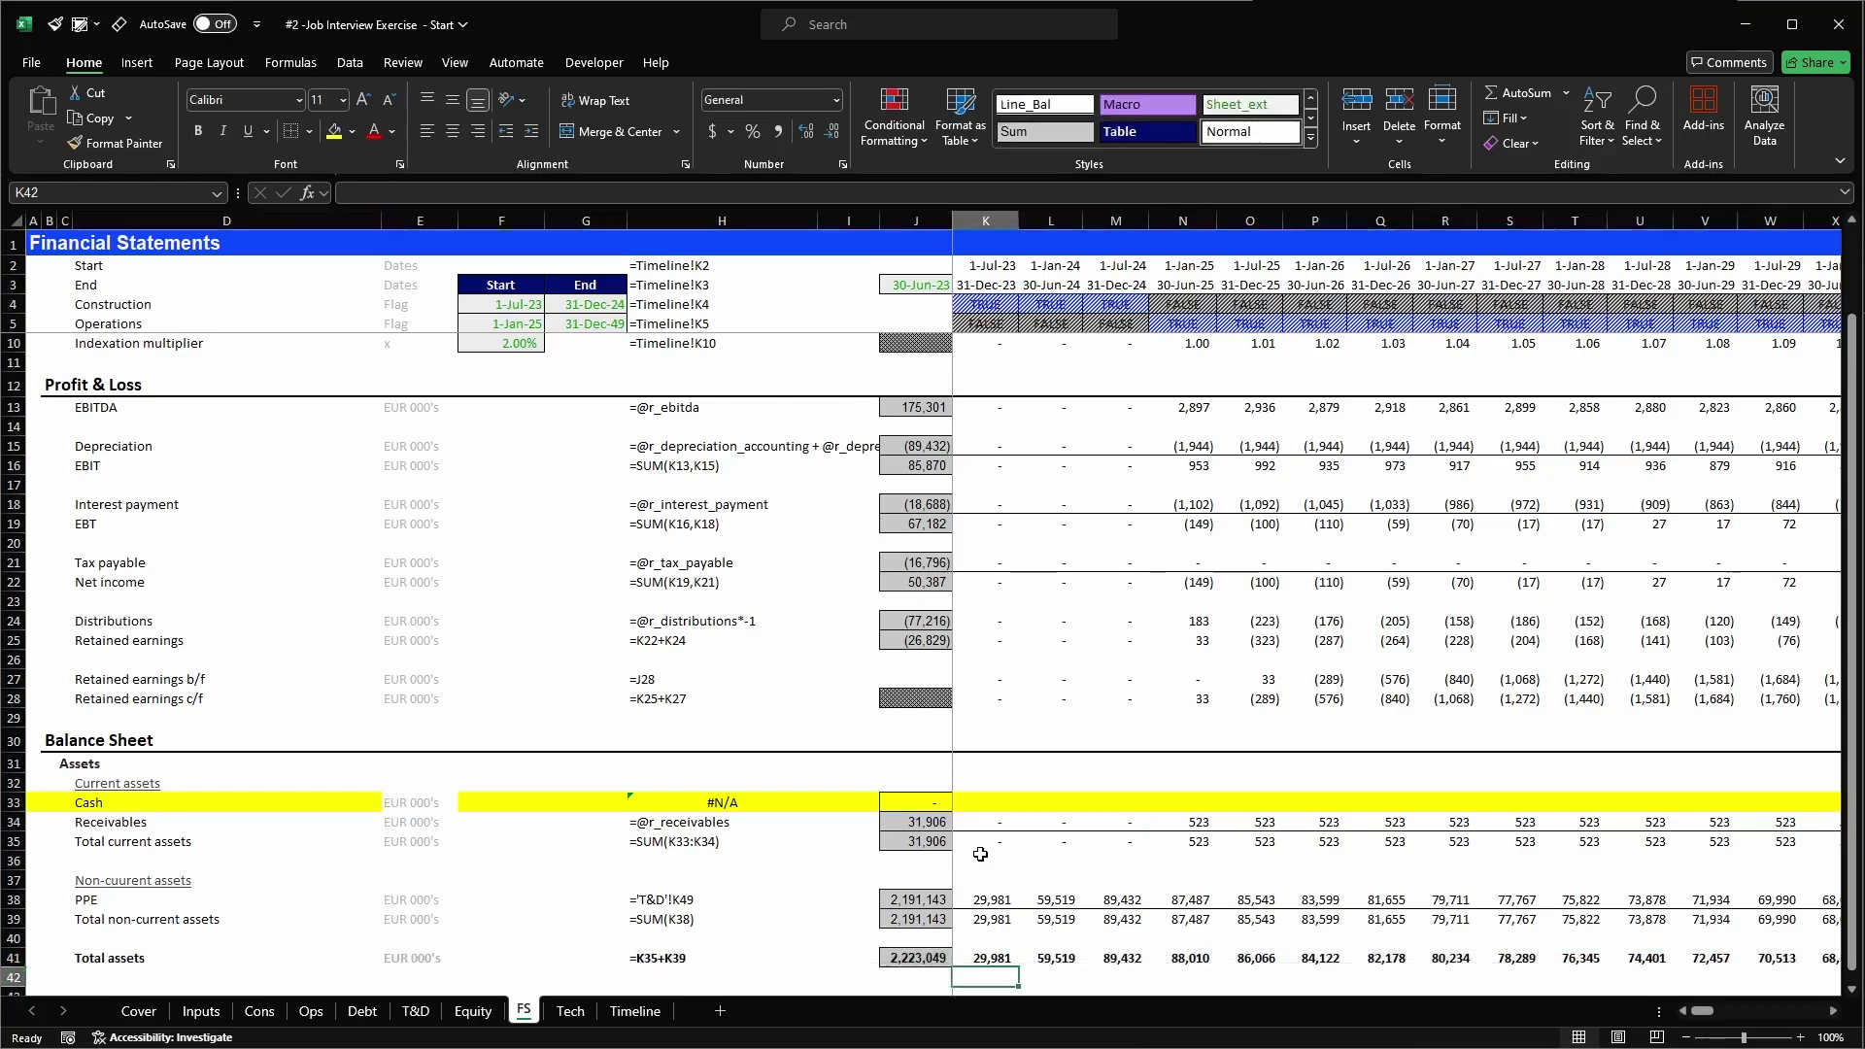
# - Add a "Liabilities" heading in C43 below Total assets and apply the H2 cell style to it
pyautogui.scroll(-2, 756, 819)
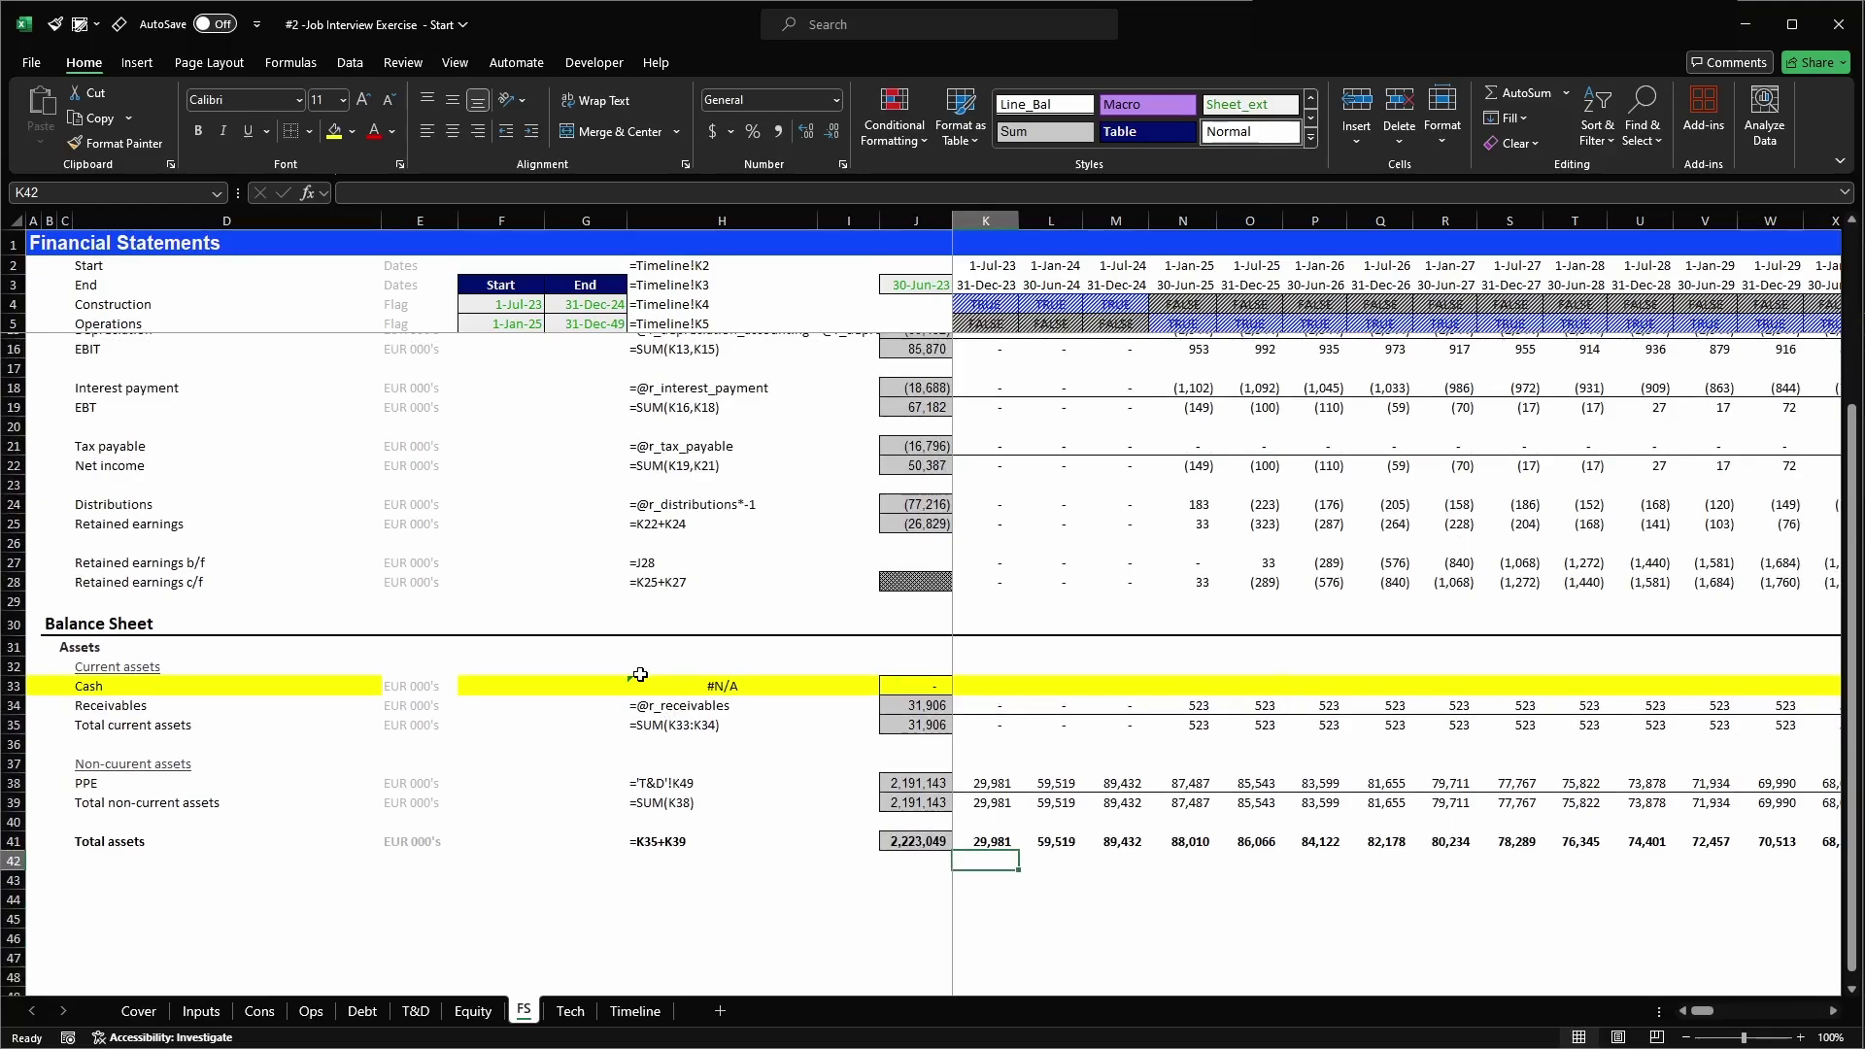
pyautogui.scroll(-1, 640, 674)
pyautogui.press('Left')
pyautogui.press('Left')
pyautogui.press('Left')
pyautogui.press('Left')
pyautogui.press('Left')
pyautogui.press('Left')
pyautogui.press('Left')
pyautogui.press('Left')
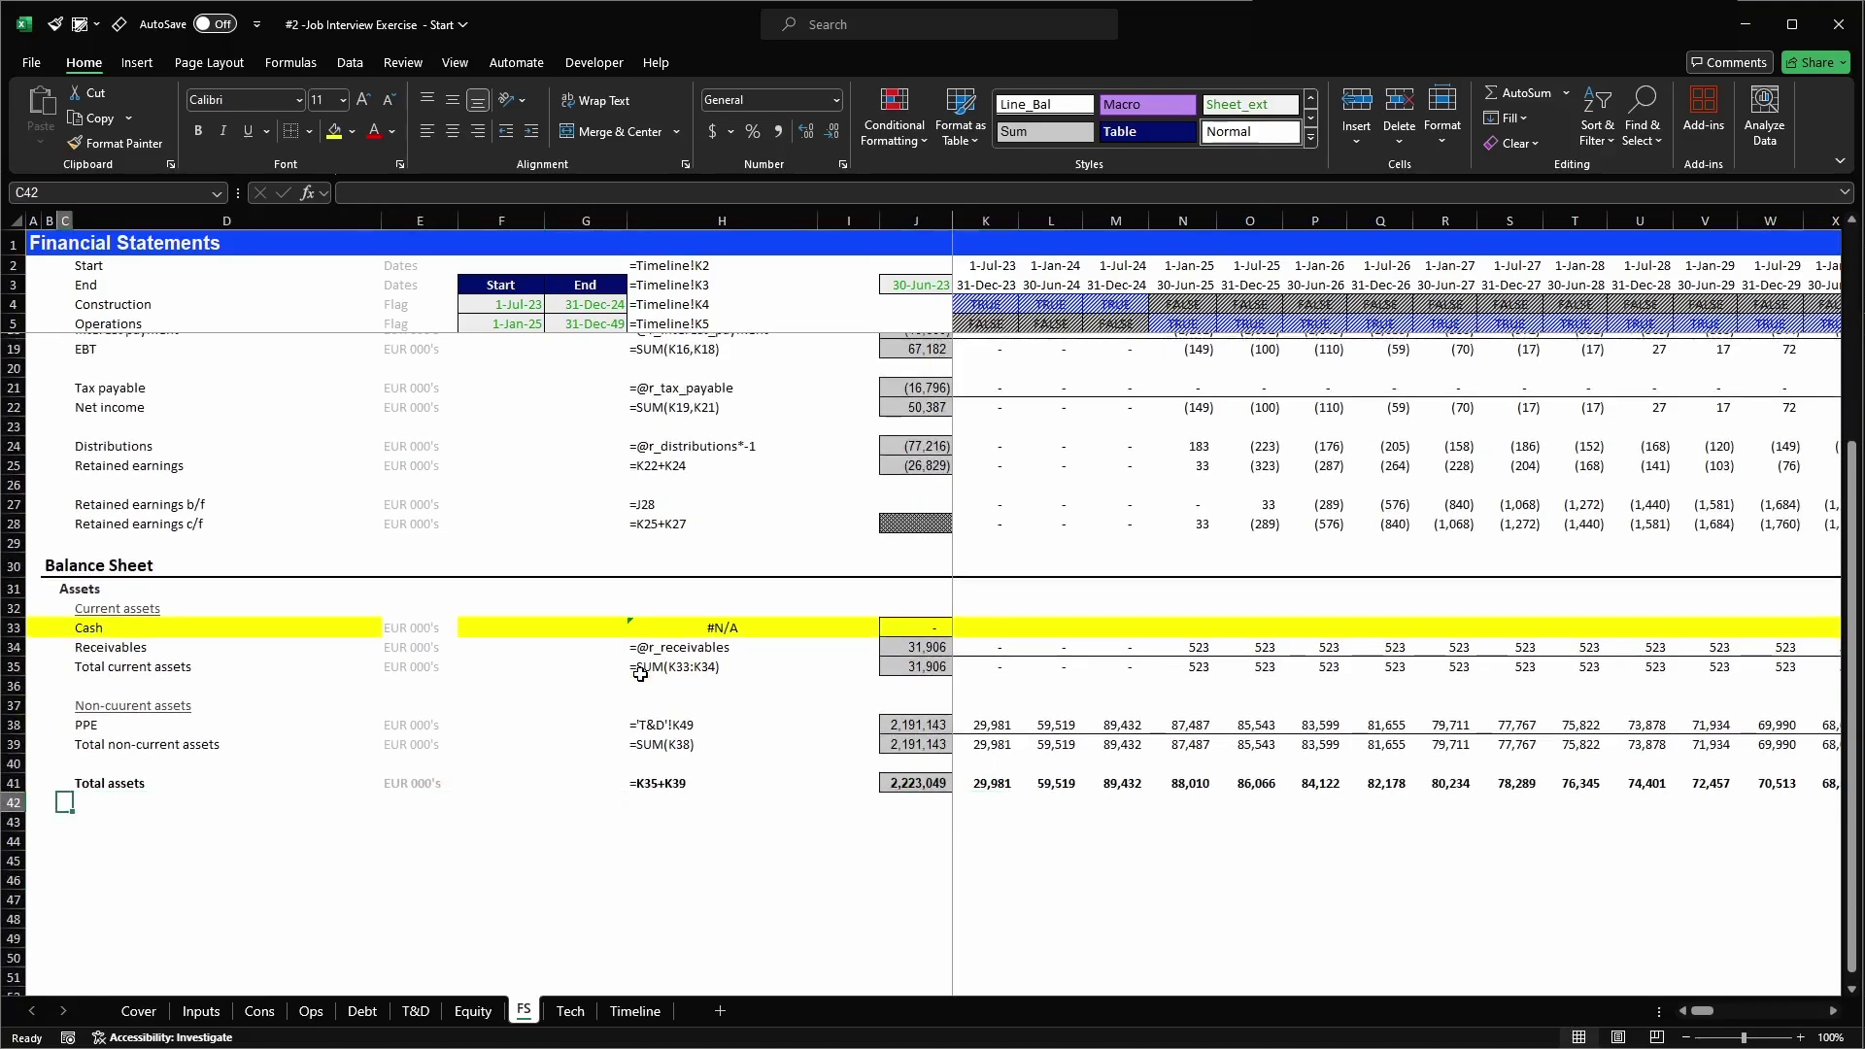
pyautogui.press('Down')
pyautogui.write('Liabilities')
pyautogui.hotkey('ctrl', 'Return')
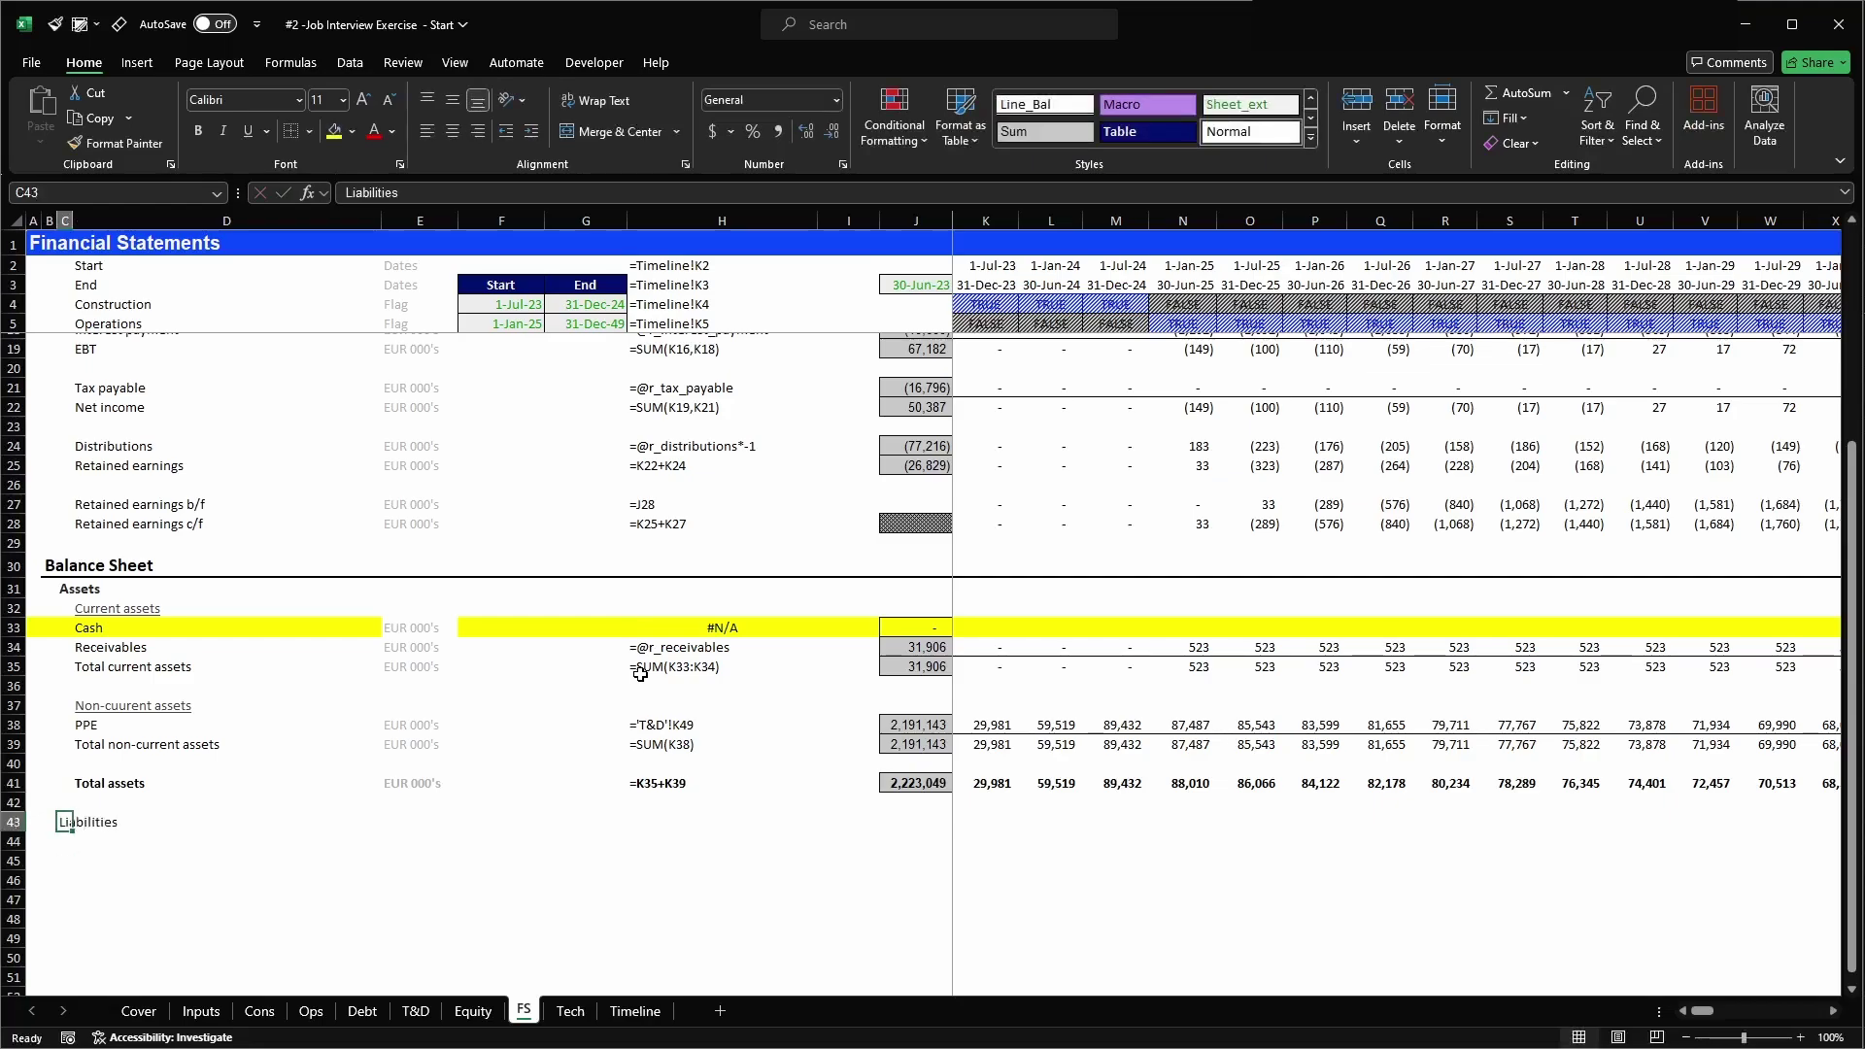
pyautogui.click(82, 25)
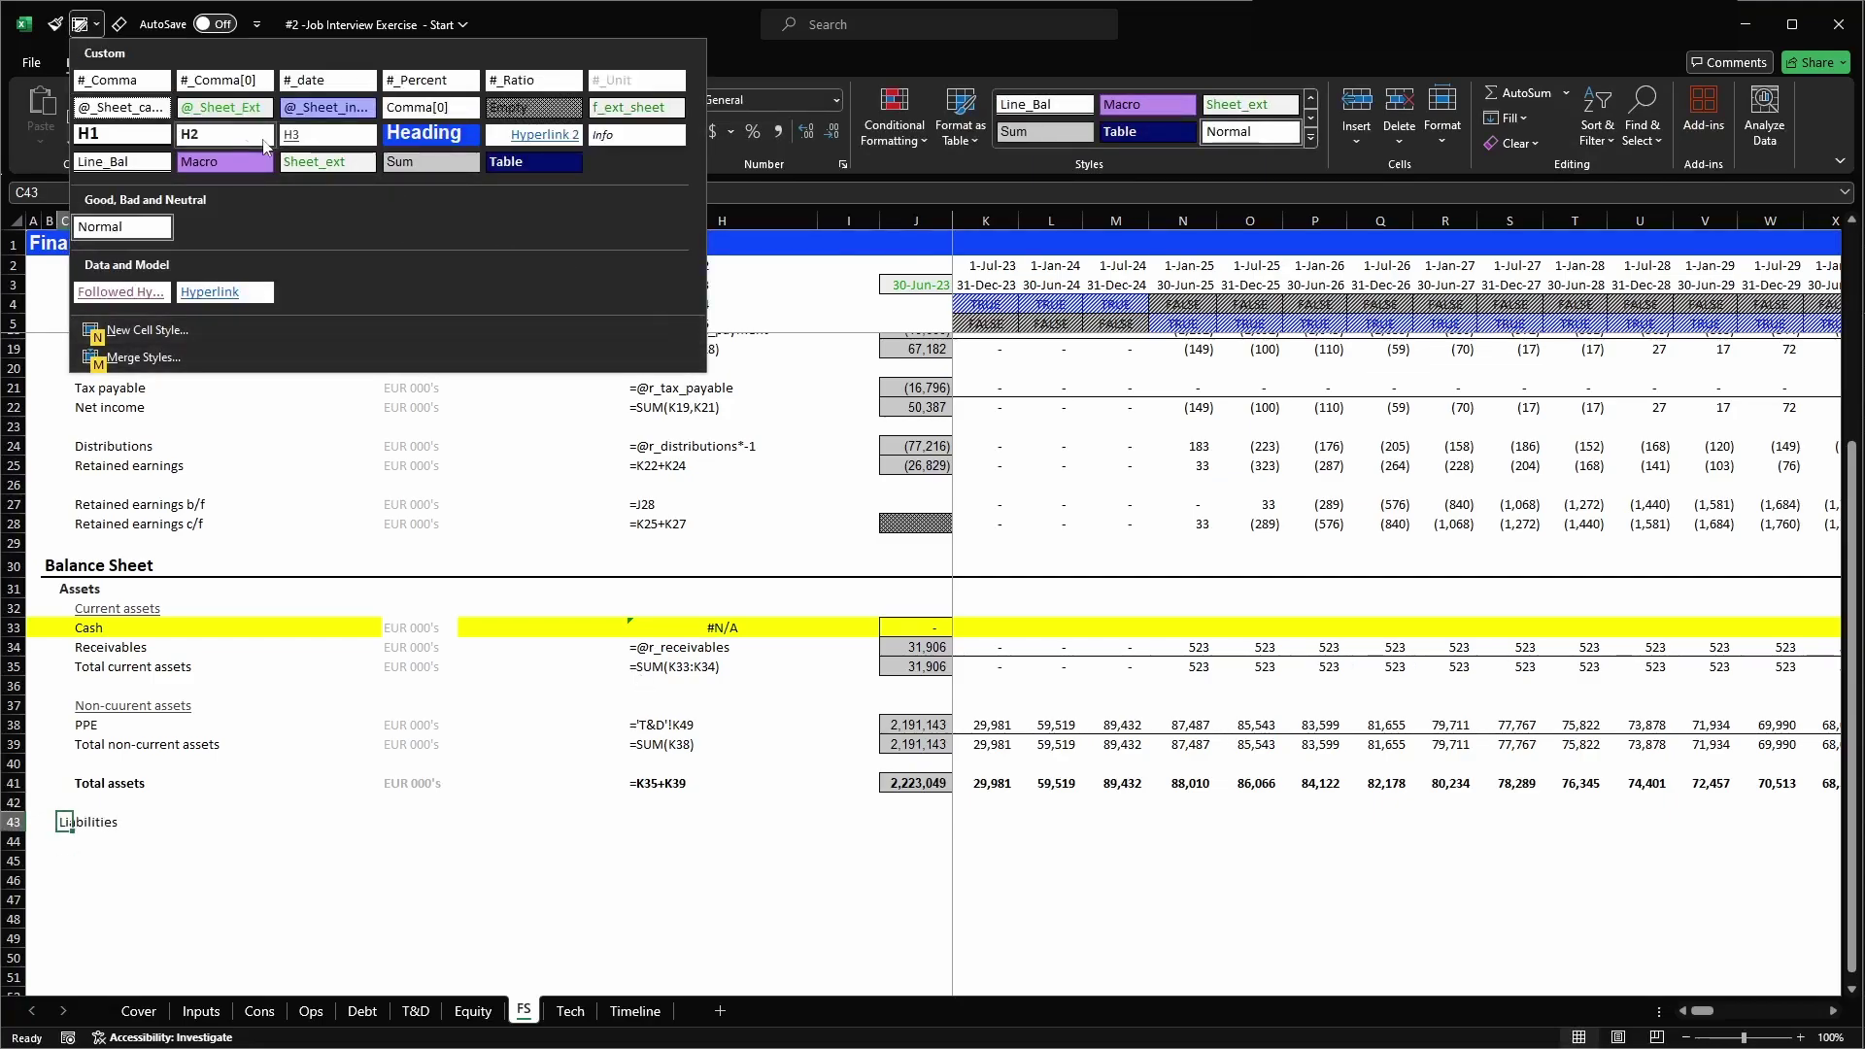
pyautogui.click(236, 128)
# - Enter the labels "Payables", "Debt" and "Total liabilities" in D44:D46 under the Liabilities heading
pyautogui.press('Down')
pyautogui.press('Right')
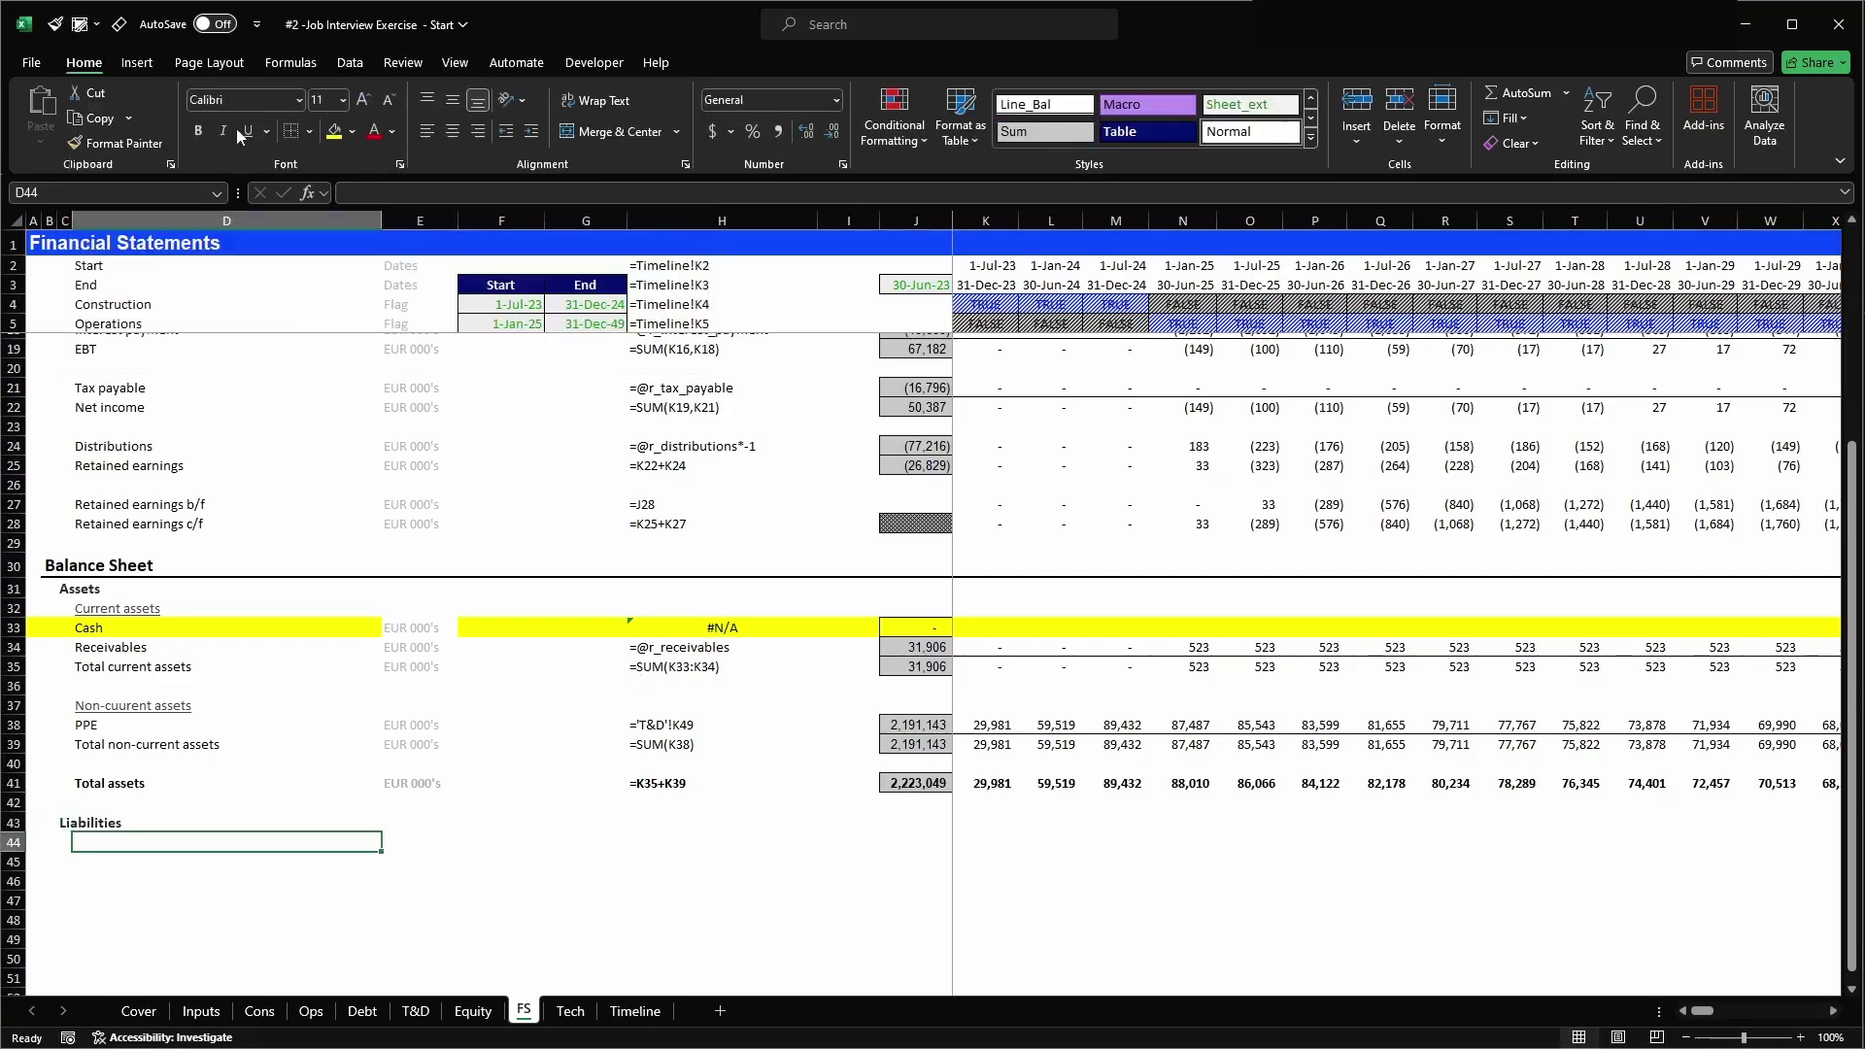
pyautogui.write('Payables')
pyautogui.press('Return')
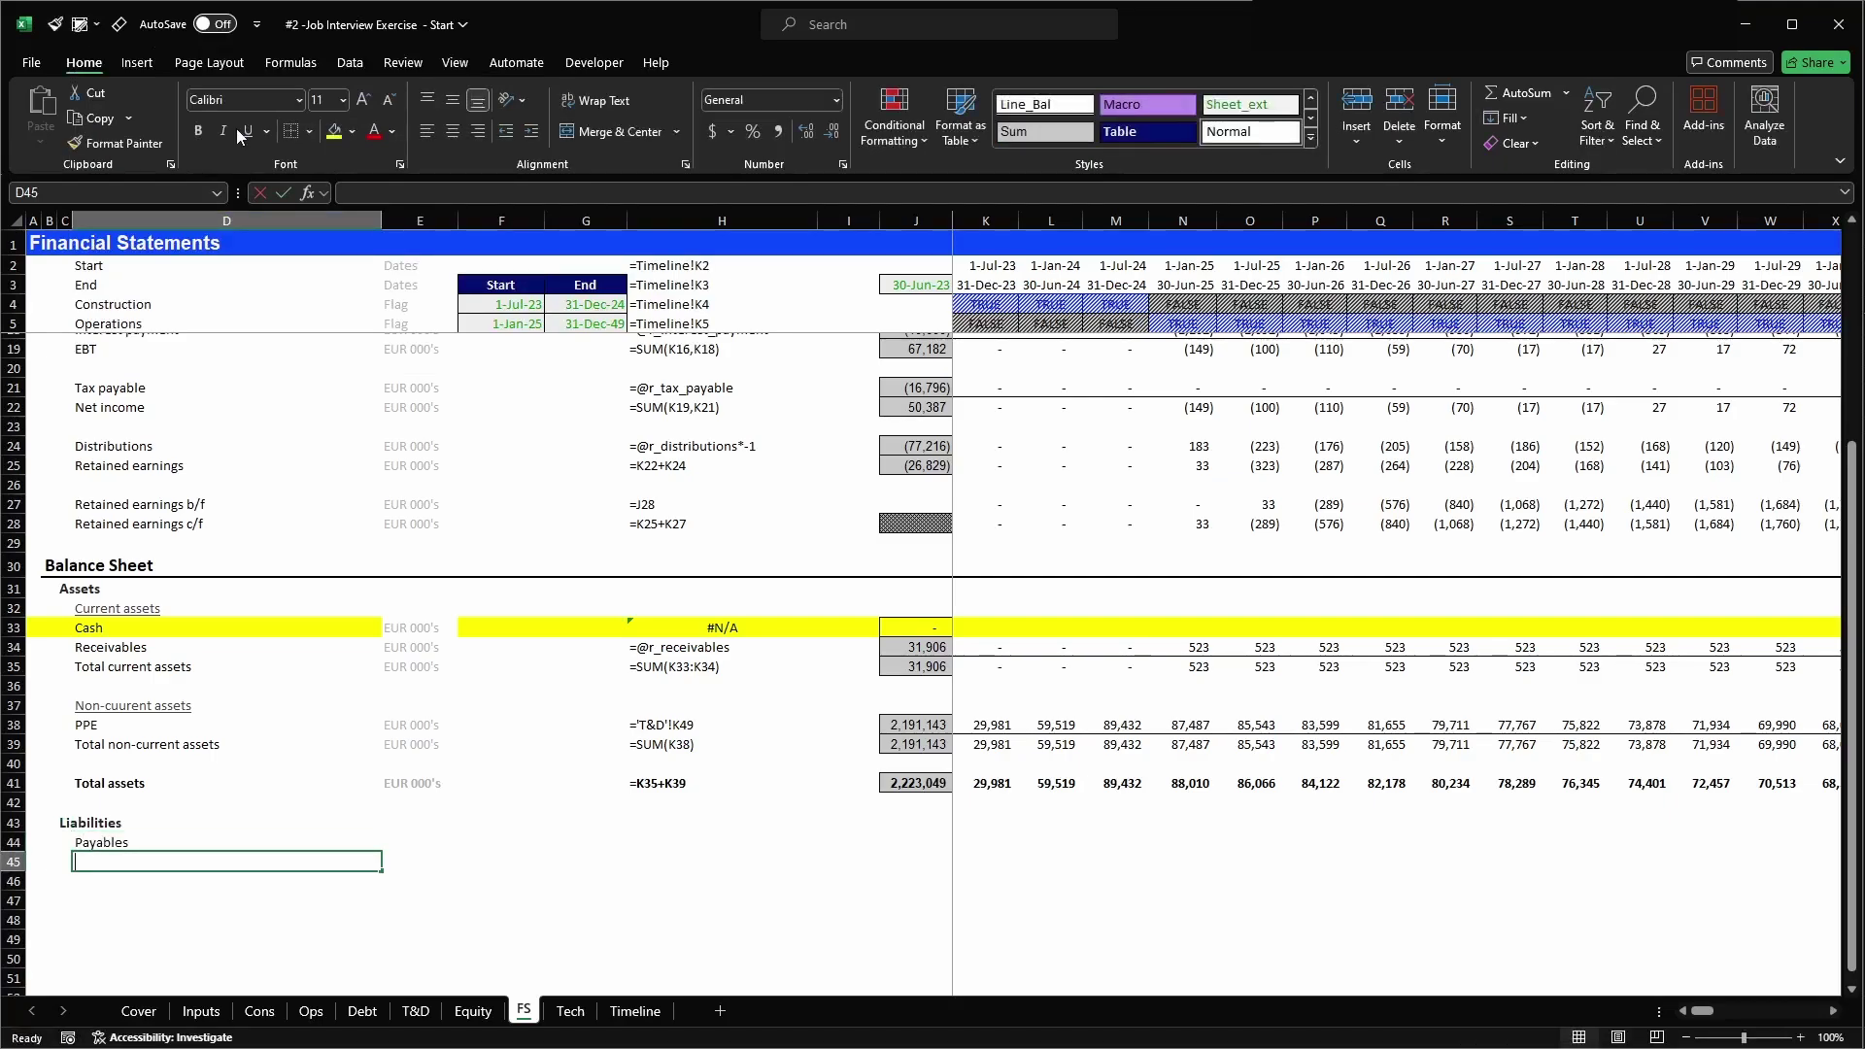
pyautogui.write('Debt')
pyautogui.press('Return')
pyautogui.write('Total')
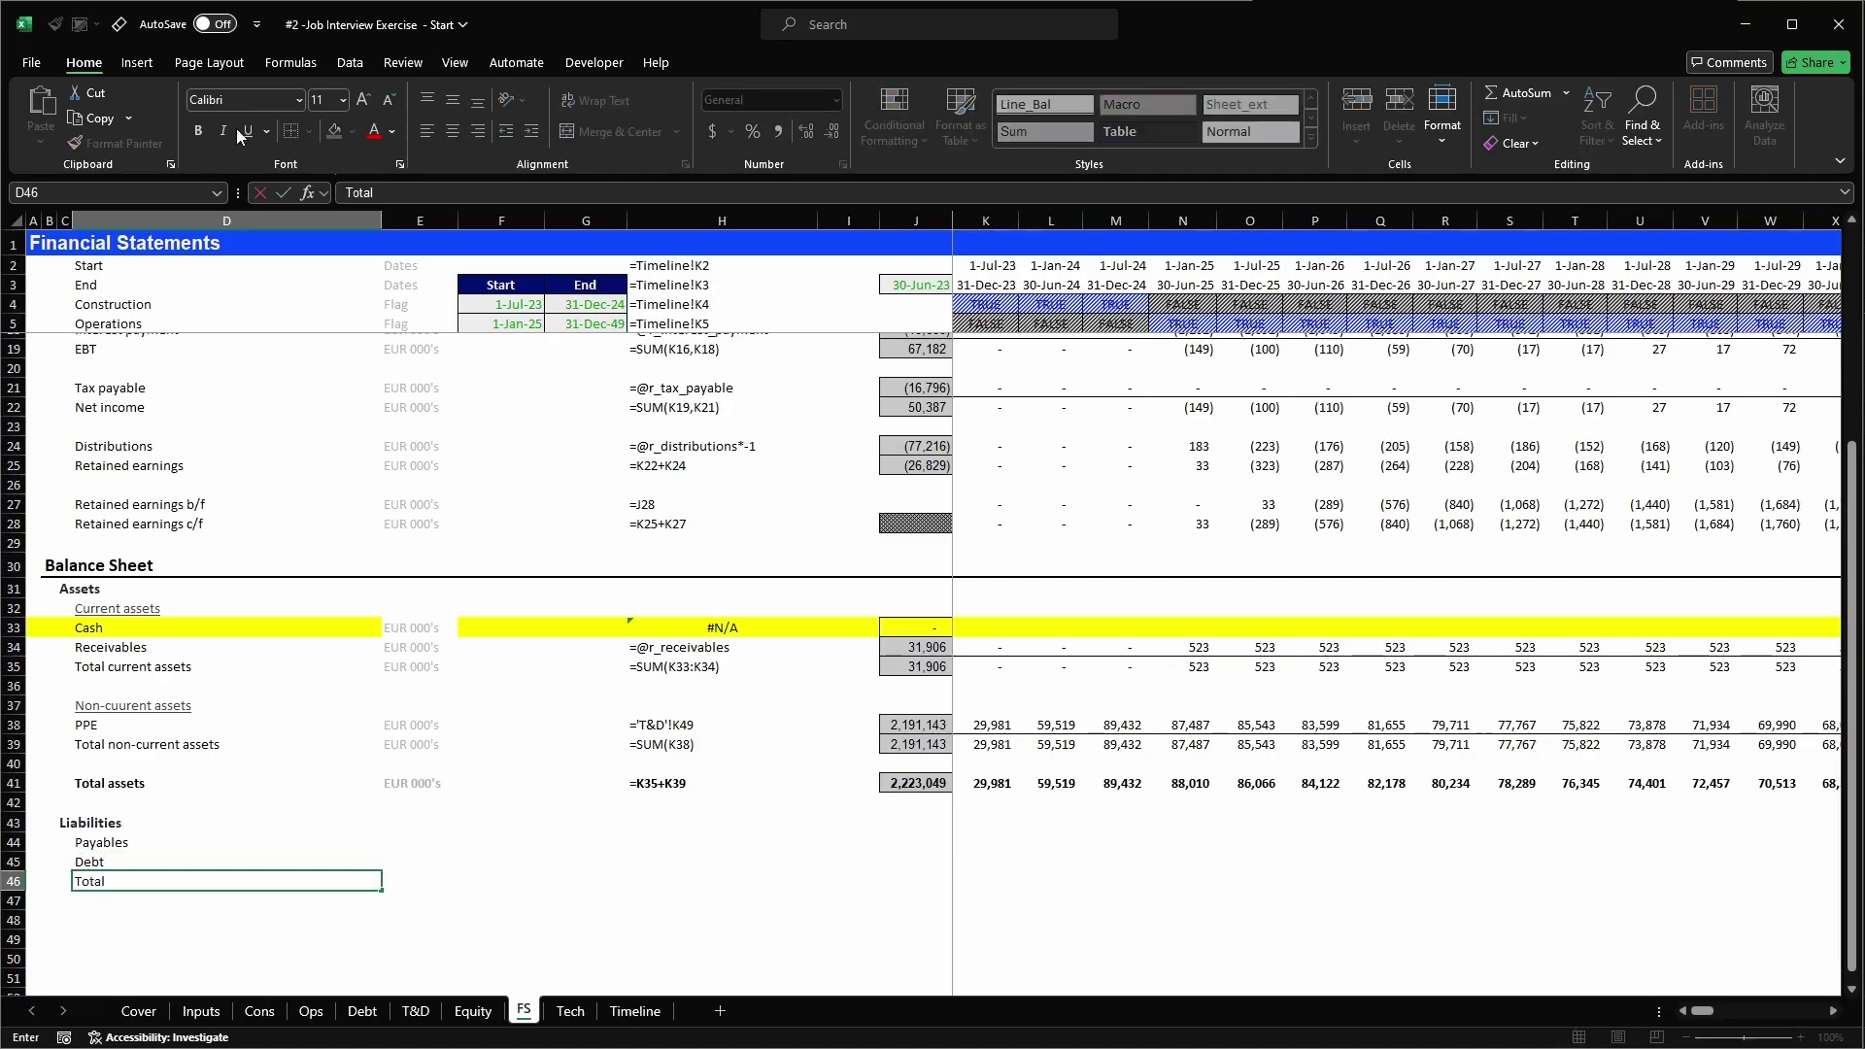
pyautogui.write(' liabilities')
pyautogui.press('Tab')
# - Copy the PPE row's units, formula text, total and first-period cells E38:K38 into the three liabilities rows E44:K46
pyautogui.press('Up')
pyautogui.press('Up')
pyautogui.press('Up')
pyautogui.press('Up')
pyautogui.press('Up')
pyautogui.press('Up')
pyautogui.press('Up')
pyautogui.press('Up')
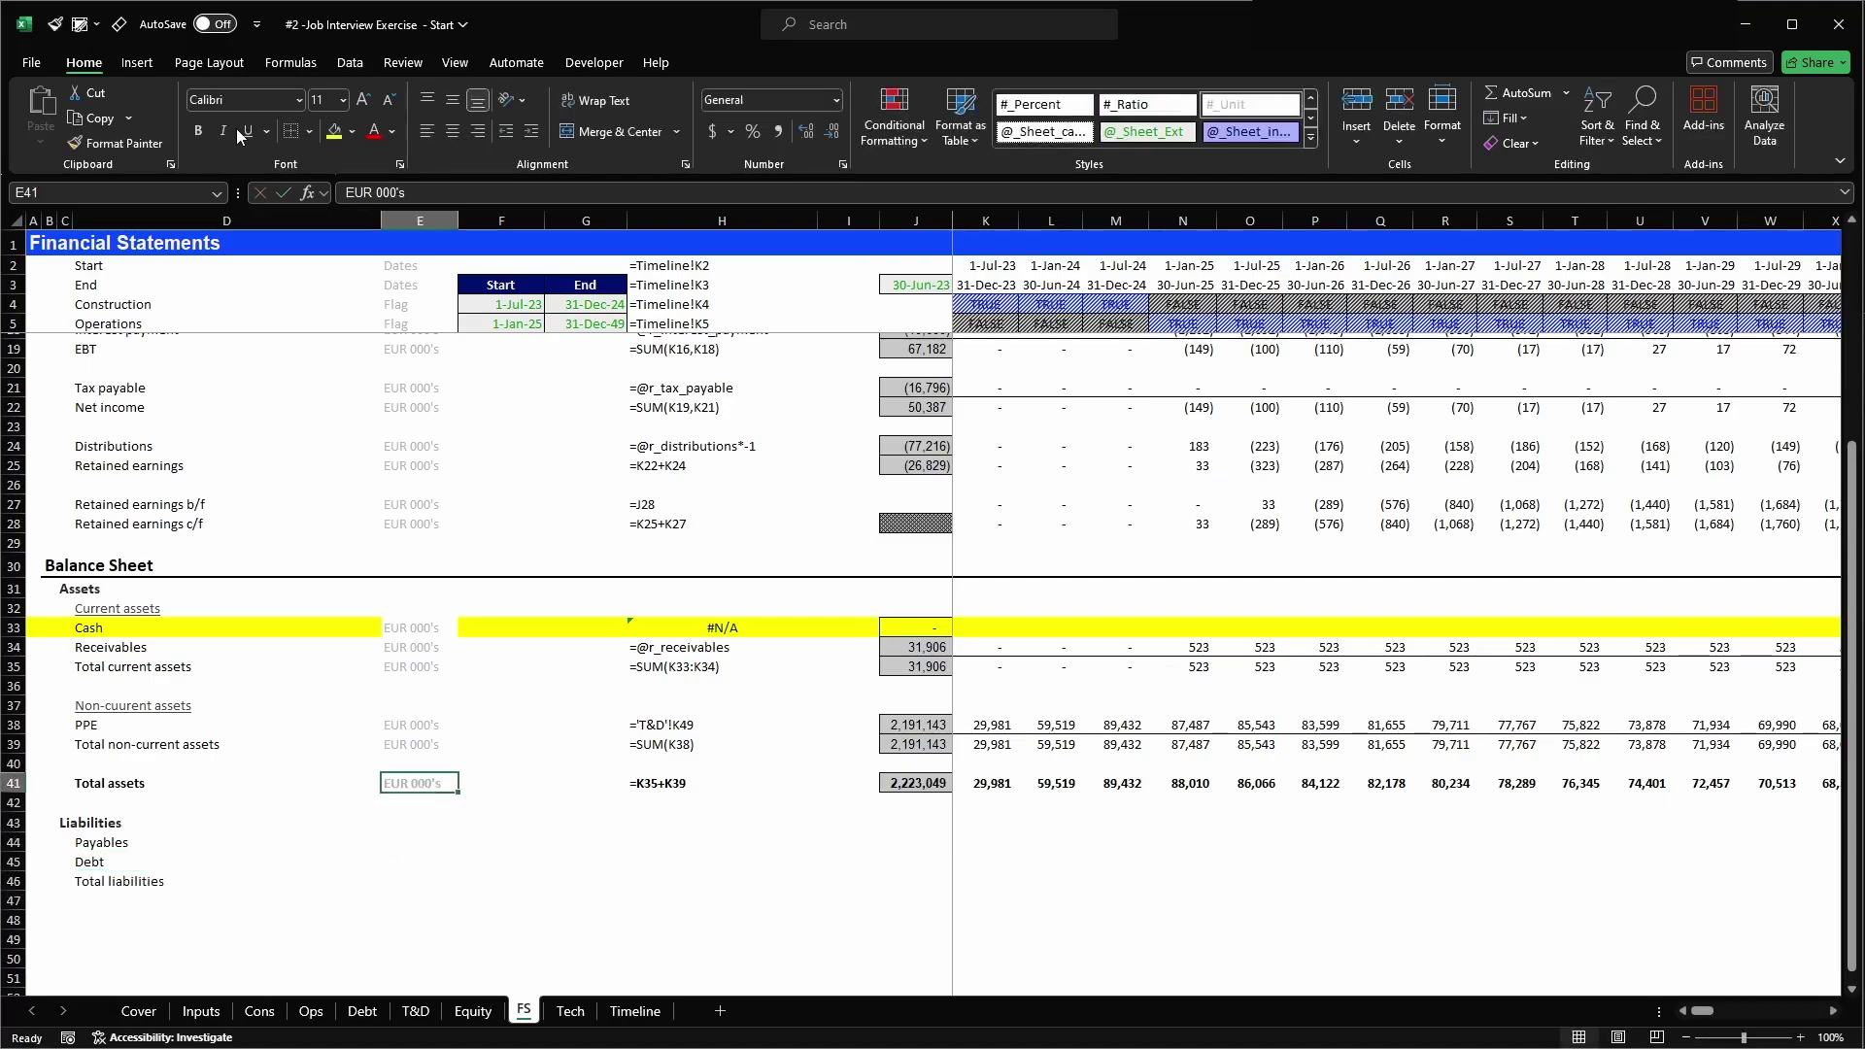
pyautogui.hotkey('shift', 'Right')
pyautogui.hotkey('shift', 'Right')
pyautogui.hotkey('shift', 'Right')
pyautogui.hotkey('shift', 'Right')
pyautogui.hotkey('shift', 'Right')
pyautogui.hotkey('shift', 'Right')
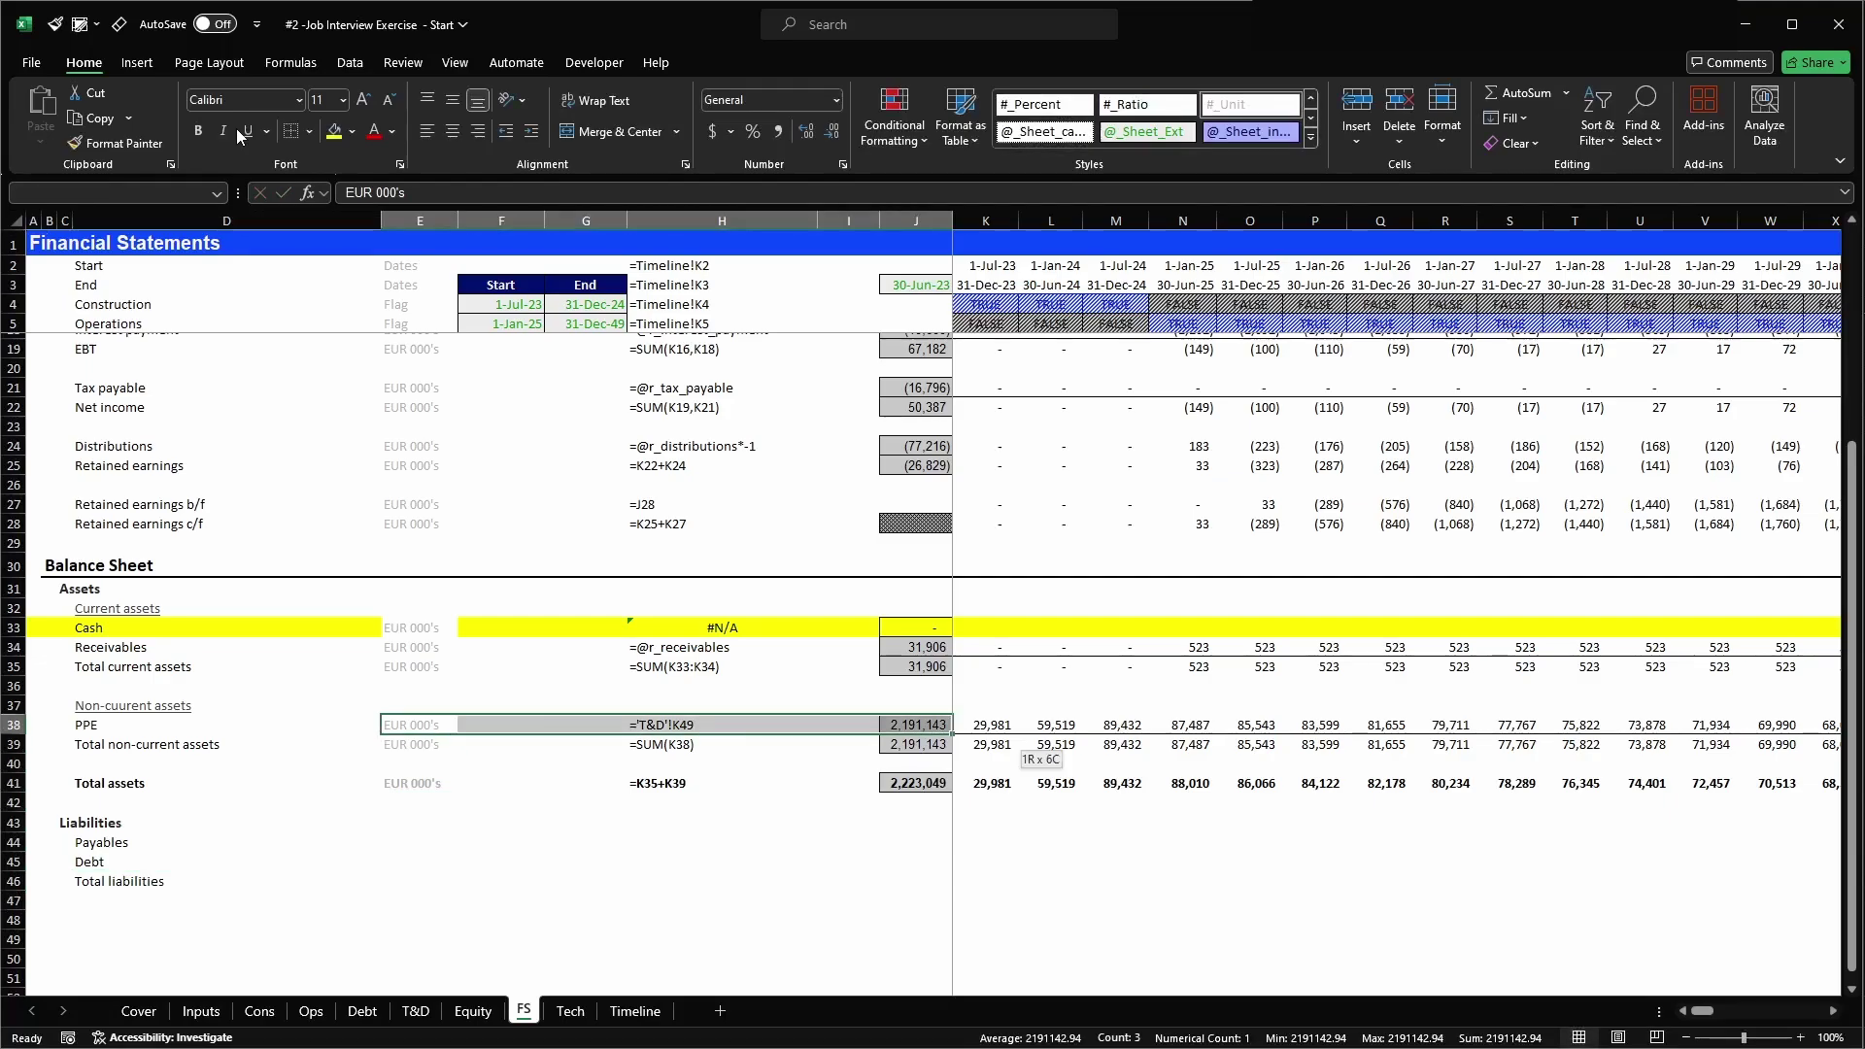
pyautogui.hotkey('ctrl', 'c')
pyautogui.press('Down')
pyautogui.press('Down')
pyautogui.press('Down')
pyautogui.press('Down')
pyautogui.press('Down')
pyautogui.press('Down')
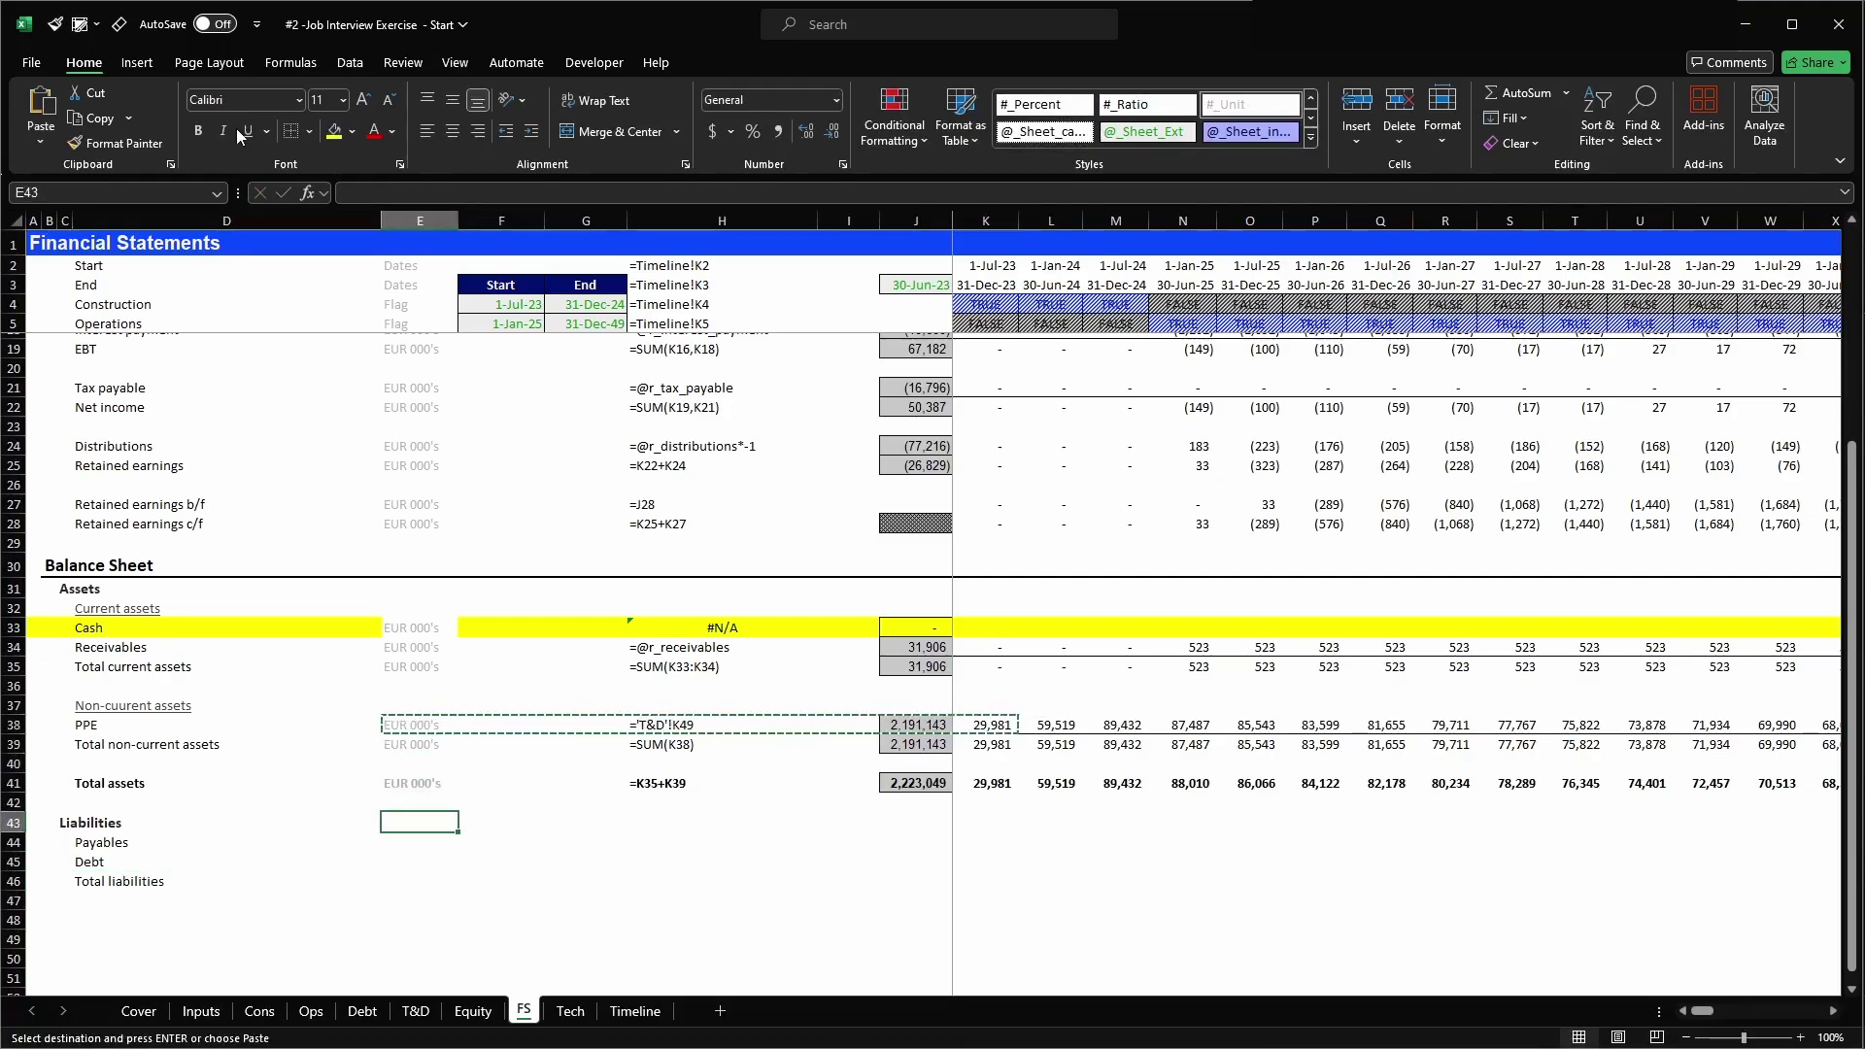
pyautogui.hotkey('shift', 'Down')
pyautogui.hotkey('shift', 'Down')
pyautogui.hotkey('shift', 'Right')
pyautogui.hotkey('shift', 'Right')
pyautogui.hotkey('shift', 'Right')
pyautogui.hotkey('shift', 'Right')
pyautogui.hotkey('shift', 'Right')
pyautogui.hotkey('shift', 'Right')
pyautogui.press('Return')
pyautogui.press('Right')
pyautogui.press('Right')
pyautogui.press('Right')
pyautogui.press('Right')
pyautogui.press('Right')
pyautogui.press('Right')
pyautogui.press('Right')
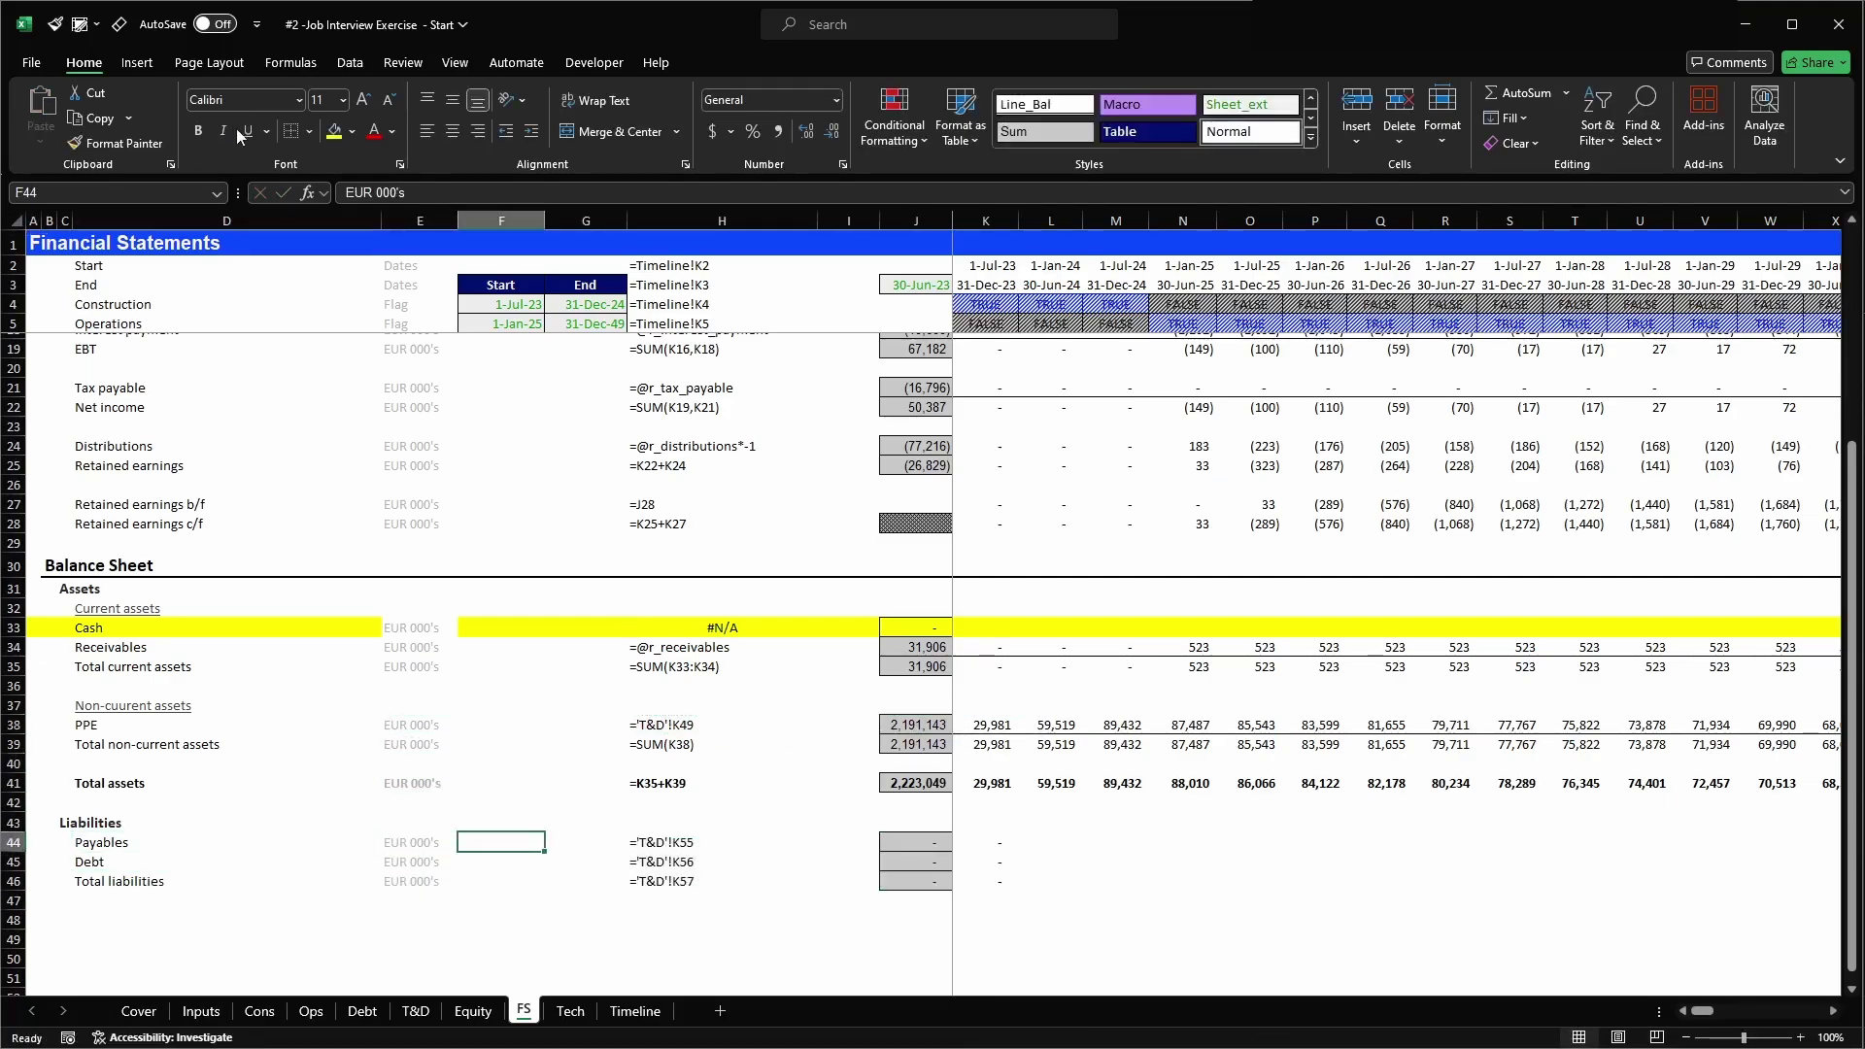
pyautogui.press('Left')
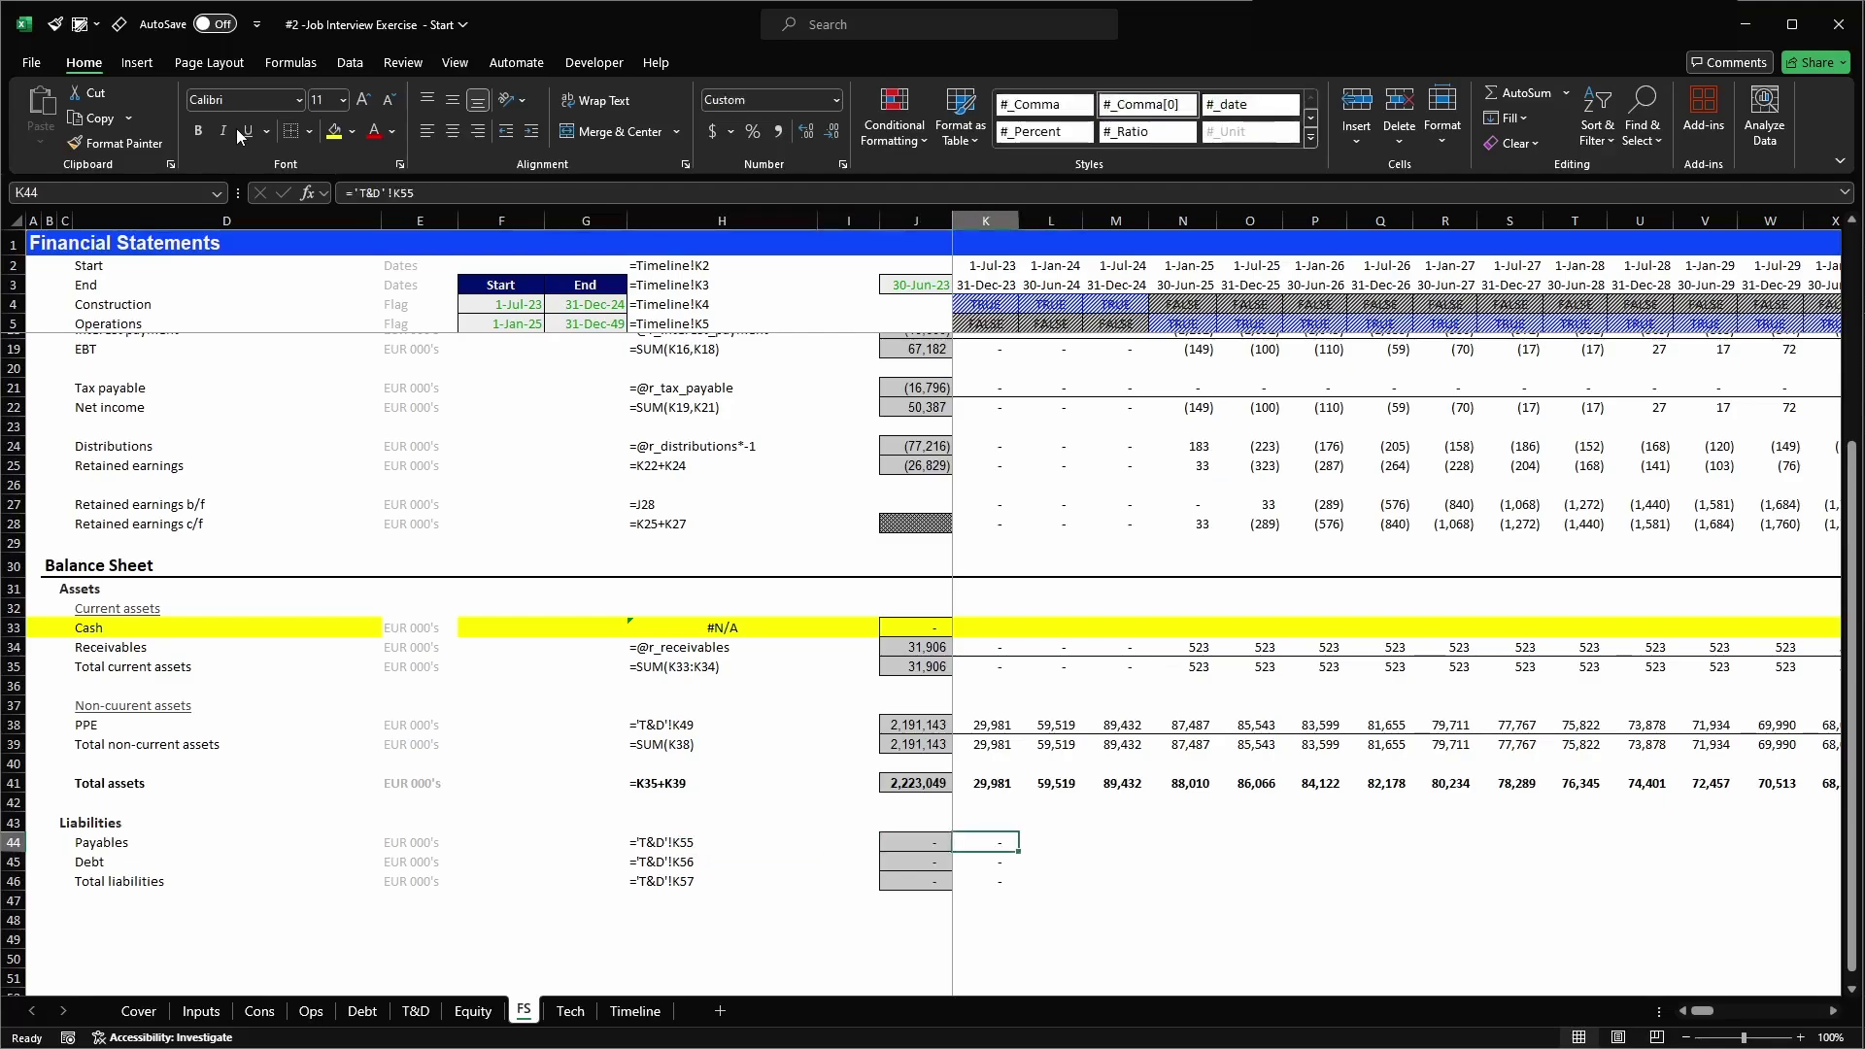
pyautogui.press('F2')
pyautogui.press('Escape')
pyautogui.write('=@r_p')
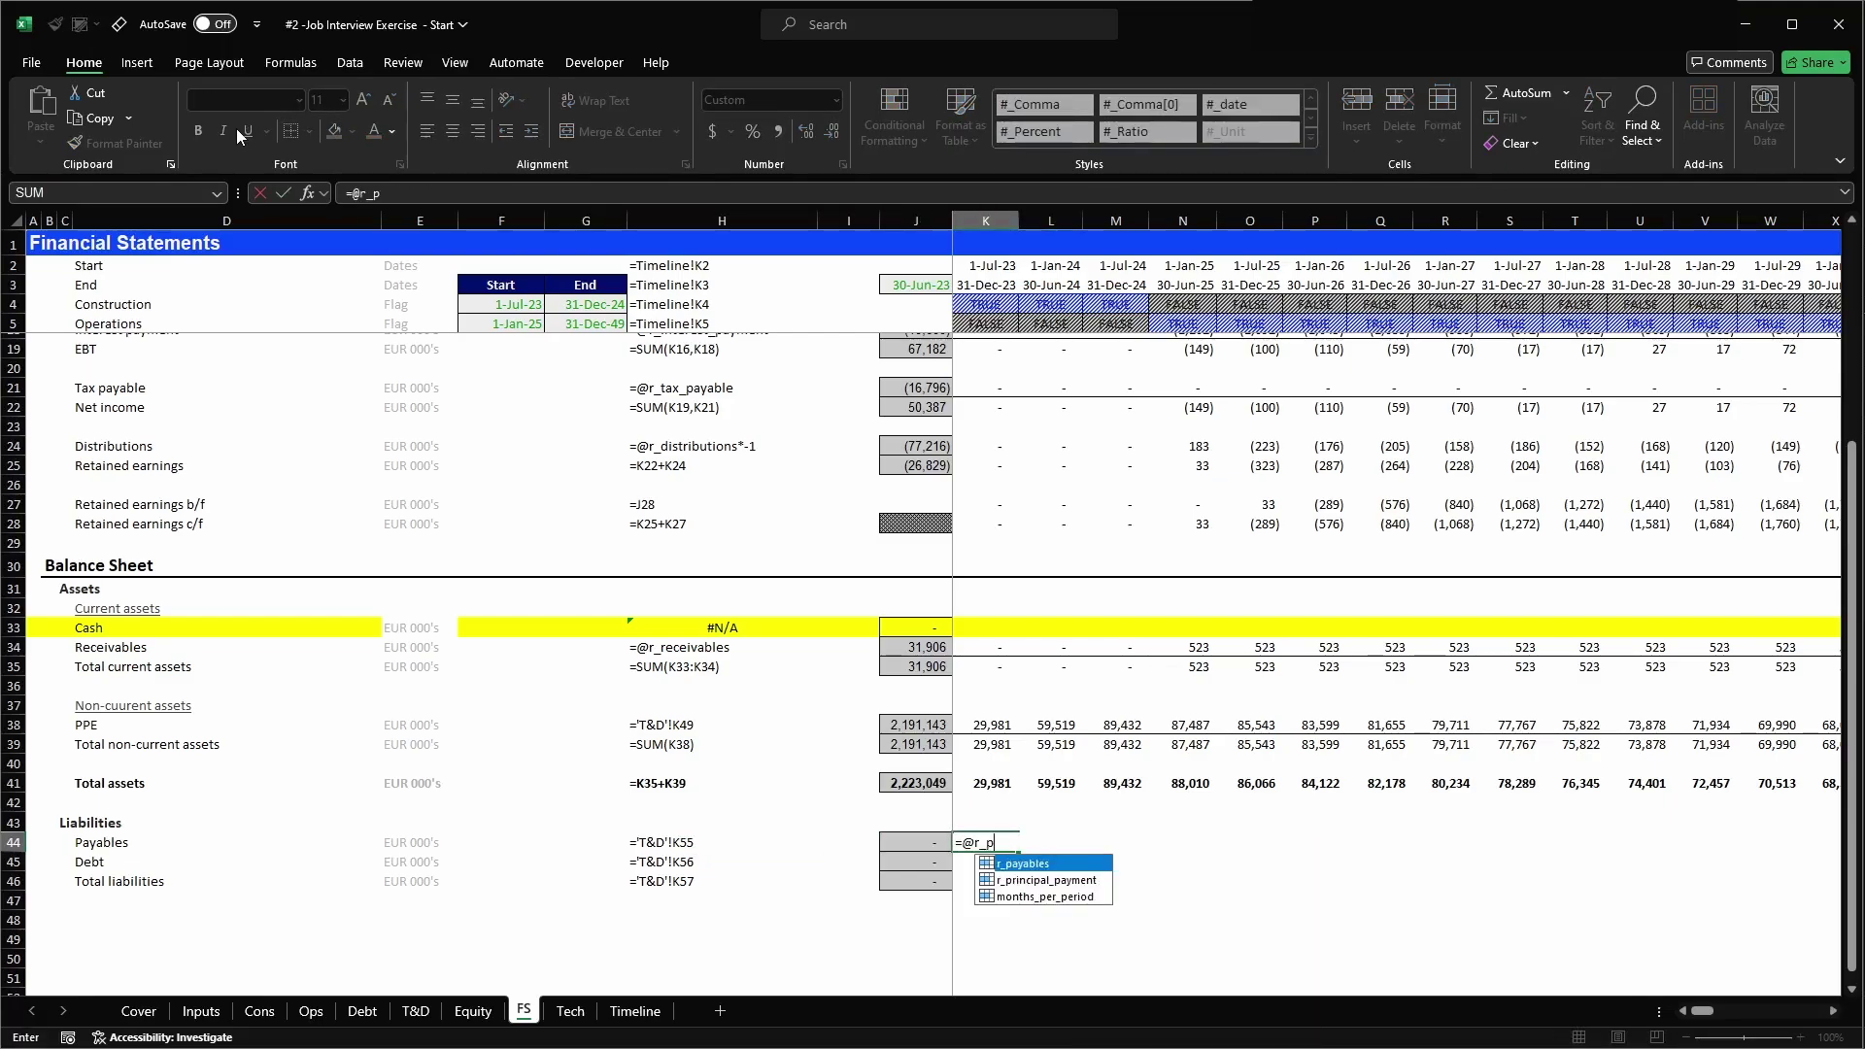
pyautogui.press('Tab')
pyautogui.press('Return')
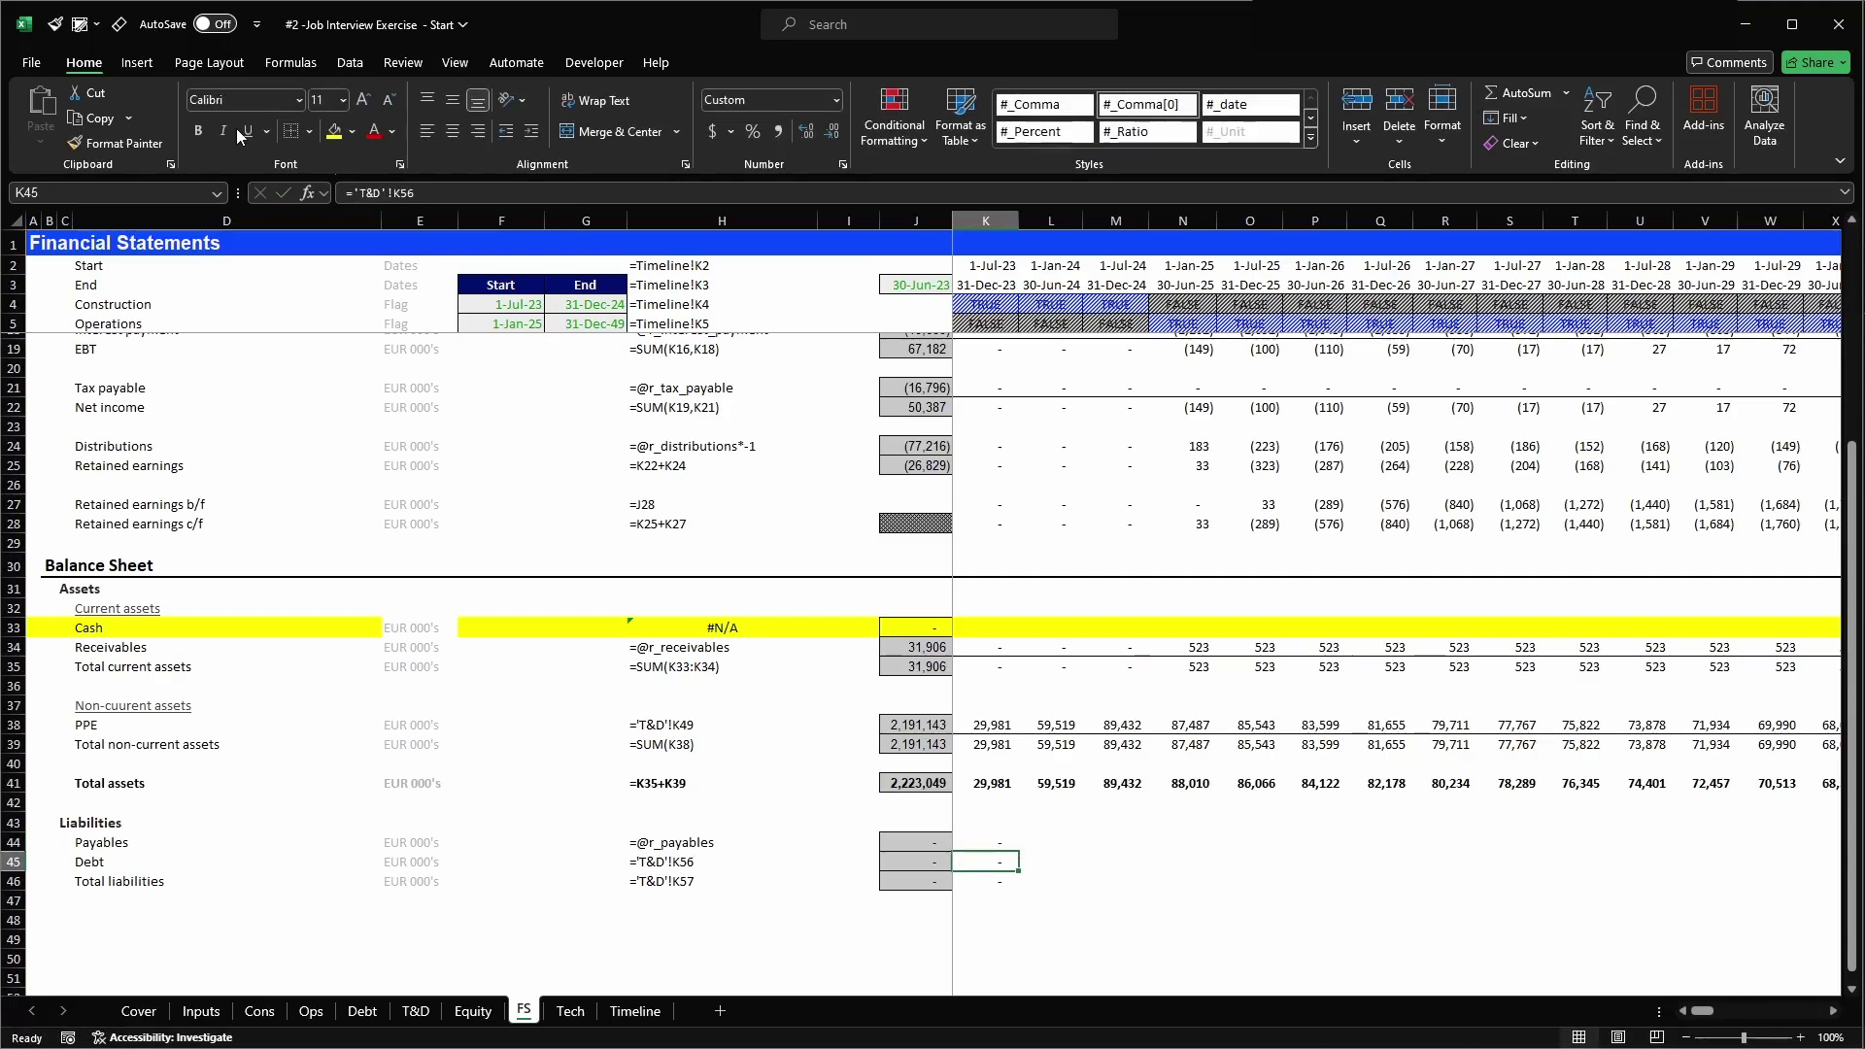
# - Link the first-period Debt cell K45 to the Debt sheet's closing balance with a negative sign, =Debt!K22*-1
pyautogui.write('=')
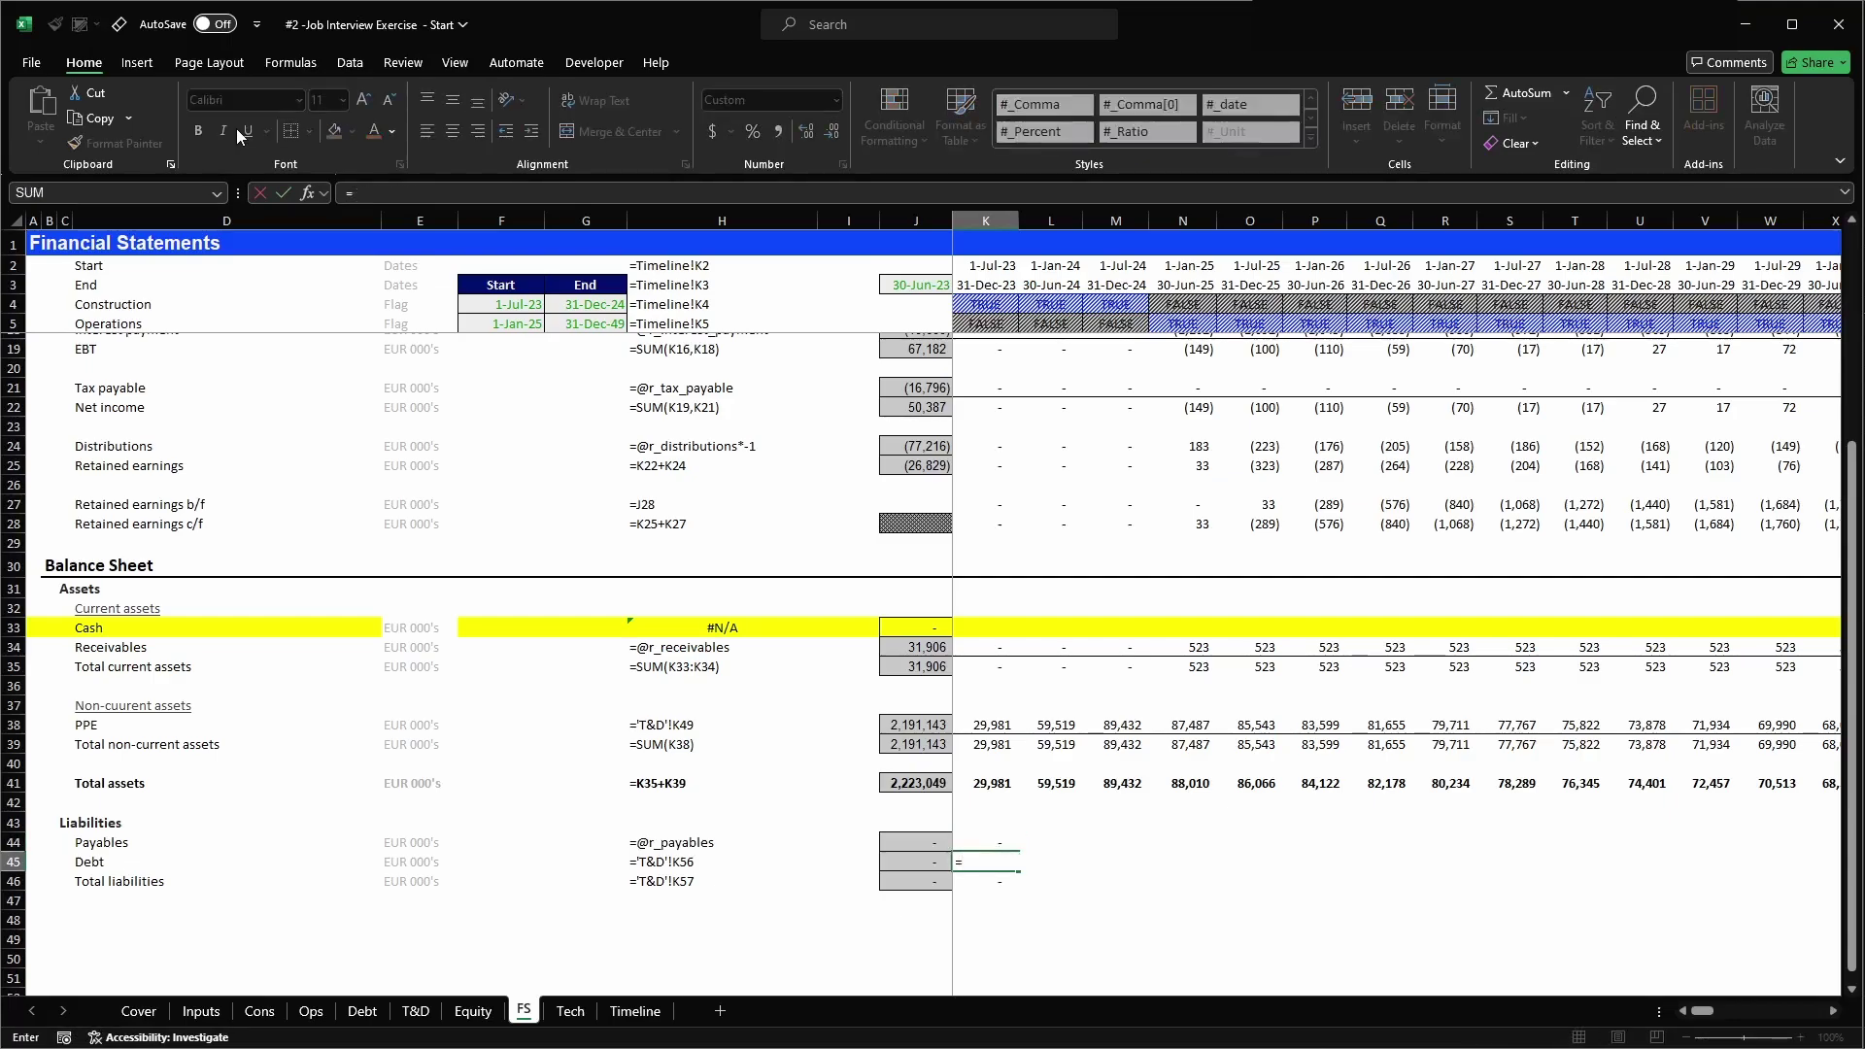
pyautogui.click(362, 1011)
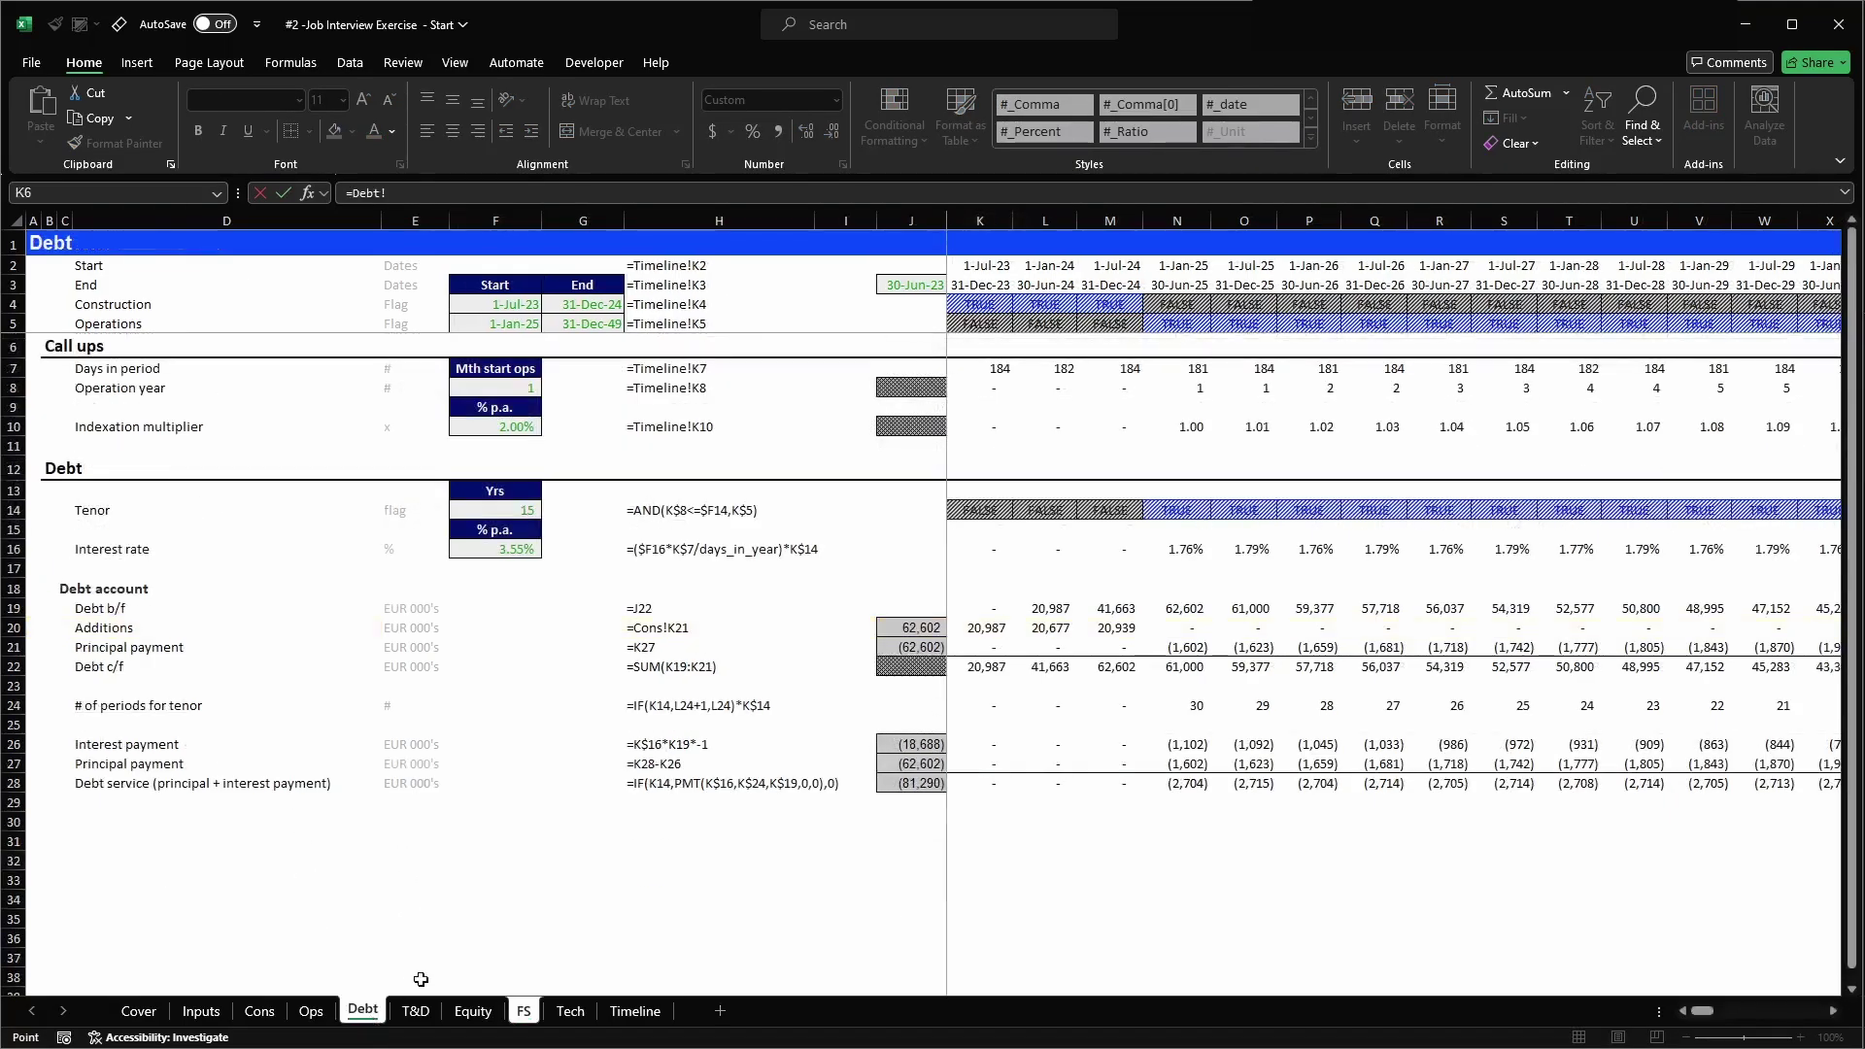
pyautogui.click(903, 660)
pyautogui.press('Right')
pyautogui.write('*-')
pyautogui.press('Return')
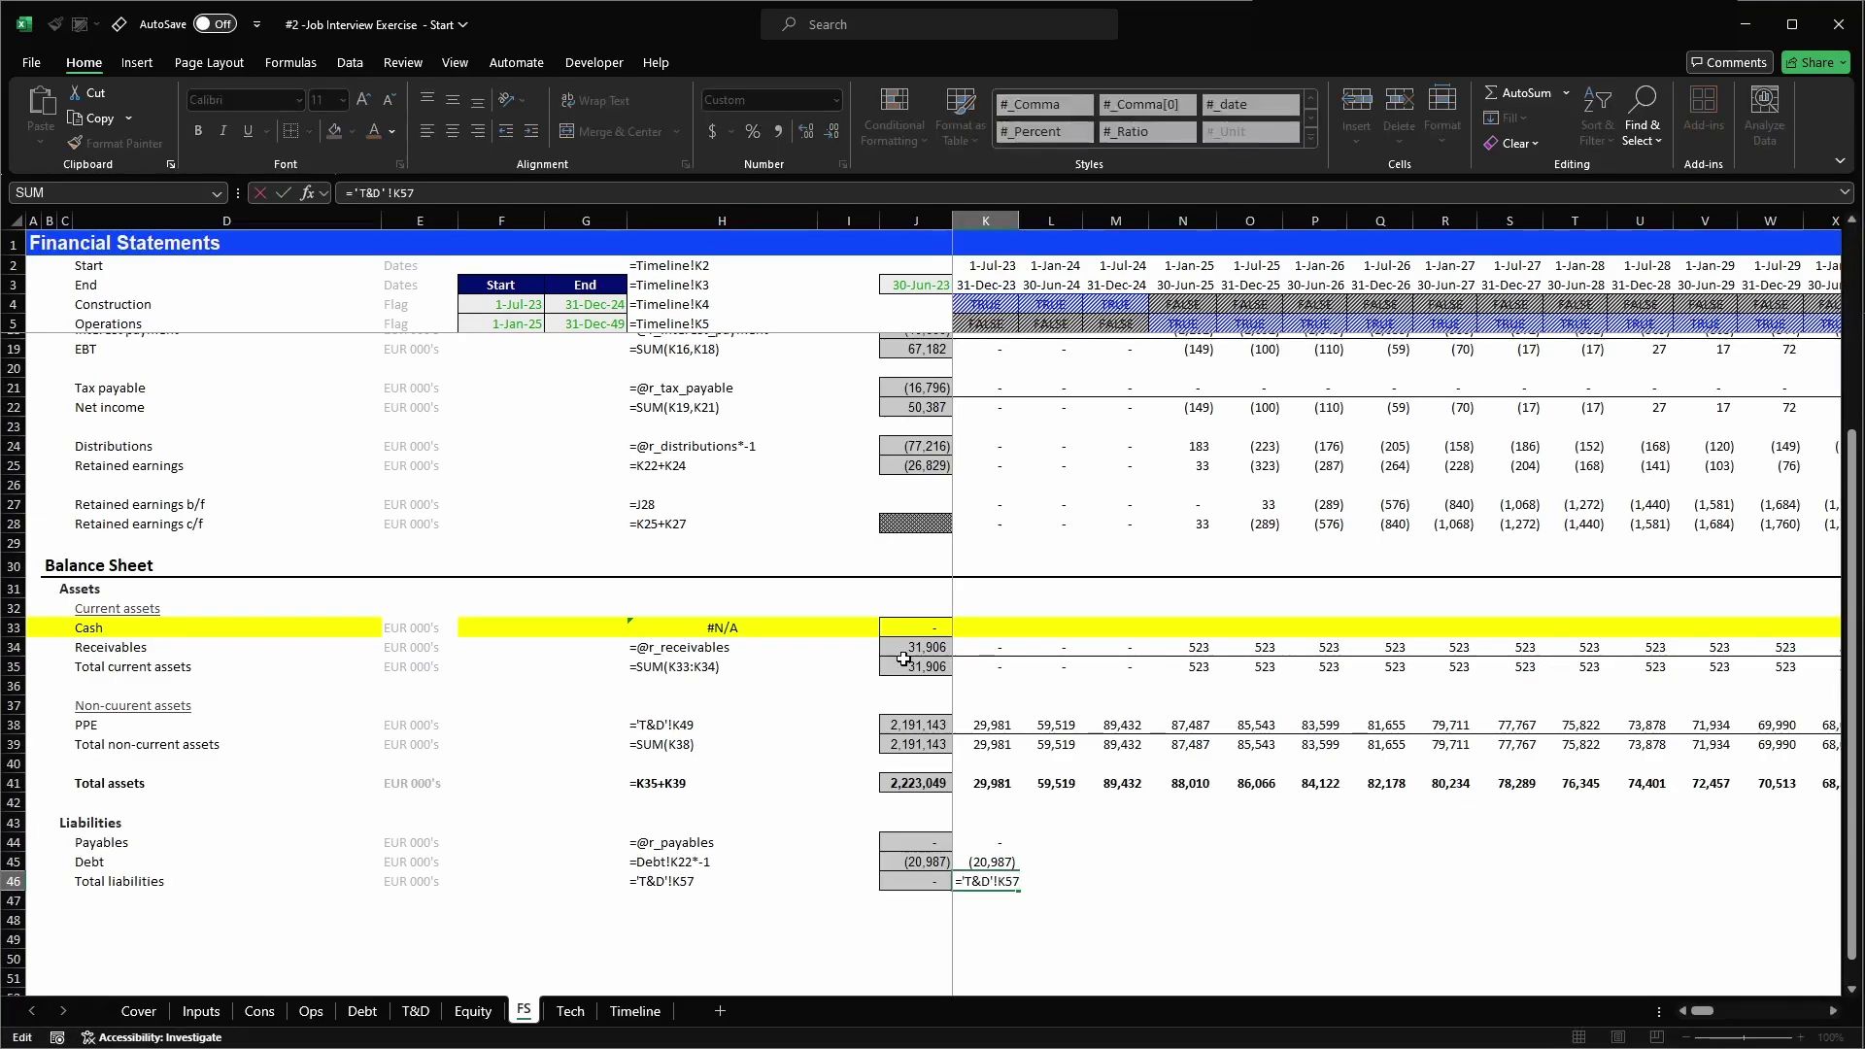
# - Set the first-period Total liabilities cell K46 to =SUM(K44:K45) and give it a top border
pyautogui.hotkey('alt', '=')
pyautogui.hotkey('ctrl', 'Return')
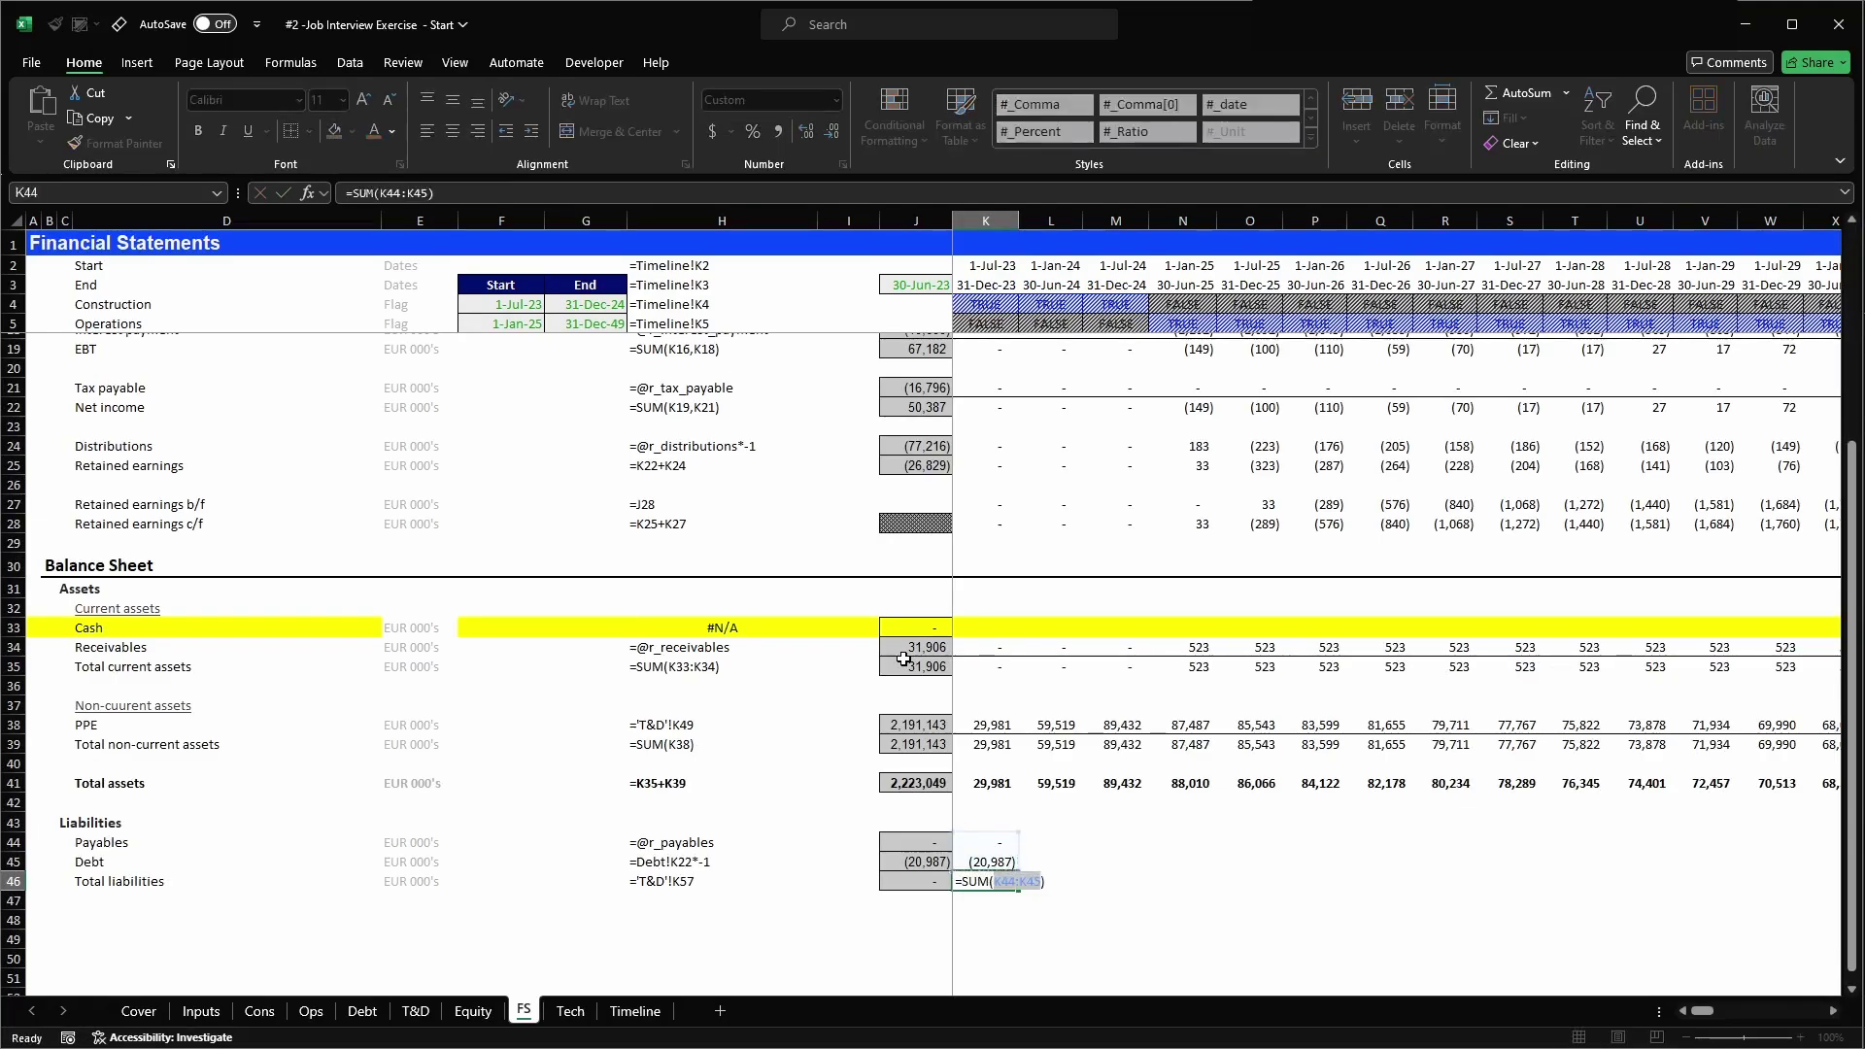
pyautogui.press('h')
pyautogui.press('b')
pyautogui.press('p')
pyautogui.press('Down')
pyautogui.press('Up')
# - Copy the first-period liabilities formulas in K44:K46 across all remaining periods through column CG
pyautogui.hotkey('shift', 'Up')
pyautogui.hotkey('shift', 'Up')
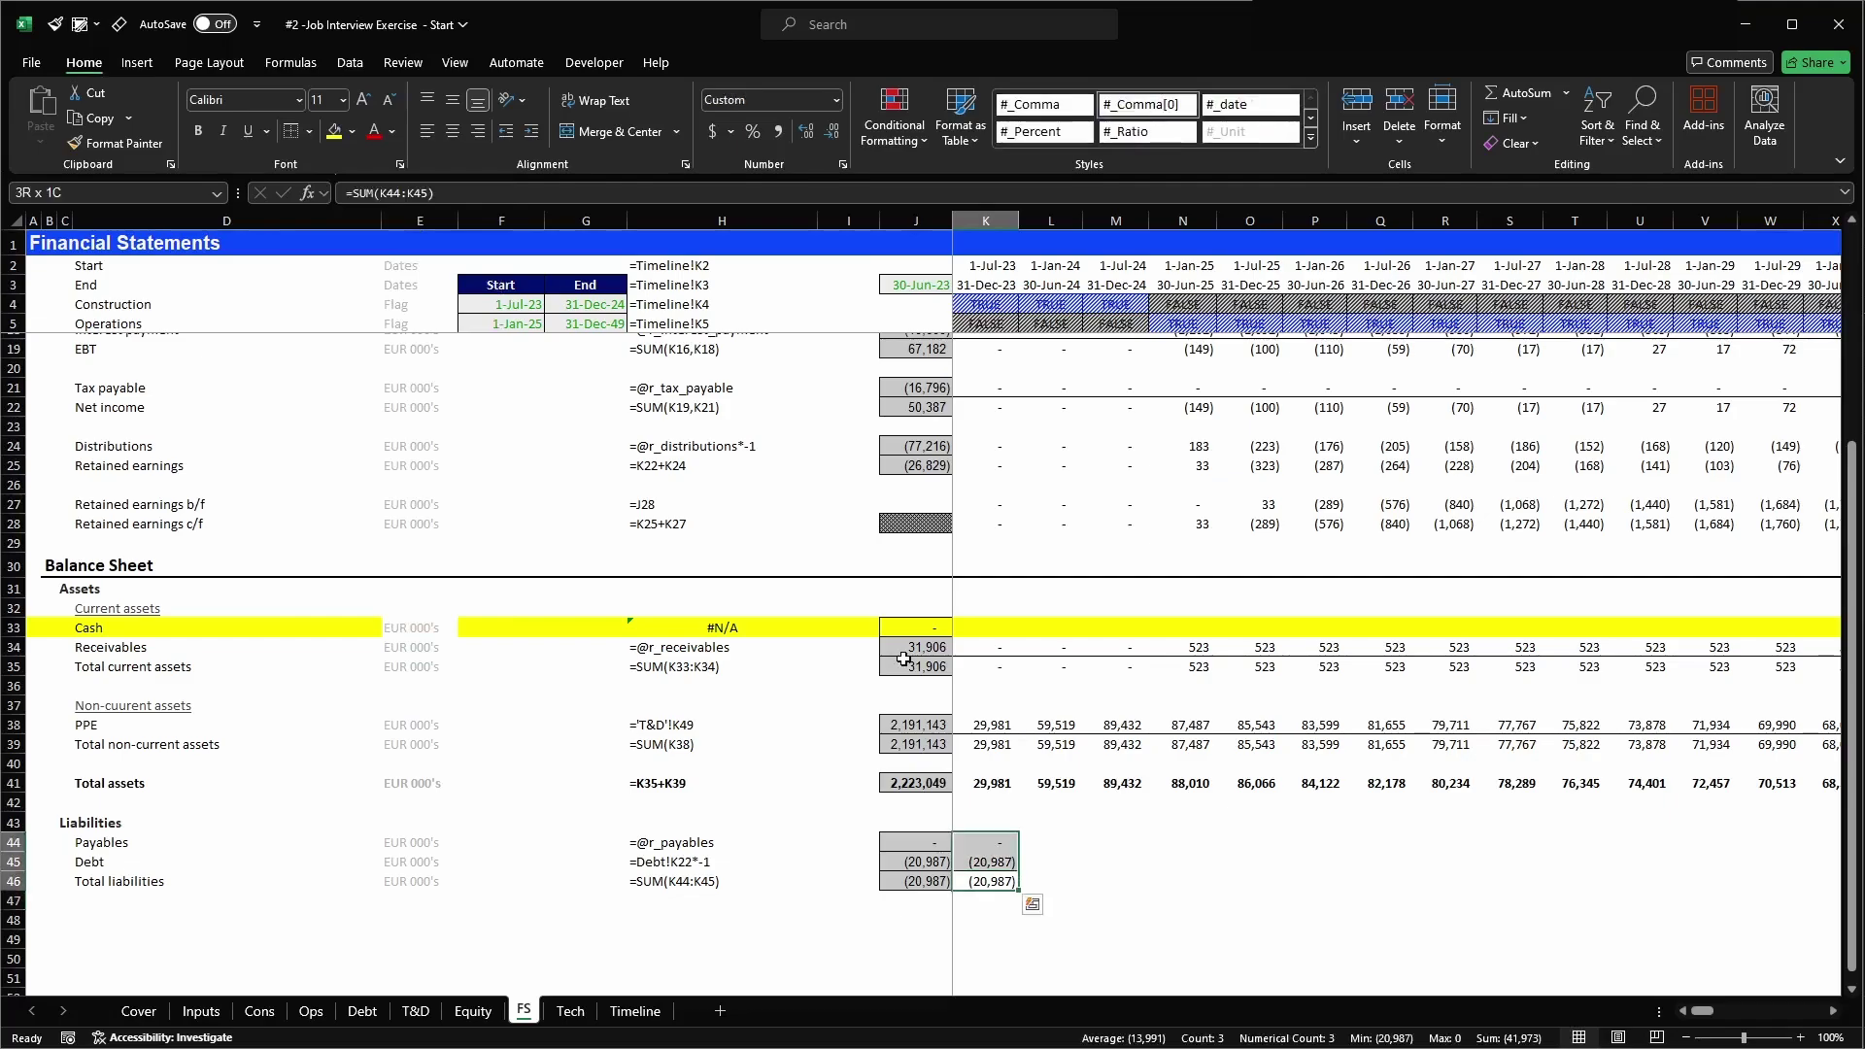
pyautogui.hotkey('ctrl', 'c')
pyautogui.hotkey('ctrl', 'shift', 'Right')
pyautogui.hotkey('shift', 'Left')
pyautogui.hotkey('shift', 'Left')
pyautogui.press('Return')
pyautogui.press('Left')
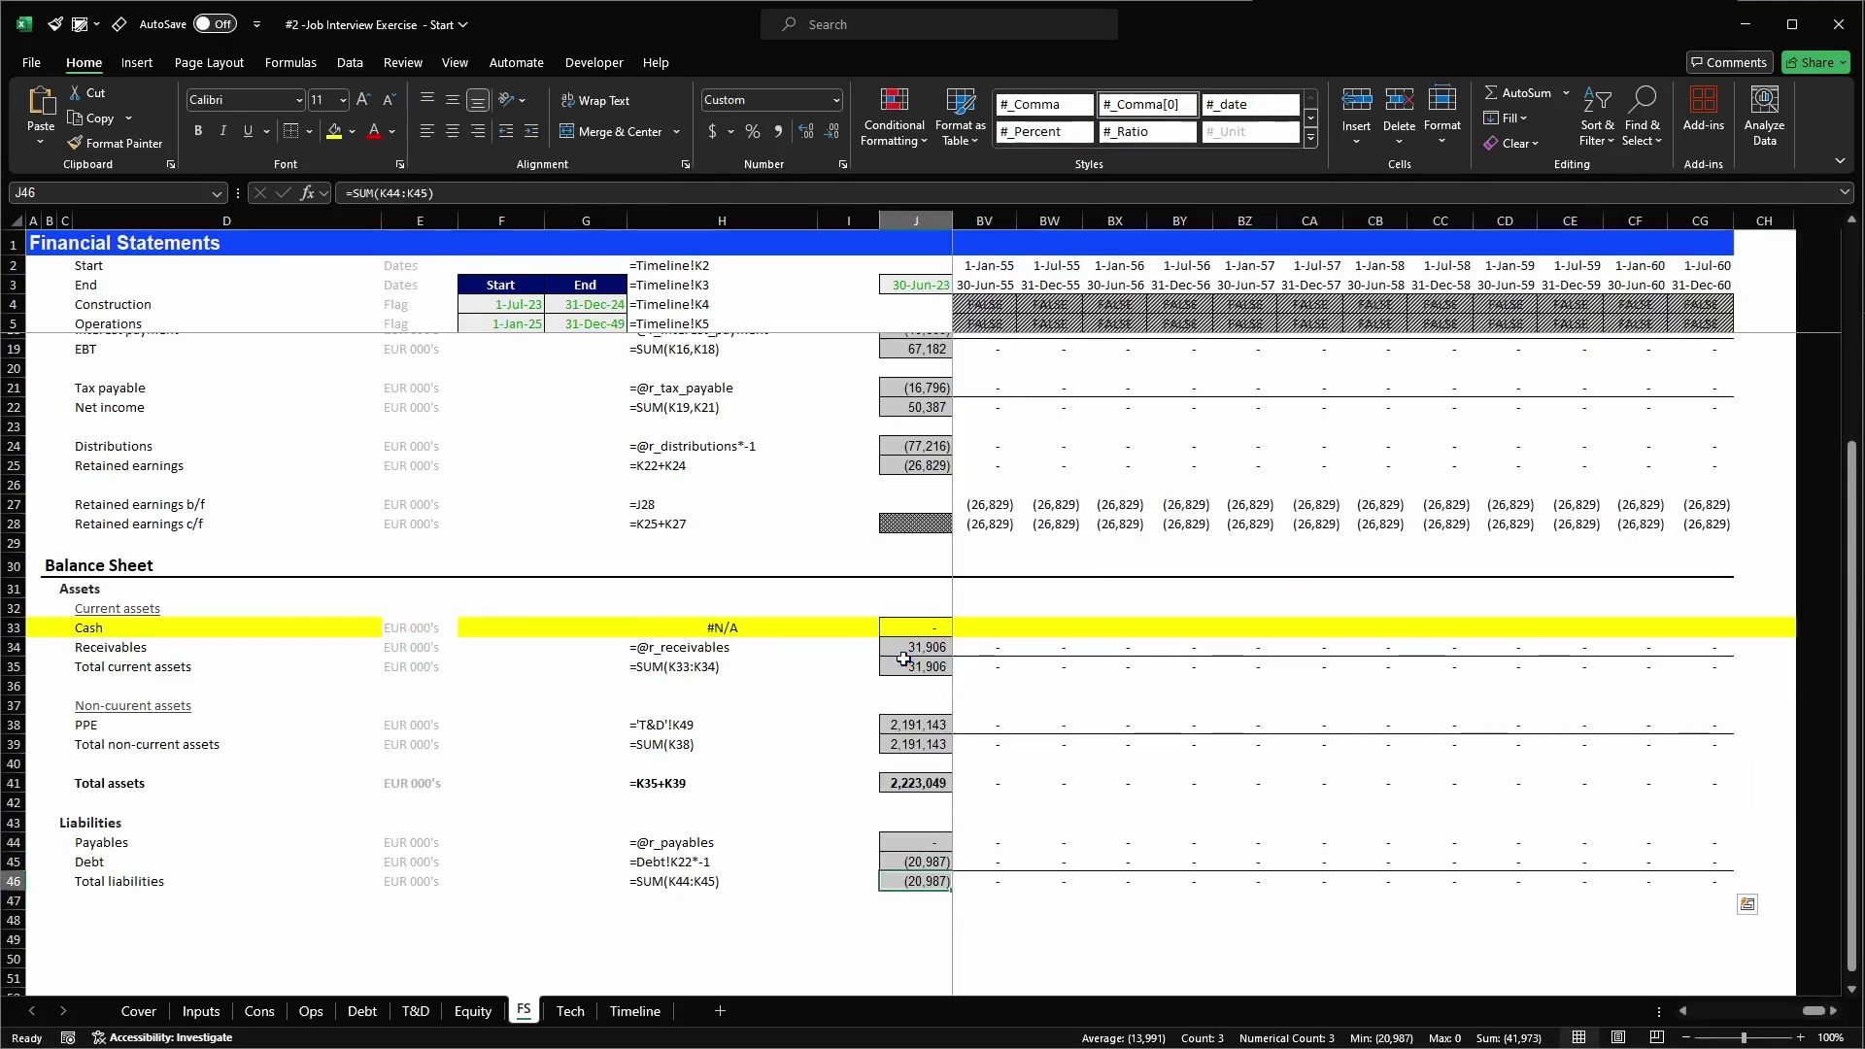
pyautogui.press('Right')
pyautogui.press('Right')
pyautogui.press('Right')
pyautogui.press('Right')
pyautogui.press('Right')
pyautogui.press('Up')
pyautogui.press('Up')
pyautogui.press('Left')
pyautogui.press('Left')
pyautogui.press('Left')
pyautogui.press('Left')
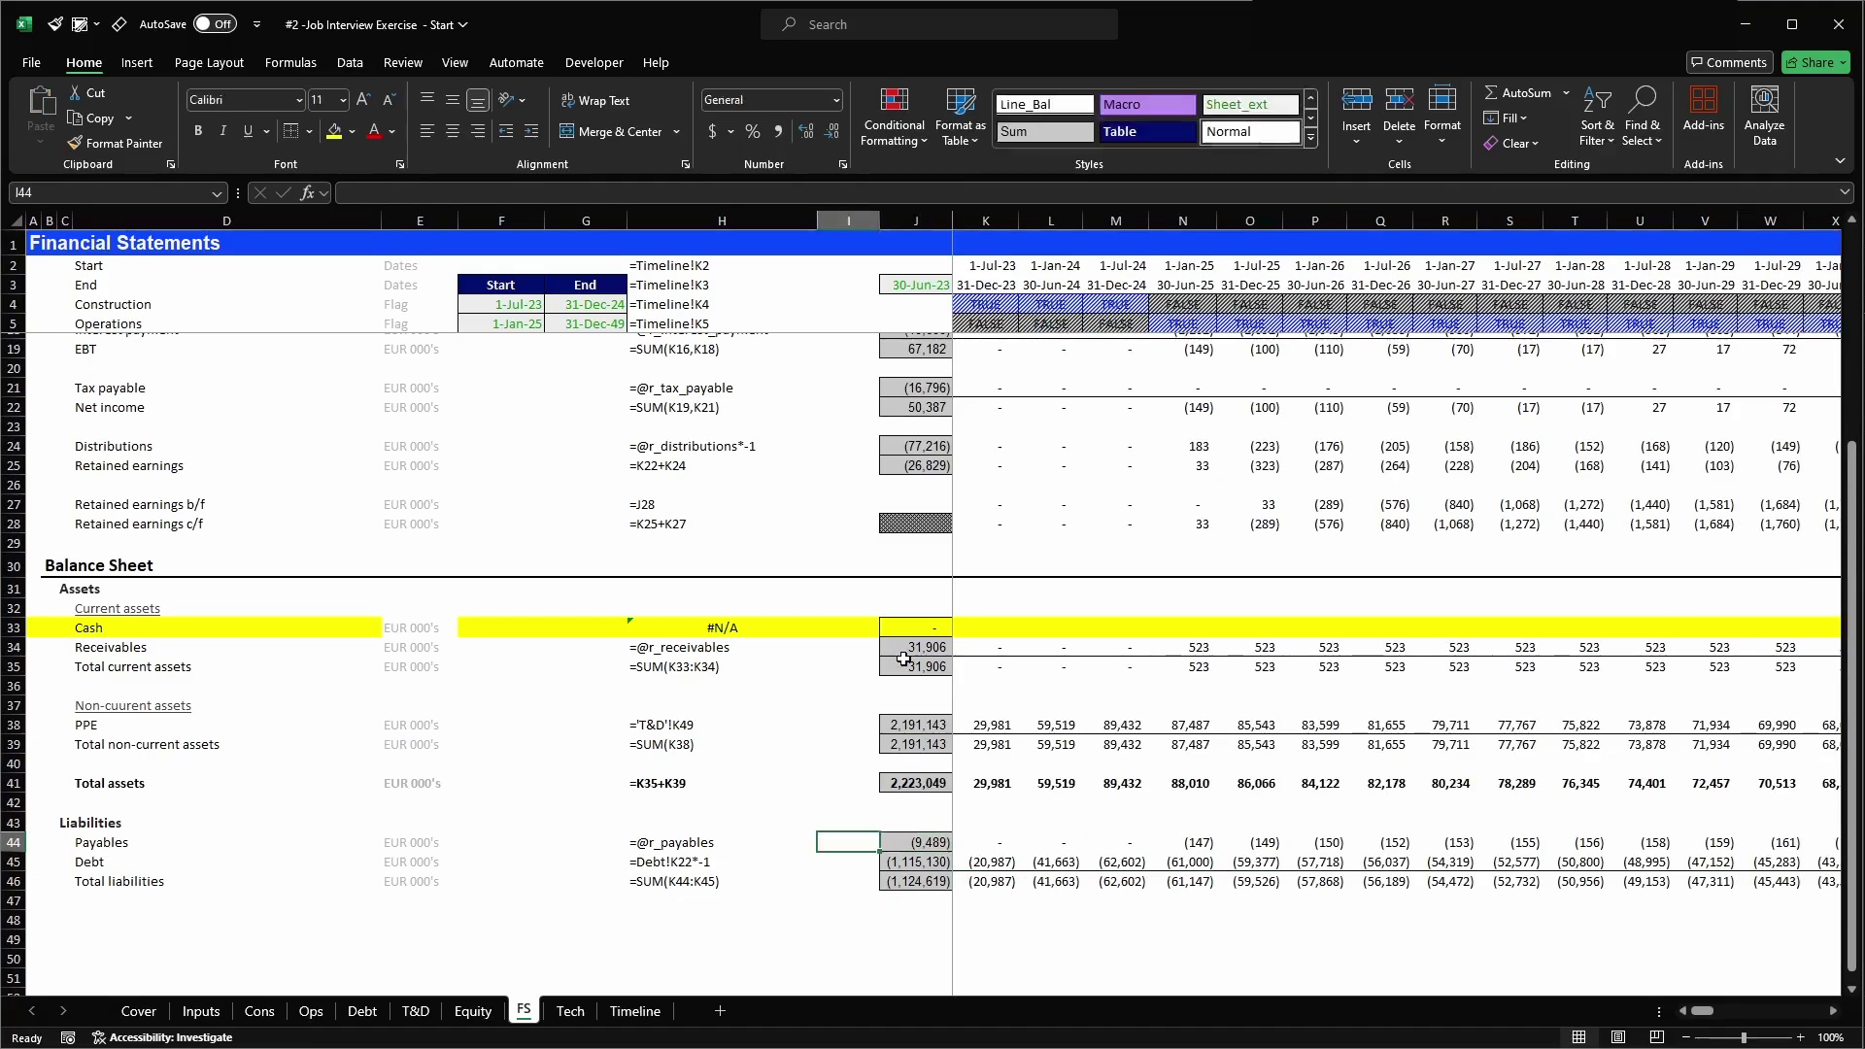
# - Add a "Net assets" label in D48 below Total liabilities
pyautogui.press('Down')
pyautogui.press('Down')
pyautogui.press('Down')
pyautogui.press('Down')
pyautogui.press('Left')
pyautogui.press('Left')
pyautogui.press('Left')
pyautogui.press('Left')
pyautogui.press('Left')
pyautogui.press('Left')
pyautogui.press('Left')
pyautogui.press('Left')
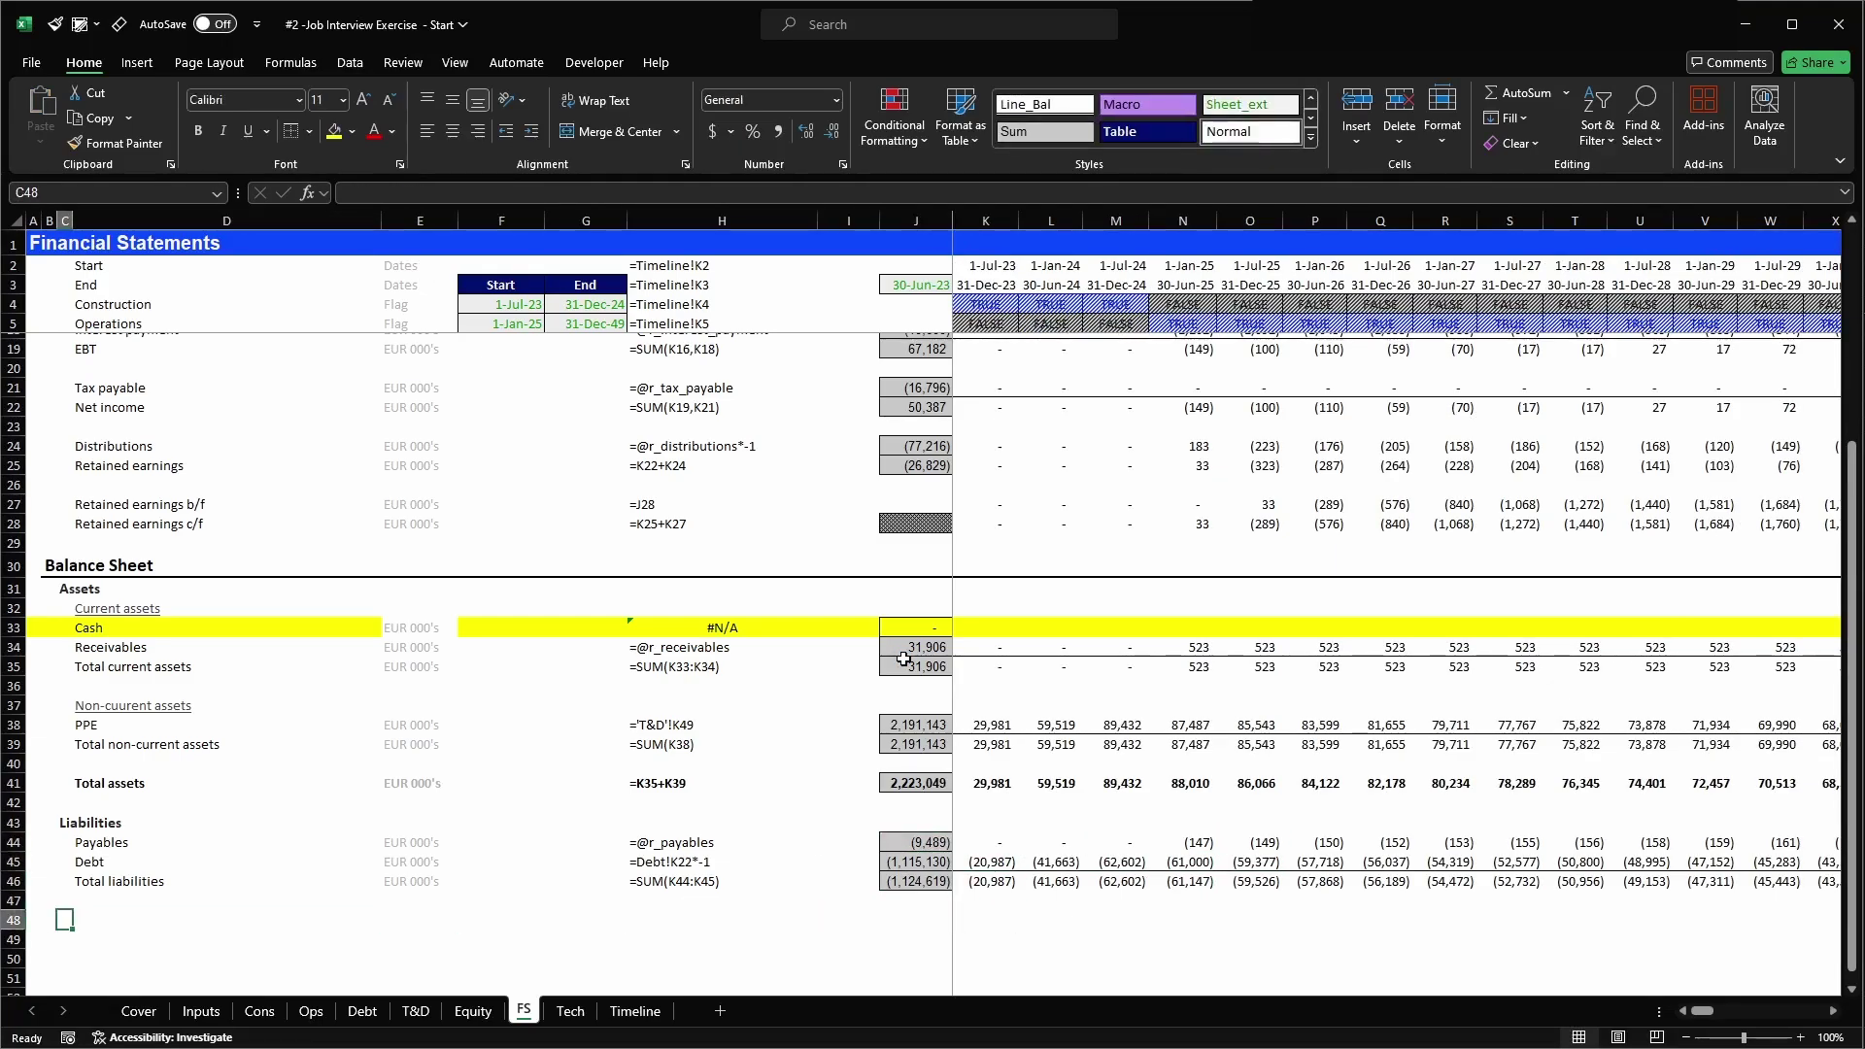
pyautogui.write('Net ass')
pyautogui.press('Escape')
pyautogui.press('Right')
pyautogui.write('Net a')
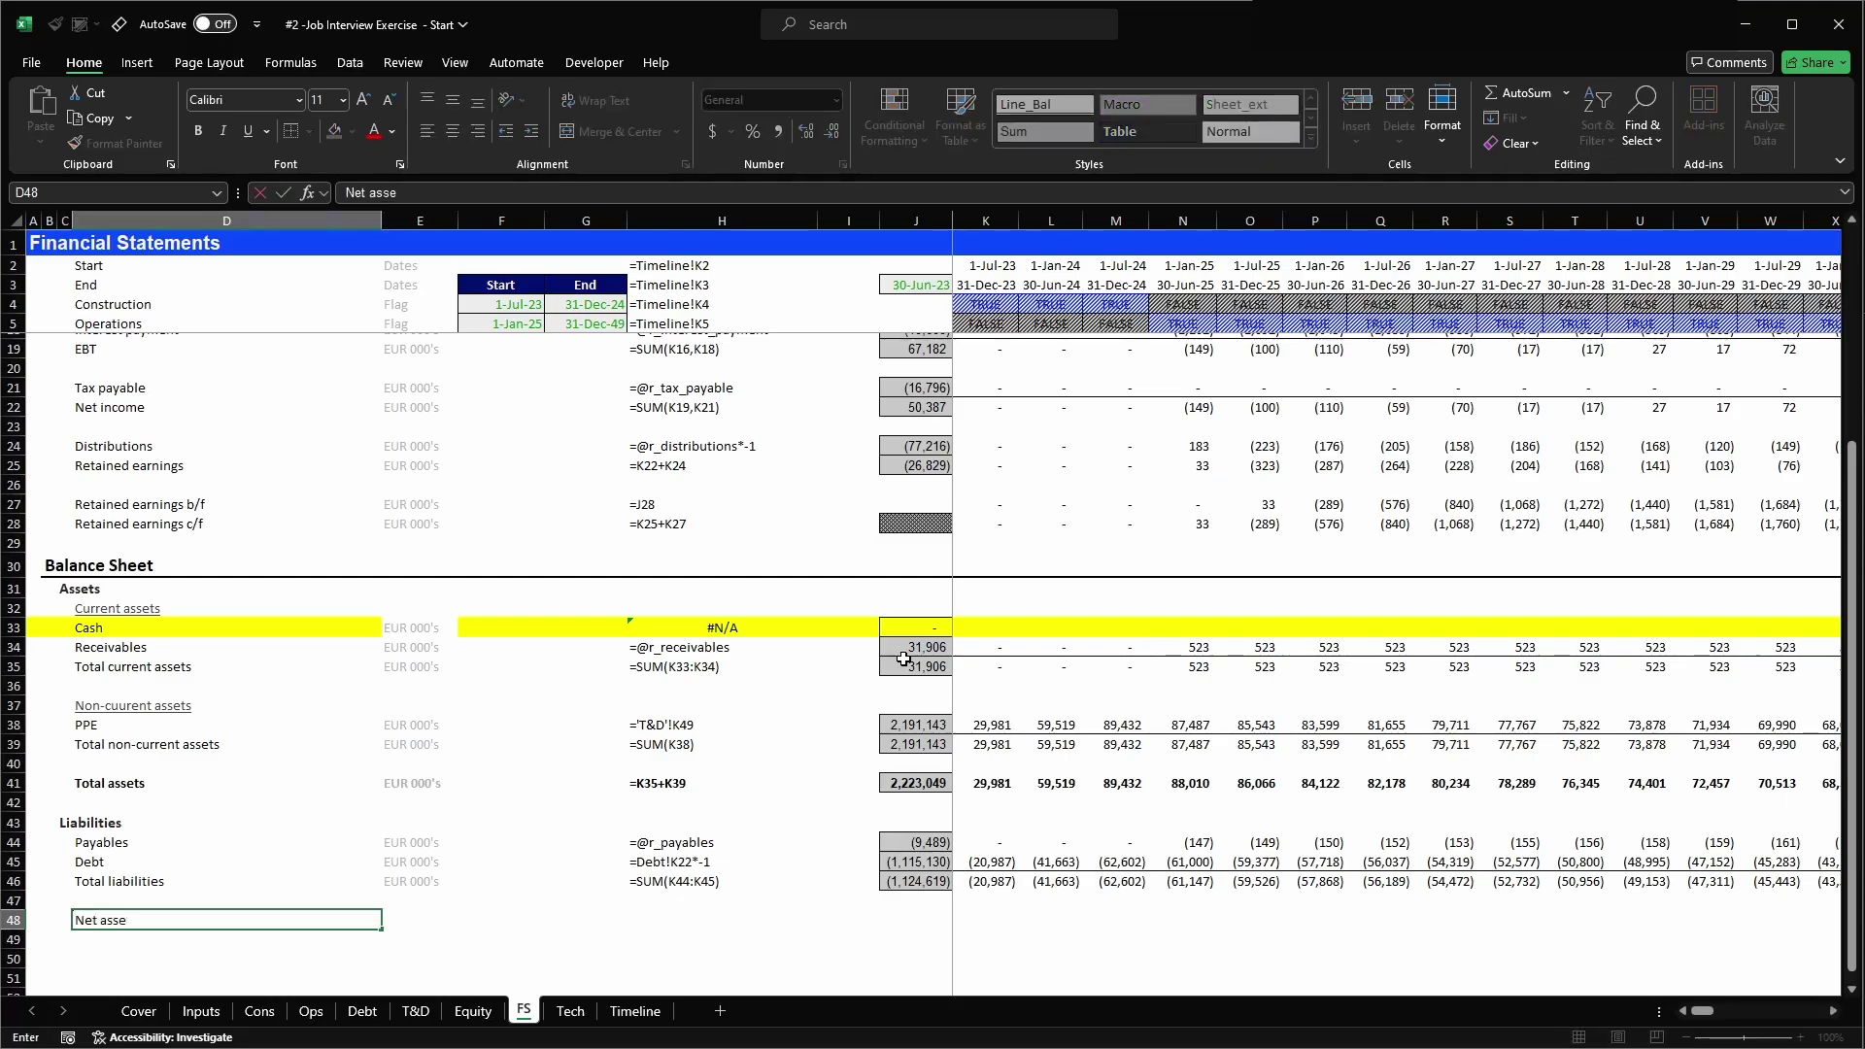
pyautogui.press('Right')
# - Copy the Debt row's cells E45:K45 into the Net assets row starting at E48, and make the entire row 48 bold
pyautogui.press('Up')
pyautogui.press('Up')
pyautogui.press('Up')
pyautogui.hotkey('shift', 'Right')
pyautogui.hotkey('shift', 'Right')
pyautogui.hotkey('shift', 'Right')
pyautogui.hotkey('shift', 'Right')
pyautogui.hotkey('shift', 'Right')
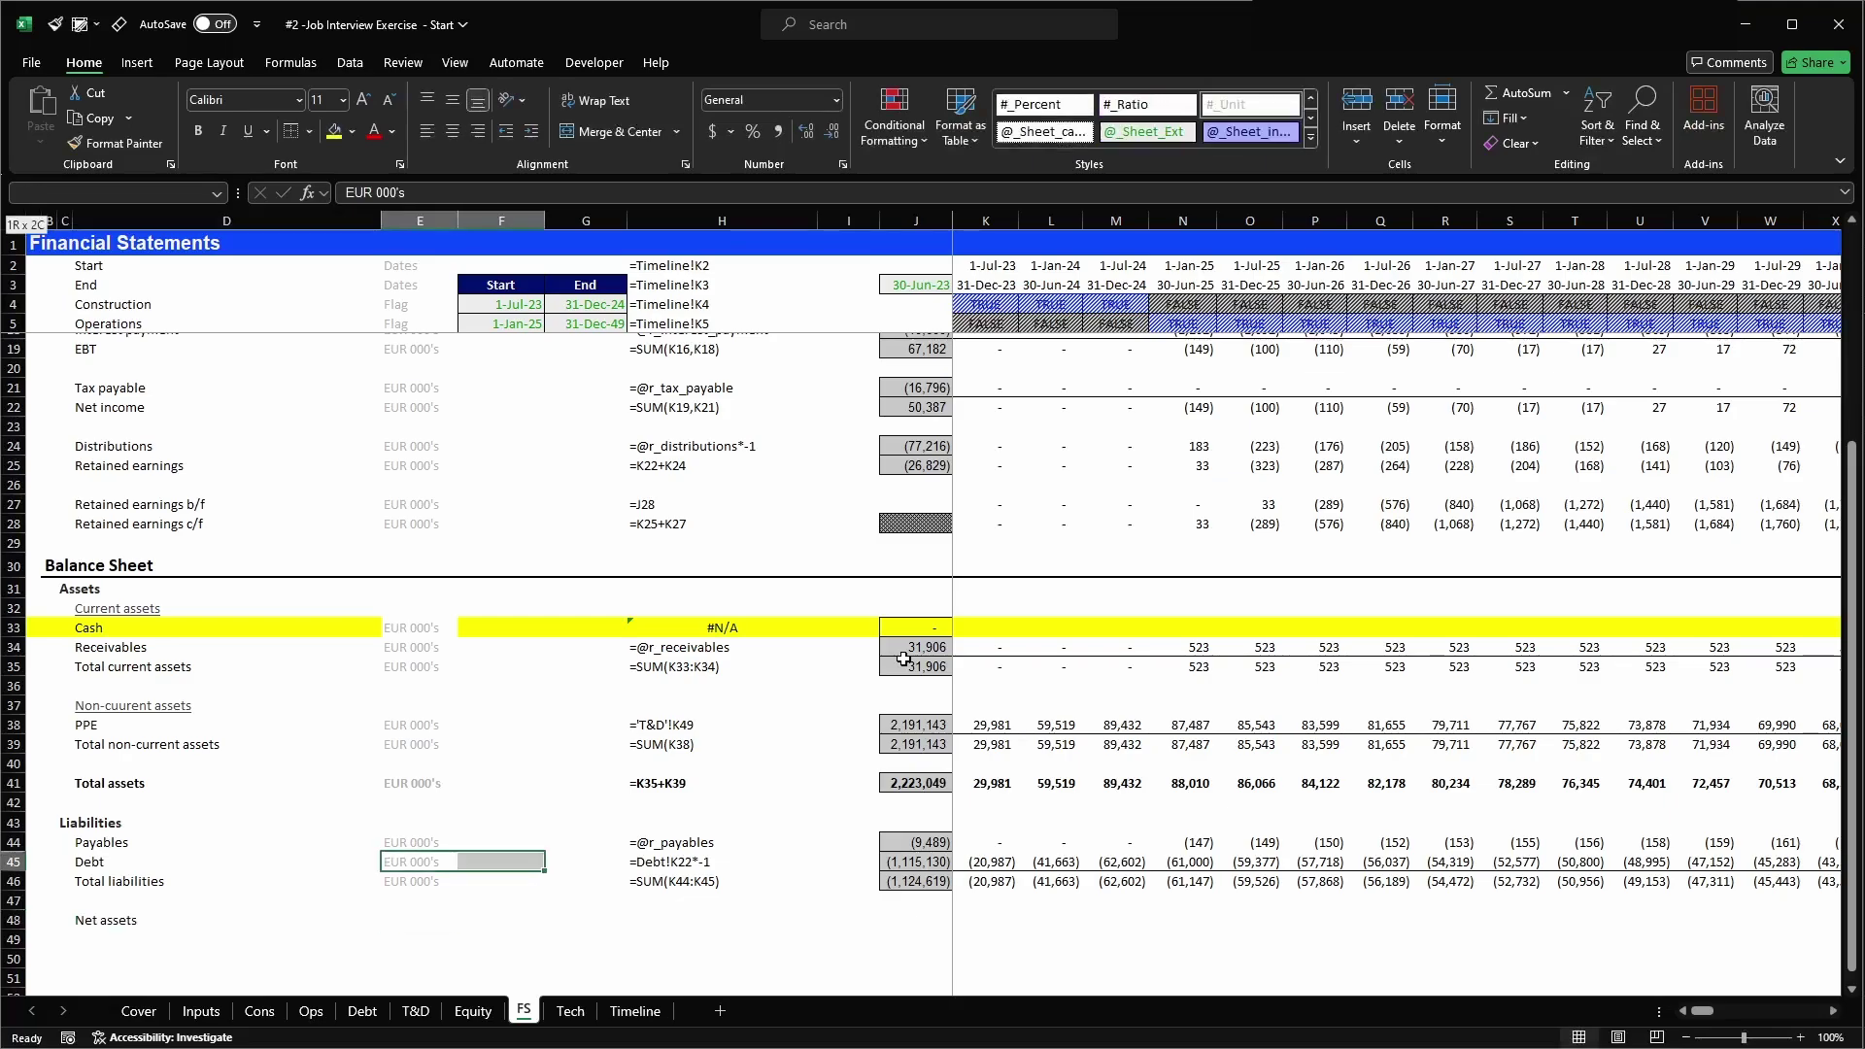
pyautogui.hotkey('shift', 'Right')
pyautogui.hotkey('ctrl', 'c')
pyautogui.press('Down')
pyautogui.press('Down')
pyautogui.press('Down')
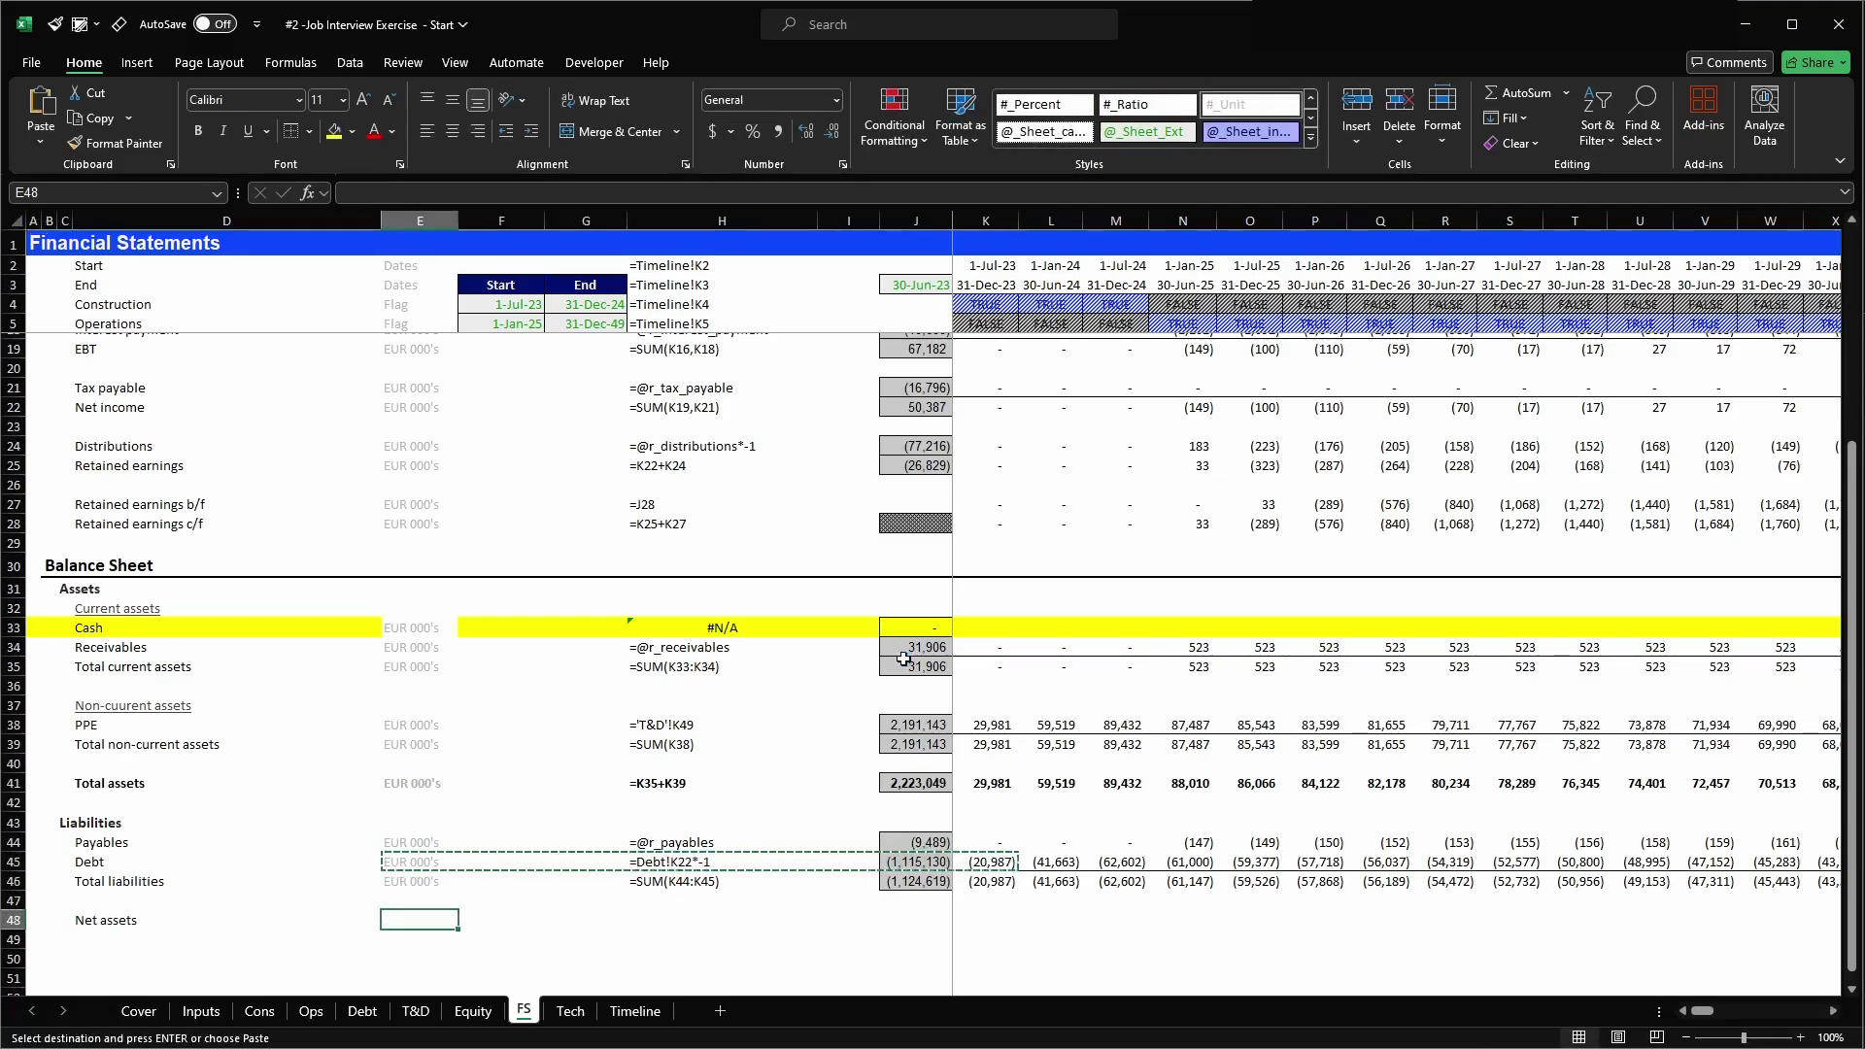
pyautogui.hotkey('ctrl', 'v')
pyautogui.press('Escape')
pyautogui.hotkey('shift', 'space')
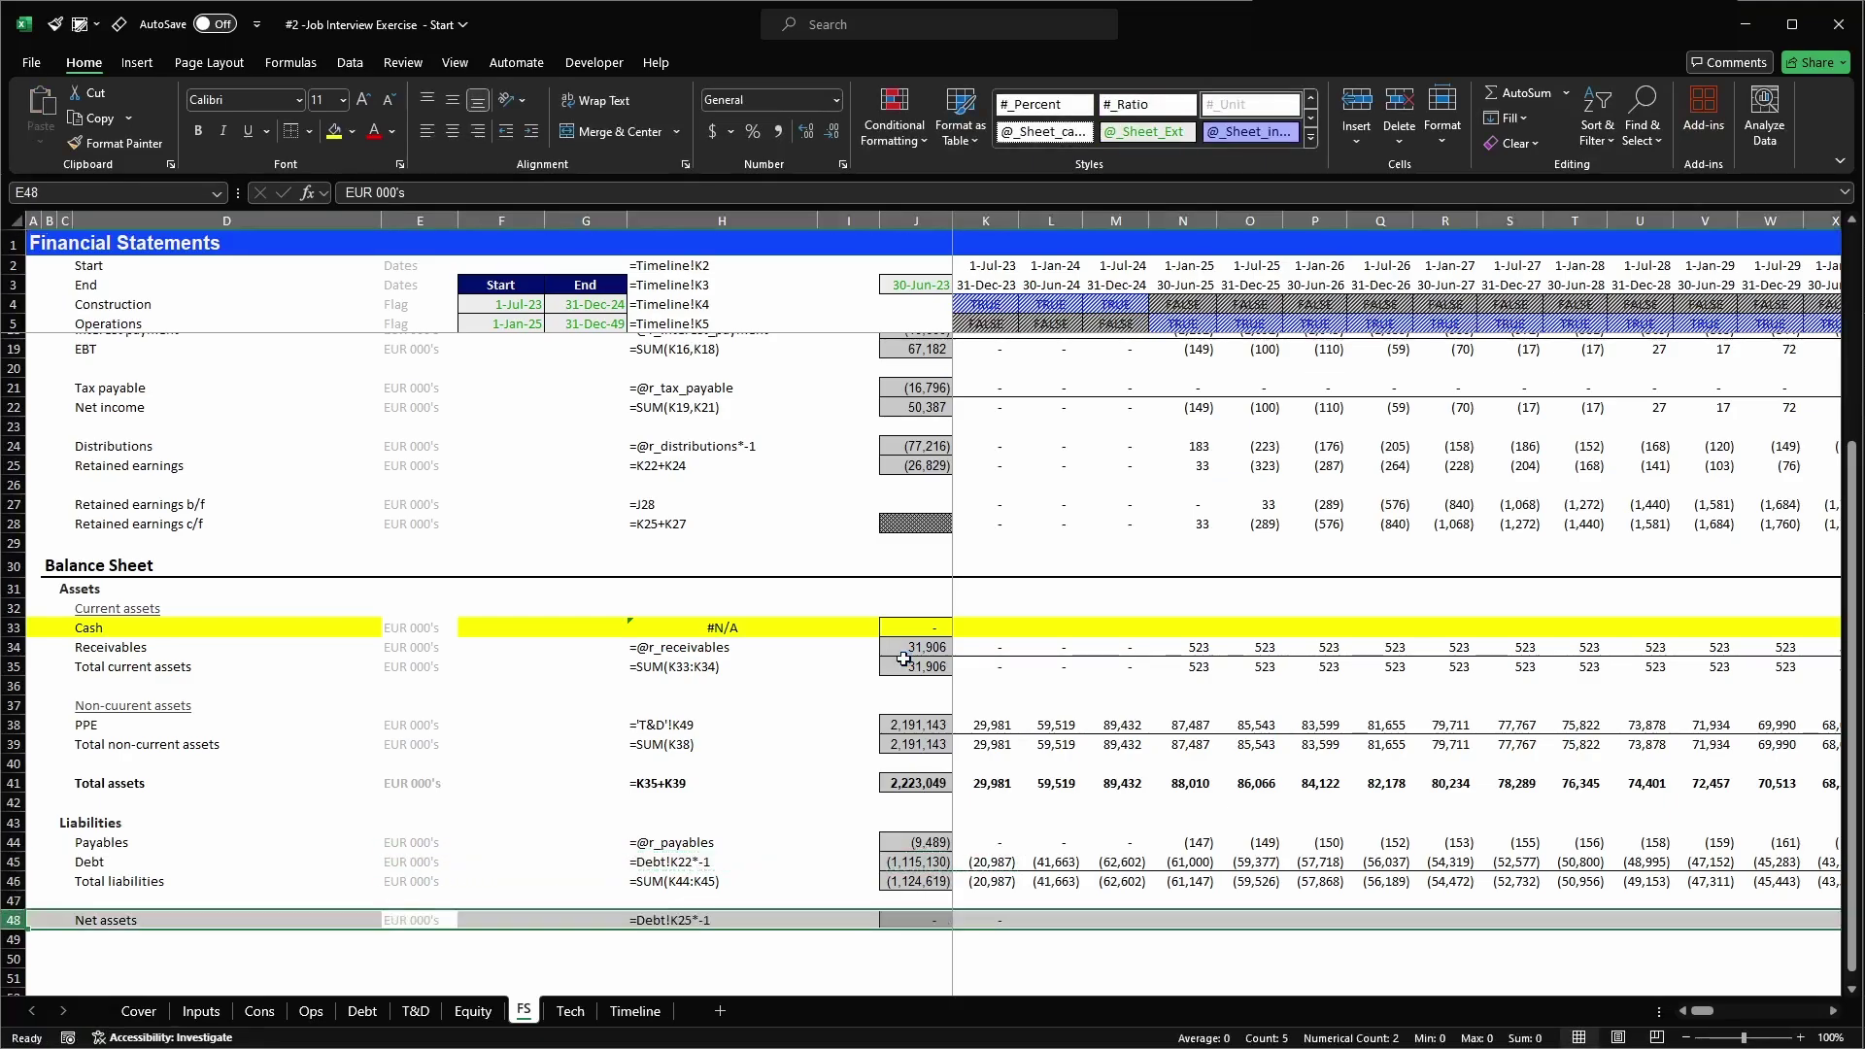
pyautogui.hotkey('ctrl', 'b')
# - Set the first-period Net assets formula in K48 to =K41+K46
pyautogui.press('Right')
pyautogui.press('Right')
pyautogui.press('Right')
pyautogui.press('Right')
pyautogui.press('Right')
pyautogui.press('Right')
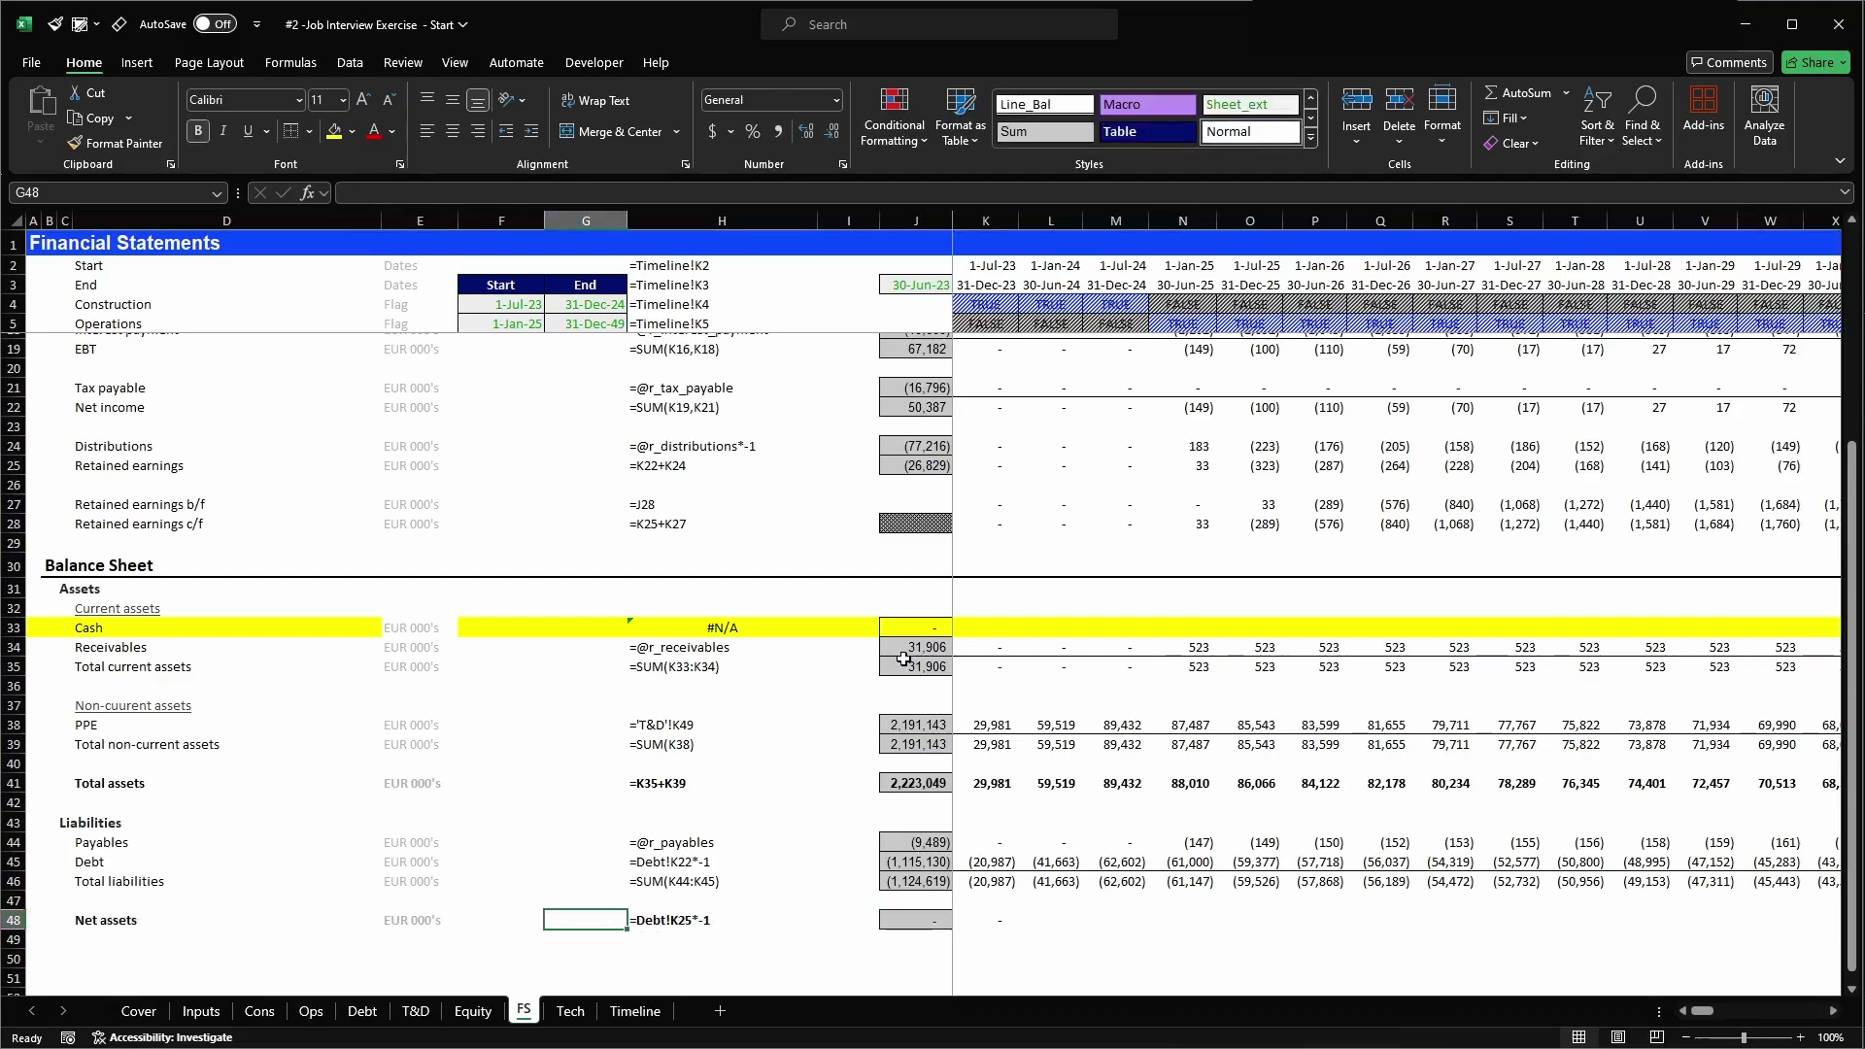
pyautogui.write('=')
pyautogui.press('Up')
pyautogui.press('Up')
pyautogui.press('Up')
pyautogui.press('Up')
pyautogui.press('Up')
pyautogui.press('Up')
pyautogui.press('Up')
pyautogui.press('Up')
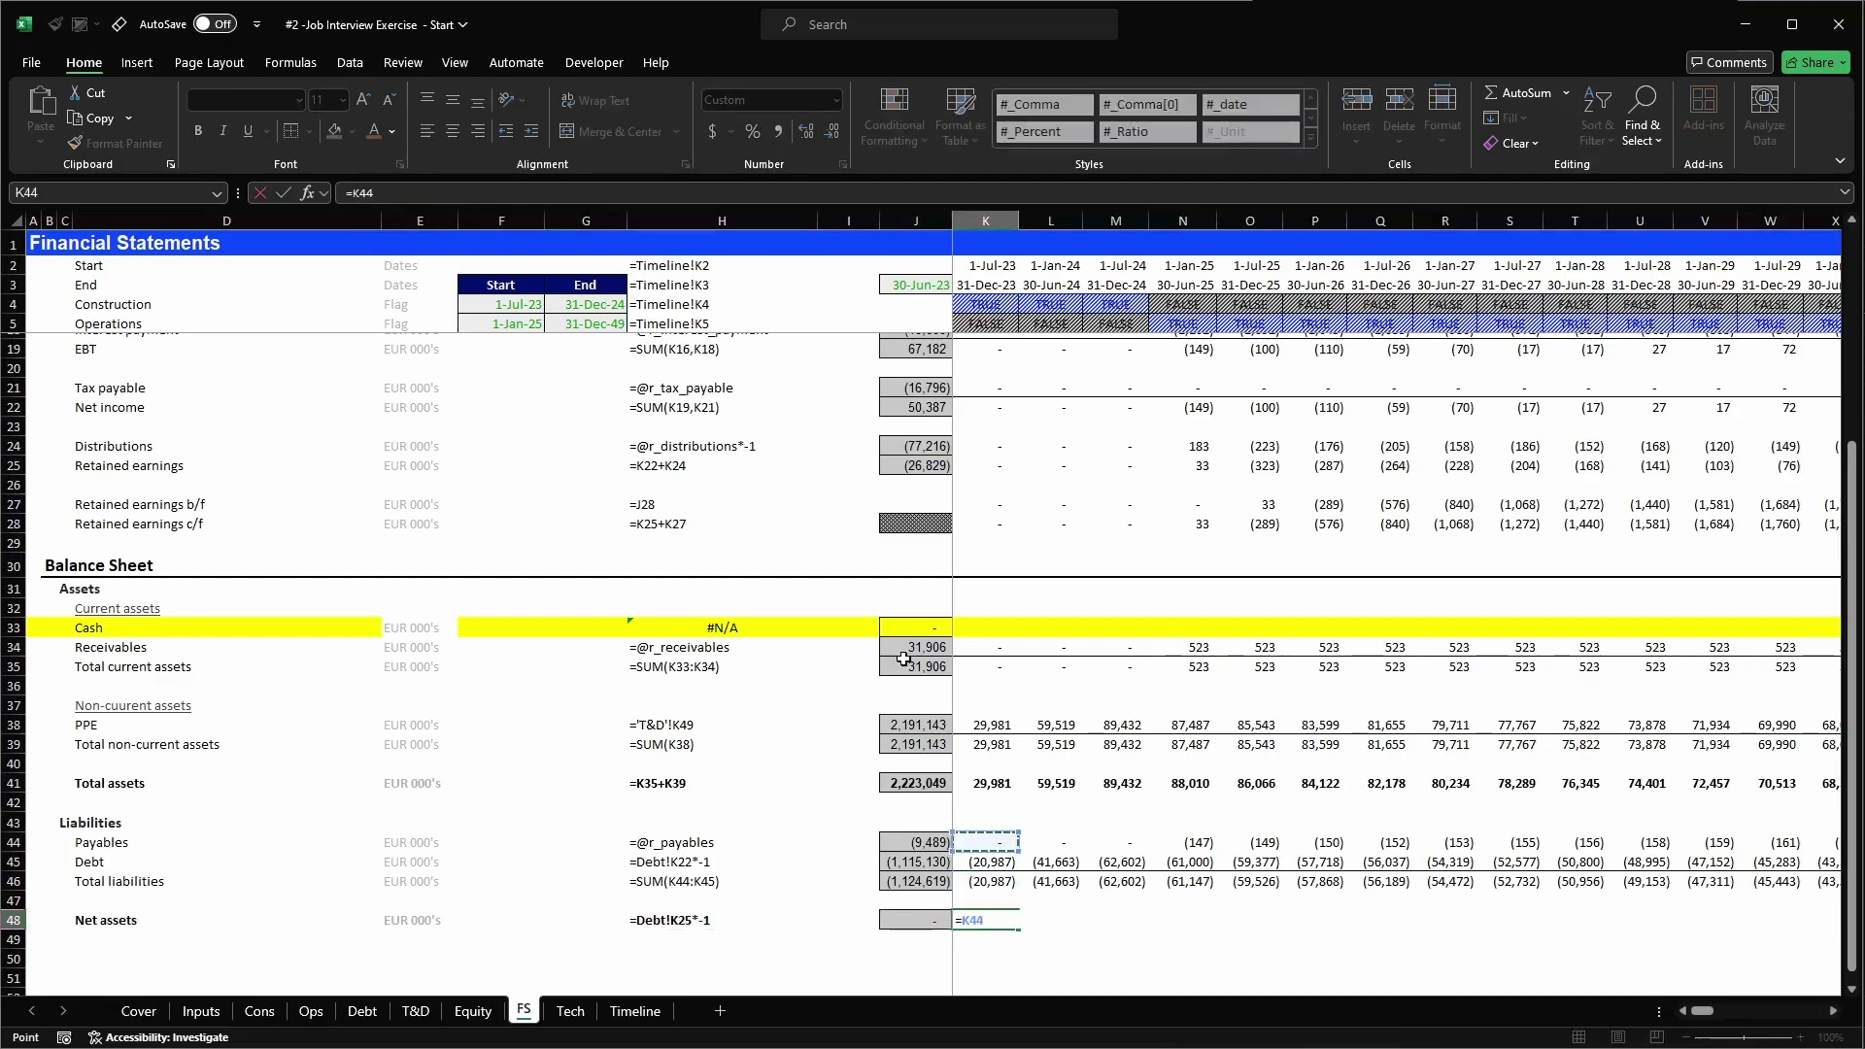
pyautogui.press('Down')
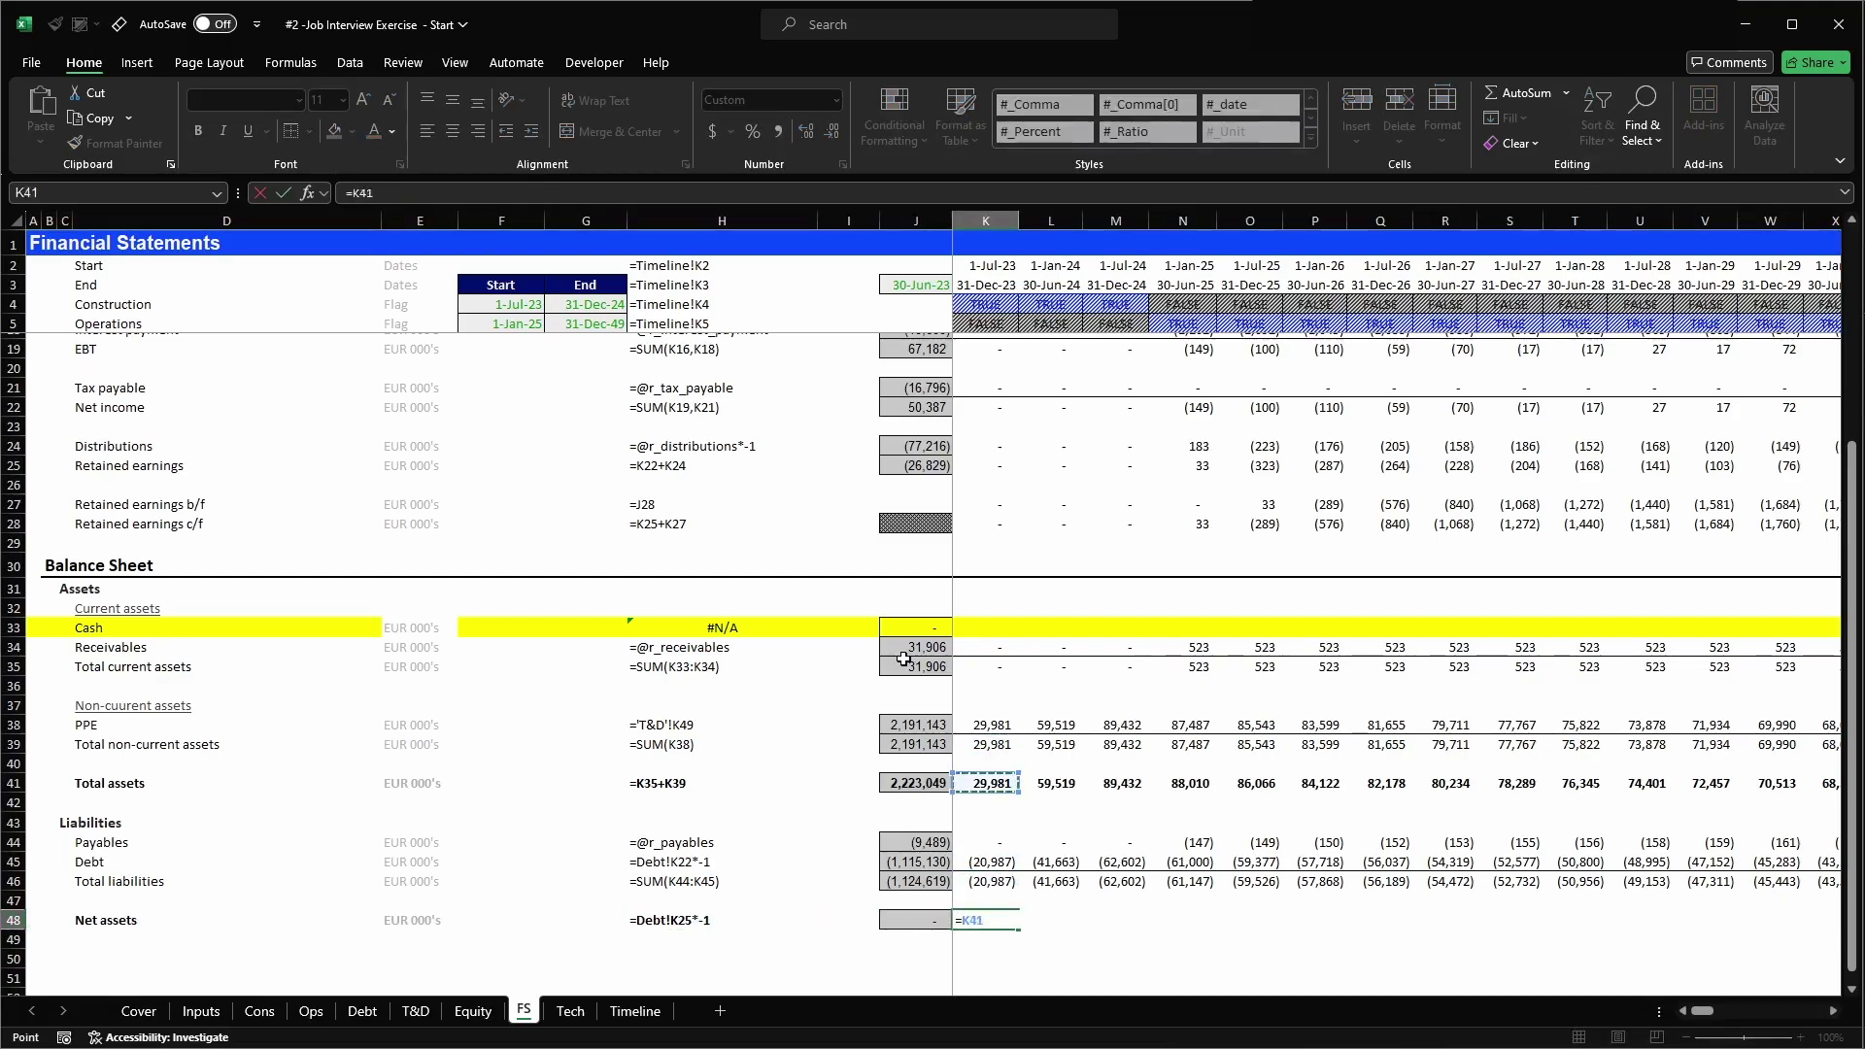
pyautogui.write('+')
pyautogui.press('Up')
pyautogui.press('Up')
pyautogui.hotkey('ctrl', 'Return')
# - Copy the first-period Net assets formula in K48 across all remaining periods
pyautogui.hotkey('ctrl', 'c')
pyautogui.hotkey('ctrl', 'shift', 'Right')
pyautogui.hotkey('shift', 'Left')
pyautogui.press('Return')
pyautogui.press('Right')
pyautogui.press('Left')
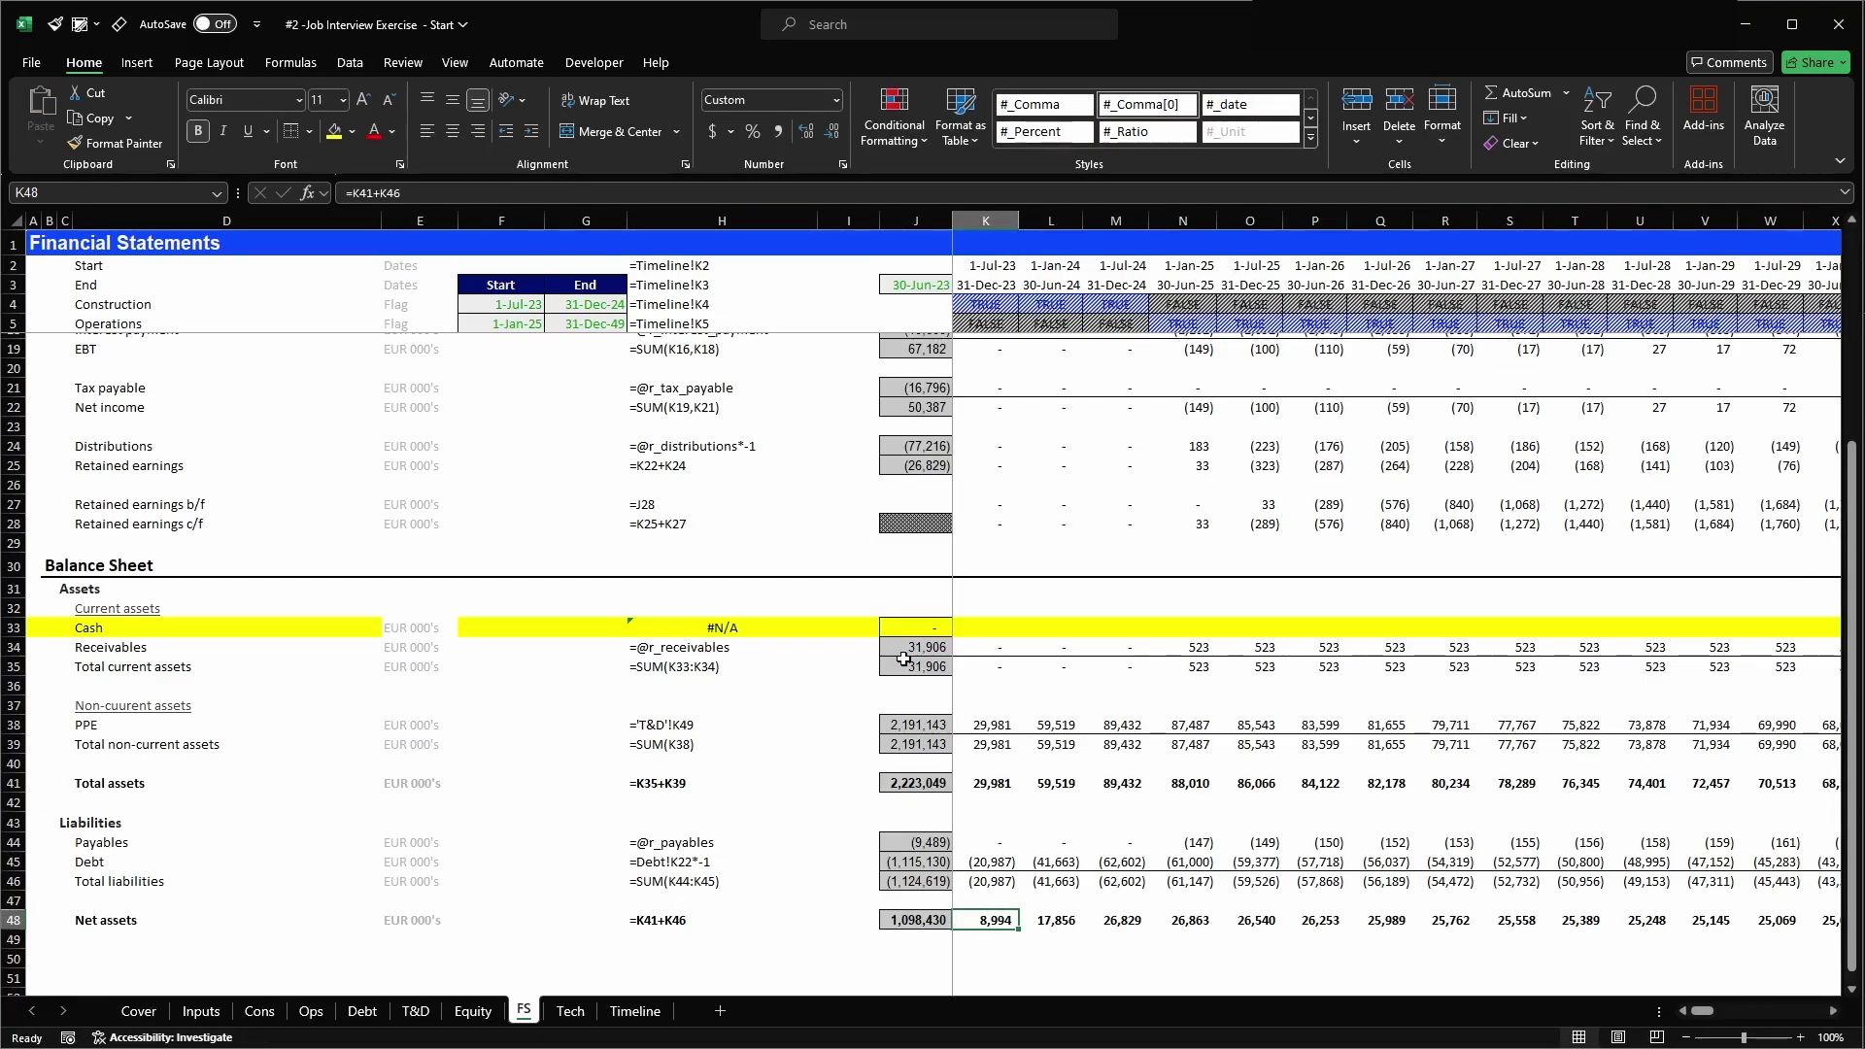
# - Add an "Equity" heading in C50 below Net assets and apply the H2 cell style to it
pyautogui.scroll(-3, 733, 725)
pyautogui.hotkey('ctrl', 'Left')
pyautogui.hotkey('ctrl', 'Left')
pyautogui.hotkey('ctrl', 'Left')
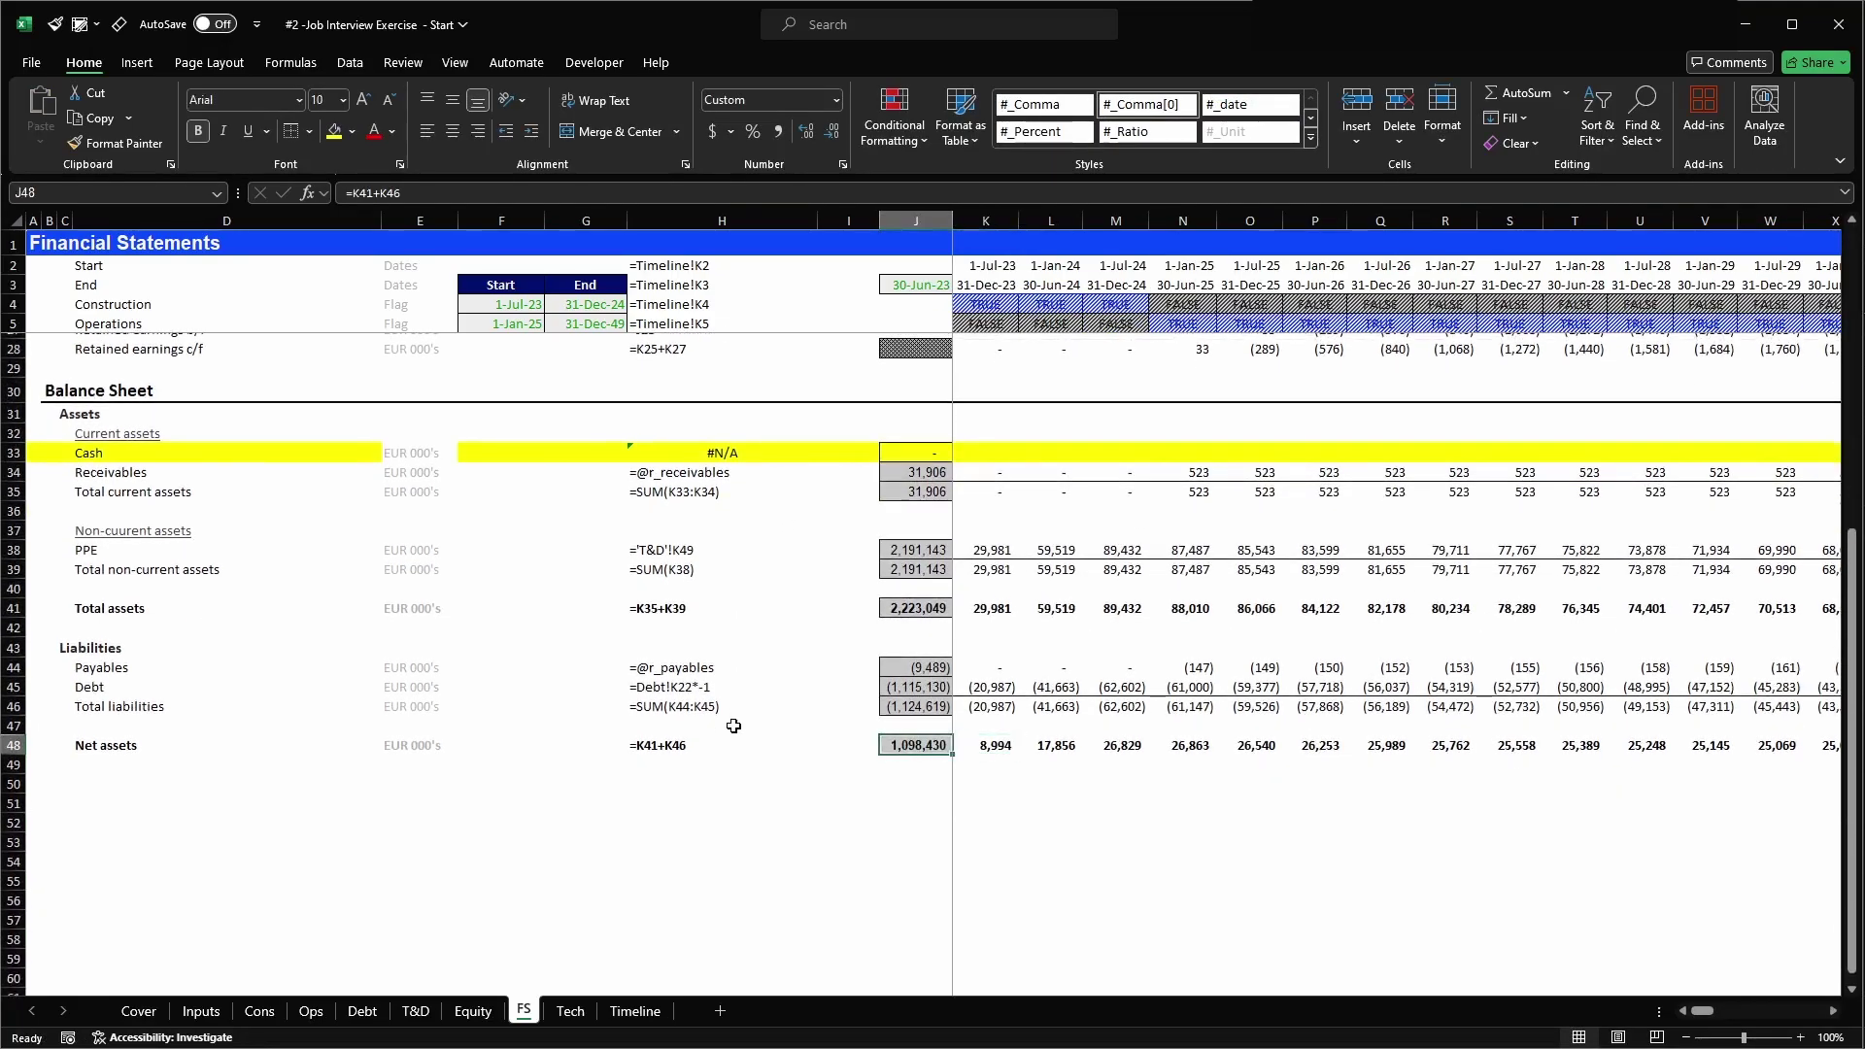
pyautogui.hotkey('ctrl', 'Left')
pyautogui.press('Down')
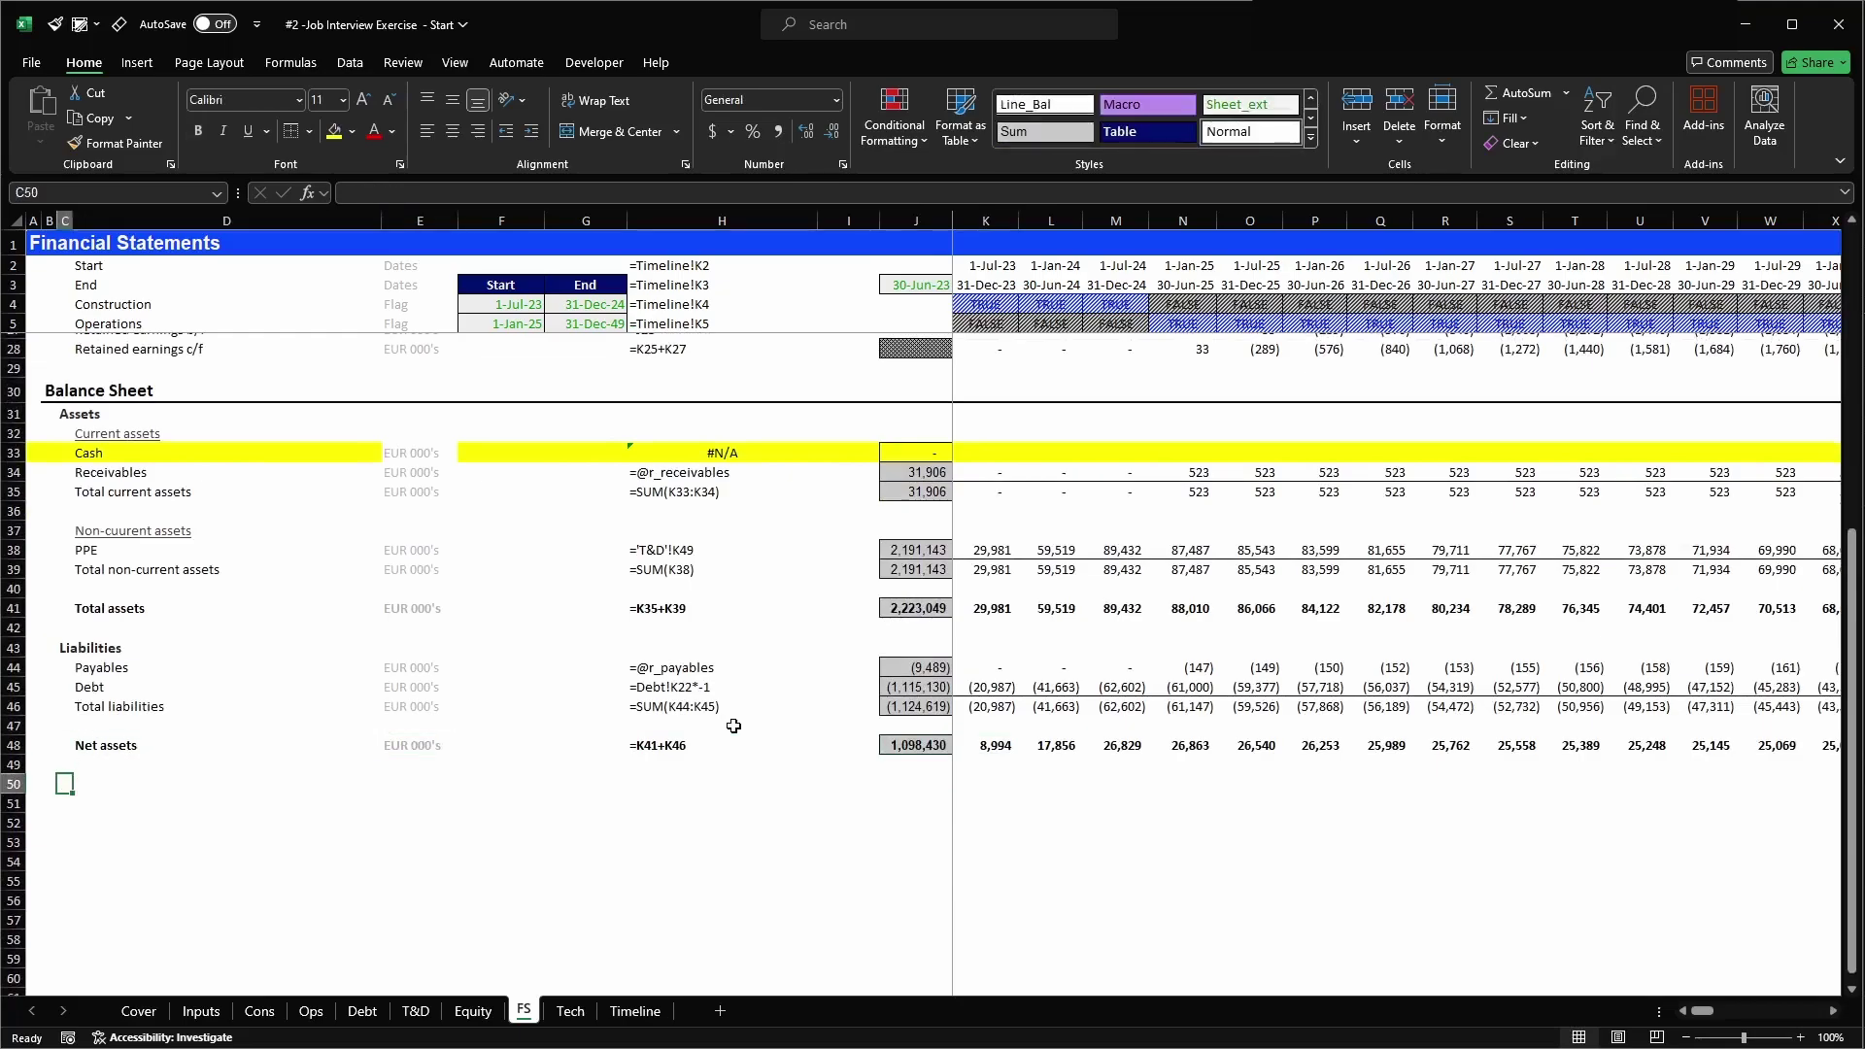
pyautogui.write('Equity')
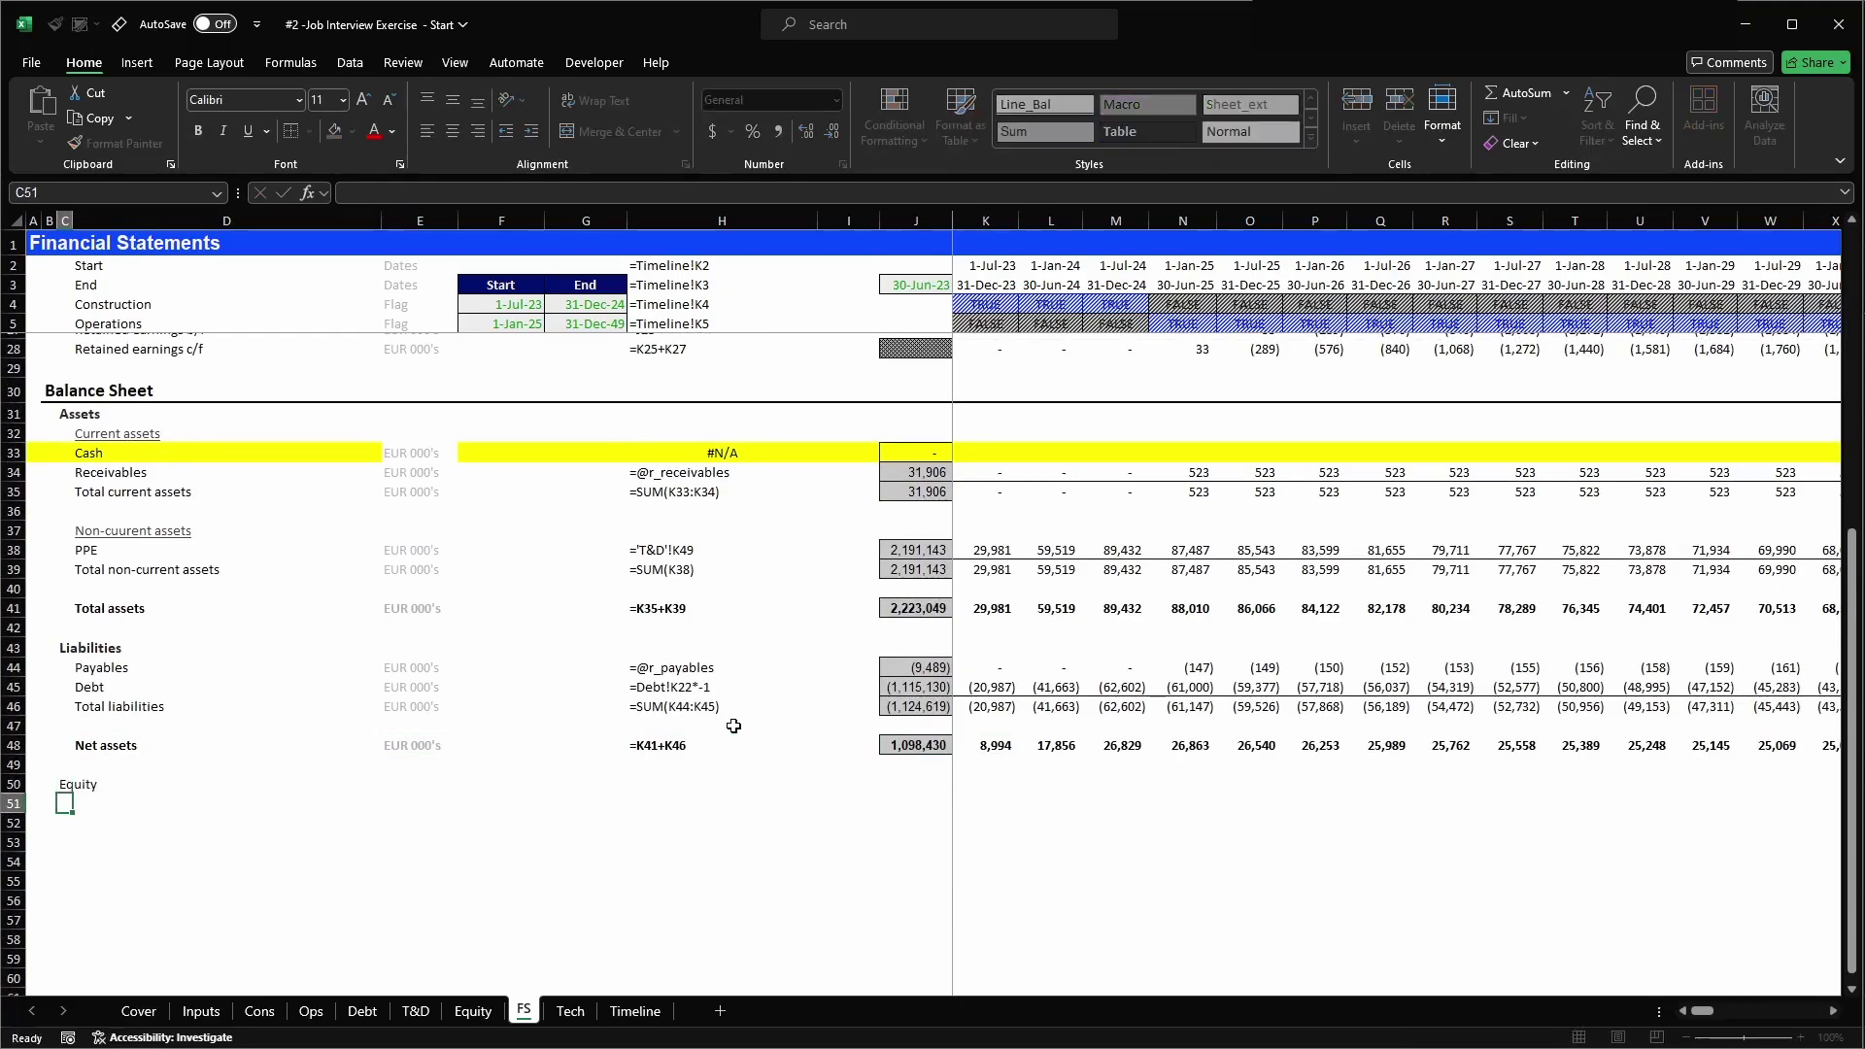
pyautogui.hotkey('alt', '2')
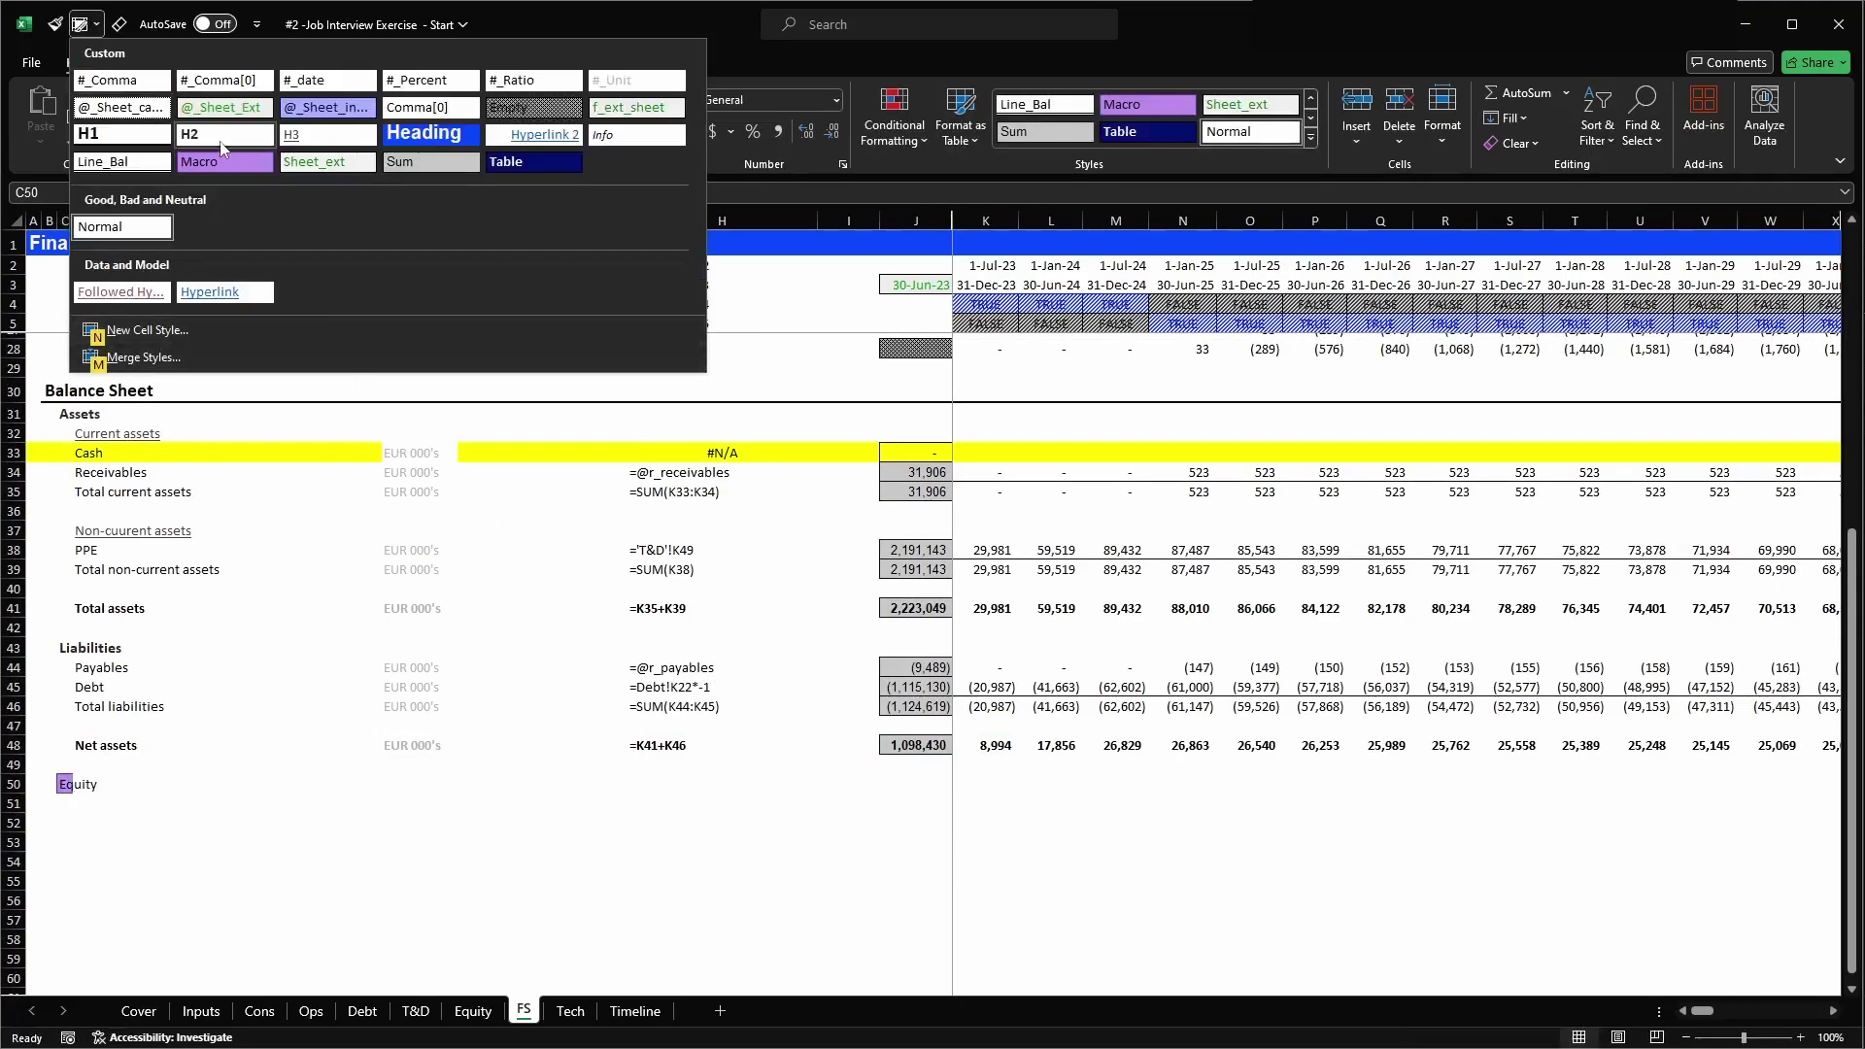
pyautogui.click(220, 143)
# - Add the line labels "Common stock" in D51 and "Retained earnings" in D52 under the Equity heading
pyautogui.press('Down')
pyautogui.press('Right')
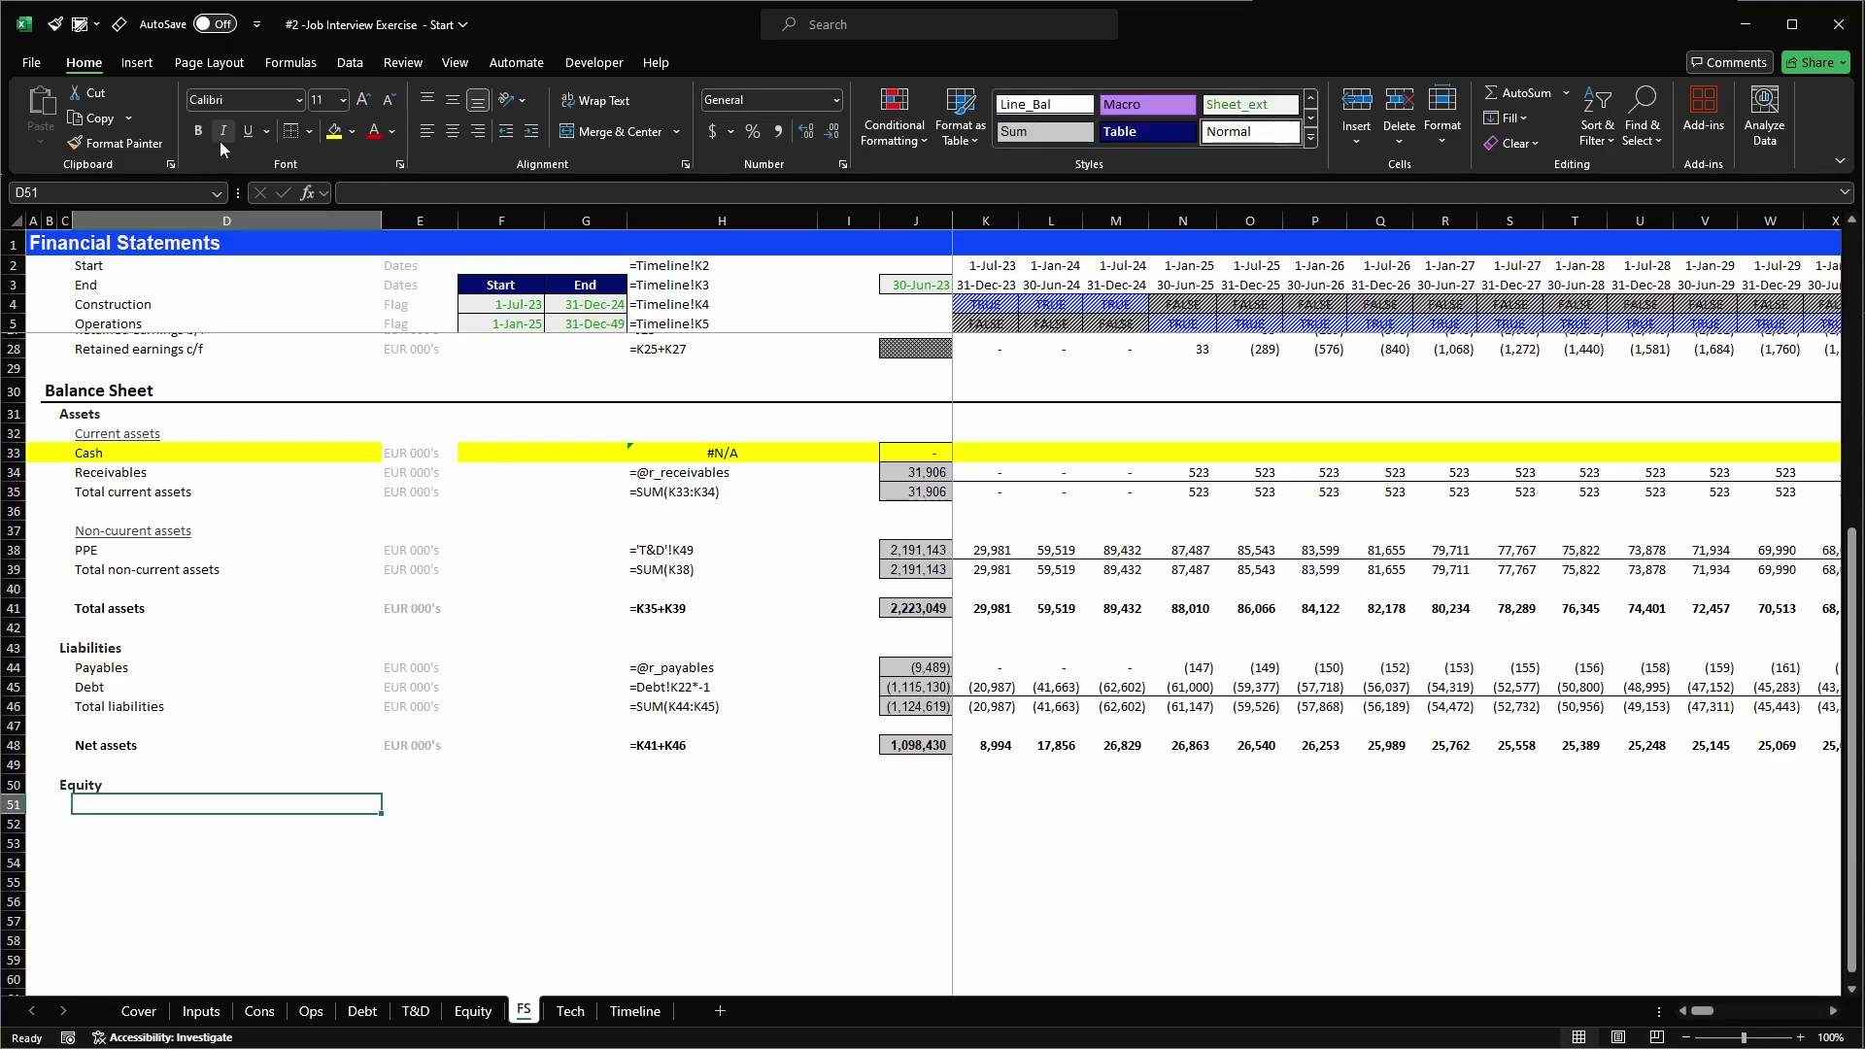
pyautogui.write('Common stock')
pyautogui.press('Return')
pyautogui.write('Retained earnings')
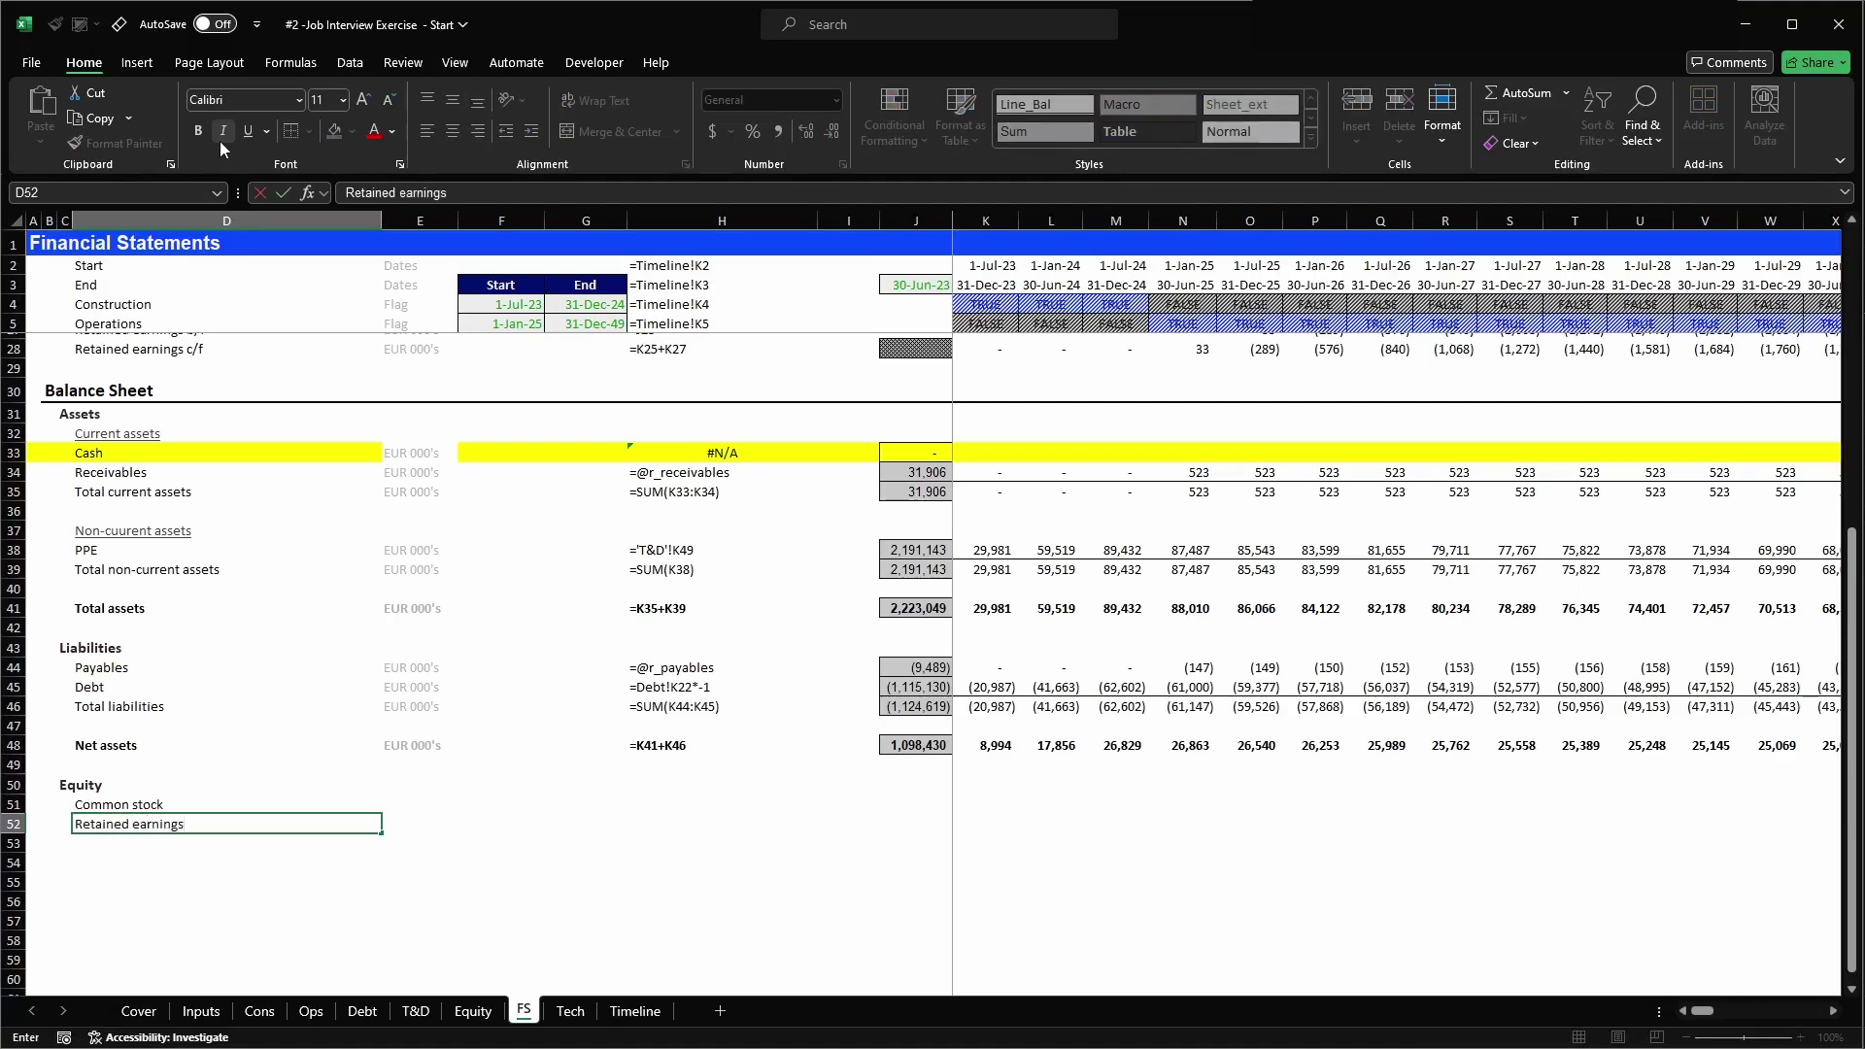
pyautogui.press('Return')
# - Copy the Total liabilities row's cells E46:K46 into the three equity rows E51:K53
pyautogui.press('Up')
pyautogui.press('Up')
pyautogui.press('Right')
pyautogui.press('Up')
pyautogui.press('Up')
pyautogui.press('Up')
pyautogui.press('Up')
pyautogui.press('Up')
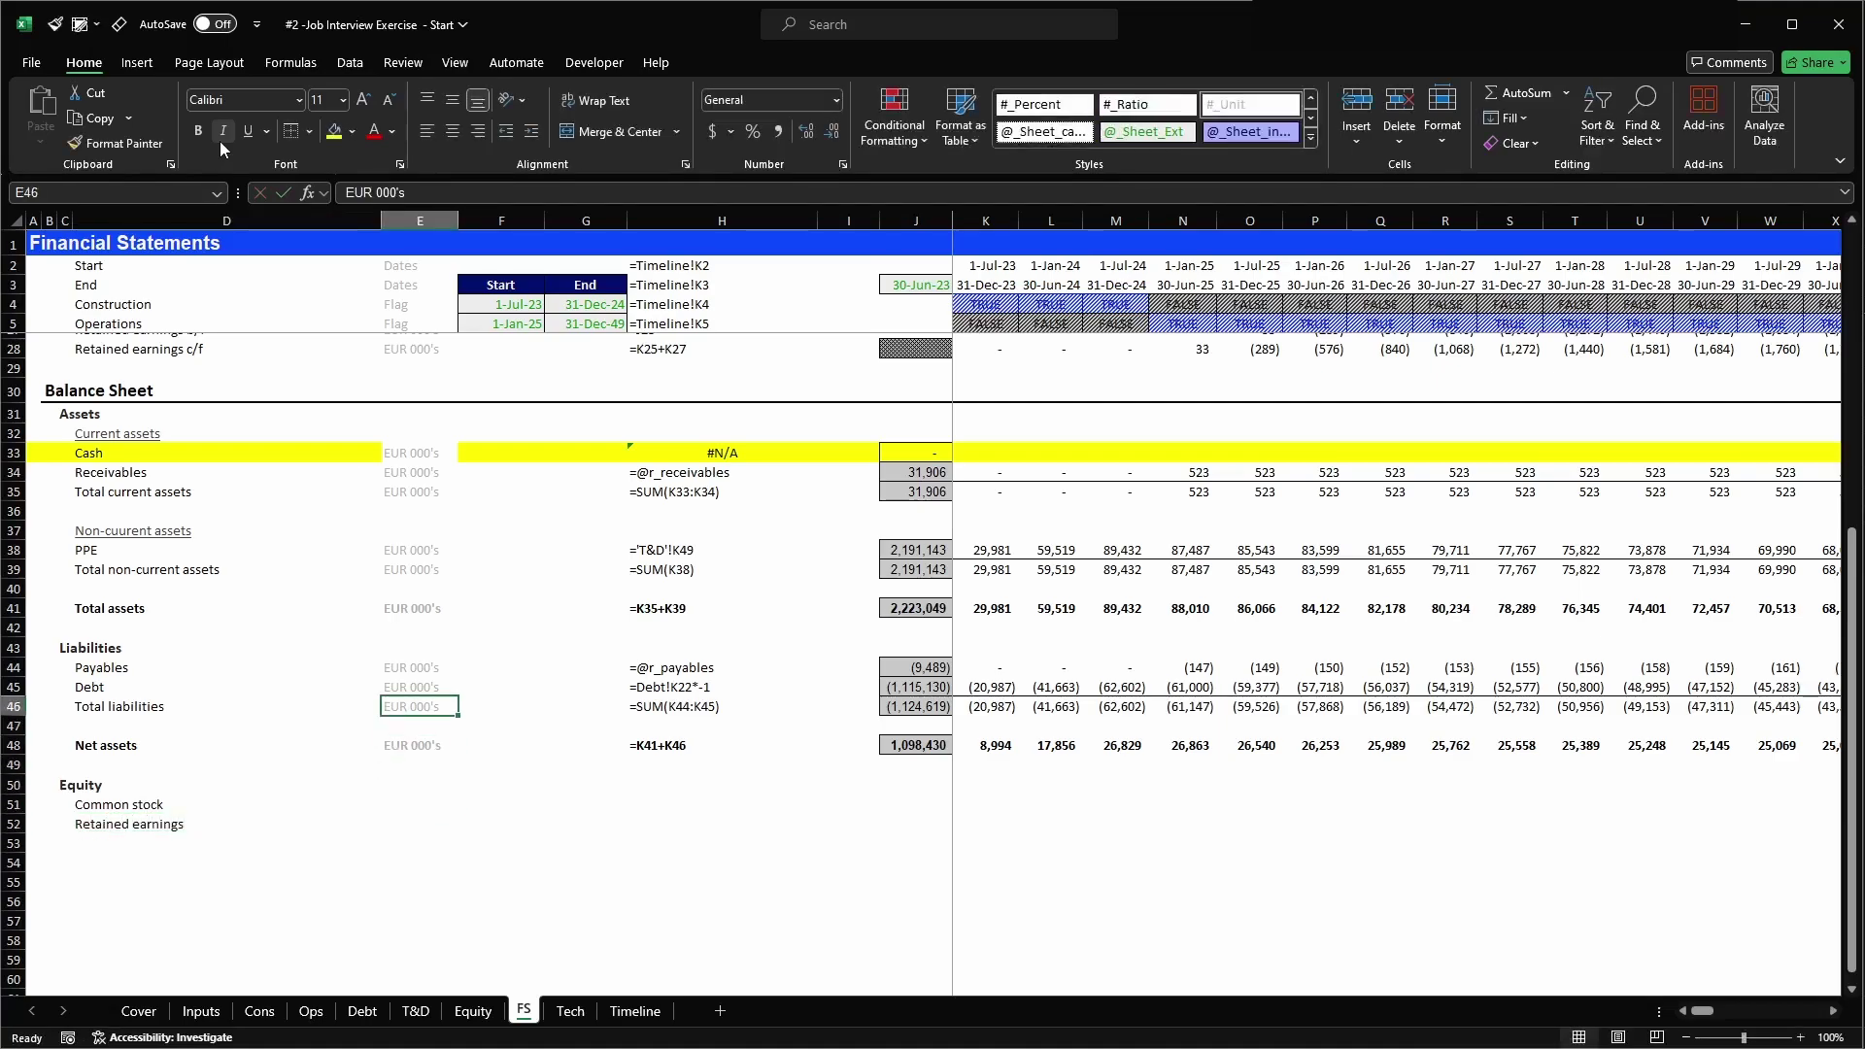
pyautogui.hotkey('ctrl', 'c')
pyautogui.hotkey('shift', 'Right')
pyautogui.hotkey('shift', 'Right')
pyautogui.hotkey('shift', 'Right')
pyautogui.hotkey('shift', 'Right')
pyautogui.hotkey('shift', 'Right')
pyautogui.hotkey('shift', 'Right')
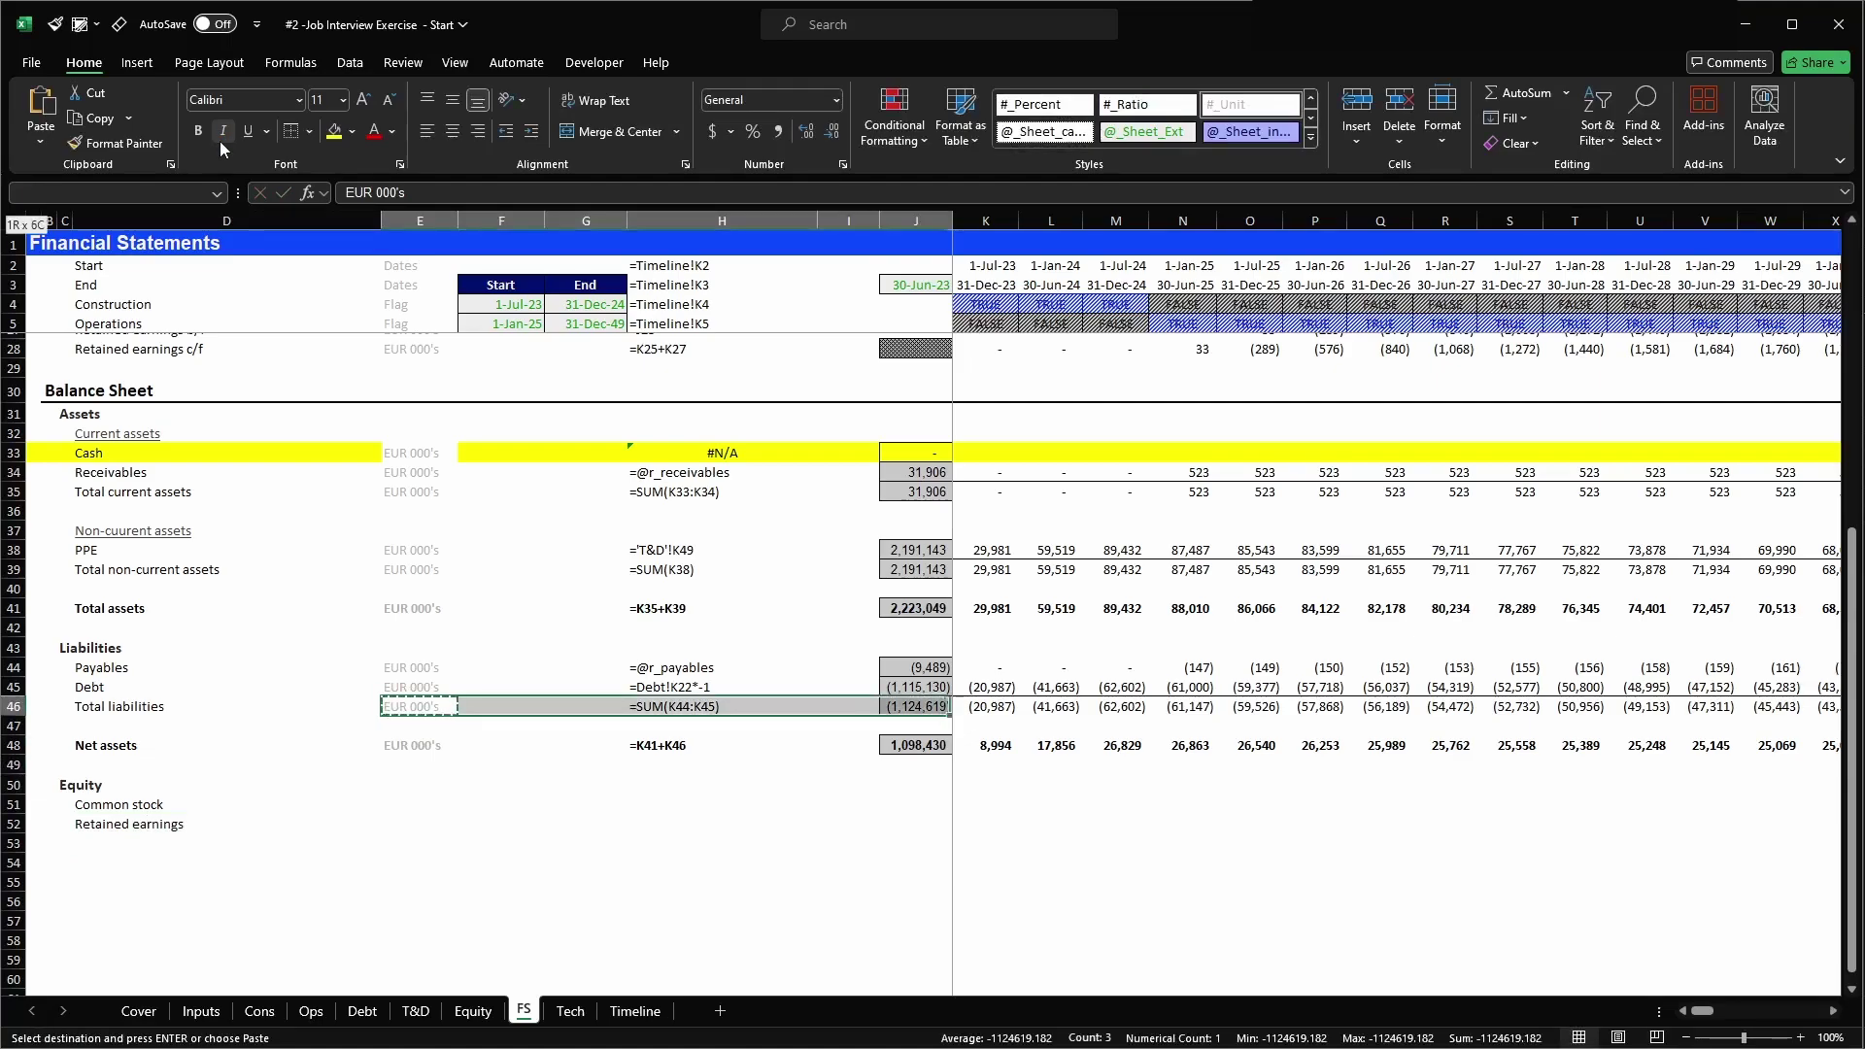
pyautogui.hotkey('ctrl', 'c')
pyautogui.press('Down')
pyautogui.press('Down')
pyautogui.press('Down')
pyautogui.press('Down')
pyautogui.press('Down')
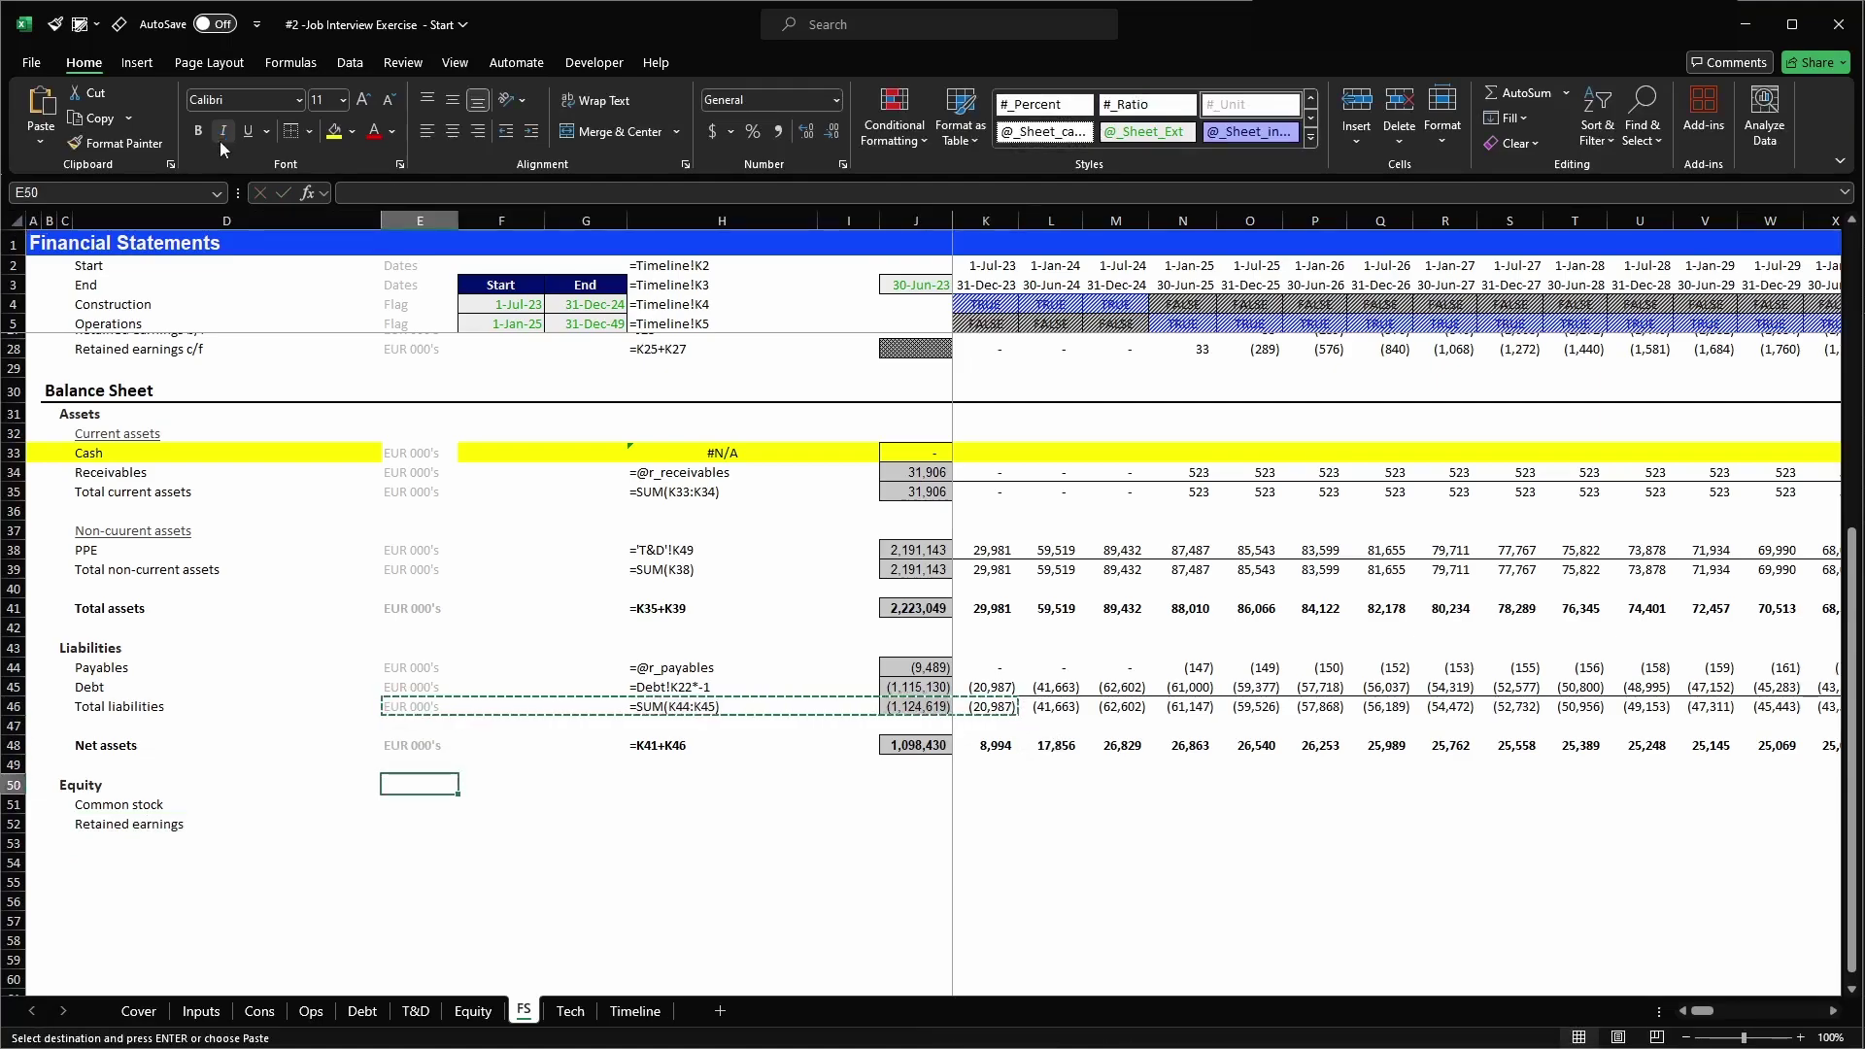
pyautogui.hotkey('shift', 'Down')
pyautogui.hotkey('shift', 'Down')
pyautogui.press('Return')
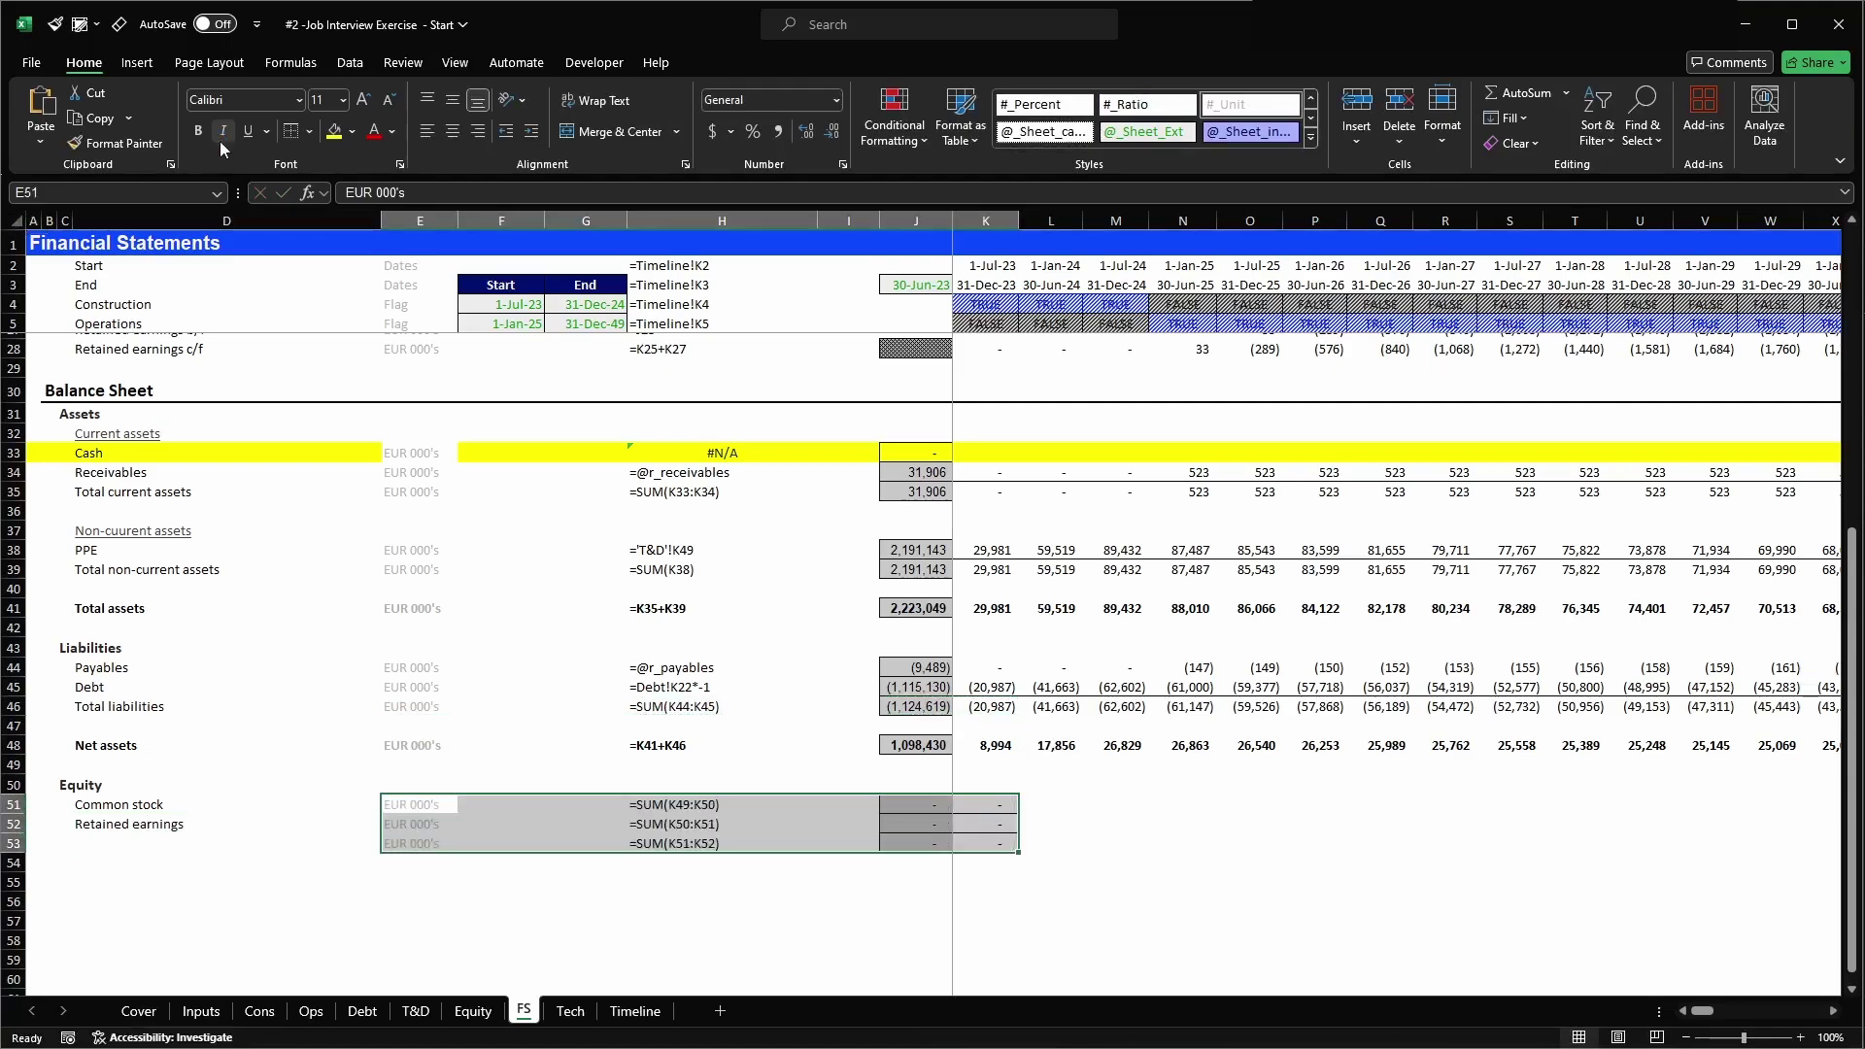
# - Label the third equity row "Total equity" in D53
pyautogui.press('Left')
pyautogui.press('Left')
pyautogui.press('Left')
pyautogui.press('Right')
pyautogui.press('Down')
pyautogui.press('Down')
pyautogui.press('Right')
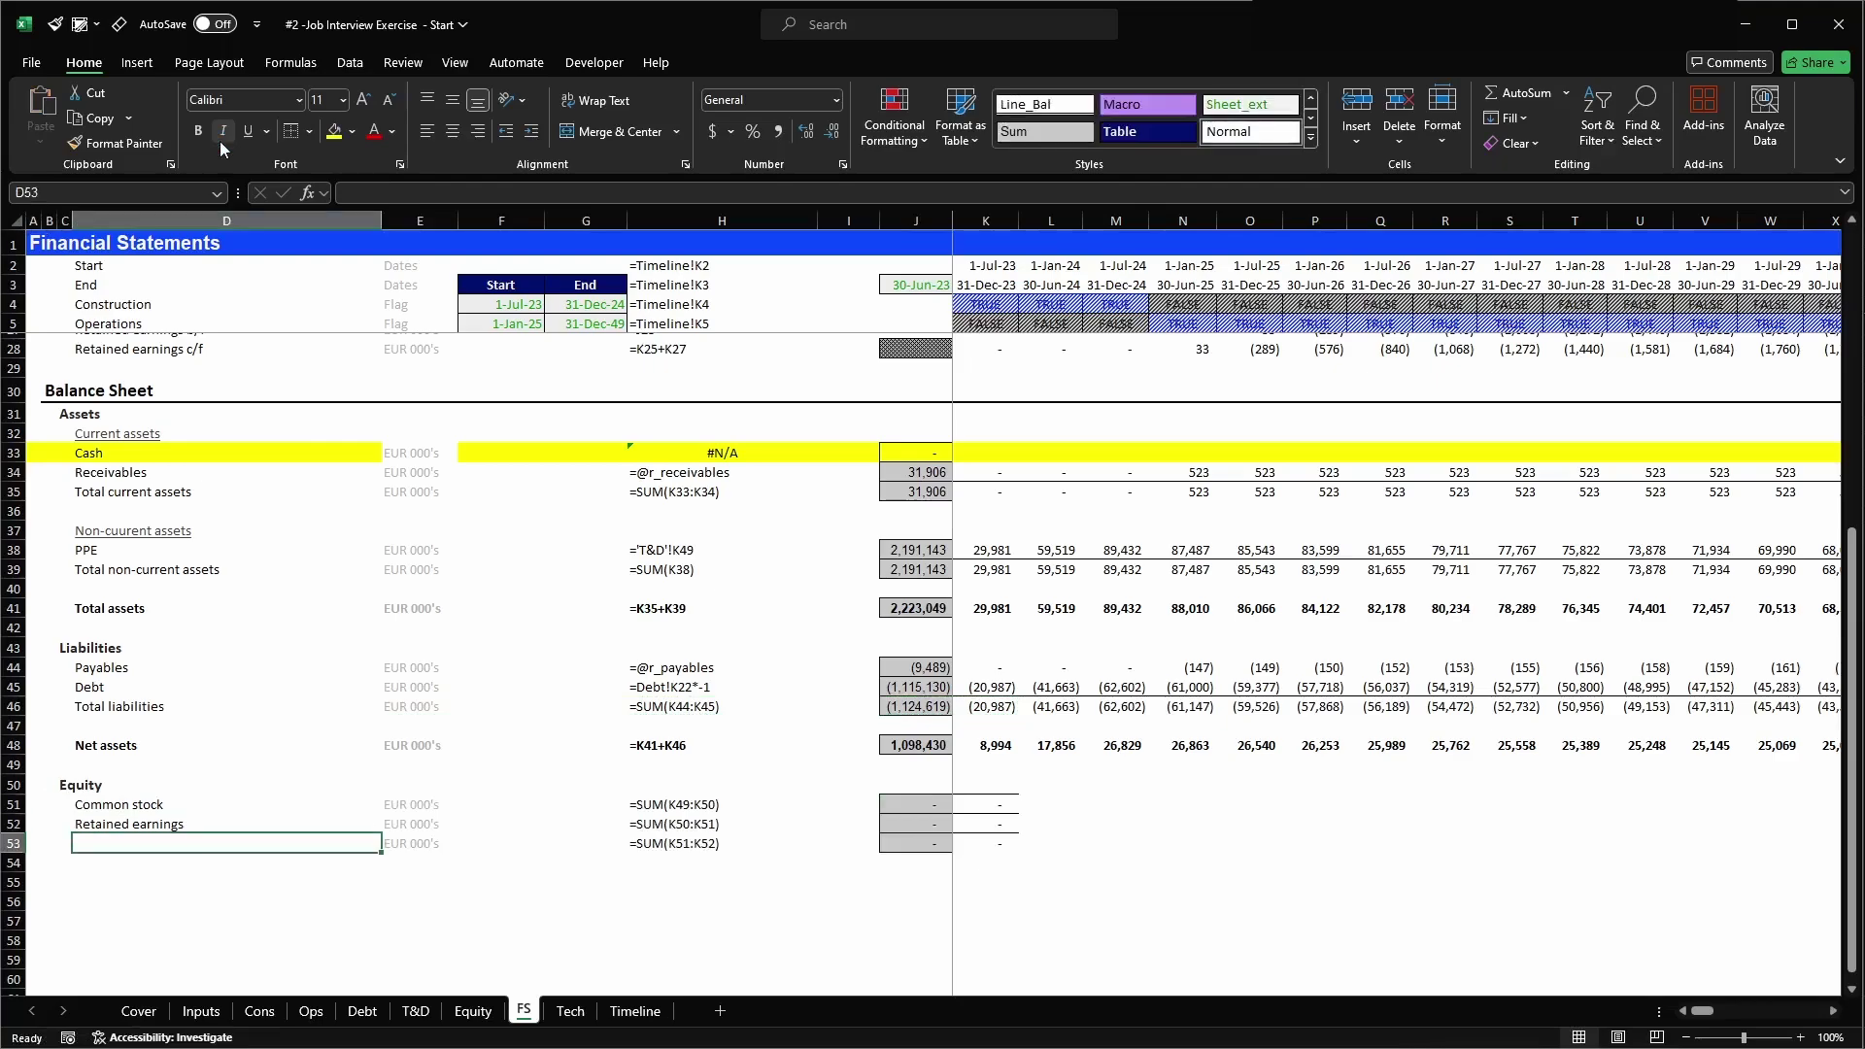
pyautogui.write('Total Equ')
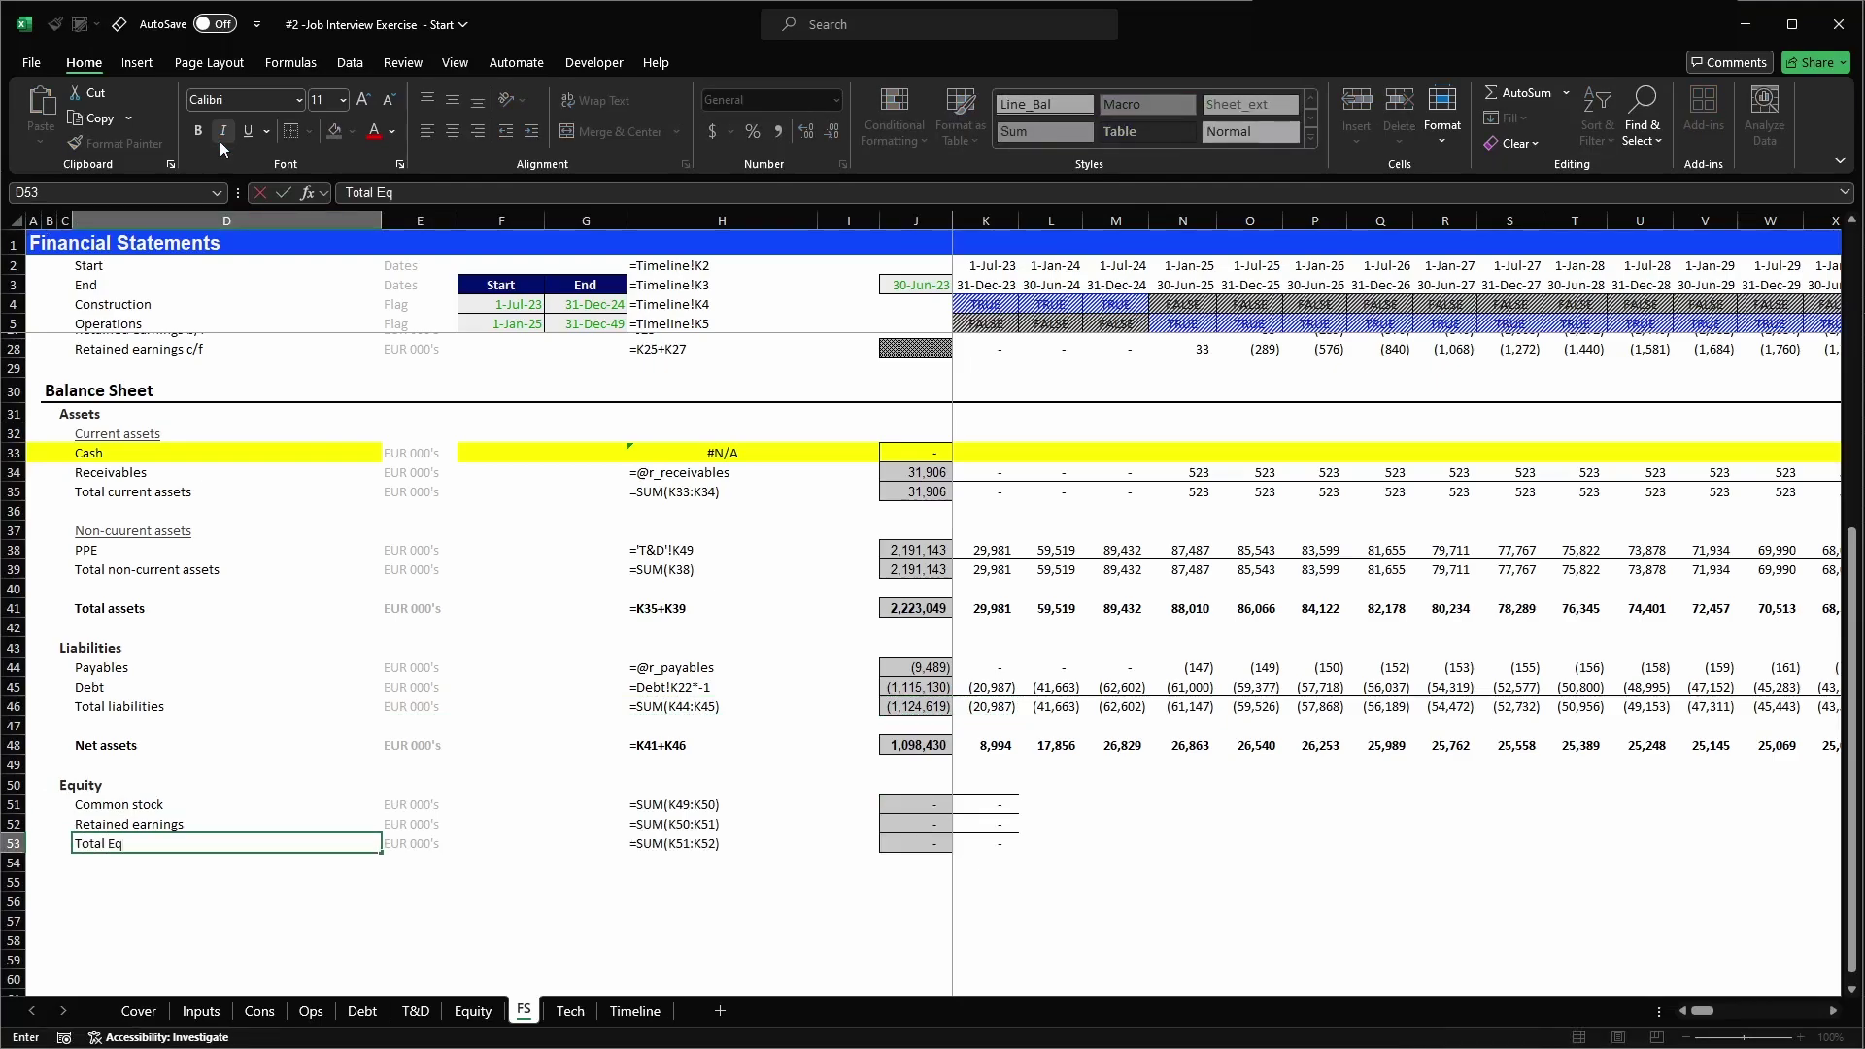
pyautogui.press('BackSpace')
pyautogui.press('BackSpace')
pyautogui.press('BackSpace')
pyautogui.write('equity')
pyautogui.press('Escape')
pyautogui.write('T')
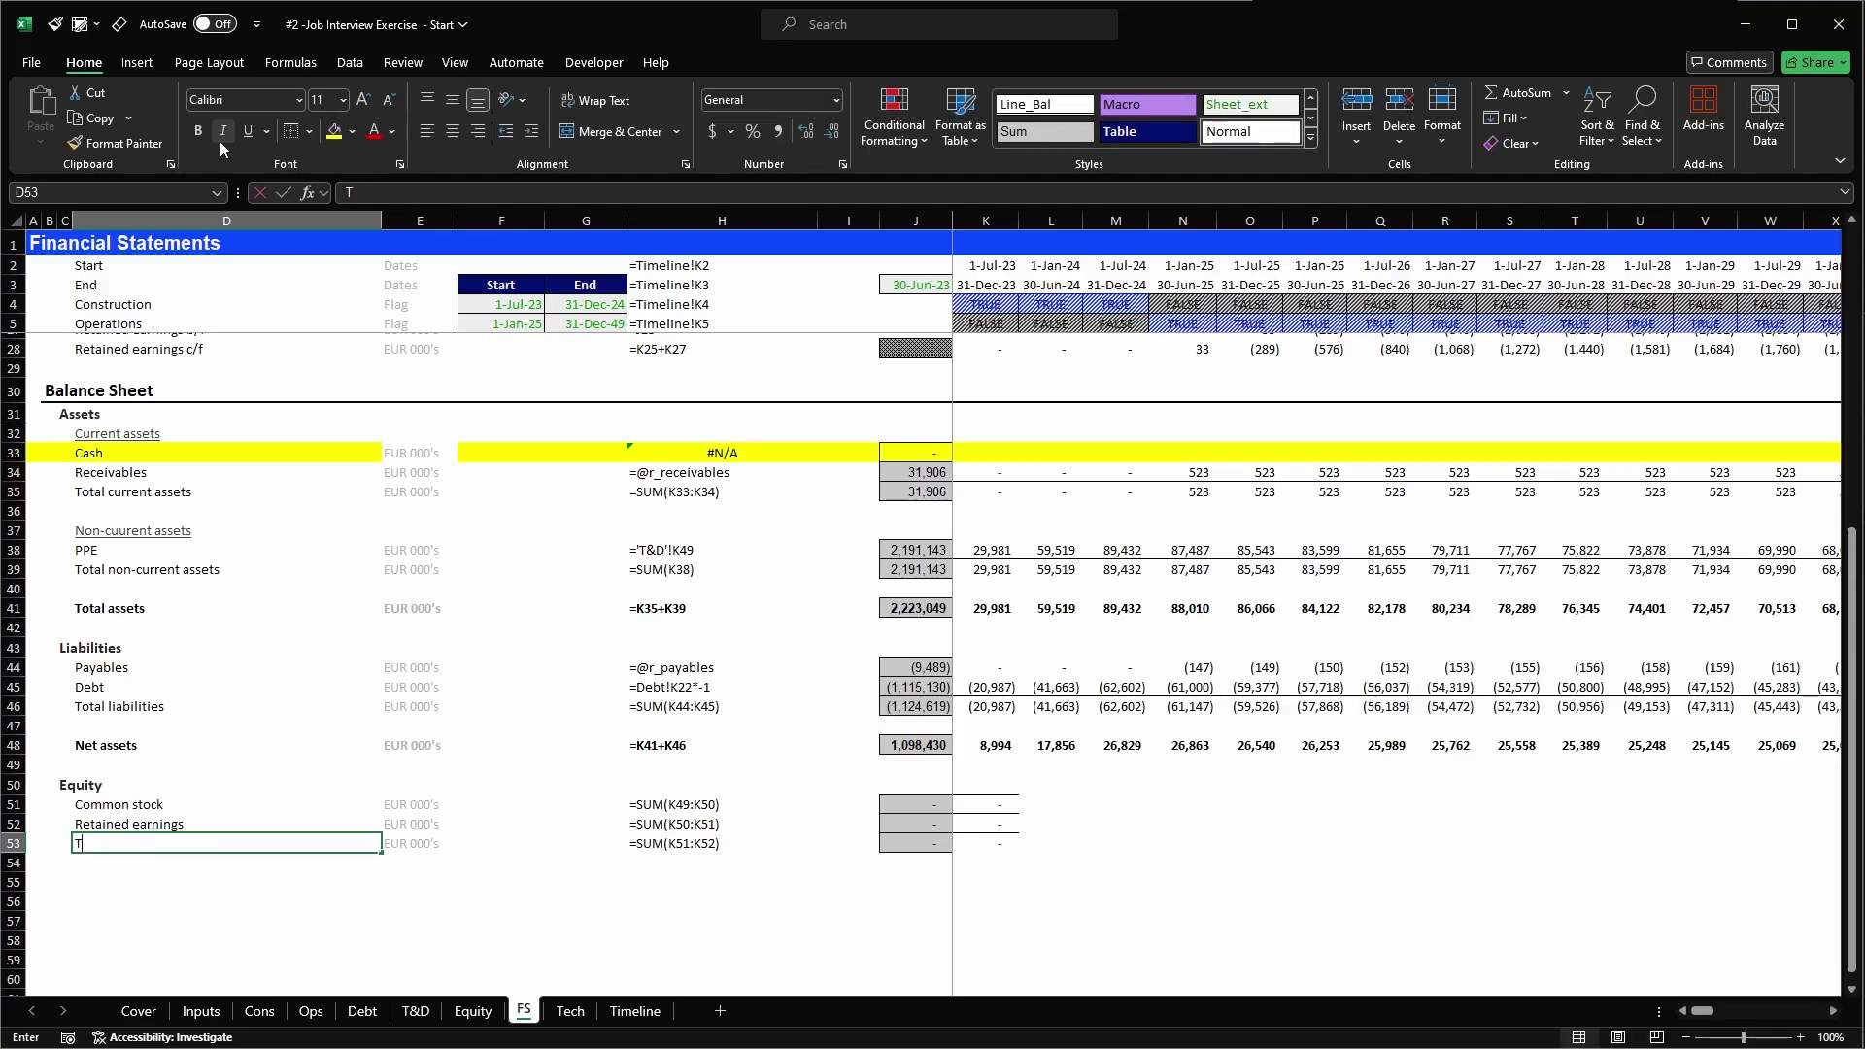
pyautogui.write('otal equity')
pyautogui.press('Return')
# - Remove the cell borders from the first-period Common stock and Retained earnings cells K51:K52
pyautogui.press('Right')
pyautogui.press('Up')
pyautogui.press('Right')
pyautogui.press('Right')
pyautogui.press('Up')
pyautogui.press('Right')
pyautogui.press('Right')
pyautogui.press('Right')
pyautogui.press('Right')
pyautogui.hotkey('shift', 'Up')
pyautogui.hotkey('alt', 'h')
pyautogui.press('b')
pyautogui.press('n')
pyautogui.press('Left')
pyautogui.press('Right')
pyautogui.press('Down')
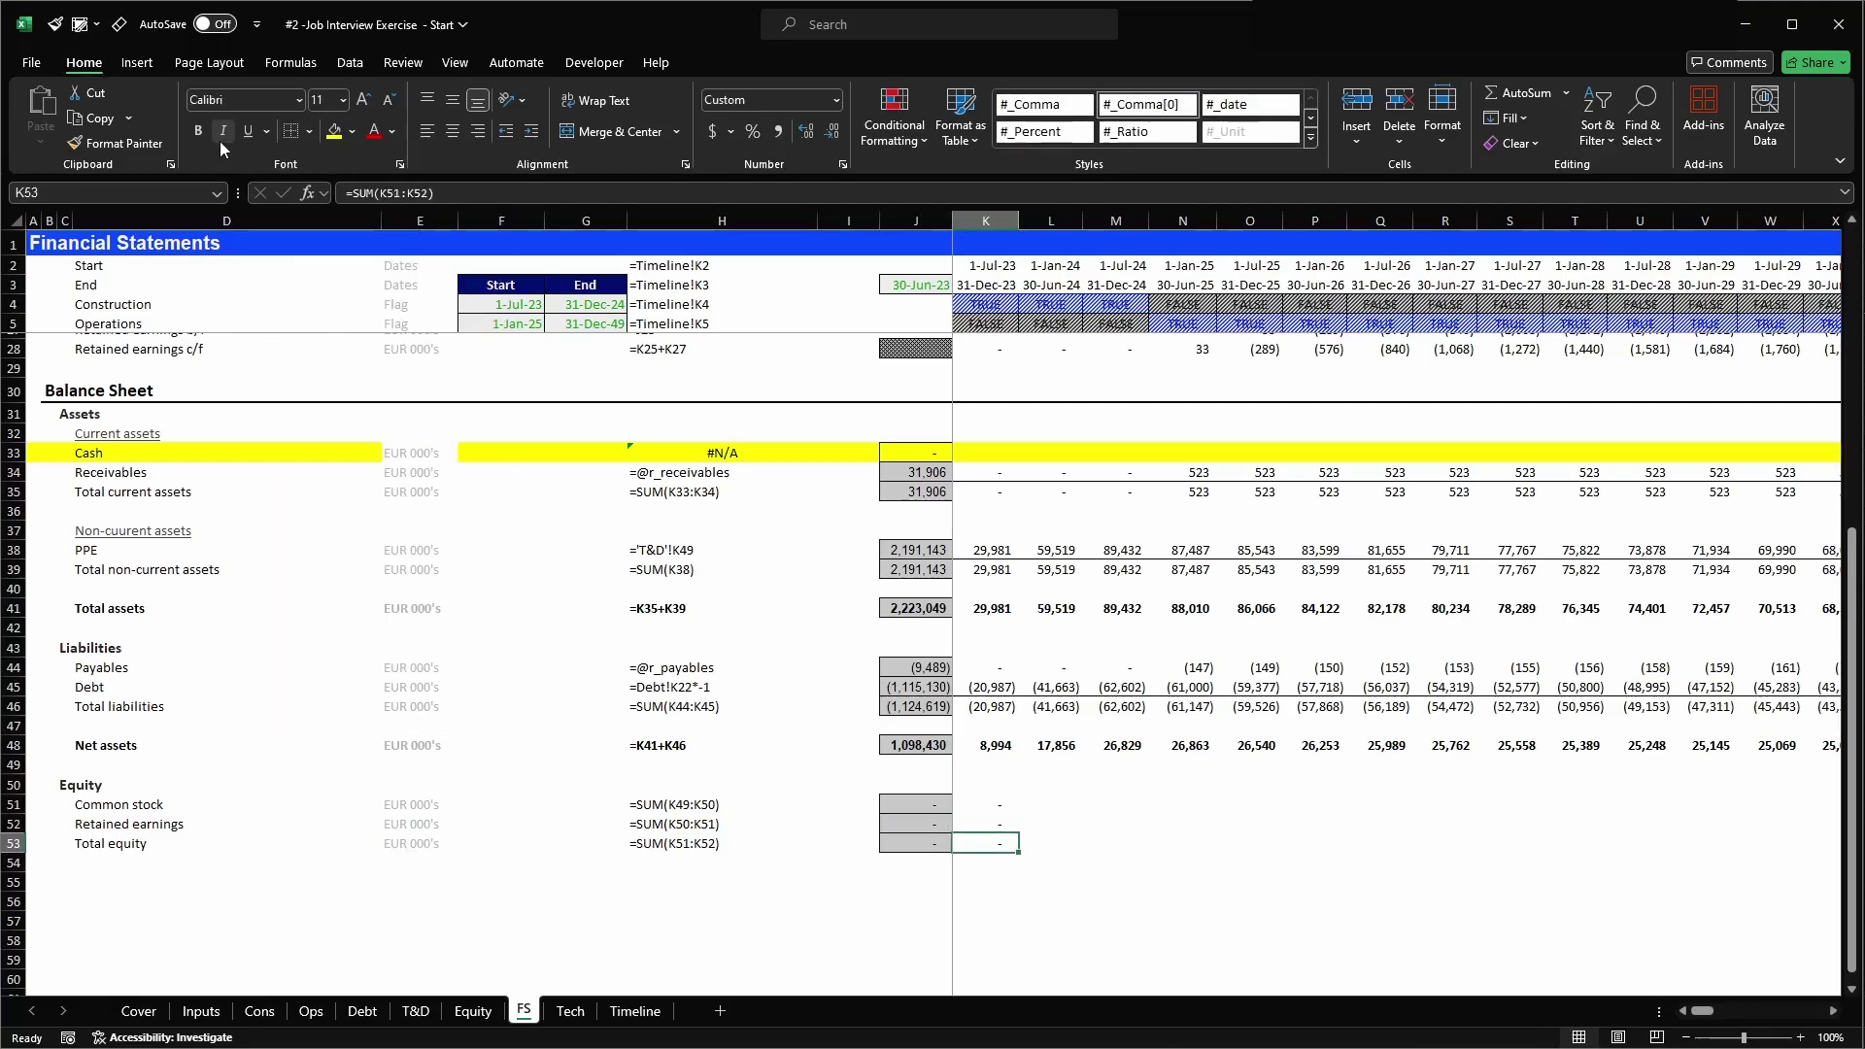
# - Apply a top border to the first-period Total equity cell K53
pyautogui.hotkey('alt', 'h')
pyautogui.press('b')
pyautogui.press('p')
pyautogui.press('Down')
# - Clear the copied sum formulas from the first-period Common stock and Retained earnings cells K51 and K52
pyautogui.press('Up')
pyautogui.press('Up')
pyautogui.press('Up')
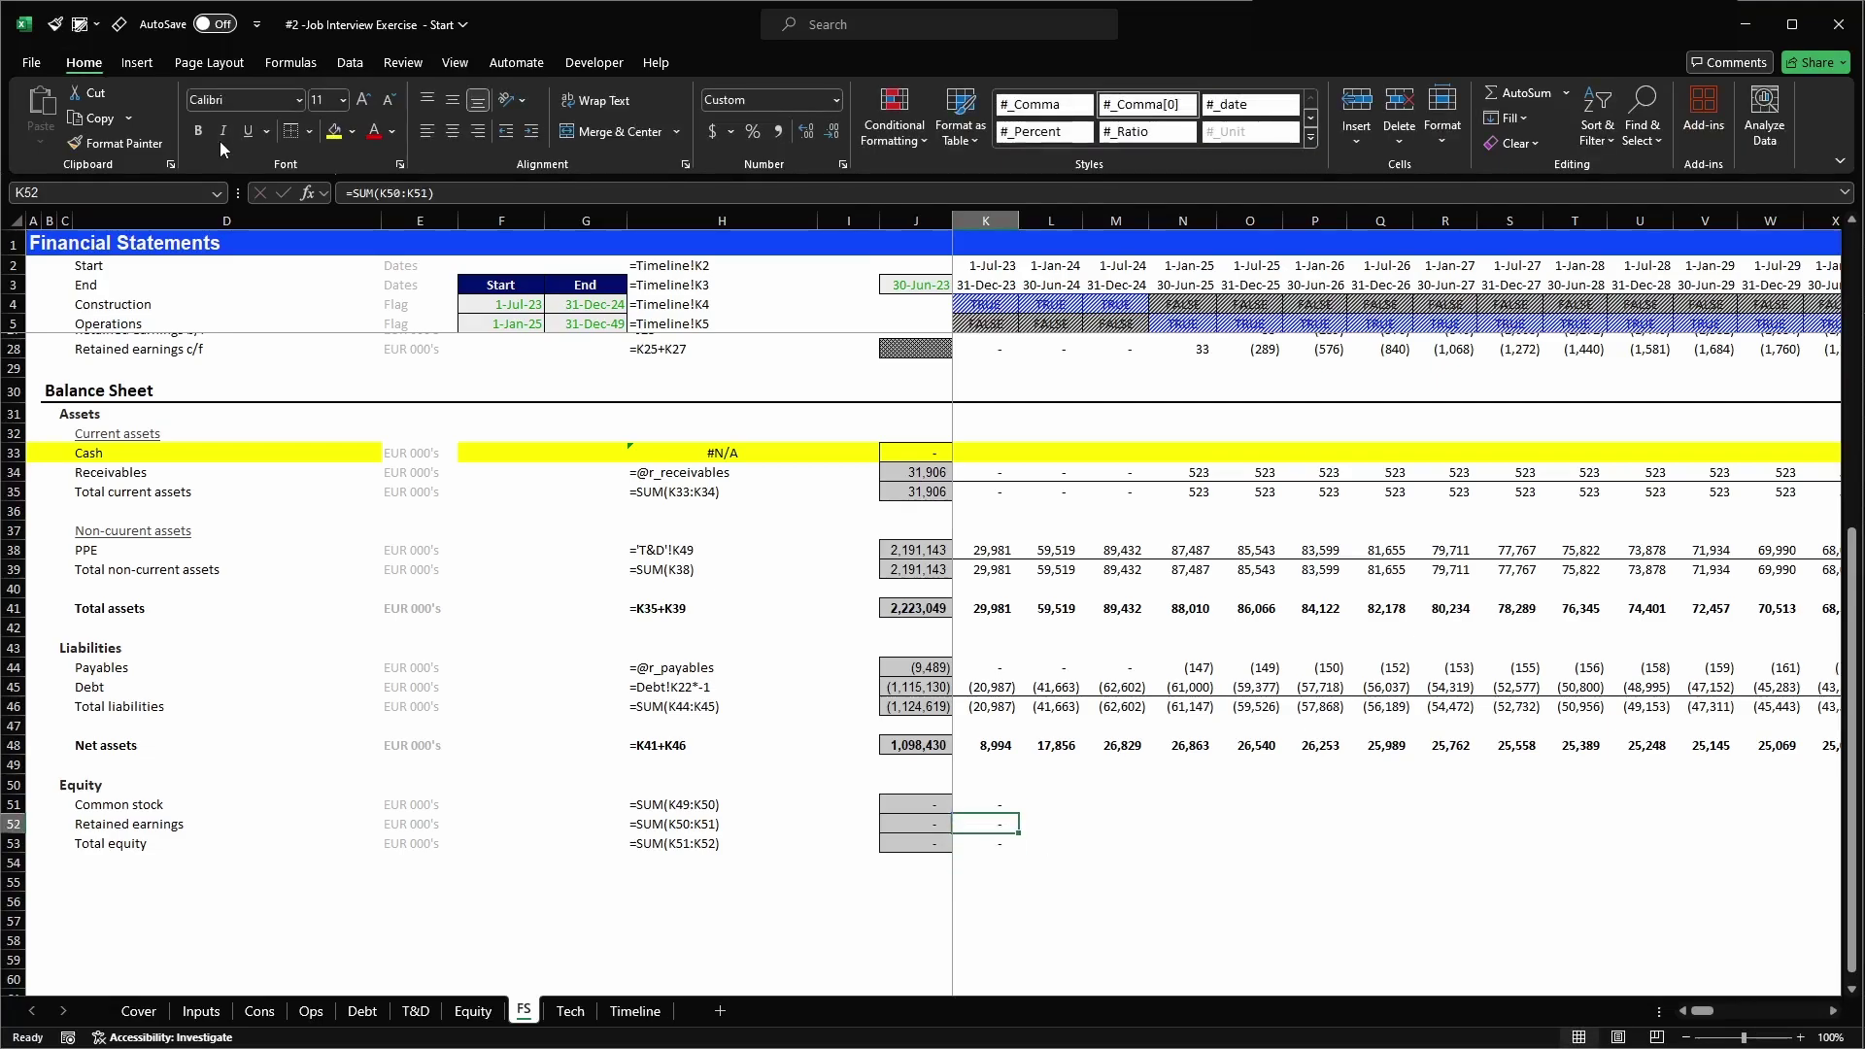
pyautogui.press('Delete')
pyautogui.press('Down')
pyautogui.press('Delete')
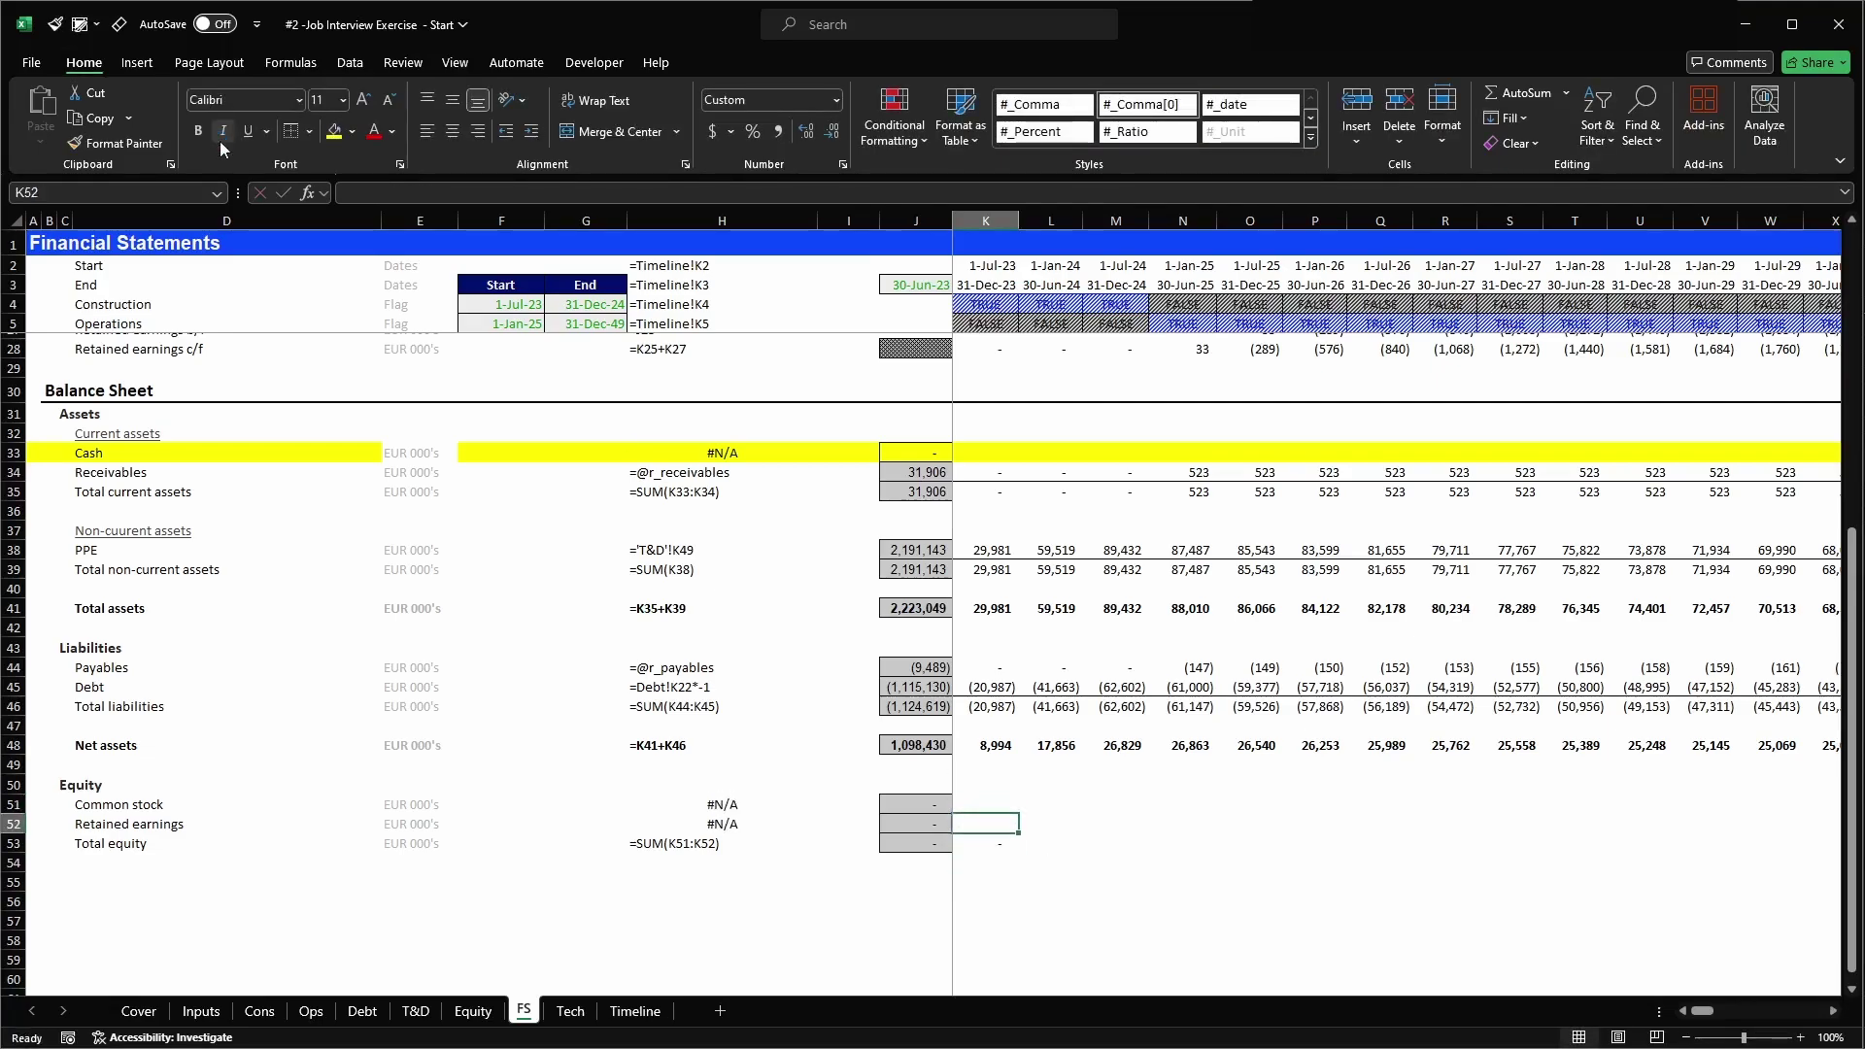
# - Link the first-period Common stock in K51 to the Equity c/f balance with =Equity!K16
pyautogui.press('Up')
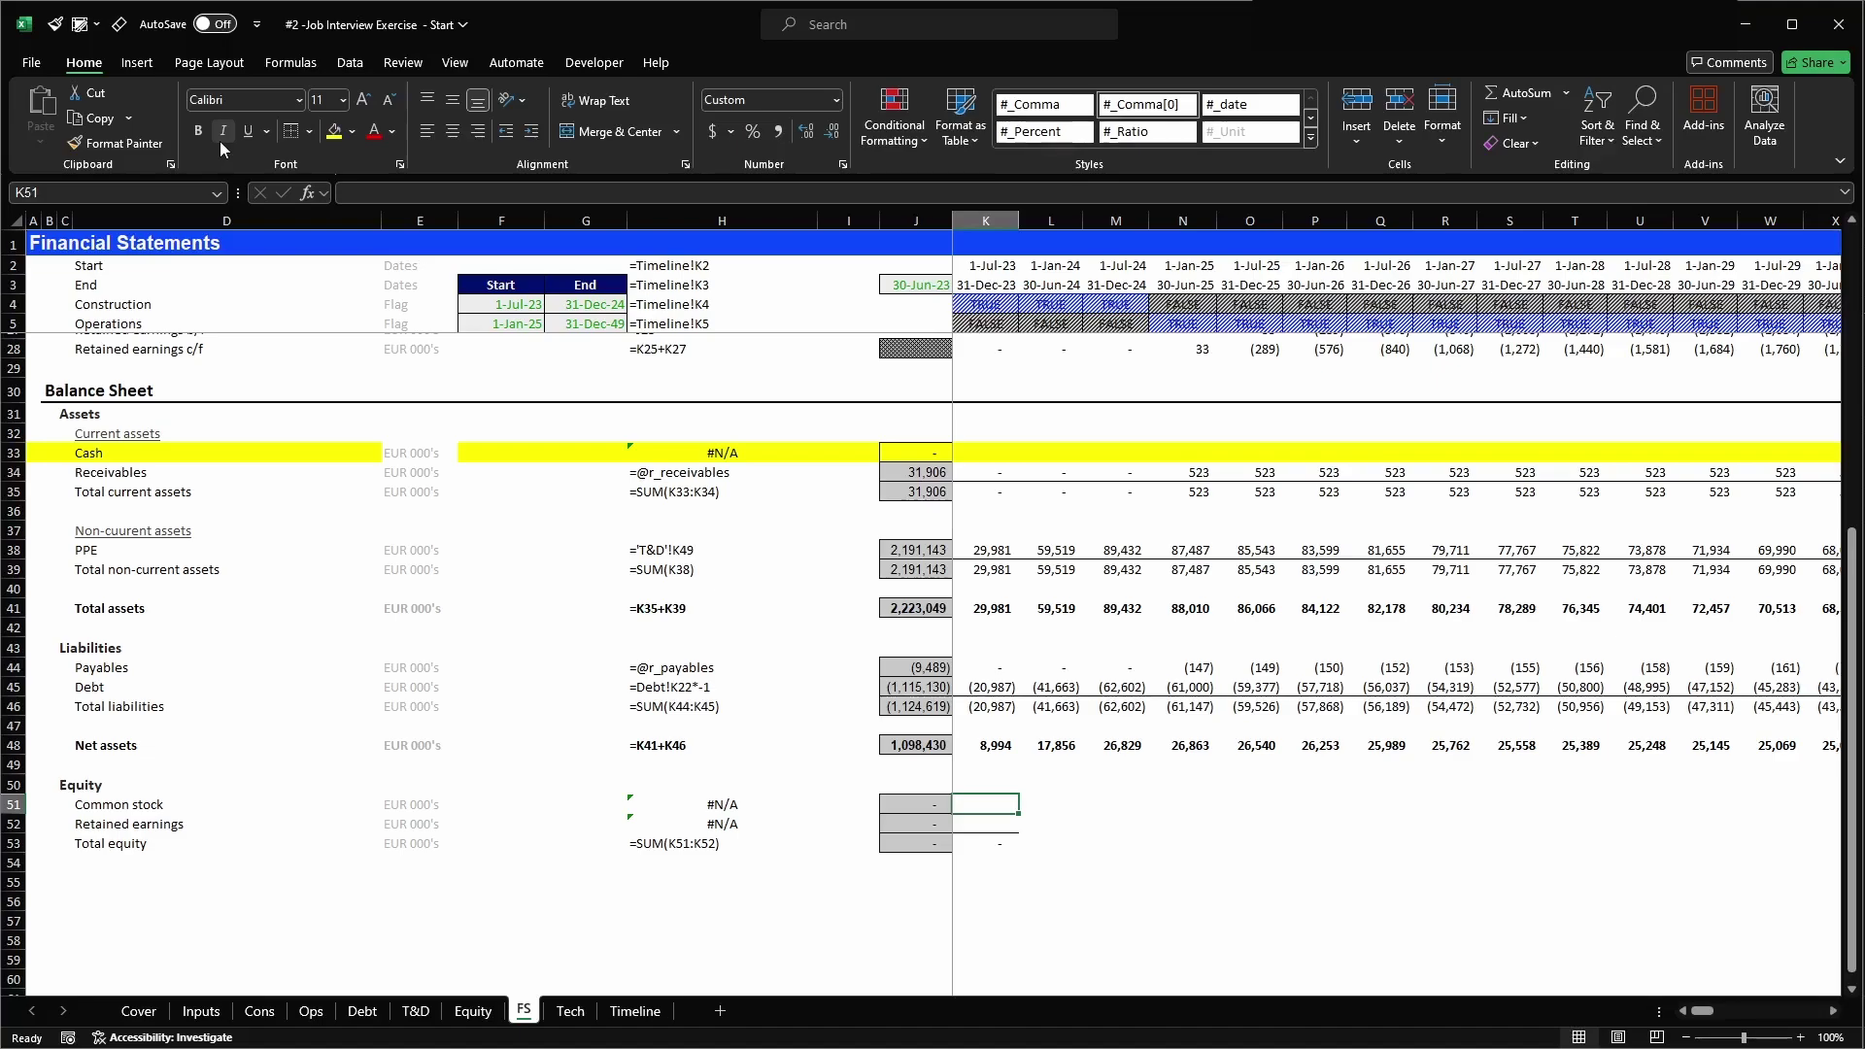
pyautogui.write('=')
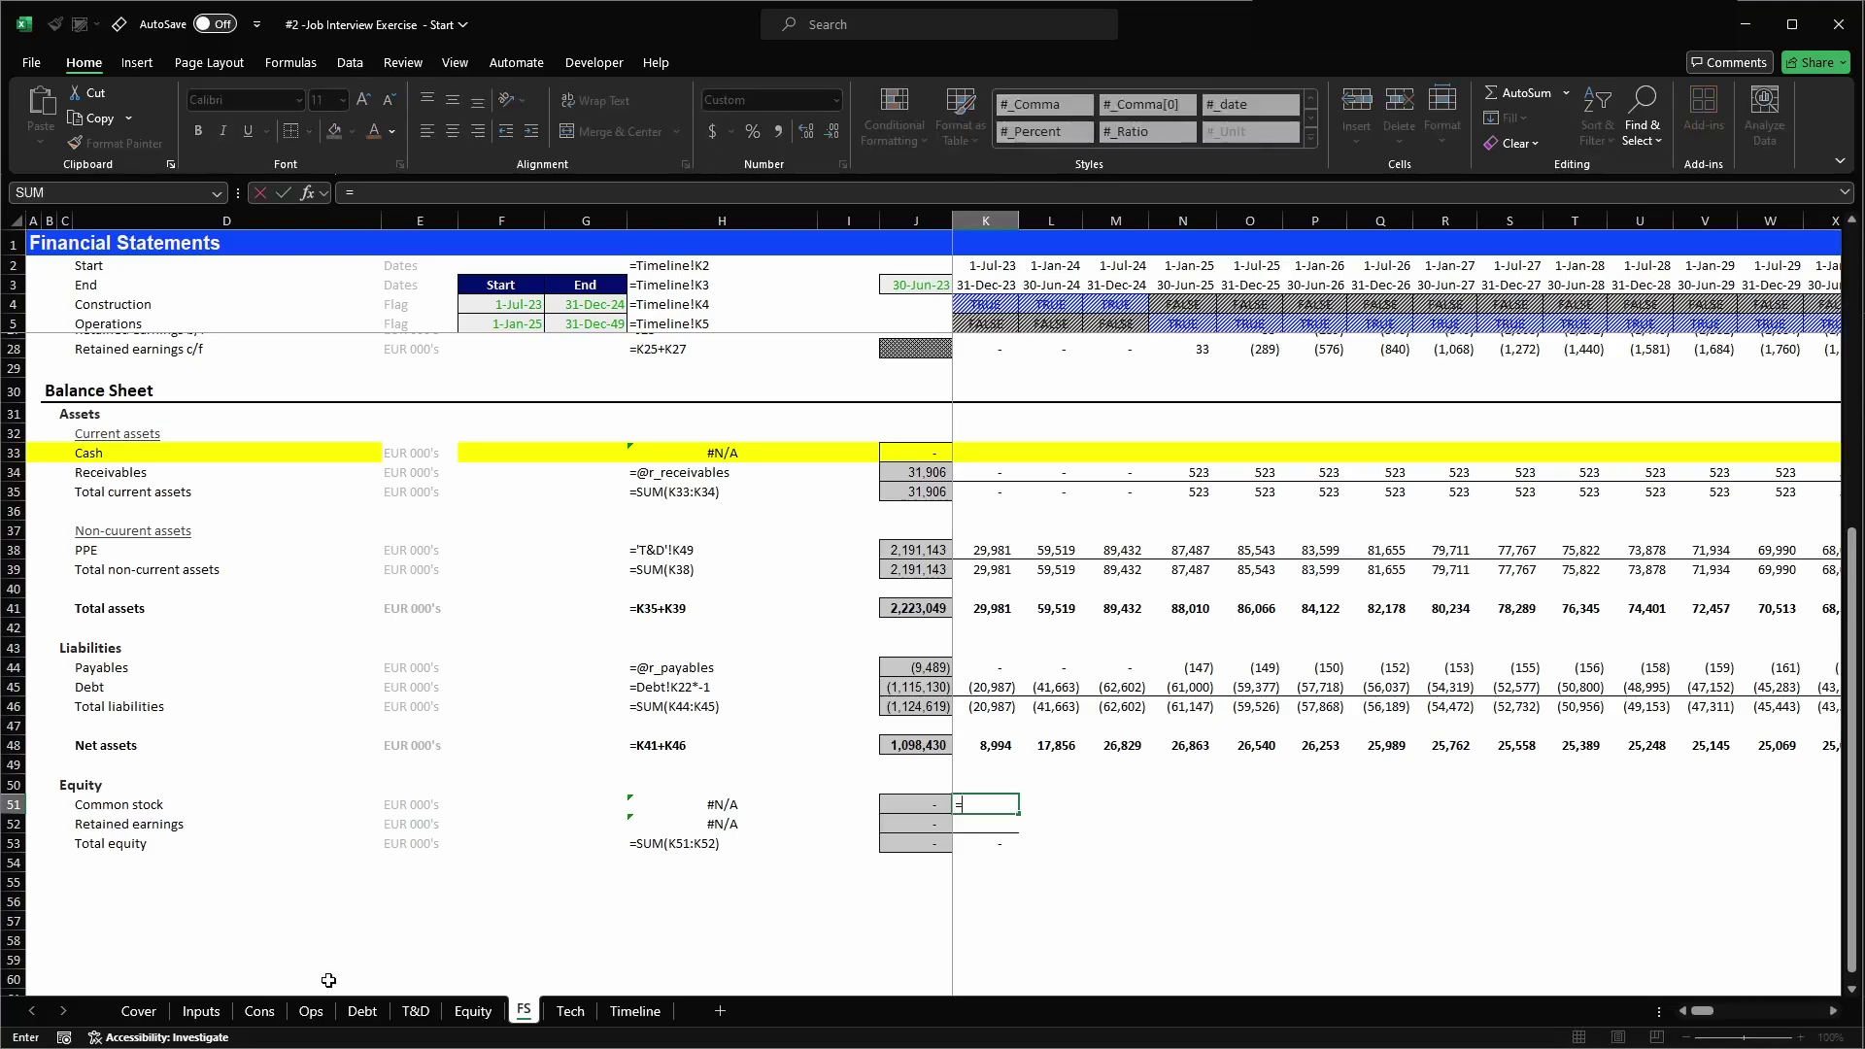
pyautogui.click(473, 1011)
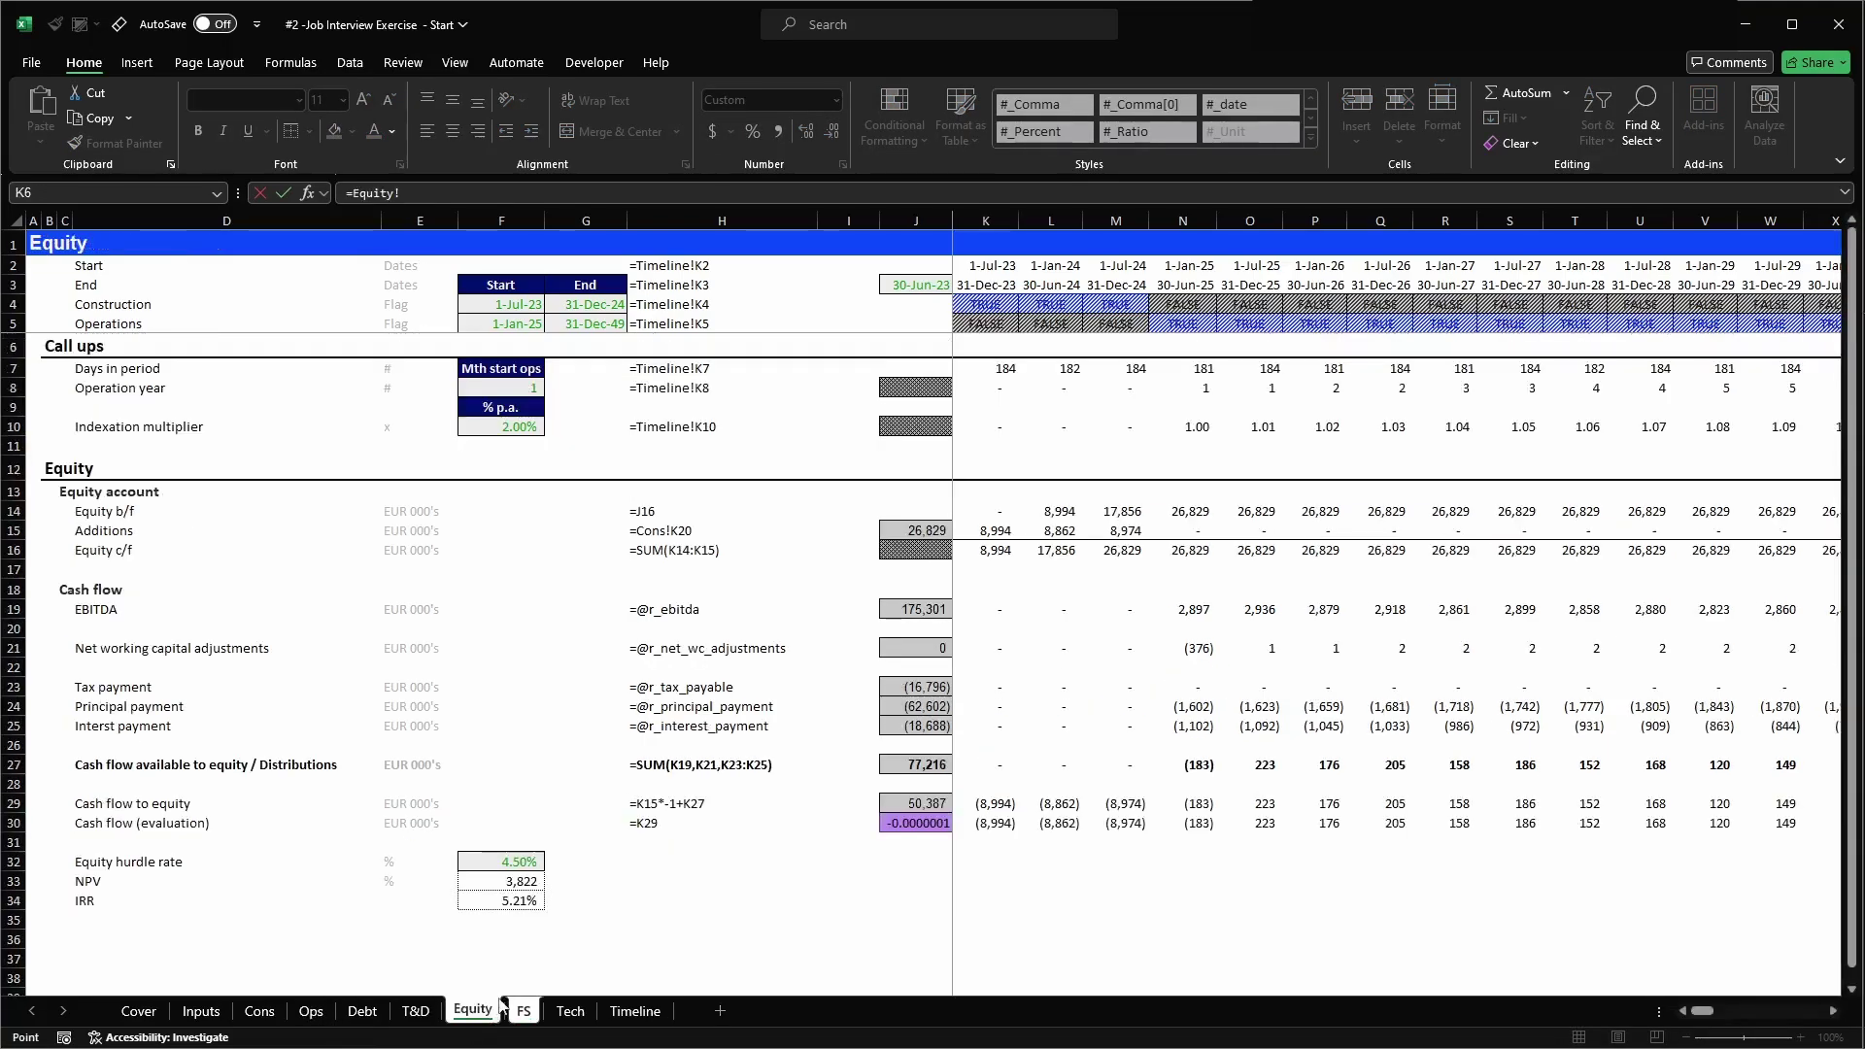
pyautogui.click(911, 551)
pyautogui.press('Right')
pyautogui.press('Return')
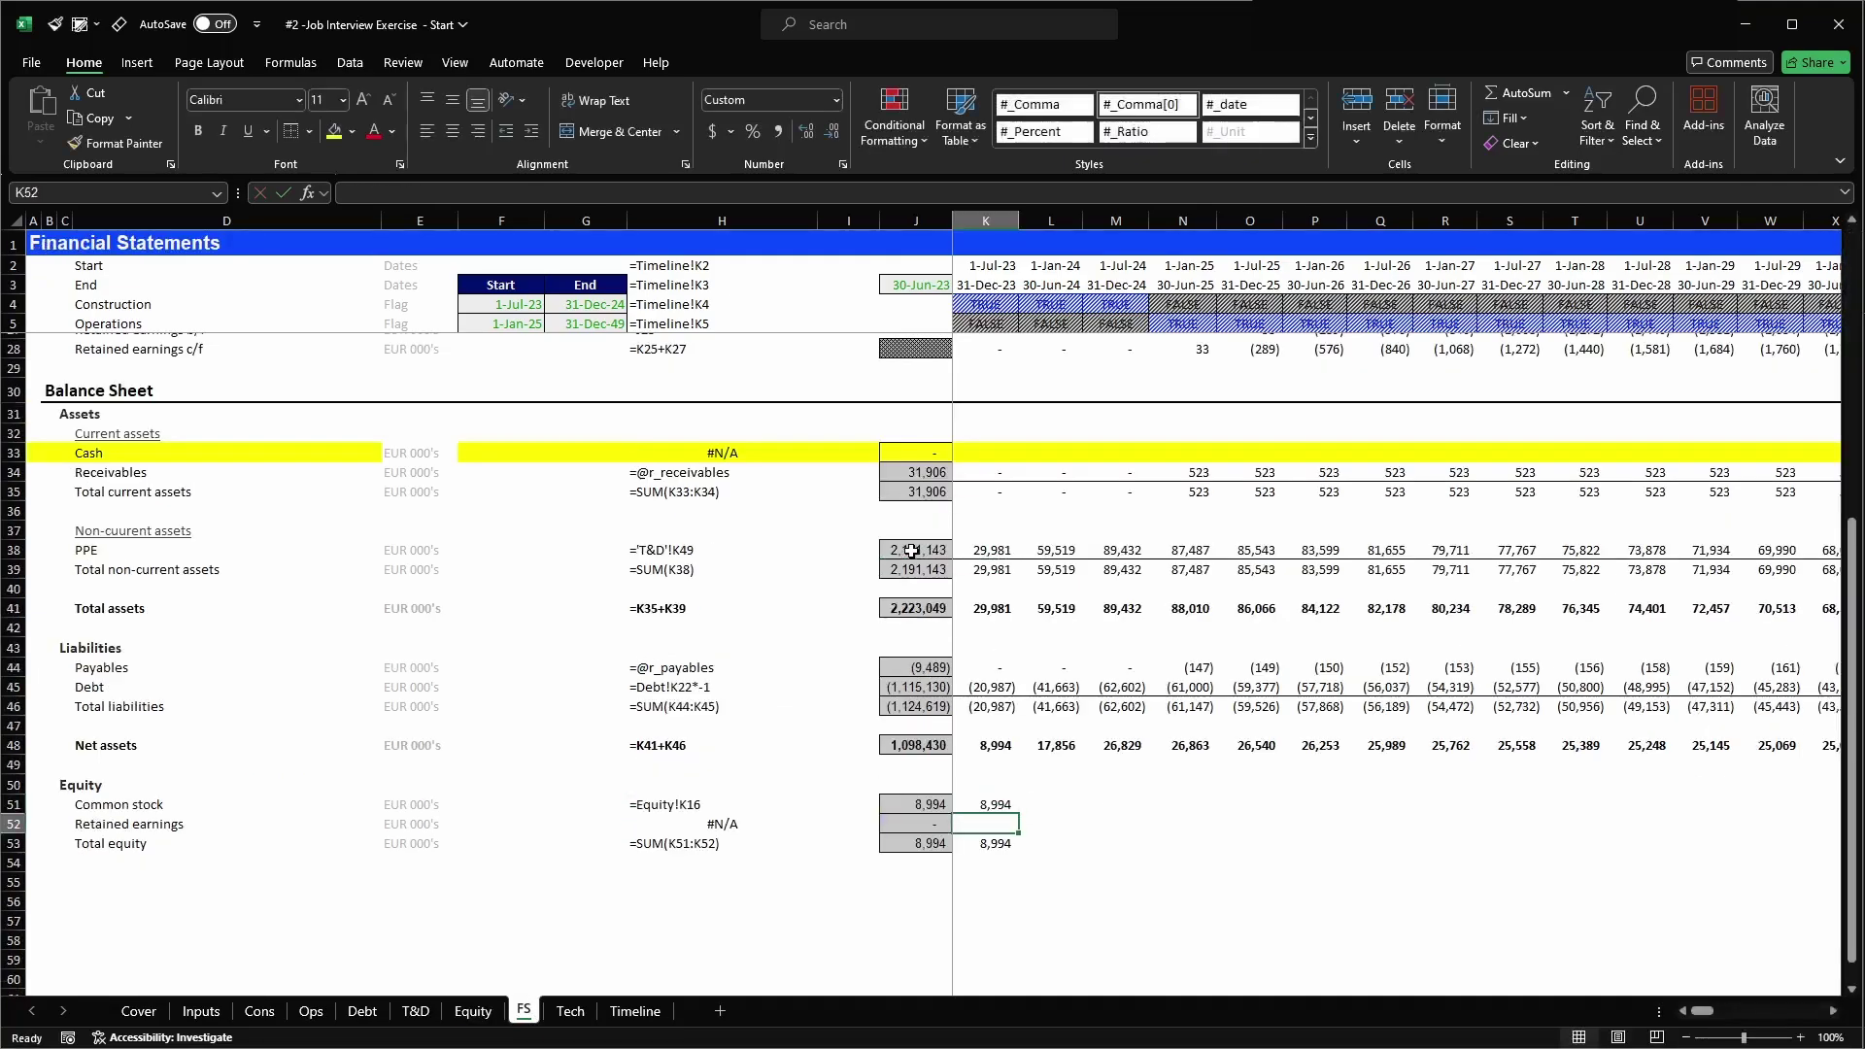
# - Link the first-period Retained earnings in K52 to the profit and loss Retained earnings c/f with =K28
pyautogui.write('=')
pyautogui.scroll(4, 992, 812)
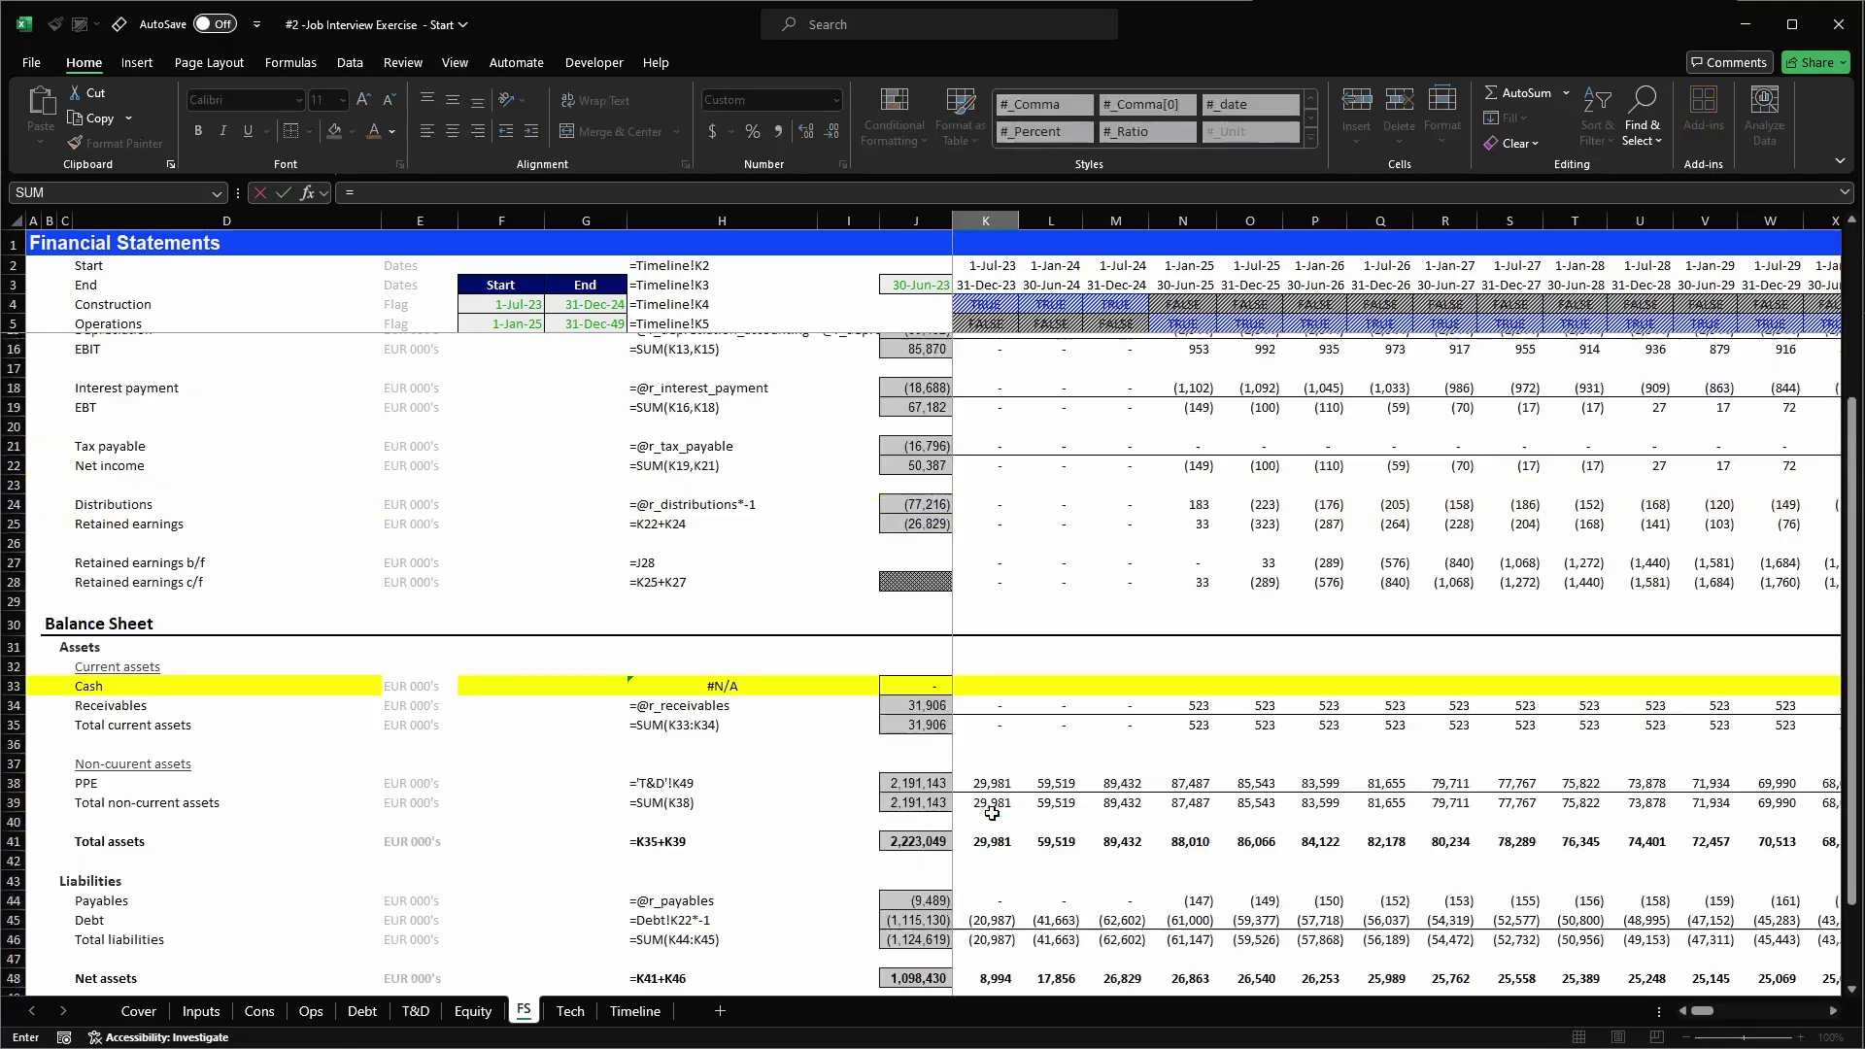
pyautogui.scroll(2, 992, 812)
pyautogui.click(1001, 698)
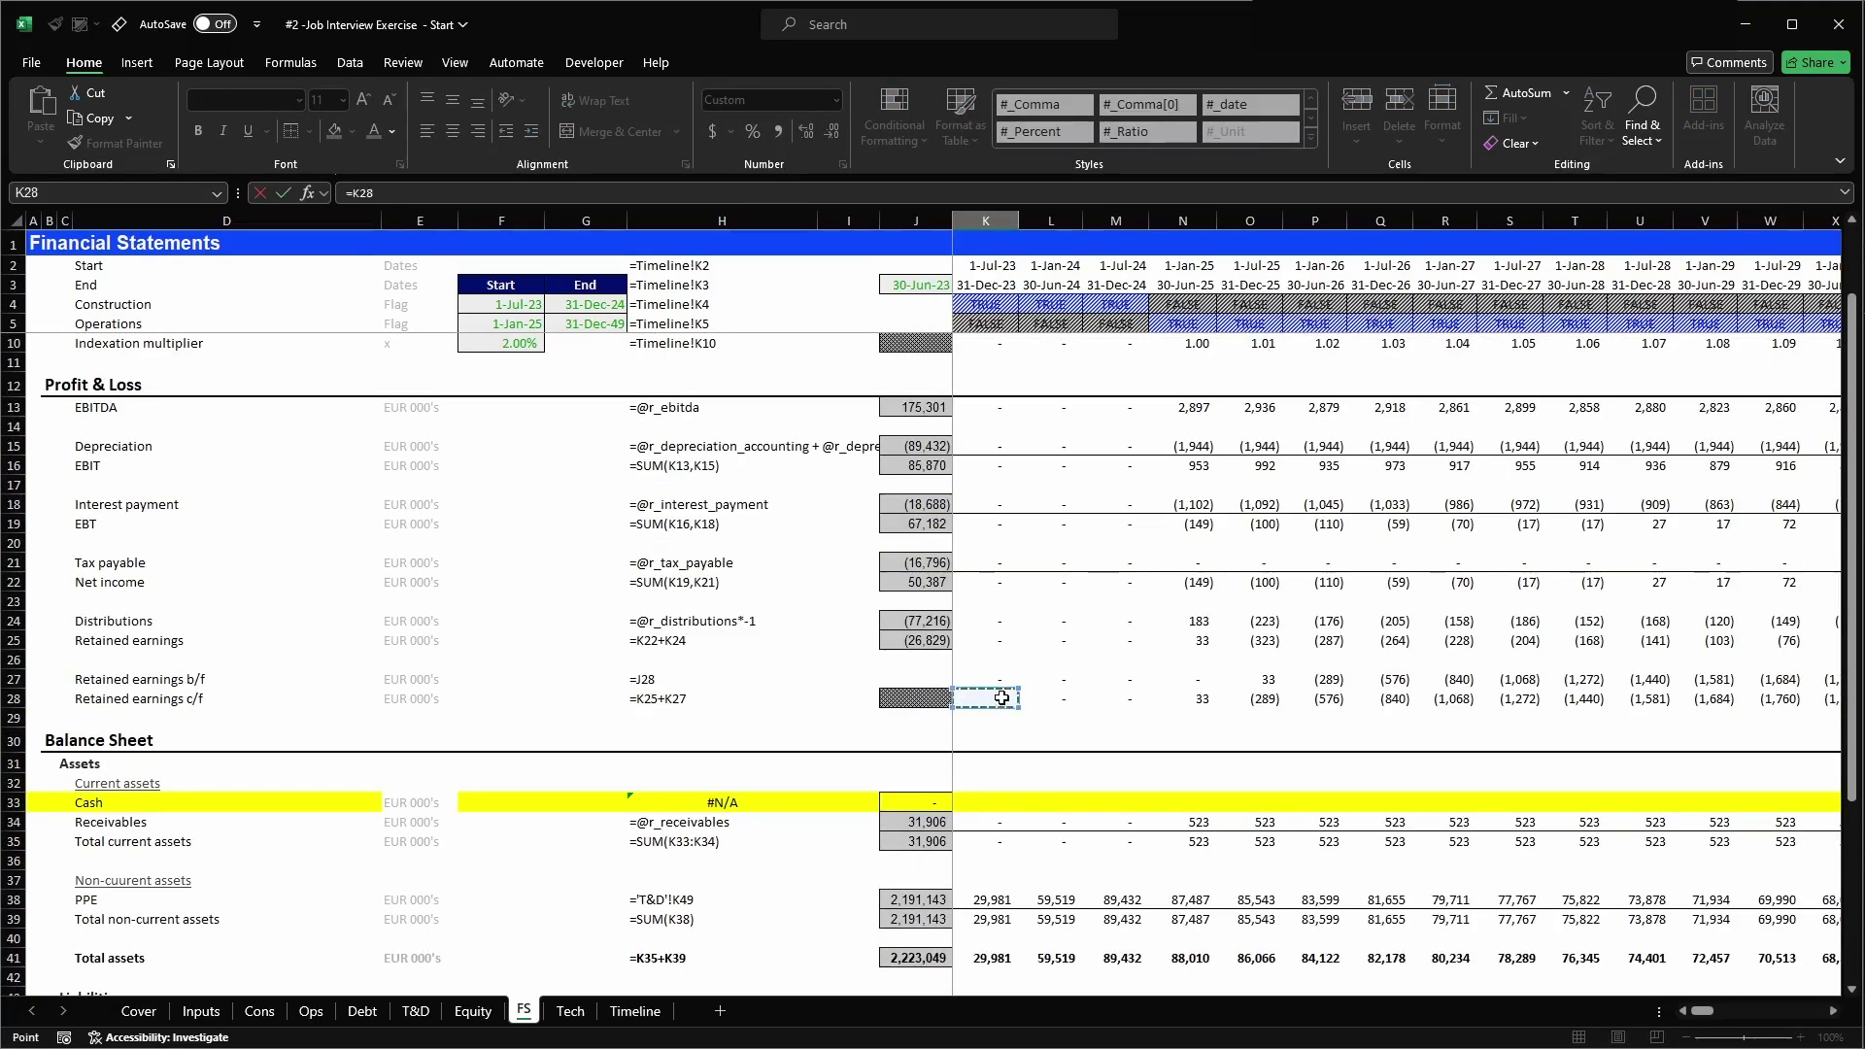
pyautogui.press('Return')
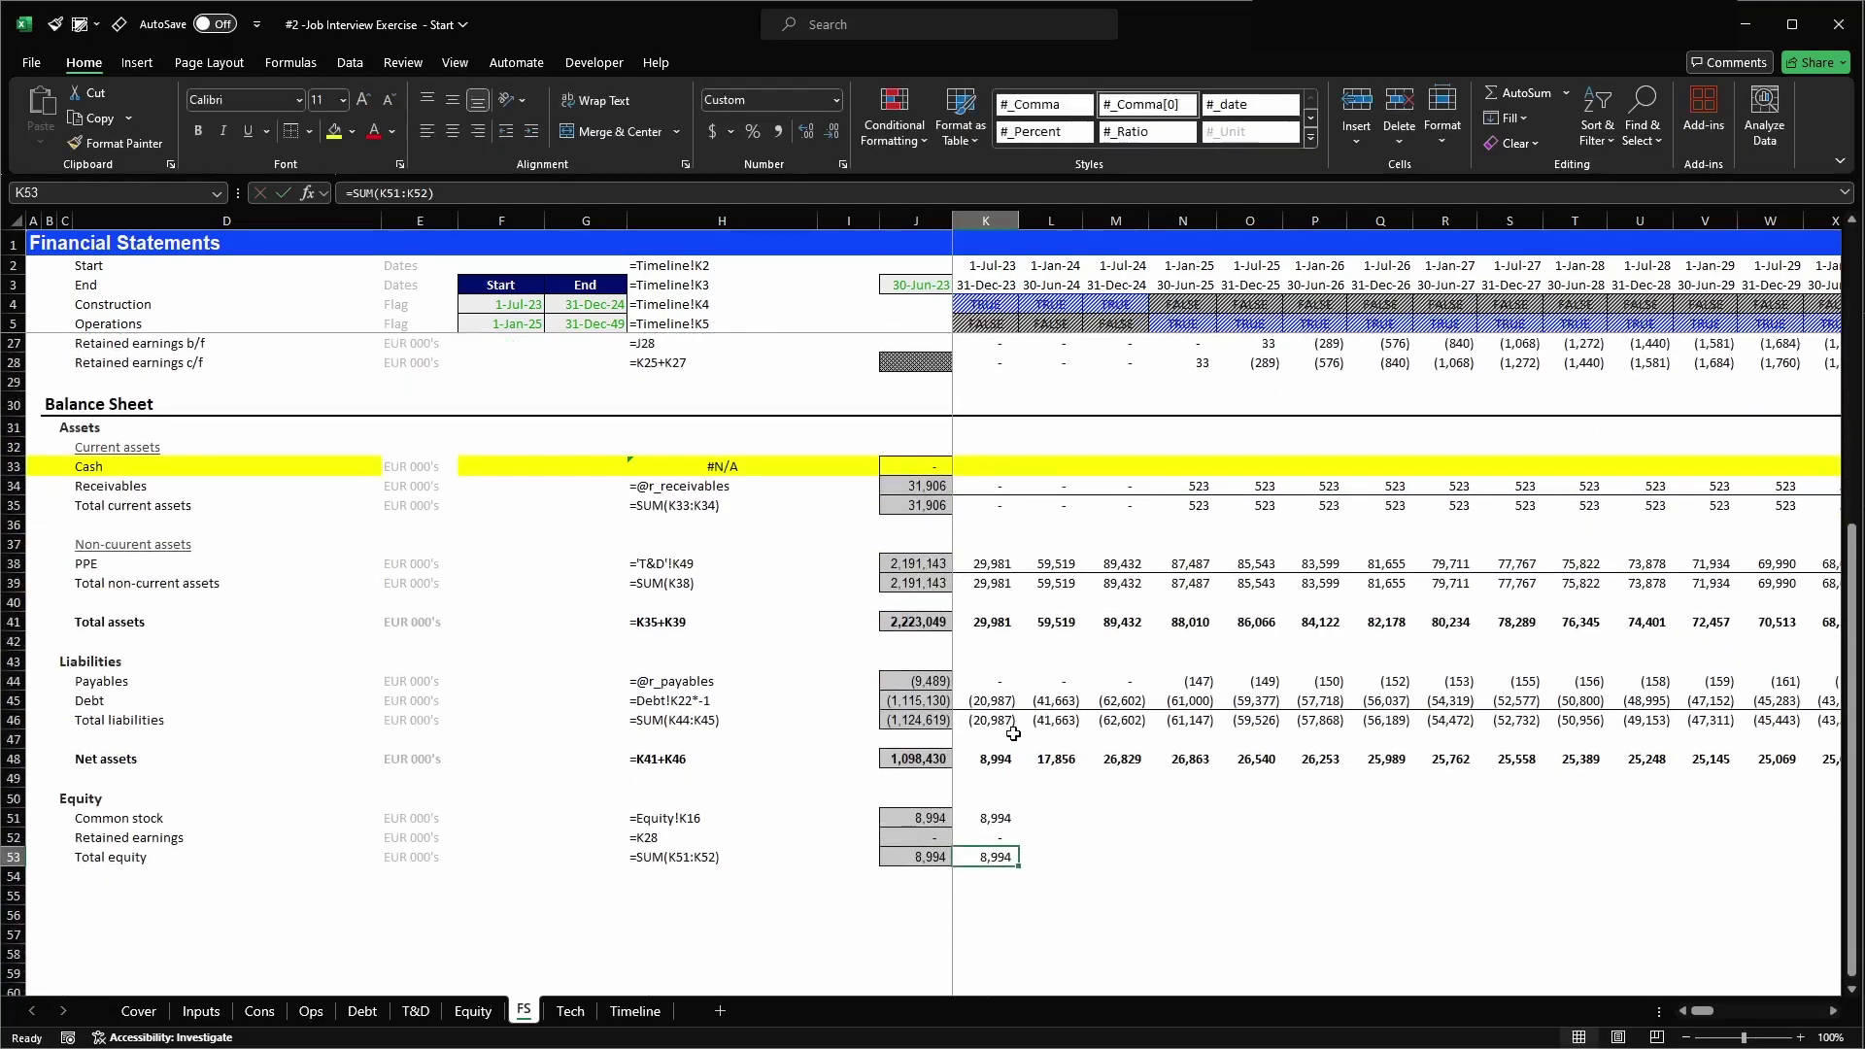
# - Copy the first-period equity formulas K51:K53 across all remaining periods
pyautogui.hotkey('shift', 'Up')
pyautogui.hotkey('shift', 'Up')
pyautogui.hotkey('ctrl', 'c')
pyautogui.hotkey('ctrl', 'shift', 'Right')
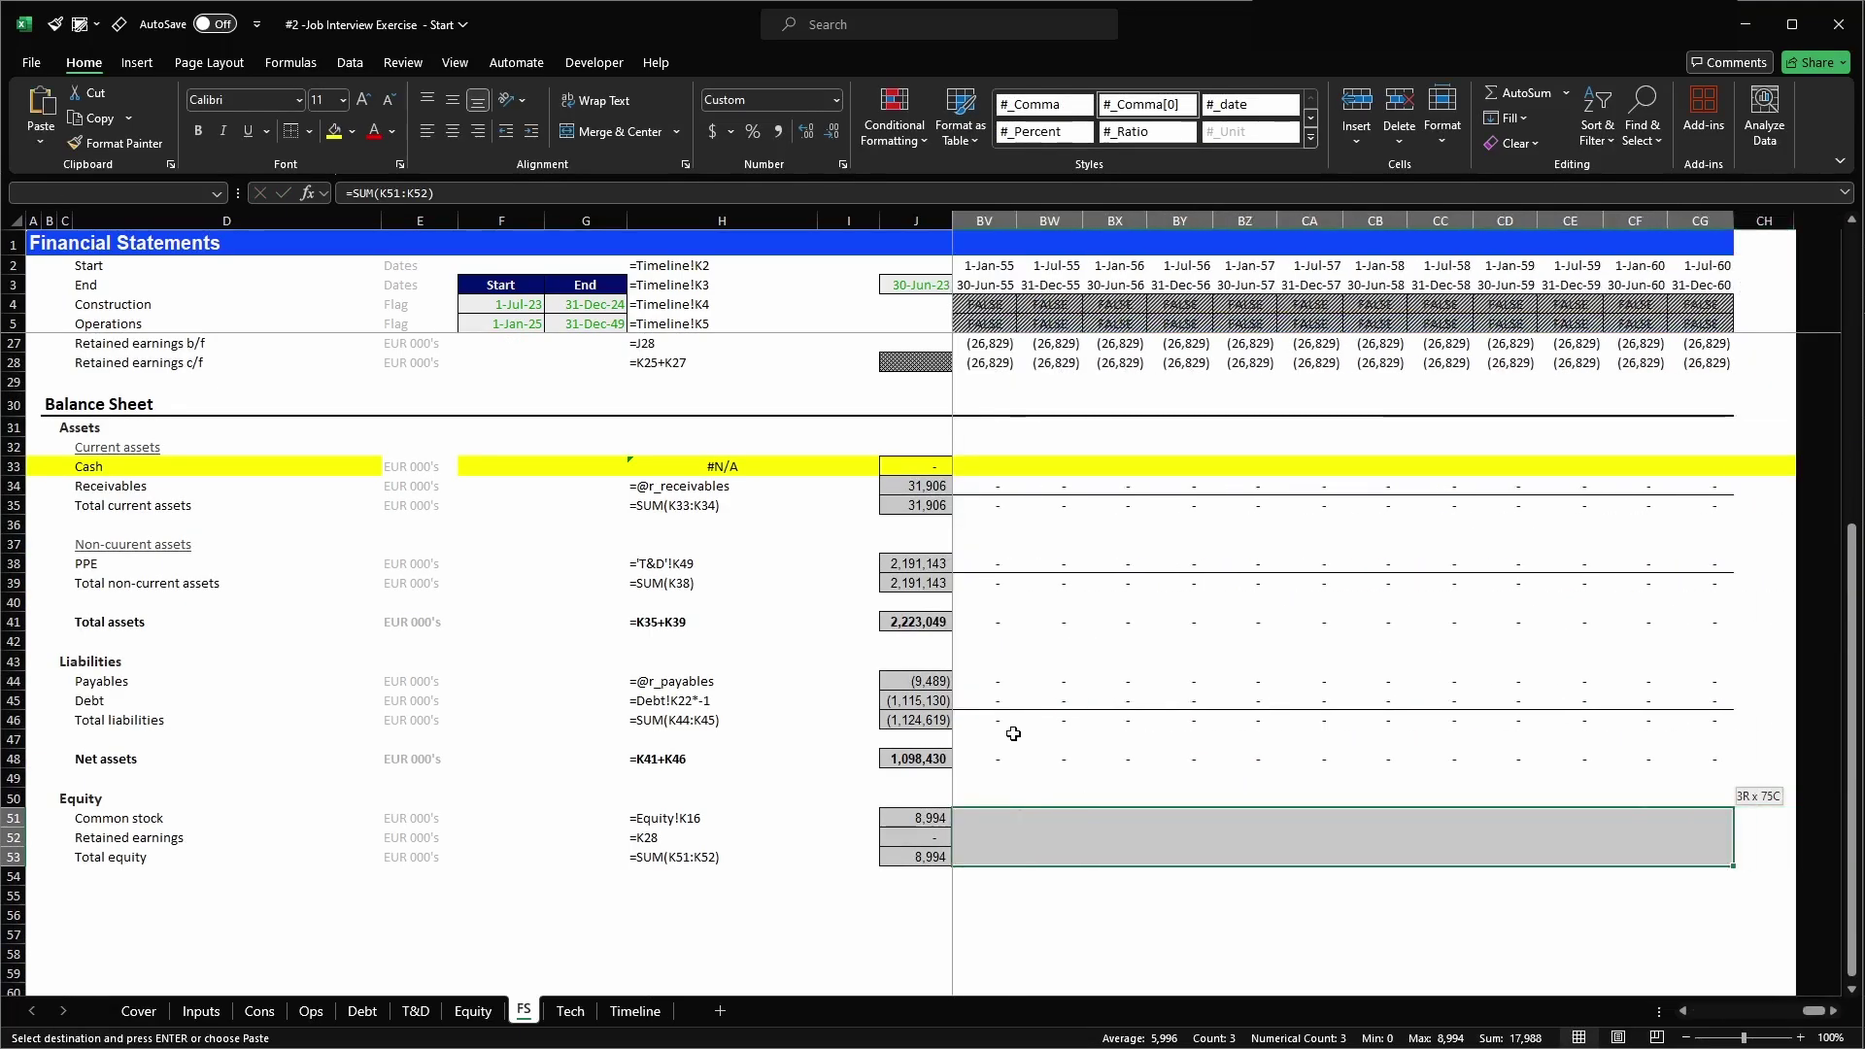
pyautogui.press('Return')
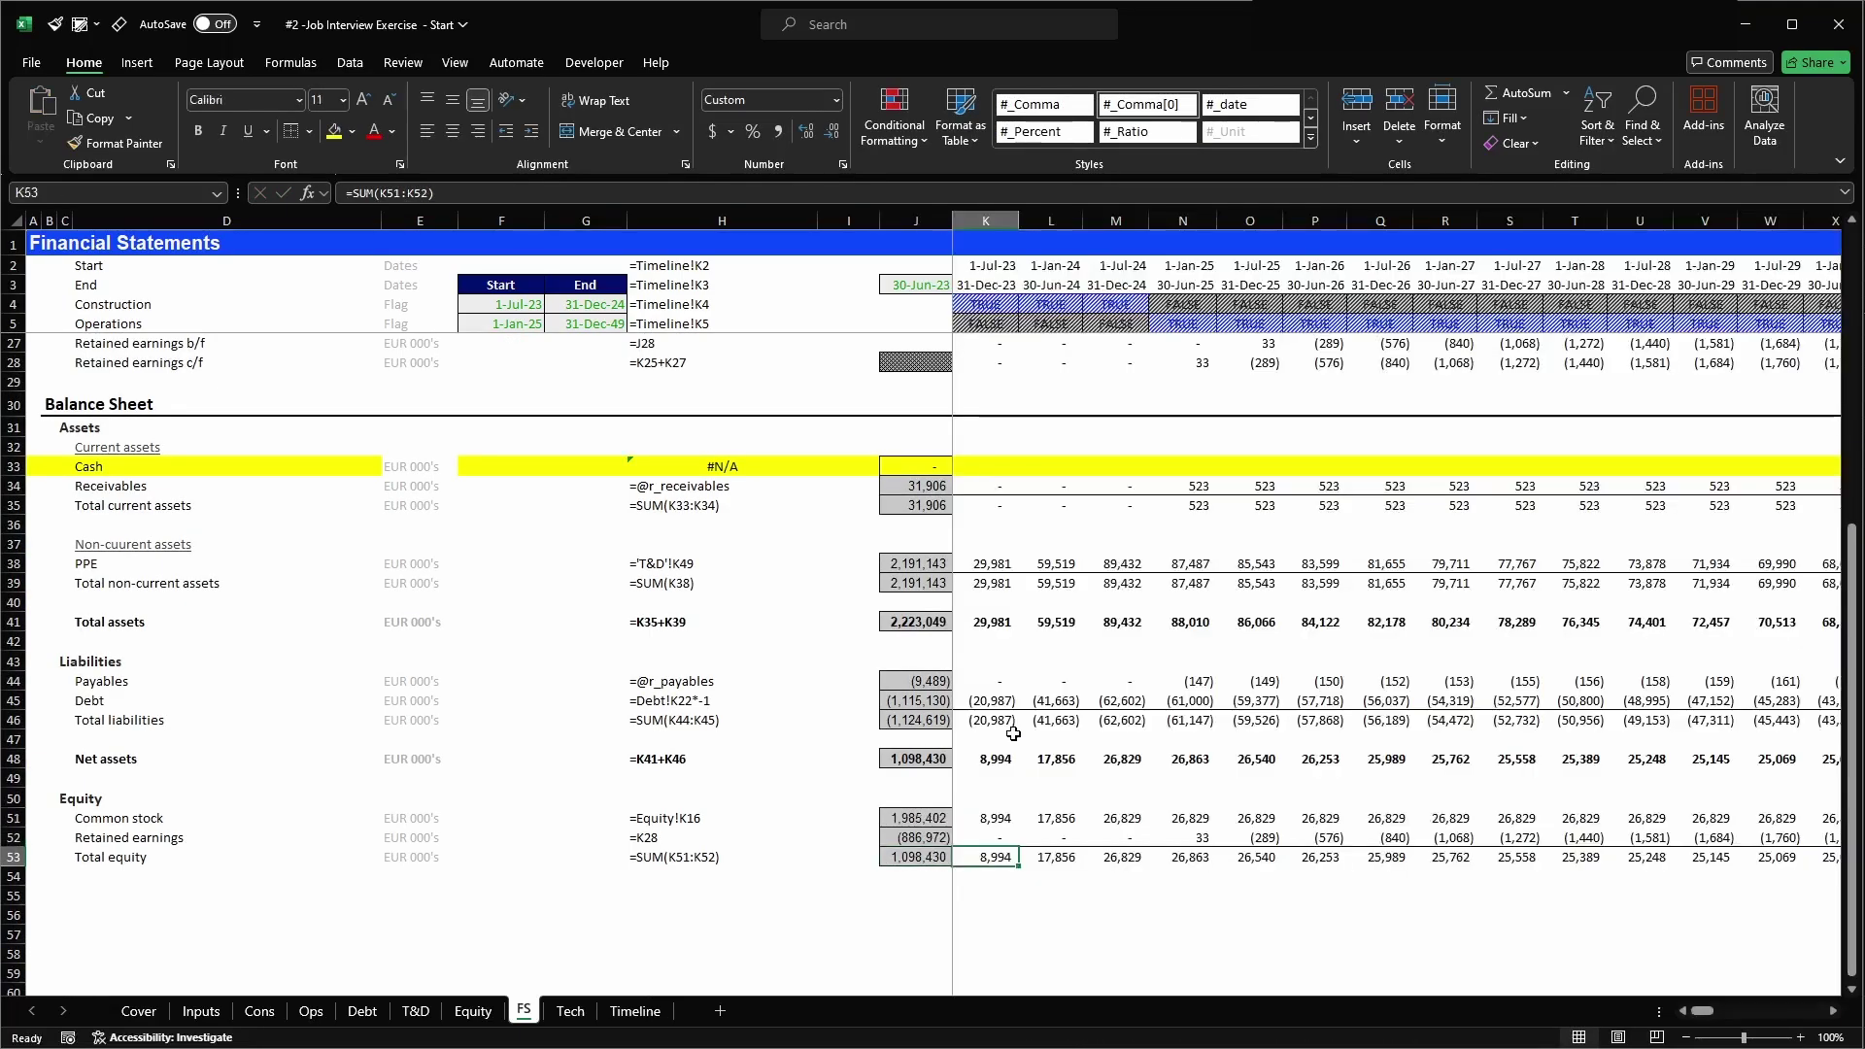
# - Add a "Balance check" label in D55 below the Total equity row
pyautogui.press('Right')
pyautogui.press('Right')
pyautogui.press('Right')
pyautogui.press('Left')
pyautogui.press('Left')
pyautogui.press('Left')
pyautogui.press('Left')
pyautogui.press('Left')
pyautogui.press('Left')
pyautogui.press('Left')
pyautogui.press('Left')
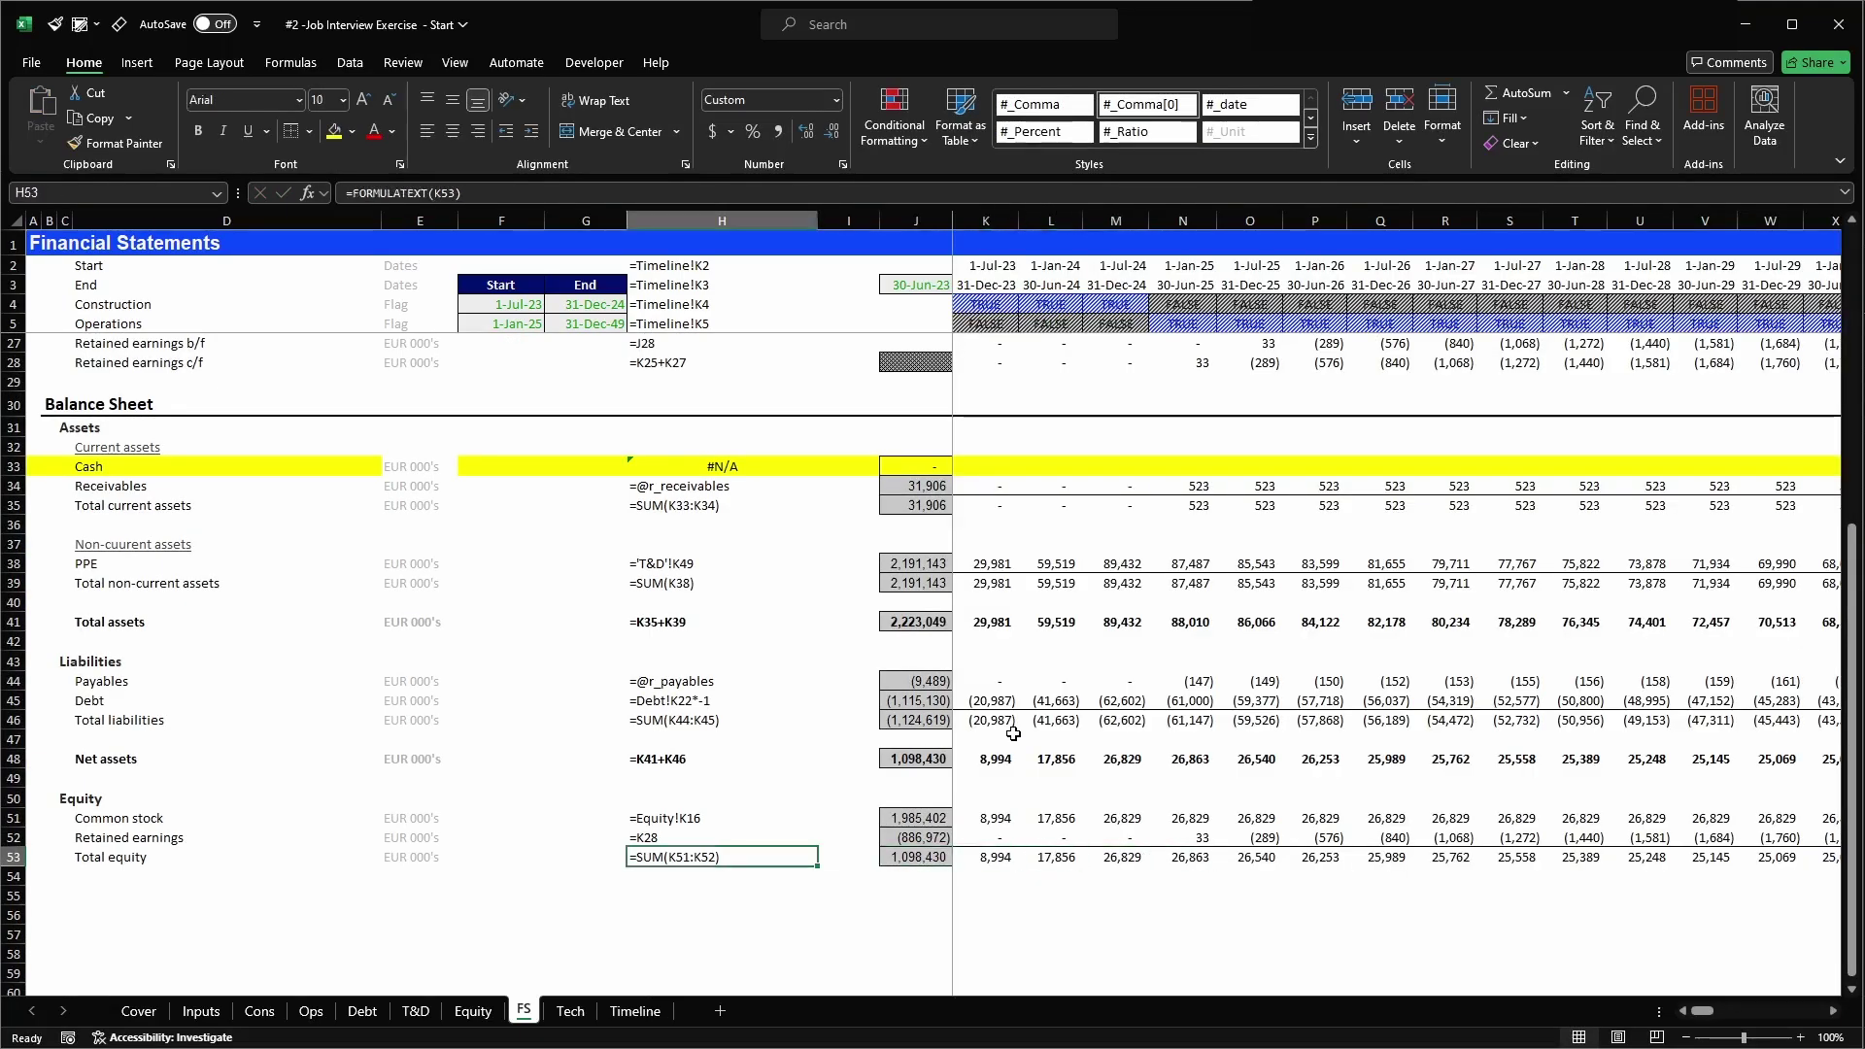
pyautogui.press('Left')
pyautogui.press('Left')
pyautogui.press('Left')
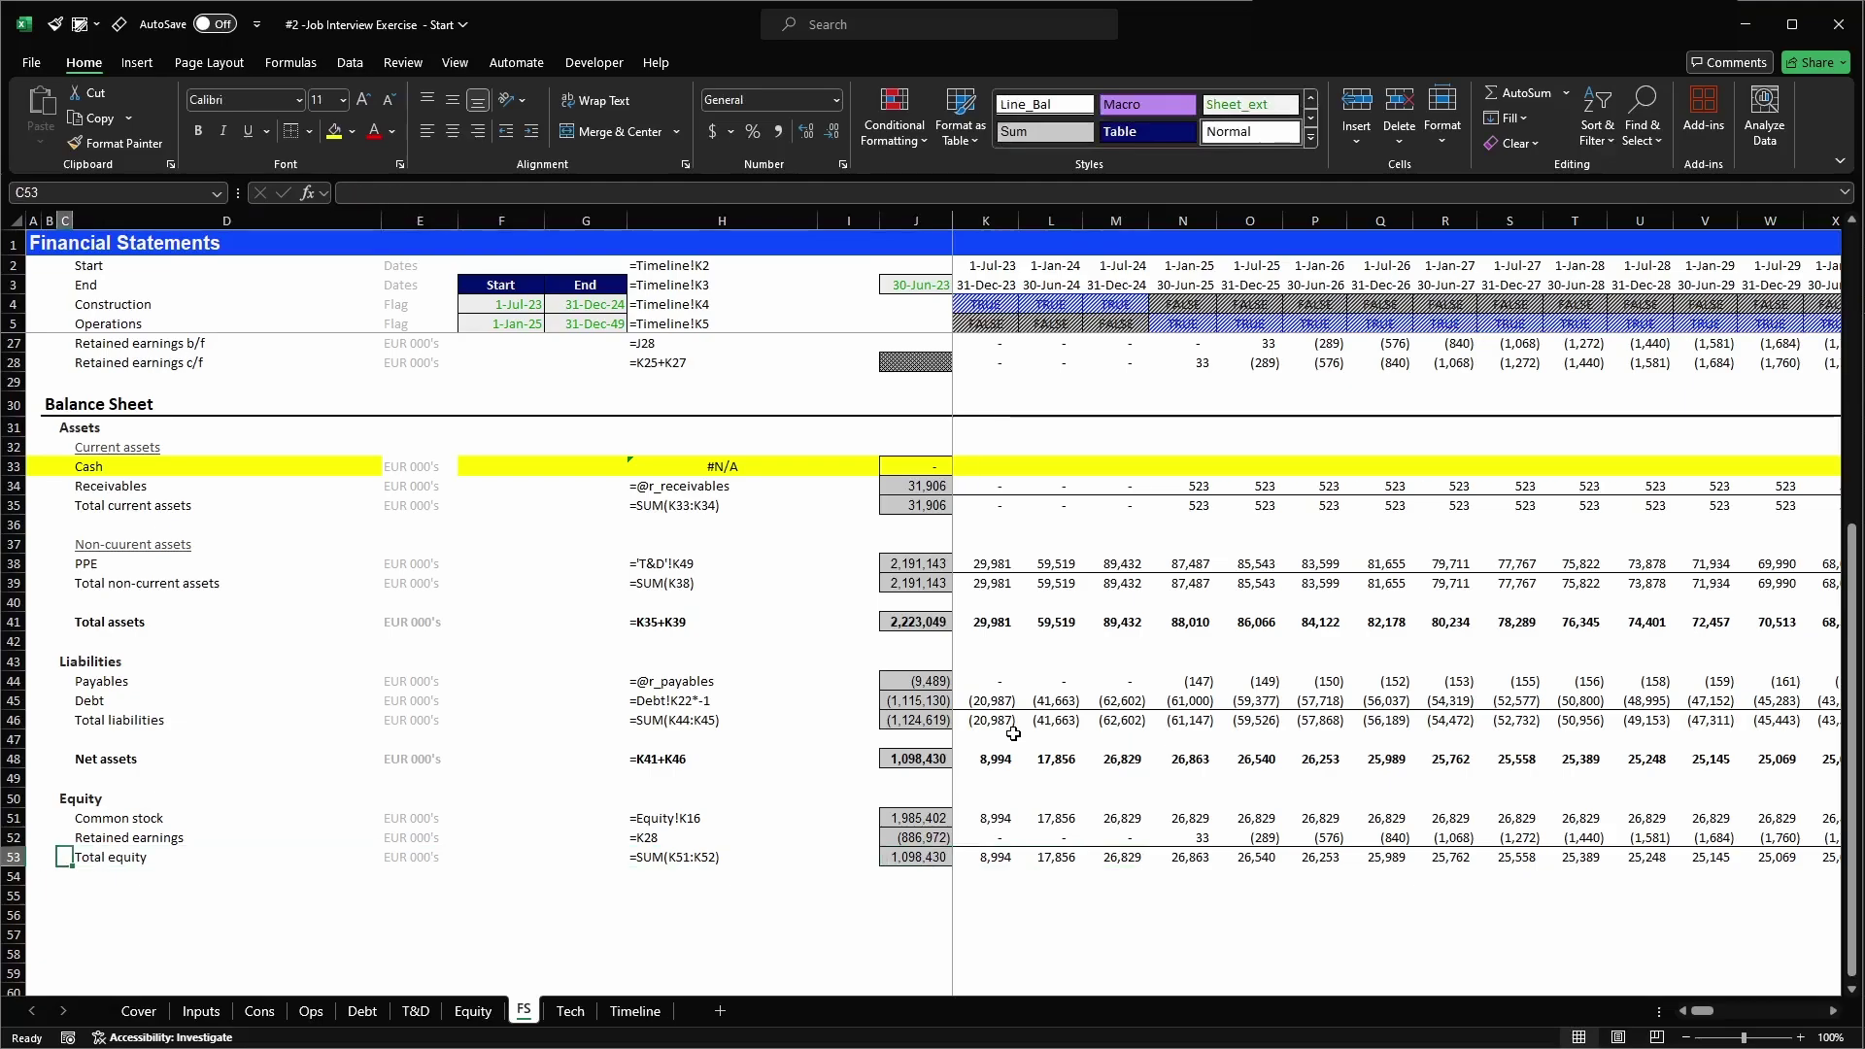
pyautogui.press('Right')
pyautogui.press('Down')
pyautogui.press('Down')
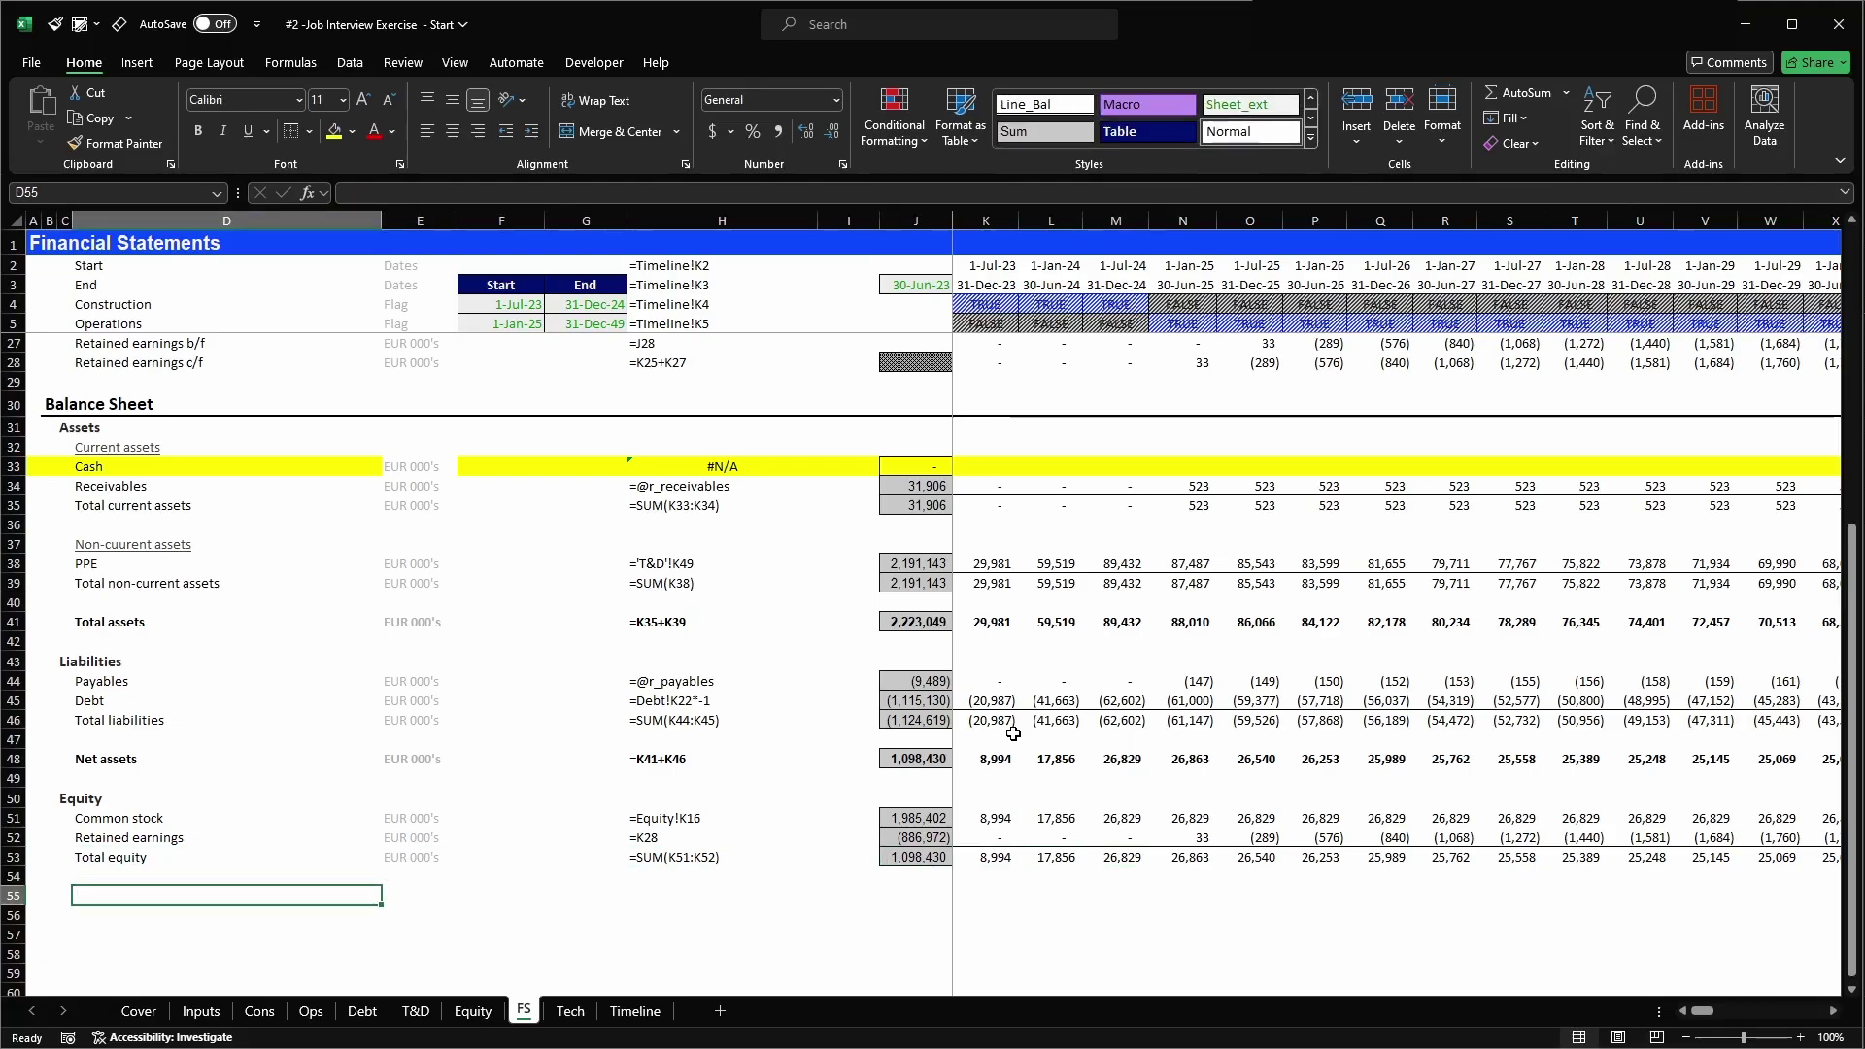
pyautogui.write('Balance check')
# - Set the first-period Balance check formula in K55 to =K48-K53
pyautogui.press('Right')
pyautogui.press('Right')
pyautogui.press('Right')
pyautogui.press('Right')
pyautogui.press('Right')
pyautogui.press('Right')
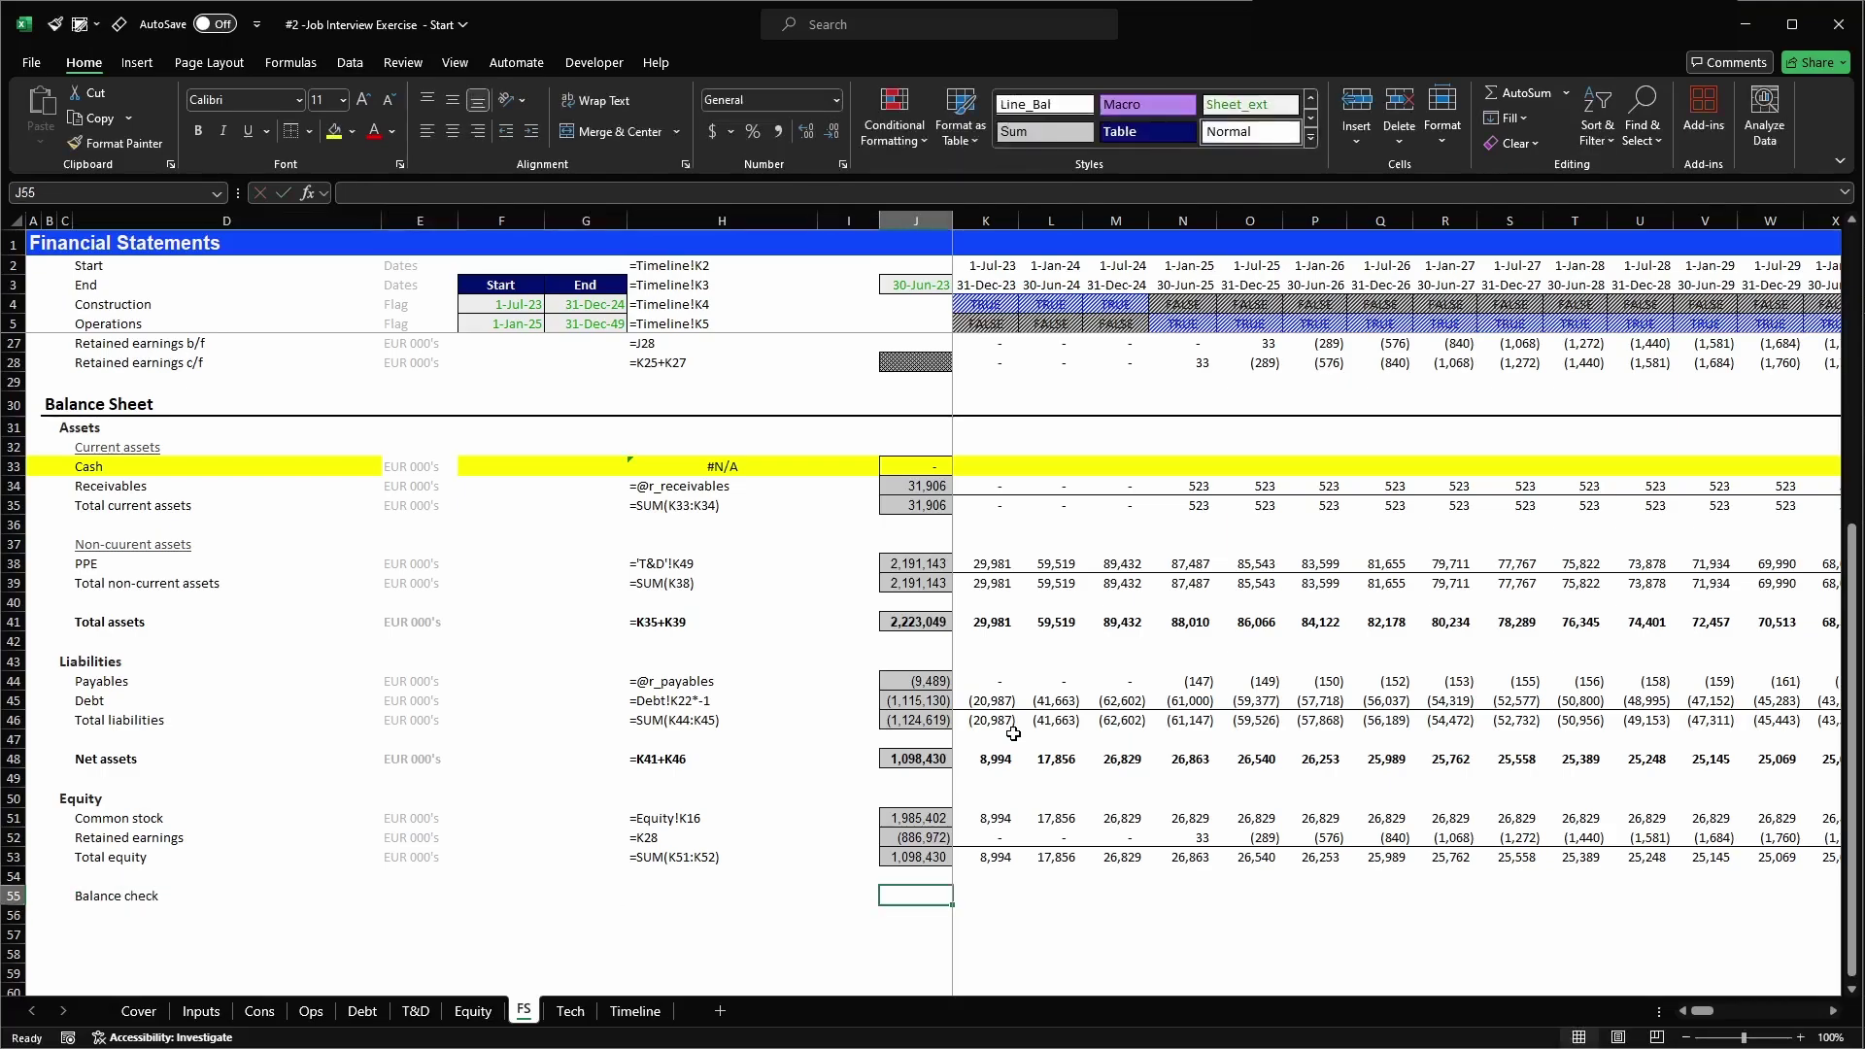
pyautogui.press('Right')
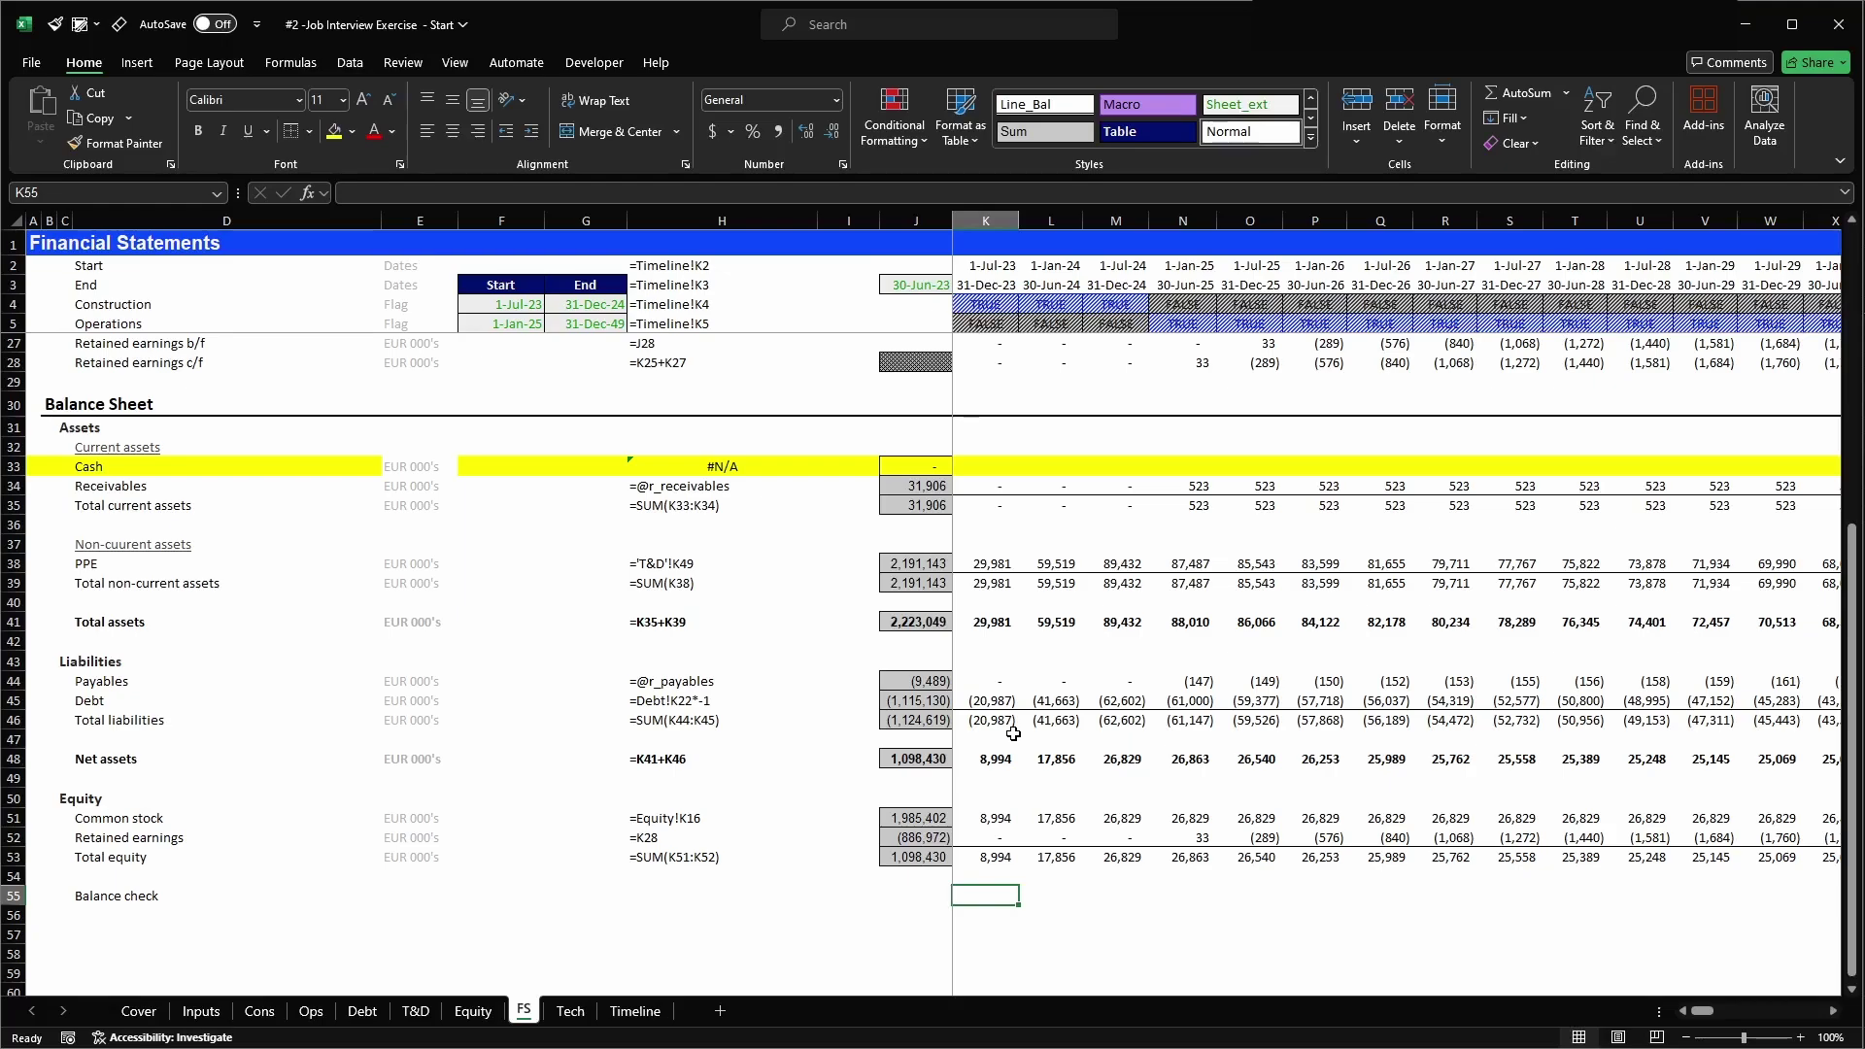
pyautogui.write('=')
pyautogui.press('Up')
pyautogui.press('Up')
pyautogui.press('Up')
pyautogui.press('Up')
pyautogui.press('Up')
pyautogui.press('Up')
pyautogui.press('Up')
pyautogui.write('-')
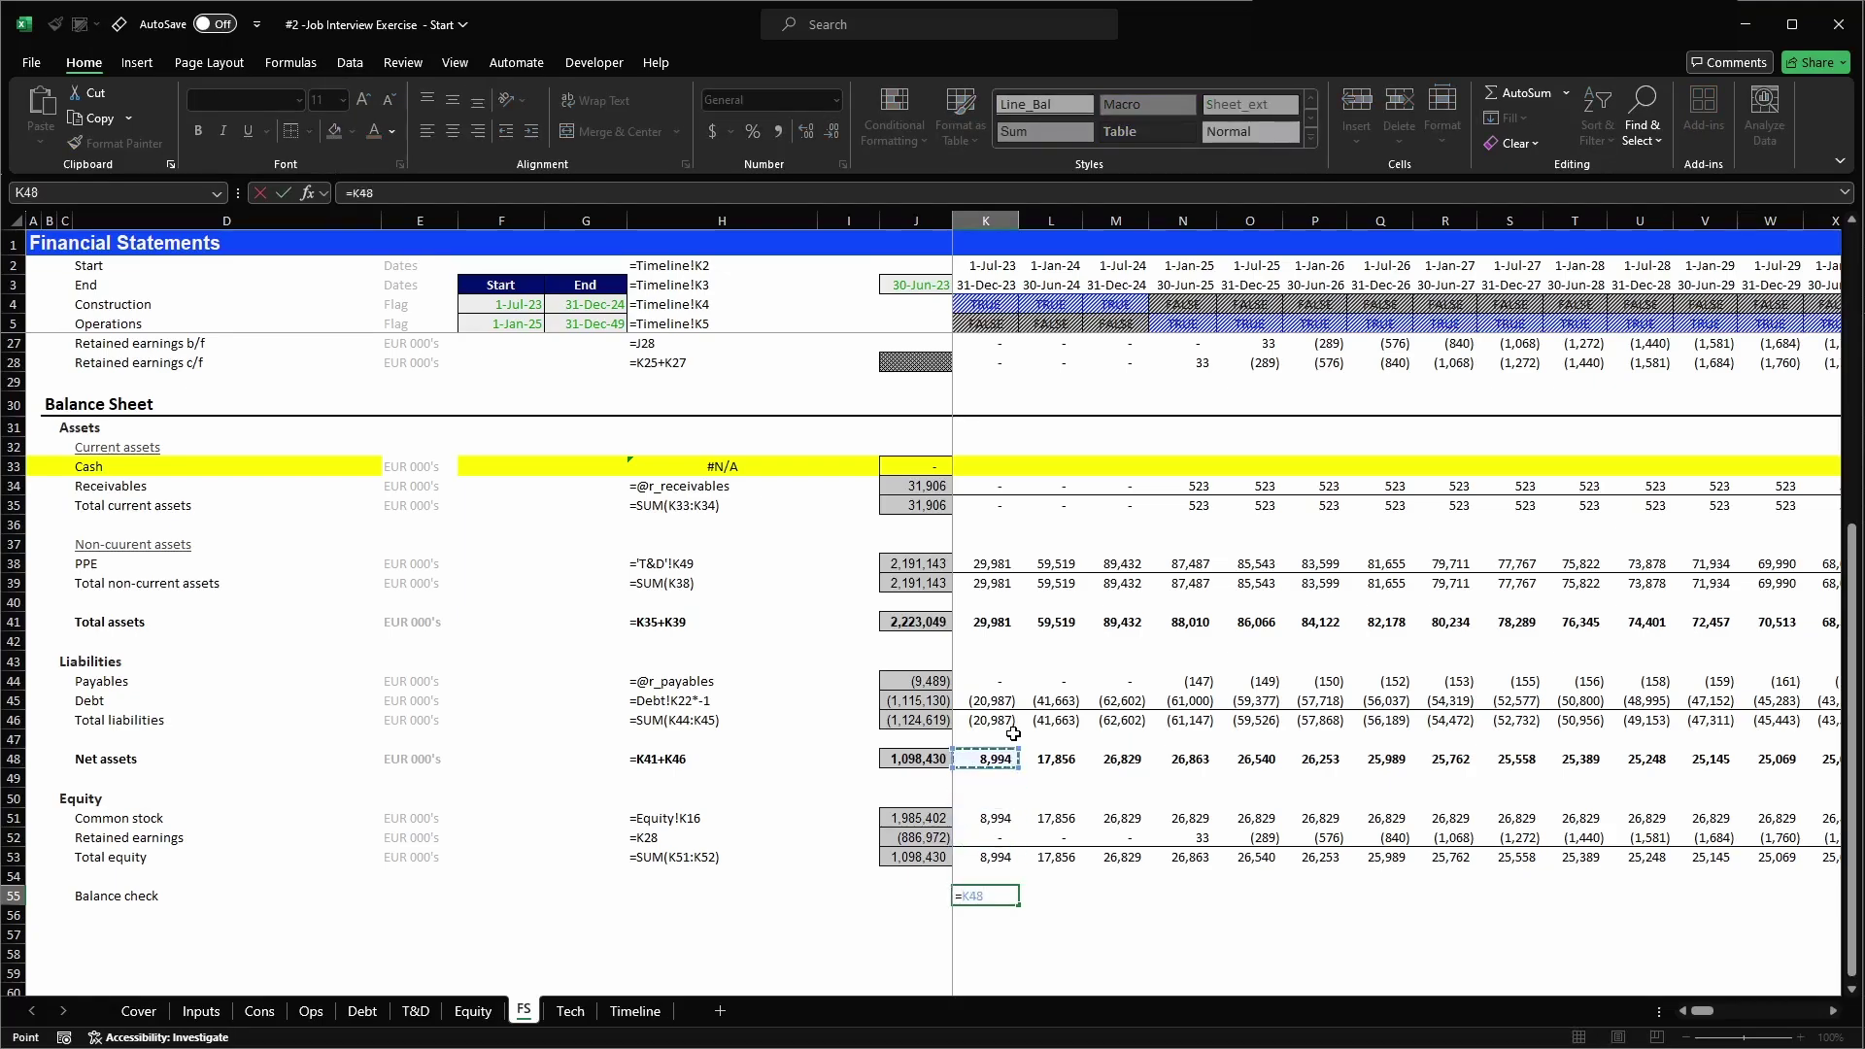
pyautogui.press('Down')
pyautogui.press('Down')
pyautogui.press('Down')
pyautogui.press('Down')
pyautogui.press('Down')
pyautogui.press('Return')
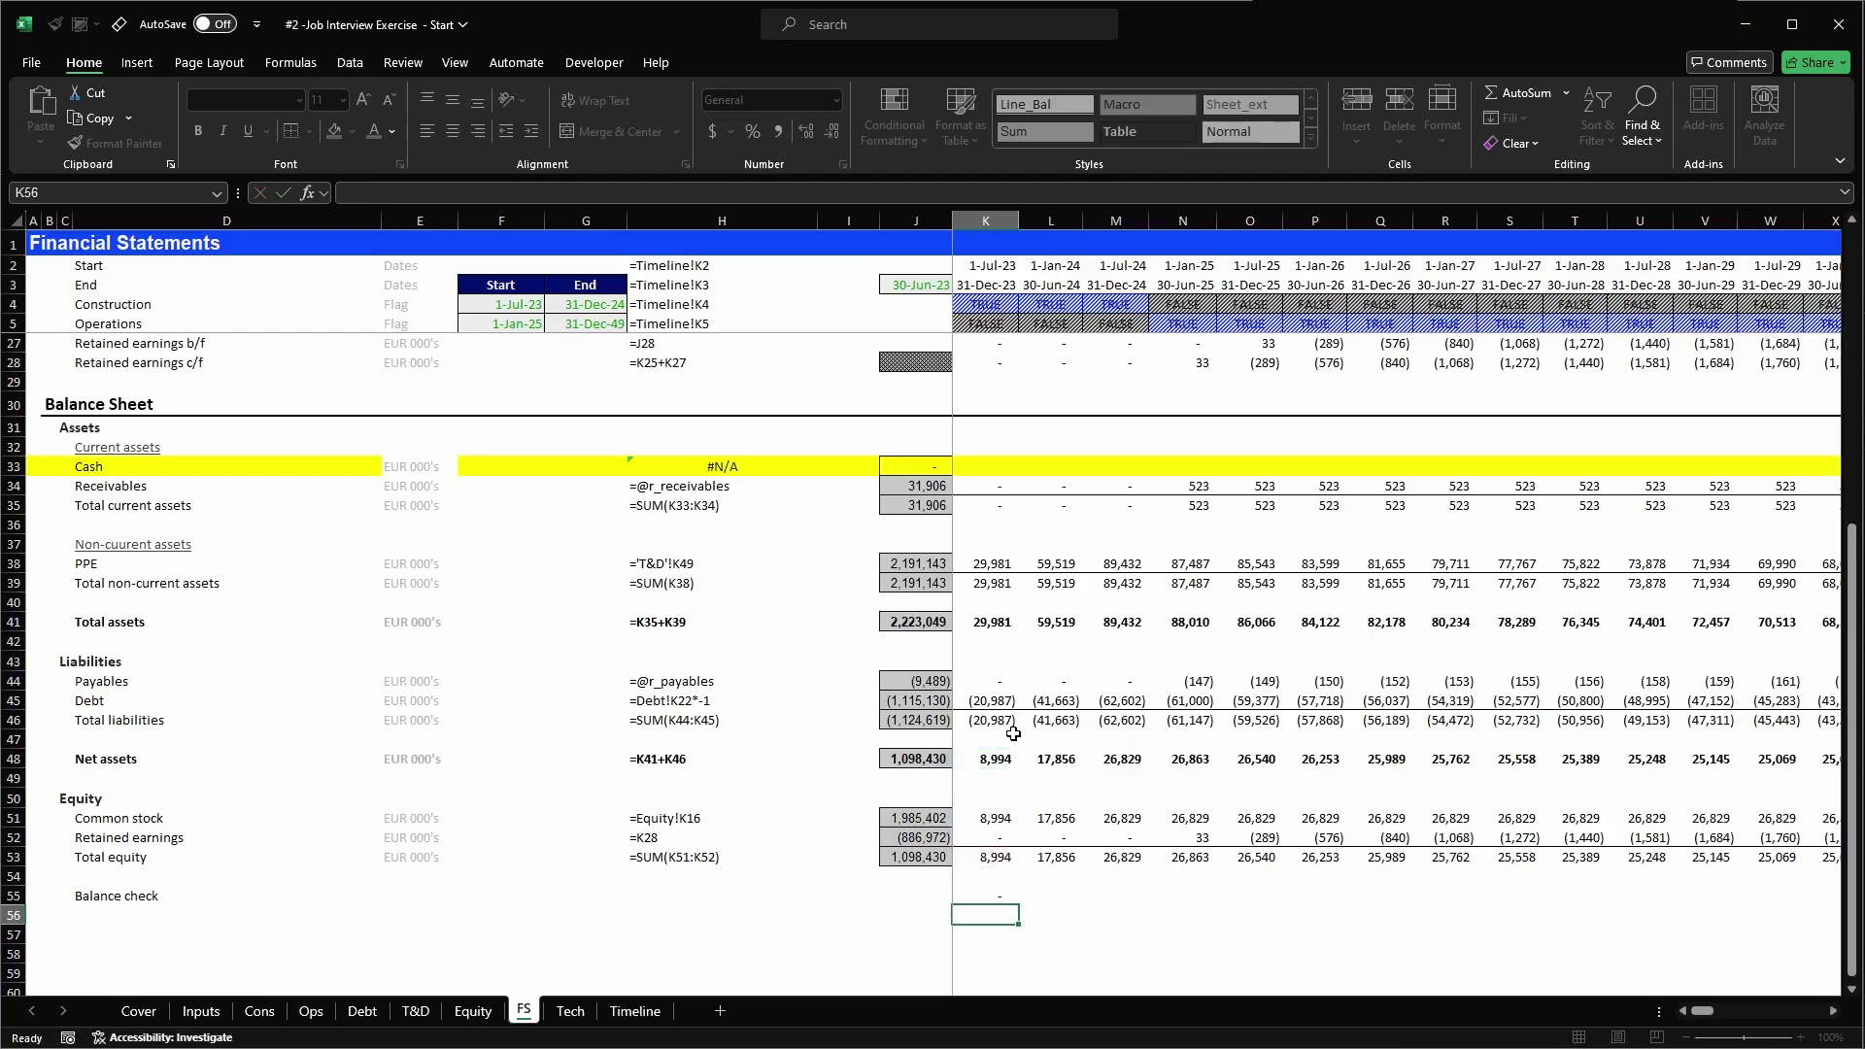
# - Copy the first-period Balance check formula in K55 across all remaining periods
pyautogui.press('Up')
pyautogui.hotkey('ctrl', 'c')
pyautogui.hotkey('ctrl', 'shift', 'Right')
pyautogui.hotkey('shift', 'Left')
pyautogui.press('Return')
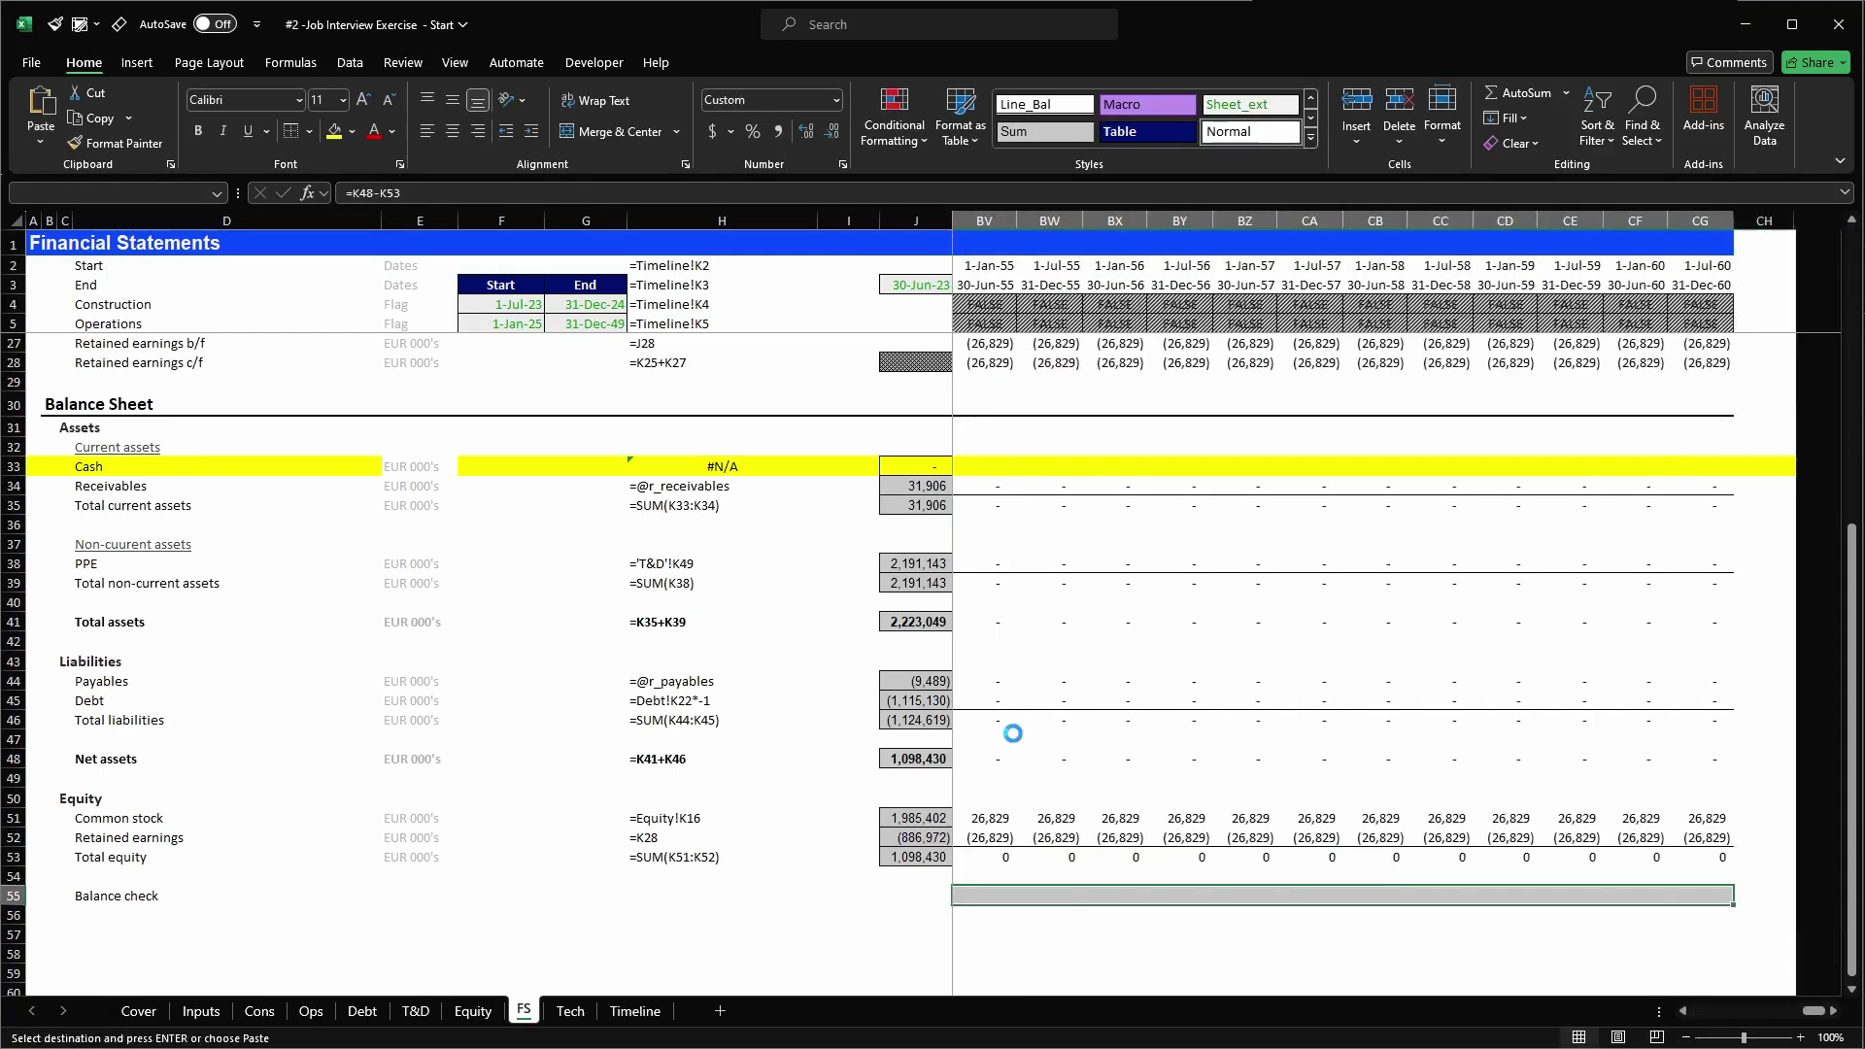
# - Copy the Total equity row total in J53 into the Balance check row at J55
pyautogui.press('Left')
pyautogui.press('Up')
pyautogui.press('Up')
pyautogui.press('Up')
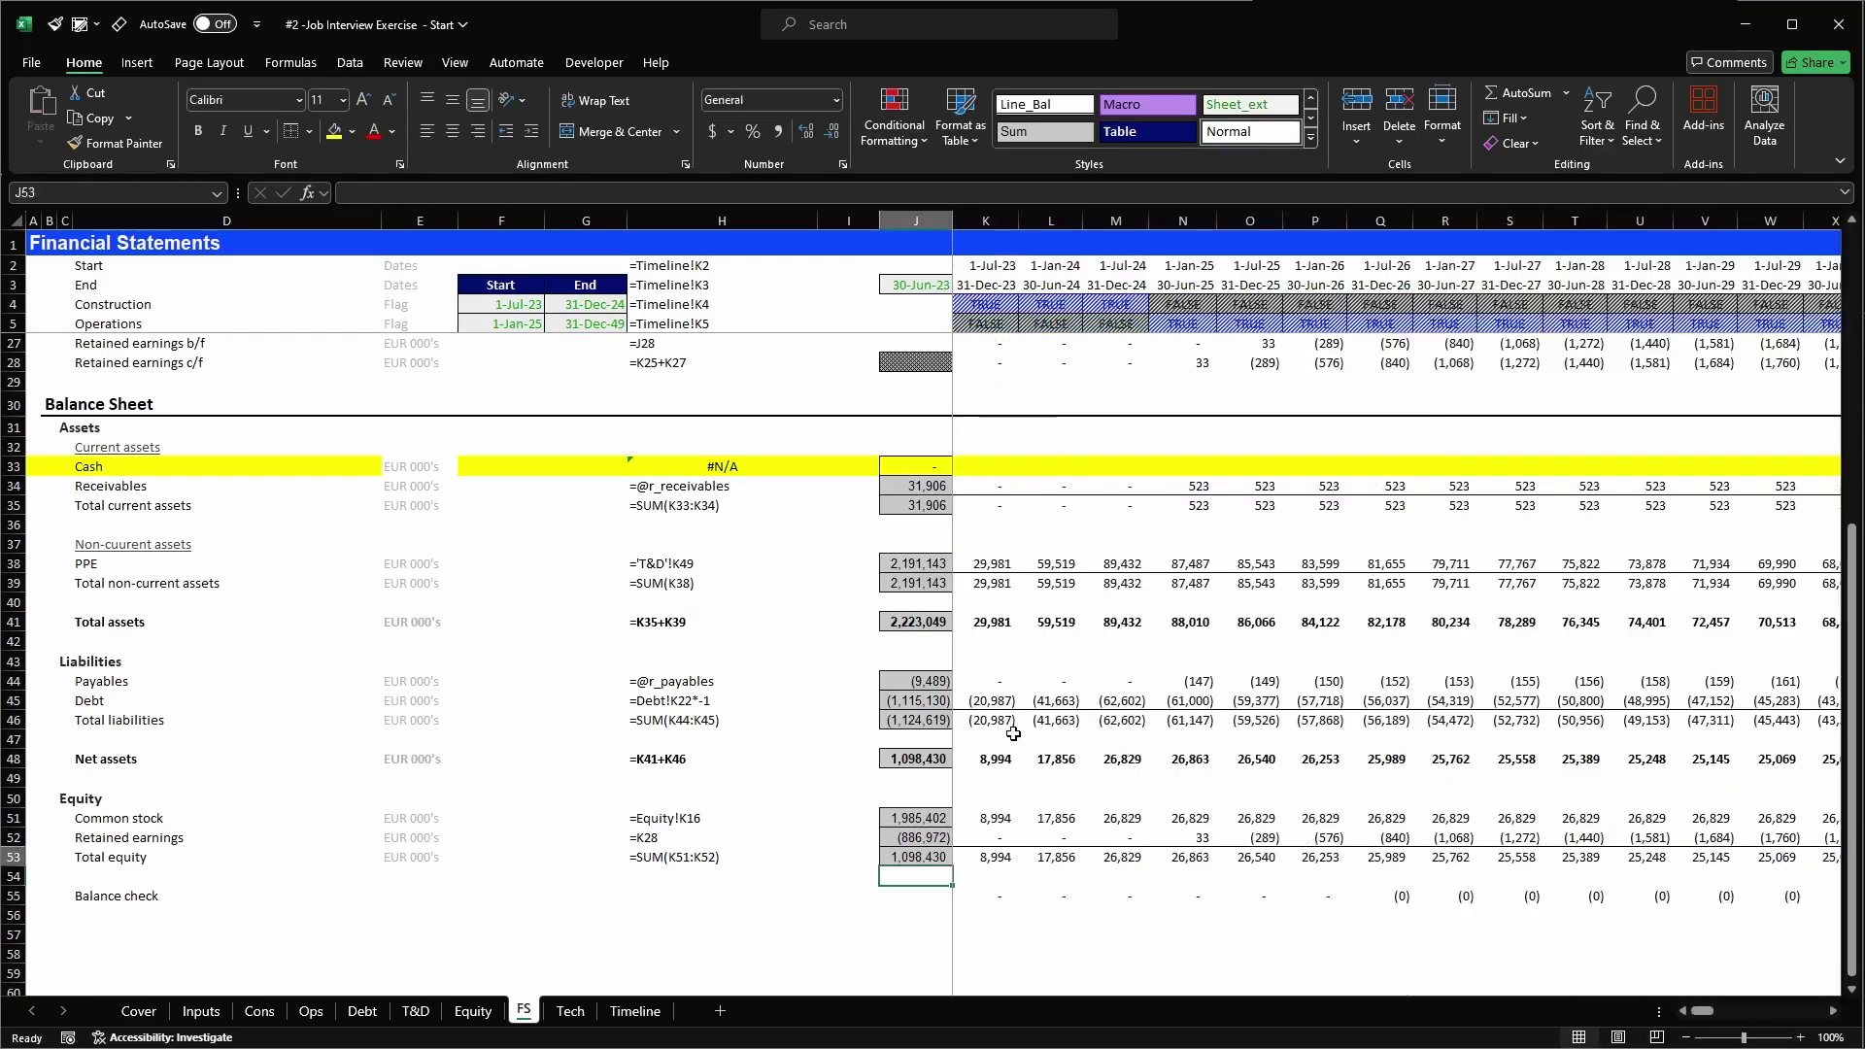
pyautogui.press('Down')
pyautogui.hotkey('ctrl', 'c')
pyautogui.press('Down')
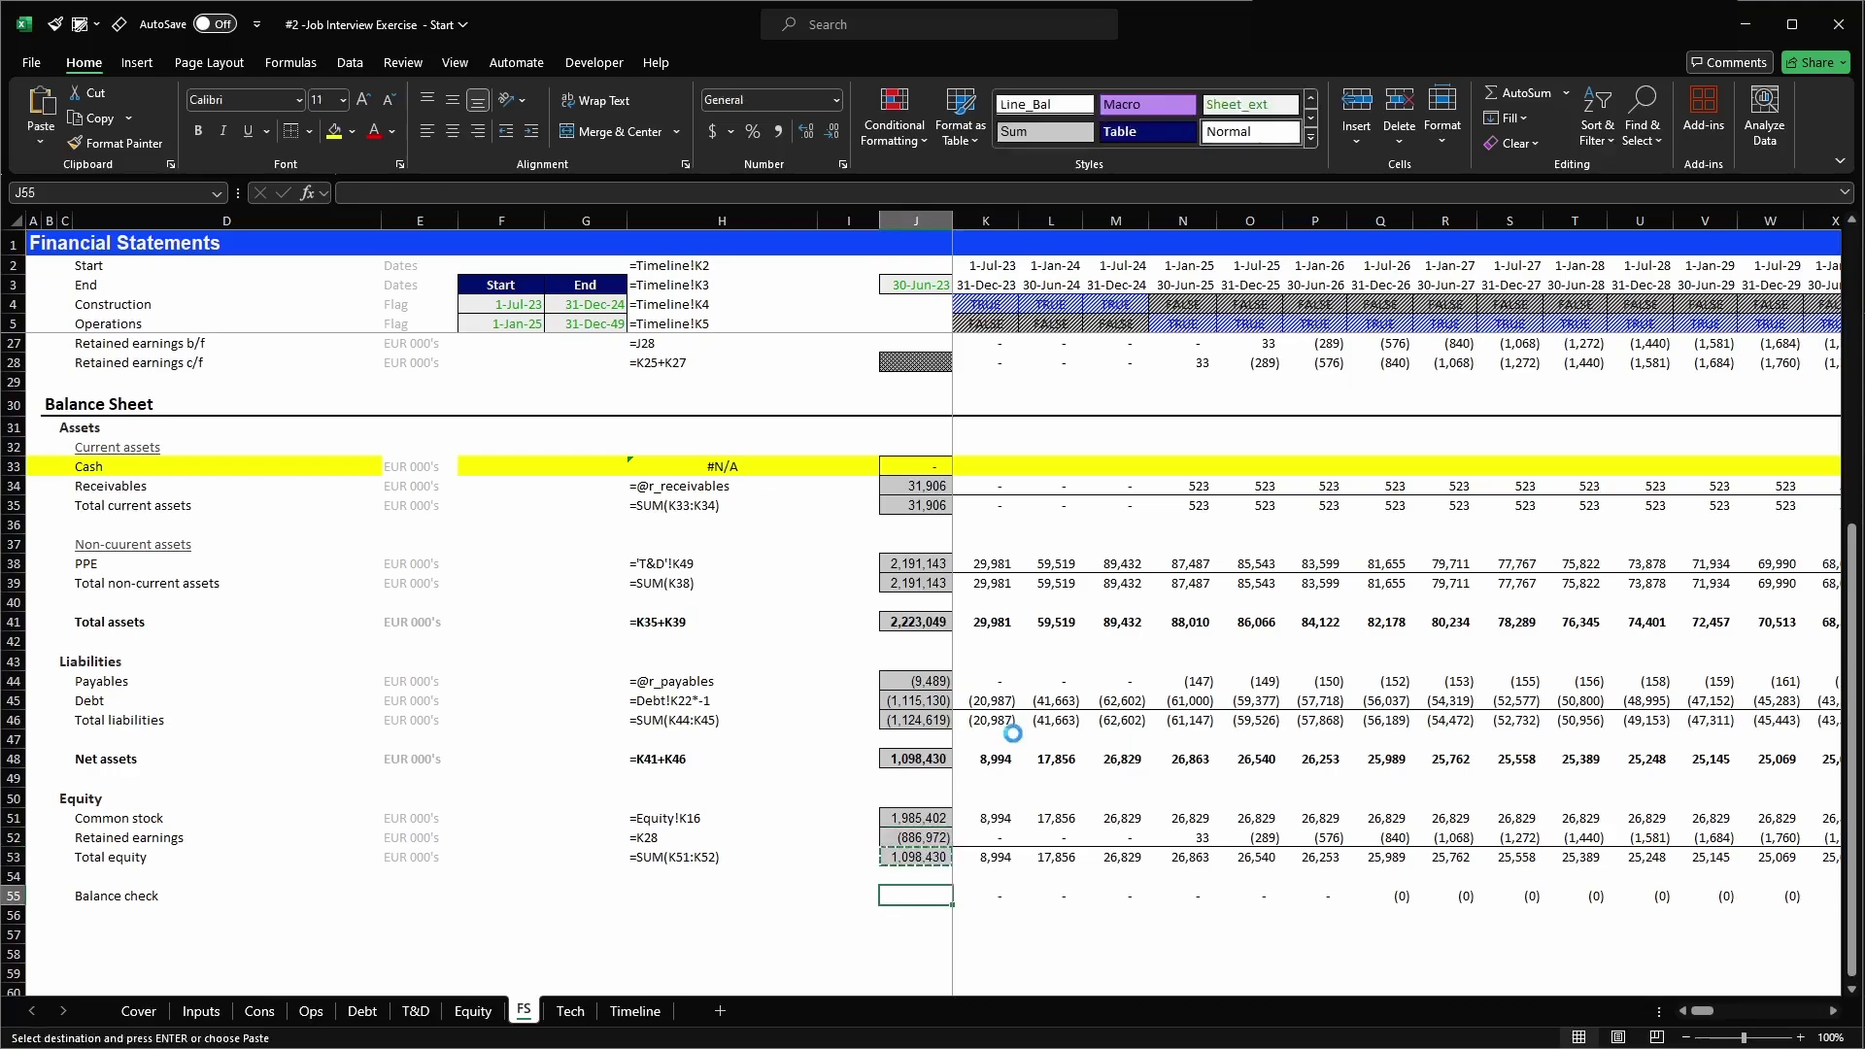
pyautogui.press('Down')
pyautogui.press('Return')
# - Add a zero test to the Balance check row by entering =SUM(K55:CG55)=0 in F55
pyautogui.press('Left')
pyautogui.press('Left')
pyautogui.press('Left')
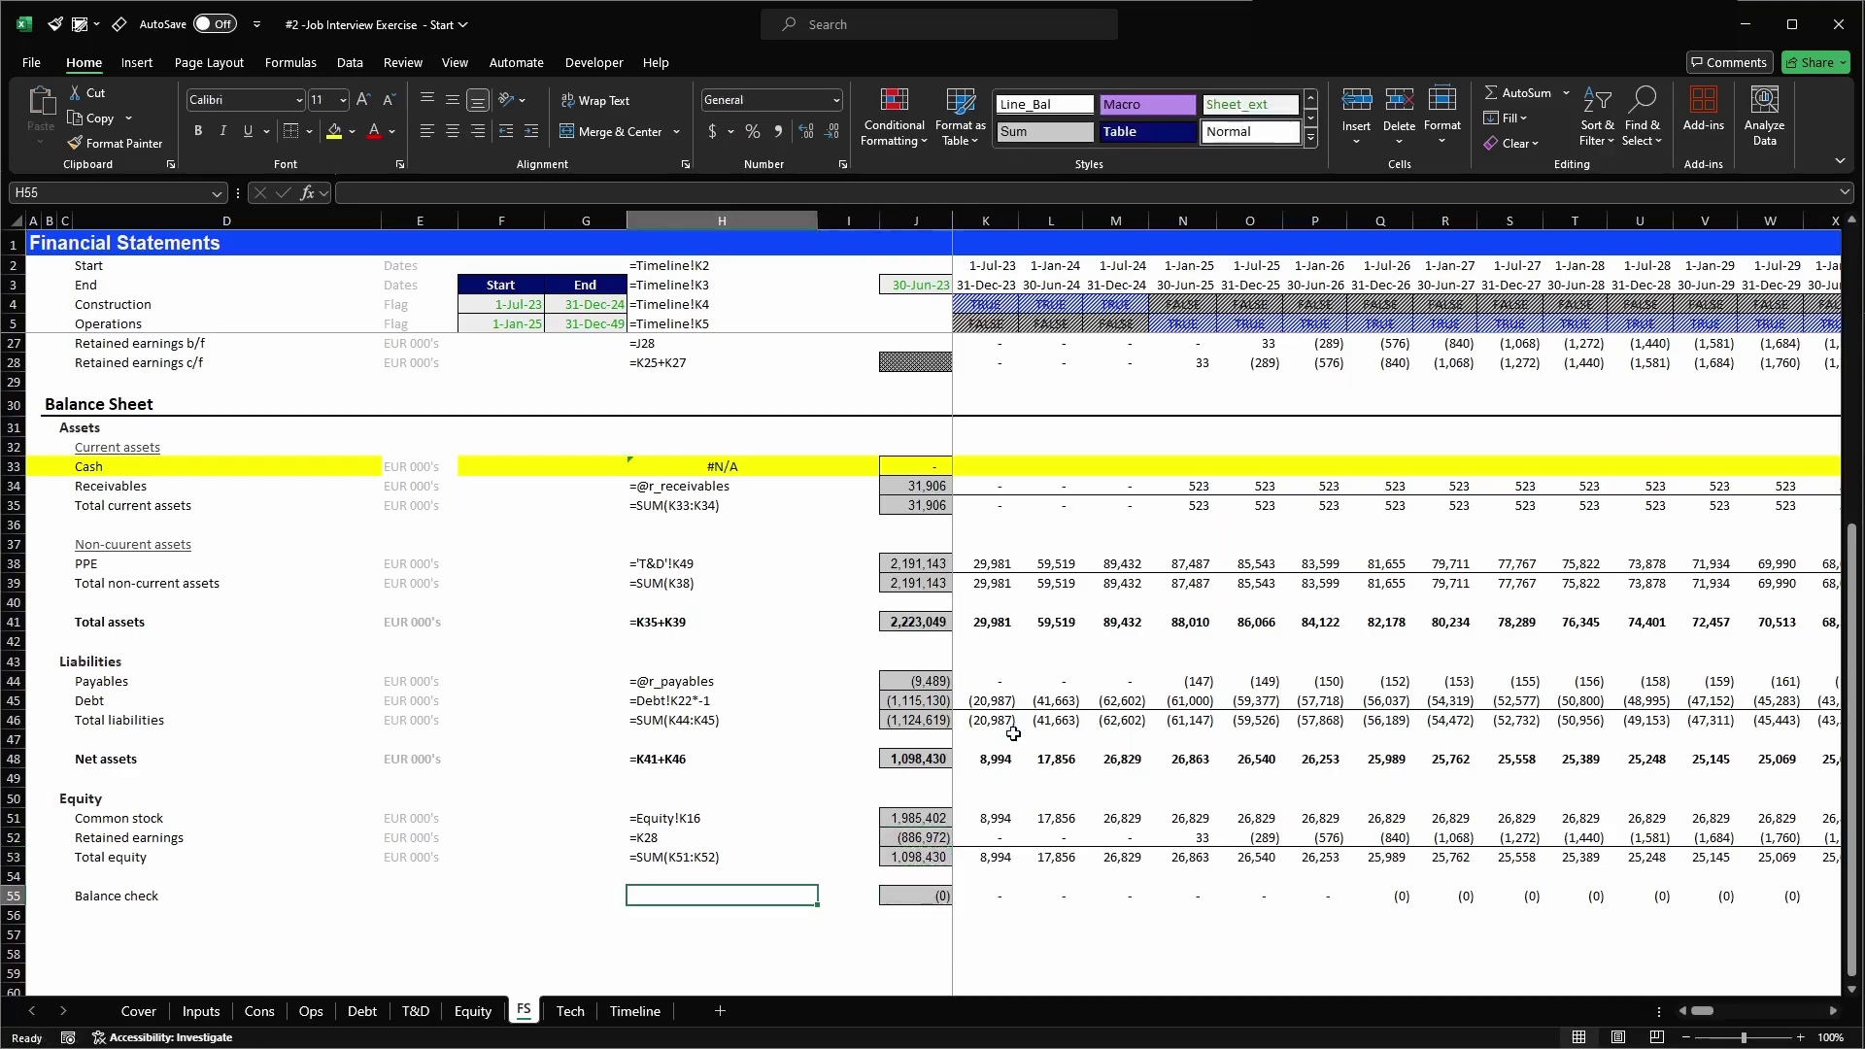
pyautogui.press('Left')
pyautogui.write('=')
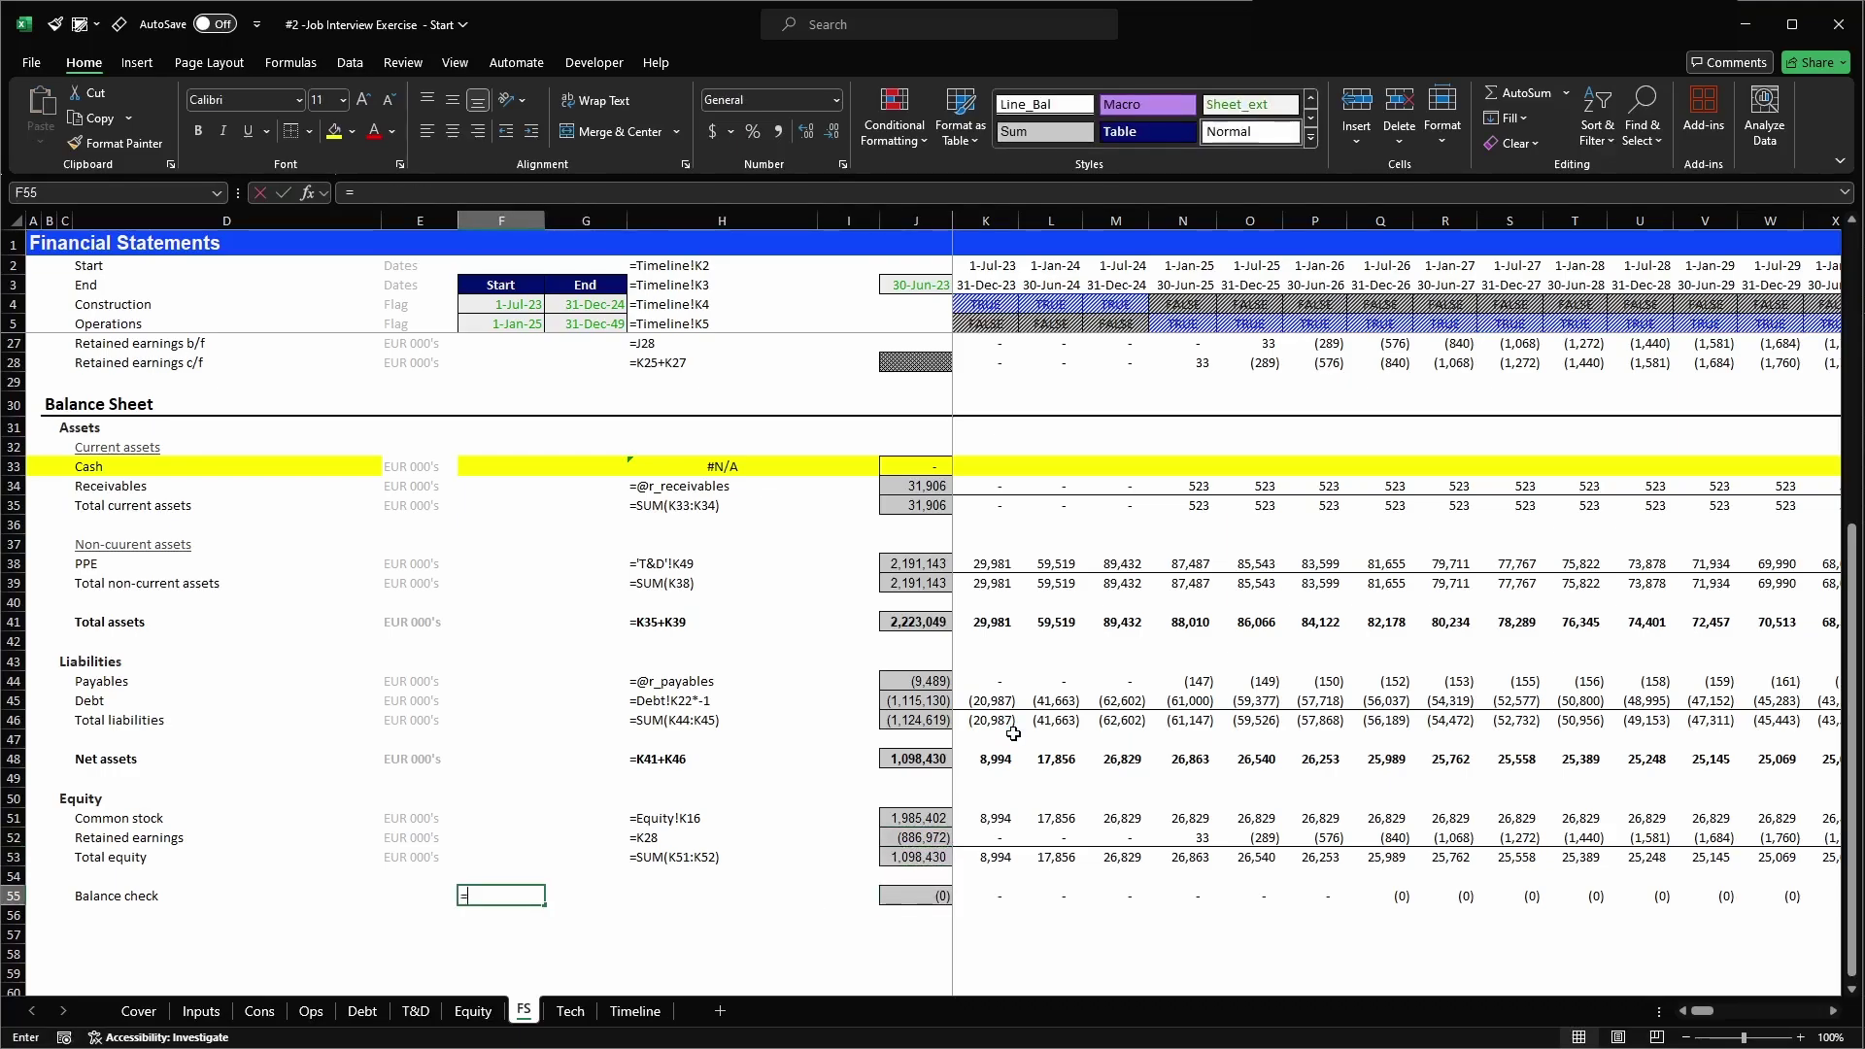
pyautogui.write('SUM(')
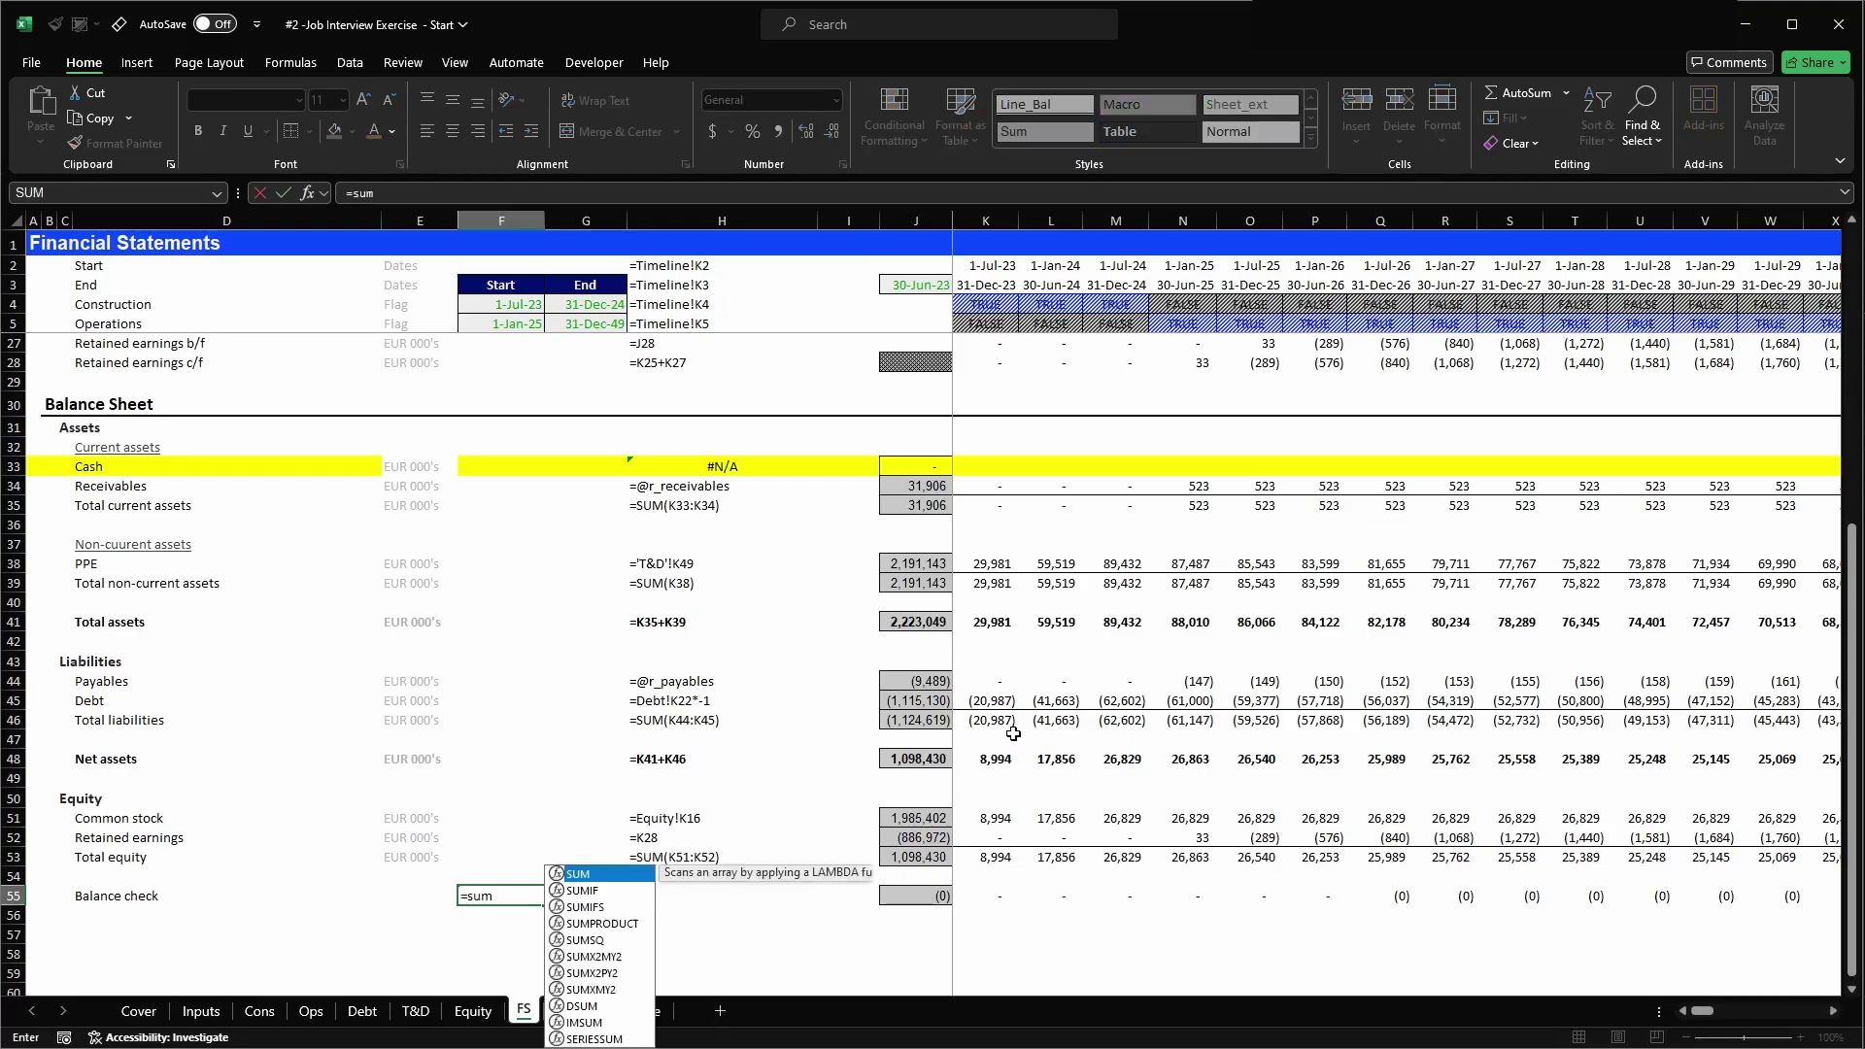
pyautogui.press('Right')
pyautogui.press('Right')
pyautogui.press('Right')
pyautogui.press('Right')
pyautogui.press('Right')
pyautogui.hotkey('ctrl', 'shift', 'Right')
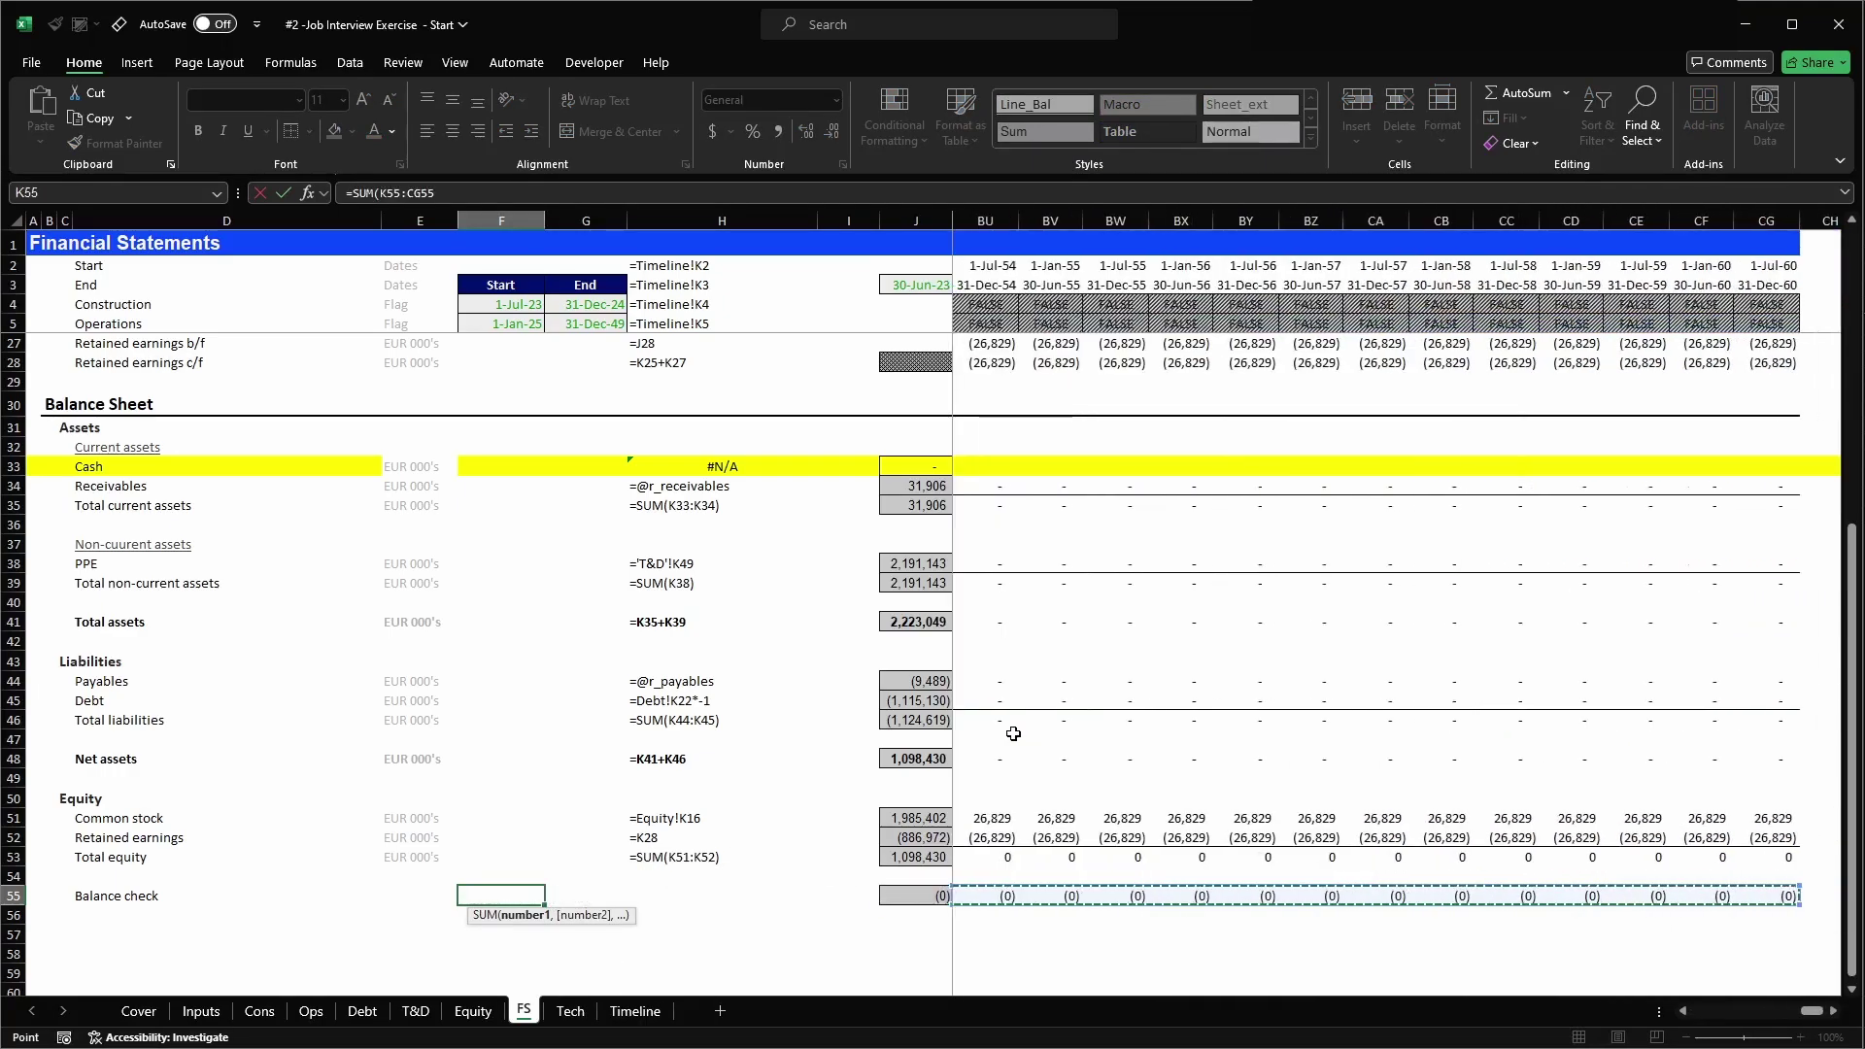
pyautogui.write(')=')
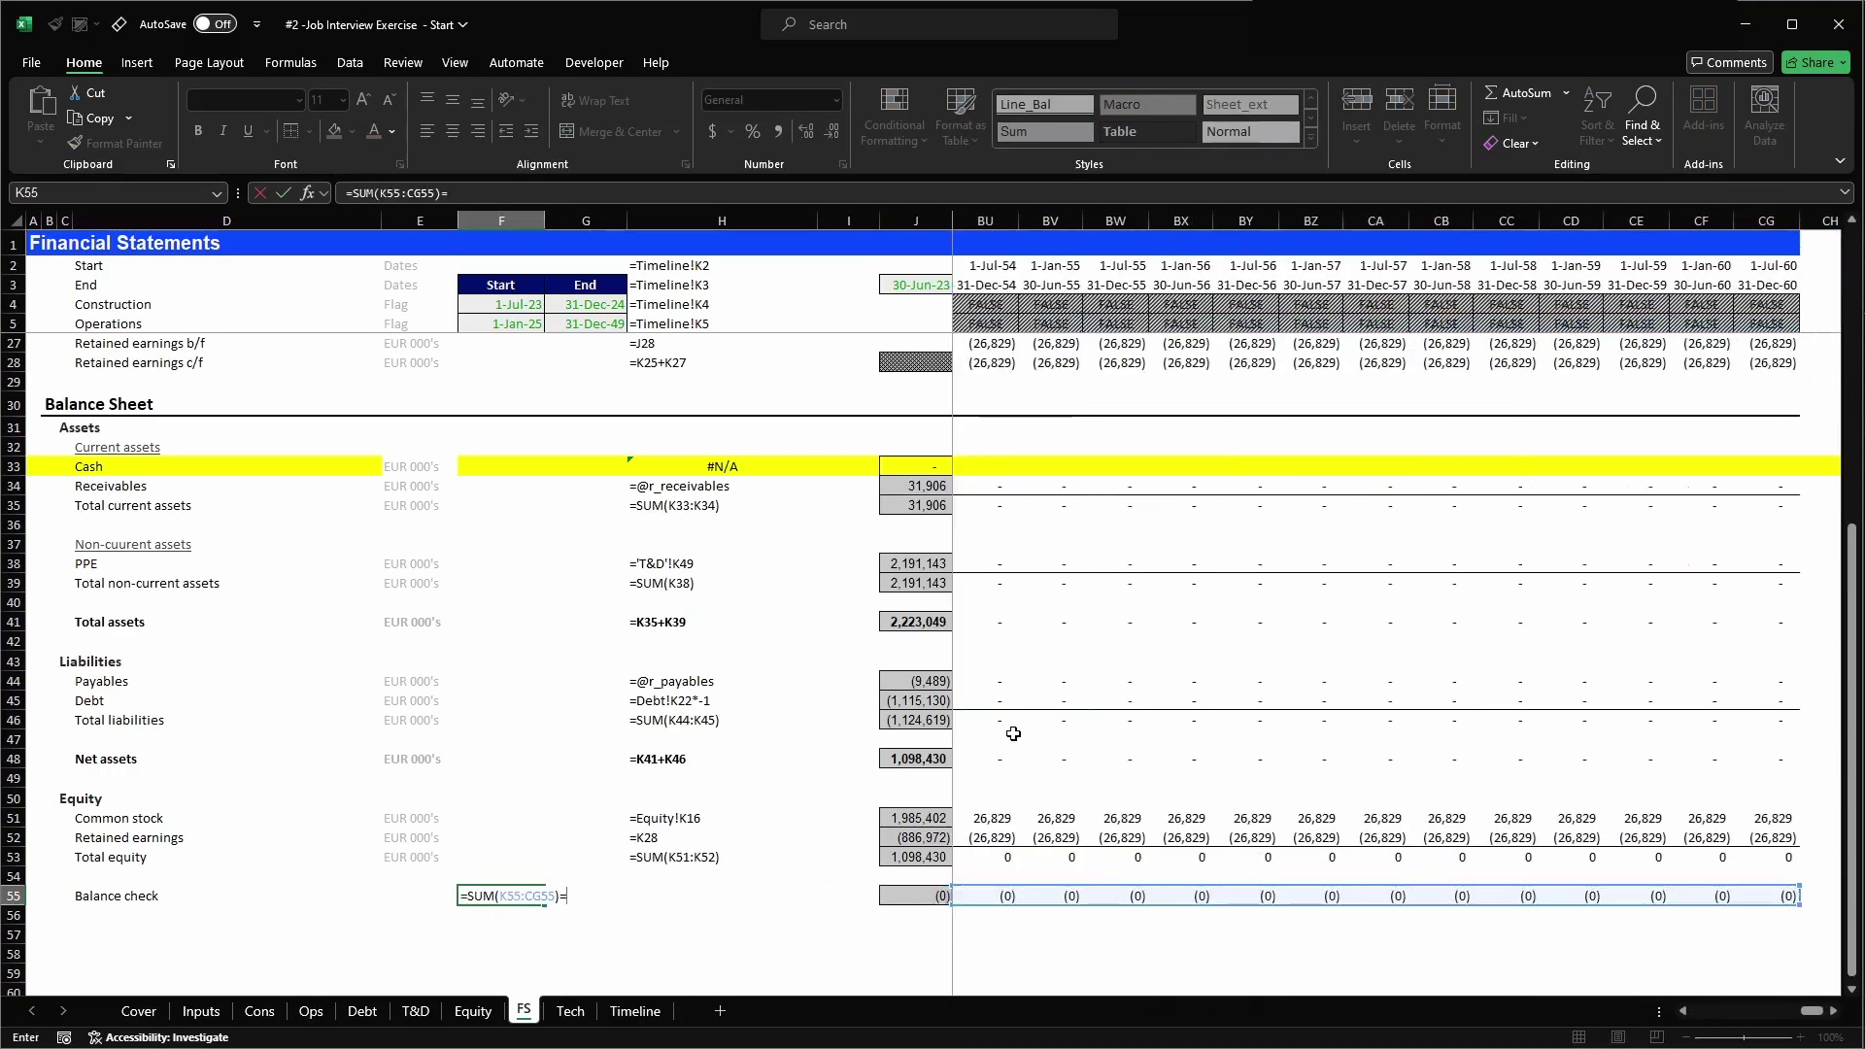
pyautogui.press('Return')
pyautogui.press('Up')
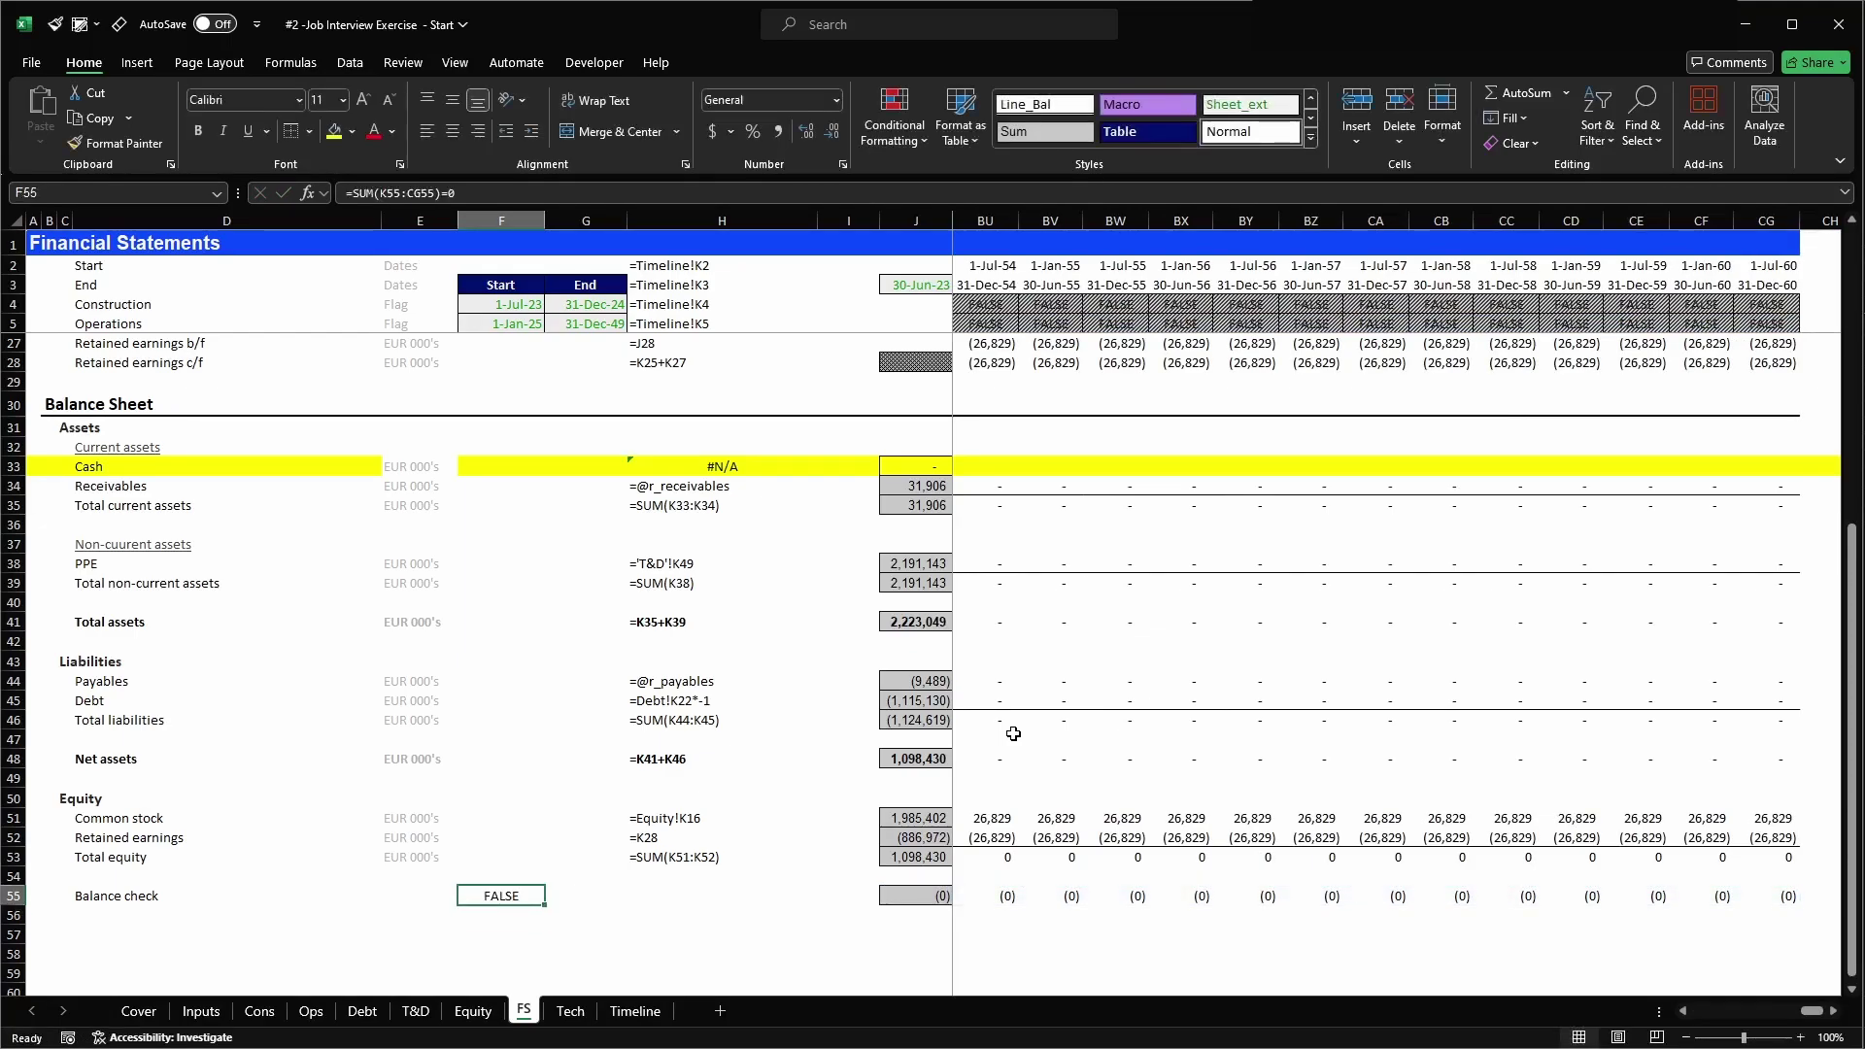
# - Increase the number of decimals shown for the Balance check total in J55 to six
pyautogui.press('Right')
pyautogui.press('Right')
pyautogui.press('Right')
pyautogui.press('Right')
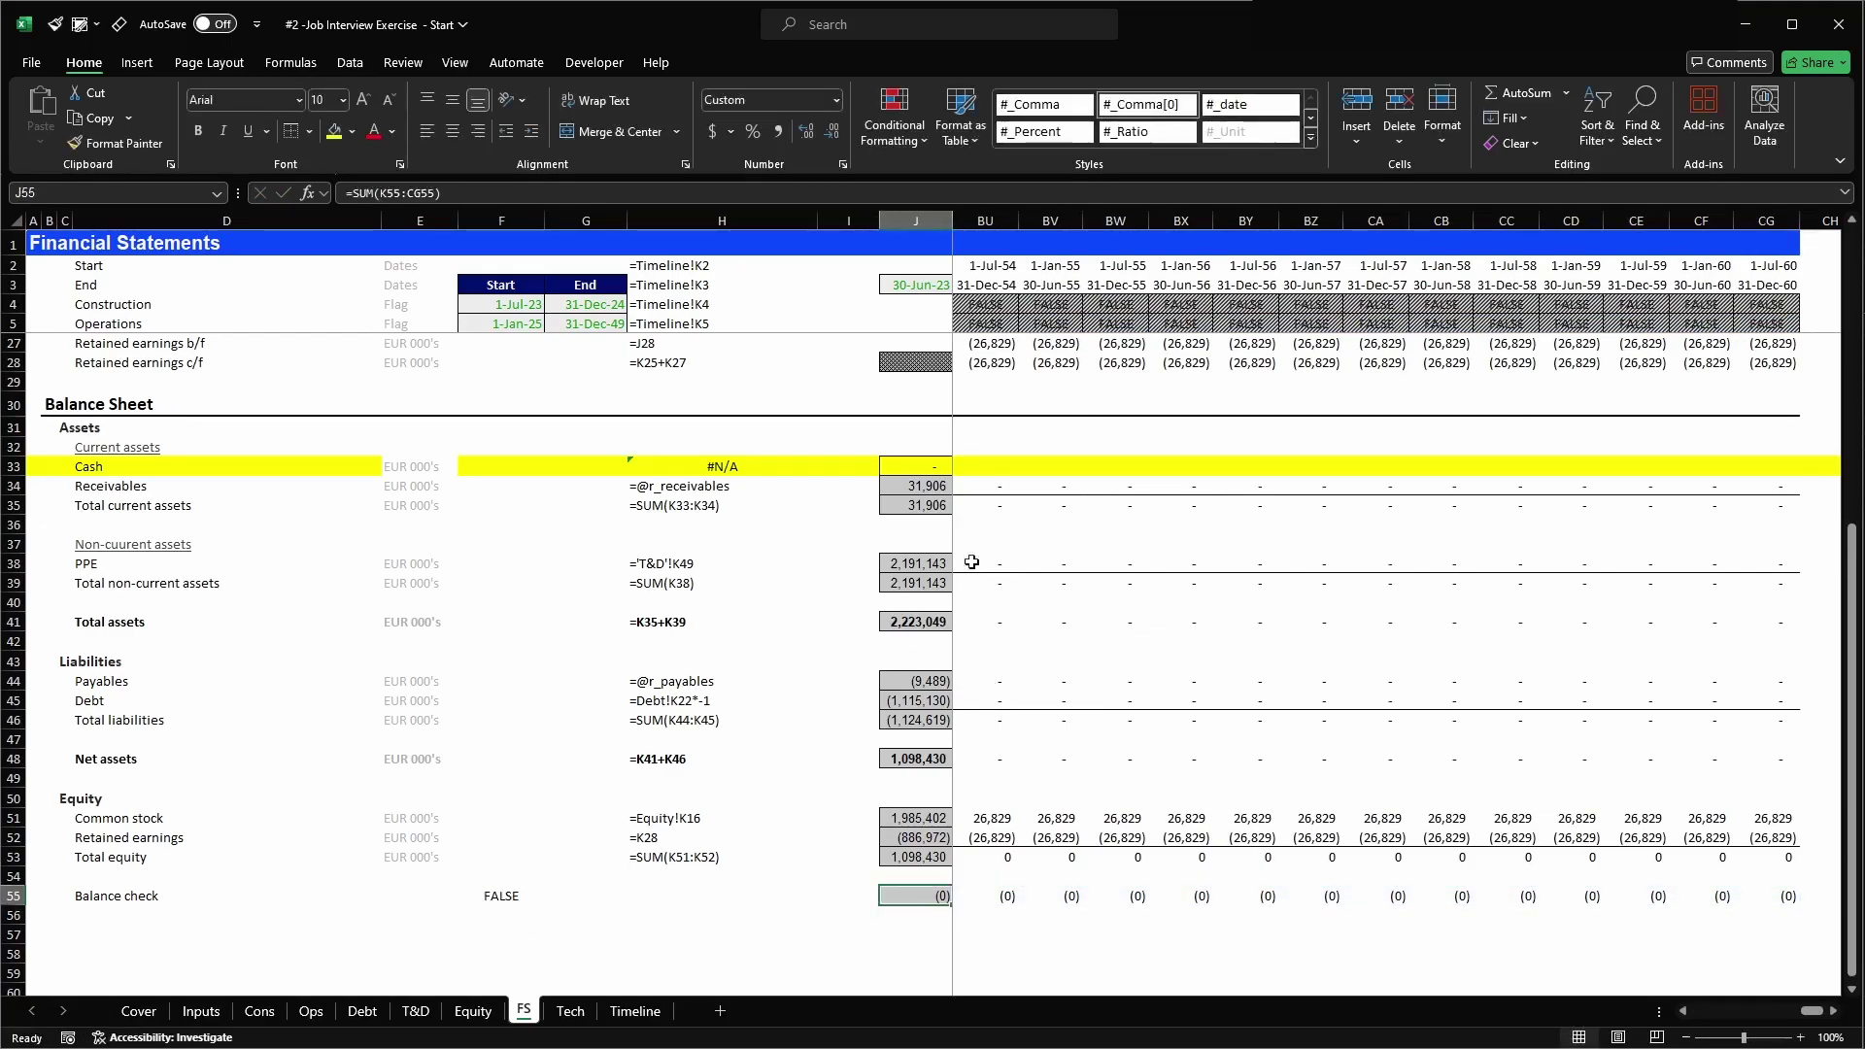
pyautogui.click(804, 132)
pyautogui.click(803, 132)
pyautogui.click(803, 132)
pyautogui.click(804, 132)
pyautogui.click(803, 132)
pyautogui.click(804, 133)
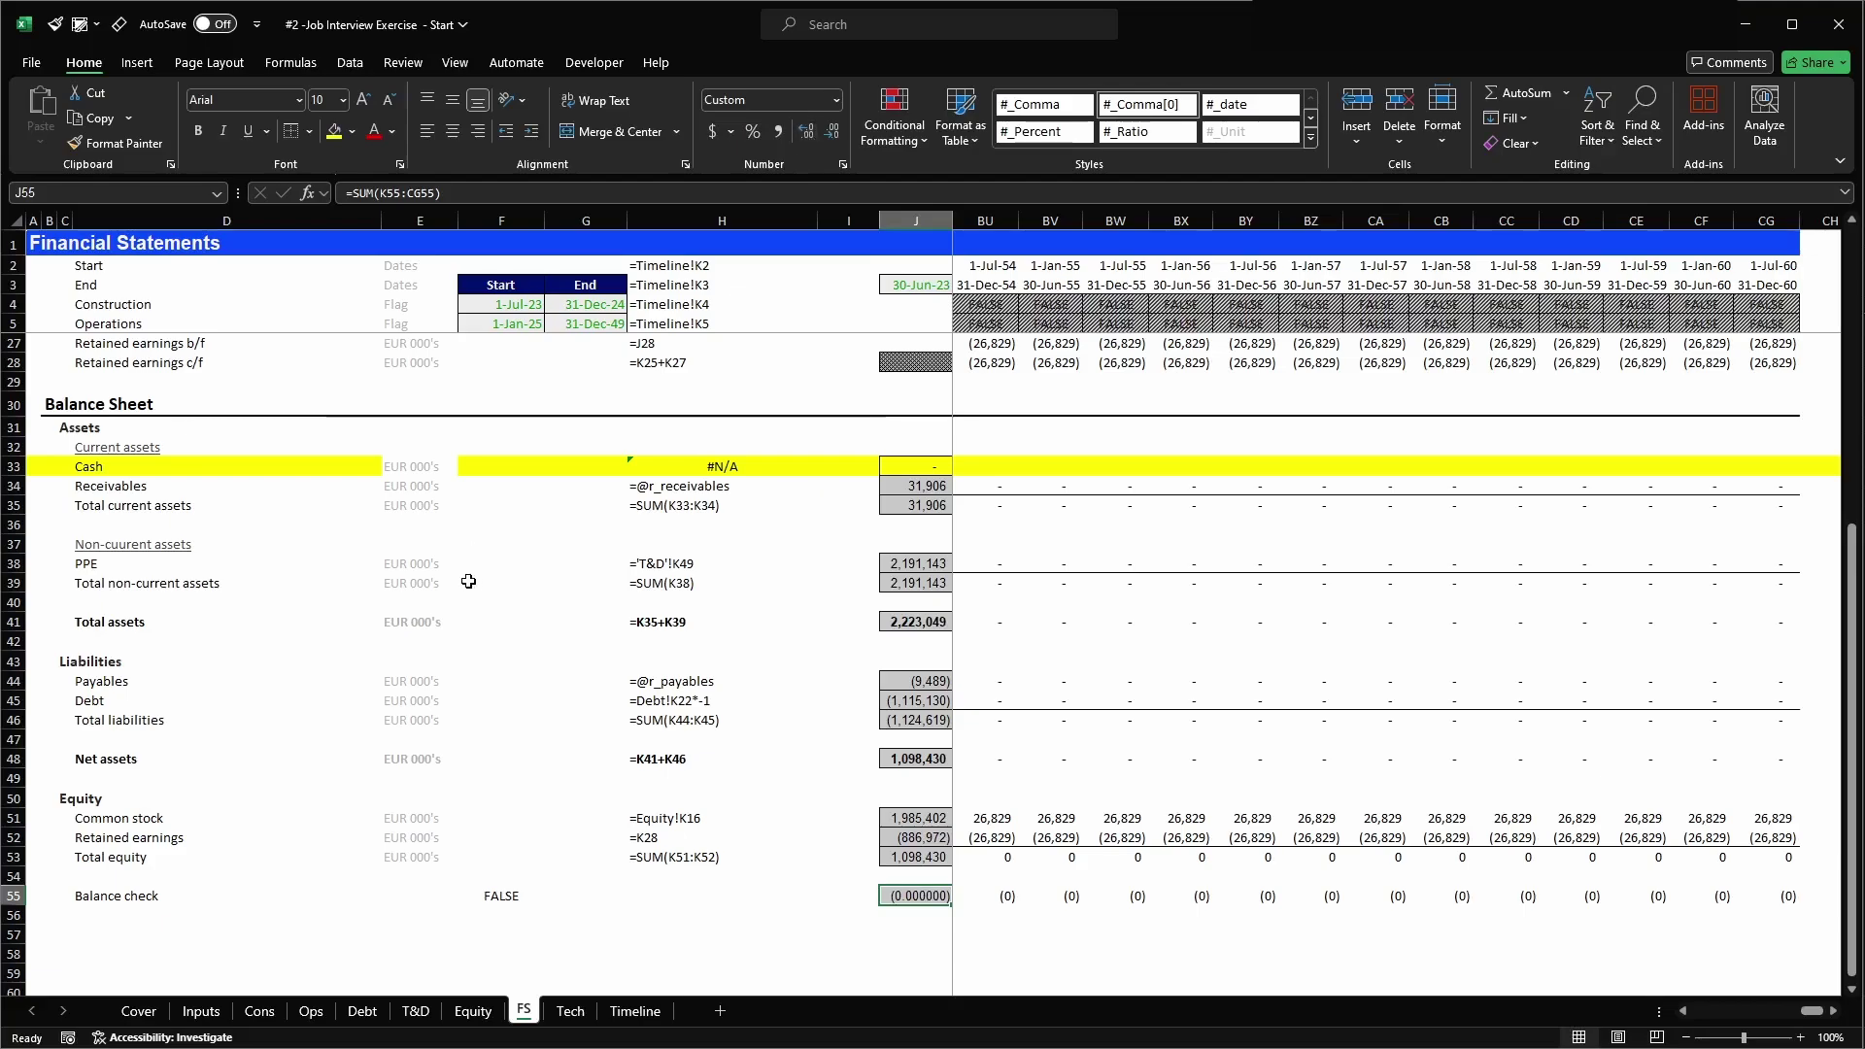
# - Wrap the sum in the F55 balance test in ROUND with 4 digits, giving =ROUND(SUM(K55:CG55),4)=0
pyautogui.hotkey('ctrl', 'Left')
pyautogui.press('F2')
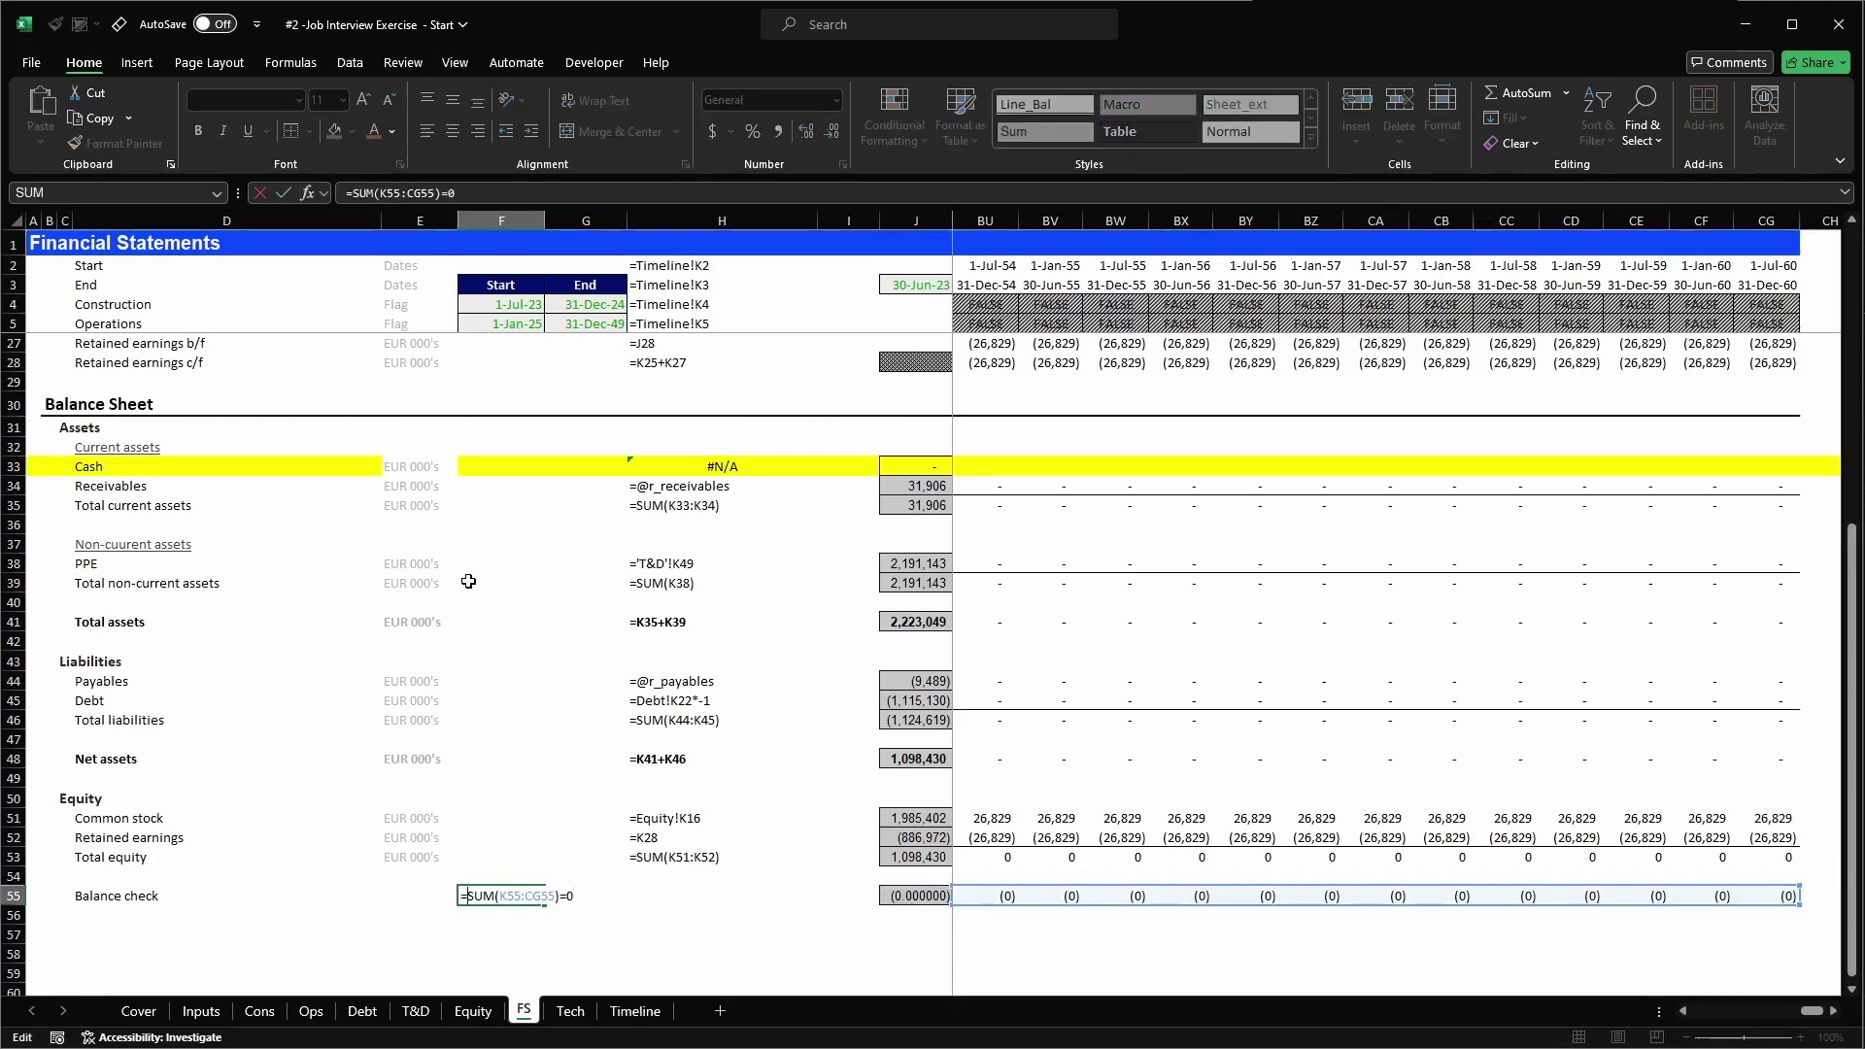
pyautogui.write('ROUND(')
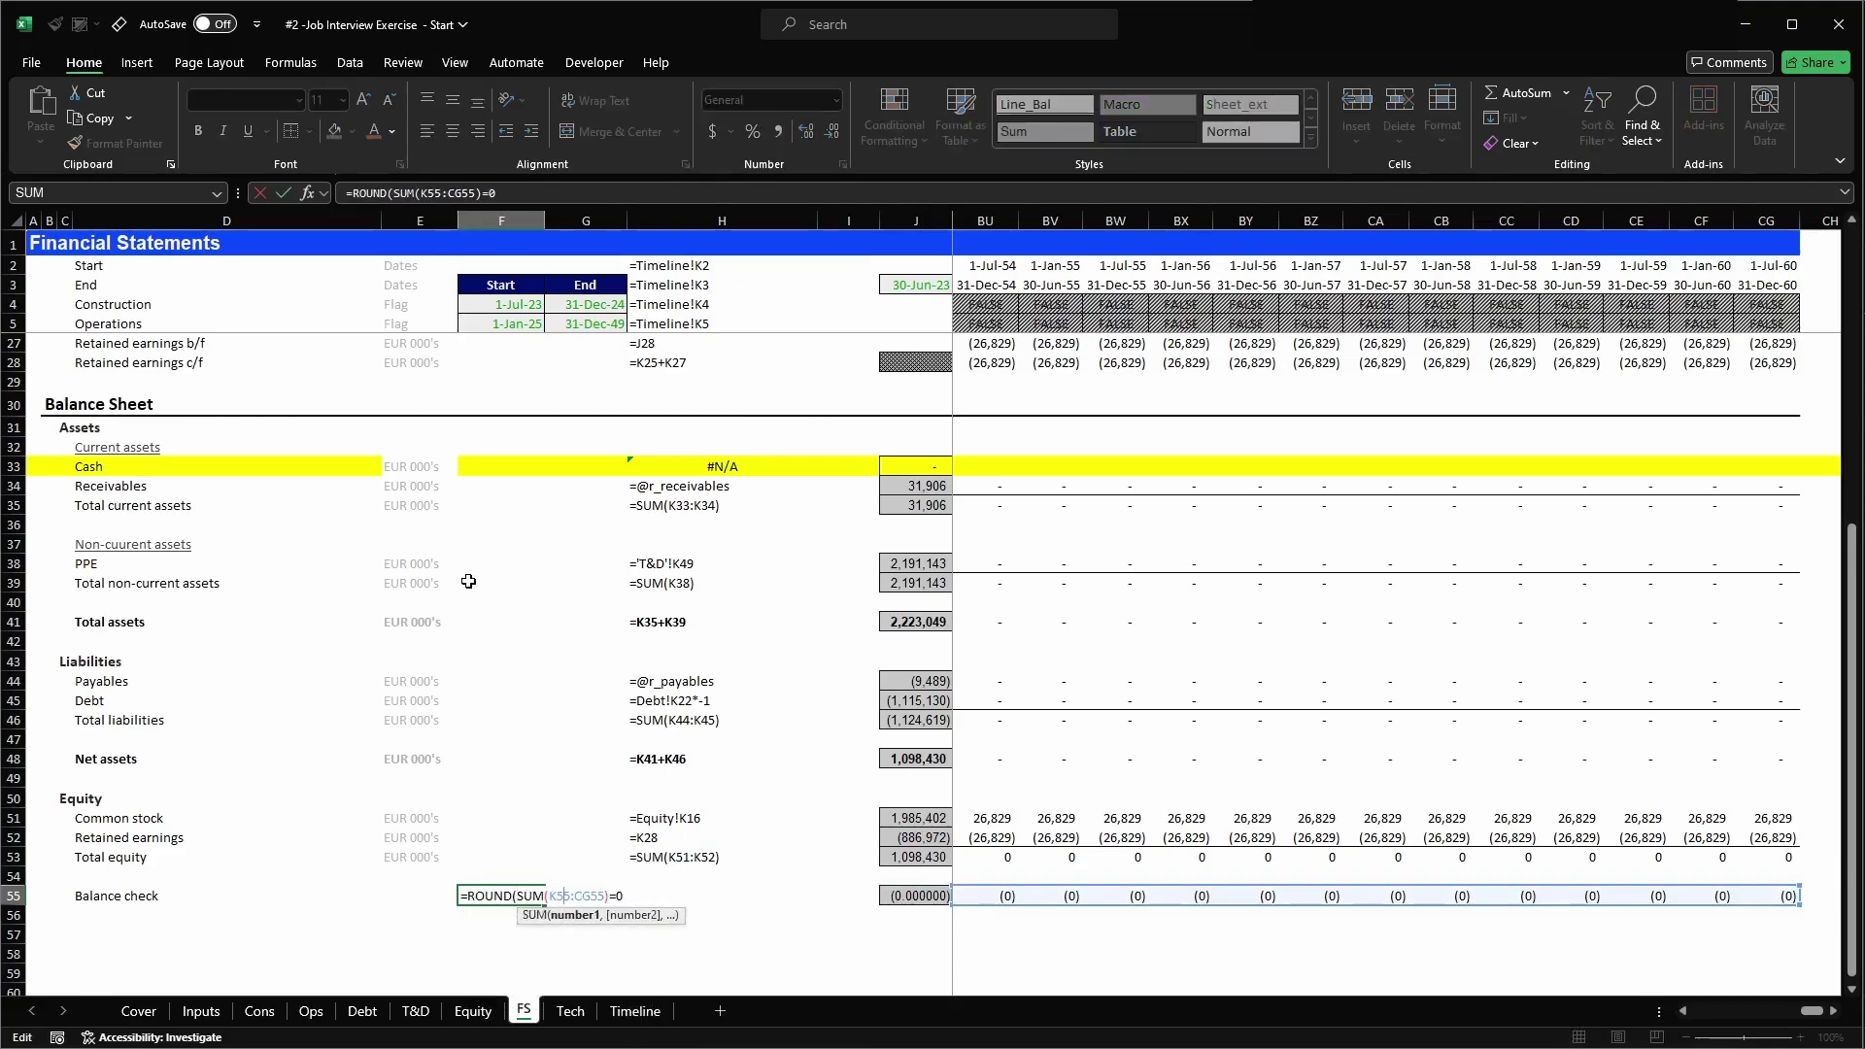
pyautogui.press('Right')
pyautogui.press('Right')
pyautogui.press('Right')
pyautogui.press('Right')
pyautogui.write(',4')
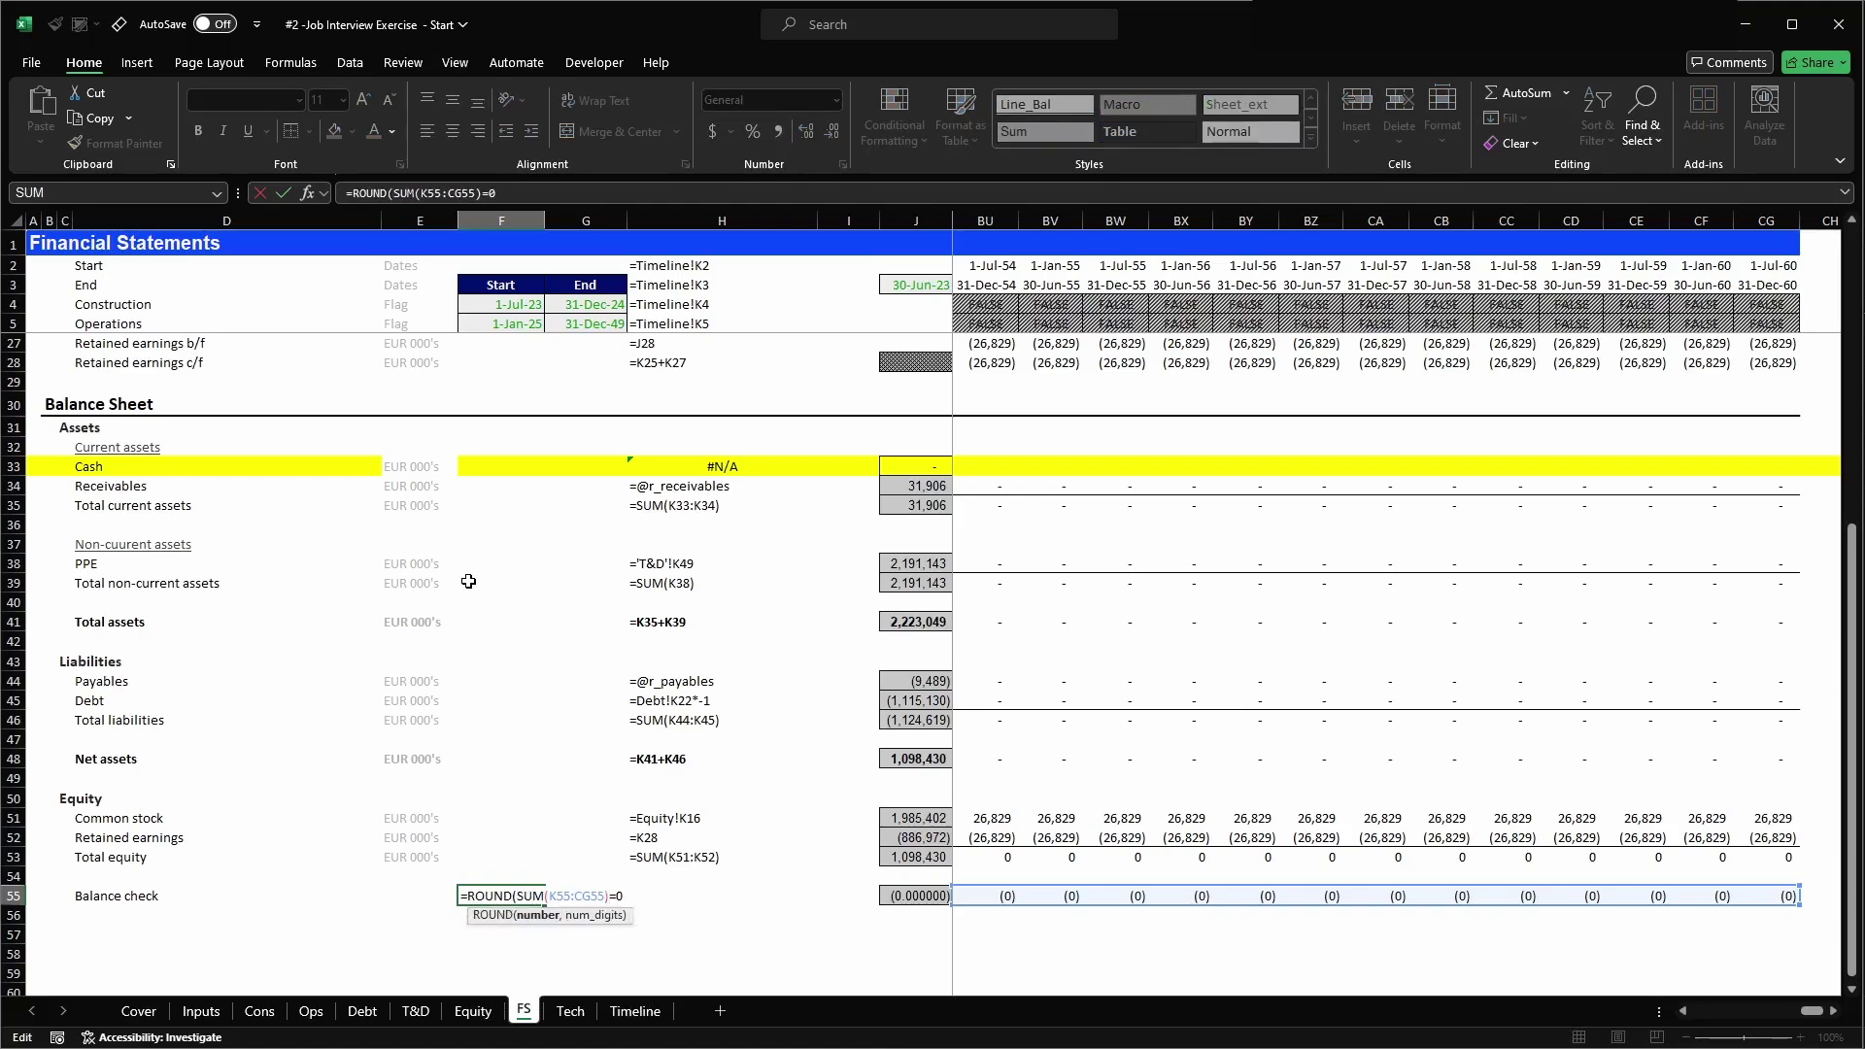
pyautogui.write(')')
pyautogui.hotkey('ctrl', 'Return')
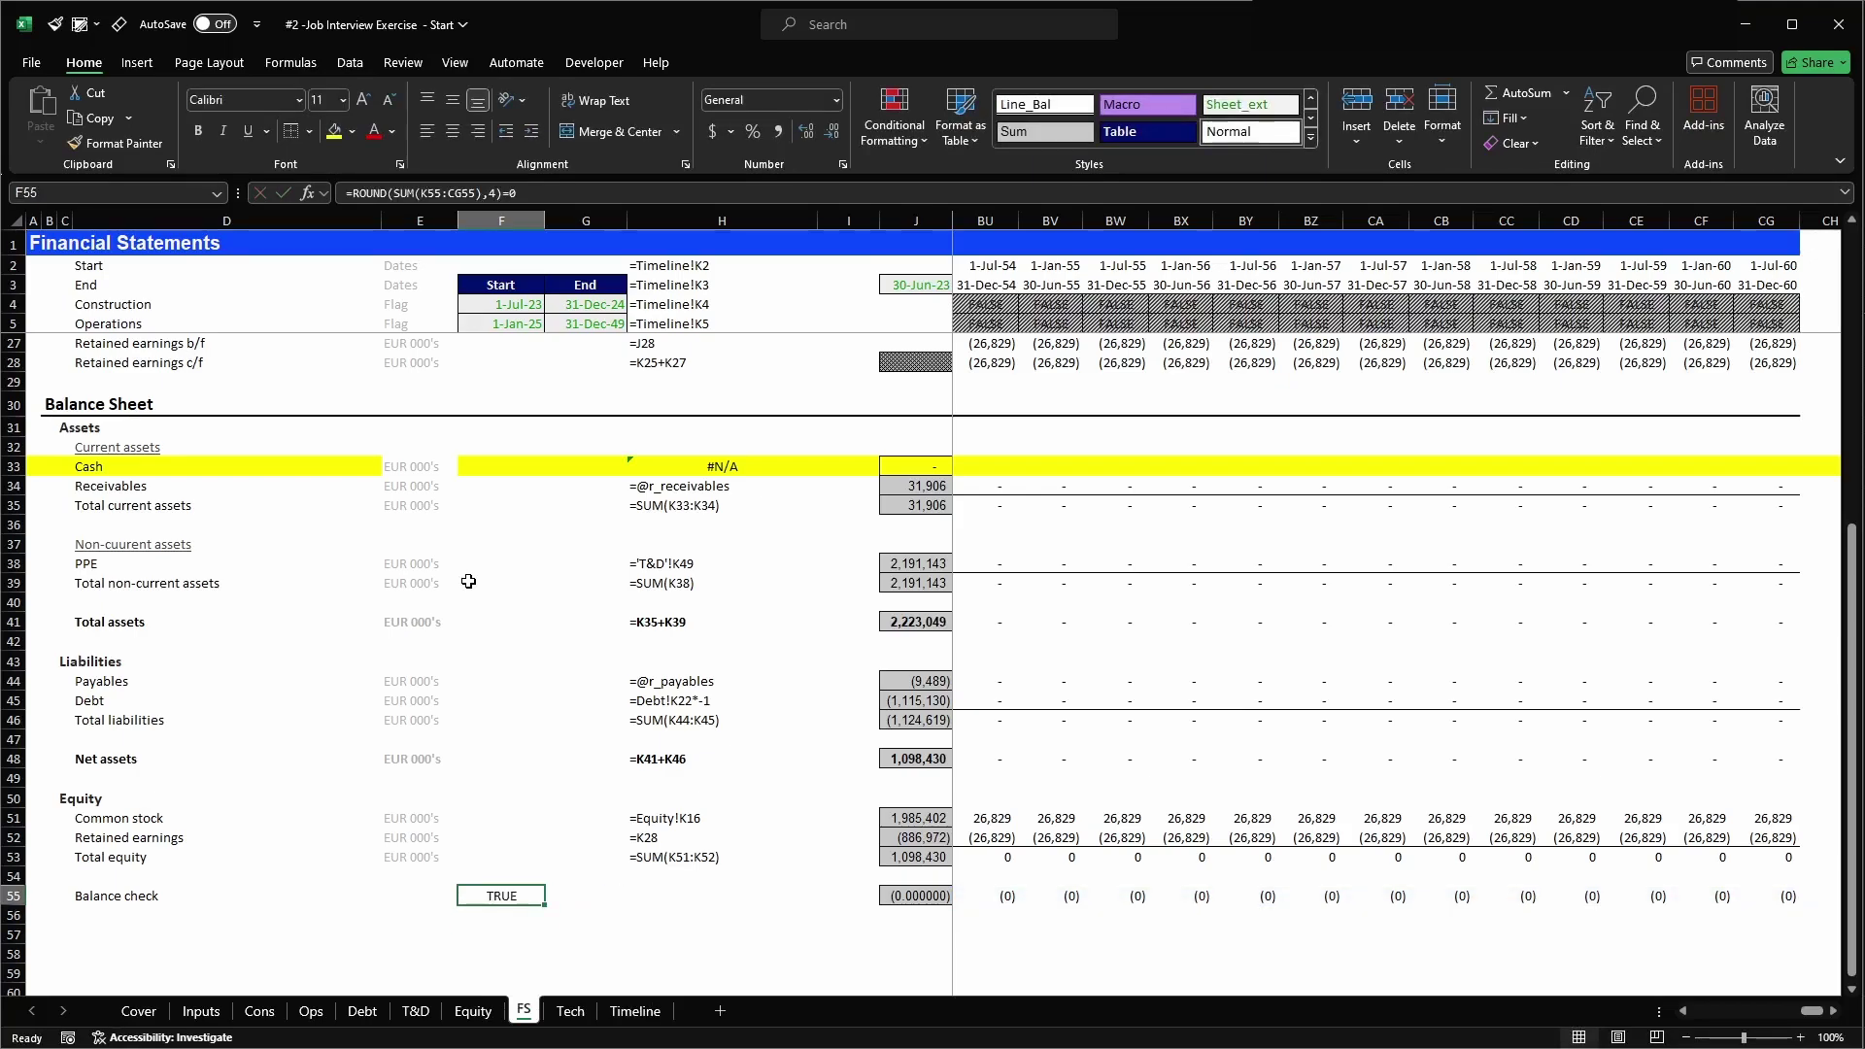
# - Copy only the formatting of an Operations flag cell in row 5 onto the balance test in F55
pyautogui.click(1000, 321)
pyautogui.hotkey('ctrl', 'c')
pyautogui.click(518, 894)
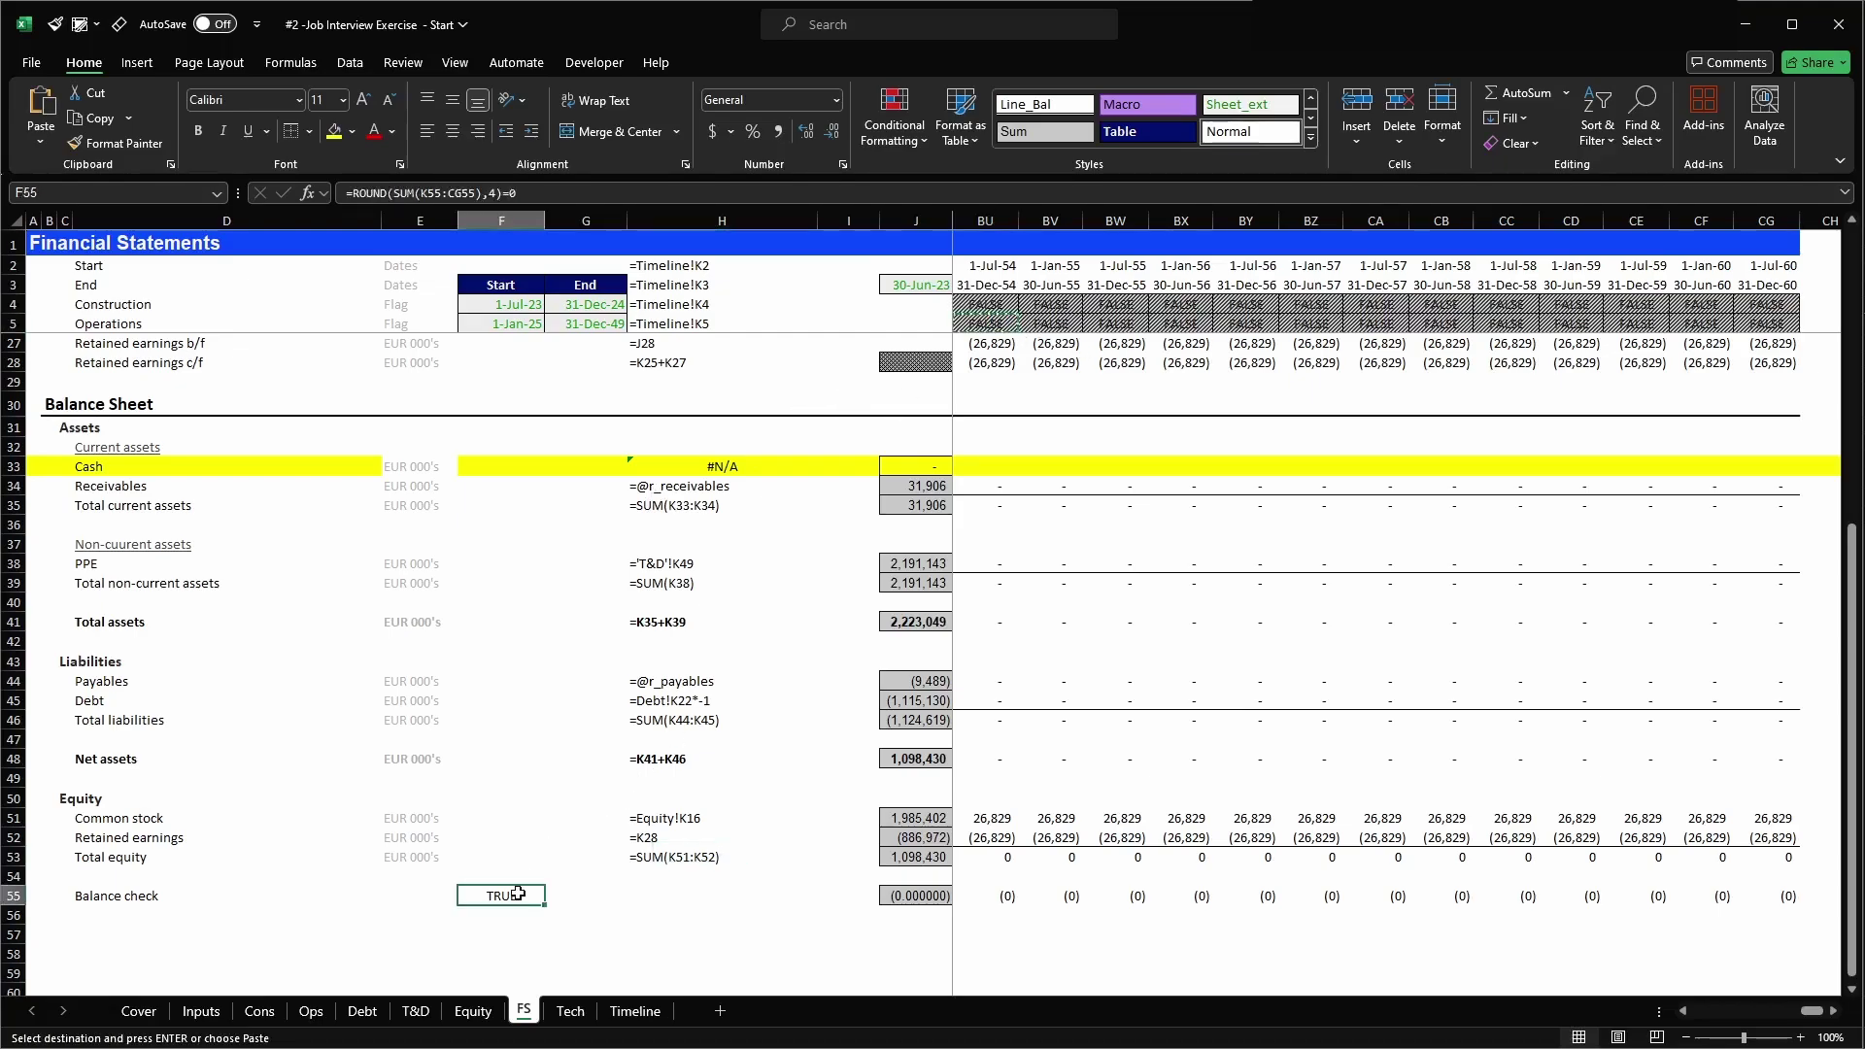
pyautogui.hotkey('ctrl', 'alt', 'v')
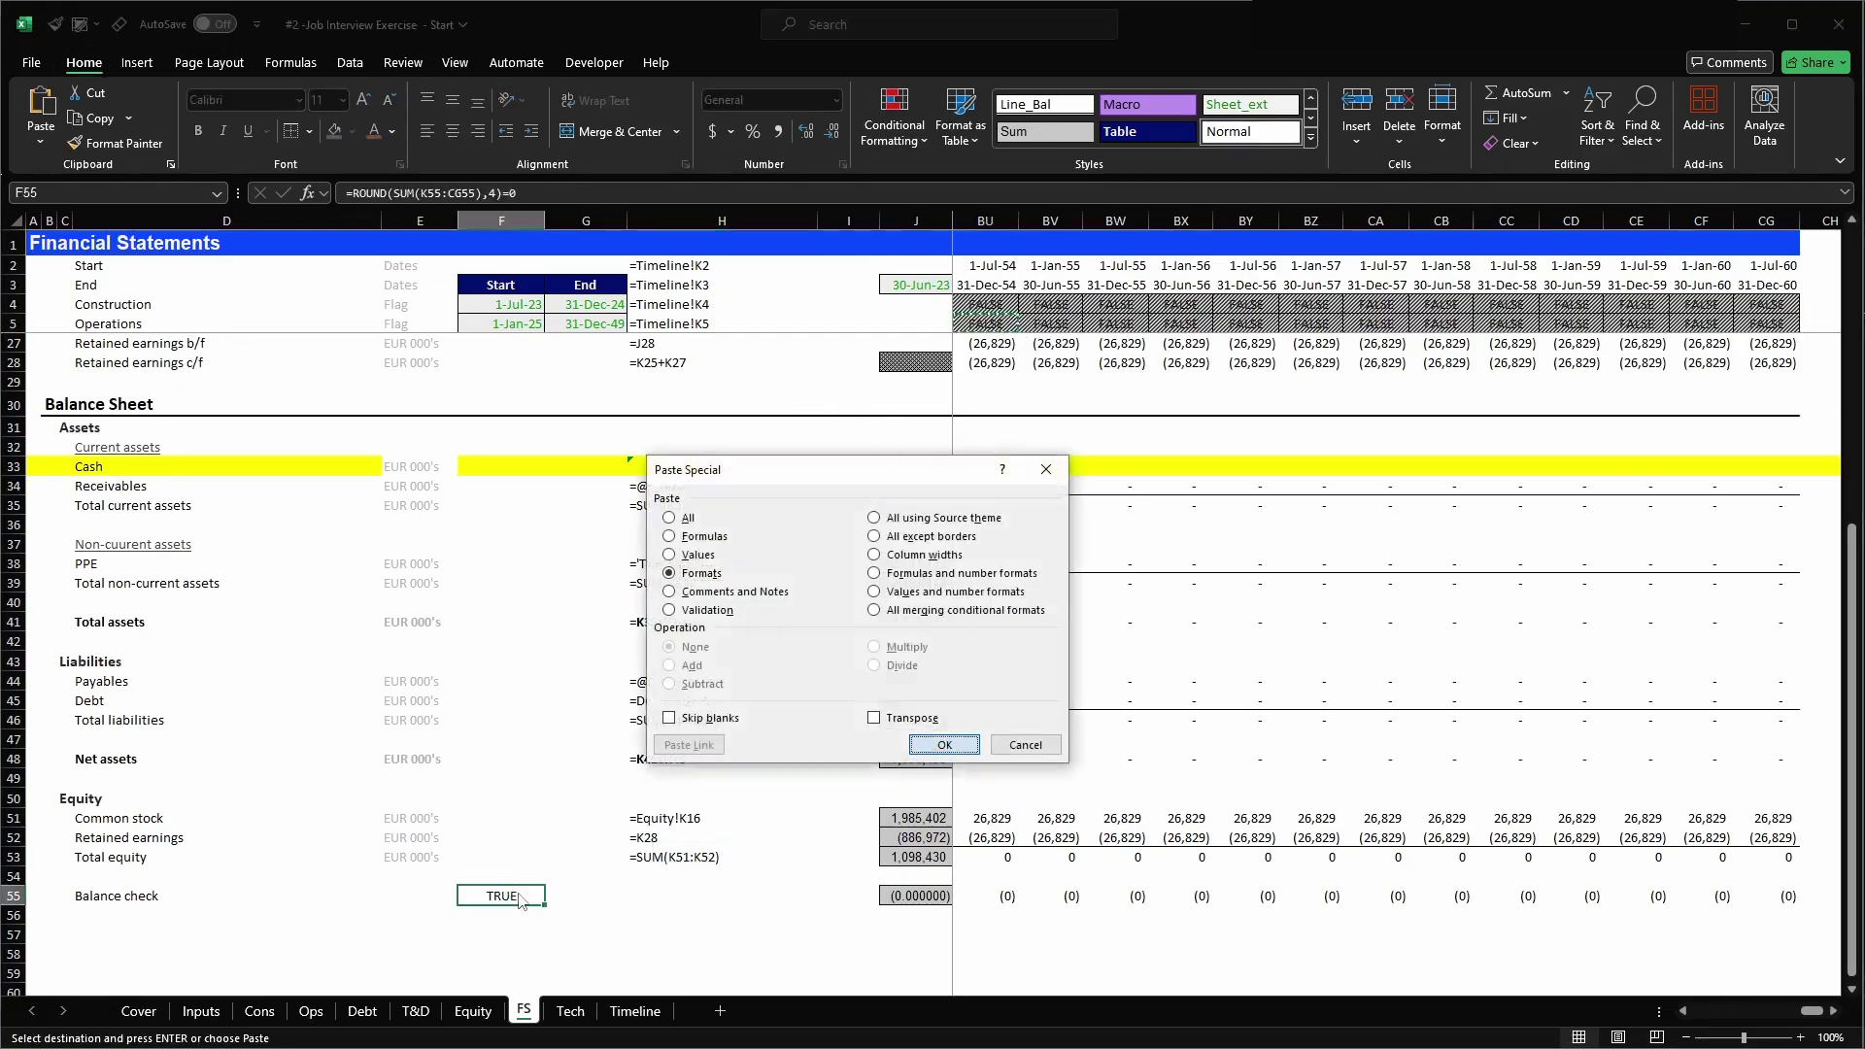
pyautogui.press('Return')
# - Examine the Balance check row and the highlighted Cash row of the balance sheet
pyautogui.press('Right')
pyautogui.press('Right')
pyautogui.press('Right')
pyautogui.press('Right')
pyautogui.press('Right')
pyautogui.press('Right')
pyautogui.press('Right')
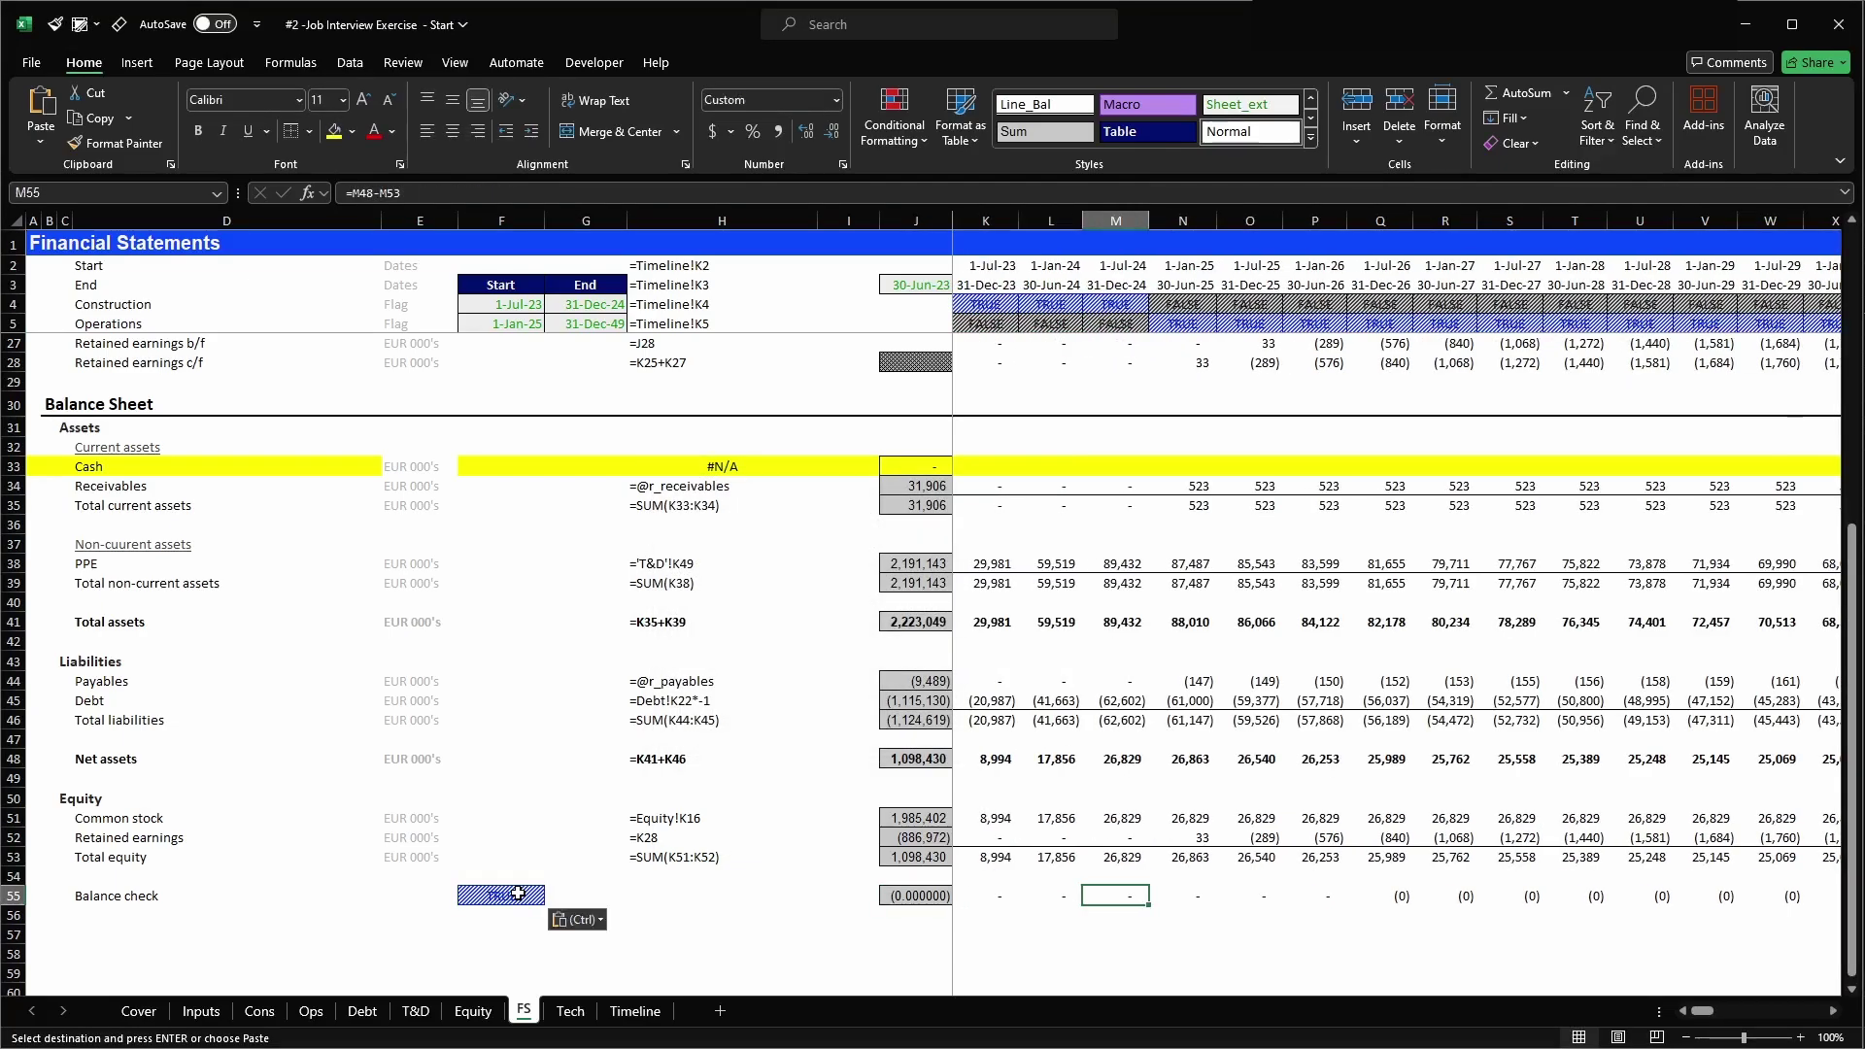
pyautogui.press('Left')
pyautogui.press('Left')
pyautogui.press('Left')
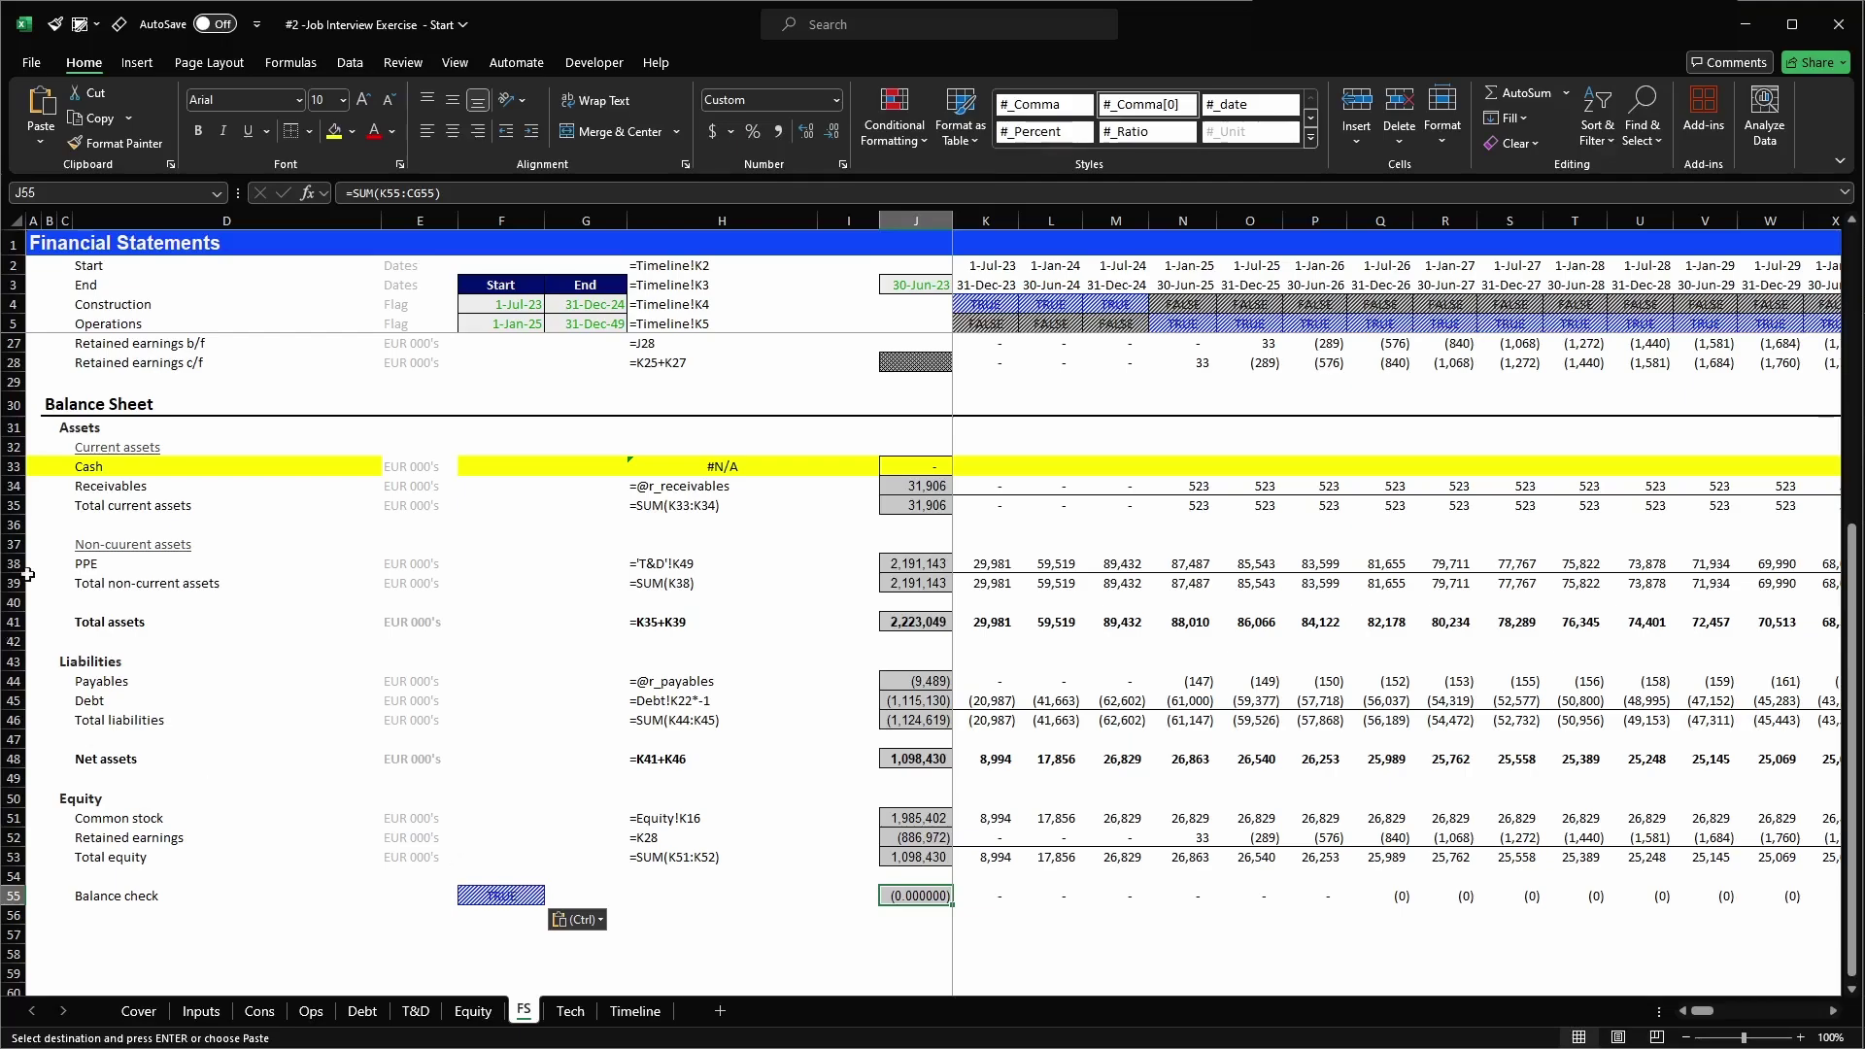
pyautogui.click(13, 467)
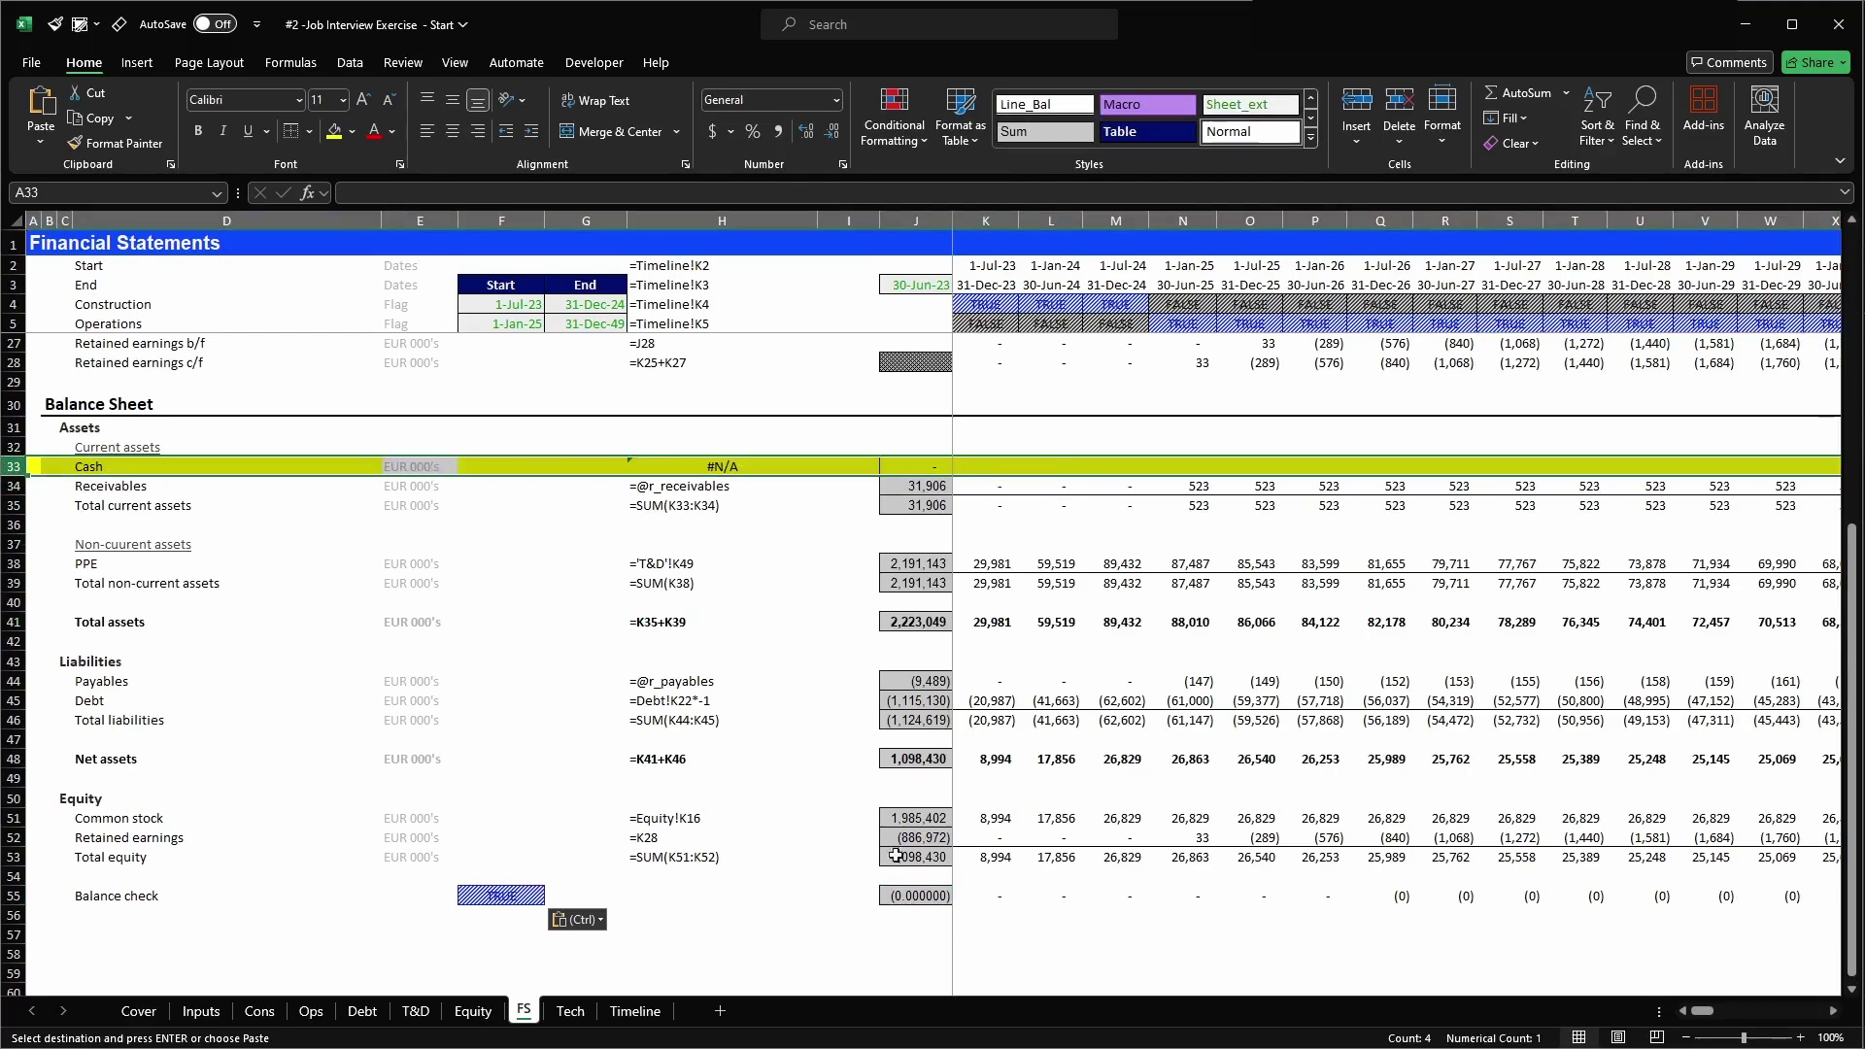
pyautogui.click(527, 897)
pyautogui.hotkey('shift', 'space')
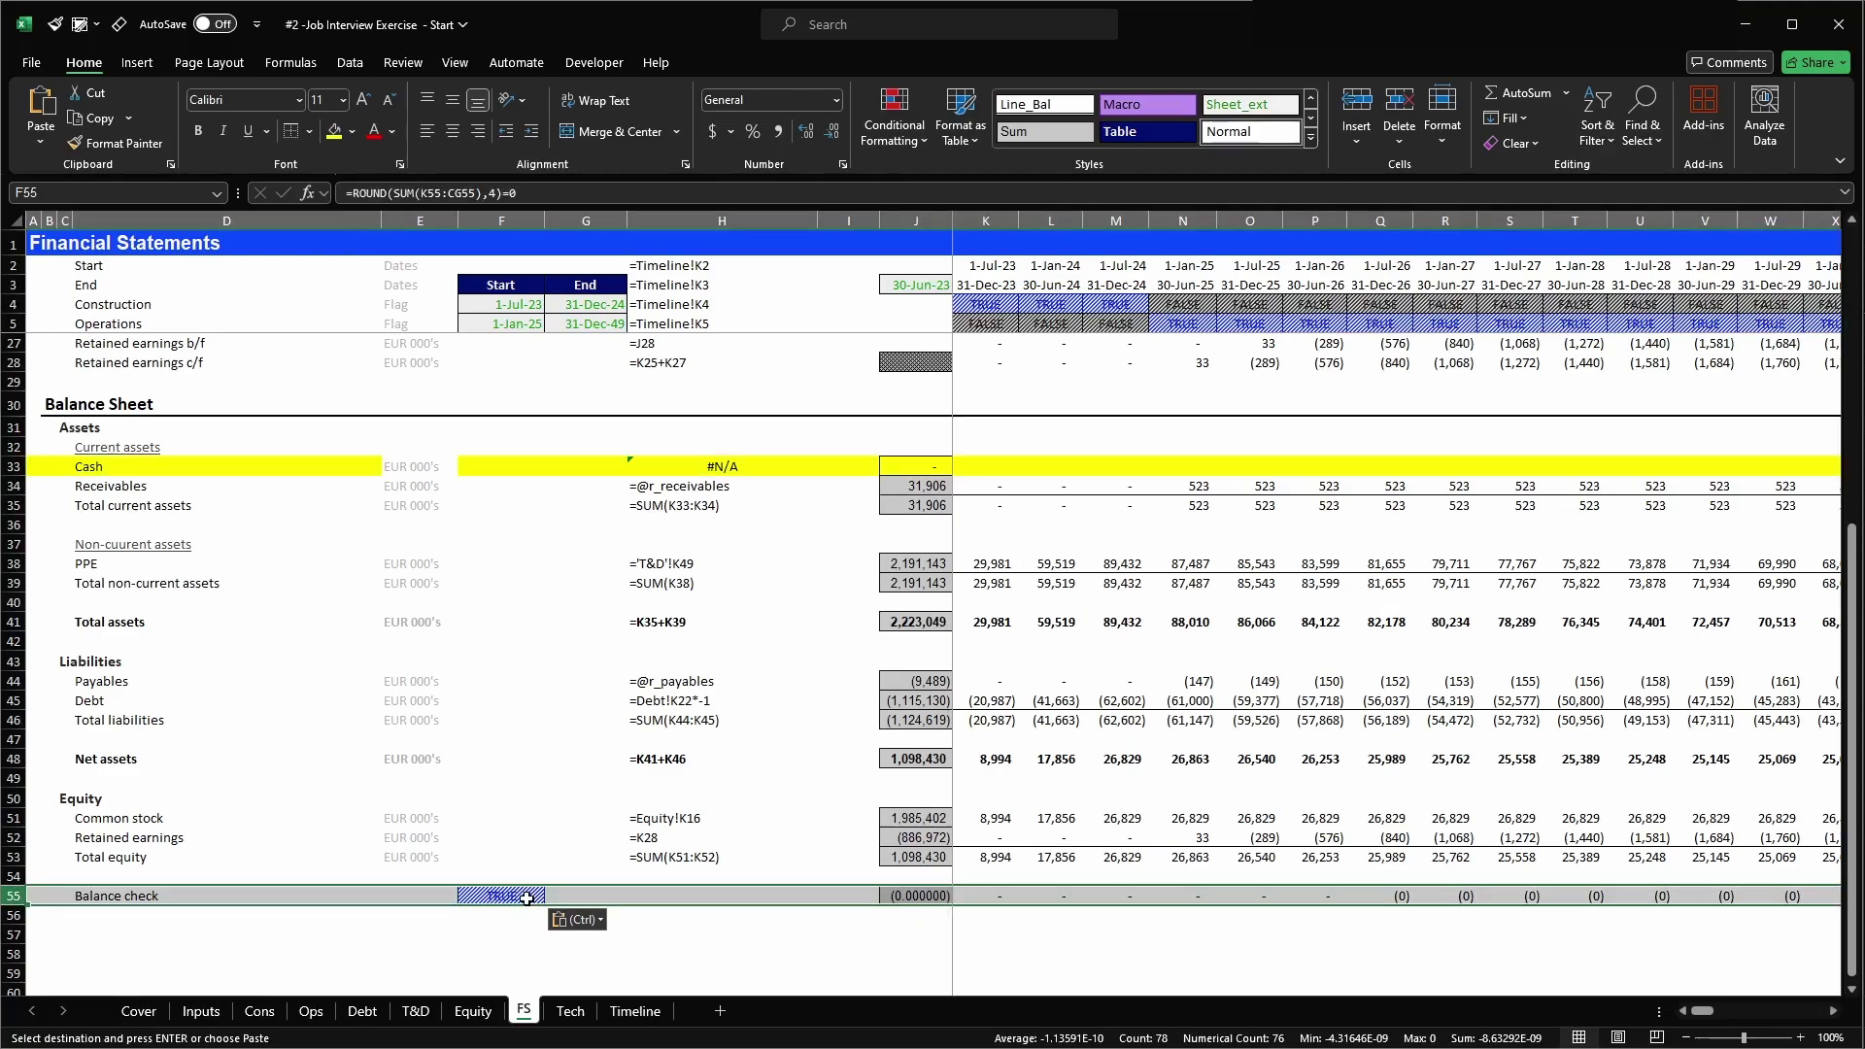
pyautogui.click(935, 463)
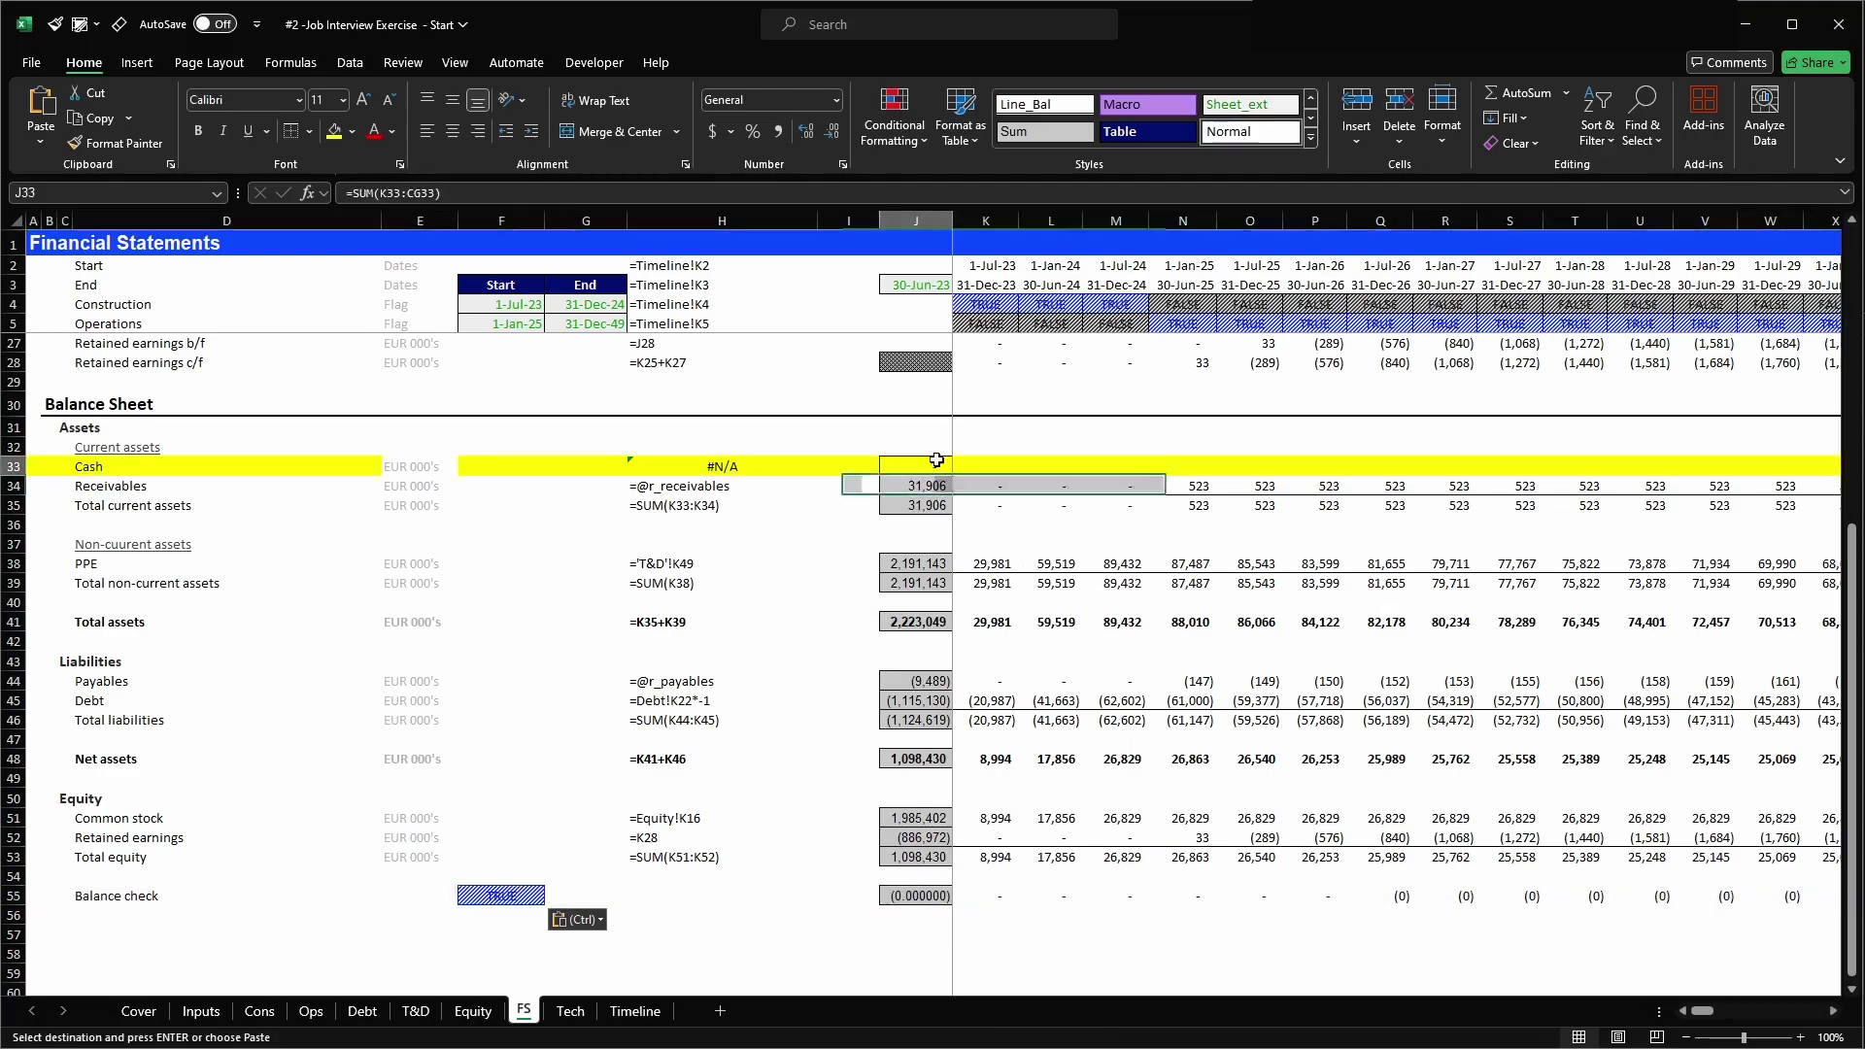
pyautogui.hotkey('shift', 'space')
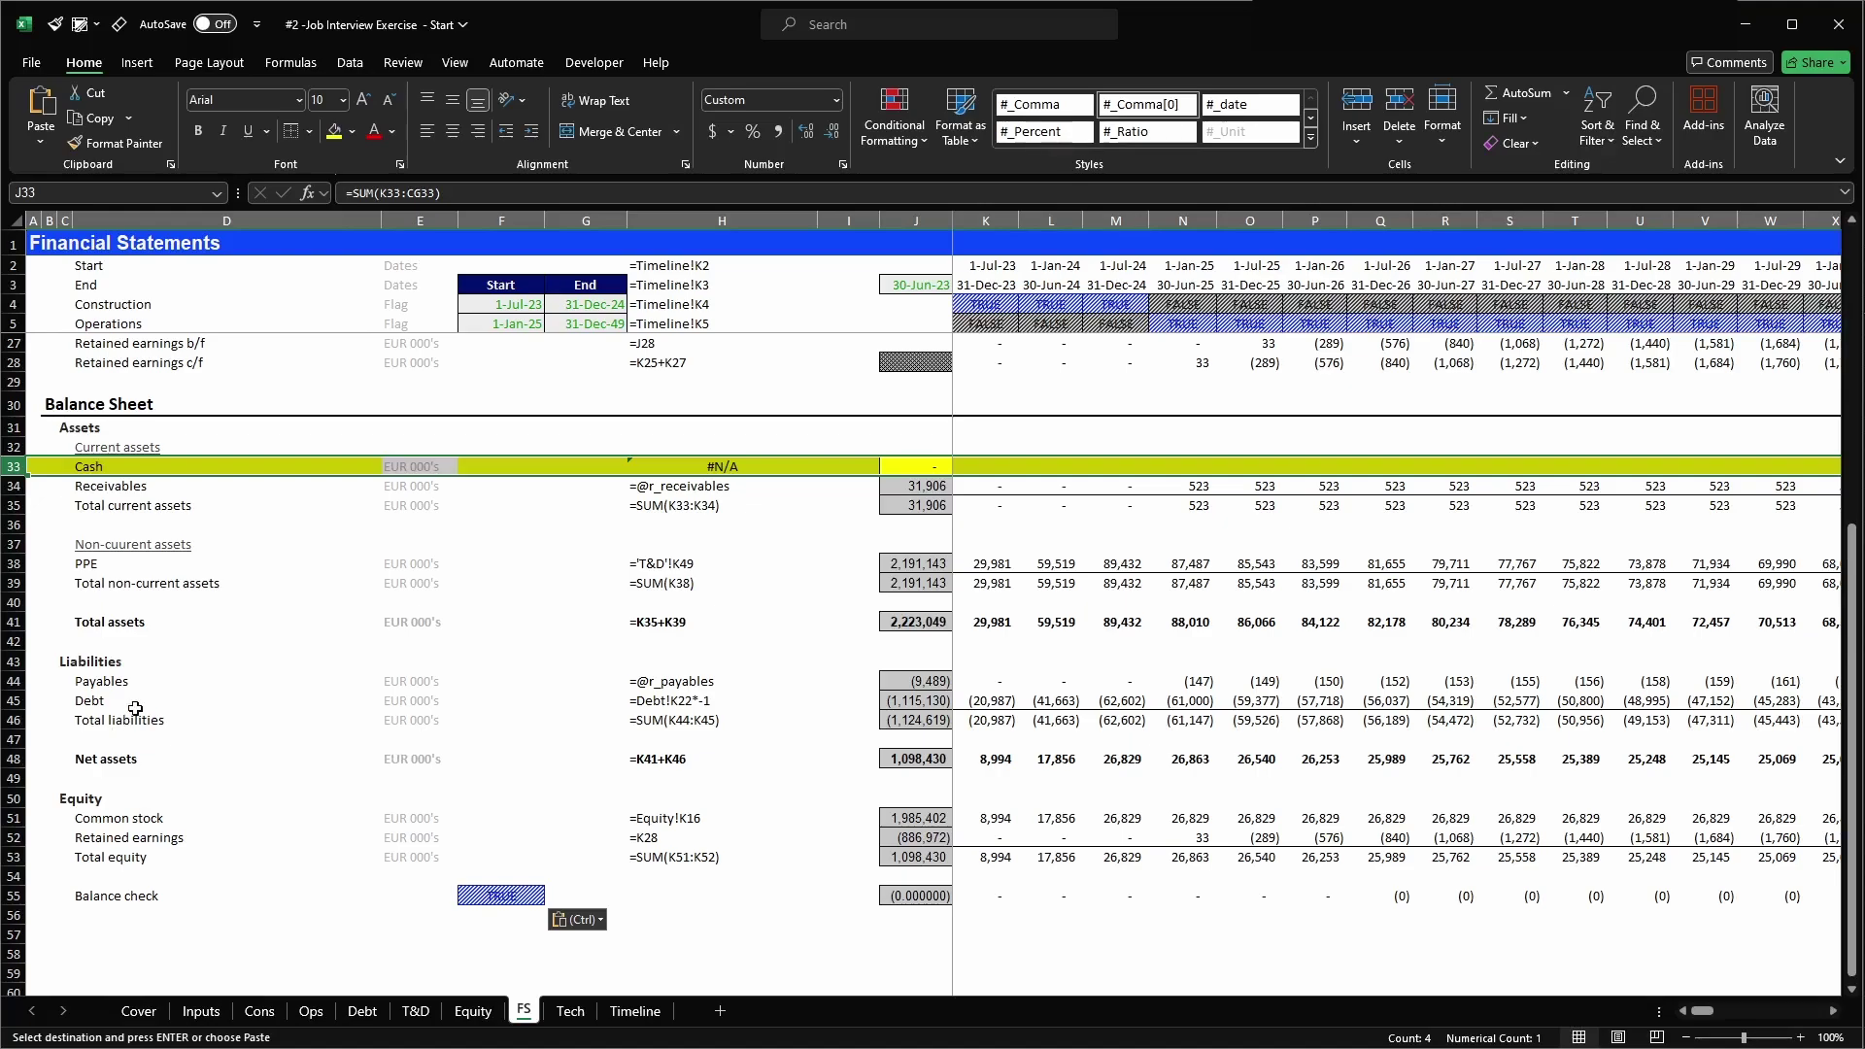
pyautogui.hotkey('alt', 'Tab')
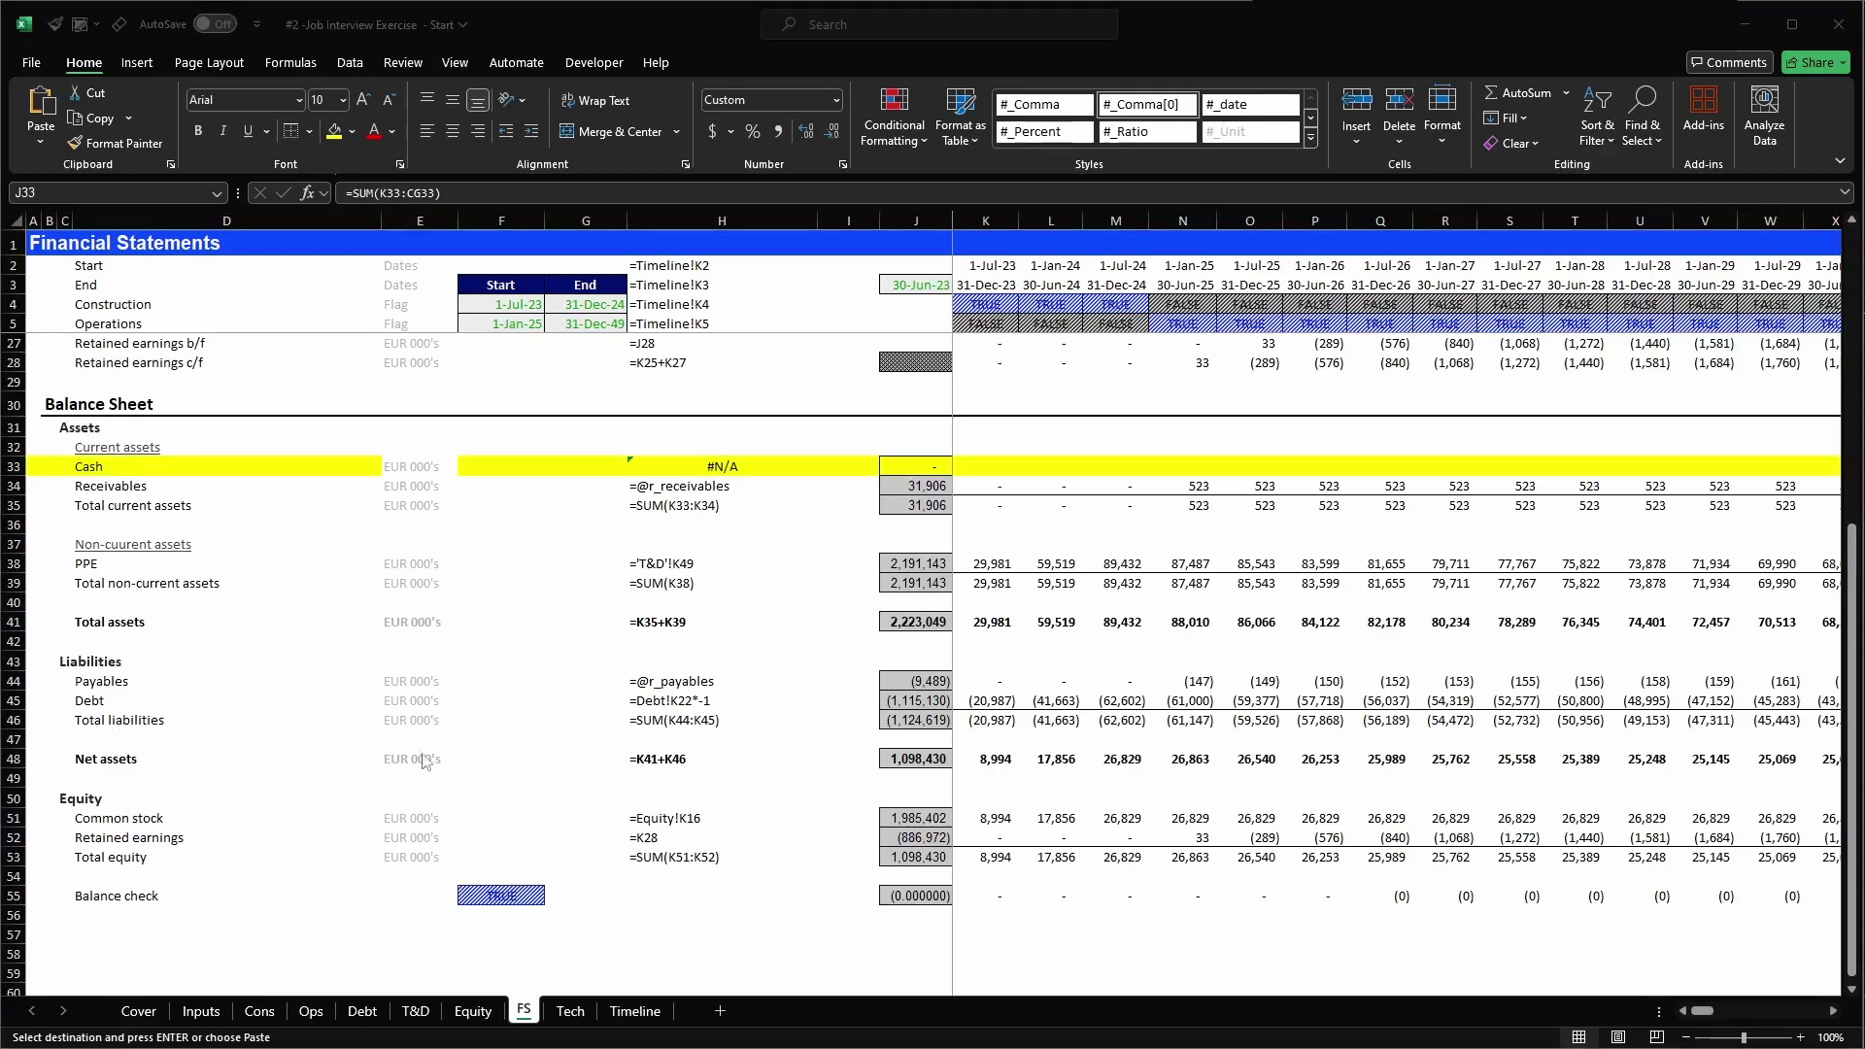
pyautogui.hotkey('alt', 'Tab')
pyautogui.scroll(-1, 262, 780)
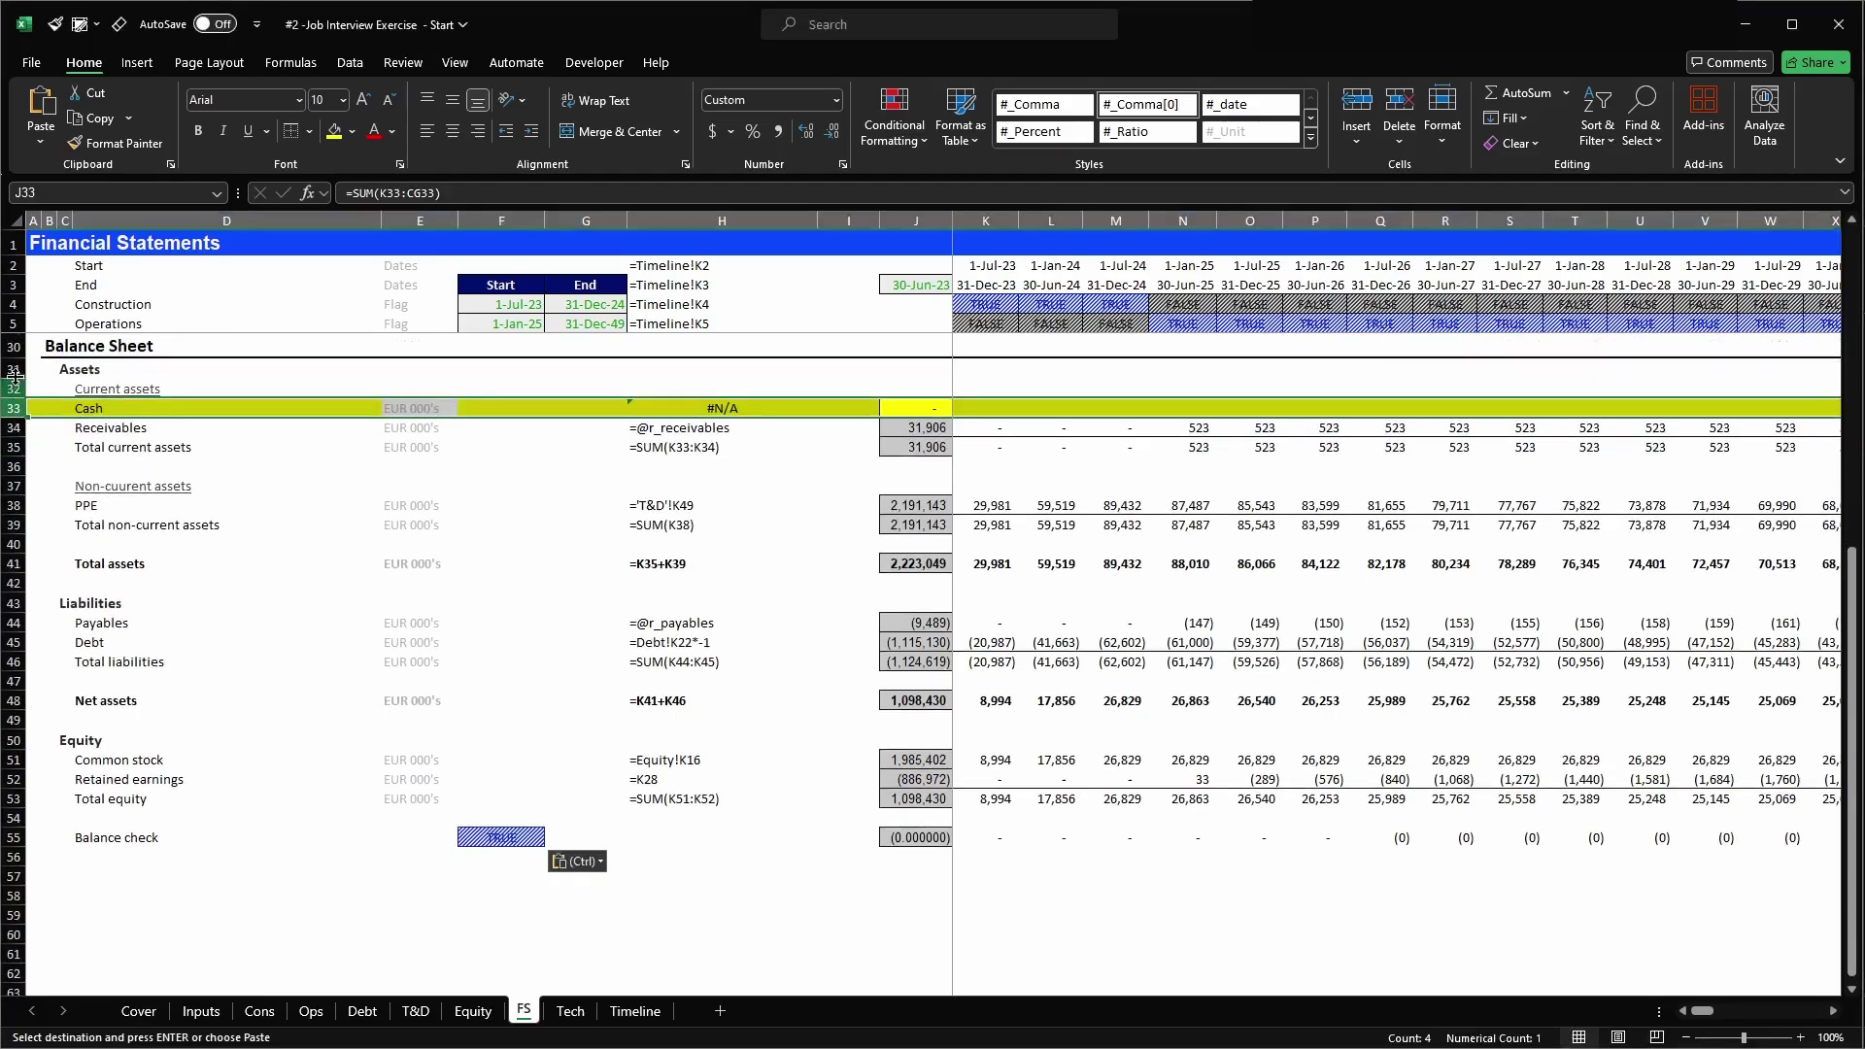
# - Copy the Balance Sheet heading row 30 to row 57, below the Balance check row
pyautogui.click(12, 345)
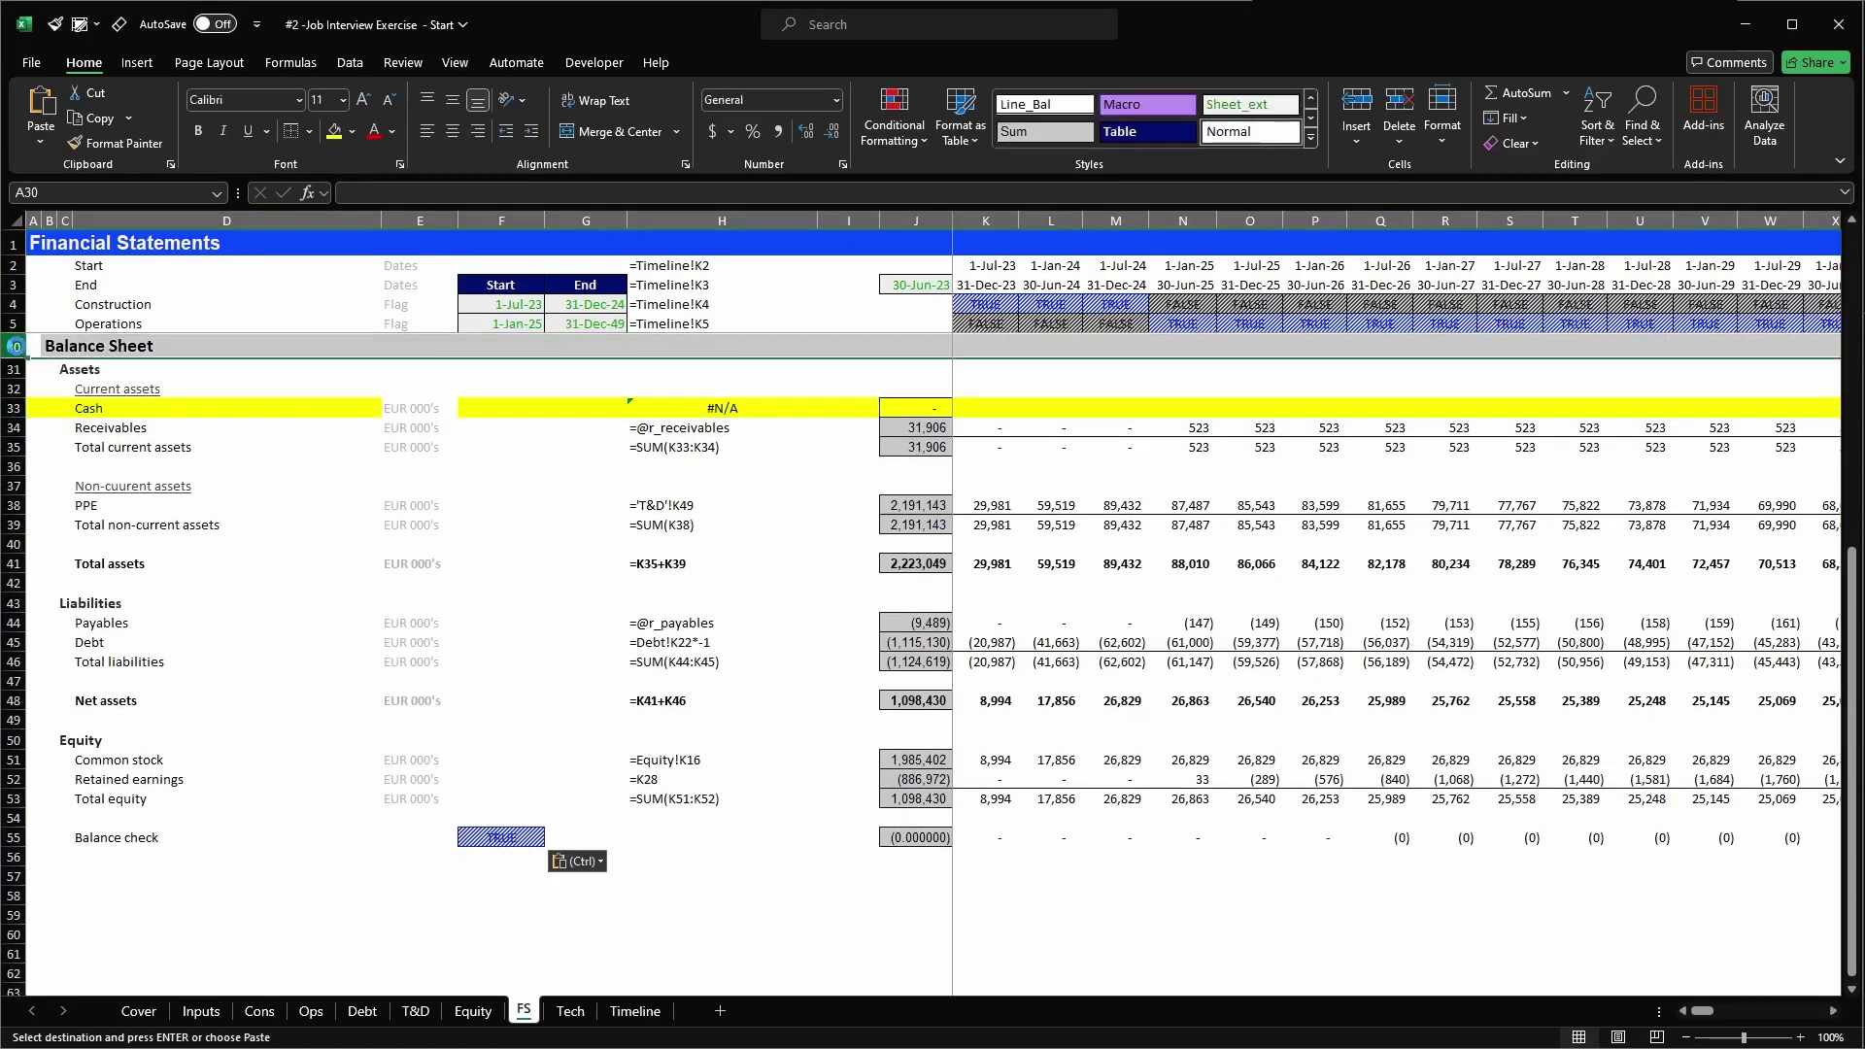
pyautogui.hotkey('ctrl', 'c')
pyautogui.press('Down')
pyautogui.press('Down')
pyautogui.press('Down')
pyautogui.press('Down')
pyautogui.press('Down')
pyautogui.press('Down')
pyautogui.press('Down')
pyautogui.press('Down')
pyautogui.press('Down')
pyautogui.press('Down')
pyautogui.press('Down')
pyautogui.press('Down')
pyautogui.press('Down')
pyautogui.press('Down')
pyautogui.press('Down')
pyautogui.press('Down')
pyautogui.press('Down')
pyautogui.press('Down')
pyautogui.press('Down')
pyautogui.press('Down')
pyautogui.press('Down')
pyautogui.hotkey('ctrl', 'v')
pyautogui.press('Escape')
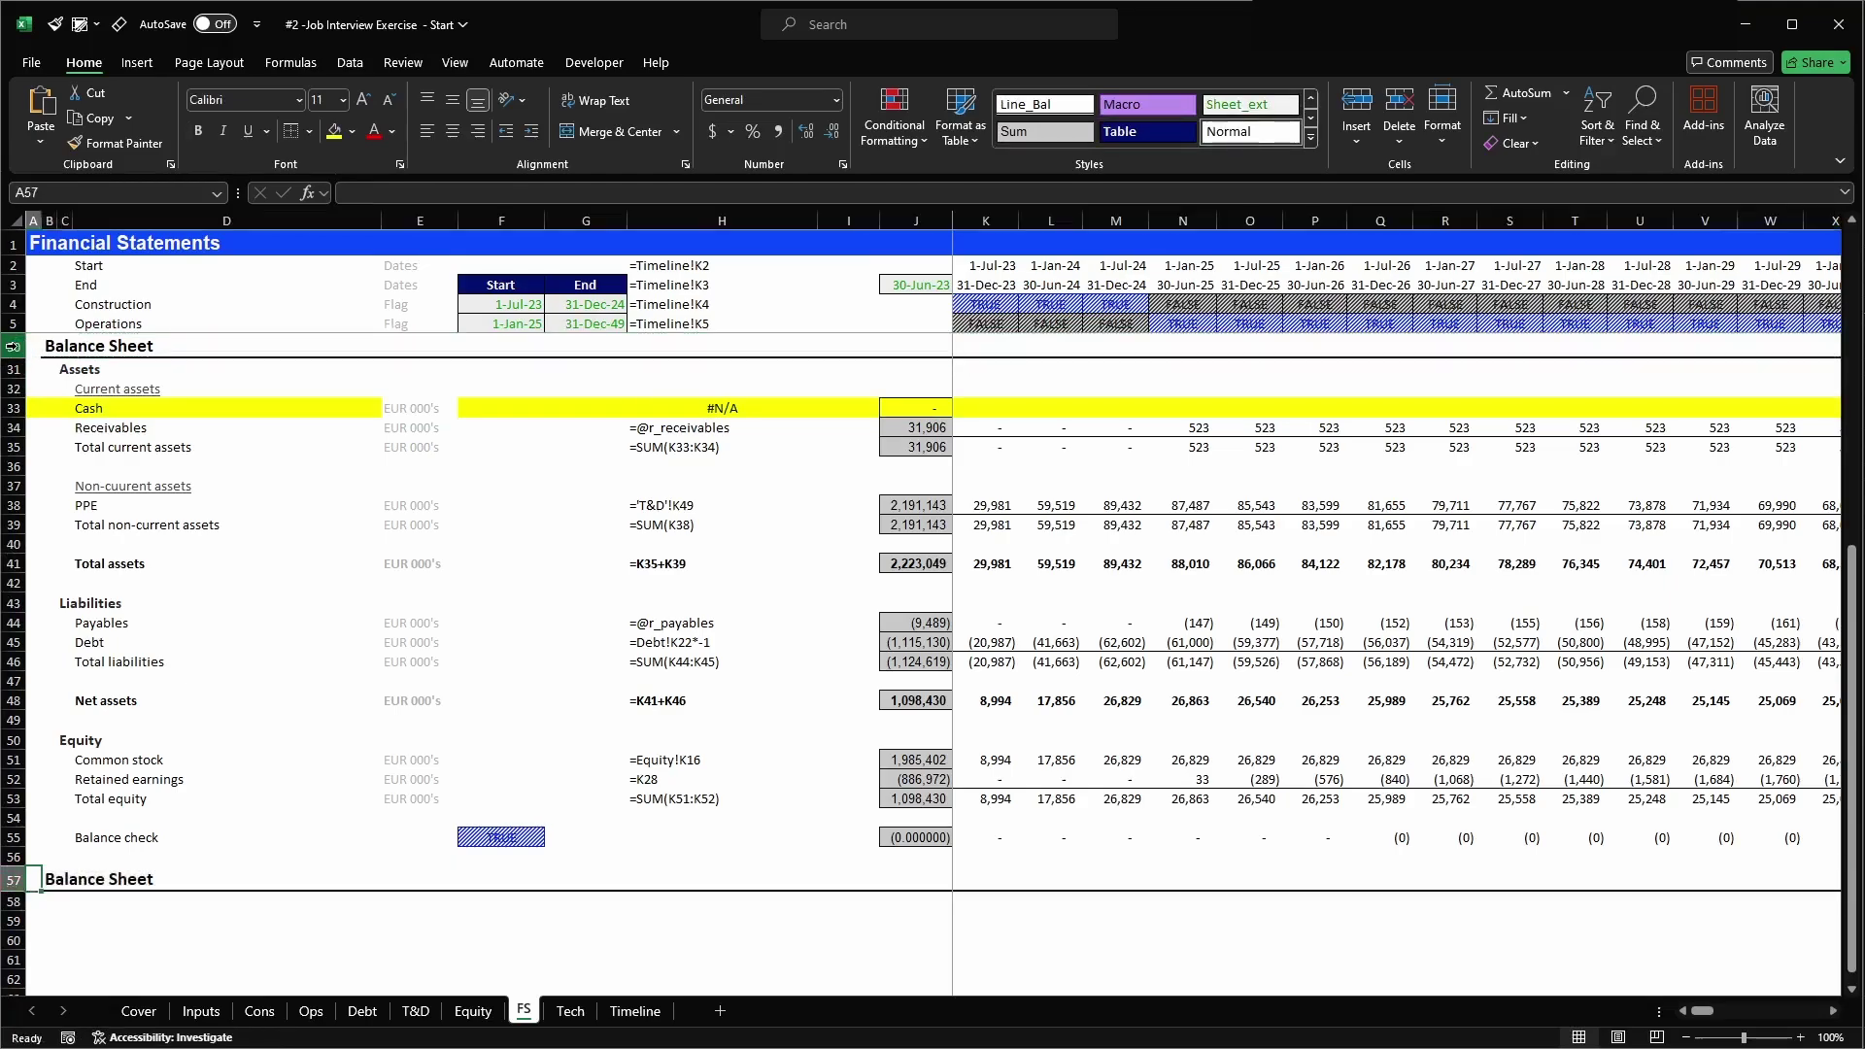
# - Rename the copied section heading in B57 as "Cash flow statement"
pyautogui.press('Right')
pyautogui.write('Cas')
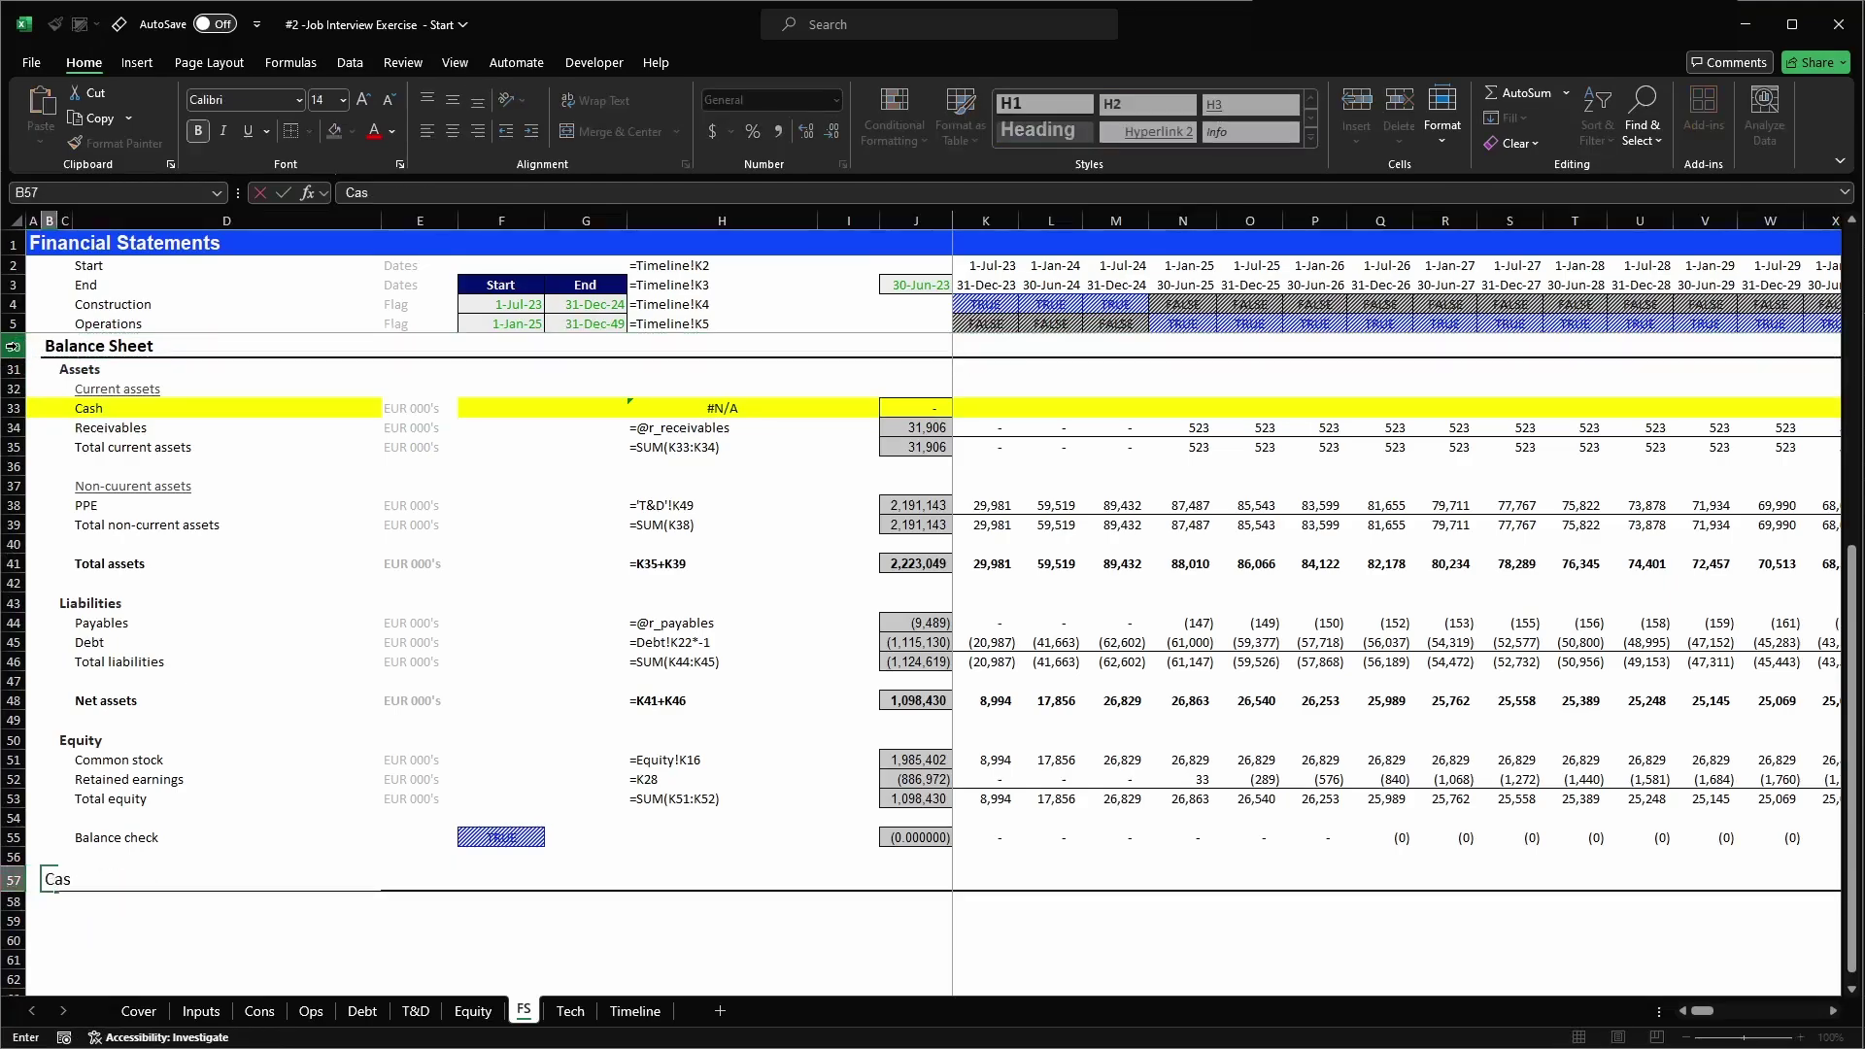
pyautogui.write('h flow statement')
pyautogui.press('Return')
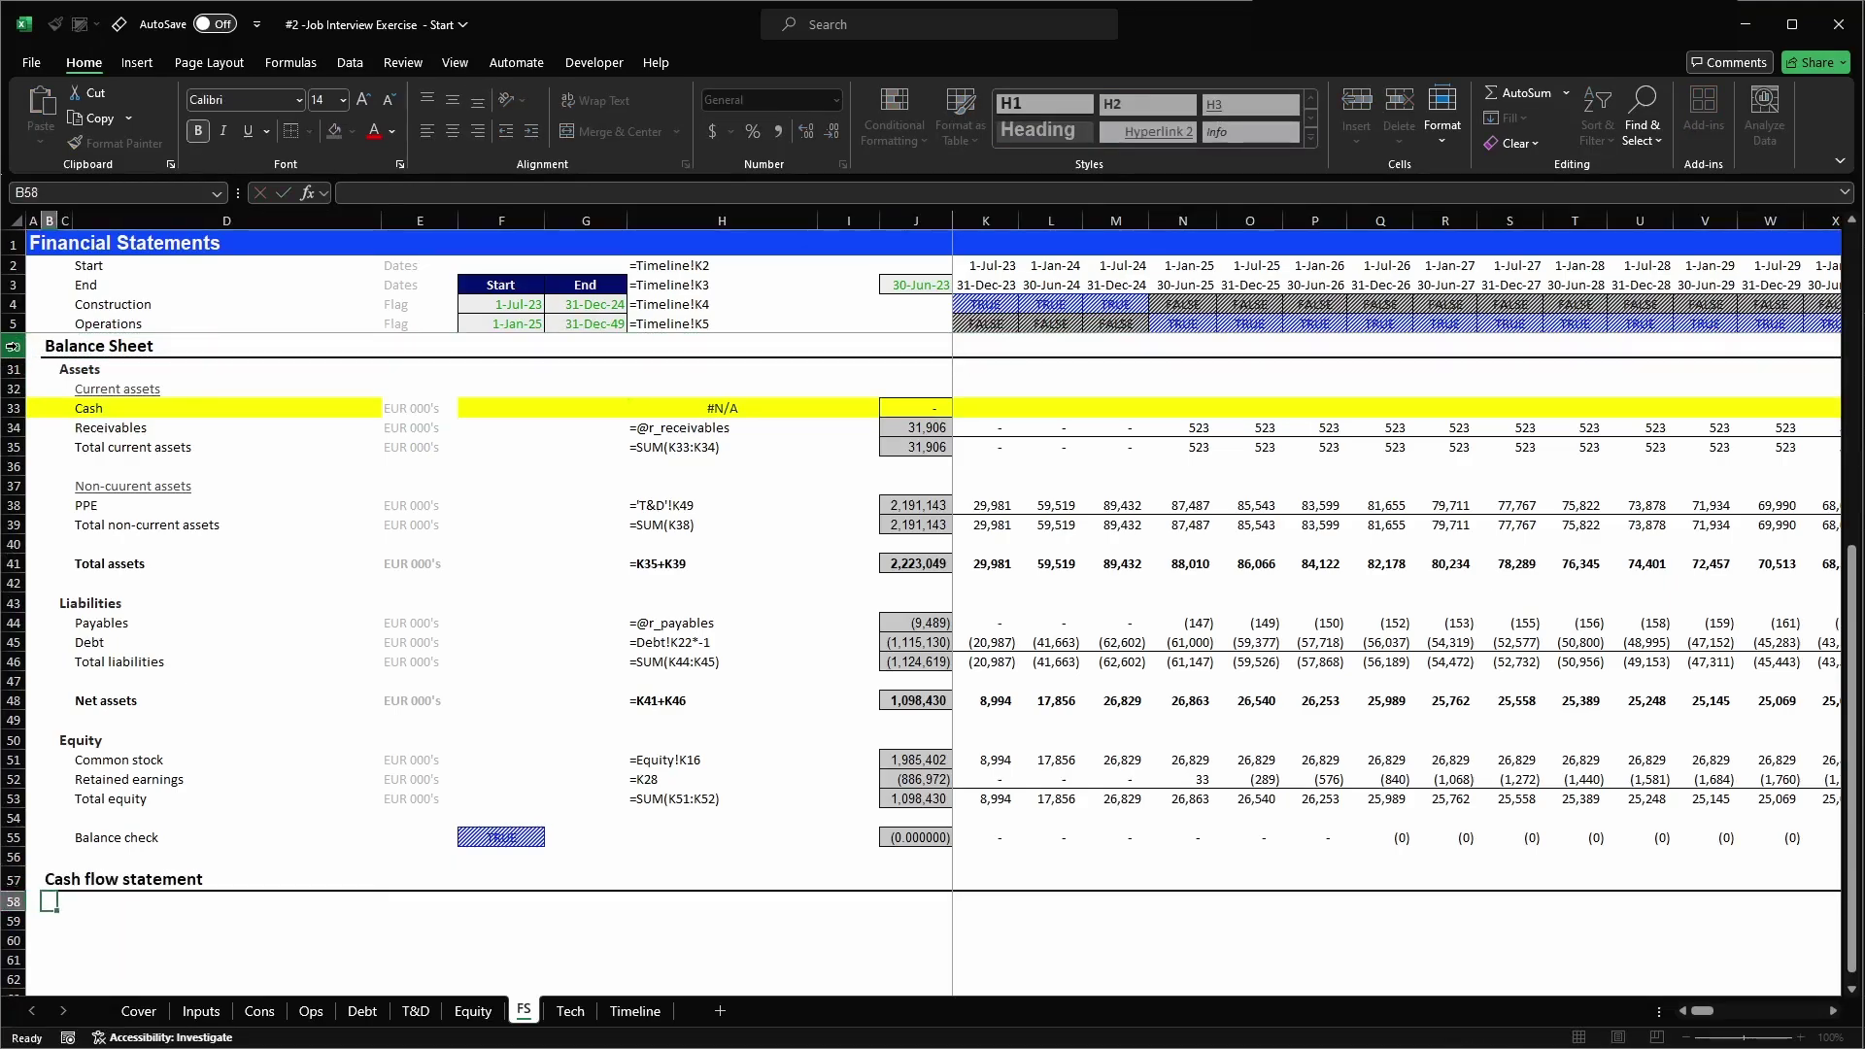
# - Add an "Operating activities" subheading in C58 and apply the H2 cell style to it
pyautogui.press('Right')
pyautogui.press('Right')
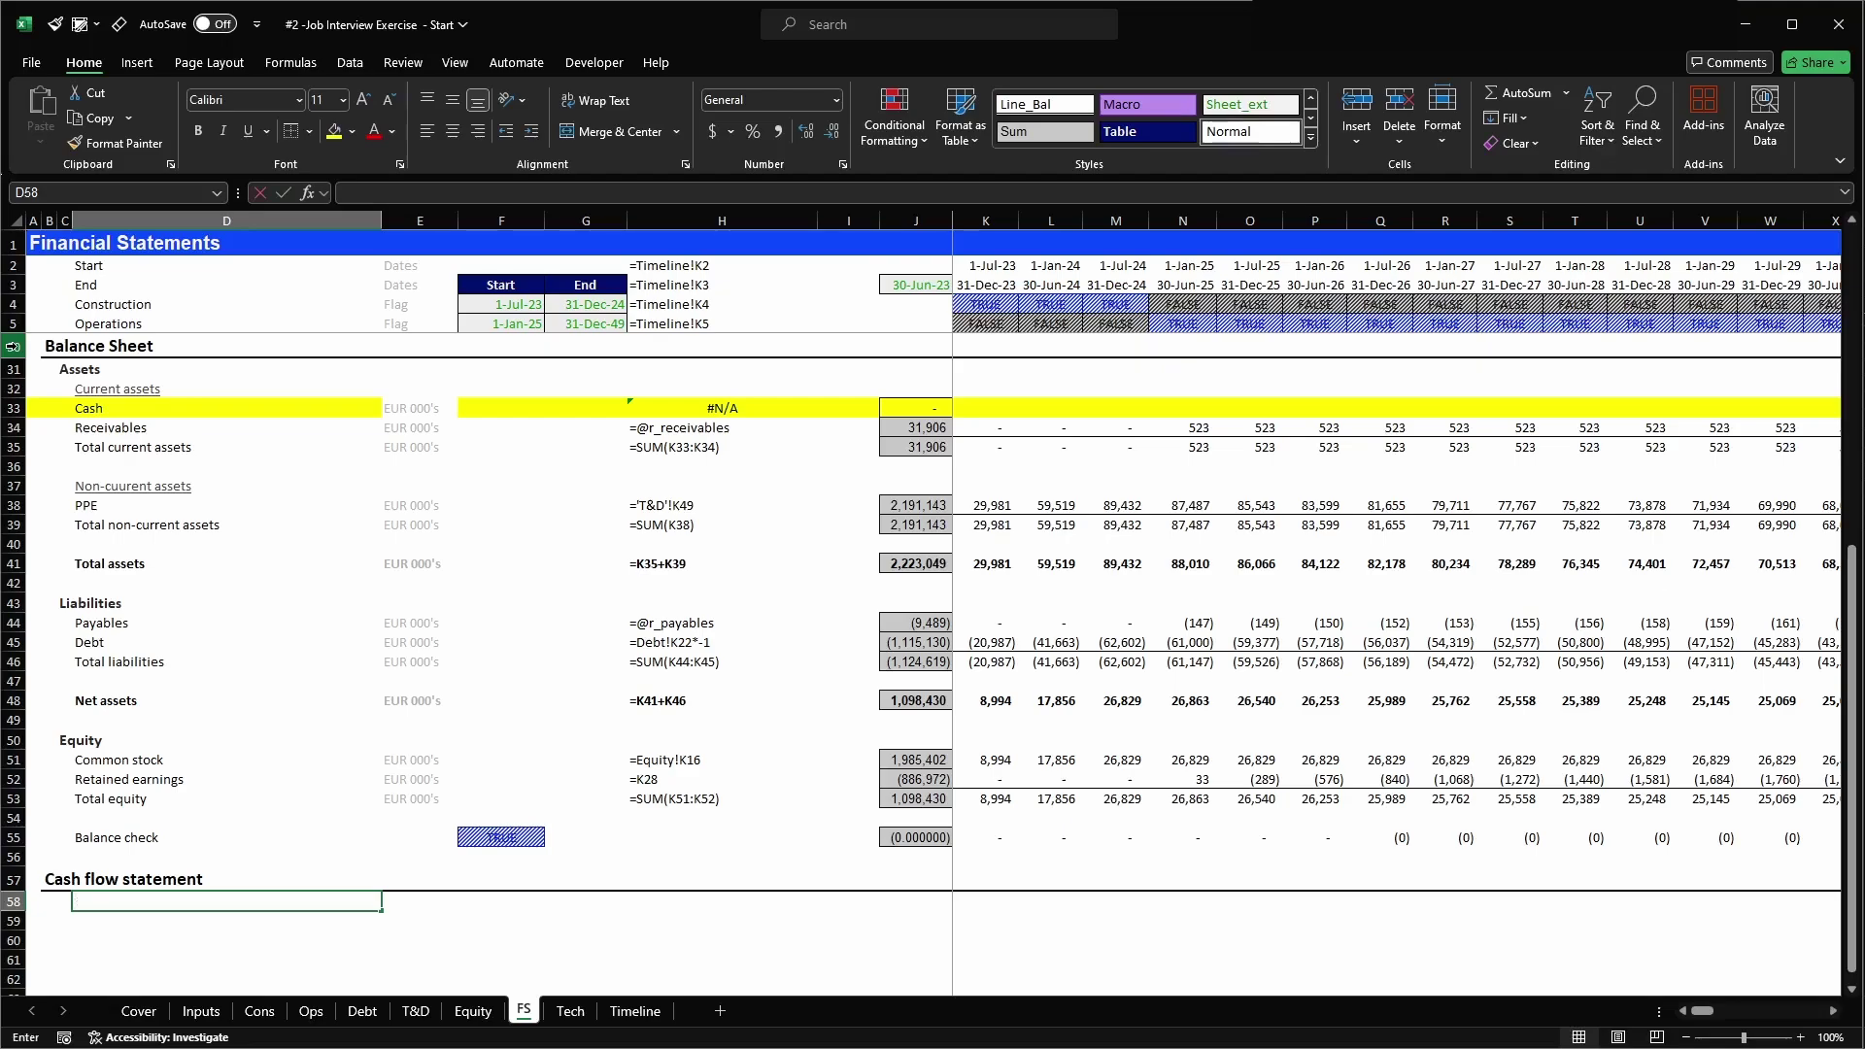
pyautogui.write('Operating activities')
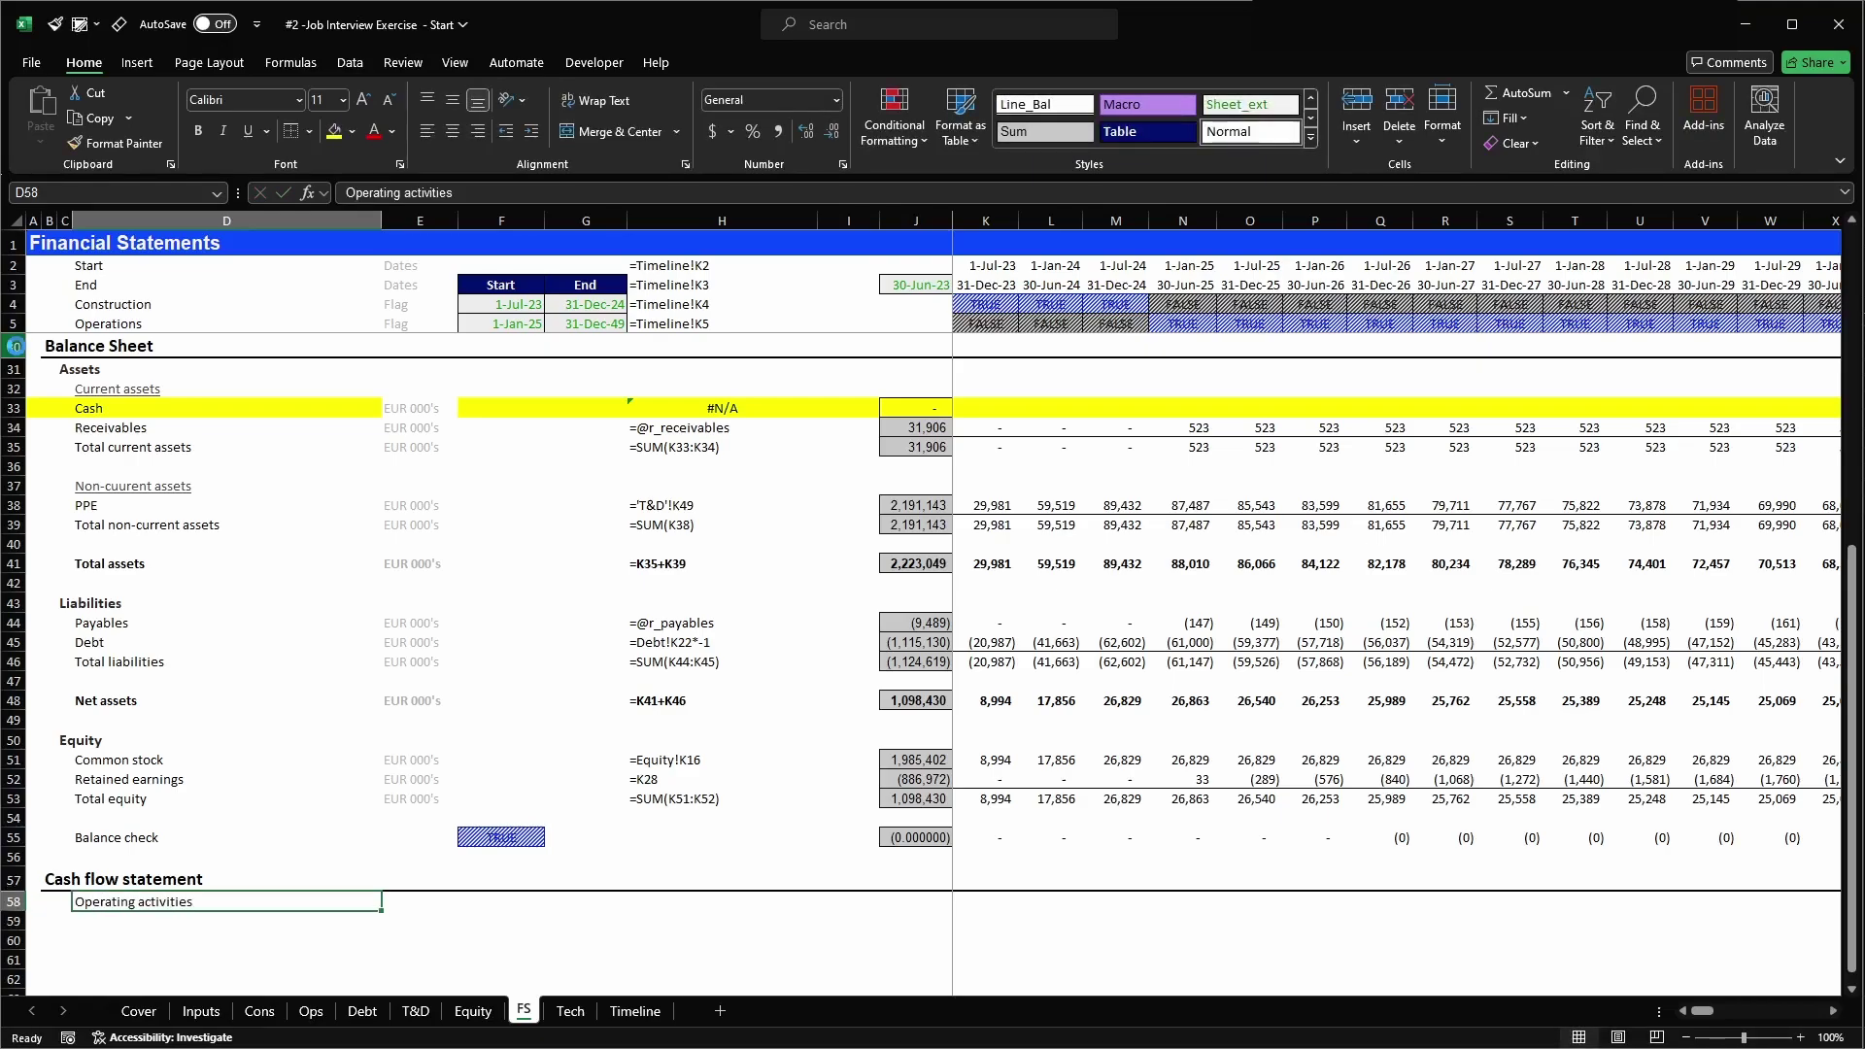
pyautogui.hotkey('ctrl', 'x')
pyautogui.press('Left')
pyautogui.hotkey('ctrl', 'v')
pyautogui.hotkey('alt', '2')
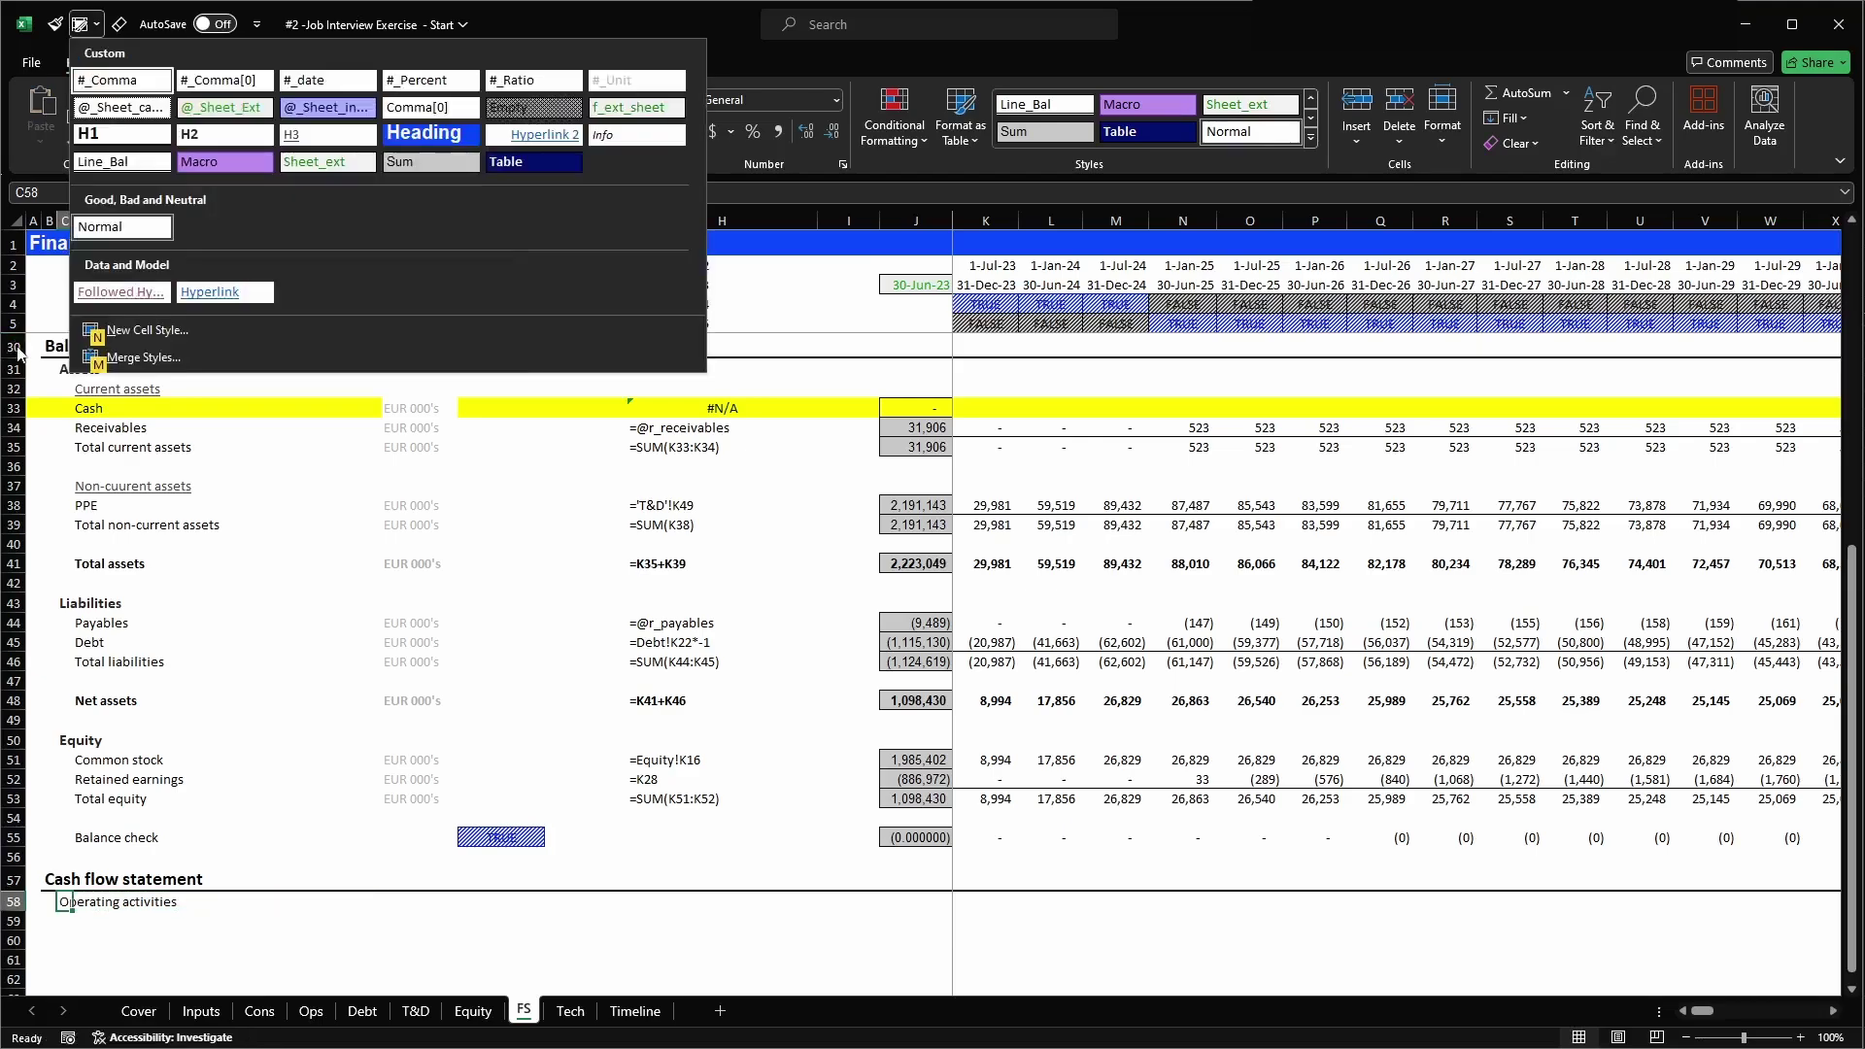
pyautogui.click(190, 137)
pyautogui.press('Down')
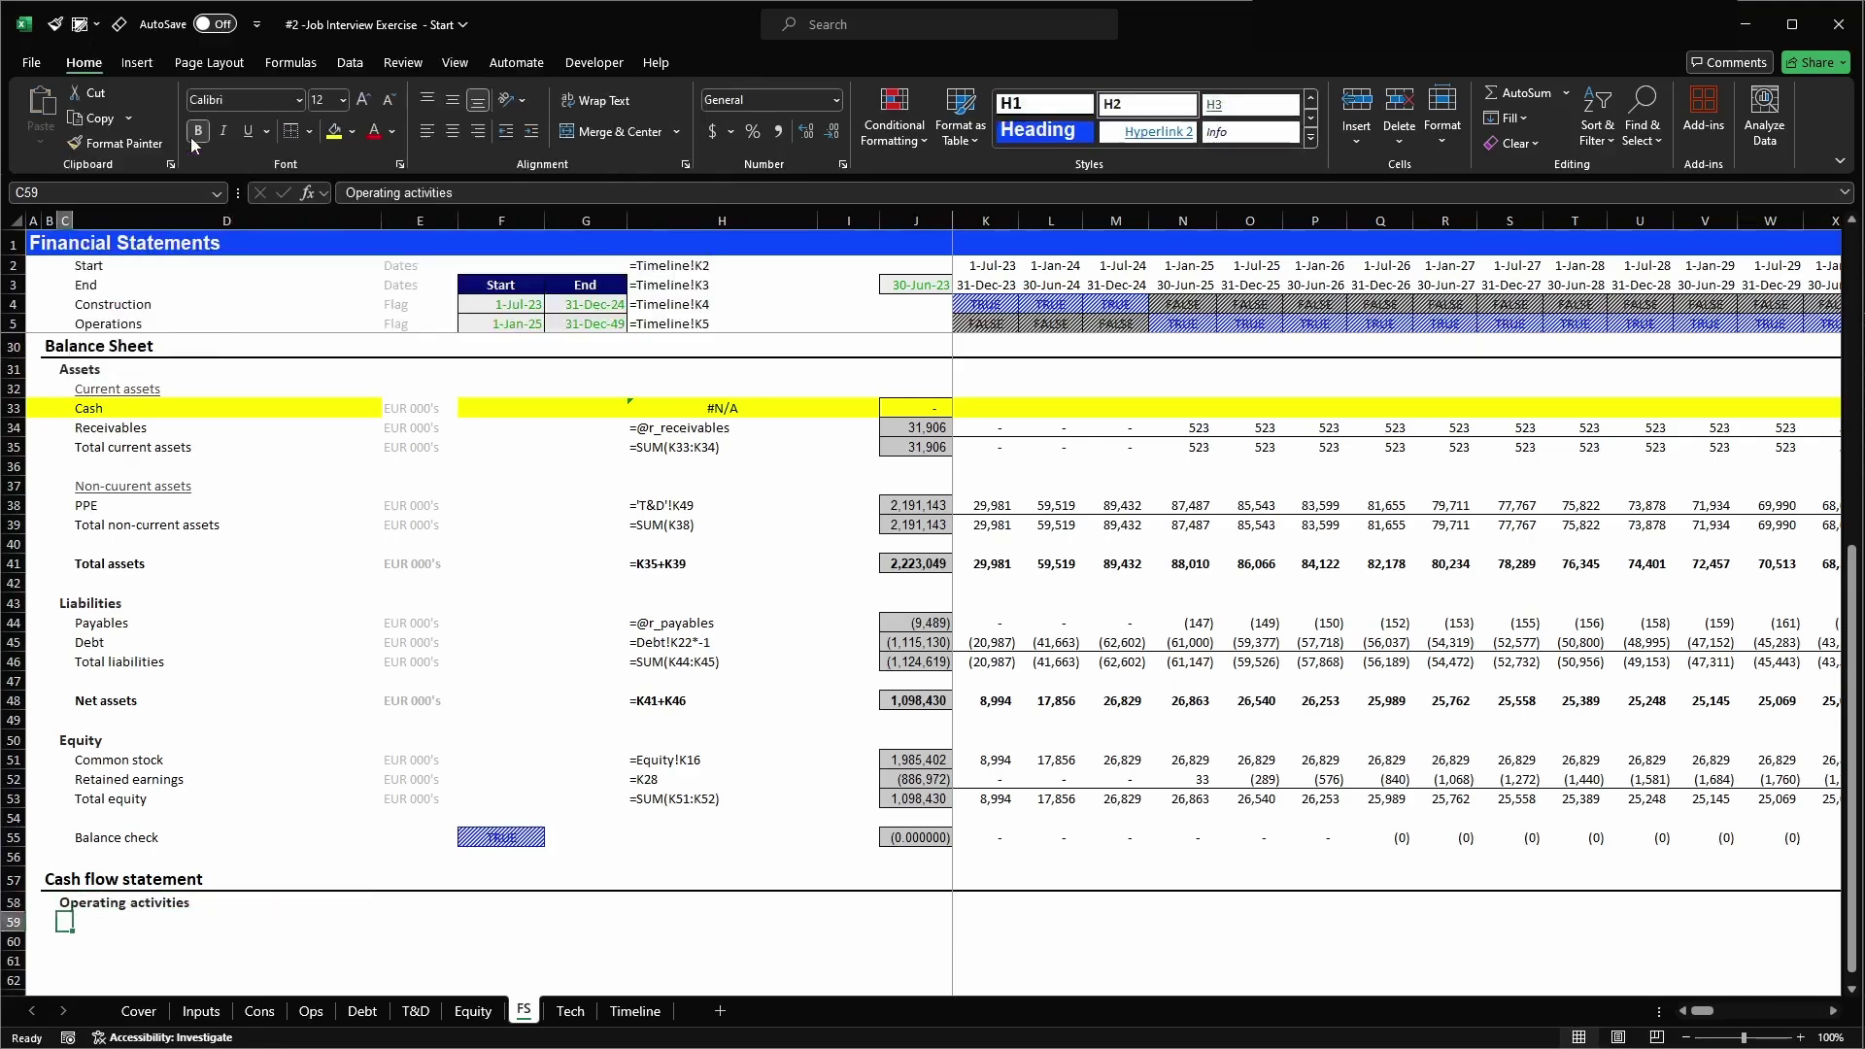
# - Enter the line labels "Operating cash flow", "Tax paid", "Interest payment" and "WC adjustments" in D59:D62 under Operating activities
pyautogui.press('Right')
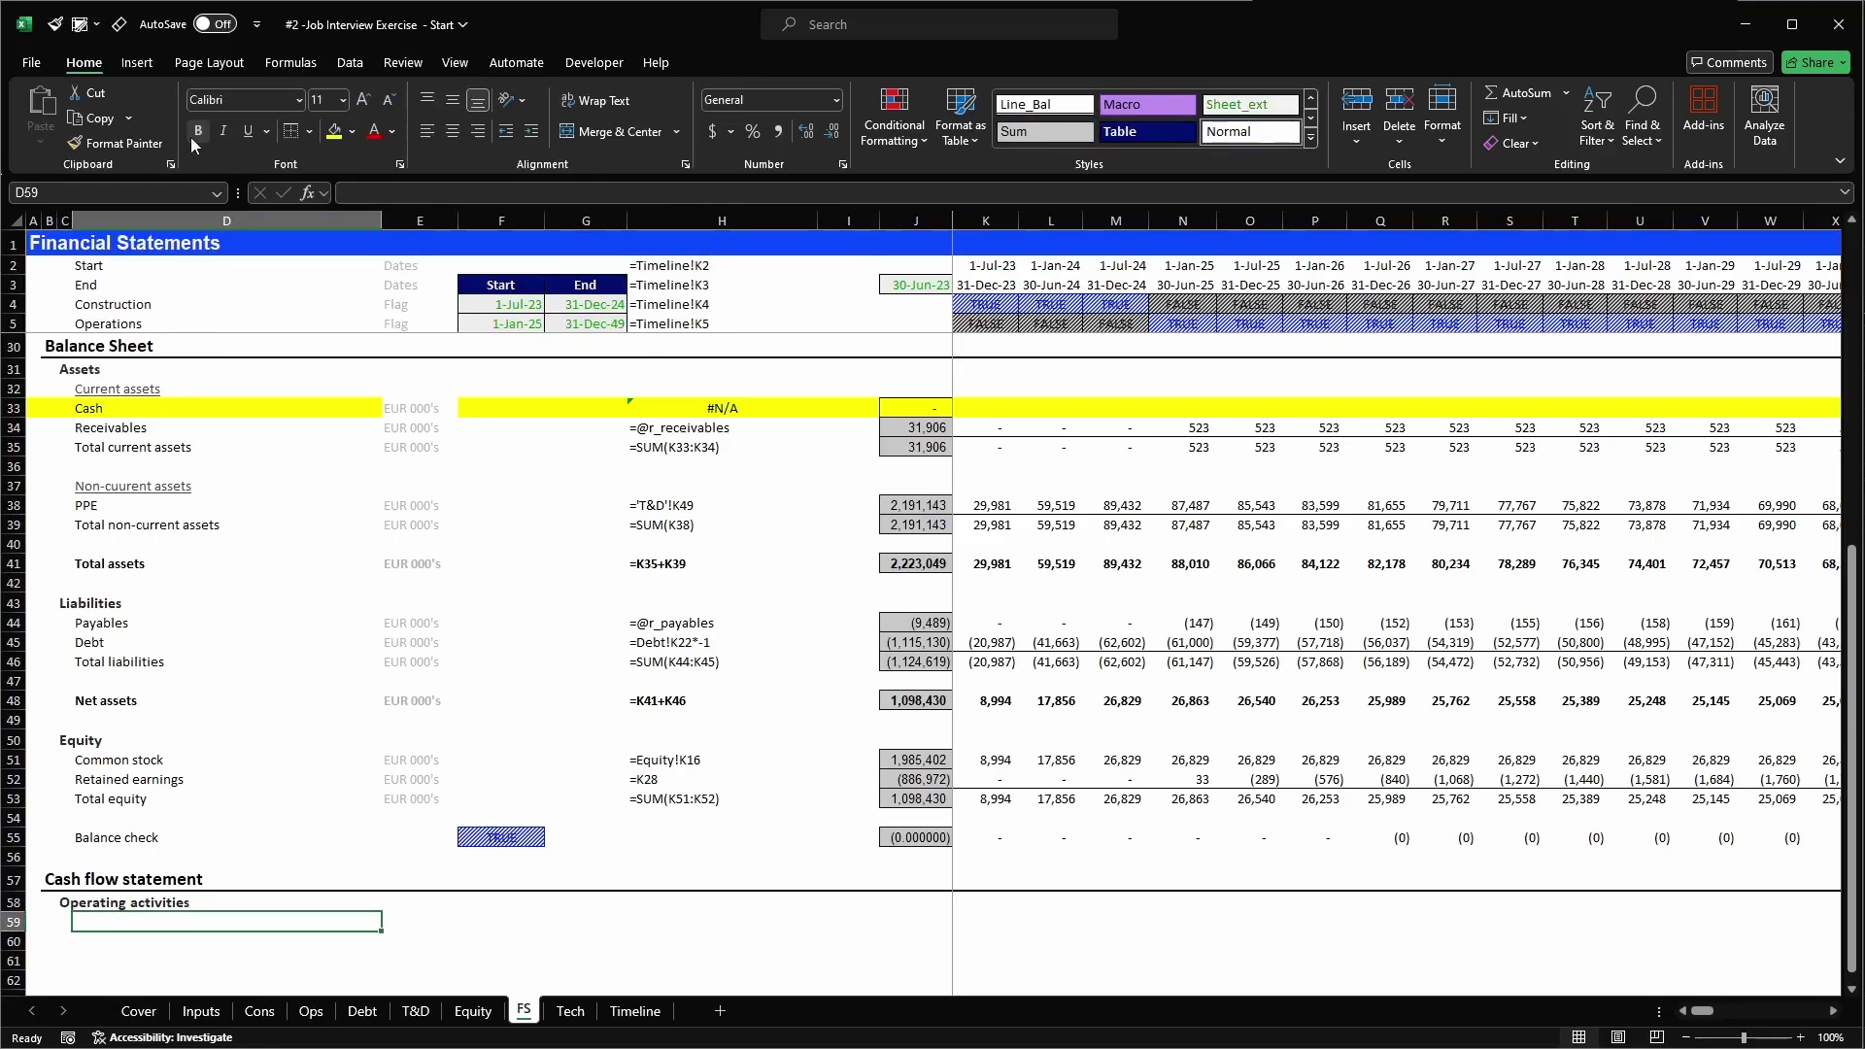
pyautogui.write('Operating cash flow')
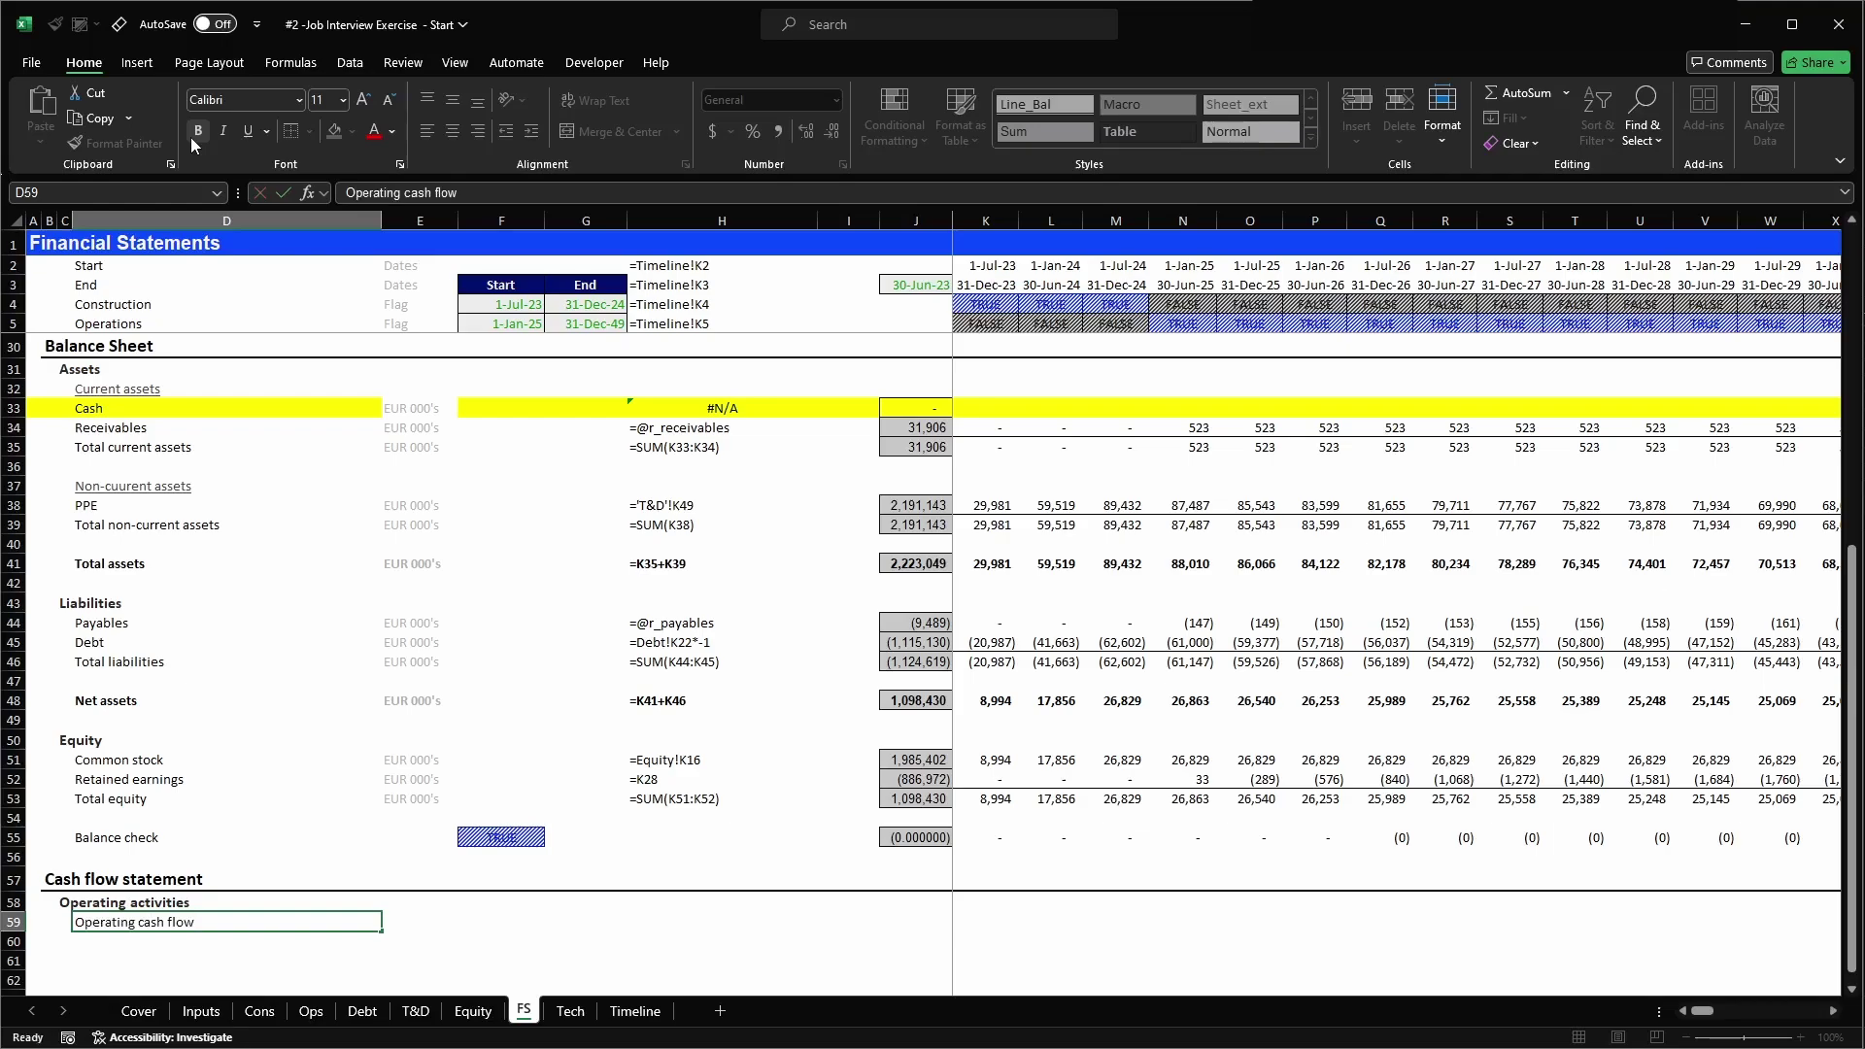
pyautogui.press('Return')
pyautogui.write('Tax paid')
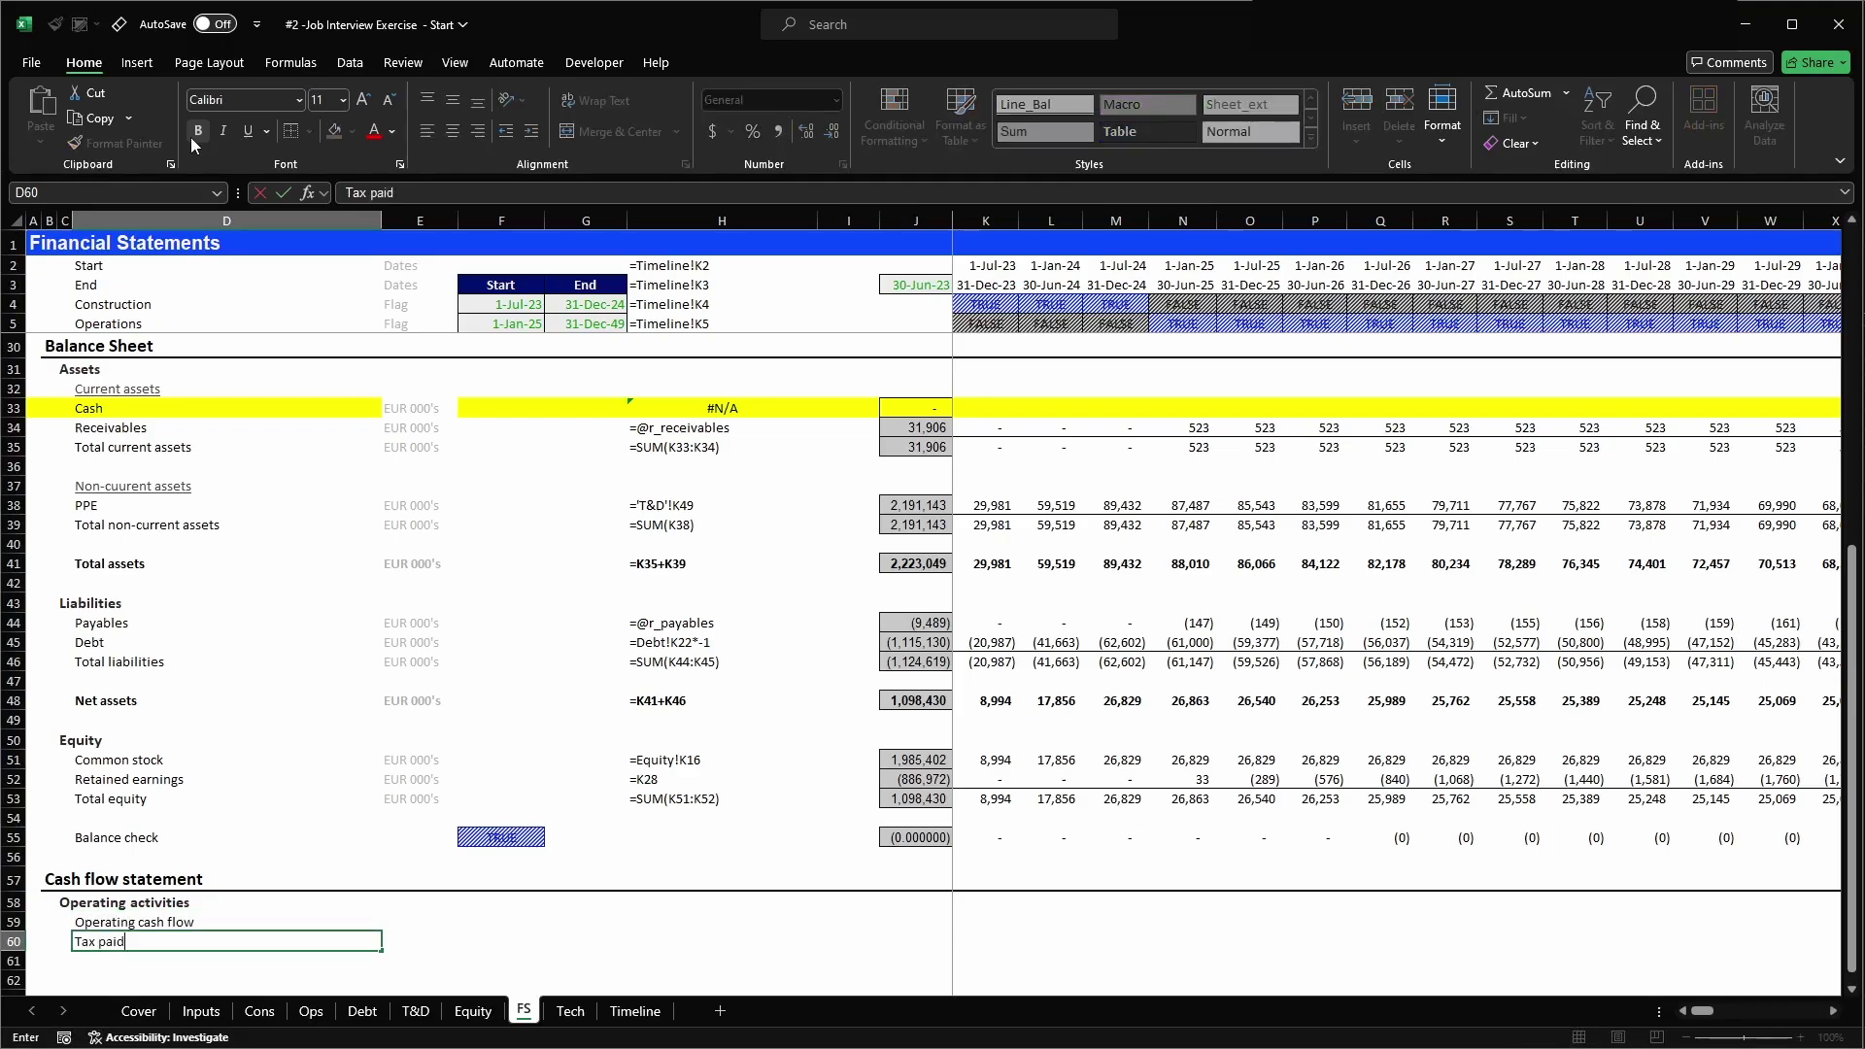
pyautogui.press('Return')
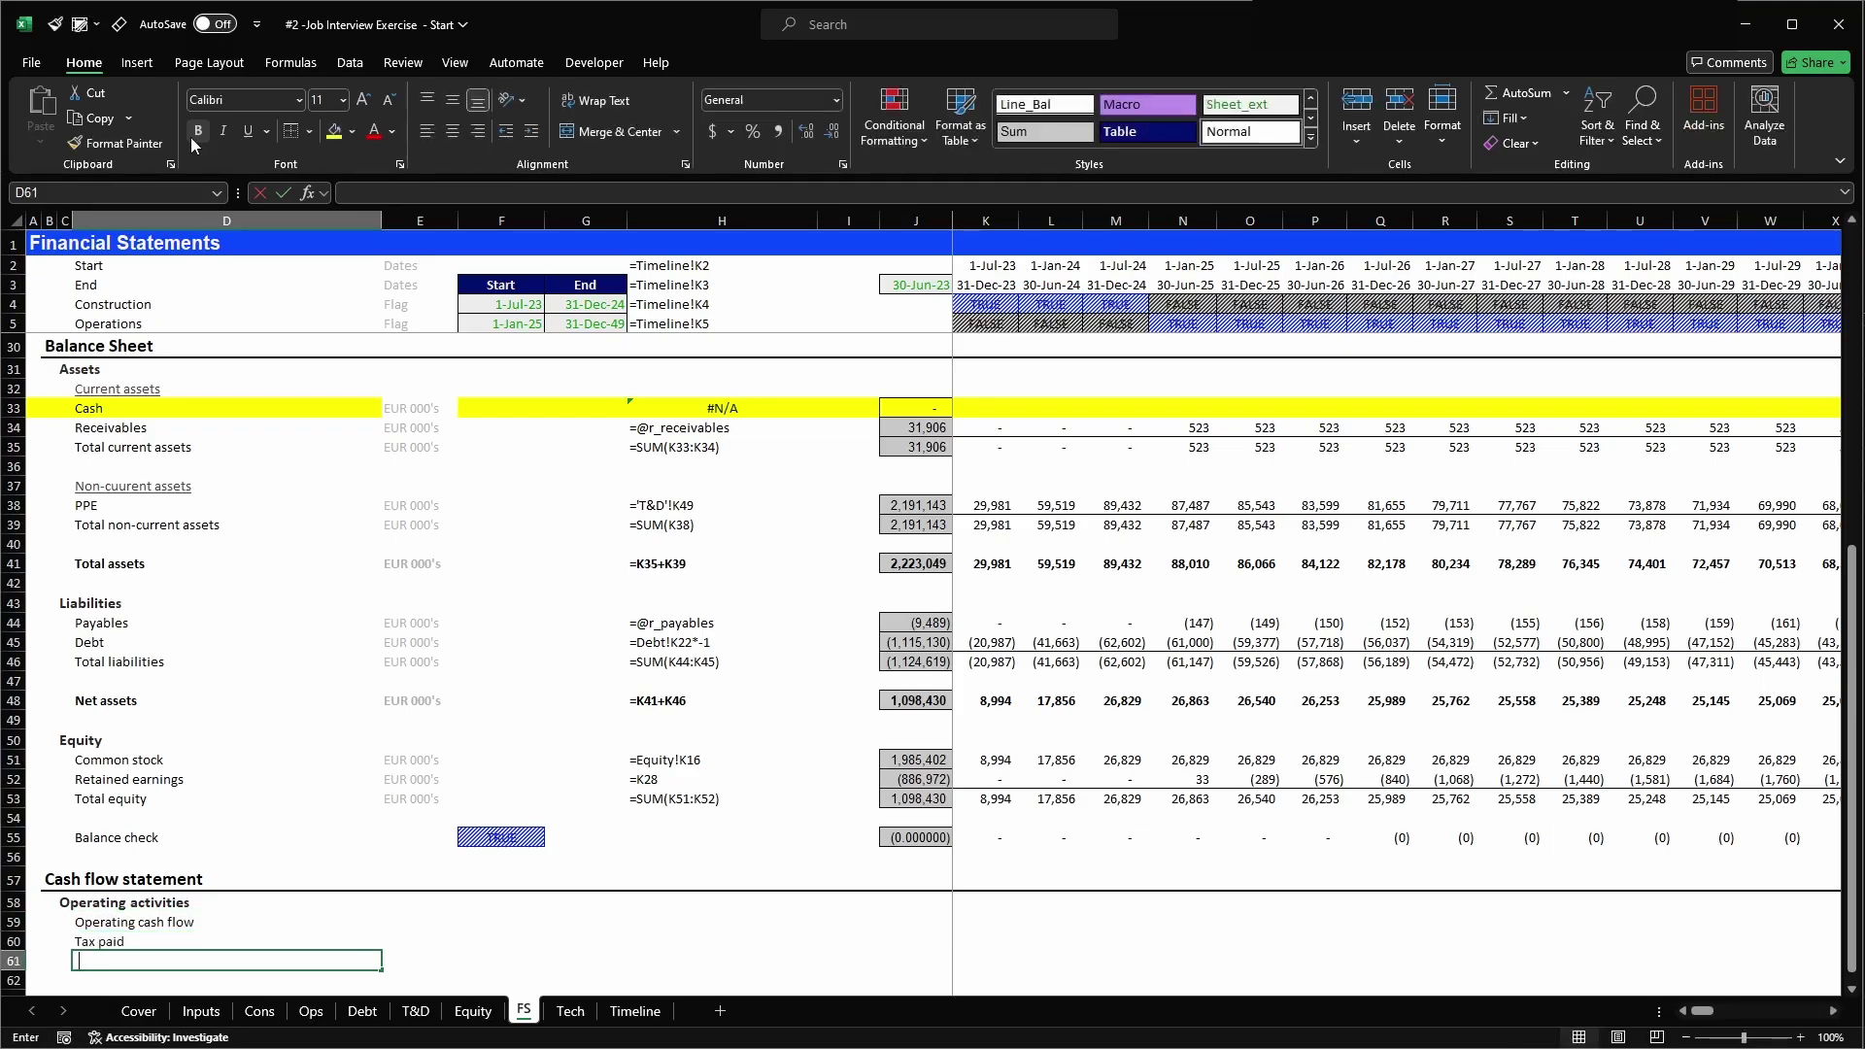
pyautogui.write('Interest payment')
pyautogui.press('Return')
pyautogui.write('W')
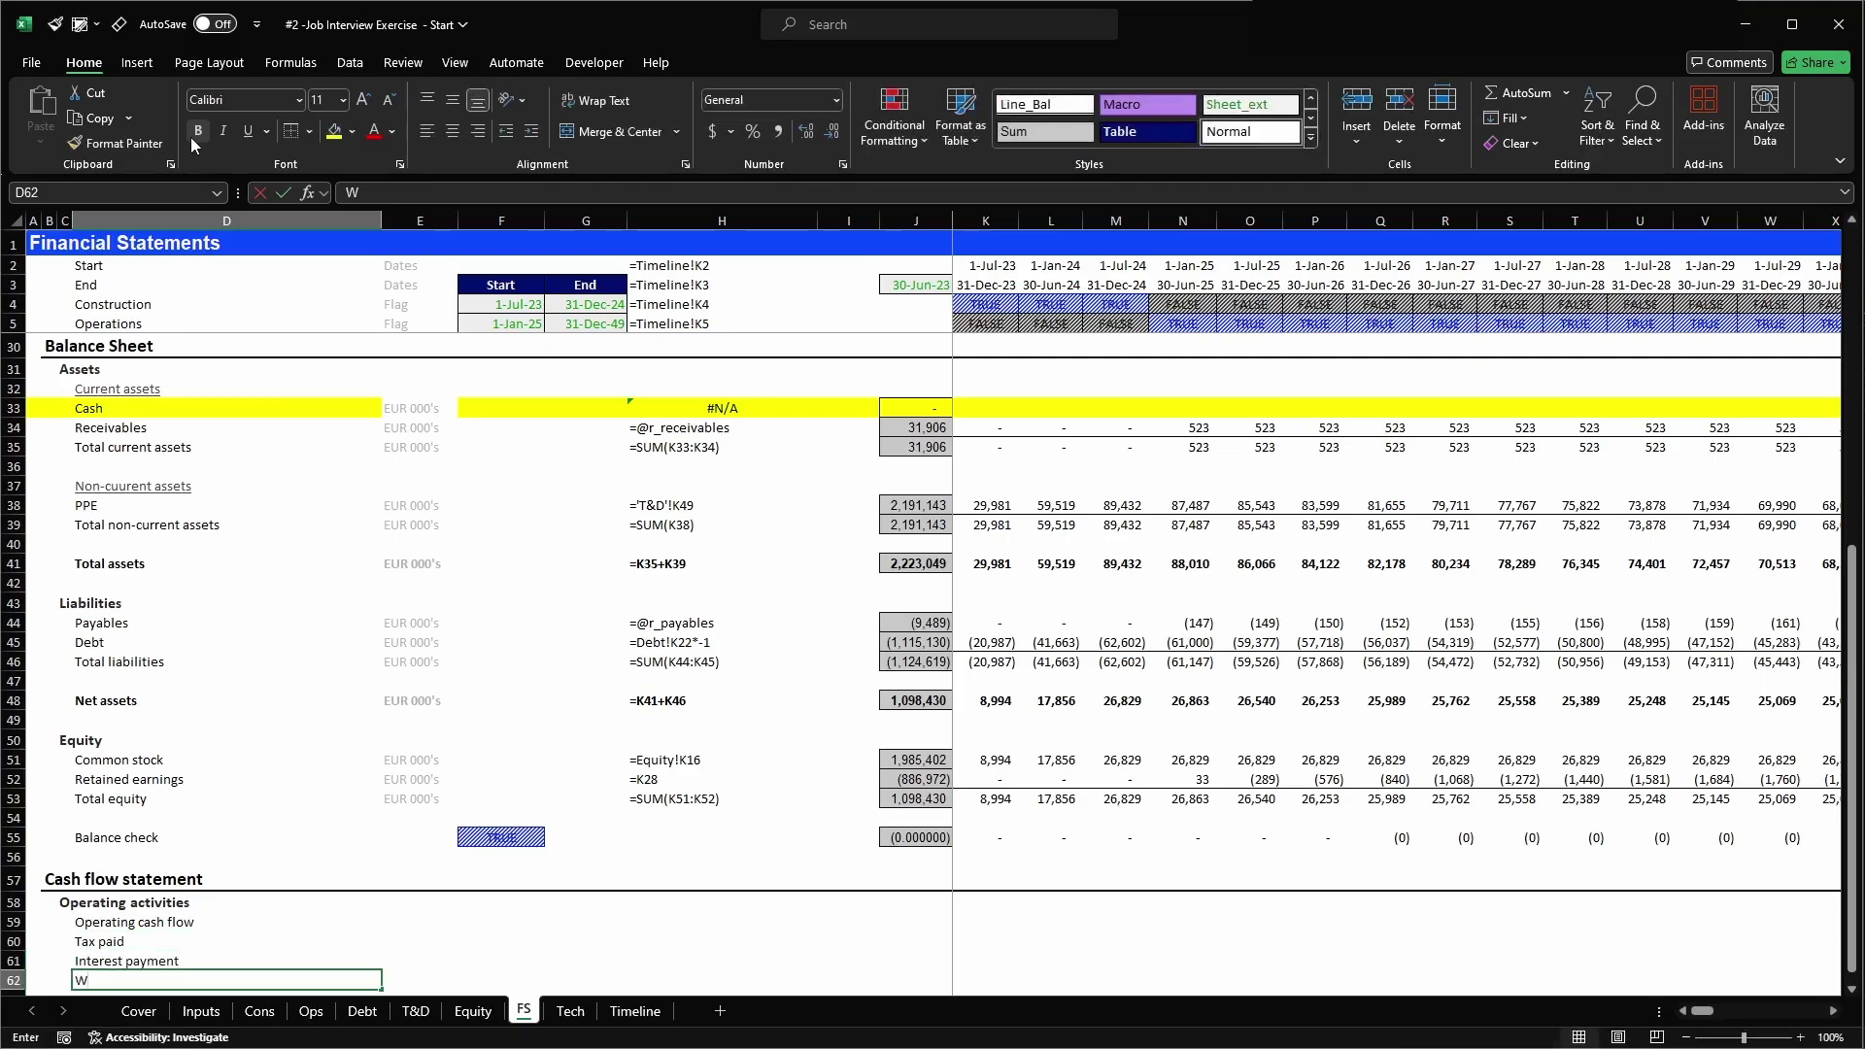
pyautogui.write('C adjustments')
pyautogui.press('Return')
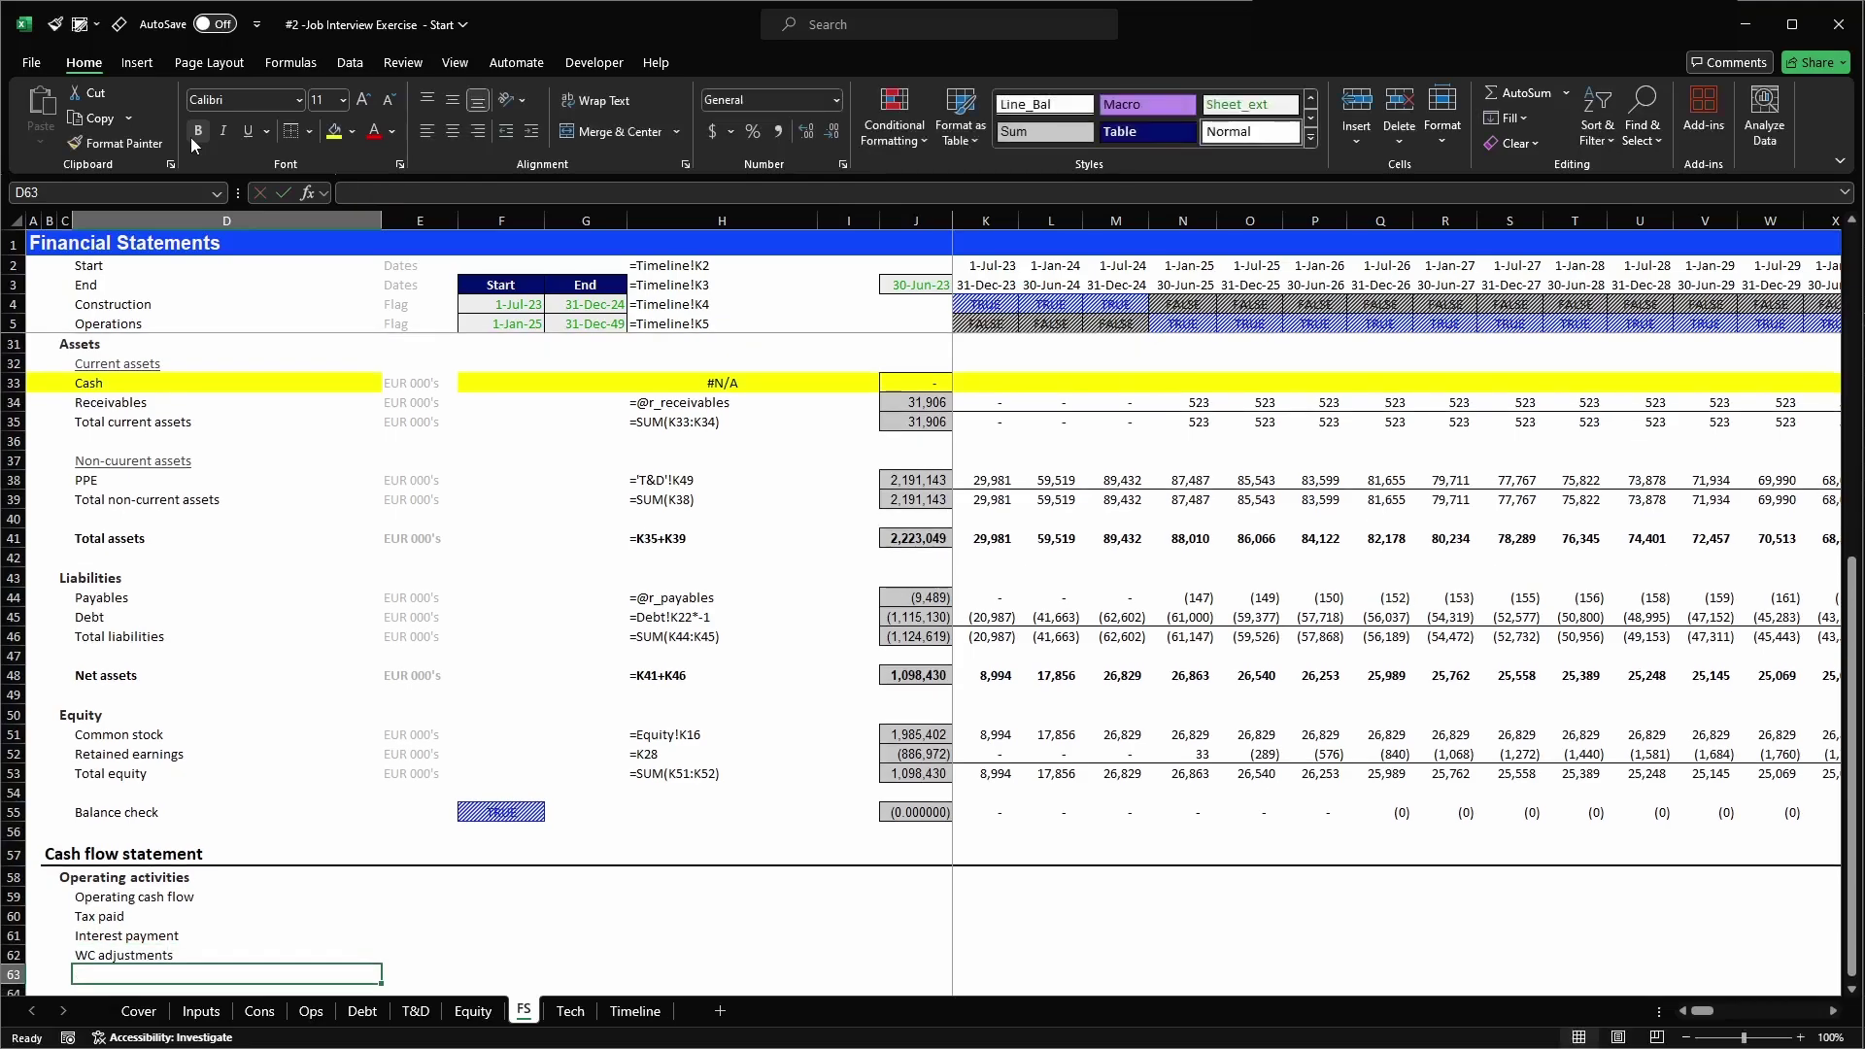
# - Label D63 as "Total Cash flow from operating activities"
pyautogui.write('Total')
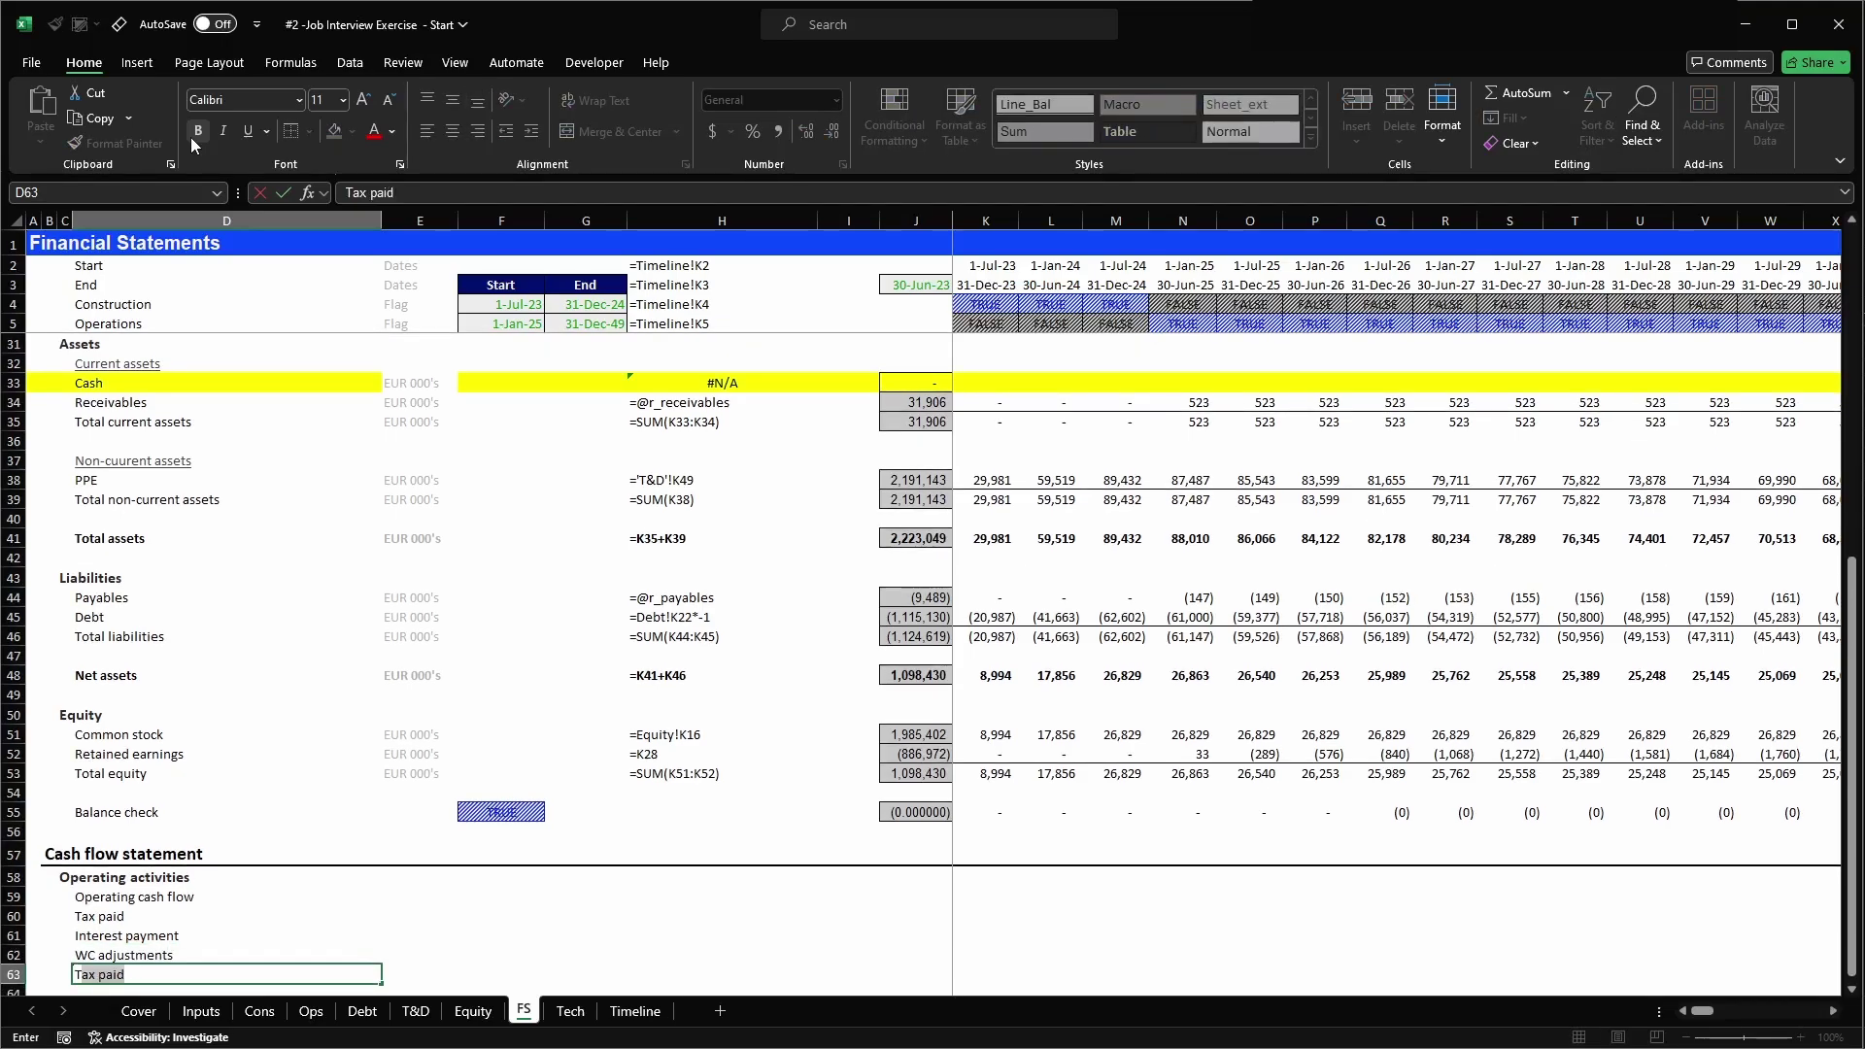
pyautogui.write(' Cash flow from opera')
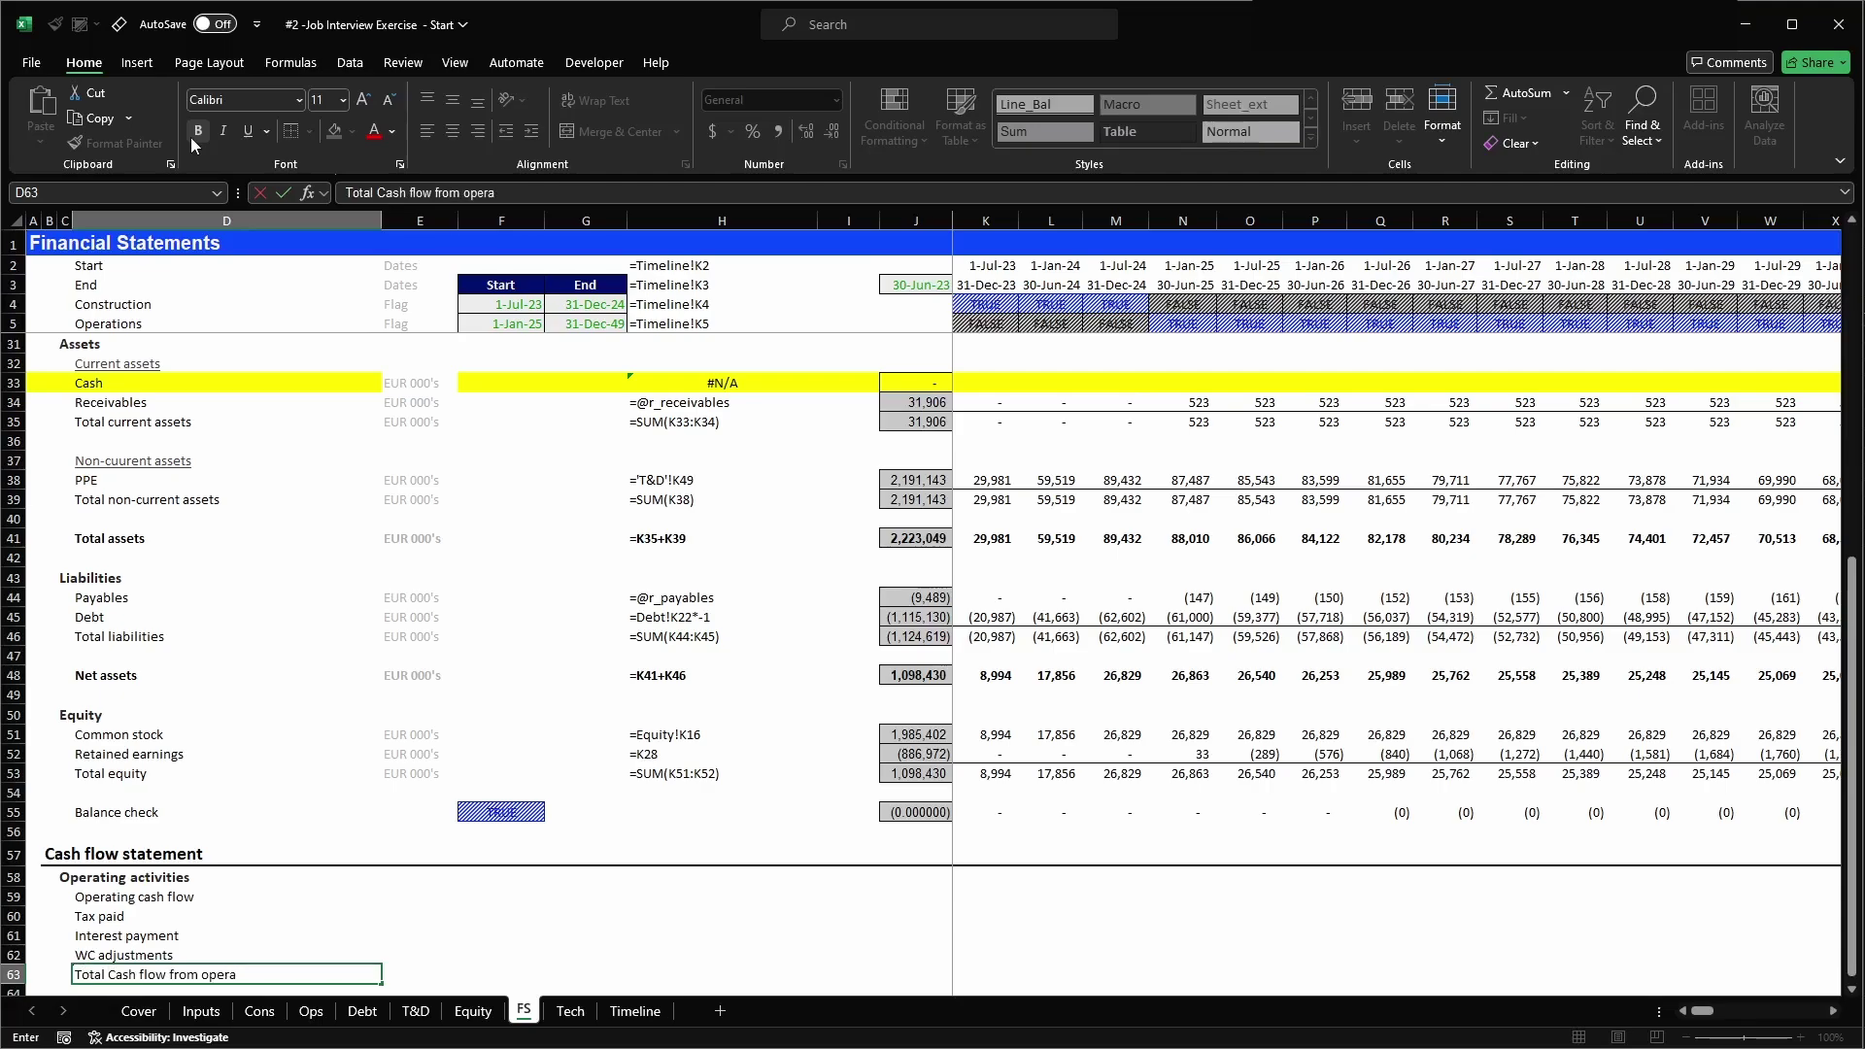
pyautogui.write('ting activities')
pyautogui.hotkey('ctrl', 'Return')
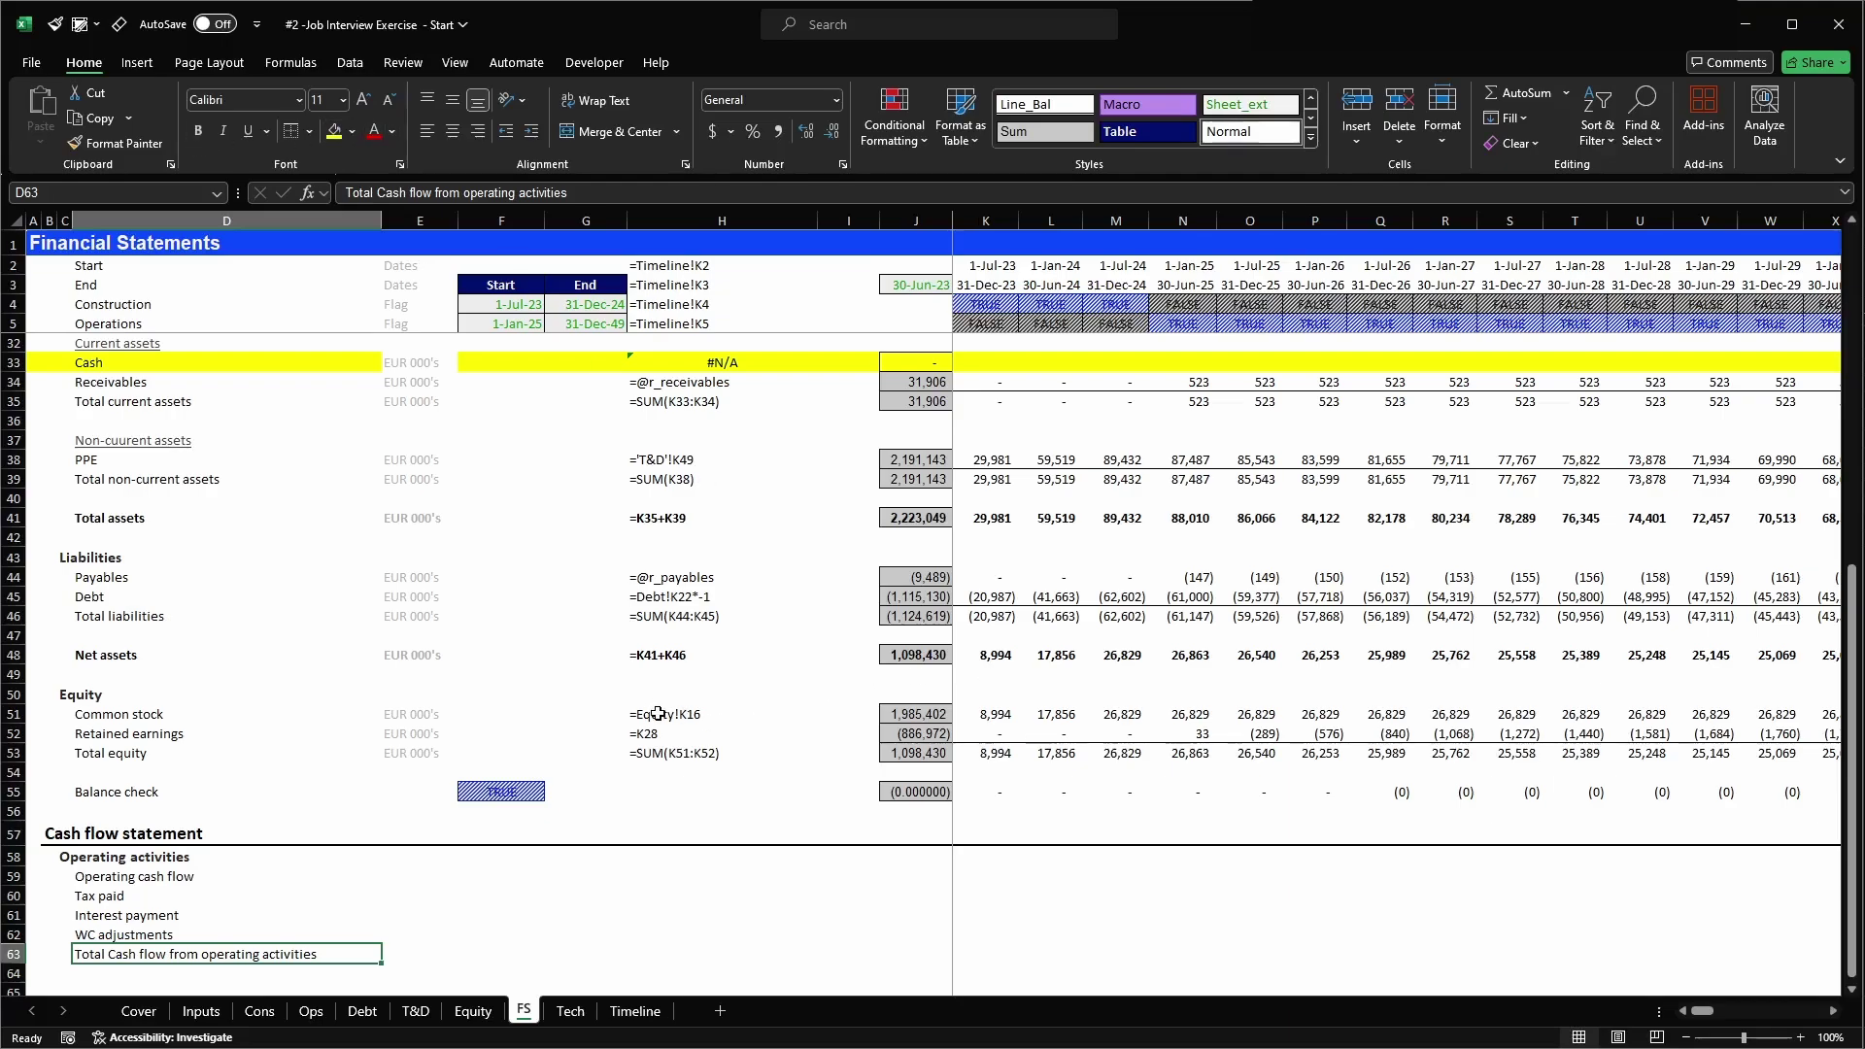
# - Copy the Common stock row's units, formula text, total and first-period cells E51:K51 into rows 59 to 63
pyautogui.moveTo(659, 714); pyautogui.dragTo(844, 709)
pyautogui.moveTo(432, 712); pyautogui.dragTo(991, 714)
pyautogui.hotkey('ctrl', 'c')
pyautogui.press('Down')
pyautogui.press('Down')
pyautogui.press('Down')
pyautogui.press('Down')
pyautogui.press('Down')
pyautogui.press('Down')
pyautogui.press('Down')
pyautogui.press('Down')
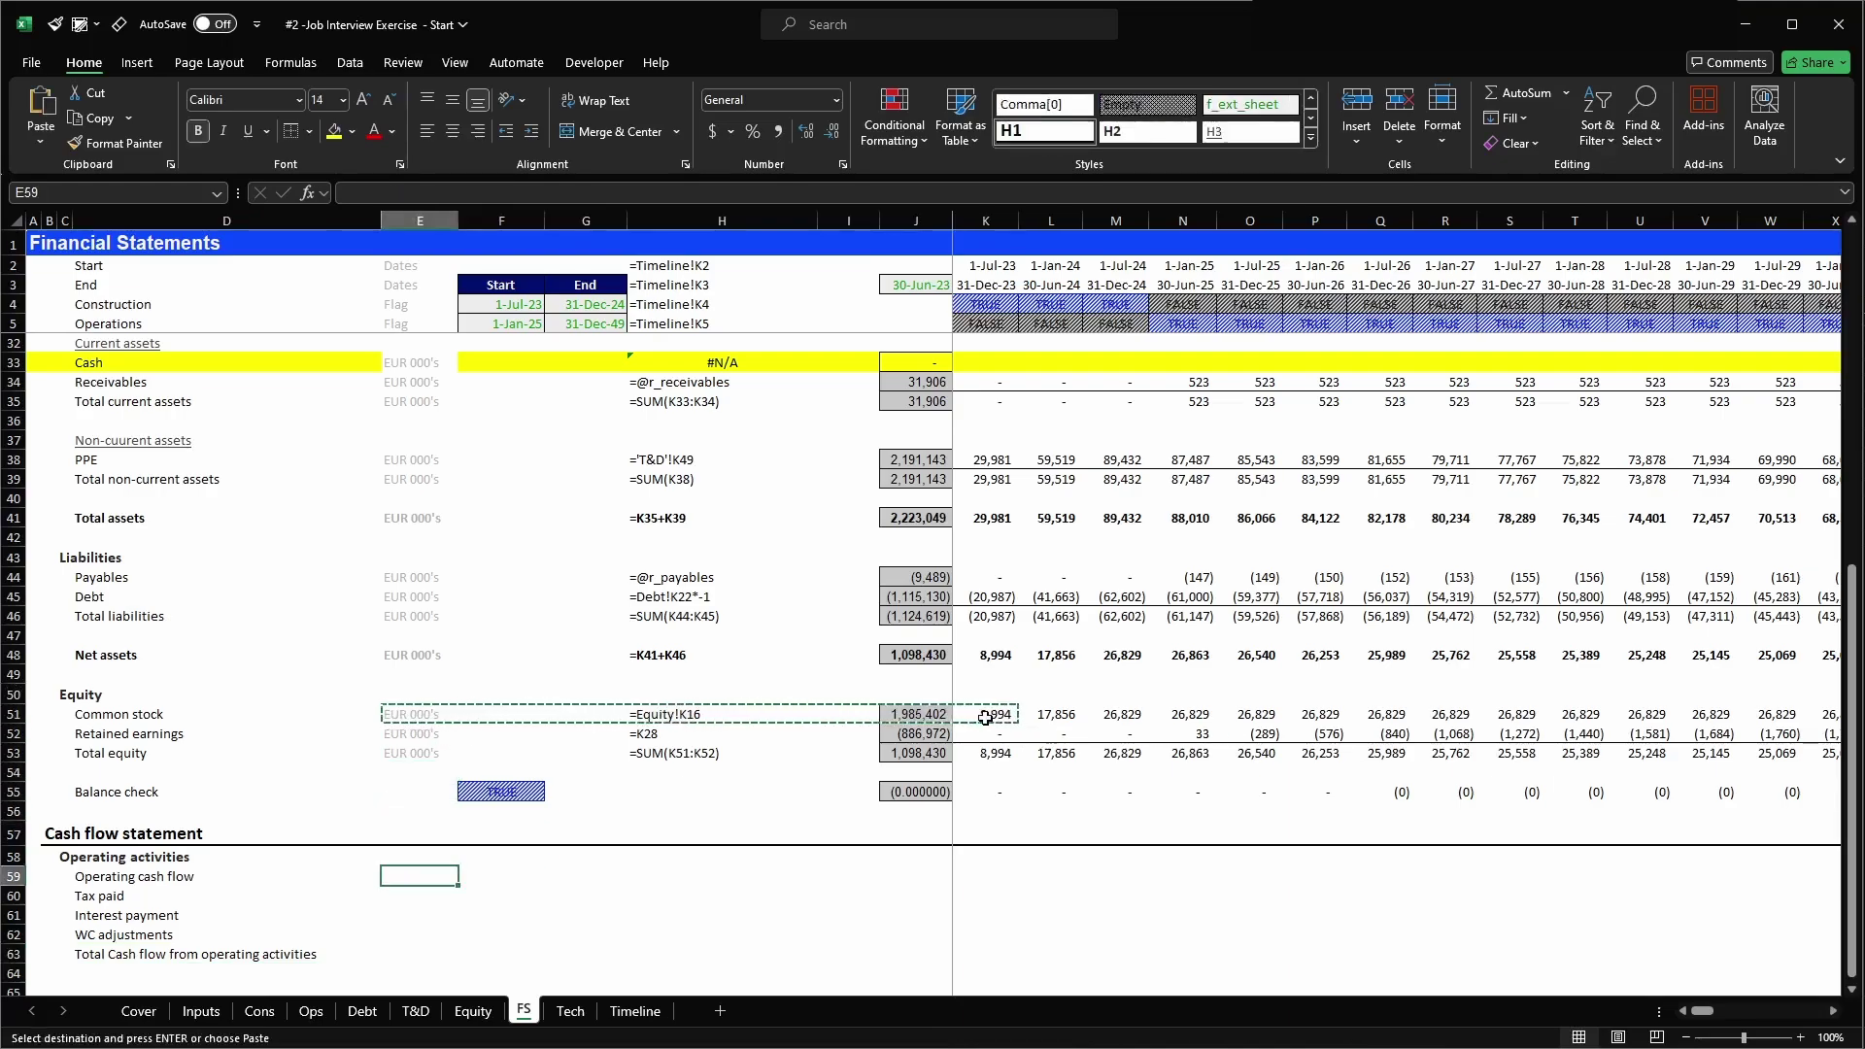
pyautogui.hotkey('shift', 'Down')
pyautogui.hotkey('shift', 'Down')
pyautogui.hotkey('shift', 'Down')
pyautogui.hotkey('shift', 'Down')
pyautogui.press('Return')
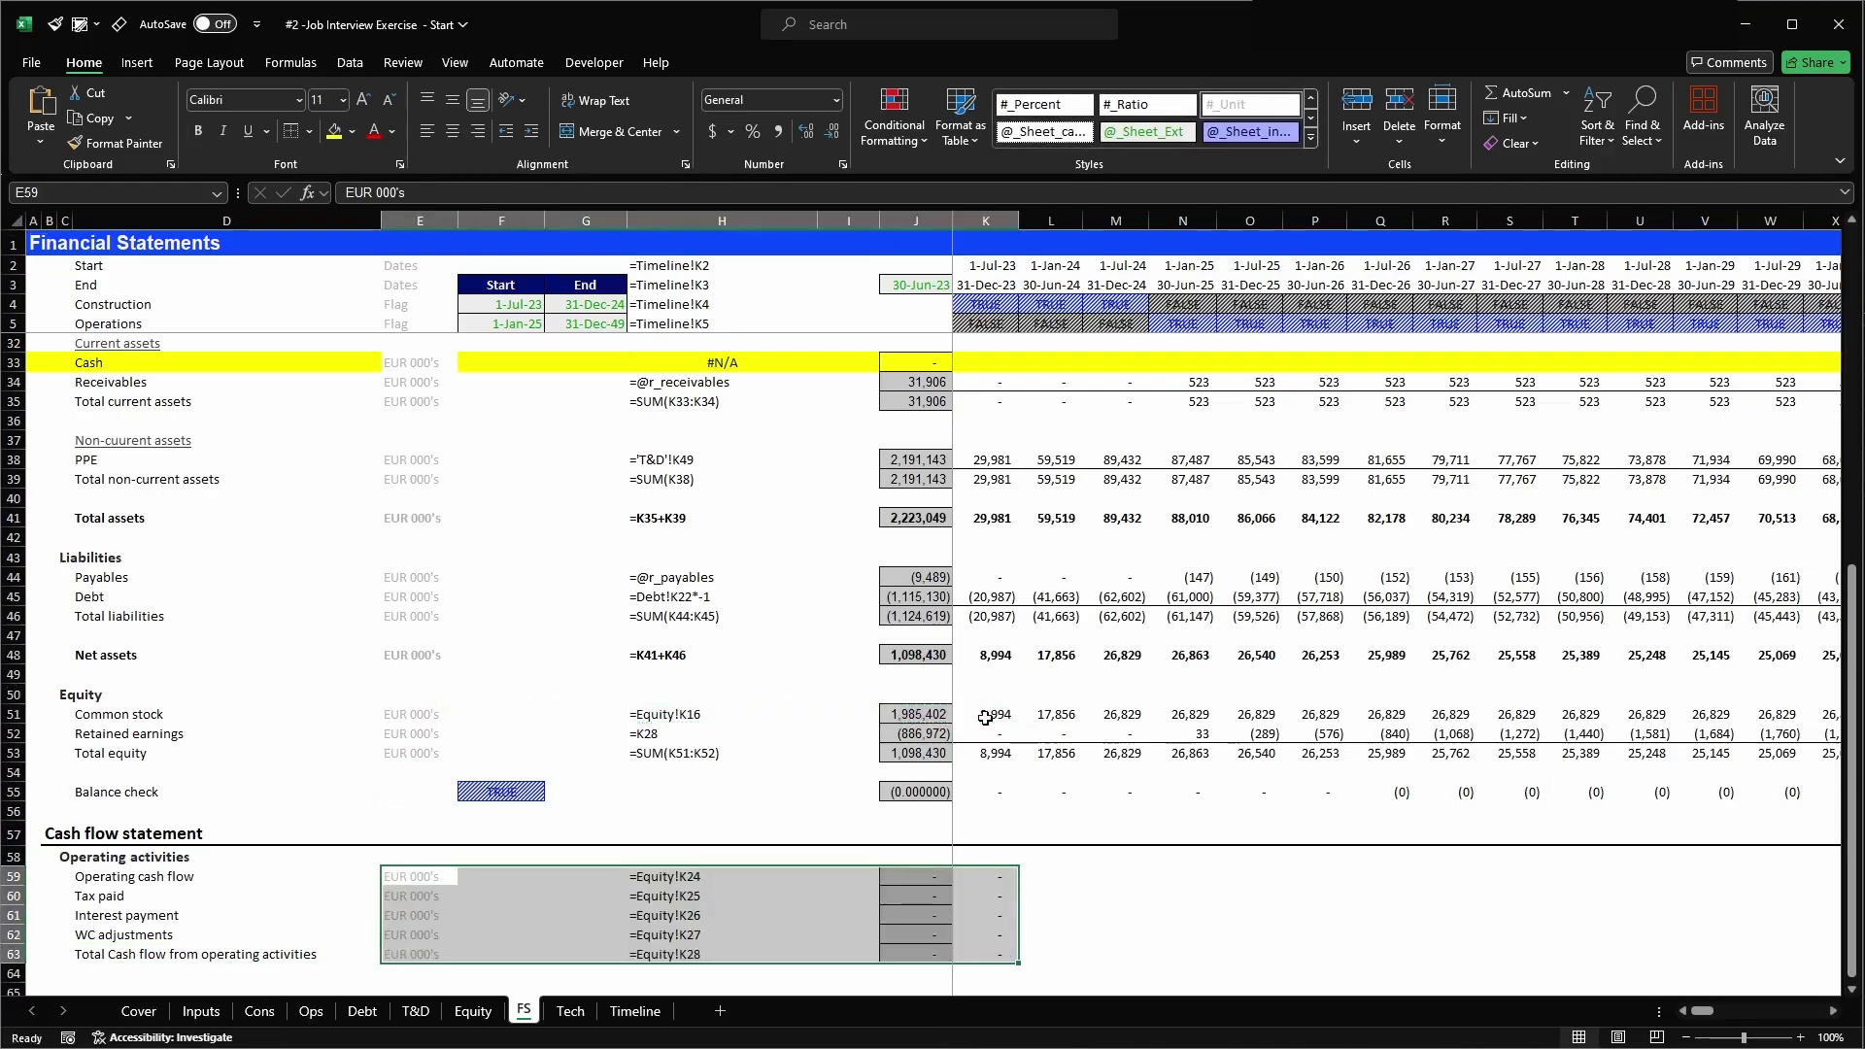
# - Clear J63 in the operating activities total row and apply the Empty cell style to it
pyautogui.press('Right')
pyautogui.press('Right')
pyautogui.press('Right')
pyautogui.press('Right')
pyautogui.press('Right')
pyautogui.press('Down')
pyautogui.press('Down')
pyautogui.press('Down')
pyautogui.press('Down')
pyautogui.press('Delete')
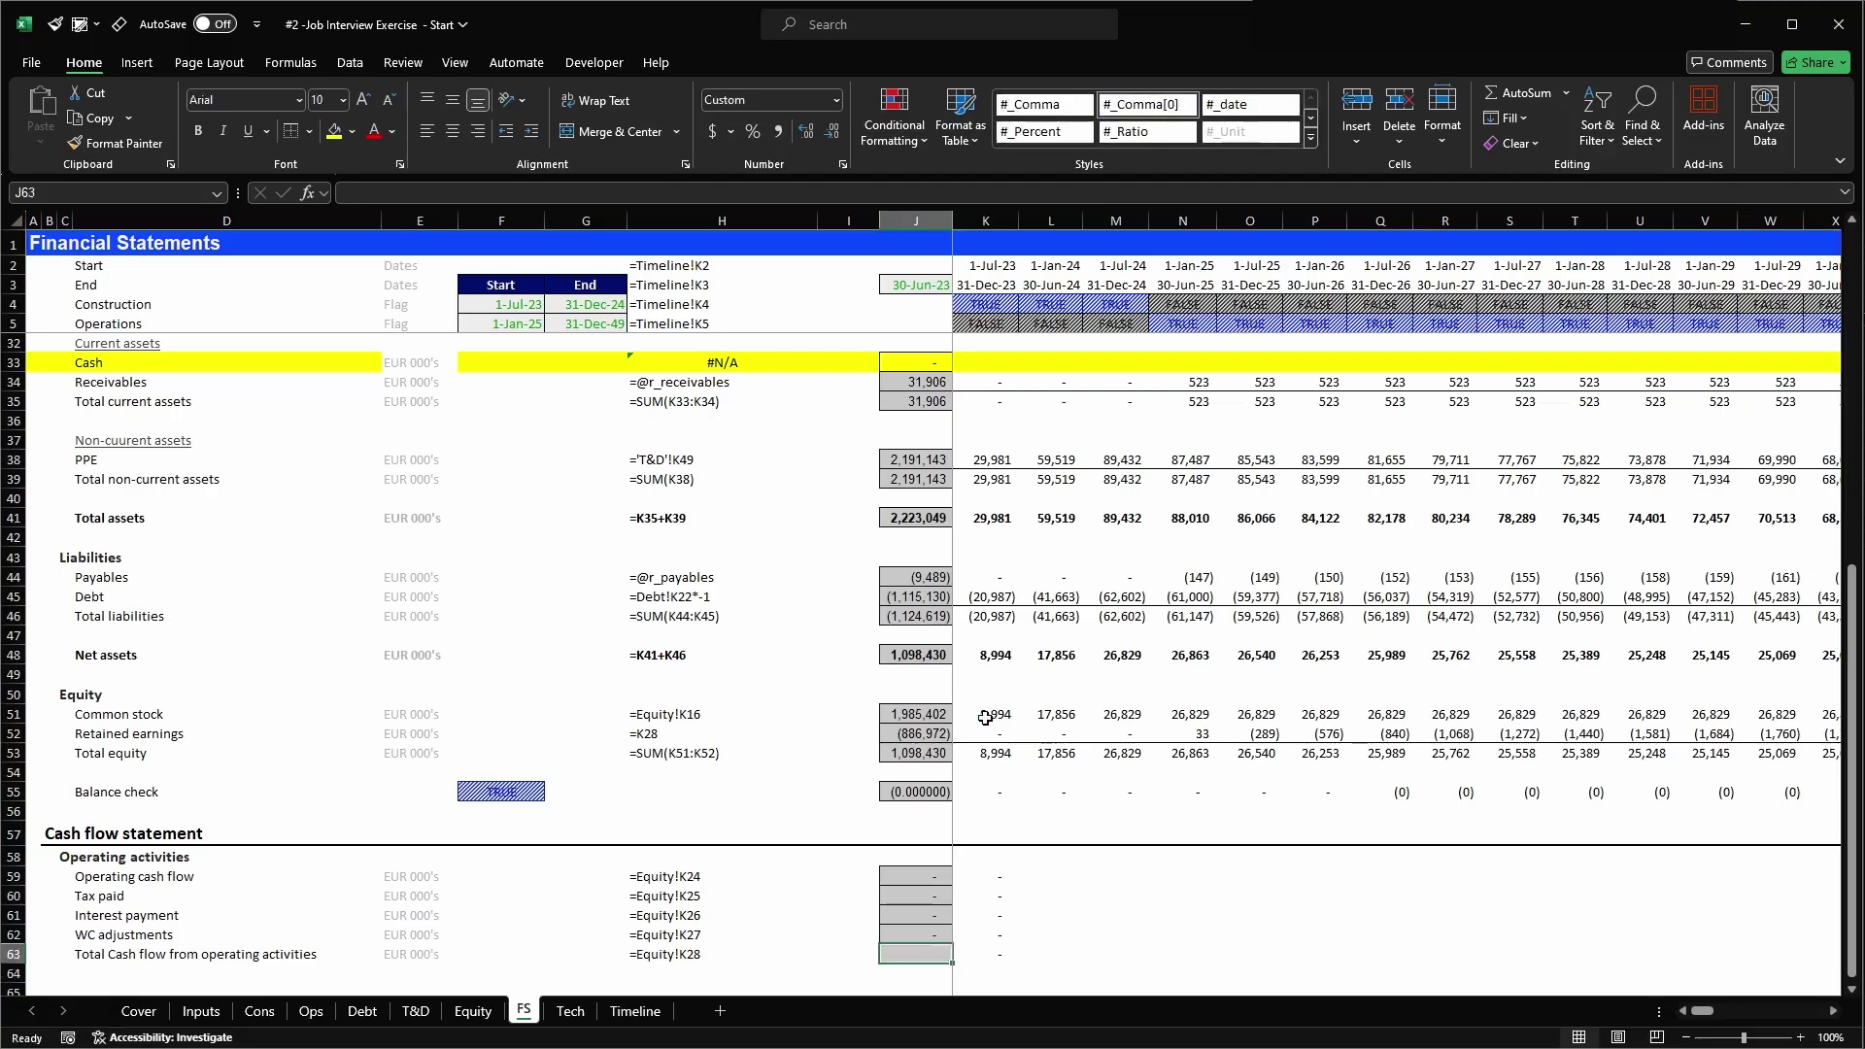
pyautogui.click(81, 24)
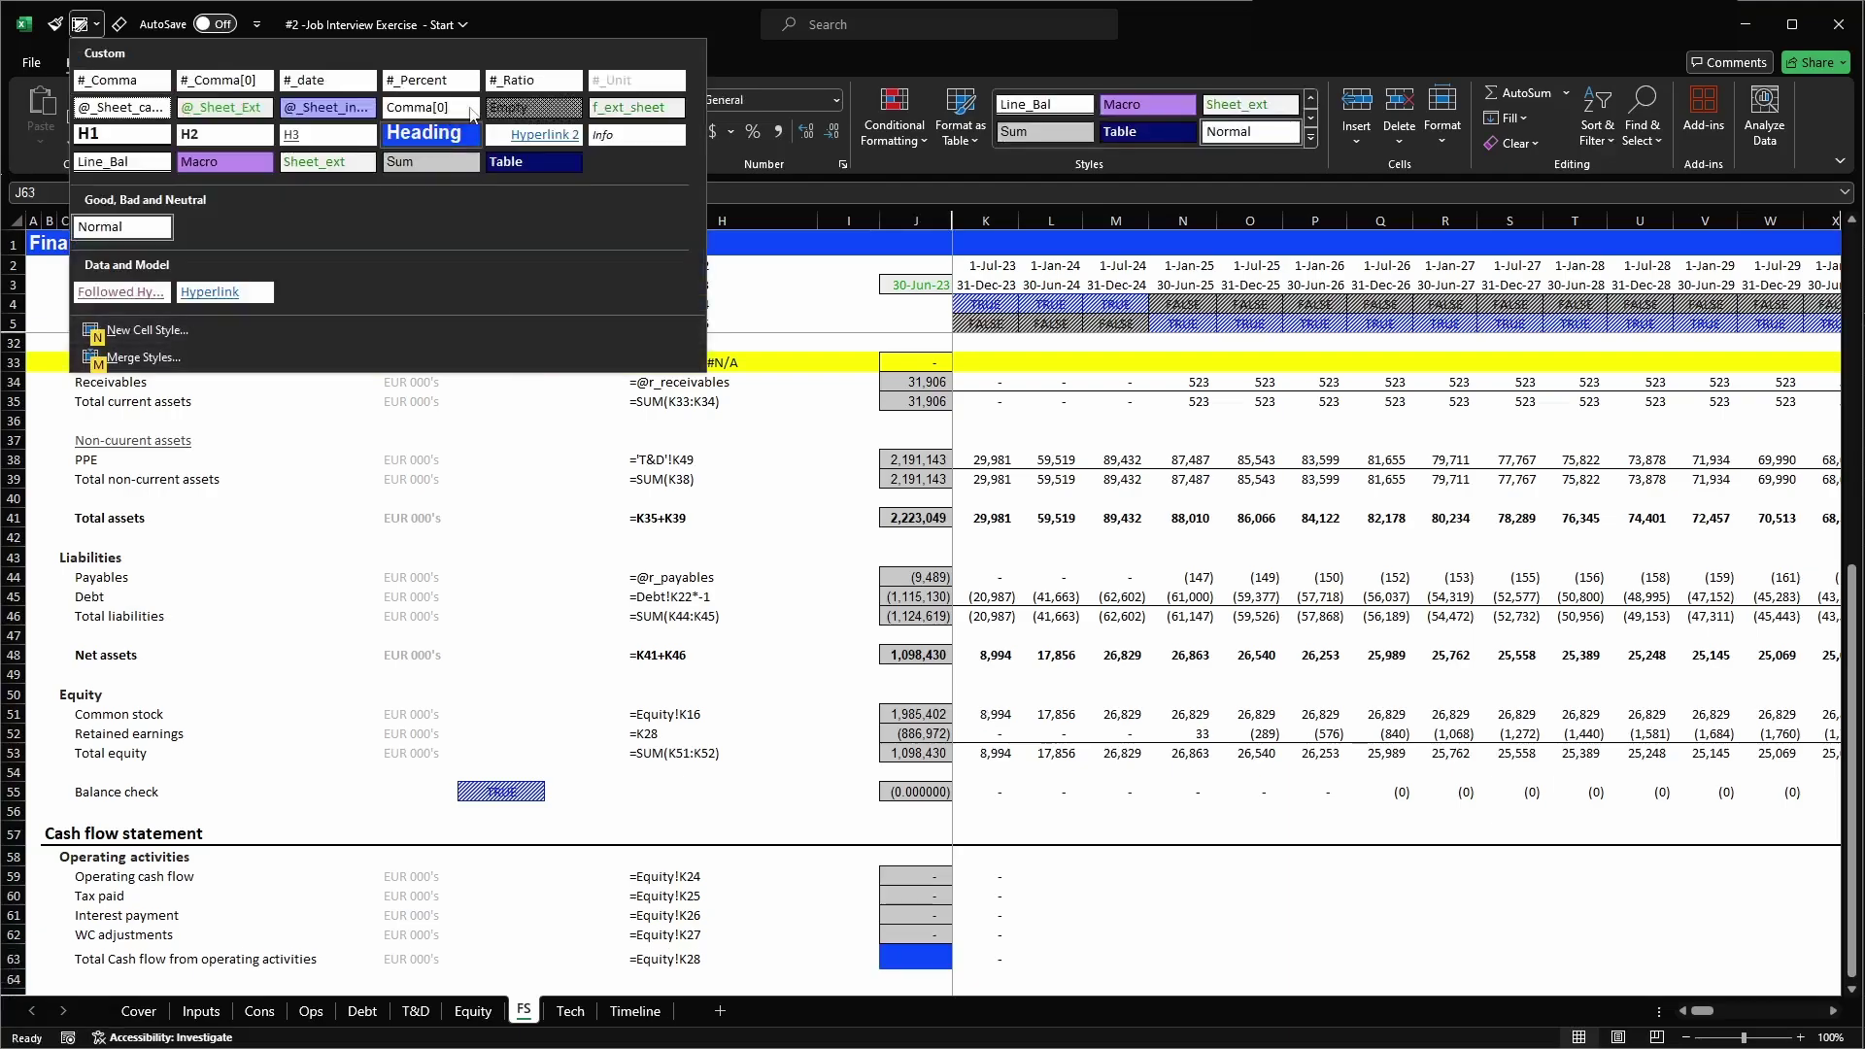
pyautogui.click(500, 110)
# - Undo the Empty cell style on J63
pyautogui.press('Right')
pyautogui.press('Up')
pyautogui.press('Up')
pyautogui.press('Up')
pyautogui.press('Up')
pyautogui.write('==')
pyautogui.press('Escape')
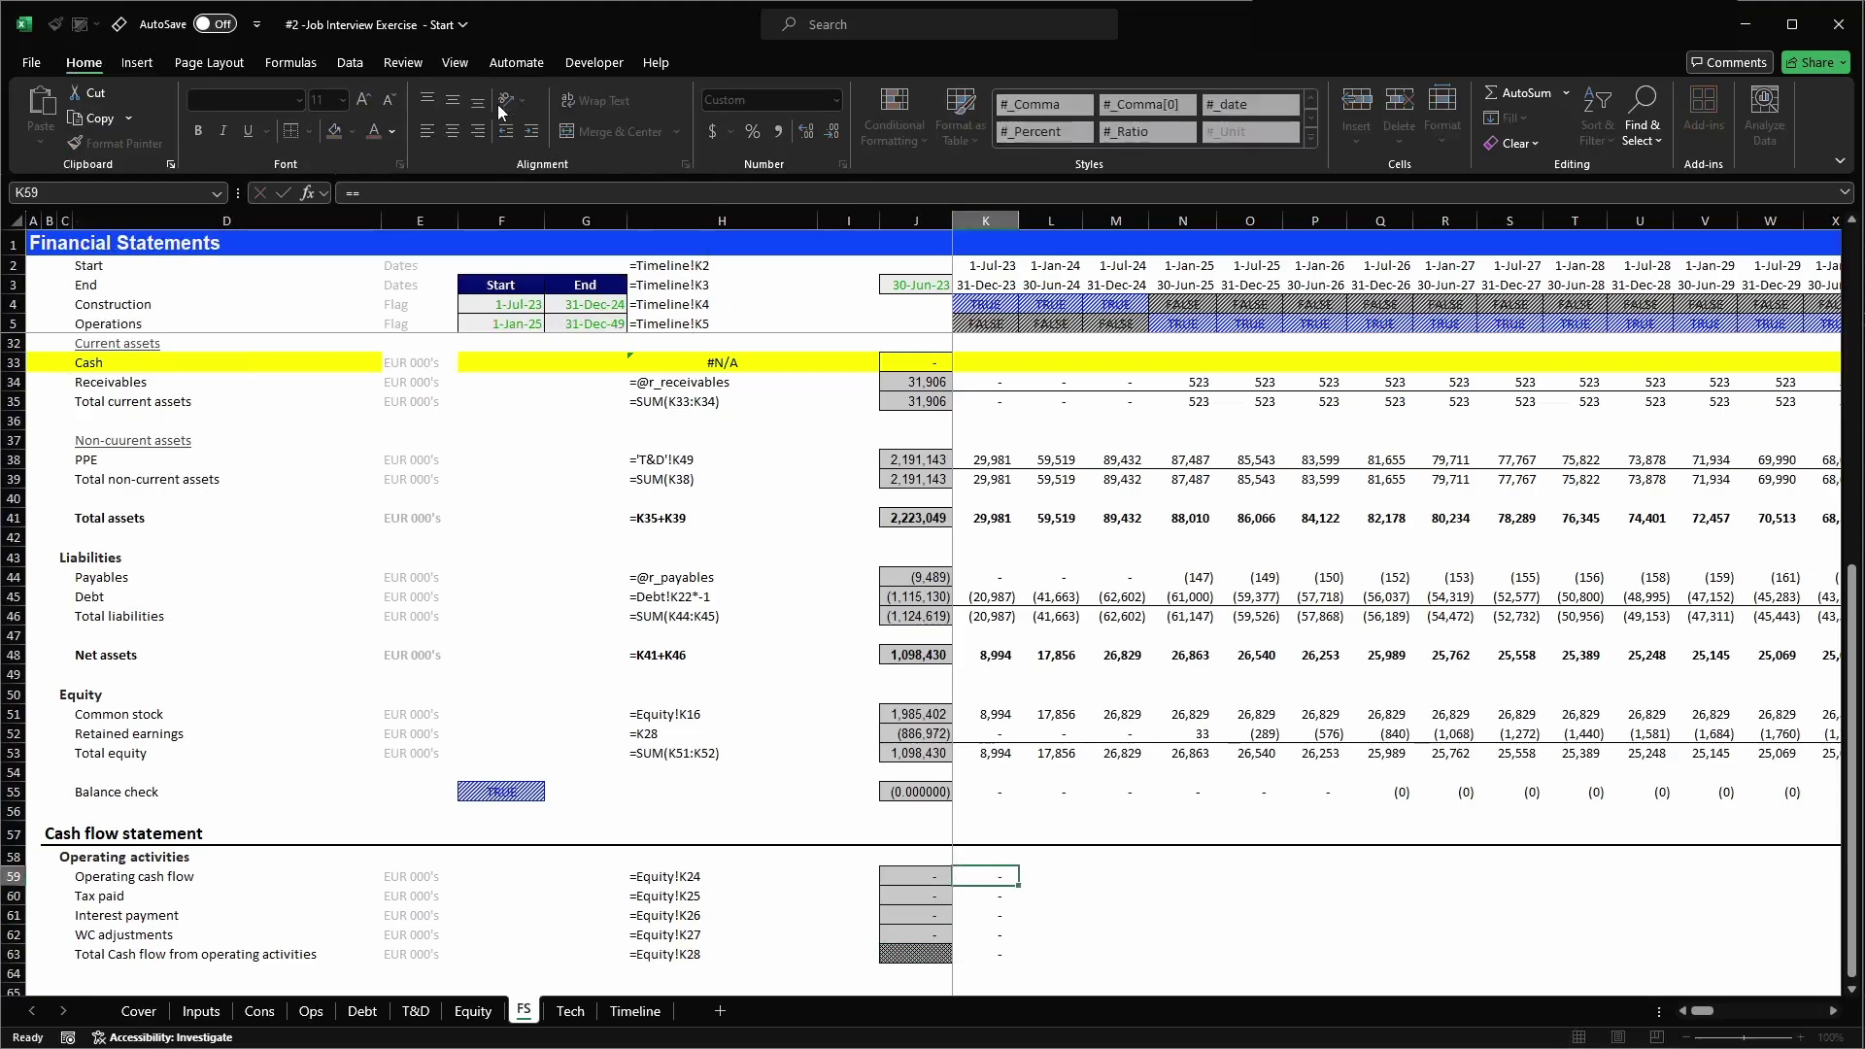
pyautogui.press('Down')
pyautogui.press('Down')
pyautogui.press('Down')
pyautogui.press('Down')
pyautogui.press('Left')
pyautogui.hotkey('ctrl', 'z')
pyautogui.press('Right')
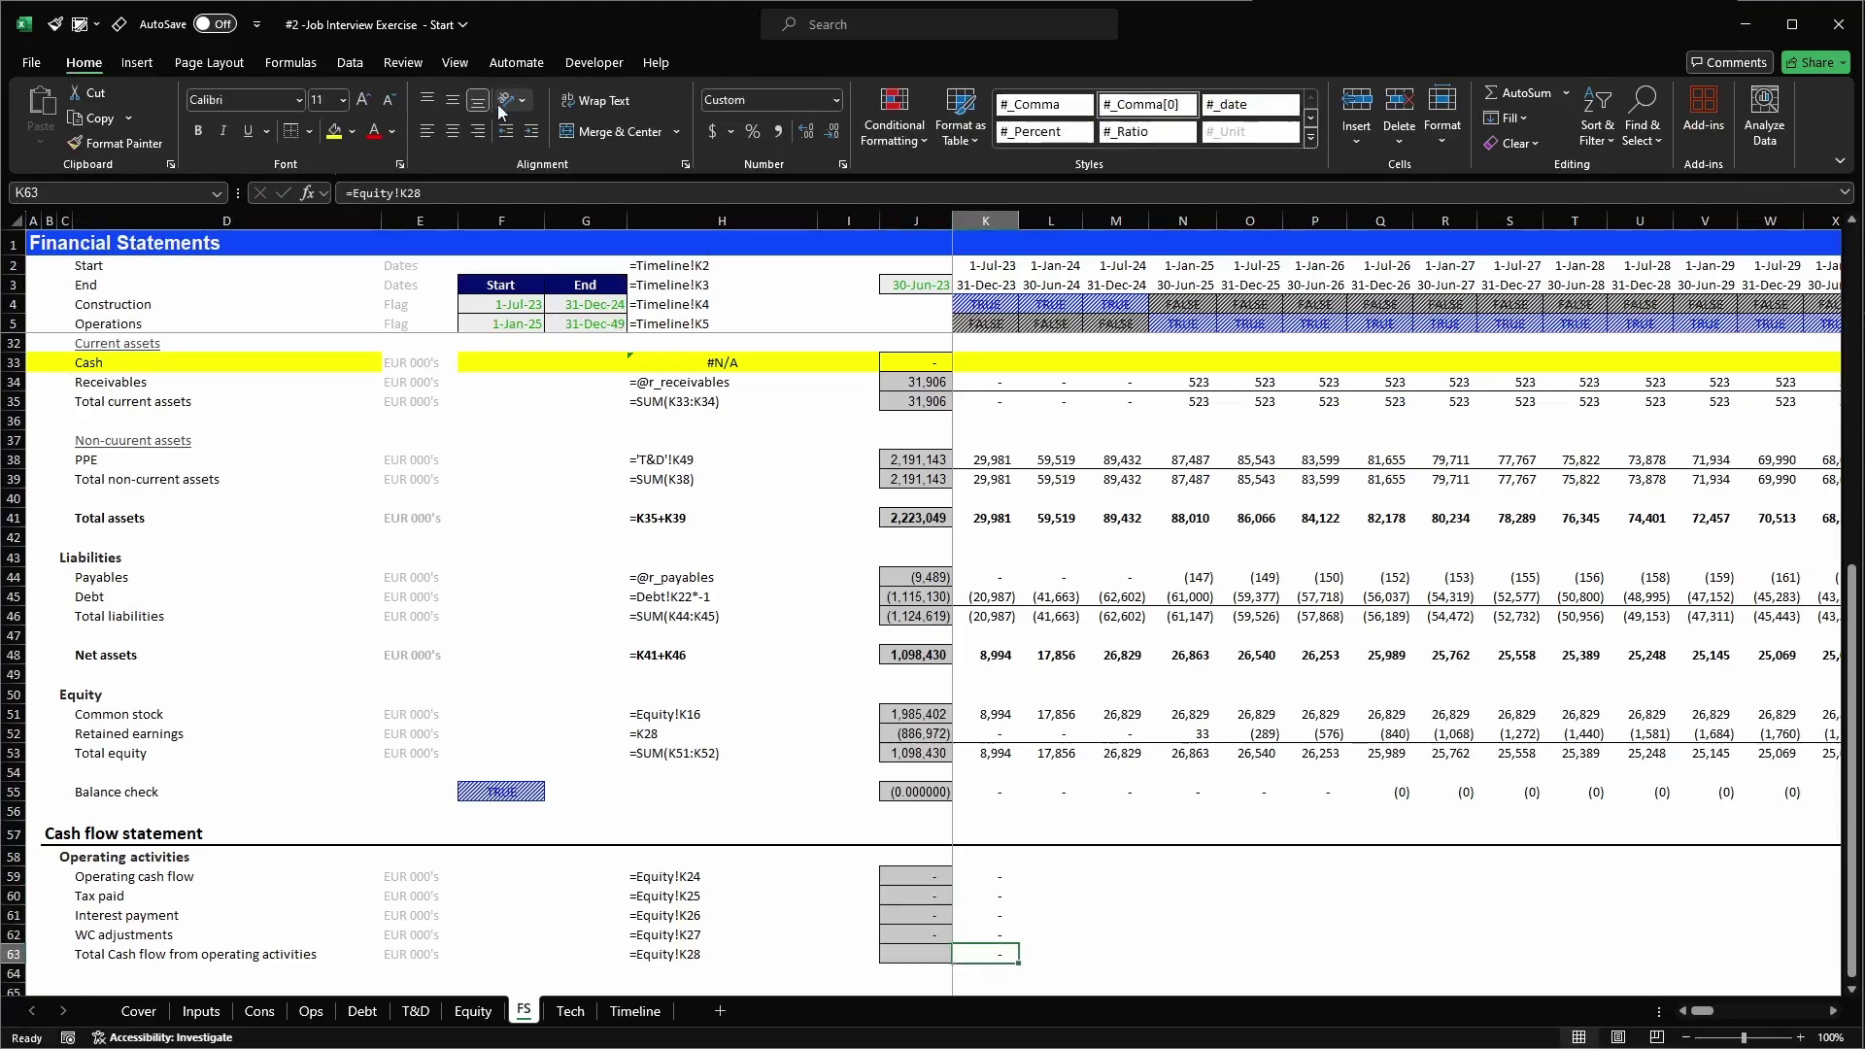
# - Fill the J62 total formula down into J63 and enter =SUM(K59:K62) in K63
pyautogui.press('Left')
pyautogui.hotkey('ctrl', 'd')
pyautogui.press('Right')
pyautogui.hotkey('alt', '=')
pyautogui.hotkey('ctrl', 'Return')
# - Add a top border to the total cell K63
pyautogui.press('alt')
pyautogui.press('h')
pyautogui.press('b')
pyautogui.press('p')
# - Clear the copied Equity sheet links from K59:K62
pyautogui.press('Down')
pyautogui.press('Up')
pyautogui.press('Up')
pyautogui.hotkey('shift', 'Up')
pyautogui.hotkey('shift', 'Up')
pyautogui.hotkey('shift', 'Up')
pyautogui.press('Delete')
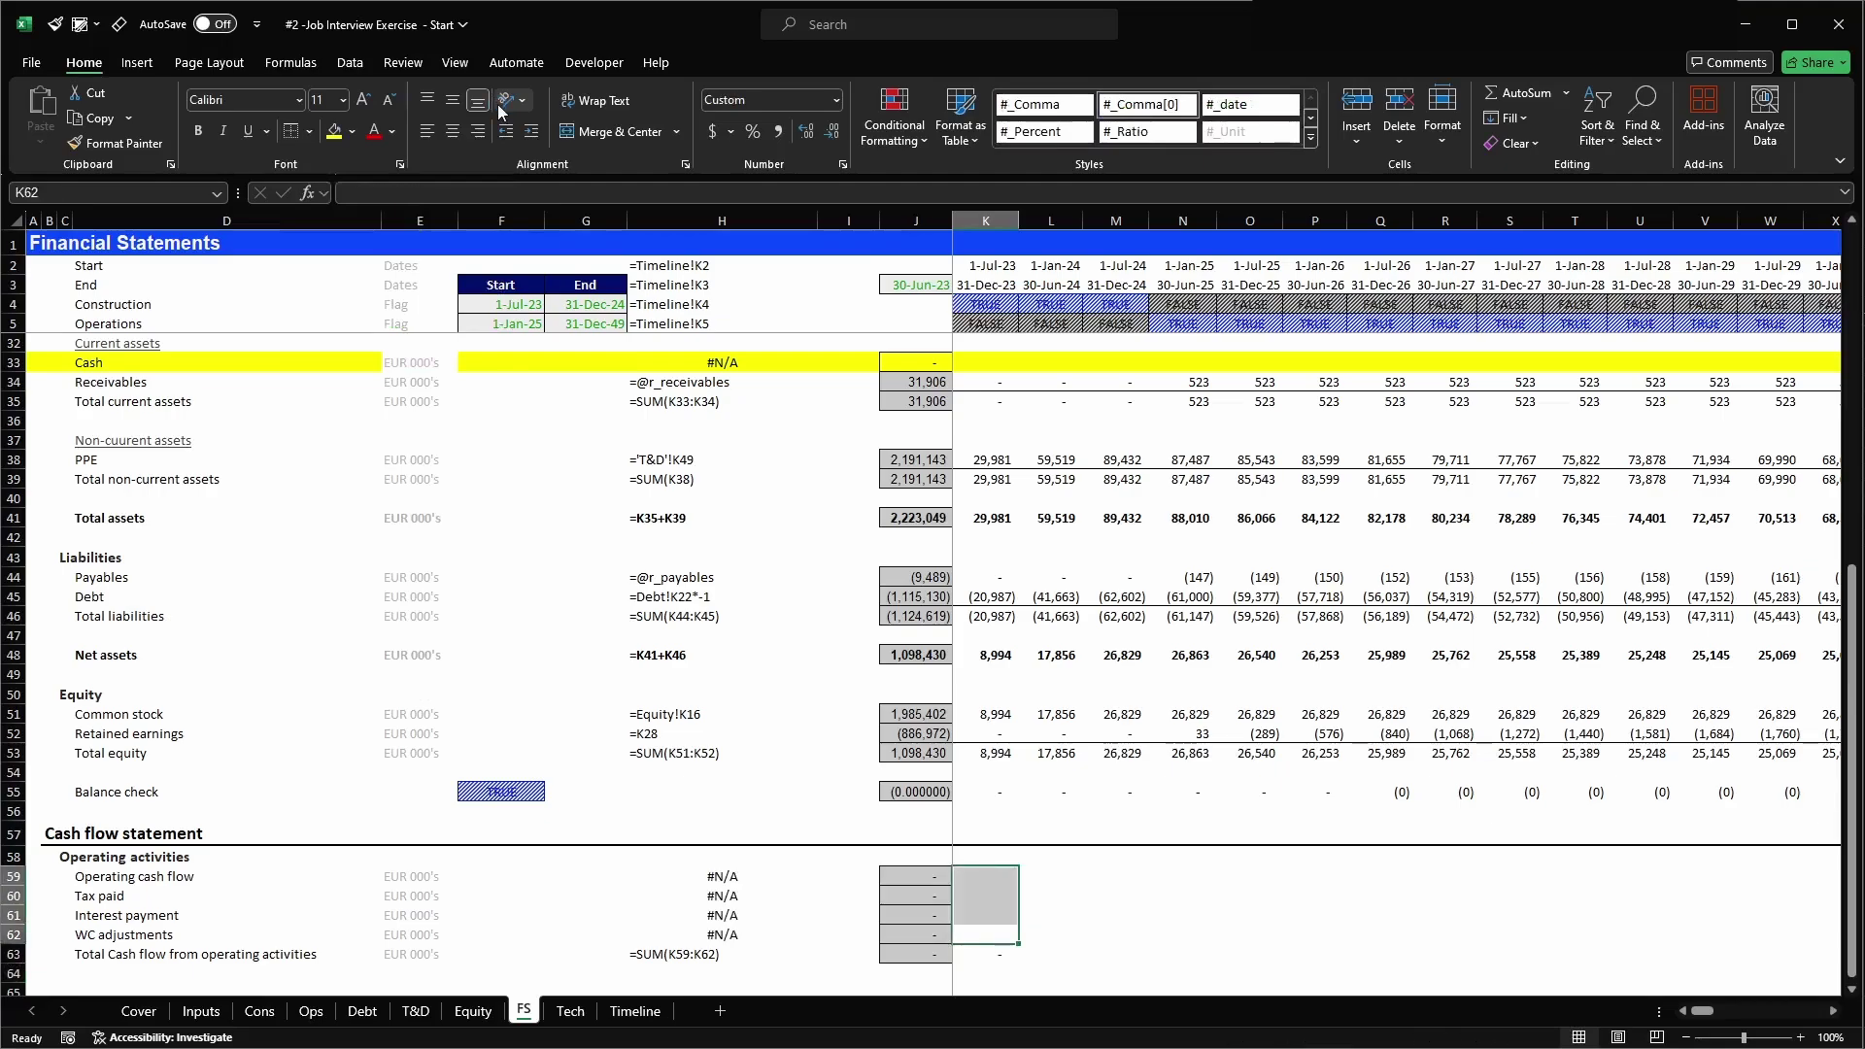
pyautogui.press('Up')
pyautogui.press('Up')
pyautogui.press('Up')
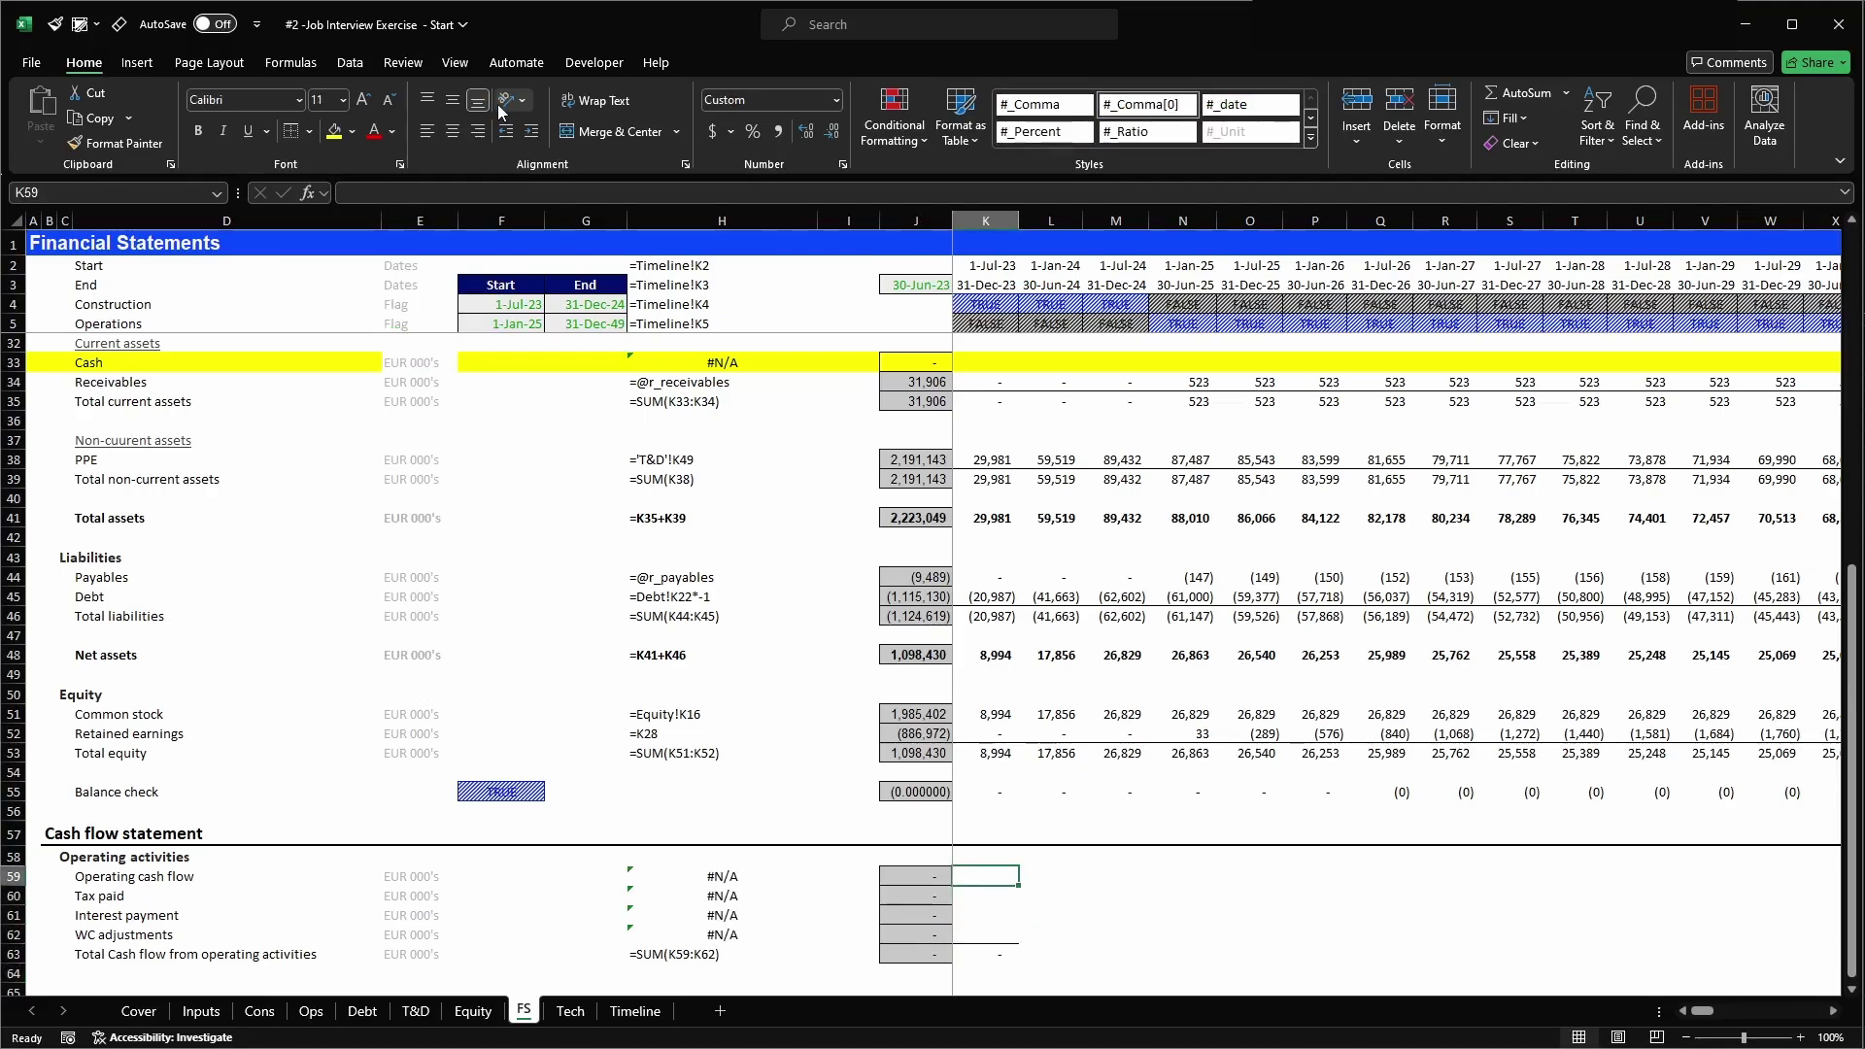
pyautogui.write('=')
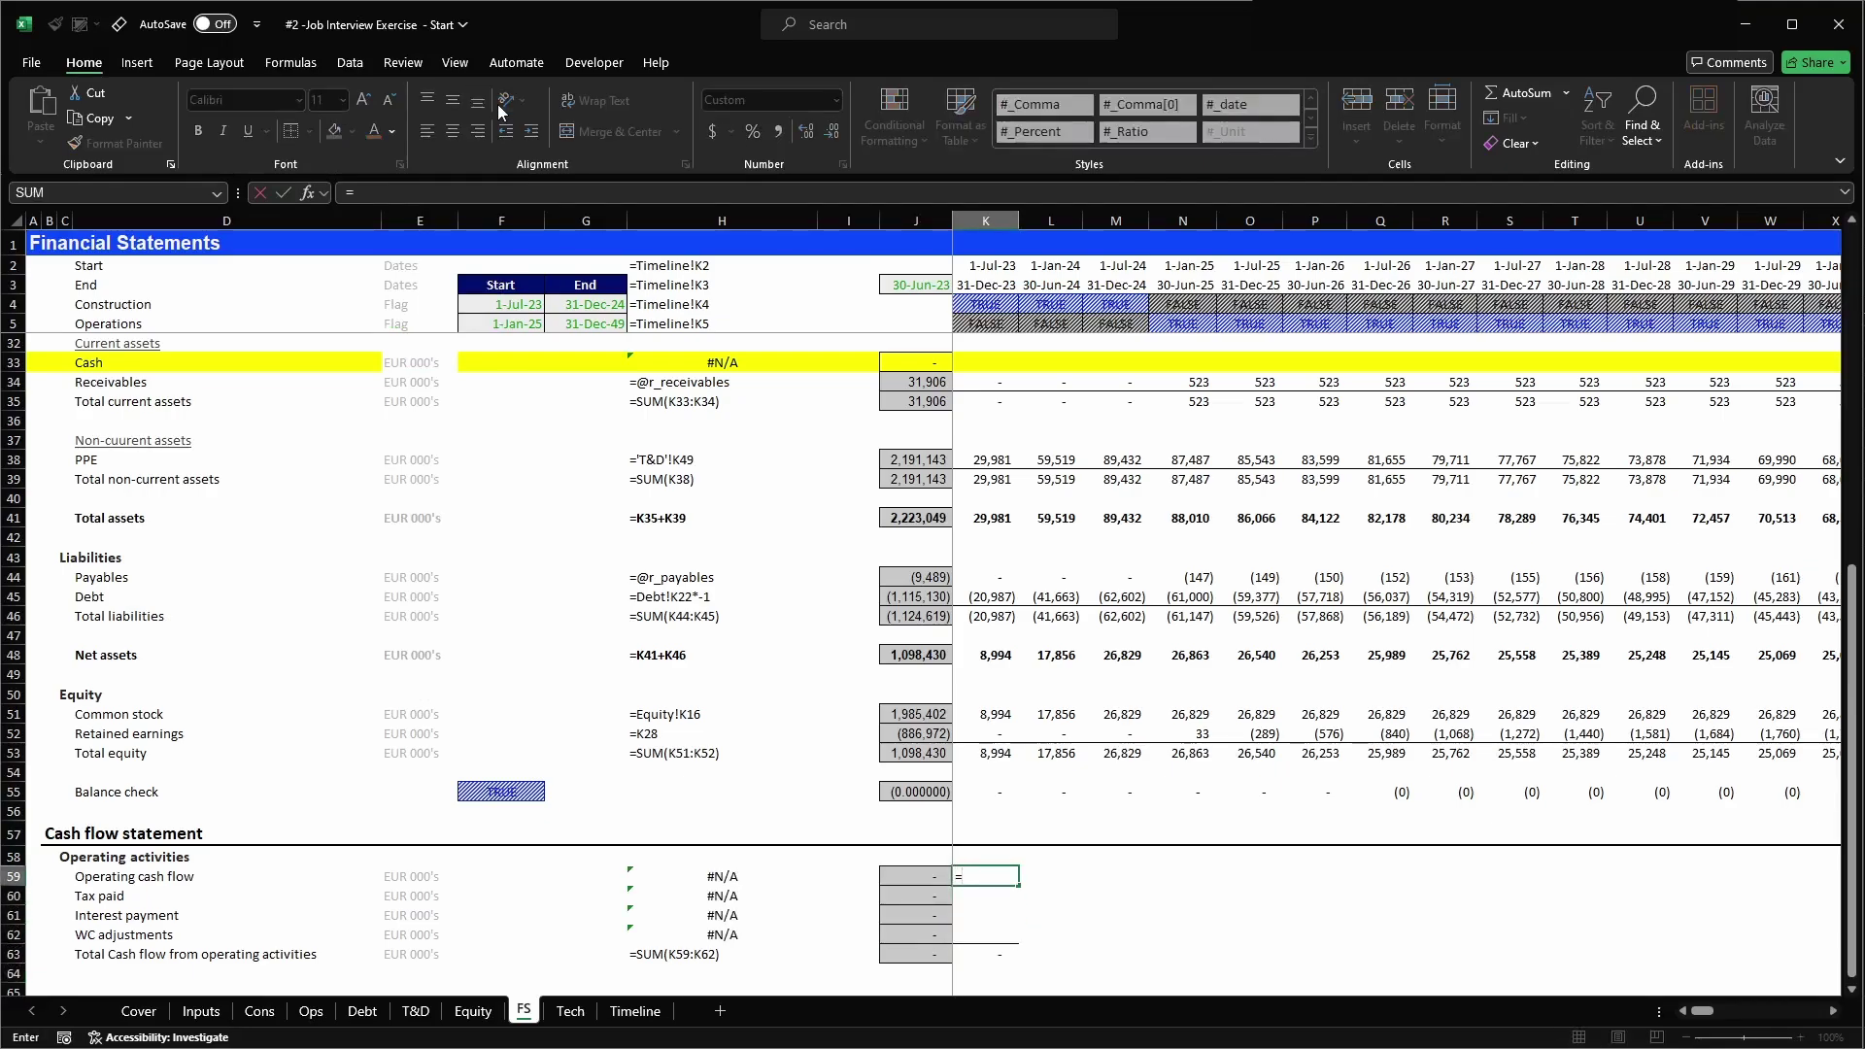
pyautogui.write('@R')
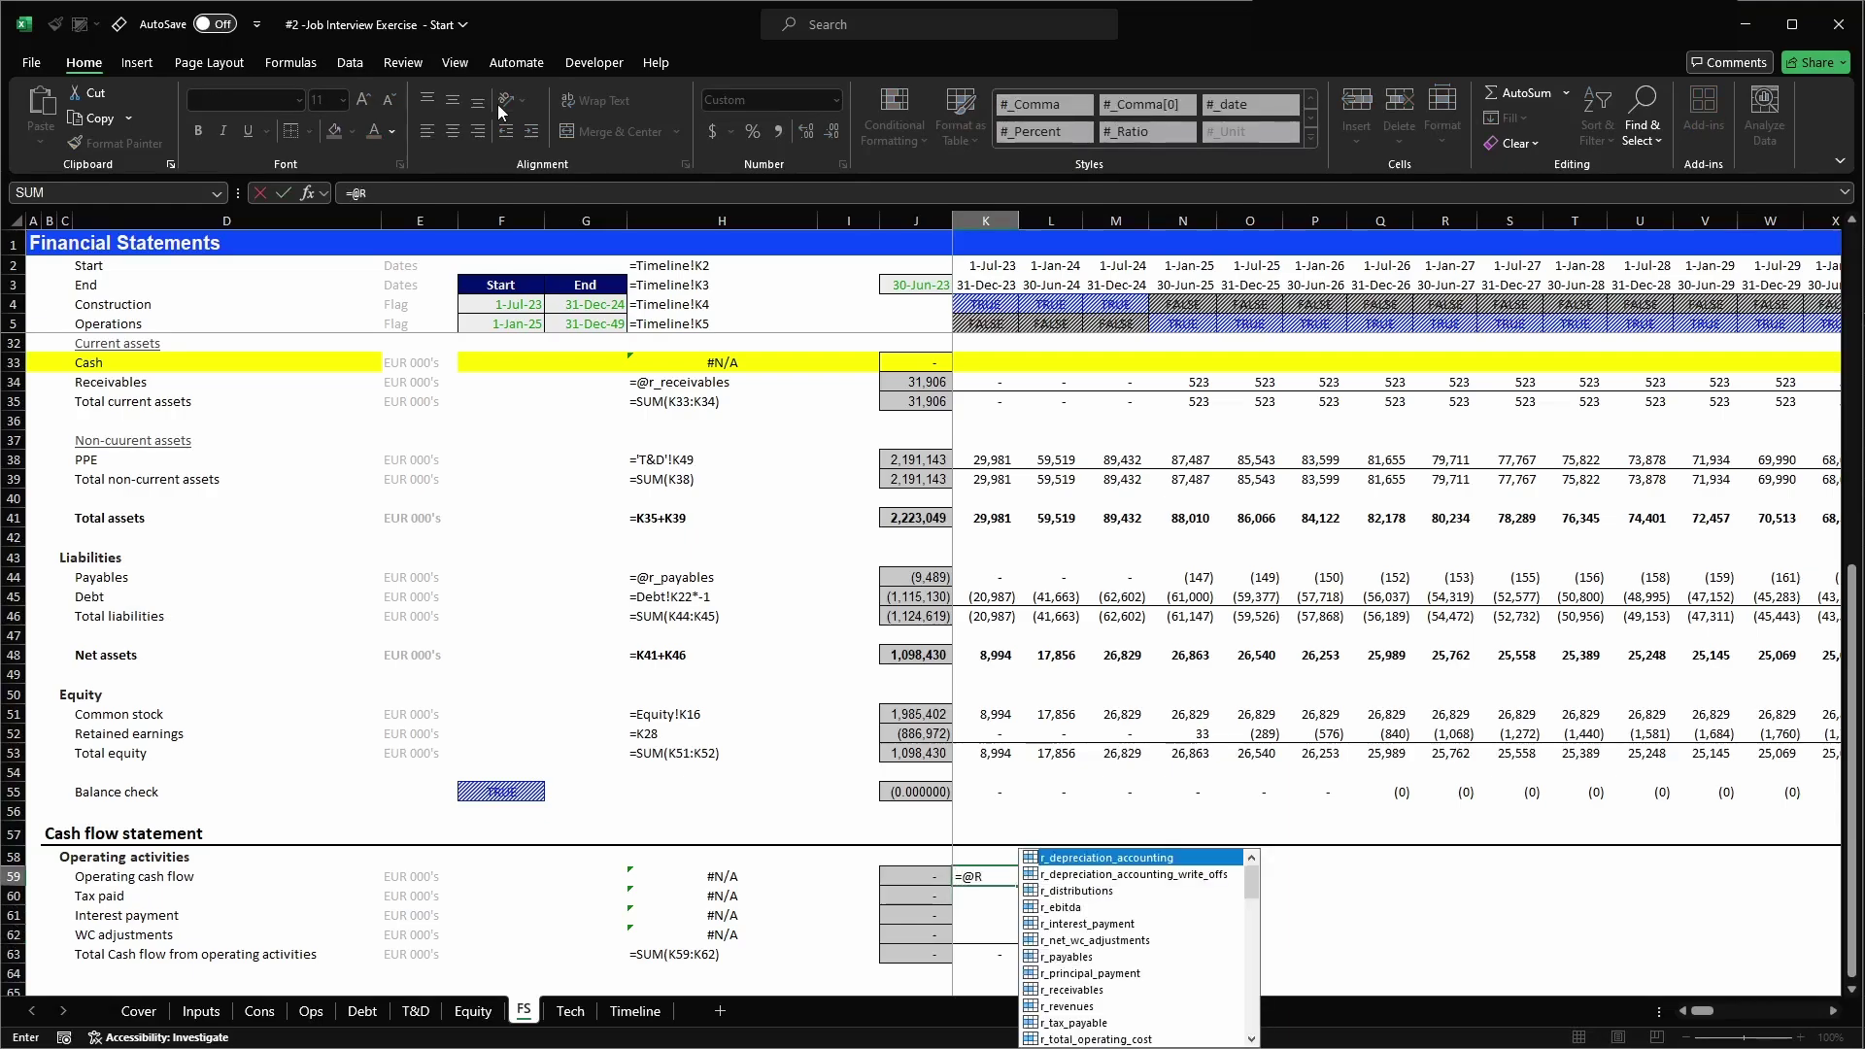
pyautogui.write('_ebitda')
pyautogui.press('Tab')
pyautogui.press('Return')
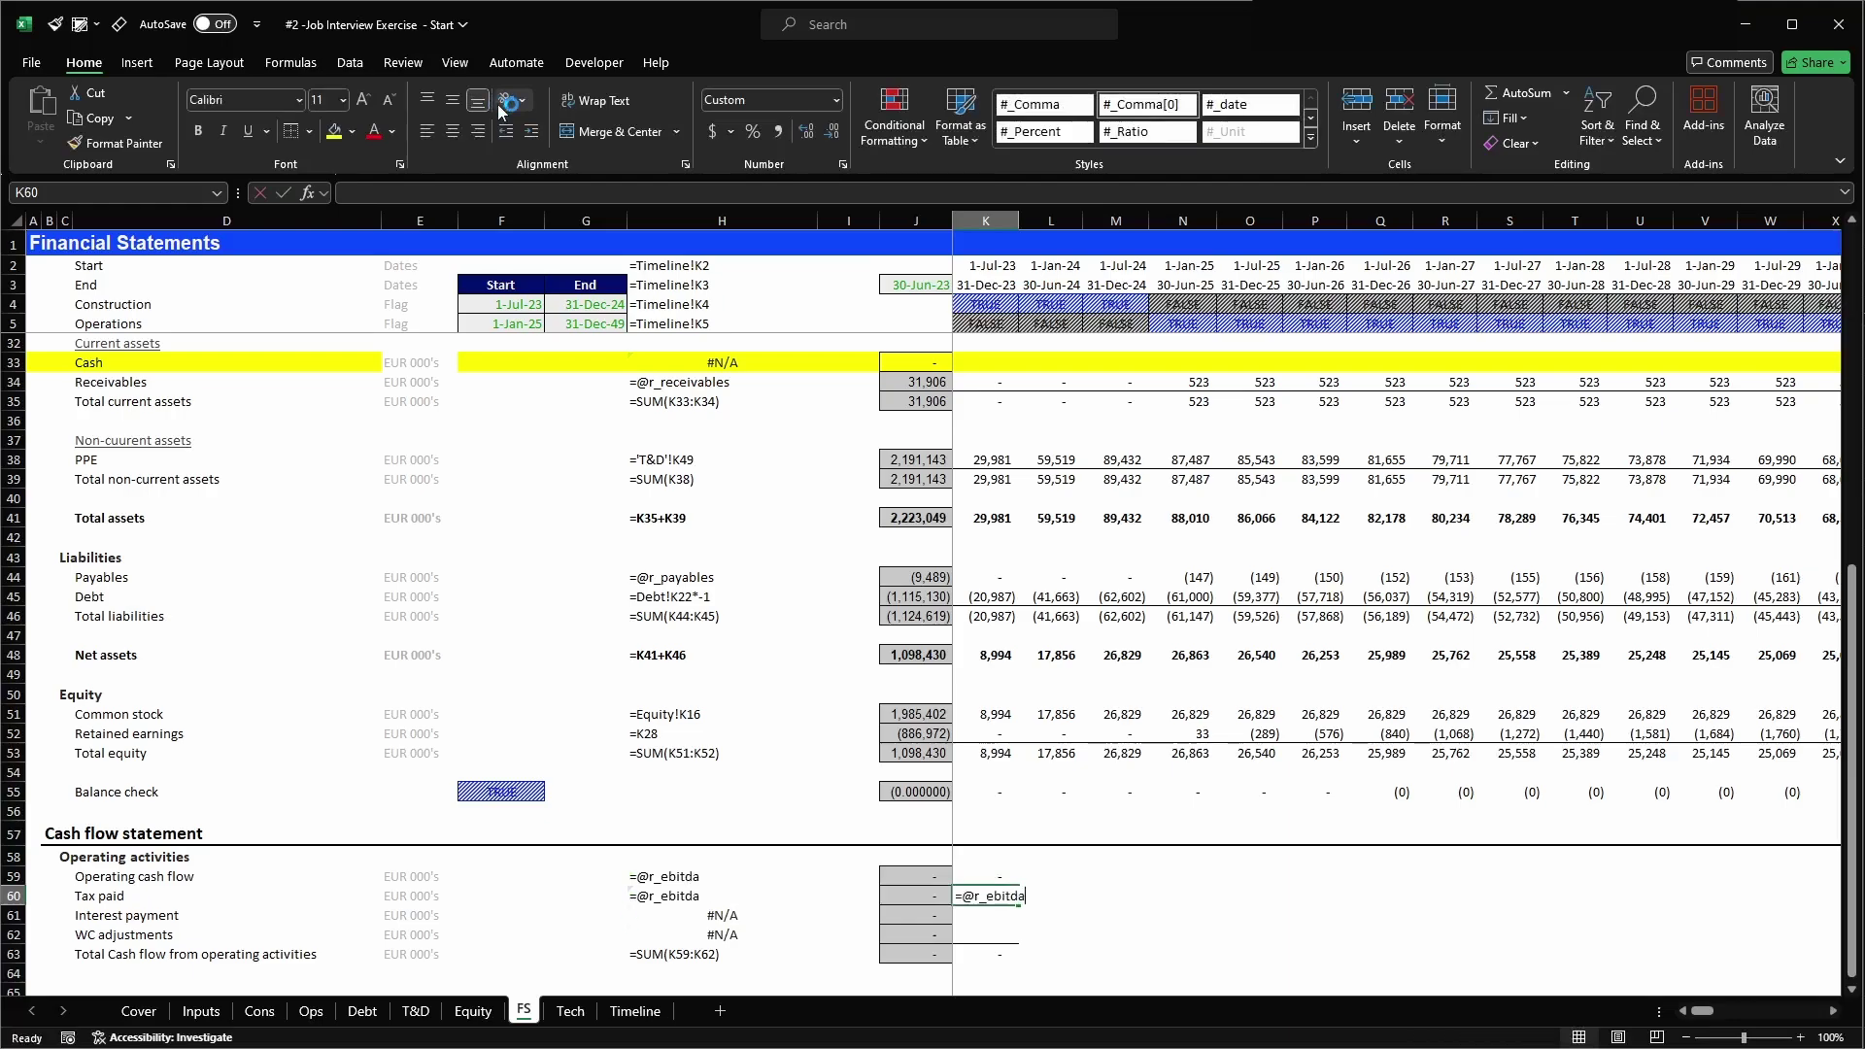
pyautogui.hotkey('ctrl', "'")
pyautogui.write('tax_payable')
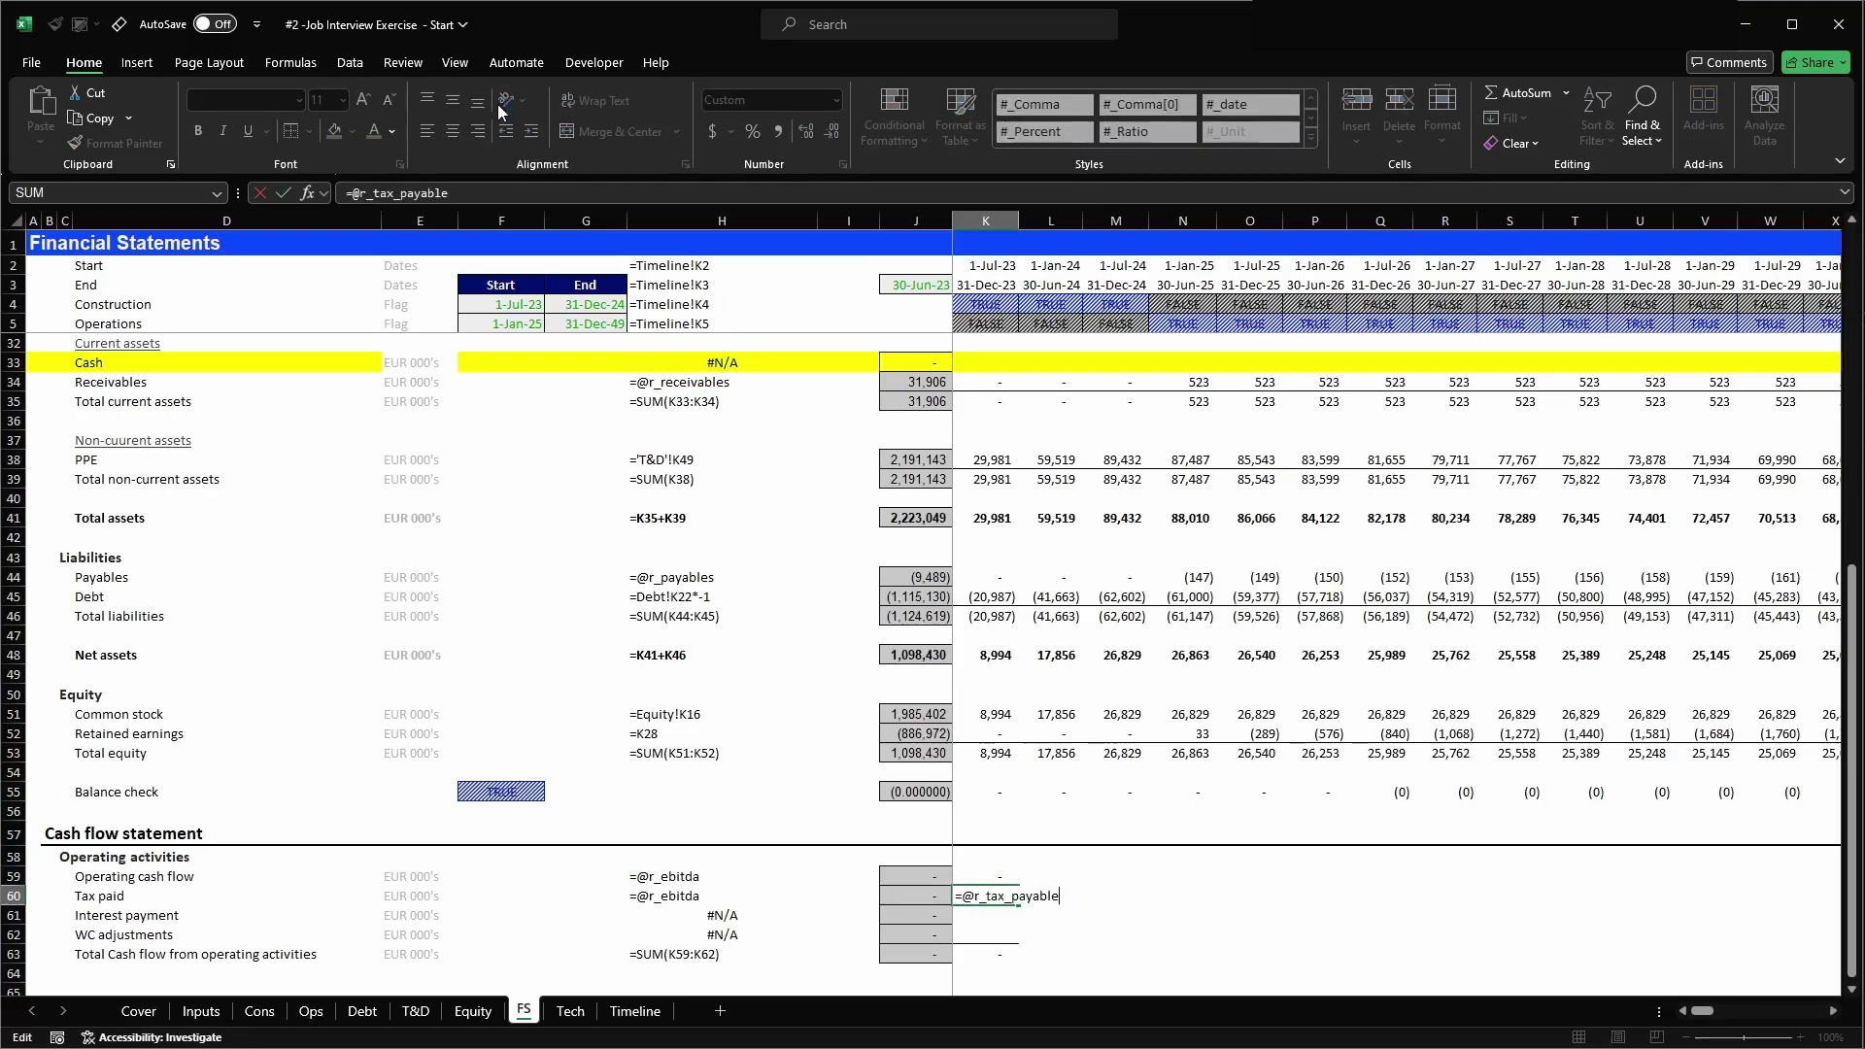
pyautogui.press('Return')
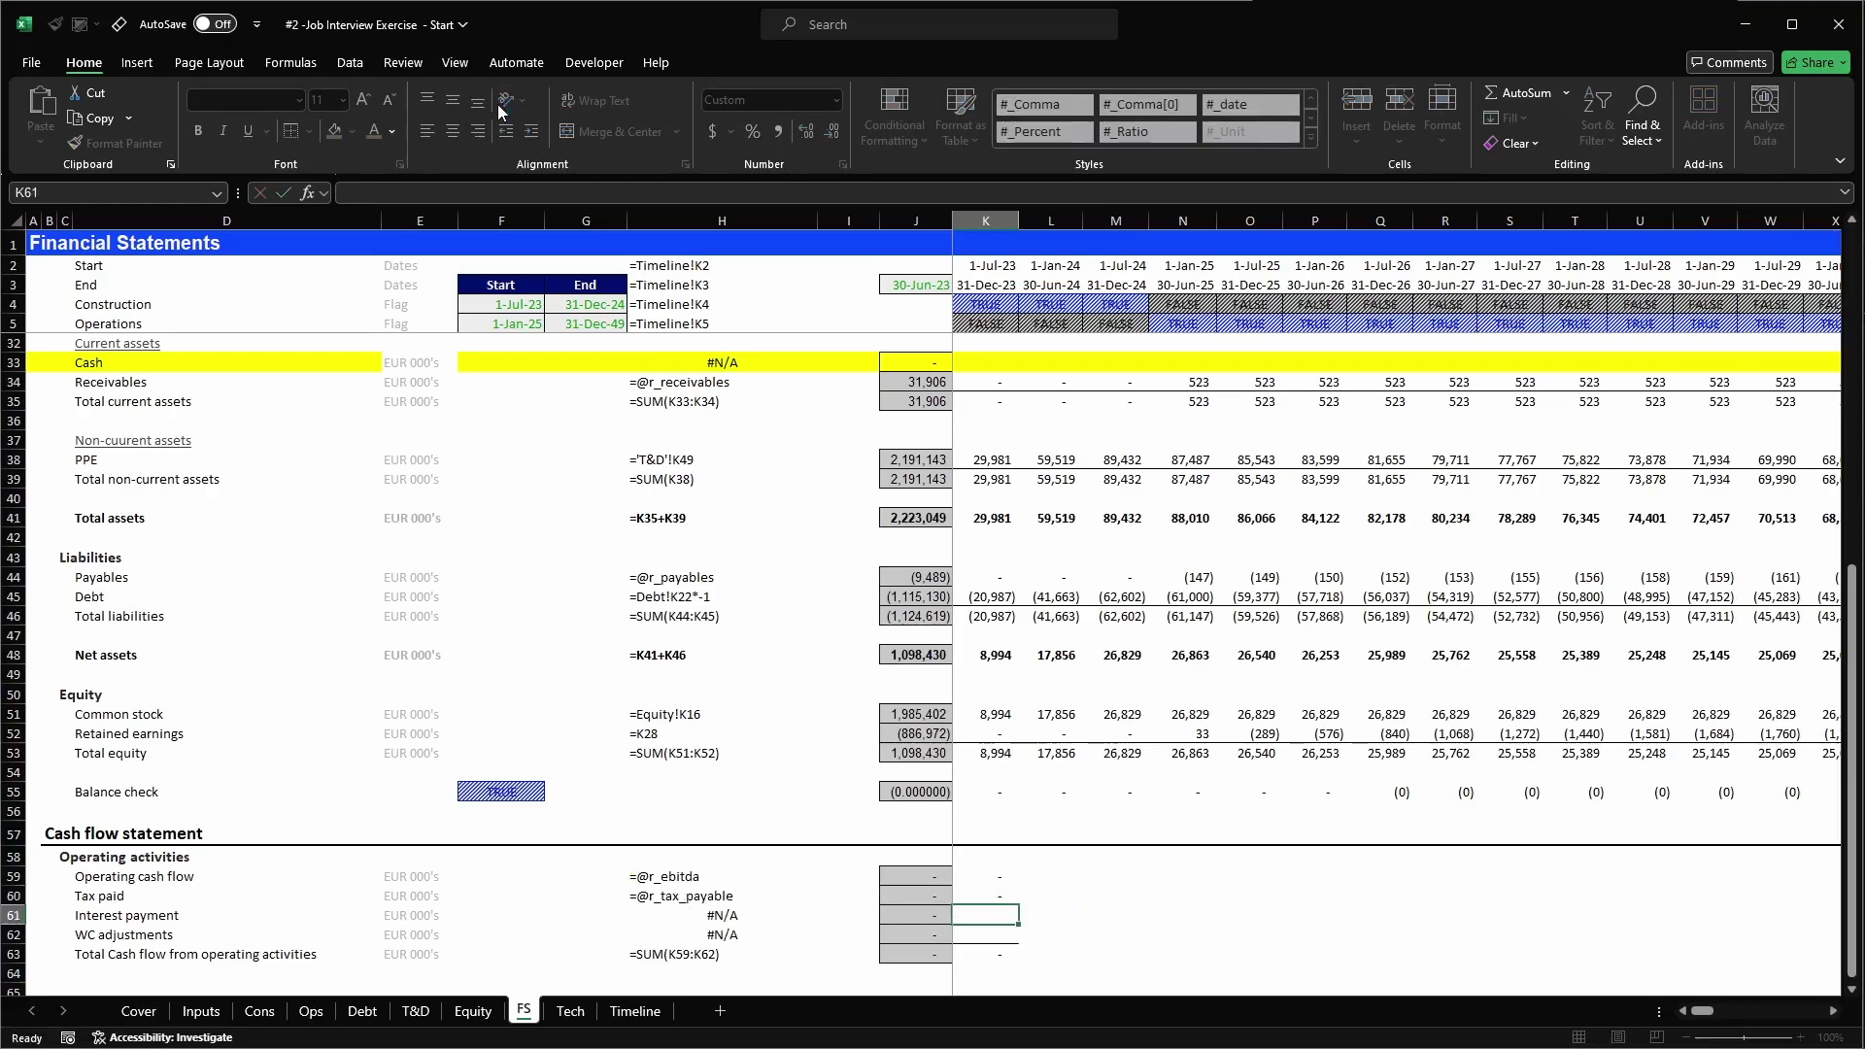
pyautogui.hotkey('ctrl', 'd')
pyautogui.hotkey('ctrl', "'")
pyautogui.hotkey('shift', 'Left')
pyautogui.hotkey('shift', 'Left')
pyautogui.hotkey('shift', 'Left')
pyautogui.hotkey('shift', 'Left')
pyautogui.hotkey('shift', 'Left')
pyautogui.hotkey('shift', 'Left')
pyautogui.hotkey('shift', 'Left')
pyautogui.hotkey('shift', 'Left')
pyautogui.hotkey('shift', 'Left')
pyautogui.hotkey('shift', 'Left')
pyautogui.hotkey('shift', 'Left')
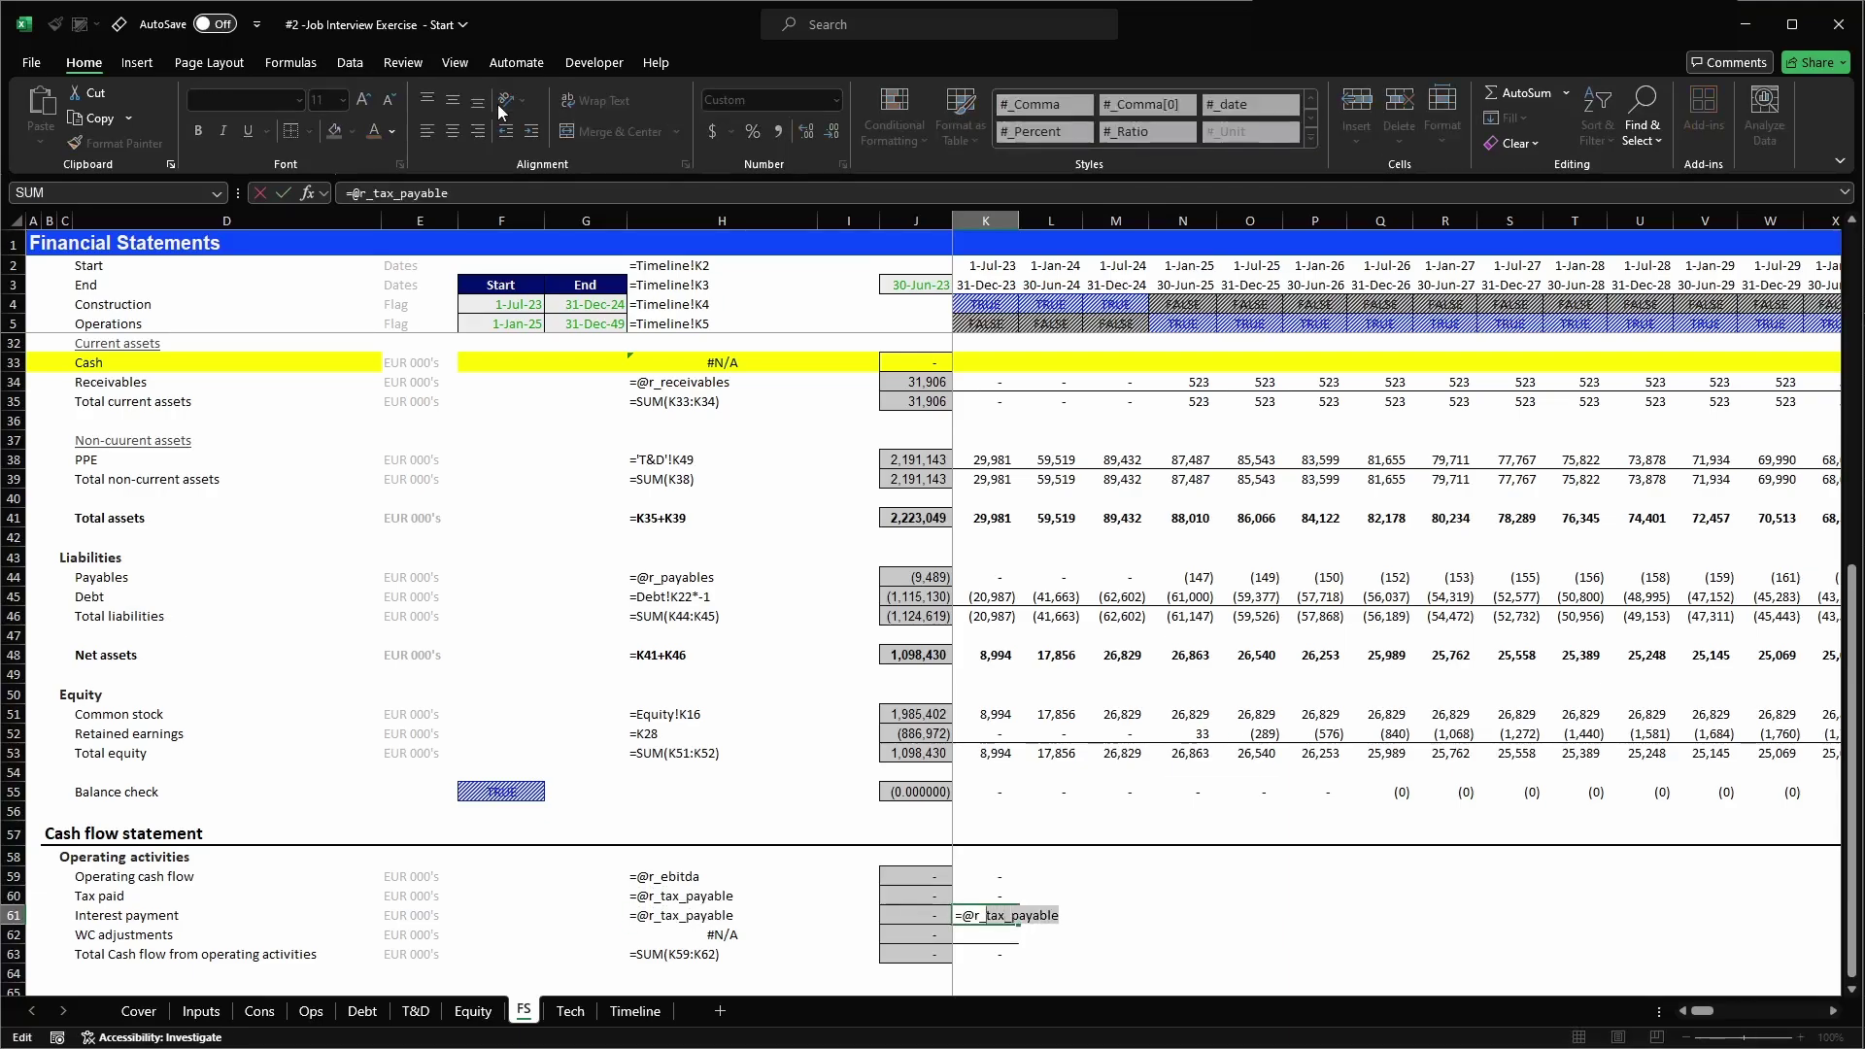
pyautogui.write('i')
pyautogui.press('Tab')
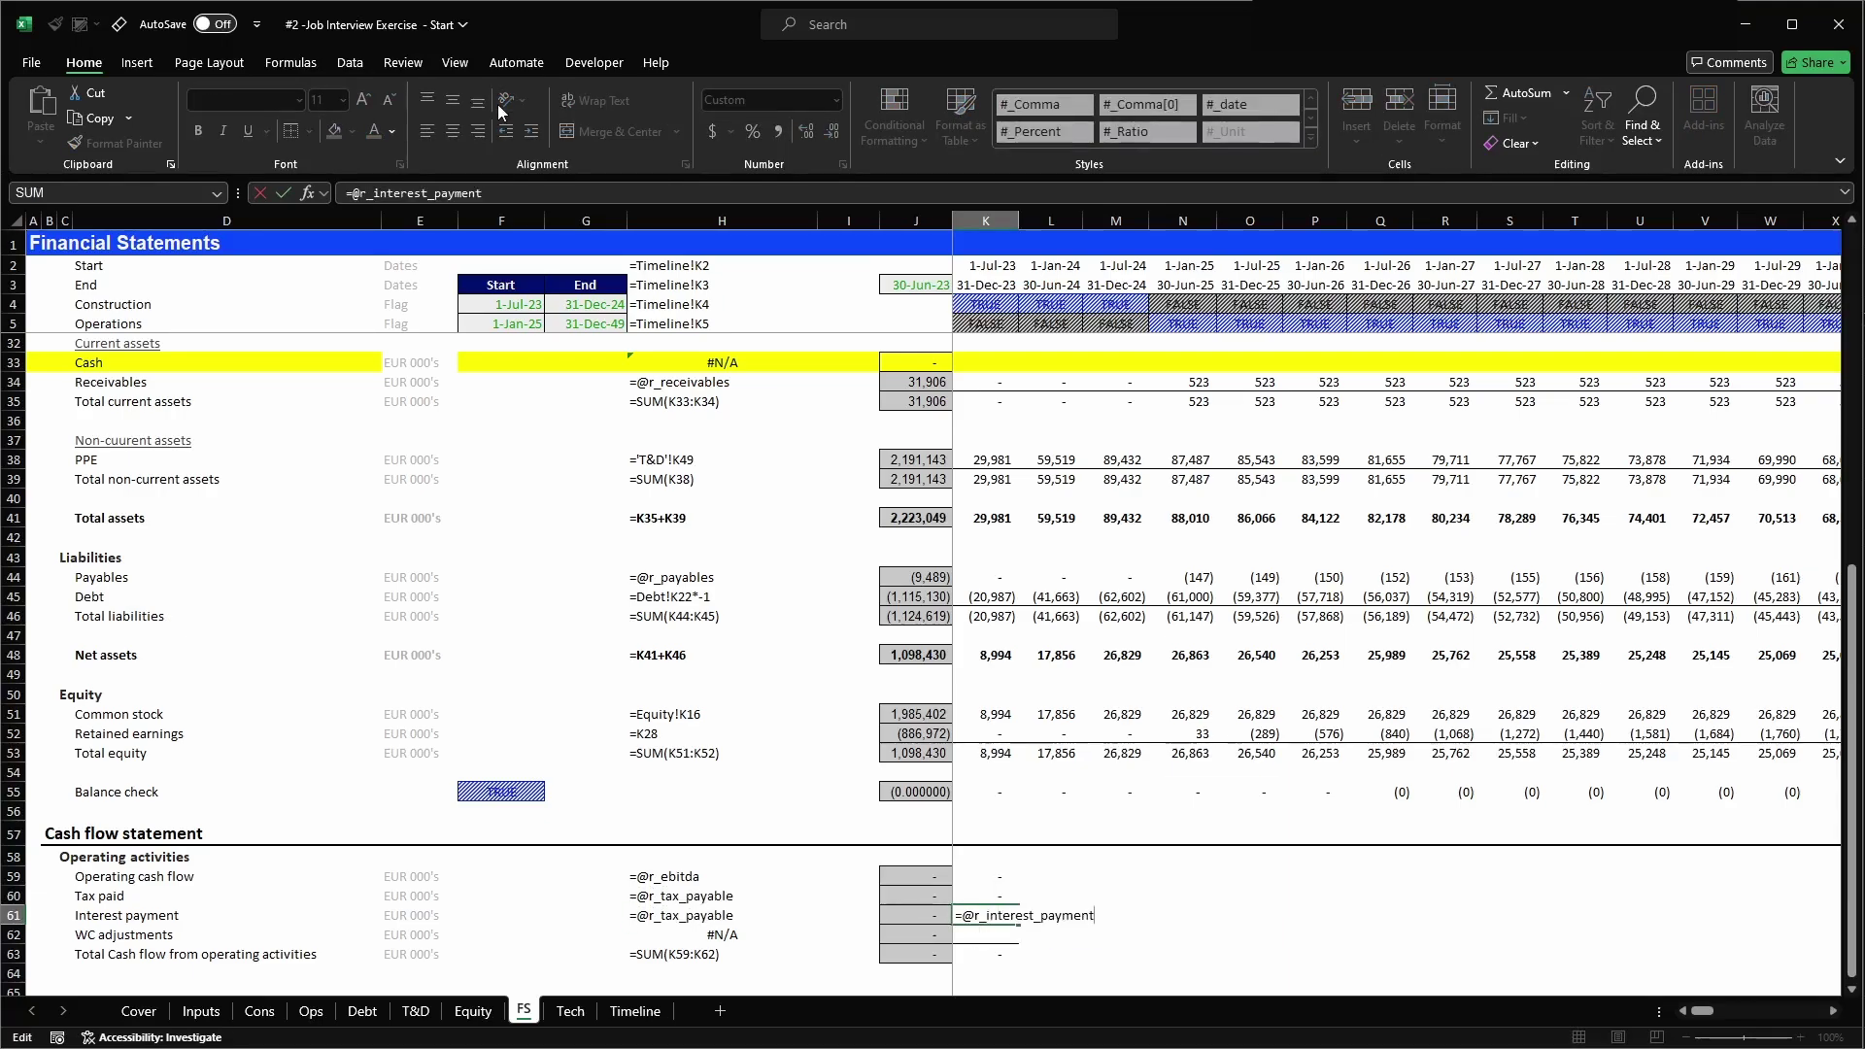
pyautogui.press('Return')
pyautogui.hotkey('ctrl', 'd')
pyautogui.press('F2')
pyautogui.hotkey('ctrl', 'shift', 'Left')
pyautogui.hotkey('ctrl', 'shift', 'Left')
pyautogui.press('BackSpace')
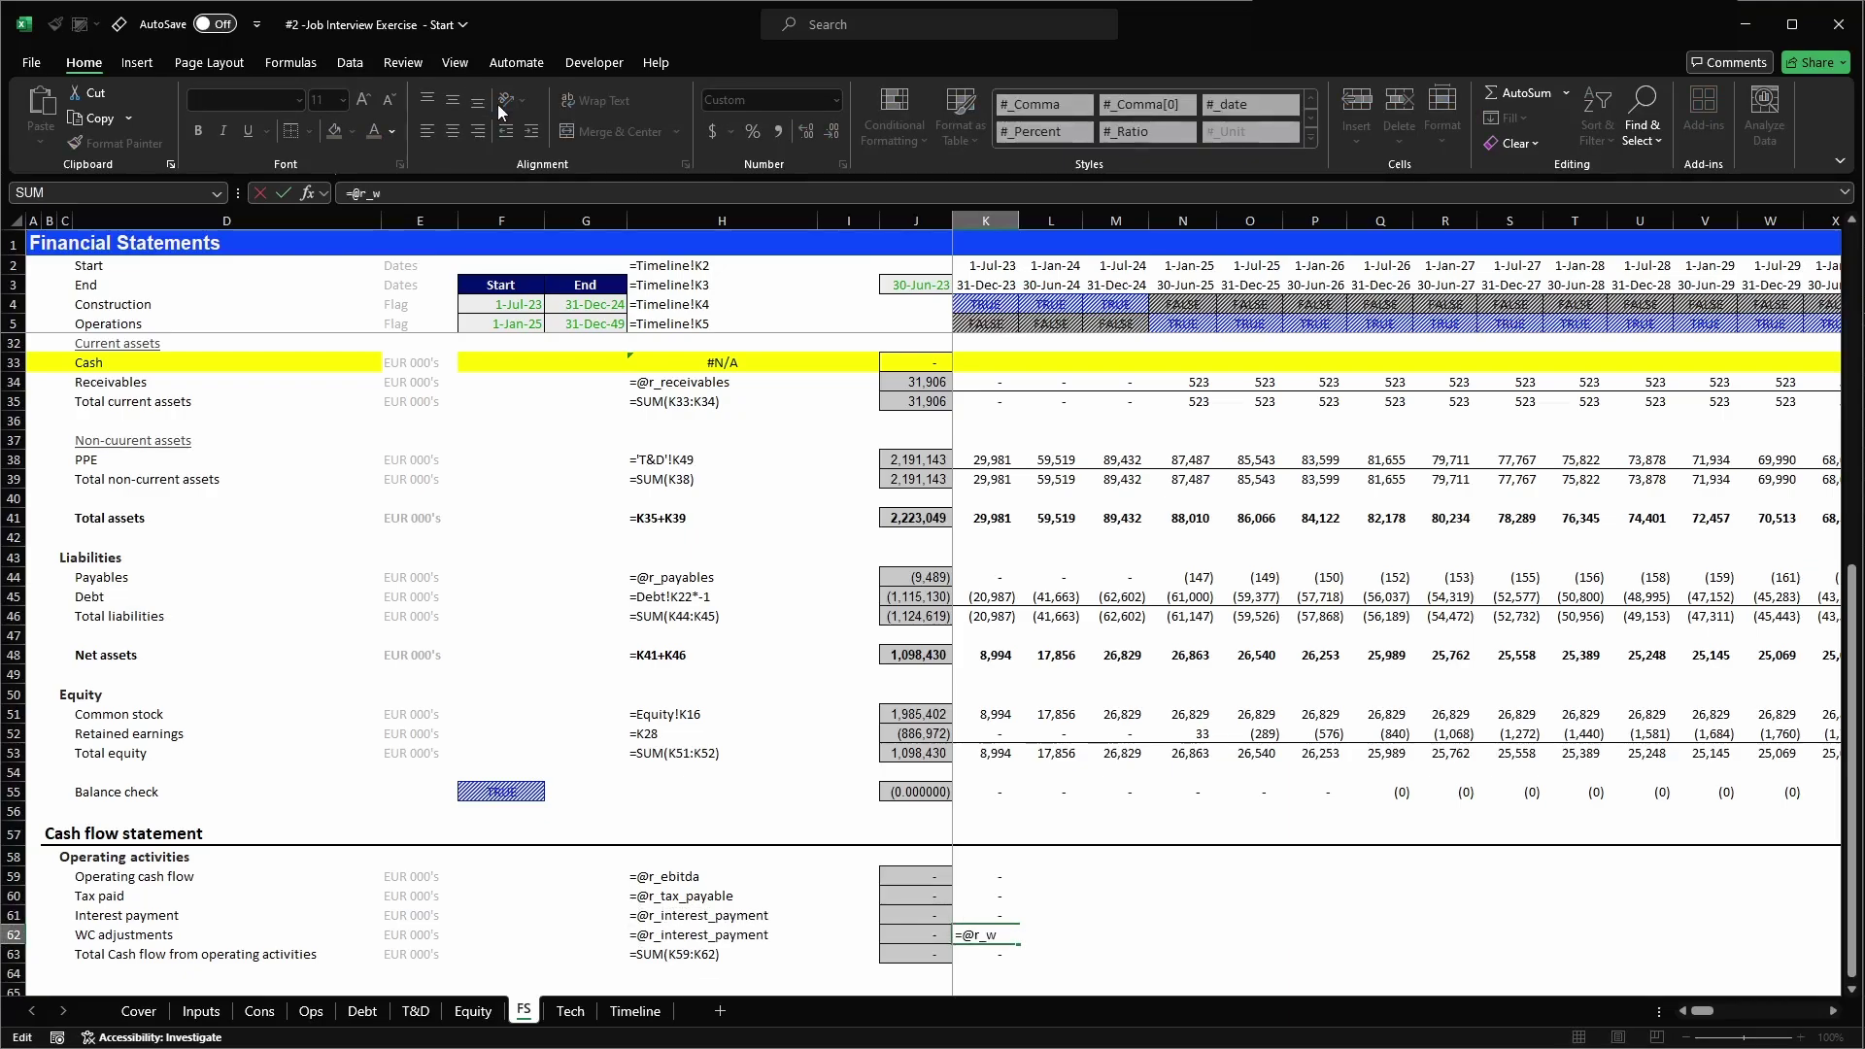
pyautogui.write('wc')
pyautogui.press('BackSpace')
pyautogui.press('BackSpace')
pyautogui.write('net_wc_adjustments')
pyautogui.press('Tab')
pyautogui.press('Return')
# - Copy the operating activities formulas in K59:K63 across all timeline periods through column CG
pyautogui.hotkey('shift', 'Up')
pyautogui.hotkey('shift', 'Up')
pyautogui.hotkey('shift', 'Up')
pyautogui.hotkey('shift', 'Up')
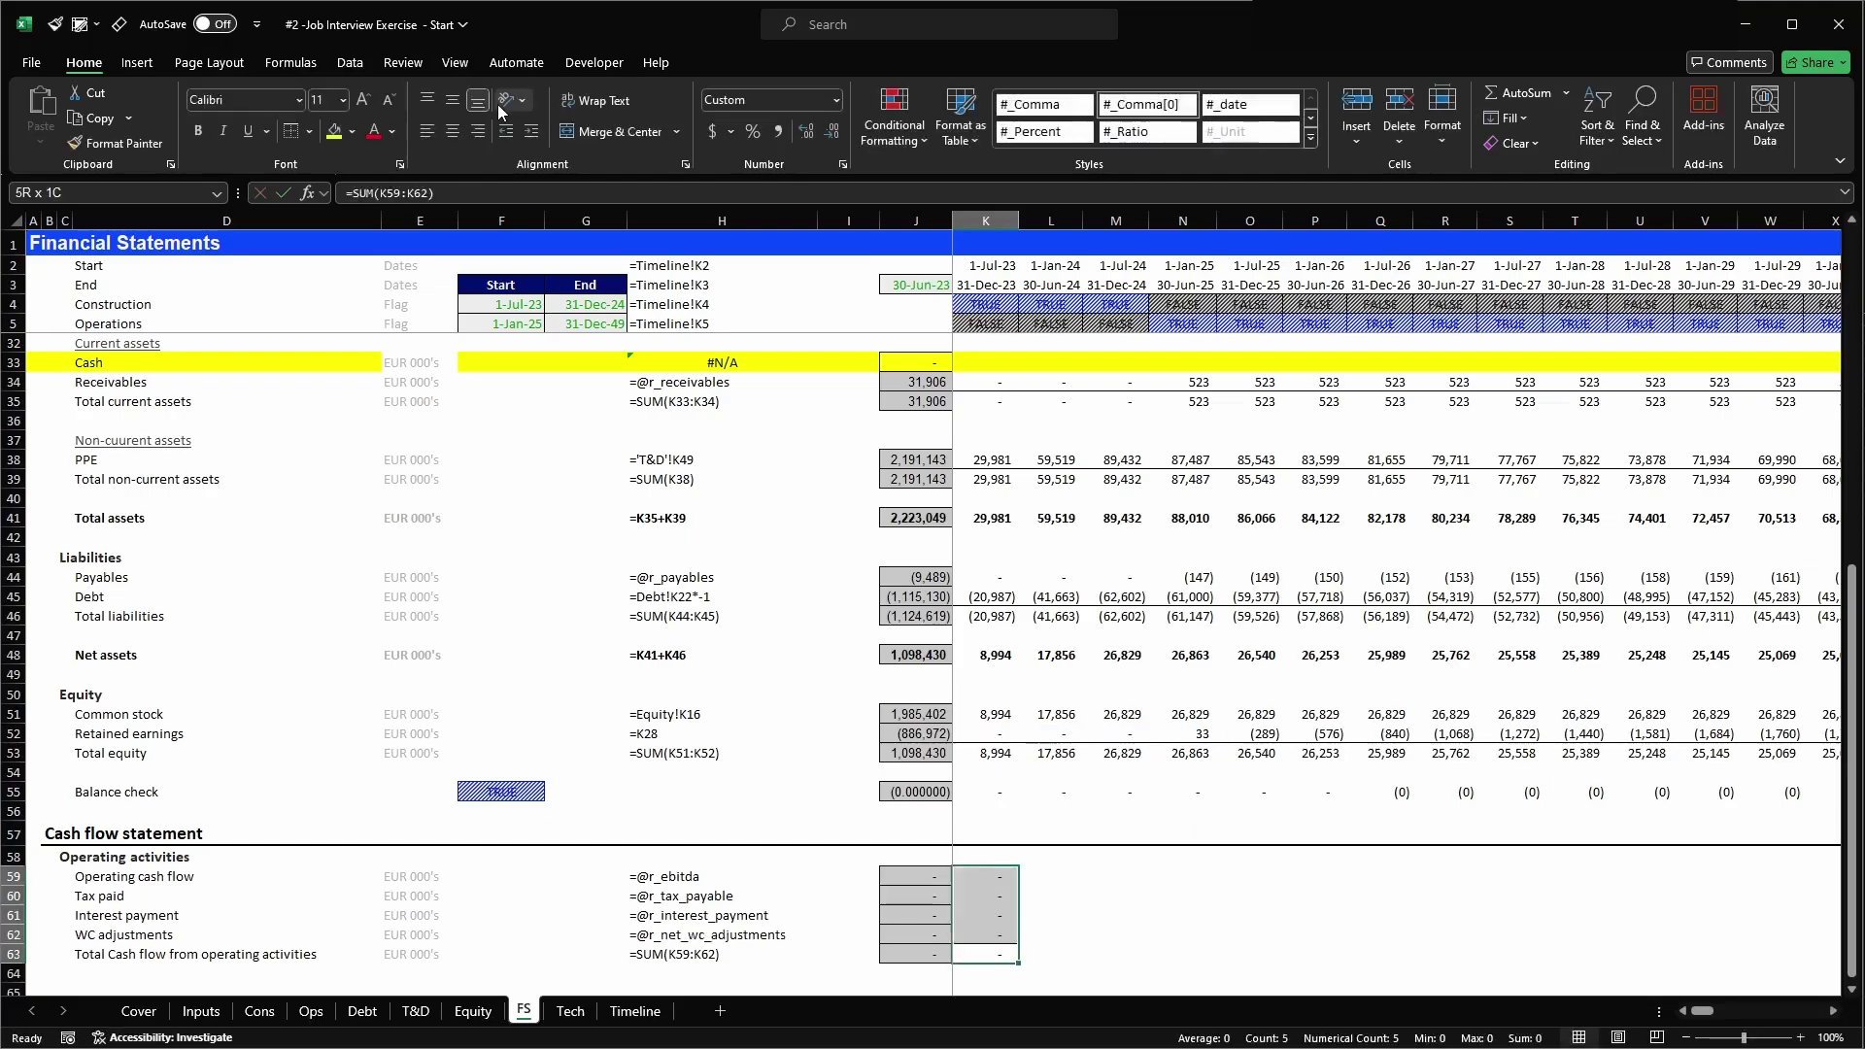
pyautogui.hotkey('ctrl', 'c')
pyautogui.hotkey('ctrl', 'shift', 'Right')
pyautogui.press('Return')
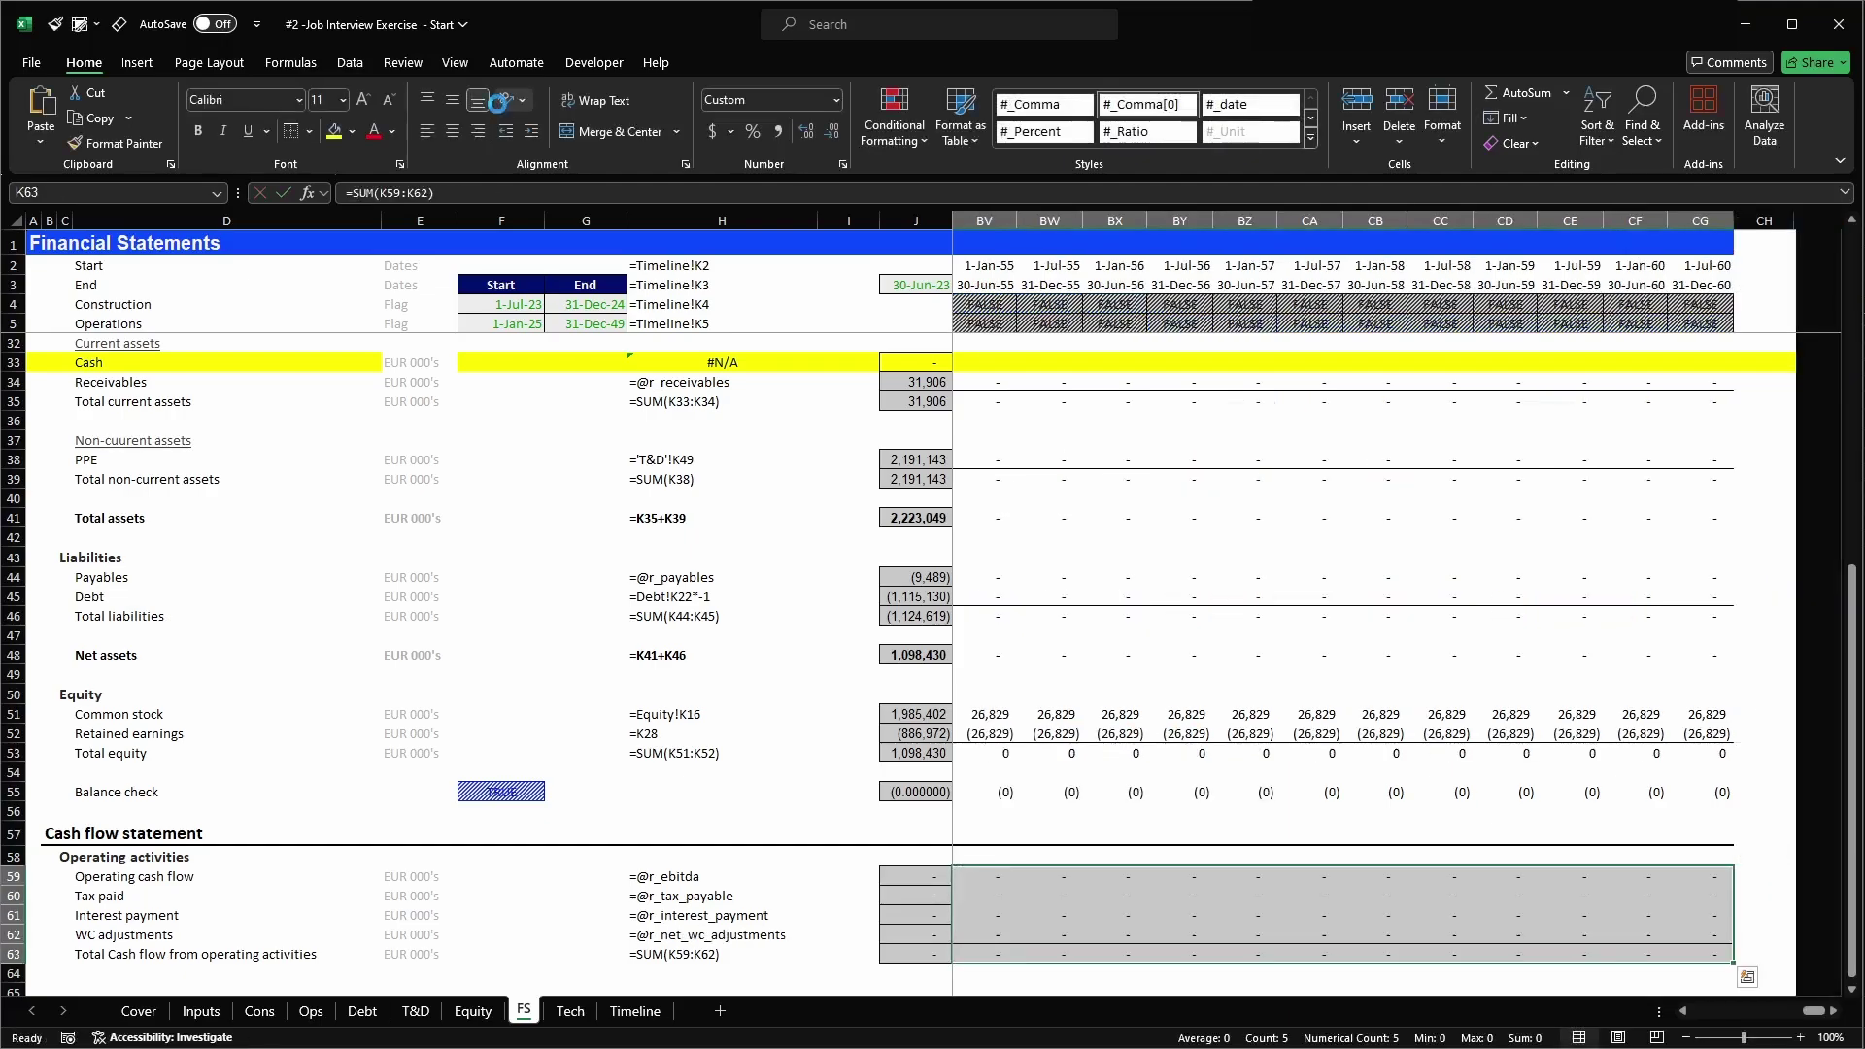
# - Examine the operating cash flow, interest payment, WC adjustments and total rows across the first periods
pyautogui.press('Up')
pyautogui.press('Up')
pyautogui.press('Up')
pyautogui.press('Up')
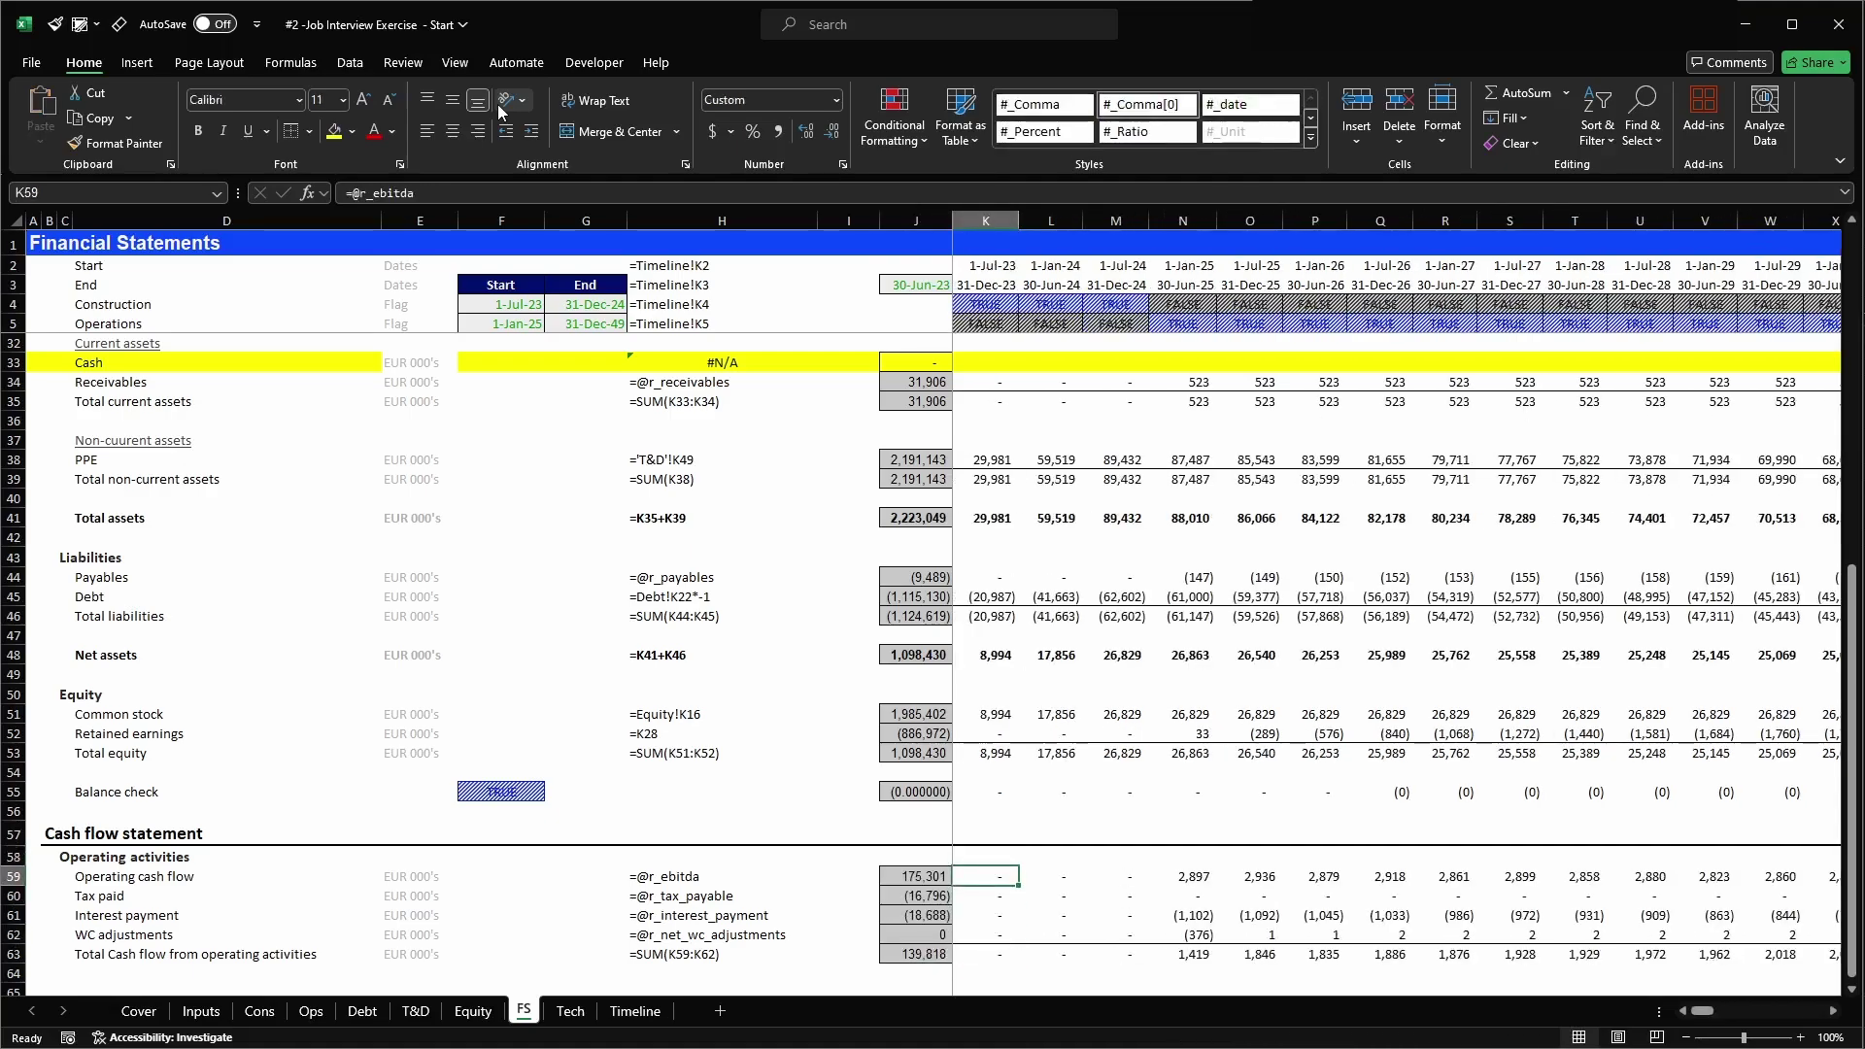
pyautogui.press('Down')
pyautogui.press('Down')
pyautogui.press('Right')
pyautogui.press('Right')
pyautogui.press('Right')
pyautogui.press('Right')
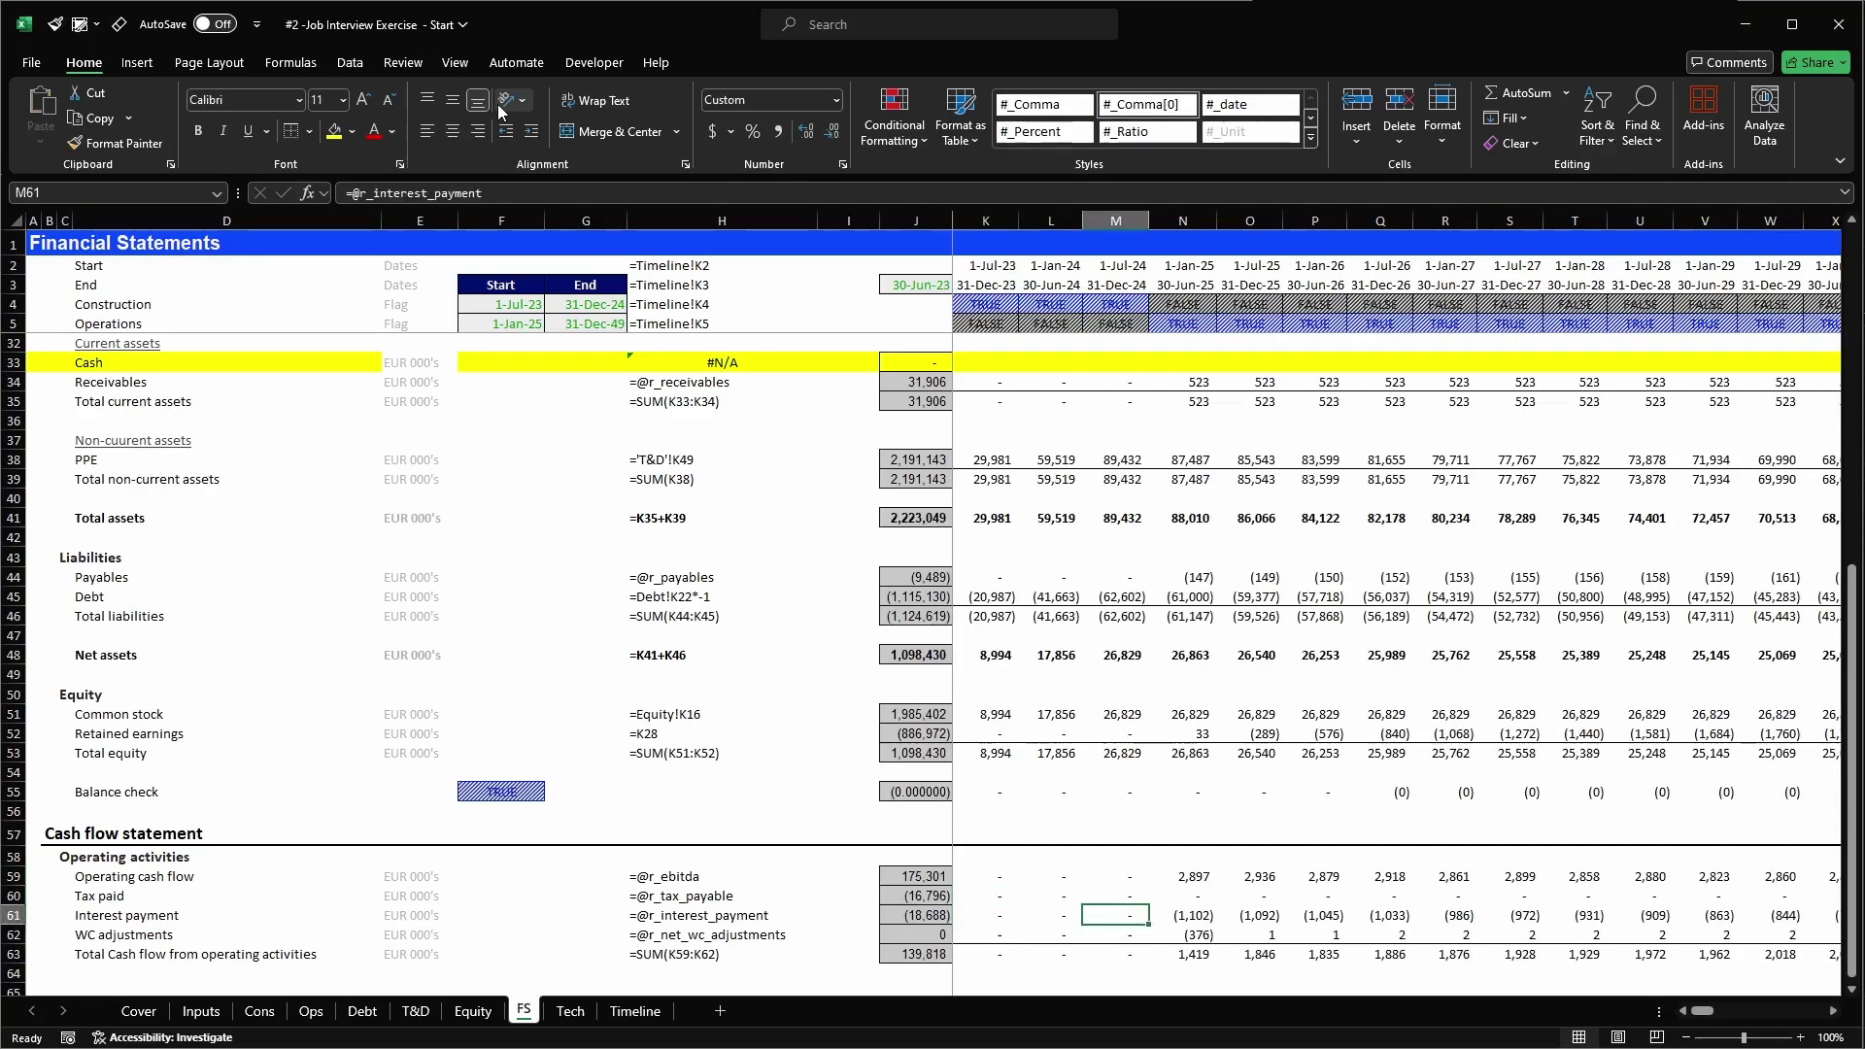
pyautogui.press('Down')
pyautogui.press('Left')
pyautogui.press('Left')
pyautogui.press('Left')
pyautogui.press('Left')
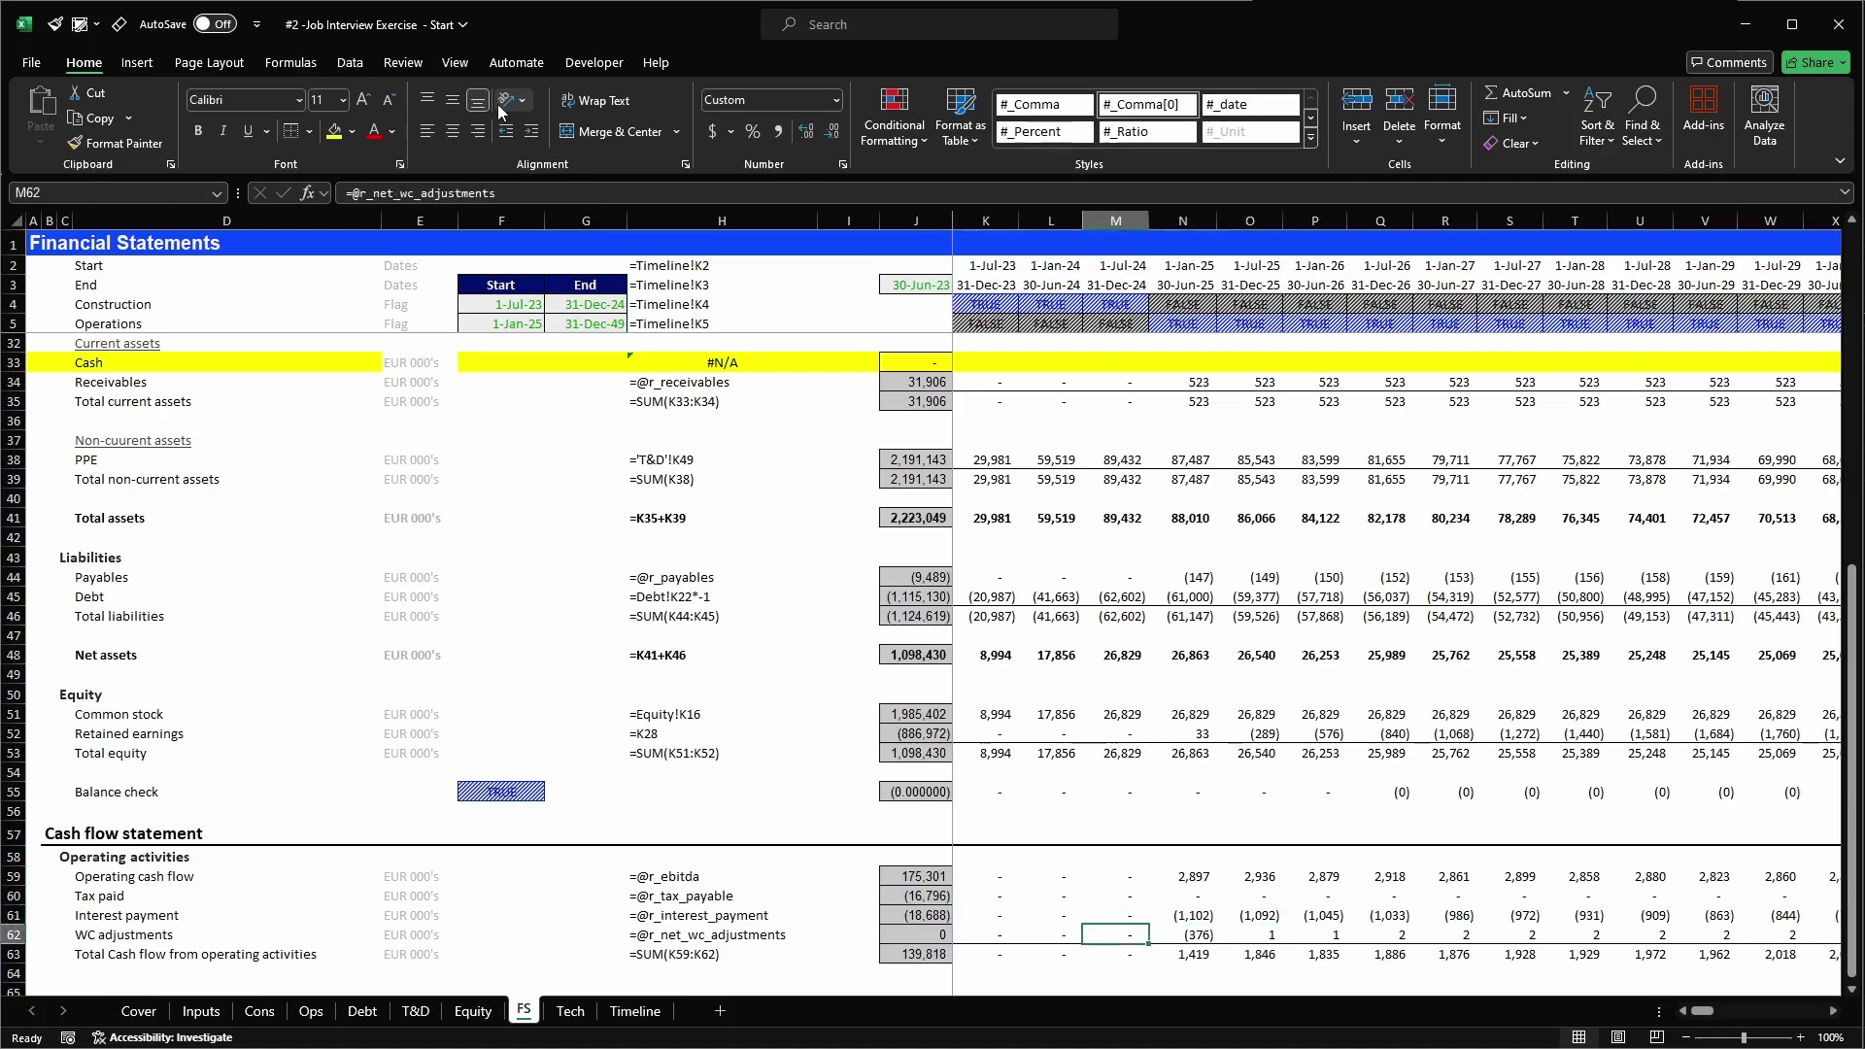
pyautogui.press('Right')
pyautogui.press('Down')
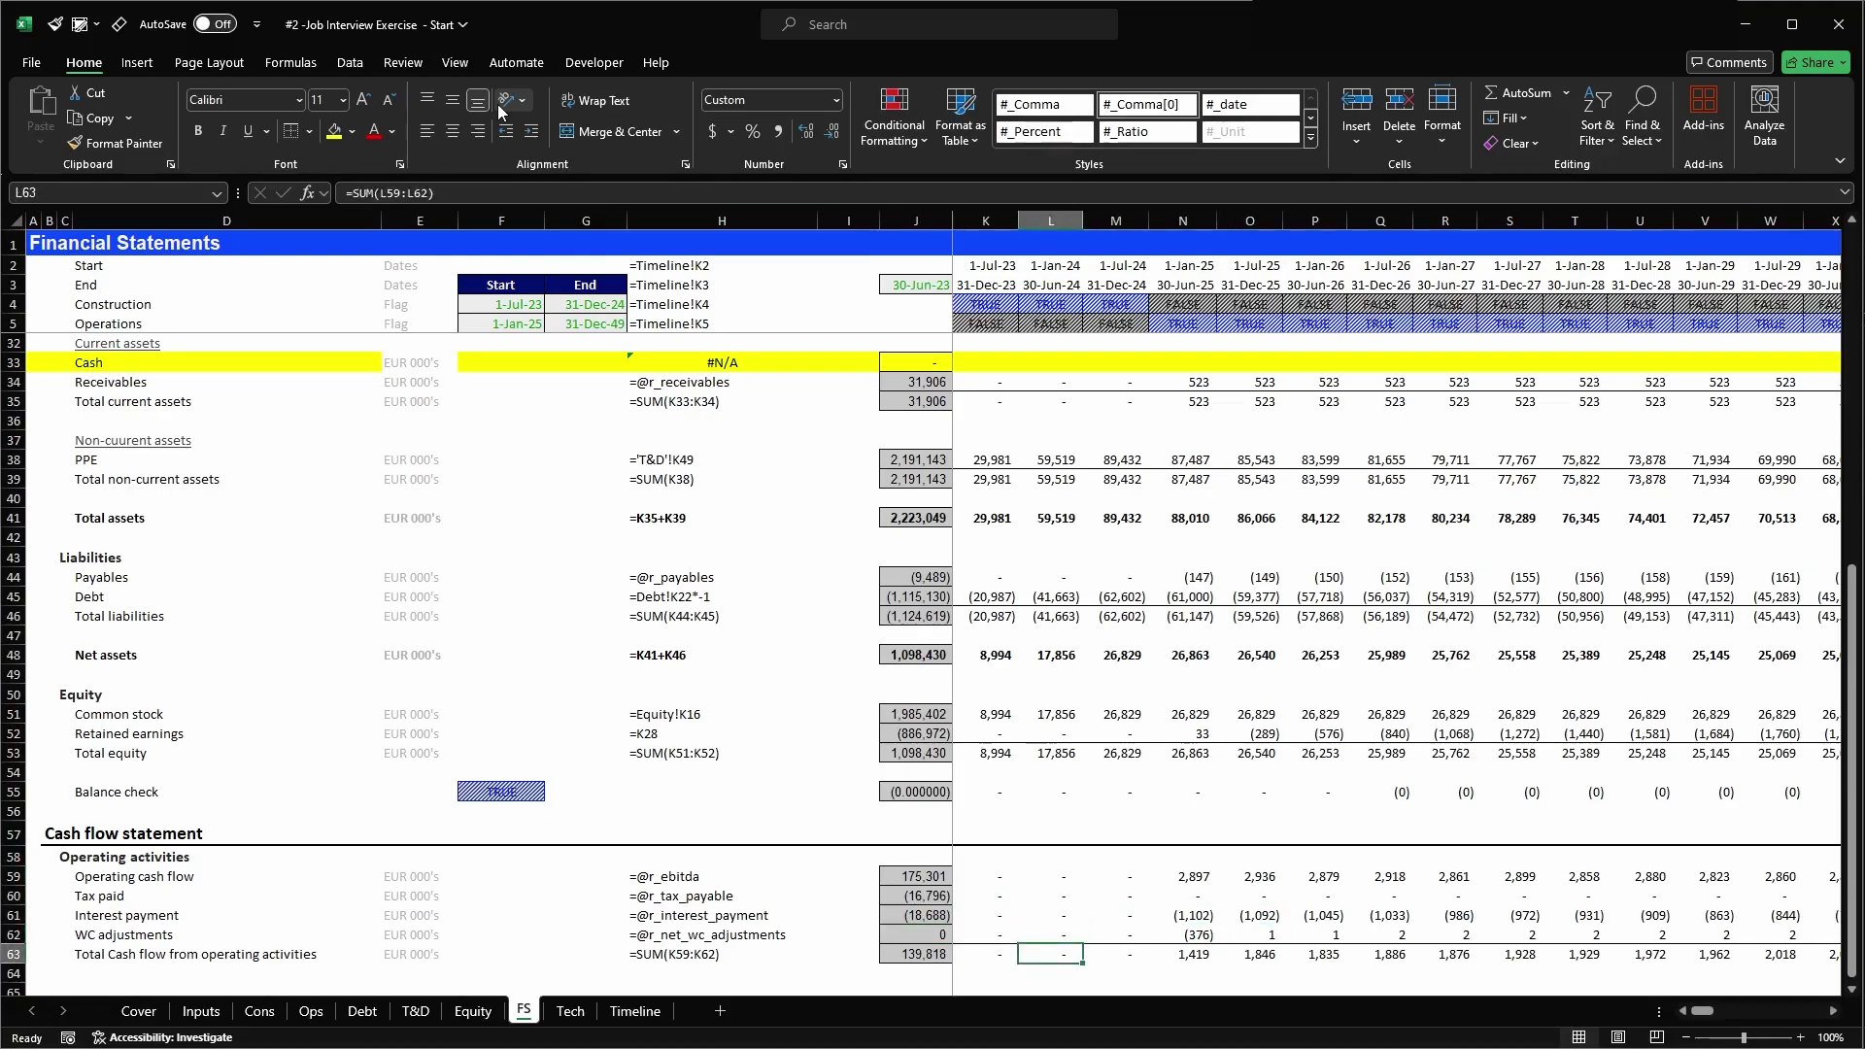
pyautogui.press('Left')
pyautogui.press('Left')
pyautogui.press('Left')
pyautogui.press('Left')
pyautogui.press('Left')
pyautogui.press('Left')
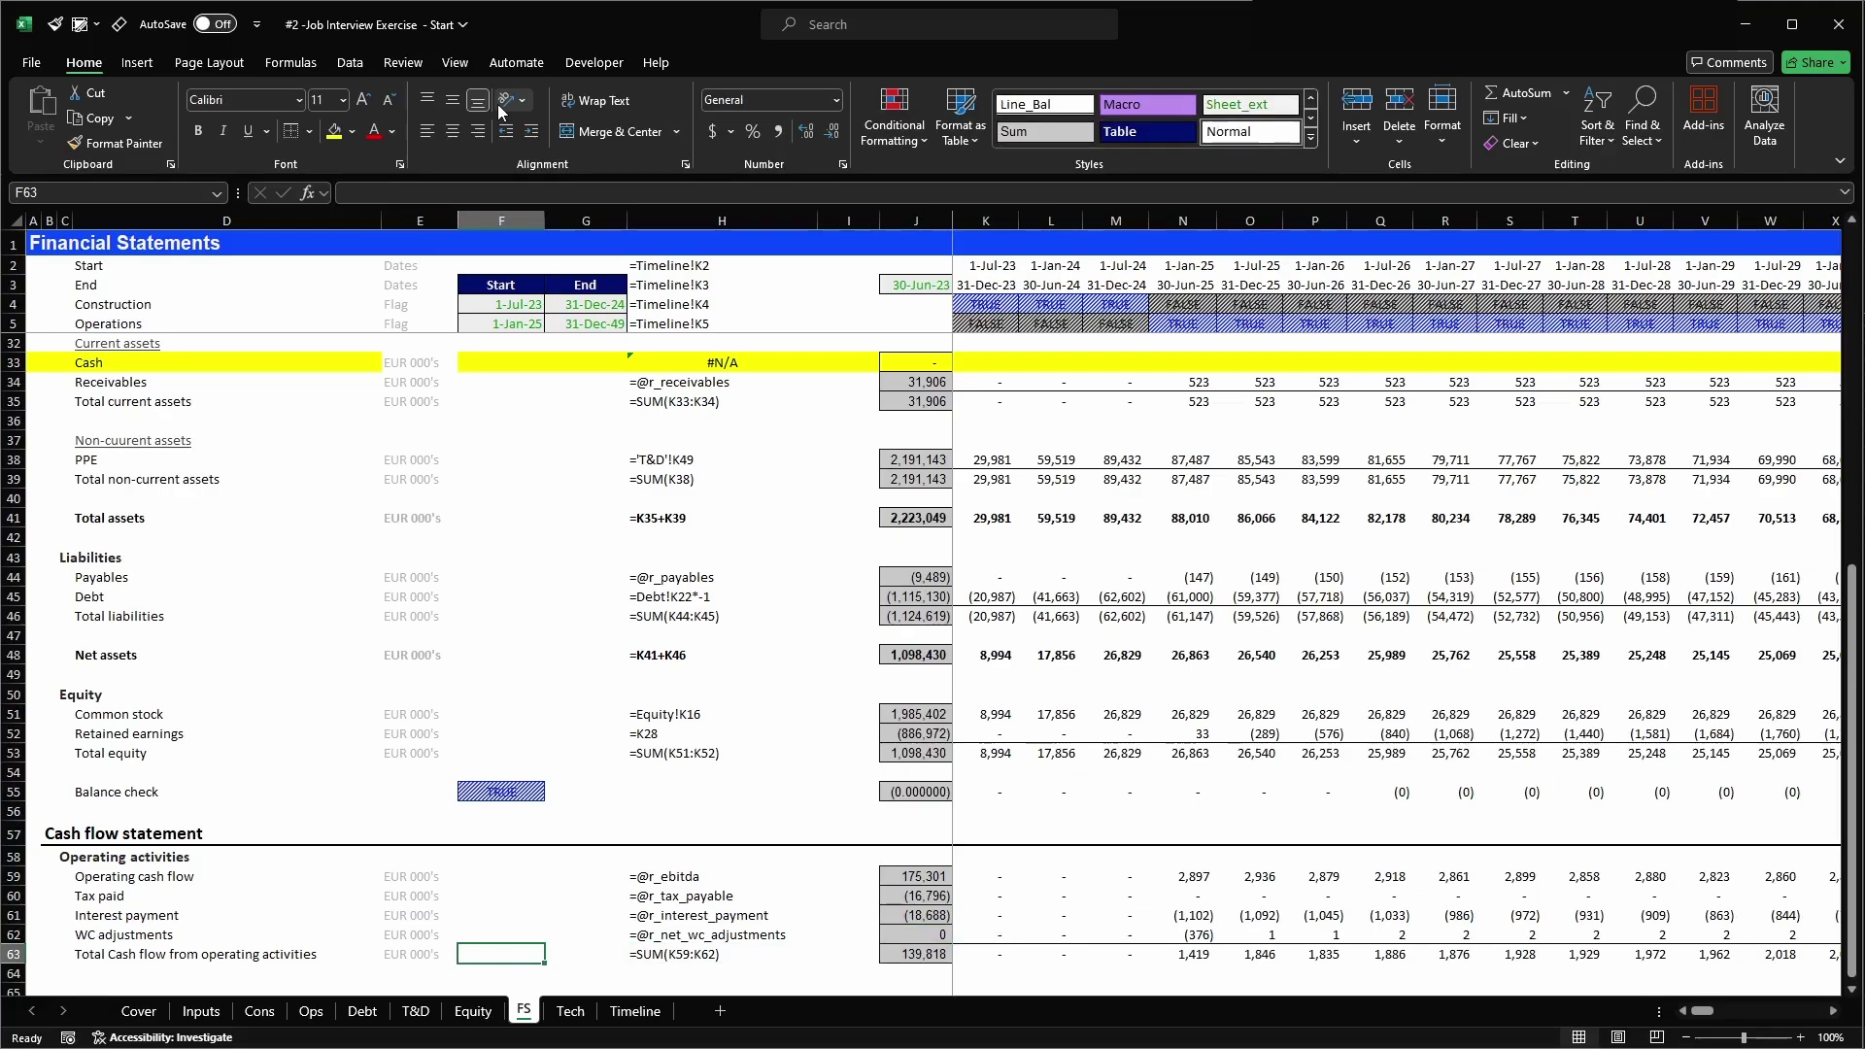
# - Add the bold section heading "Investing activities" in C65 below the operating activities block
pyautogui.press('Down')
pyautogui.press('Down')
pyautogui.press('Down')
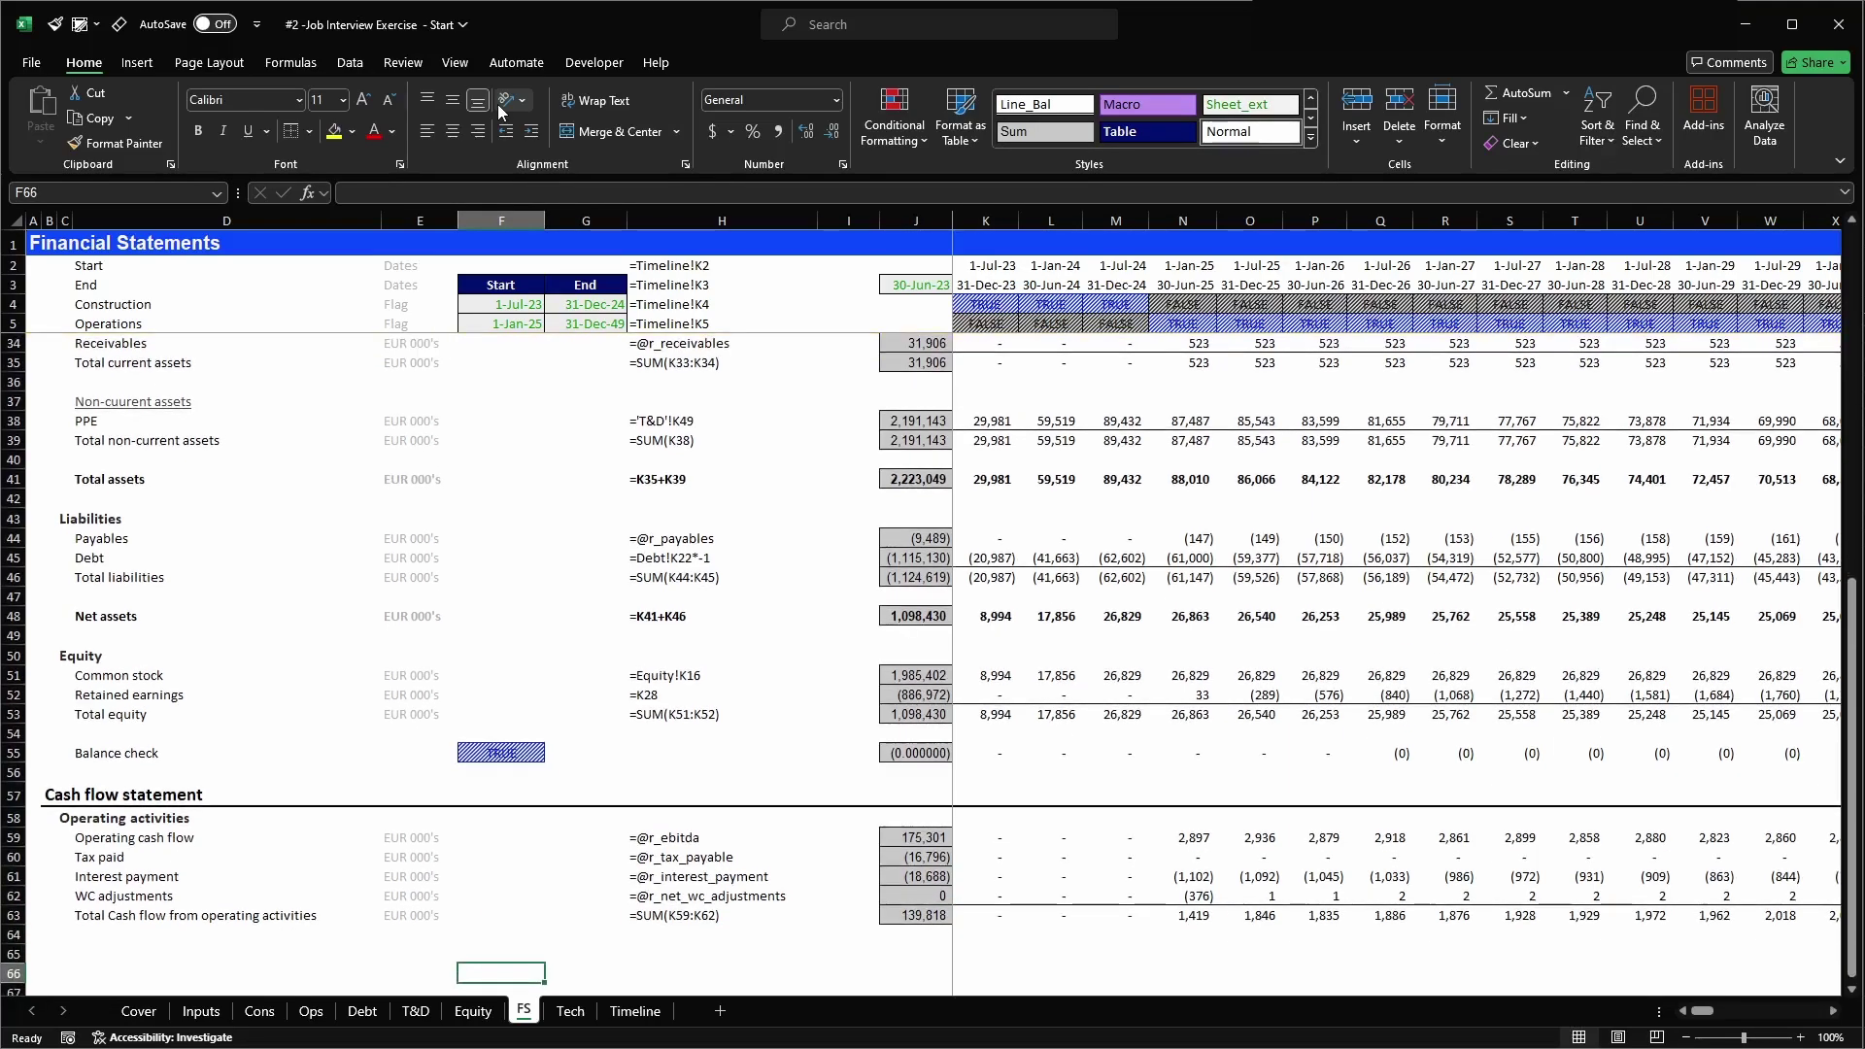
pyautogui.press('Left')
pyautogui.press('Left')
pyautogui.press('Left')
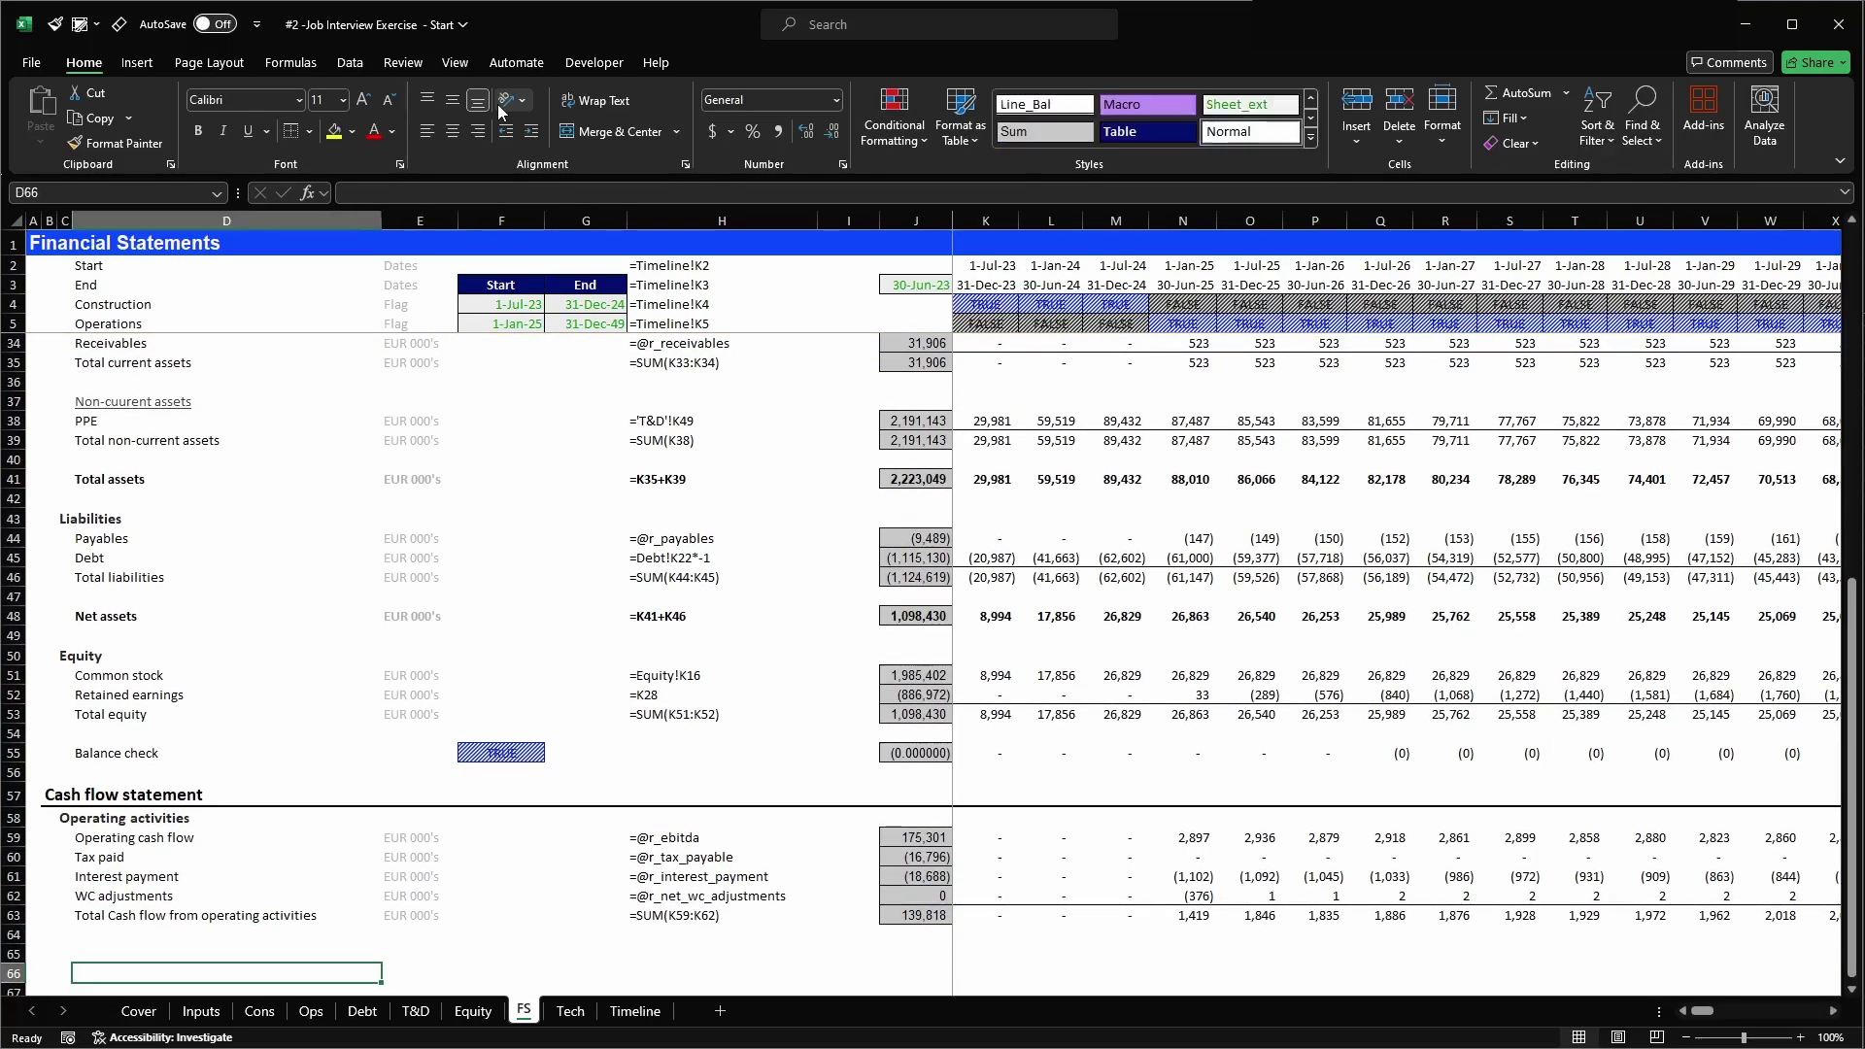
pyautogui.hotkey('ctrl', 'Up')
pyautogui.hotkey('ctrl', 'c')
pyautogui.press('Down')
pyautogui.press('Down')
pyautogui.press('Down')
pyautogui.press('Down')
pyautogui.press('Down')
pyautogui.press('Down')
pyautogui.press('Down')
pyautogui.press('Return')
pyautogui.write('Inves')
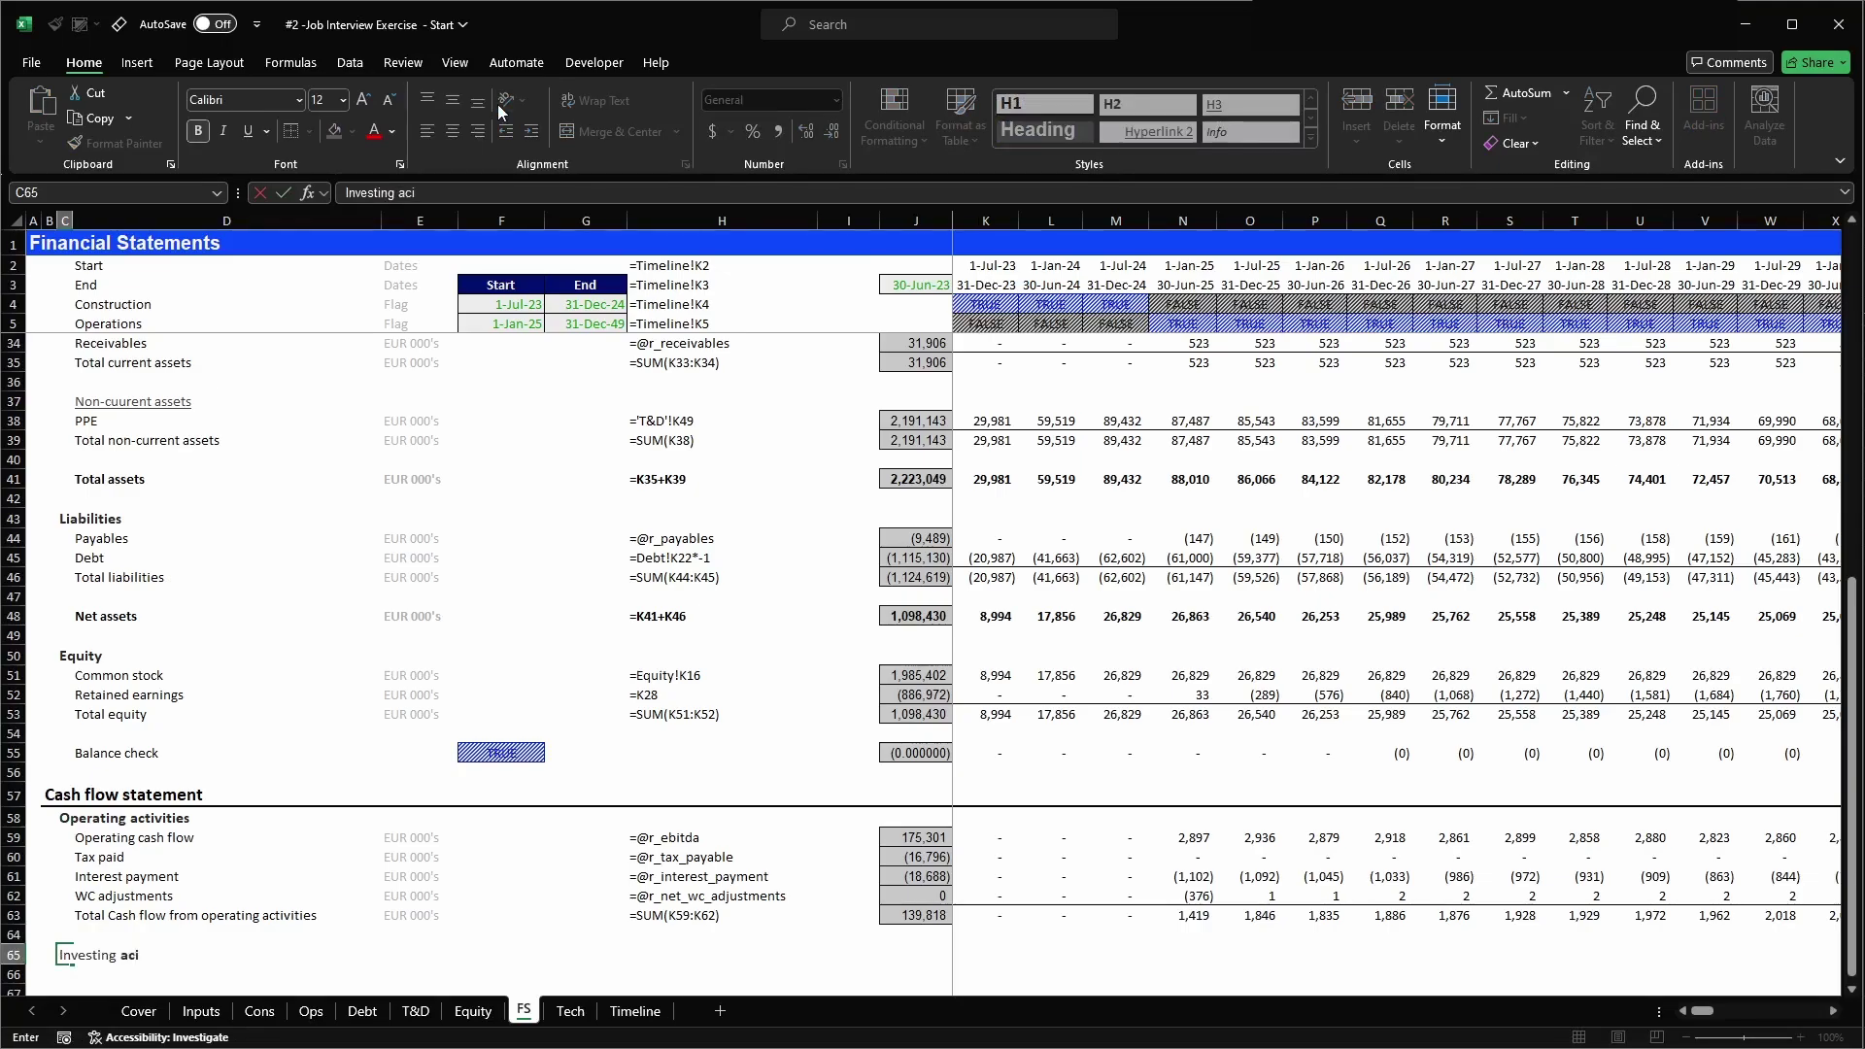
pyautogui.write('ting activities')
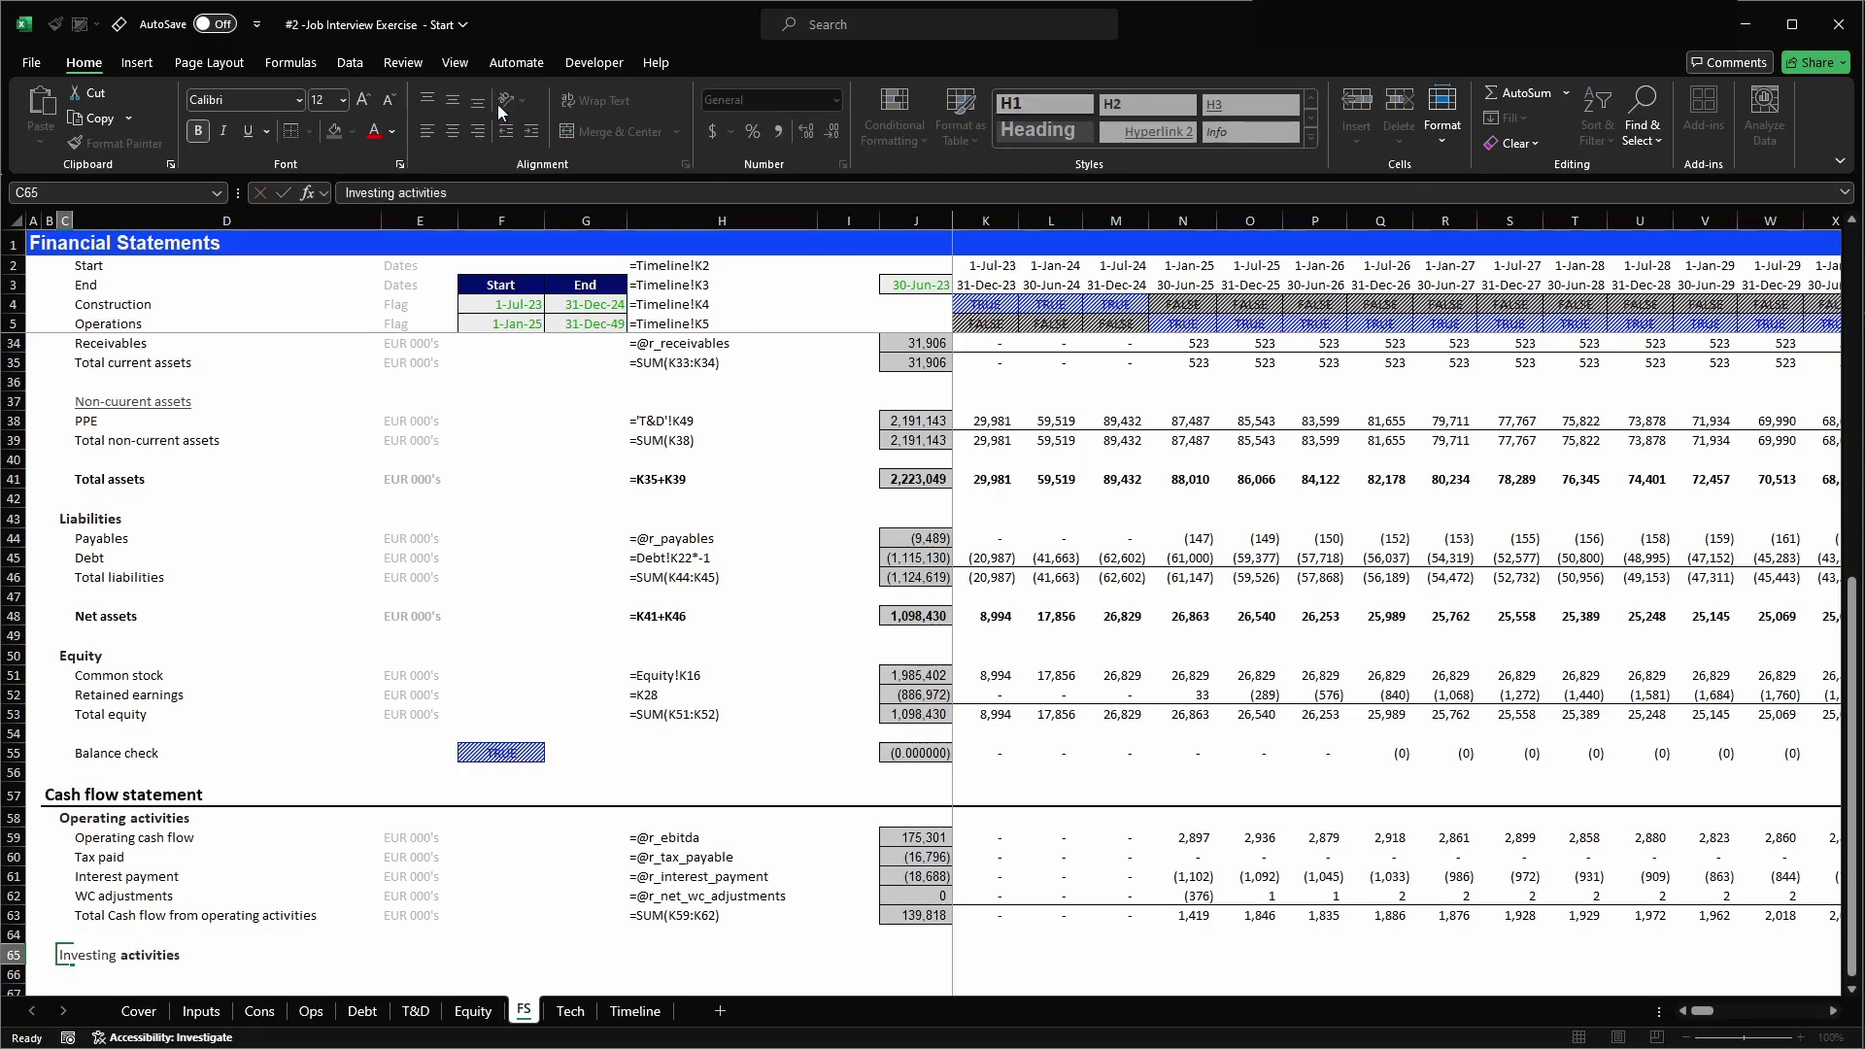
pyautogui.press('Return')
# - Label the first investing activities line "PPE" in D66
pyautogui.press('Right')
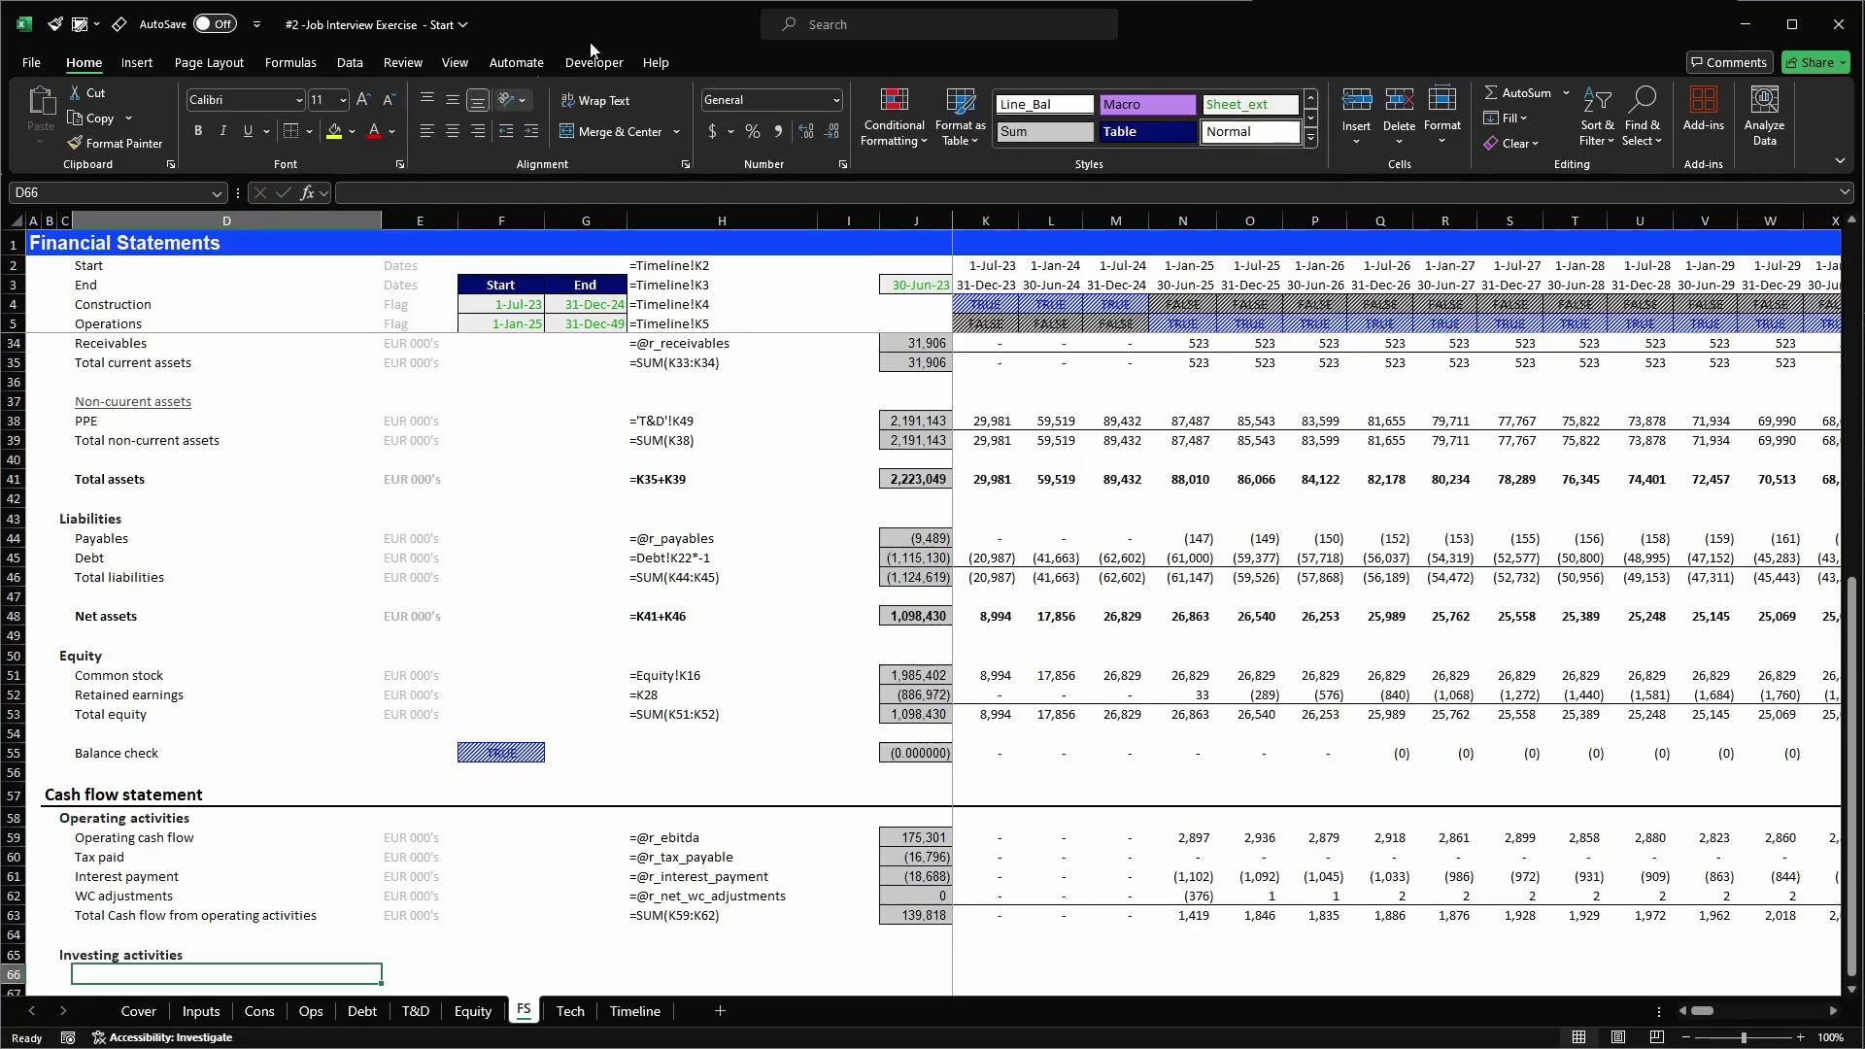
pyautogui.scroll(-2, 582, 116)
pyautogui.scroll(-3, 462, 500)
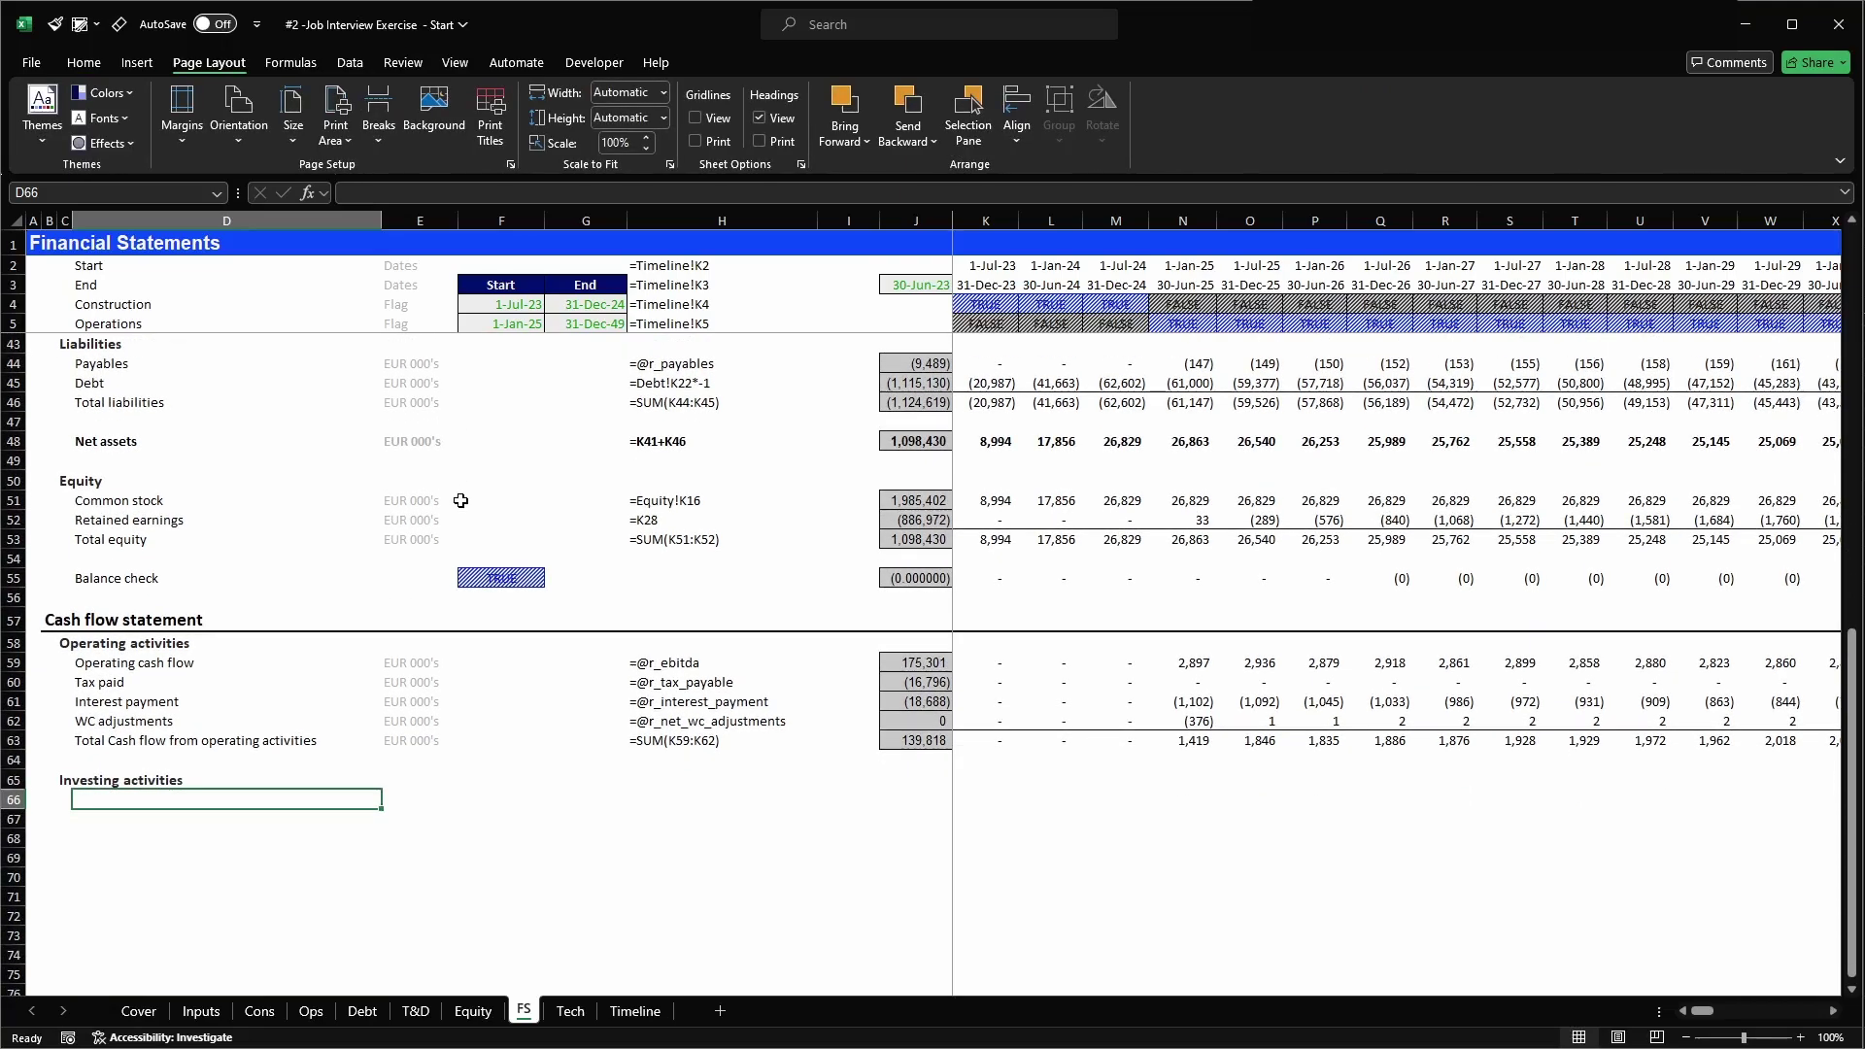
pyautogui.write('PPE')
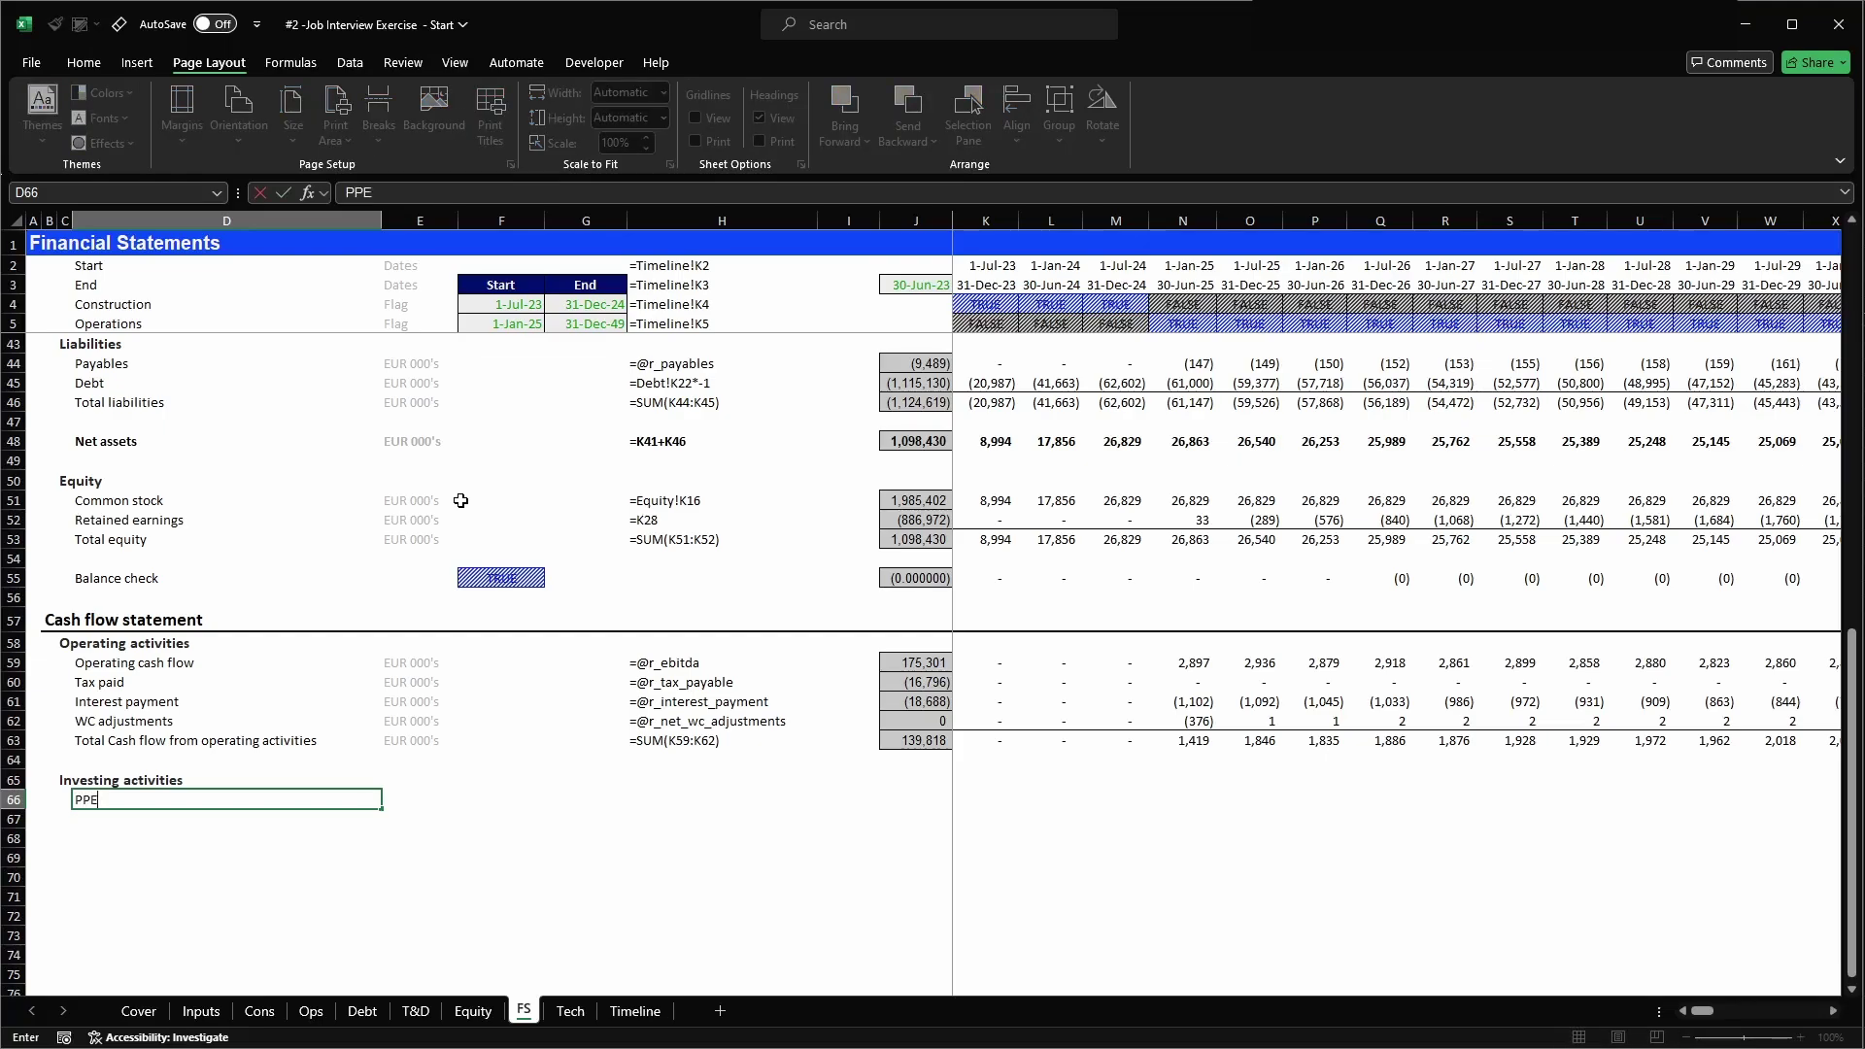
pyautogui.press('Return')
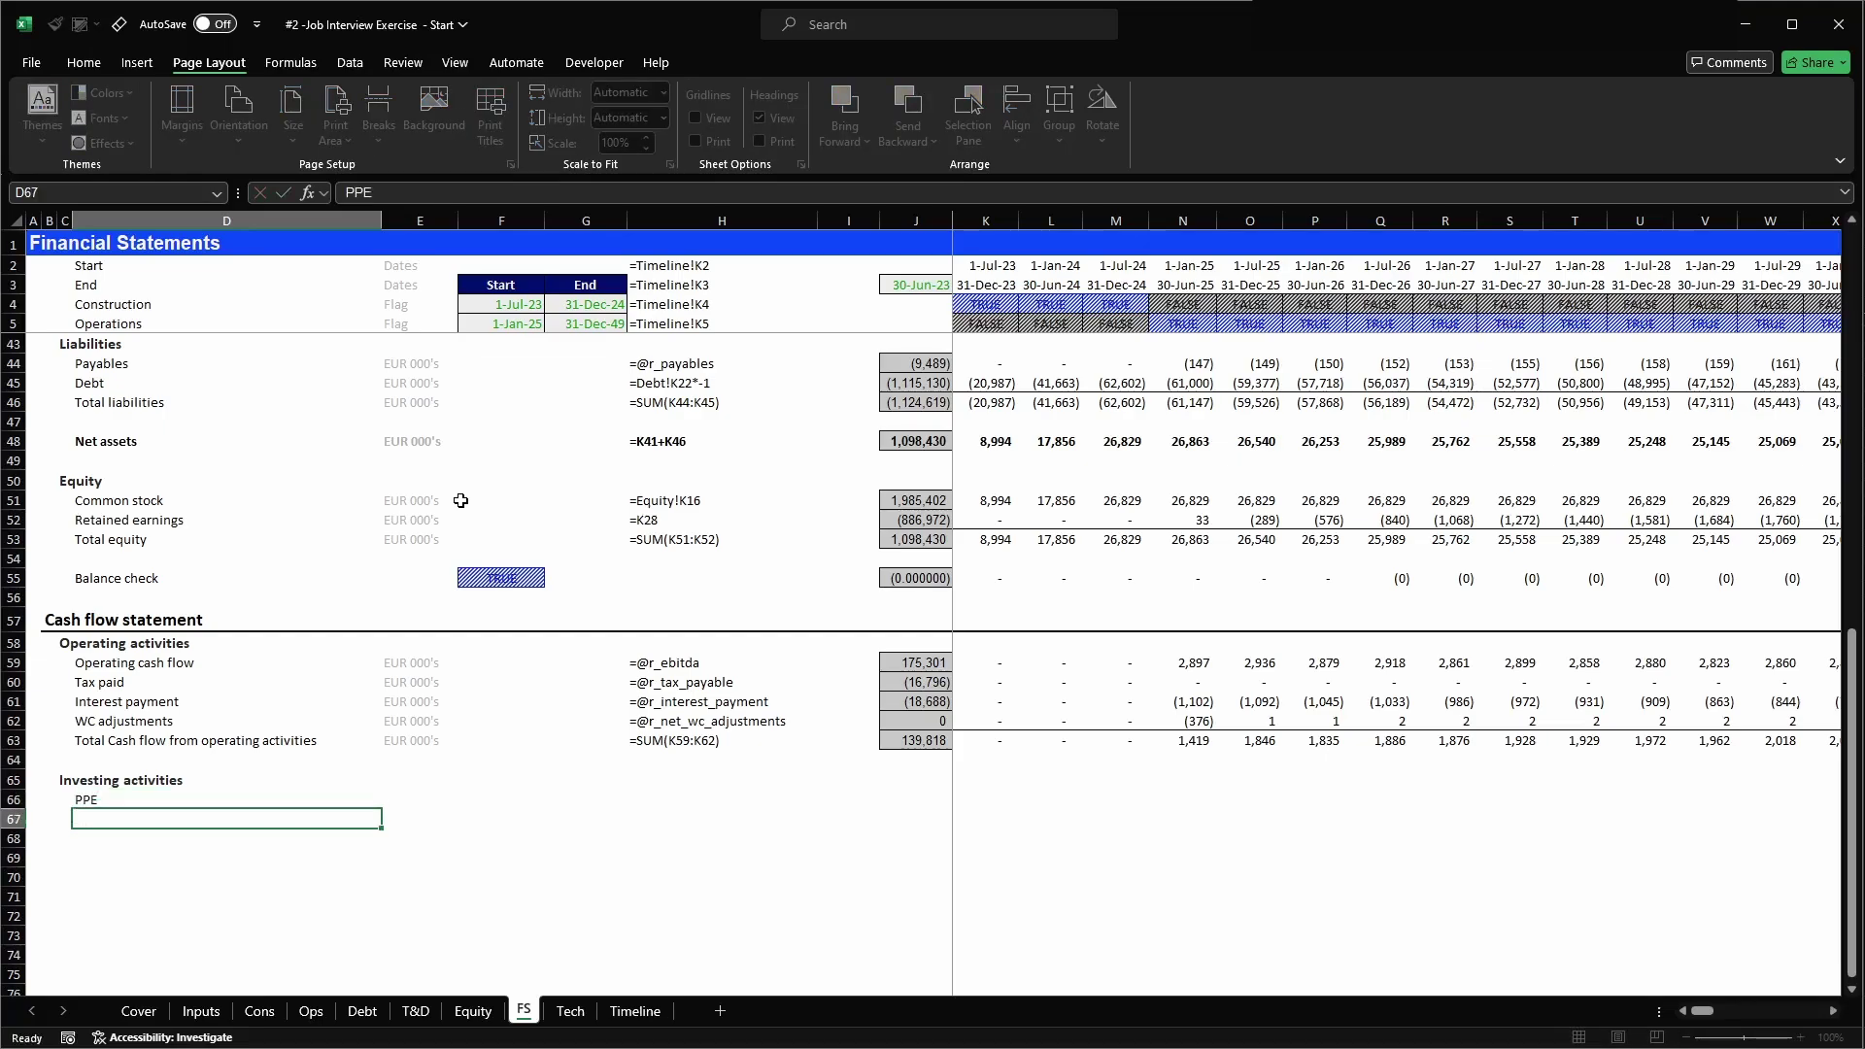
# - Copy the operating activities total label to D67 and change it to "Total Cash flow from investing activities"
pyautogui.press('Up')
pyautogui.press('Up')
pyautogui.press('Up')
pyautogui.press('Up')
pyautogui.hotkey('ctrl', 'c')
pyautogui.press('Down')
pyautogui.press('Down')
pyautogui.press('Down')
pyautogui.press('Down')
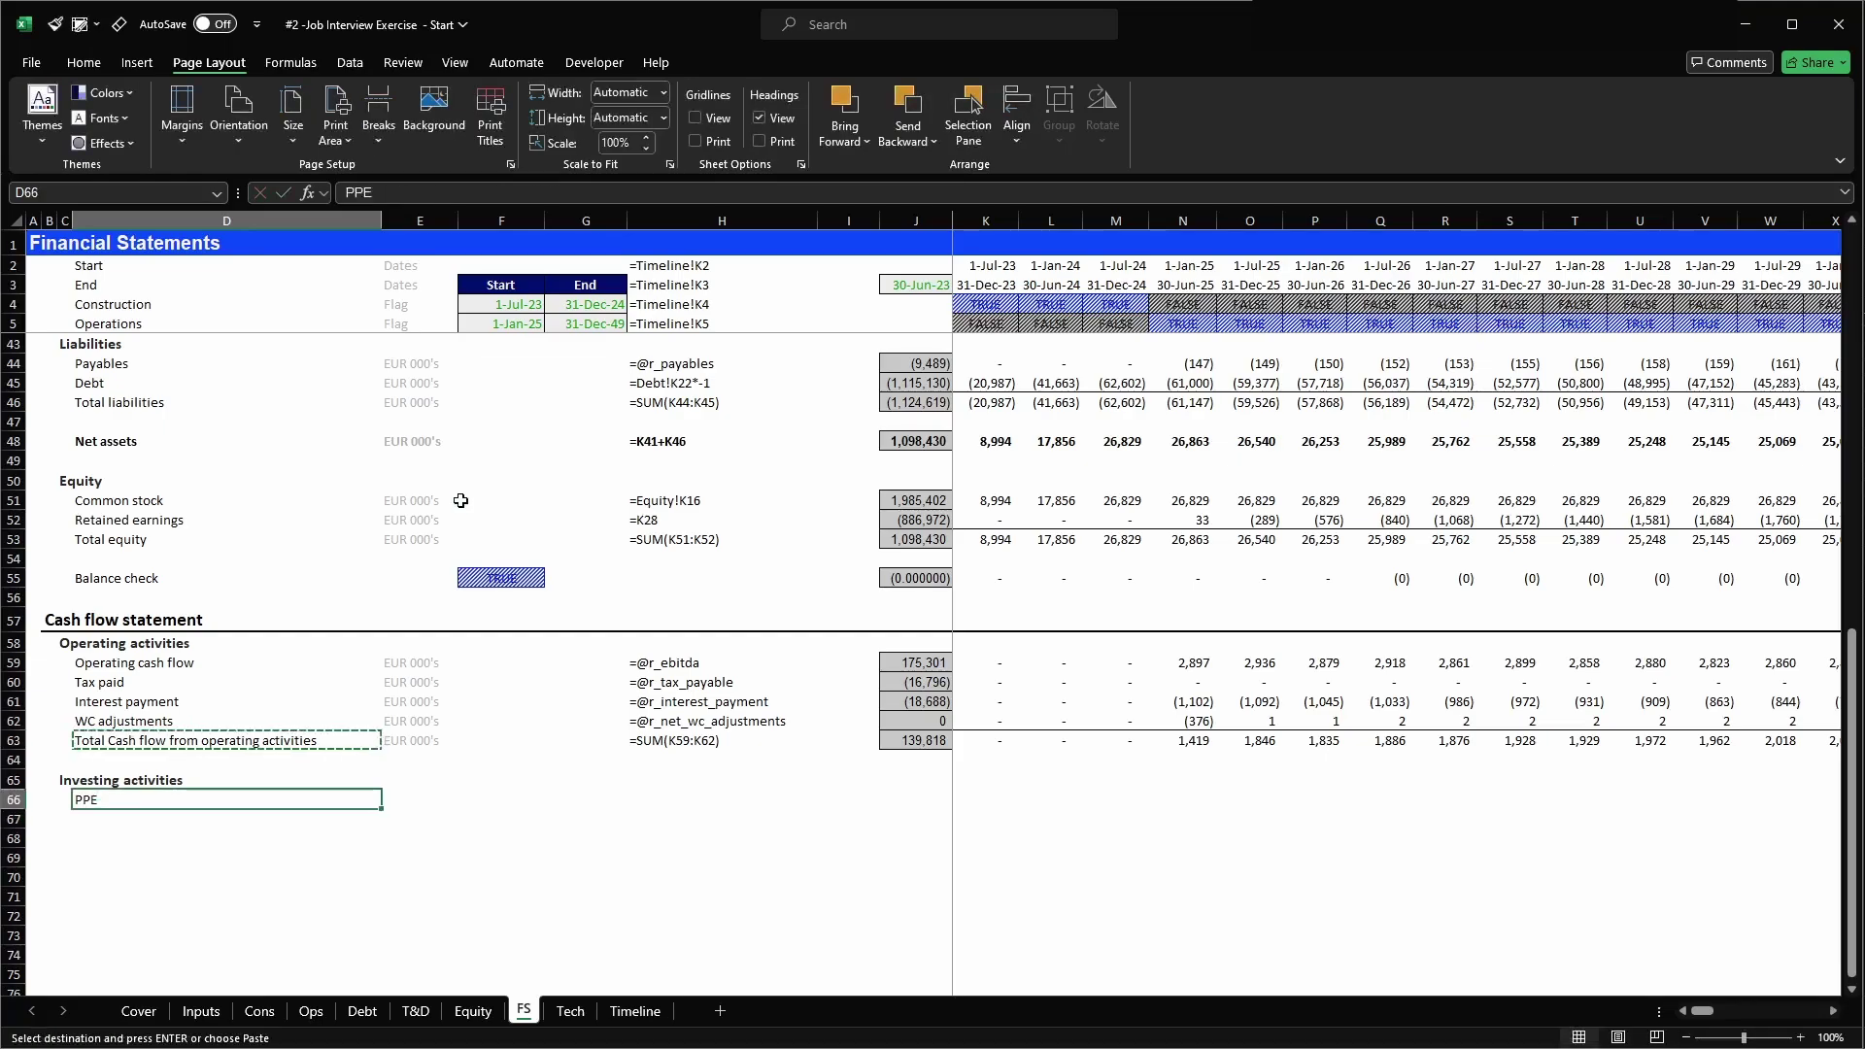
pyautogui.hotkey('ctrl', 'v')
pyautogui.press('F2')
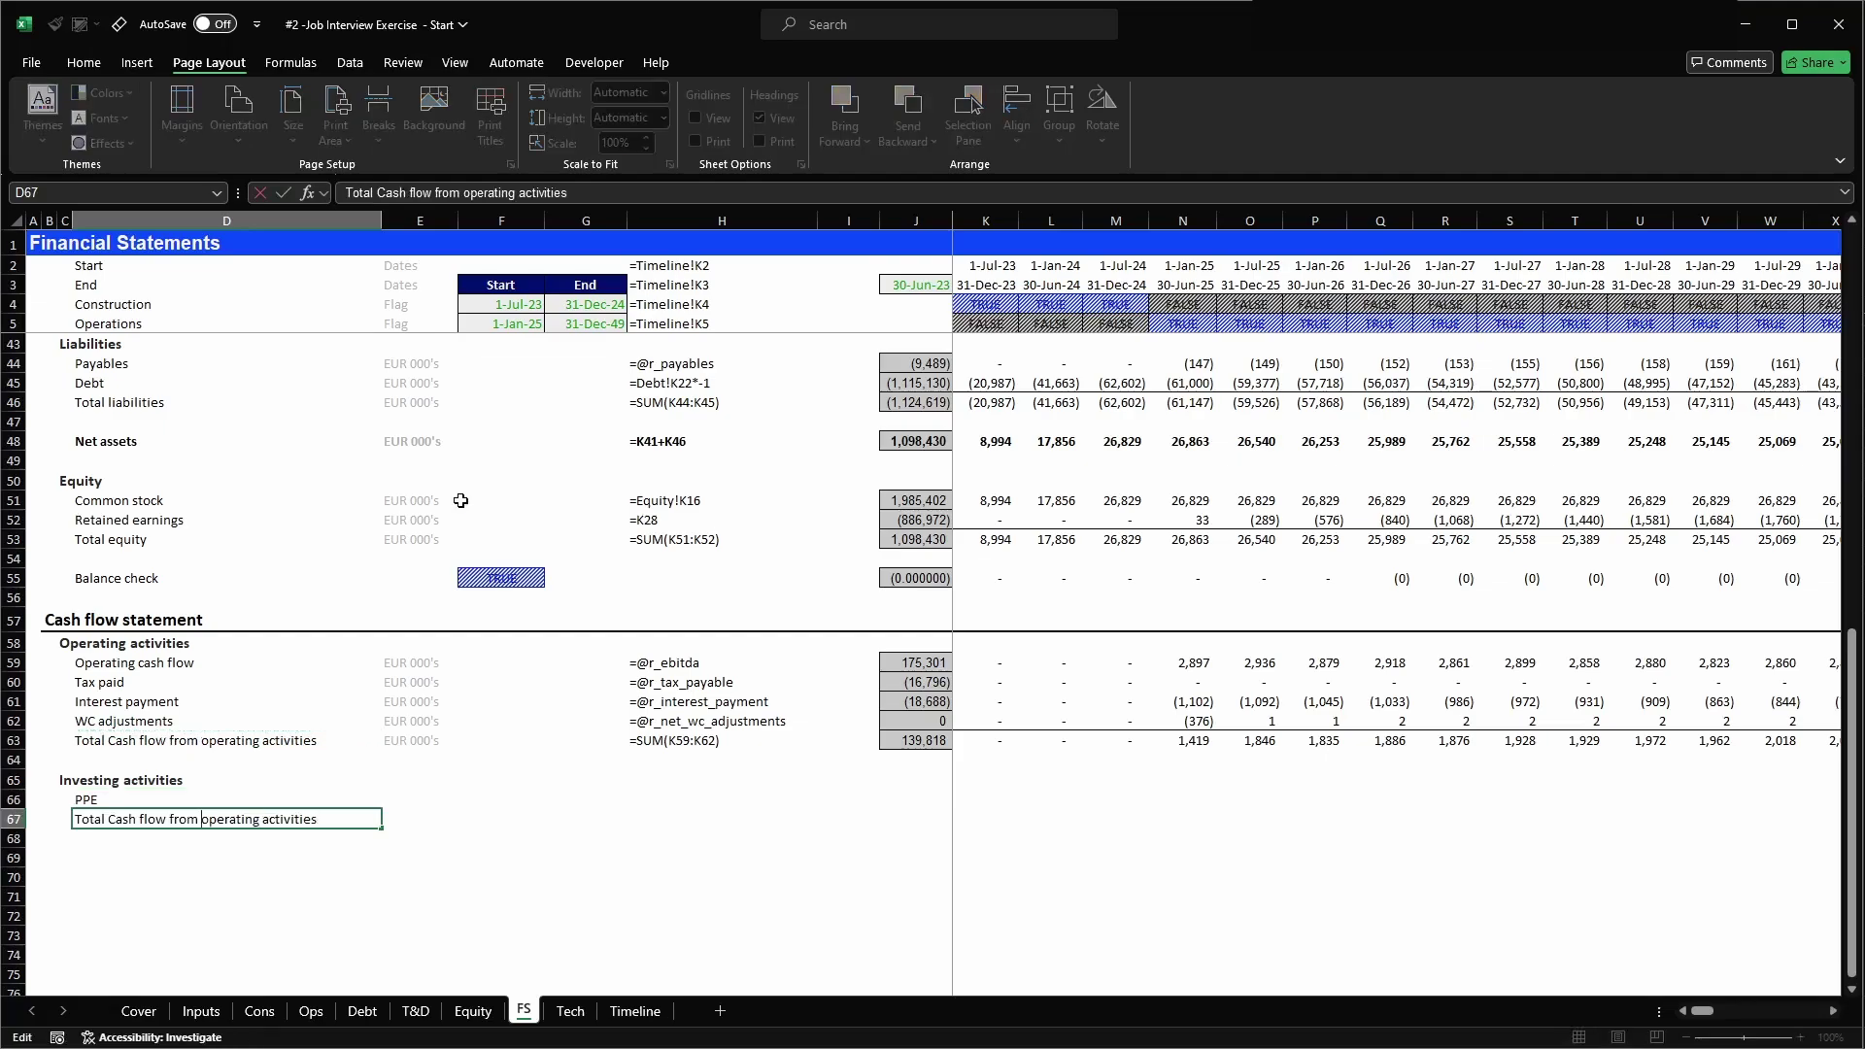
pyautogui.hotkey('ctrl', 'shift', 'Right')
pyautogui.write('investing')
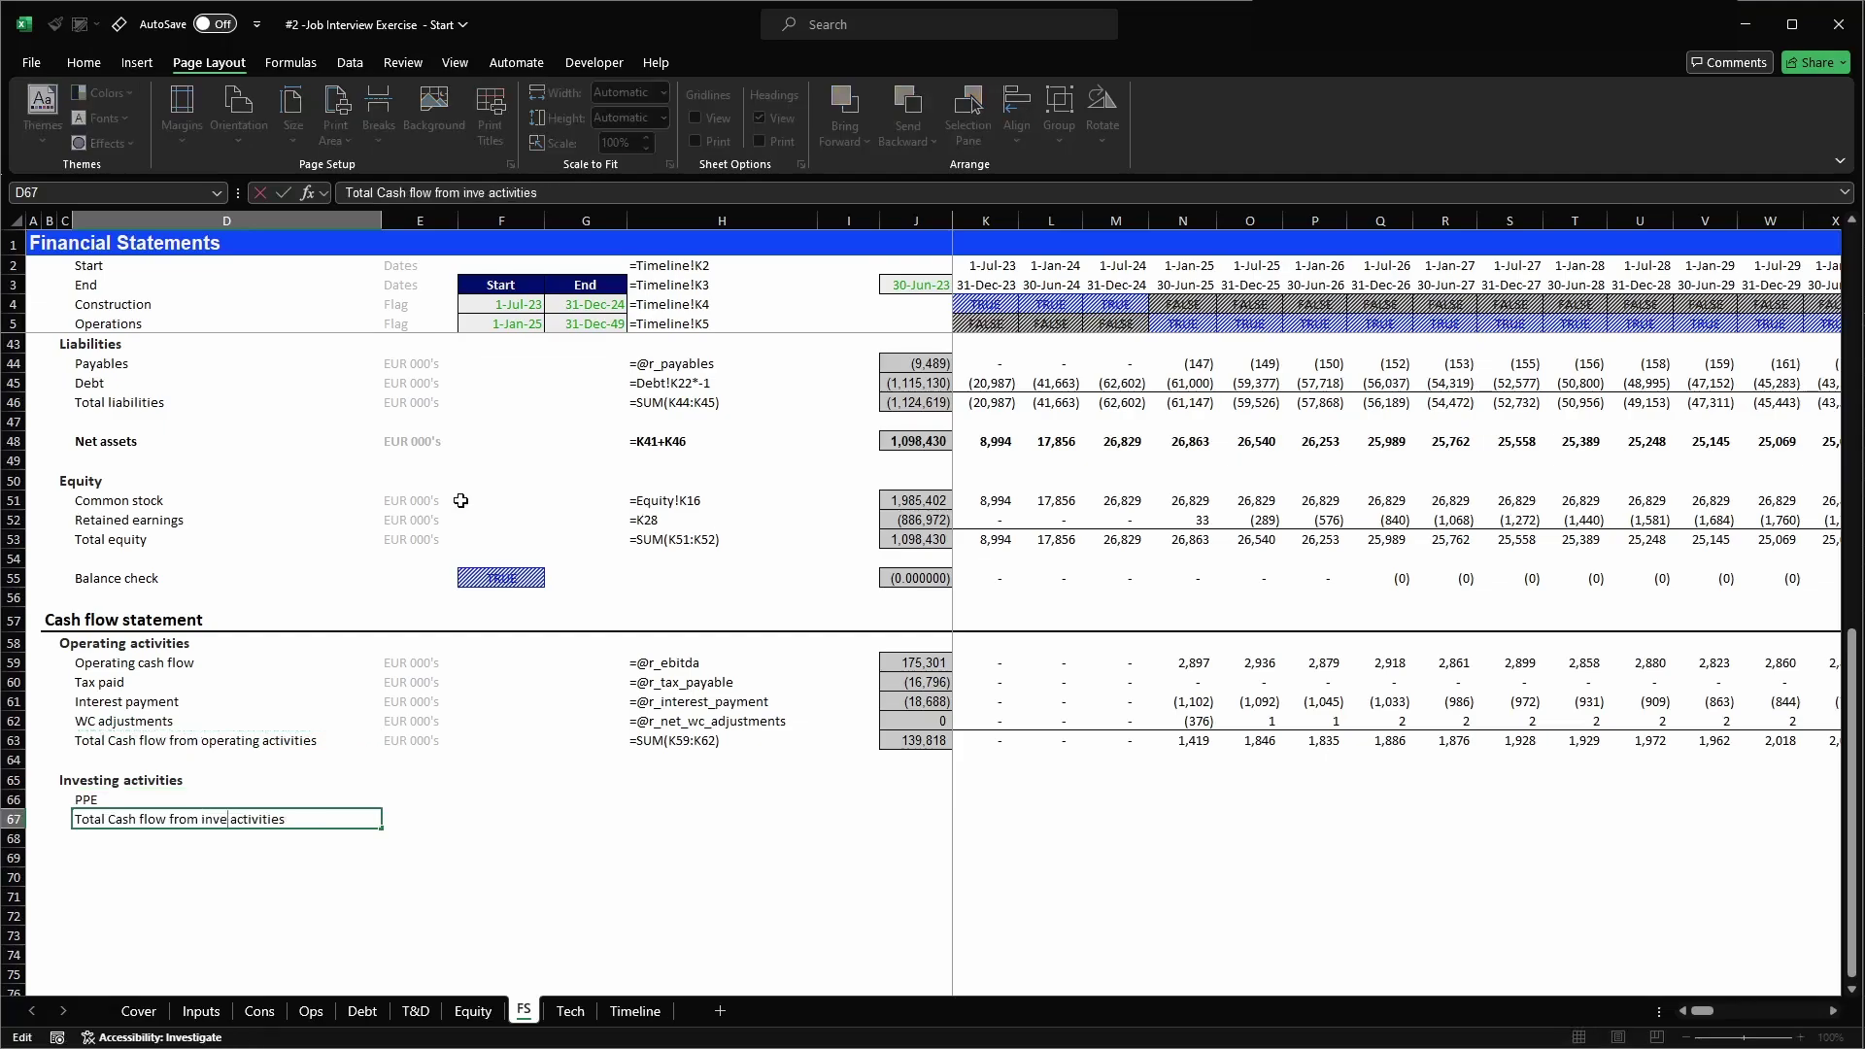
pyautogui.press('Return')
# - Copy the WC adjustments row's unit, formula text, total and first-period cells E62:K62 to row 67
pyautogui.press('Up')
pyautogui.press('Up')
pyautogui.press('Up')
pyautogui.press('Up')
pyautogui.press('Up')
pyautogui.press('Up')
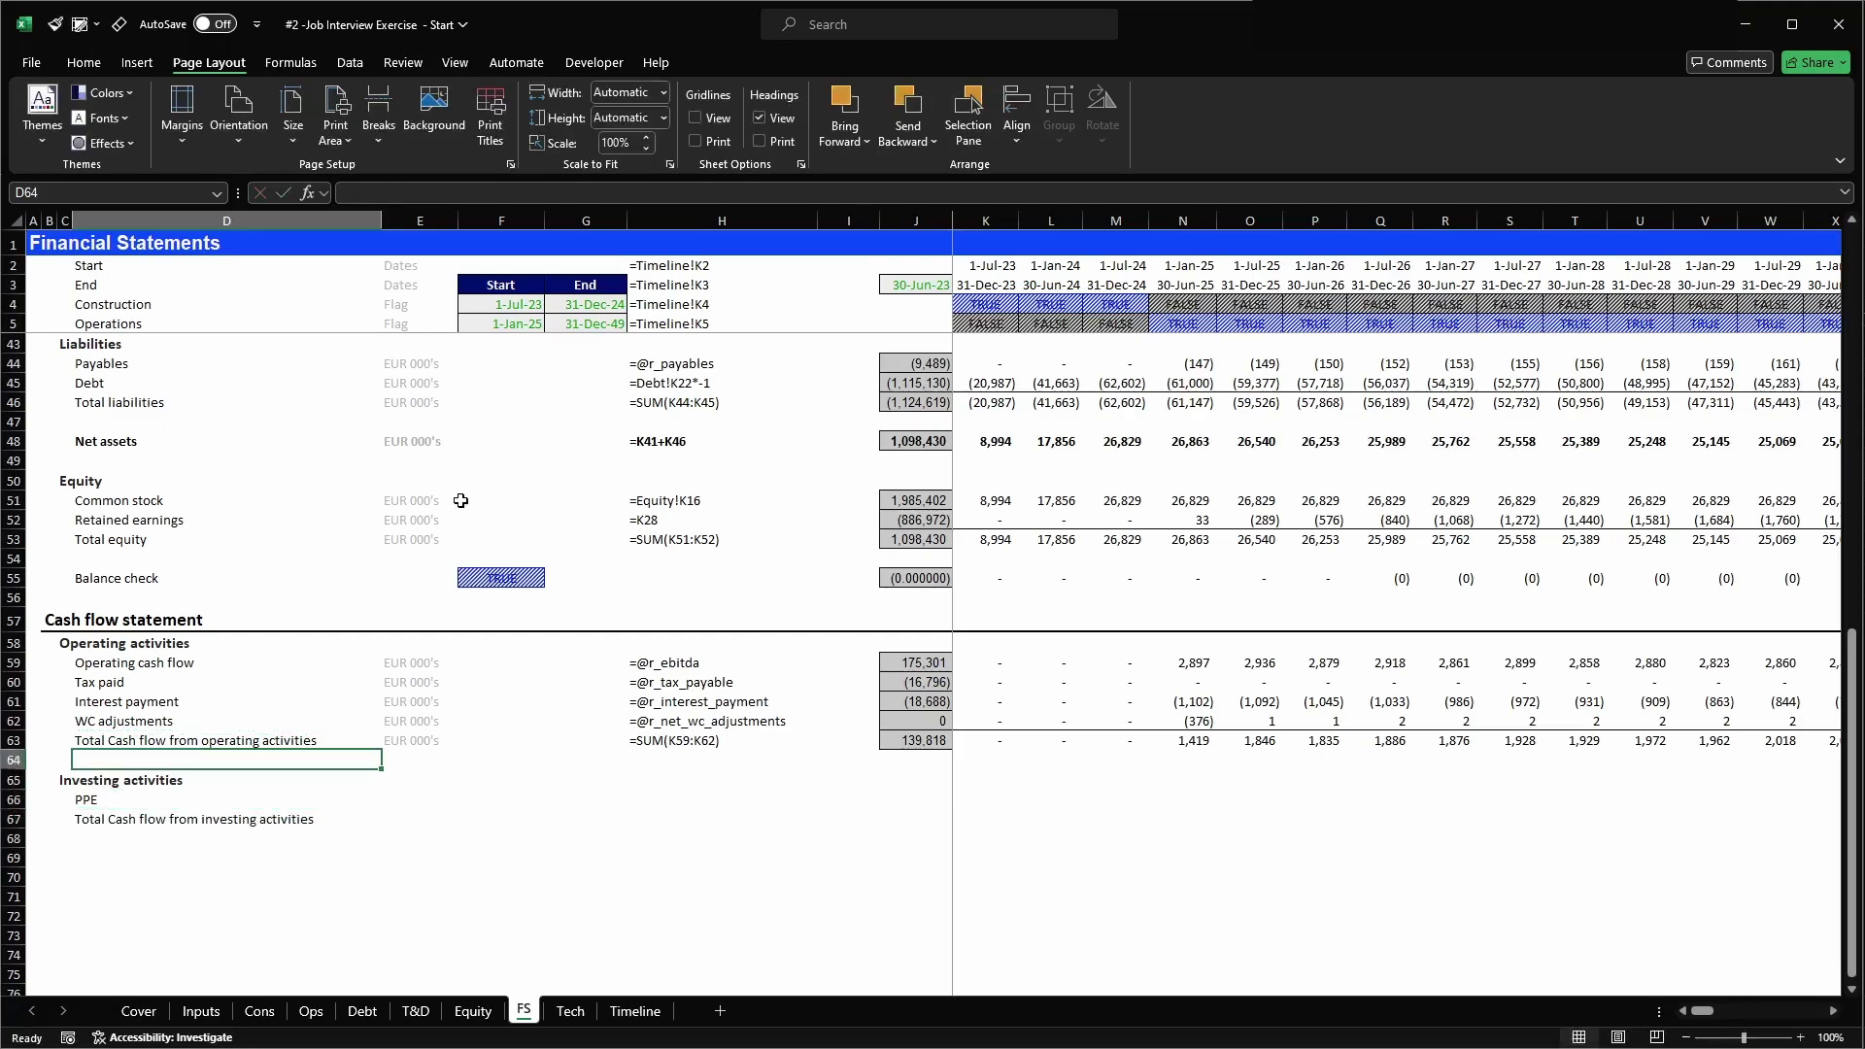
pyautogui.press('Right')
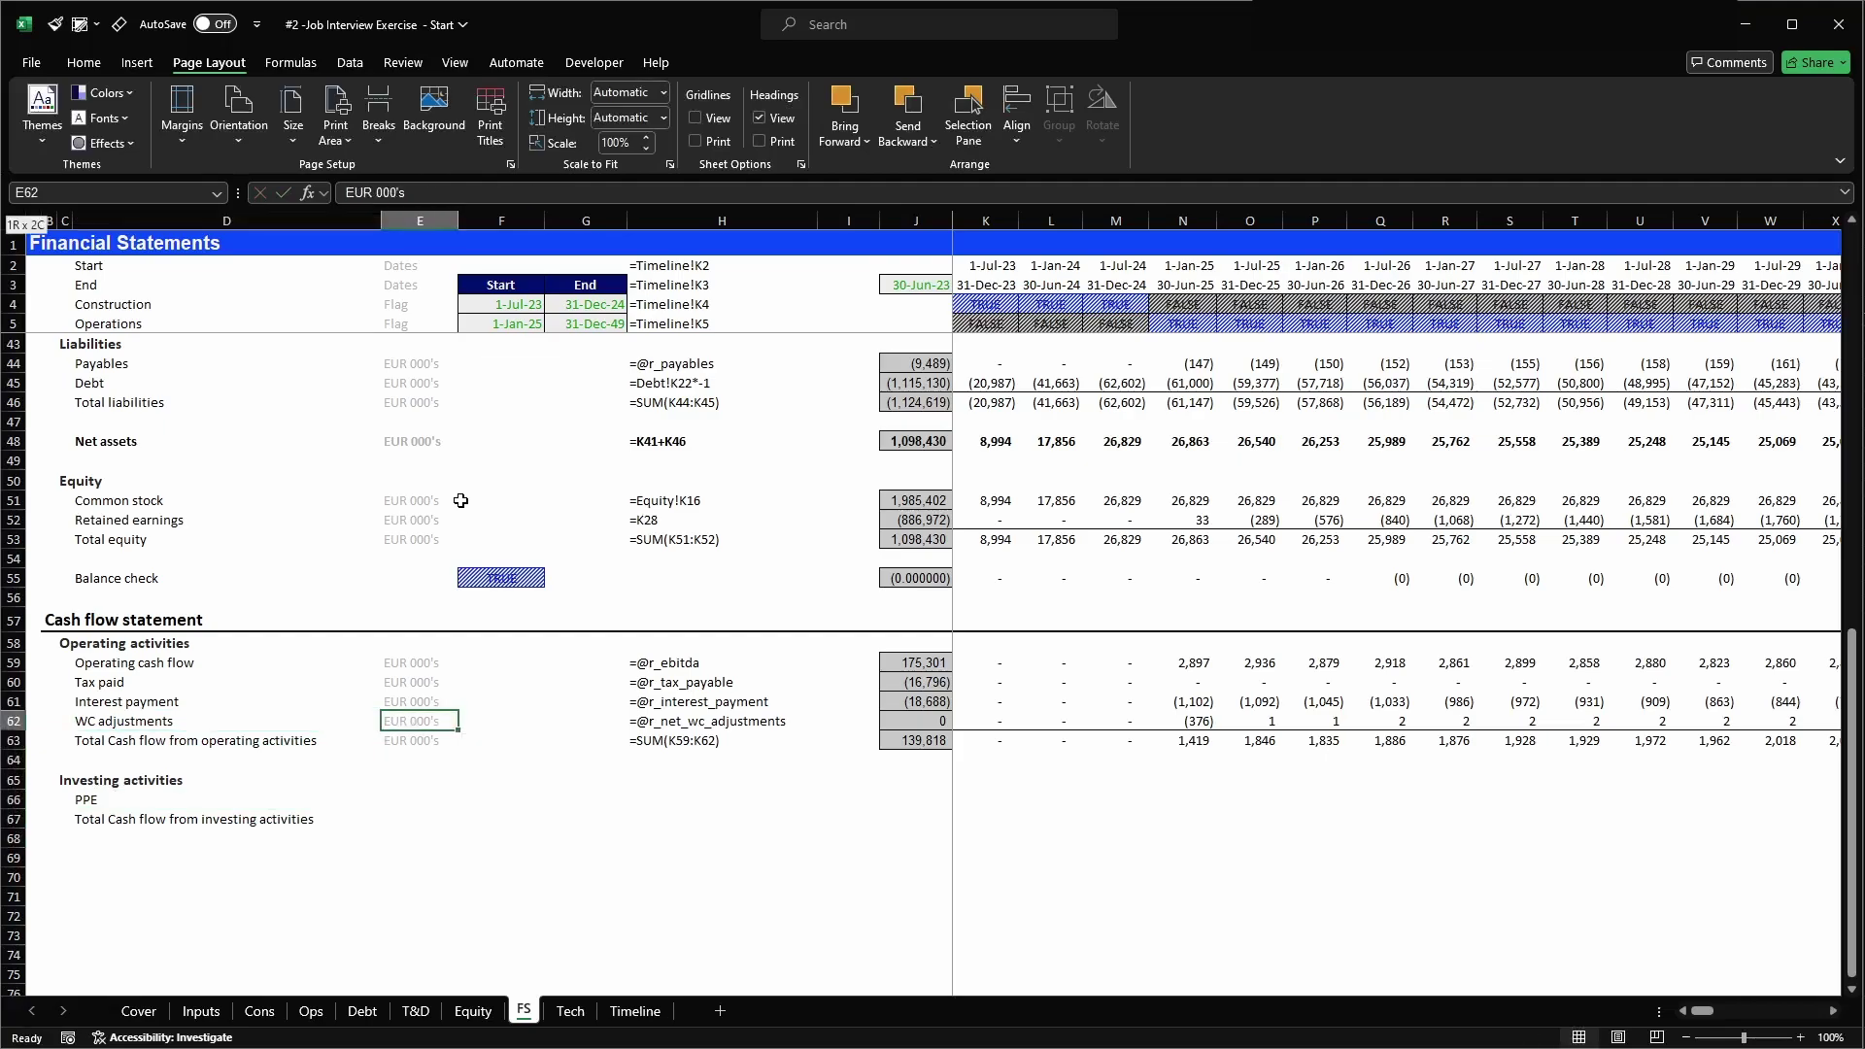
pyautogui.hotkey('shift', 'Right')
pyautogui.hotkey('shift', 'Right')
pyautogui.hotkey('shift', 'Right')
pyautogui.hotkey('shift', 'Right')
pyautogui.hotkey('shift', 'Right')
pyautogui.hotkey('shift', 'Right')
pyautogui.hotkey('ctrl', 'c')
pyautogui.press('Down')
pyautogui.press('Down')
pyautogui.press('Down')
pyautogui.press('Down')
pyautogui.press('Down')
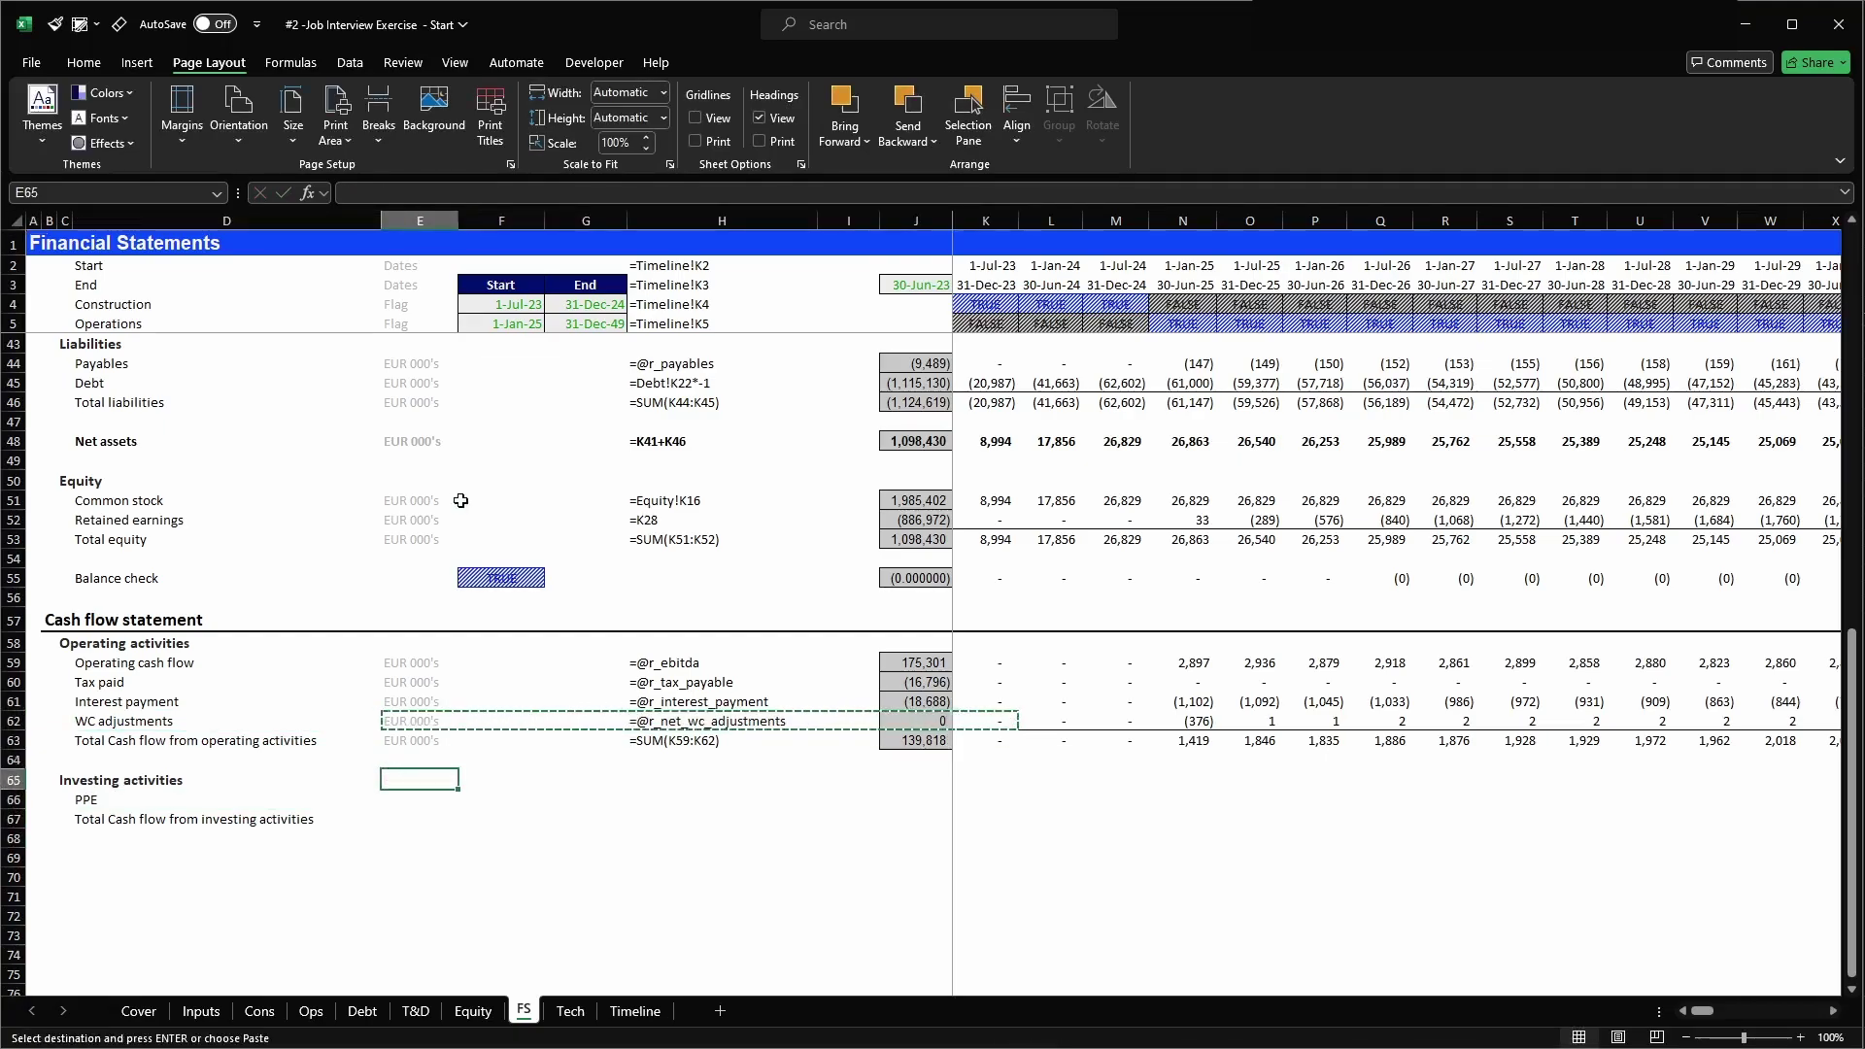
pyautogui.hotkey('ctrl', 'v')
# - Copy E67:K67 to the PPE row starting at E66
pyautogui.press('Left')
pyautogui.press('Right')
pyautogui.press('Right')
pyautogui.press('Right')
pyautogui.press('Right')
pyautogui.press('Right')
pyautogui.press('Right')
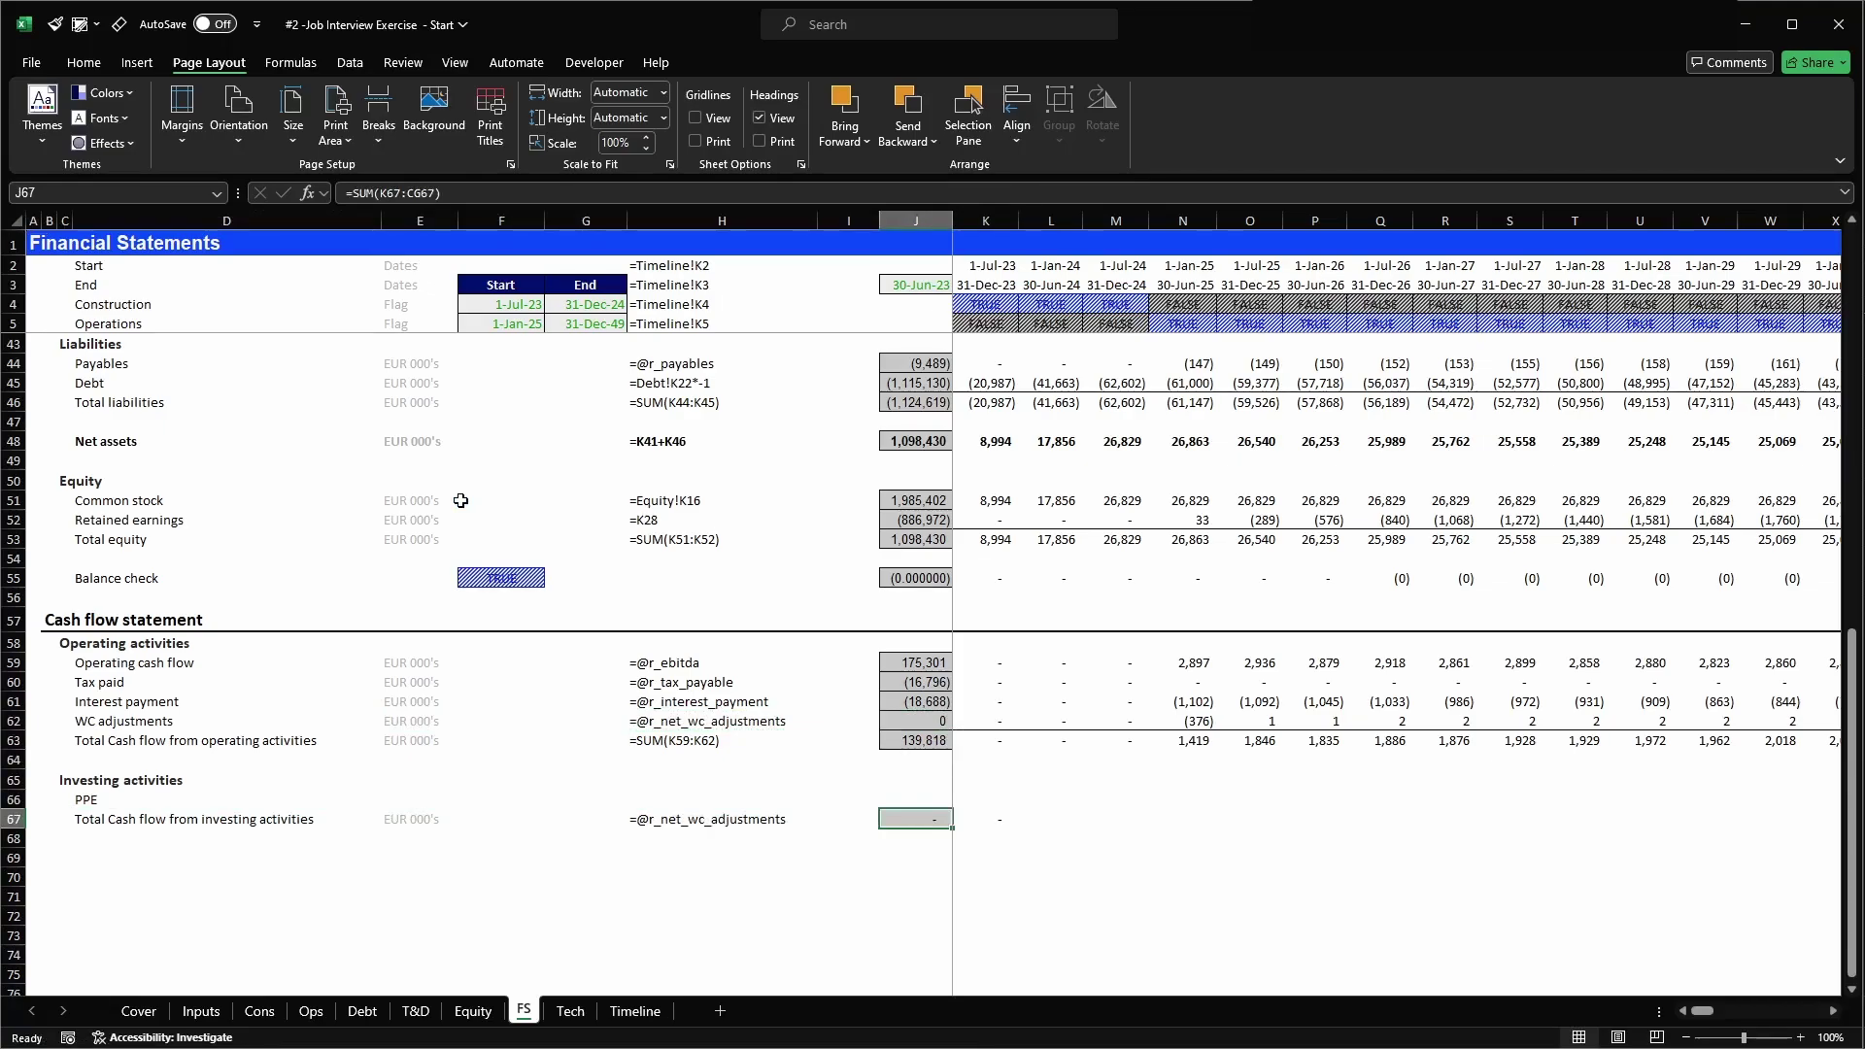
pyautogui.press('Right')
pyautogui.hotkey('shift', 'Left')
pyautogui.hotkey('shift', 'Left')
pyautogui.hotkey('shift', 'Left')
pyautogui.hotkey('shift', 'Left')
pyautogui.hotkey('shift', 'Left')
pyautogui.hotkey('shift', 'Left')
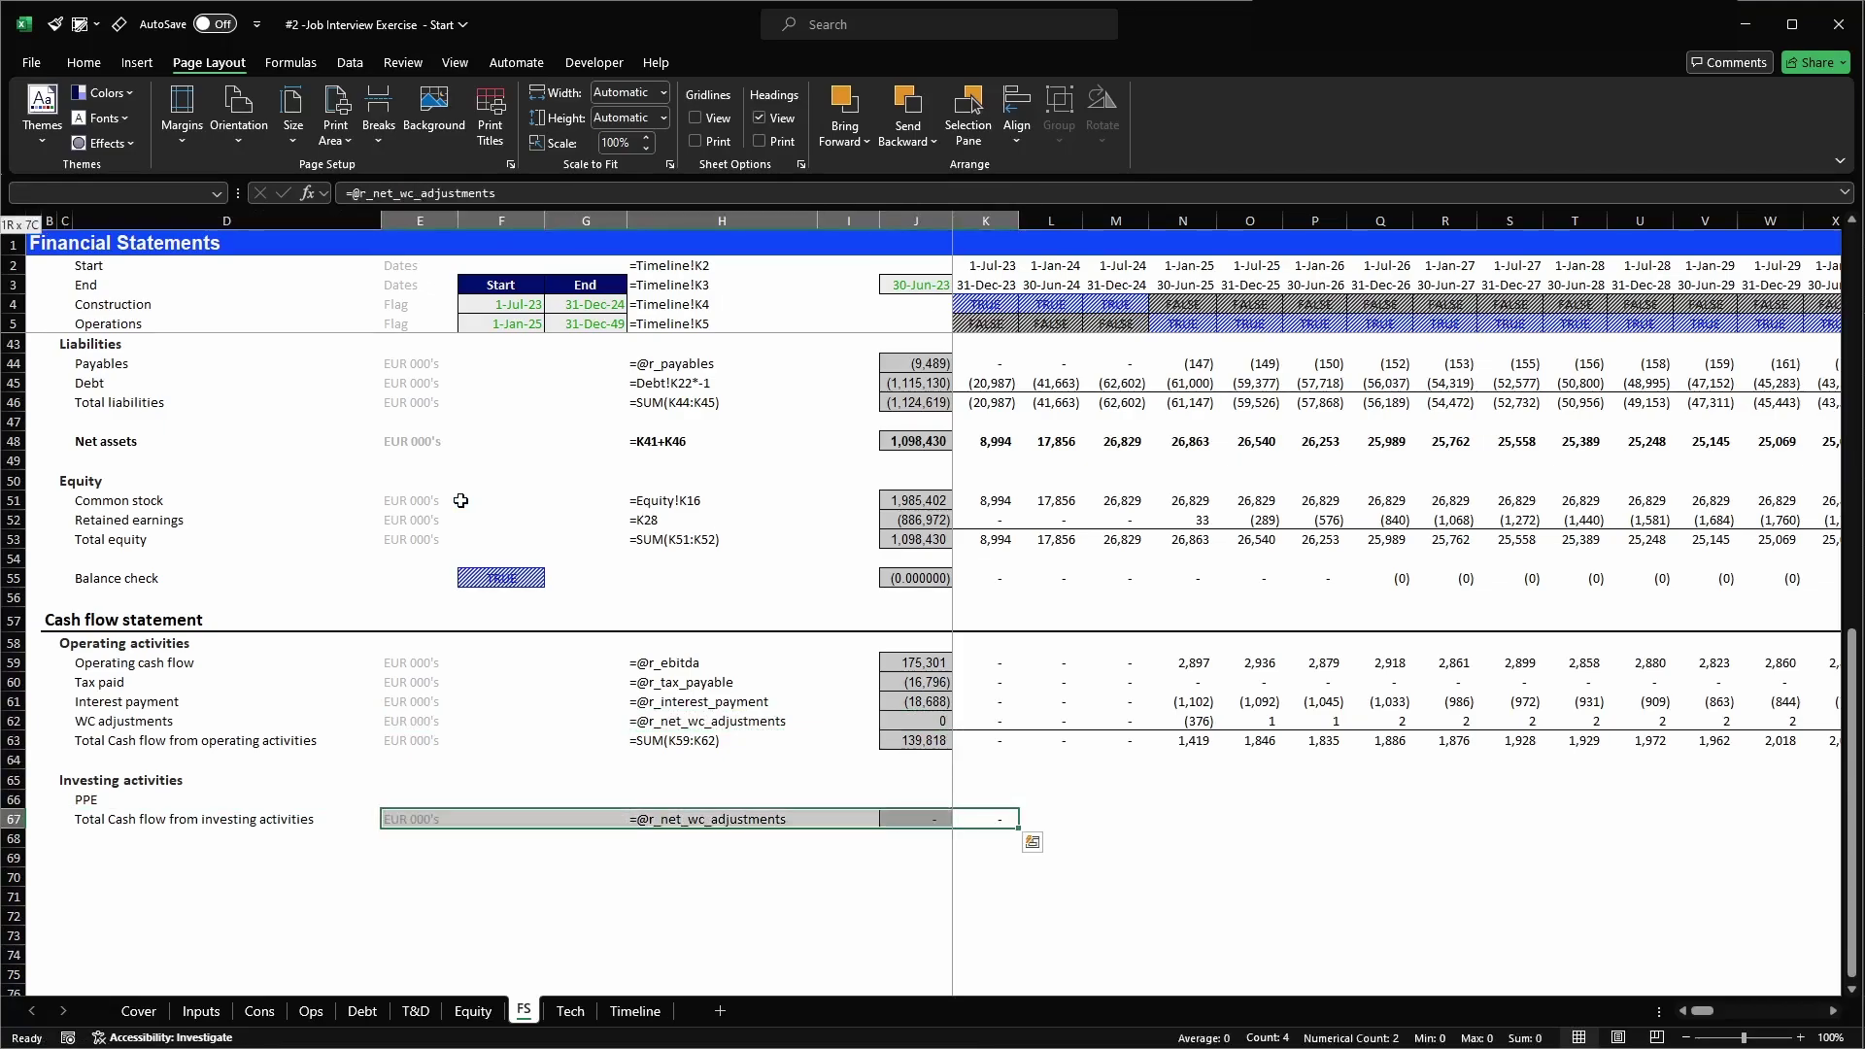
pyautogui.hotkey('ctrl', 'c')
pyautogui.press('Left')
pyautogui.press('Left')
pyautogui.press('Left')
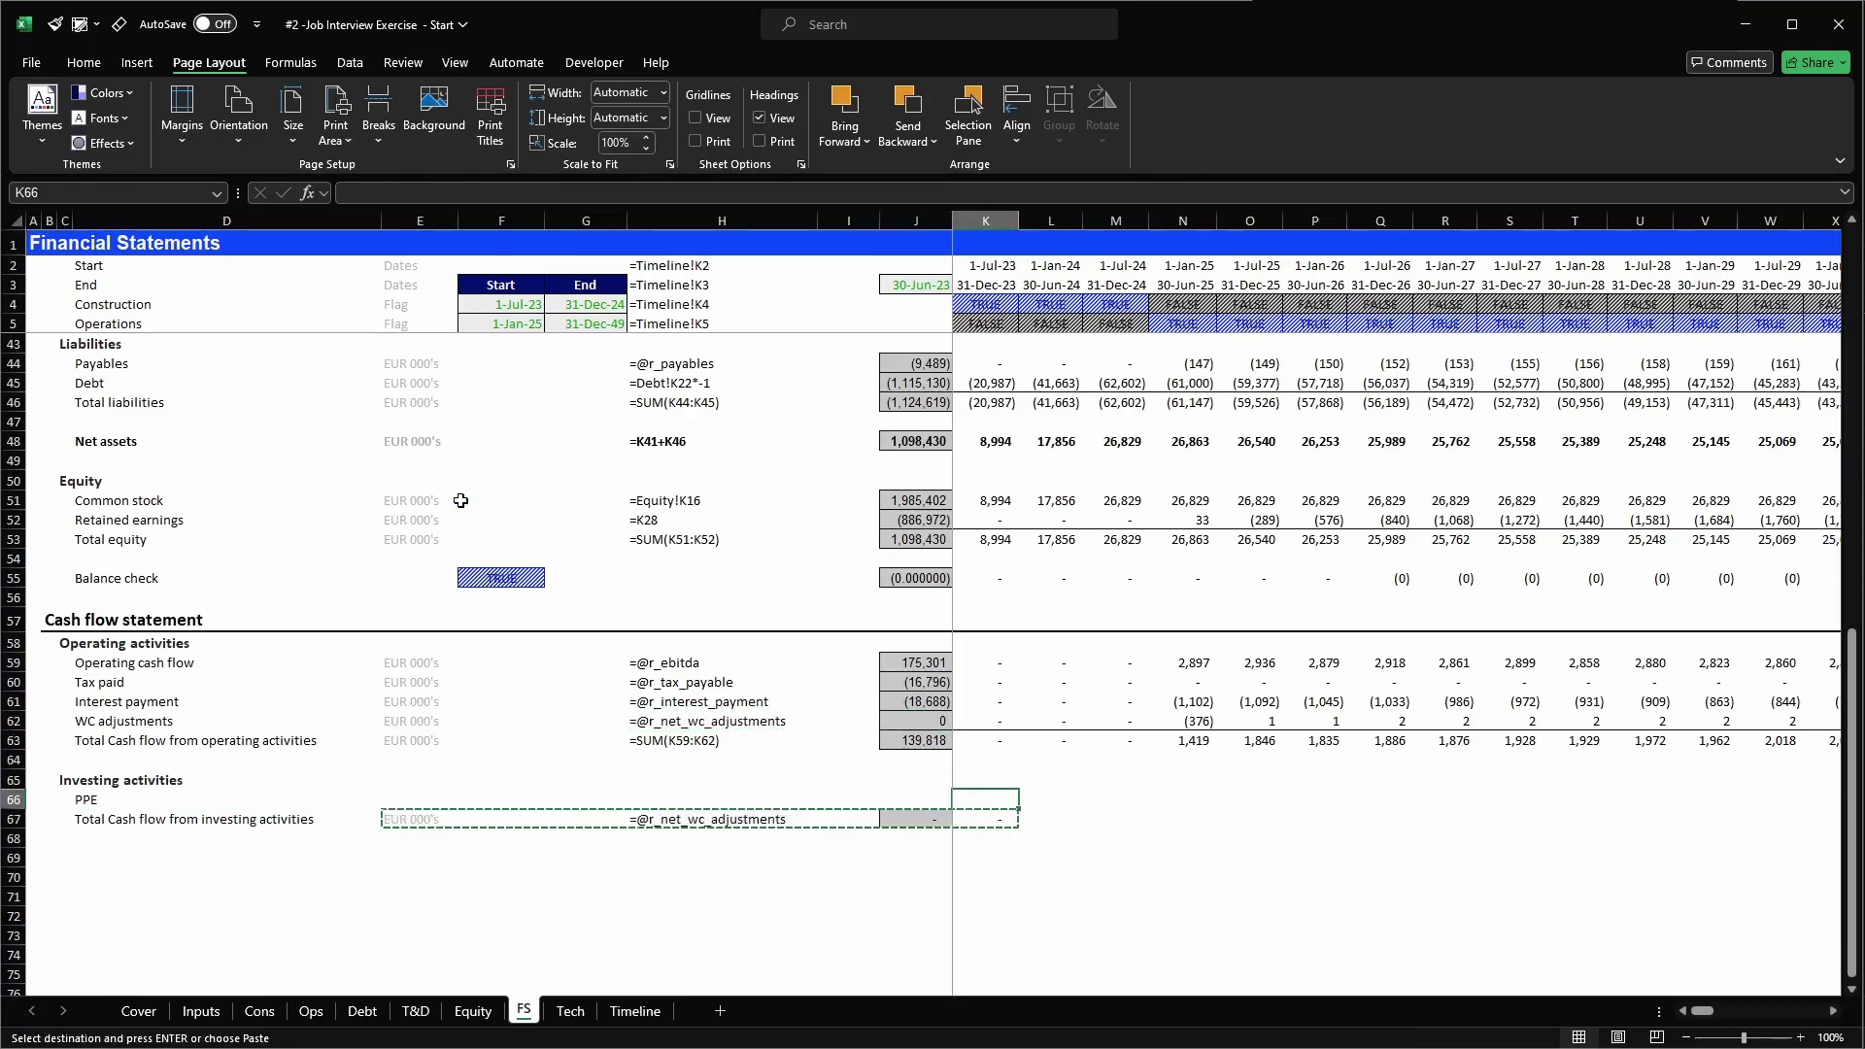
pyautogui.press('Left')
pyautogui.press('Left')
pyautogui.press('Left')
pyautogui.press('Up')
pyautogui.press('Return')
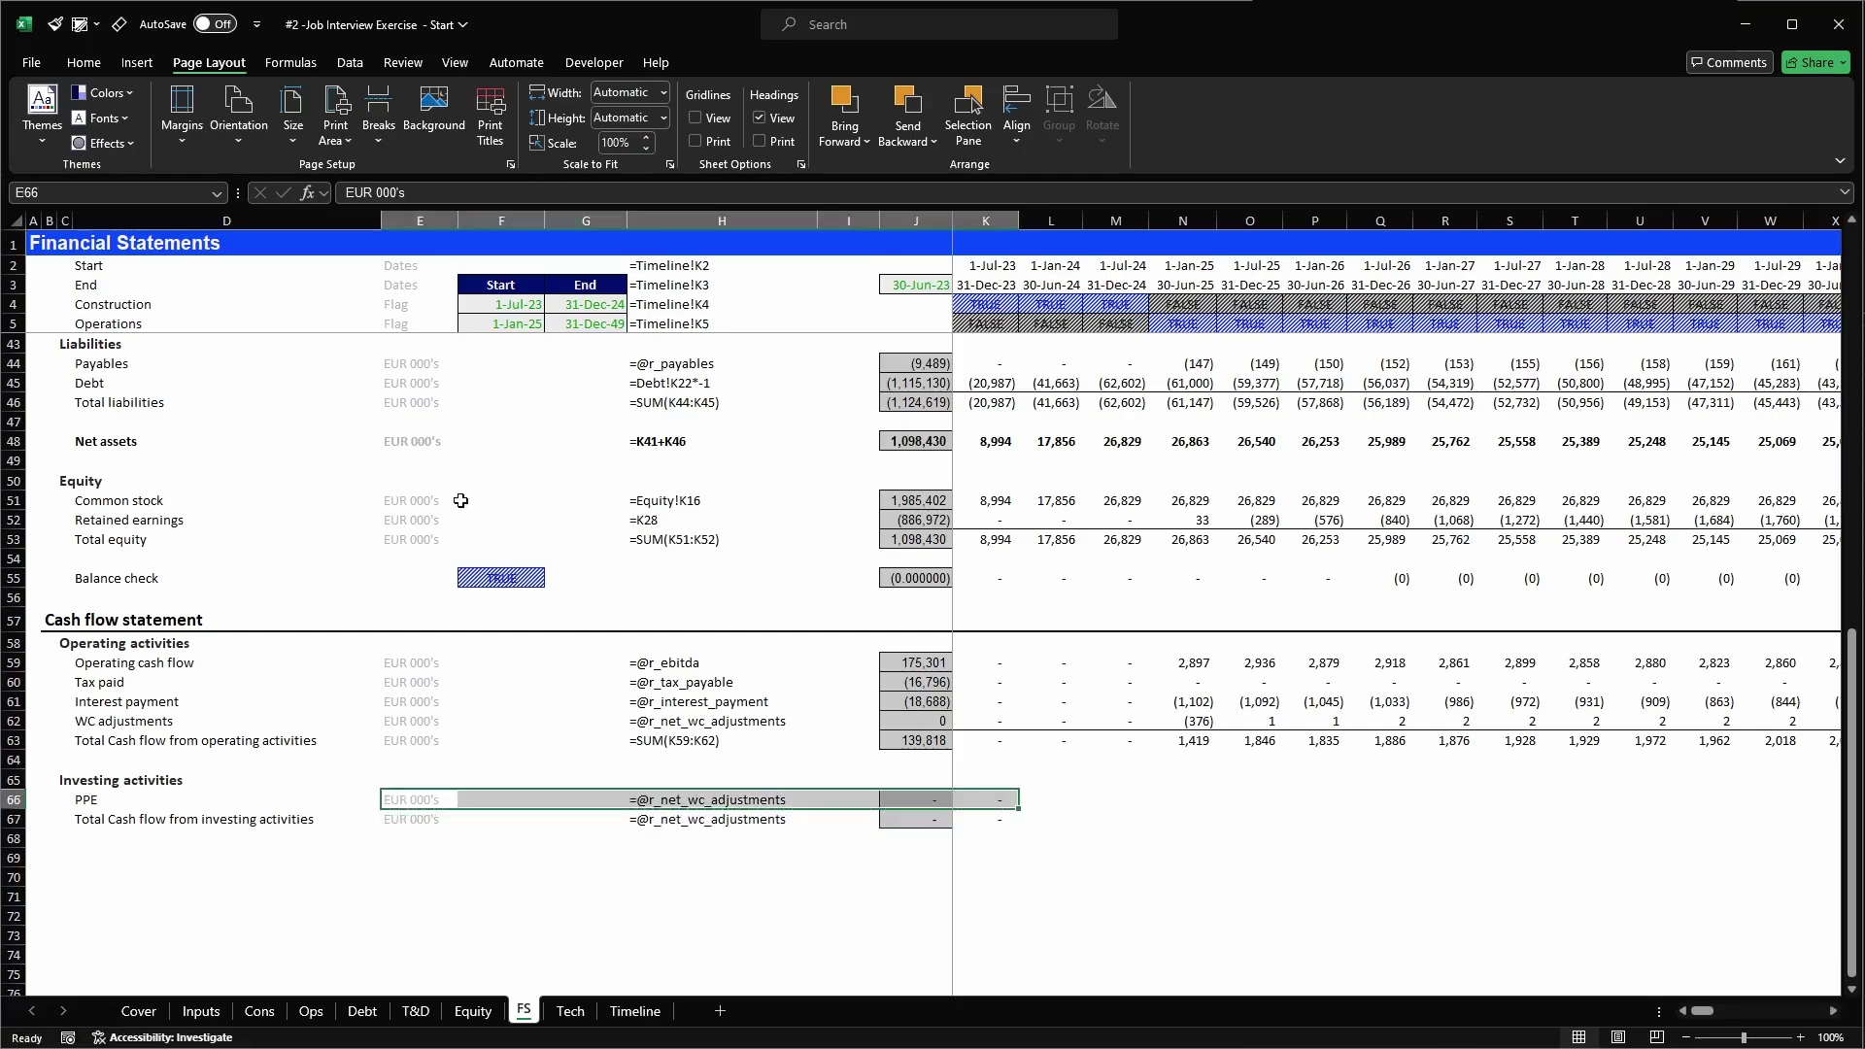
# - Clear the copied working capital formulas from K66 and K67
pyautogui.press('Right')
pyautogui.press('Right')
pyautogui.press('Right')
pyautogui.press('Right')
pyautogui.press('Right')
pyautogui.press('Right')
pyautogui.press('Delete')
pyautogui.press('Down')
pyautogui.press('Delete')
pyautogui.press('Up')
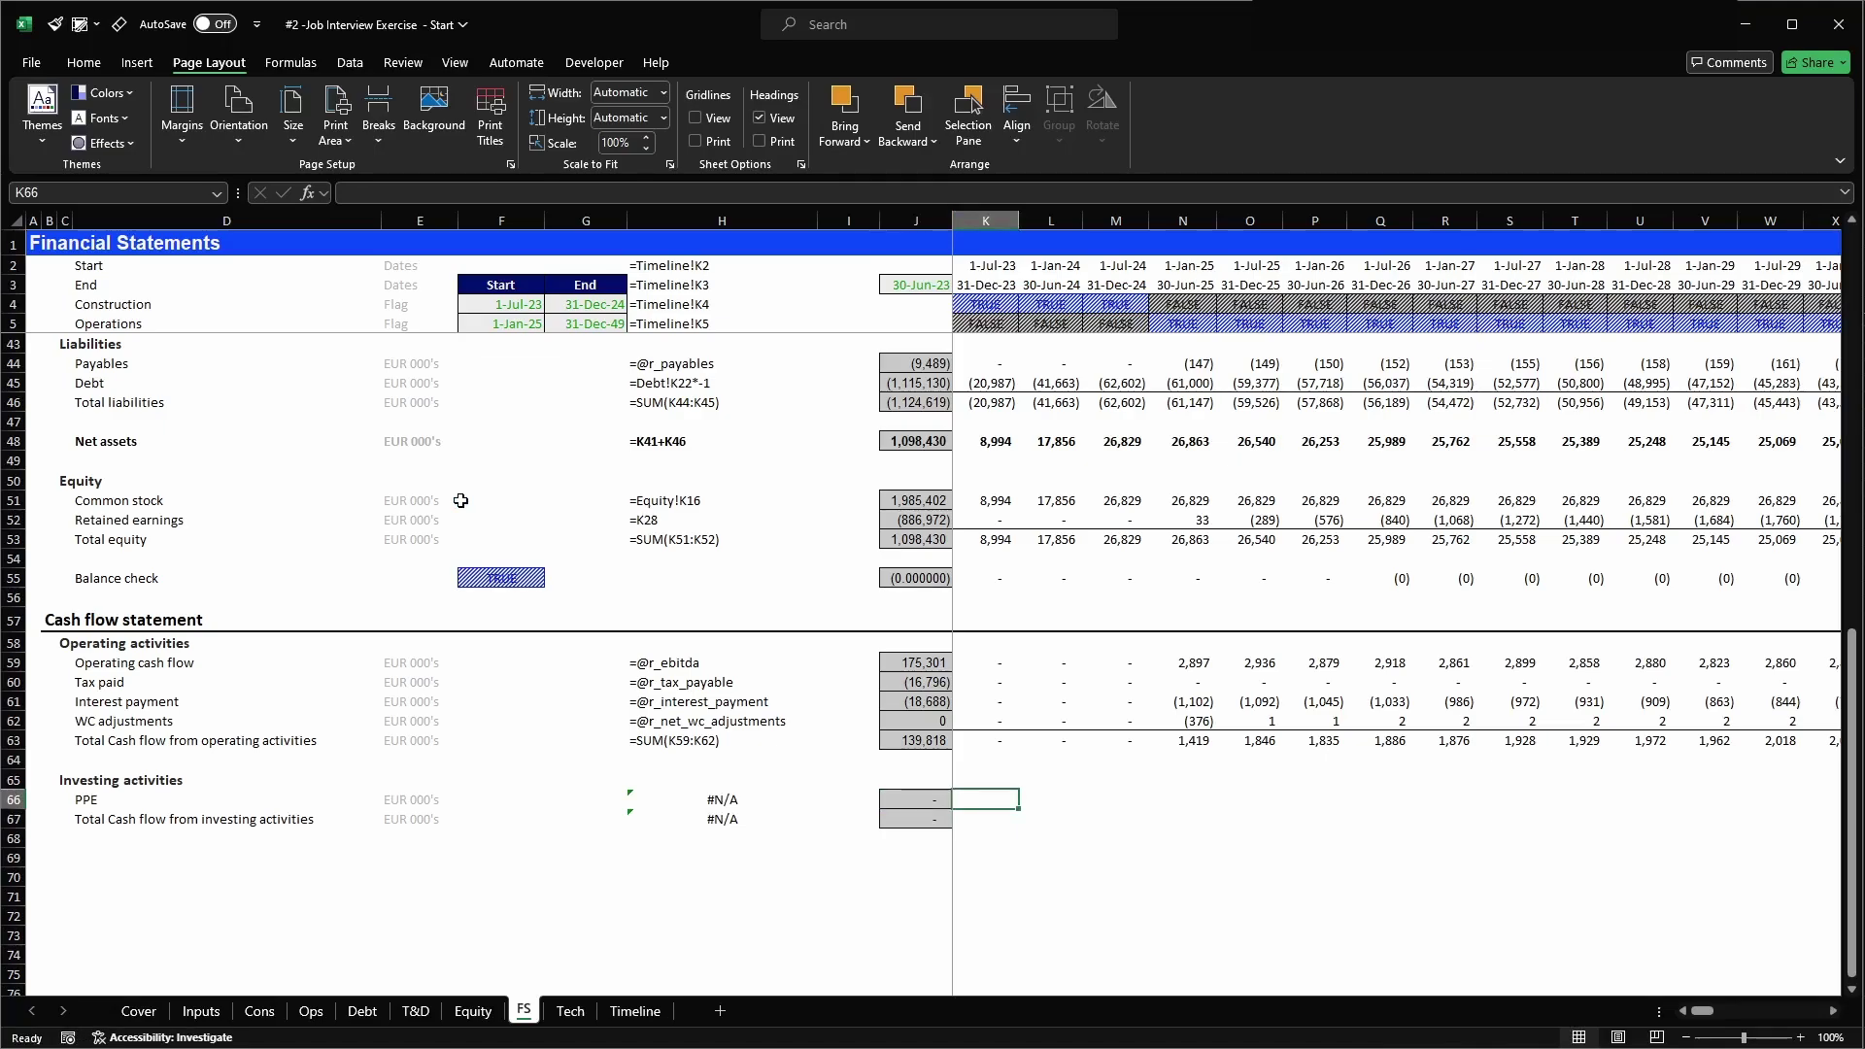
# - Link PPE in K66 to the negated total uses on the Cons sheet with =Cons!K17*-1
pyautogui.write('=')
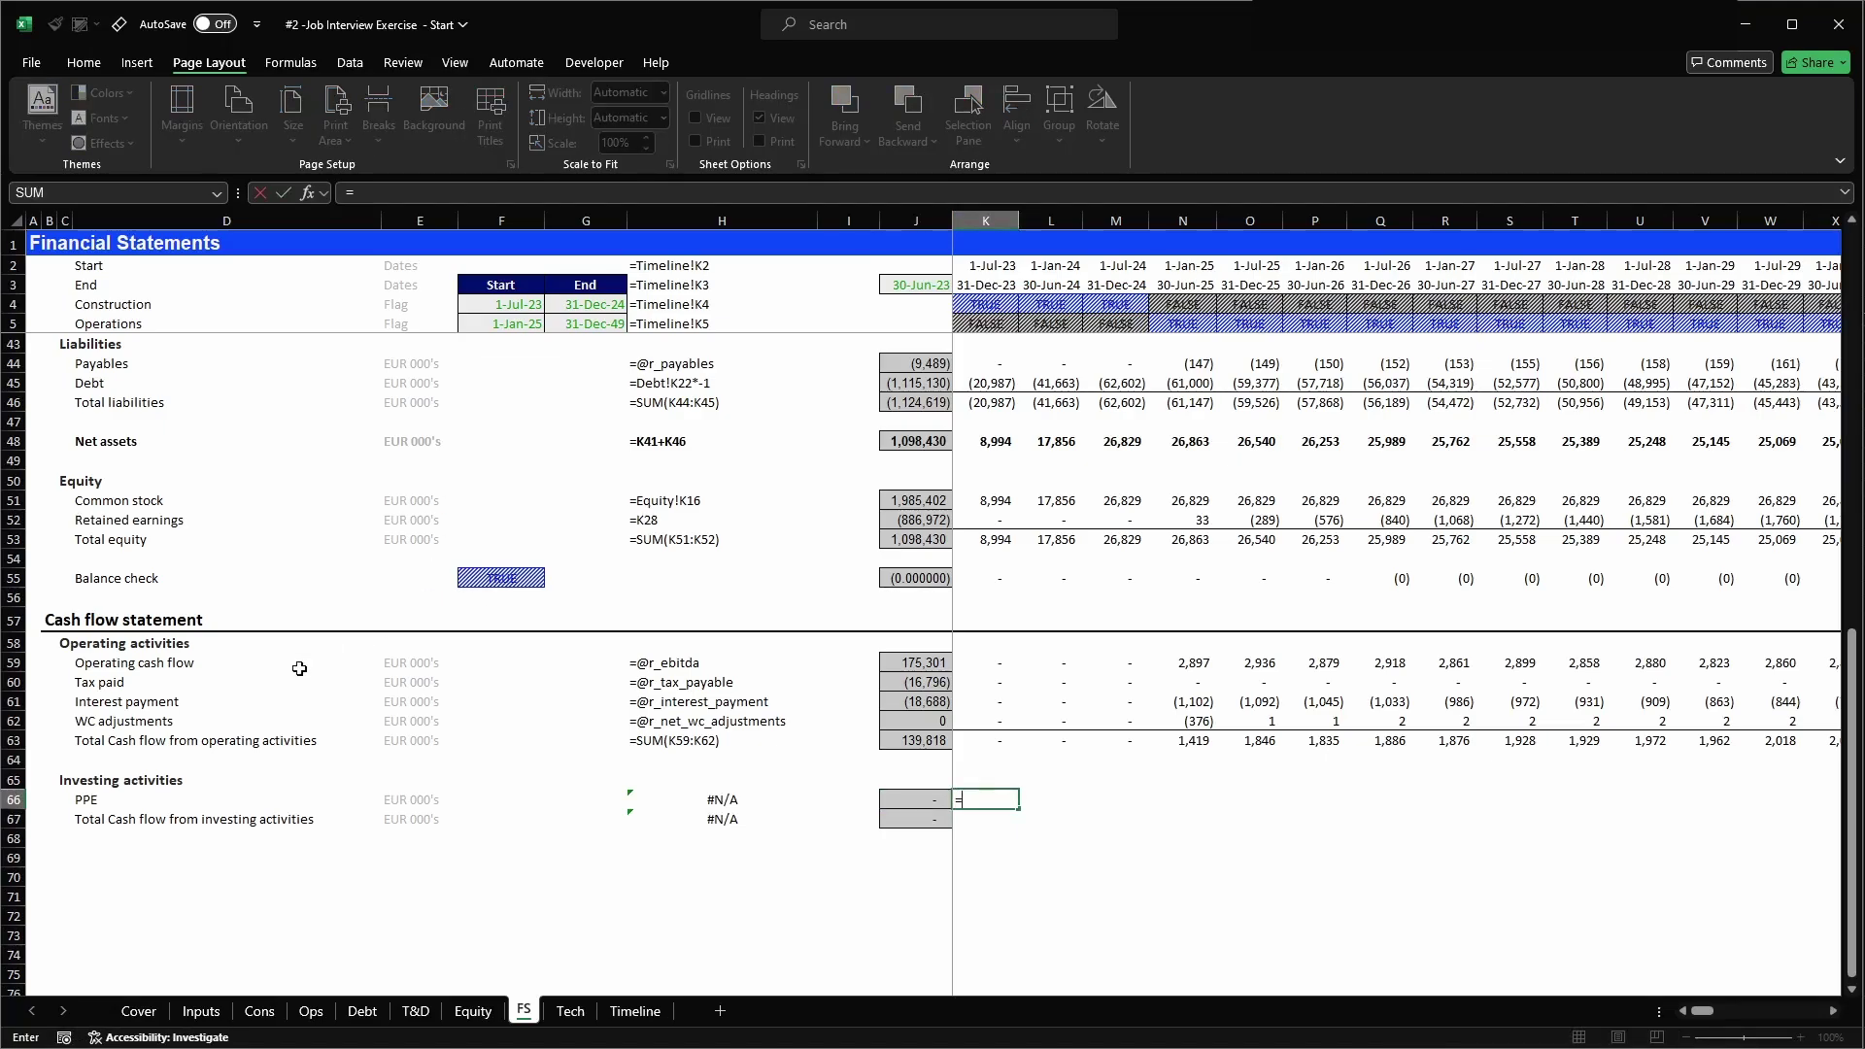
pyautogui.click(275, 1013)
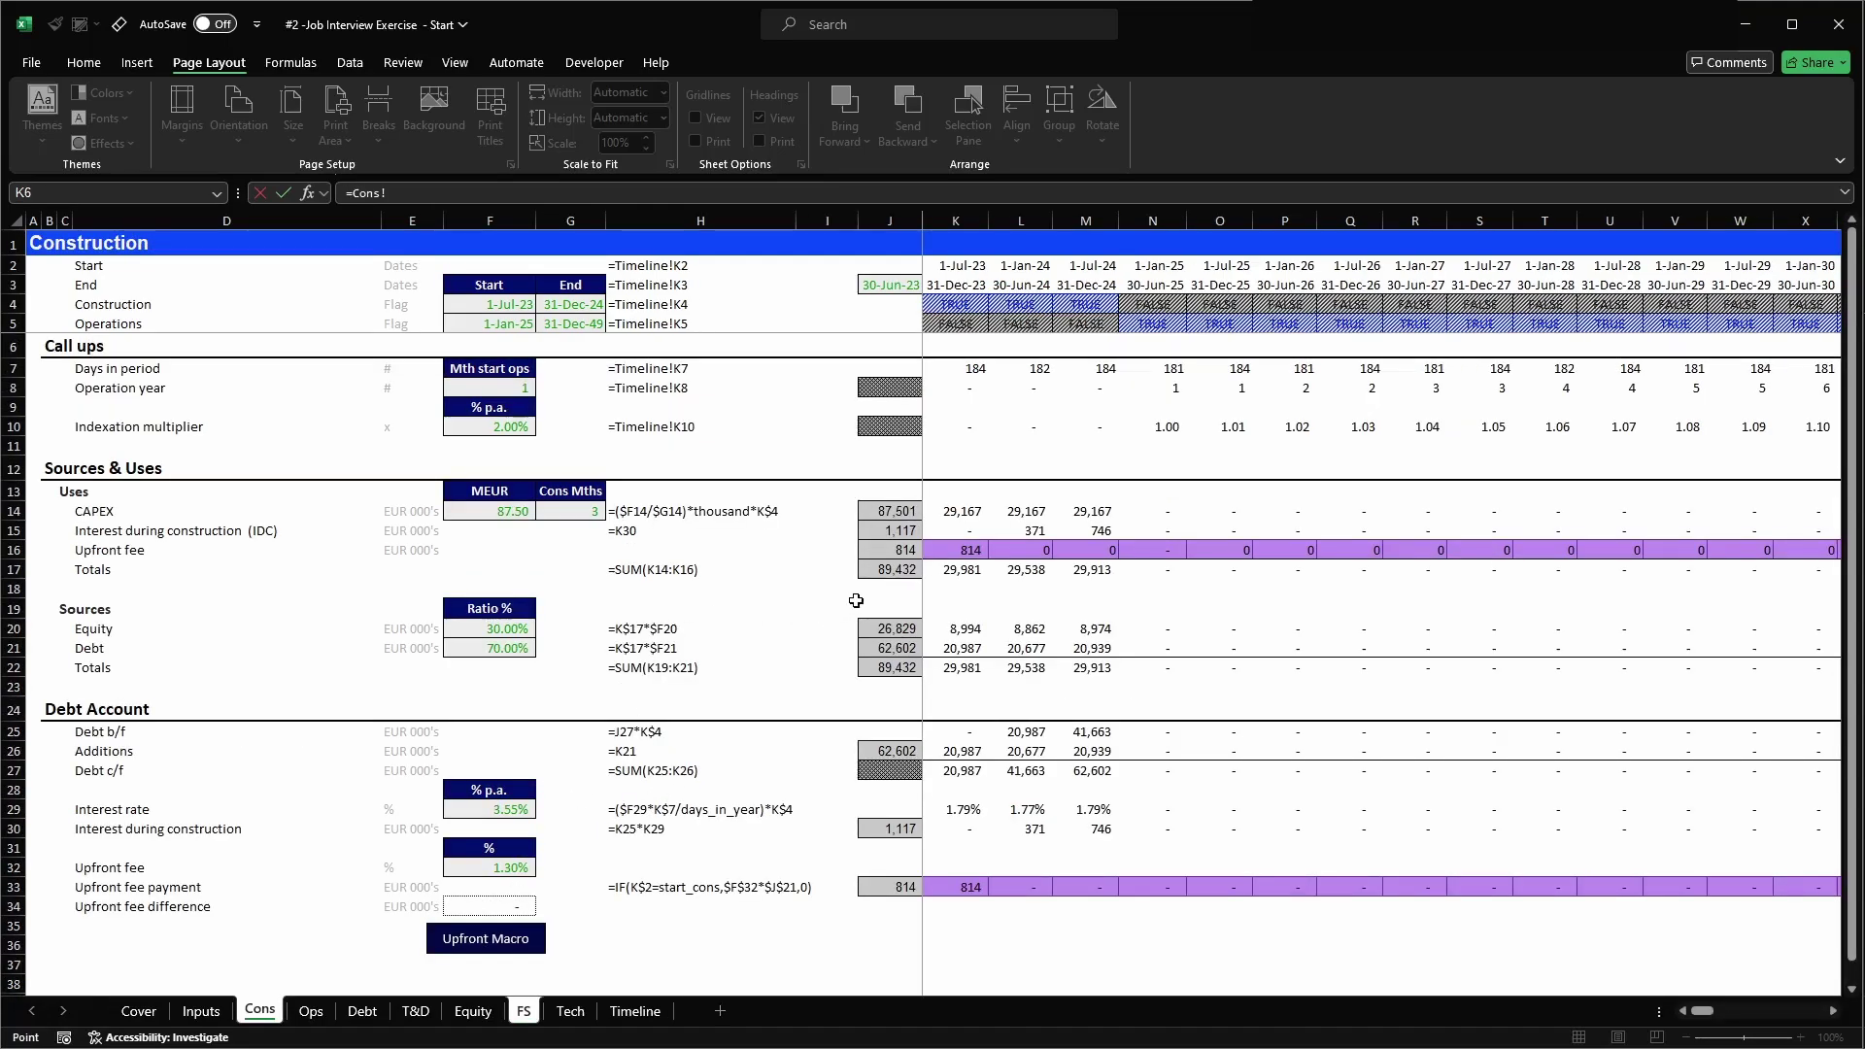
pyautogui.click(893, 575)
pyautogui.press('Right')
pyautogui.write('*-')
pyautogui.press('Return')
# - Enter =SUM(K66) in K67 as the investing activities total and give the cell a top border
pyautogui.hotkey('alt', '=')
pyautogui.hotkey('alt', '=')
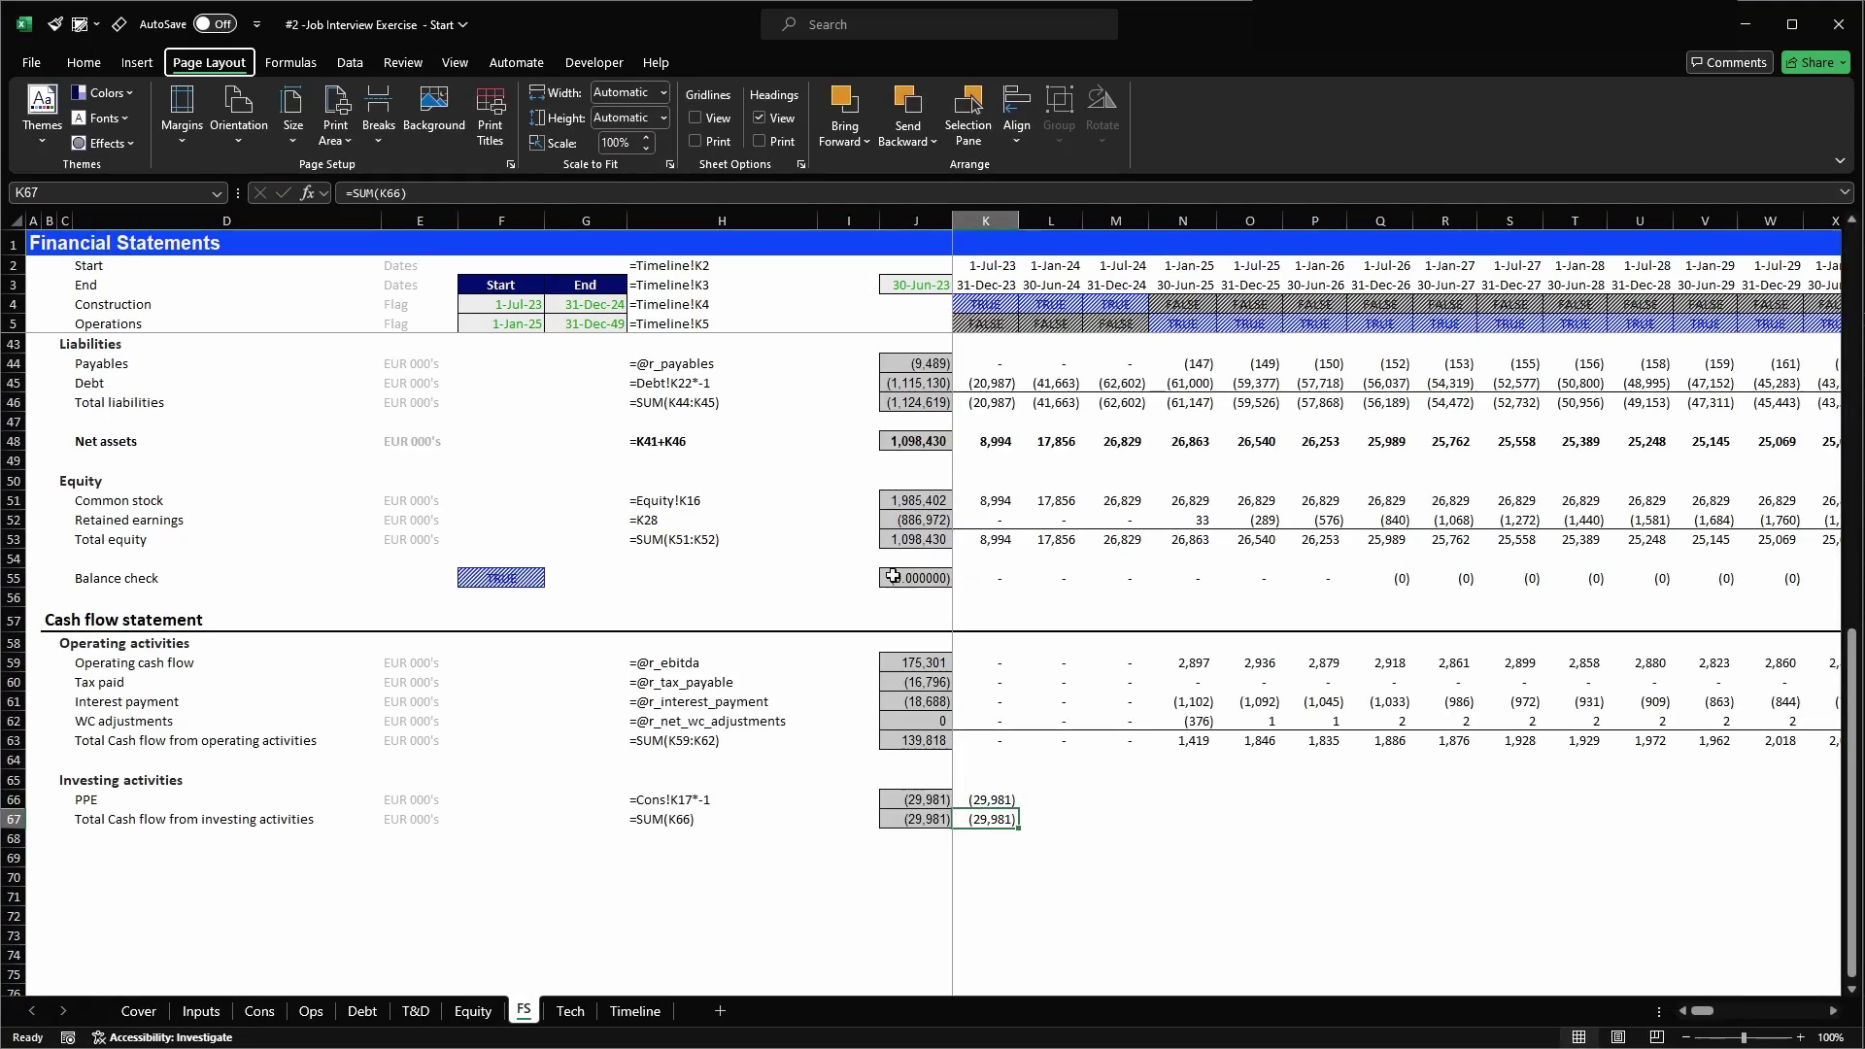
pyautogui.press('h')
pyautogui.press('b')
pyautogui.press('p')
# - Copy the investing activities formulas in K66:K67 across all timeline periods through column CG
pyautogui.press('Down')
pyautogui.press('Up')
pyautogui.hotkey('shift', 'Up')
pyautogui.hotkey('ctrl', 'c')
pyautogui.hotkey('ctrl', 'shift', 'Right')
pyautogui.hotkey('shift', 'Left')
pyautogui.press('Return')
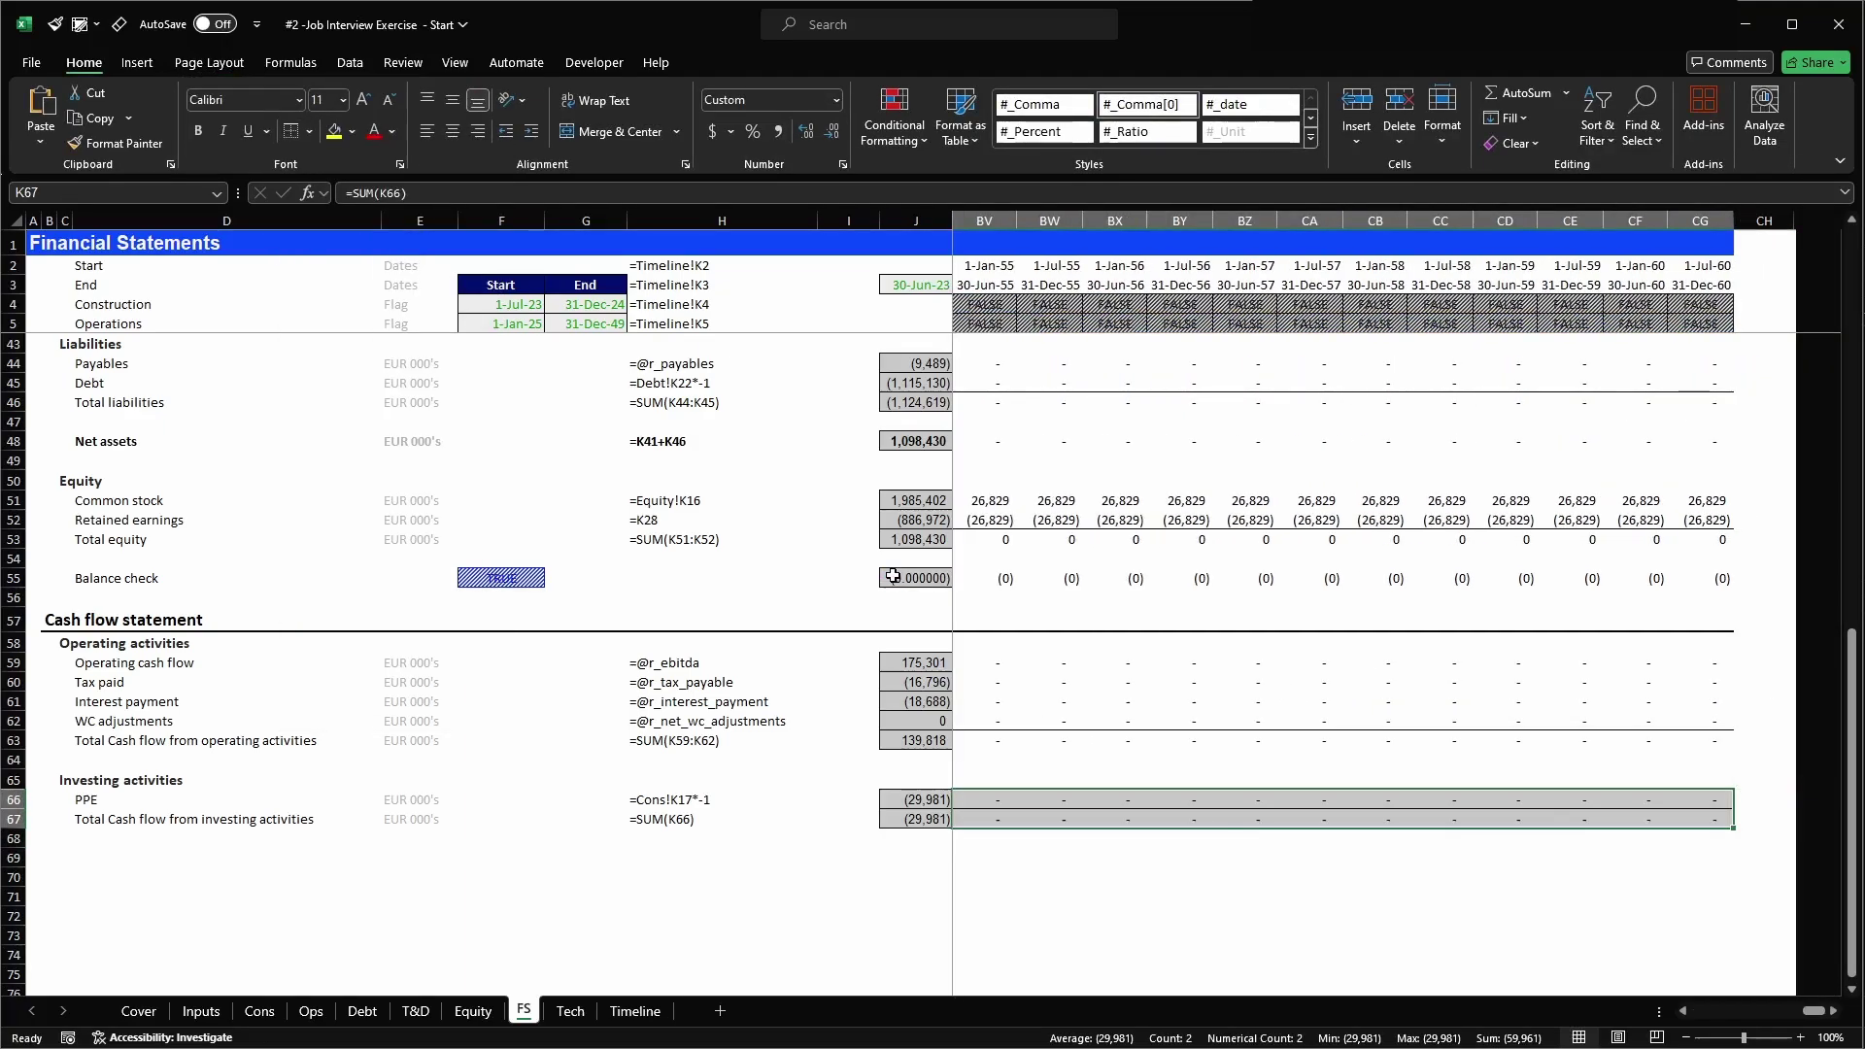
# - Examine the PPE cash flows of the three construction periods in K66:M66
pyautogui.press('Left')
pyautogui.press('Right')
pyautogui.press('Right')
pyautogui.press('Right')
pyautogui.press('Up')
pyautogui.press('Left')
pyautogui.press('Left')
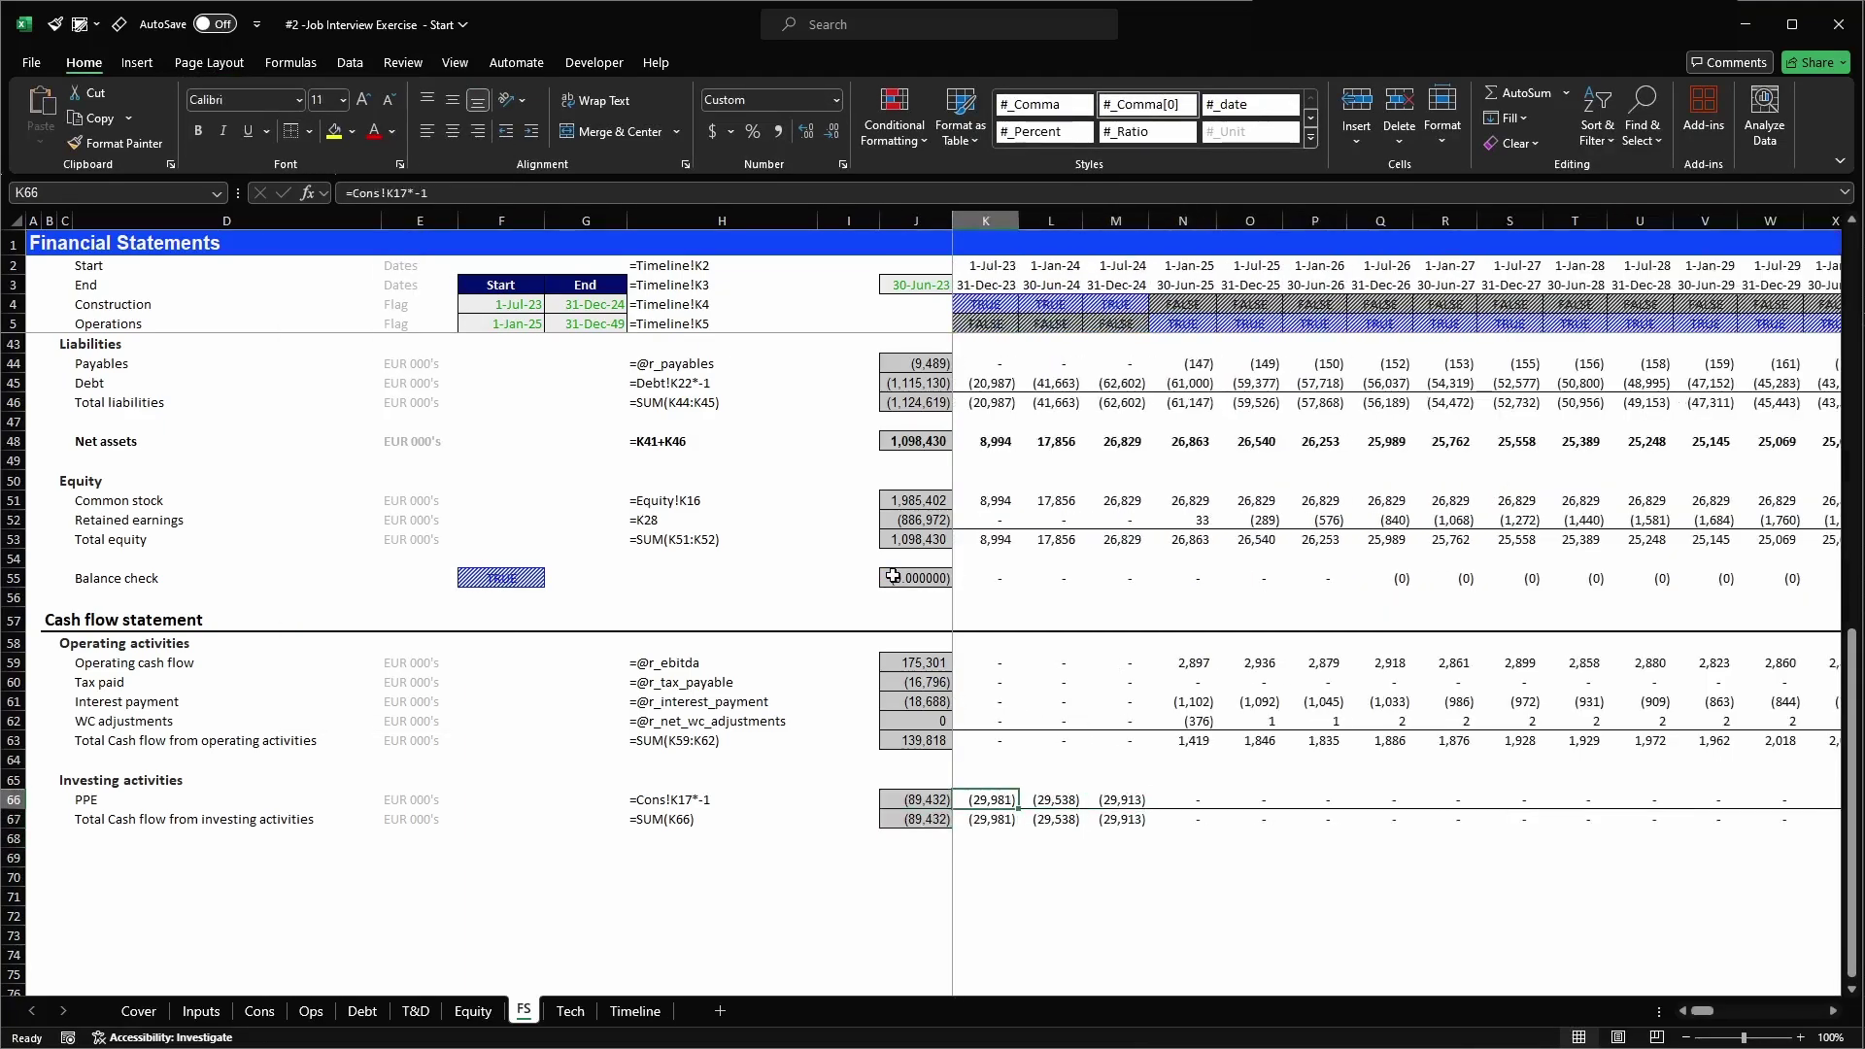
pyautogui.hotkey('shift', 'Right')
pyautogui.hotkey('shift', 'Right')
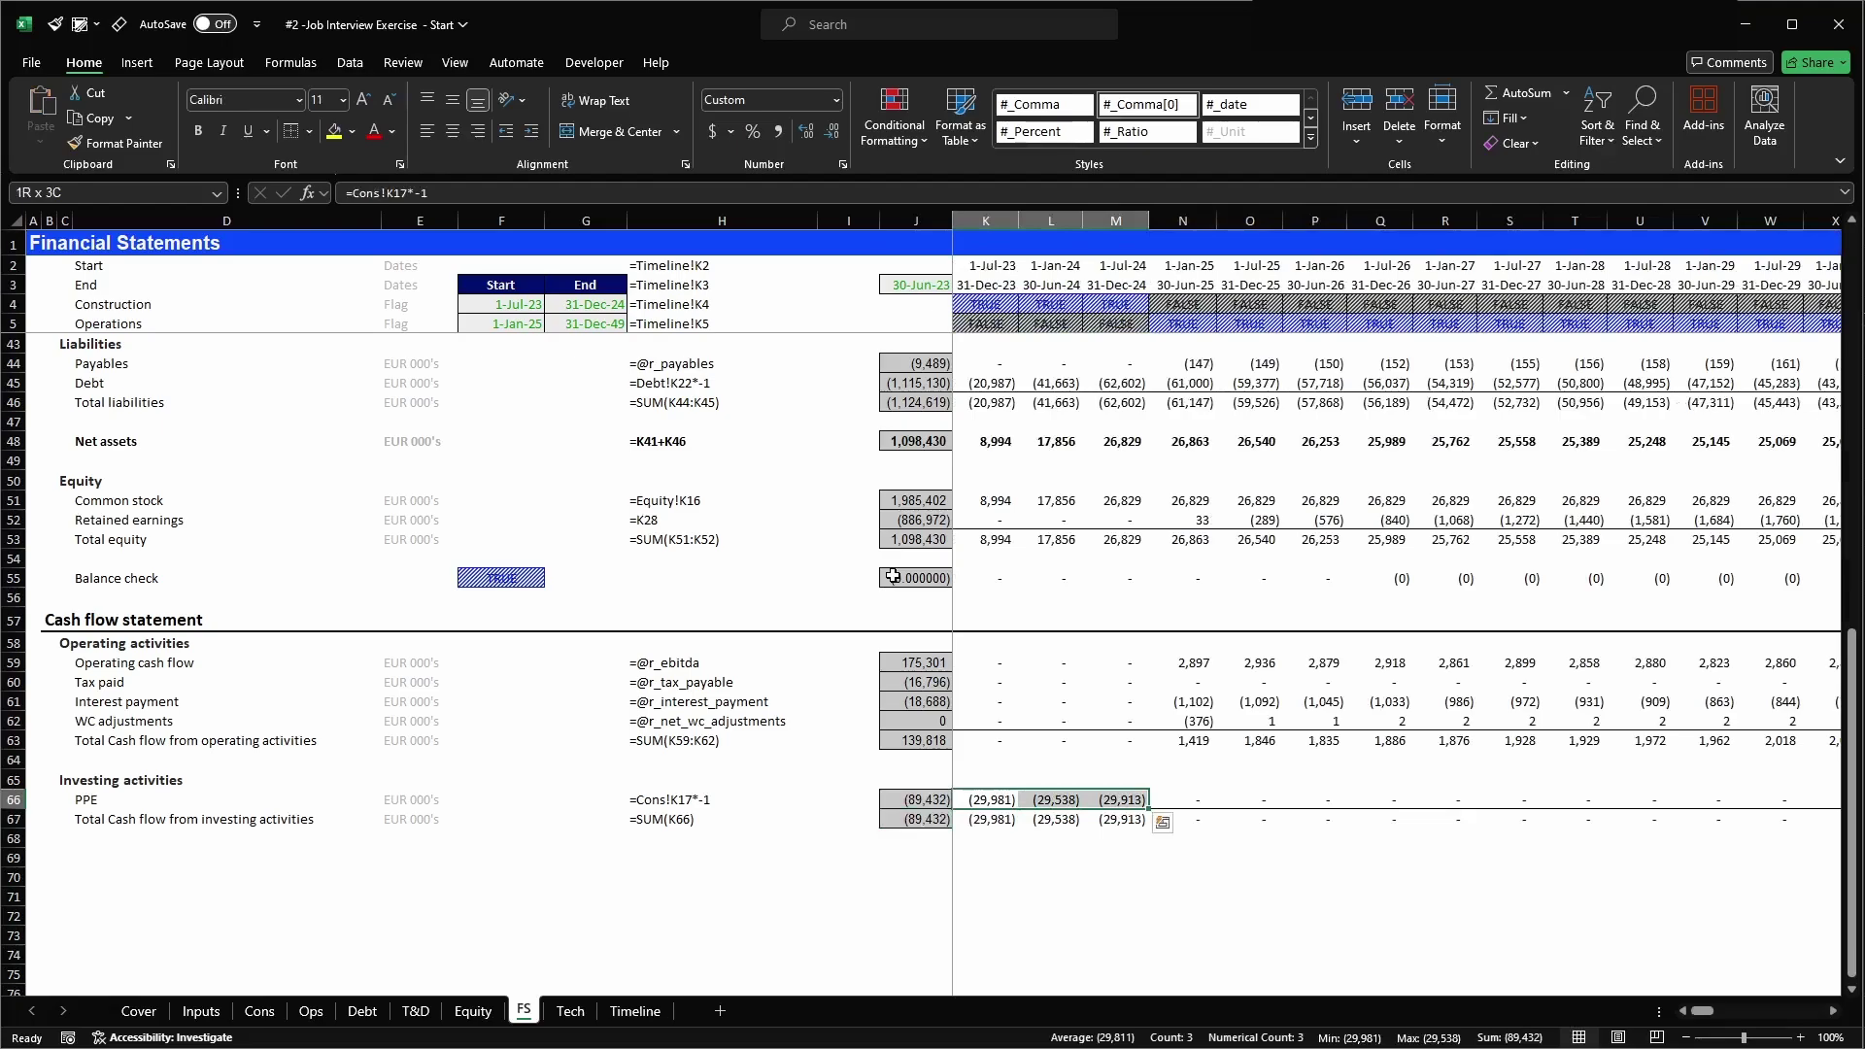
pyautogui.press('Down')
pyautogui.press('Down')
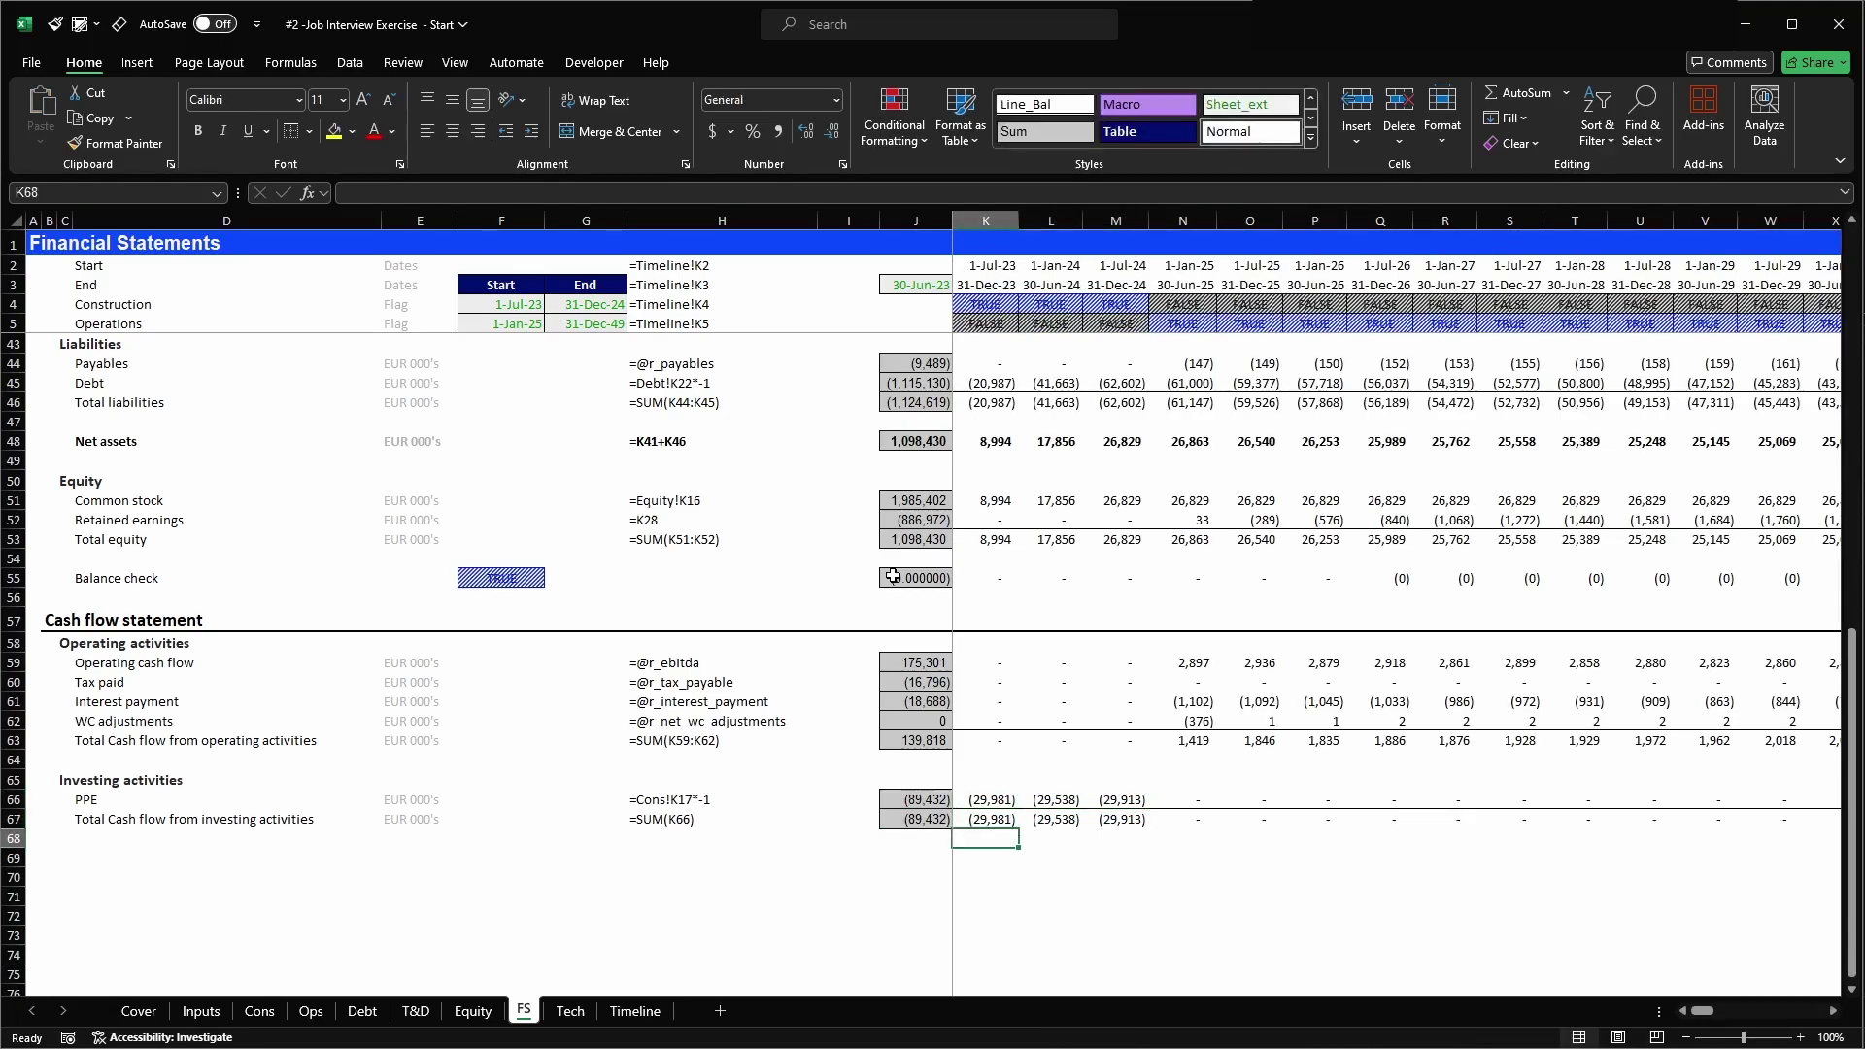
# - Add the bold section heading "Financing activities" in C69
pyautogui.press('Left')
pyautogui.press('Left')
pyautogui.press('Left')
pyautogui.press('Left')
pyautogui.press('Left')
pyautogui.press('Left')
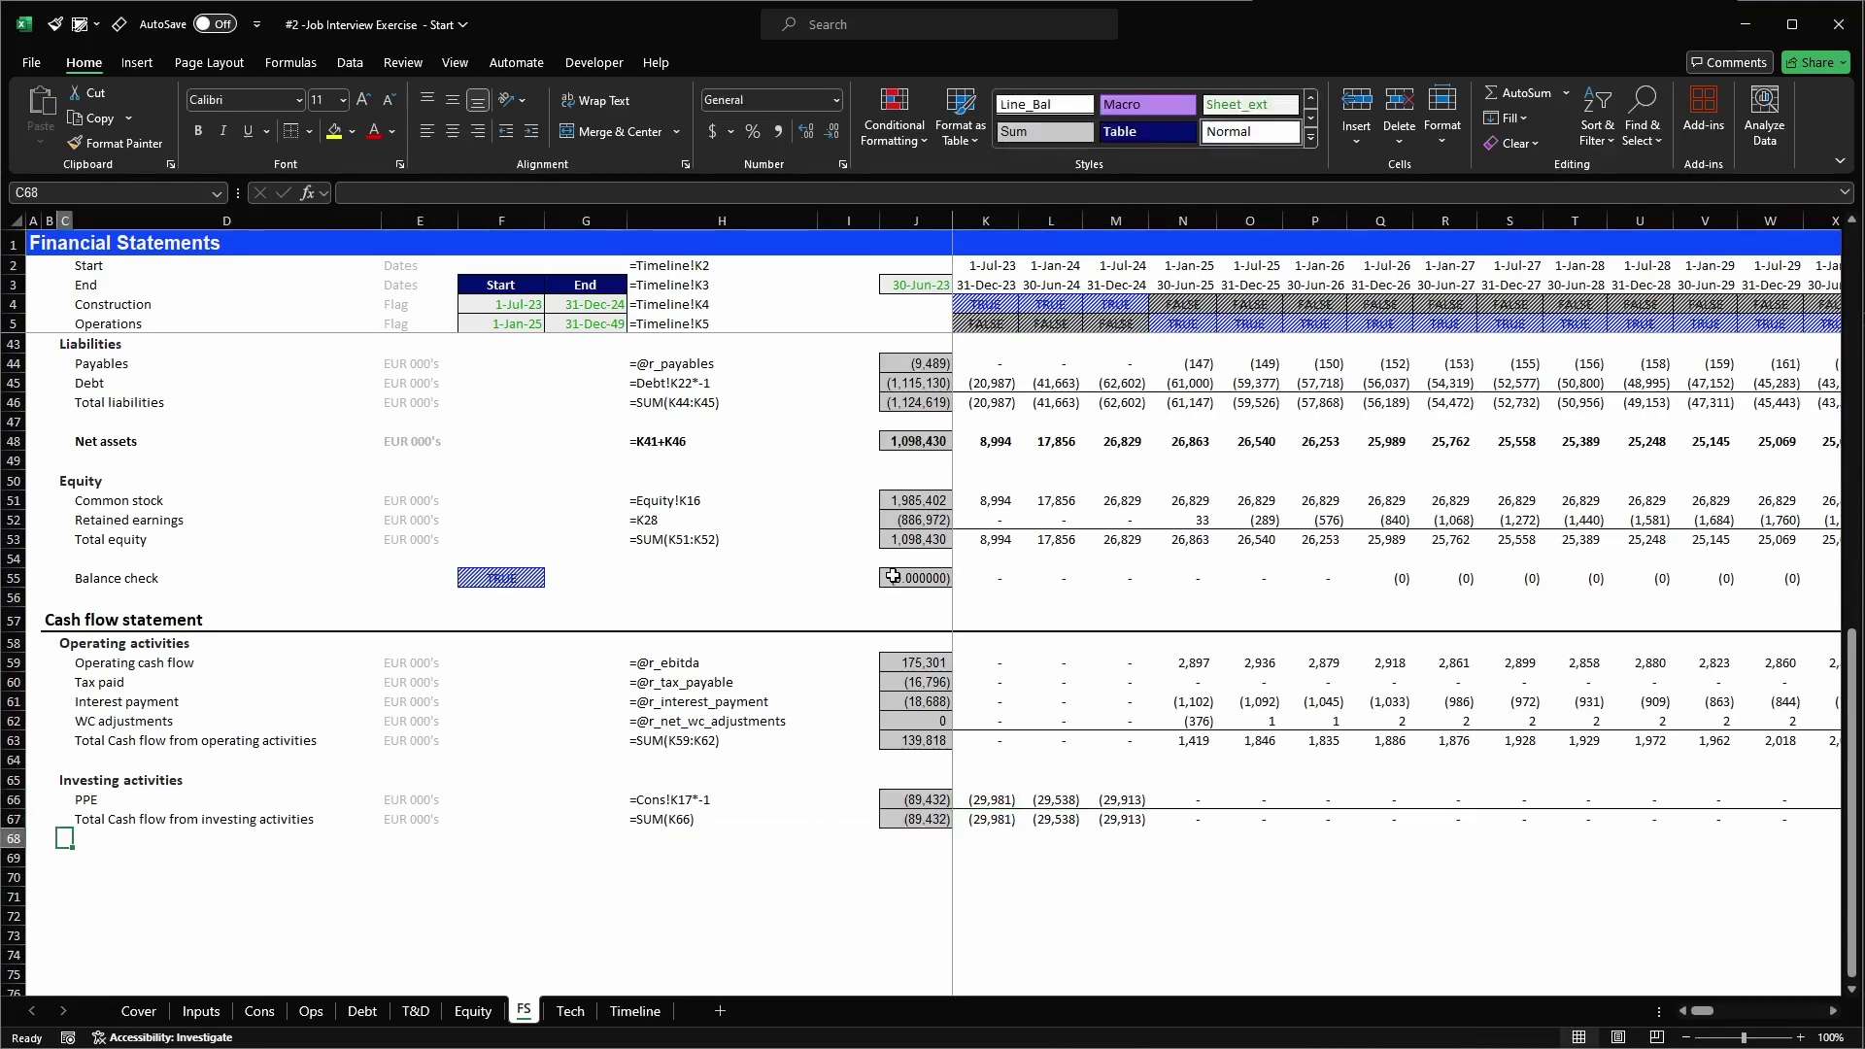
pyautogui.press('Up')
pyautogui.press('Up')
pyautogui.press('Up')
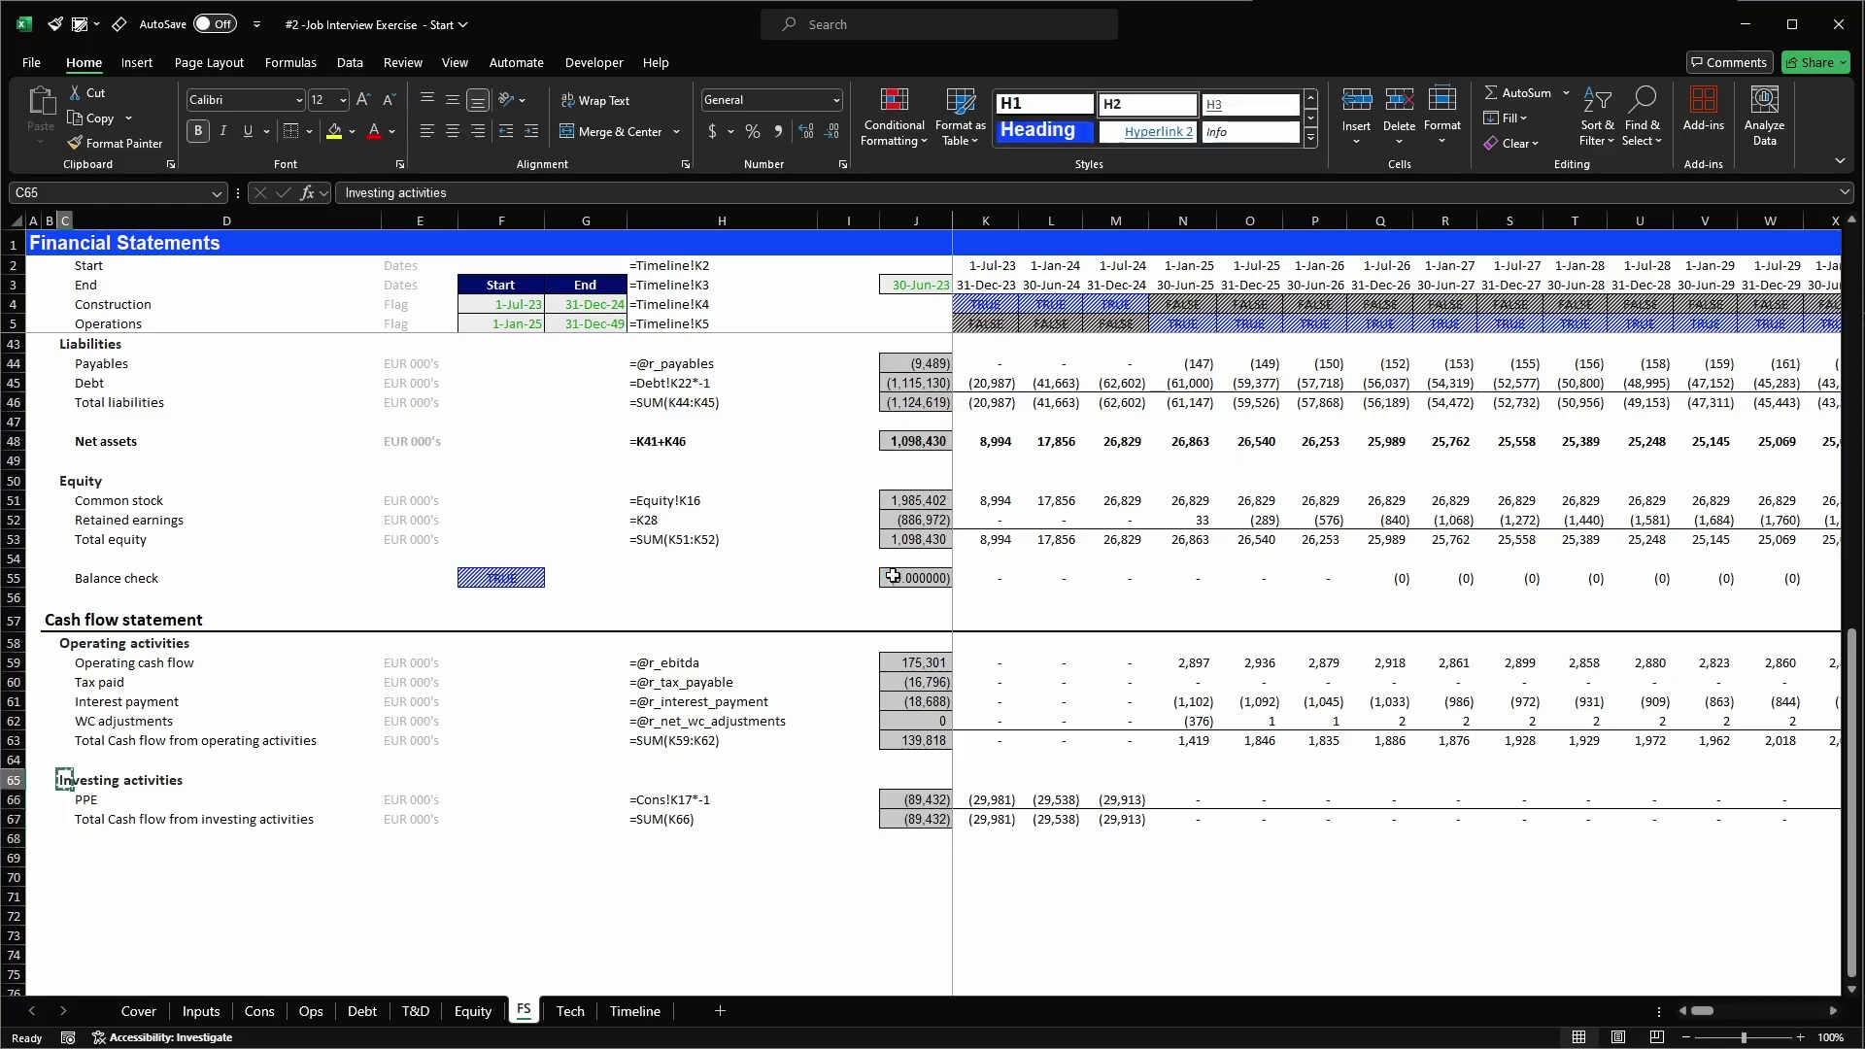
pyautogui.press('Down')
pyautogui.press('Down')
pyautogui.press('Down')
pyautogui.press('Down')
pyautogui.write('Investing activities')
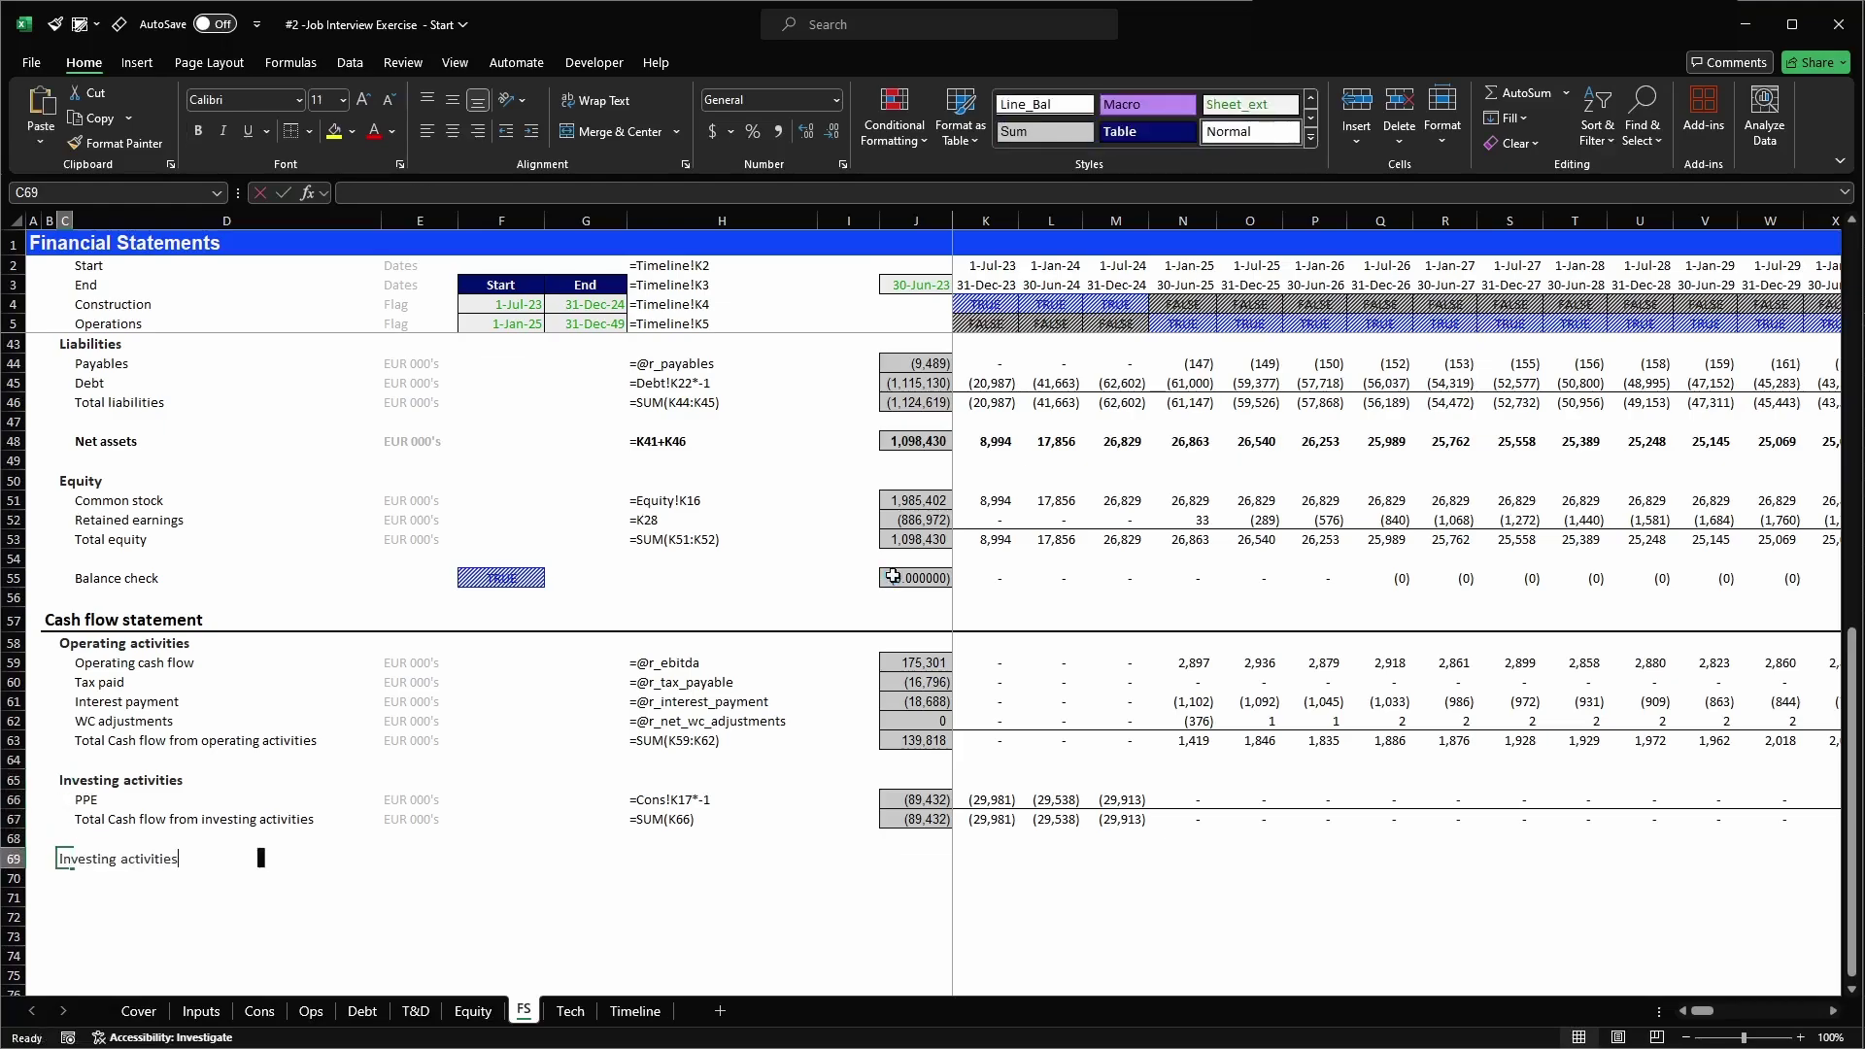
pyautogui.hotkey('ctrl', 'Left')
pyautogui.hotkey('ctrl', 'shift', 'Left')
pyautogui.write('Financing')
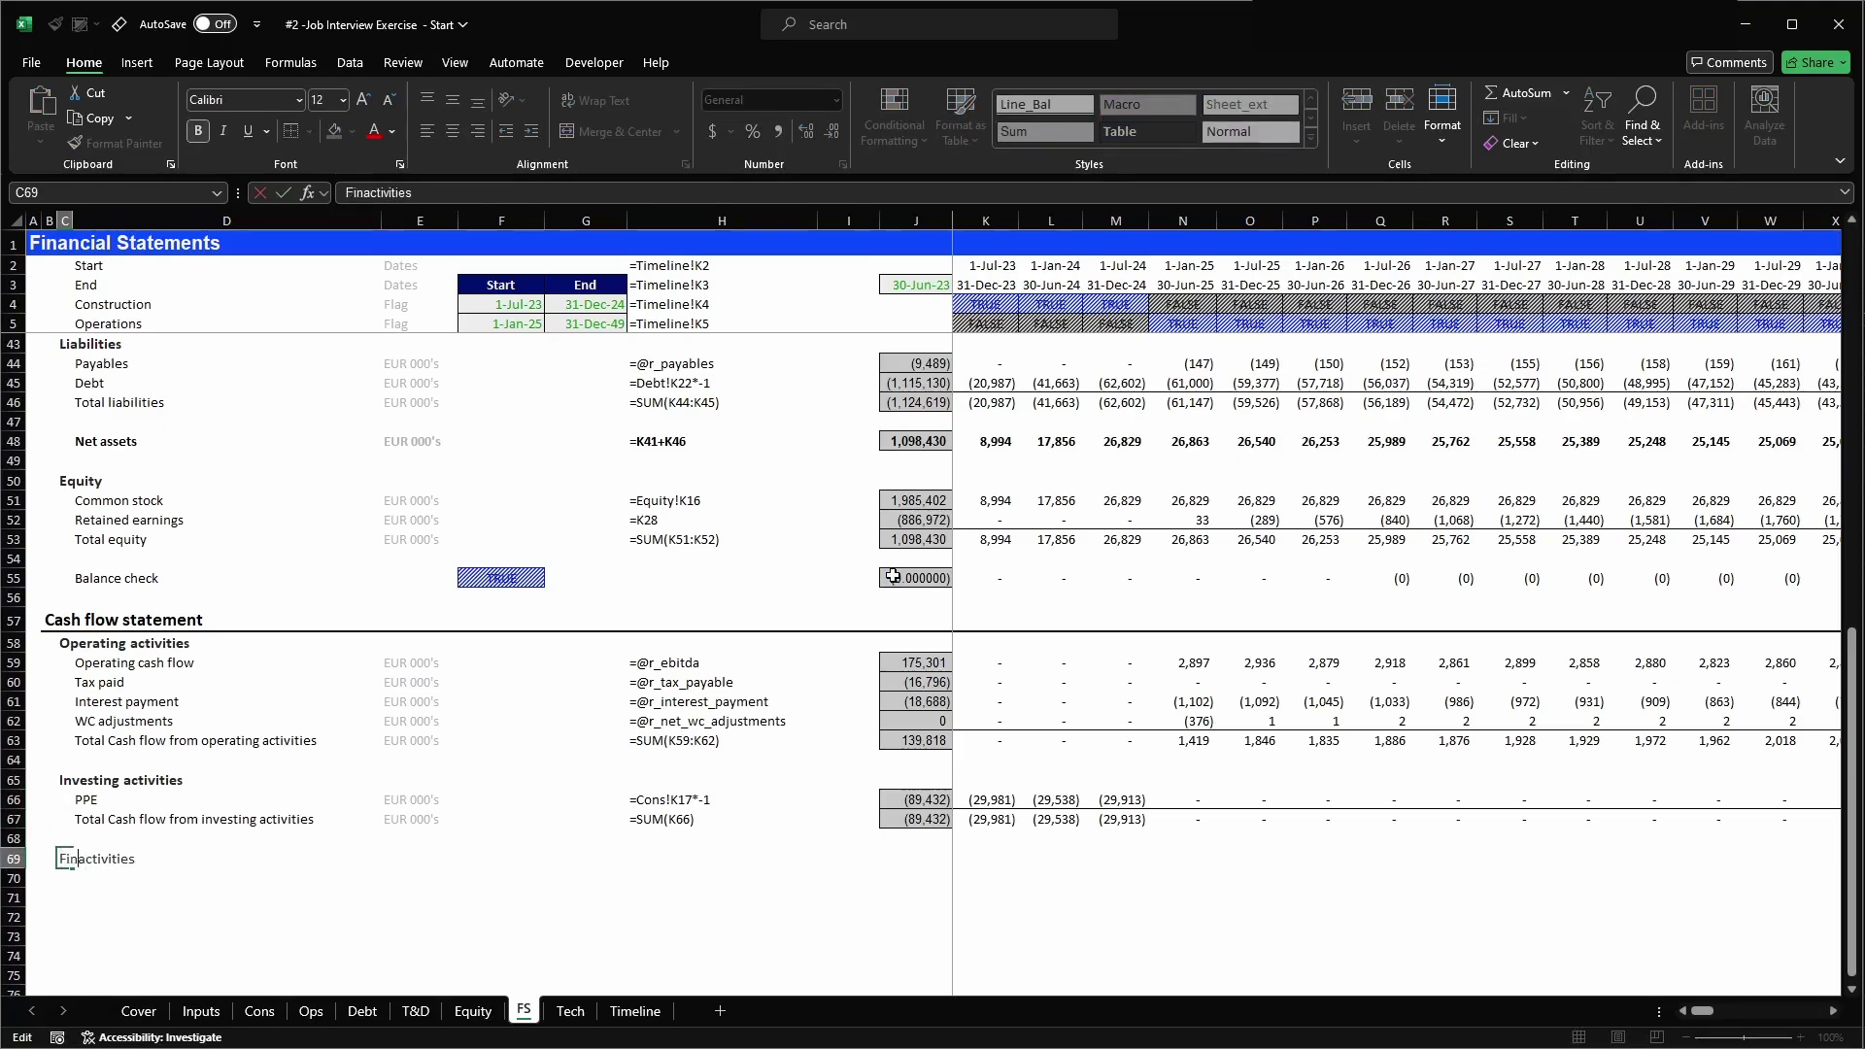
pyautogui.hotkey('ctrl', 'Return')
pyautogui.hotkey('ctrl', 'b')
# - Add the financing line item labels "Equity", "Debt" and "Principal" in D70:D72
pyautogui.press('Down')
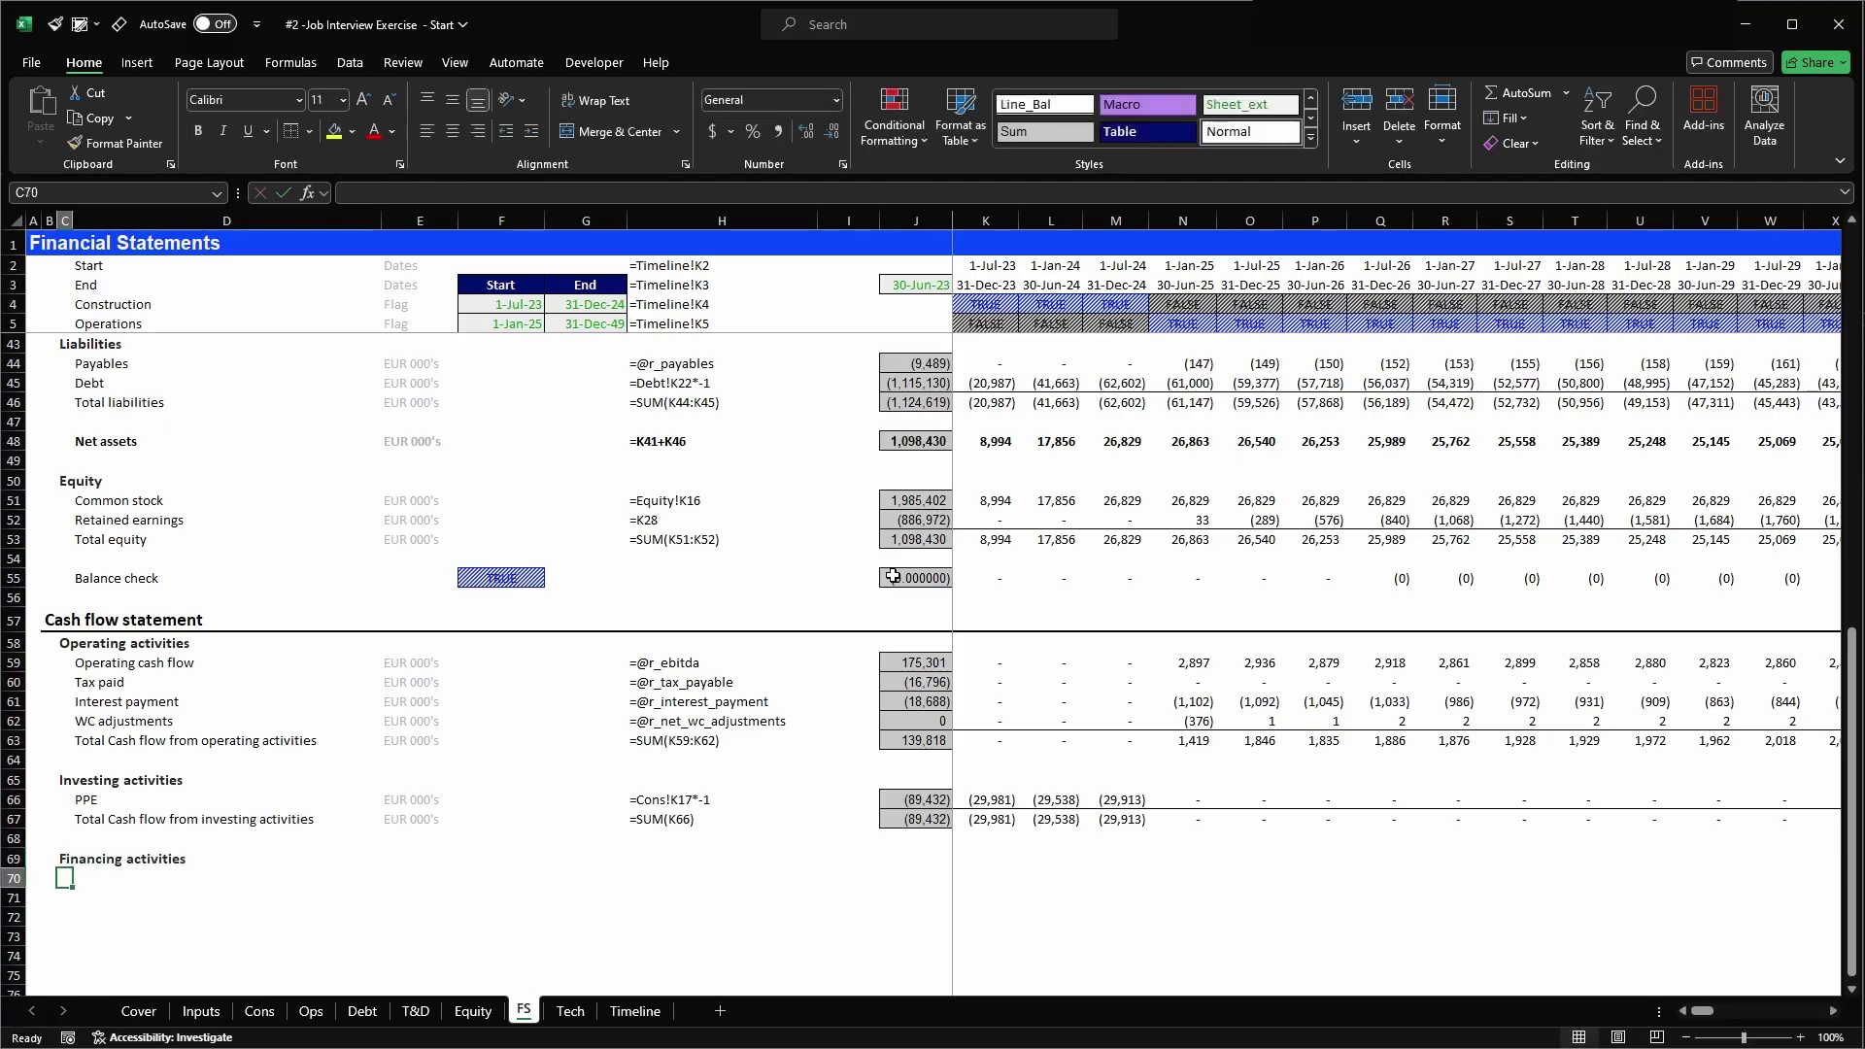
pyautogui.press('Right')
pyautogui.write('Eq')
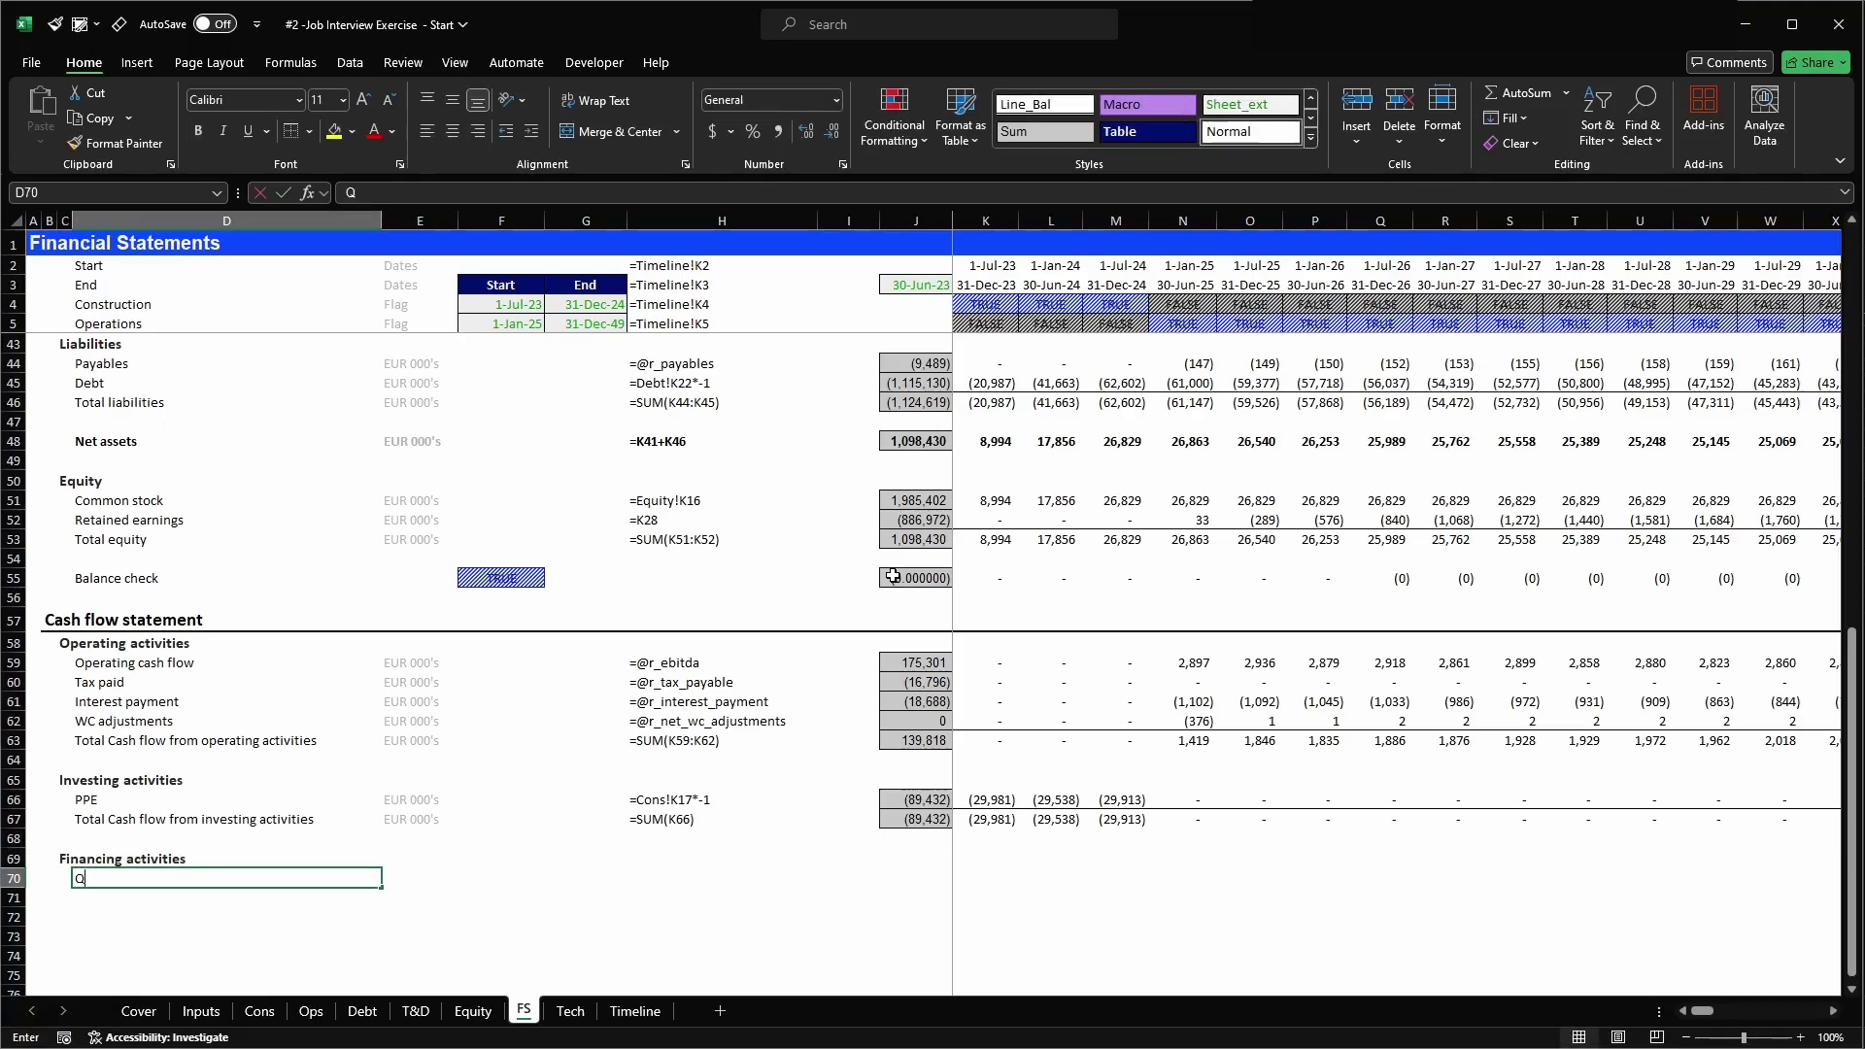
pyautogui.write('uity')
pyautogui.press('Return')
pyautogui.write('Debt')
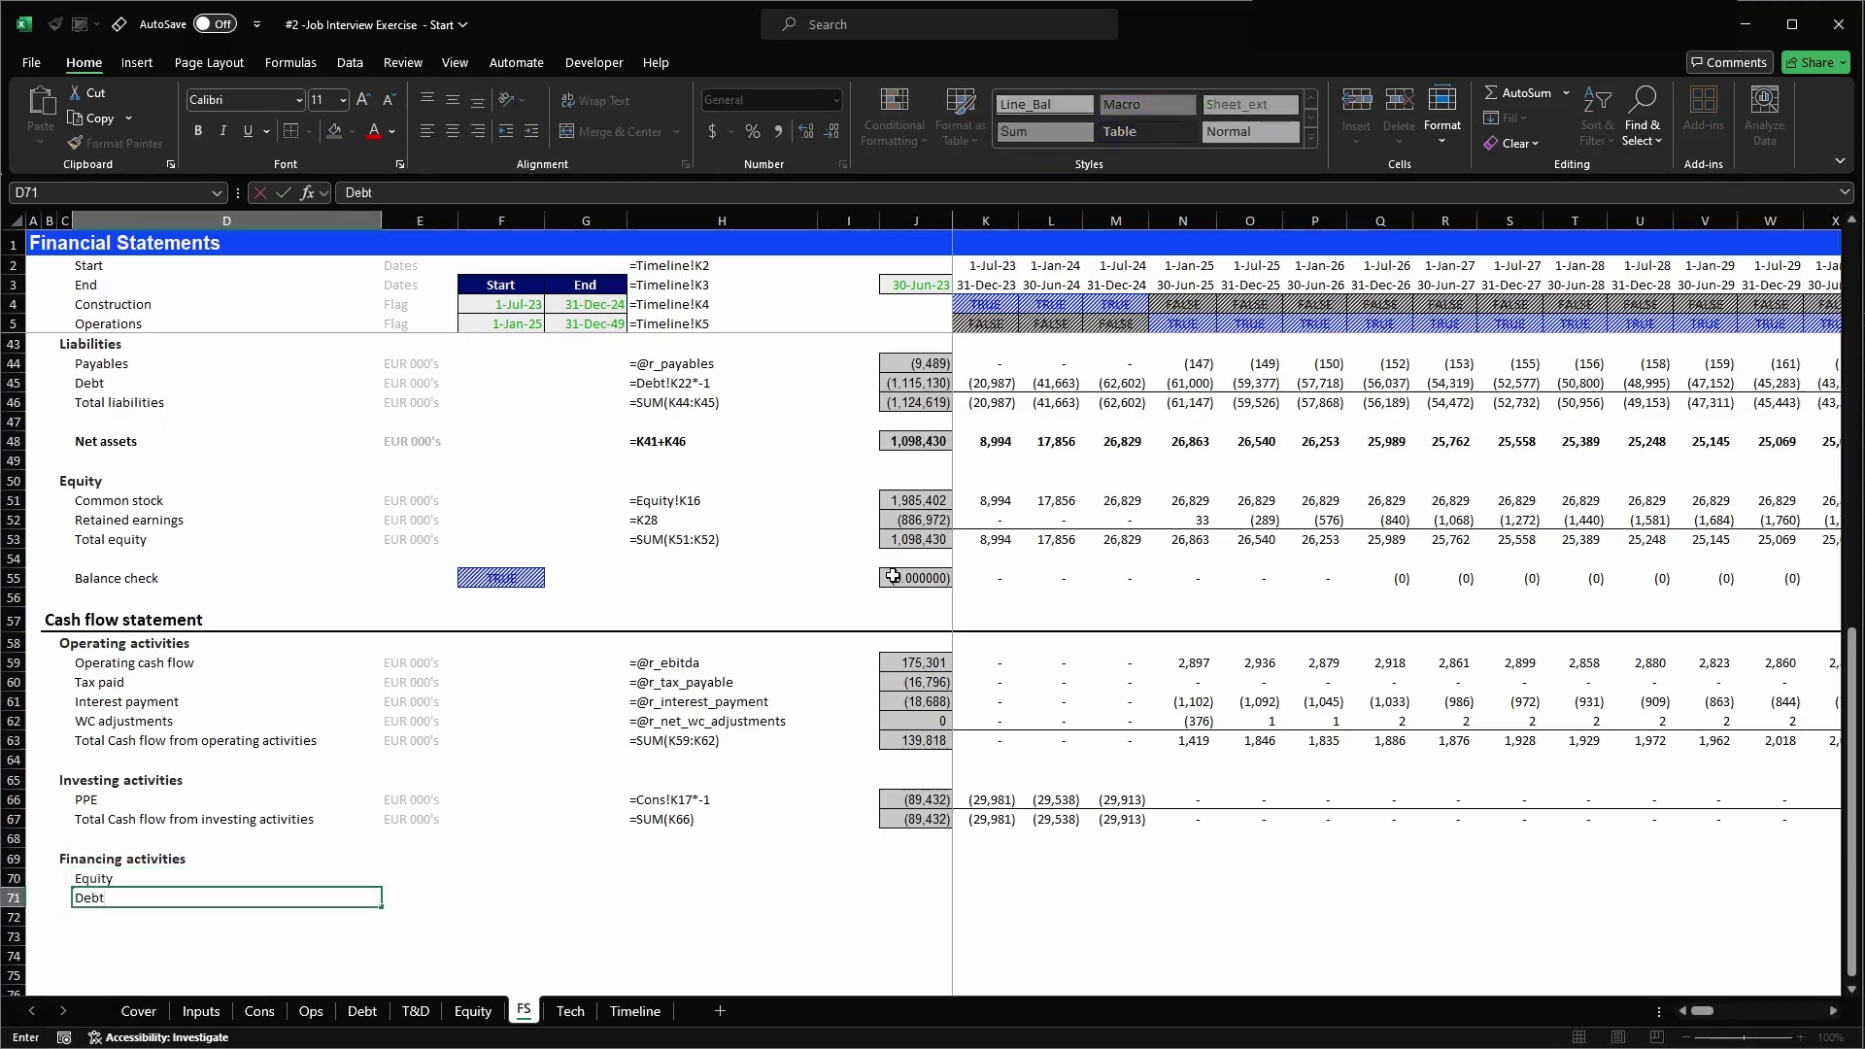
pyautogui.press('Return')
pyautogui.write('Pri')
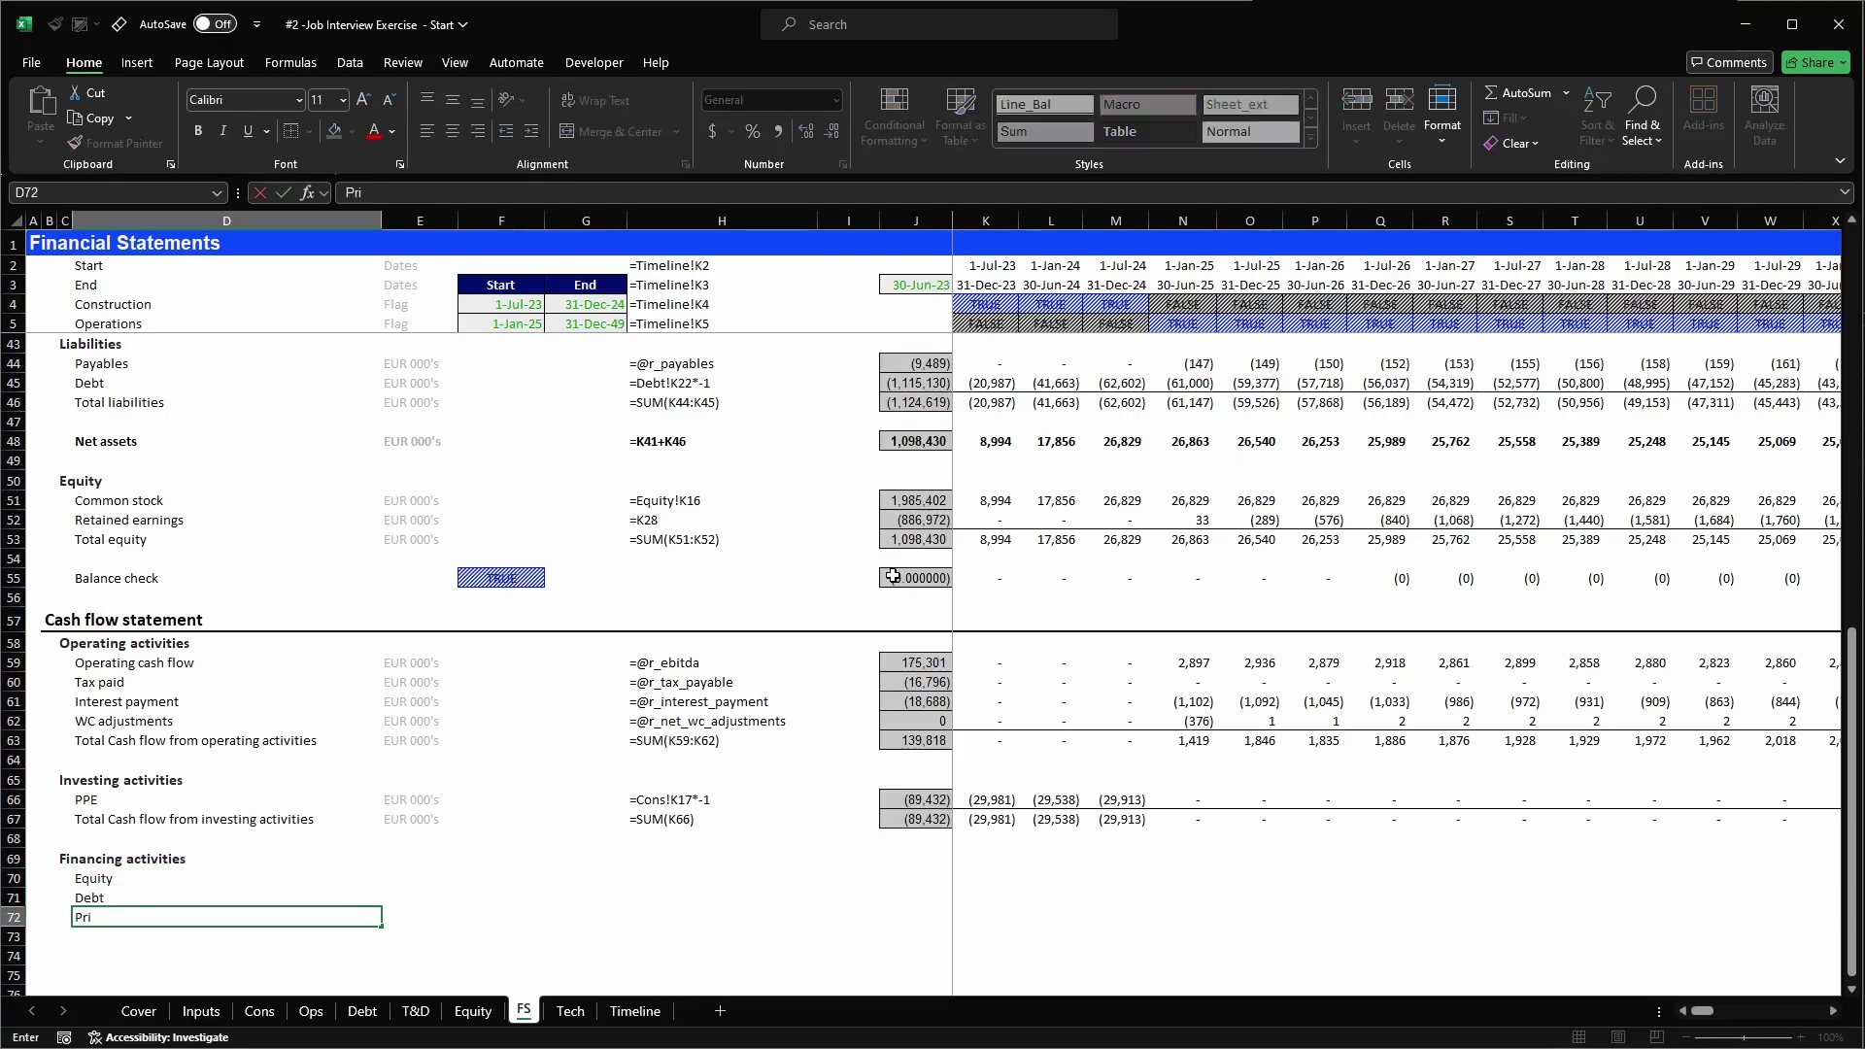
pyautogui.write('ncipal')
pyautogui.press('Return')
# - Label D73 "Distributions", matching the wording of the distributions line above the balance sheet
pyautogui.write('Dividends')
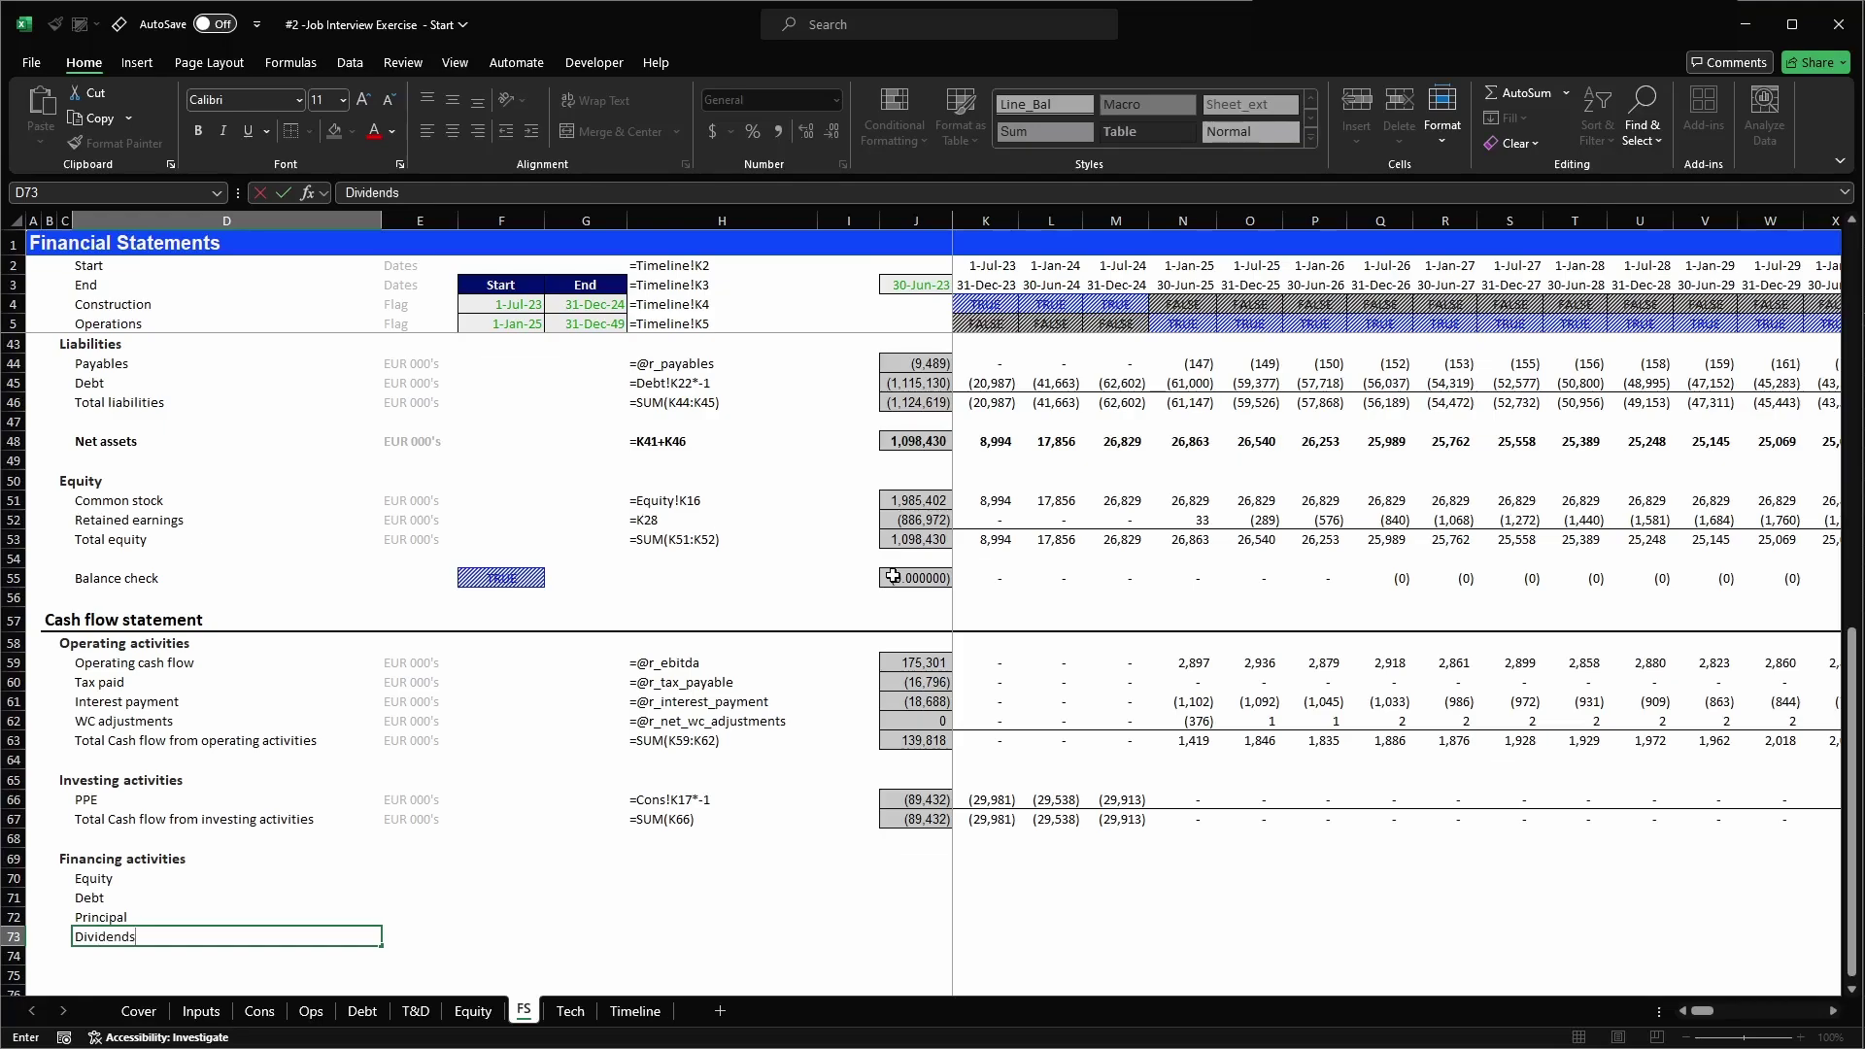
pyautogui.scroll(7, 893, 577)
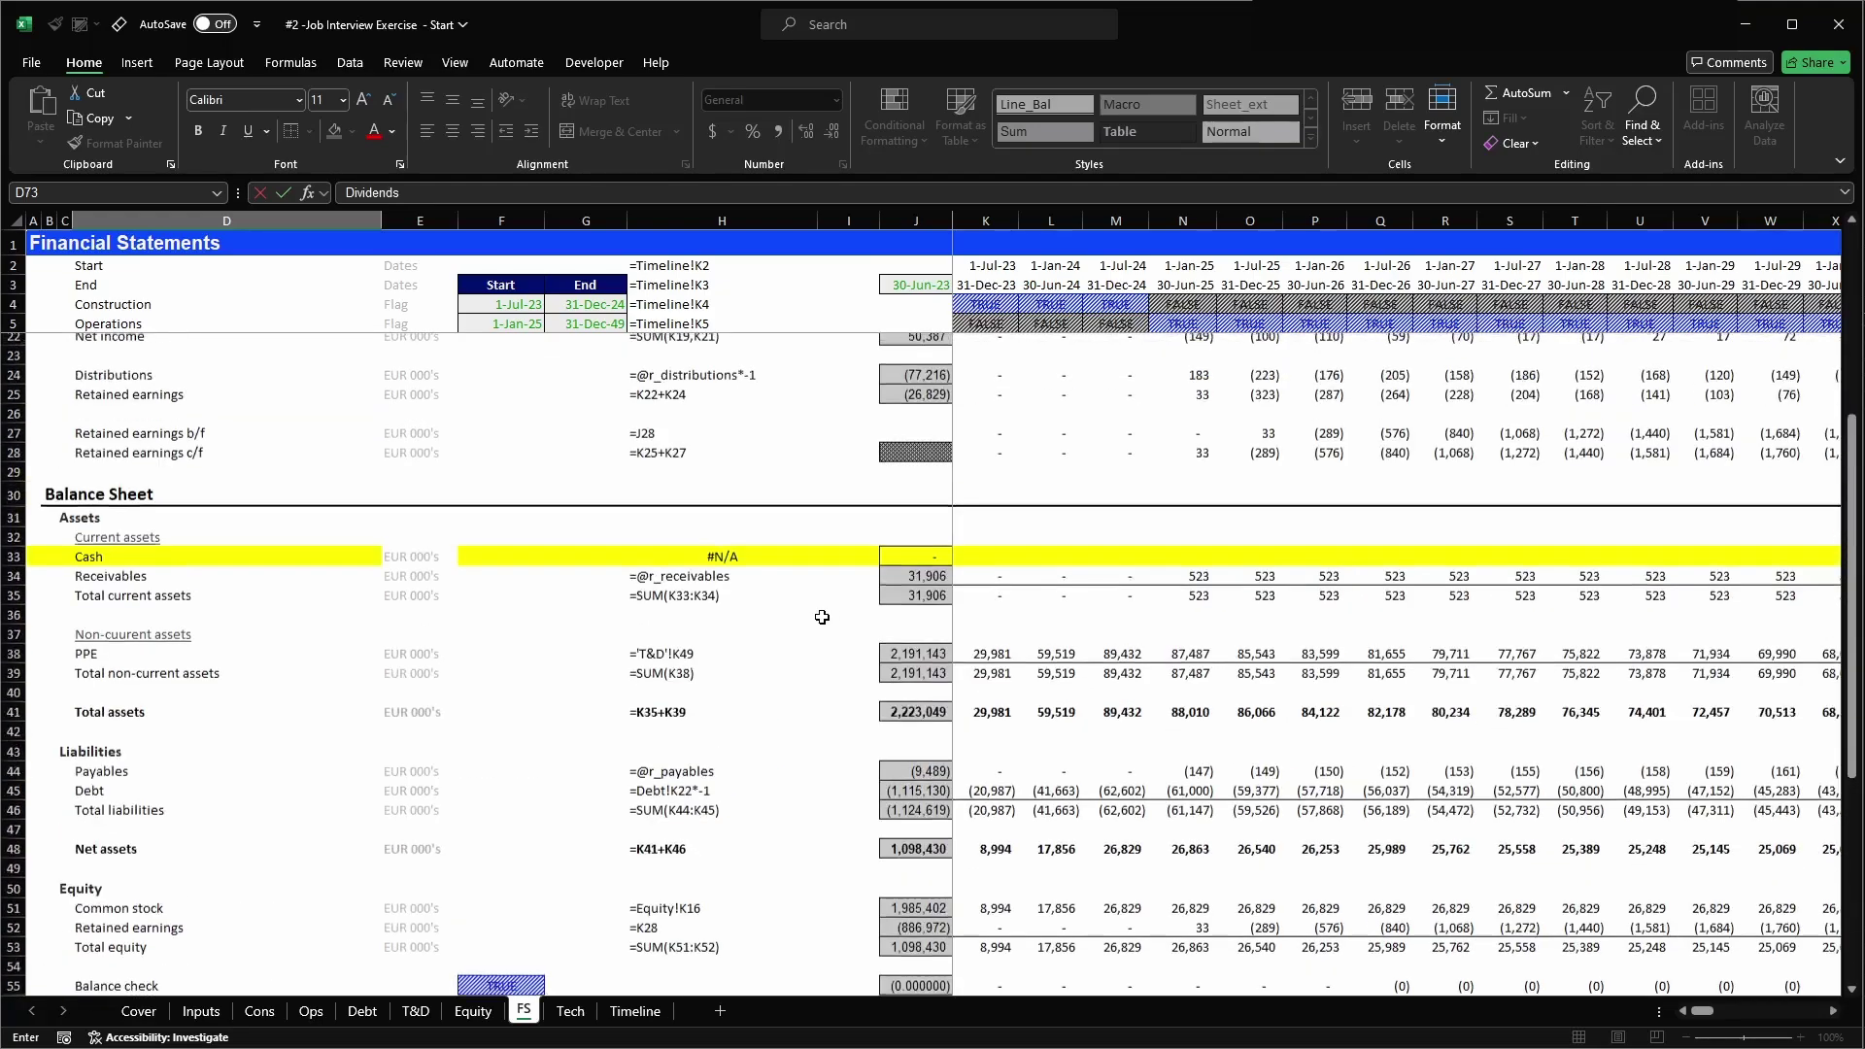
pyautogui.scroll(-6, 821, 617)
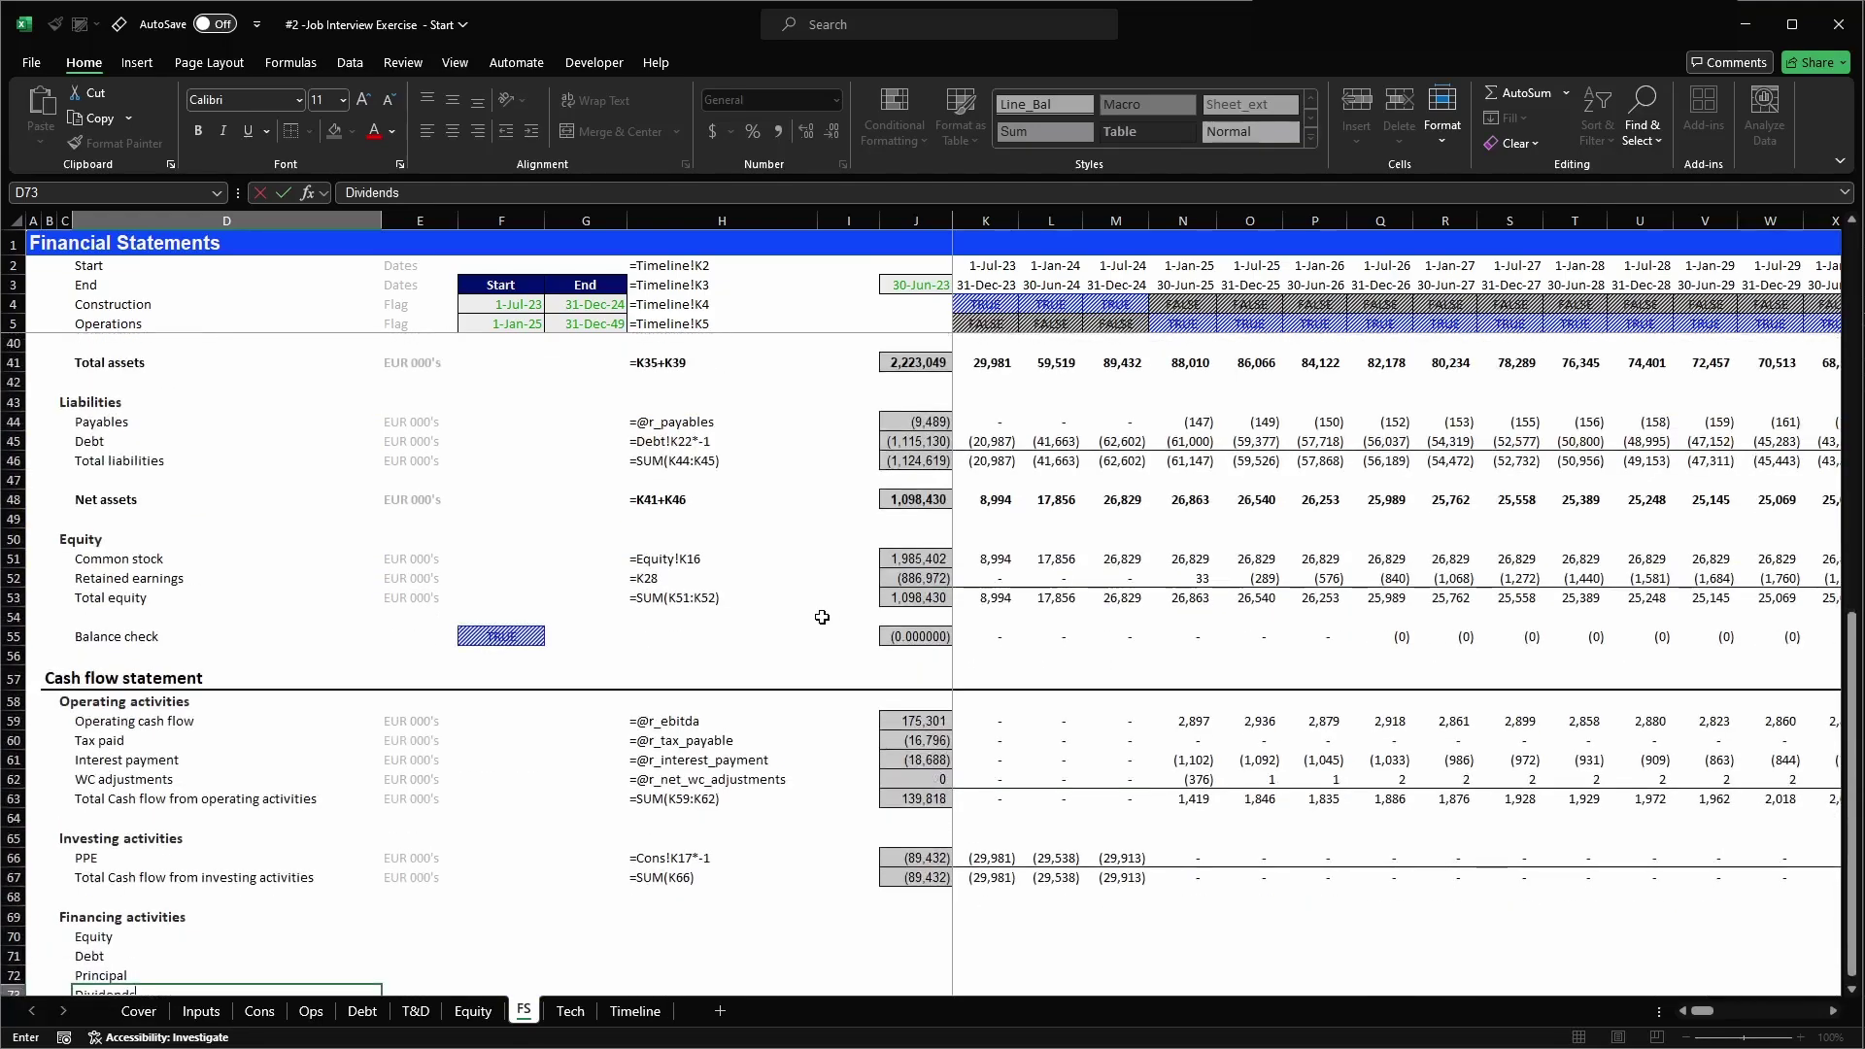
pyautogui.scroll(-3, 822, 617)
pyautogui.press('BackSpace')
pyautogui.press('BackSpace')
pyautogui.press('BackSpace')
pyautogui.press('BackSpace')
pyautogui.press('BackSpace')
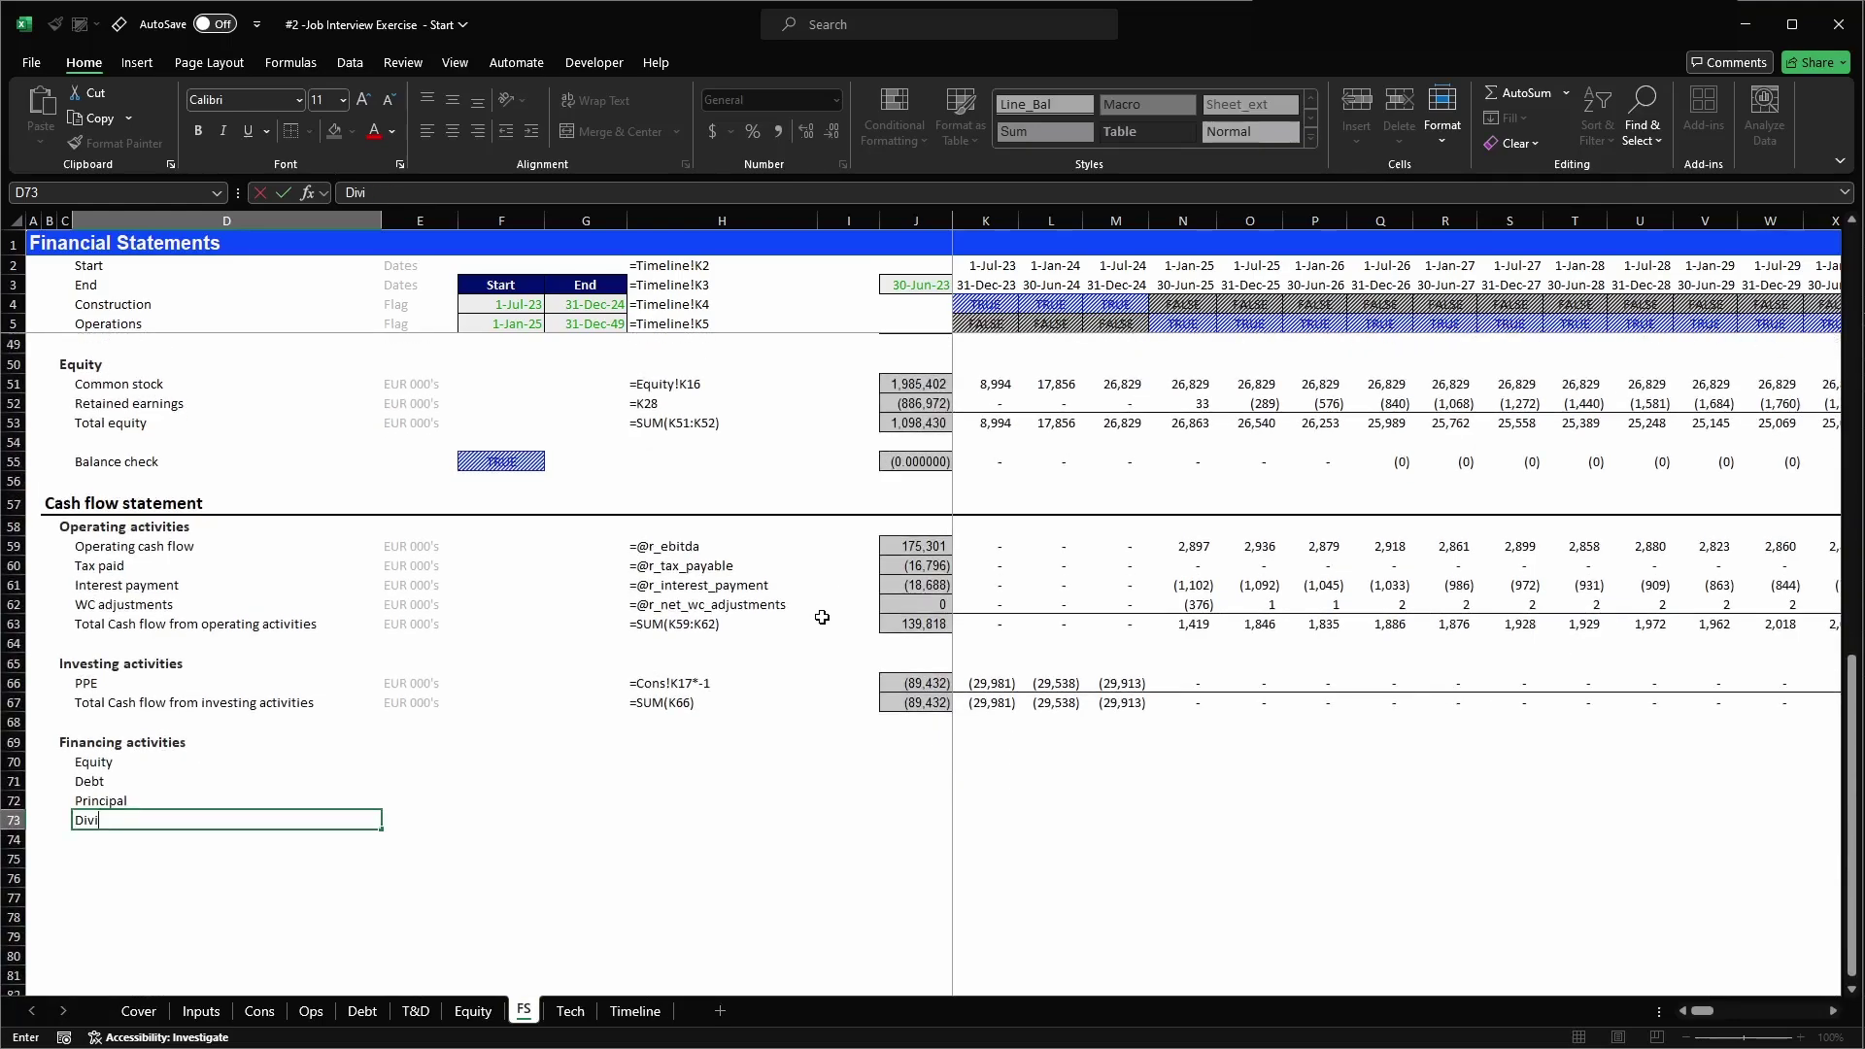
pyautogui.write('stributions')
pyautogui.hotkey('ctrl', 'Return')
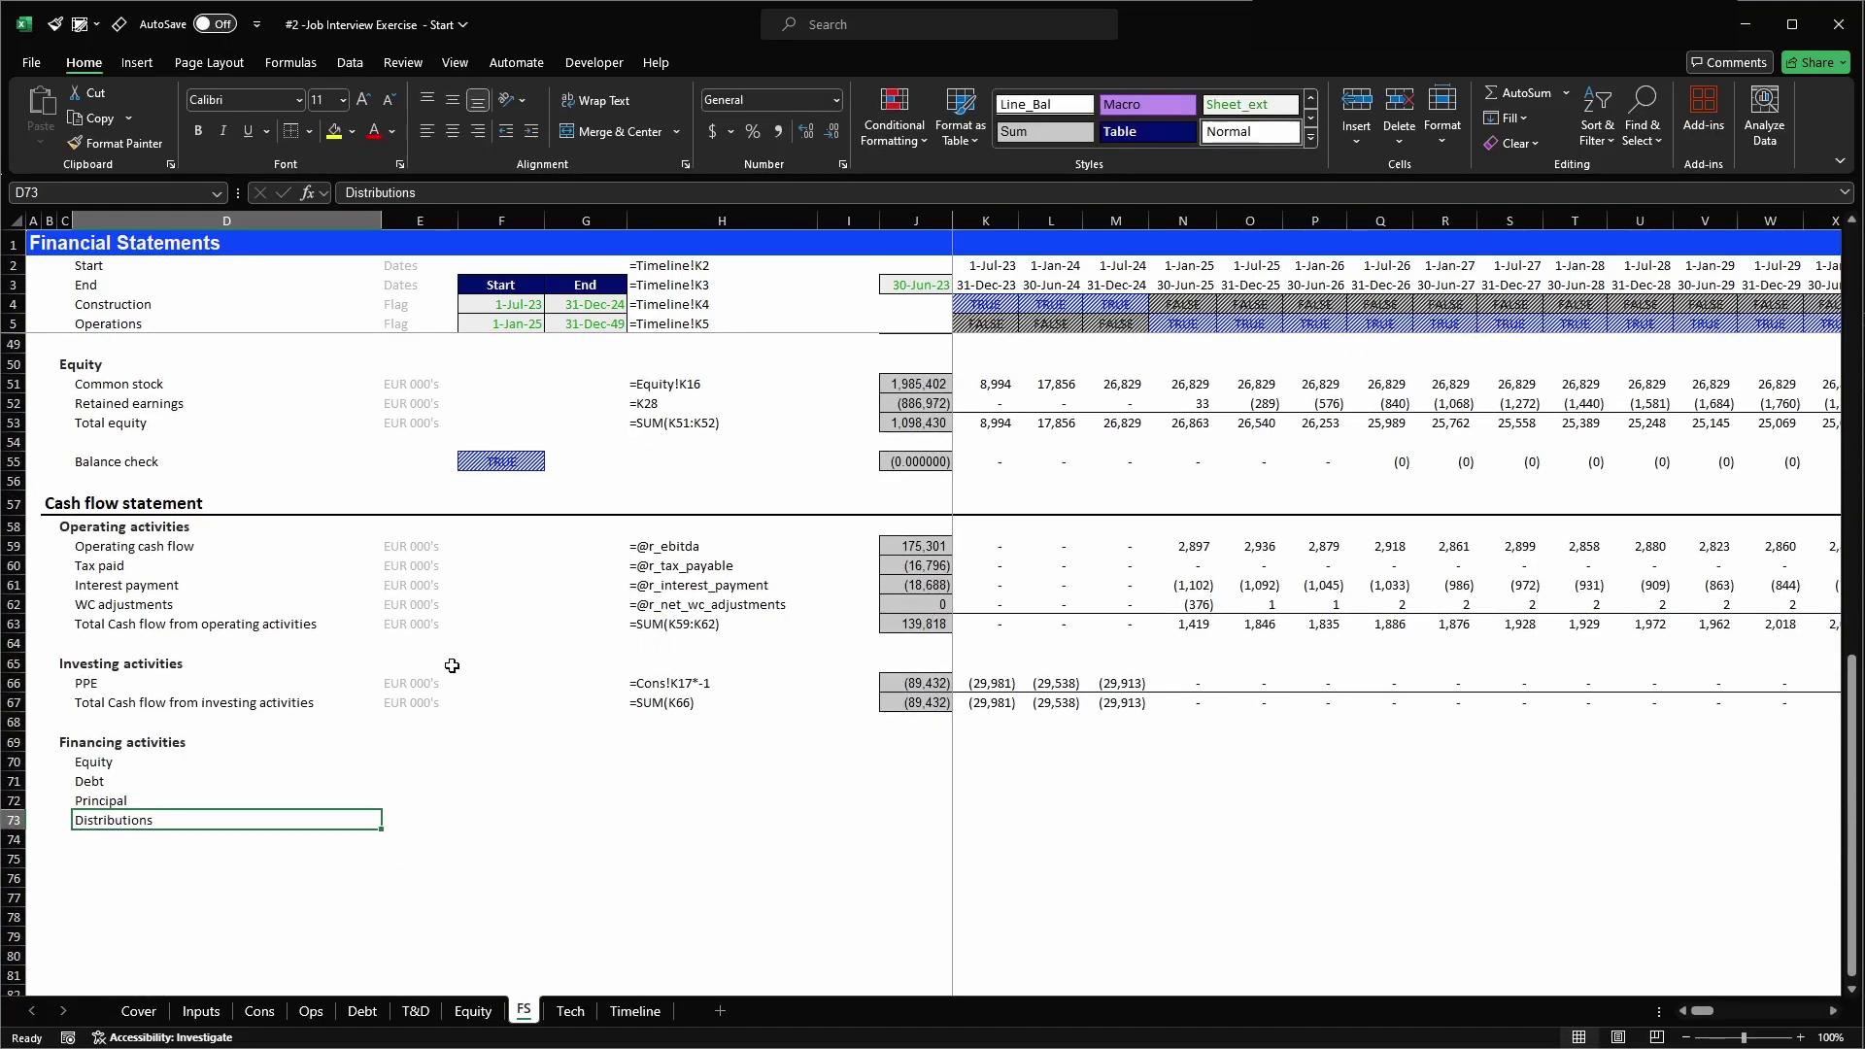
# - Copy the investing activities total label from D67 to D74 and reword it as "Total Cash flow from financing activities"
pyautogui.press('Up')
pyautogui.press('Up')
pyautogui.press('Up')
pyautogui.press('Up')
pyautogui.press('Up')
pyautogui.press('Up')
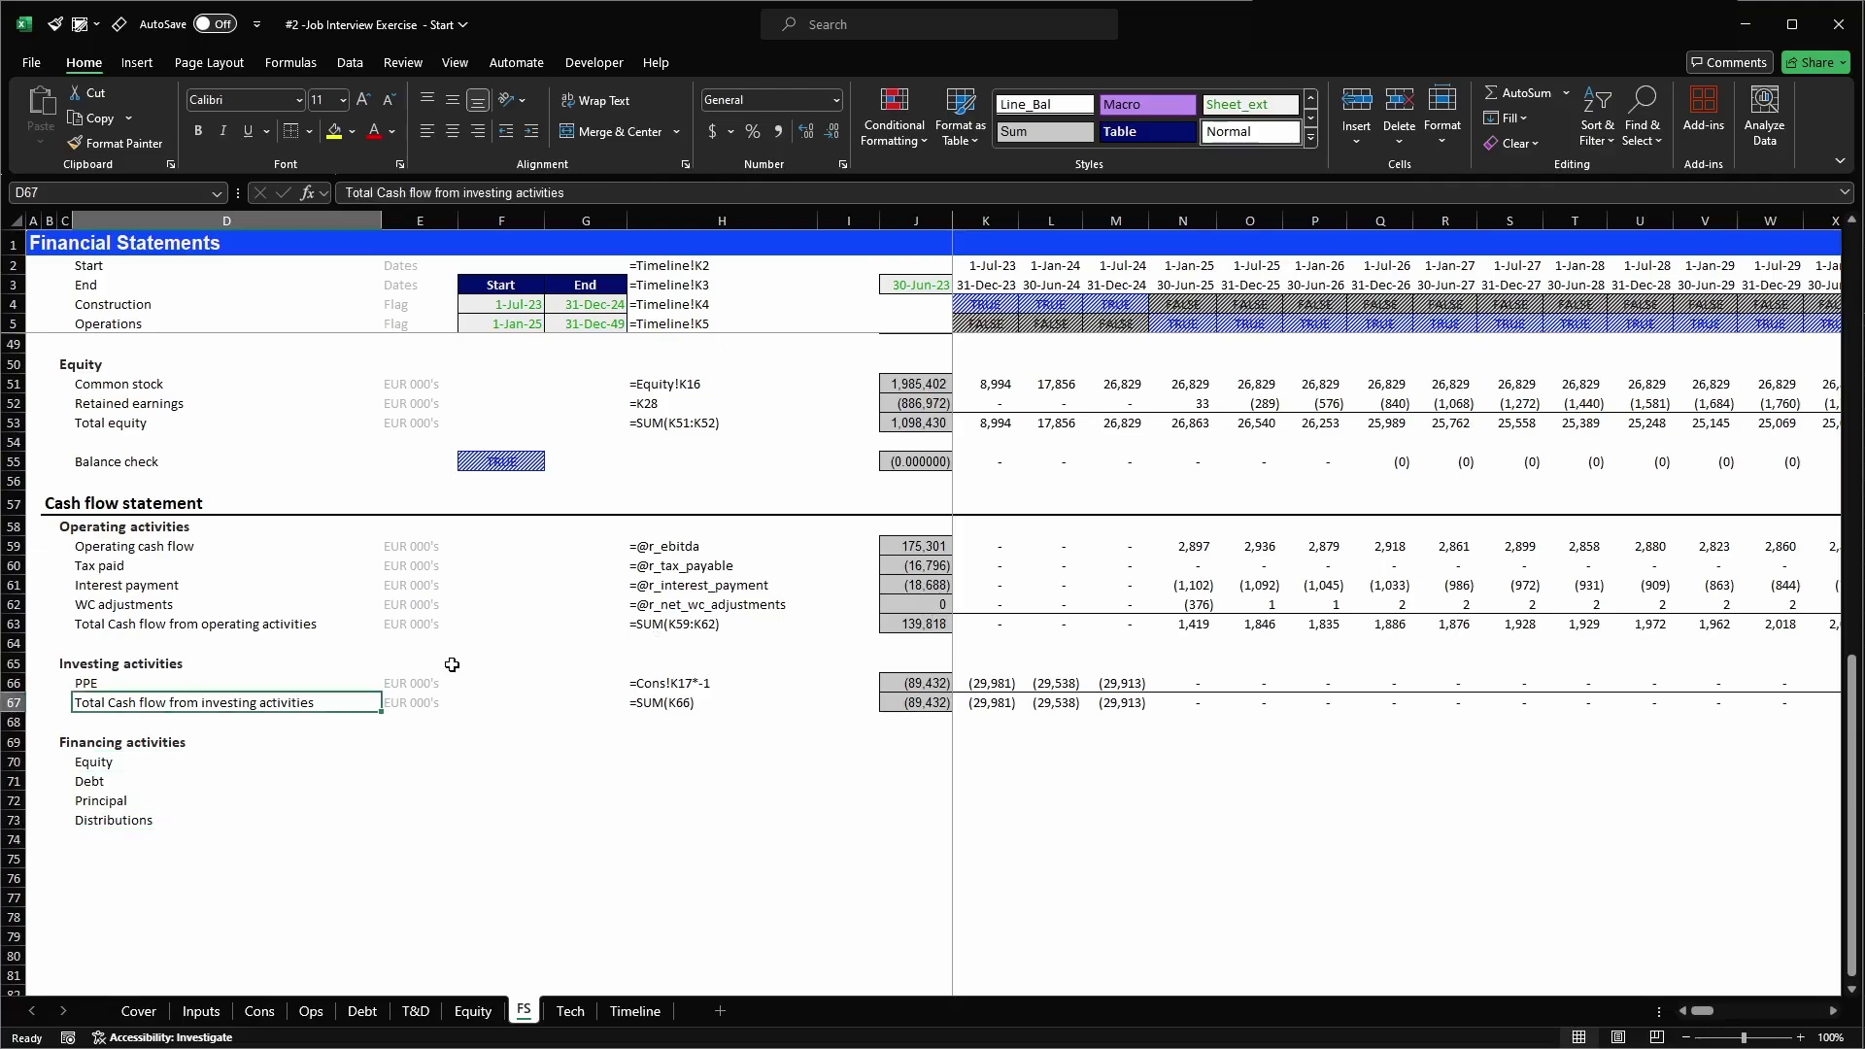
pyautogui.hotkey('ctrl', 'c')
pyautogui.hotkey('ctrl', 'Down')
pyautogui.hotkey('ctrl', 'Down')
pyautogui.hotkey('ctrl', 'Down')
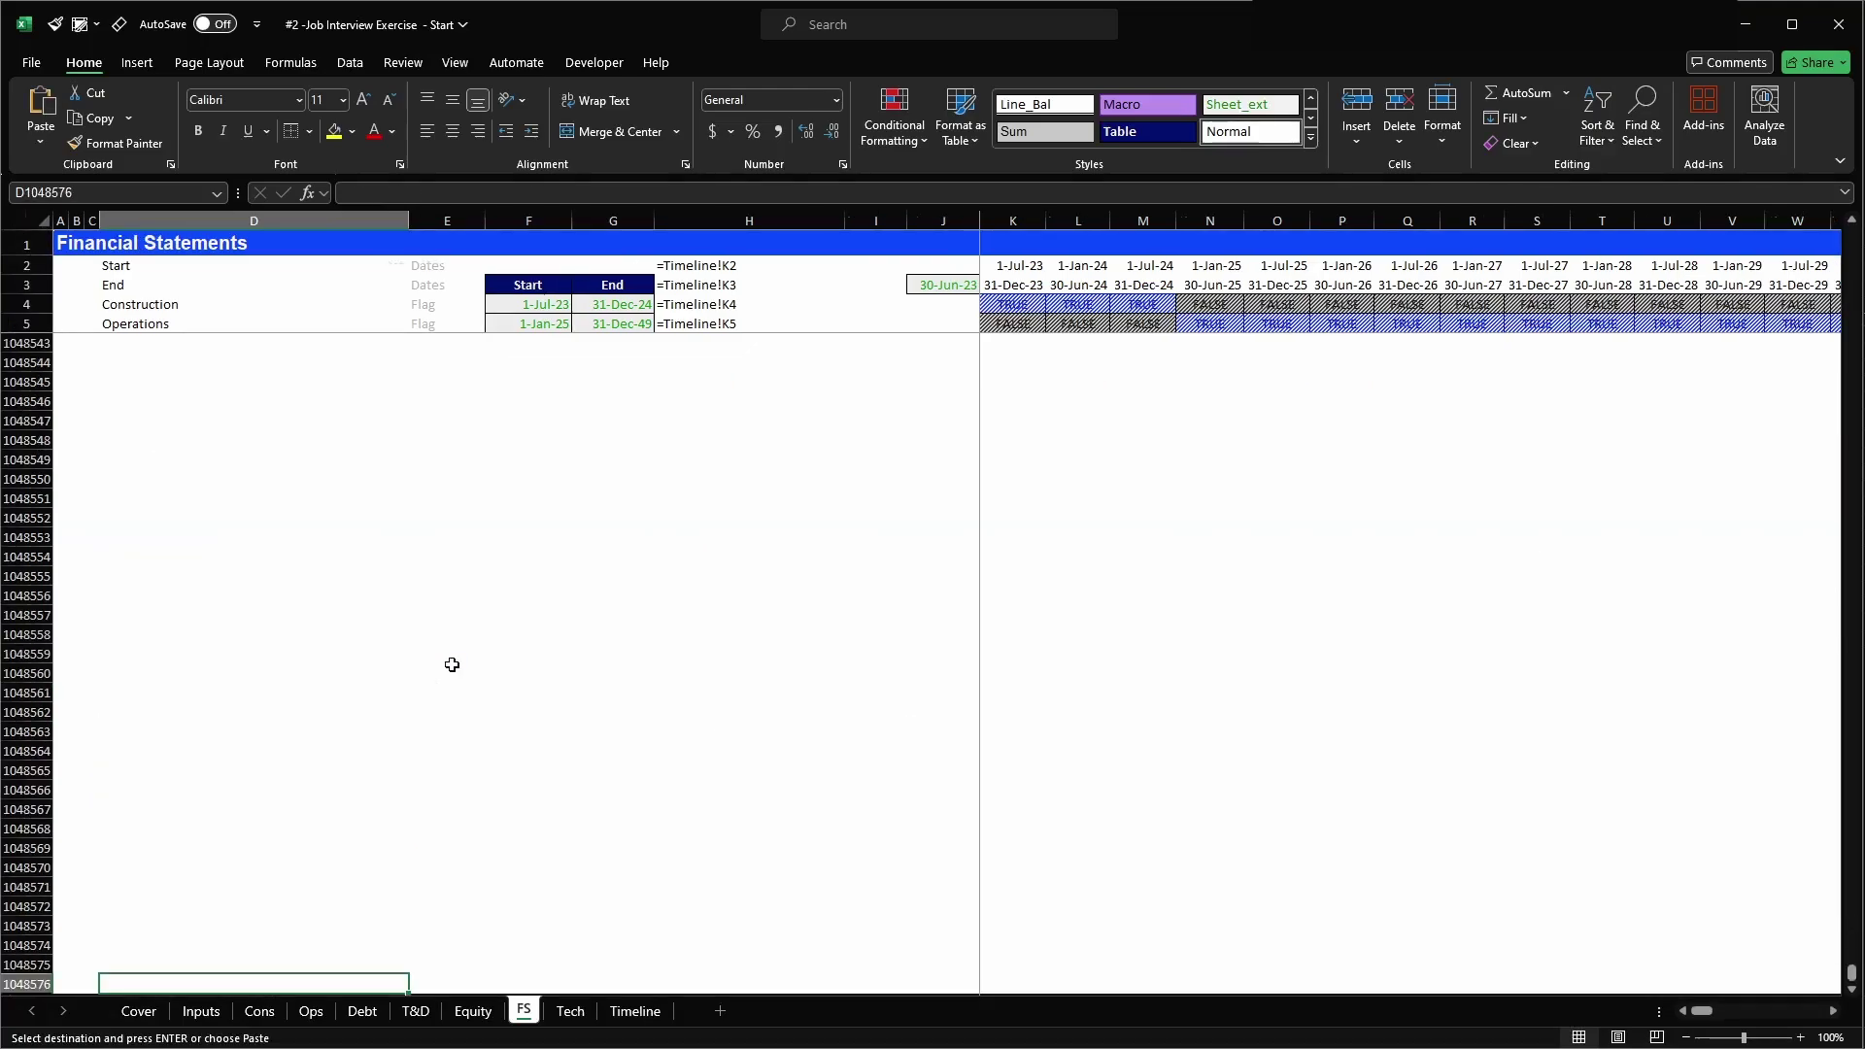
pyautogui.hotkey('ctrl', 'Up')
pyautogui.press('Down')
pyautogui.press('Return')
pyautogui.press('F2')
pyautogui.hotkey('ctrl', 'Left')
pyautogui.hotkey('ctrl', 'shift', 'Left')
pyautogui.write('financing')
pyautogui.press('Return')
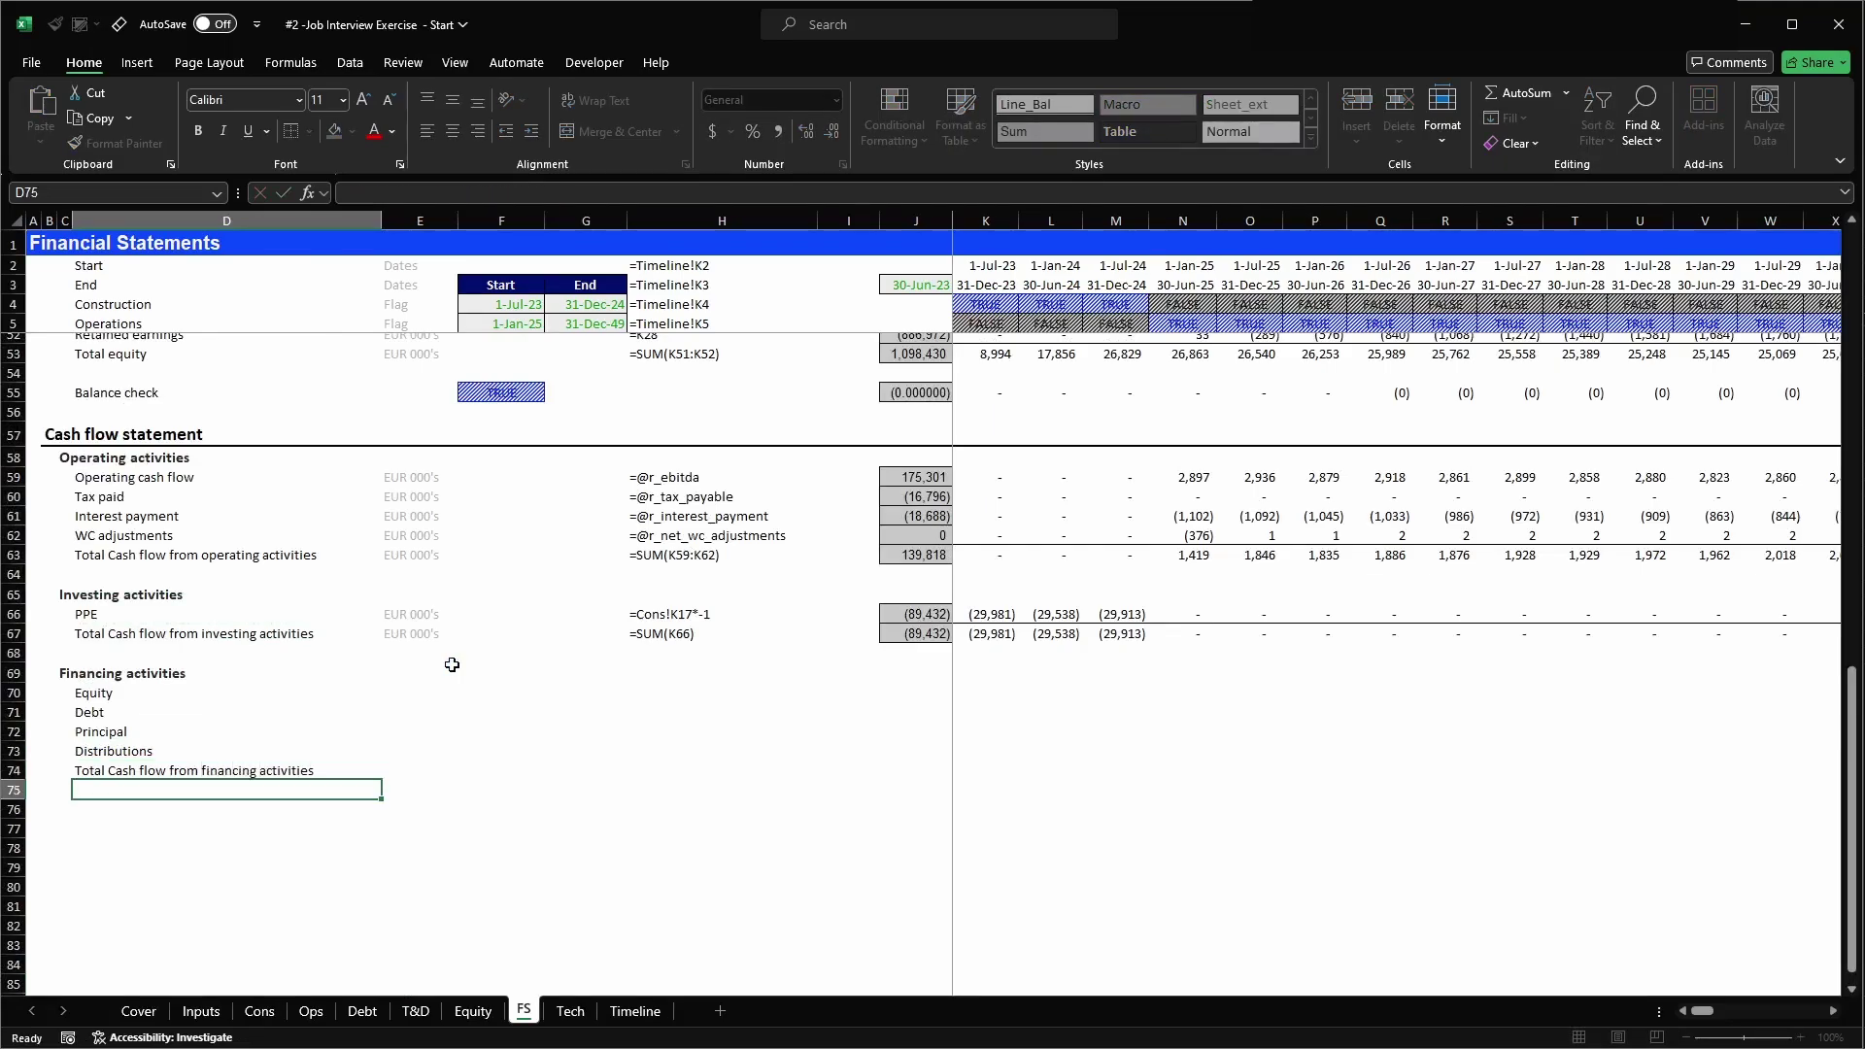
# - Copy the interest payment row's unit, formula text, total and first-period cells (E61:K61) into financing rows 70 to 74
pyautogui.click(413, 546)
pyautogui.click(414, 519)
pyautogui.moveTo(415, 518); pyautogui.dragTo(976, 516)
pyautogui.hotkey('ctrl', 'c')
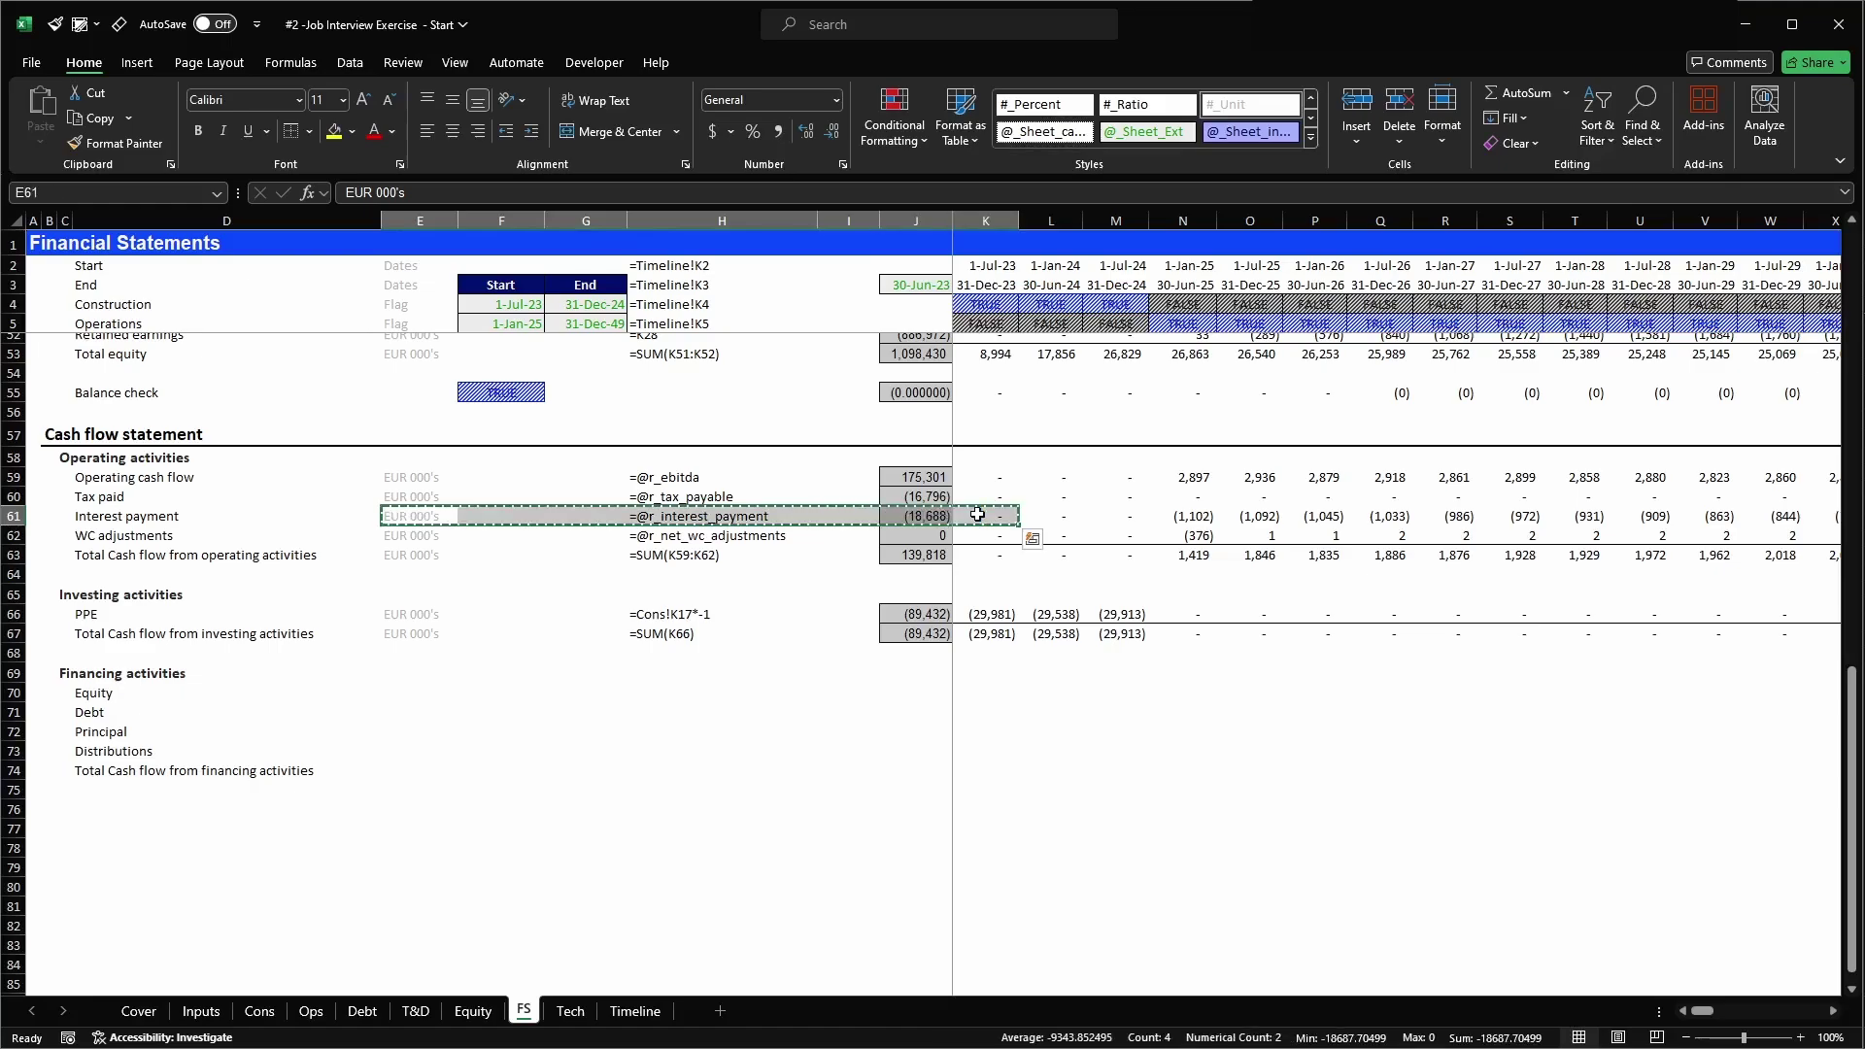
pyautogui.press('Down')
pyautogui.press('Down')
pyautogui.press('Down')
pyautogui.press('Down')
pyautogui.press('Down')
pyautogui.press('Down')
pyautogui.press('Down')
pyautogui.press('Down')
pyautogui.press('Down')
pyautogui.hotkey('shift', 'Down')
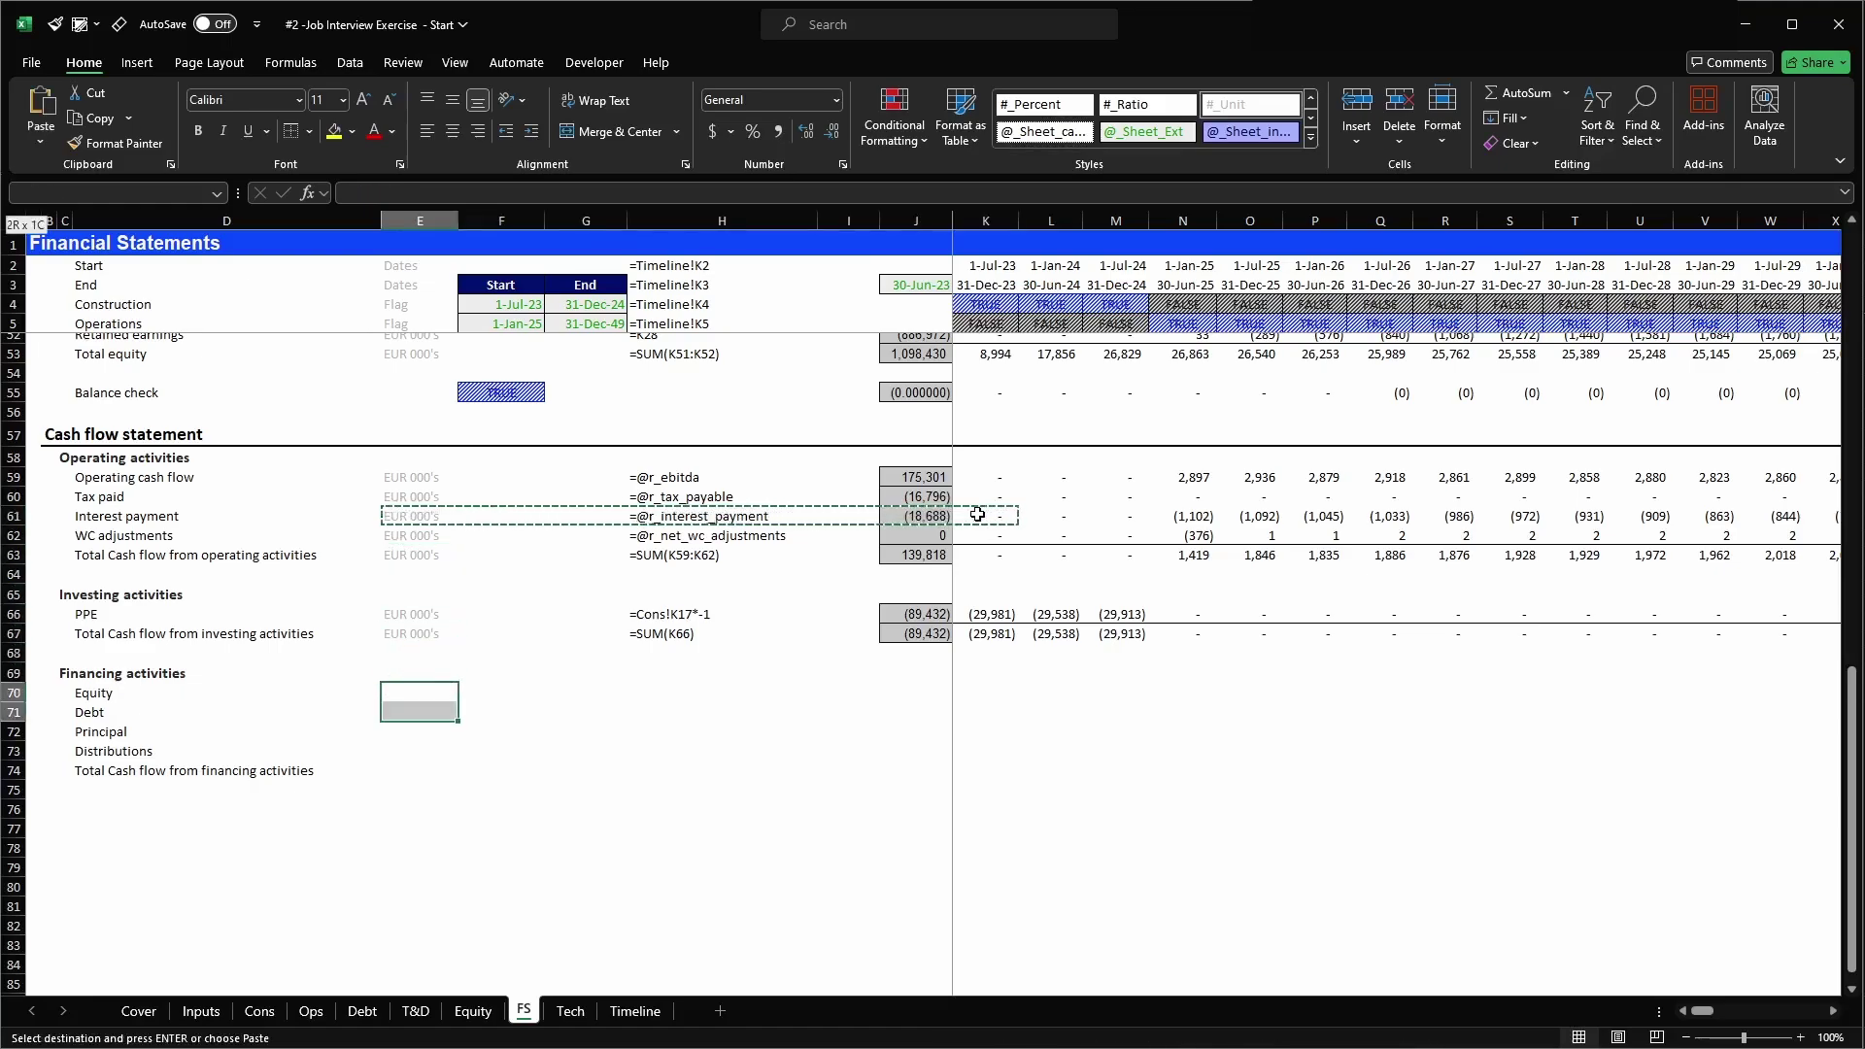
pyautogui.hotkey('shift', 'Down')
pyautogui.hotkey('shift', 'Down')
pyautogui.hotkey('shift', 'Down')
pyautogui.press('Return')
# - Link the first-period equity cash flow in K70 to the Construction sheet's equity source with =Cons!K20
pyautogui.press('Right')
pyautogui.press('Right')
pyautogui.press('Right')
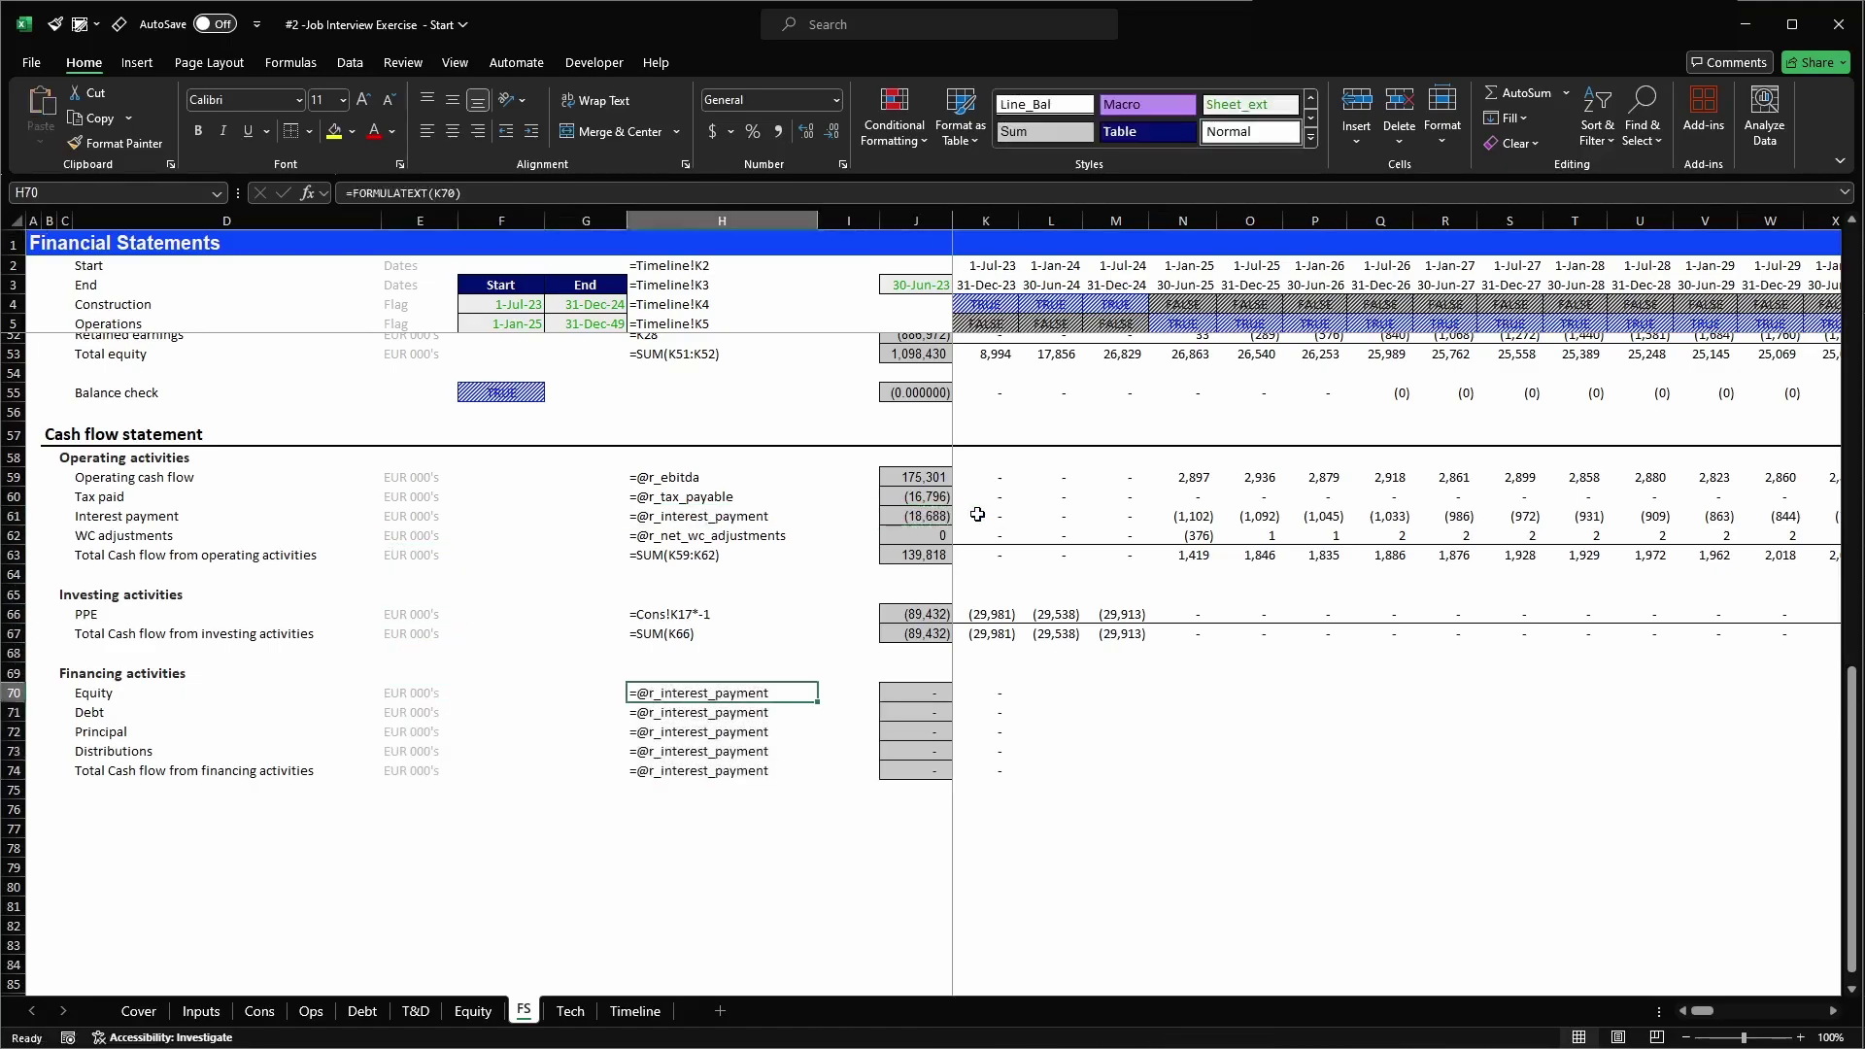
pyautogui.press('Right')
pyautogui.press('Right')
pyautogui.press('Right')
pyautogui.press('F2')
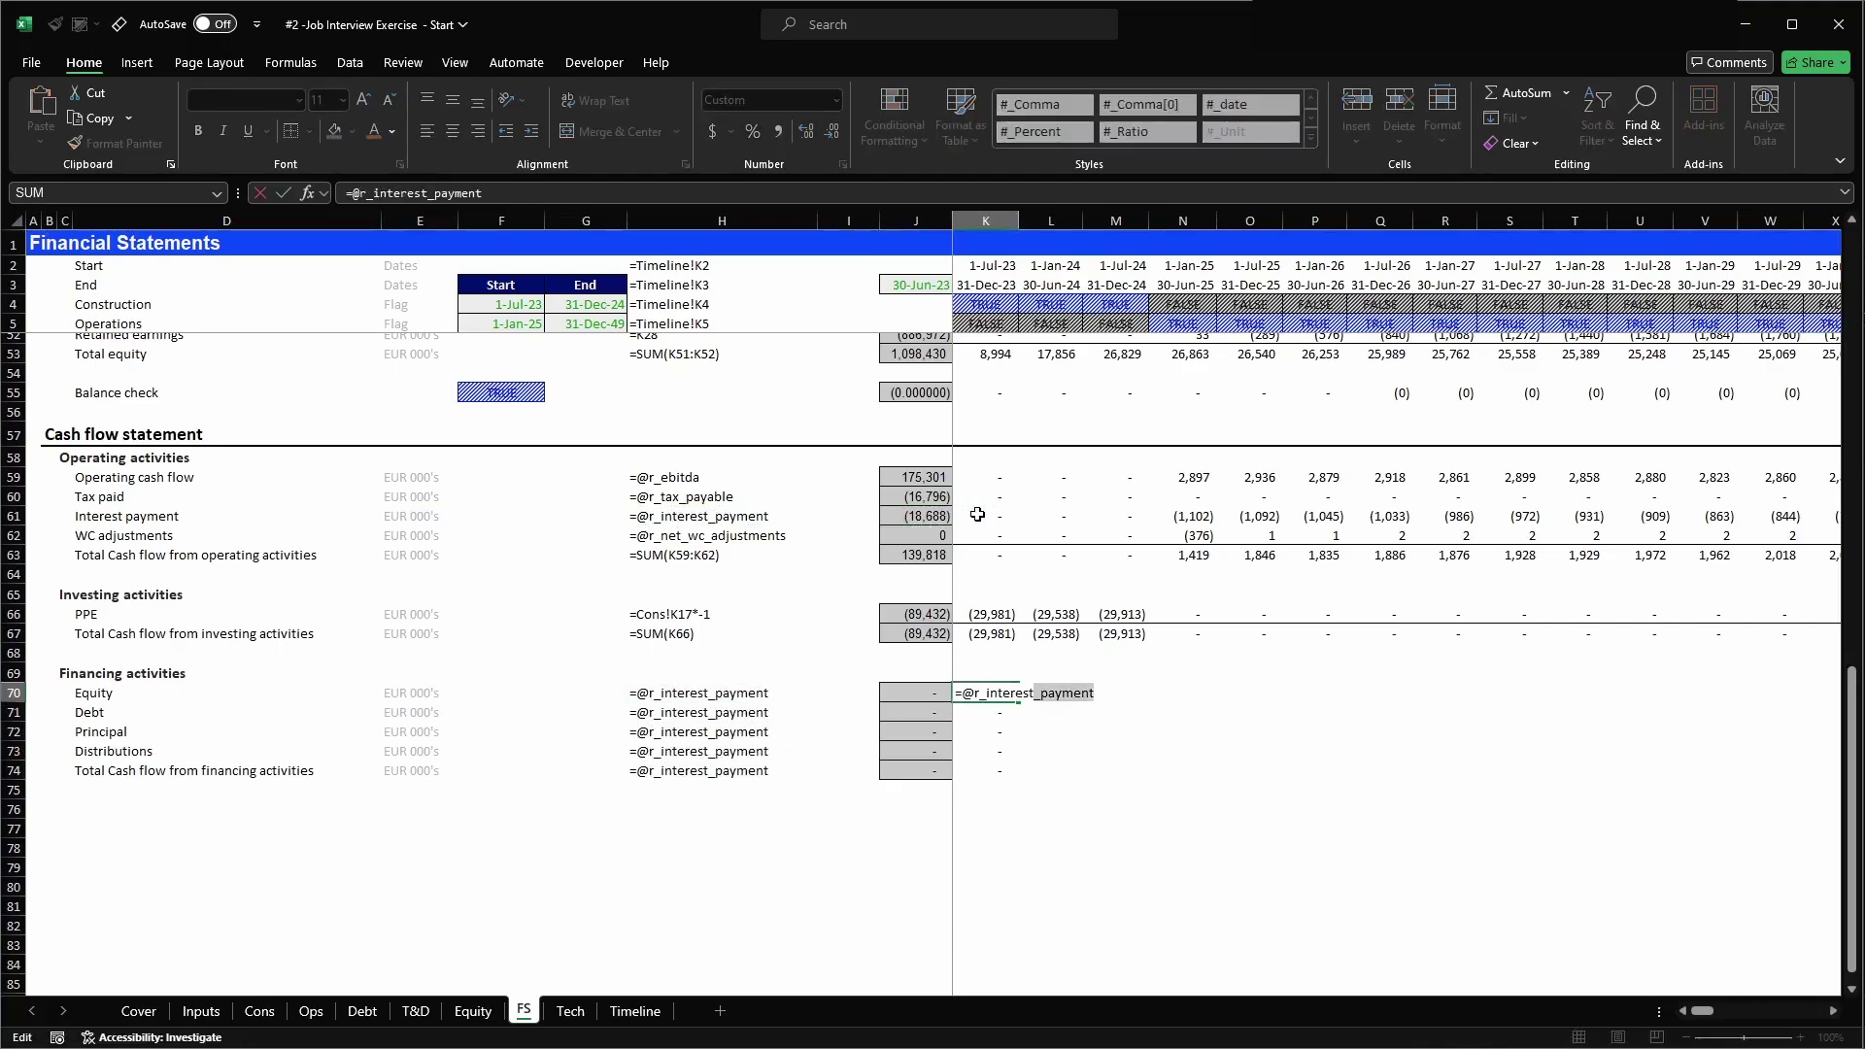
pyautogui.hotkey('ctrl', 'shift', 'Left')
pyautogui.press('Escape')
pyautogui.write('=')
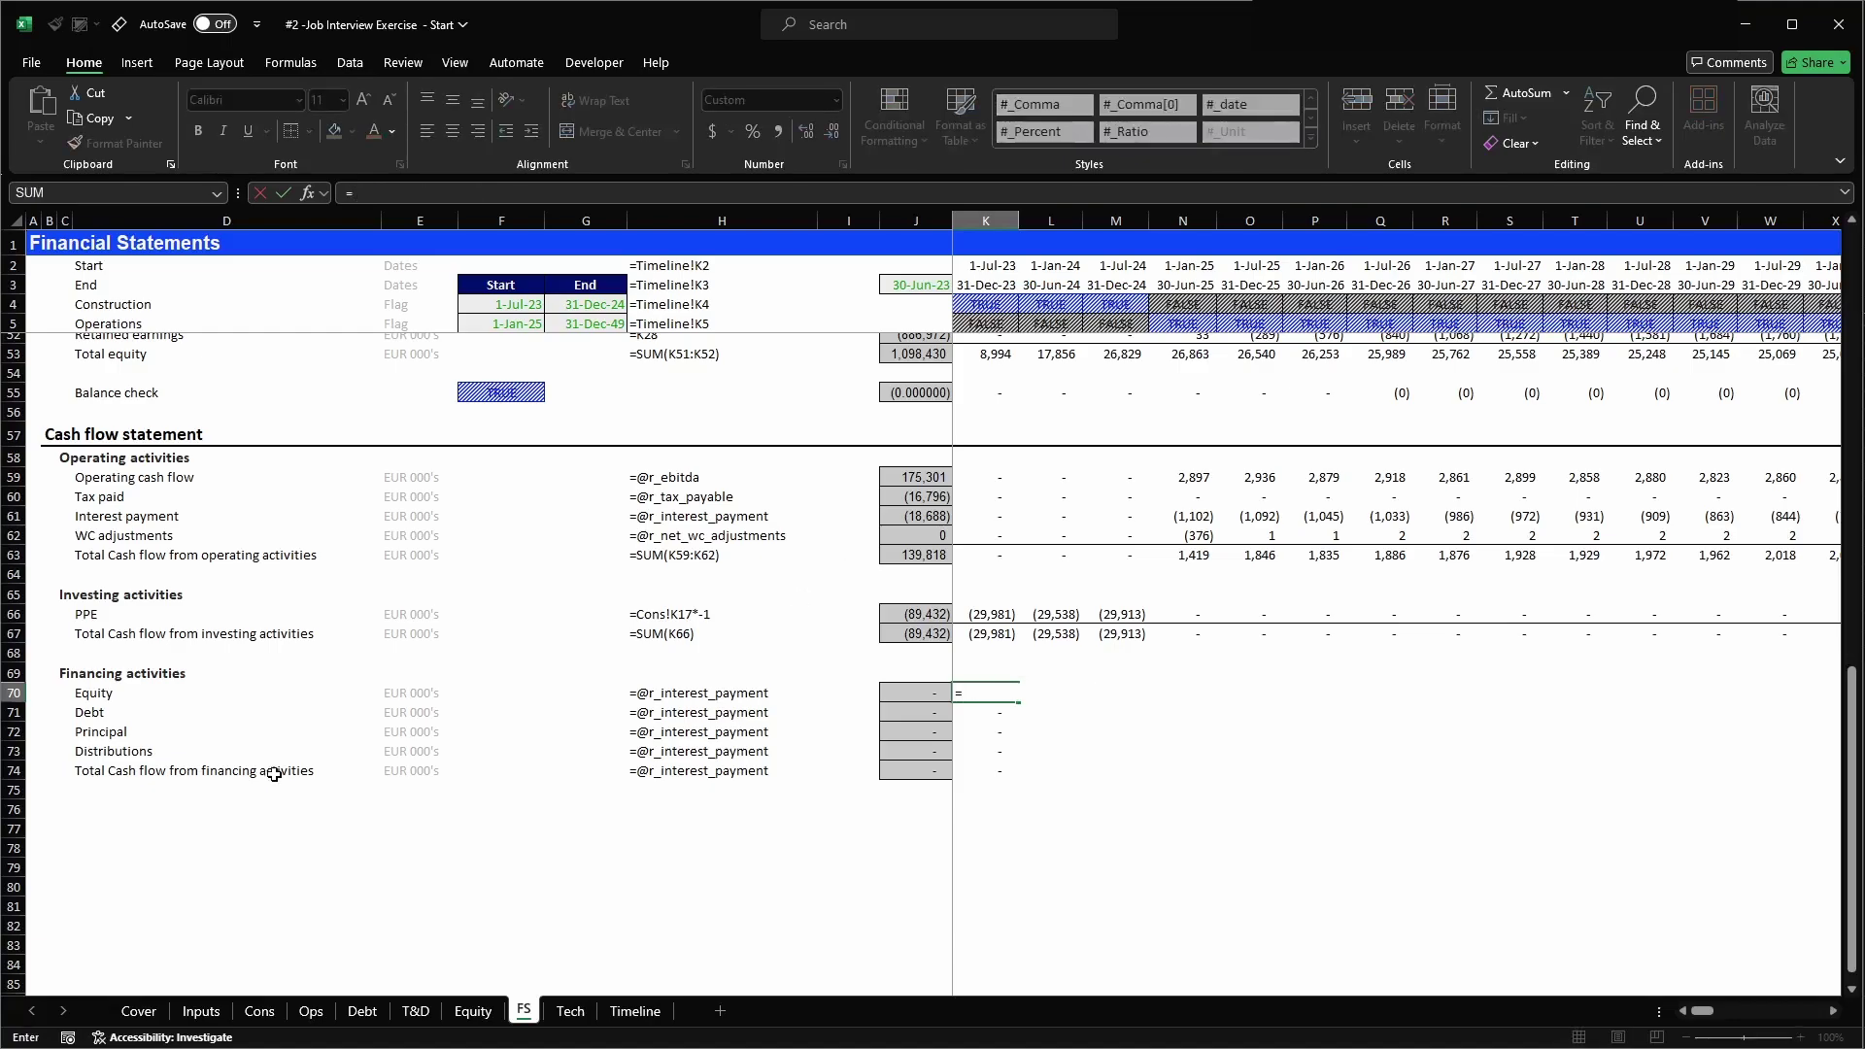
pyautogui.click(259, 1011)
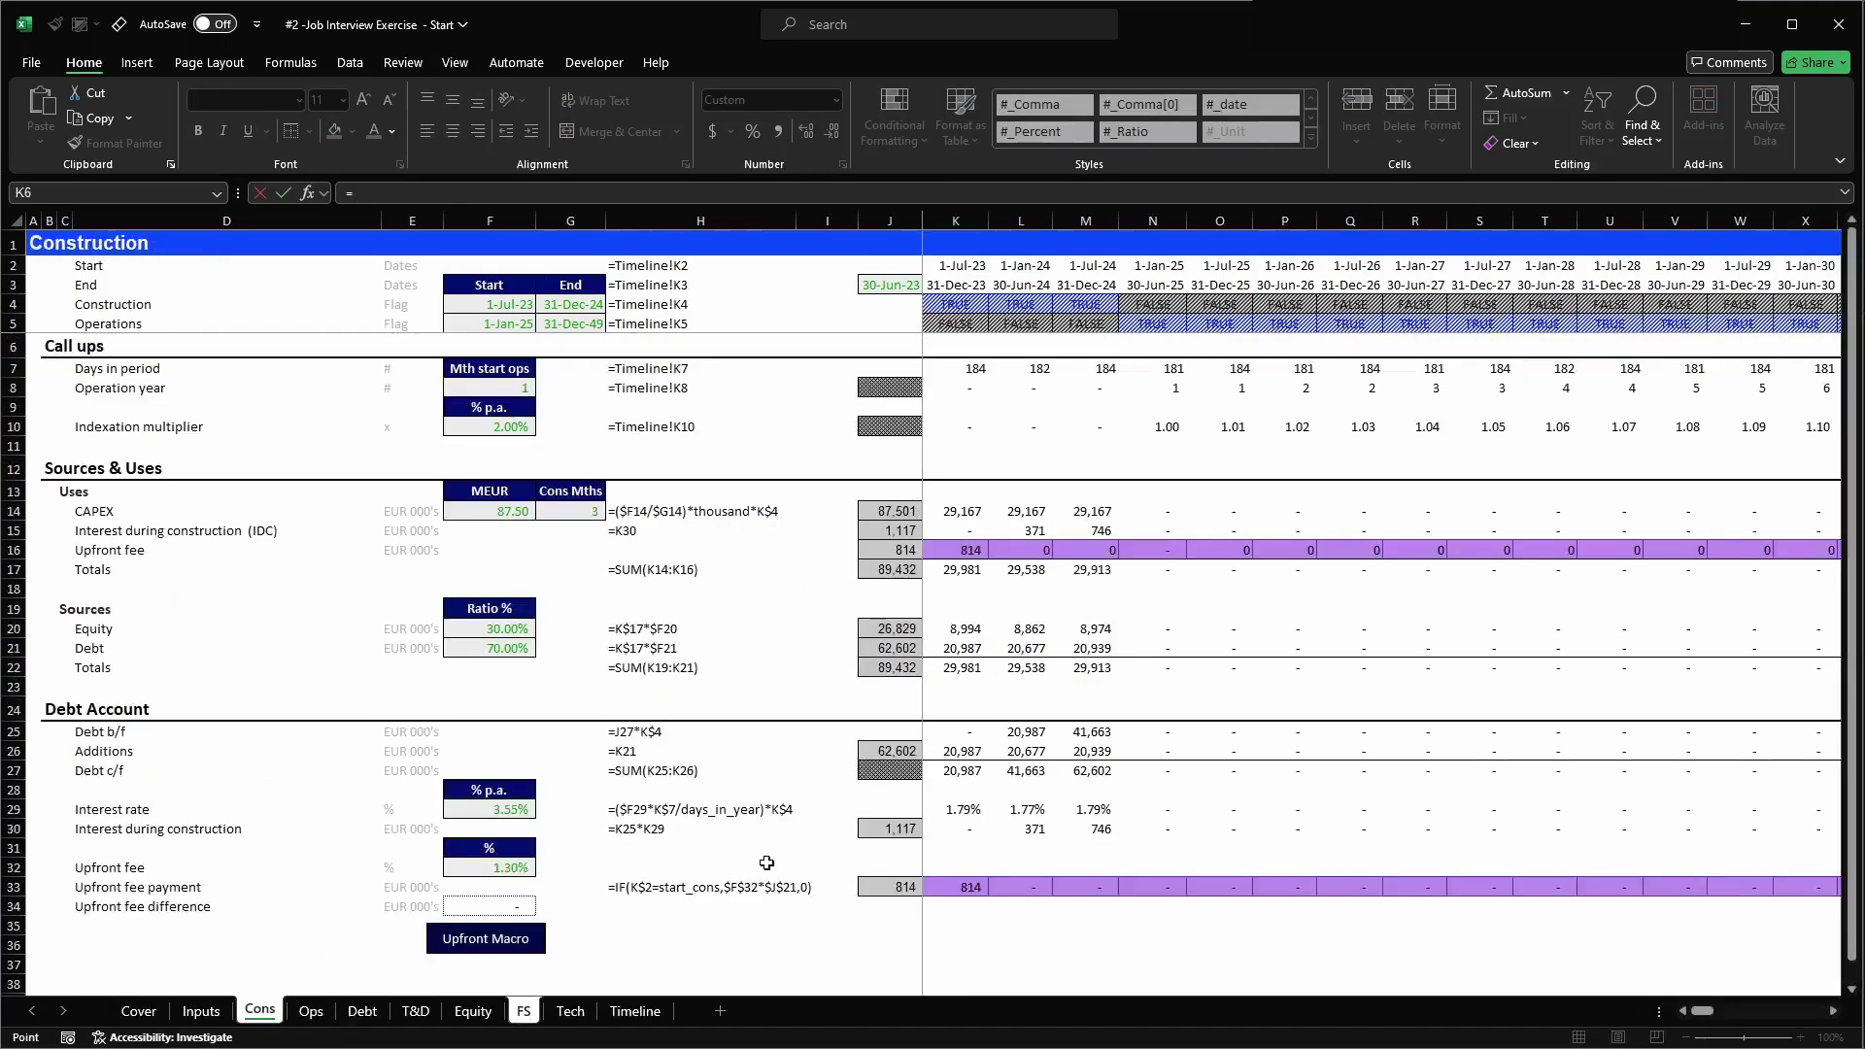
pyautogui.click(953, 626)
pyautogui.press('Return')
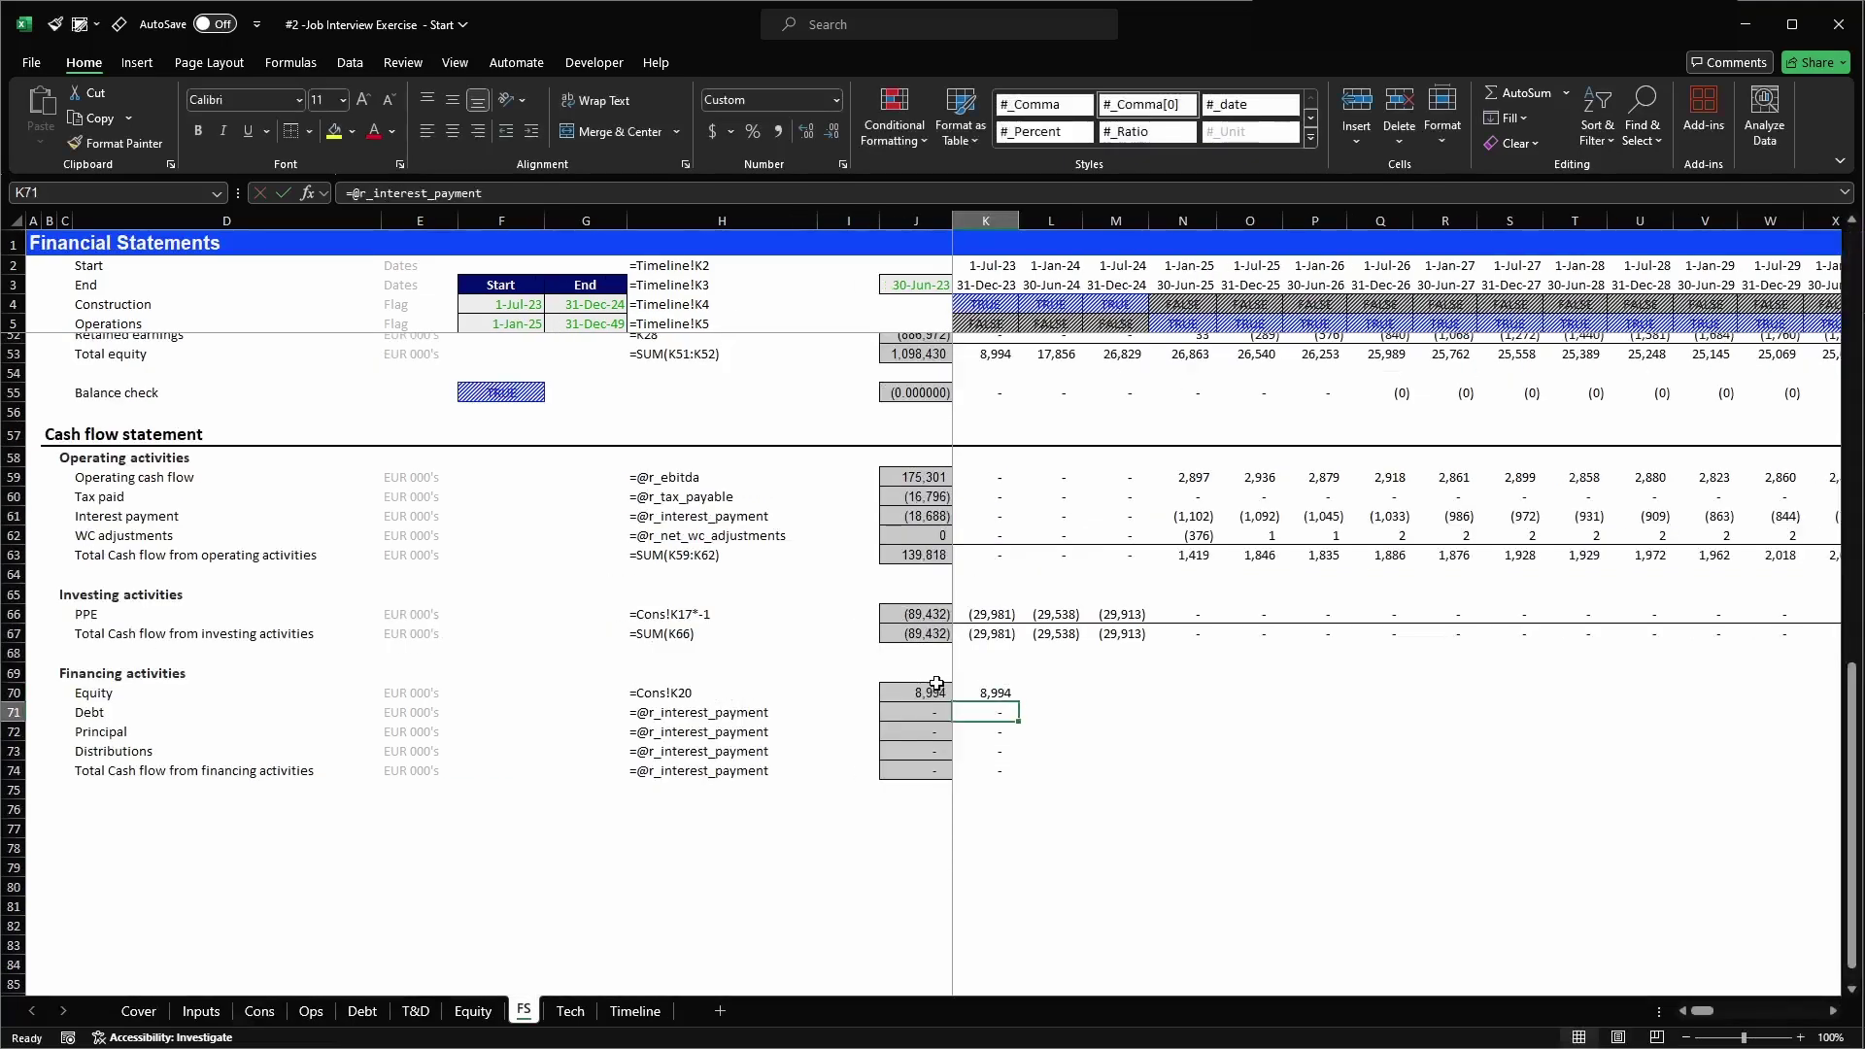
# - Fill the equity formula down to debt in K71 as =Cons!K21, and copy K70:K71 across the timeline periods
pyautogui.hotkey('ctrl', 'd')
pyautogui.hotkey('shift', 'Up')
pyautogui.hotkey('ctrl', 'c')
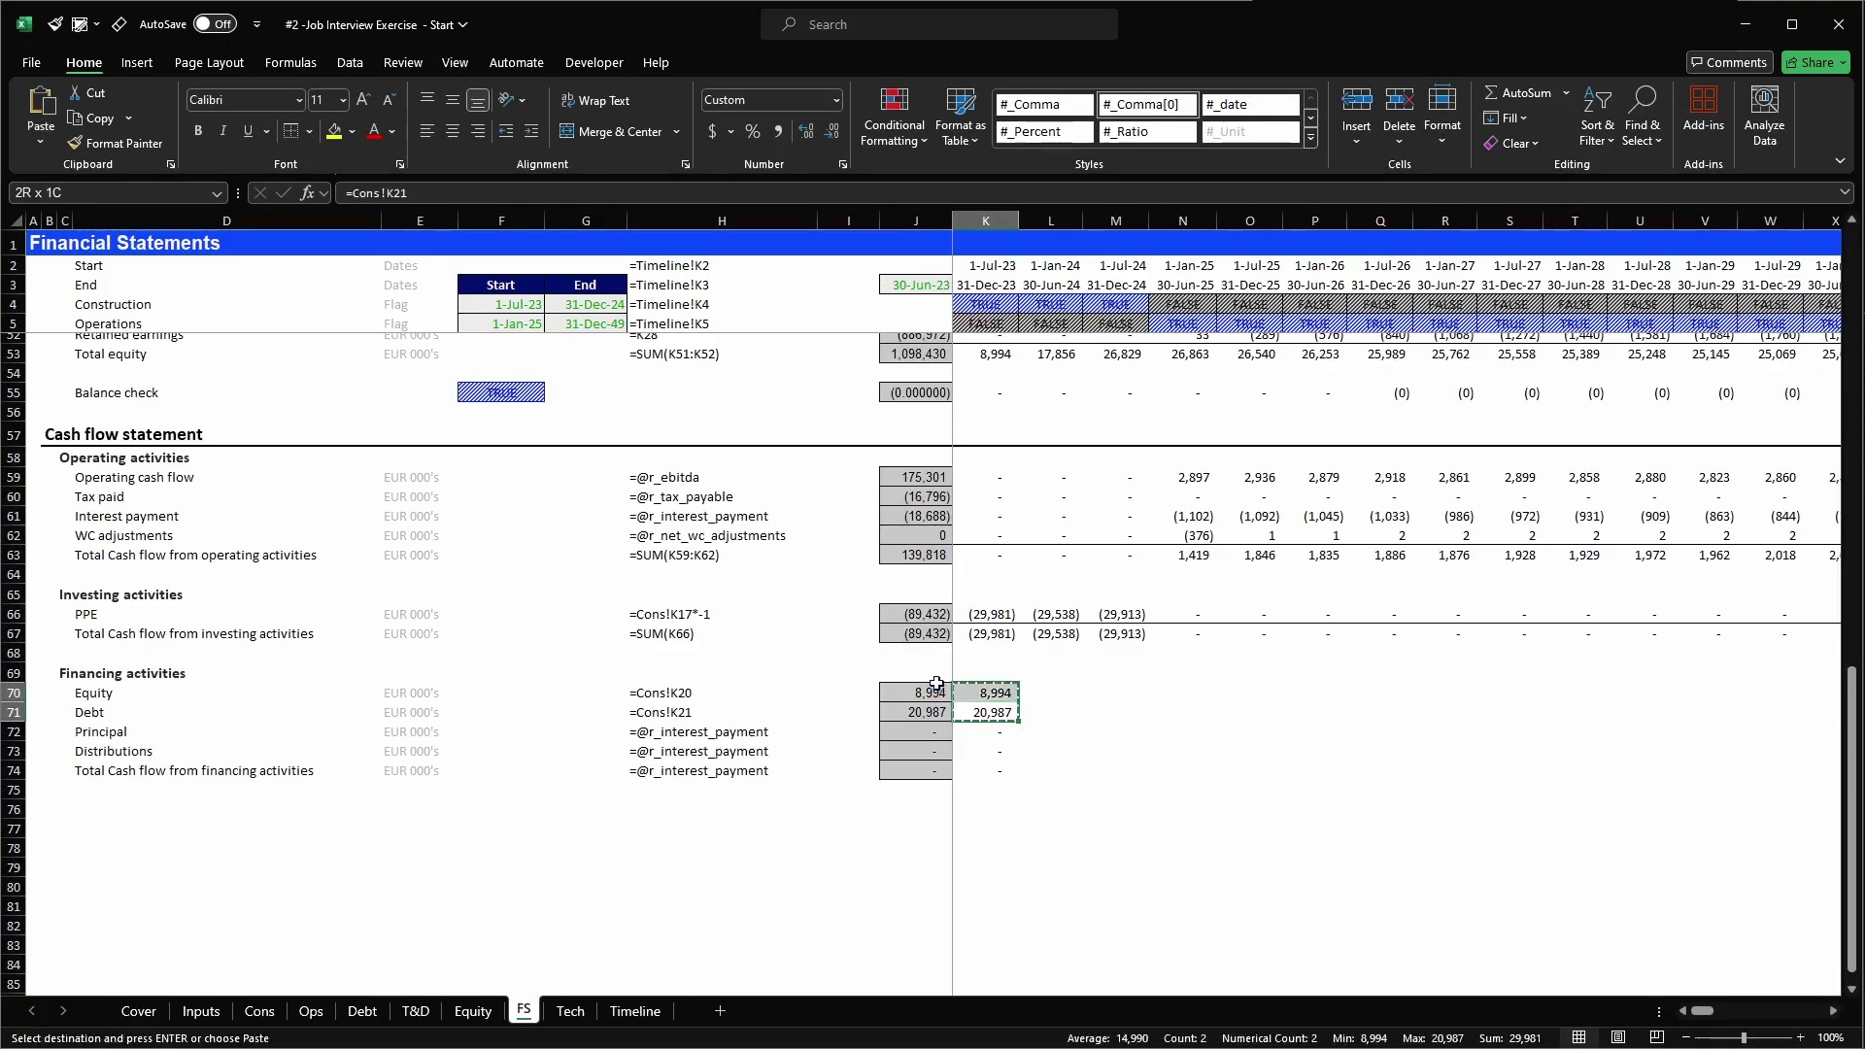
pyautogui.hotkey('ctrl', 'shift', 'Right')
pyautogui.press('Return')
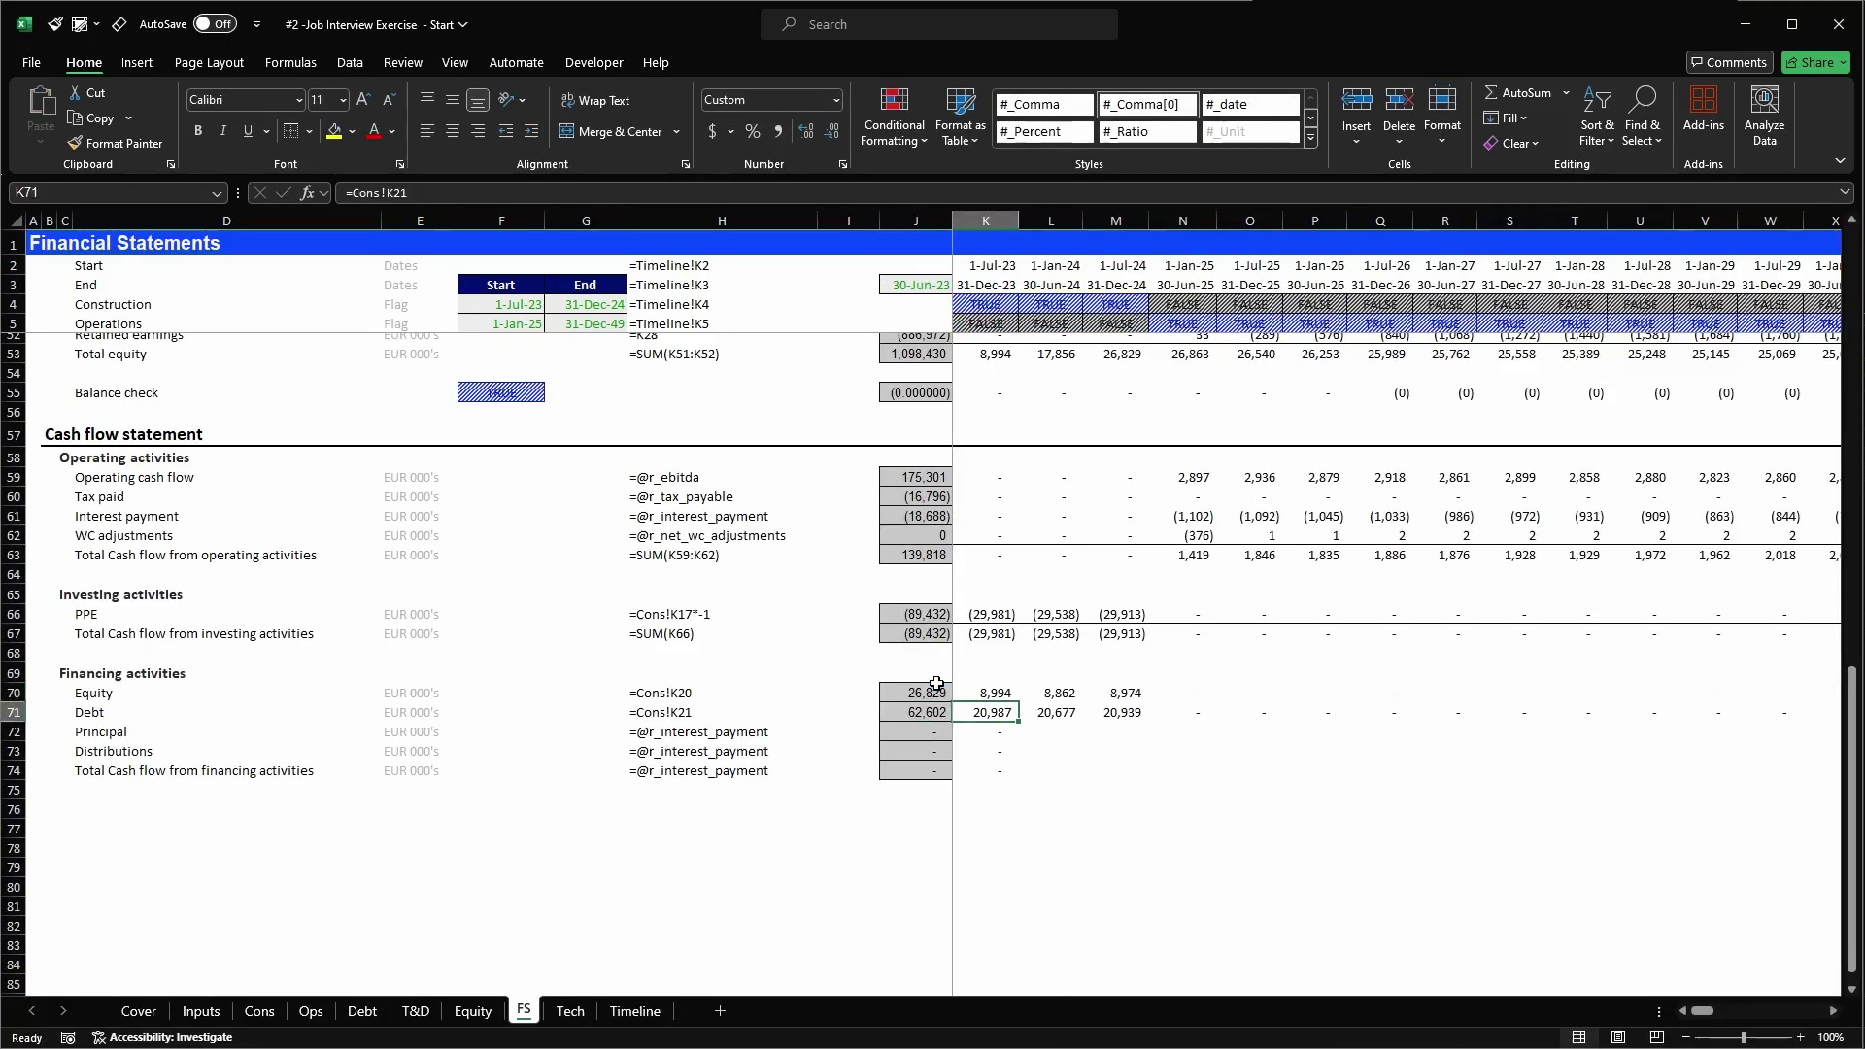
pyautogui.press('Down')
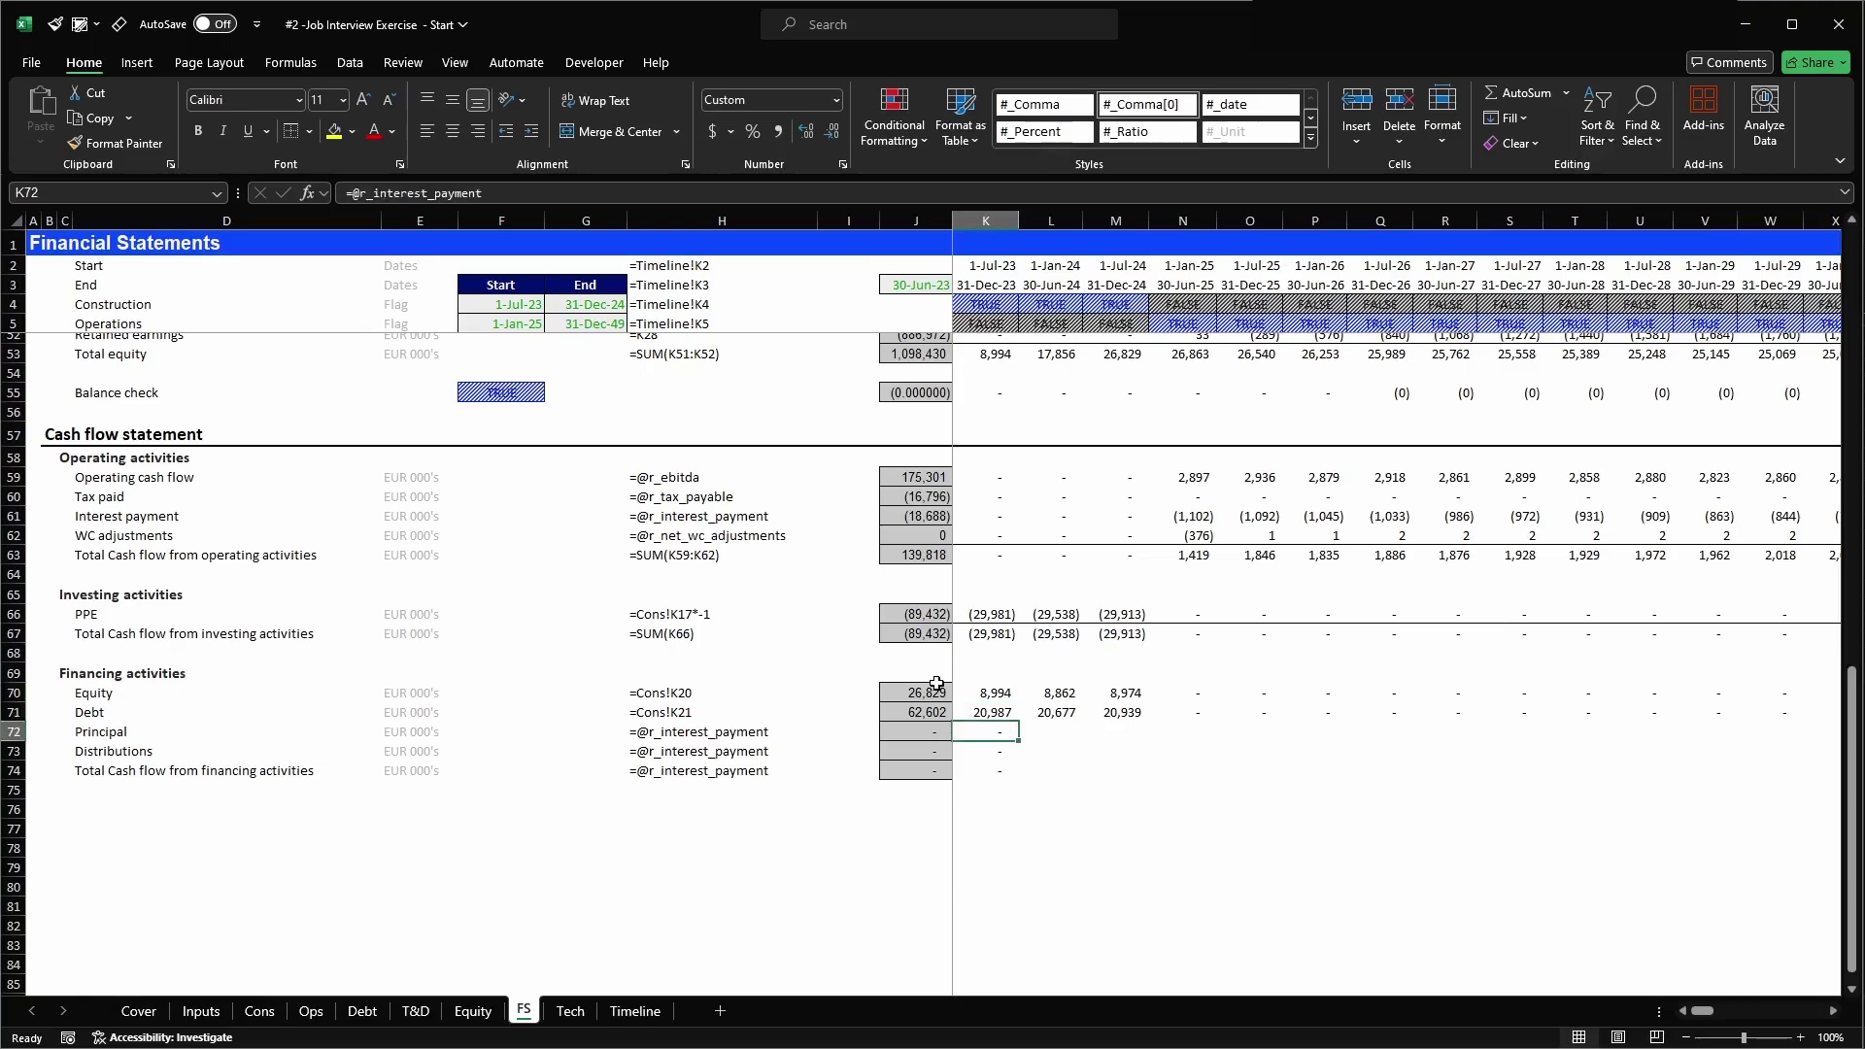
pyautogui.press('F2')
pyautogui.press('Left')
pyautogui.press('Left')
pyautogui.press('Left')
pyautogui.press('Left')
pyautogui.press('Left')
pyautogui.press('Left')
pyautogui.press('Left')
pyautogui.press('Left')
pyautogui.press('Left')
pyautogui.press('Left')
pyautogui.press('Left')
pyautogui.press('Left')
pyautogui.press('Left')
pyautogui.press('Left')
pyautogui.press('Left')
pyautogui.press('Left')
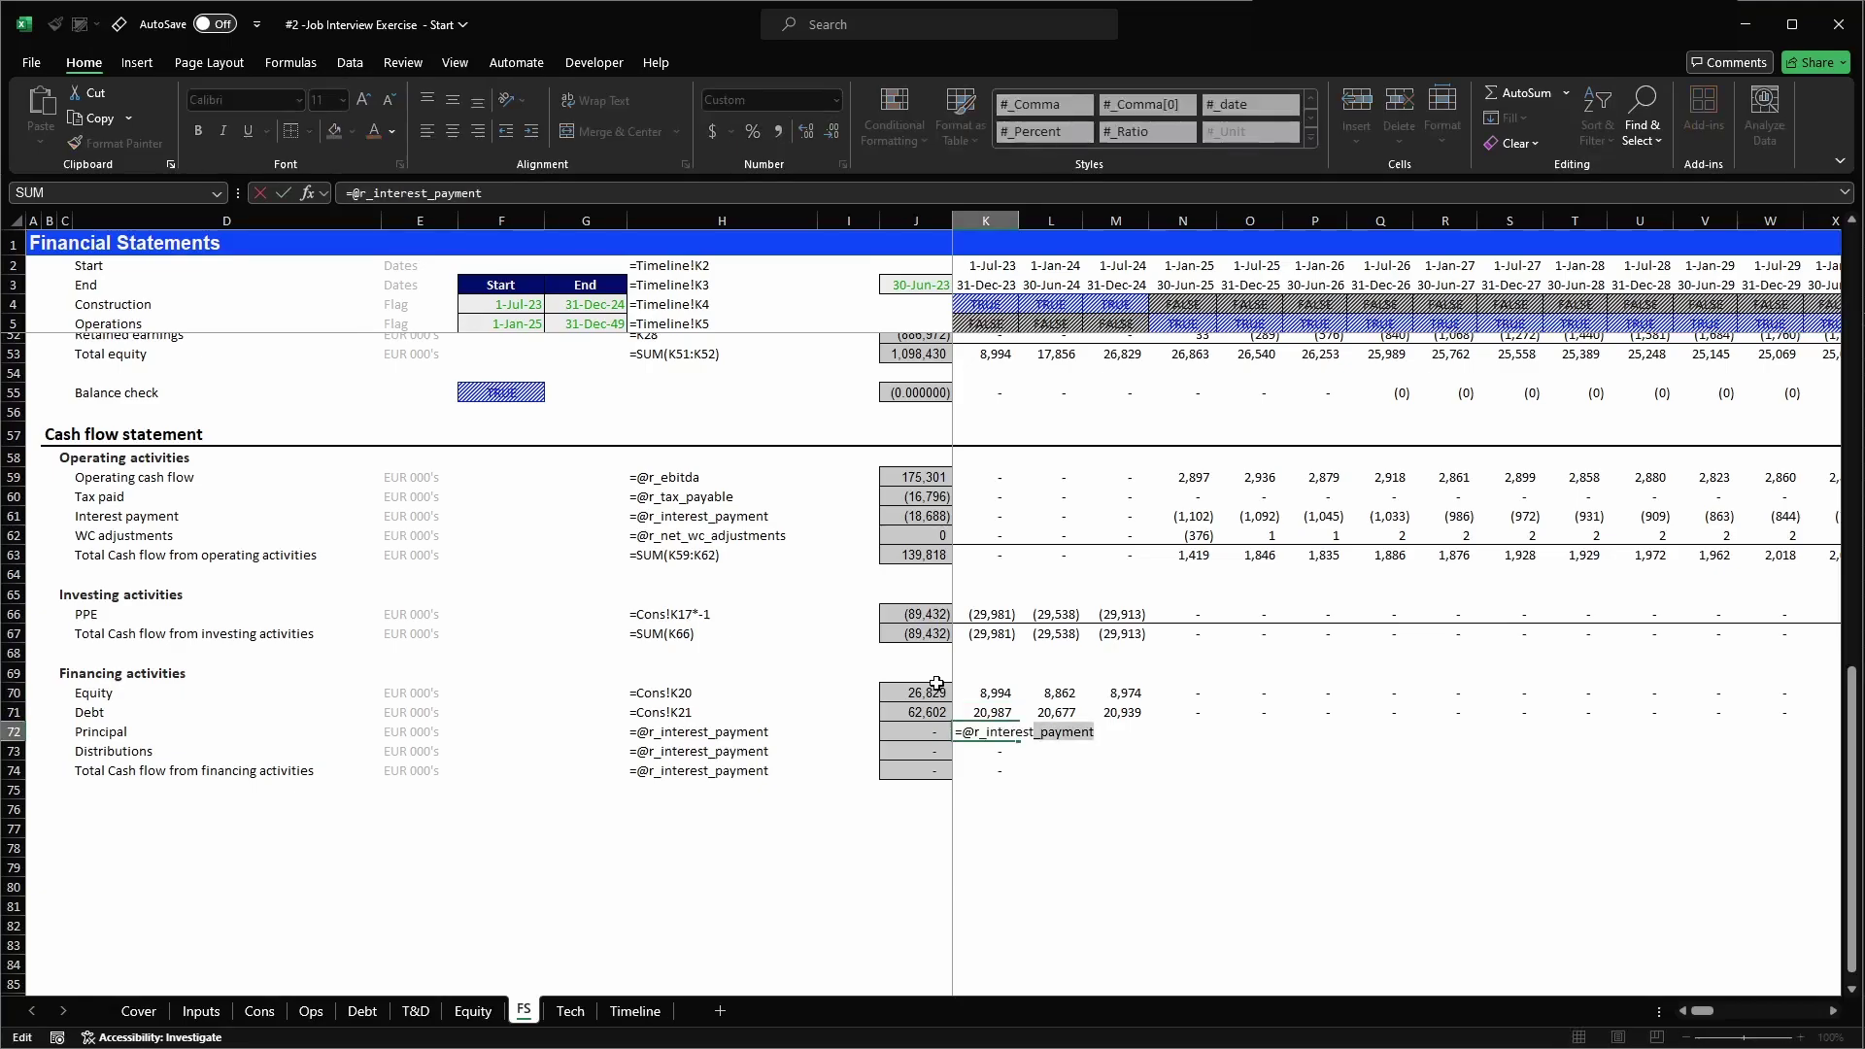
pyautogui.write('principal')
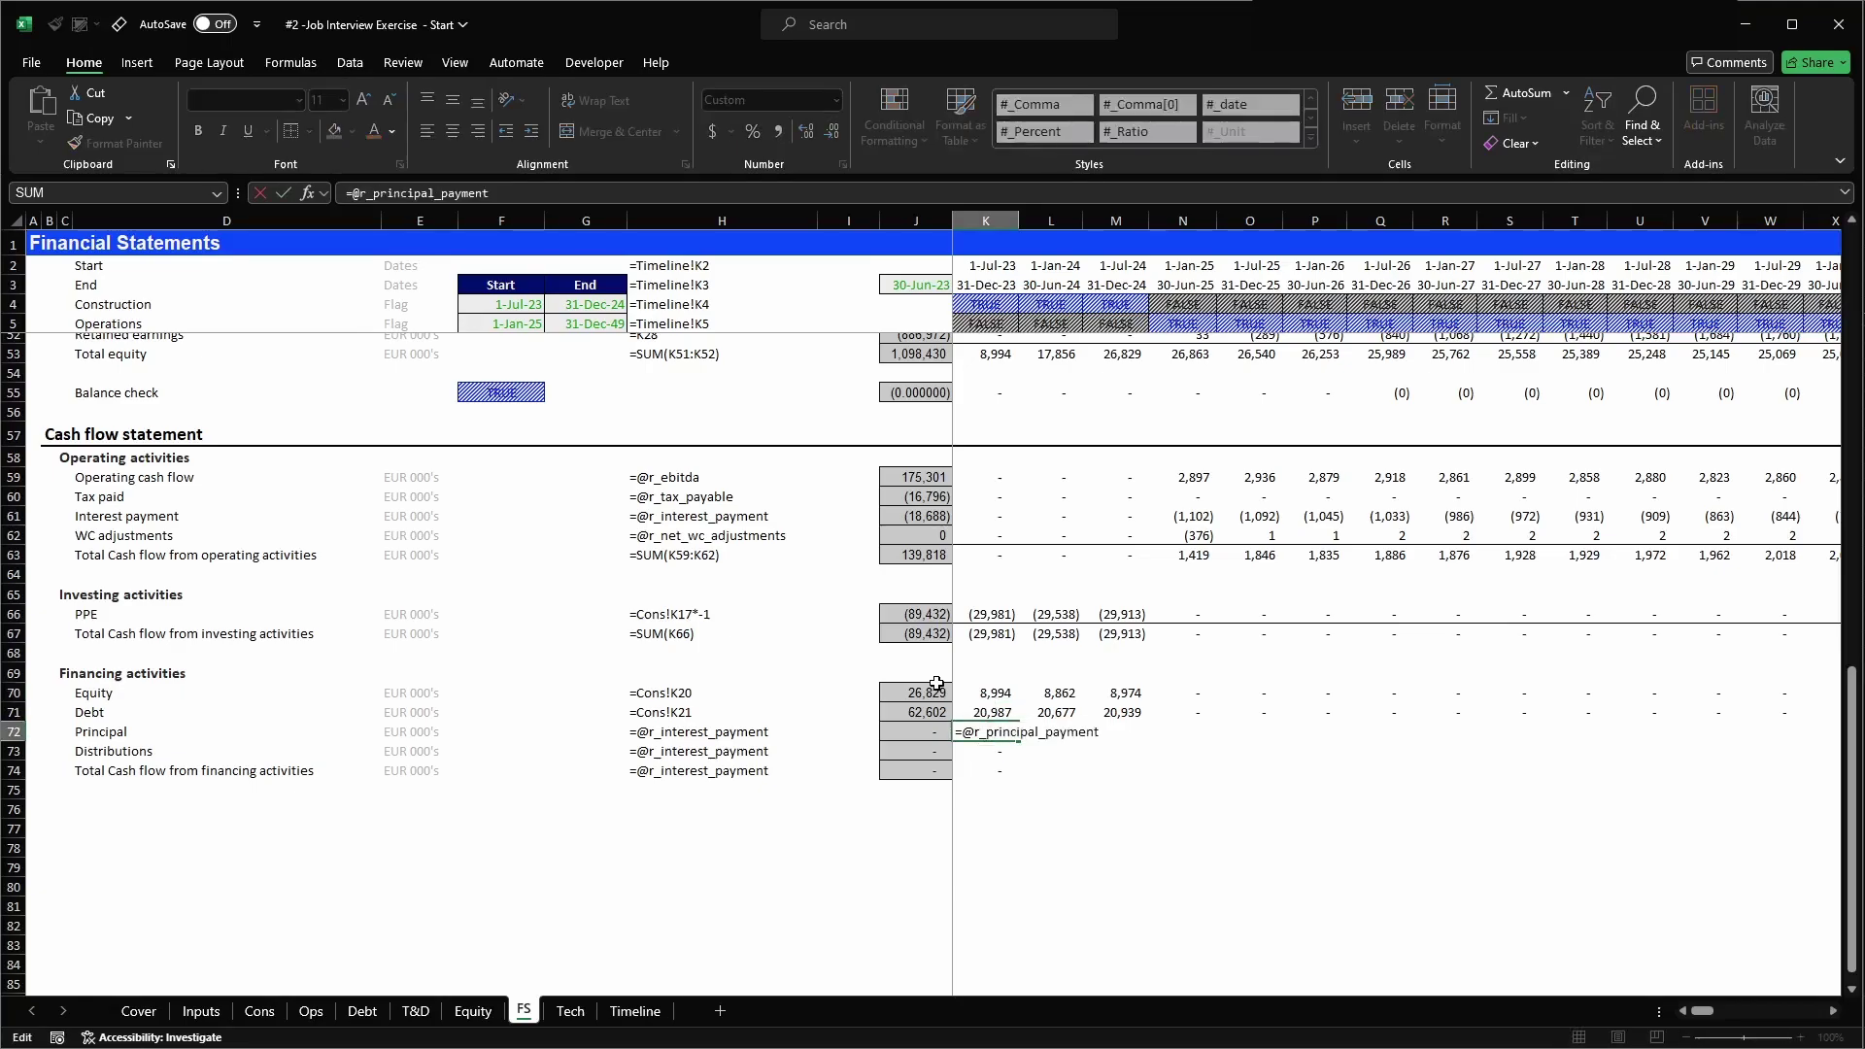
pyautogui.press('Return')
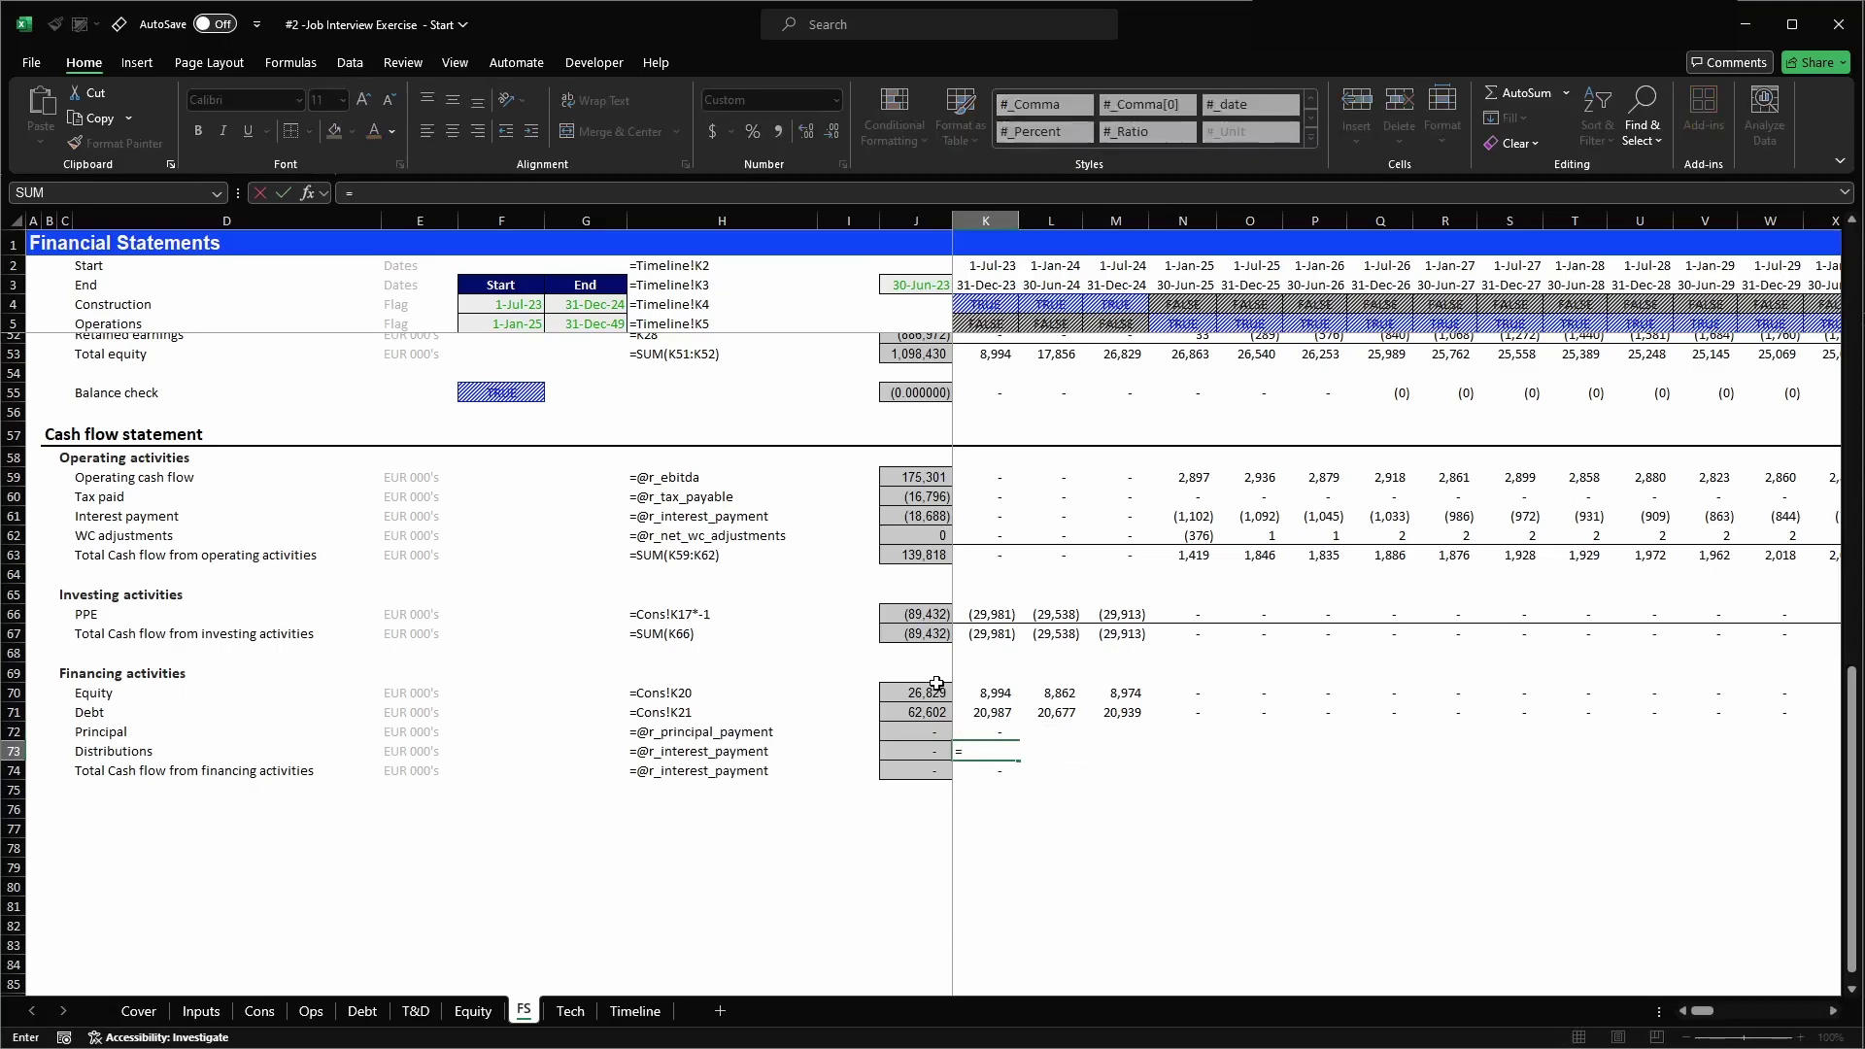
pyautogui.press('F2')
pyautogui.press('BackSpace')
pyautogui.press('BackSpace')
pyautogui.press('BackSpace')
pyautogui.press('BackSpace')
pyautogui.press('BackSpace')
pyautogui.press('BackSpace')
pyautogui.press('BackSpace')
pyautogui.press('BackSpace')
pyautogui.press('BackSpace')
pyautogui.press('BackSpace')
pyautogui.press('BackSpace')
pyautogui.press('BackSpace')
pyautogui.press('BackSpace')
pyautogui.press('BackSpace')
pyautogui.press('BackSpace')
pyautogui.press('BackSpace')
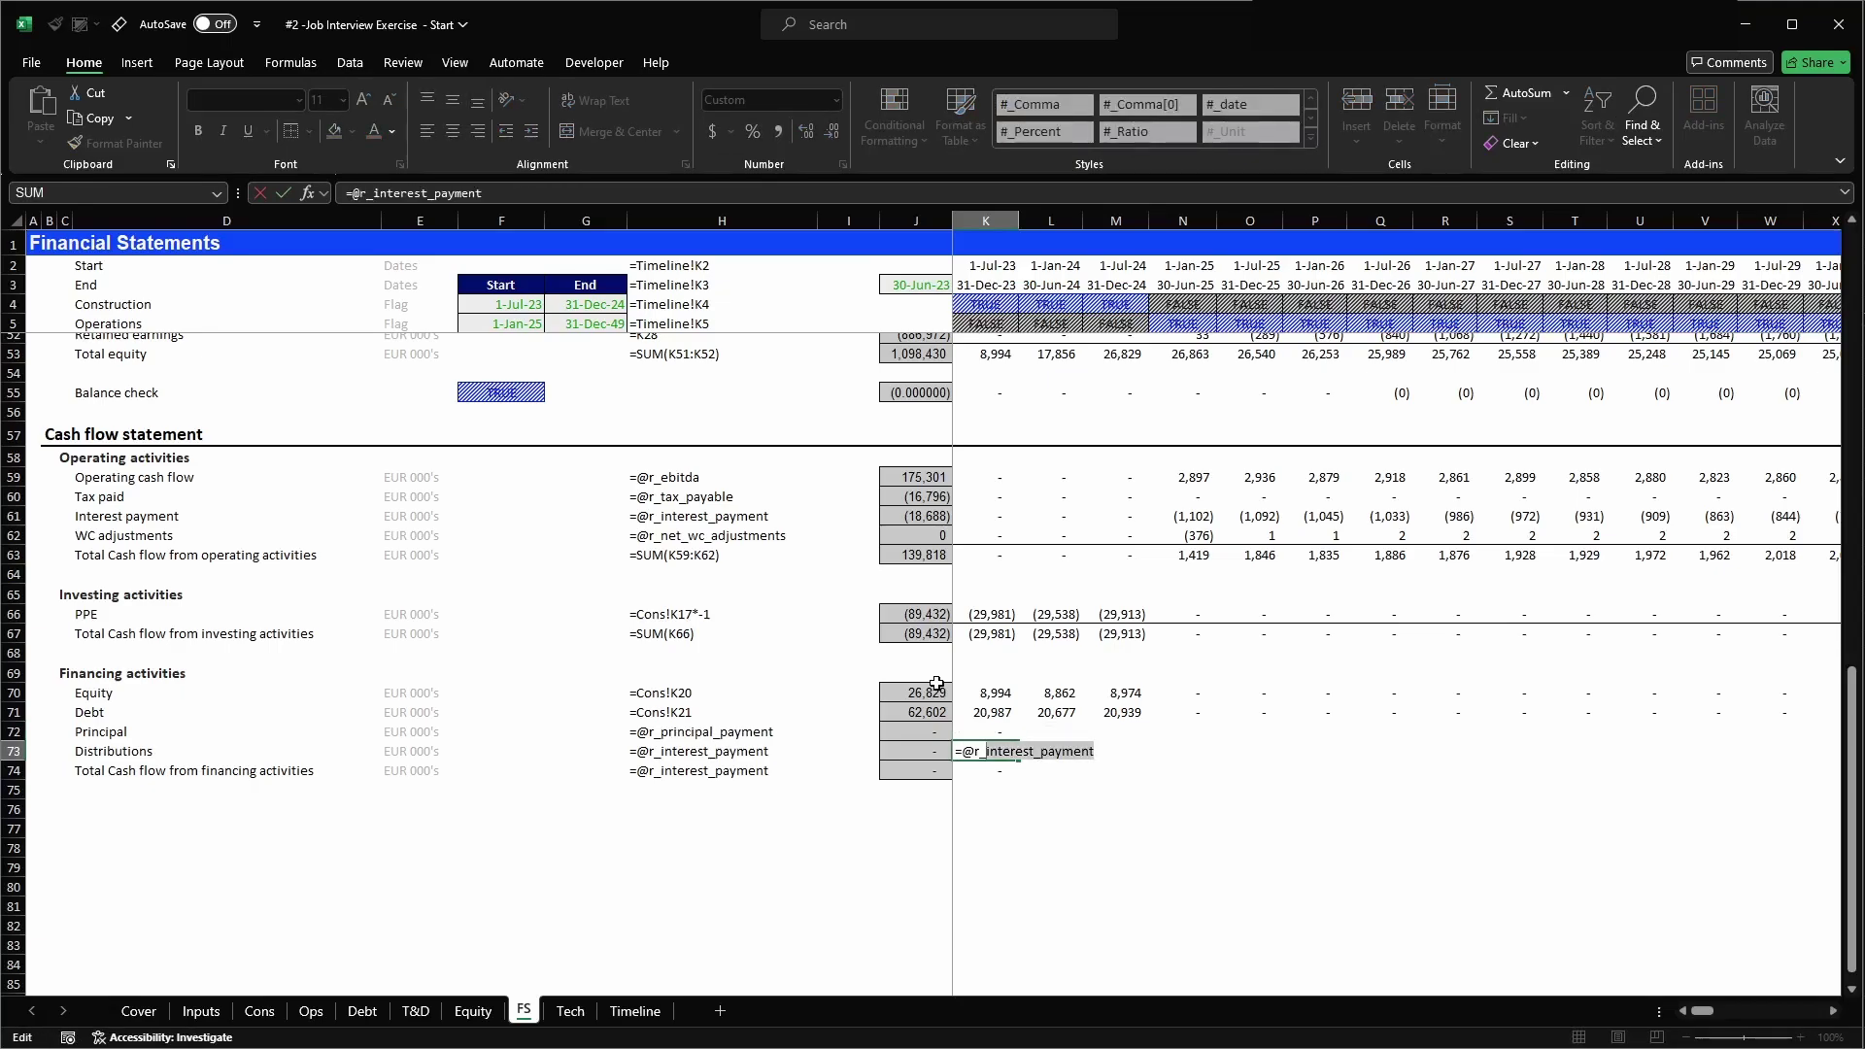
pyautogui.write('dis')
pyautogui.press('Tab')
pyautogui.press('Return')
# - Enter =SUM(K70:K73) in K74 as the financing activities total
pyautogui.press('F2')
pyautogui.press('Escape')
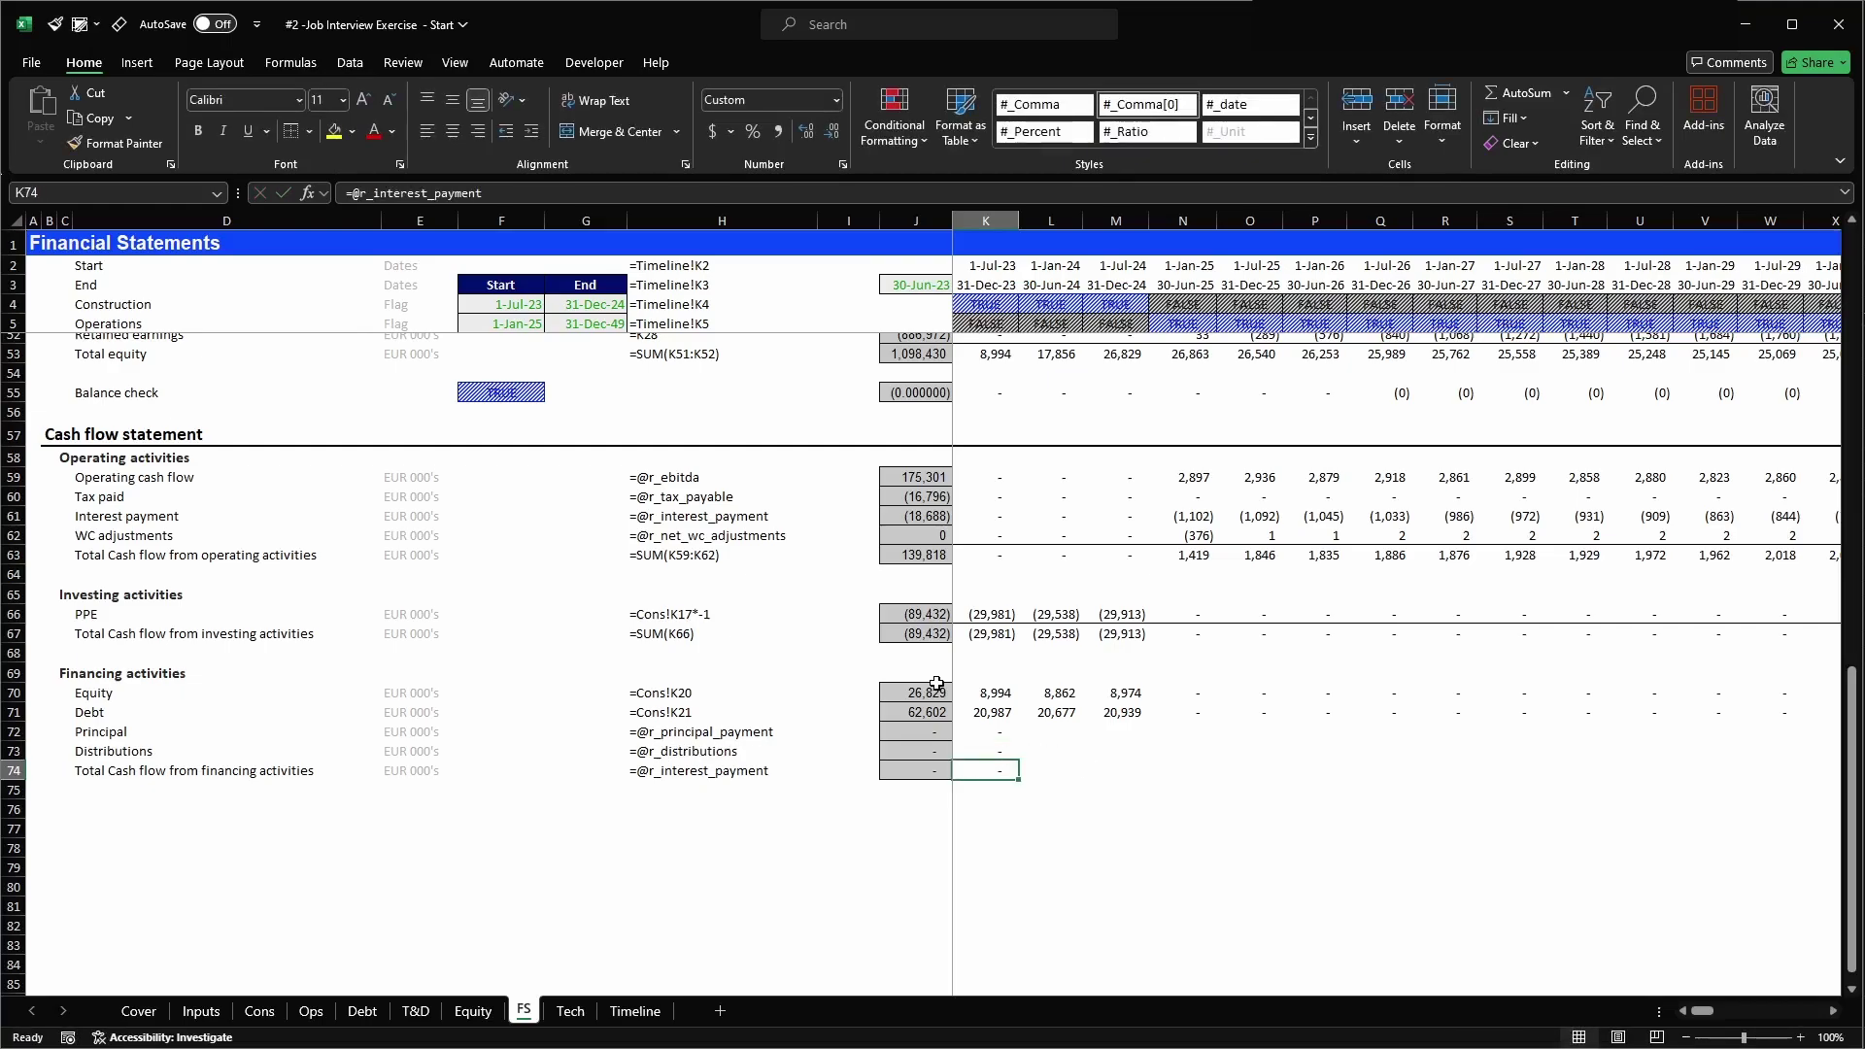
pyautogui.hotkey('alt', '=')
pyautogui.press('Return')
# - Copy the financing activities formulas in K70:K74 across all timeline periods
pyautogui.press('Up')
pyautogui.hotkey('shift', 'Up')
pyautogui.hotkey('shift', 'Up')
pyautogui.hotkey('shift', 'Up')
pyautogui.hotkey('shift', 'Up')
pyautogui.hotkey('ctrl', 'c')
pyautogui.hotkey('ctrl', 'shift', 'Right')
pyautogui.press('Return')
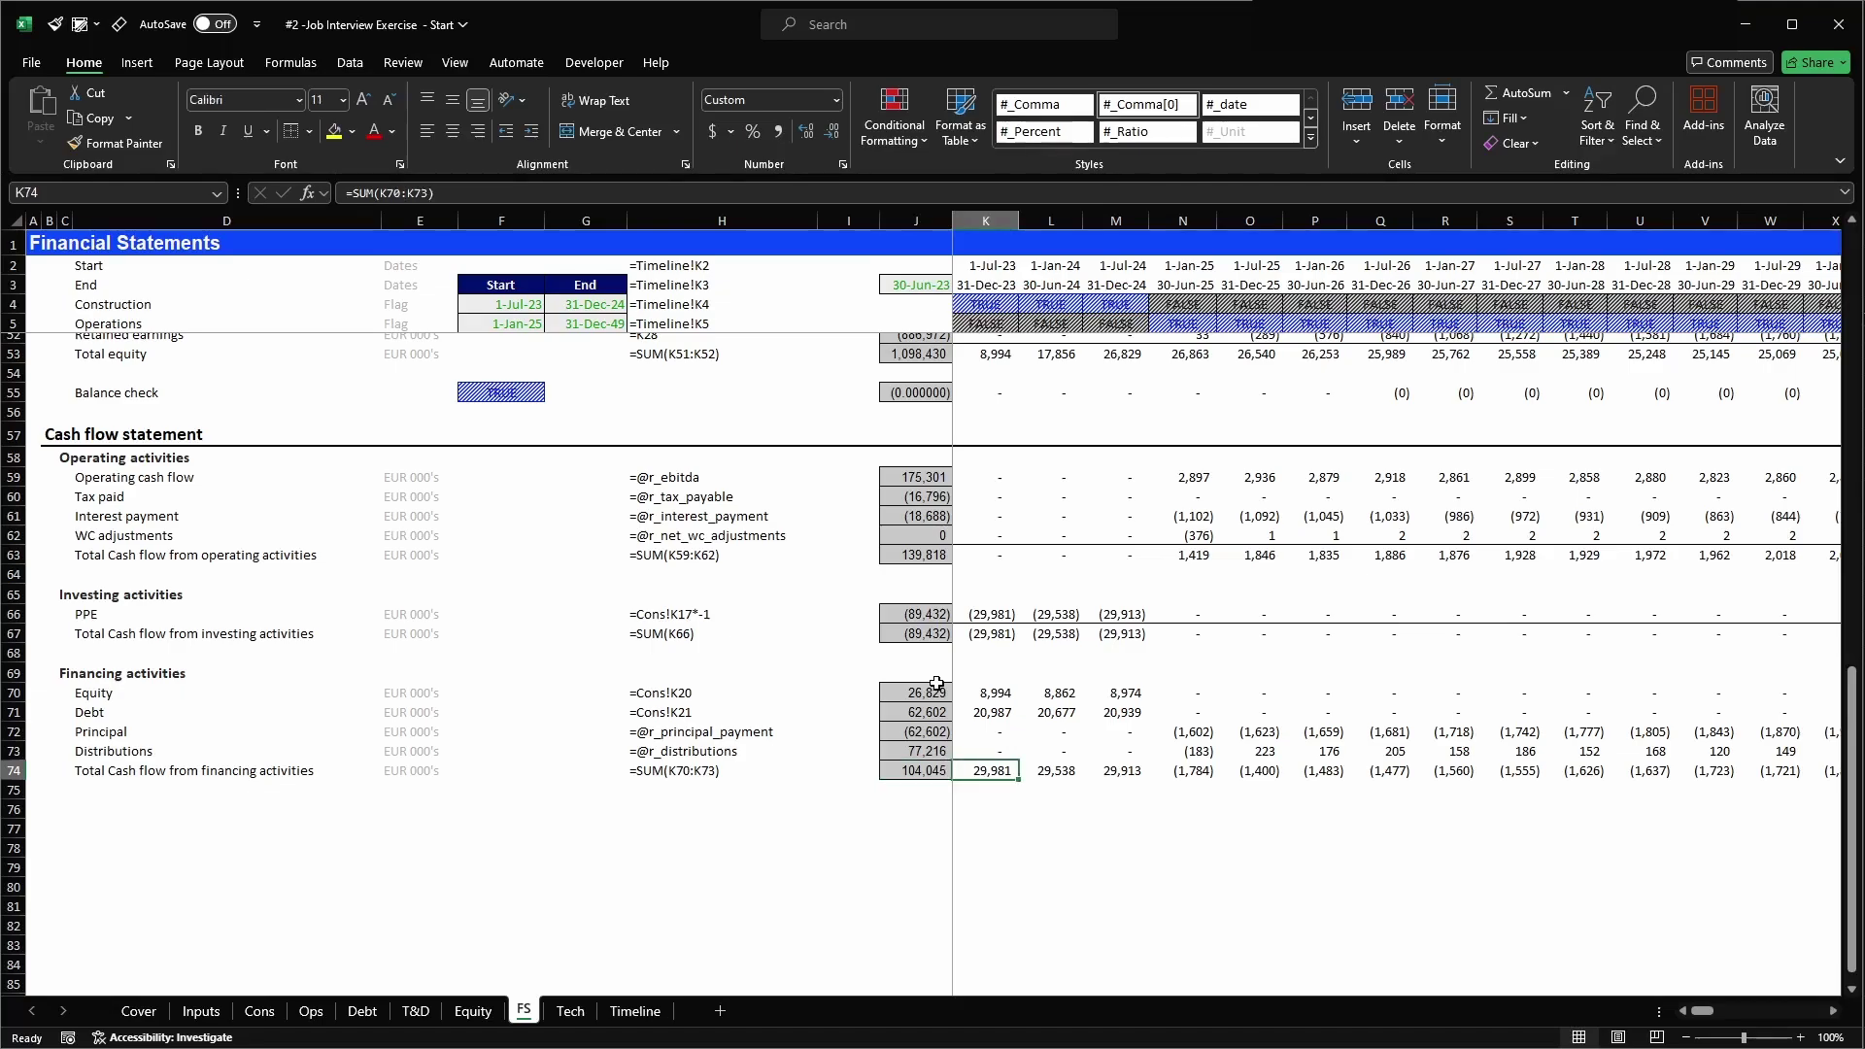
pyautogui.press('Up')
pyautogui.press('F2')
pyautogui.write('*-')
pyautogui.hotkey('ctrl', 'Return')
pyautogui.hotkey('ctrl', 'c')
pyautogui.hotkey('ctrl', 'shift', 'Right')
pyautogui.press('Return')
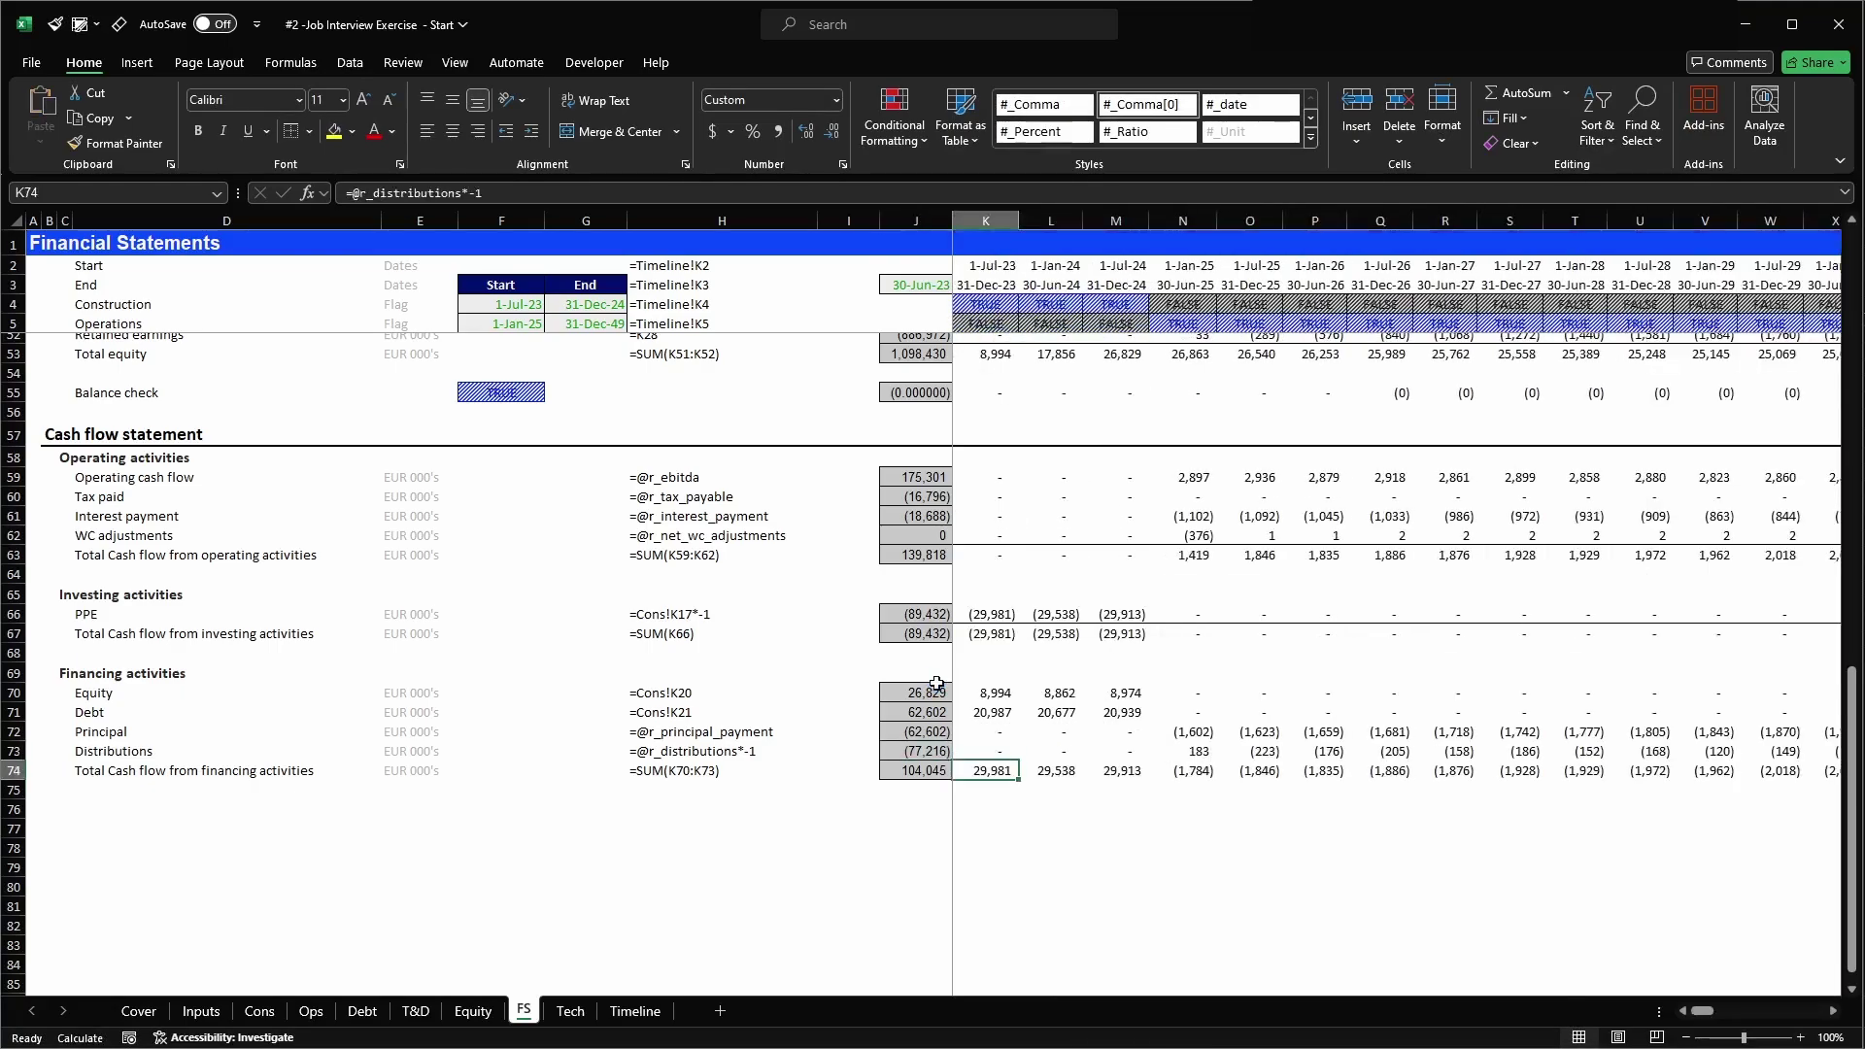
# - Examine the financing activities total formulas of the three construction periods in K74:M74
pyautogui.press('F2')
pyautogui.hotkey('ctrl', 'Return')
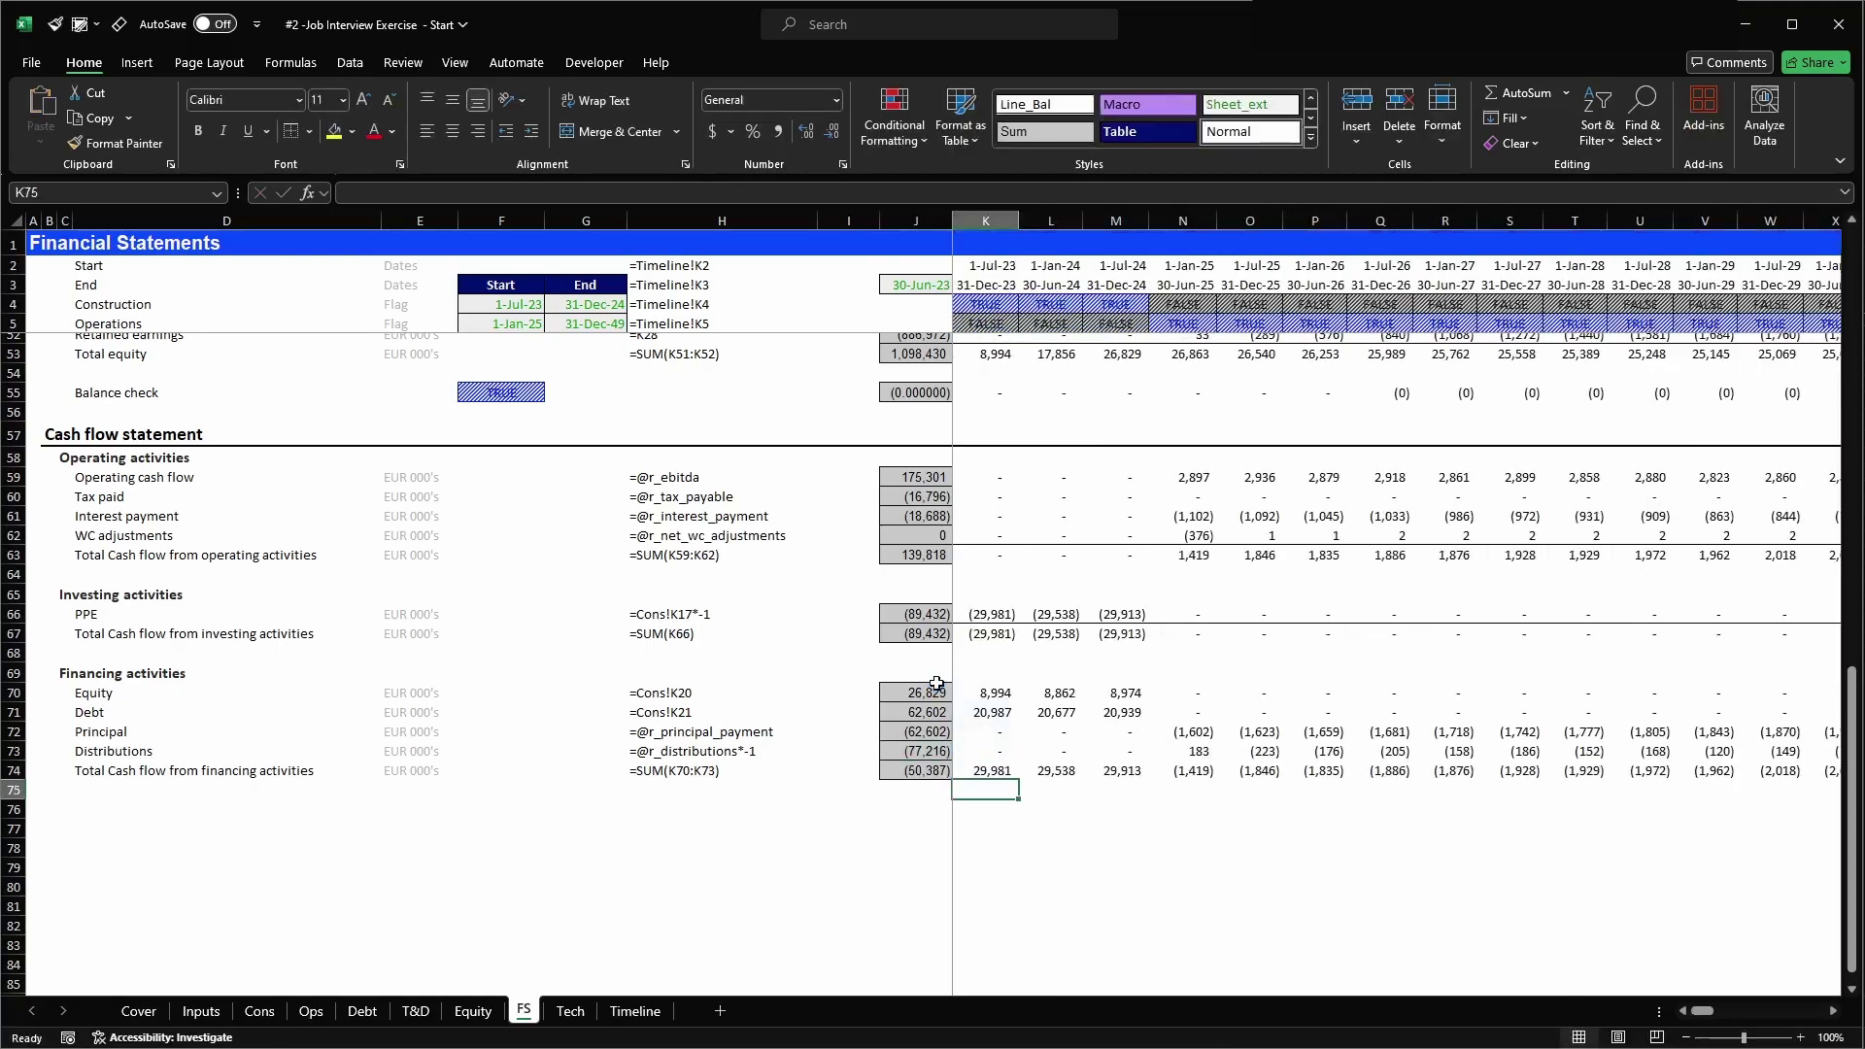
pyautogui.press('Right')
pyautogui.press('F2')
pyautogui.hotkey('ctrl', 'Return')
pyautogui.press('Right')
pyautogui.press('F2')
pyautogui.hotkey('ctrl', 'Return')
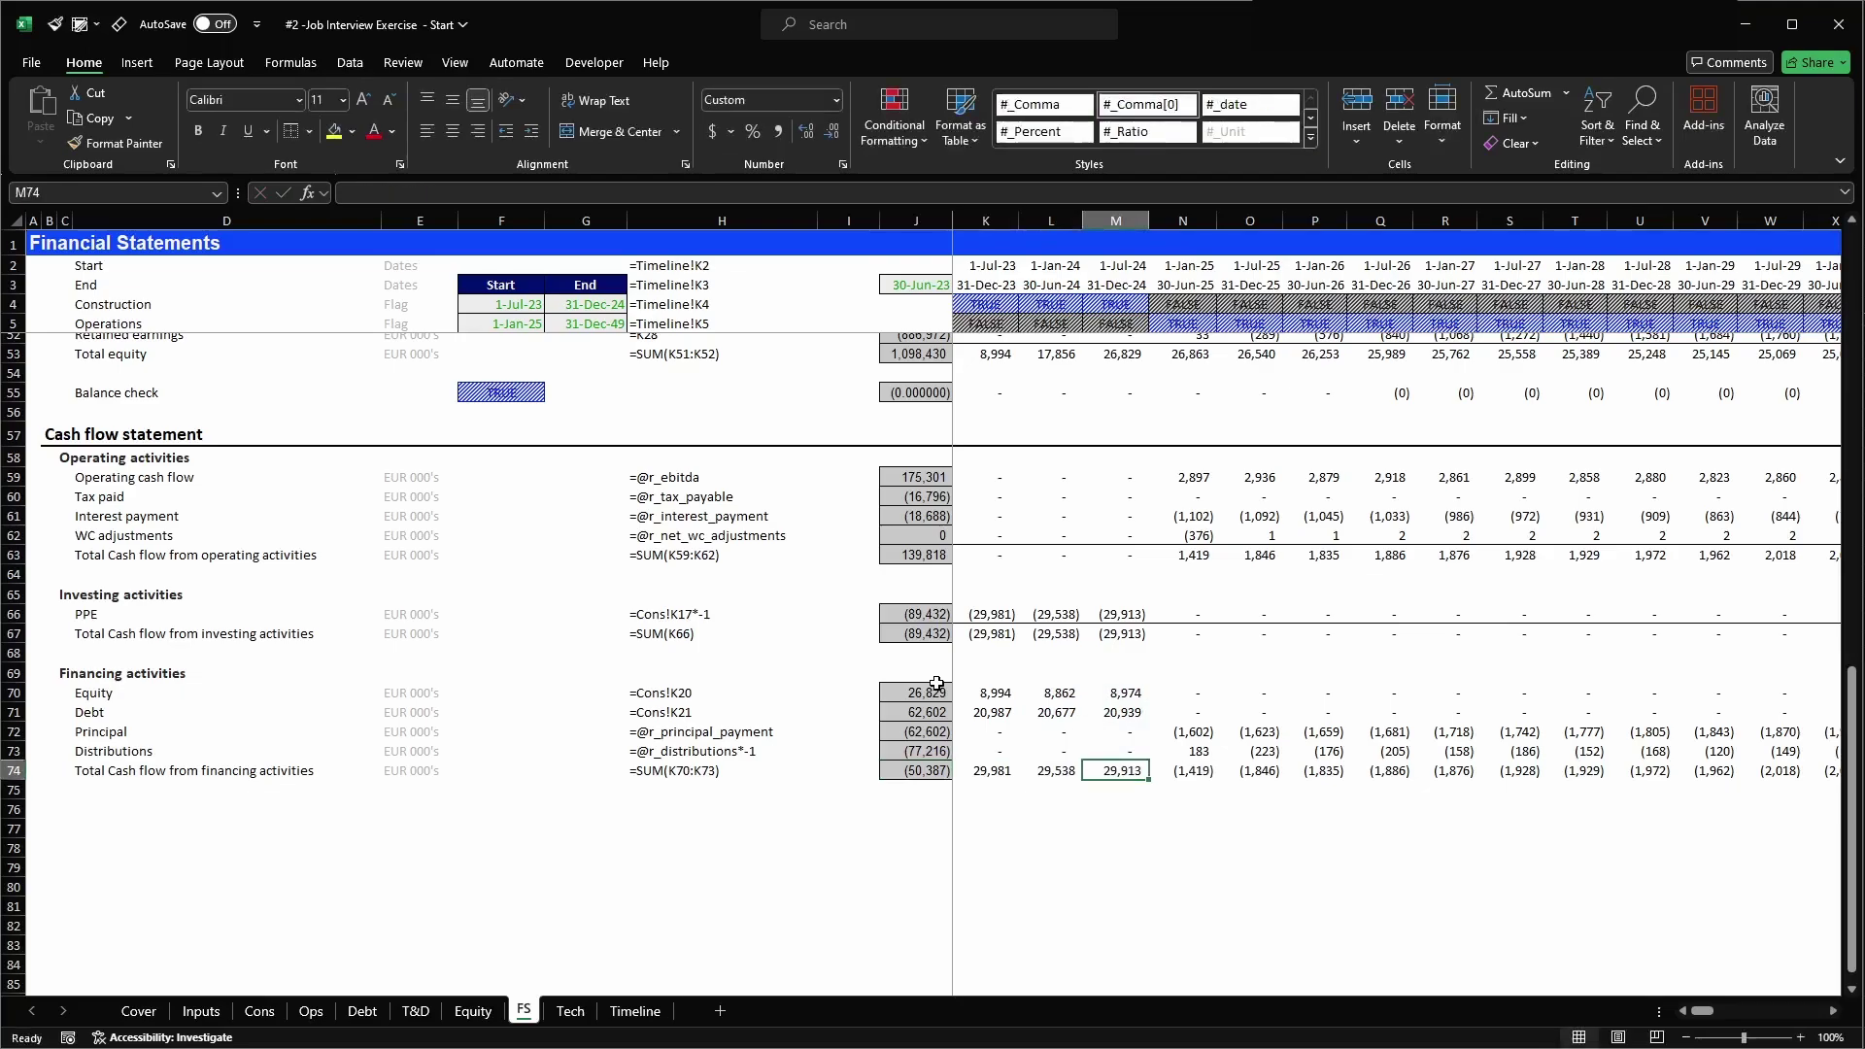
pyautogui.press('Left')
pyautogui.press('Left')
pyautogui.press('Left')
pyautogui.press('Left')
pyautogui.press('Left')
pyautogui.hotkey('shift', 'space')
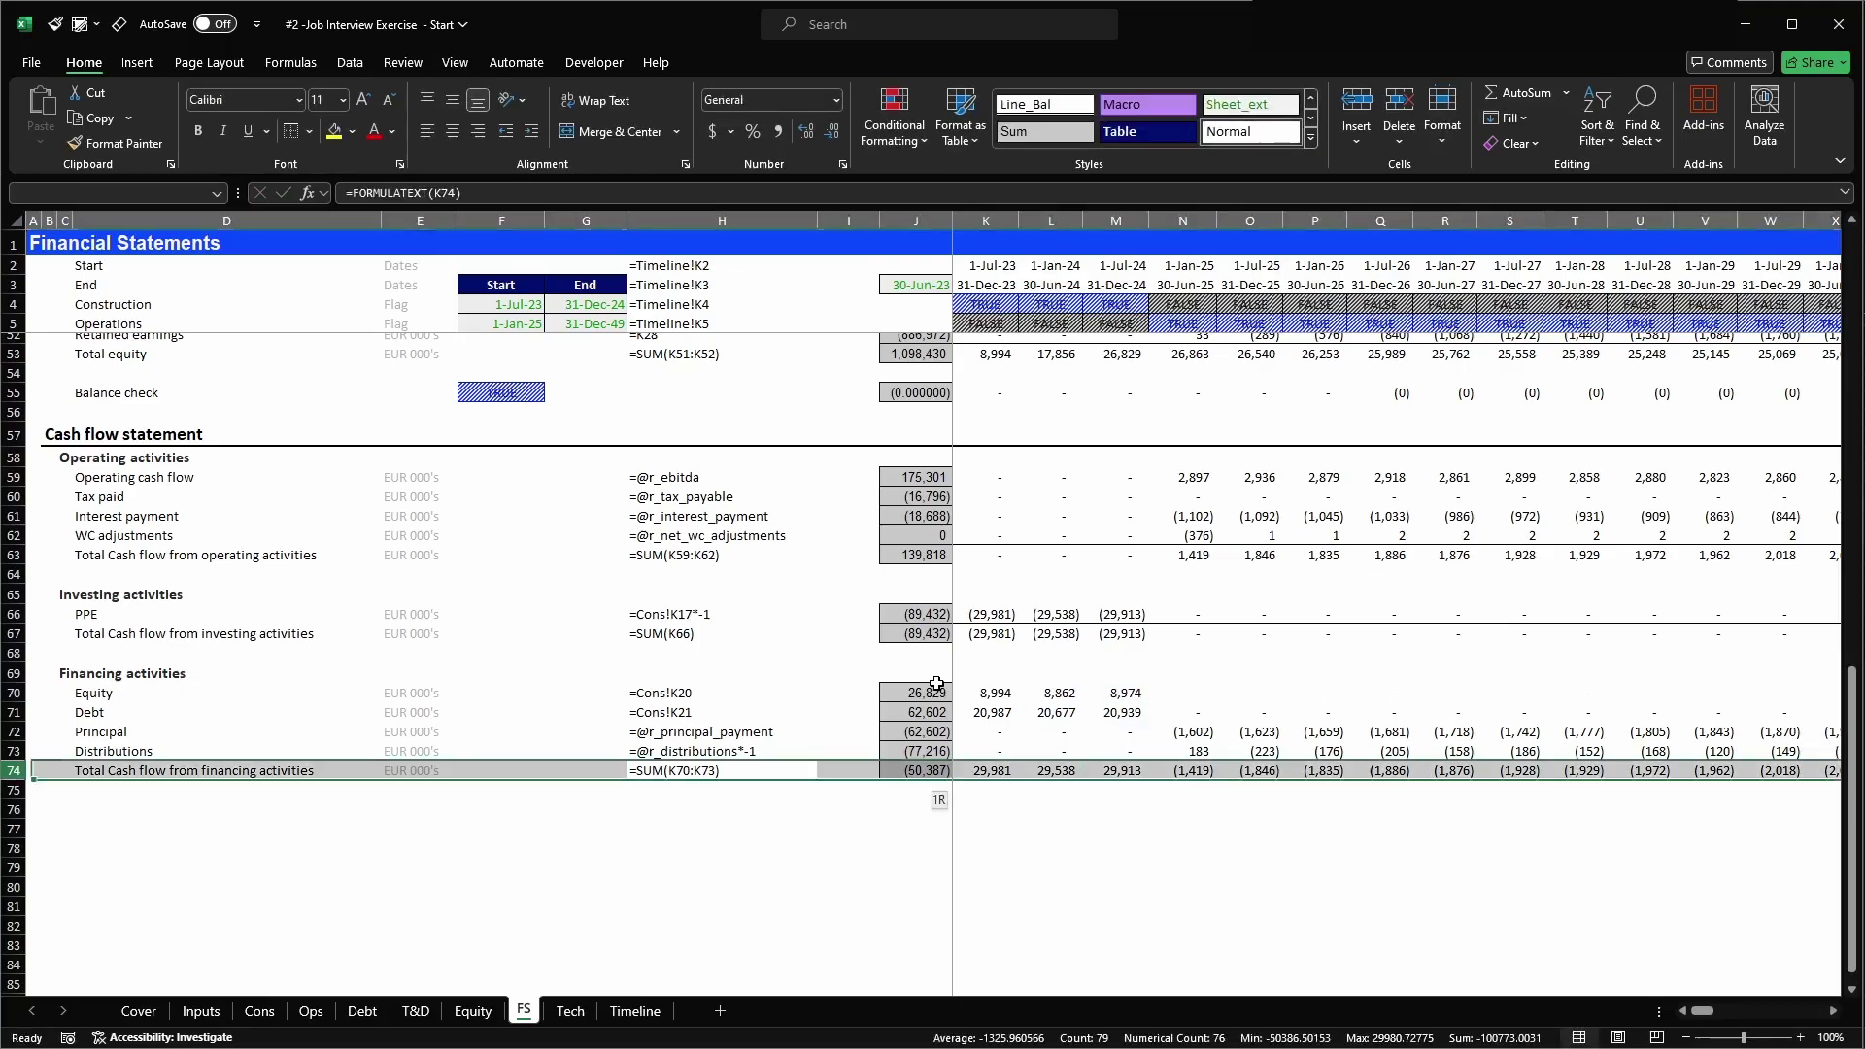
pyautogui.press('Left')
pyautogui.press('Left')
pyautogui.press('Left')
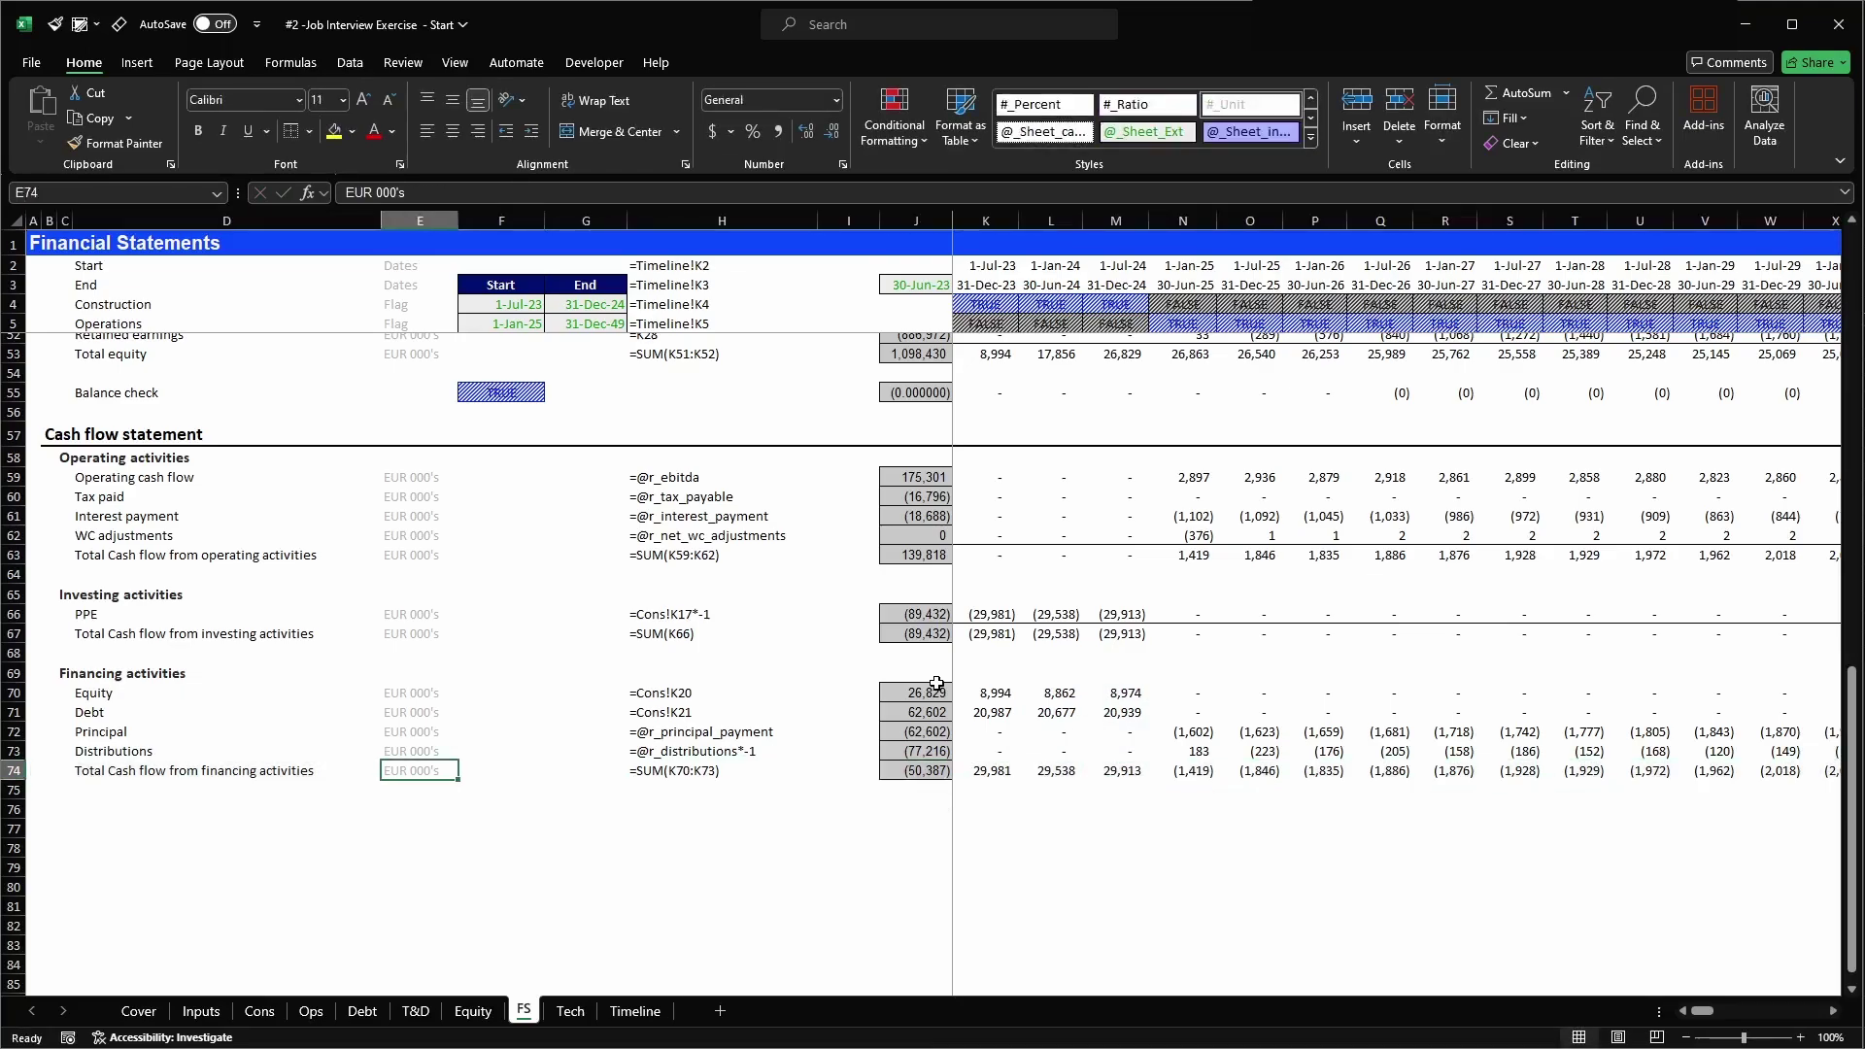
pyautogui.press('Left')
pyautogui.press('Left')
pyautogui.press('Left')
pyautogui.press('Right')
pyautogui.press('Right')
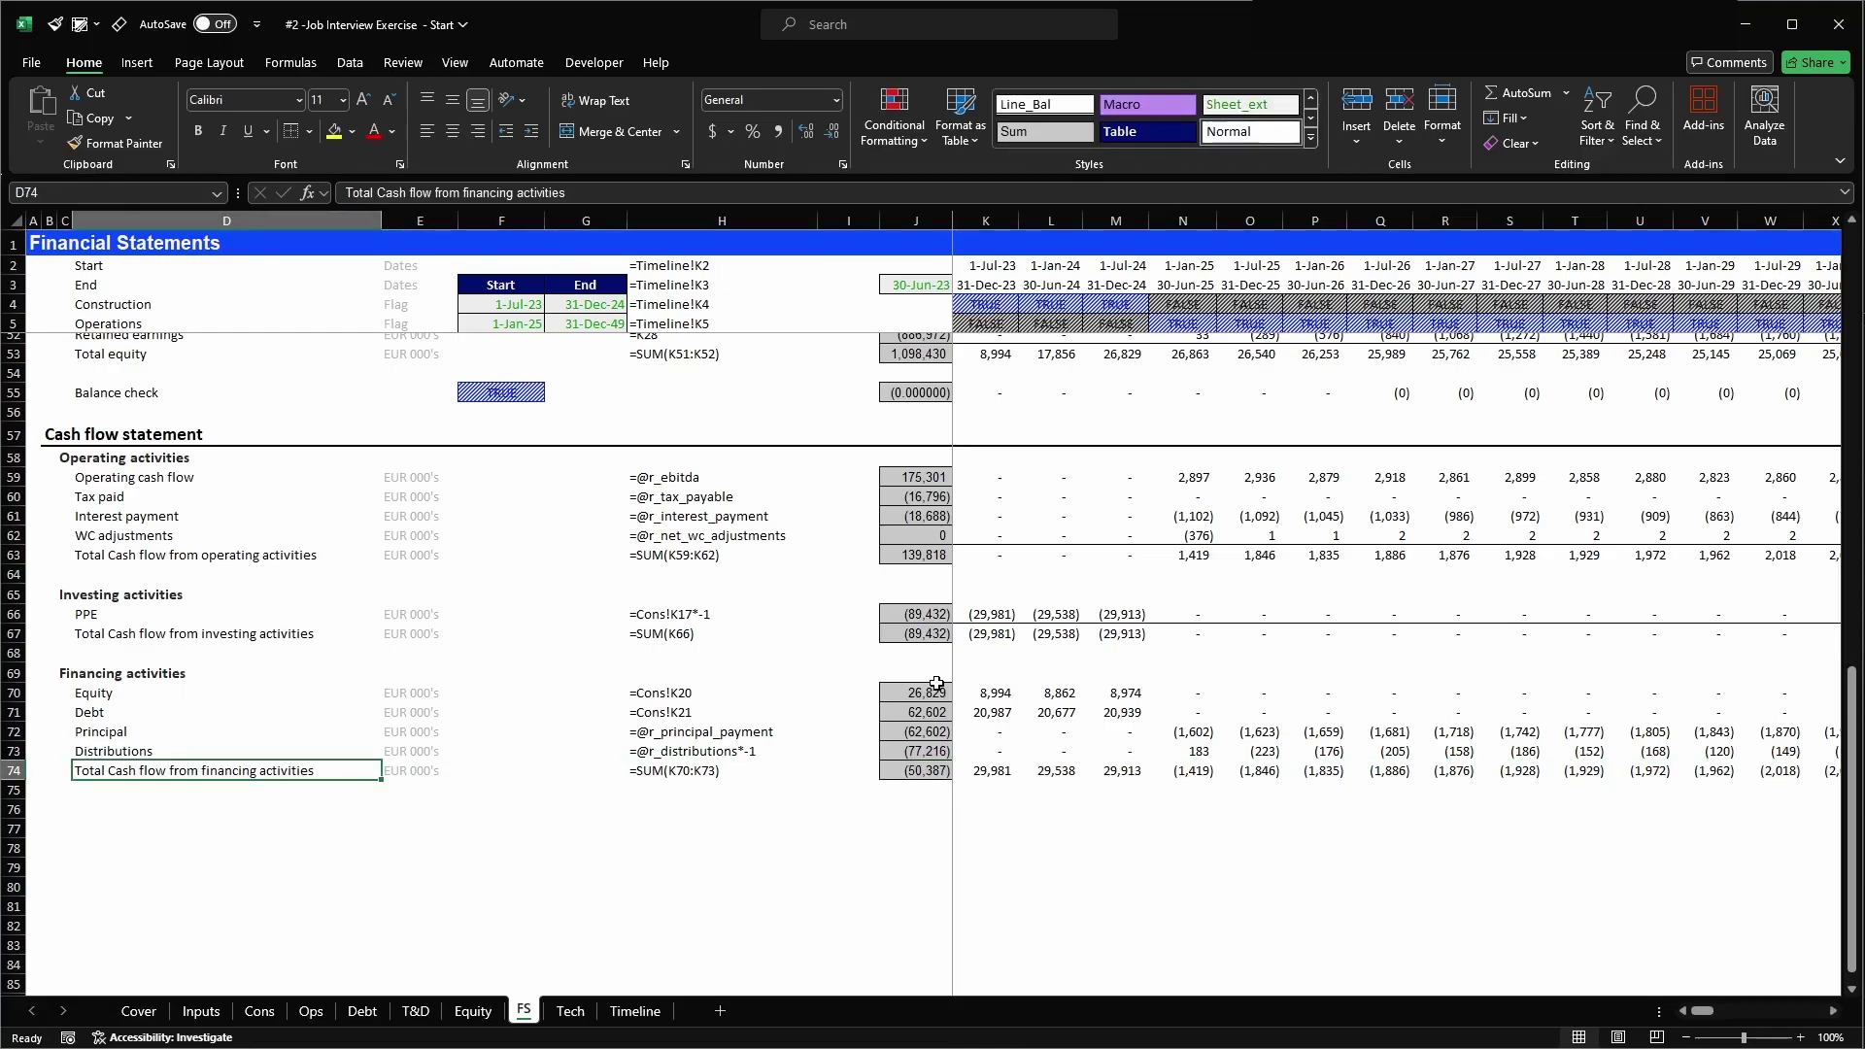
# - Examine the financing total's formula text in H74 and the cash flow columns of the first two construction periods
pyautogui.press('Right')
pyautogui.press('Right')
pyautogui.press('Right')
pyautogui.press('Right')
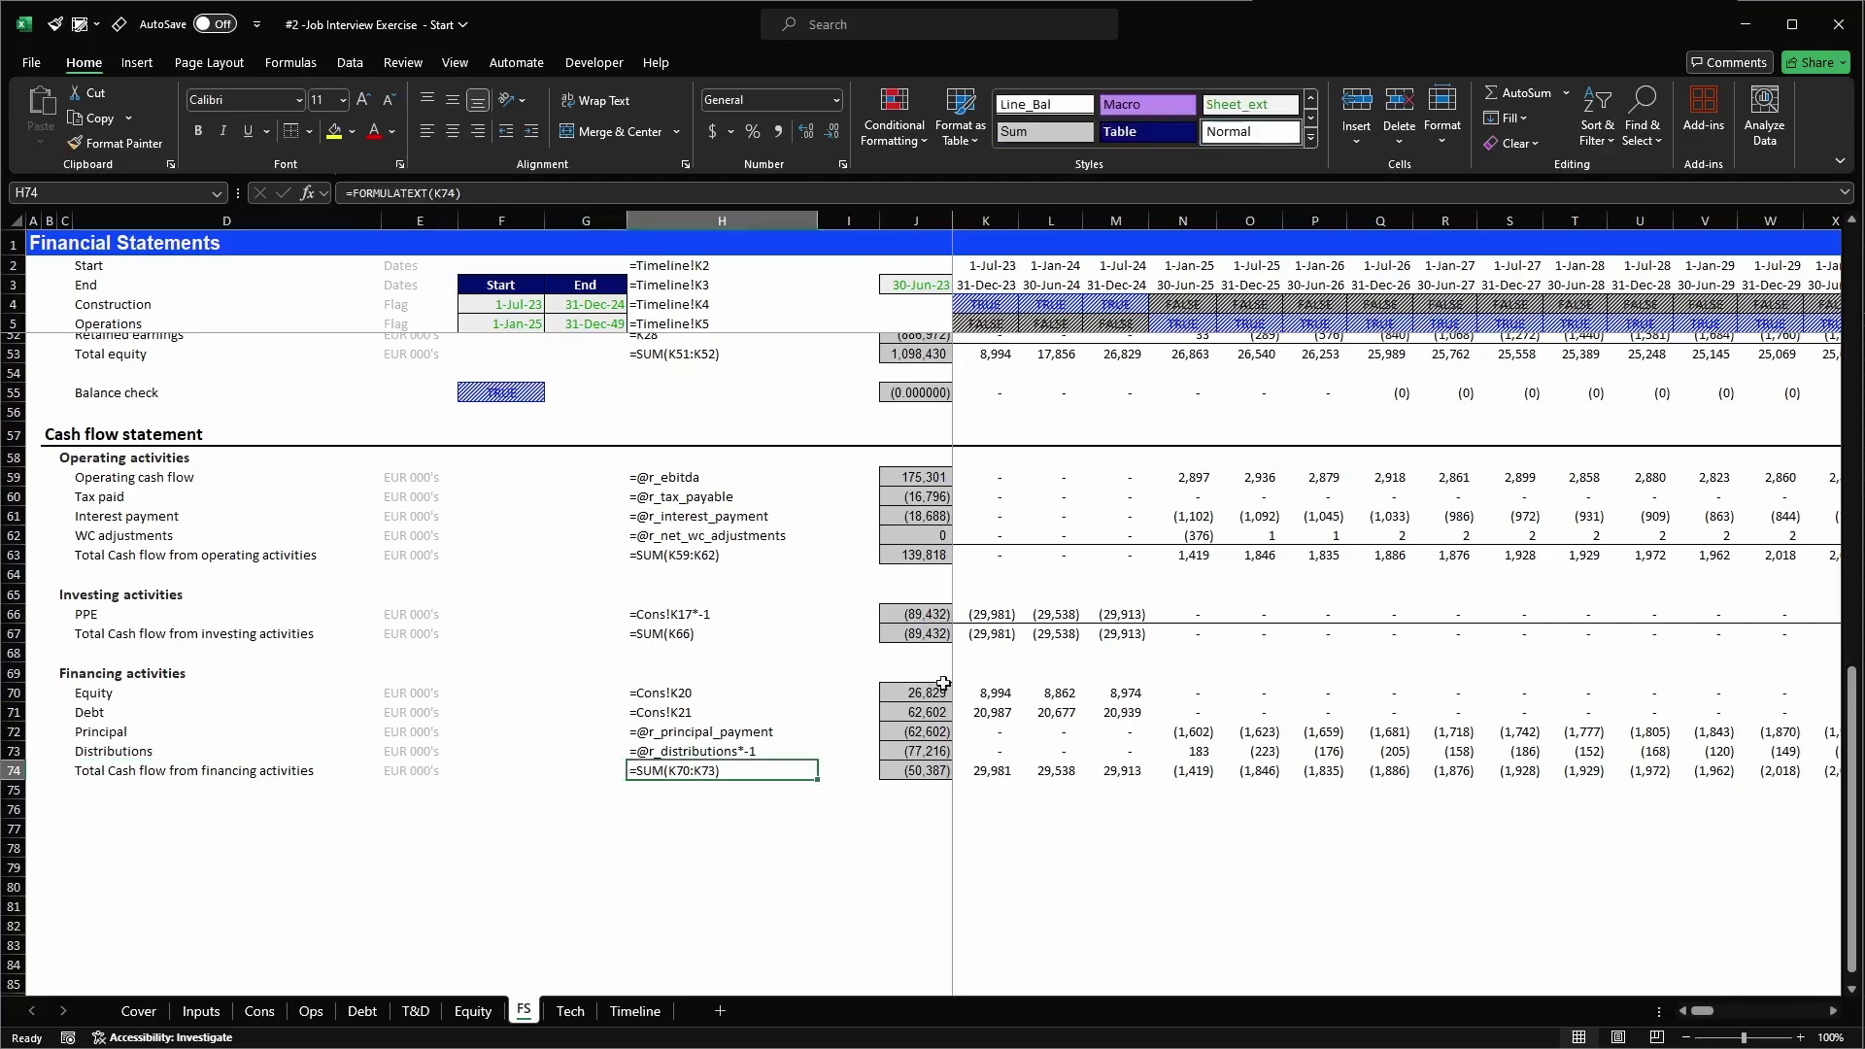
pyautogui.moveTo(1005, 481); pyautogui.dragTo(1015, 796)
pyautogui.moveTo(1055, 473); pyautogui.dragTo(1062, 782)
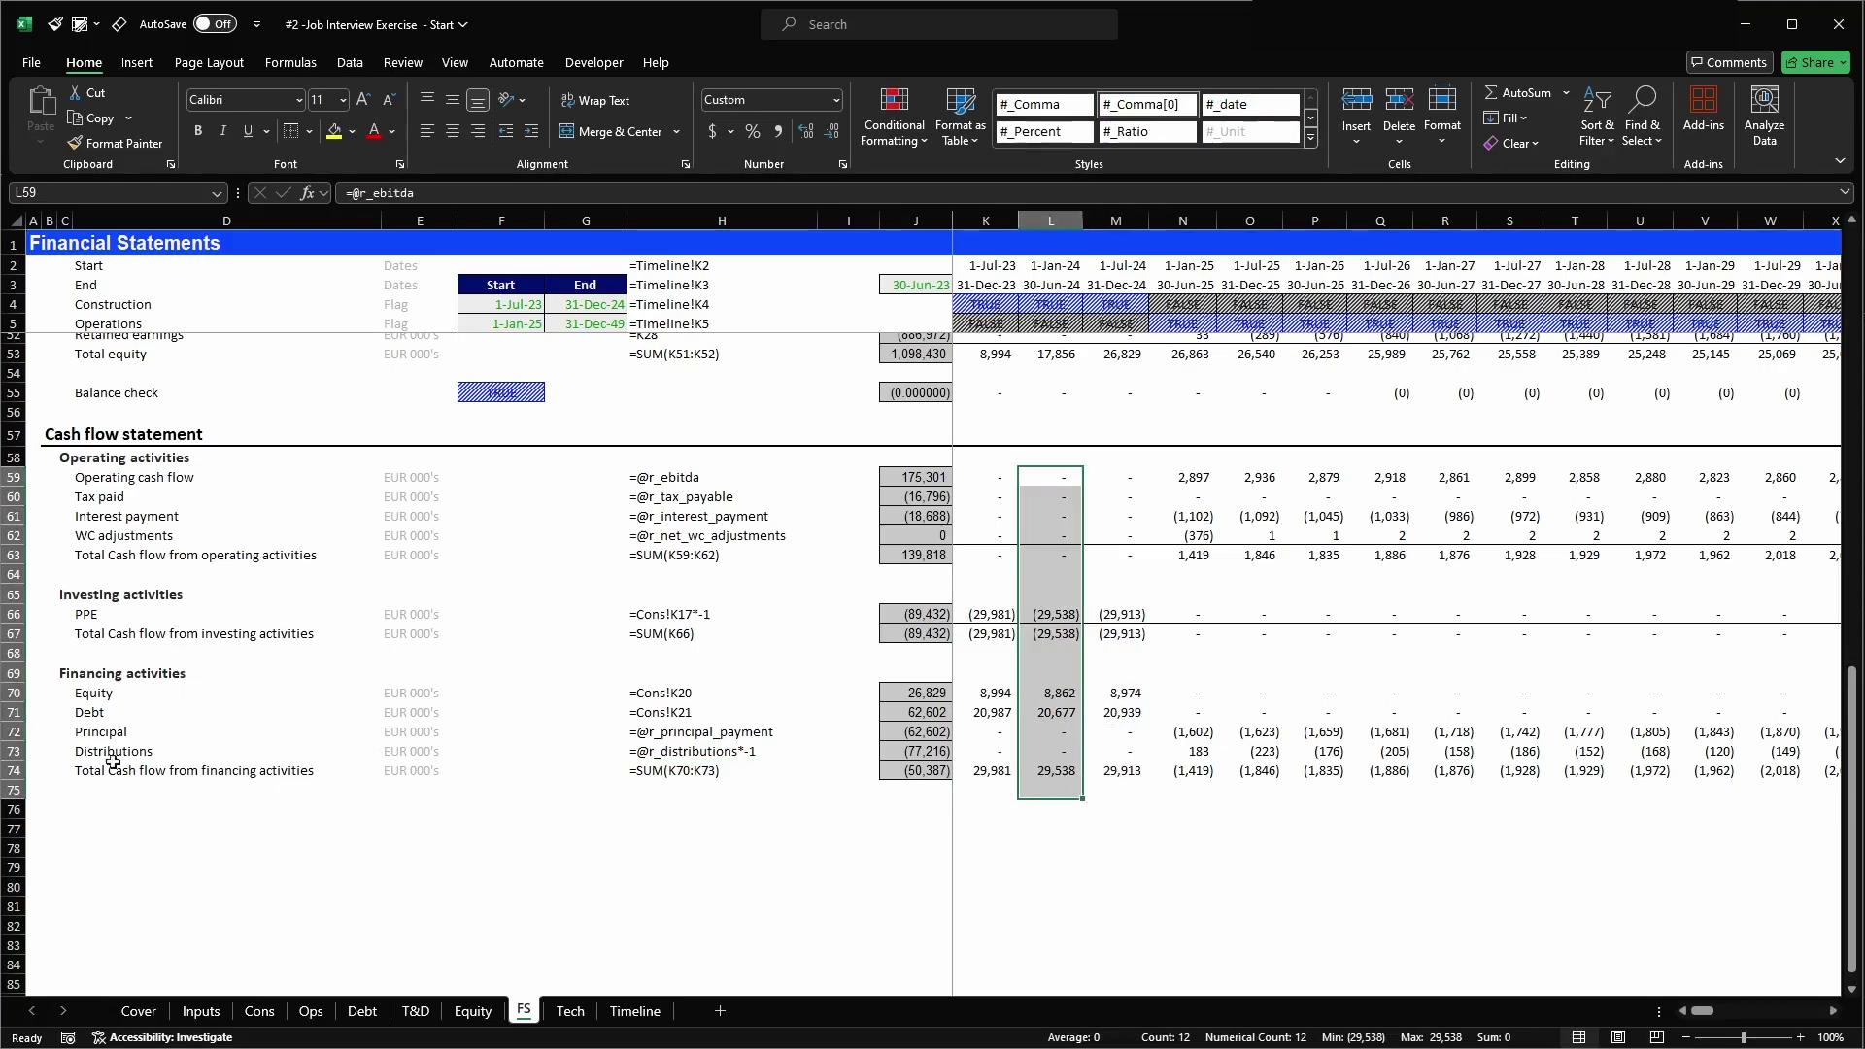
# - Label cell D76 as "Net increase / (decrease) in cash"
pyautogui.click(75, 806)
pyautogui.write('Net increase / (decrease')
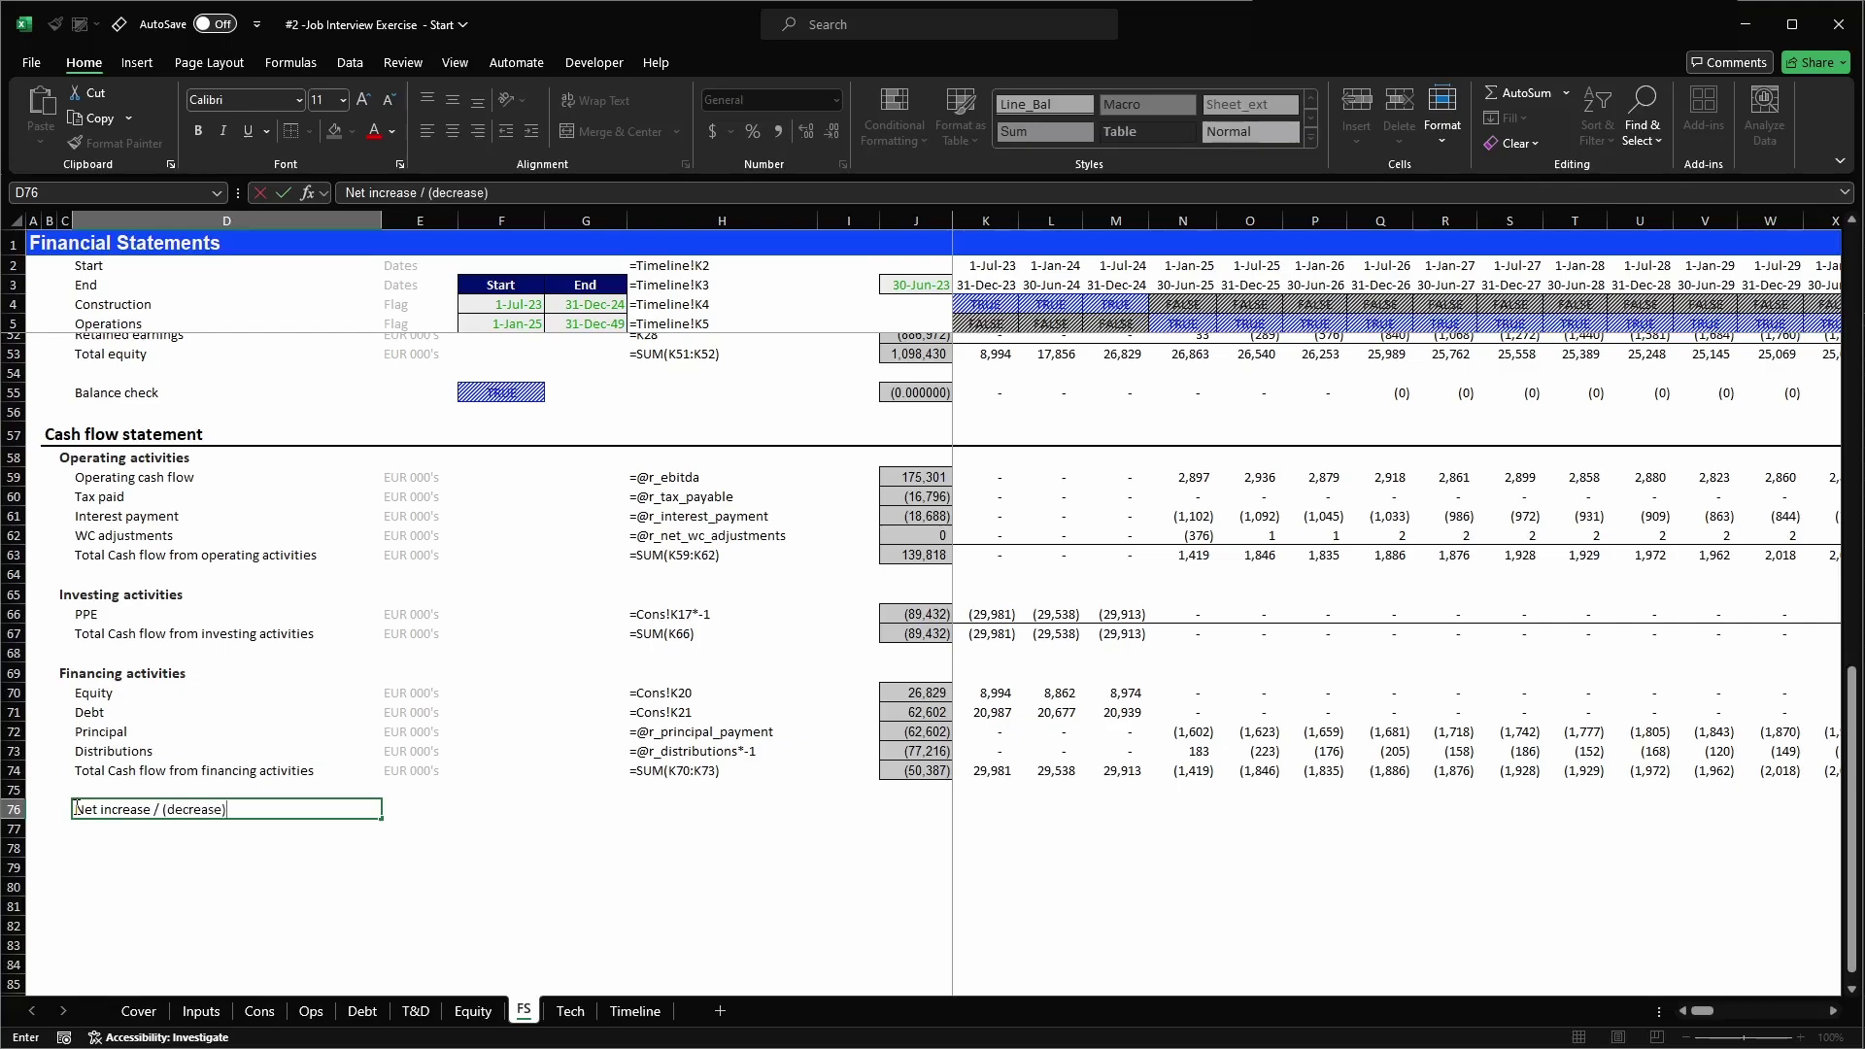
pyautogui.press('Escape')
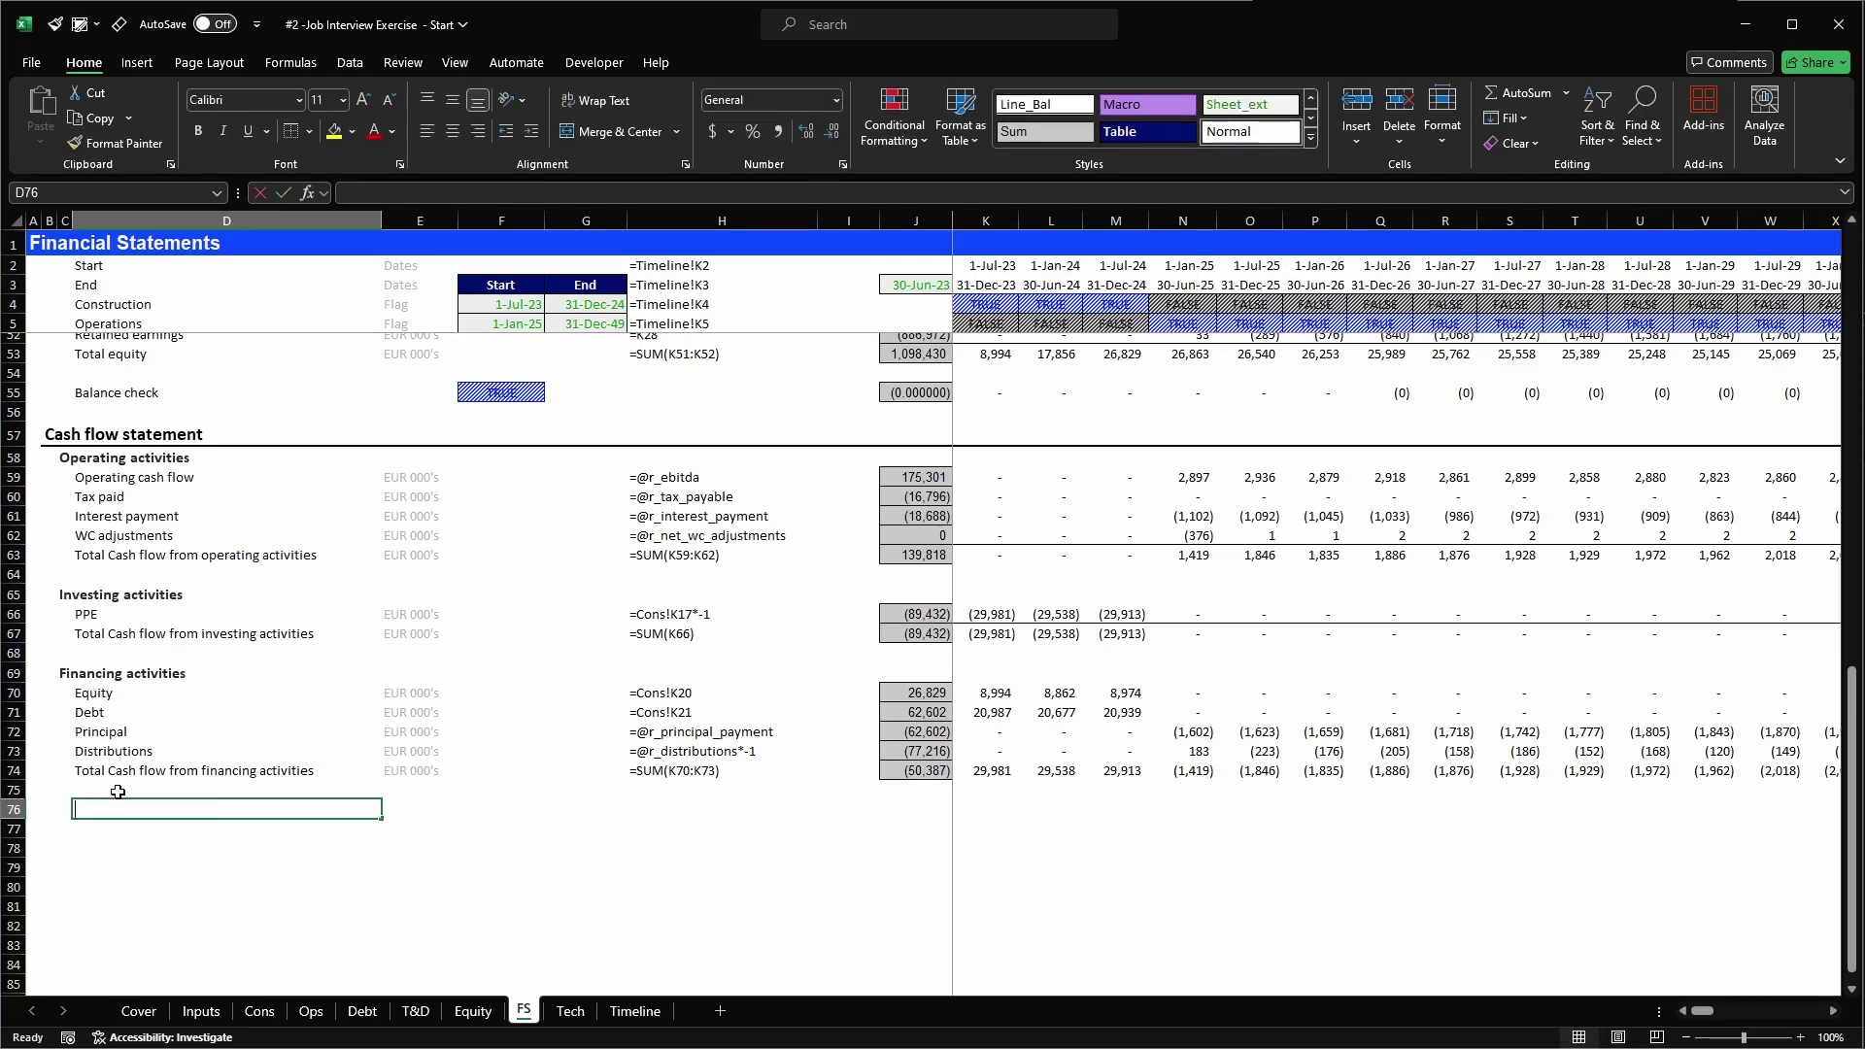
pyautogui.write('Net increase / (')
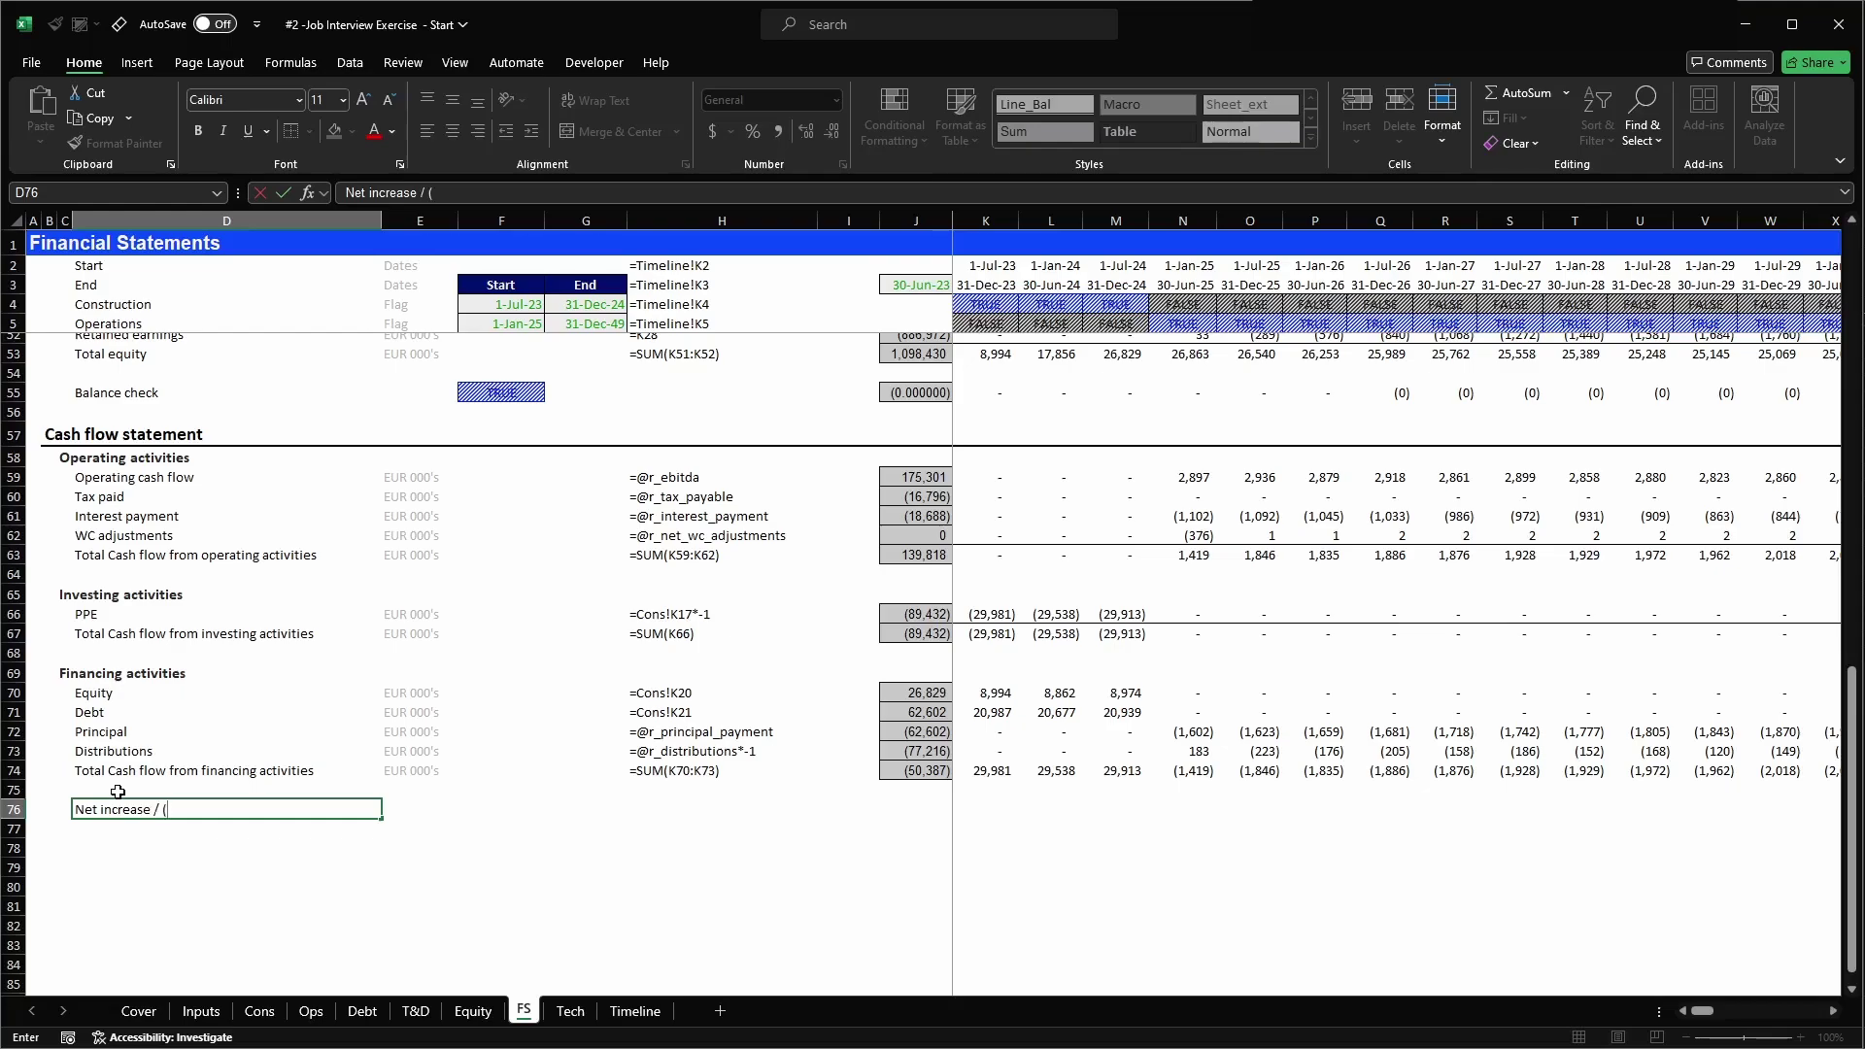
pyautogui.write('decrease')
pyautogui.write('in cash')
pyautogui.press('Return')
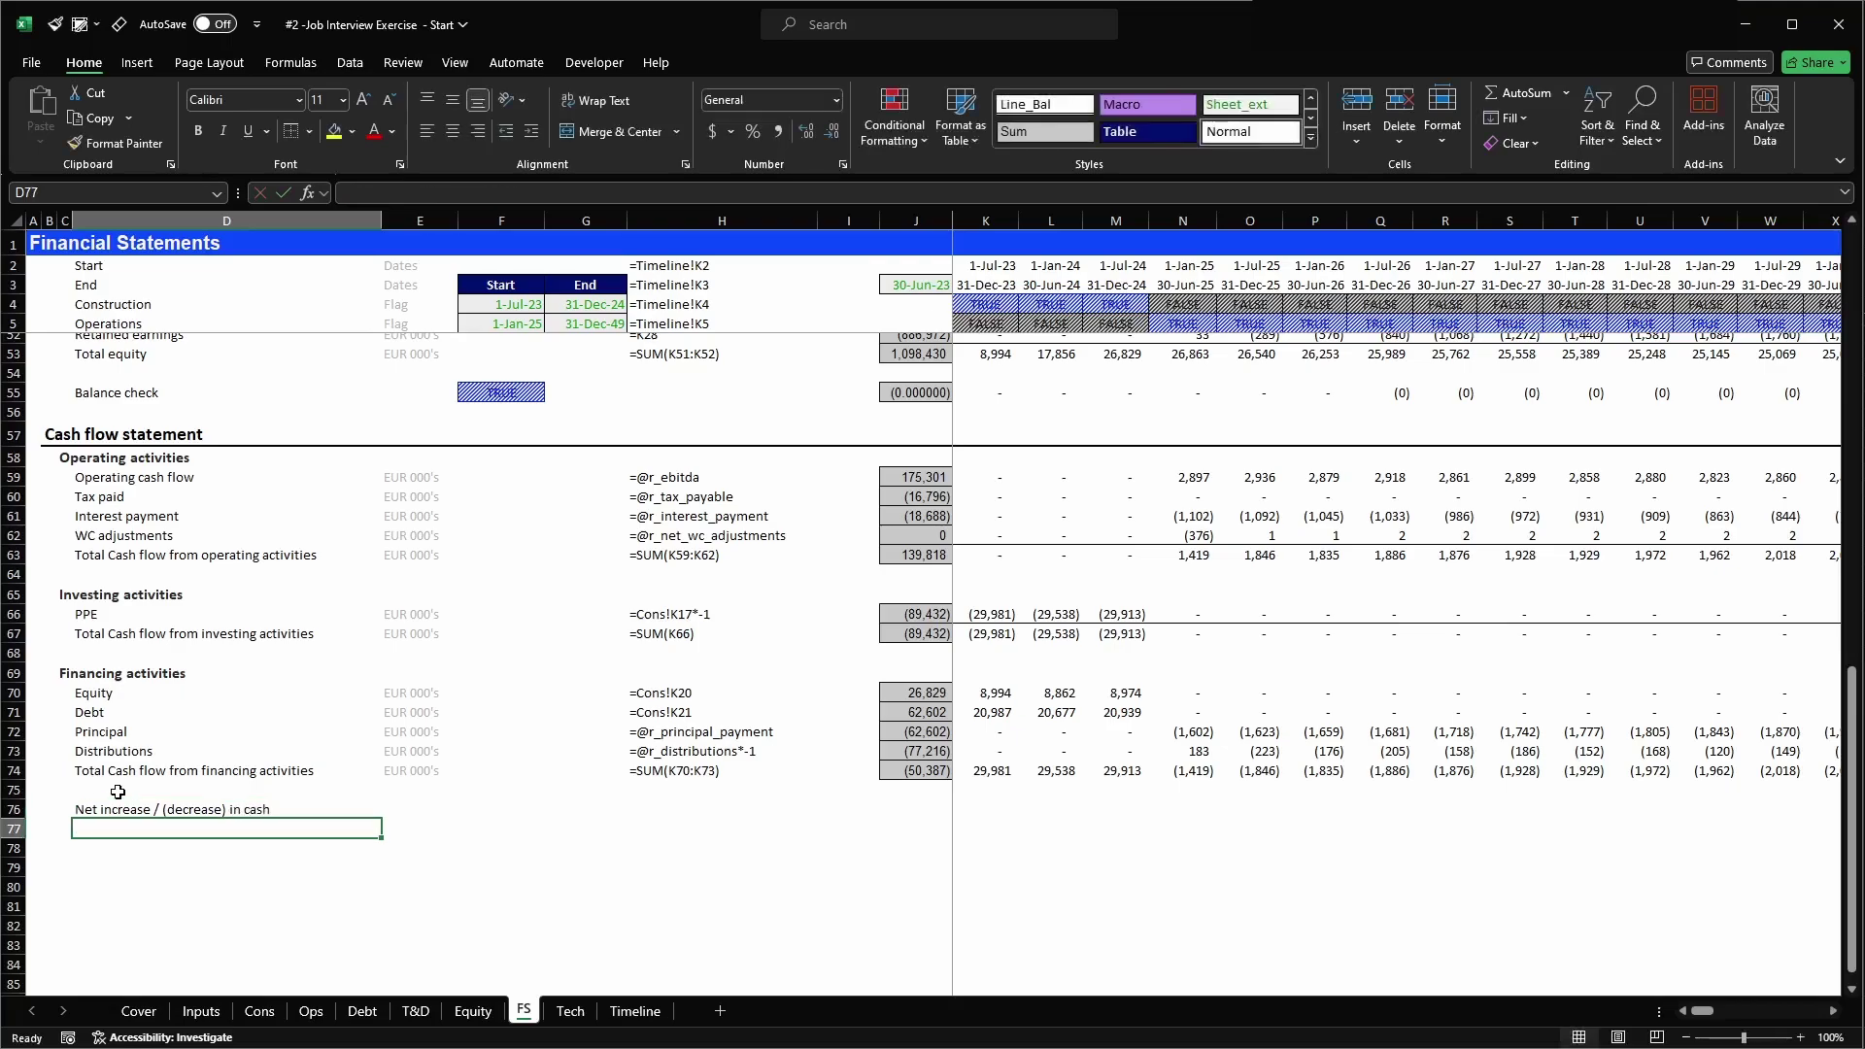
# - Label D77 as "Cash b/f" and D78 as "Cash c/f"
pyautogui.write('Casg')
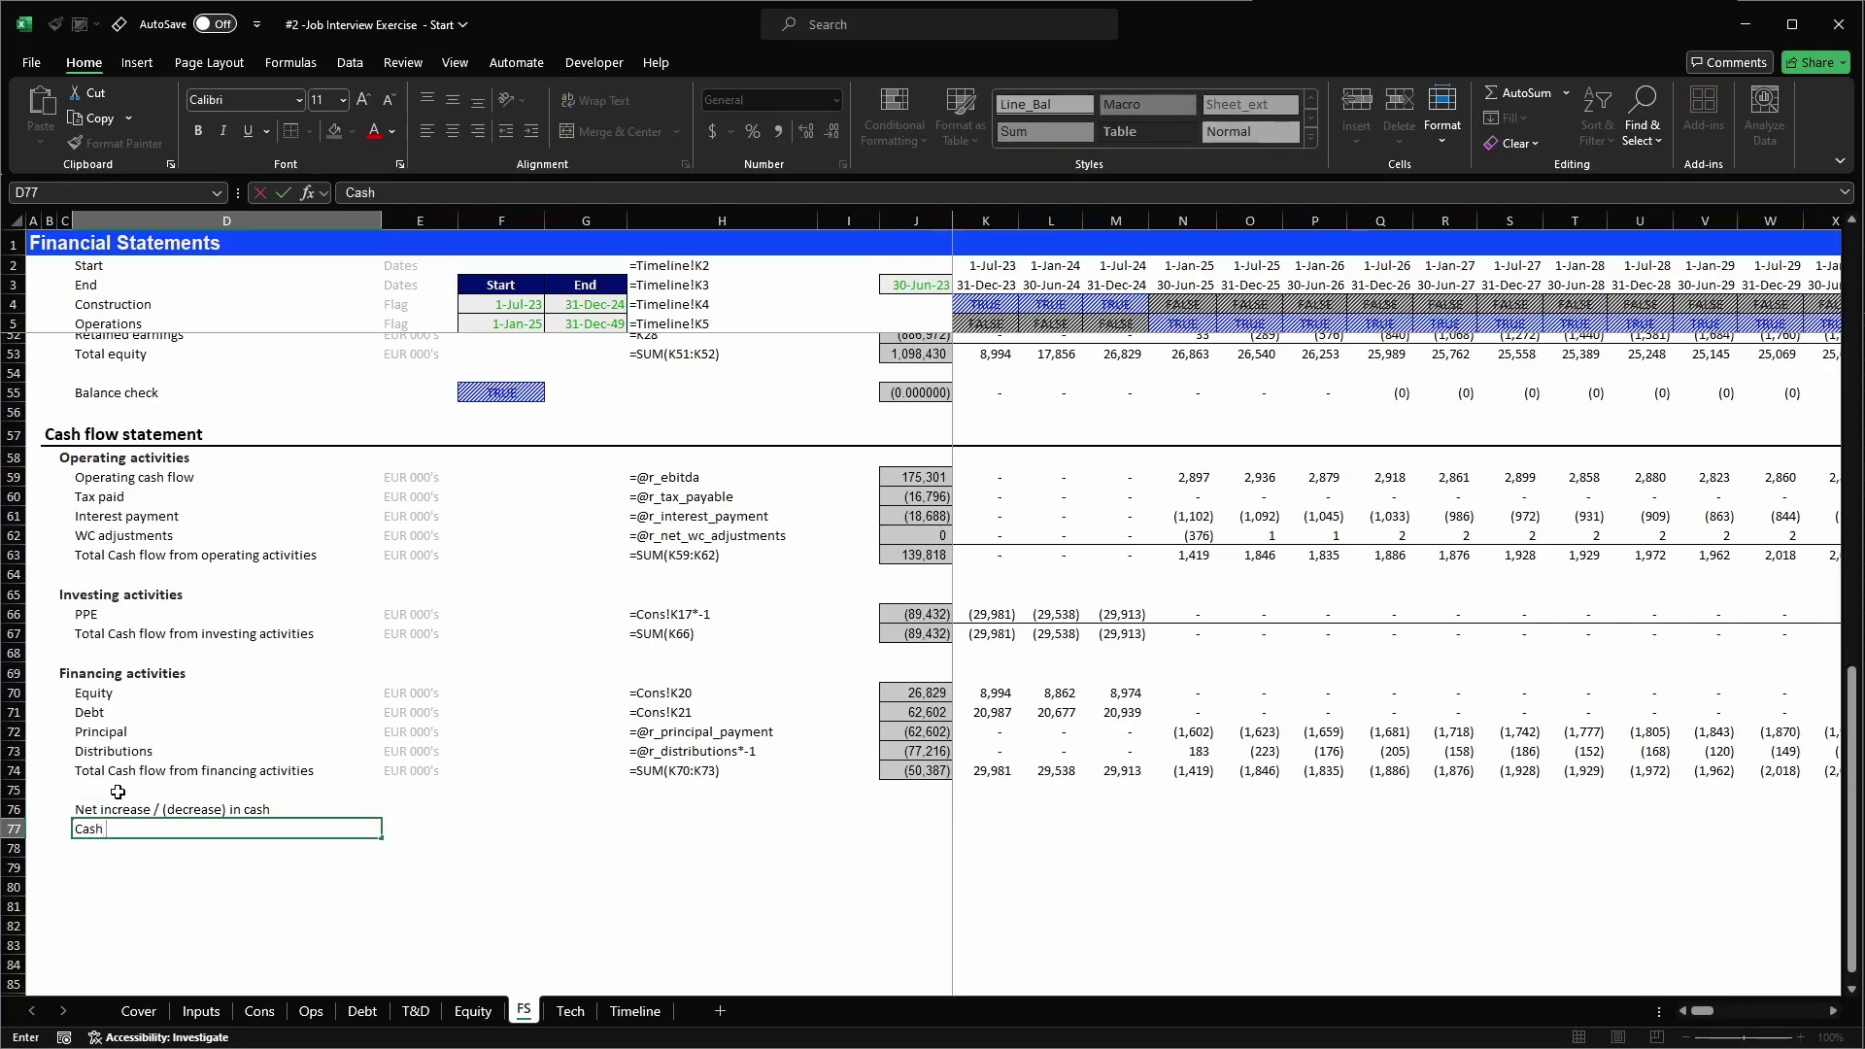
pyautogui.write(' b/f')
pyautogui.press('Return')
pyautogui.hotkey('ctrl', 'd')
pyautogui.press('F2')
pyautogui.press('BackSpace')
pyautogui.write('c')
pyautogui.press('Return')
# - Copy the unit, formula text, row total and first-period cells of E74:K74 into E76:K78
pyautogui.press('Up')
pyautogui.press('Up')
pyautogui.press('Up')
pyautogui.press('Right')
pyautogui.press('Up')
pyautogui.press('Up')
pyautogui.press('Up')
pyautogui.press('Down')
pyautogui.hotkey('shift', 'Right')
pyautogui.hotkey('shift', 'Right')
pyautogui.hotkey('shift', 'Right')
pyautogui.hotkey('shift', 'Right')
pyautogui.hotkey('shift', 'Right')
pyautogui.hotkey('shift', 'Right')
pyautogui.hotkey('ctrl', 'c')
pyautogui.press('Down')
pyautogui.press('Down')
pyautogui.hotkey('shift', 'Down')
pyautogui.hotkey('shift', 'Down')
pyautogui.hotkey('ctrl', 'v')
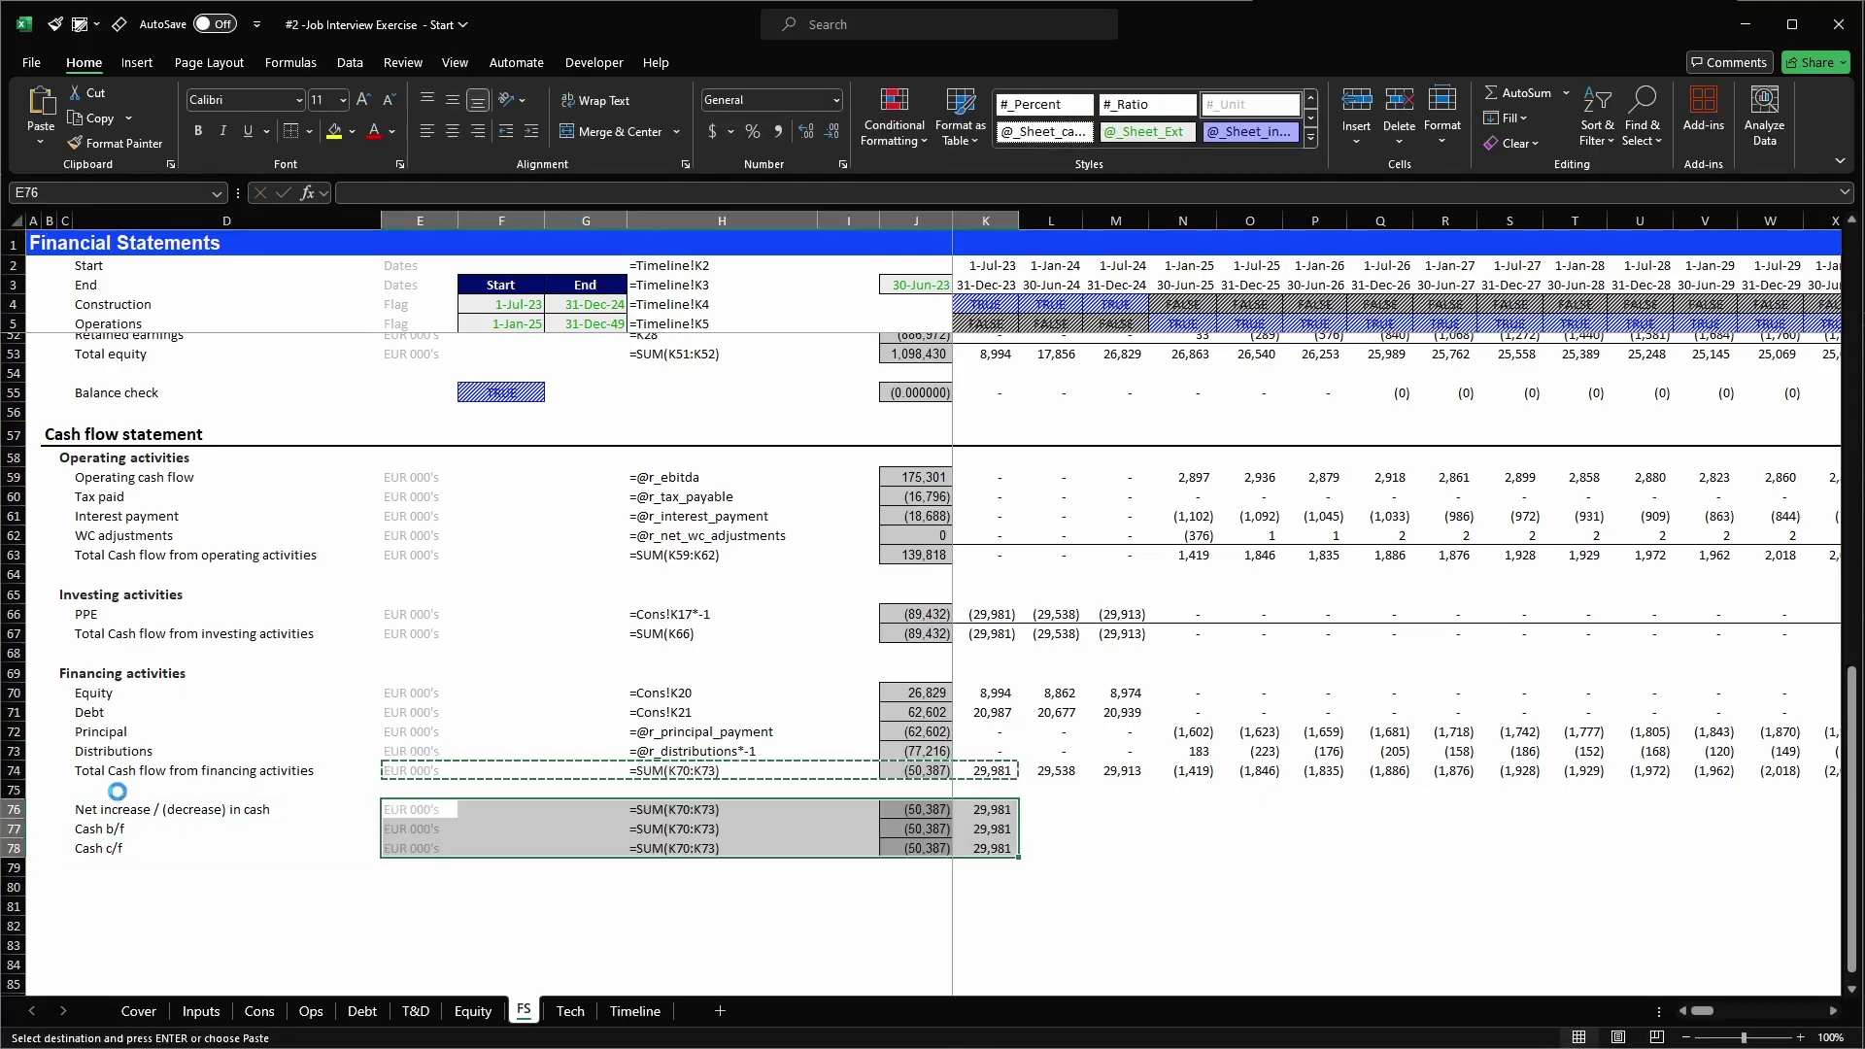
pyautogui.press('Escape')
# - Enter =K63+K67+K74 in K76 as the net increase / (decrease) in cash
pyautogui.hotkey('ctrl', 'Right')
pyautogui.hotkey('ctrl', 'Right')
pyautogui.hotkey('ctrl', 'Right')
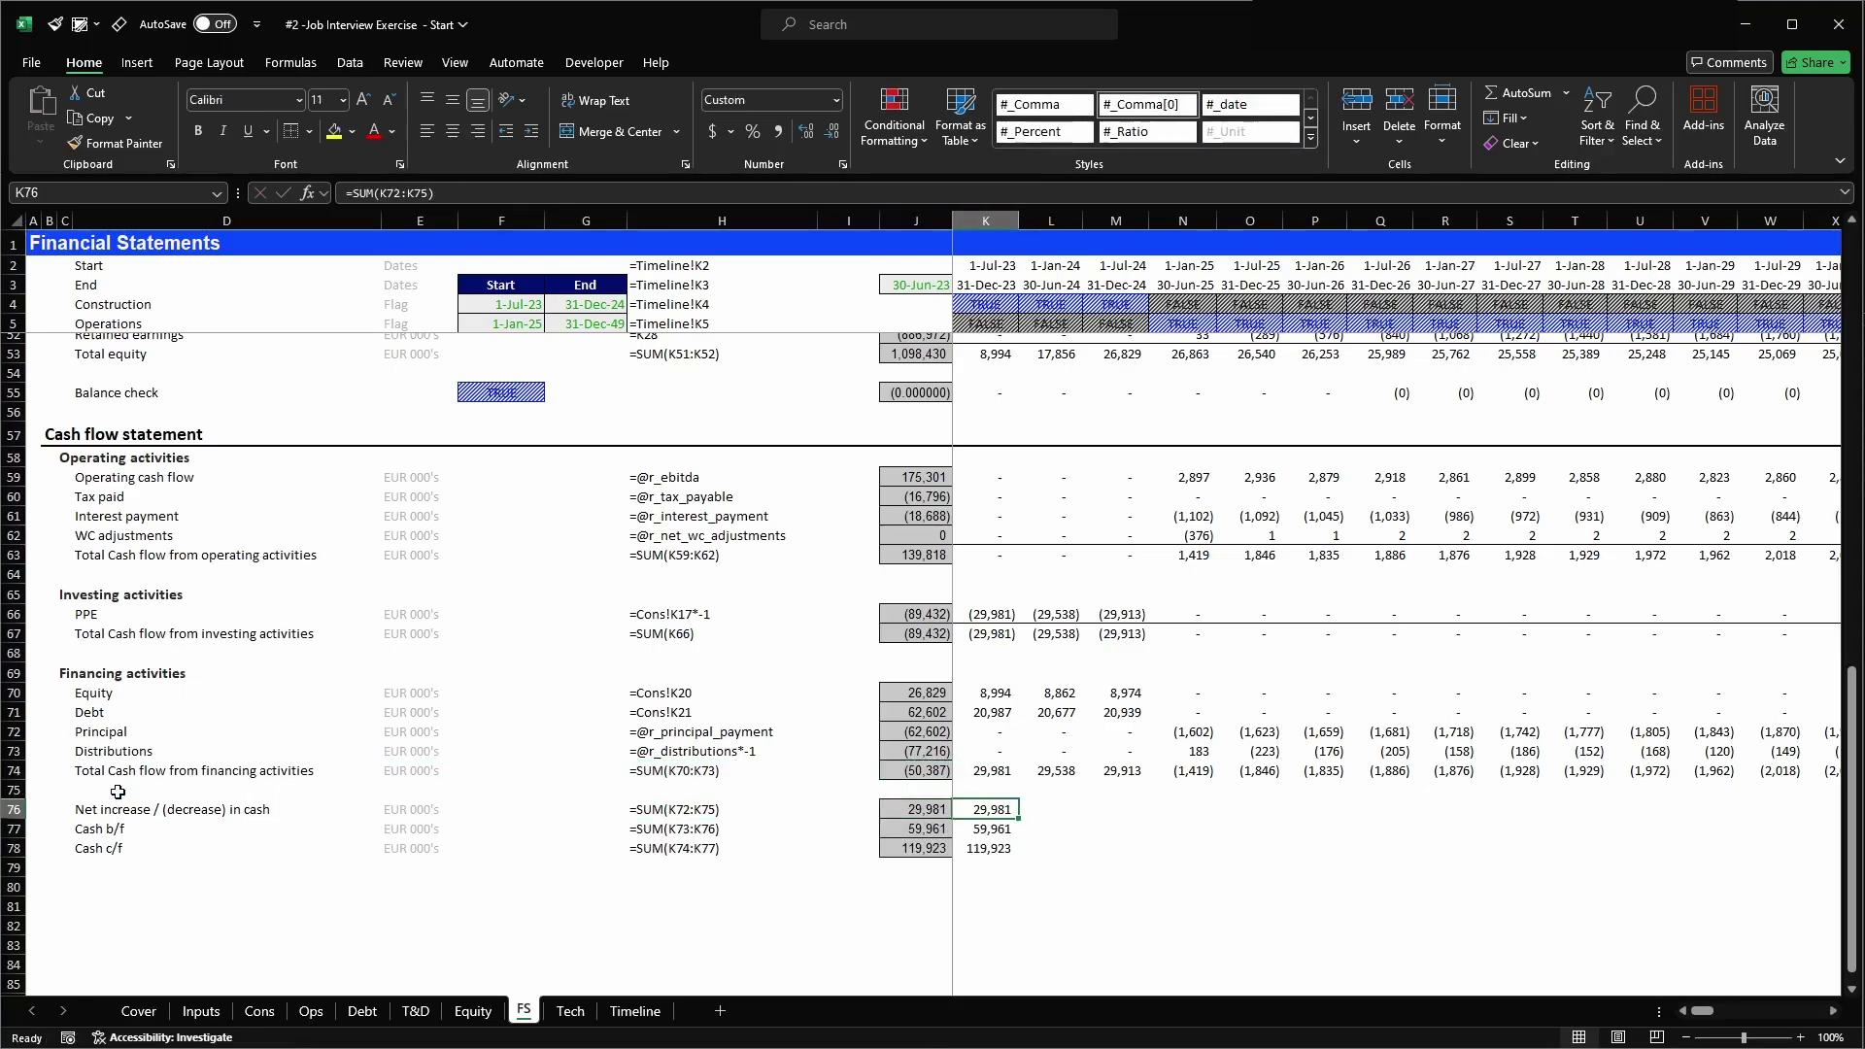
pyautogui.write('=')
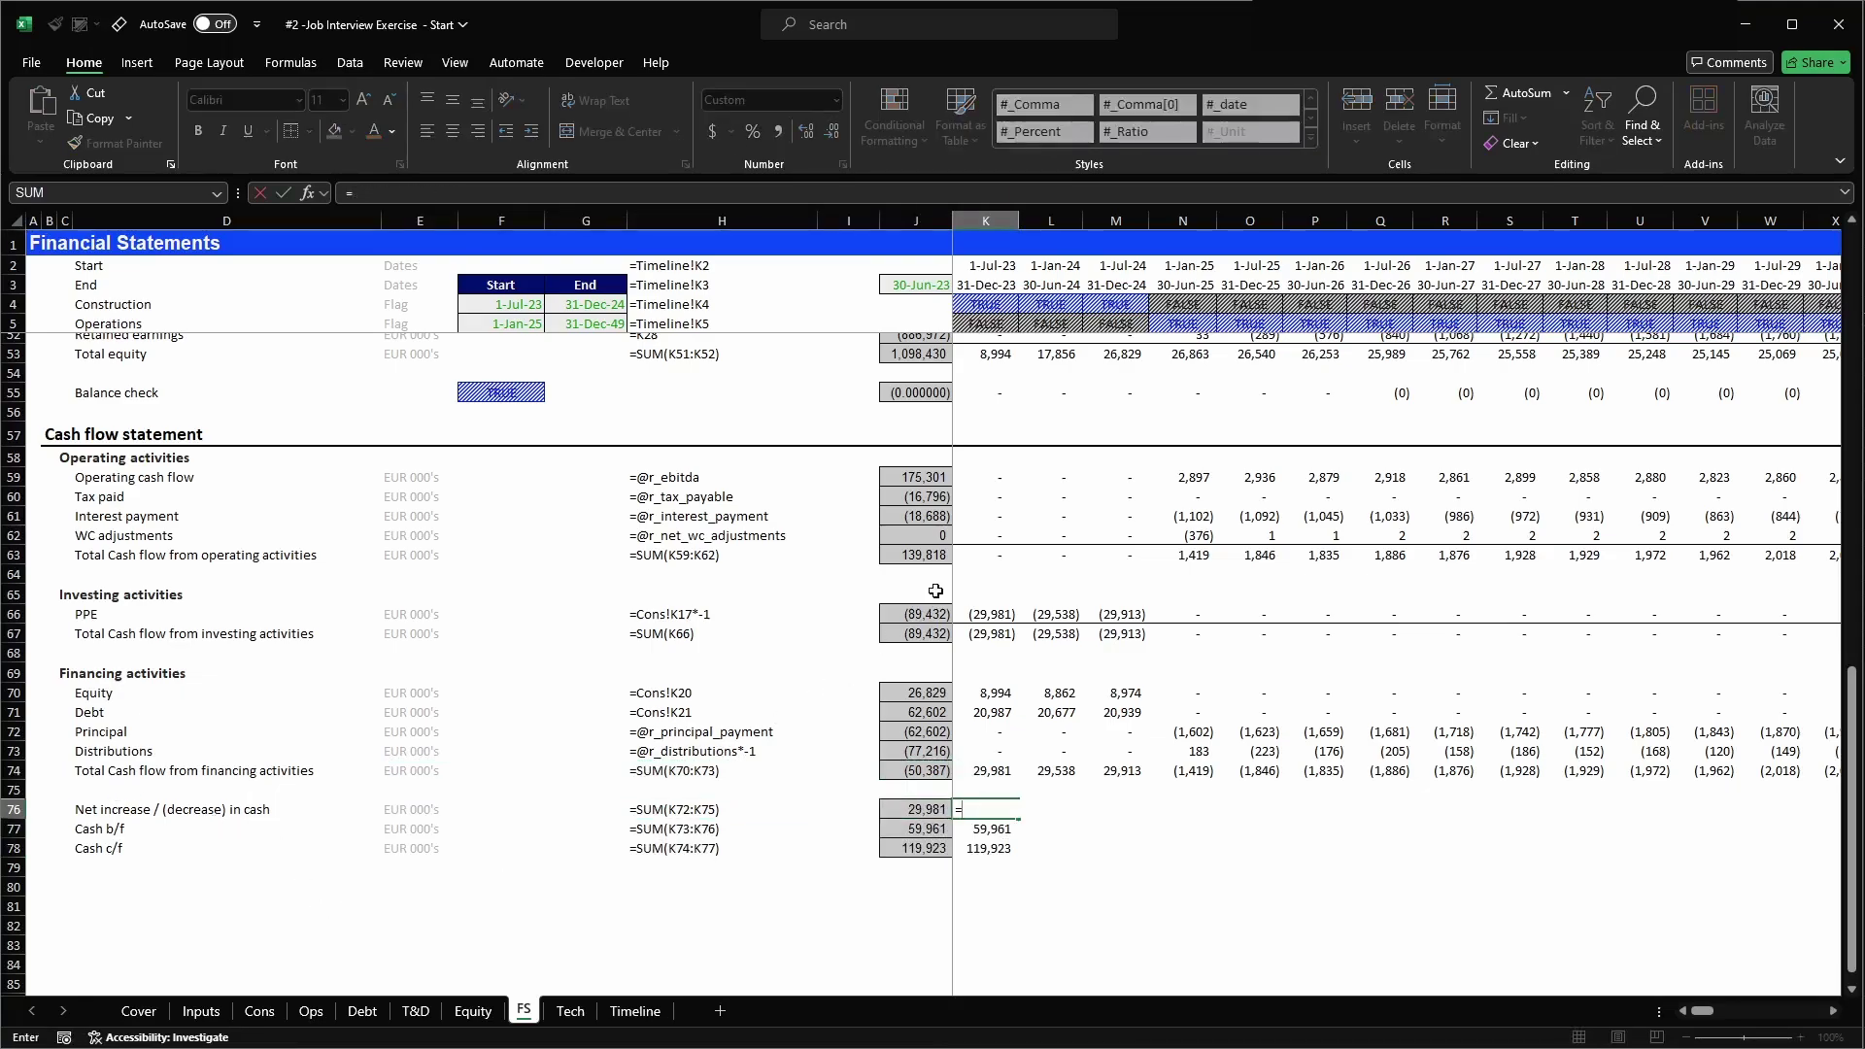
pyautogui.click(981, 557)
pyautogui.write('+')
pyautogui.click(1010, 633)
pyautogui.write('+')
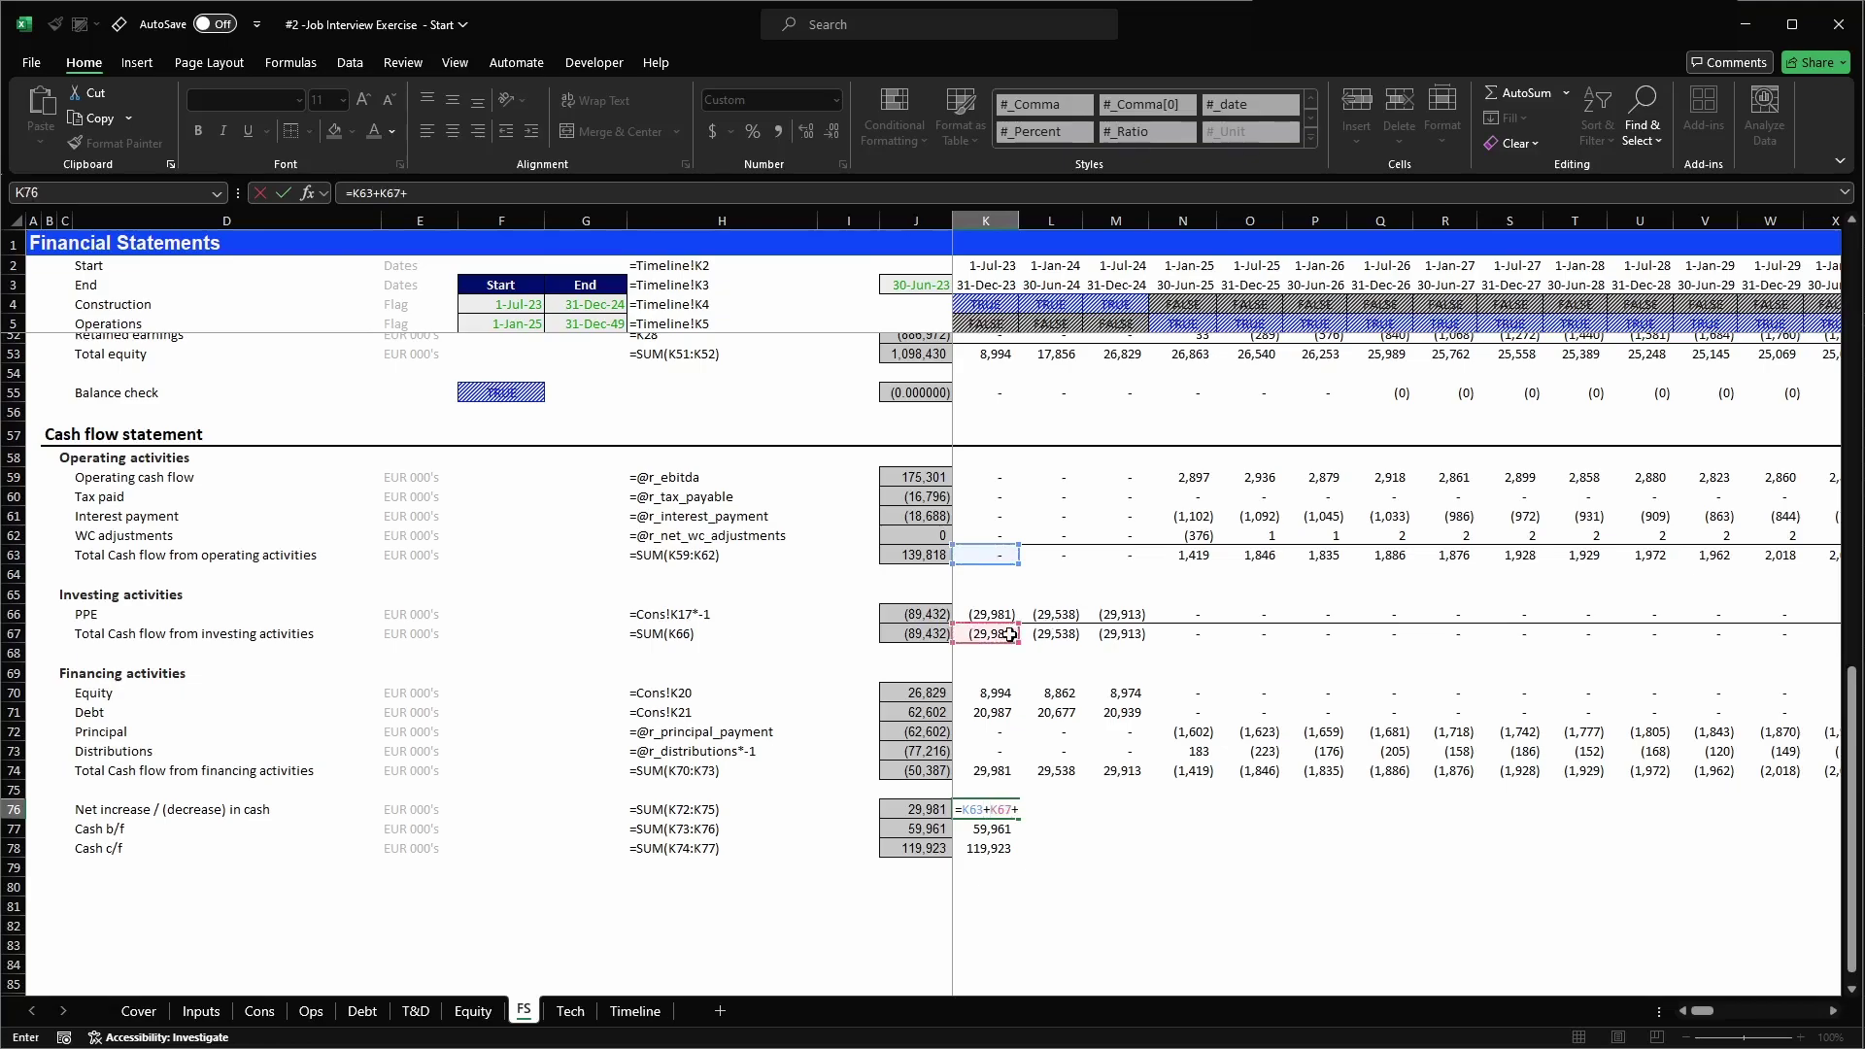
pyautogui.click(985, 774)
pyautogui.press('Return')
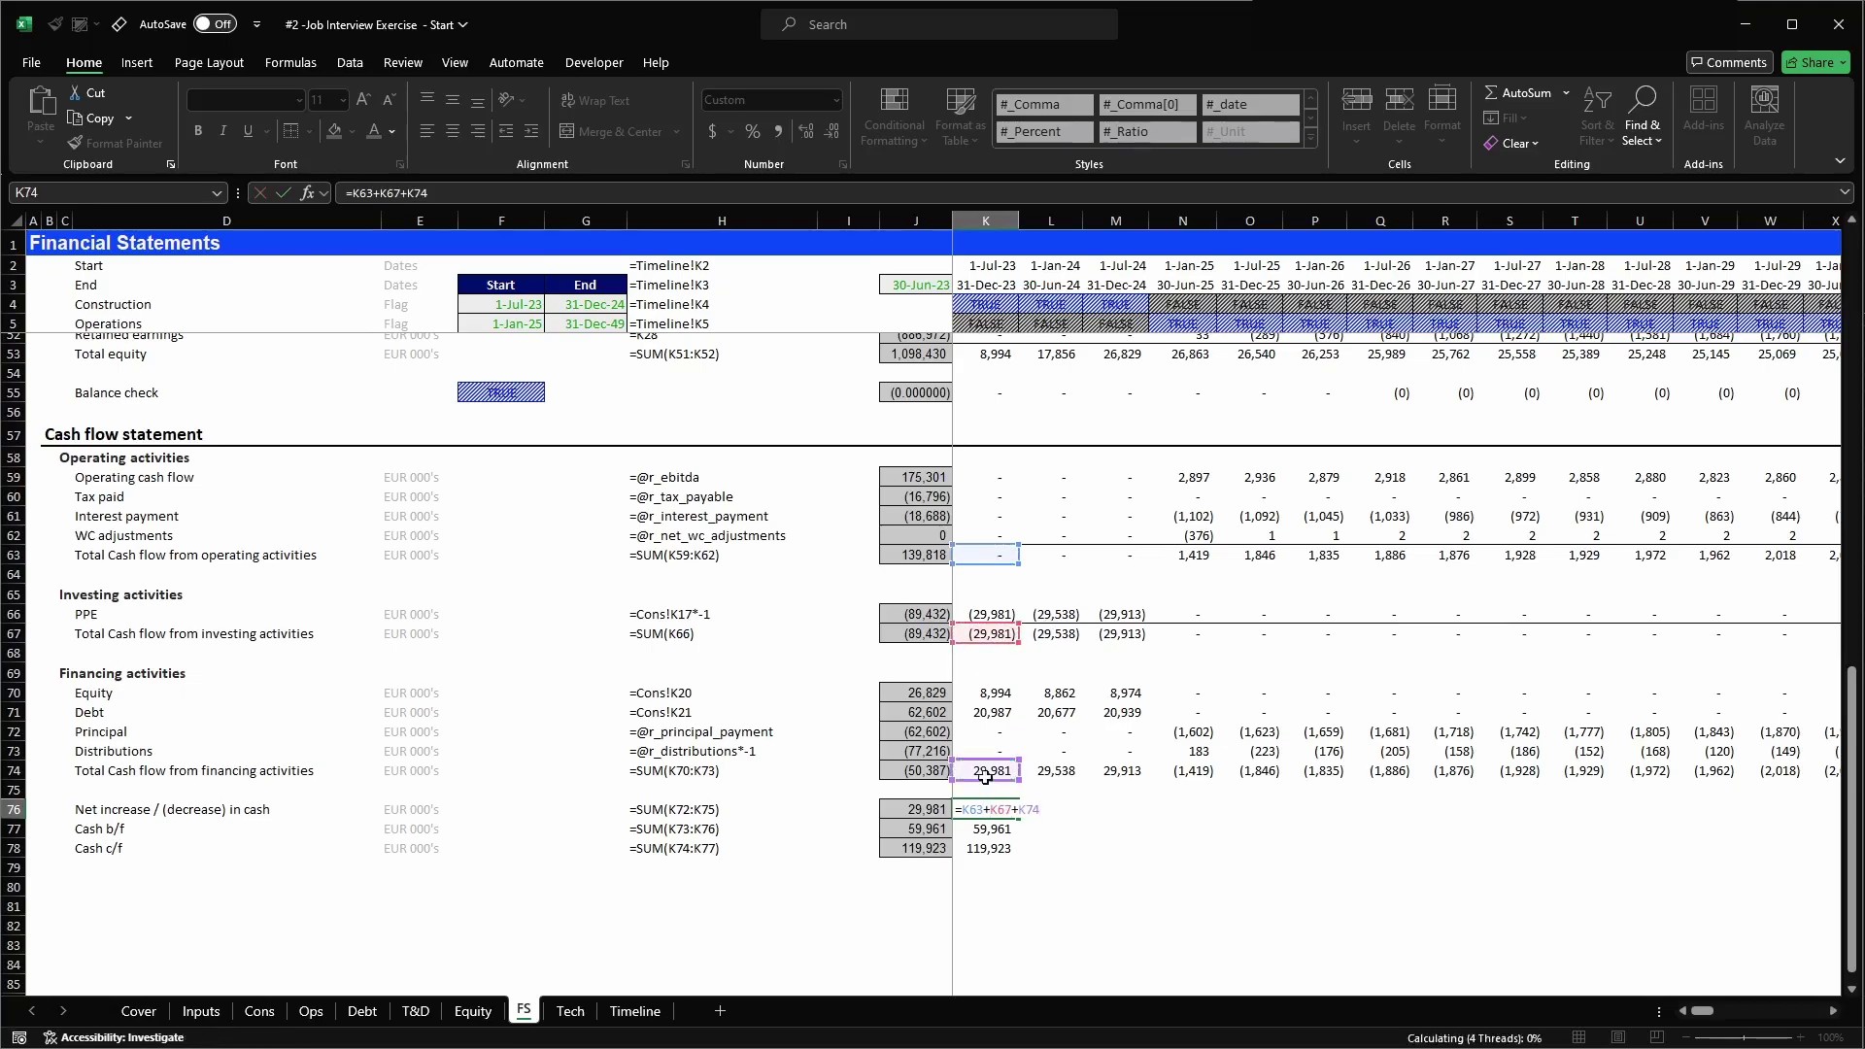
# - Replace the Cash c/f row total in J78 with 0 and apply the Empty cell style to it
pyautogui.press('Left')
pyautogui.press('Down')
pyautogui.hotkey('alt', '2')
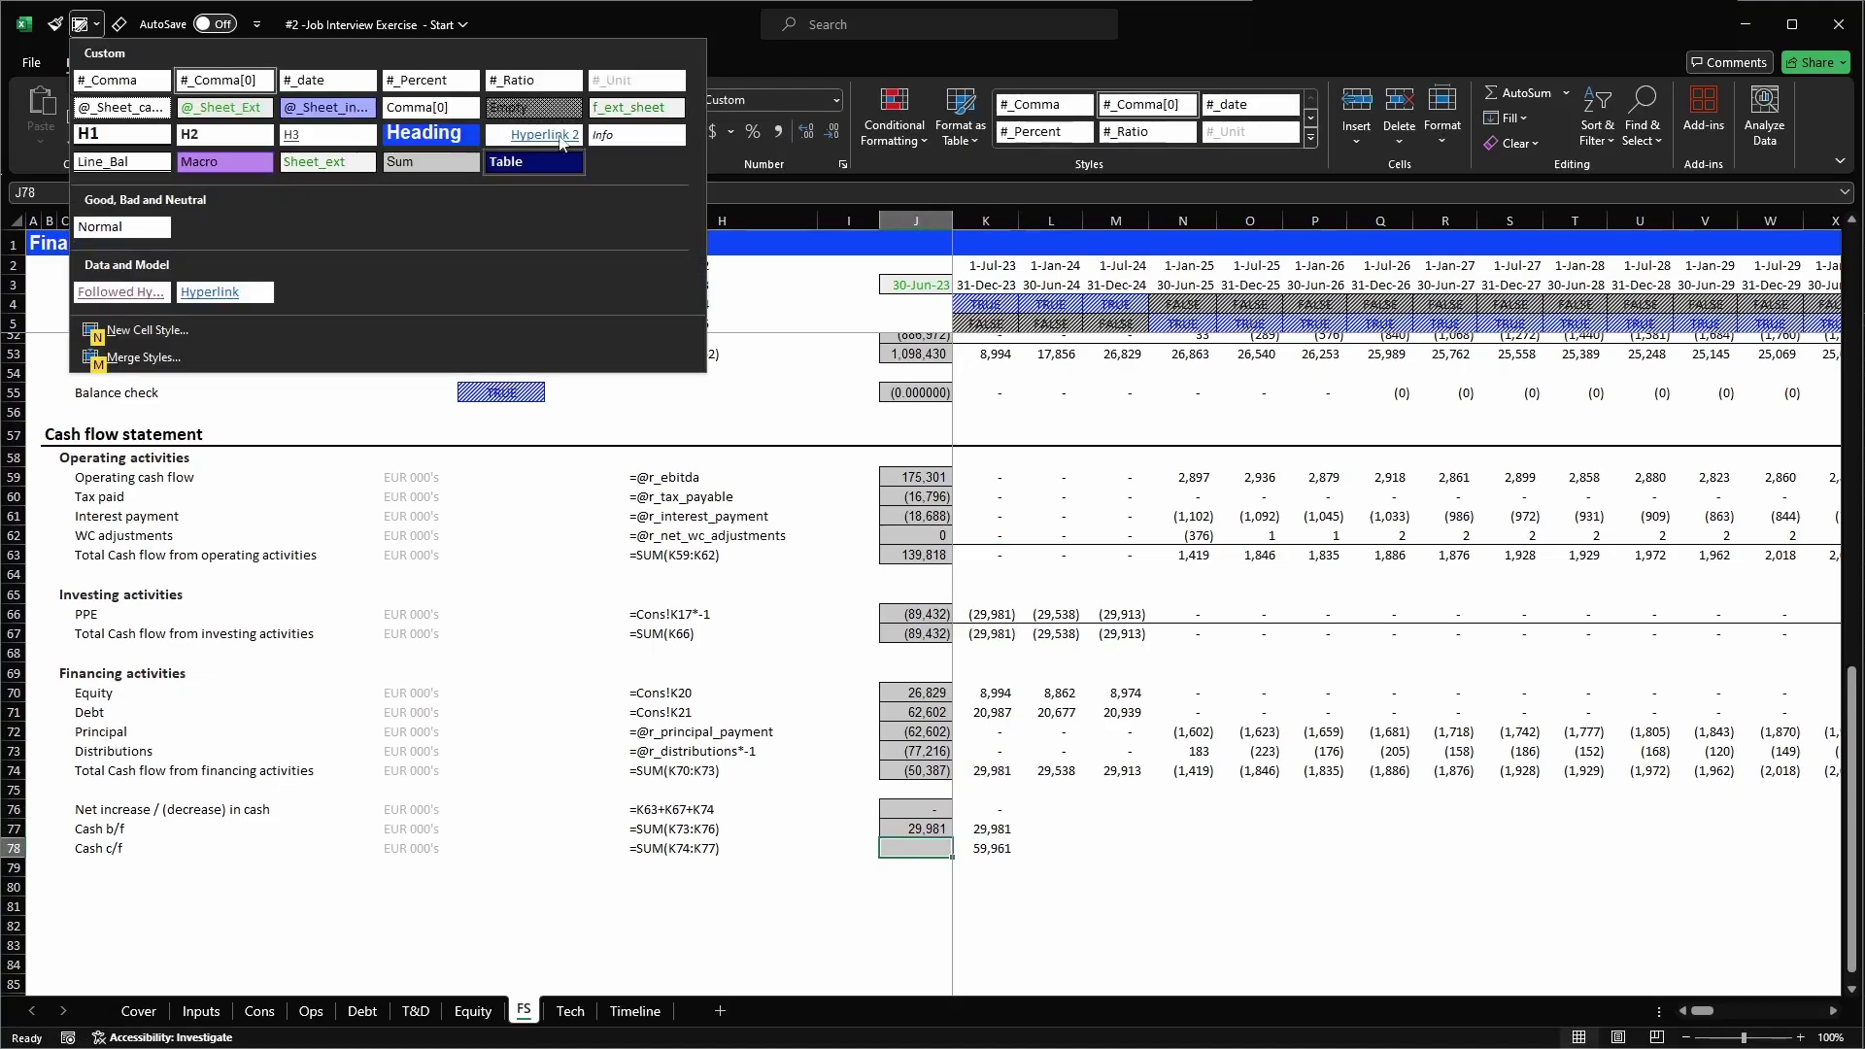
pyautogui.click(555, 107)
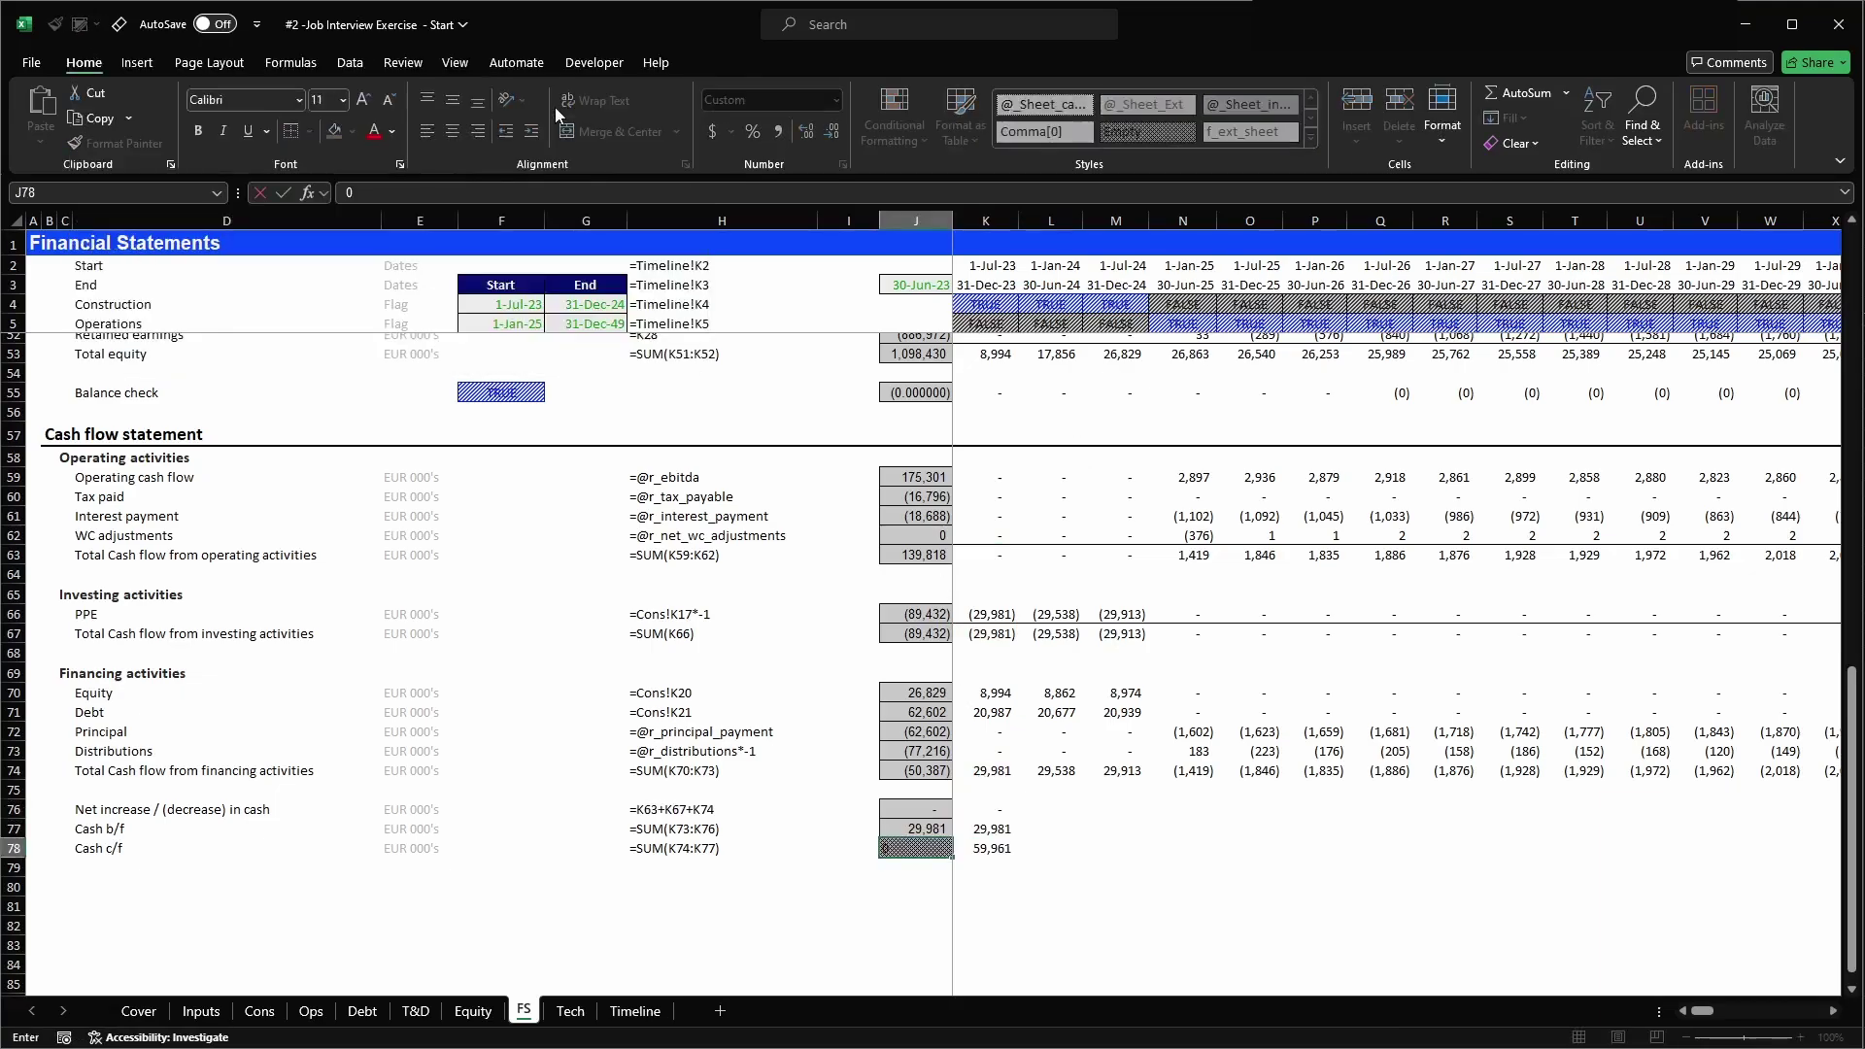
# - Enter =J78 in K77 for cash b/f and =SUM(K76:K77) in K78 for cash c/f
pyautogui.press('Right')
pyautogui.press('Up')
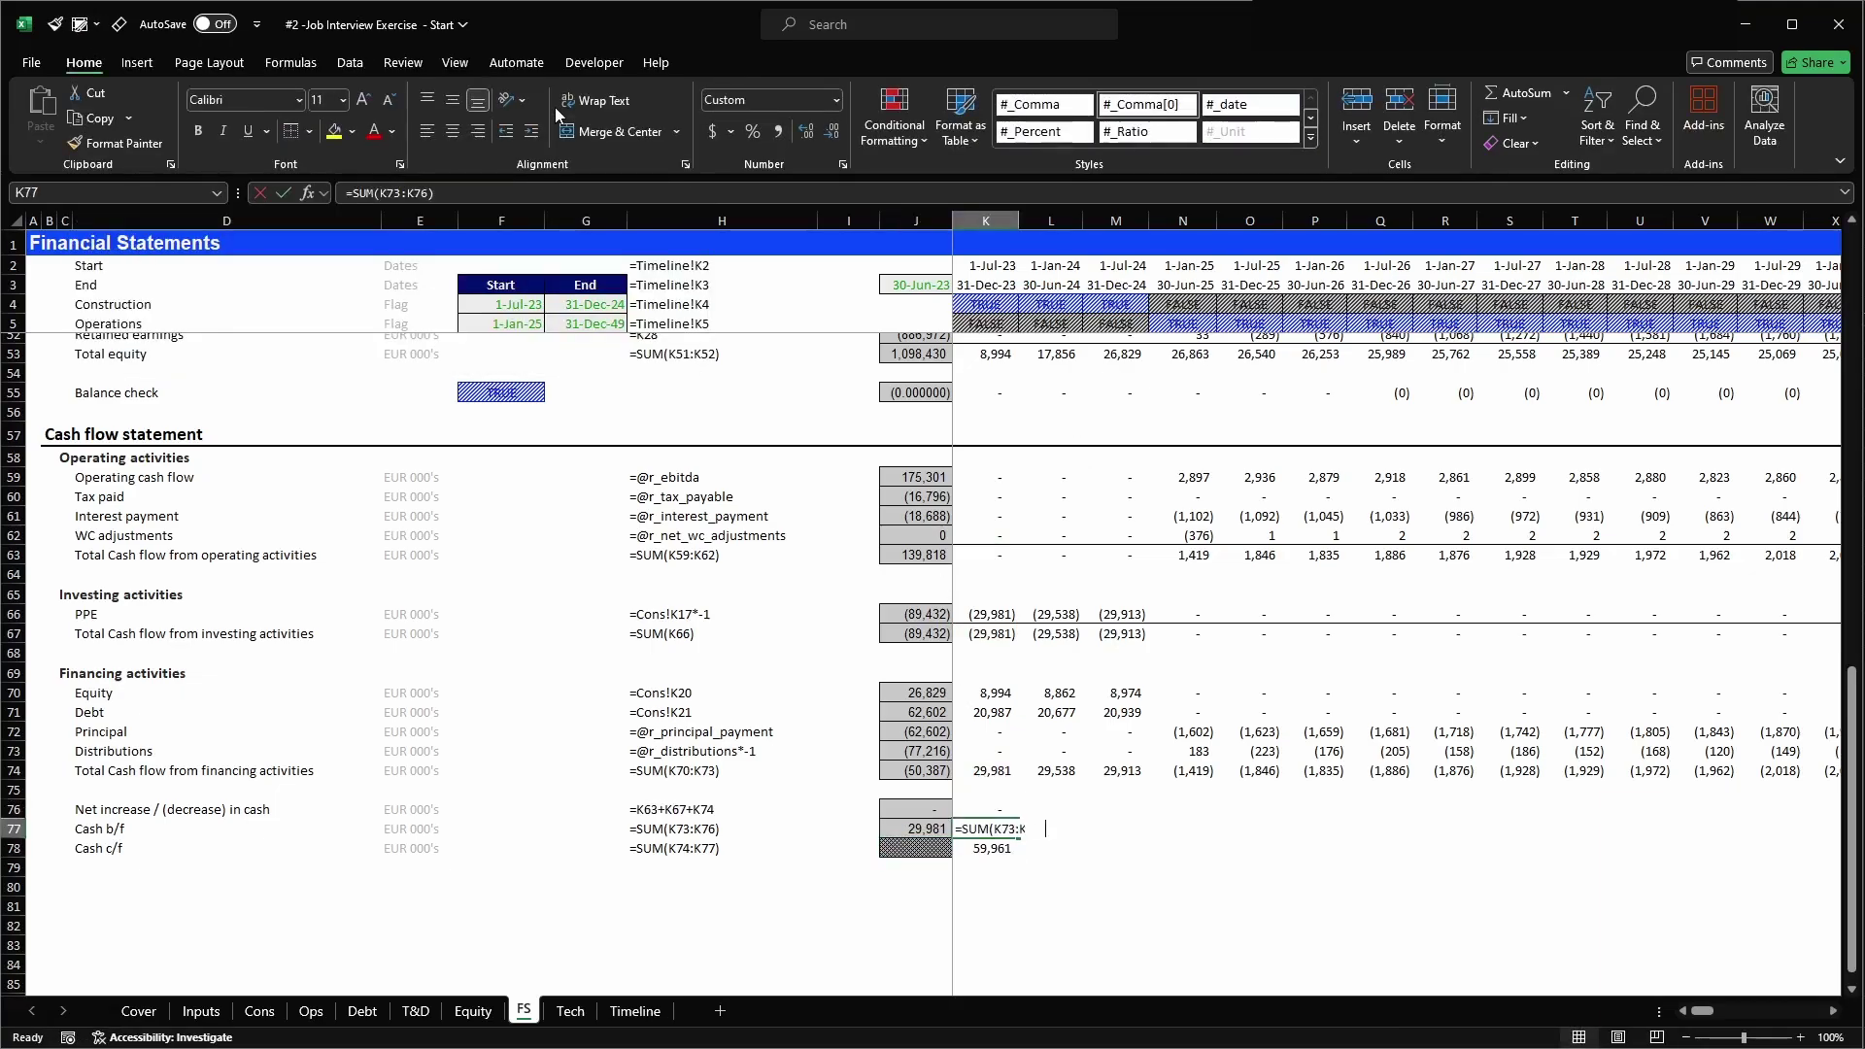
pyautogui.write('=')
pyautogui.press('Left')
pyautogui.press('Down')
pyautogui.press('Return')
pyautogui.hotkey('alt', '=')
pyautogui.press('Return')
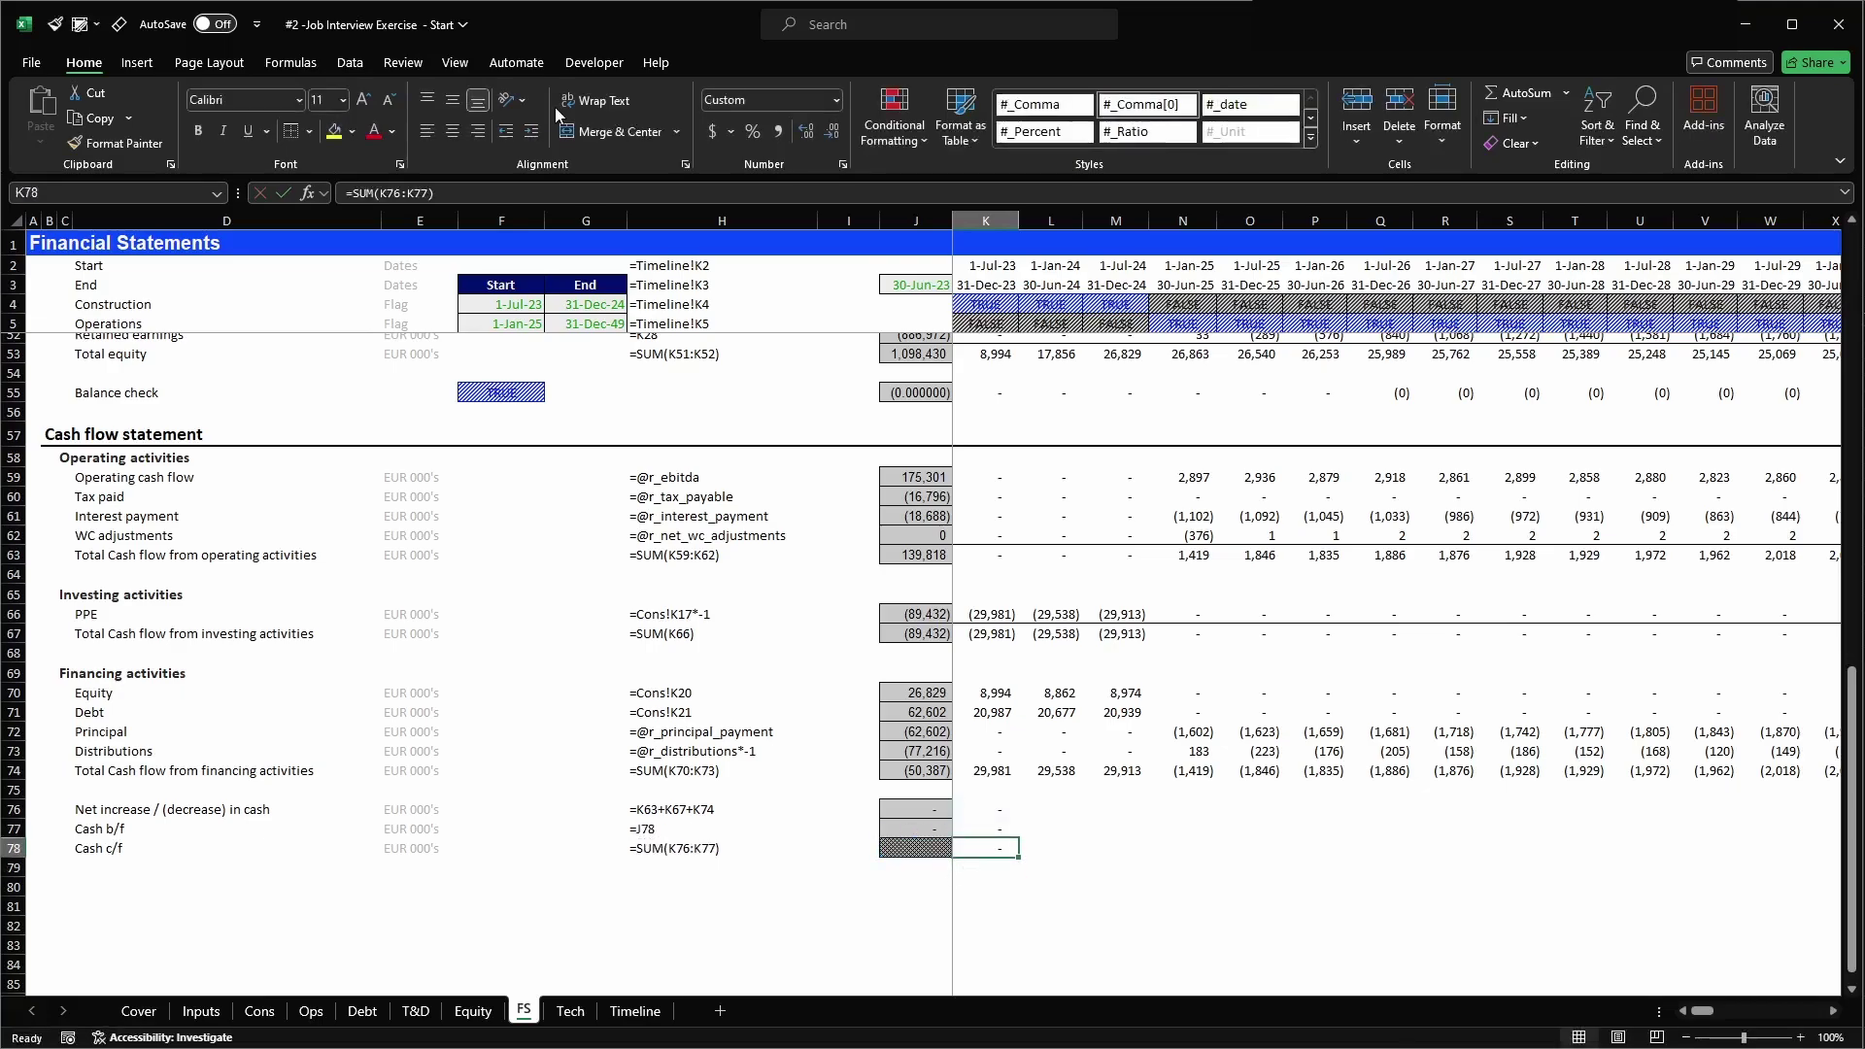
# - Copy the cash formulas in K76:K78 across all timeline periods
pyautogui.press('Up')
pyautogui.hotkey('shift', 'Up')
pyautogui.hotkey('shift', 'Up')
pyautogui.hotkey('ctrl', 'c')
pyautogui.hotkey('ctrl', 'shift', 'Right')
pyautogui.press('Return')
# - Check that the copied cash b/f formulas in L77:N77 refer to the previous period's cash c/f
pyautogui.press('Up')
pyautogui.press('Right')
pyautogui.write('=')
pyautogui.press('Left')
pyautogui.press('Down')
pyautogui.press('Tab')
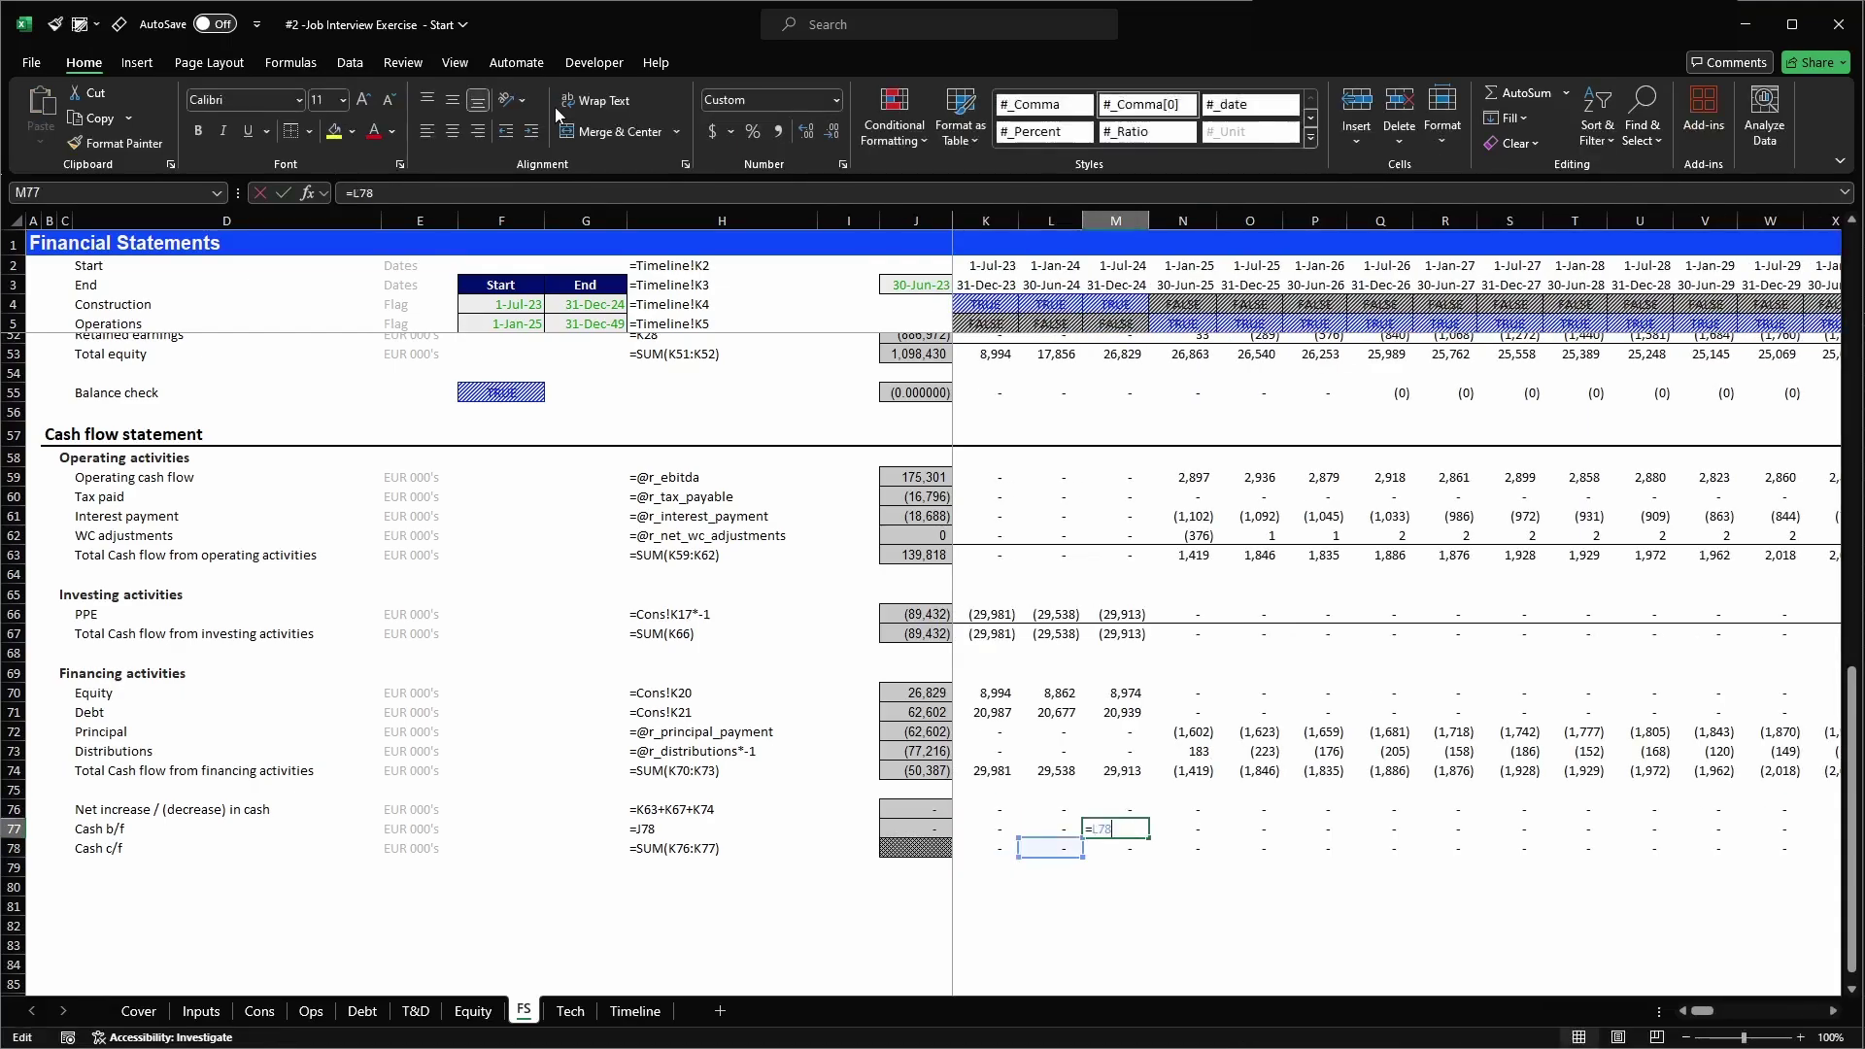
pyautogui.press('Right')
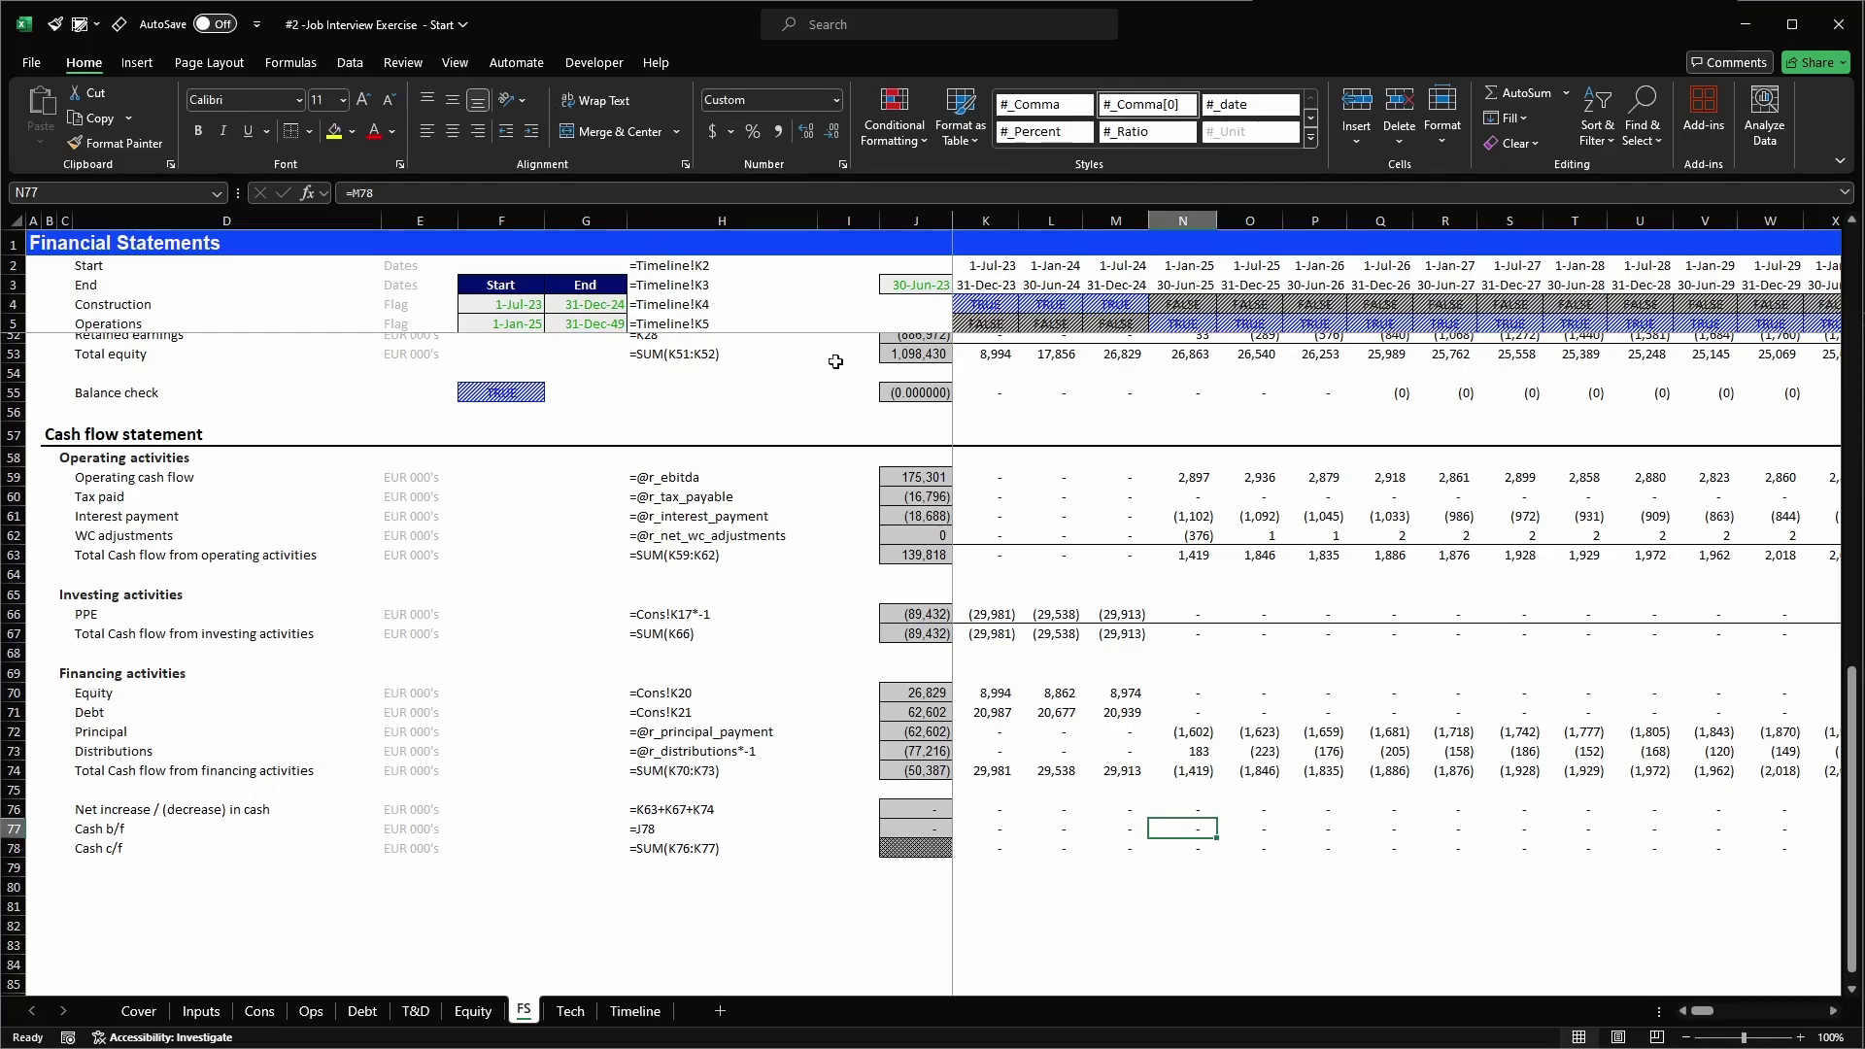
# - Test the balance check by entering 1 as balance sheet cash in L33, and clear the test value
pyautogui.scroll(5, 1004, 618)
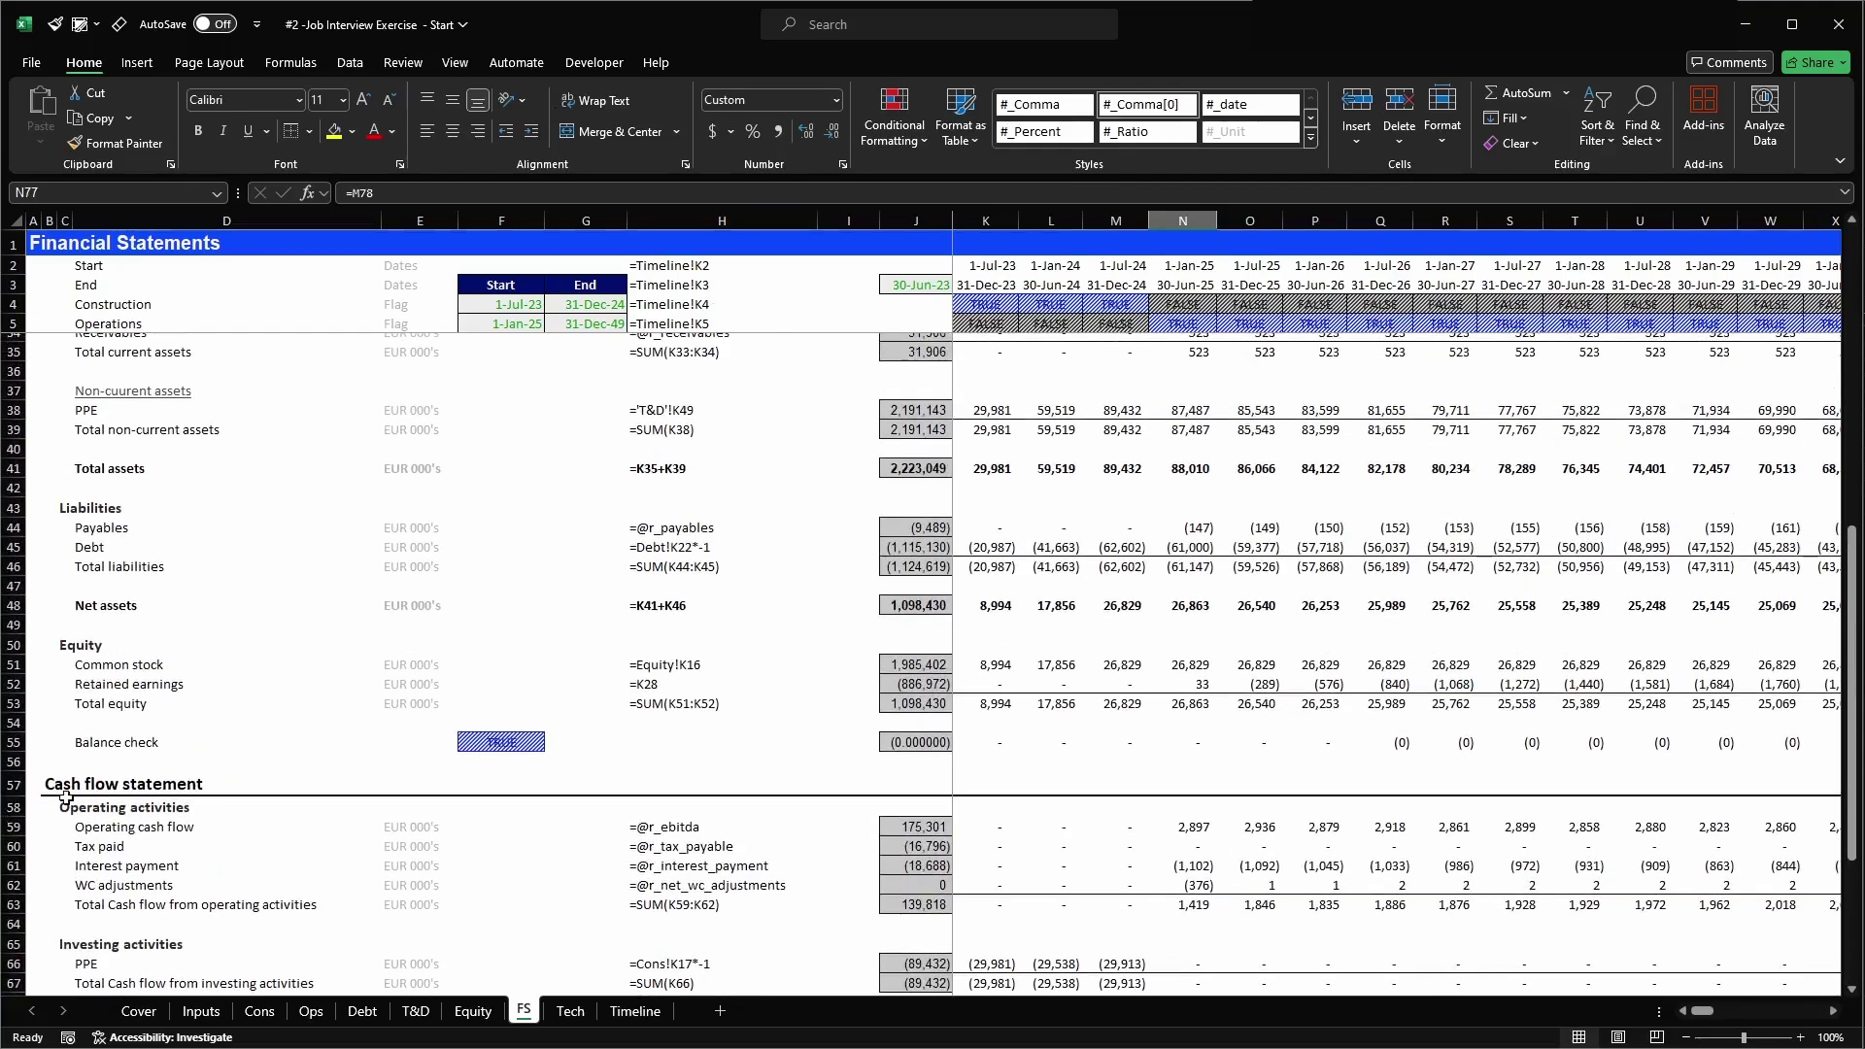
pyautogui.scroll(3, 102, 746)
pyautogui.click(19, 857)
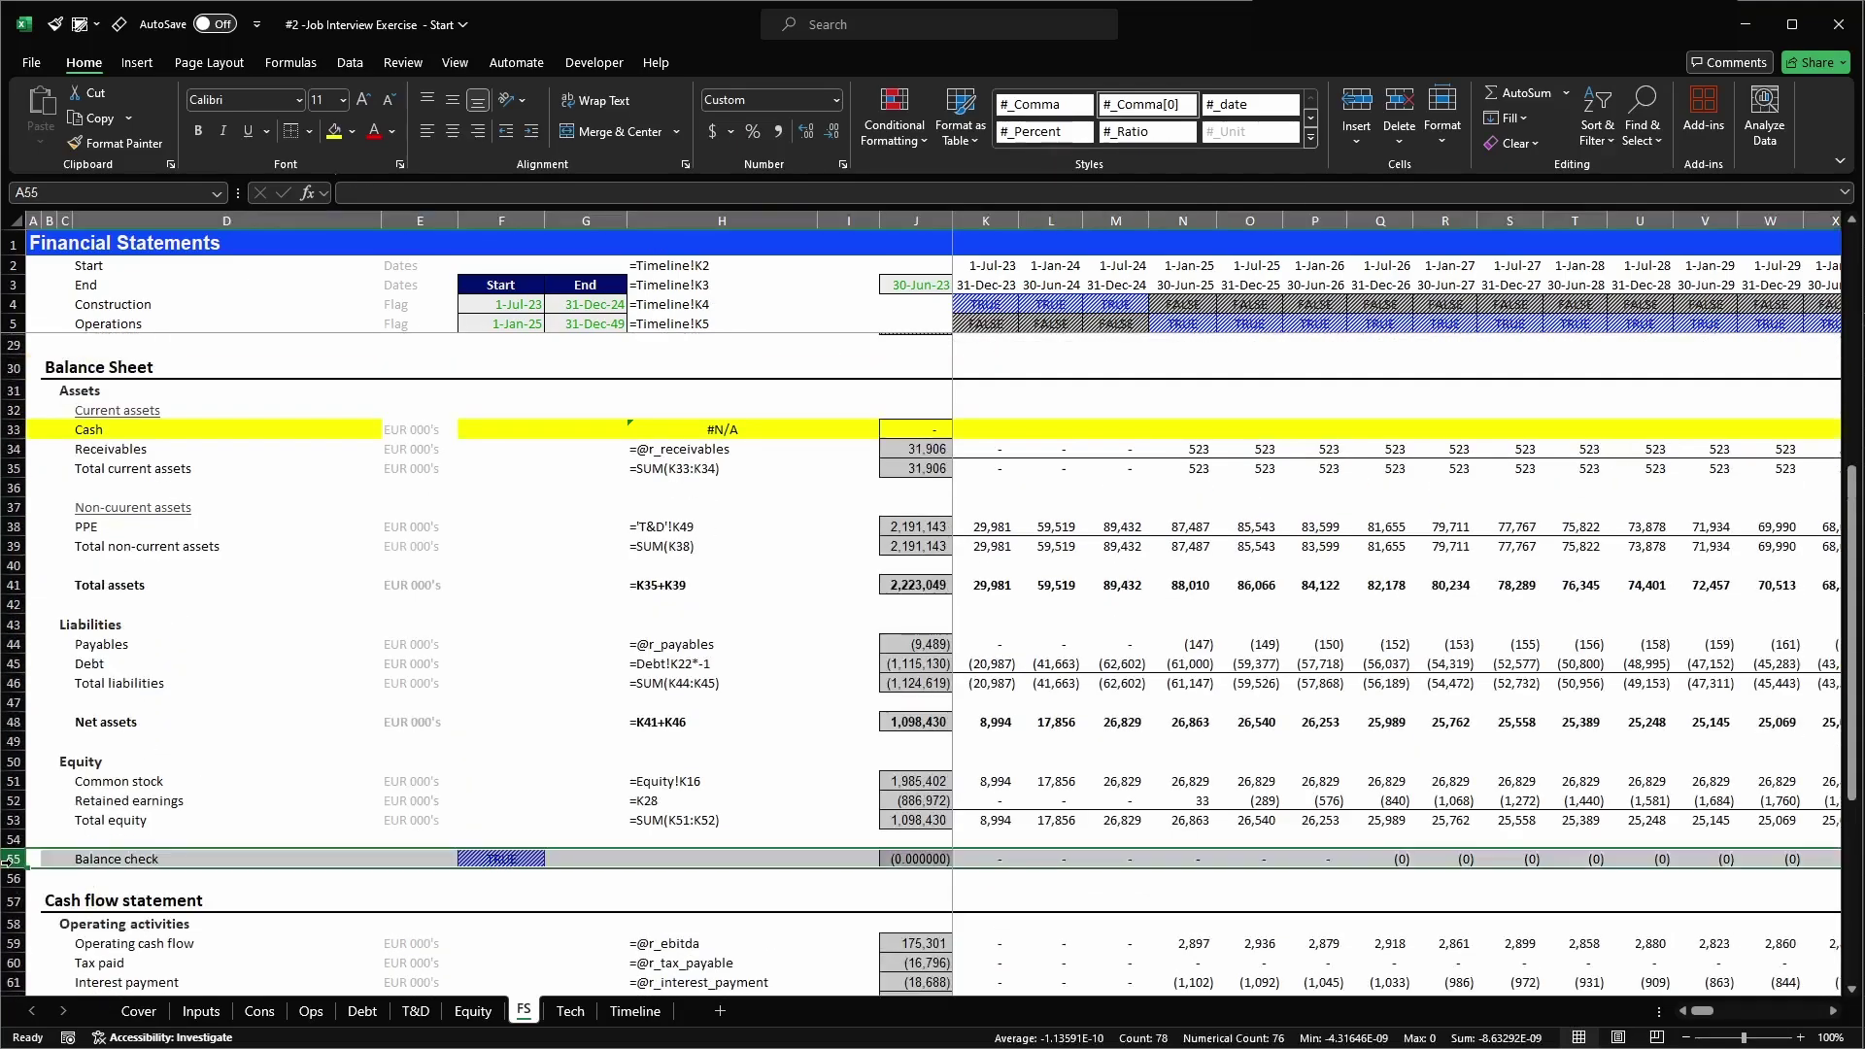
pyautogui.click(9, 429)
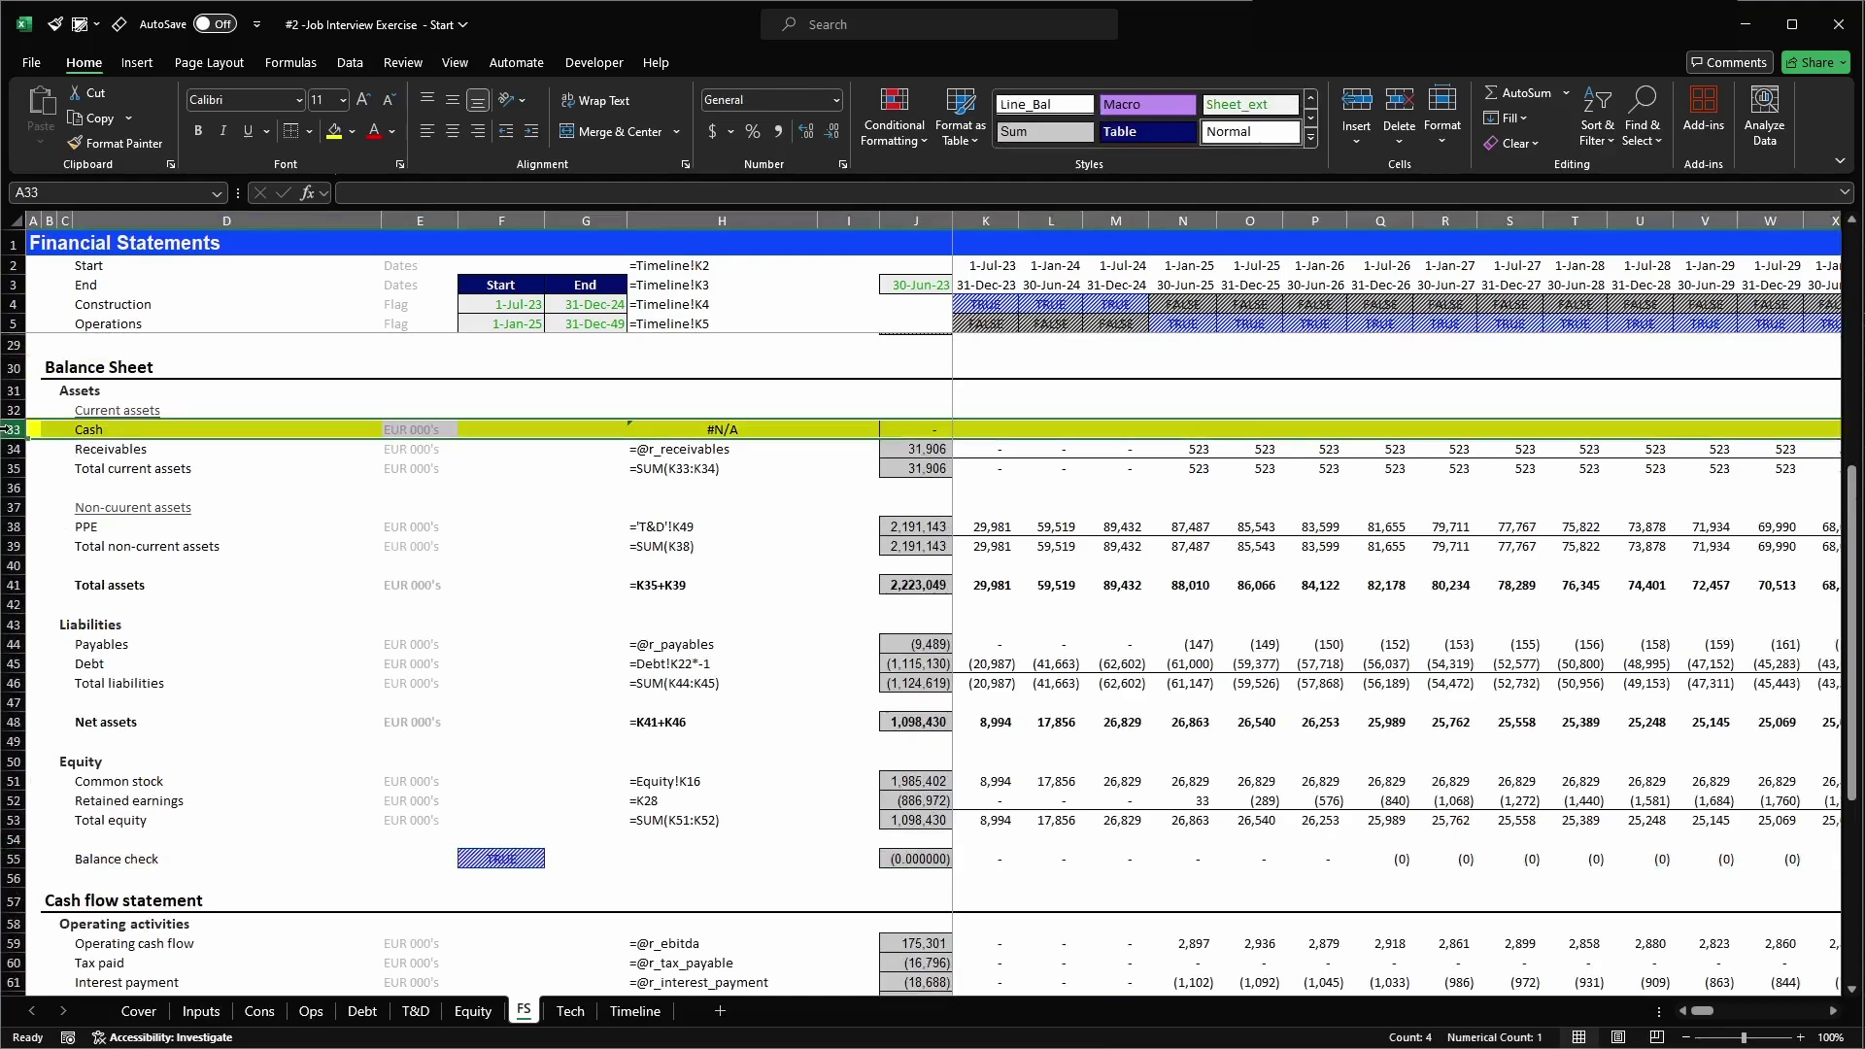
pyautogui.click(1084, 429)
pyautogui.write('1')
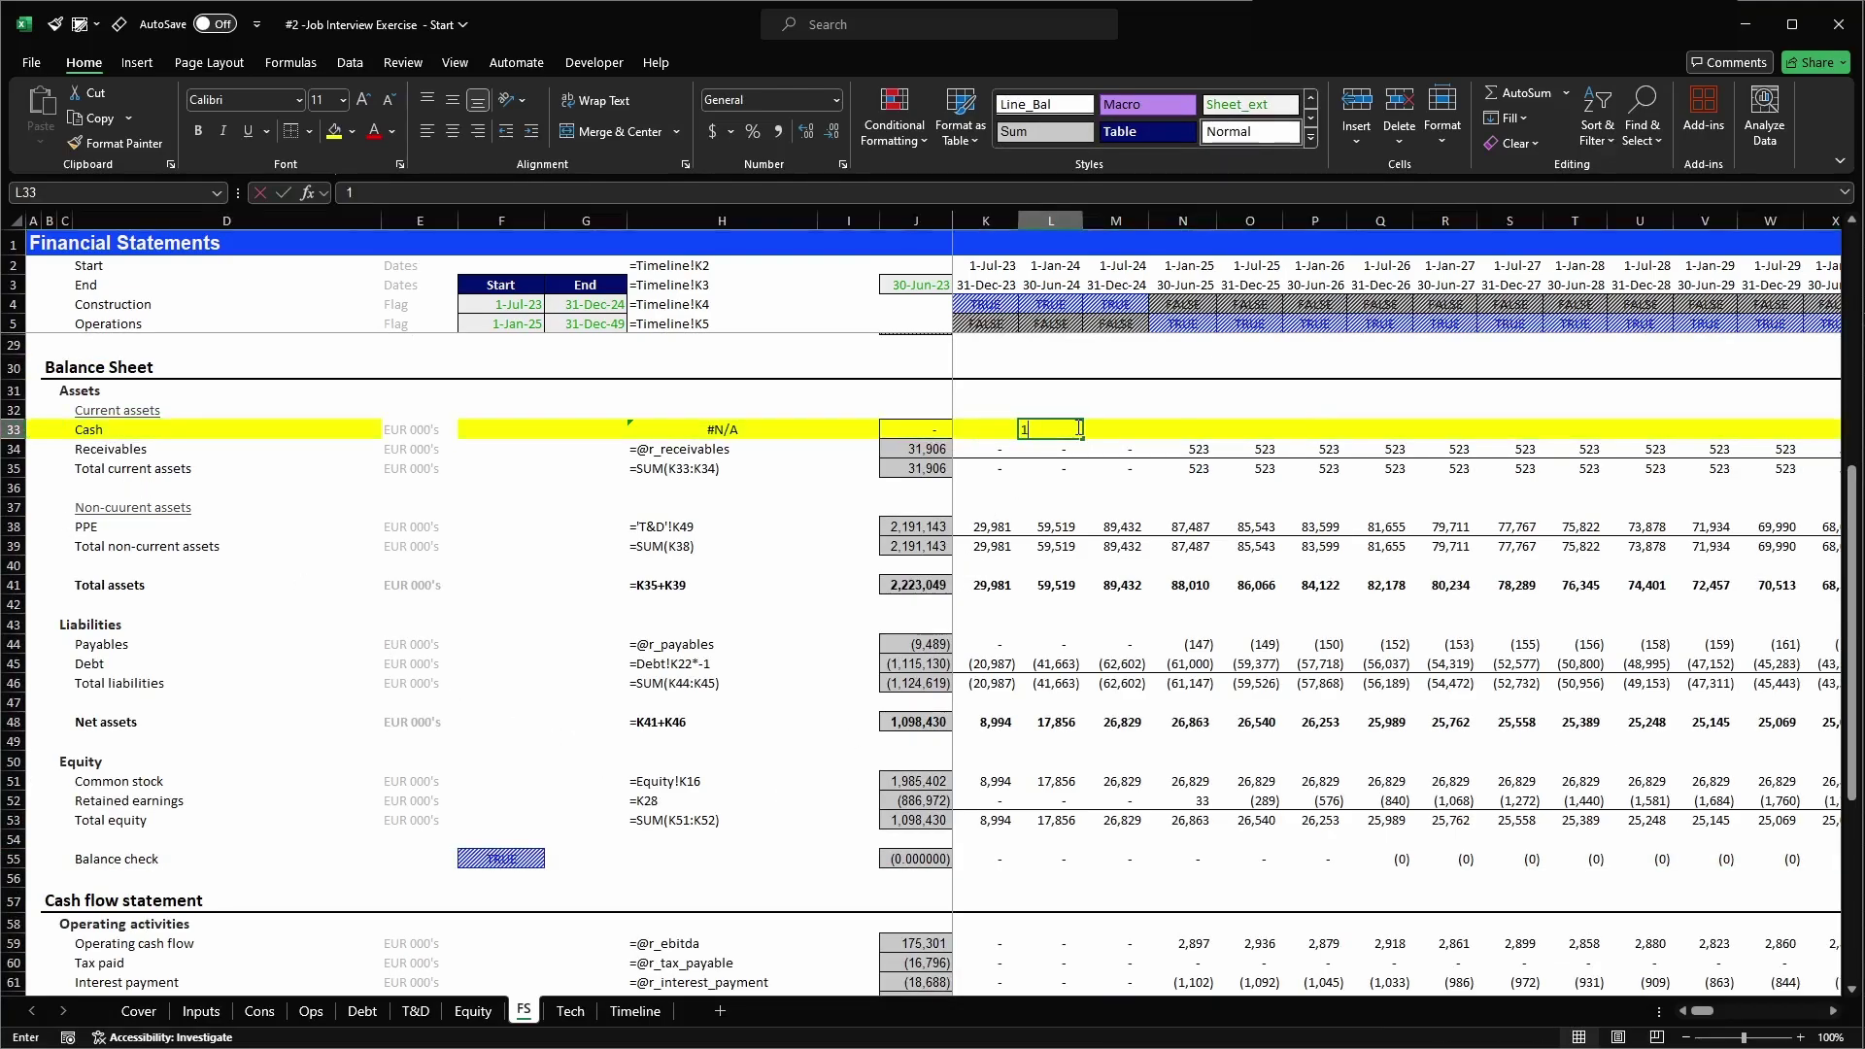
pyautogui.press('Return')
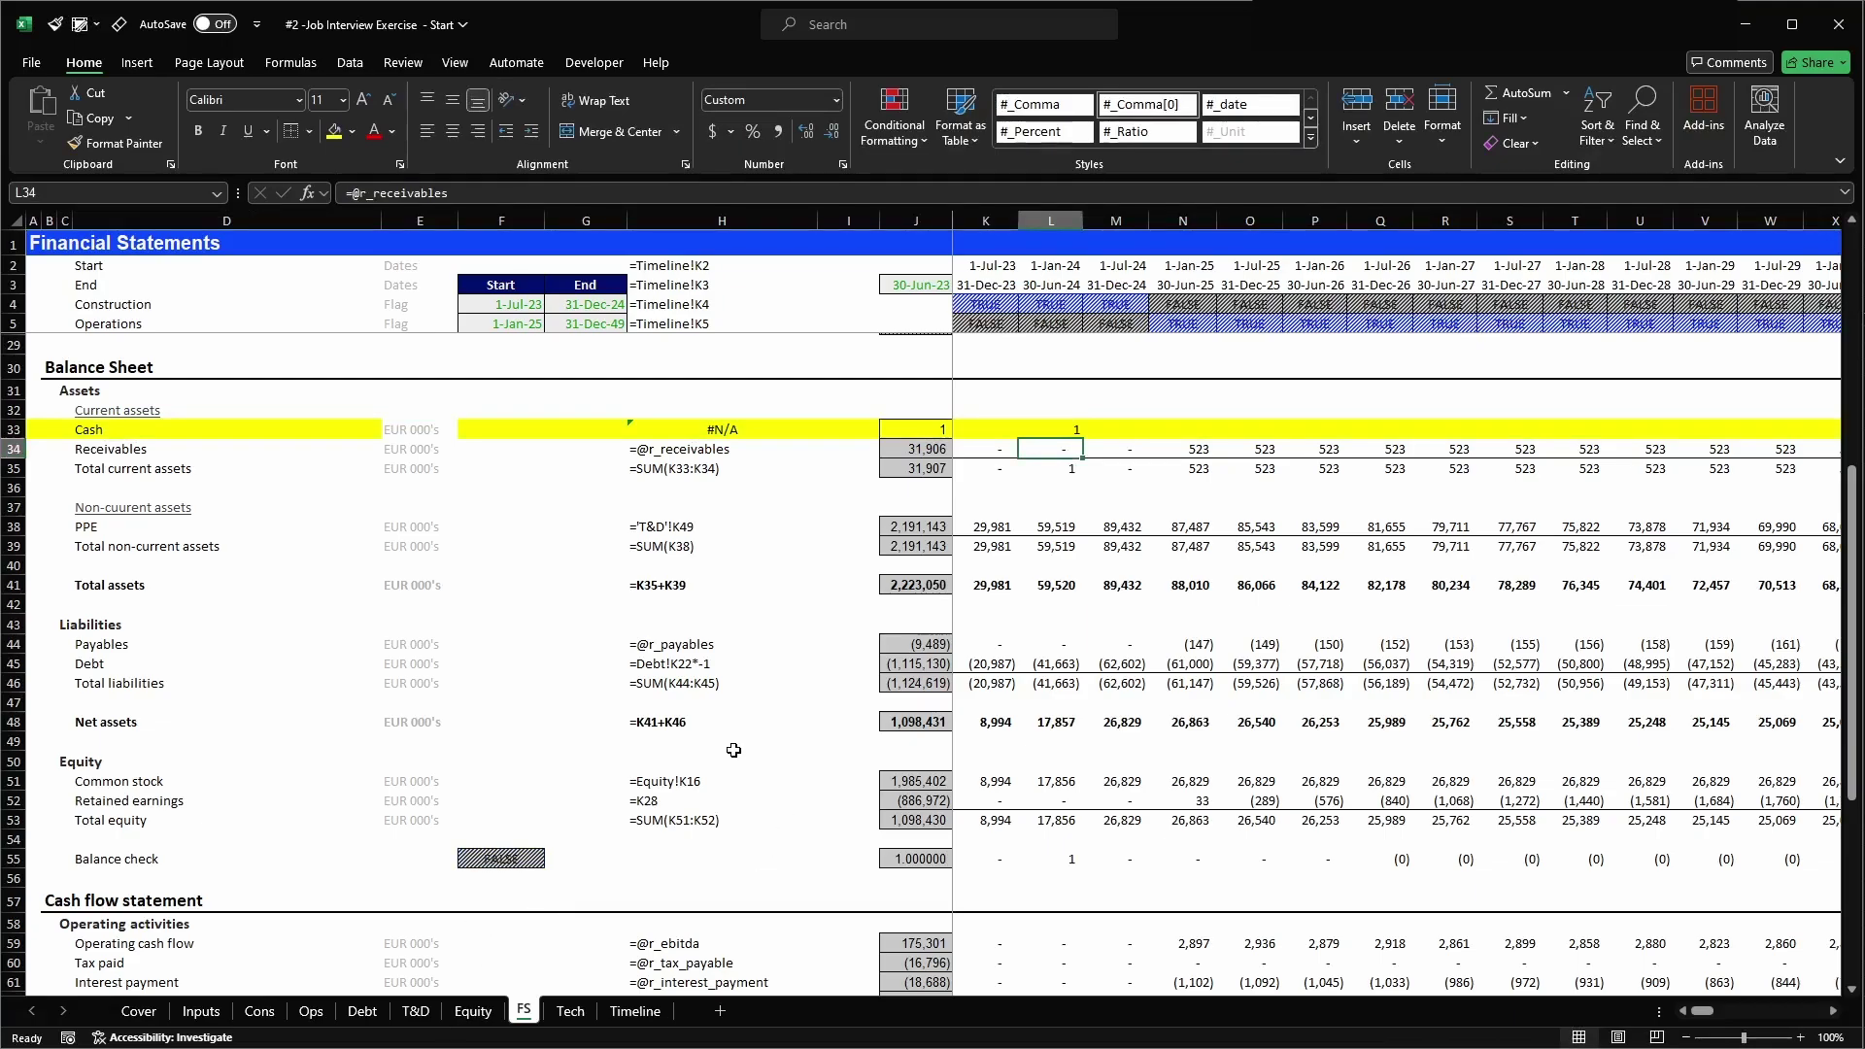
pyautogui.press('Up')
pyautogui.press('Delete')
# - Review the cash rows 76 to 78 on the FS sheet against the distributions formula in K27 on the Equity sheet
pyautogui.scroll(-3, 733, 750)
pyautogui.scroll(-5, 932, 881)
pyautogui.click(1012, 826)
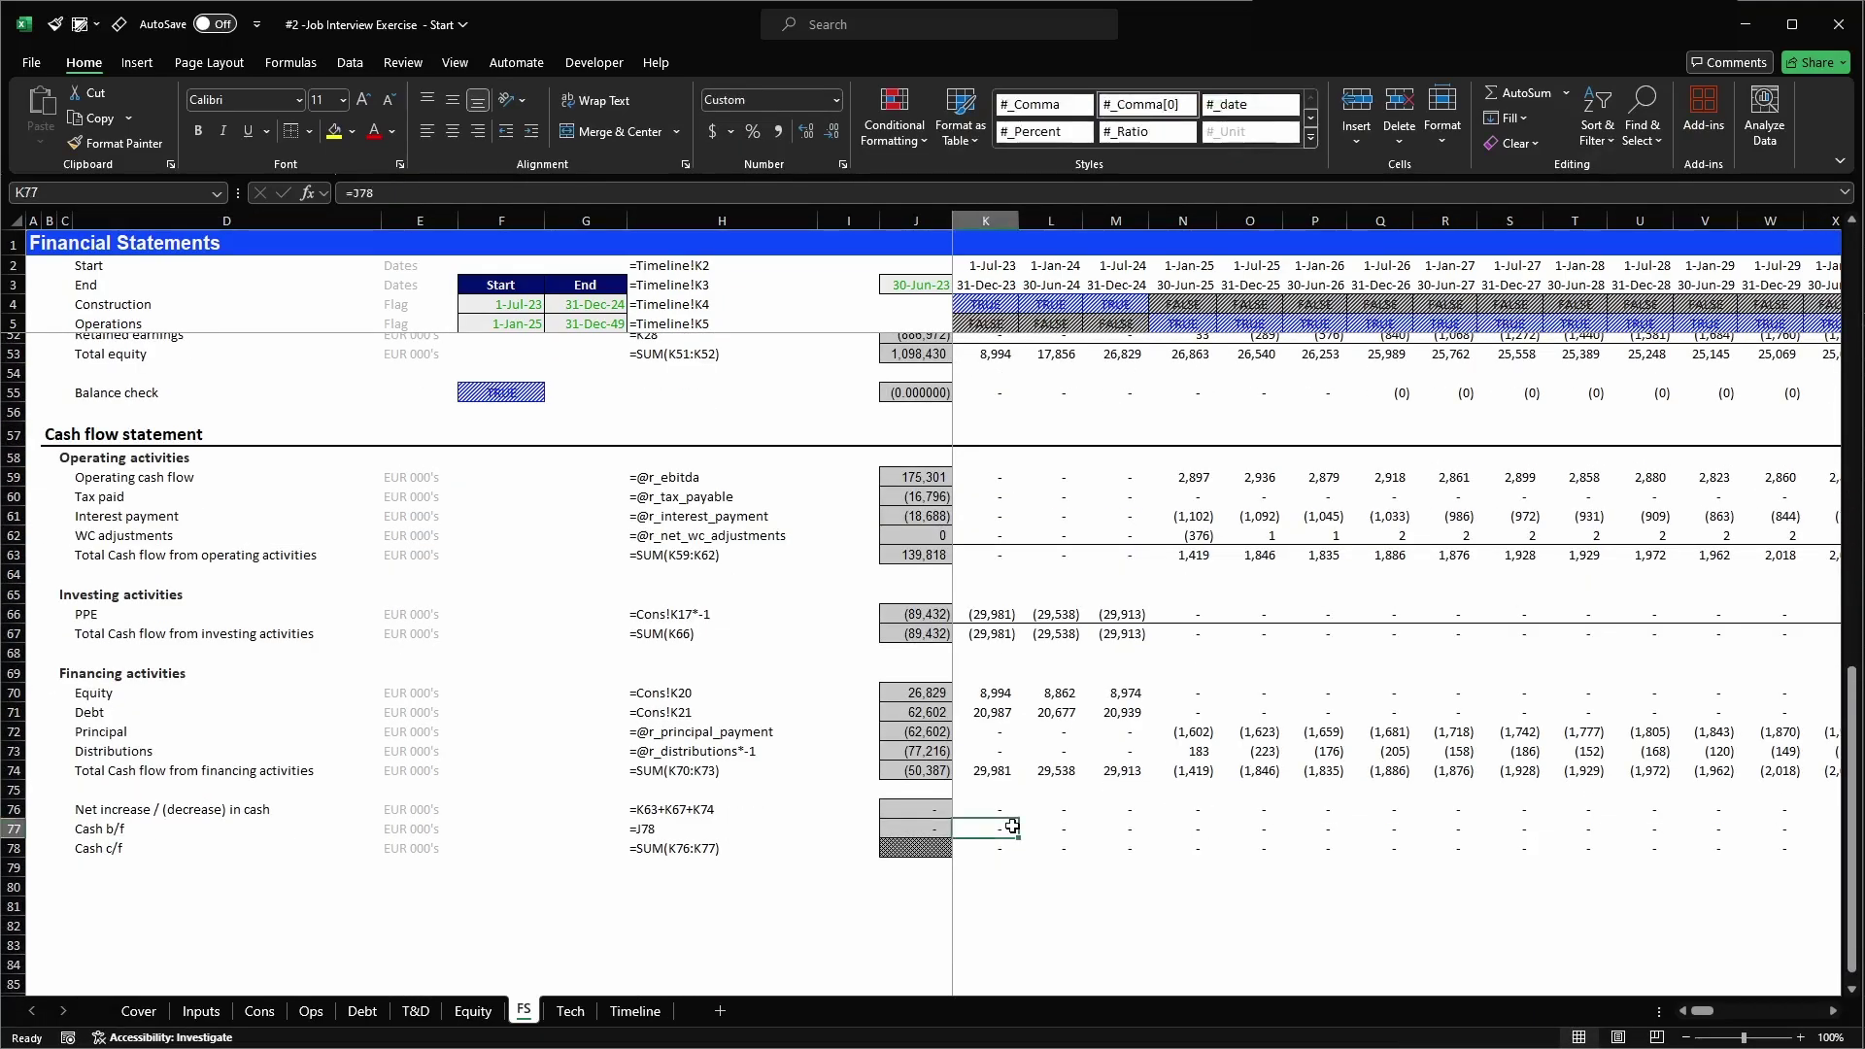
pyautogui.hotkey('shift', 'space')
pyautogui.hotkey('shift', 'Down')
pyautogui.press('Up')
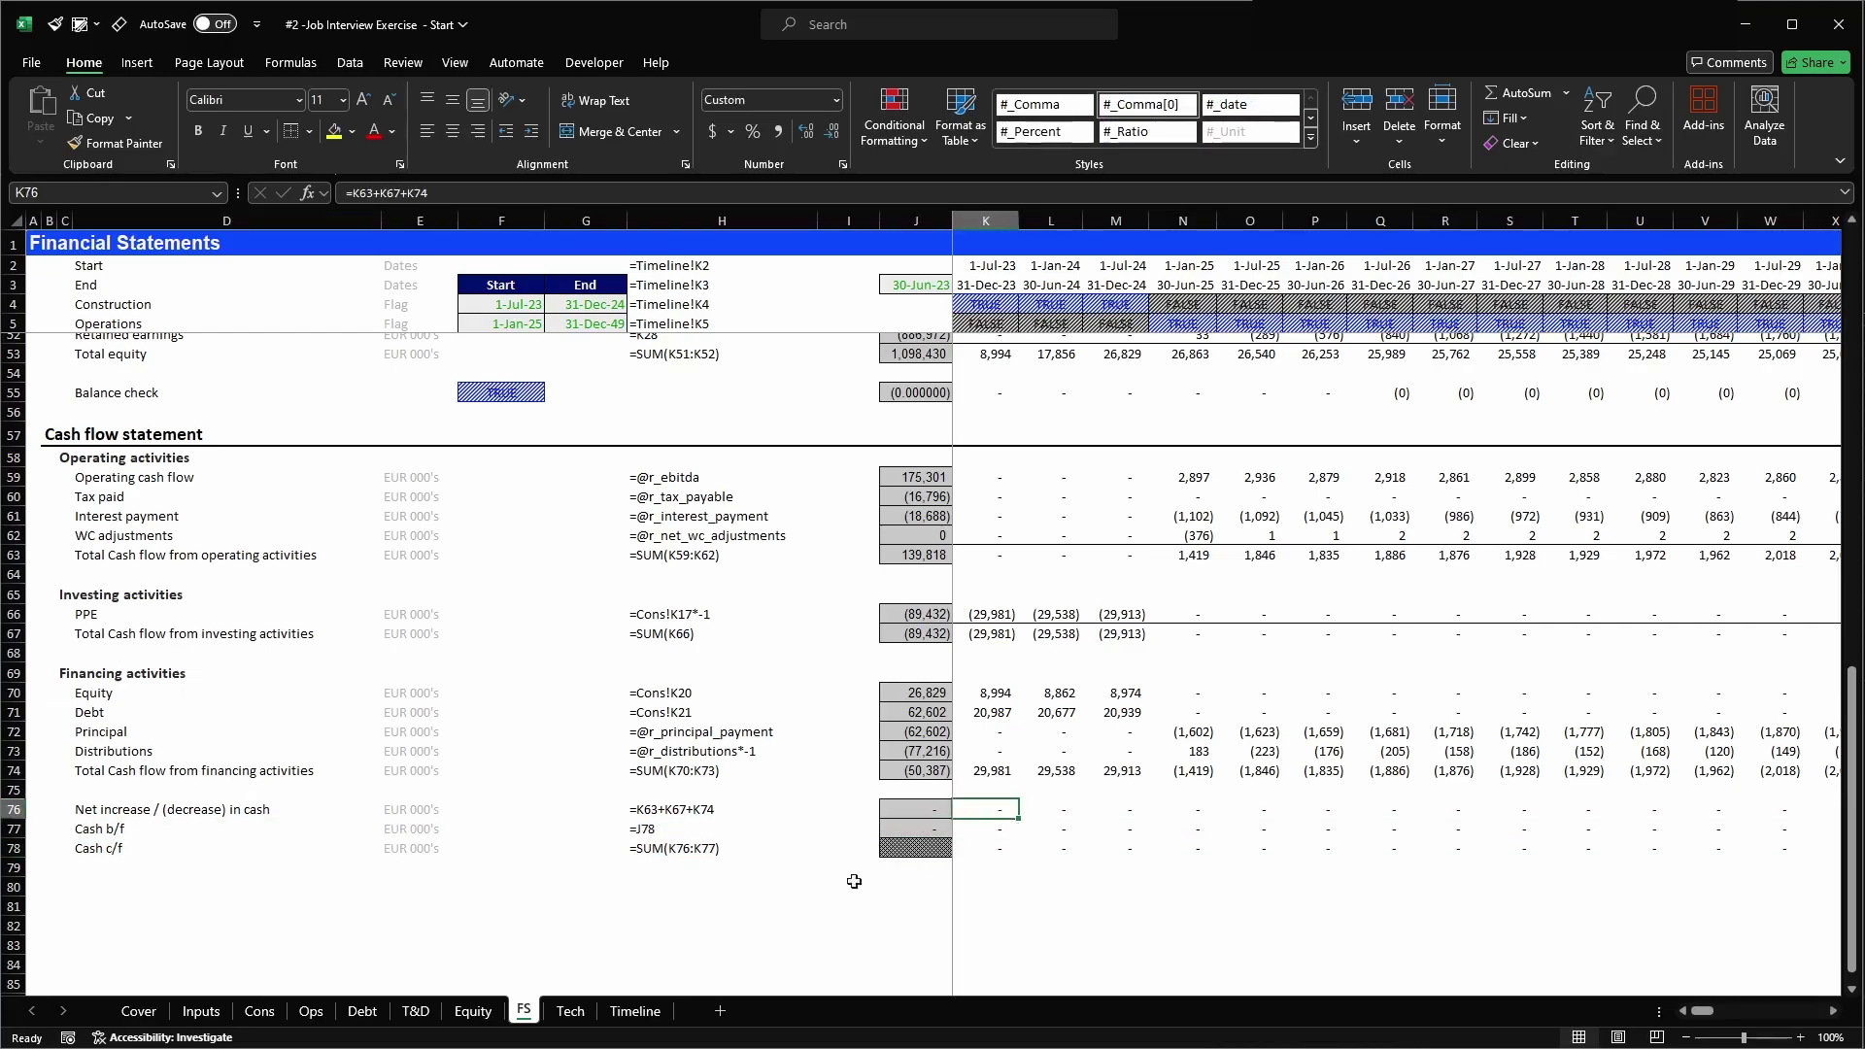
pyautogui.click(476, 1011)
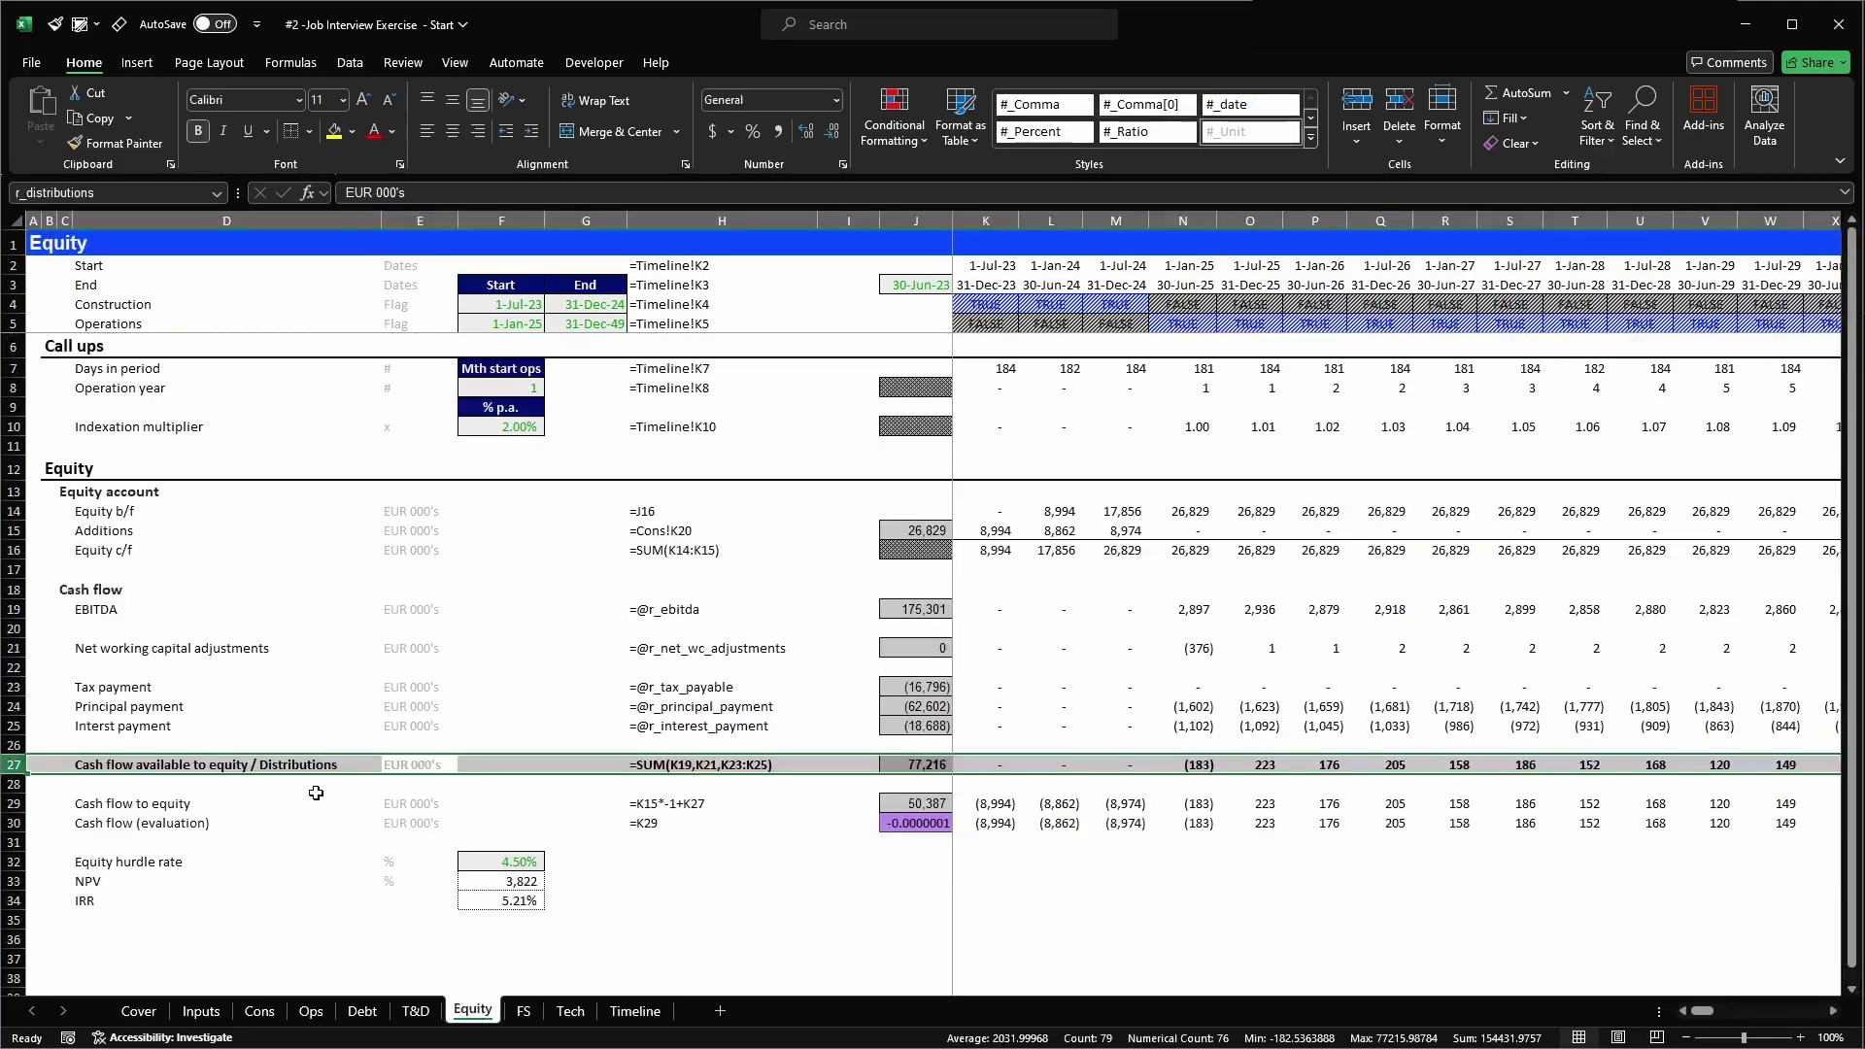
pyautogui.press('Right')
pyautogui.press('Right')
pyautogui.press('Right')
pyautogui.press('Right')
pyautogui.press('Right')
pyautogui.press('Right')
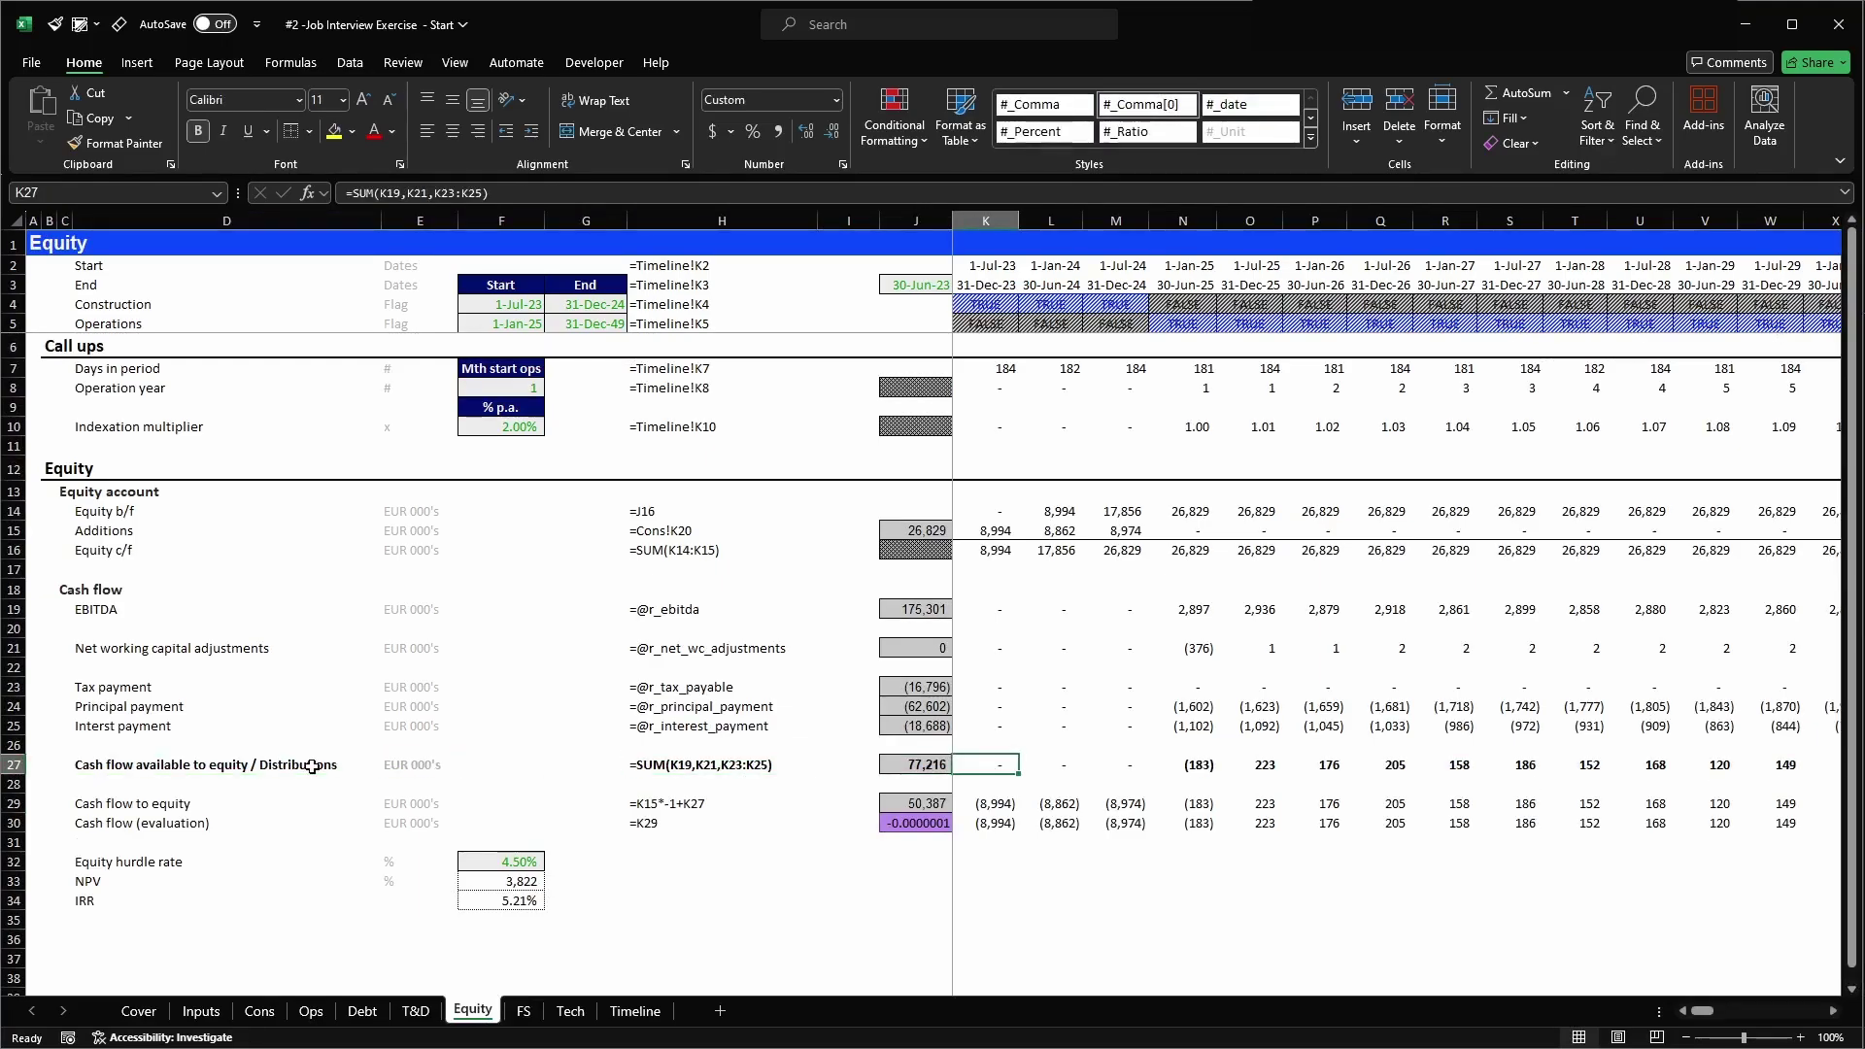
pyautogui.hotkey('ctrl', 'pagedown')
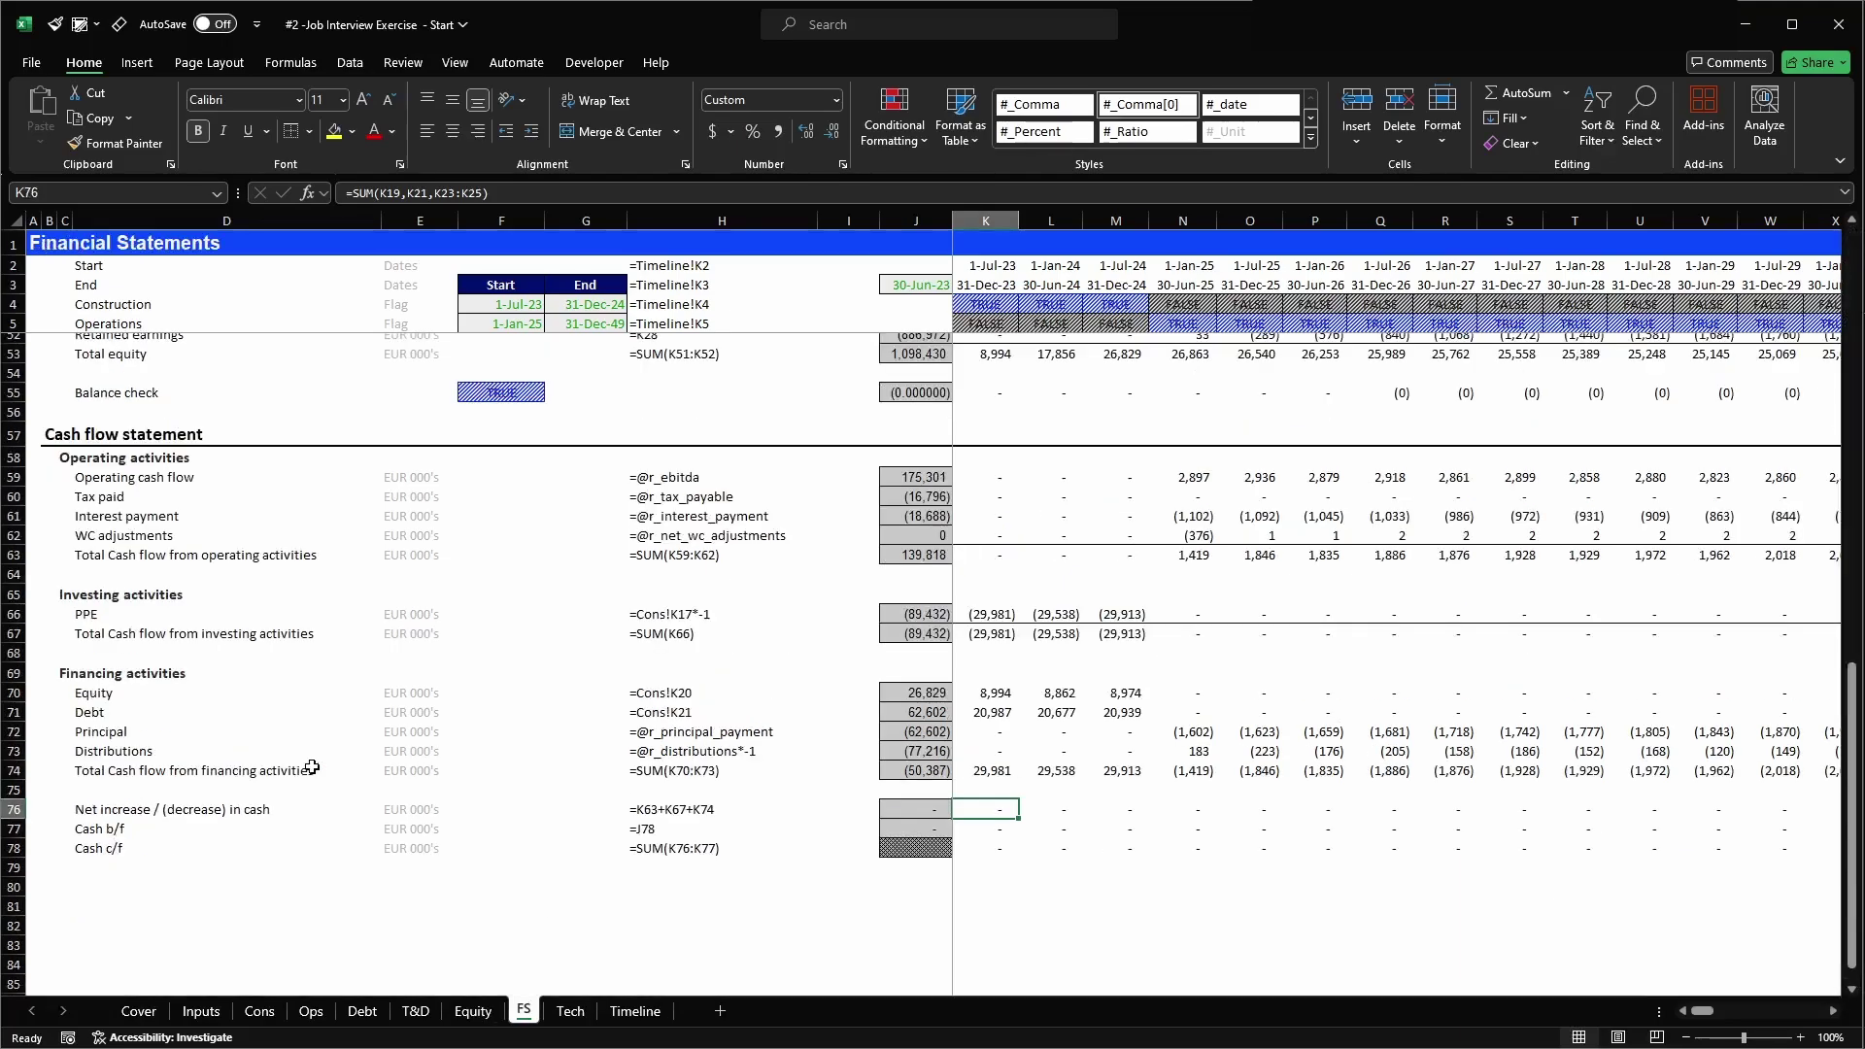
pyautogui.hotkey('shift', 'space')
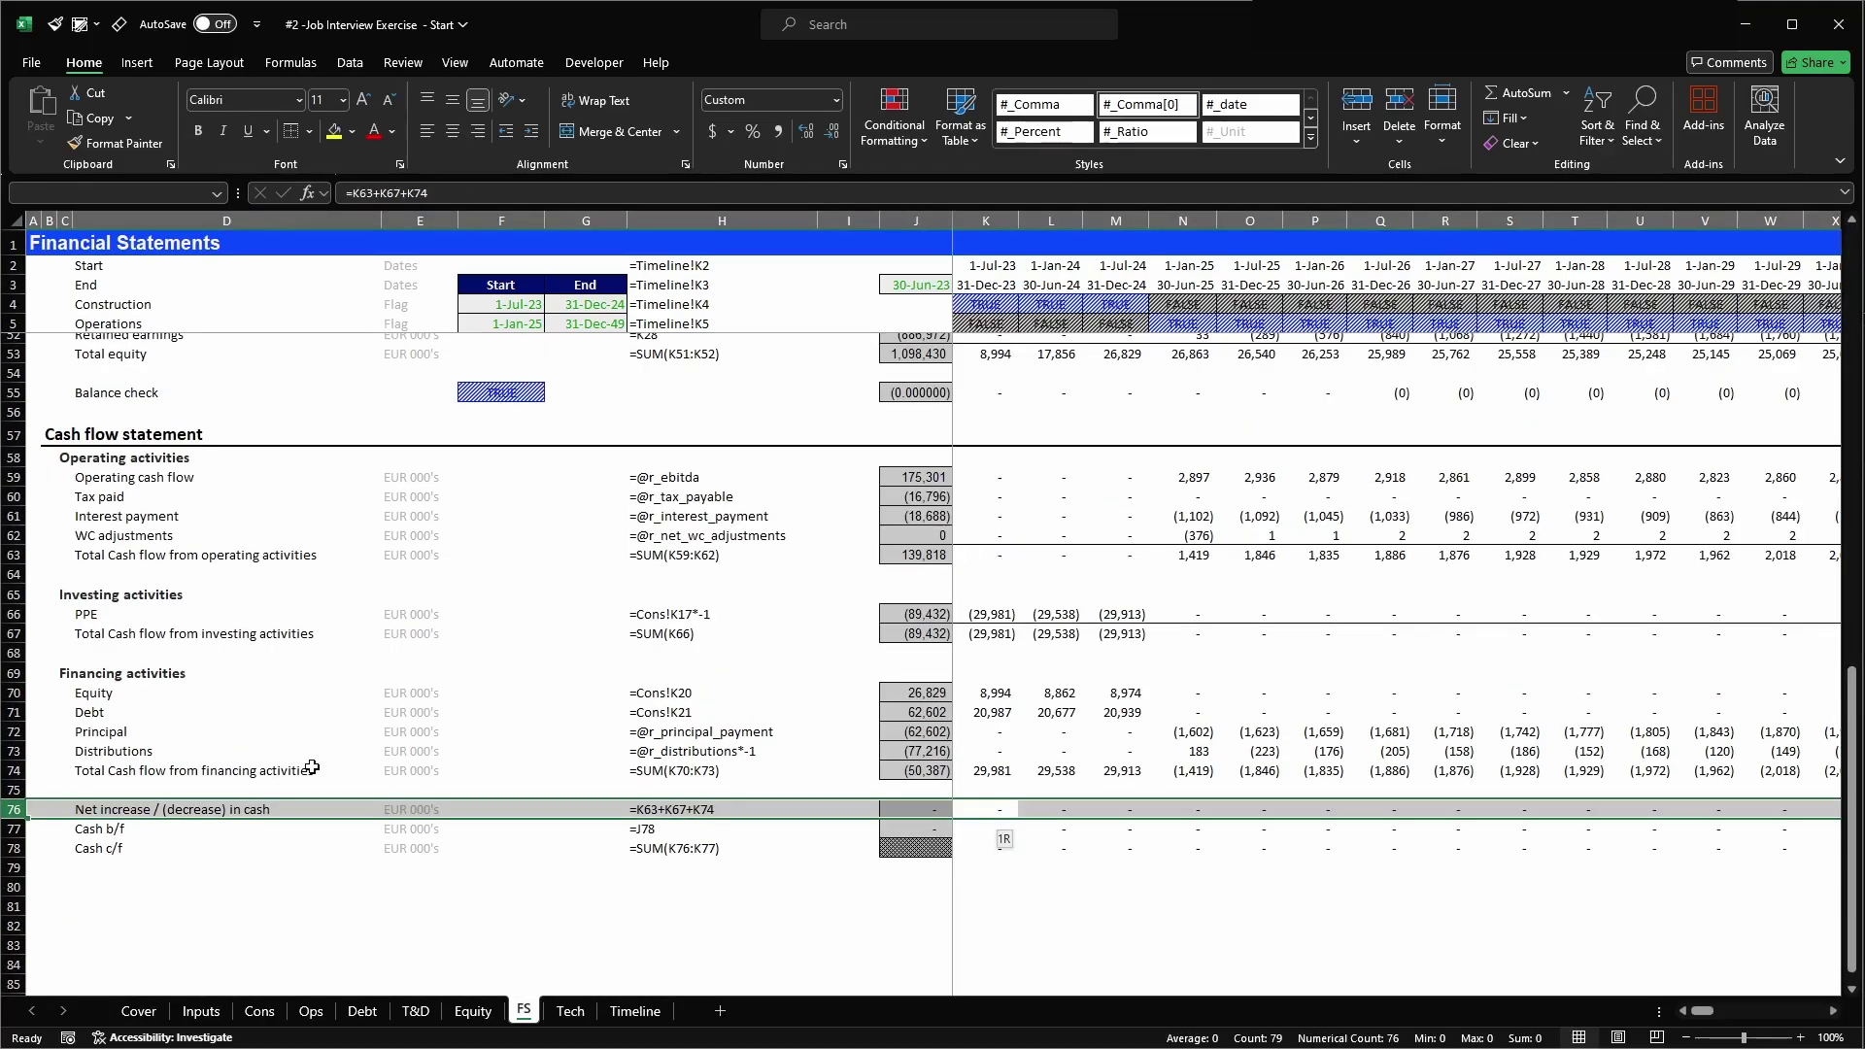
# - Clear the contents and formatting of the Cash b/f row total in J77
pyautogui.press('Down')
pyautogui.press('Left')
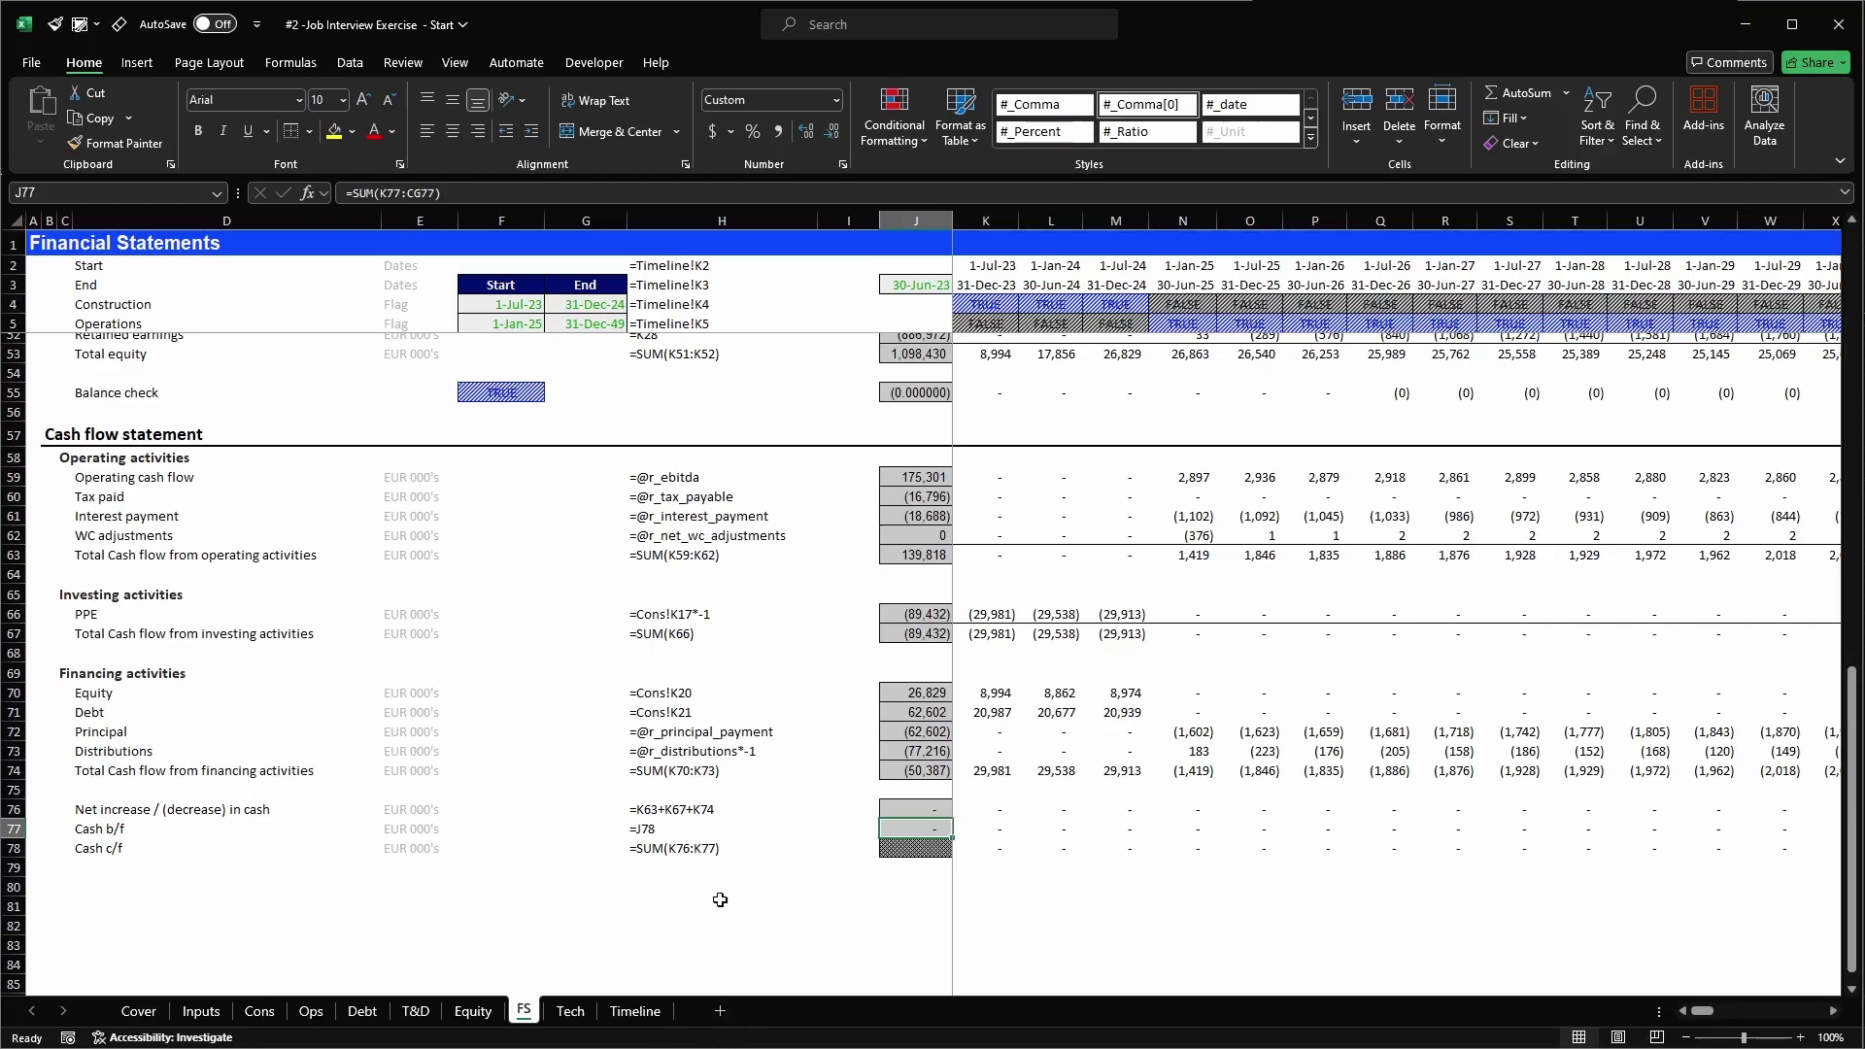
pyautogui.hotkey('alt', 'h')
pyautogui.press('e')
pyautogui.press('a')
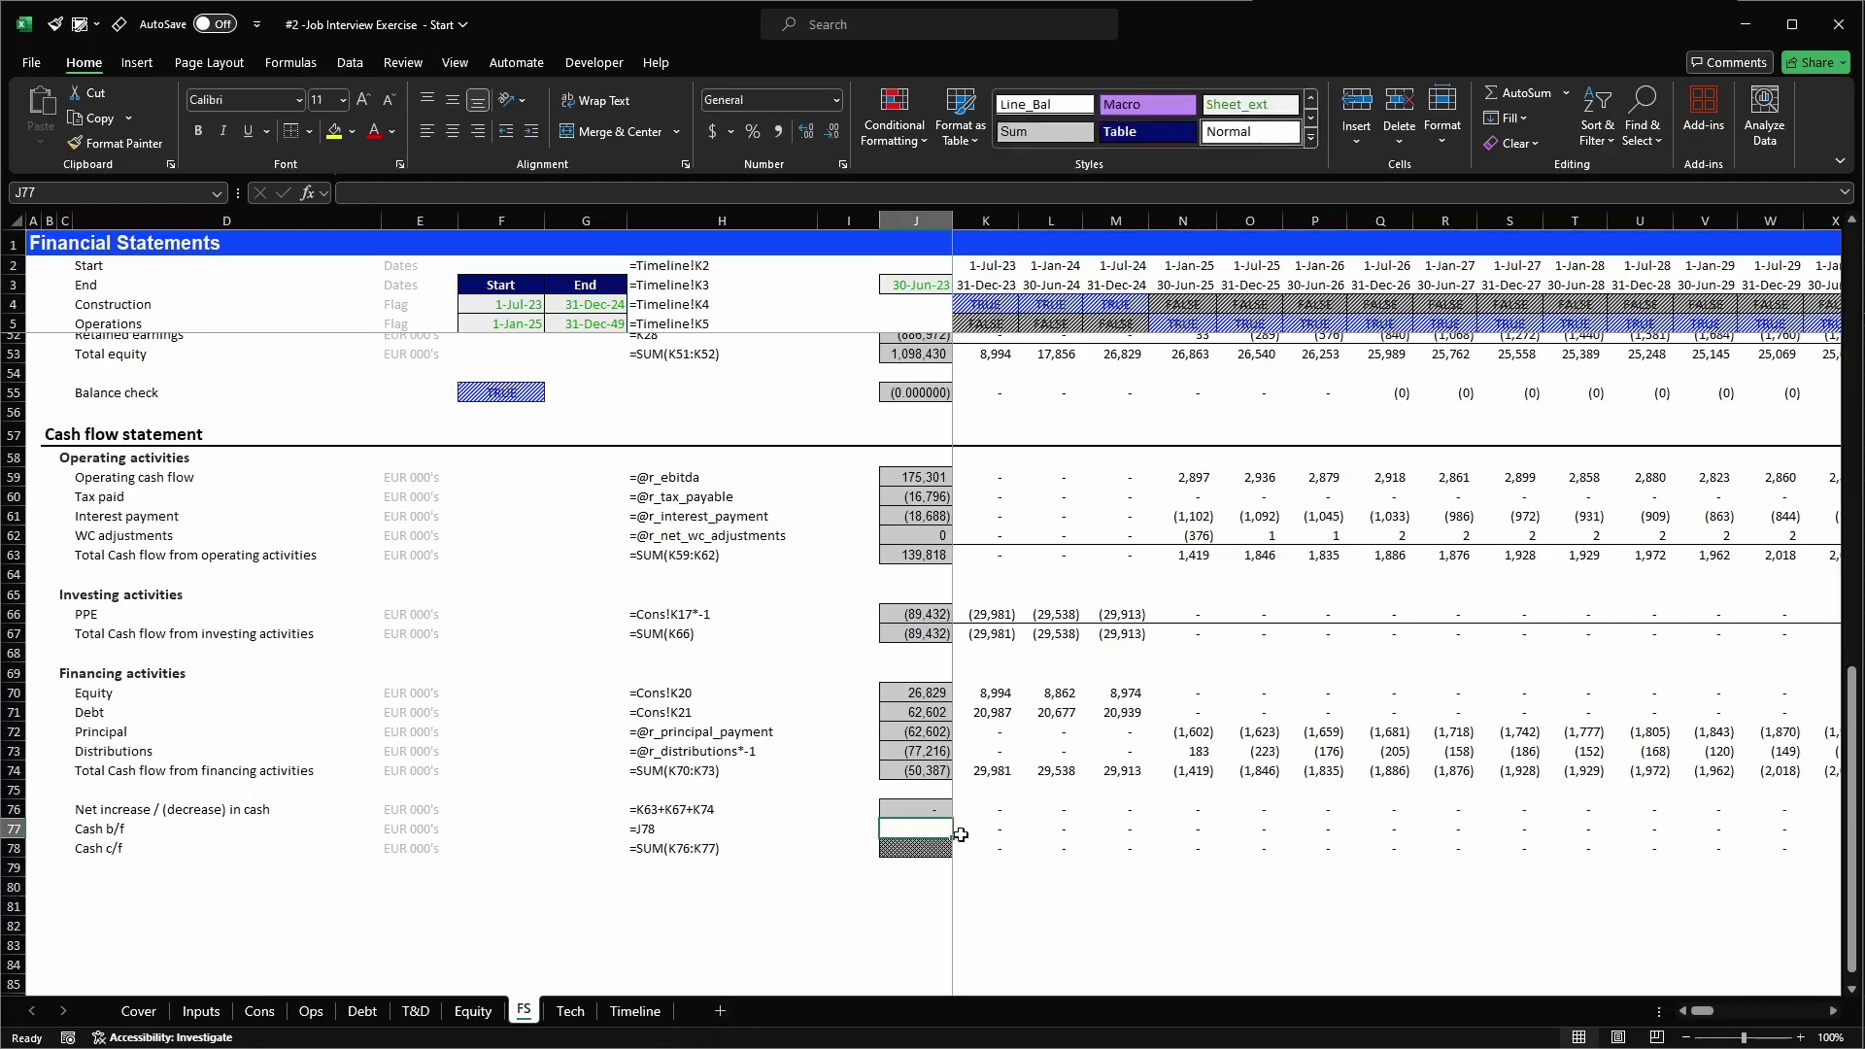
# - Clear the balance sheet's row totals in J33:J53, including their formatting
pyautogui.scroll(8, 917, 880)
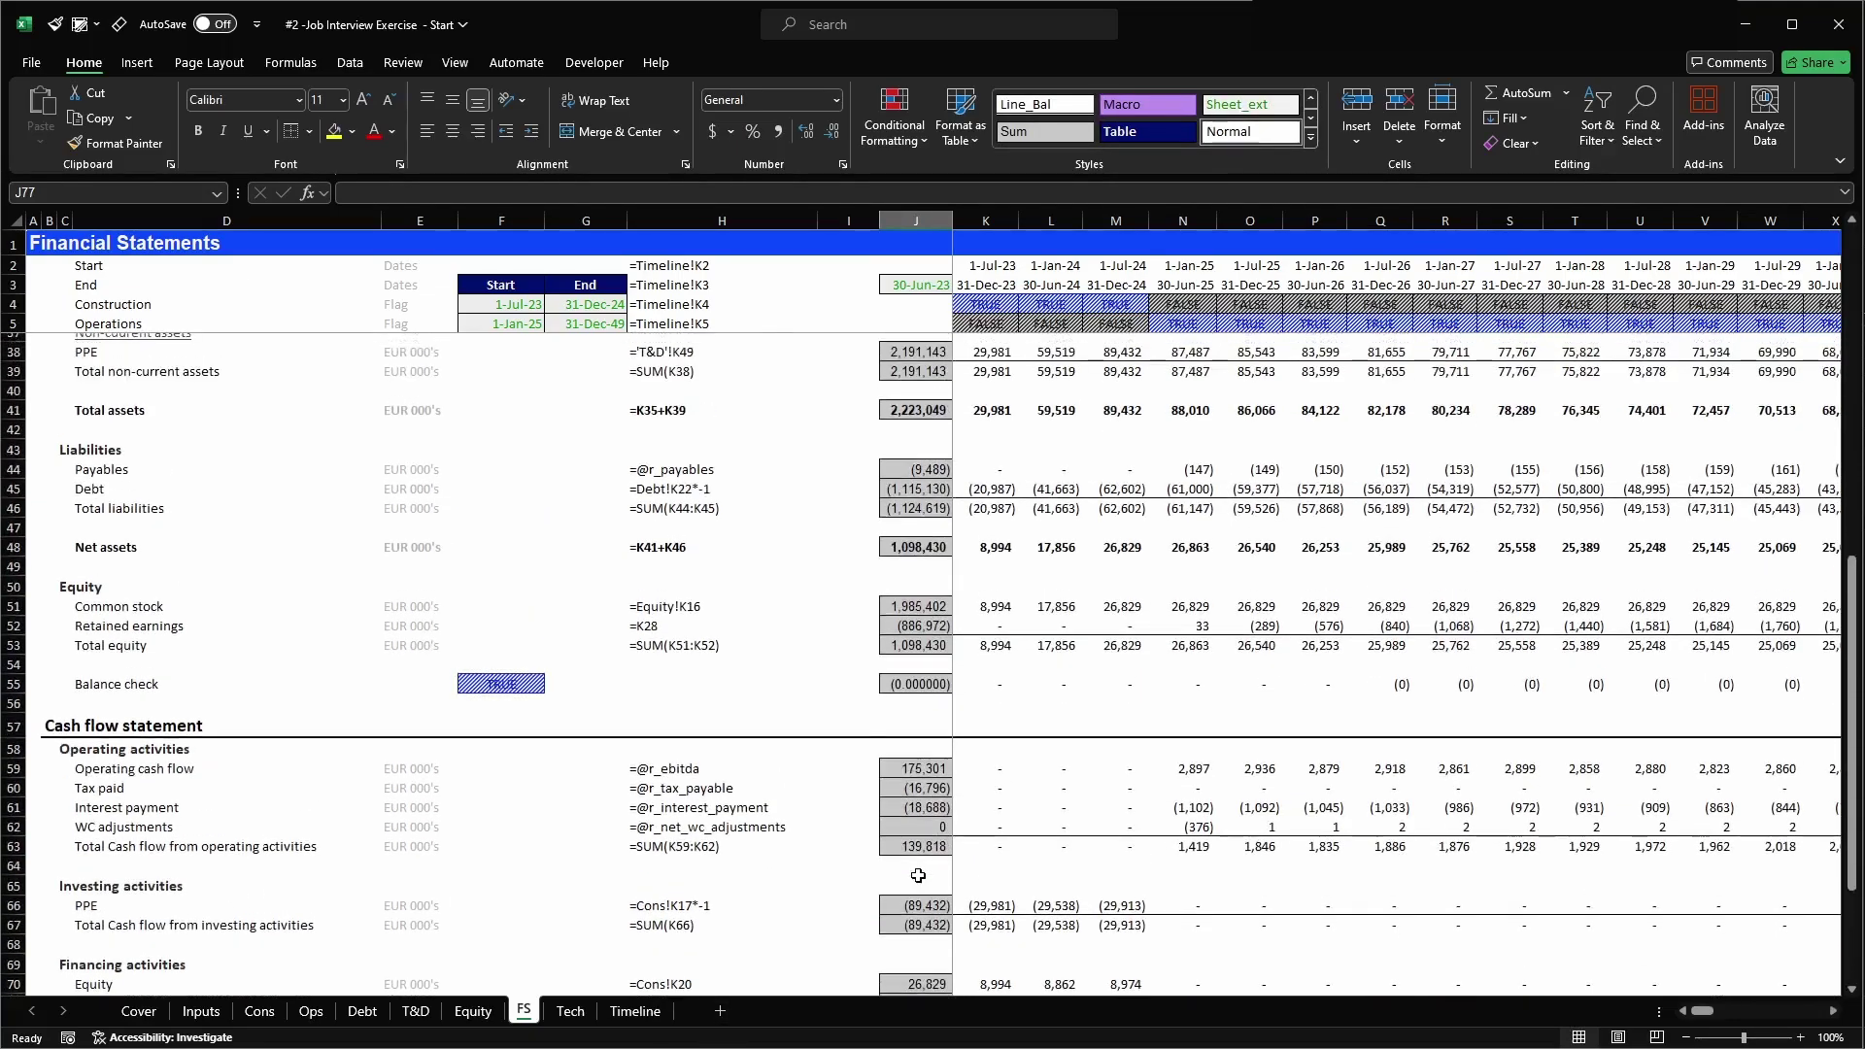
pyautogui.moveTo(911, 431); pyautogui.dragTo(920, 828)
pyautogui.press('Delete')
# - Link balance sheet Cash in K33 on the FS sheet to the Cash c/f balance with the formula =K78
pyautogui.scroll(5, 929, 804)
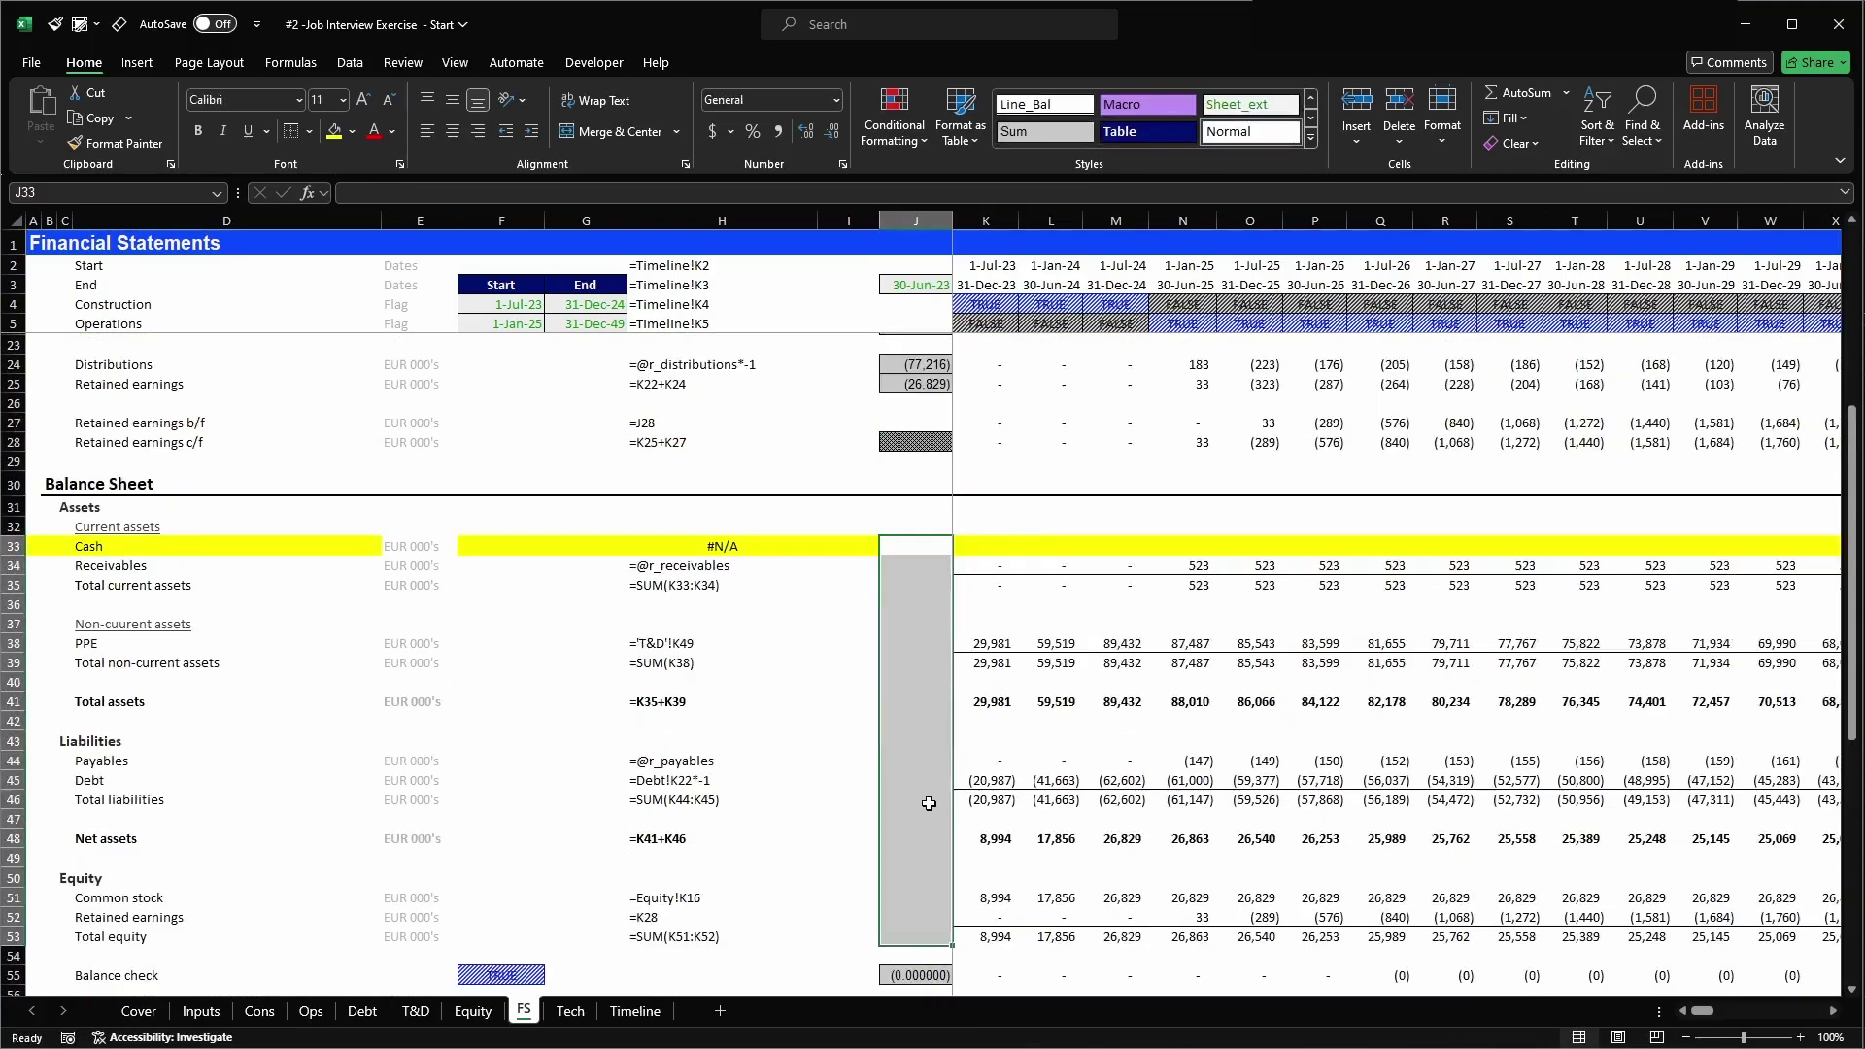
pyautogui.scroll(4, 928, 803)
pyautogui.scroll(-3, 853, 779)
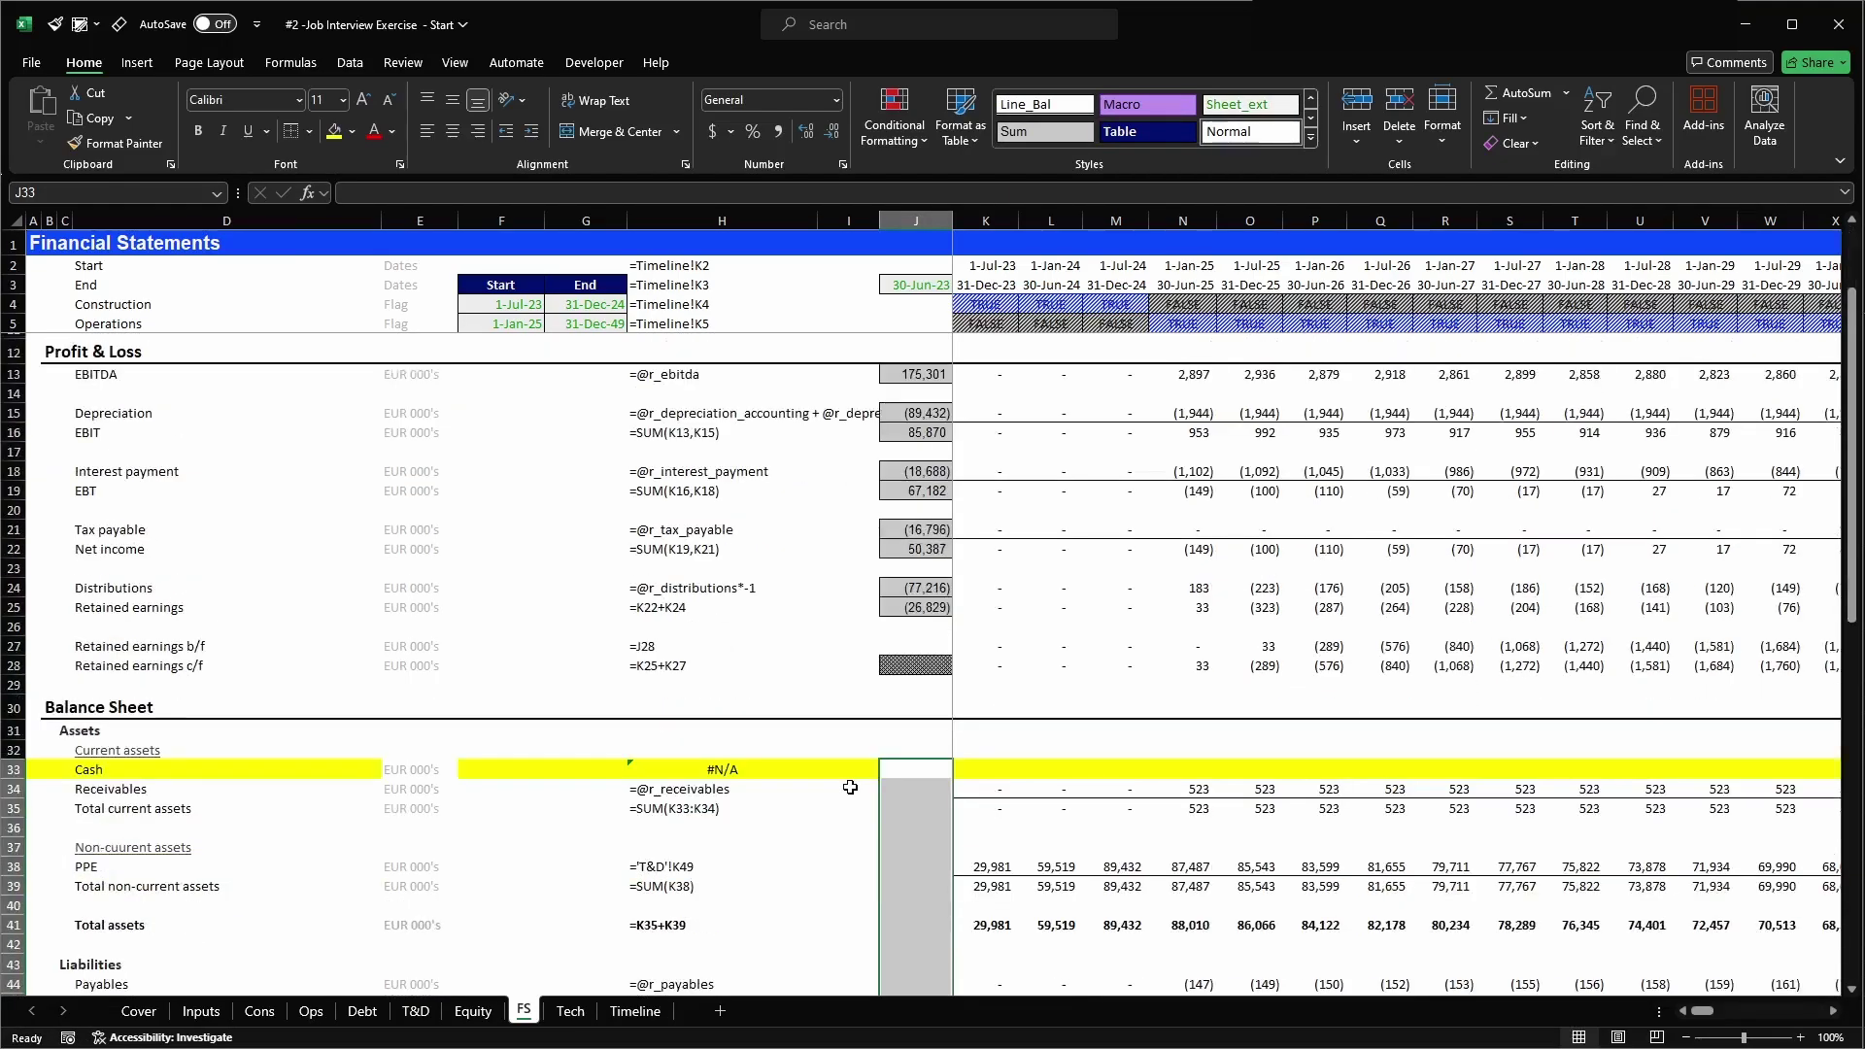
pyautogui.scroll(-3, 850, 787)
pyautogui.click(967, 596)
pyautogui.write('=')
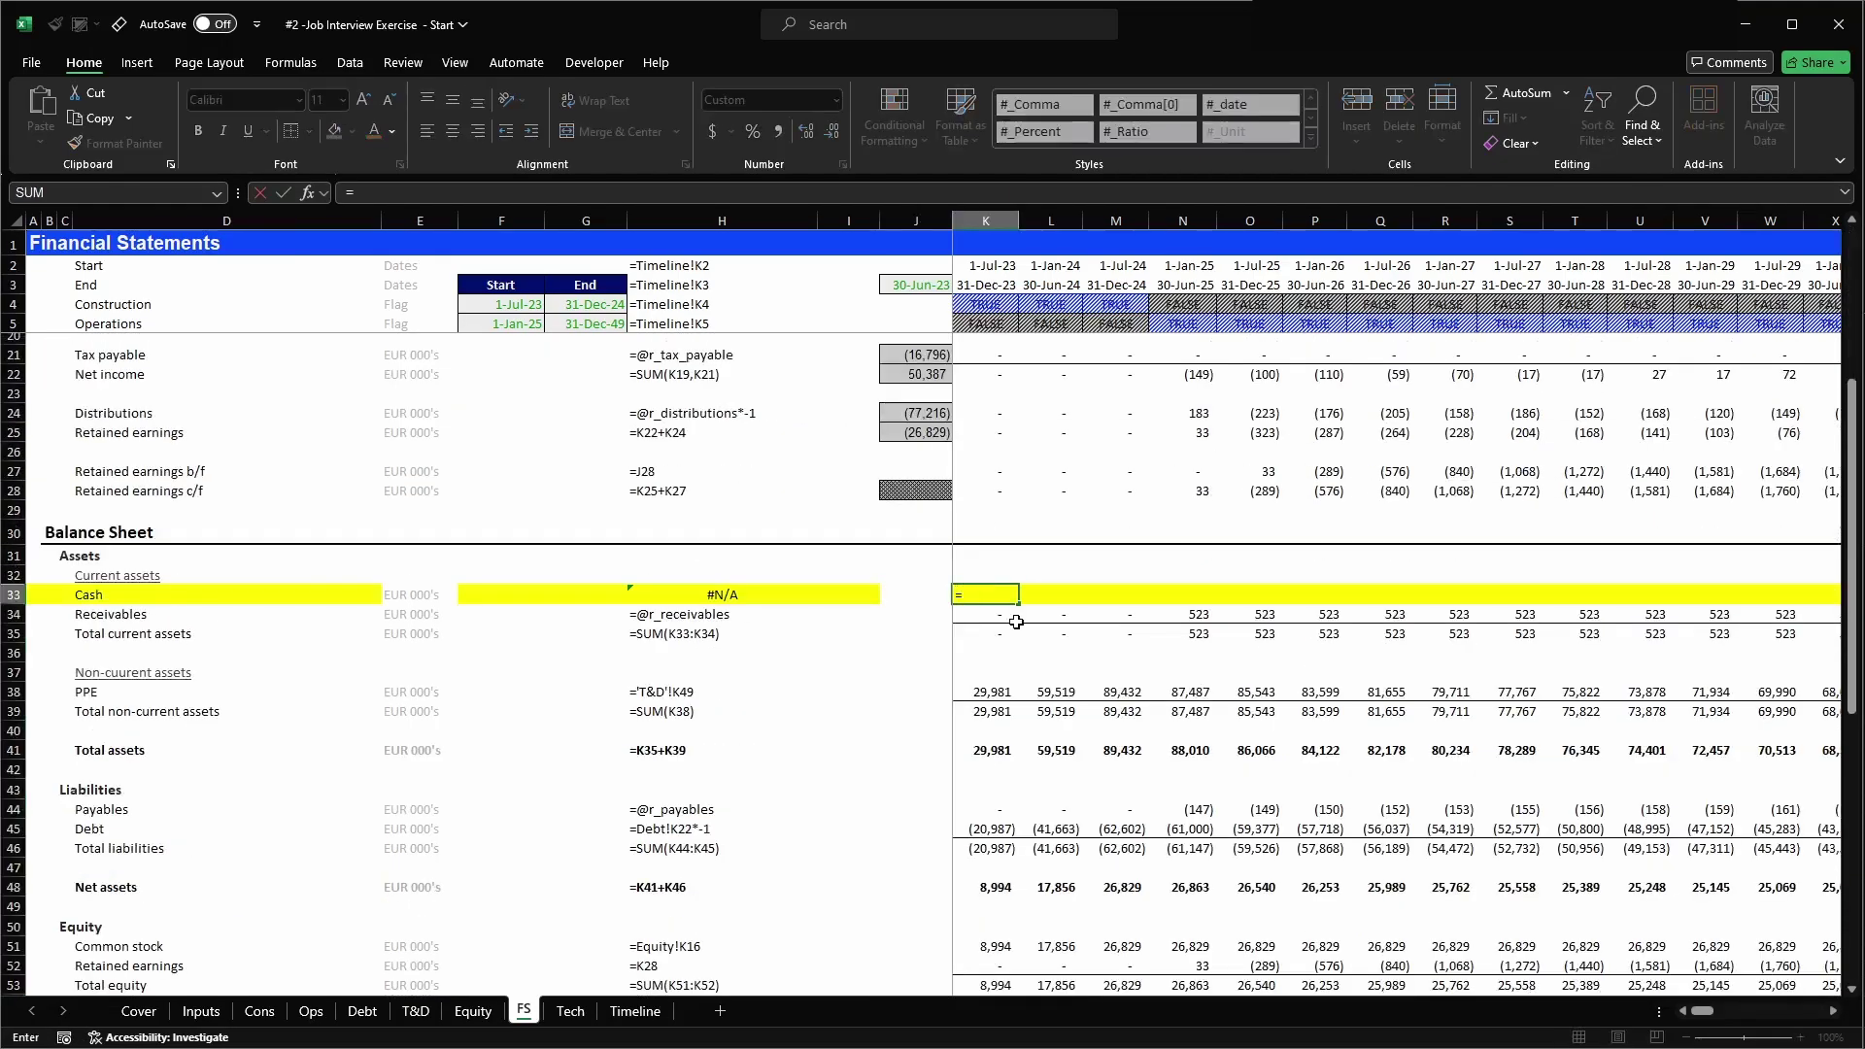
pyautogui.scroll(-12, 1016, 621)
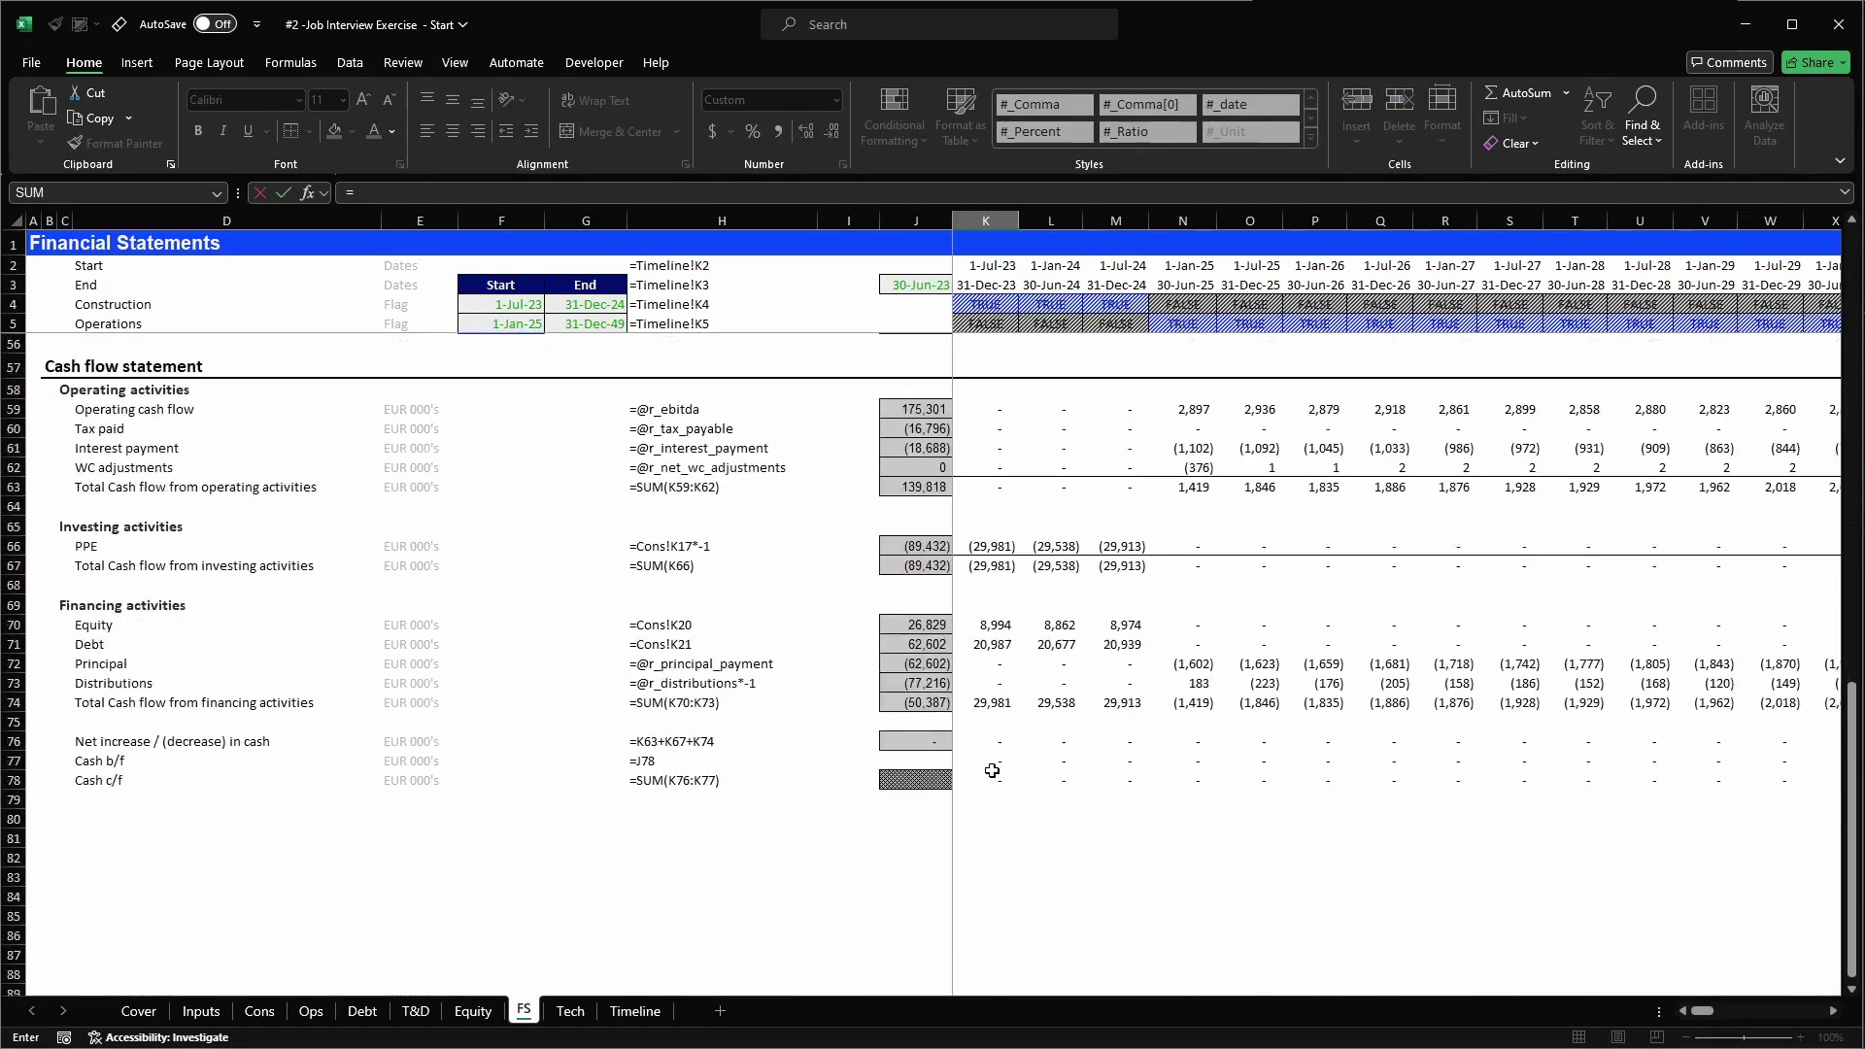
pyautogui.click(992, 770)
pyautogui.press('Return')
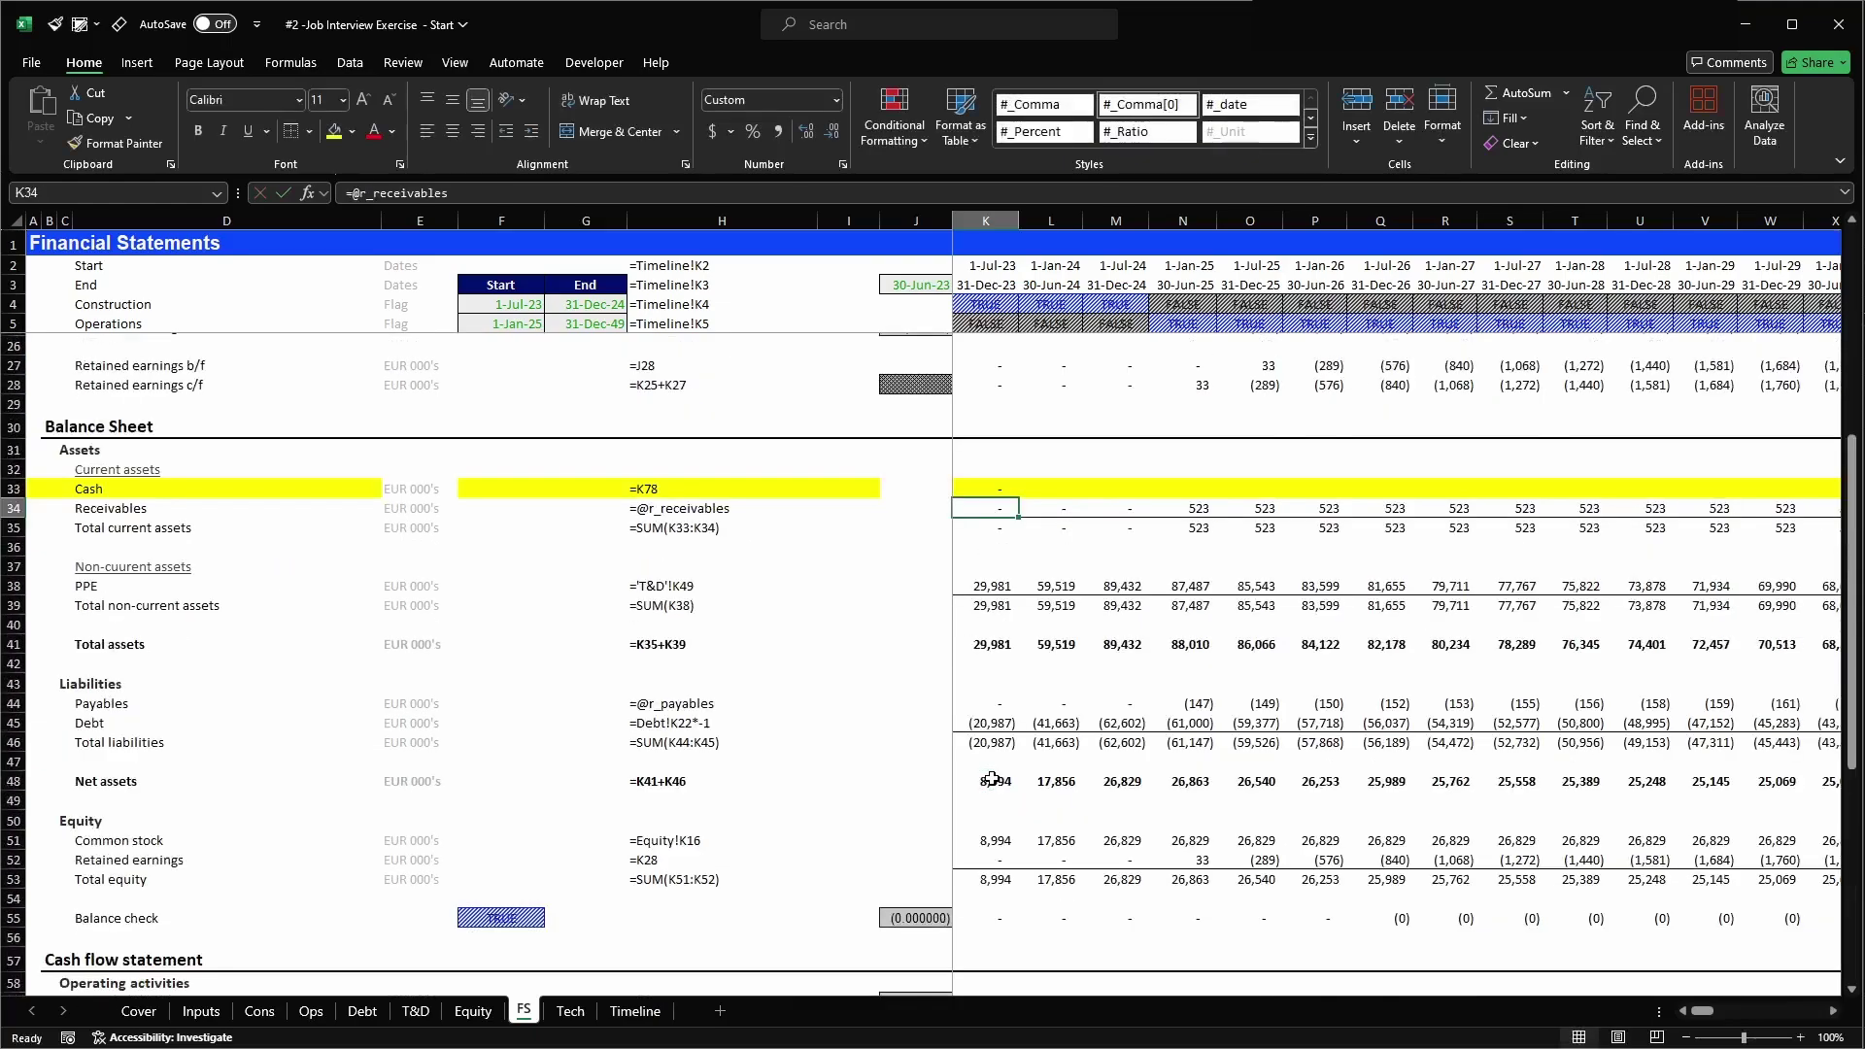
# - Copy the K33 cash formula across all timeline columns and remove the yellow fill from row 33
pyautogui.scroll(3, 992, 778)
pyautogui.press('Up')
pyautogui.hotkey('ctrl', 'shift', 'Right')
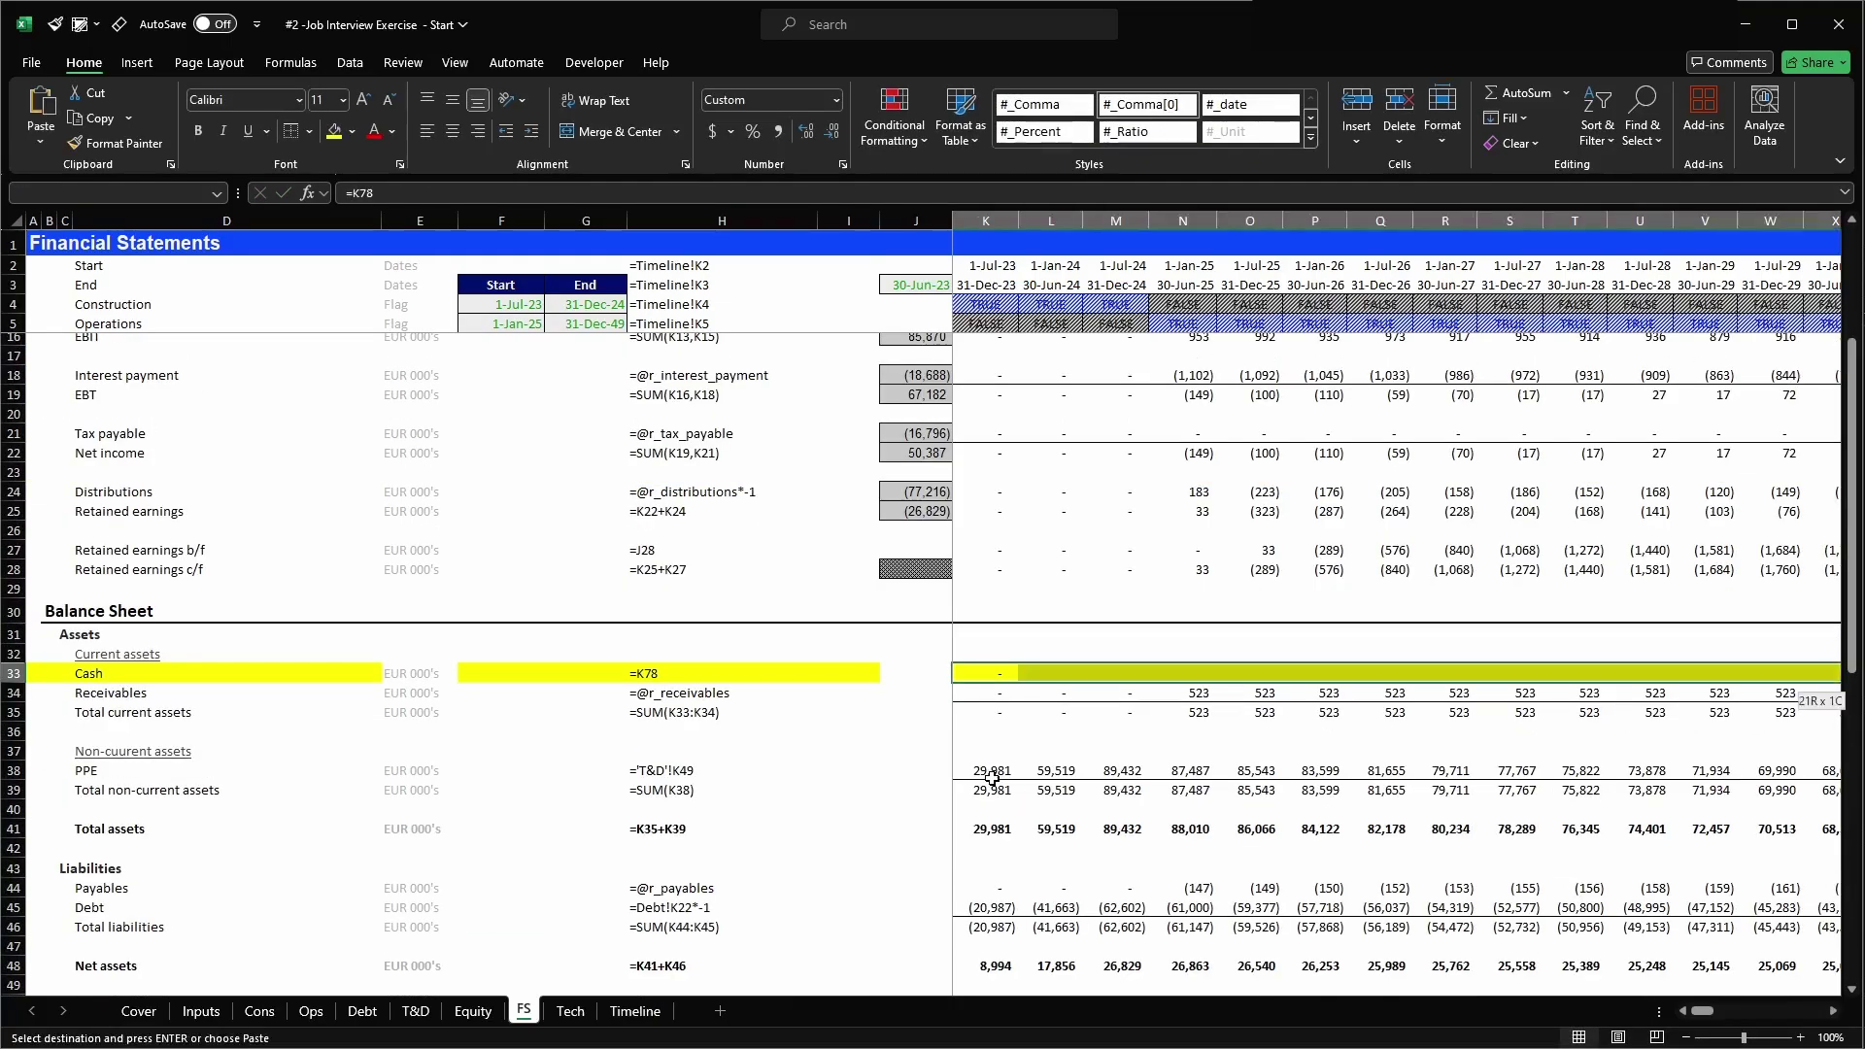
pyautogui.hotkey('shift', 'space')
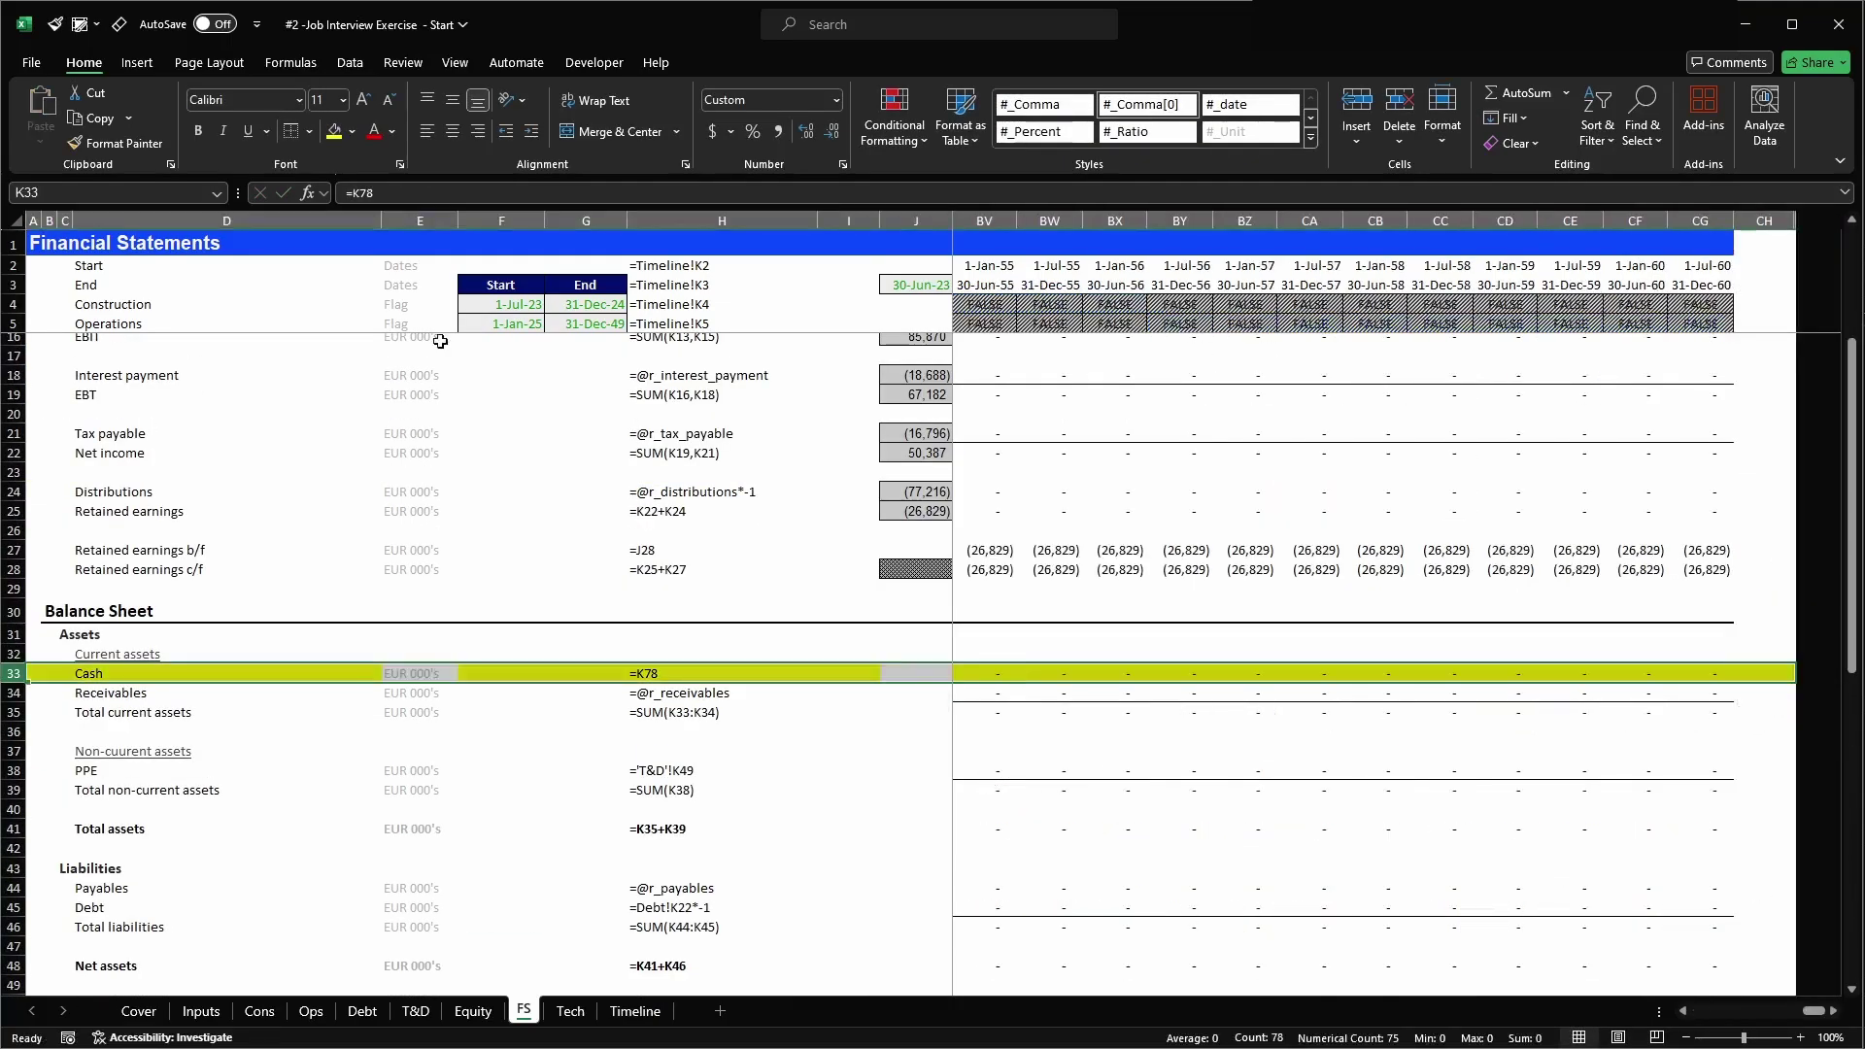
pyautogui.click(355, 136)
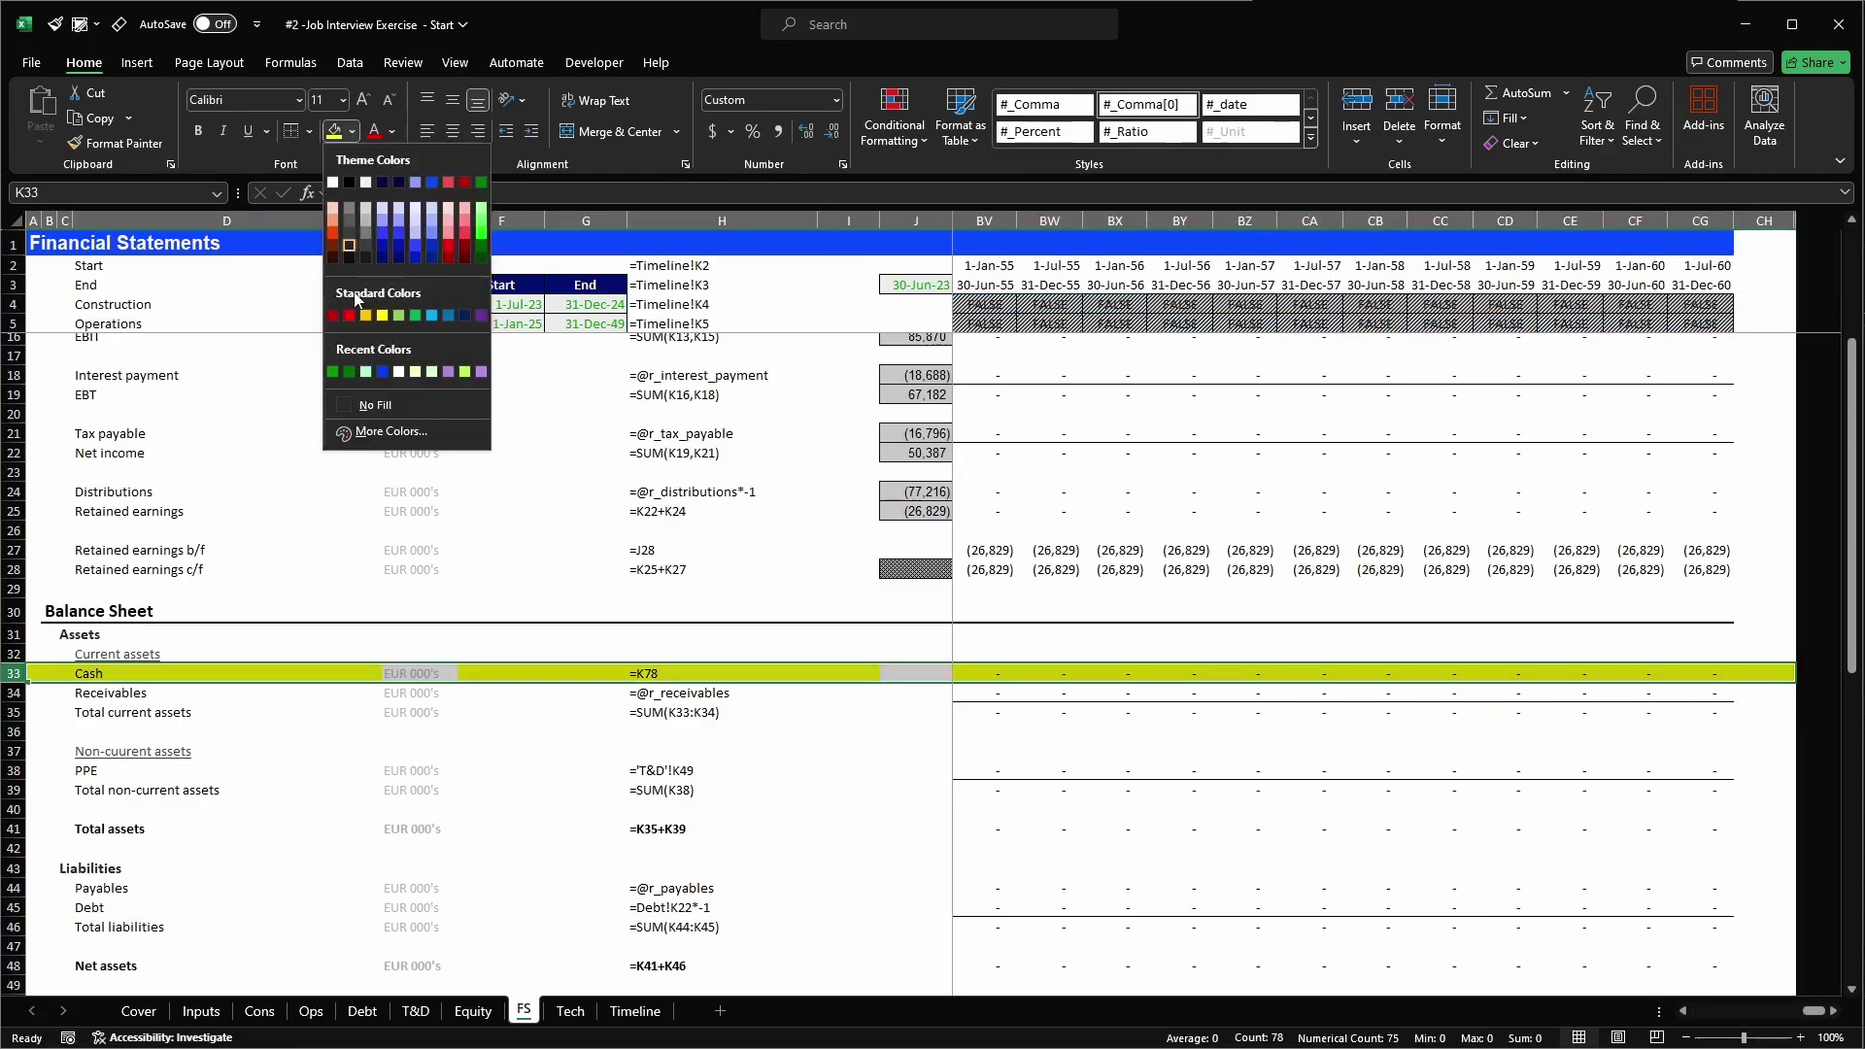
pyautogui.click(376, 411)
# - Delete the EUR 000's unit labels in column E from the EBITDA row down to Cash c/f (E13:E78)
pyautogui.scroll(-8, 529, 675)
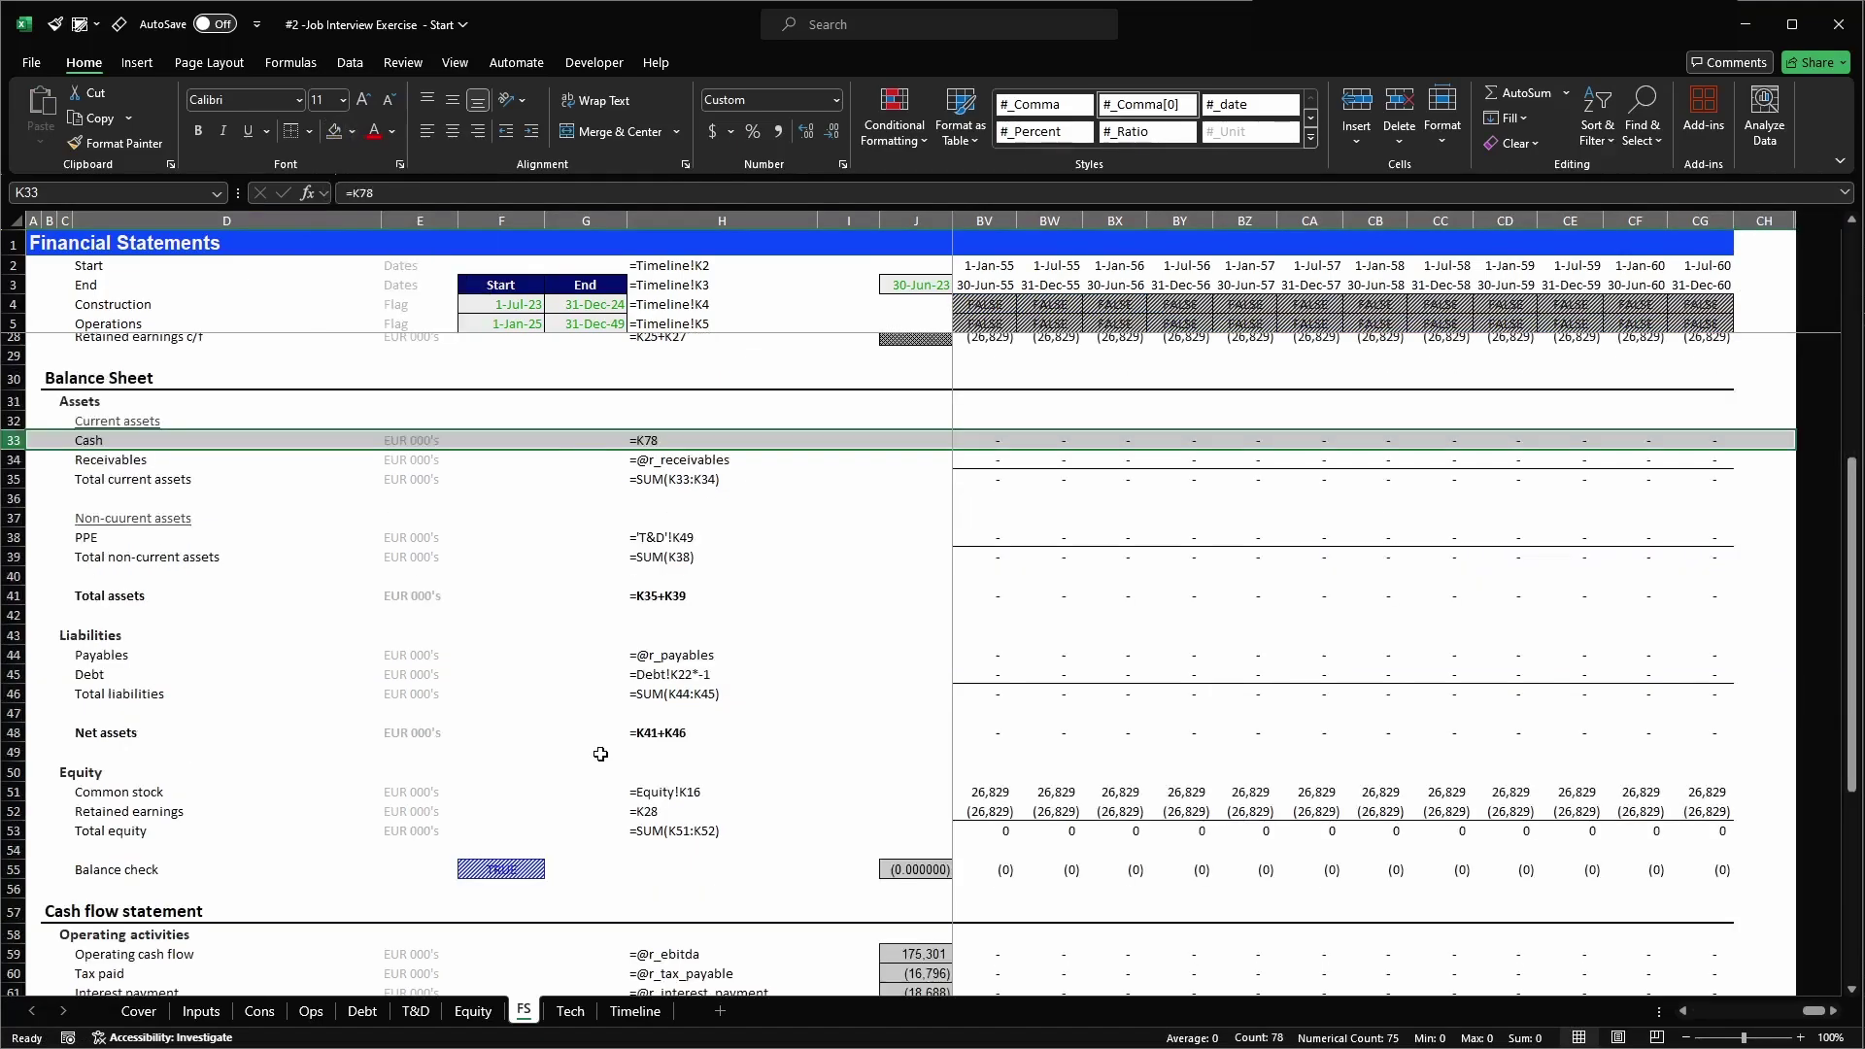
pyautogui.scroll(-6, 524, 850)
pyautogui.scroll(4, 421, 923)
pyautogui.scroll(4, 419, 814)
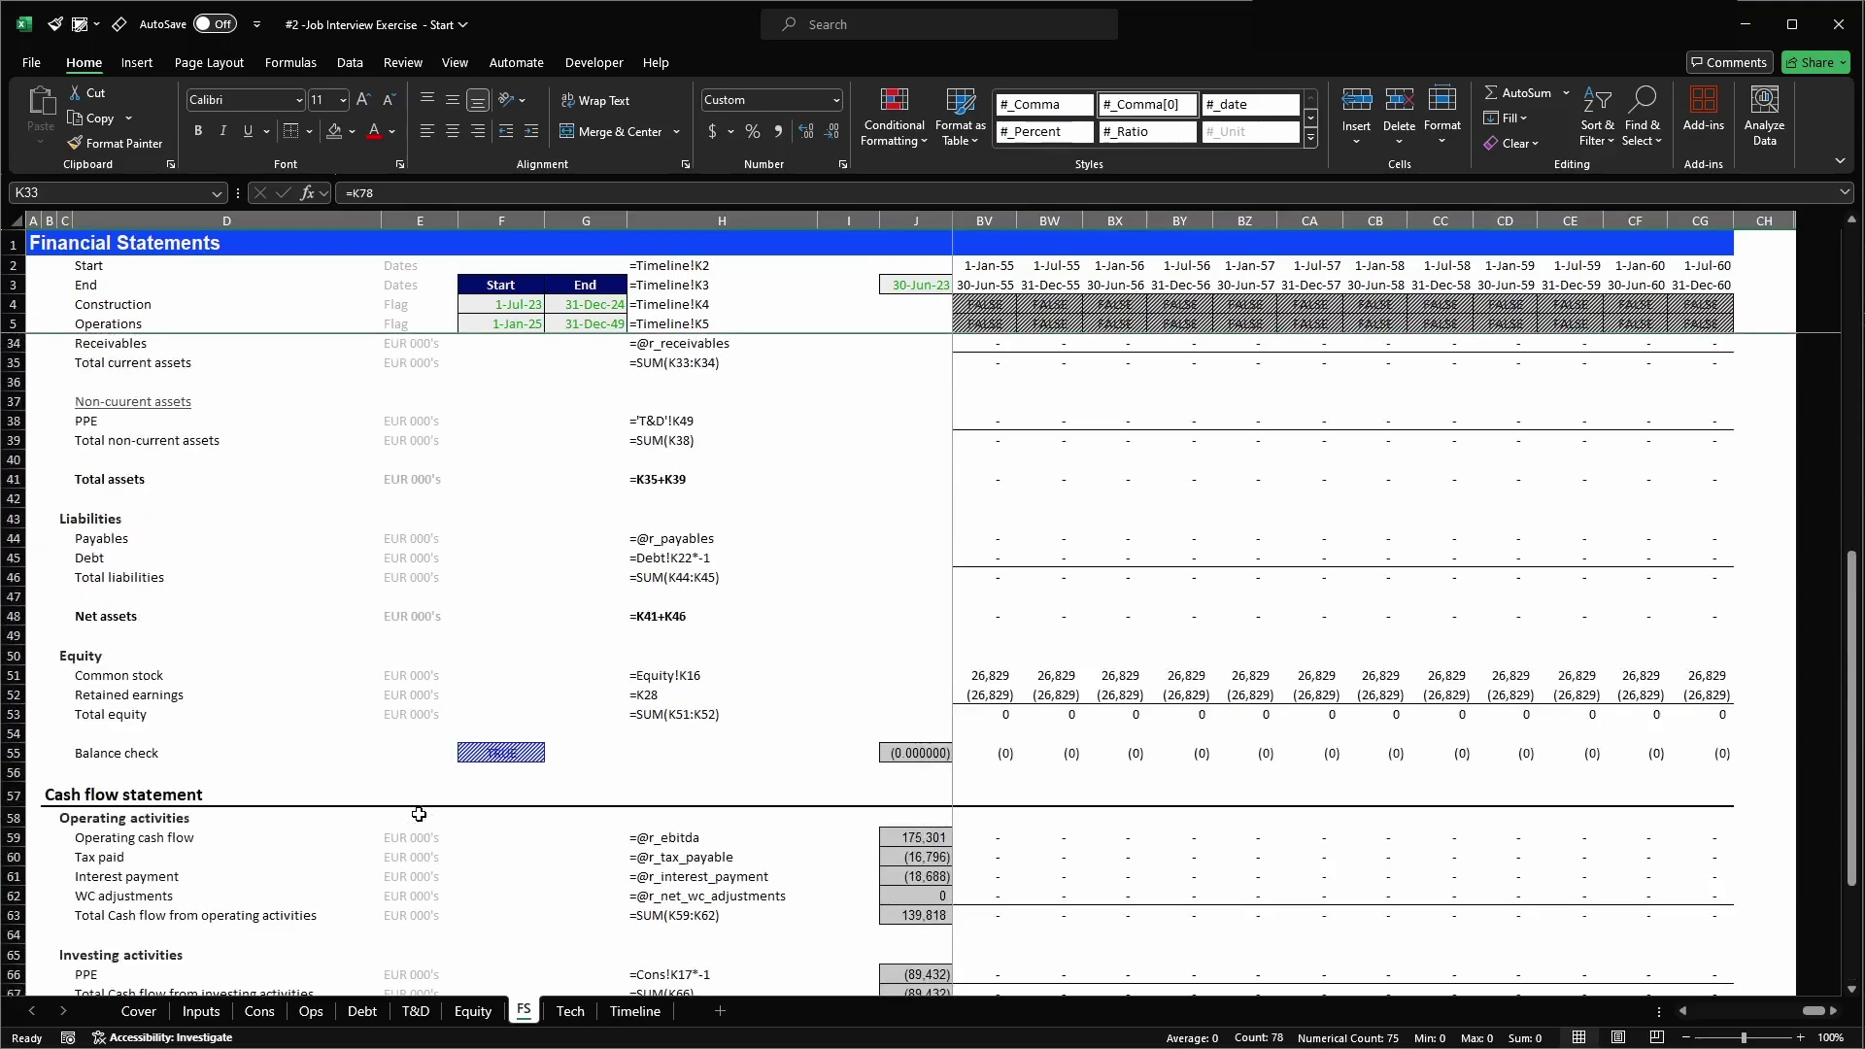
pyautogui.scroll(4, 419, 814)
pyautogui.scroll(6, 396, 694)
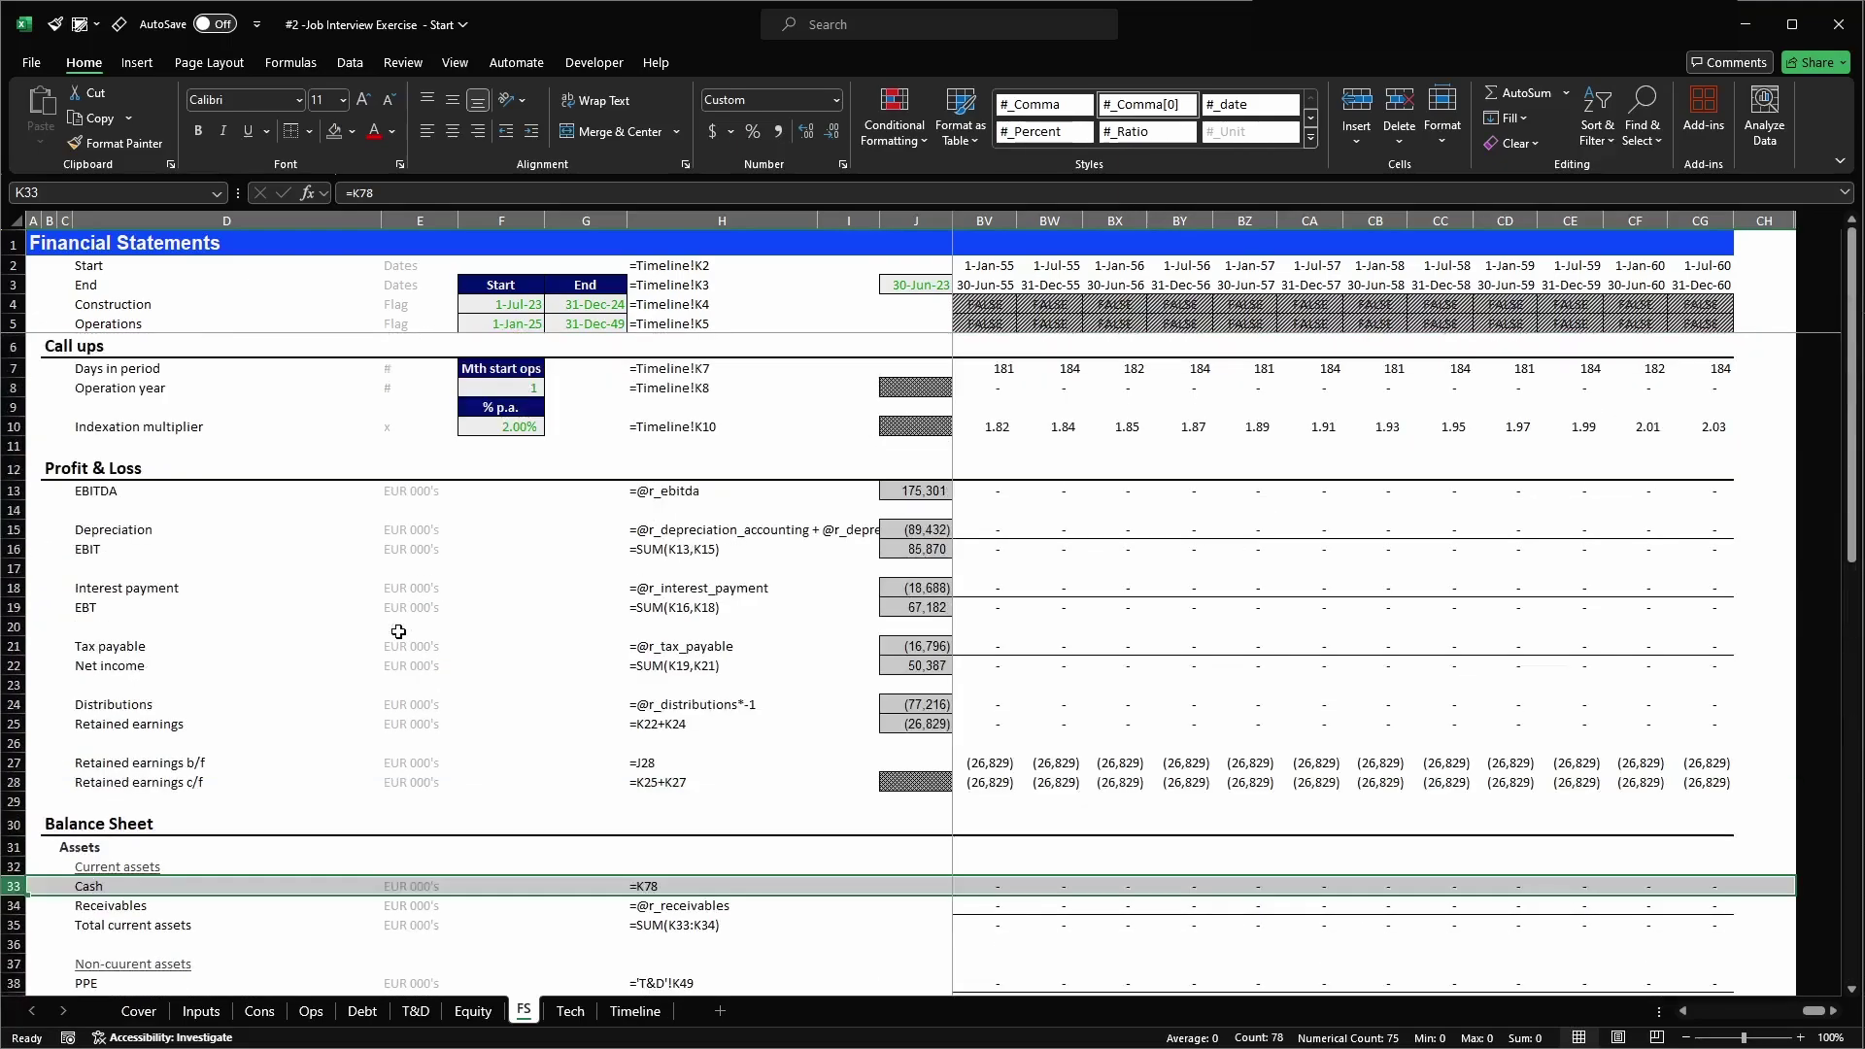
pyautogui.click(416, 491)
pyautogui.scroll(-10, 392, 713)
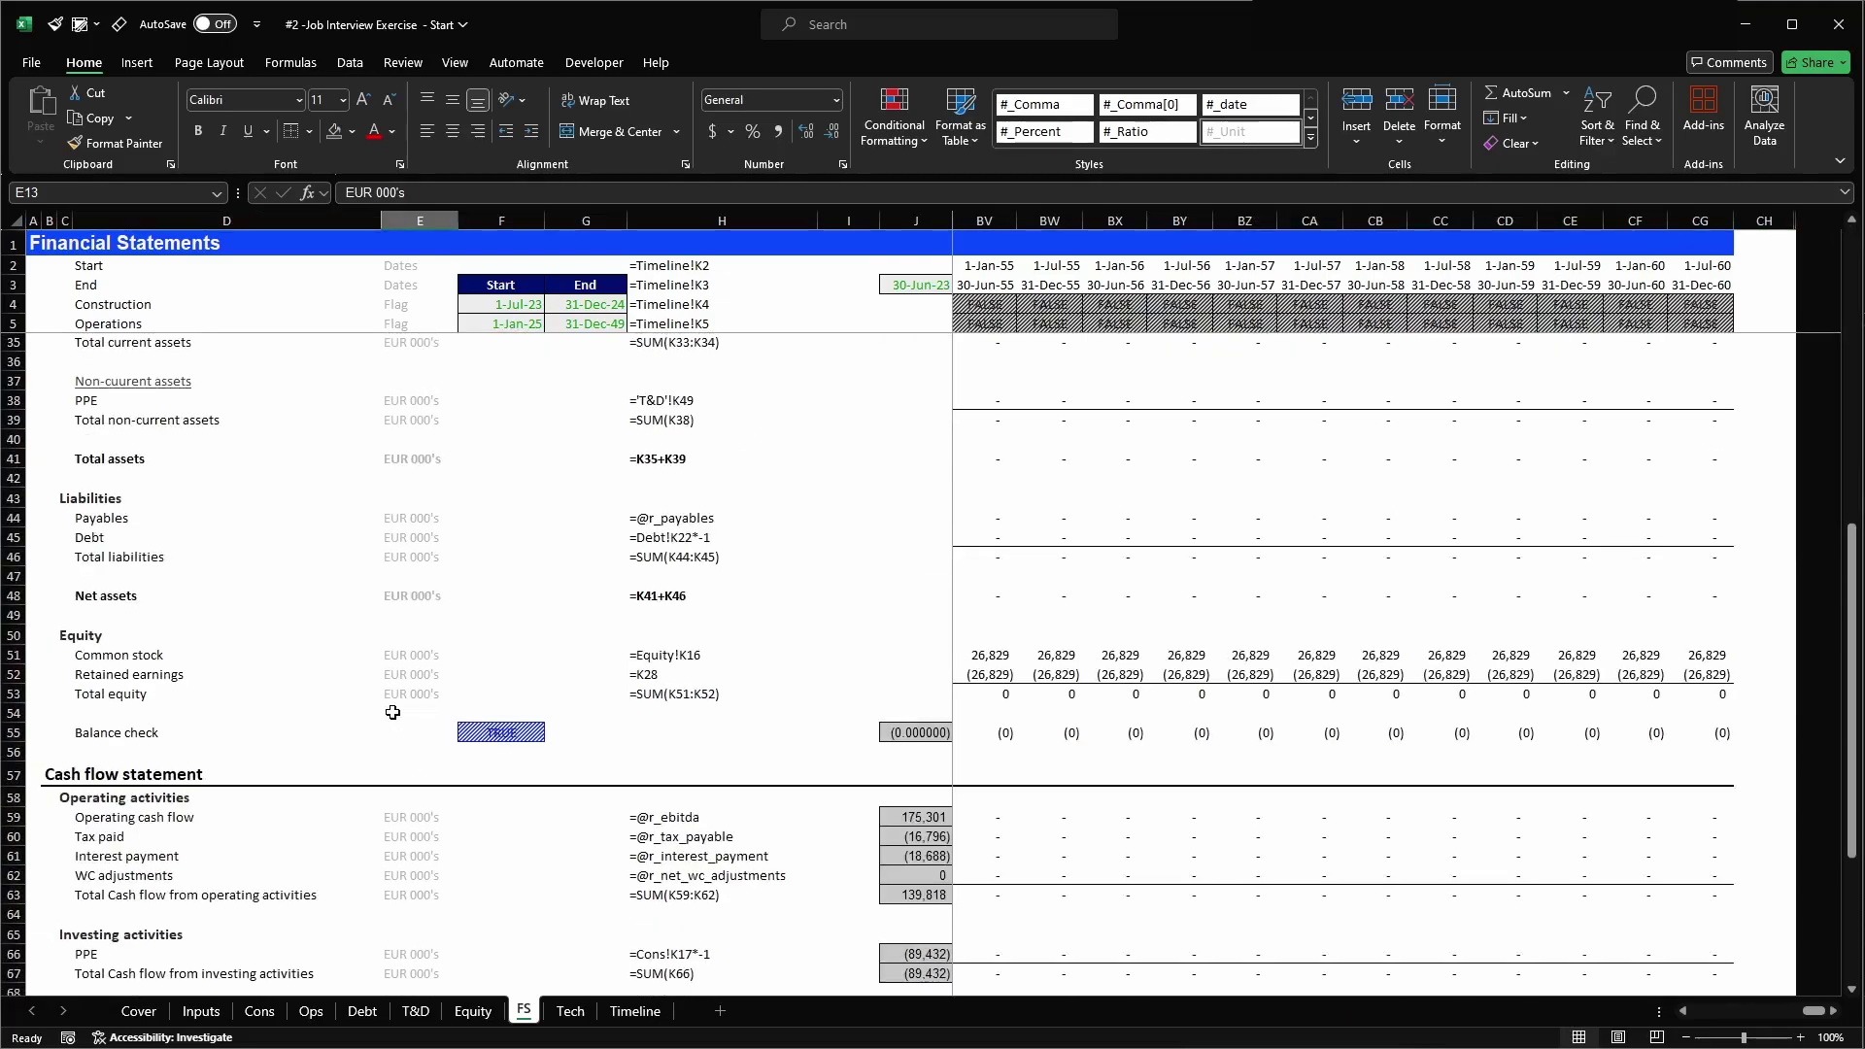
pyautogui.scroll(-7, 392, 713)
pyautogui.keyDown('shift'); pyautogui.click(399, 772); pyautogui.keyUp('shift')
pyautogui.press('Delete')
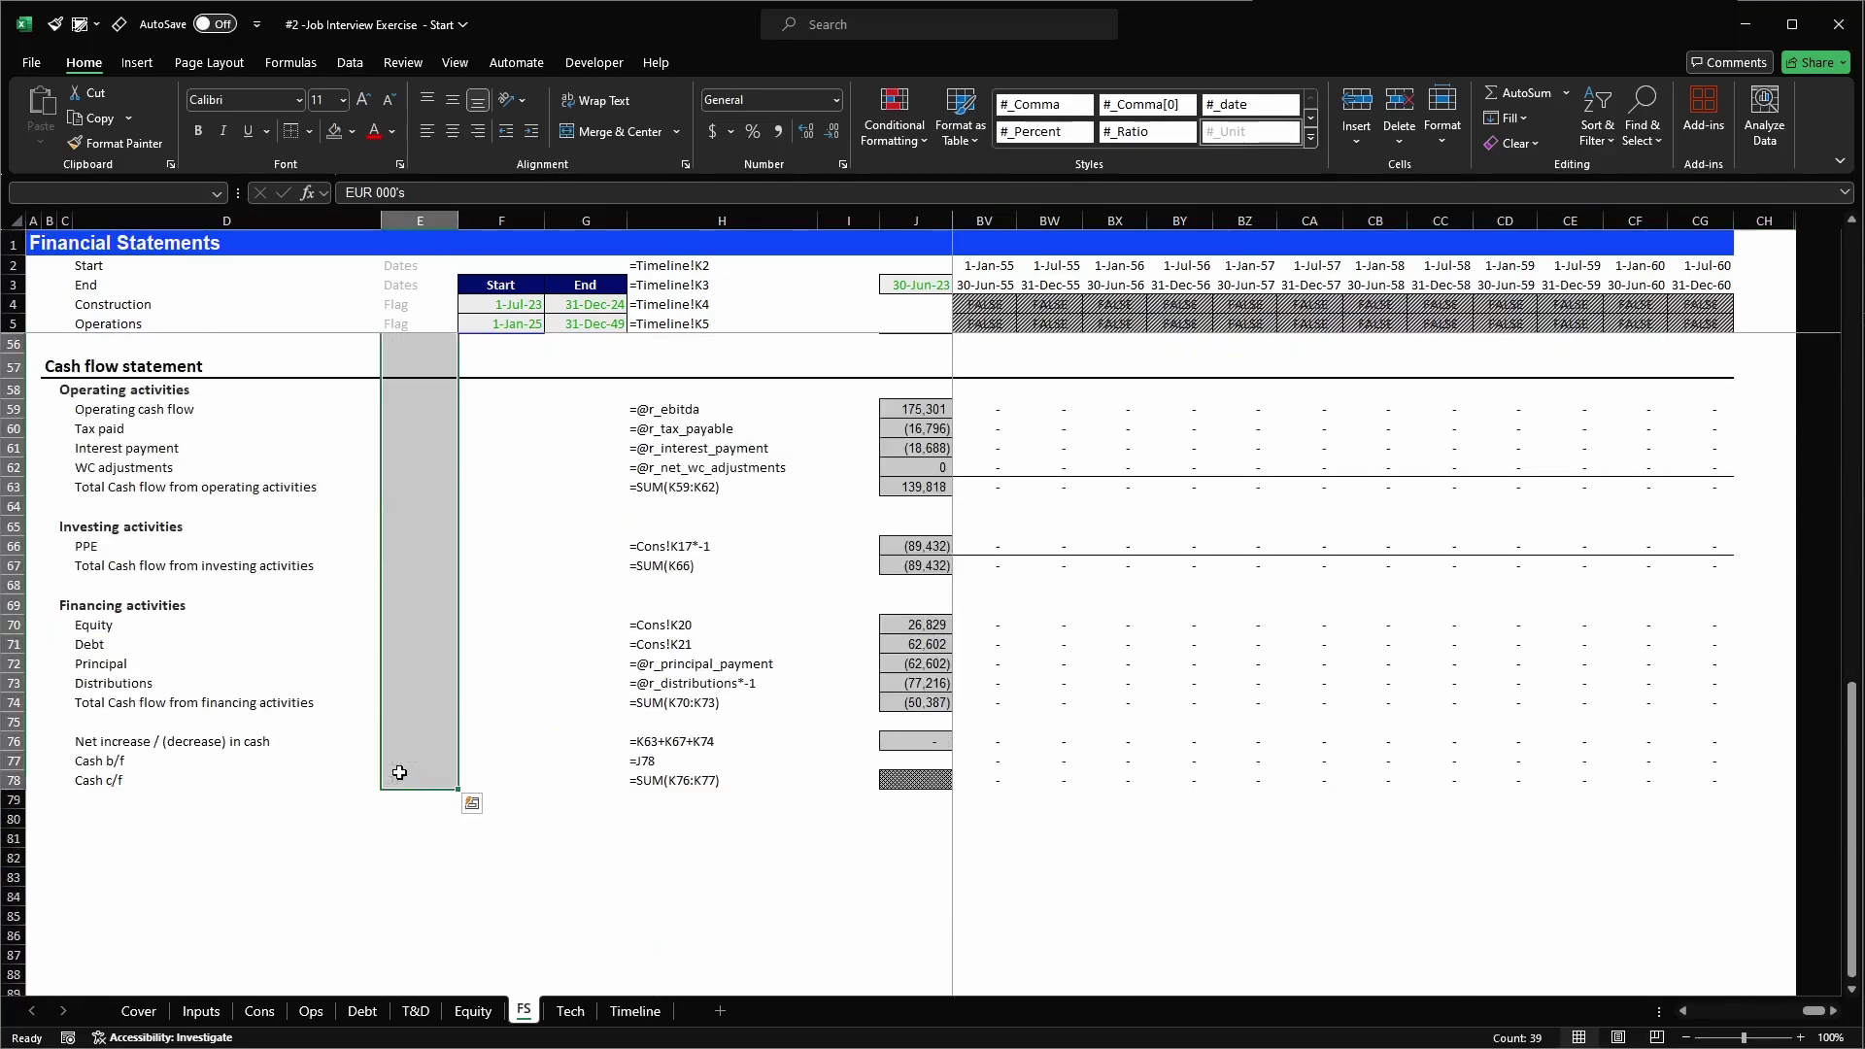
# - Change the sheet title in A1 to "Financial Statements (EUR 000's)"
pyautogui.scroll(8, 399, 772)
pyautogui.click(39, 246)
pyautogui.click(490, 192)
pyautogui.write('(')
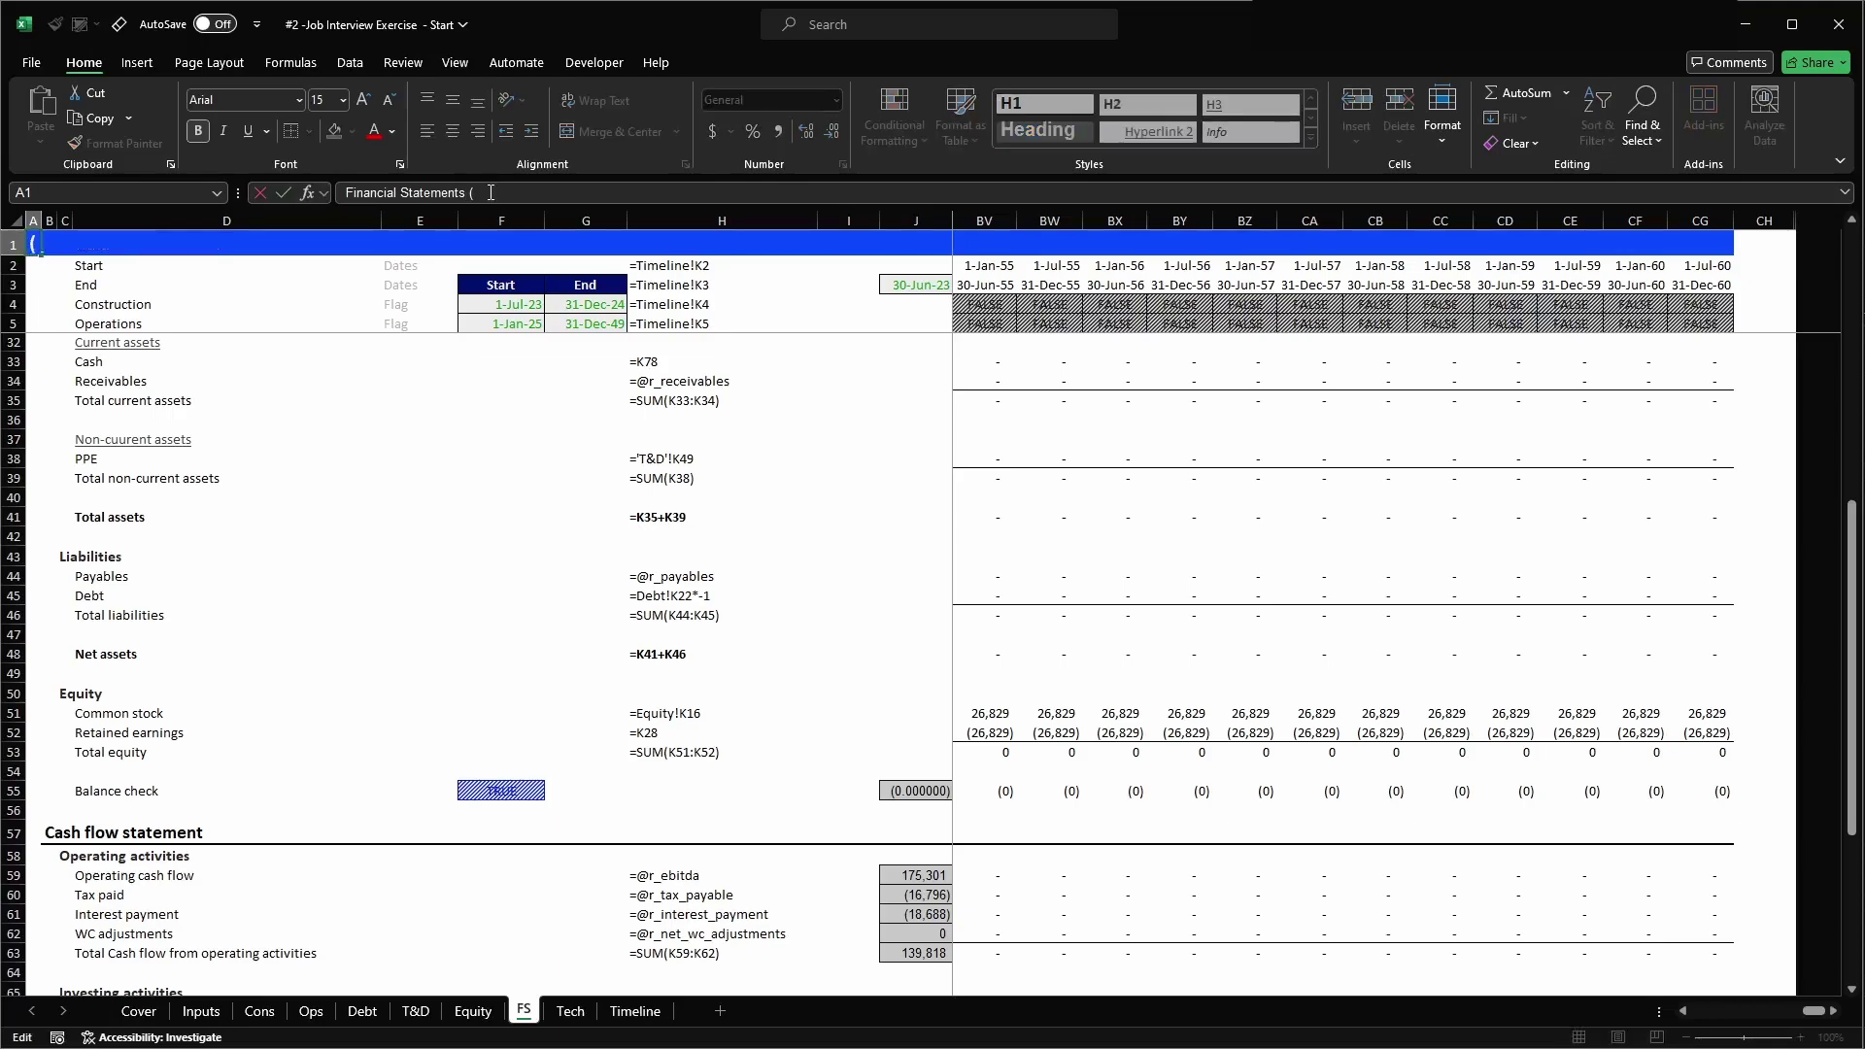
pyautogui.write("EUR 000's)")
pyautogui.press('Return')
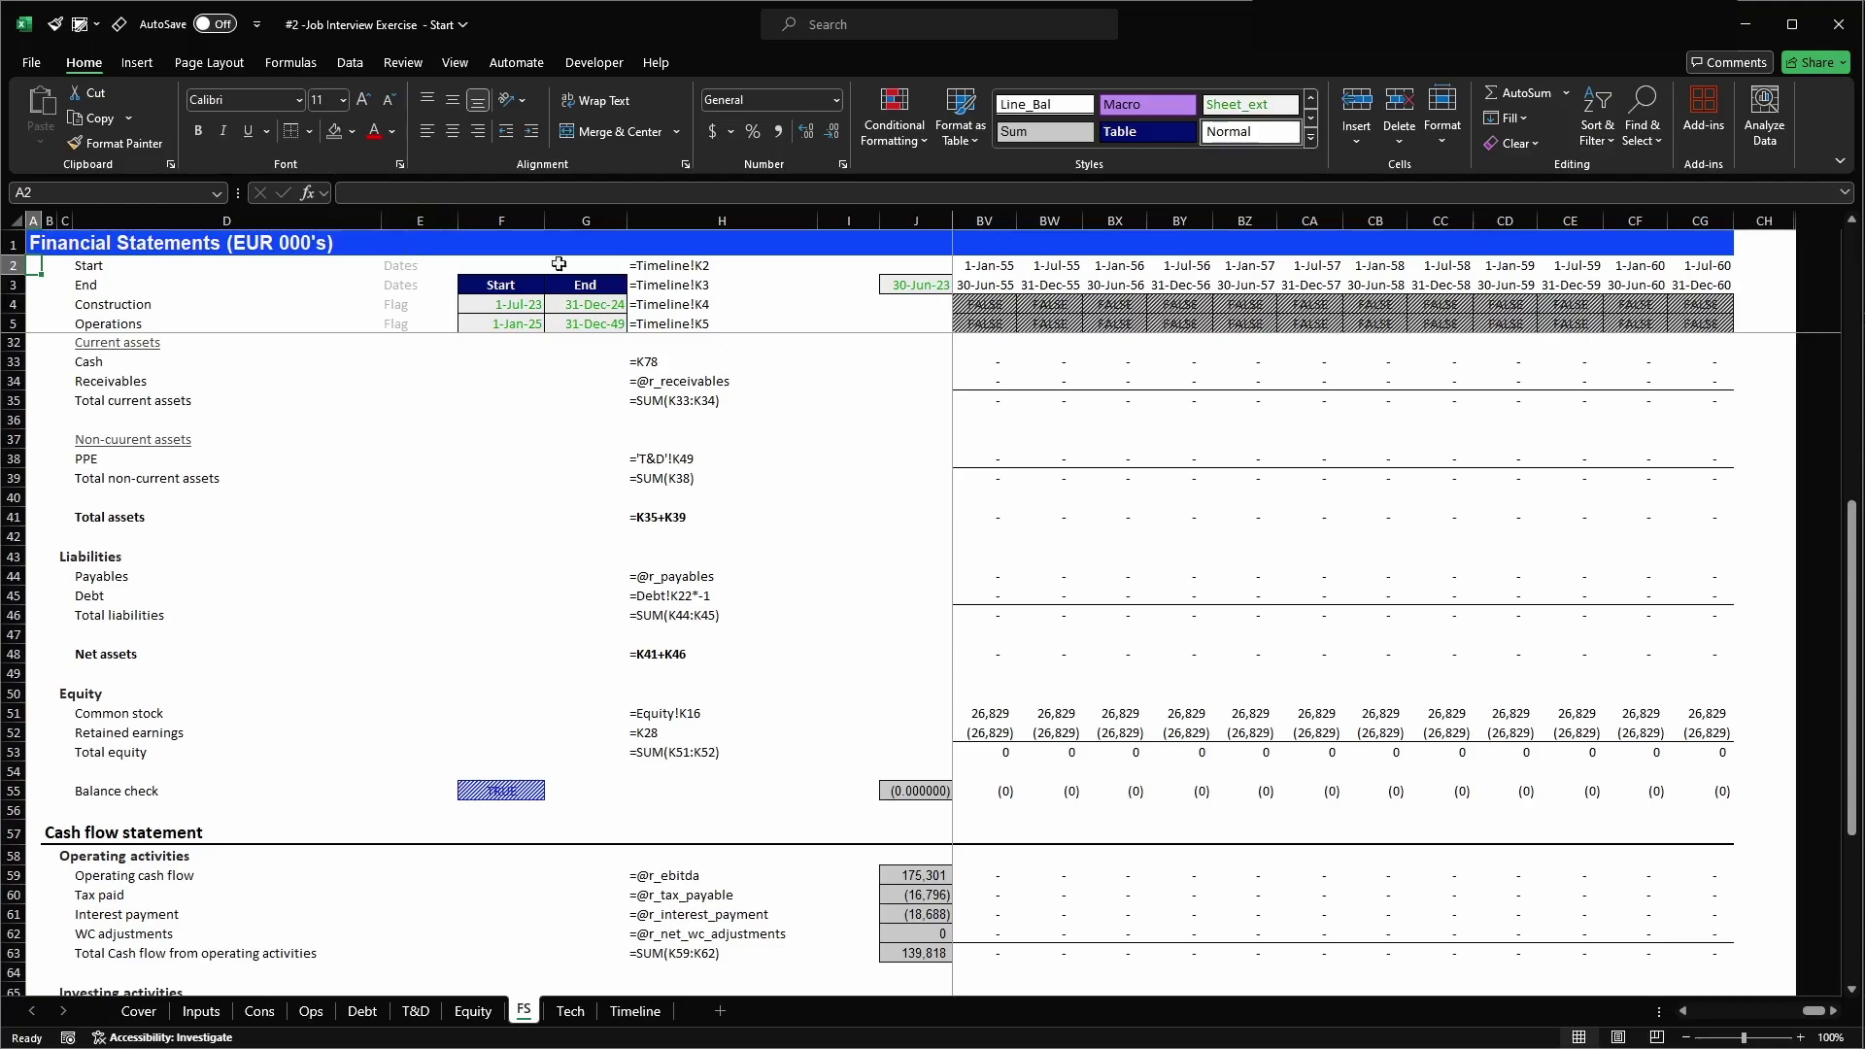
pyautogui.click(937, 214)
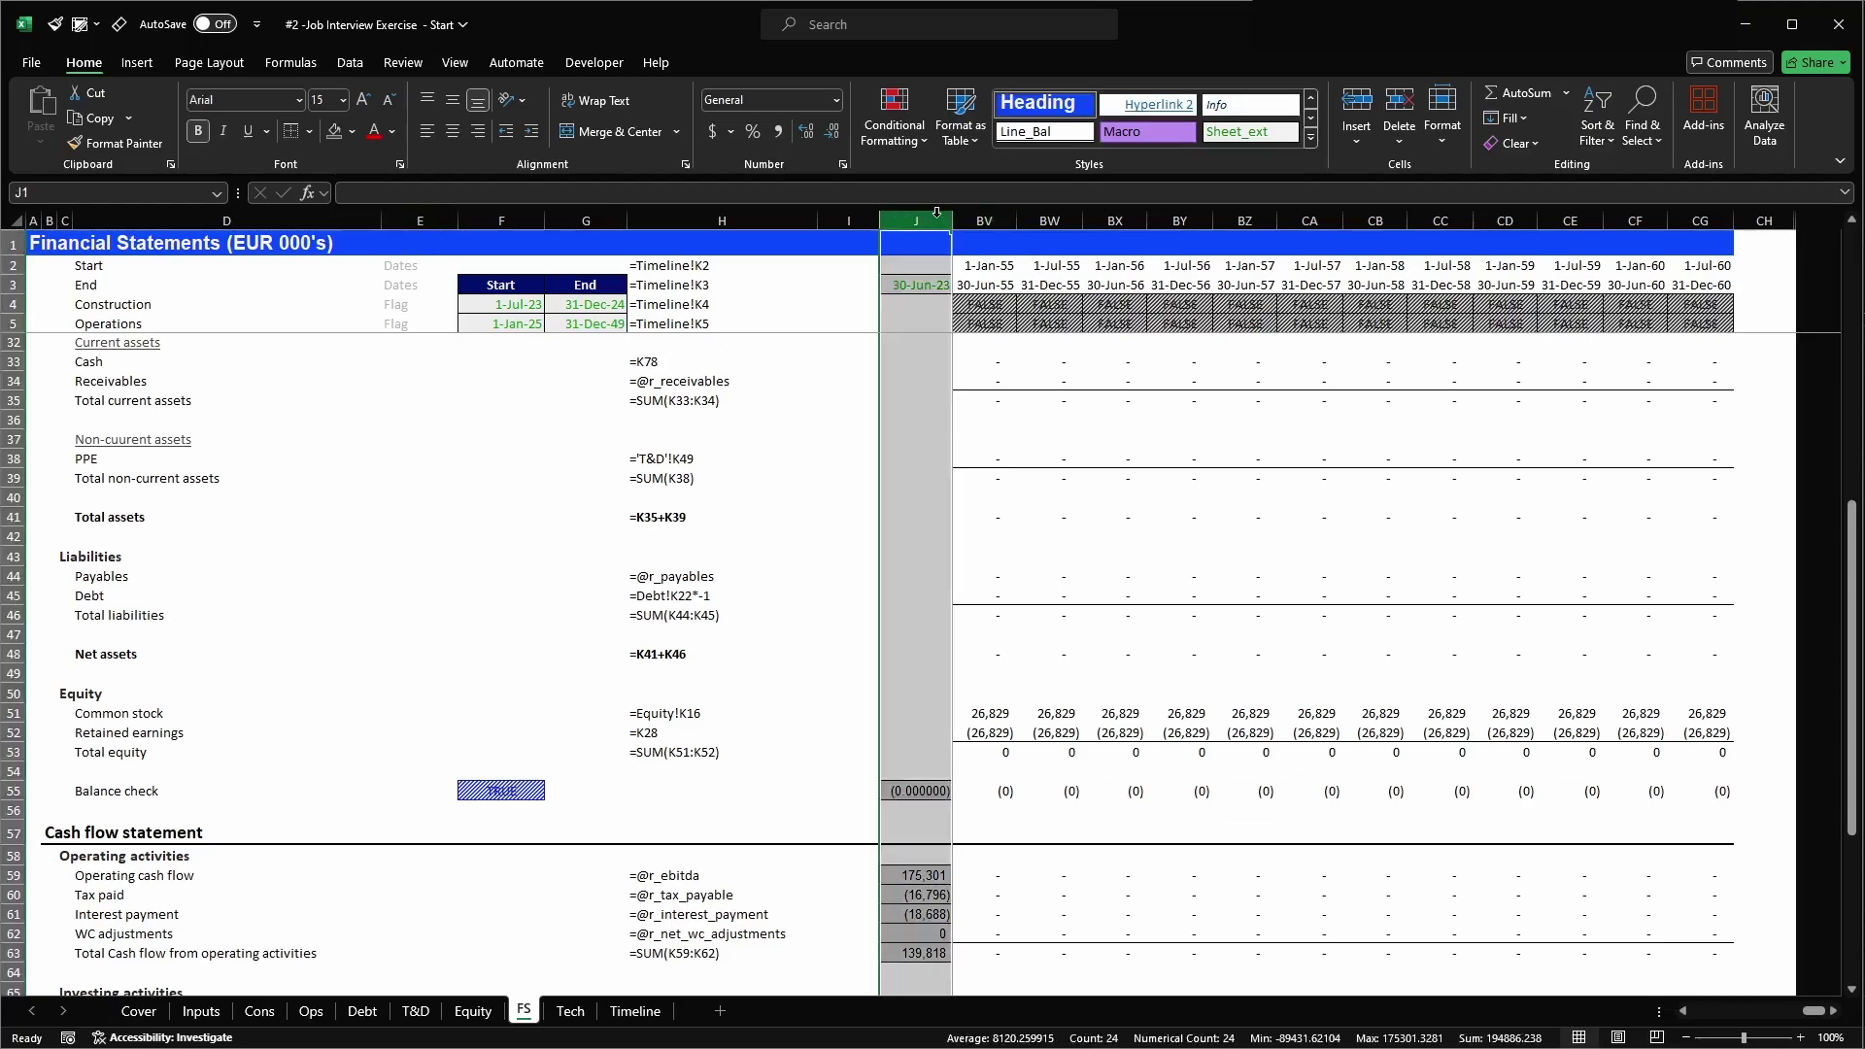
pyautogui.press('Right')
pyautogui.moveTo(937, 214); pyautogui.dragTo(974, 216)
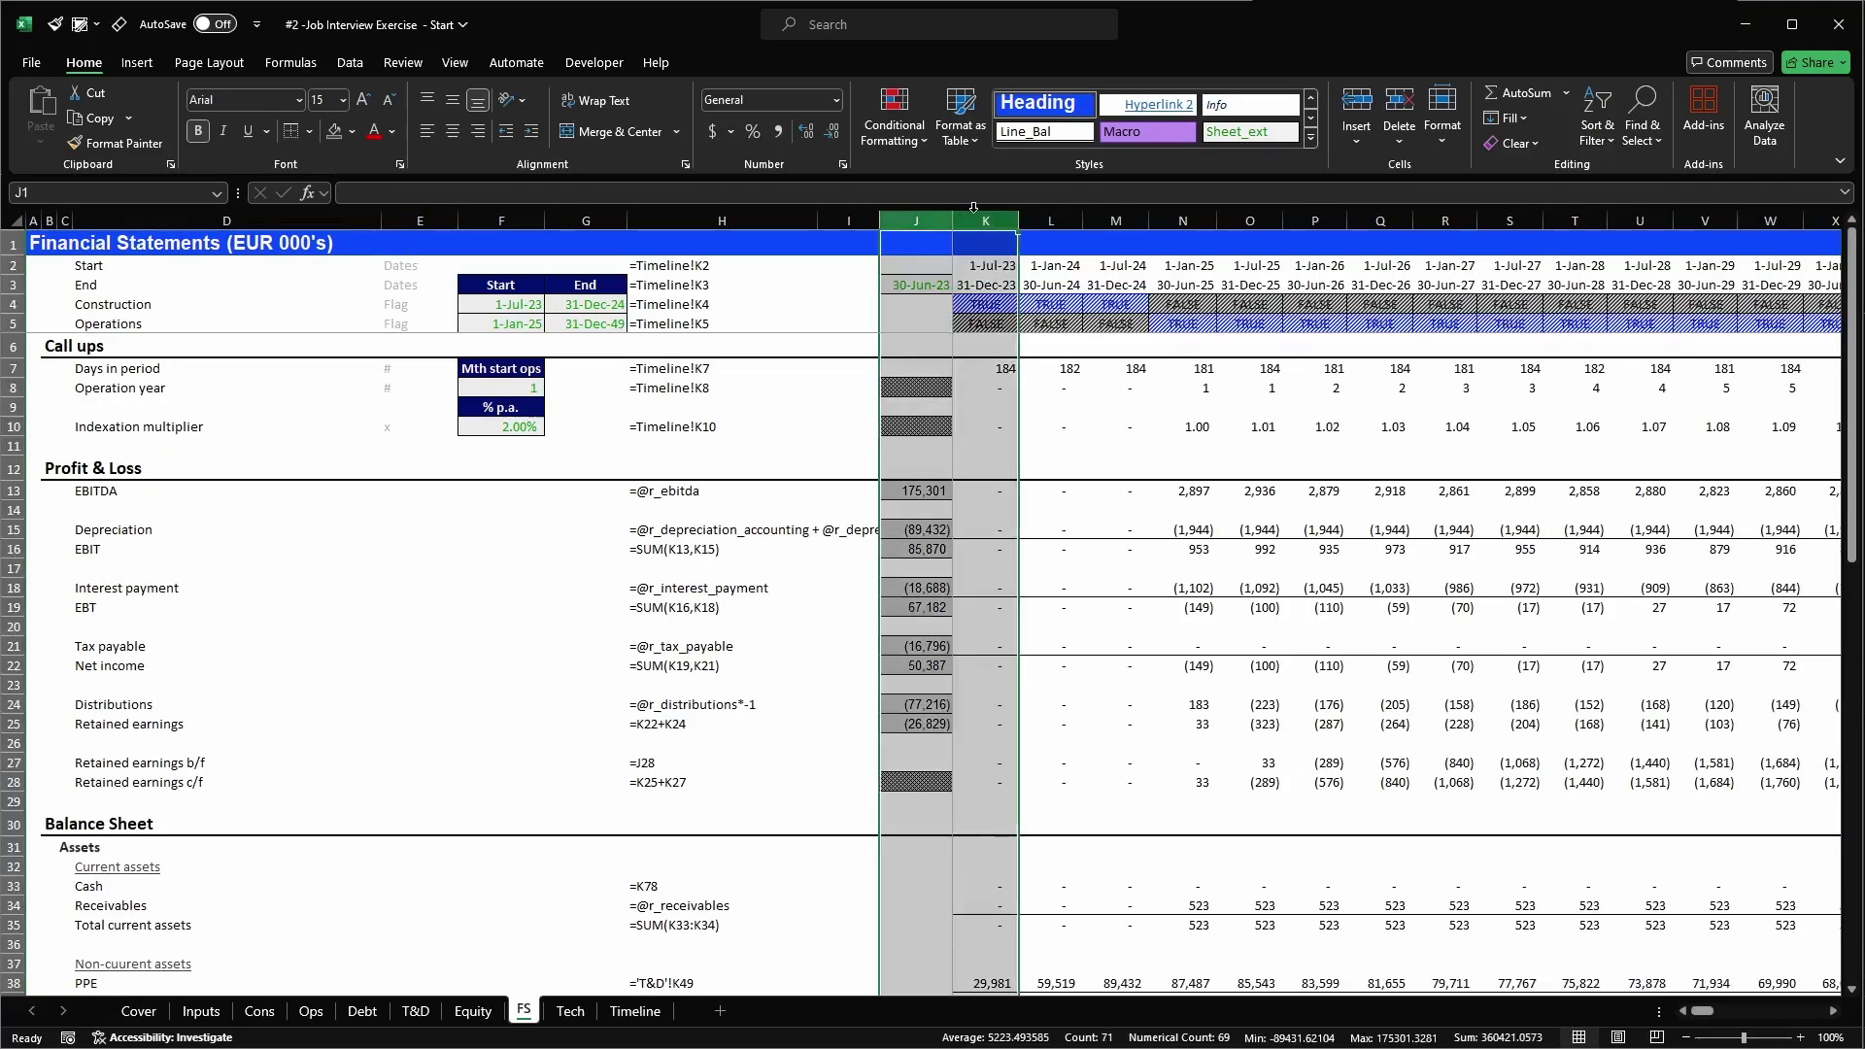
pyautogui.click(919, 217)
pyautogui.click(980, 216)
pyautogui.click(921, 217)
pyautogui.click(981, 216)
pyautogui.click(924, 215)
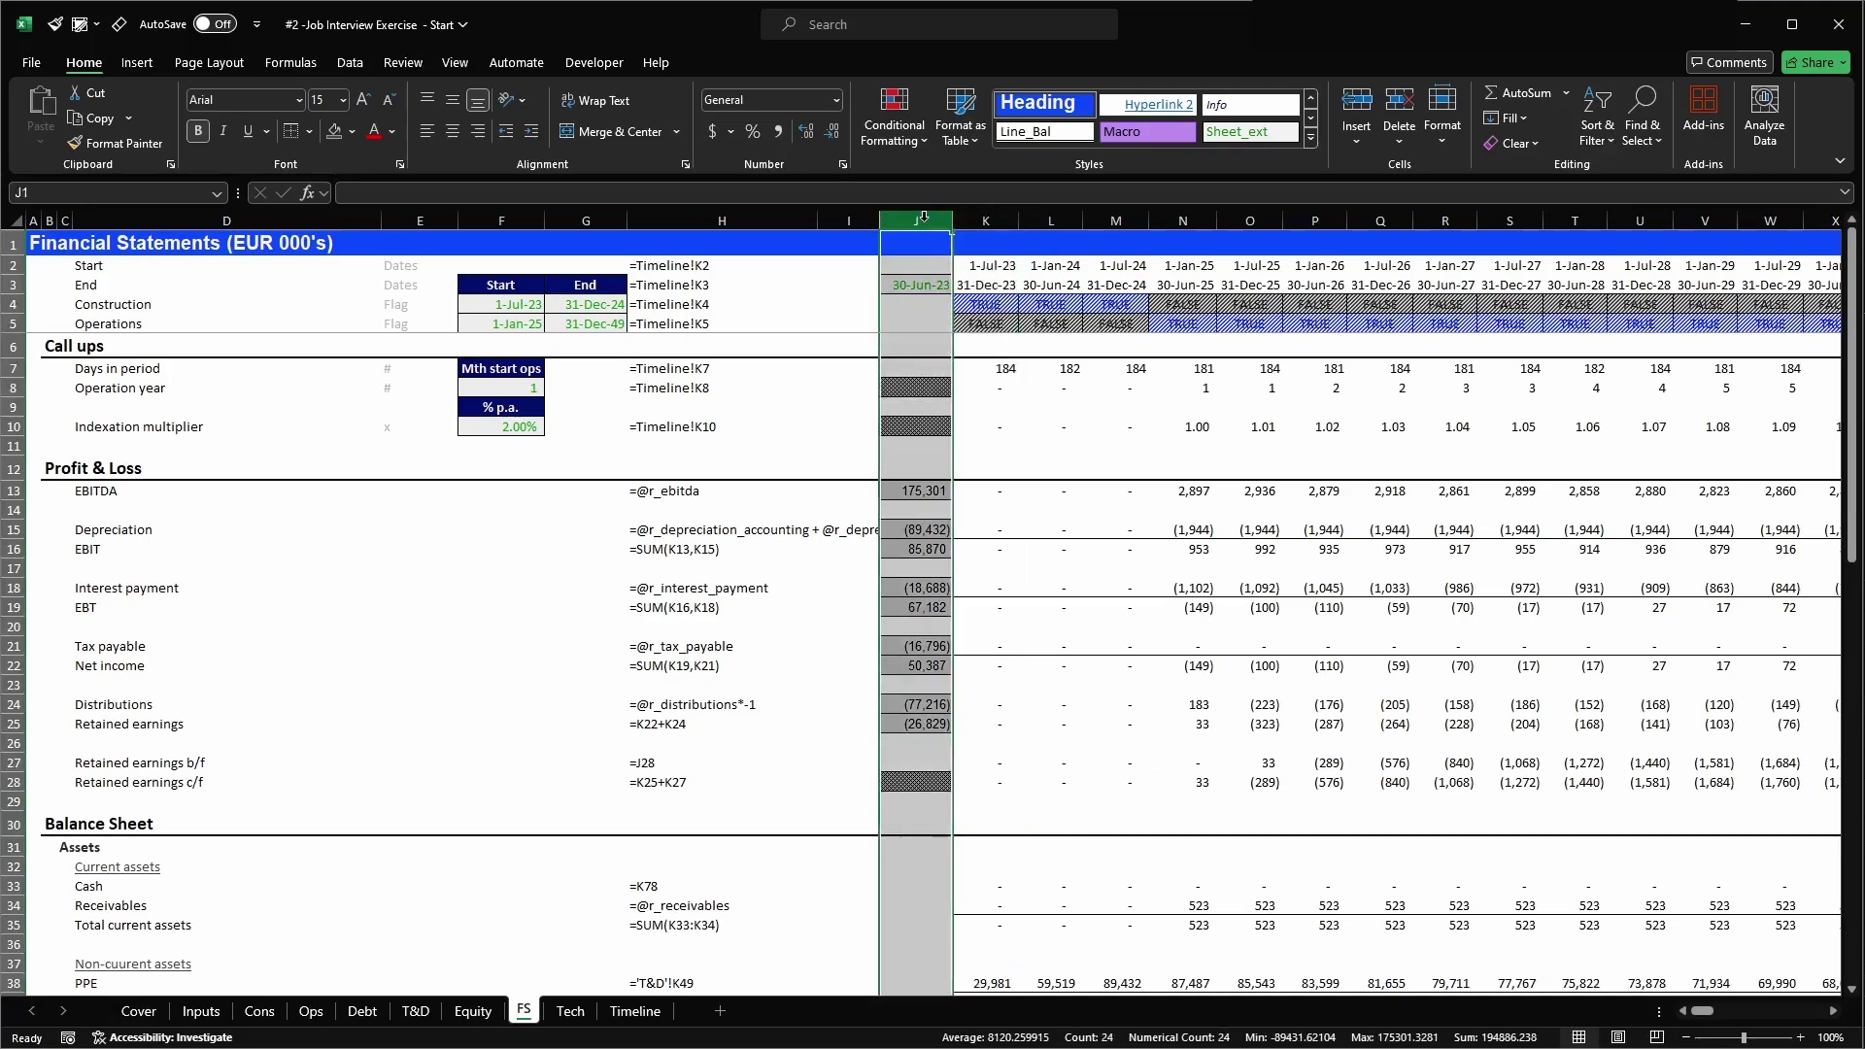
pyautogui.click(412, 220)
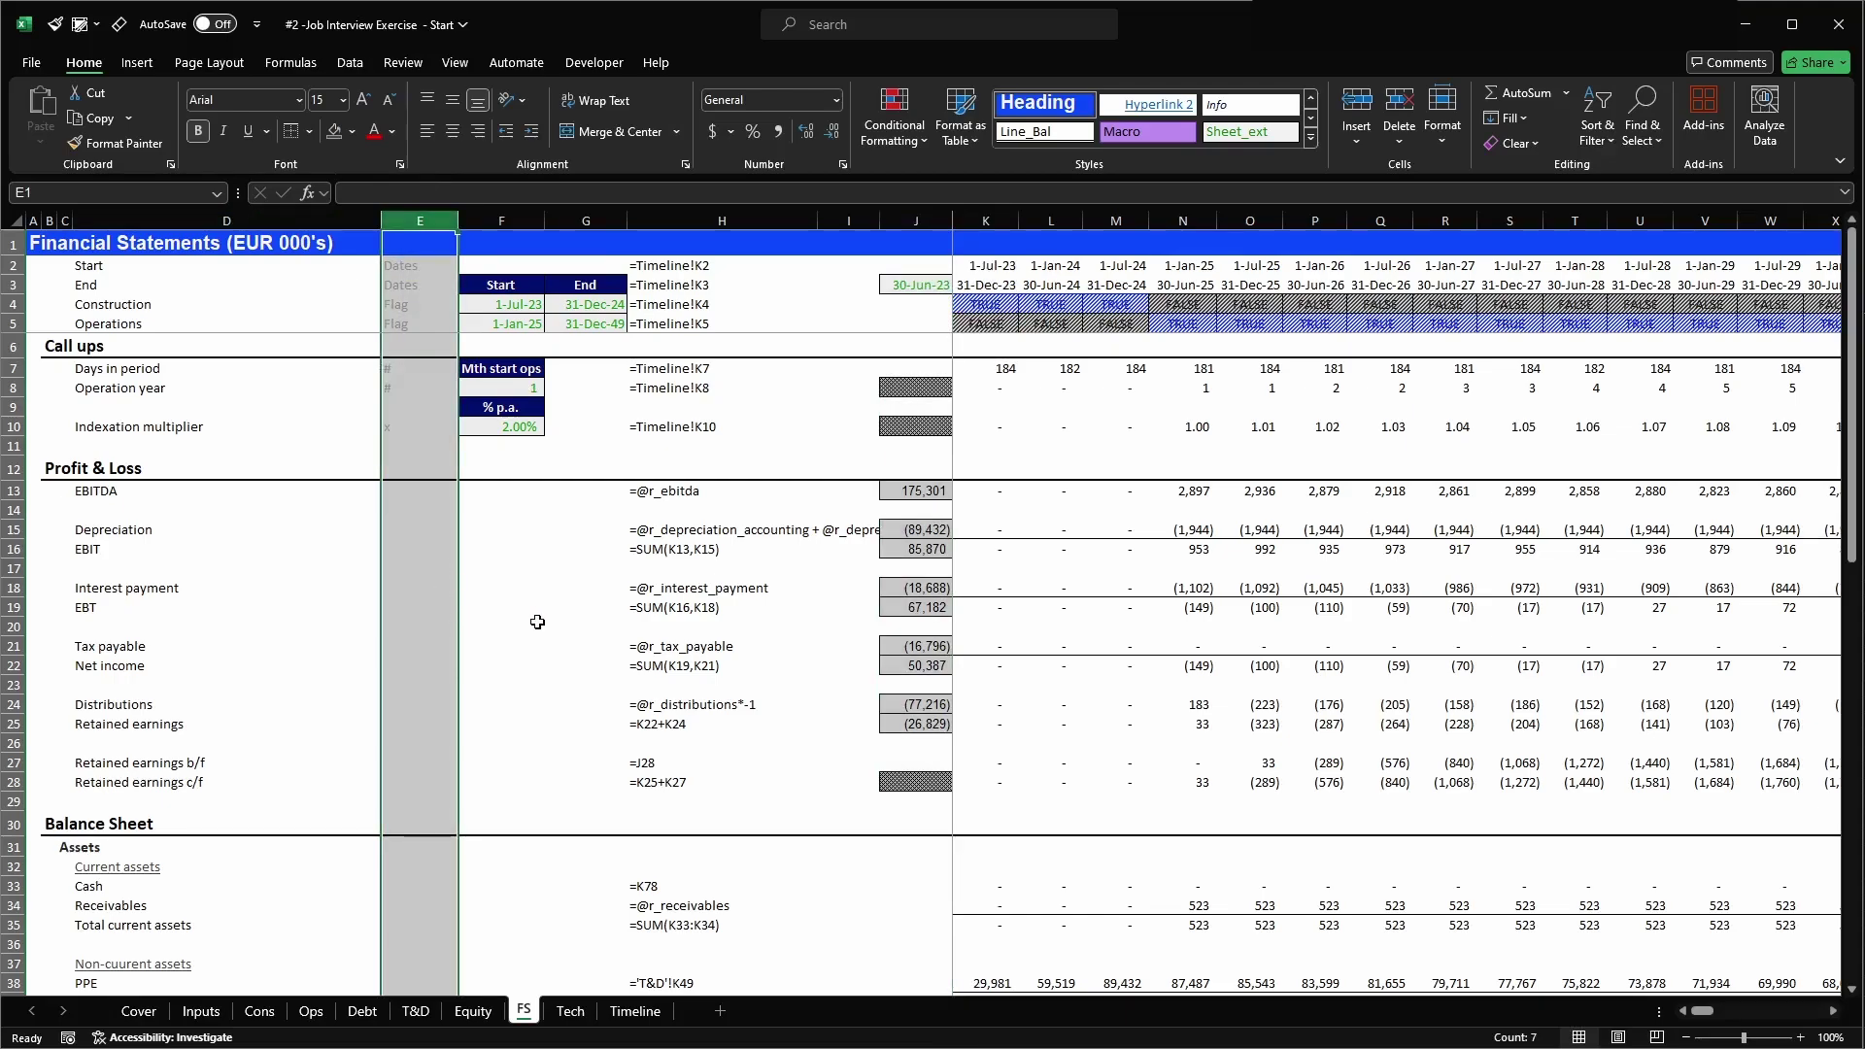
pyautogui.click(565, 611)
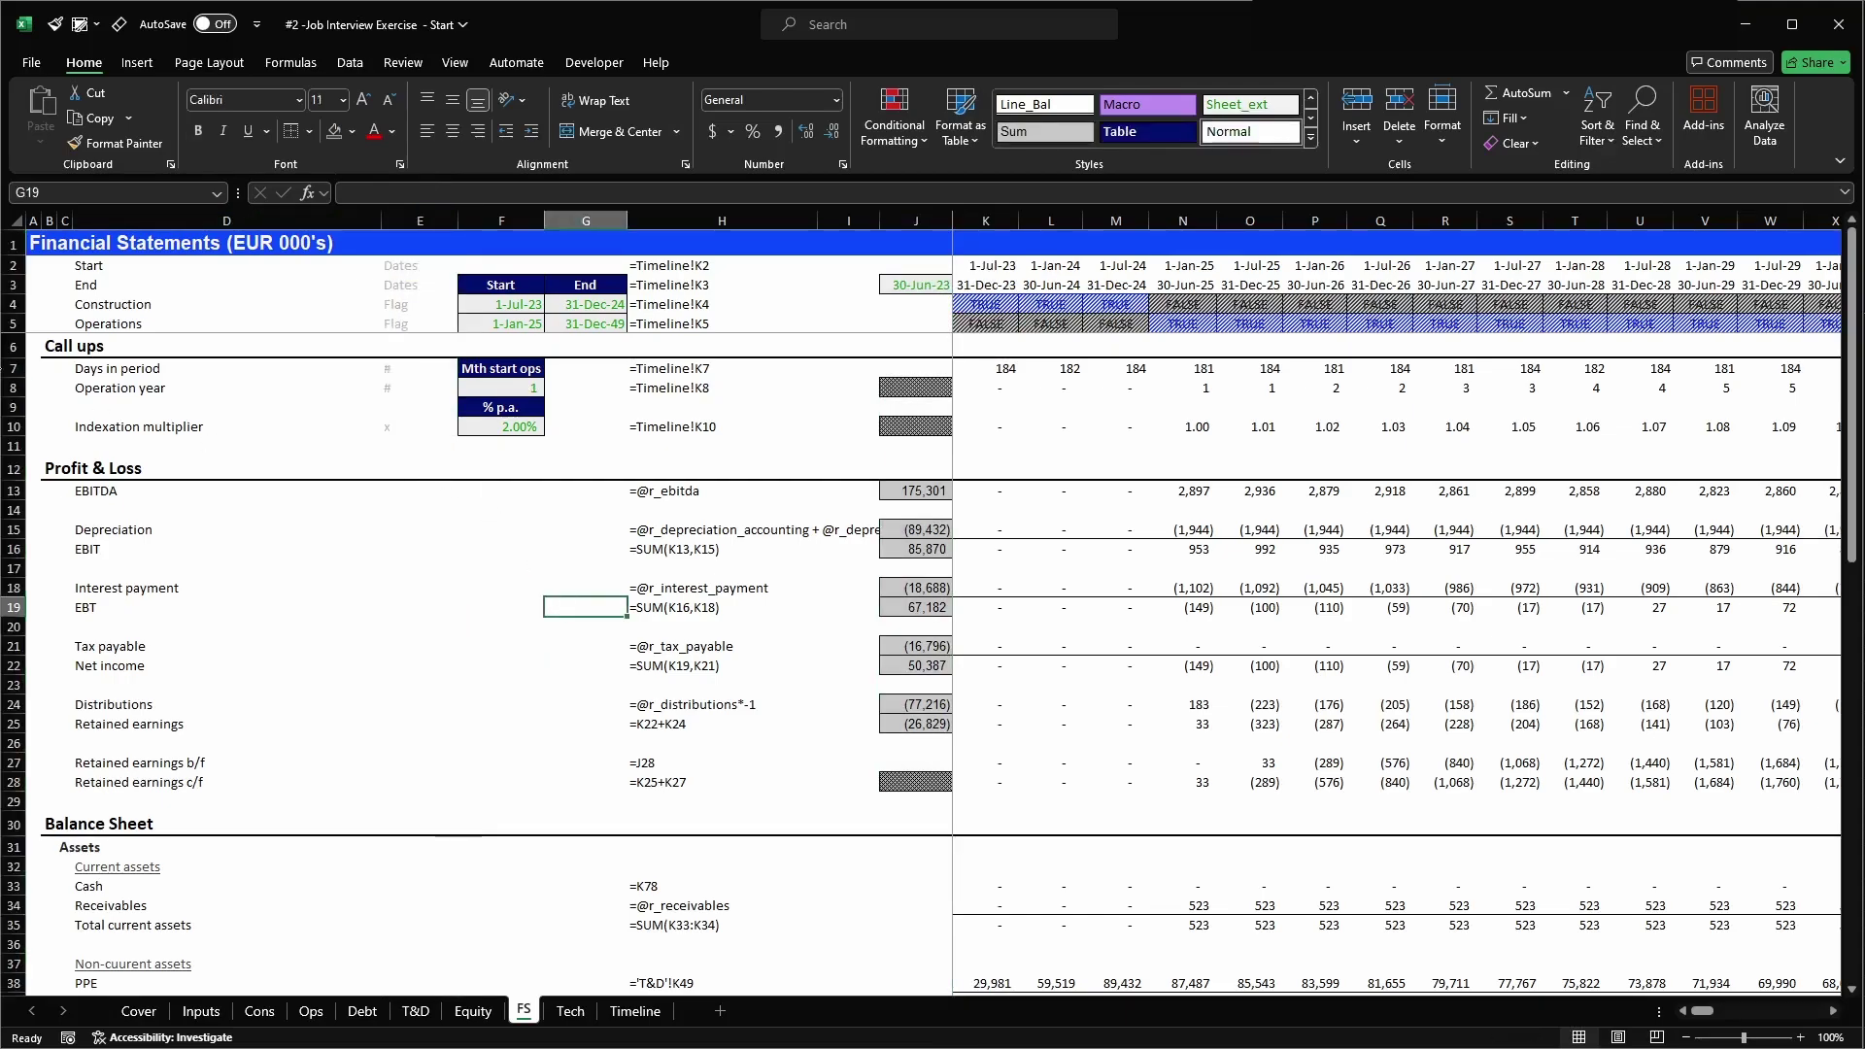
# - Delete the entire Call ups section, rows 6 to 11, from the FS sheet
pyautogui.moveTo(14, 345); pyautogui.dragTo(12, 444)
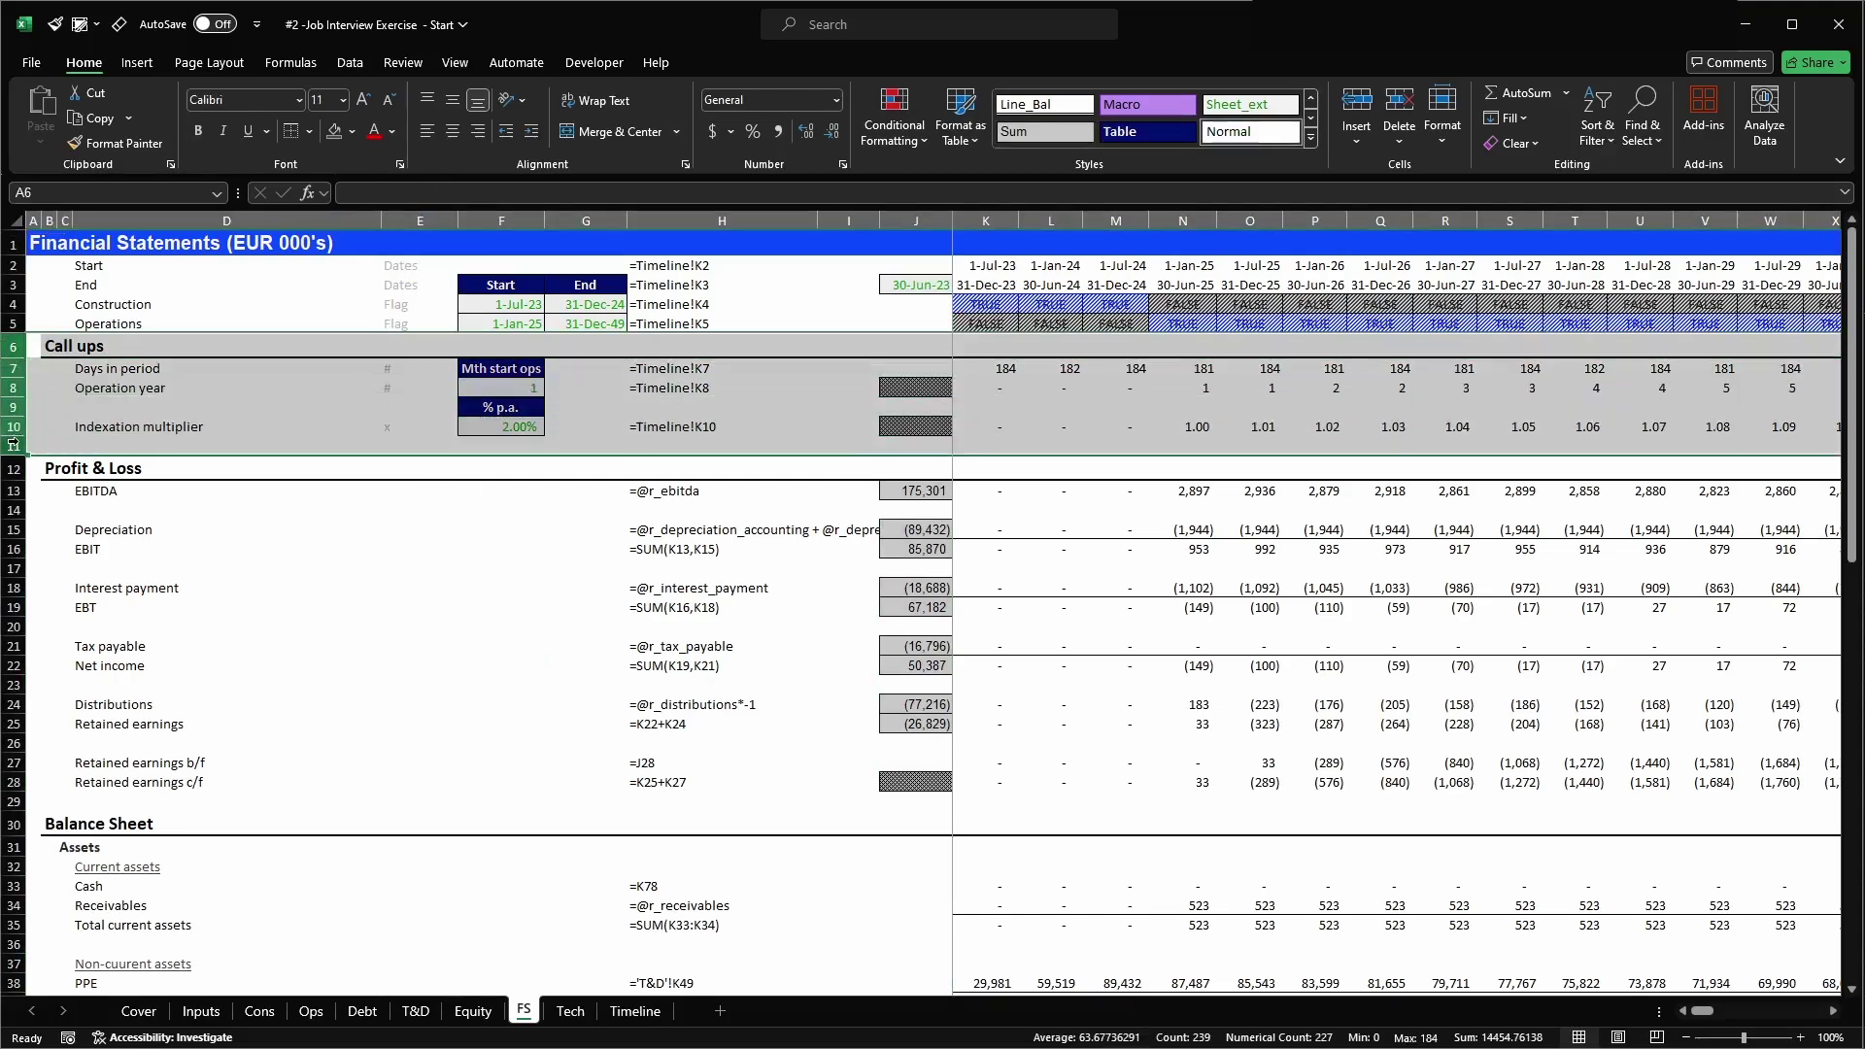
pyautogui.hotkey('ctrl', '-')
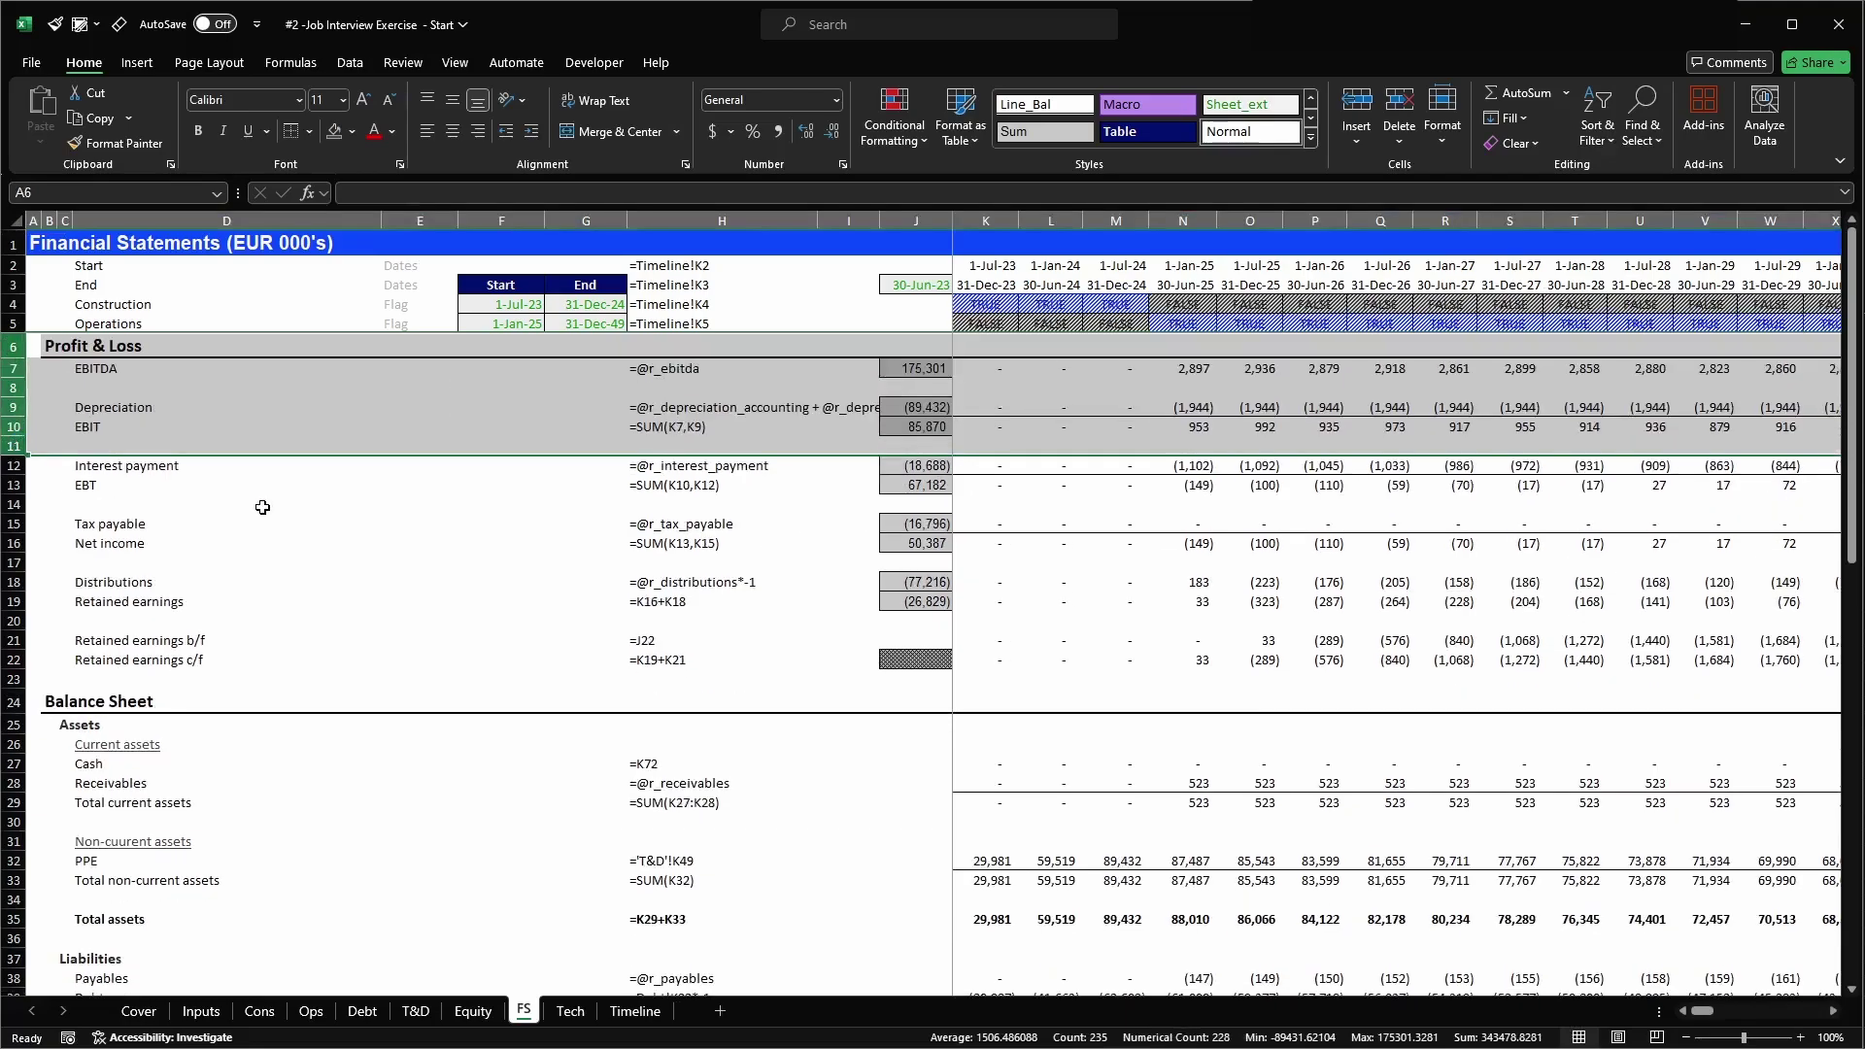
pyautogui.click(364, 497)
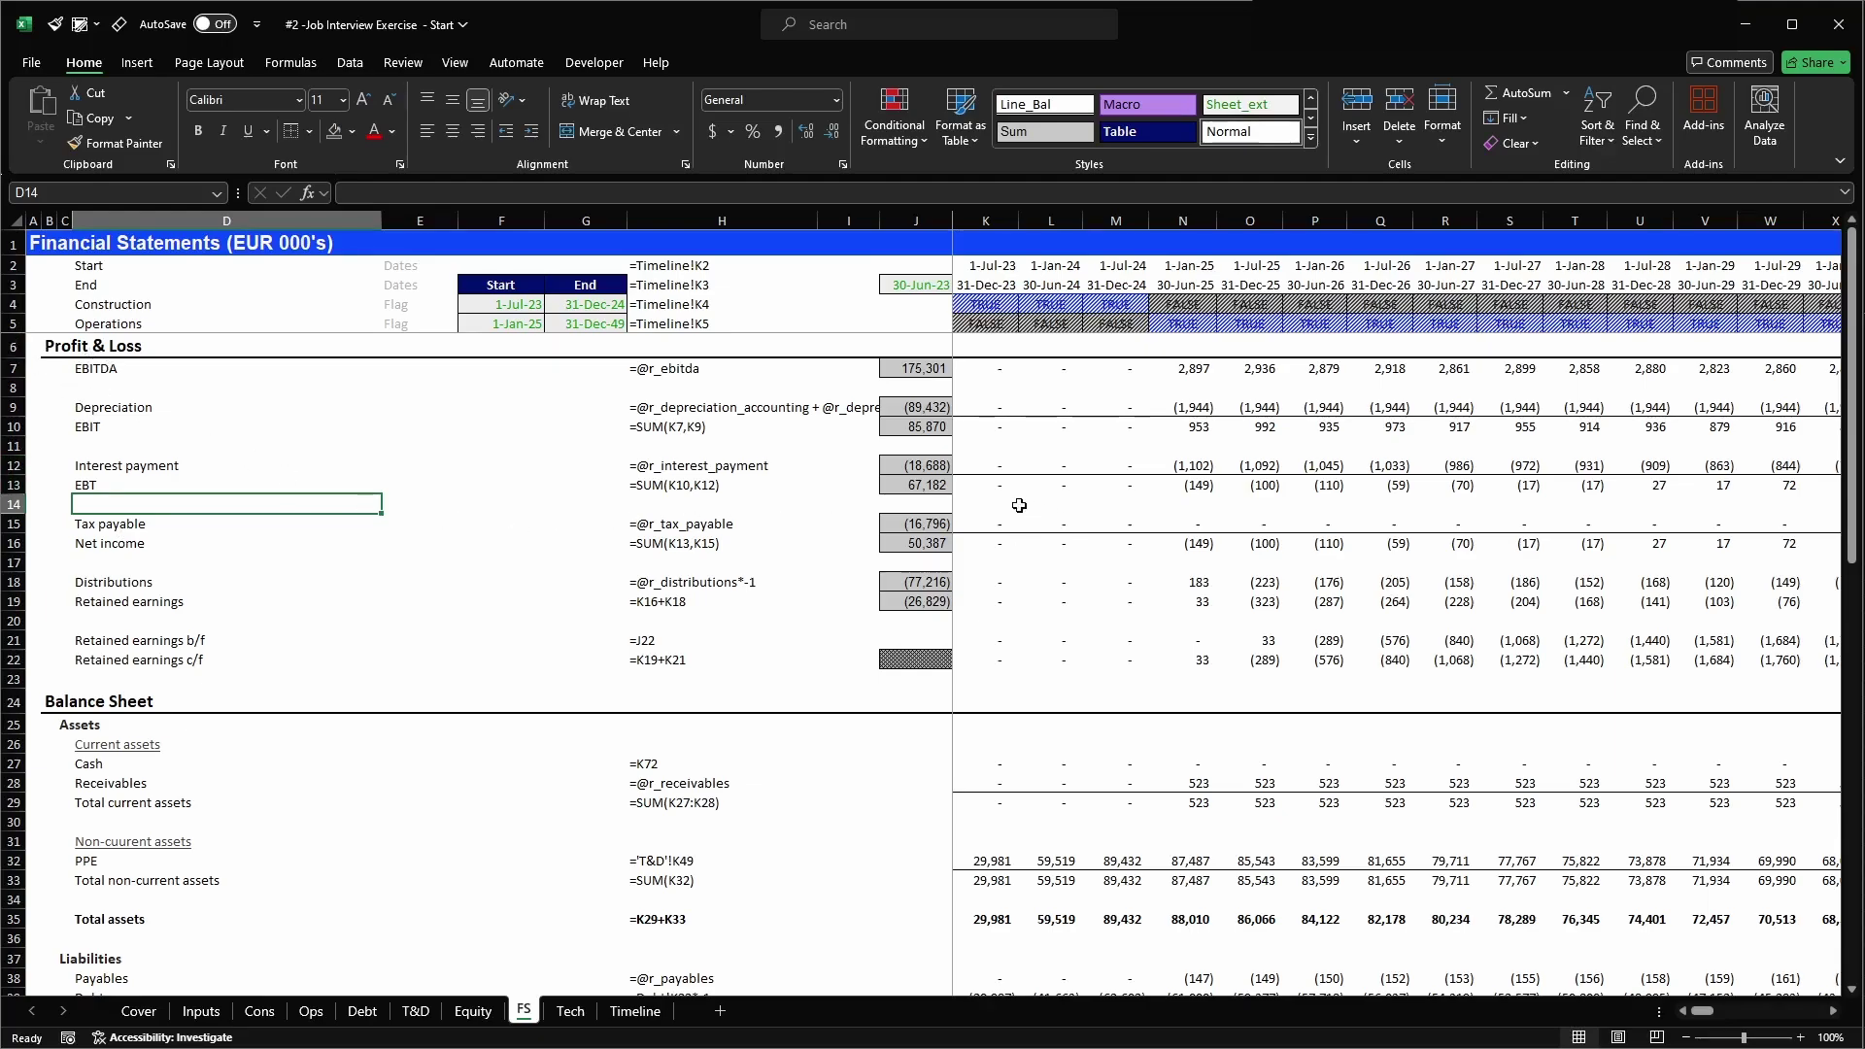
# - Look over the balance sheet and cash flow statement on the FS sheet, and save the workbook
pyautogui.scroll(-4, 1019, 505)
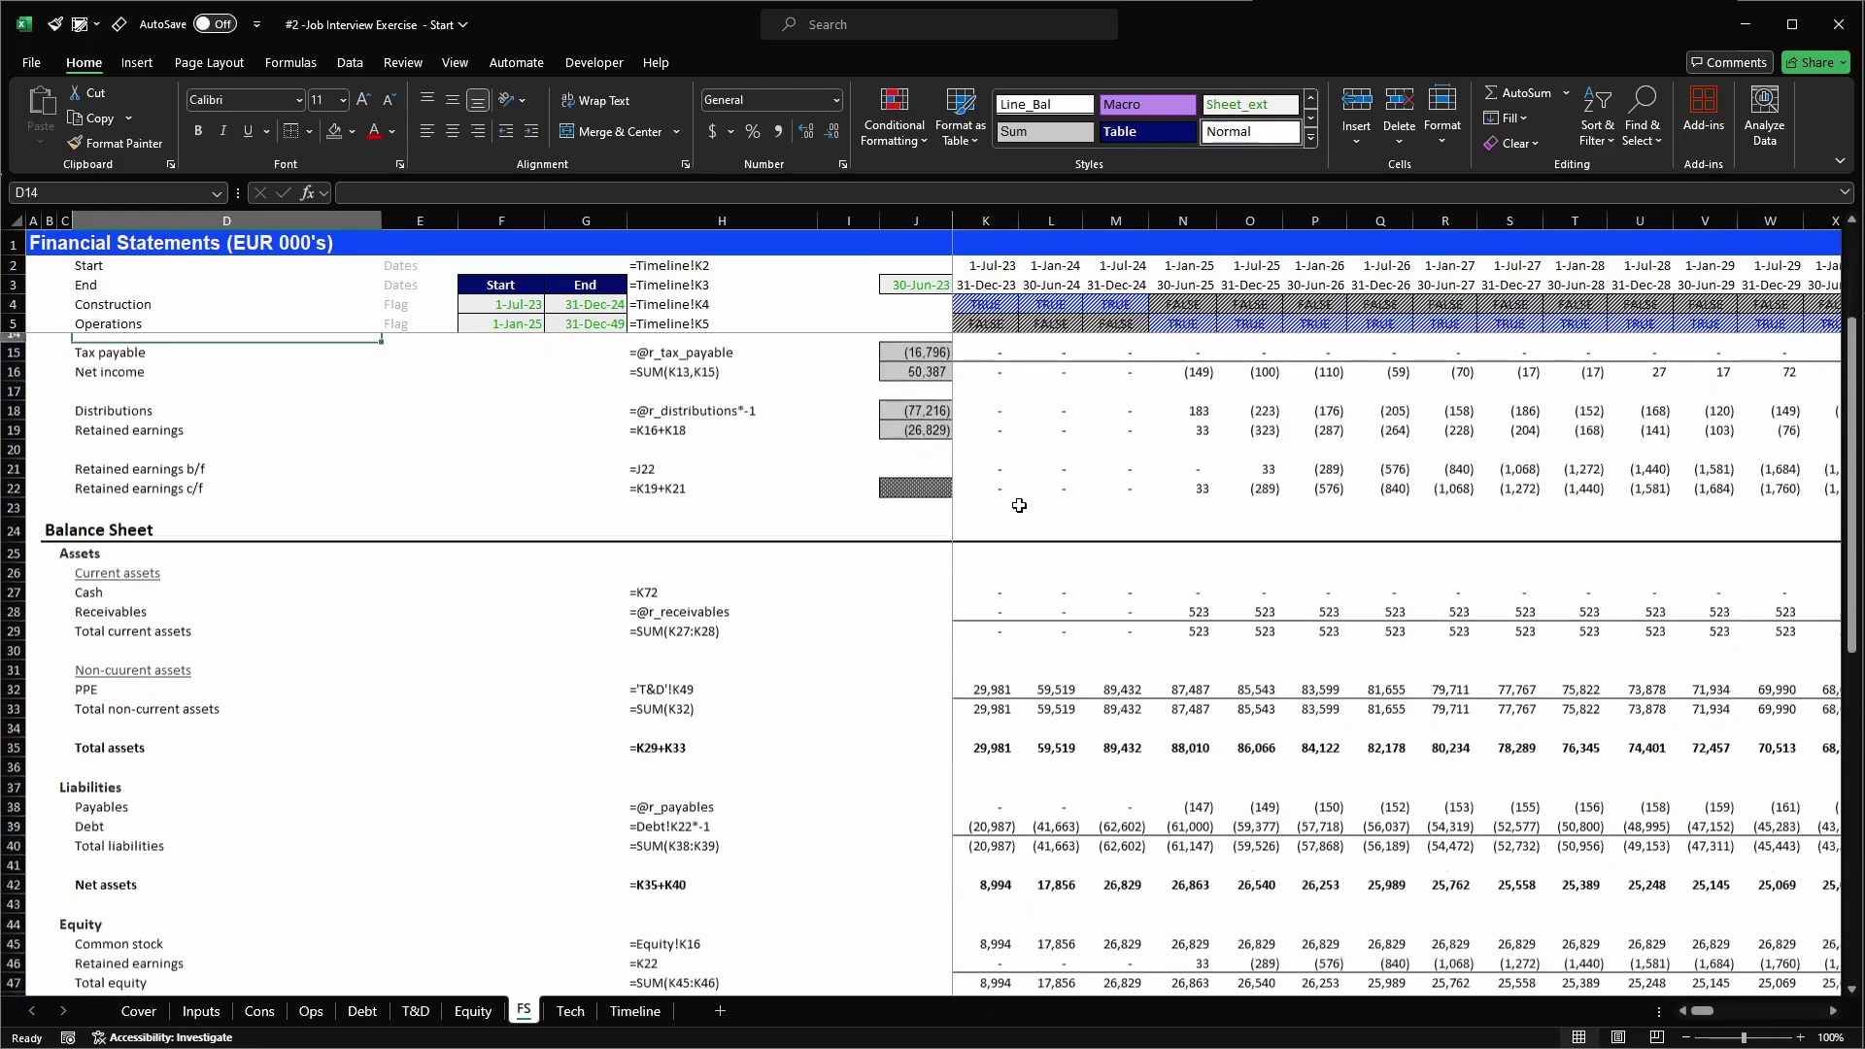
pyautogui.scroll(-8, 1019, 506)
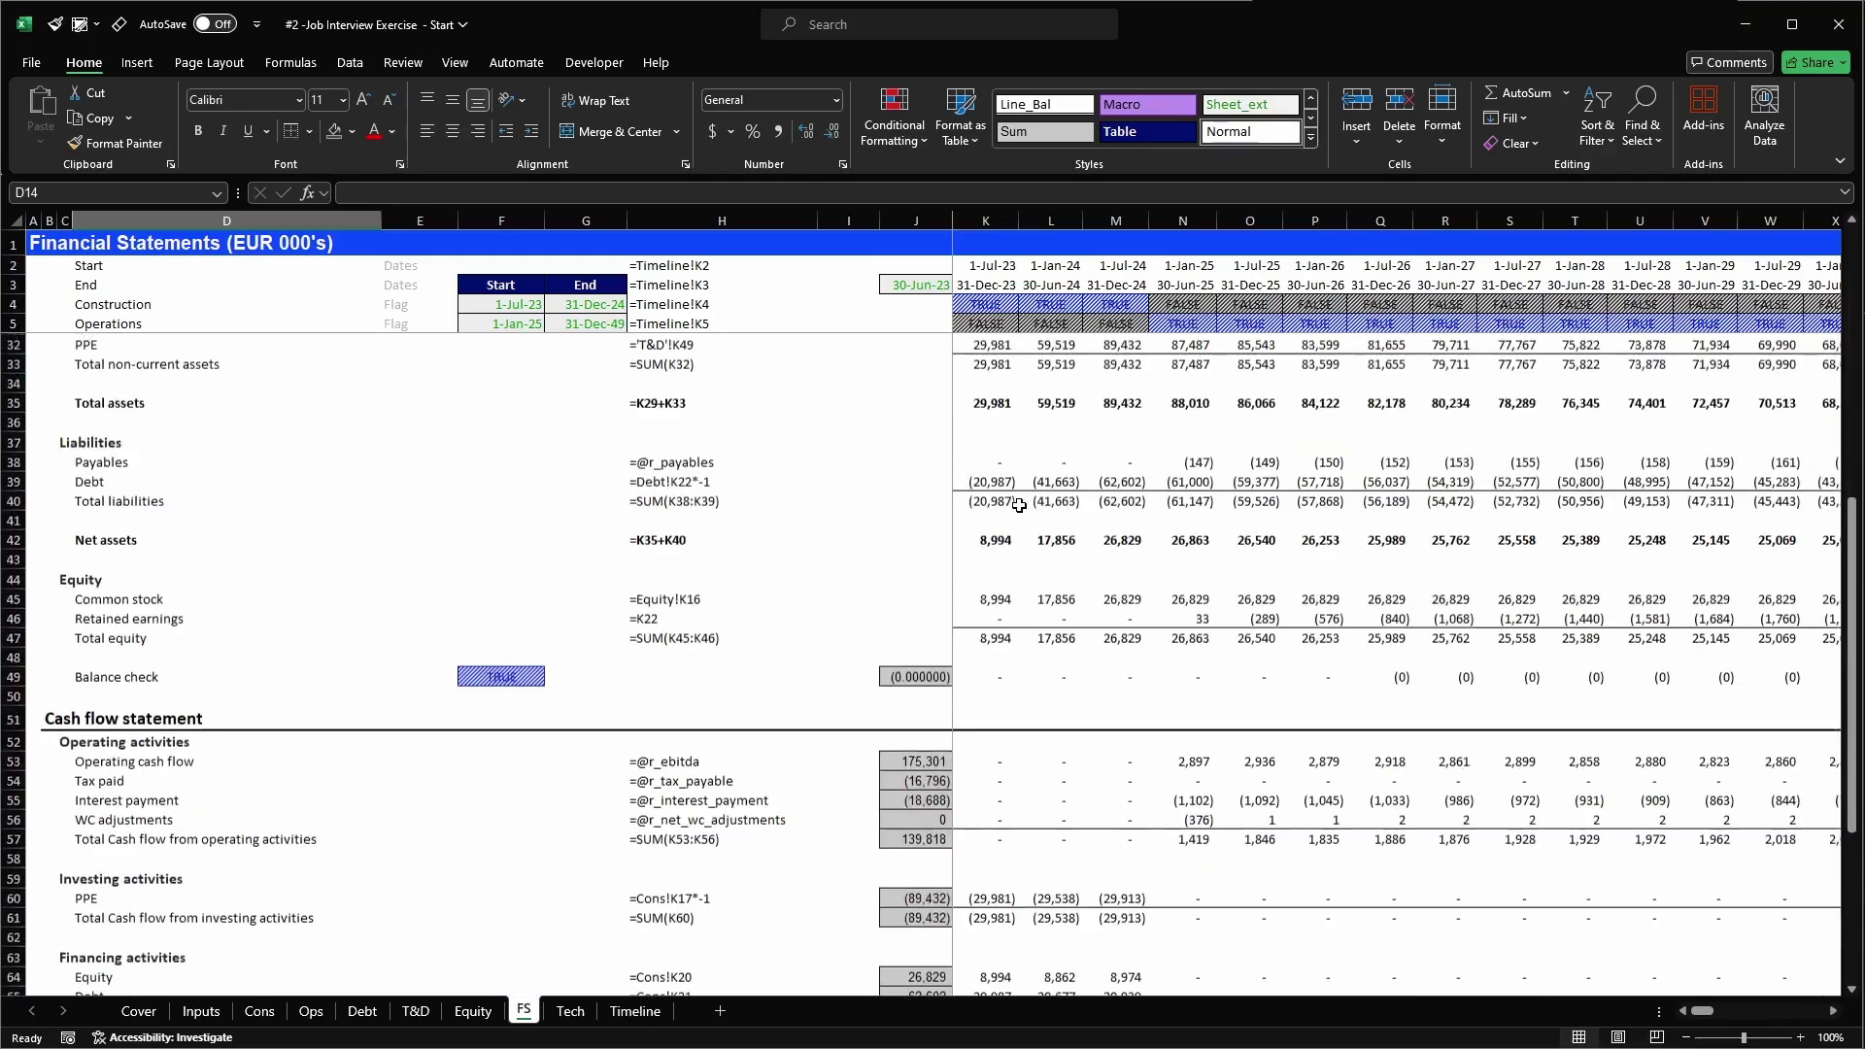
pyautogui.scroll(-1, 1019, 505)
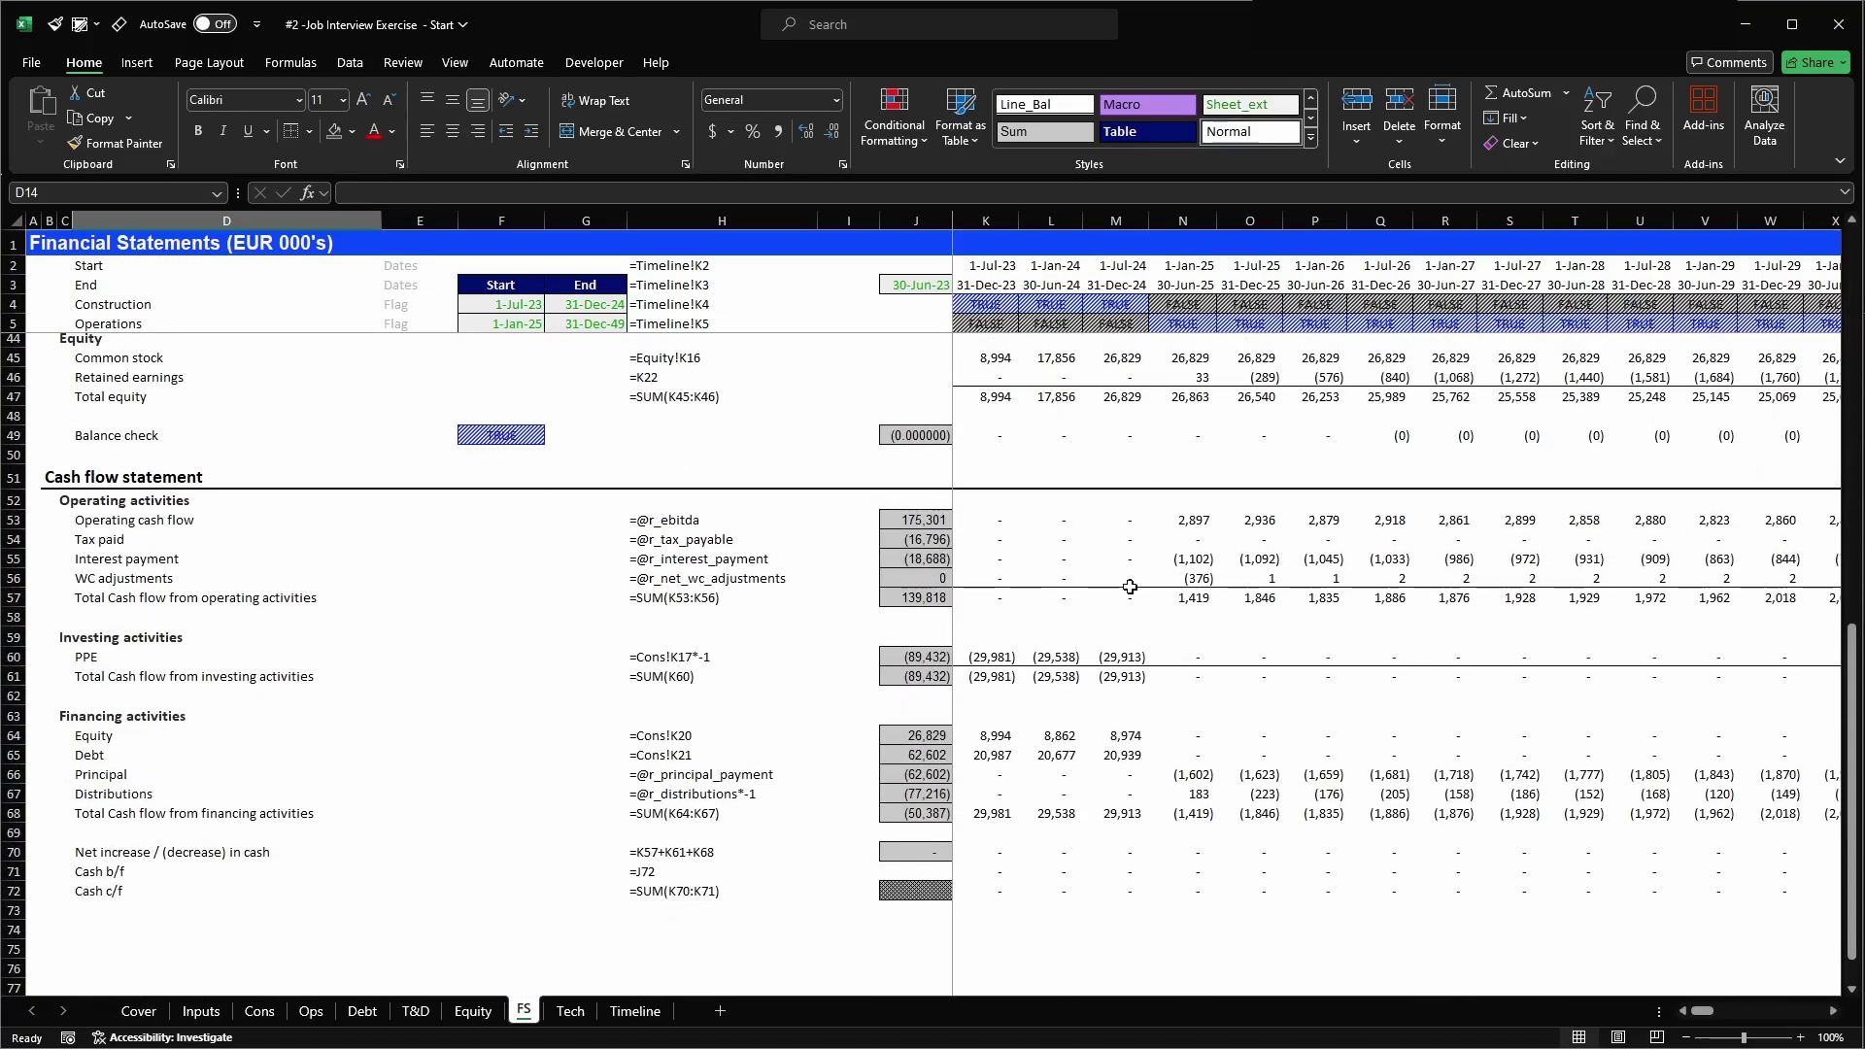
pyautogui.scroll(-1, 1130, 587)
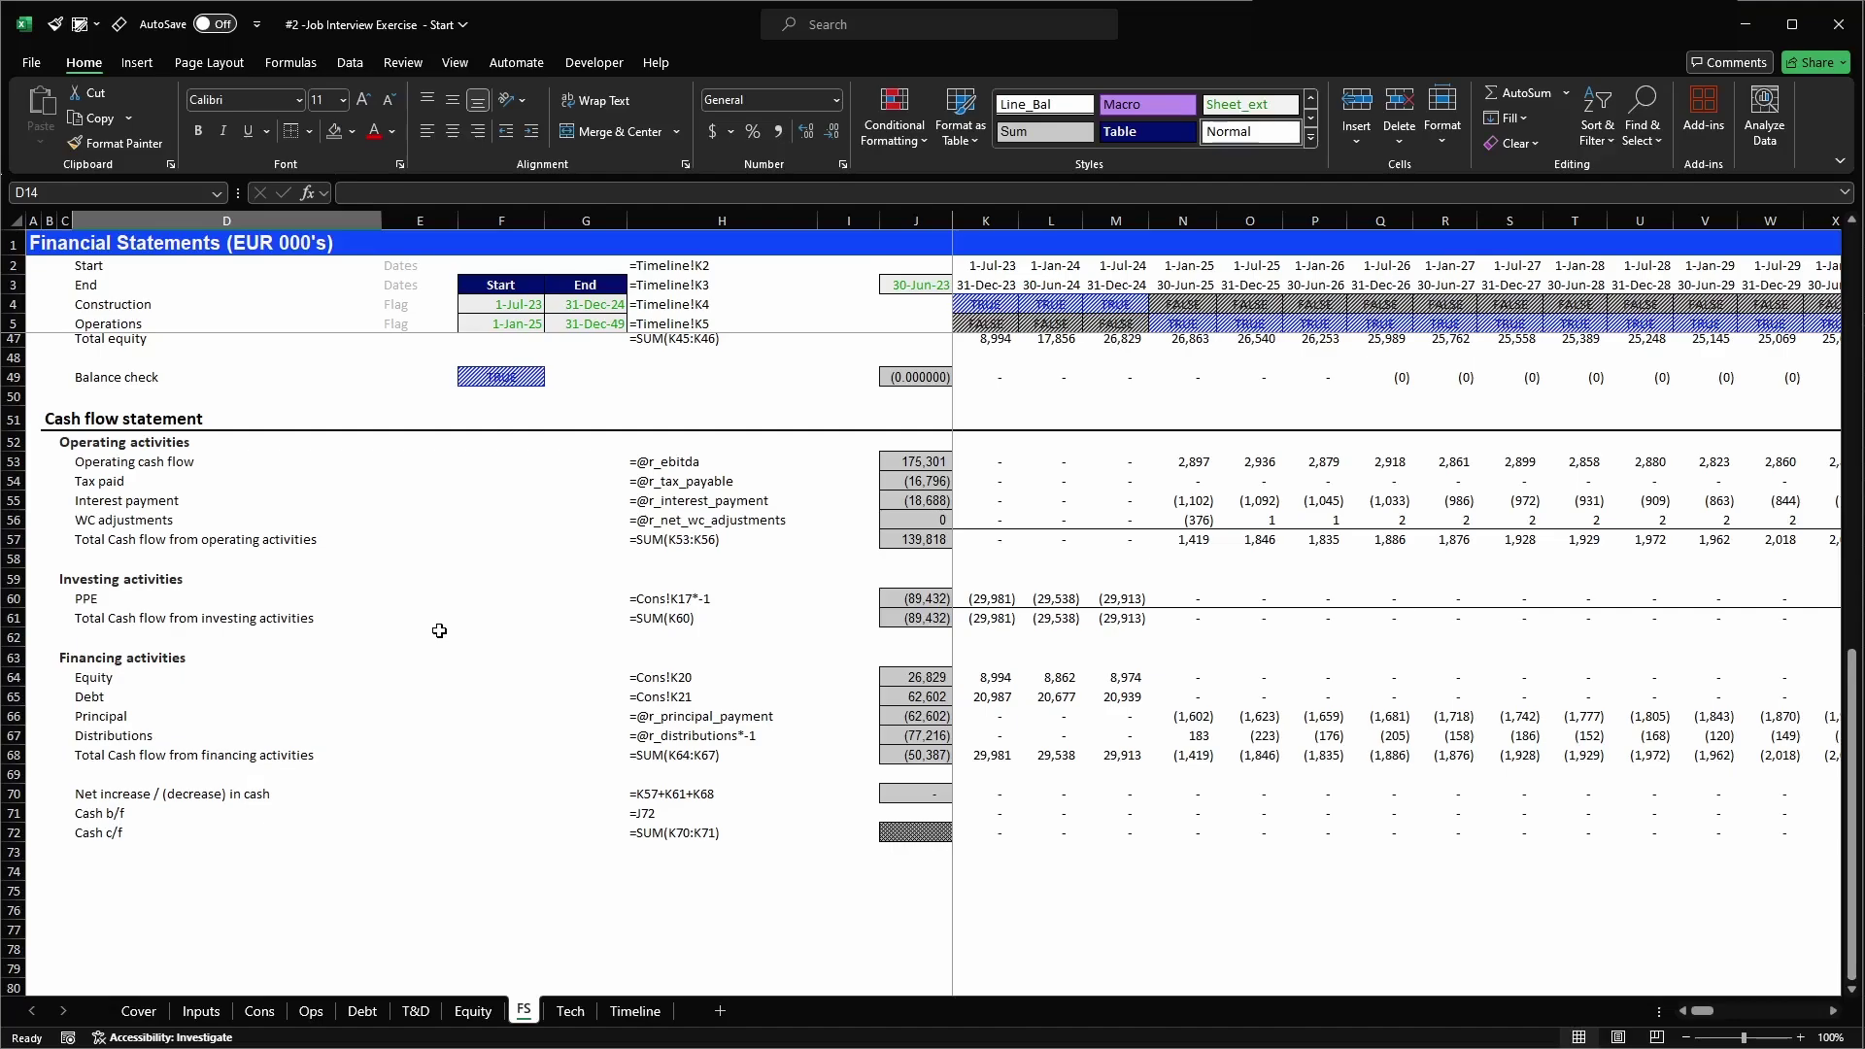
pyautogui.hotkey('ctrl', 's')
pyautogui.click(627, 811)
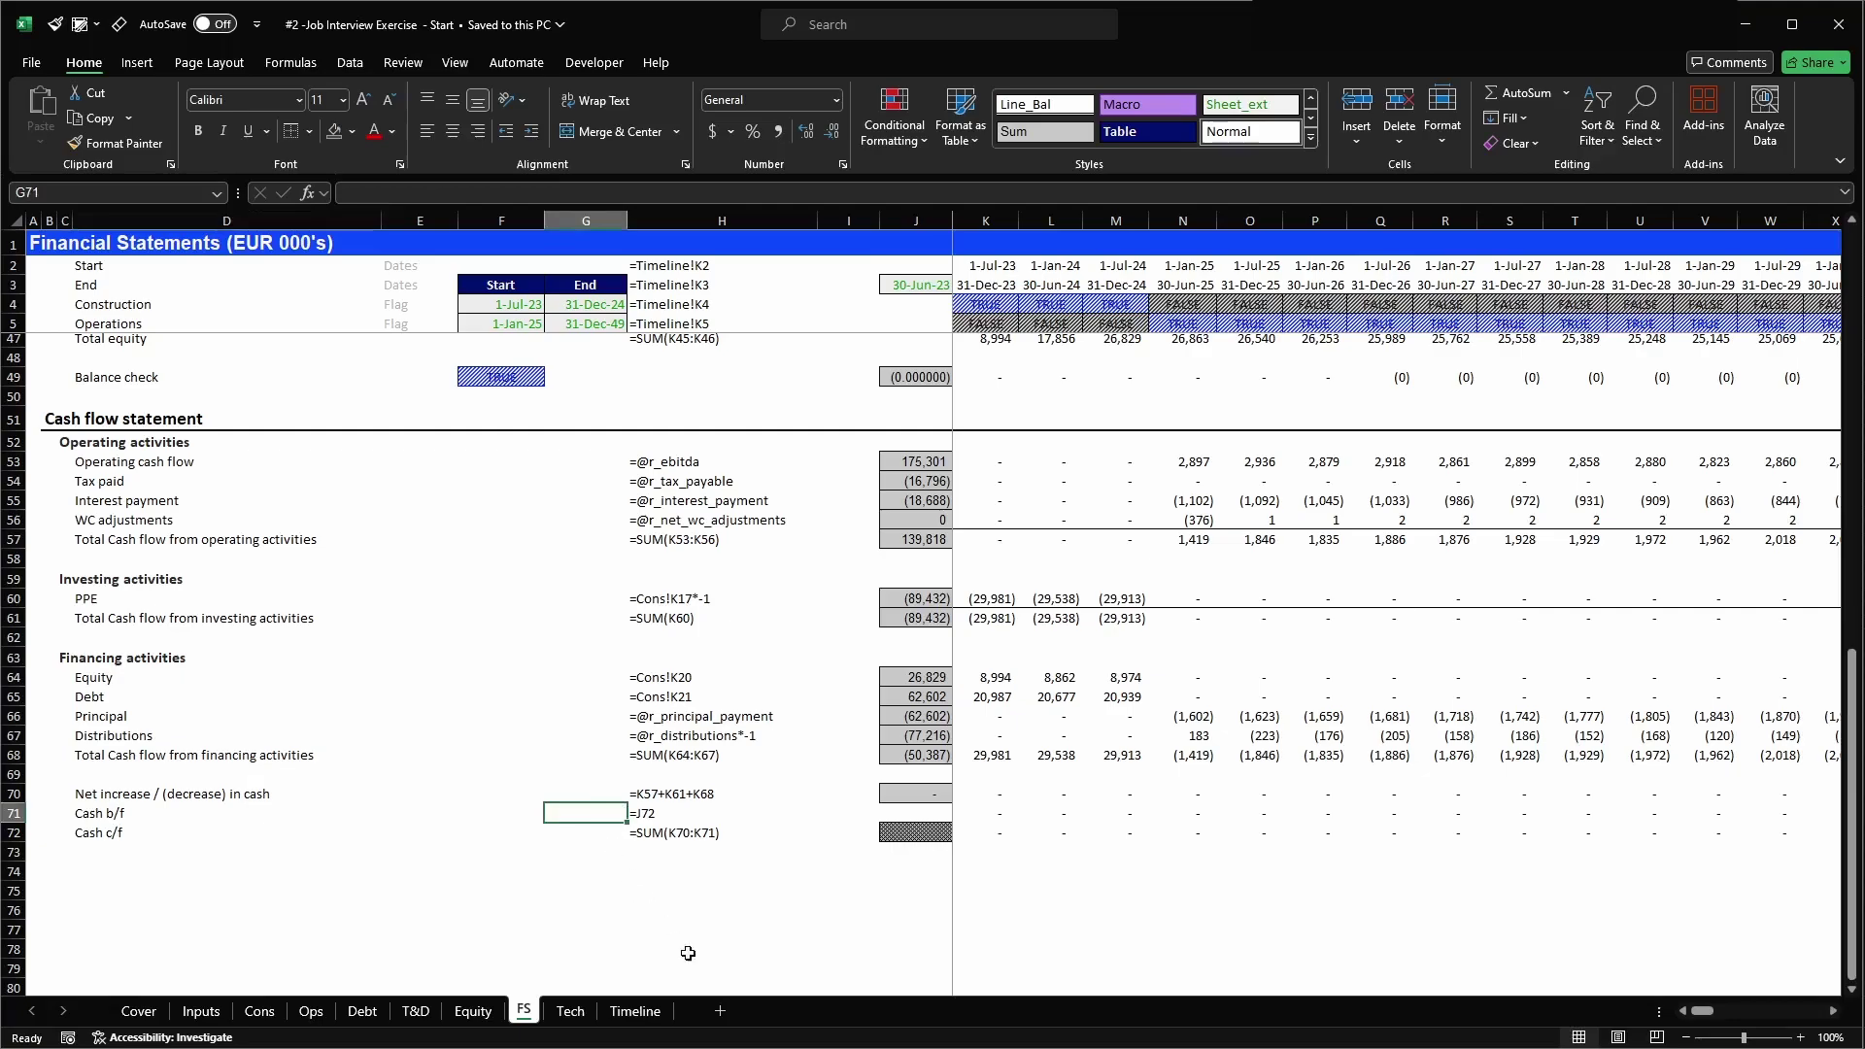
# - Add a new worksheet between the Inputs and Cons sheets and name it Sce
pyautogui.click(720, 1013)
pyautogui.moveTo(565, 1015)
pyautogui.mouseDown()
pyautogui.moveTo(474, 982)
pyautogui.moveTo(237, 1008)
pyautogui.moveTo(250, 1016)
pyautogui.mouseUp()
pyautogui.doubleClick(253, 1014)
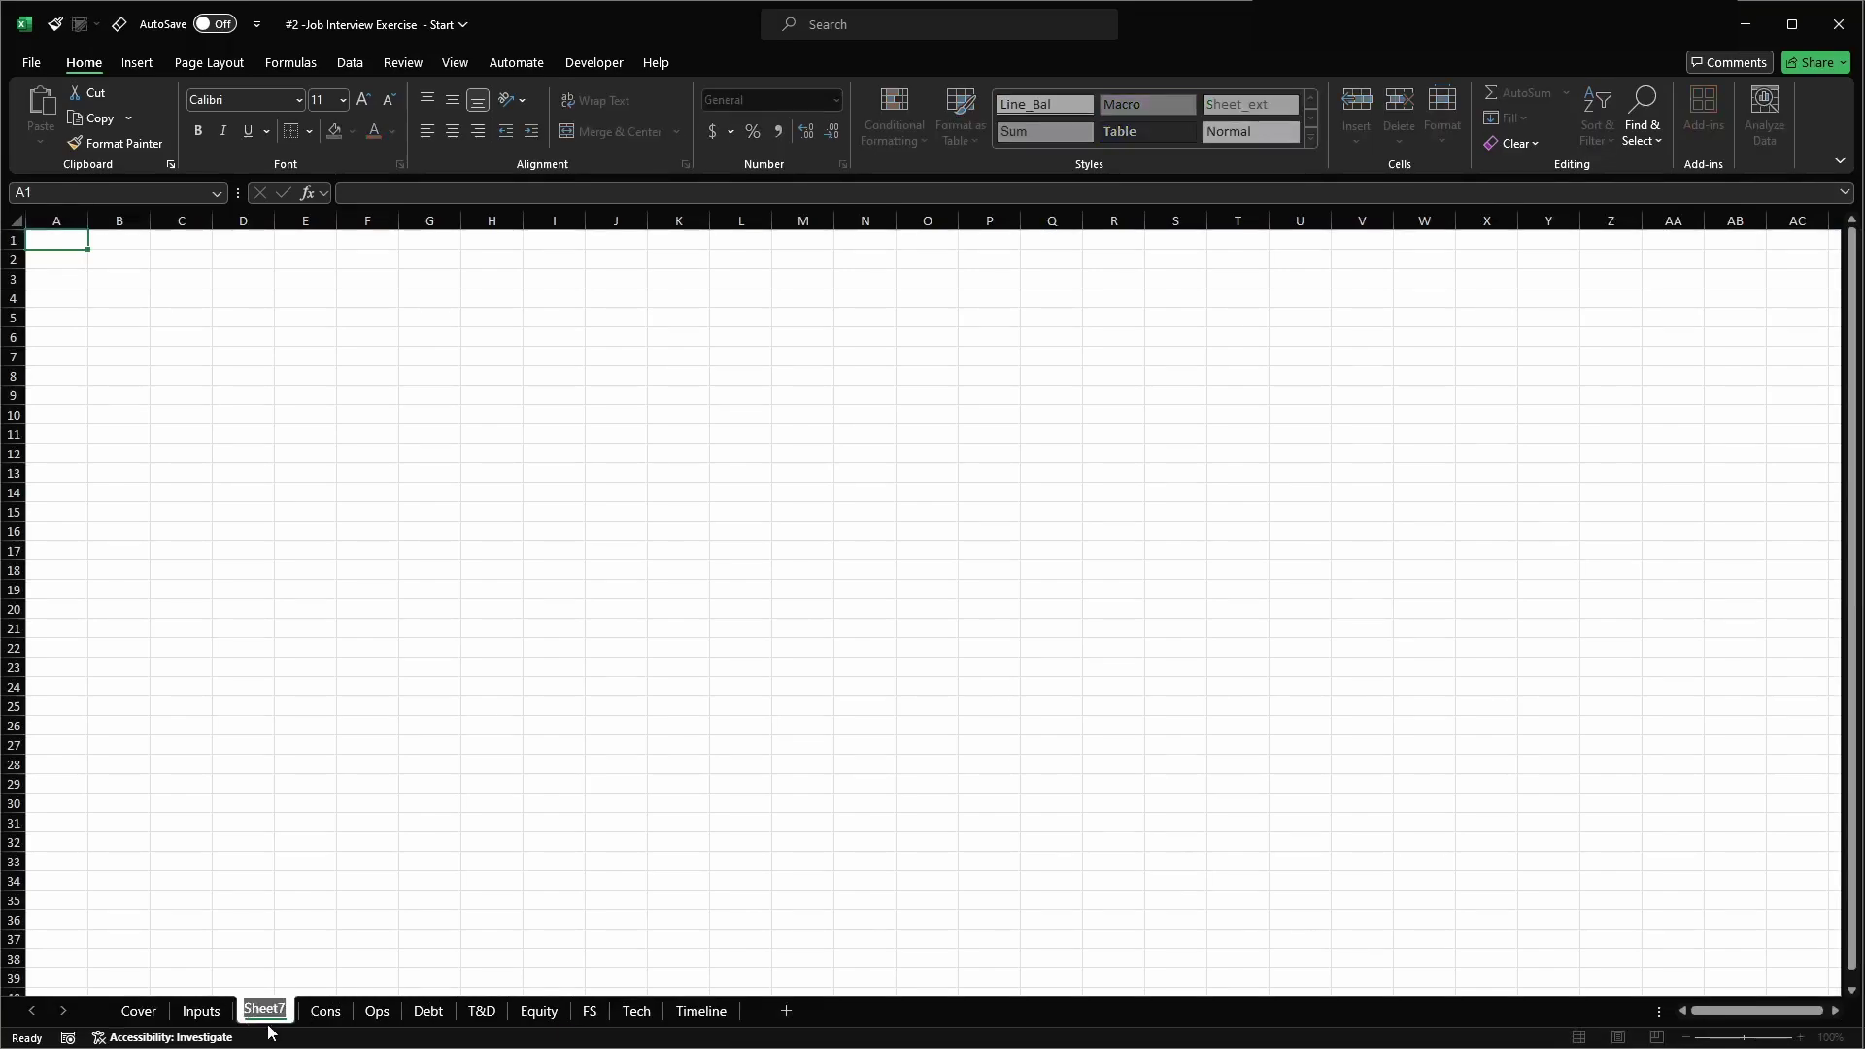
pyautogui.write('Scenario')
pyautogui.press('BackSpace')
pyautogui.press('BackSpace')
pyautogui.press('BackSpace')
pyautogui.press('BackSpace')
pyautogui.press('BackSpace')
pyautogui.press('Return')
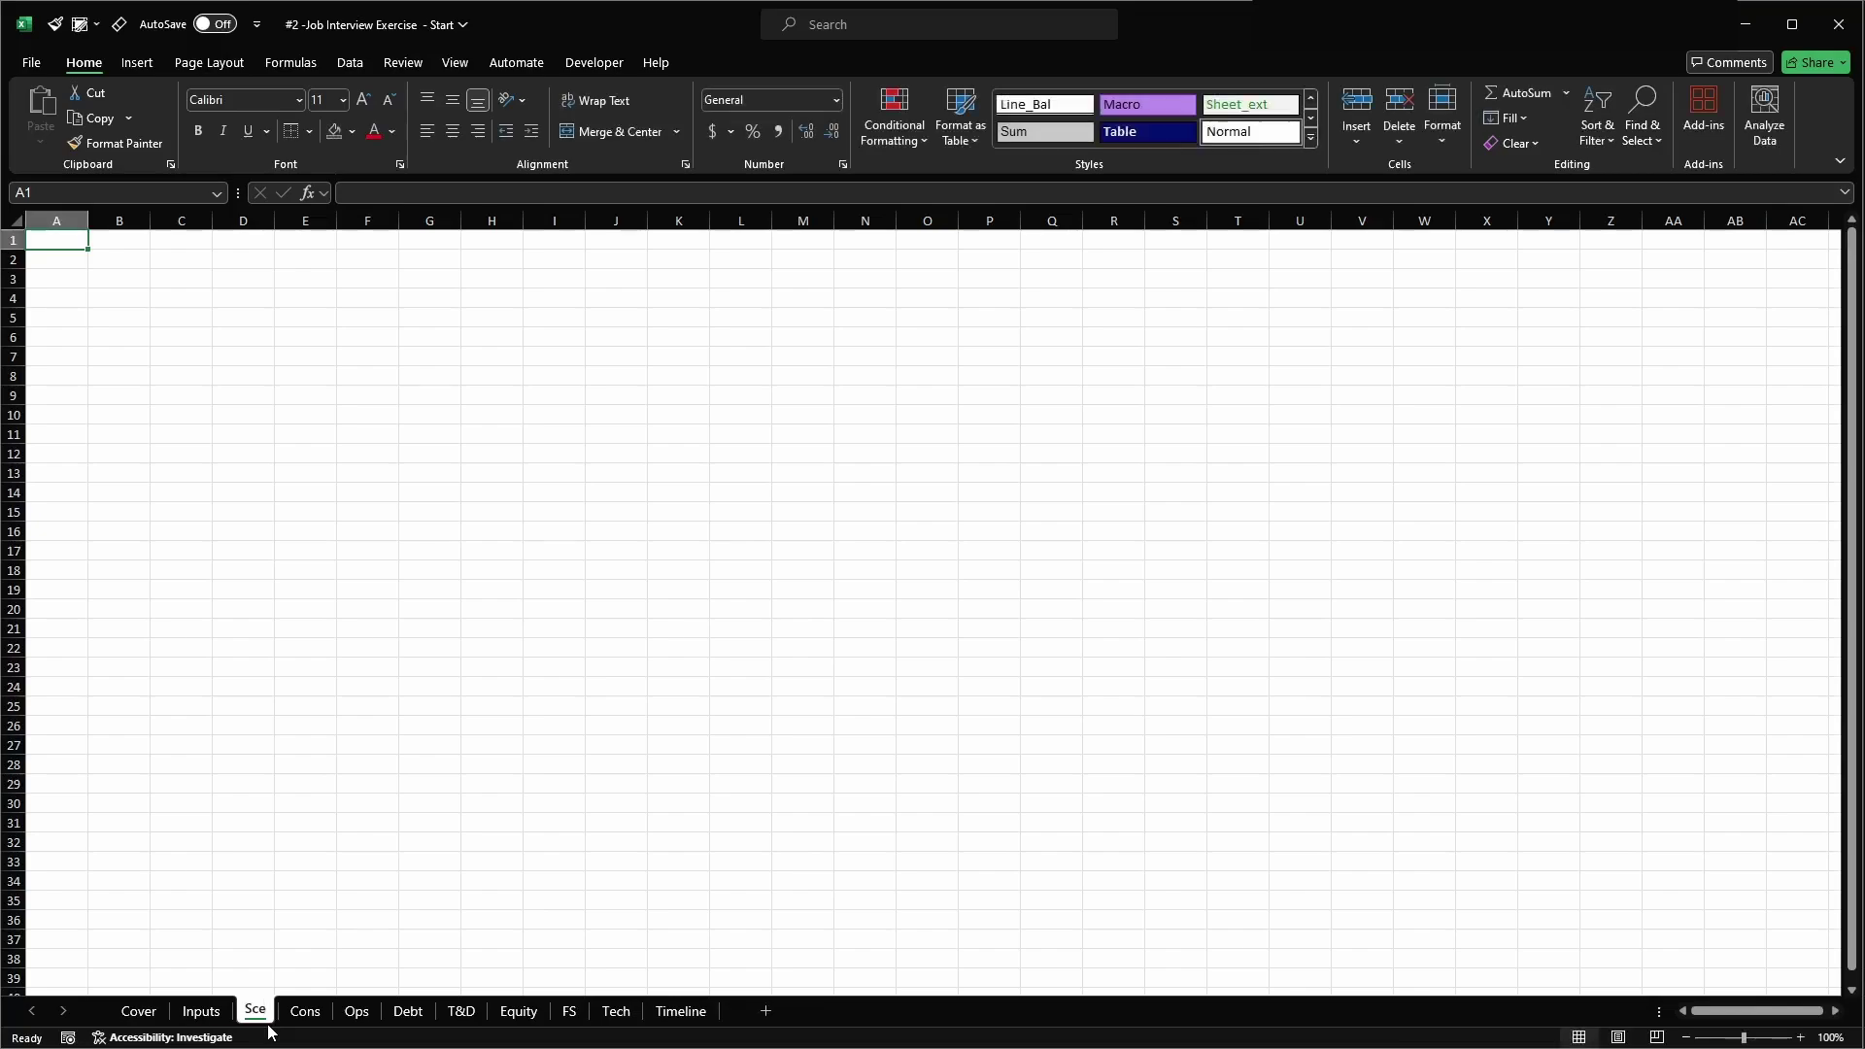
# - Narrow columns A to C on the Sce sheet to indent width and widen column D for labels
pyautogui.click(61, 221)
pyautogui.moveTo(101, 224); pyautogui.dragTo(459, 233)
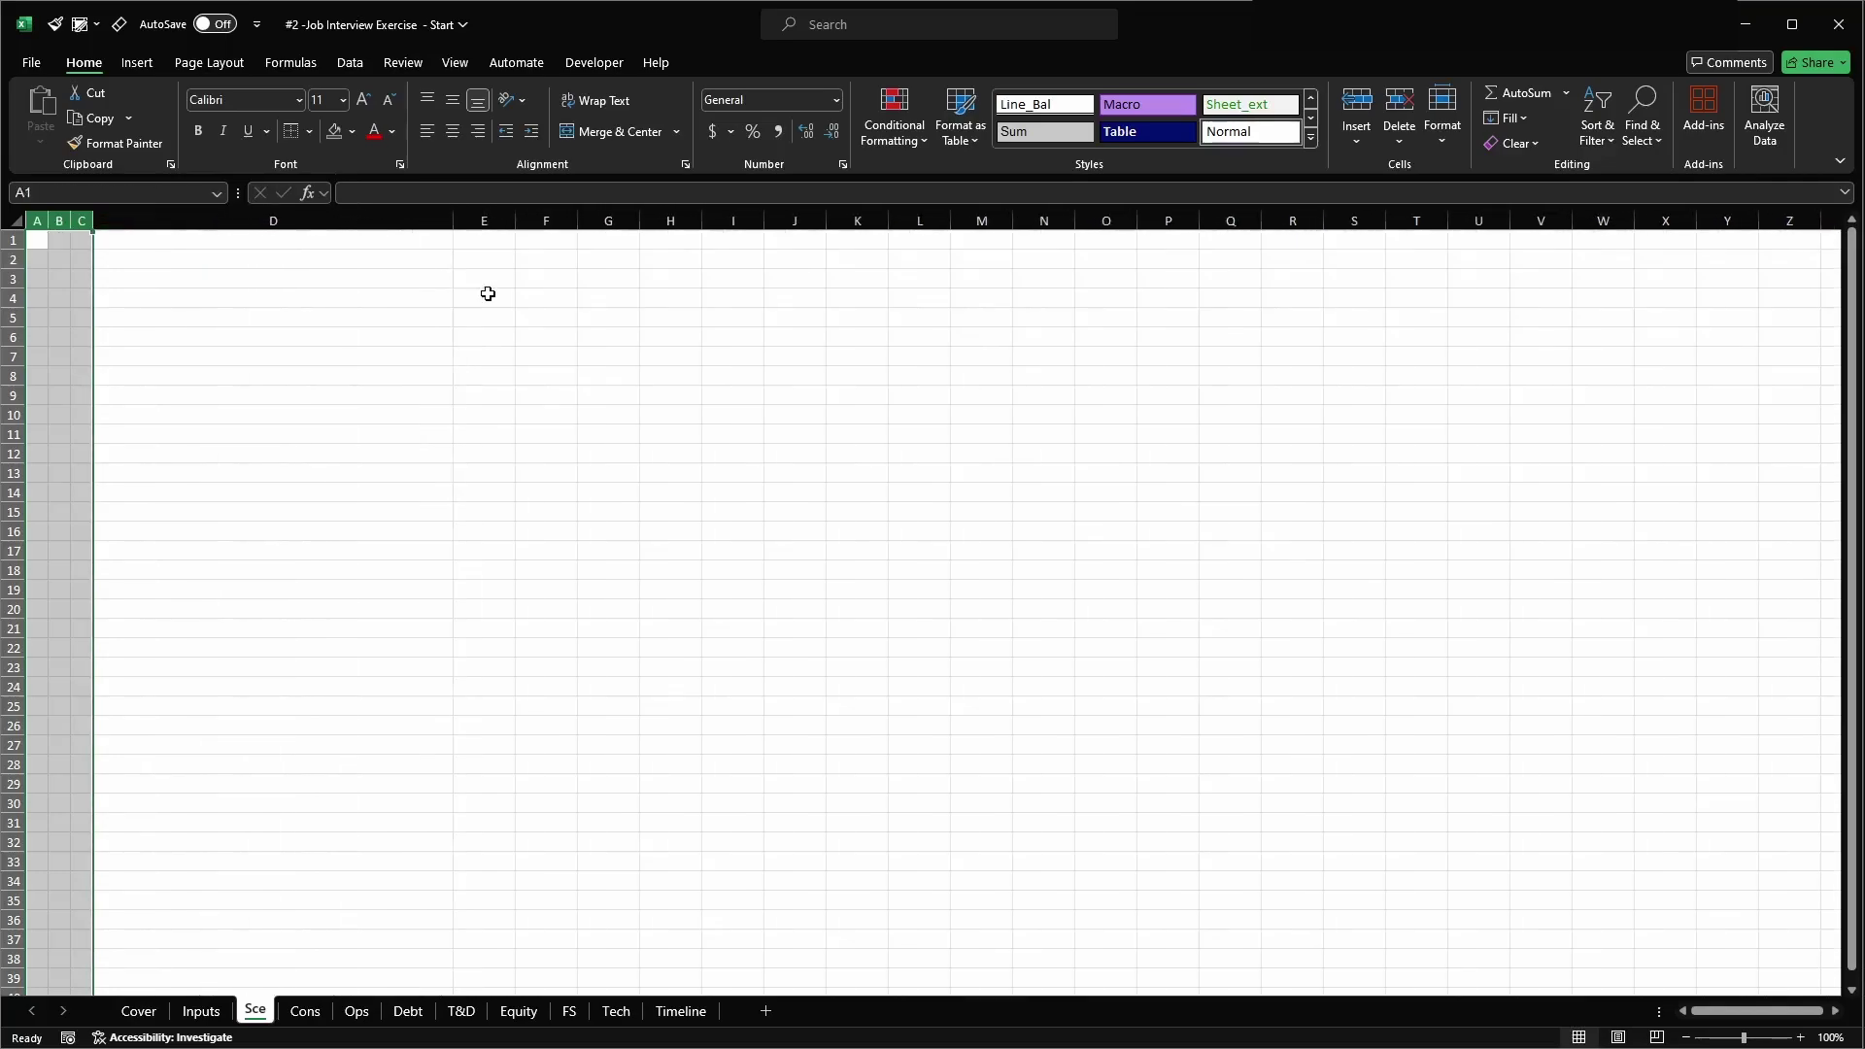
pyautogui.click(792, 296)
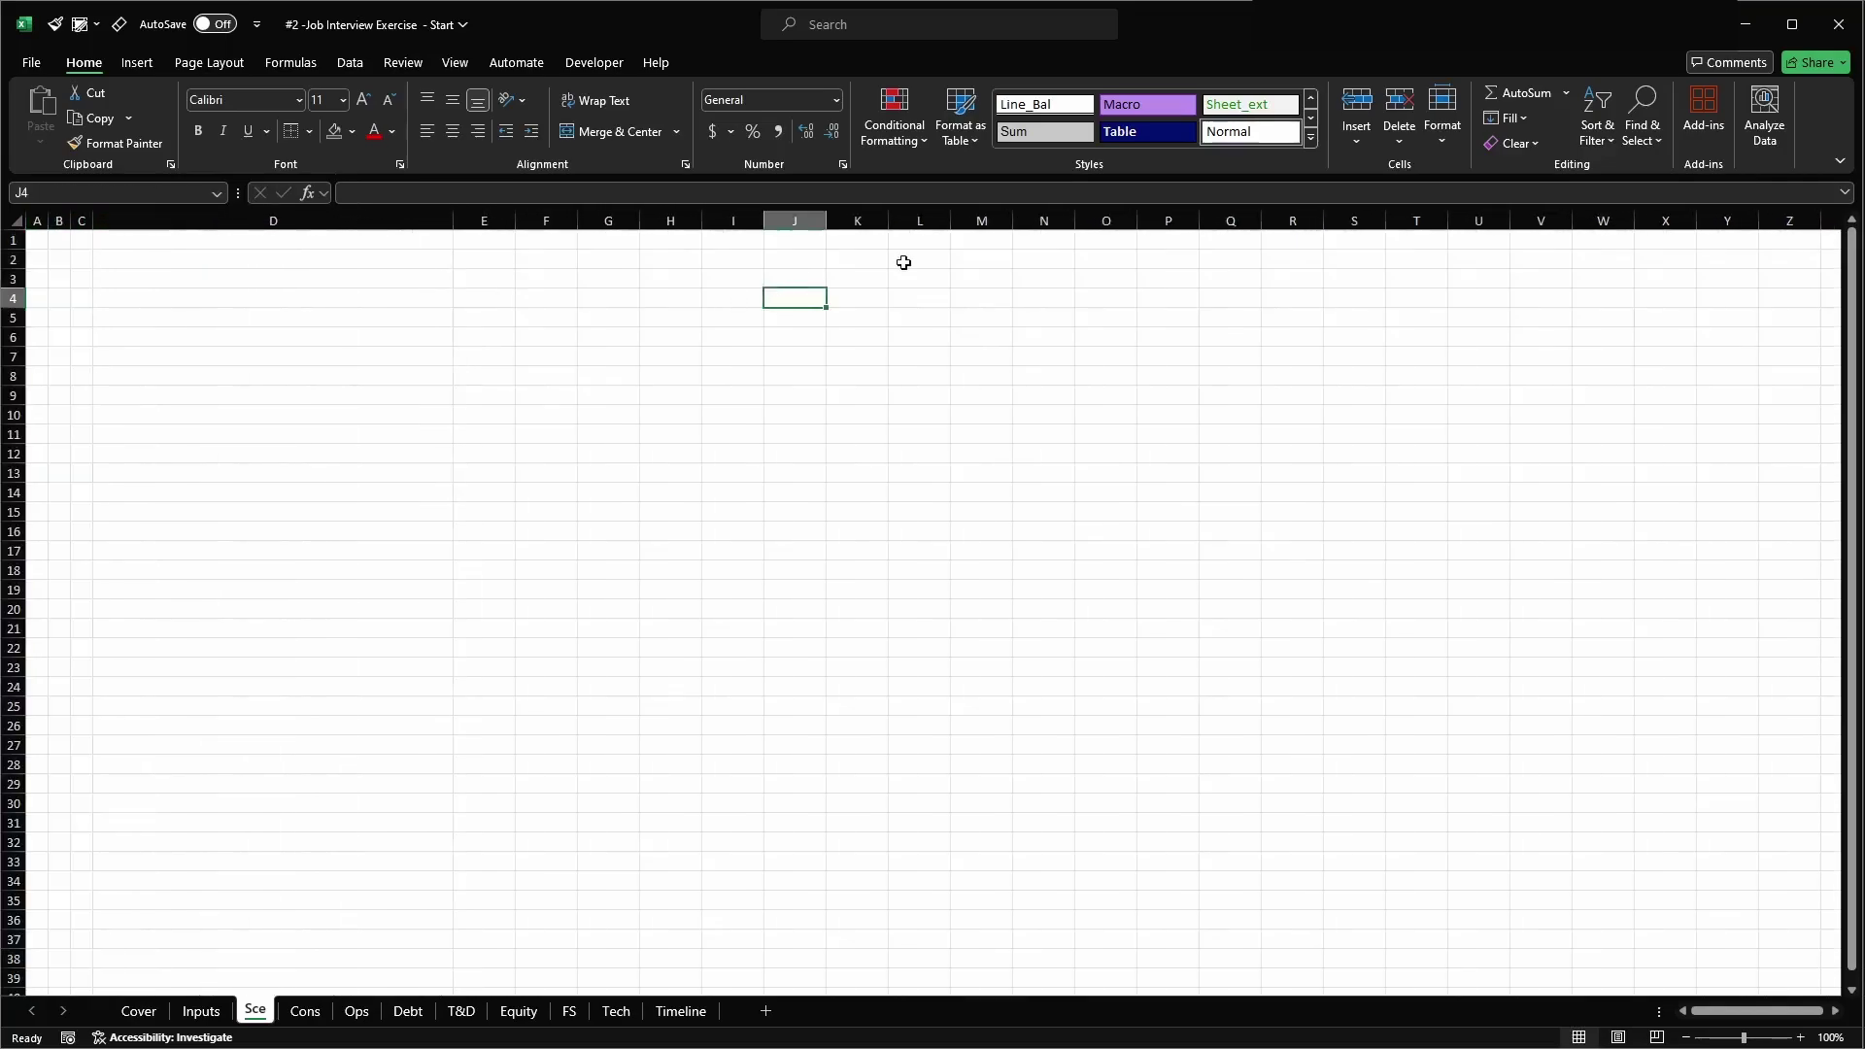
# - Hide all columns from Q to the end of the Sce sheet
pyautogui.click(984, 216)
pyautogui.press('Right')
pyautogui.press('Right')
pyautogui.press('Right')
pyautogui.press('Right')
pyautogui.hotkey('ctrl', 'space')
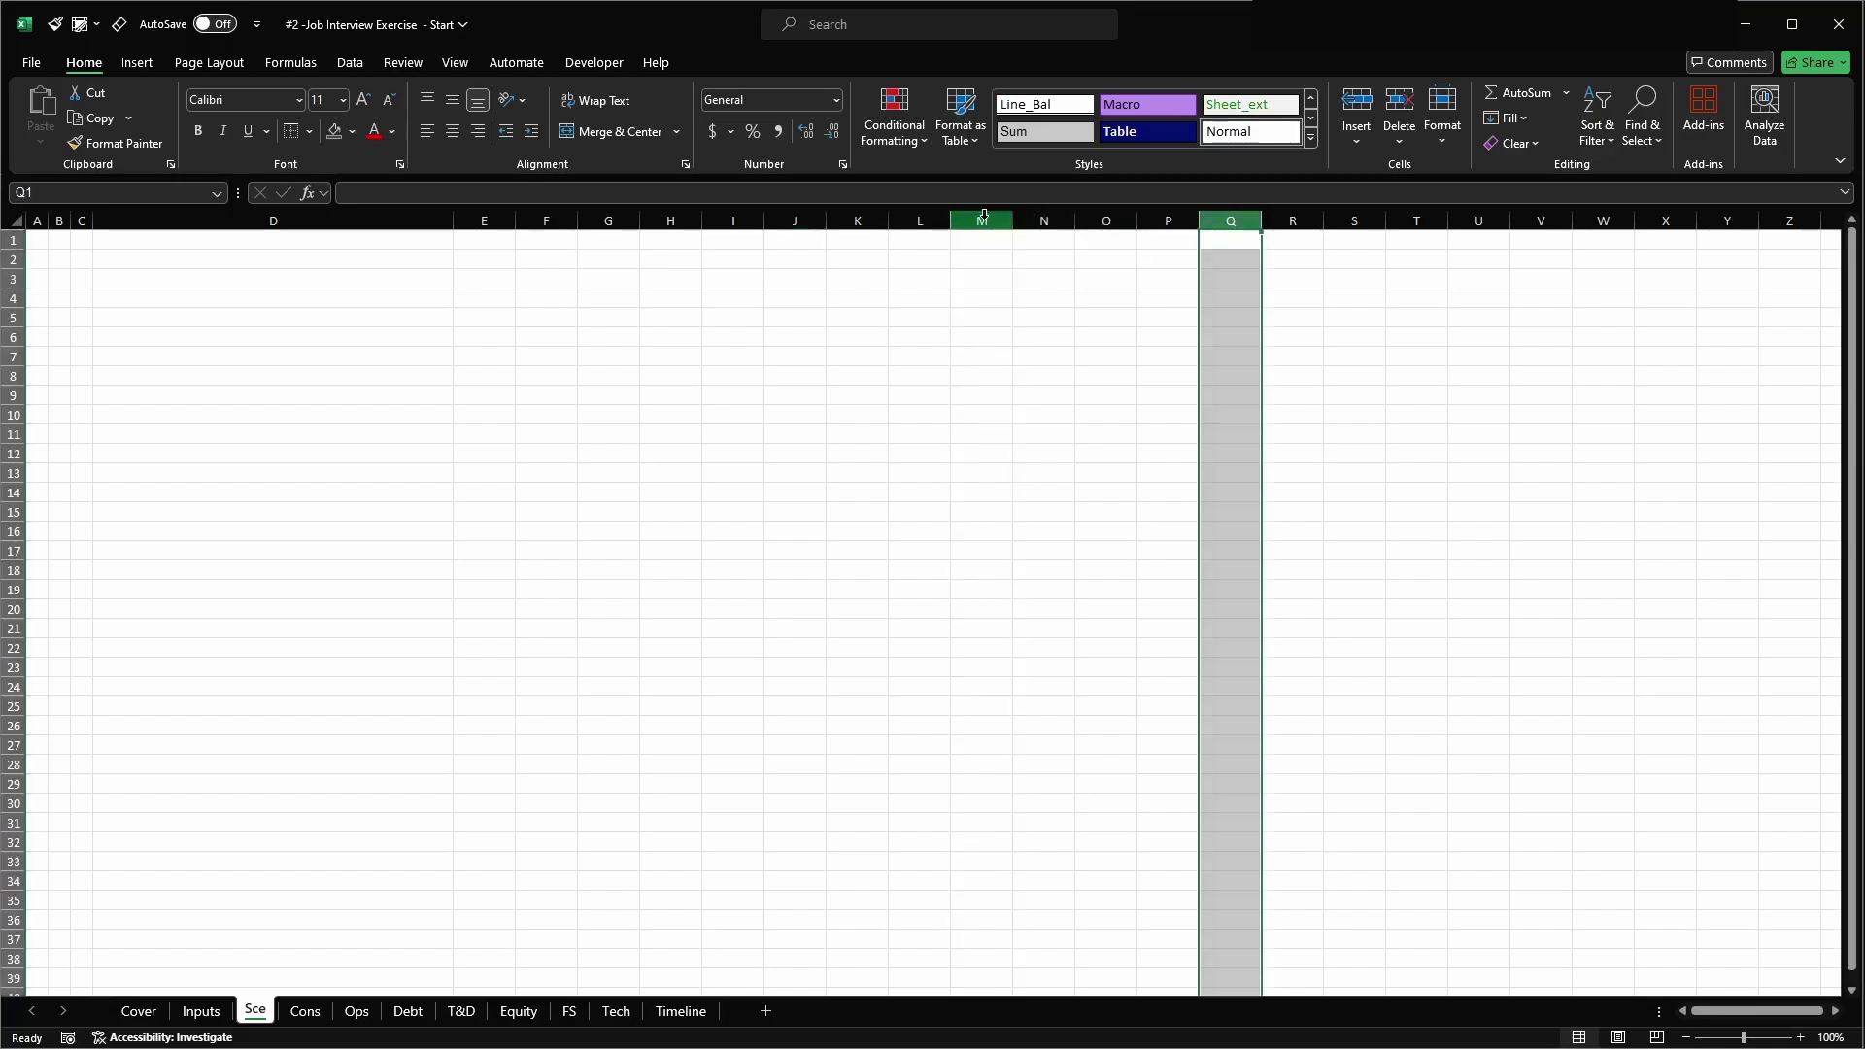
pyautogui.hotkey('ctrl', 'shift', 'Right')
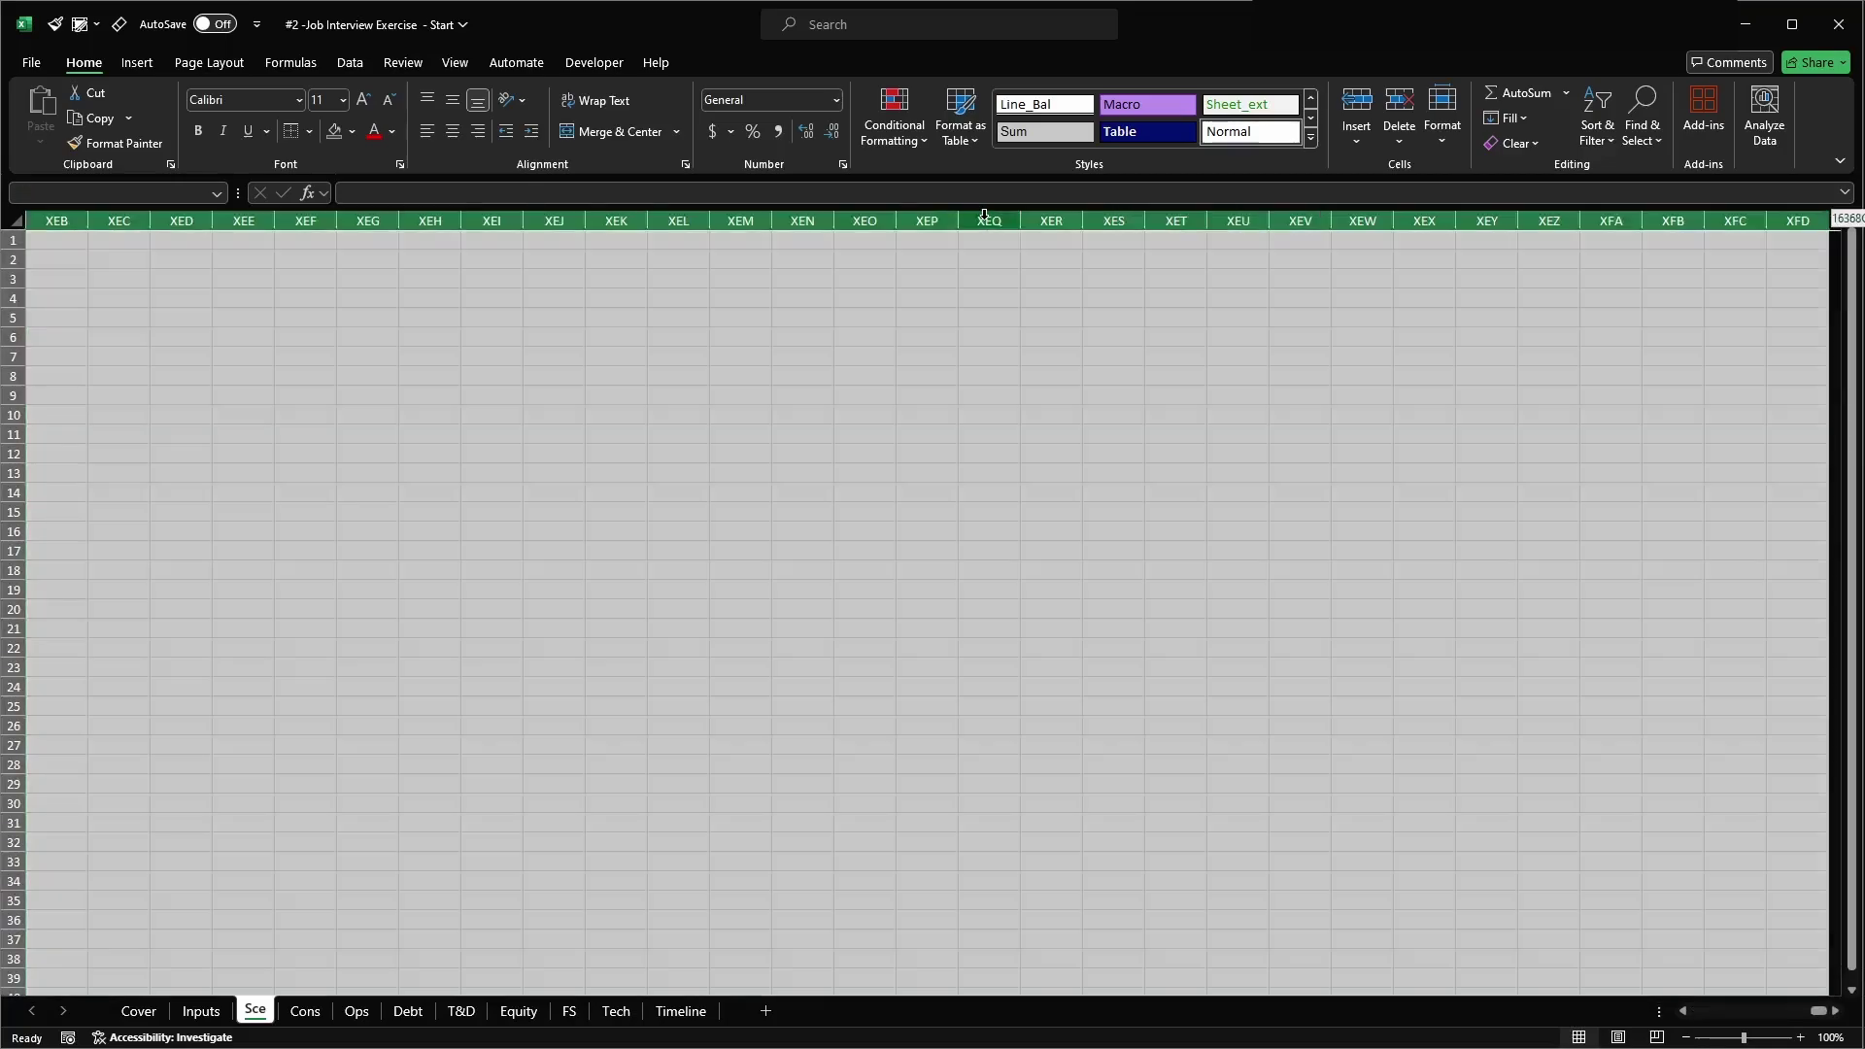
pyautogui.hotkey('ctrl', '0')
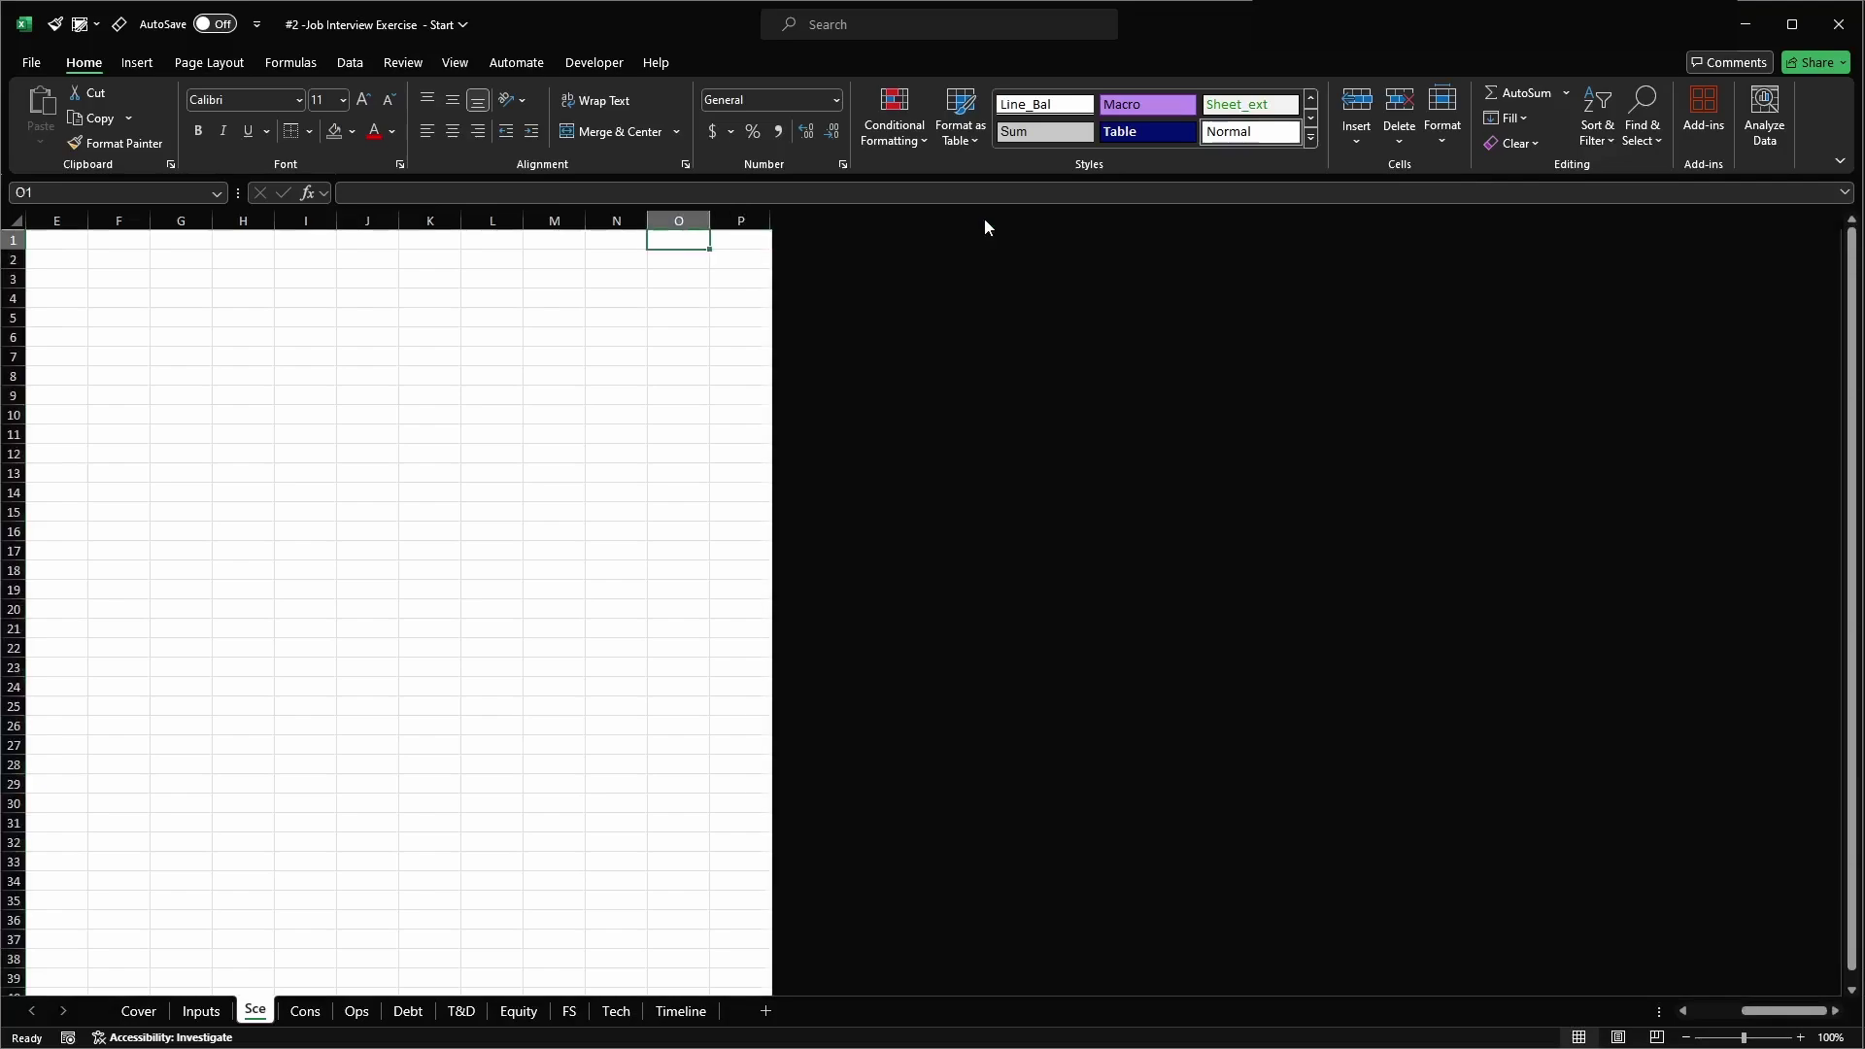
# - Apply the Heading cell style to A1:O1 on the Sce sheet and enter the title Scenario Manager in A1
pyautogui.hotkey('ctrl', 'Home')
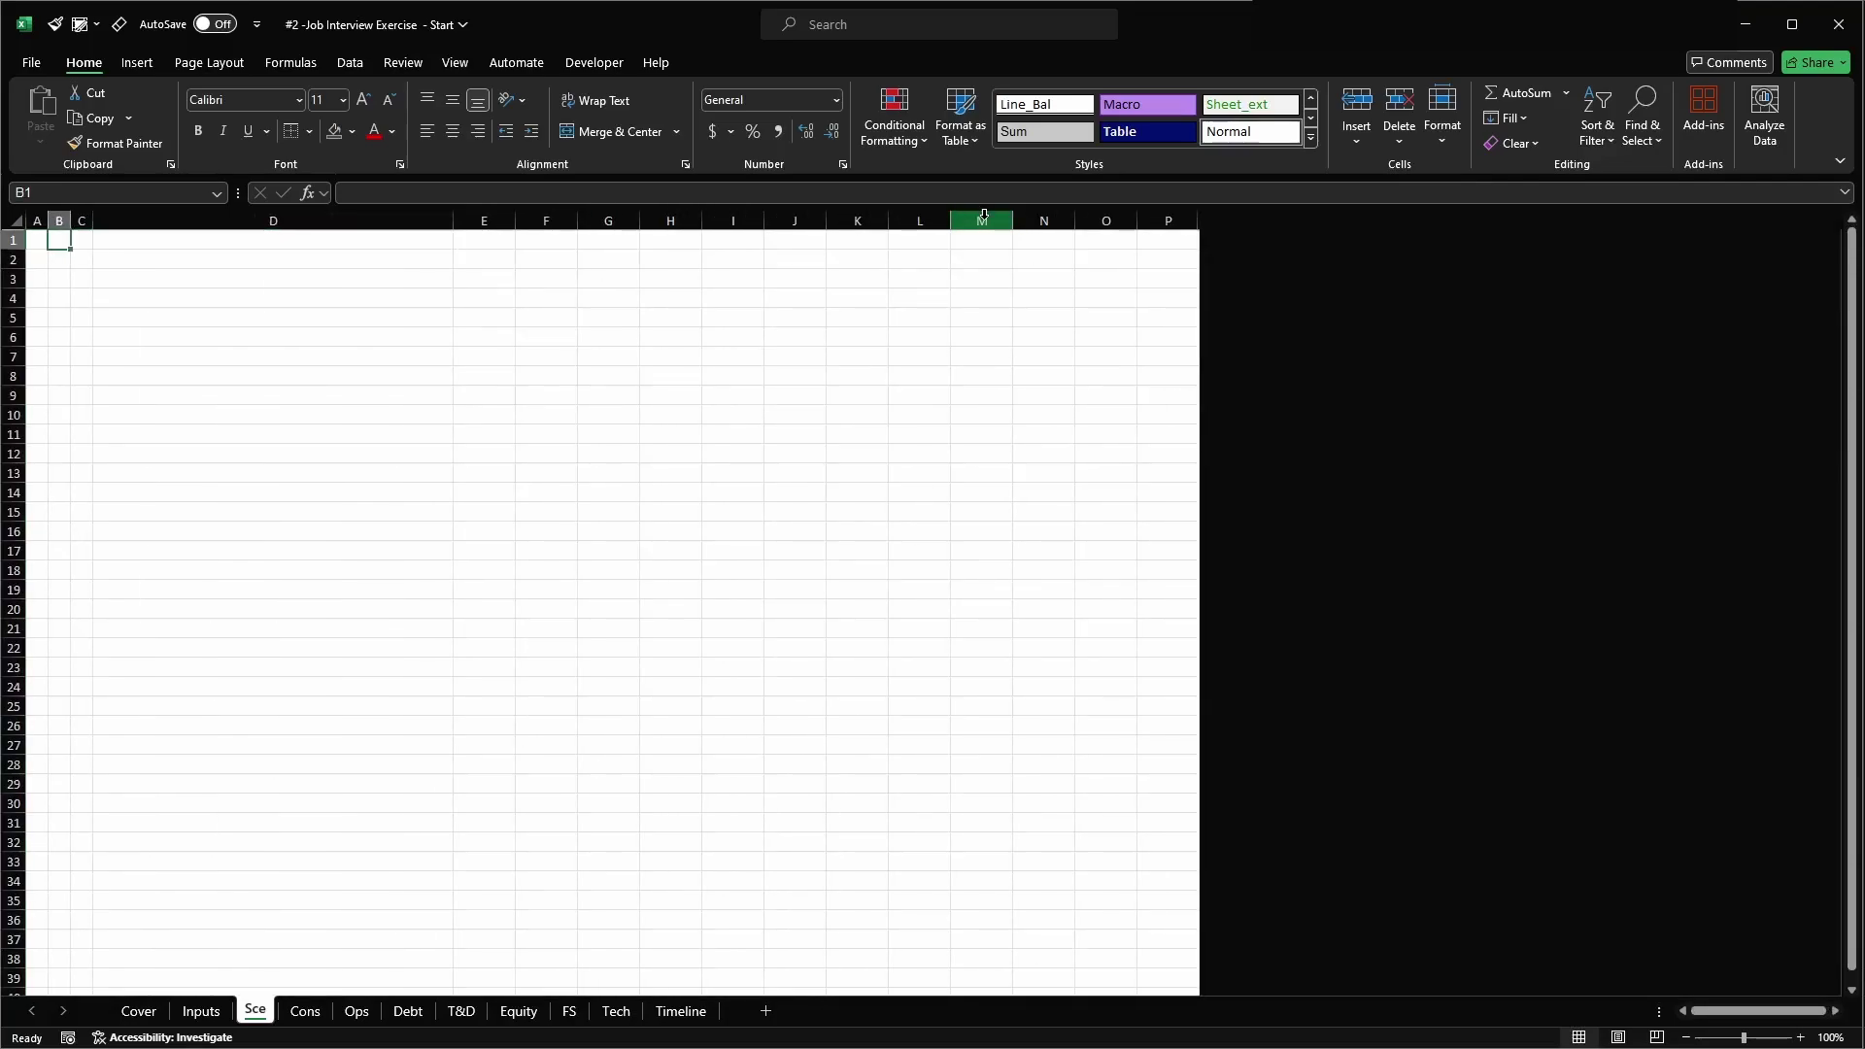
pyautogui.hotkey('ctrl', 'shift', 'Right')
pyautogui.hotkey('shift', 'Left')
pyautogui.hotkey('alt', '2')
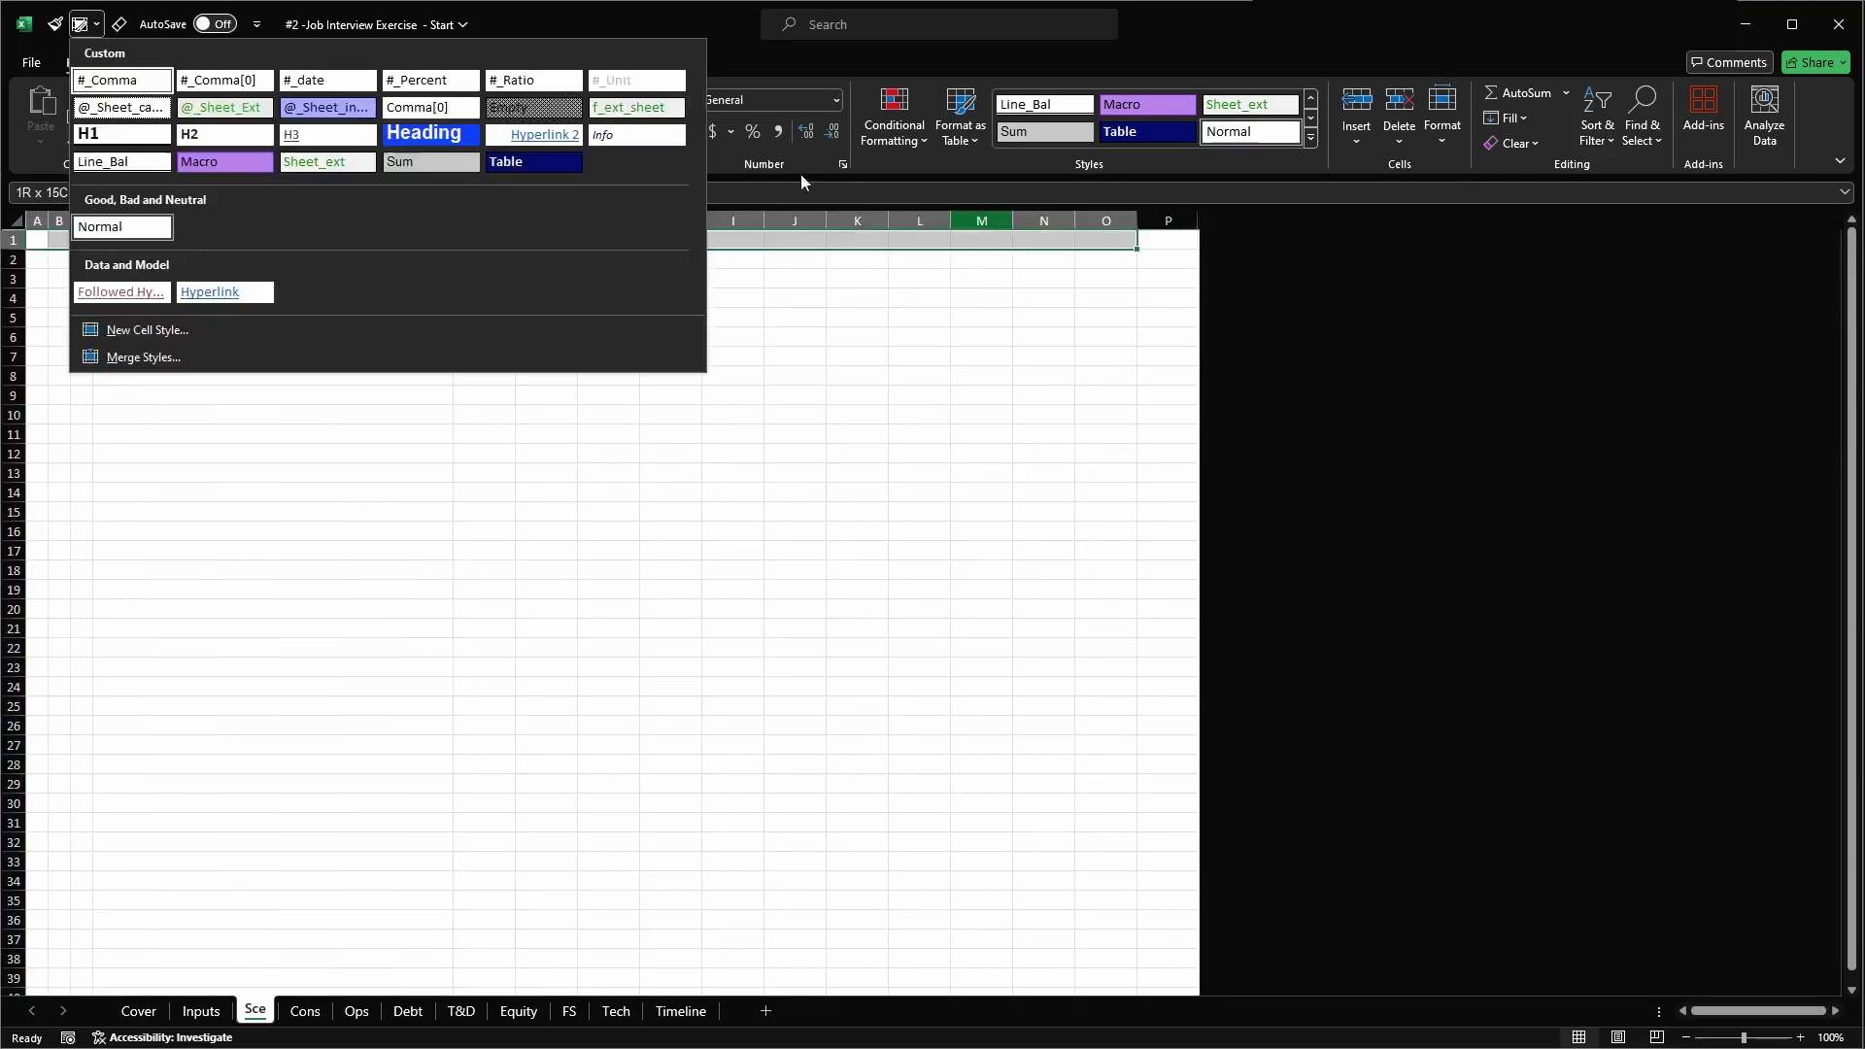
pyautogui.click(465, 128)
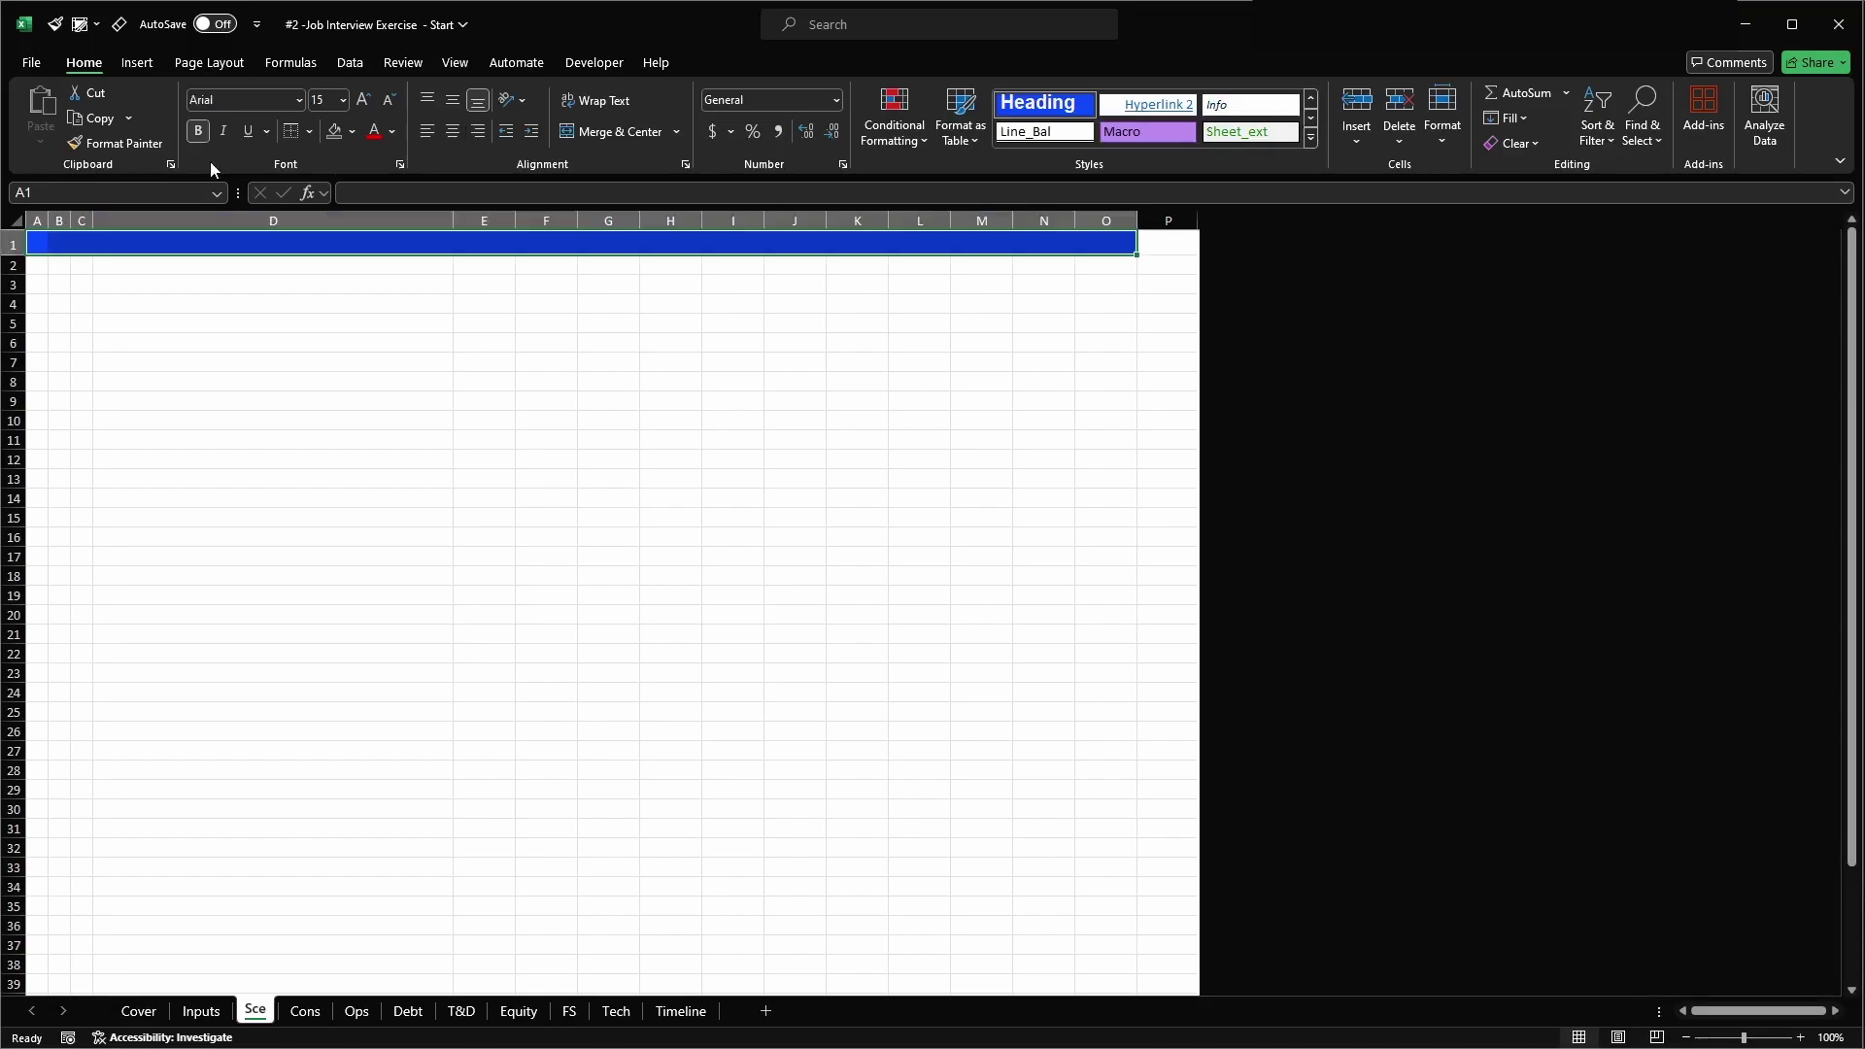
pyautogui.write('Scenario A')
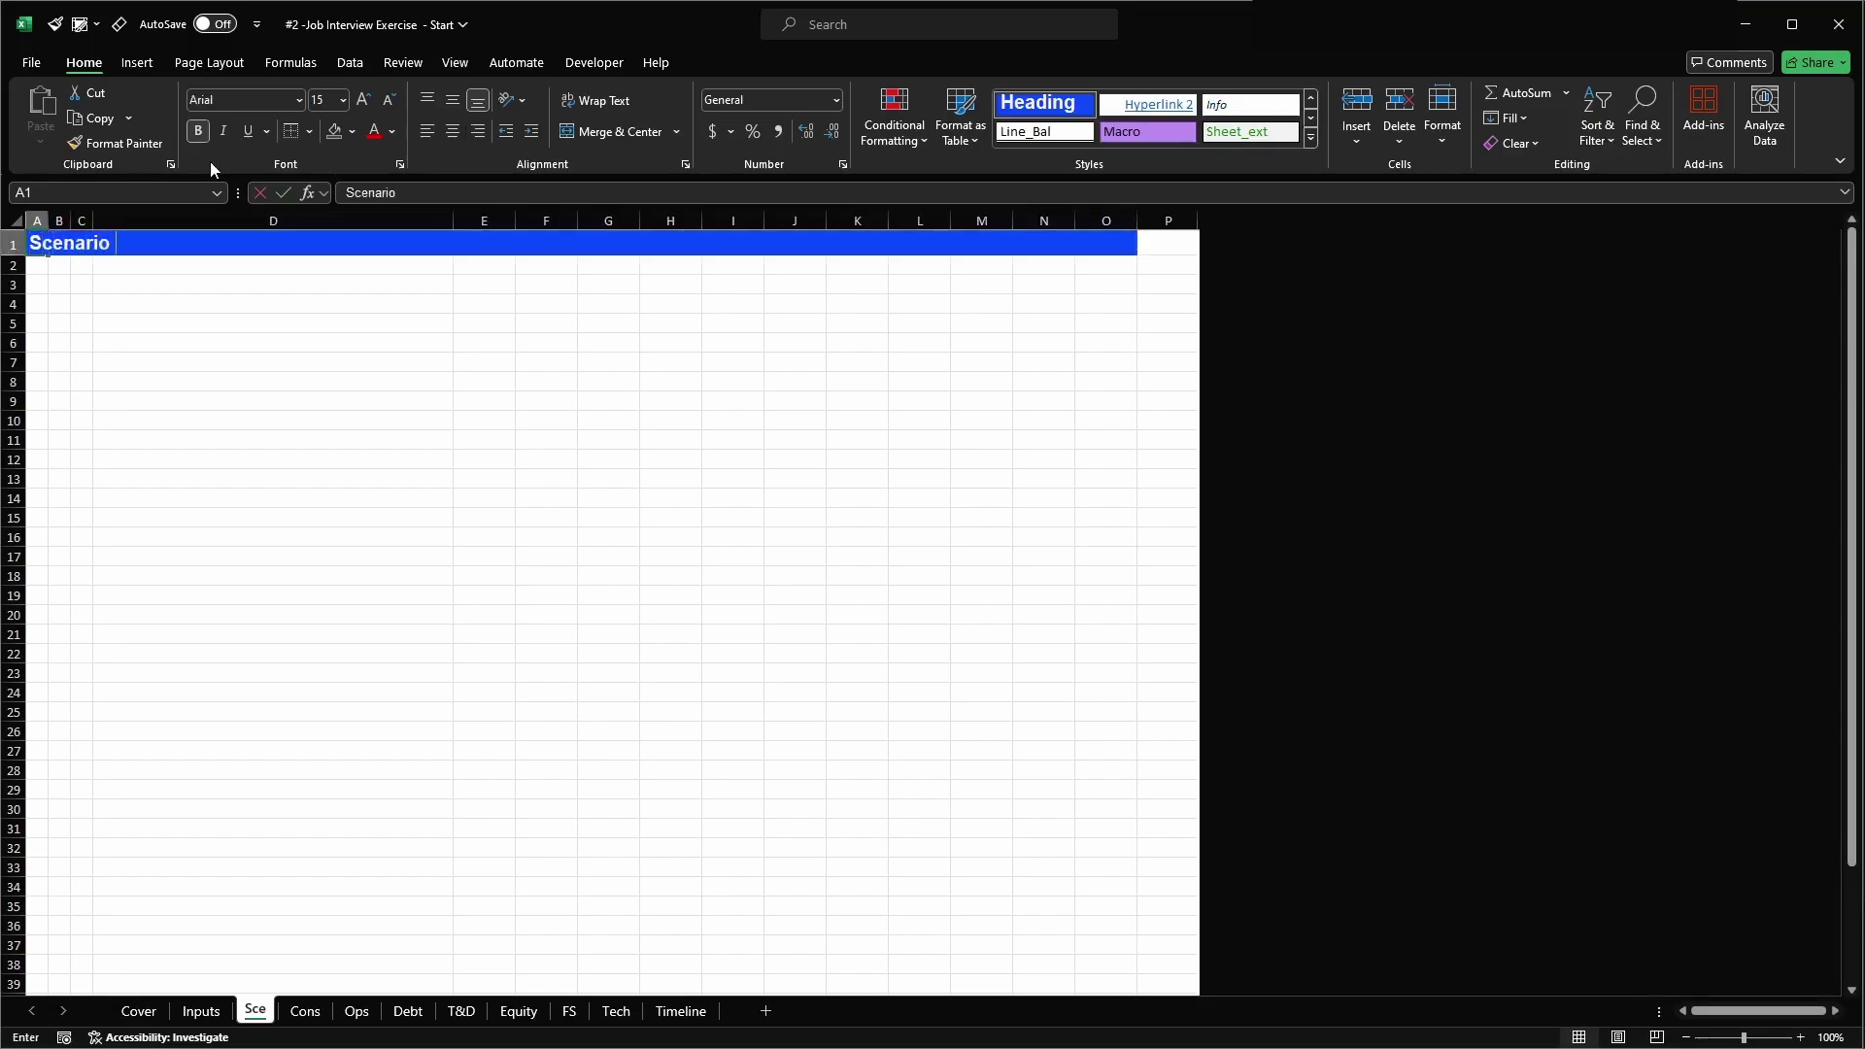
pyautogui.press('BackSpace')
pyautogui.write('Manager')
pyautogui.press('Return')
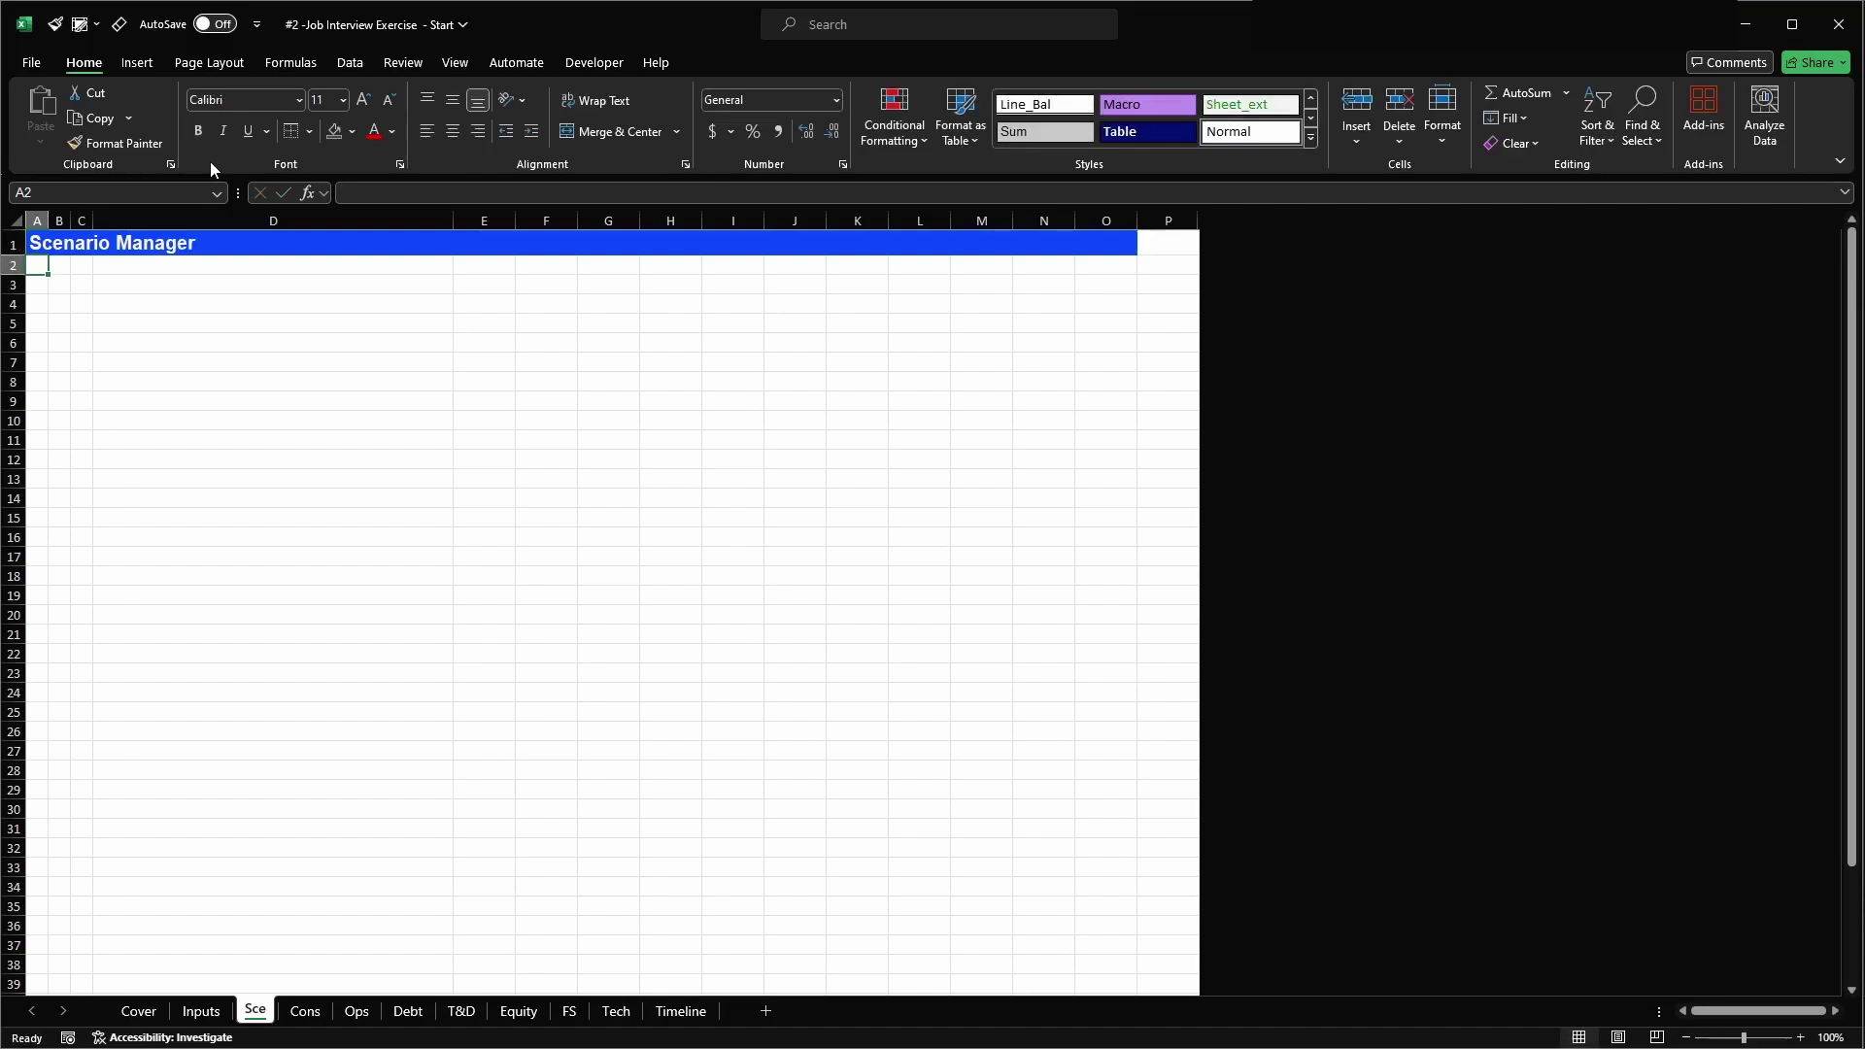
# - Select cell D3 and switch to the case interview PDF in Adobe Acrobat Reader to review the page with project timing, revenue, debt and capex assumptions
pyautogui.press('Right')
pyautogui.press('Right')
pyautogui.press('Right')
pyautogui.press('Down')
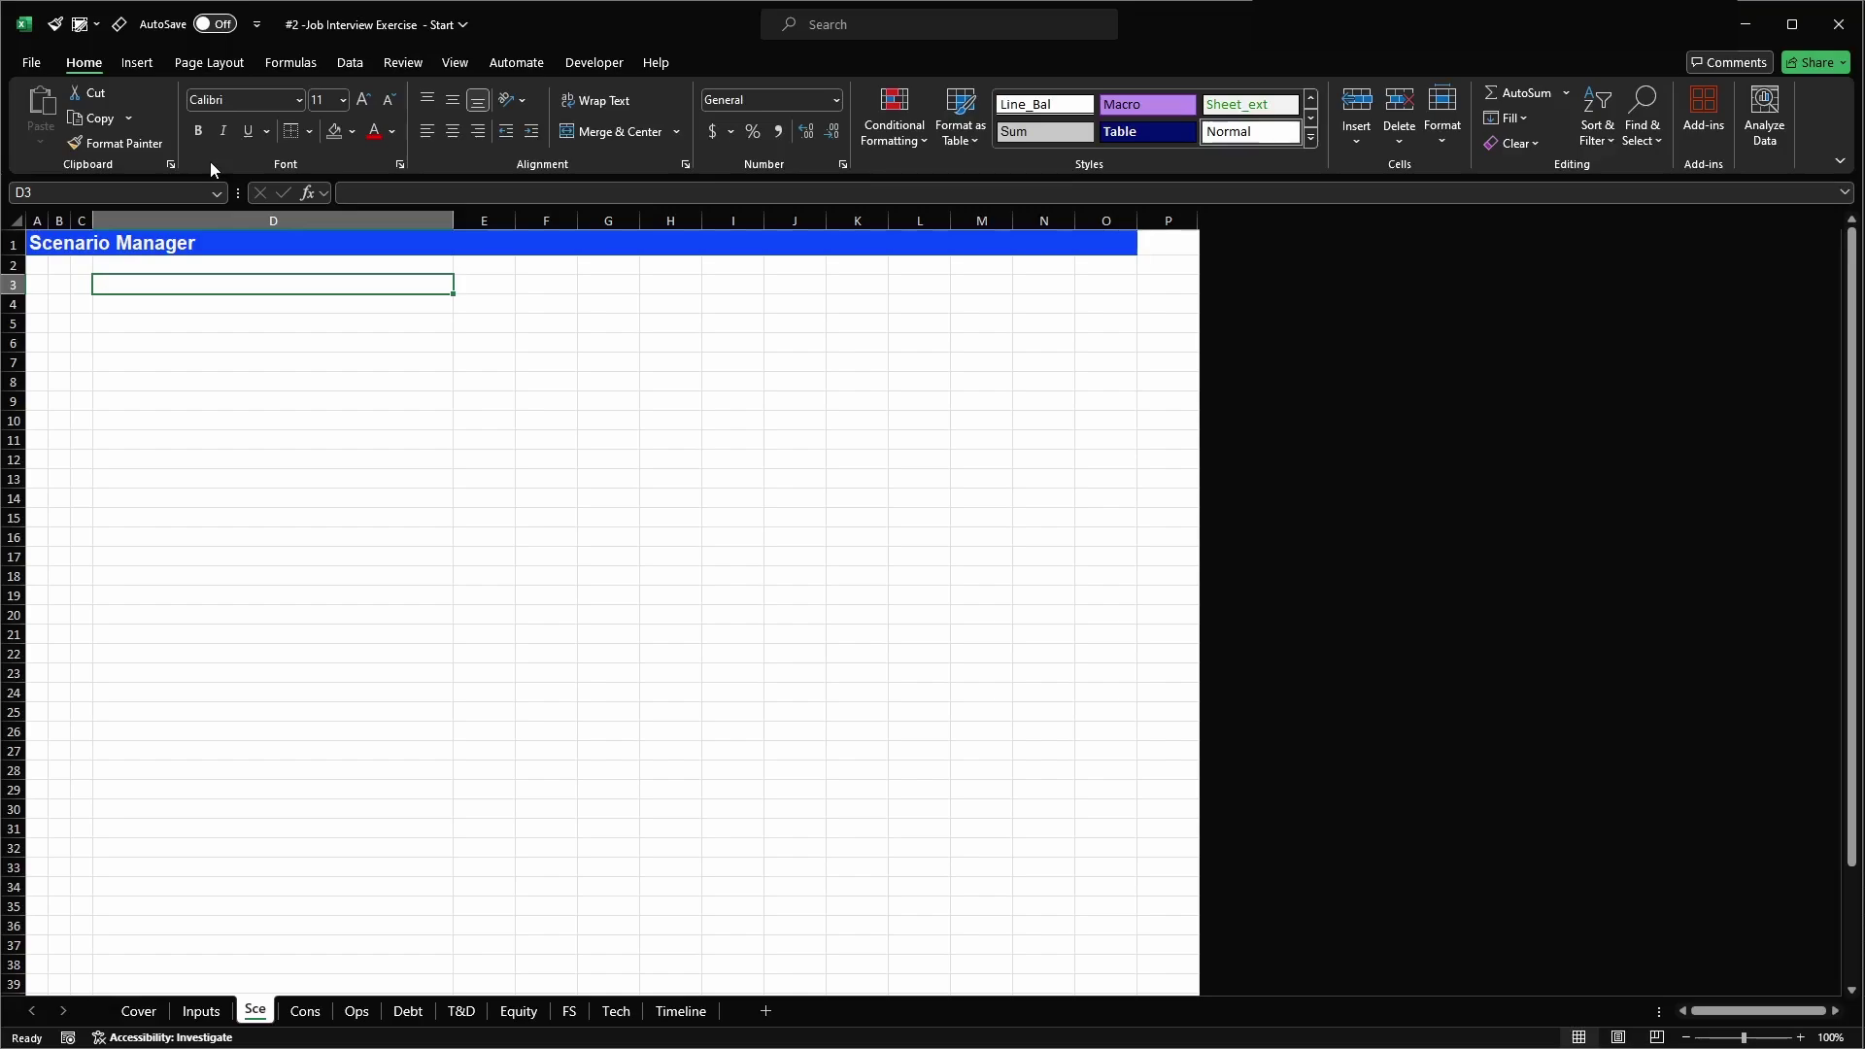
pyautogui.hotkey('alt', 'Tab')
pyautogui.hotkey('alt', 'Tab')
pyautogui.hotkey('alt', 'Tab')
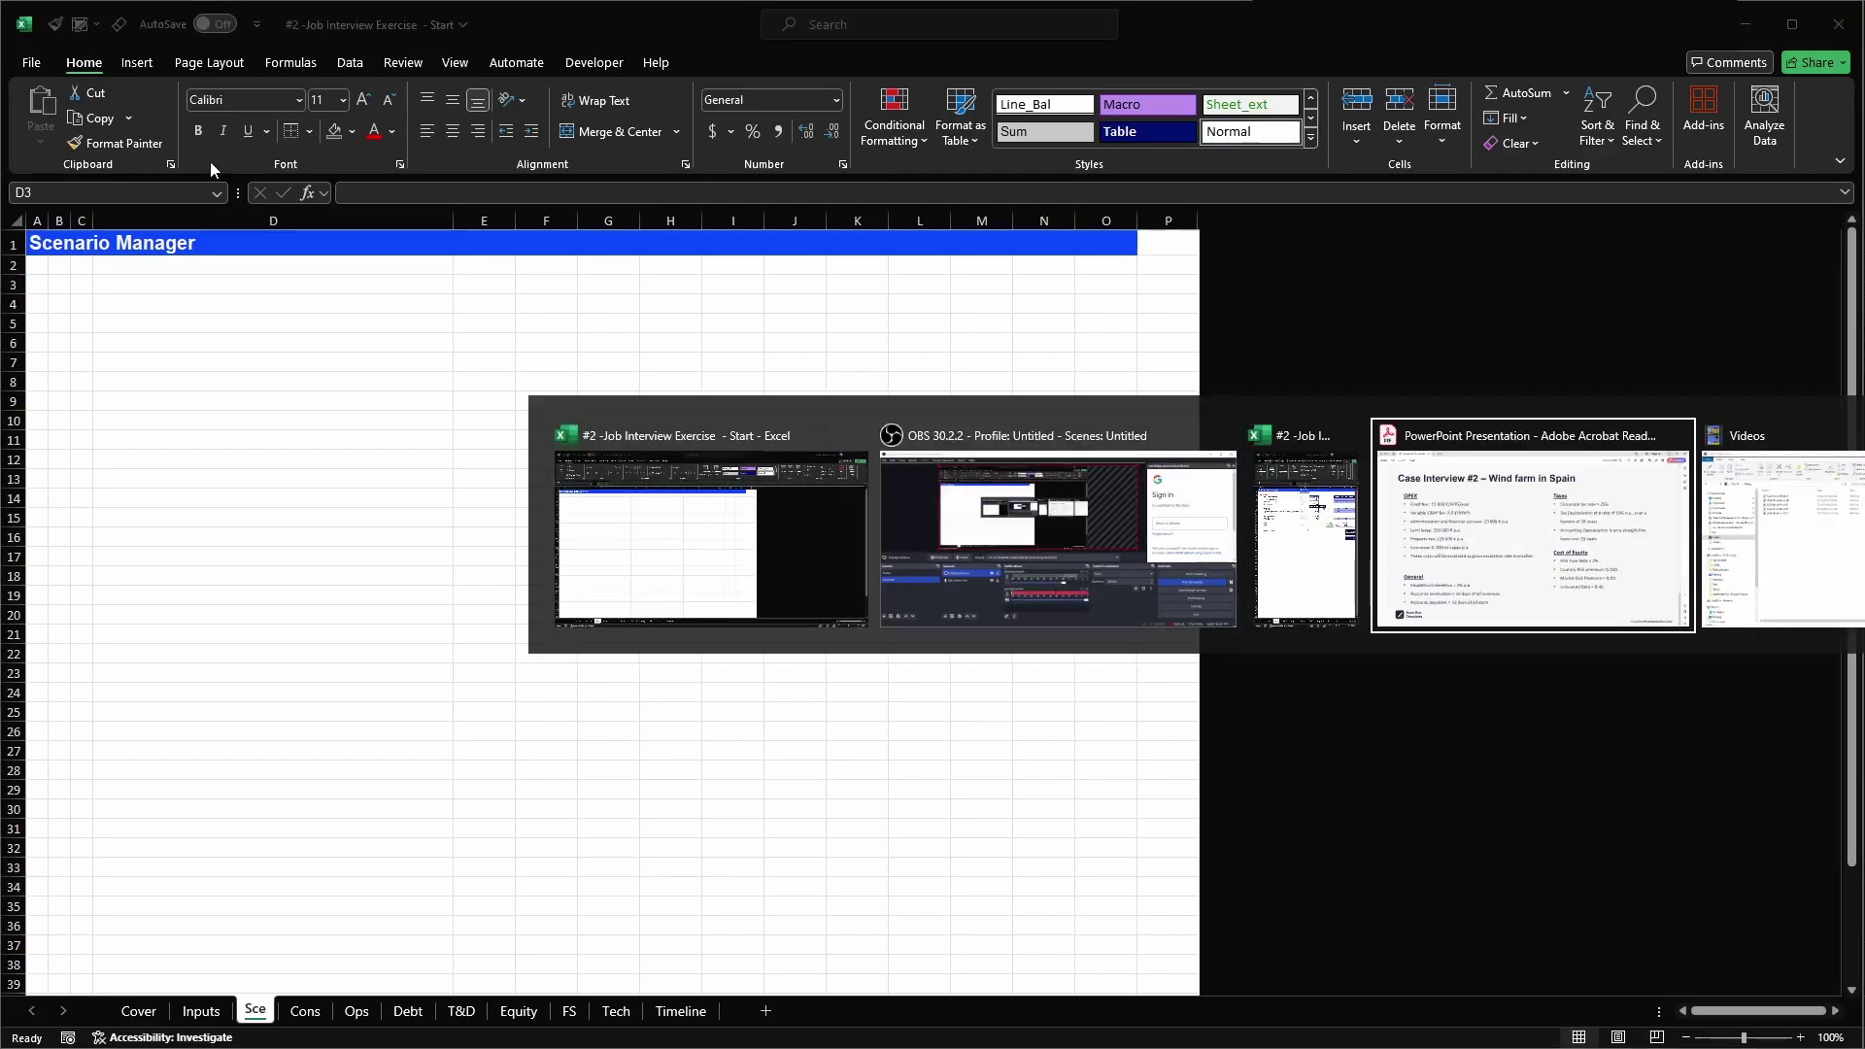
pyautogui.scroll(2, 343, 379)
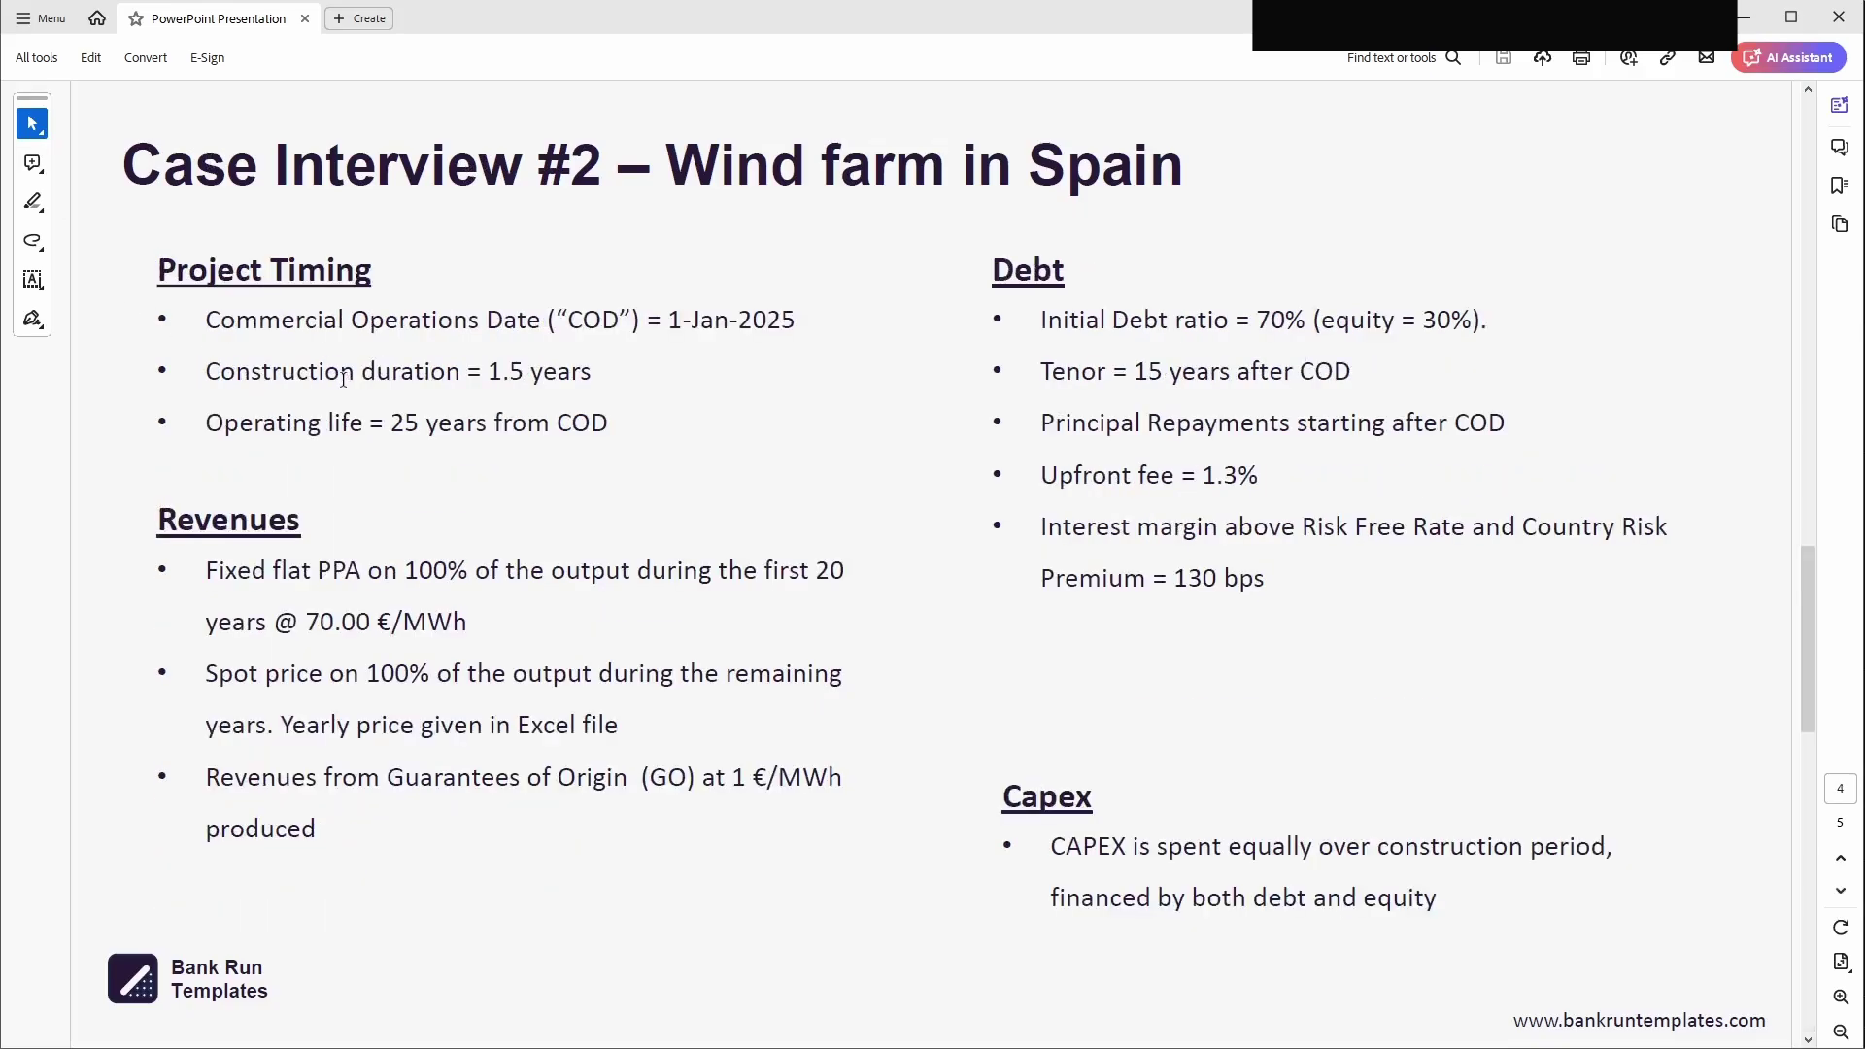
# - Review the two-layout turbine table in the case PDF, switch to Excel and examine the assumptions on the Inputs sheet
pyautogui.scroll(2, 381, 387)
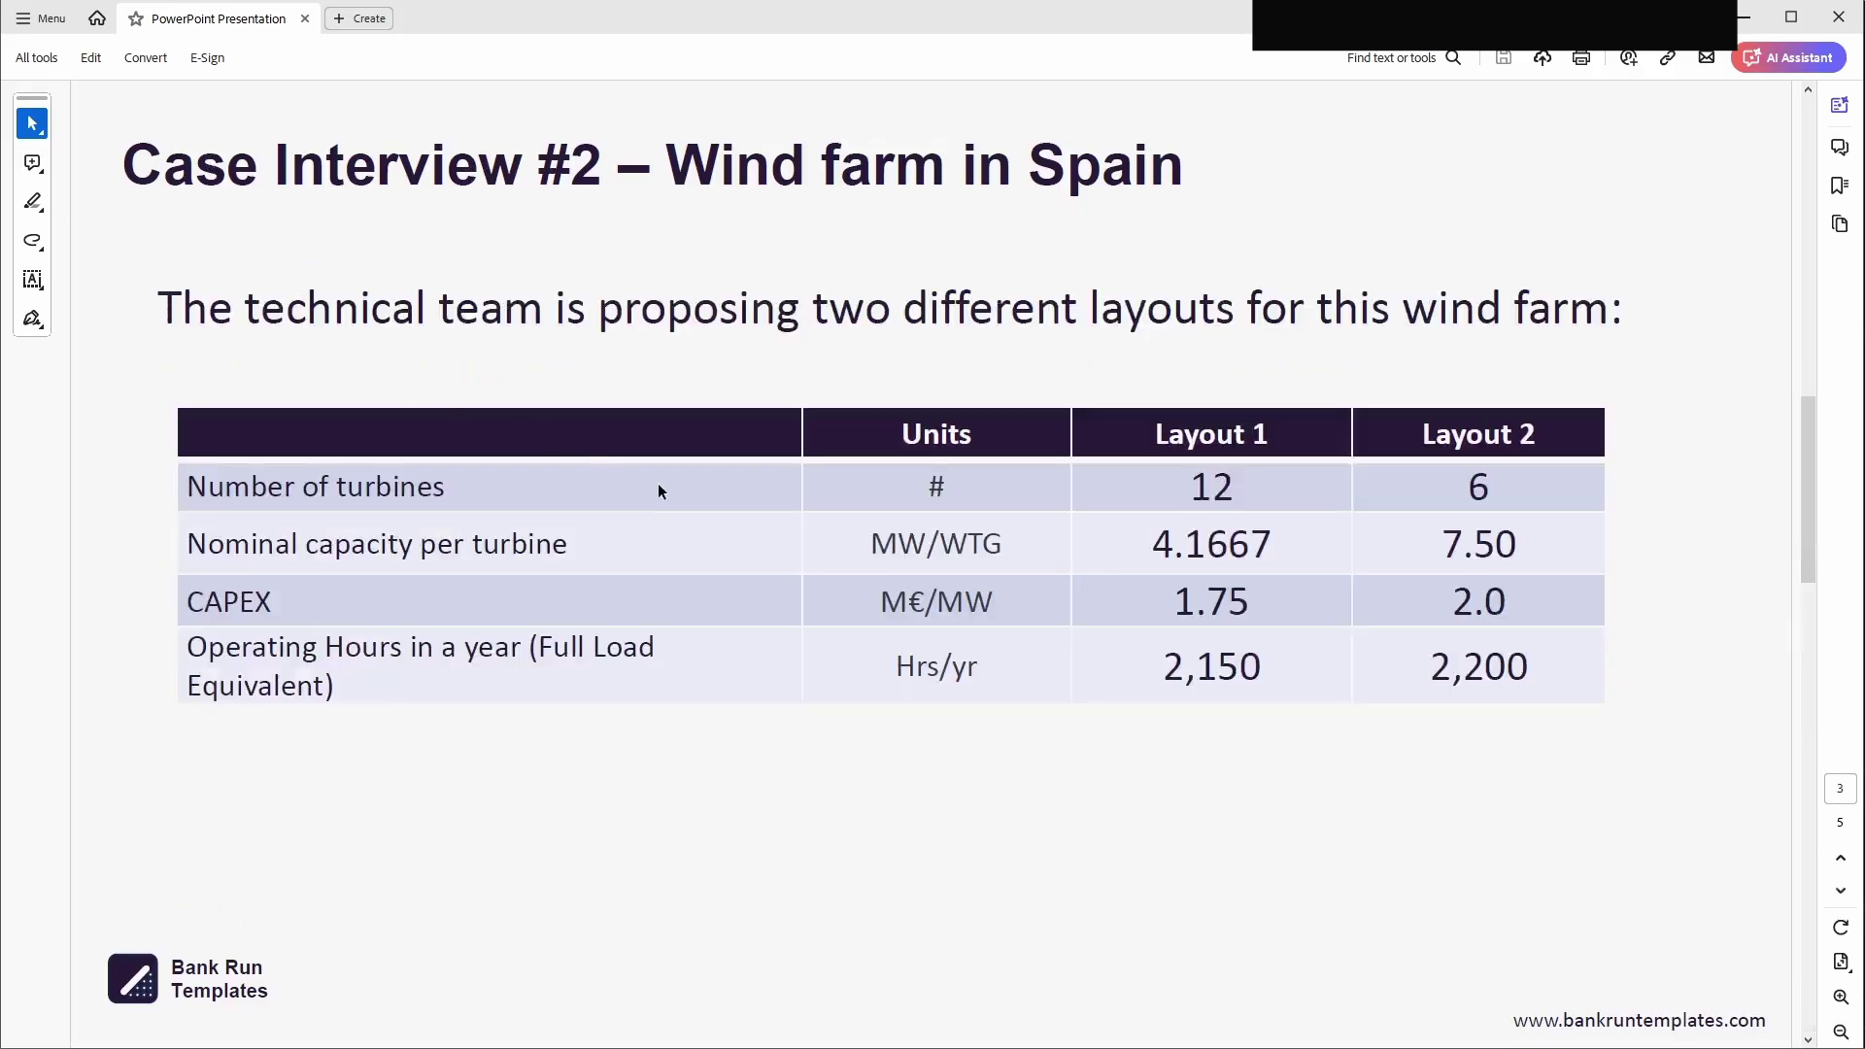
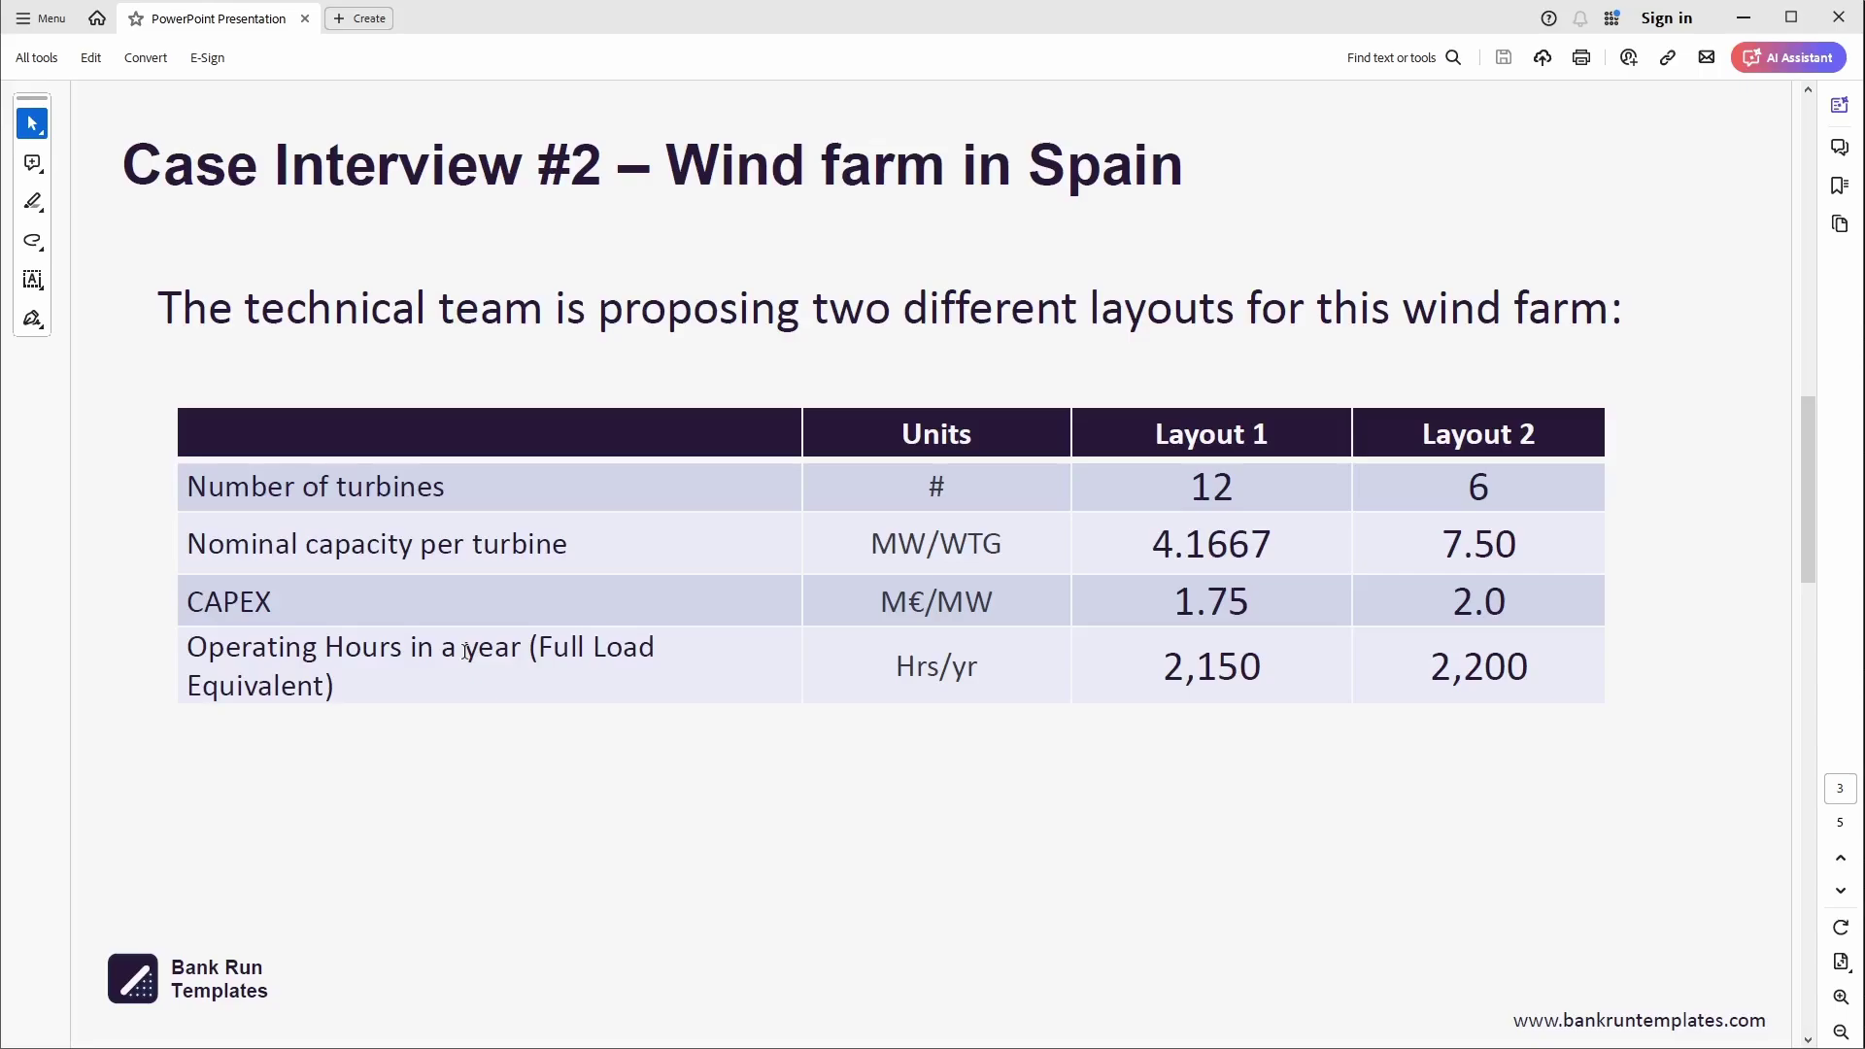
pyautogui.hotkey('alt', 'Tab')
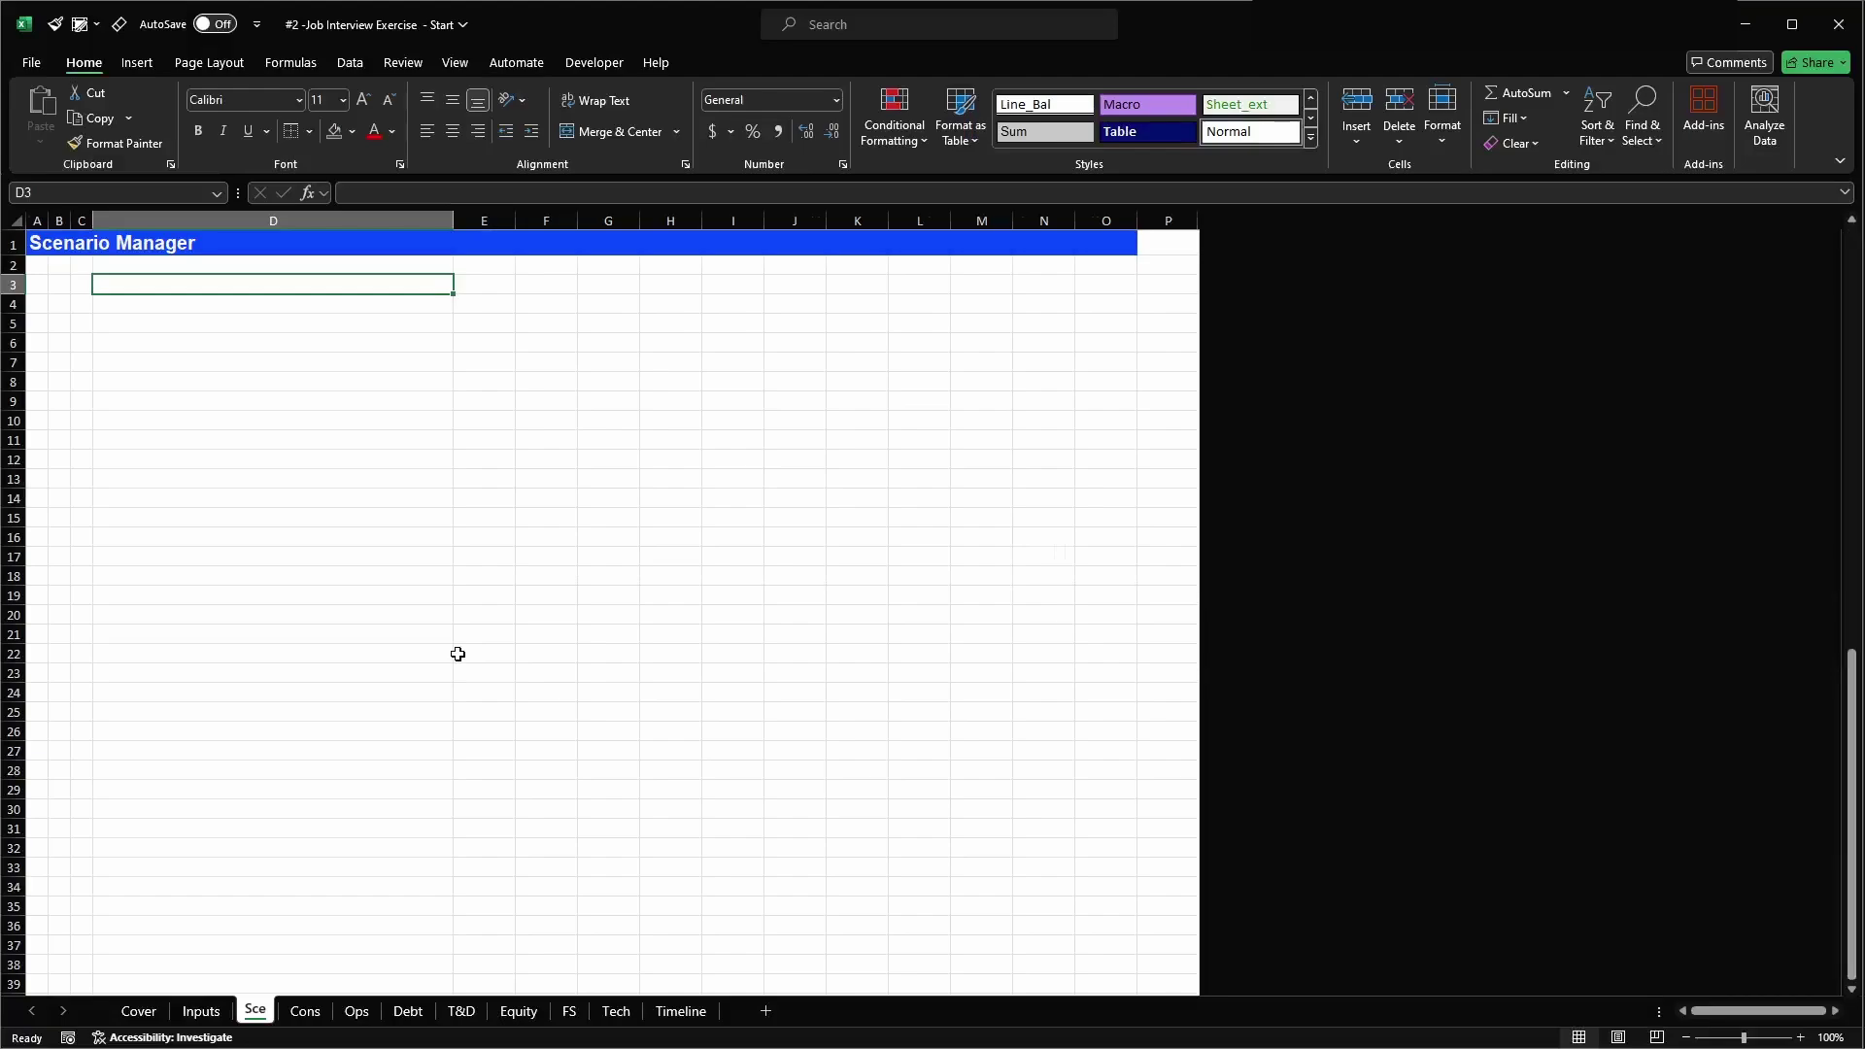
pyautogui.hotkey('ctrl', 'pageup')
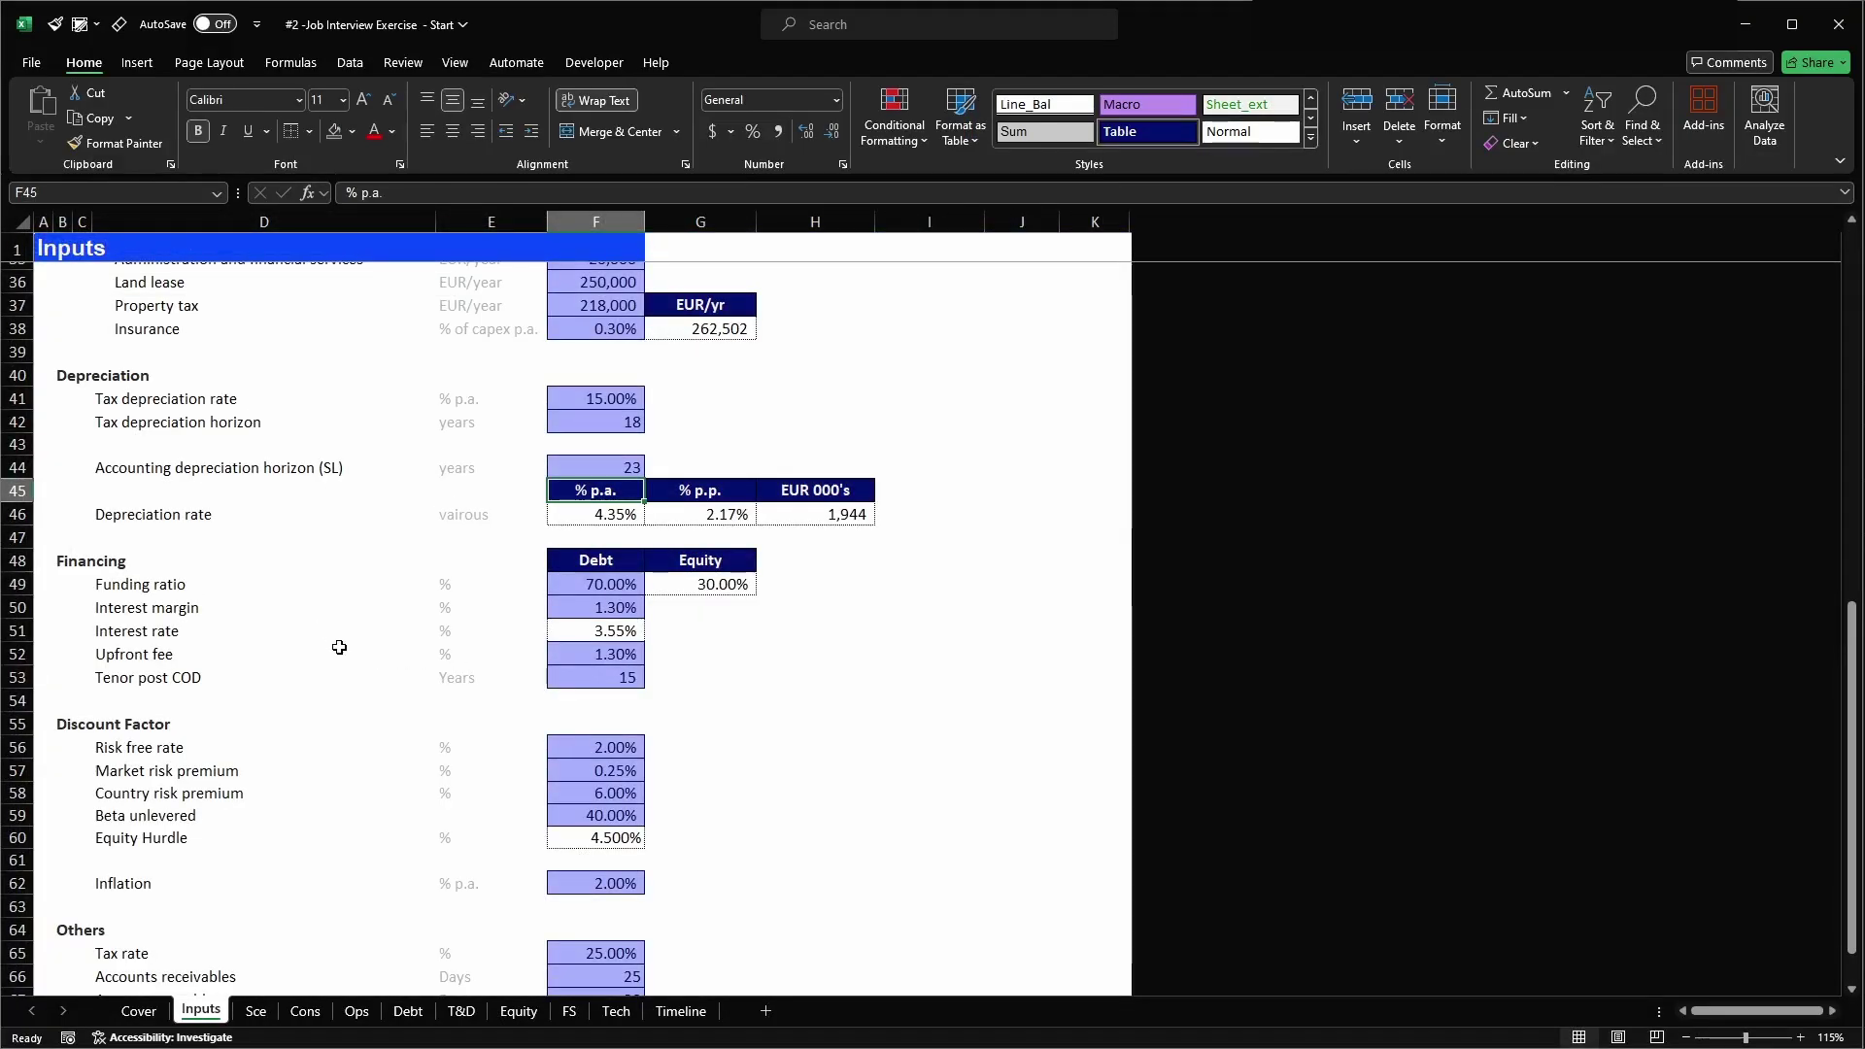
pyautogui.scroll(4, 346, 653)
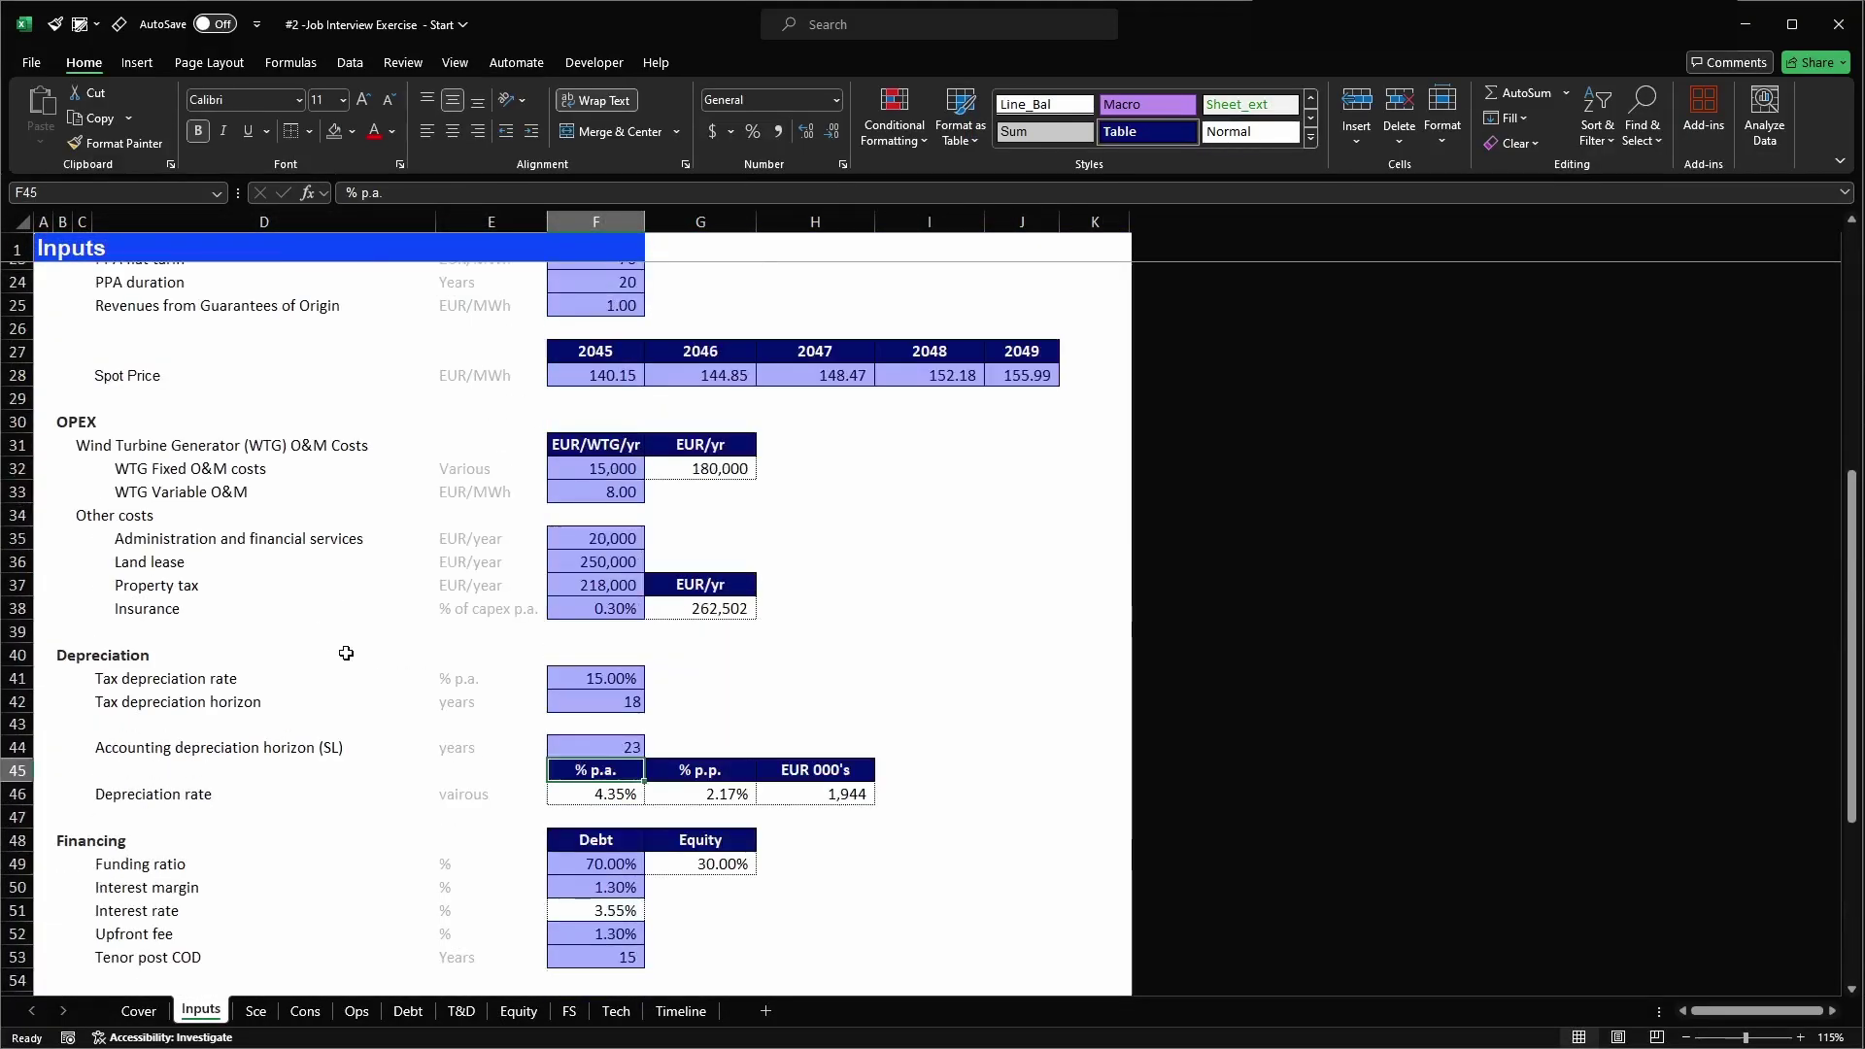
pyautogui.scroll(-5, 346, 653)
pyautogui.click(929, 745)
pyautogui.scroll(7, 738, 714)
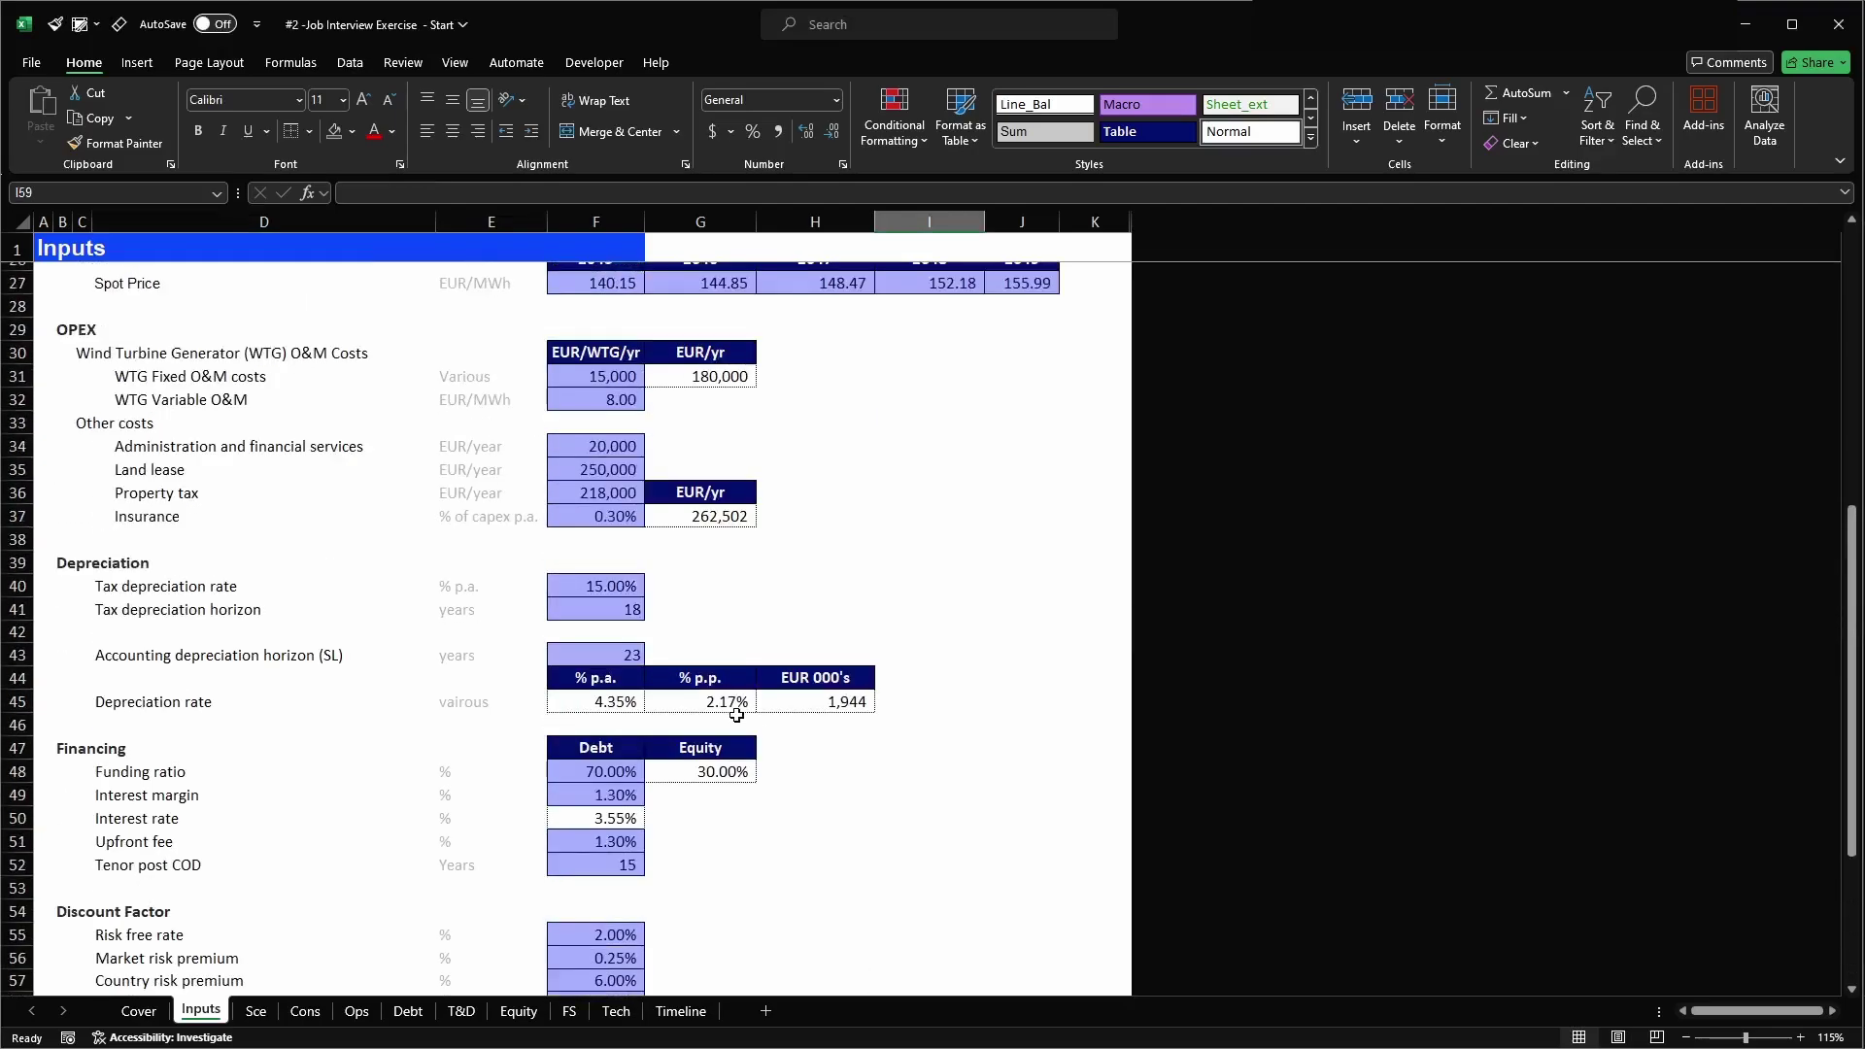
pyautogui.scroll(4, 774, 729)
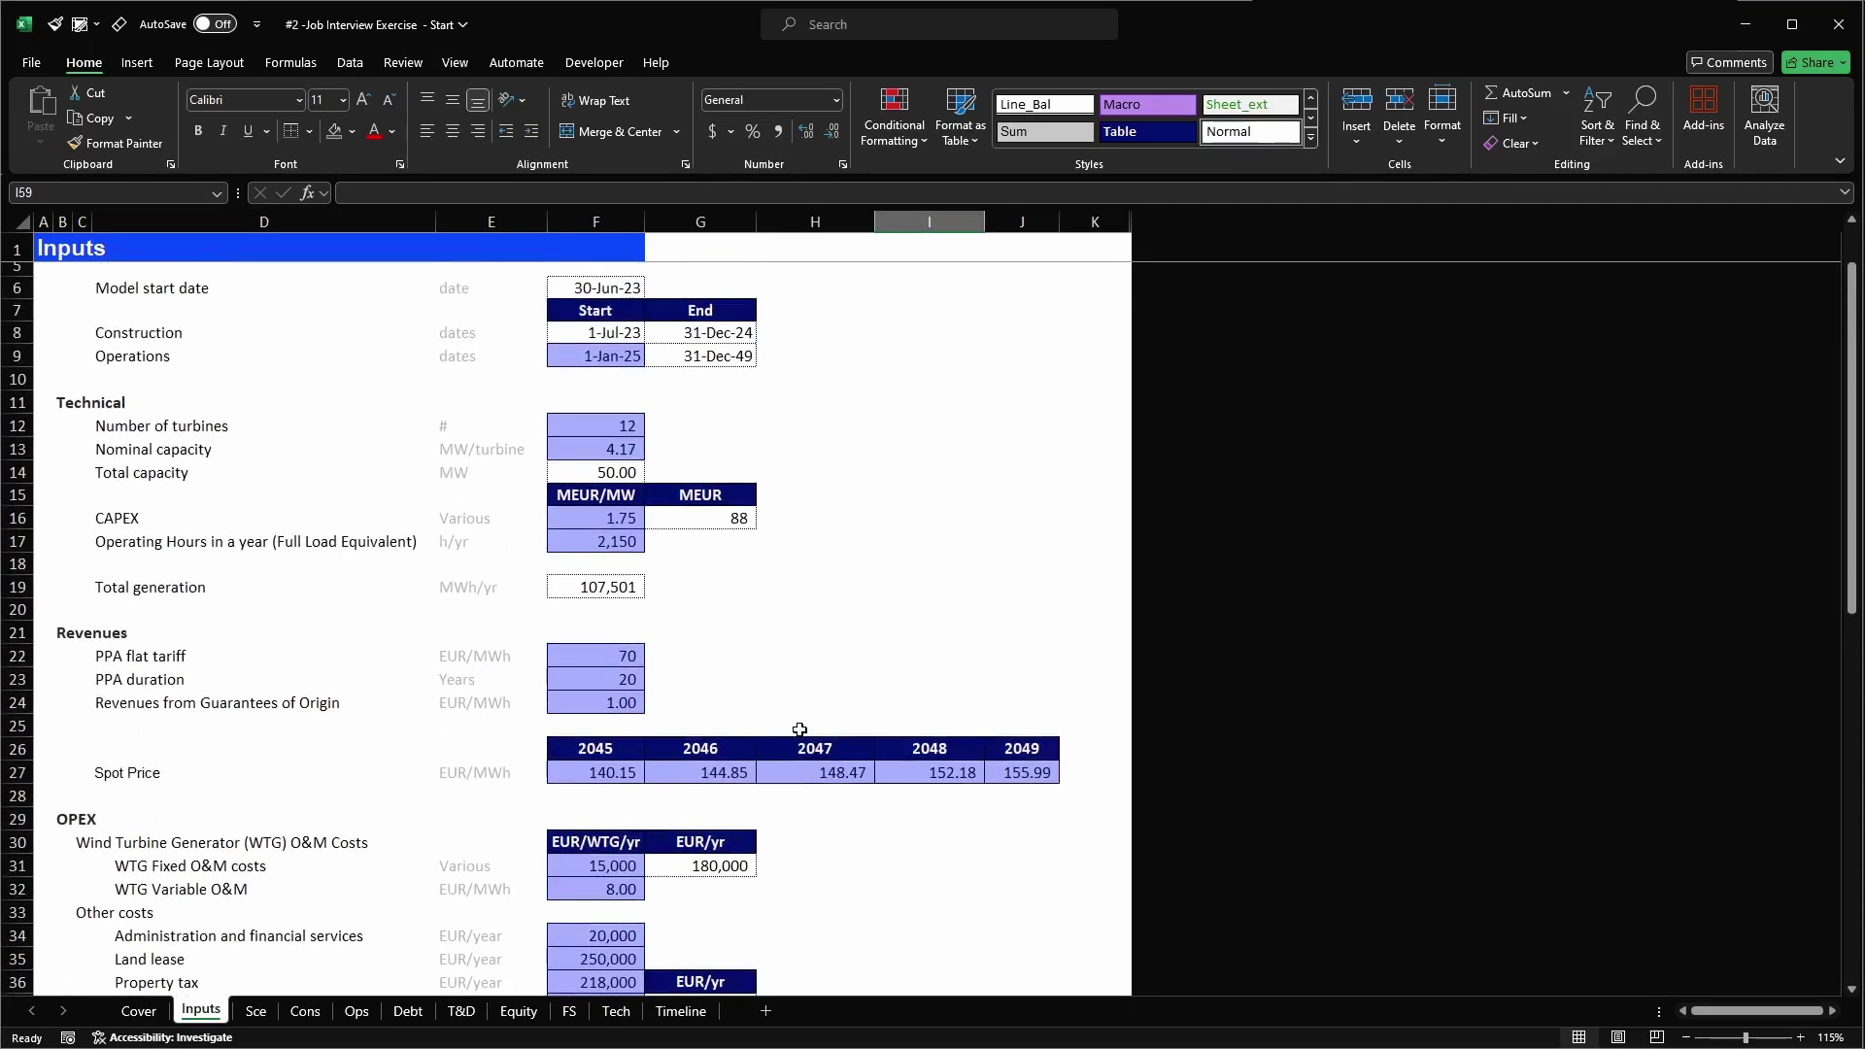
pyautogui.scroll(1, 765, 590)
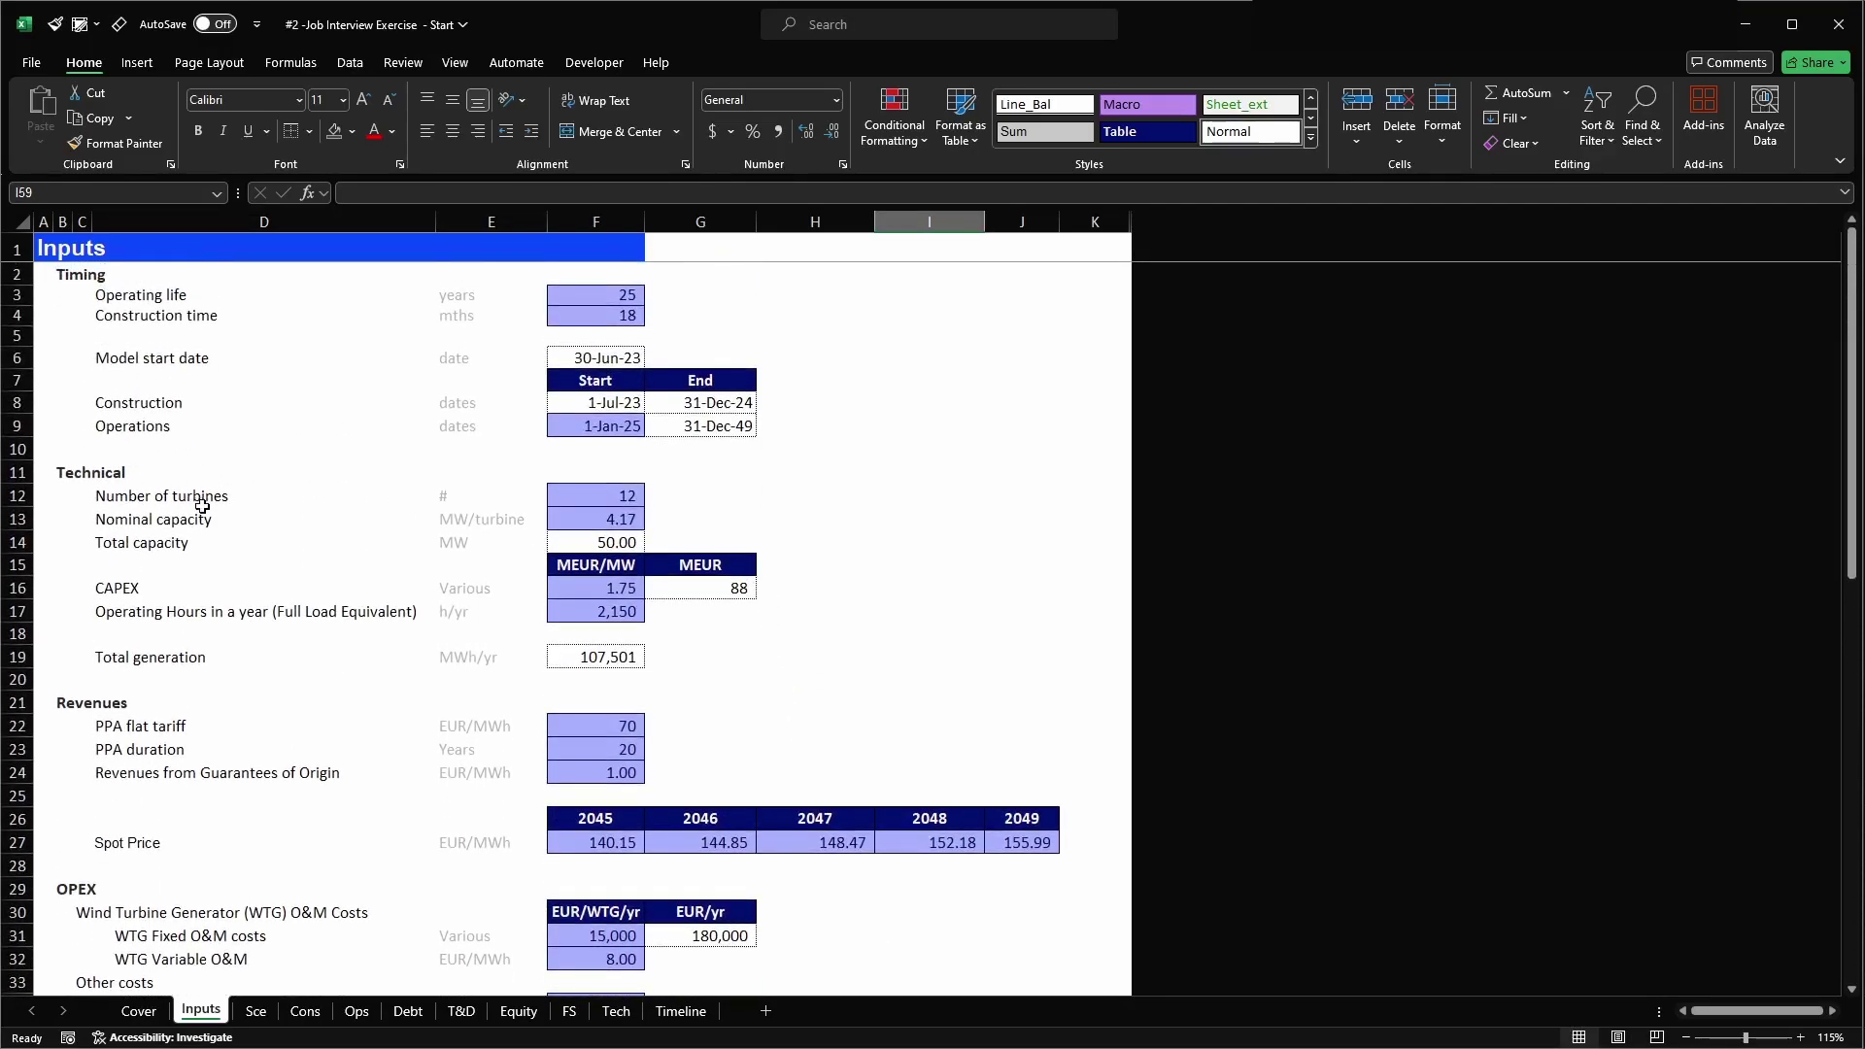
# - Highlight the number of turbines, nominal capacity, CAPEX and operating hours rows on the Inputs sheet
pyautogui.click(10, 494)
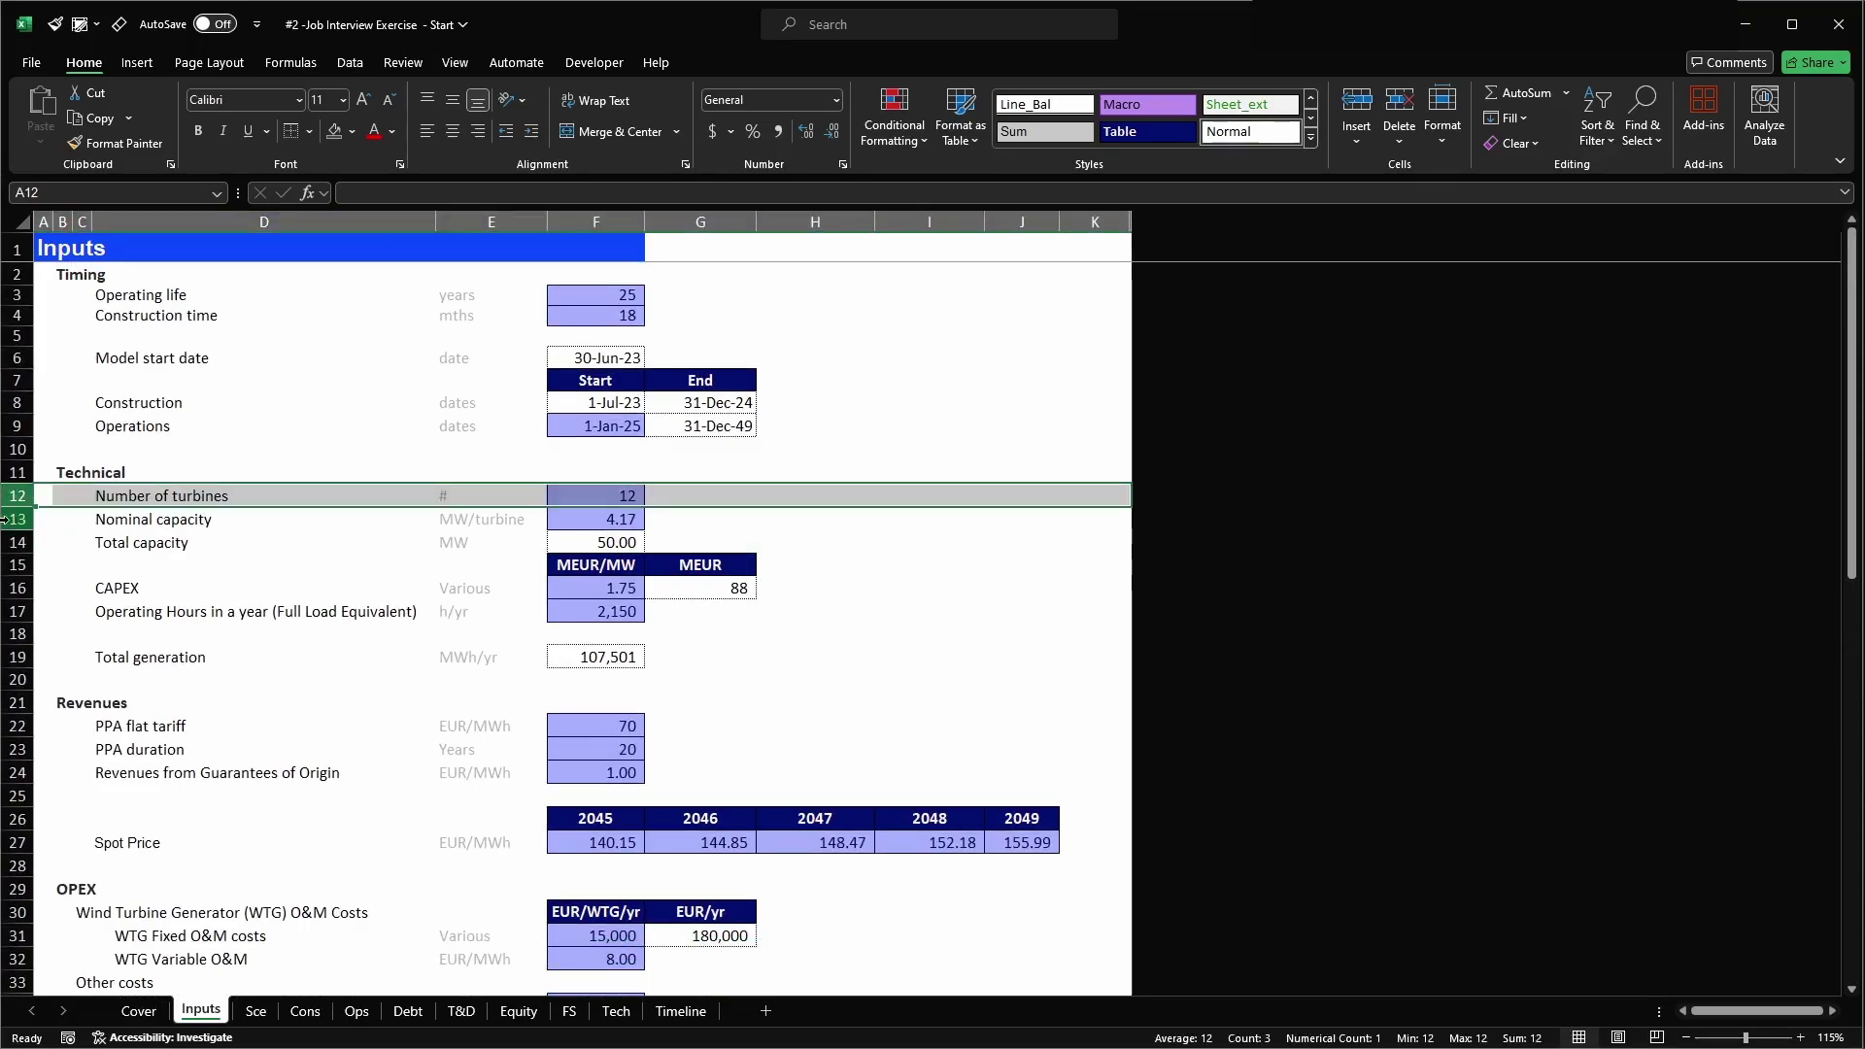
pyautogui.keyDown('ctrl'); pyautogui.click(17, 519); pyautogui.keyUp('ctrl')
pyautogui.keyDown('ctrl'); pyautogui.click(18, 588); pyautogui.keyUp('ctrl')
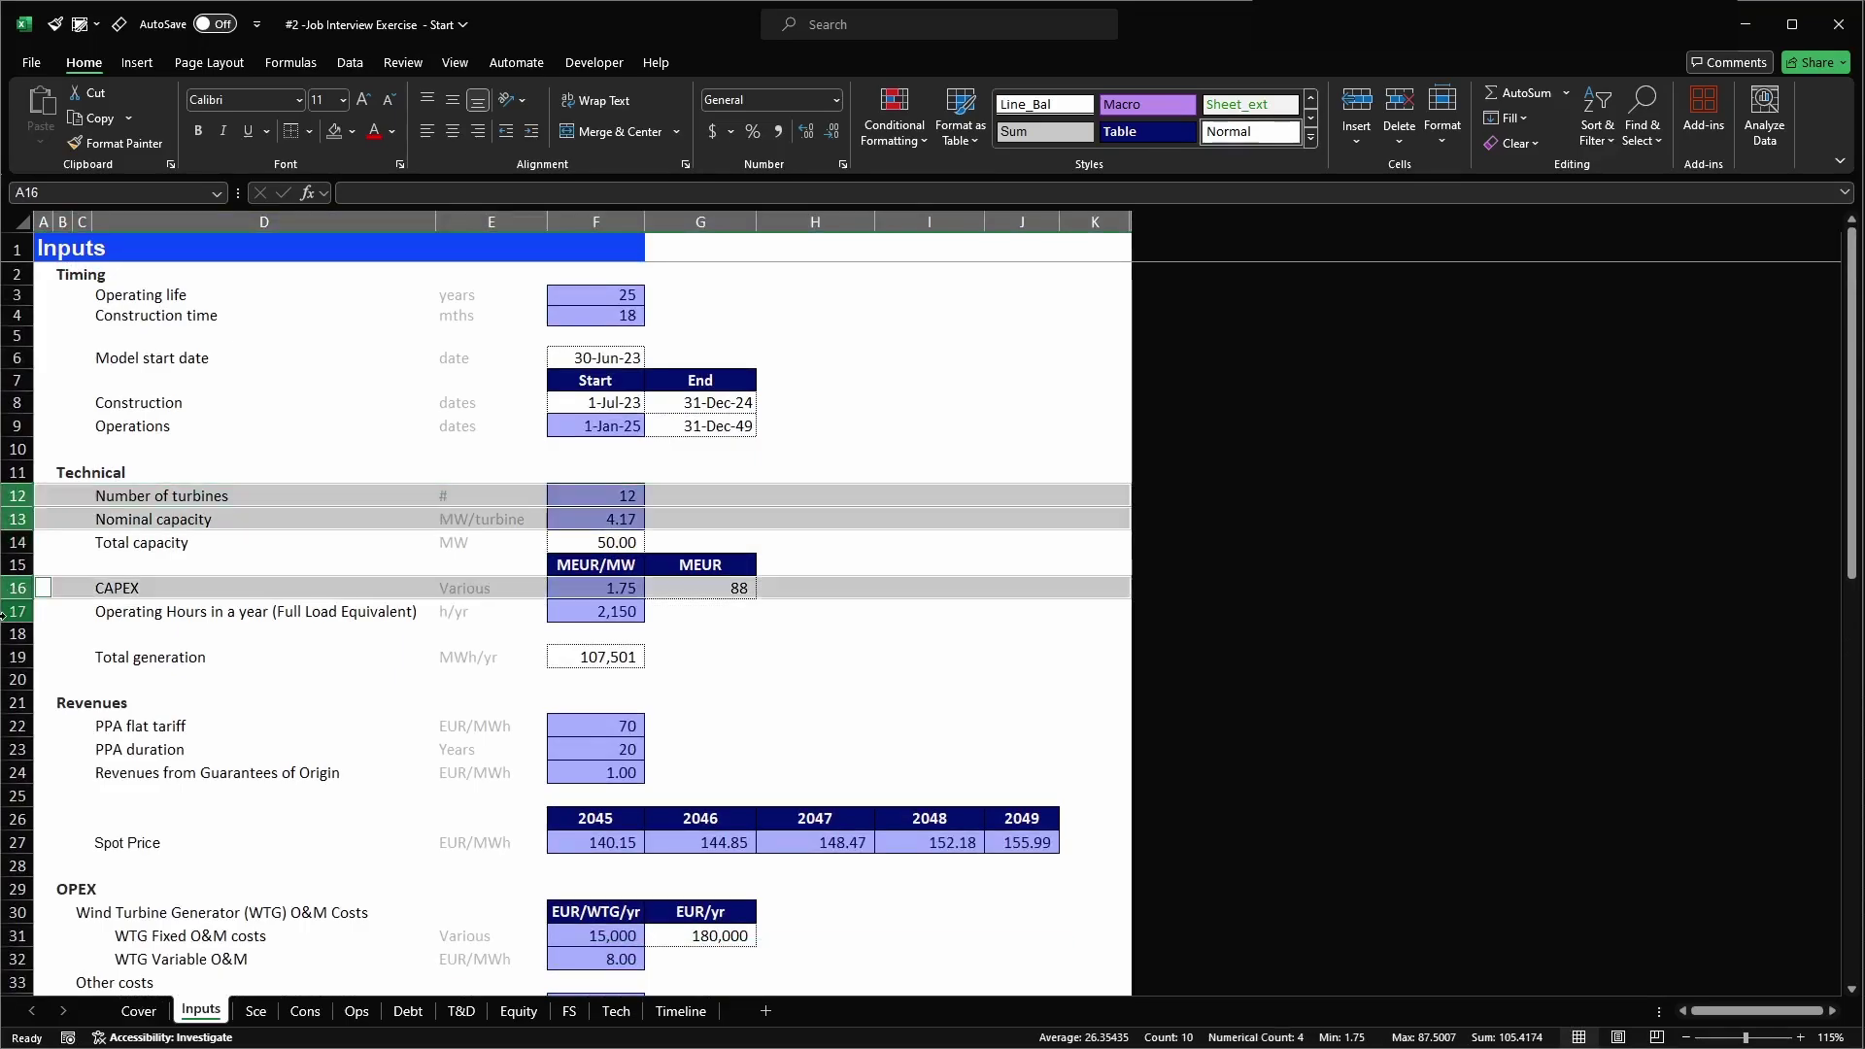
pyautogui.keyDown('ctrl'); pyautogui.click(18, 611); pyautogui.keyUp('ctrl')
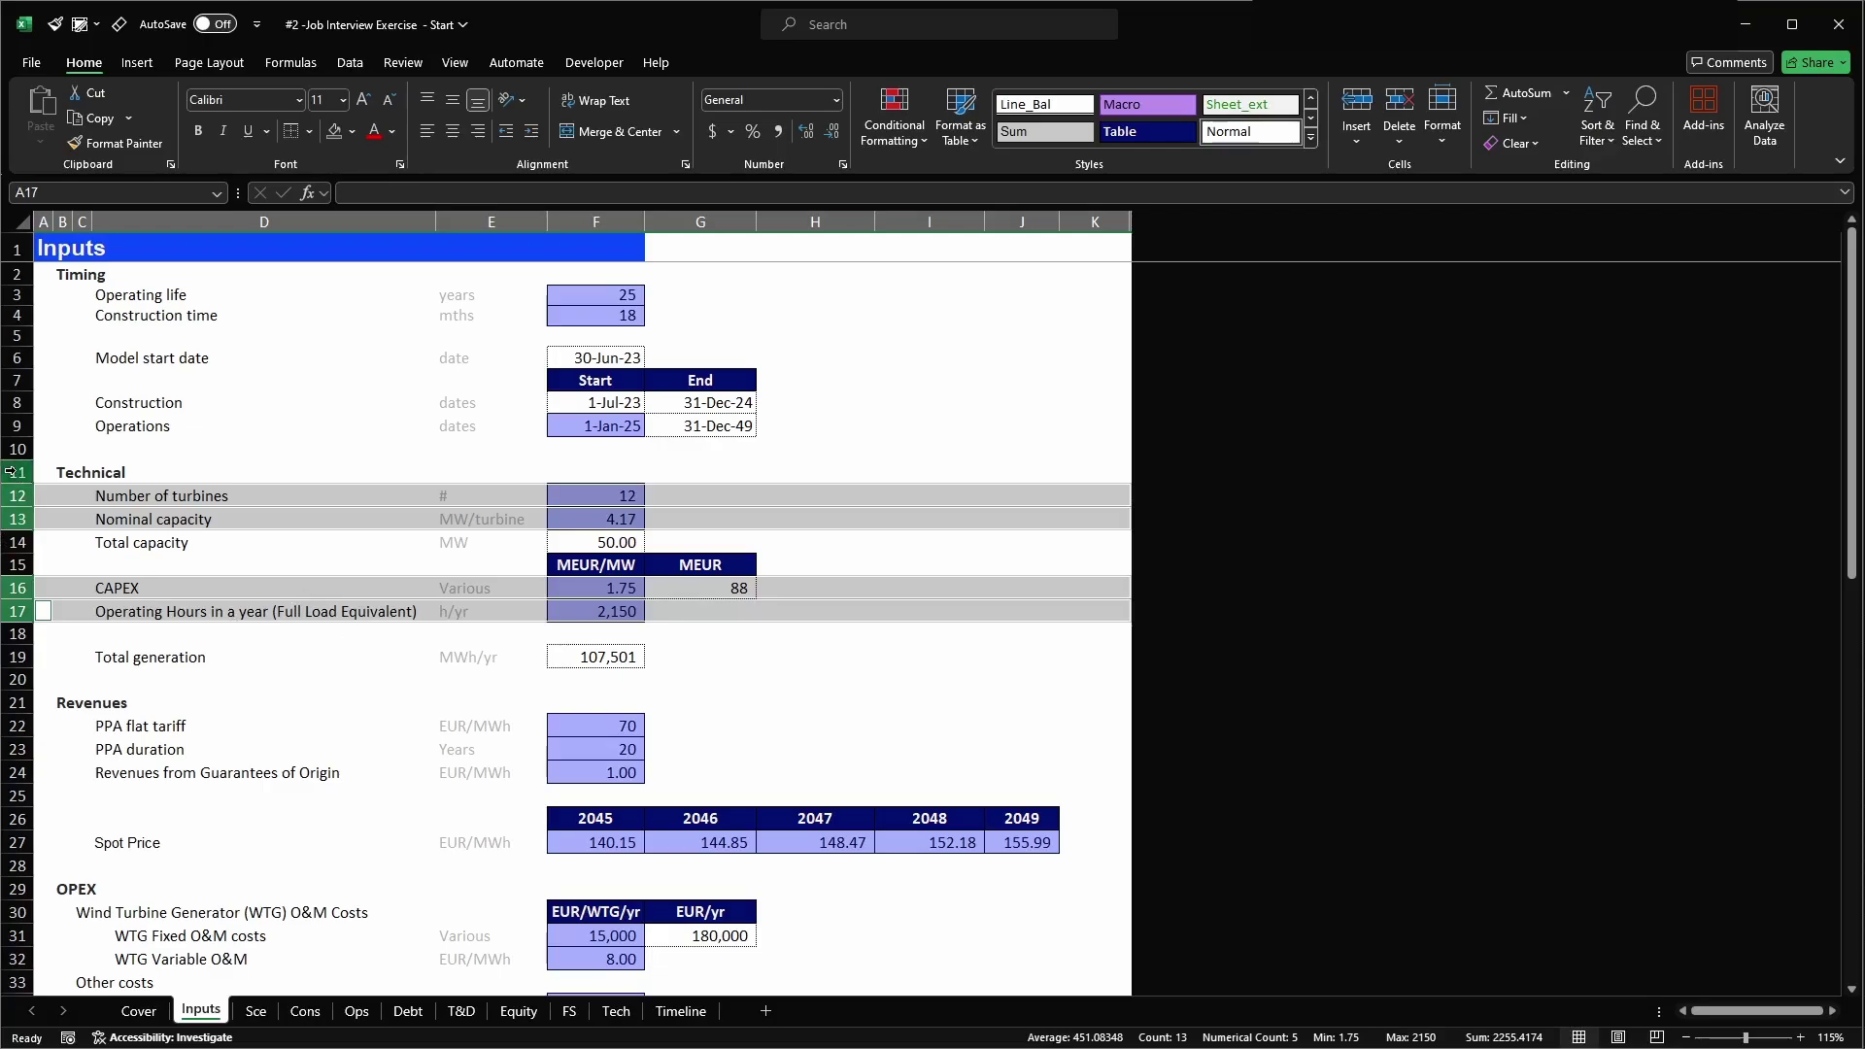
# - Copy the Technical section, rows 11 to 19 of the Inputs sheet, to row 3 of the Sce sheet
pyautogui.moveTo(18, 472); pyautogui.dragTo(20, 645)
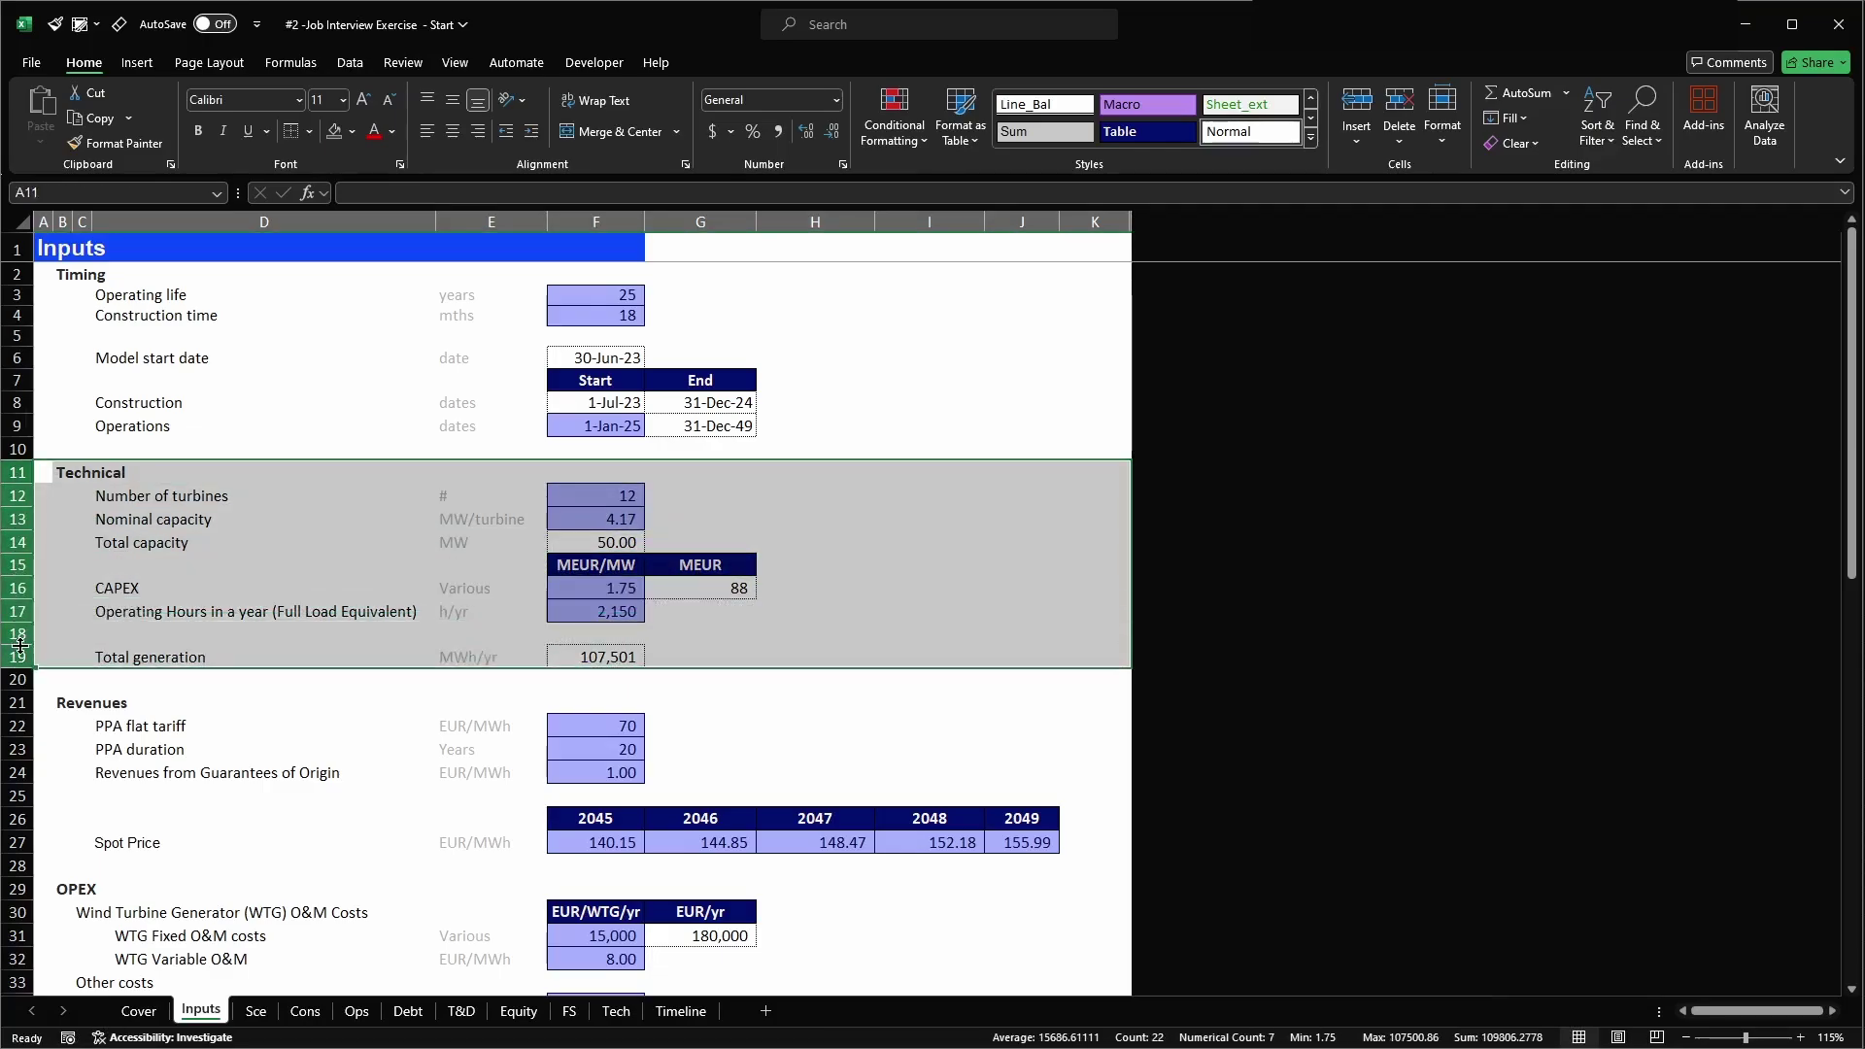
pyautogui.hotkey('ctrl', 'c')
pyautogui.hotkey('ctrl', 'pagedown')
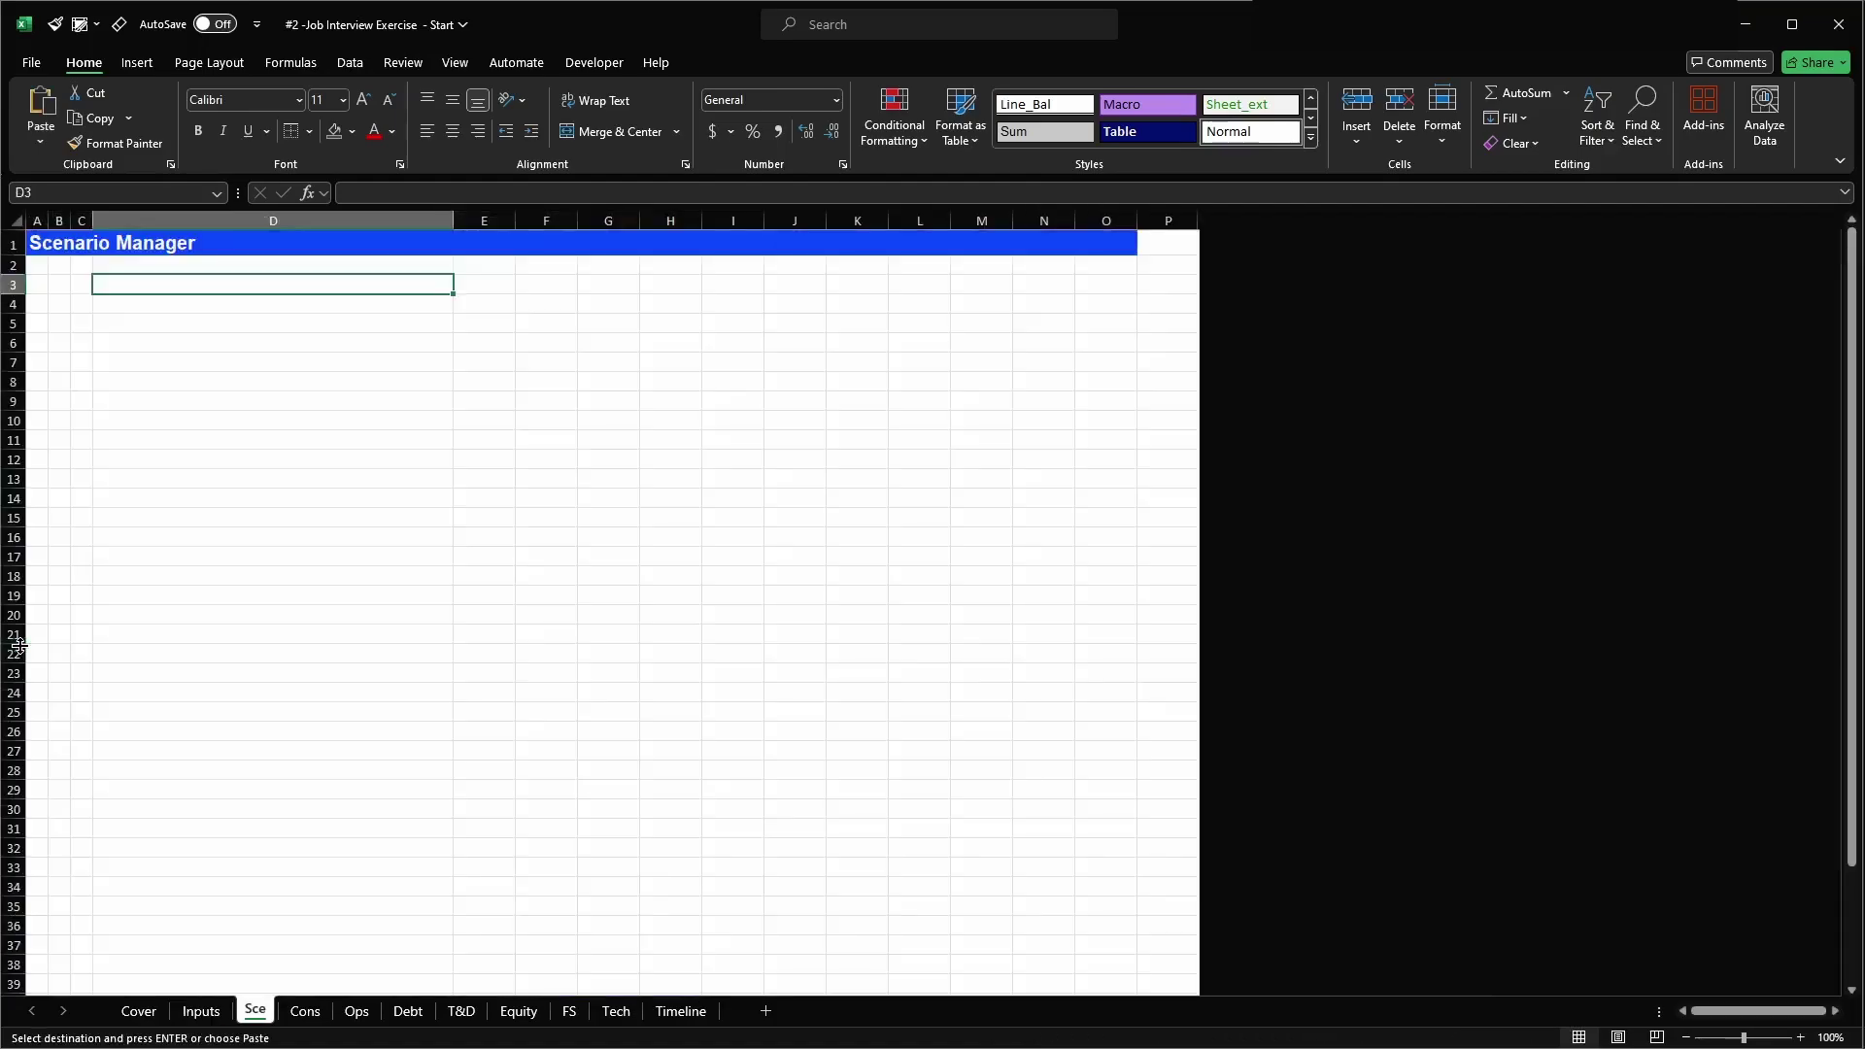
pyautogui.press('Left')
pyautogui.press('Return')
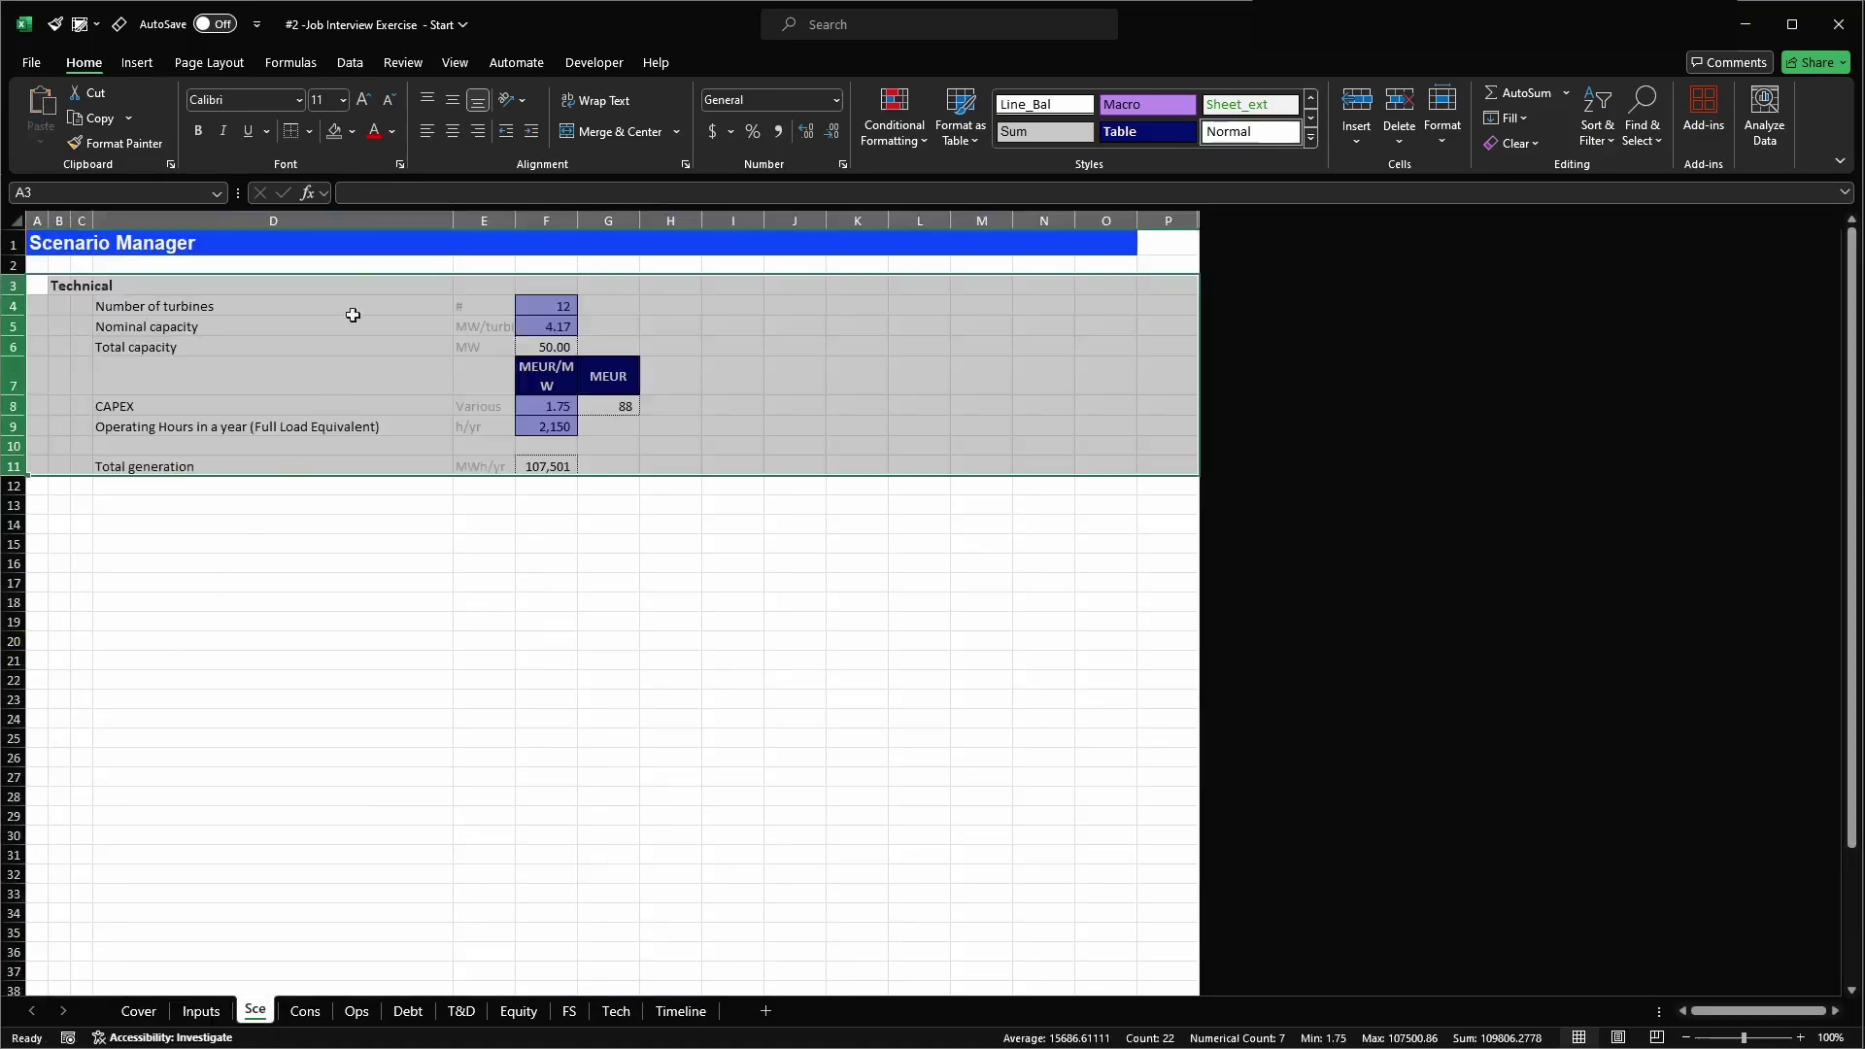
# - Hide the gridlines on the Scenario Manager sheet
pyautogui.click(403, 62)
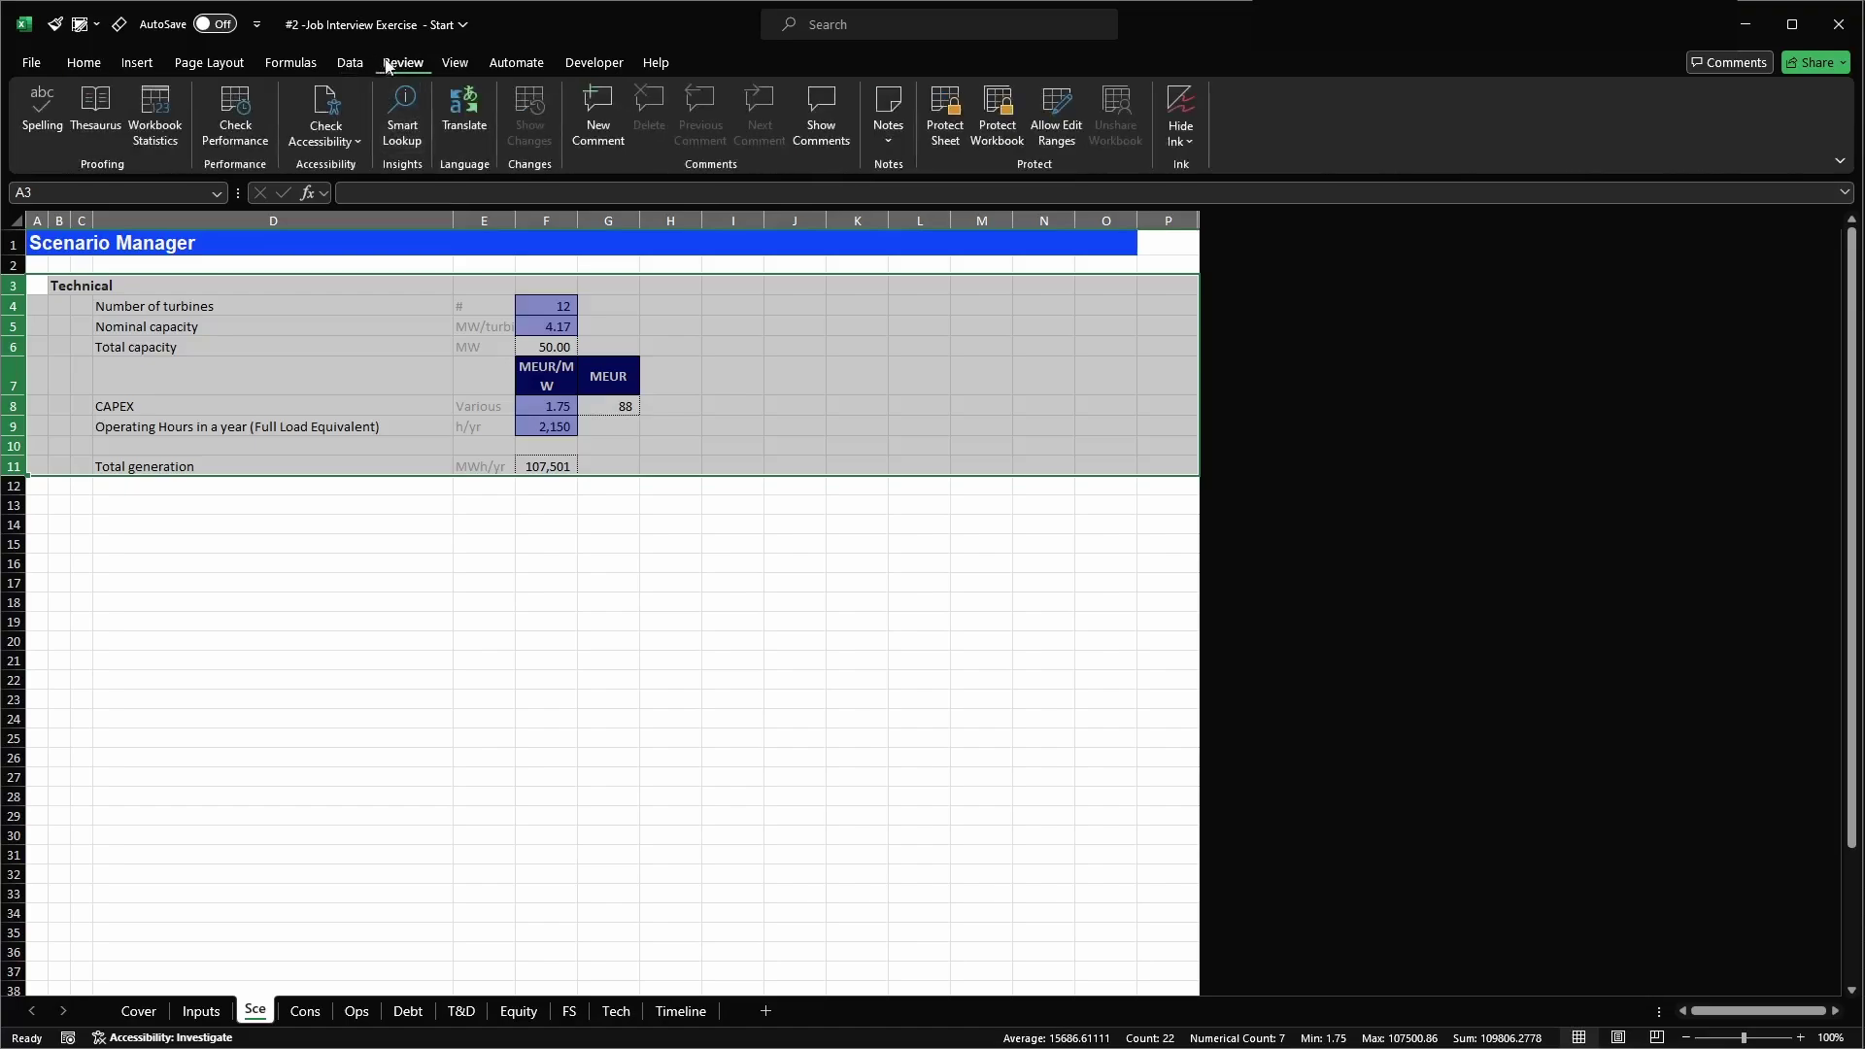
pyautogui.click(455, 62)
pyautogui.click(586, 119)
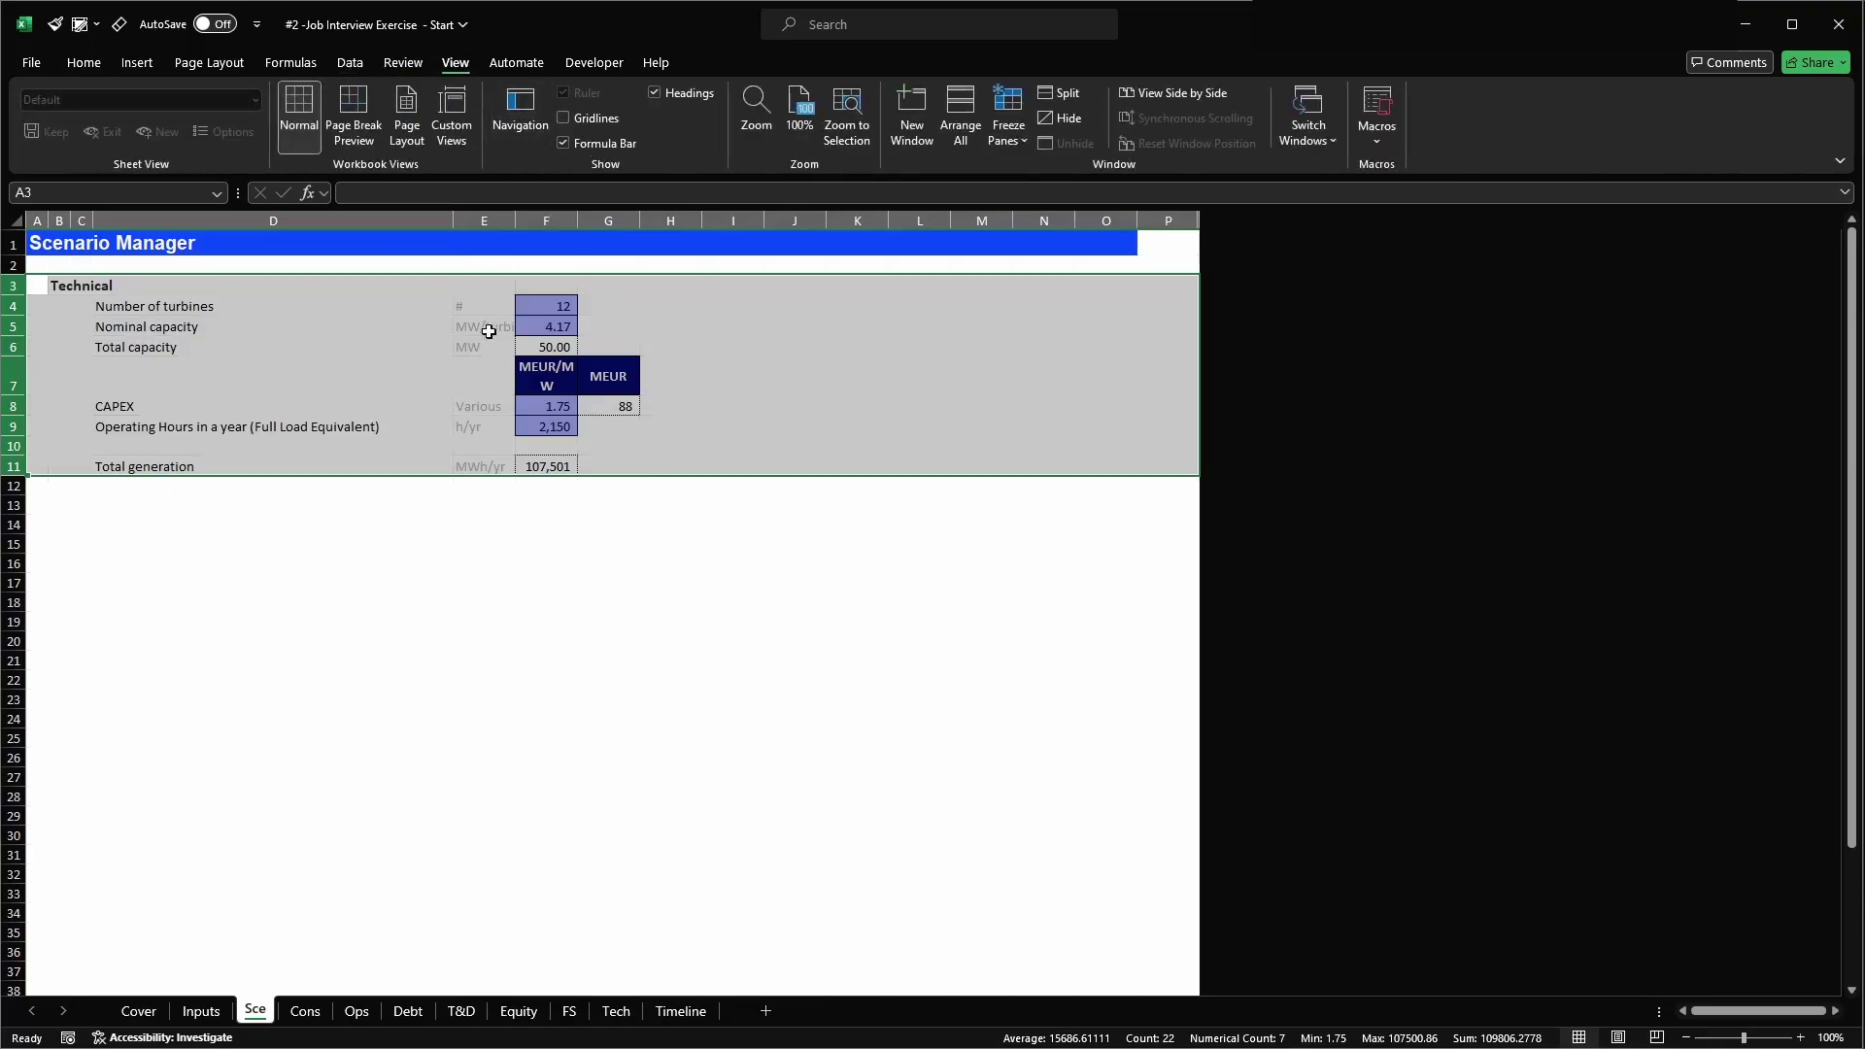
pyautogui.click(293, 452)
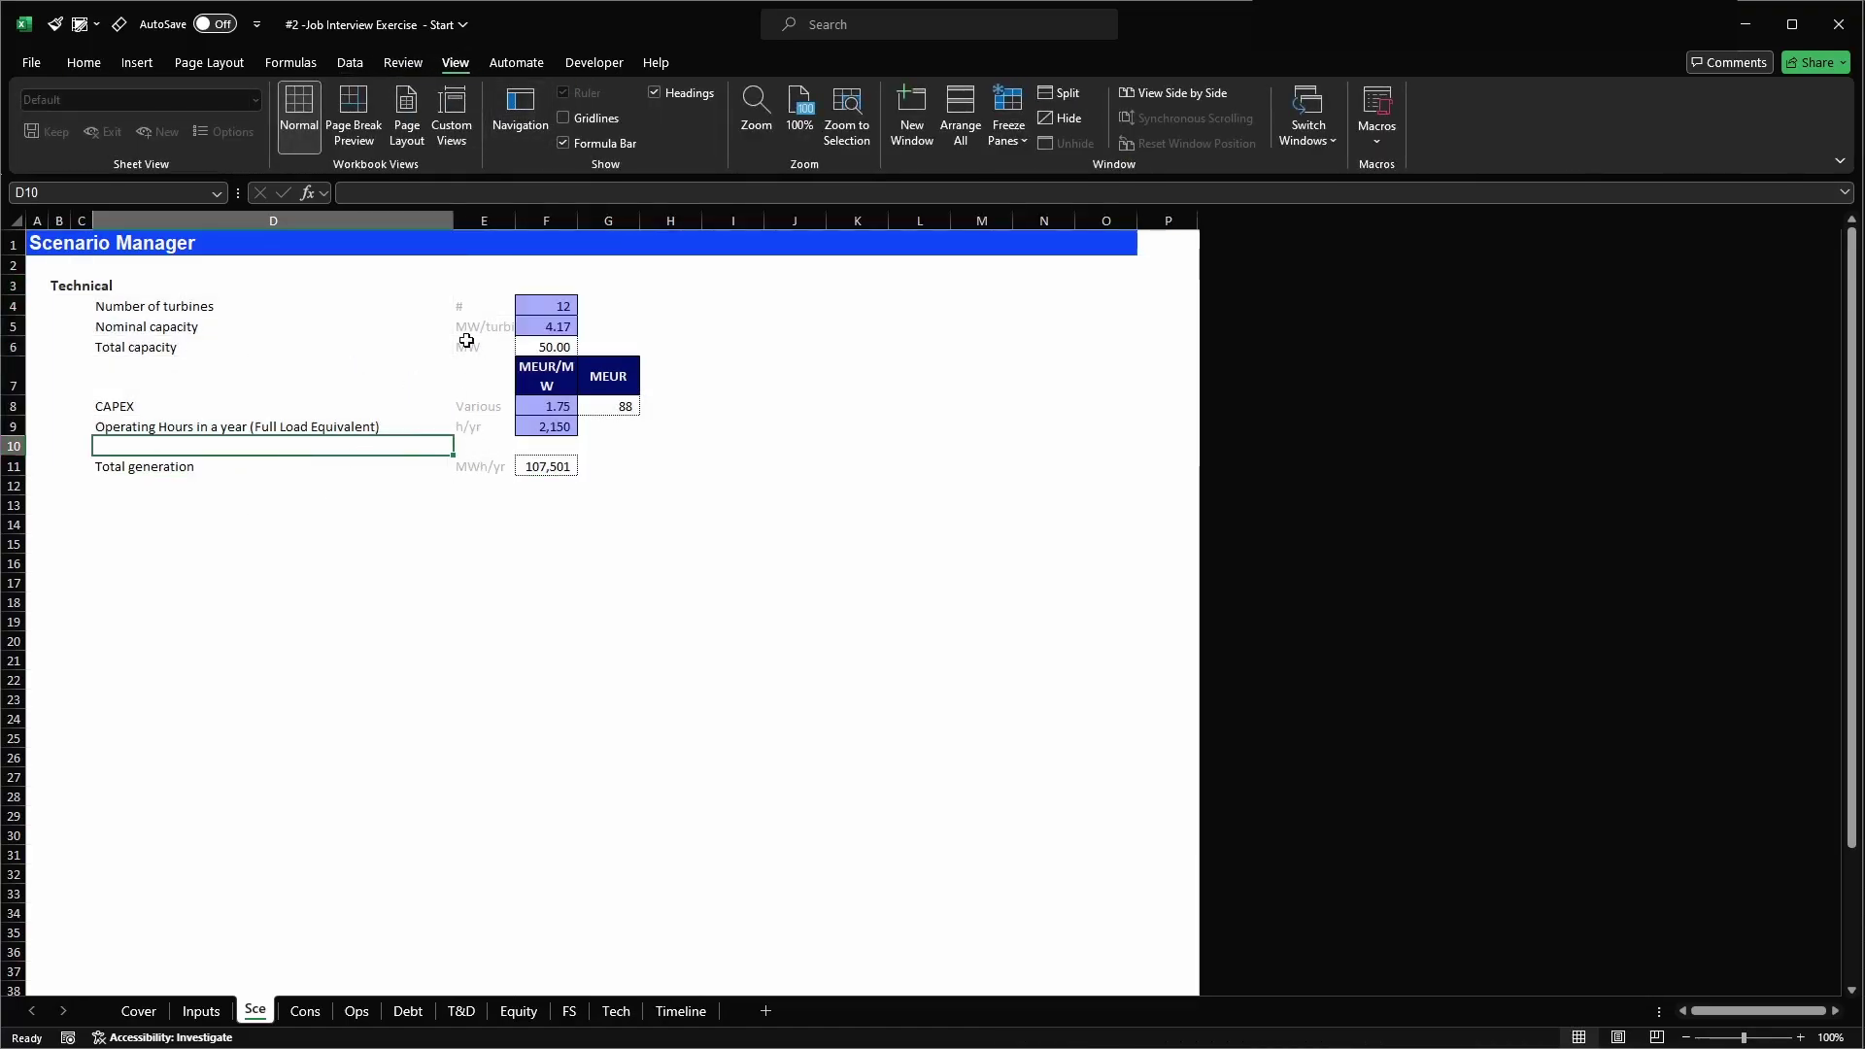
# - Widen columns E and F to fit the units and the MEUR/MW header, and autofit the height of row 7
pyautogui.doubleClick(516, 221)
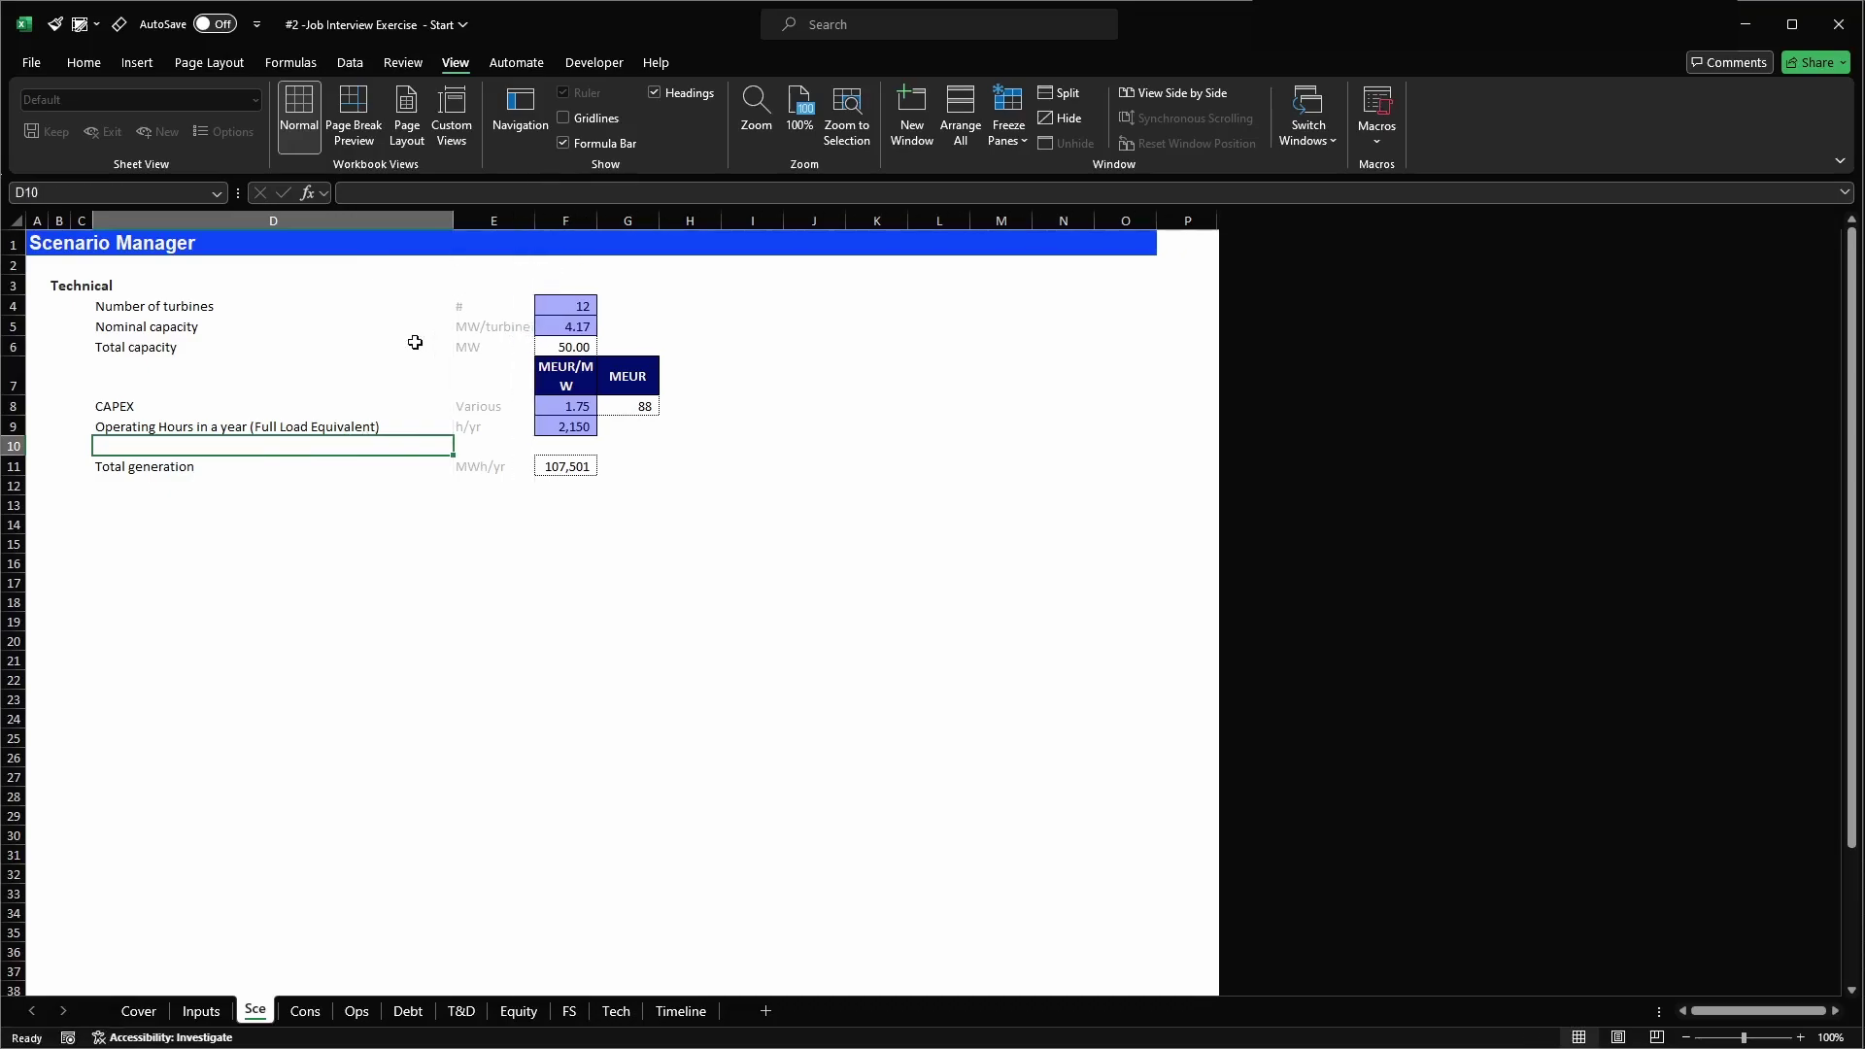
pyautogui.moveTo(598, 220); pyautogui.dragTo(626, 220)
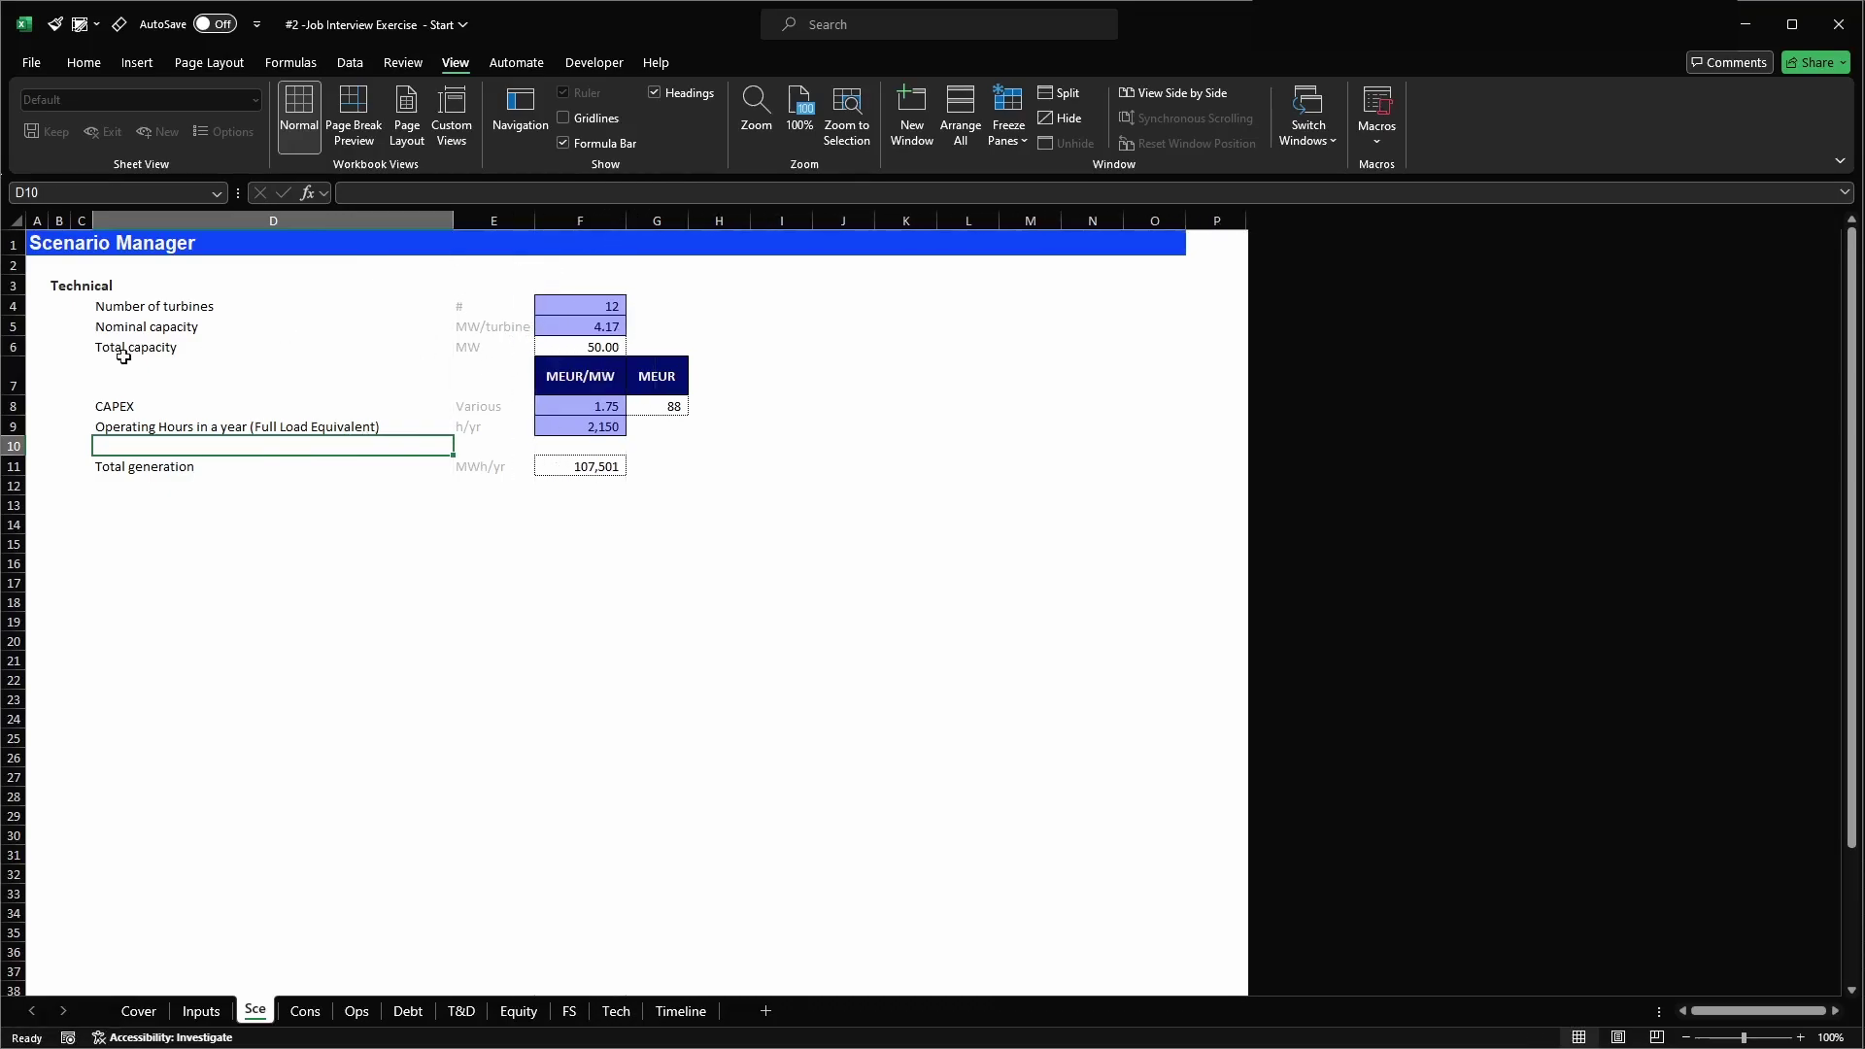
pyautogui.doubleClick(17, 393)
pyautogui.click(333, 479)
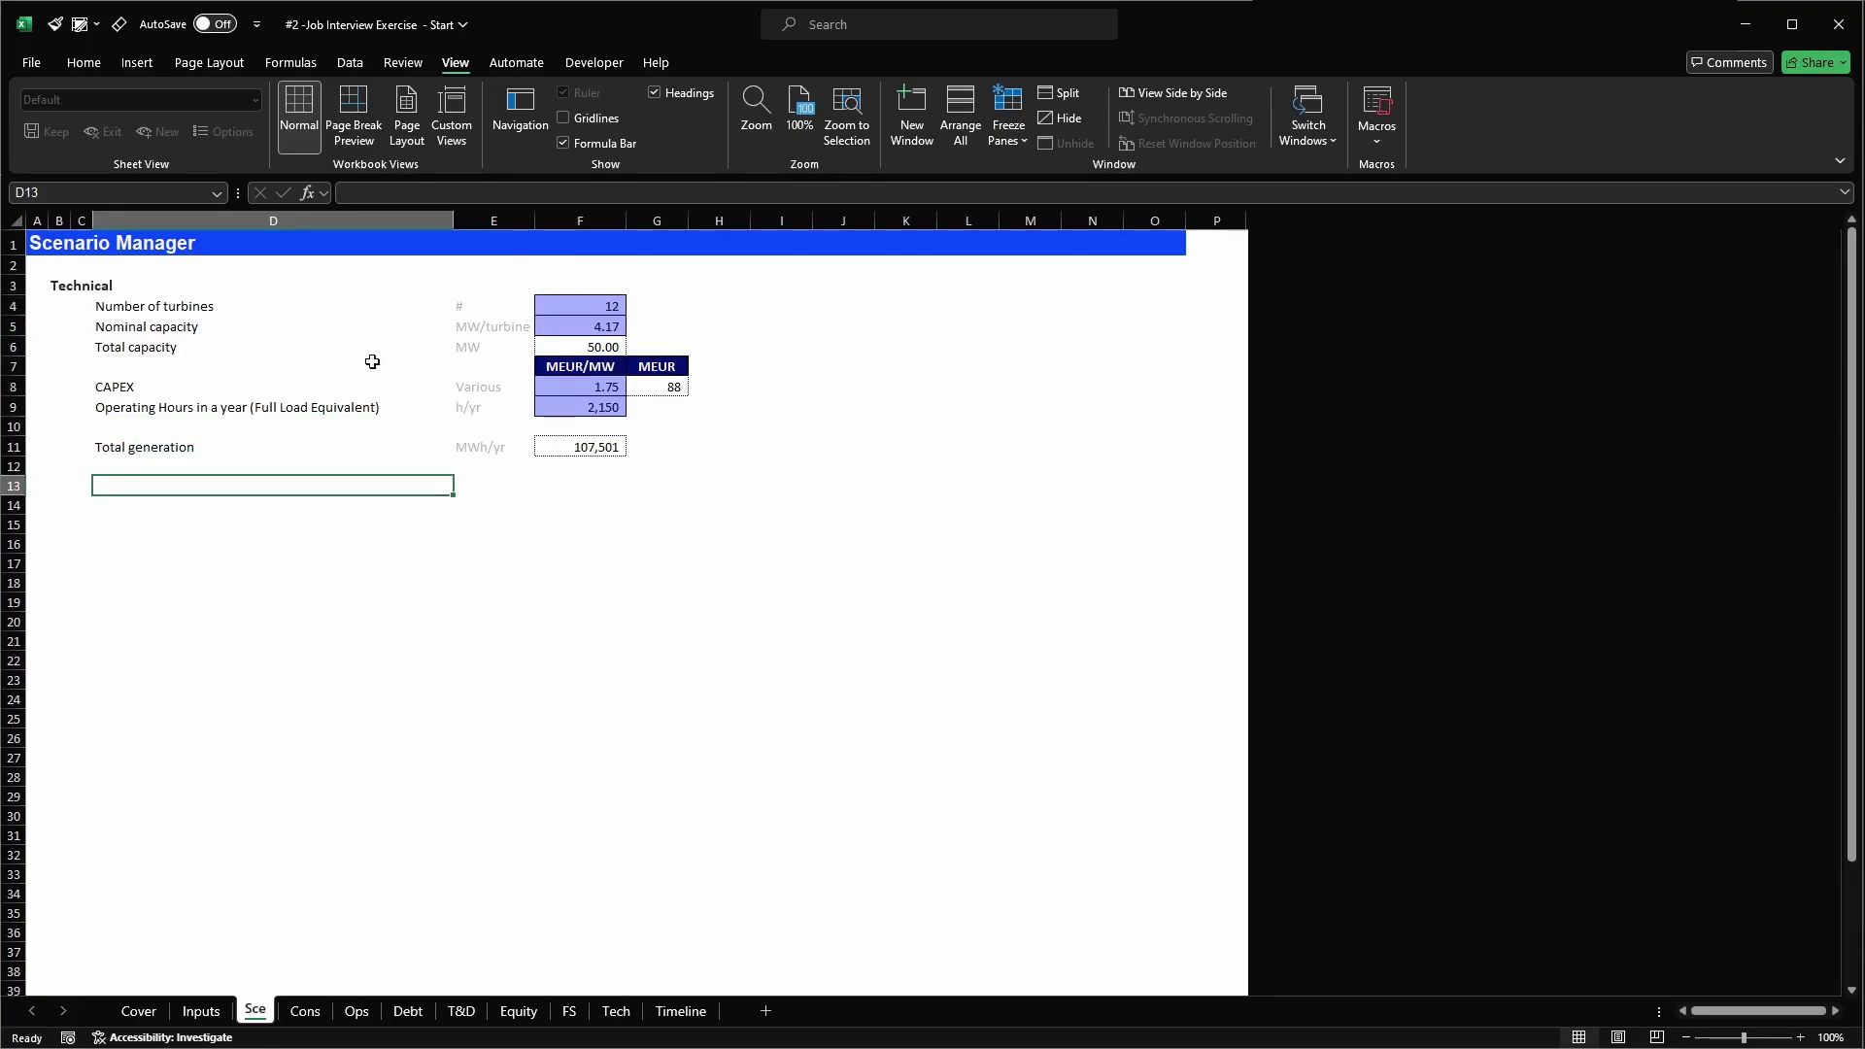
# - Enter the headers "Layout 1" in I3 and "Layout 2" in J3
pyautogui.click(788, 282)
pyautogui.write('Layout 1')
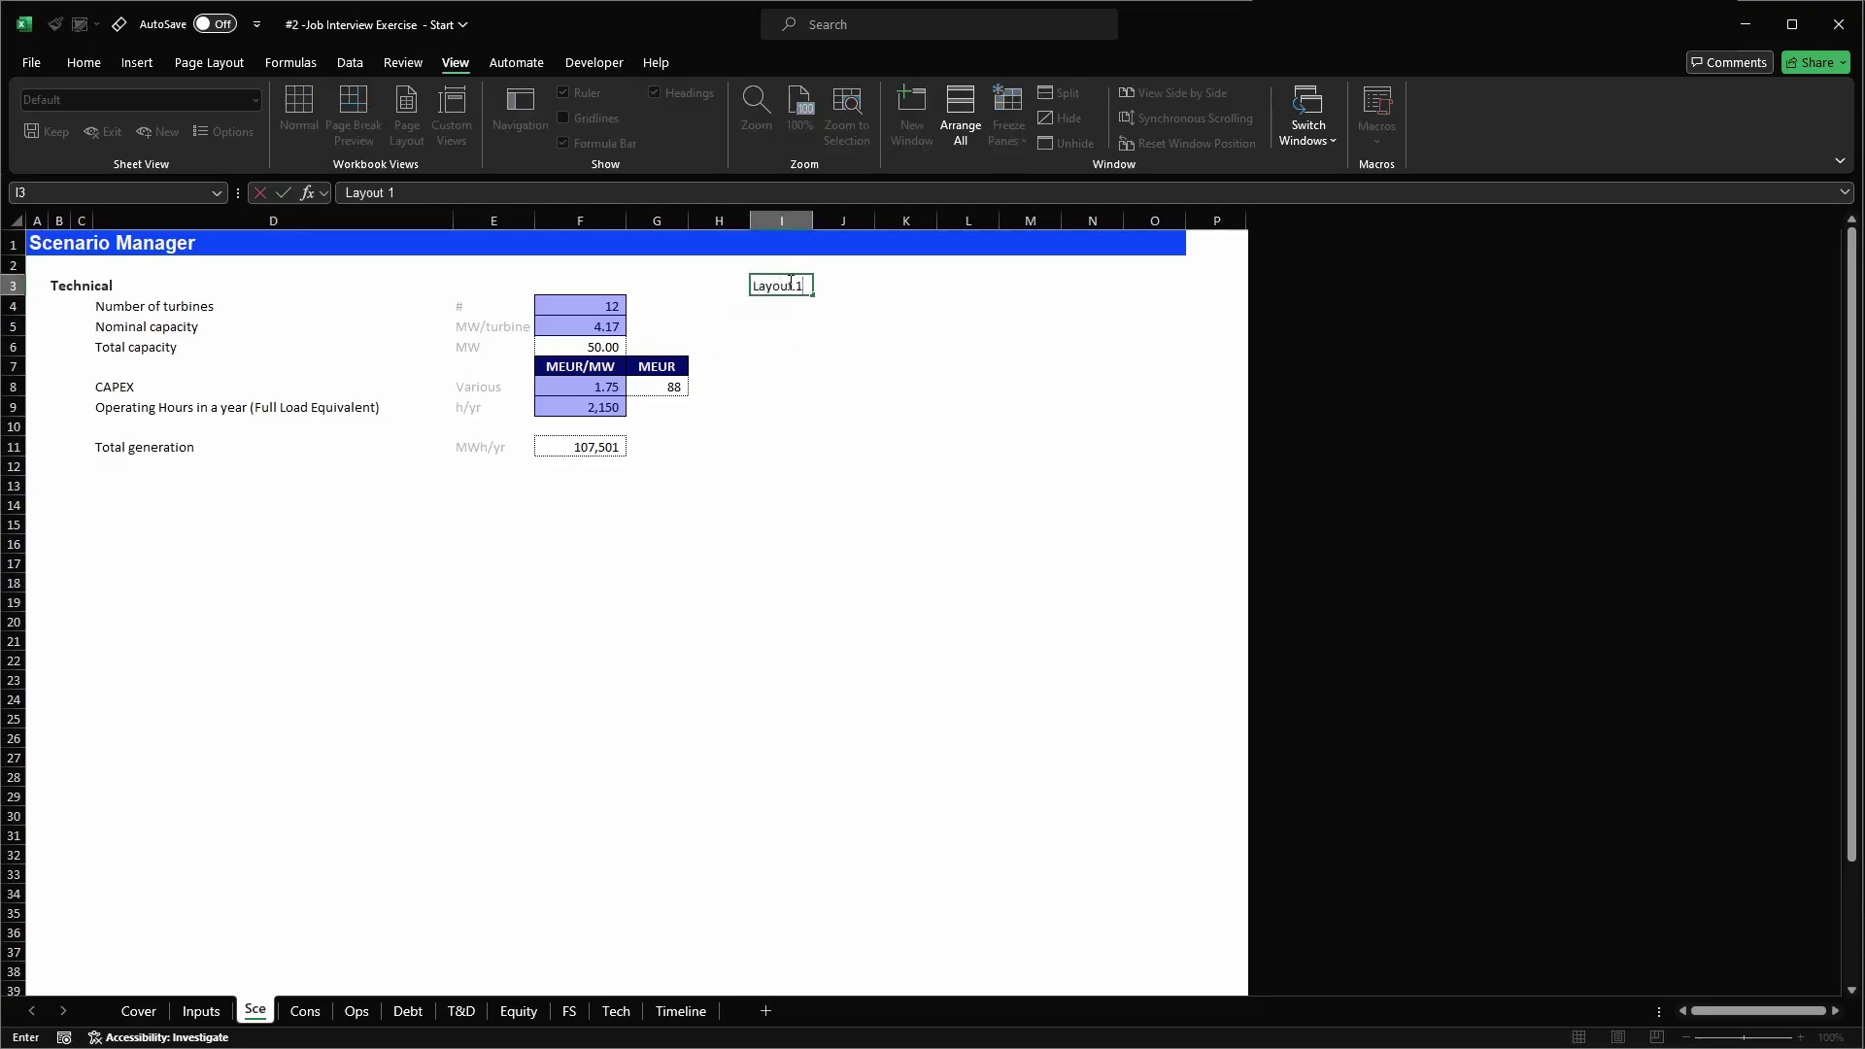
pyautogui.hotkey('ctrl', 'Return')
pyautogui.hotkey('ctrl', 'c')
pyautogui.press('Right')
pyautogui.press('Return')
pyautogui.press('F2')
pyautogui.write('2')
pyautogui.press('Return')
# - Extend the header series across to Layout 6 in N3 and apply the dark blue table header style to I3:N3
pyautogui.click(789, 284)
pyautogui.hotkey('shift', 'Right')
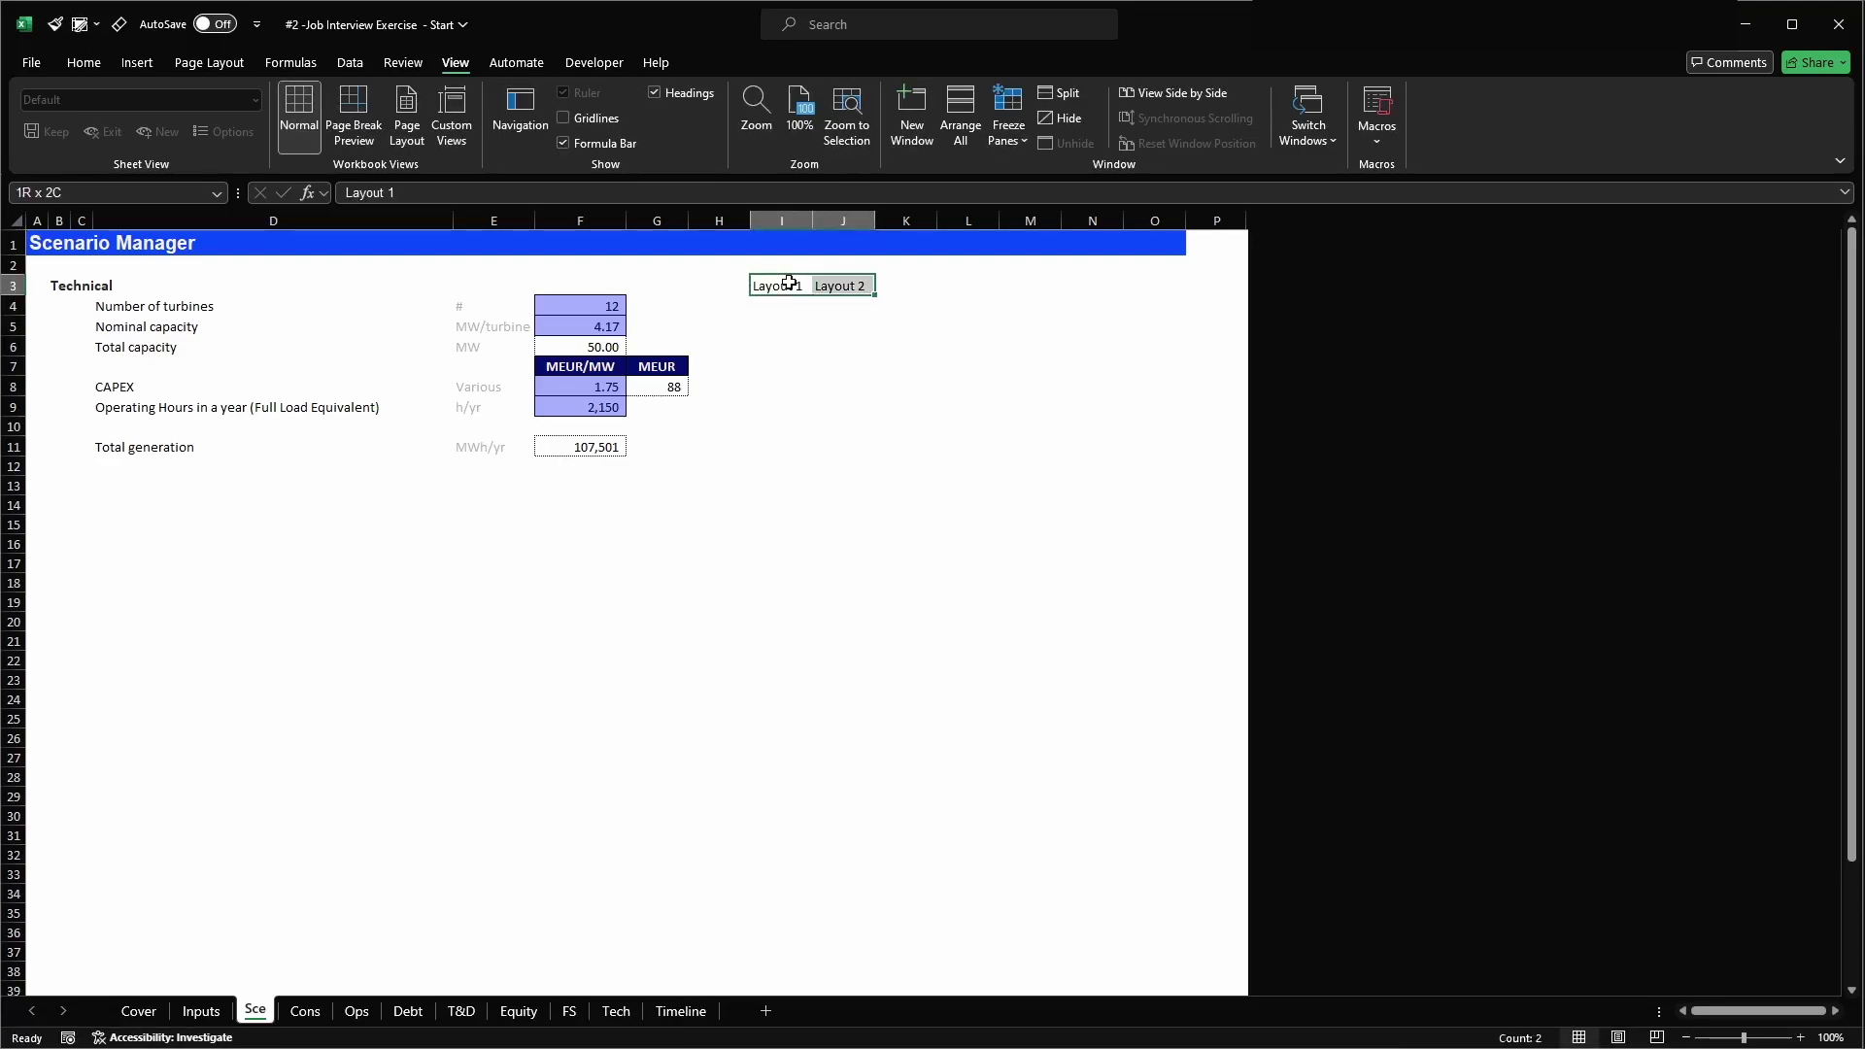
pyautogui.moveTo(878, 292); pyautogui.dragTo(1127, 297)
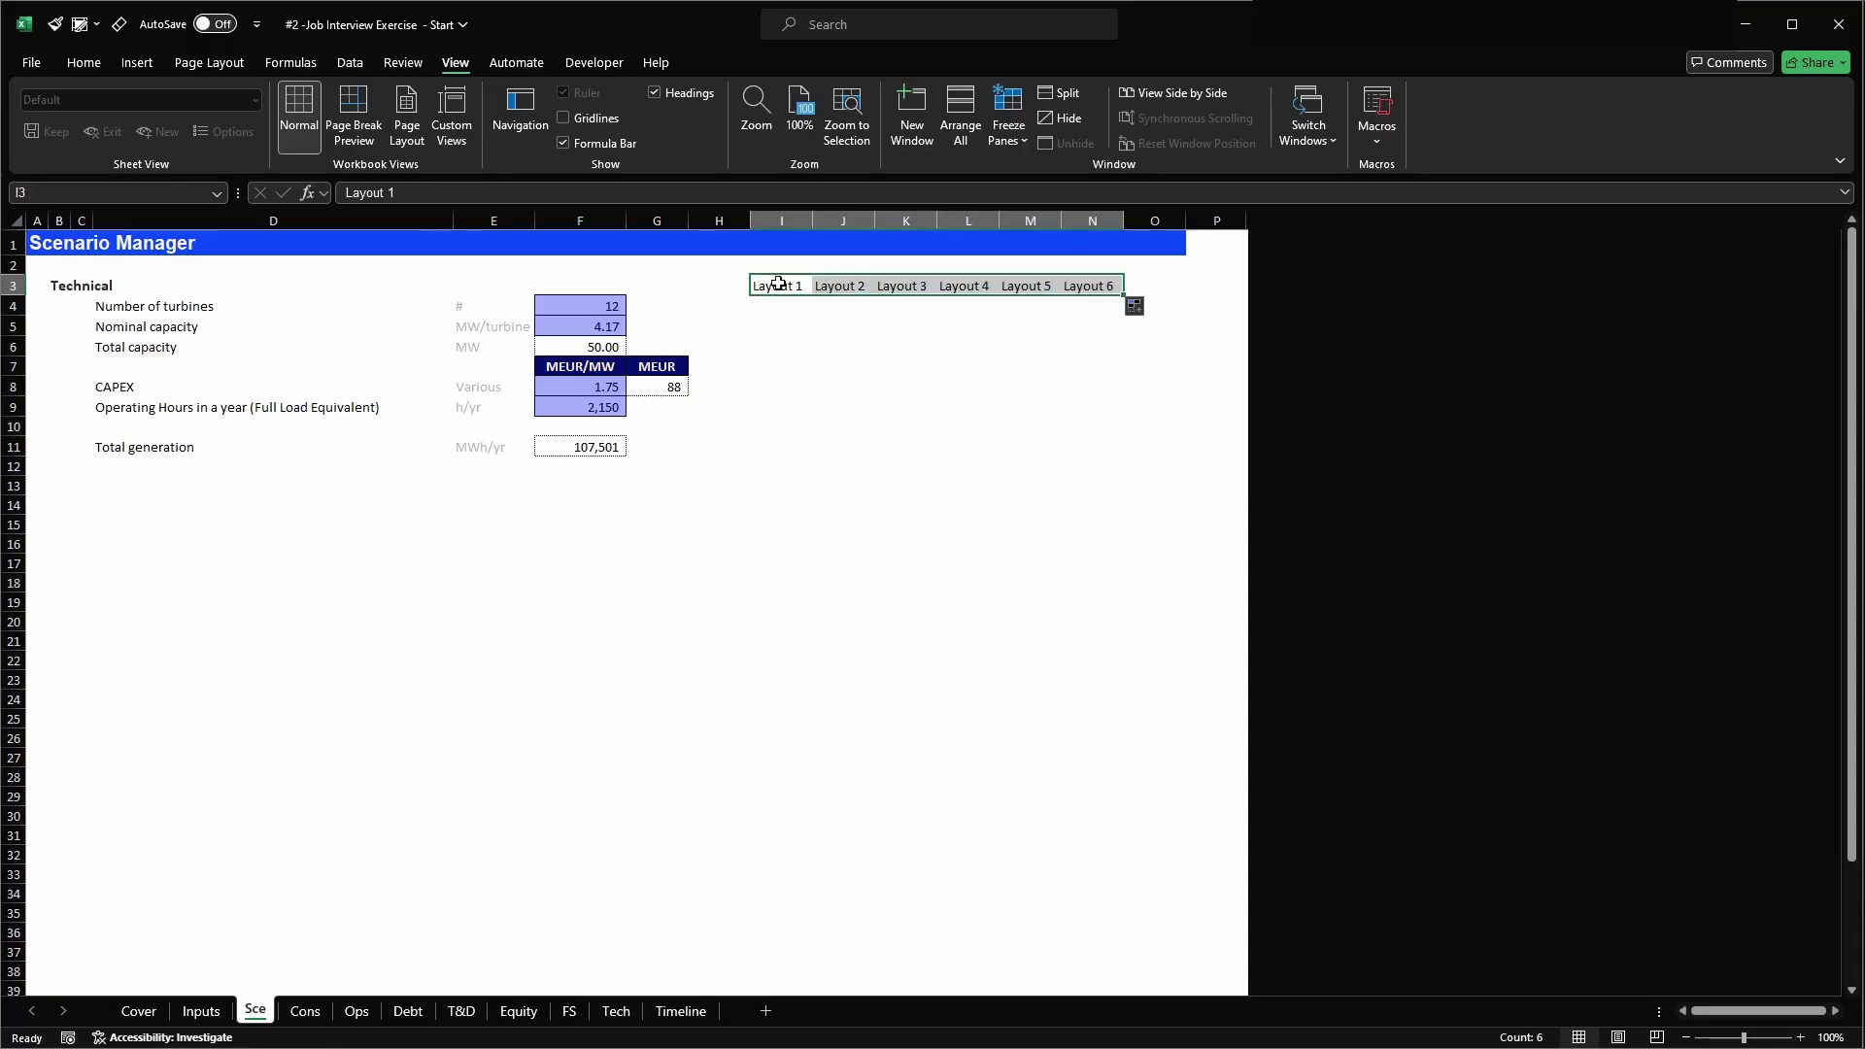
pyautogui.hotkey('alt', '2')
pyautogui.click(505, 165)
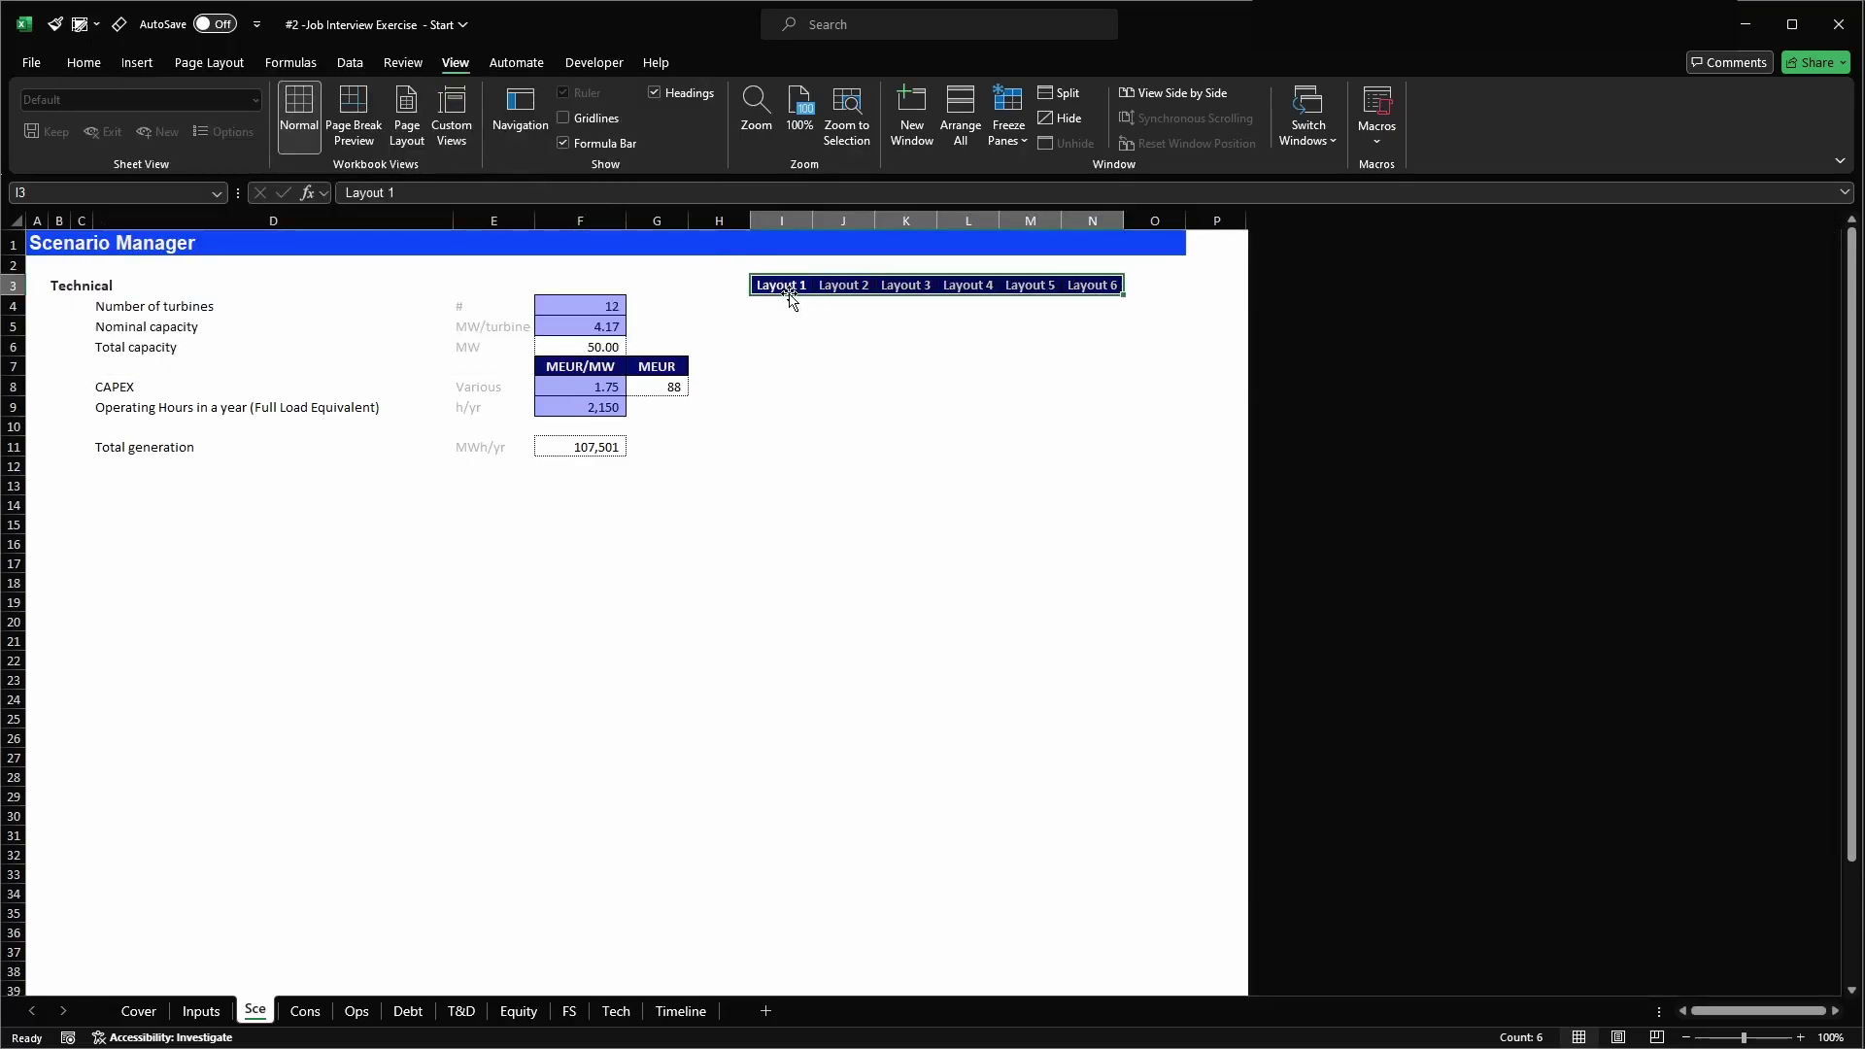
pyautogui.click(789, 294)
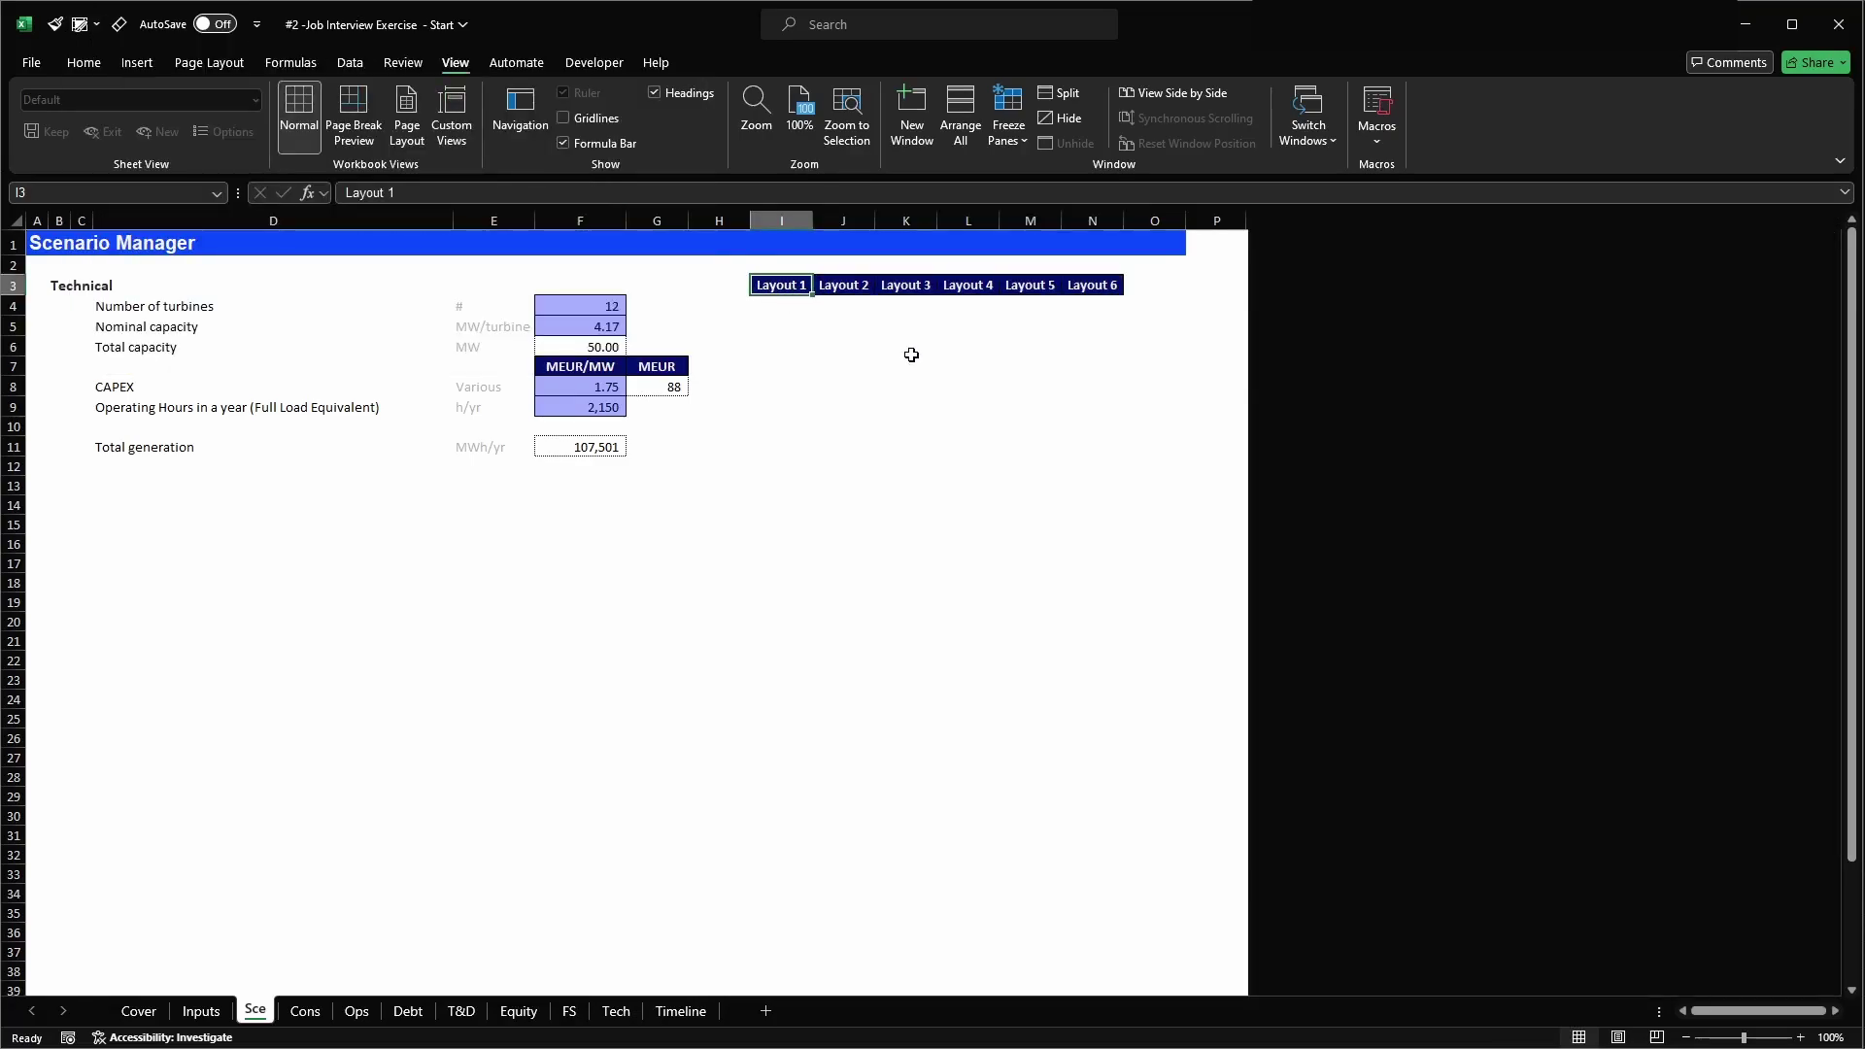
# - Copy the number of turbines and nominal capacity cells F4:F5 into the Layout 1 column at I4
pyautogui.press('Down')
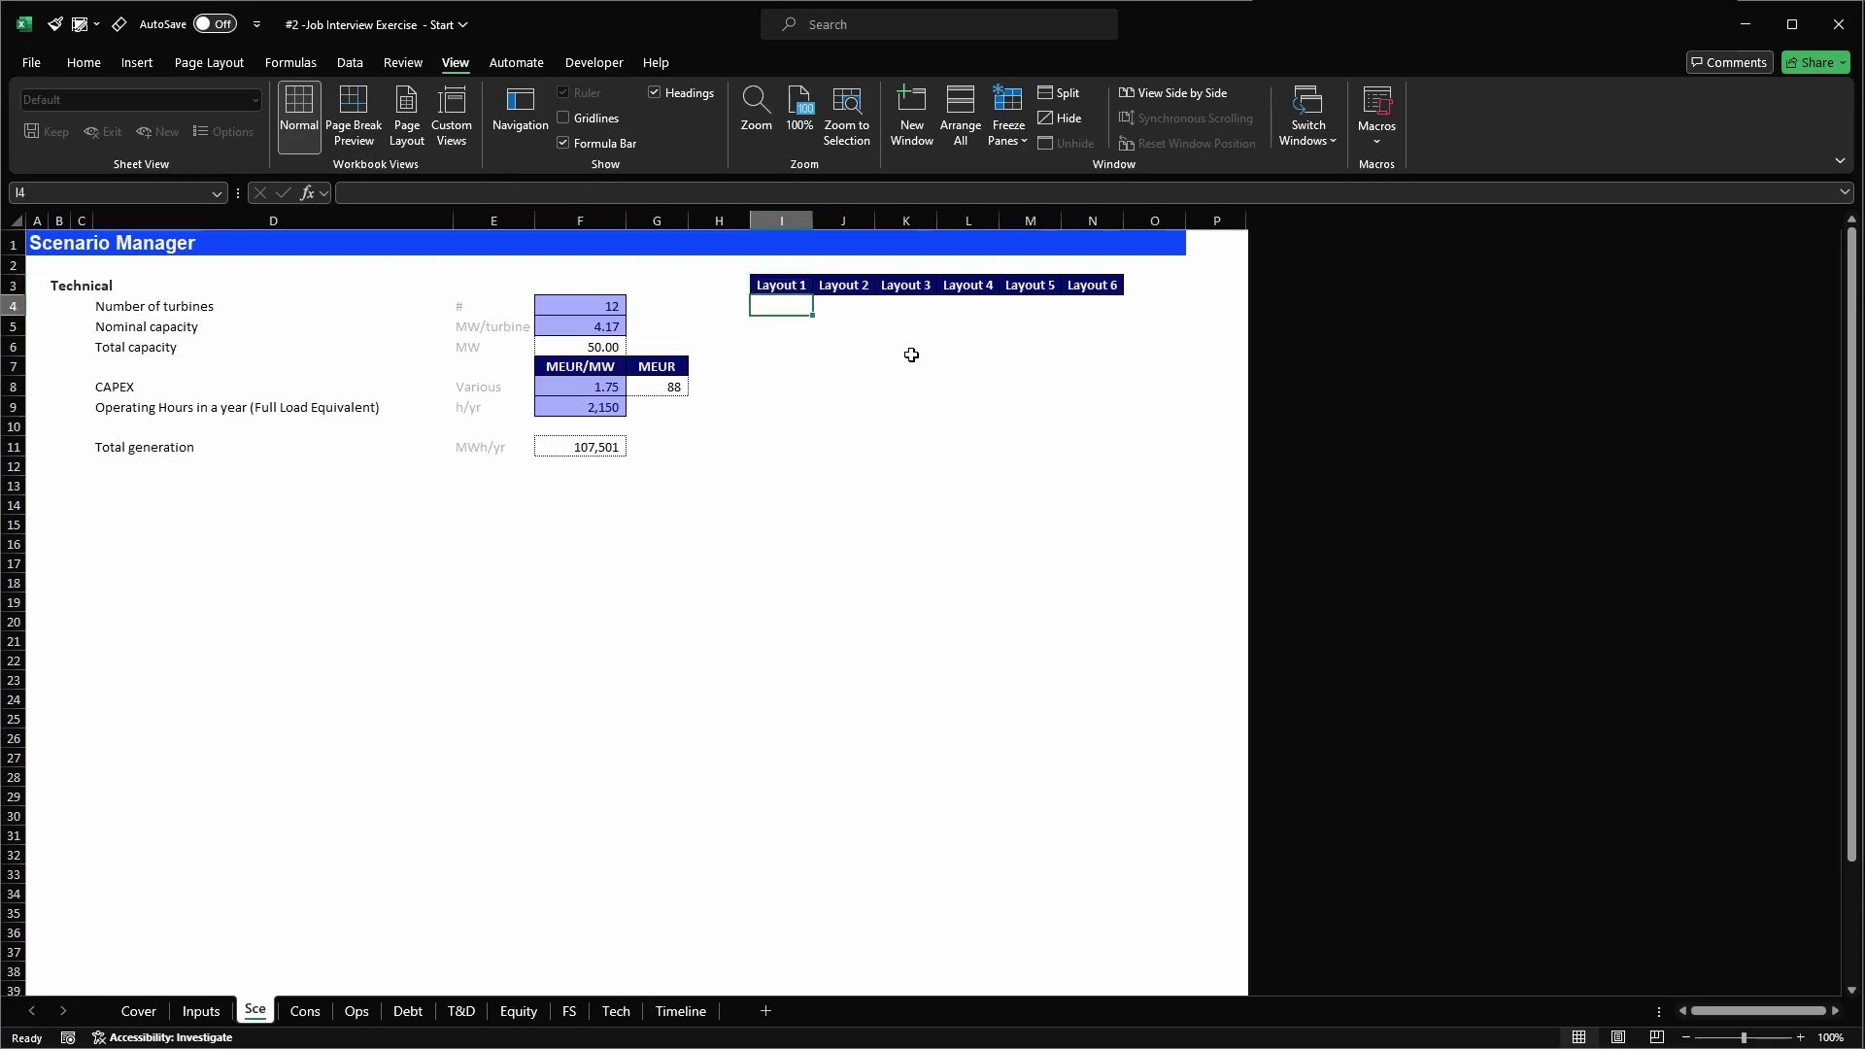
pyautogui.press('Left')
pyautogui.press('Left')
pyautogui.press('Left')
pyautogui.hotkey('shift', 'Down')
pyautogui.hotkey('ctrl', 'c')
pyautogui.press('Right')
pyautogui.press('Right')
pyautogui.press('Right')
pyautogui.press('Return')
# - Copy the CAPEX and operating hours cells F8:F9 into the Layout 1 column at I8
pyautogui.press('Left')
pyautogui.press('Left')
pyautogui.press('Down')
pyautogui.press('Down')
pyautogui.press('Left')
pyautogui.press('Down')
pyautogui.press('Down')
pyautogui.hotkey('shift', 'Down')
pyautogui.hotkey('ctrl', 'c')
pyautogui.press('Right')
pyautogui.press('Right')
pyautogui.press('Right')
pyautogui.press('Return')
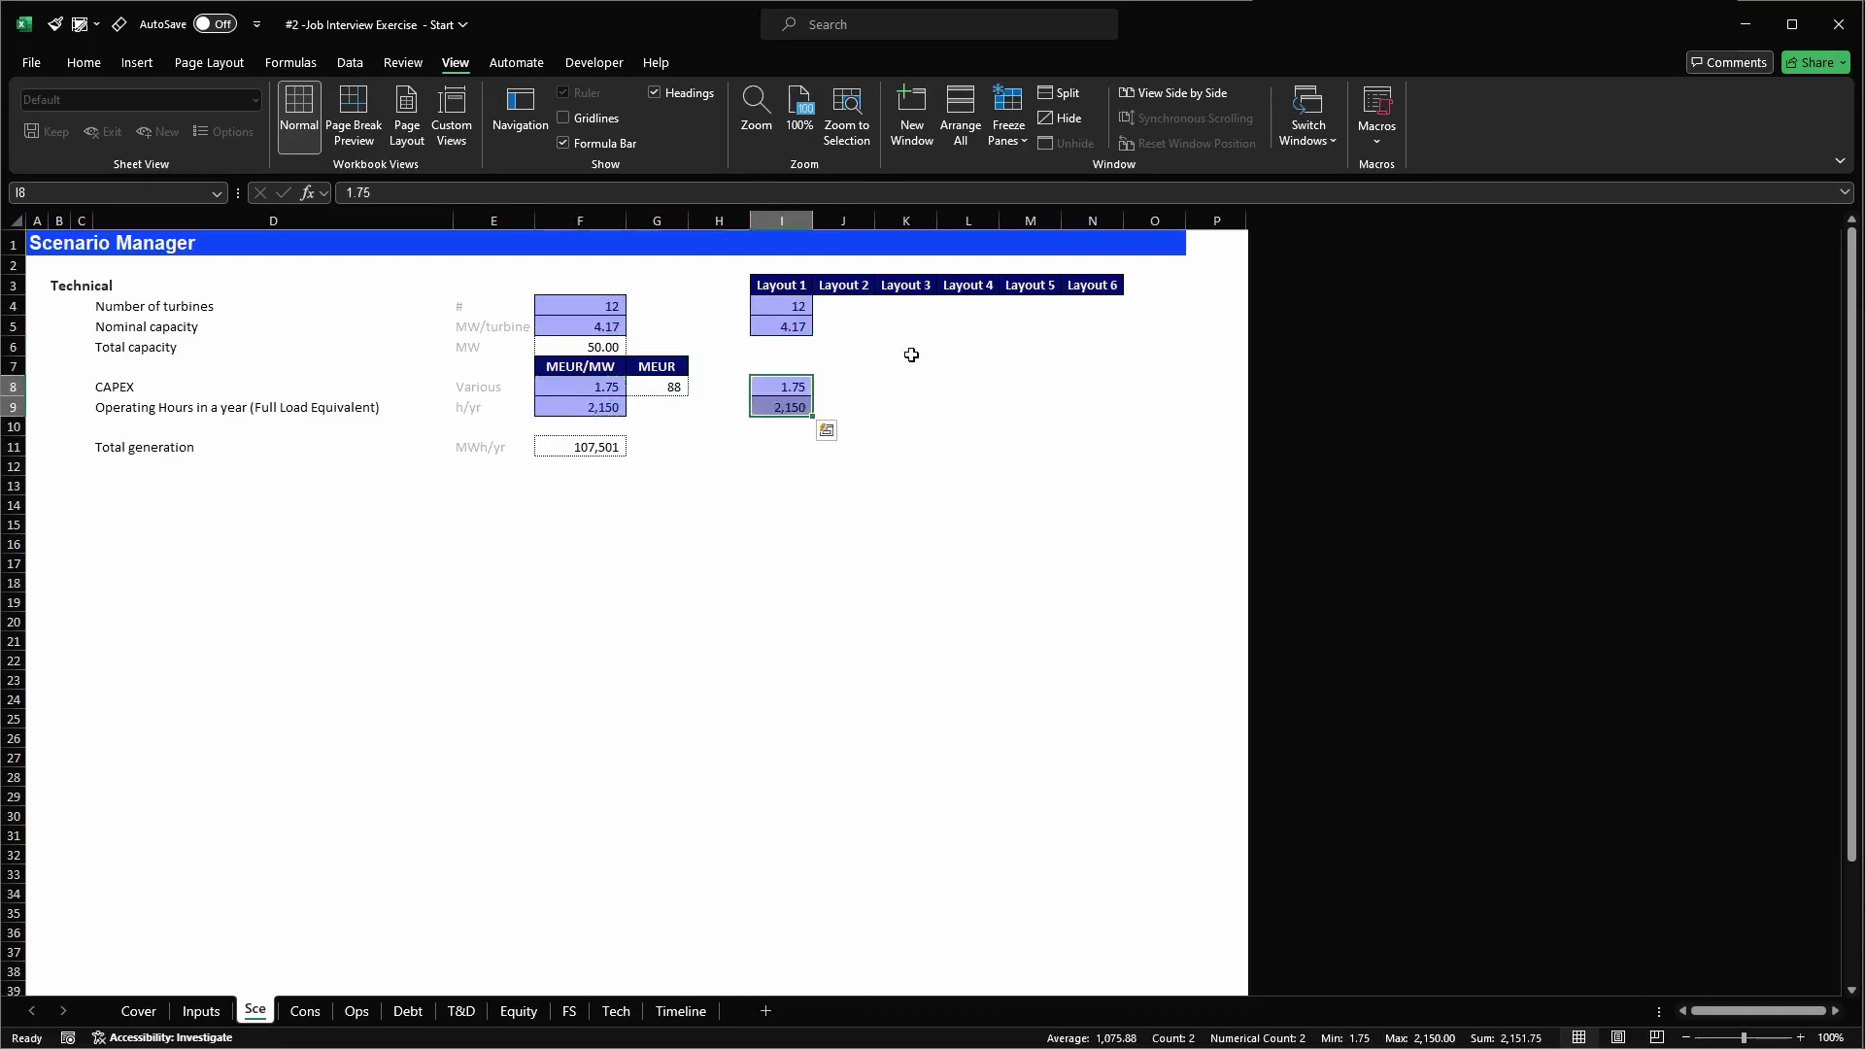
# - Copy the Layout 1 inputs I4:I9 across the Layout 2 to Layout 6 columns, through column N
pyautogui.press('Up')
pyautogui.press('Up')
pyautogui.press('Up')
pyautogui.press('Up')
pyautogui.hotkey('shift', 'Down')
pyautogui.hotkey('shift', 'Down')
pyautogui.hotkey('shift', 'Down')
pyautogui.hotkey('shift', 'Down')
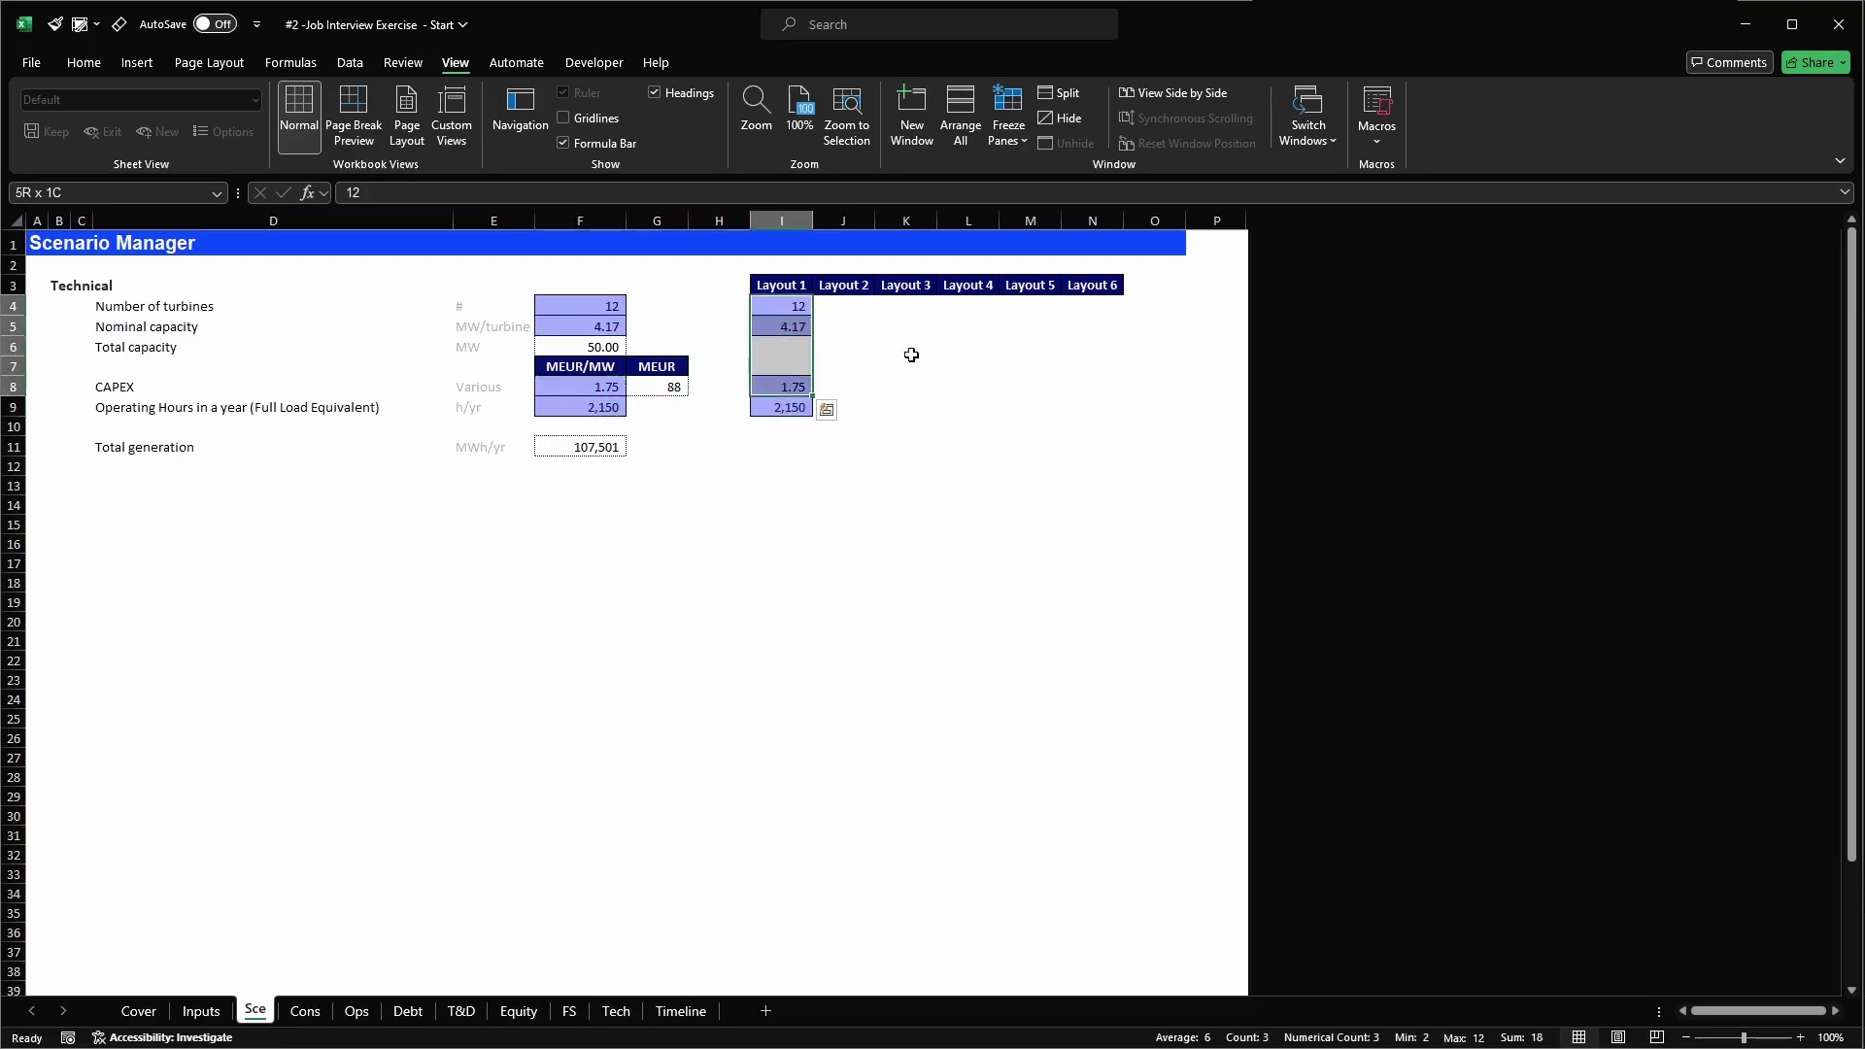
pyautogui.hotkey('shift', 'Down')
pyautogui.hotkey('ctrl', 'c')
pyautogui.hotkey('shift', 'Right')
pyautogui.hotkey('shift', 'Right')
pyautogui.hotkey('shift', 'Right')
pyautogui.hotkey('shift', 'Right')
pyautogui.hotkey('shift', 'Right')
pyautogui.press('Return')
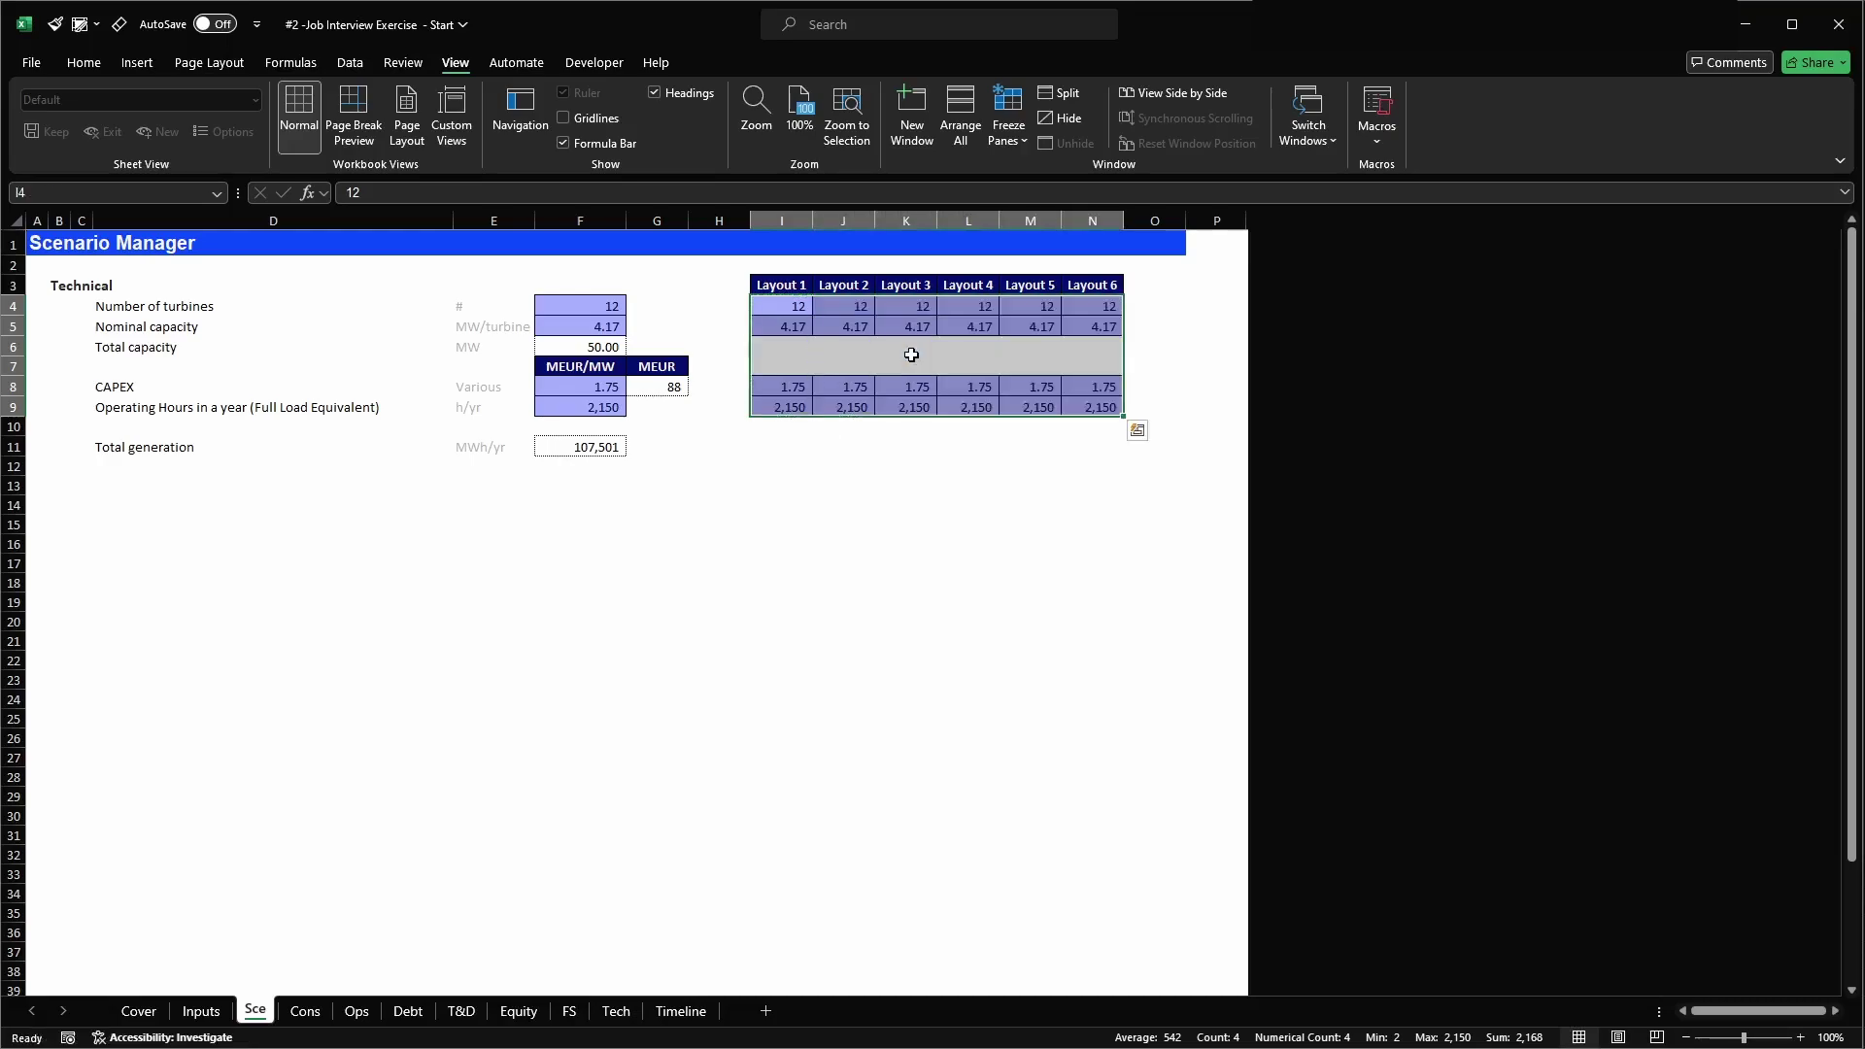
pyautogui.hotkey('shift', 'BackSpace')
# - Using the case PDF, set Layout 2 to 6 turbines, 7.5 MW nominal capacity, CAPEX 2 and 2200 operating hours
pyautogui.press('Right')
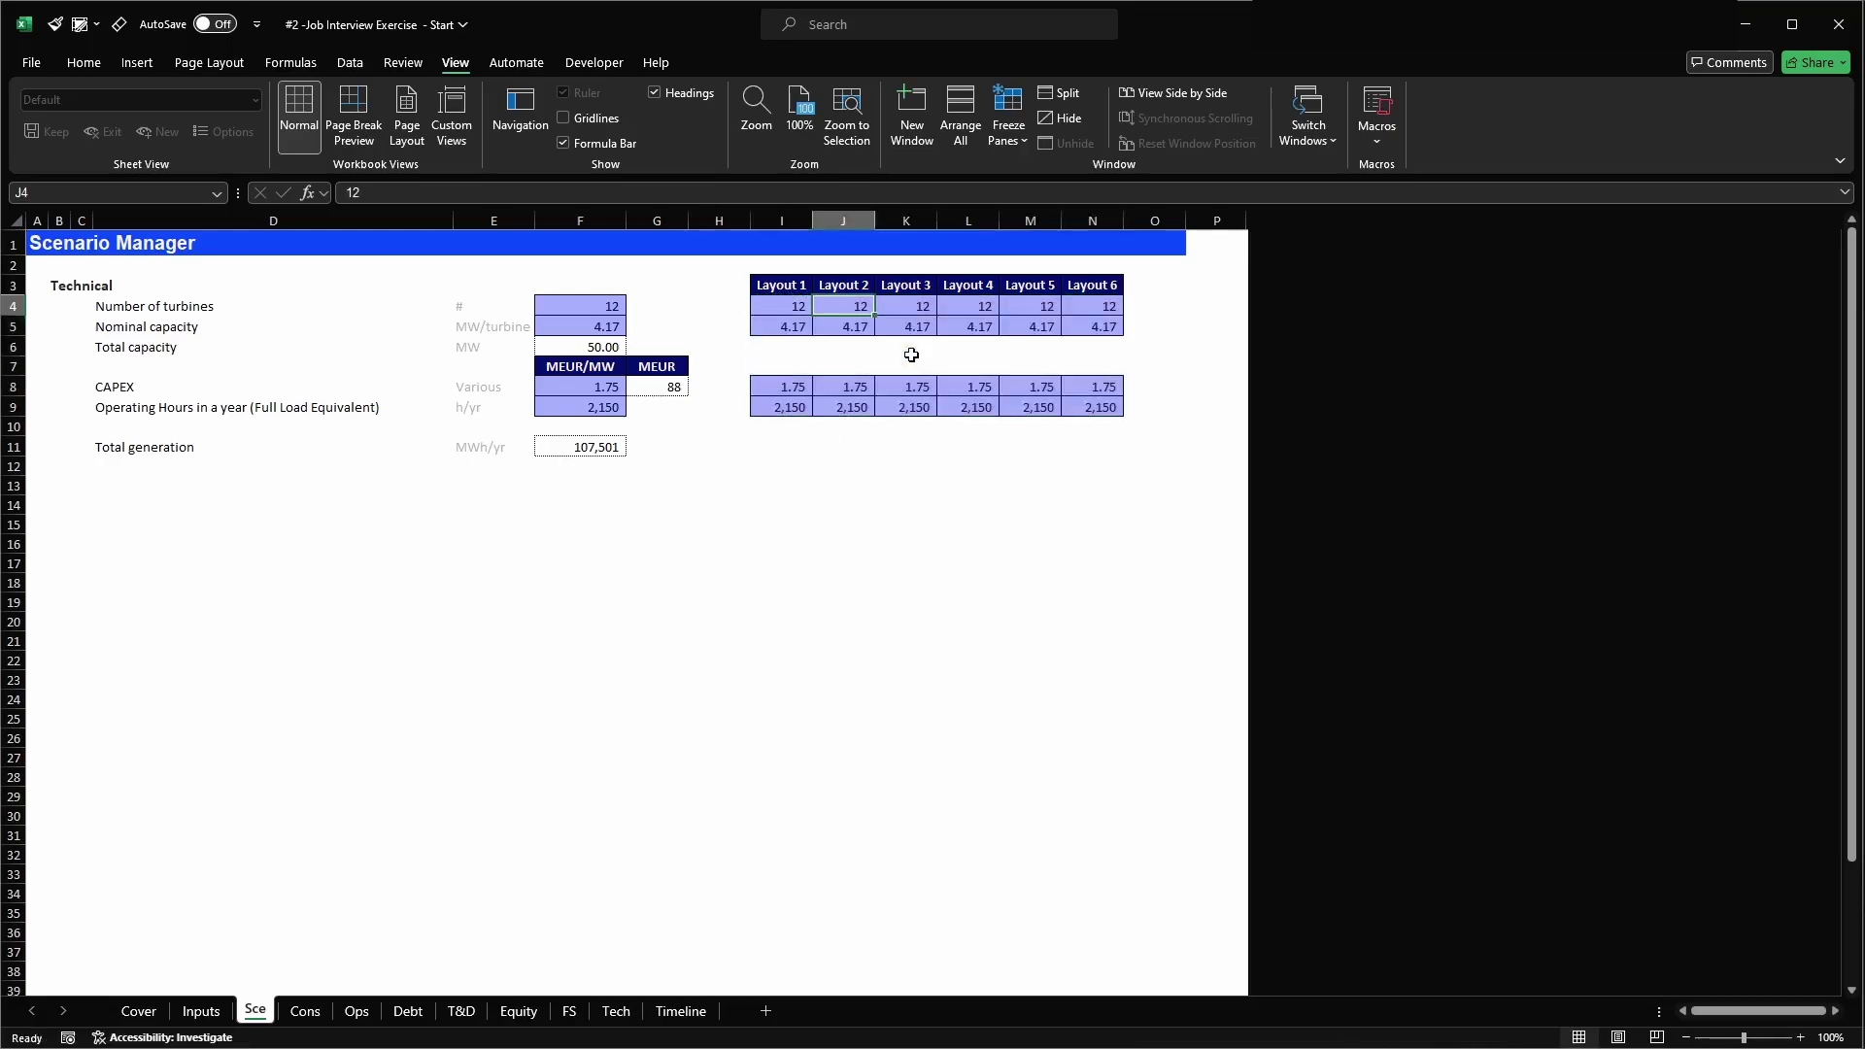
pyautogui.hotkey('alt', 'Tab')
pyautogui.hotkey('alt', 'Tab')
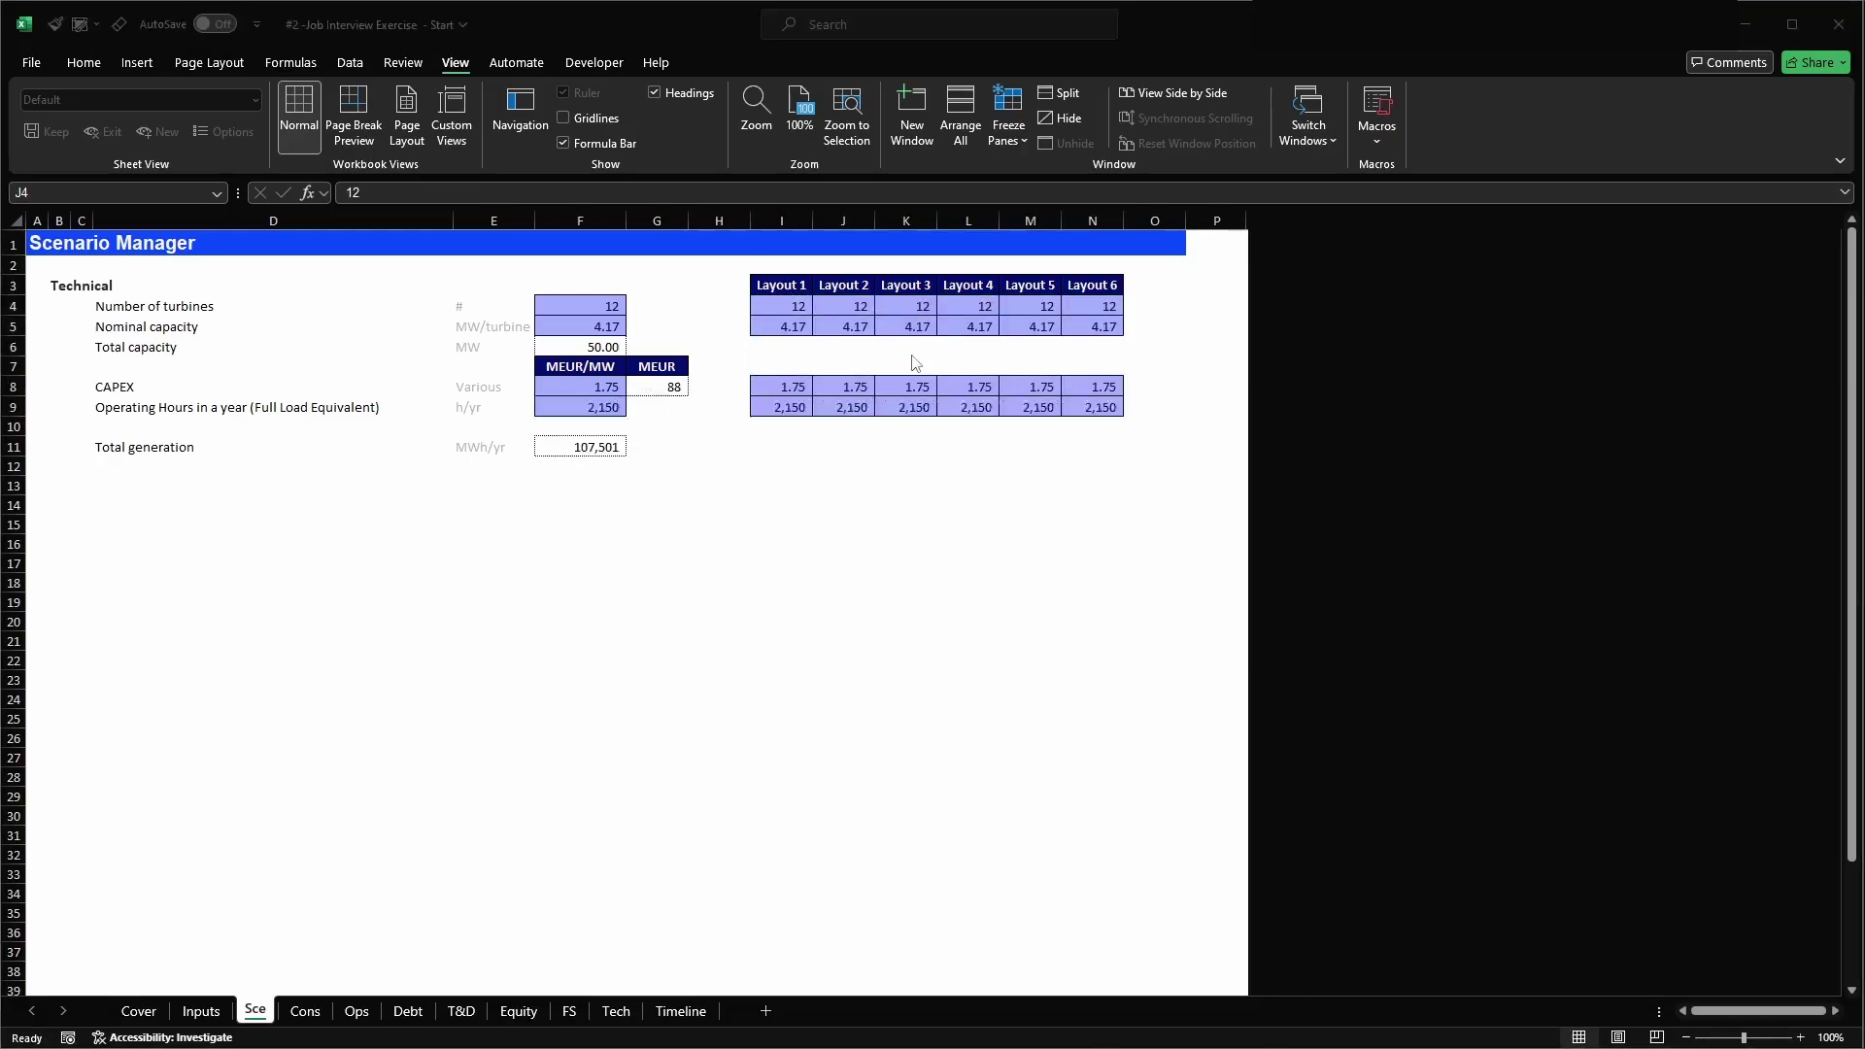
pyautogui.hotkey('alt', 'Tab')
pyautogui.write('6')
pyautogui.press('Return')
pyautogui.write('7.5')
pyautogui.press('Return')
pyautogui.press('Return')
pyautogui.press('Return')
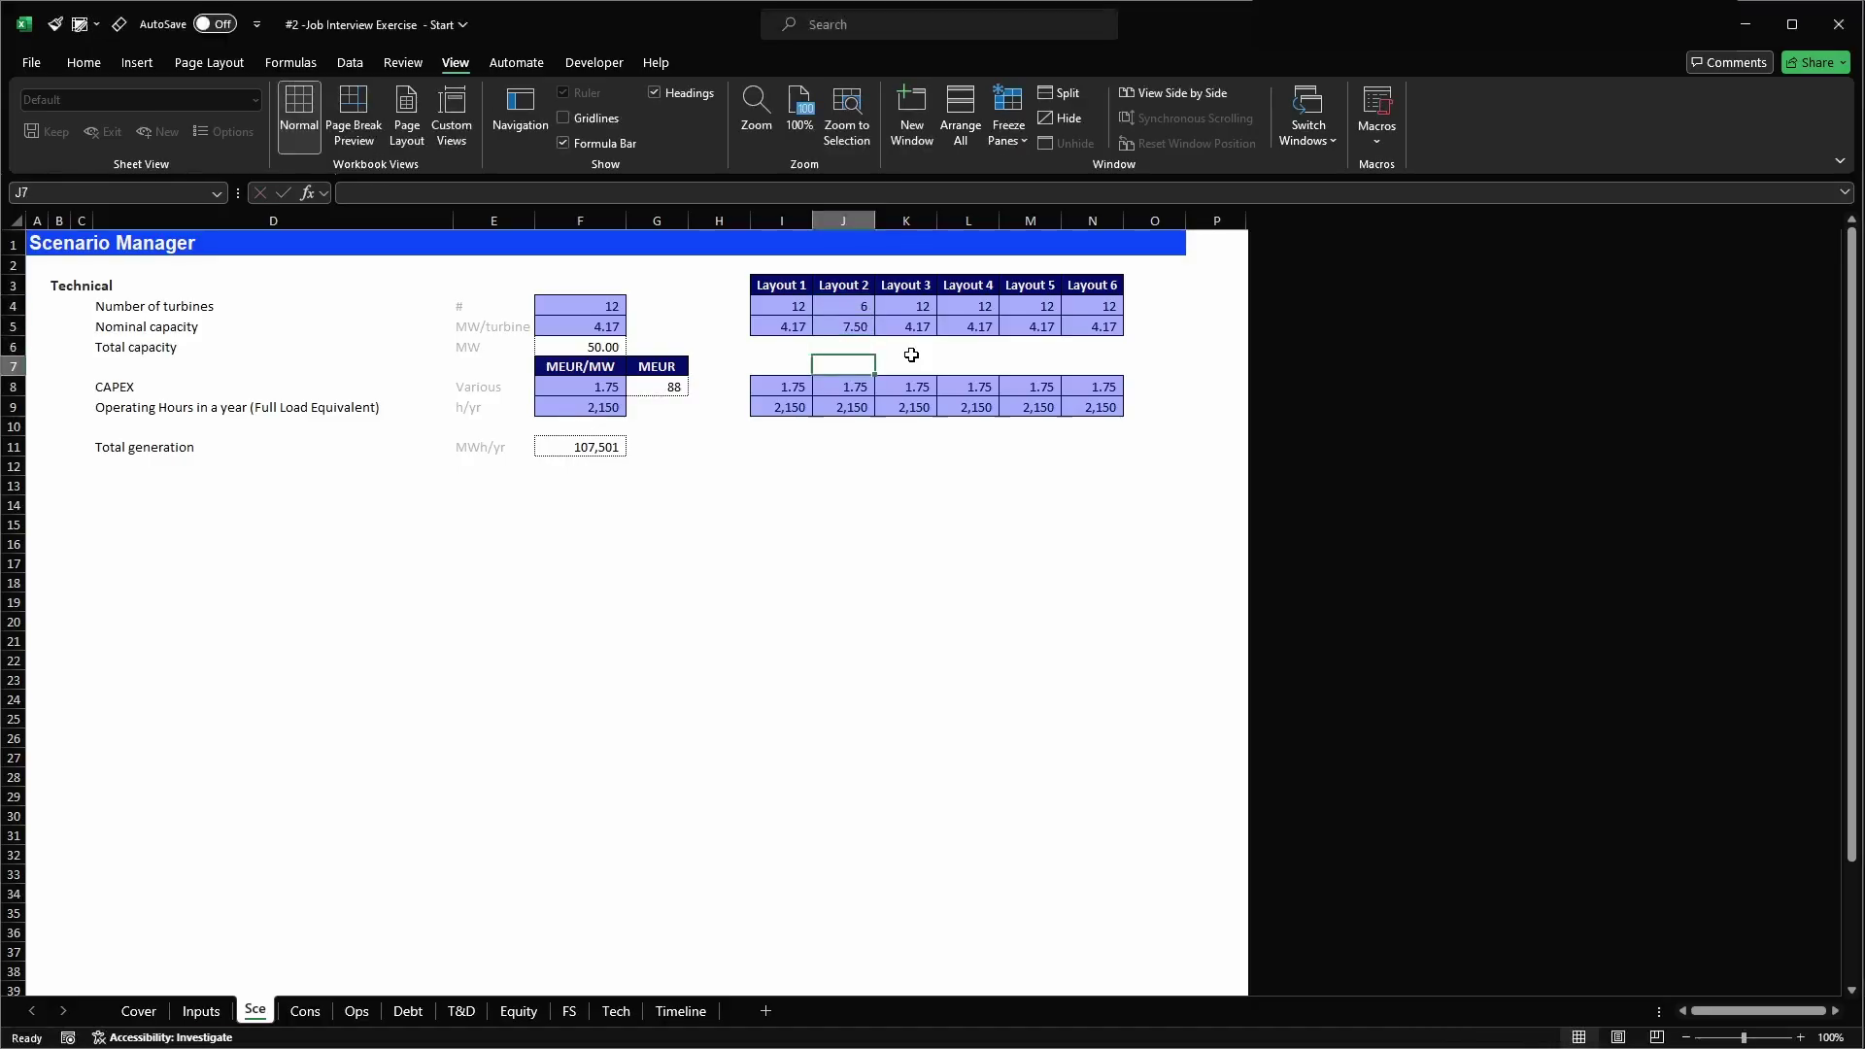
pyautogui.write('2')
pyautogui.press('Return')
pyautogui.write('2200')
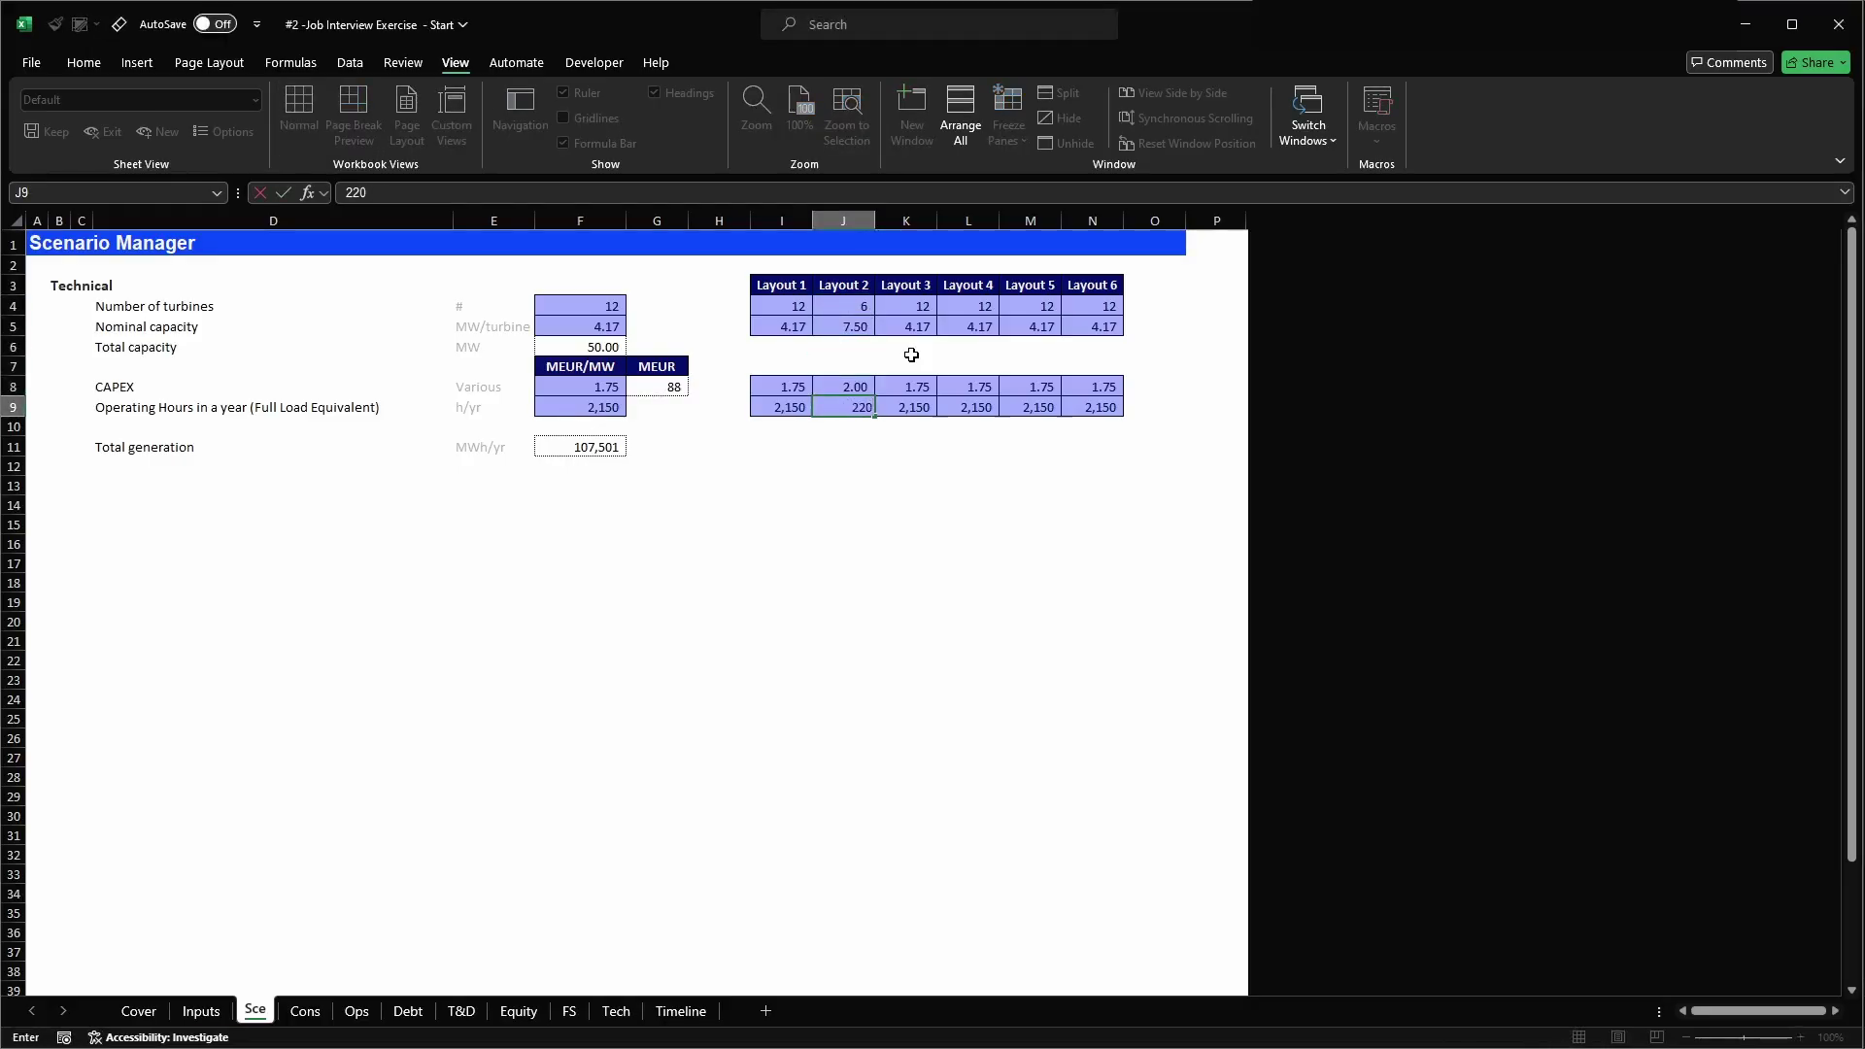
pyautogui.press('Return')
# - Clear the placeholder inputs of Layout 3 to Layout 6 in K4:N9
pyautogui.press('Up')
pyautogui.press('Right')
pyautogui.hotkey('shift', 'Up')
pyautogui.hotkey('shift', 'Up')
pyautogui.hotkey('shift', 'Up')
pyautogui.hotkey('shift', 'Up')
pyautogui.hotkey('shift', 'Up')
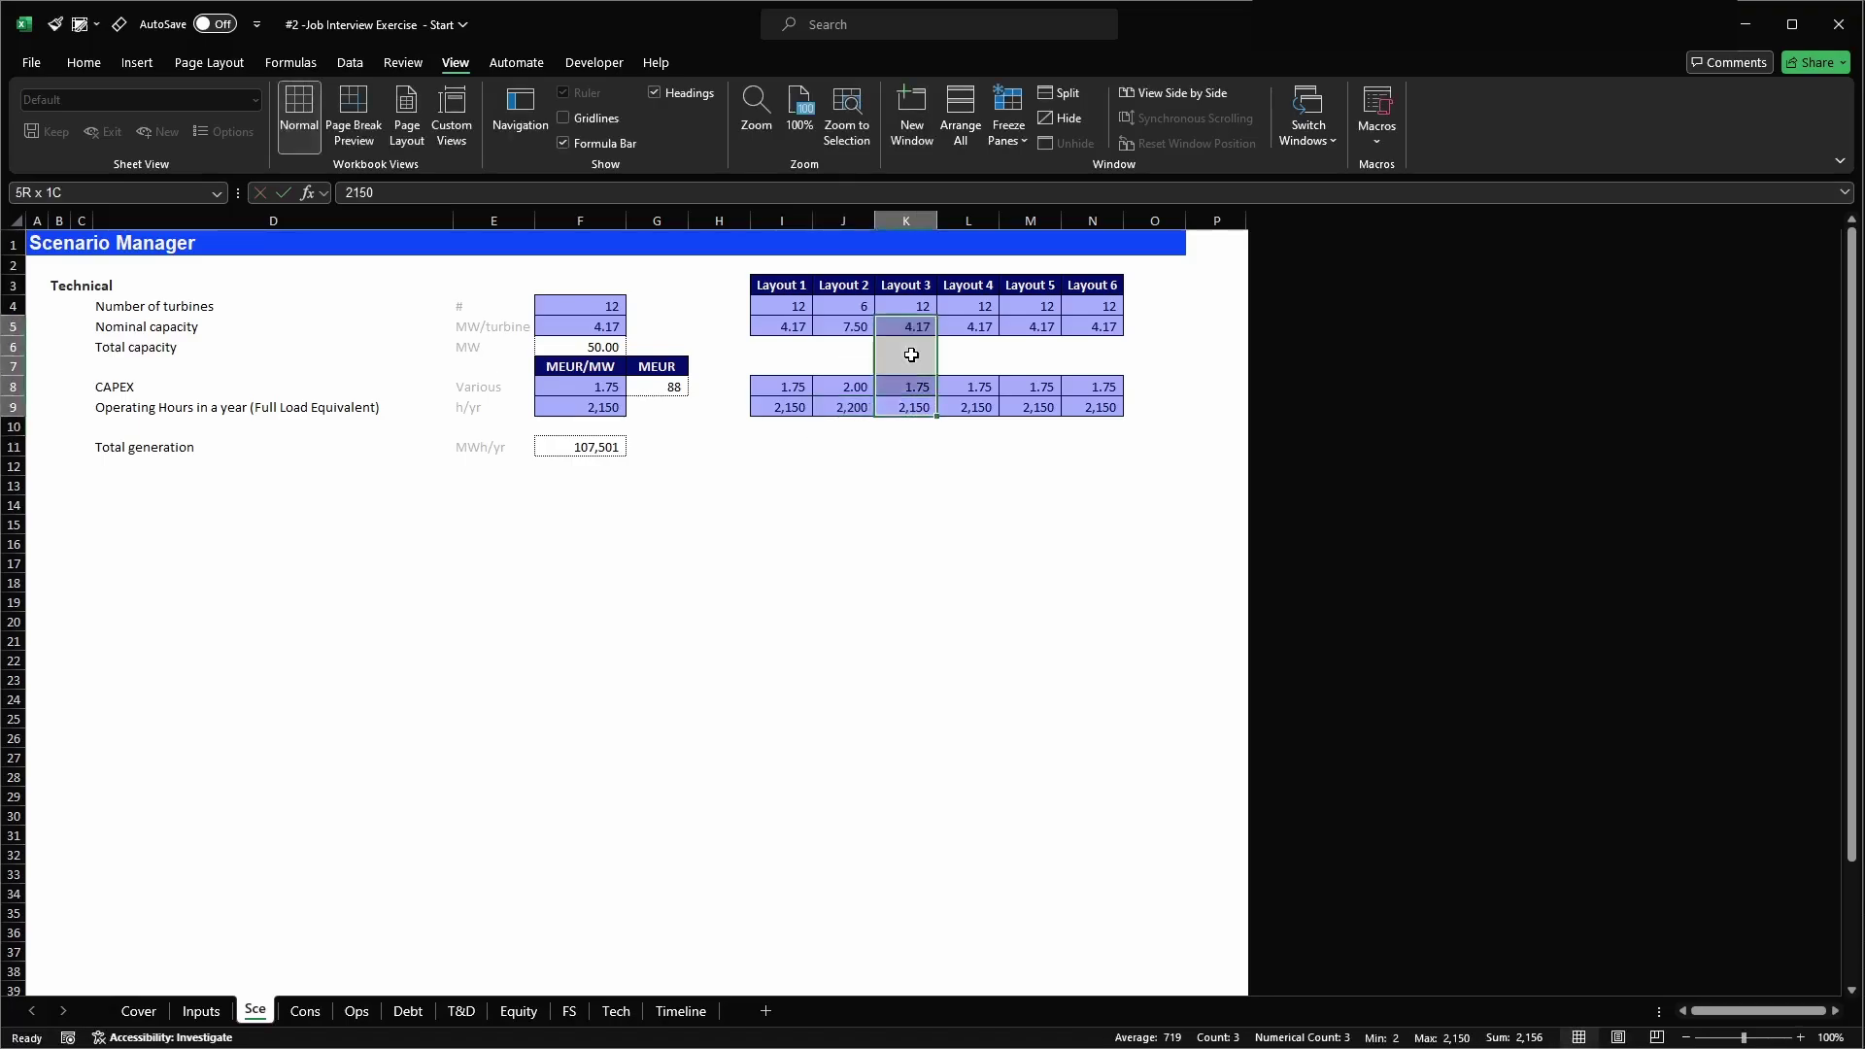
pyautogui.hotkey('shift', 'Right')
pyautogui.hotkey('shift', 'Right')
pyautogui.hotkey('shift', 'Right')
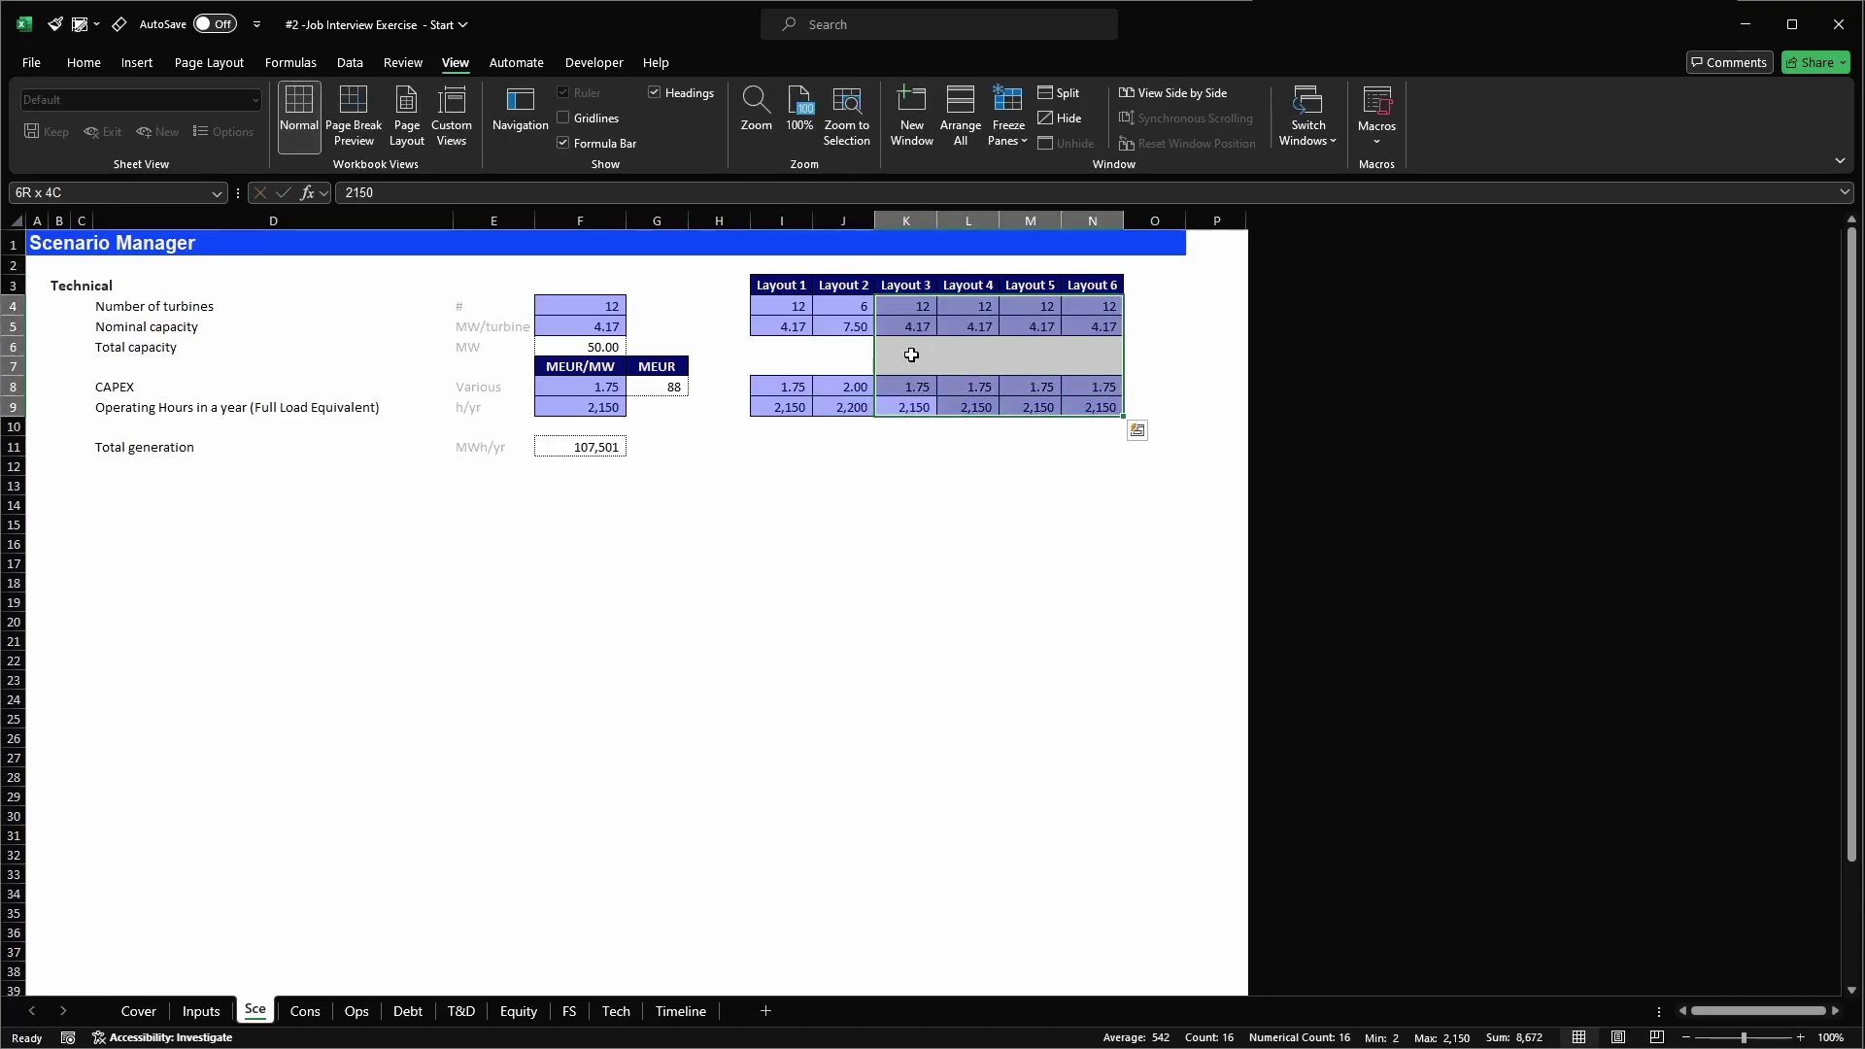
pyautogui.hotkey('shift', 'Down')
pyautogui.hotkey('shift', 'Down')
pyautogui.hotkey('shift', 'Down')
pyautogui.hotkey('shift', 'Down')
pyautogui.hotkey('shift', 'Down')
pyautogui.hotkey('shift', 'Left')
pyautogui.hotkey('shift', 'Left')
pyautogui.hotkey('shift', 'Left')
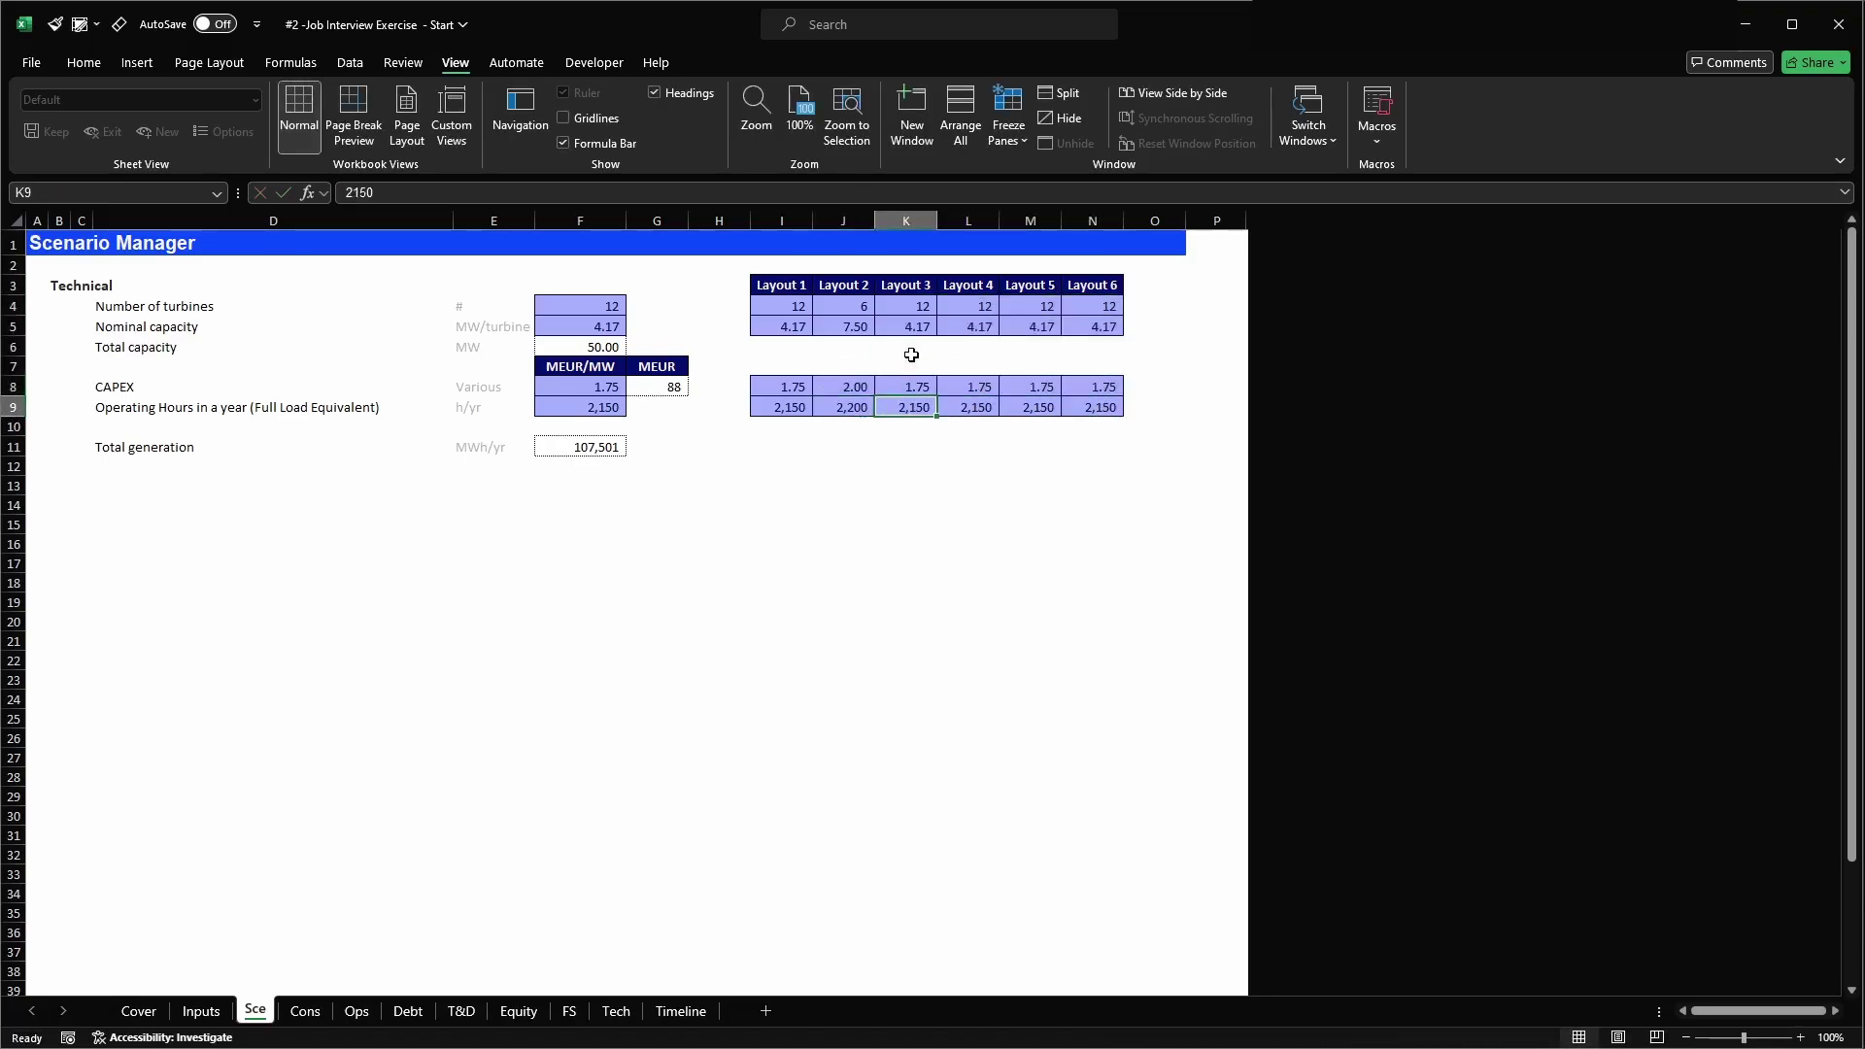
pyautogui.hotkey('shift', 'Up')
pyautogui.hotkey('shift', 'Up')
pyautogui.hotkey('shift', 'Up')
pyautogui.hotkey('shift', 'Up')
pyautogui.hotkey('shift', 'Up')
pyautogui.hotkey('shift', 'Up')
pyautogui.hotkey('shift', 'Down')
pyautogui.hotkey('shift', 'Right')
pyautogui.hotkey('shift', 'Right')
pyautogui.hotkey('shift', 'Right')
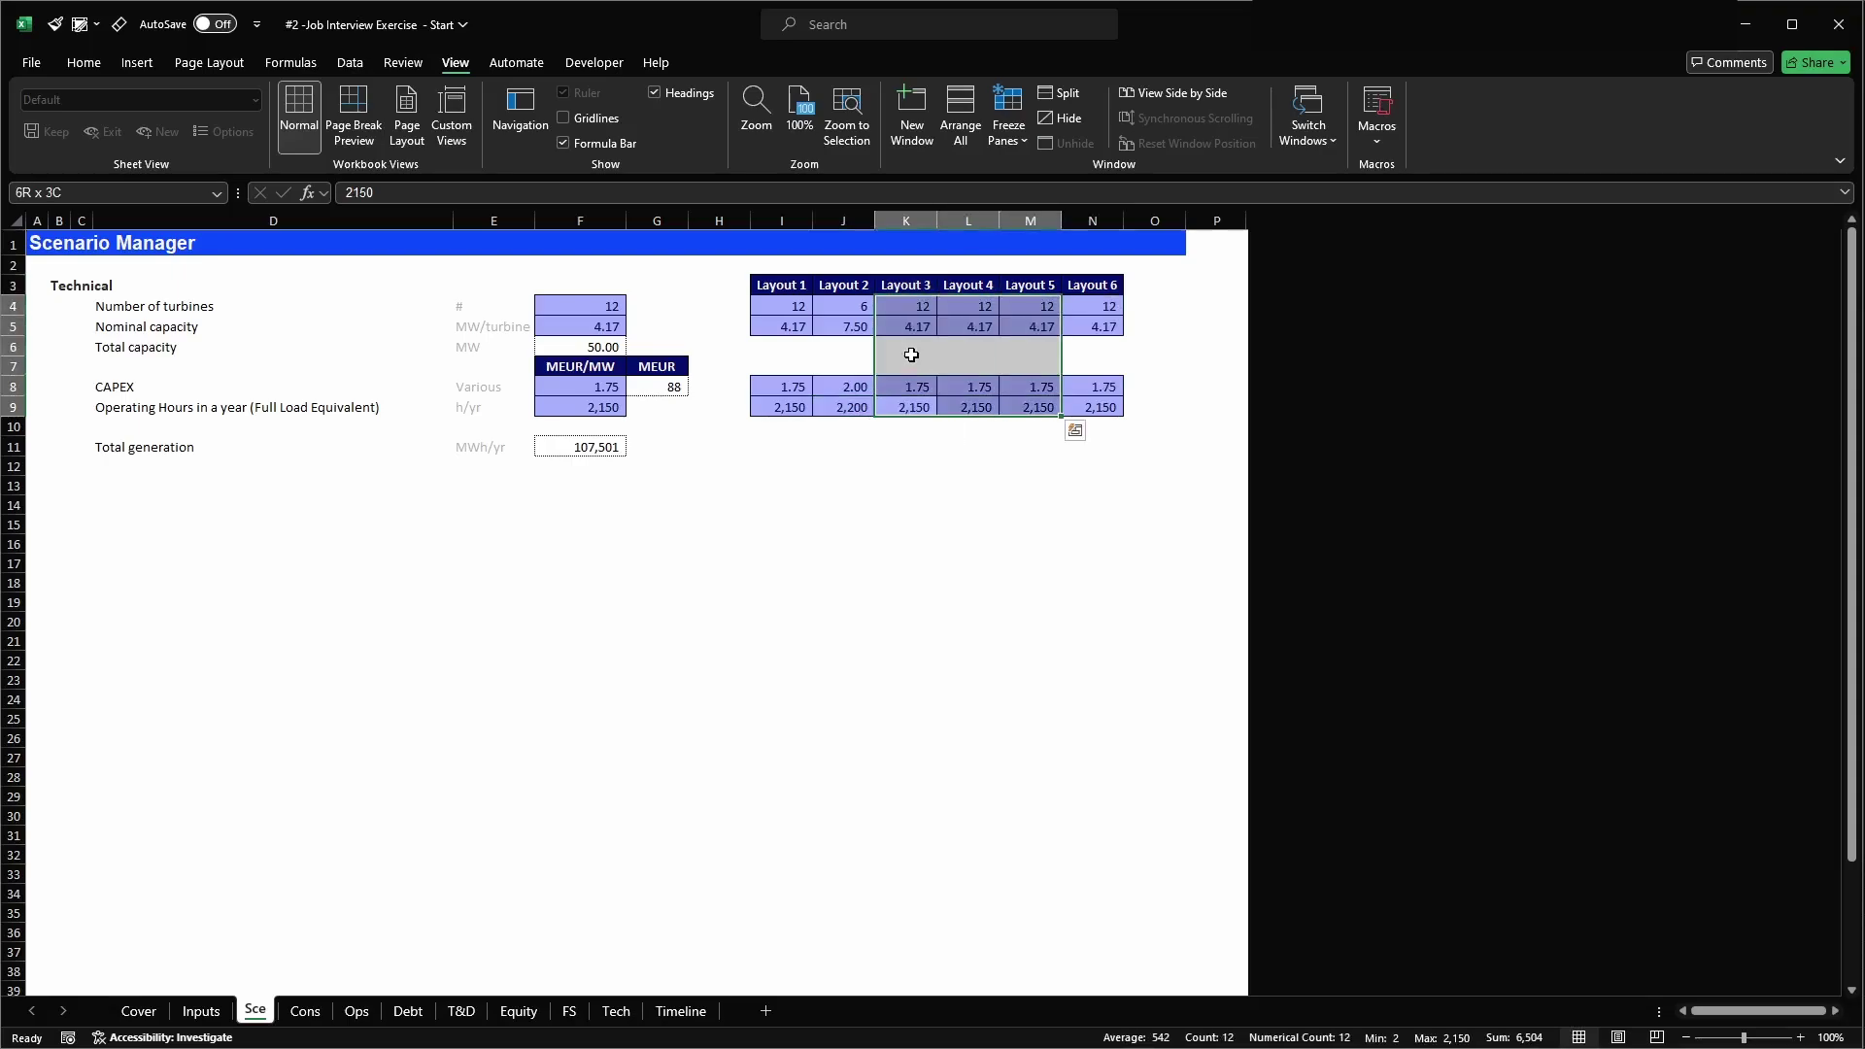
pyautogui.press('Delete')
# - Insert a blank row directly above the Number of turbines row
pyautogui.press('Left')
pyautogui.press('Left')
pyautogui.press('Left')
pyautogui.press('Left')
pyautogui.press('Left')
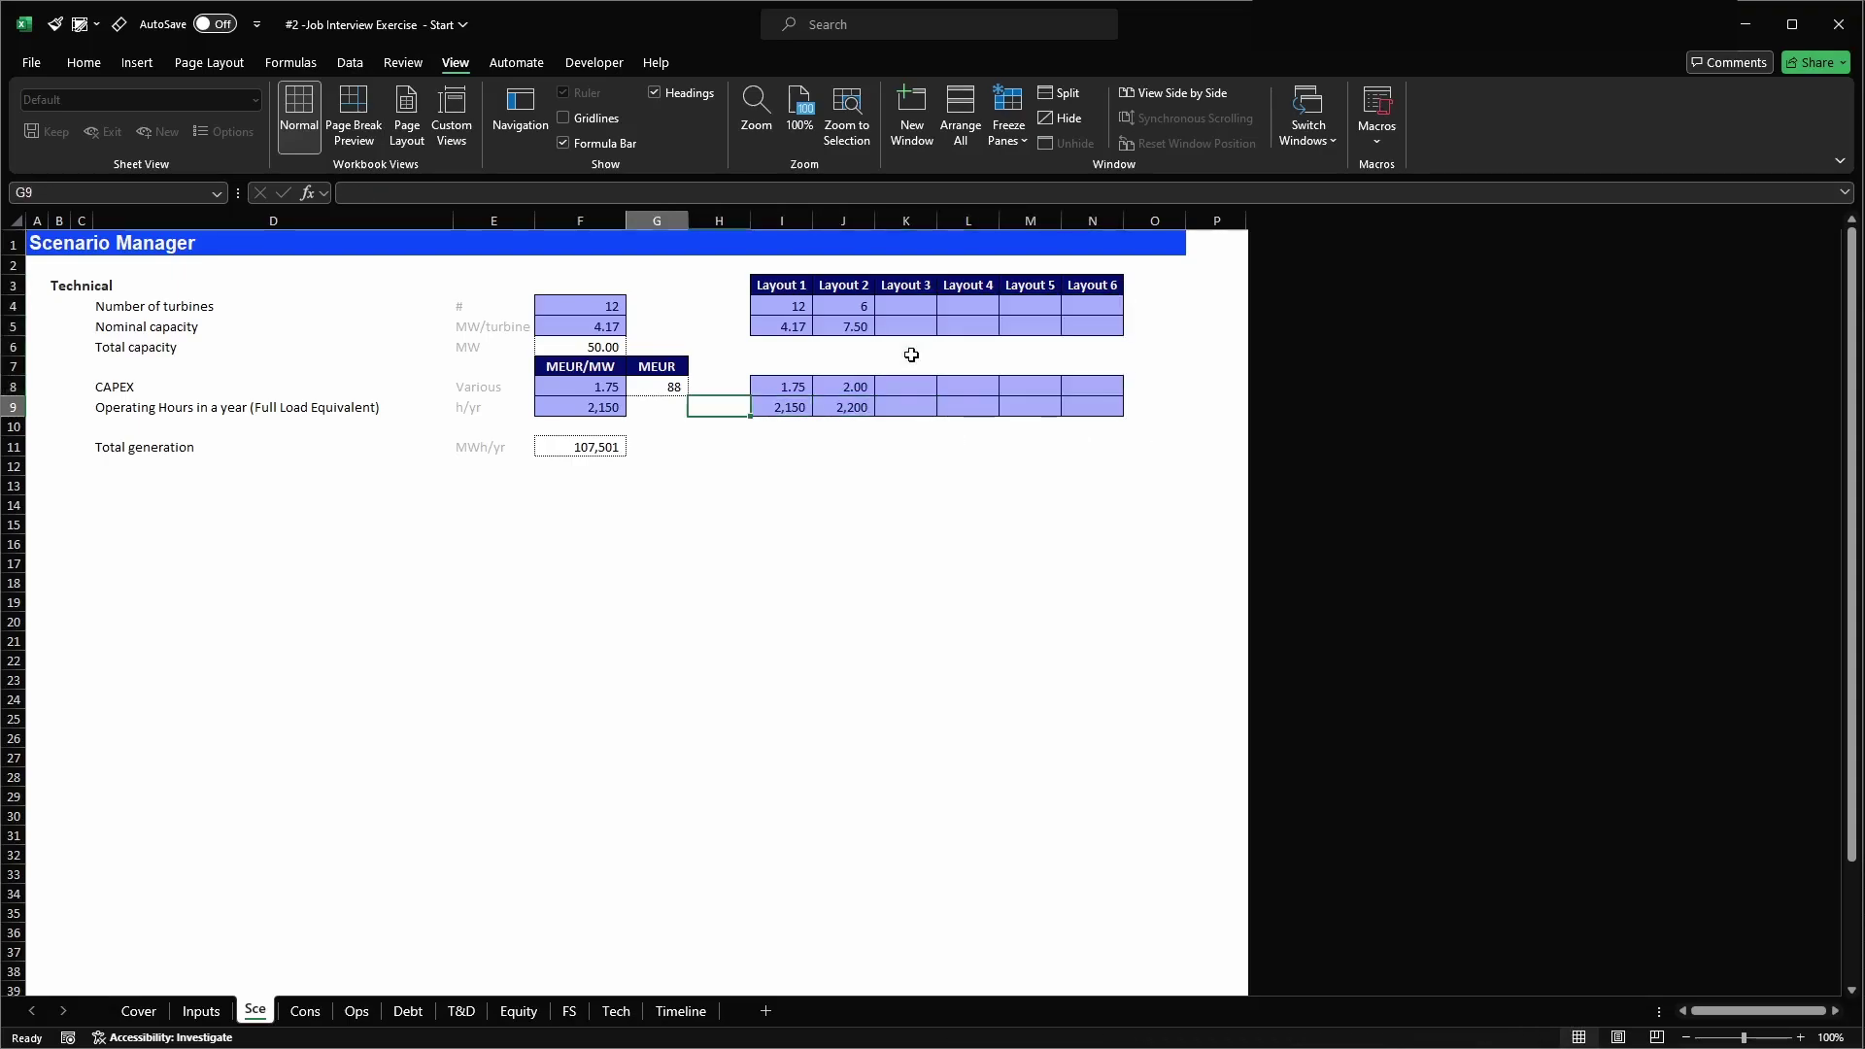
pyautogui.press('Up')
pyautogui.press('Up')
pyautogui.press('Up')
pyautogui.press('Up')
pyautogui.press('Up')
pyautogui.press('Up')
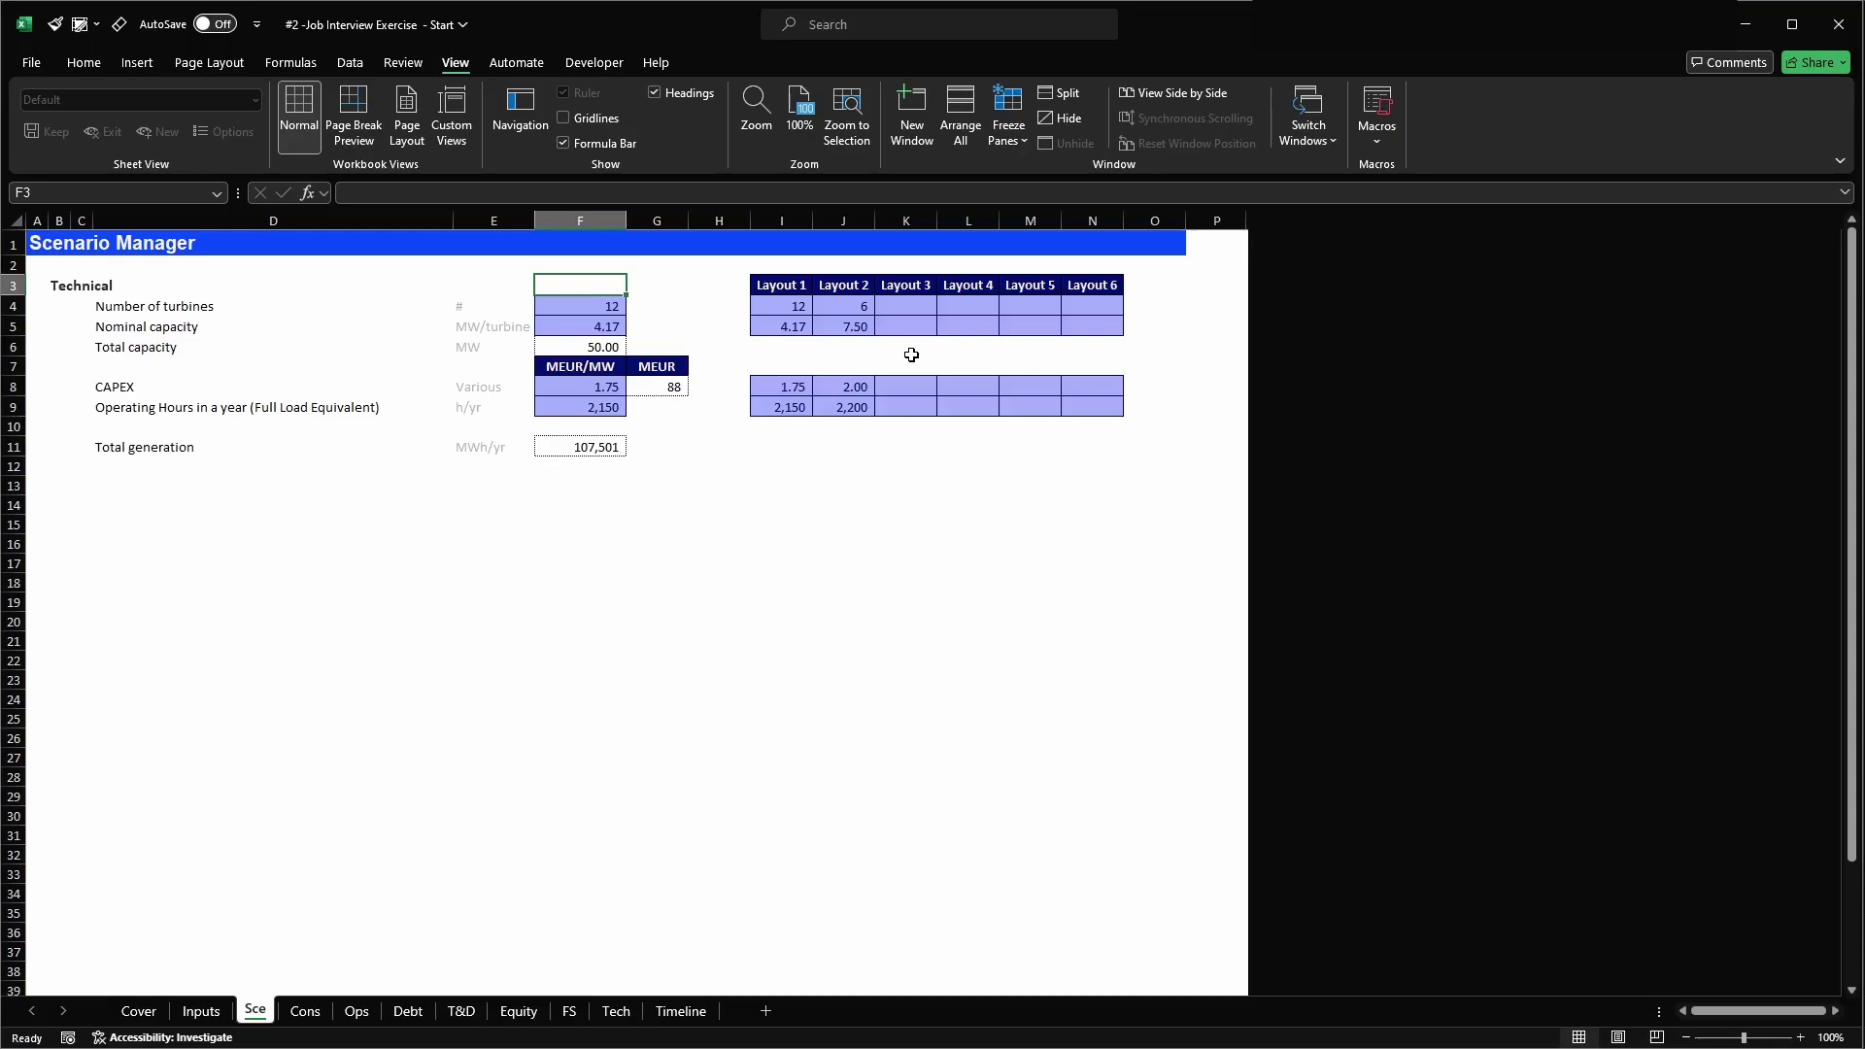
pyautogui.press('Down')
pyautogui.press('Up')
pyautogui.press('Down')
pyautogui.hotkey('shift', 'space')
pyautogui.hotkey('ctrl', 'shift', '+')
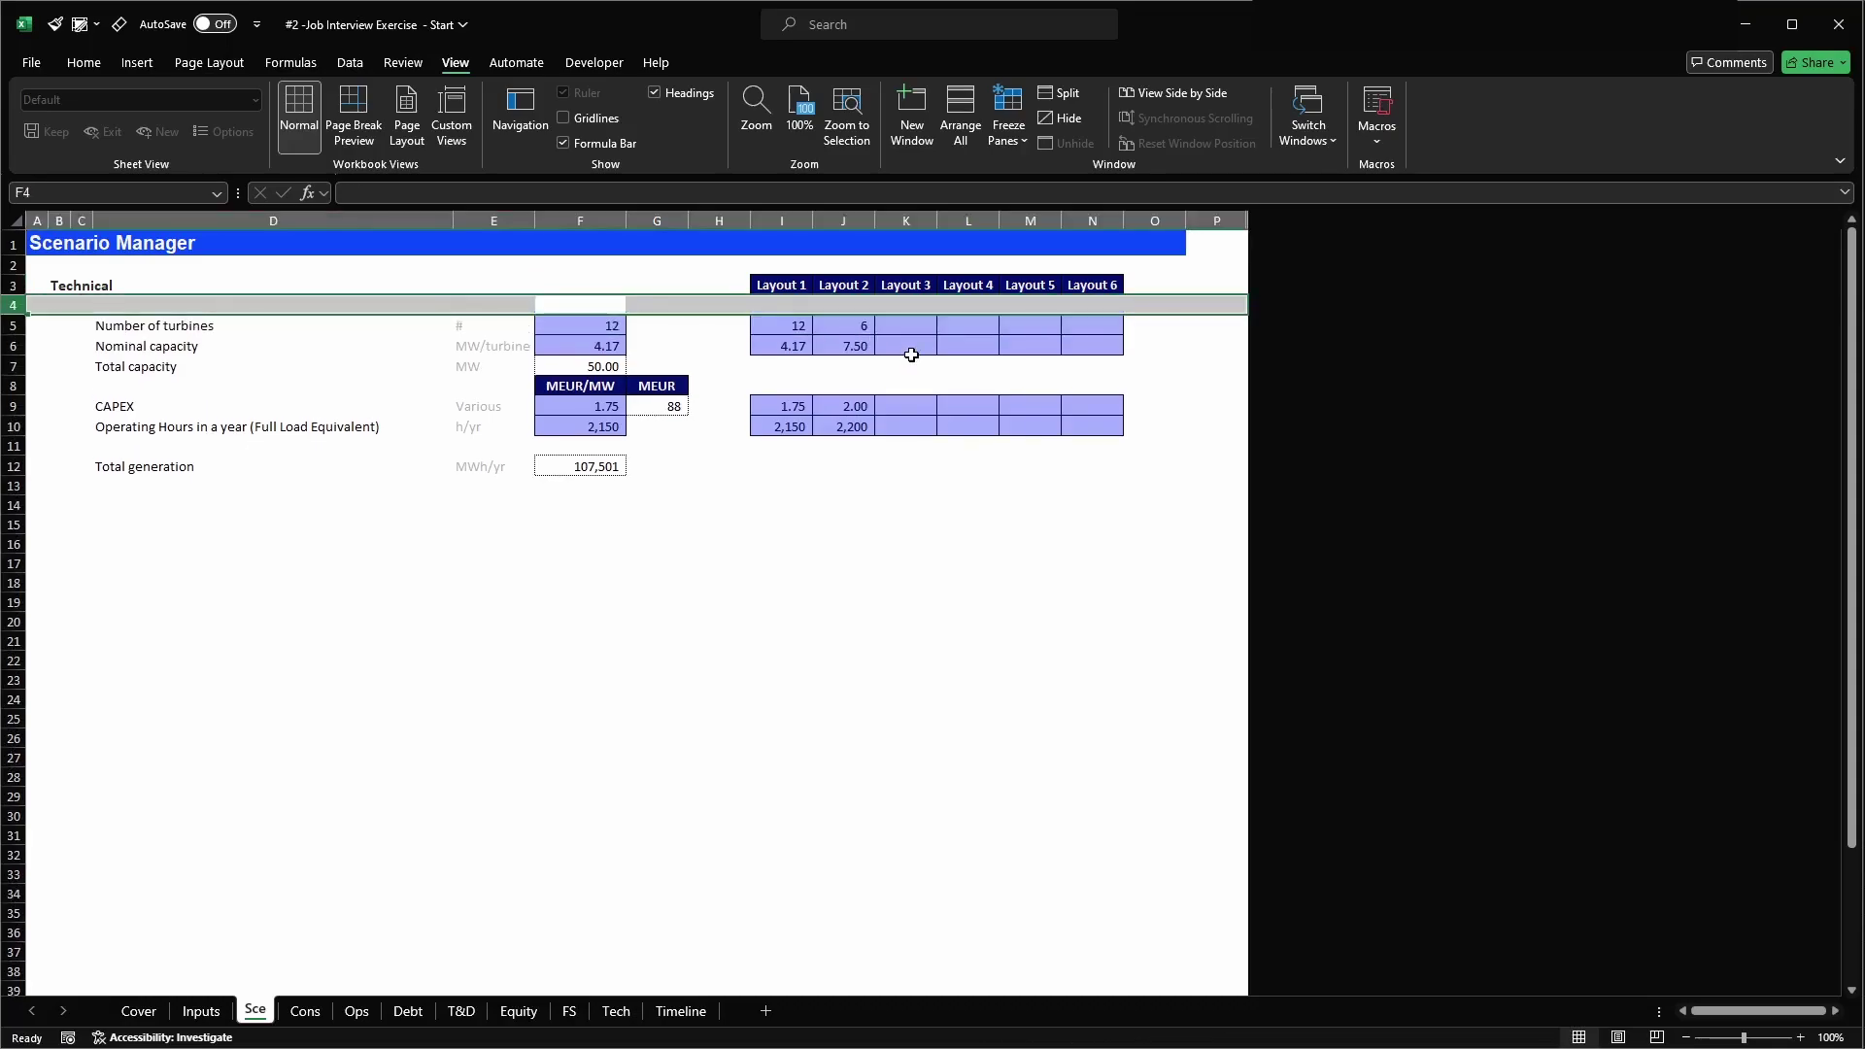
# - Move the Layout 1 to Layout 6 headings from I3:N3 down to row 4
pyautogui.click(793, 287)
pyautogui.hotkey('ctrl', 'shift', 'Right')
pyautogui.hotkey('ctrl', 'x')
pyautogui.press('Down')
pyautogui.hotkey('ctrl', 'v')
# - Label cell D4 of the new row "Selected Layout"
pyautogui.press('Left')
pyautogui.press('Left')
pyautogui.press('Left')
pyautogui.press('Left')
pyautogui.press('Left')
pyautogui.write('Selec')
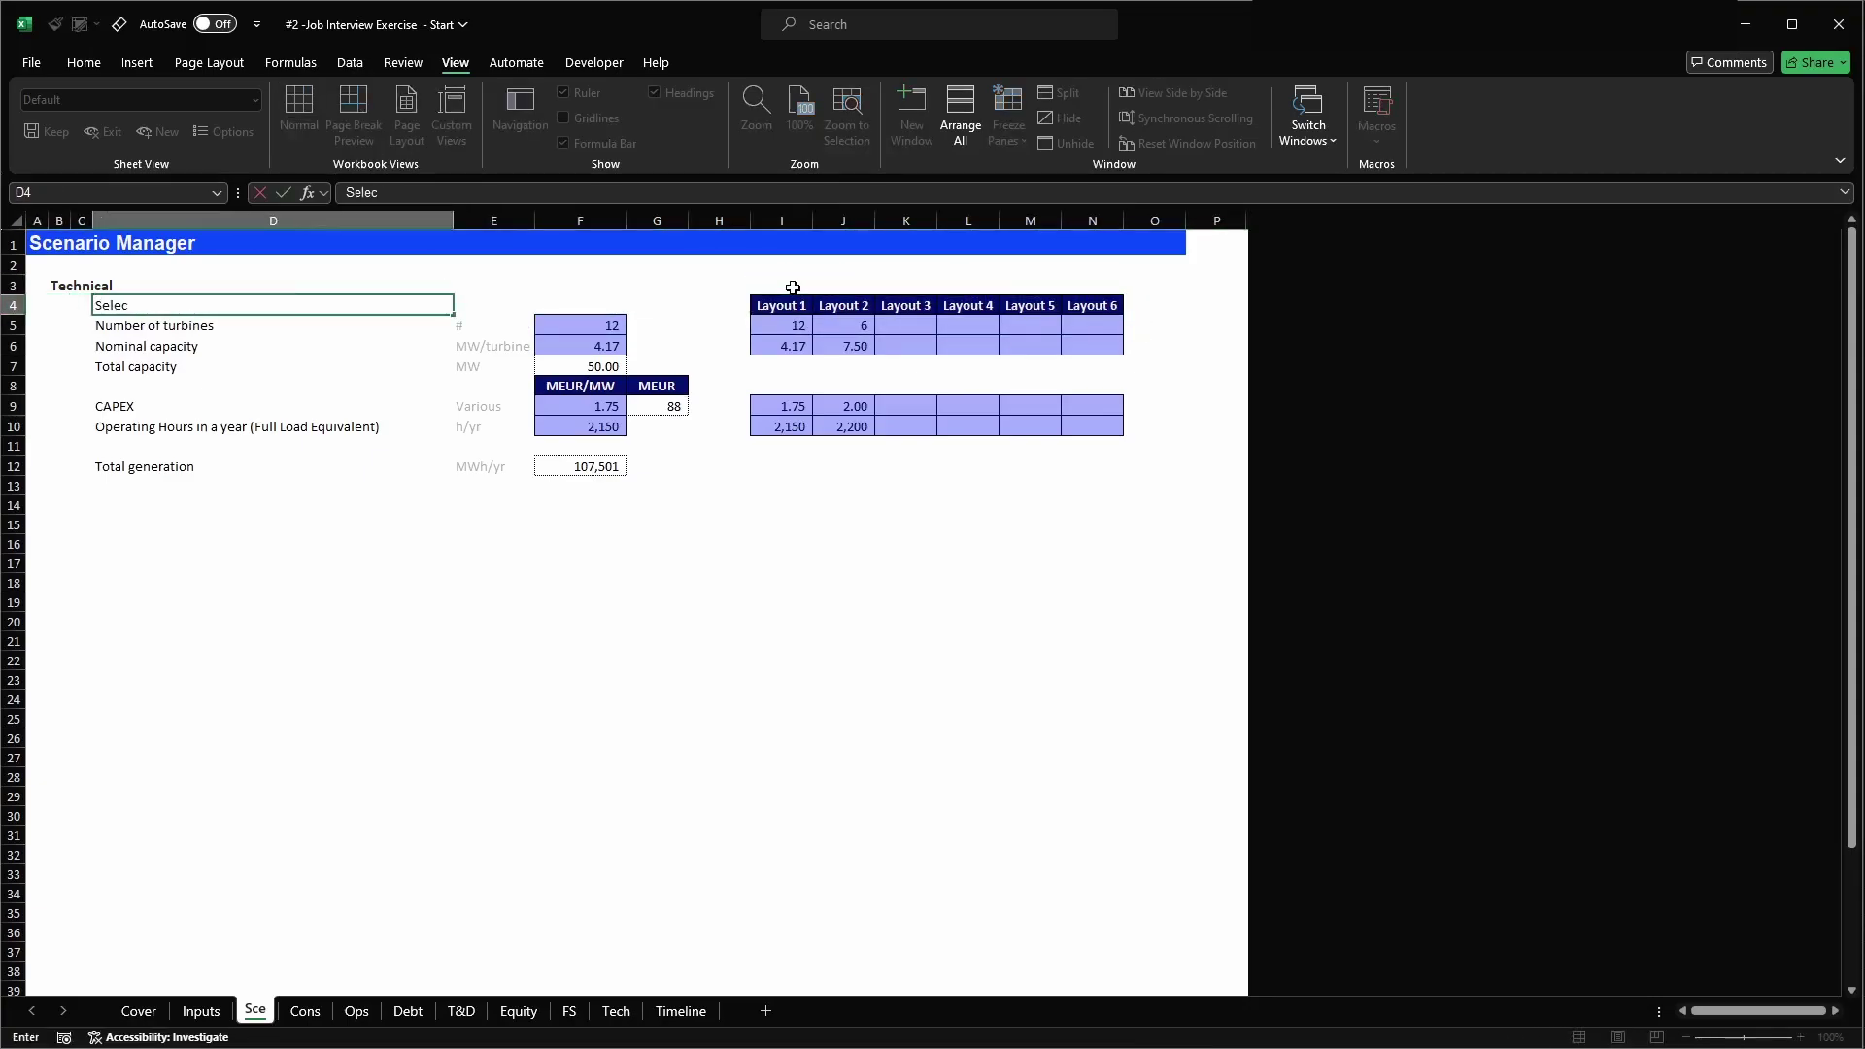
pyautogui.write('ay')
pyautogui.press('Return')
# - Enter "Selection" as the unit in E4 and apply the #_Unit cell style to it
pyautogui.press('Up')
pyautogui.press('Right')
pyautogui.write('Selection')
pyautogui.press('Return')
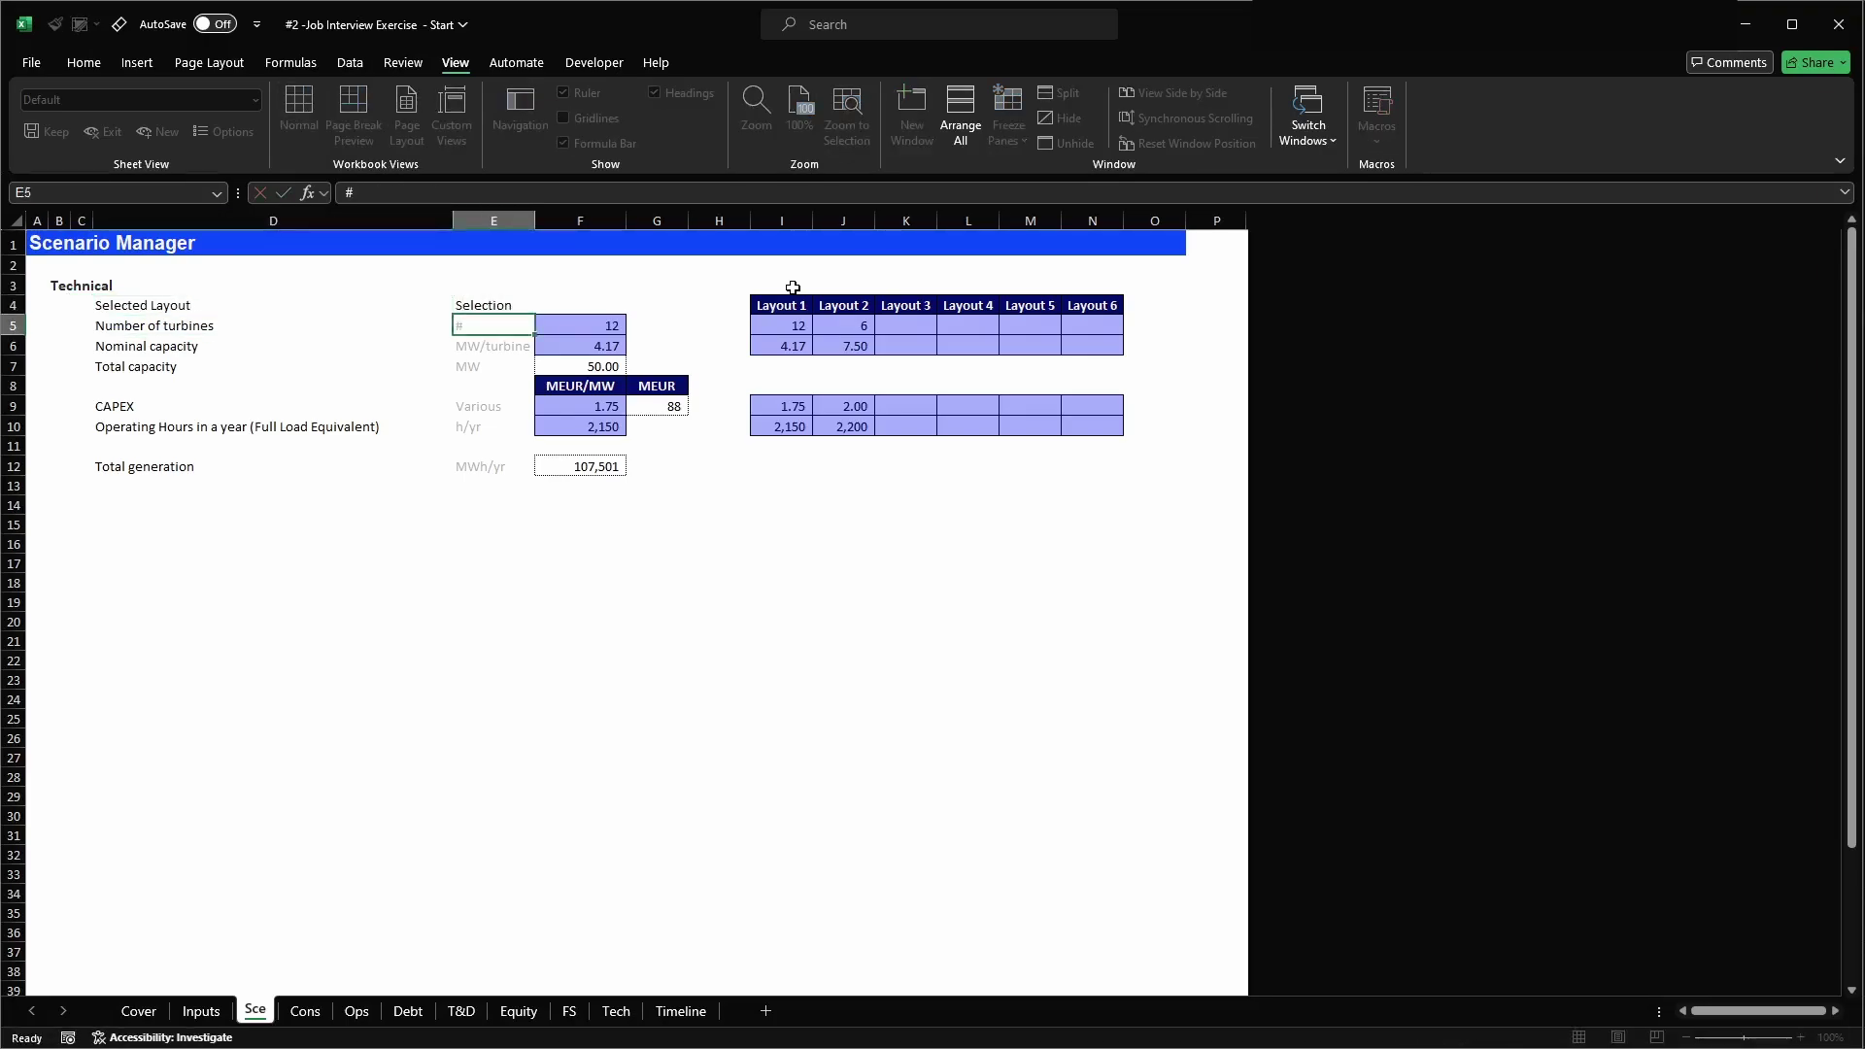
pyautogui.press('Up')
pyautogui.hotkey('alt', '2')
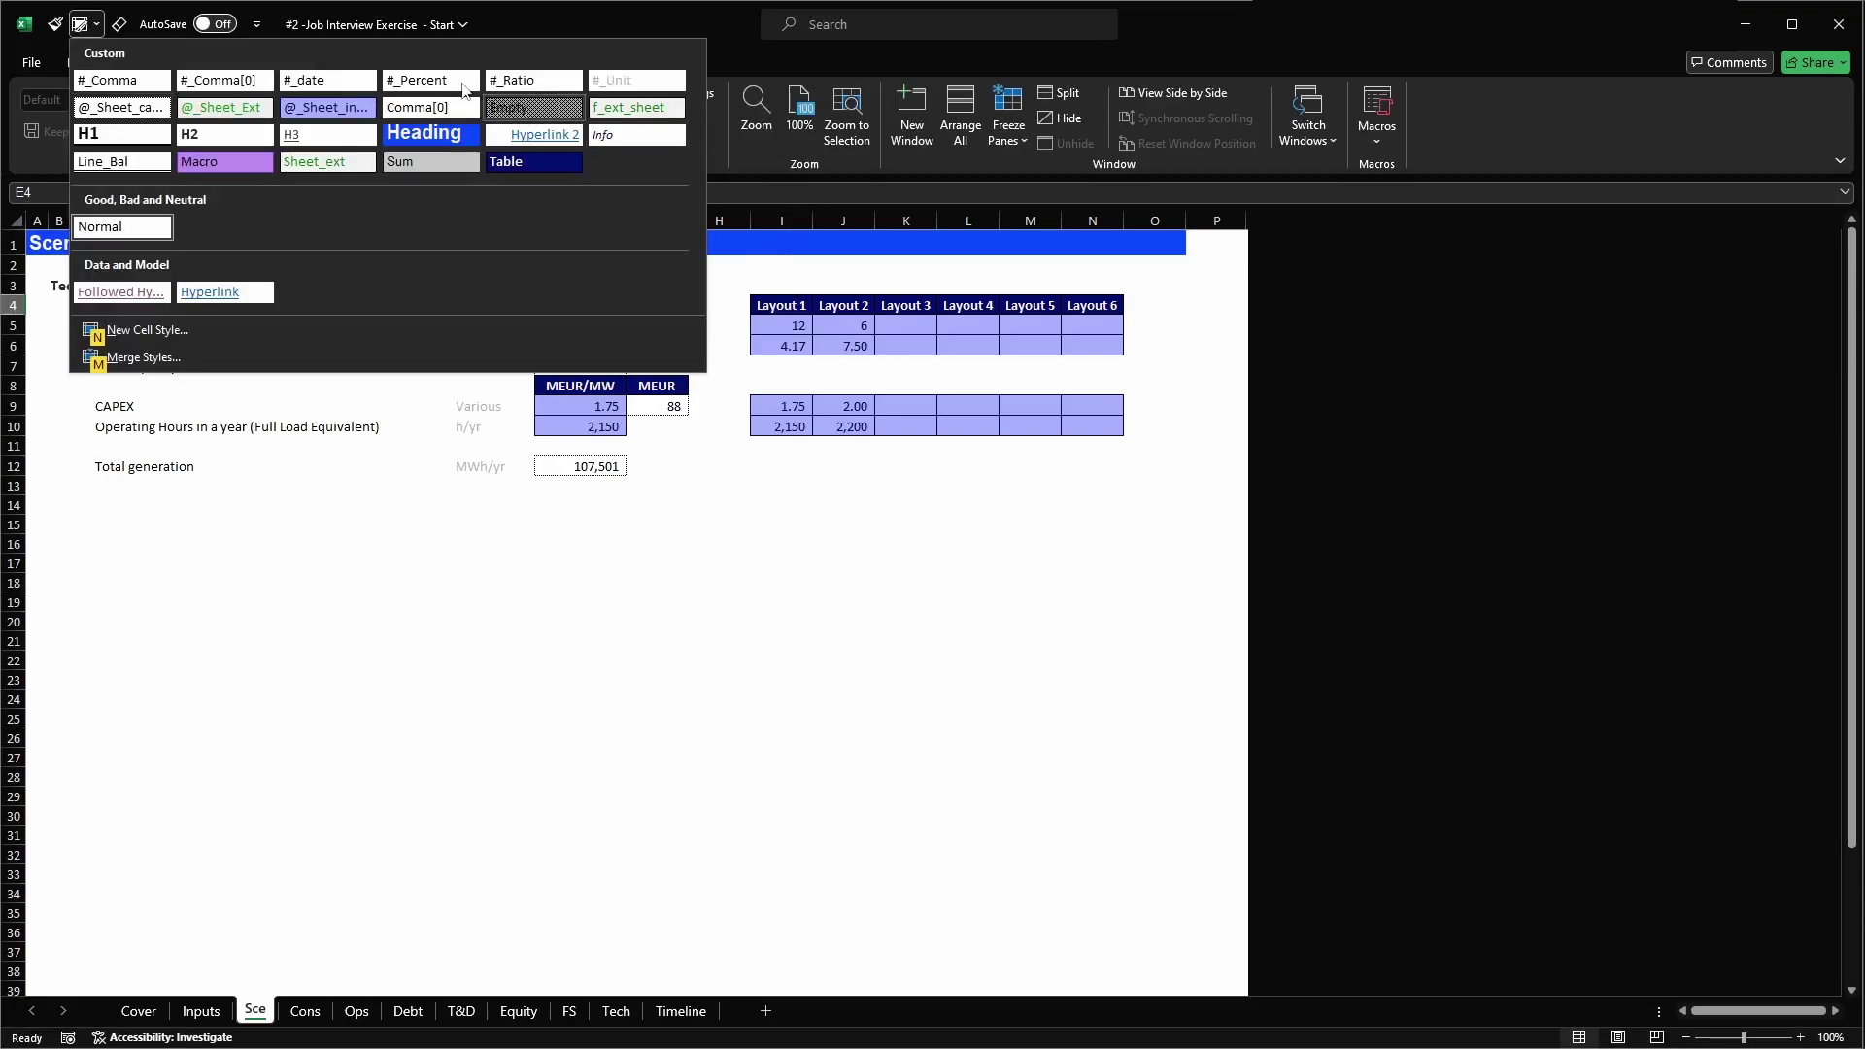
pyautogui.click(636, 80)
pyautogui.press('Right')
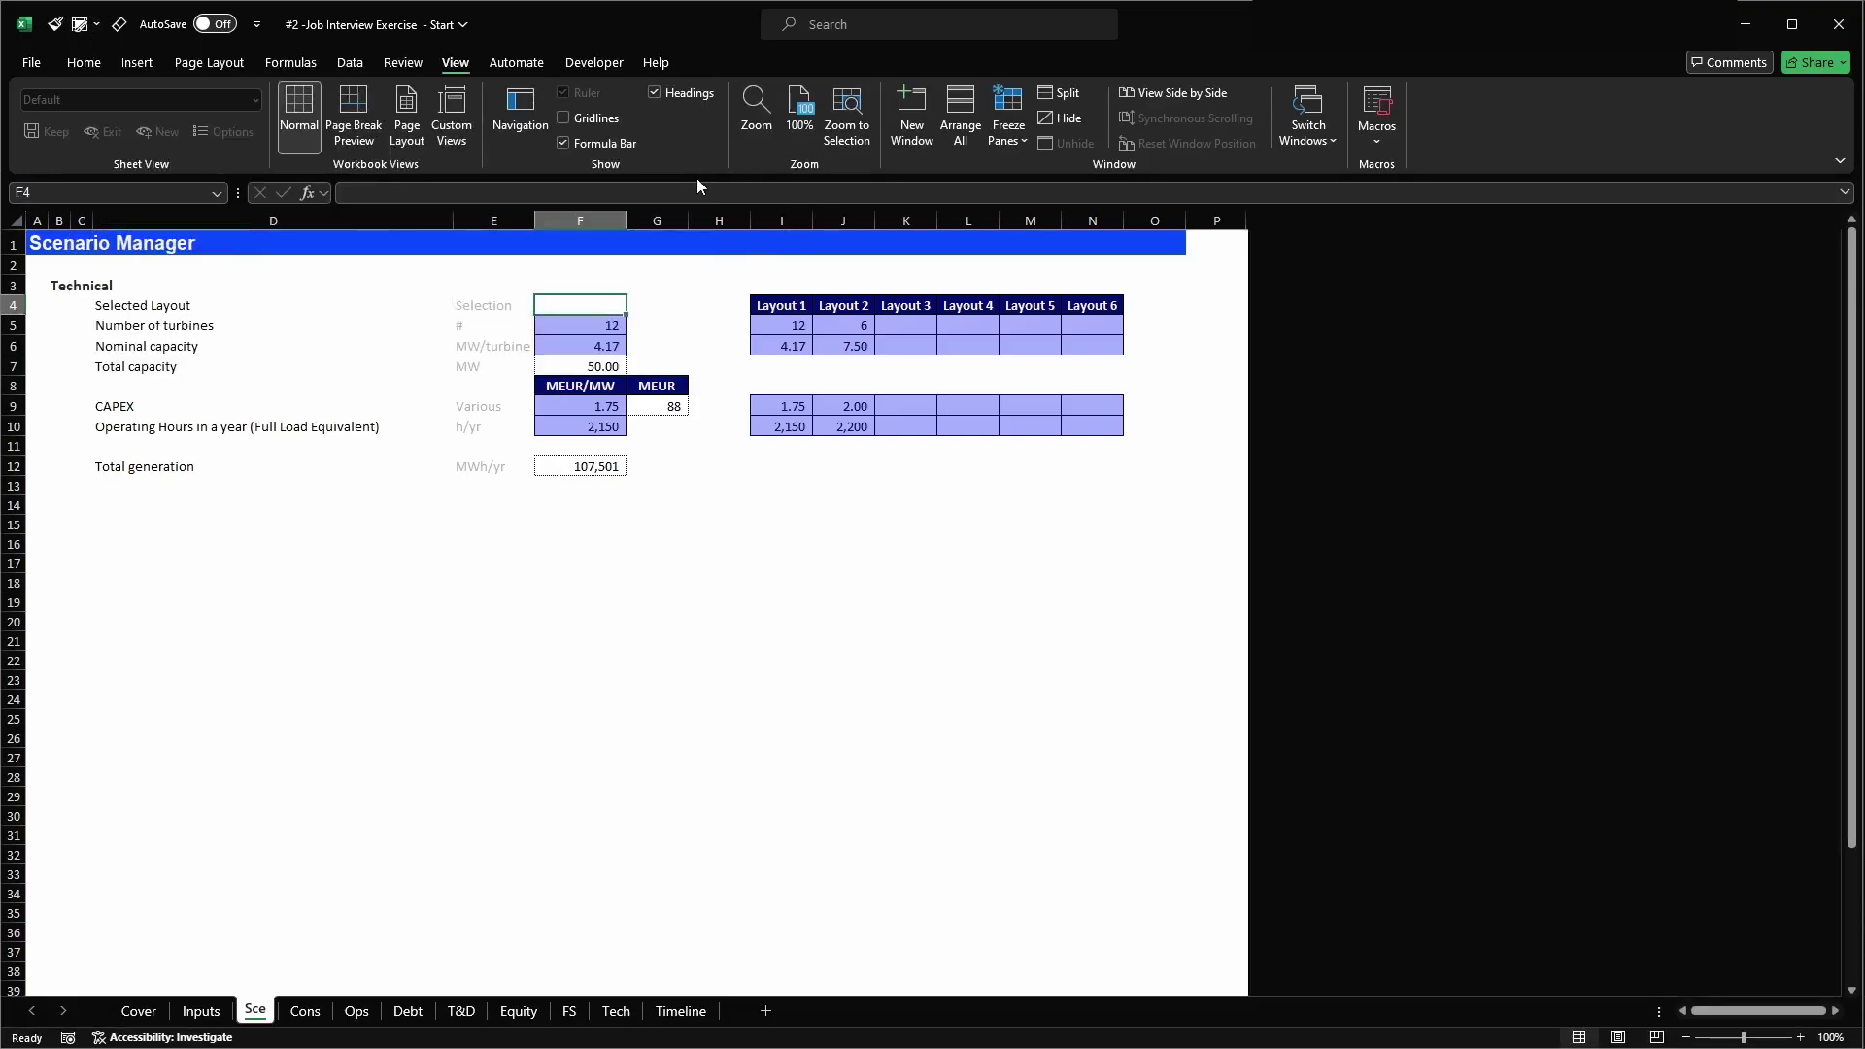
# - Name the layout headings range I4:N4 layout_numbers
pyautogui.moveTo(758, 305); pyautogui.dragTo(1088, 304)
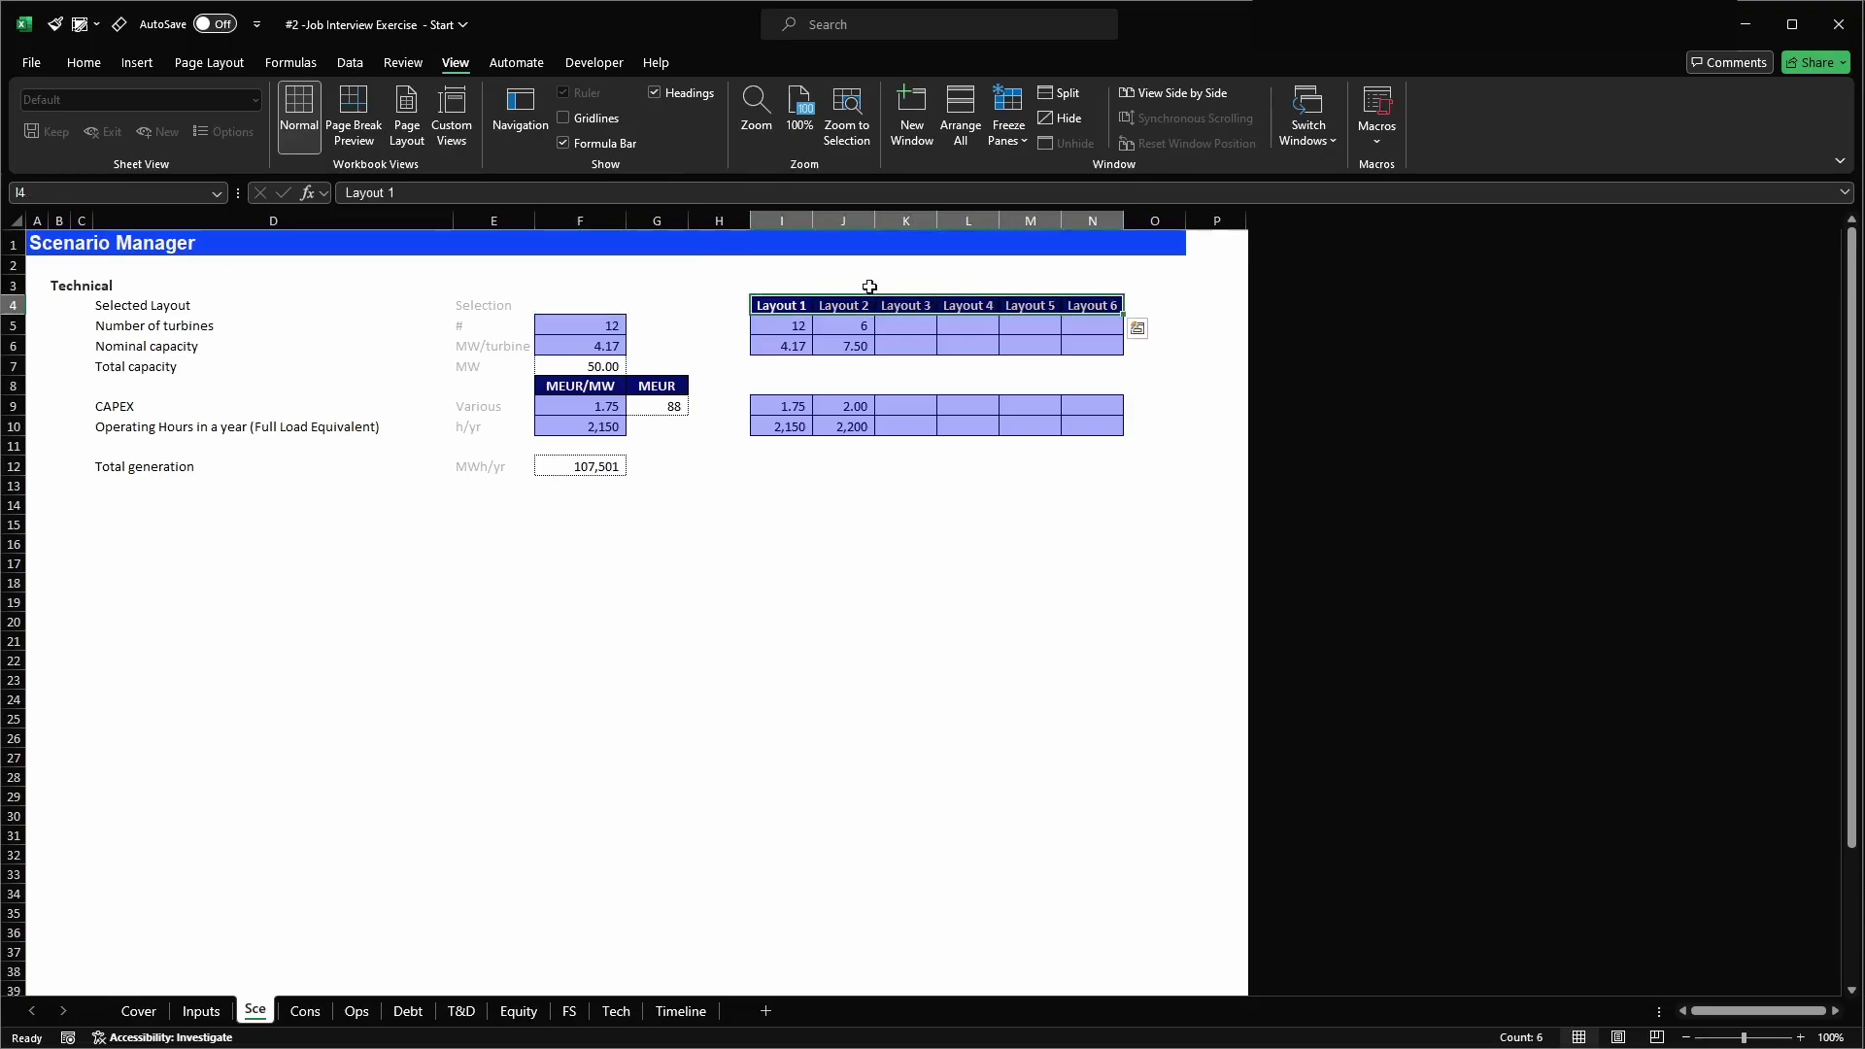
pyautogui.hotkey('alt', 'F3')
pyautogui.write('layout_numbers')
pyautogui.press('Return')
pyautogui.press('Left')
pyautogui.press('Left')
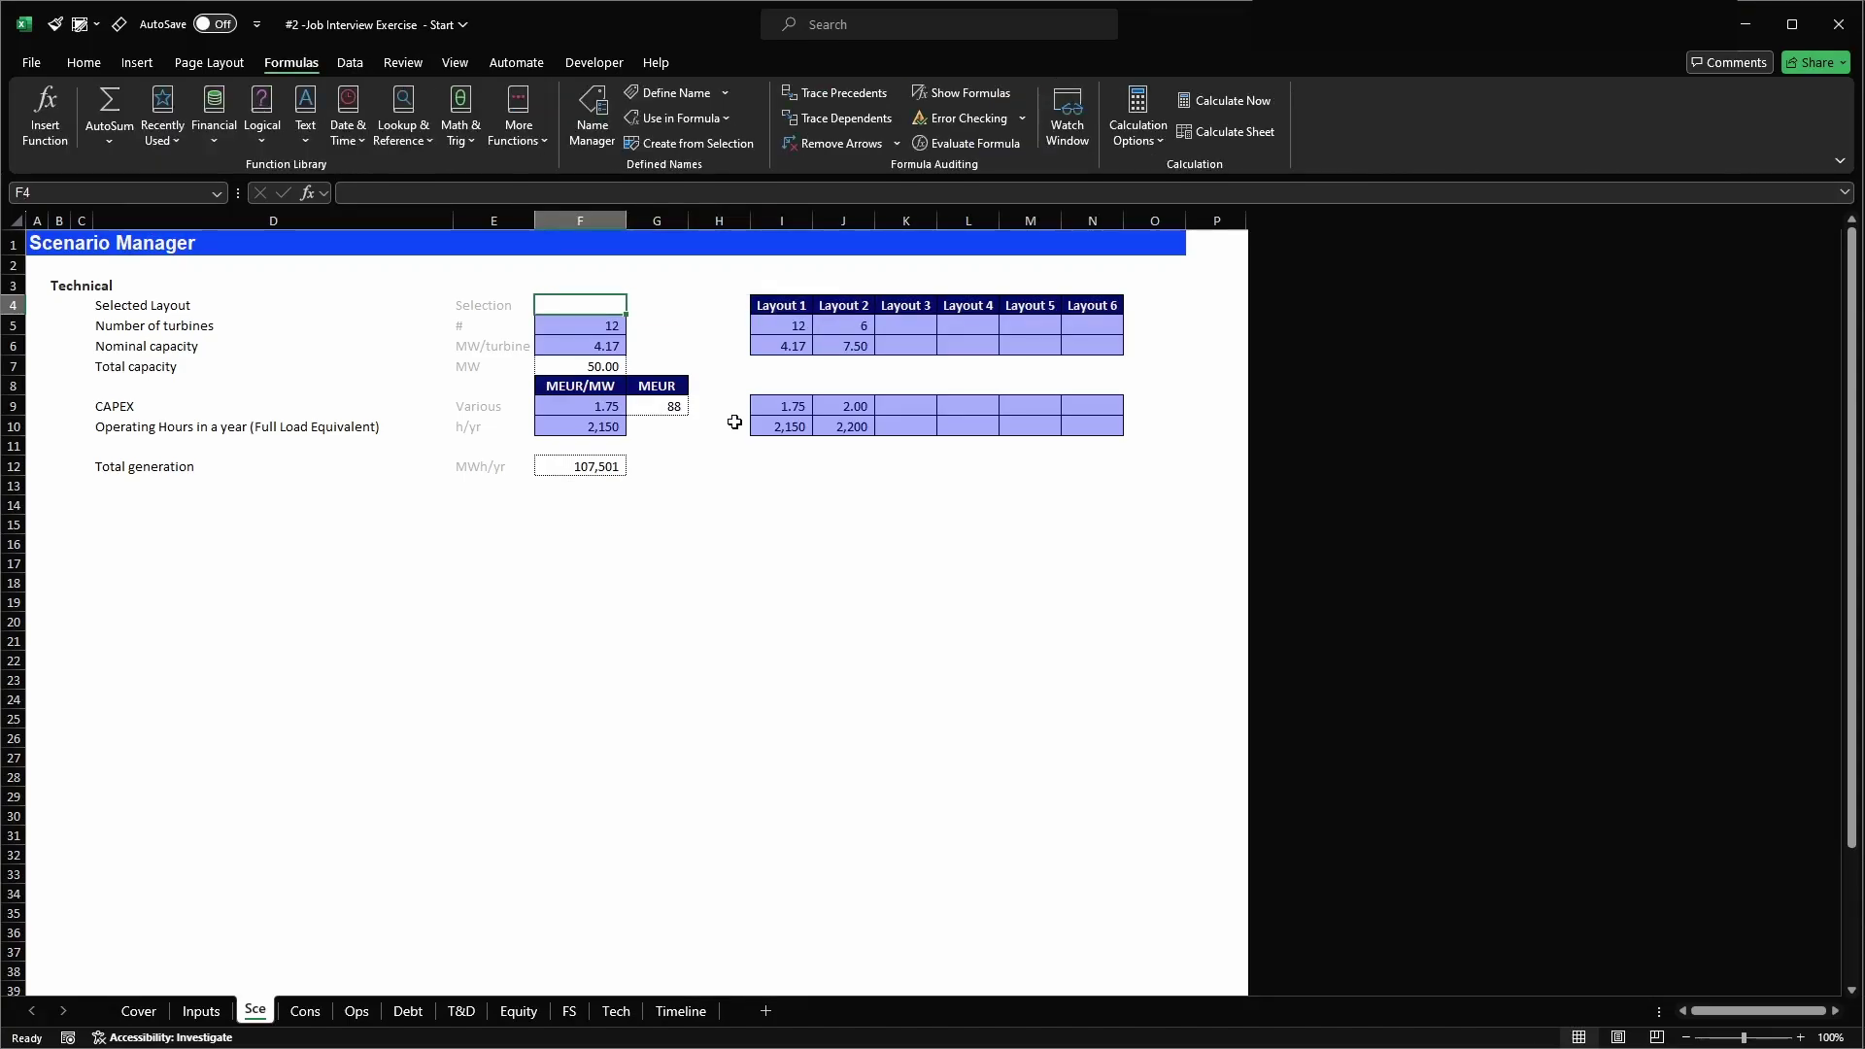
# - Add list data validation to the Selected Layout cell F4 with the source =layout_numbers
pyautogui.press('alt')
pyautogui.press('a')
pyautogui.press('v')
pyautogui.press('v')
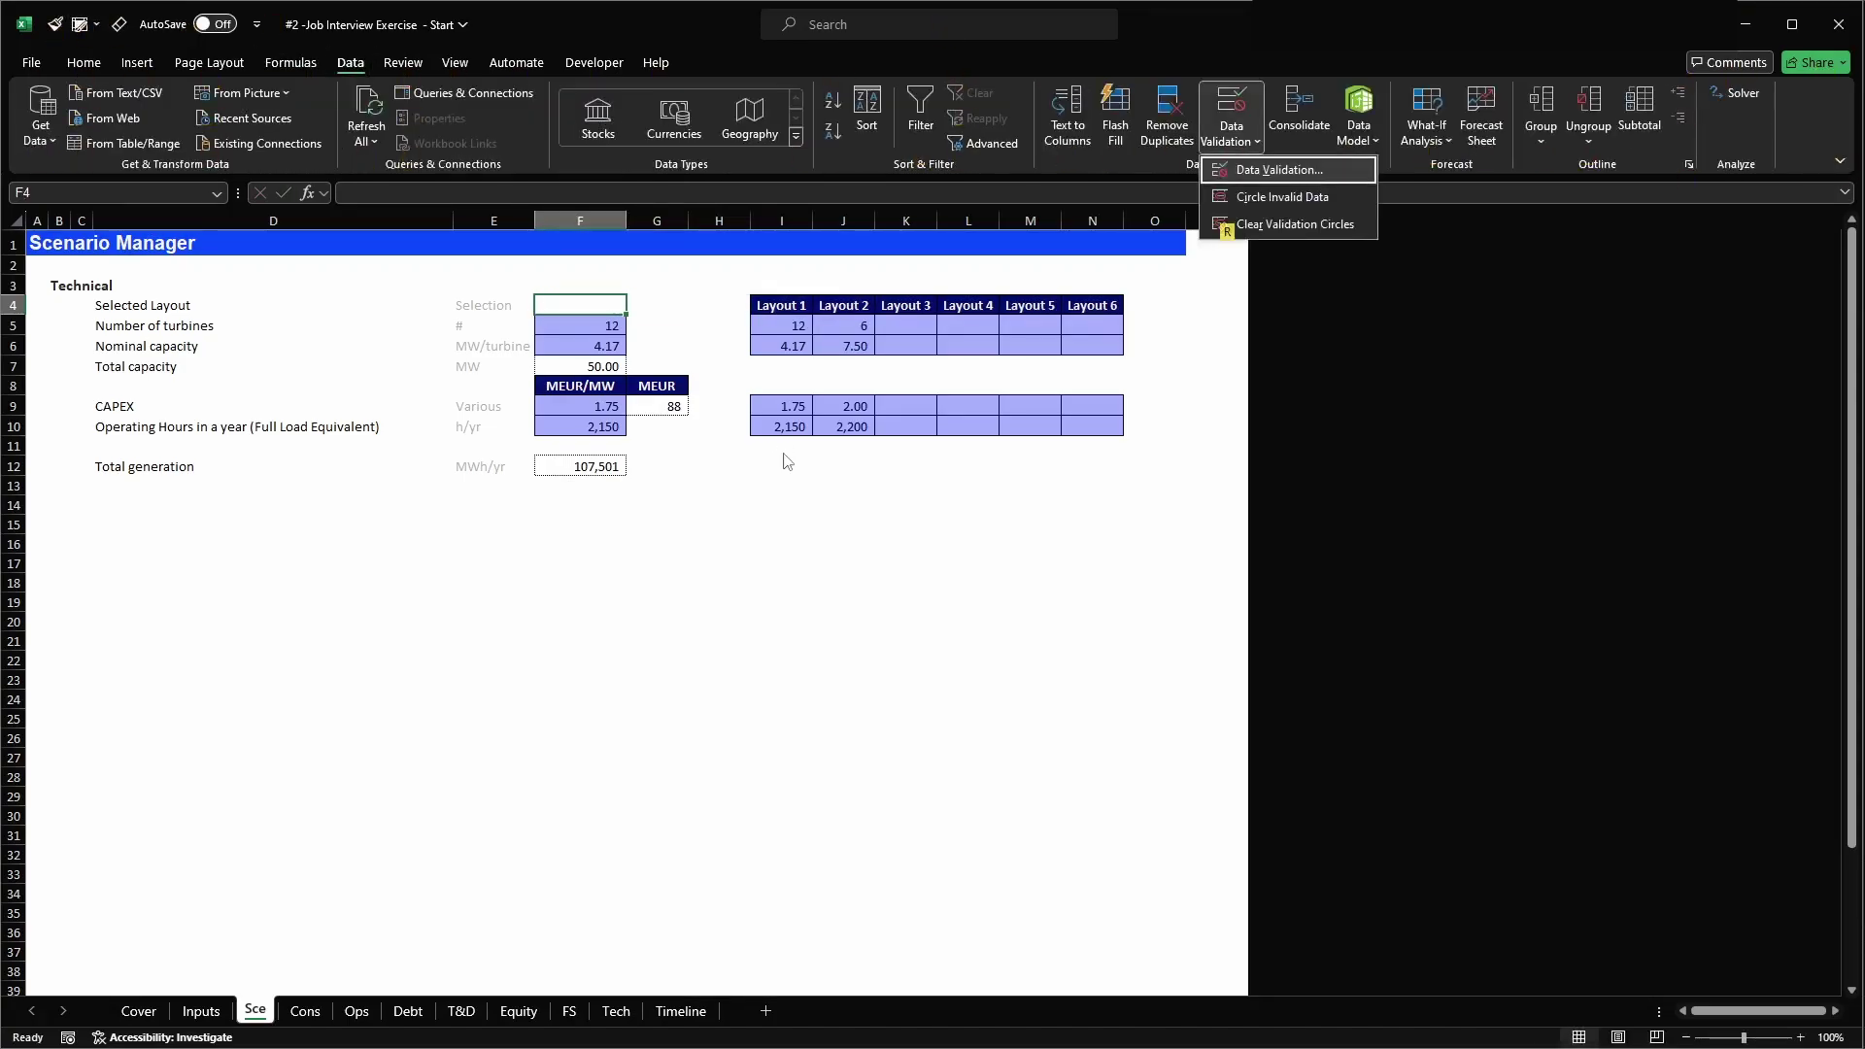
pyautogui.click(738, 526)
pyautogui.click(719, 582)
pyautogui.click(710, 605)
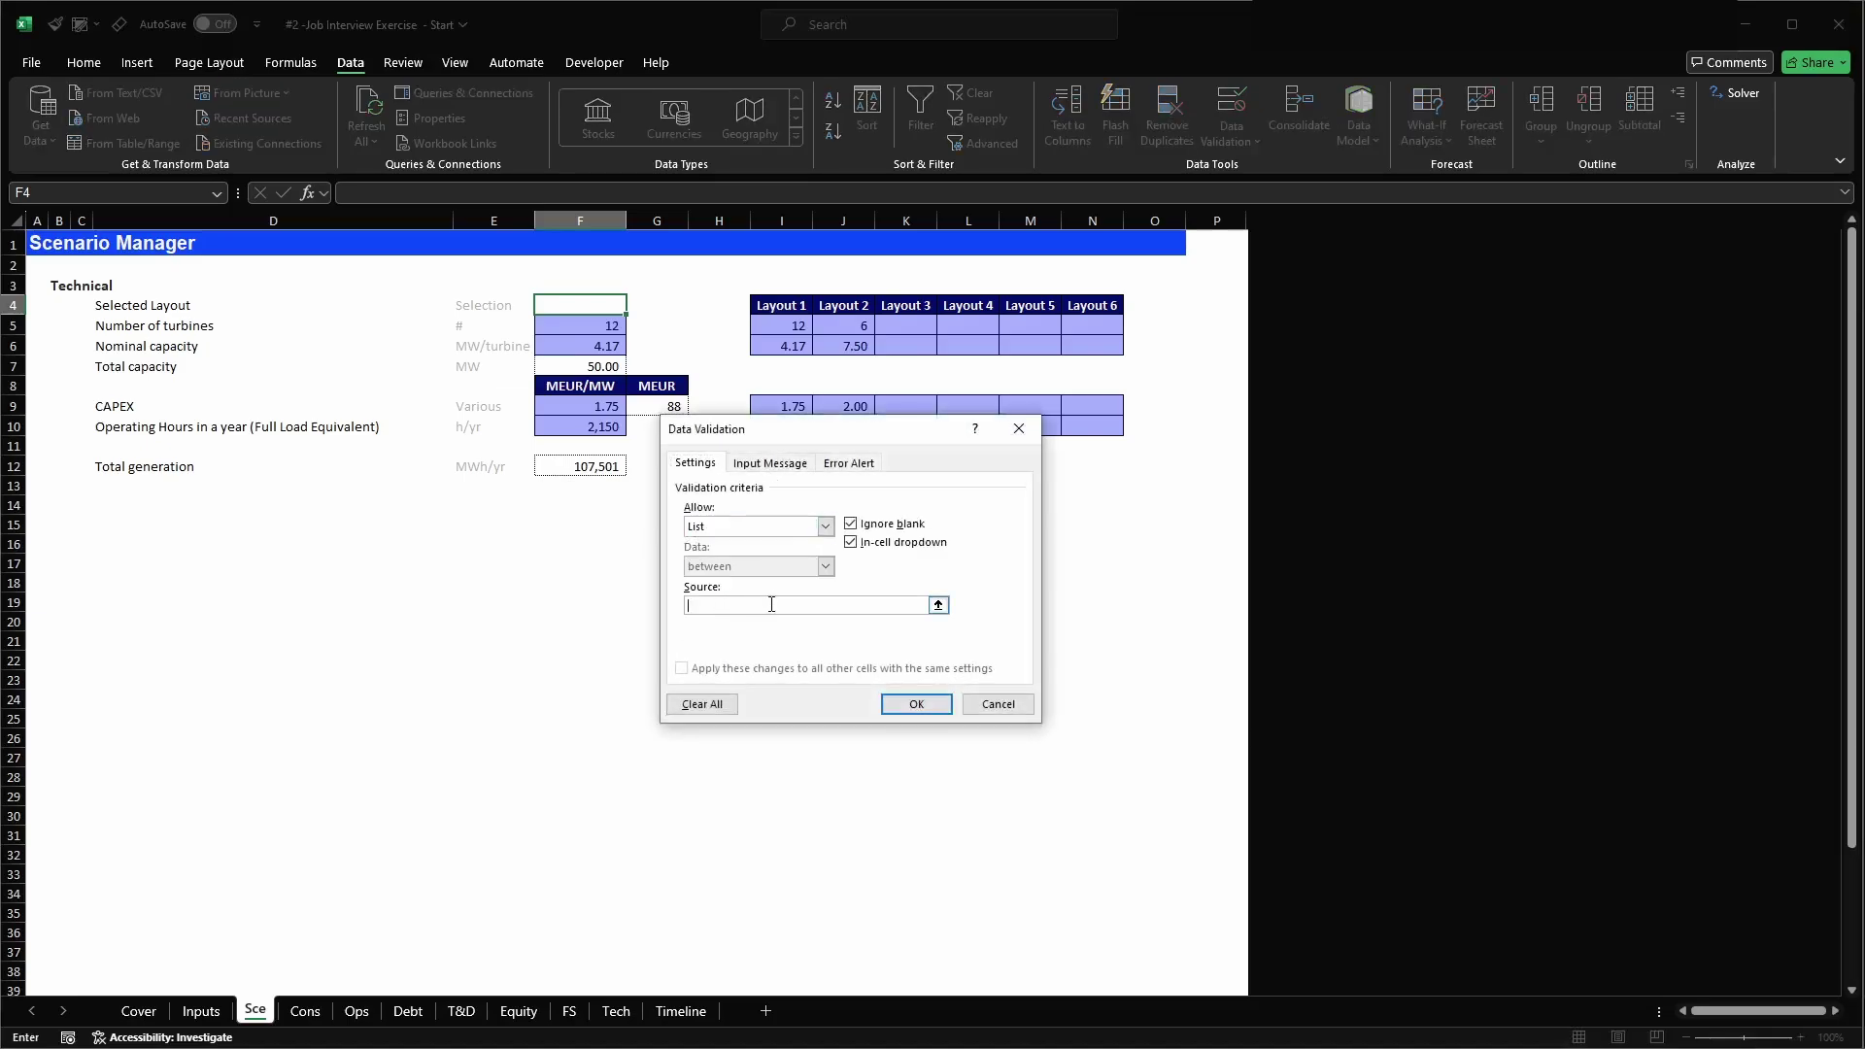
pyautogui.press('F3')
pyautogui.press('l')
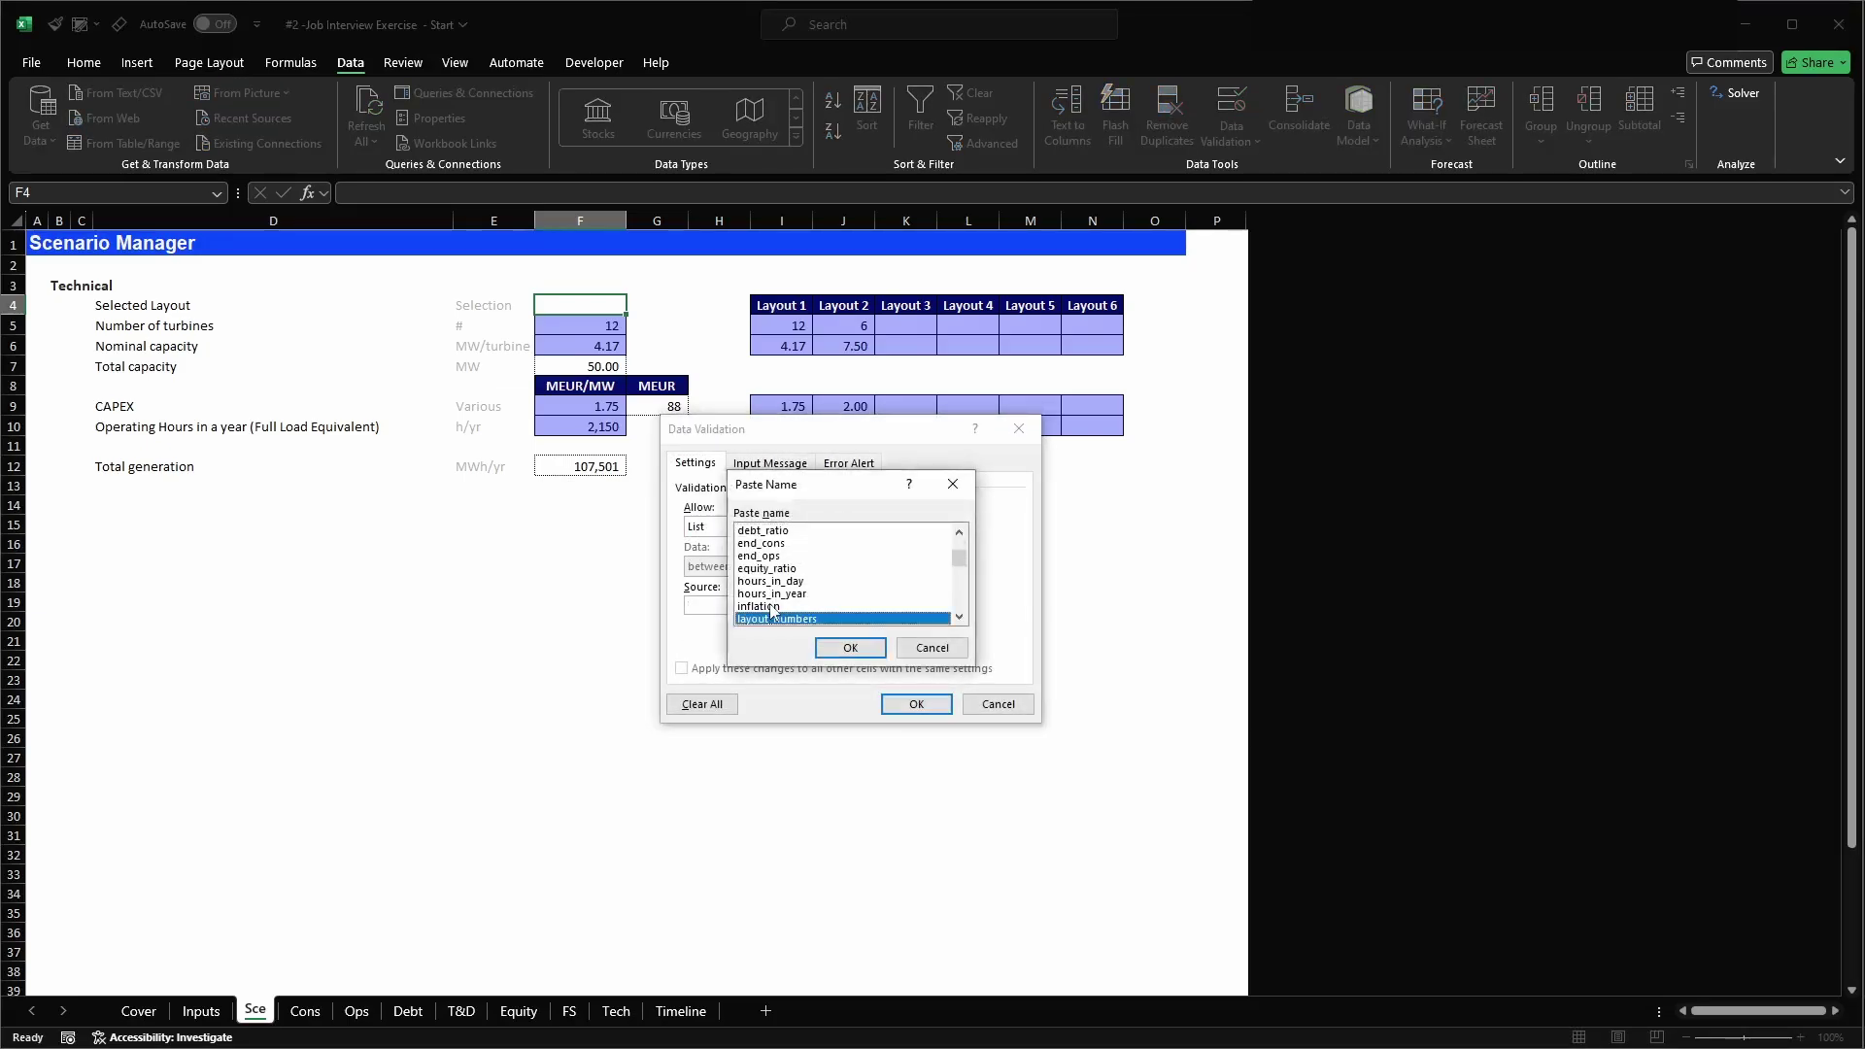
pyautogui.click(850, 648)
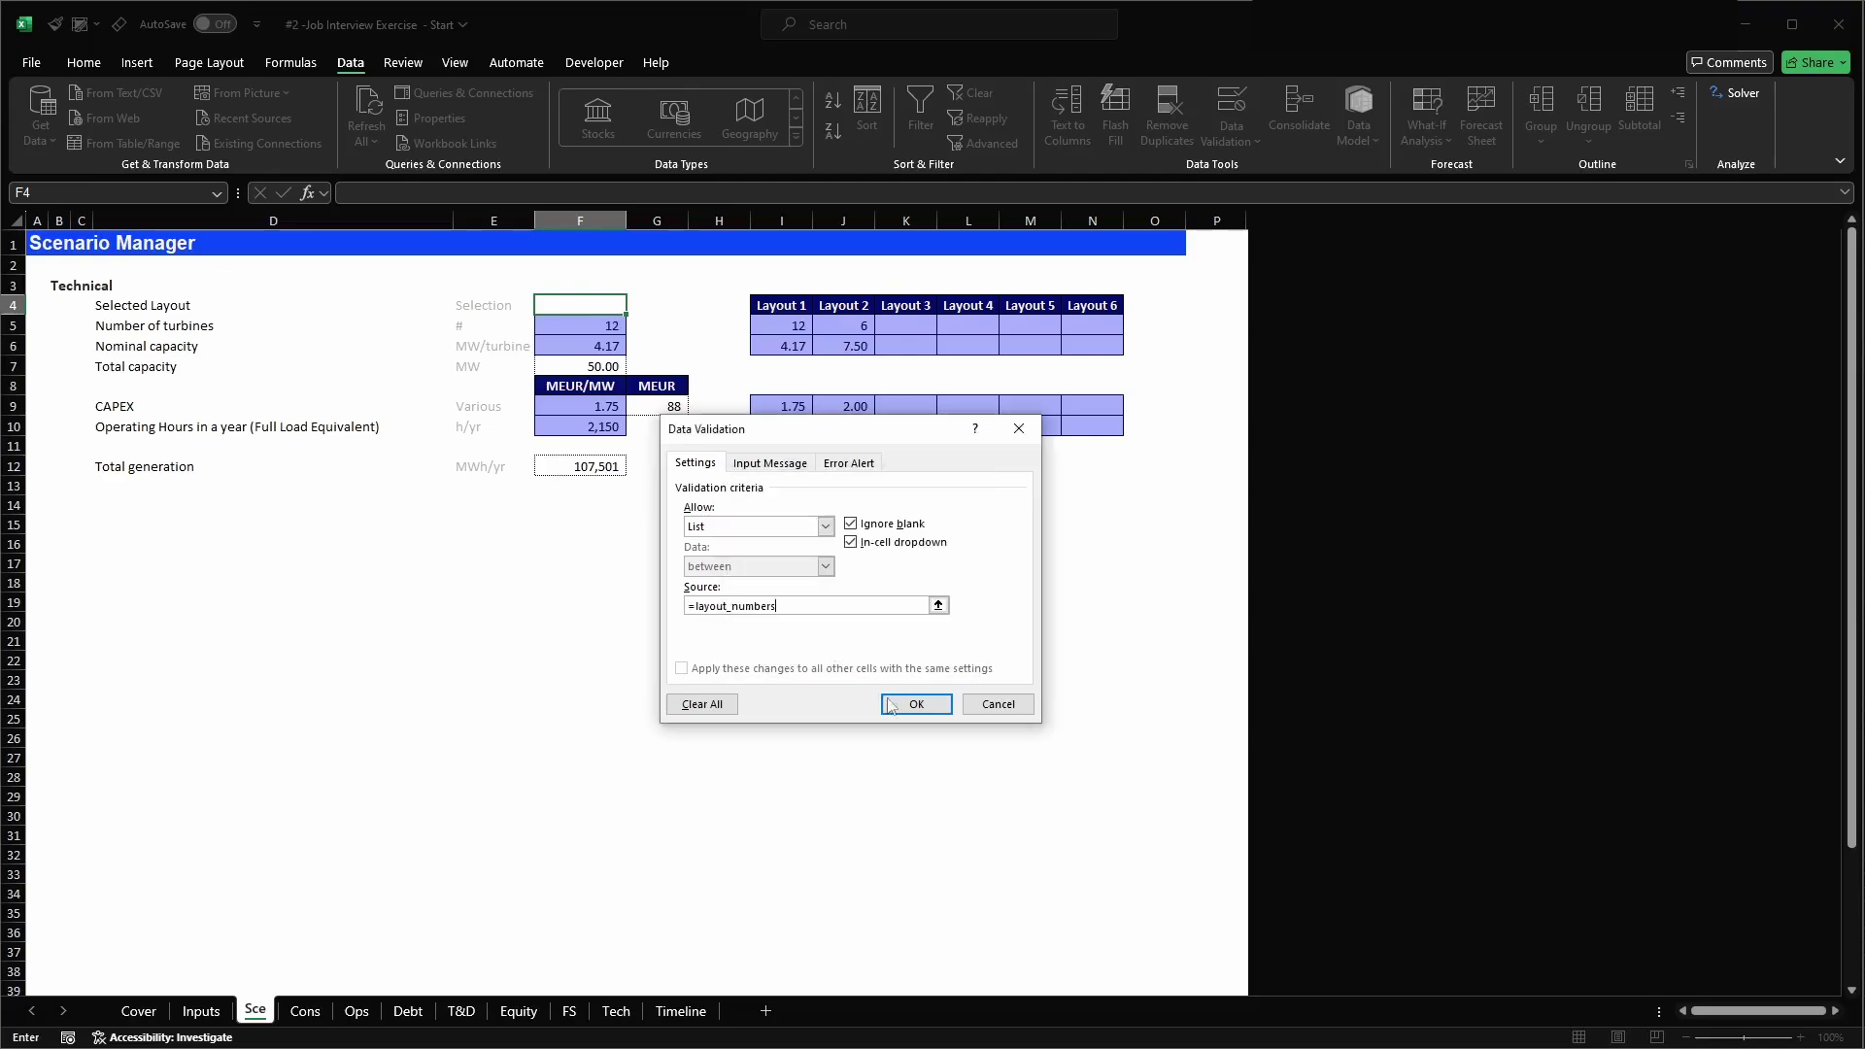
pyautogui.click(916, 703)
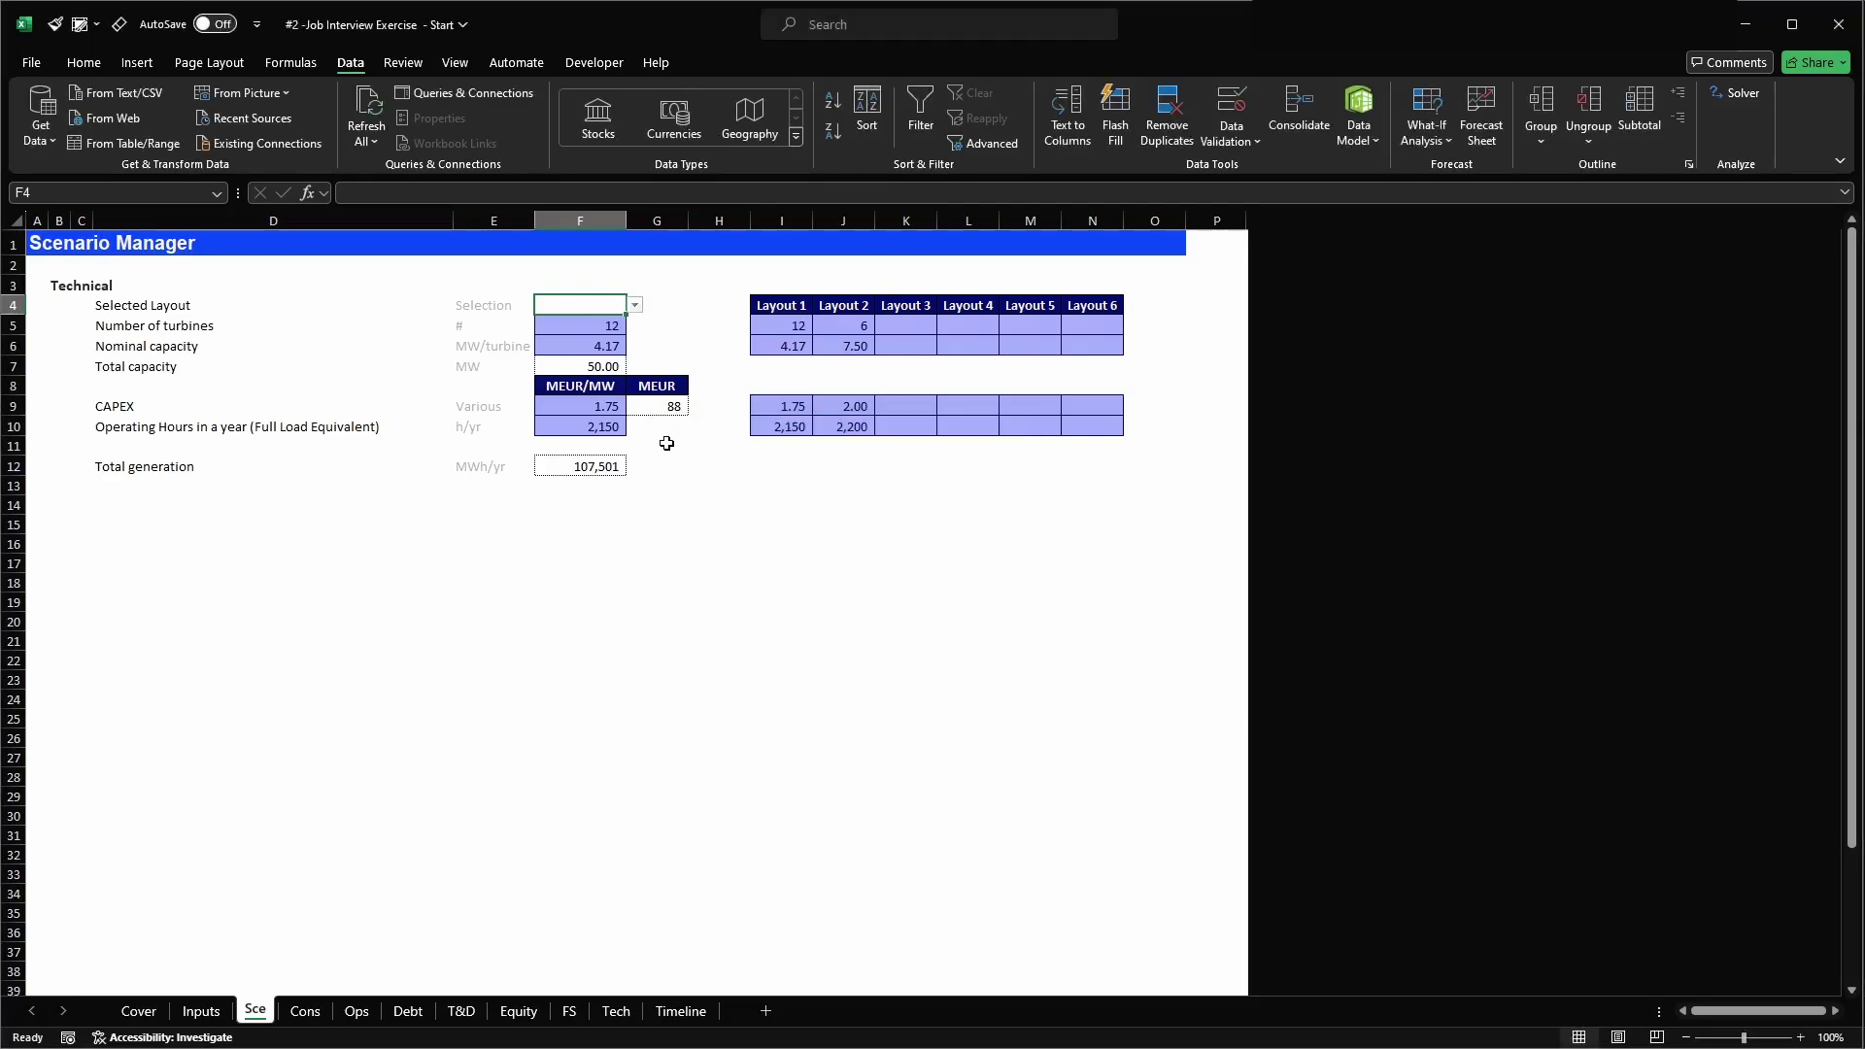
# - Choose Layout 2 as the selected layout in F4 and apply the sheet input cell style to the cell
pyautogui.hotkey('alt', 'Down')
pyautogui.press('Down')
pyautogui.press('Down')
pyautogui.press('Down')
pyautogui.press('Down')
pyautogui.press('Down')
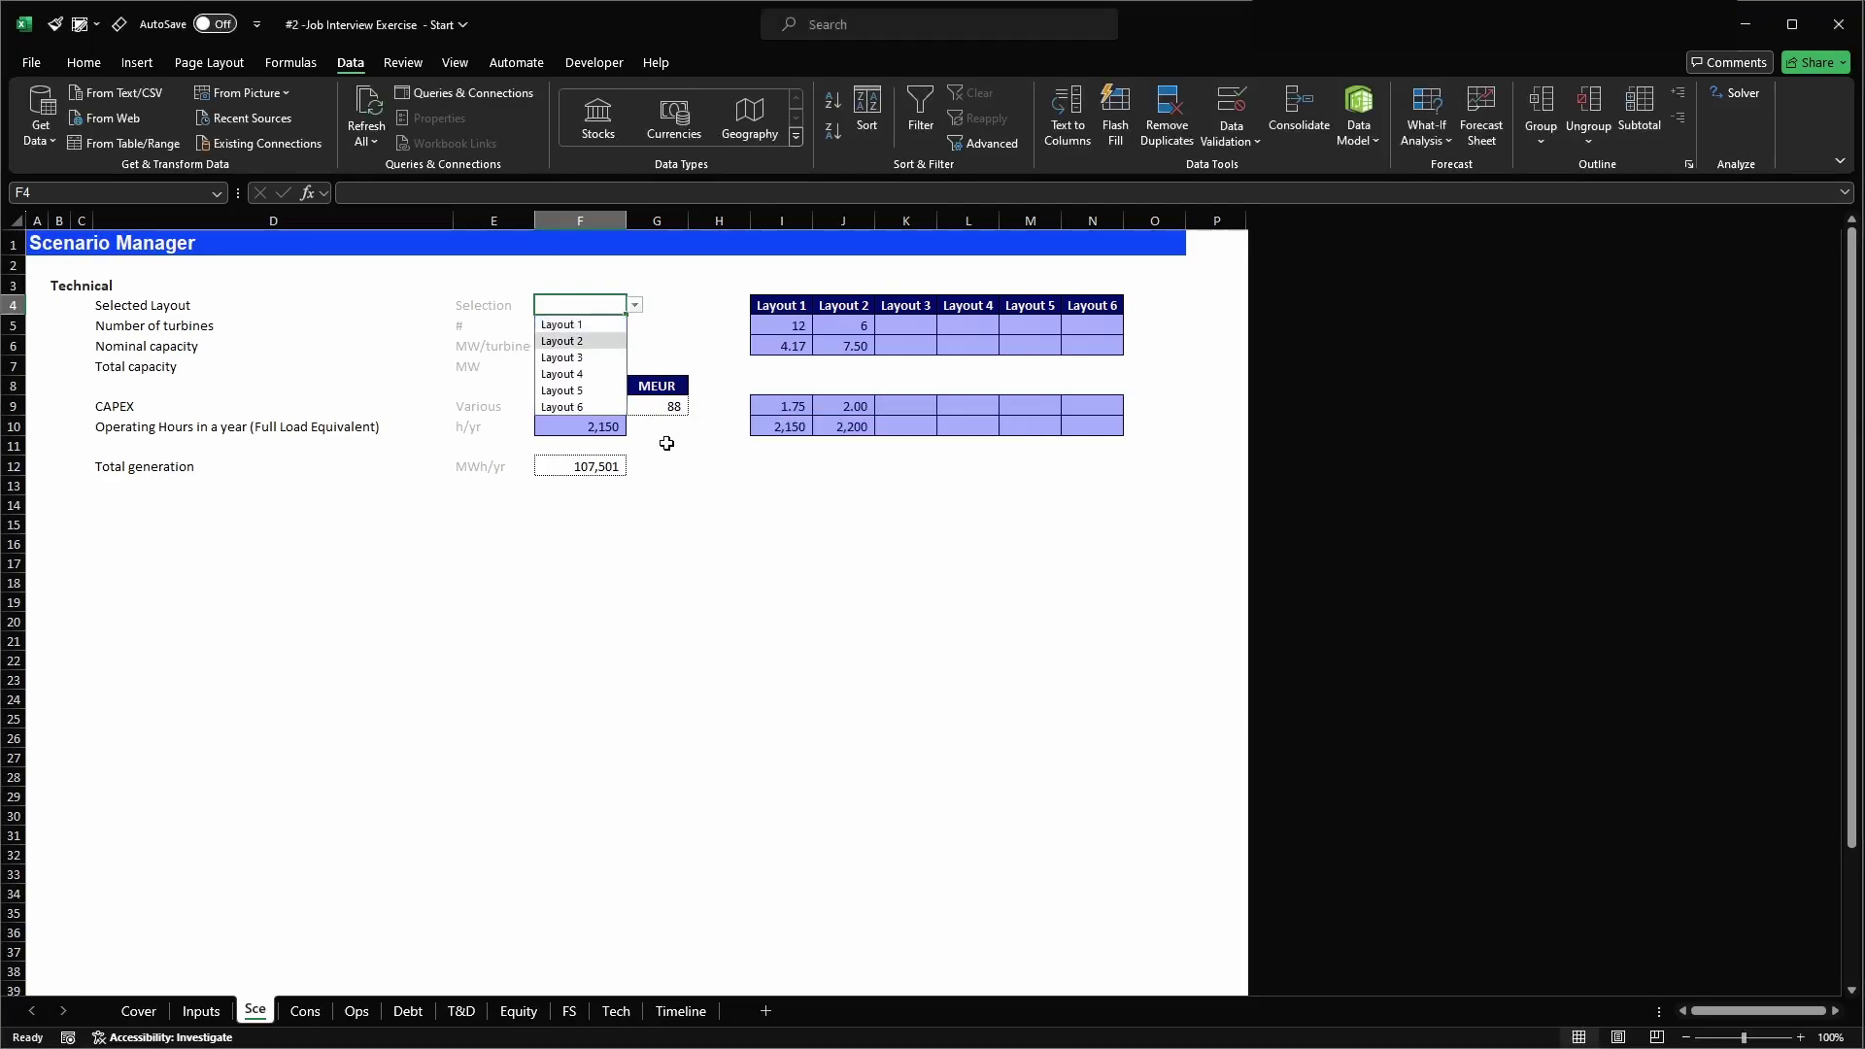
pyautogui.press('Up')
pyautogui.press('Up')
pyautogui.press('Up')
pyautogui.press('Return')
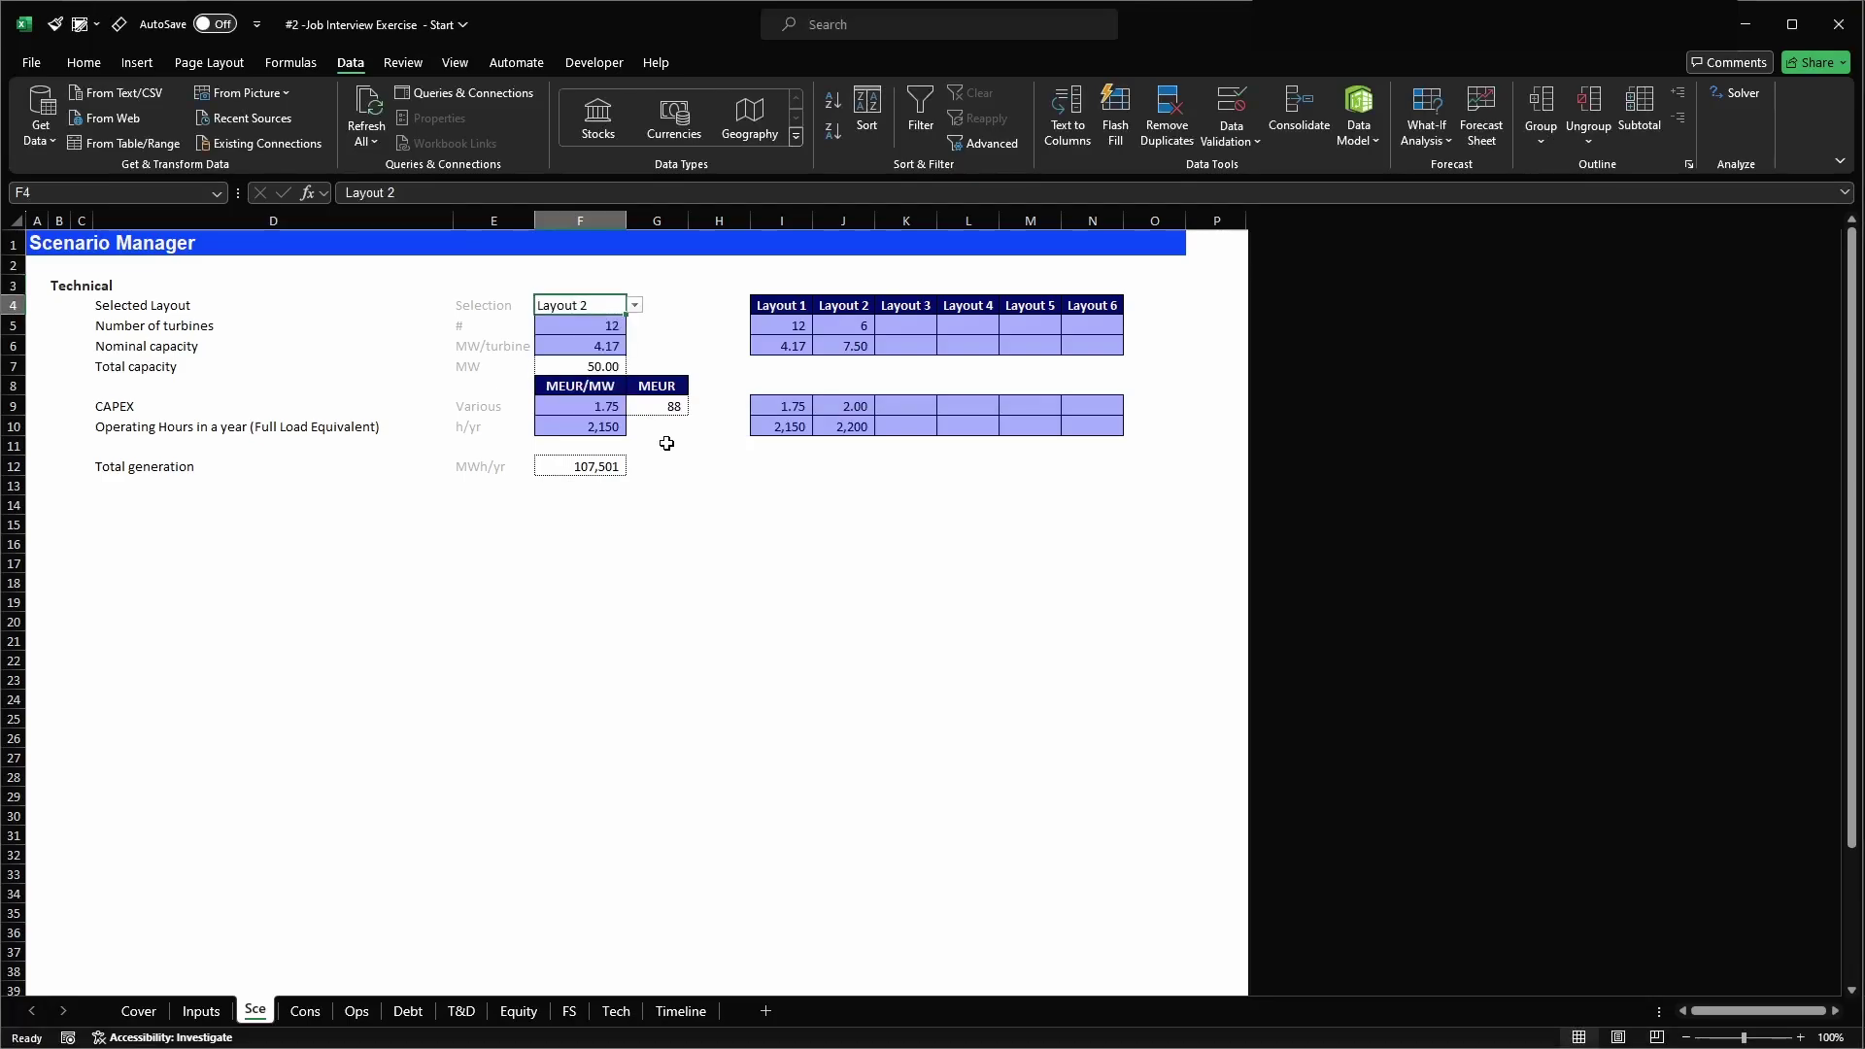
pyautogui.hotkey('alt', '2')
pyautogui.click(319, 112)
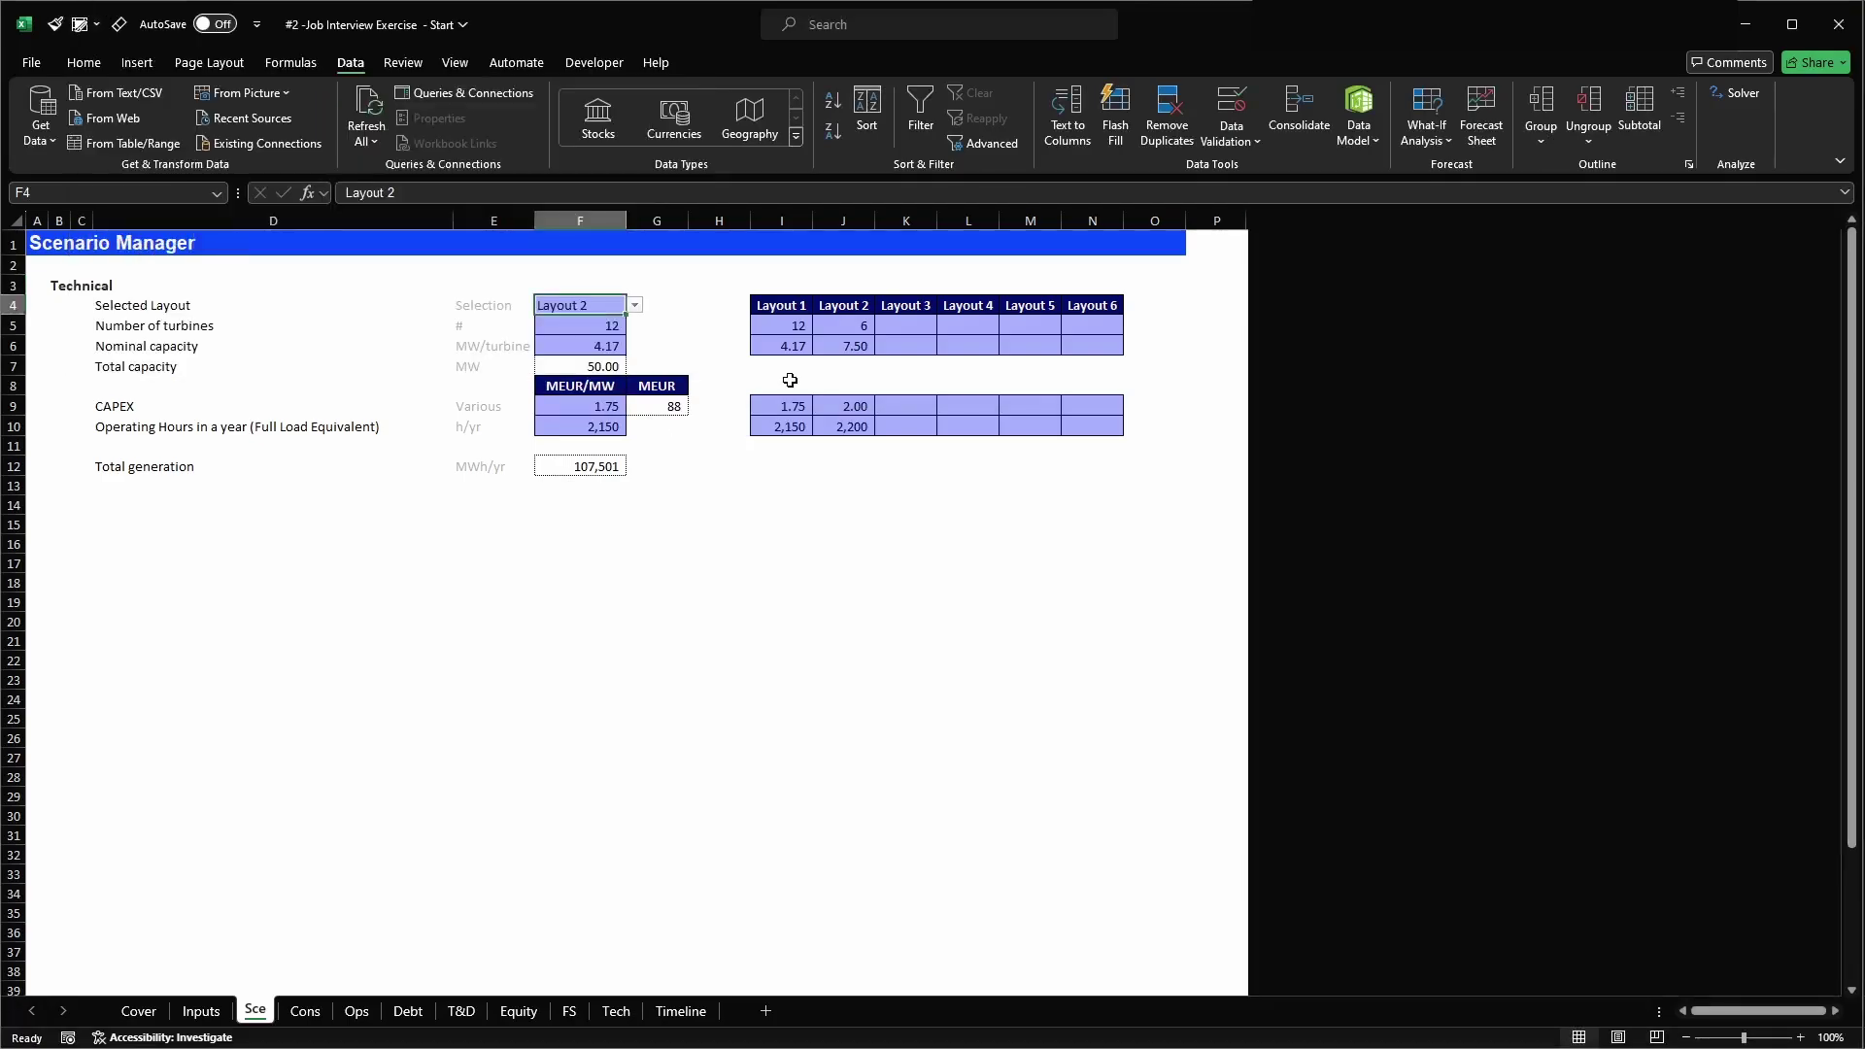
pyautogui.press('Down')
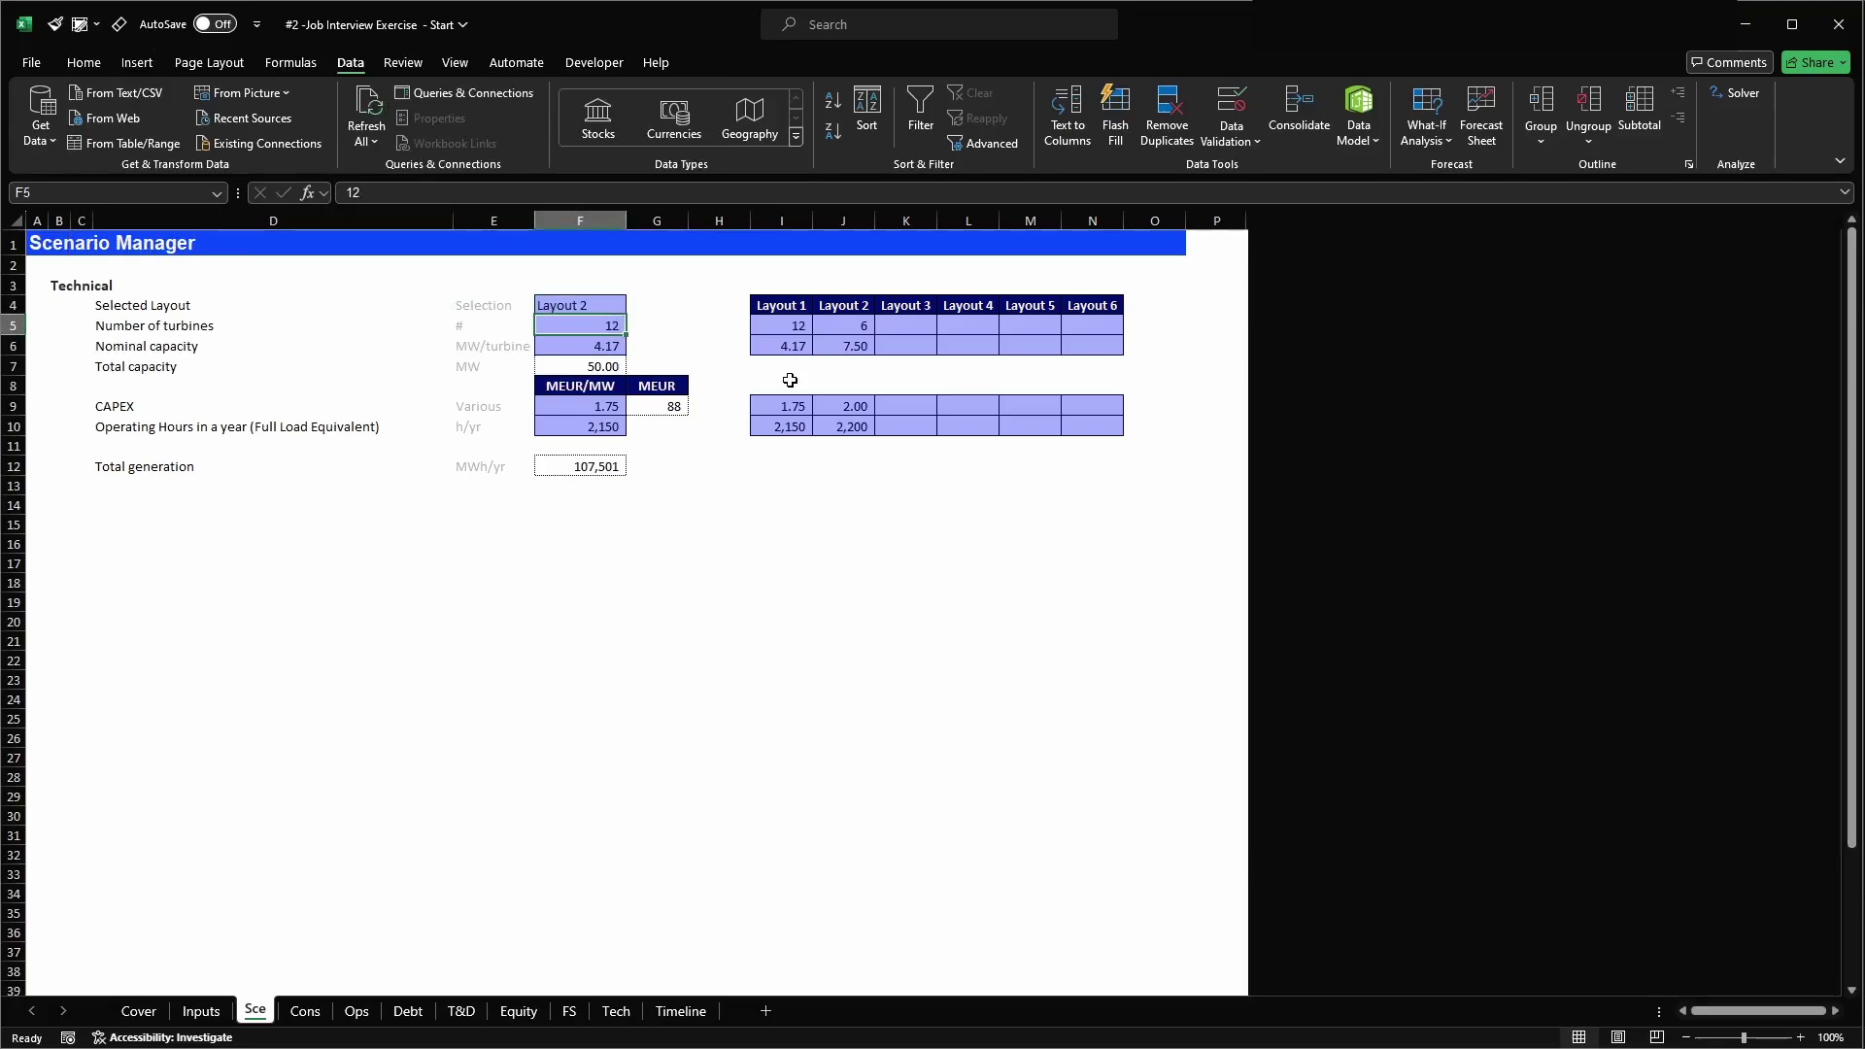
pyautogui.press('Up')
pyautogui.press('Down')
pyautogui.hotkey('shift', 'Down')
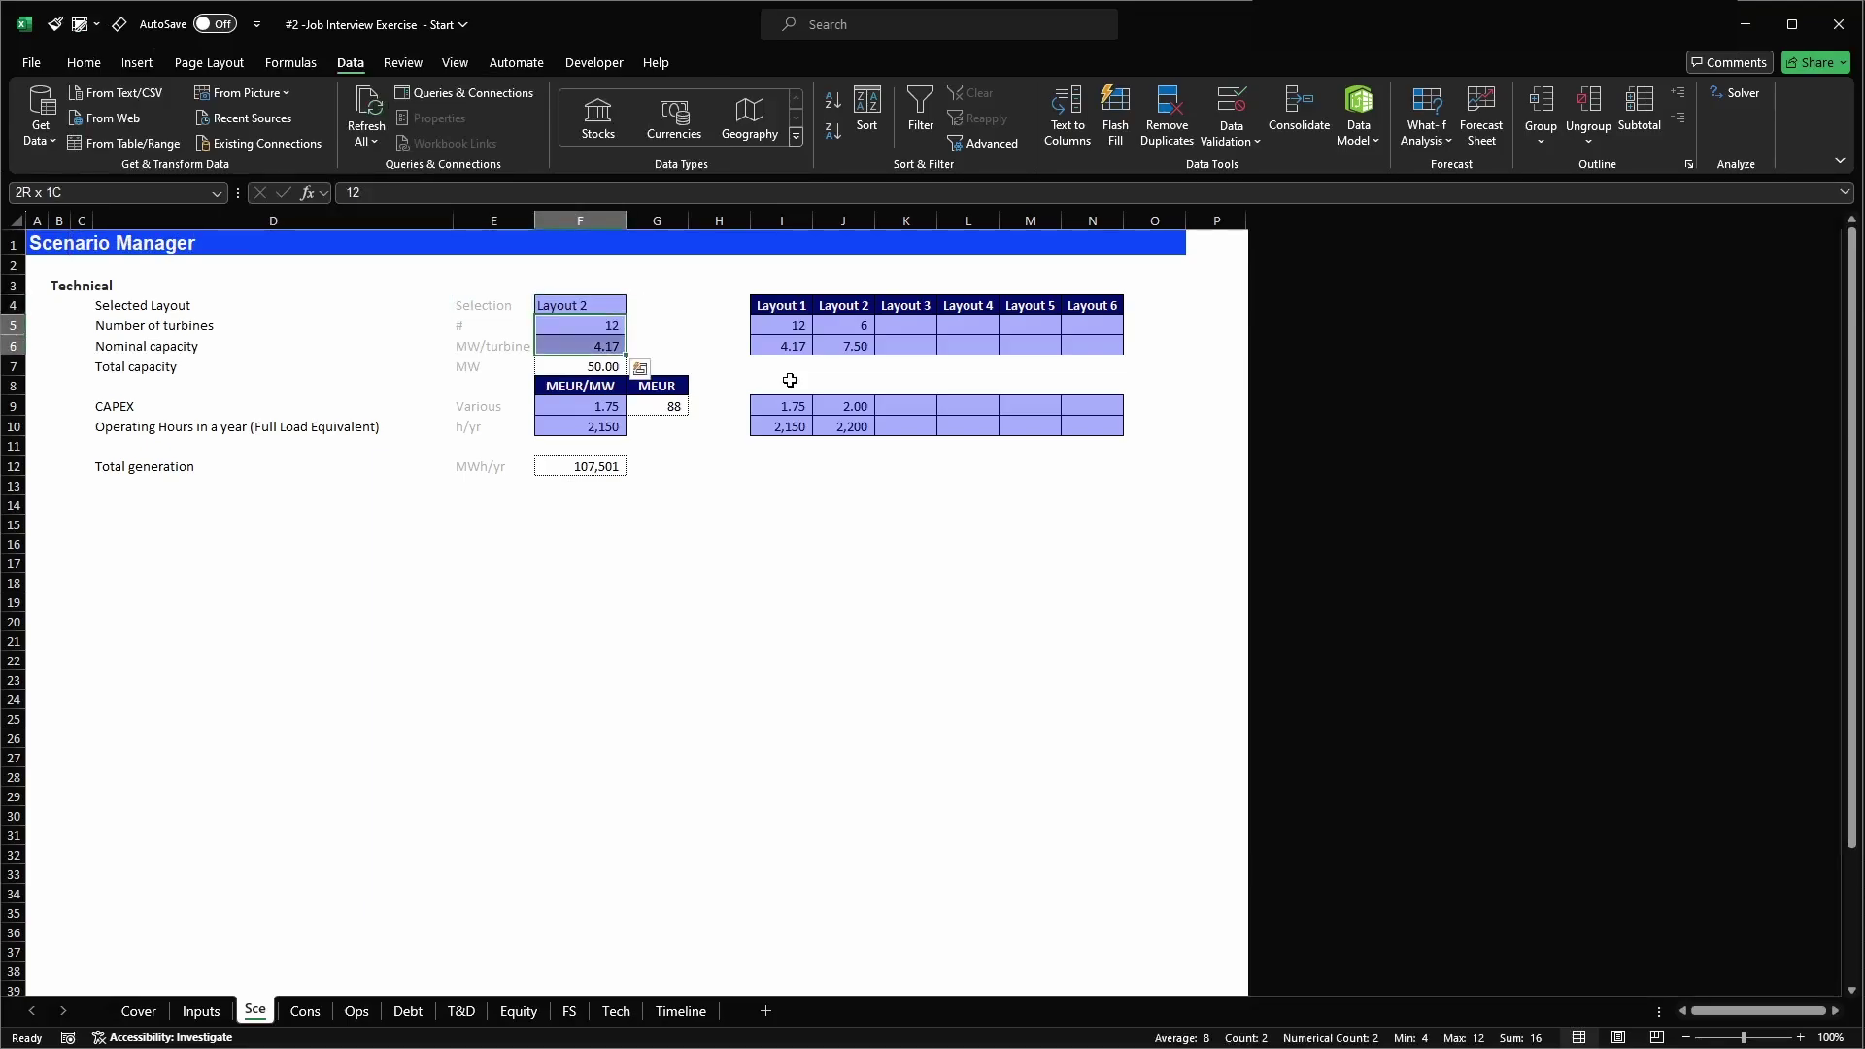
pyautogui.moveTo(579, 408); pyautogui.dragTo(602, 425)
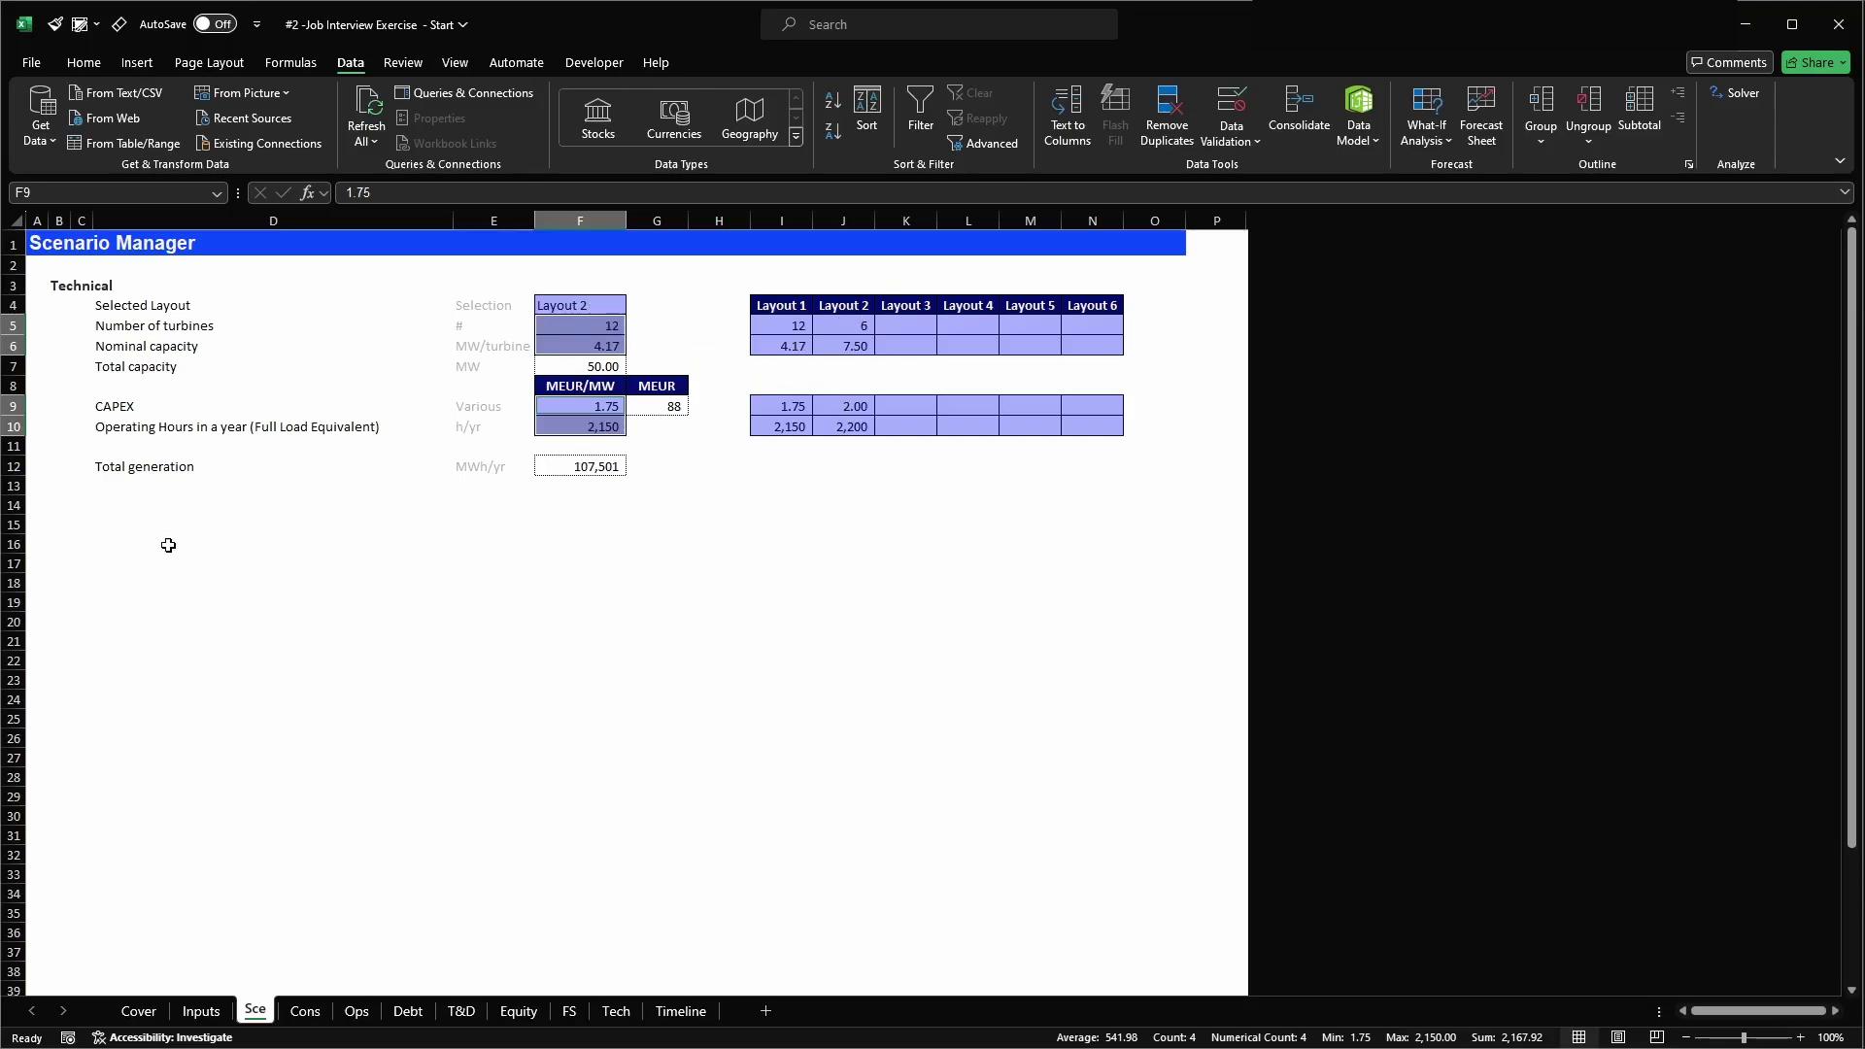
# - Enter the labels NPV in D15 and IRR in D16 below the technical inputs
pyautogui.click(146, 523)
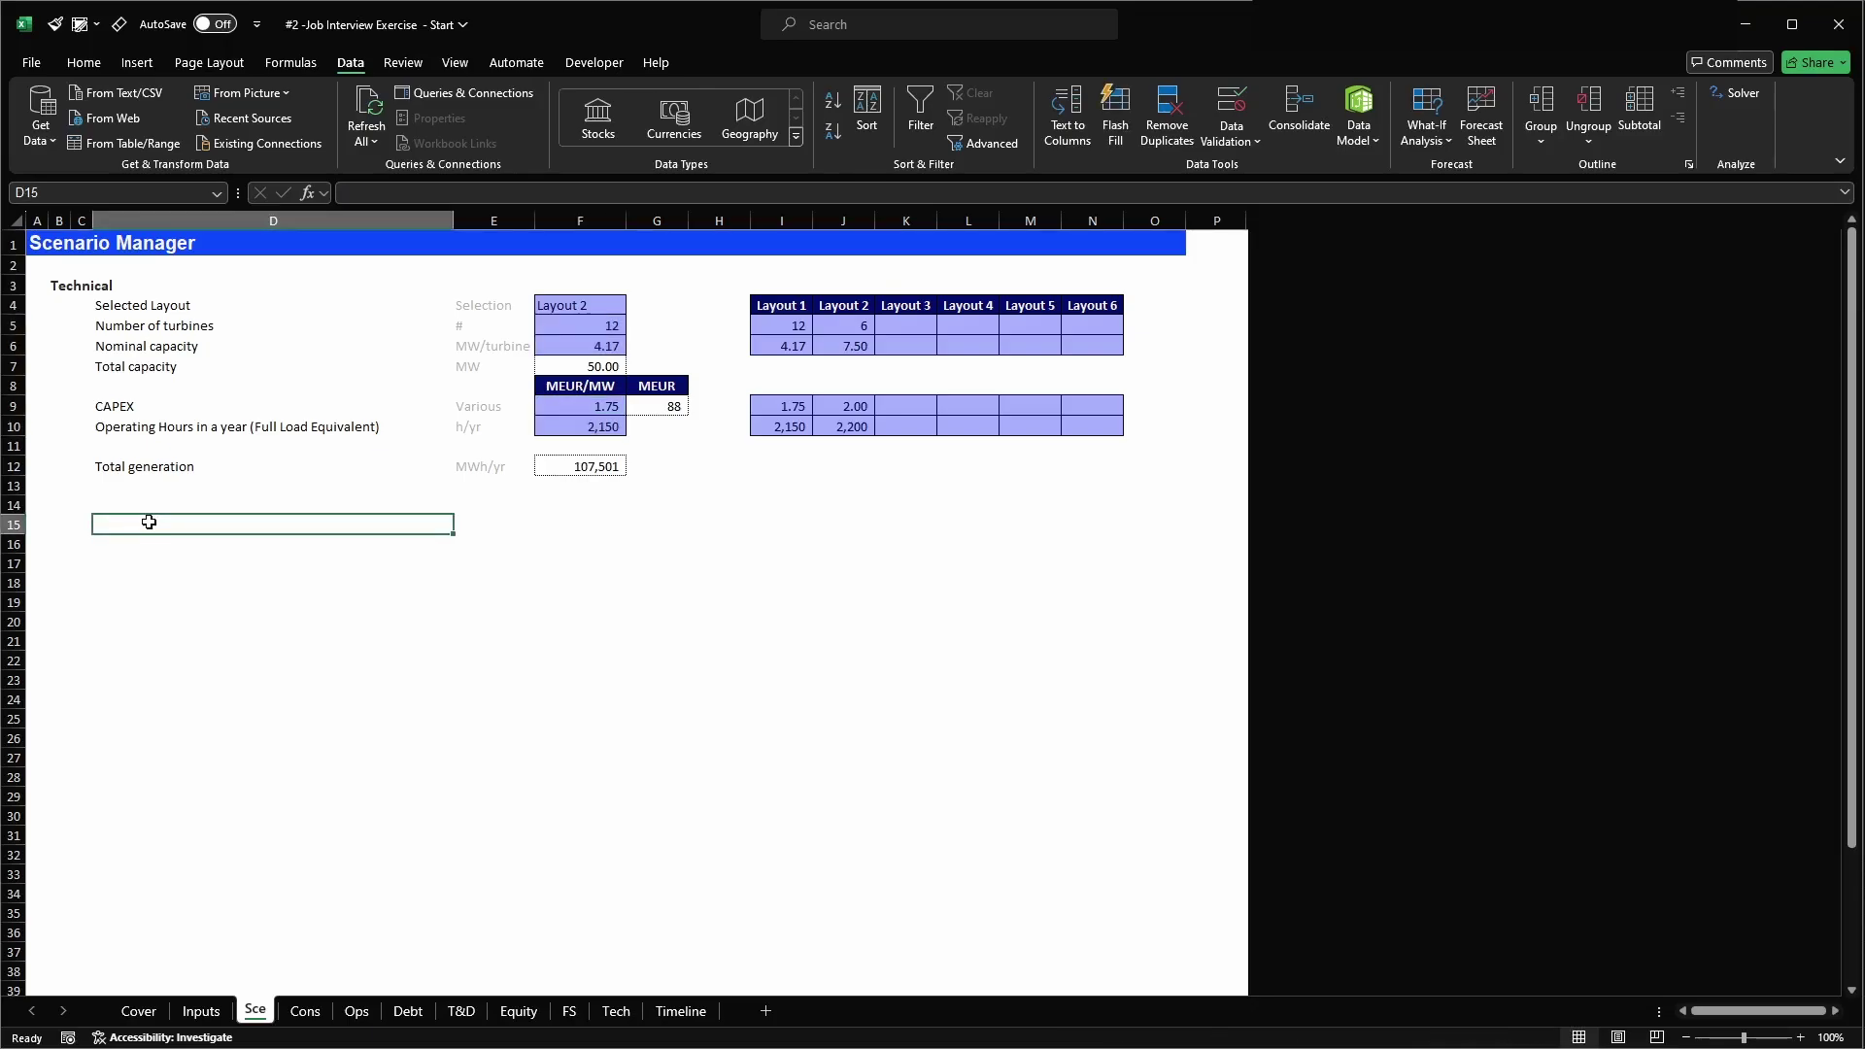
pyautogui.write('VPV')
pyautogui.press('Return')
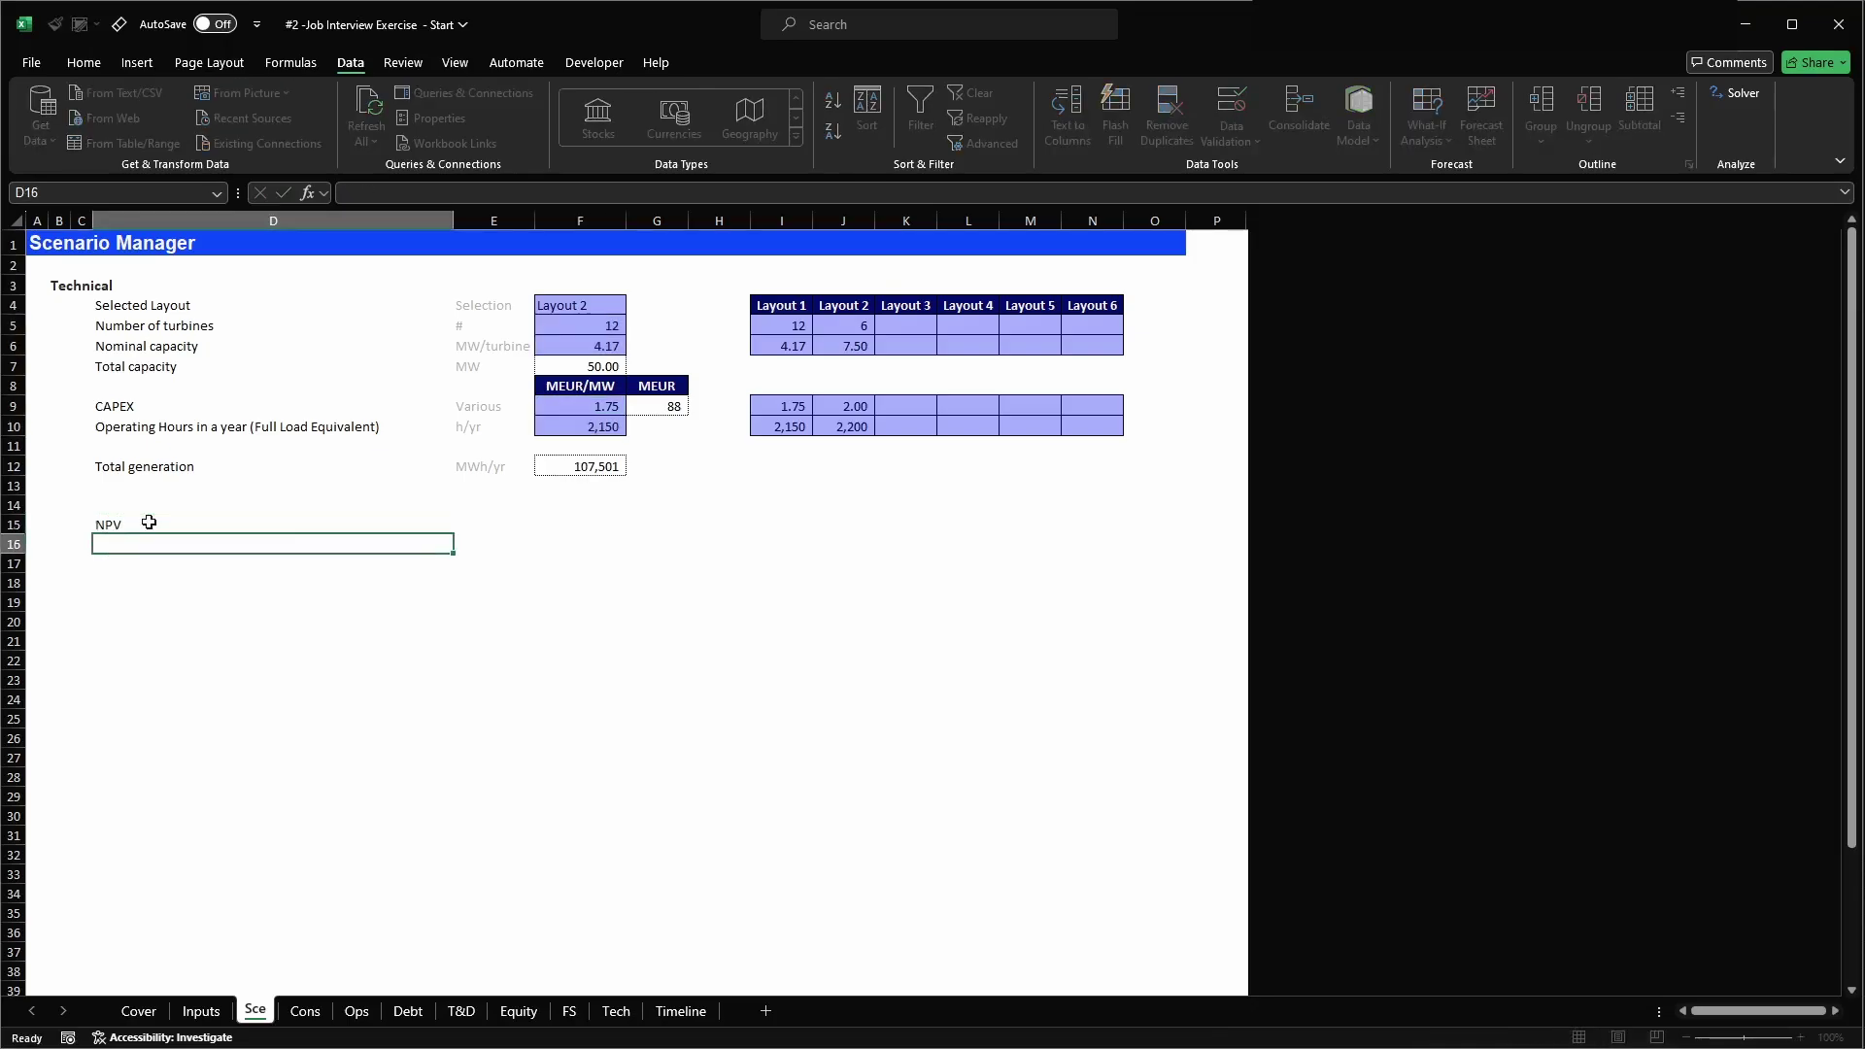
pyautogui.write('IRR')
pyautogui.press('Return')
pyautogui.press('Up')
pyautogui.press('Up')
pyautogui.press('Right')
pyautogui.press('Right')
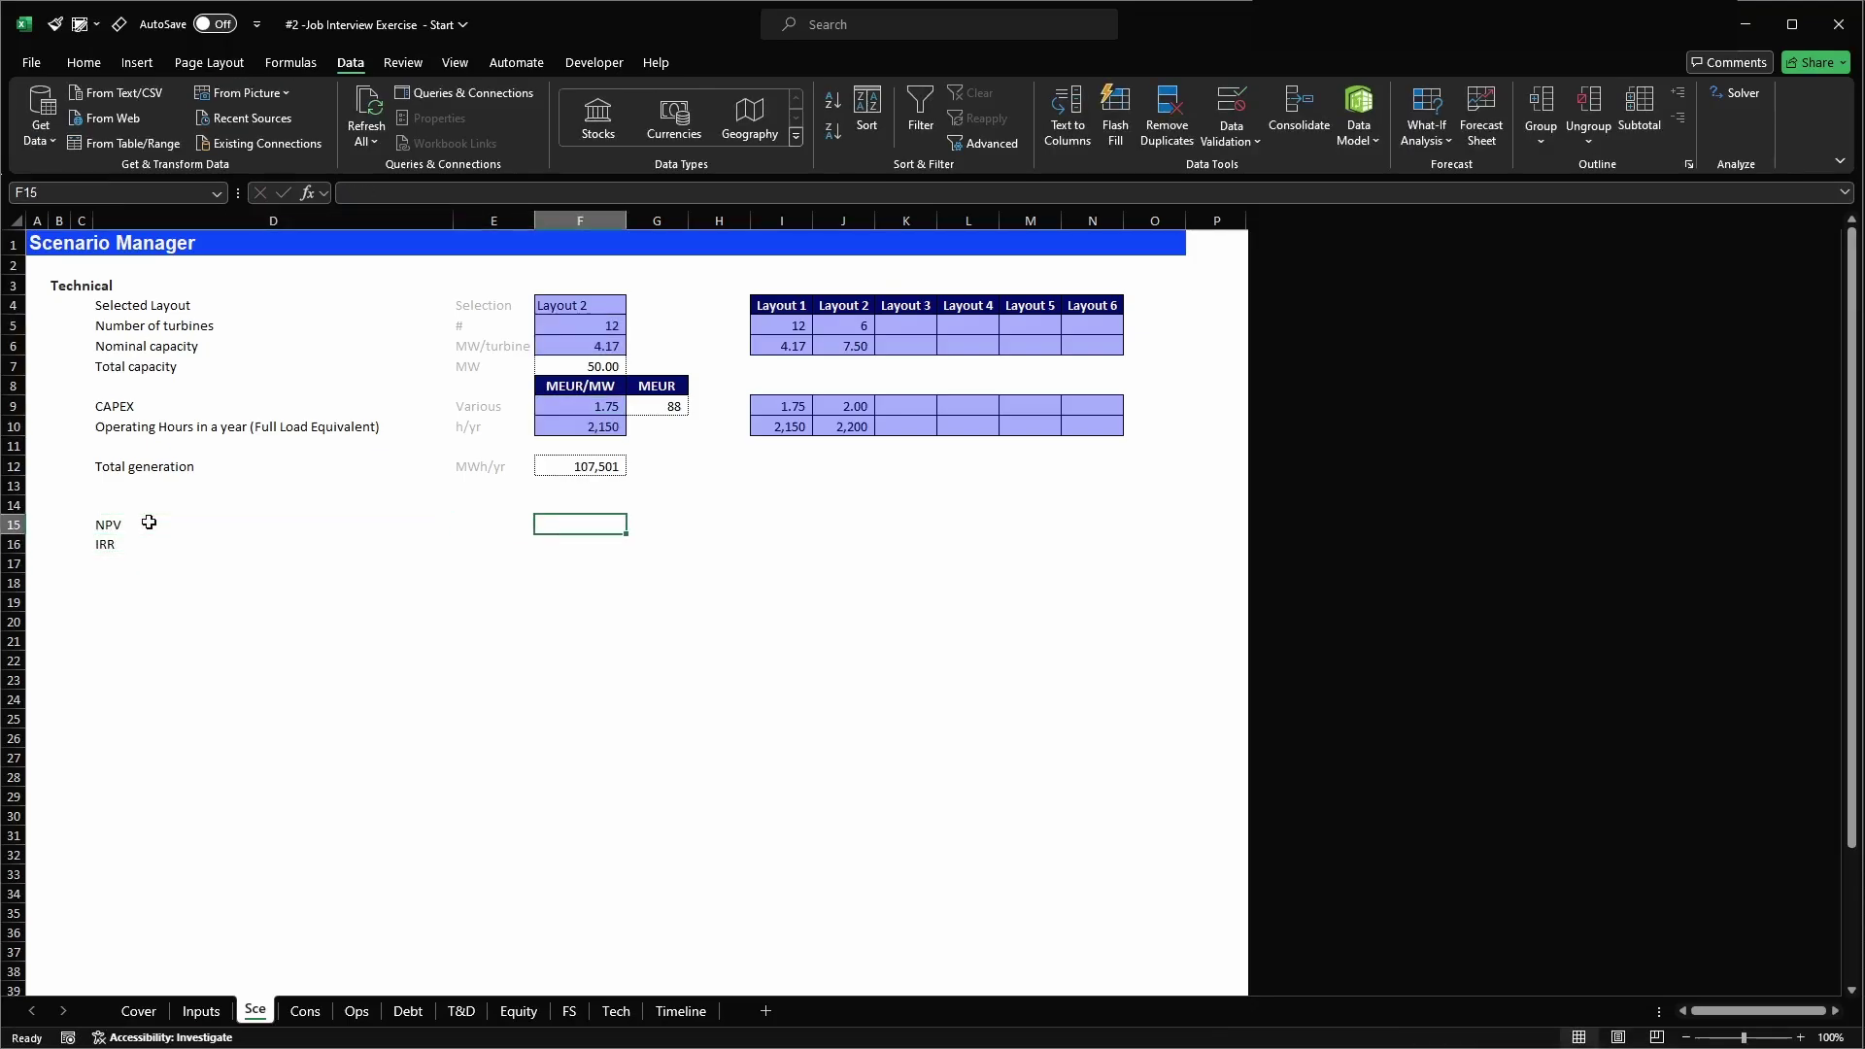
# - On the Equity sheet, name the NPV cell F33 npv and the IRR cell F34 irr
pyautogui.click(518, 1011)
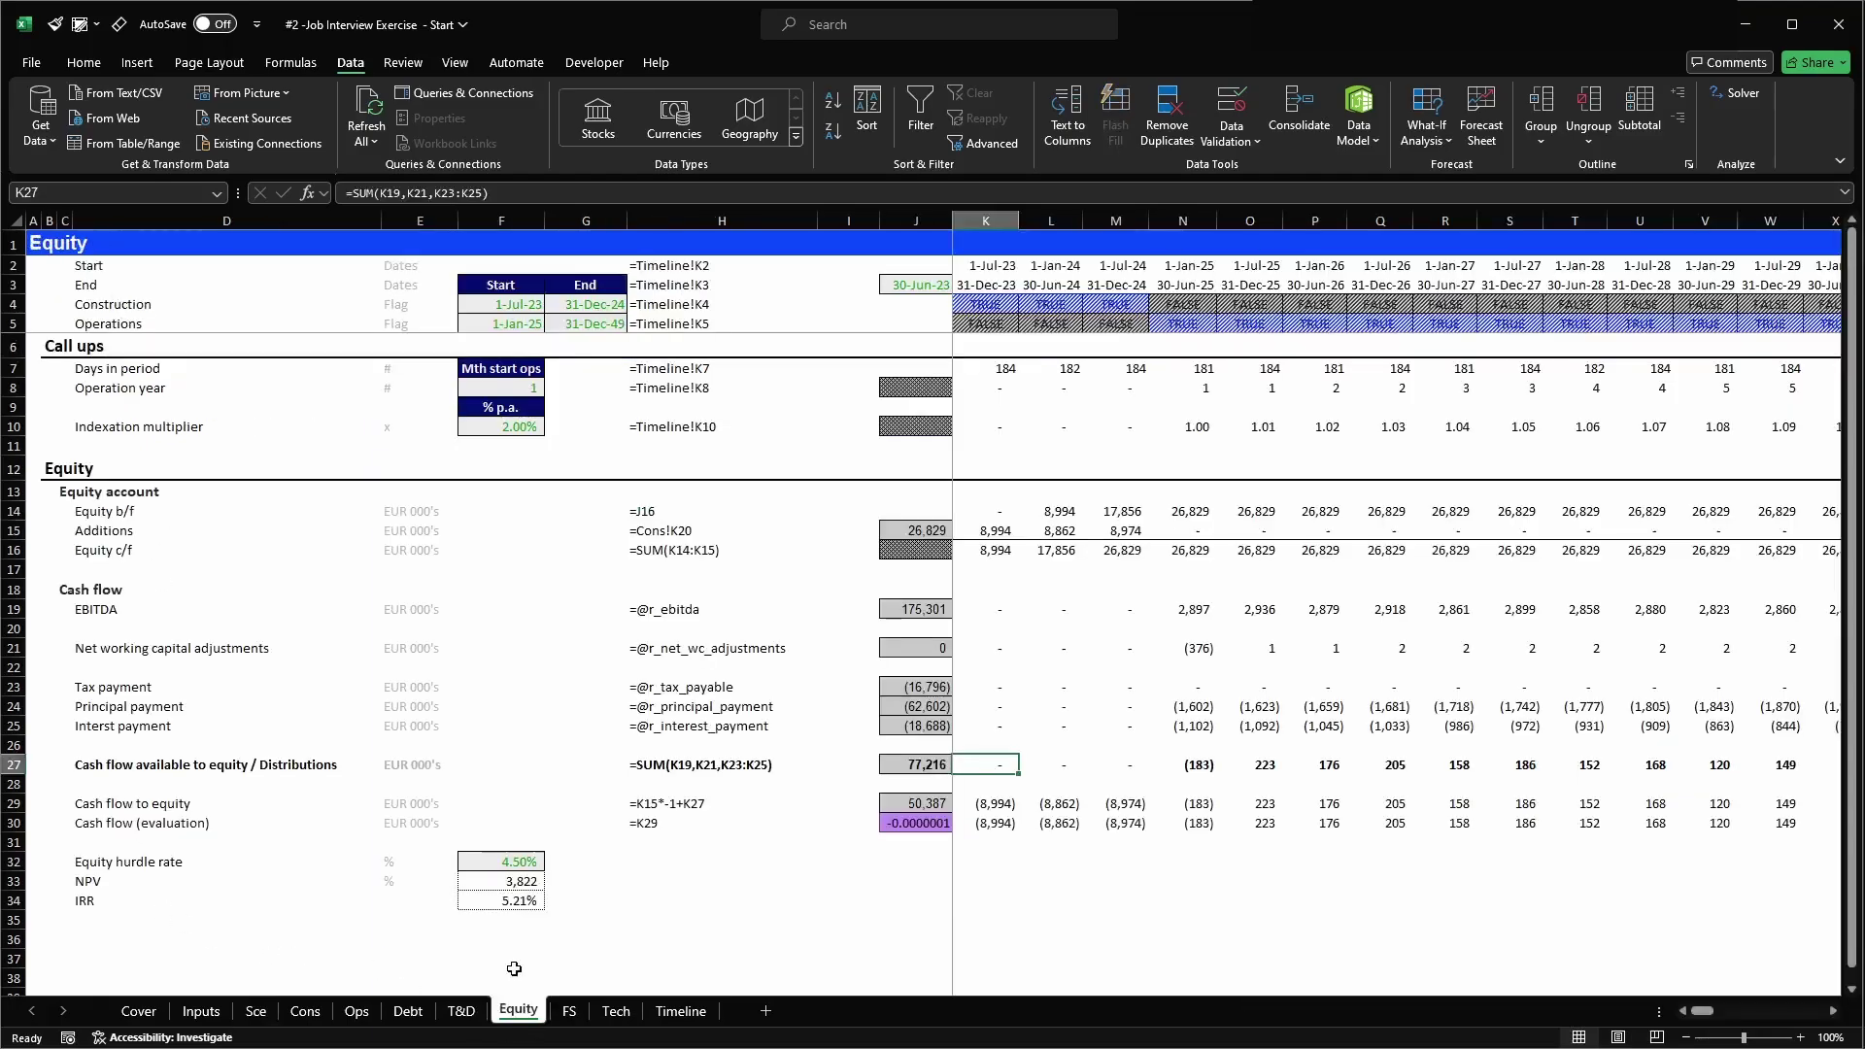
pyautogui.click(492, 885)
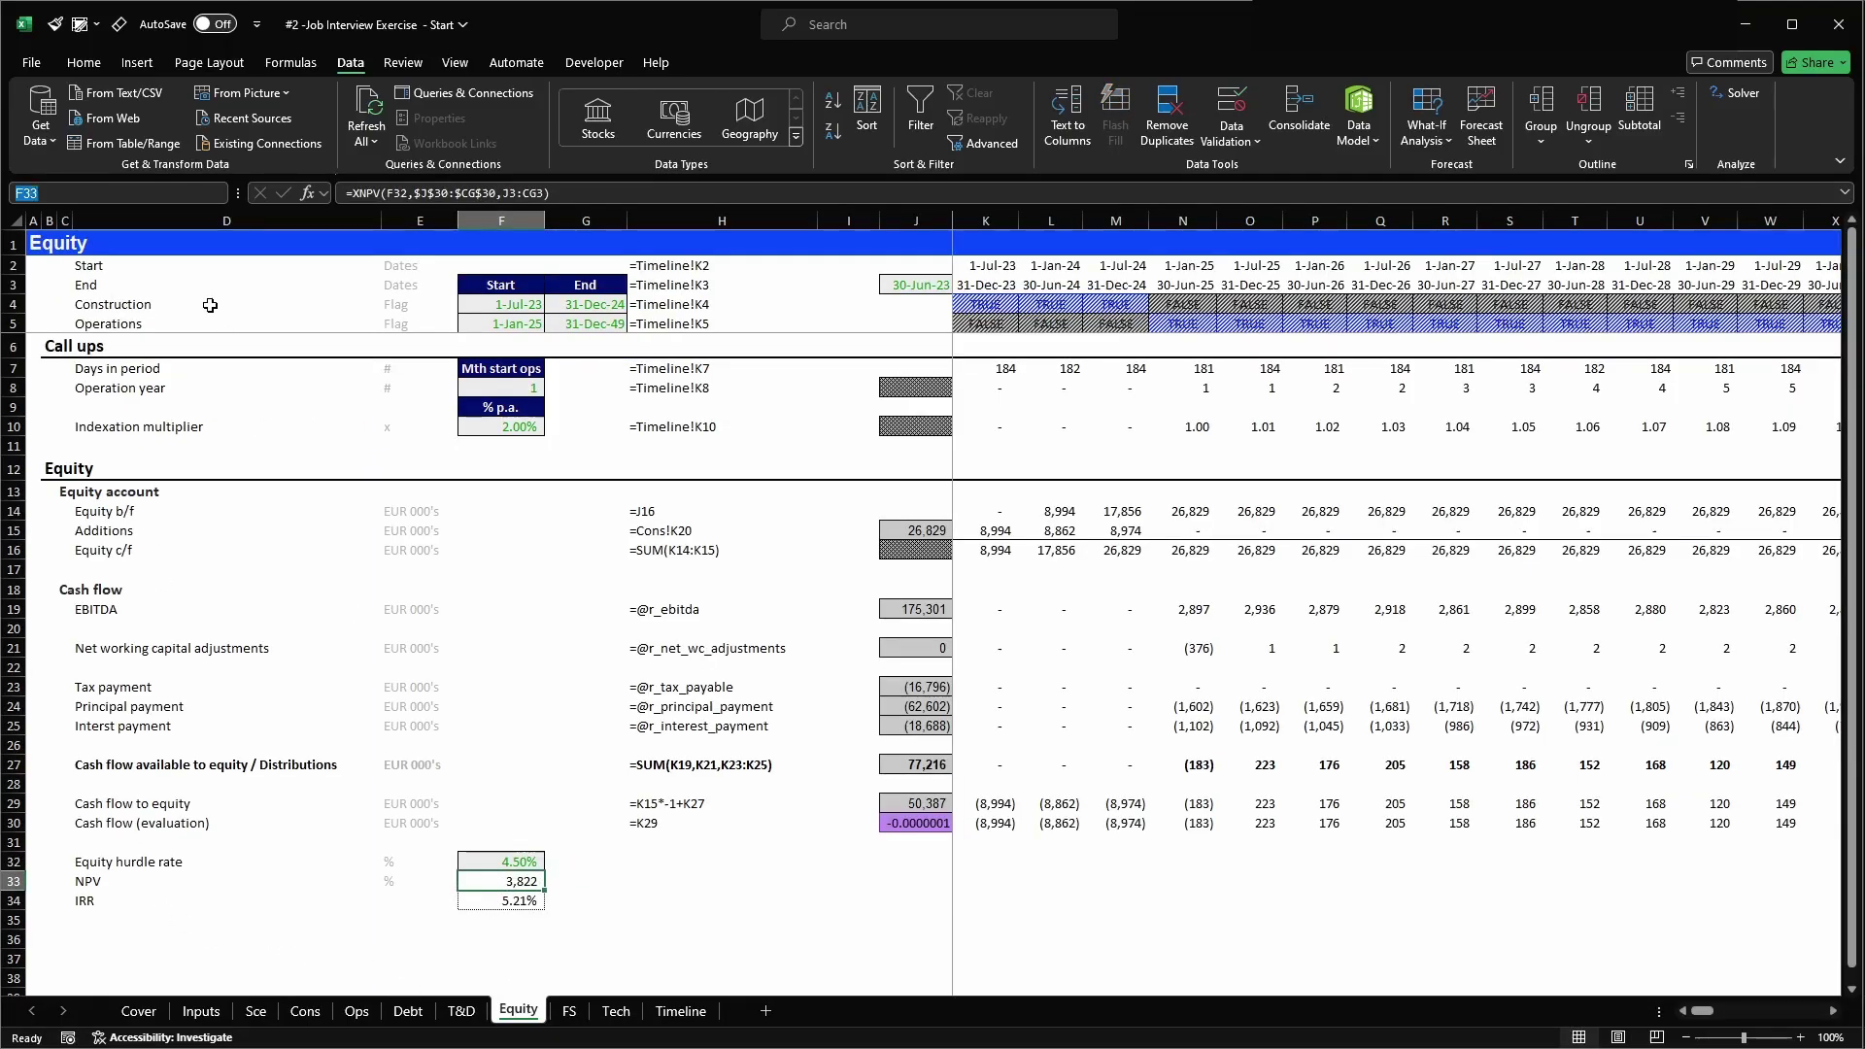
pyautogui.write('npv')
pyautogui.press('Return')
pyautogui.press('Return')
pyautogui.hotkey('alt', 'F3')
pyautogui.write('irr')
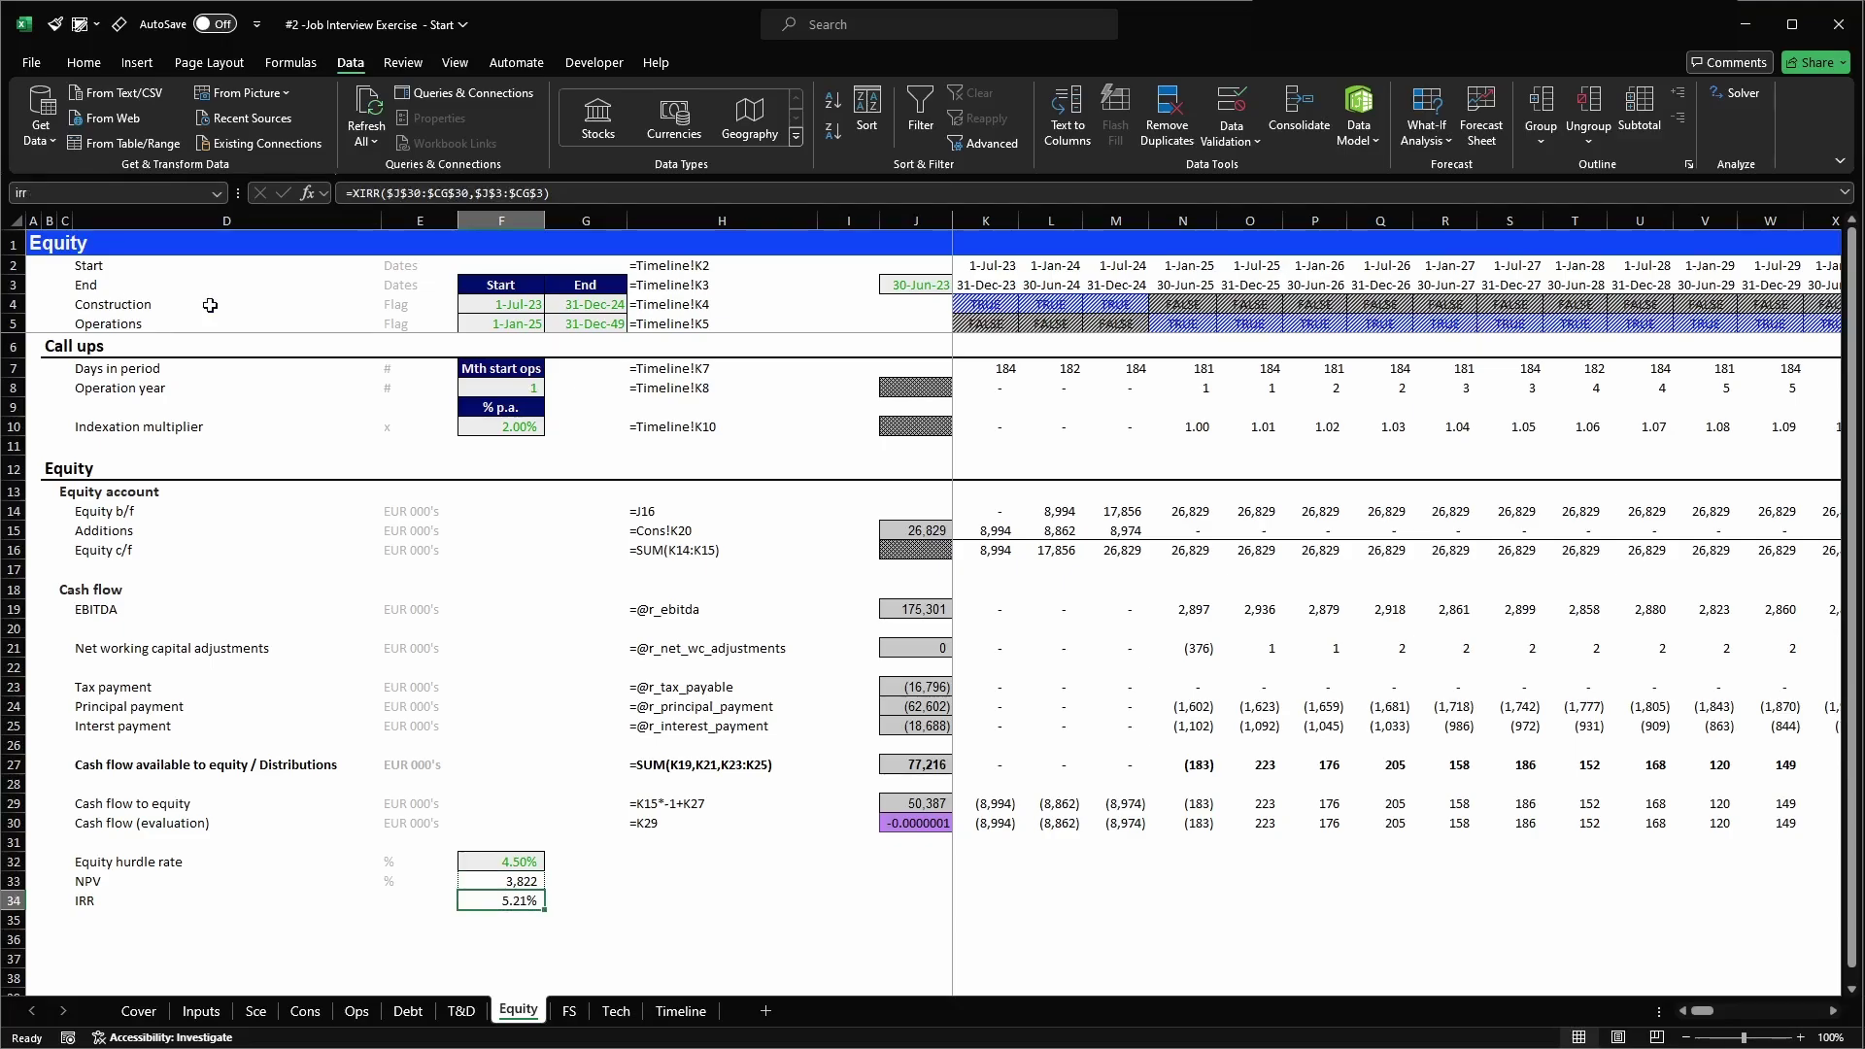
# - On the Sce sheet, link the results with =npv in F15 and =irr in F16
pyautogui.click(255, 1011)
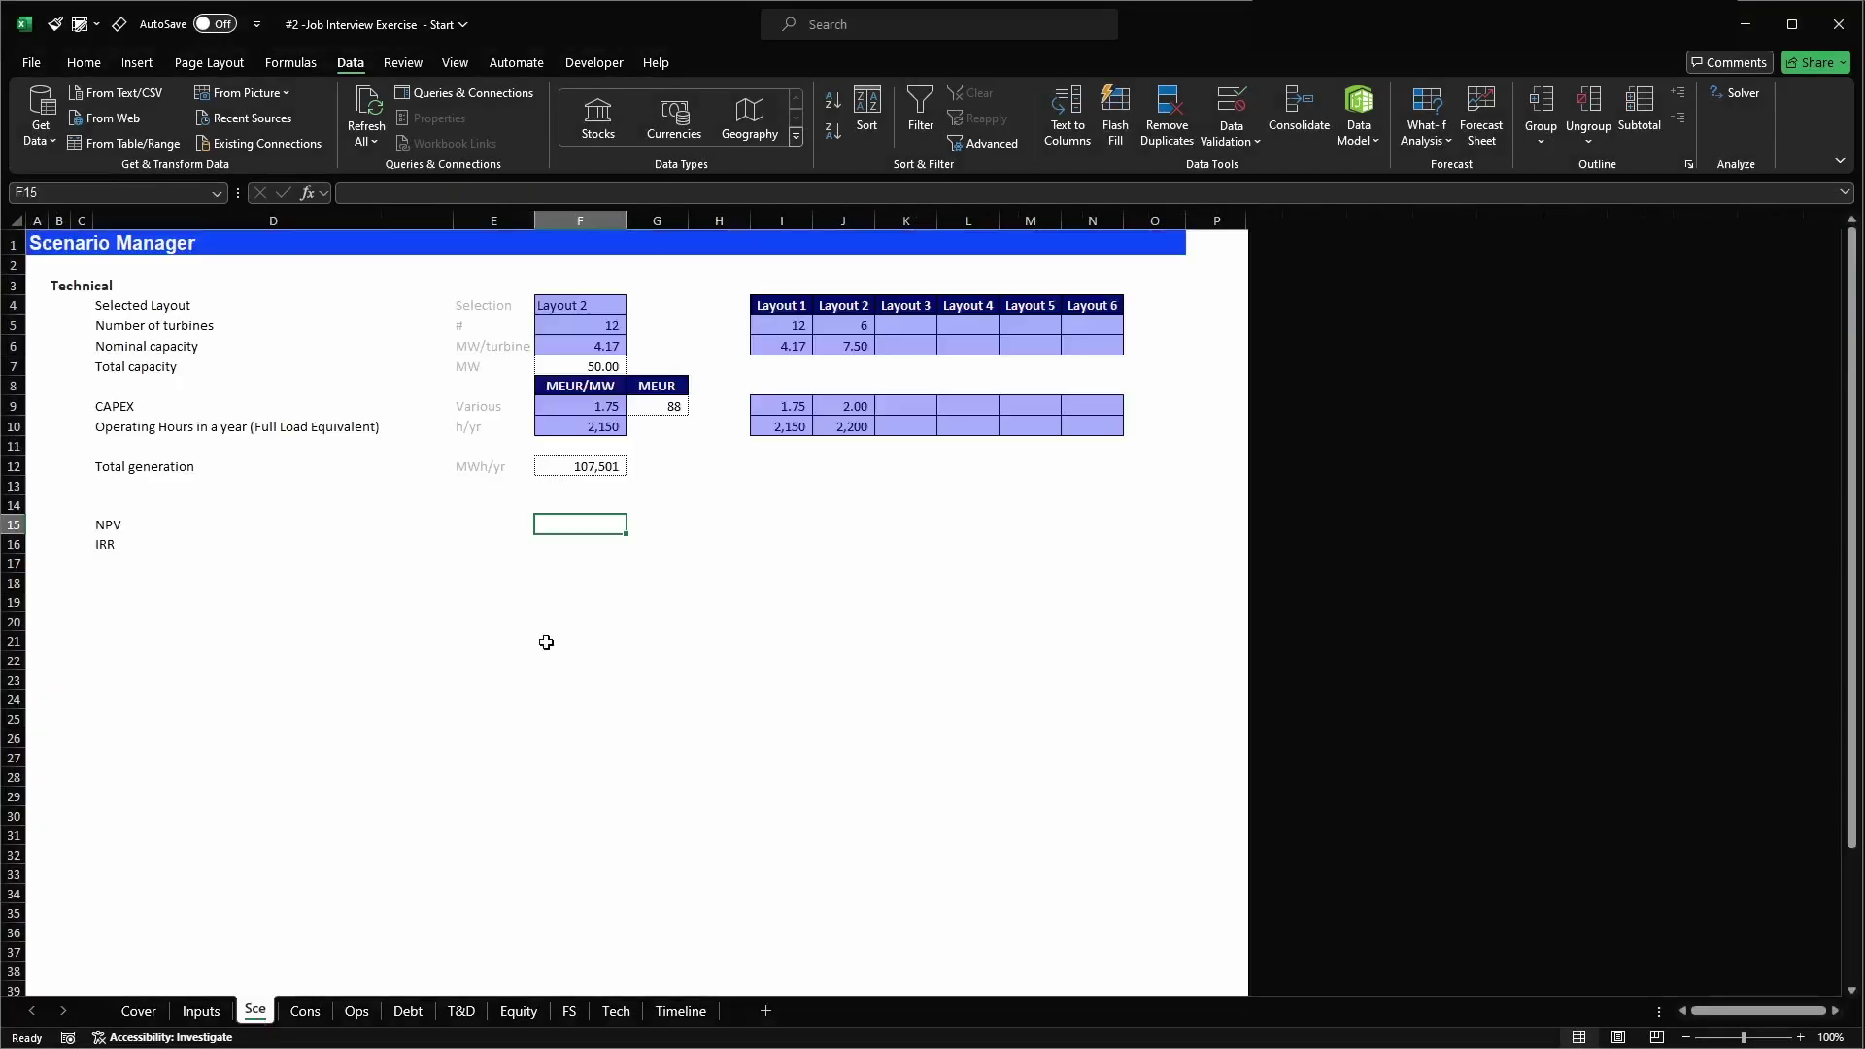
pyautogui.write('=npv')
pyautogui.press('Return')
pyautogui.write('=')
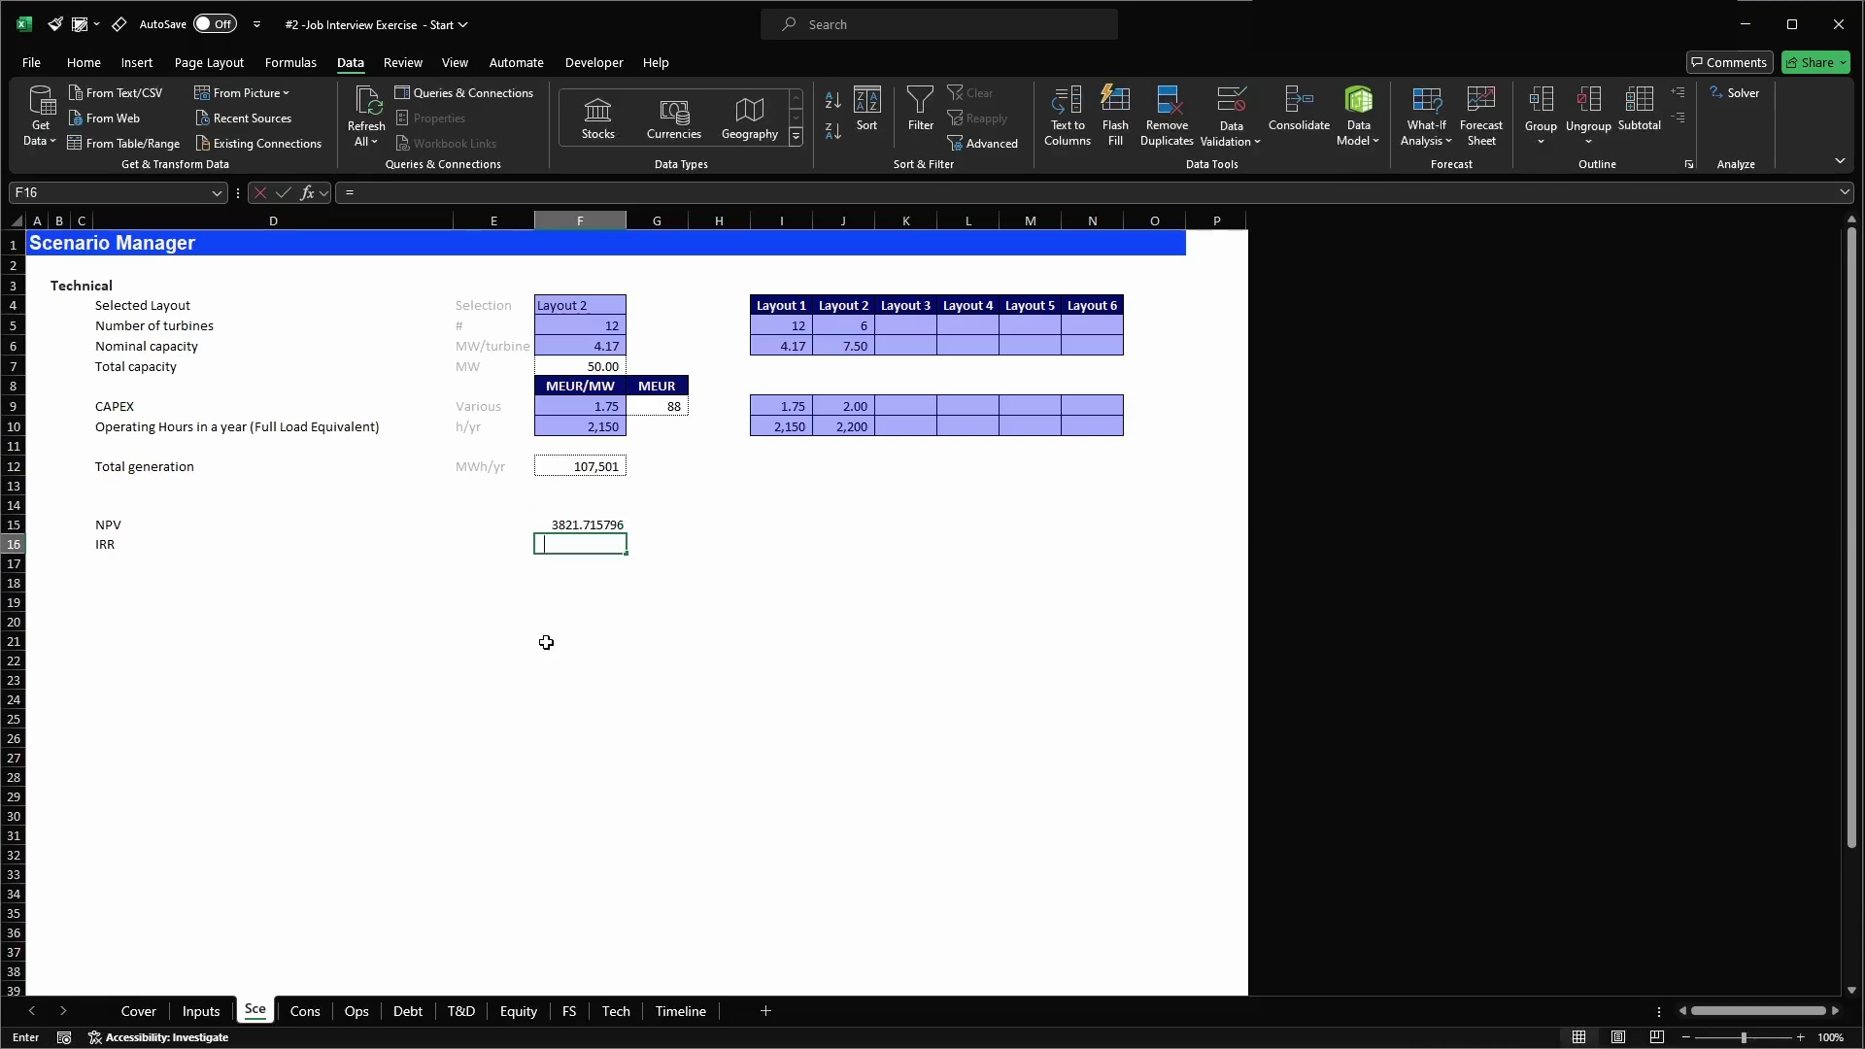
pyautogui.write('irr')
pyautogui.press('Return')
pyautogui.press('Up')
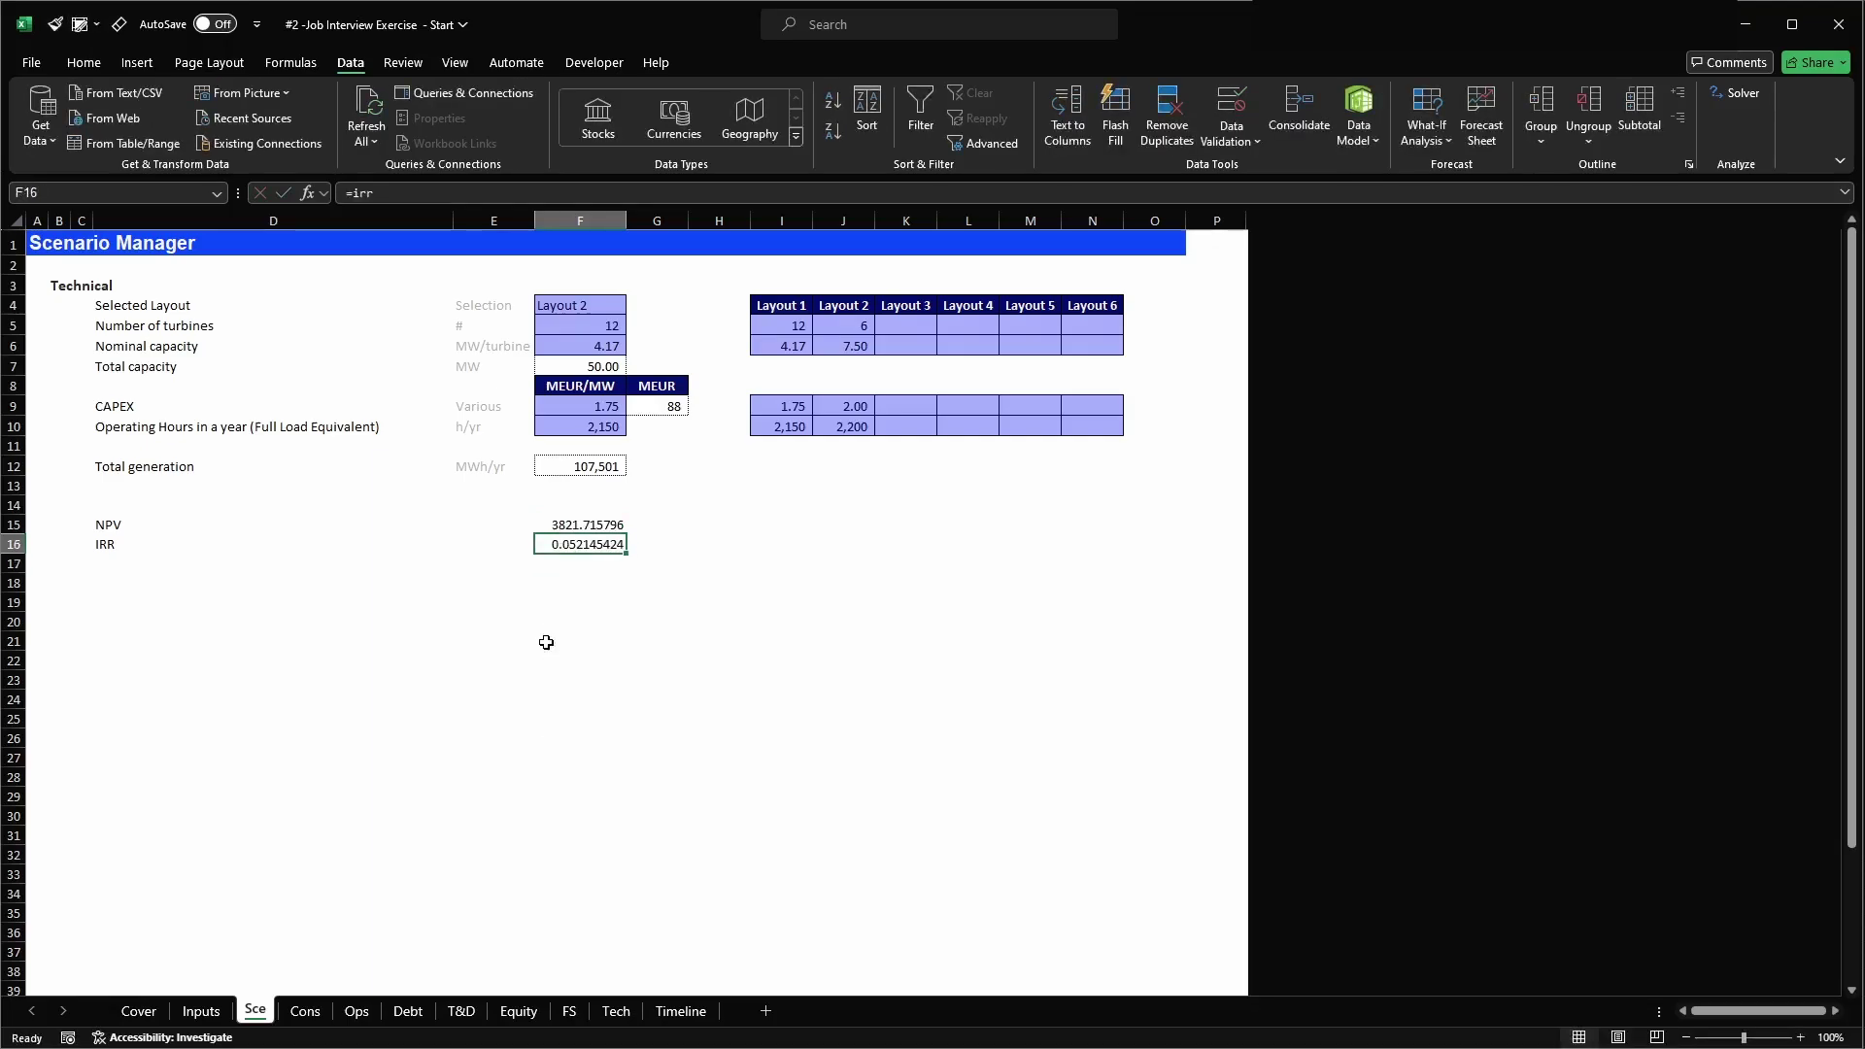
pyautogui.hotkey('shift', 'Up')
pyautogui.hotkey('alt', '2')
pyautogui.click(225, 111)
pyautogui.hotkey('alt', '2')
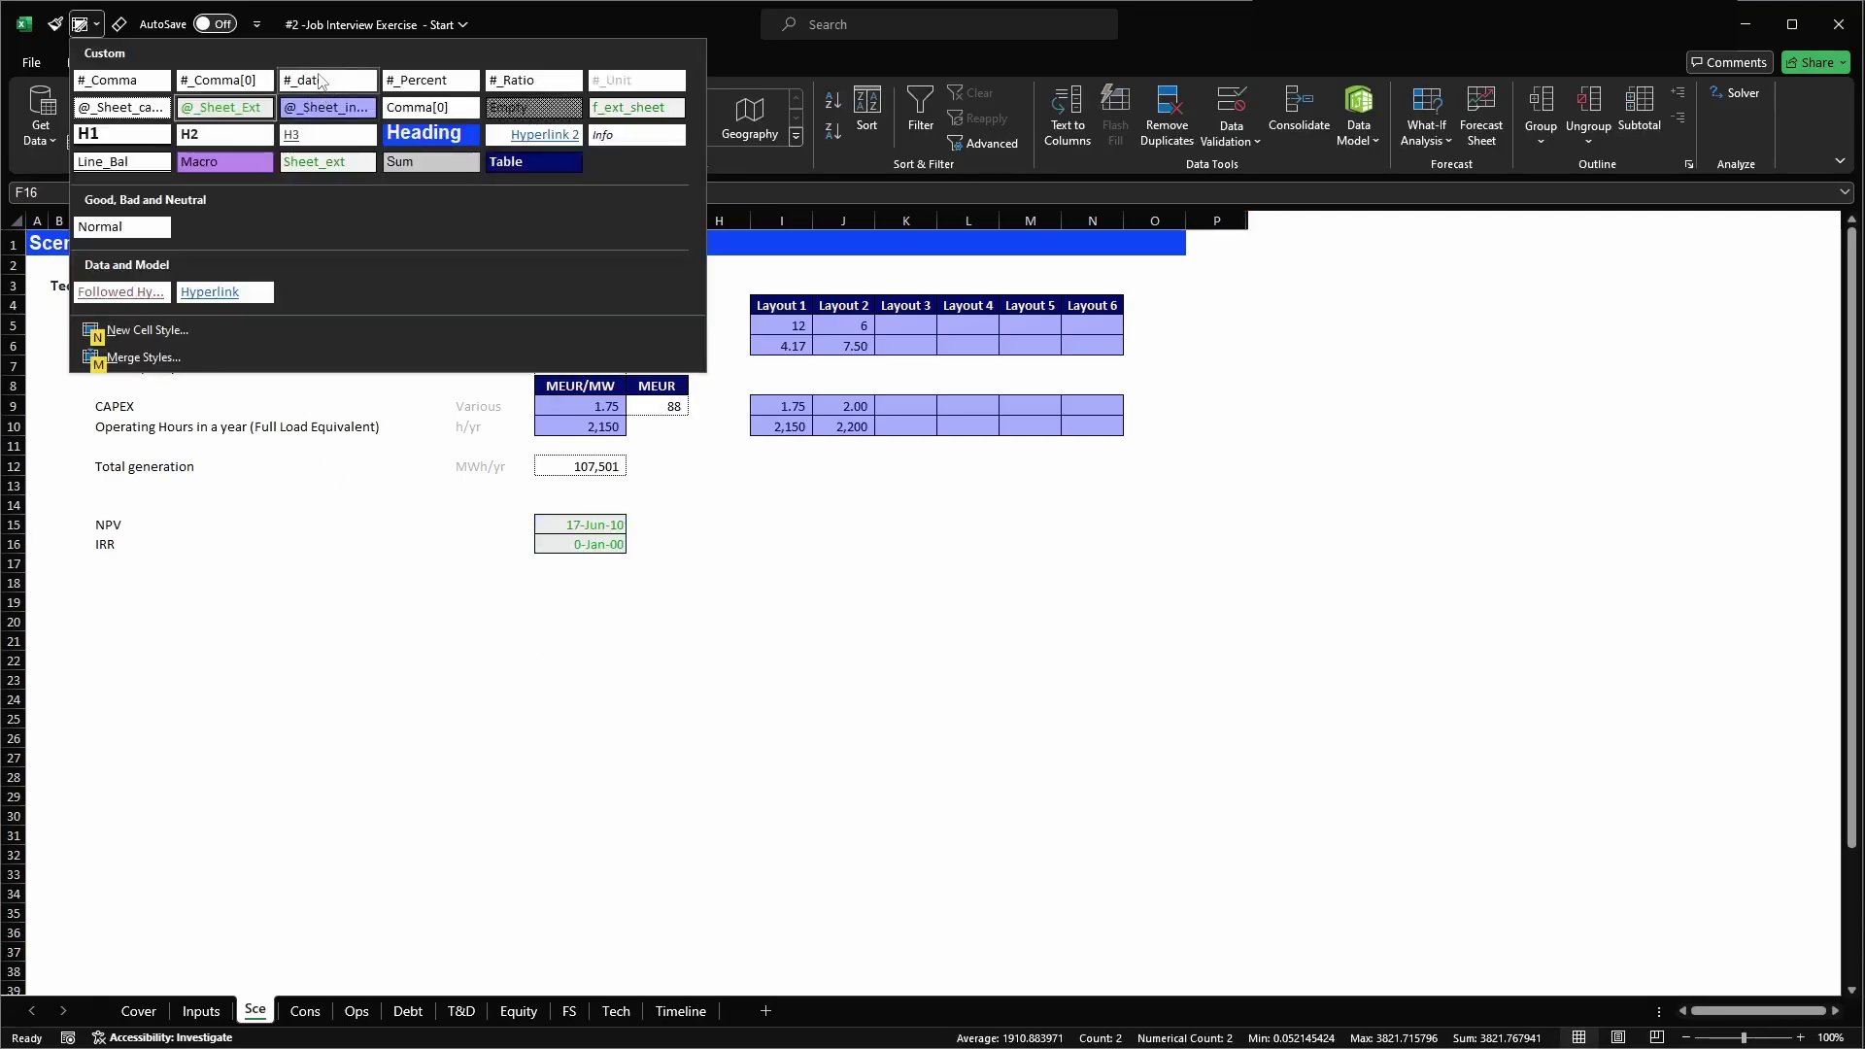
pyautogui.click(225, 80)
pyautogui.click(559, 544)
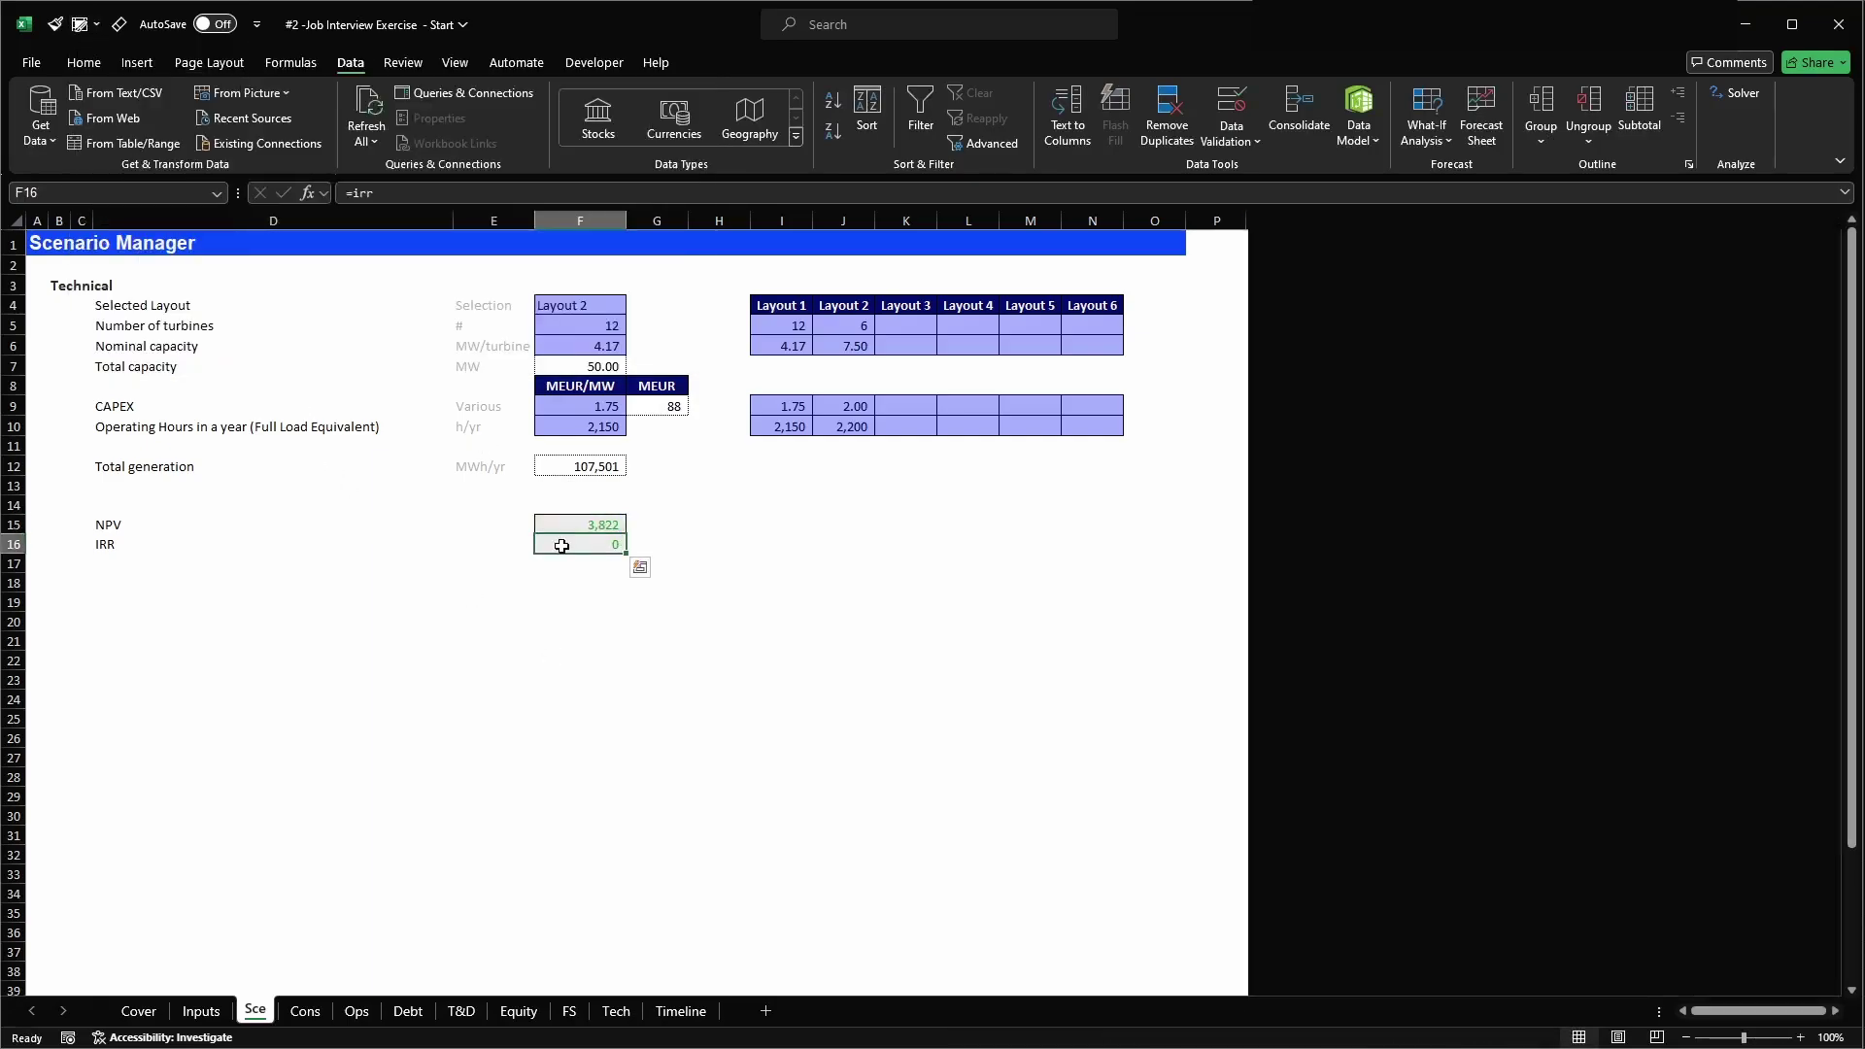
# - Apply the #_Percent cell style to the IRR cell F16
pyautogui.hotkey('alt', '2')
pyautogui.click(431, 80)
# - Try Layout 2's values directly in the selected inputs: 6 turbines, 7.5 MW/turbine, CAPEX of 2 MEUR/MW and 2200 operating hours
pyautogui.click(594, 323)
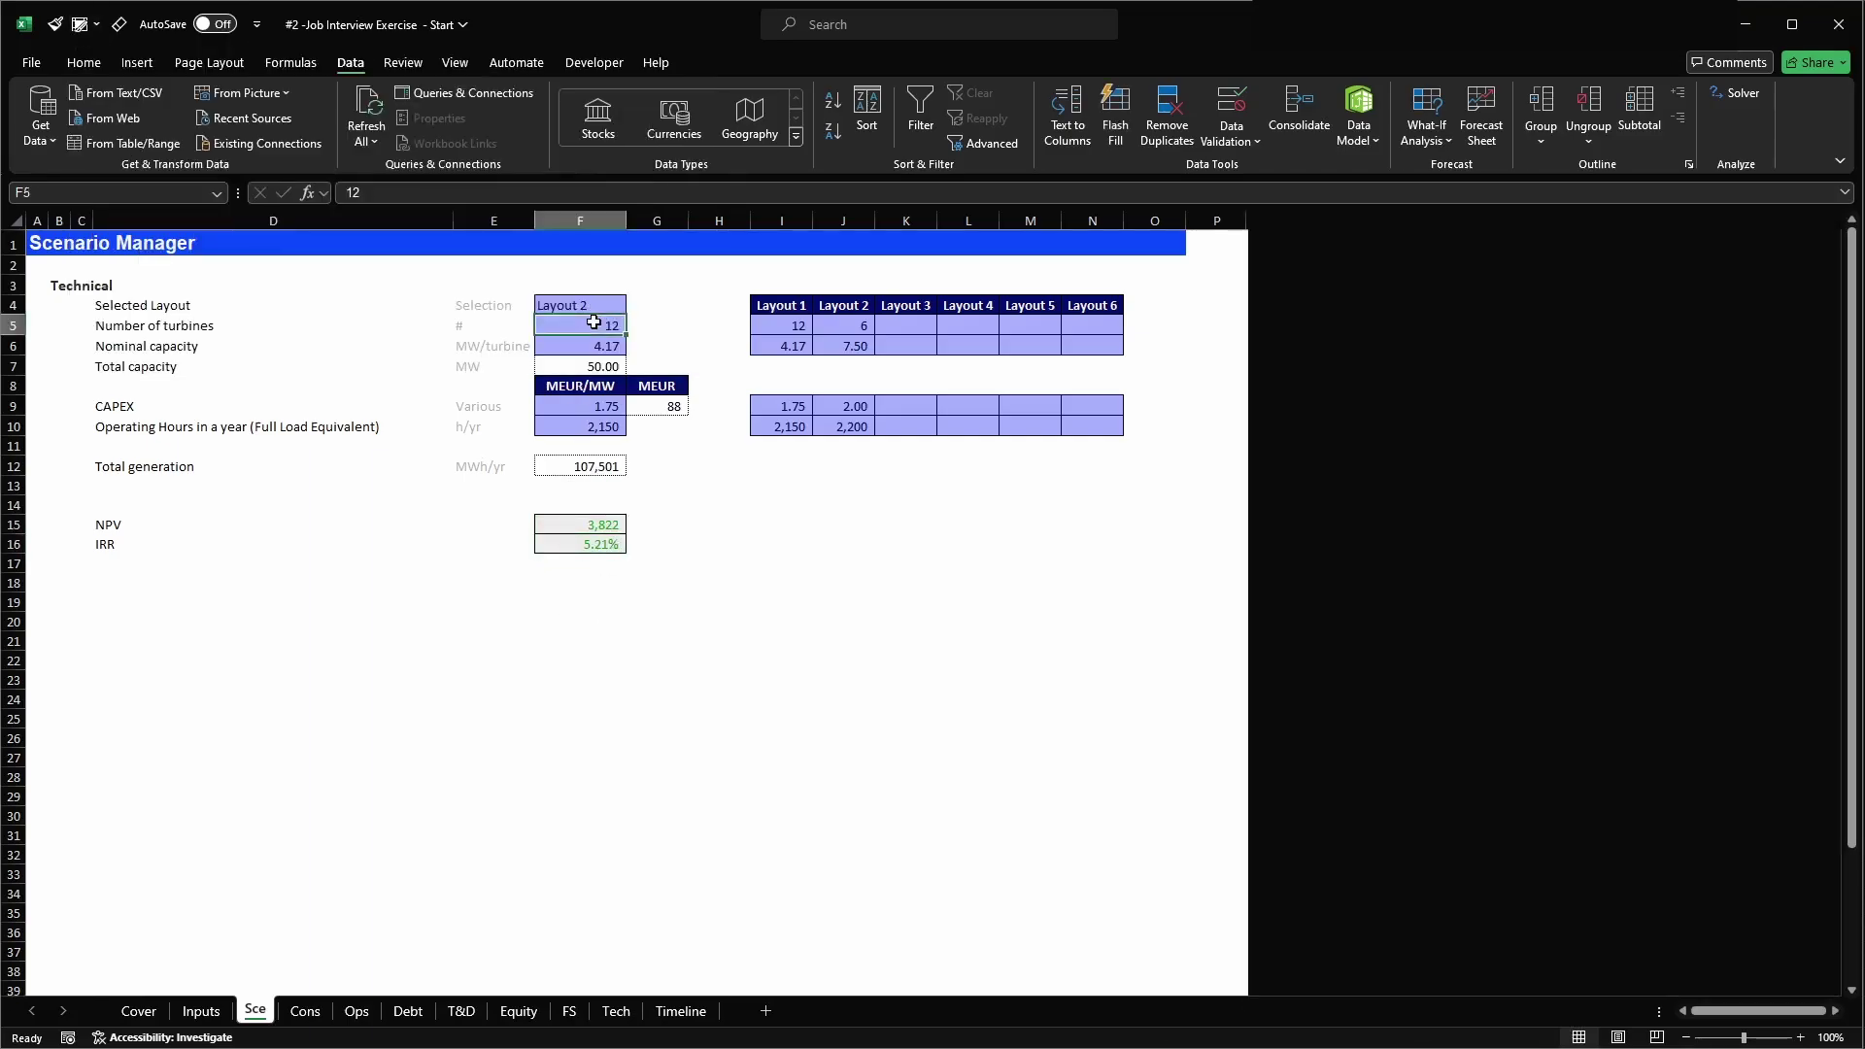
pyautogui.write('6')
pyautogui.press('Return')
pyautogui.write('7.5')
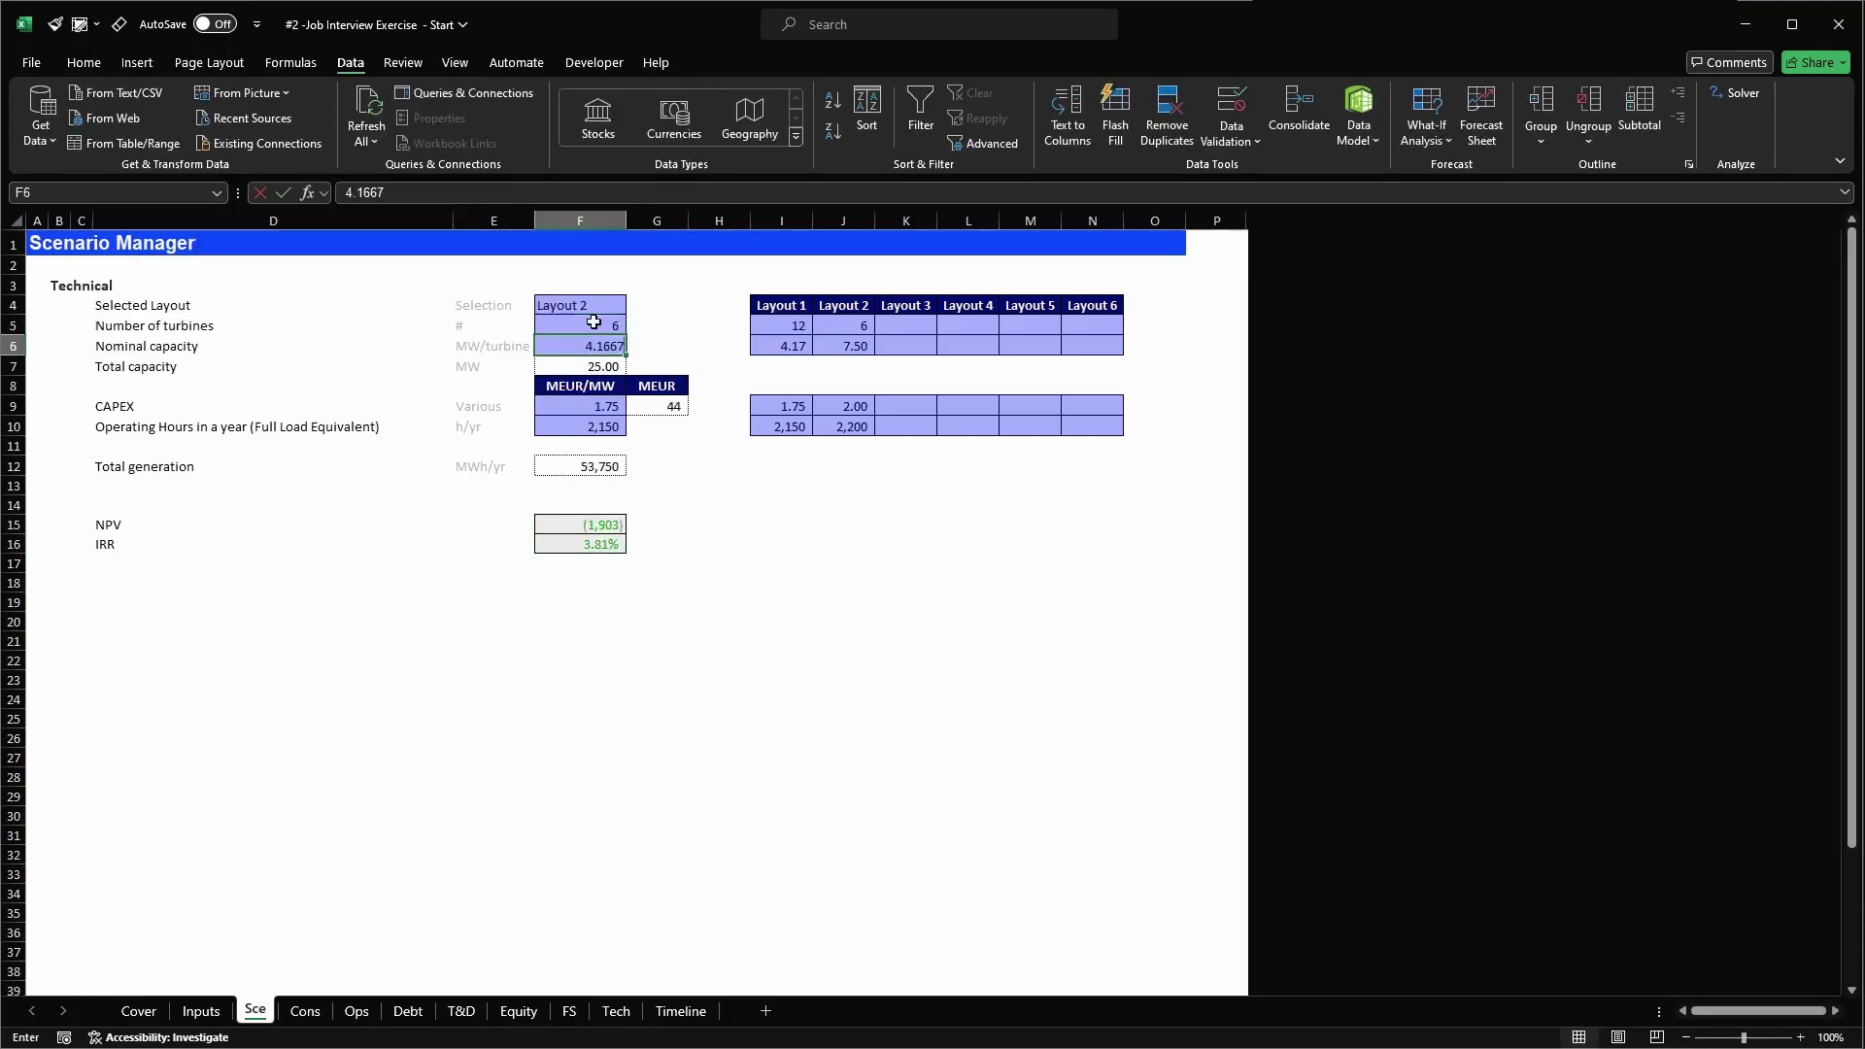
pyautogui.press('Return')
pyautogui.press('Return')
pyautogui.press('Return')
pyautogui.write('2')
pyautogui.press('Return')
pyautogui.write('200200')
pyautogui.press('Return')
pyautogui.press('Return')
pyautogui.press('Return')
pyautogui.press('Return')
pyautogui.press('Down')
pyautogui.hotkey('shift', 'Down')
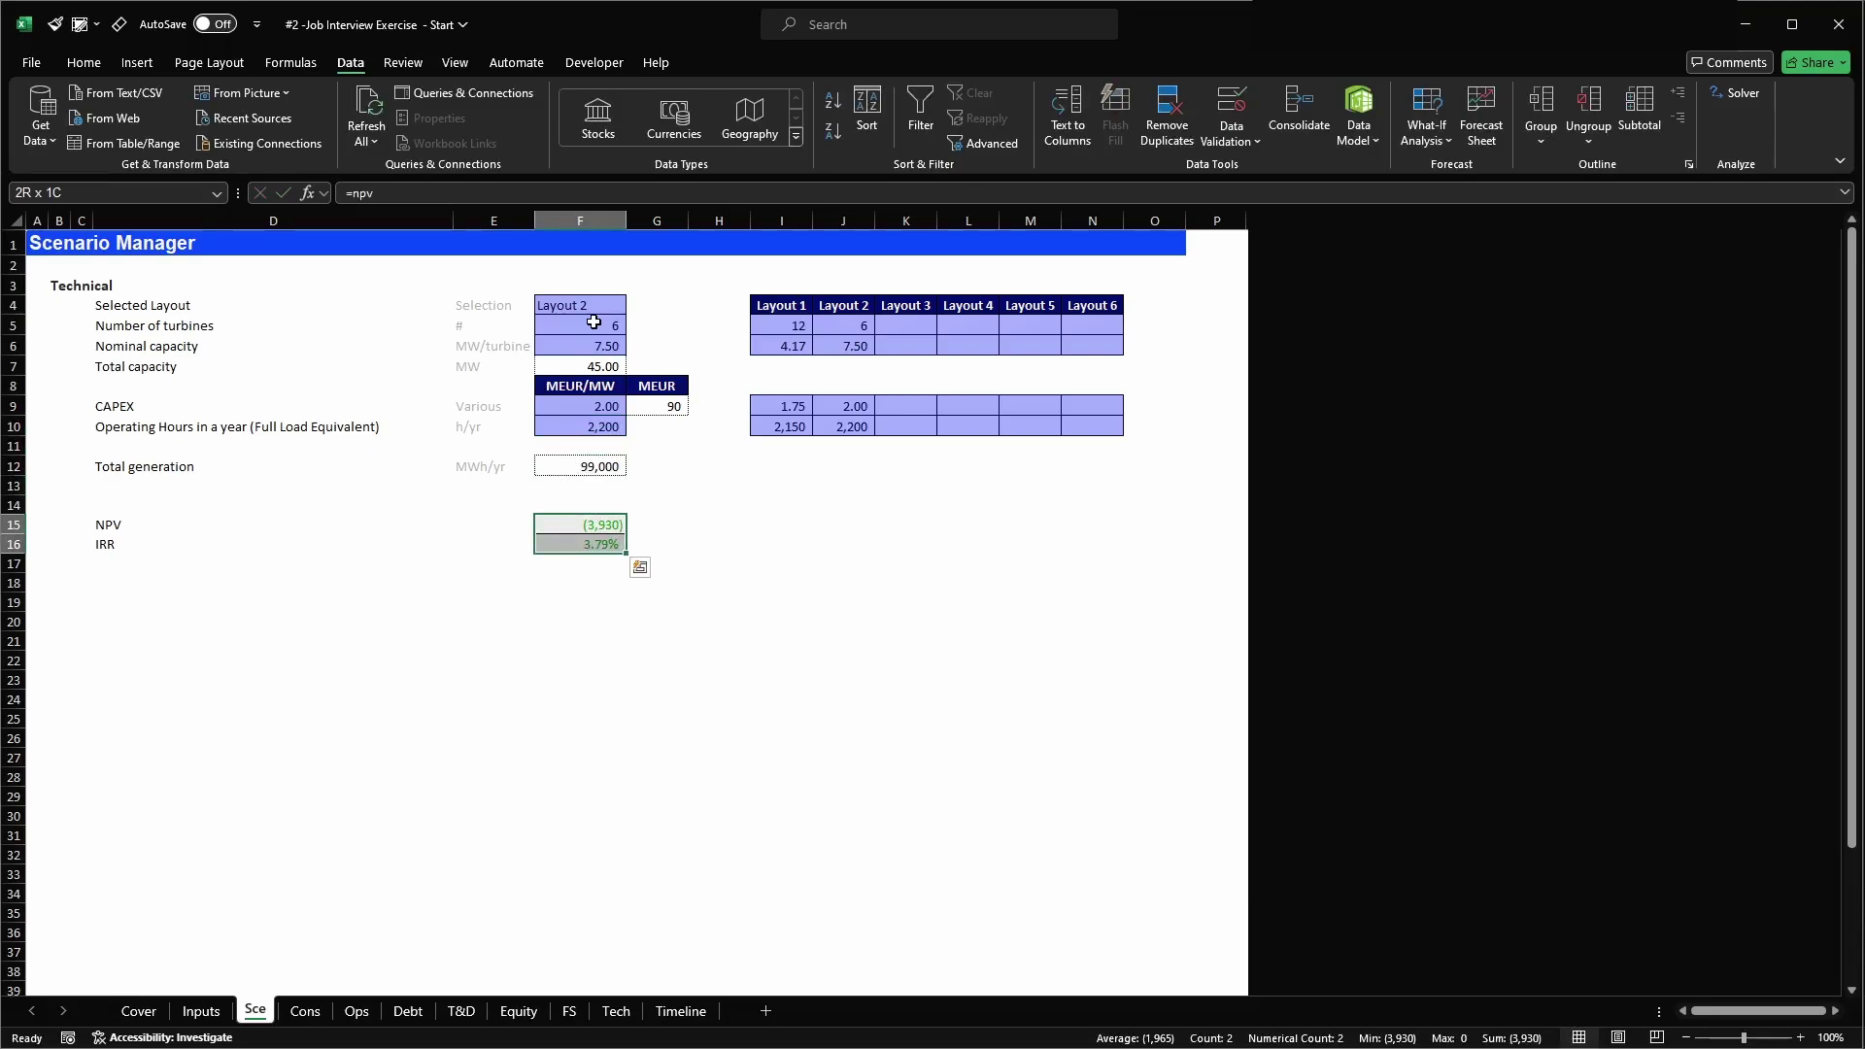
# - Undo the manual entries for turbine count, nominal capacity, CAPEX and operating hours
pyautogui.hotkey('ctrl', 'z')
pyautogui.hotkey('ctrl', 'z')
pyautogui.hotkey('ctrl', 'z')
pyautogui.hotkey('ctrl', 'z')
pyautogui.hotkey('ctrl', 'z')
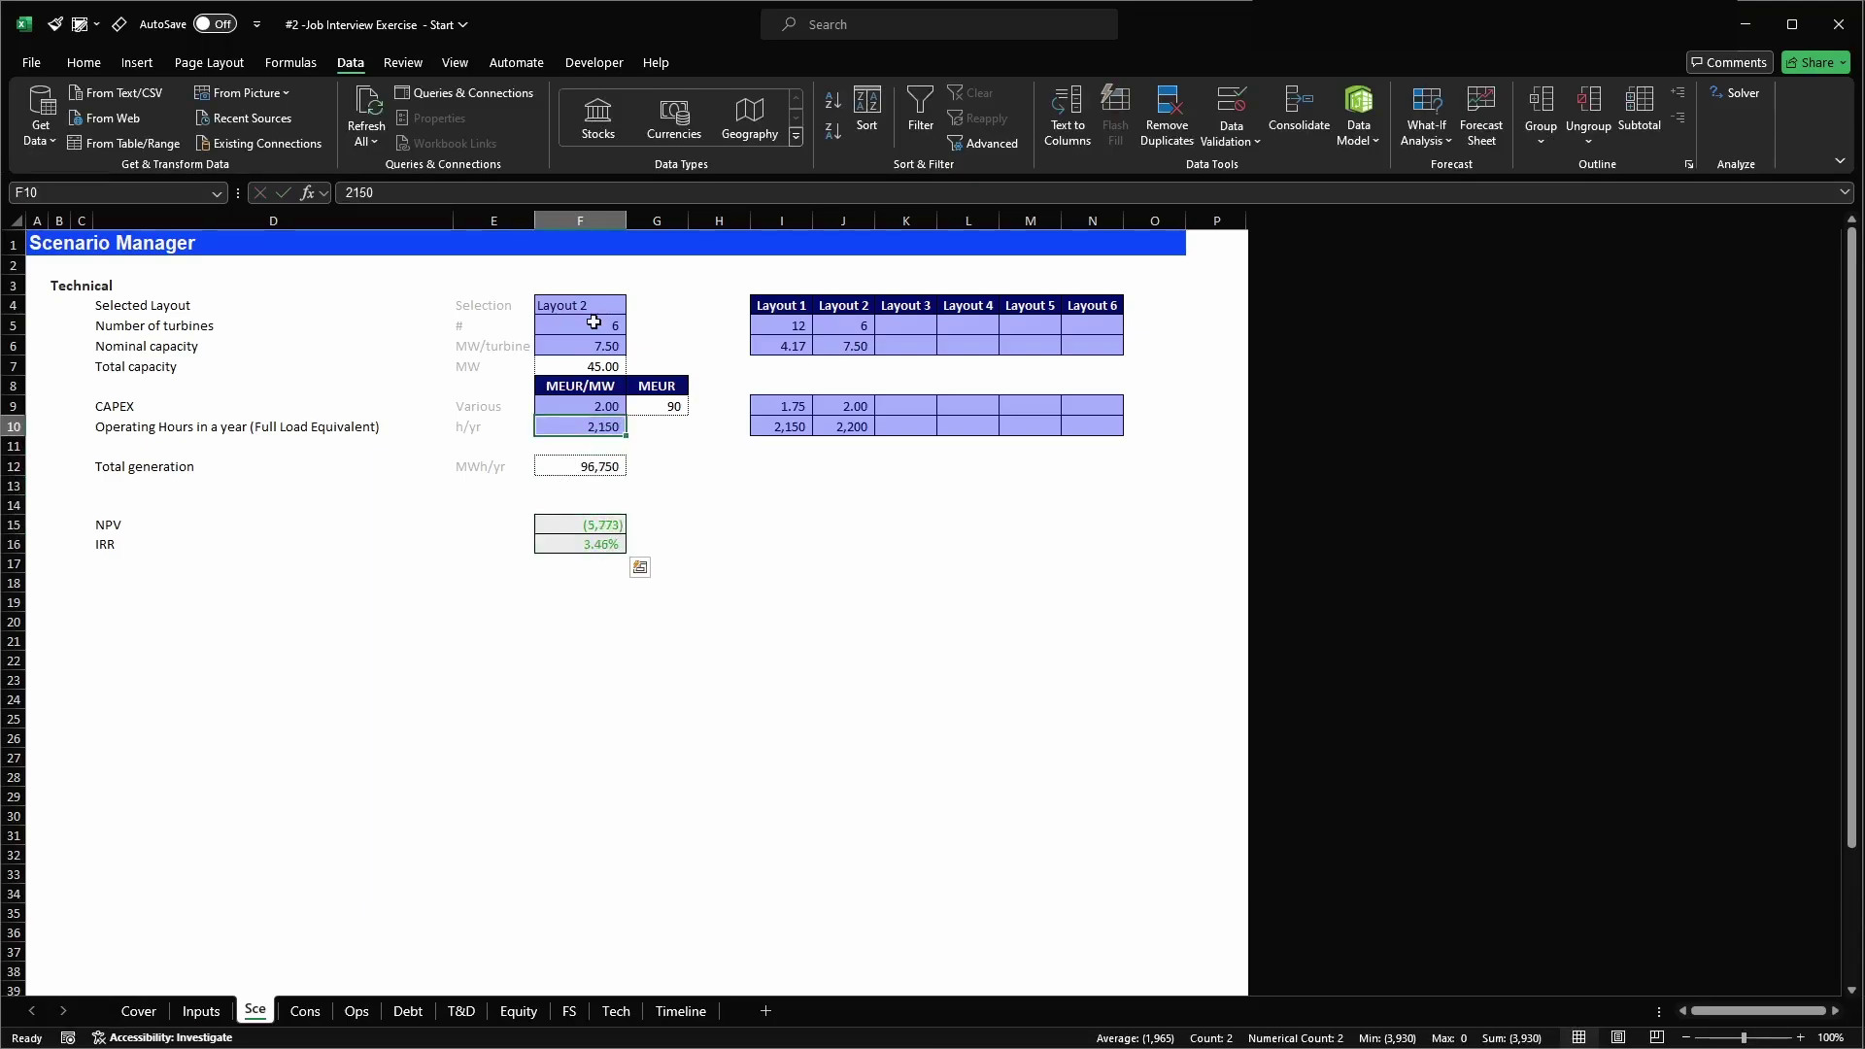
pyautogui.press('Right')
pyautogui.press('Right')
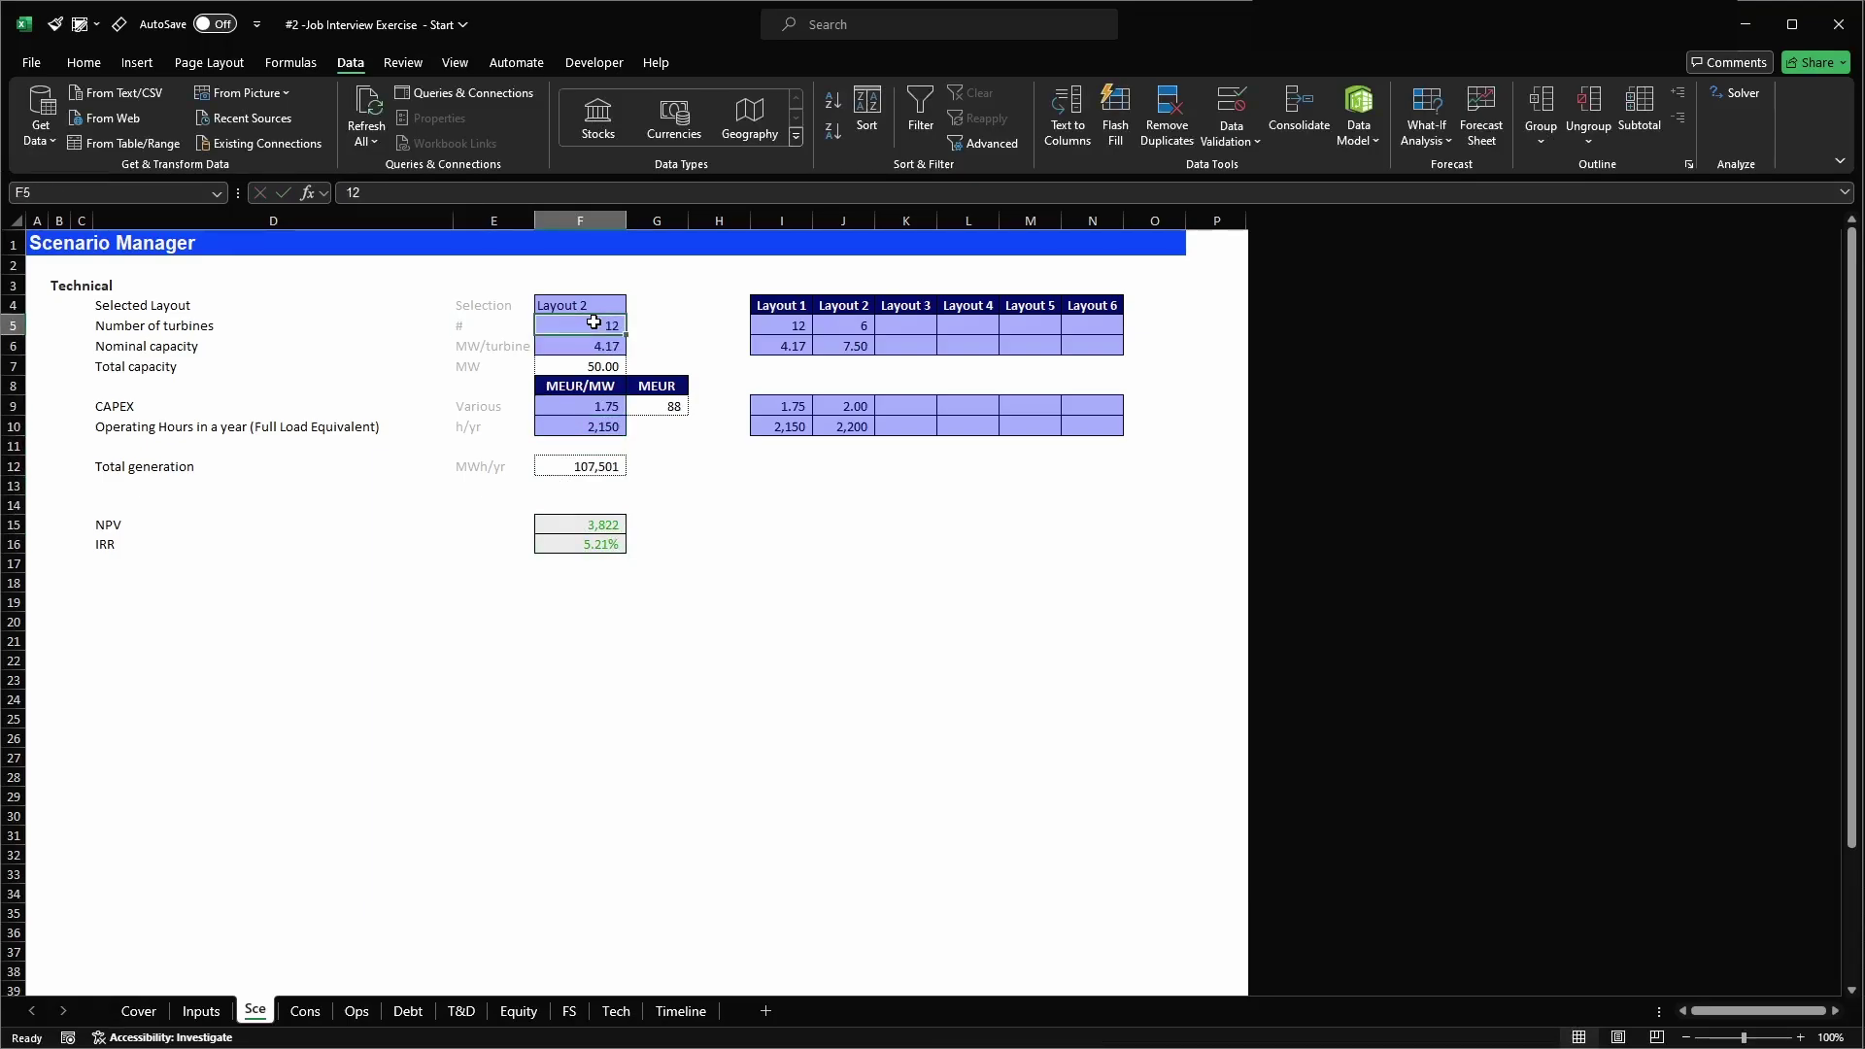
pyautogui.click(594, 309)
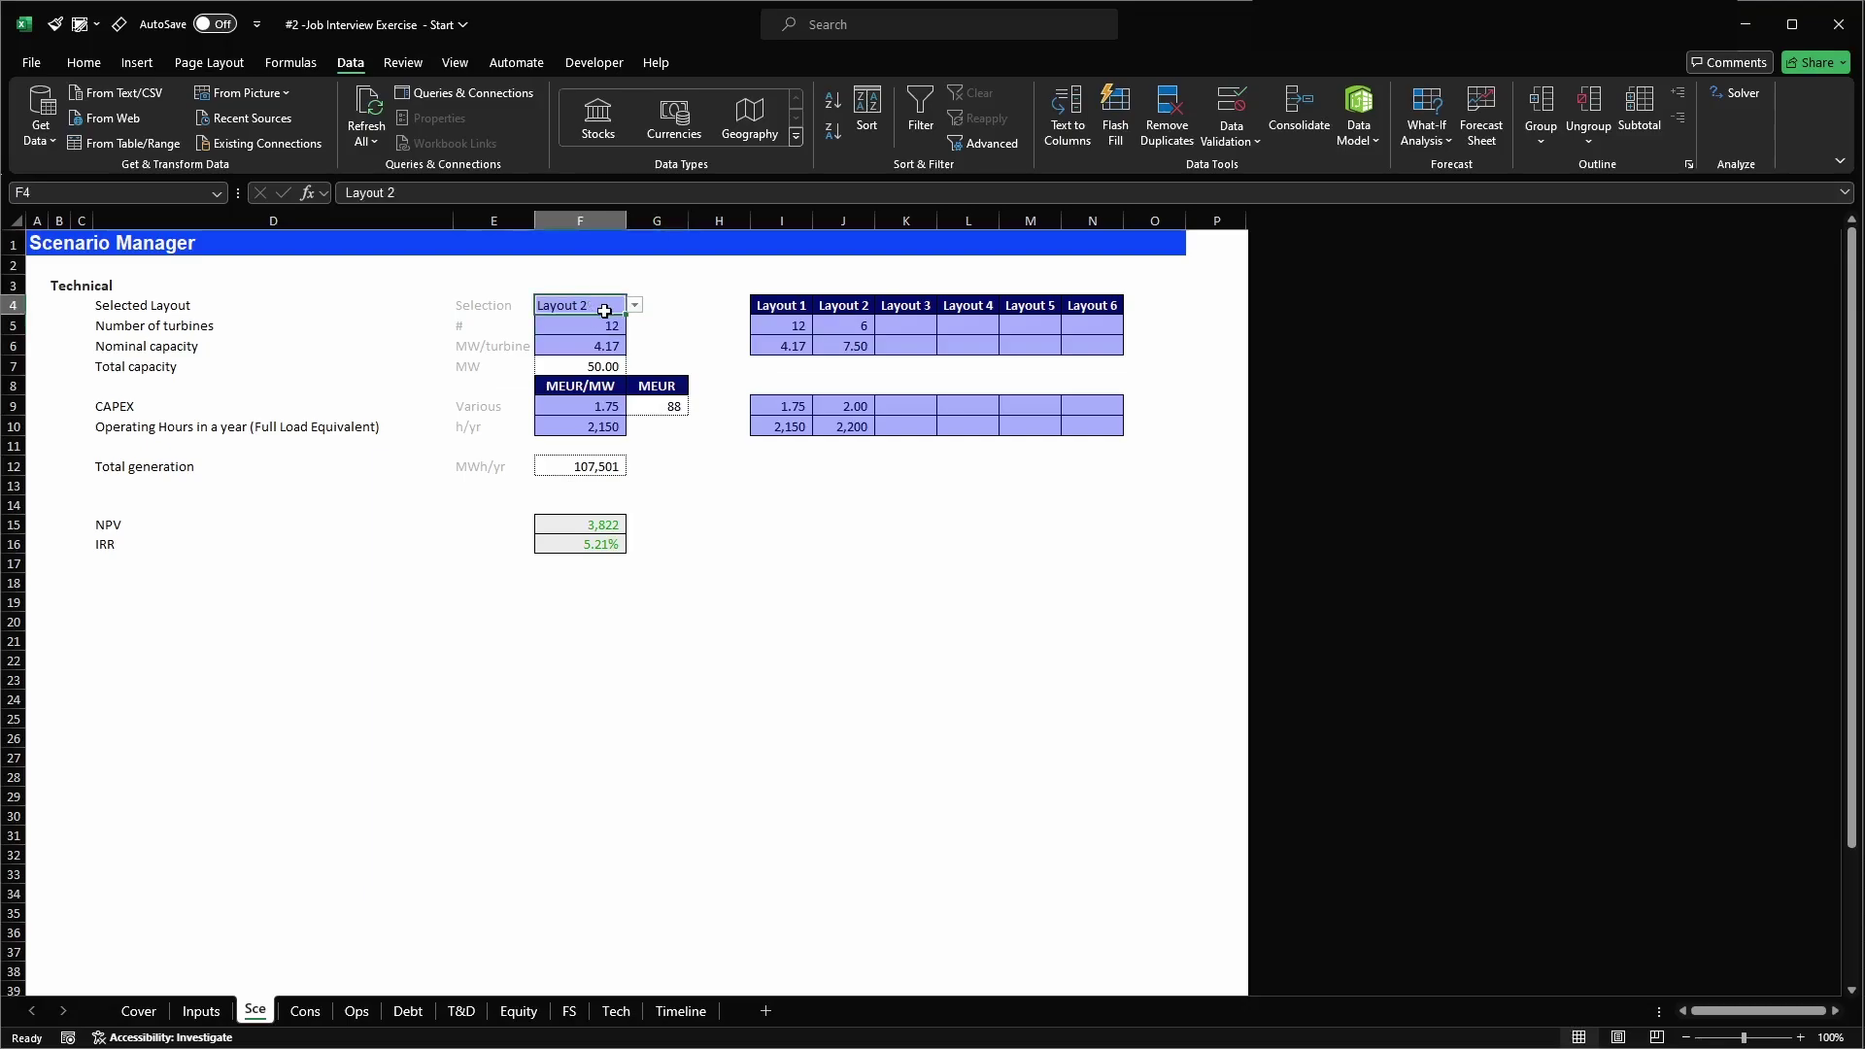
pyautogui.click(569, 330)
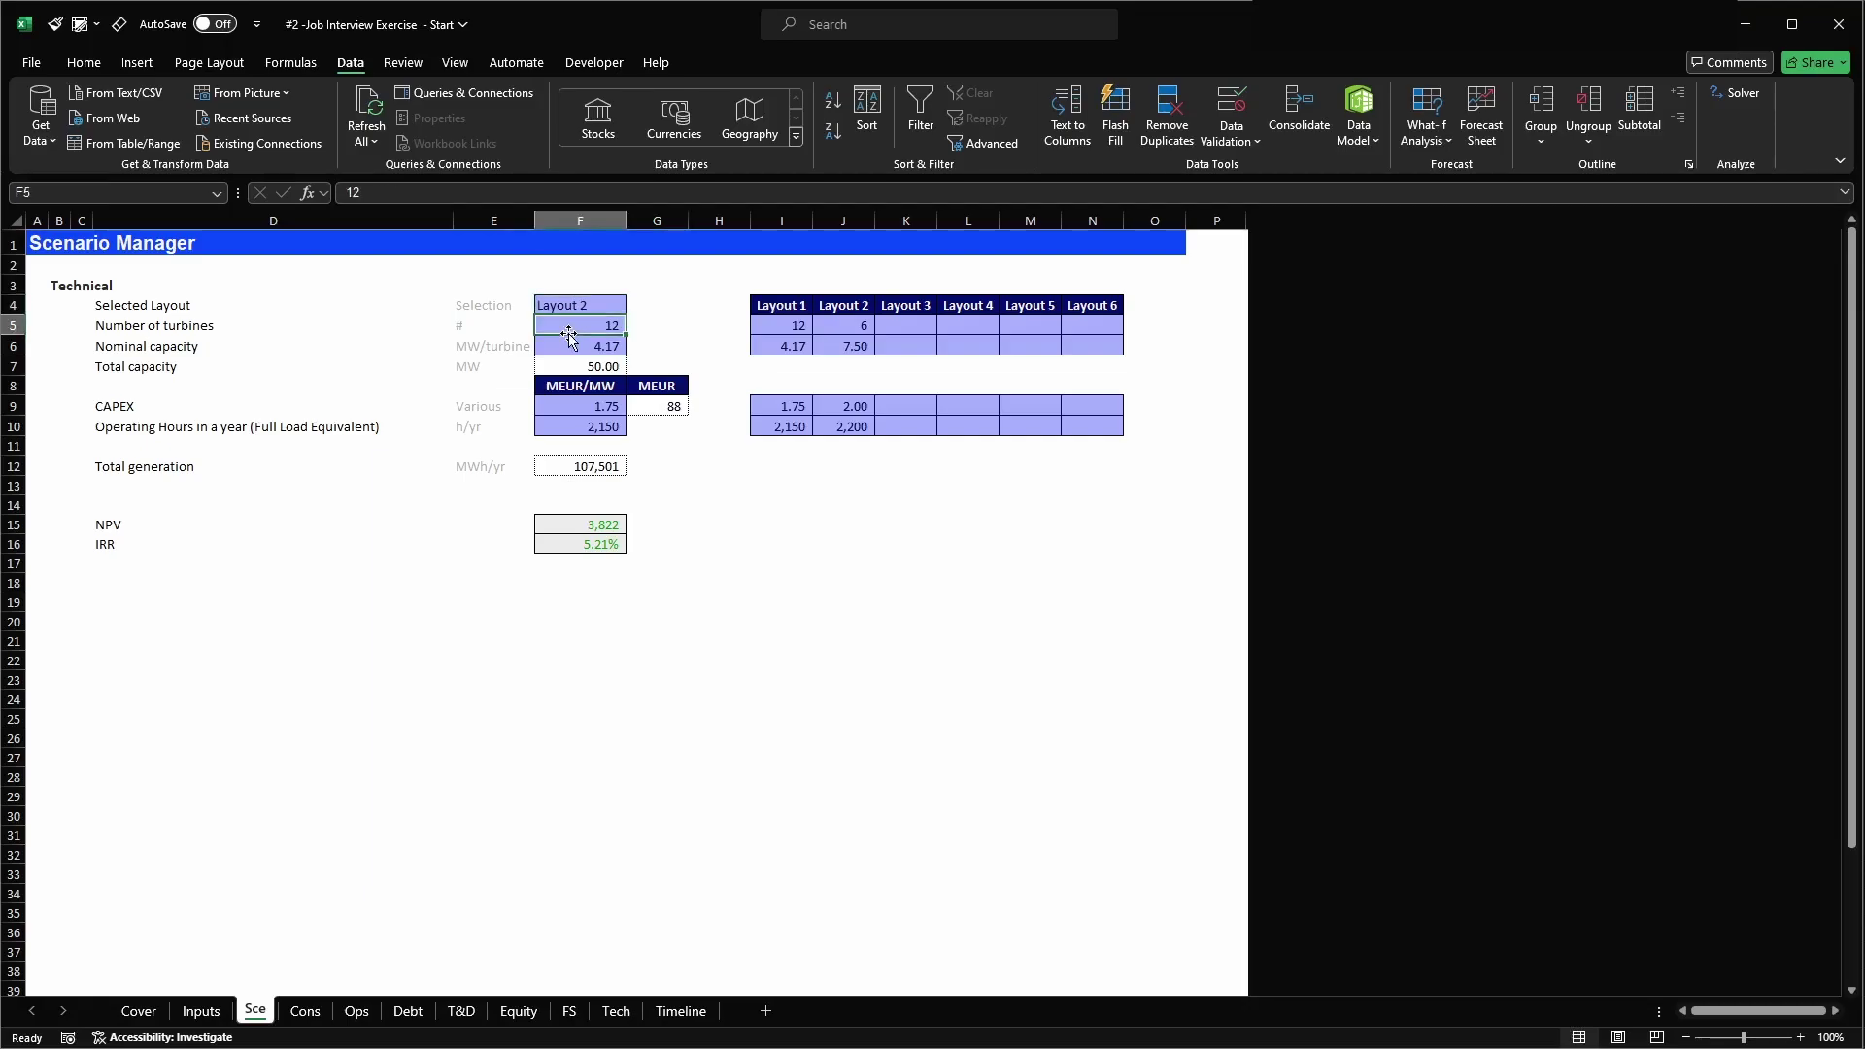
pyautogui.moveTo(767, 331); pyautogui.dragTo(847, 331)
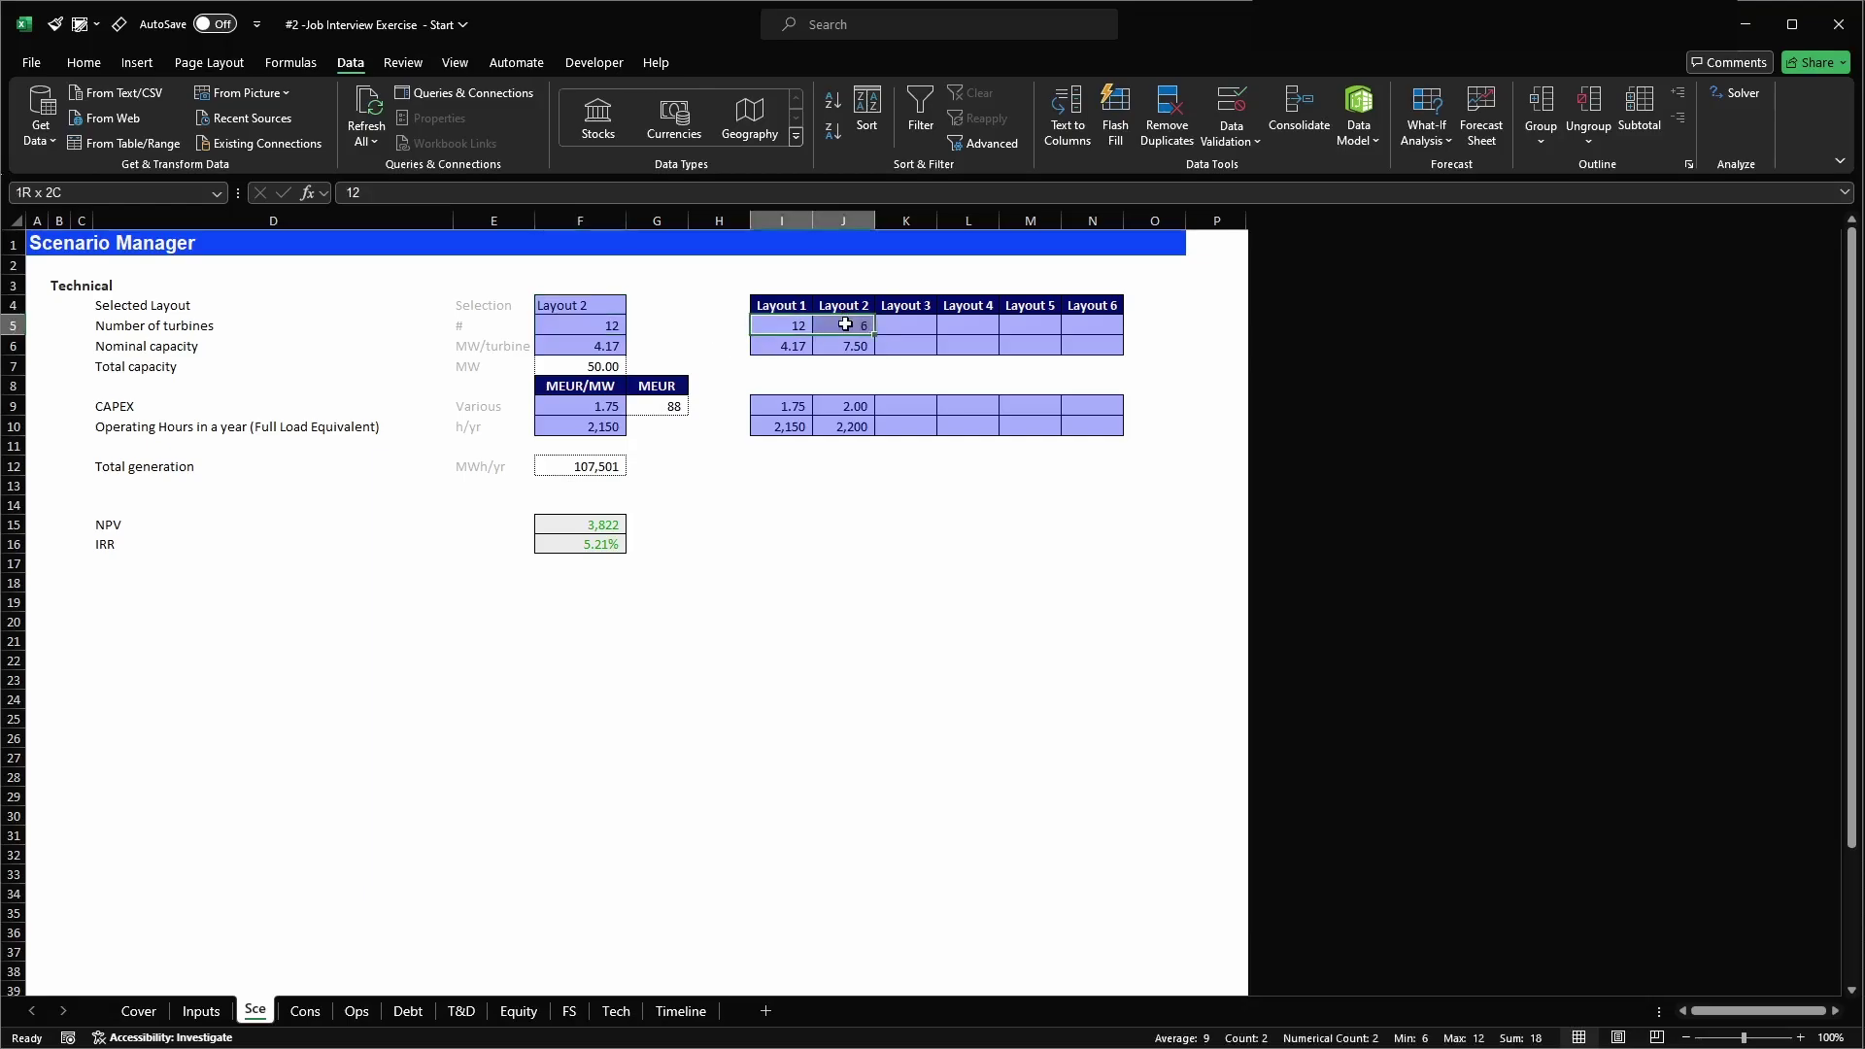
pyautogui.click(593, 305)
# - Make the number of turbines in F5 follow the selected layout with =XLOOKUP($F$4,layout_numbers,$I5:$N5,"n.a",0)
pyautogui.moveTo(601, 325); pyautogui.dragTo(606, 329)
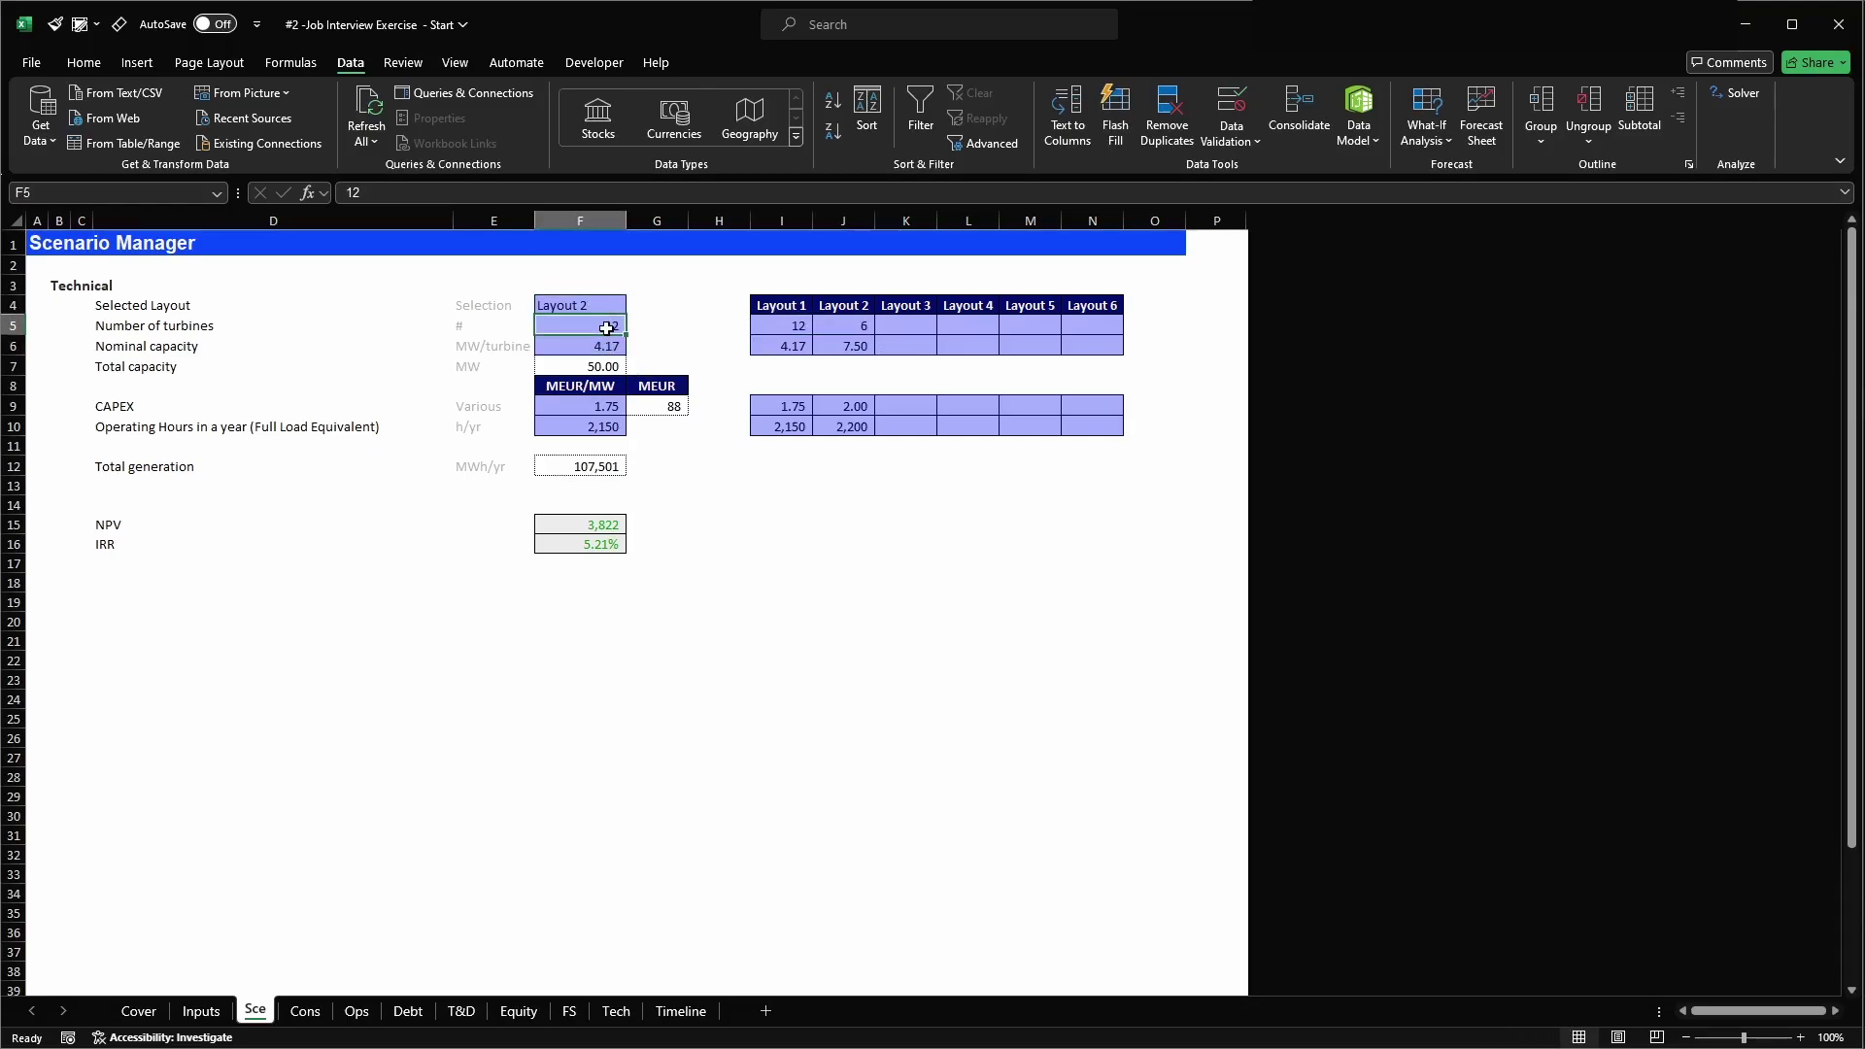
pyautogui.write('=XLOO')
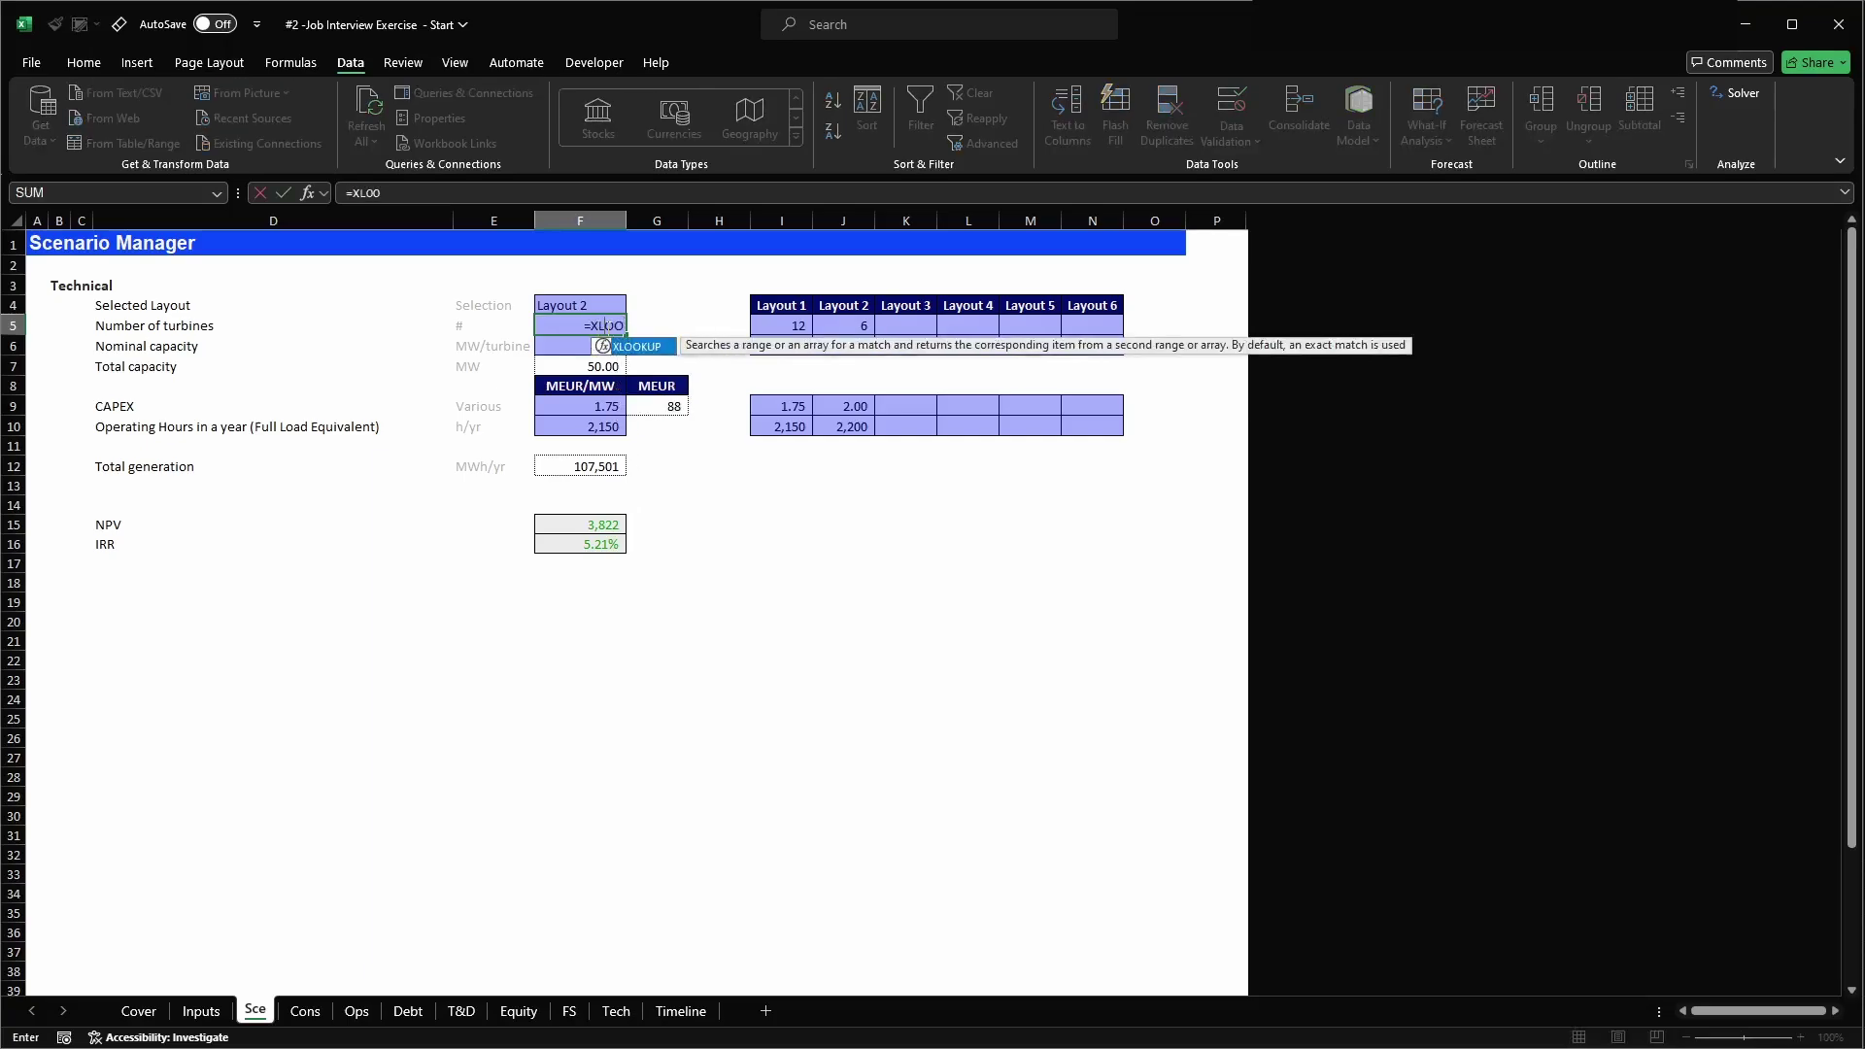
pyautogui.press('Tab')
pyautogui.press('Up')
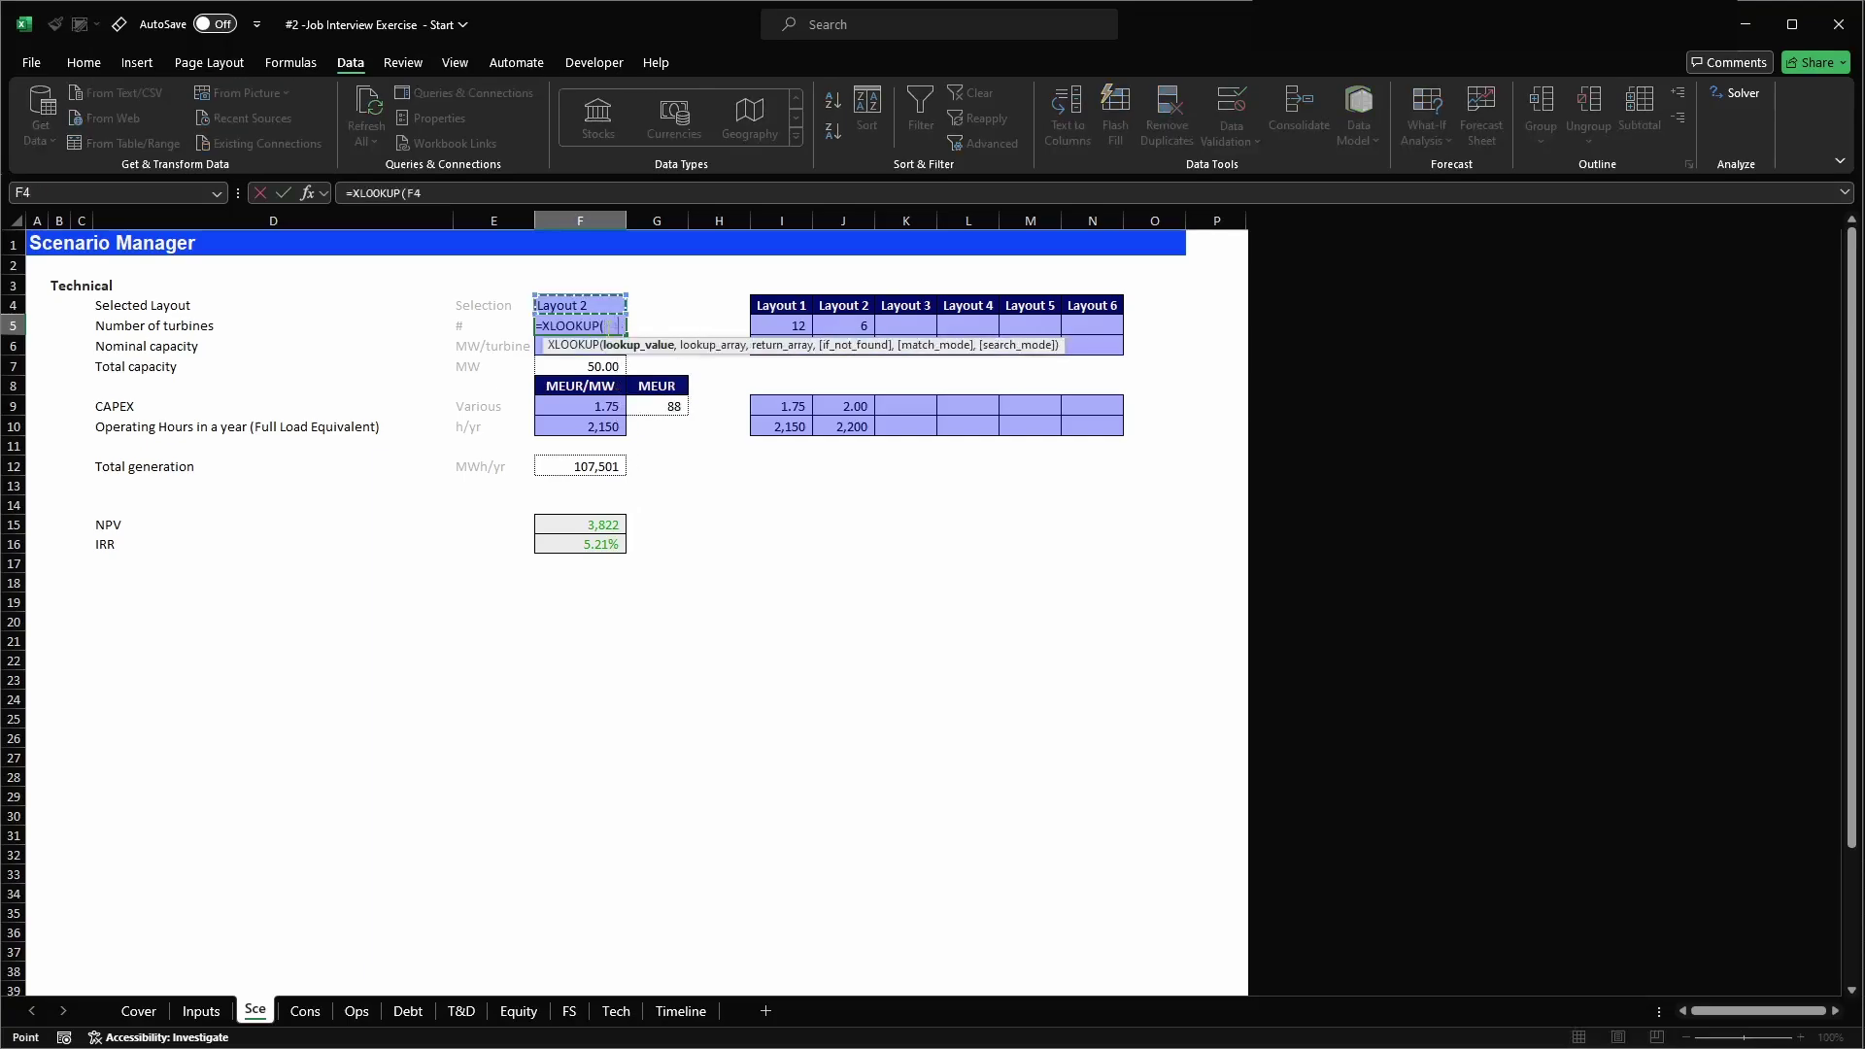
pyautogui.press('F4')
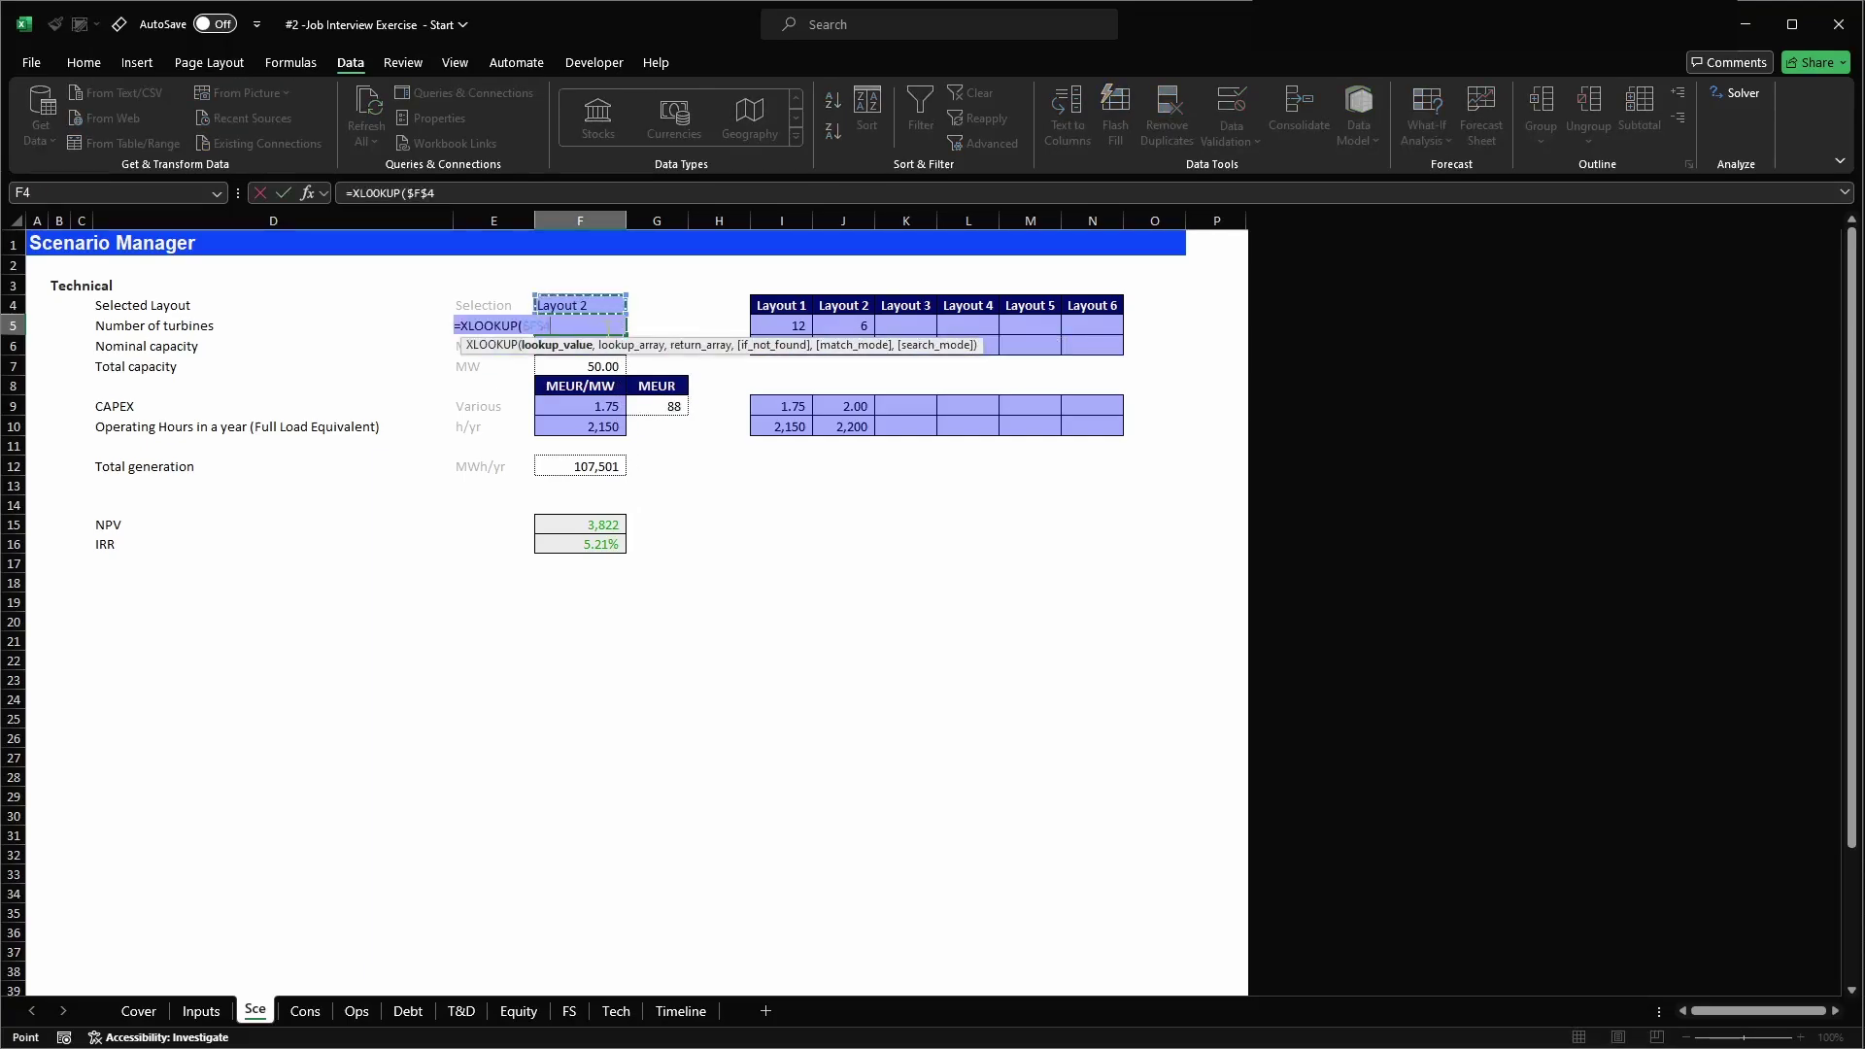
pyautogui.write(',LA')
pyautogui.press('Down')
pyautogui.press('Down')
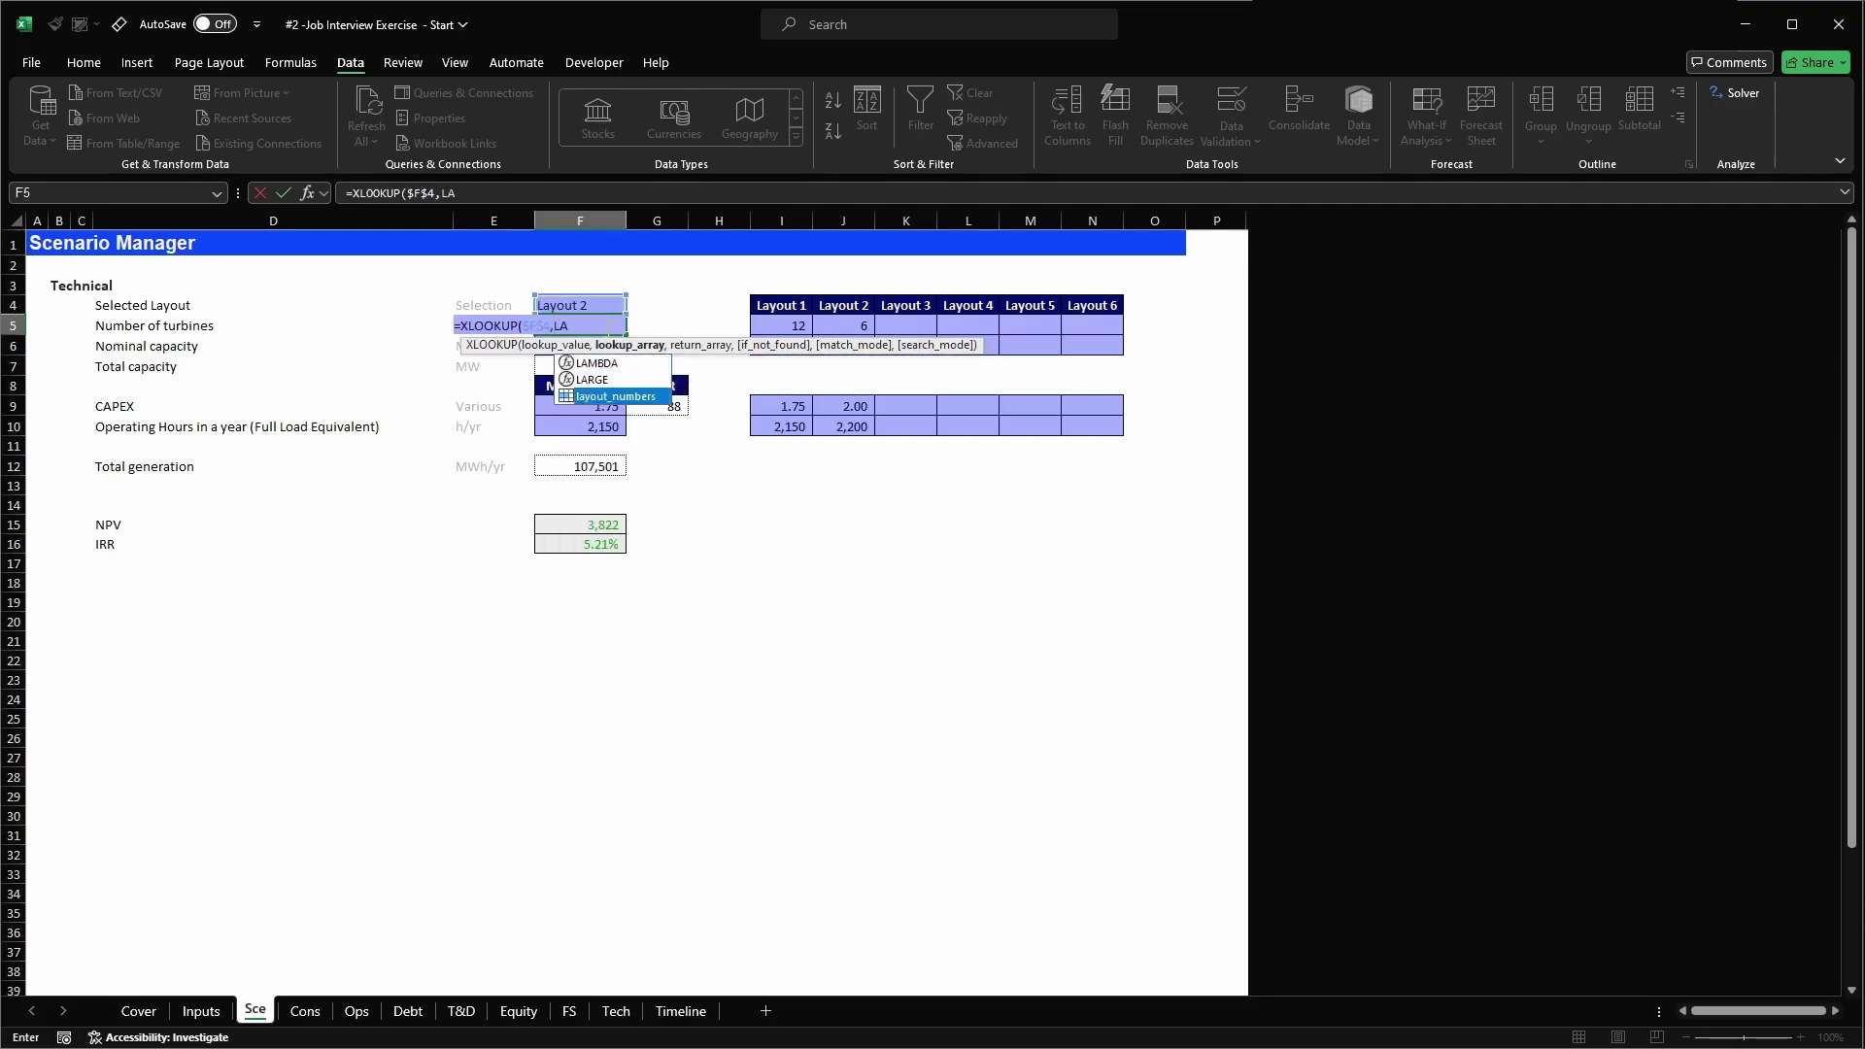
pyautogui.press('Tab')
pyautogui.write(',')
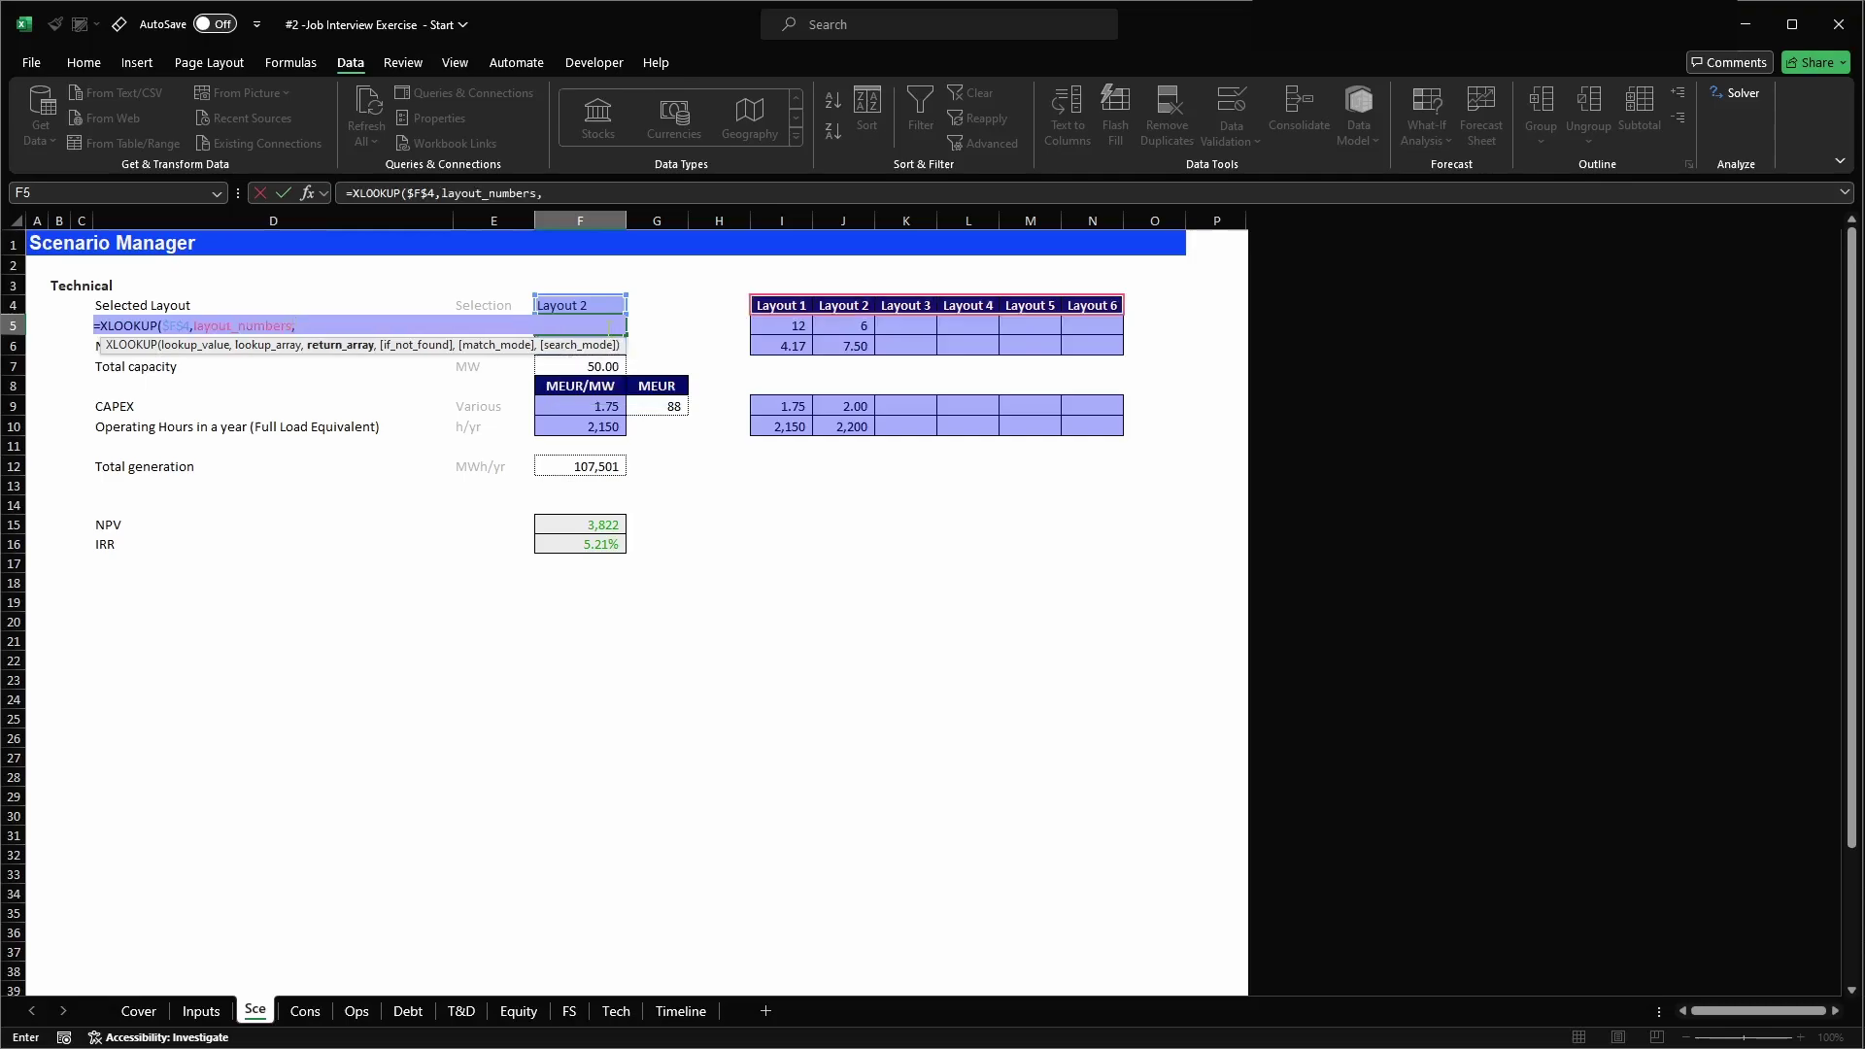
pyautogui.moveTo(778, 325); pyautogui.dragTo(1108, 329)
pyautogui.press('F4')
pyautogui.press('F4')
pyautogui.press('F4')
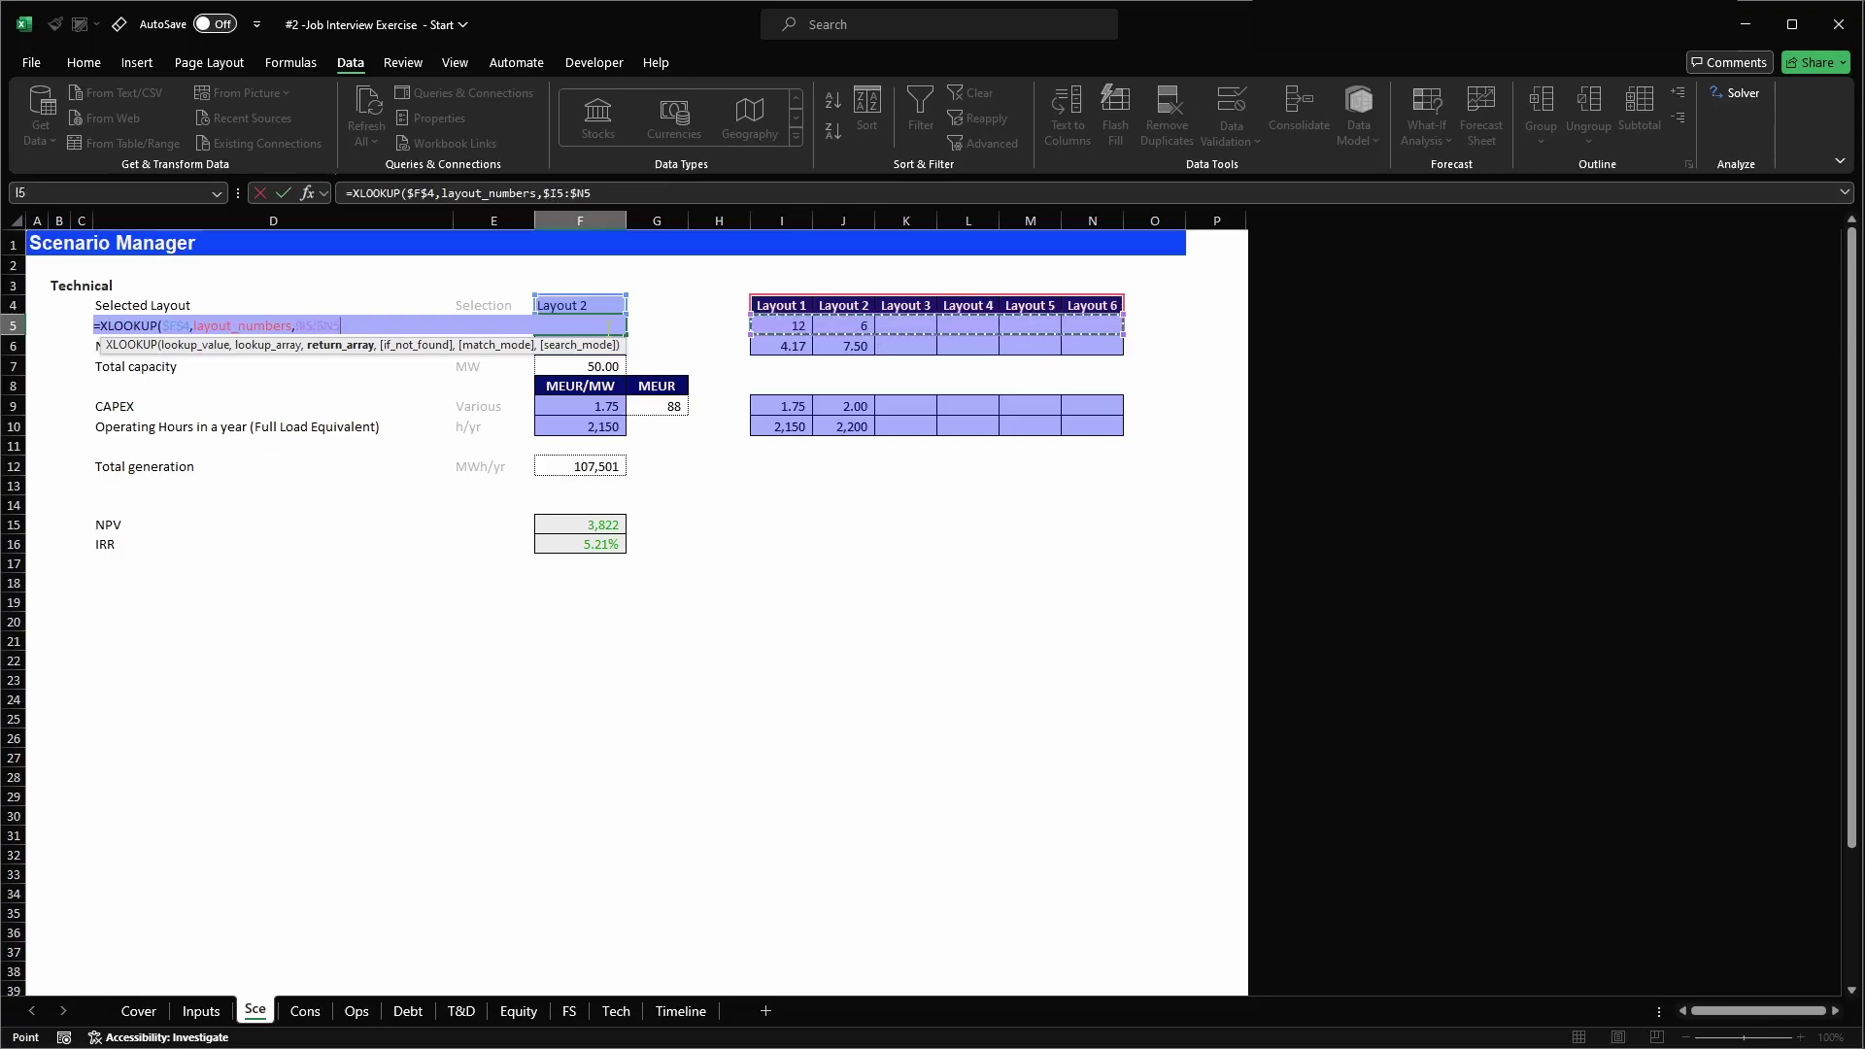
pyautogui.write(',"n.a')
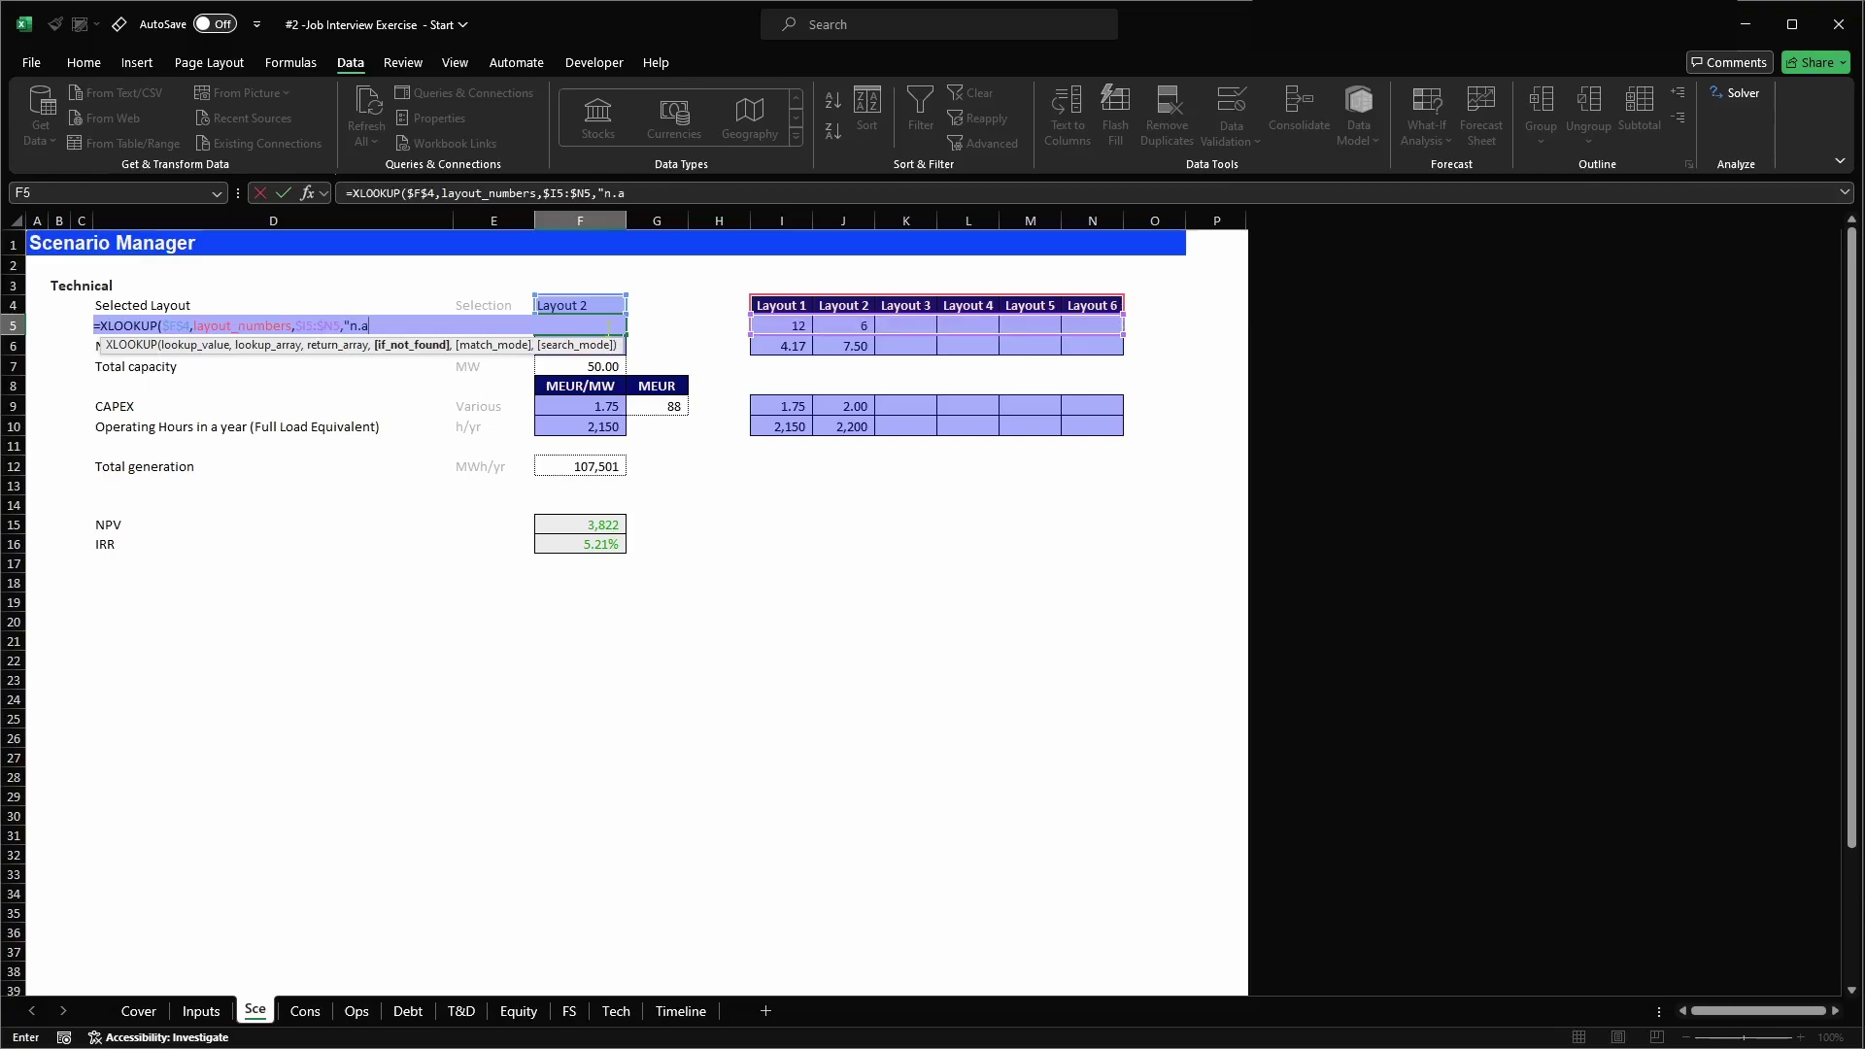
pyautogui.write('",')
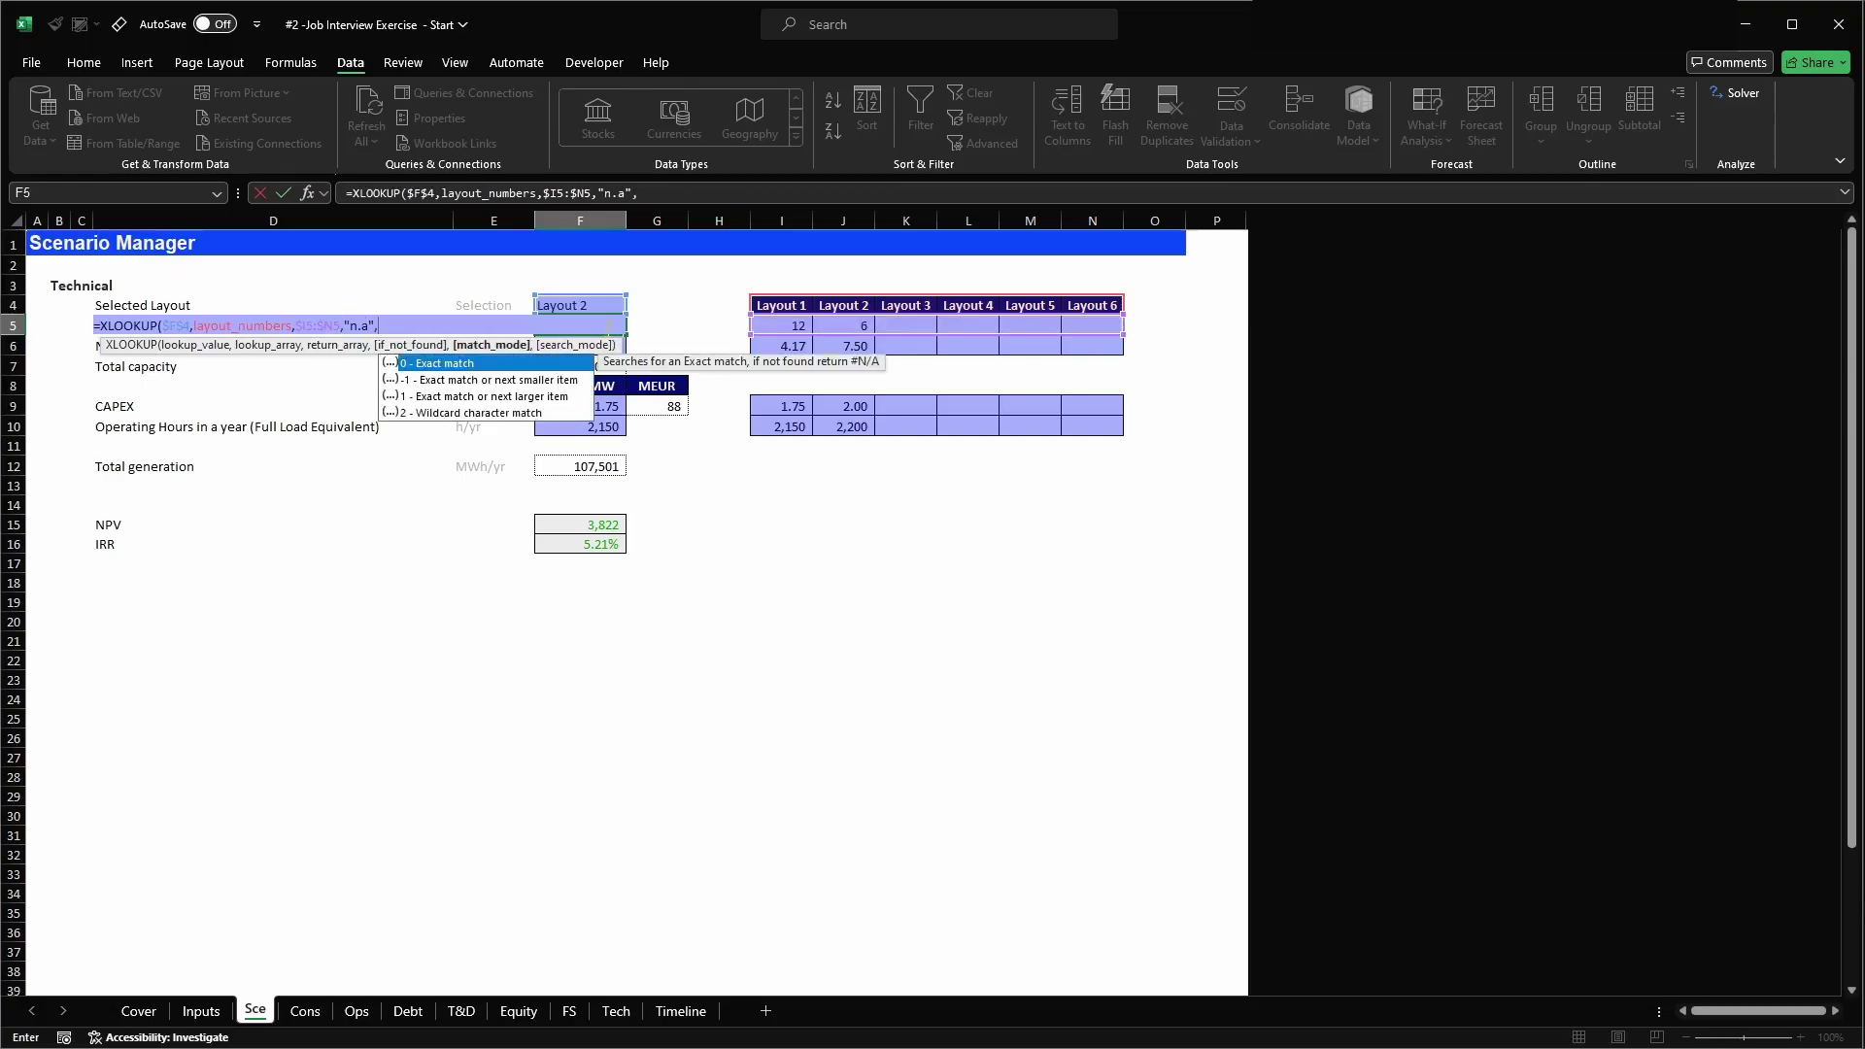
pyautogui.write('0)')
pyautogui.press('Return')
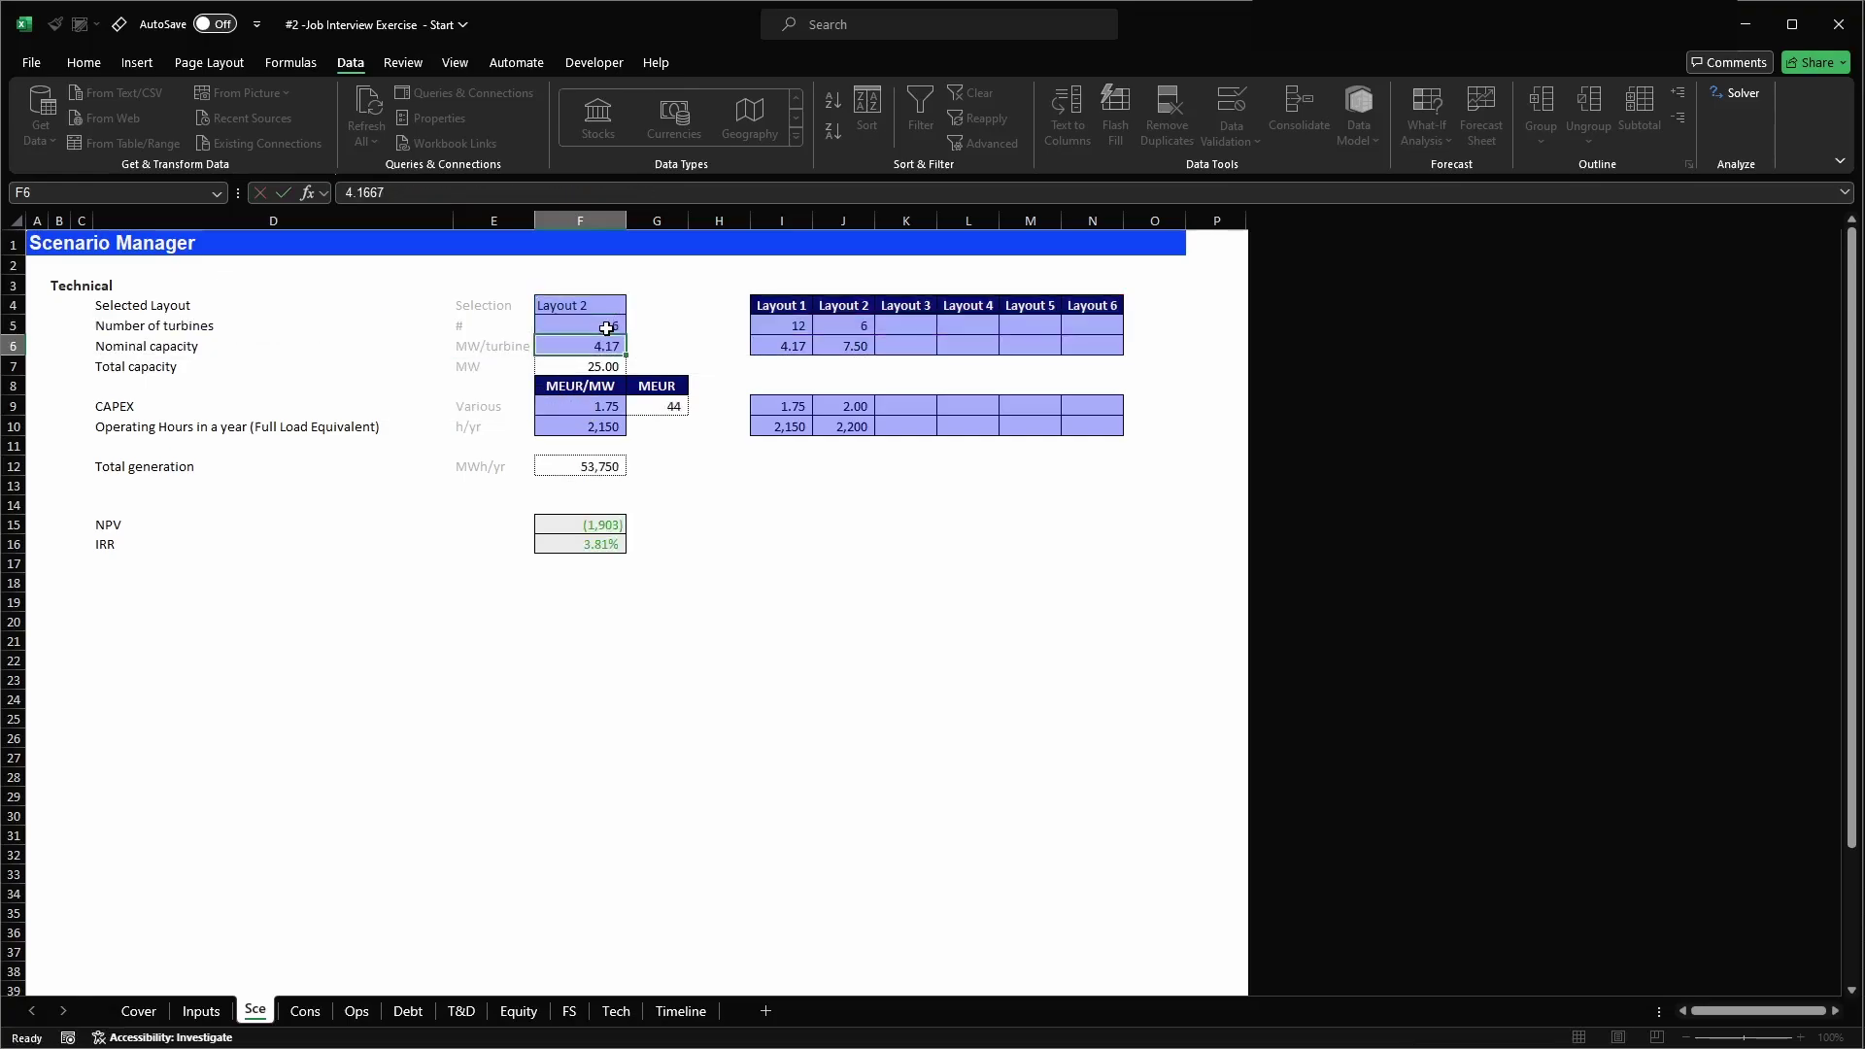
# - Switch the selected layout in F4 to Layout 1 to test the turbine count lookup
pyautogui.click(607, 329)
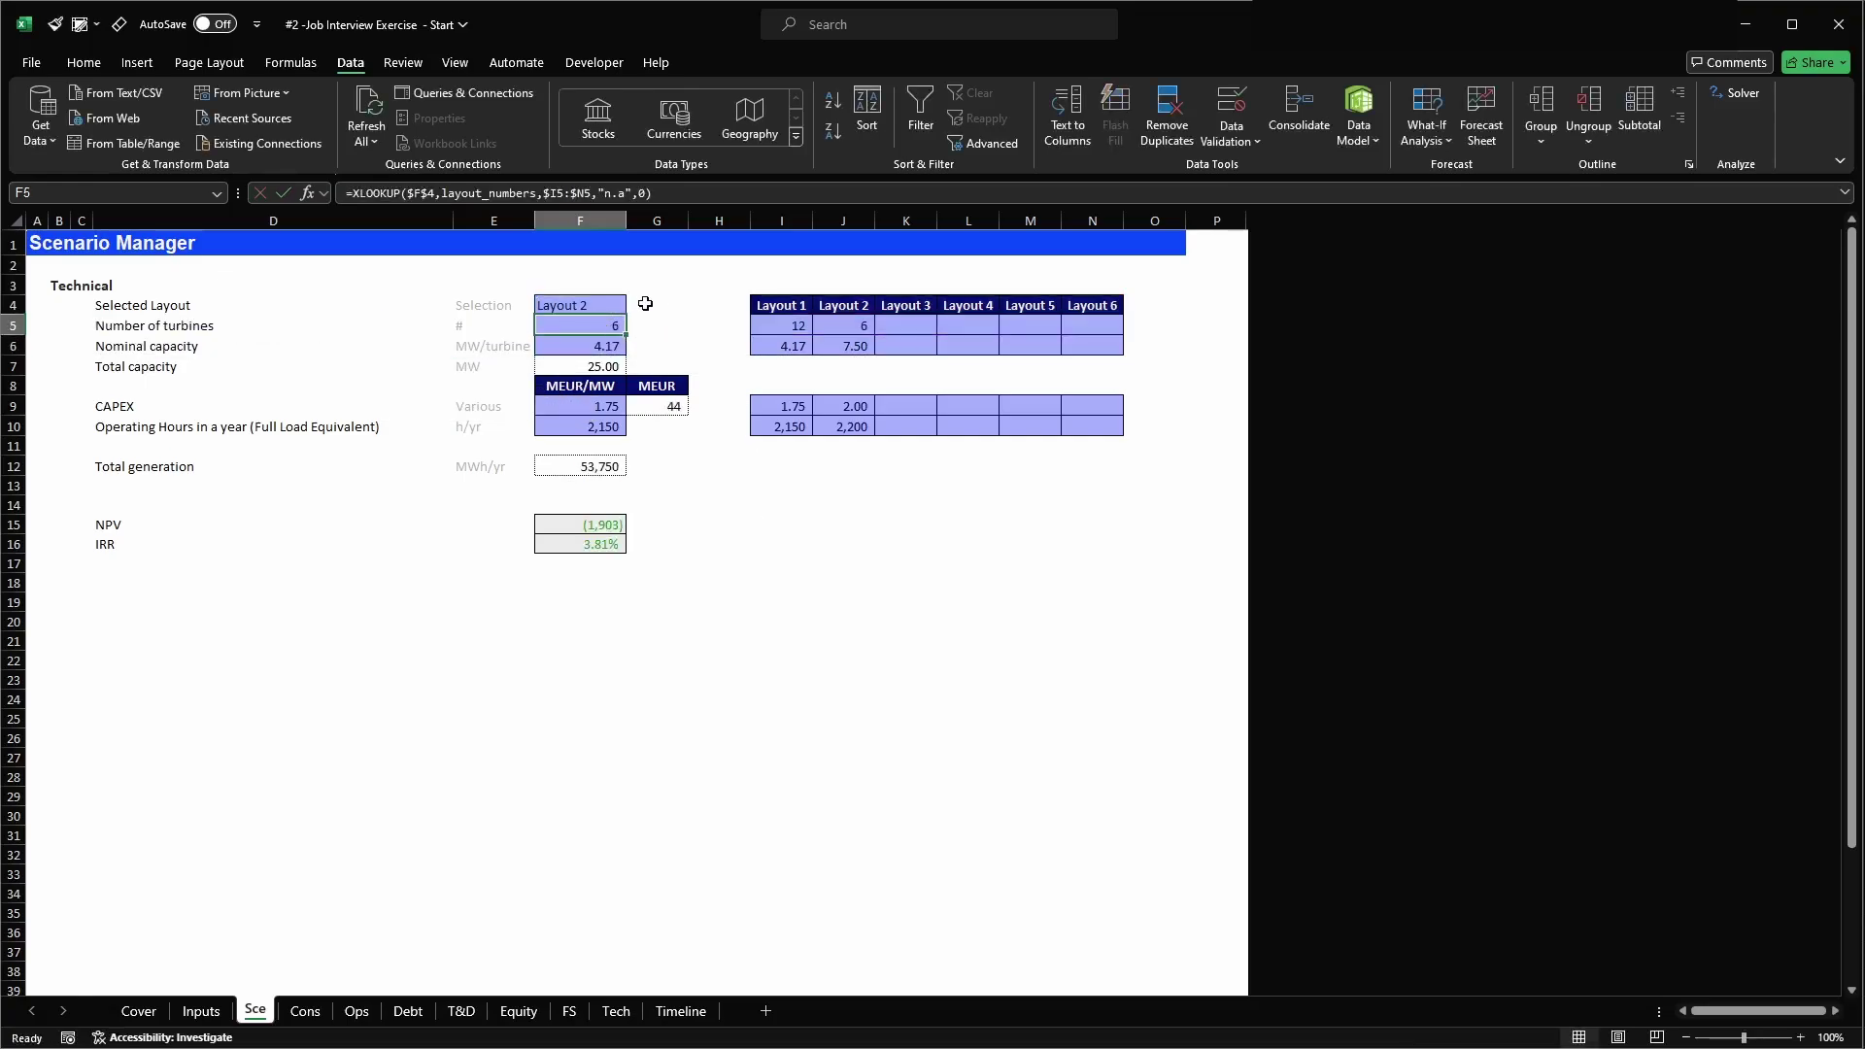
pyautogui.click(610, 307)
pyautogui.click(634, 305)
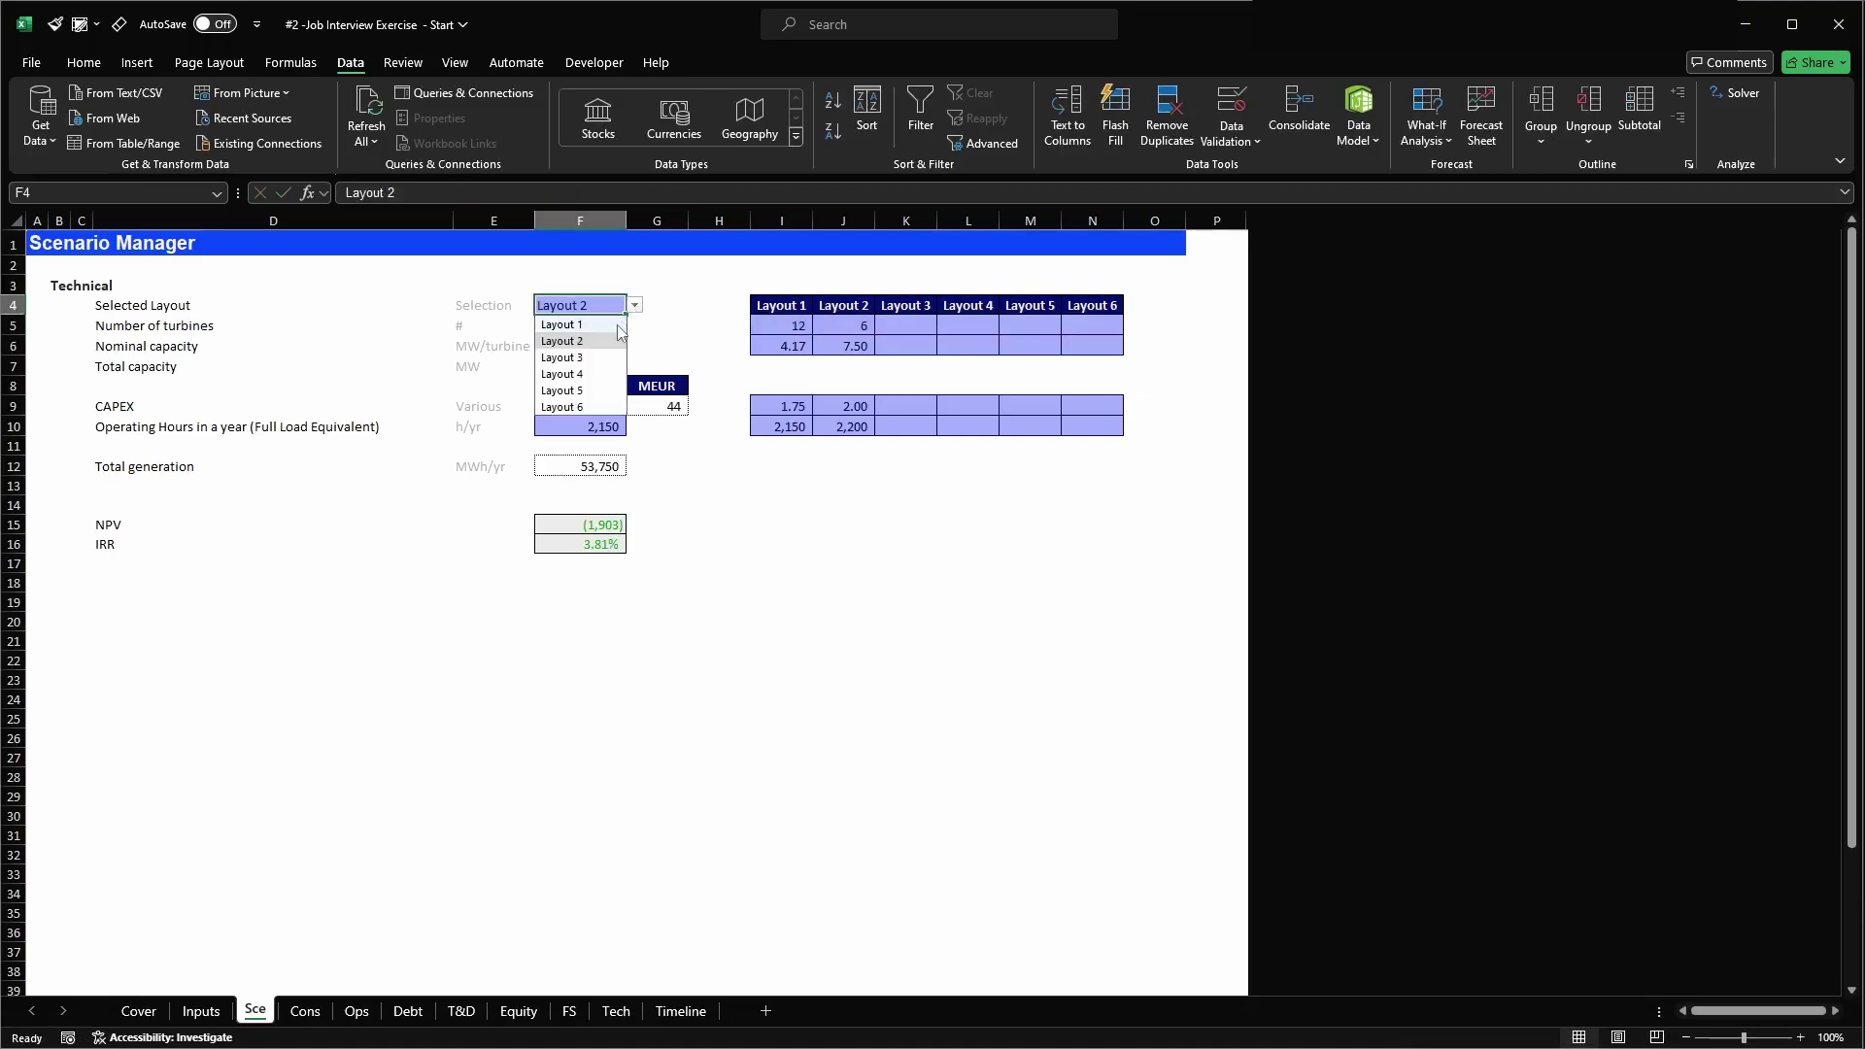
pyautogui.click(573, 324)
pyautogui.click(604, 327)
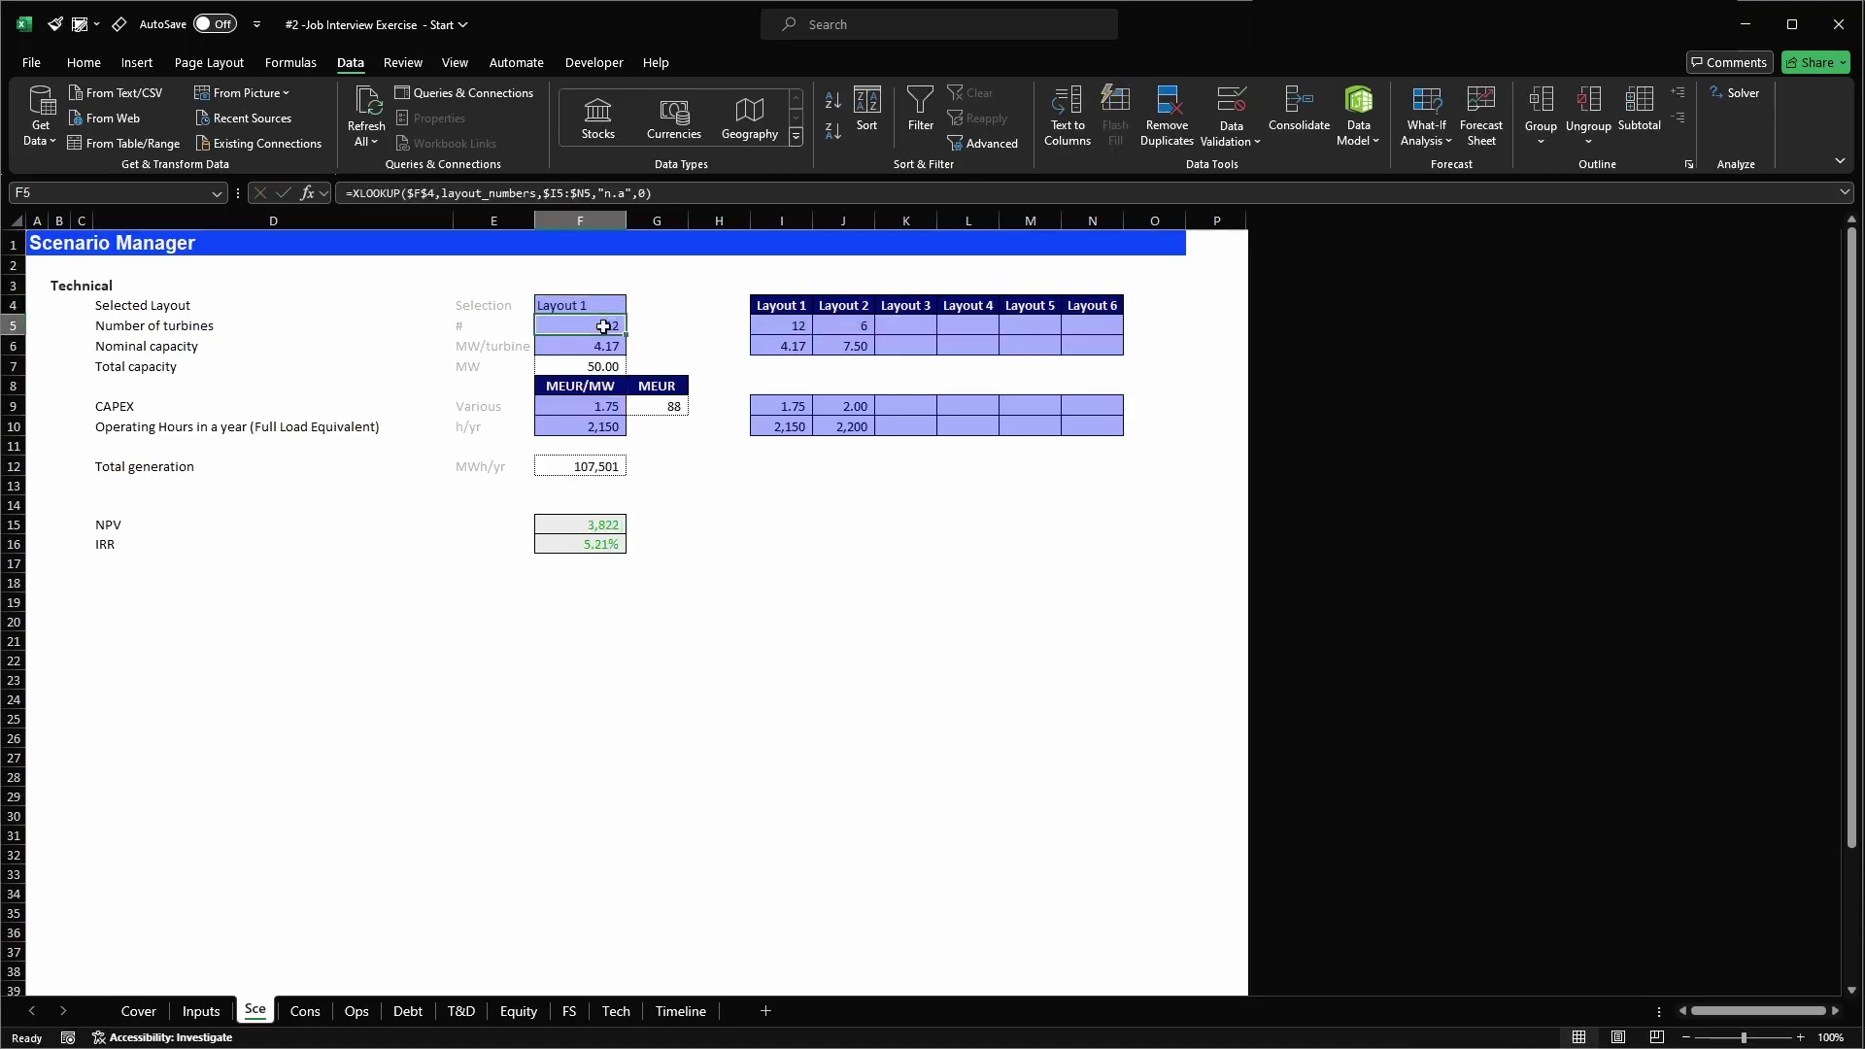
pyautogui.click(80, 24)
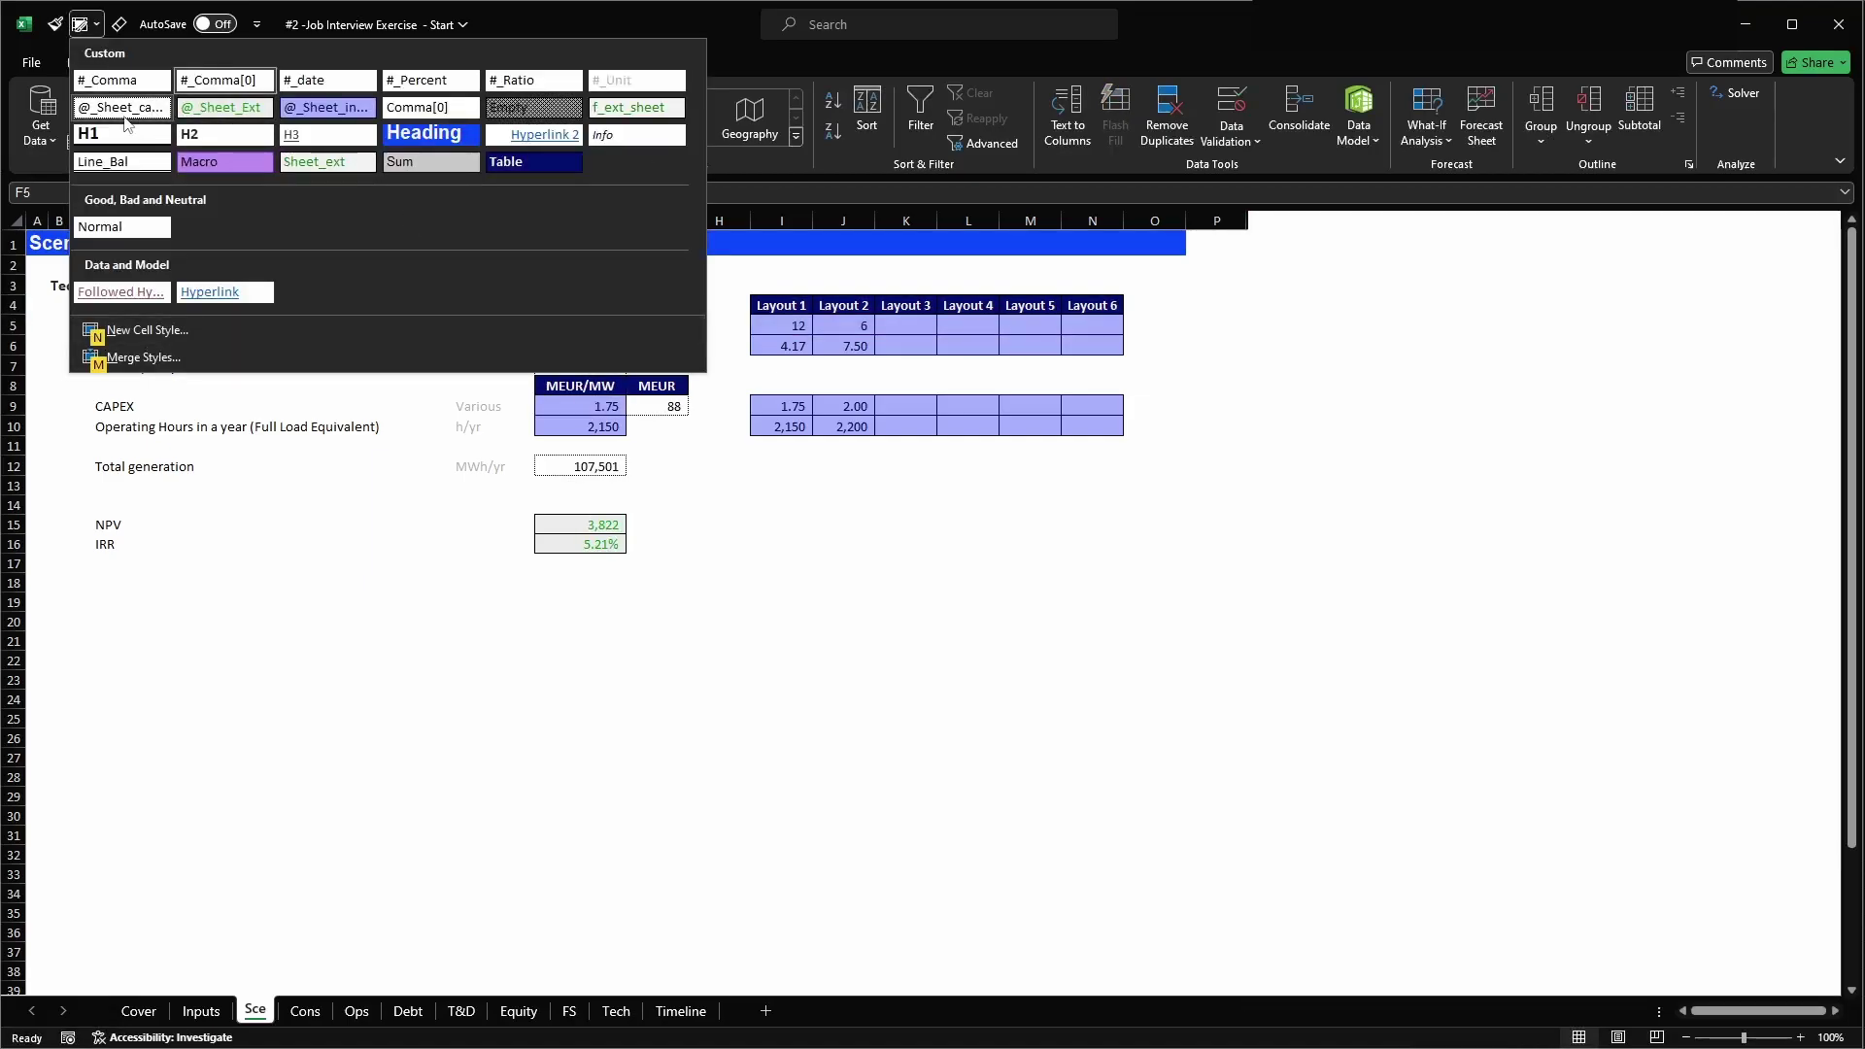
pyautogui.click(124, 113)
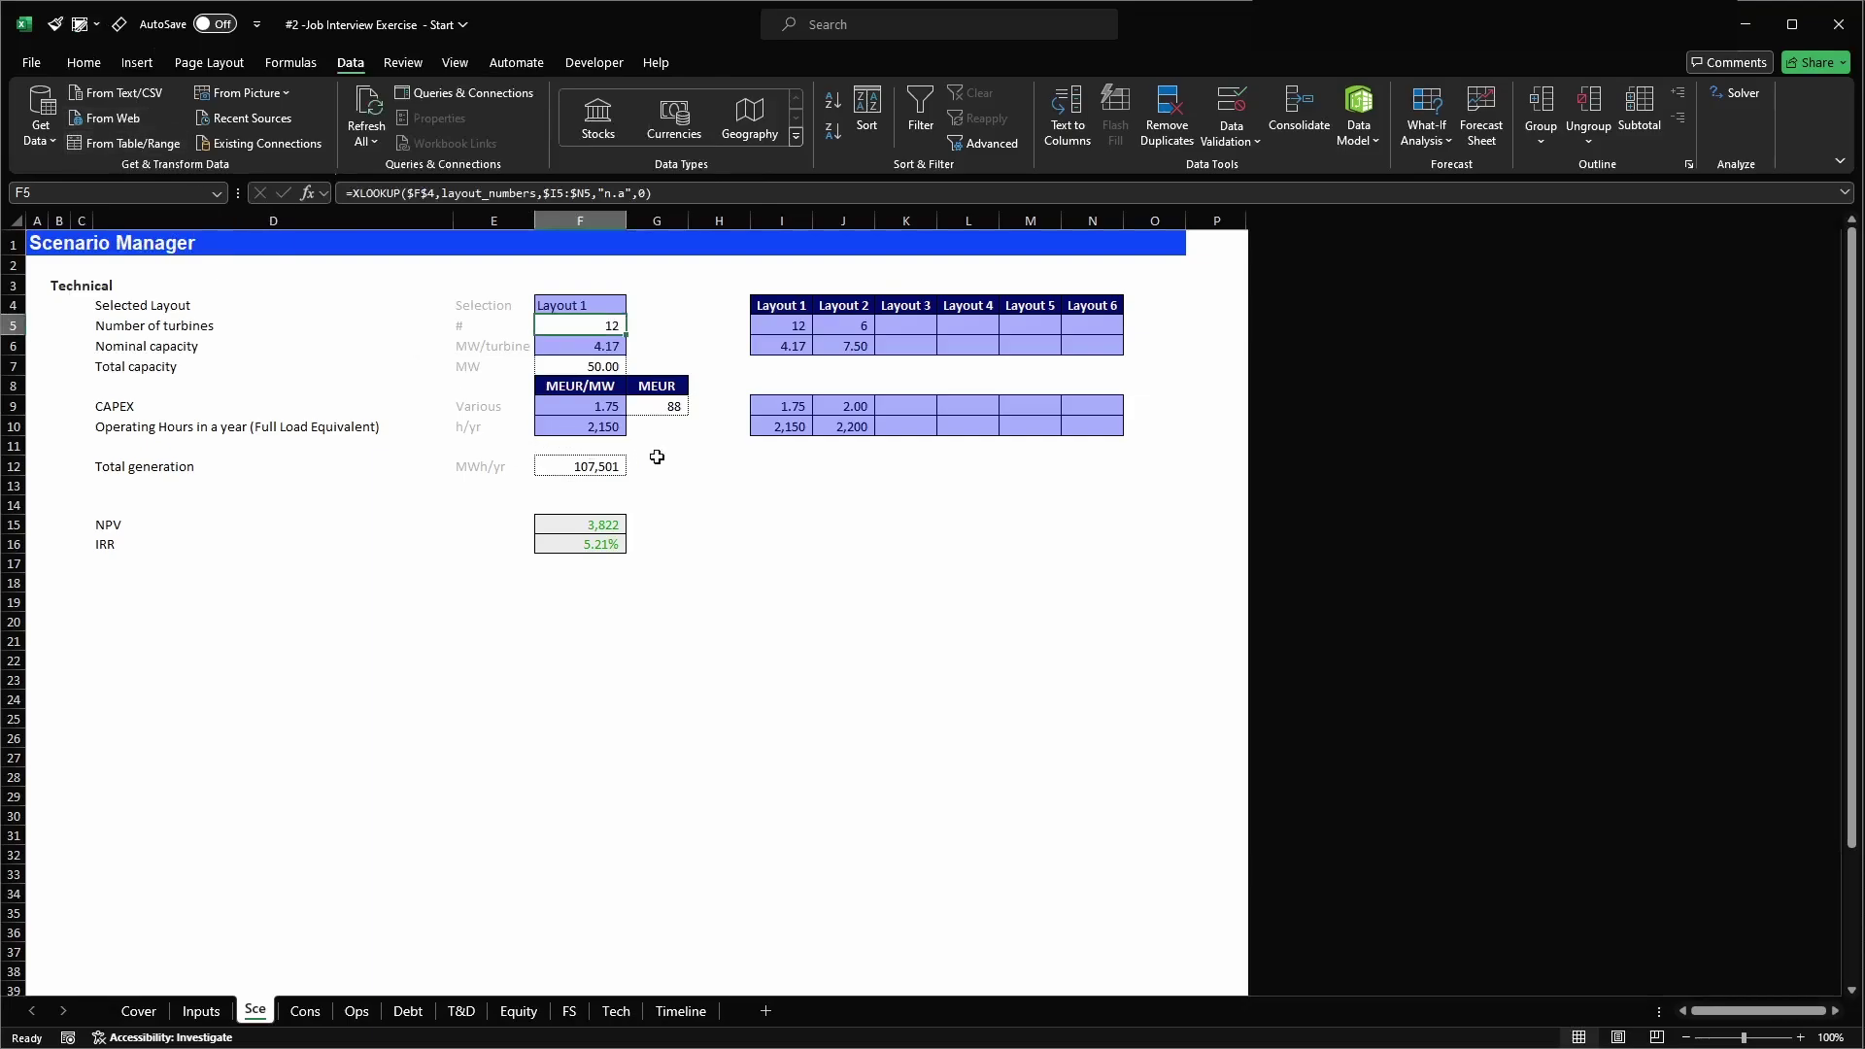
# - Copy the lookup formula from F5 to nominal capacity F6, CAPEX F9 and operating hours F10
pyautogui.hotkey('ctrl', 'c')
pyautogui.press('Down')
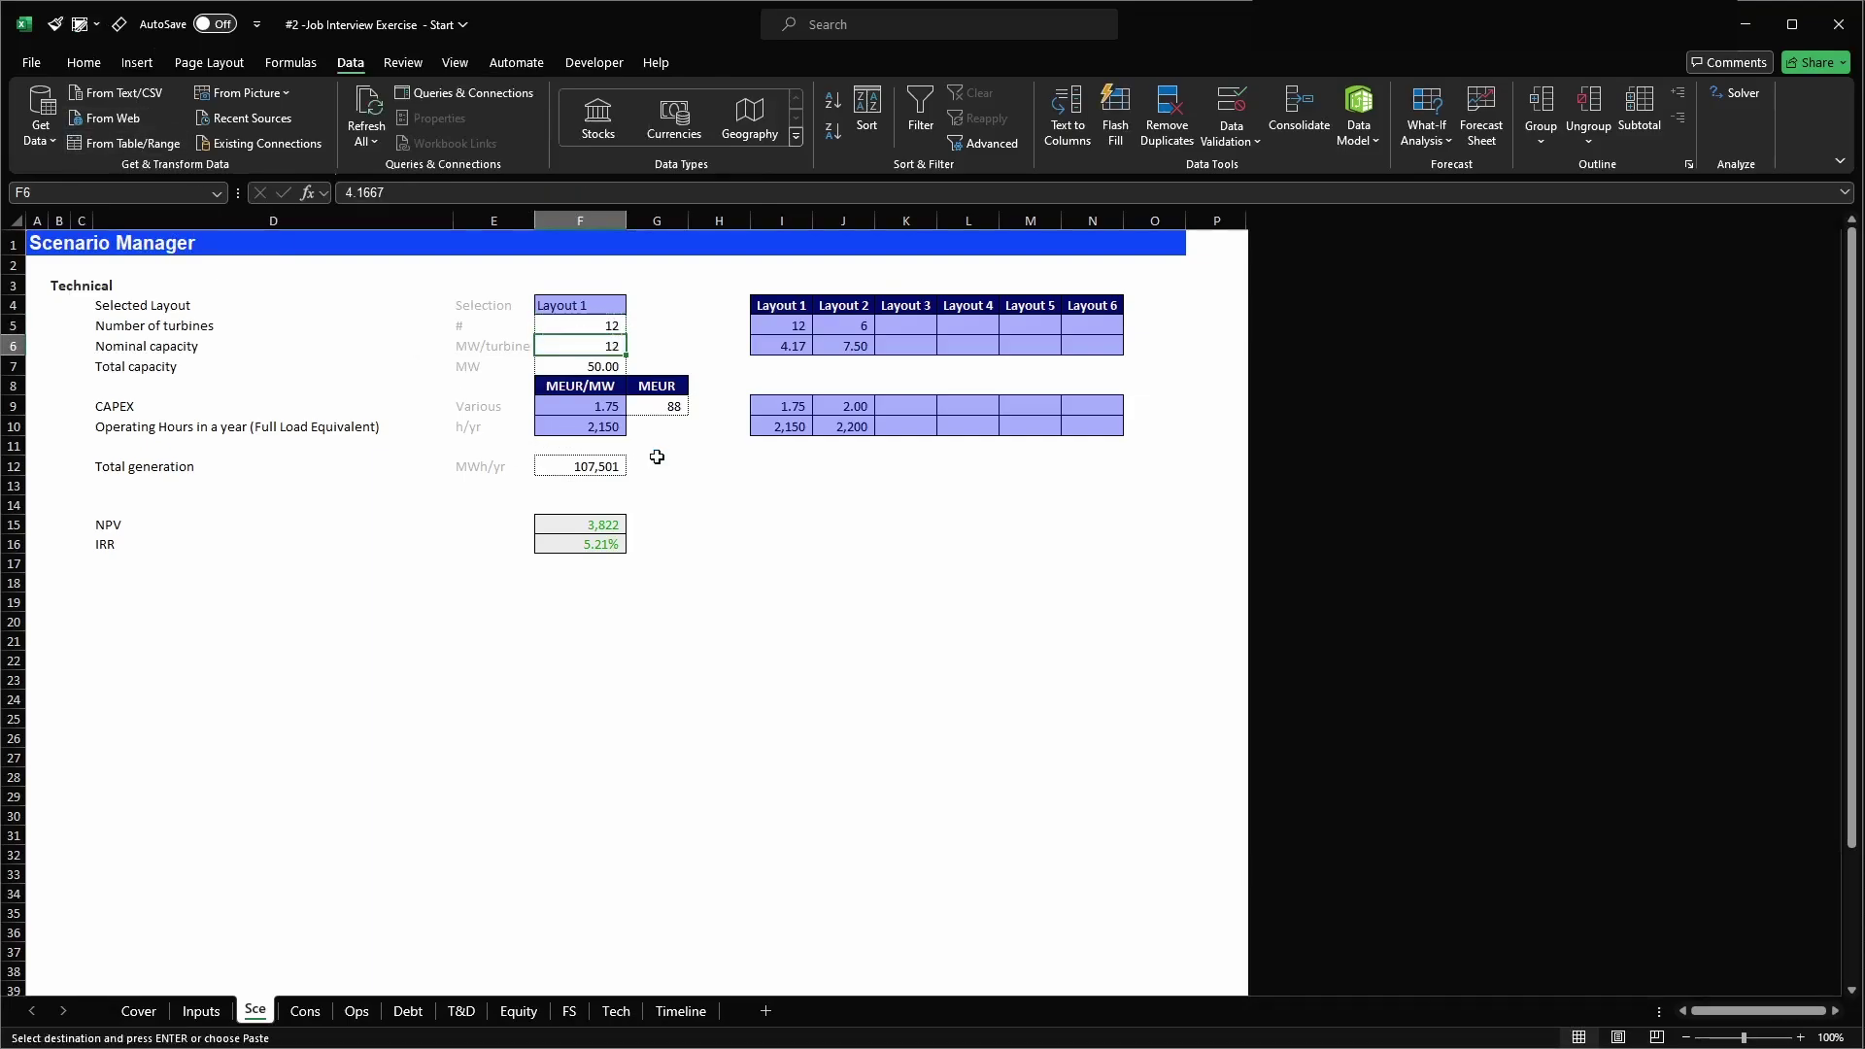
pyautogui.hotkey('ctrl', 'v')
pyautogui.press('Down')
pyautogui.press('Down')
pyautogui.press('Down')
pyautogui.hotkey('ctrl', 'v')
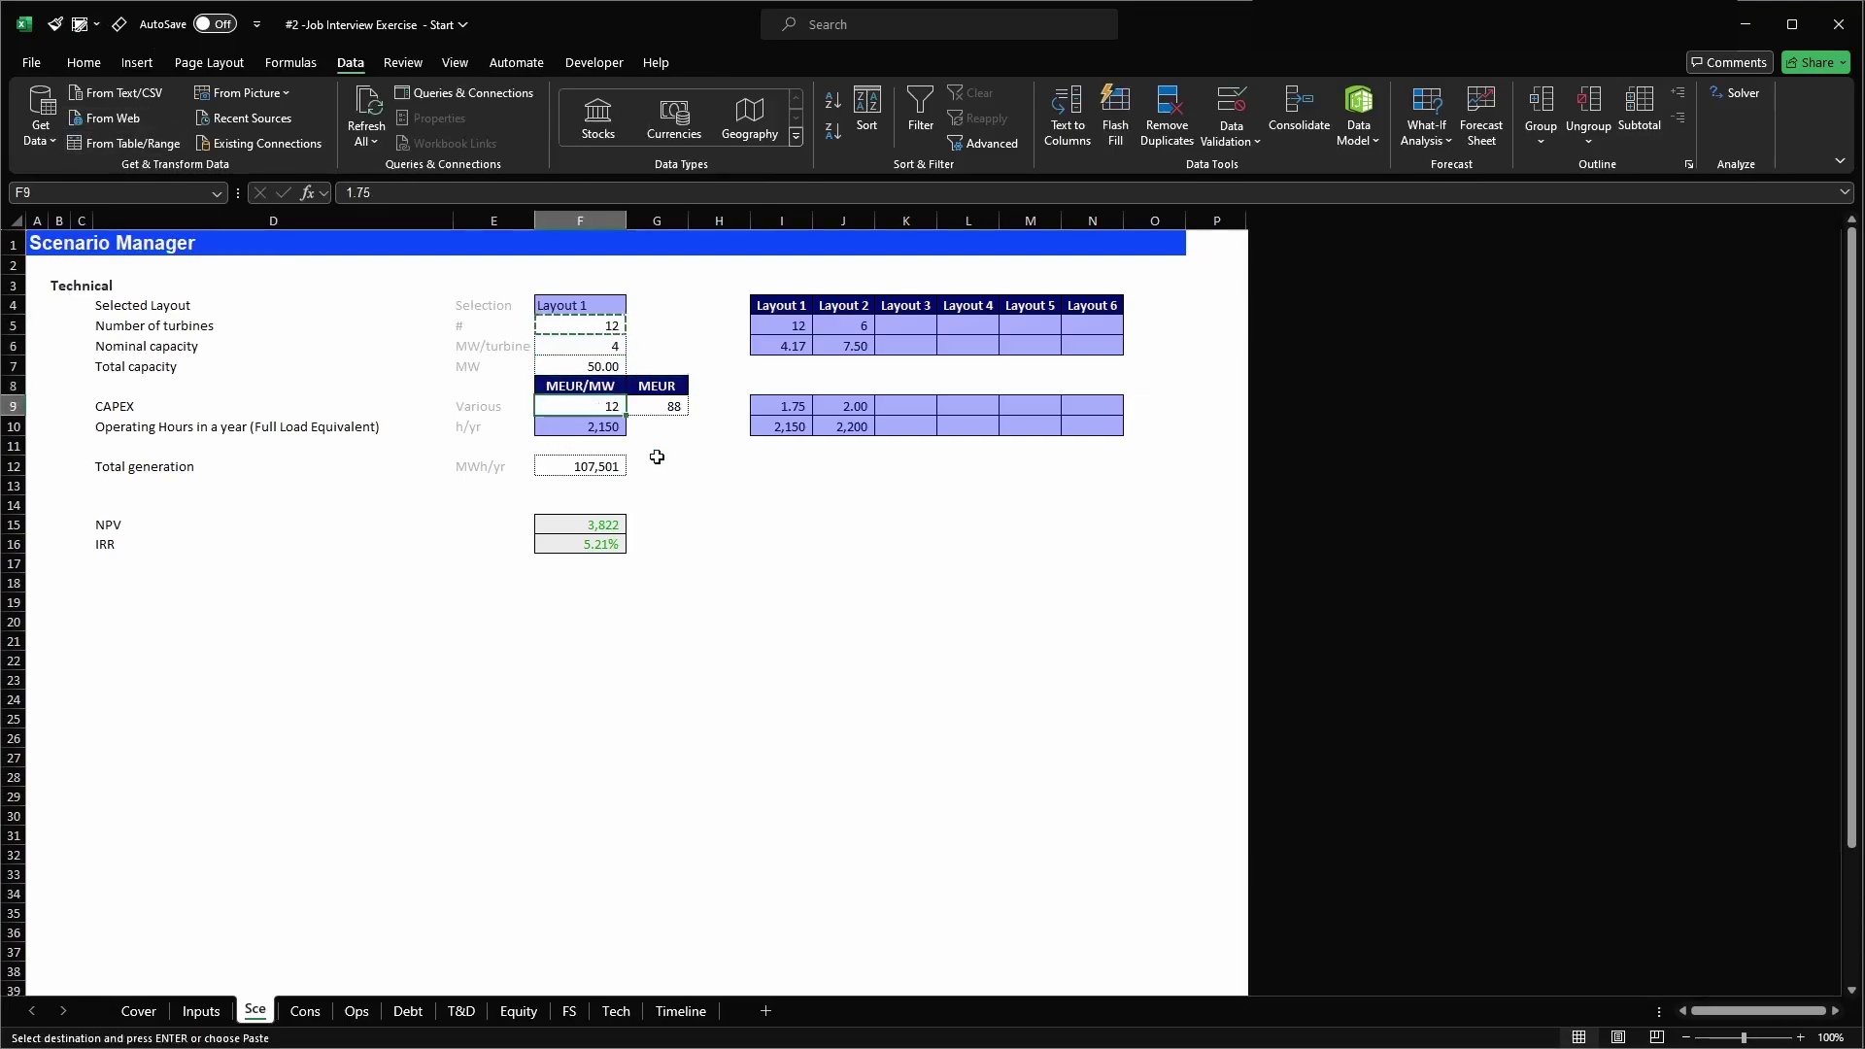
pyautogui.press('Down')
pyautogui.hotkey('ctrl', 'v')
# - Apply the #_Comma cell style to the CAPEX cell F9 and the nominal capacity cell F6
pyautogui.press('Up')
pyautogui.hotkey('alt', '2')
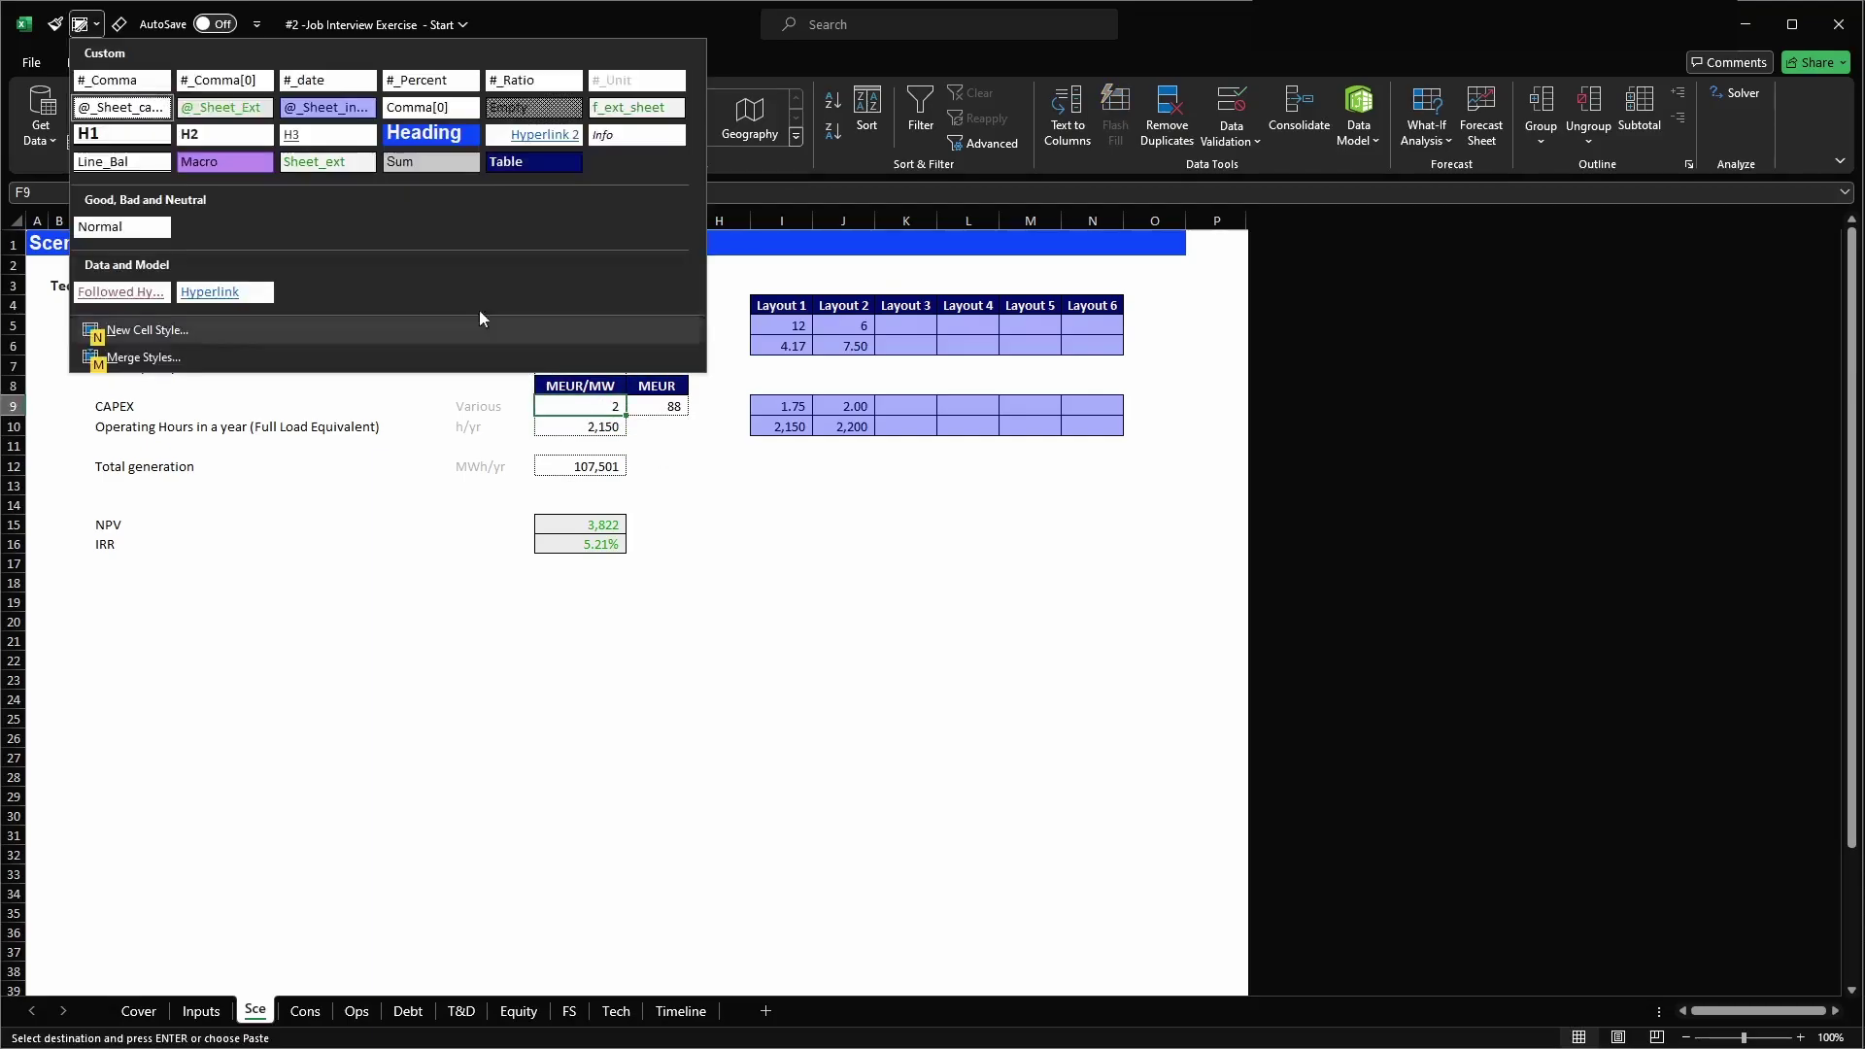
pyautogui.click(106, 81)
pyautogui.press('Up')
pyautogui.press('Up')
pyautogui.press('Up')
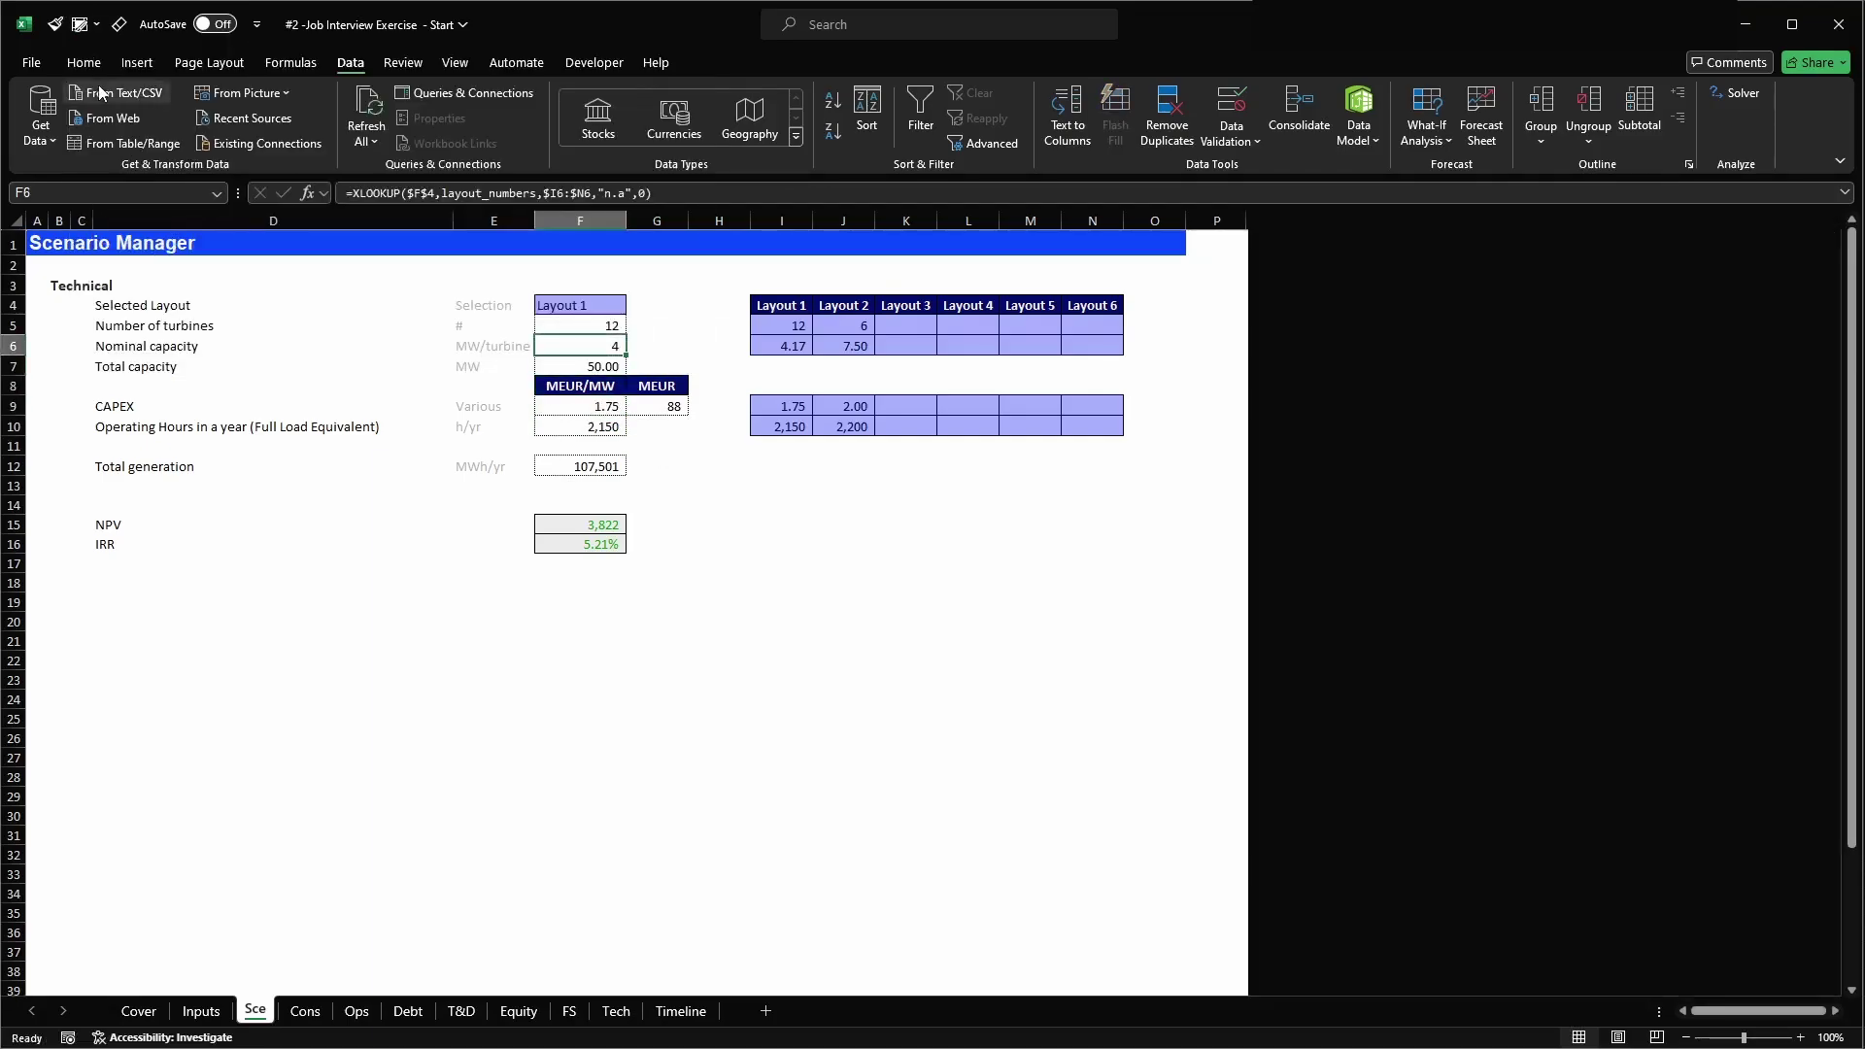
pyautogui.press('Up')
pyautogui.hotkey('shift', 'Down')
pyautogui.hotkey('shift', 'Down')
pyautogui.hotkey('shift', 'Down')
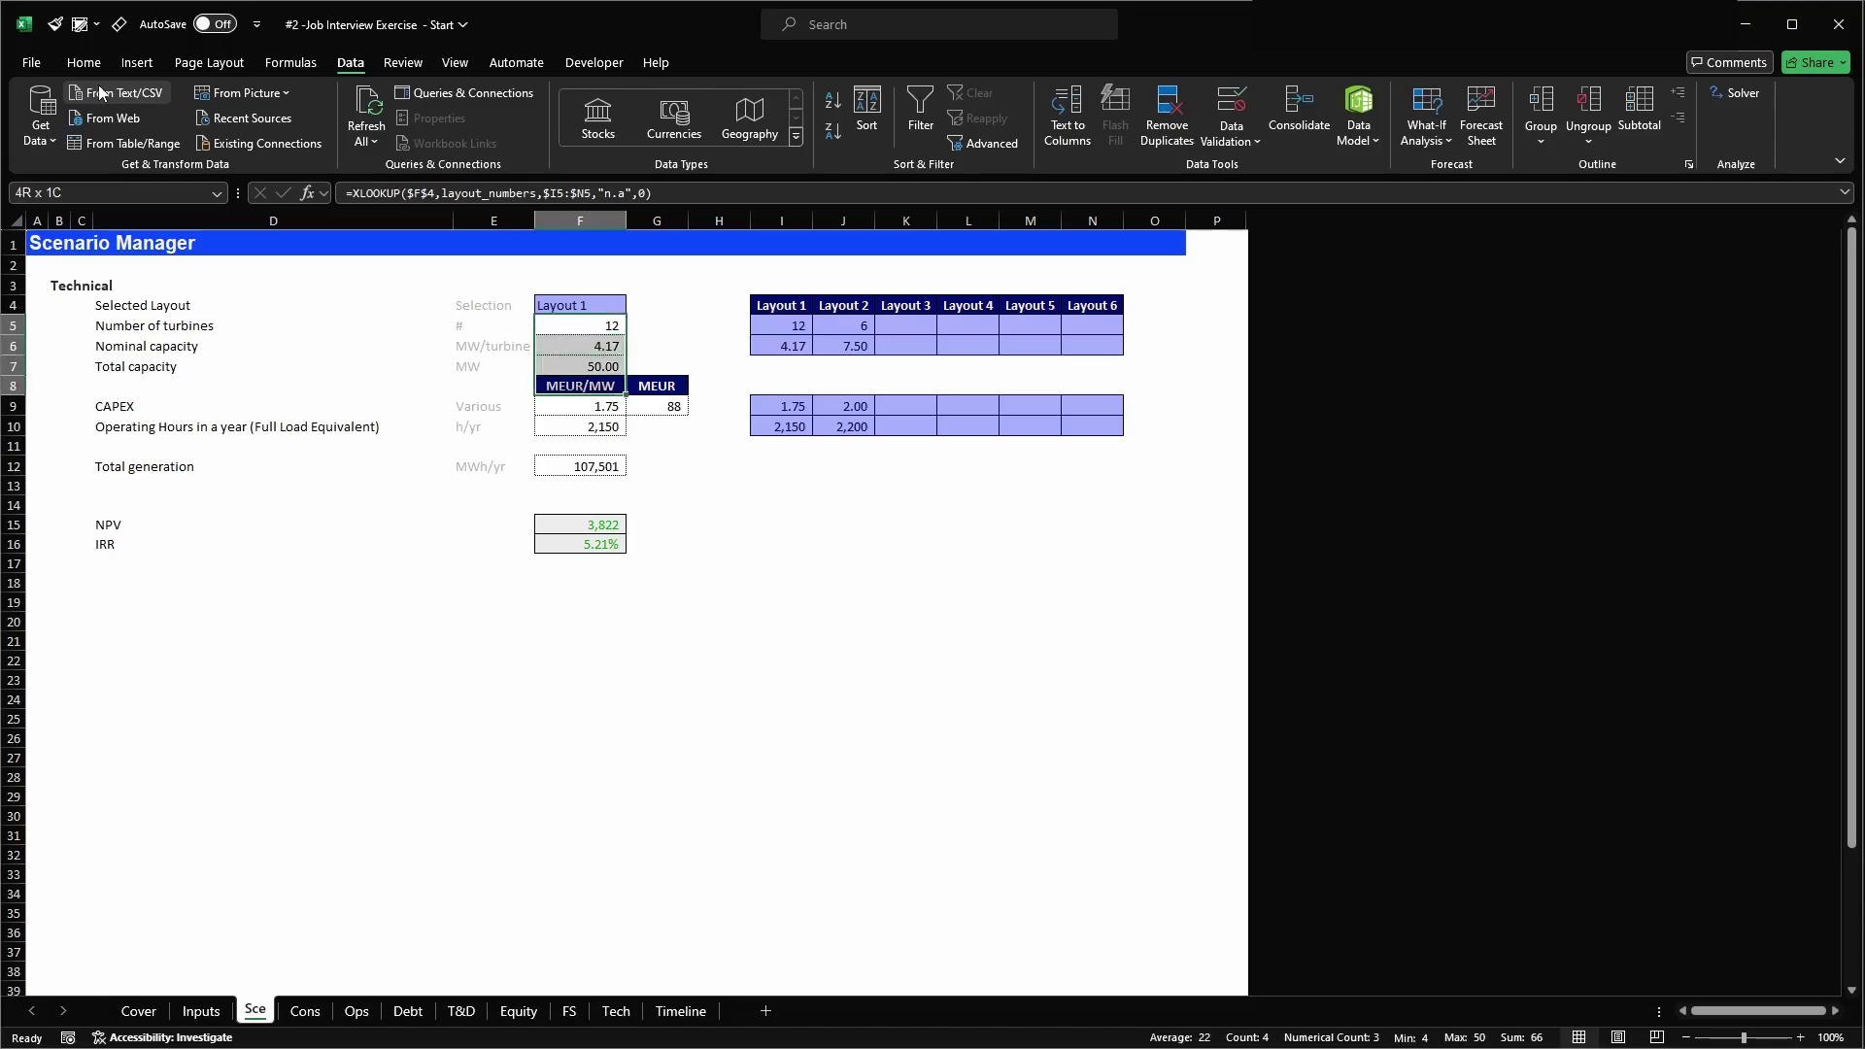
pyautogui.click(711, 306)
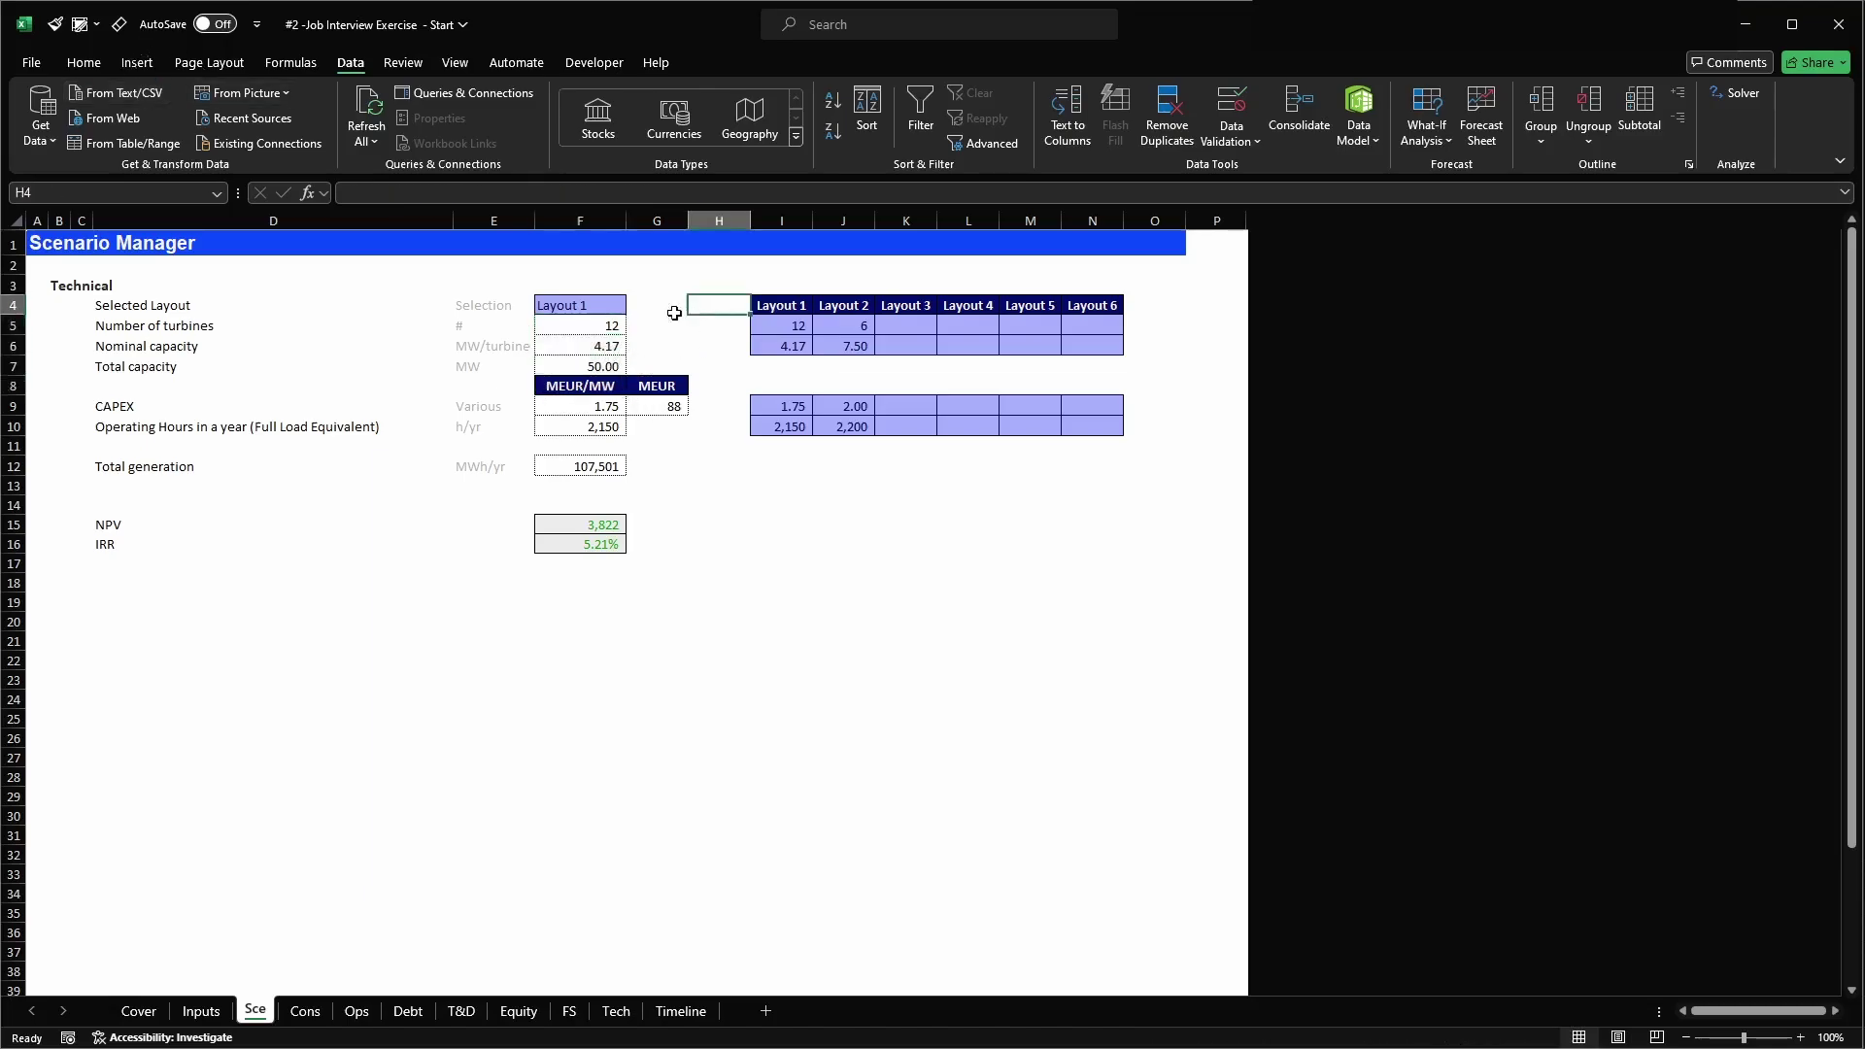
# - Switch the selected layout in F4 to Layout 2
pyautogui.click(620, 305)
pyautogui.click(634, 305)
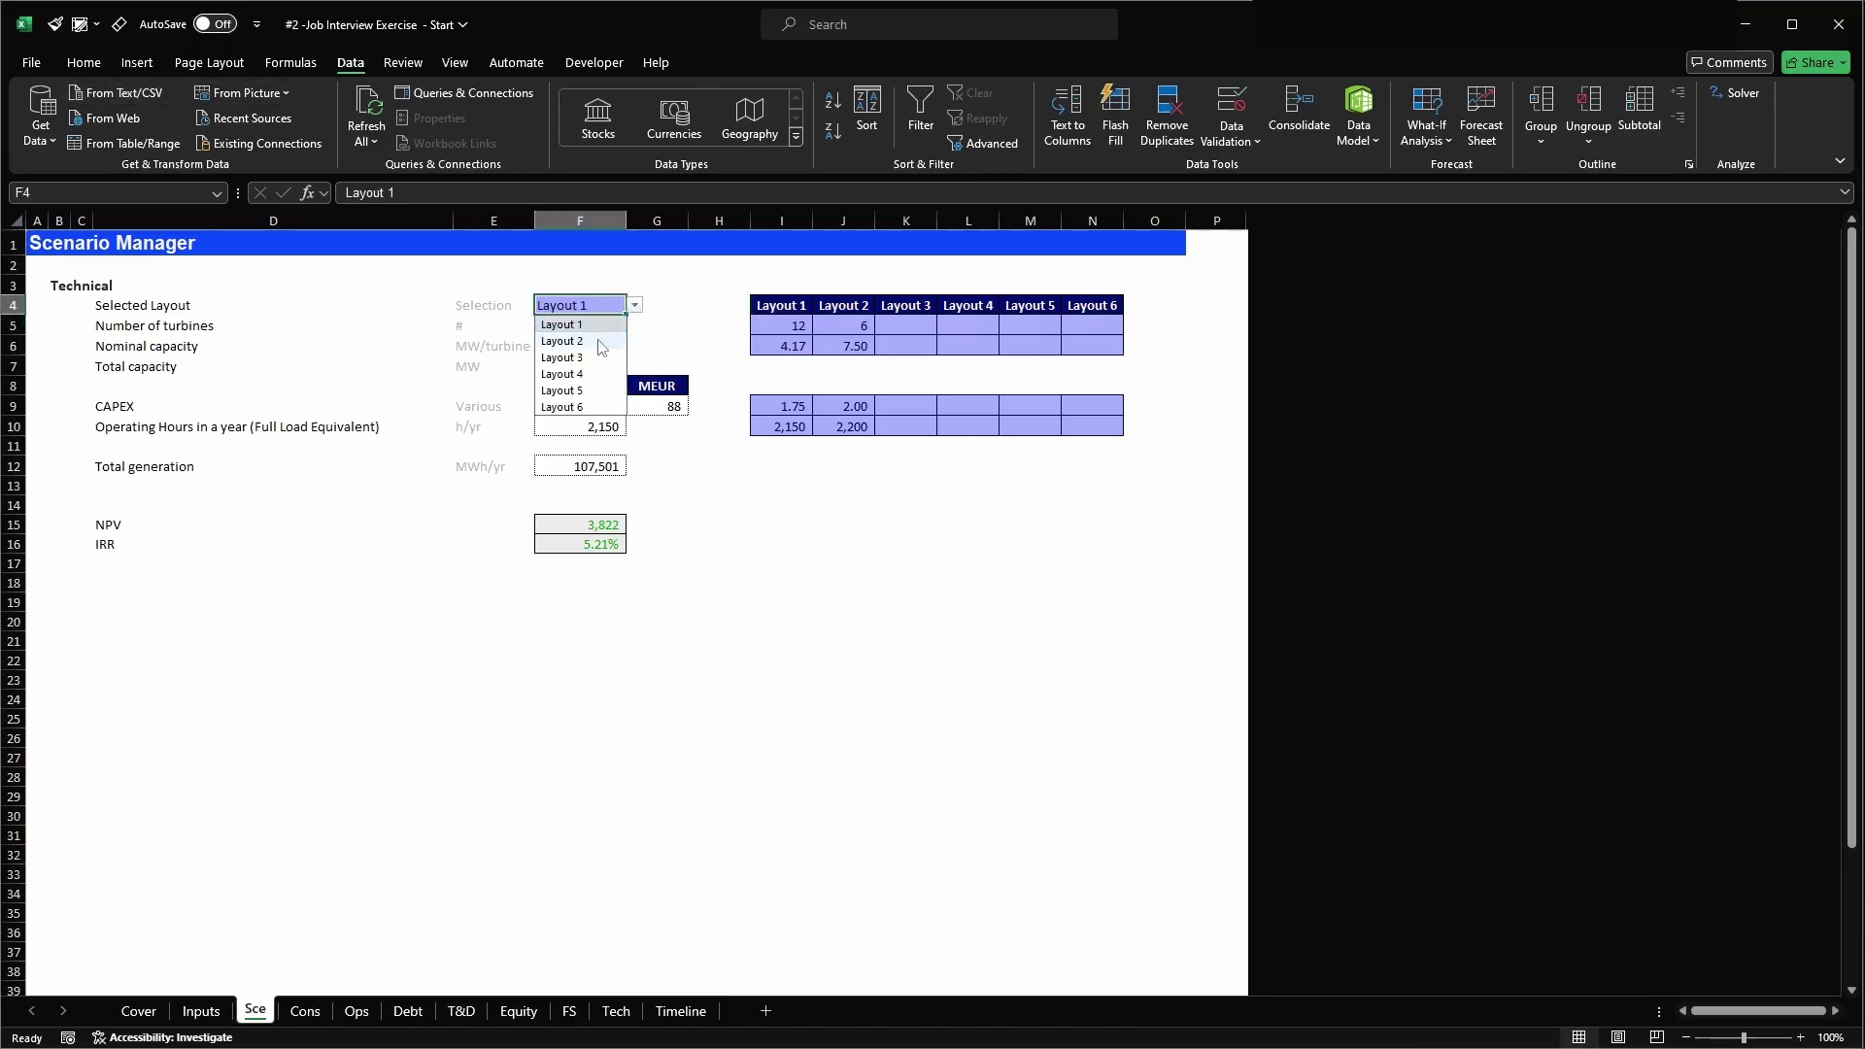
pyautogui.click(582, 335)
# - Compare the looked-up technical inputs with the Layout 2 column, and examine the total generation, NPV and IRR
pyautogui.click(559, 328)
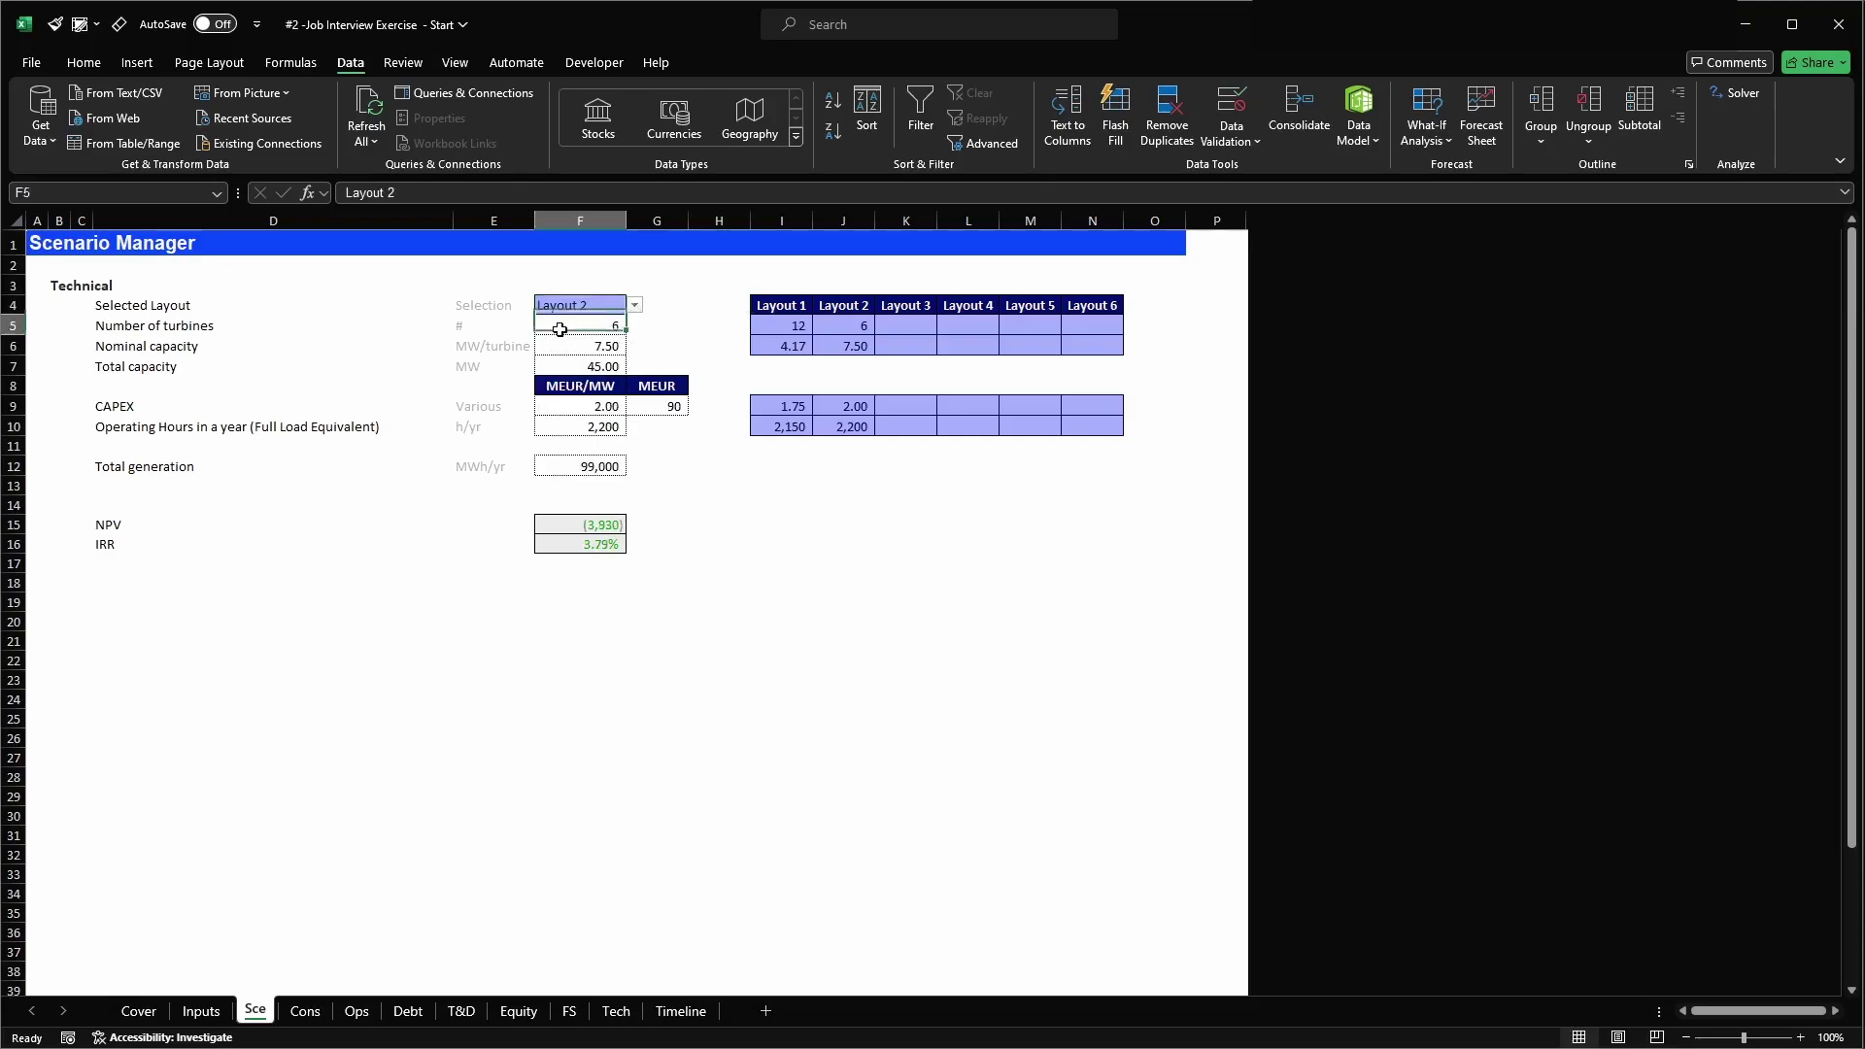
pyautogui.keyDown('ctrl'); pyautogui.click(866, 329); pyautogui.keyUp('ctrl')
pyautogui.keyDown('ctrl'); pyautogui.click(612, 348); pyautogui.keyUp('ctrl')
pyautogui.keyDown('ctrl'); pyautogui.click(866, 347); pyautogui.keyUp('ctrl')
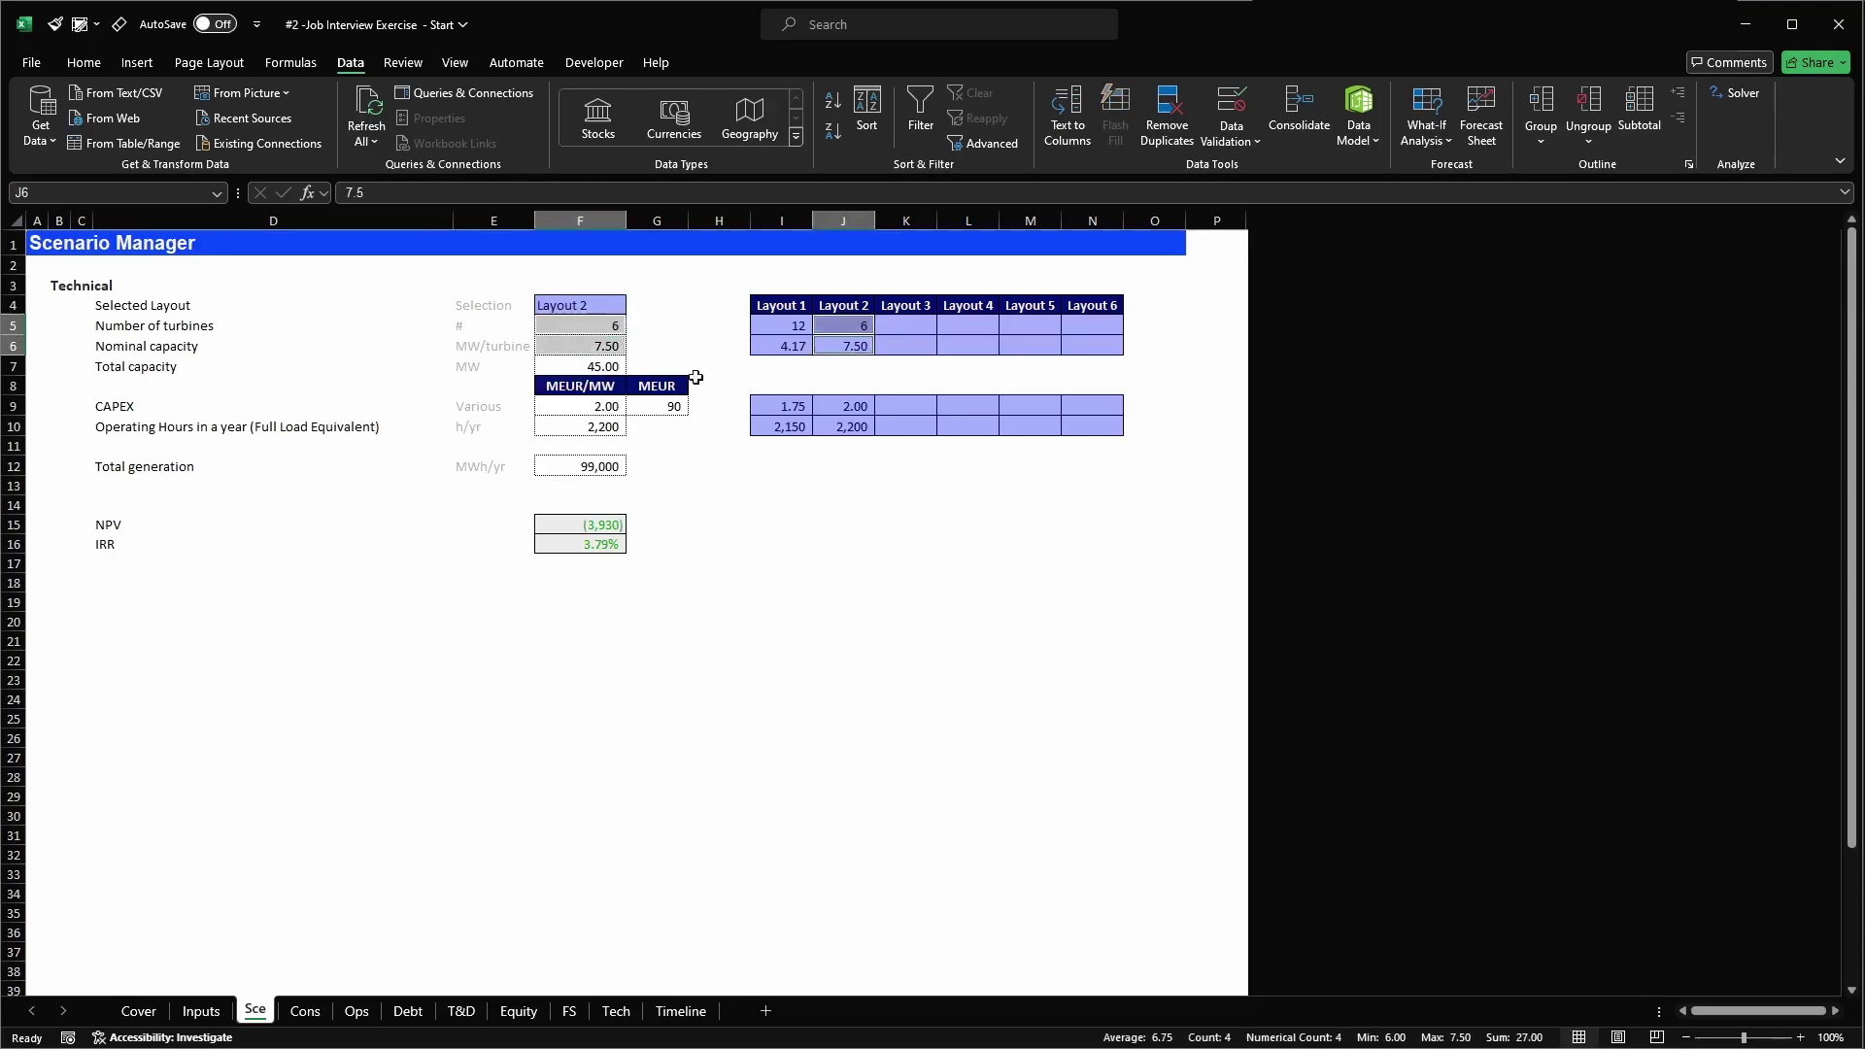
pyautogui.keyDown('ctrl'); pyautogui.click(585, 406); pyautogui.keyUp('ctrl')
pyautogui.keyDown('ctrl'); pyautogui.click(854, 404); pyautogui.keyUp('ctrl')
pyautogui.keyDown('ctrl'); pyautogui.click(609, 426); pyautogui.keyUp('ctrl')
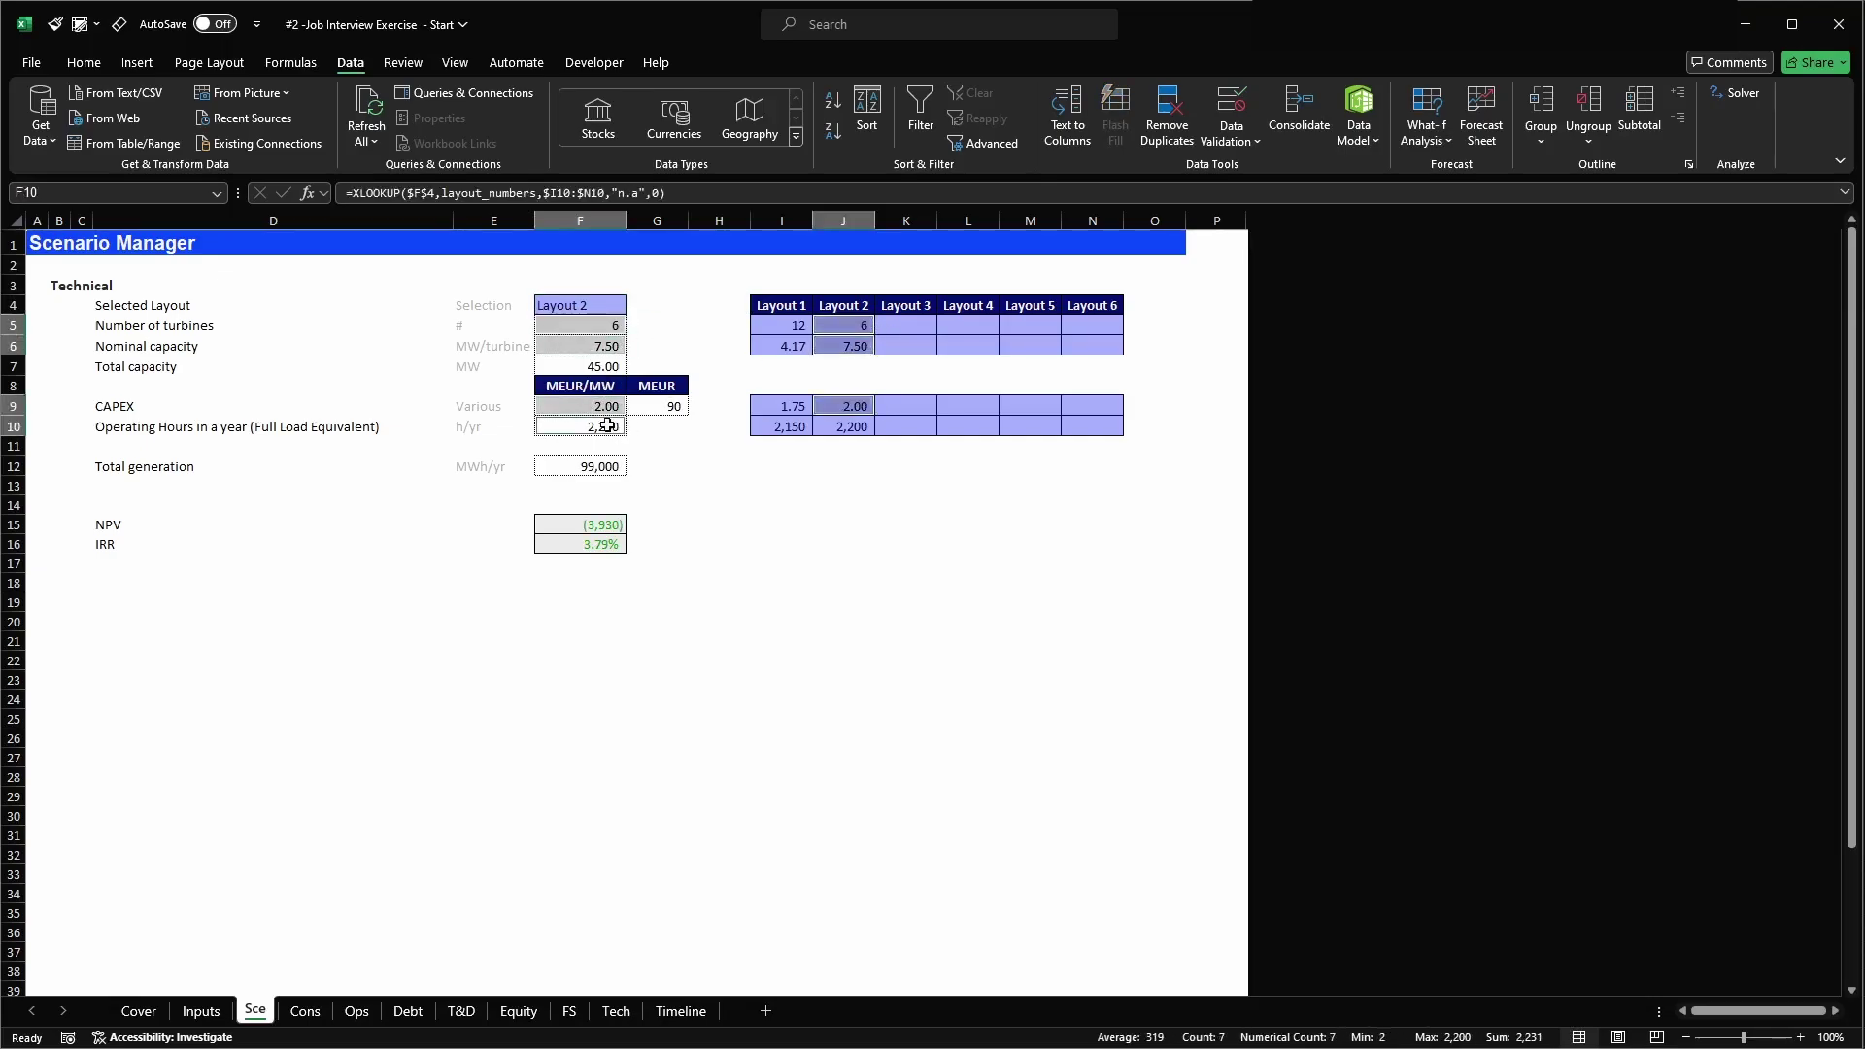
pyautogui.click(587, 466)
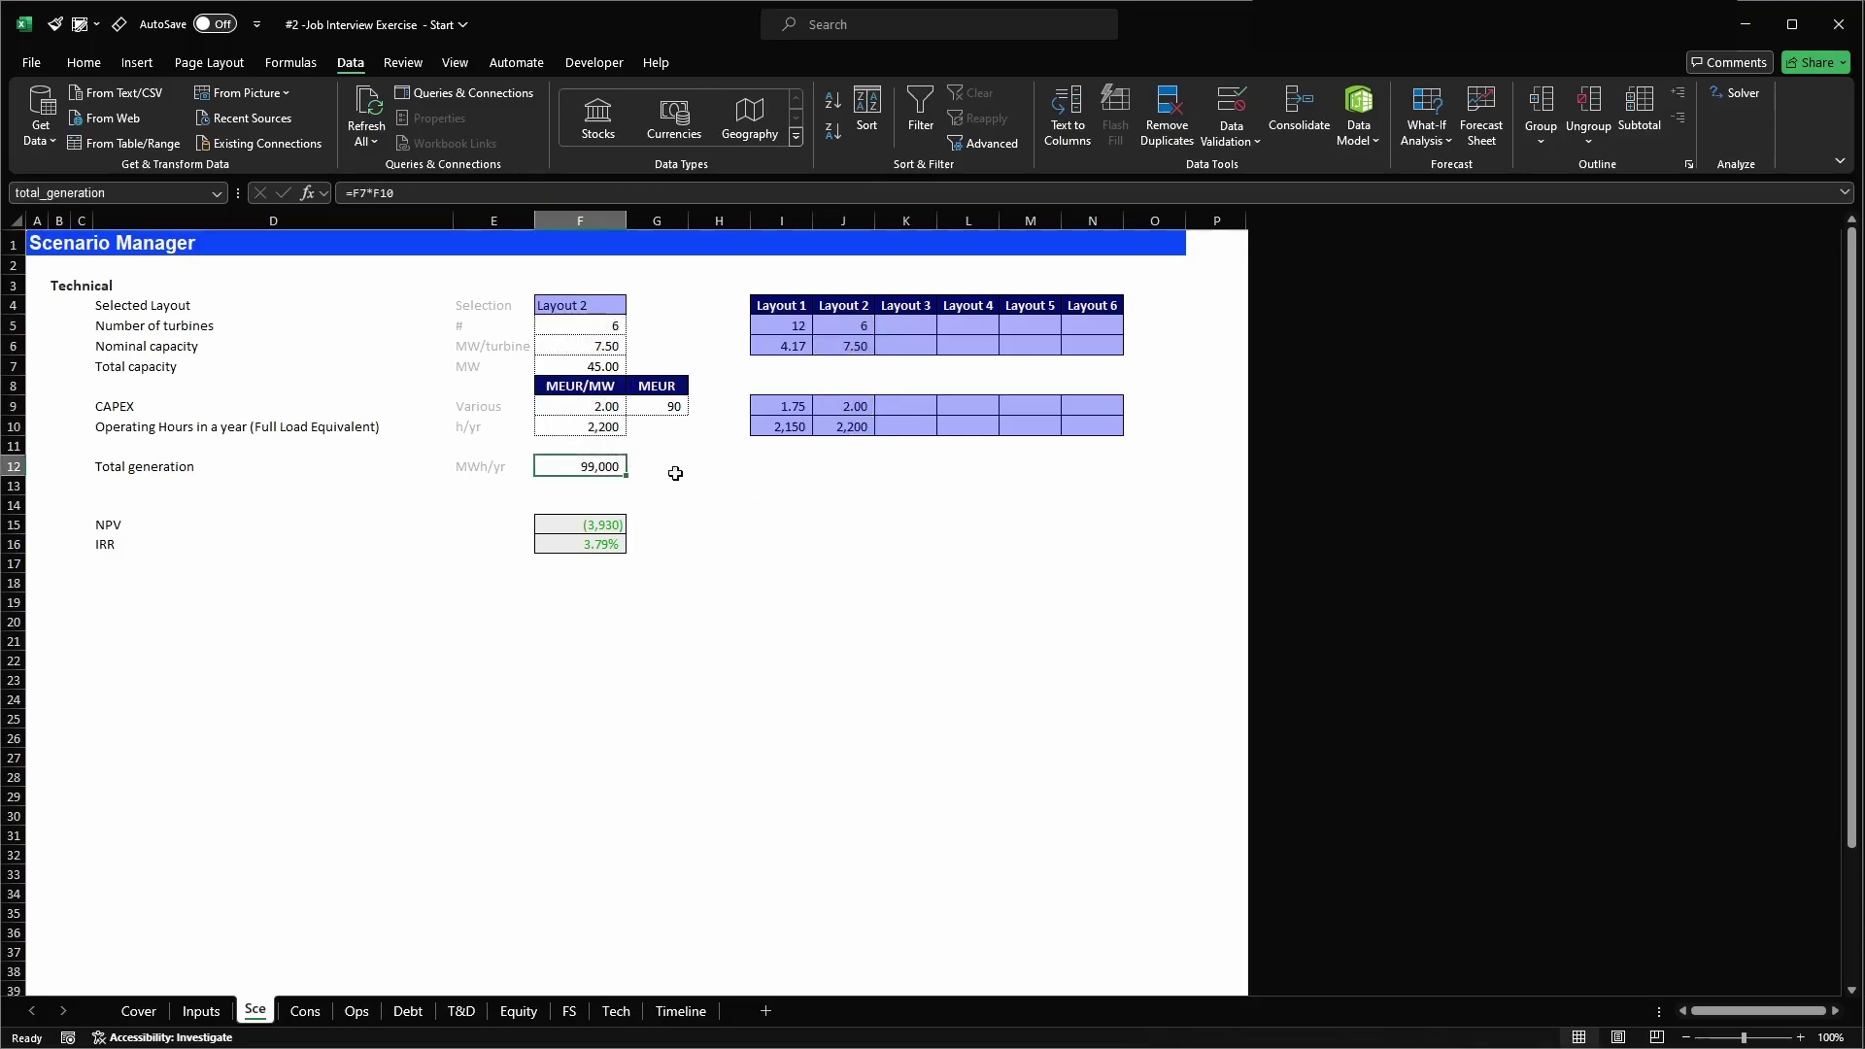
pyautogui.moveTo(568, 524); pyautogui.dragTo(583, 563)
pyautogui.click(787, 552)
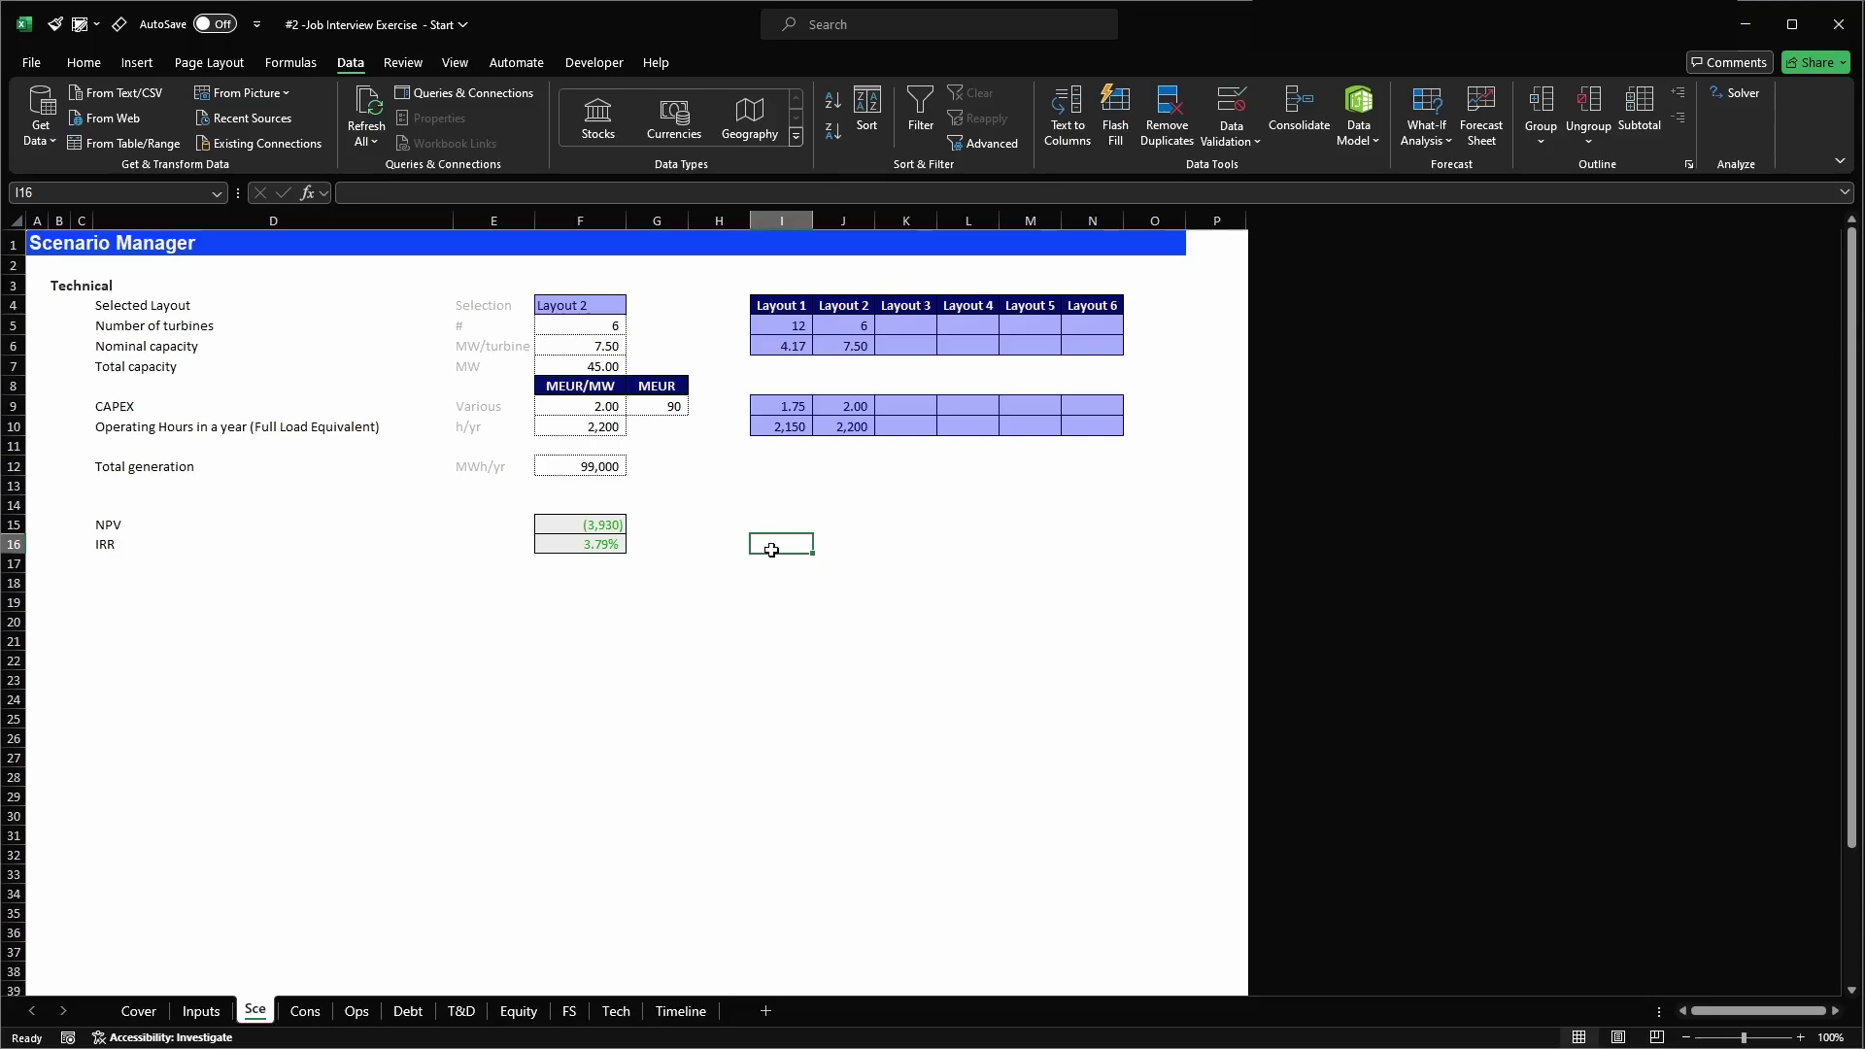
# - Check the upfront fee difference formula on the Cons sheet, and return to the Scenario Manager's NPV, IRR and selected layout
pyautogui.click(340, 663)
pyautogui.click(305, 1011)
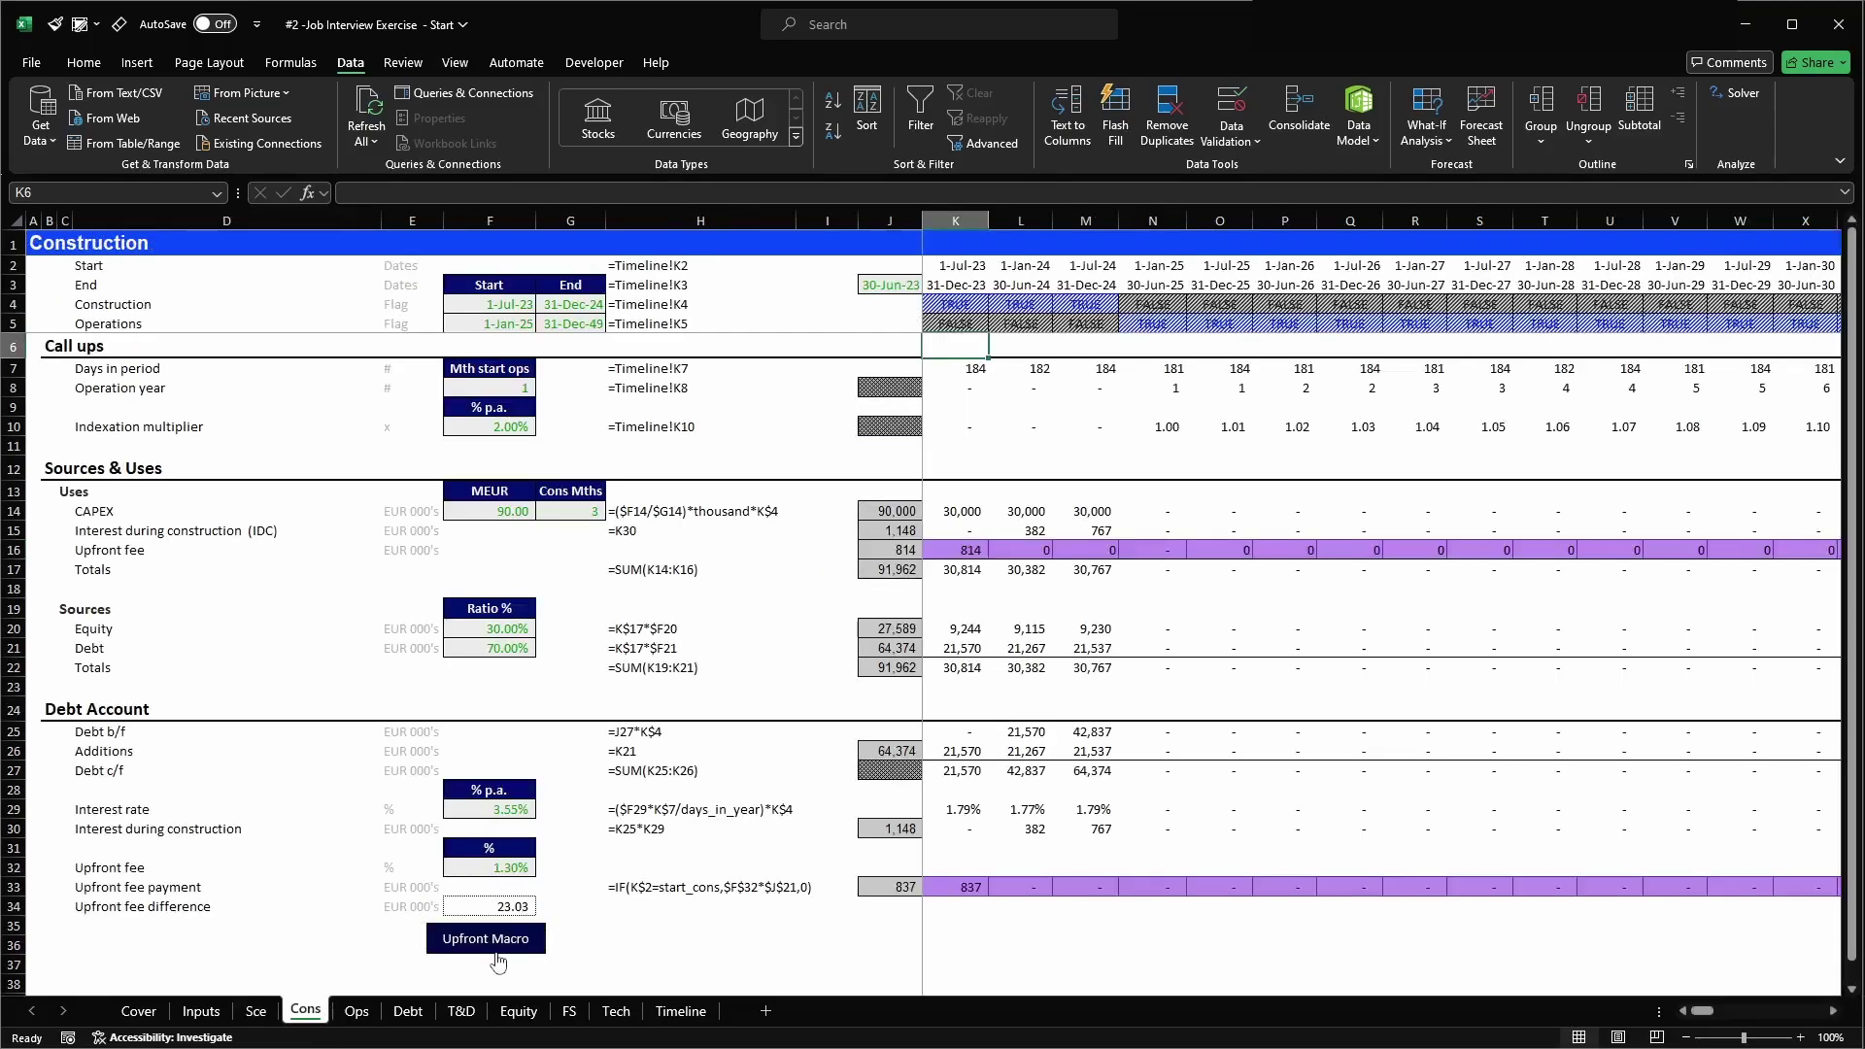
pyautogui.click(510, 906)
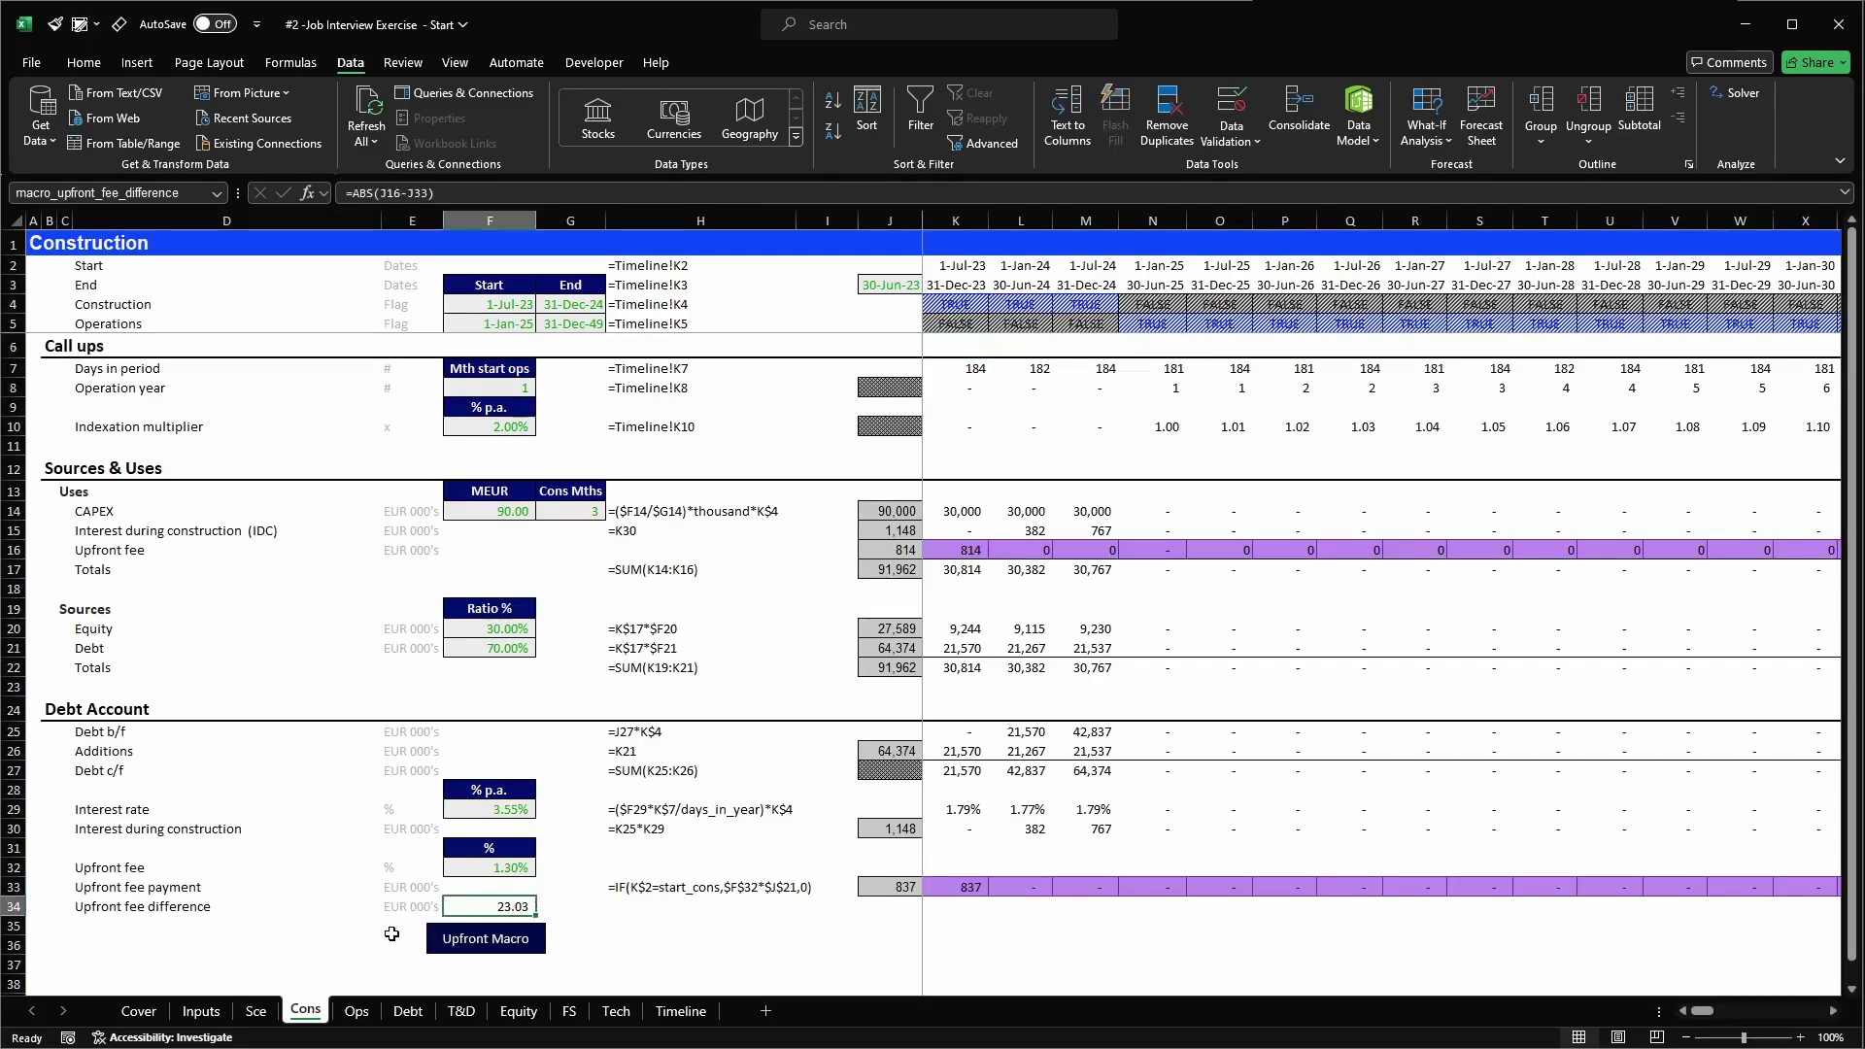
pyautogui.click(257, 1010)
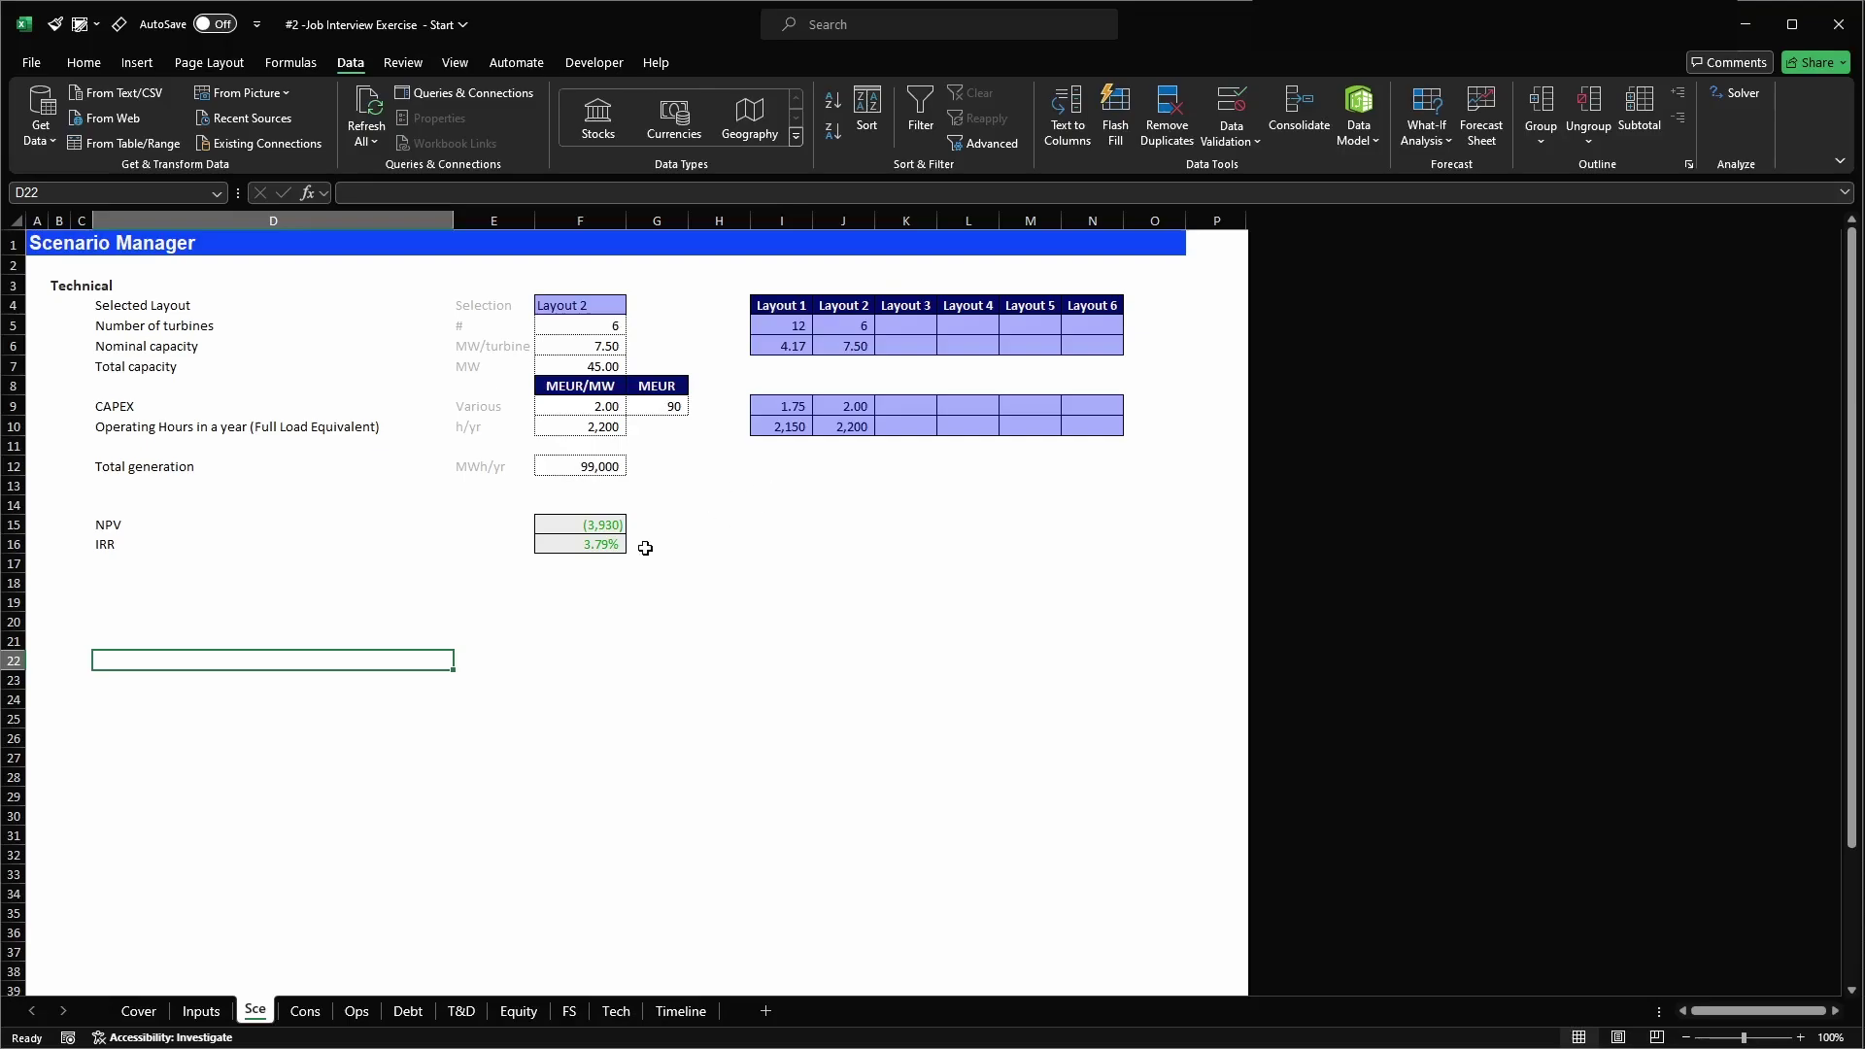
pyautogui.moveTo(610, 525); pyautogui.dragTo(612, 540)
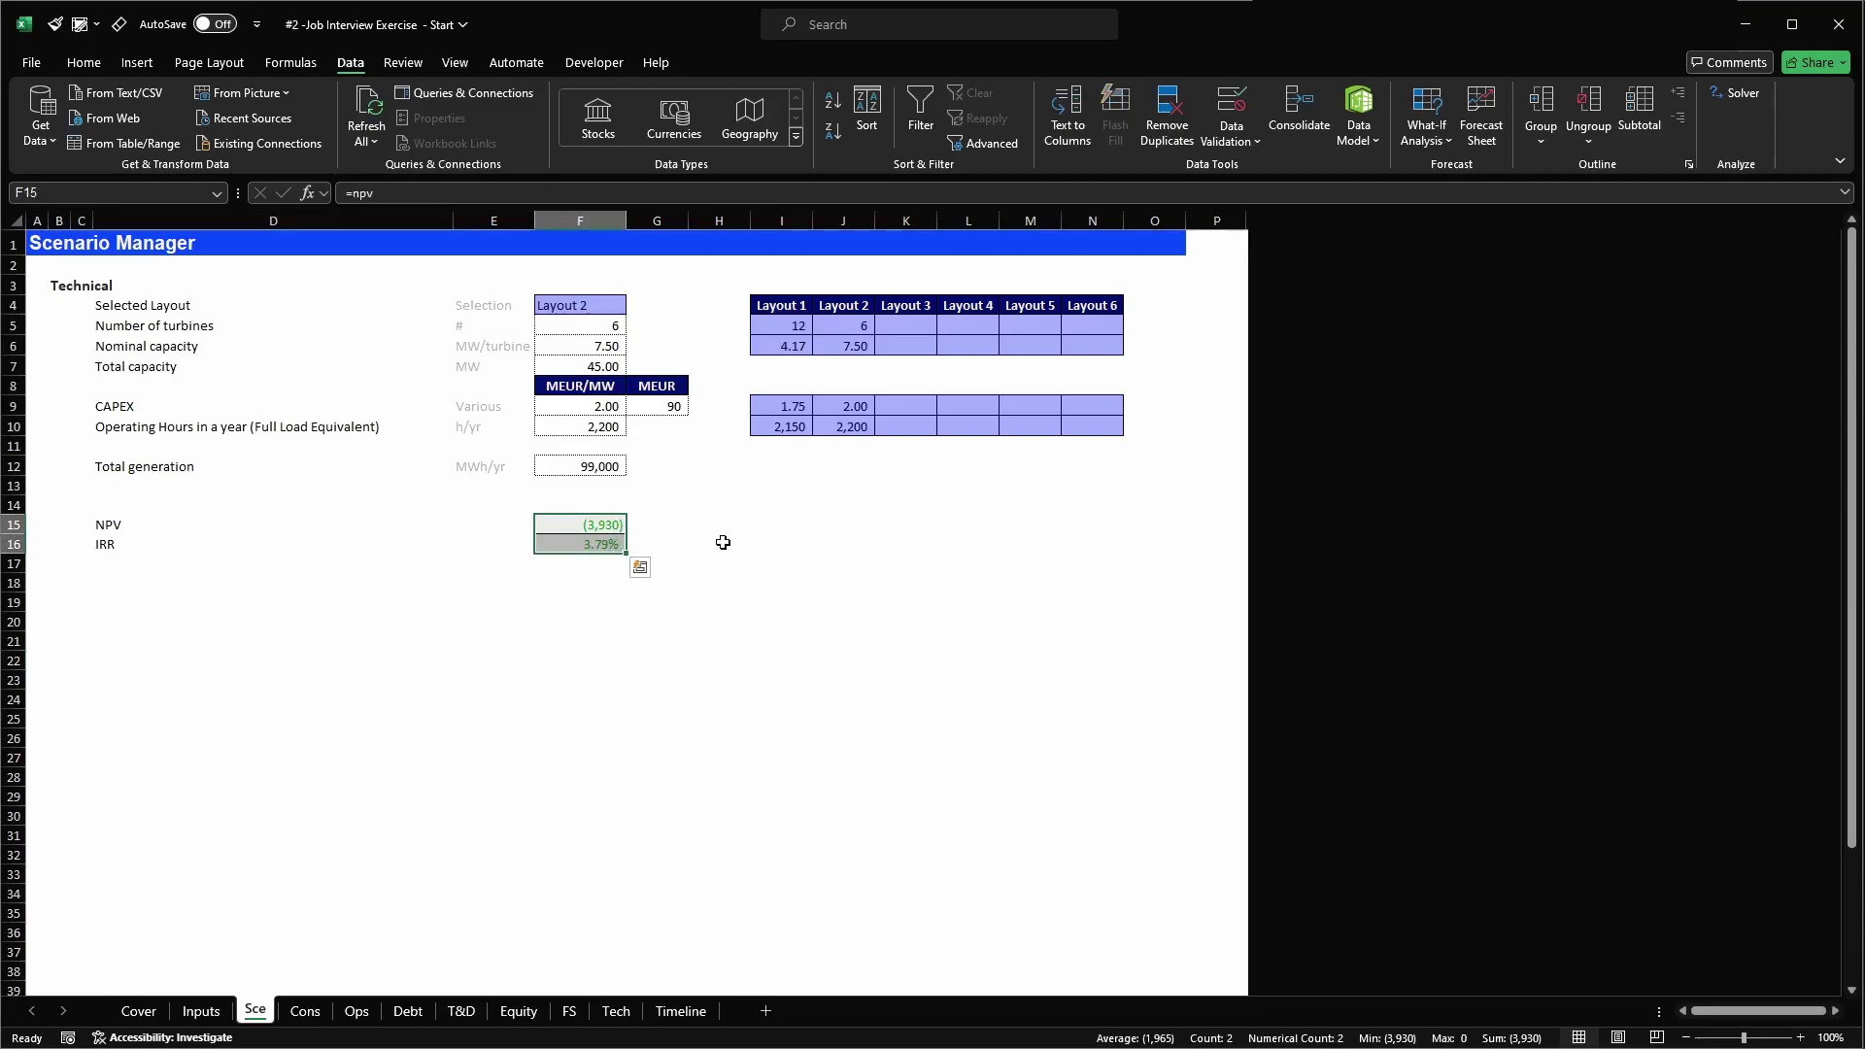
pyautogui.click(602, 309)
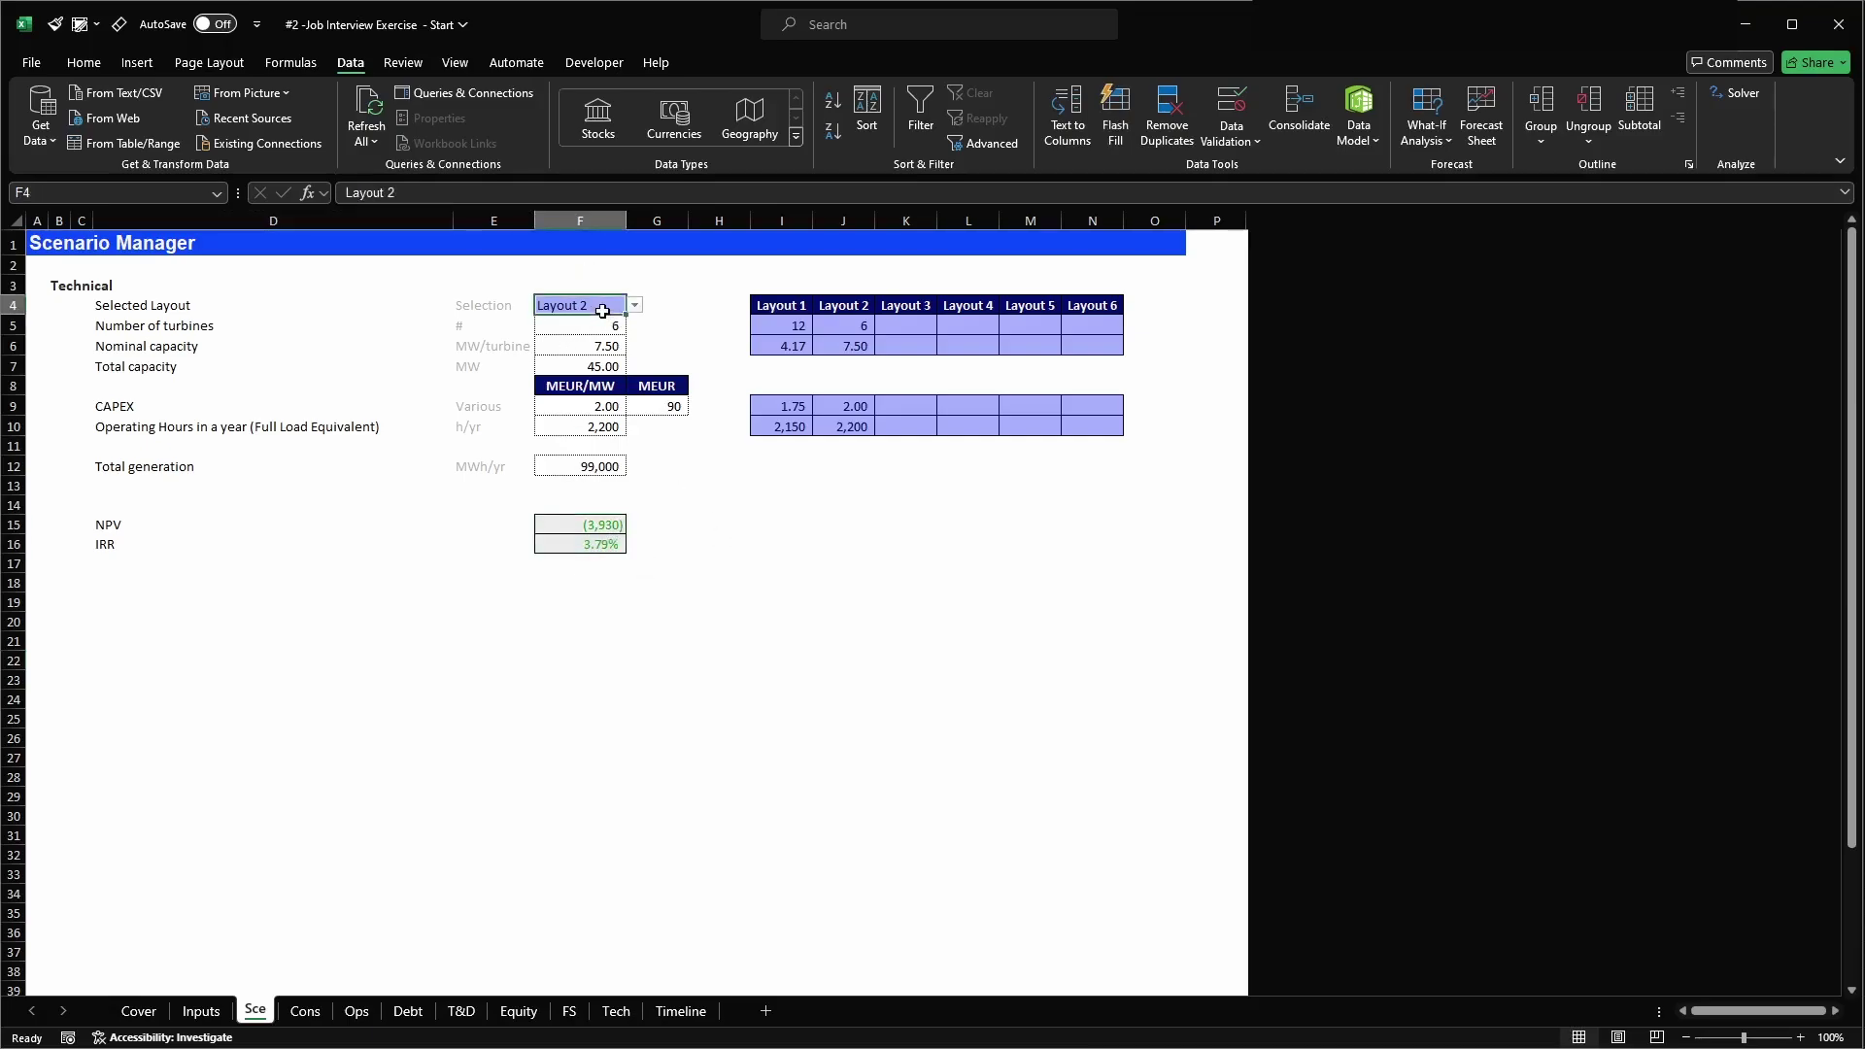
# - Copy the NPV and IRR cells F15:F16 into the range I15:N16 beneath the six layout columns
pyautogui.moveTo(771, 518); pyautogui.dragTo(1107, 542)
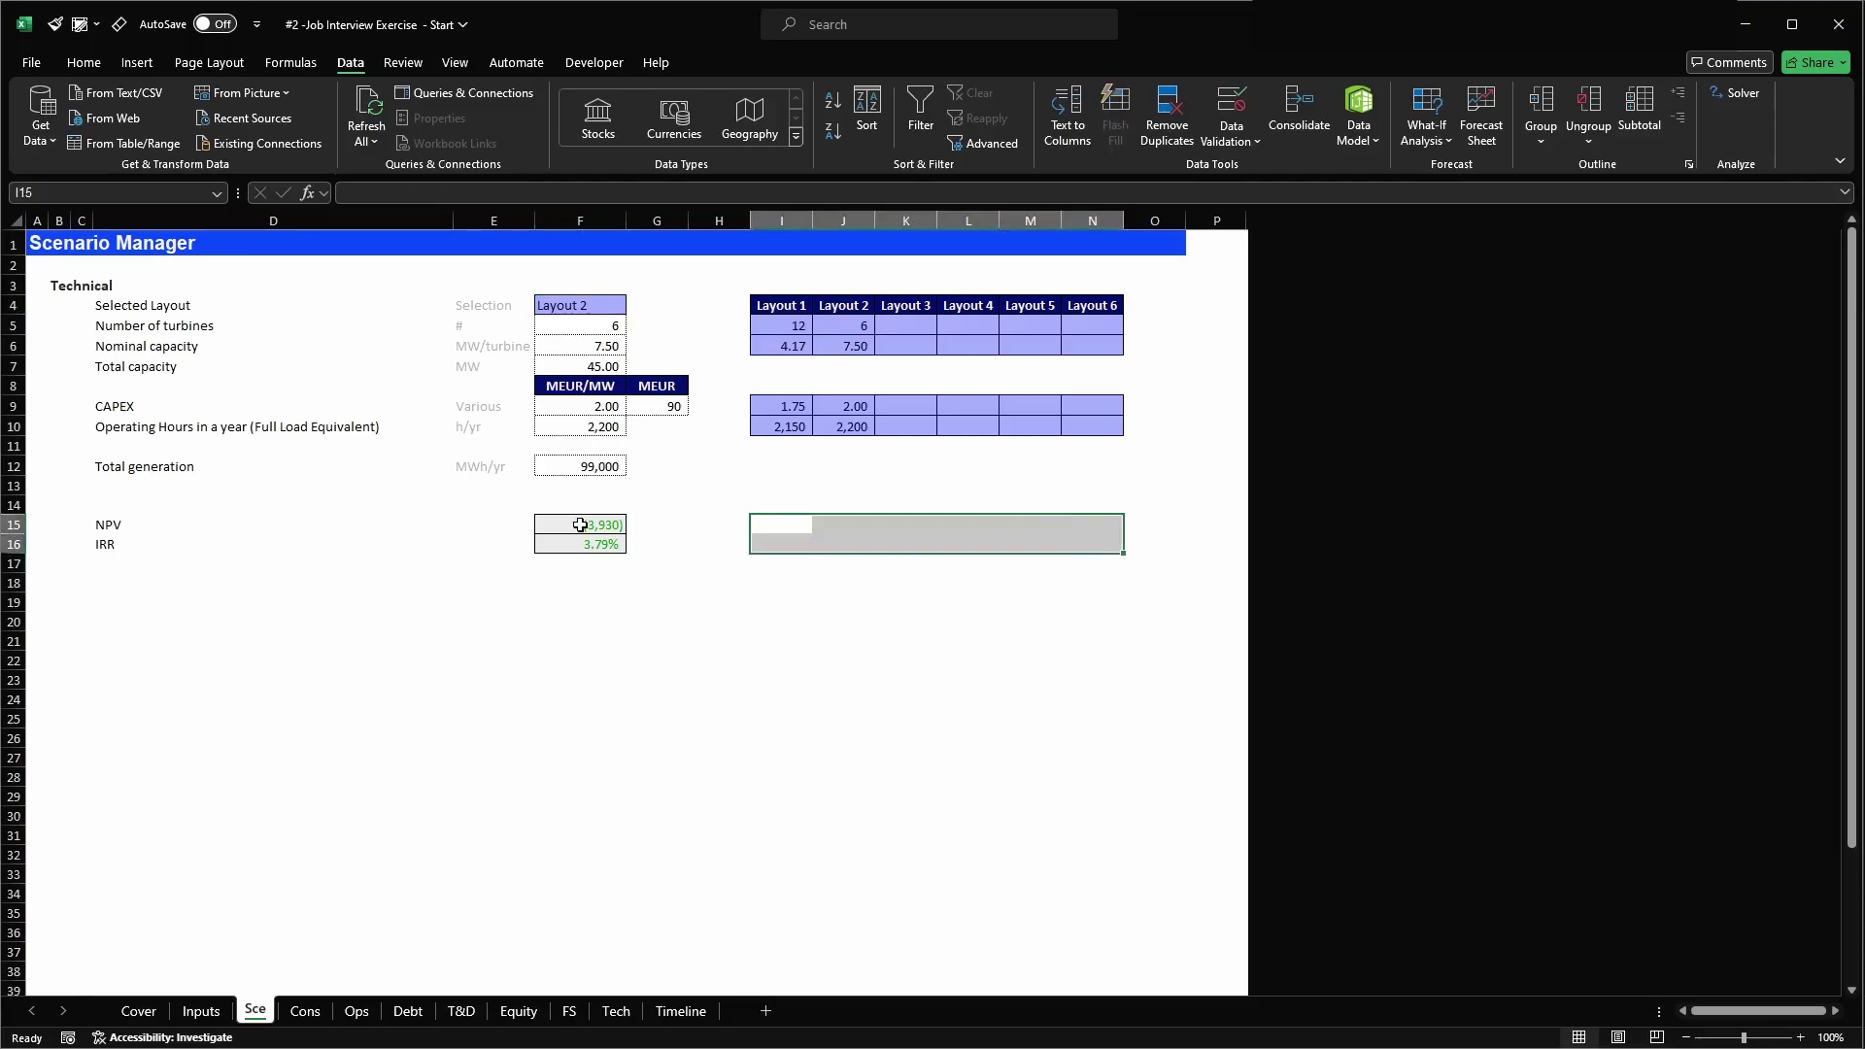
pyautogui.moveTo(580, 525); pyautogui.dragTo(594, 541)
pyautogui.hotkey('ctrl', 'c')
pyautogui.press('Right')
pyautogui.press('Right')
pyautogui.press('Right')
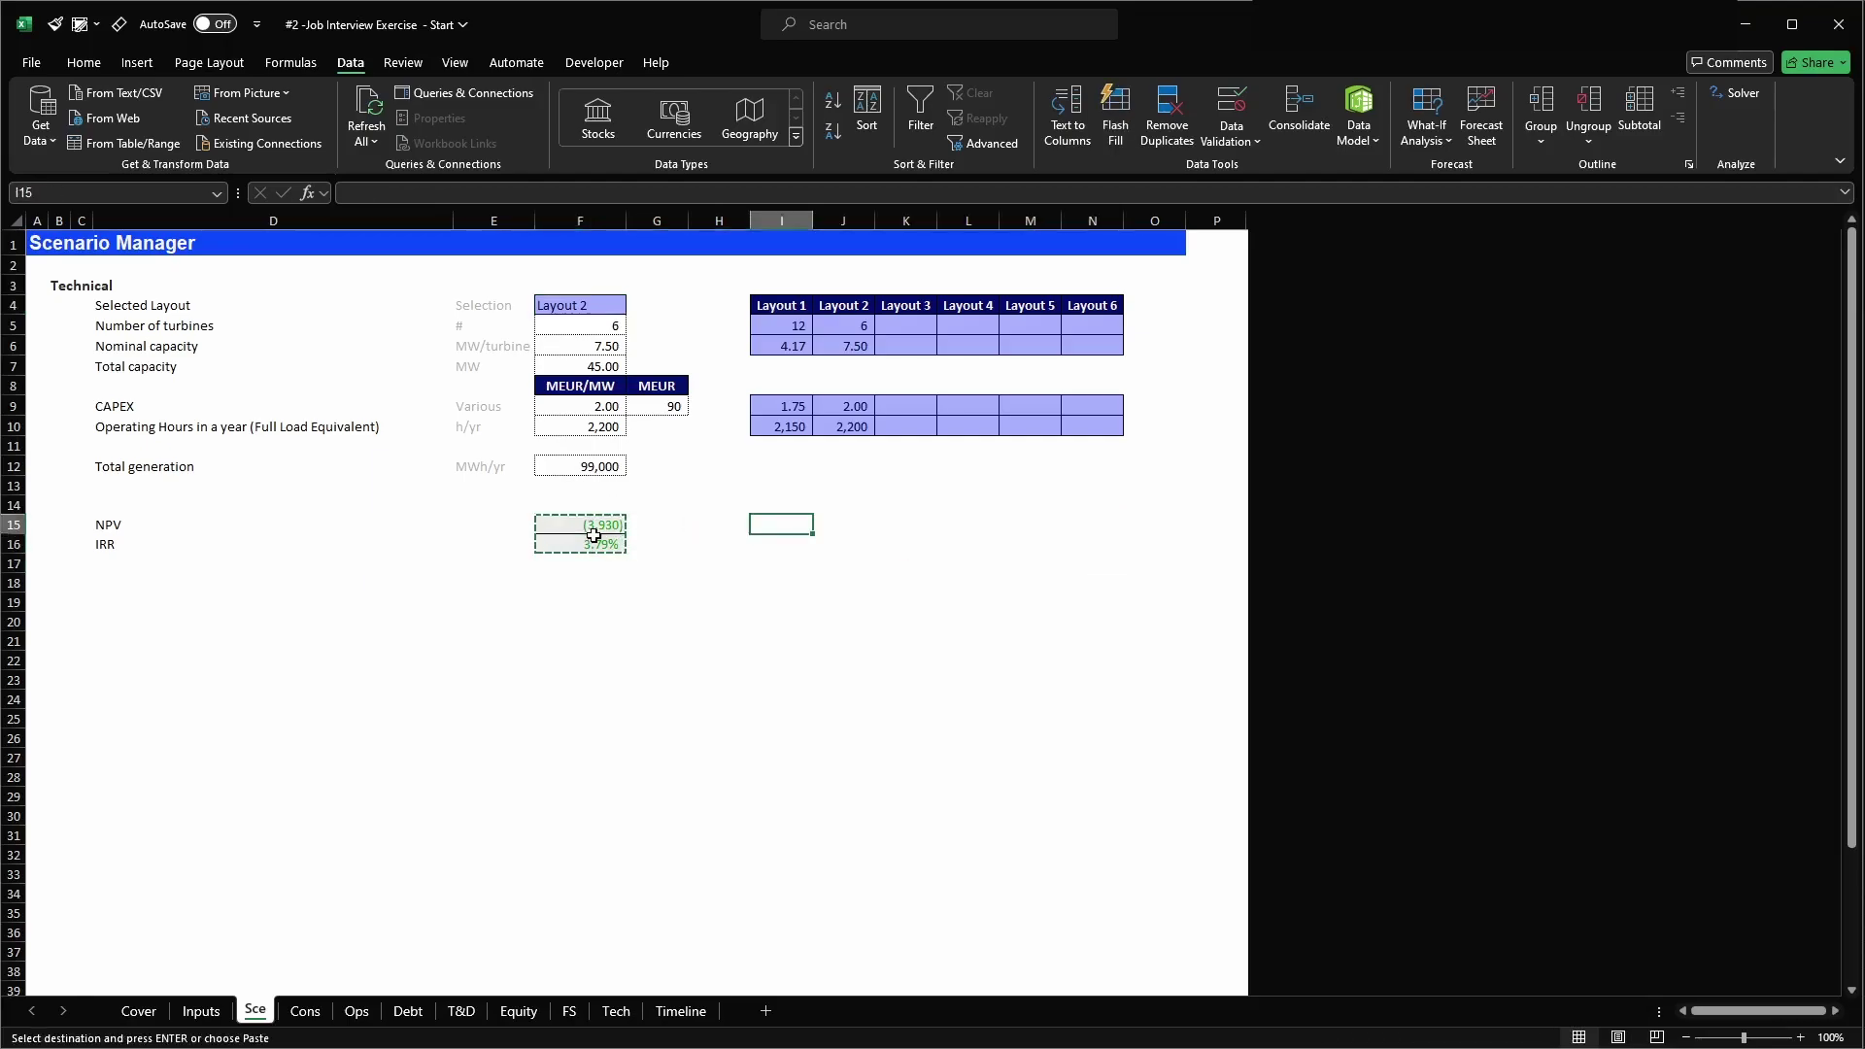
pyautogui.hotkey('shift', 'Right')
pyautogui.hotkey('shift', 'Right')
pyautogui.hotkey('shift', 'Right')
pyautogui.hotkey('shift', 'Right')
pyautogui.hotkey('shift', 'Right')
pyautogui.hotkey('shift', 'Down')
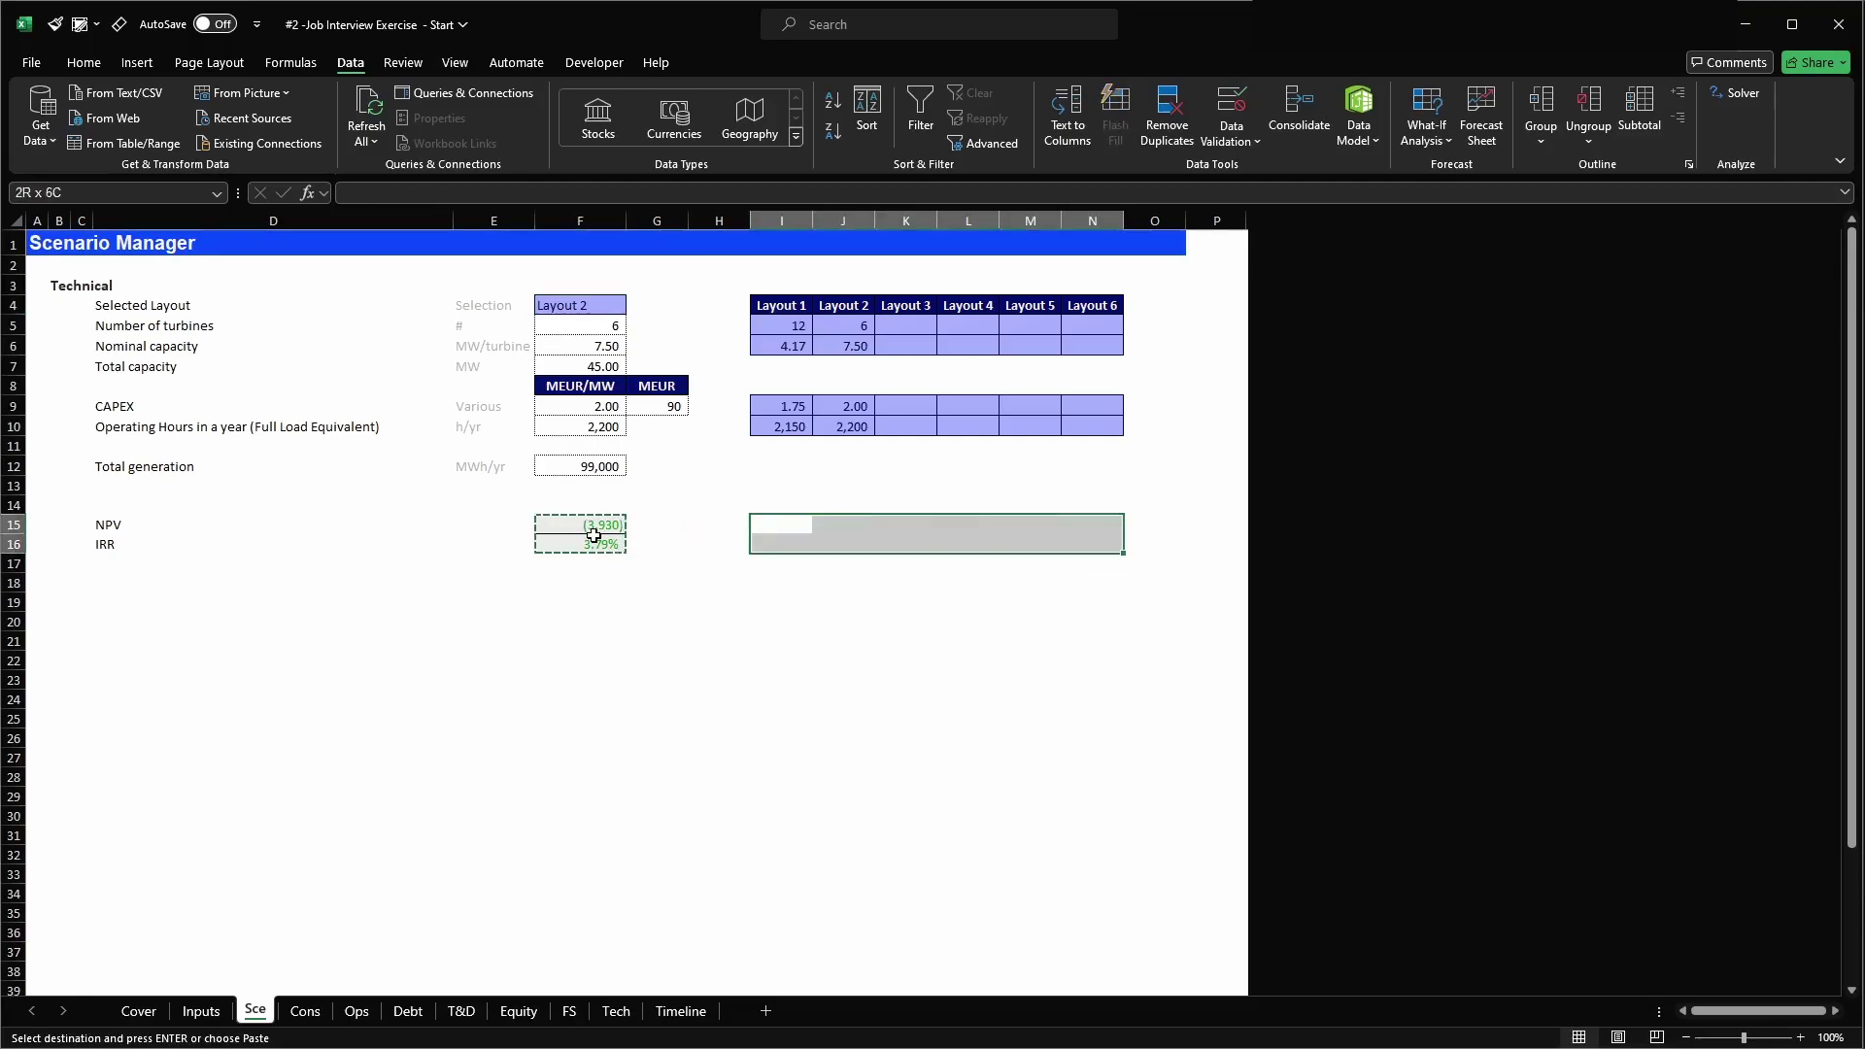
pyautogui.press('Return')
pyautogui.hotkey('alt', '2')
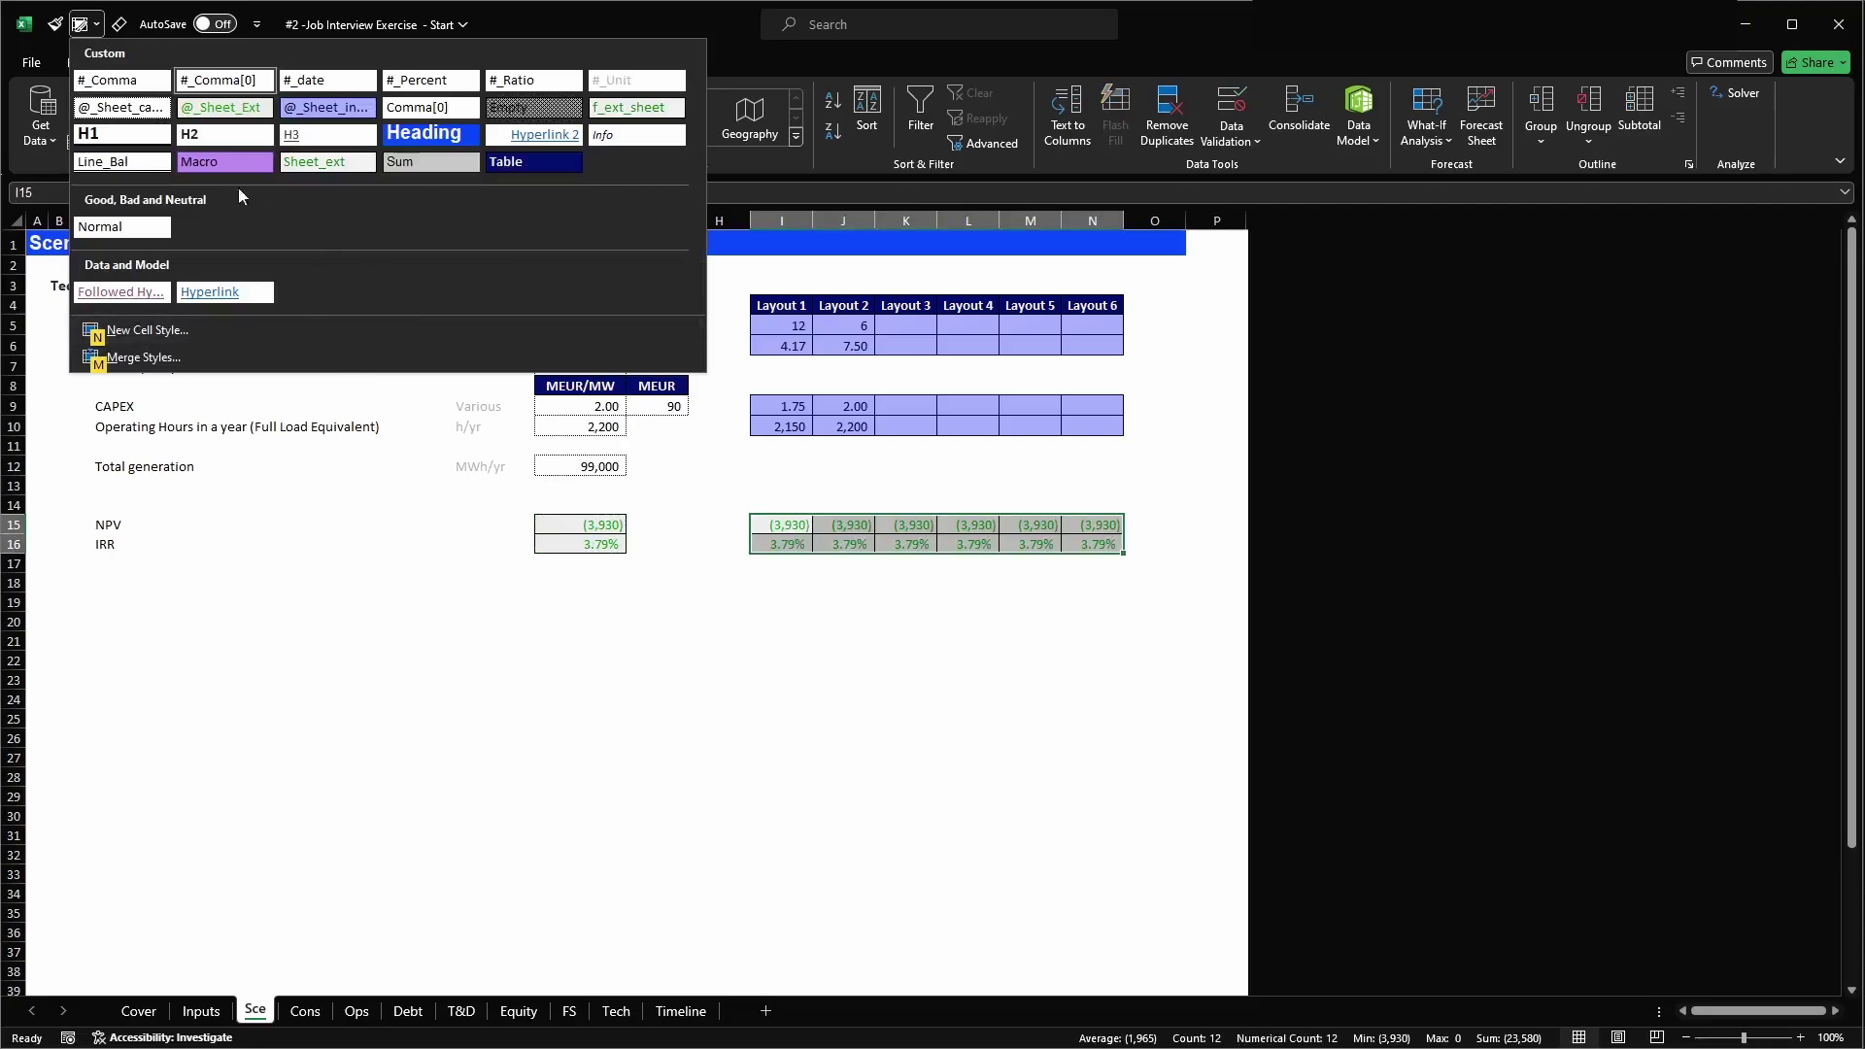
pyautogui.click(121, 107)
pyautogui.press('Delete')
pyautogui.press('Left')
pyautogui.press('Left')
pyautogui.press('Right')
pyautogui.press('Right')
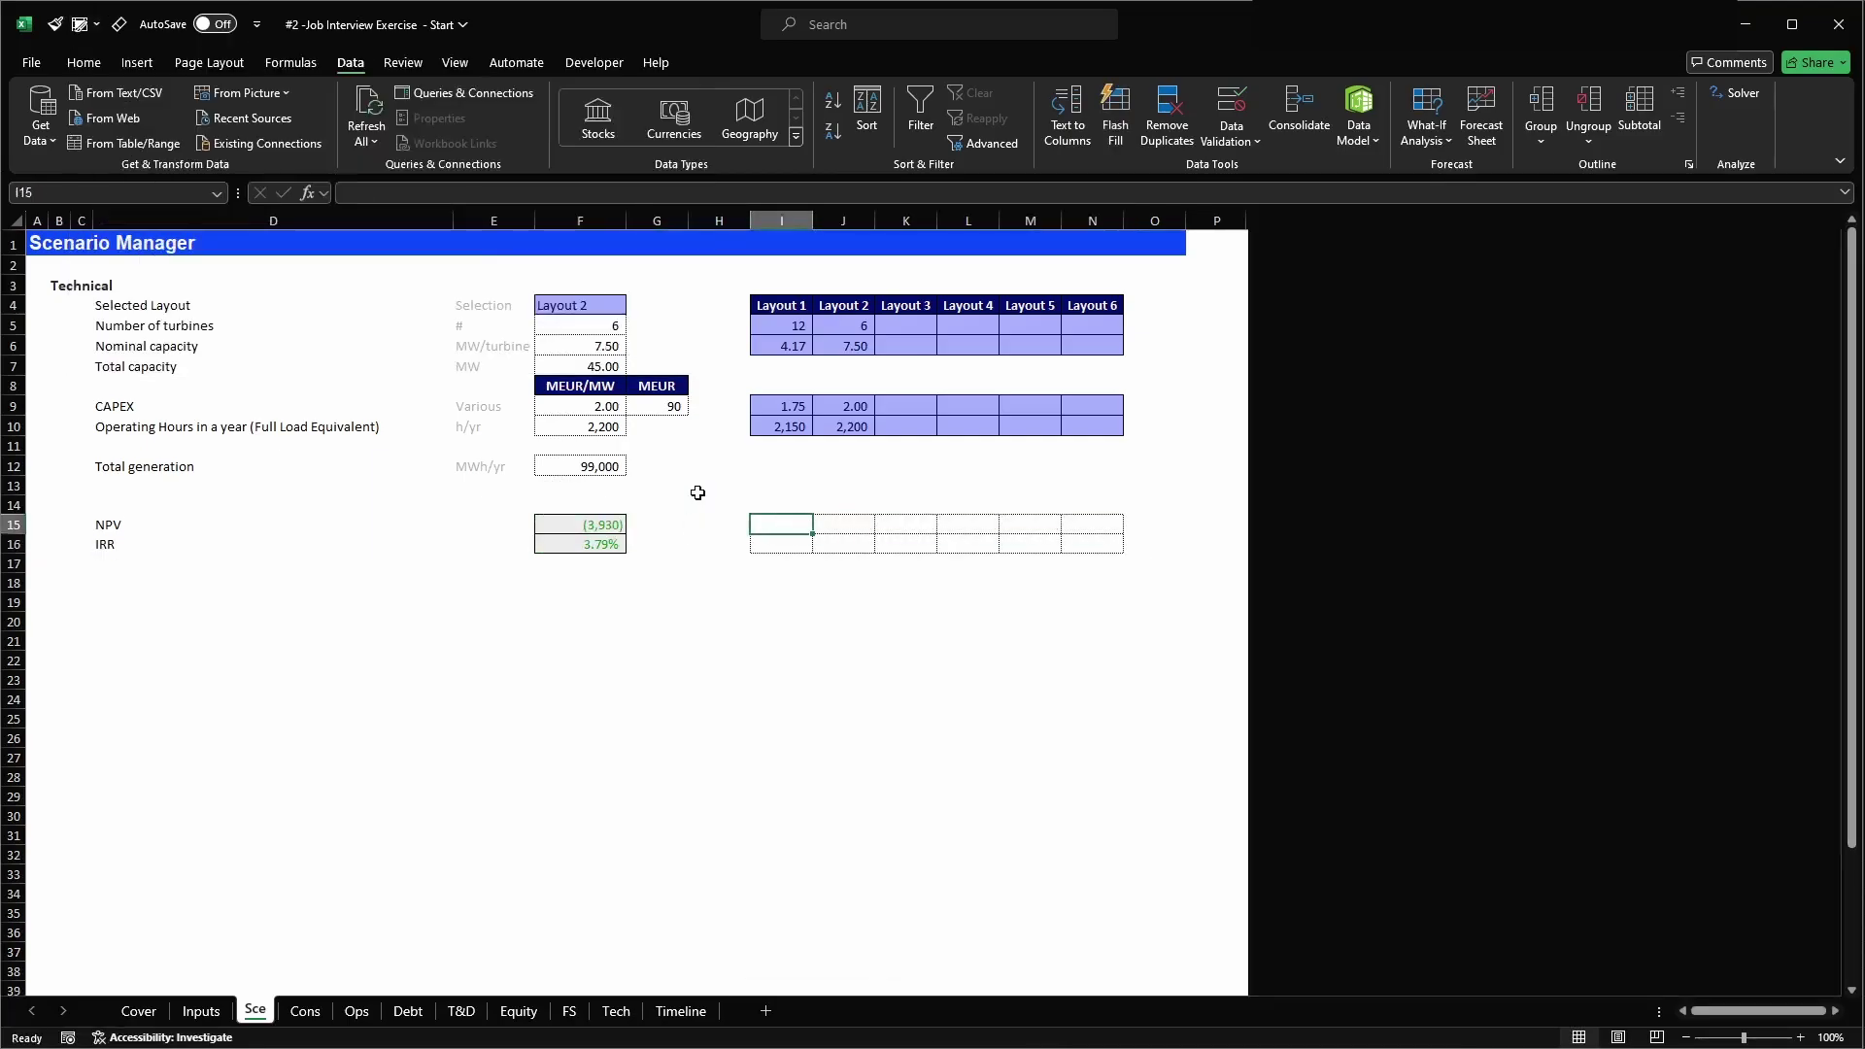
pyautogui.press('Right')
pyautogui.press('Right')
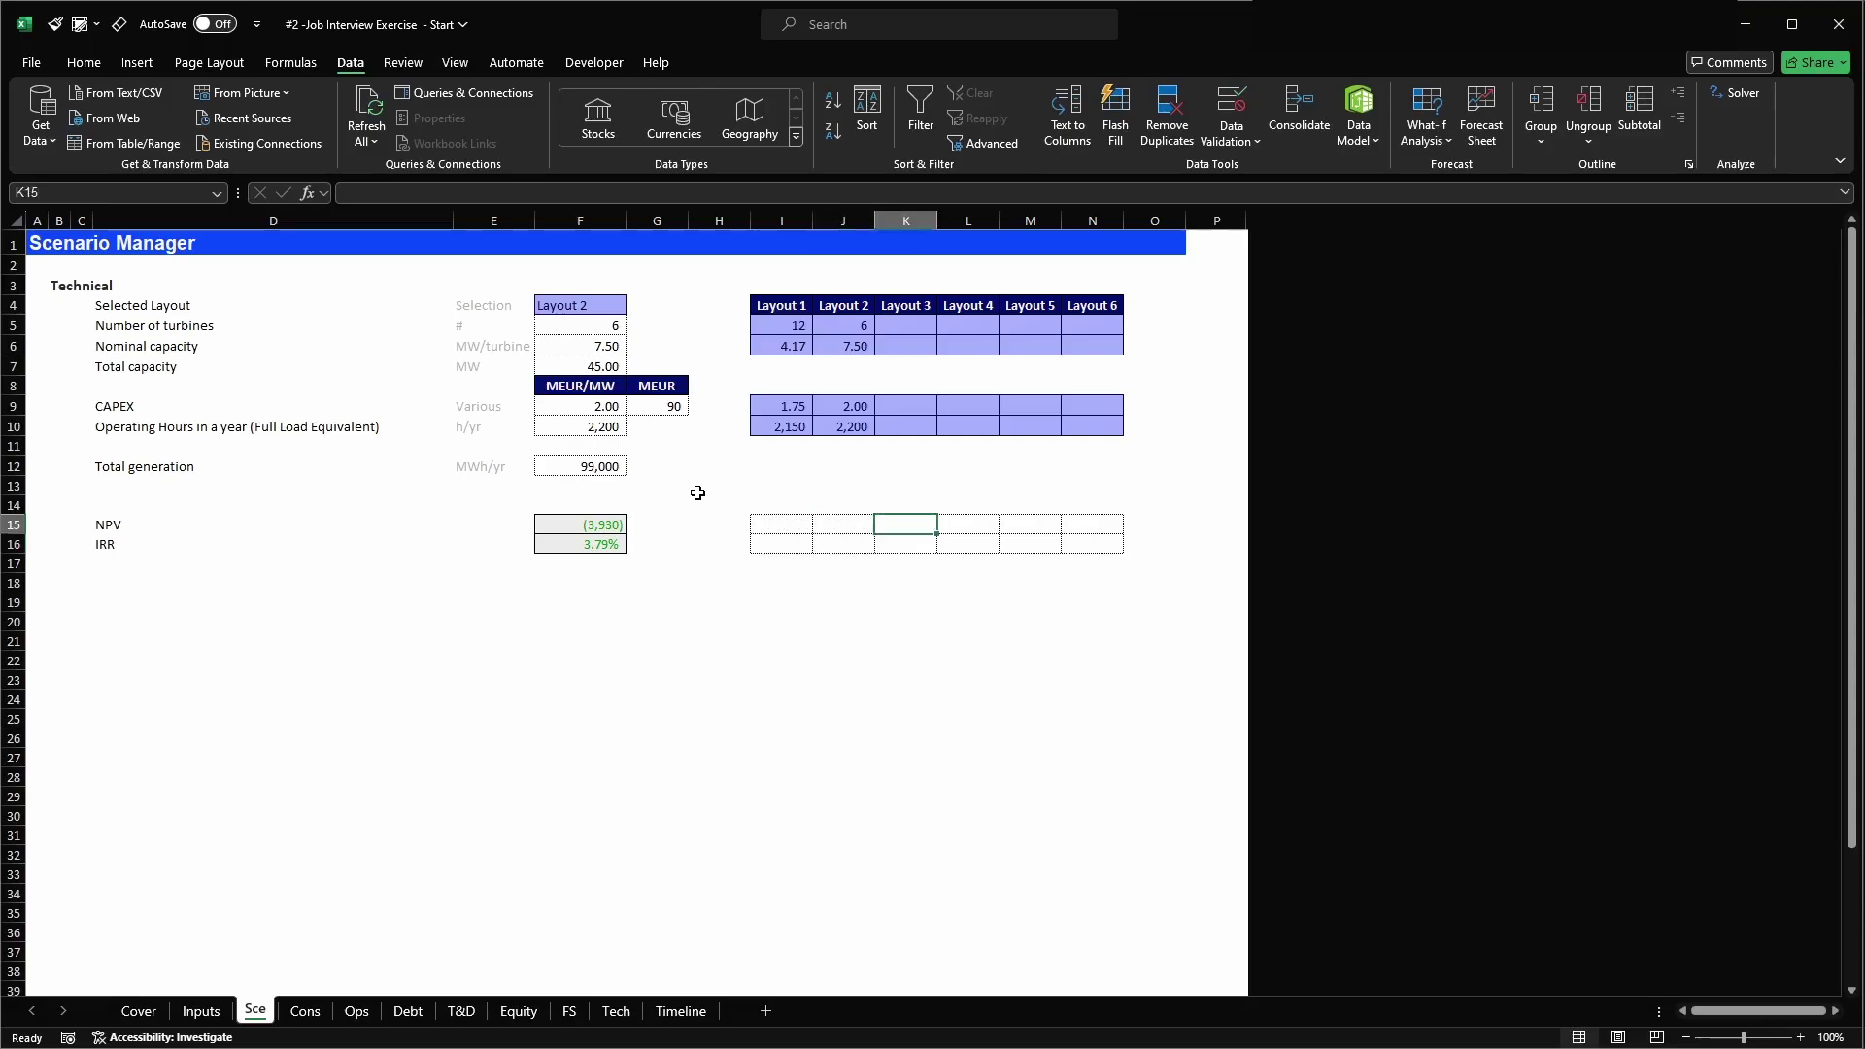
pyautogui.hotkey('shift', 'Down')
pyautogui.press('Right')
pyautogui.hotkey('shift', 'Down')
pyautogui.press('Right')
pyautogui.hotkey('shift', 'Down')
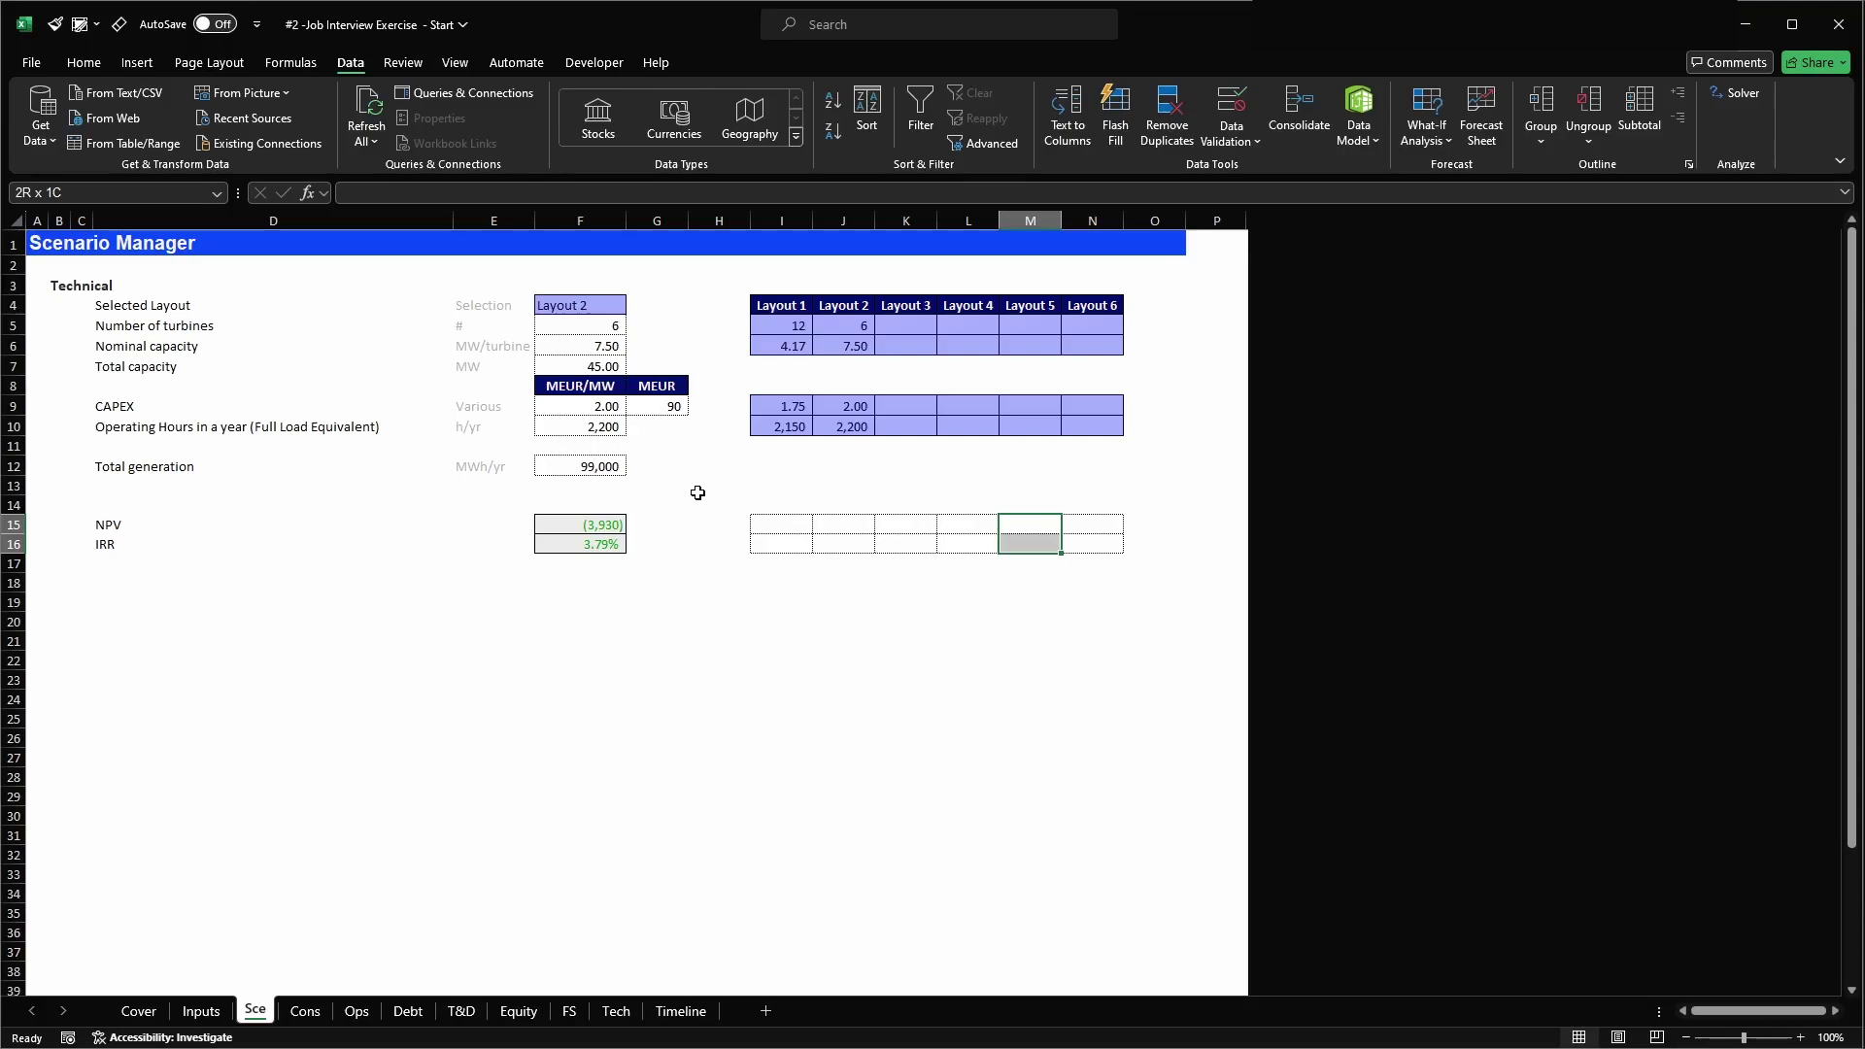
# - Move the NPV and IRR cells from F15:F16 to H15:H16, directly beside the empty results grid
pyautogui.press('Left')
pyautogui.press('Left')
pyautogui.press('Left')
pyautogui.press('Left')
pyautogui.press('Left')
pyautogui.press('Left')
pyautogui.press('Left')
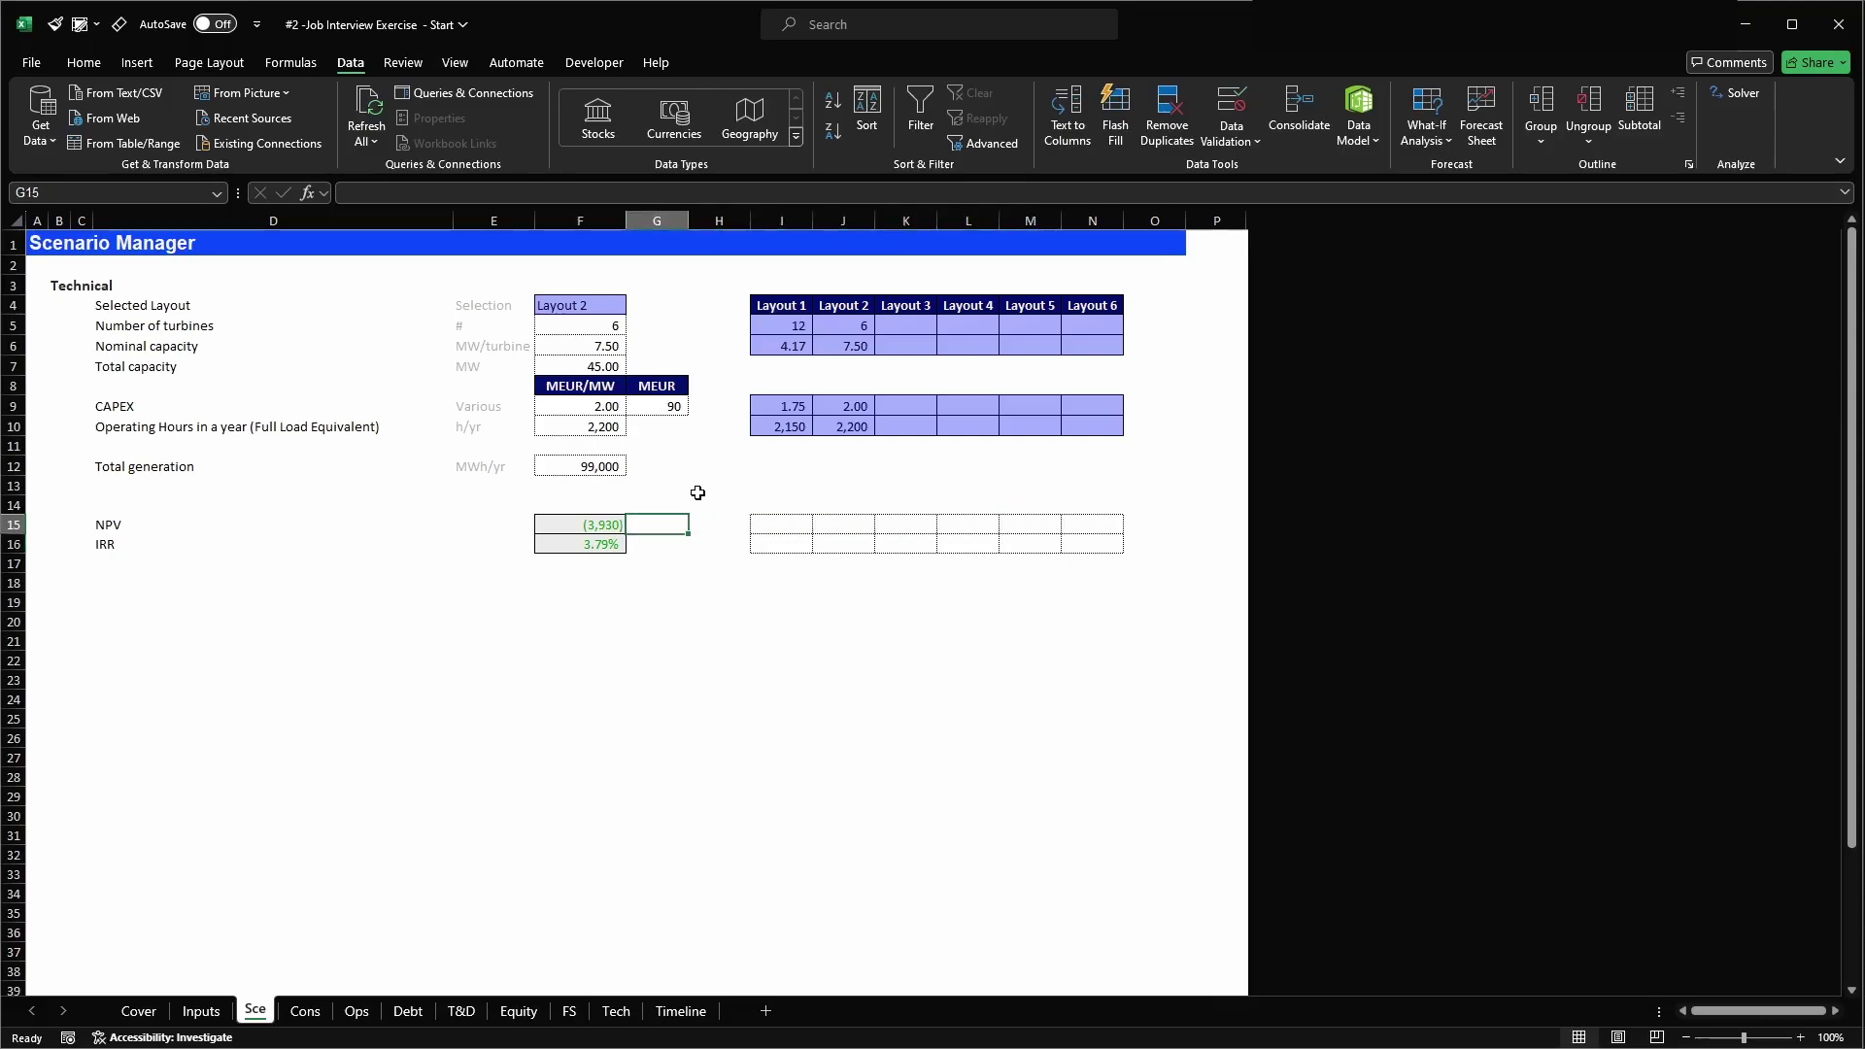
pyautogui.hotkey('shift', 'Down')
pyautogui.hotkey('ctrl', 'c')
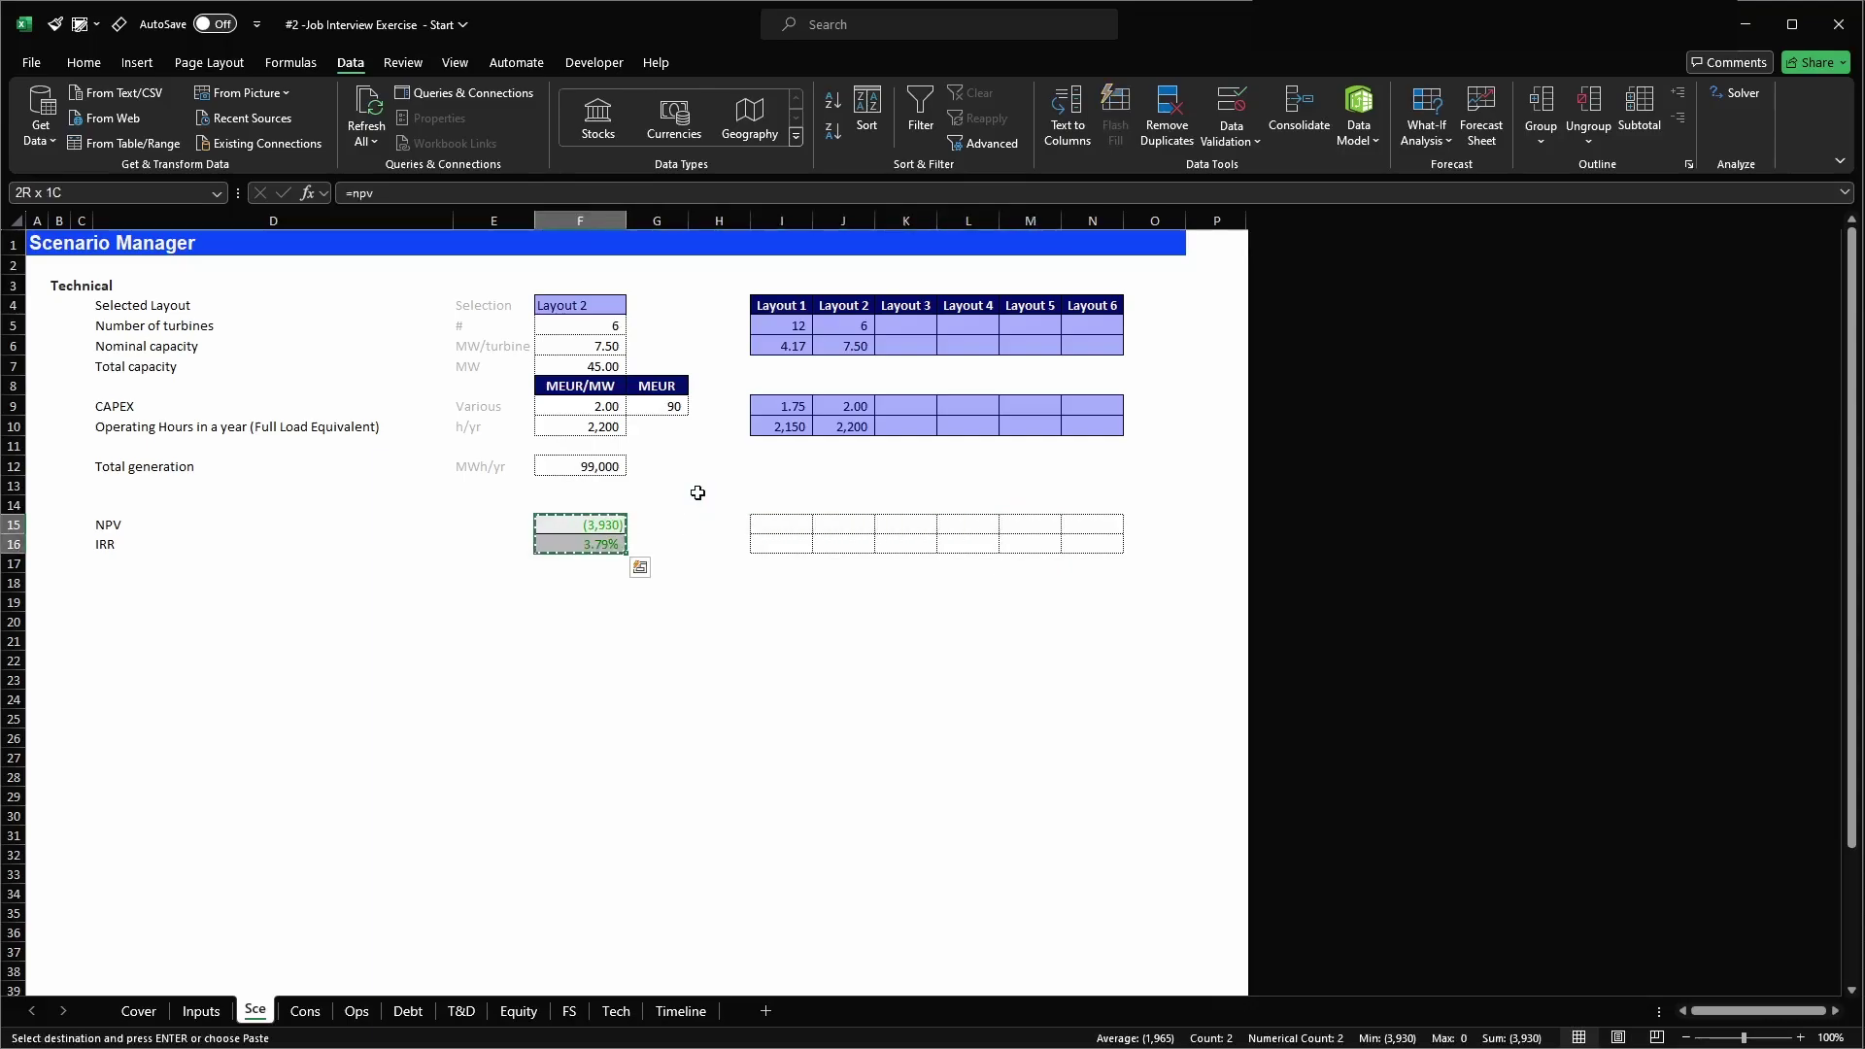
pyautogui.press('Right')
pyautogui.press('Right')
pyautogui.hotkey('ctrl', 'v')
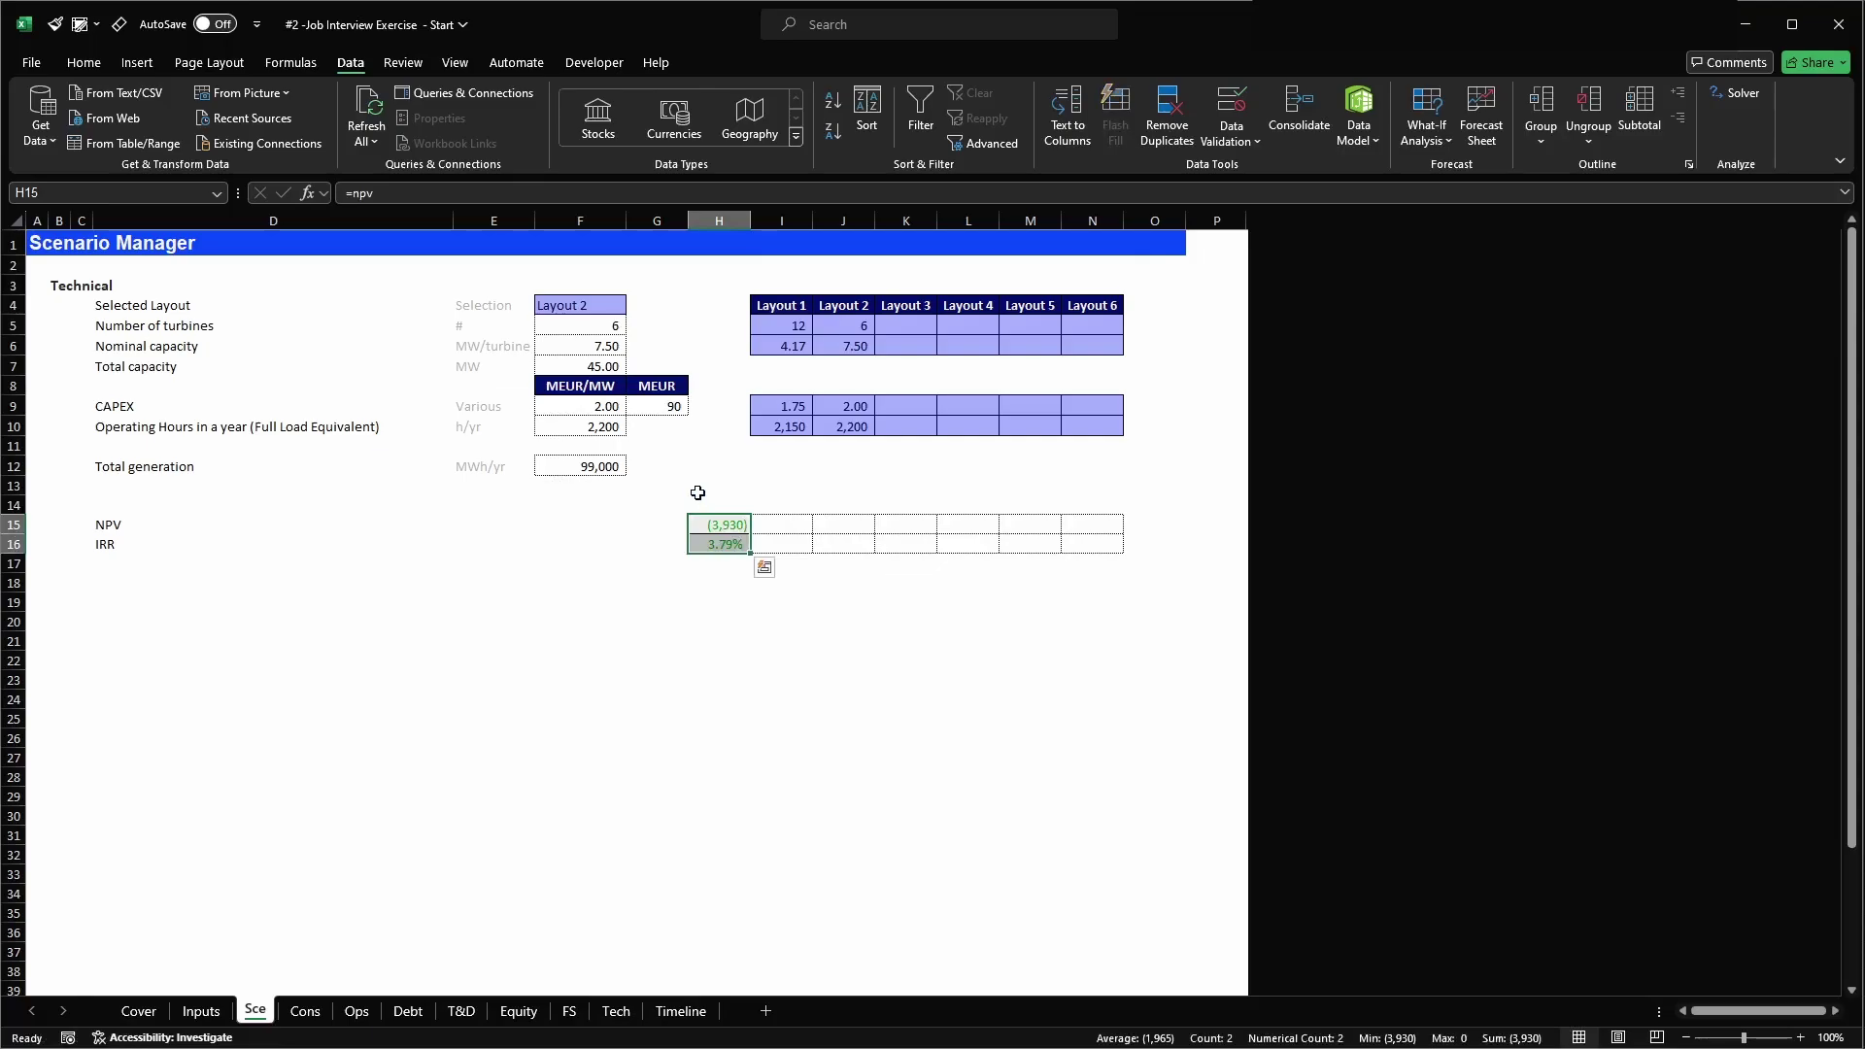
# - Insert two rows above NPV and delete rows 13 to 15, leaving one blank row below Total generation
pyautogui.hotkey('shift', 'space')
pyautogui.hotkey('ctrl', 'shift', '+')
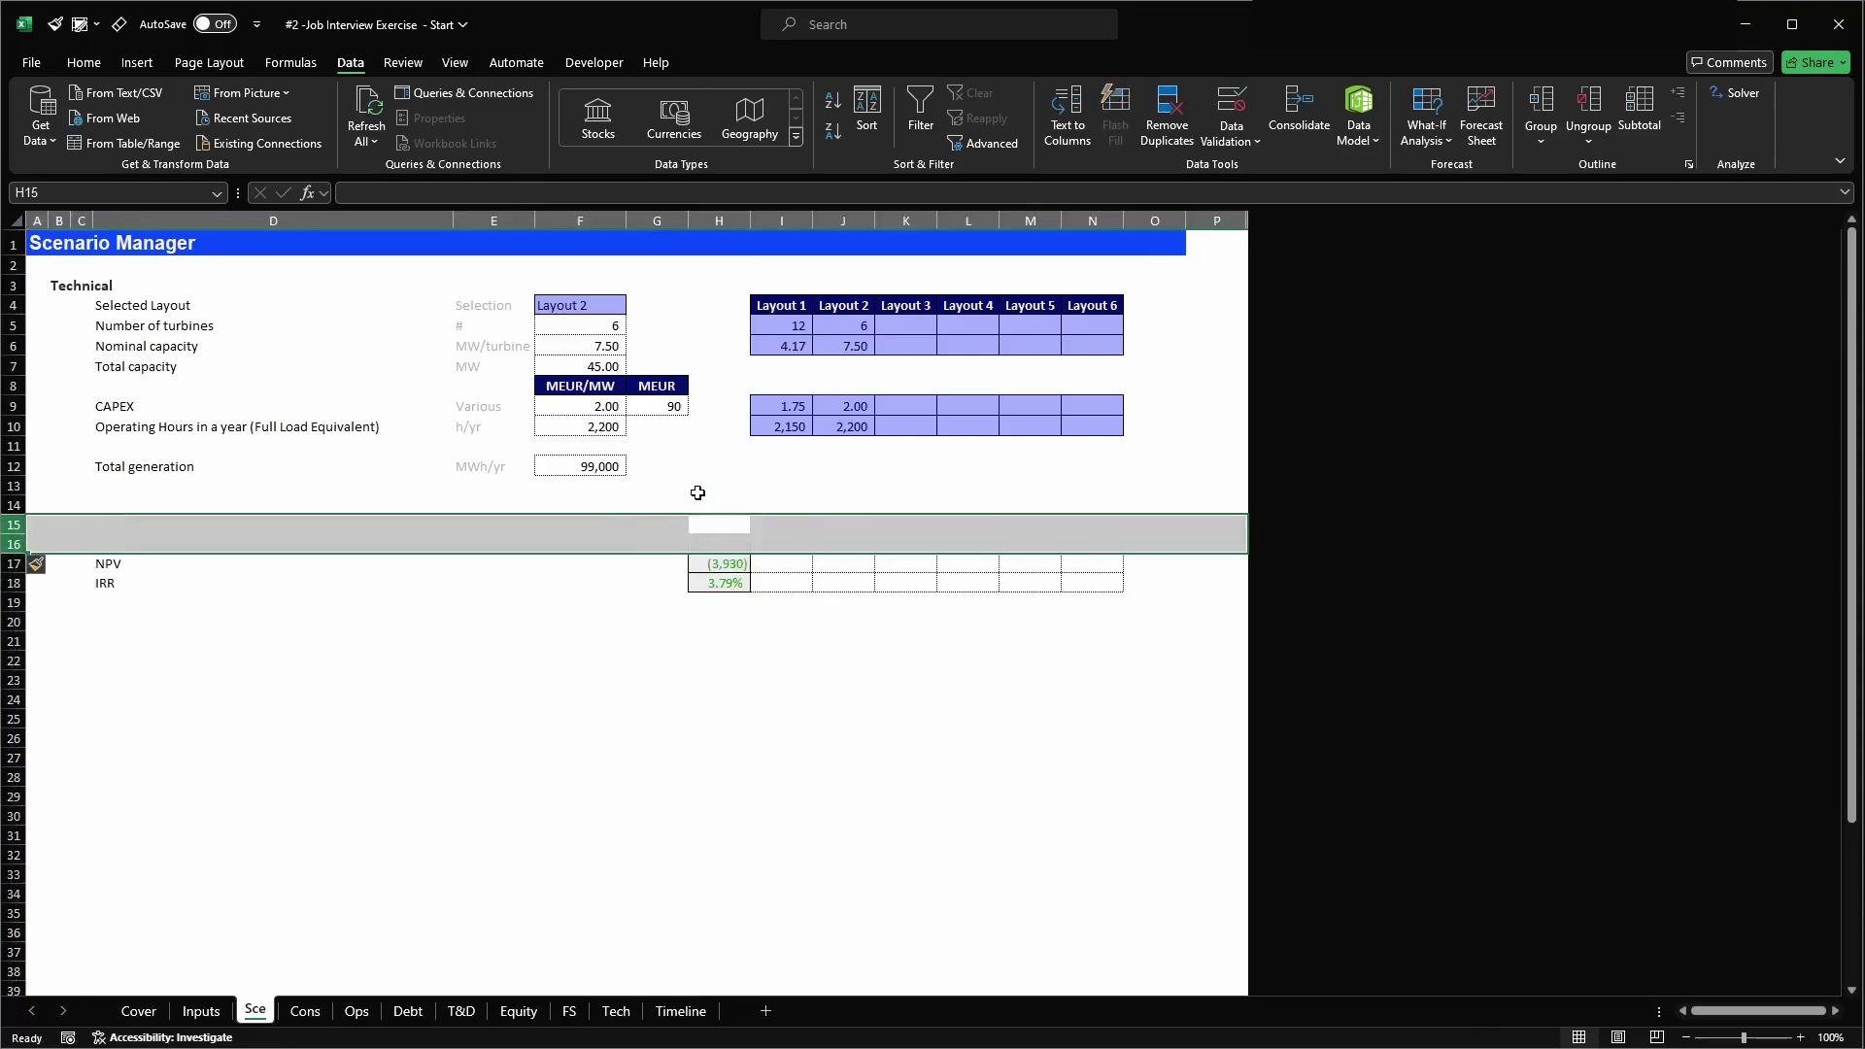
pyautogui.press('Left')
pyautogui.press('Left')
pyautogui.press('Left')
pyautogui.press('Left')
pyautogui.press('Left')
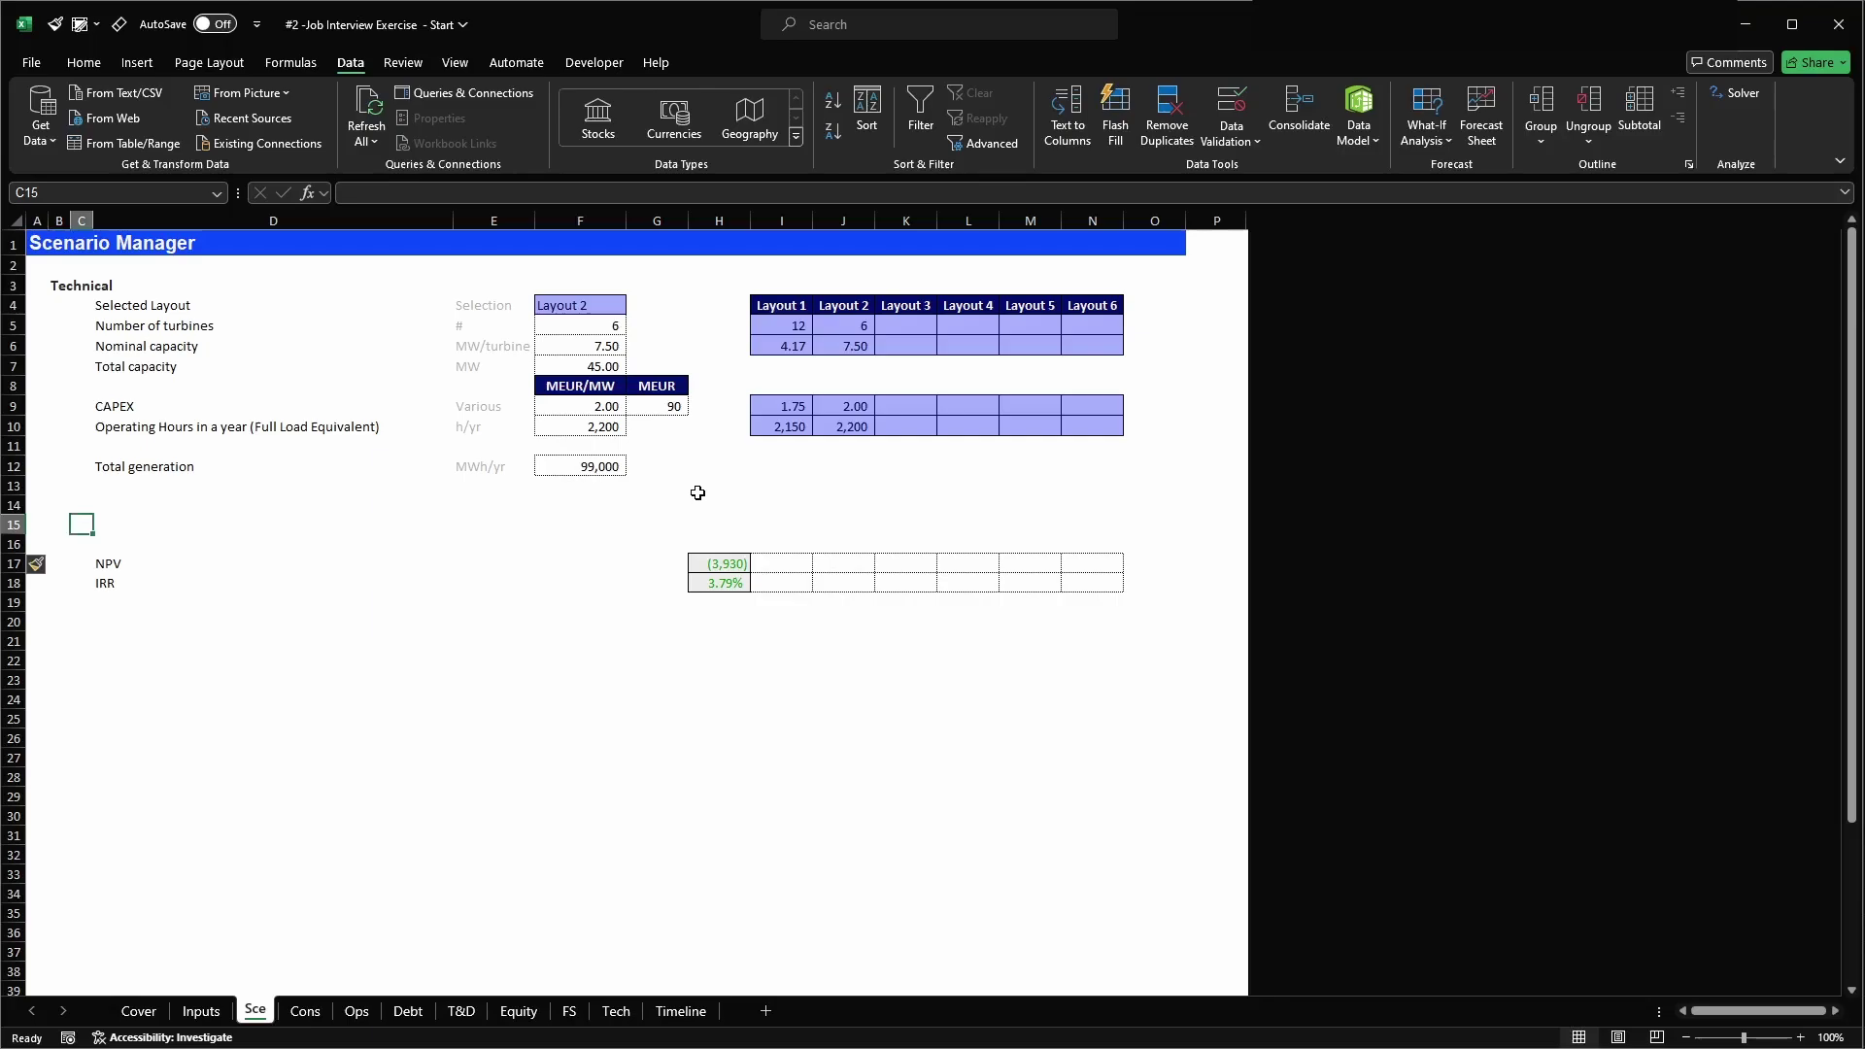
pyautogui.hotkey('shift', 'space')
pyautogui.hotkey('shift', 'Up')
pyautogui.hotkey('shift', 'Up')
pyautogui.hotkey('ctrl', '-')
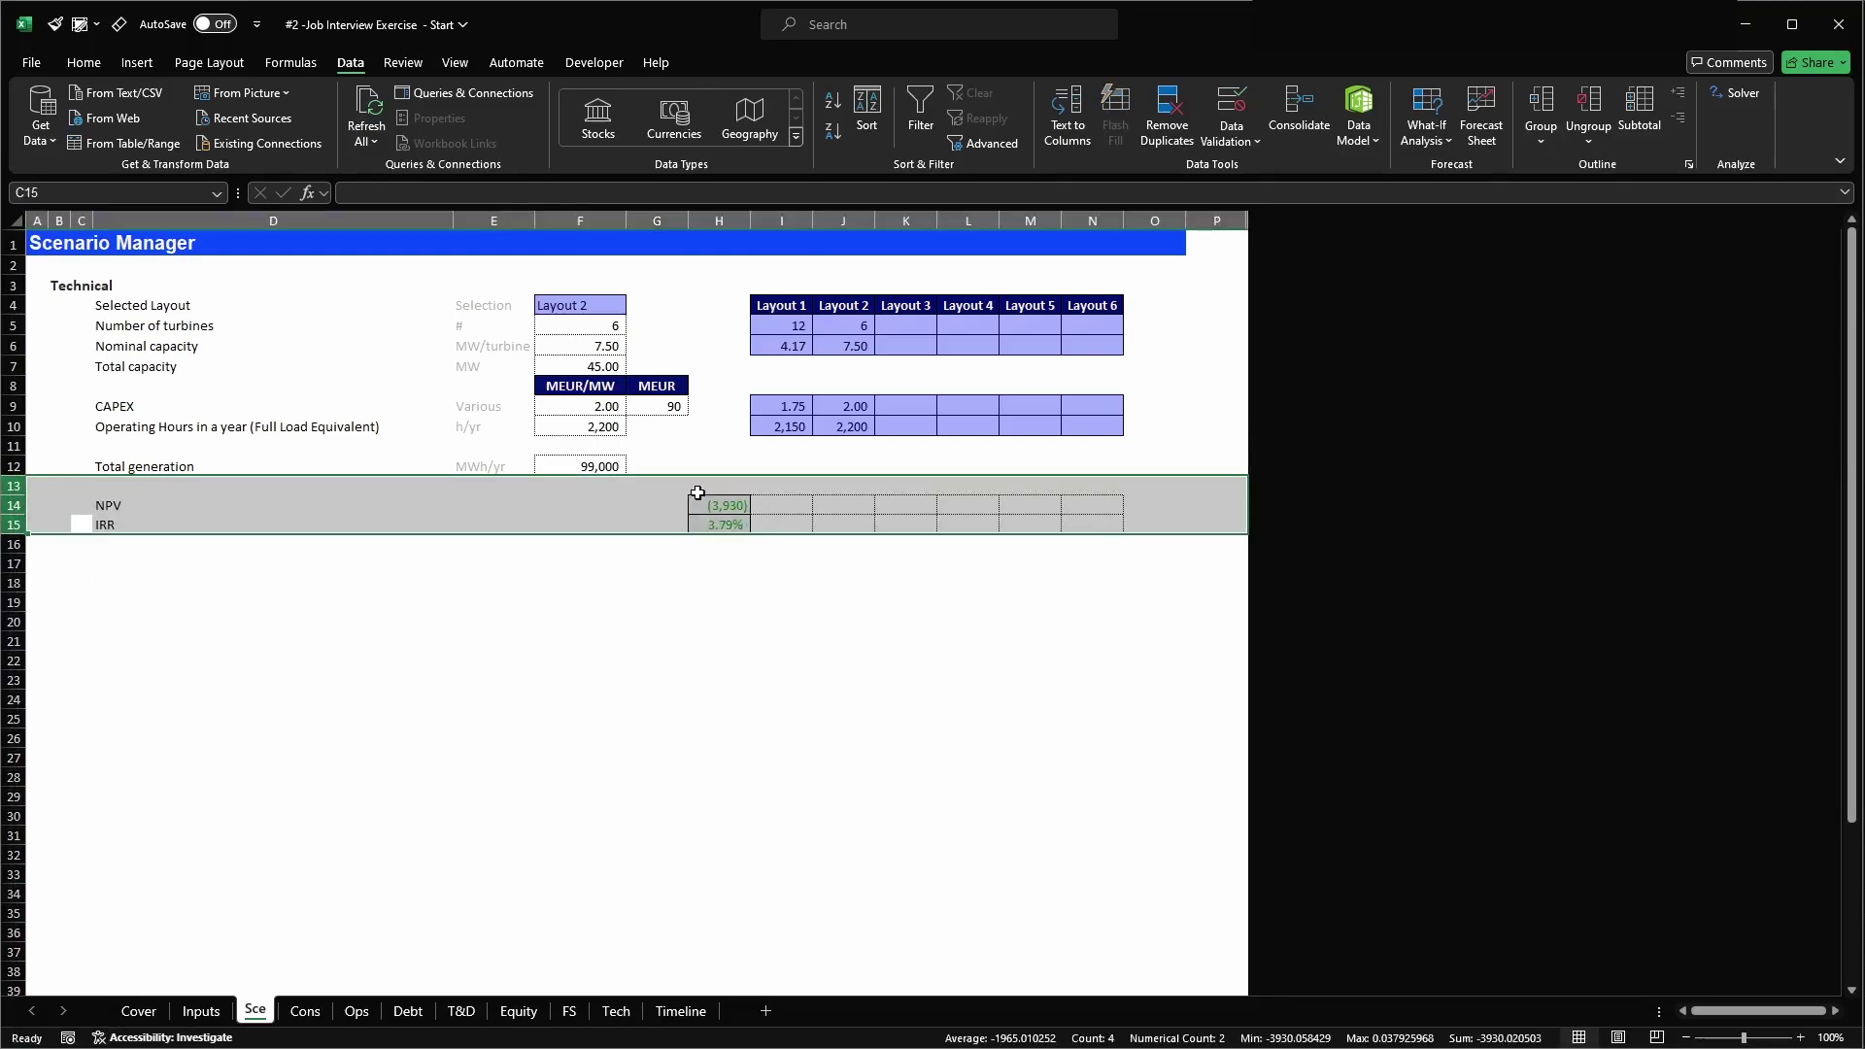
# - Label cell D17 as "Layout counter"
pyautogui.press('Down')
pyautogui.press('Down')
pyautogui.press('Right')
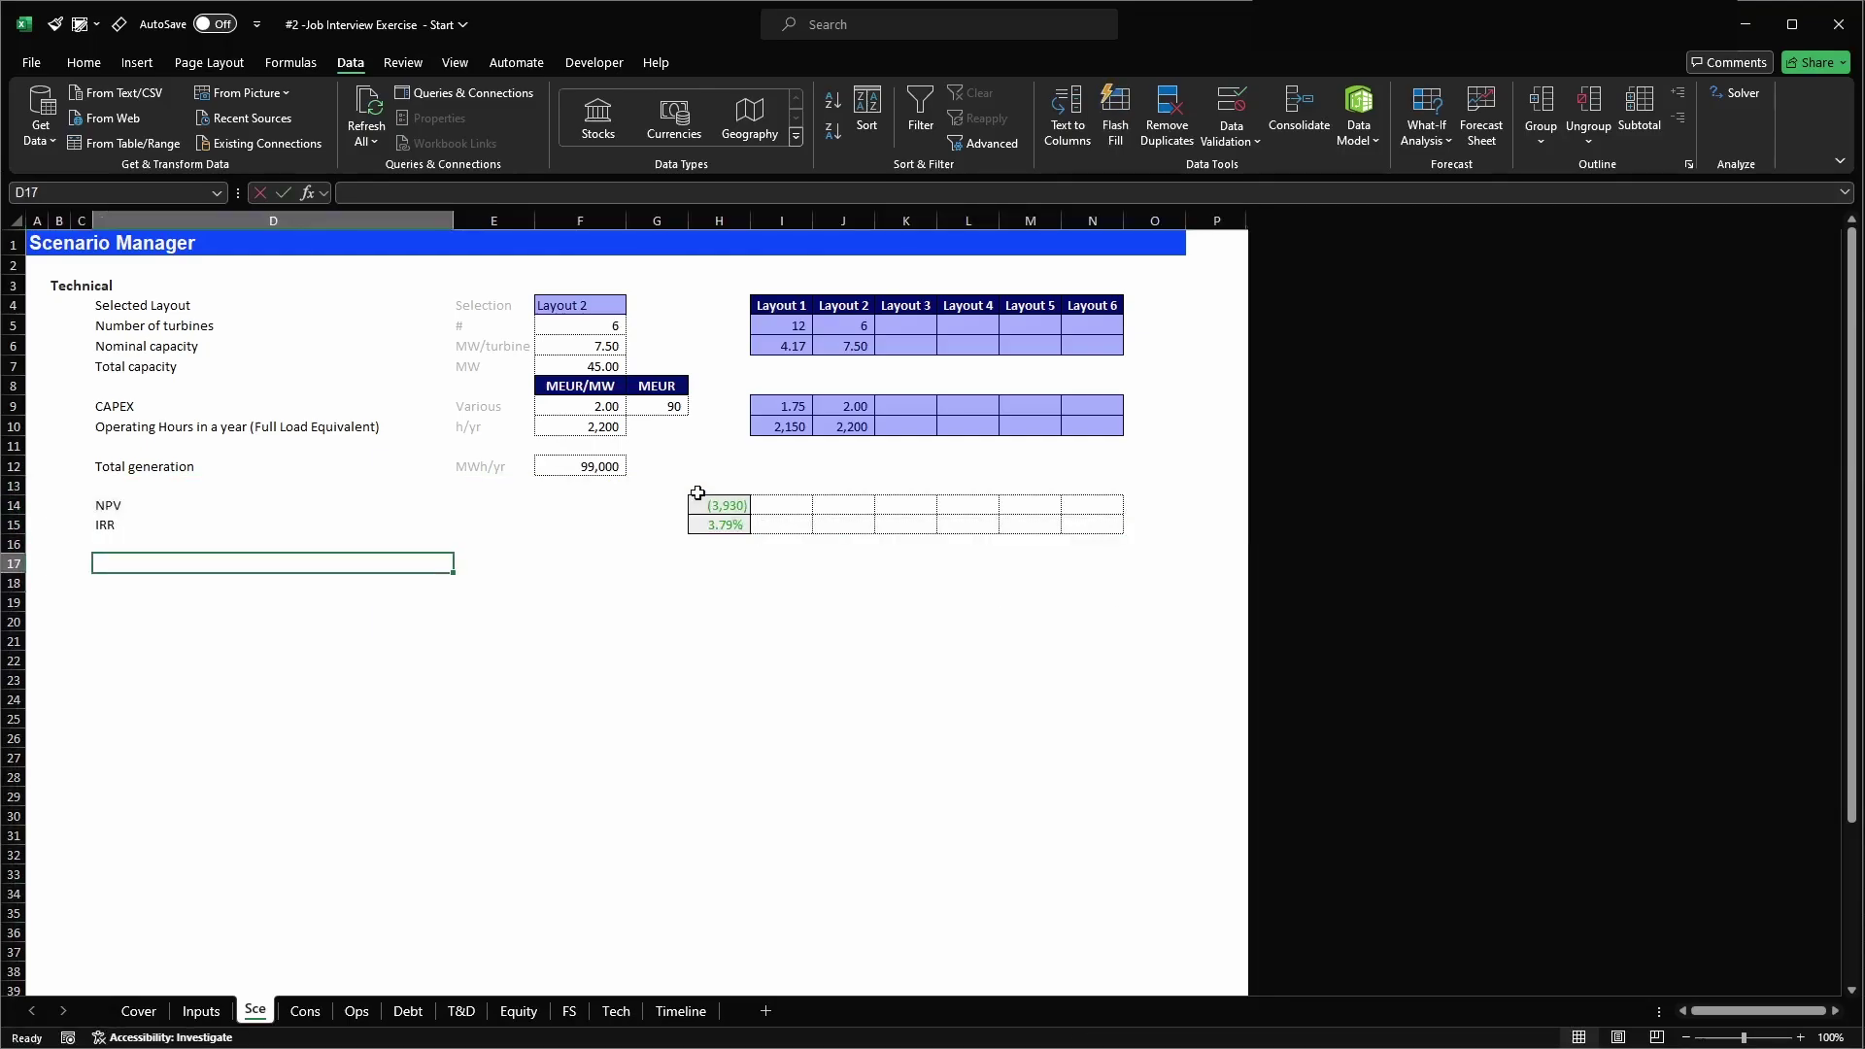
pyautogui.write('Layout counter')
pyautogui.press('Return')
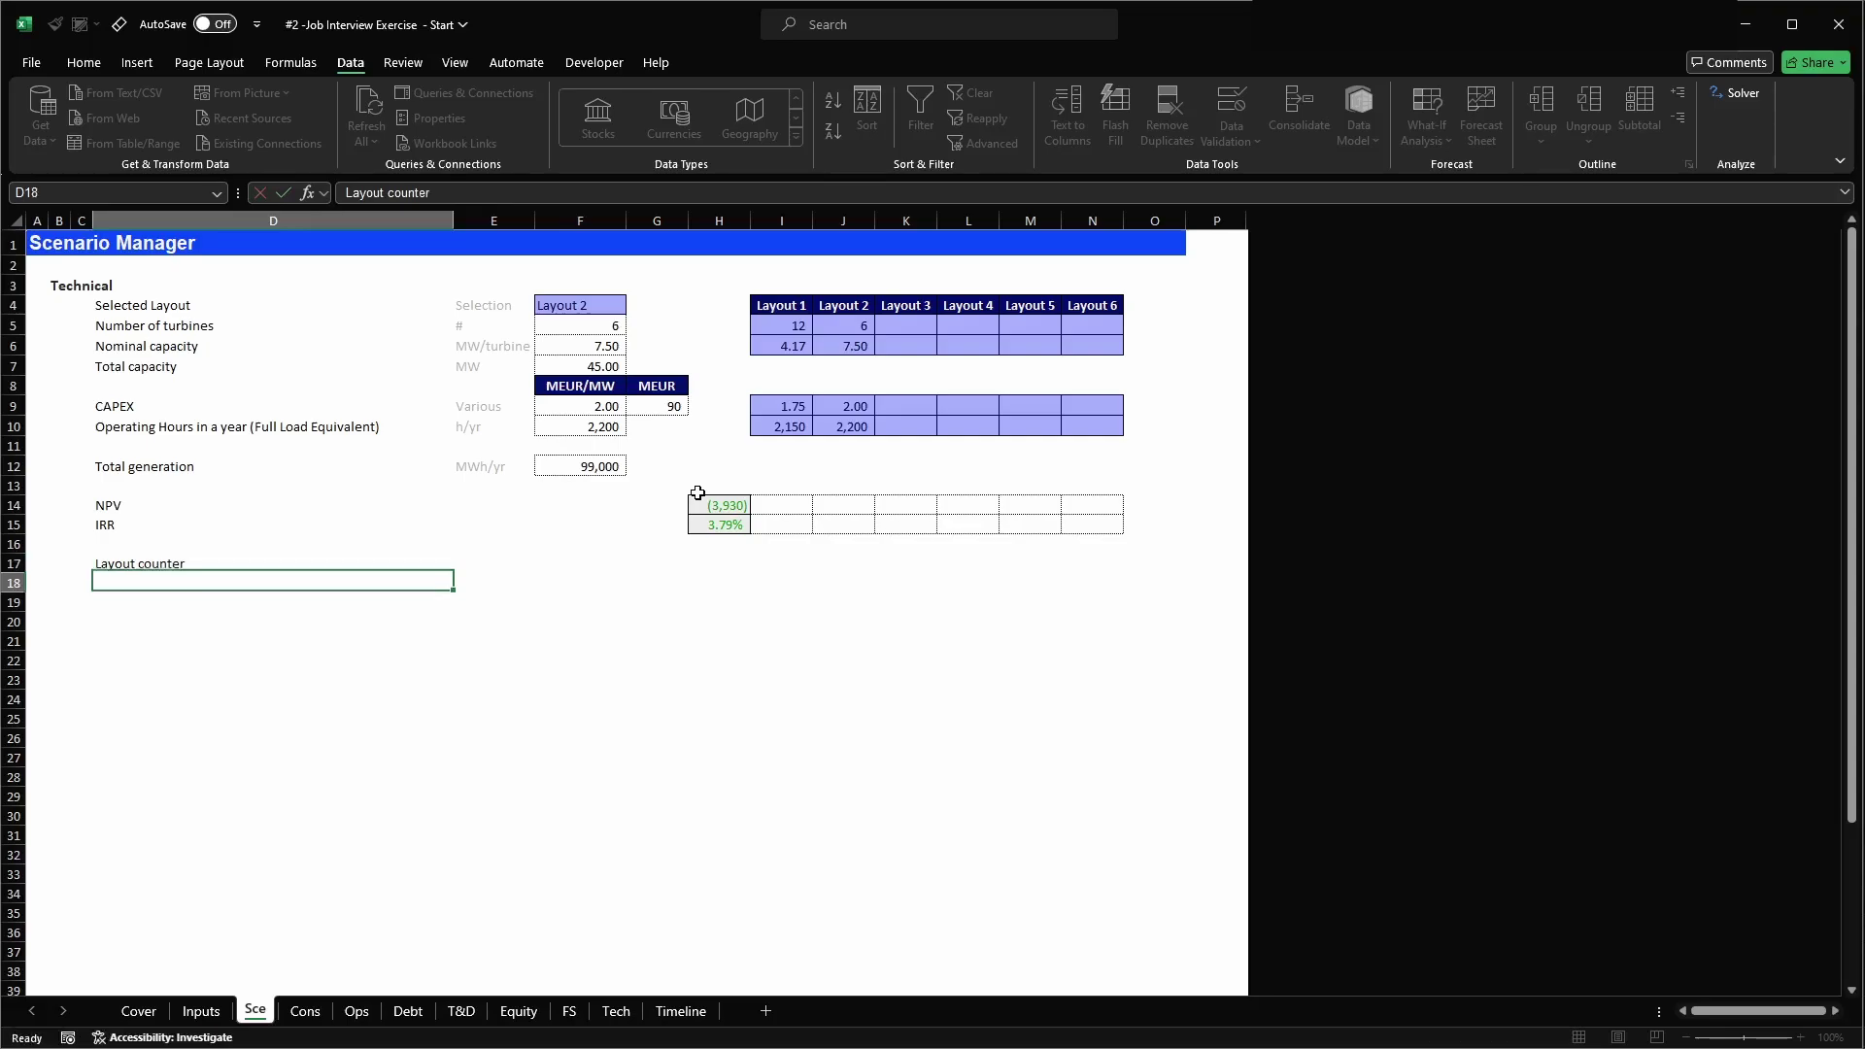
# - Enter =COUNT(I5:N5) in F17 to count the layouts that have a number of turbines filled in
pyautogui.press('Up')
pyautogui.press('Right')
pyautogui.press('Right')
pyautogui.write('=')
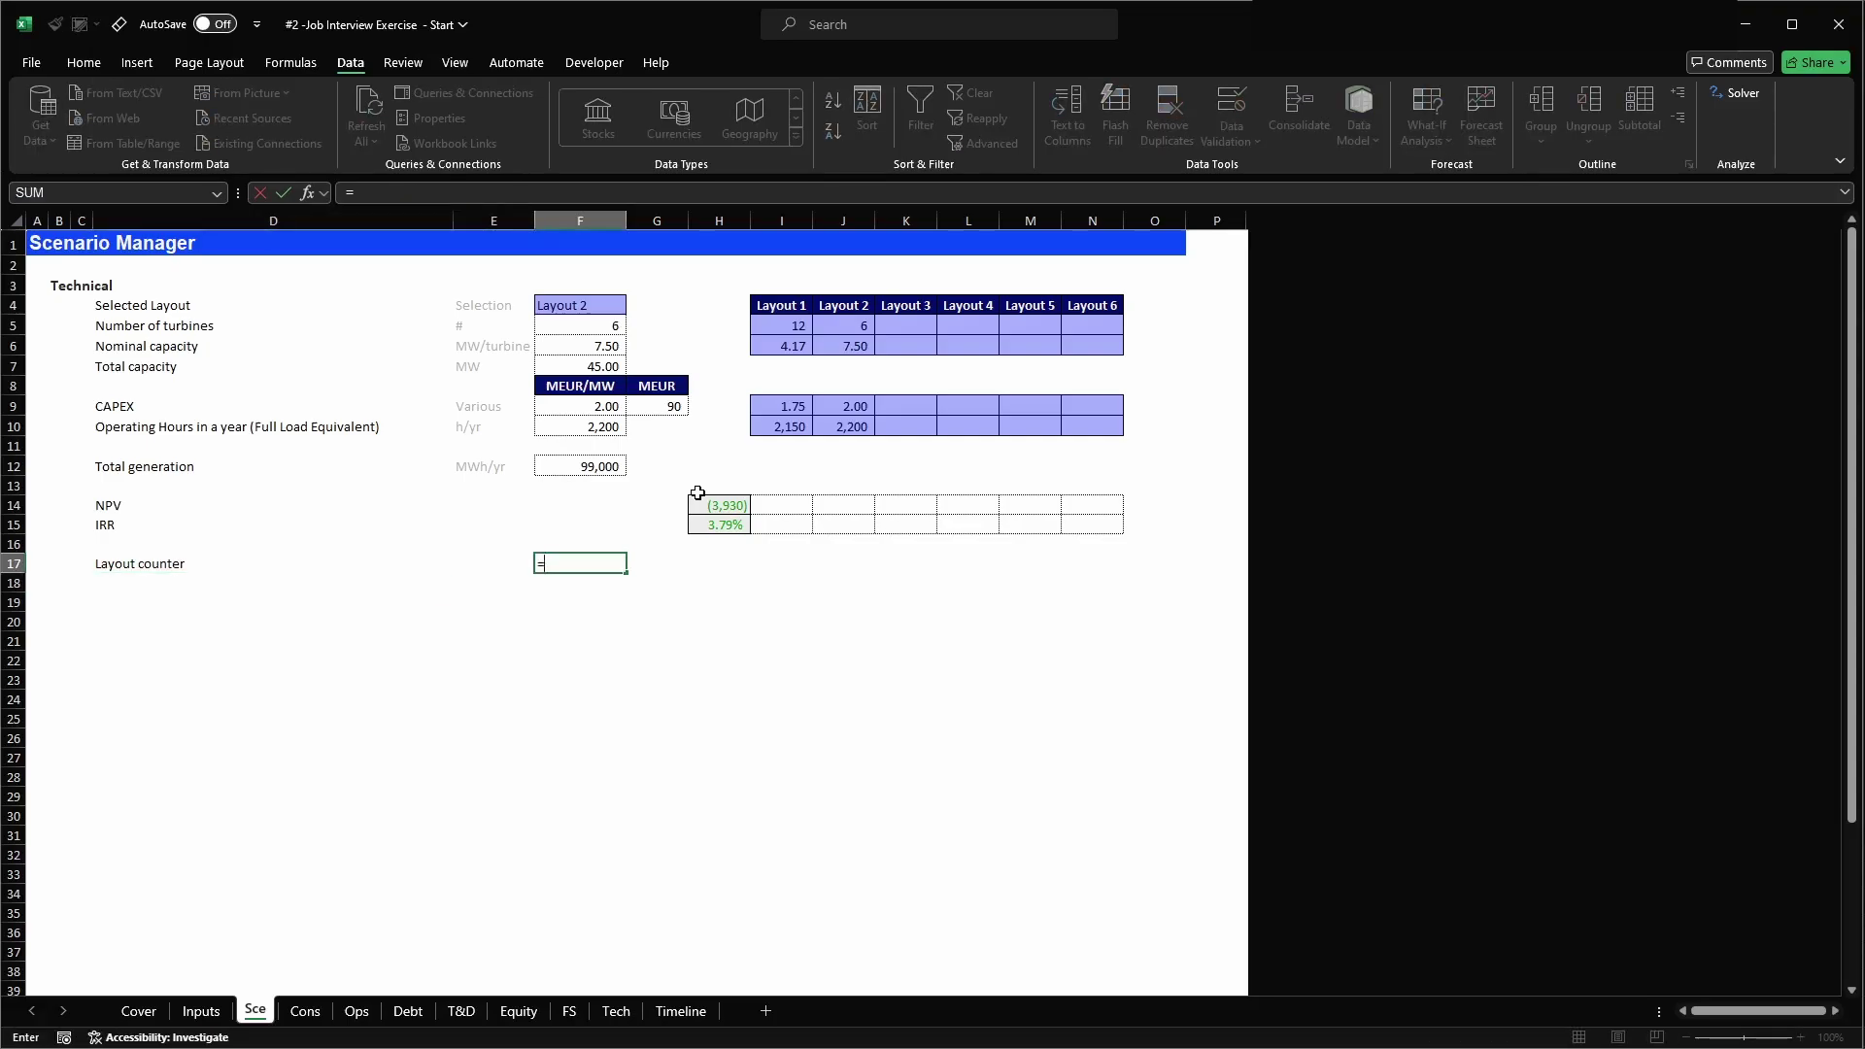
pyautogui.write('count')
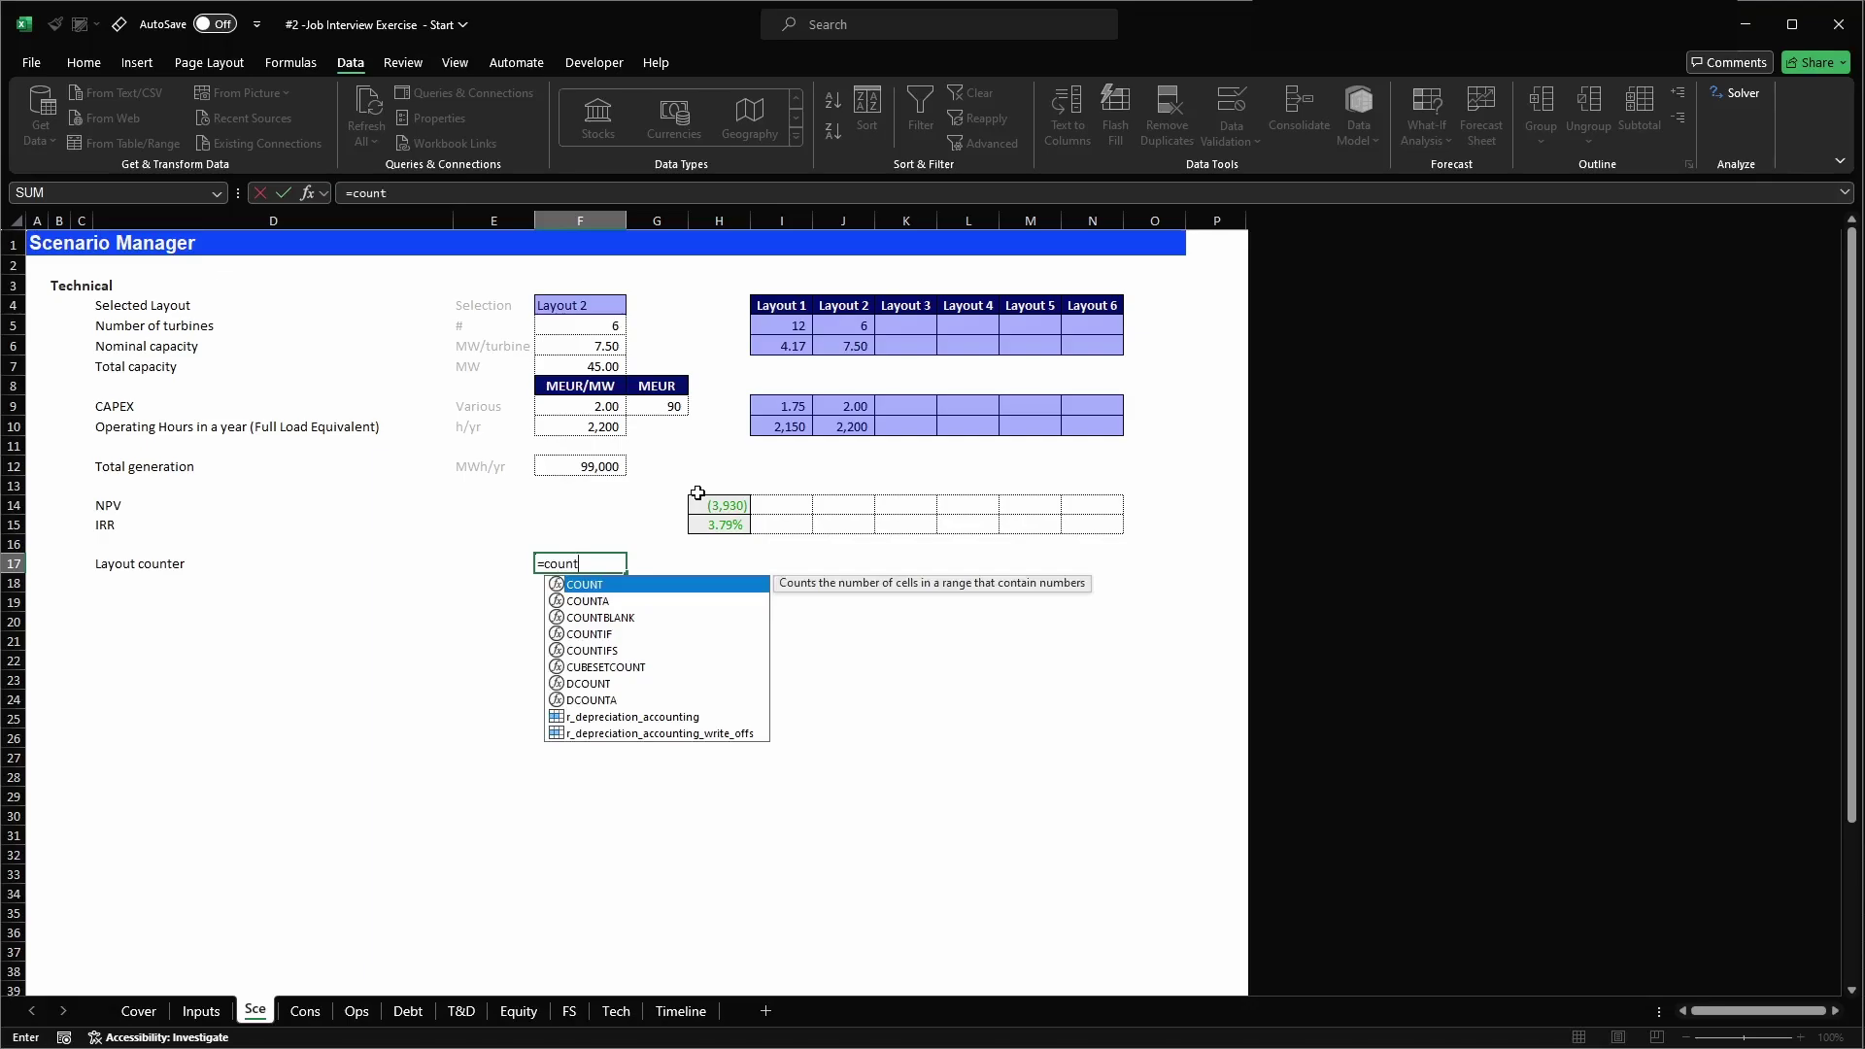
pyautogui.press('Tab')
pyautogui.press('Up')
pyautogui.press('Up')
pyautogui.press('Up')
pyautogui.press('Up')
pyautogui.press('Up')
pyautogui.press('Up')
pyautogui.press('Up')
pyautogui.press('Up')
pyautogui.press('Up')
pyautogui.press('Up')
pyautogui.press('Up')
pyautogui.press('Up')
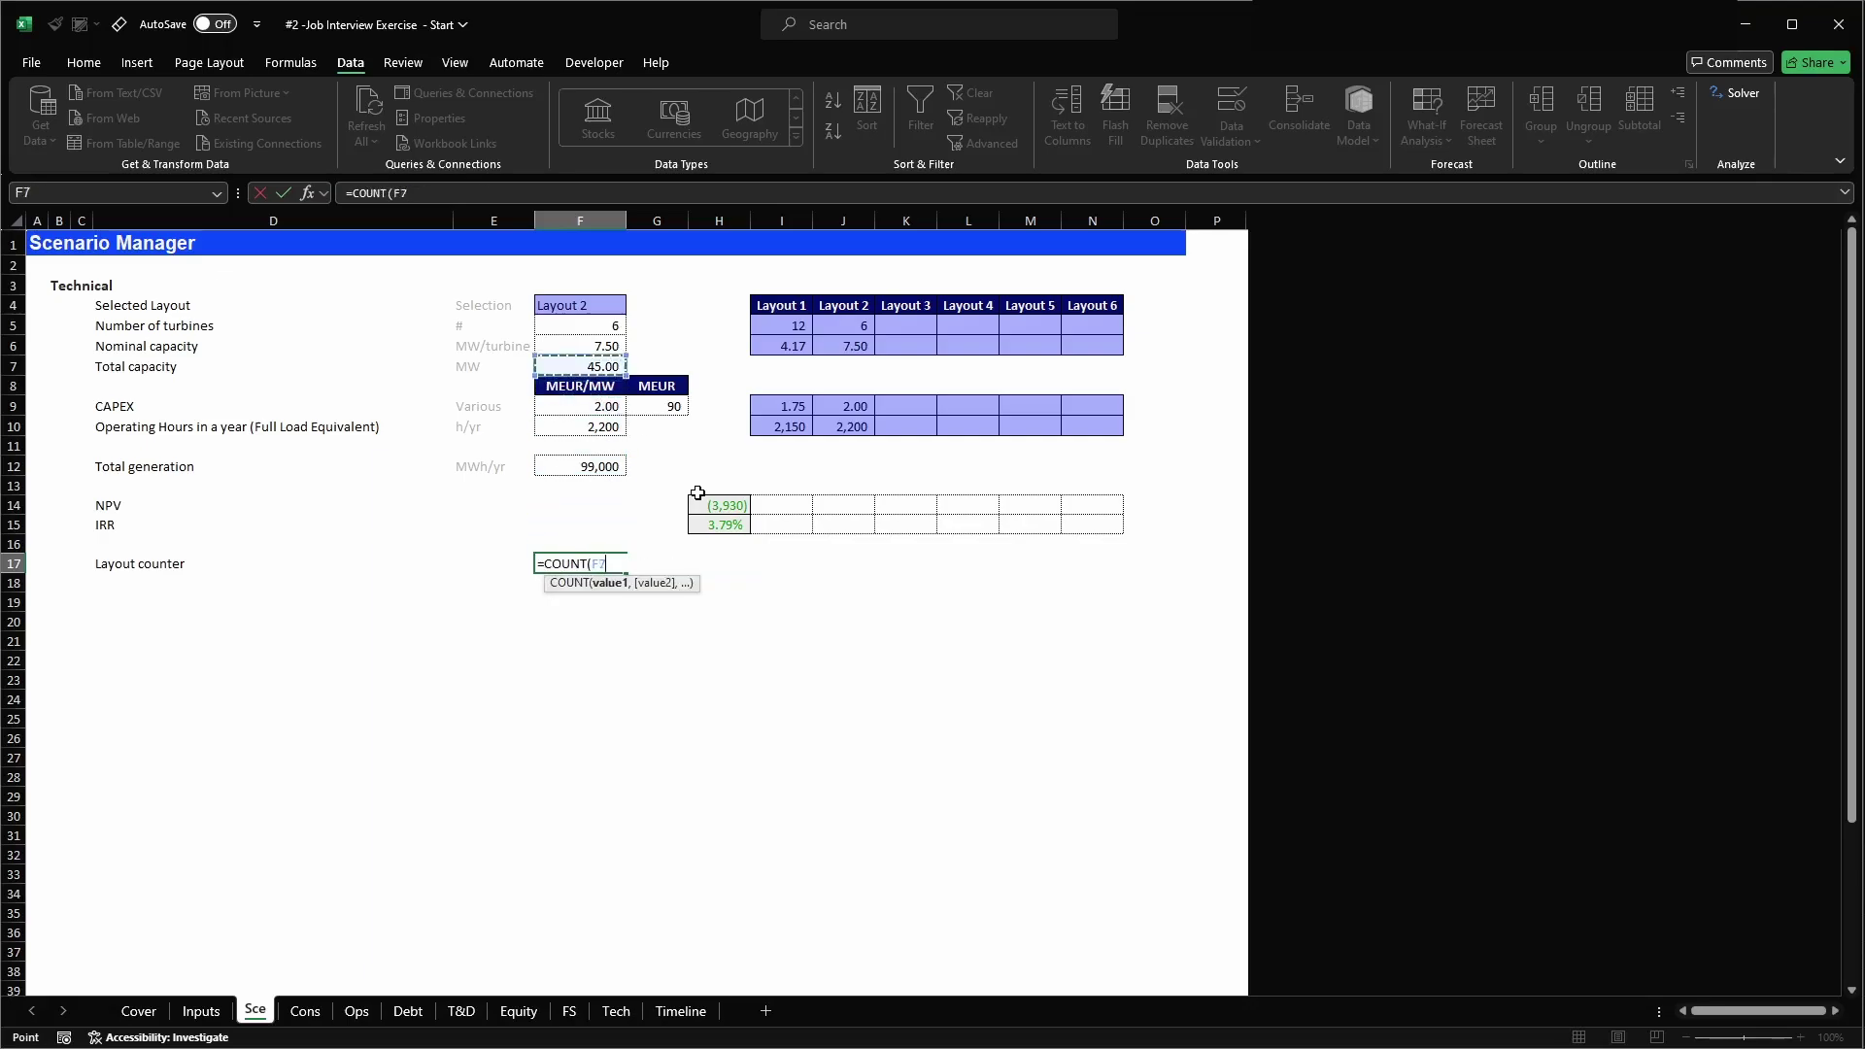
pyautogui.press('Right')
pyautogui.press('Right')
pyautogui.press('Right')
pyautogui.hotkey('shift', 'Right')
pyautogui.hotkey('shift', 'Right')
pyautogui.hotkey('shift', 'Right')
pyautogui.hotkey('shift', 'Right')
pyautogui.hotkey('shift', 'Right')
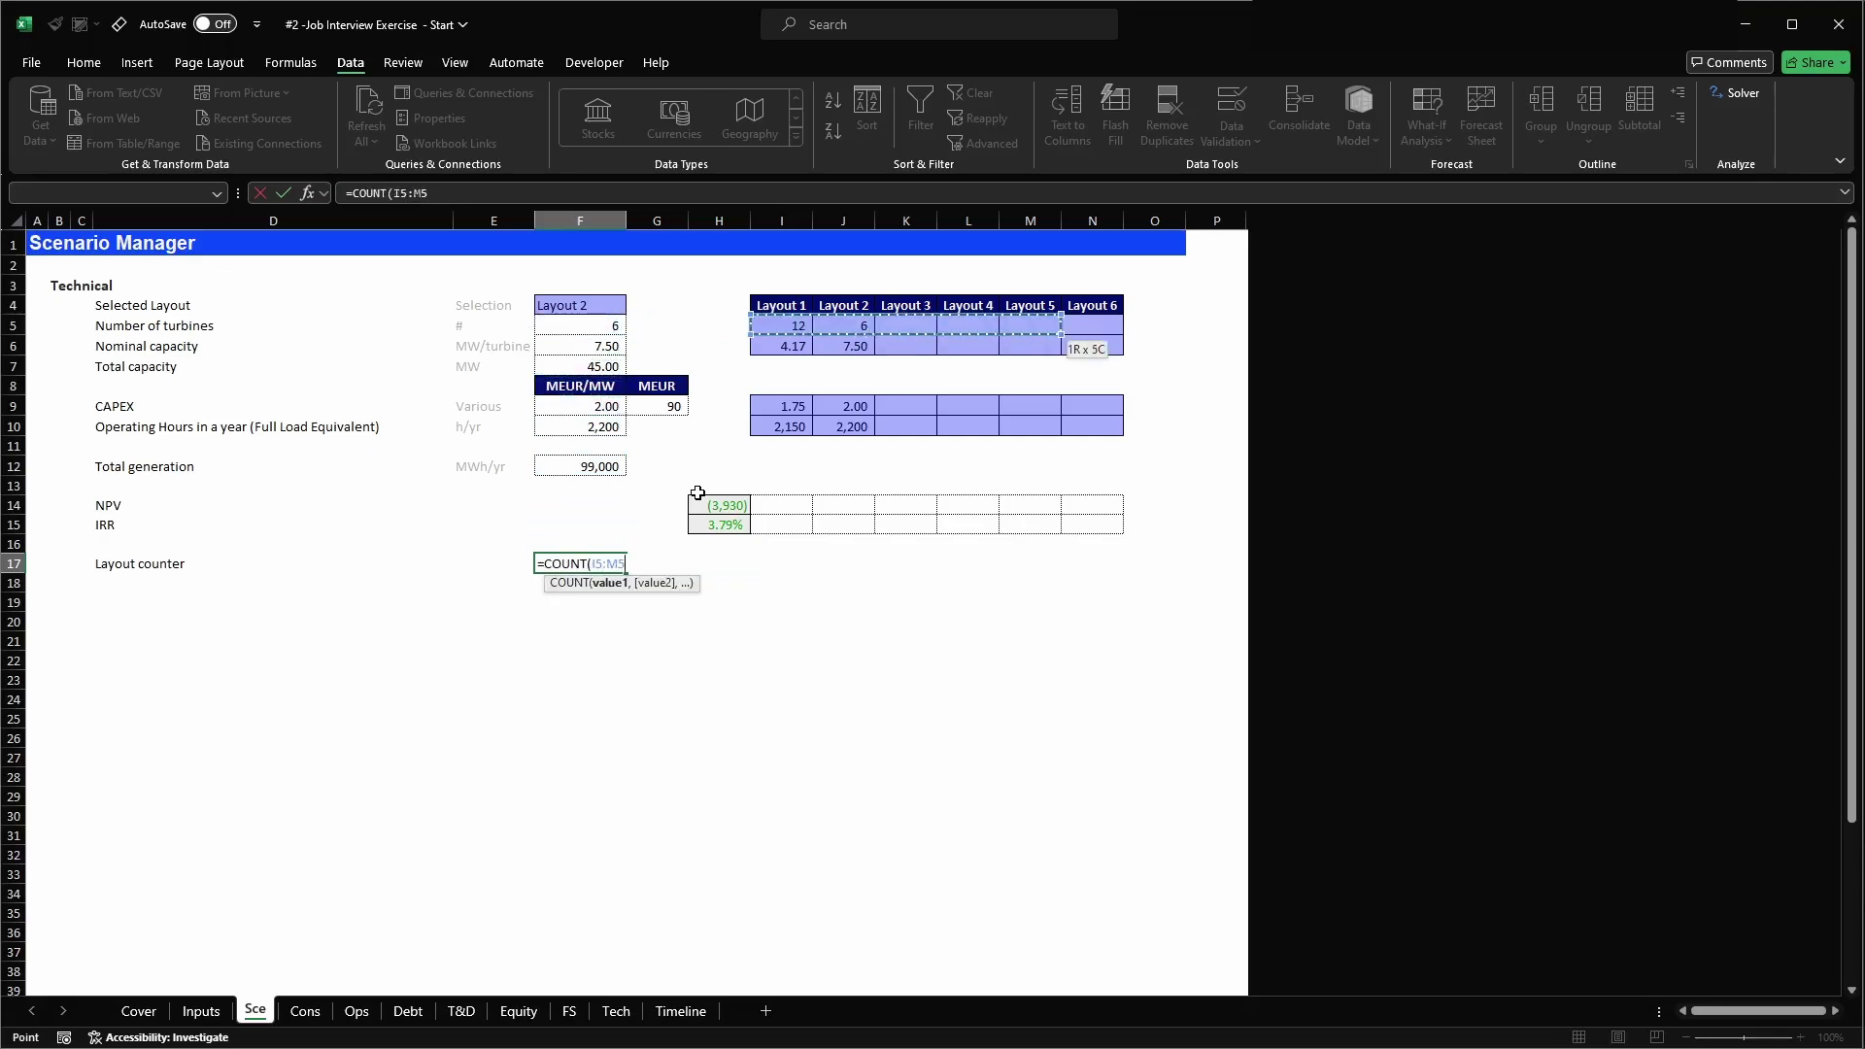
pyautogui.hotkey('ctrl', 'Return')
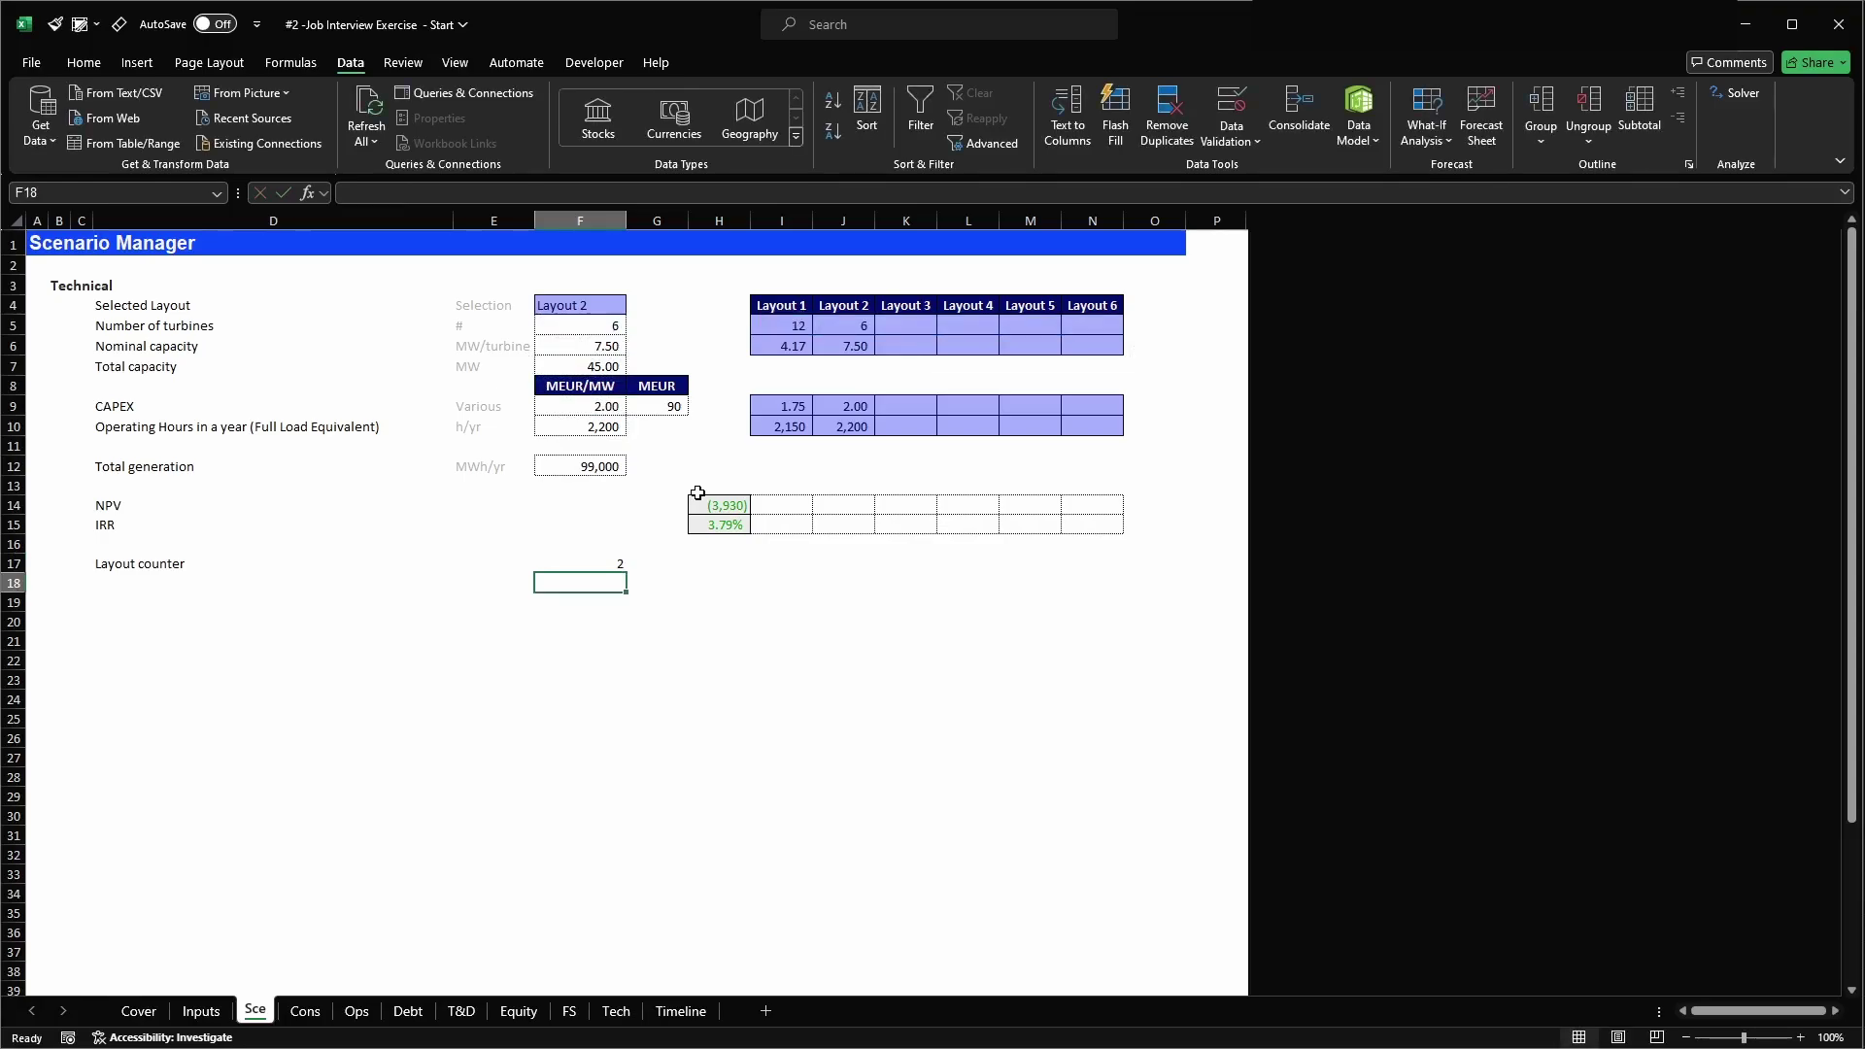
pyautogui.hotkey('alt', '2')
pyautogui.click(134, 110)
pyautogui.hotkey('alt', '2')
pyautogui.click(217, 85)
pyautogui.click(647, 558)
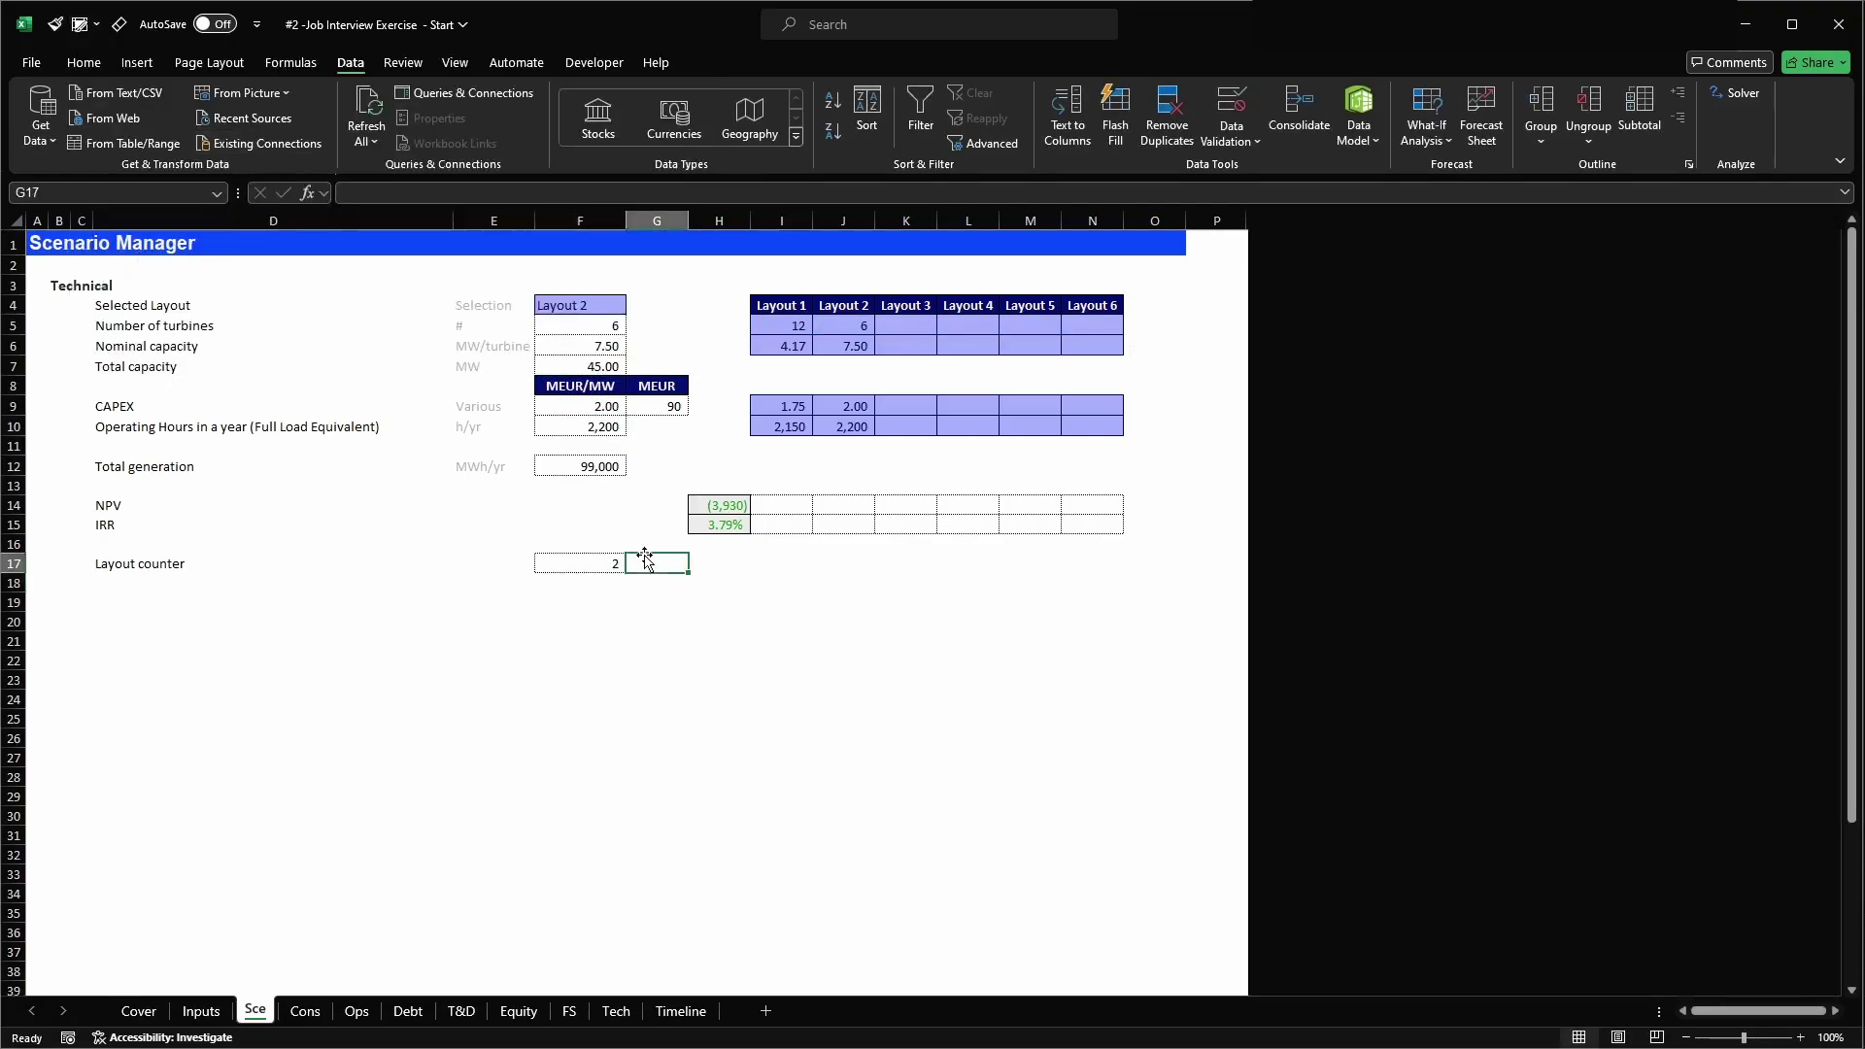
pyautogui.click(579, 559)
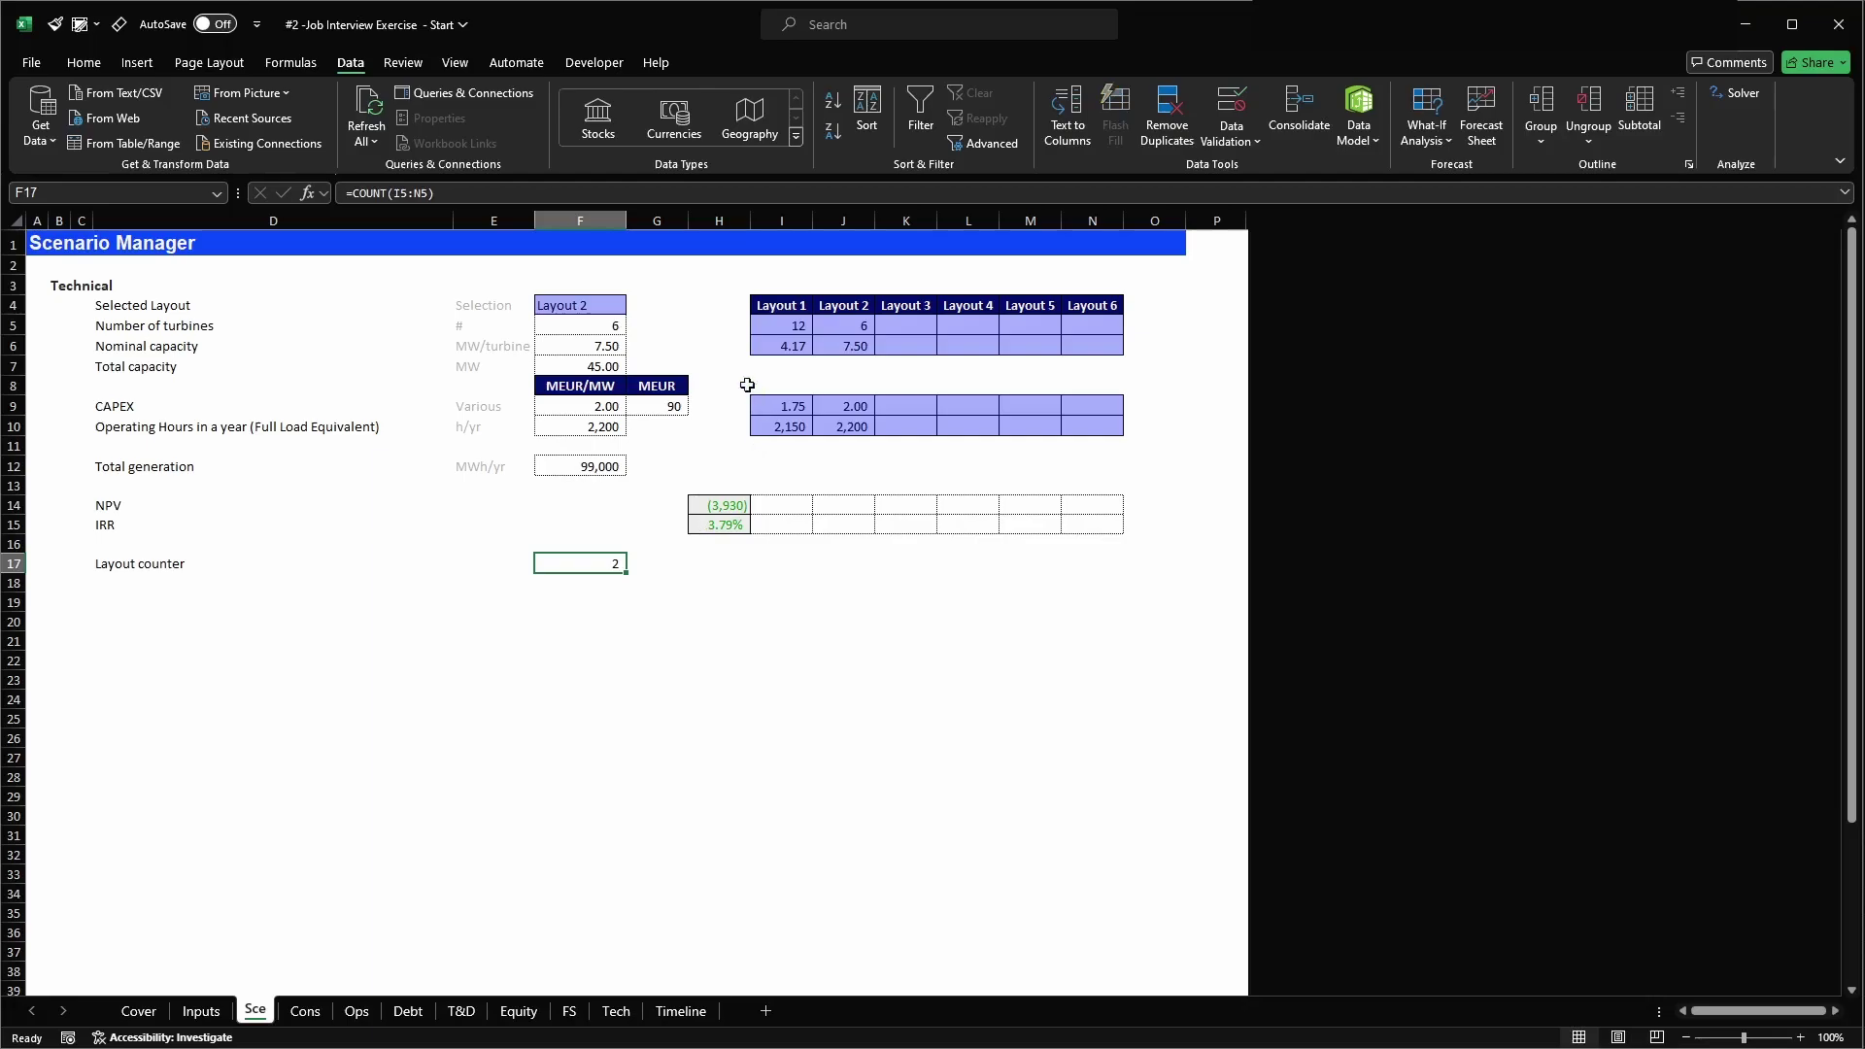
# - Replace the layout headings in I4:N4 with the numbers 1 to 6, leaving O4 empty
pyautogui.click(600, 308)
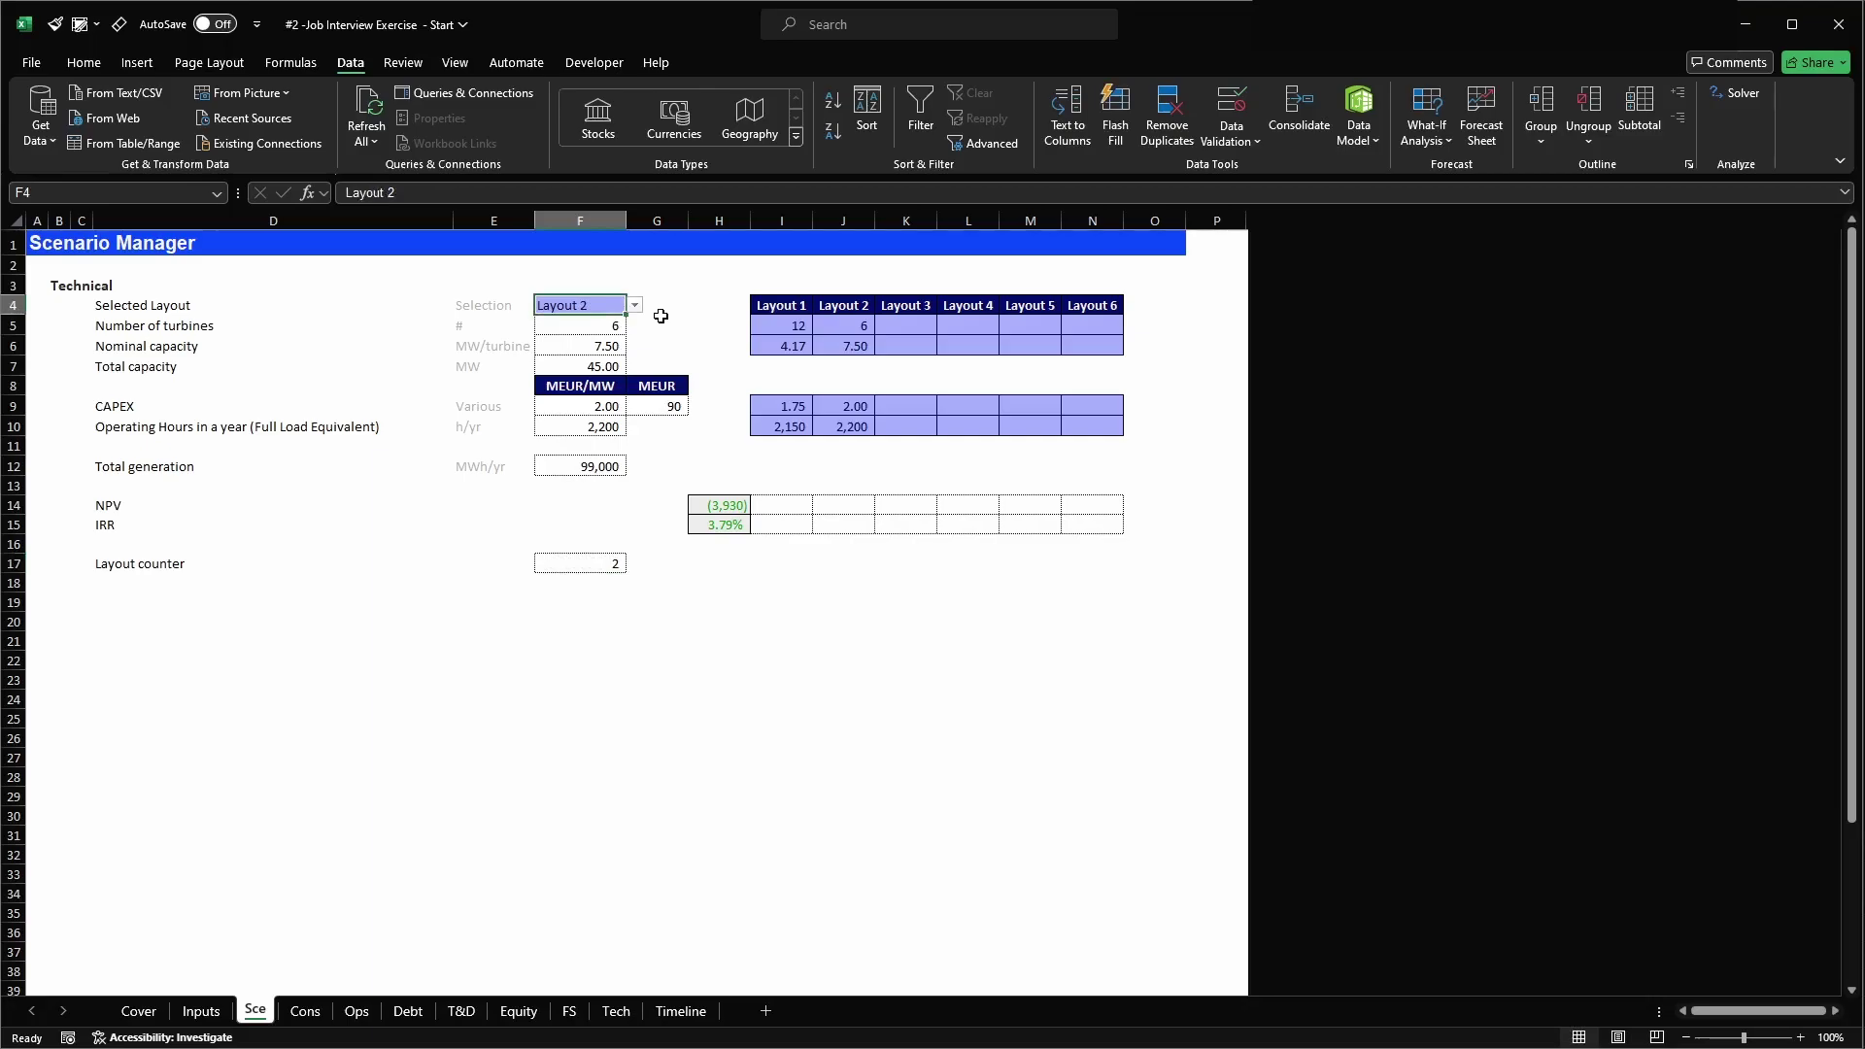
pyautogui.press('Right')
pyautogui.press('Right')
pyautogui.press('Right')
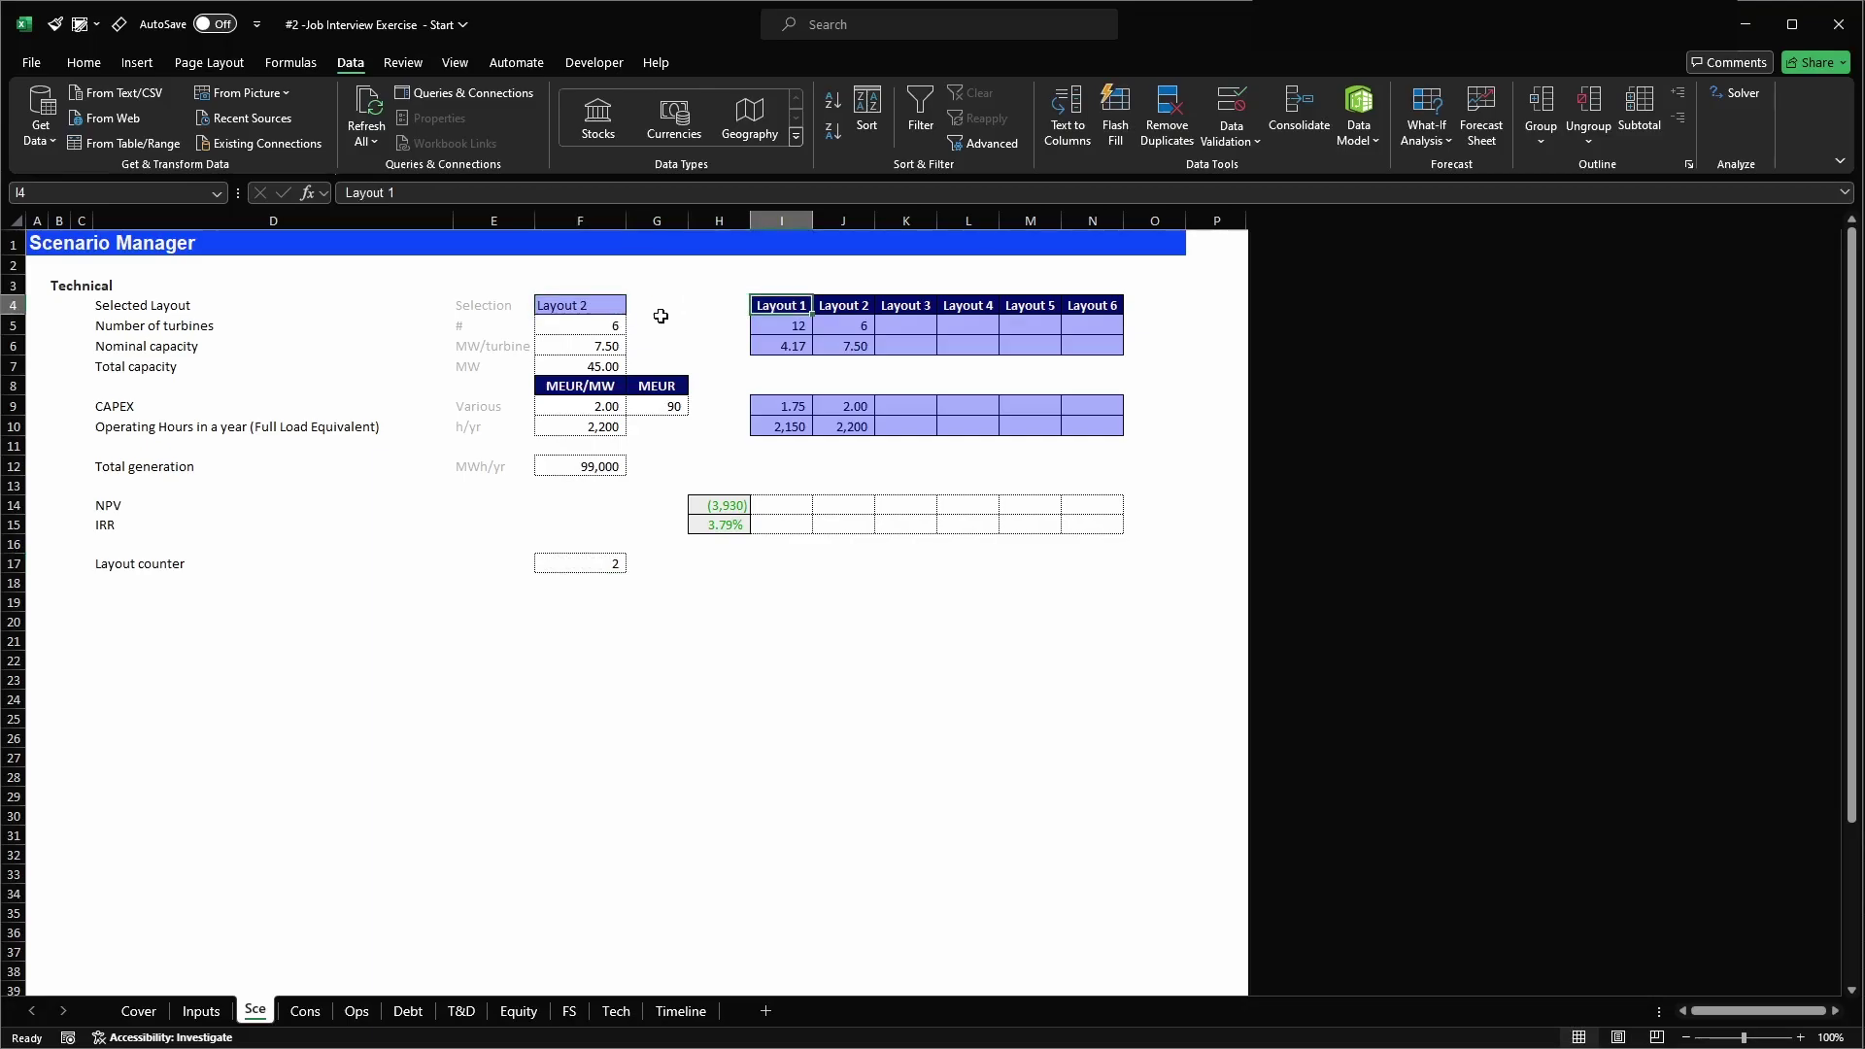
pyautogui.hotkey('shift', 'Right')
pyautogui.hotkey('shift', 'Right')
pyautogui.hotkey('shift', 'Right')
pyautogui.hotkey('shift', 'Right')
pyautogui.hotkey('shift', 'Right')
pyautogui.press('Left')
pyautogui.press('Right')
pyautogui.write('1')
pyautogui.press('Tab')
pyautogui.write('2')
pyautogui.press('Tab')
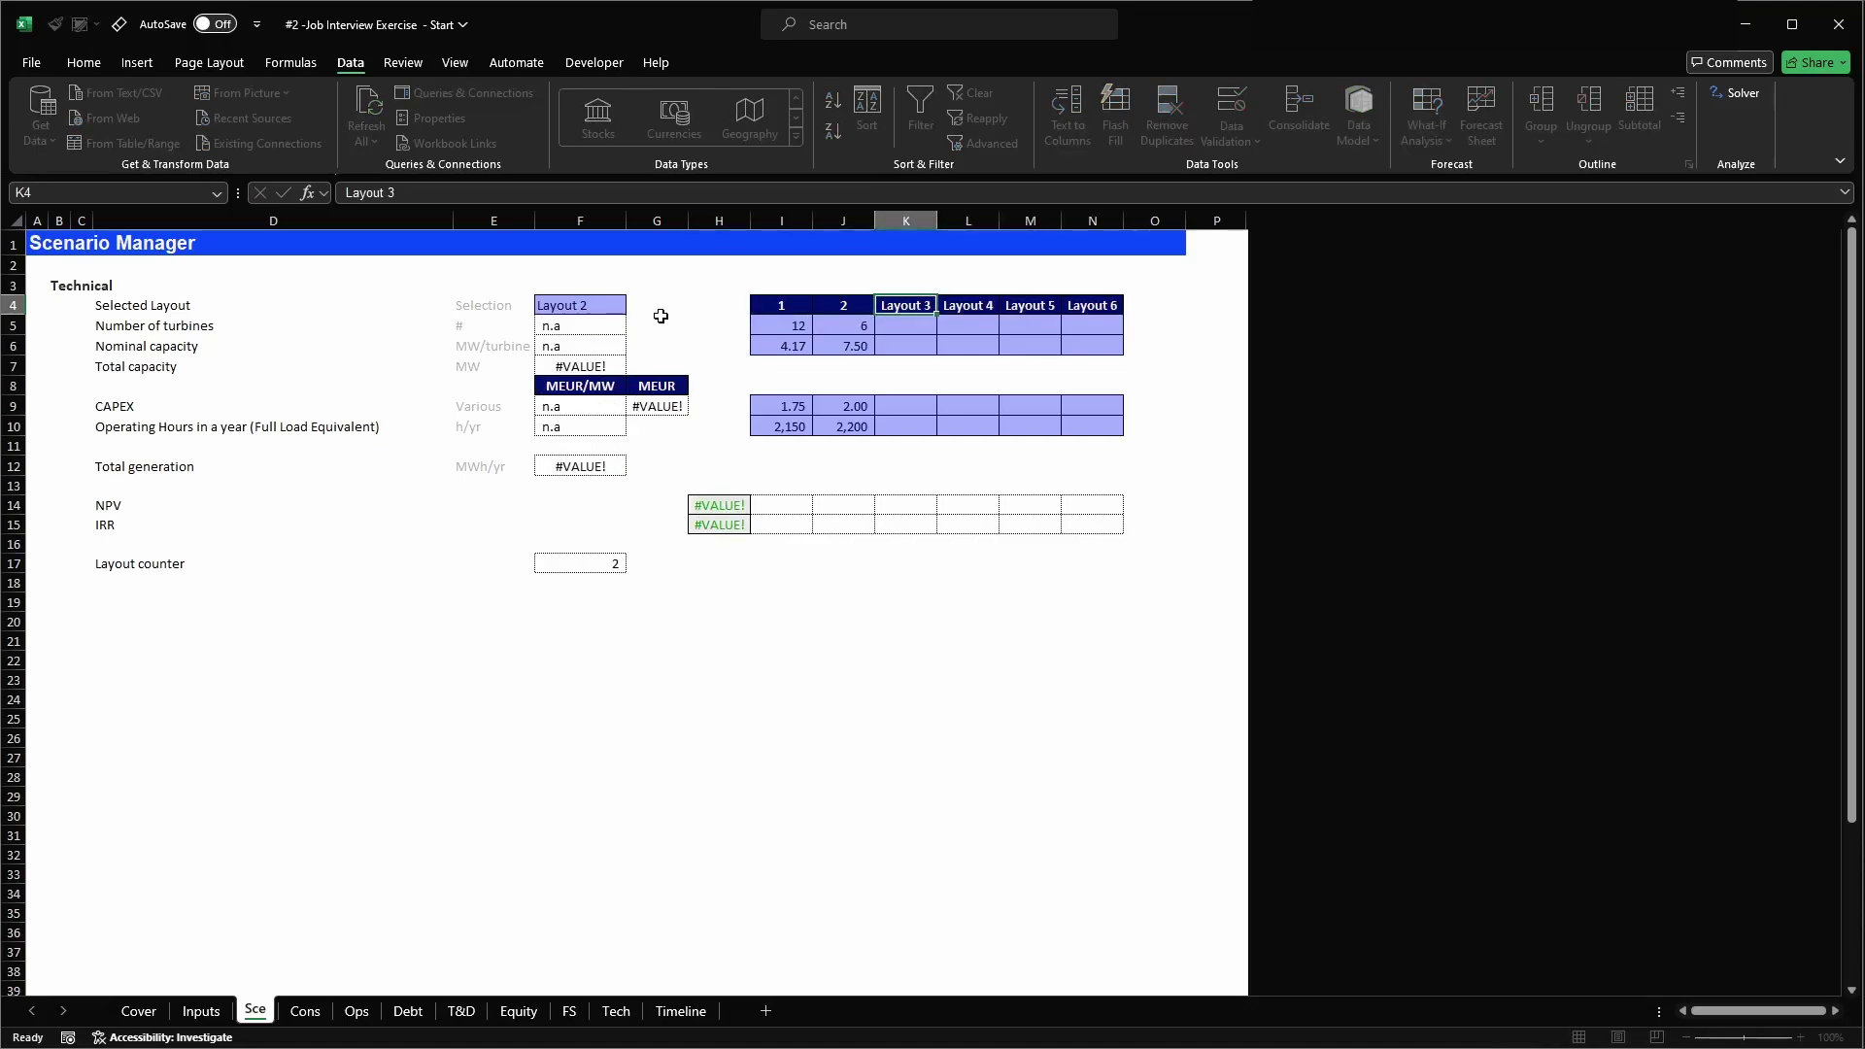
pyautogui.write('3')
pyautogui.press('Tab')
pyautogui.write('4')
pyautogui.press('Tab')
pyautogui.write('5')
pyautogui.press('Tab')
pyautogui.write('6')
pyautogui.press('Tab')
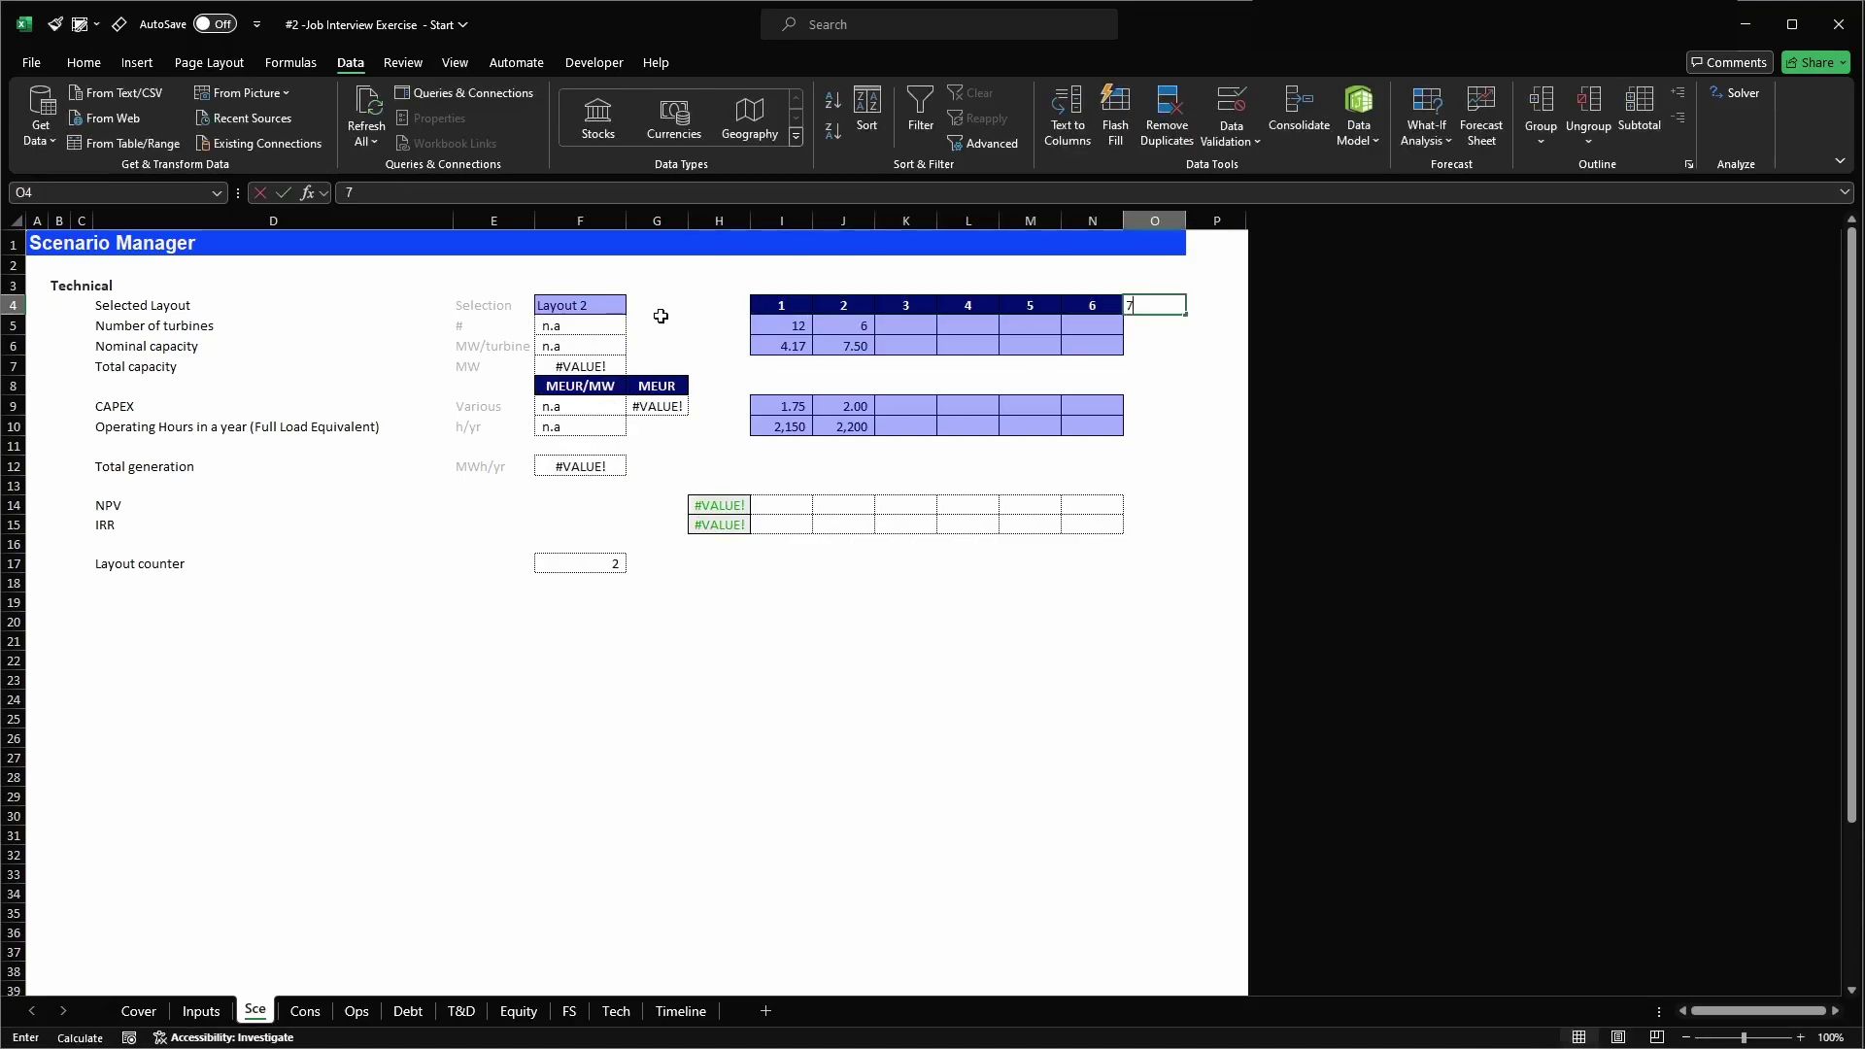
pyautogui.press('Left')
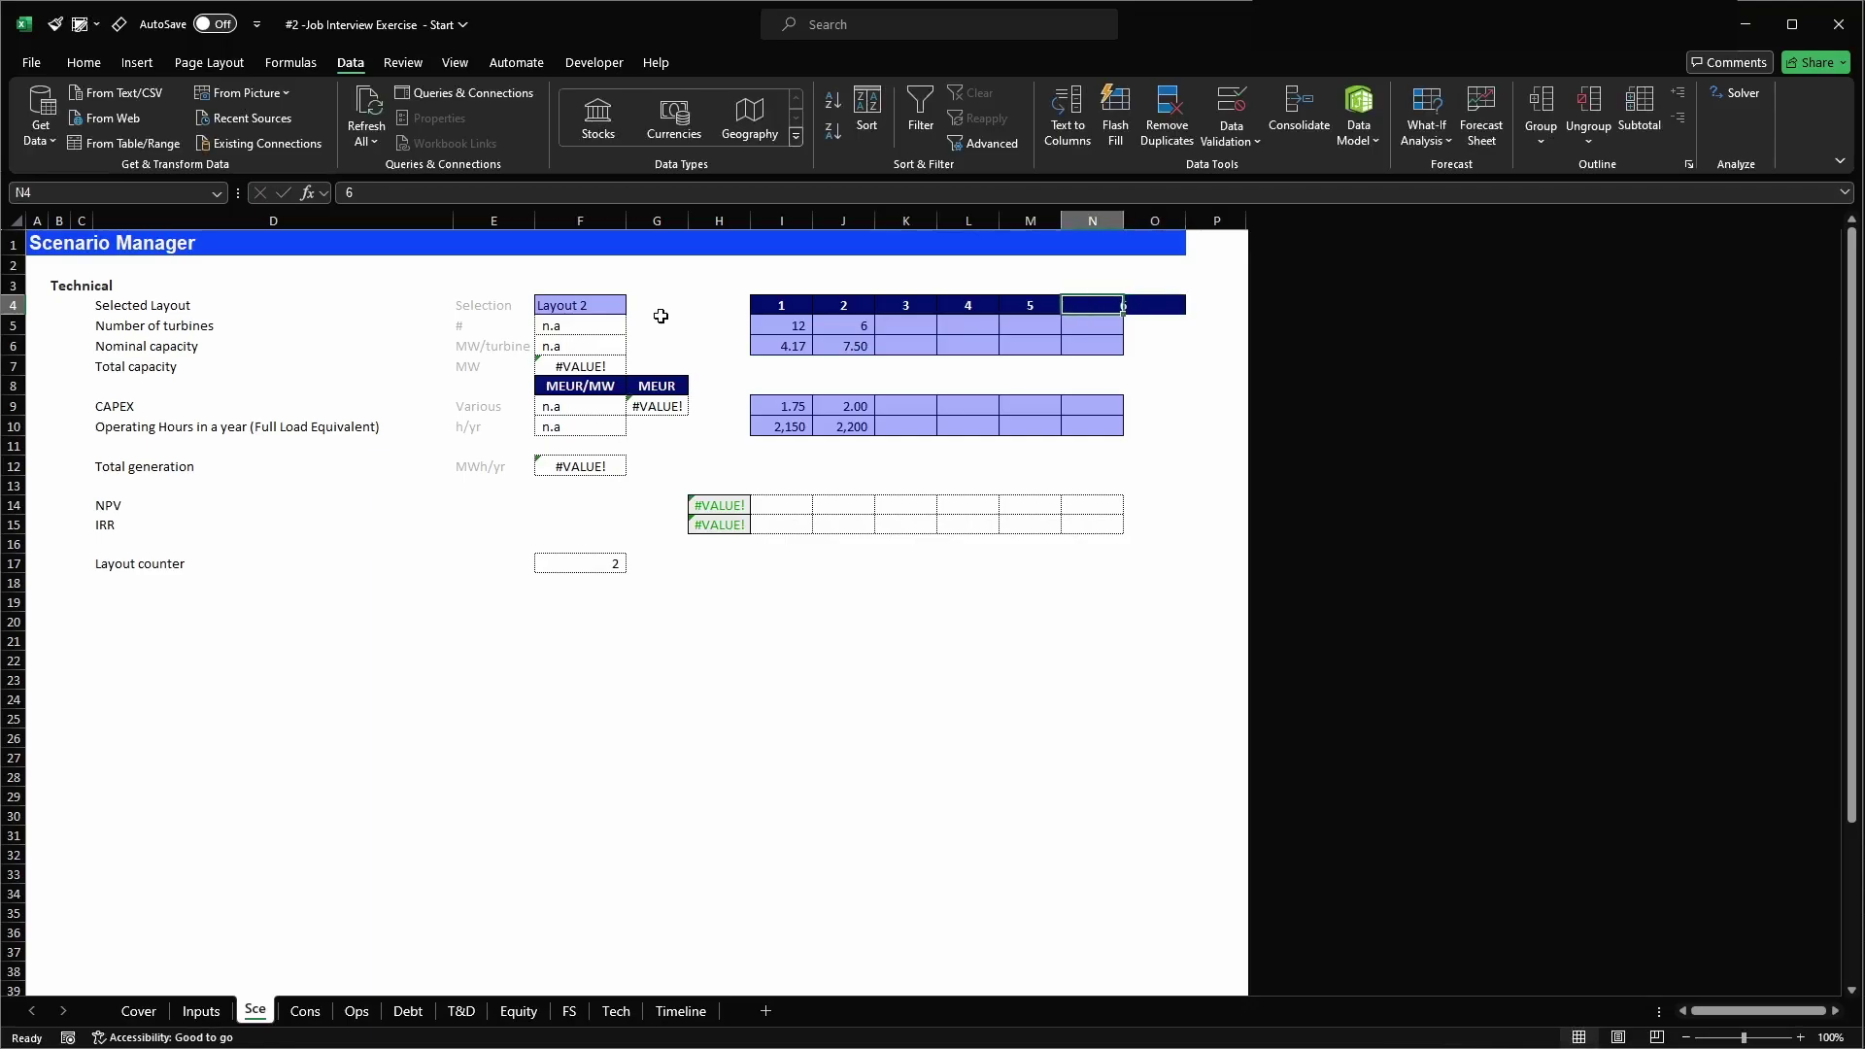
pyautogui.press('Right')
# - Set the selected layout in F4 to 3 from its list
pyautogui.press('Left')
pyautogui.press('Left')
pyautogui.press('Left')
pyautogui.press('Left')
pyautogui.press('Left')
pyautogui.press('Left')
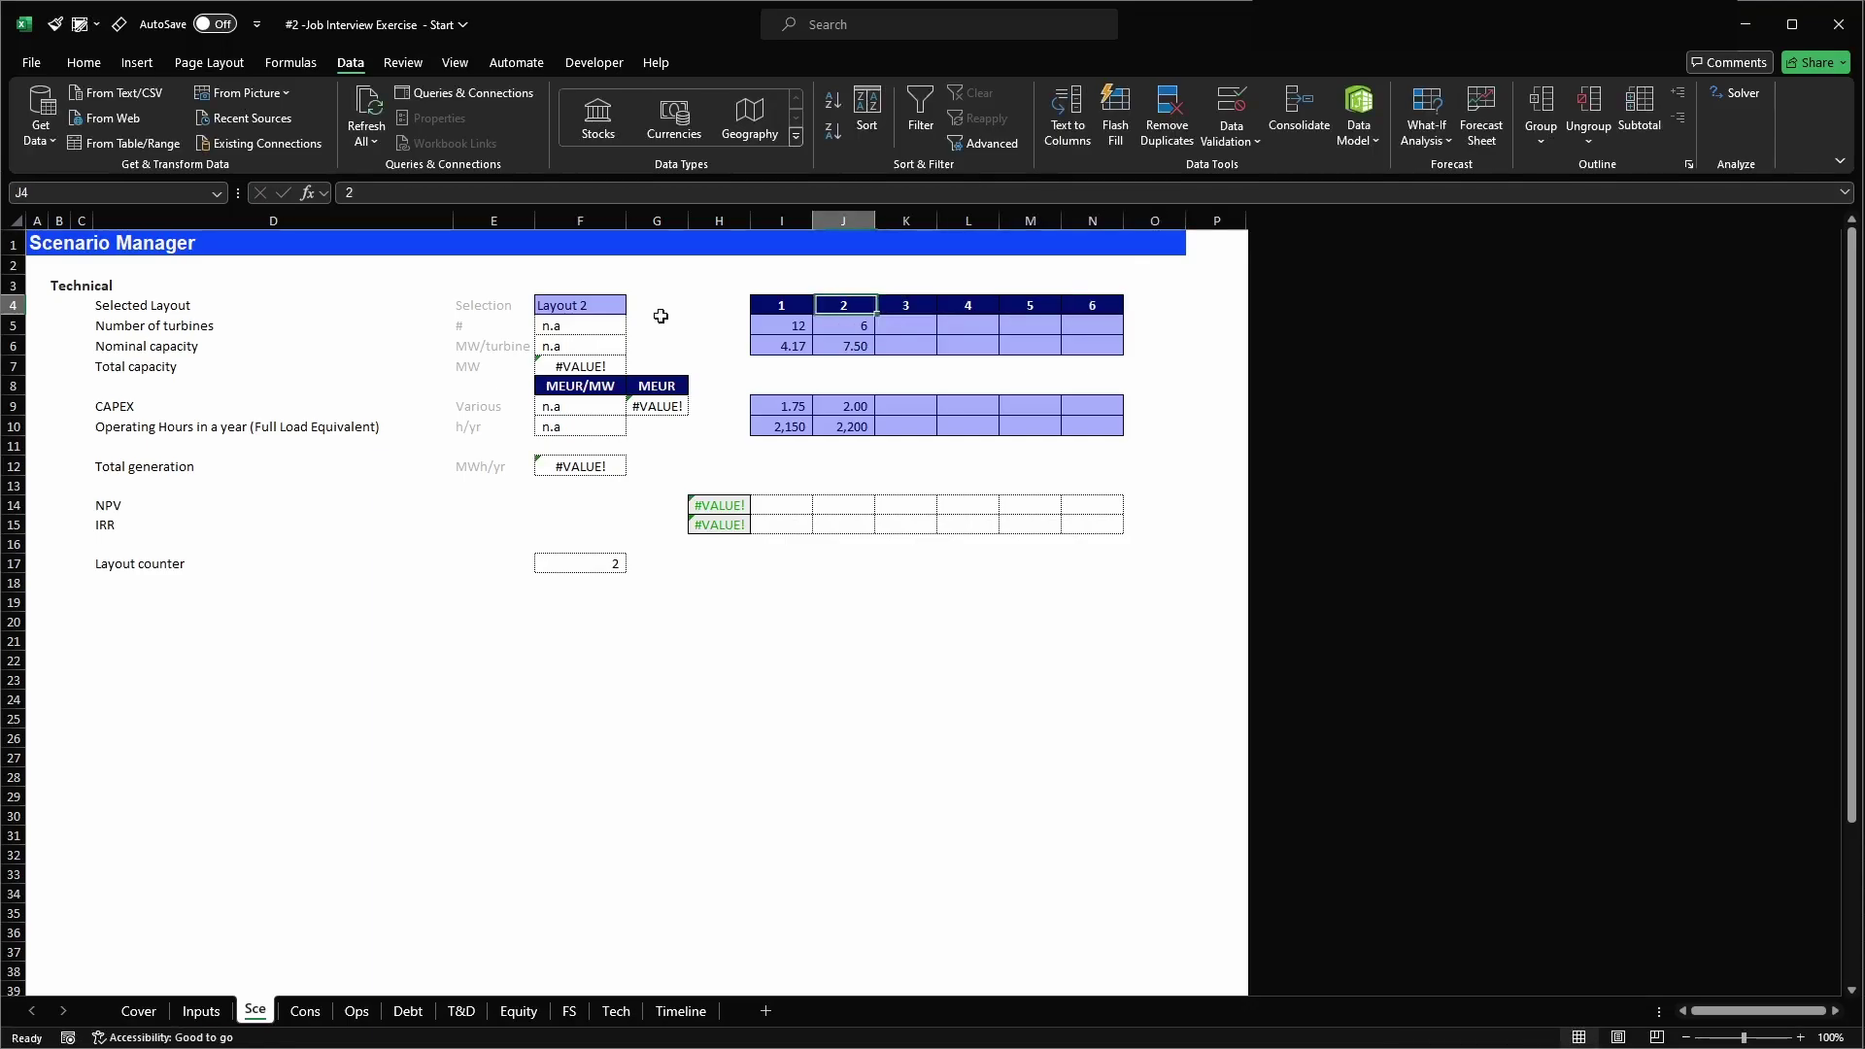
pyautogui.press('Left')
pyautogui.press('Left')
pyautogui.press('Left')
pyautogui.hotkey('alt', 'Down')
pyautogui.press('Down')
pyautogui.press('Down')
pyautogui.press('Down')
pyautogui.press('Up')
pyautogui.press('Return')
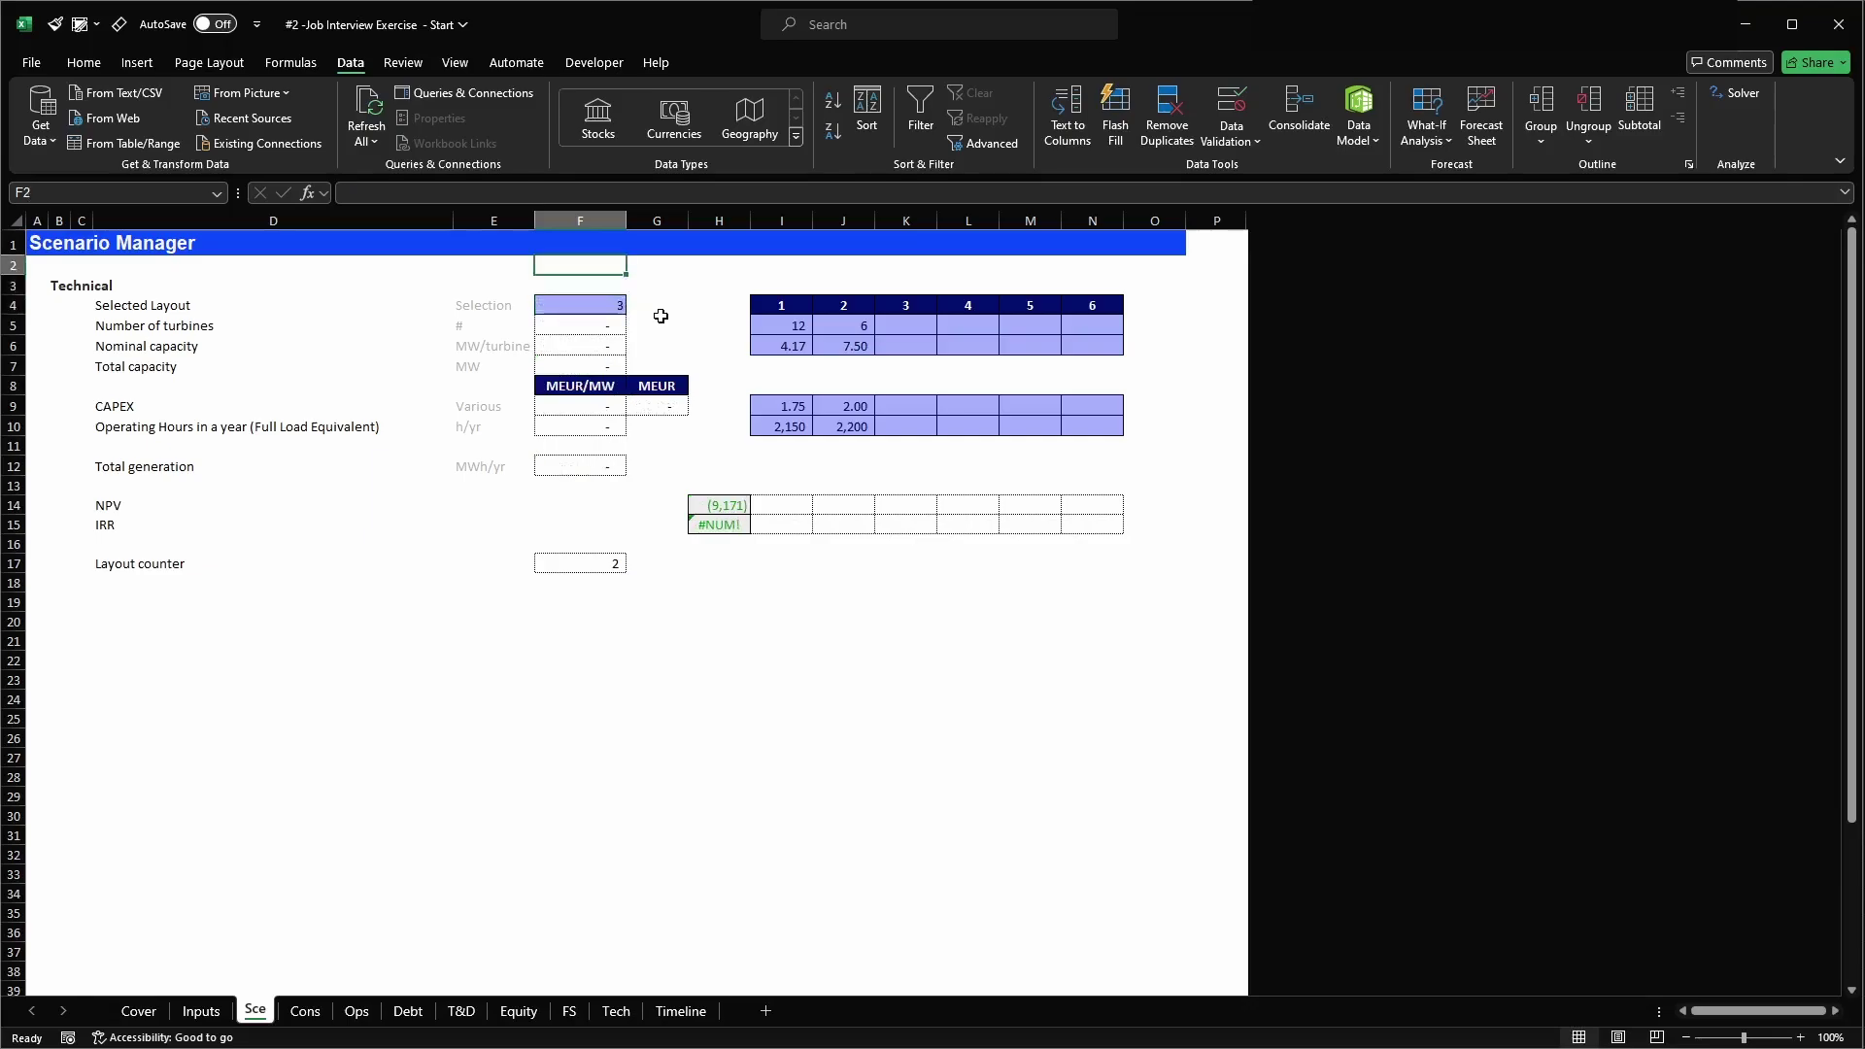
# - Set the selected layout in F4 to 1 from its list
pyautogui.hotkey('alt', 'Down')
pyautogui.press('Up')
pyautogui.press('Up')
pyautogui.press('Return')
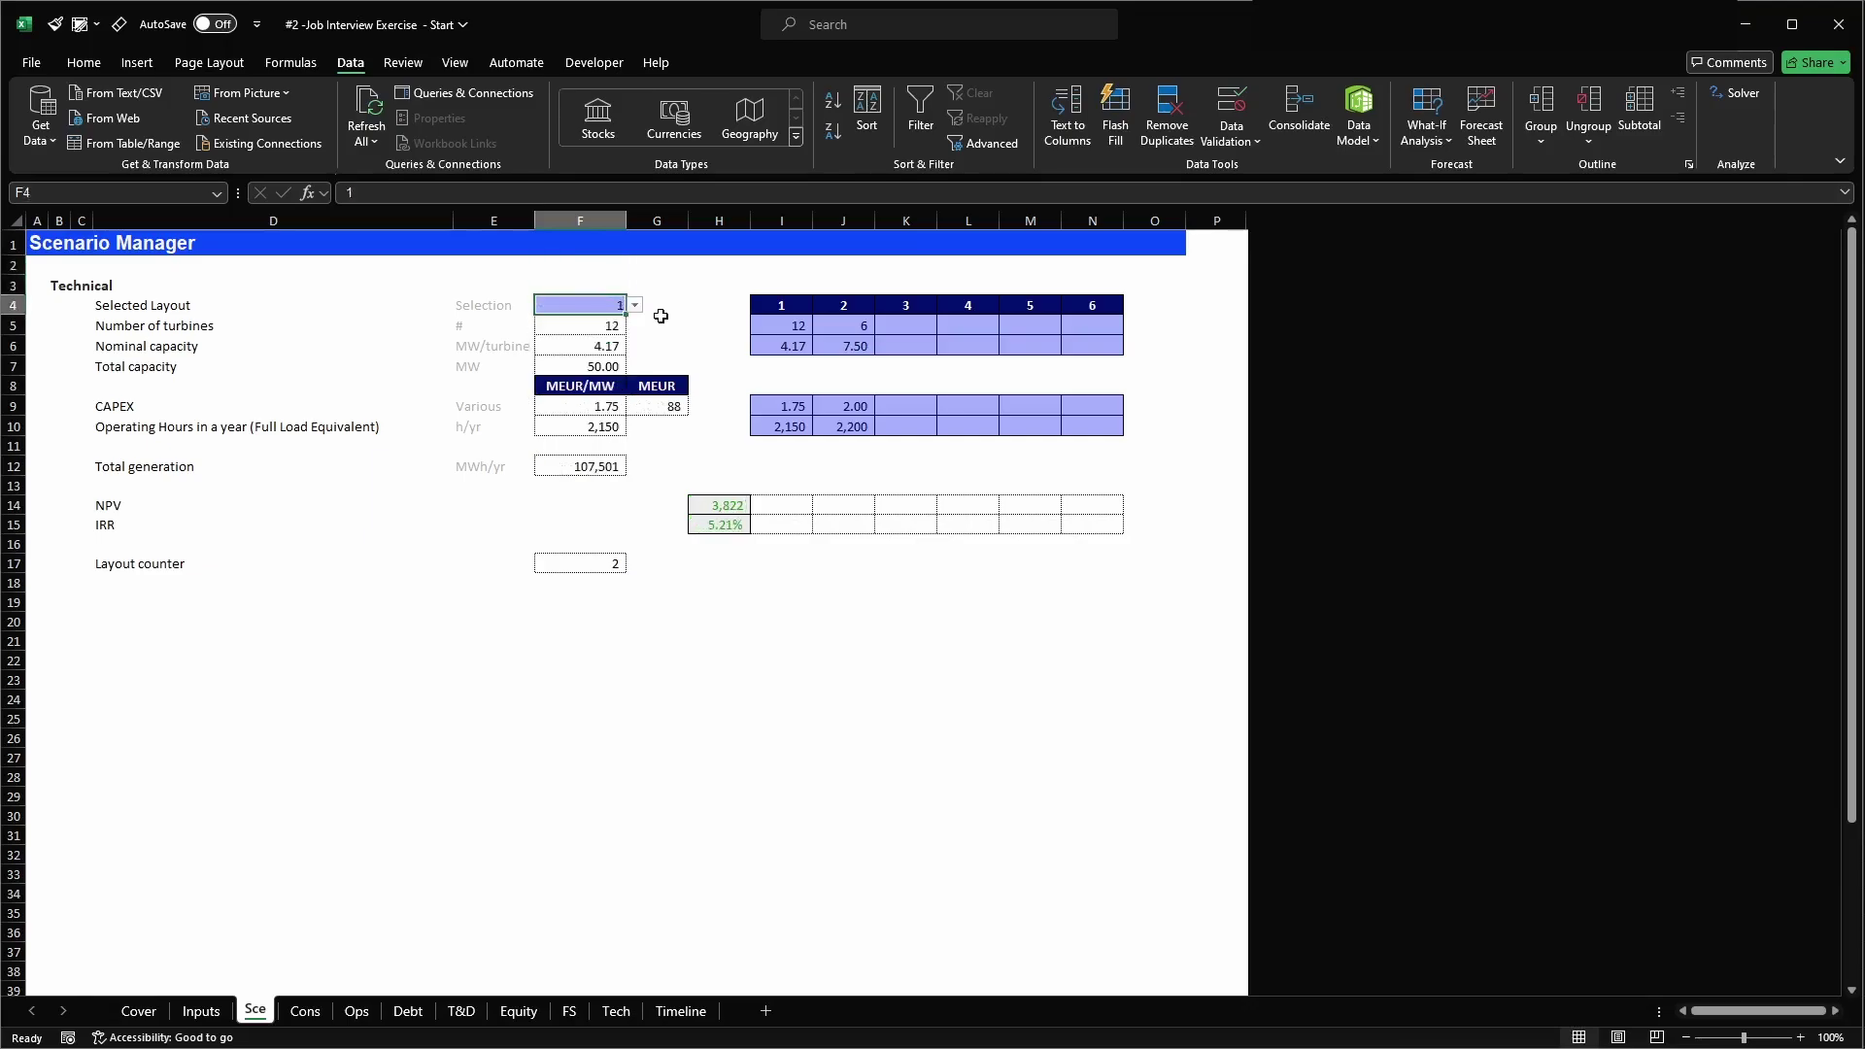
# - Apply the custom number format "Layout" 0 to the layout numbers in I4:N4
pyautogui.moveTo(782, 304); pyautogui.dragTo(1119, 304)
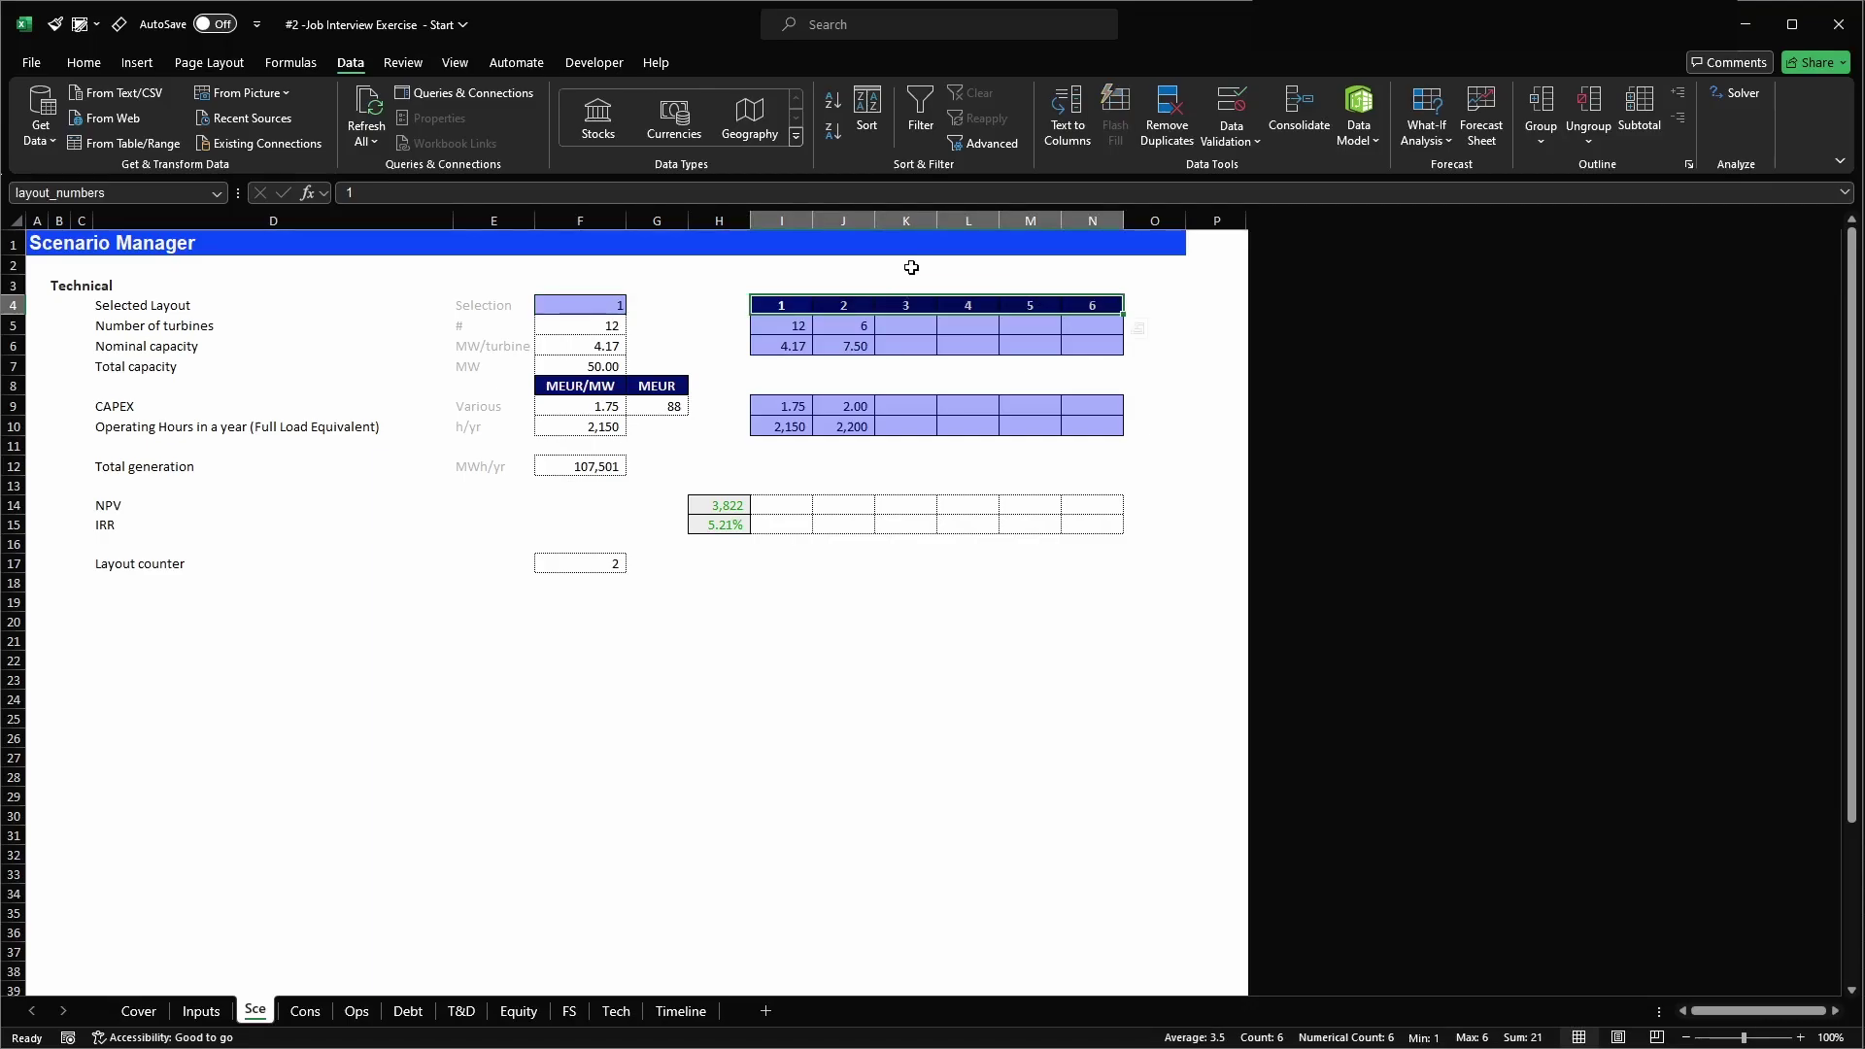
pyautogui.hotkey('ctrl', '1')
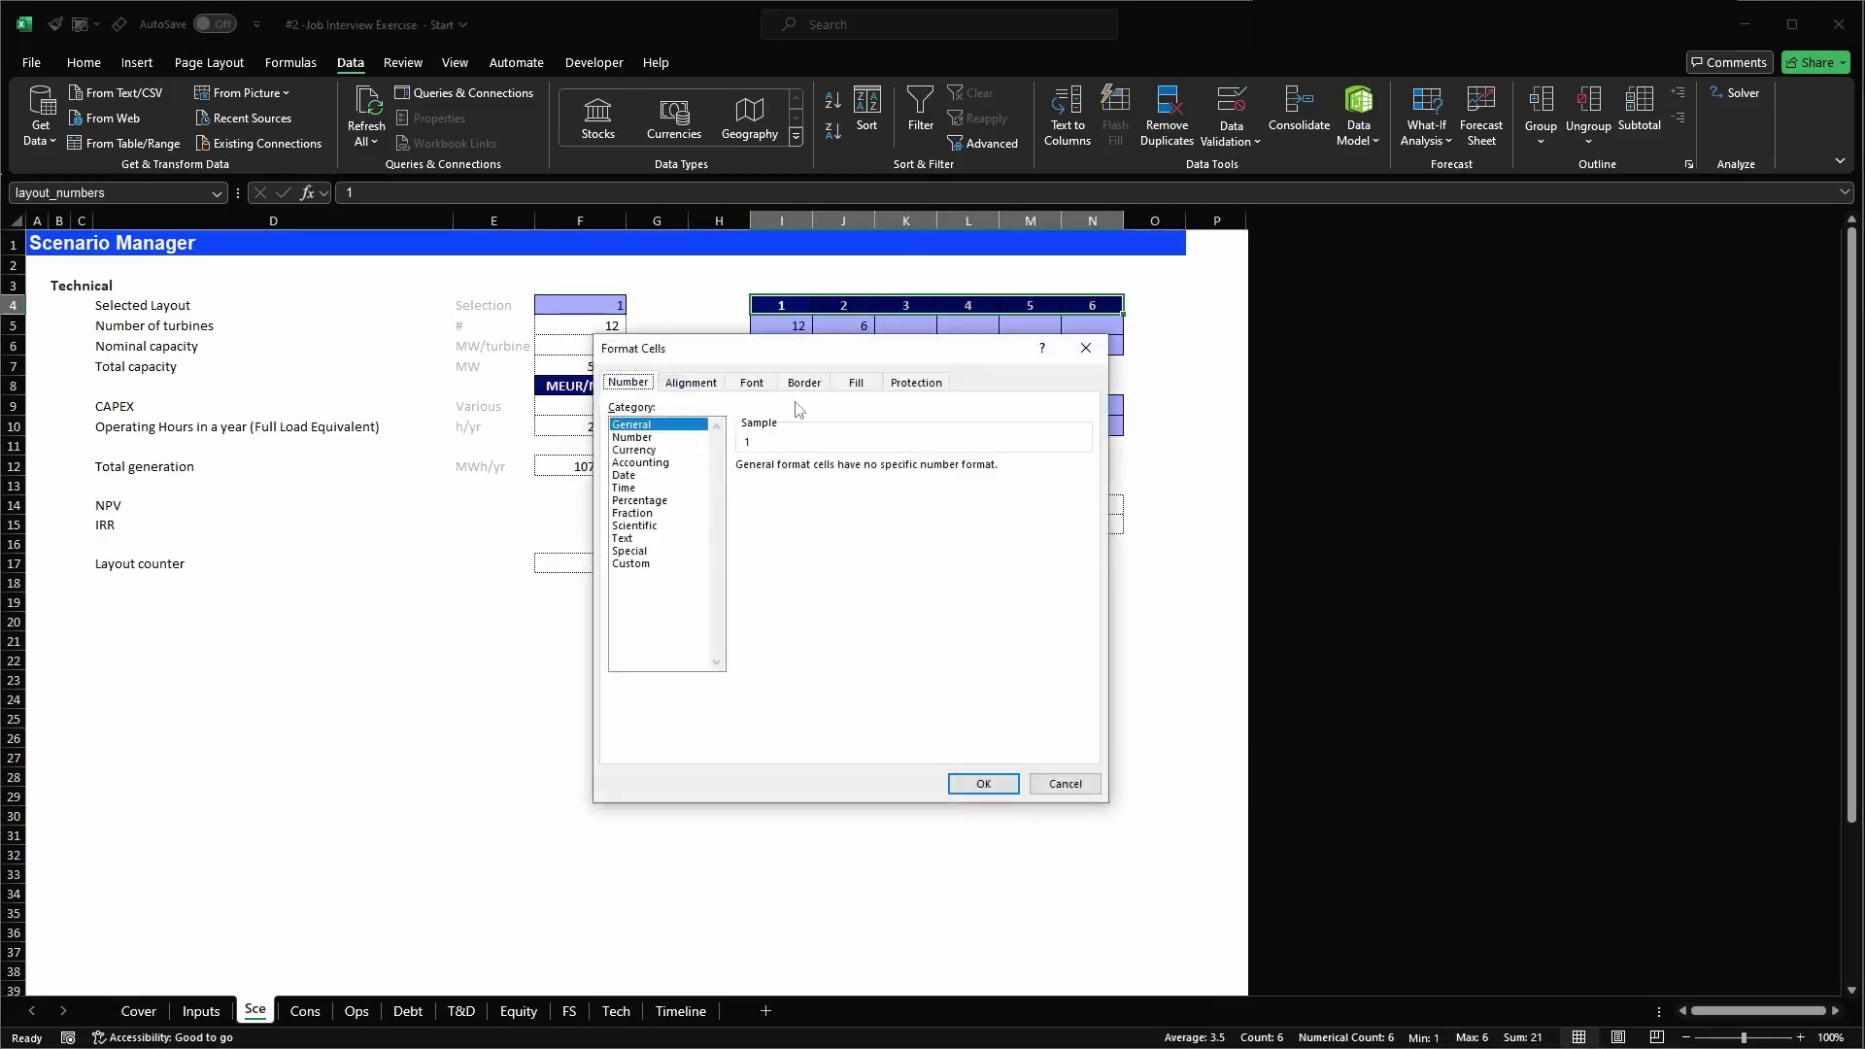
pyautogui.click(629, 563)
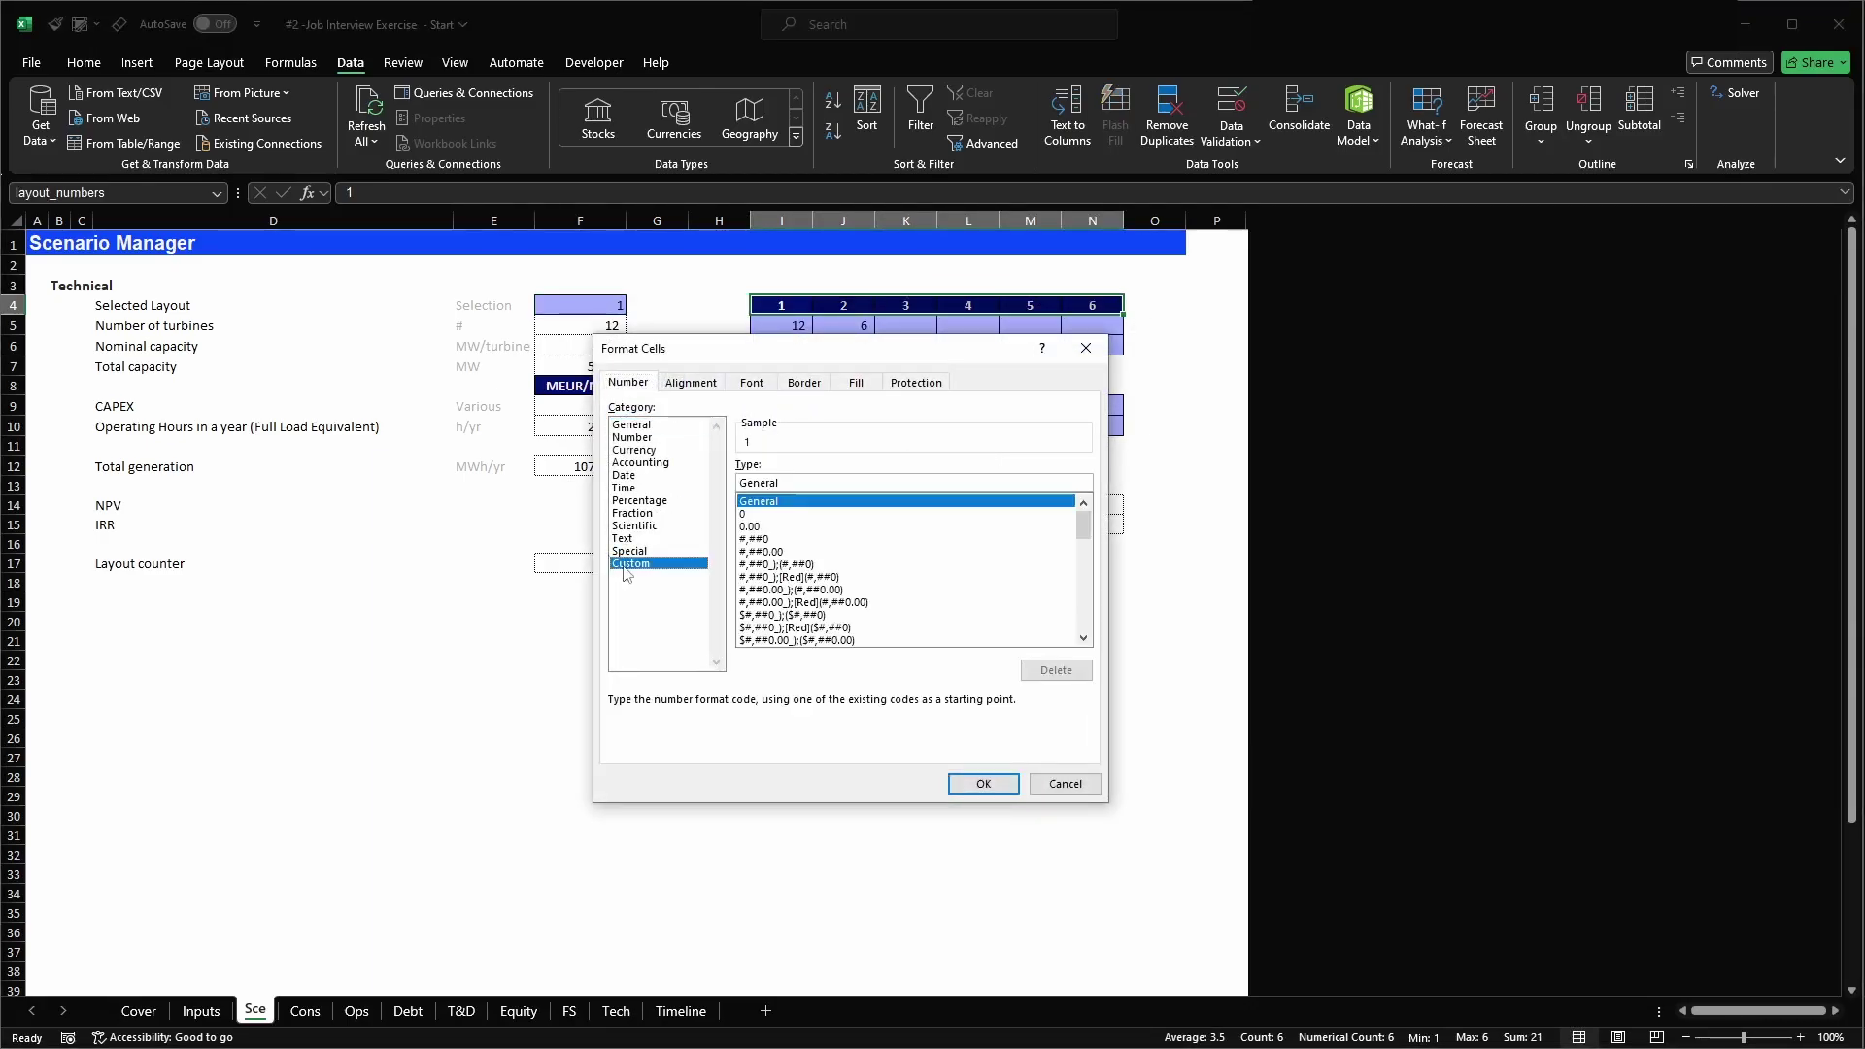
pyautogui.click(749, 513)
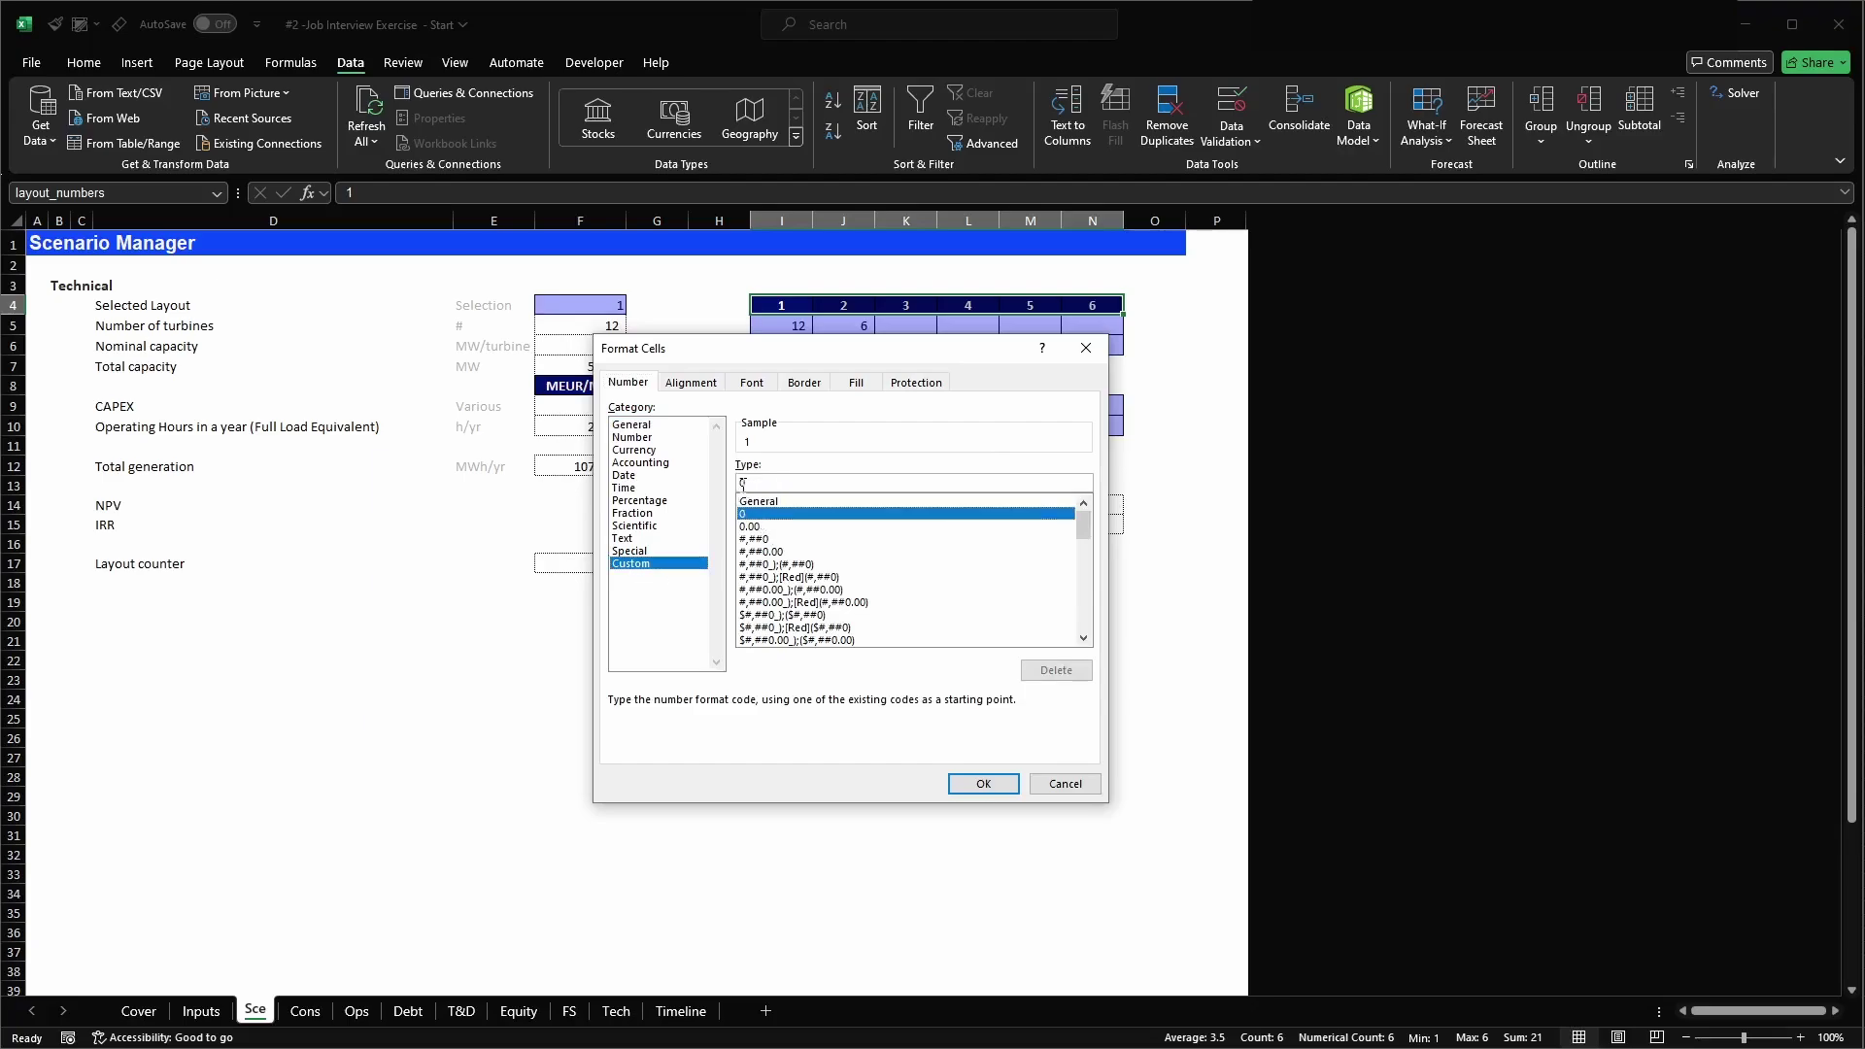
pyautogui.click(893, 489)
pyautogui.press('Home')
pyautogui.write('"')
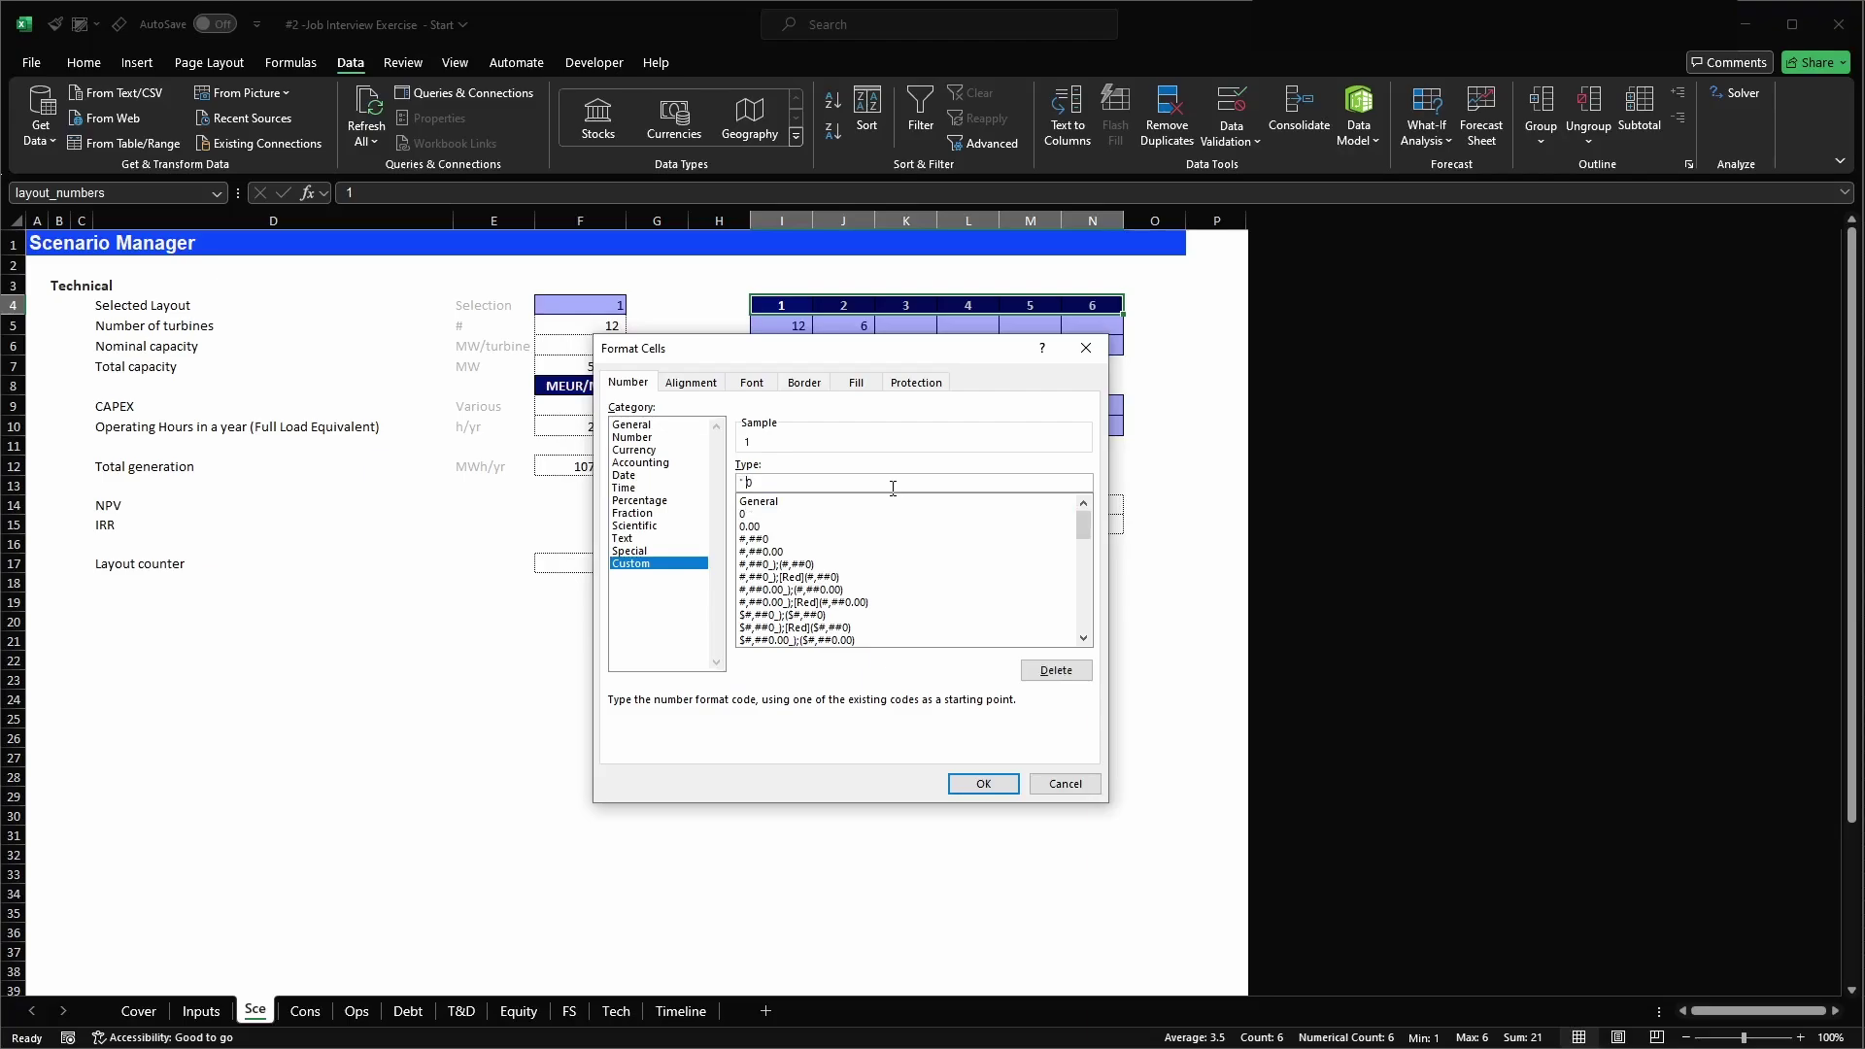
pyautogui.write('Layout"')
pyautogui.moveTo(779, 478); pyautogui.dragTo(731, 481)
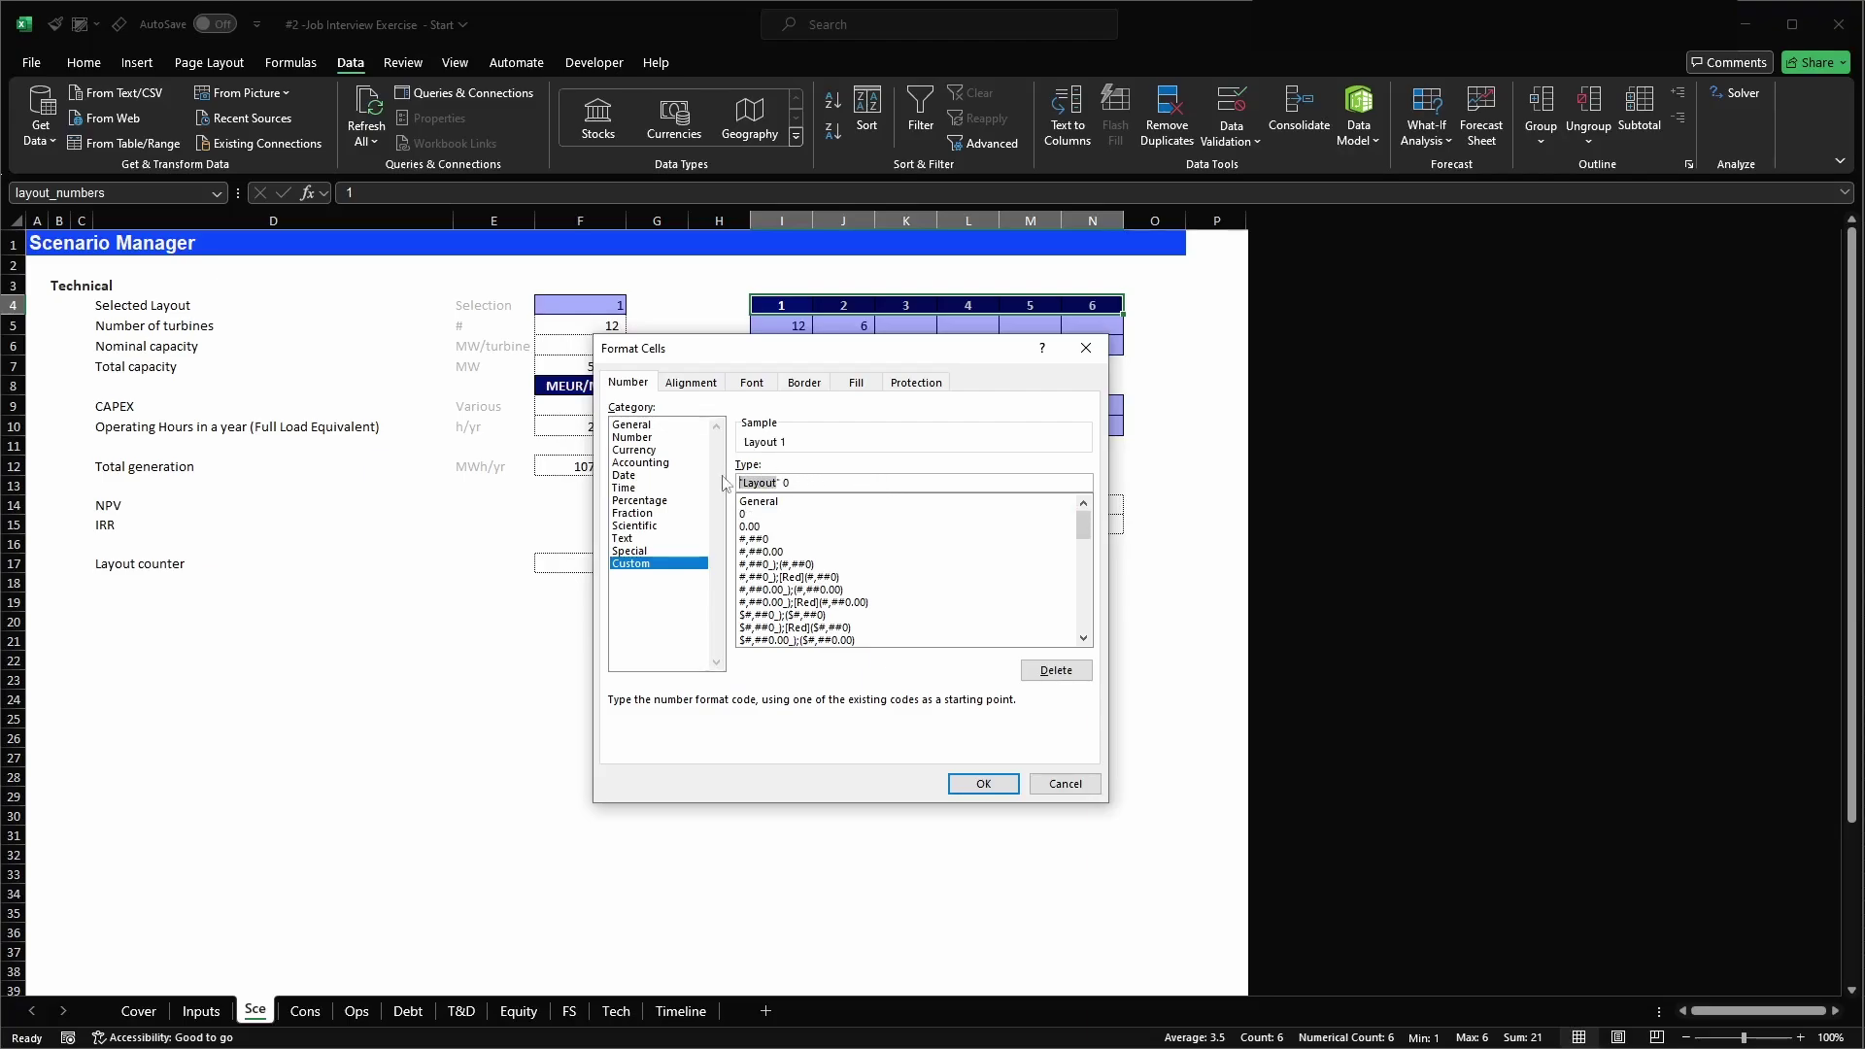
pyautogui.click(983, 784)
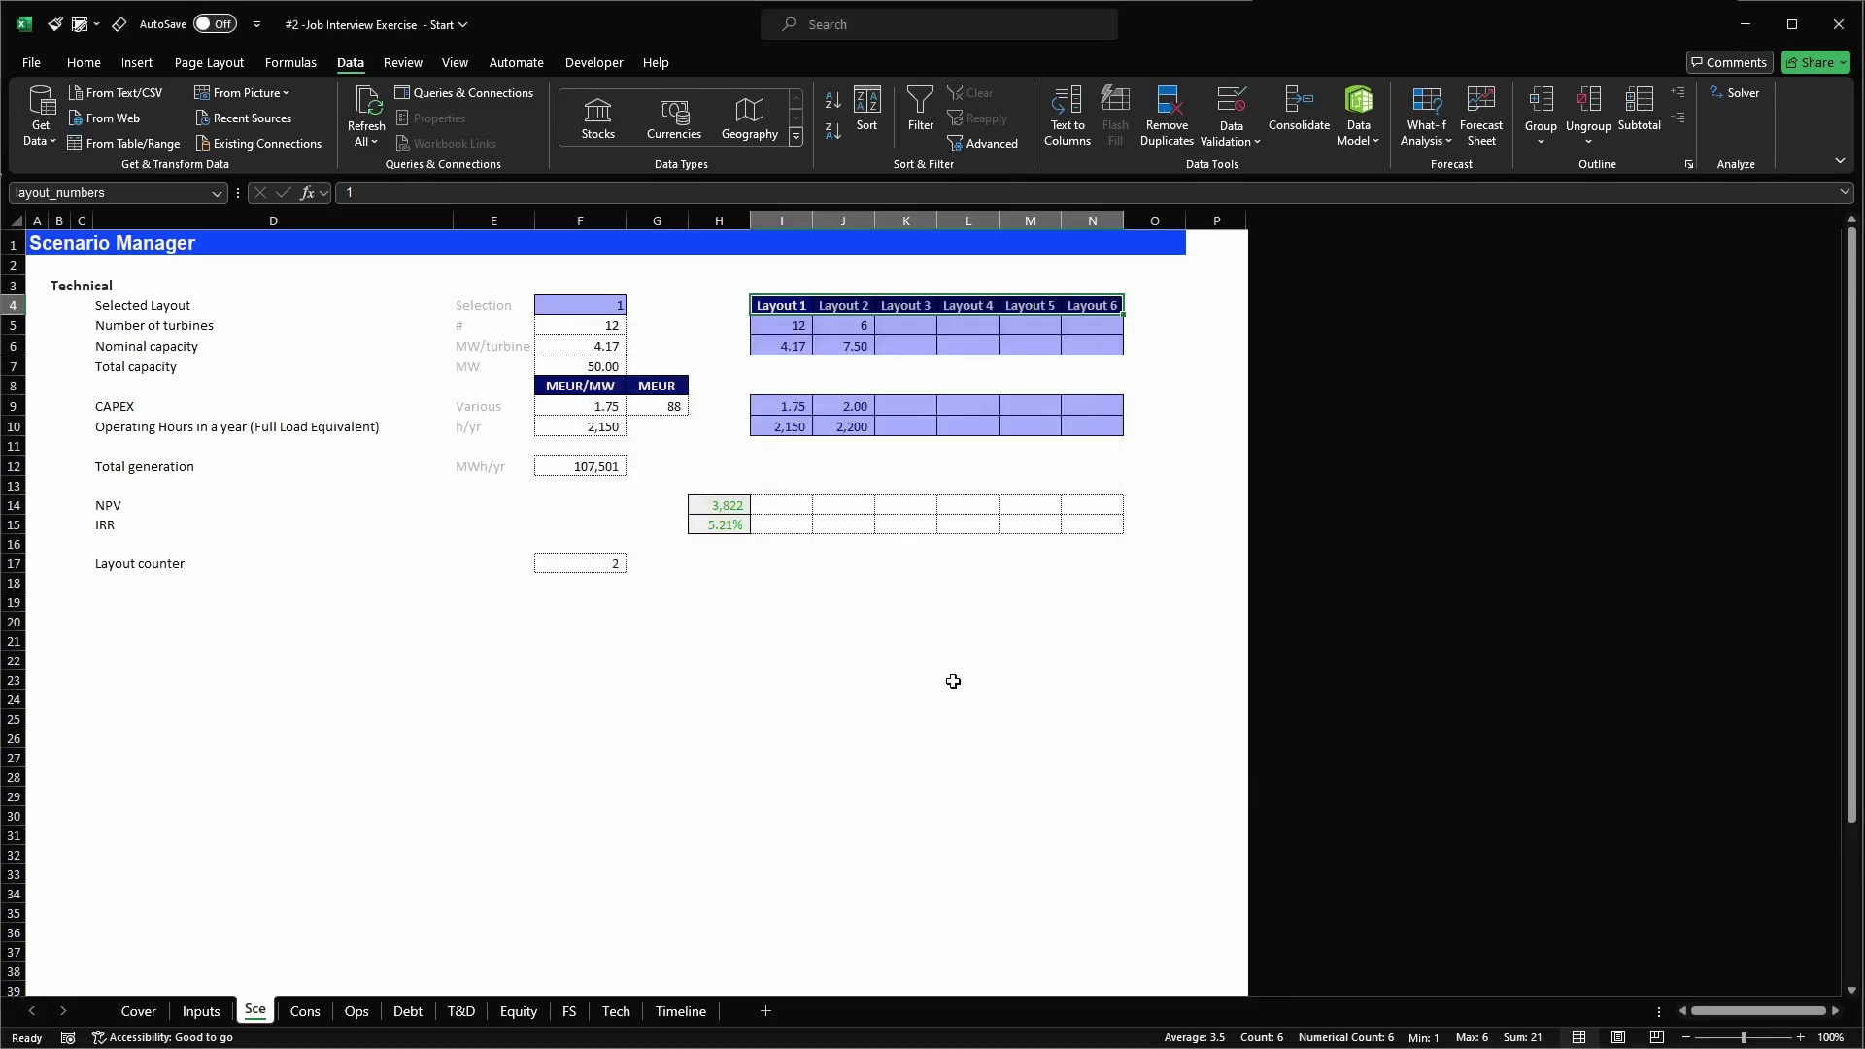
# - AutoFit the widths of columns I to N to their contents
pyautogui.hotkey('ctrl', 'space')
pyautogui.hotkey('alt', 'o')
pyautogui.press('c')
pyautogui.press('a')
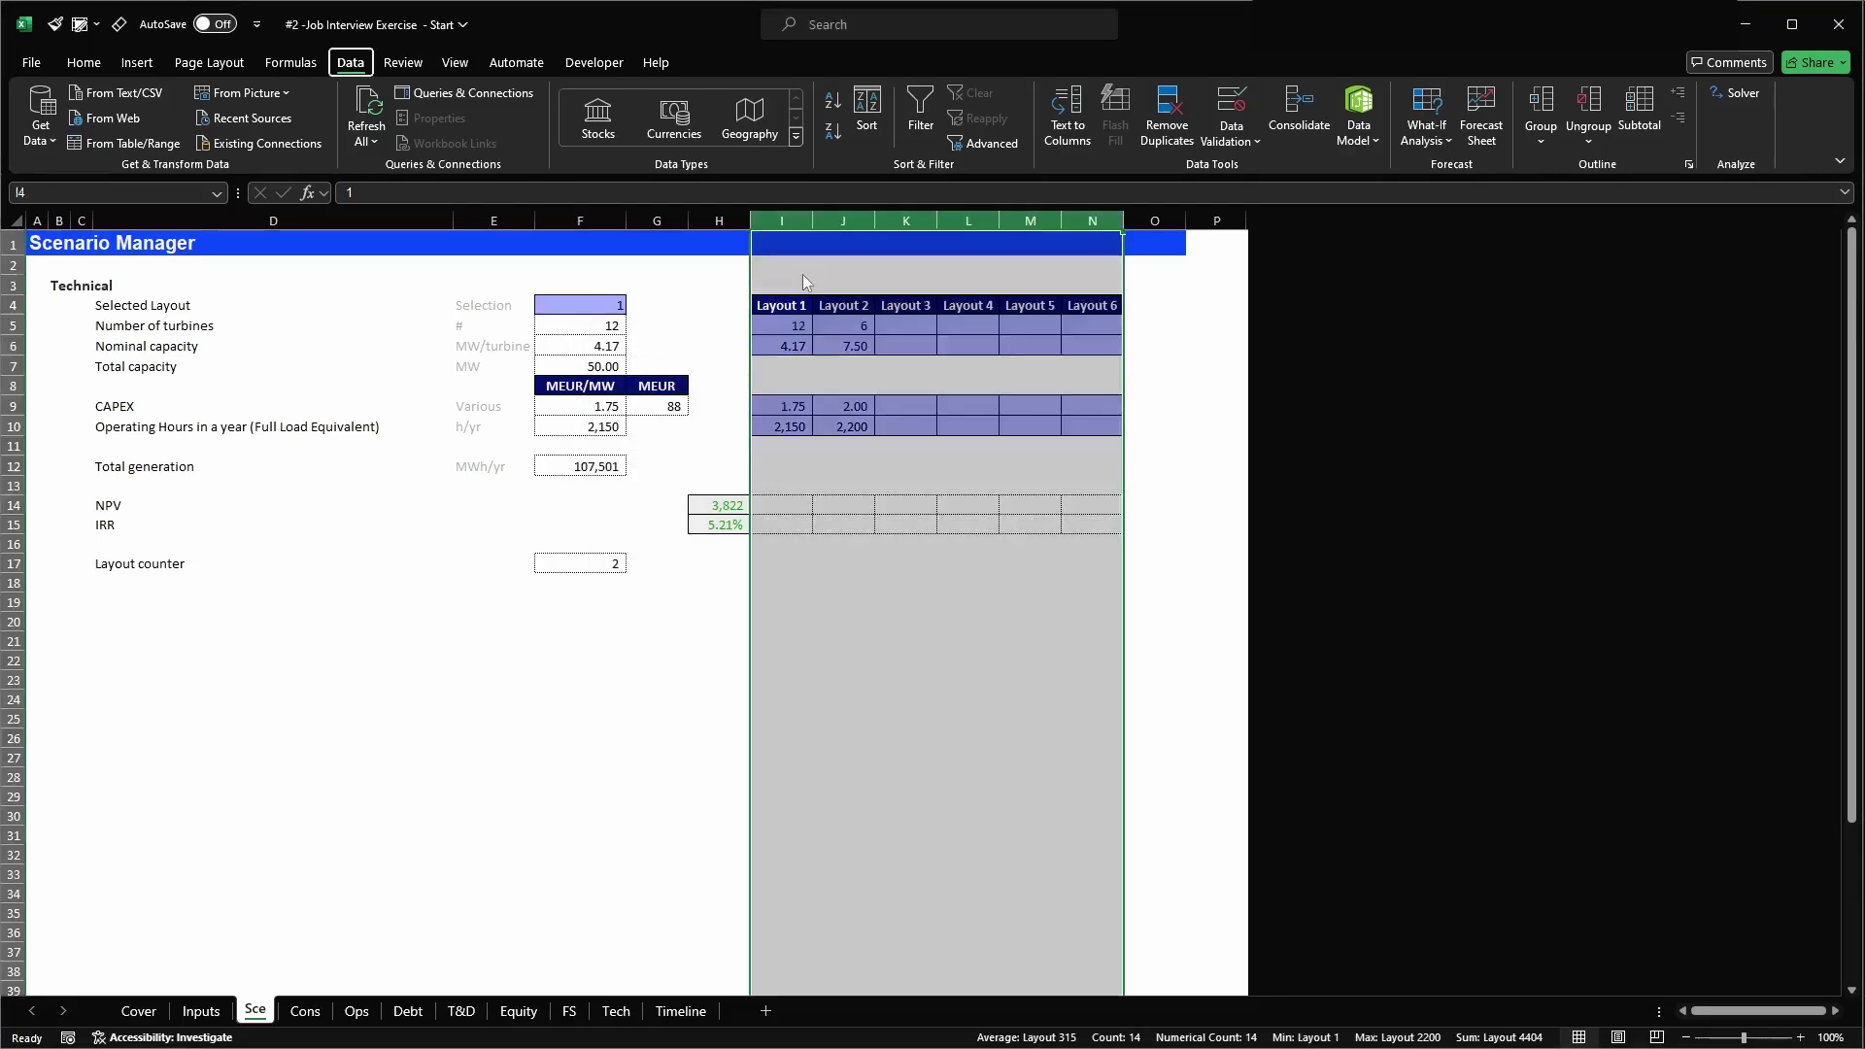
# - Examine the heading cells I4:N4 and the underlying value stored in I4
pyautogui.press('Left')
pyautogui.press('Right')
pyautogui.hotkey('shift', 'Right')
pyautogui.hotkey('shift', 'Right')
pyautogui.hotkey('shift', 'Right')
pyautogui.hotkey('shift', 'Right')
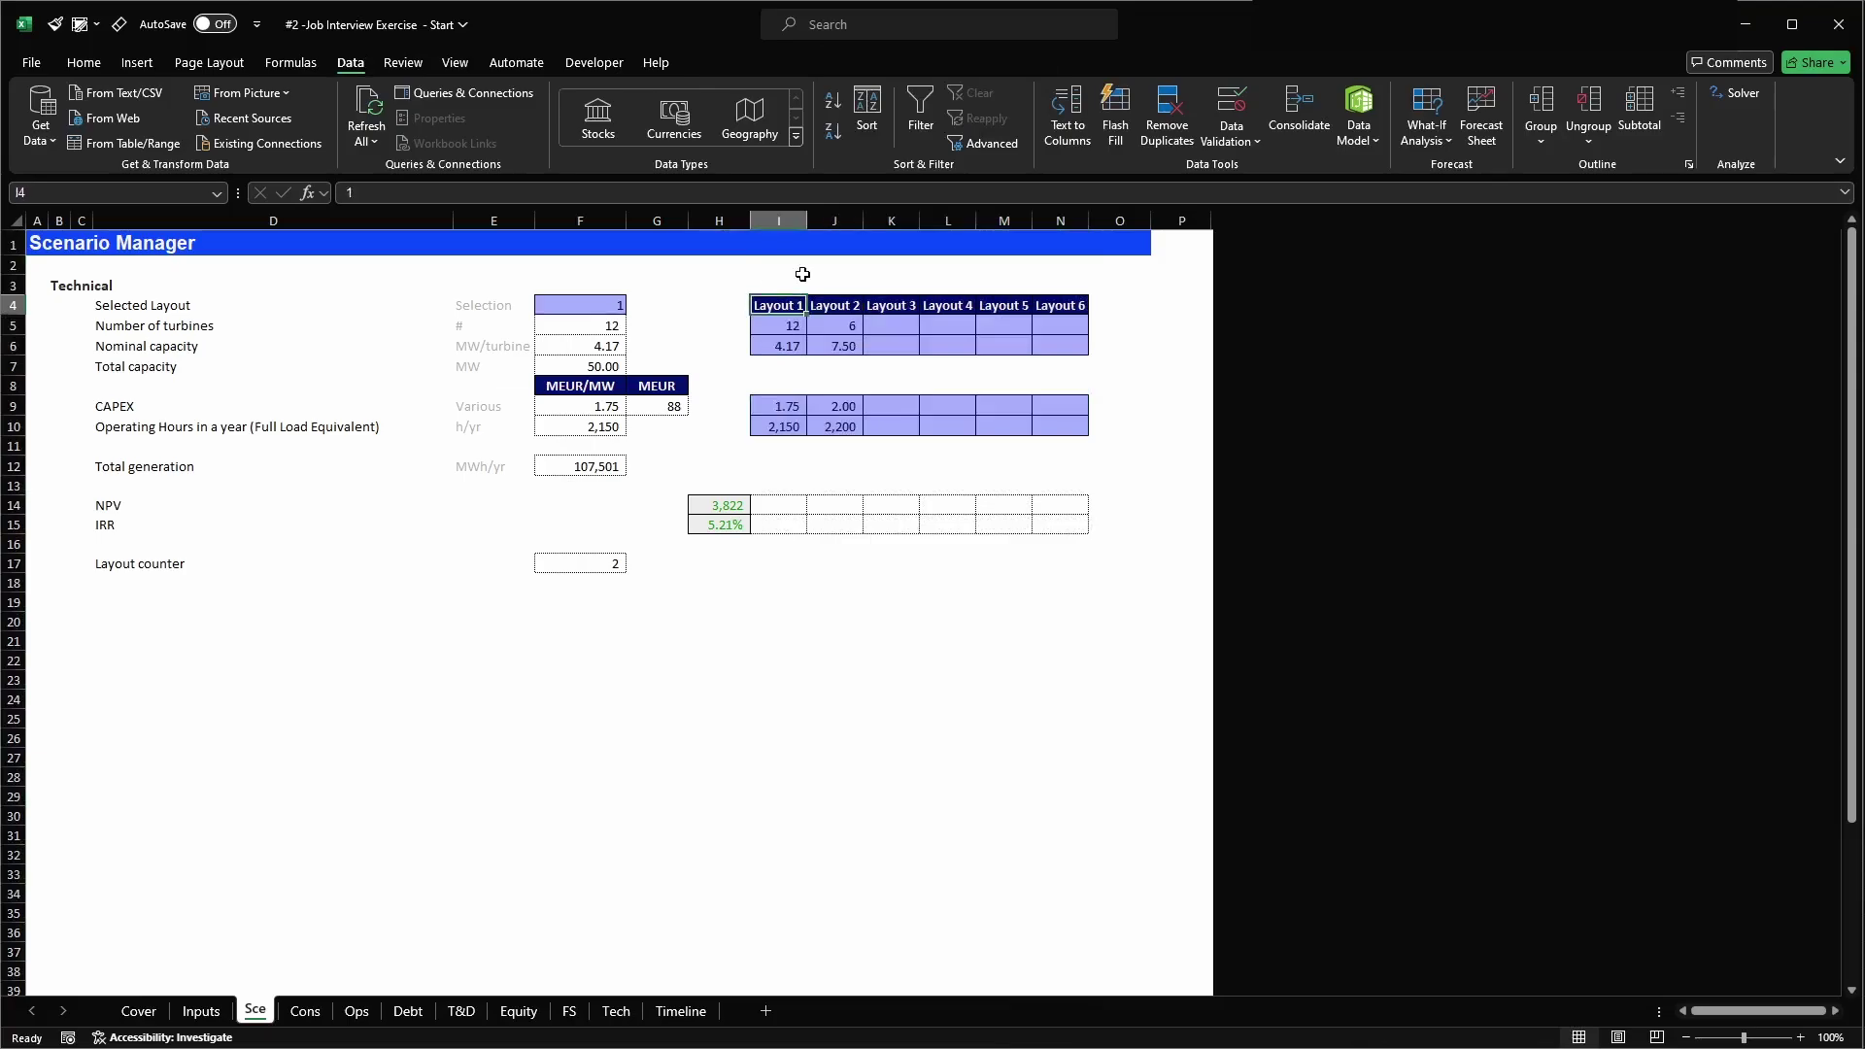
pyautogui.hotkey('shift', 'Right')
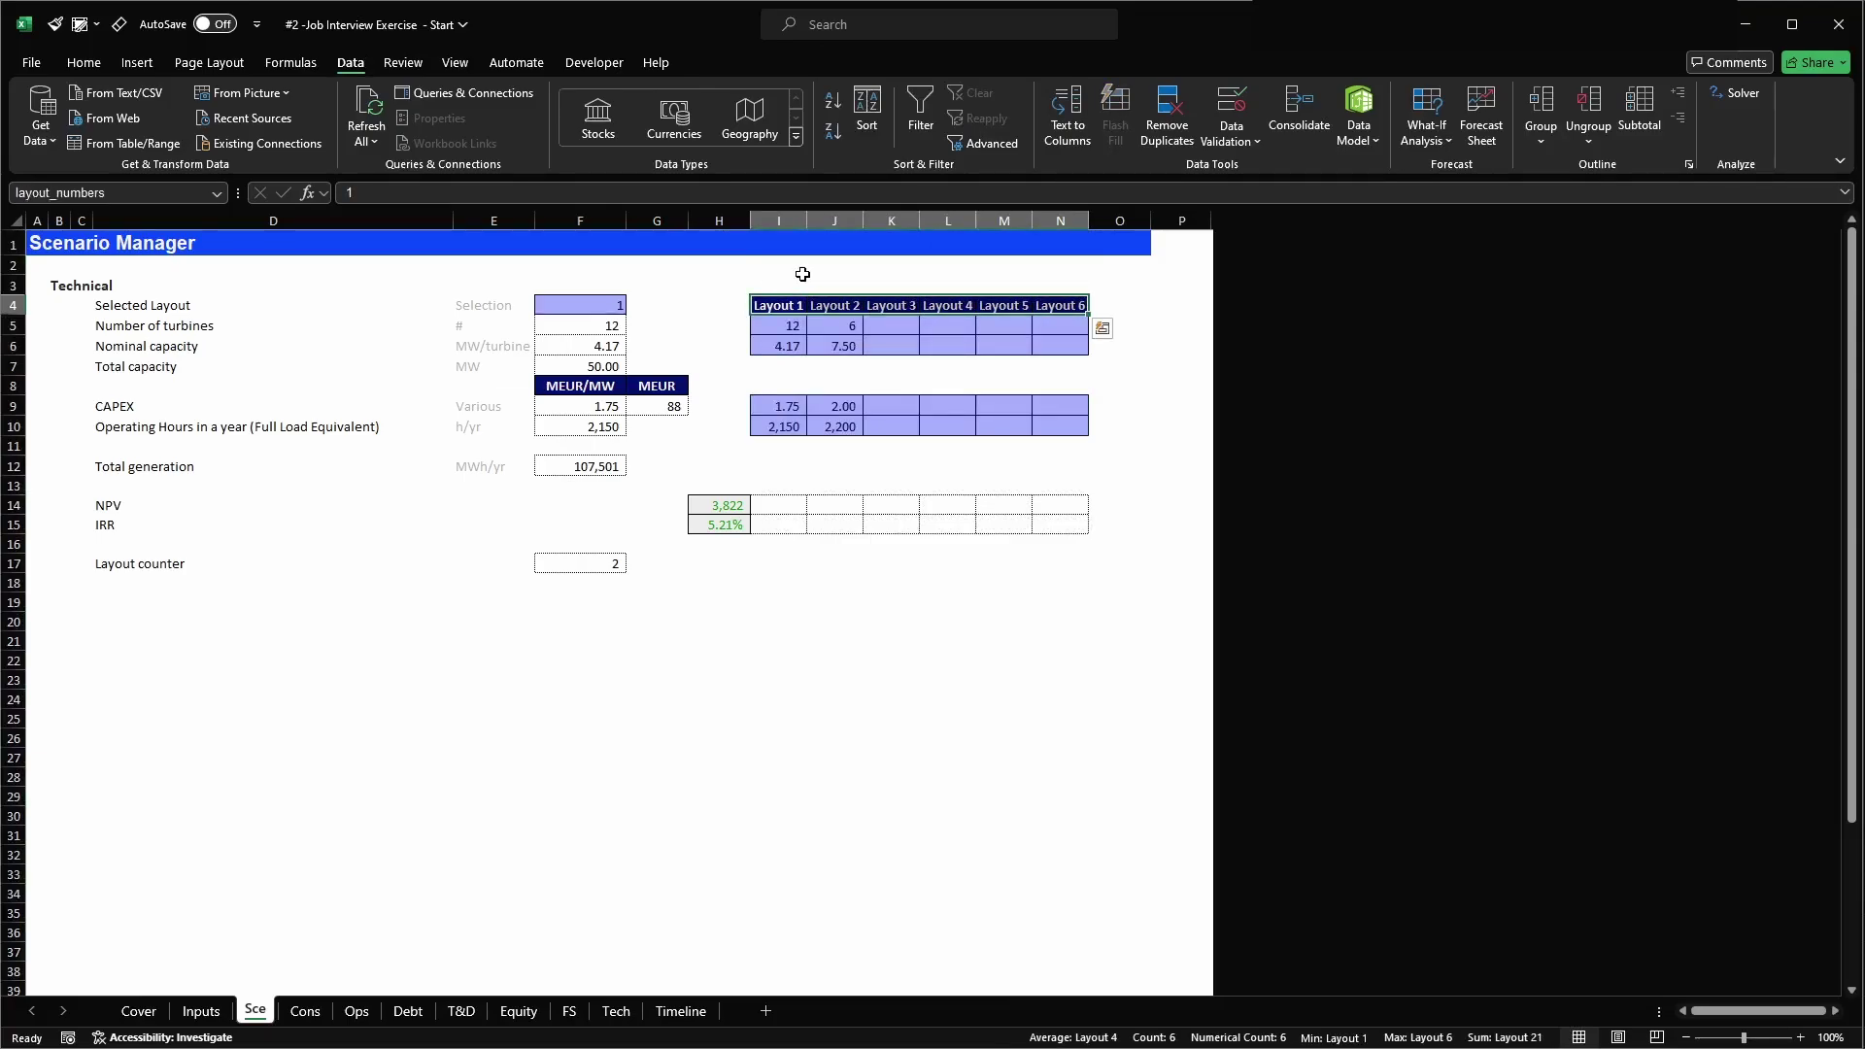
pyautogui.press('Left')
pyautogui.press('Right')
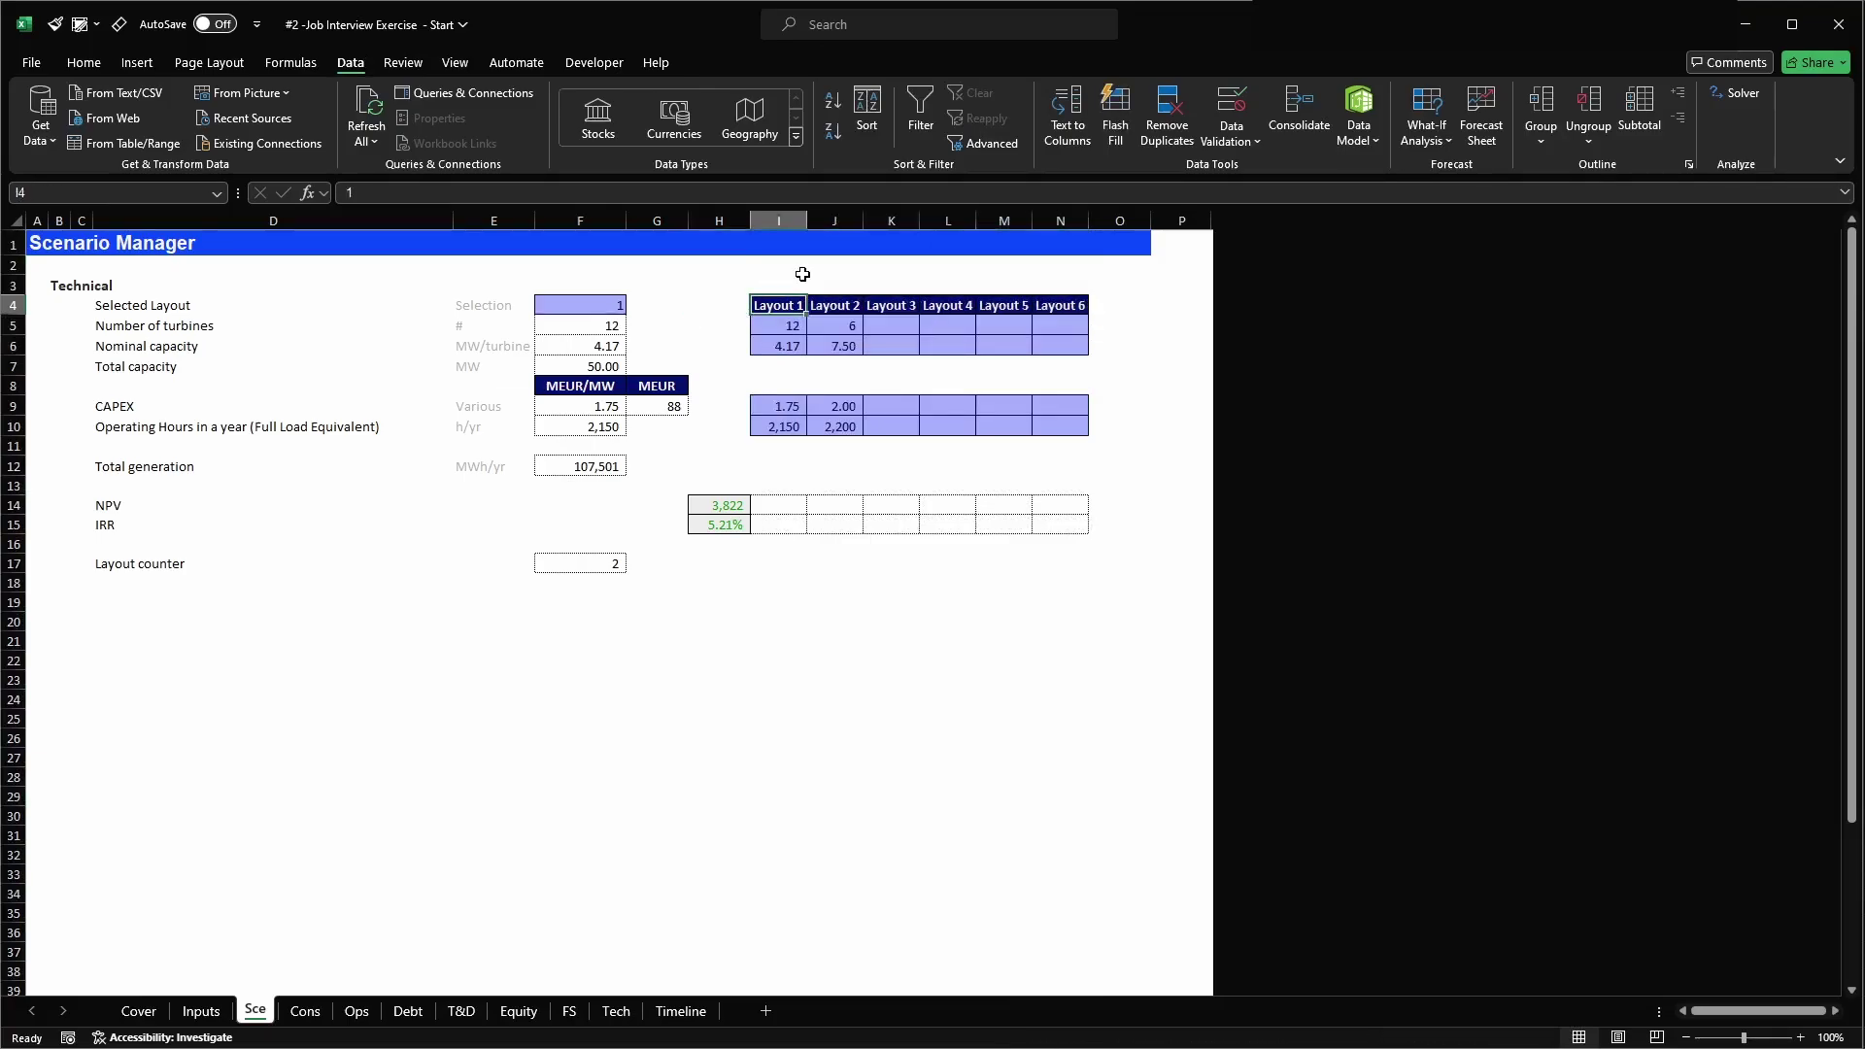
pyautogui.click(350, 190)
pyautogui.click(757, 282)
# - Enter the test formula =I4+J4 in I3 above the layout headings and clear it again
pyautogui.write('=')
pyautogui.press('Down')
pyautogui.write('+')
pyautogui.press('Right')
pyautogui.press('Down')
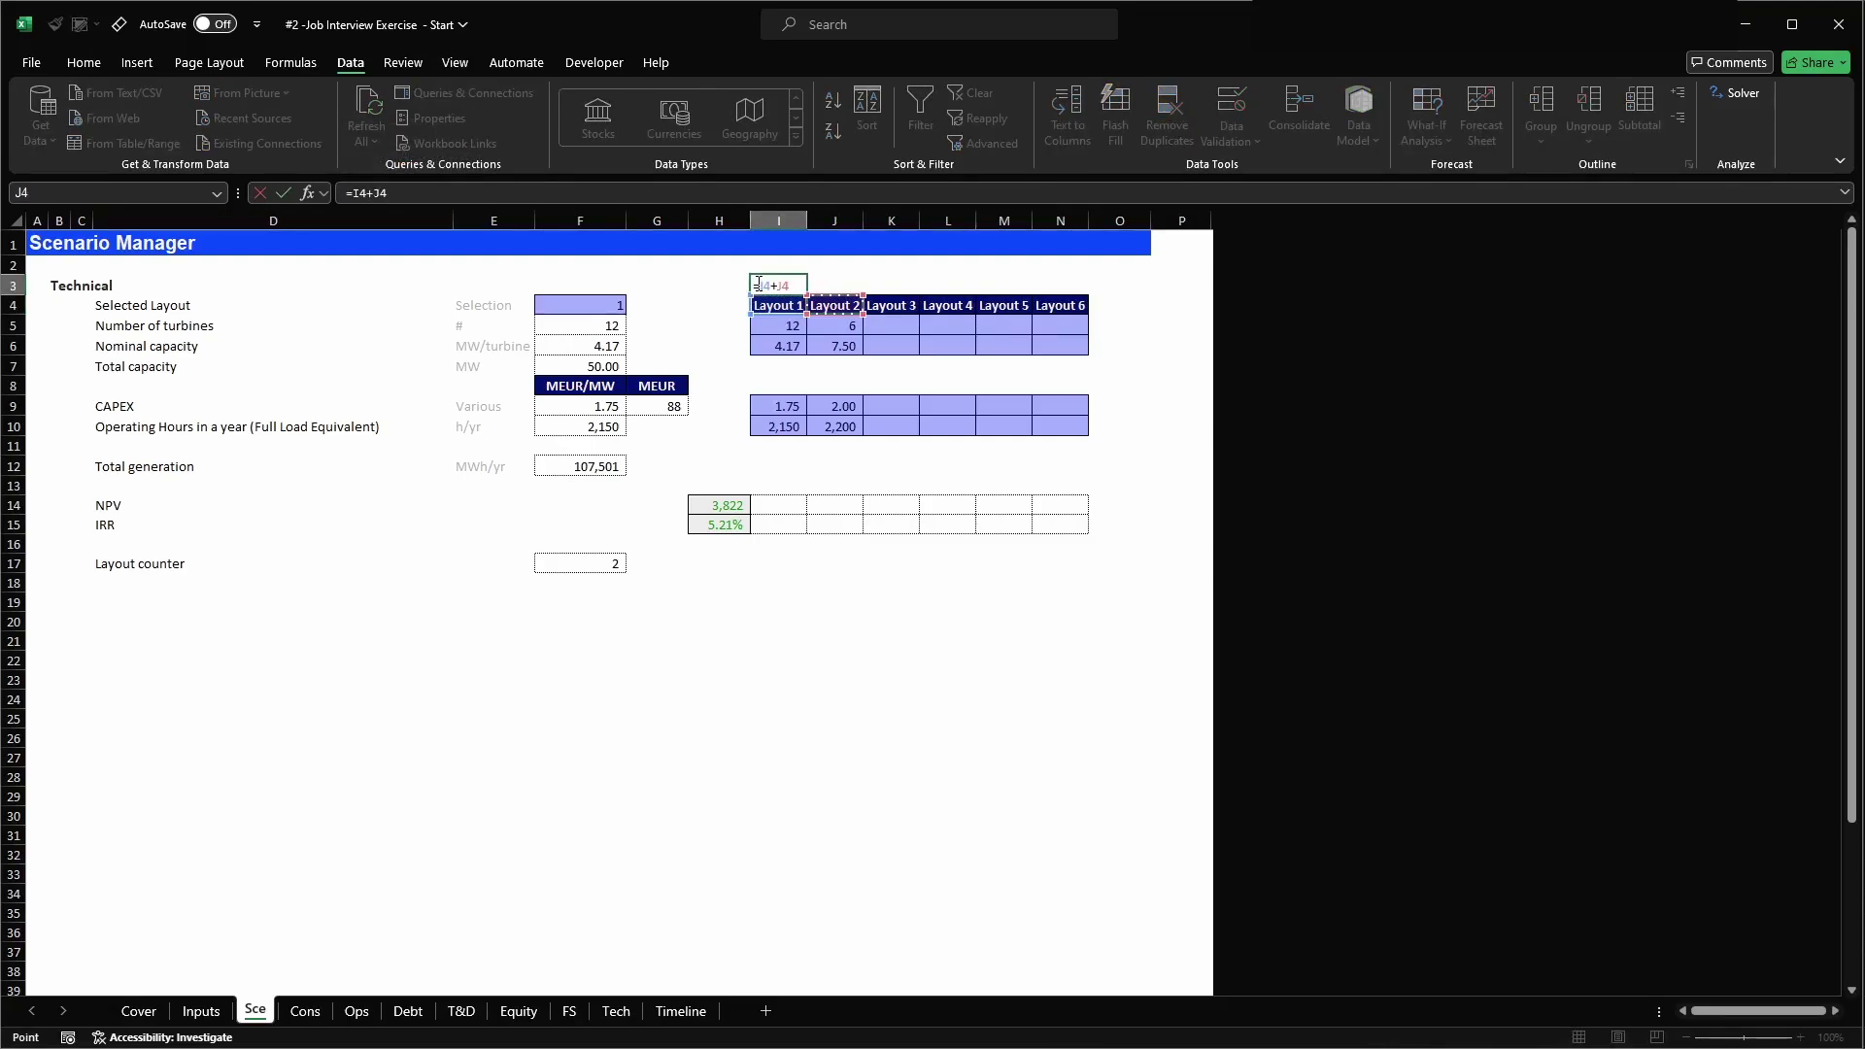
pyautogui.press('Return')
pyautogui.press('Up')
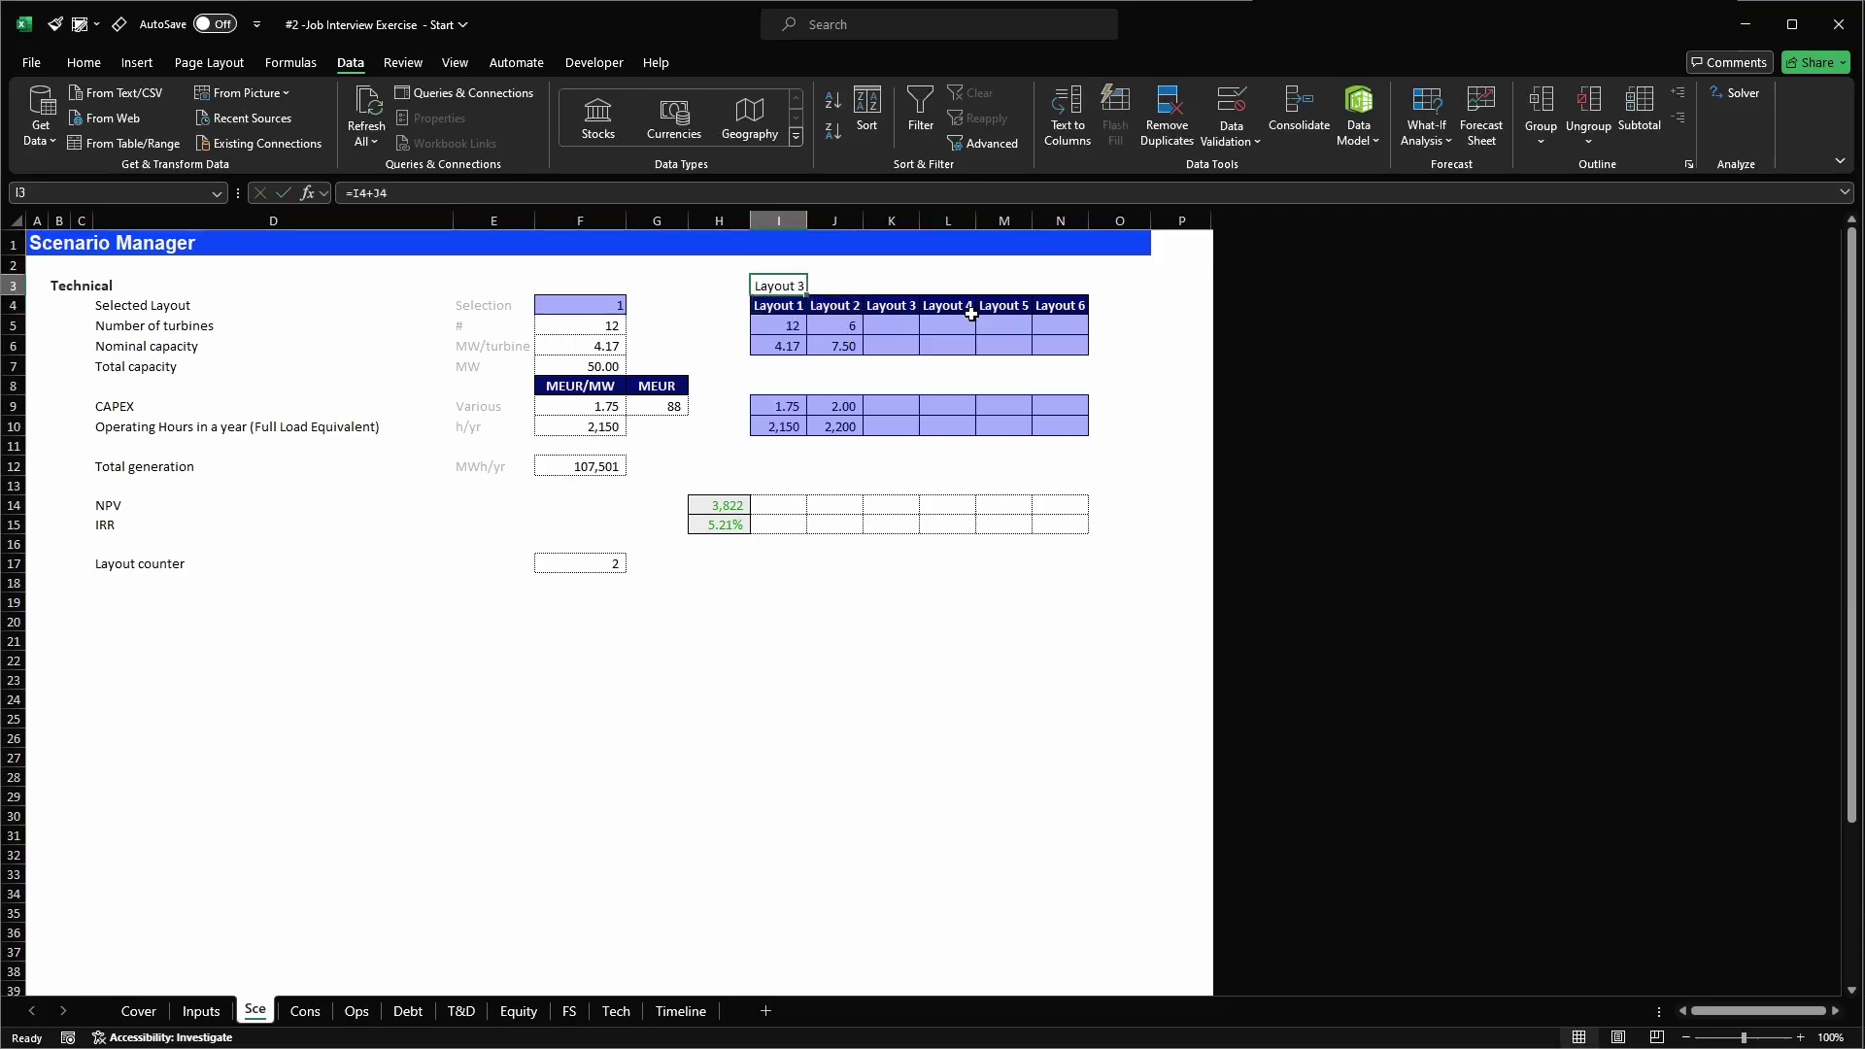
pyautogui.press('Delete')
# - Examine the options offered by the selected layout list in F4 without changing the choice
pyautogui.press('Down')
pyautogui.press('Right')
pyautogui.press('Left')
pyautogui.press('Left')
pyautogui.press('Left')
pyautogui.press('Right')
pyautogui.press('Right')
pyautogui.press('Left')
pyautogui.press('Left')
pyautogui.press('Left')
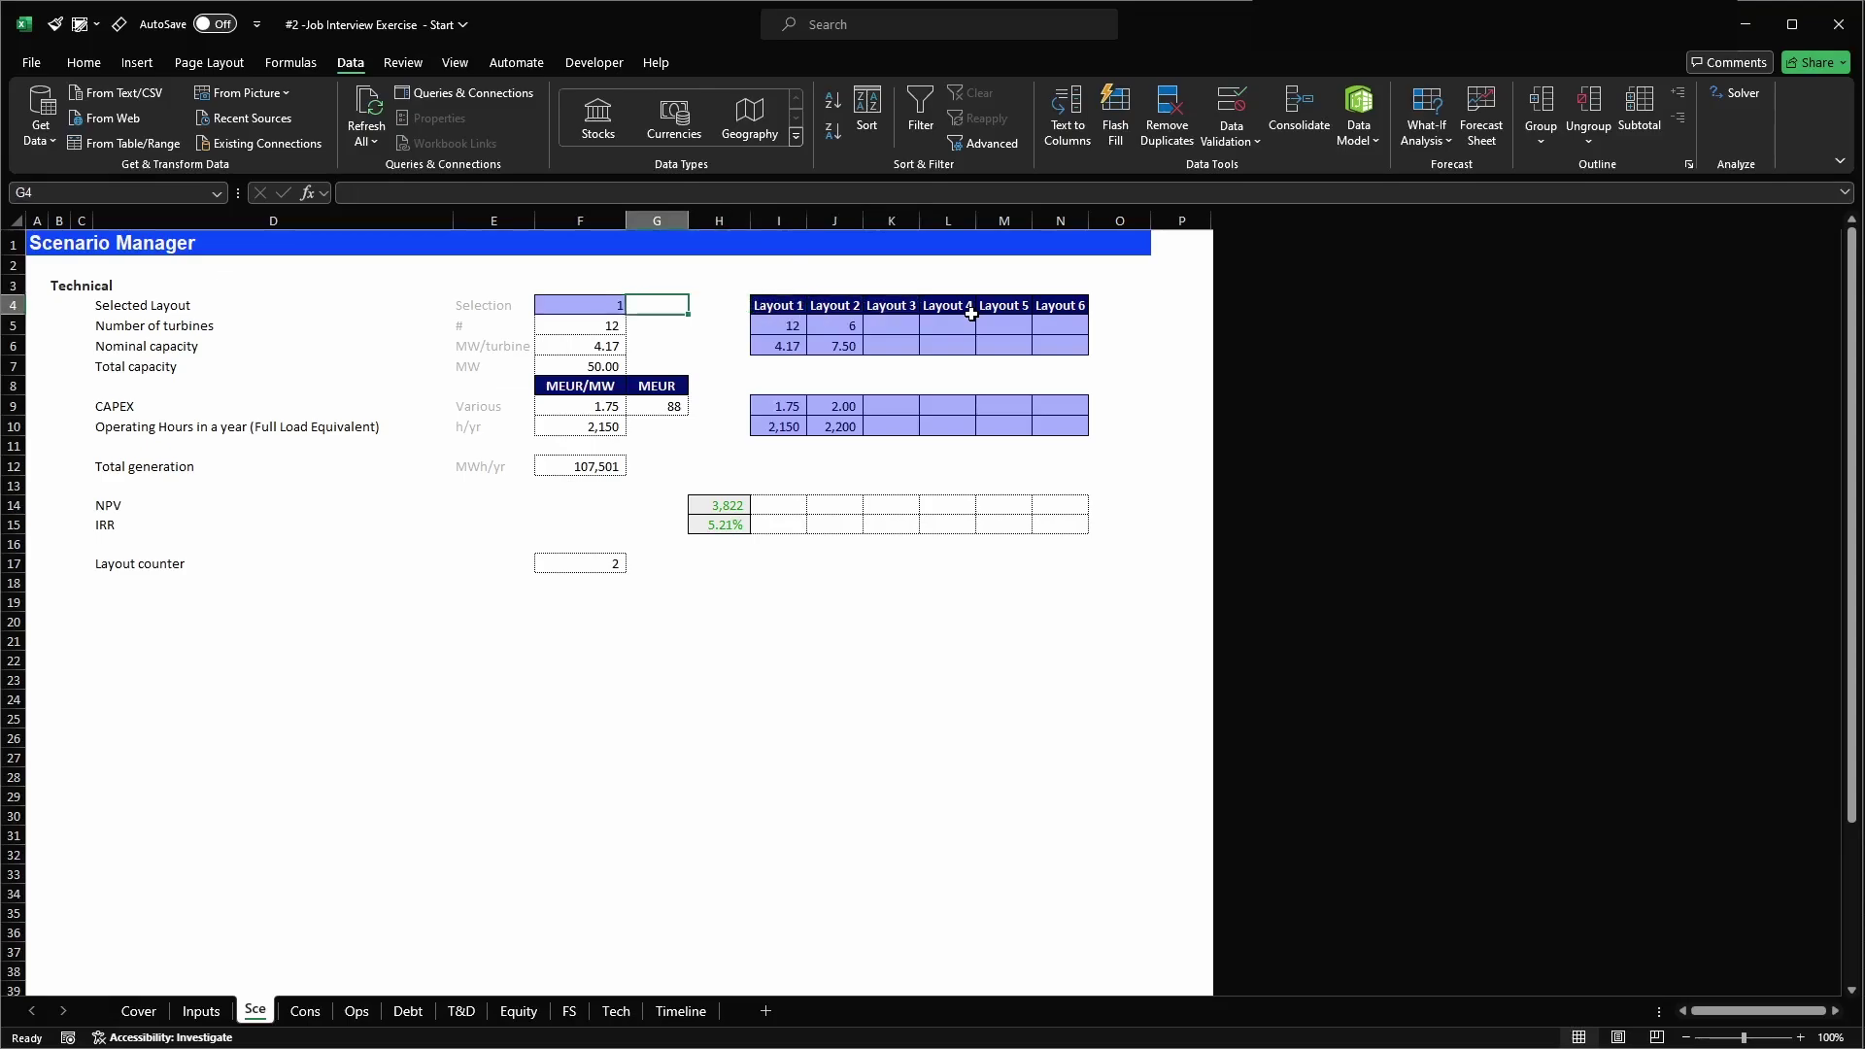
pyautogui.hotkey('alt', 'Down')
pyautogui.press('Down')
pyautogui.press('Down')
pyautogui.press('Down')
pyautogui.press('Down')
pyautogui.press('Down')
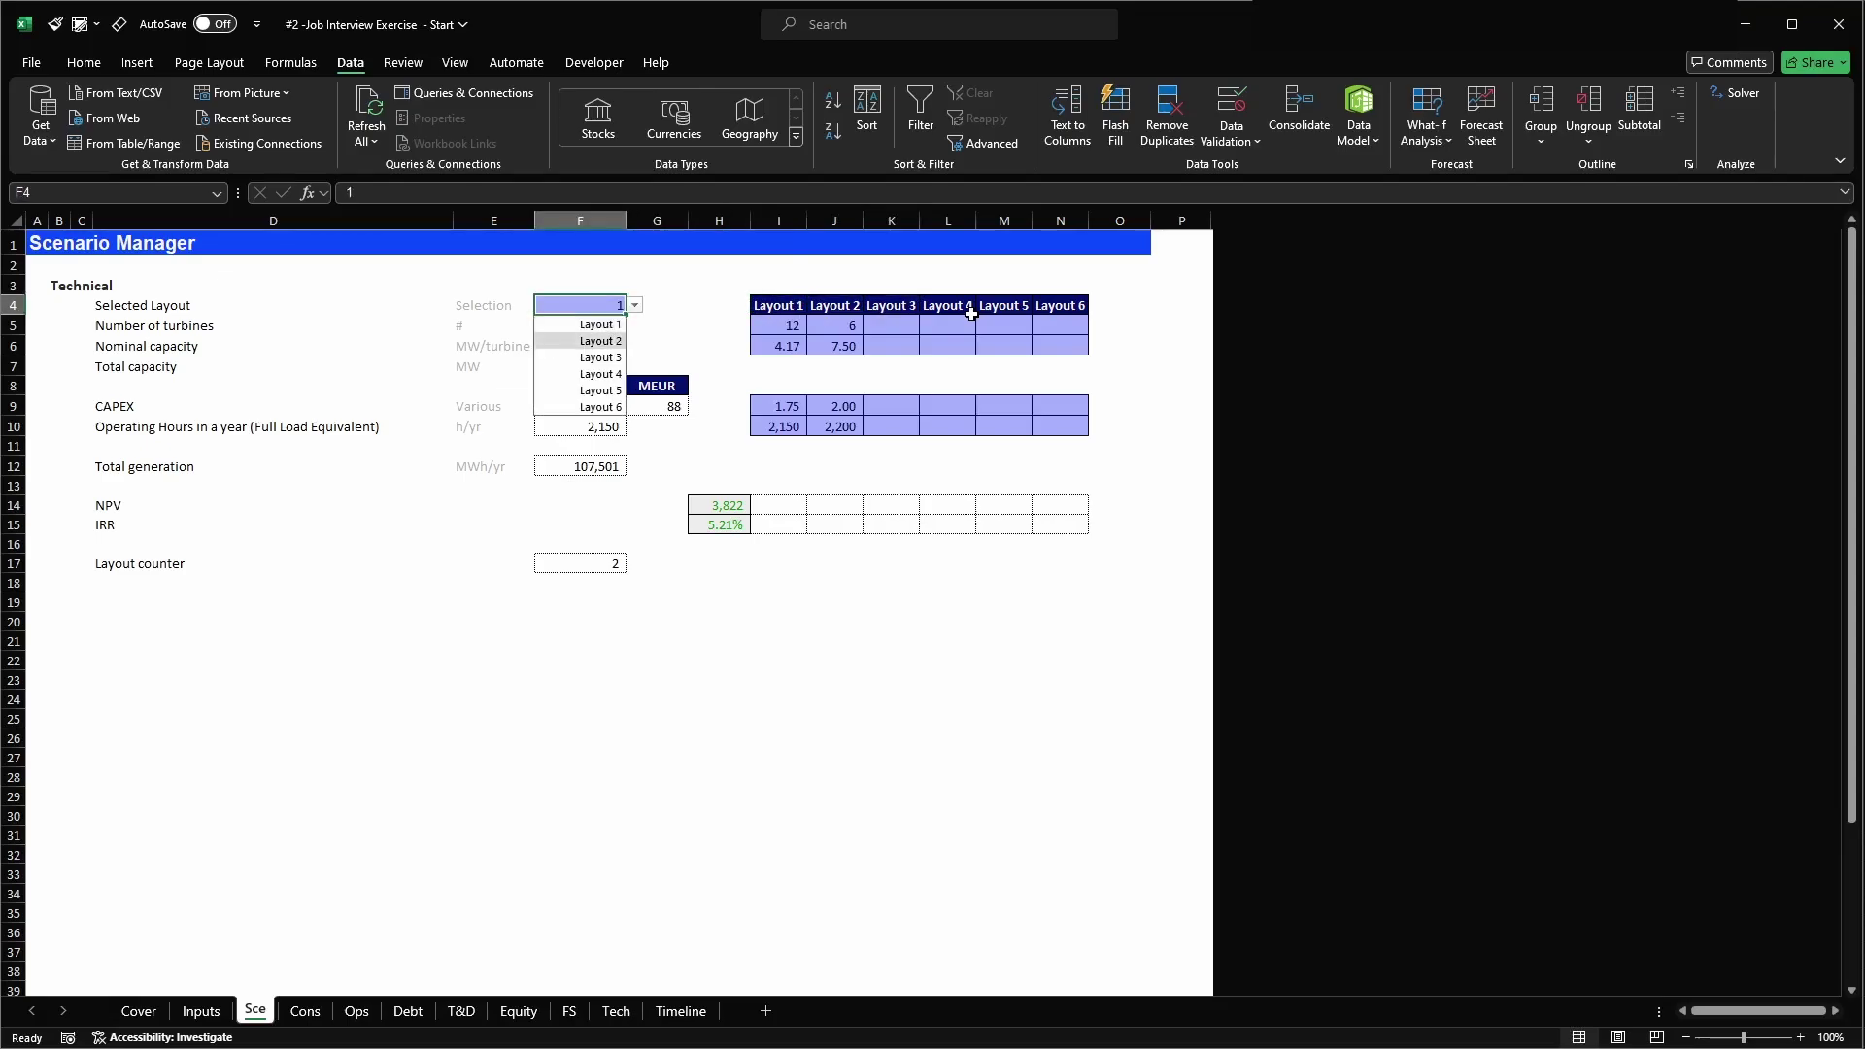
pyautogui.press('Up')
pyautogui.press('Up')
pyautogui.press('Up')
pyautogui.press('Up')
pyautogui.press('Up')
pyautogui.press('Escape')
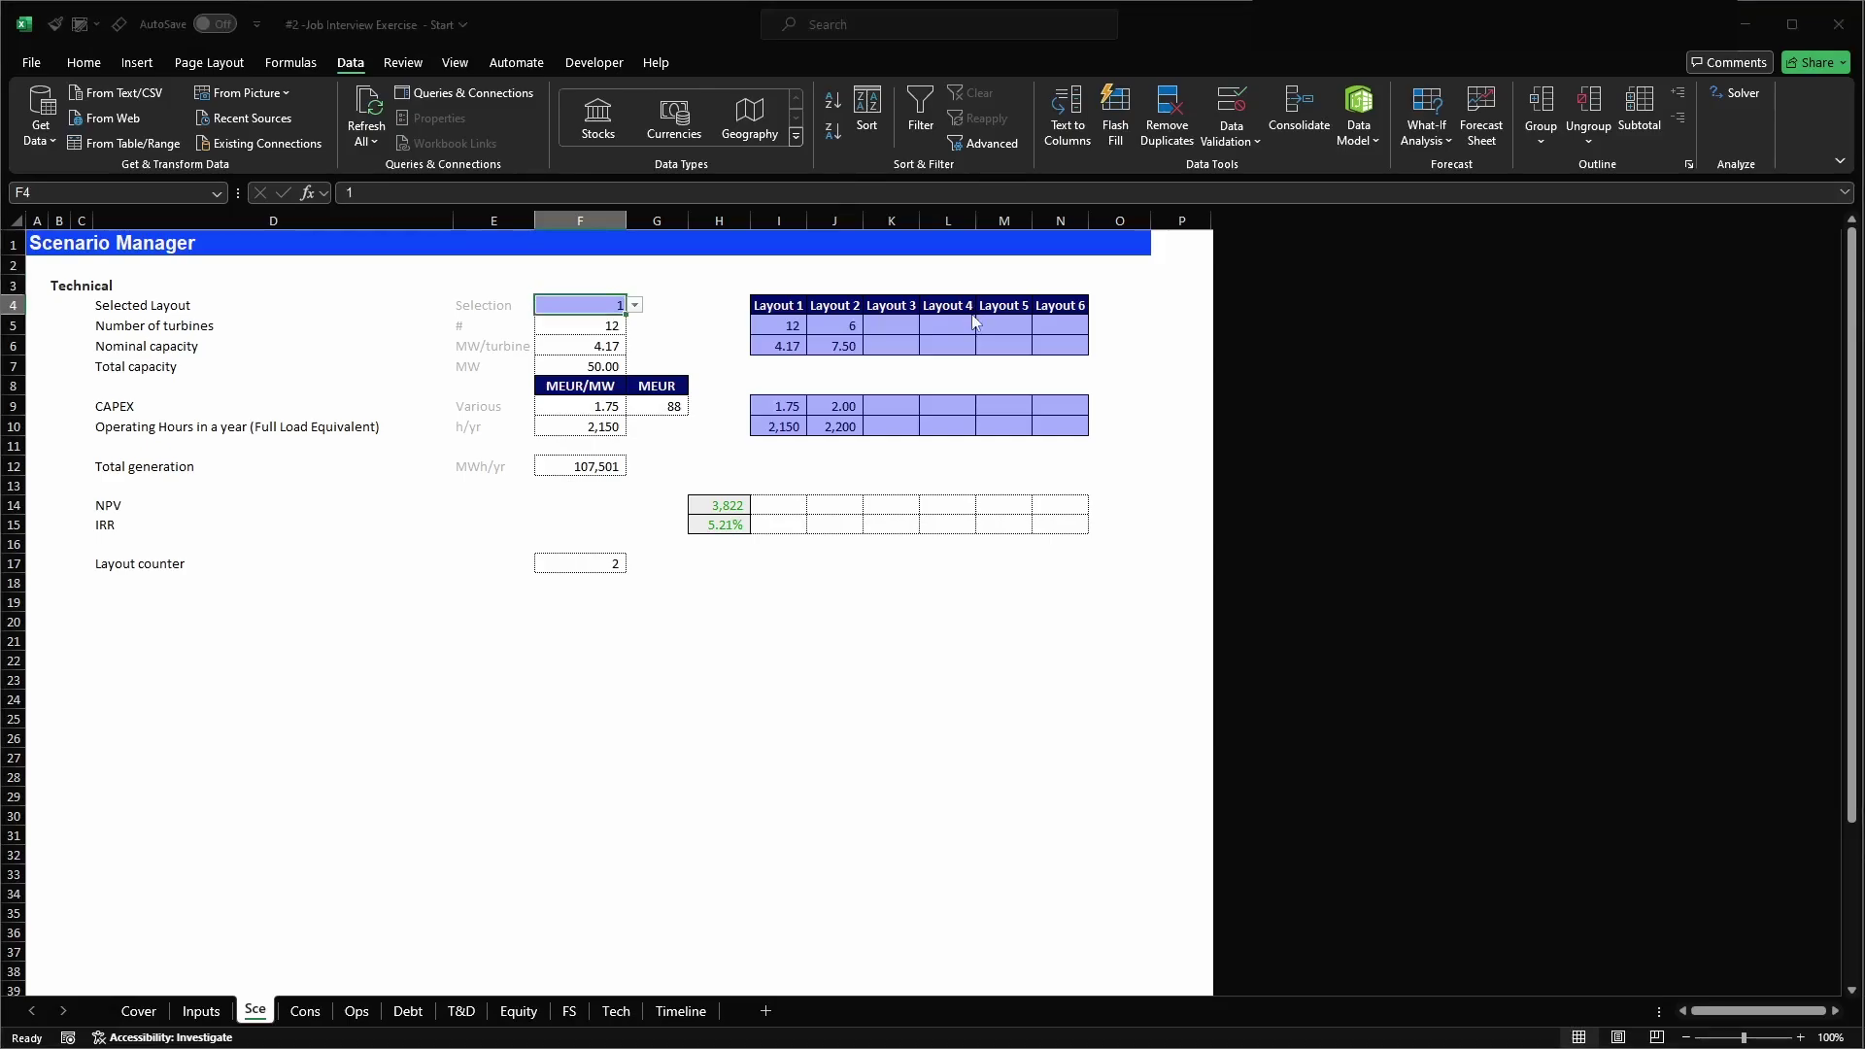
# - Apply the existing custom number format "Layout" 0 to the selected layout cell F4
pyautogui.hotkey('ctrl', '1')
pyautogui.click(668, 564)
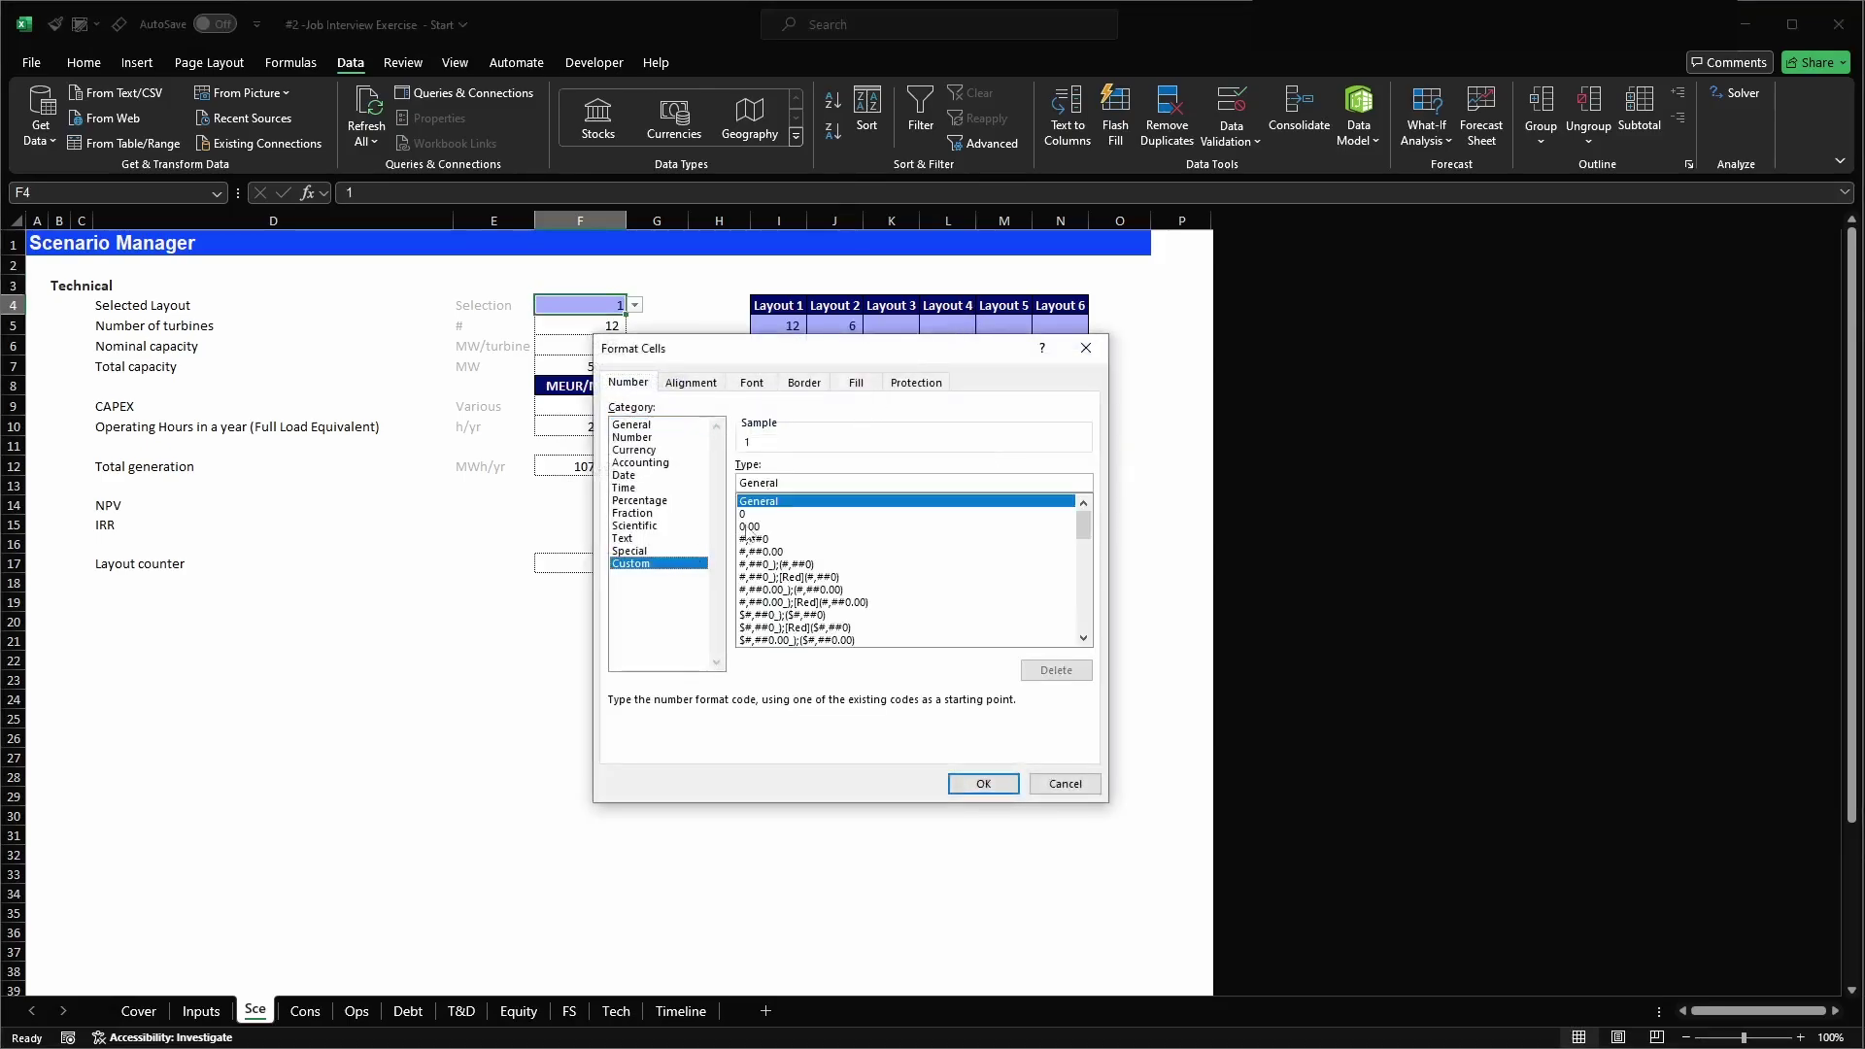
pyautogui.click(748, 514)
pyautogui.moveTo(1086, 531); pyautogui.dragTo(1084, 618)
pyautogui.click(761, 577)
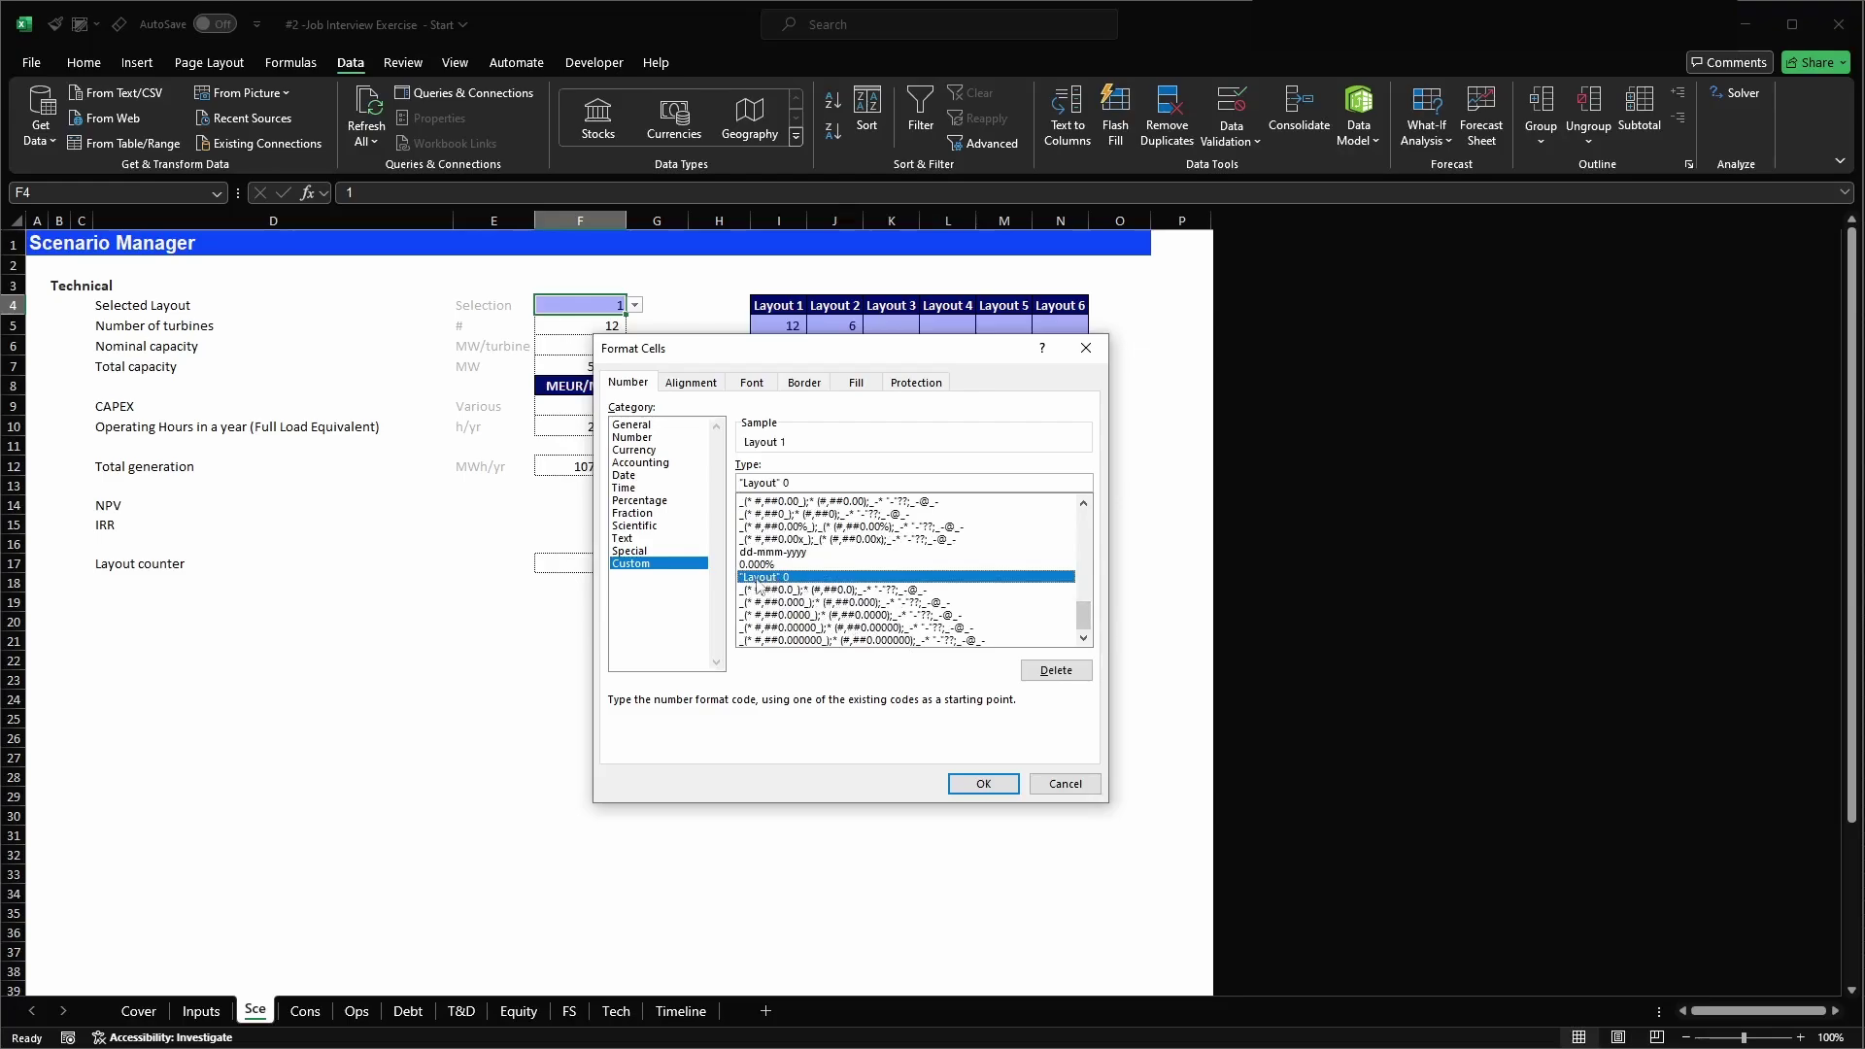
pyautogui.click(976, 779)
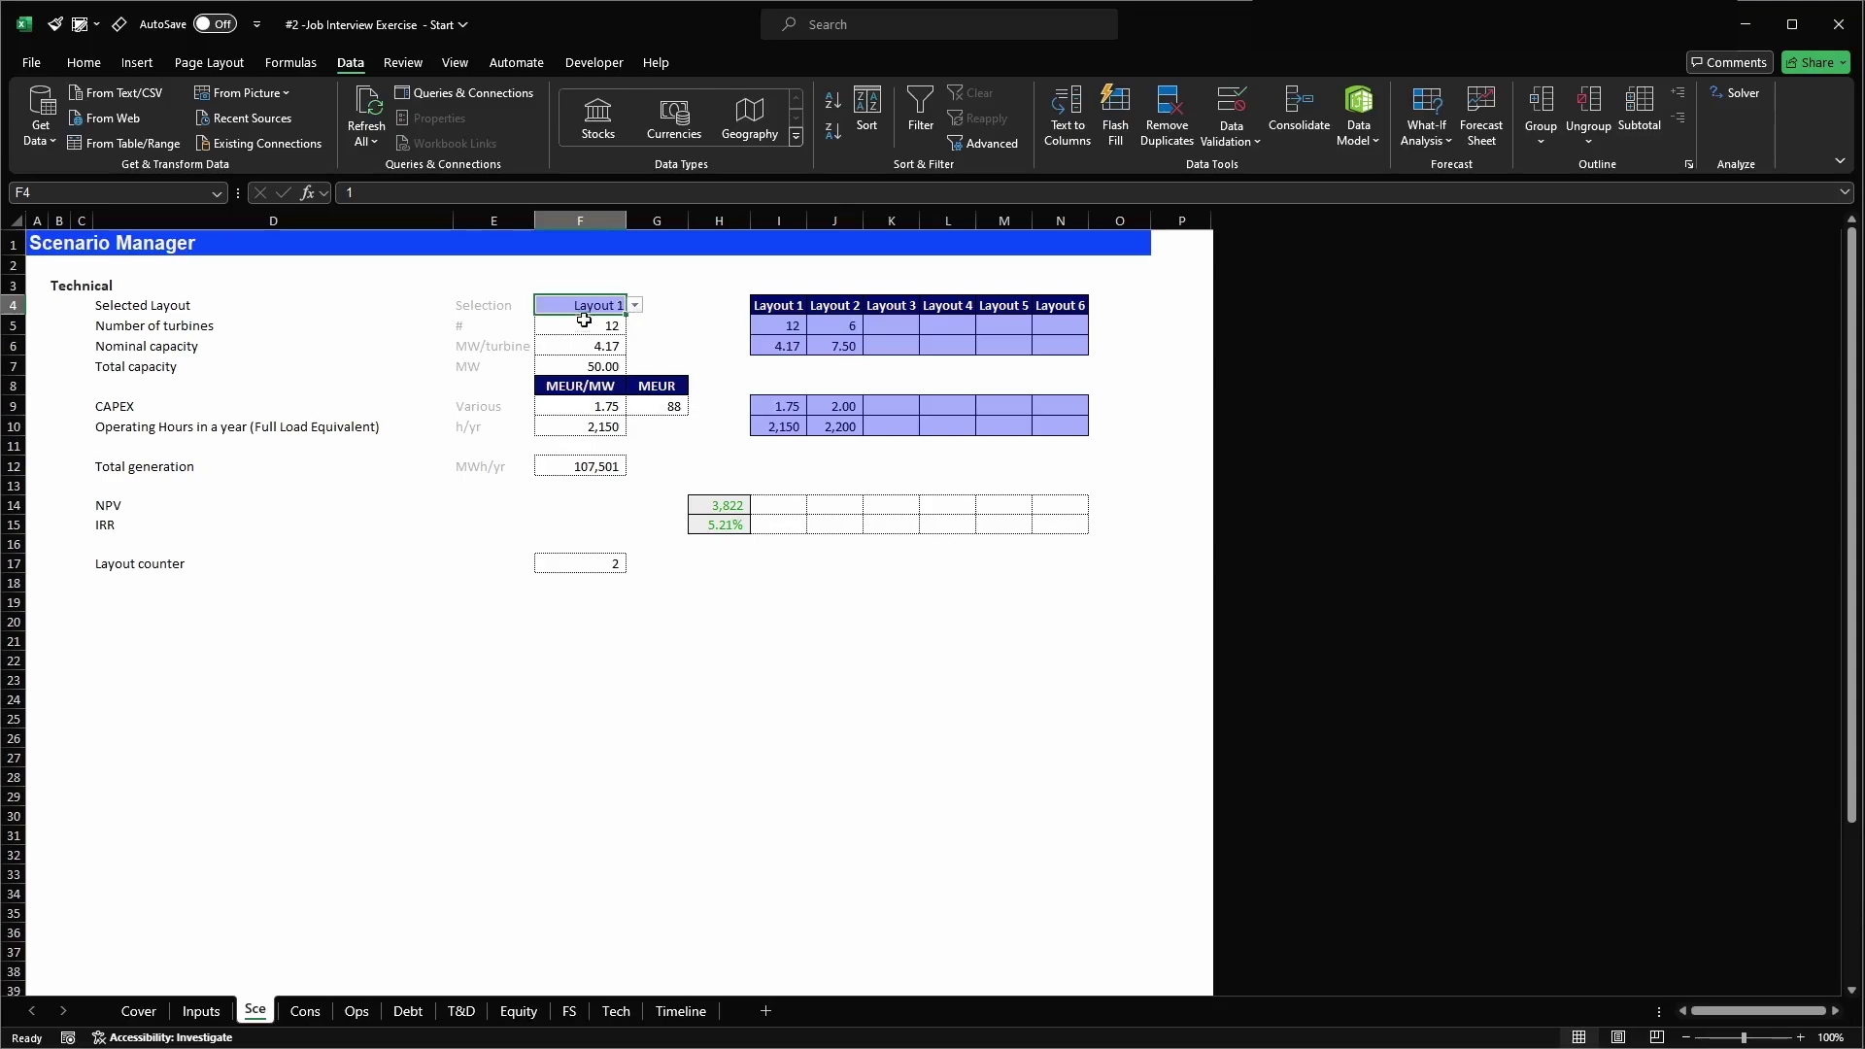
# - Check the value in the selected layout cell F4 and name the cell layout_choice
pyautogui.click(379, 196)
pyautogui.press('Escape')
pyautogui.hotkey('alt', 'm')
pyautogui.click(480, 428)
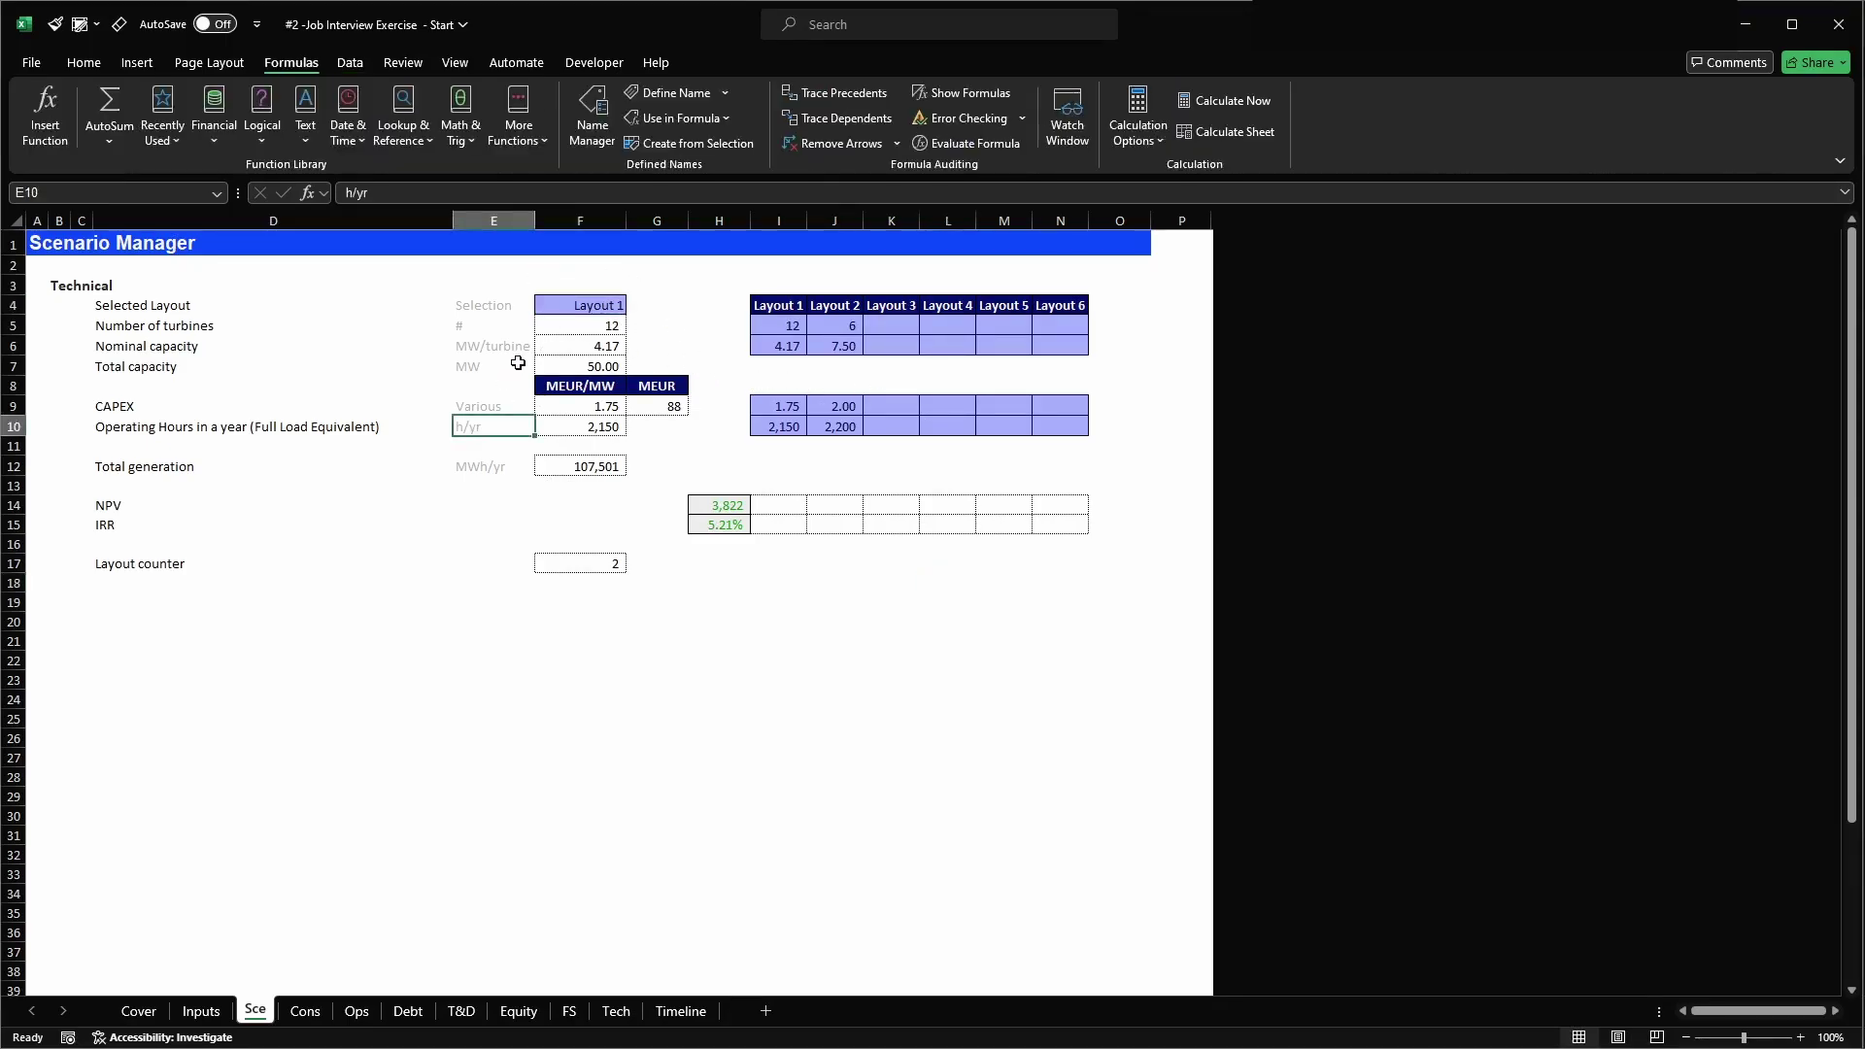
pyautogui.click(576, 303)
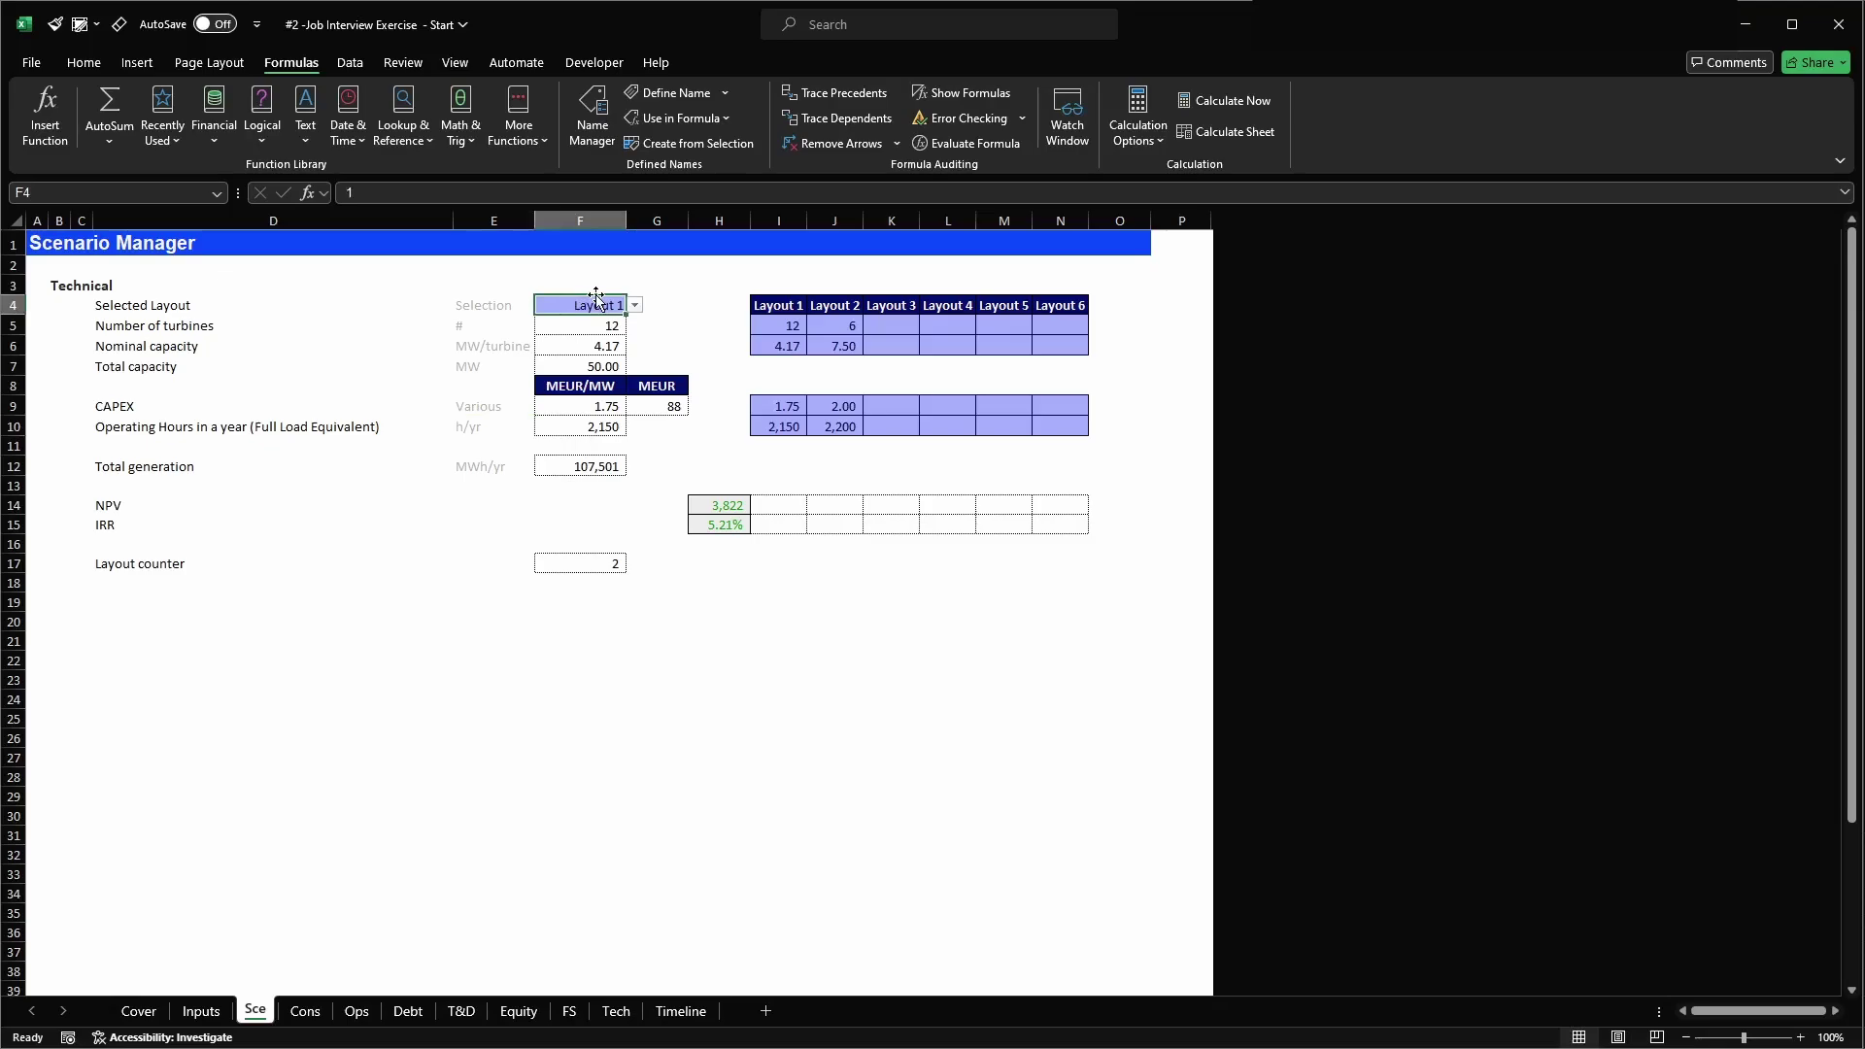
pyautogui.hotkey('alt', 'F3')
pyautogui.write('layout_choice')
pyautogui.press('Return')
# - Assign a defined name to the live NPV and IRR cells H14:H15
pyautogui.moveTo(709, 504); pyautogui.dragTo(719, 524)
pyautogui.click(117, 193)
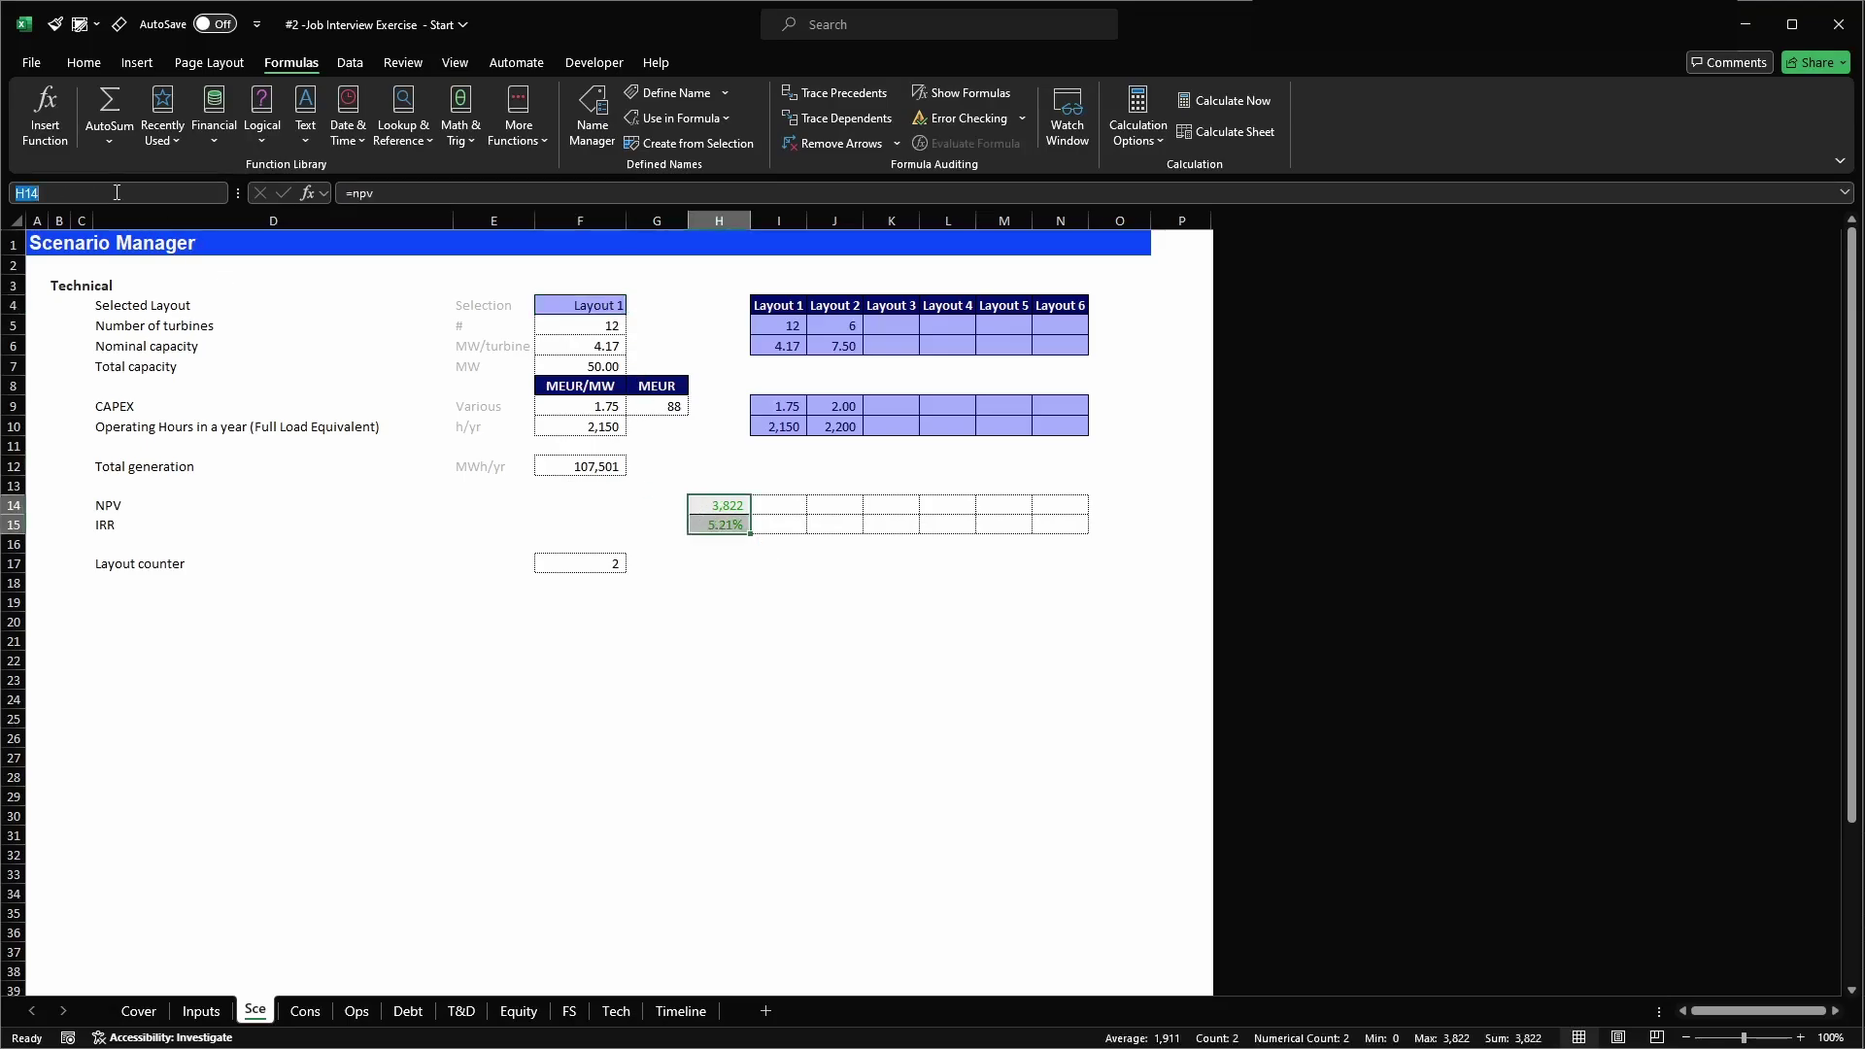
pyautogui.write('layo')
pyautogui.press('Return')
pyautogui.press('Down')
pyautogui.press('Down')
pyautogui.press('Left')
pyautogui.press('Left')
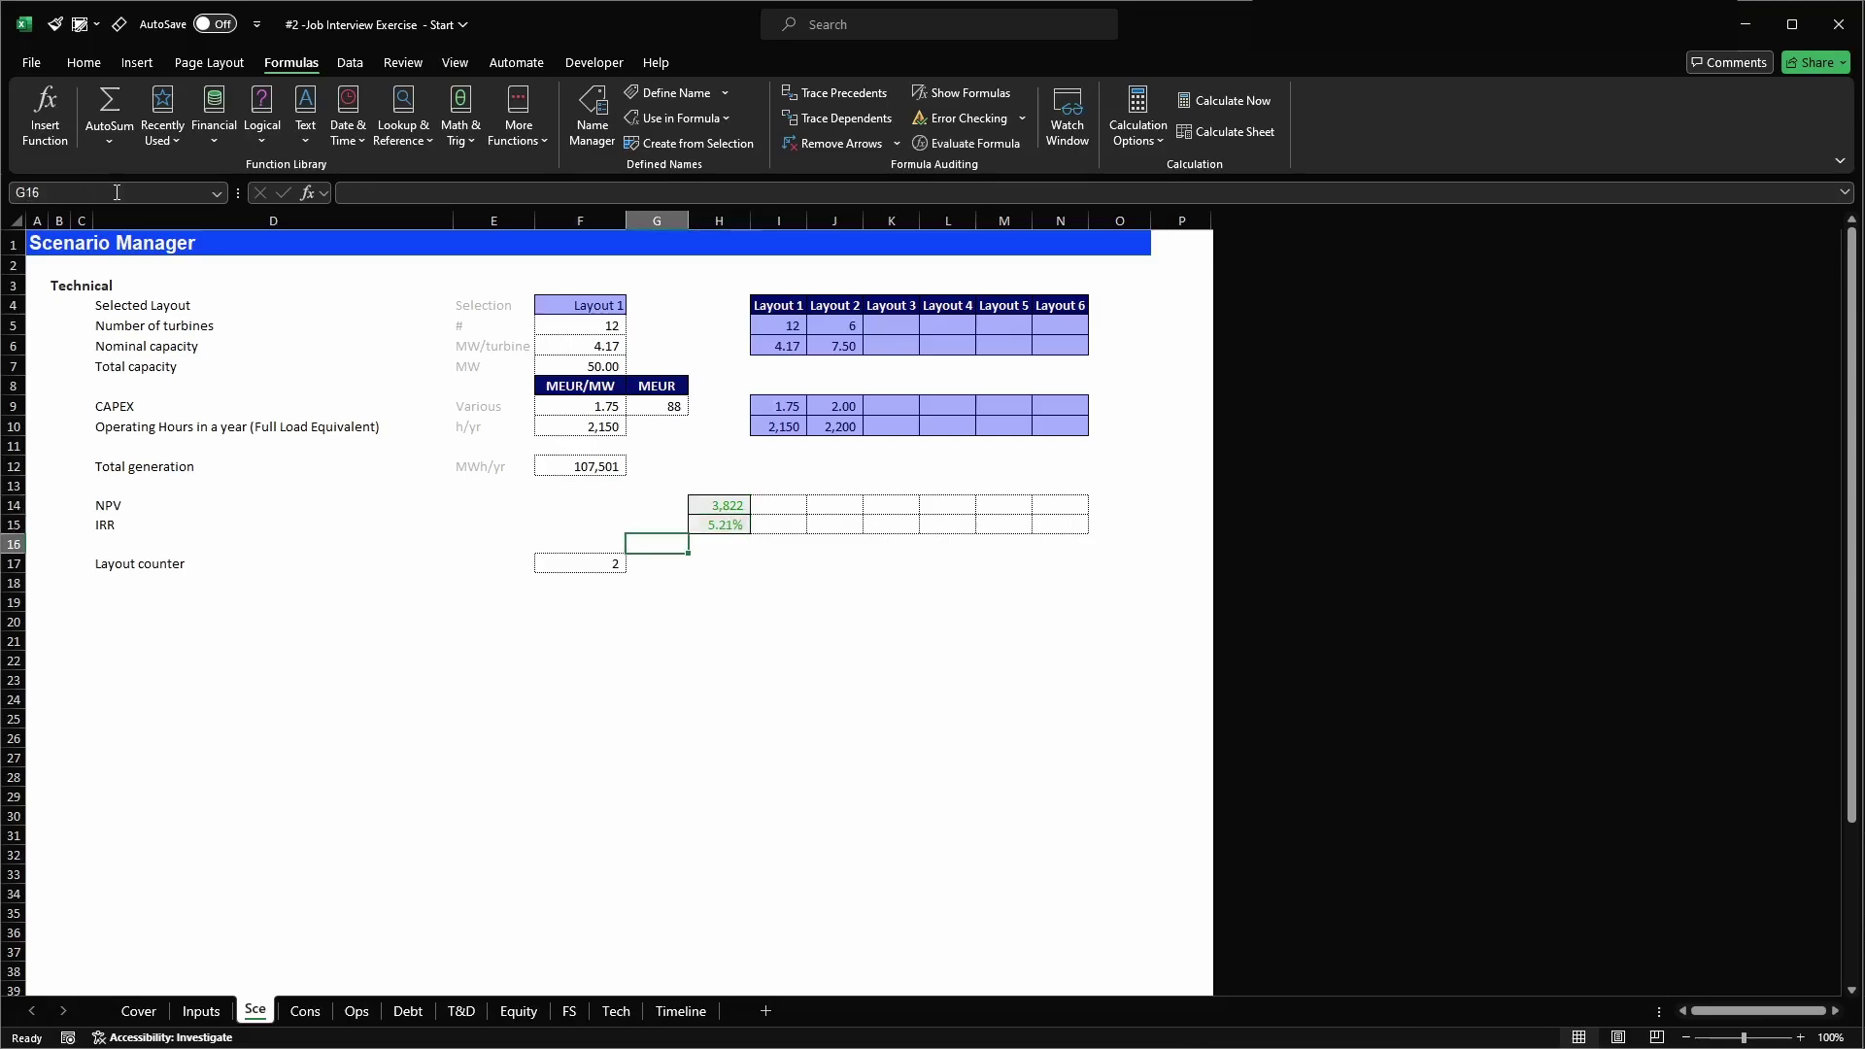
# - Name the layout counter cell F17 layout_counter
pyautogui.press('Down')
pyautogui.click(116, 193)
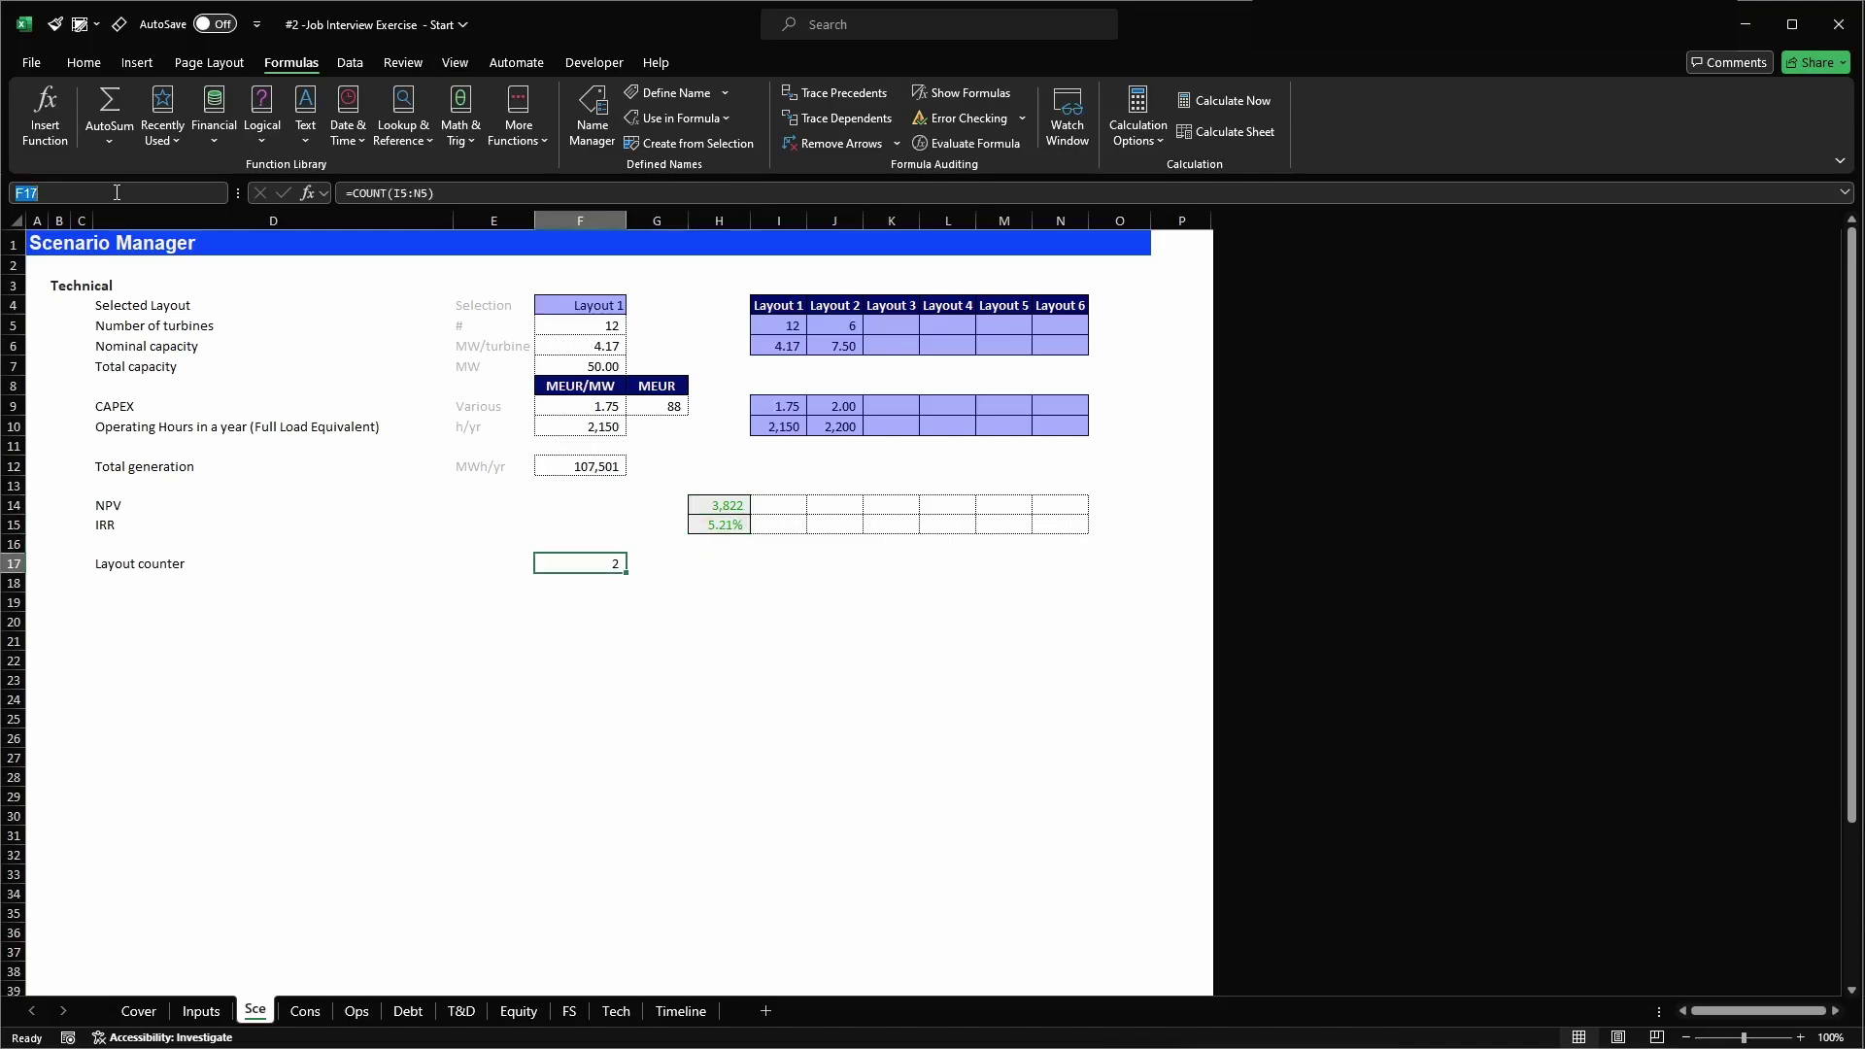
pyautogui.write('layout_counter')
pyautogui.press('Return')
pyautogui.press('Up')
pyautogui.press('Down')
pyautogui.press('Down')
# - Review the named cells and layout table, and fill the Layout 2 inputs across Layouts 3 to 6 in J5:N10
pyautogui.click(588, 304)
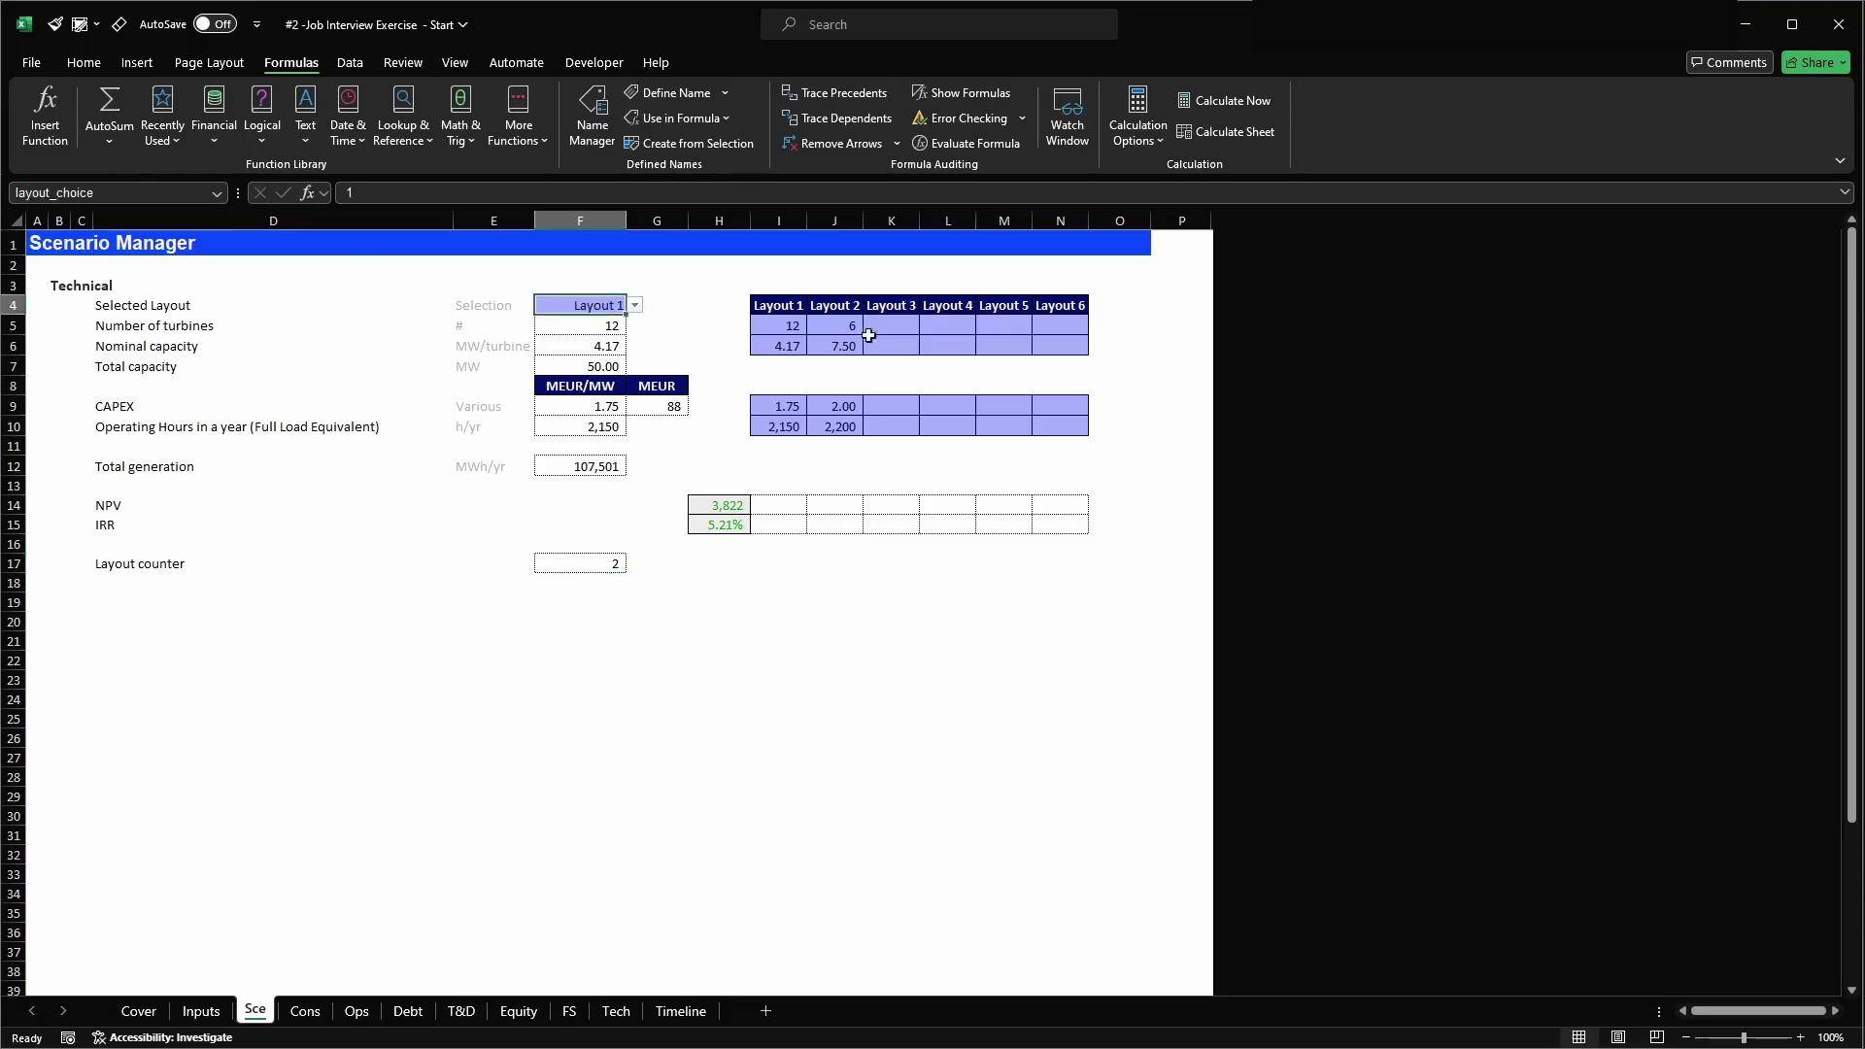
pyautogui.moveTo(777, 309); pyautogui.dragTo(1058, 431)
pyautogui.click(569, 563)
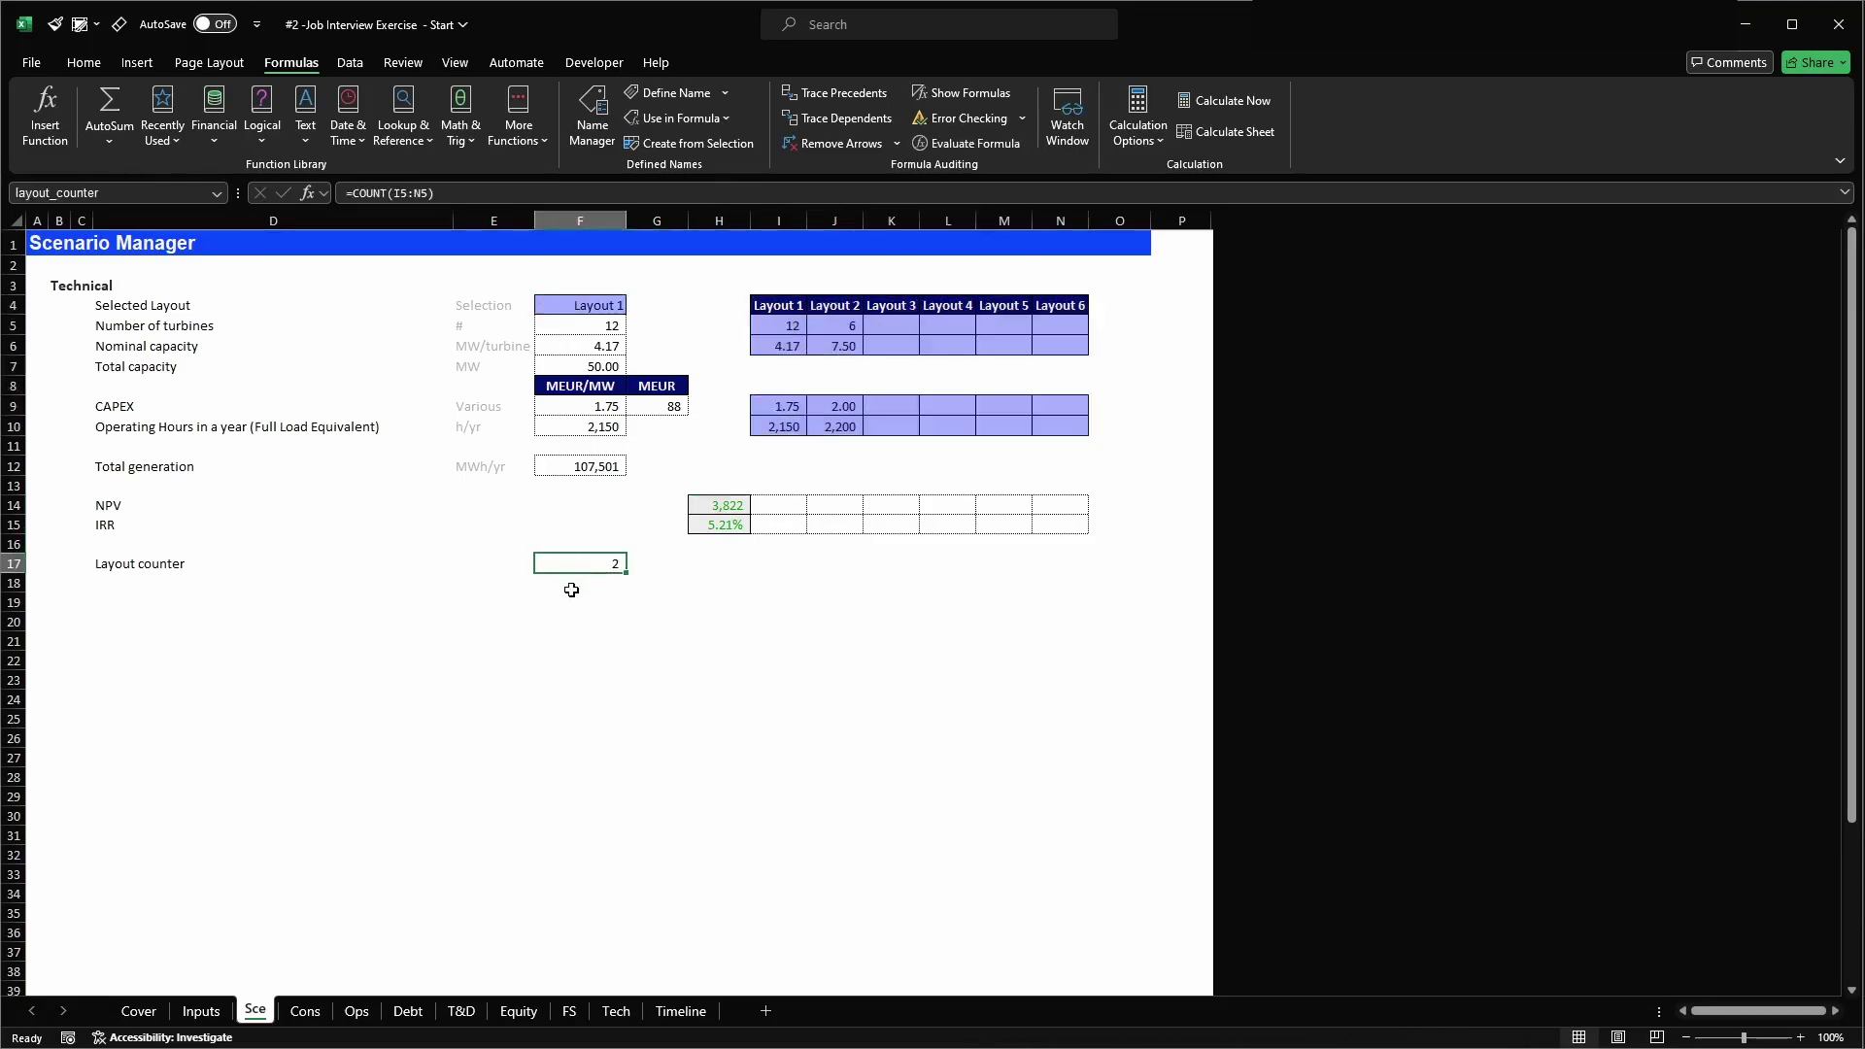
pyautogui.moveTo(825, 321); pyautogui.dragTo(1061, 427)
pyautogui.hotkey('ctrl', 'c')
pyautogui.press('Return')
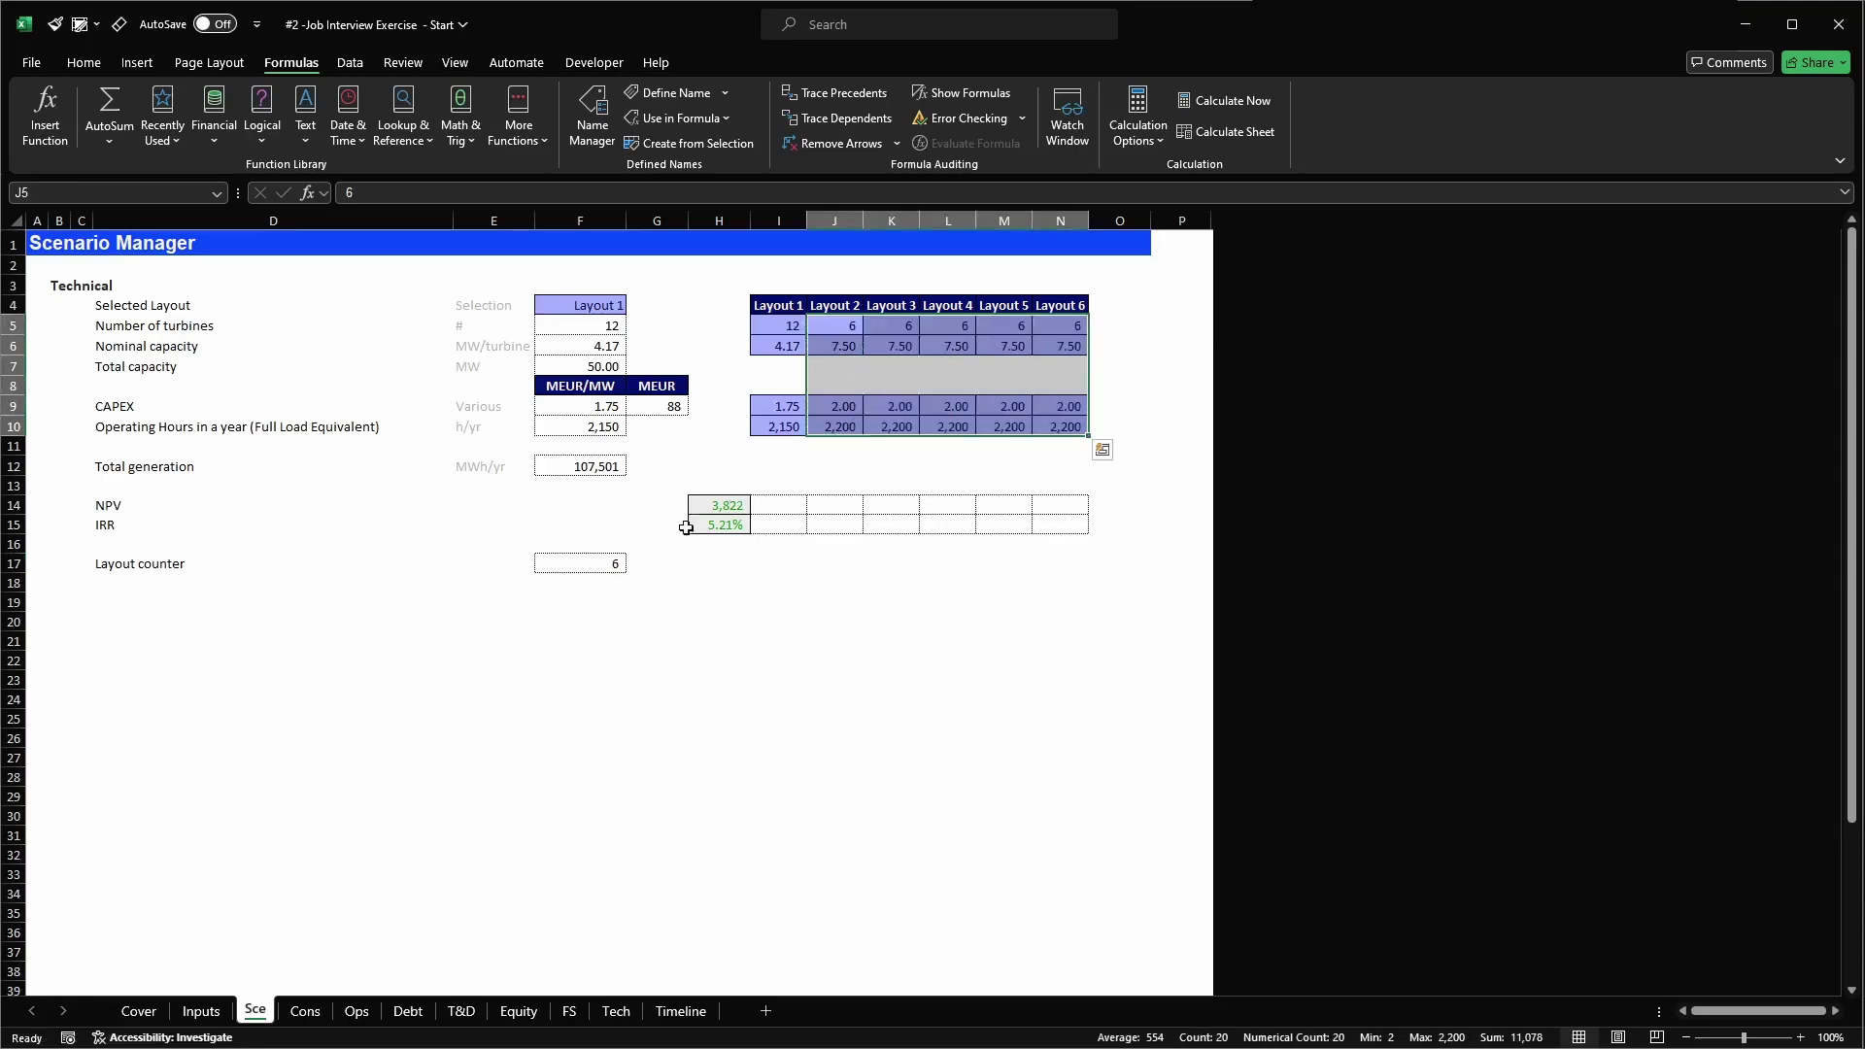
pyautogui.click(641, 561)
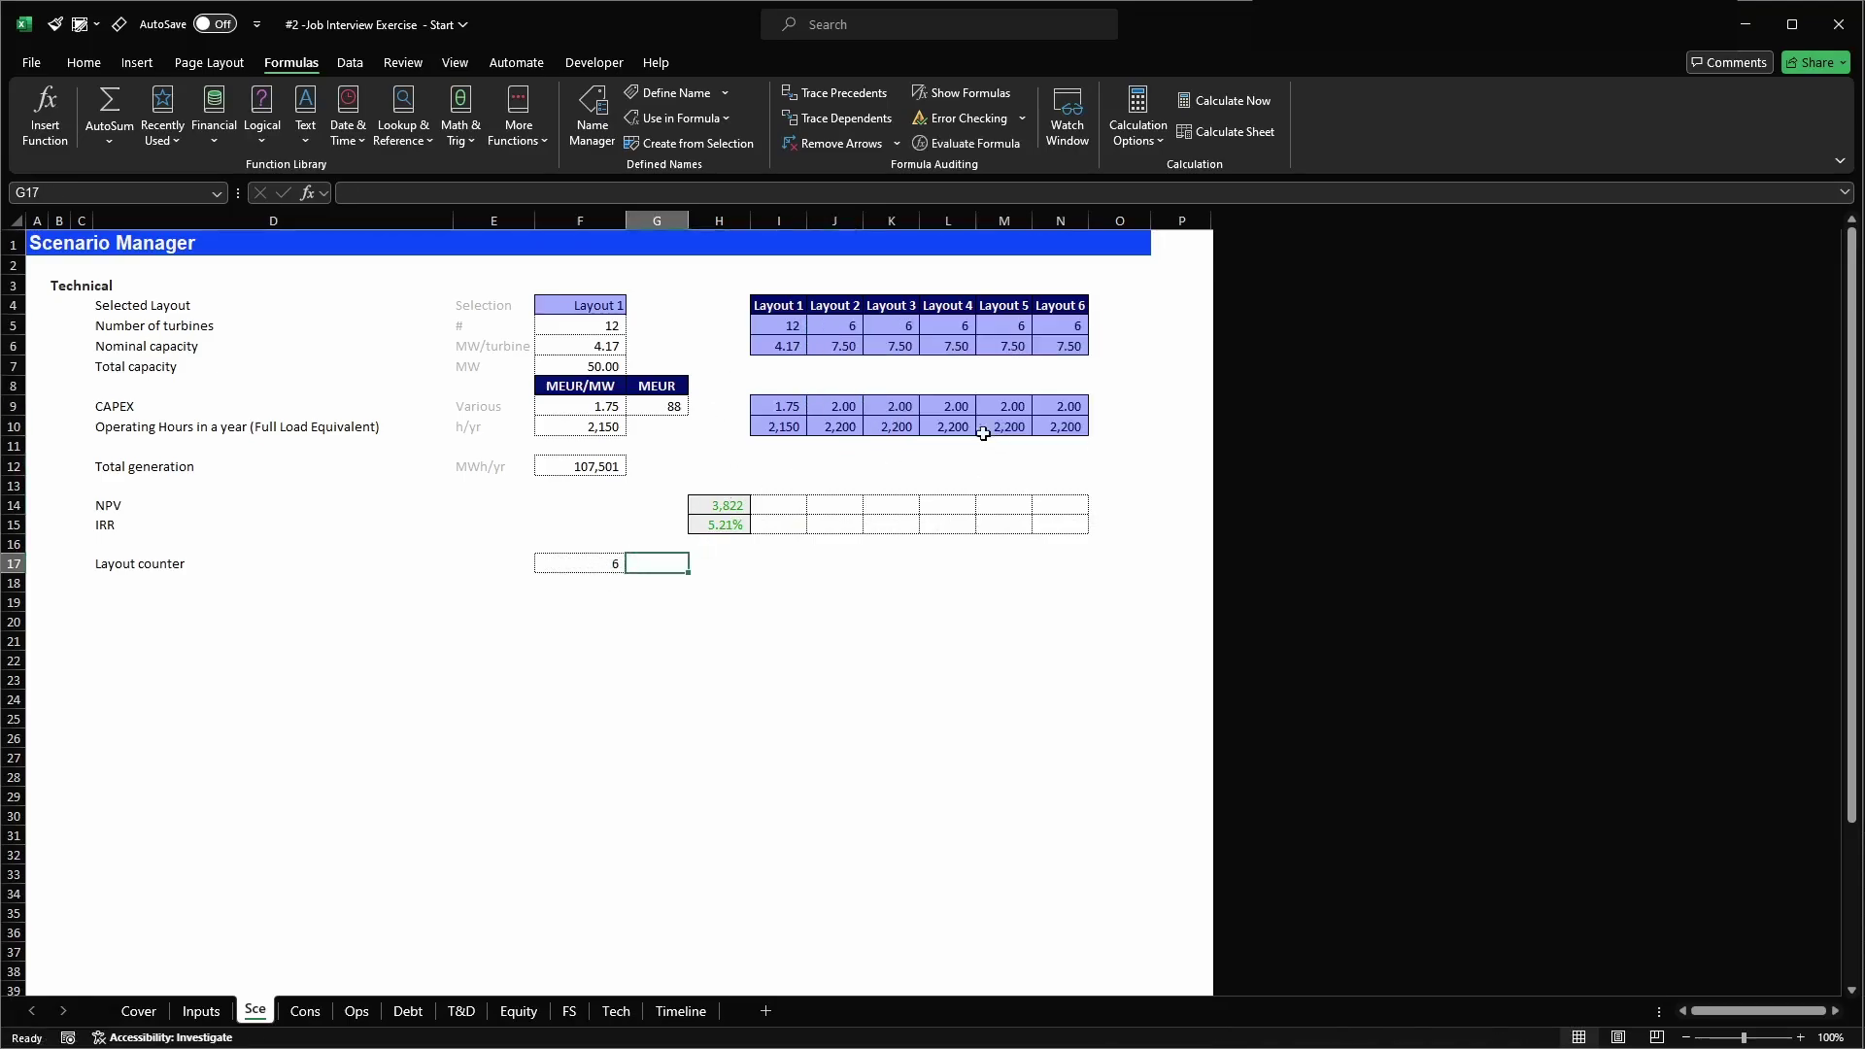
# - Switch the selected layout in F4 to Layout 2 and on to Layout 3
pyautogui.click(591, 306)
pyautogui.click(634, 305)
pyautogui.click(606, 342)
pyautogui.click(634, 305)
pyautogui.click(607, 358)
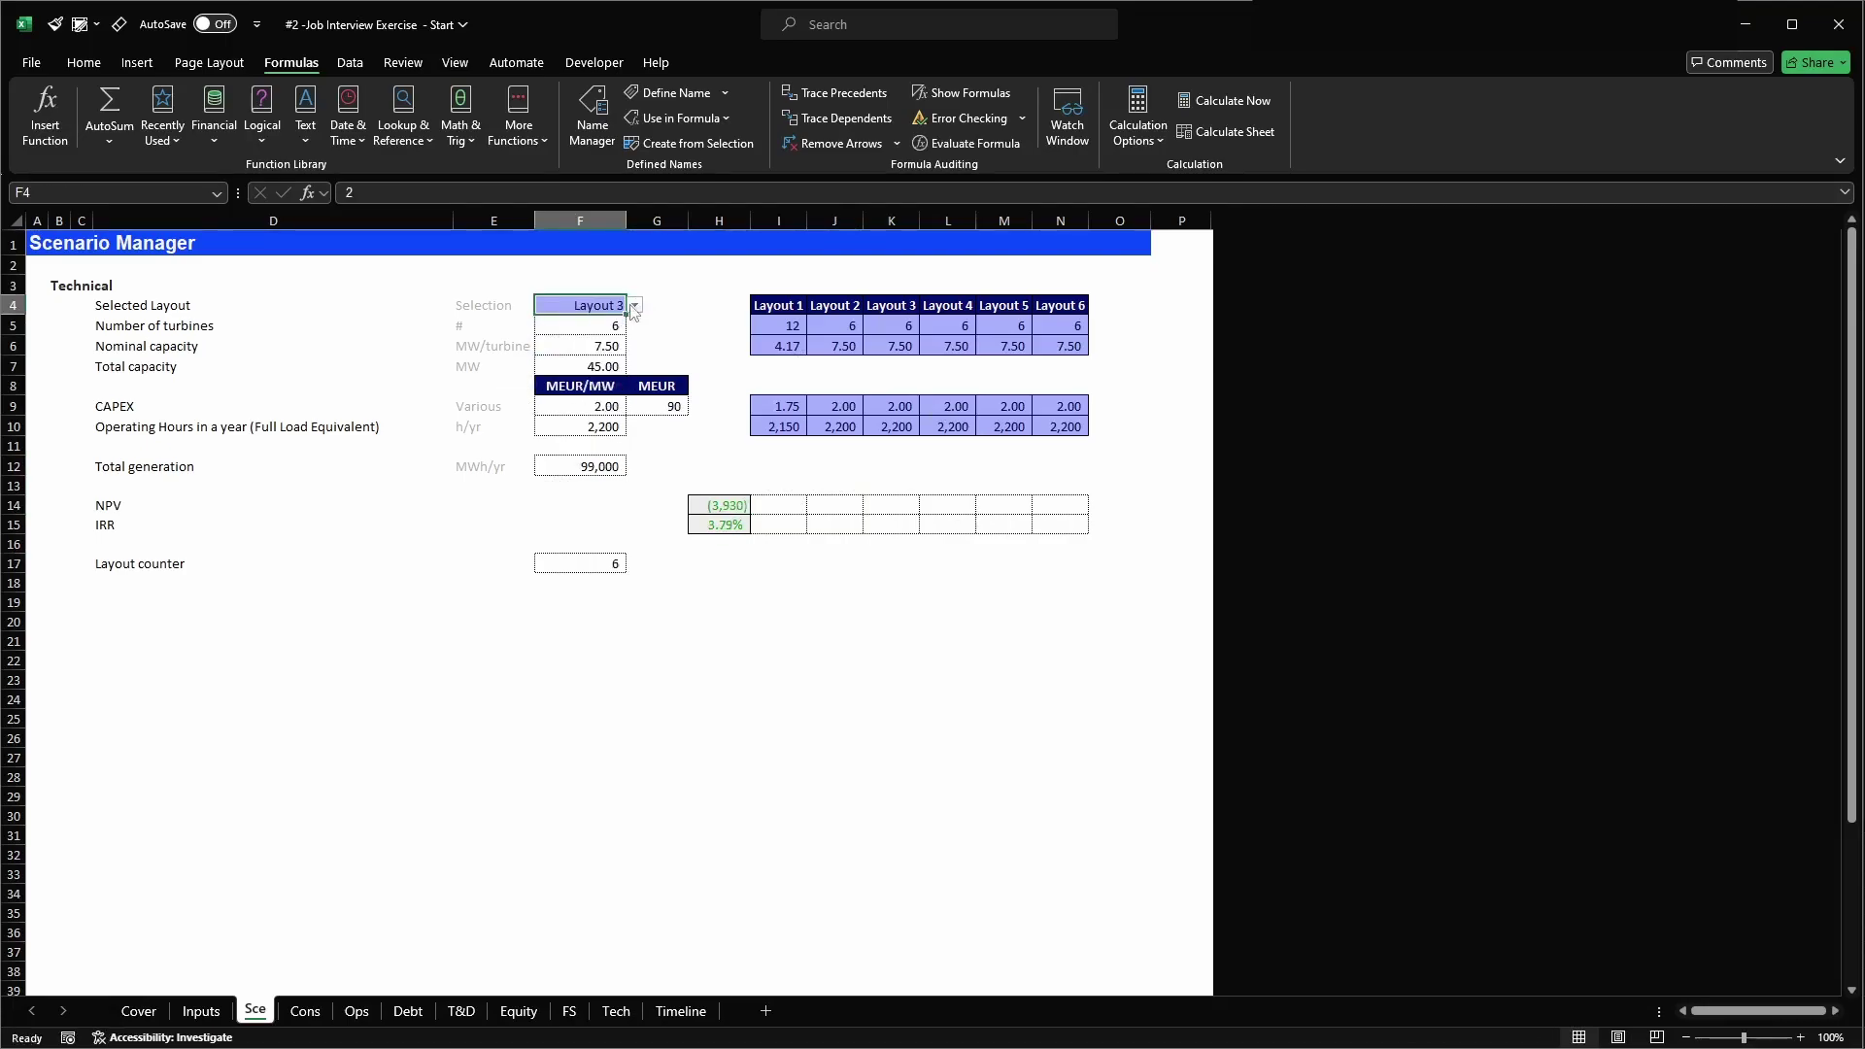
# - Paste the NPV and IRR from H14:H15 as values into K14:K15 under Layout 3, and clear them again
pyautogui.moveTo(720, 503); pyautogui.dragTo(727, 525)
pyautogui.hotkey('ctrl', 'c')
pyautogui.press('Right')
pyautogui.press('Right')
pyautogui.press('Right')
pyautogui.hotkey('alt', 'e')
pyautogui.press('s')
pyautogui.press('v')
pyautogui.press('Return')
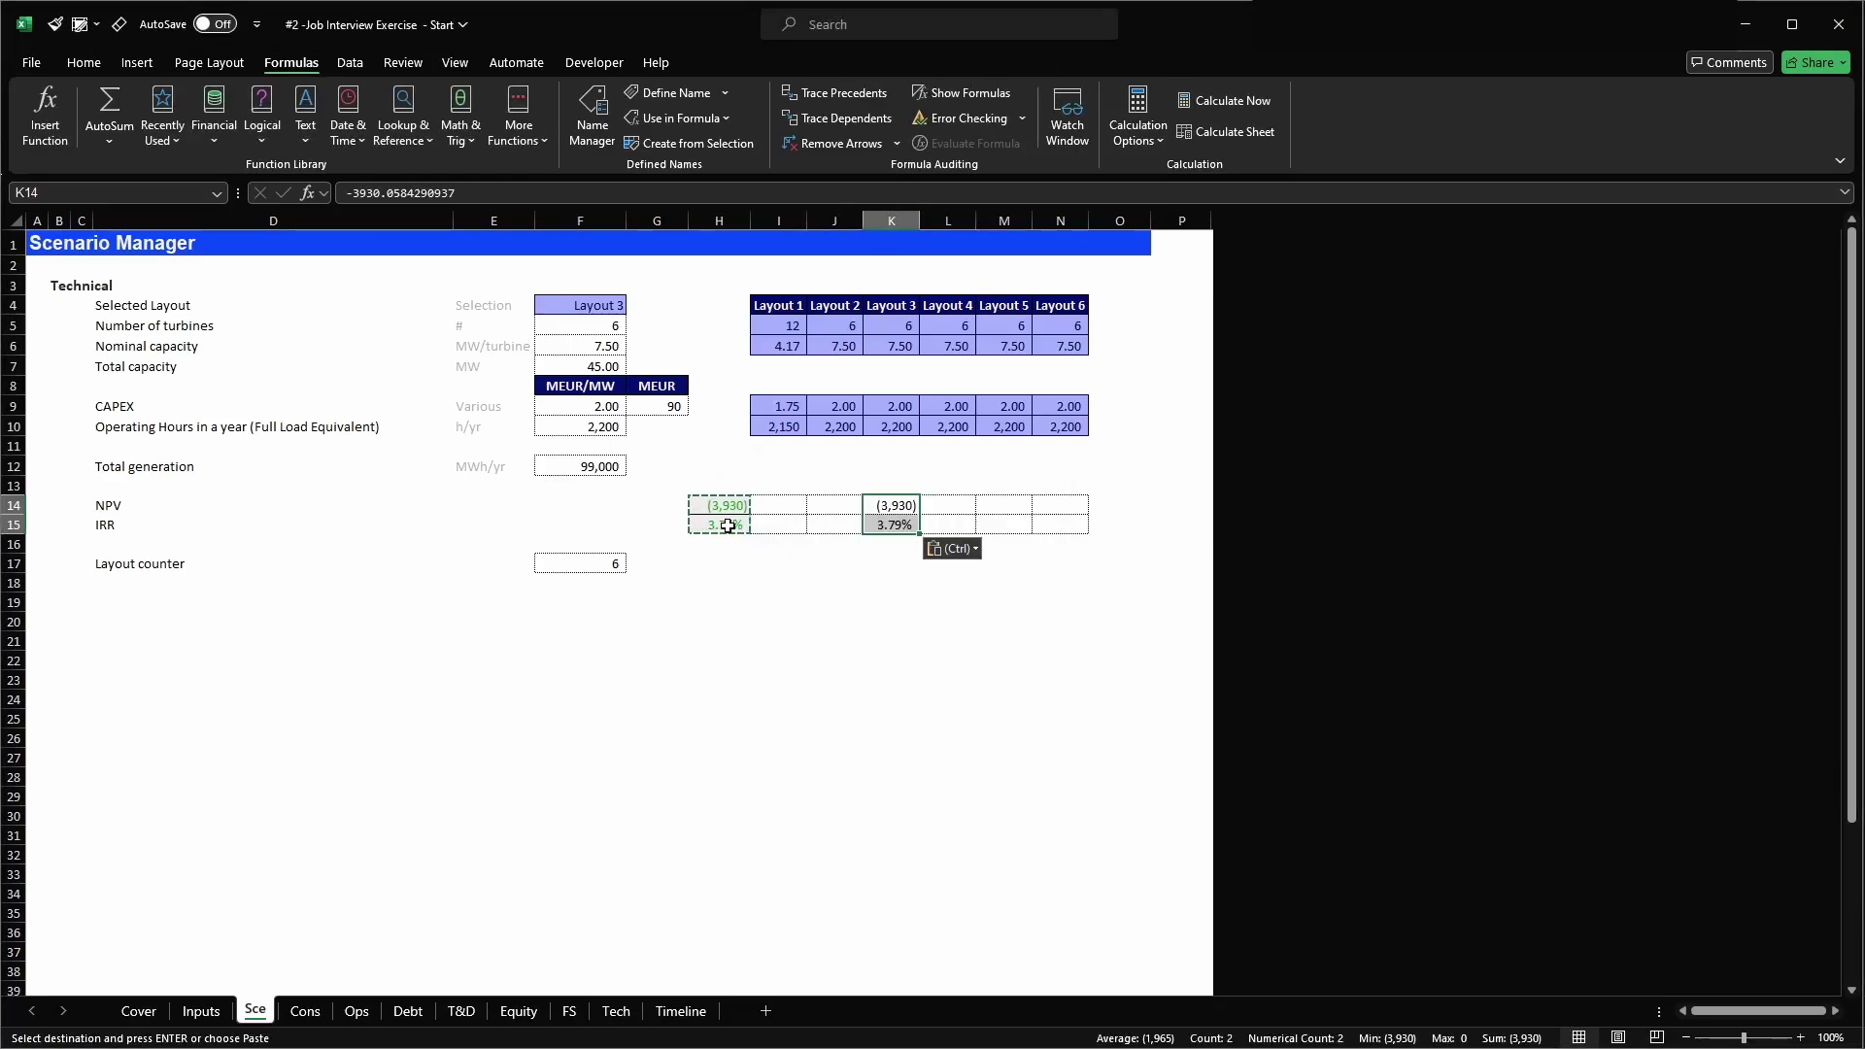
pyautogui.press('Delete')
pyautogui.press('Left')
pyautogui.press('Left')
pyautogui.press('Left')
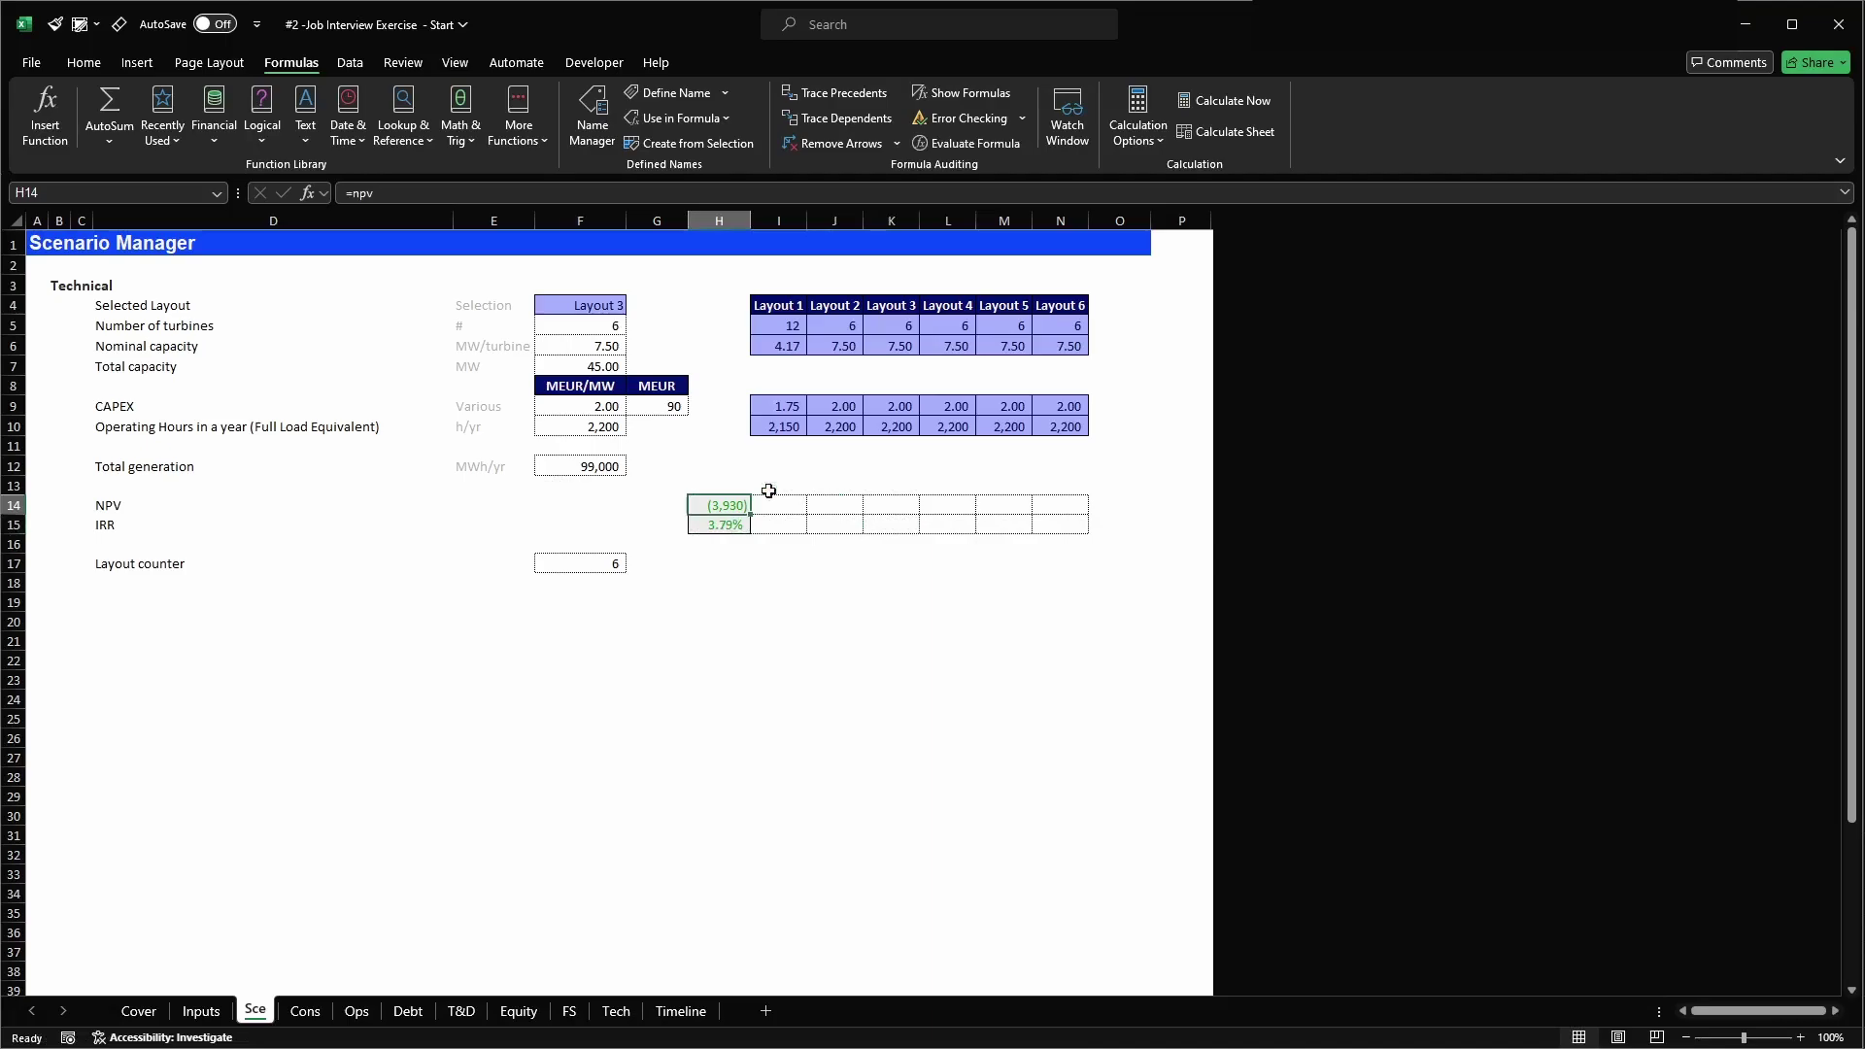
# - Clear the Layout 3 to 6 inputs in K5:N10 and set the selected layout in F4 back to Layout 1
pyautogui.moveTo(894, 326); pyautogui.dragTo(1068, 426)
pyautogui.press('Delete')
pyautogui.click(610, 307)
pyautogui.click(635, 306)
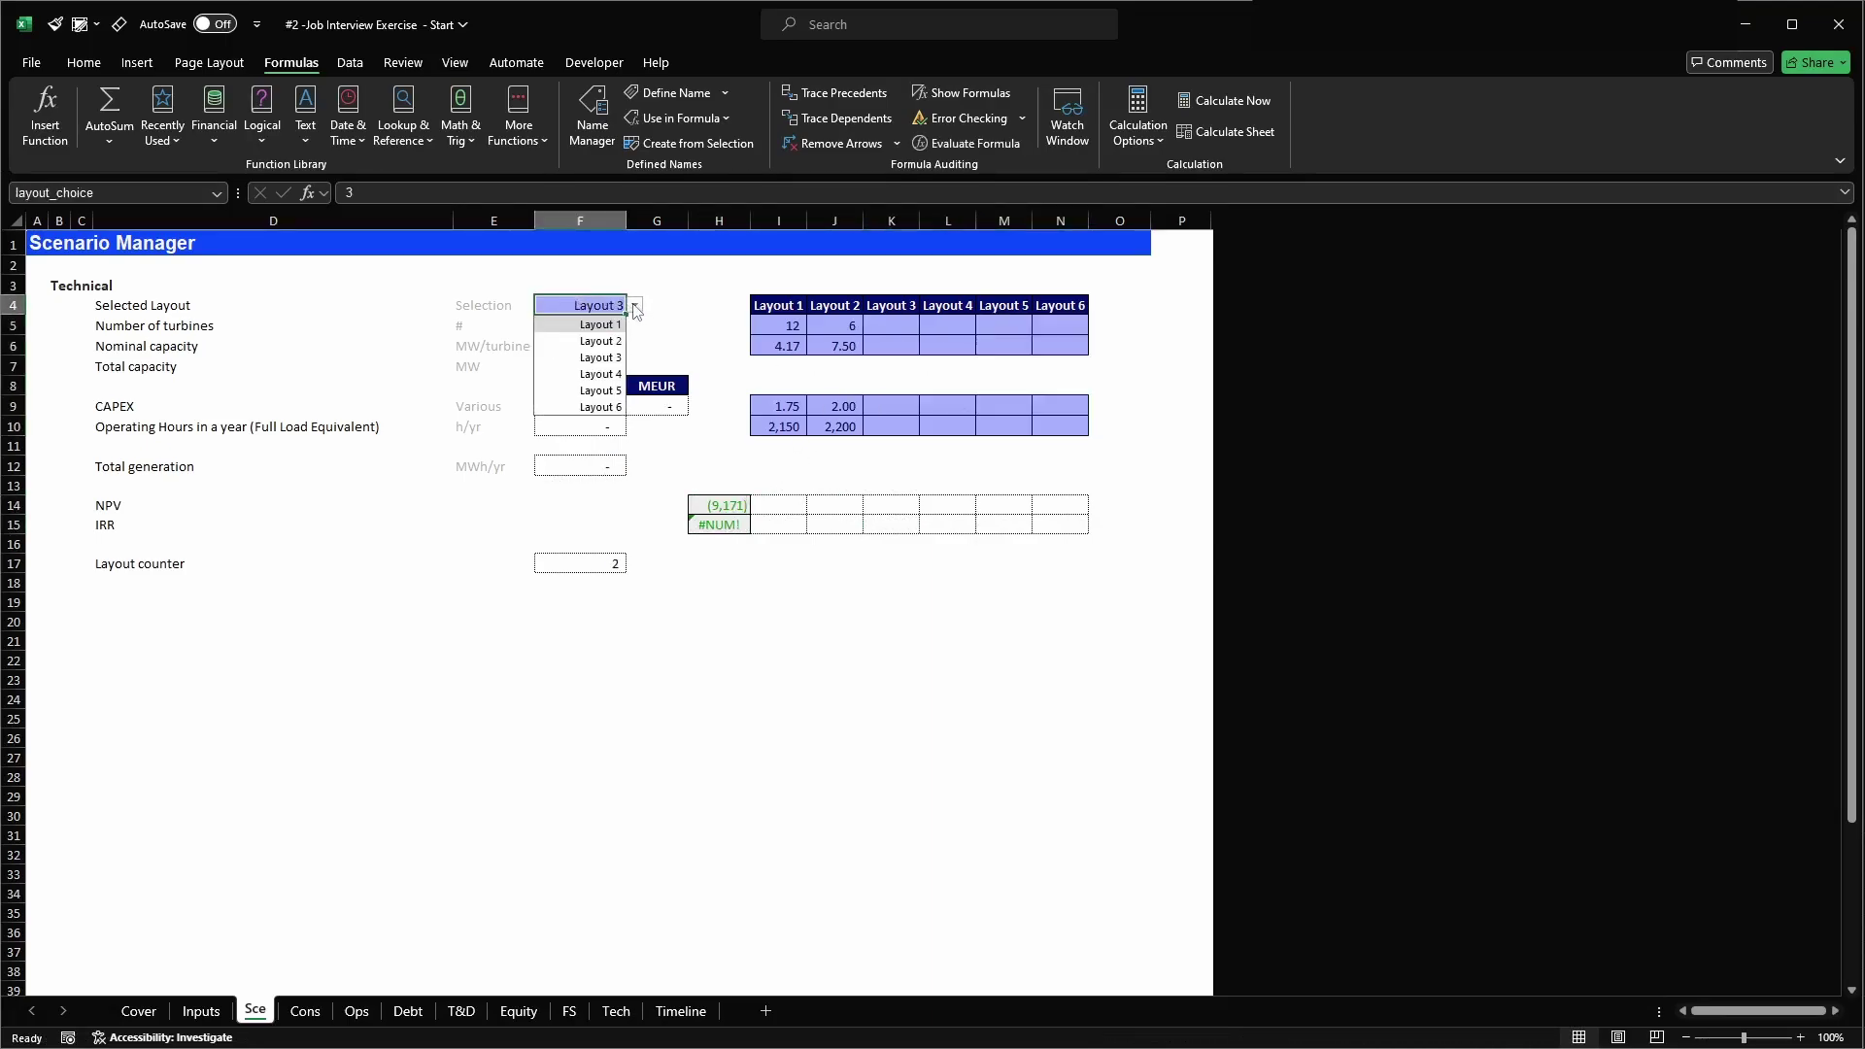
pyautogui.click(607, 324)
pyautogui.click(688, 309)
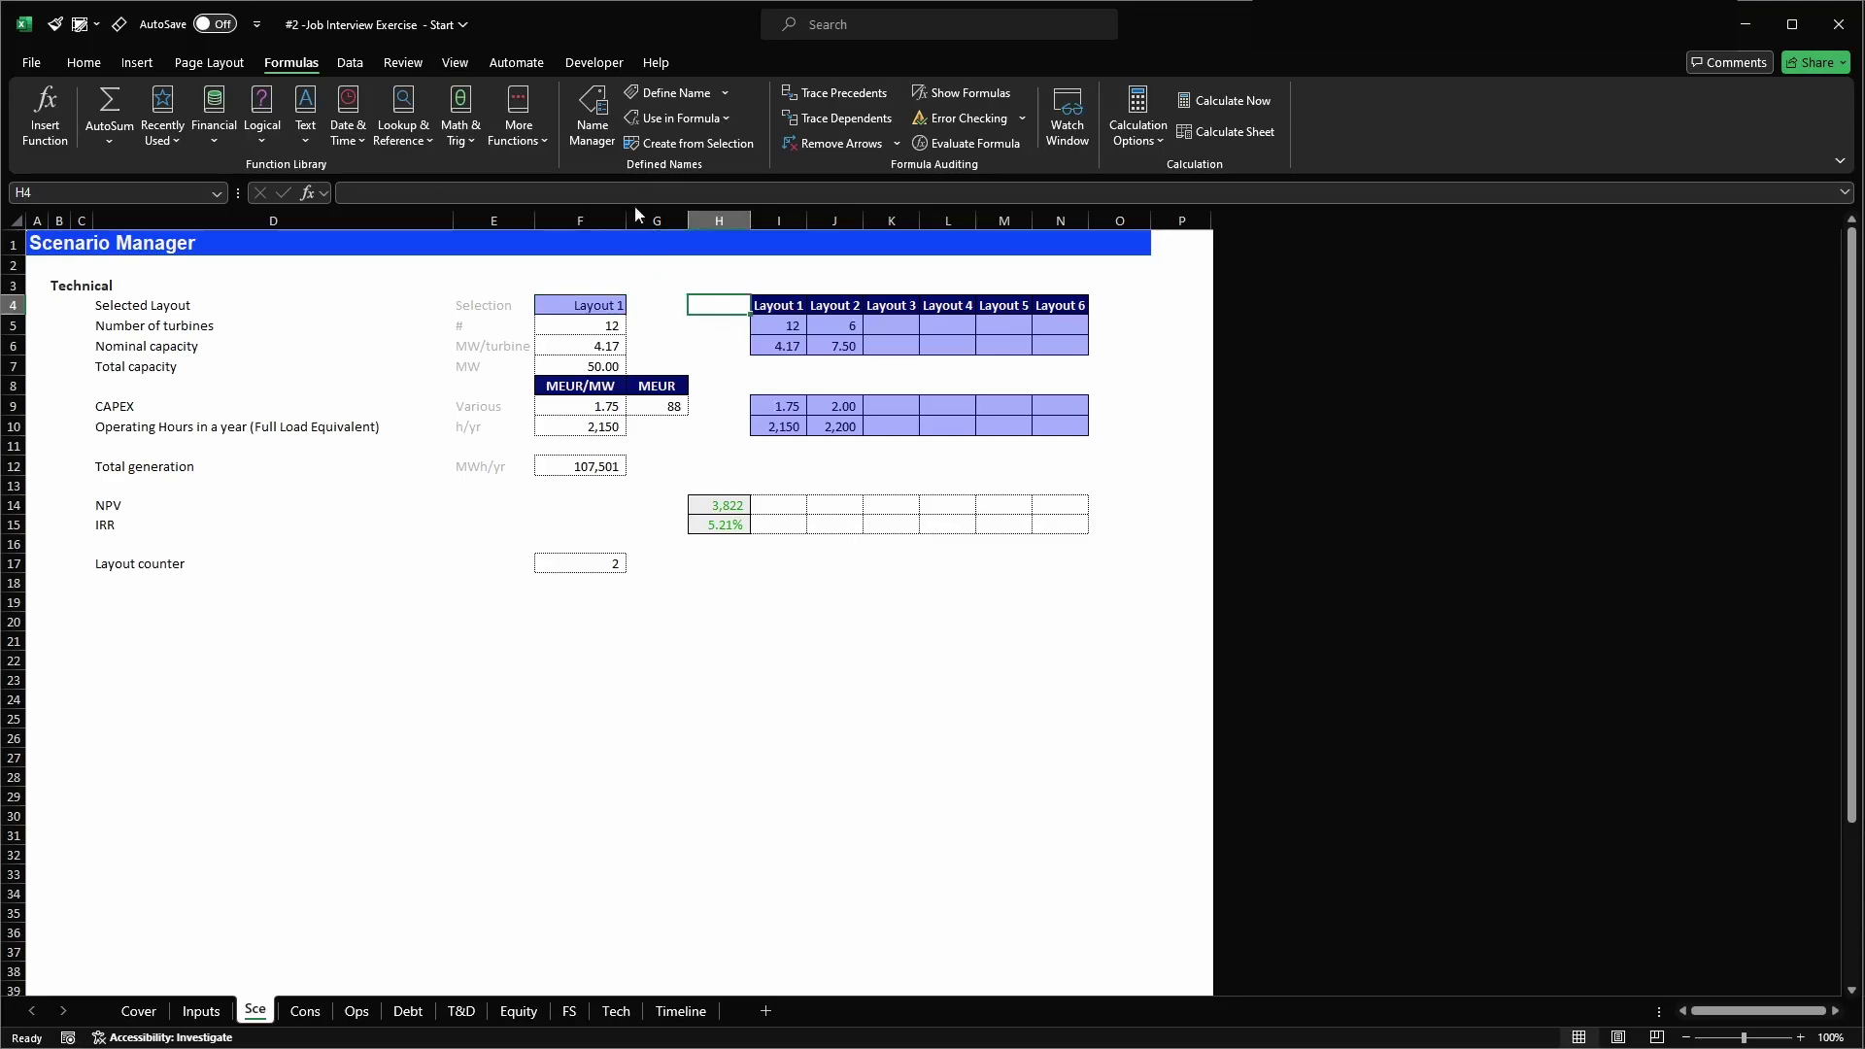
pyautogui.click(594, 62)
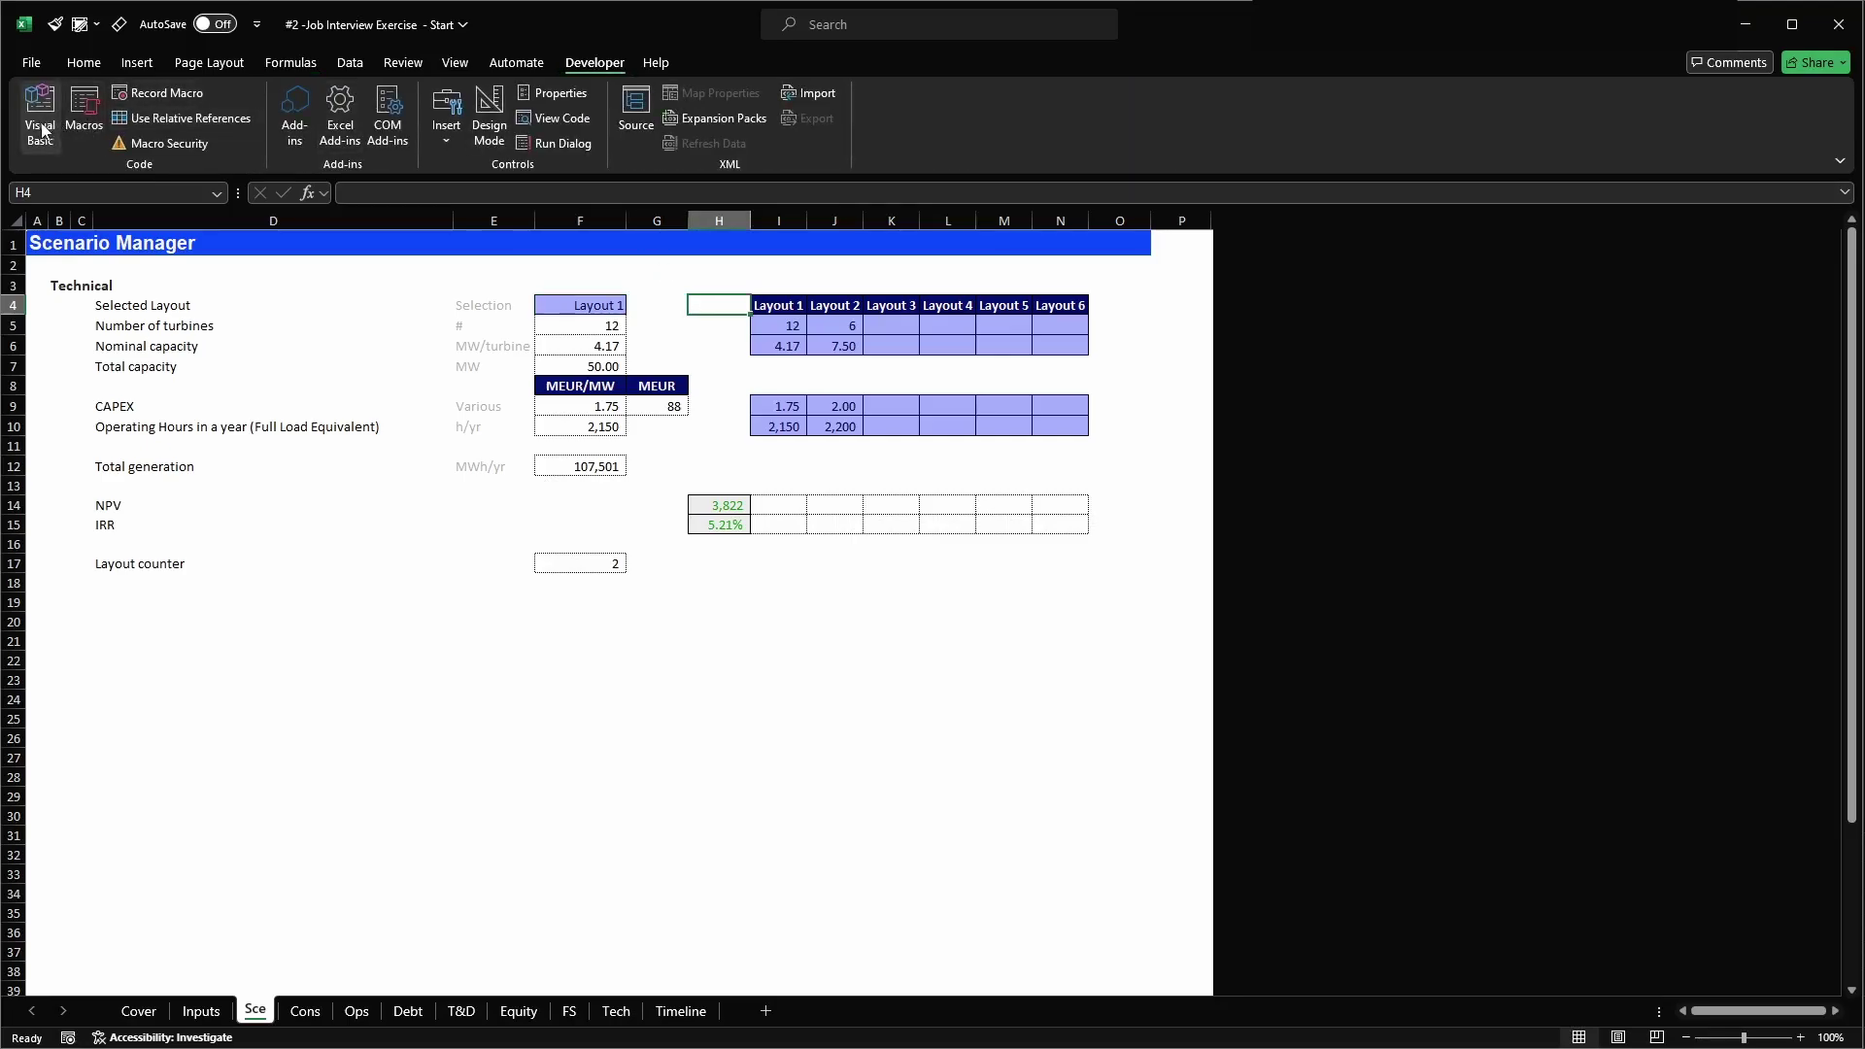
pyautogui.click(613, 669)
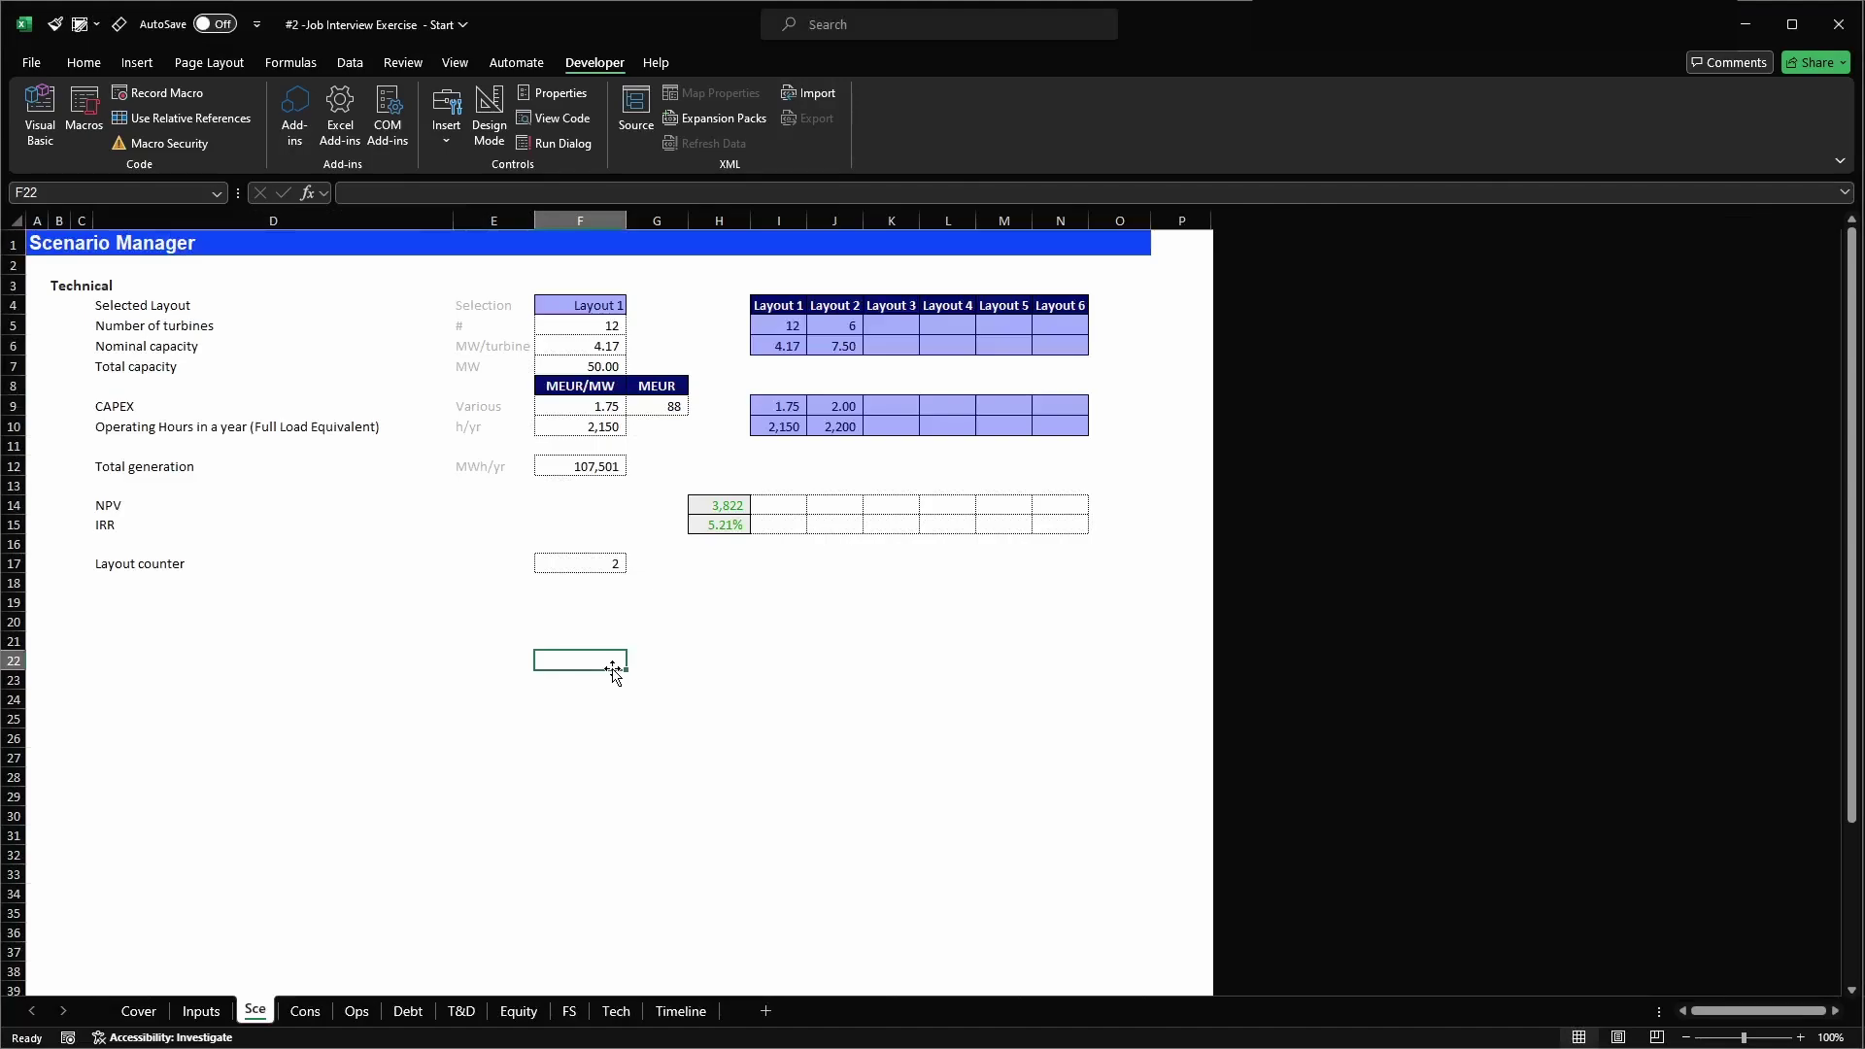
# - In the Visual Basic editor, declare a new procedure named Scenario() below UpfrontFee
pyautogui.hotkey('alt', 'F11')
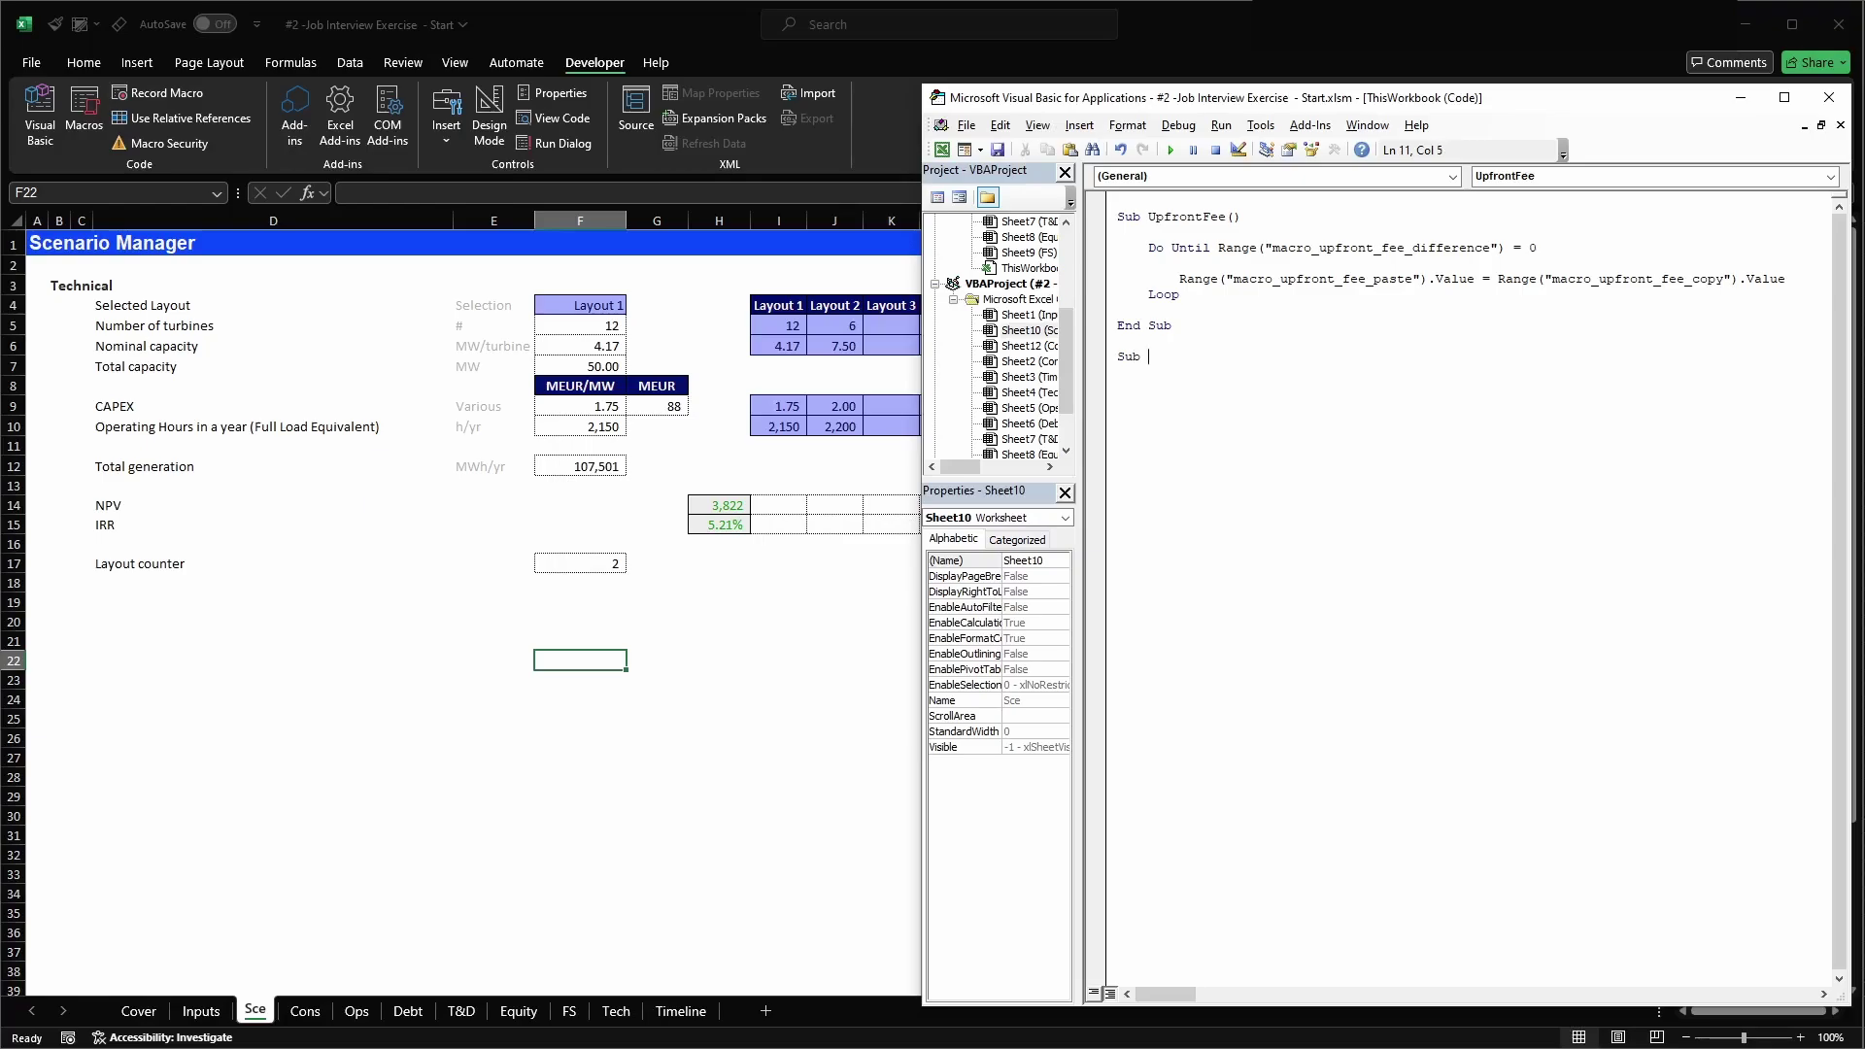
pyautogui.write('nario()')
pyautogui.press('Return')
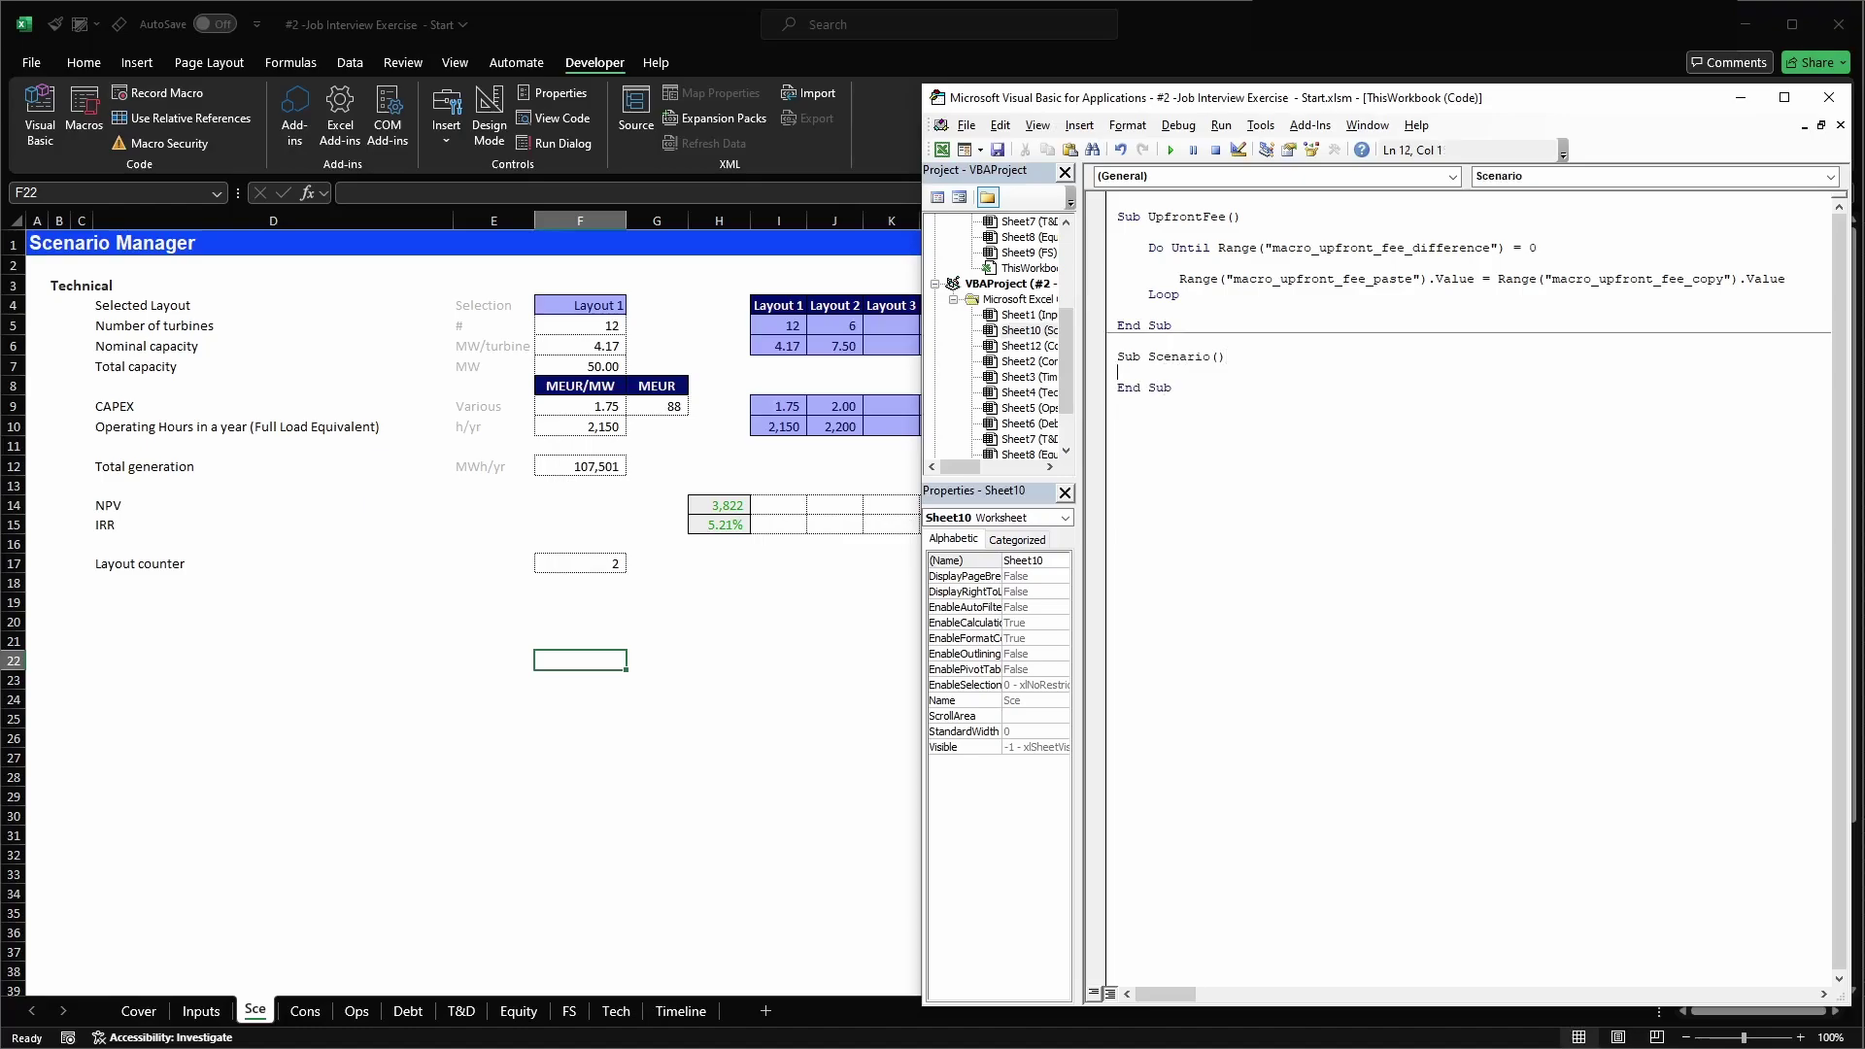
pyautogui.press('Return')
# - Inspect the value behind the Layout 1 header in I4 and the layout counter formula in F17
pyautogui.click(777, 284)
pyautogui.click(777, 305)
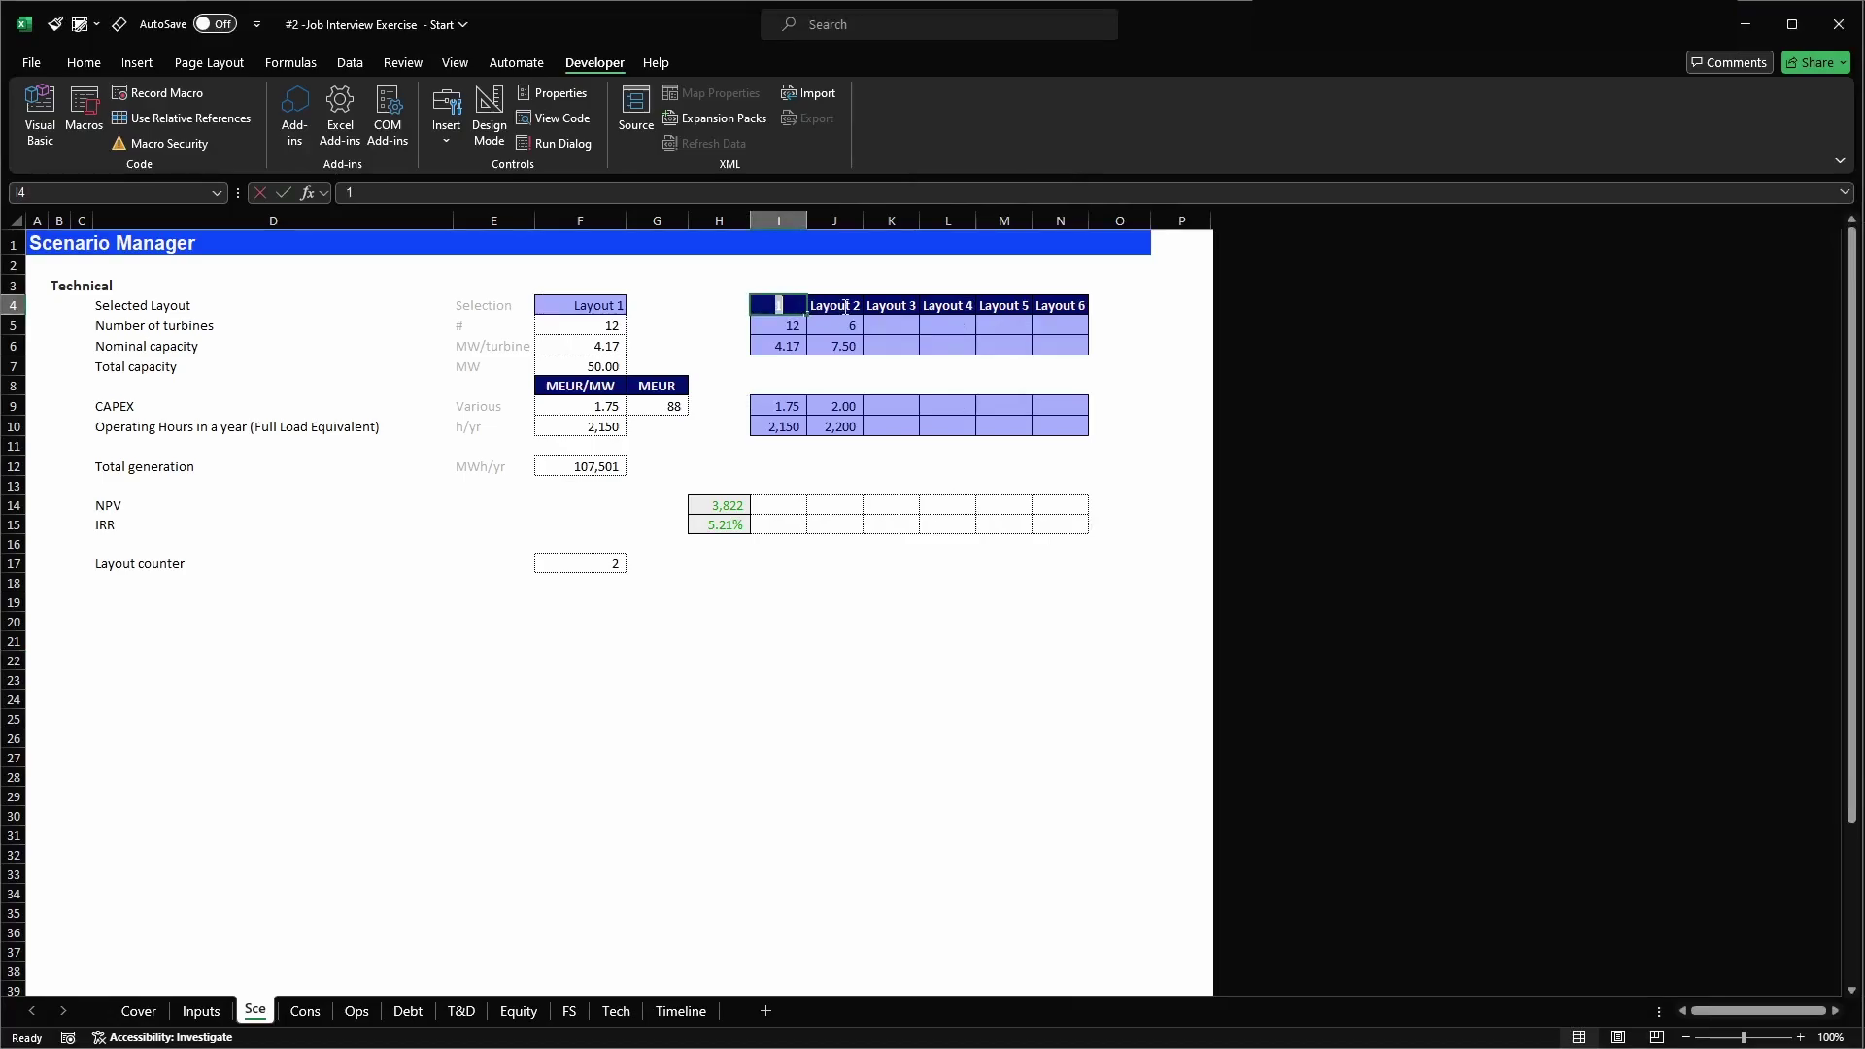
pyautogui.click(558, 560)
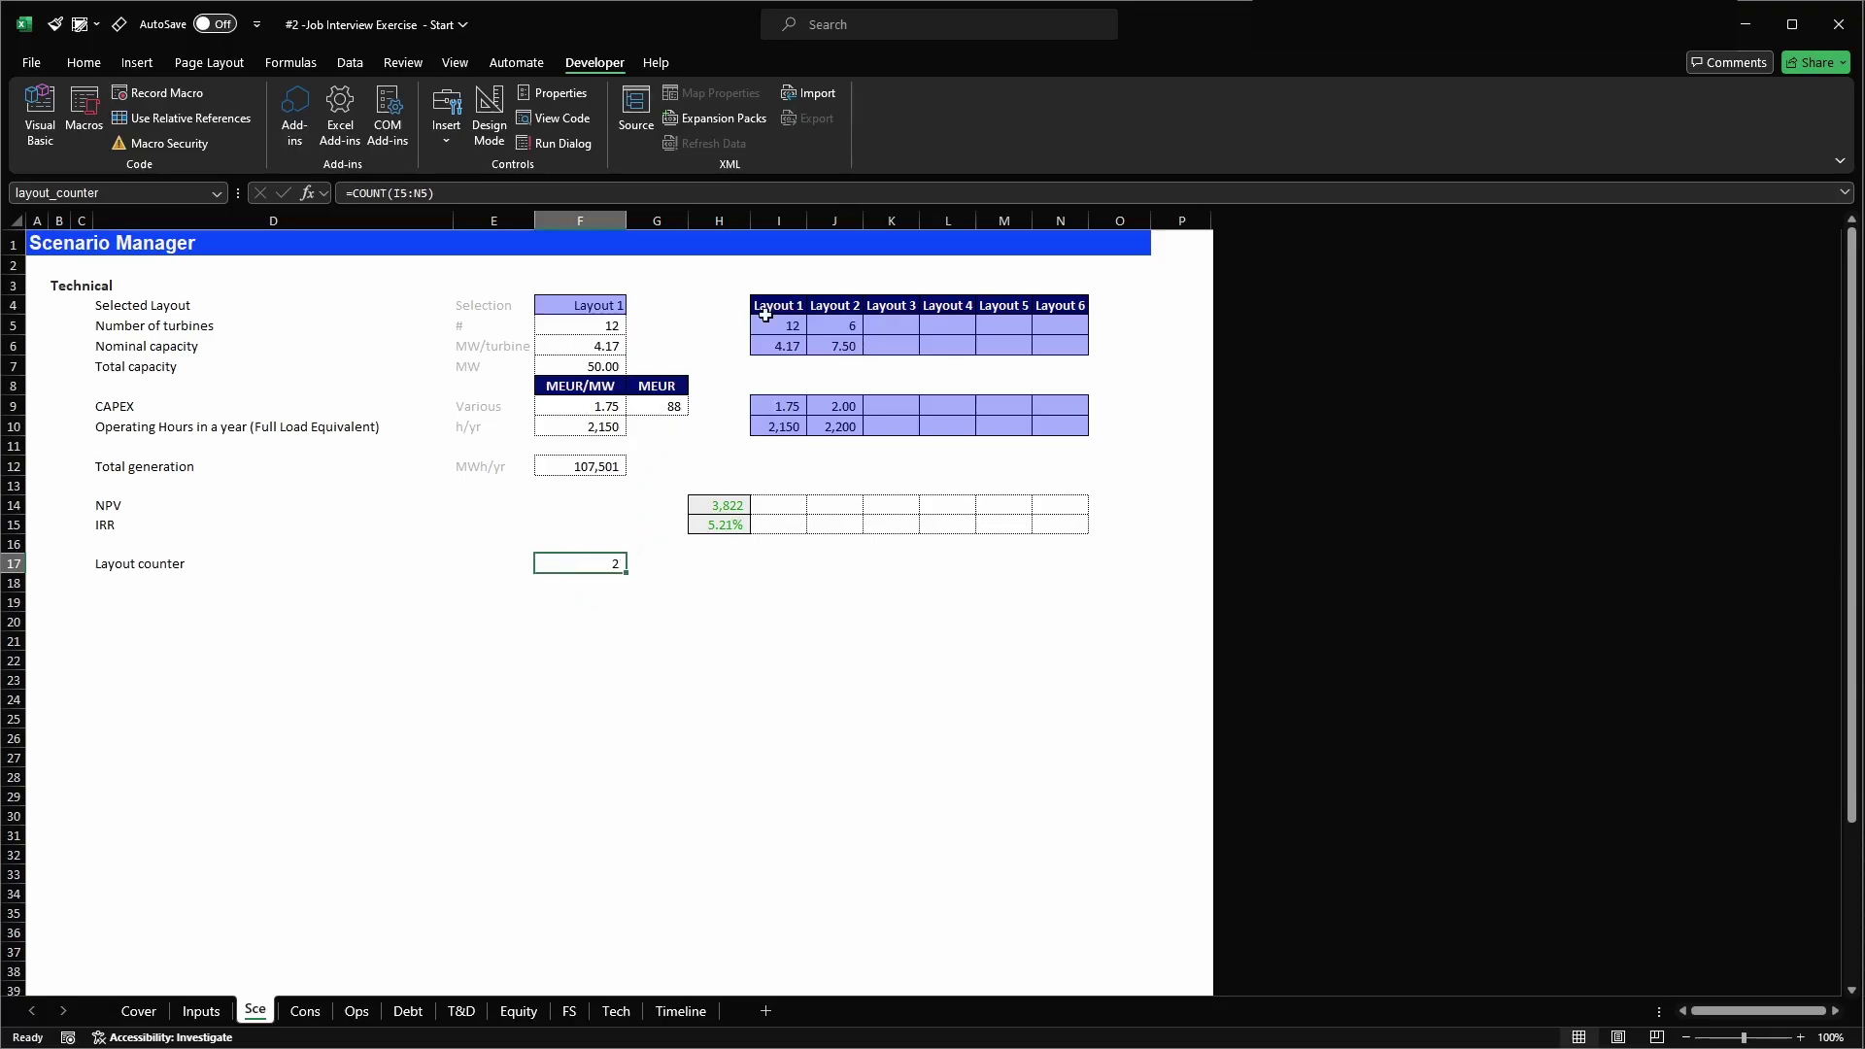
# - Fill the Layout 2 inputs in J5:J10 across Layouts 3 to 6, and undo the fill
pyautogui.moveTo(861, 325); pyautogui.dragTo(845, 428)
pyautogui.hotkey('ctrl', 'c')
pyautogui.hotkey('shift', 'Right')
pyautogui.hotkey('shift', 'Right')
pyautogui.hotkey('shift', 'Right')
pyautogui.hotkey('shift', 'Right')
pyautogui.hotkey('ctrl', 'v')
pyautogui.press('Escape')
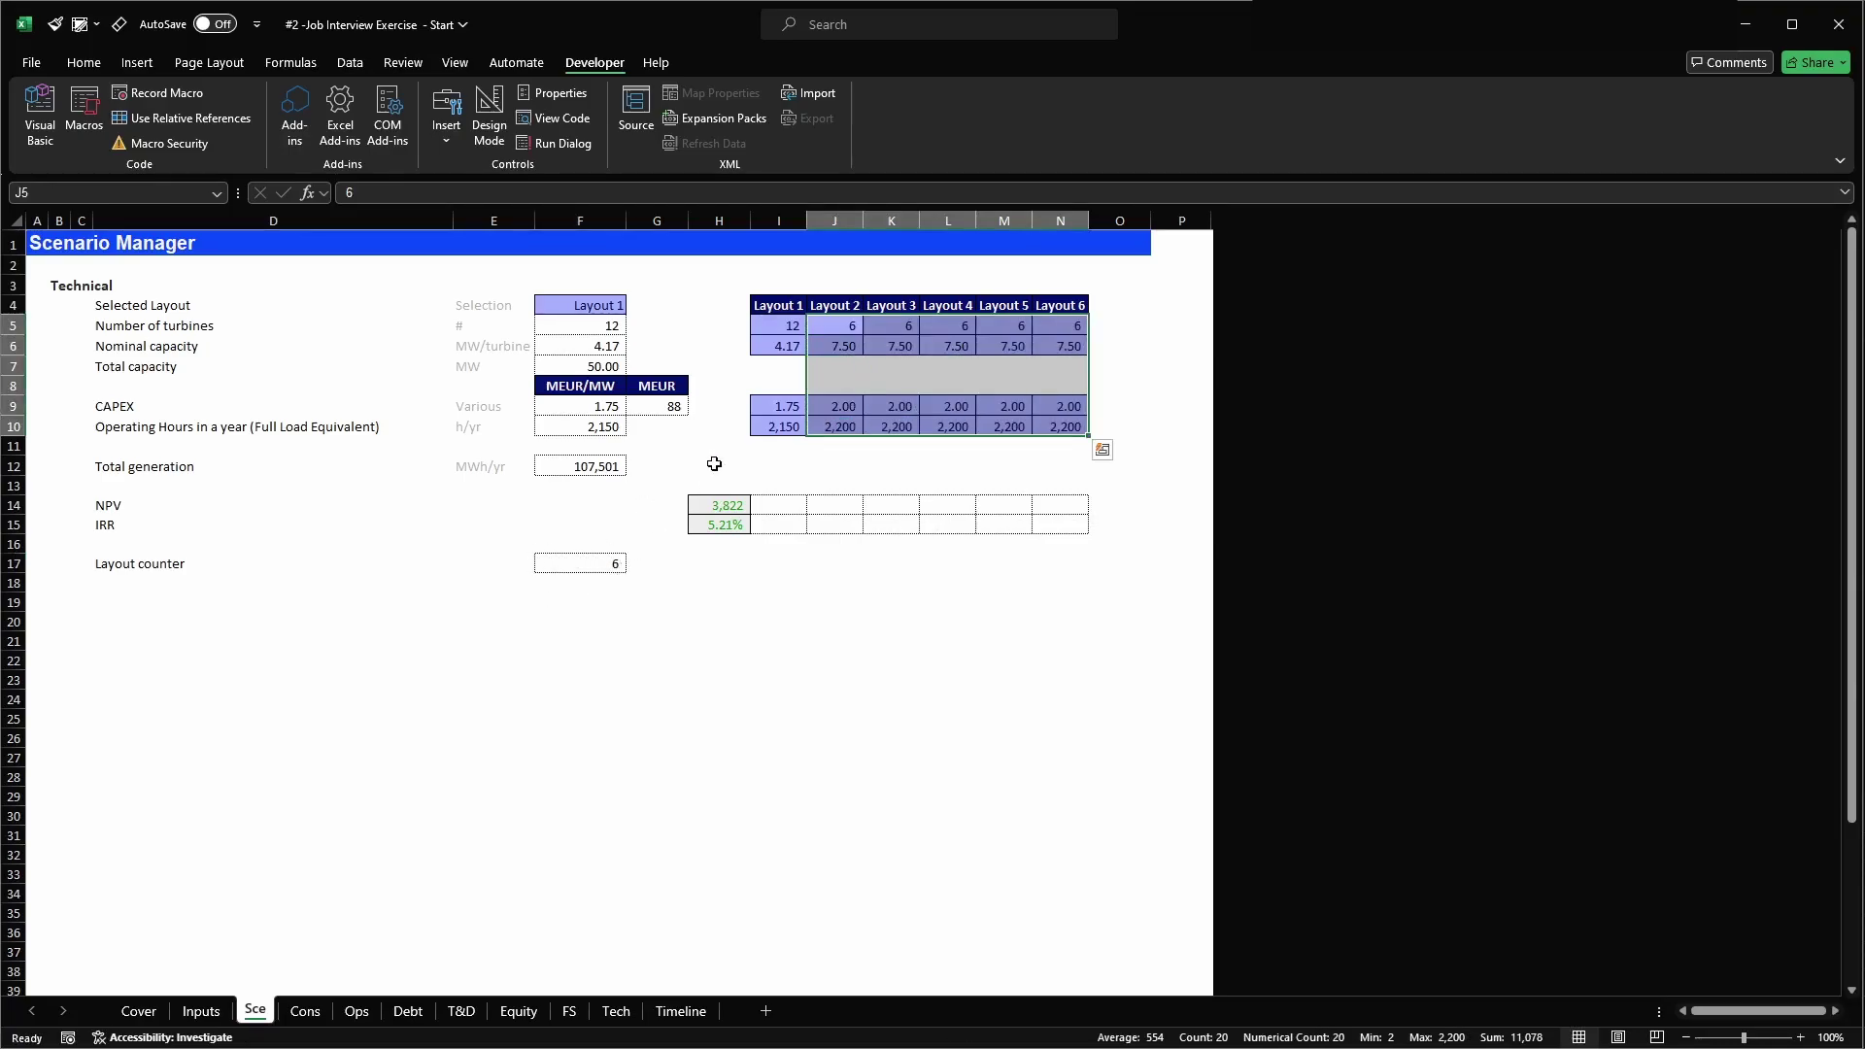
pyautogui.hotkey('ctrl', 'z')
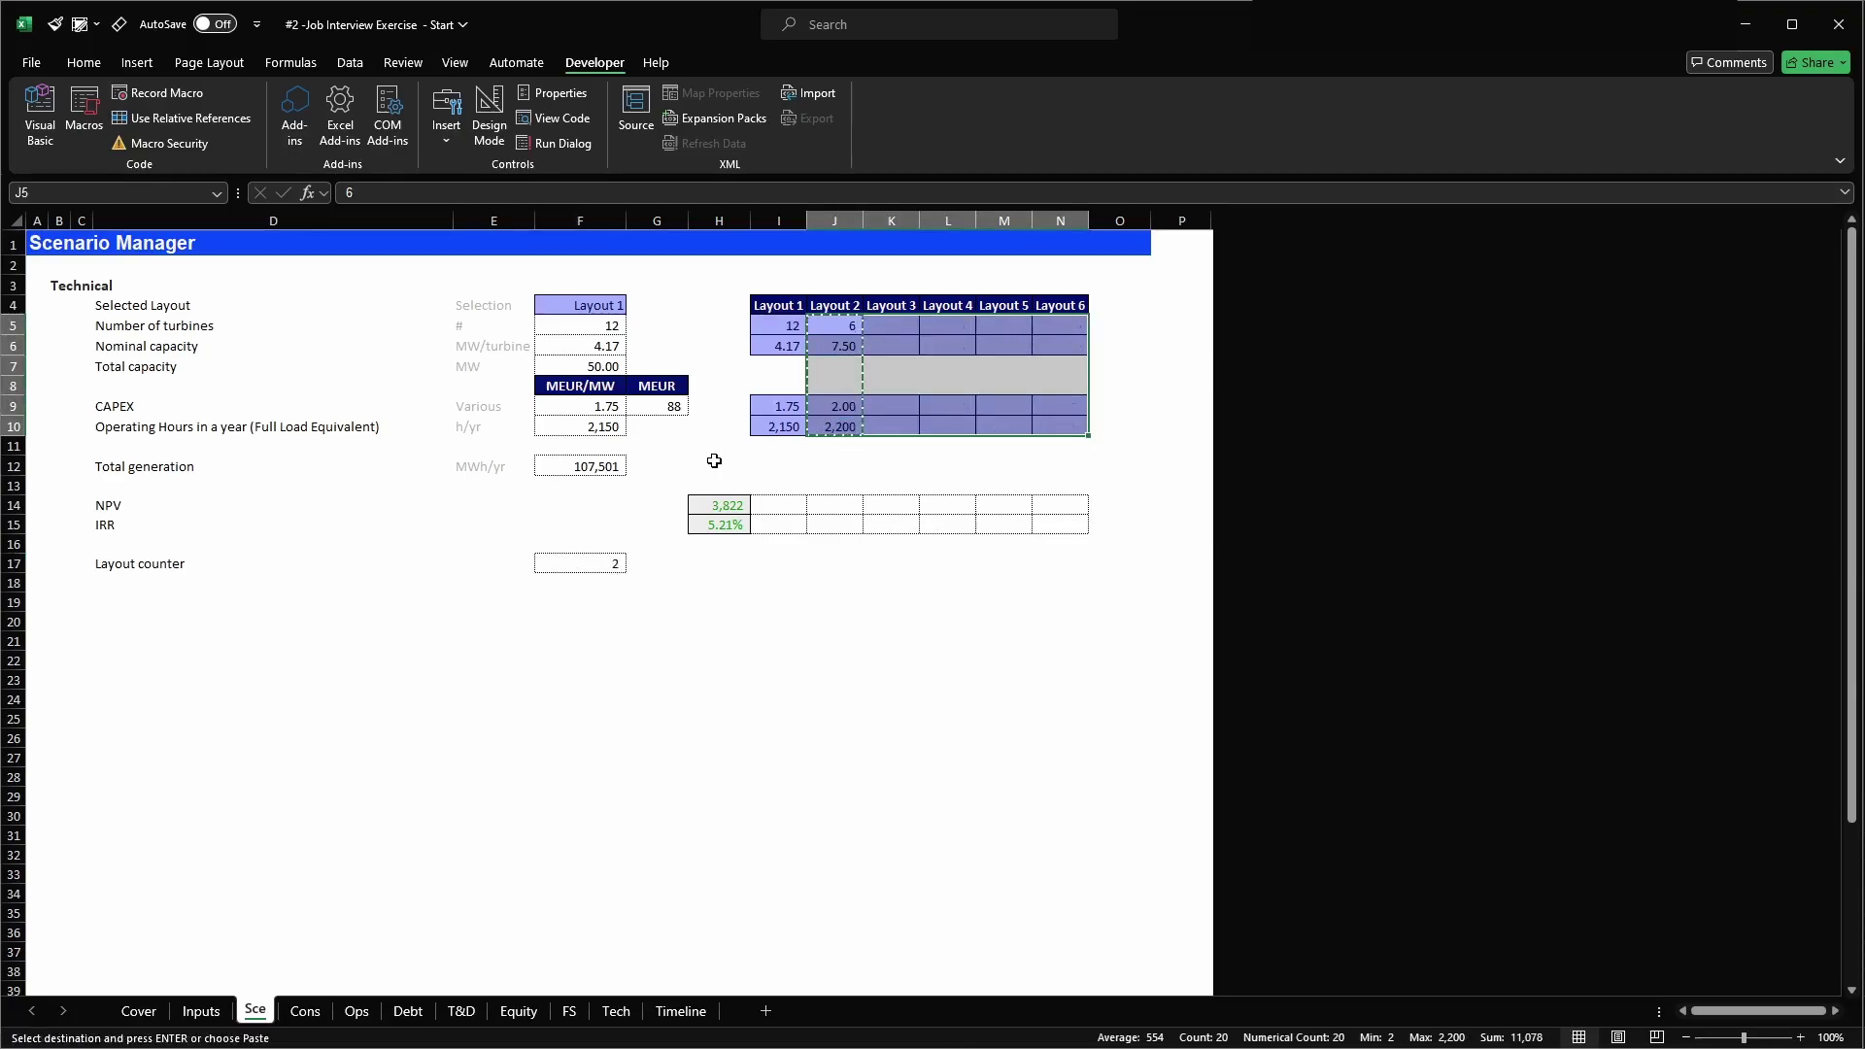
# - Start a loop in the Scenario procedure with For i = 1 To Range("layout_counter")
pyautogui.click(590, 560)
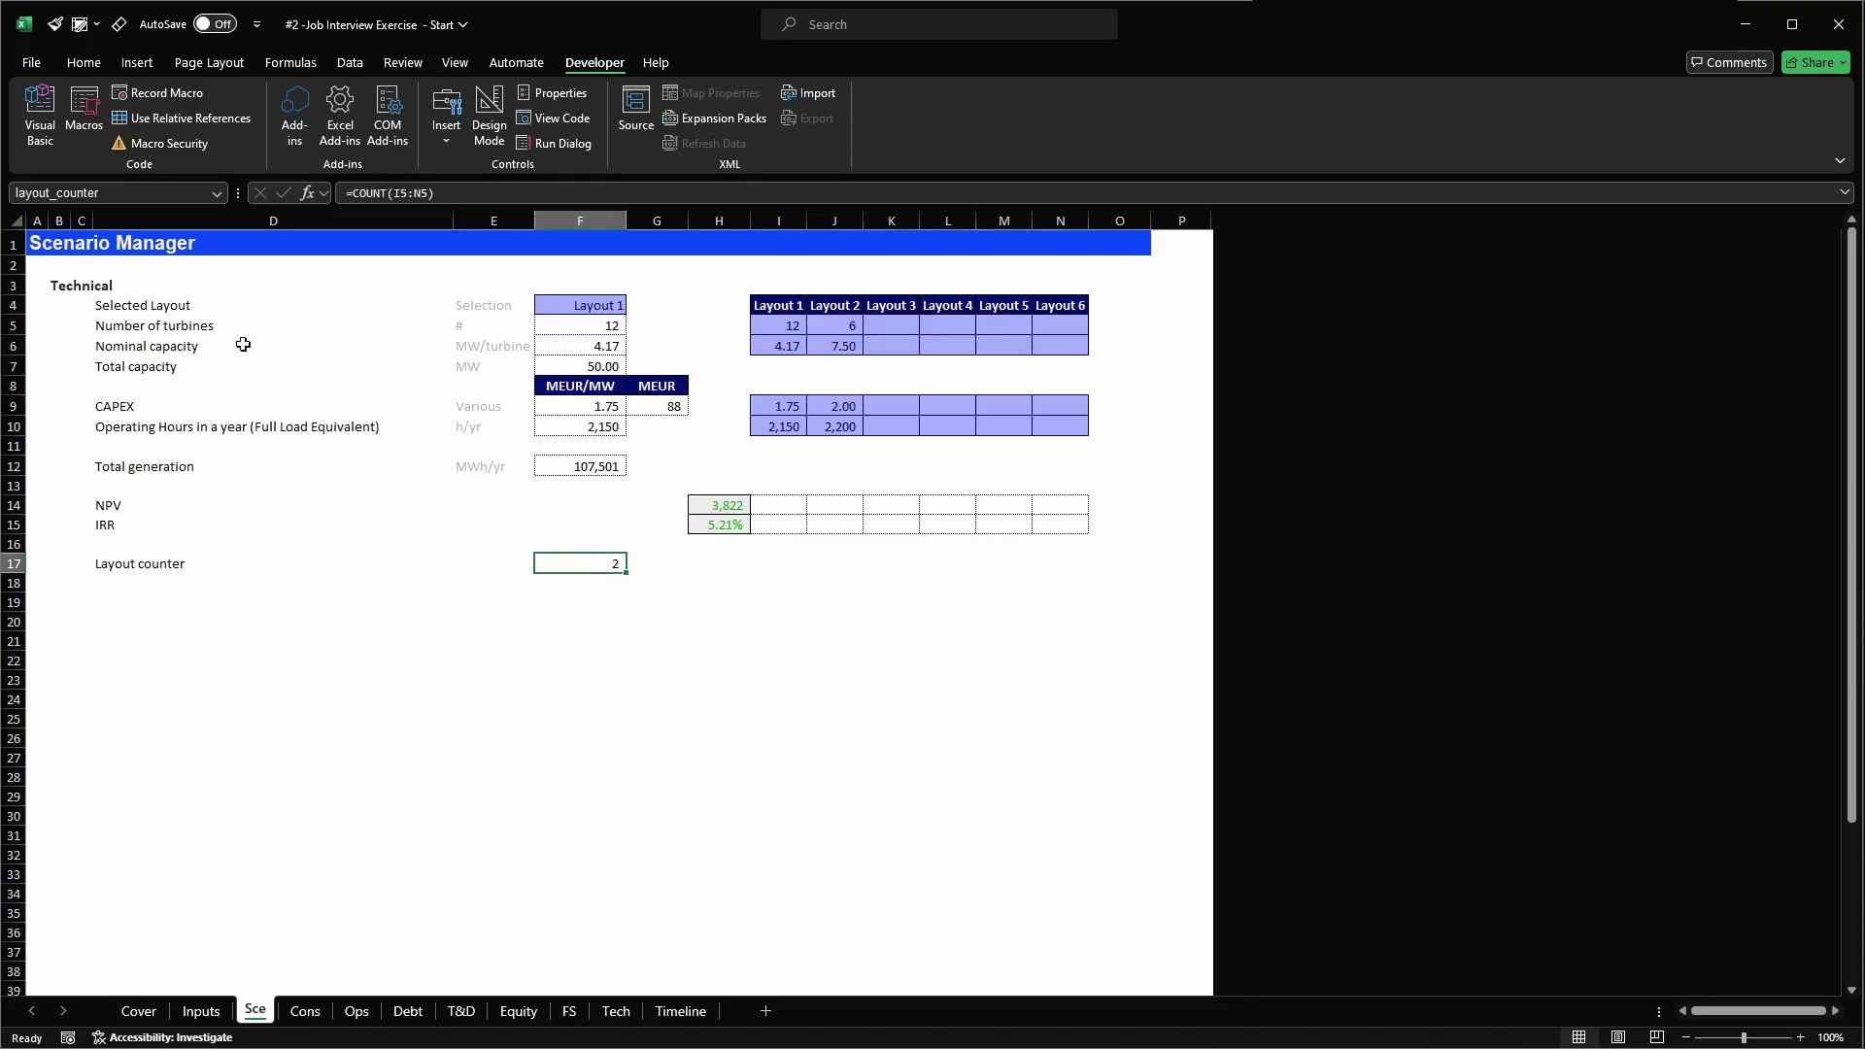
pyautogui.hotkey('alt', 'F11')
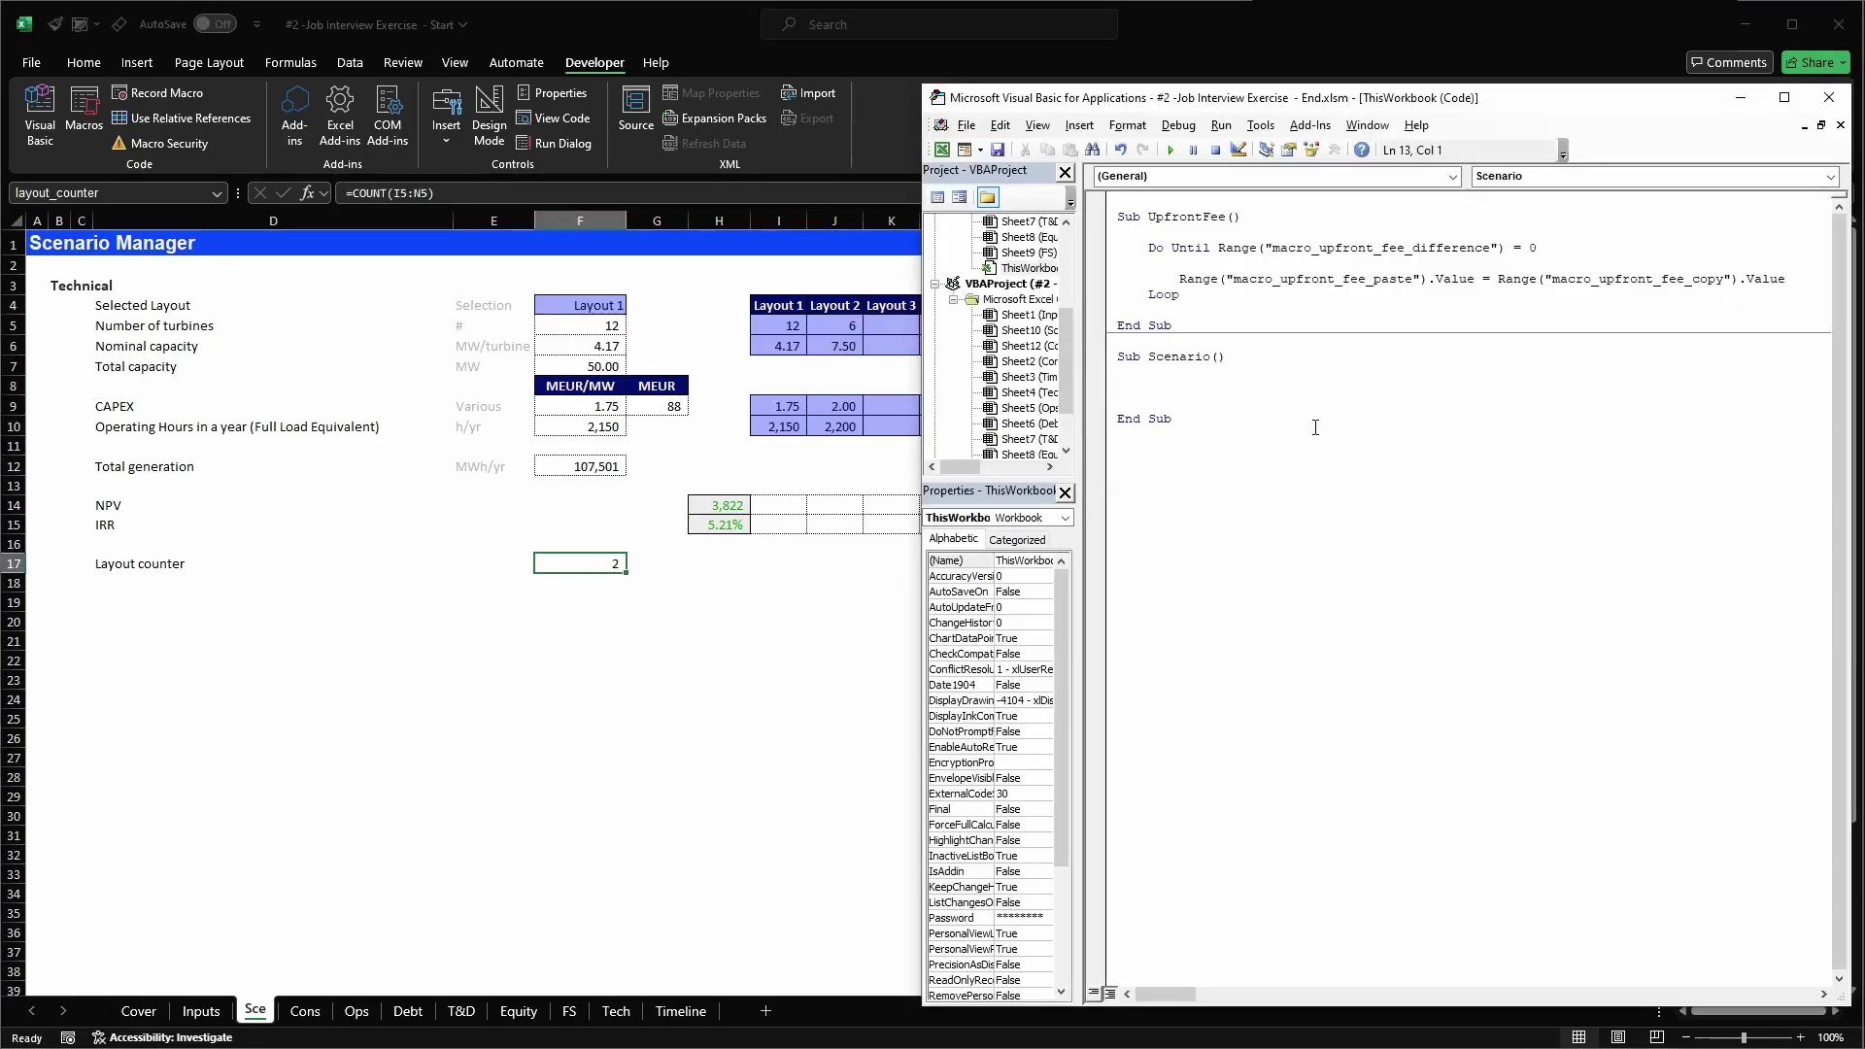
pyautogui.write('Fo')
pyautogui.write('r iu')
pyautogui.write('1 To Ran')
pyautogui.write('ge()')
pyautogui.write('""')
pyautogui.write('layout')
pyautogui.write('_counter')
pyautogui.press('Return')
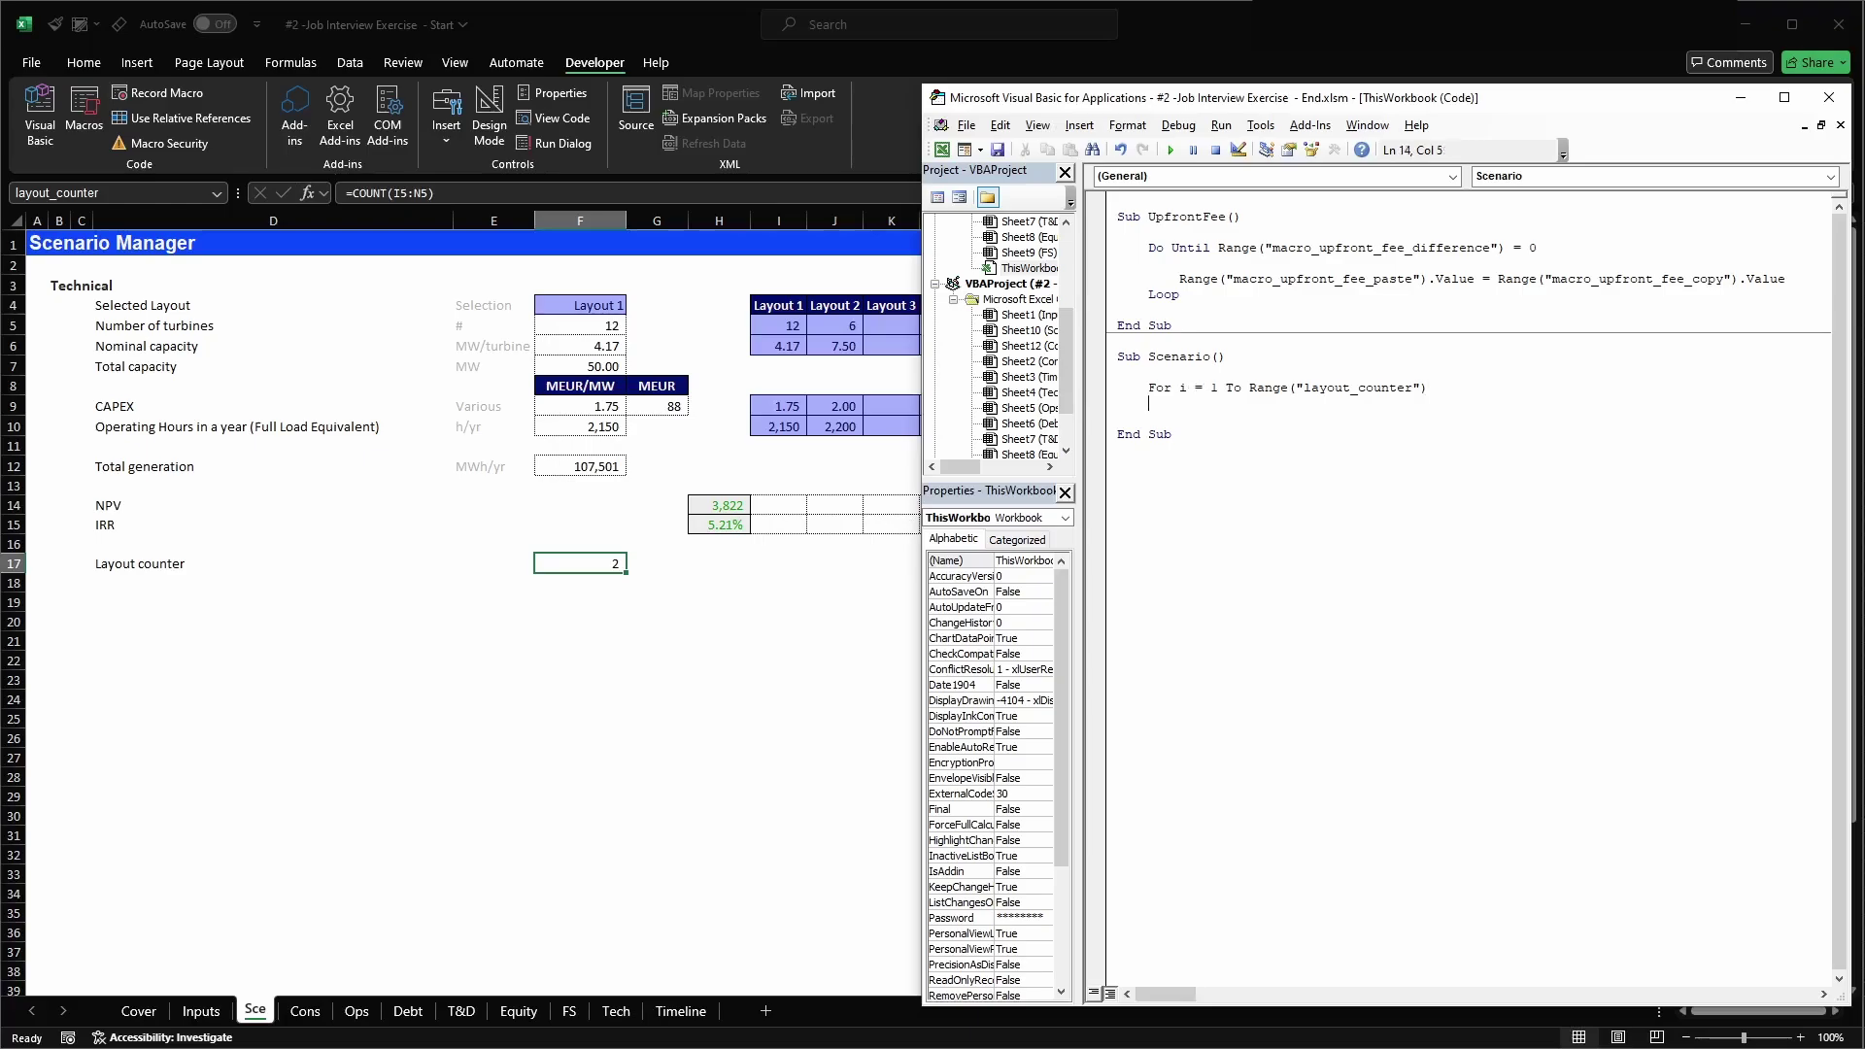
# - Close the loop with a Next statement, leaving blank lines for the loop body
pyautogui.press('Return')
pyautogui.write('NExt')
pyautogui.press('BackSpace')
pyautogui.press('BackSpace')
pyautogui.press('BackSpace')
pyautogui.press('BackSpace')
pyautogui.write('ext')
pyautogui.press('Return')
pyautogui.press('Up')
pyautogui.press('Return')
pyautogui.press('Return')
pyautogui.press('Up')
# - Examine the NPV and IRR cells H14:H15, the value assignment in UpfrontFee, and the Layout 1 result cells I14:I15
pyautogui.click(628, 626)
pyautogui.moveTo(720, 509); pyautogui.dragTo(782, 538)
pyautogui.click(728, 507)
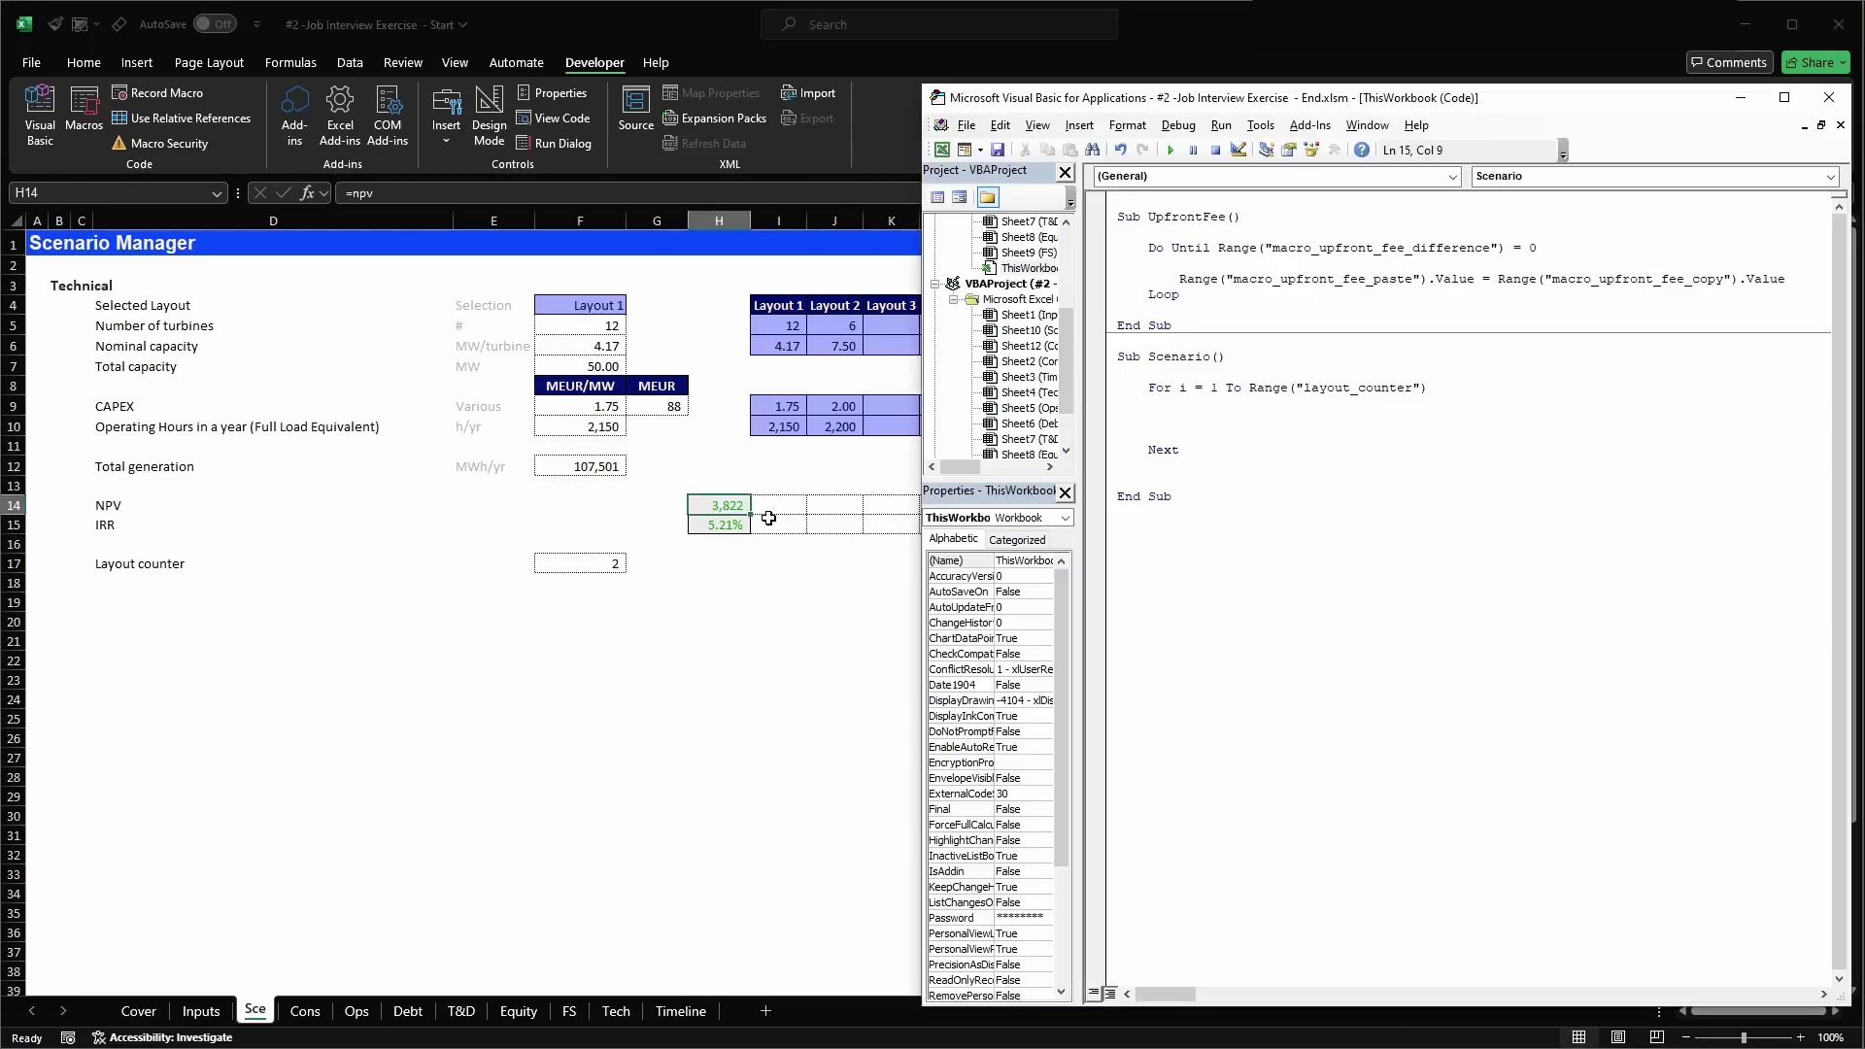
pyautogui.moveTo(1179, 281)
pyautogui.mouseDown()
pyautogui.moveTo(1548, 282)
pyautogui.moveTo(1178, 295)
pyautogui.mouseUp()
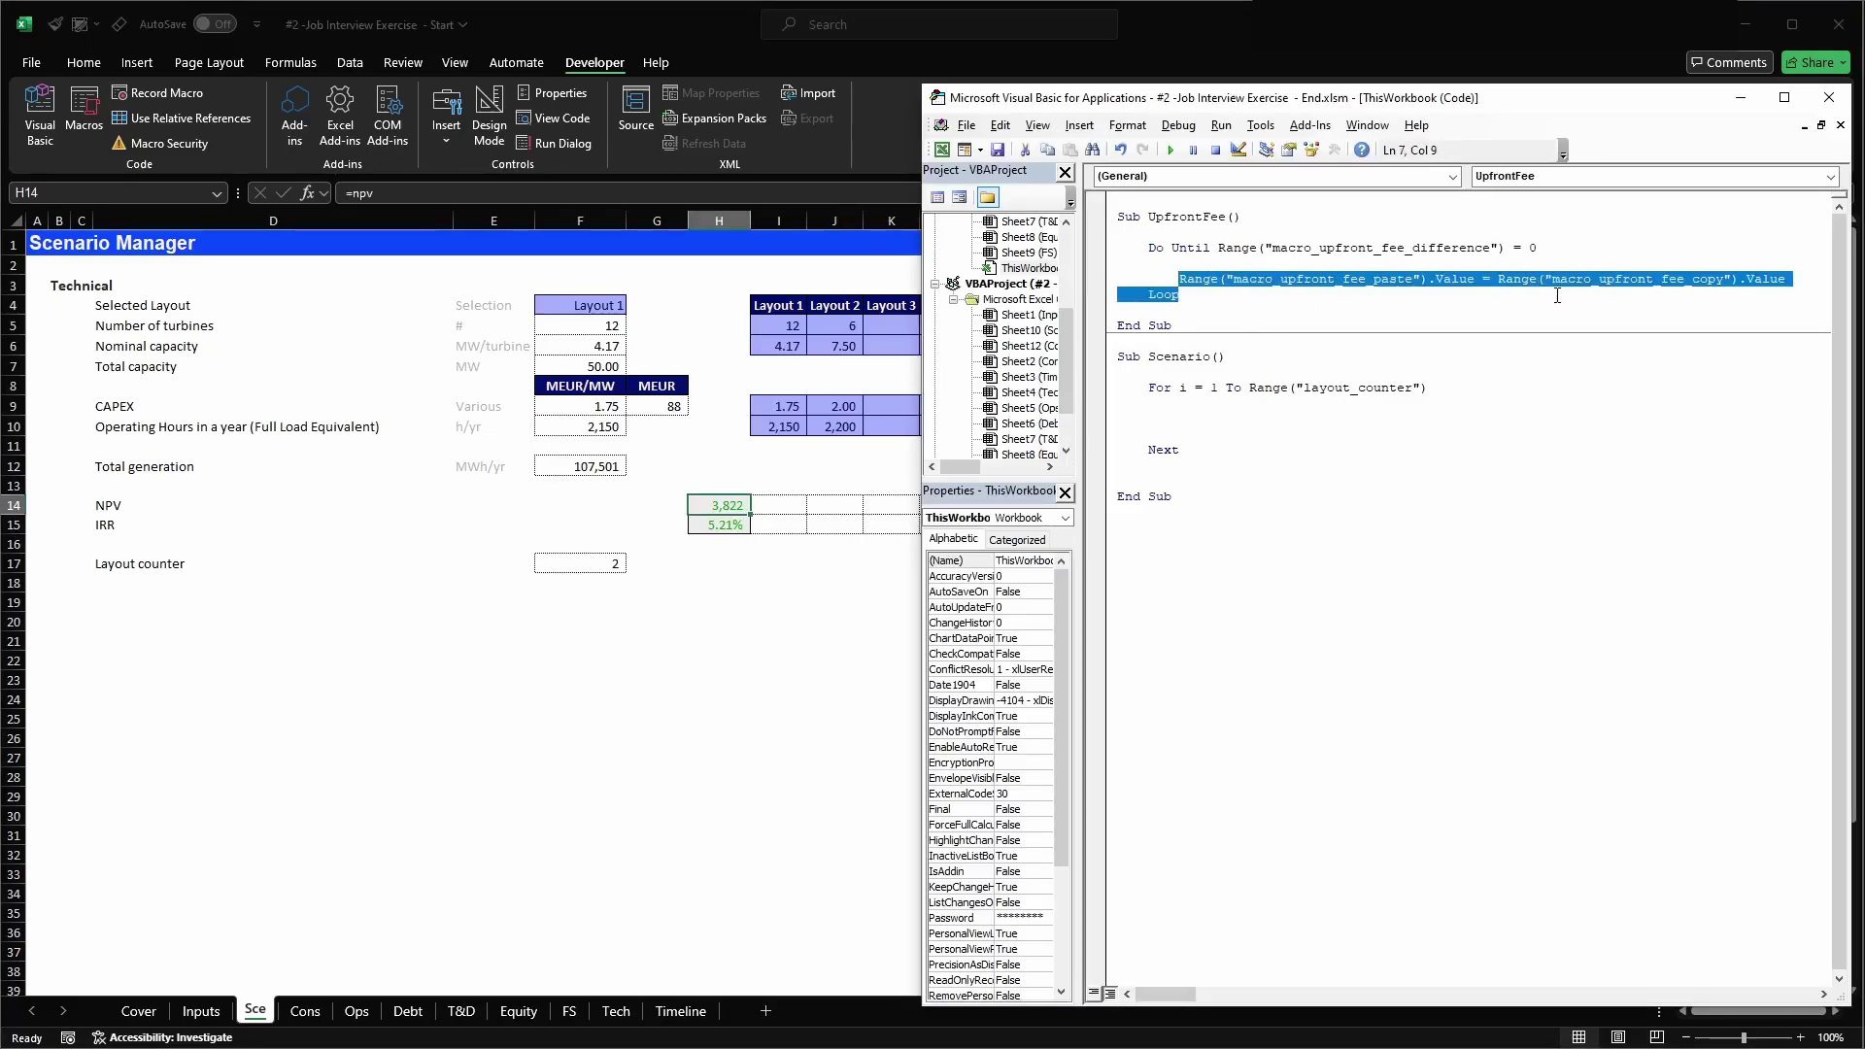
pyautogui.click(785, 527)
pyautogui.moveTo(787, 503)
pyautogui.mouseDown()
pyautogui.moveTo(785, 523)
pyautogui.moveTo(724, 517)
pyautogui.moveTo(794, 523)
pyautogui.mouseUp()
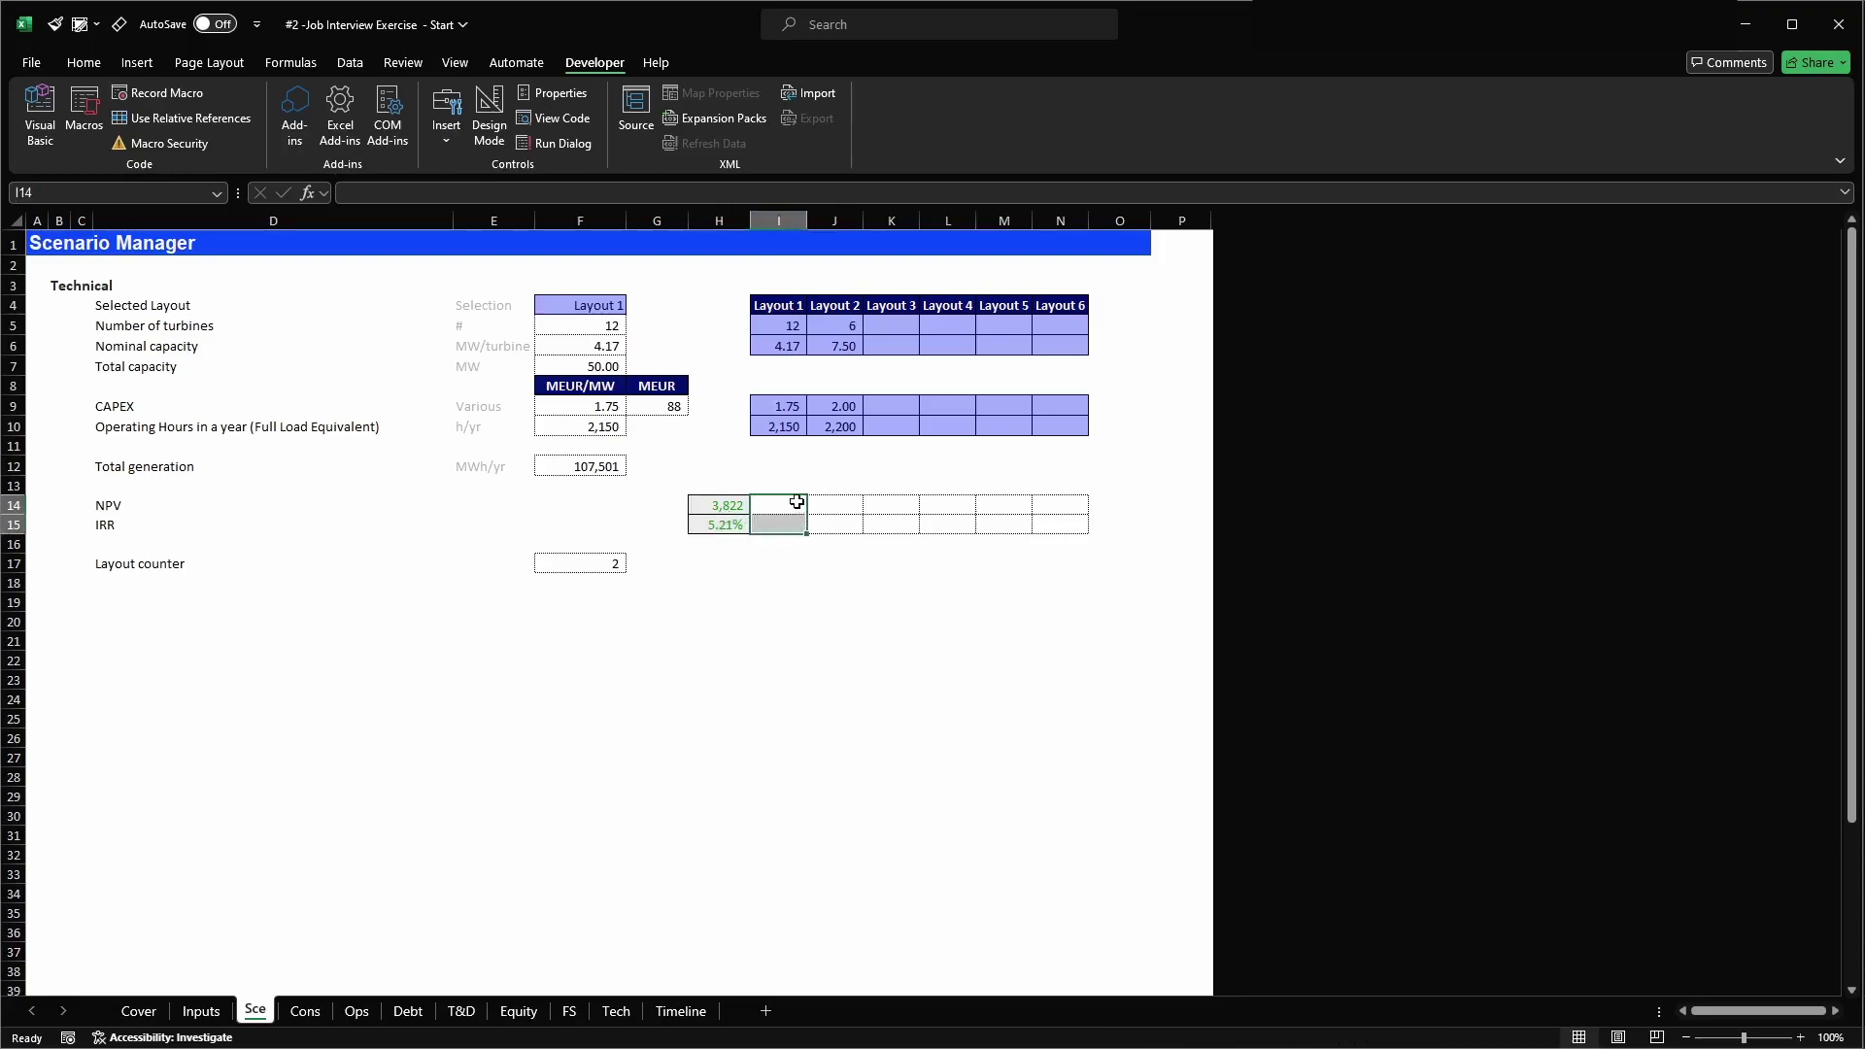
pyautogui.hotkey('alt', 'F11')
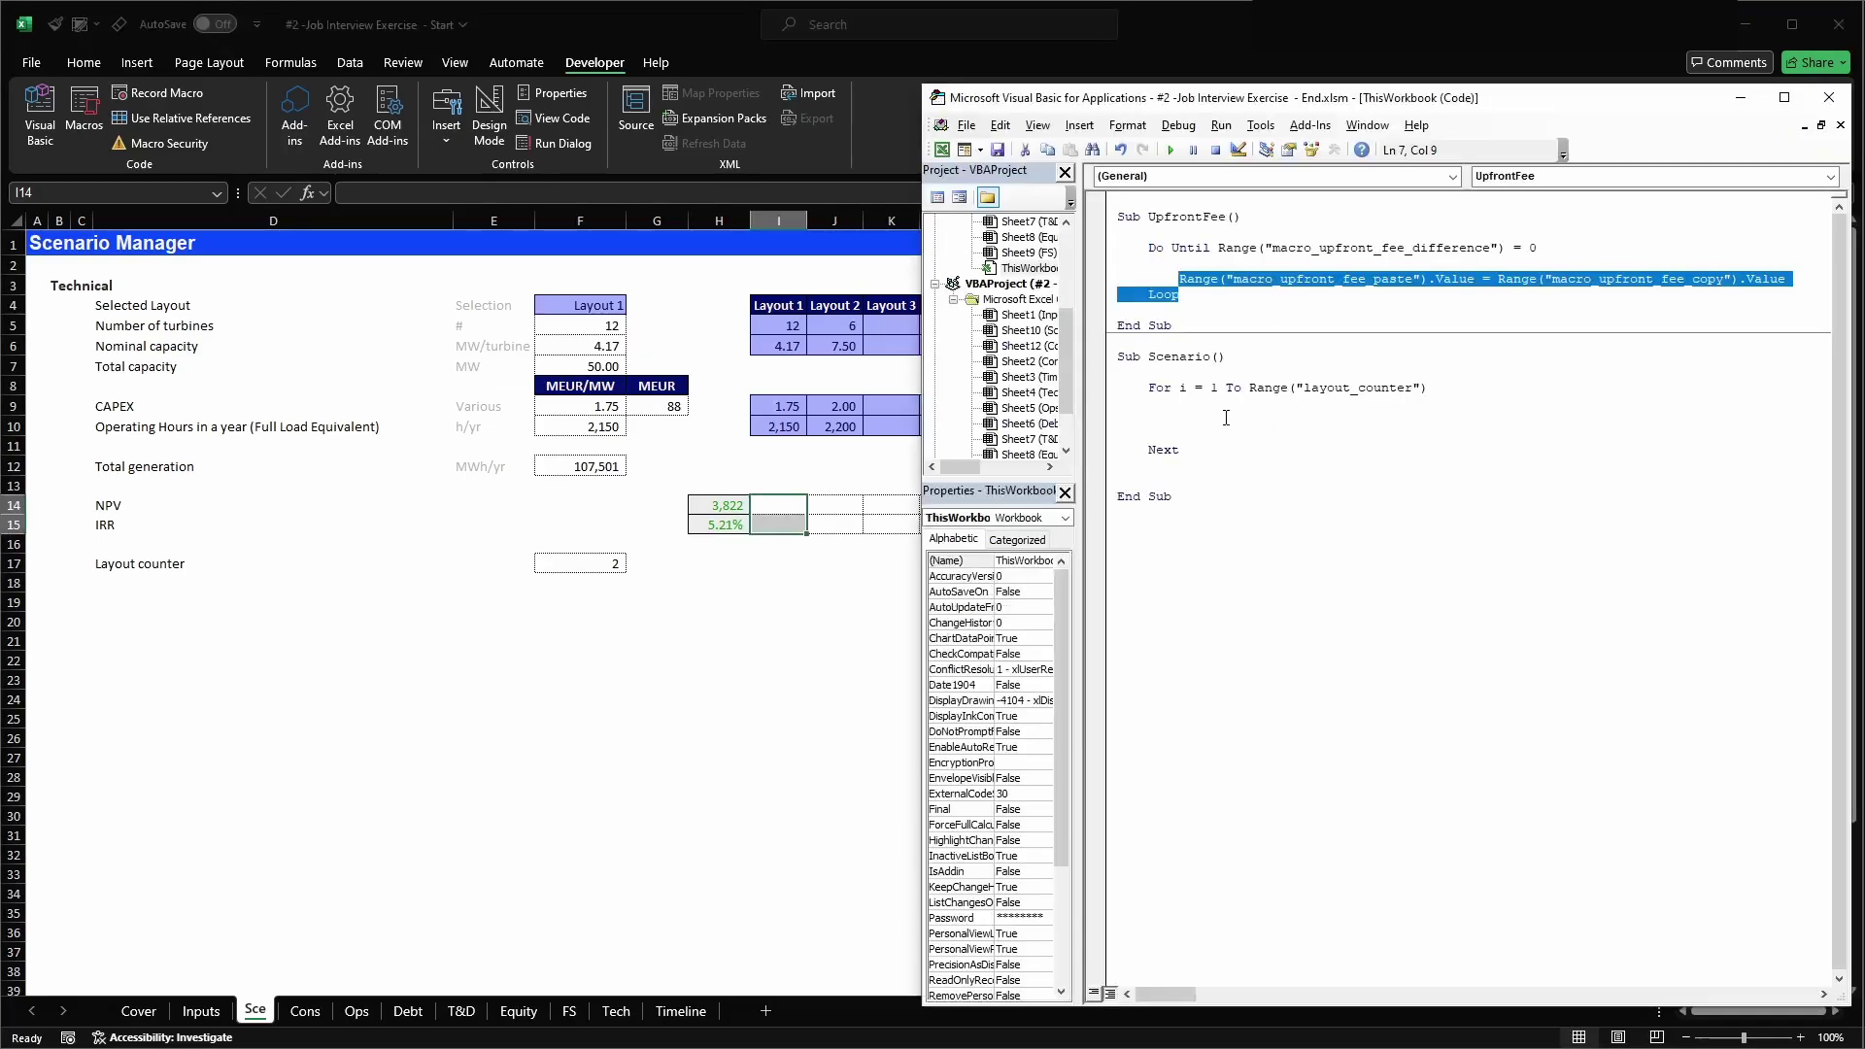
# - Begin the loop body with a reference to Range("layout_result"), using the name assigned to H14:H15
pyautogui.click(1226, 418)
pyautogui.write('Range')
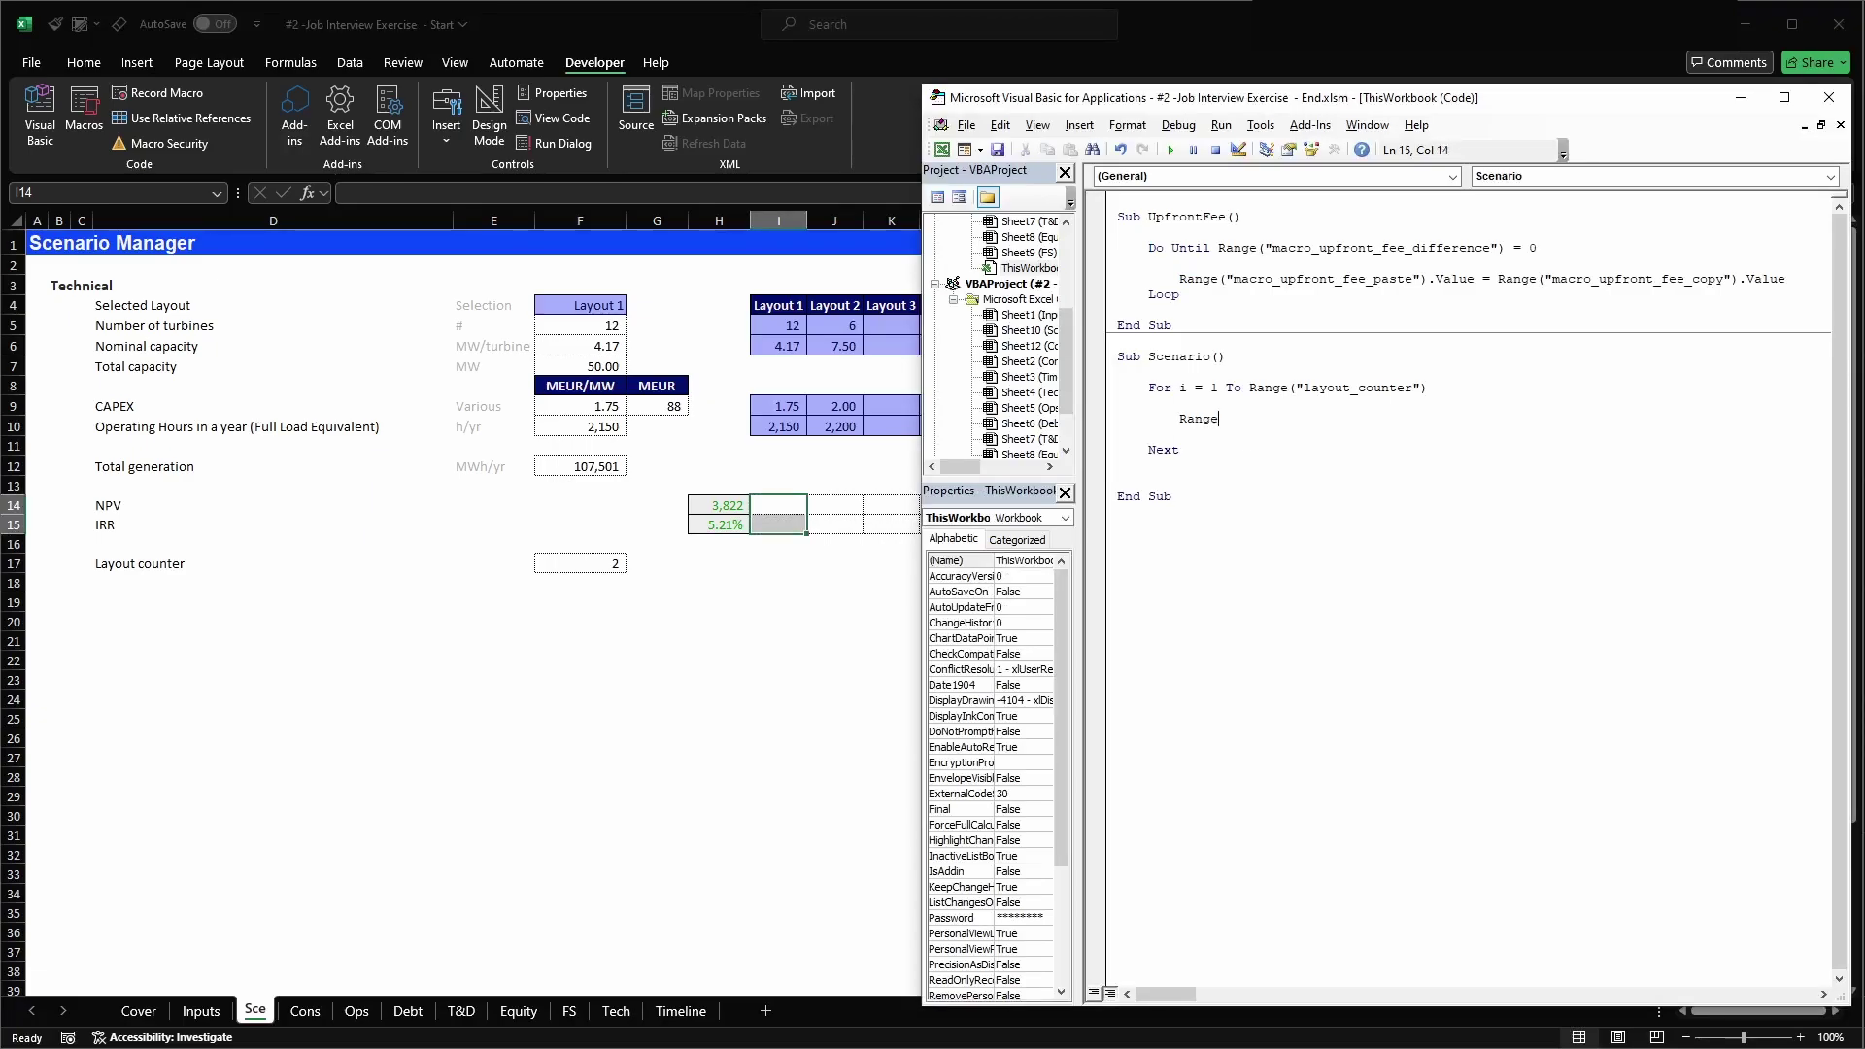
pyautogui.write(' ("')
pyautogui.moveTo(719, 507); pyautogui.dragTo(730, 525)
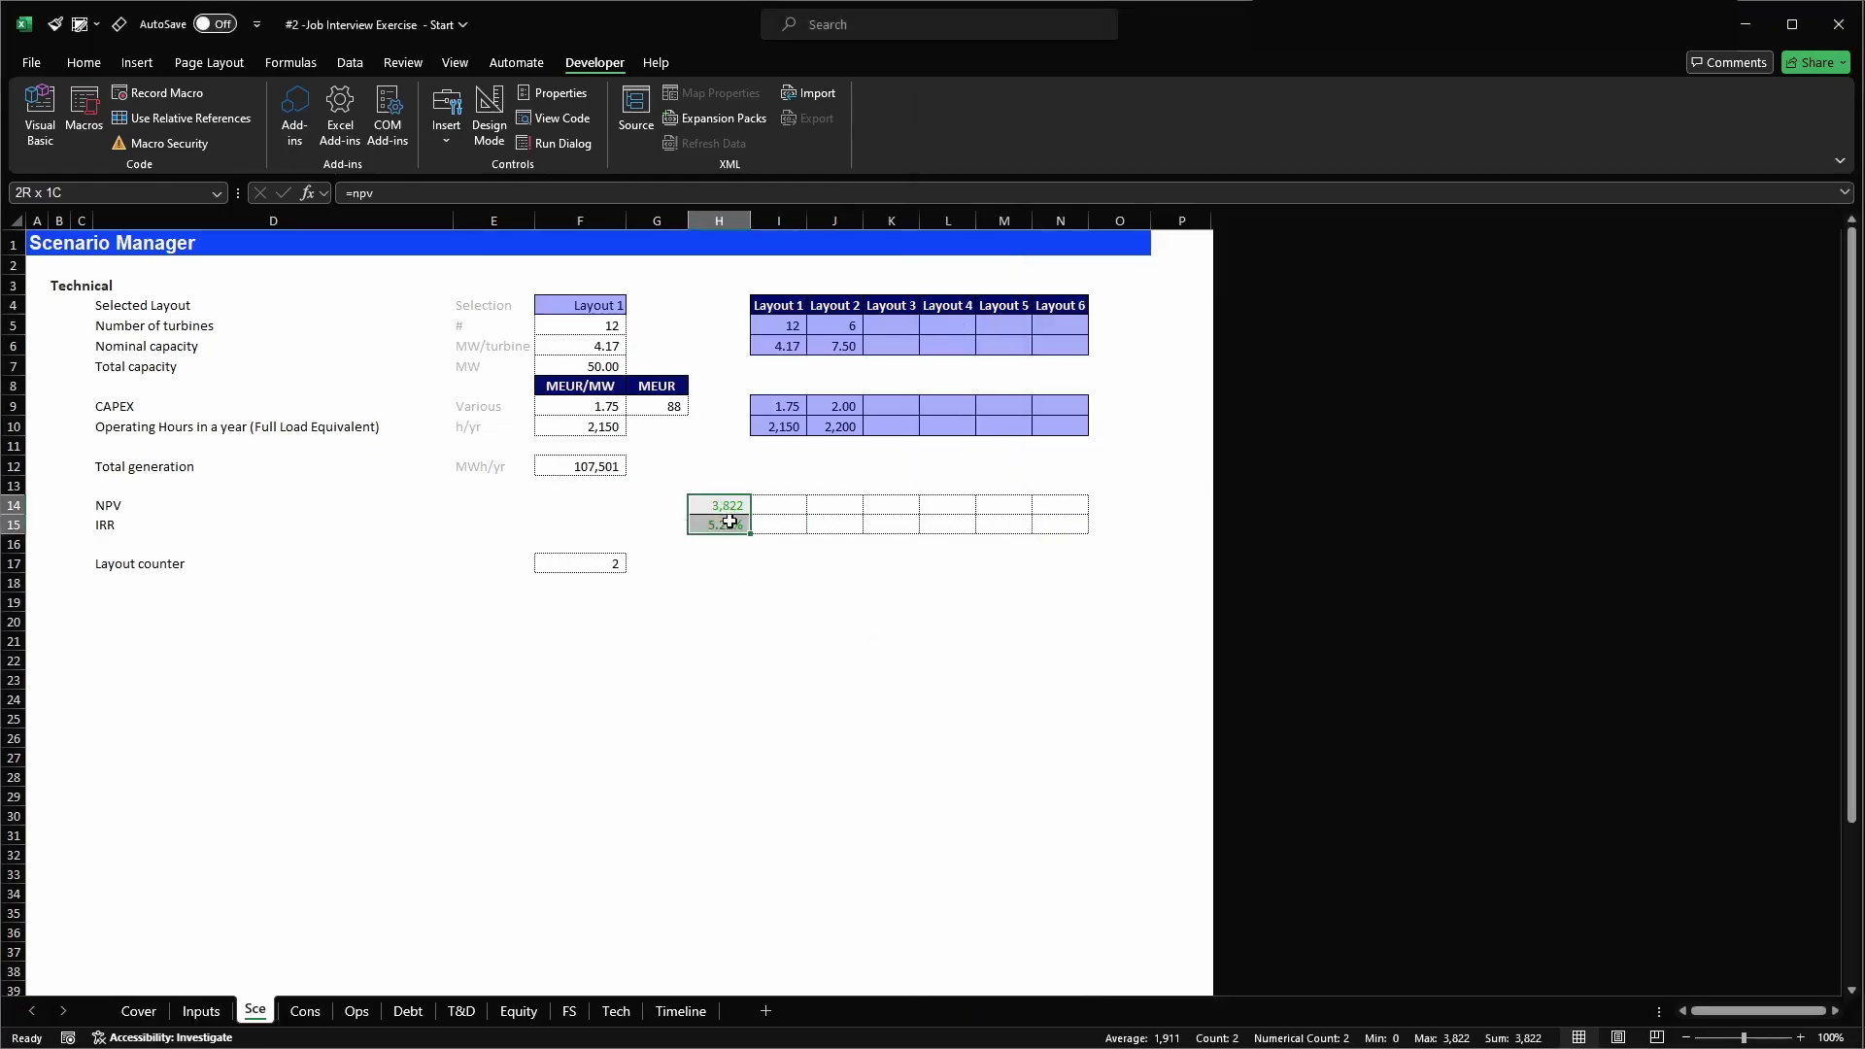
pyautogui.click(83, 193)
pyautogui.hotkey('alt', 'F11')
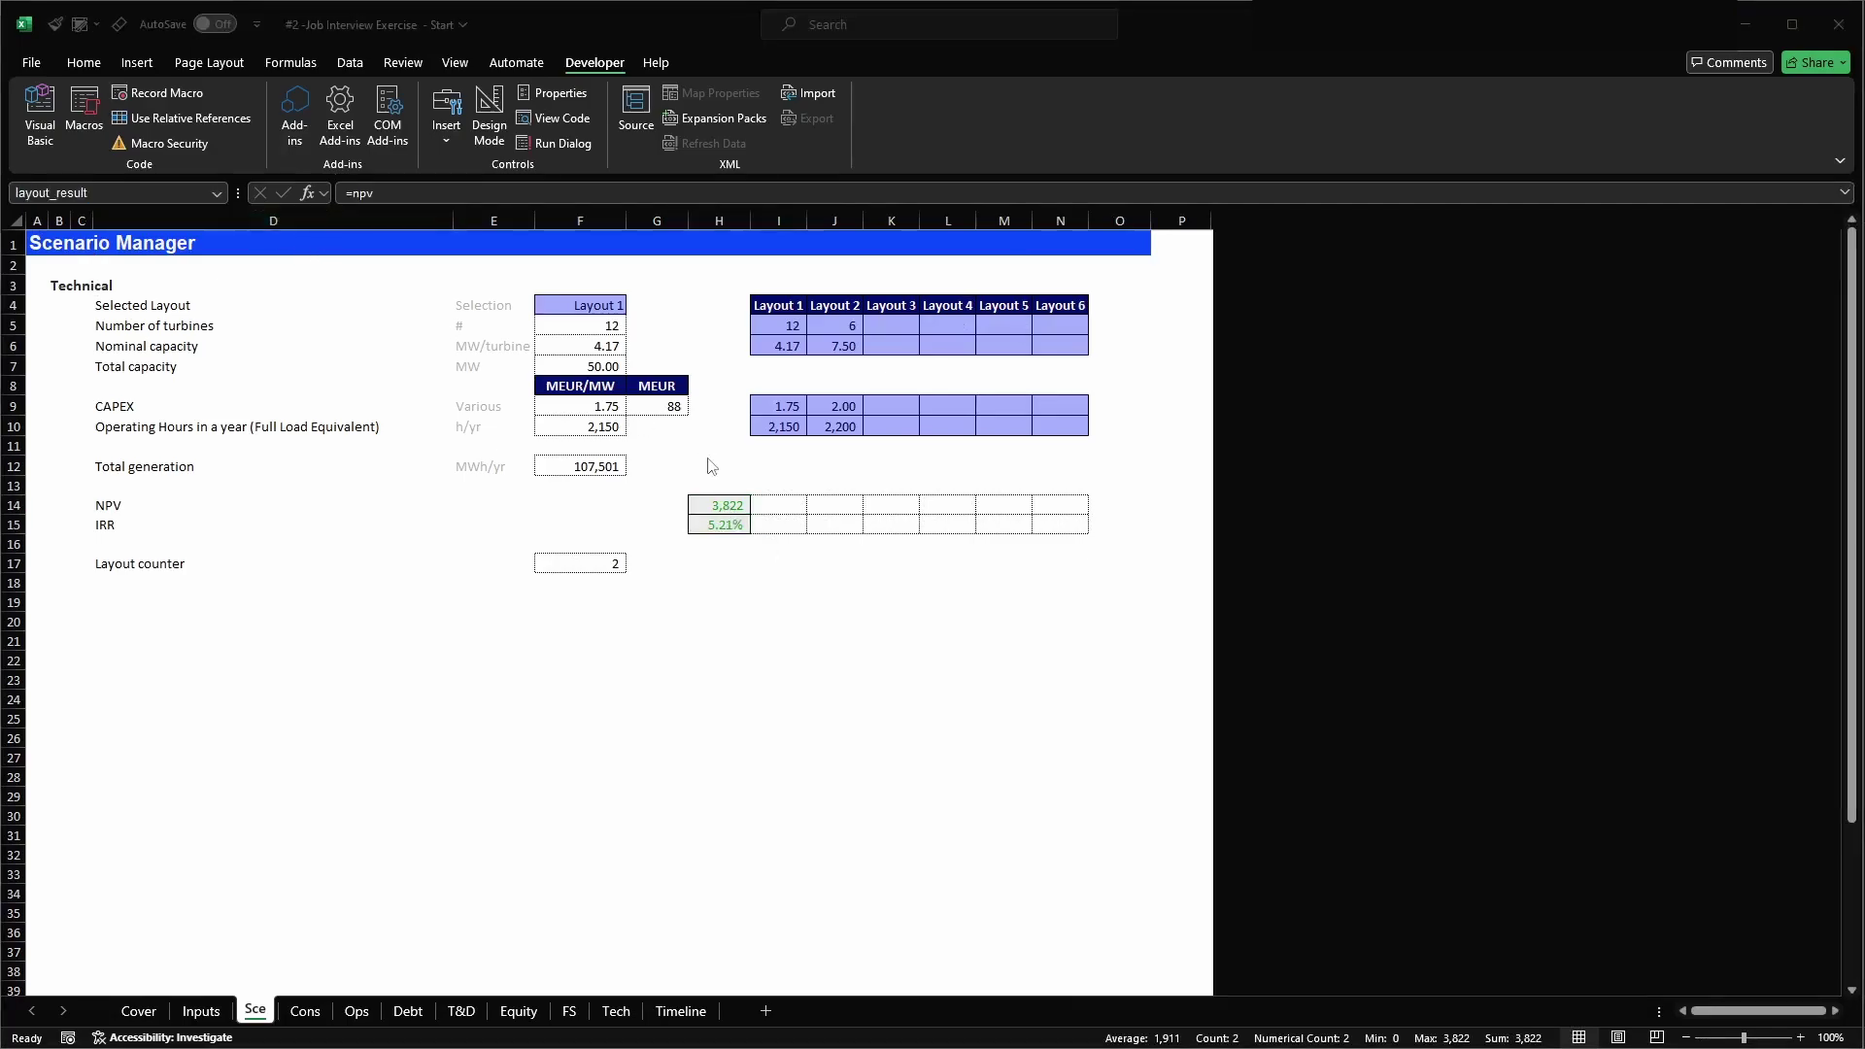
pyautogui.hotkey('ctrl', 'v')
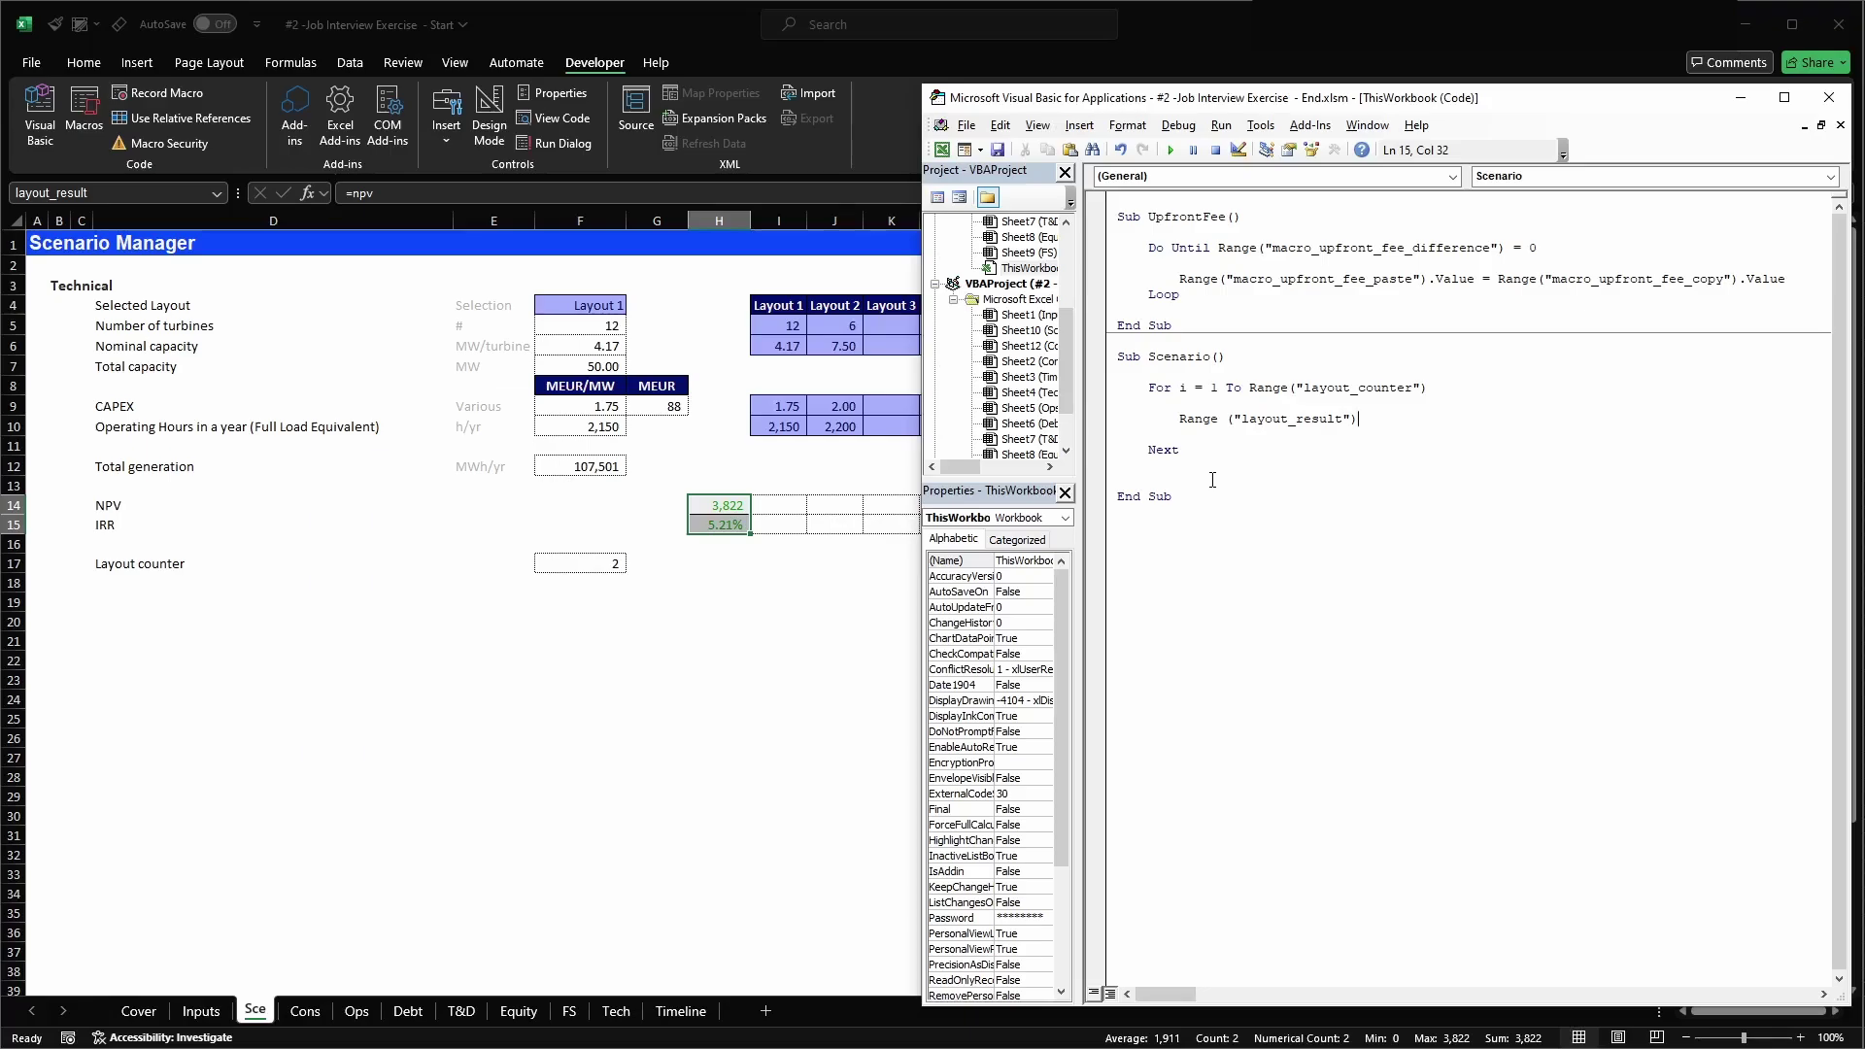
# - Extend the layout_result reference with Offset(0,i) so it targets the column of each layout
pyautogui.write('.')
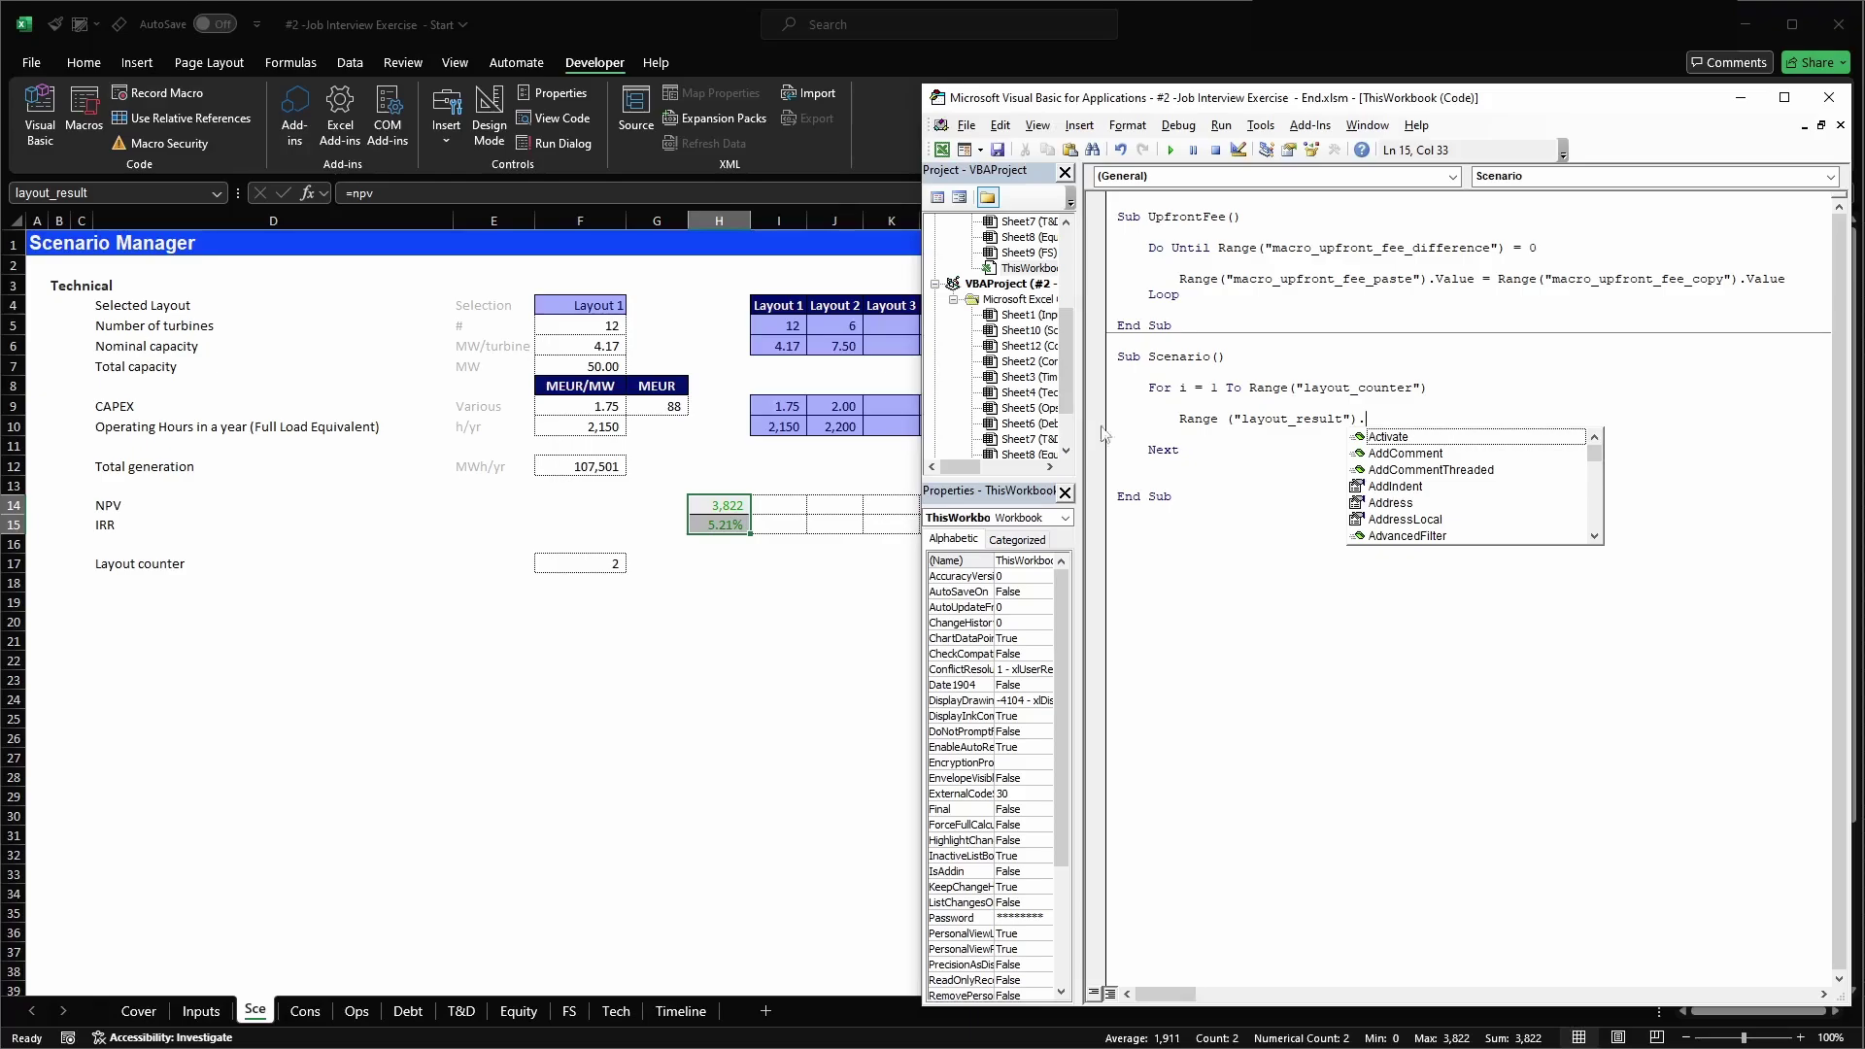
pyautogui.click(729, 561)
pyautogui.moveTo(791, 504); pyautogui.dragTo(791, 524)
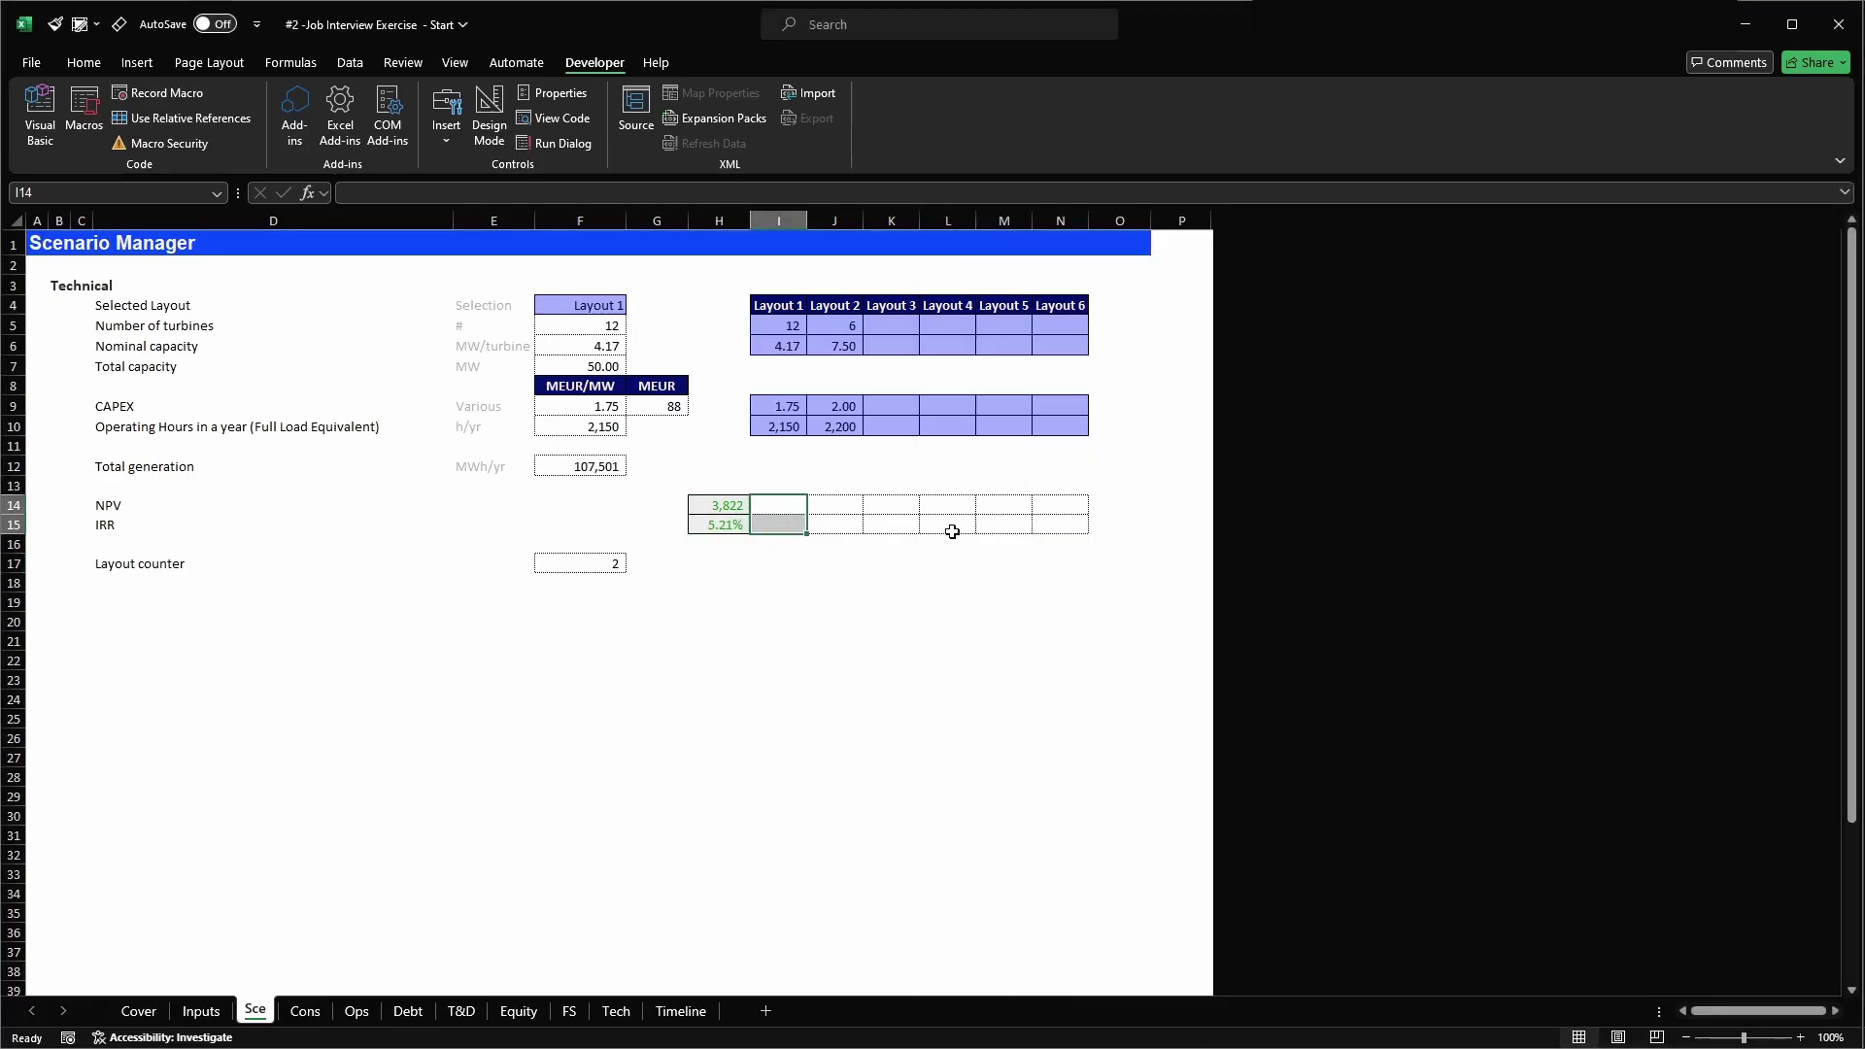
pyautogui.hotkey('alt', 'F11')
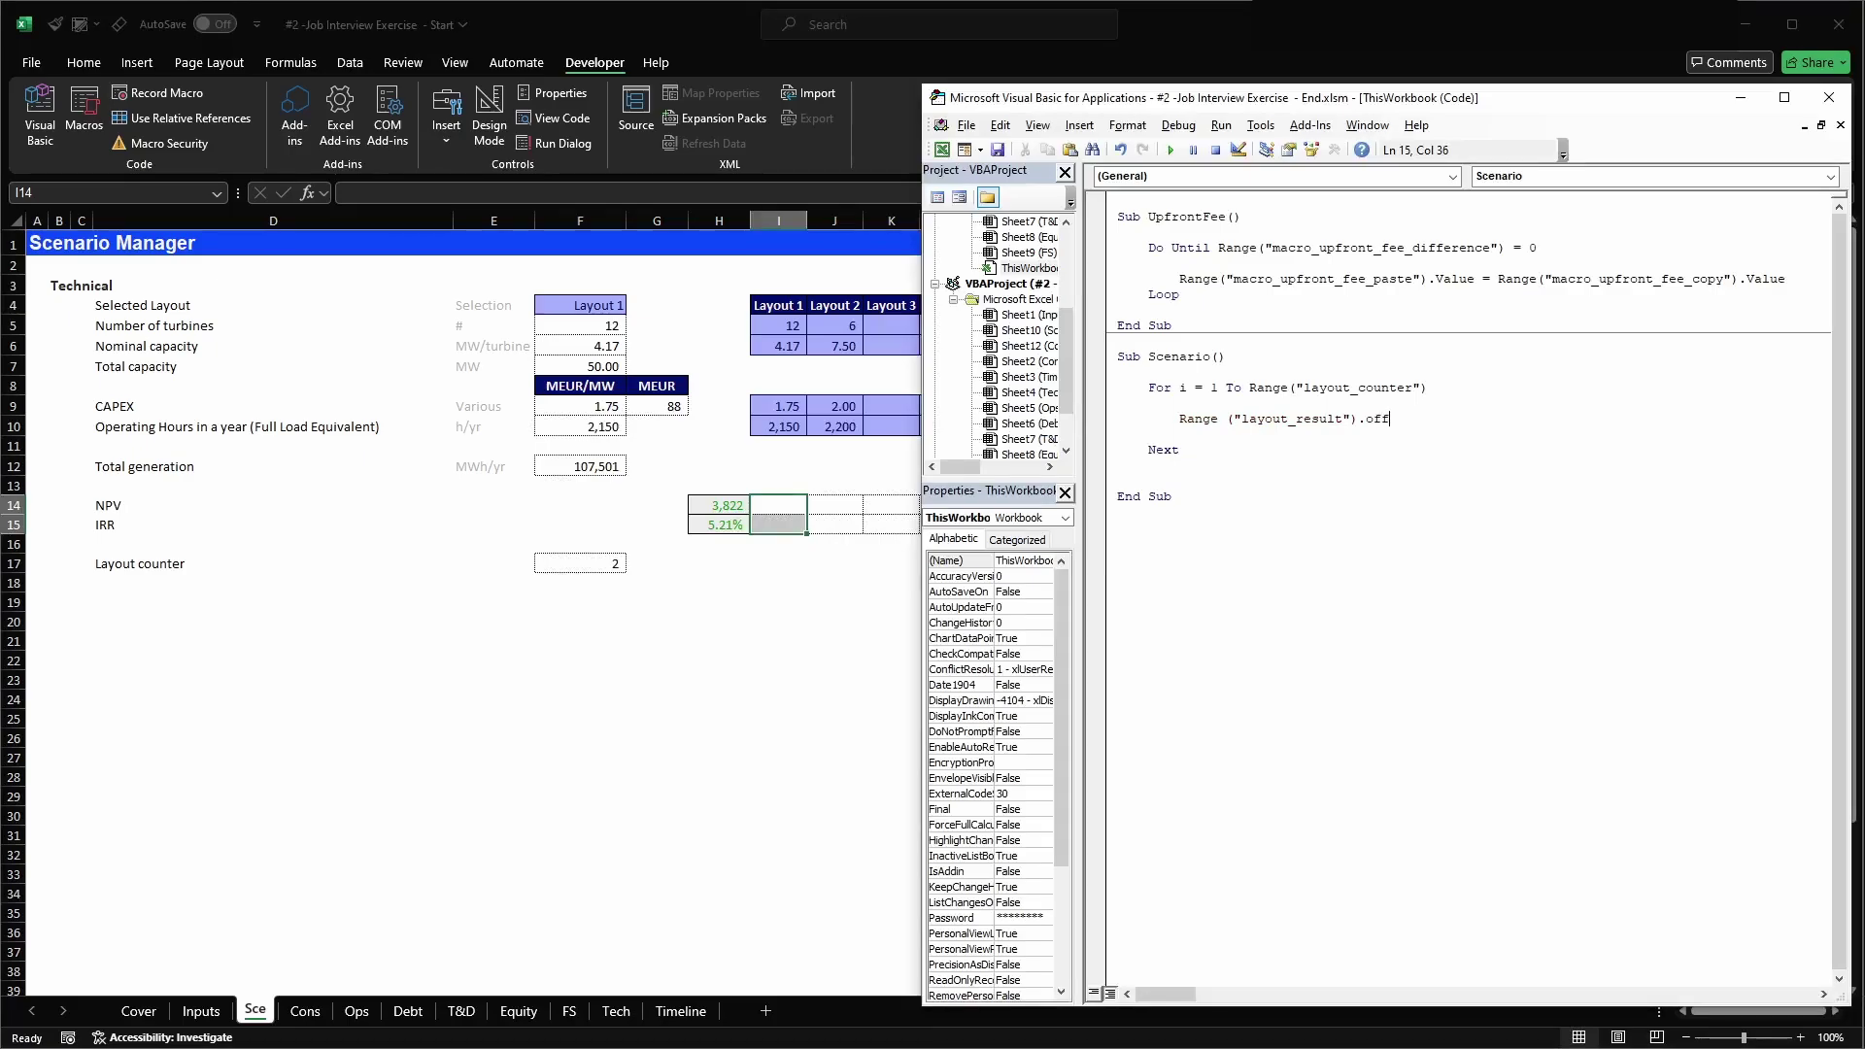
pyautogui.press('BackSpace')
pyautogui.press('BackSpace')
pyautogui.write('.O')
pyautogui.press('Tab')
pyautogui.write('(')
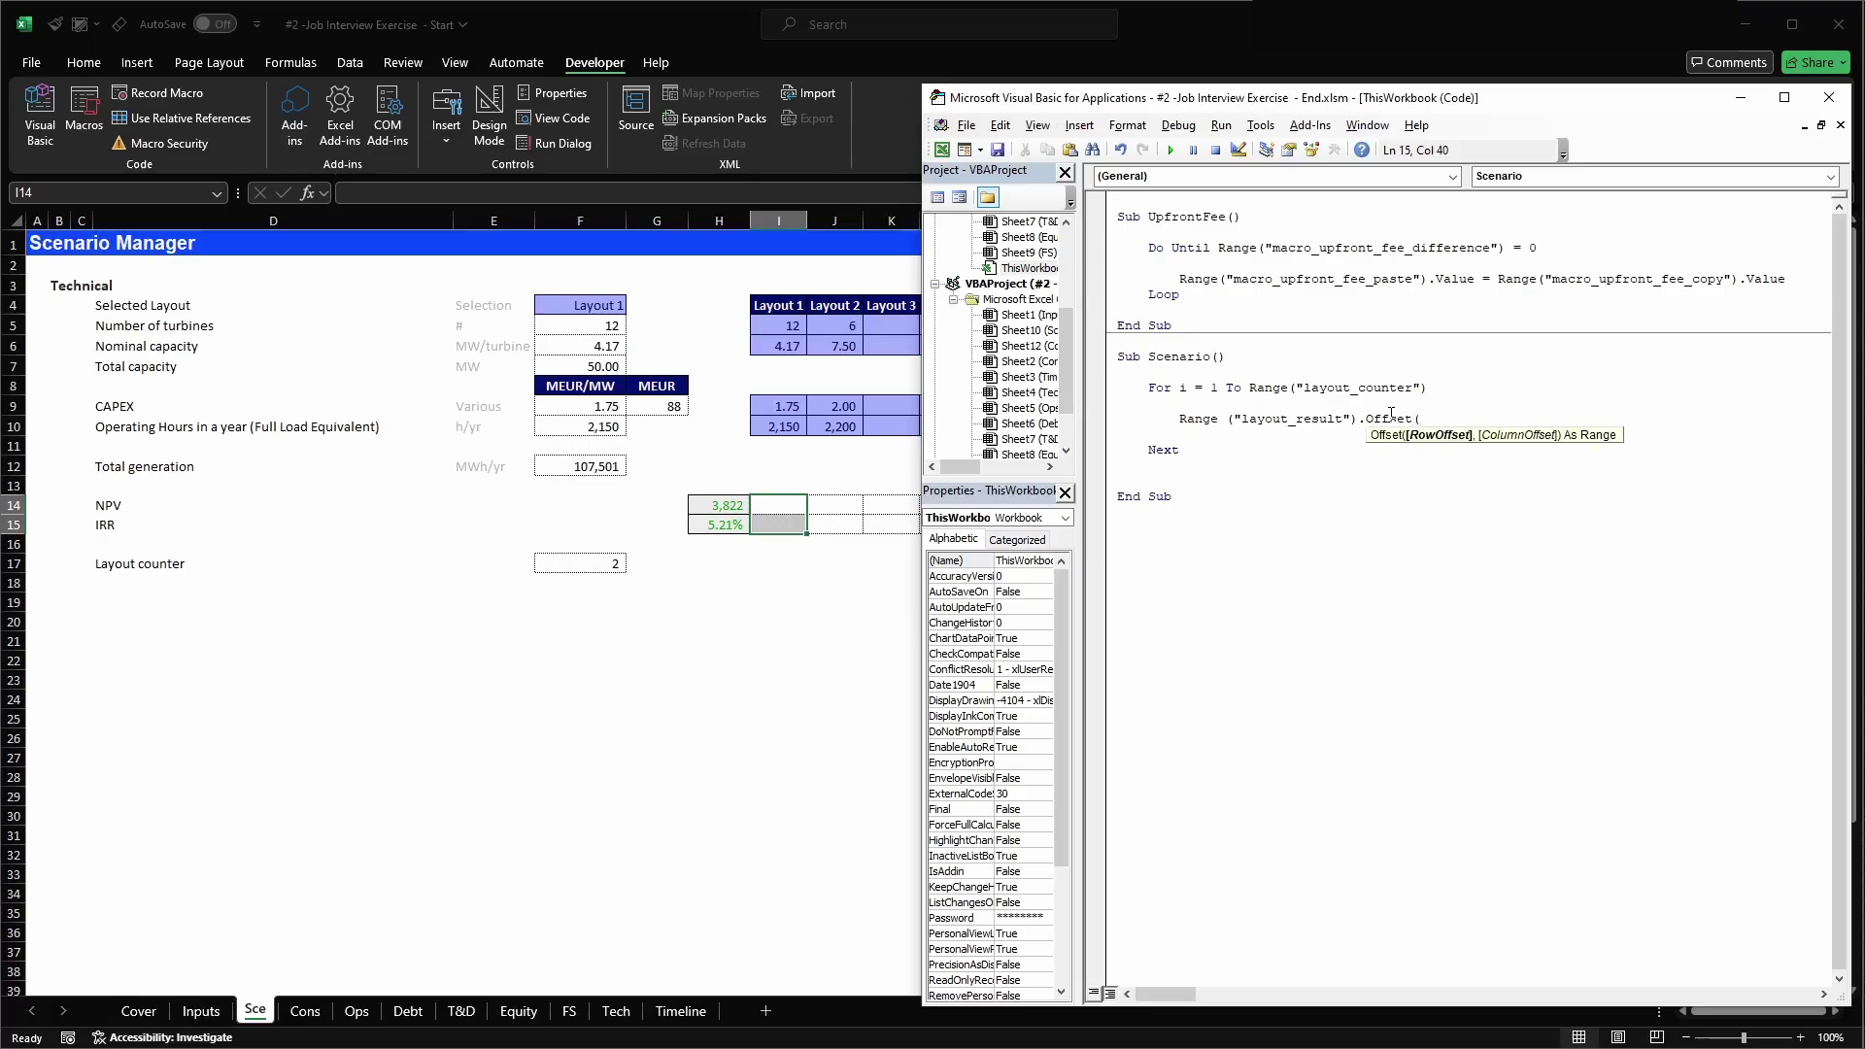
pyautogui.write('0,i')
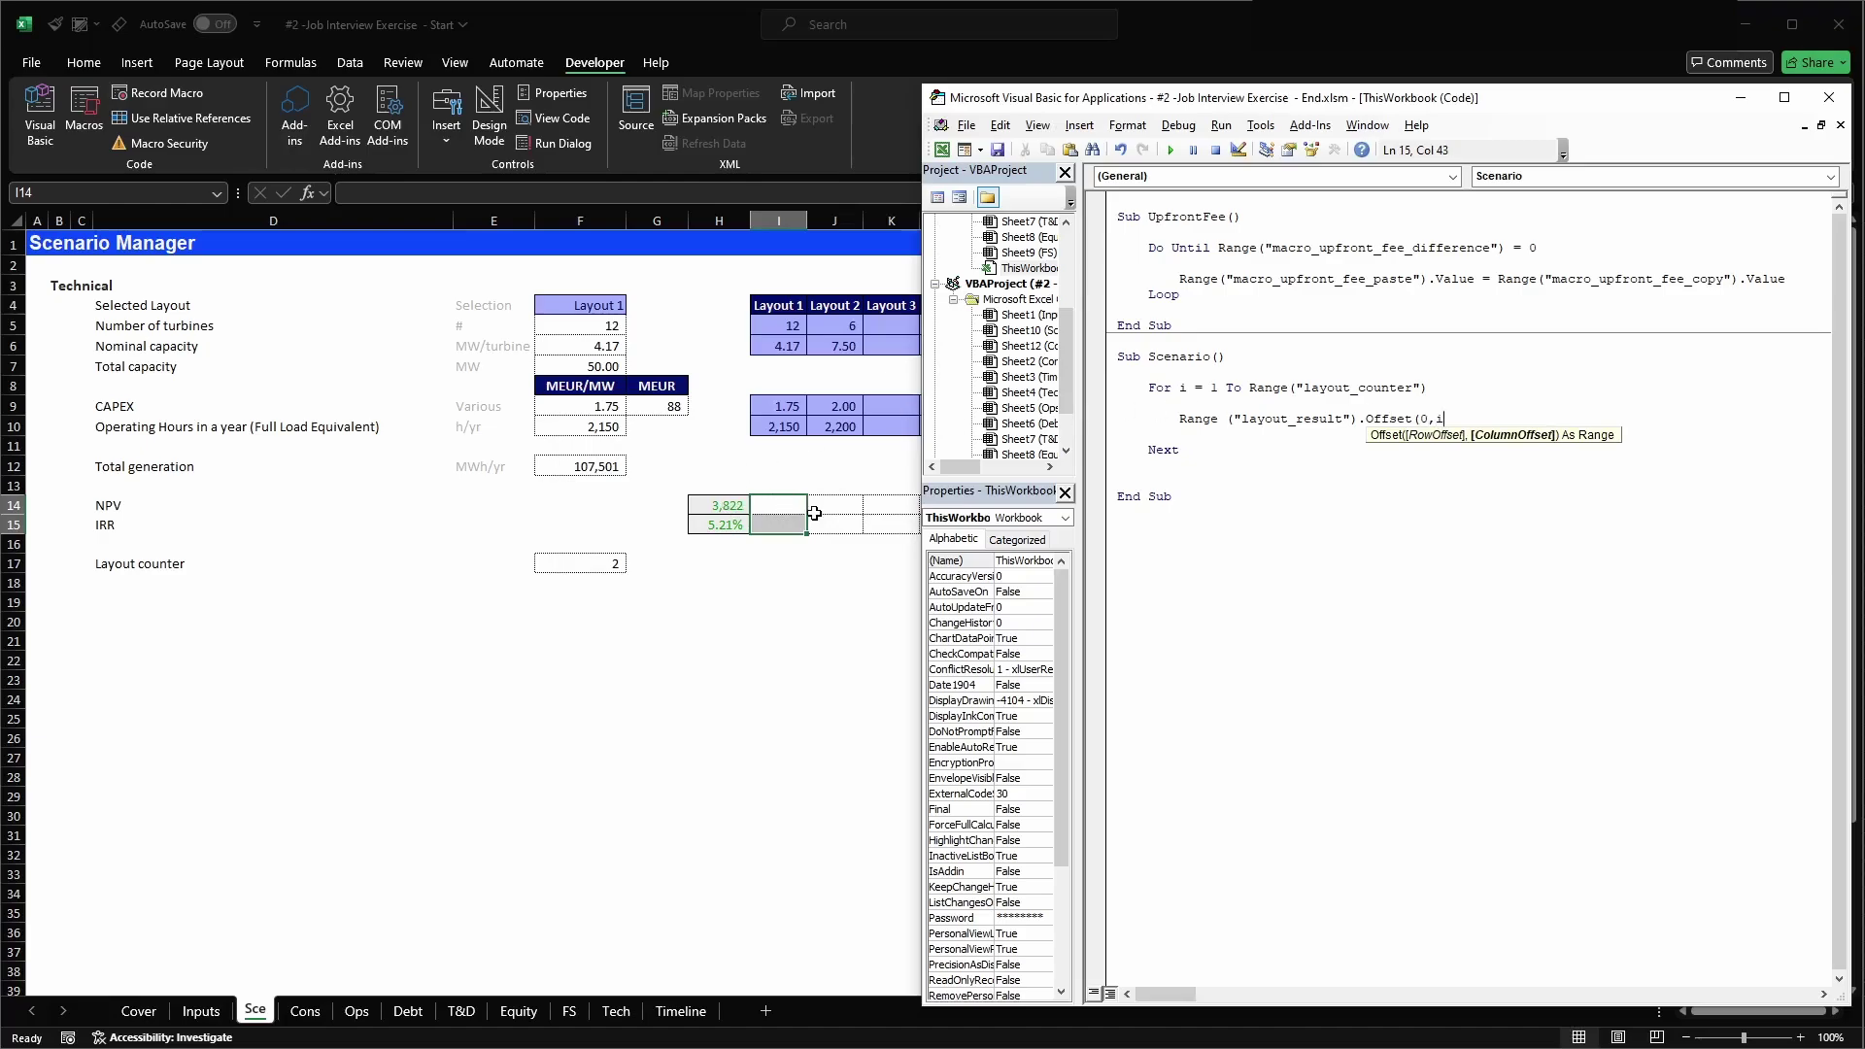
pyautogui.write(')')
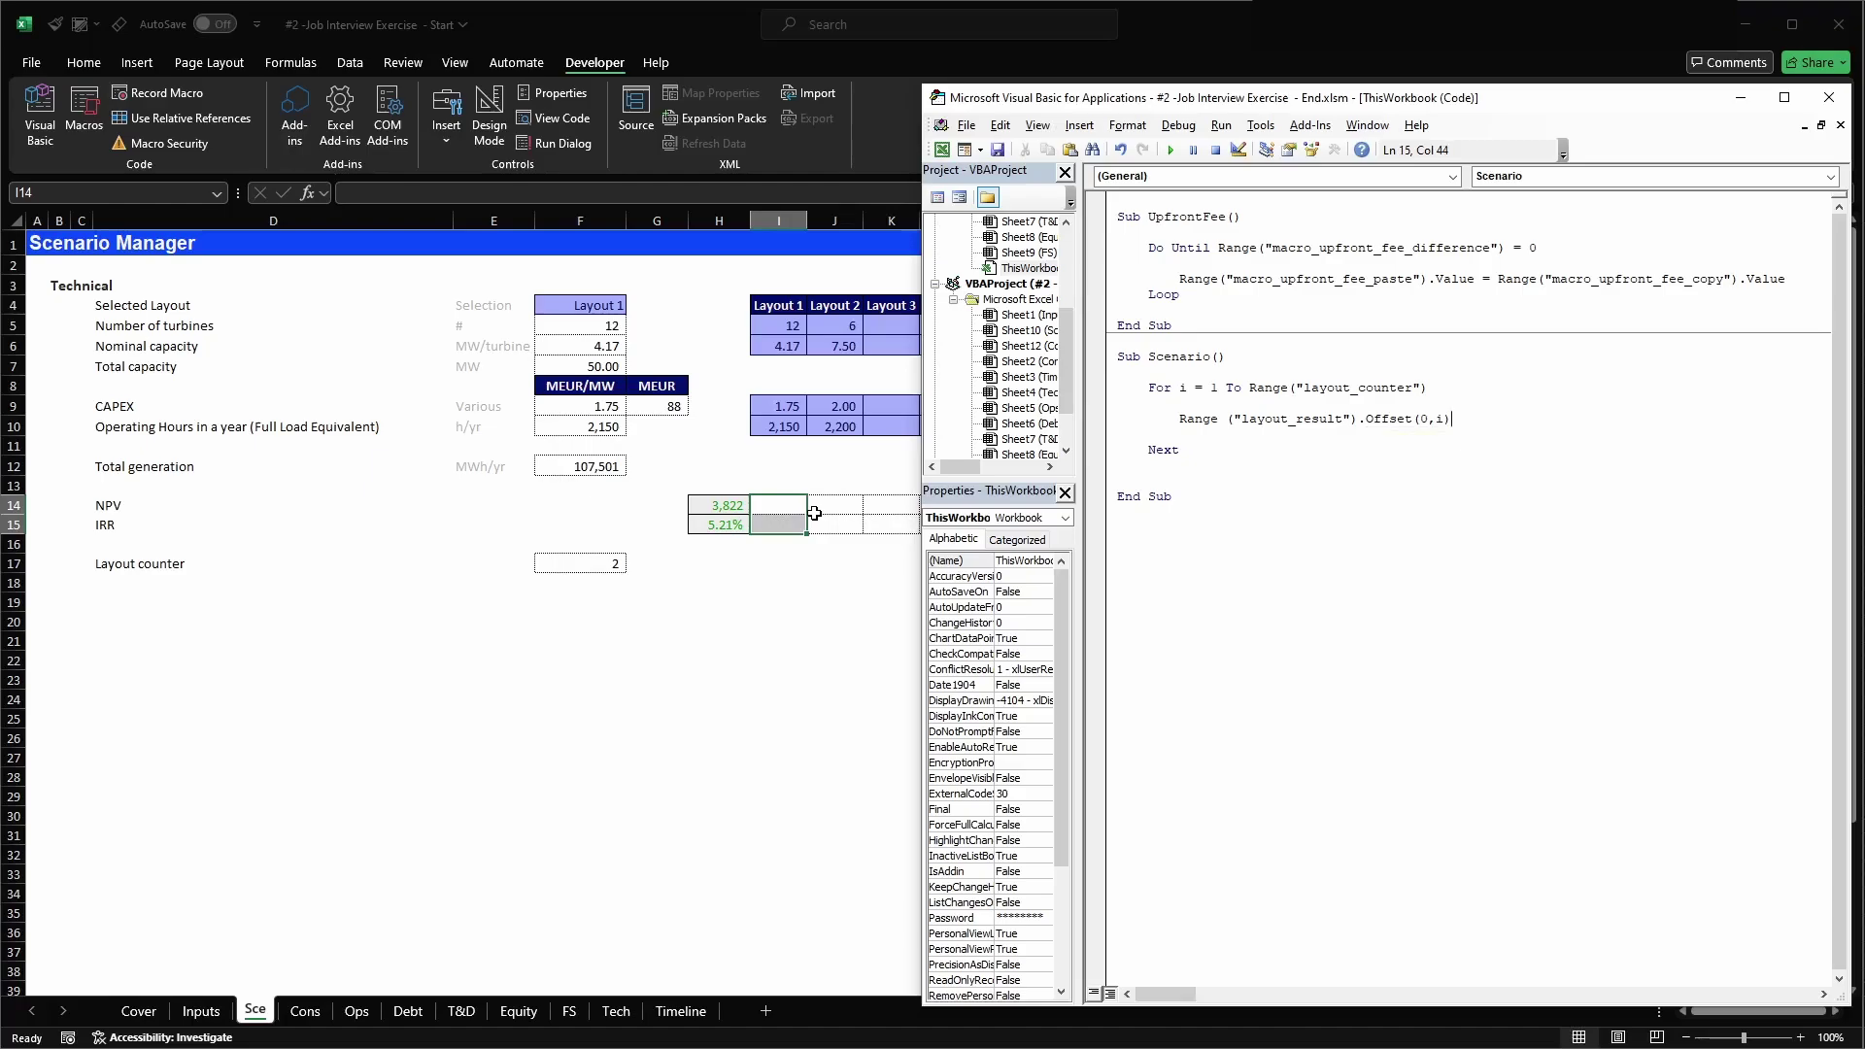
# - Complete the line by setting the offset range's .Value equal to Range("layout_result").Value, and remove the extra blank line
pyautogui.write('.Value =')
pyautogui.press('Right')
pyautogui.press('Delete')
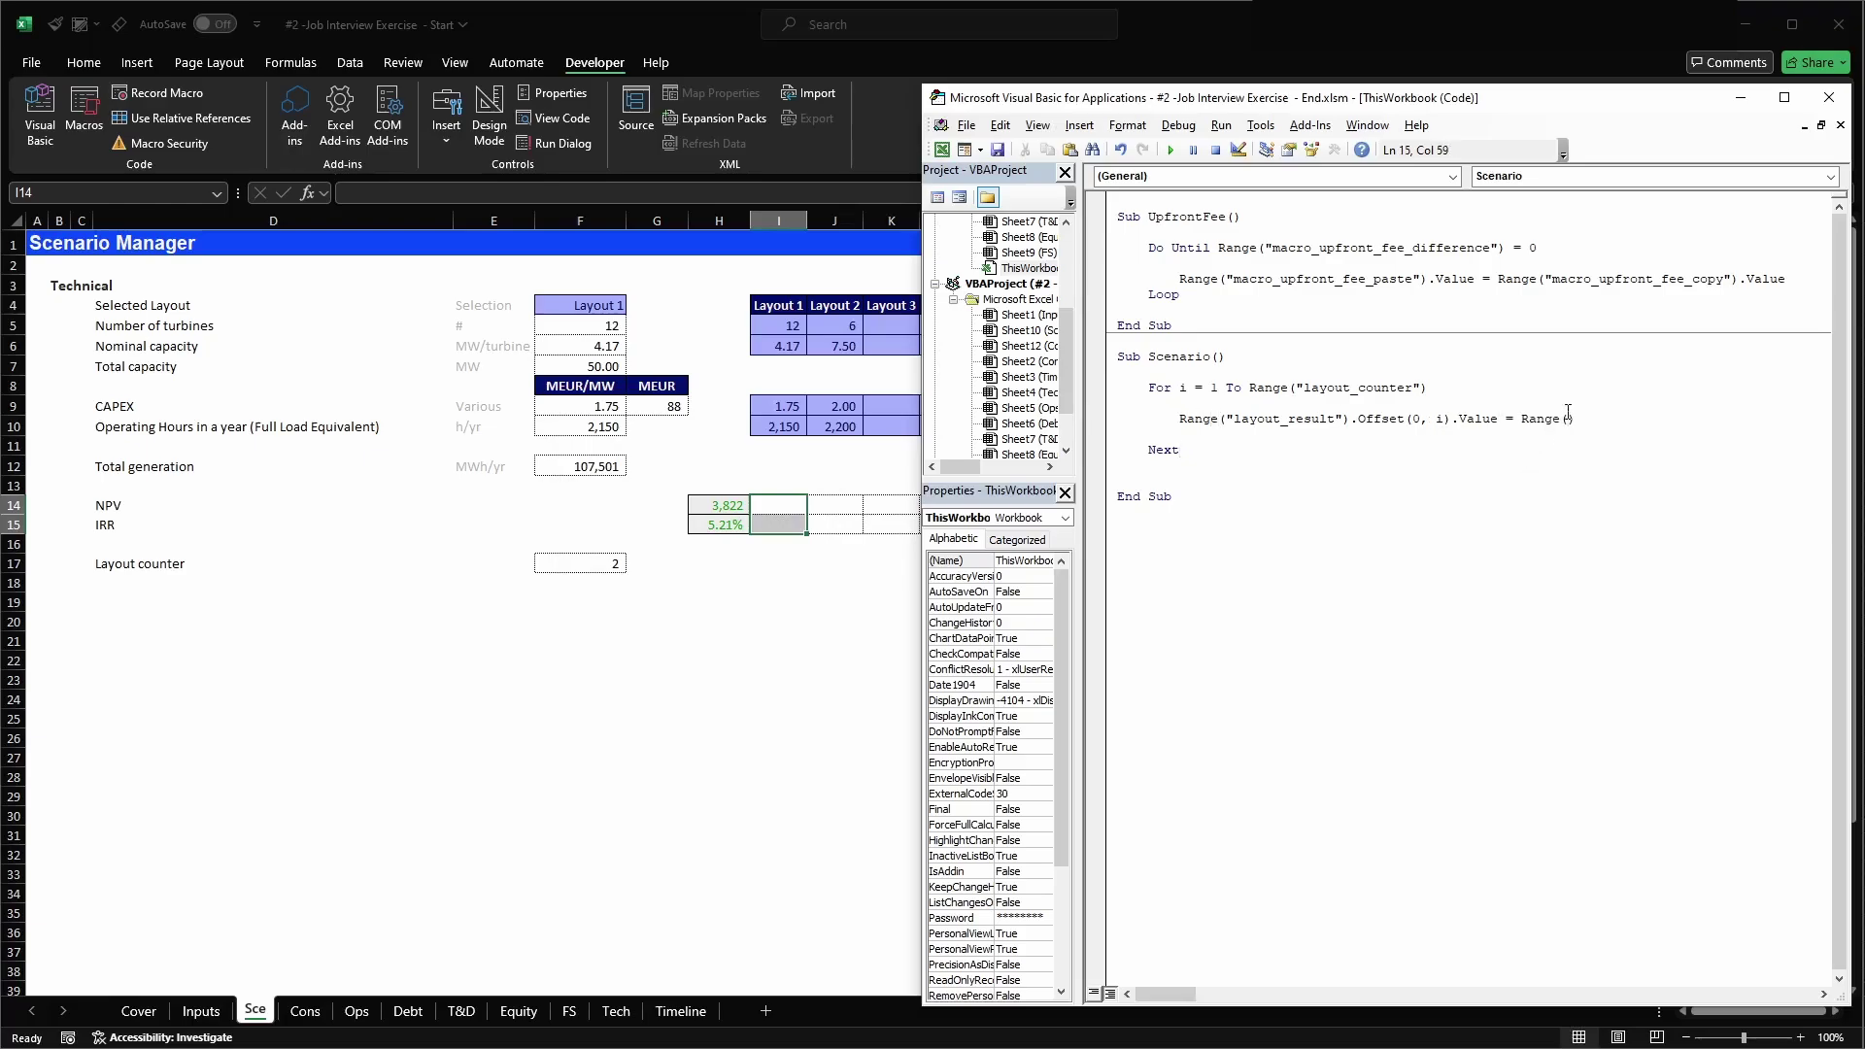
pyautogui.write('""')
pyautogui.press('Left')
pyautogui.write('layout_result')
pyautogui.press('End')
pyautogui.write('.Val')
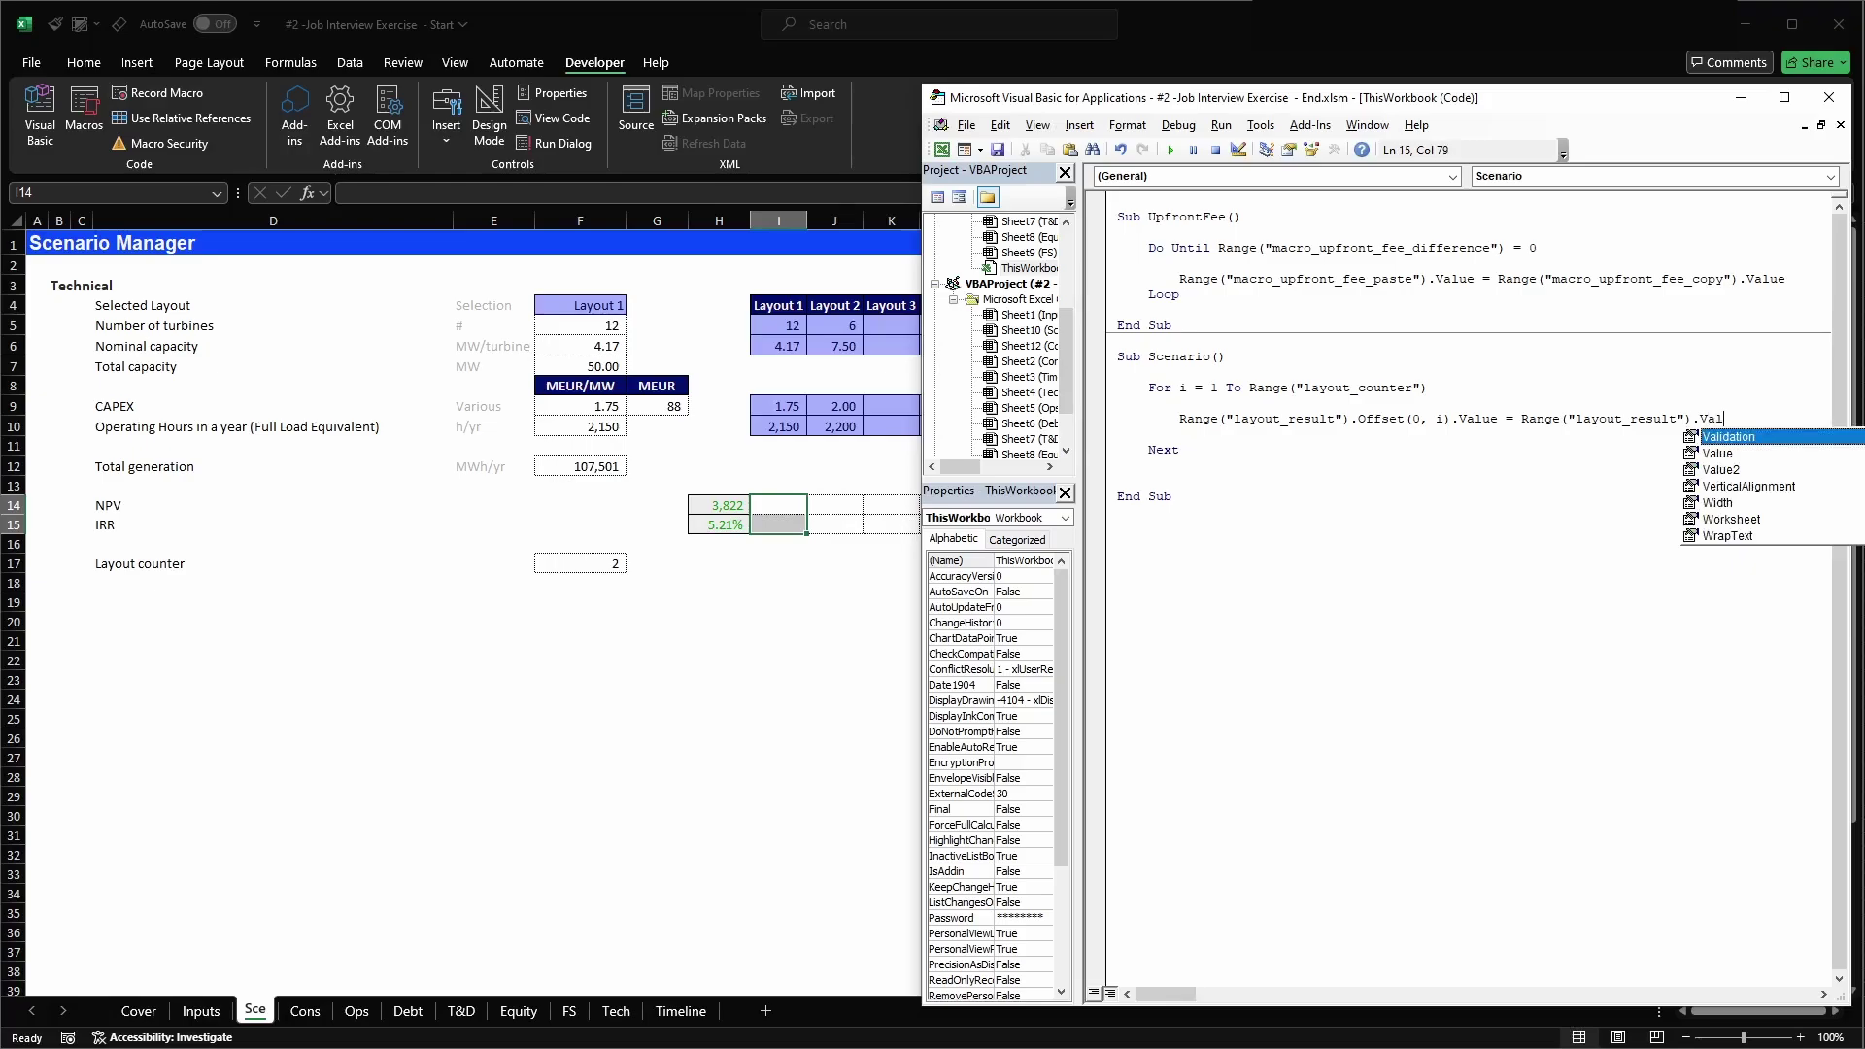
pyautogui.press('Return')
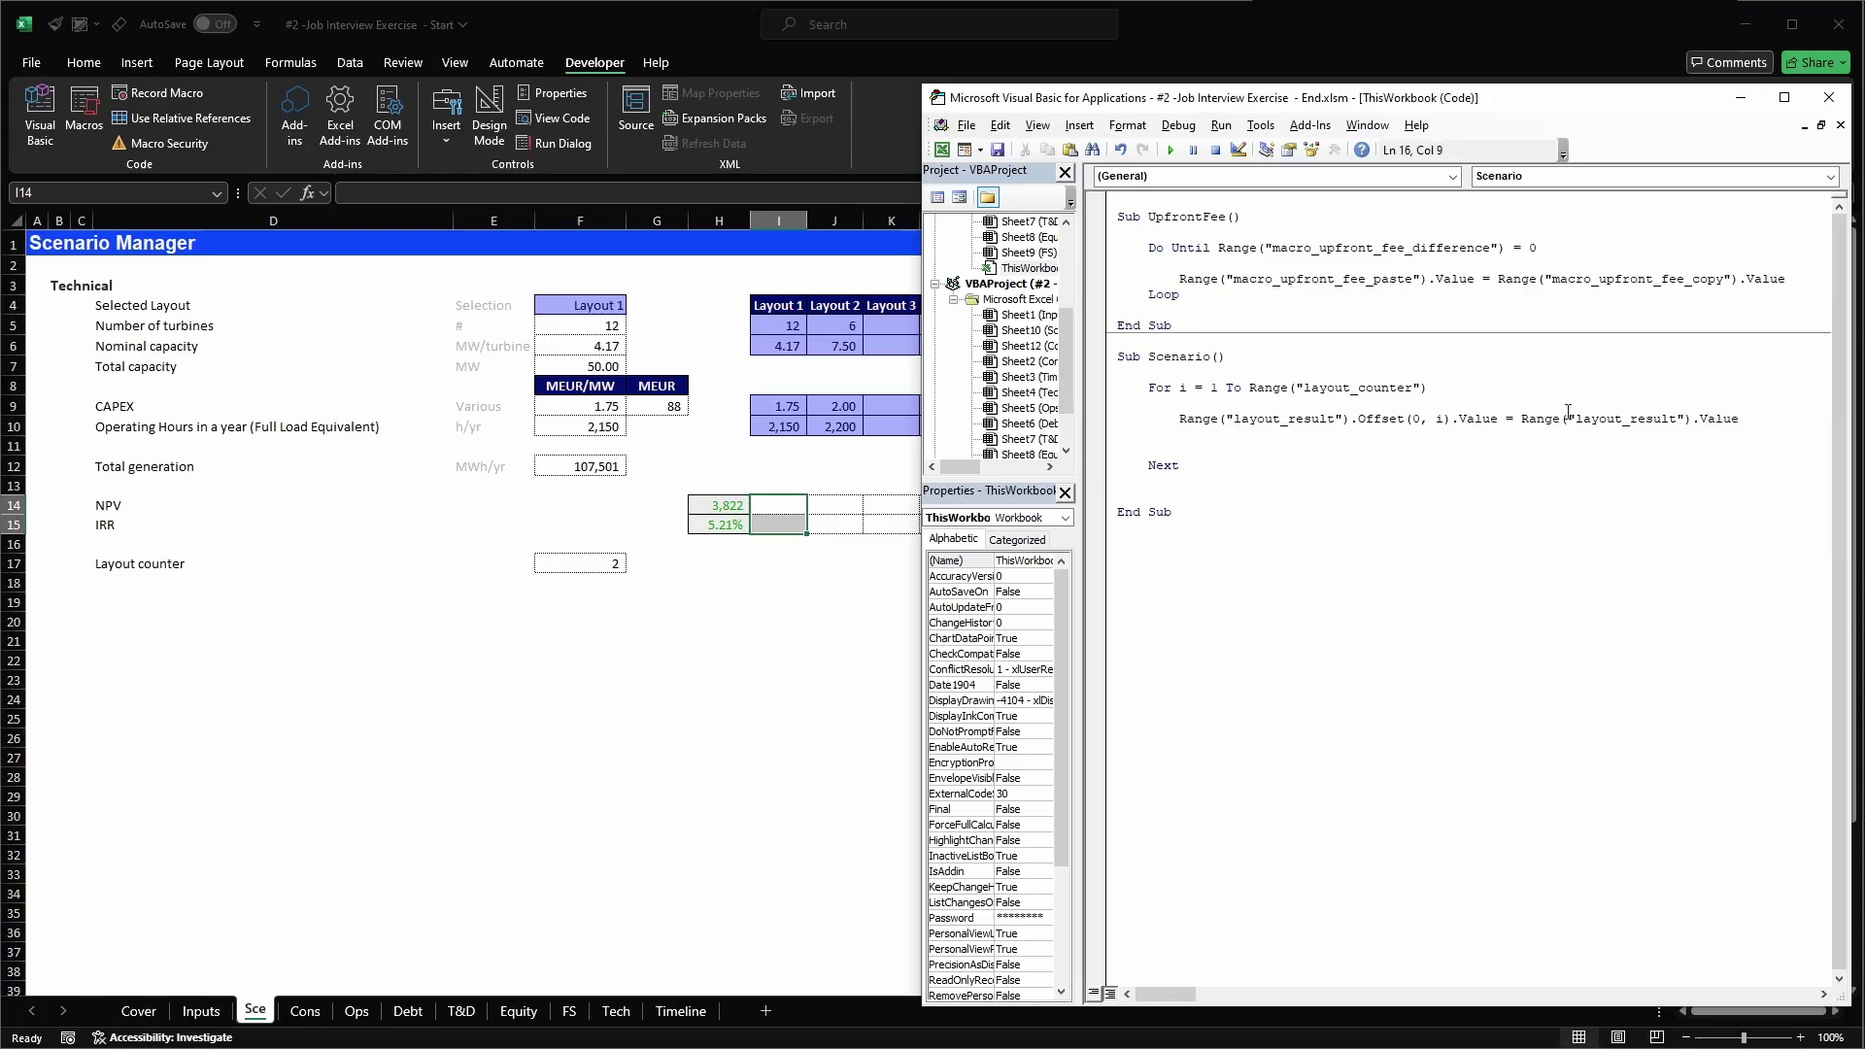
pyautogui.hotkey('shift', 'Home')
pyautogui.press('BackSpace')
pyautogui.press('BackSpace')
# - Step through the Scenario macro line by line for the first loop pass, and stop execution
pyautogui.press('F8')
pyautogui.press('F8')
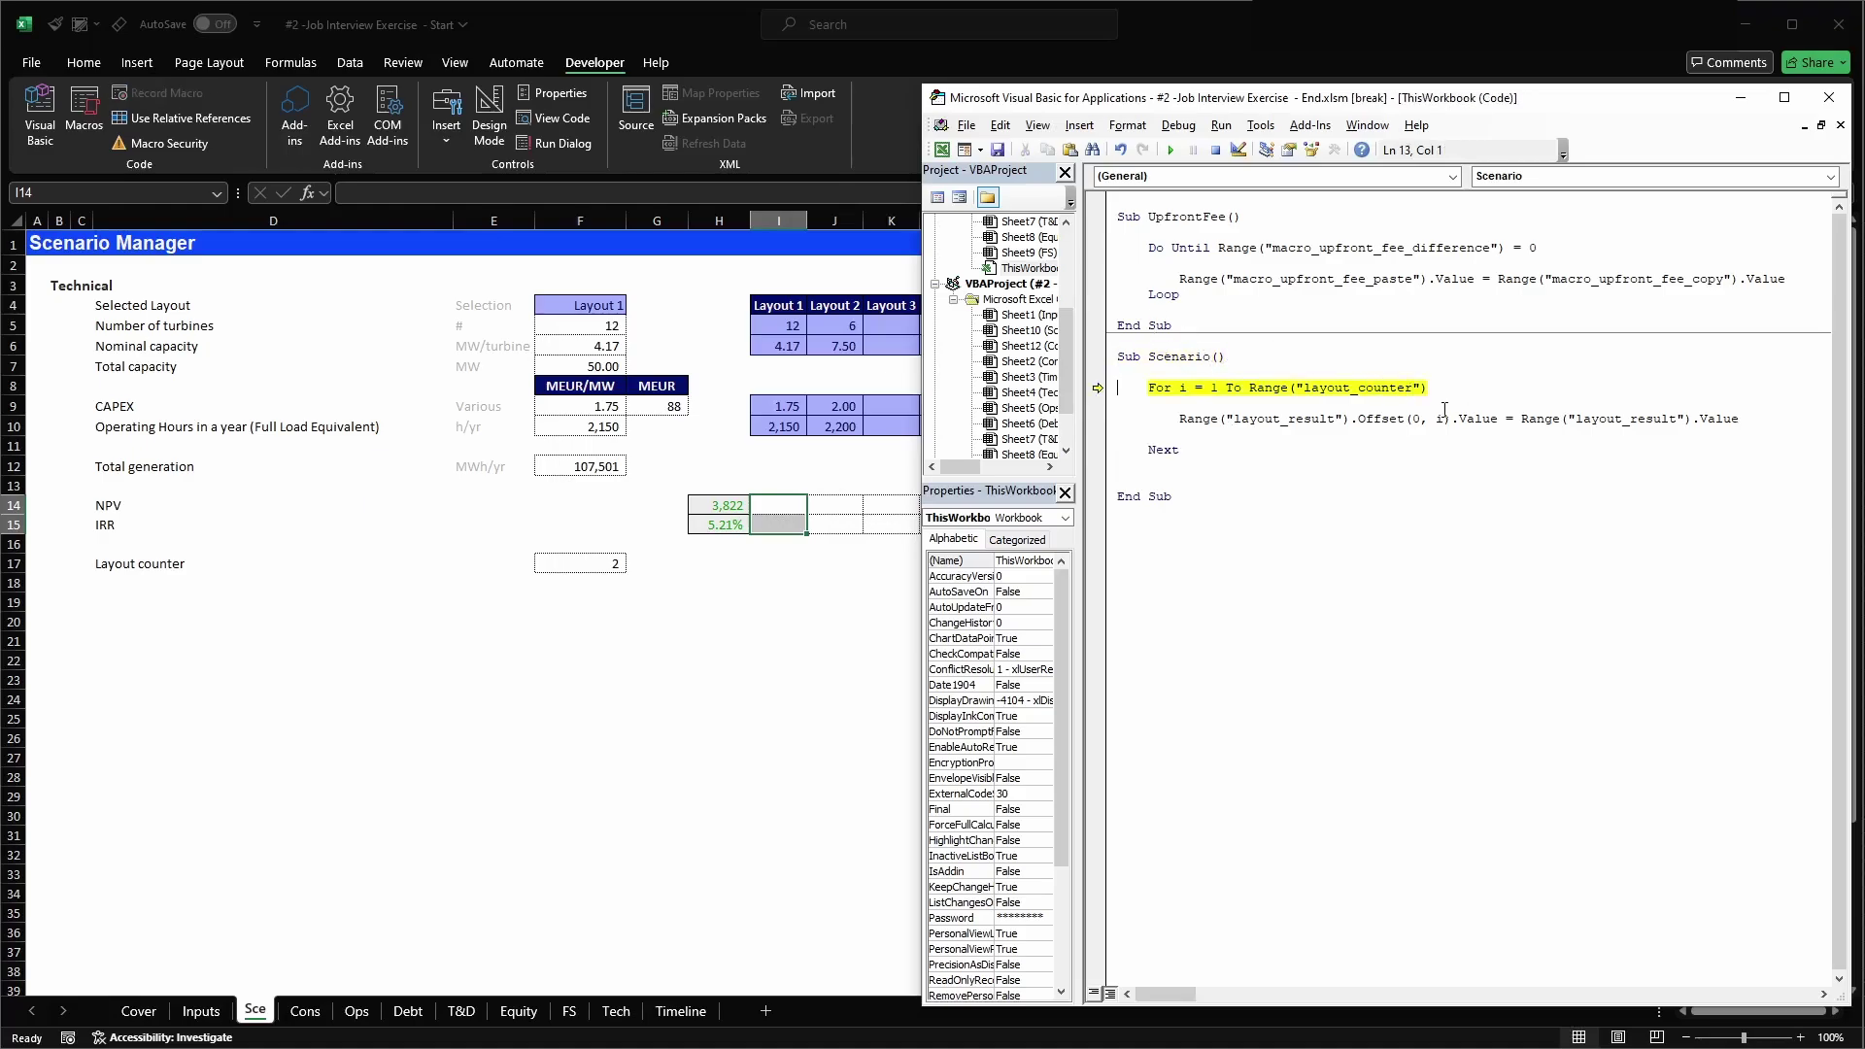
pyautogui.press('F8')
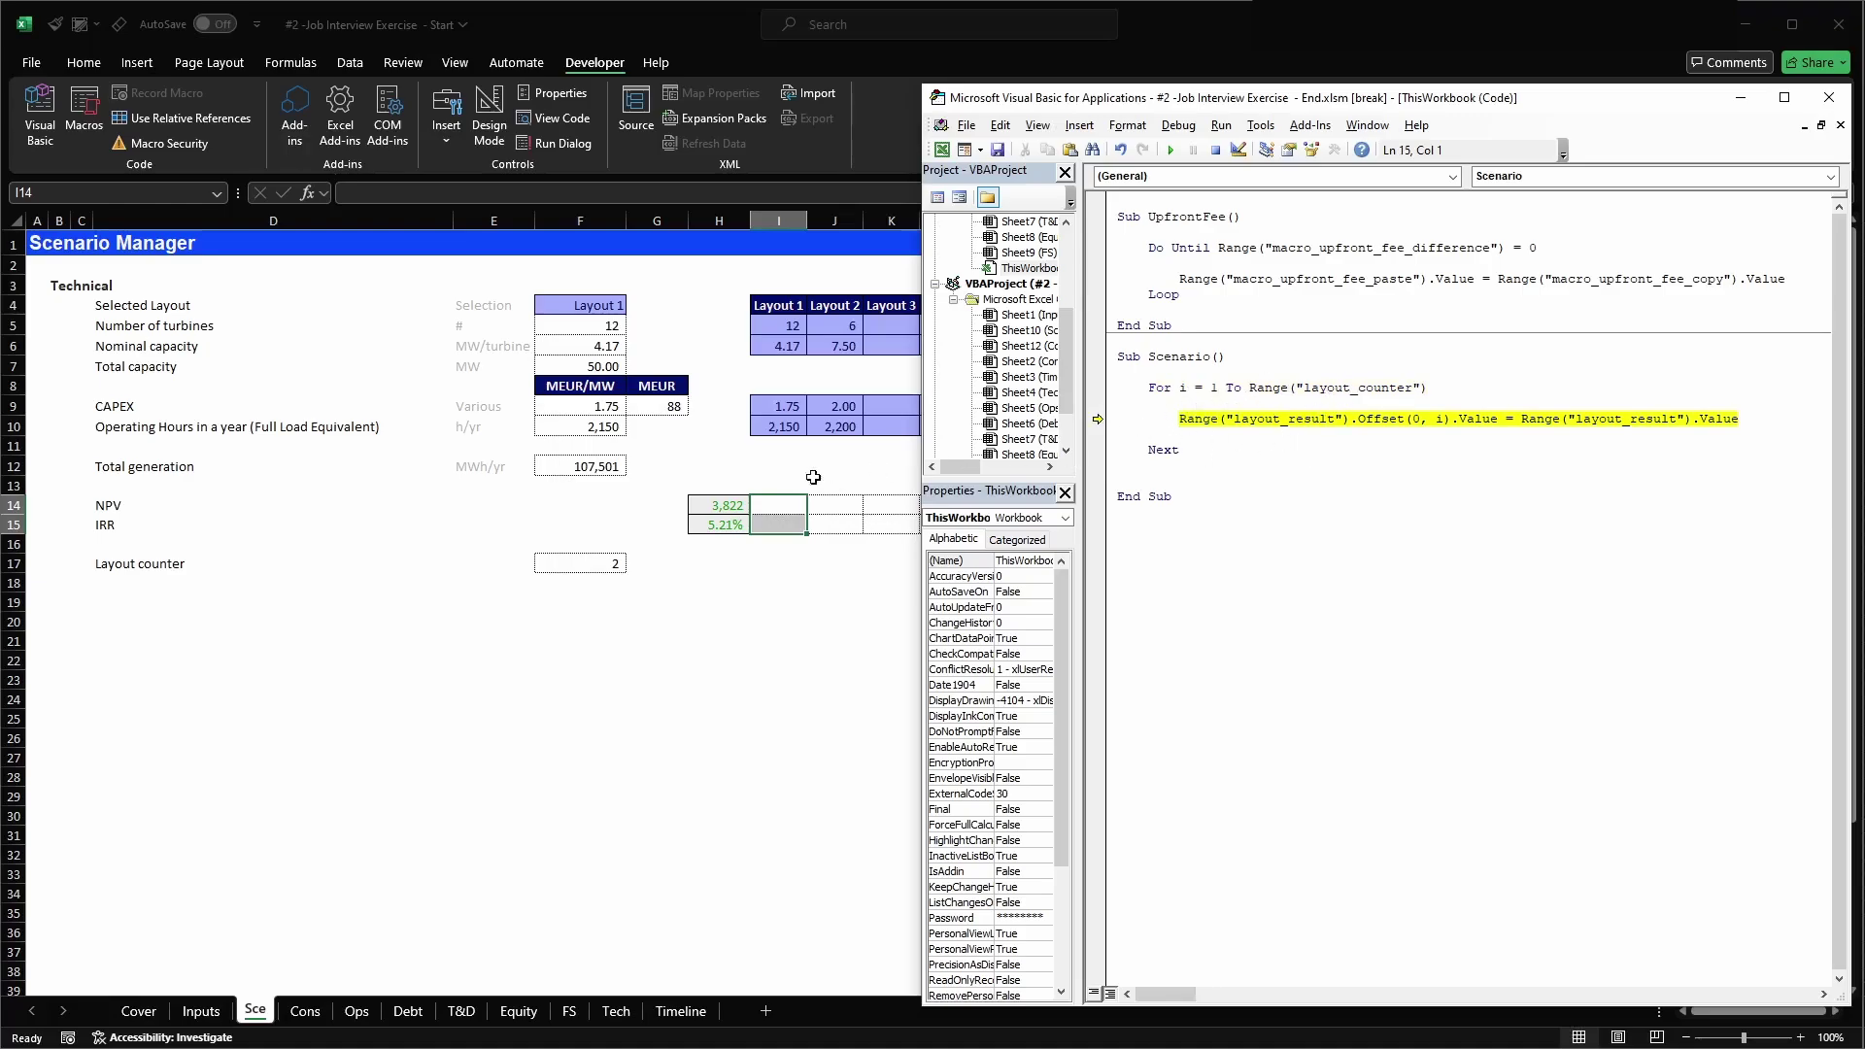
pyautogui.press('F8')
pyautogui.press('F8')
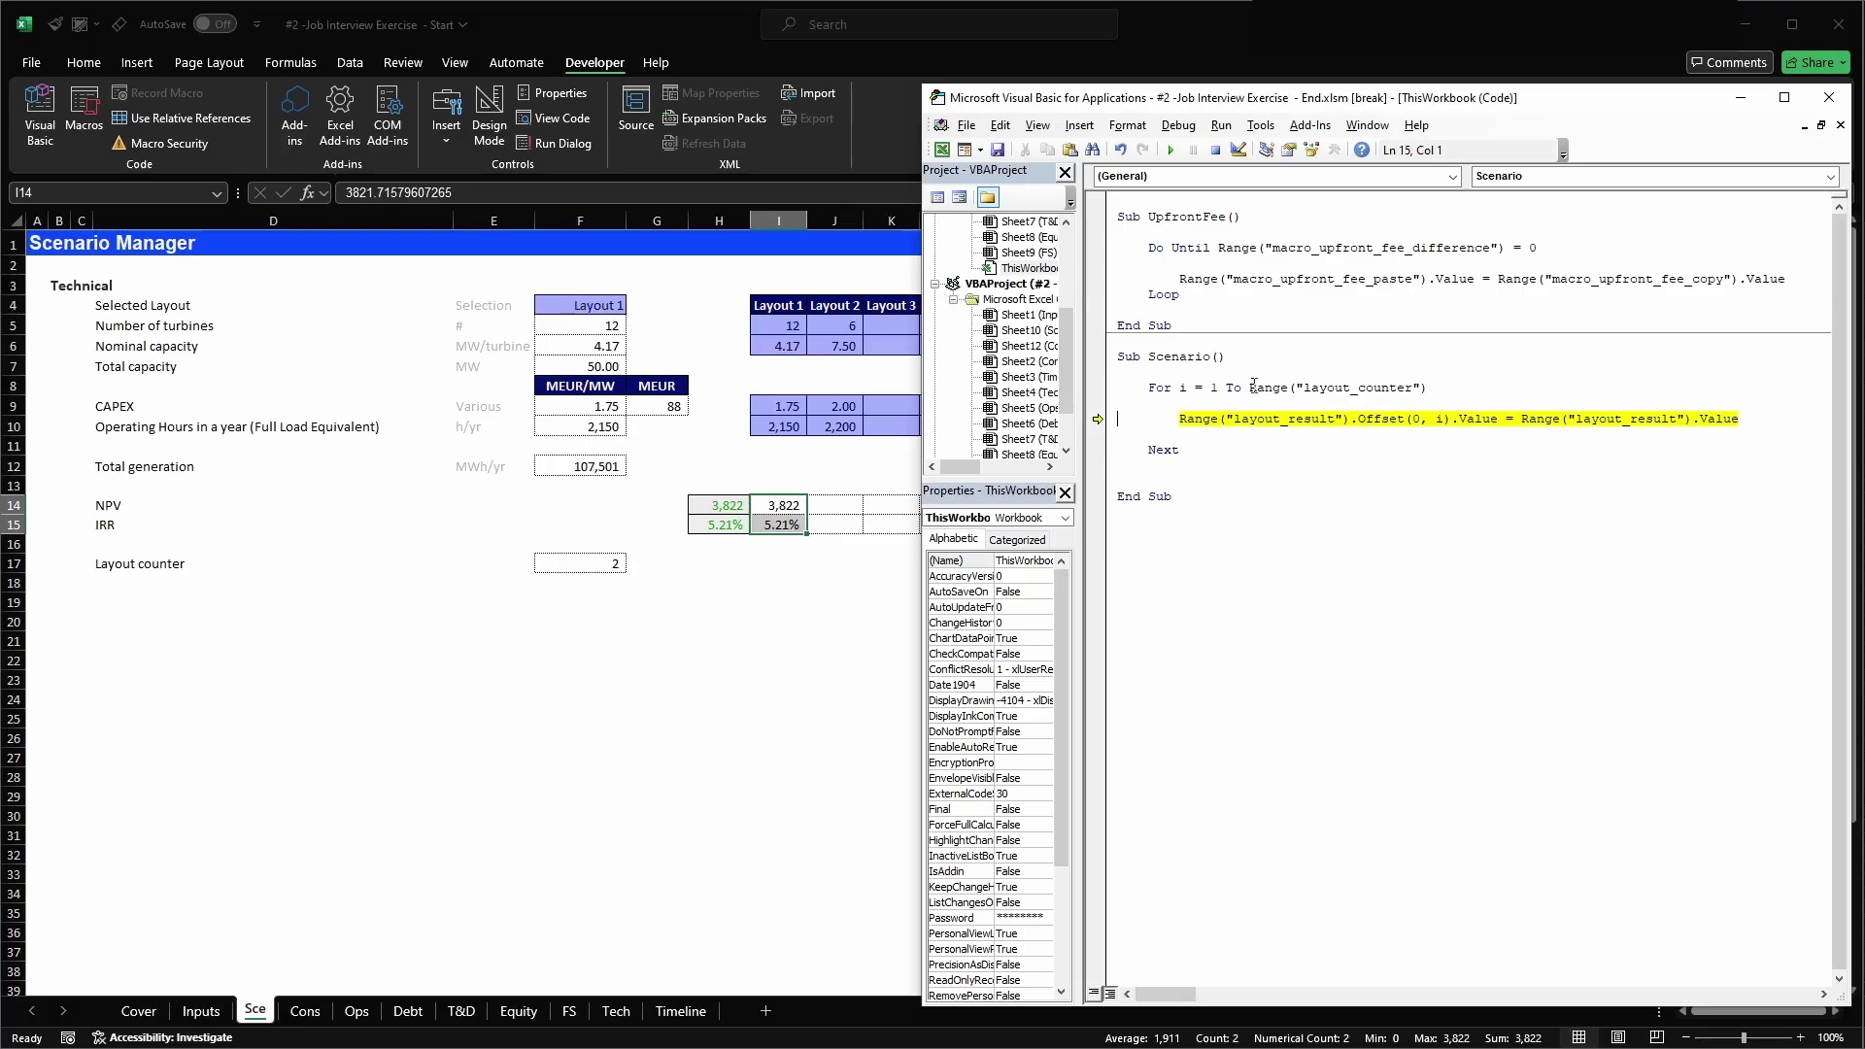
pyautogui.click(1215, 150)
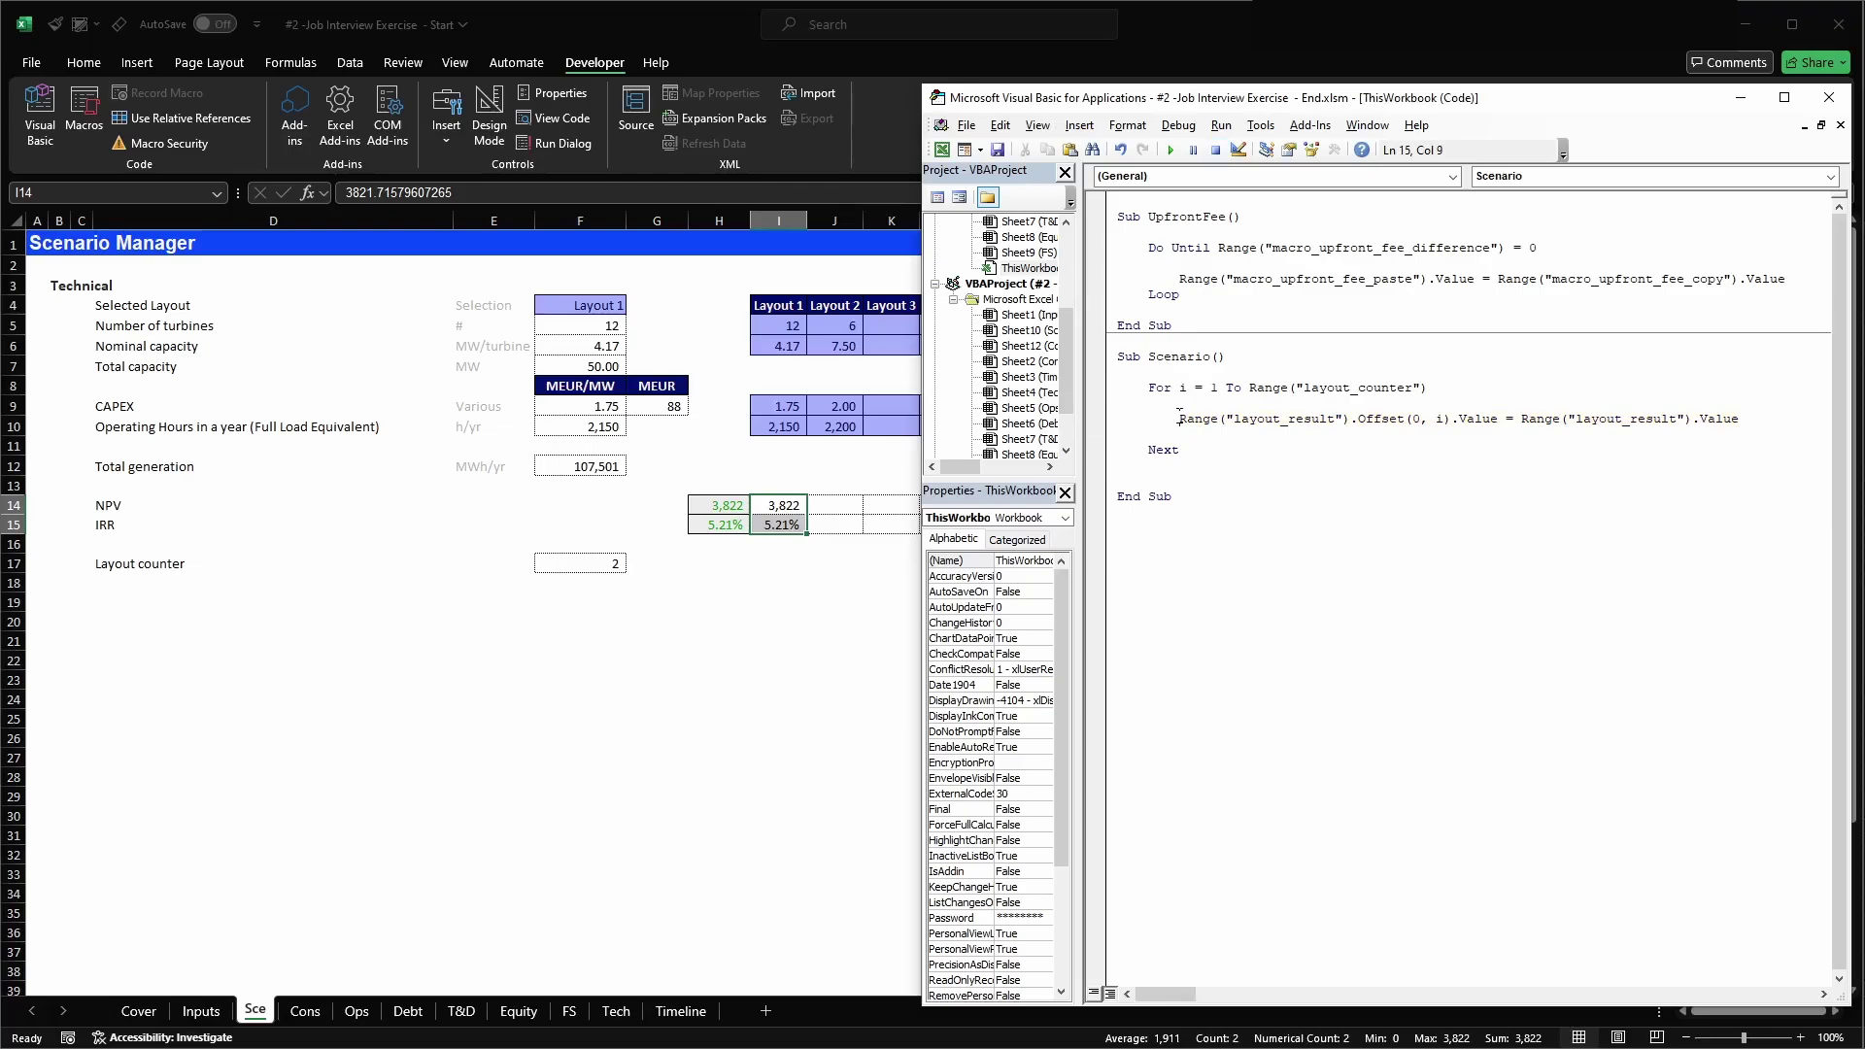
# - Insert a line above the result assignment that references Range("layout_choice"), the name of the selected layout cell F4
pyautogui.press('Return')
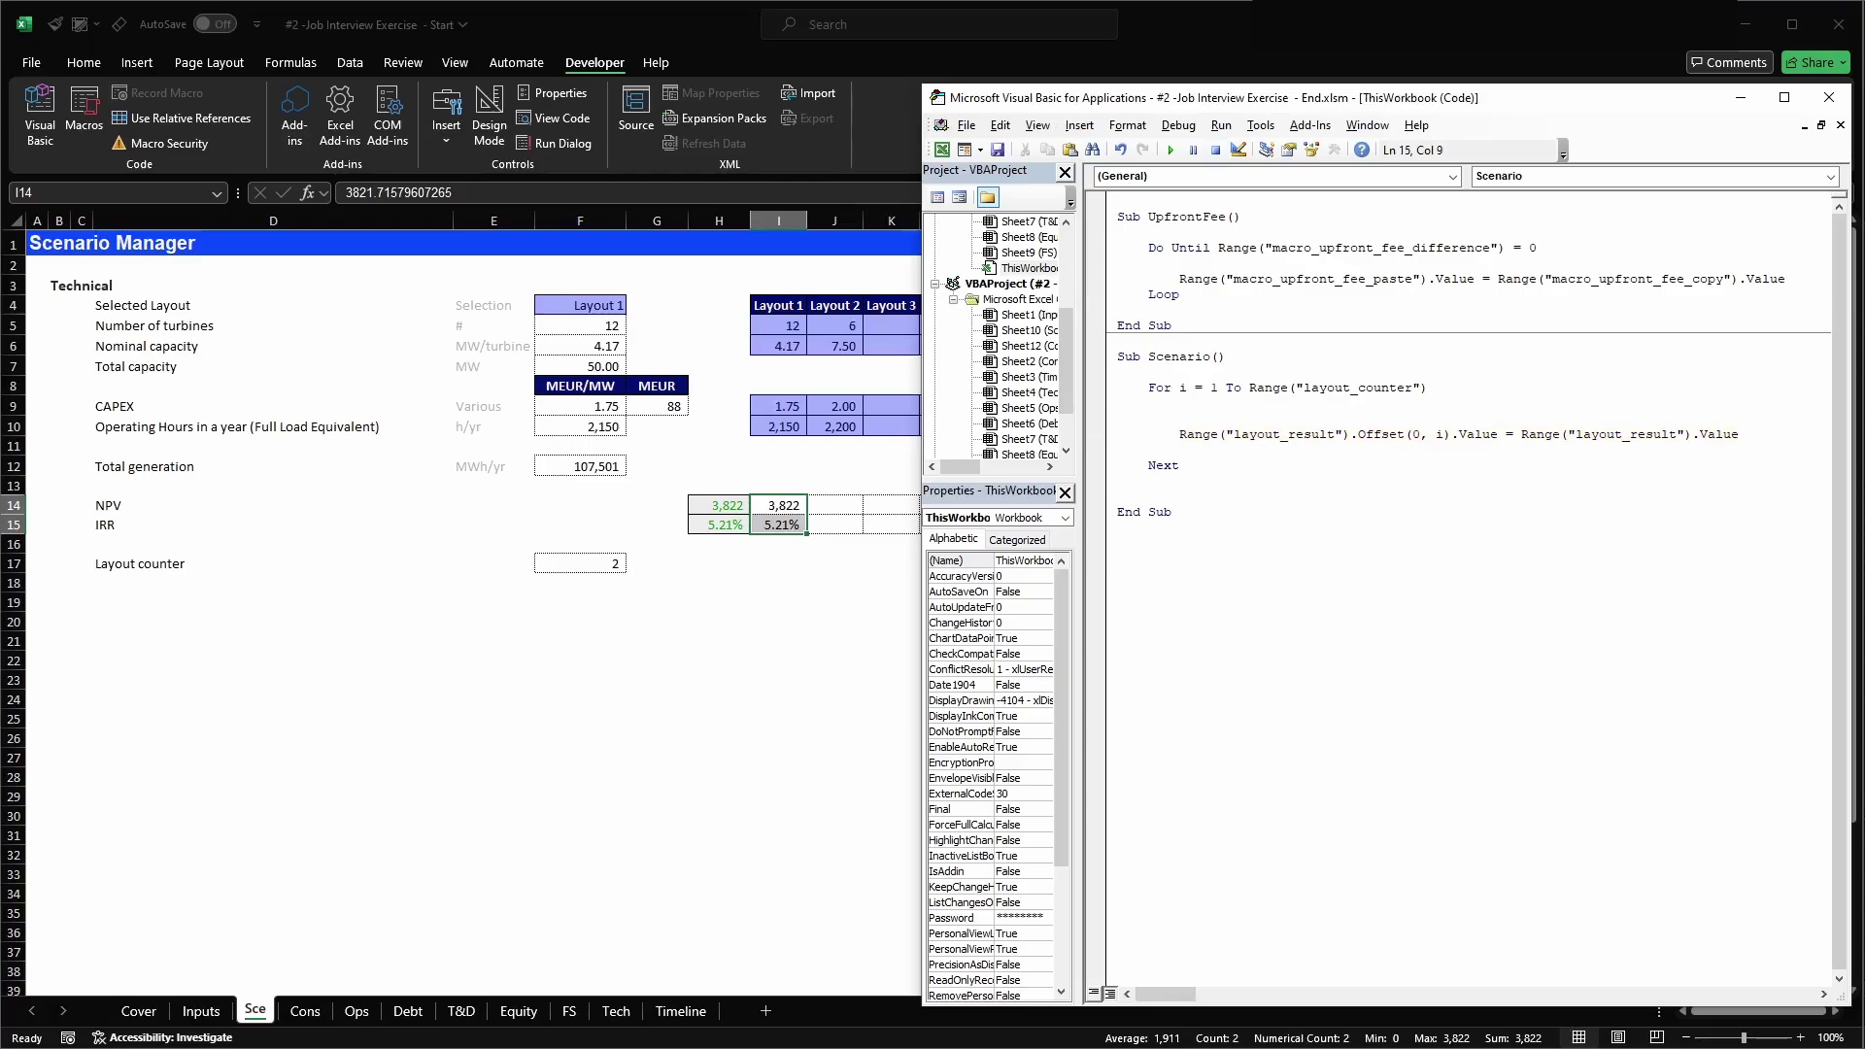
pyautogui.write('Range()')
pyautogui.press('BackSpace')
pyautogui.press('BackSpace')
pyautogui.write('()""')
pyautogui.click(590, 307)
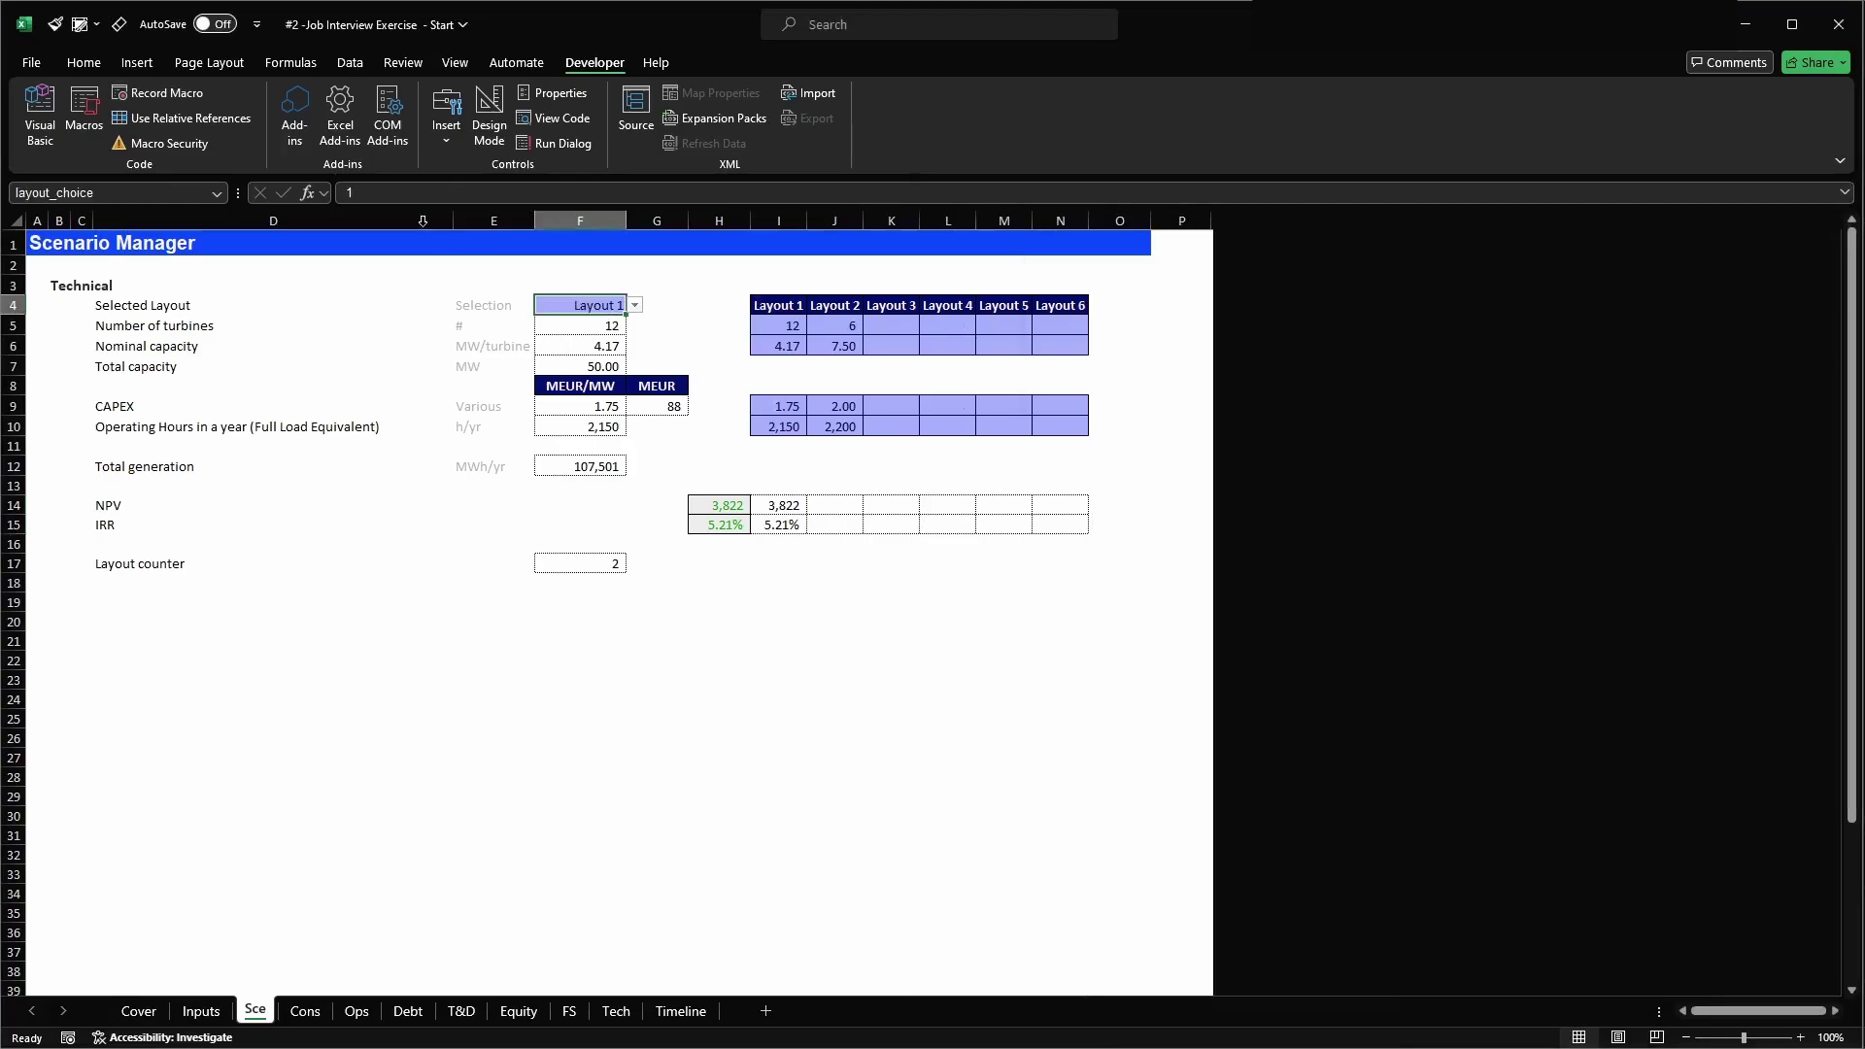
pyautogui.click(157, 192)
pyautogui.hotkey('ctrl', 'c')
pyautogui.hotkey('alt', 'Tab')
pyautogui.hotkey('ctrl', 'v')
# - Set the layout_choice range's .Value equal to i and return to the Scenario Manager sheet
pyautogui.press('End')
pyautogui.write('.Valu')
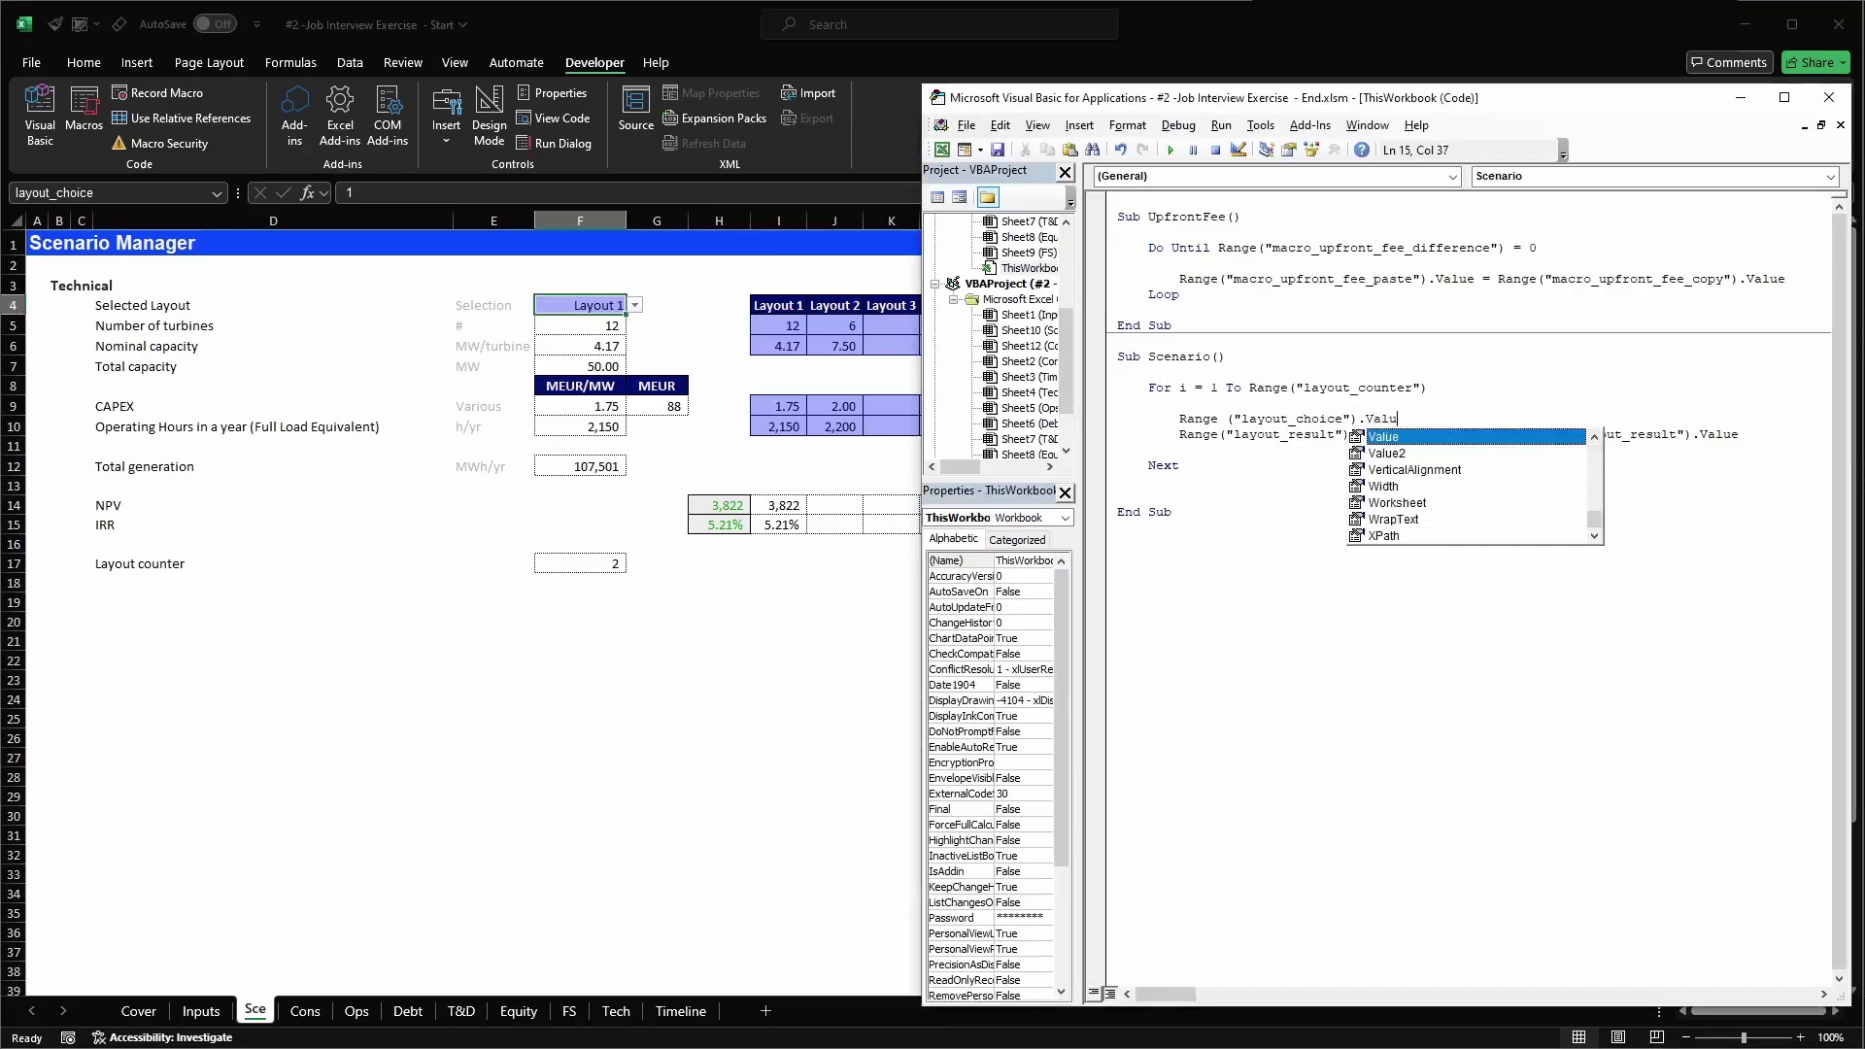
pyautogui.write('e = i')
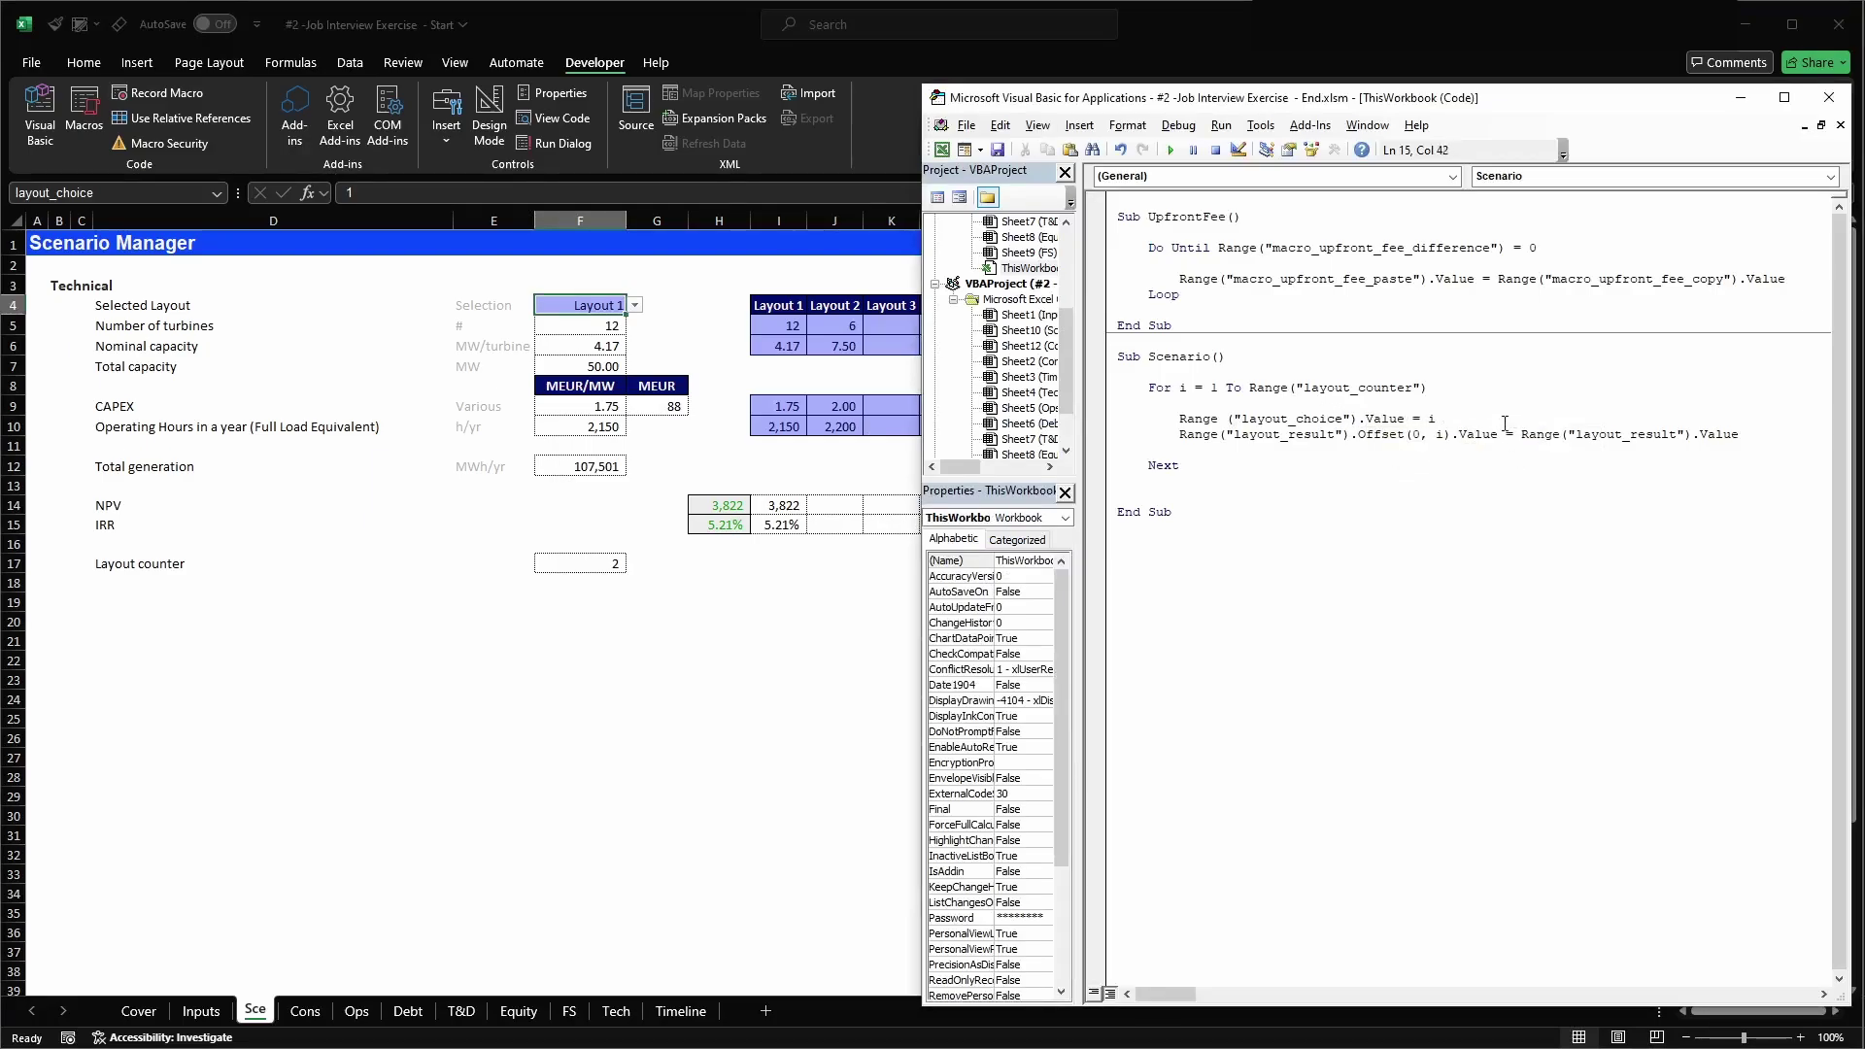
pyautogui.press('Return')
pyautogui.click(855, 654)
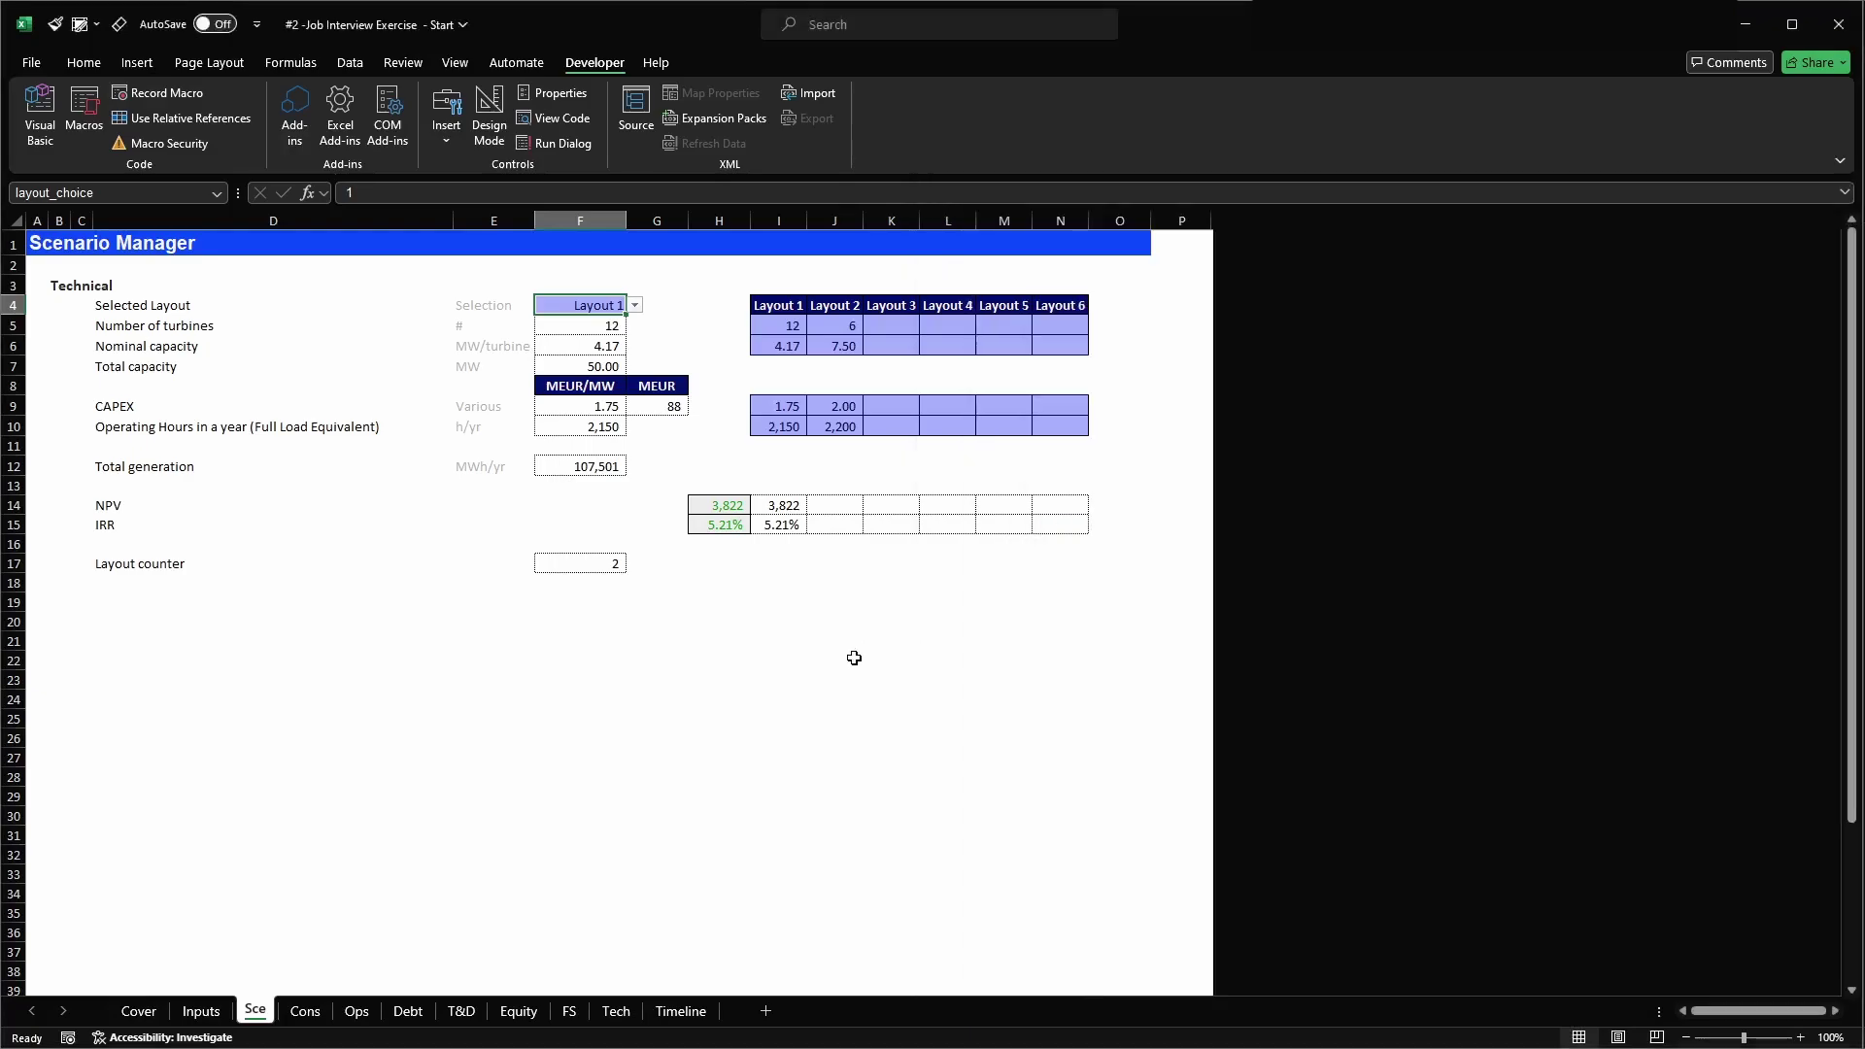
# - Clear the recorded Layout 1 NPV and IRR results in cells I14:I15
pyautogui.moveTo(777, 509); pyautogui.dragTo(785, 525)
pyautogui.press('Delete')
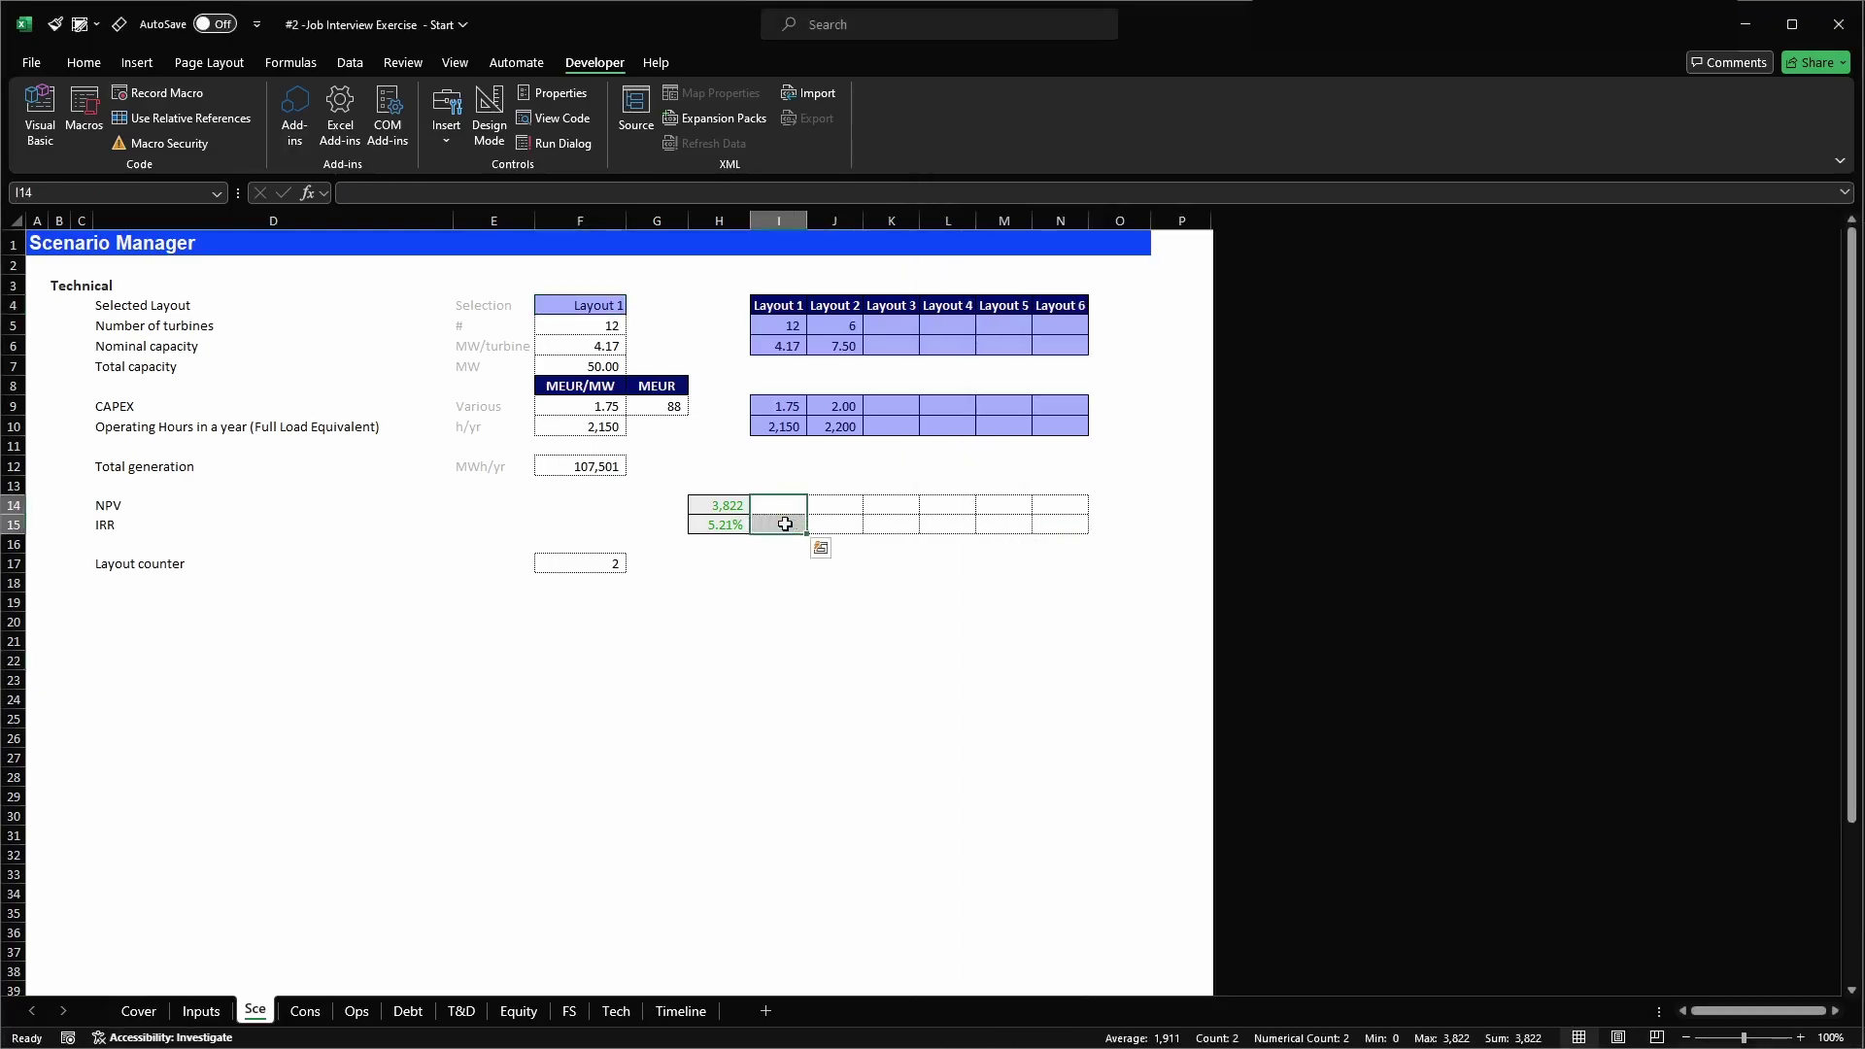
pyautogui.click(718, 466)
# - Step through the whole Scenario macro line by line for both layouts and return to the Scenario Manager sheet
pyautogui.hotkey('alt', 'F11')
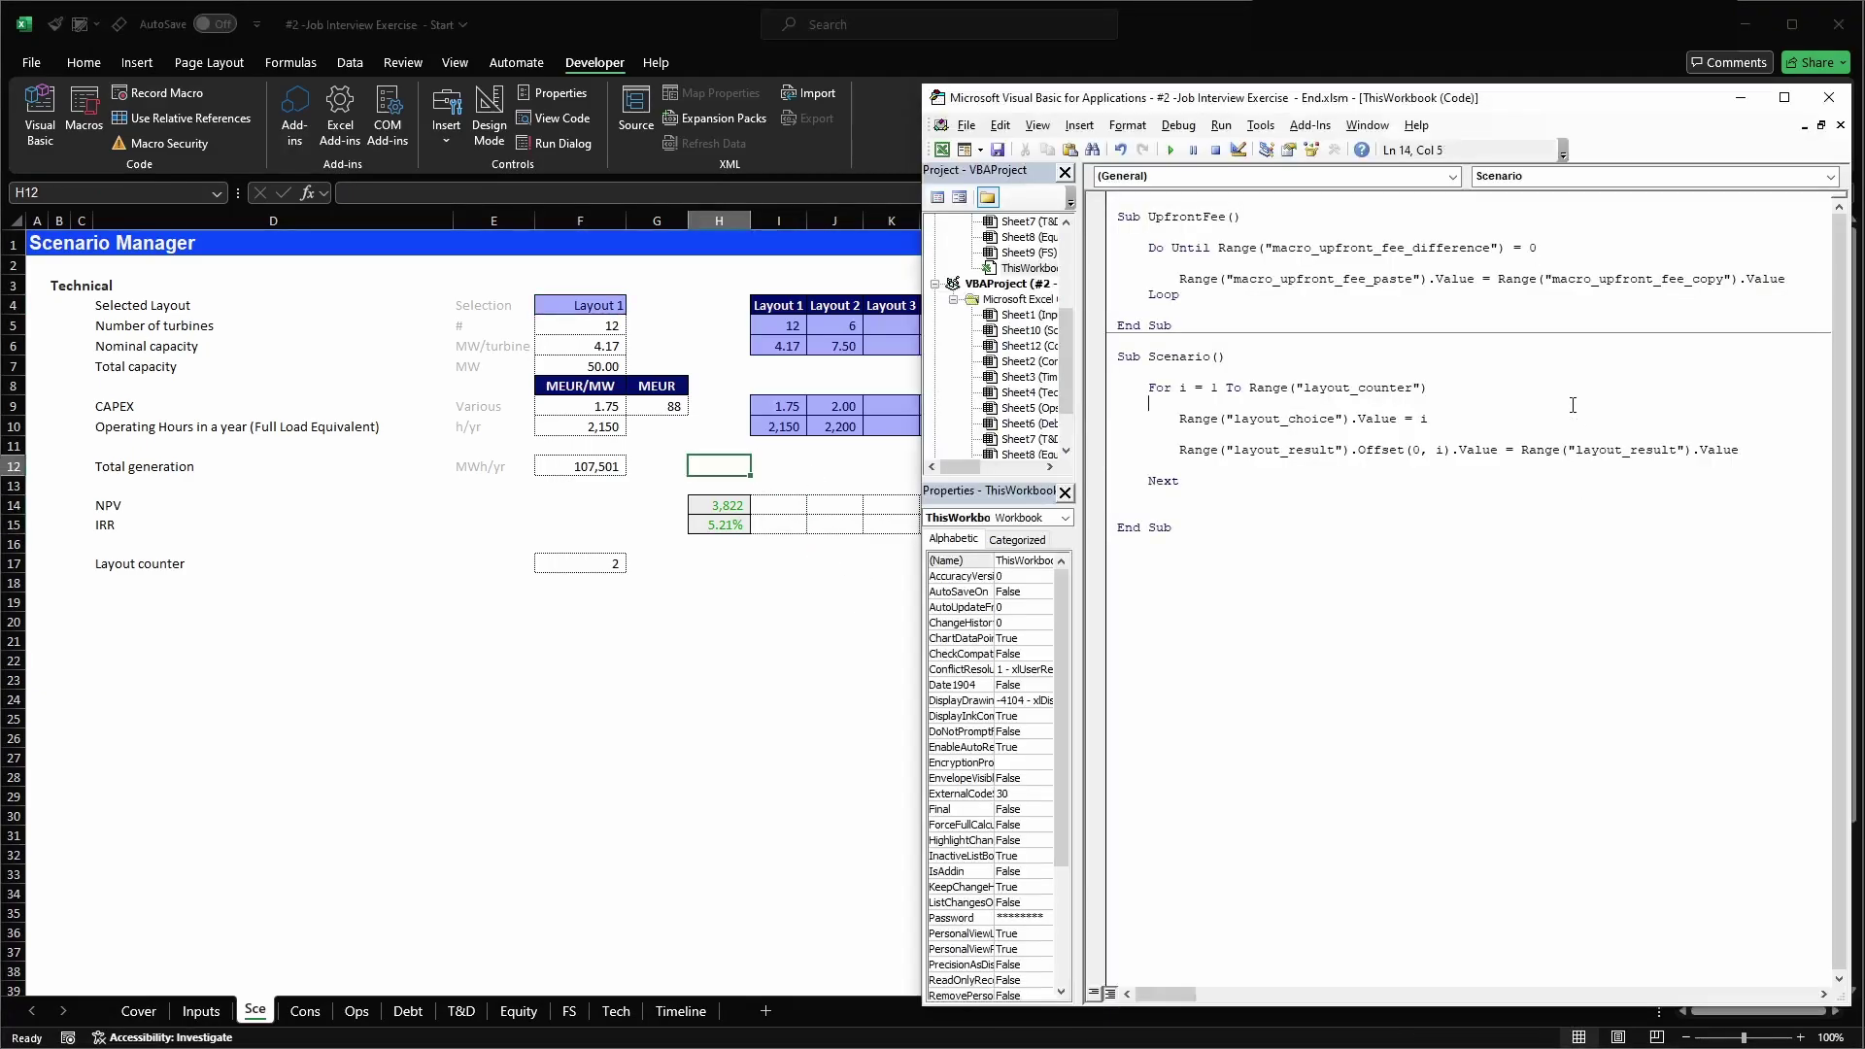
pyautogui.press('F8')
pyautogui.press('F8')
pyautogui.press('F8')
pyautogui.press('F8')
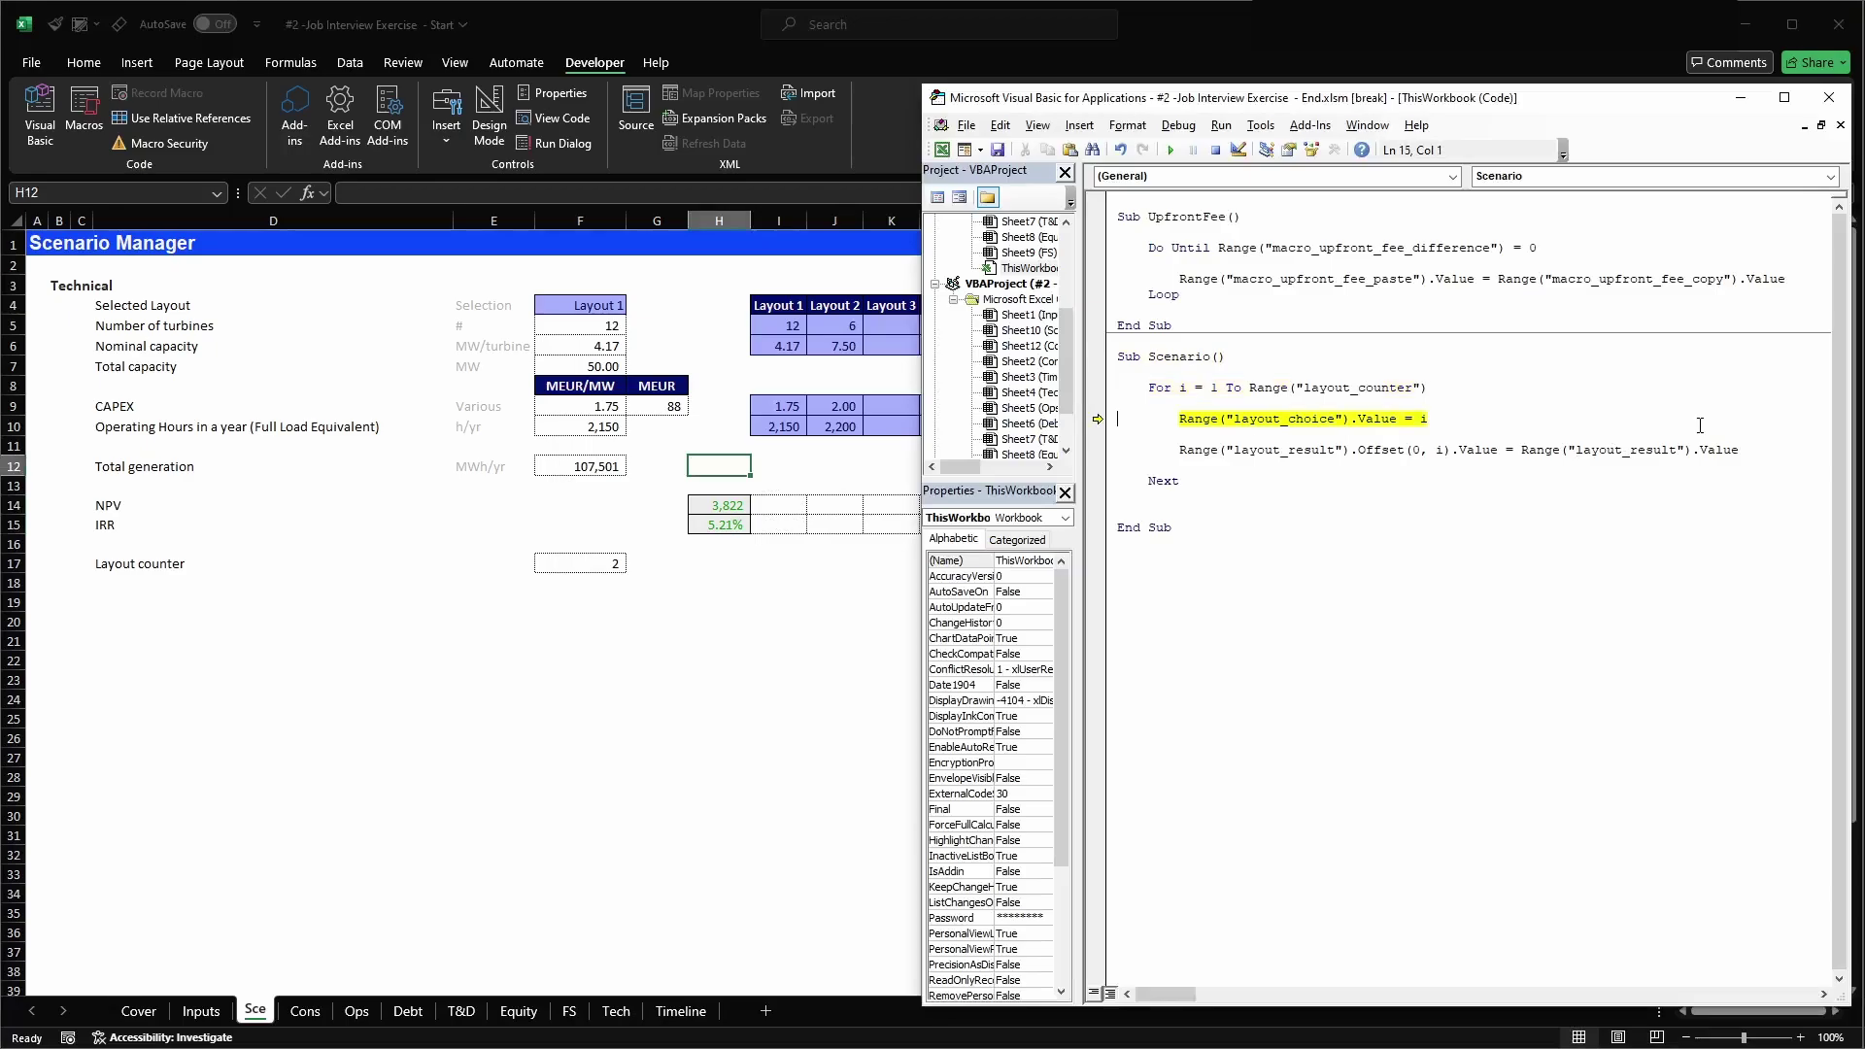
pyautogui.press('F8')
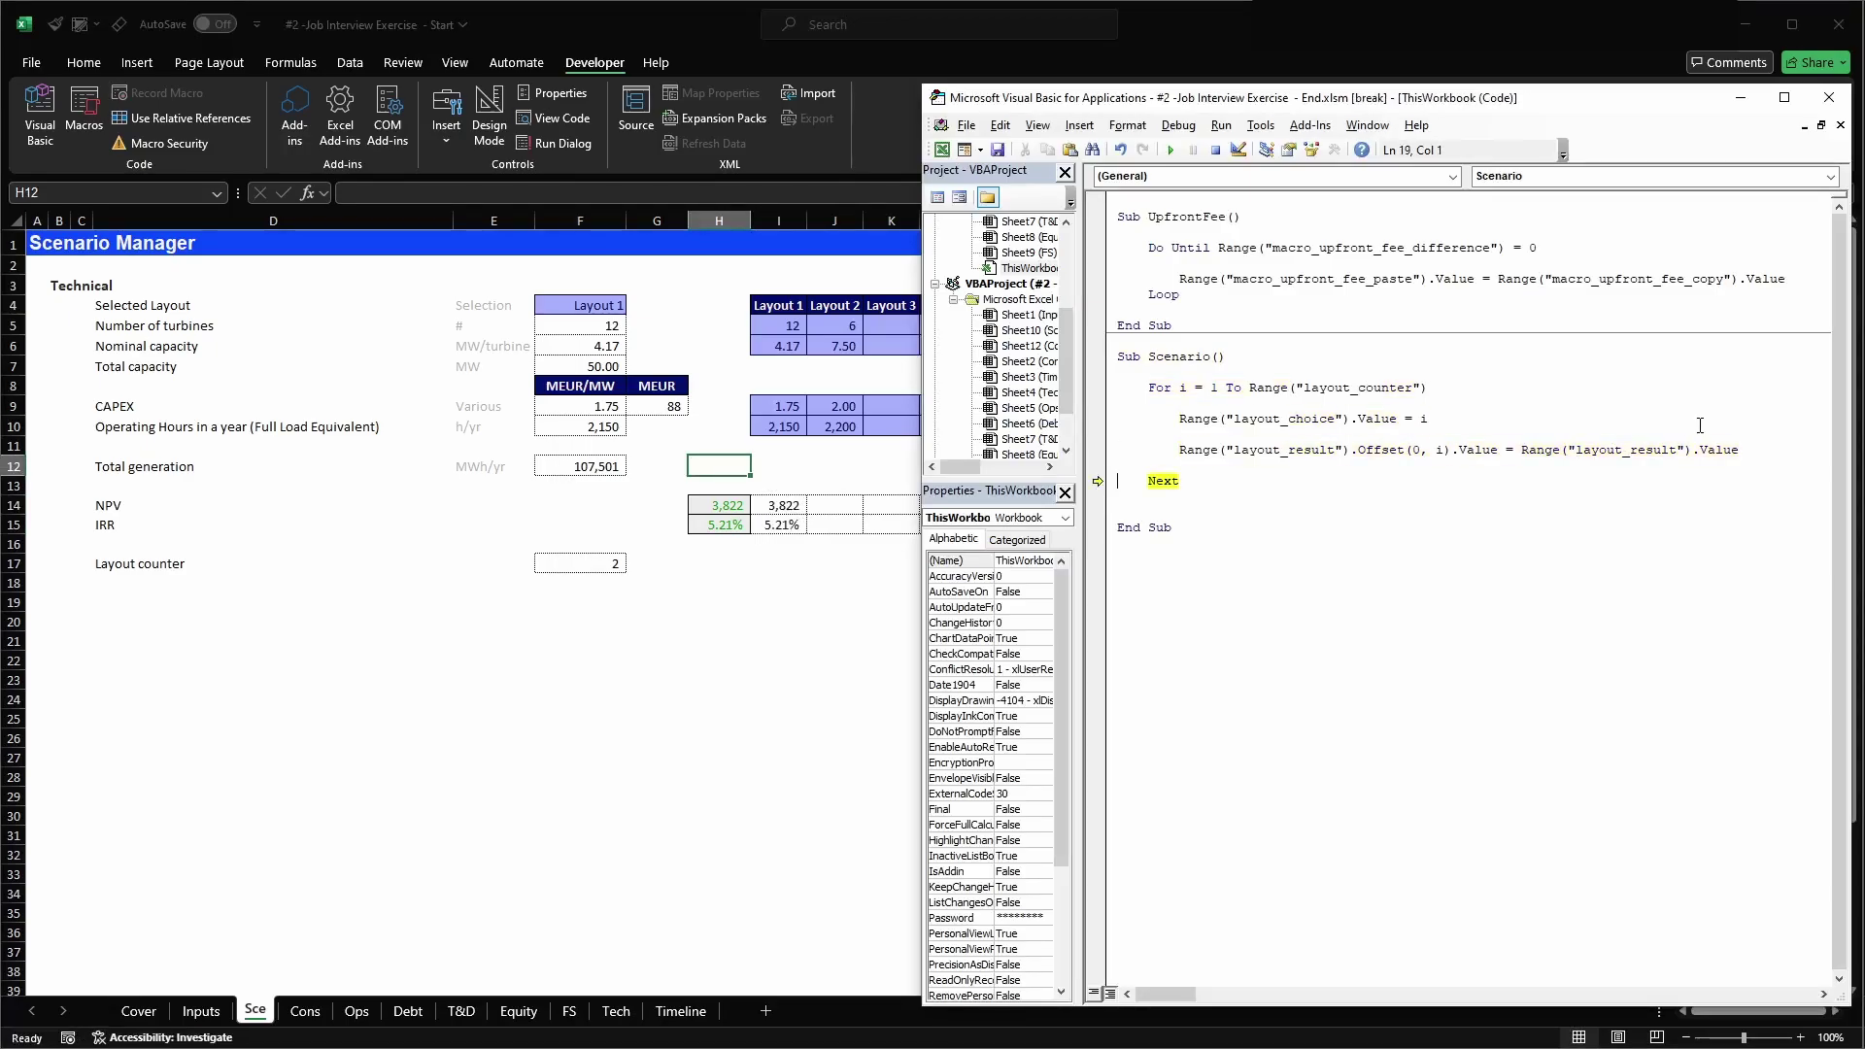
pyautogui.press('F8')
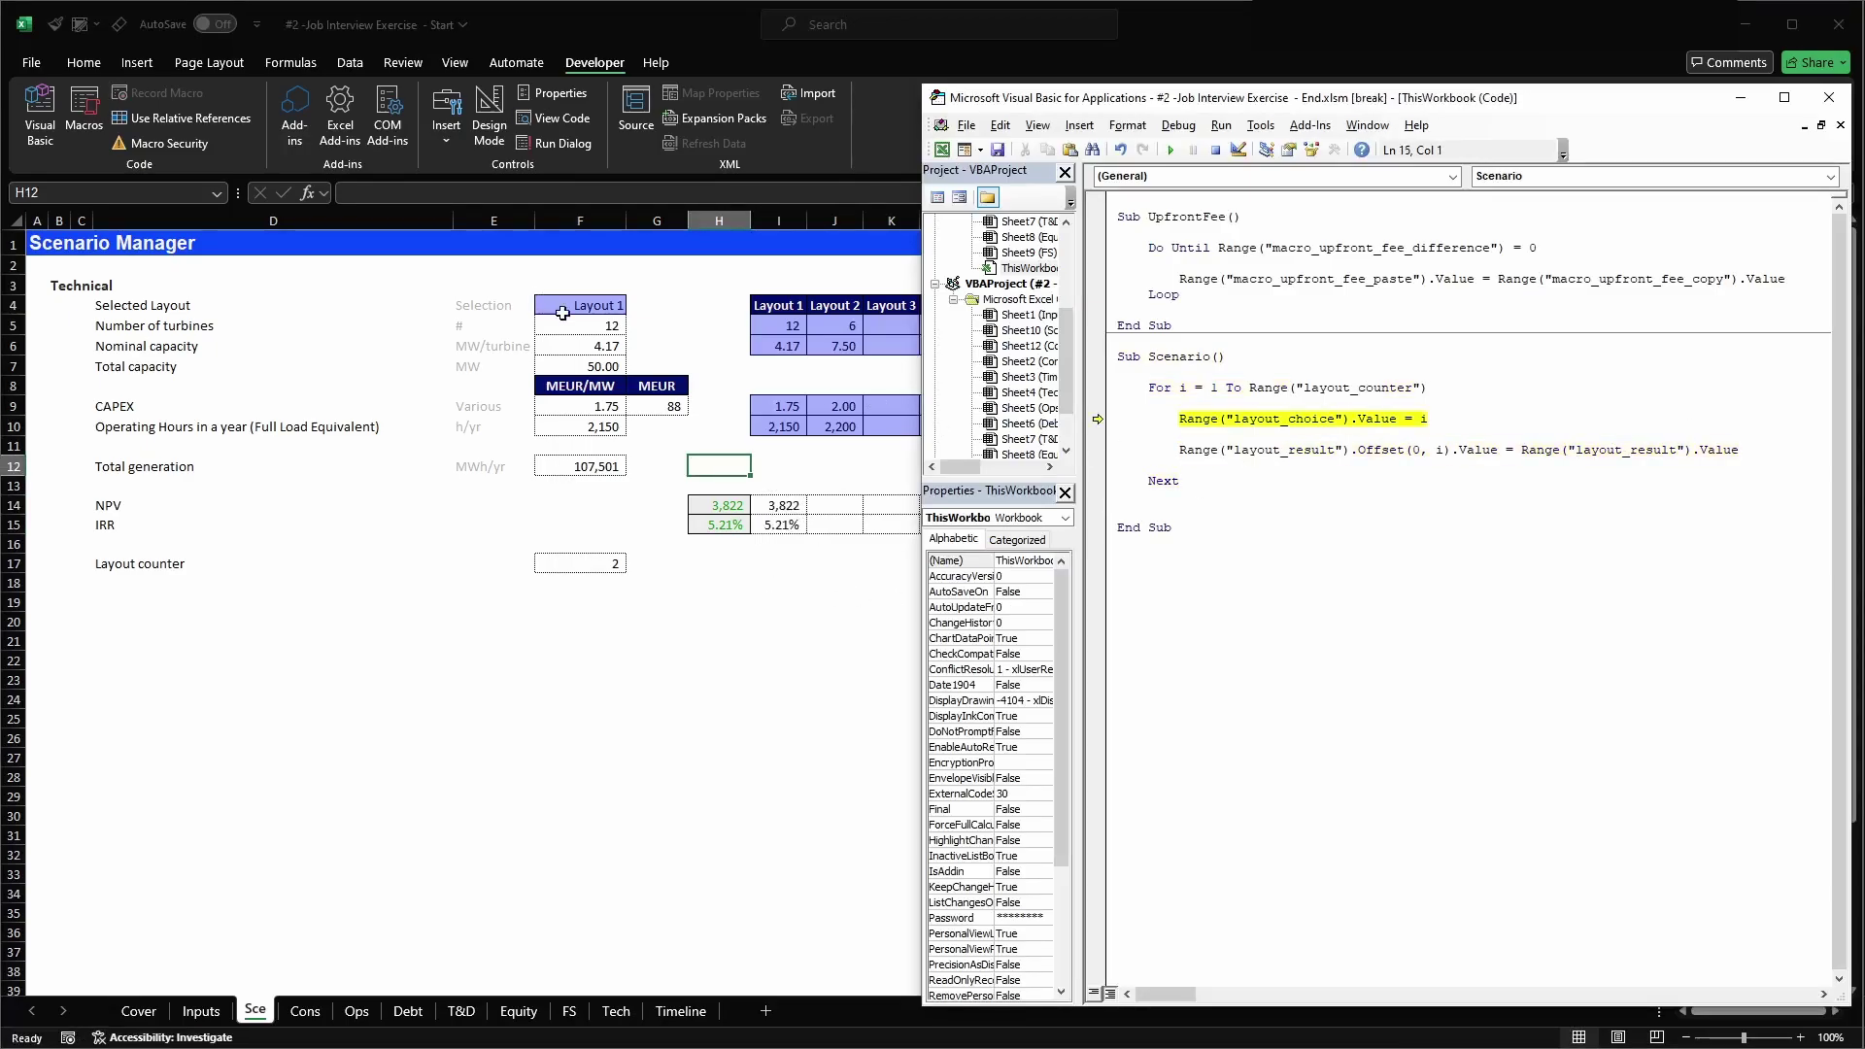
pyautogui.press('F8')
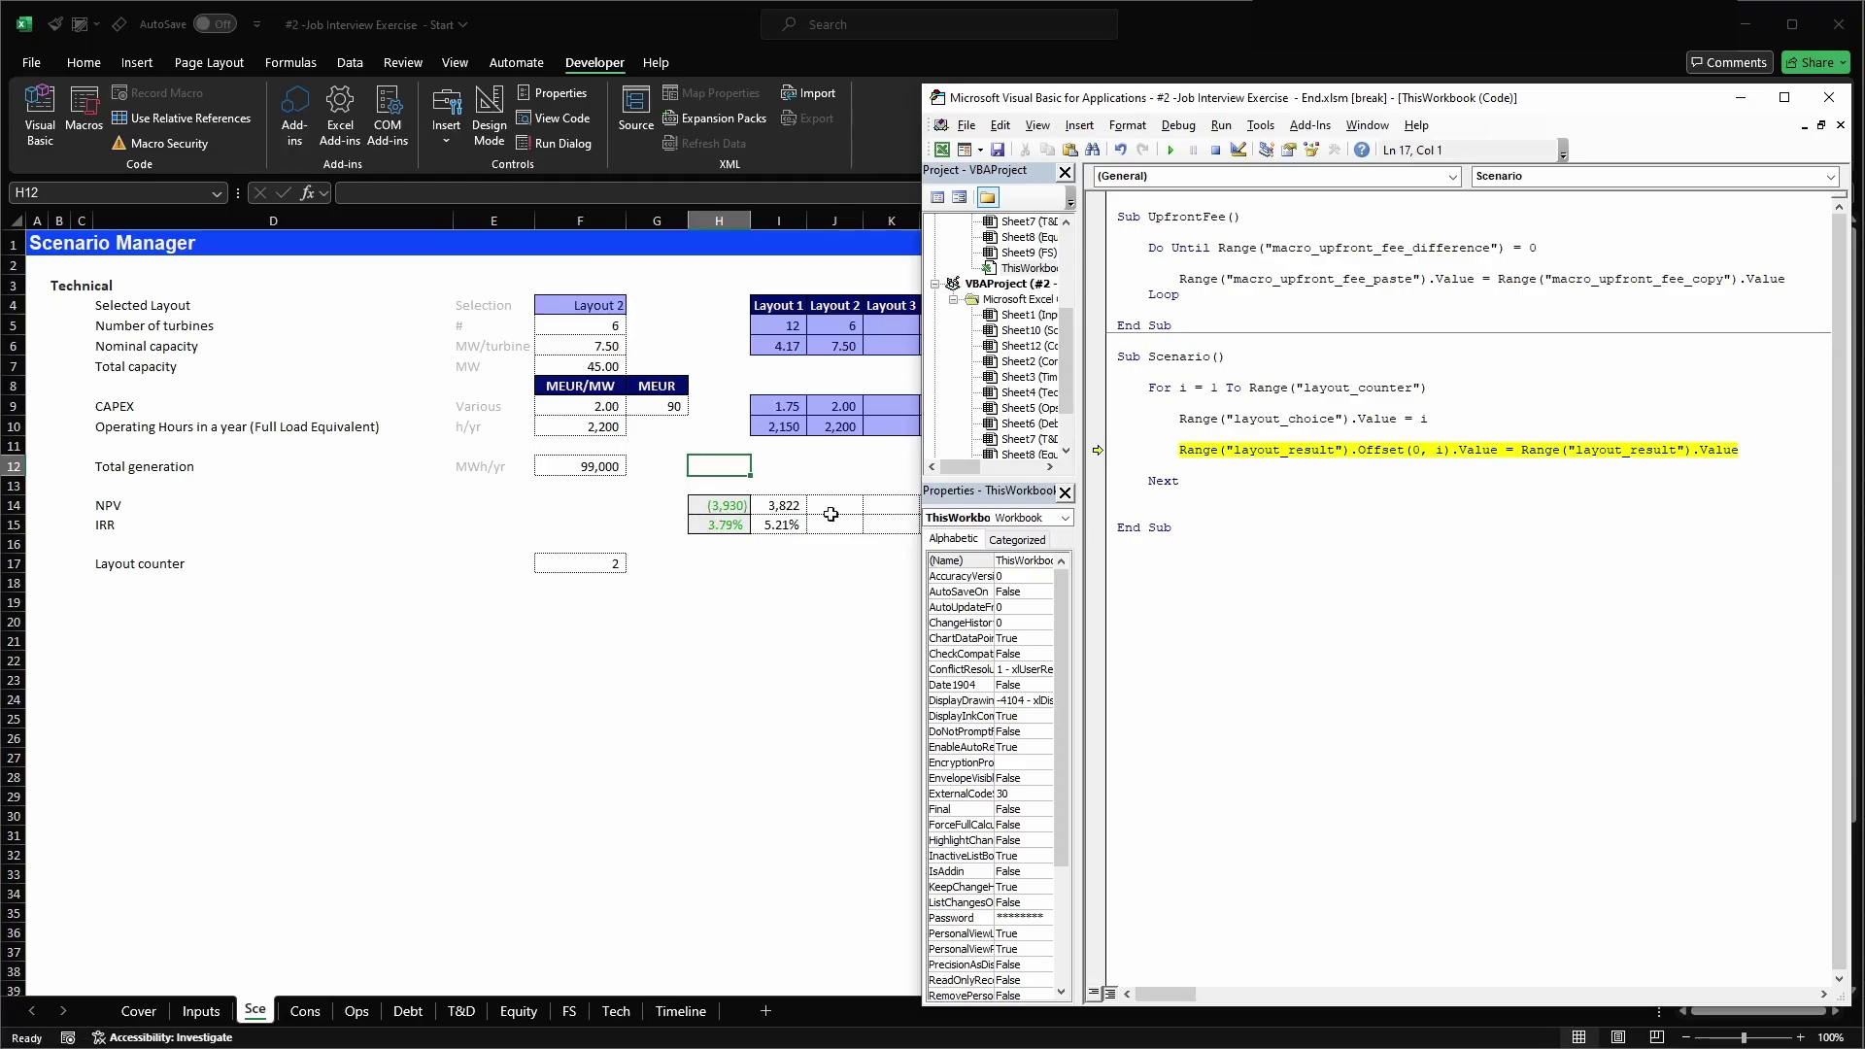
pyautogui.press('F8')
pyautogui.press('F8')
pyautogui.press('F8')
pyautogui.click(758, 629)
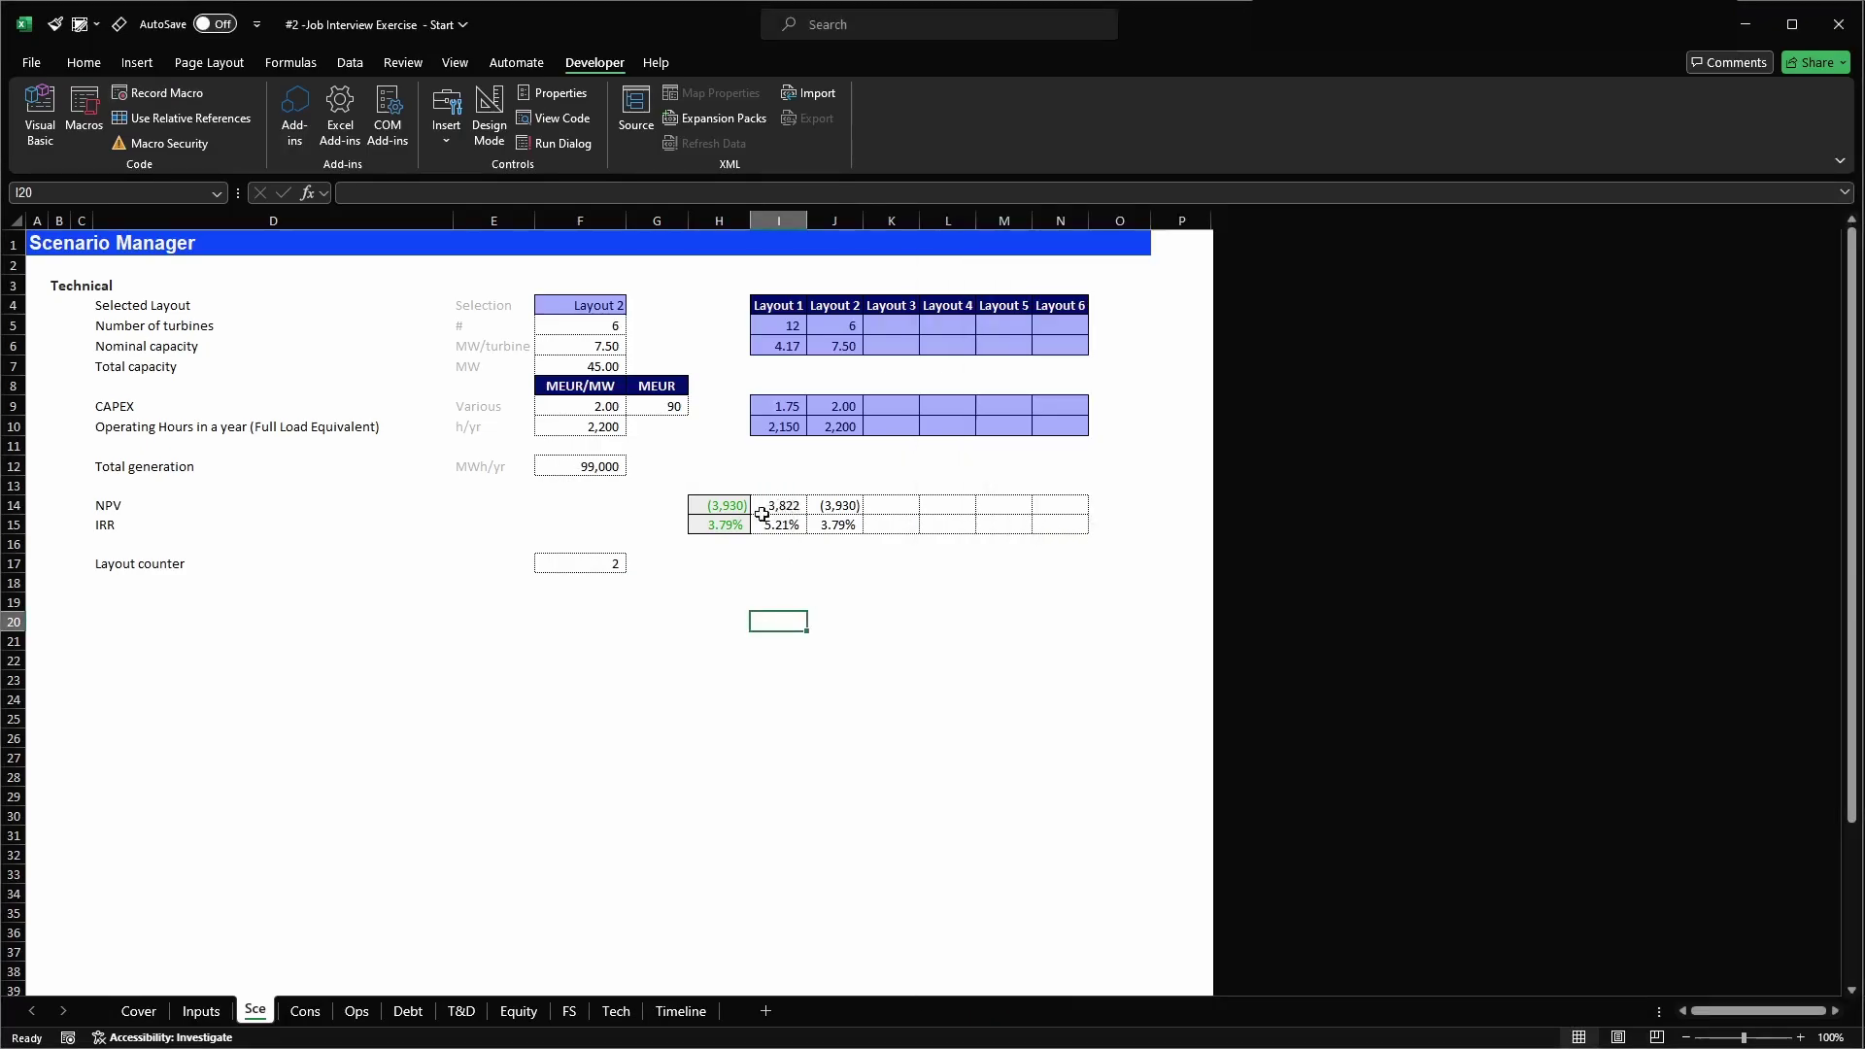
# - Insert a column chart of the two layouts' IRR results in I15:J15, and delete the chart
pyautogui.moveTo(780, 504); pyautogui.dragTo(837, 524)
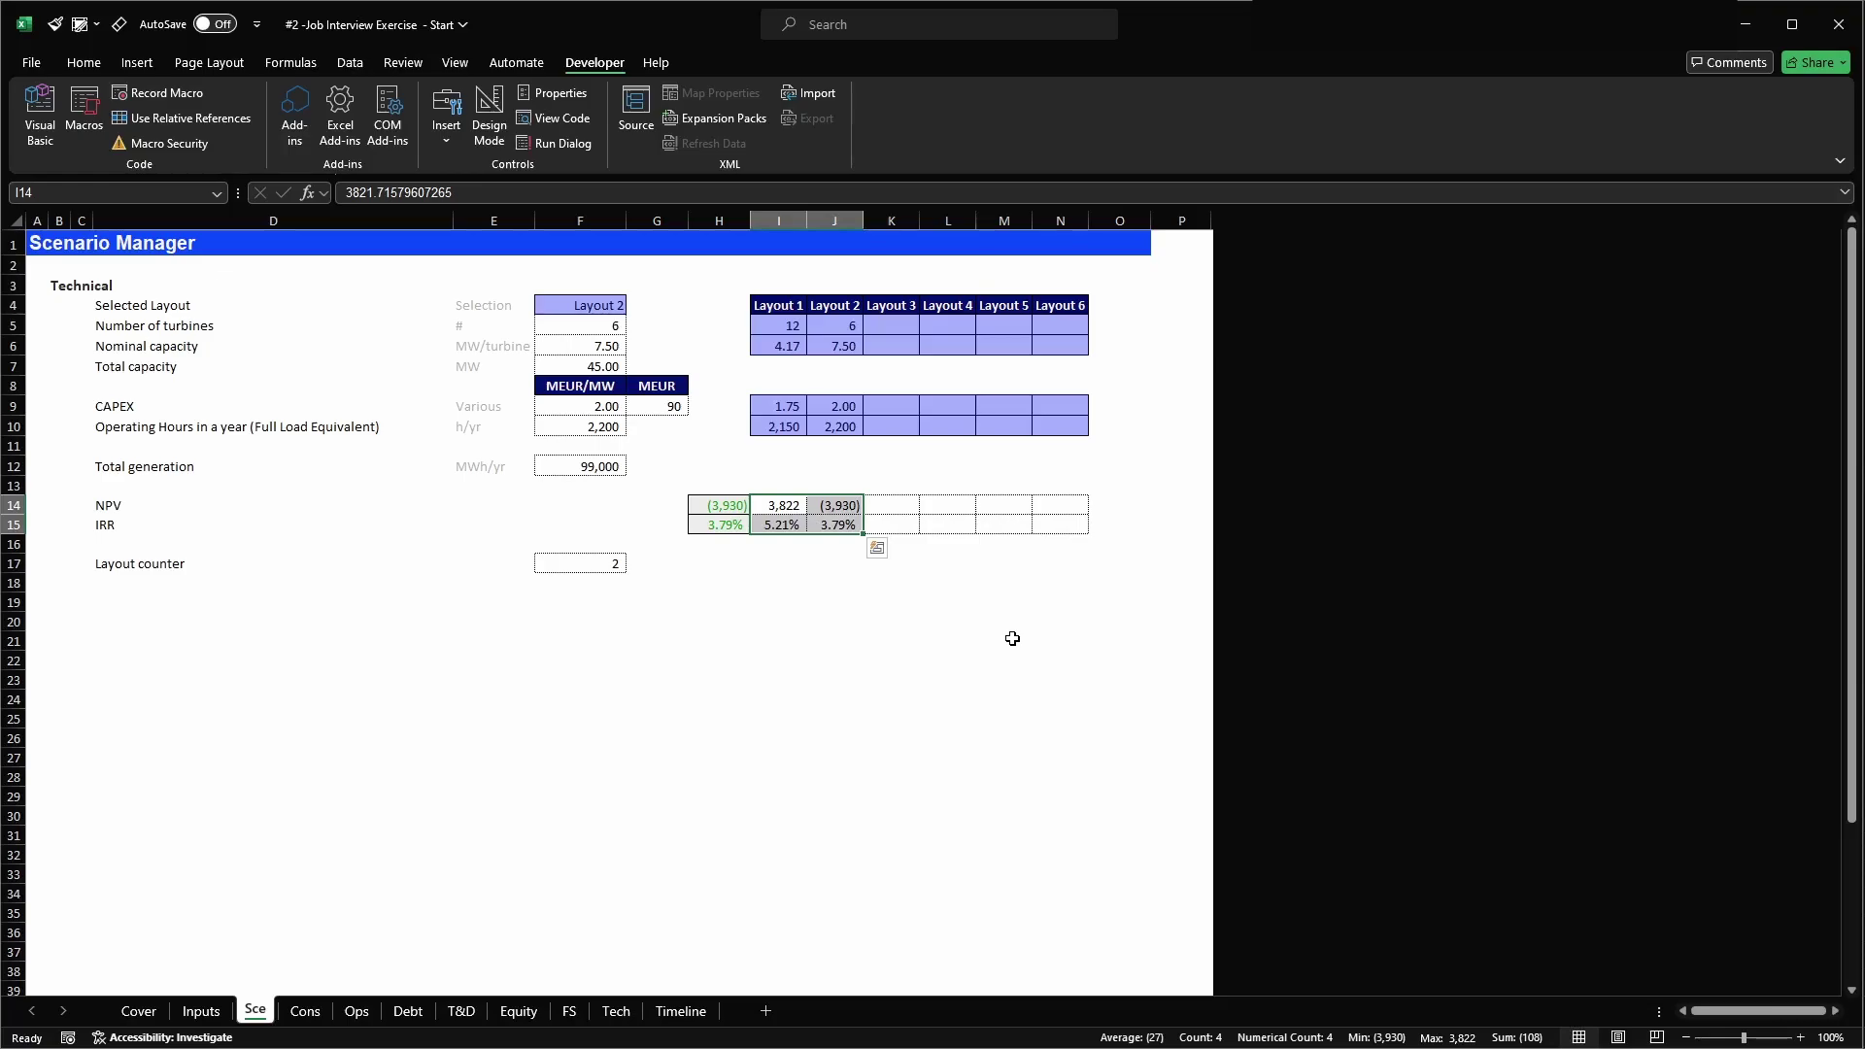
pyautogui.press('Left')
pyautogui.press('Right')
pyautogui.press('Down')
pyautogui.press('Right')
pyautogui.hotkey('shift', 'Left')
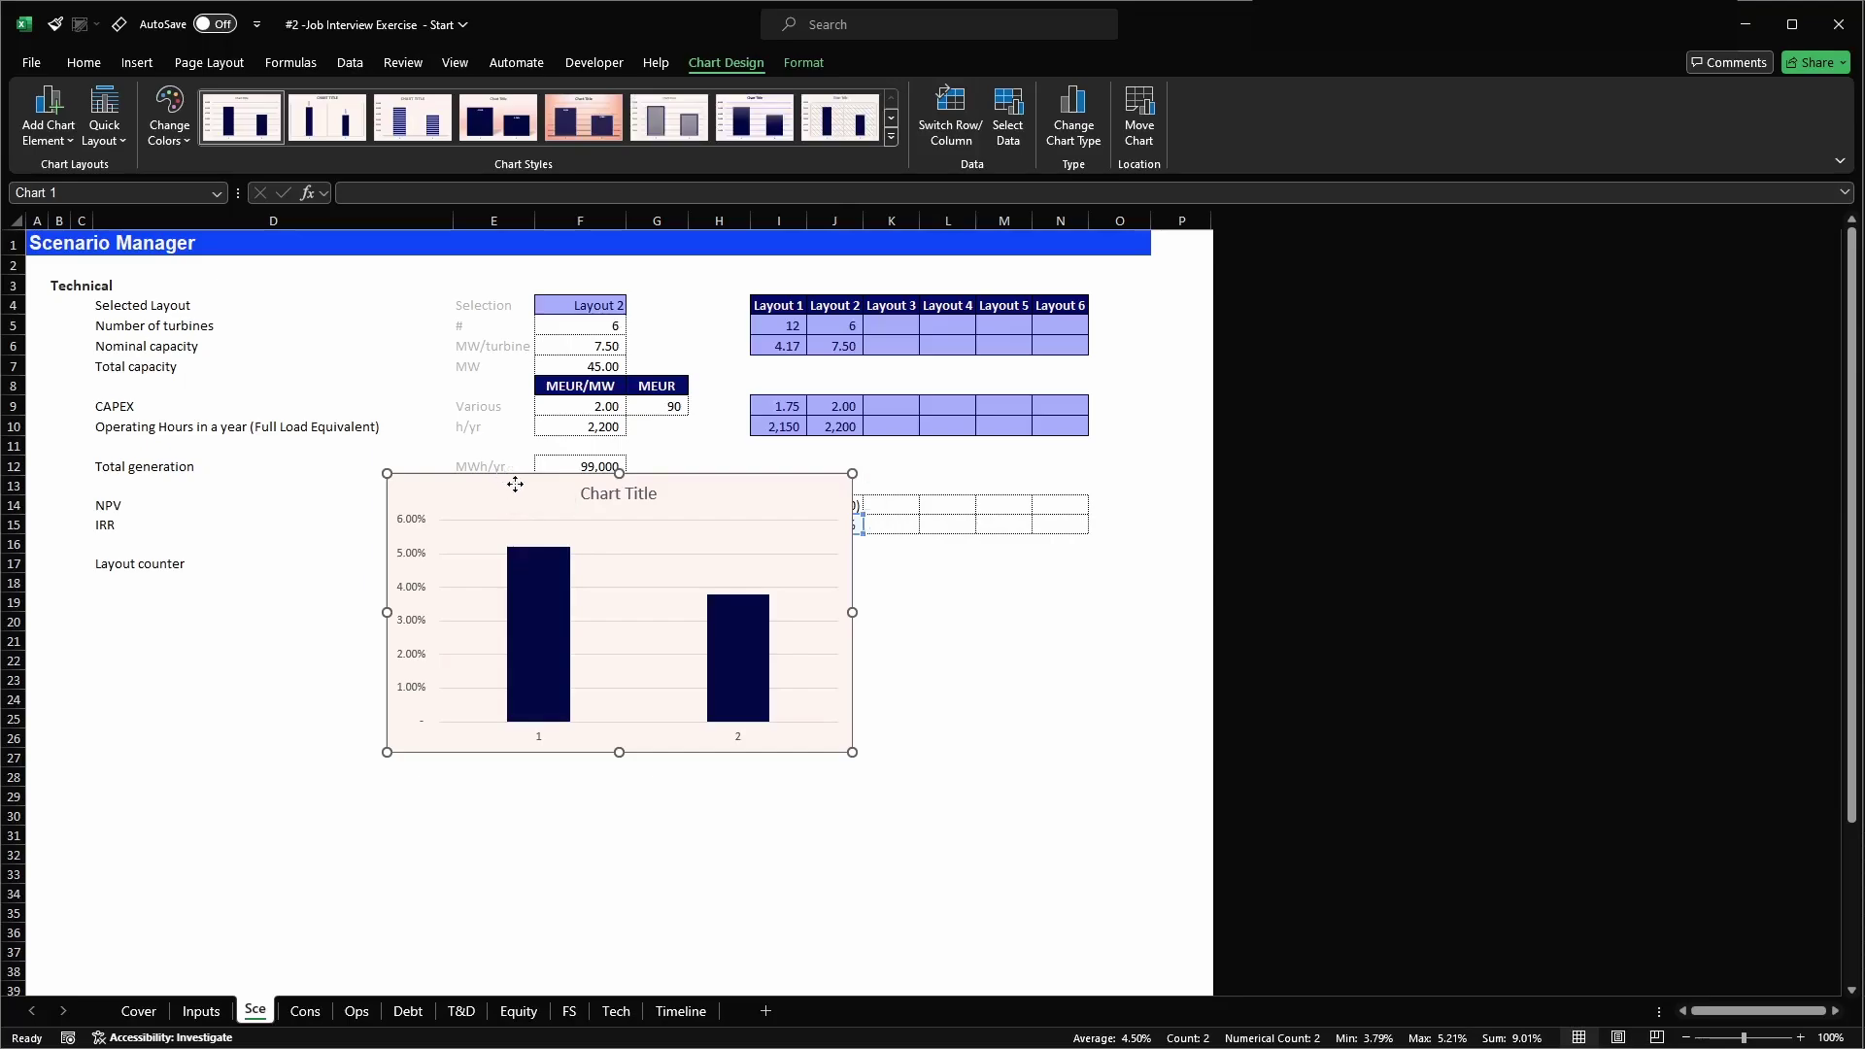
pyautogui.moveTo(508, 480); pyautogui.dragTo(588, 552)
pyautogui.press('Delete')
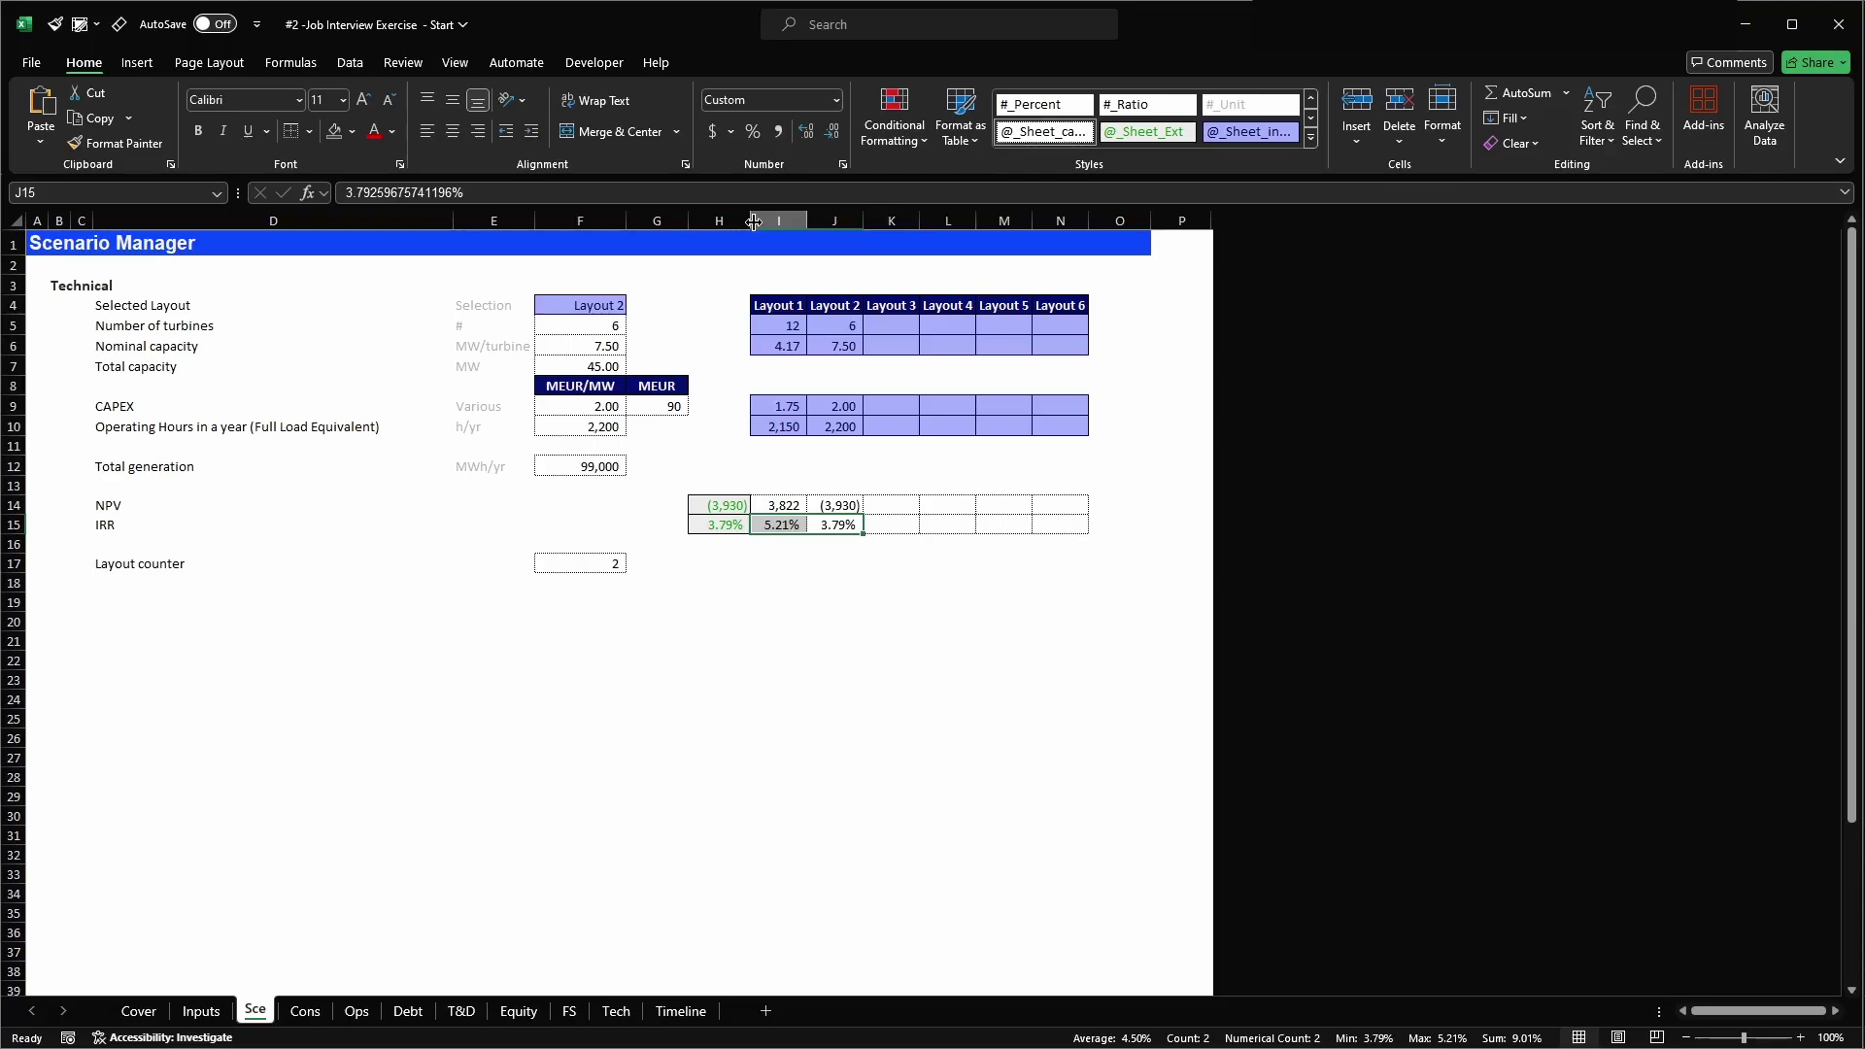
pyautogui.click(621, 561)
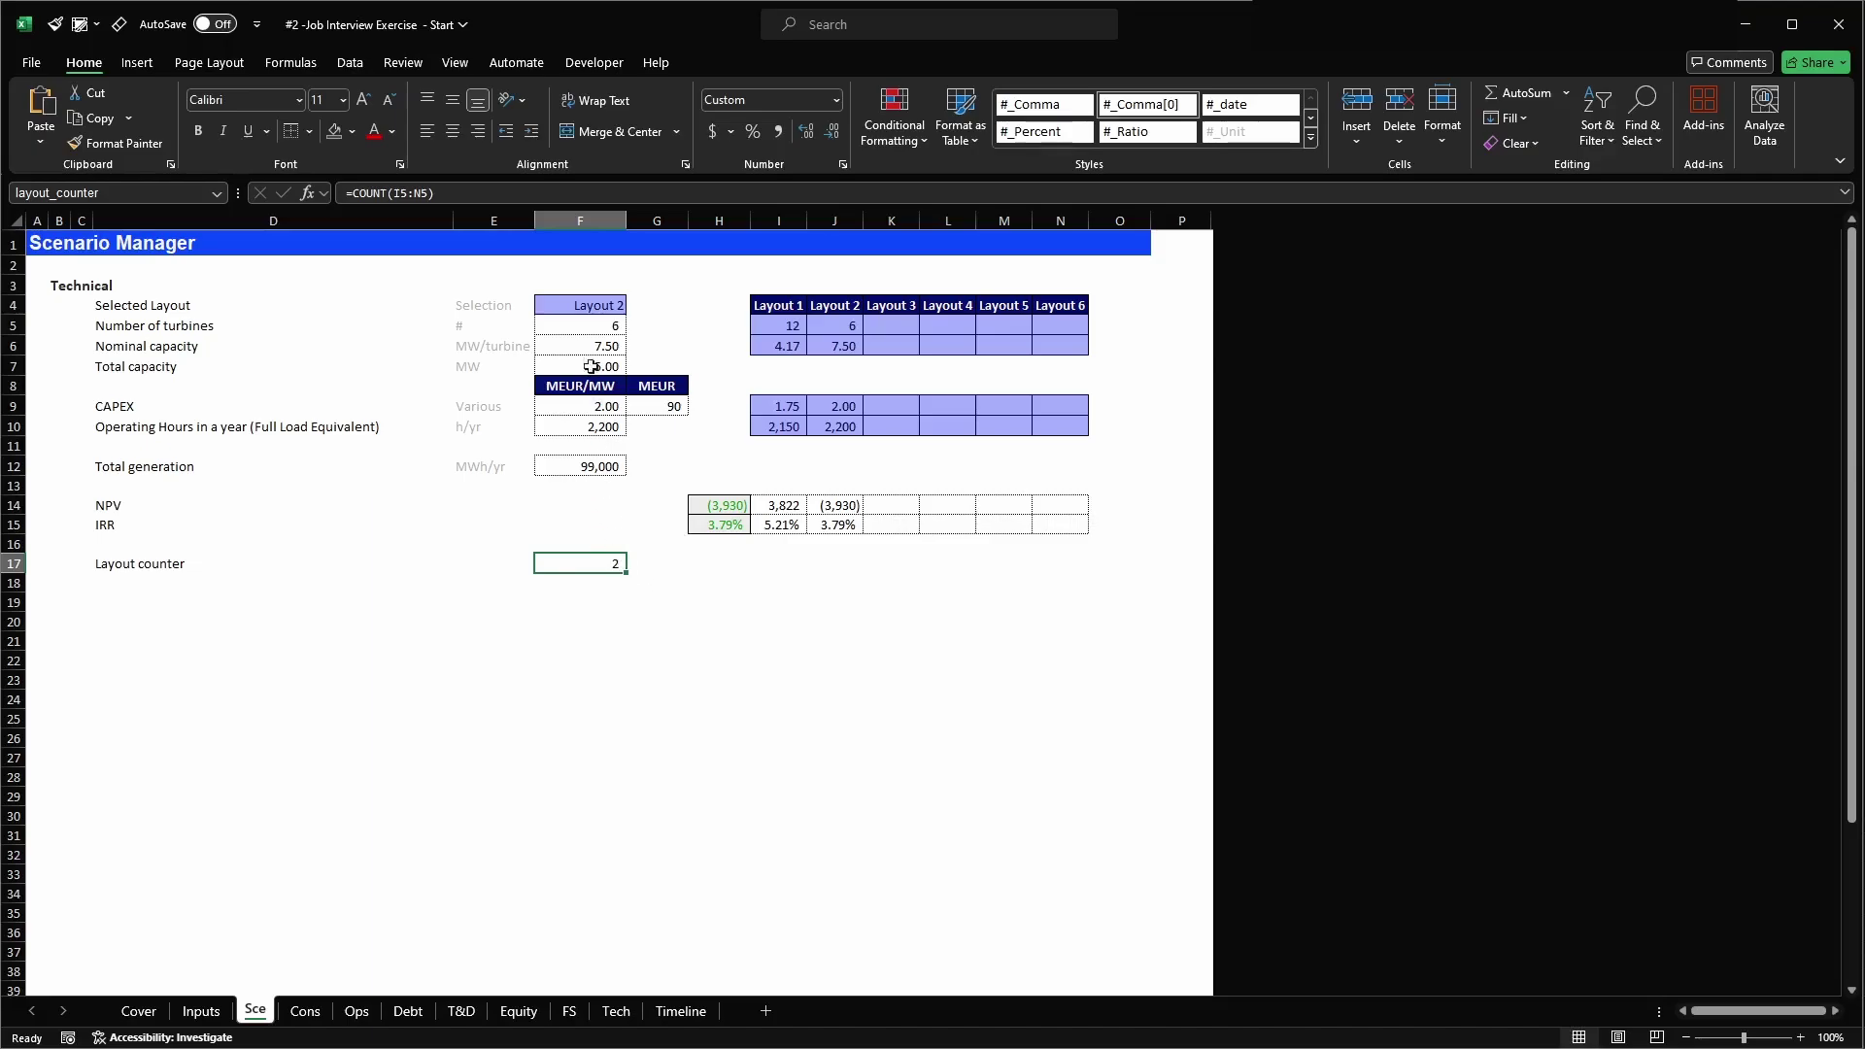
pyautogui.click(591, 308)
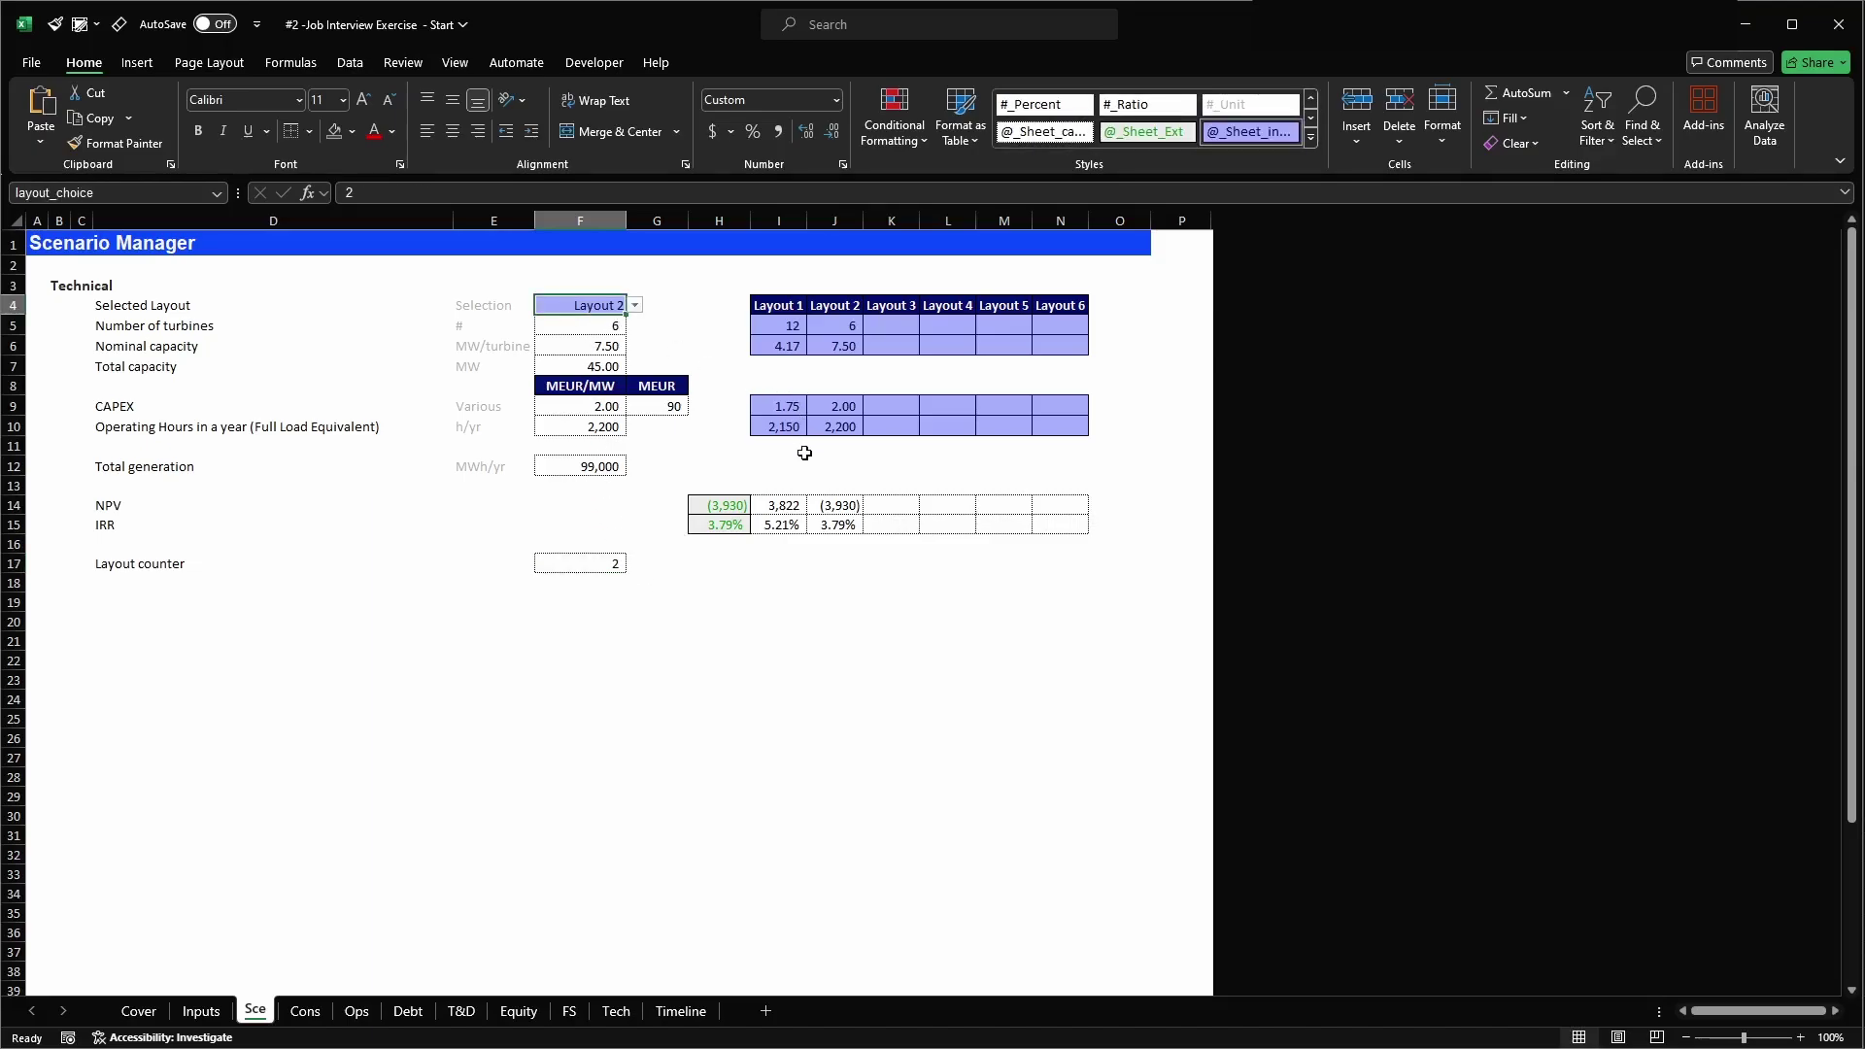
pyautogui.click(779, 220)
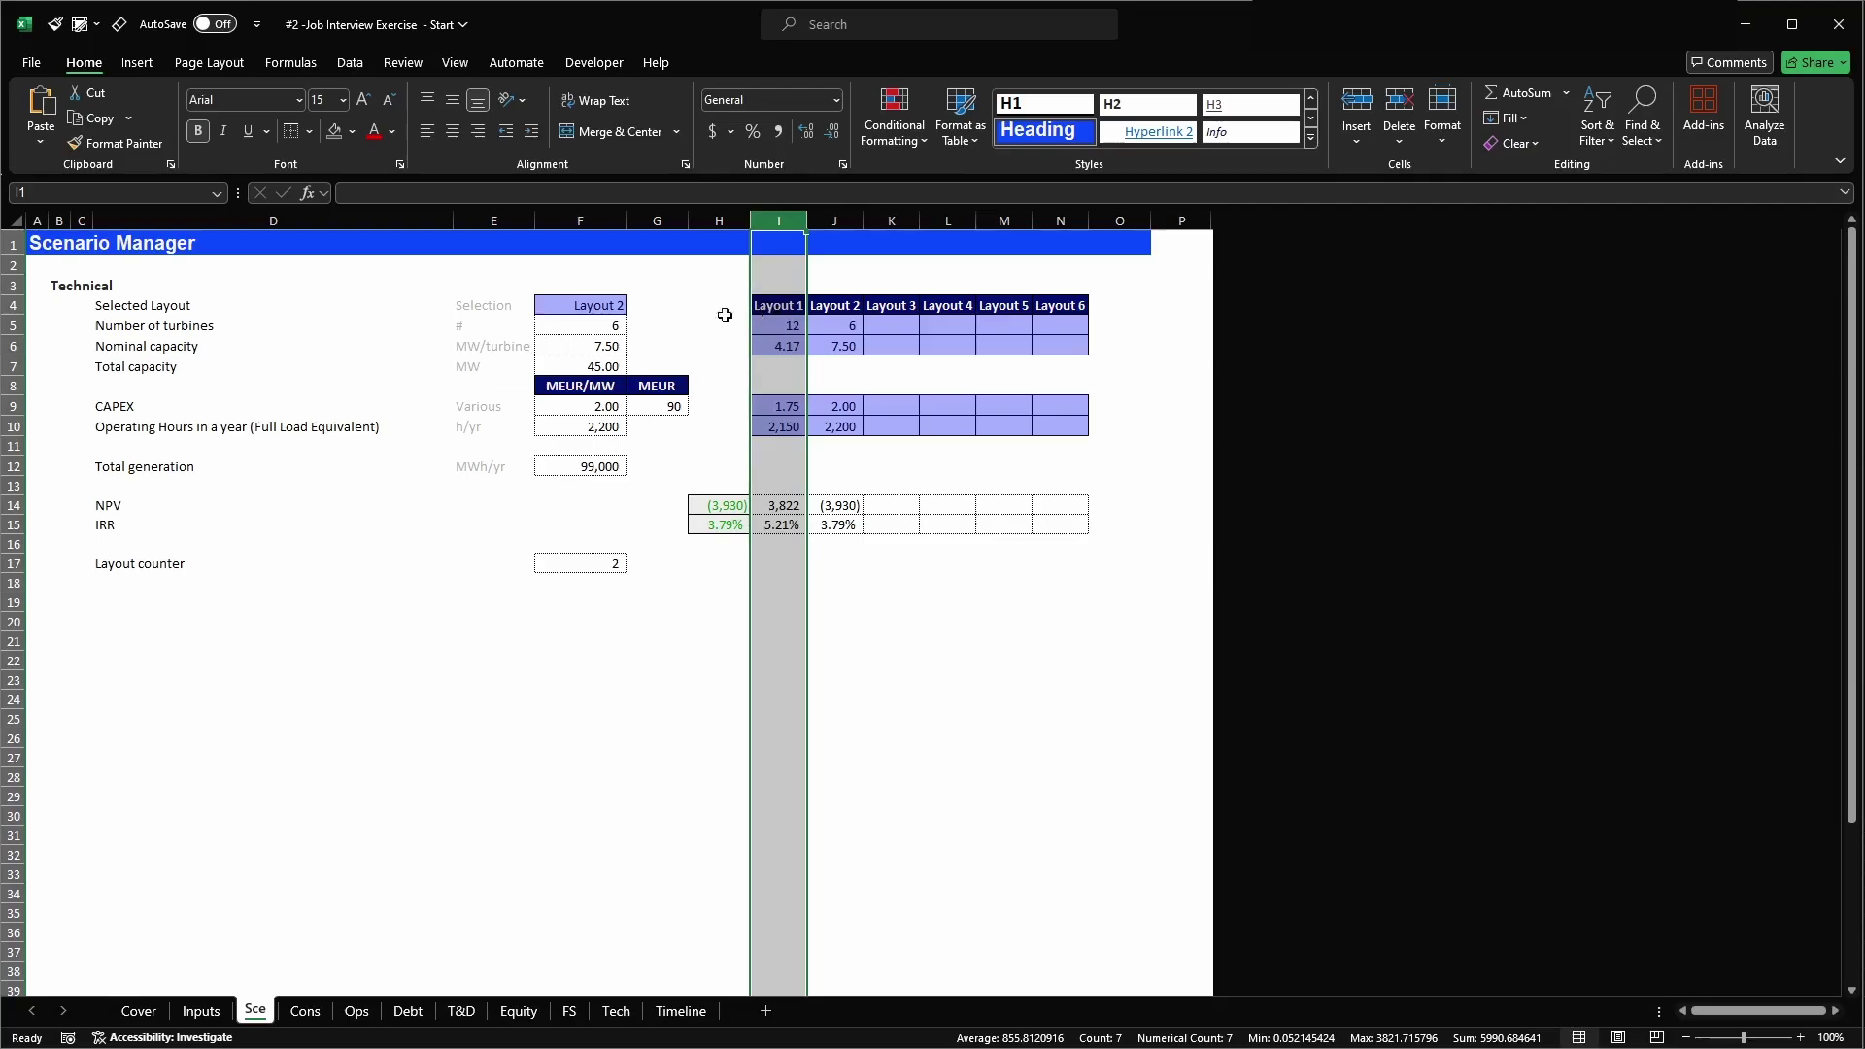
pyautogui.click(602, 301)
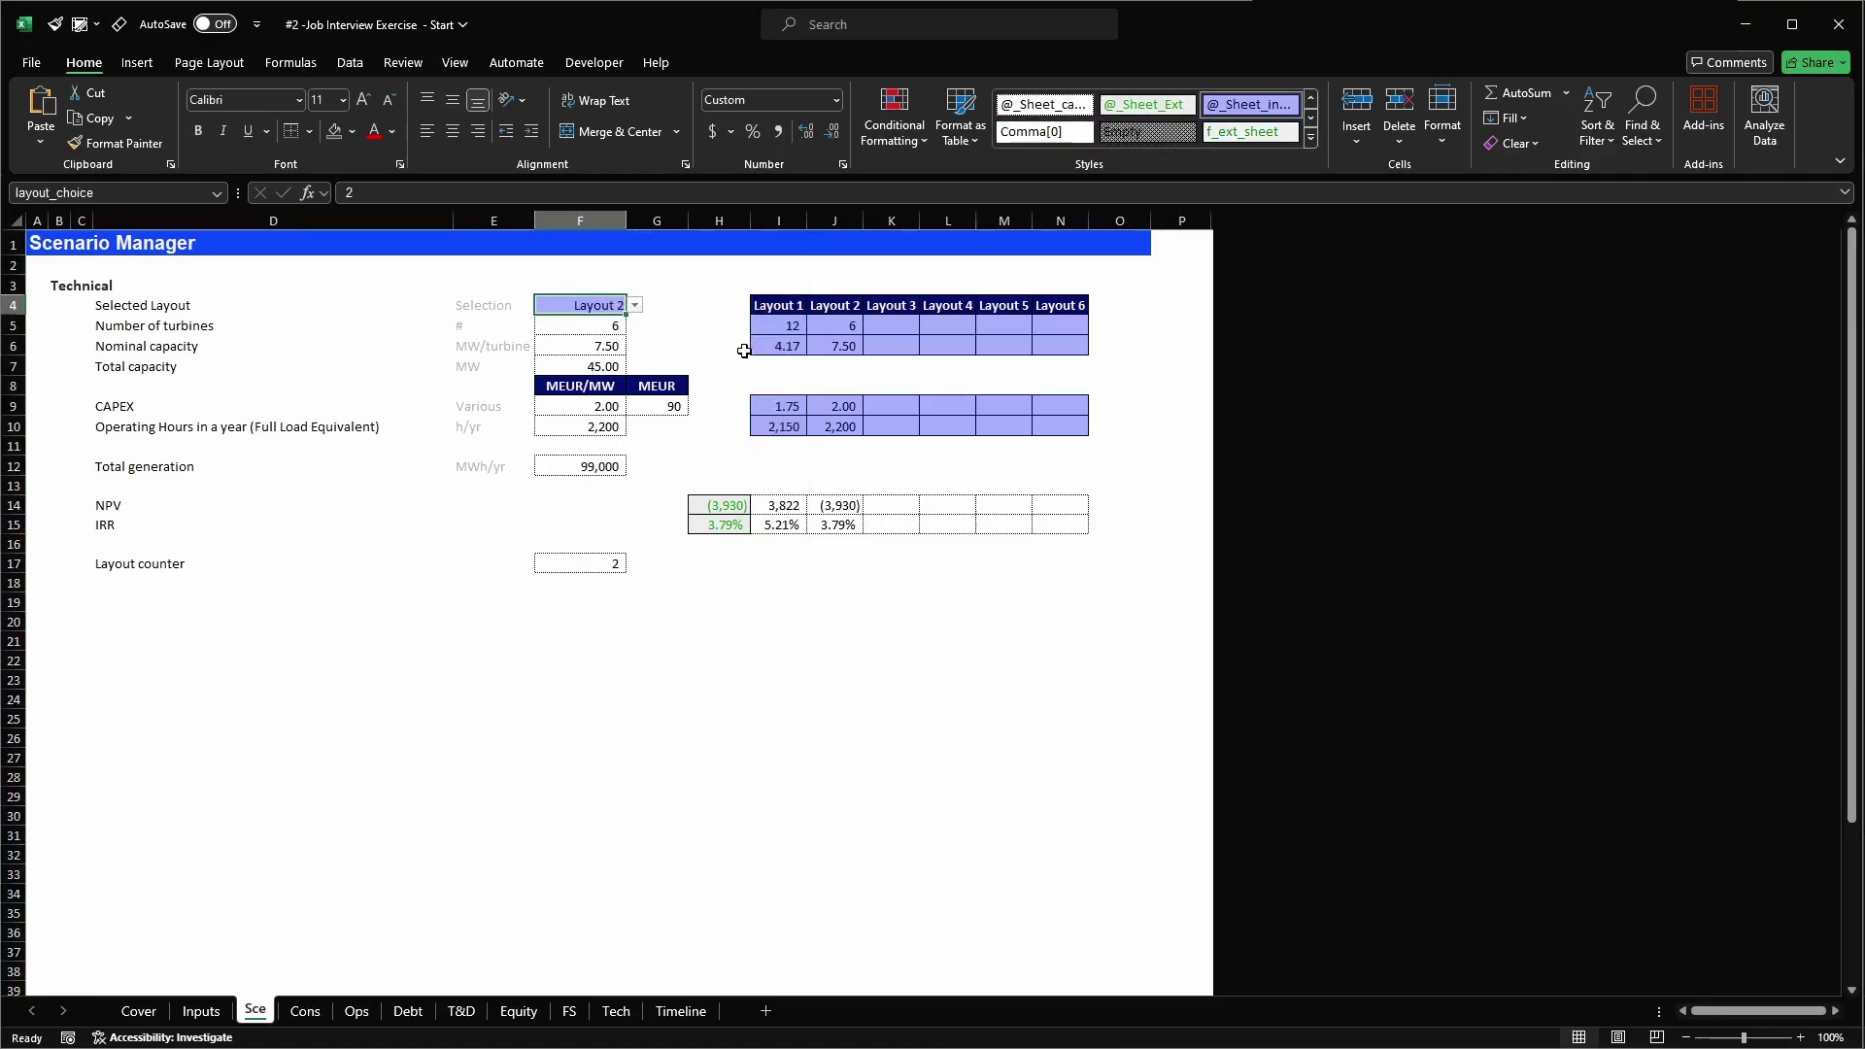
# - Add the line Range("layout_choice").Value = 1 after Next in the Scenario macro, to reset the selected layout
pyautogui.hotkey('alt', 'F11')
pyautogui.click(1201, 511)
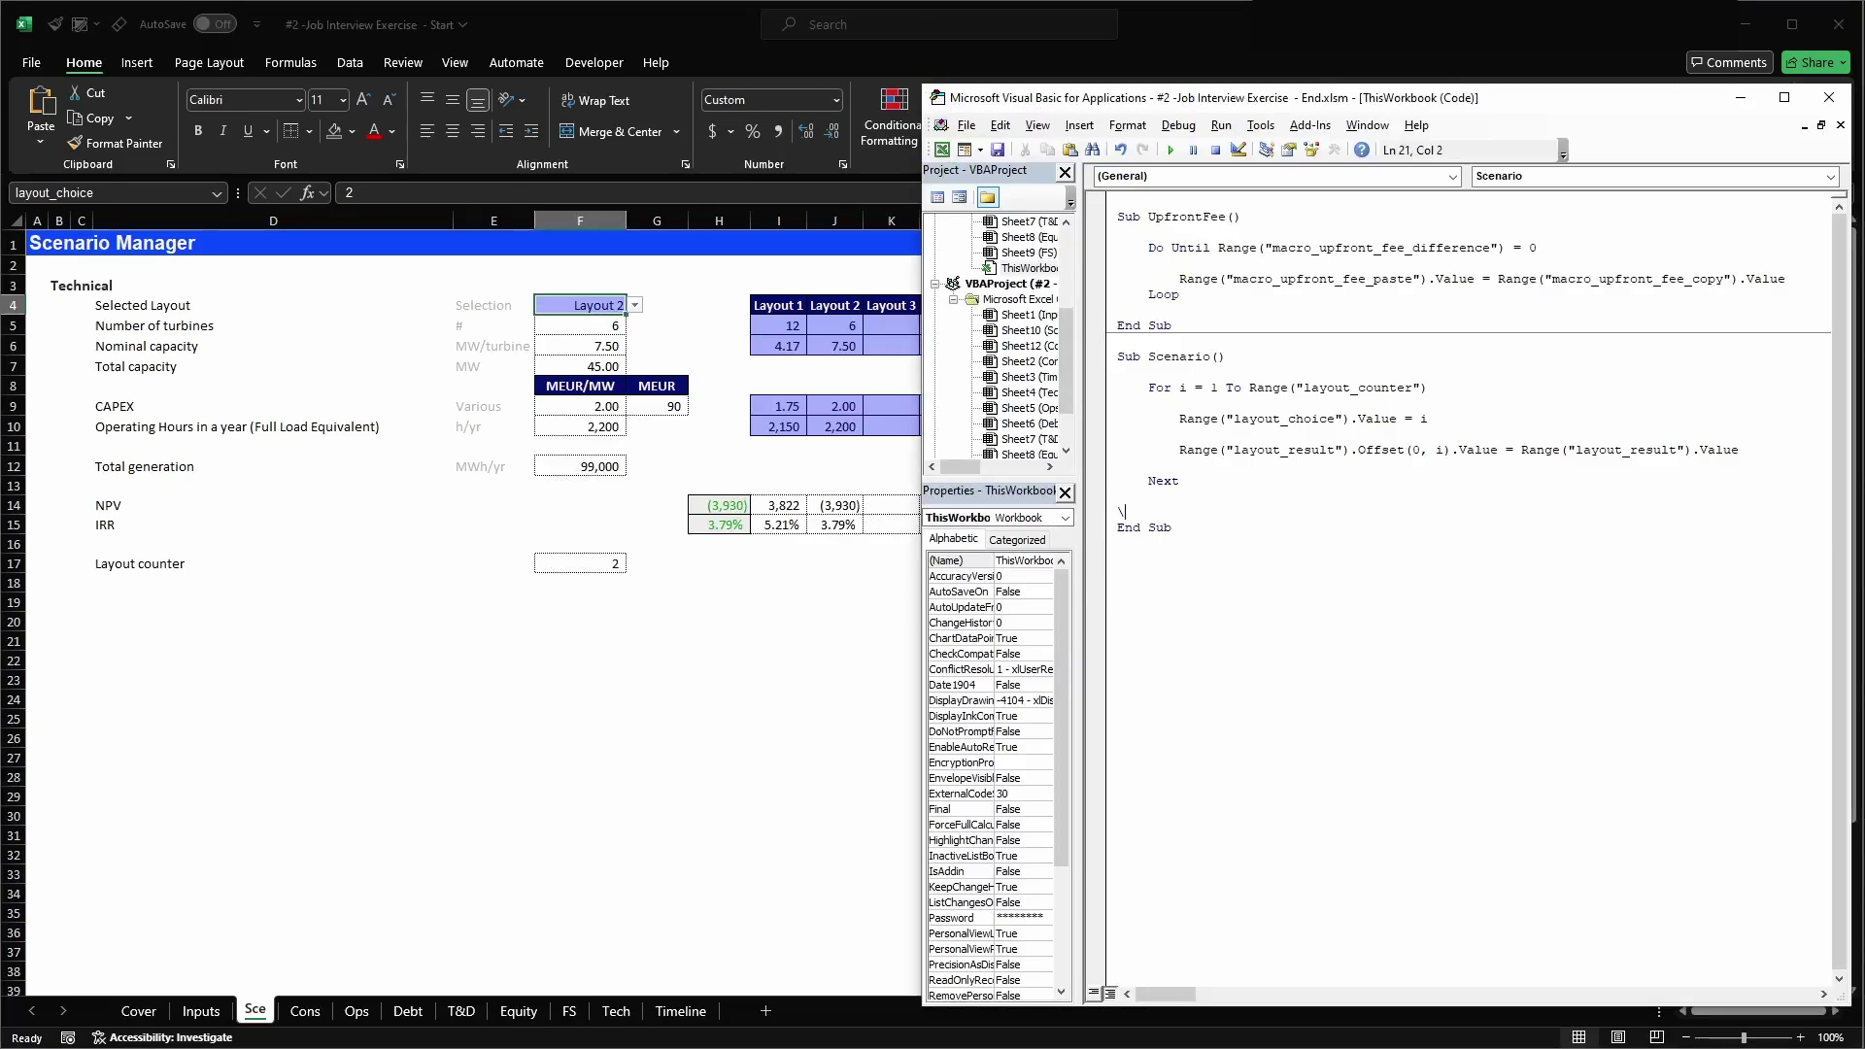
pyautogui.press('Return')
pyautogui.moveTo(1179, 425); pyautogui.dragTo(1427, 423)
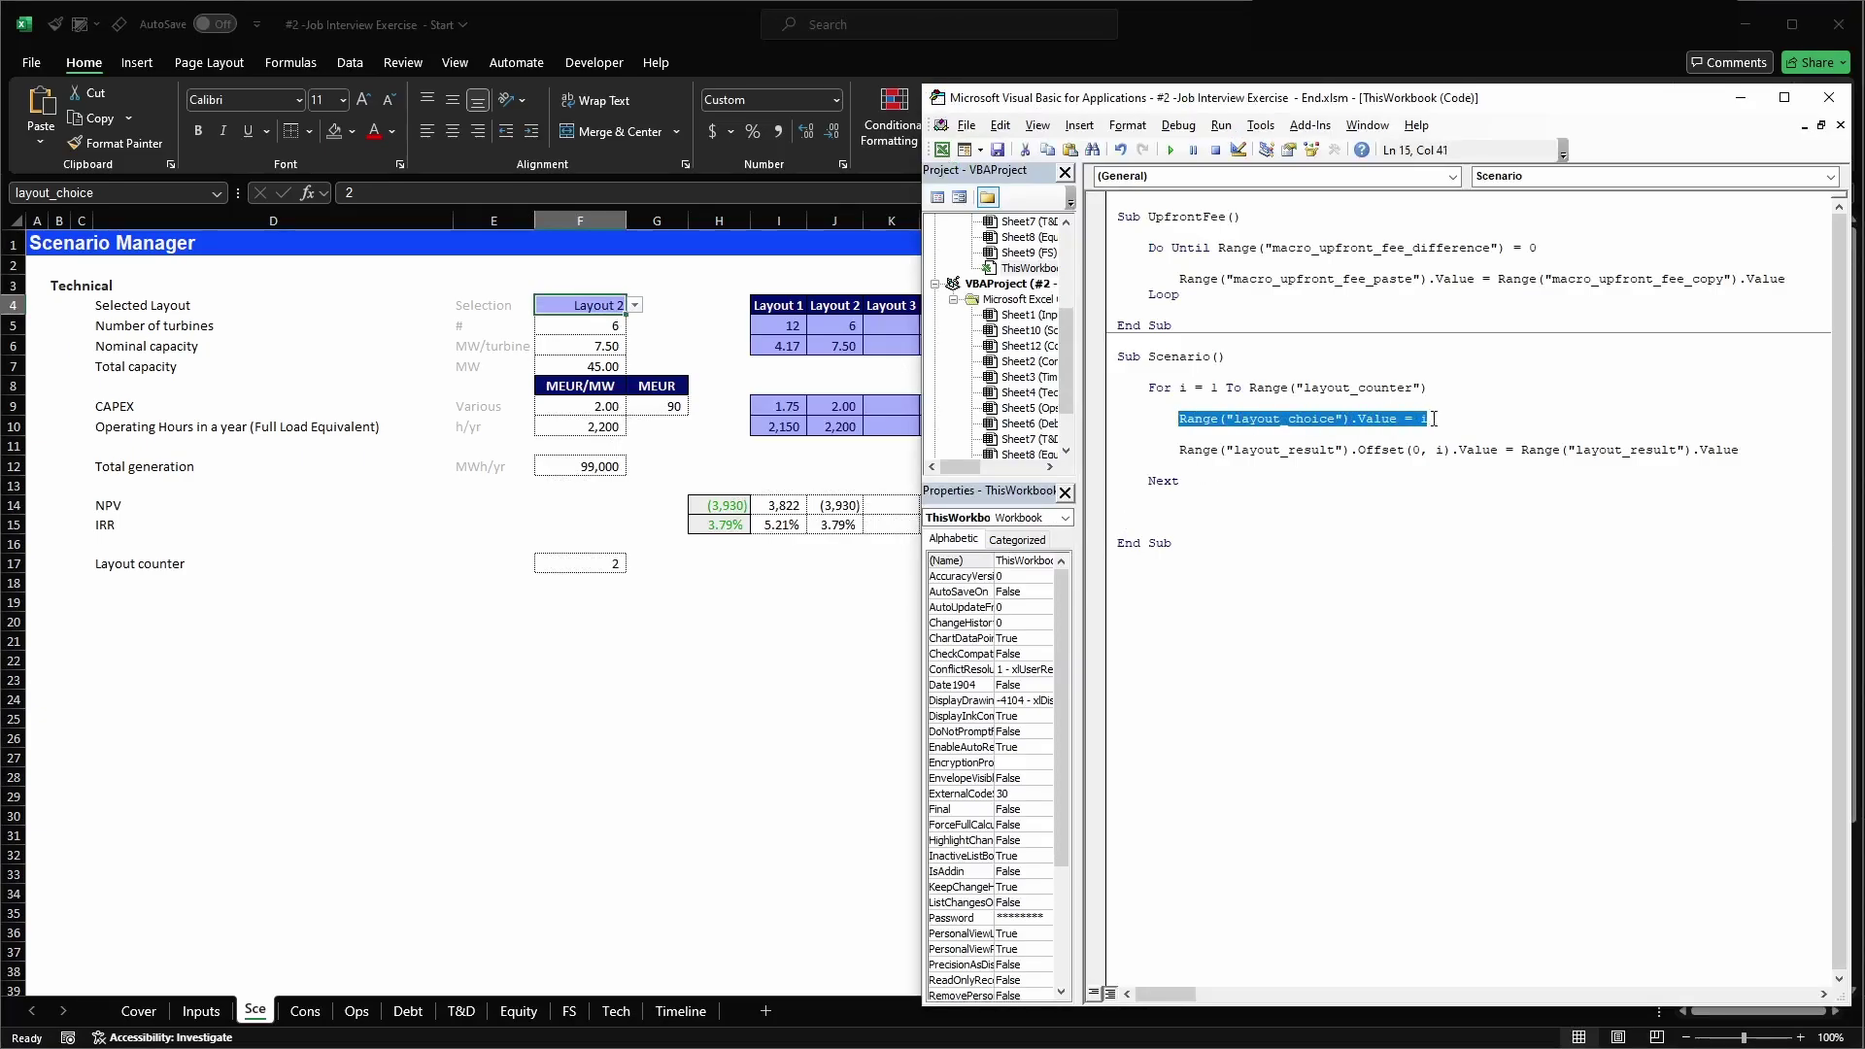
pyautogui.hotkey('ctrl', 'c')
pyautogui.click(1123, 518)
pyautogui.hotkey('ctrl', 'v')
pyautogui.press('BackSpace')
pyautogui.click(1293, 570)
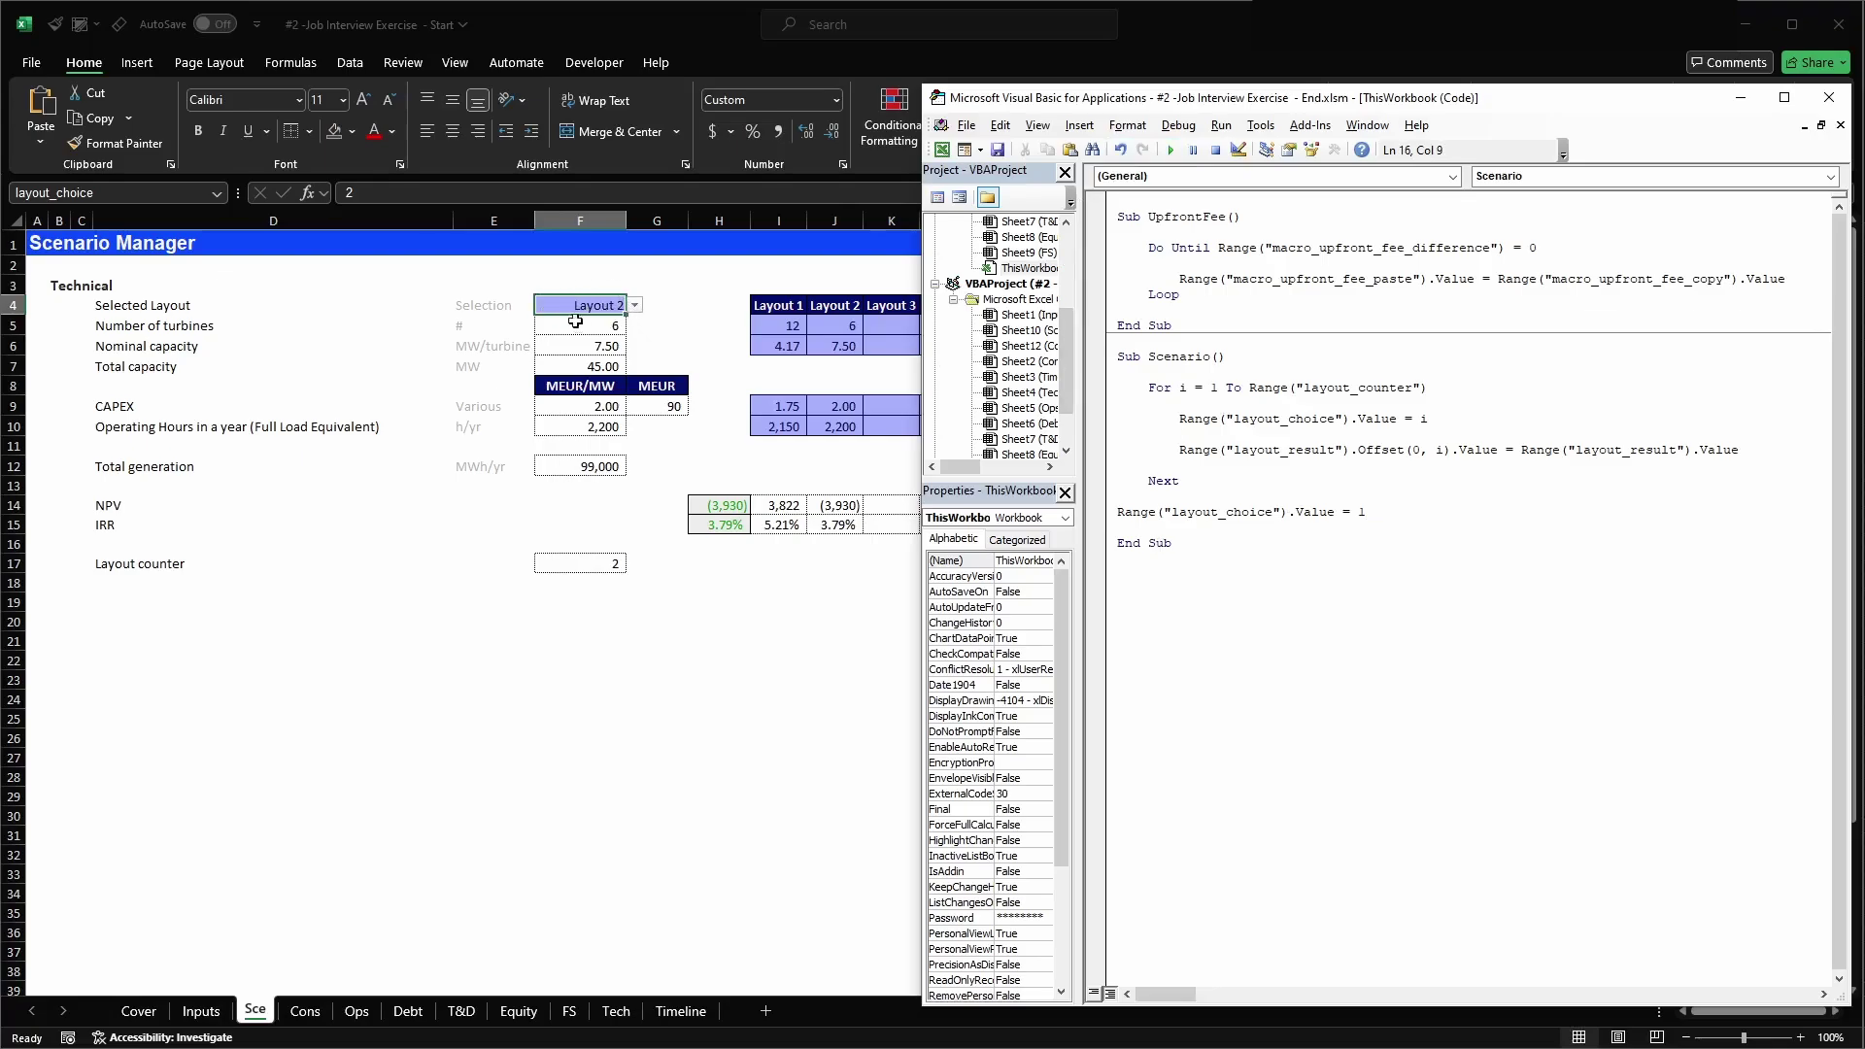
# - Run the Scenario macro and compare the live NPV and IRR with the recorded Layout 1 results
pyautogui.click(1172, 151)
pyautogui.click(704, 565)
pyautogui.moveTo(719, 506); pyautogui.dragTo(782, 526)
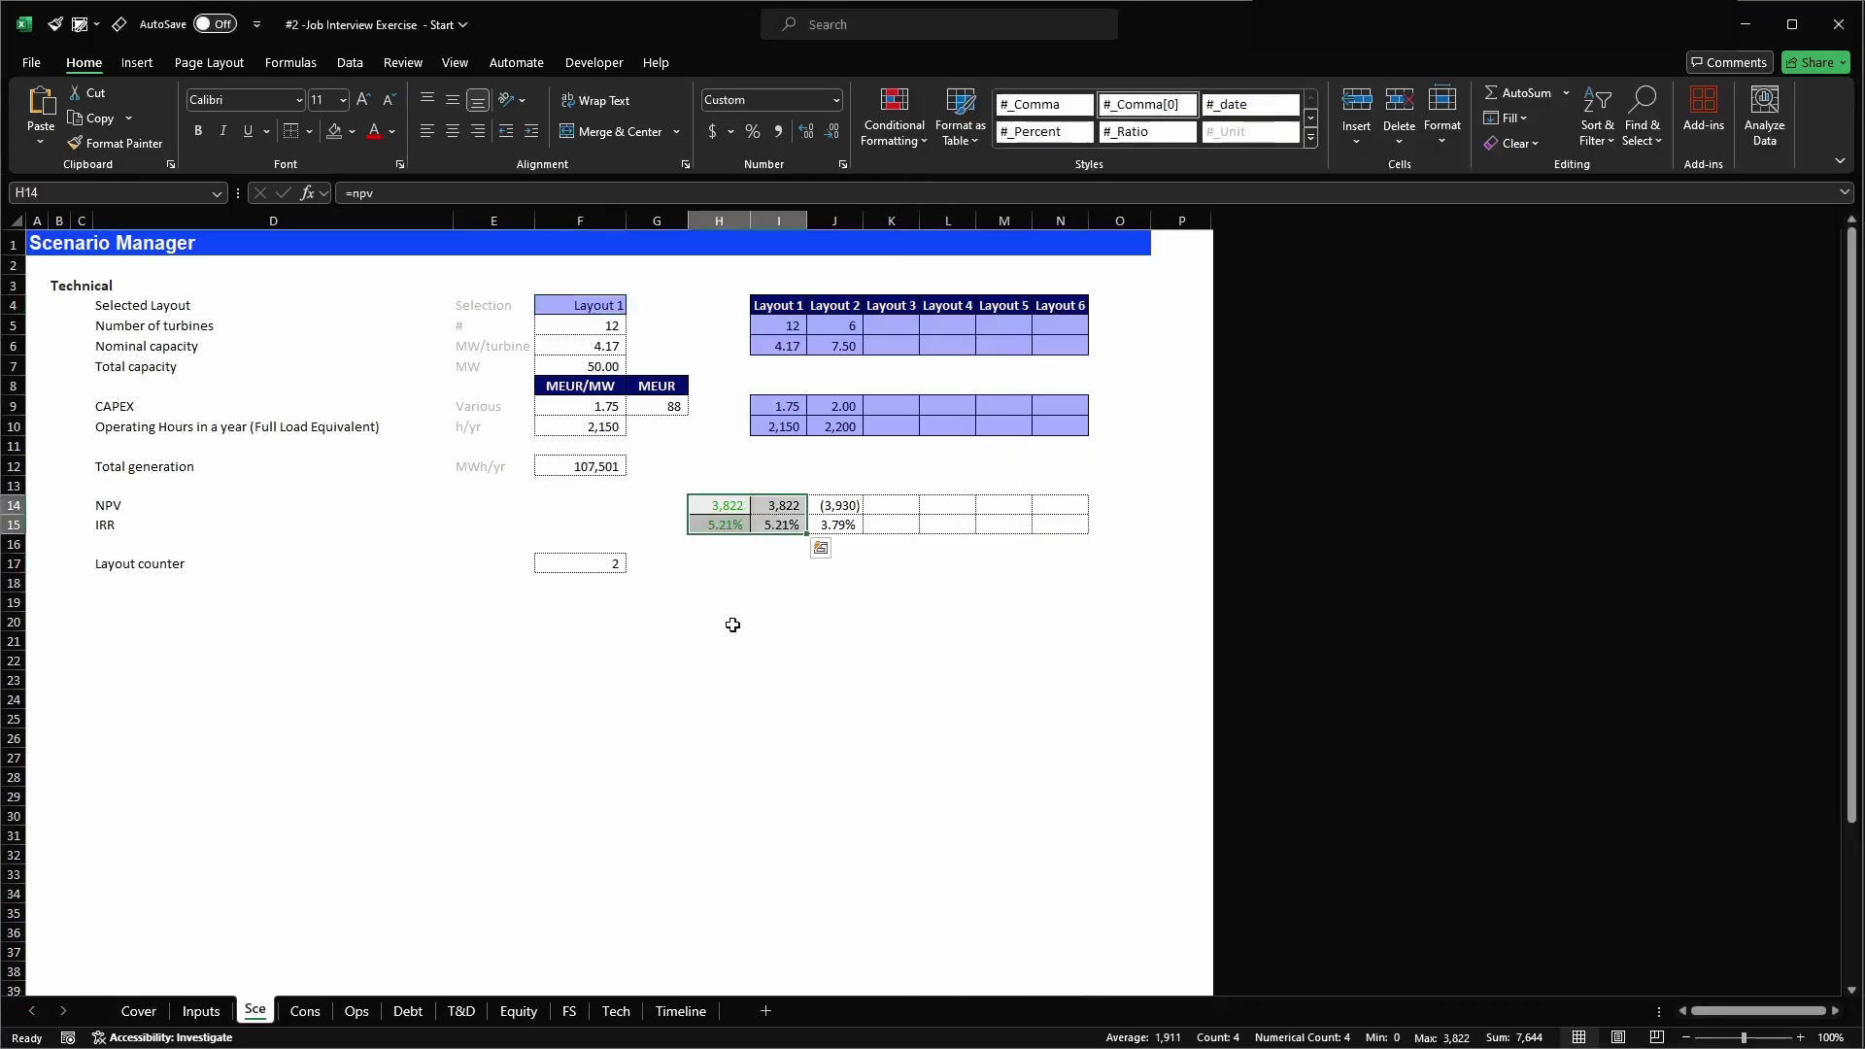
pyautogui.click(732, 624)
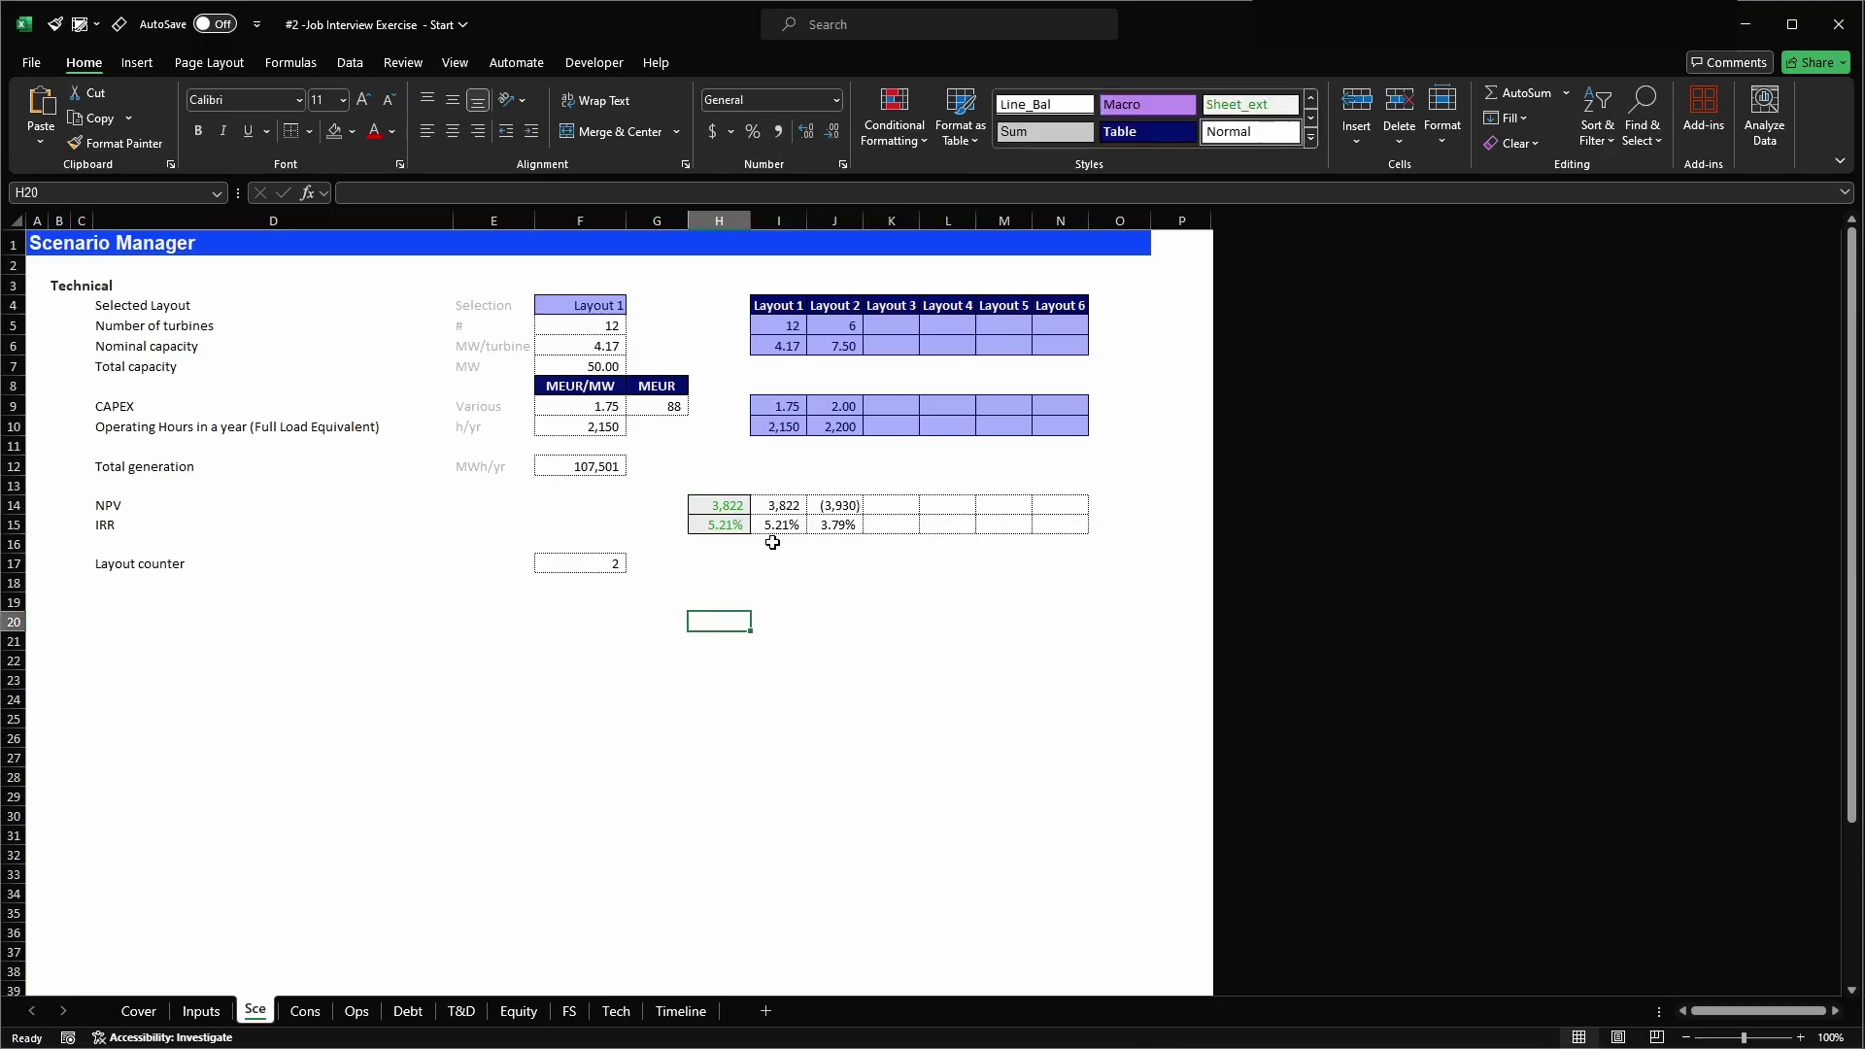
# - Set the selected layout to Layout 2 and compare the live NPV and IRR with the recorded Layout 2 results
pyautogui.click(617, 507)
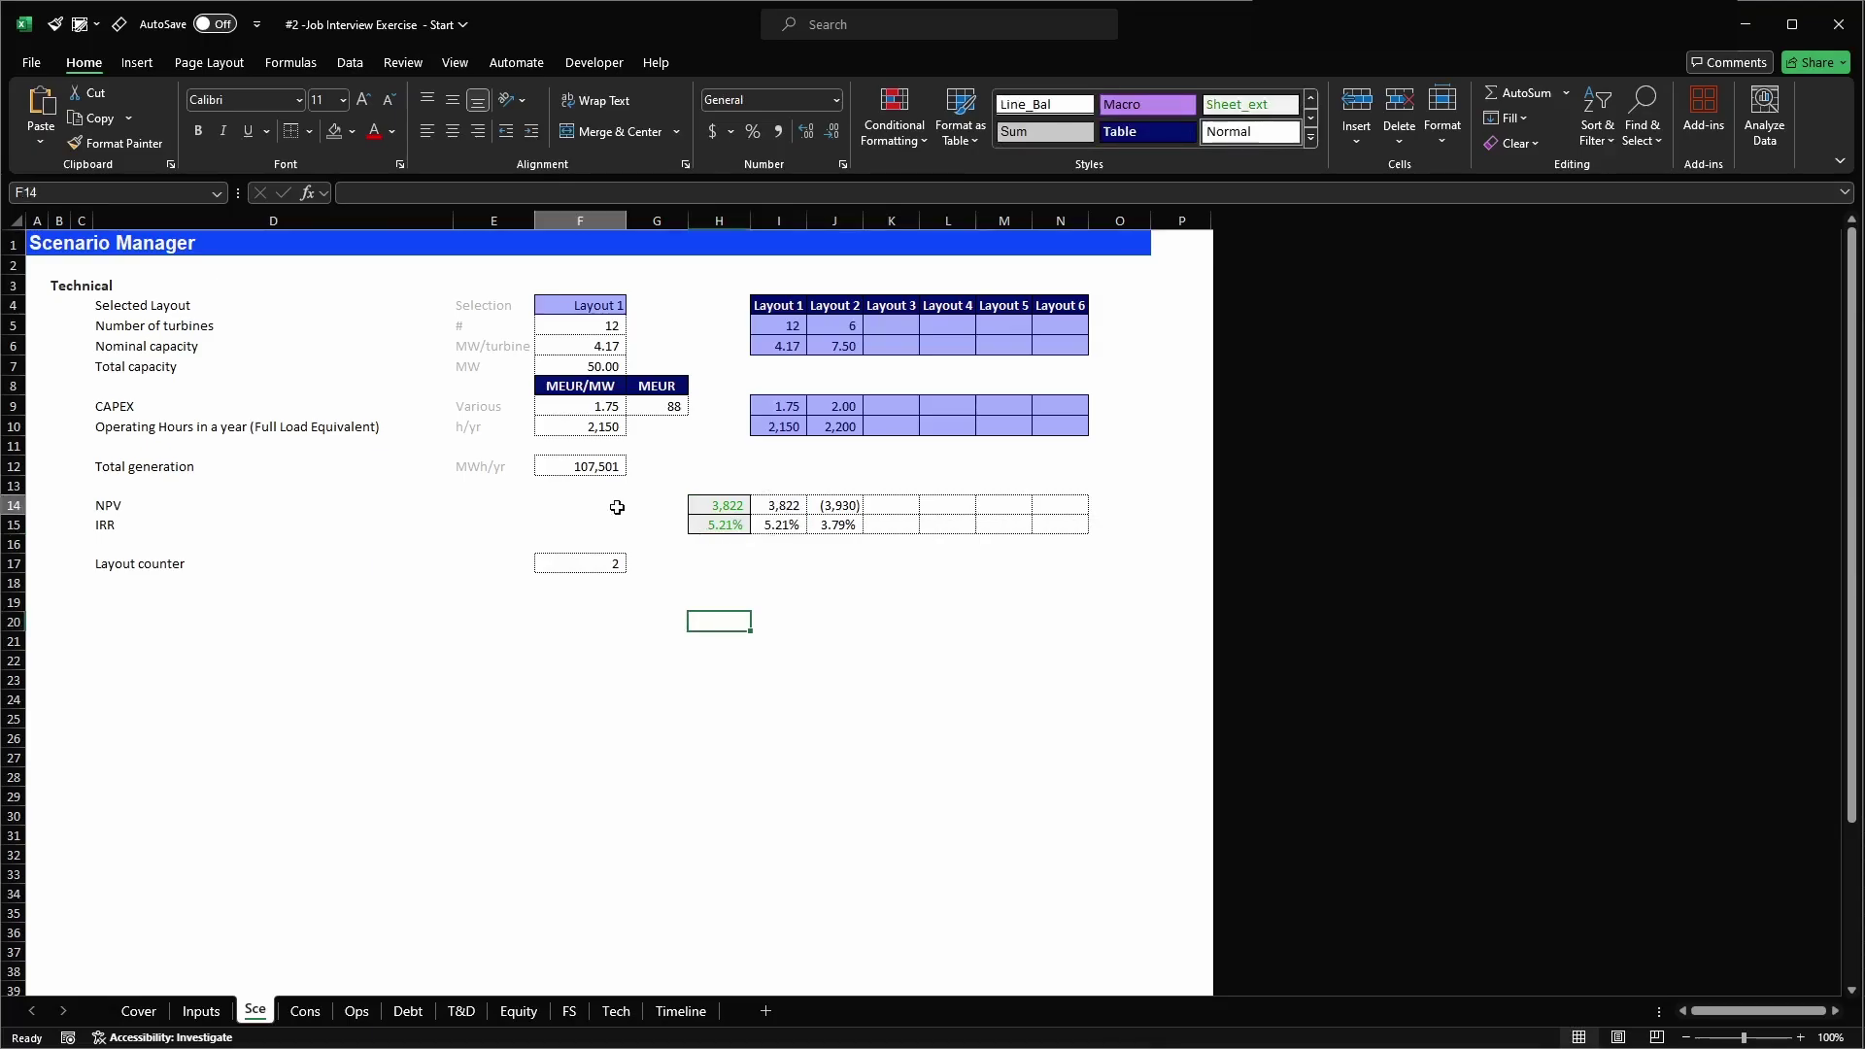
pyautogui.click(306, 1013)
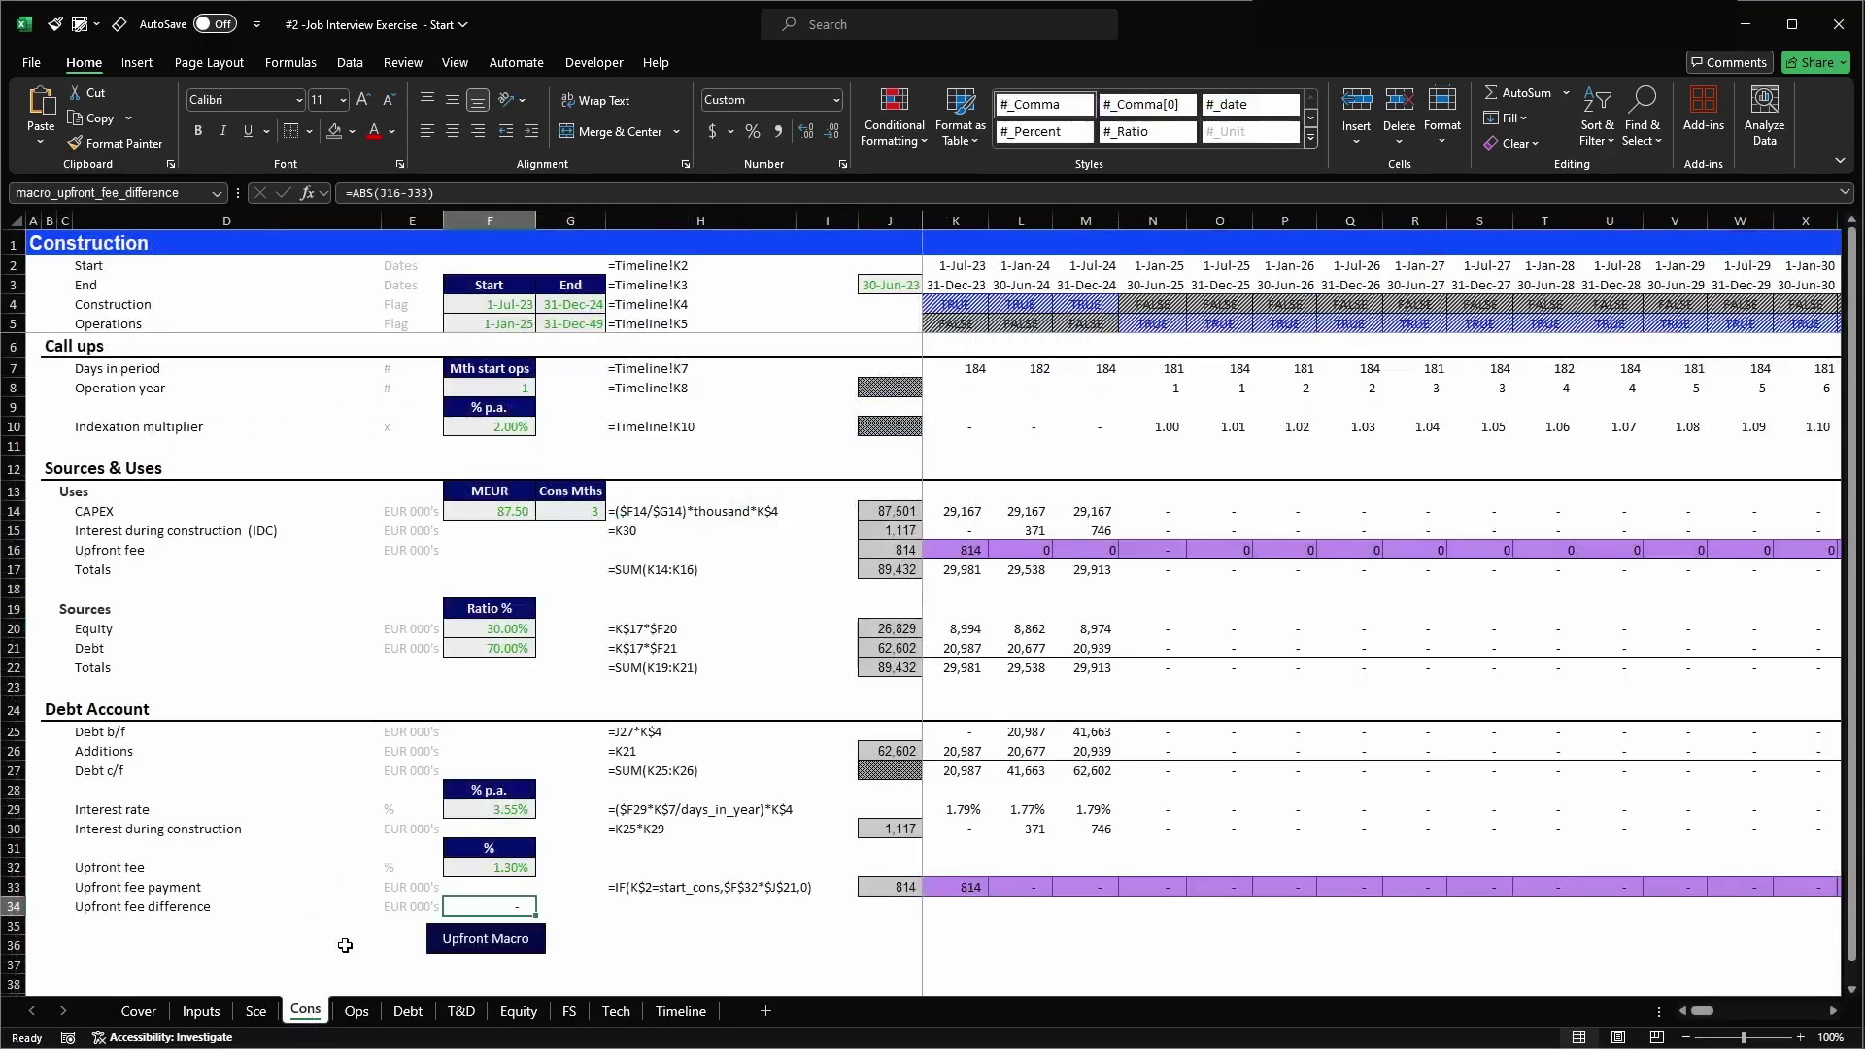
pyautogui.hotkey('ctrl', 'pageup')
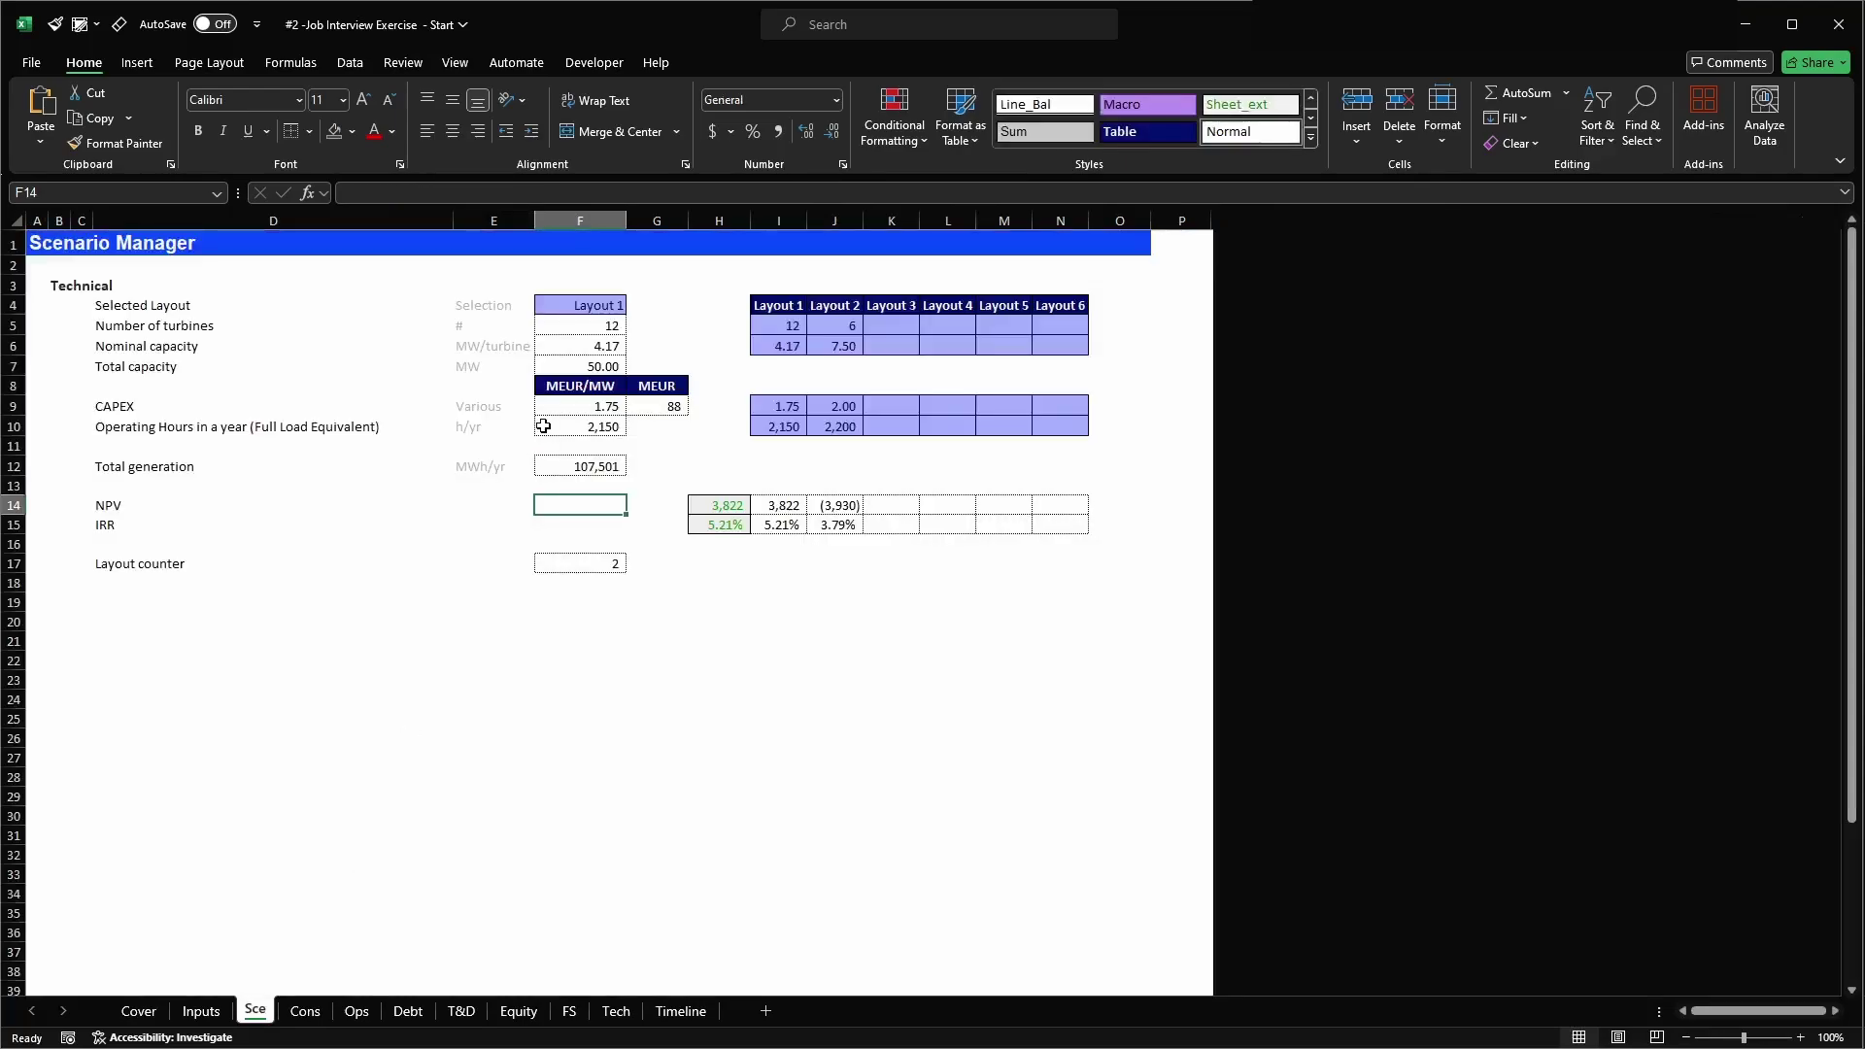
pyautogui.click(595, 307)
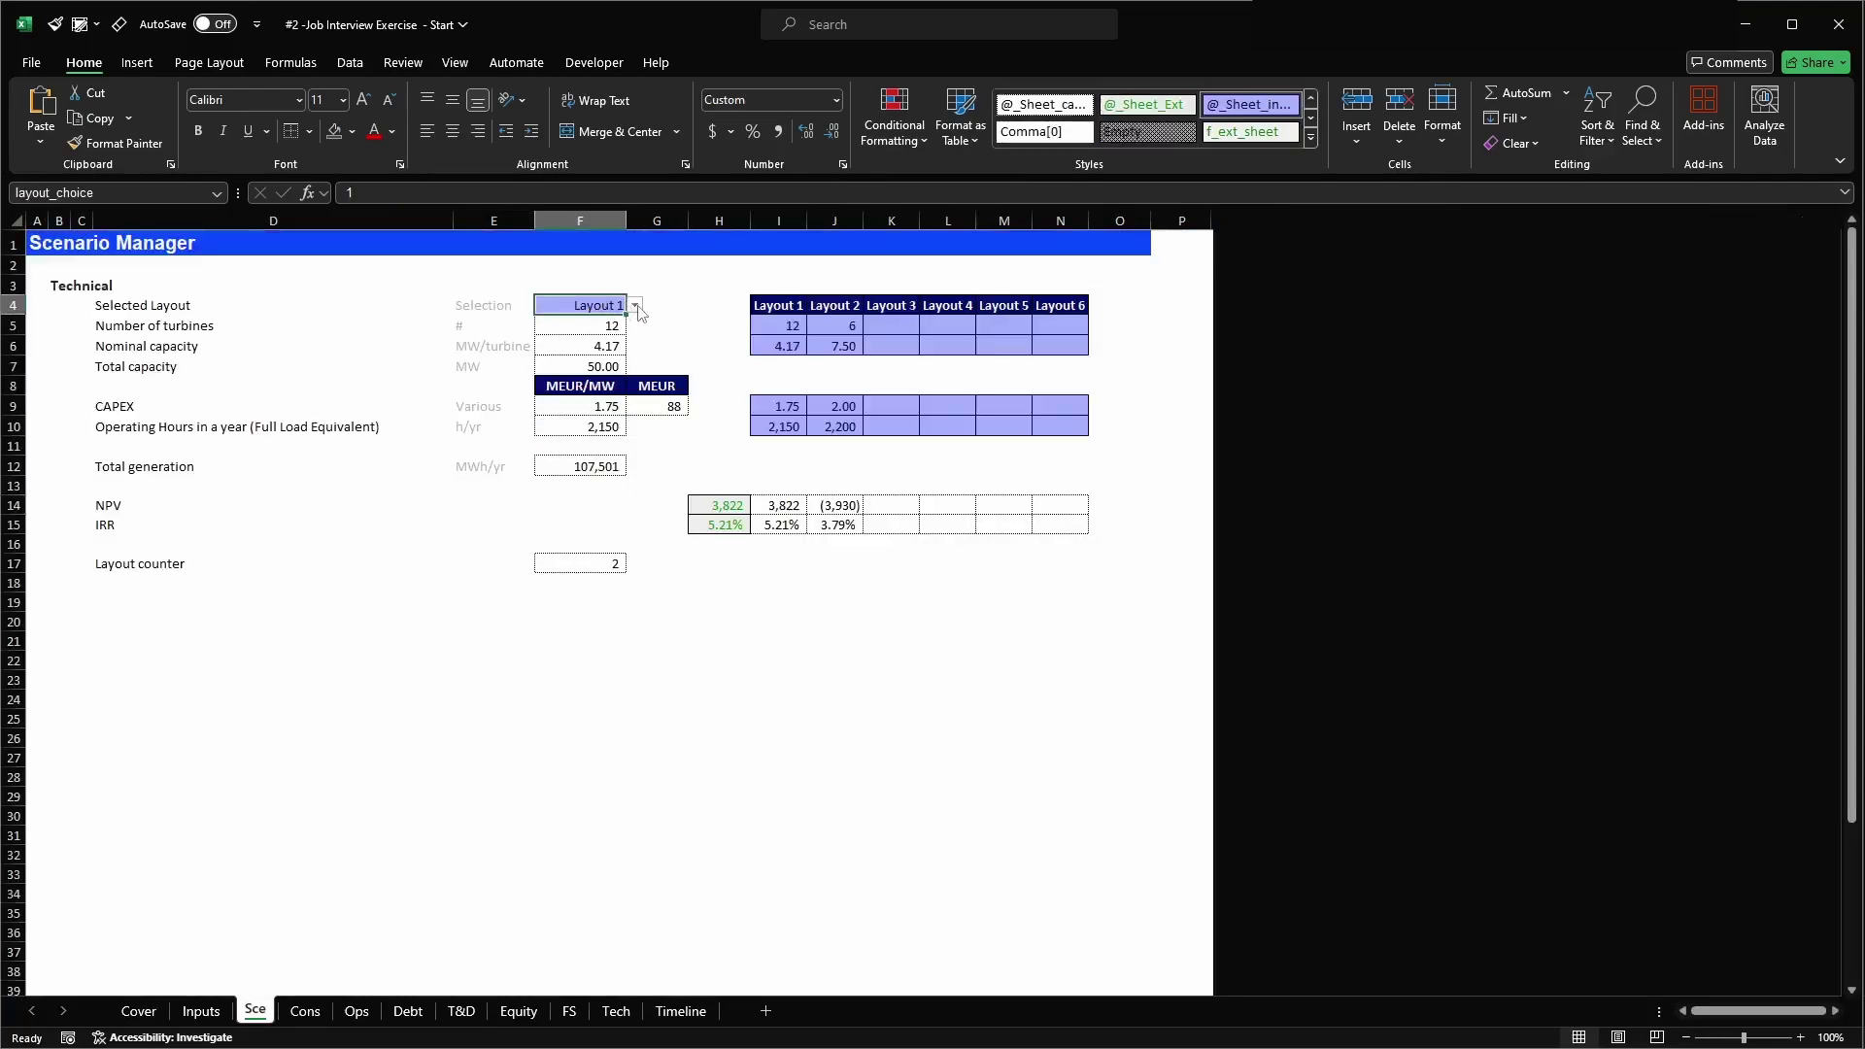
pyautogui.click(636, 306)
pyautogui.click(622, 340)
pyautogui.moveTo(710, 497); pyautogui.dragTo(715, 523)
pyautogui.moveTo(843, 507); pyautogui.dragTo(832, 543)
pyautogui.click(778, 618)
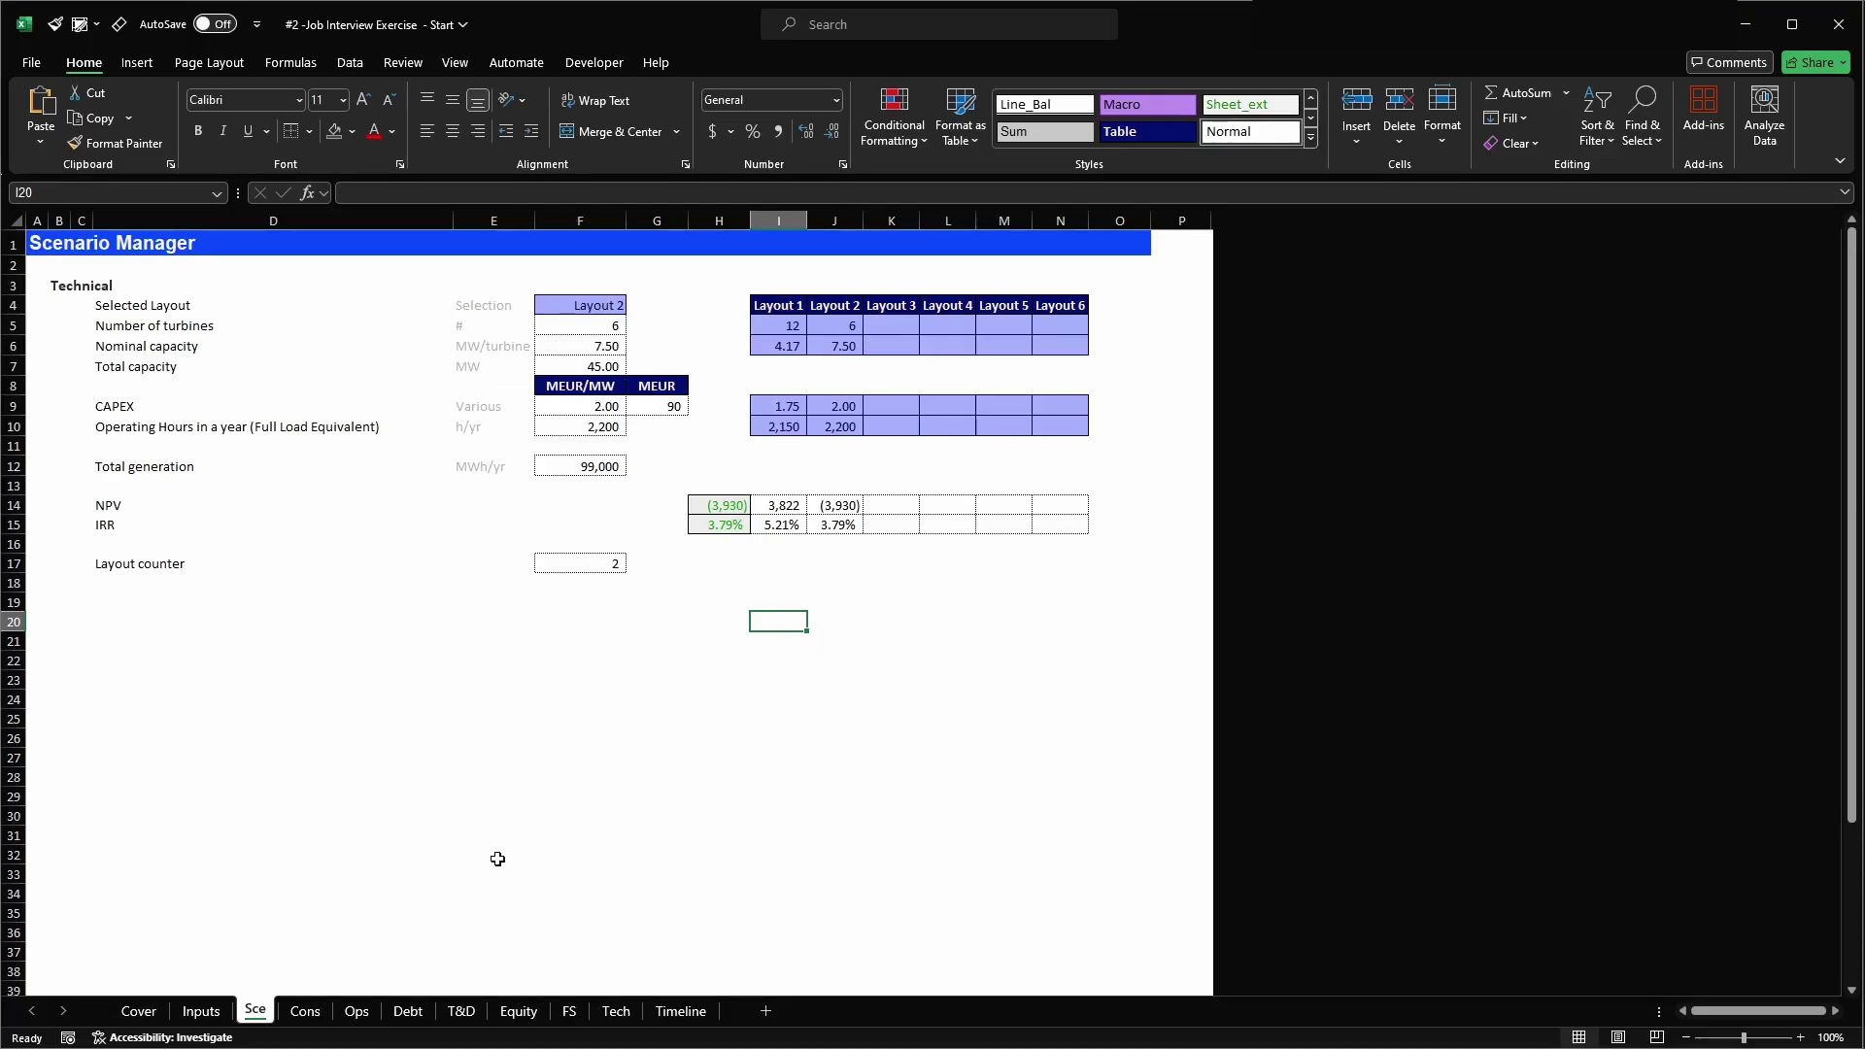
# - Run the Upfront Macro on the Cons sheet for the selected layout and go back to the Scenario Manager sheet
pyautogui.click(305, 1012)
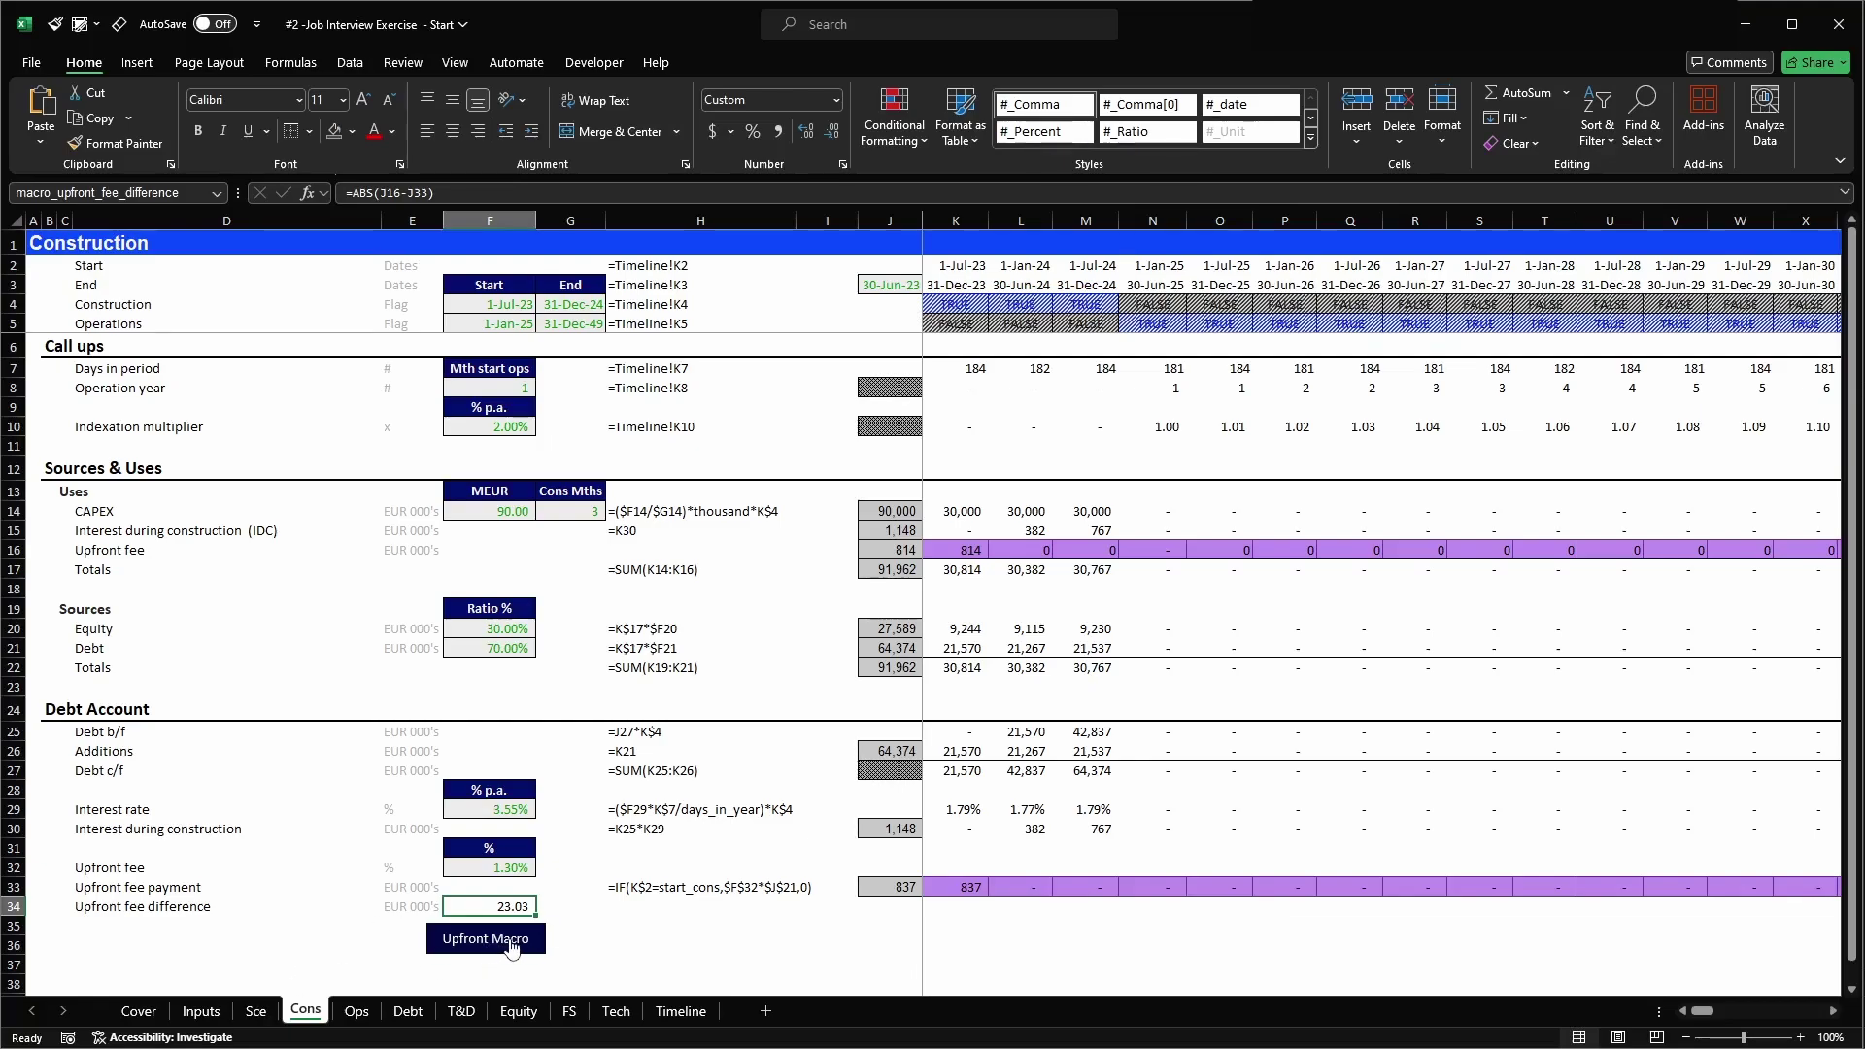
pyautogui.click(512, 947)
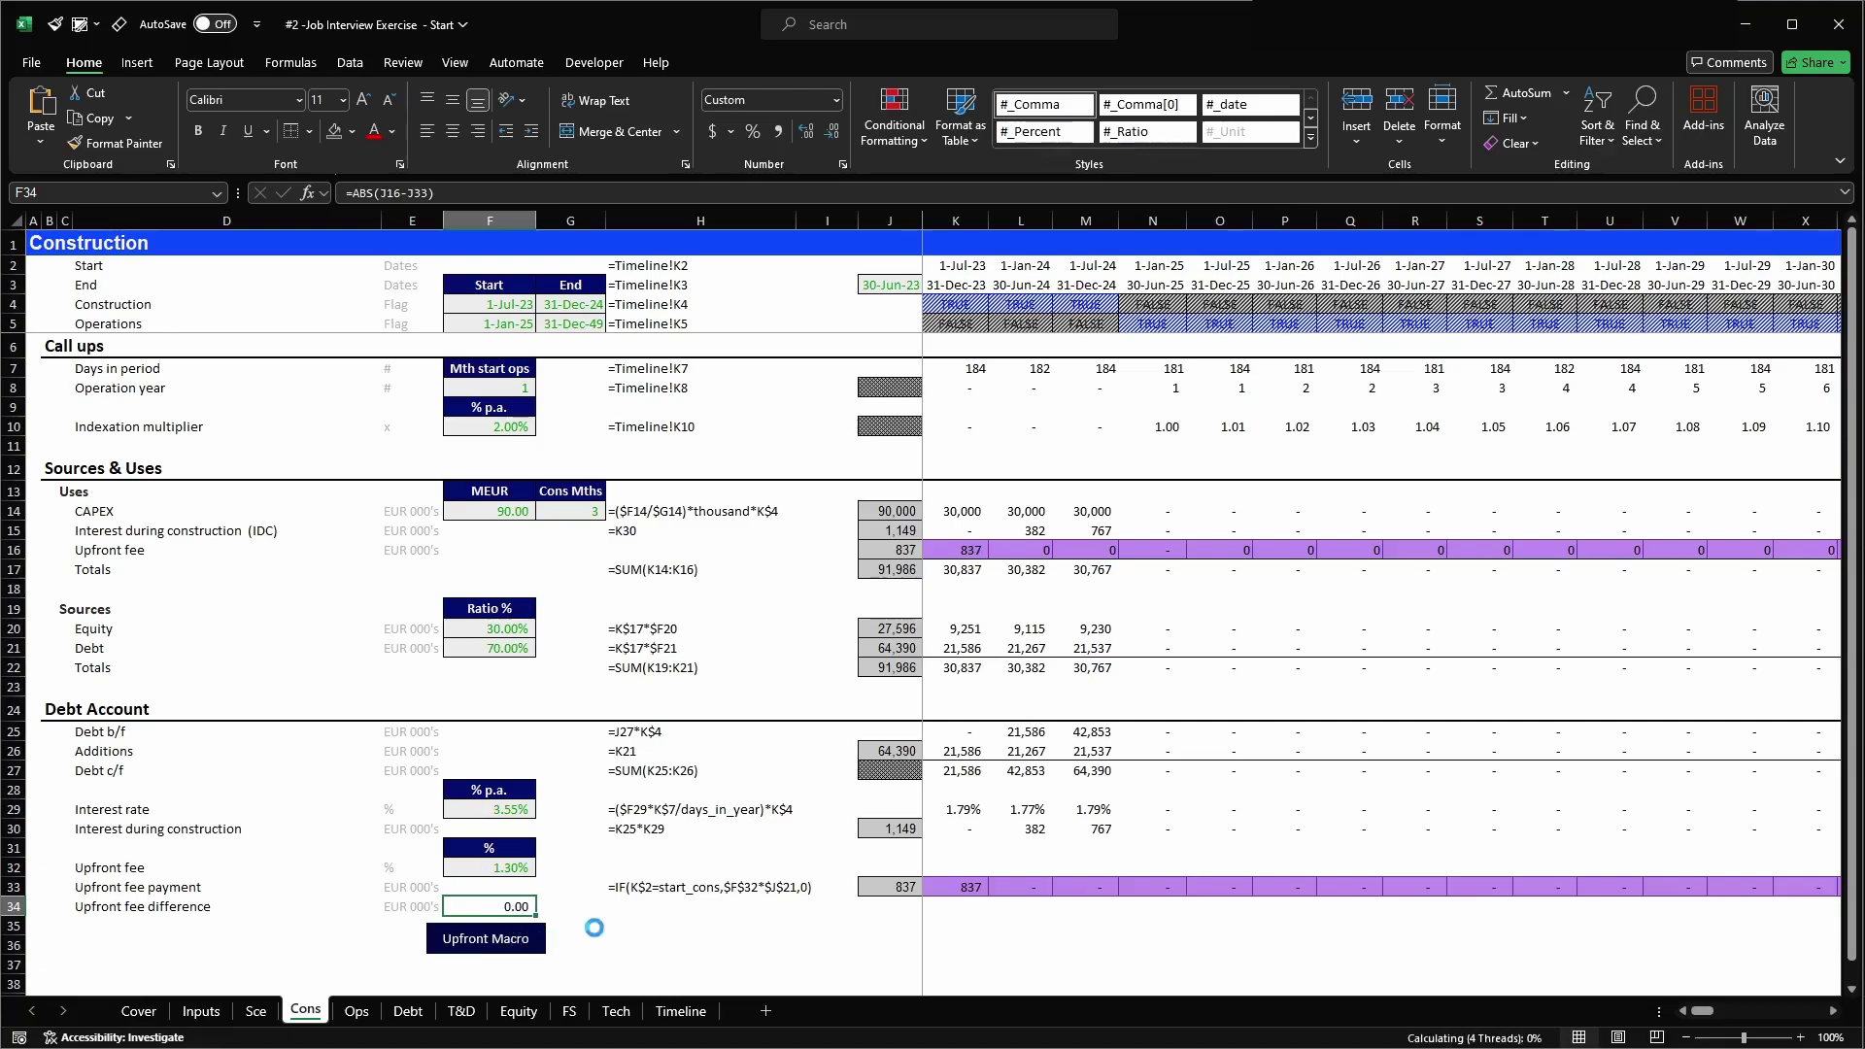
pyautogui.click(254, 1010)
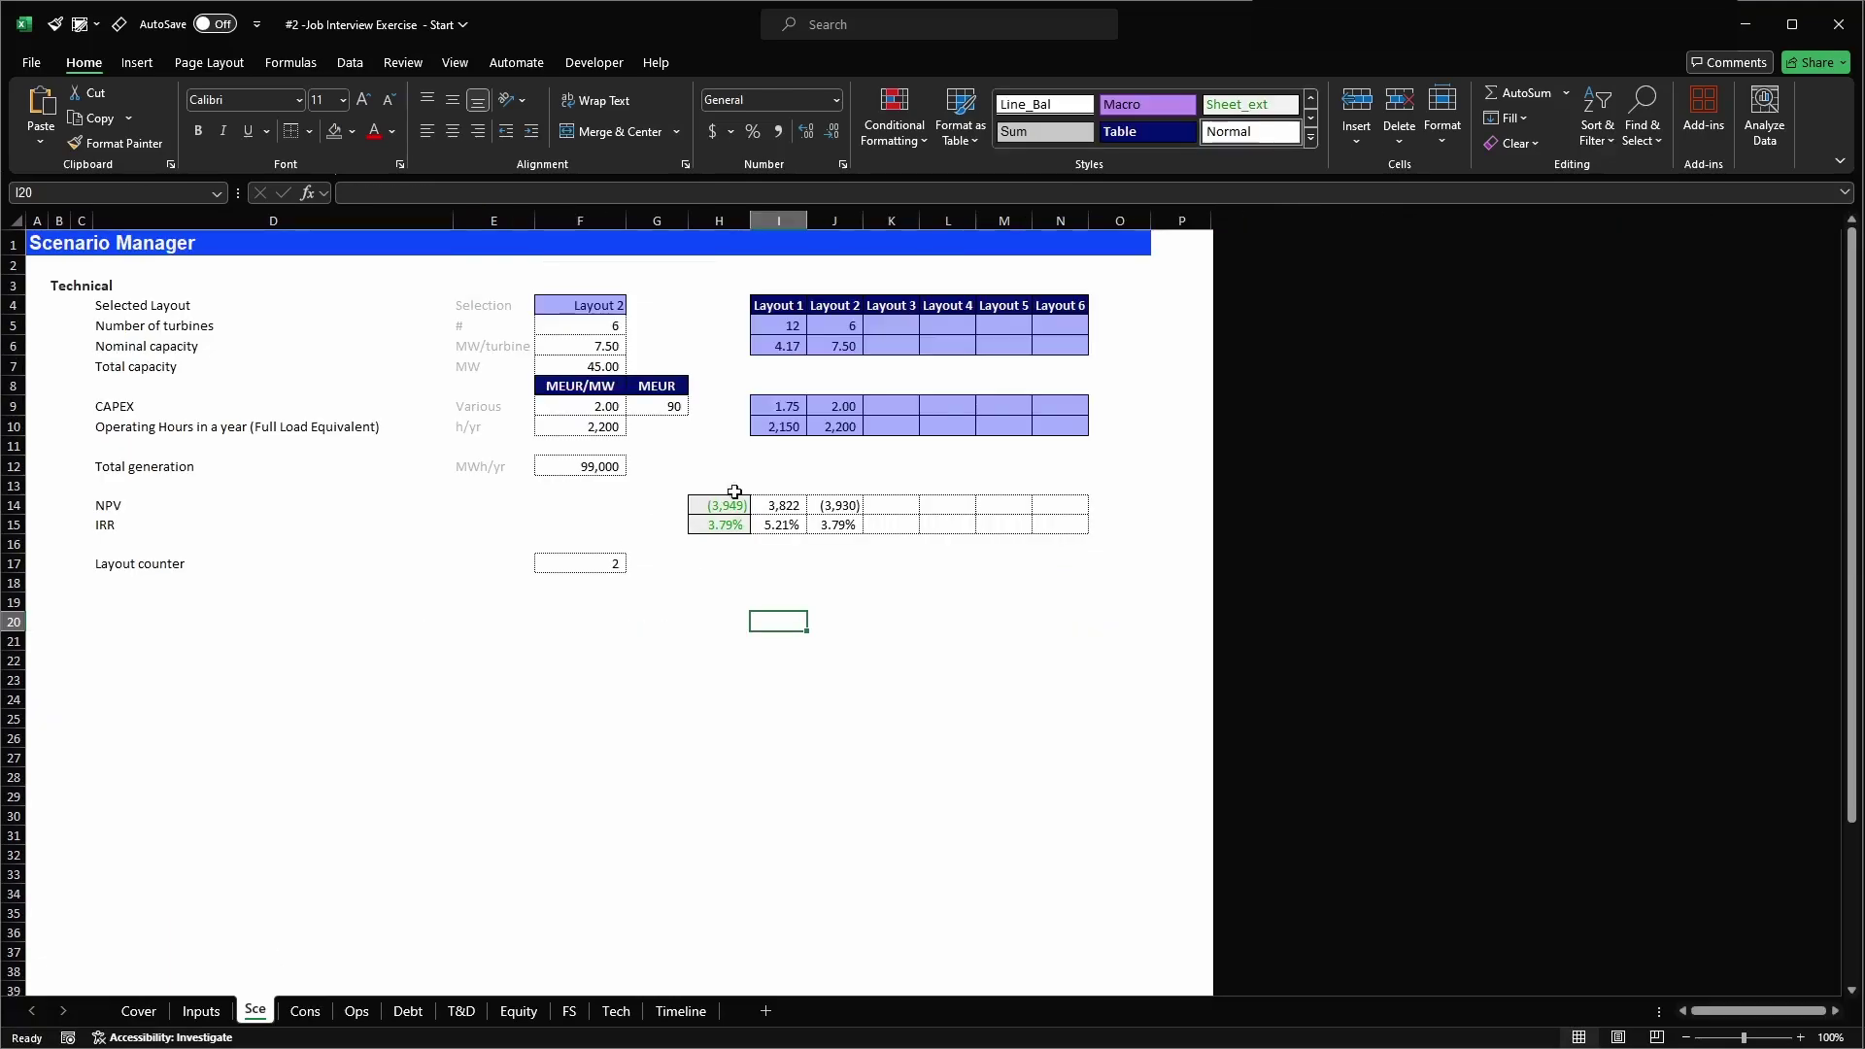
# - Add the line Call UpfrontFee to the Scenario macro between the layout_choice and layout_result assignments, separated by blank lines
pyautogui.hotkey('alt', 'Tab')
pyautogui.press('Tab')
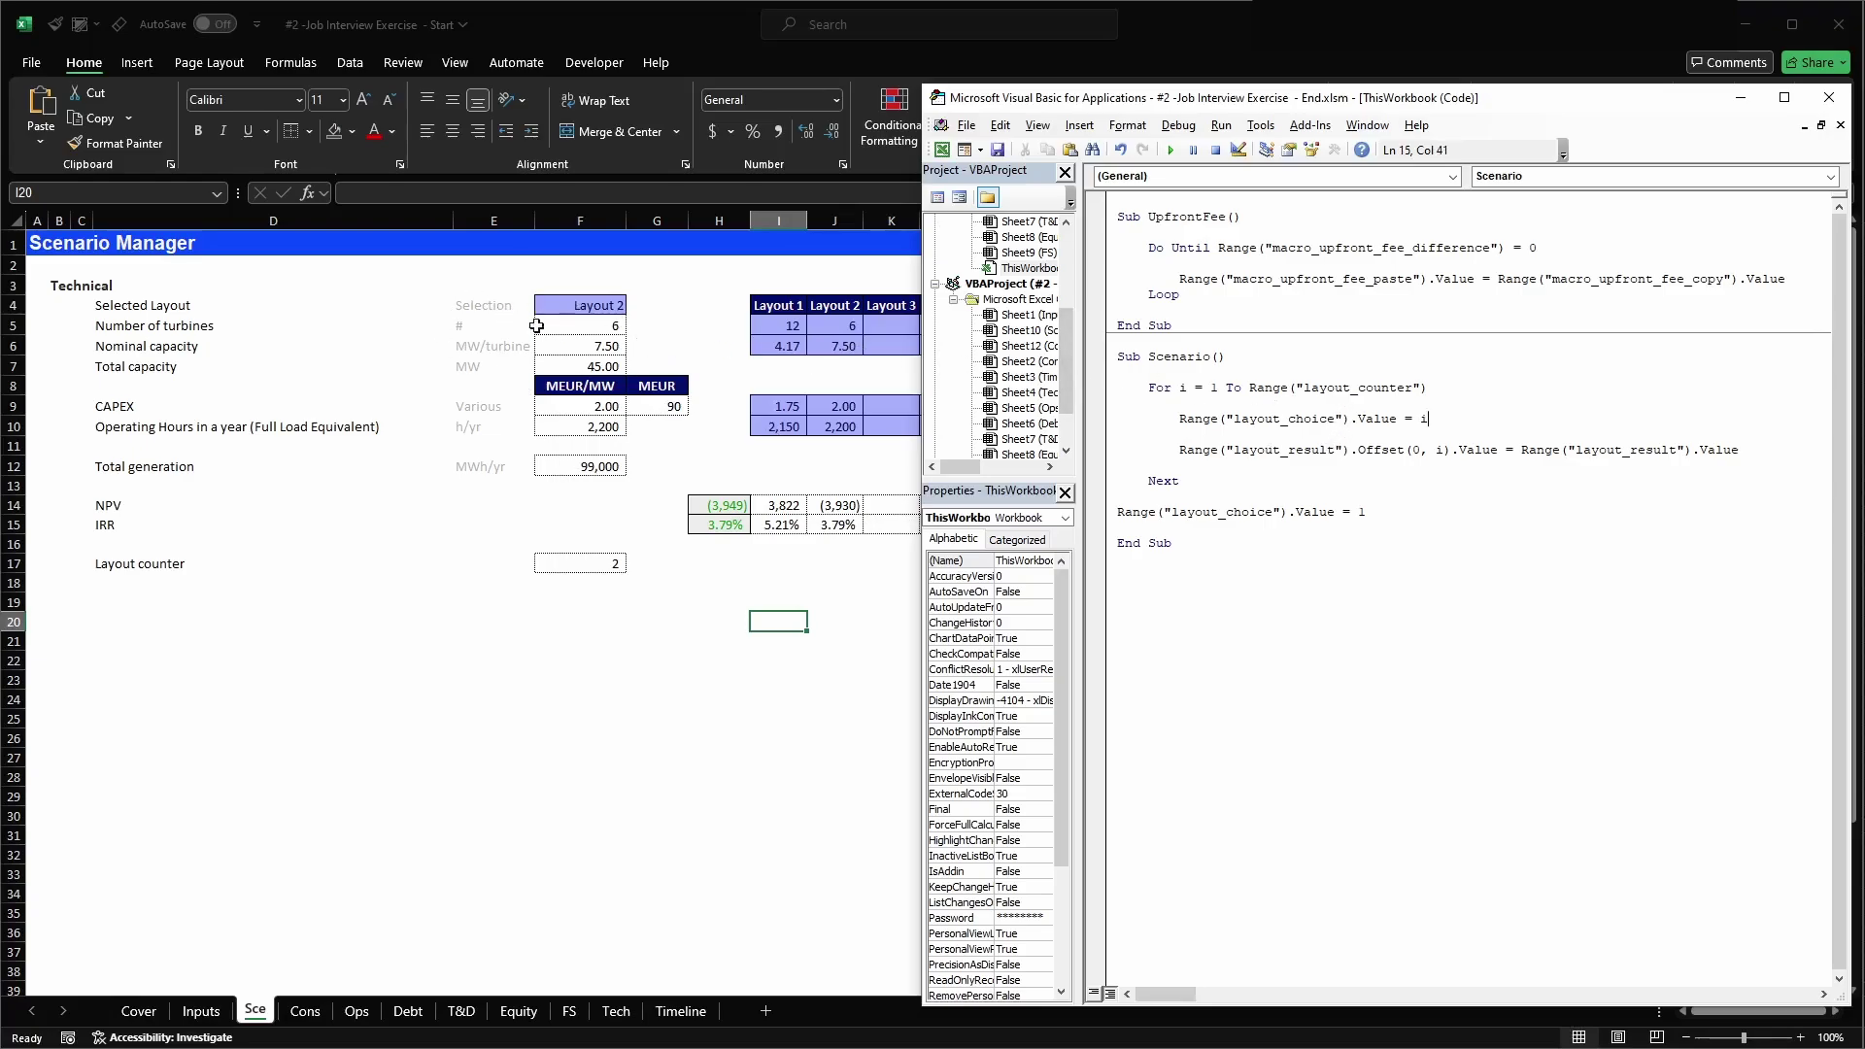
pyautogui.click(573, 312)
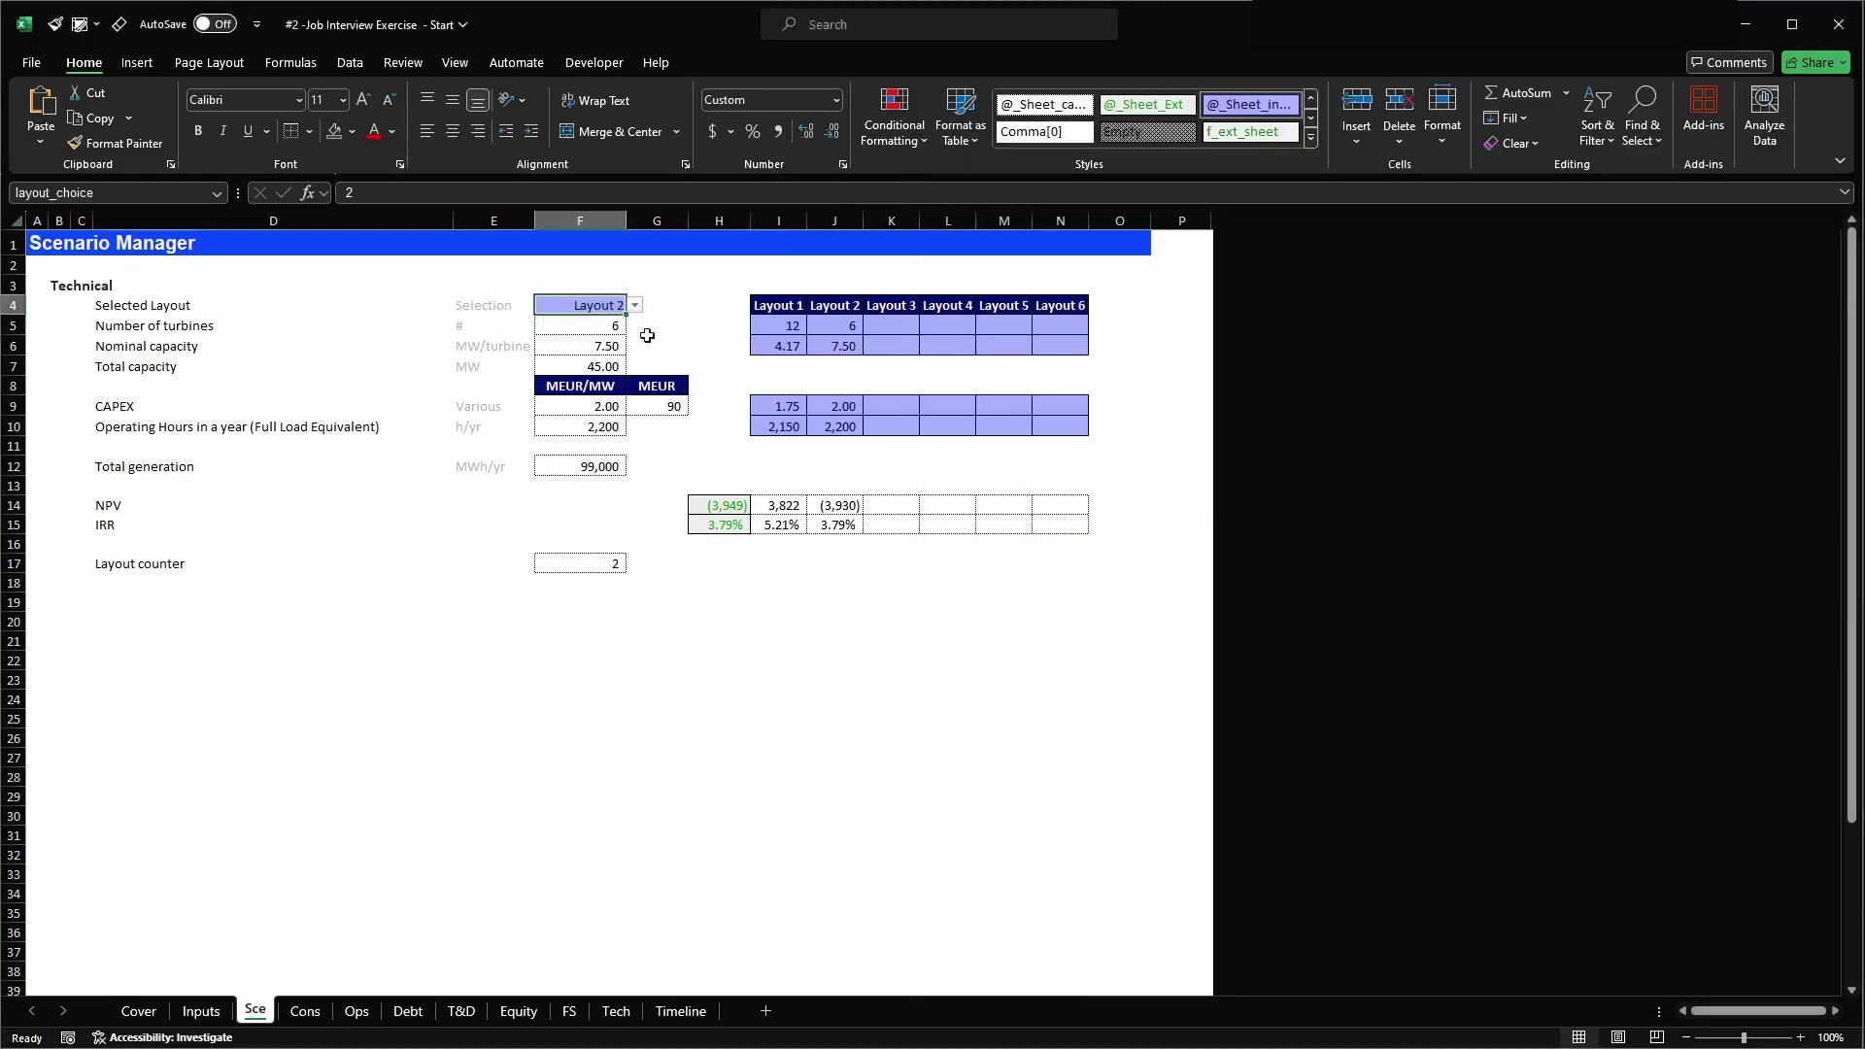
pyautogui.hotkey('alt', 'F11')
pyautogui.press('Return')
pyautogui.press('Return')
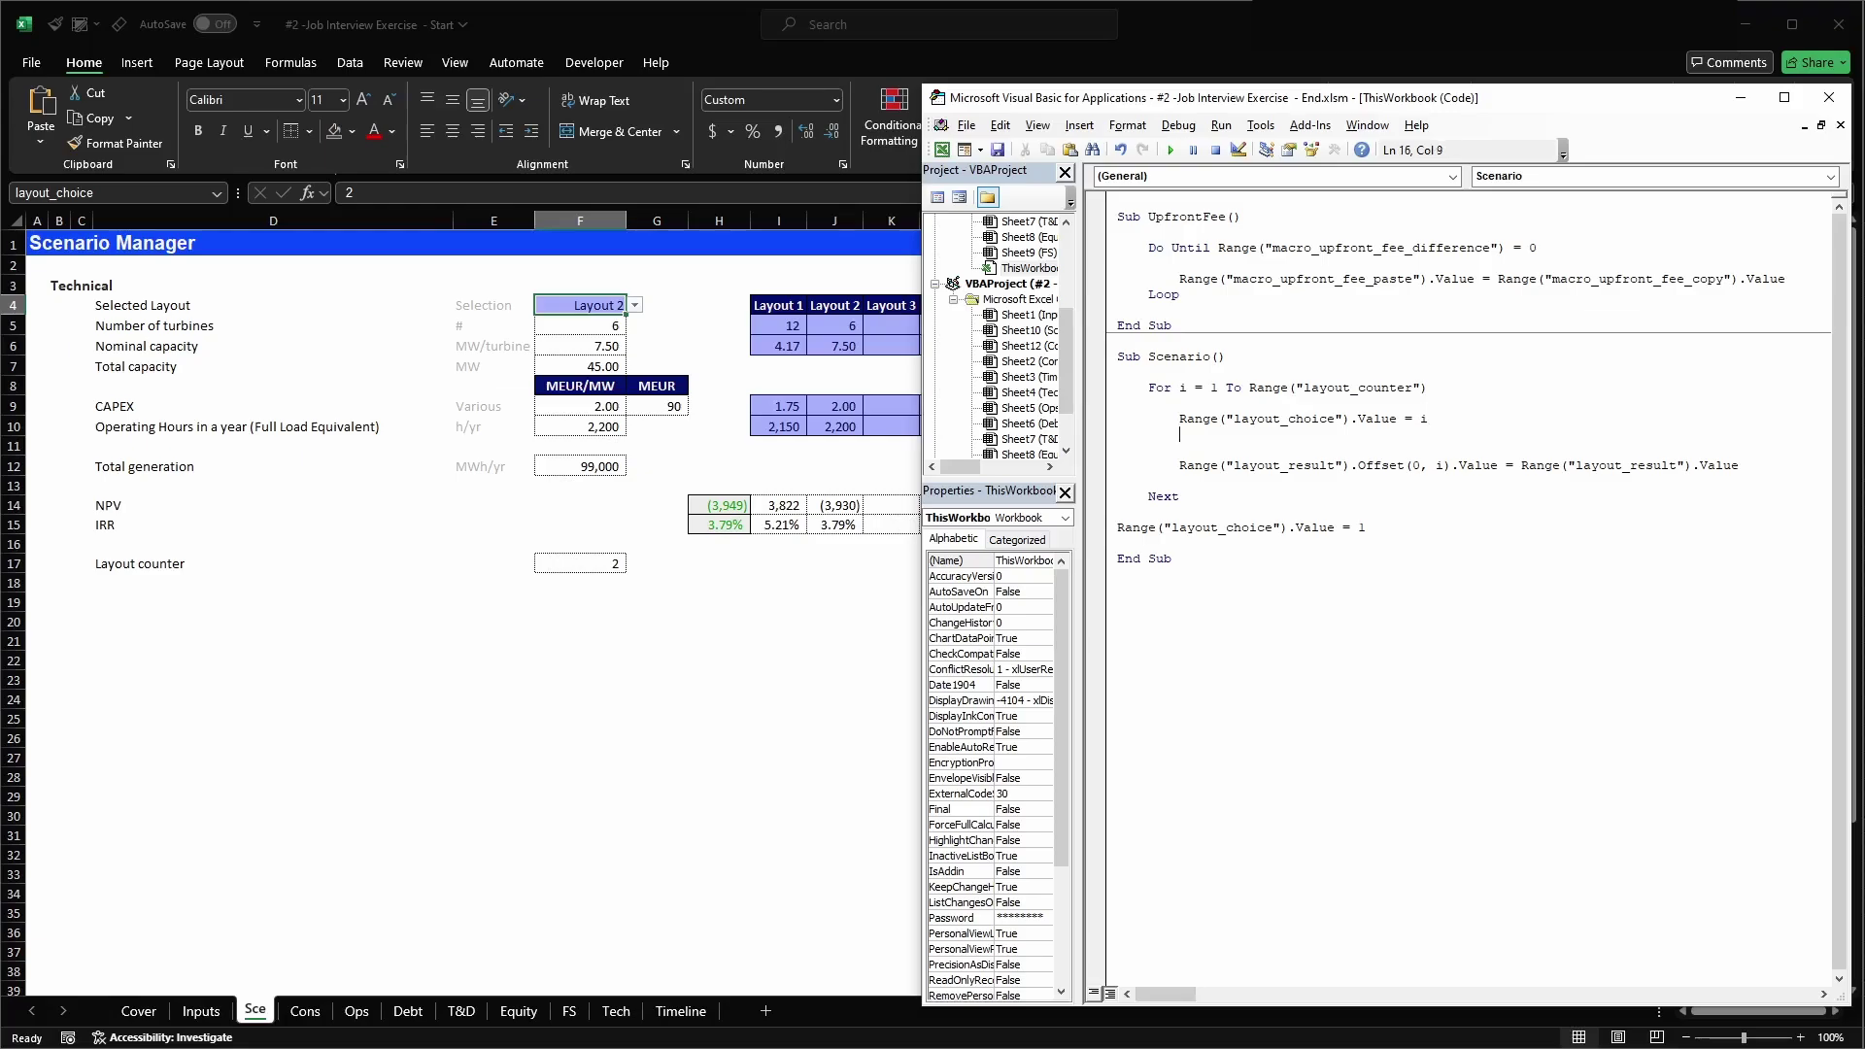
pyautogui.moveTo(1251, 216); pyautogui.dragTo(1147, 214)
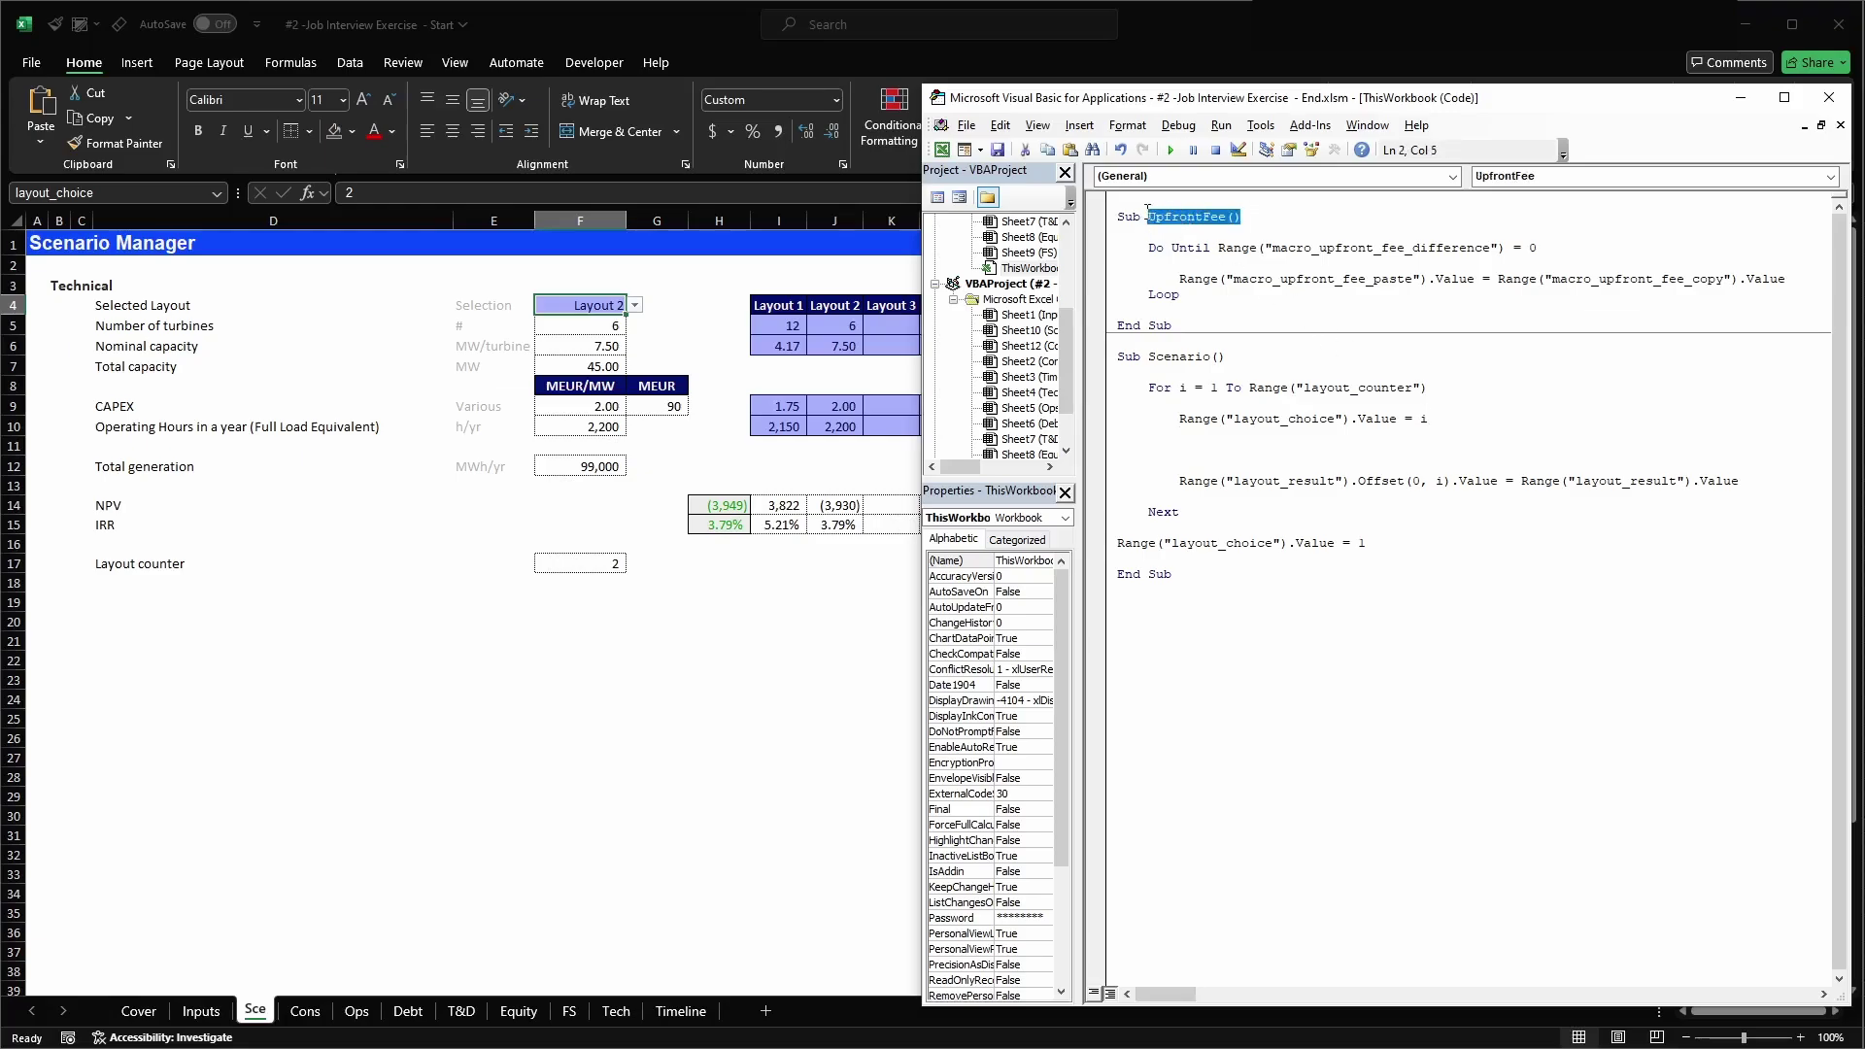
pyautogui.click(1234, 444)
pyautogui.hotkey('ctrl', 'v')
pyautogui.press('Down')
pyautogui.press('Return')
pyautogui.press('Up')
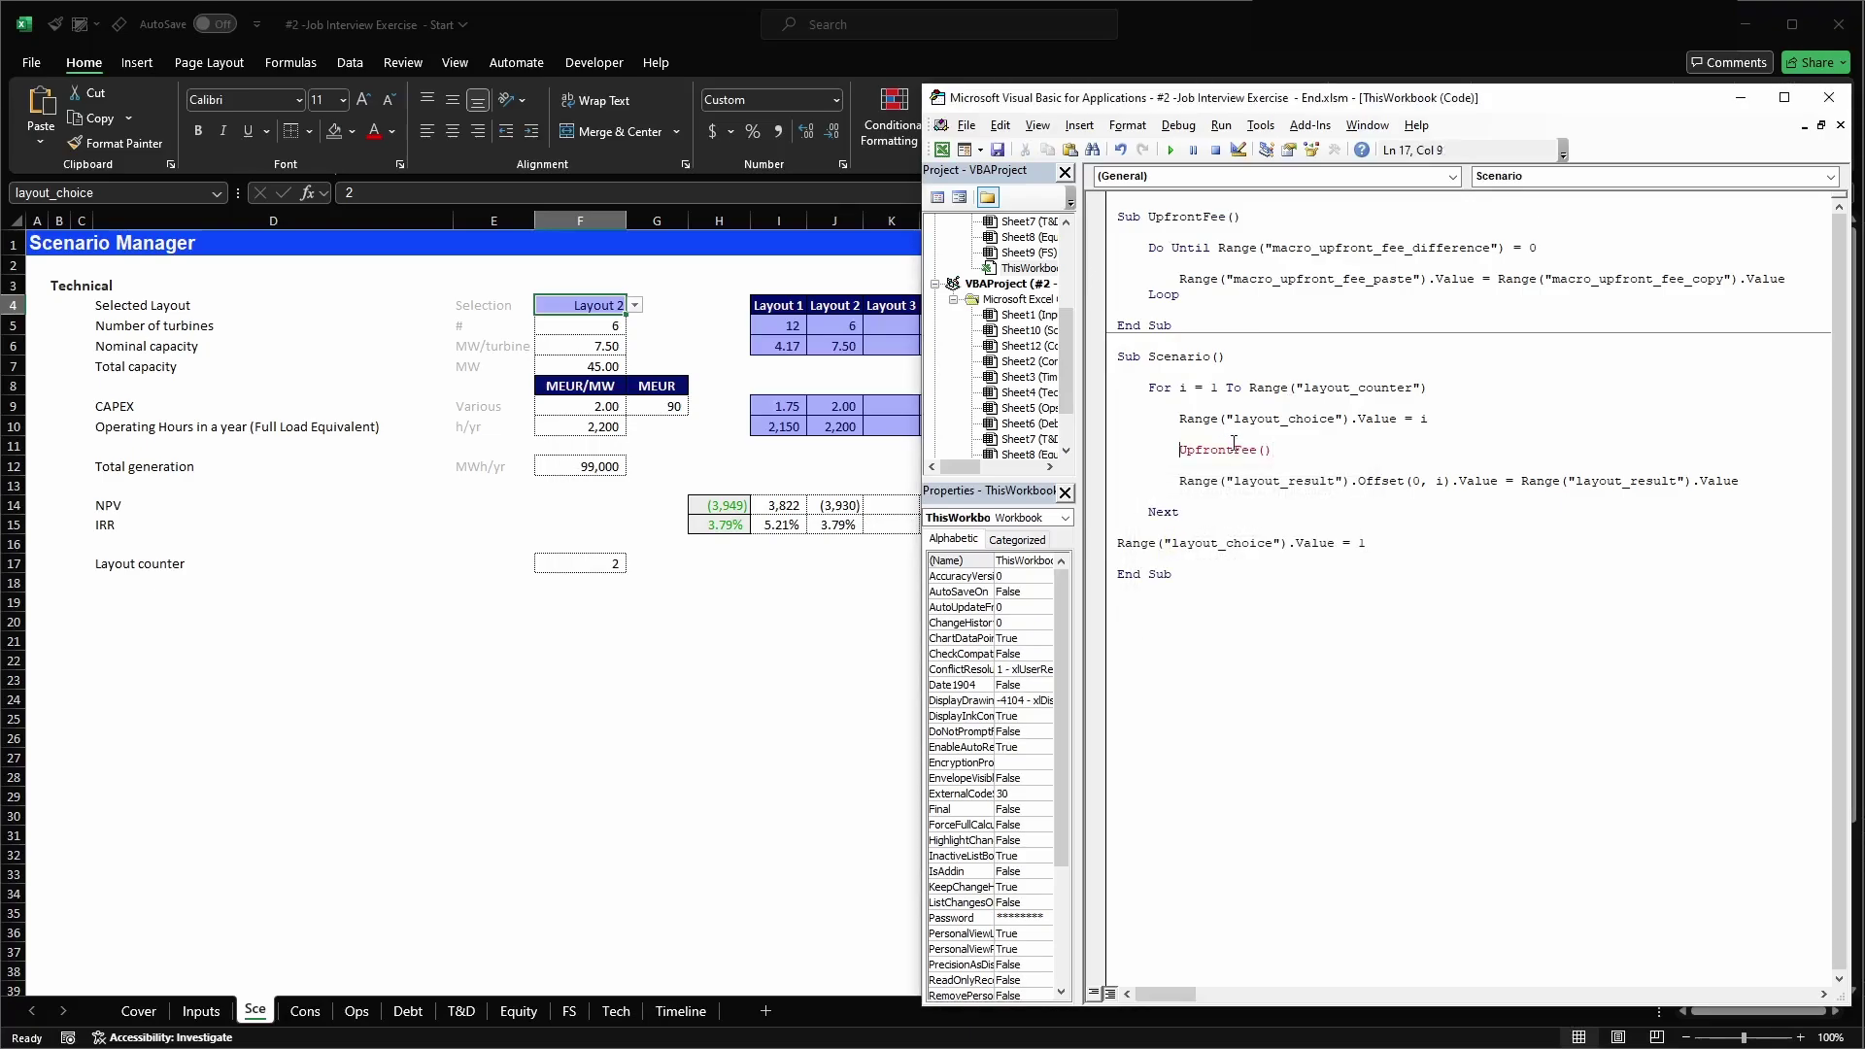
pyautogui.write('Call')
pyautogui.click(1201, 283)
# - Step through the Scenario macro until it selects Layout 1, and check the upfront fee difference on the Cons sheet
pyautogui.click(1195, 418)
pyautogui.click(1290, 419)
pyautogui.press('F8')
pyautogui.press('F8')
pyautogui.press('F8')
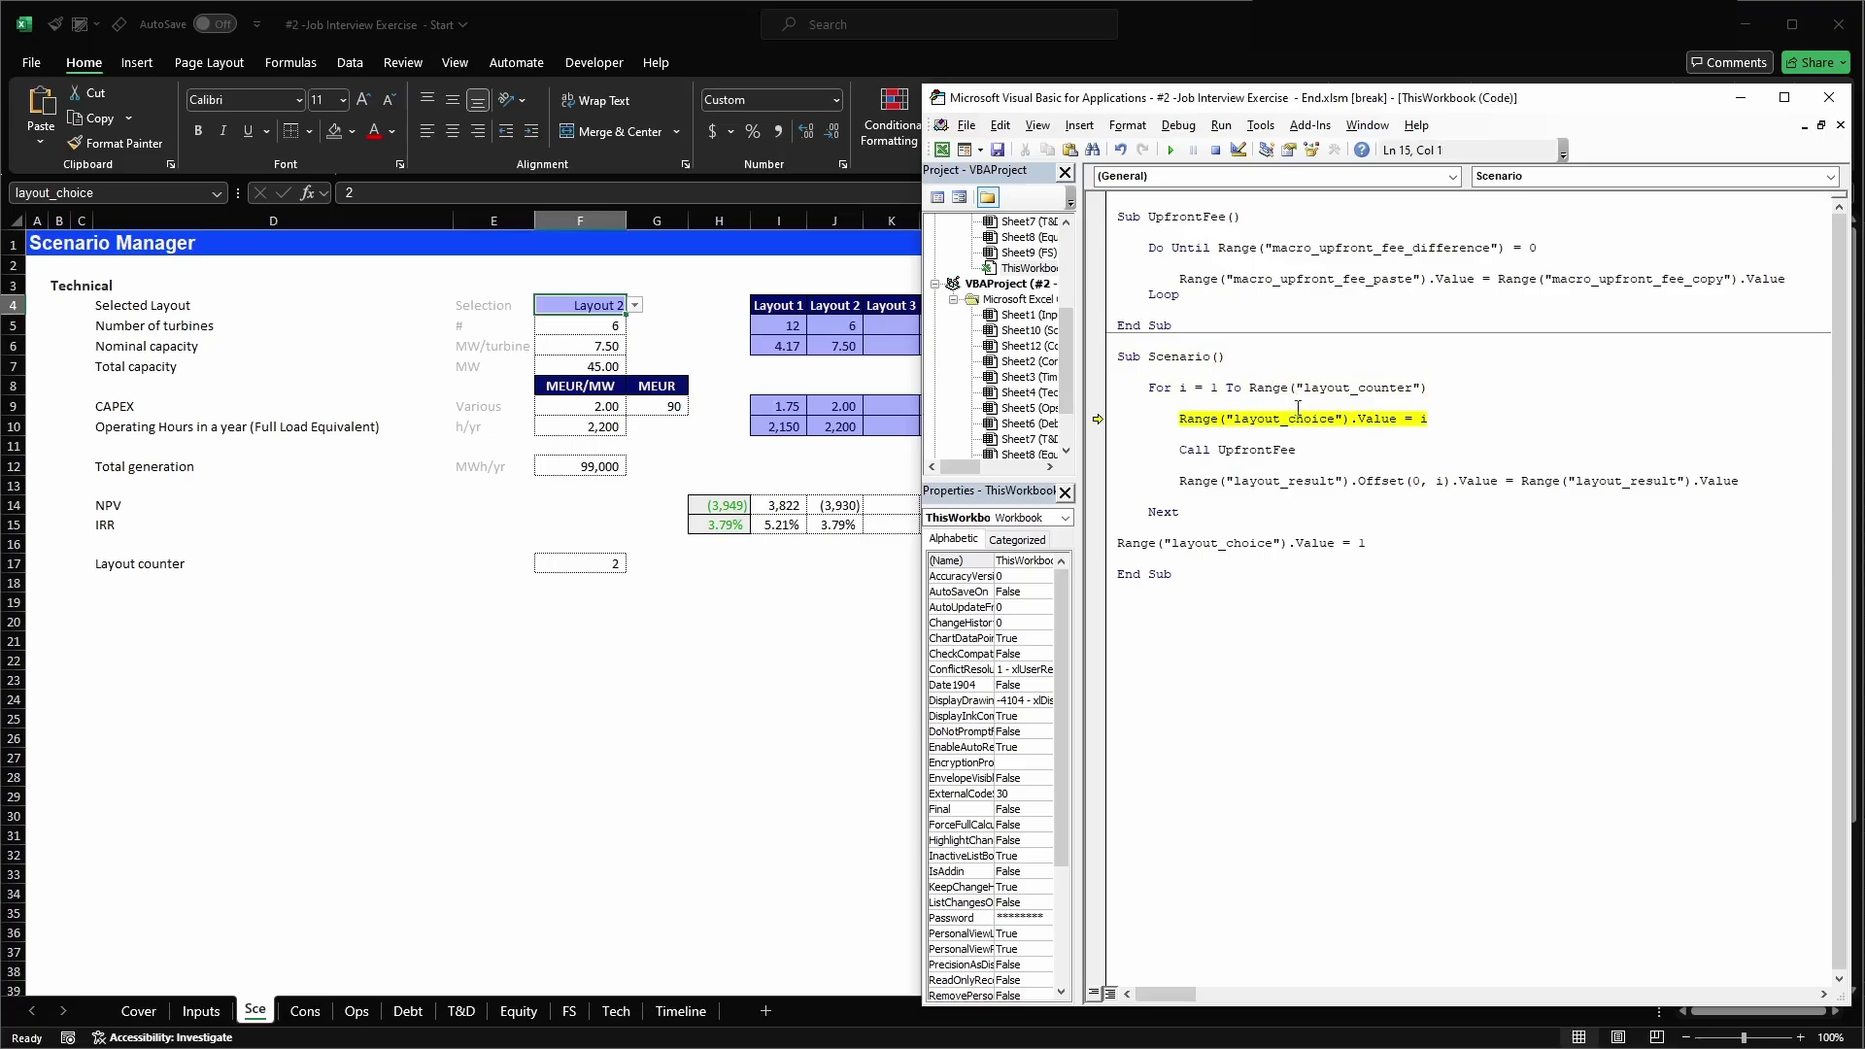
pyautogui.press('F8')
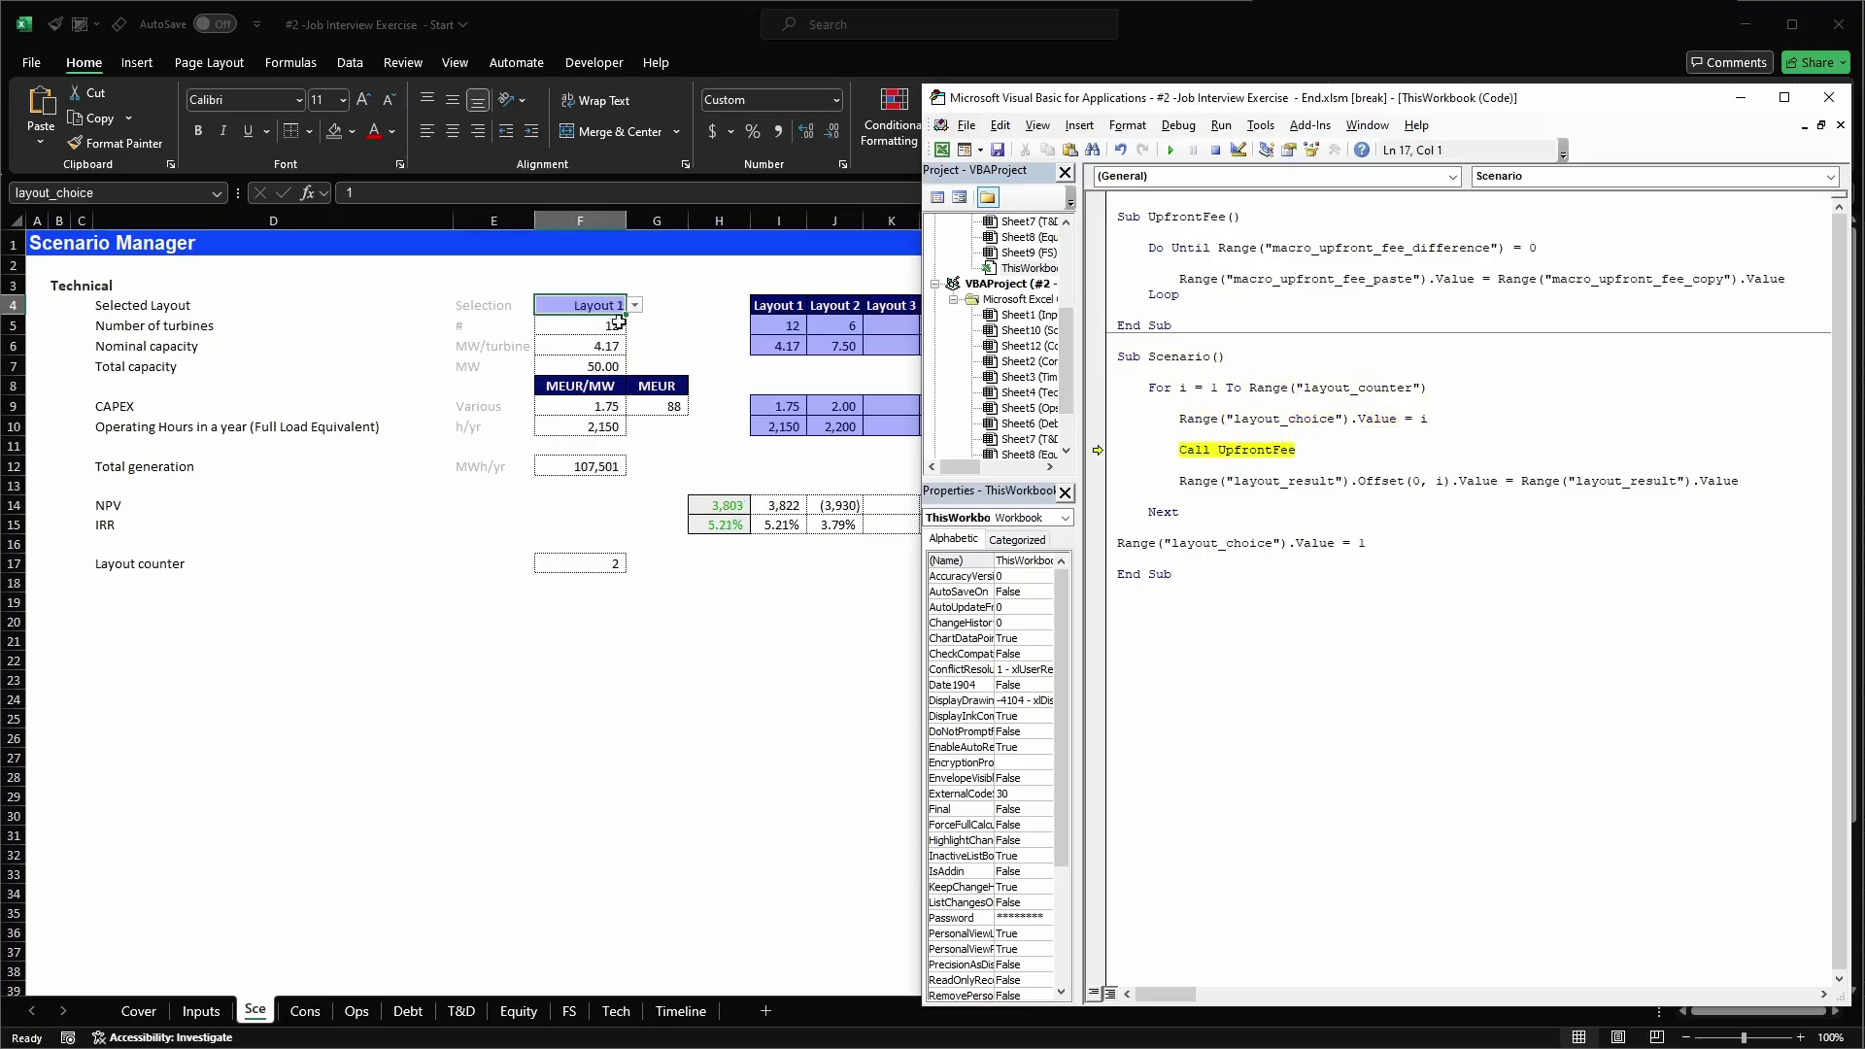
pyautogui.click(306, 1012)
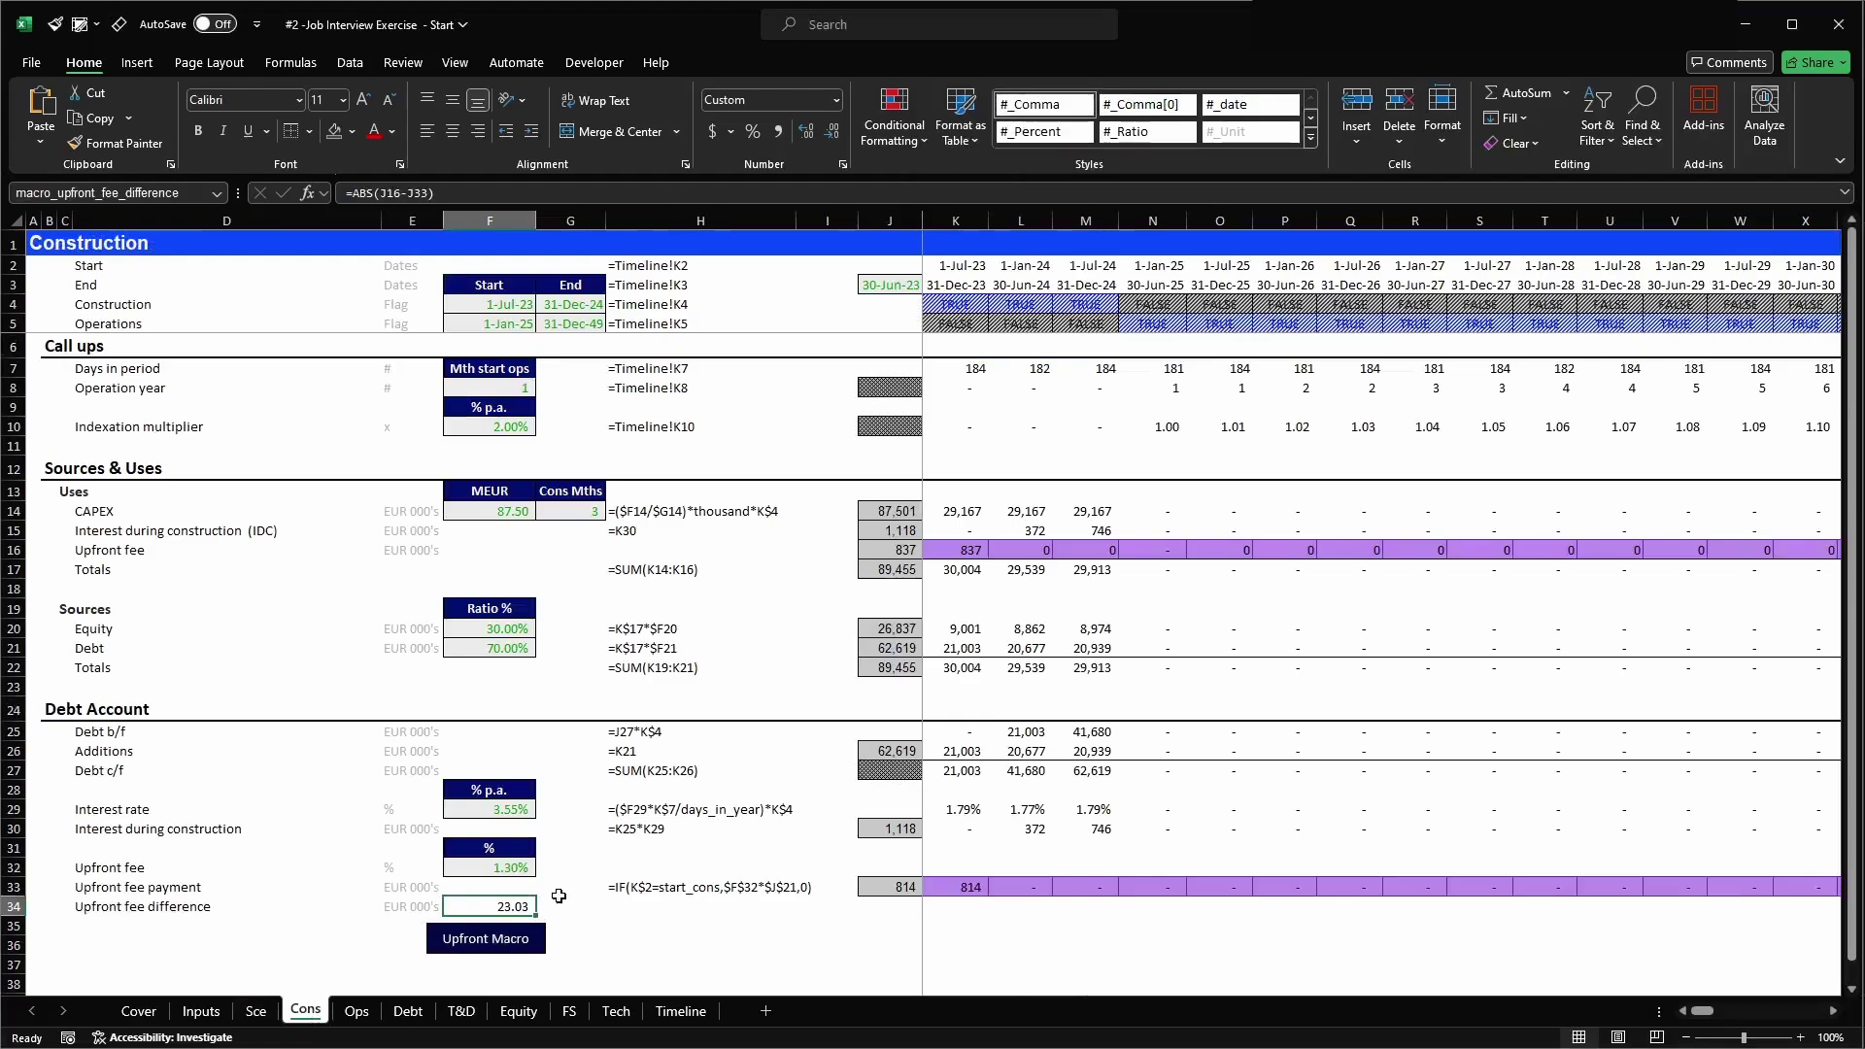
pyautogui.click(541, 937)
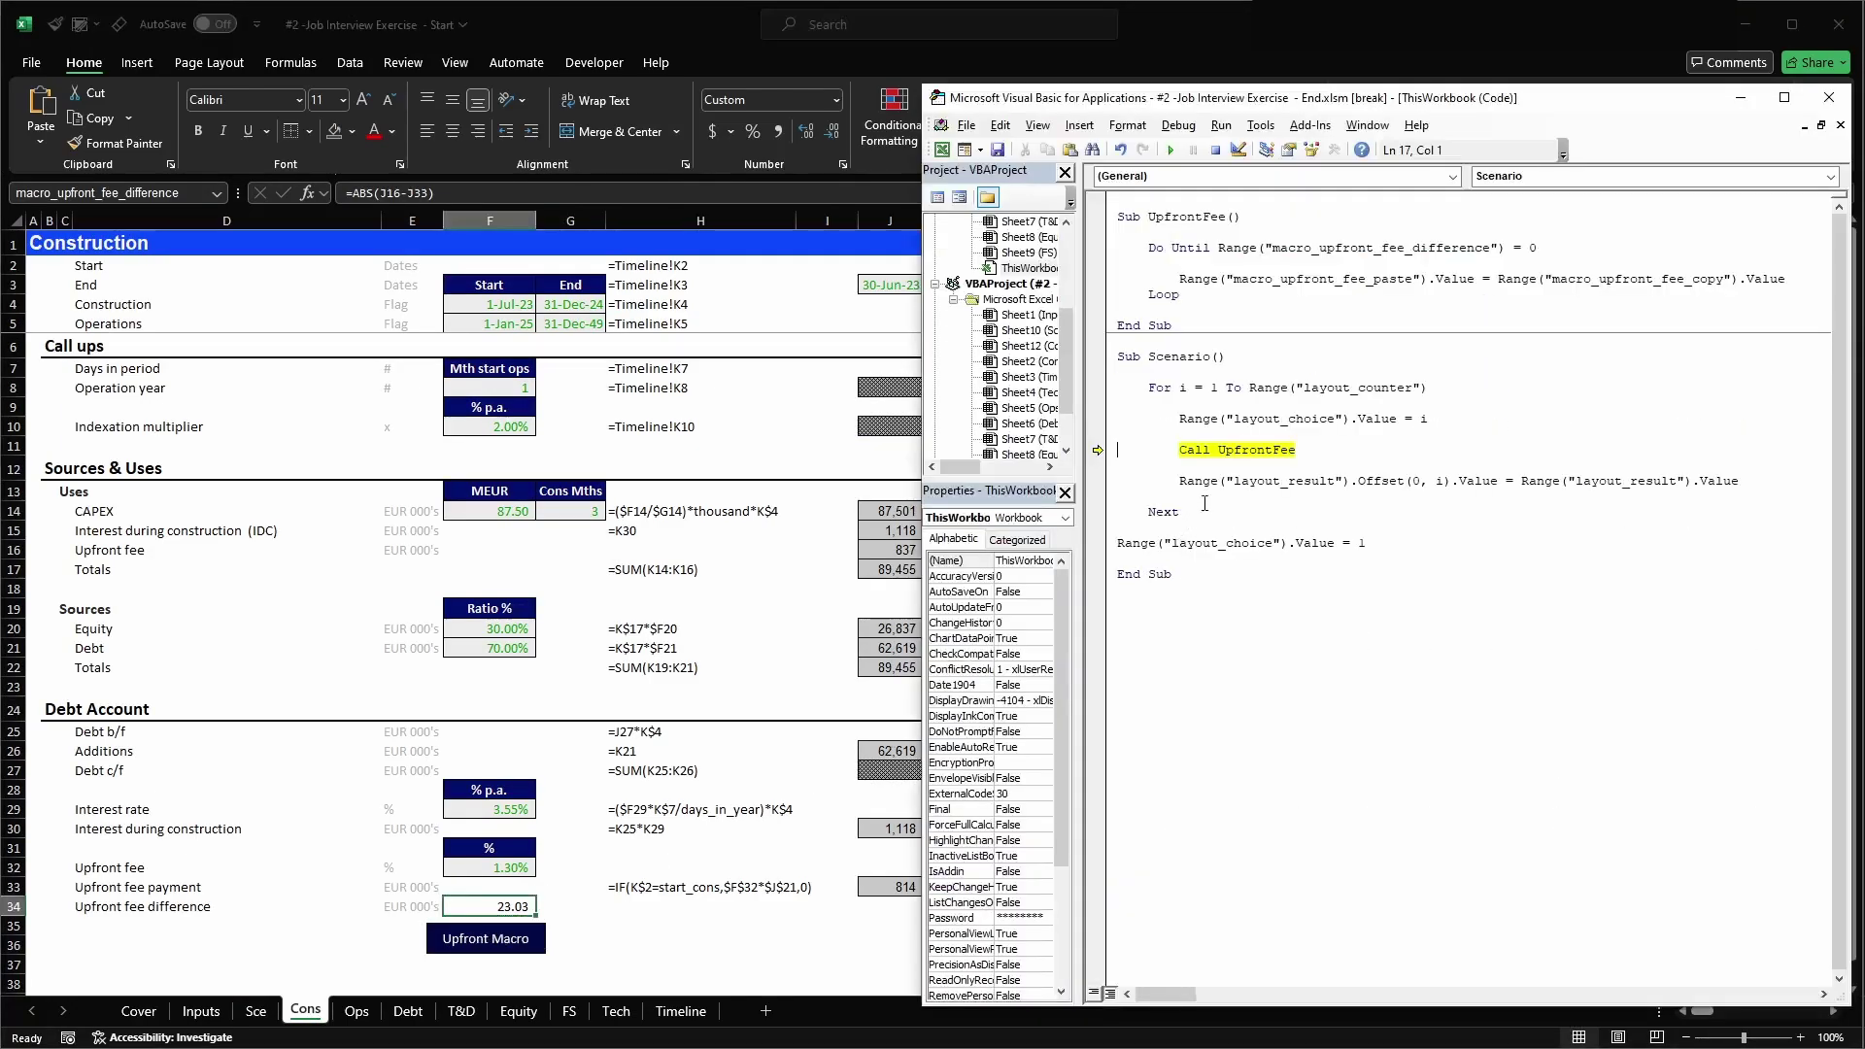
# - Step into the called UpfrontFee macro and through its loop while watching the upfront fee difference on the Cons sheet
pyautogui.press('F8')
pyautogui.press('F8')
pyautogui.press('F8')
pyautogui.press('F8')
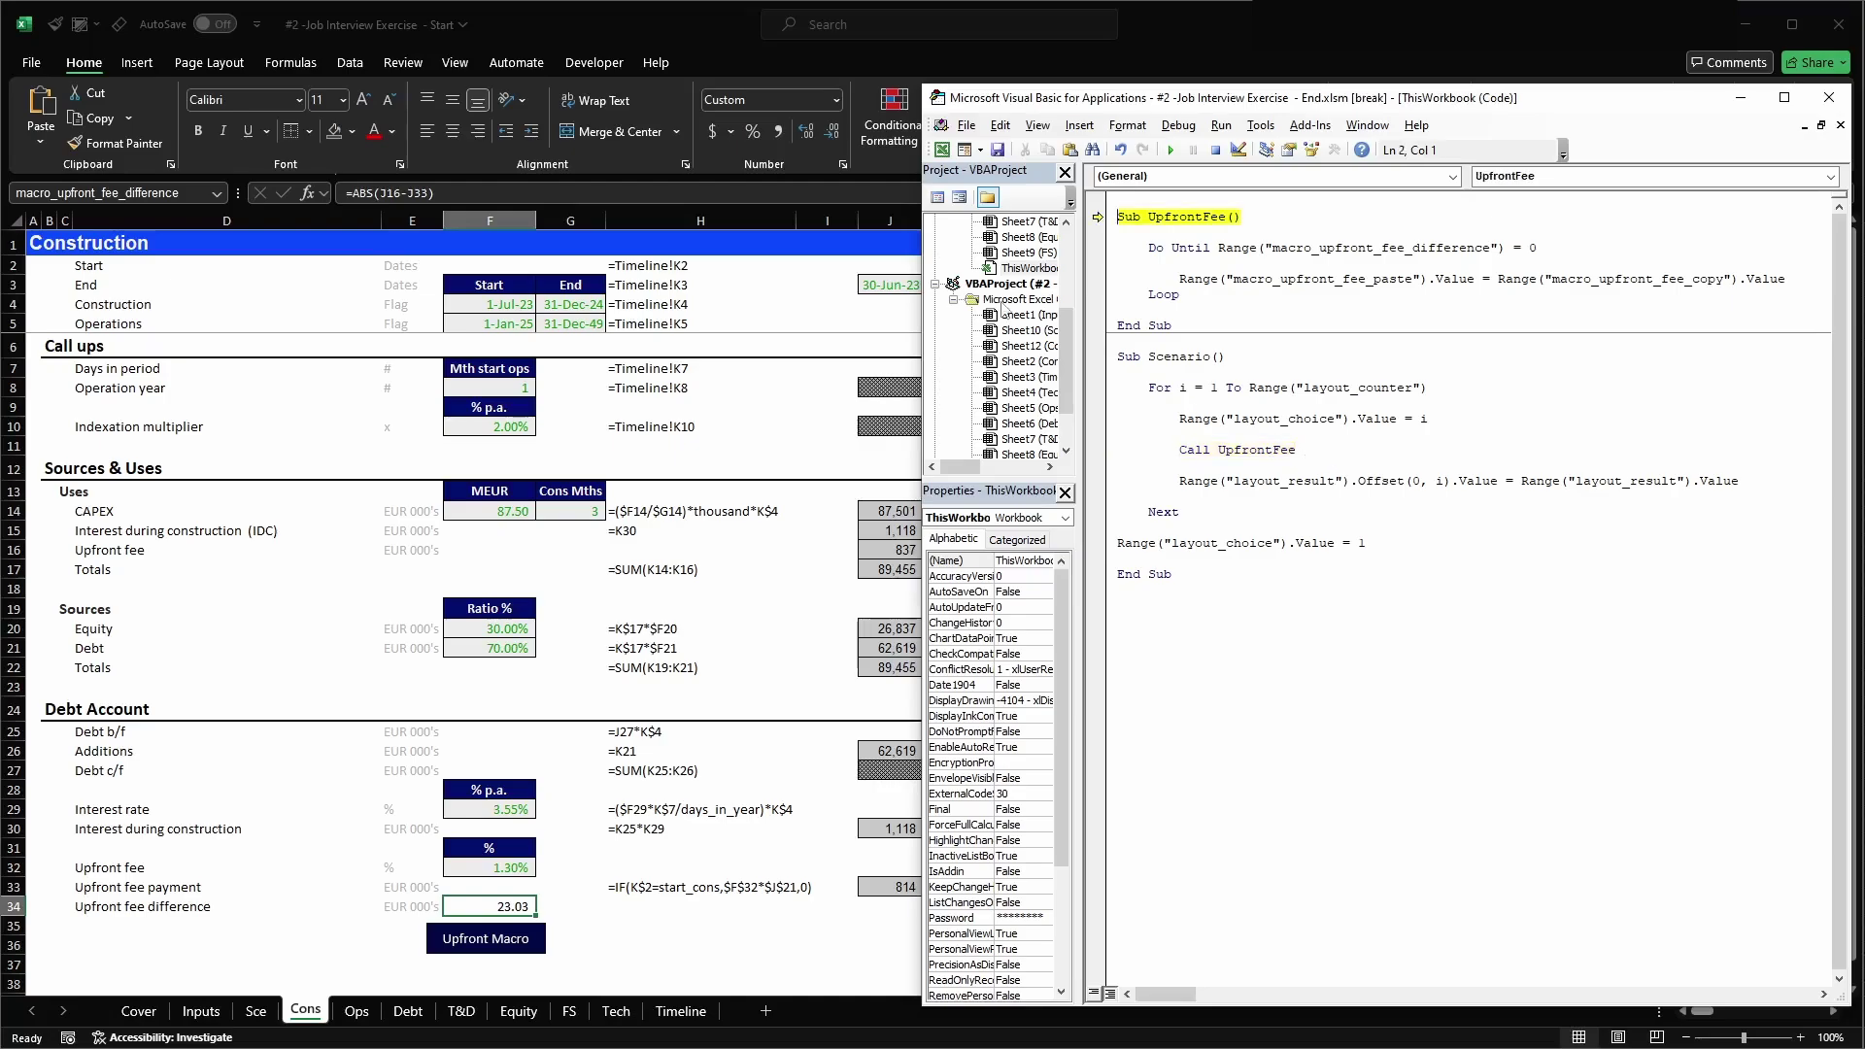
pyautogui.press('F8')
pyautogui.press('F8')
pyautogui.press('F8')
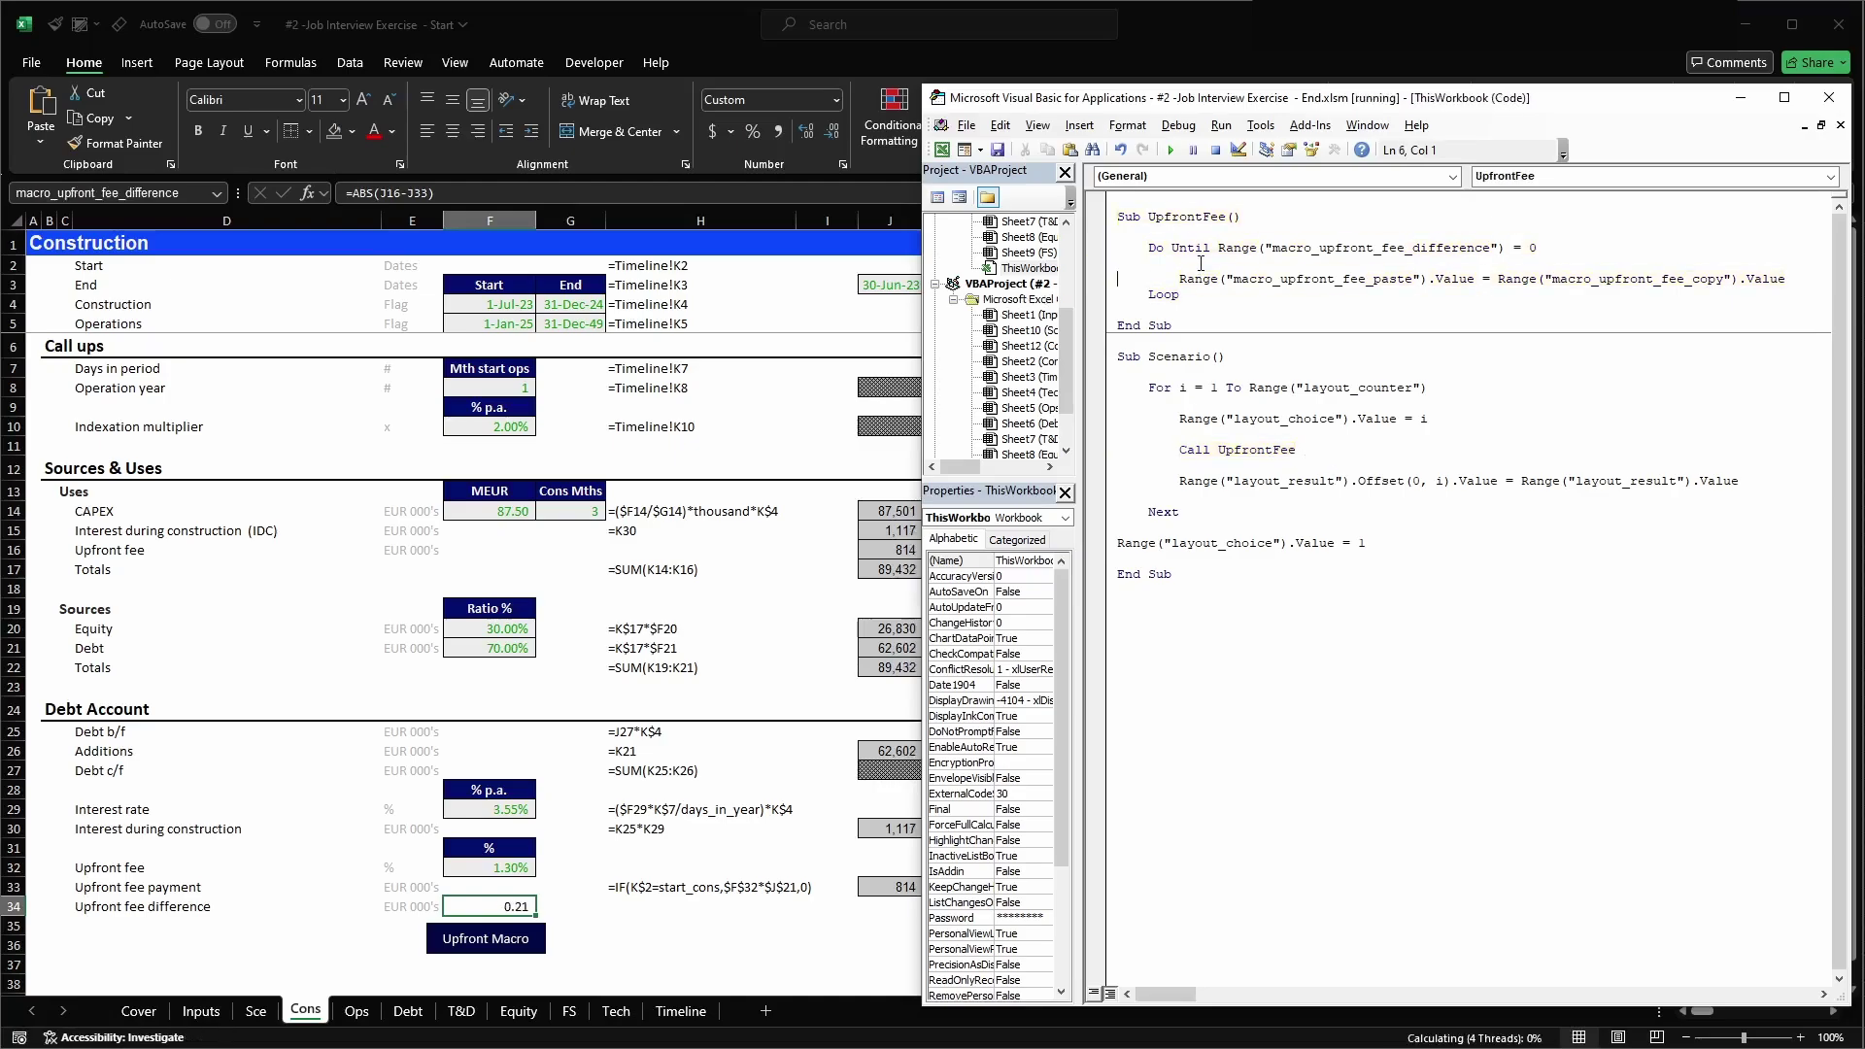
# - Set a breakpoint on the layout_result line, run the macro to it, and check the live results on the Scenario Manager sheet
pyautogui.click(1098, 481)
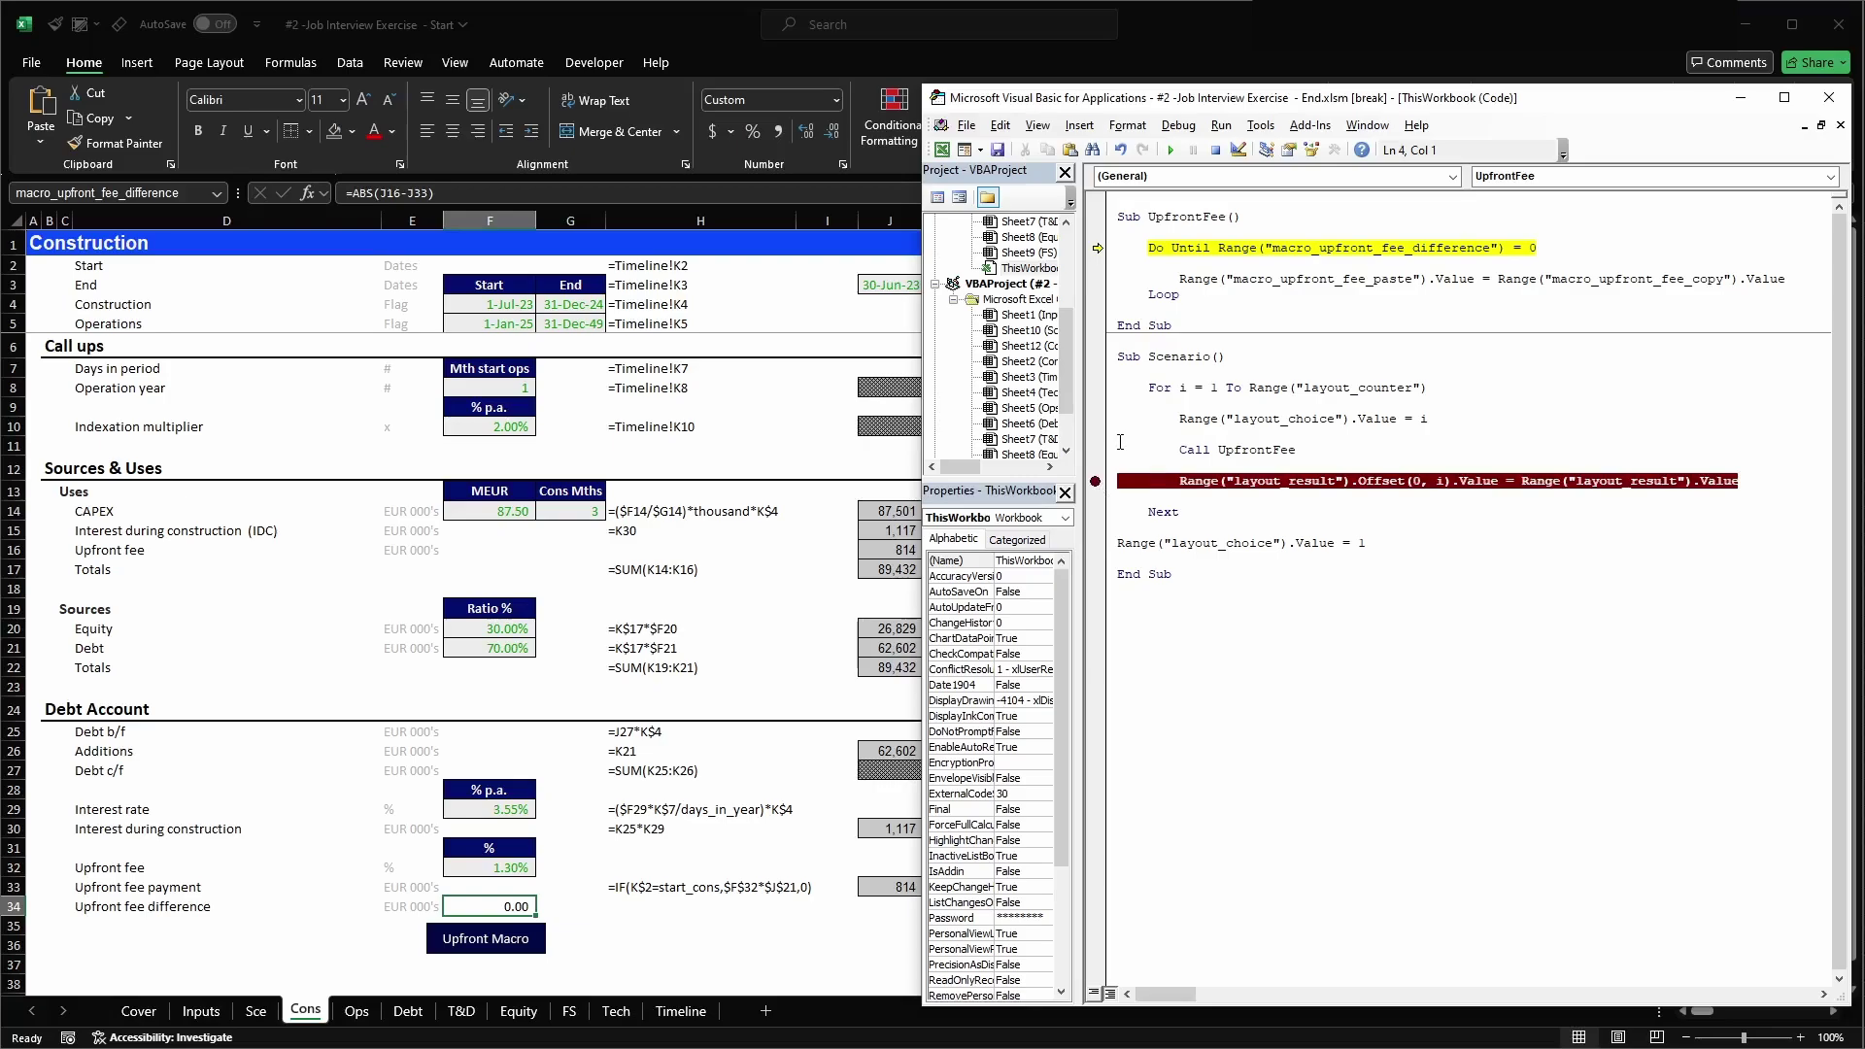
pyautogui.press('F5')
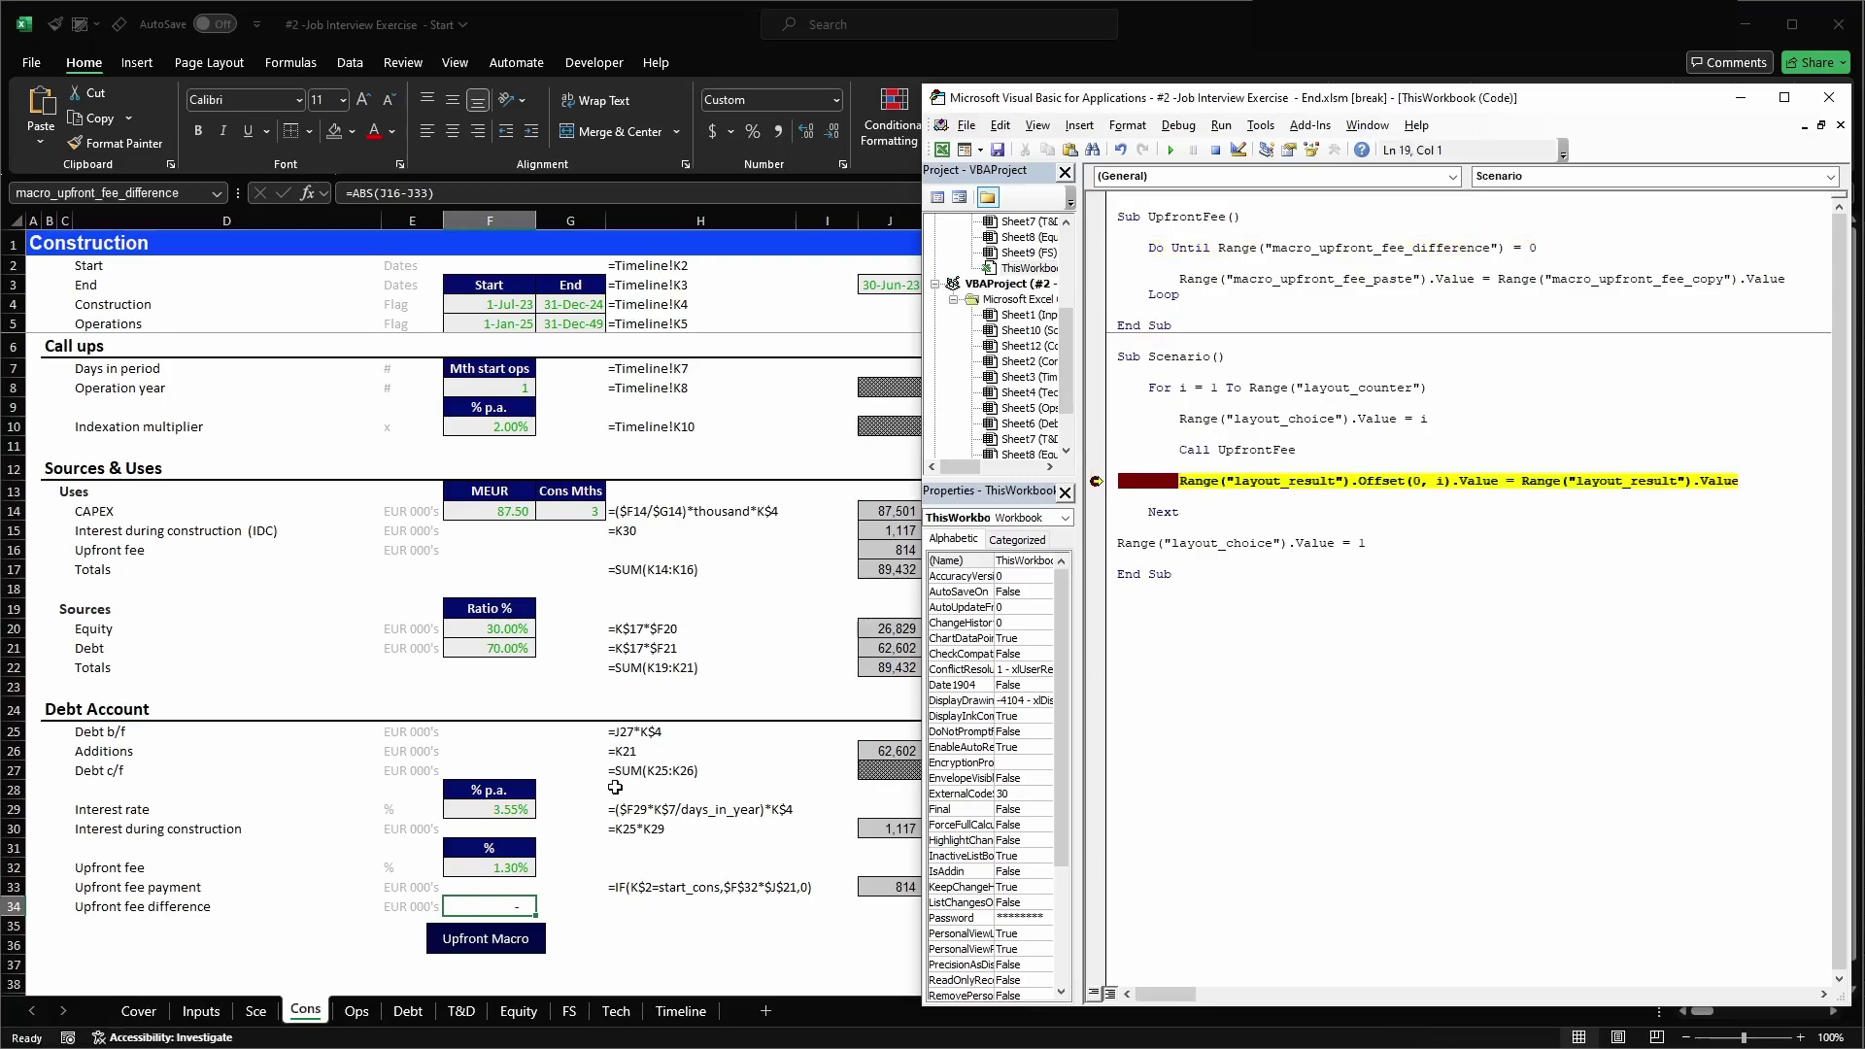
pyautogui.click(255, 1011)
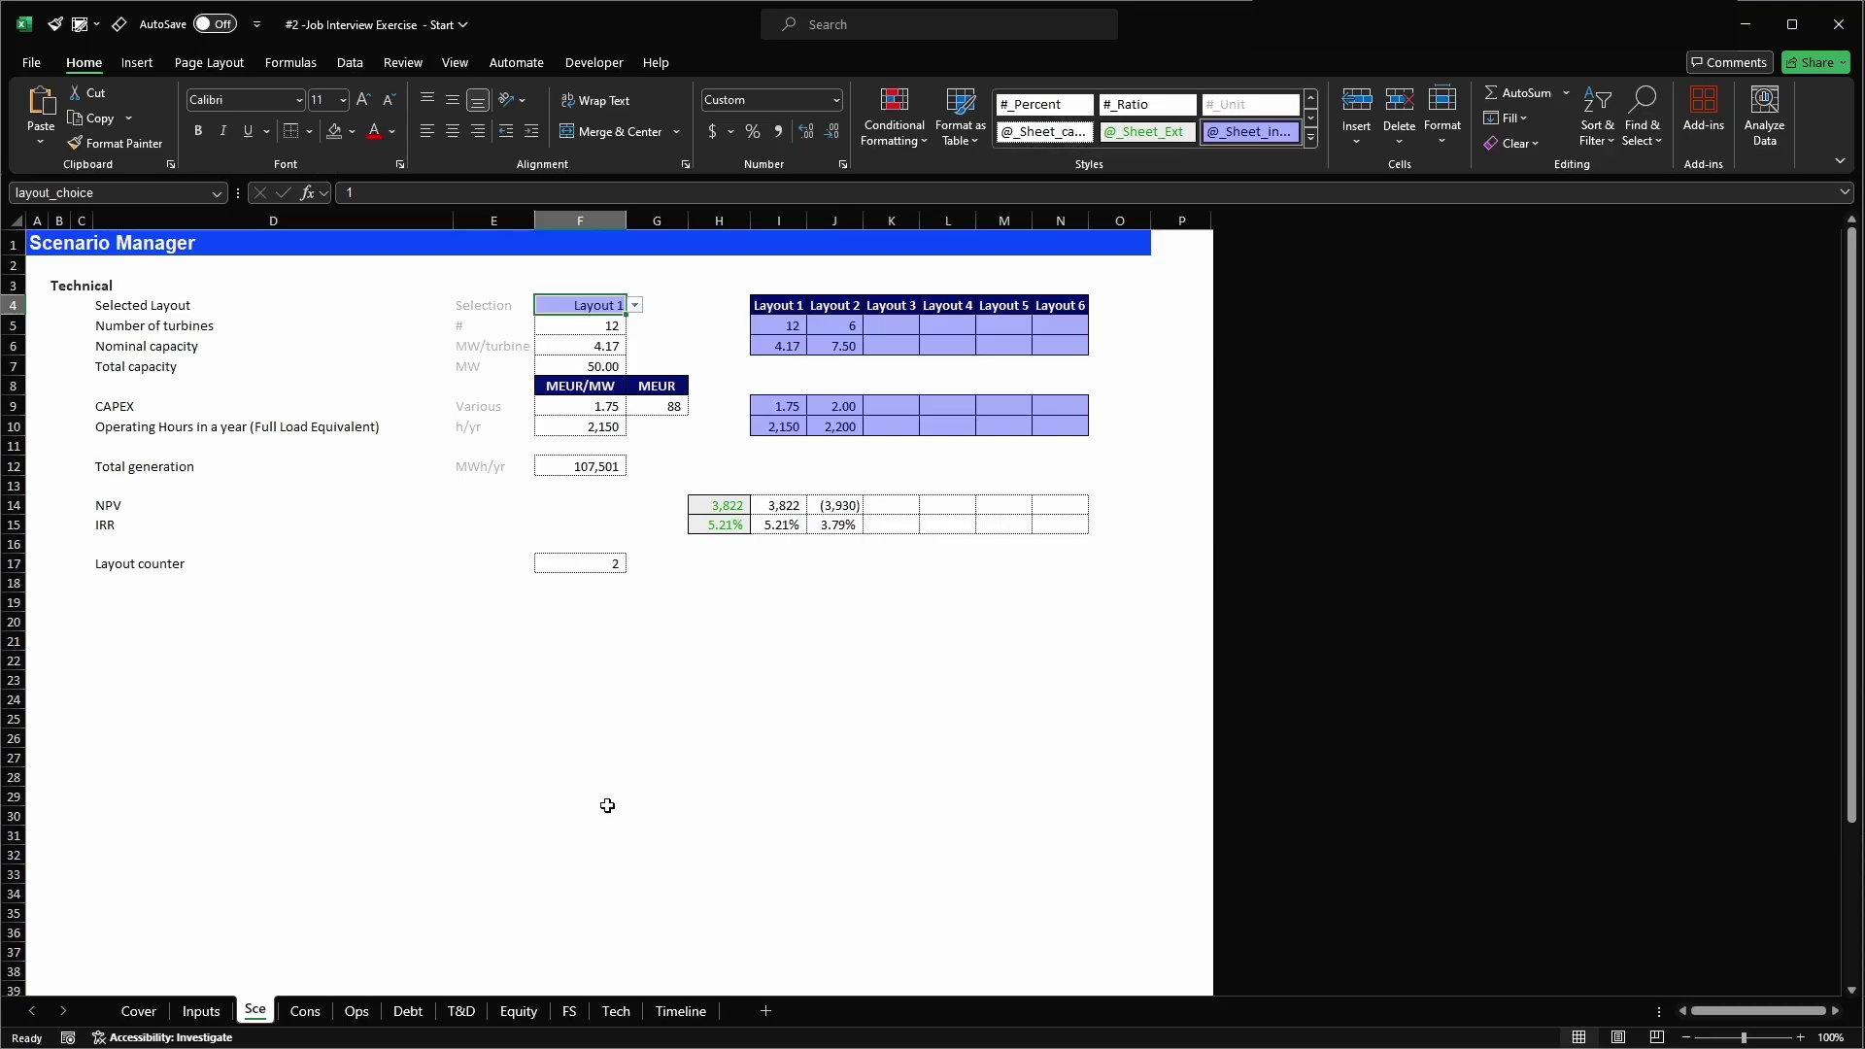
pyautogui.hotkey('alt', 'F11')
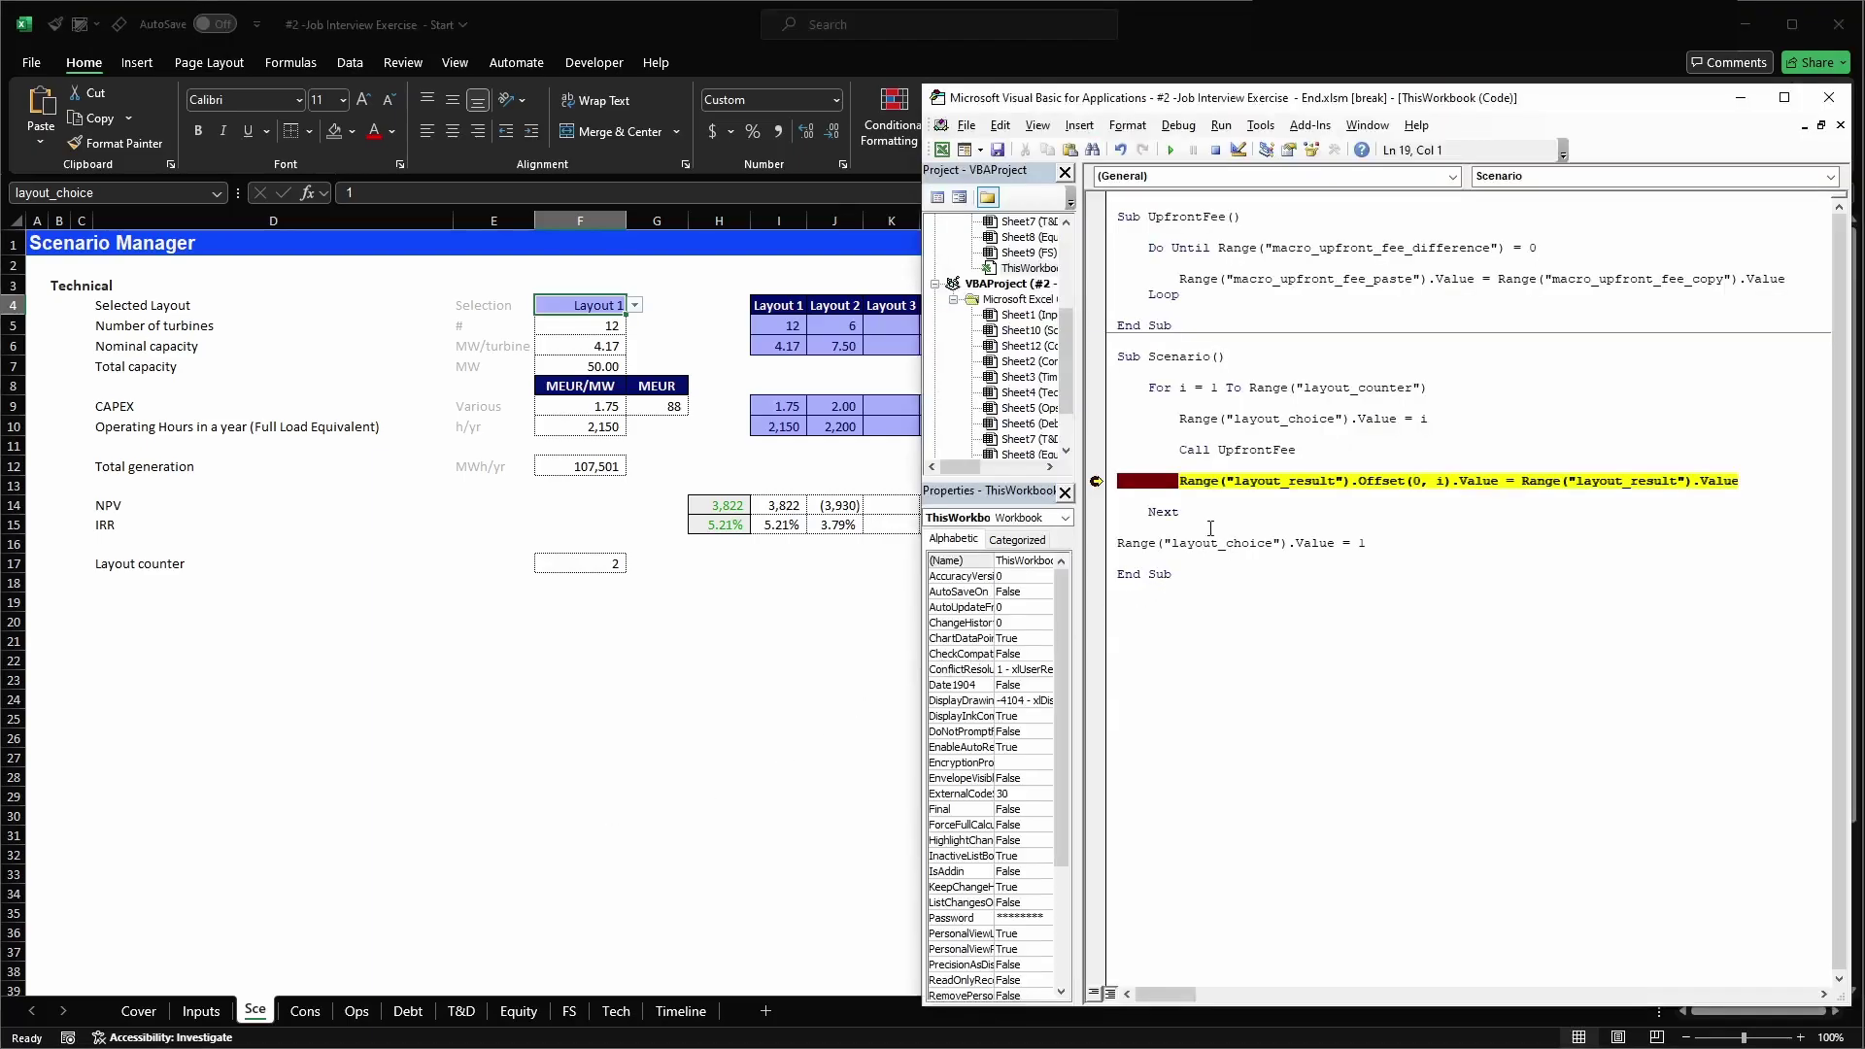
# - Step through recording the Layout 1 results and into the next loop pass until Layout 2 is selected
pyautogui.press('F8')
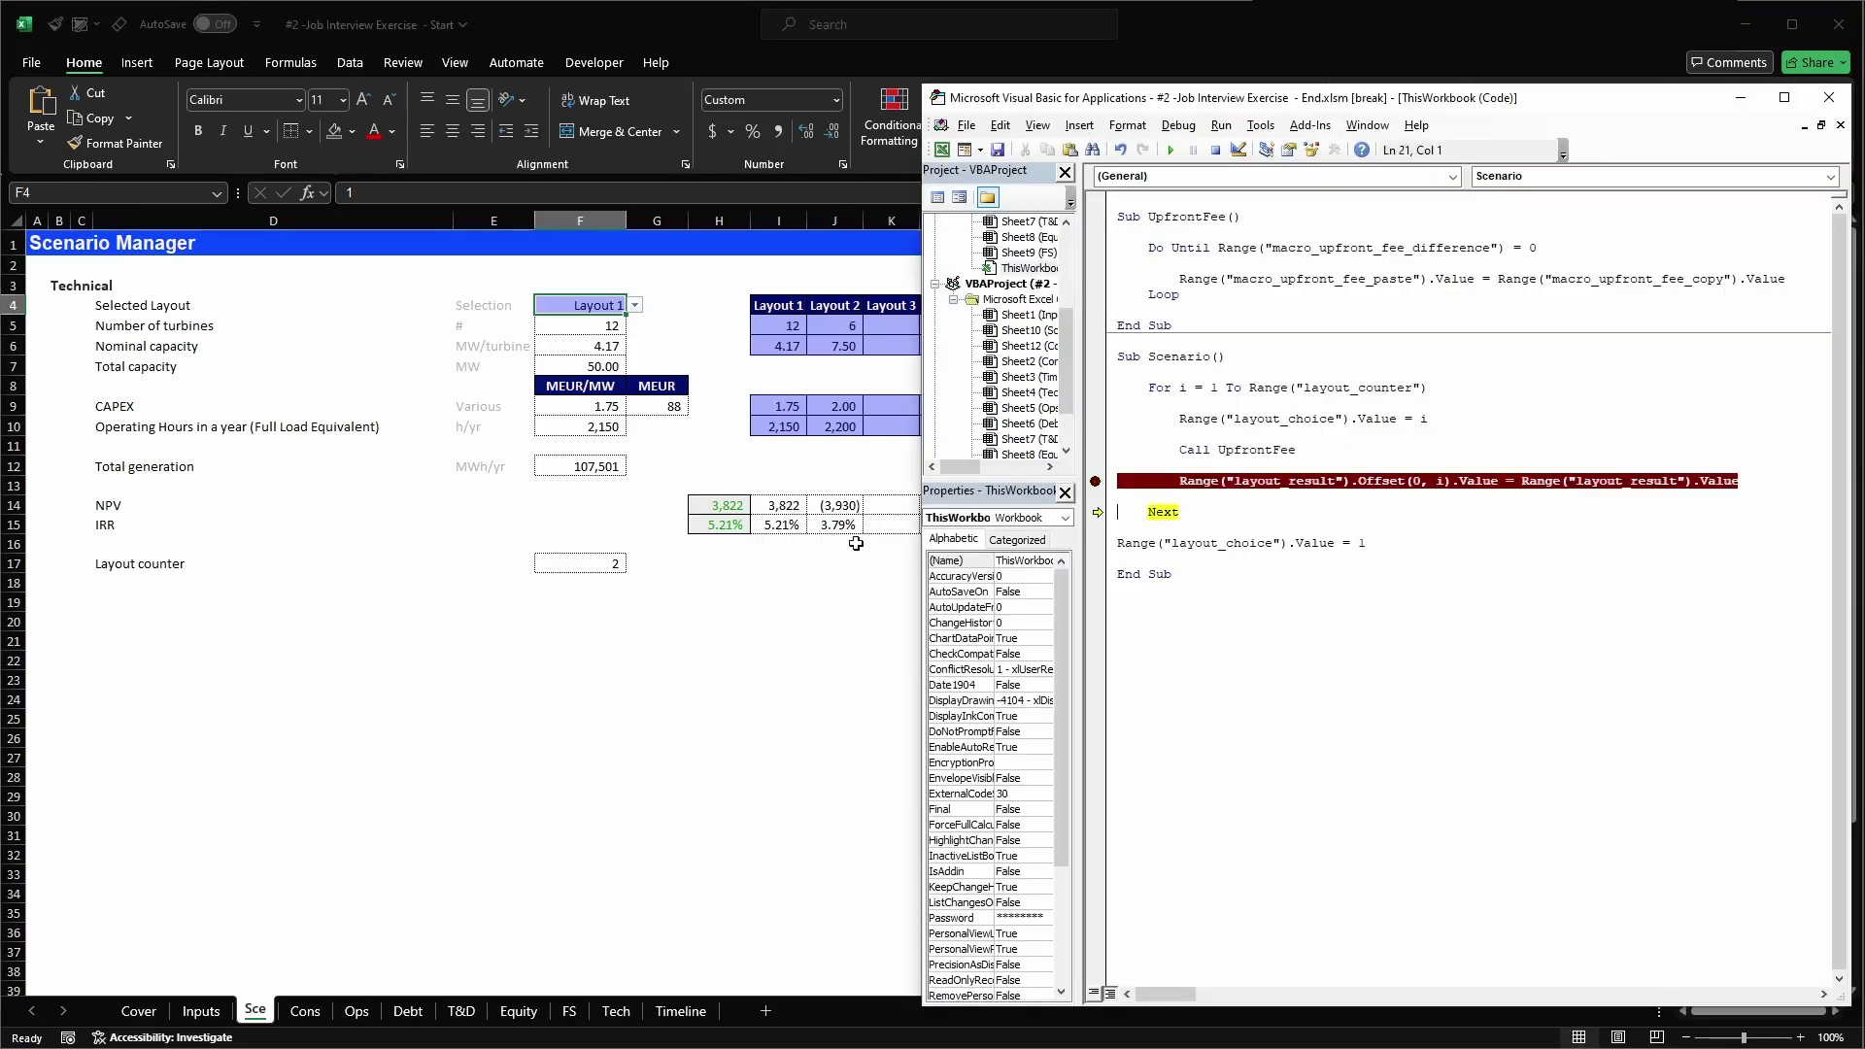
pyautogui.press('F8')
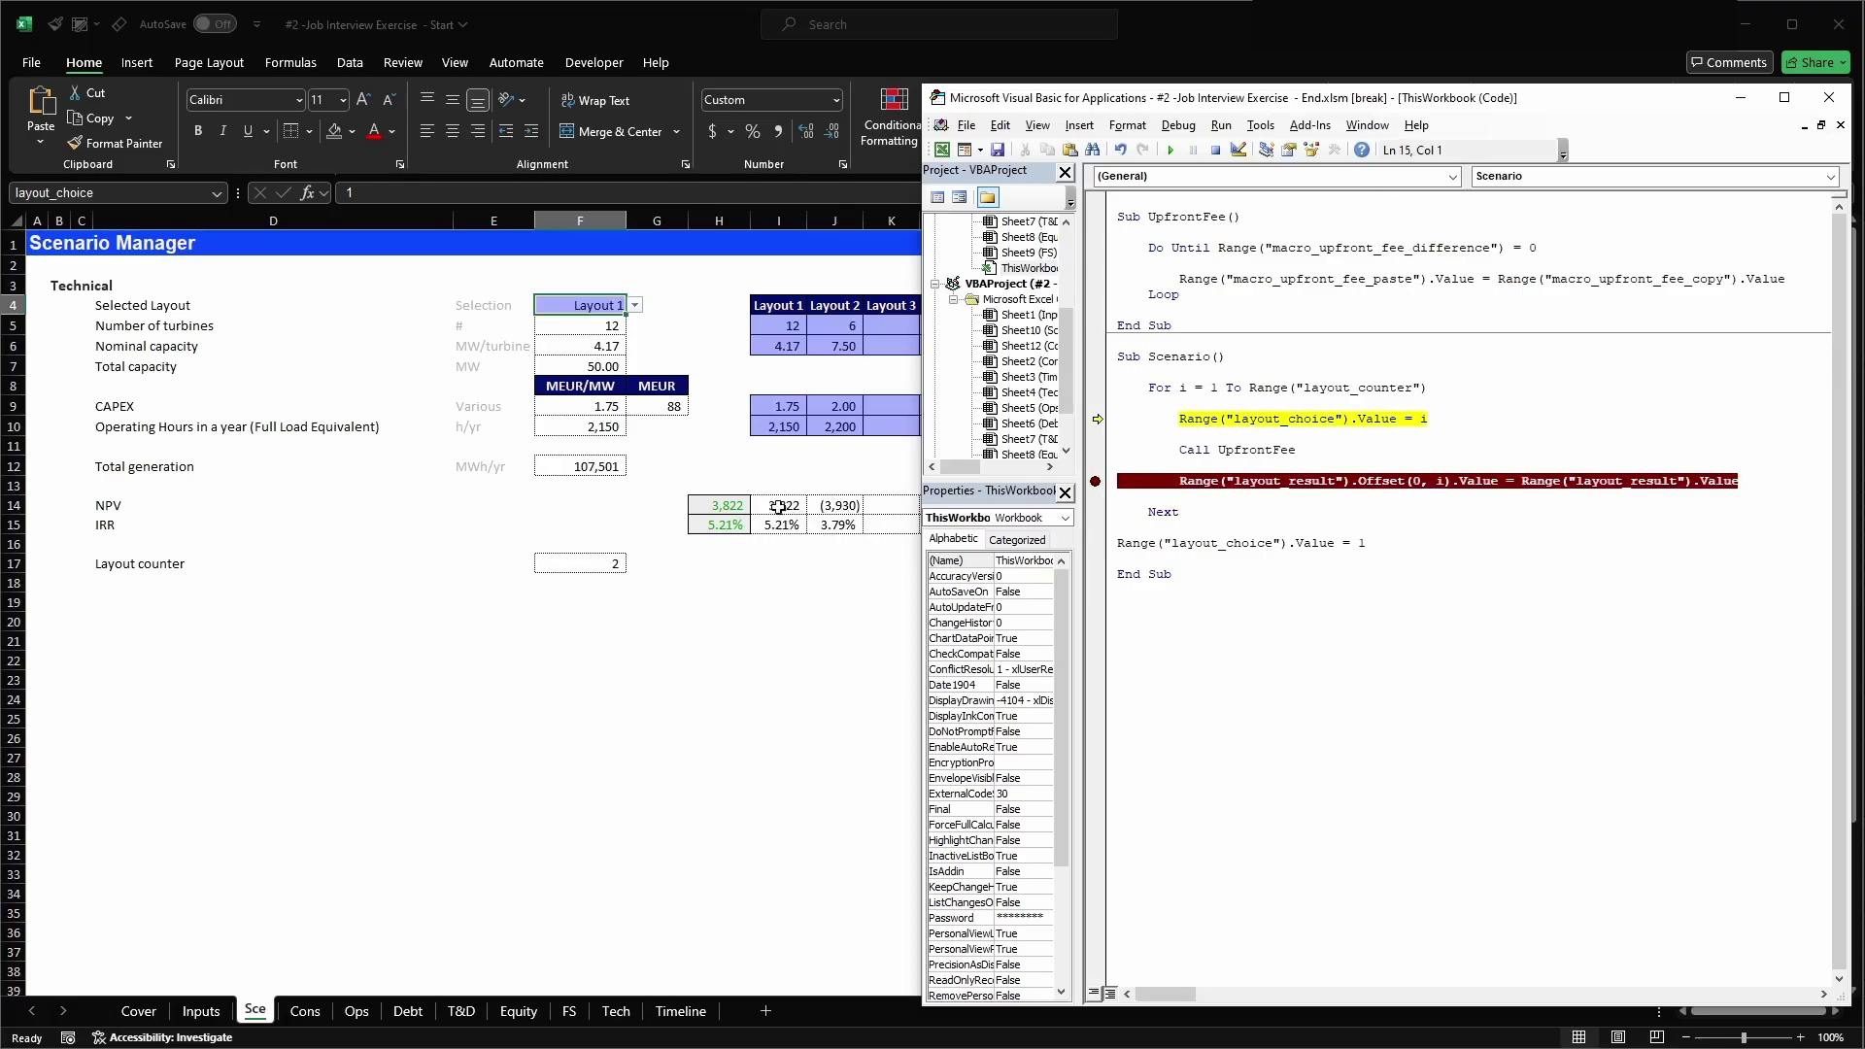
pyautogui.press('F8')
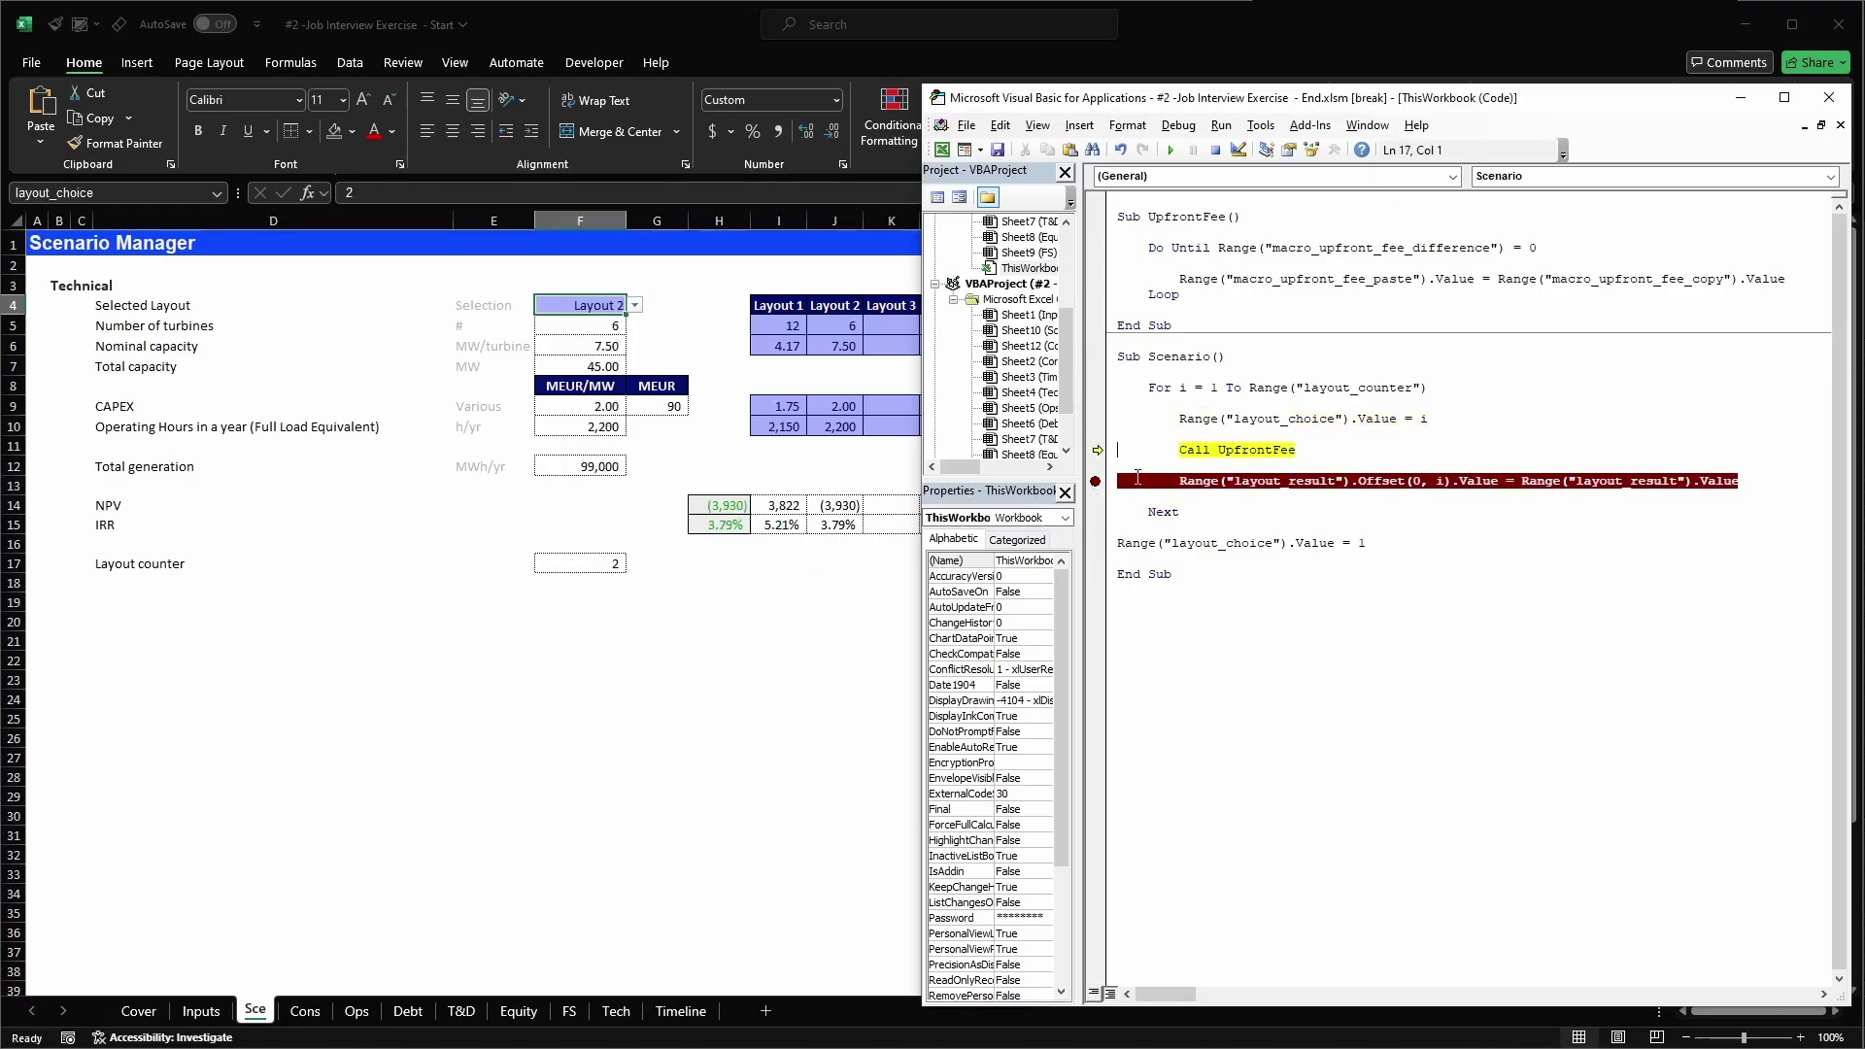
# - Step through the UpfrontFee loop for Layout 2 and continue the run to the breakpoint on the layout_result line
pyautogui.press('F8')
pyautogui.press('F8')
pyautogui.press('F8')
pyautogui.press('F8')
pyautogui.press('F8')
pyautogui.press('F8')
pyautogui.press('F8')
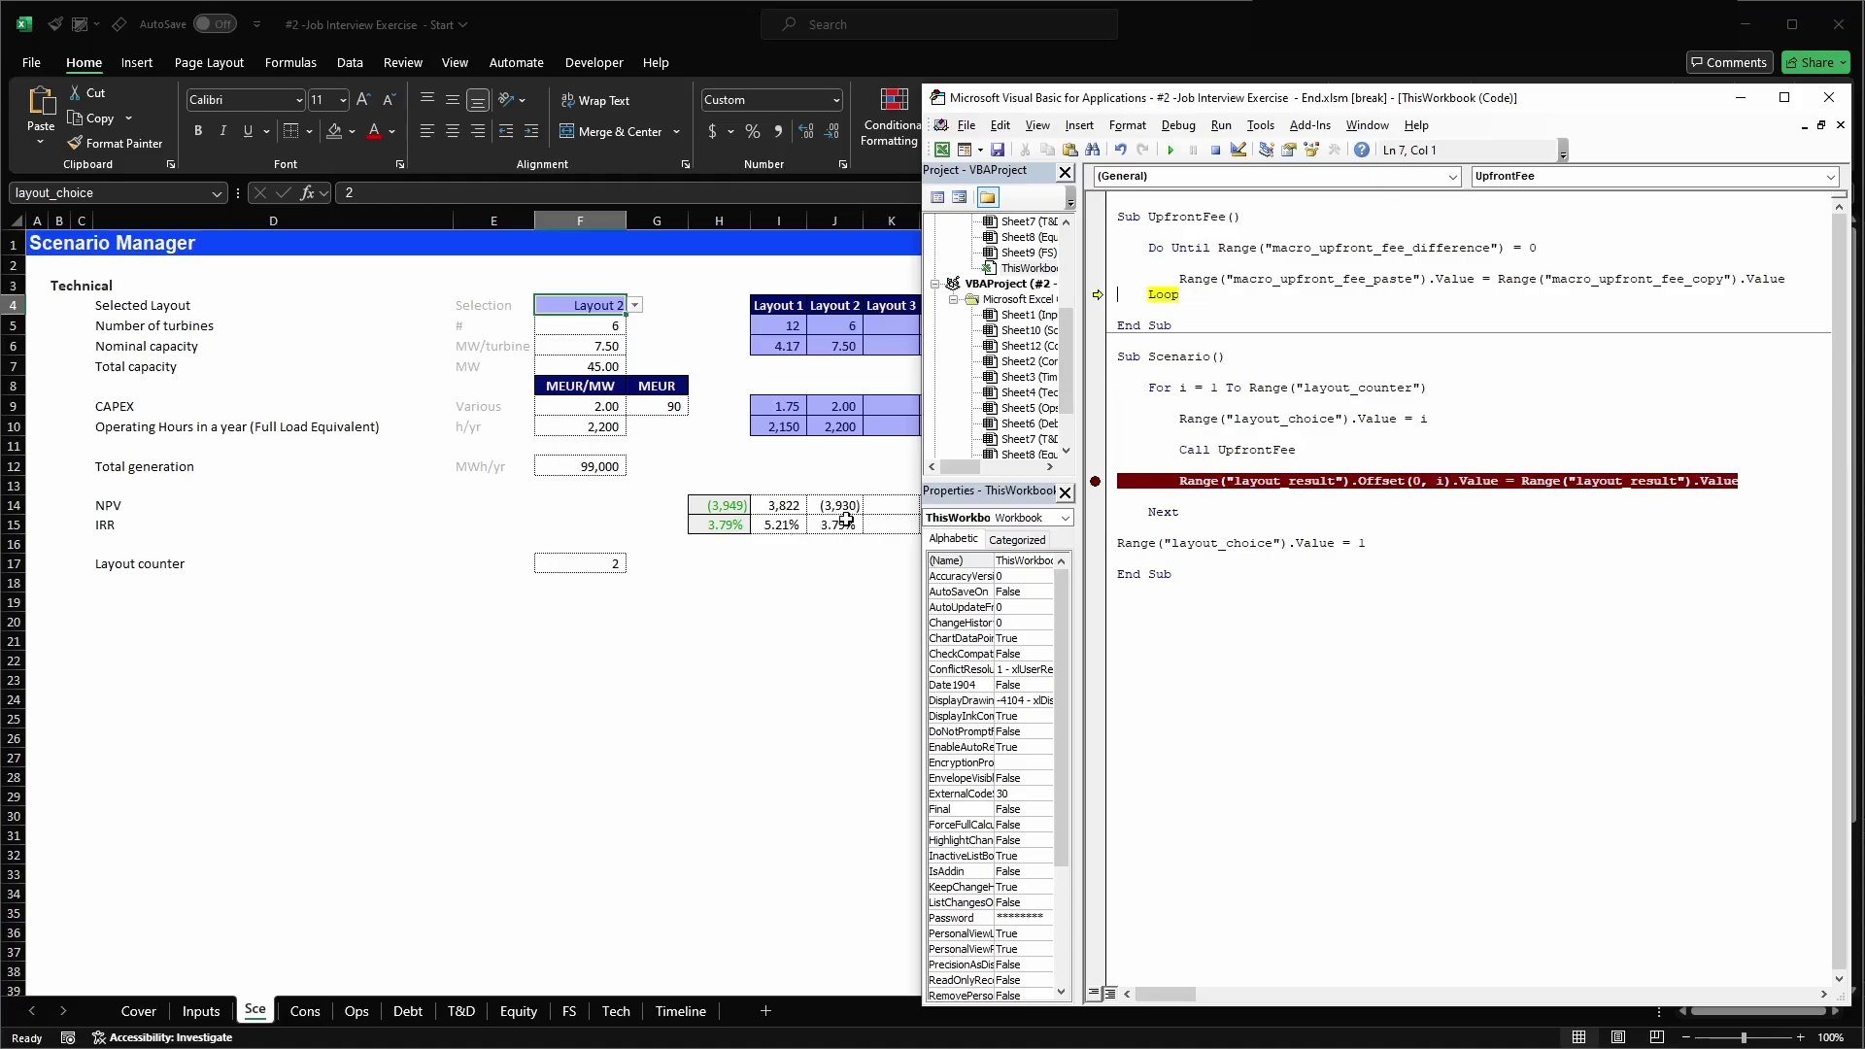
pyautogui.press('F8')
pyautogui.press('F8')
pyautogui.press('F8')
pyautogui.press('F8')
pyautogui.press('F8')
pyautogui.press('F8')
pyautogui.press('F8')
pyautogui.press('F8')
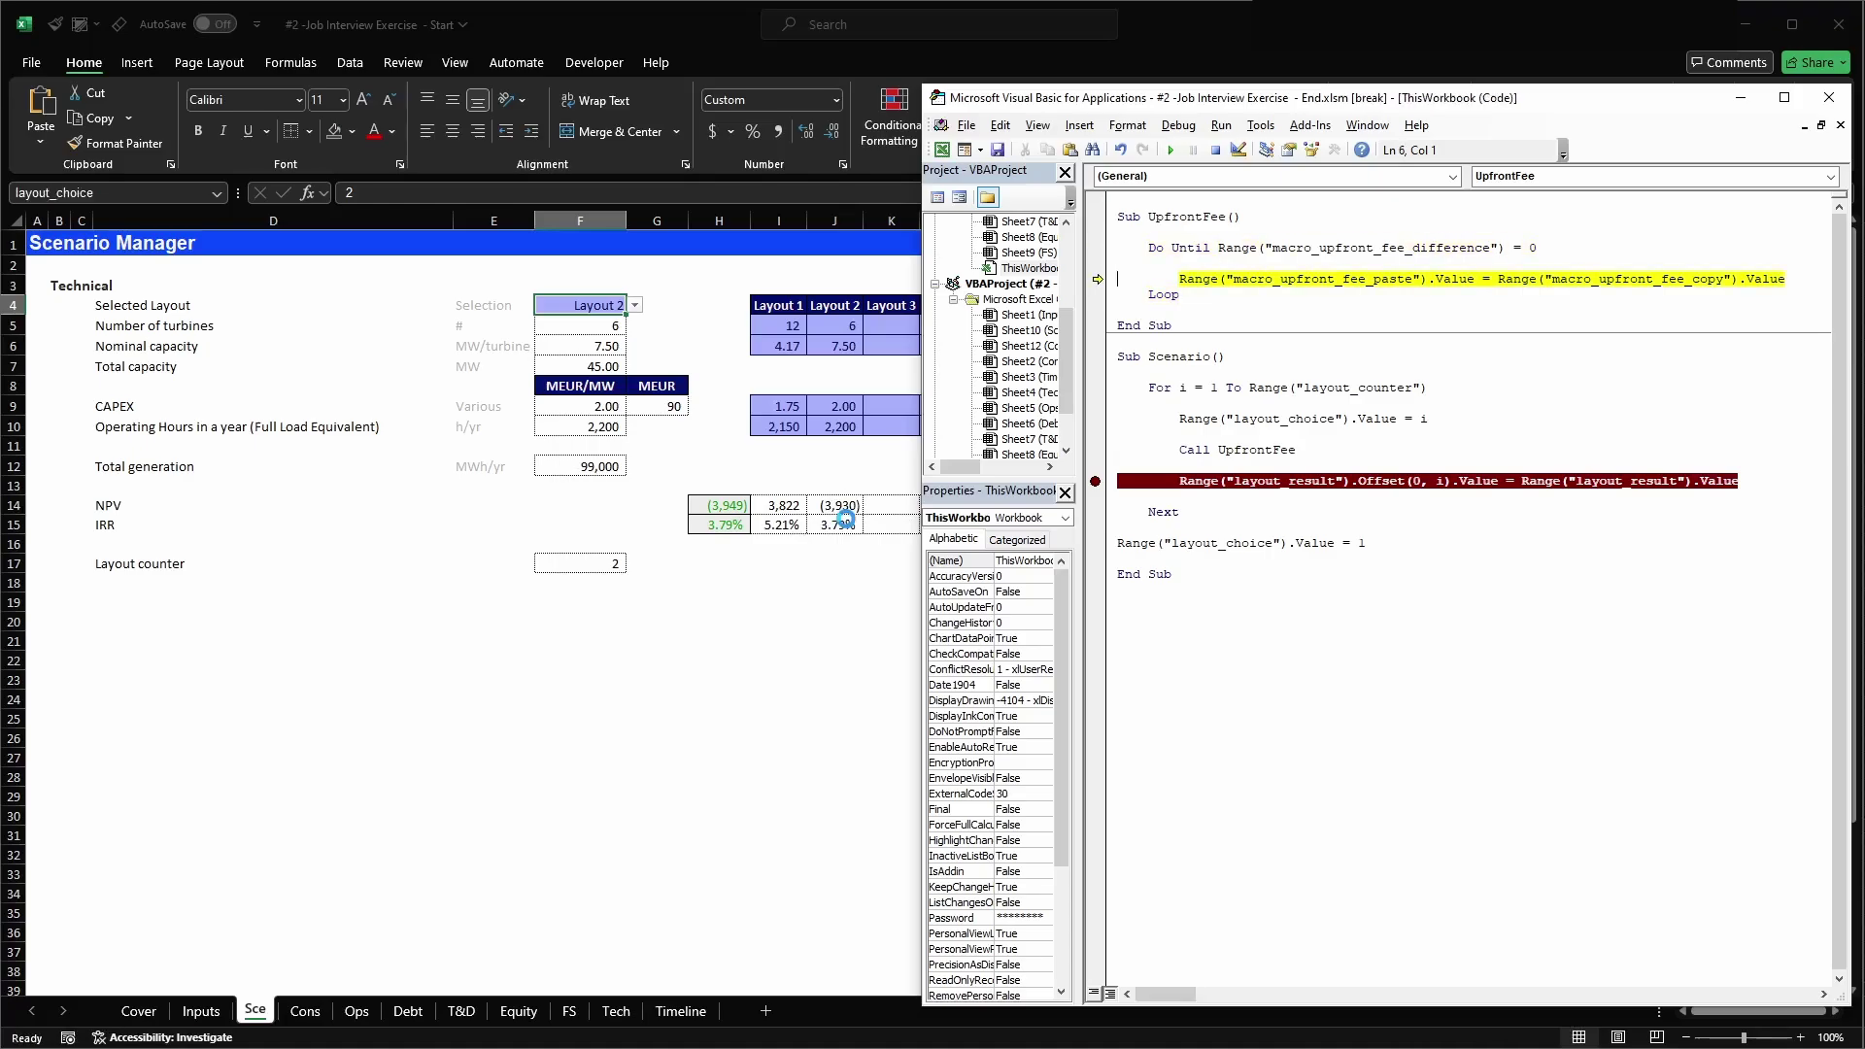
pyautogui.press('F8')
pyautogui.press('F8')
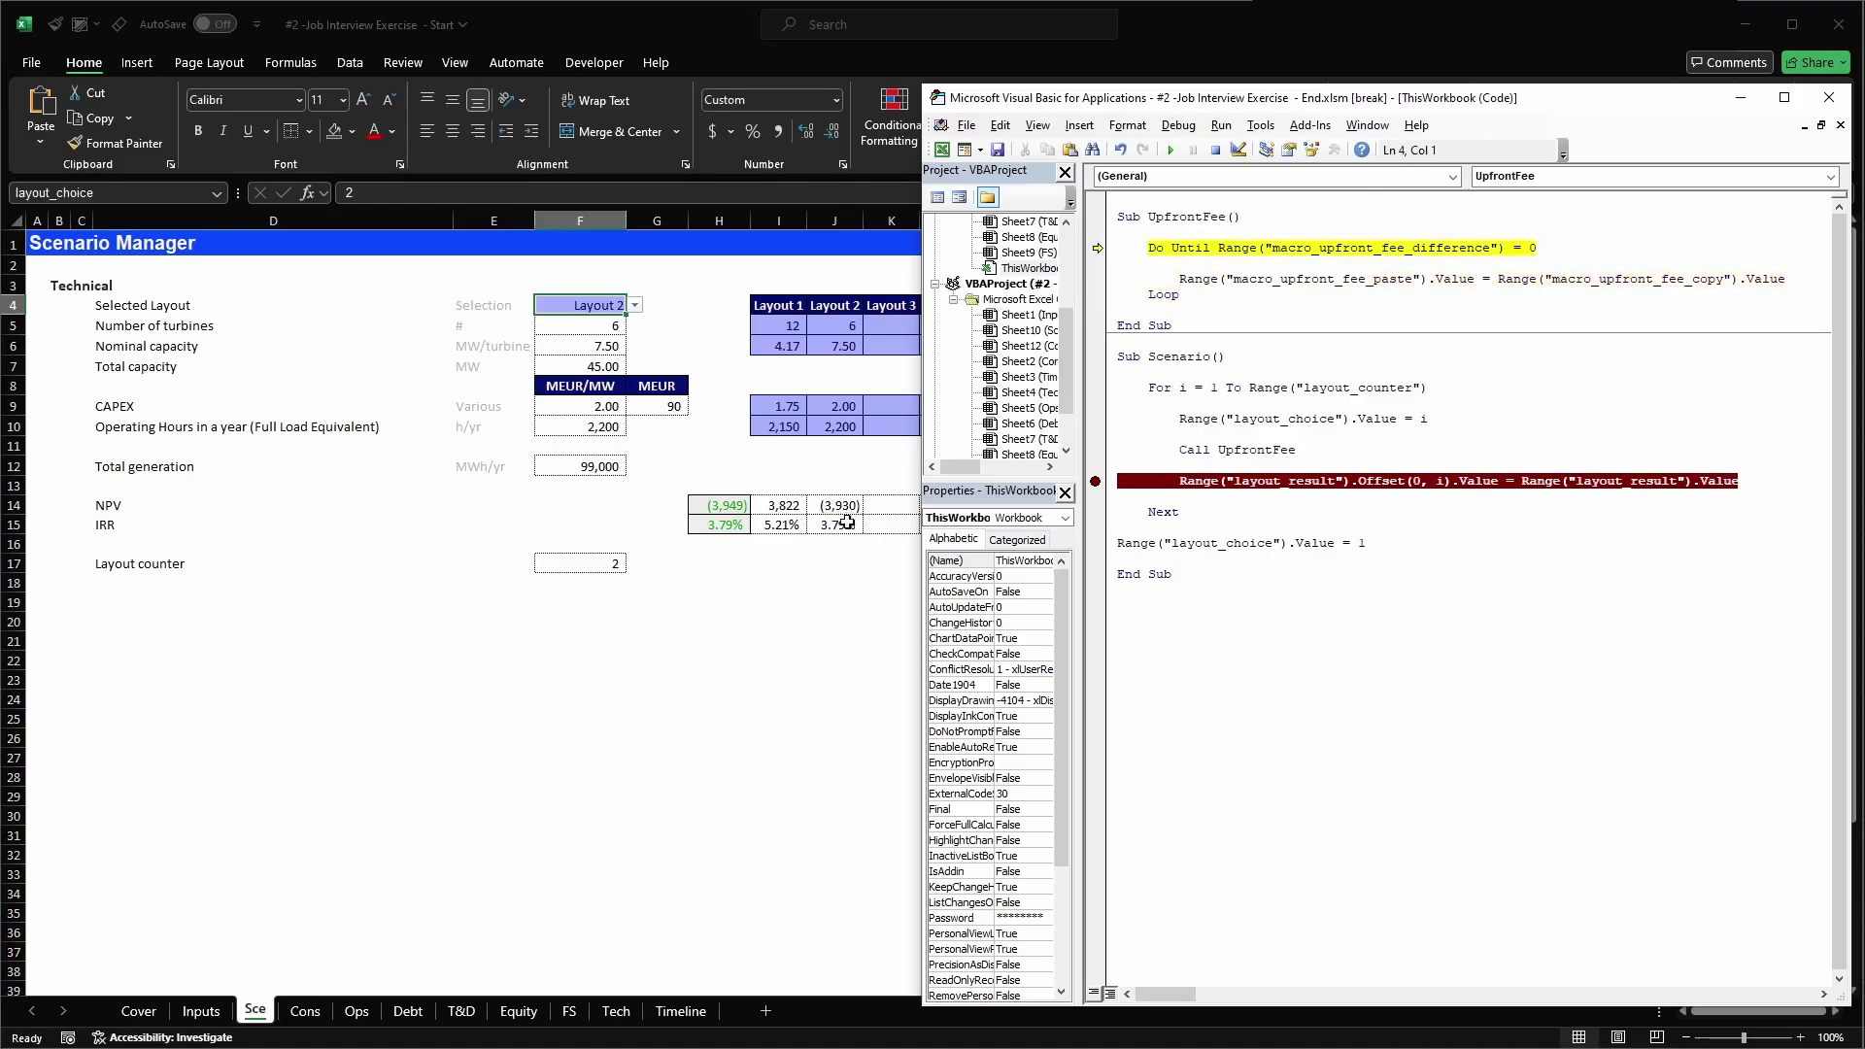
pyautogui.press('F5')
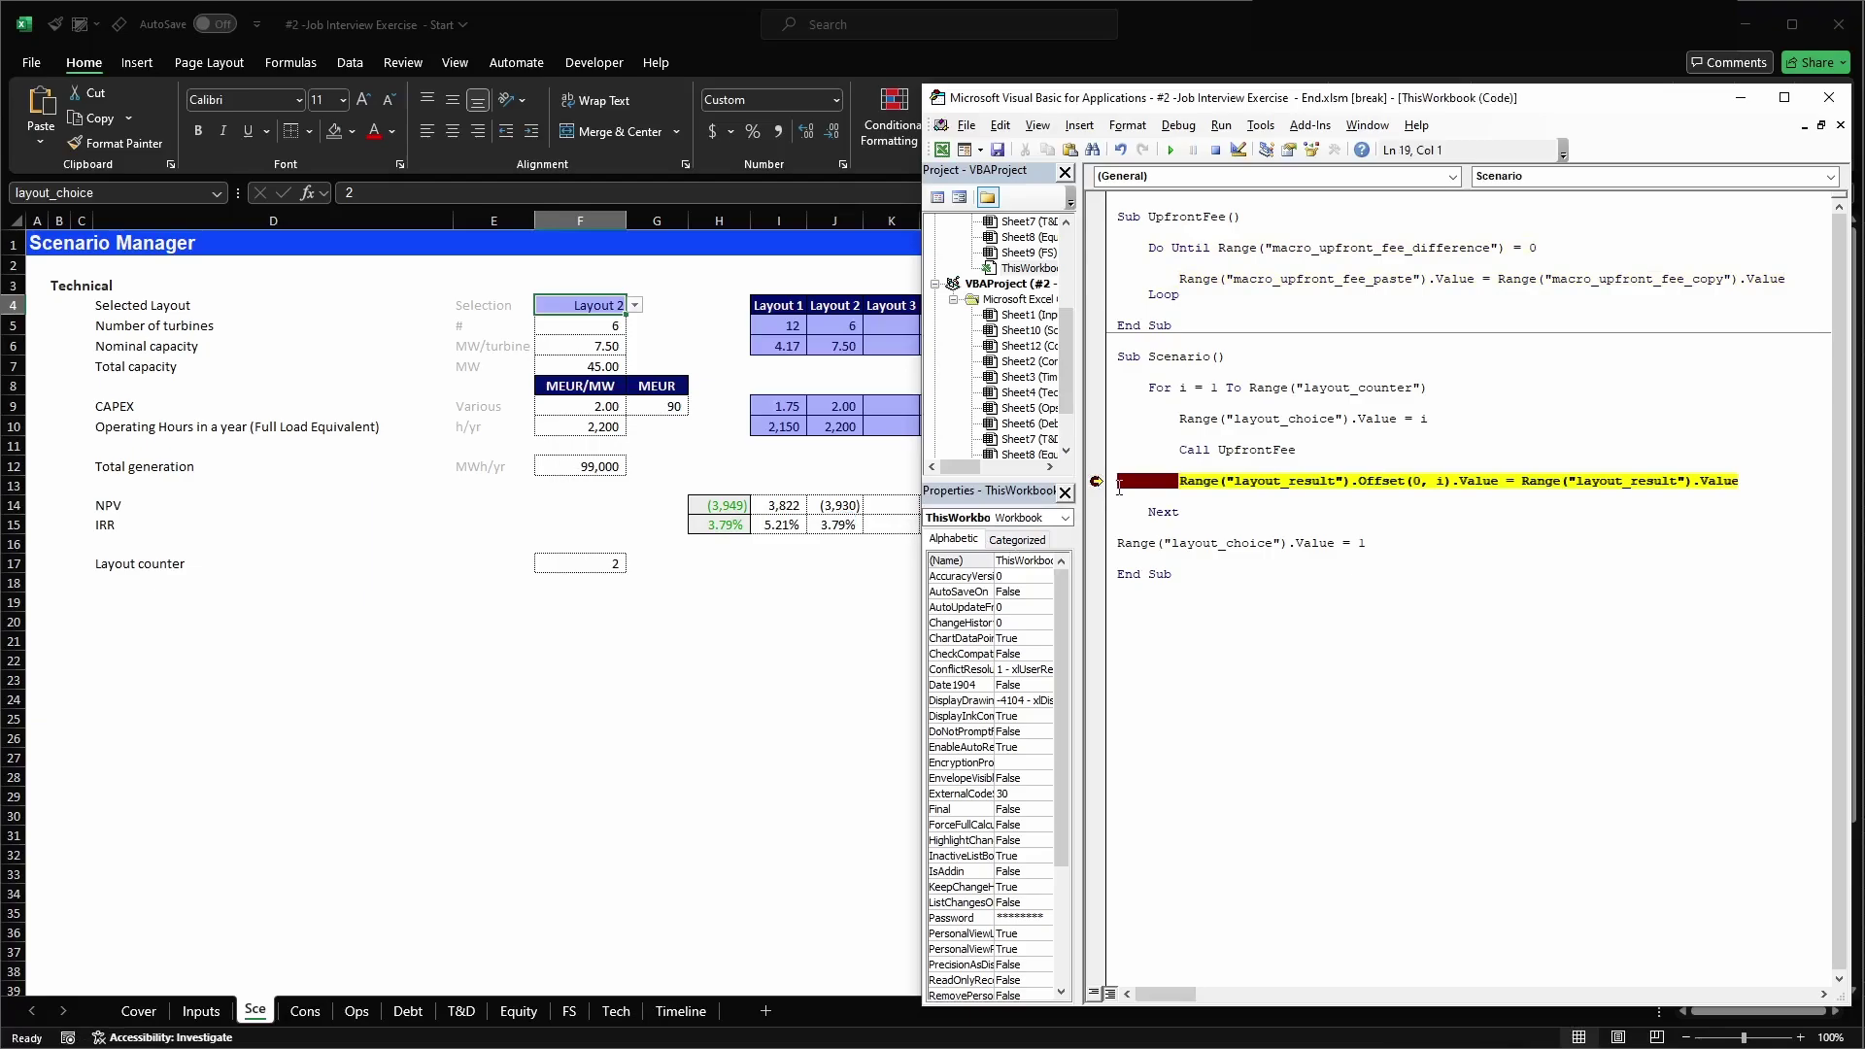
# - Compare the live NPV and IRR with the recorded Layout 2 results and check the upfront fee difference on the Cons sheet
pyautogui.moveTo(725, 506); pyautogui.dragTo(716, 522)
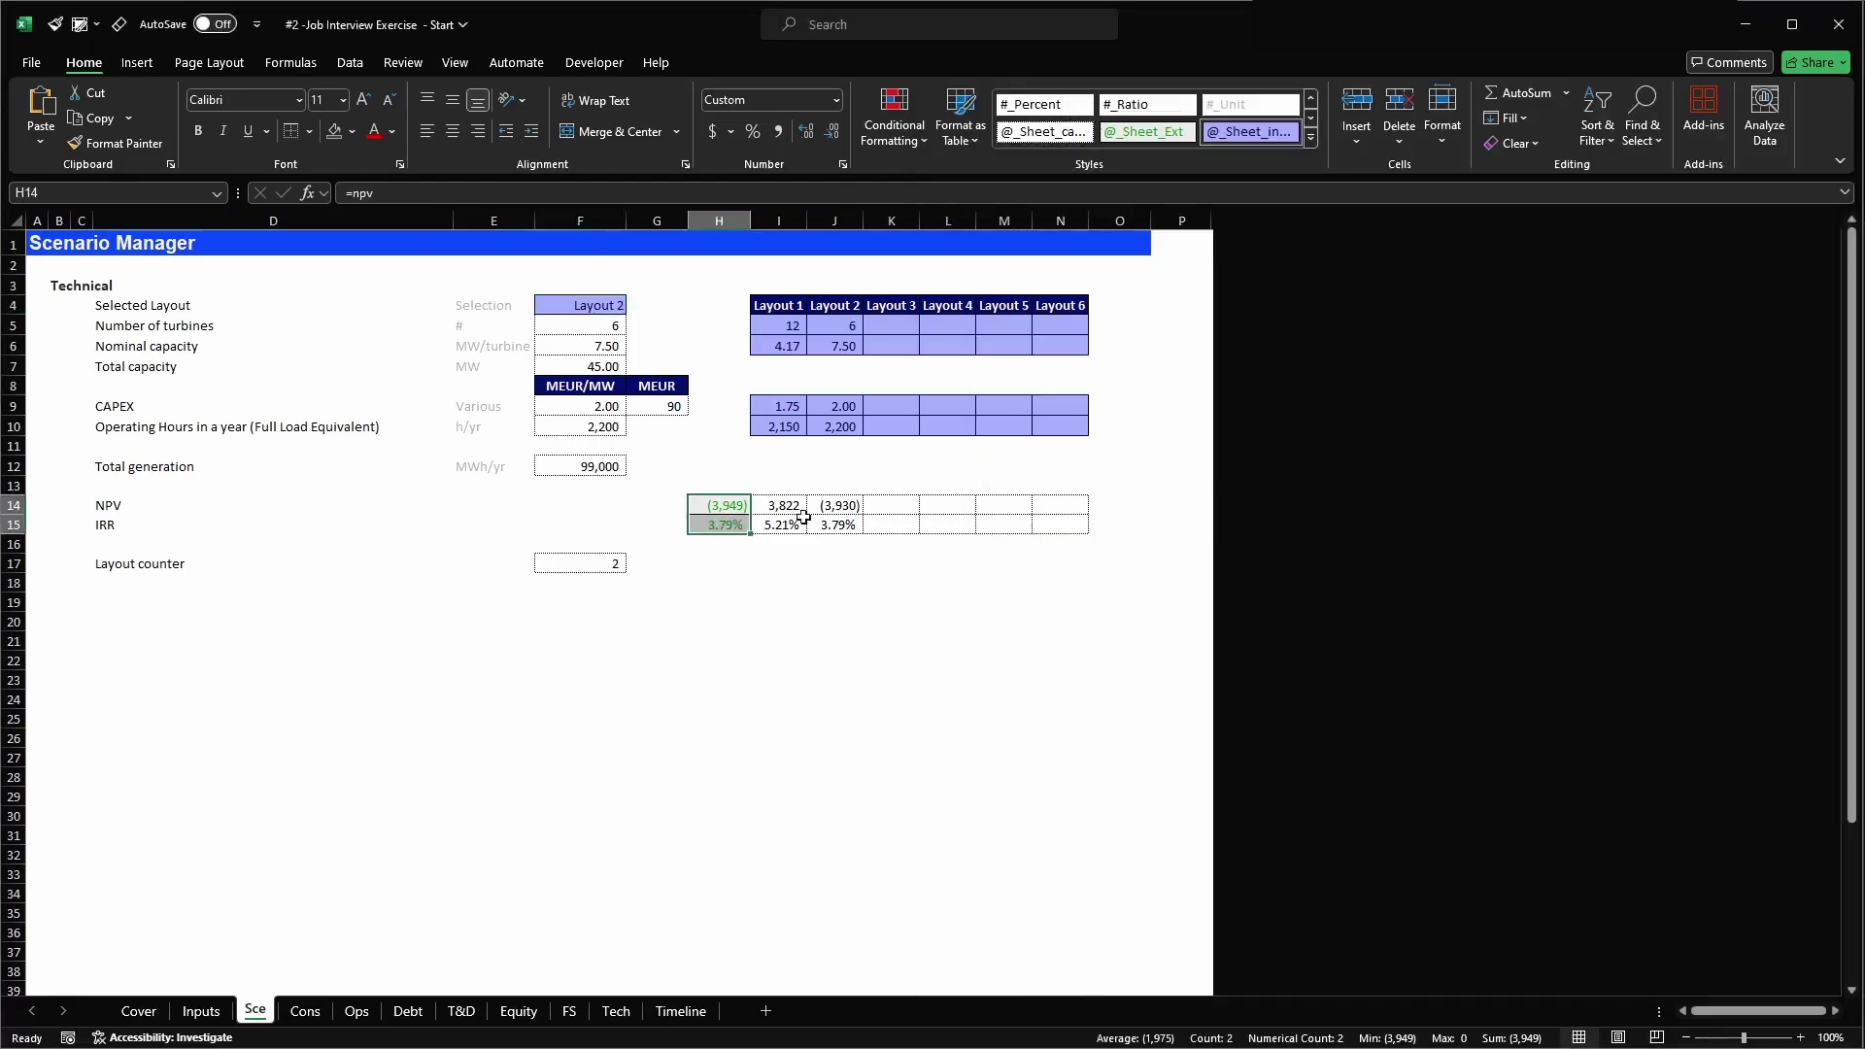
pyautogui.moveTo(827, 506); pyautogui.dragTo(833, 522)
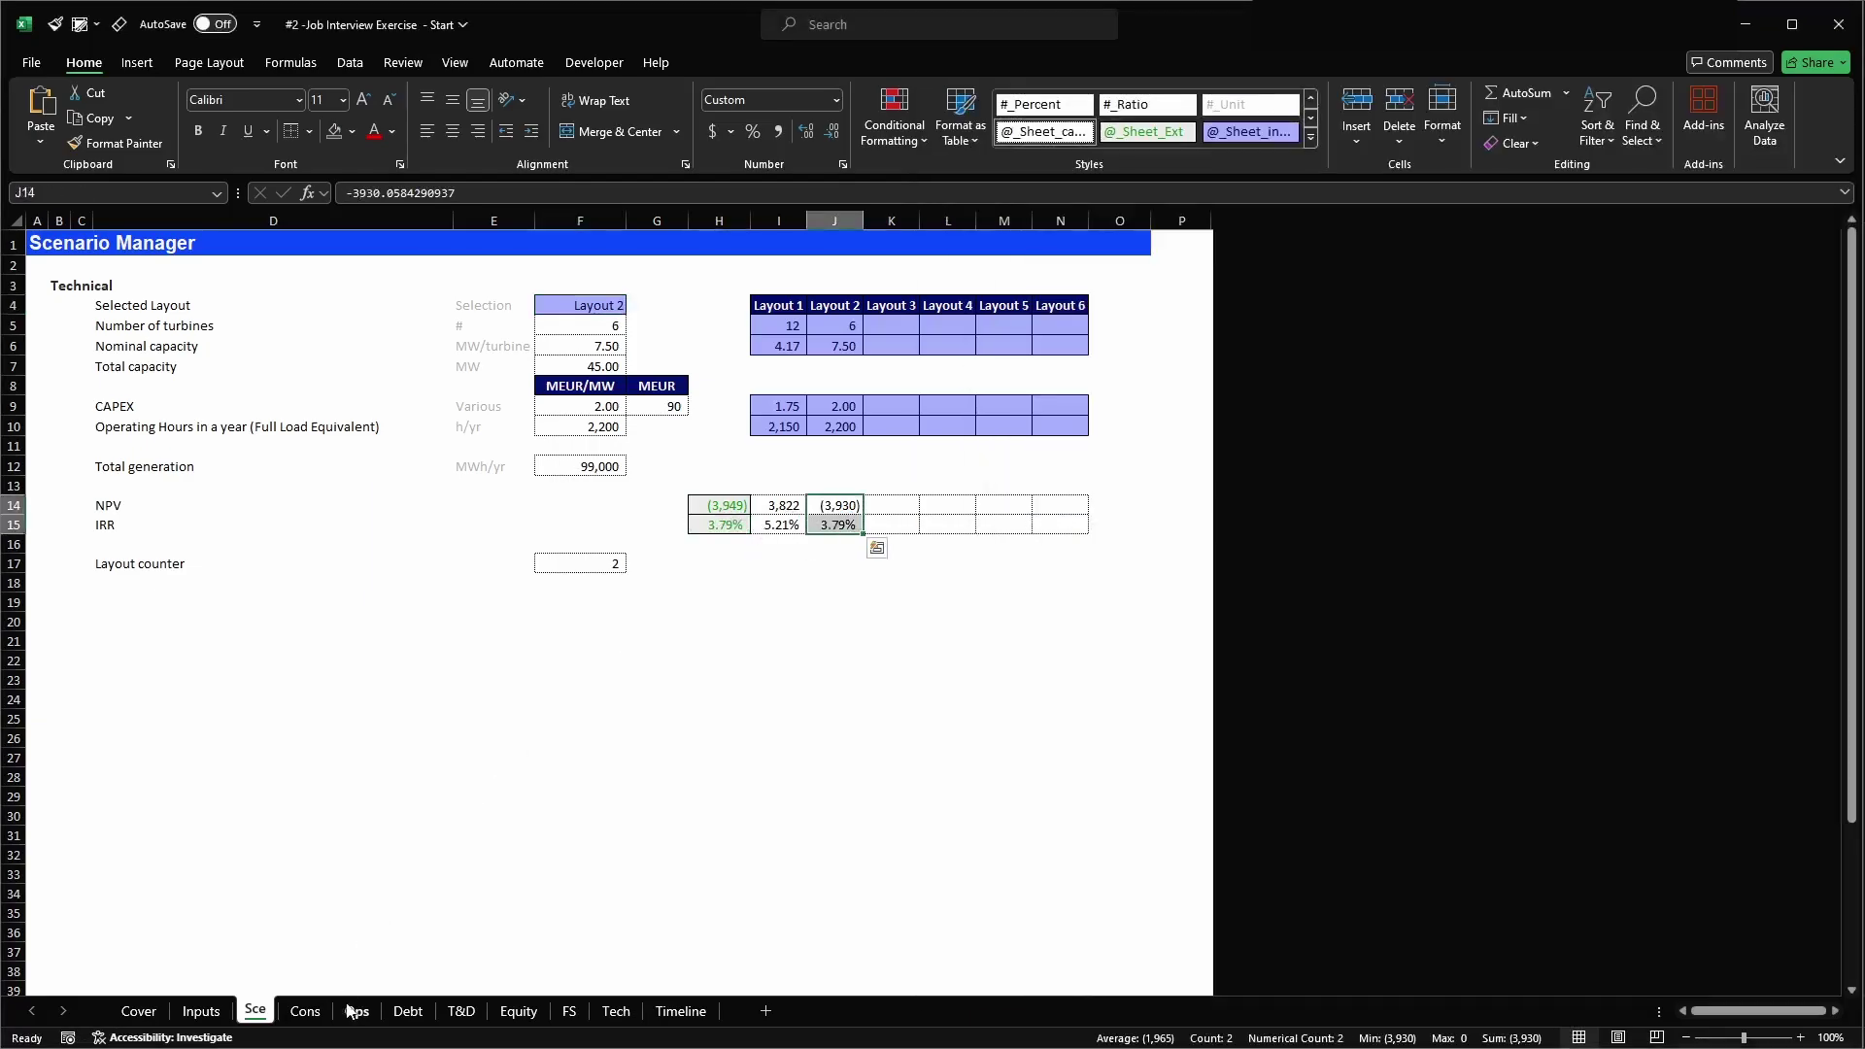
pyautogui.click(307, 1013)
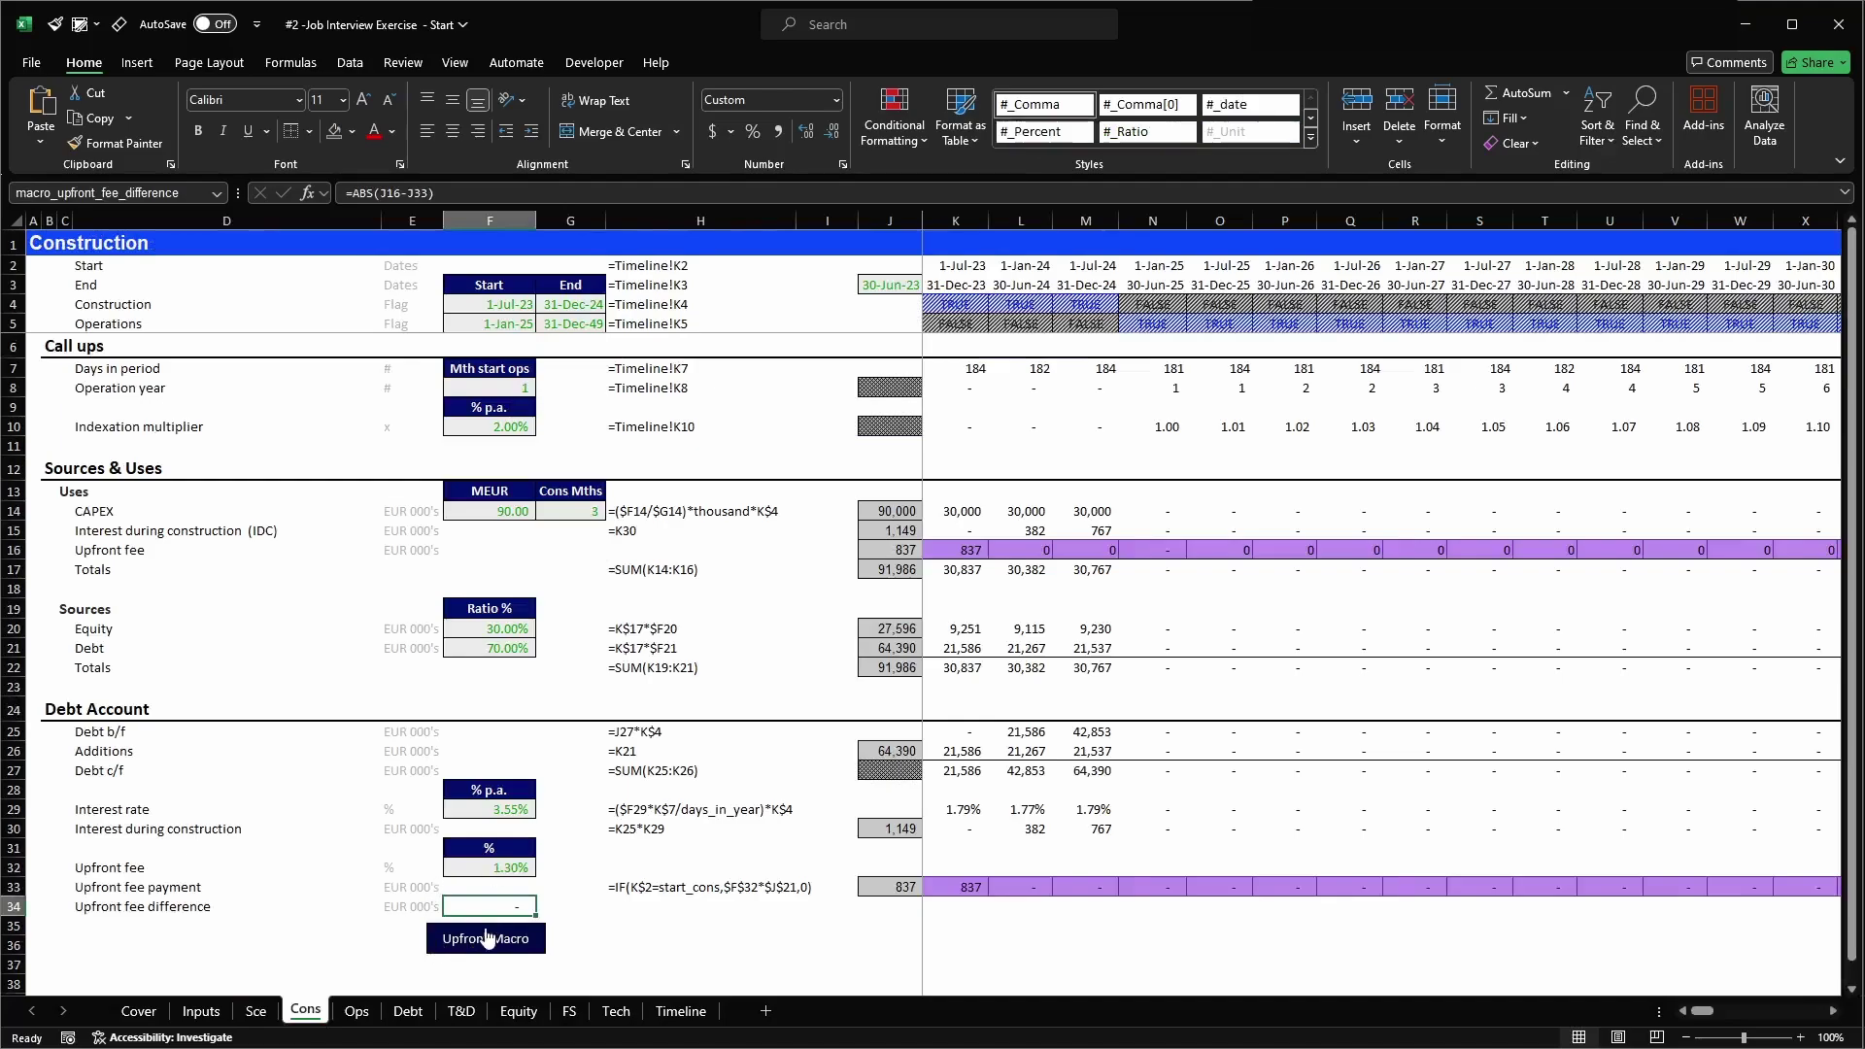
pyautogui.click(256, 1011)
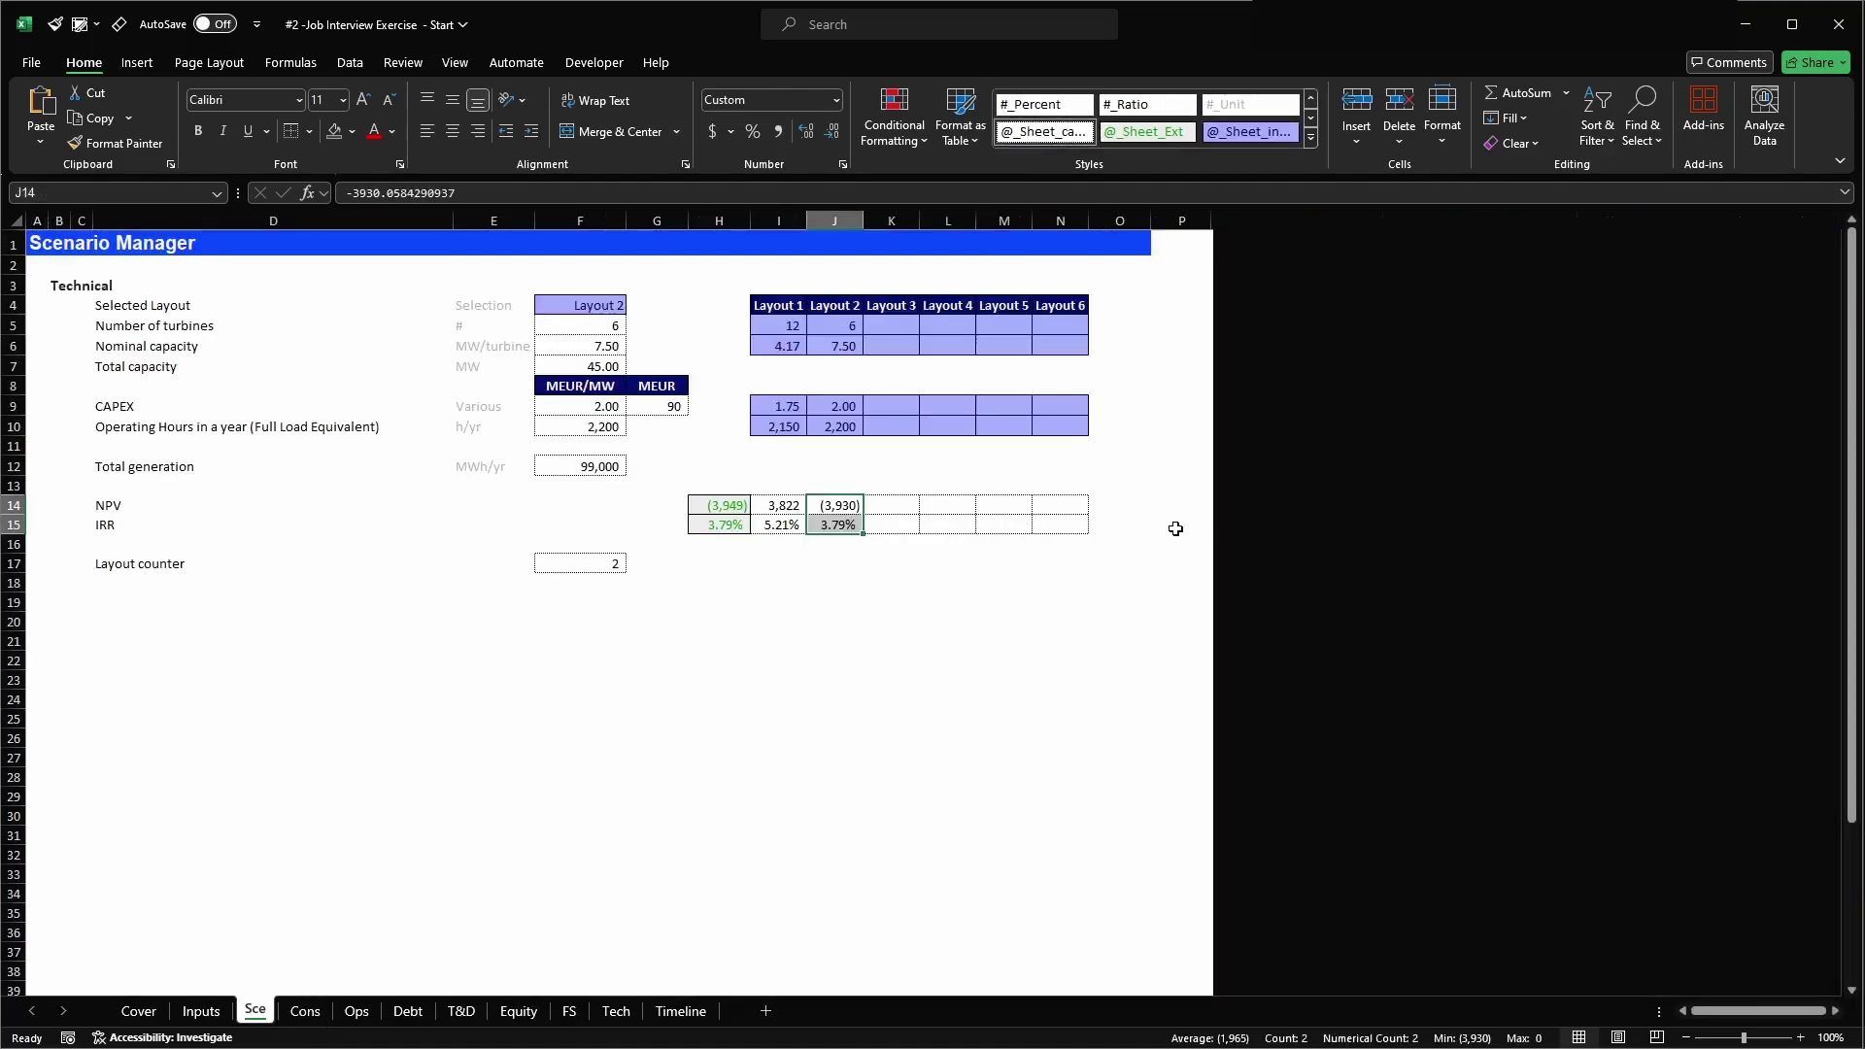
# - Step through the rest of the Scenario macro to record the Layout 2 results and reset the selection to Layout 1
pyautogui.hotkey('alt', 'Tab')
pyautogui.press('F8')
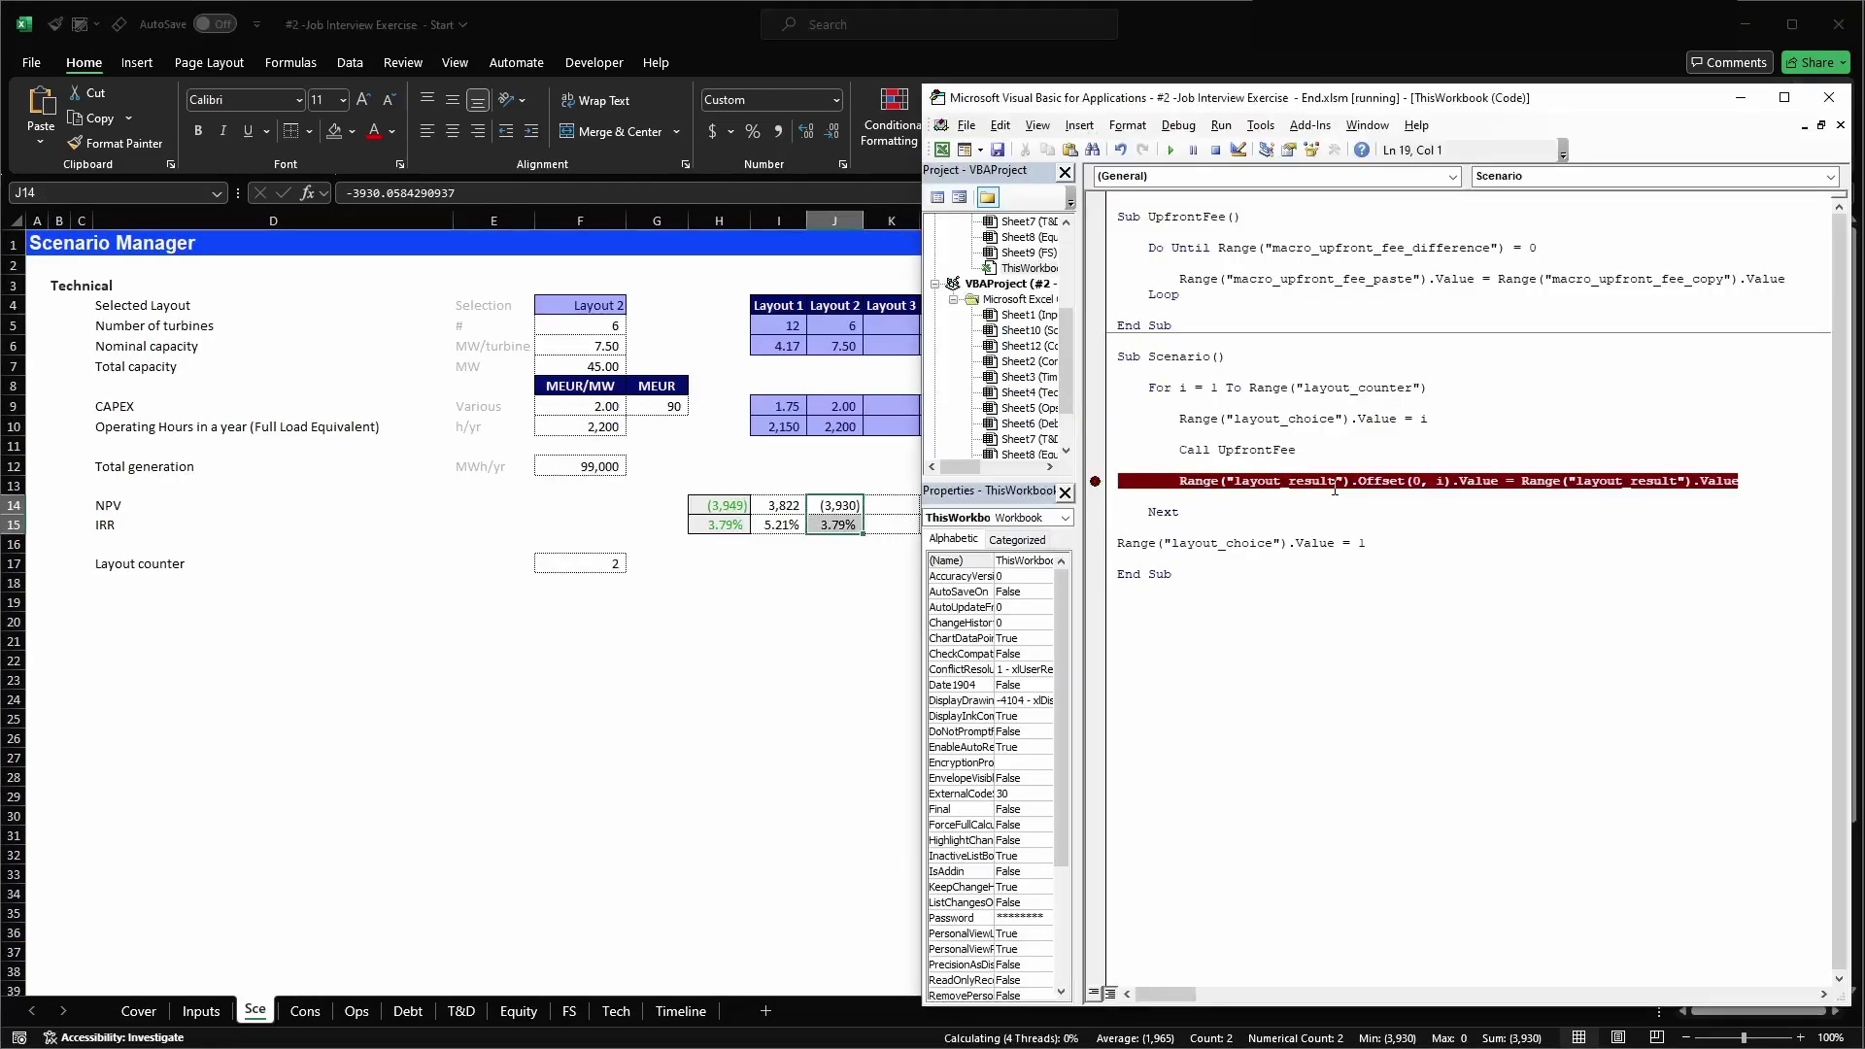
pyautogui.press('F8')
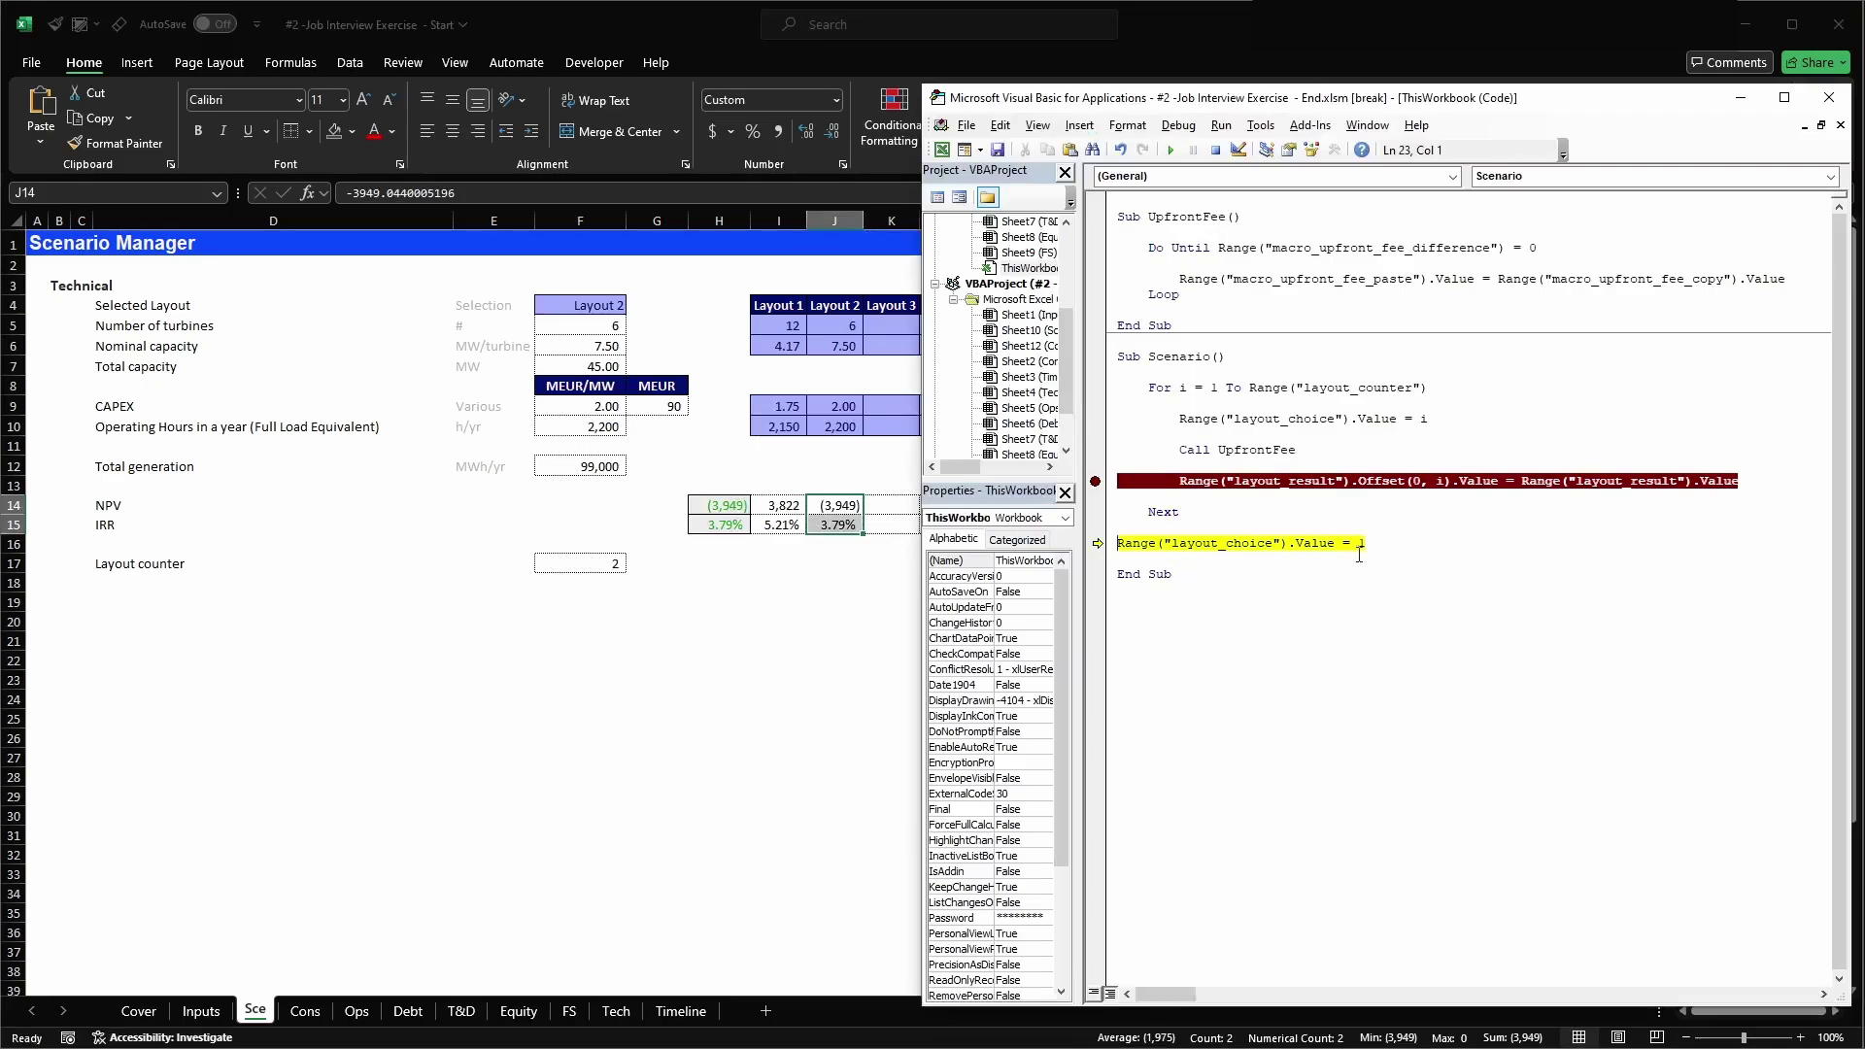
pyautogui.press('F8')
pyautogui.press('F8')
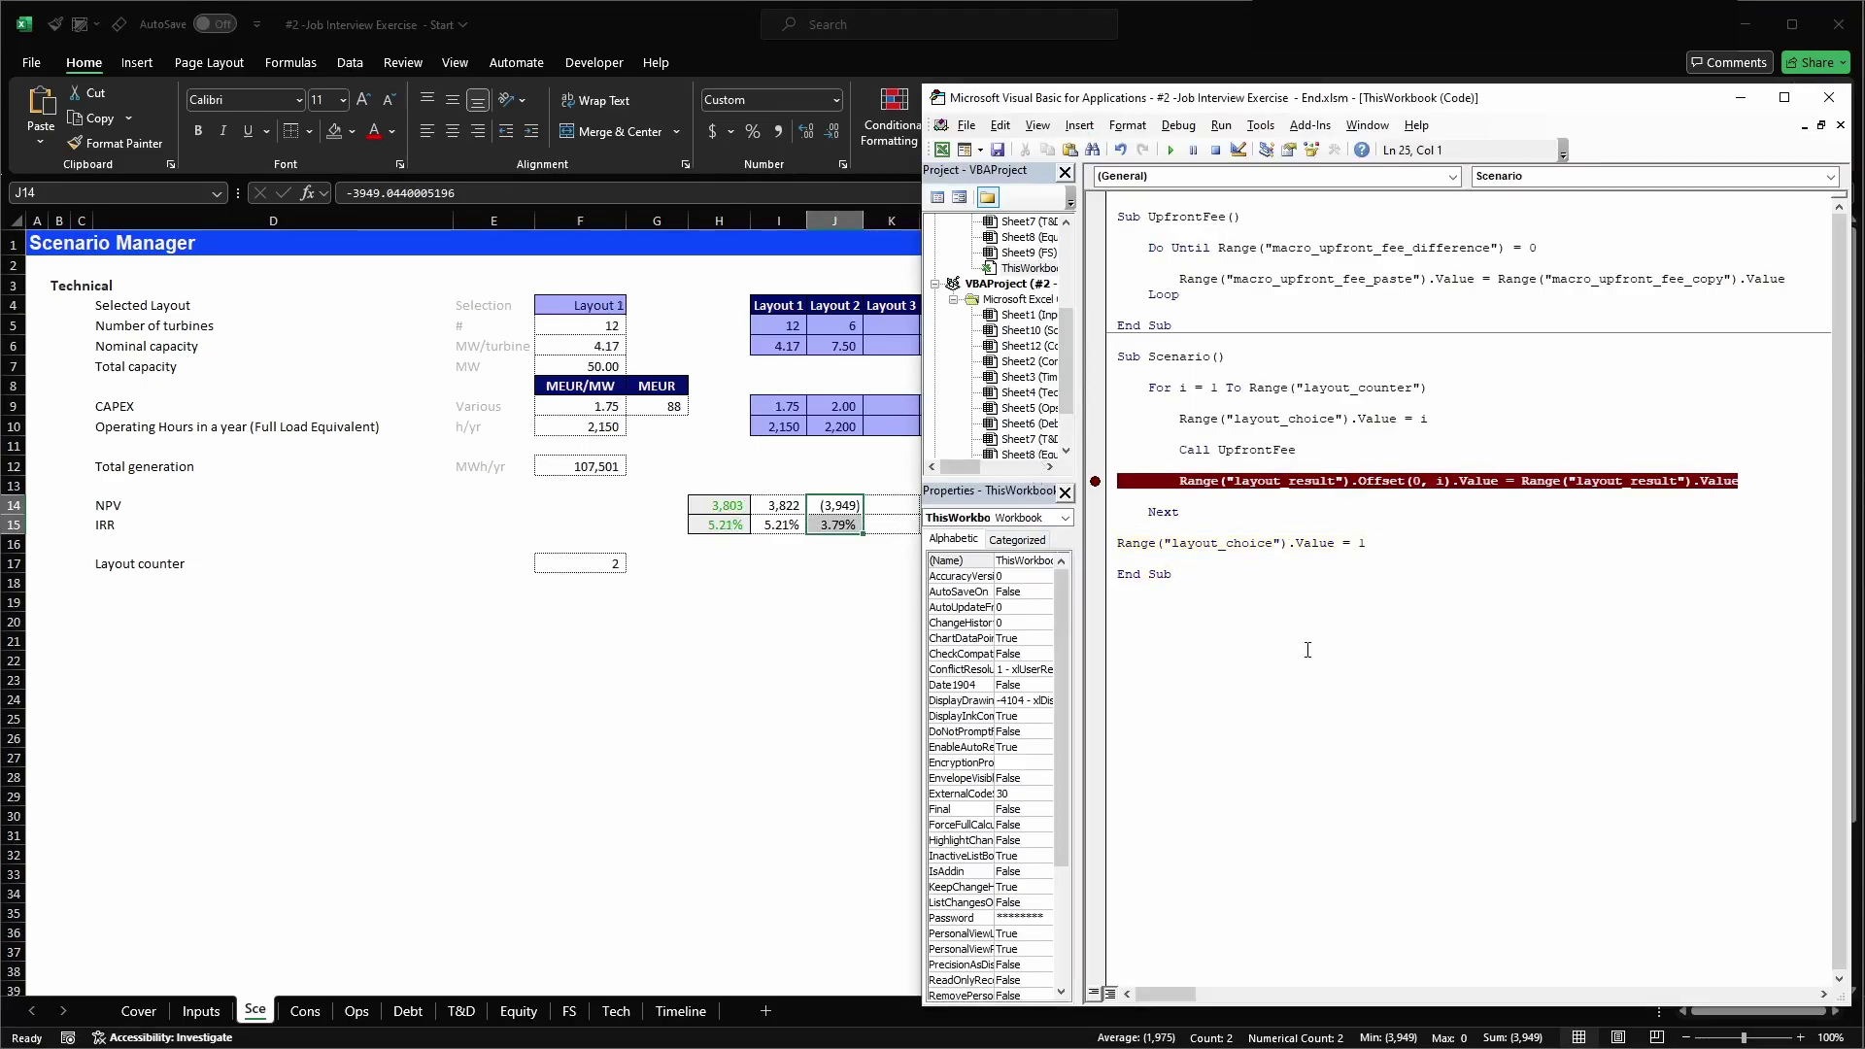
# - Remove the breakpoint from the layout_result line and make room for a new line above the For loop in the Scenario macro
pyautogui.click(1096, 481)
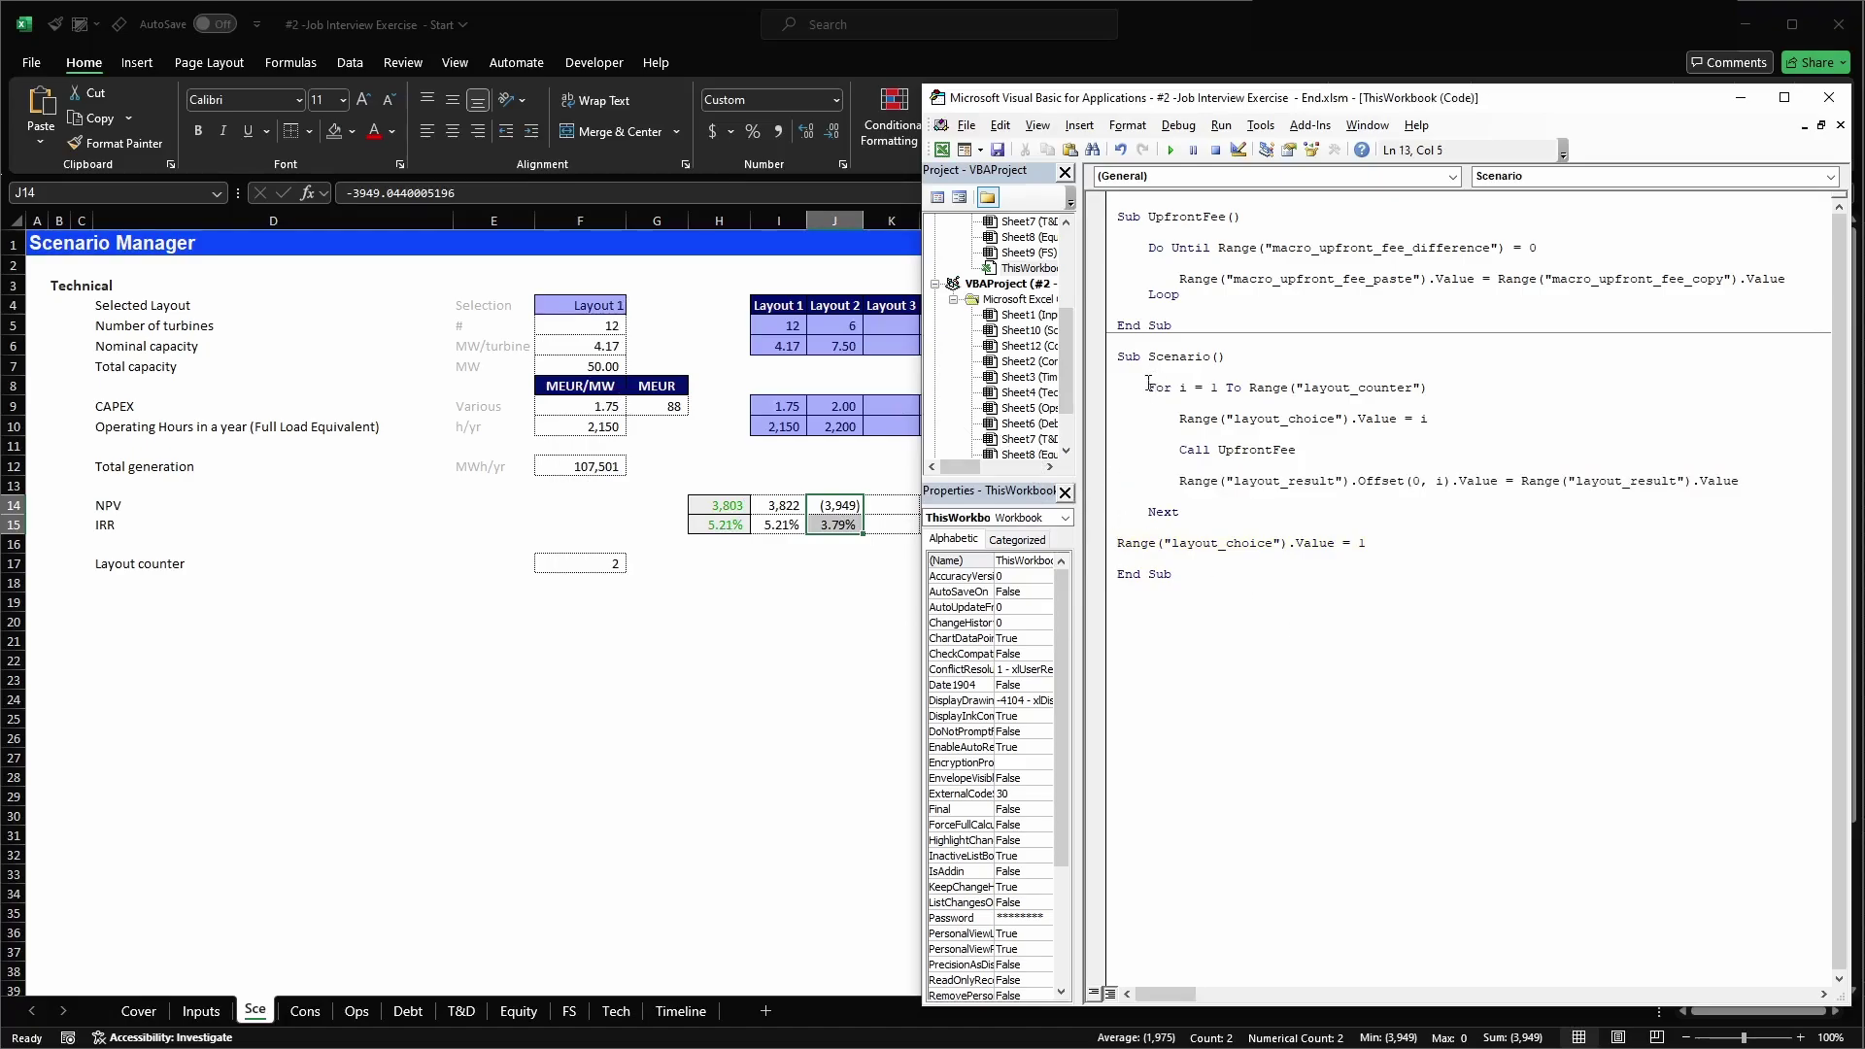
pyautogui.press('Return')
pyautogui.press('Return')
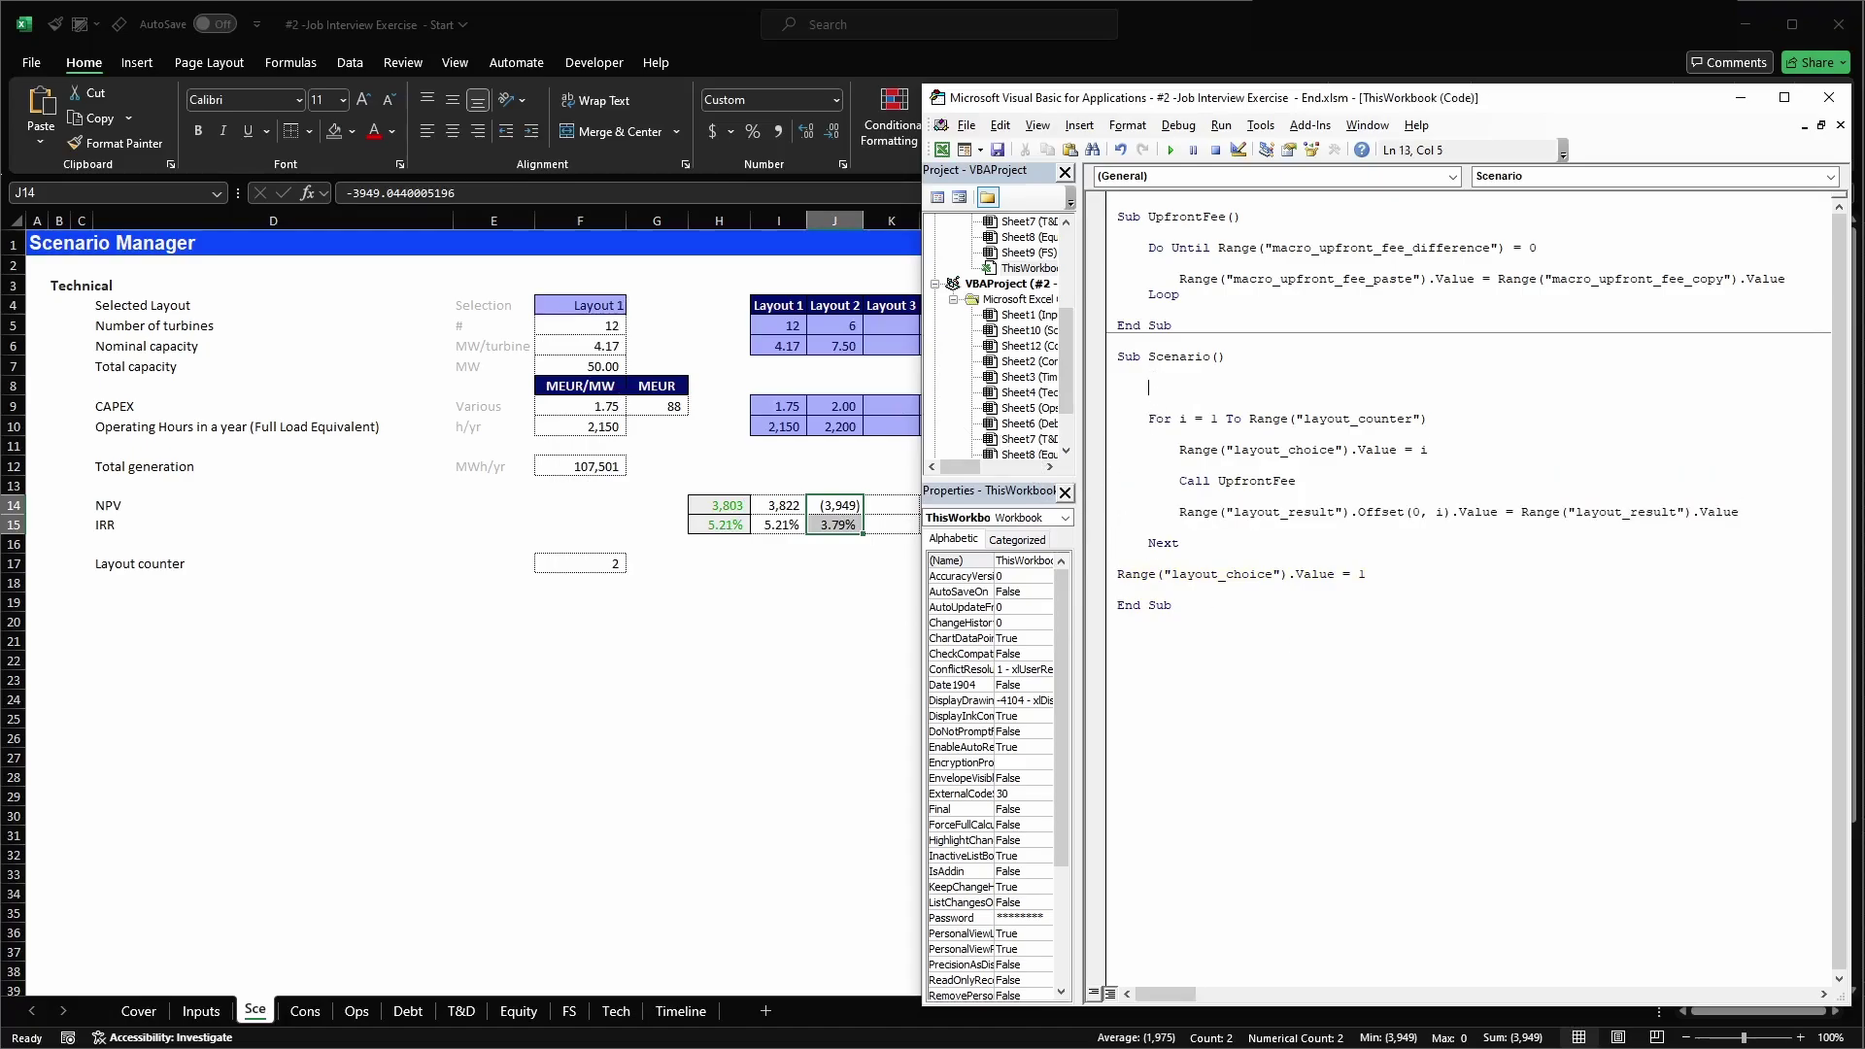
# - Name the NPV and IRR results range I14:N15 scenario_result_table and copy that name
pyautogui.click(865, 547)
pyautogui.moveTo(779, 505); pyautogui.dragTo(1071, 534)
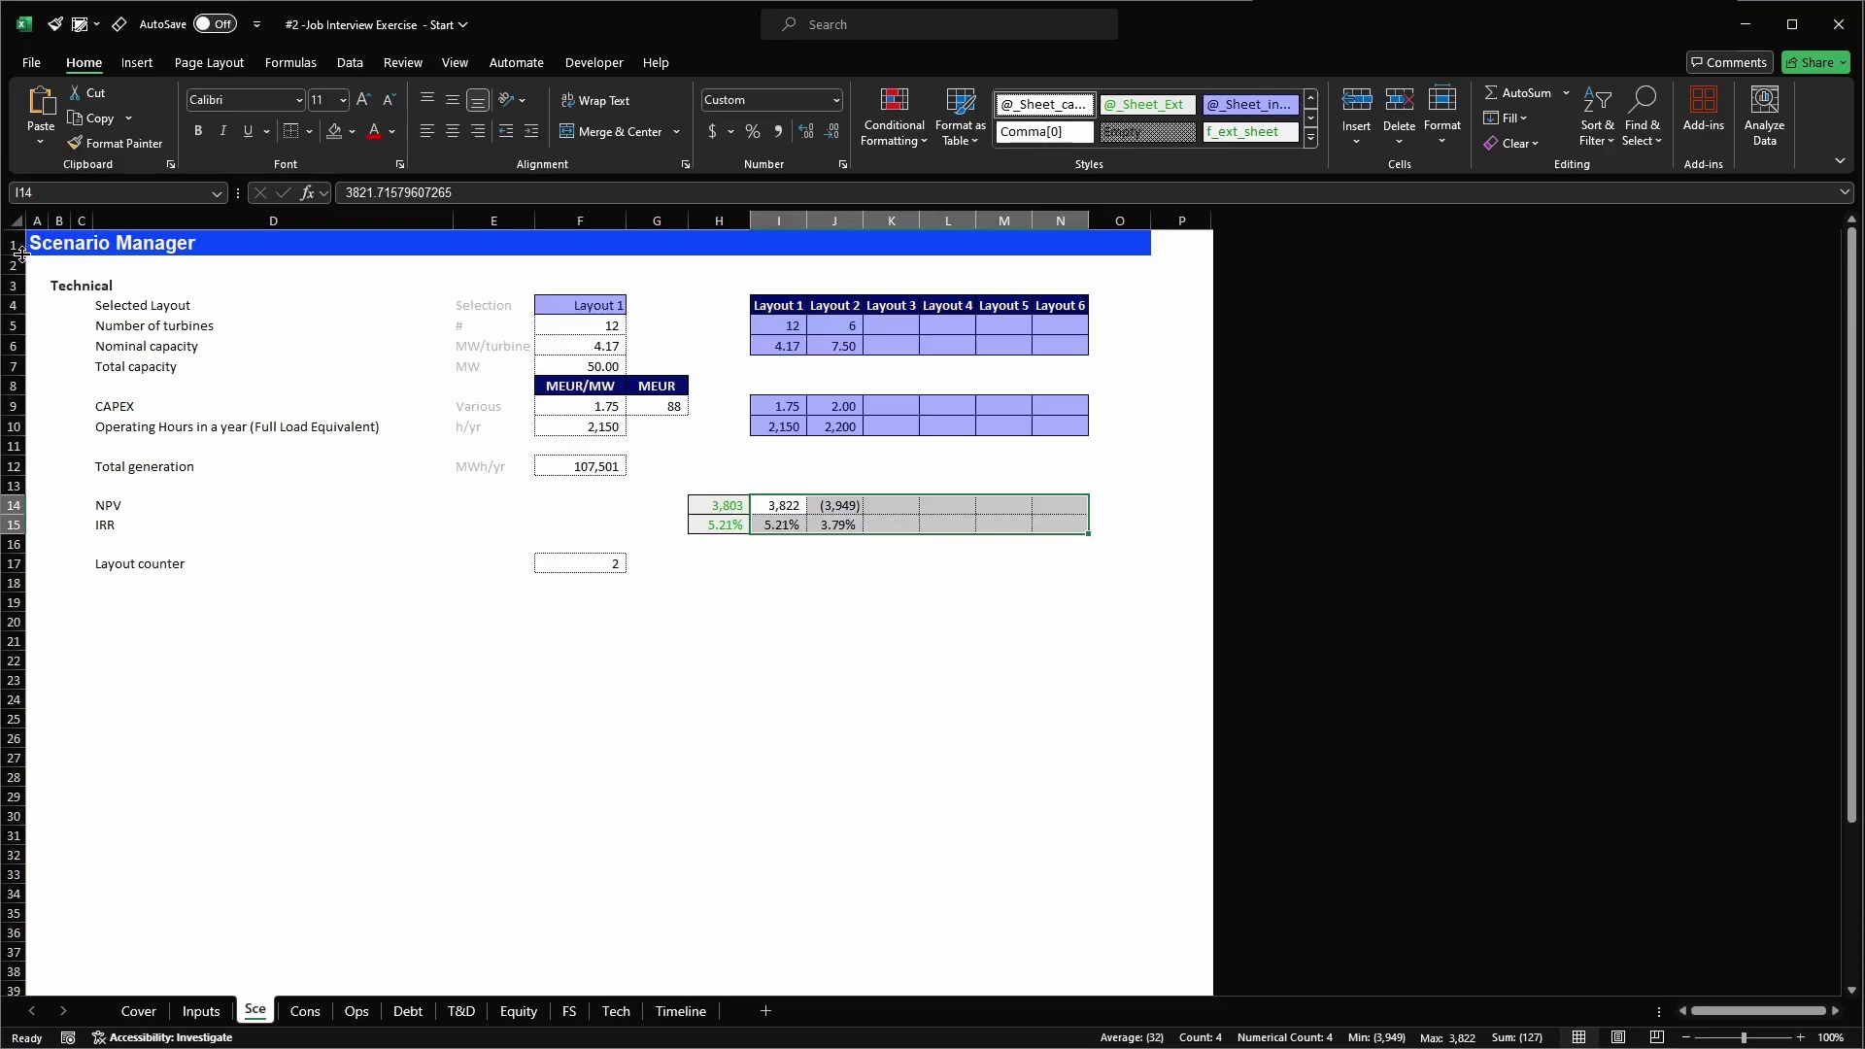
pyautogui.click(89, 195)
pyautogui.write('scenario+')
pyautogui.press('BackSpace')
pyautogui.write('_result_table')
pyautogui.press('Return')
pyautogui.hotkey('ctrl', 'c')
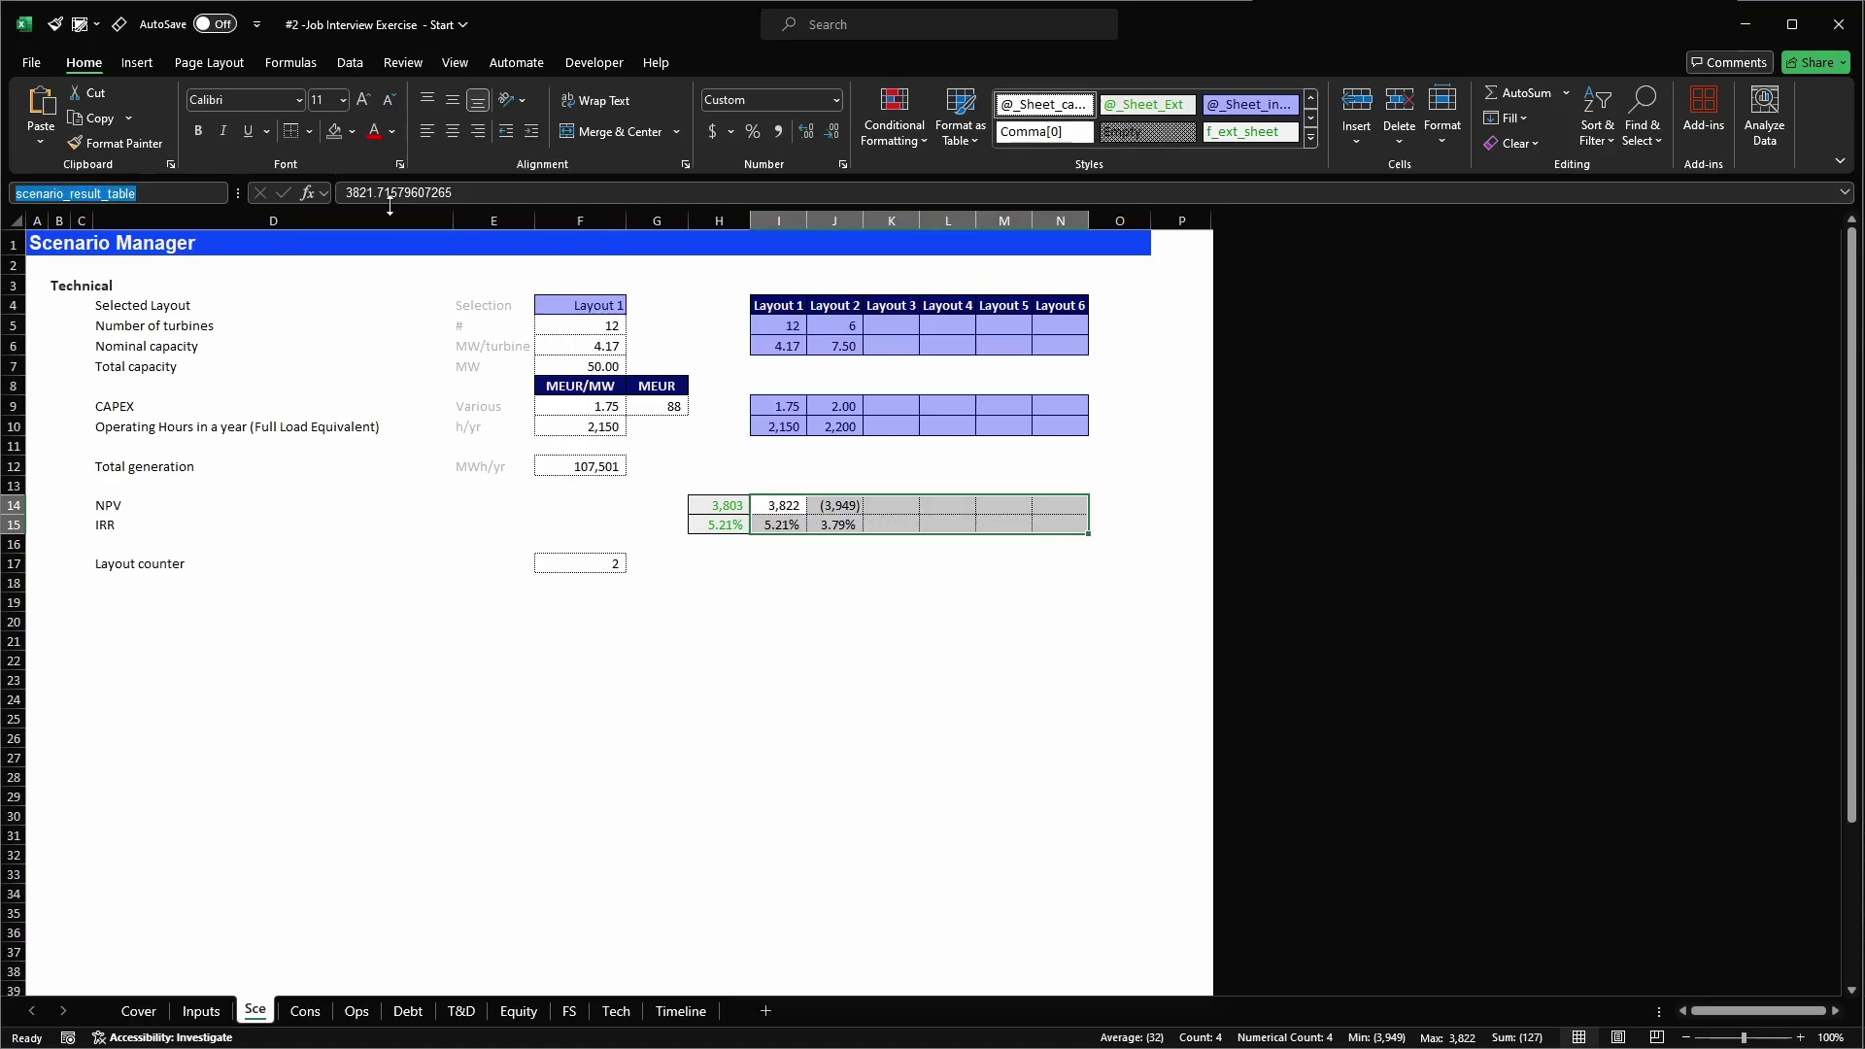
# - Add the line Range("scenario_result_table").ClearContents above the For loop in the Scenario macro
pyautogui.hotkey('alt', 'F11')
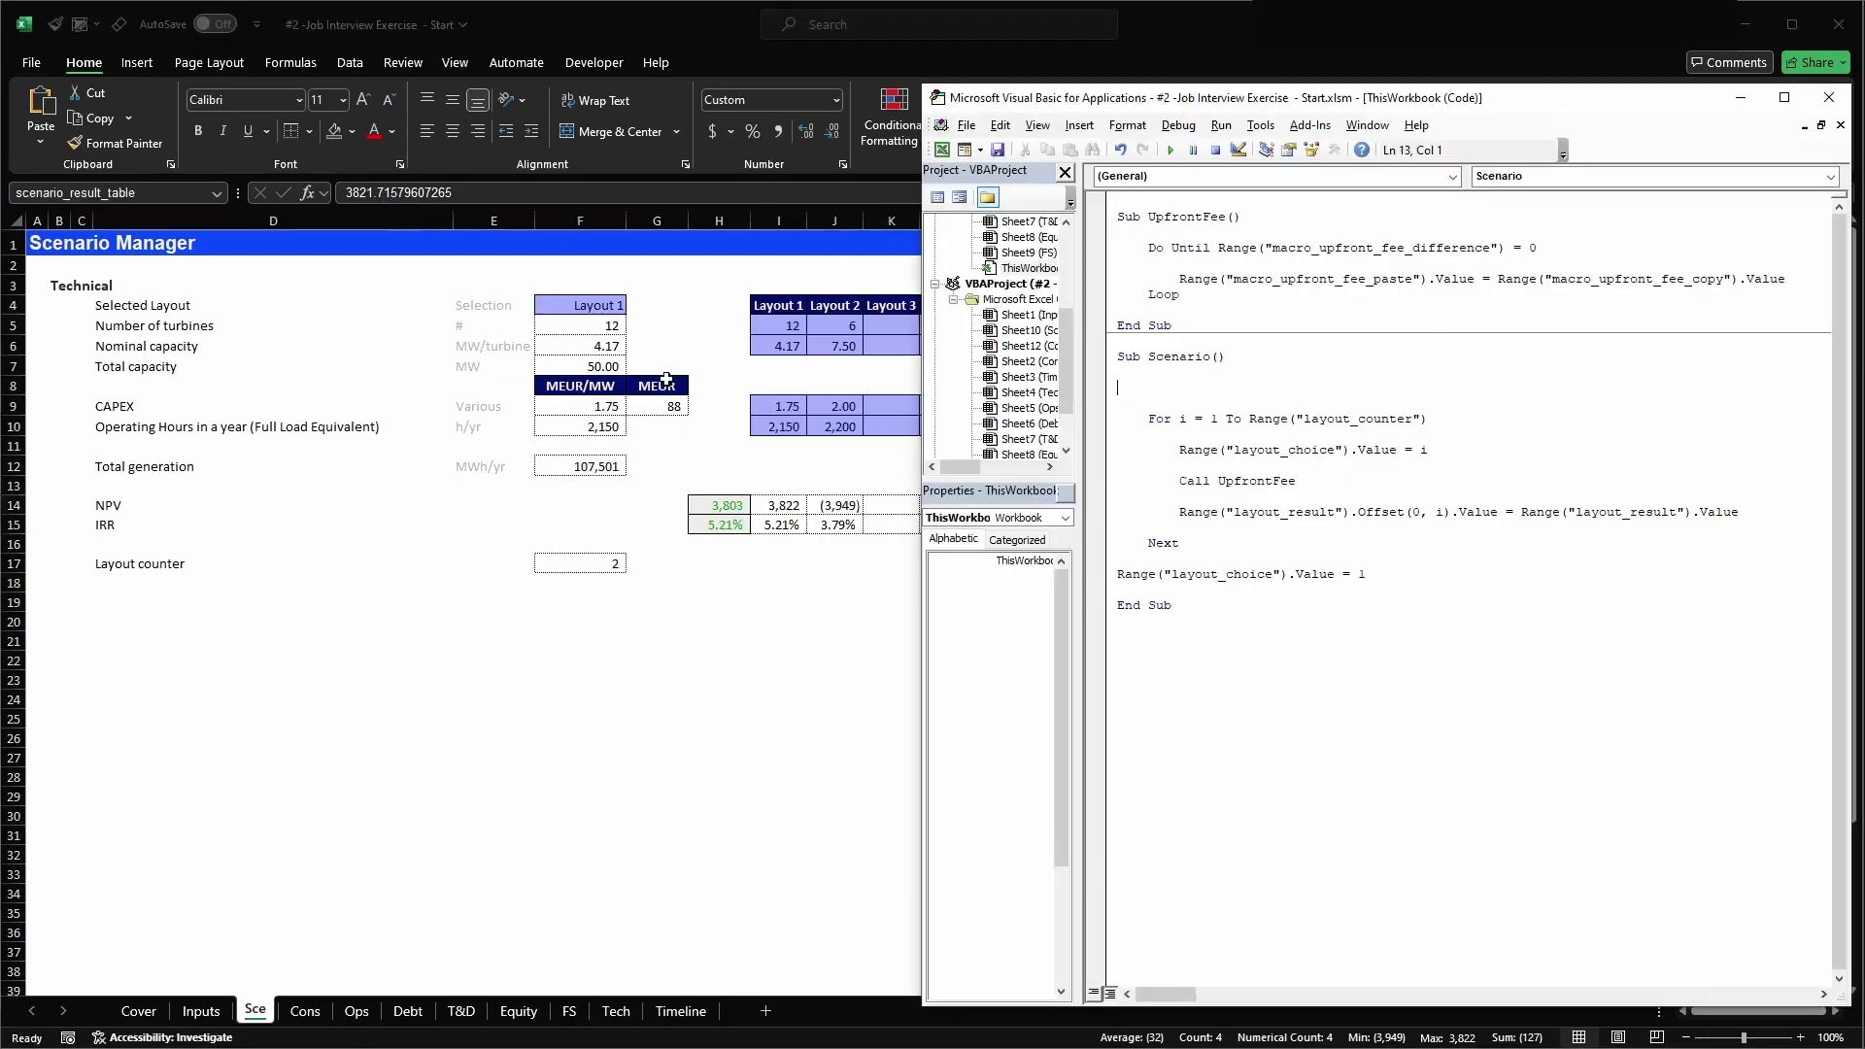
pyautogui.write('RA')
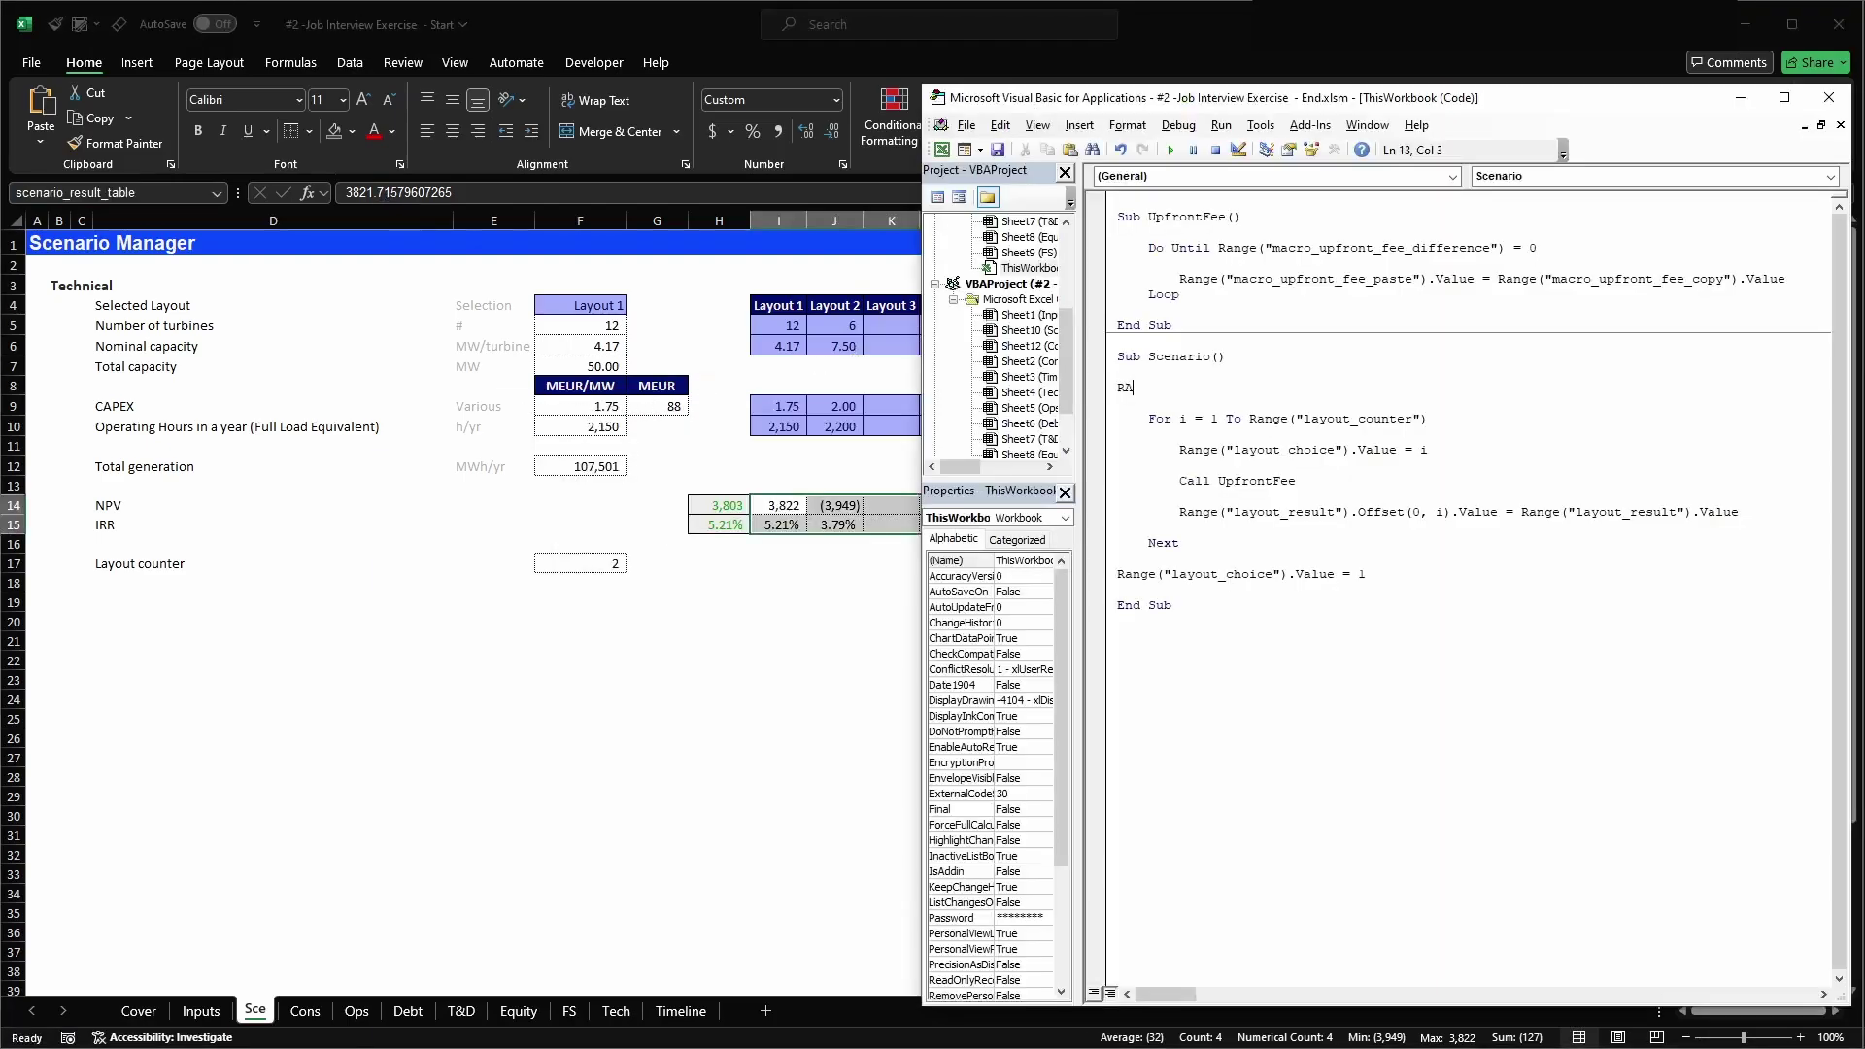
pyautogui.press('BackSpace')
pyautogui.write('ange(')
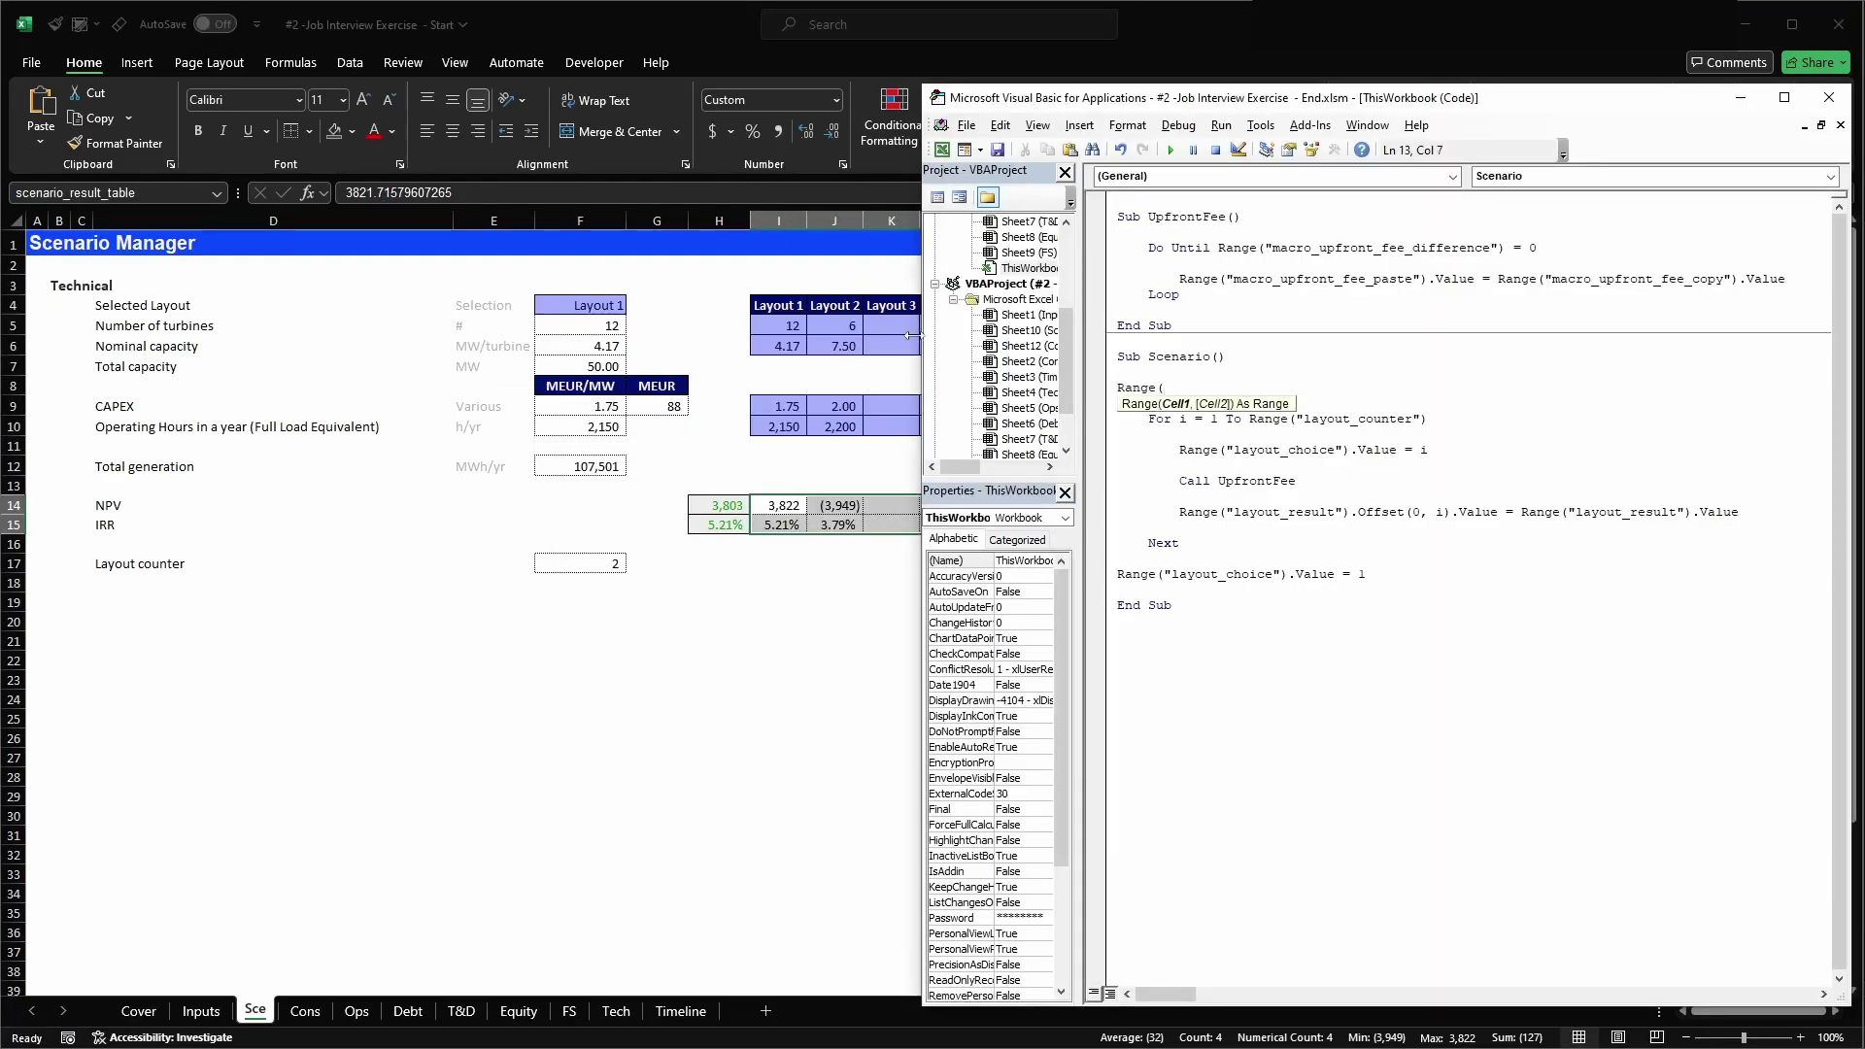
pyautogui.write(')')
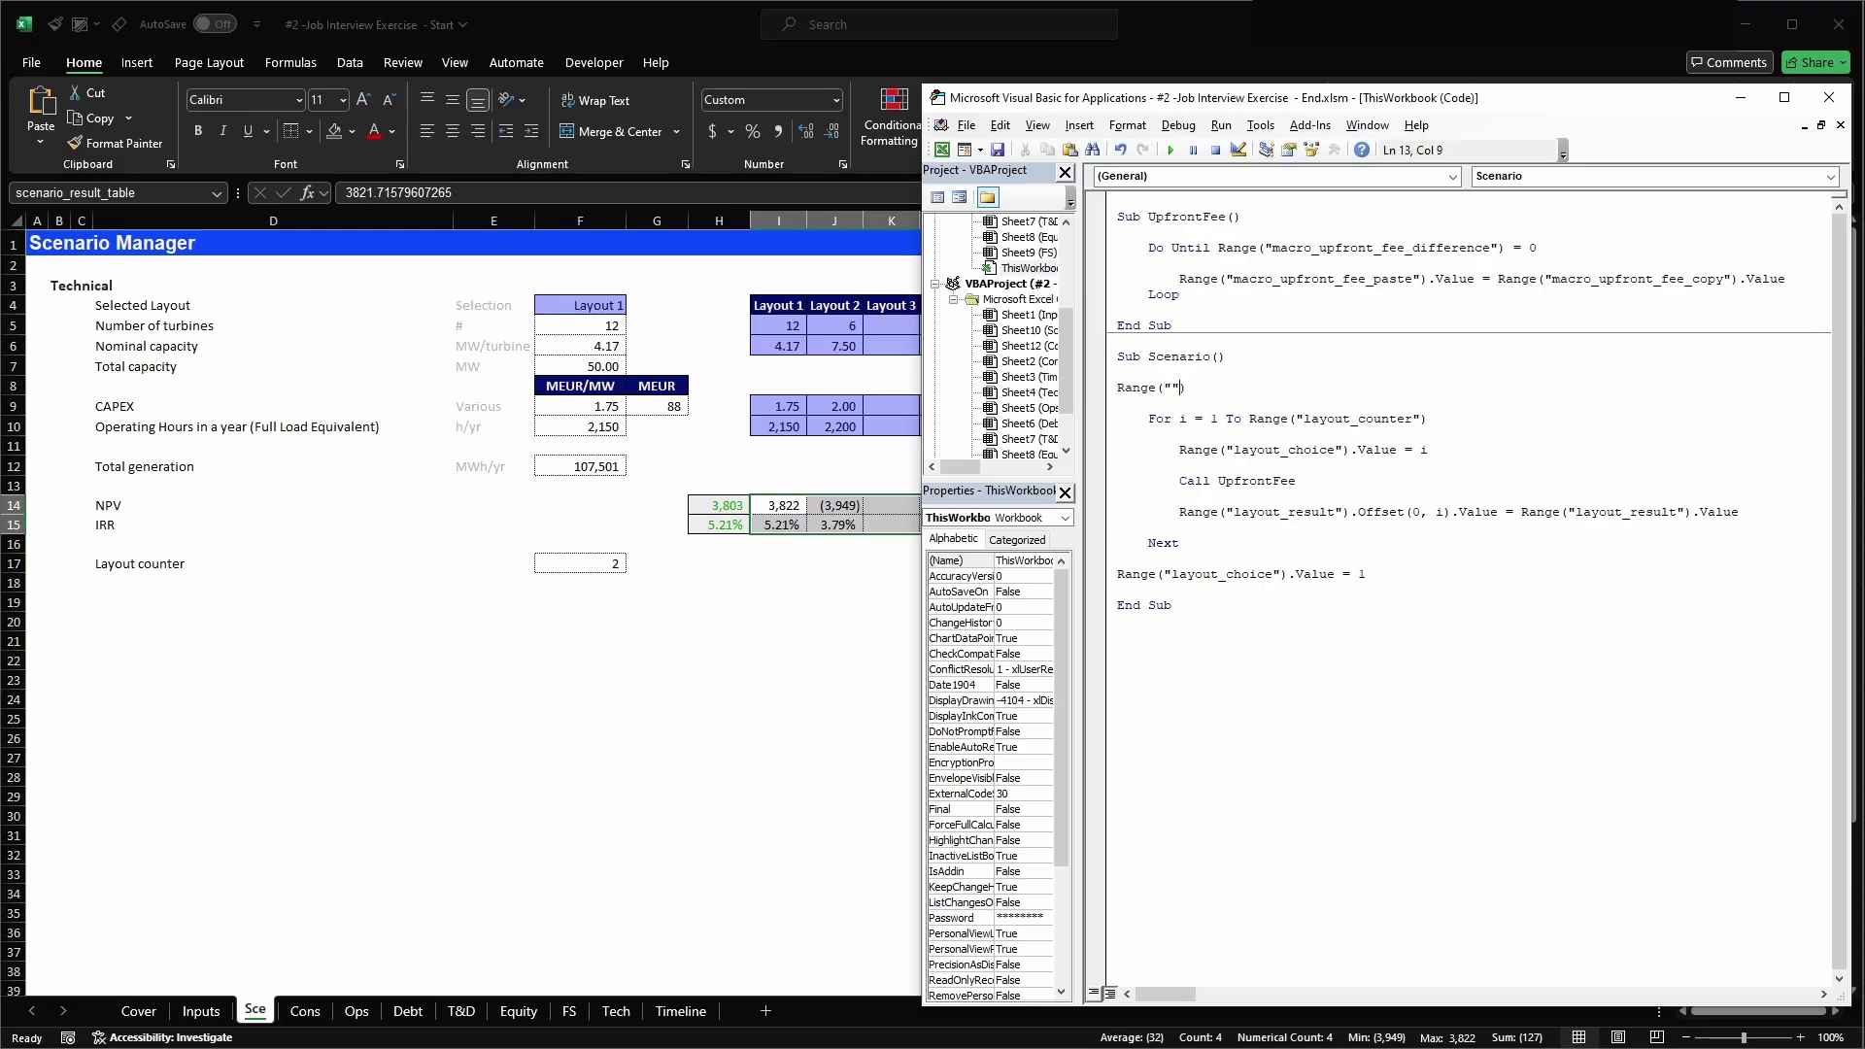
pyautogui.hotkey('ctrl', 'v')
pyautogui.write('.')
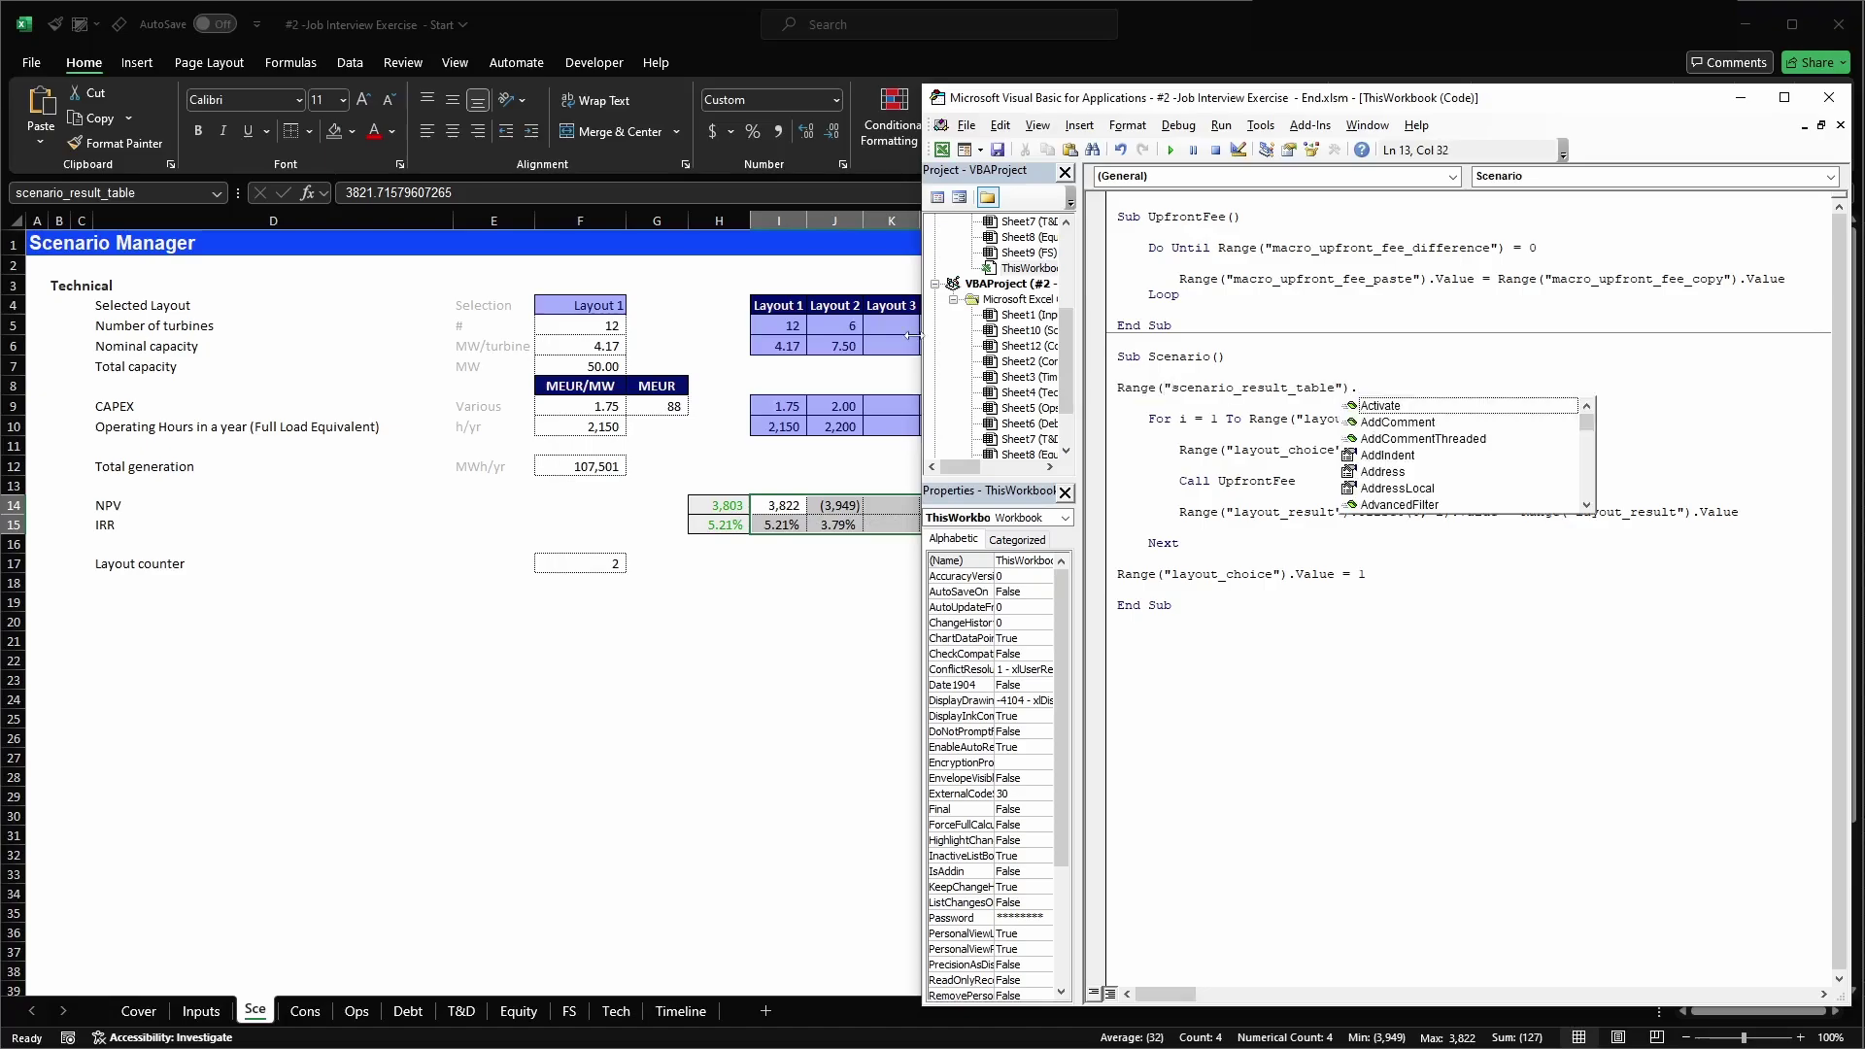
pyautogui.write('Cle')
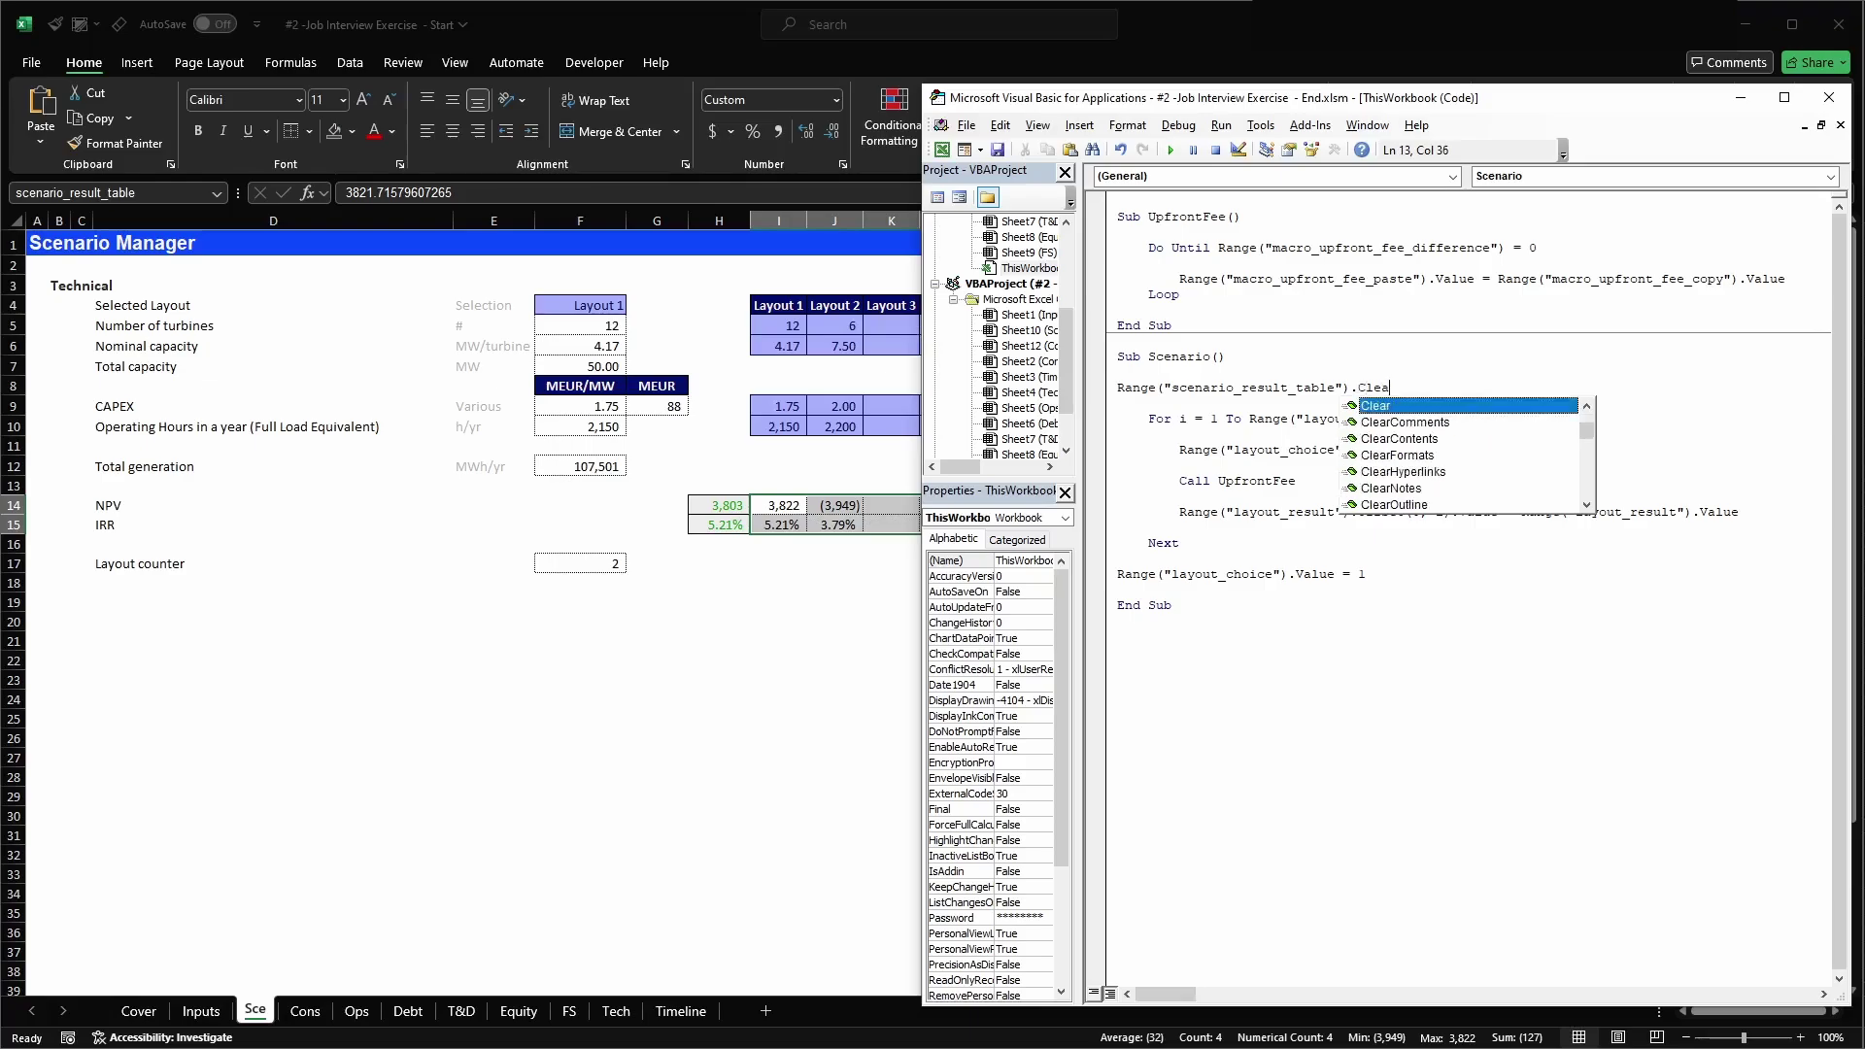
pyautogui.write('a')
pyautogui.press('Down')
pyautogui.press('Down')
pyautogui.press('Tab')
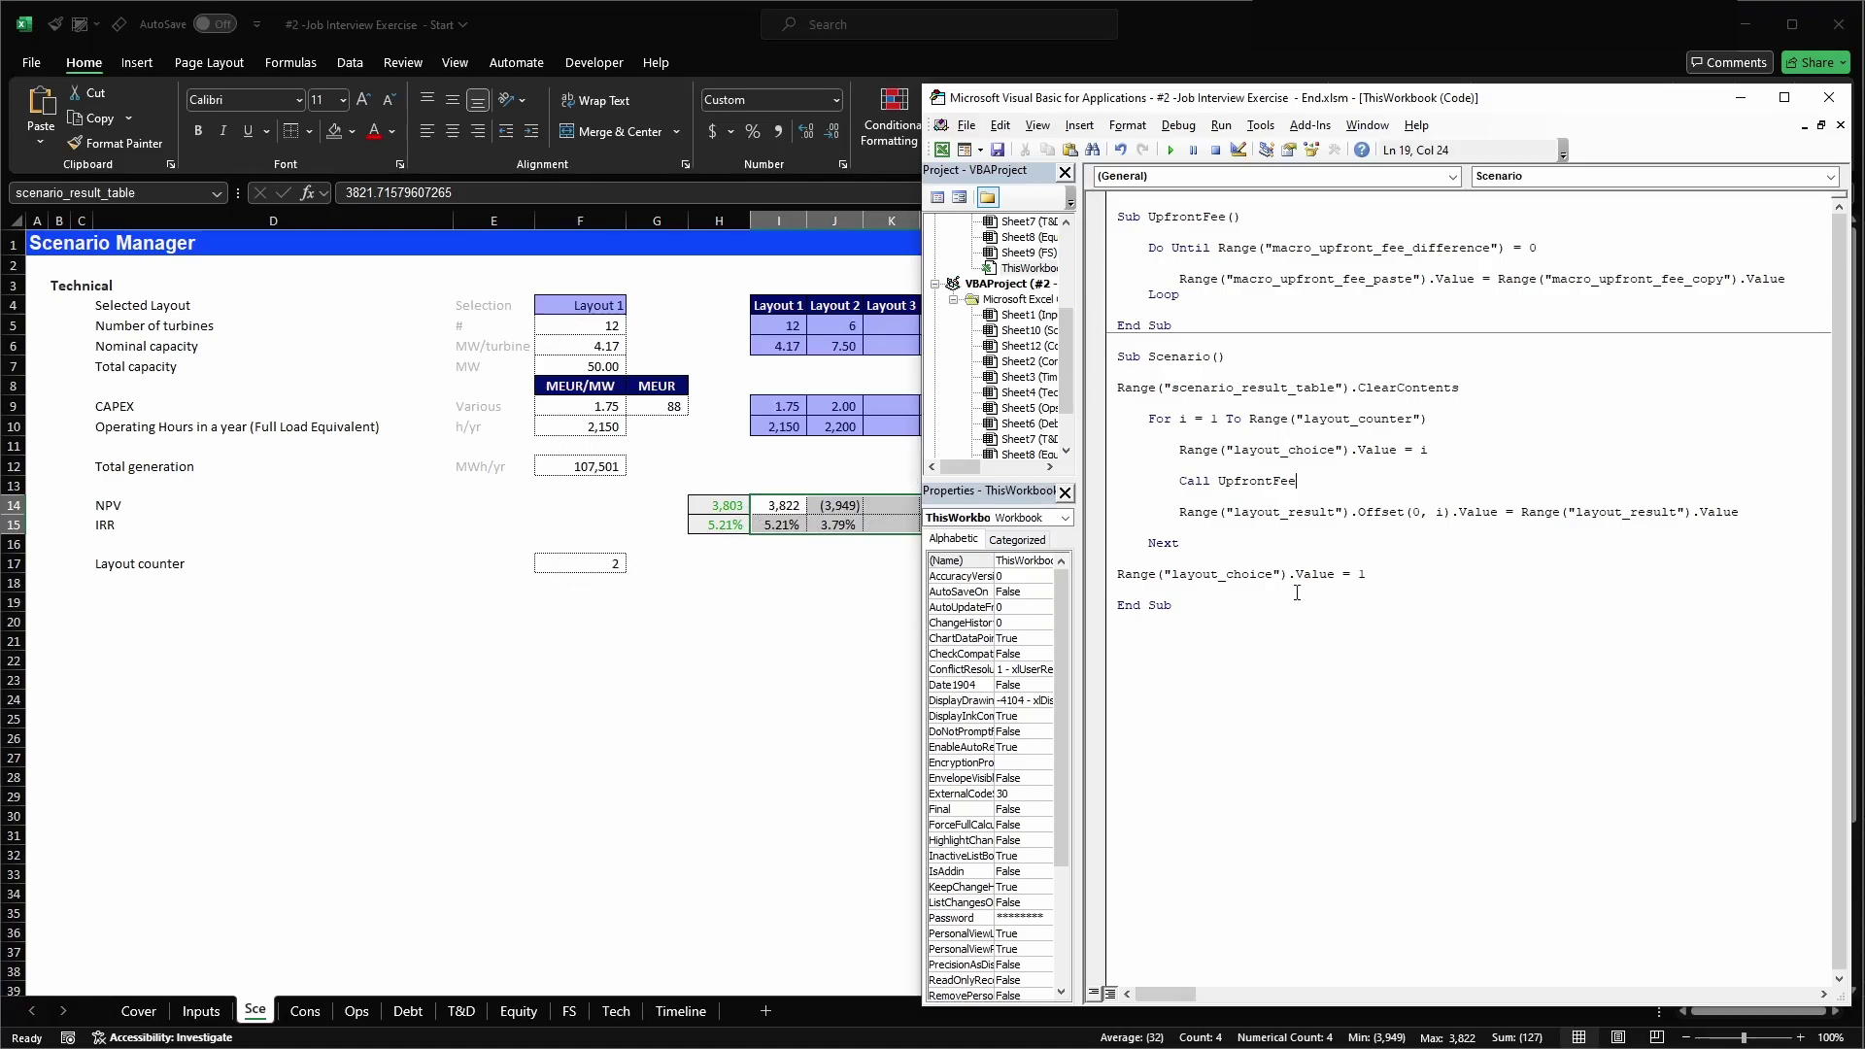
# - Add a Call UpfrontFee line after the line that resets layout_choice to 1 in the Scenario macro
pyautogui.moveTo(1307, 483); pyautogui.dragTo(1183, 479)
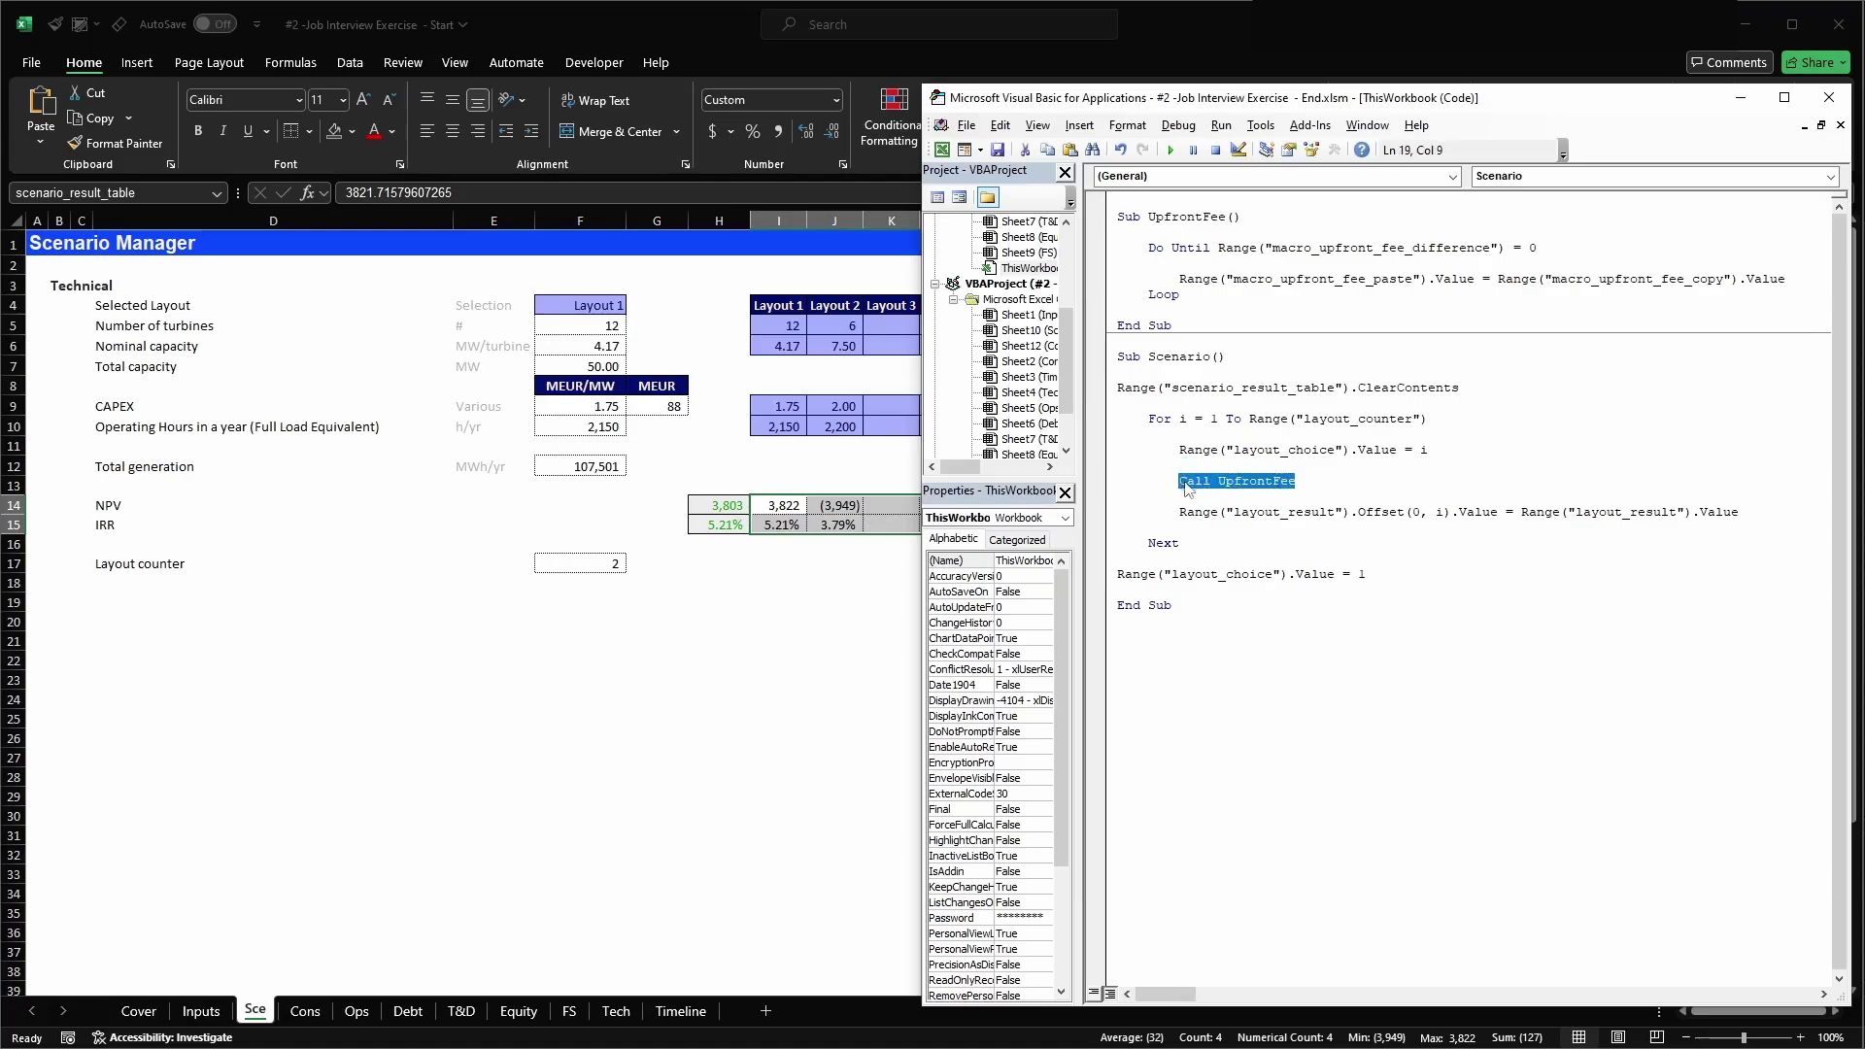
pyautogui.hotkey('ctrl', 'c')
pyautogui.click(1366, 574)
pyautogui.press('Return')
pyautogui.hotkey('ctrl', 'v')
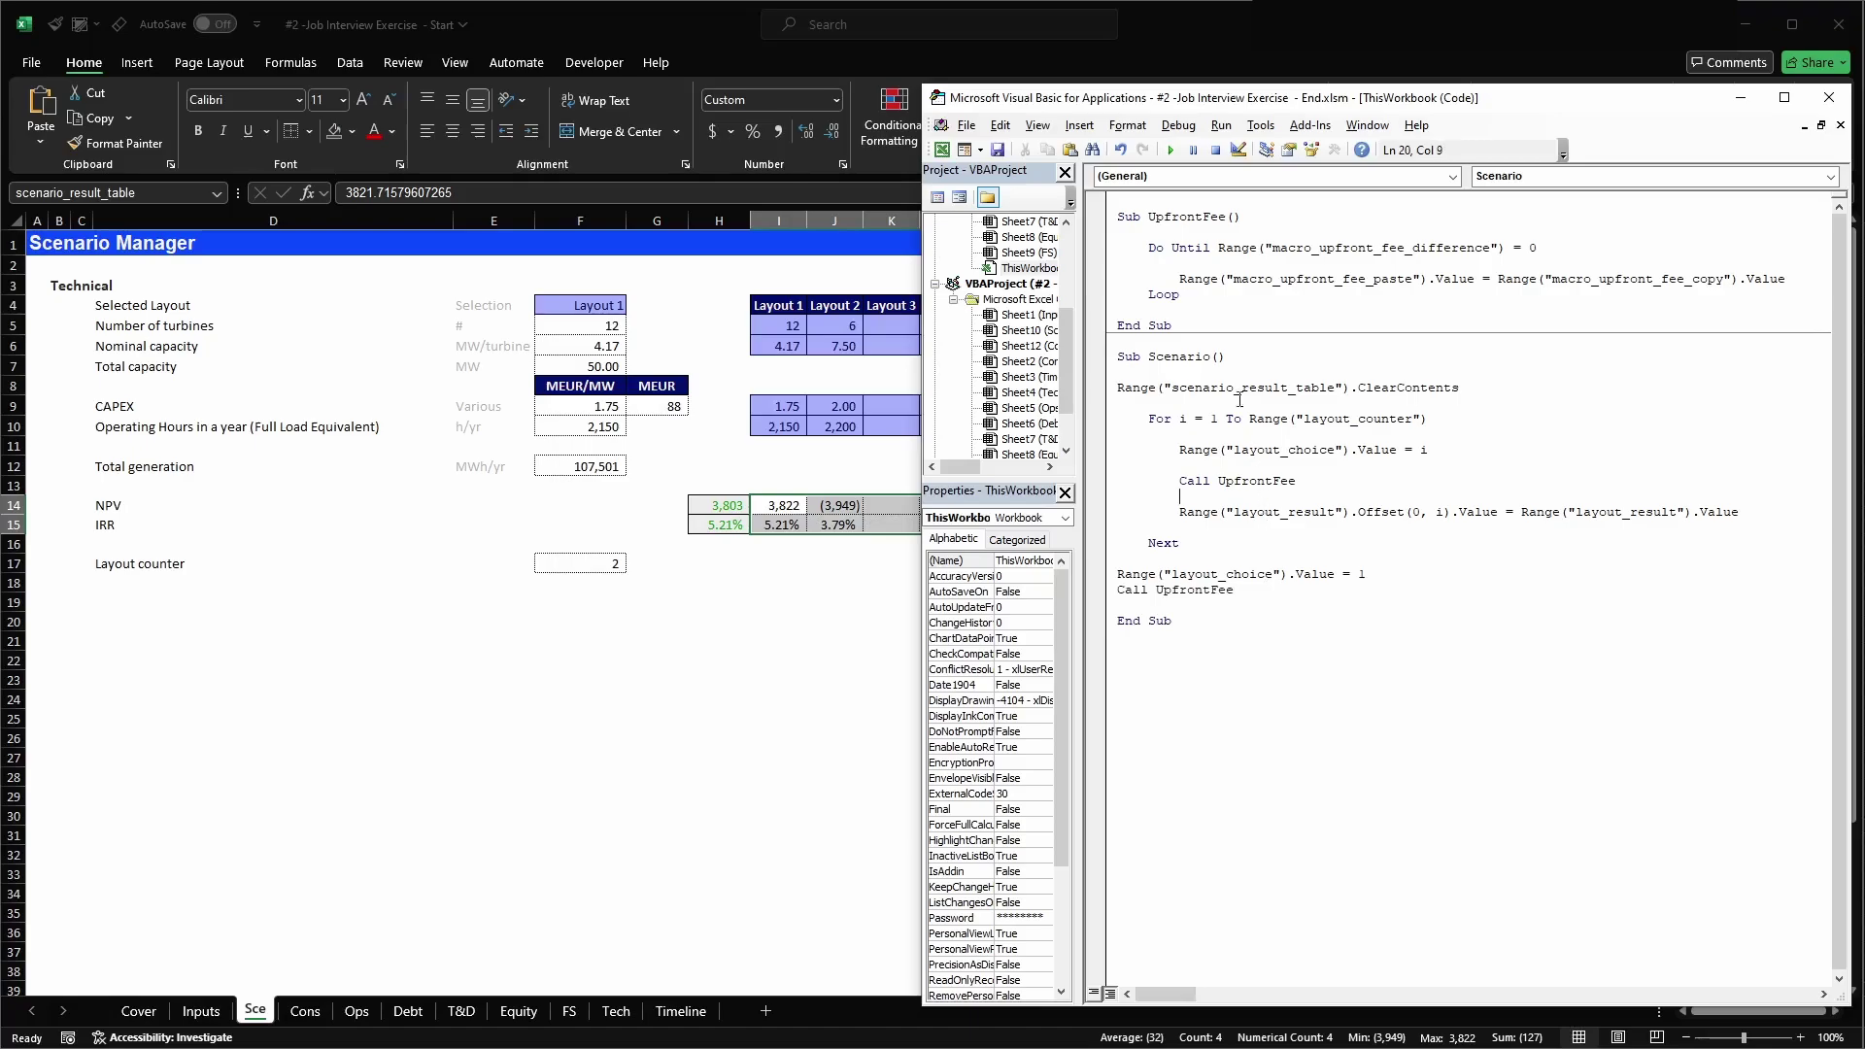
# - Run the Scenario macro and check the upfront fee difference on the Cons sheet
pyautogui.click(1170, 149)
pyautogui.click(612, 565)
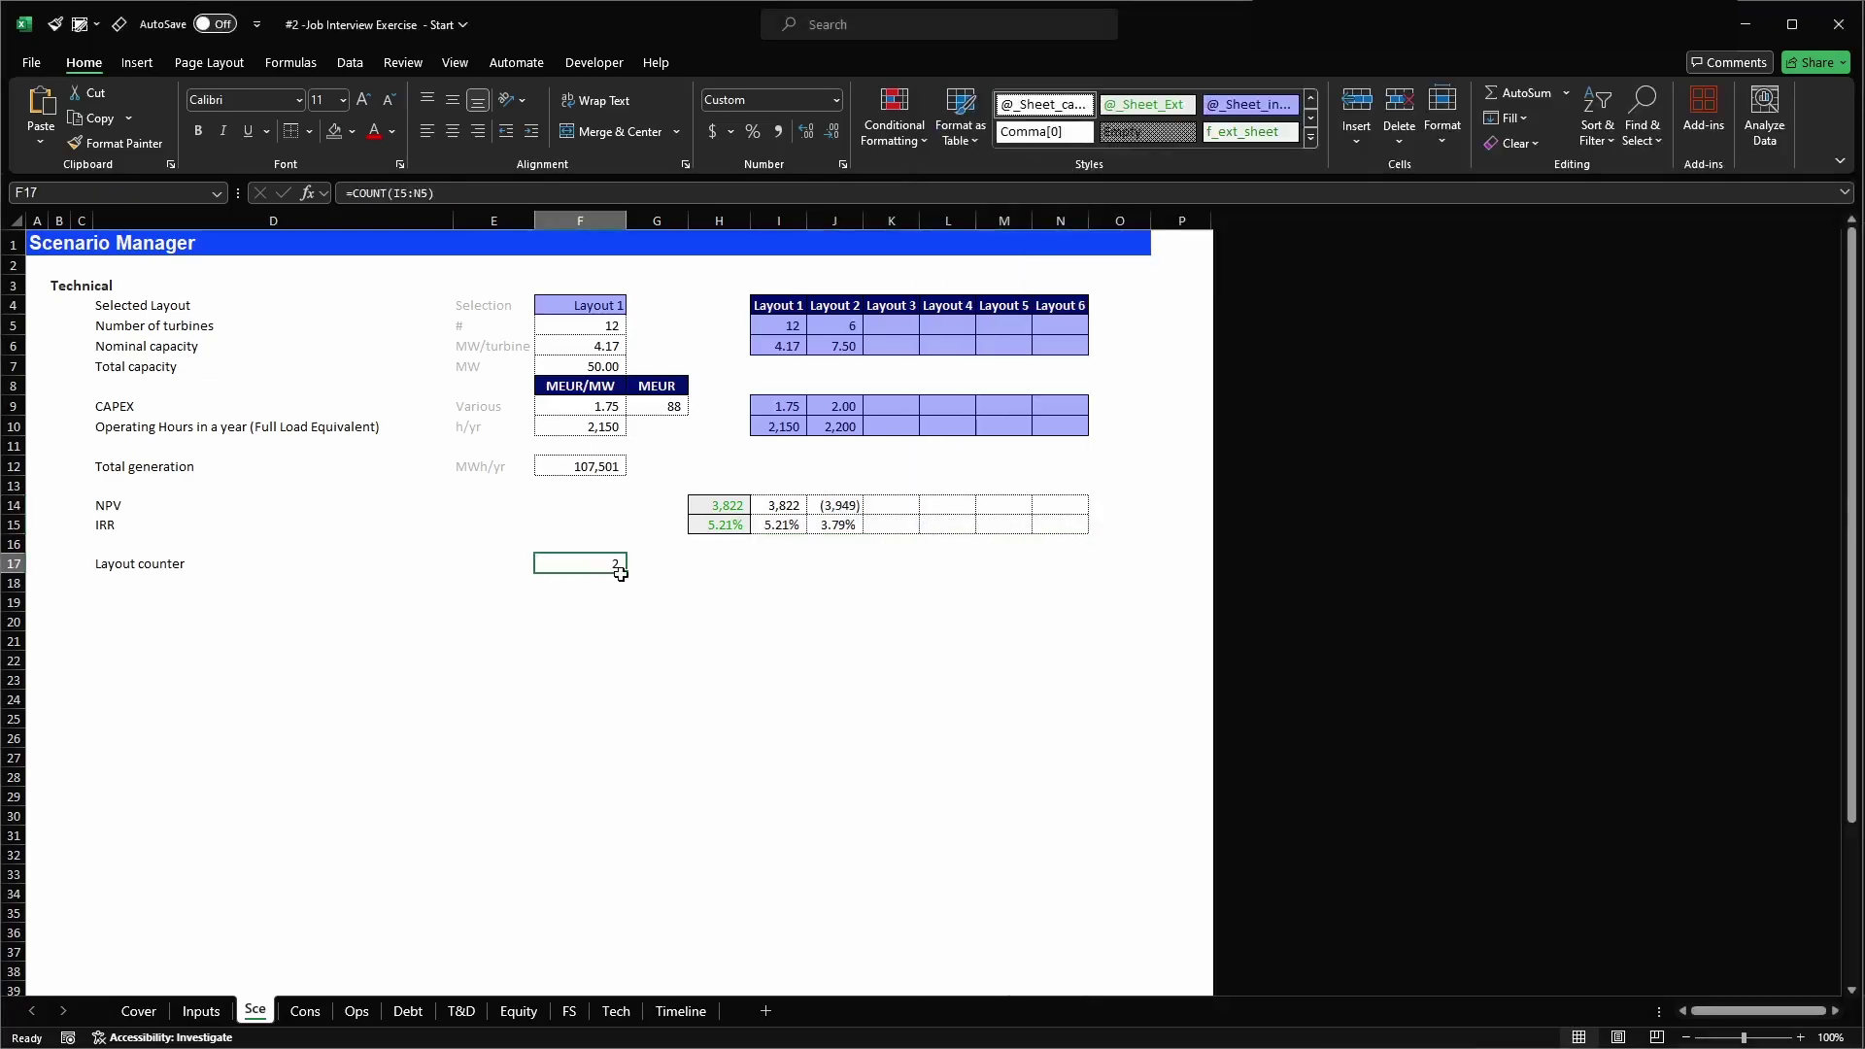
pyautogui.click(294, 1015)
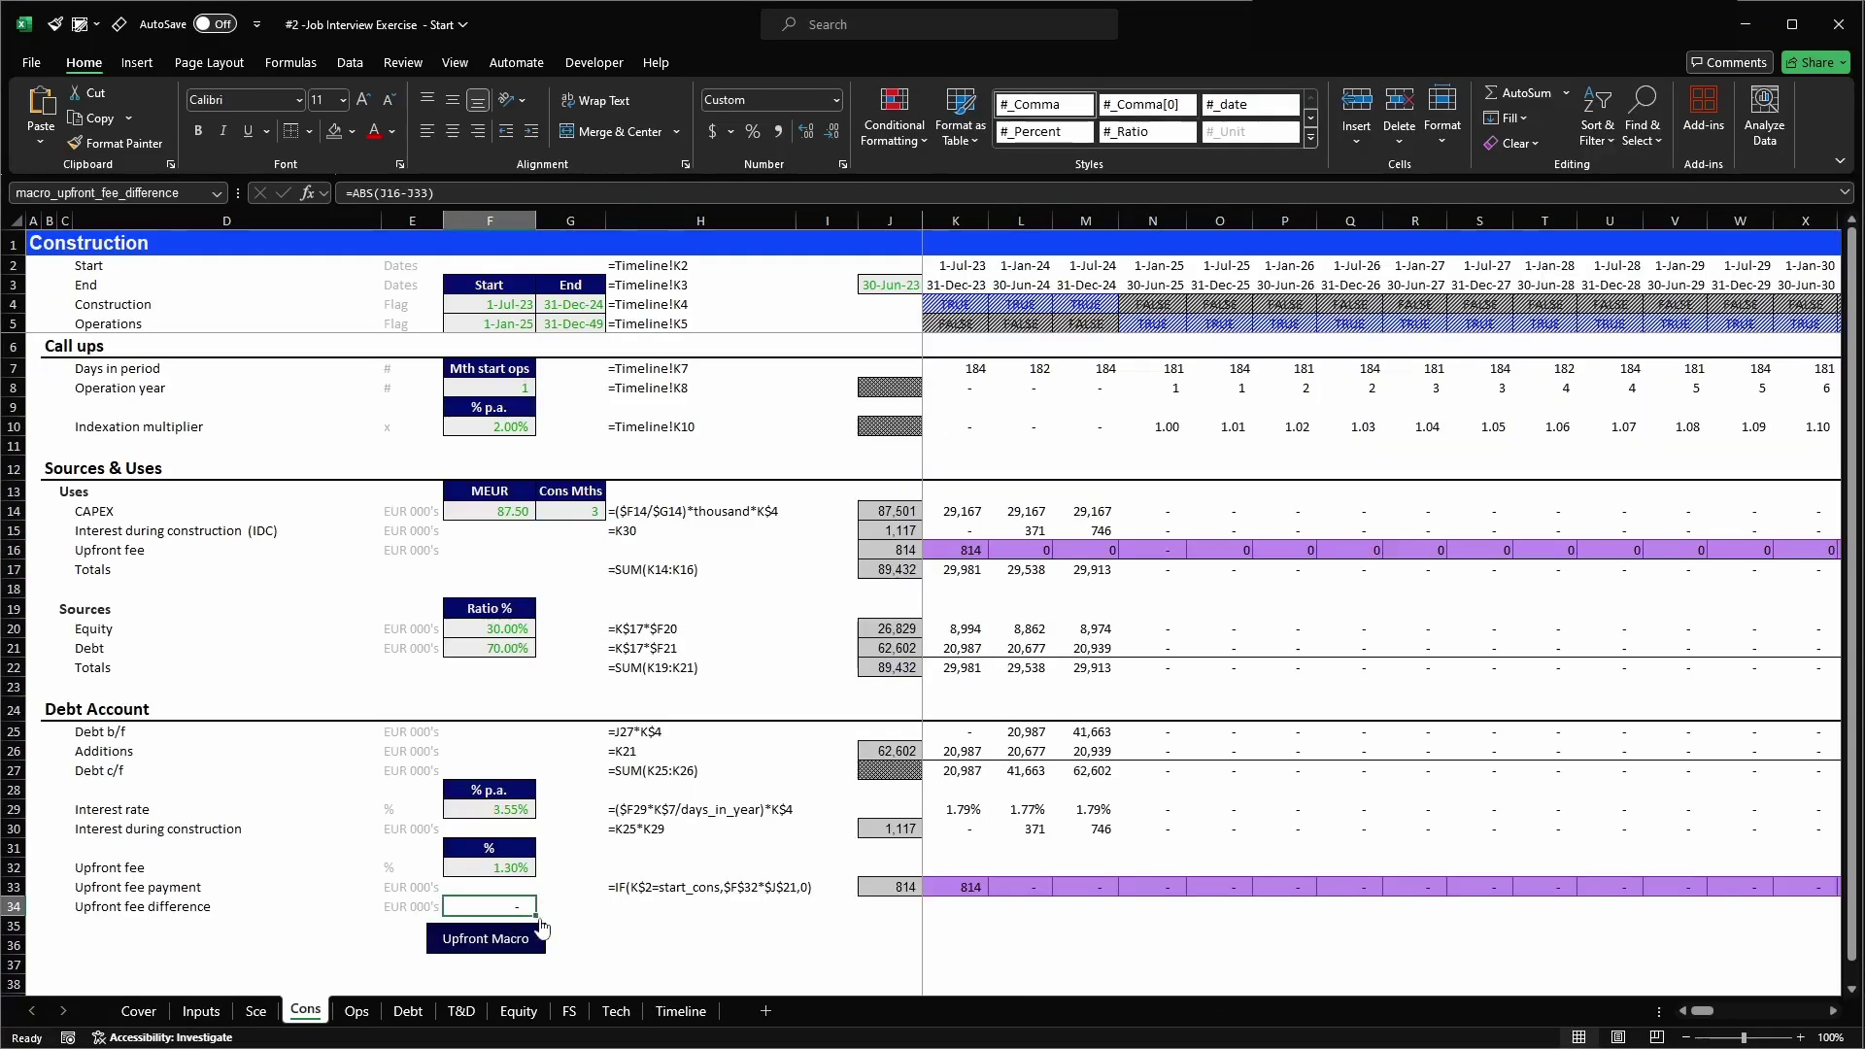
pyautogui.click(253, 1010)
pyautogui.click(698, 623)
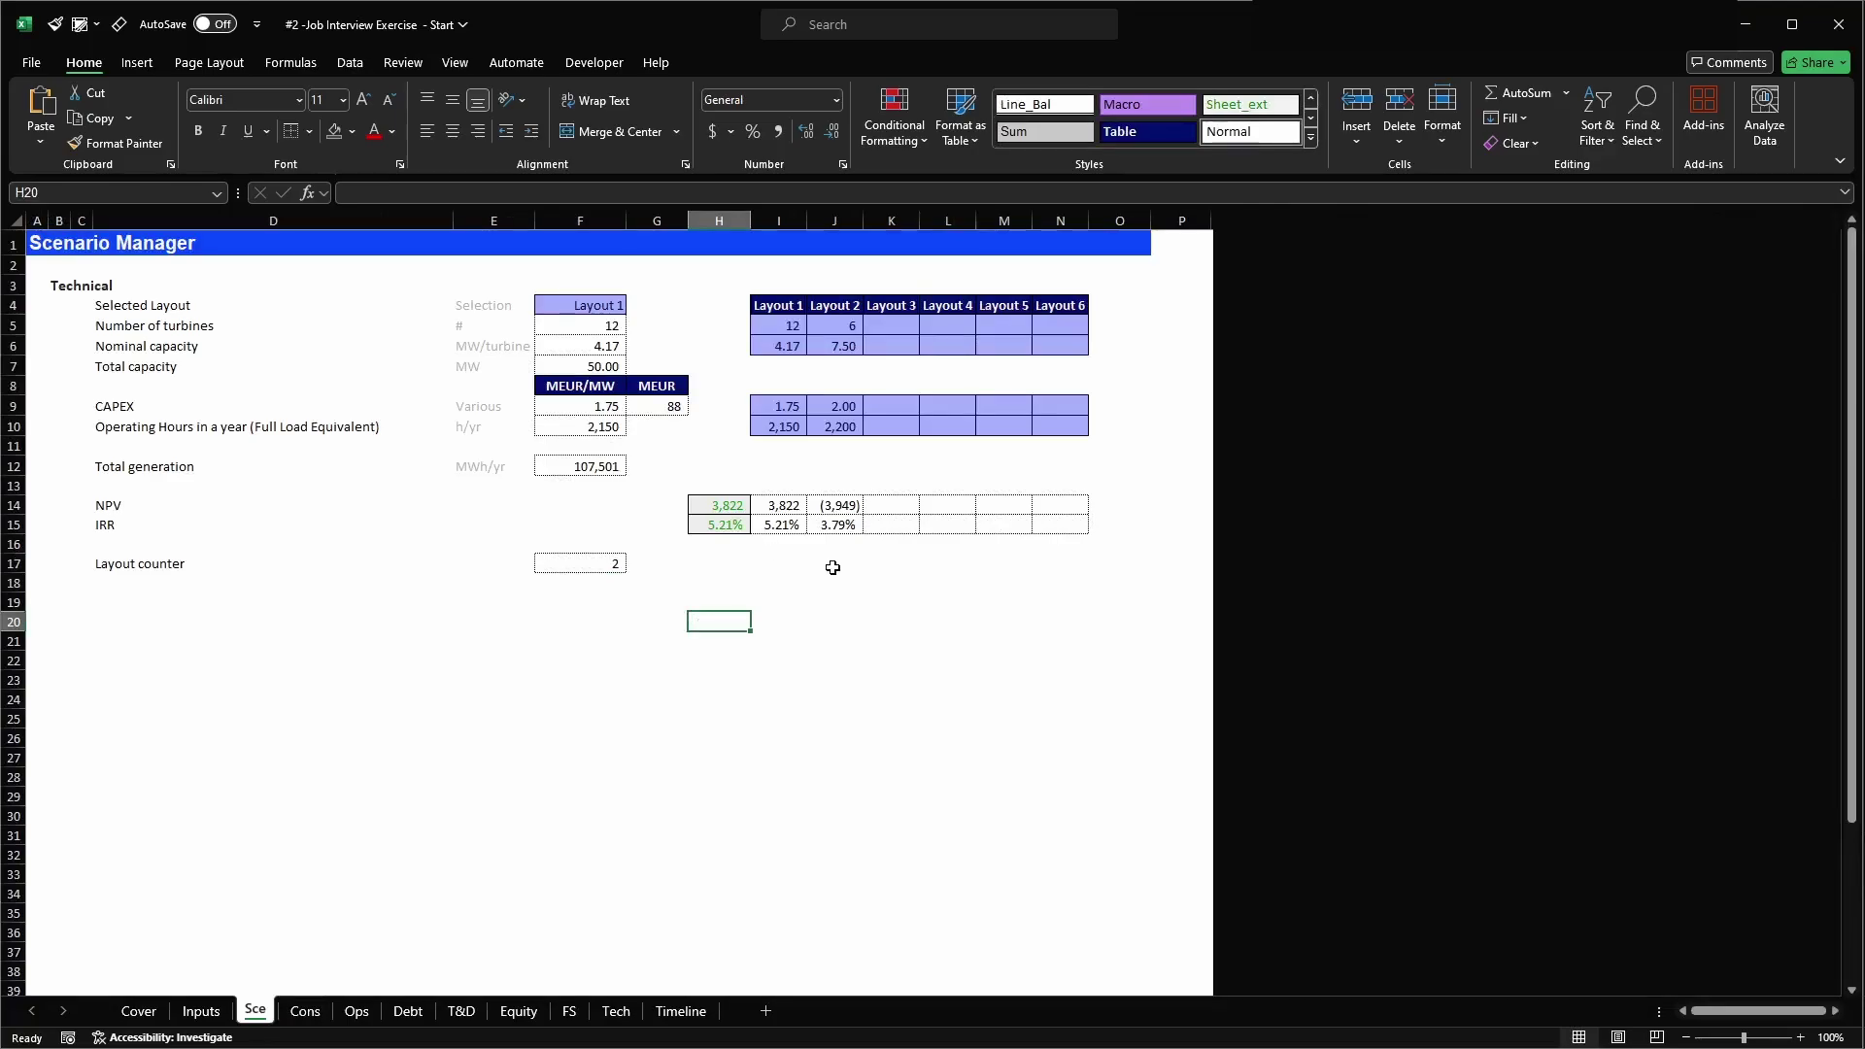
# - Compare the NPV and IRR results of Layout 1 and Layout 2 in the scenario results table
pyautogui.click(789, 221)
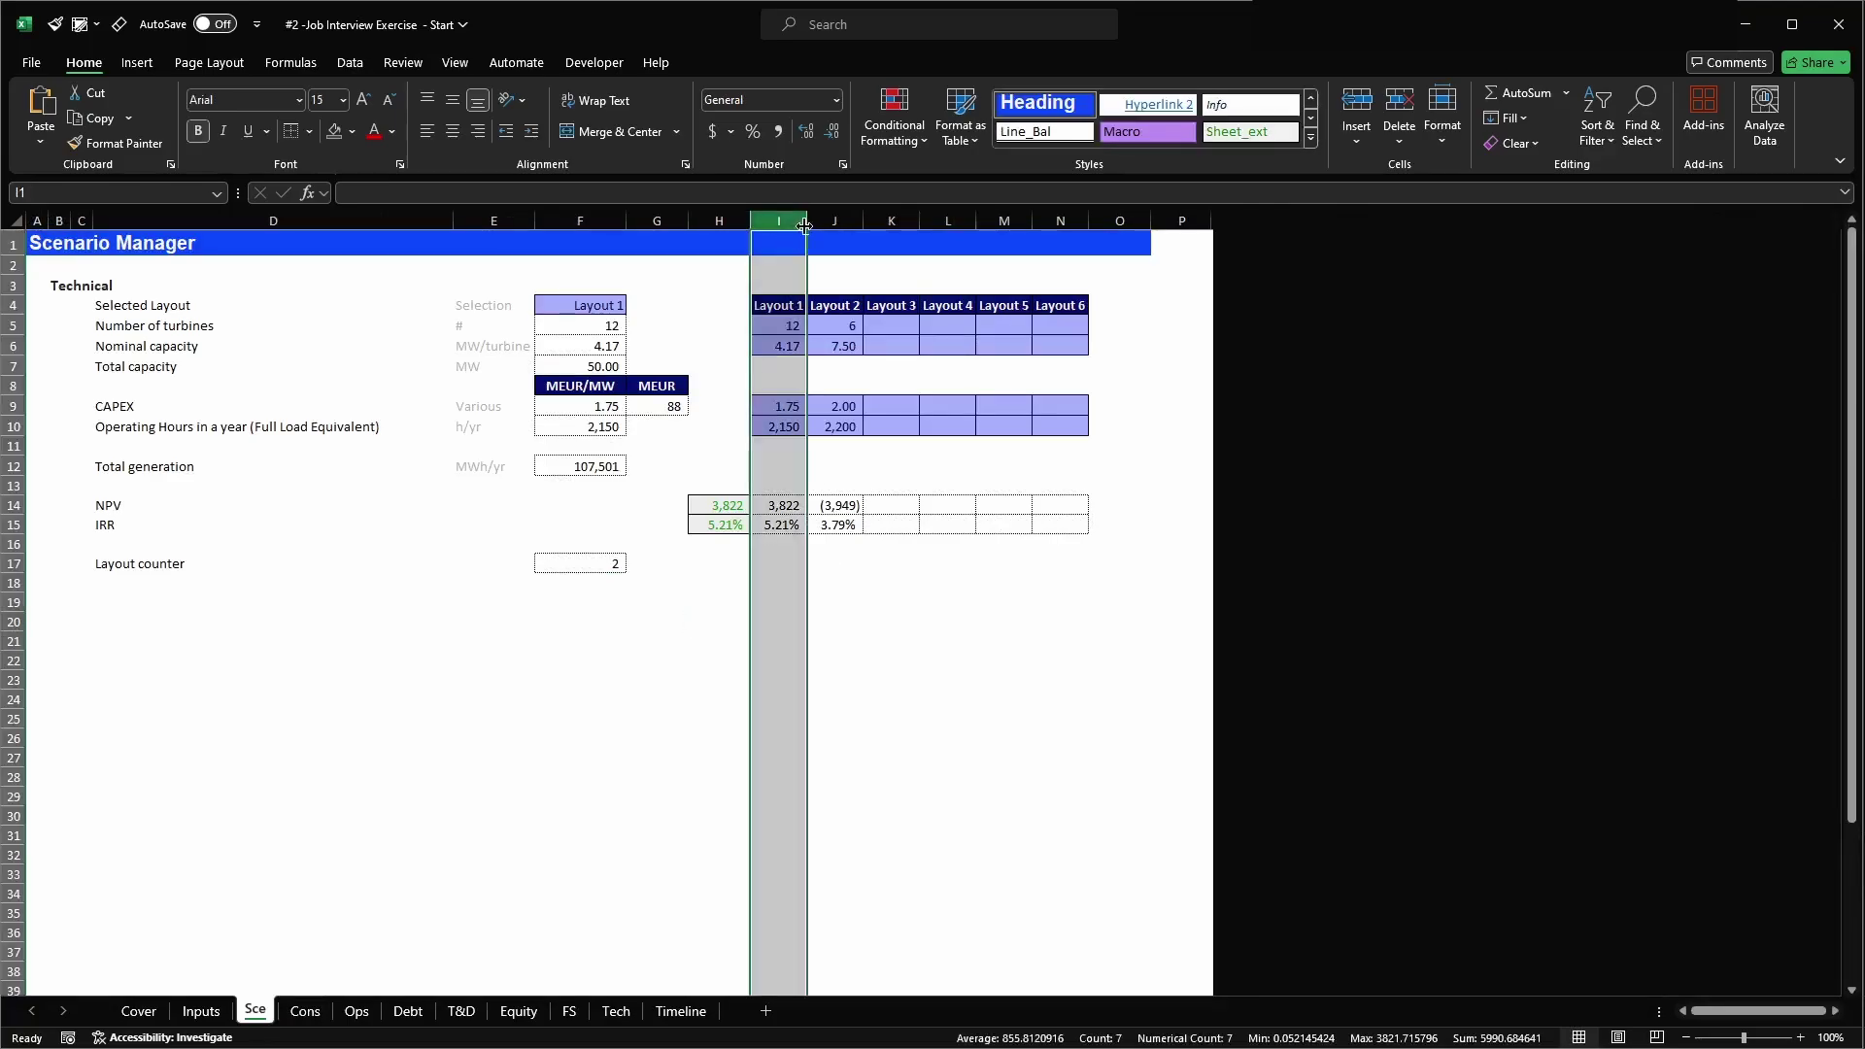
pyautogui.keyDown('ctrl'); pyautogui.click(812, 221); pyautogui.keyUp('ctrl')
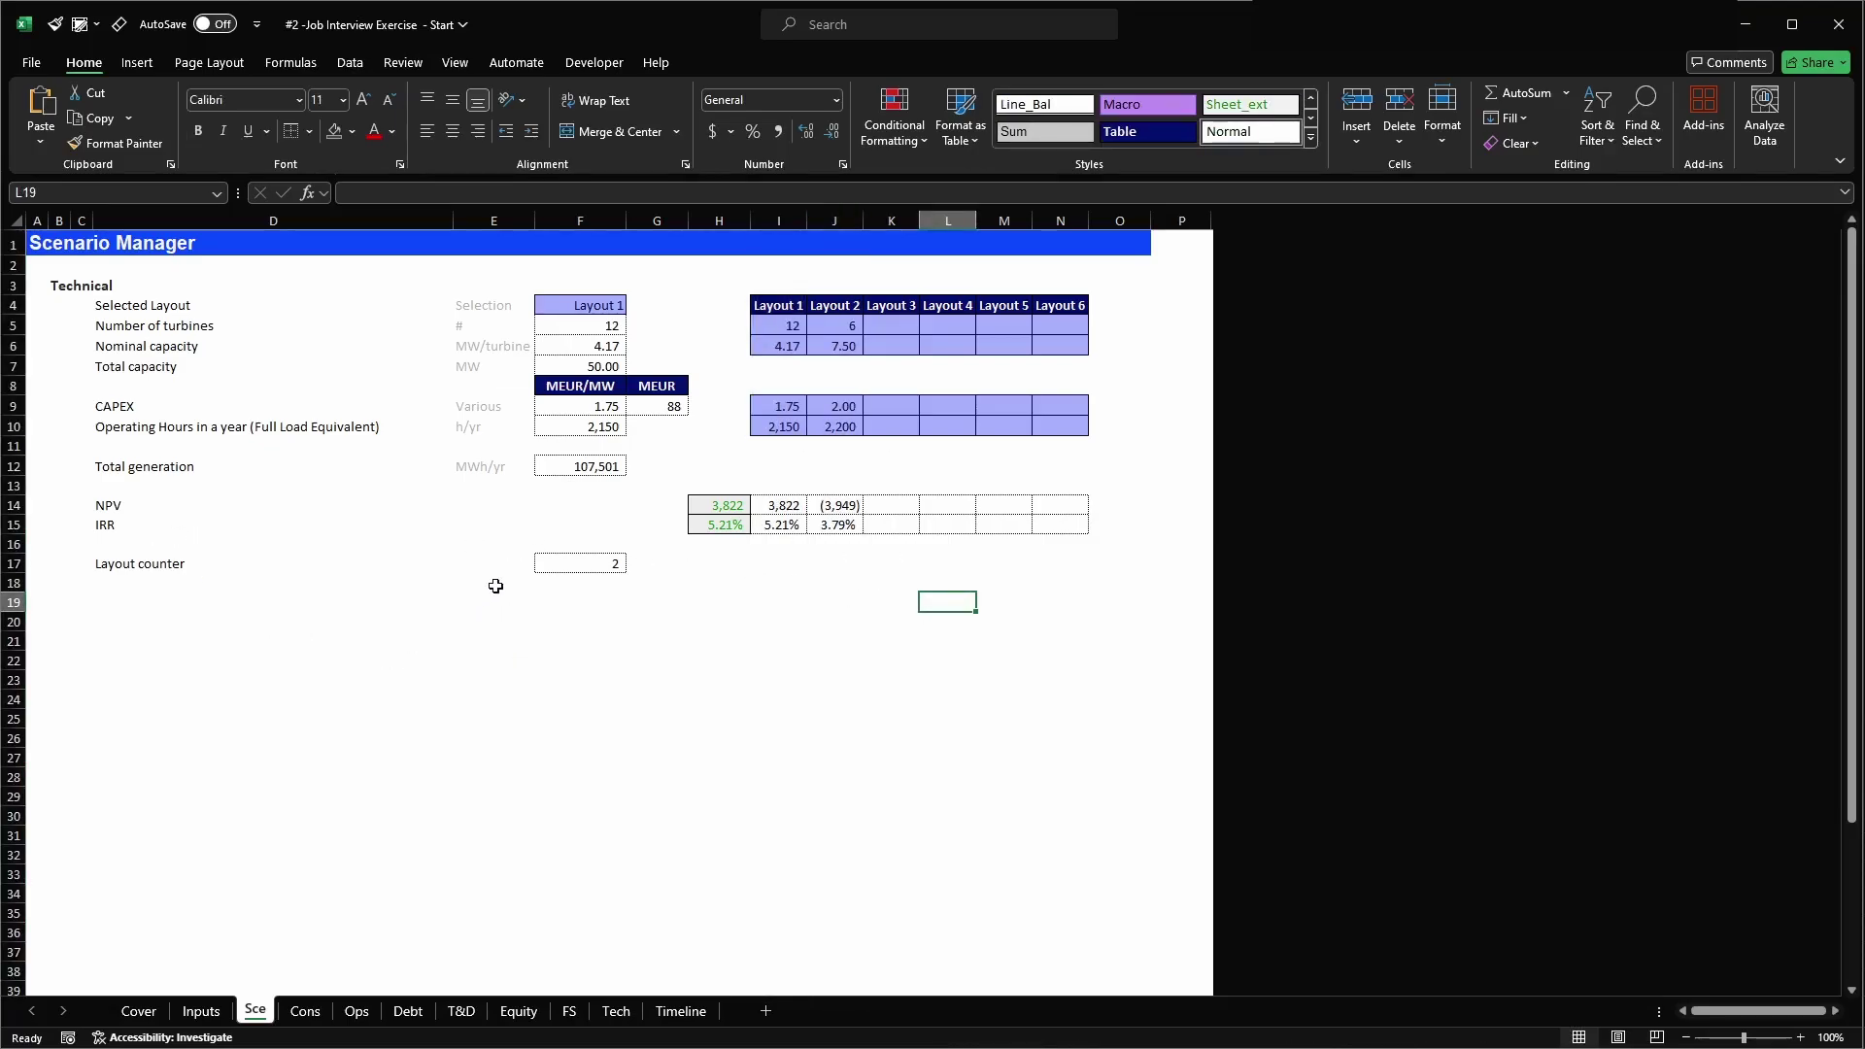
pyautogui.click(782, 509)
pyautogui.moveTo(784, 528); pyautogui.dragTo(783, 532)
pyautogui.click(768, 578)
pyautogui.click(786, 527)
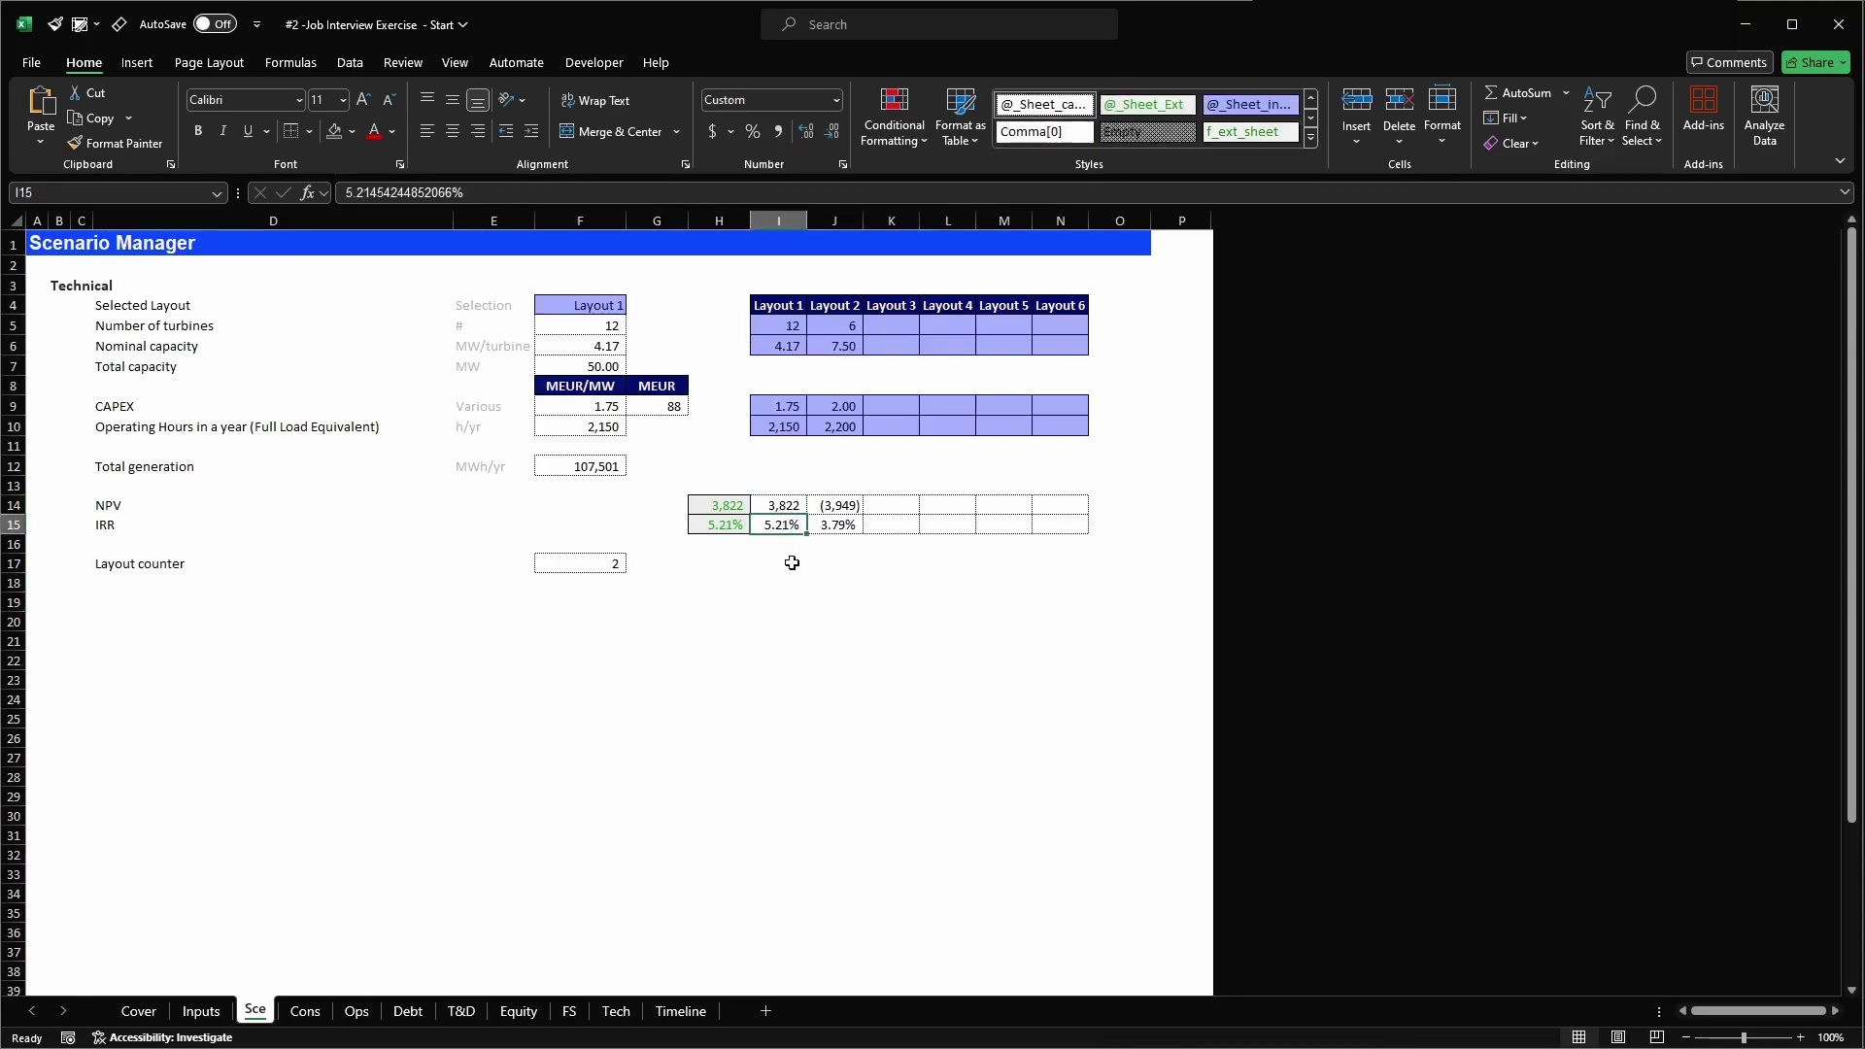
pyautogui.click(841, 525)
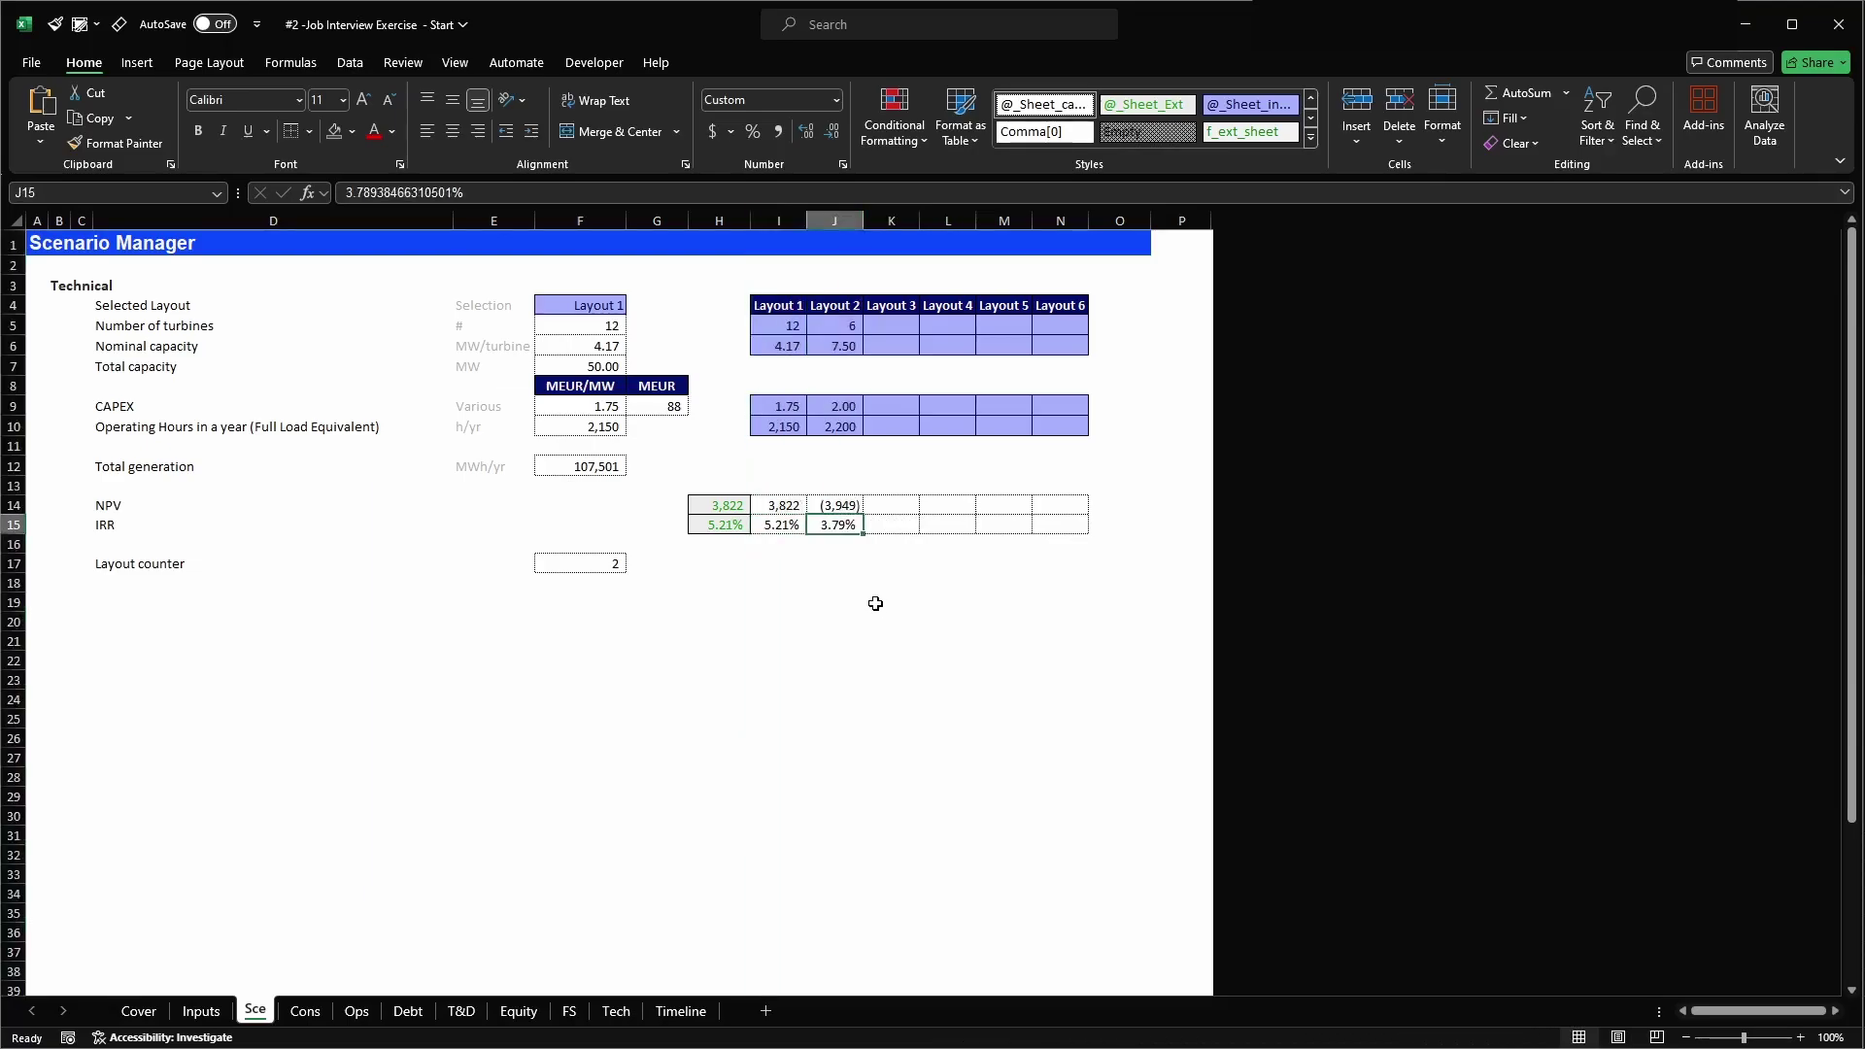
pyautogui.hotkey('ctrl', 'space')
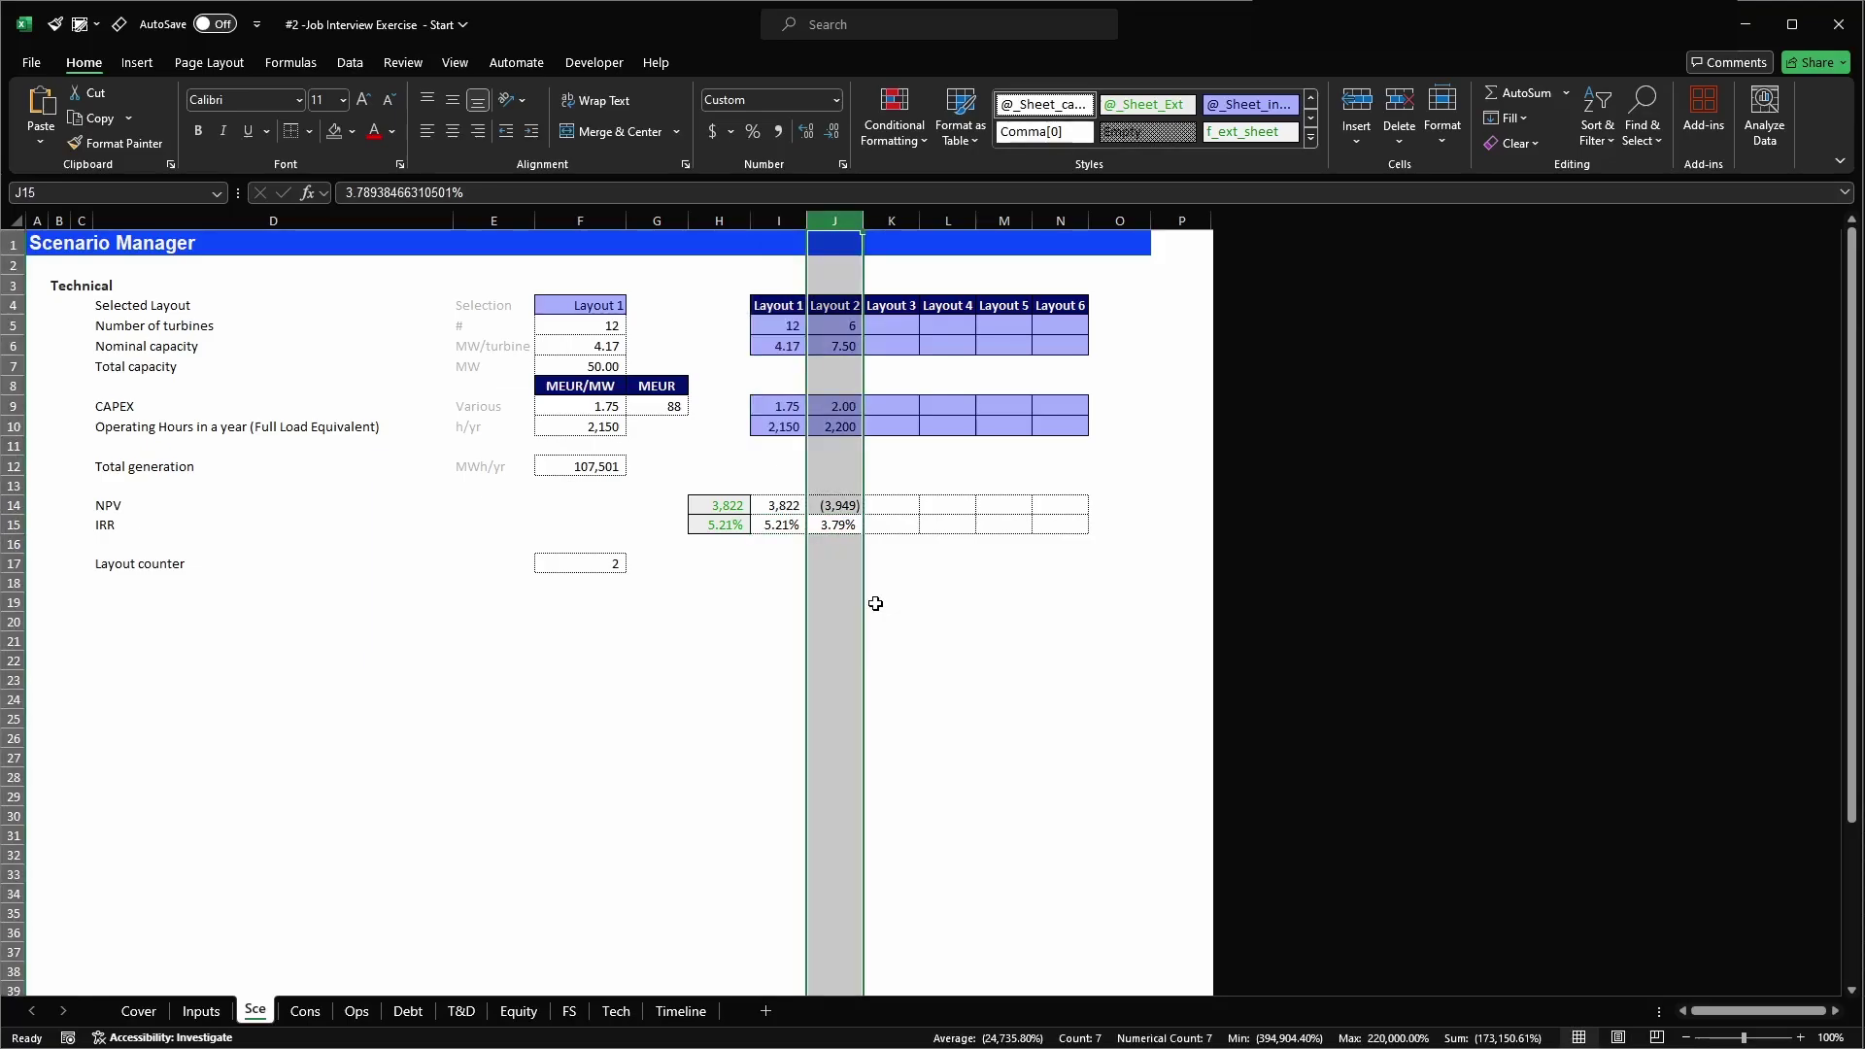
pyautogui.press('Left')
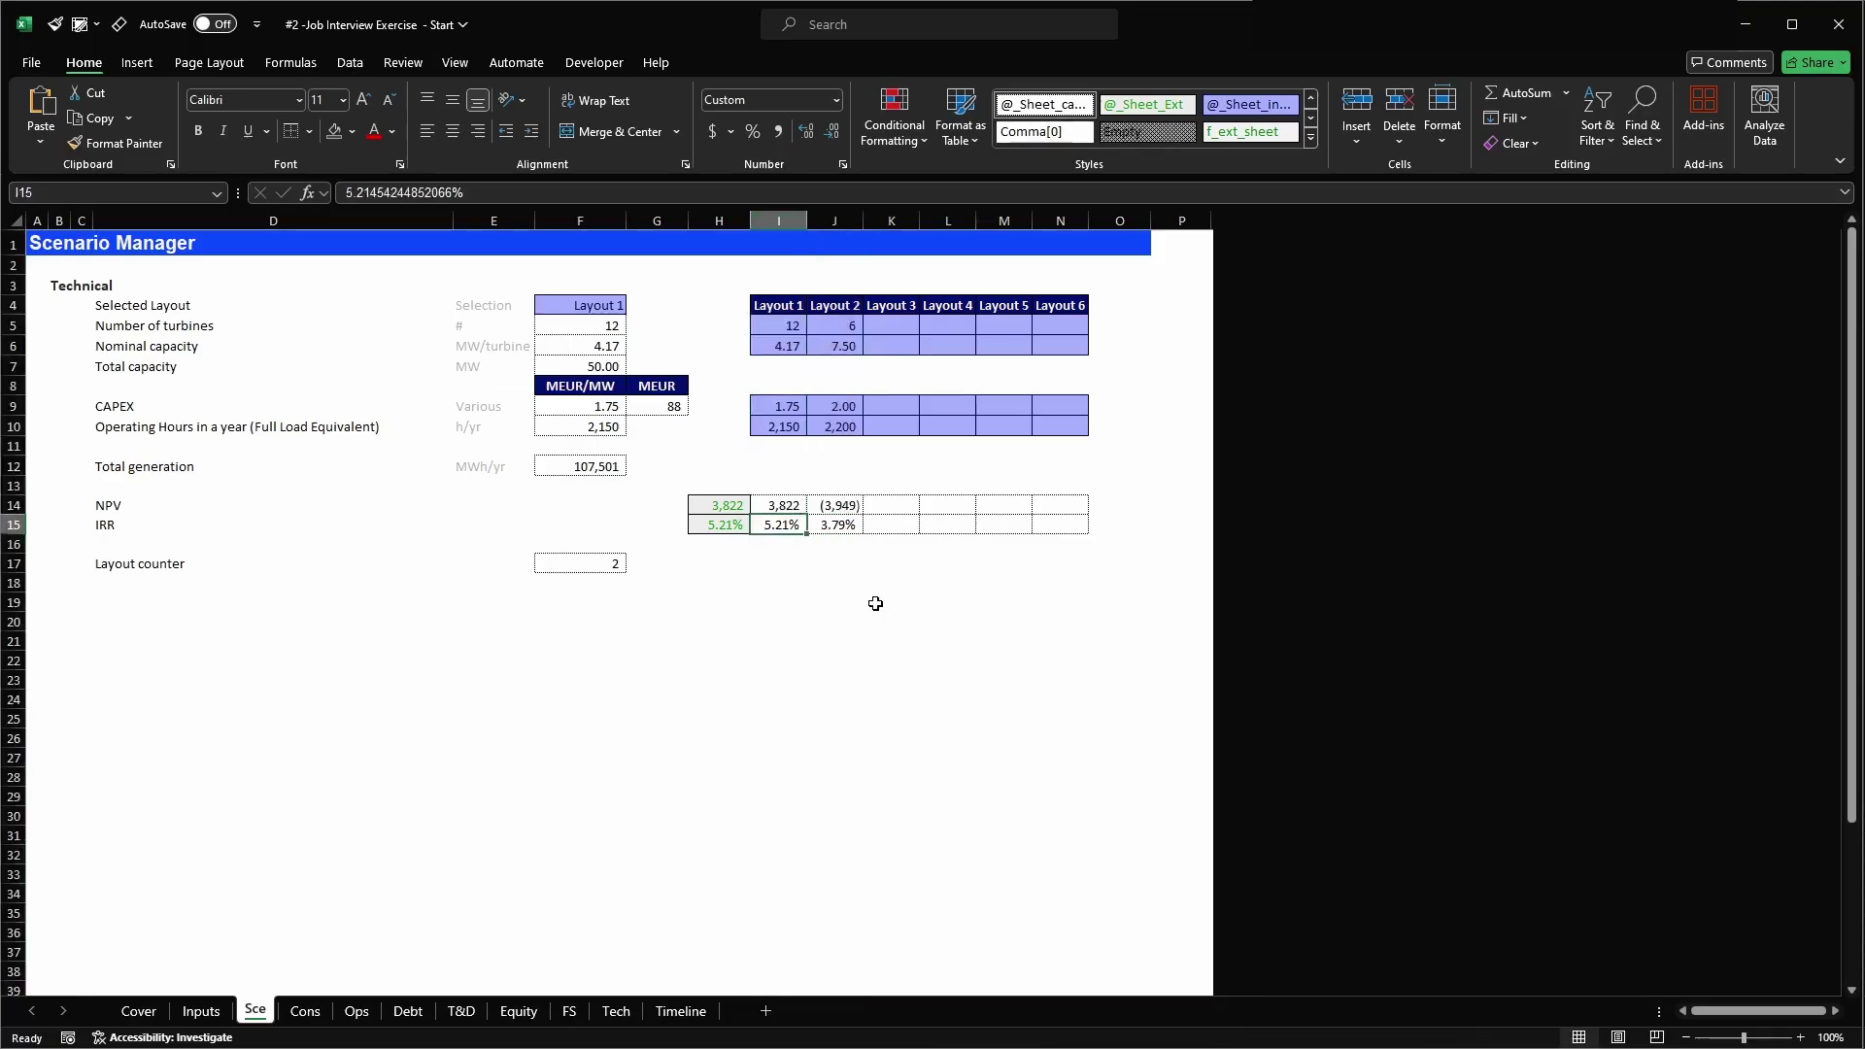
pyautogui.hotkey('ctrl', 'space')
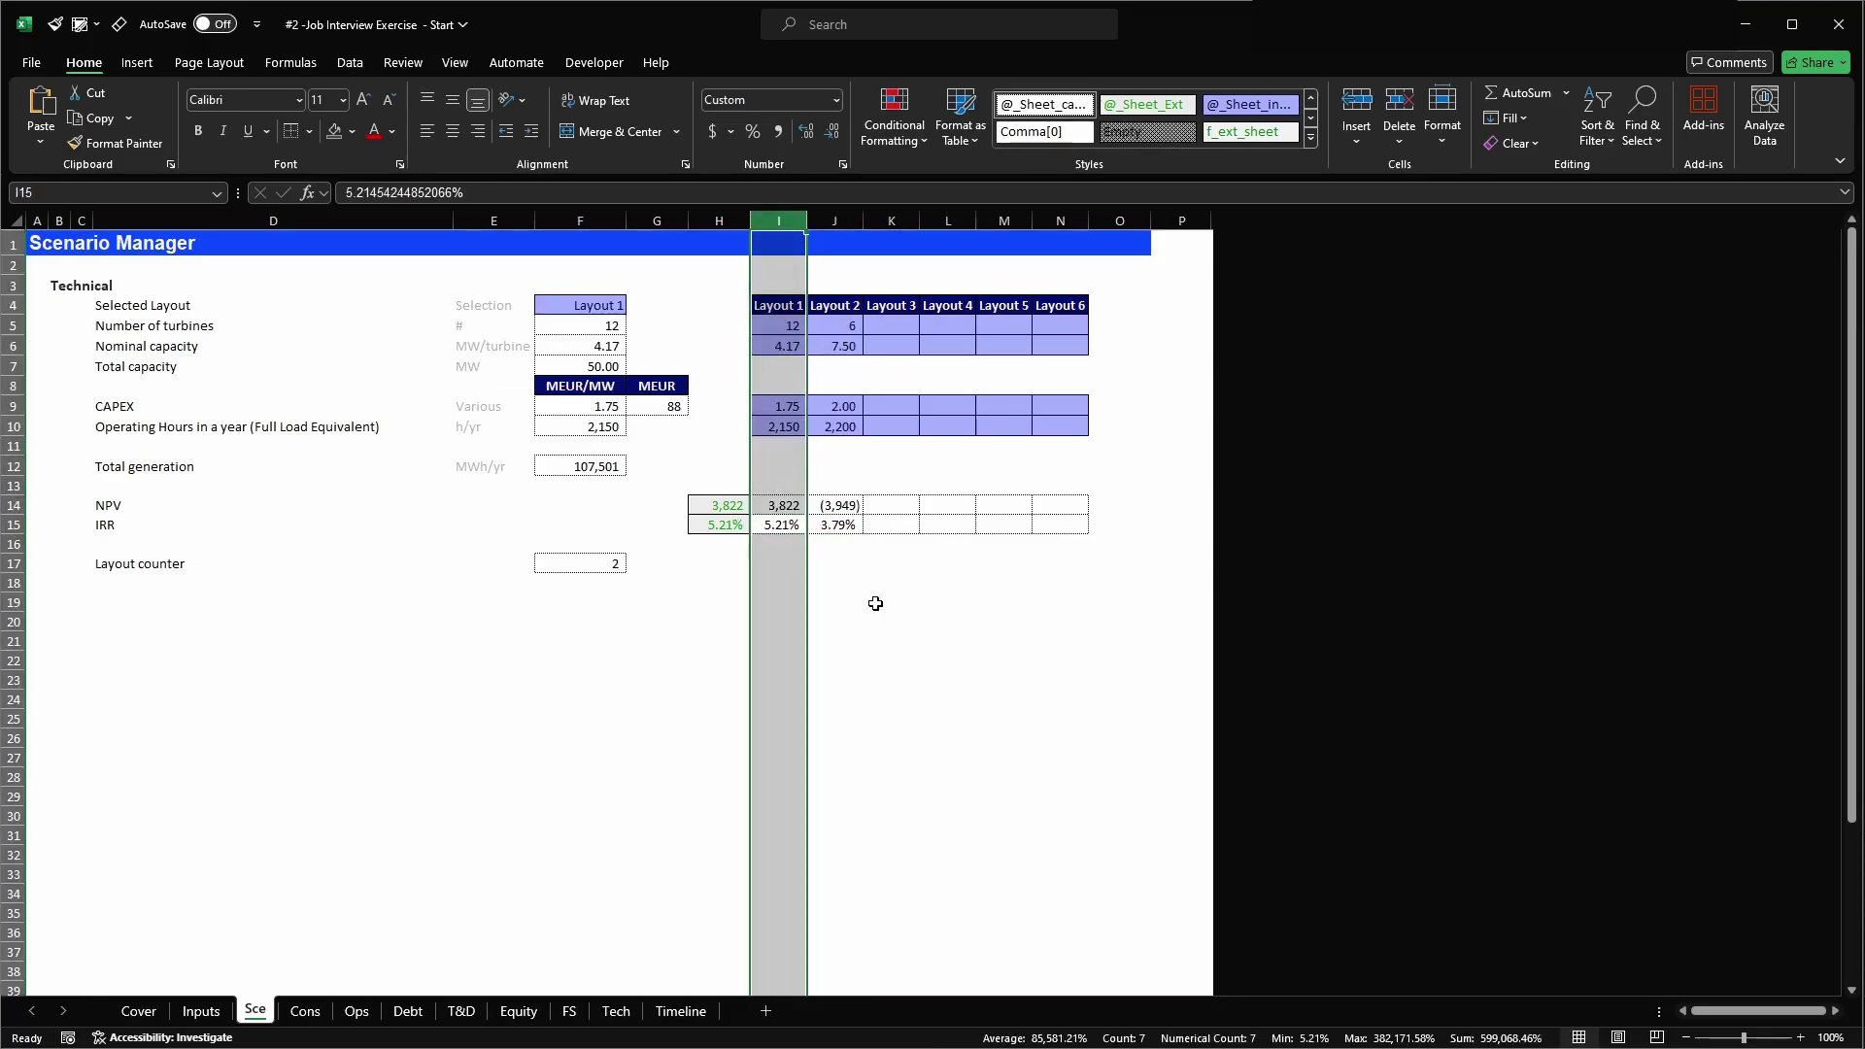
pyautogui.press('Up')
pyautogui.hotkey('shift', 'Down')
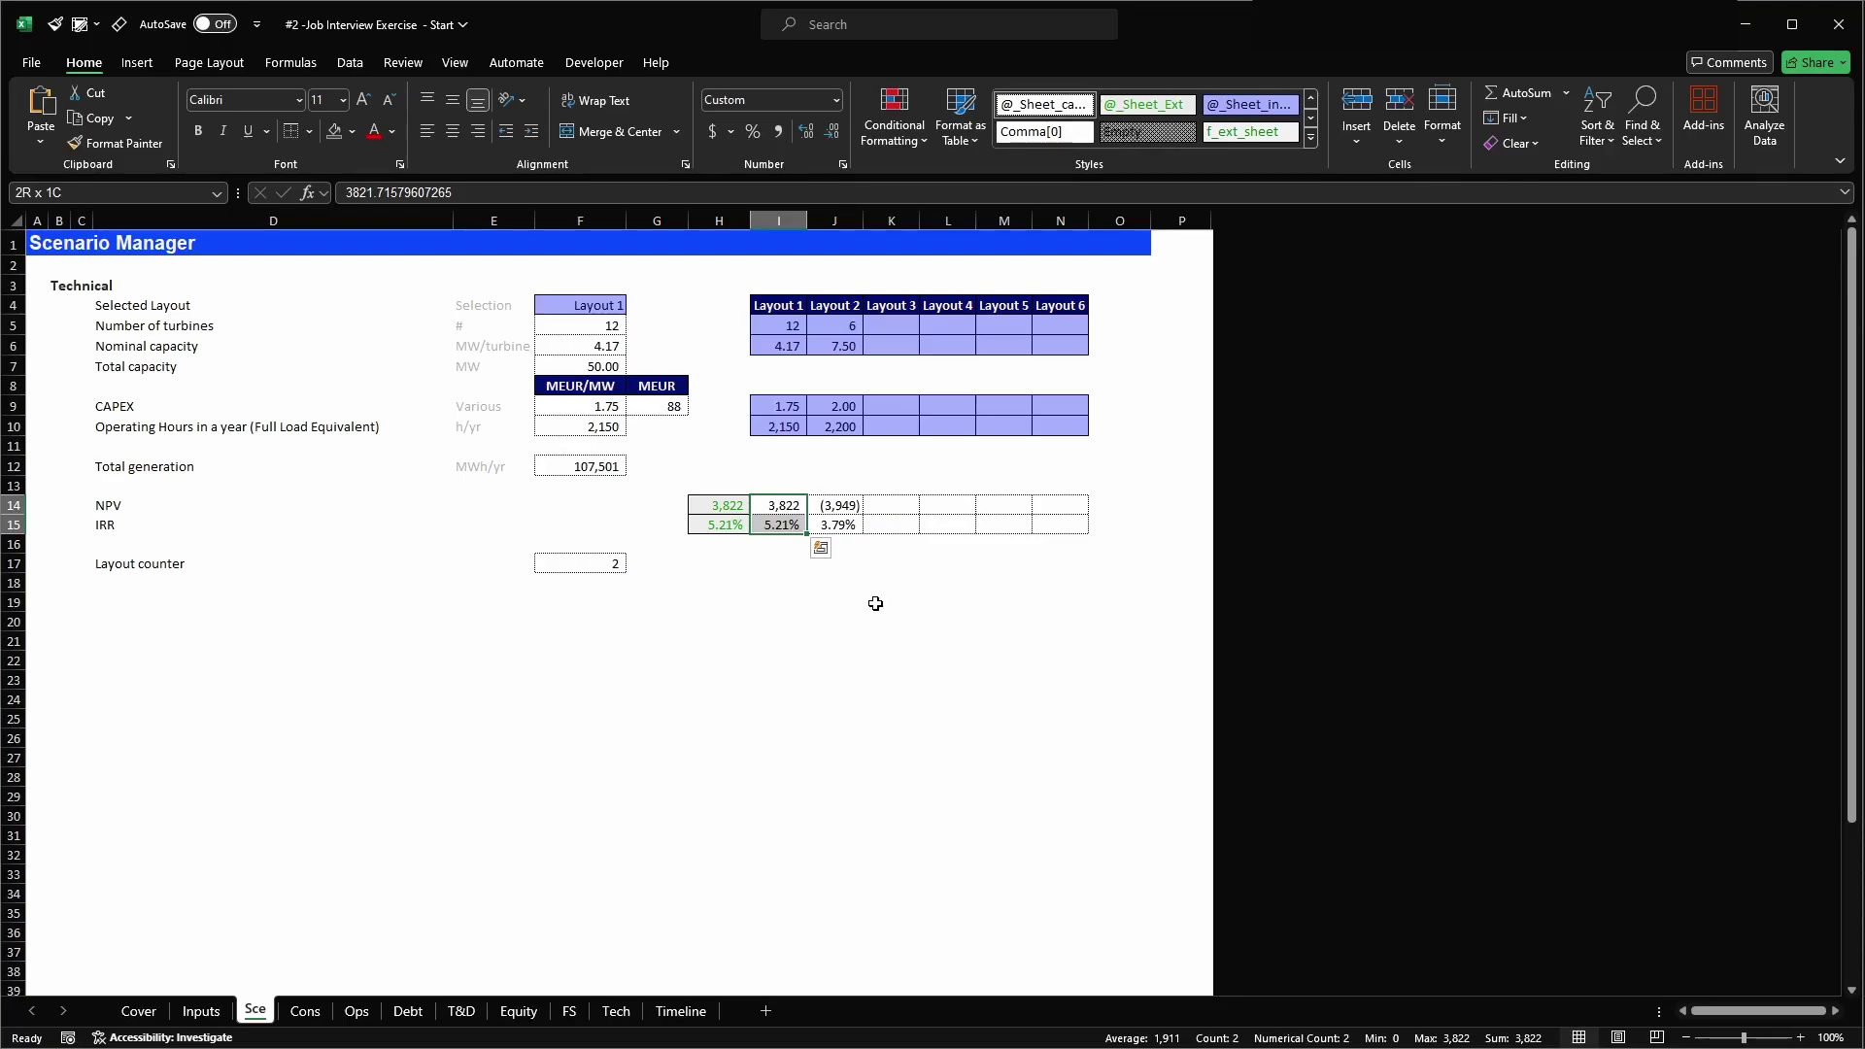
pyautogui.click(561, 529)
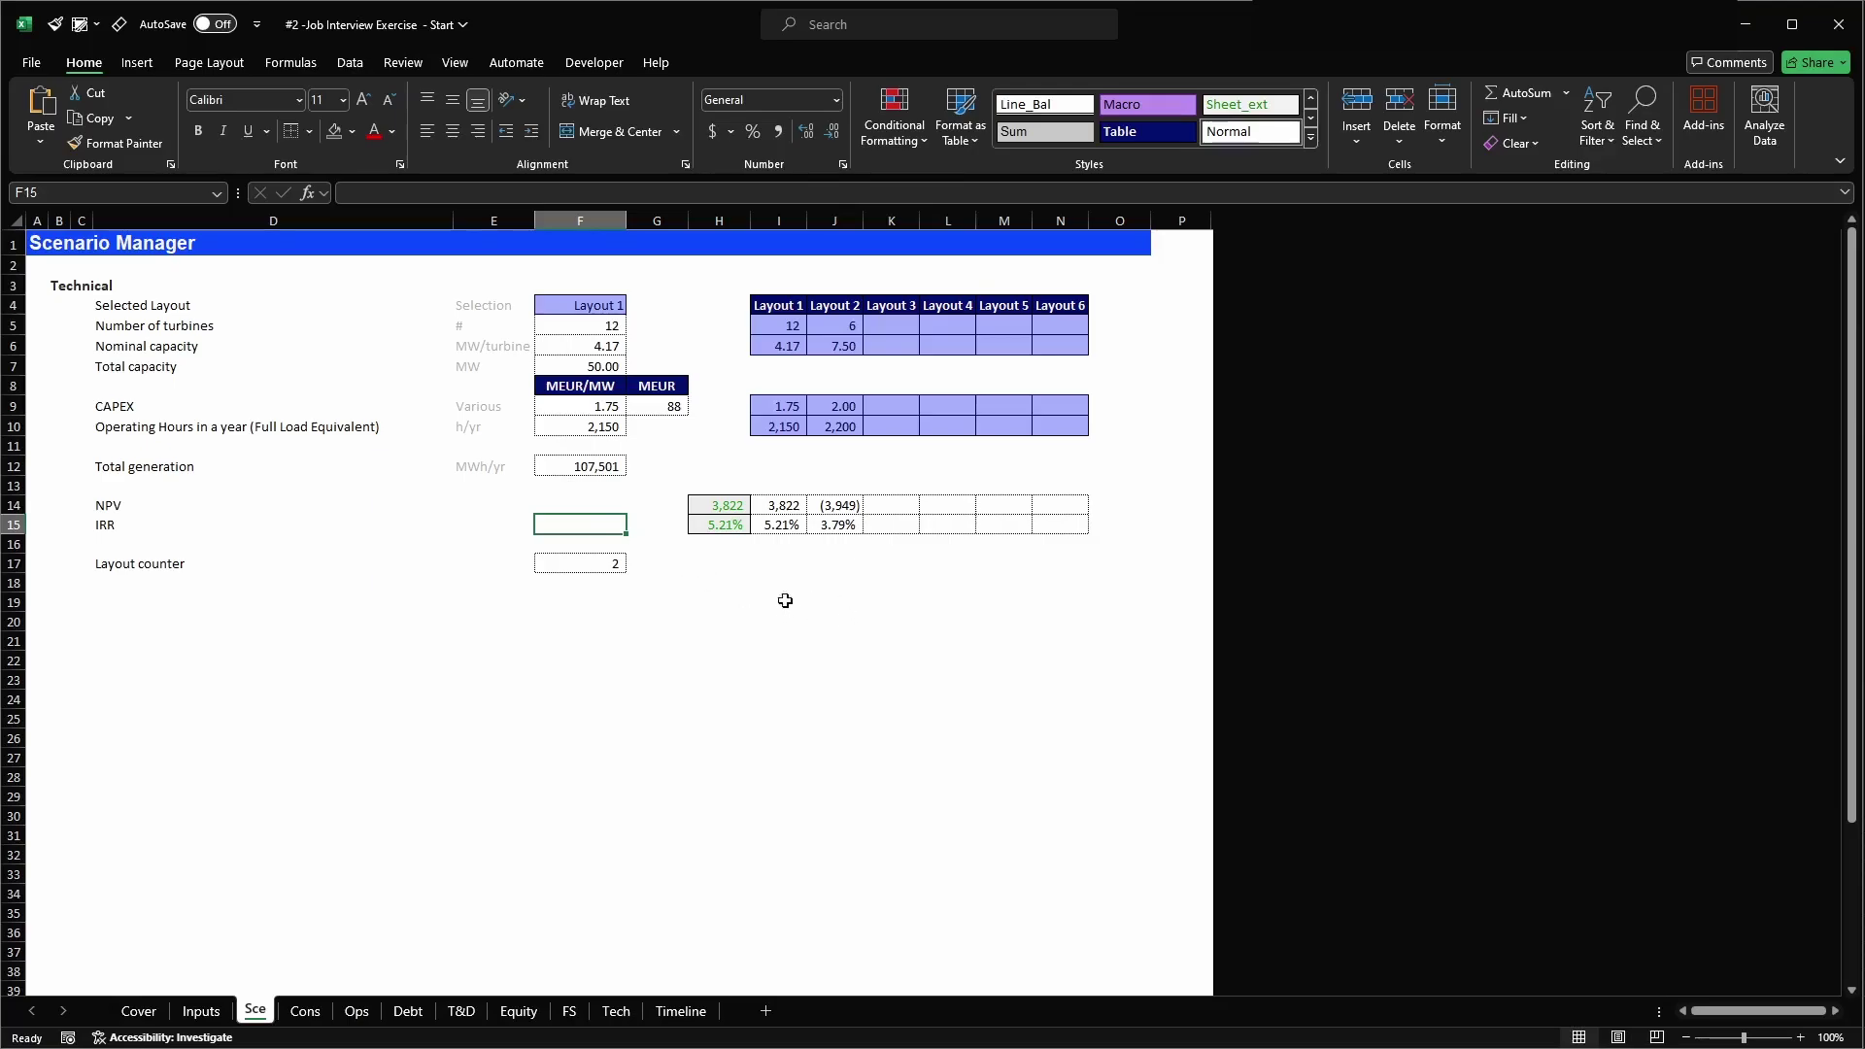
# - Examine the Cash flow available to equity / Distributions row on the Equity sheet around the first operating period
pyautogui.click(518, 1011)
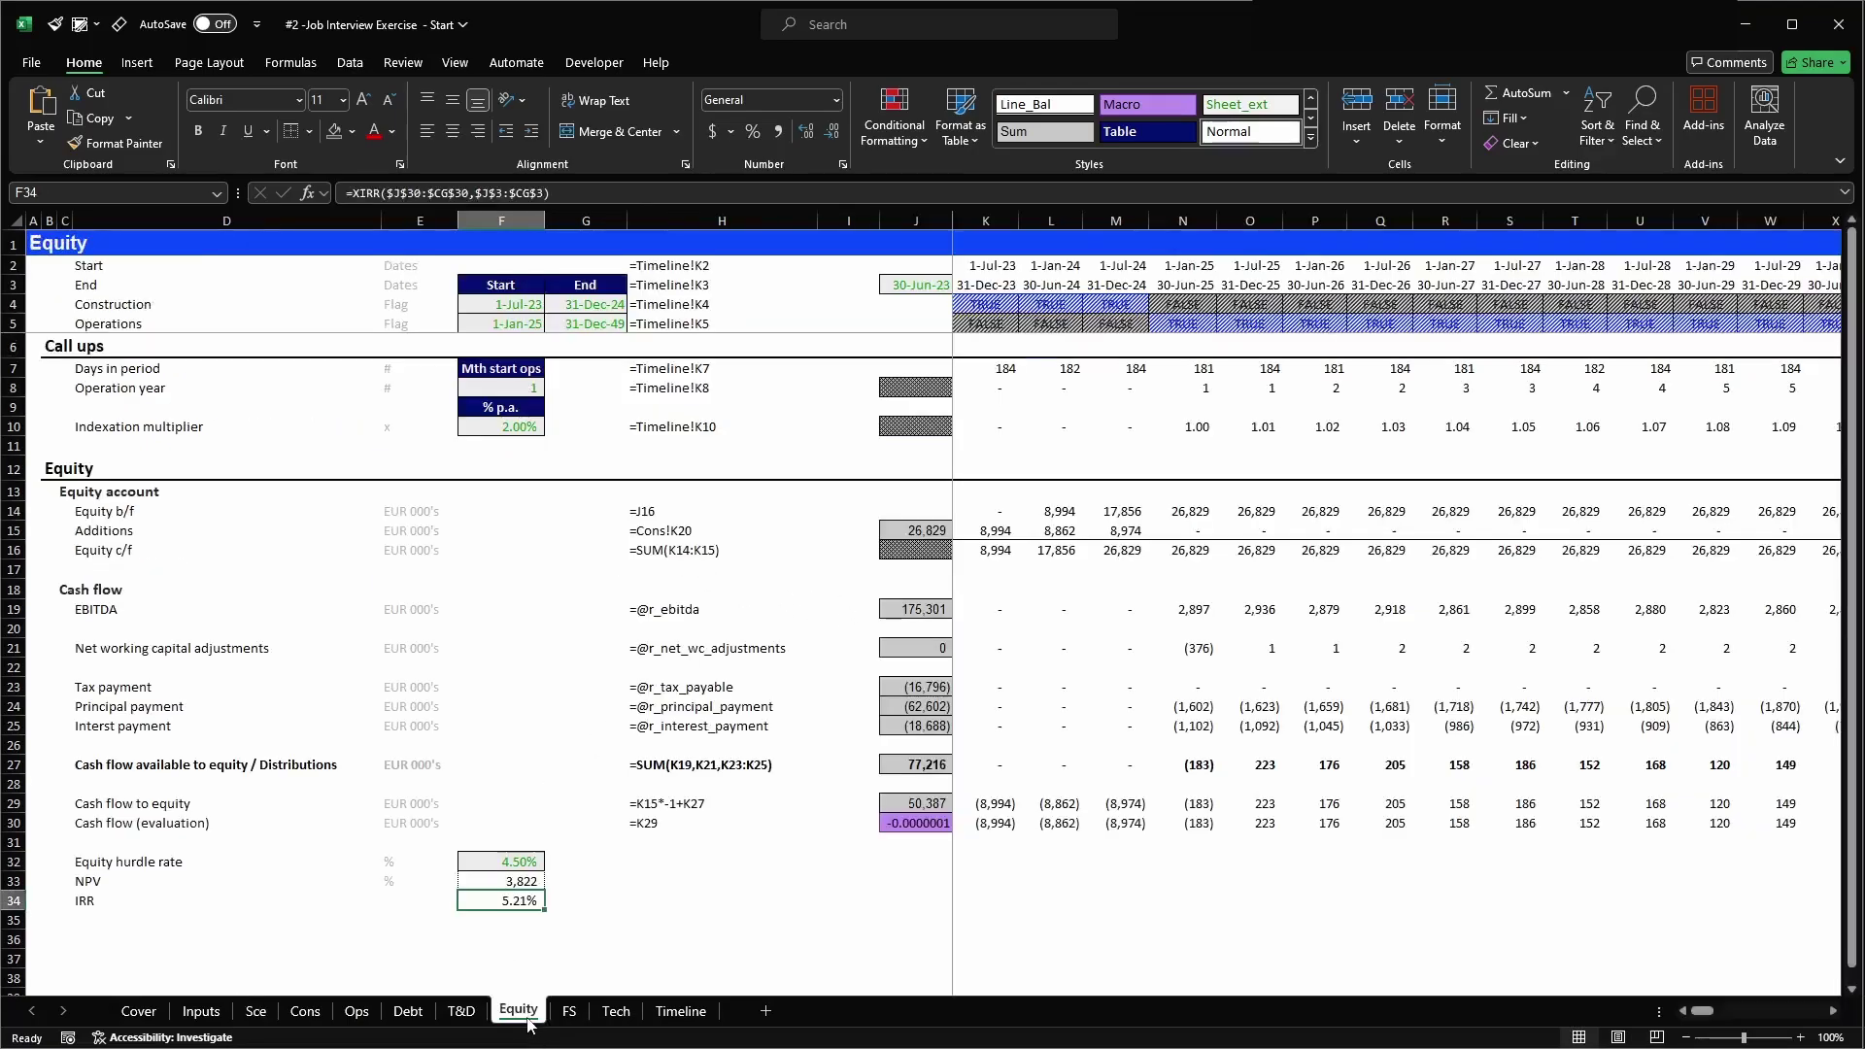
pyautogui.click(1206, 764)
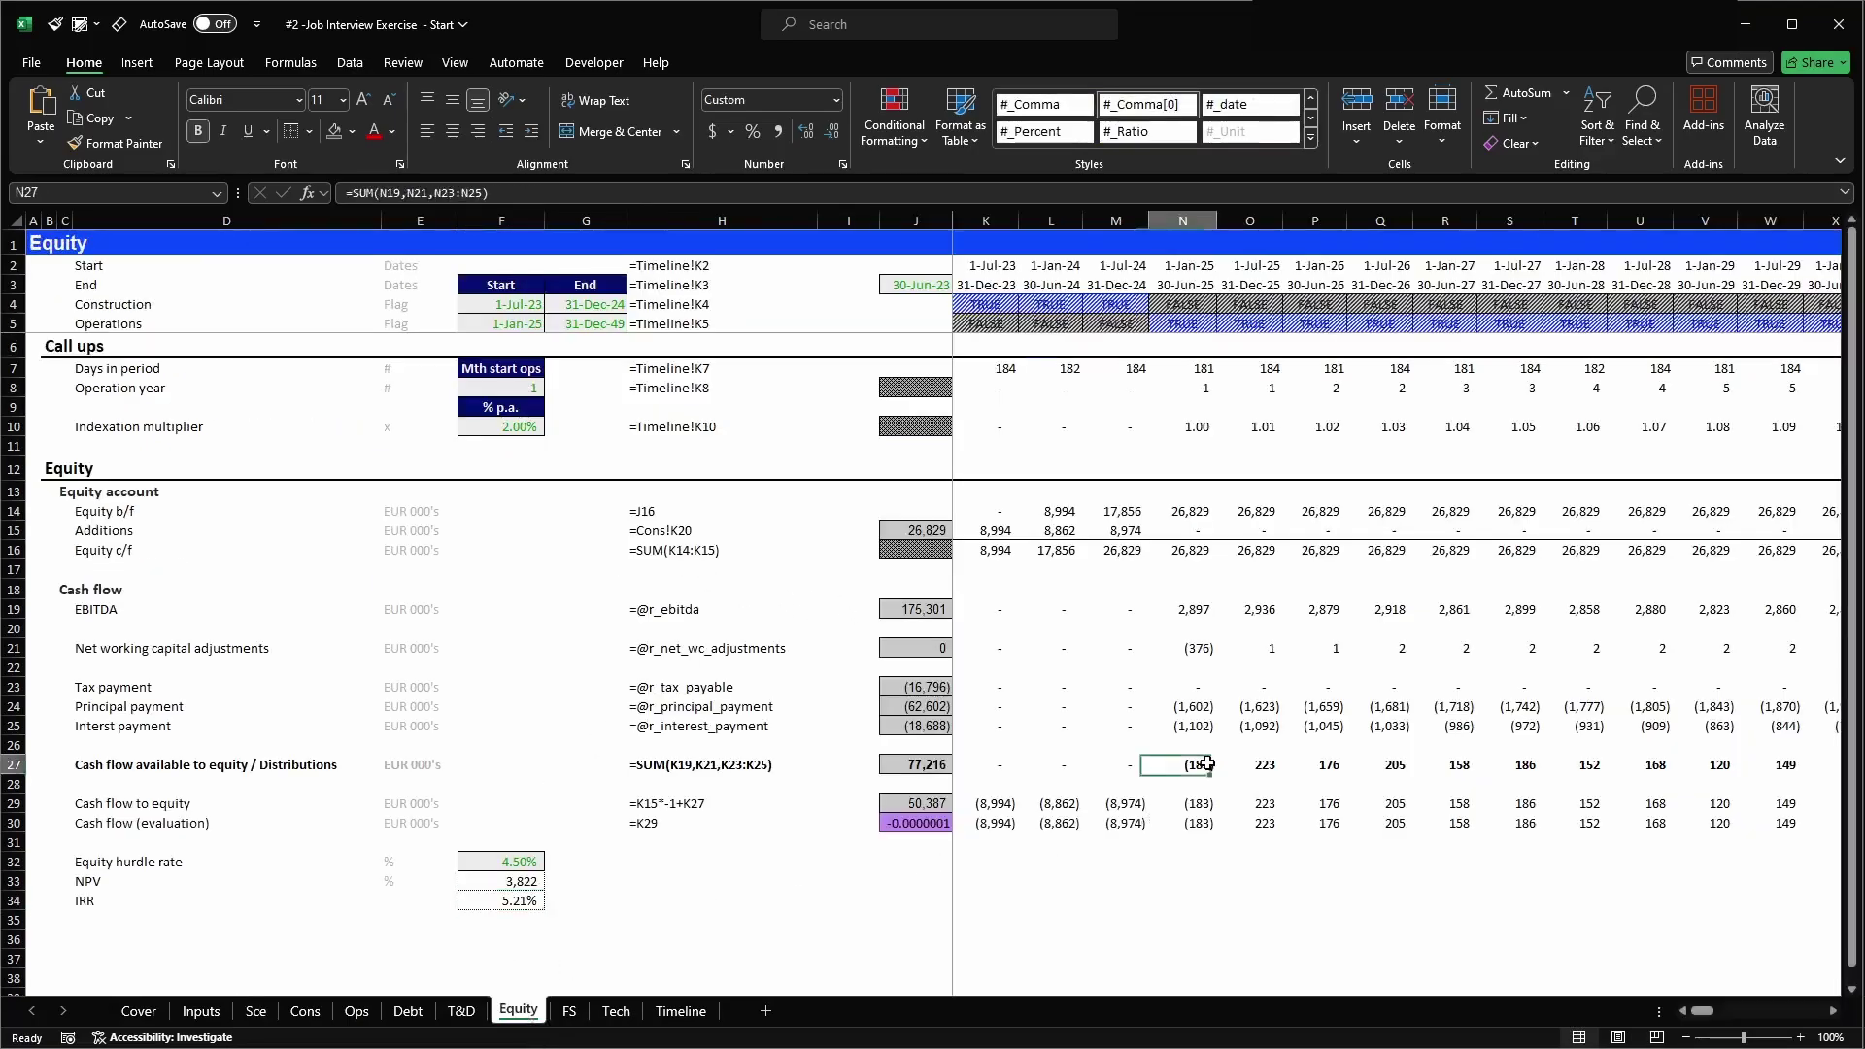
pyautogui.hotkey('shift', 'space')
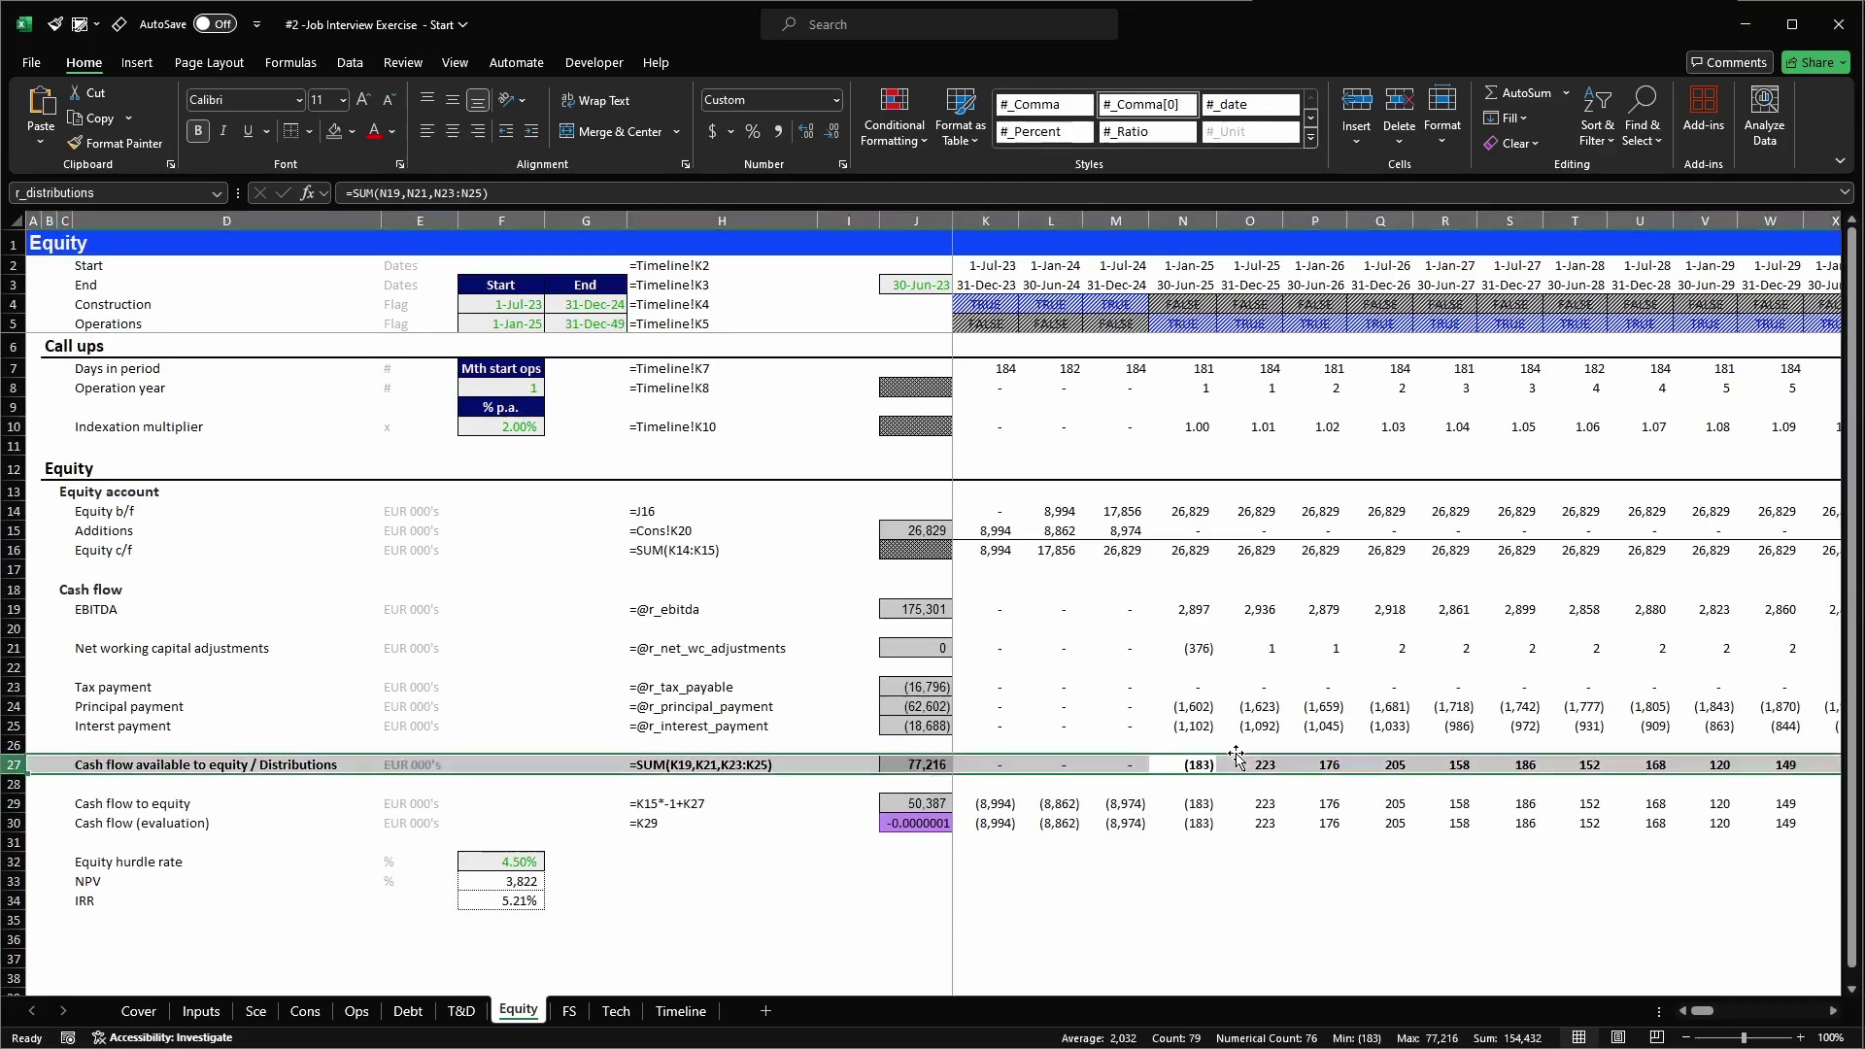
pyautogui.hotkey('shift', 'BackSpace')
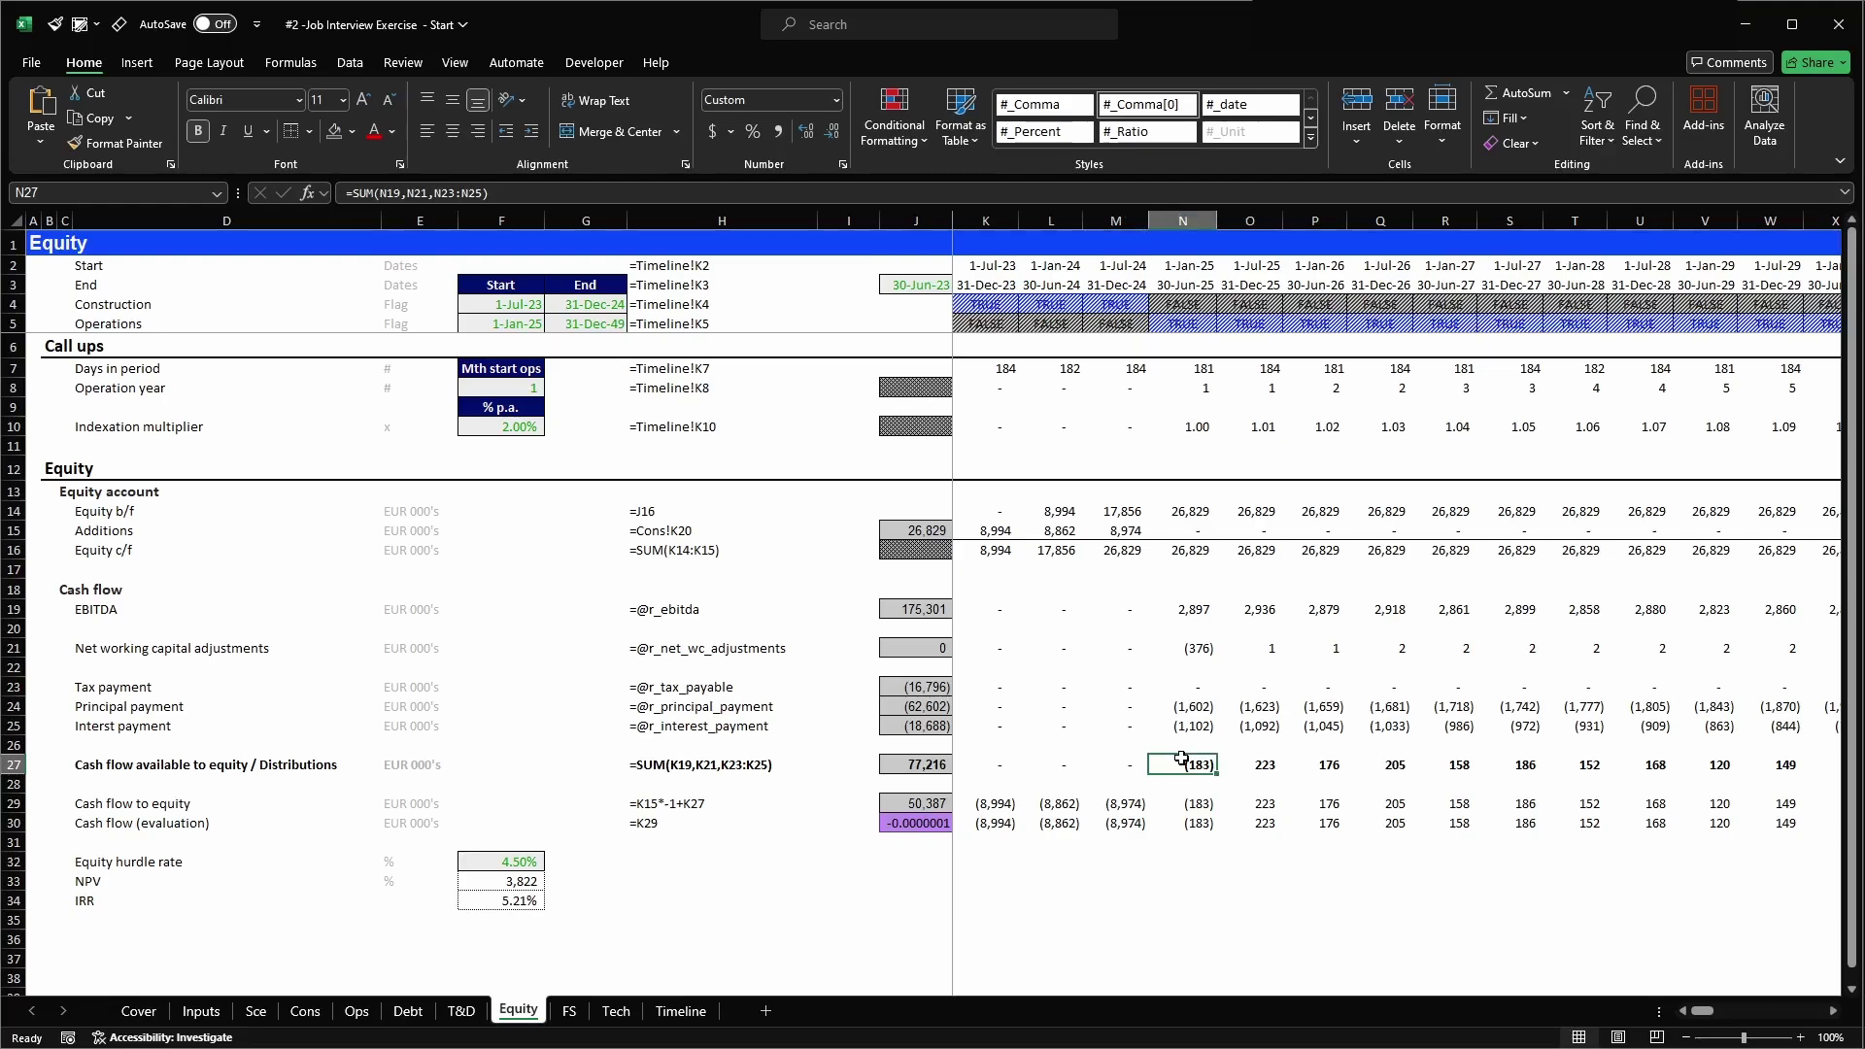
pyautogui.press('Left')
pyautogui.press('Right')
pyautogui.press('Left')
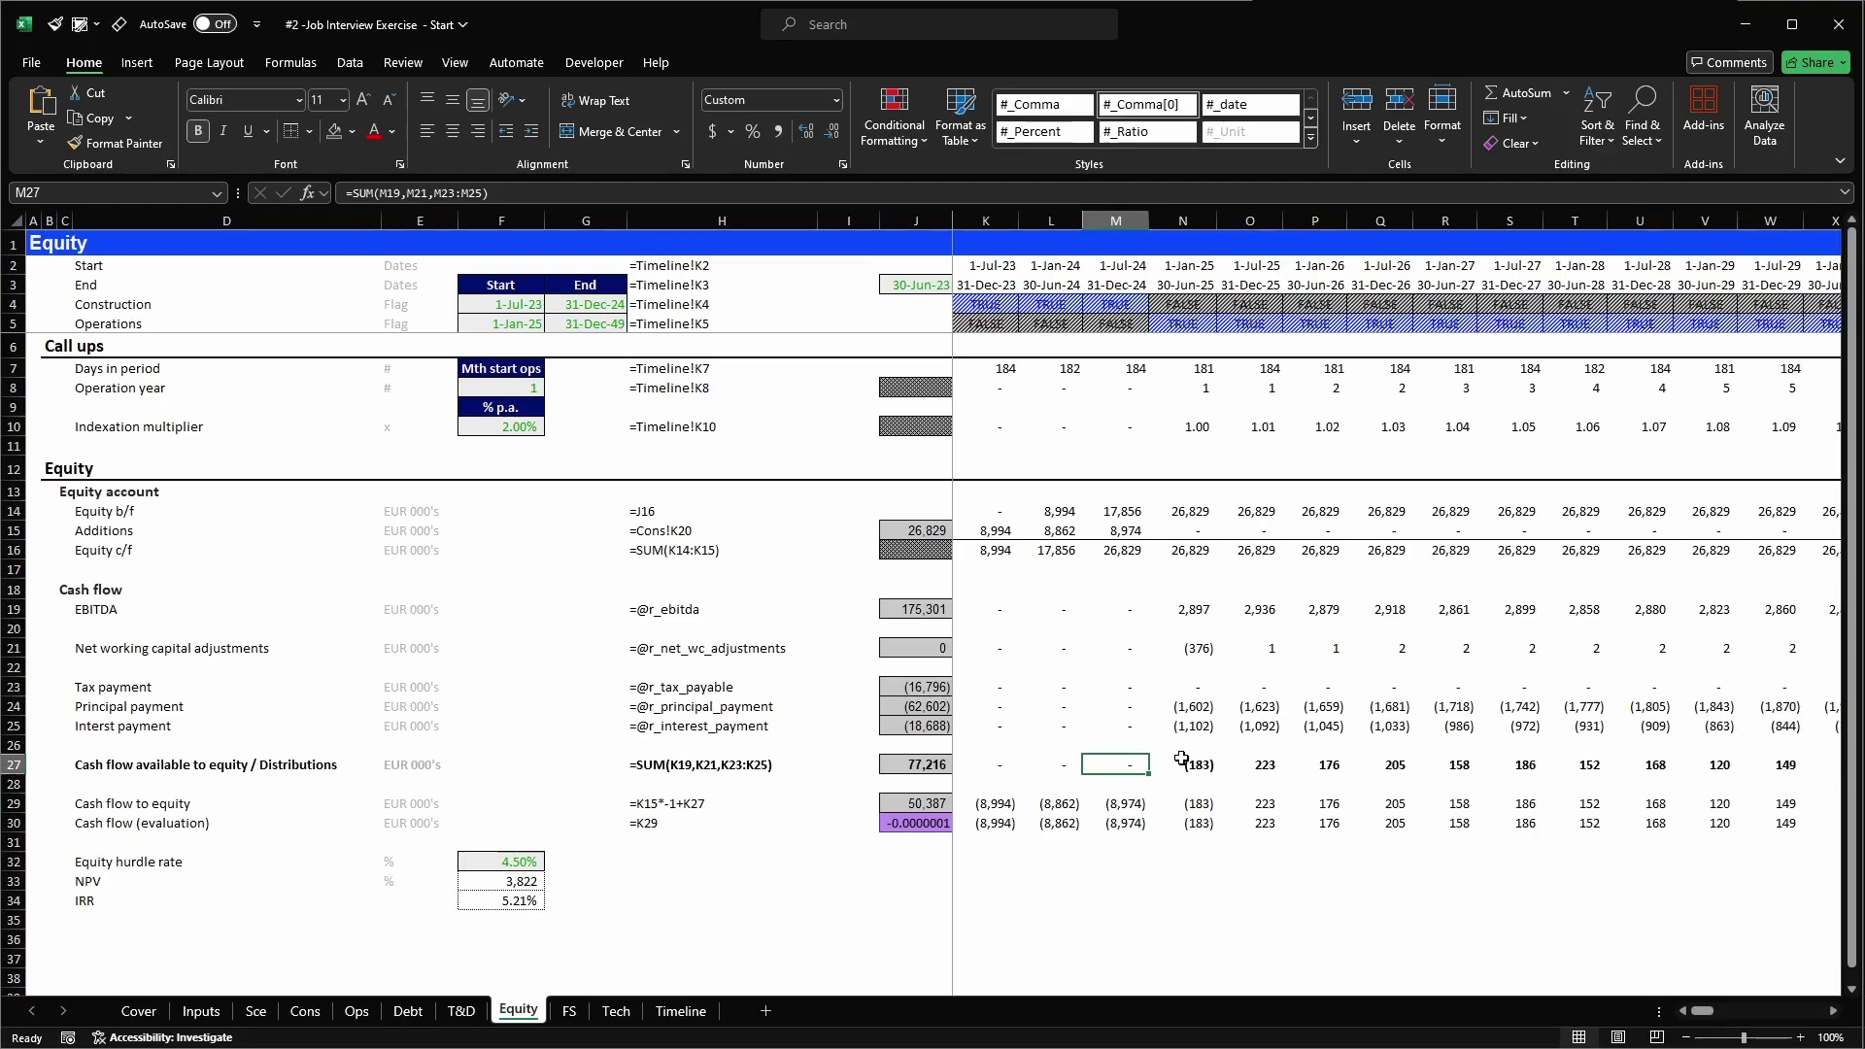
pyautogui.press('Right')
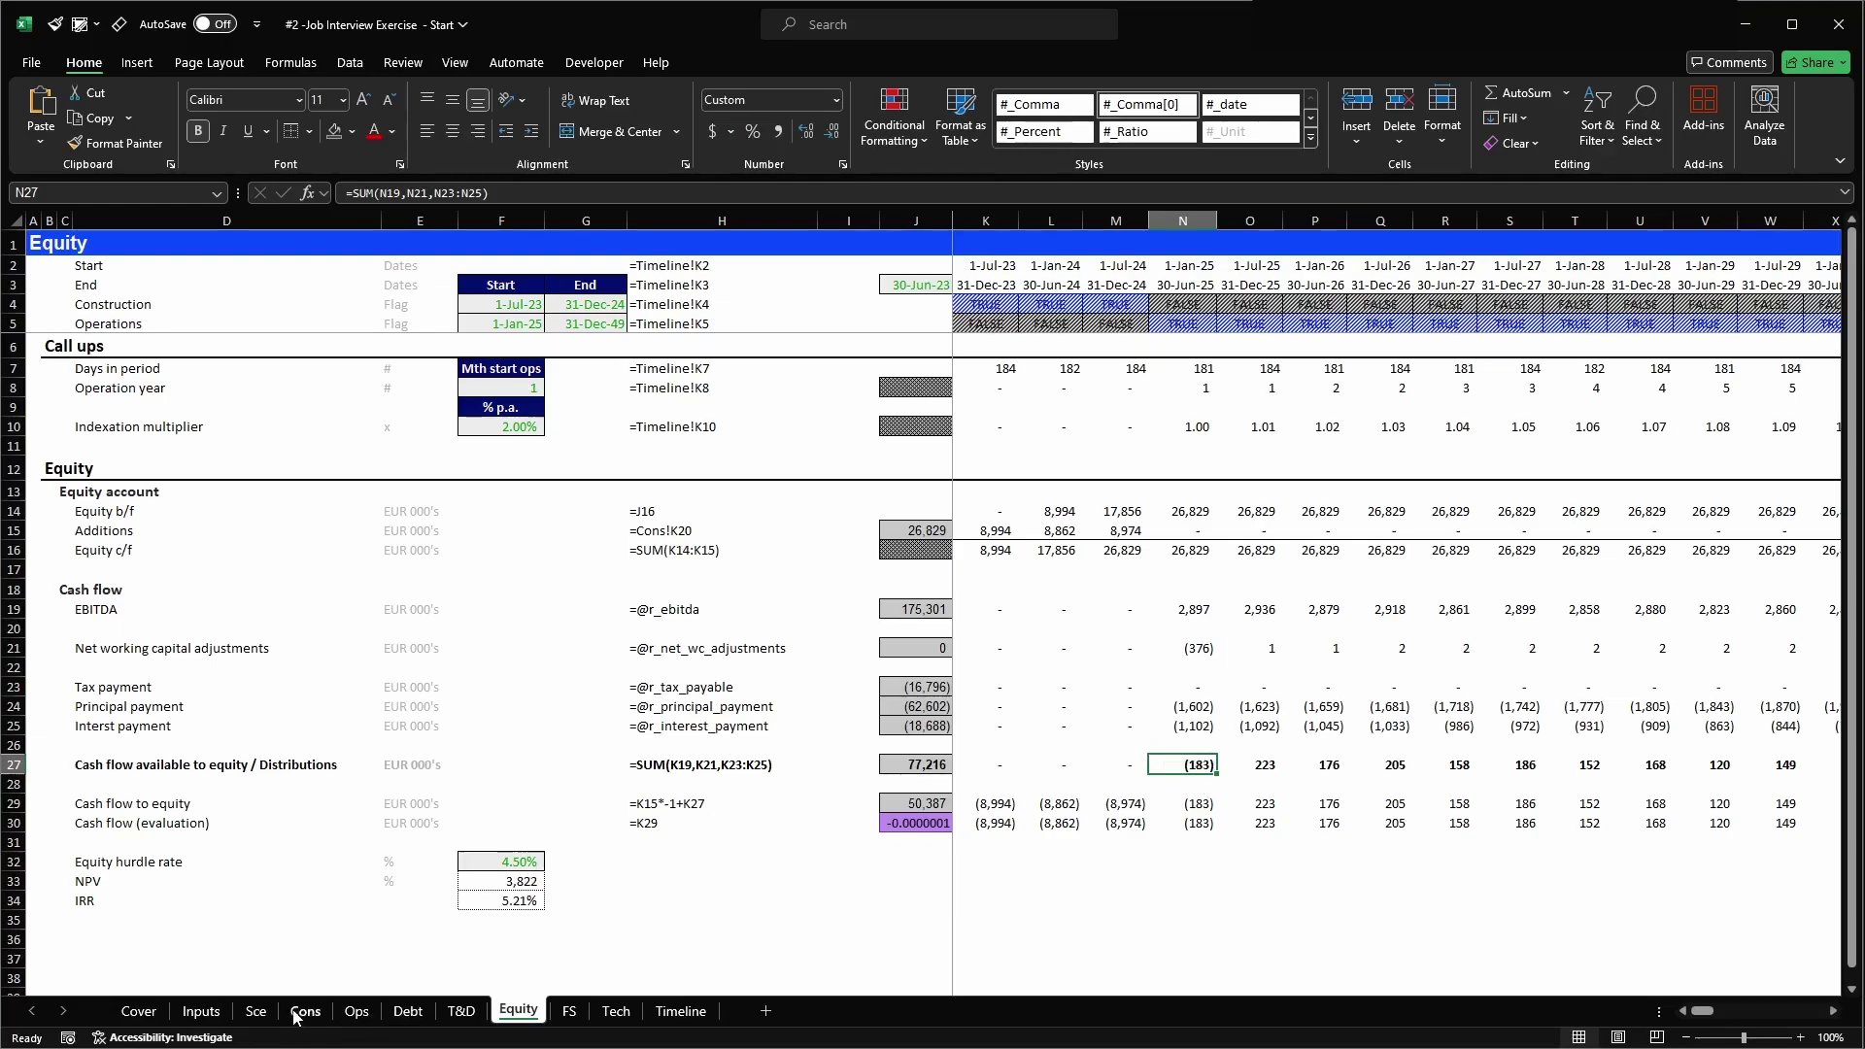
pyautogui.click(255, 1012)
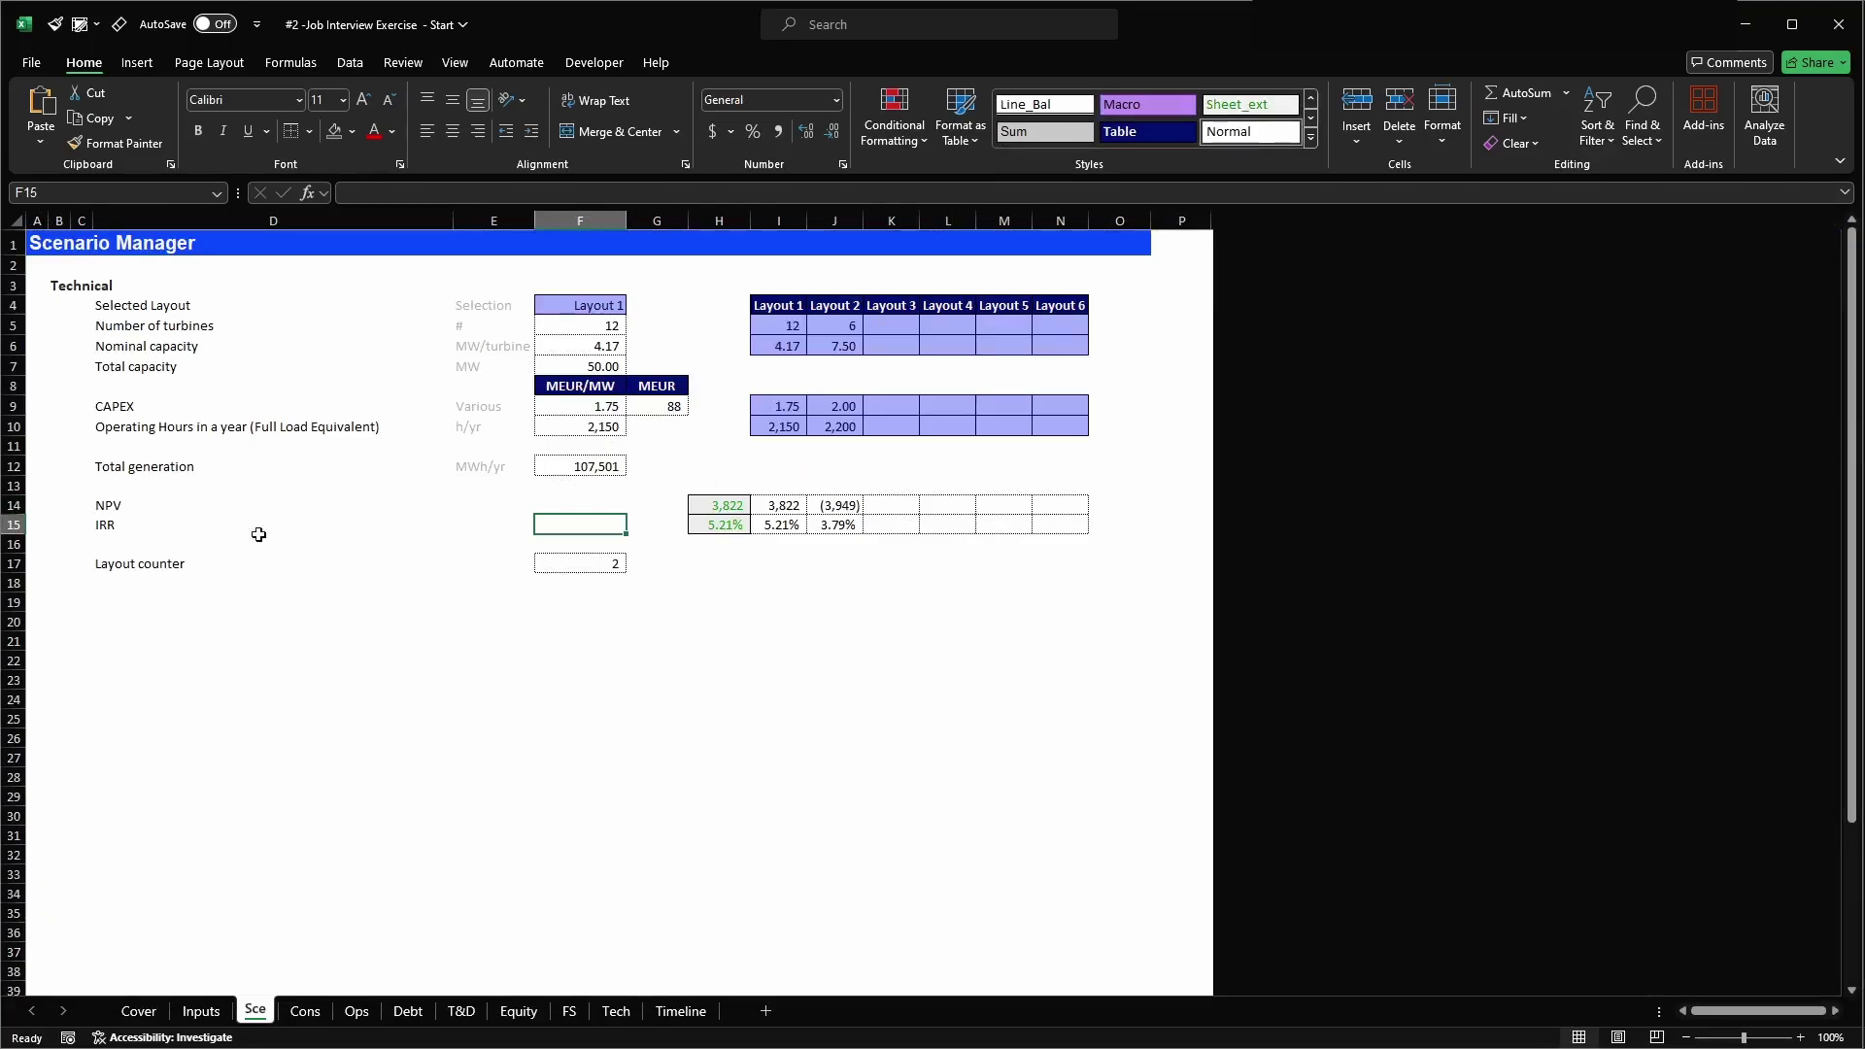
# - Delete the empty rows 11 to 19 above the Revenues section on the Inputs sheet
pyautogui.click(209, 1015)
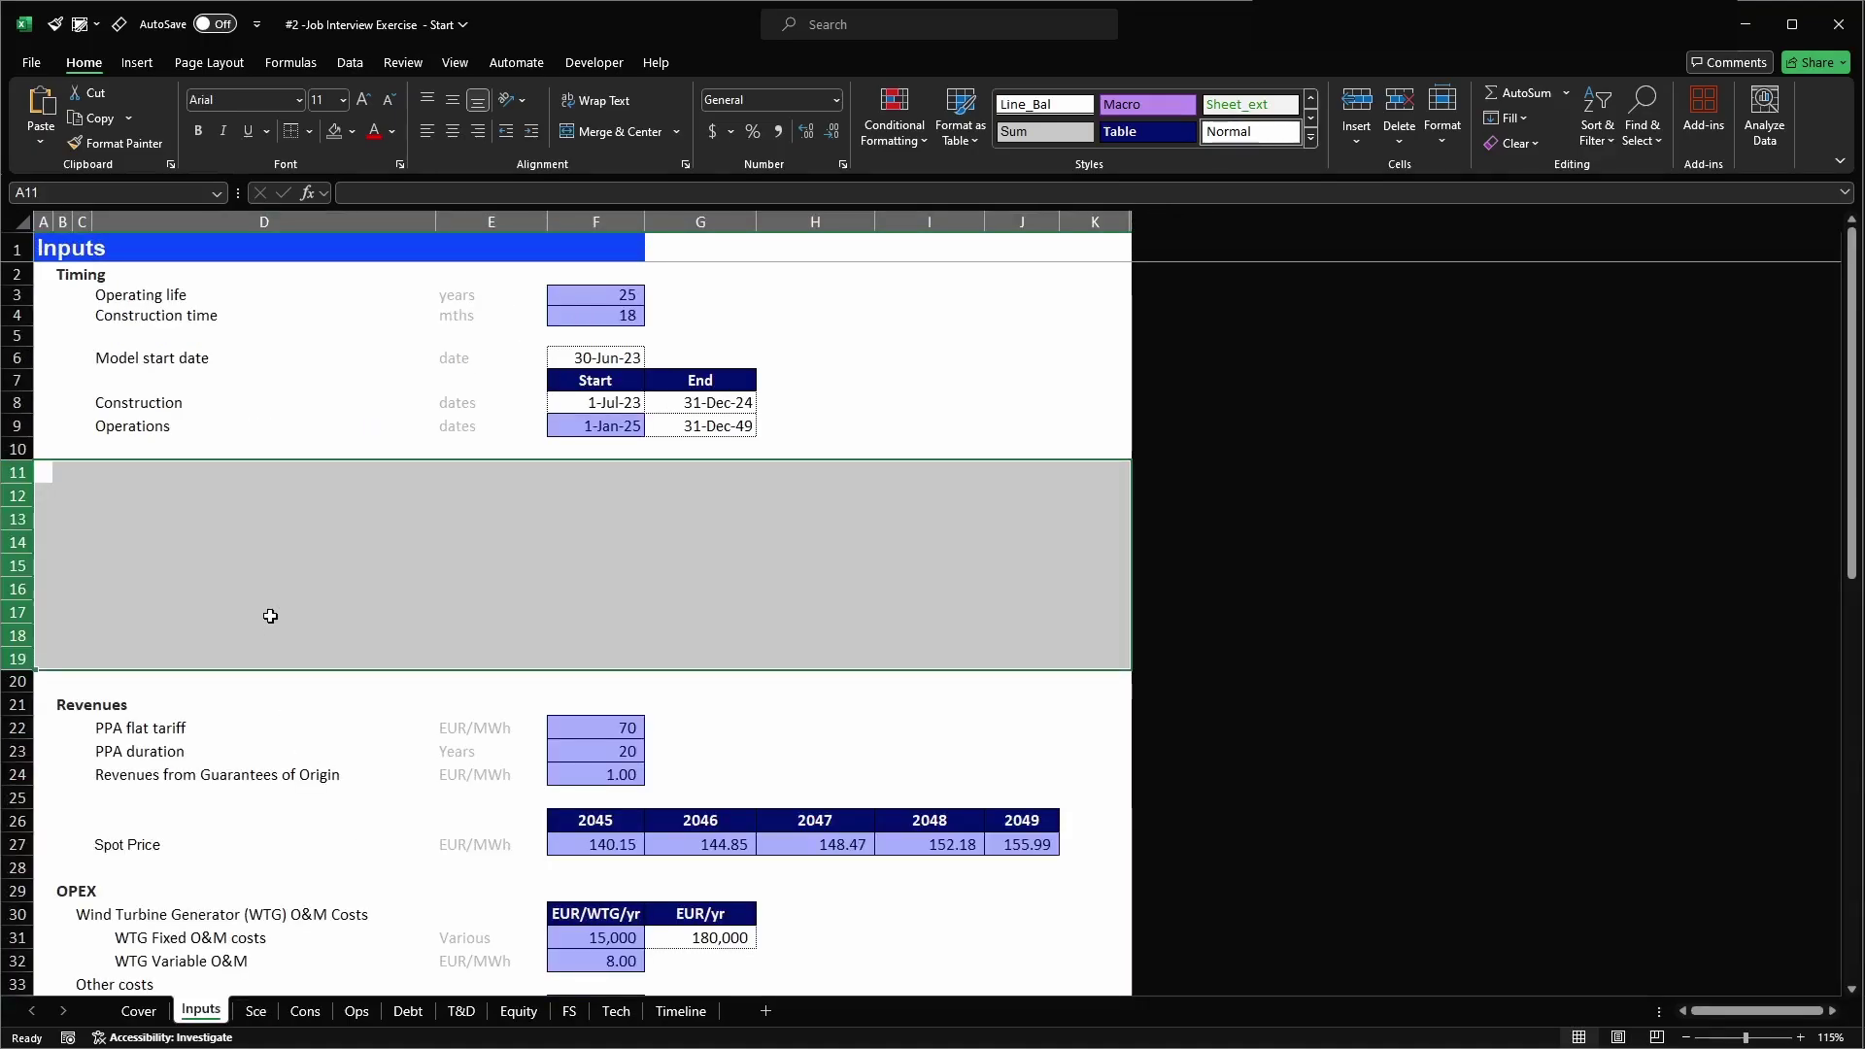
pyautogui.hotkey('ctrl', '-')
pyautogui.click(298, 588)
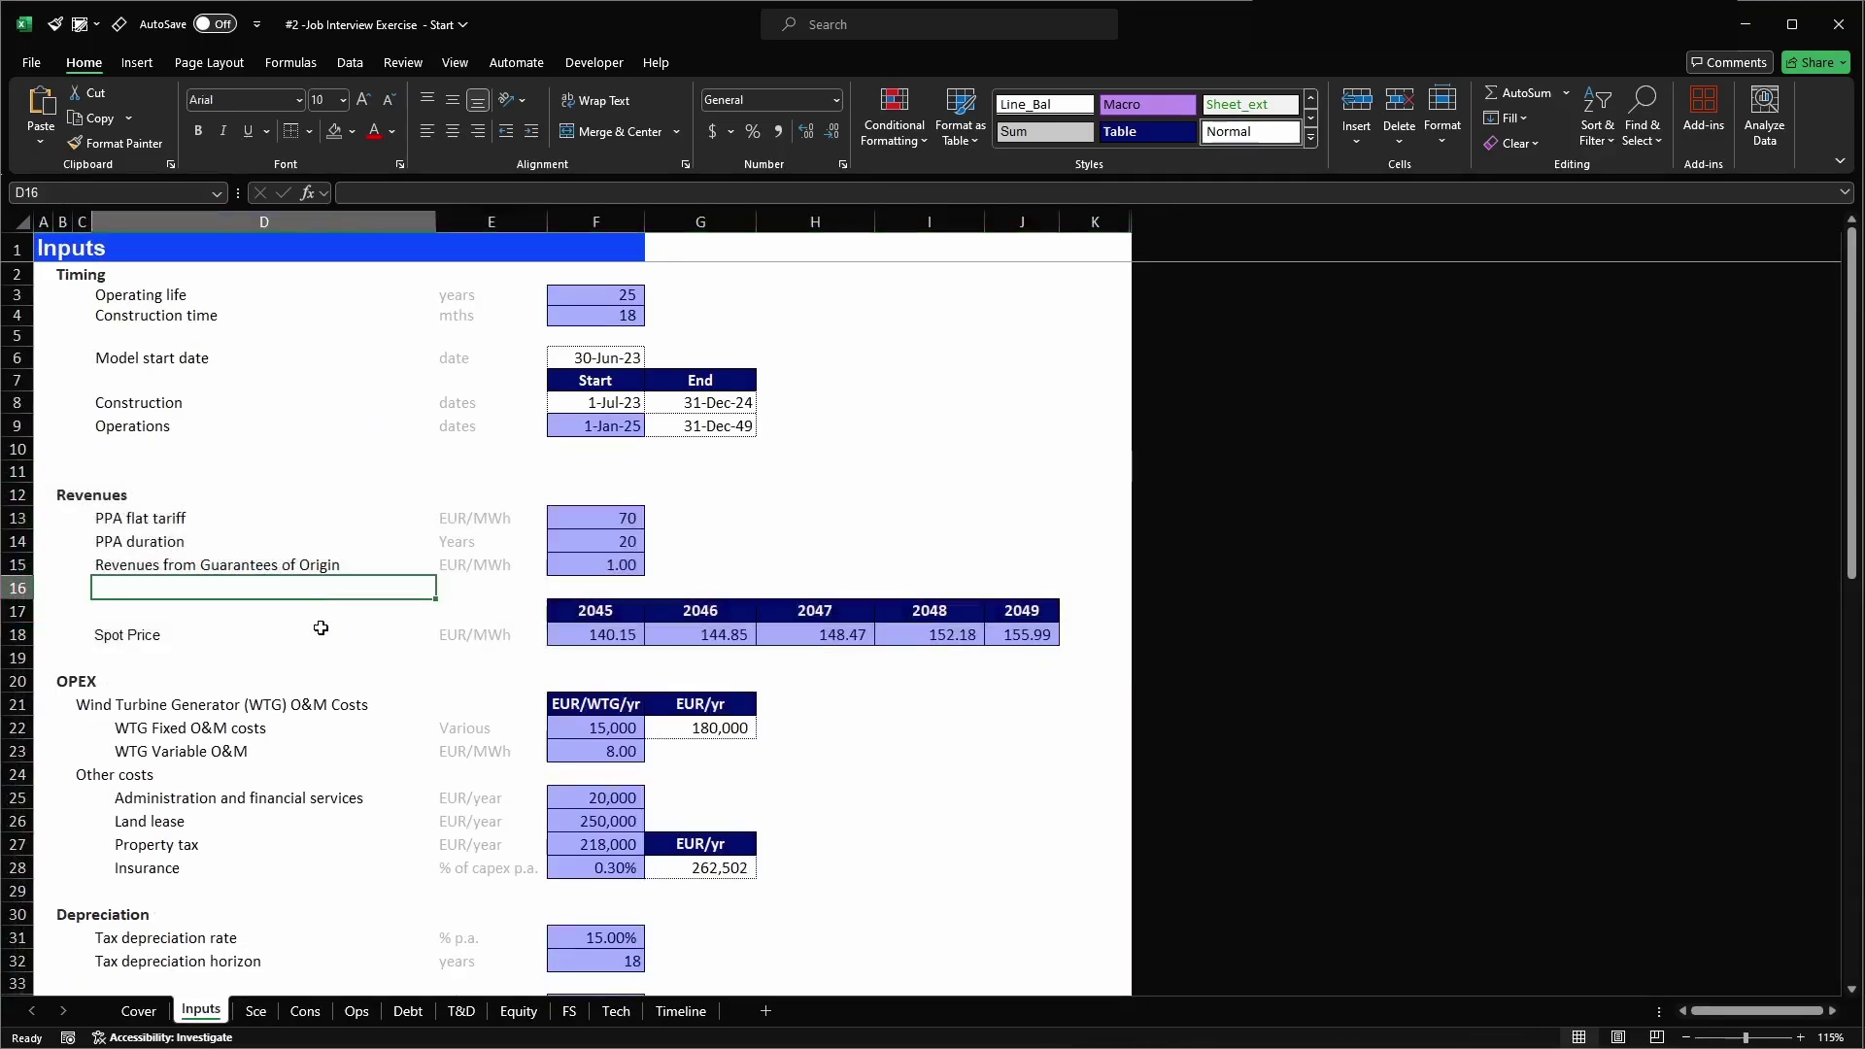
# - Move the Funding ratio row from the Inputs sheet to row 14 of the Sce sheet, with a blank row between it and NPV
pyautogui.scroll(-3, 319, 621)
pyautogui.scroll(-3, 322, 631)
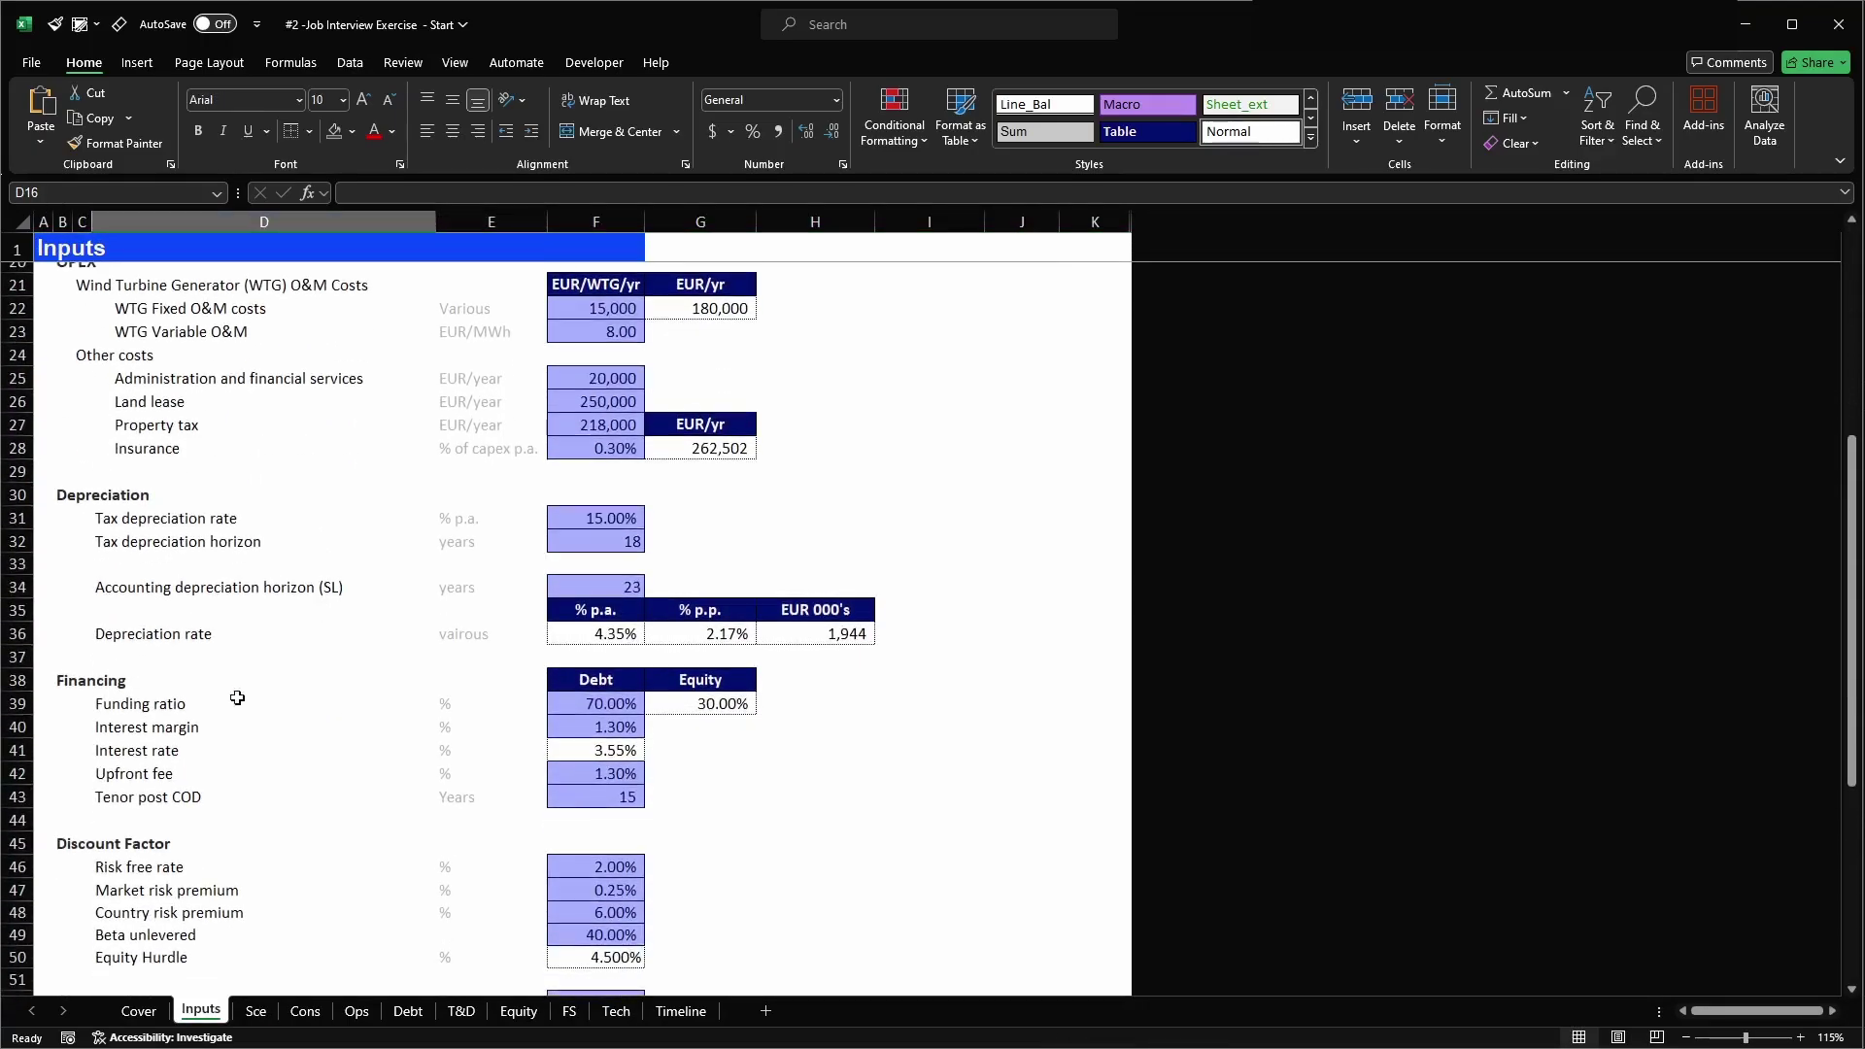
pyautogui.moveTo(17, 679); pyautogui.dragTo(8, 700)
pyautogui.hotkey('ctrl', 'c')
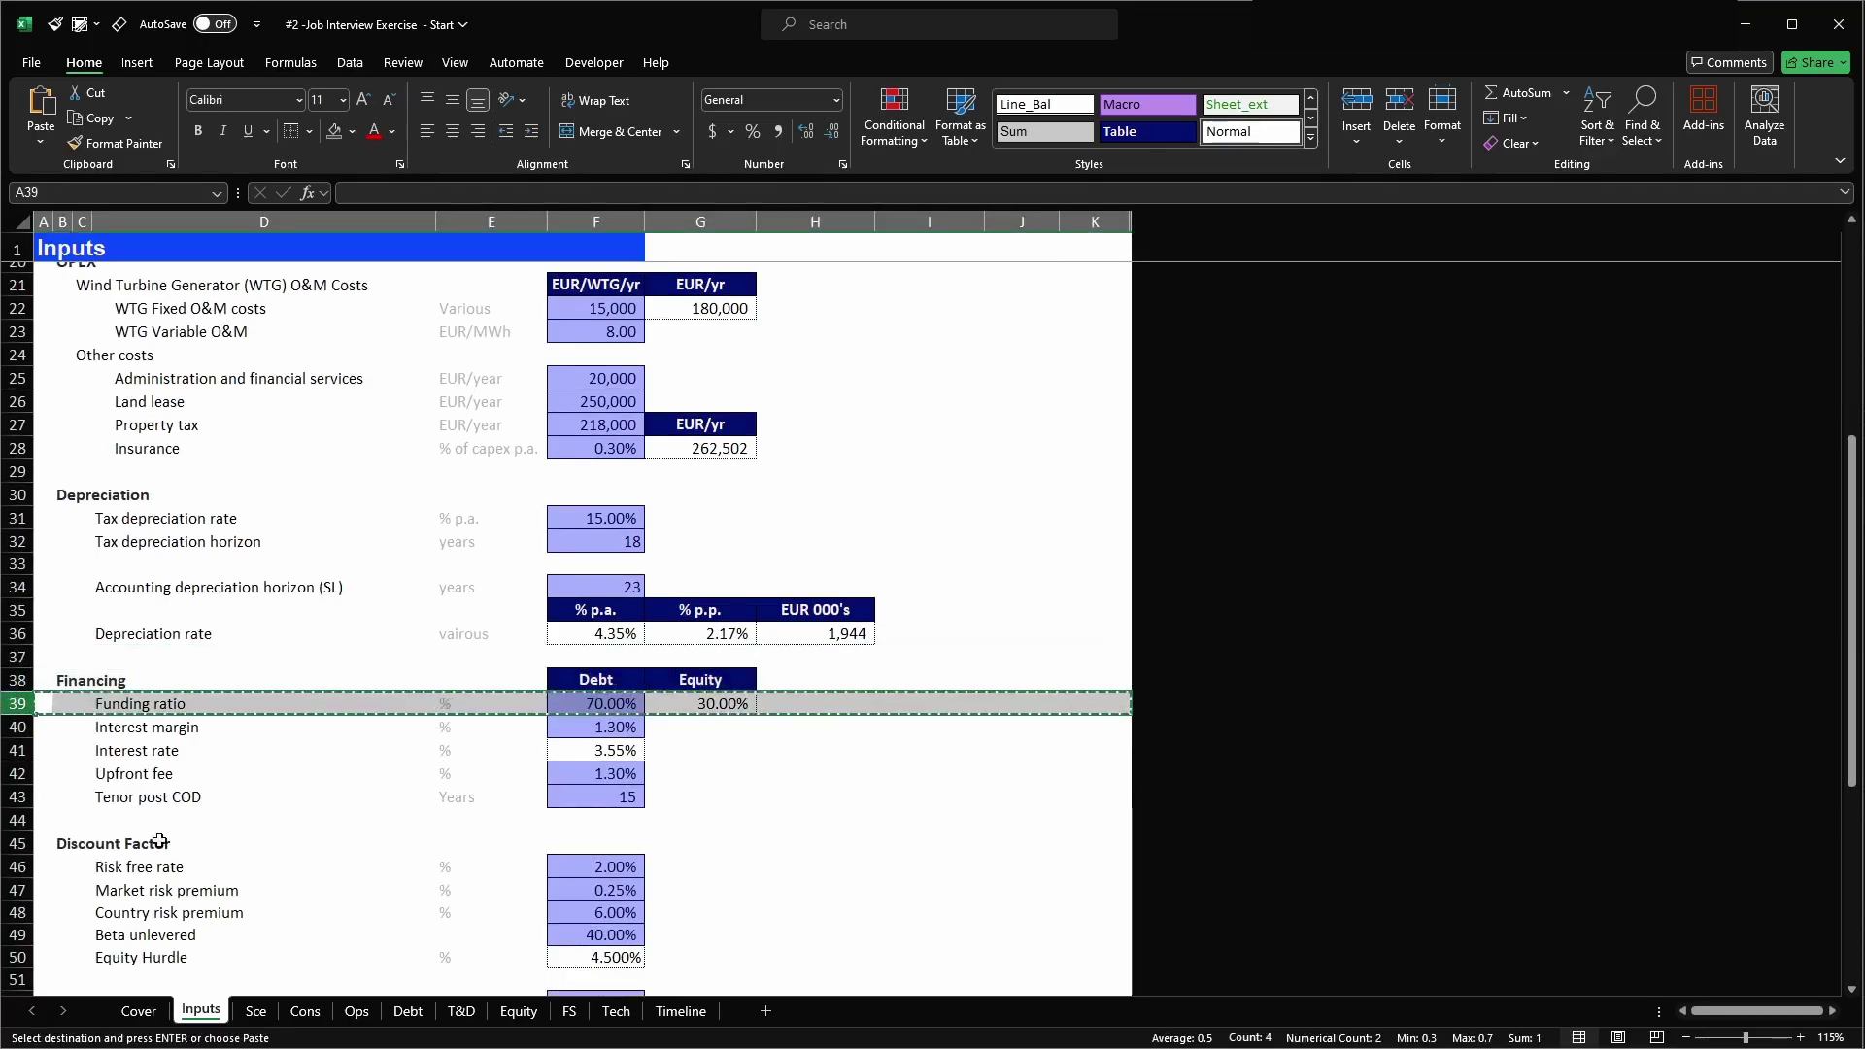
pyautogui.click(256, 1011)
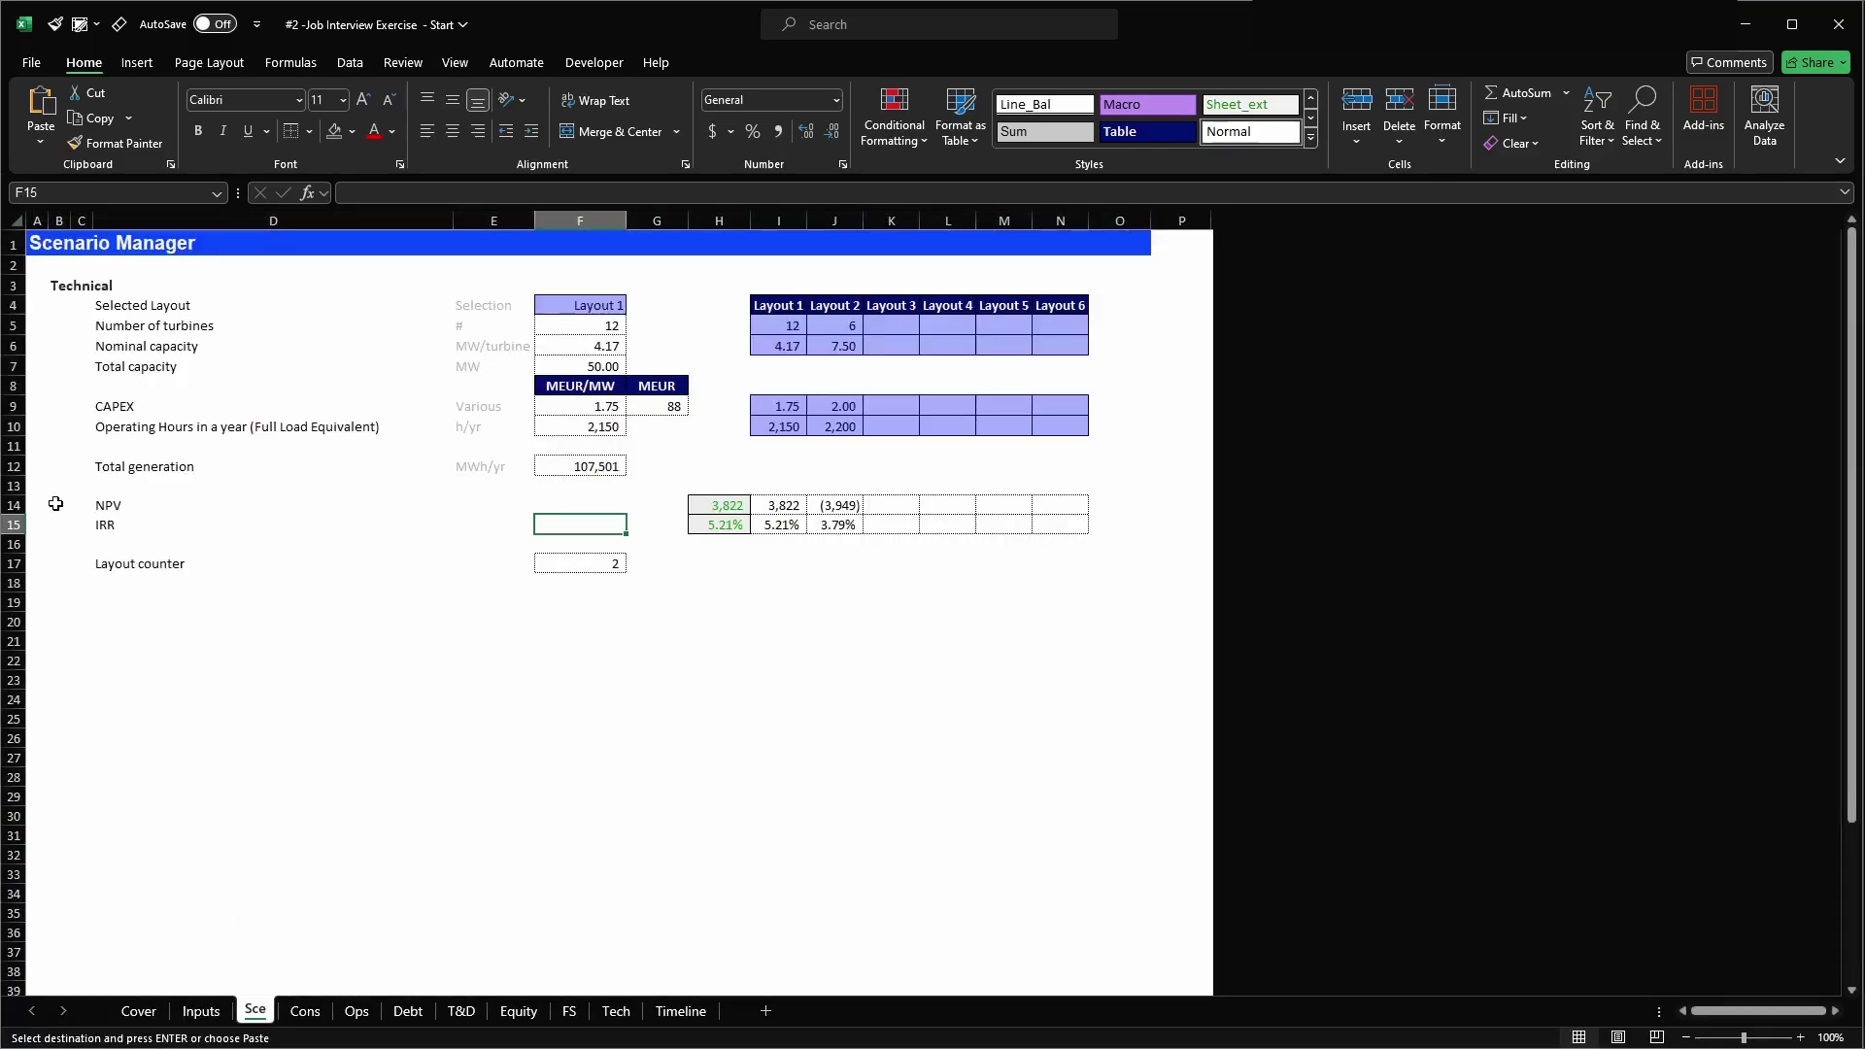
pyautogui.click(14, 466)
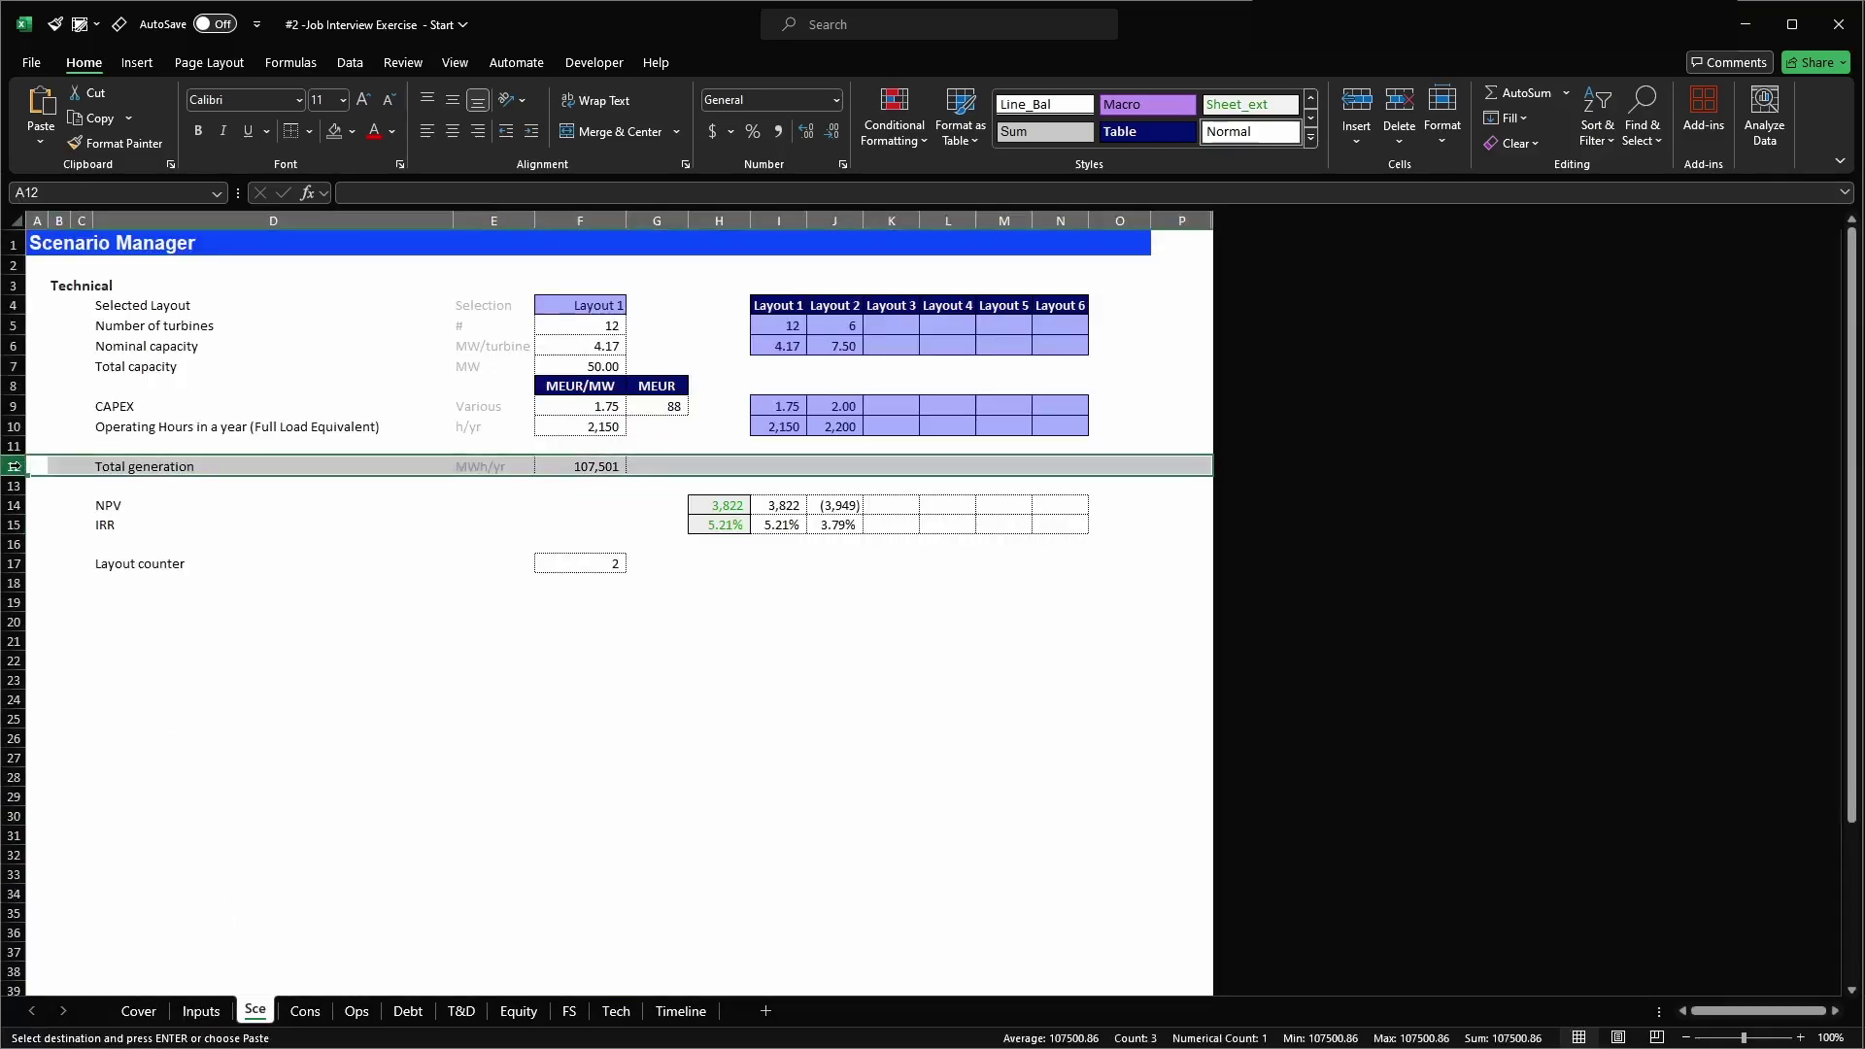
pyautogui.press('Down')
pyautogui.press('Down')
pyautogui.hotkey('shift', 'space')
pyautogui.hotkey('ctrl', 'shift', '+')
pyautogui.press('Down')
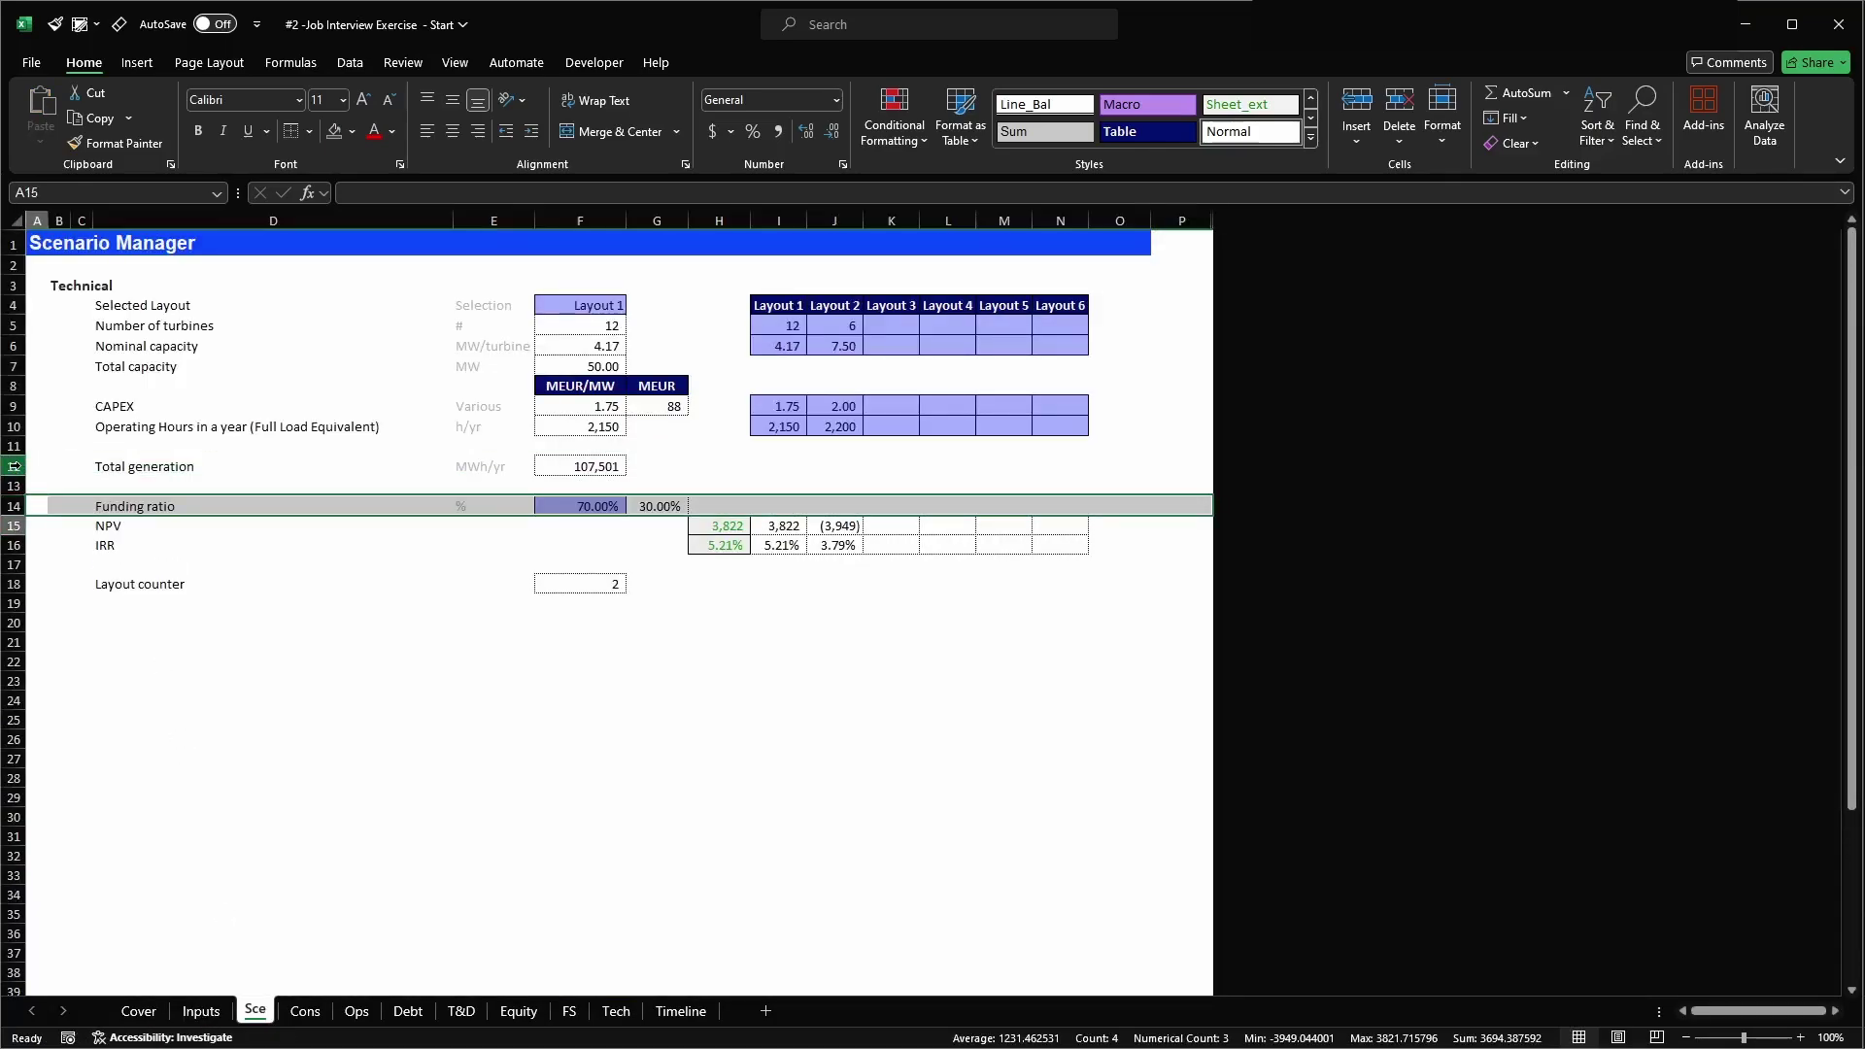
pyautogui.hotkey('shift', 'space')
pyautogui.hotkey('ctrl', 'shift', '+')
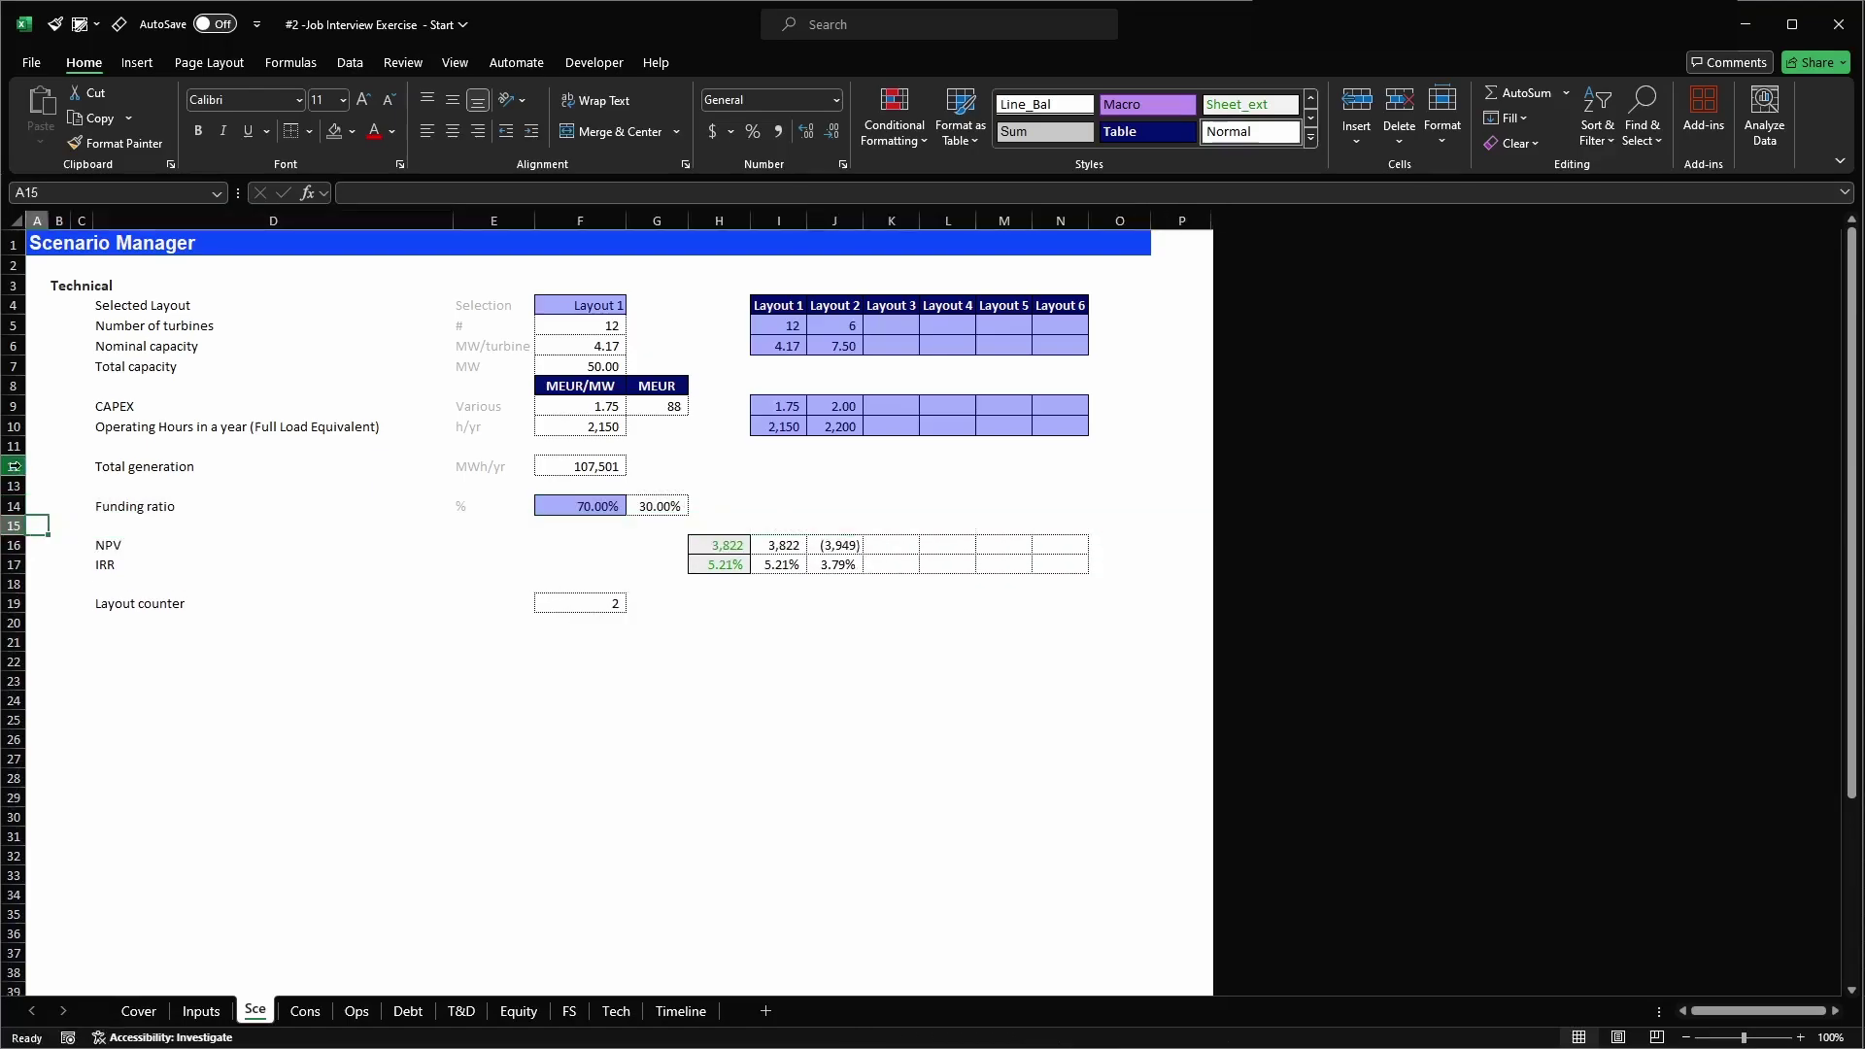
# - Place the Debt and Equity headers from the Inputs sheet's Financing section in F13:G13 above the funding ratio on the Sce sheet
pyautogui.hotkey('ctrl', 'pageup')
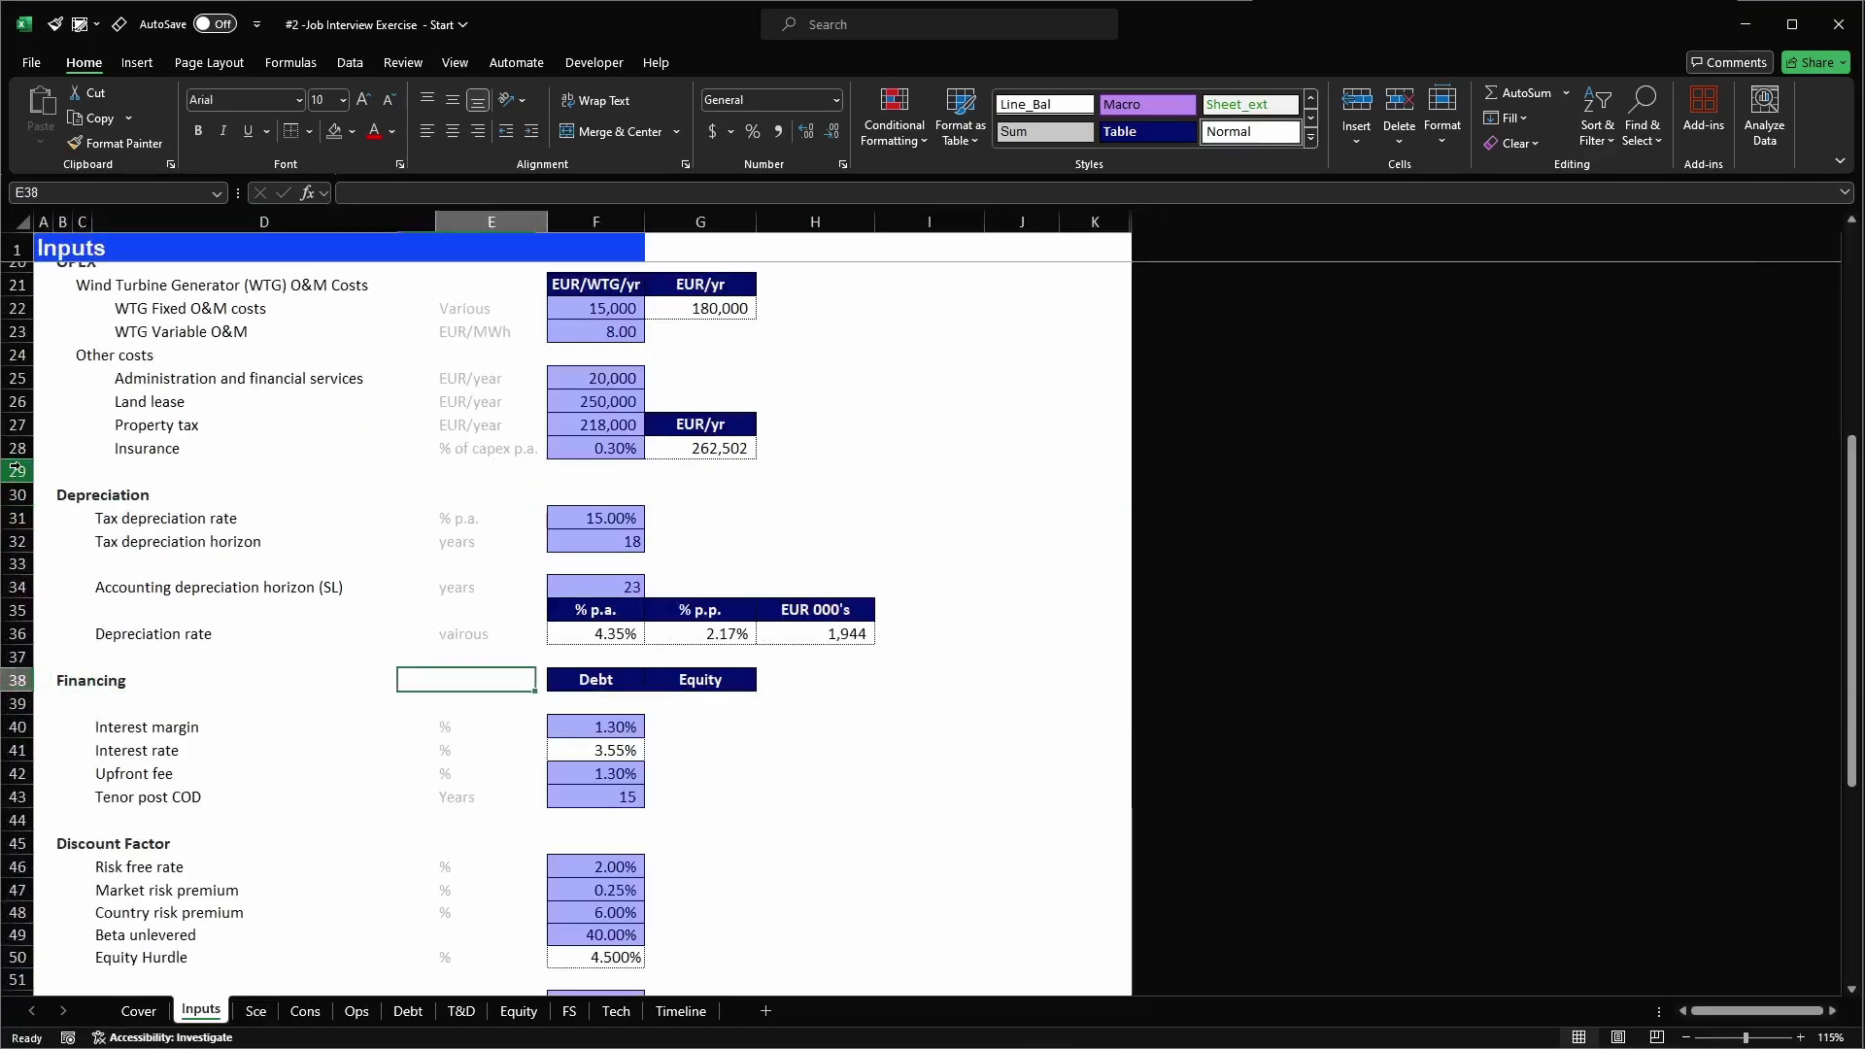
pyautogui.press('Right')
pyautogui.hotkey('shift', 'Right')
pyautogui.hotkey('ctrl', 'c')
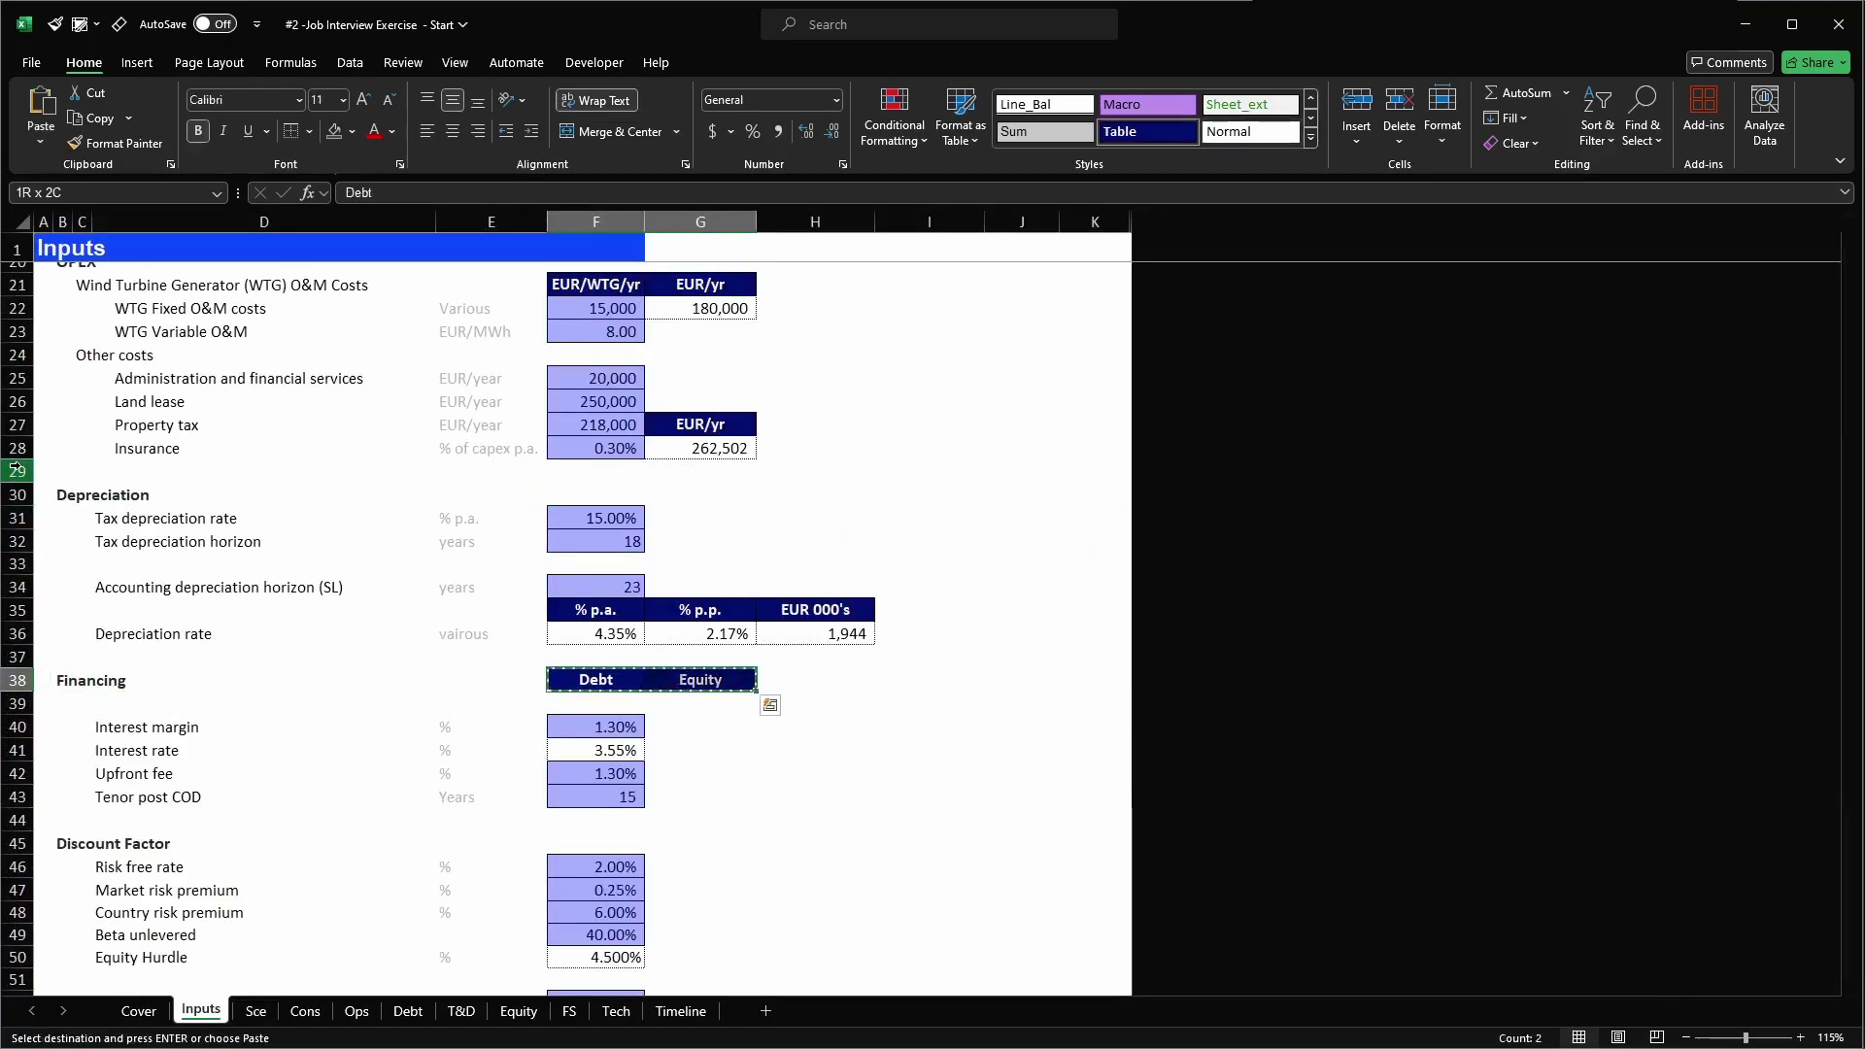
pyautogui.hotkey('ctrl', 'pagedown')
pyautogui.press('Up')
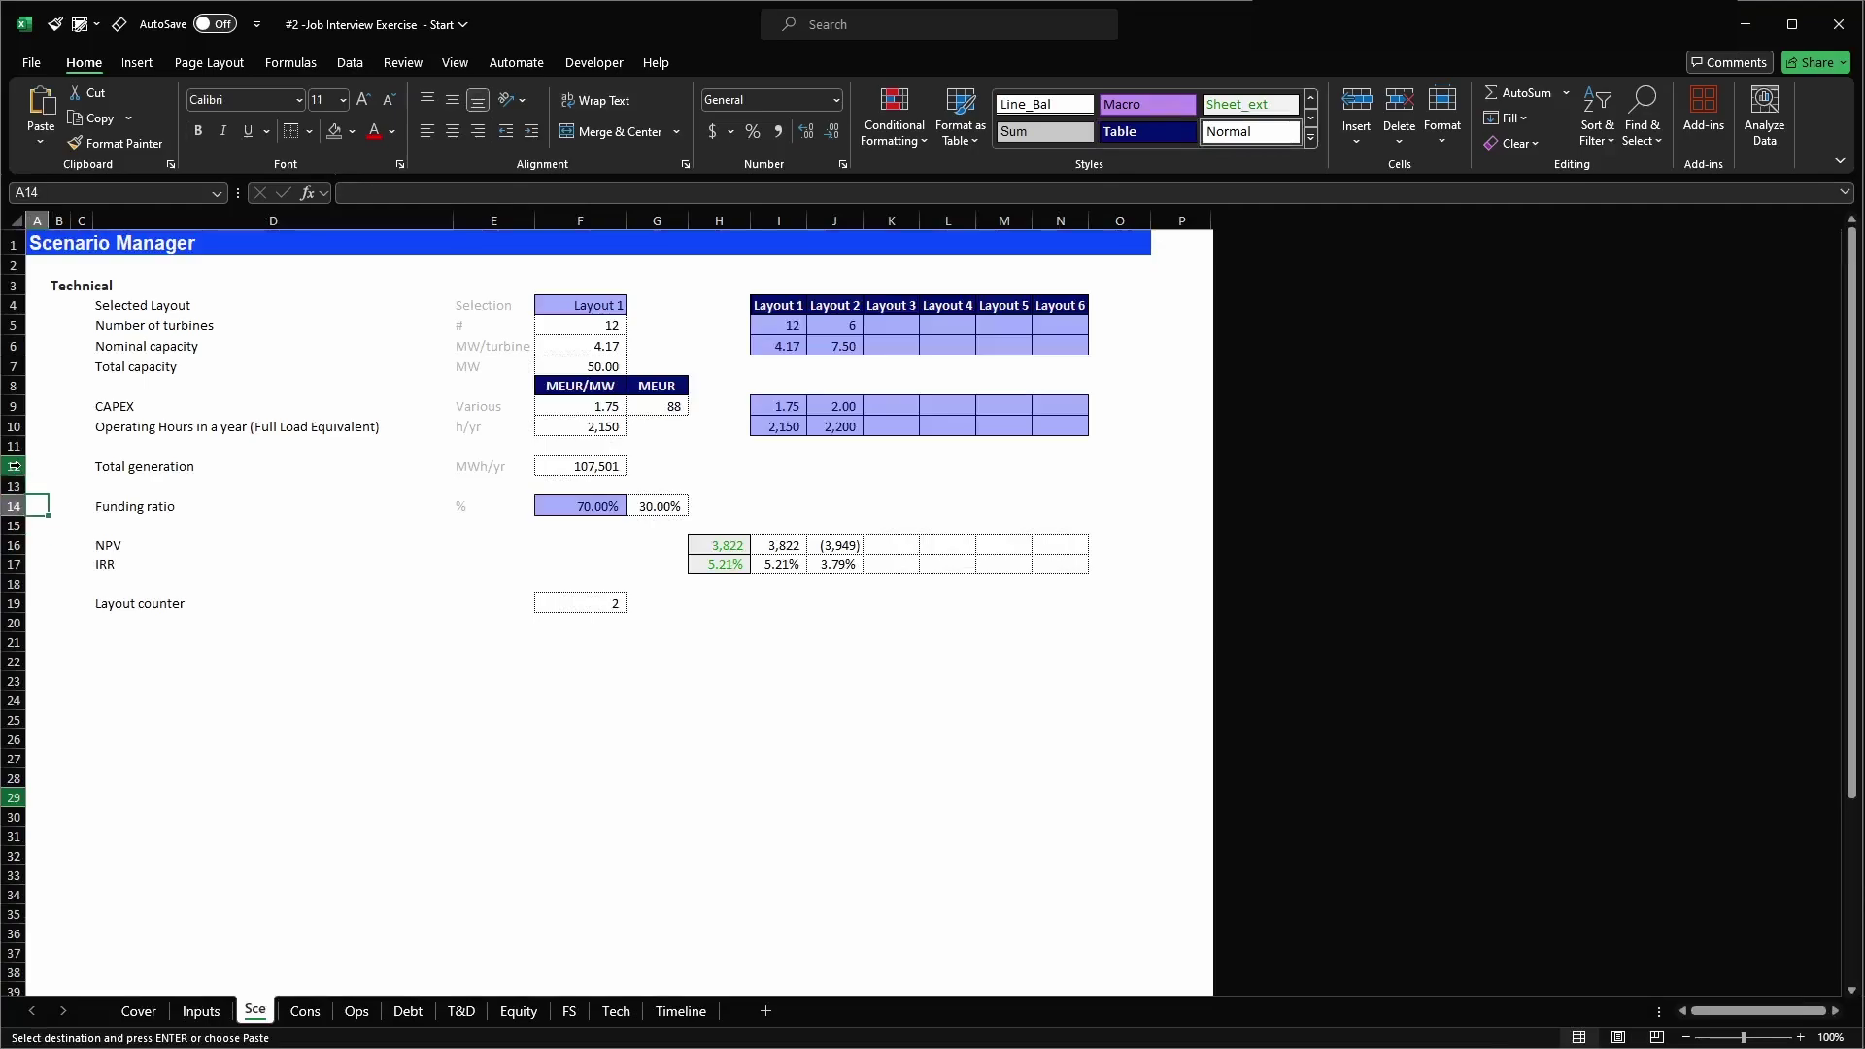
pyautogui.hotkey('ctrl', 'Right')
pyautogui.hotkey('ctrl', 'Right')
pyautogui.press('Up')
pyautogui.press('Left')
pyautogui.press('Return')
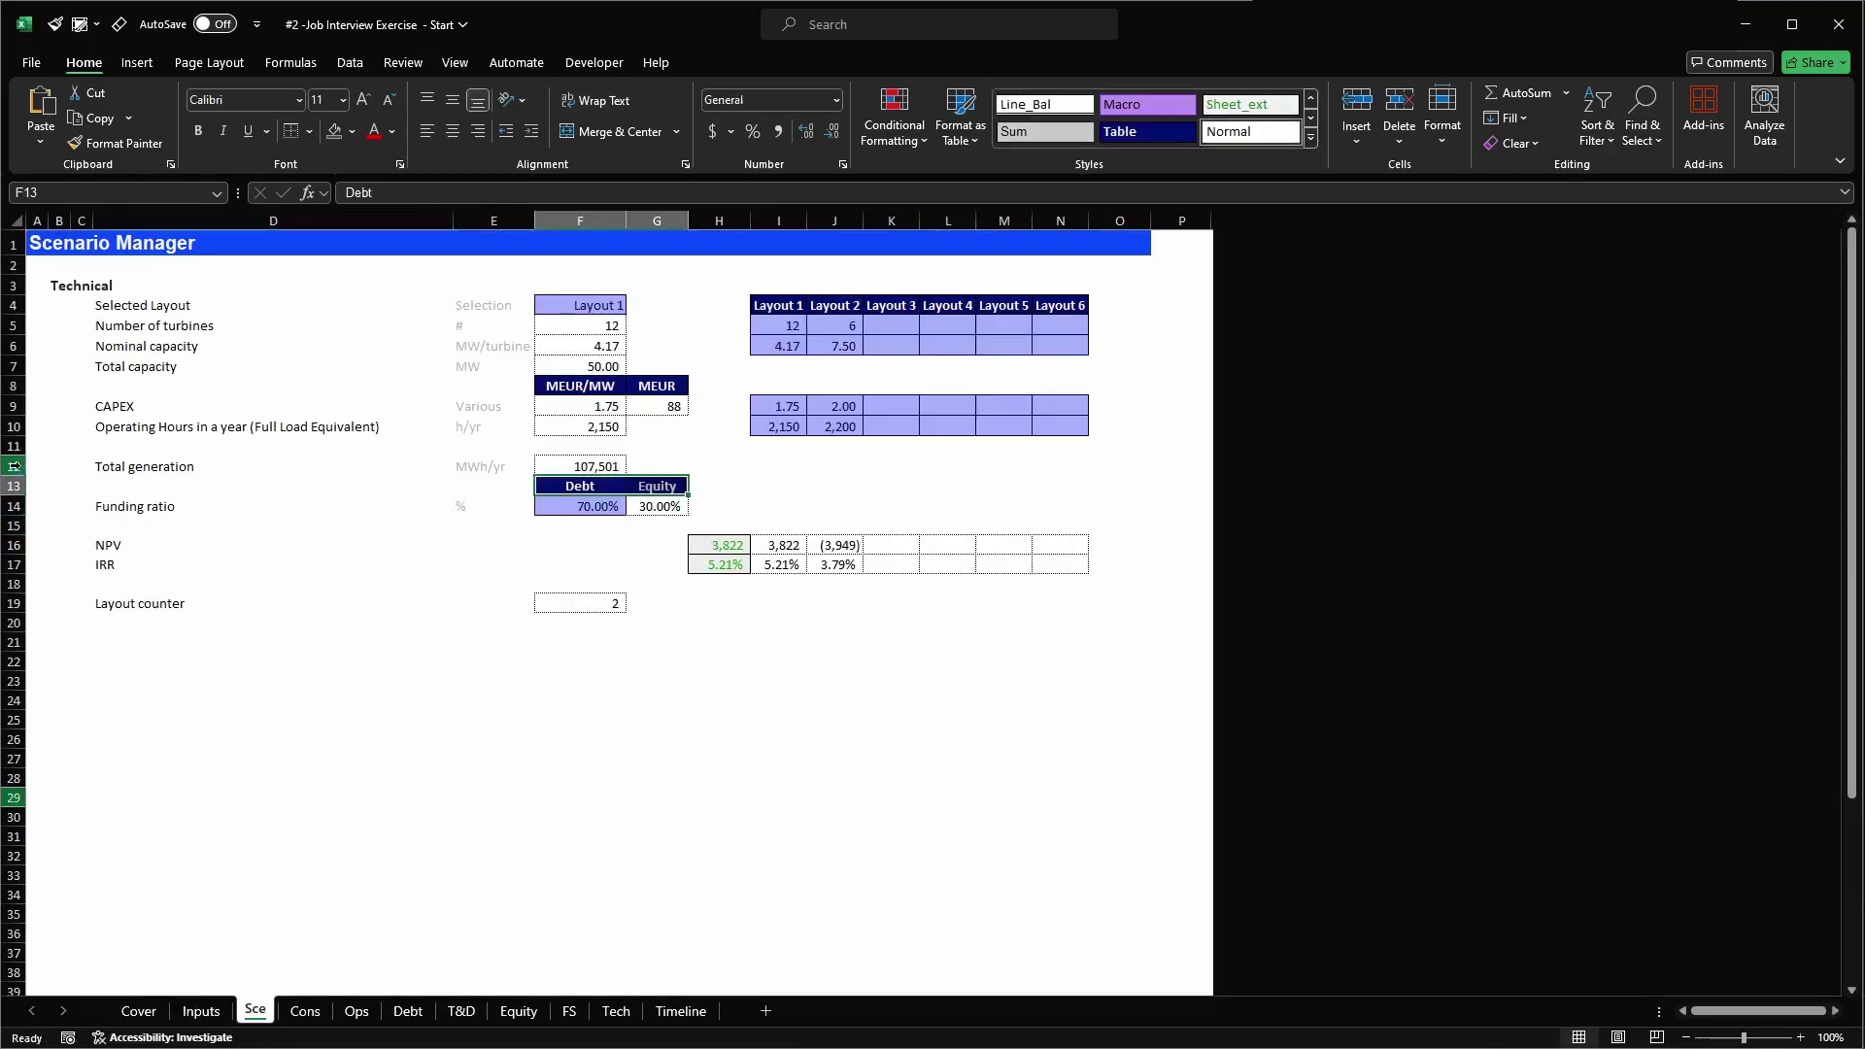
# - Copy the six layout input cells of the Operating Hours row (I10:N10) into the Funding ratio row at I14:N14
pyautogui.press('Right')
pyautogui.press('Right')
pyautogui.press('Right')
pyautogui.press('Up')
pyautogui.press('Up')
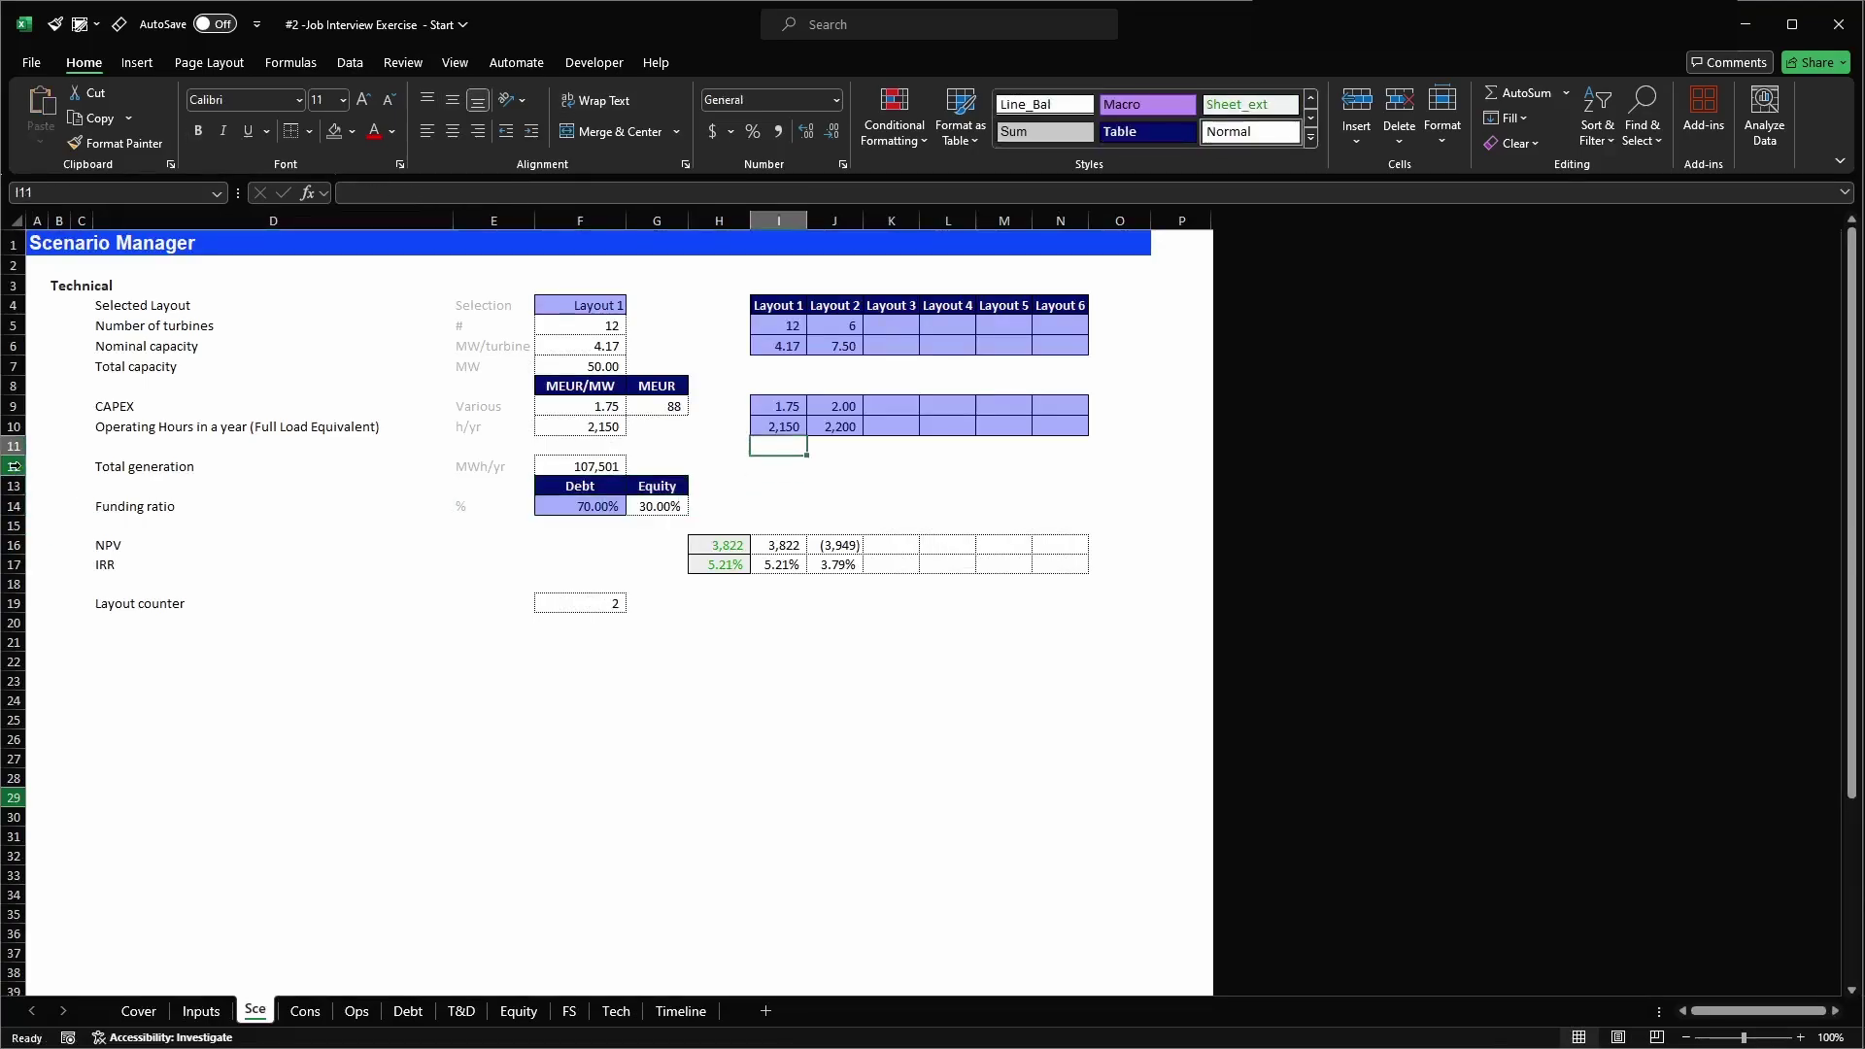
pyautogui.press('Up')
pyautogui.hotkey('shift', 'Right')
pyautogui.hotkey('shift', 'Right')
pyautogui.hotkey('shift', 'Right')
pyautogui.hotkey('shift', 'Right')
pyautogui.hotkey('shift', 'Right')
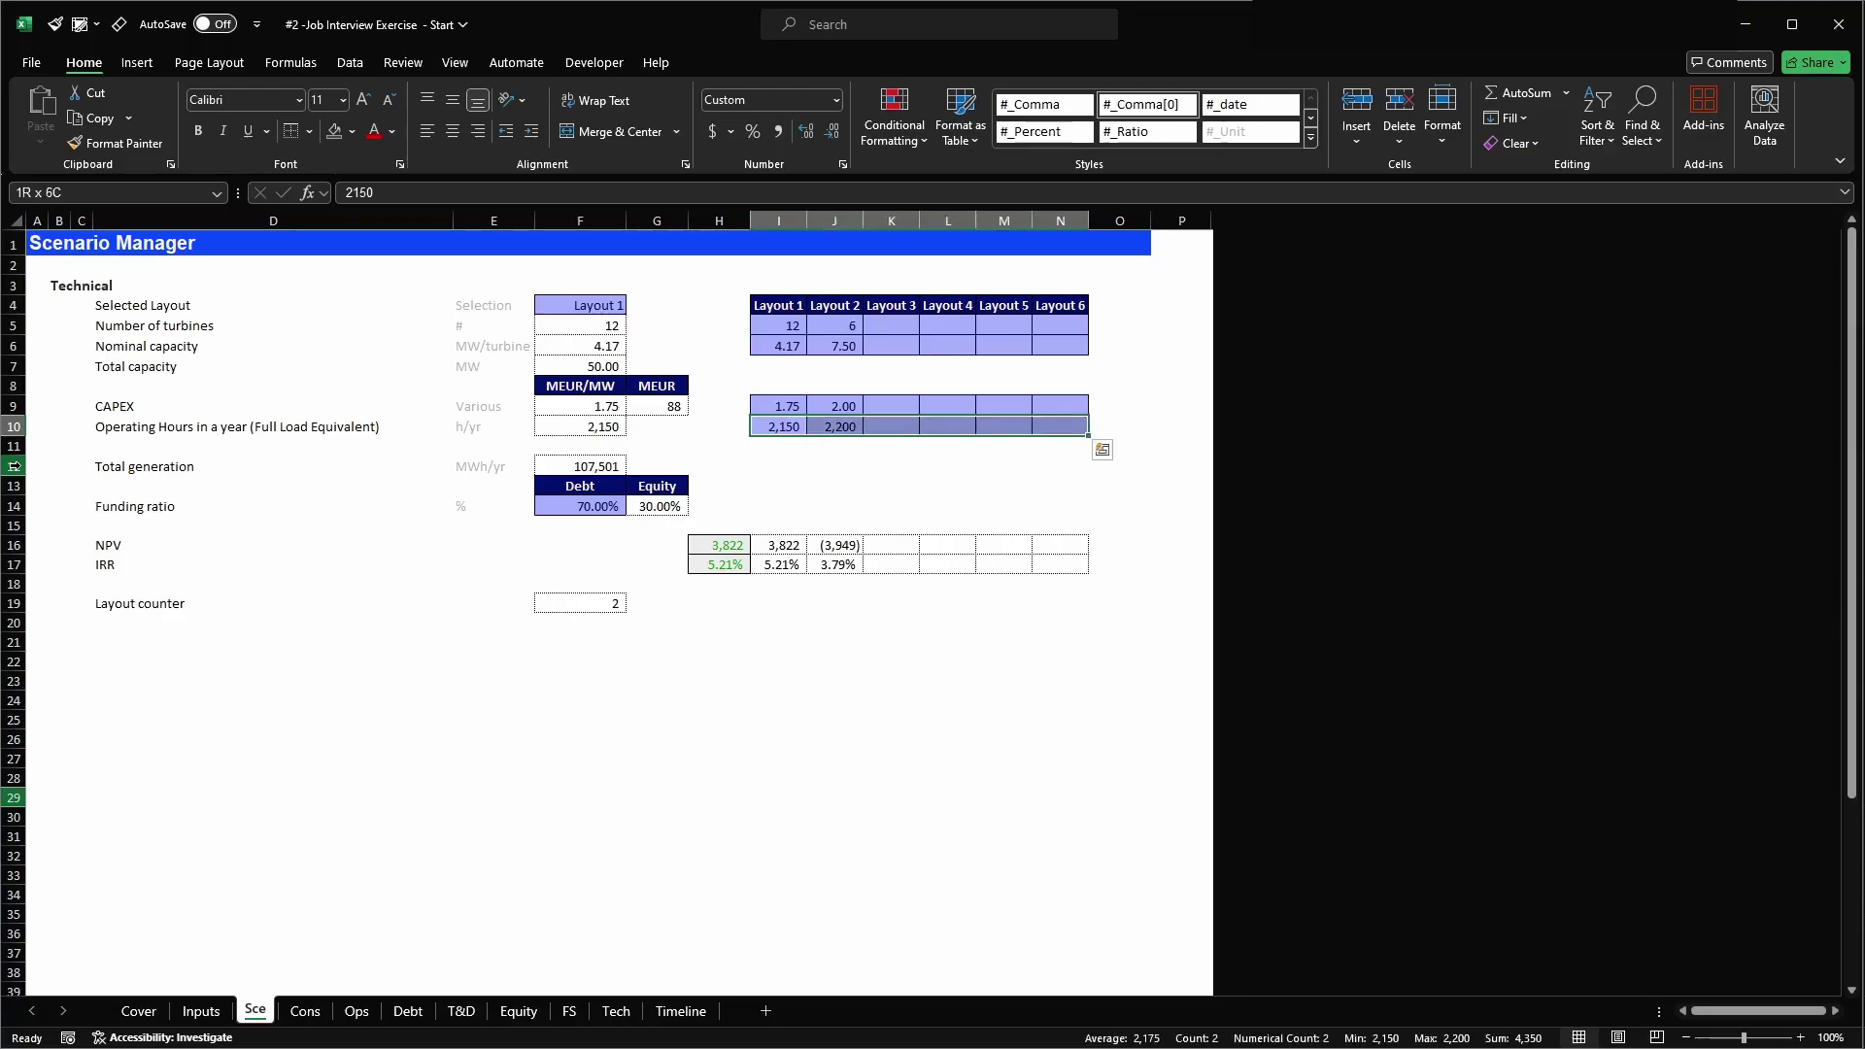
pyautogui.hotkey('ctrl', 'c')
pyautogui.press('Down')
pyautogui.press('Down')
pyautogui.press('Down')
pyautogui.press('Down')
pyautogui.press('Return')
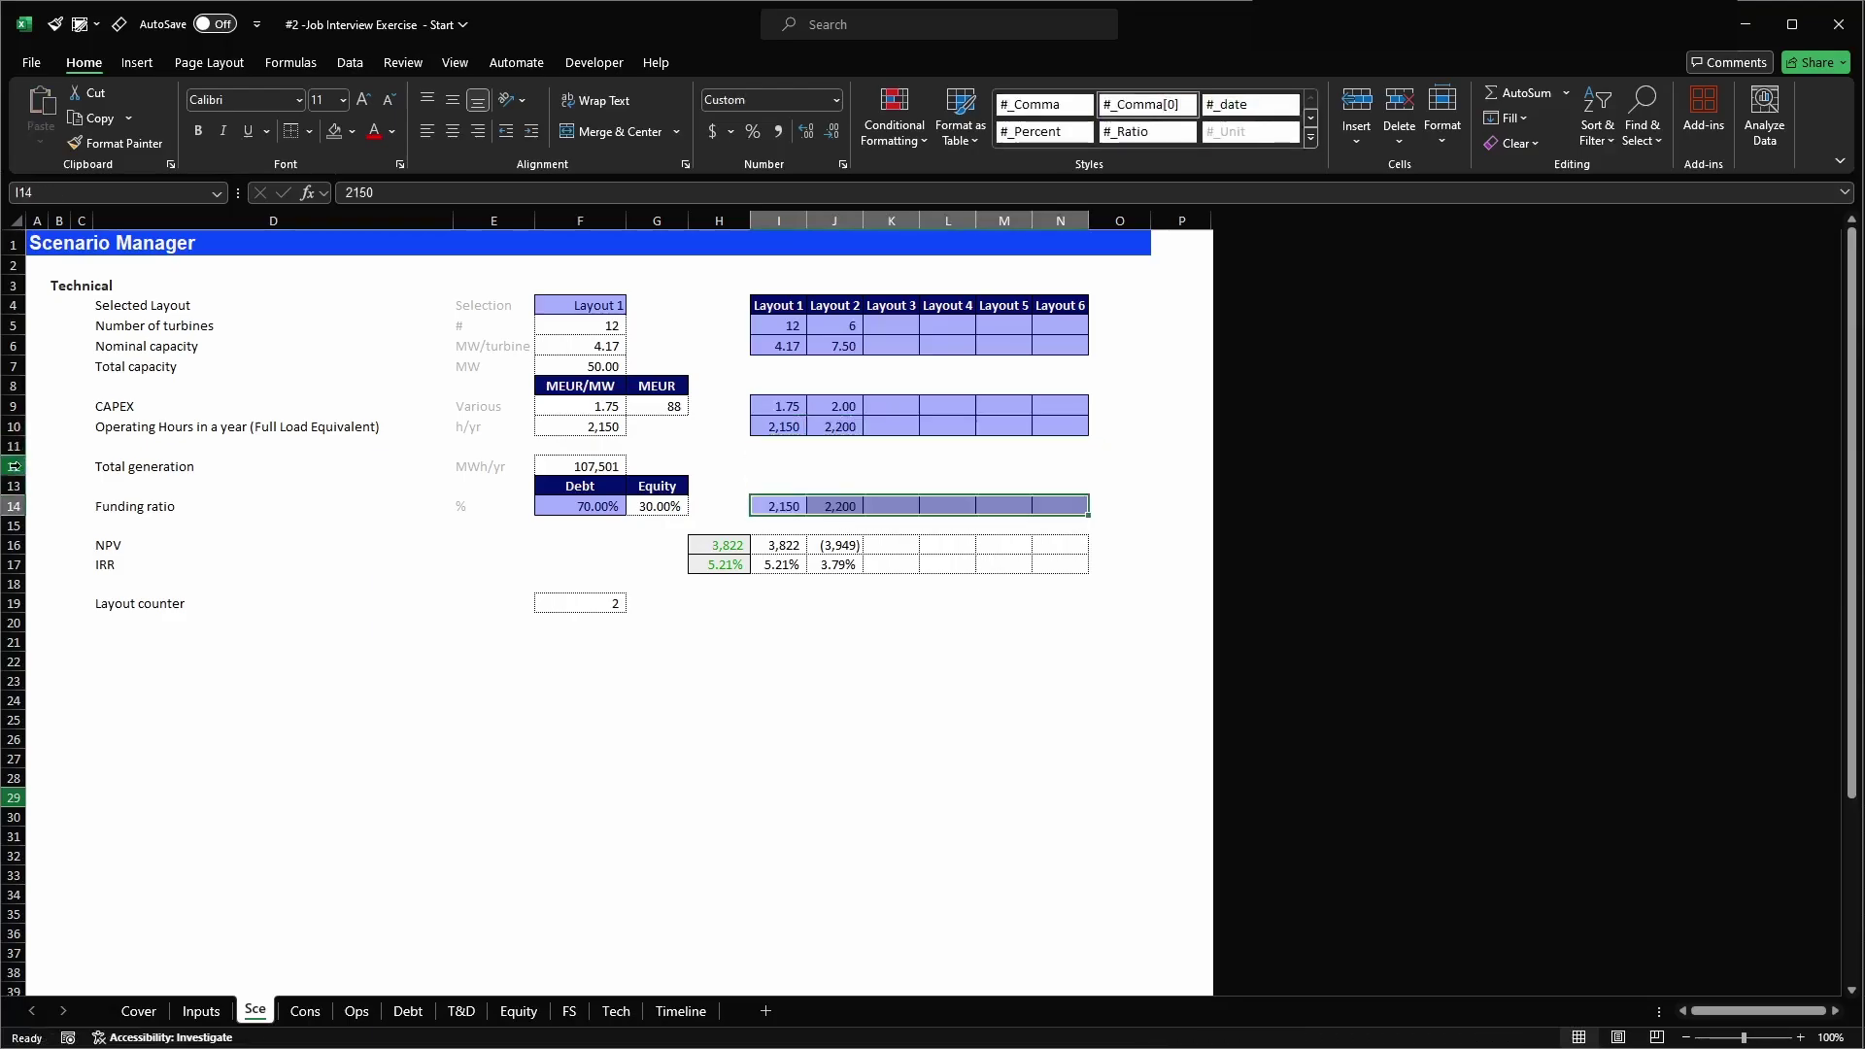
# - Copy the 70% debt ratio from F14 into the Layout 1 and Layout 2 cells I14:J14 of the Funding ratio row
pyautogui.press('Left')
pyautogui.press('Left')
pyautogui.press('Left')
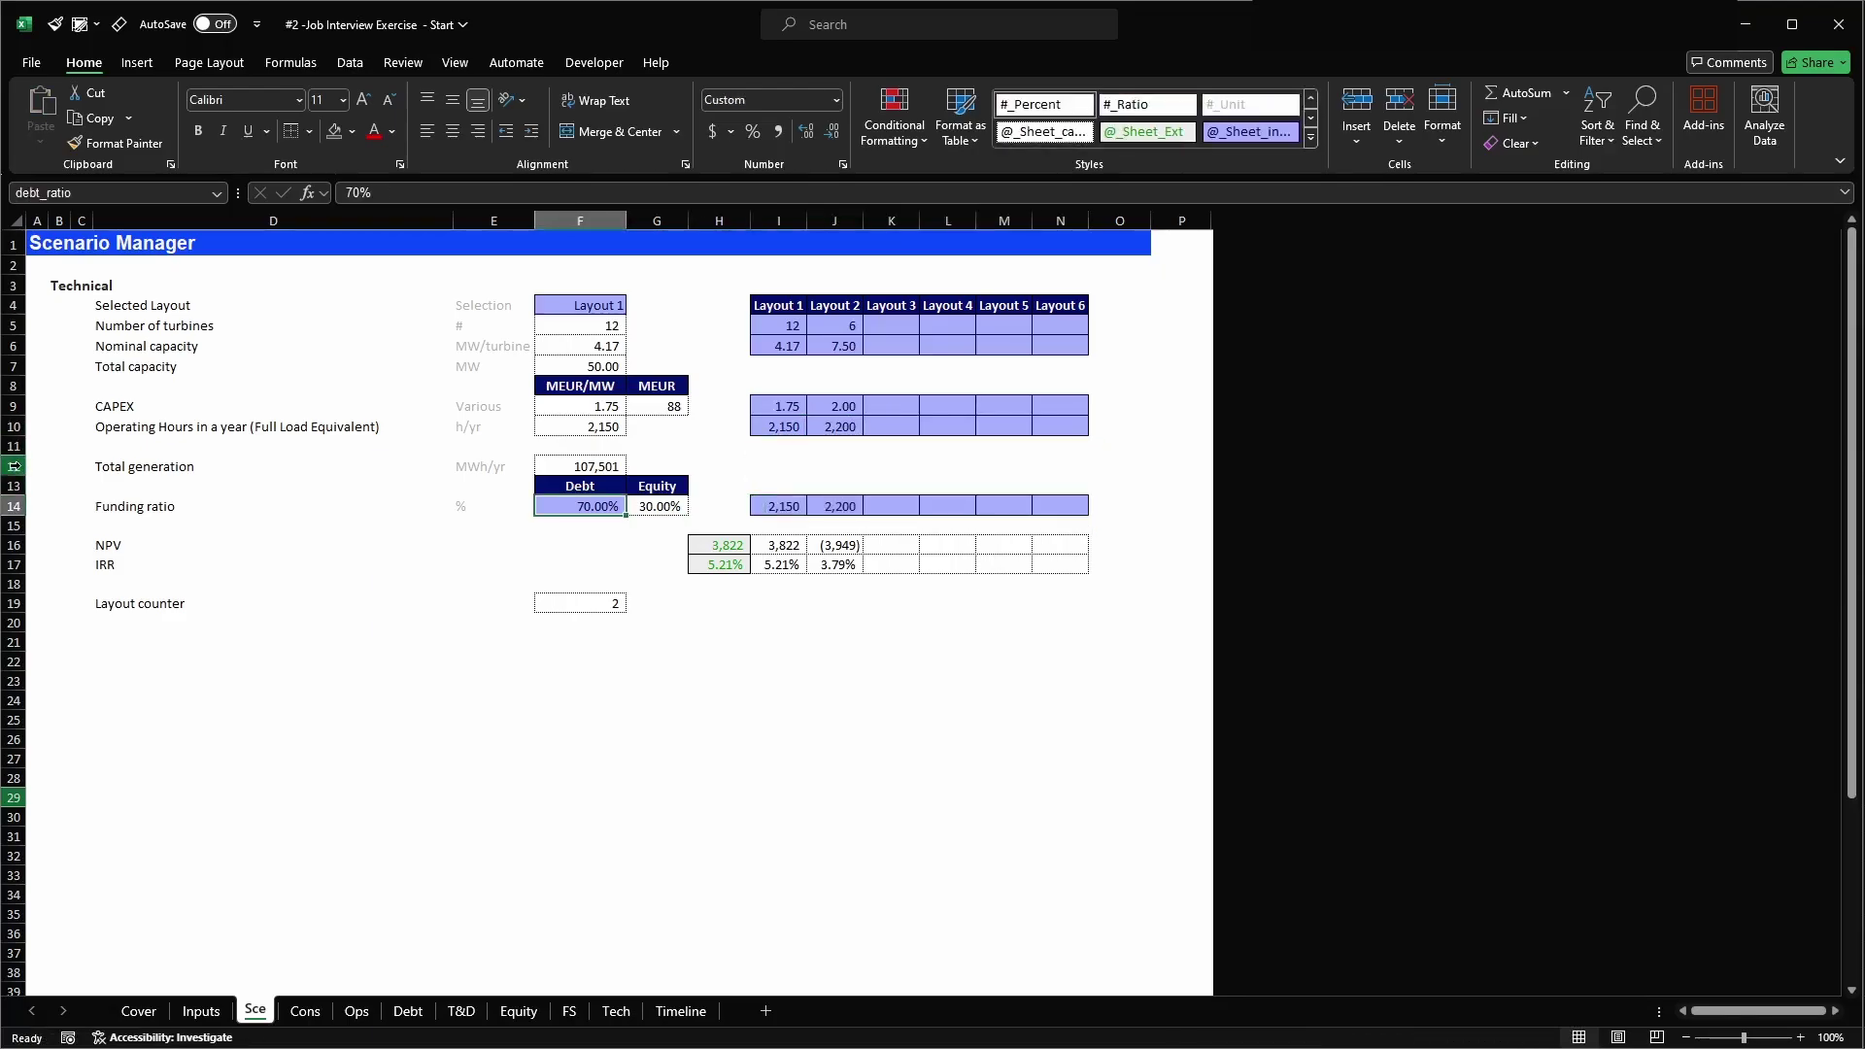
pyautogui.hotkey('ctrl', 'c')
pyautogui.press('Right')
pyautogui.press('Right')
pyautogui.press('Right')
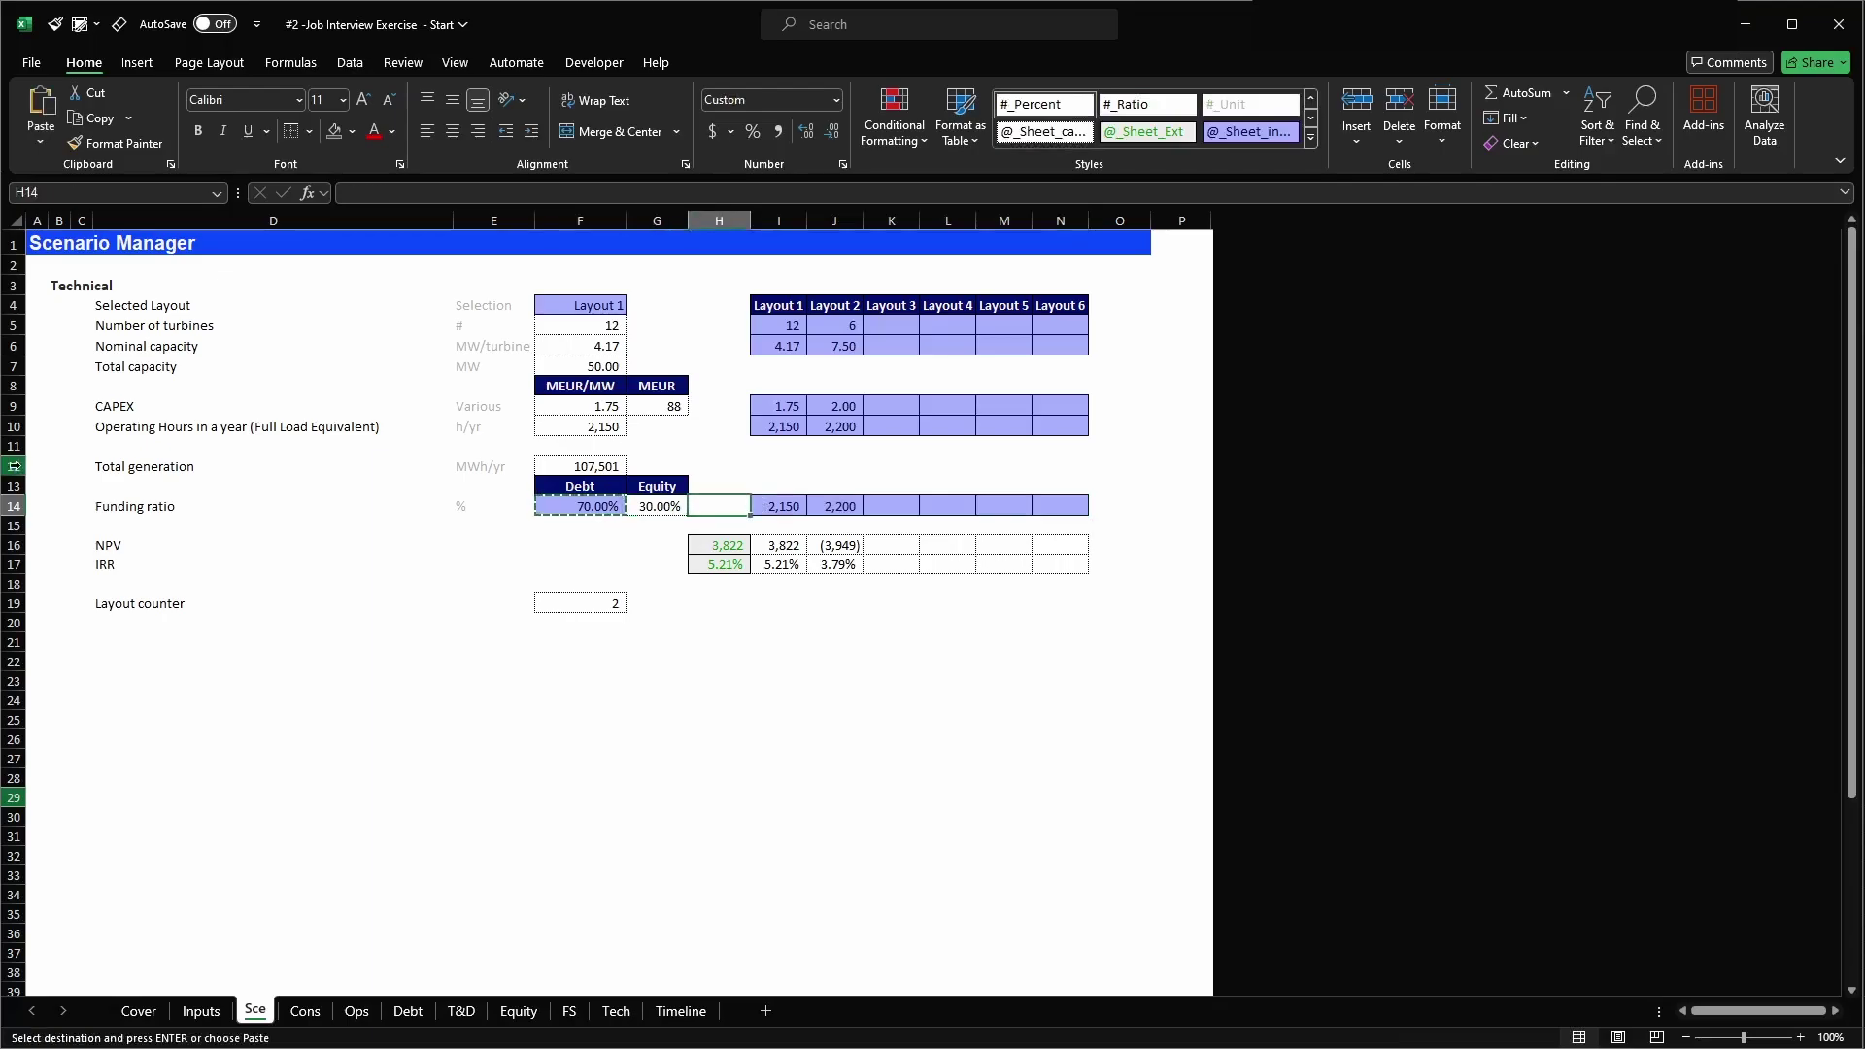
pyautogui.hotkey('shift', 'Right')
pyautogui.press('Return')
# - Copy the XLOOKUP formula from F10 into the Debt funding ratio cell F14 and format it as a two-decimal percentage
pyautogui.press('Left')
pyautogui.press('Left')
pyautogui.press('Left')
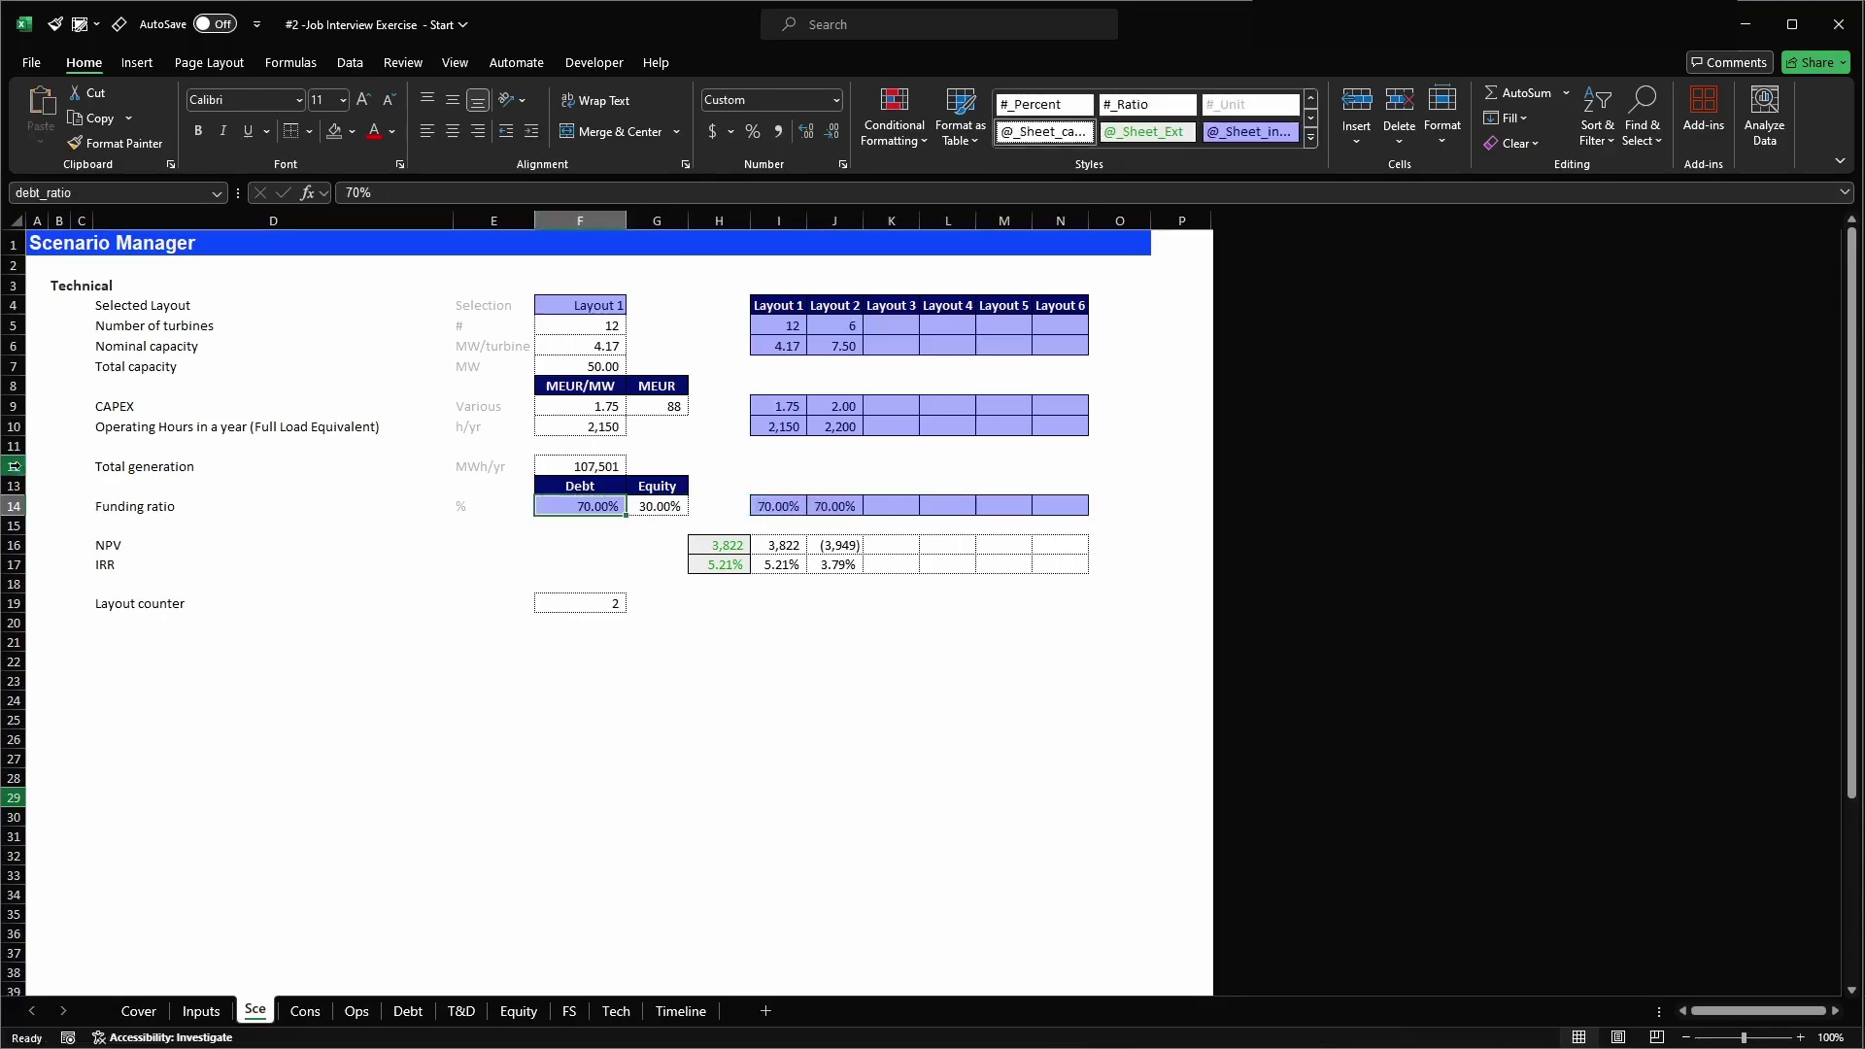
pyautogui.press('Up')
pyautogui.press('Up')
pyautogui.press('Up')
pyautogui.press('Up')
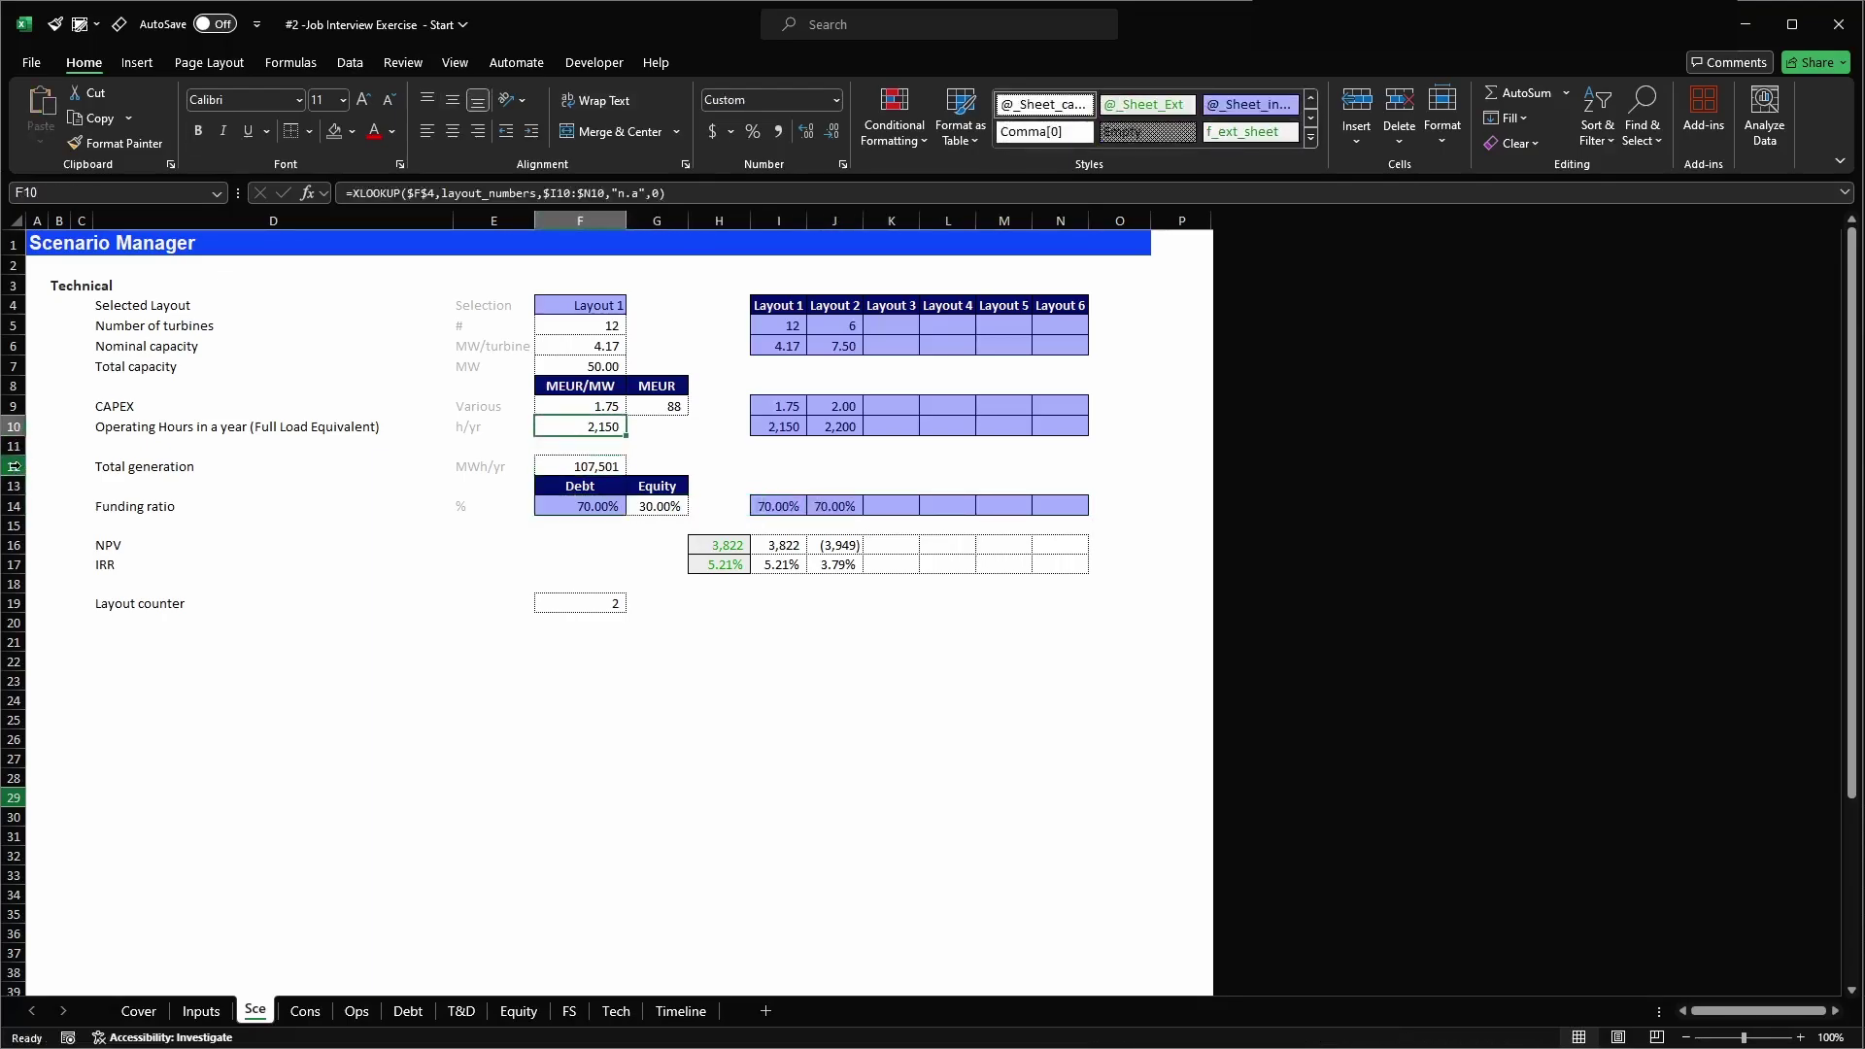
pyautogui.press('F2')
pyautogui.press('Escape')
pyautogui.hotkey('ctrl', 'c')
pyautogui.press('Down')
pyautogui.press('Down')
pyautogui.press('Down')
pyautogui.press('Down')
pyautogui.press('Return')
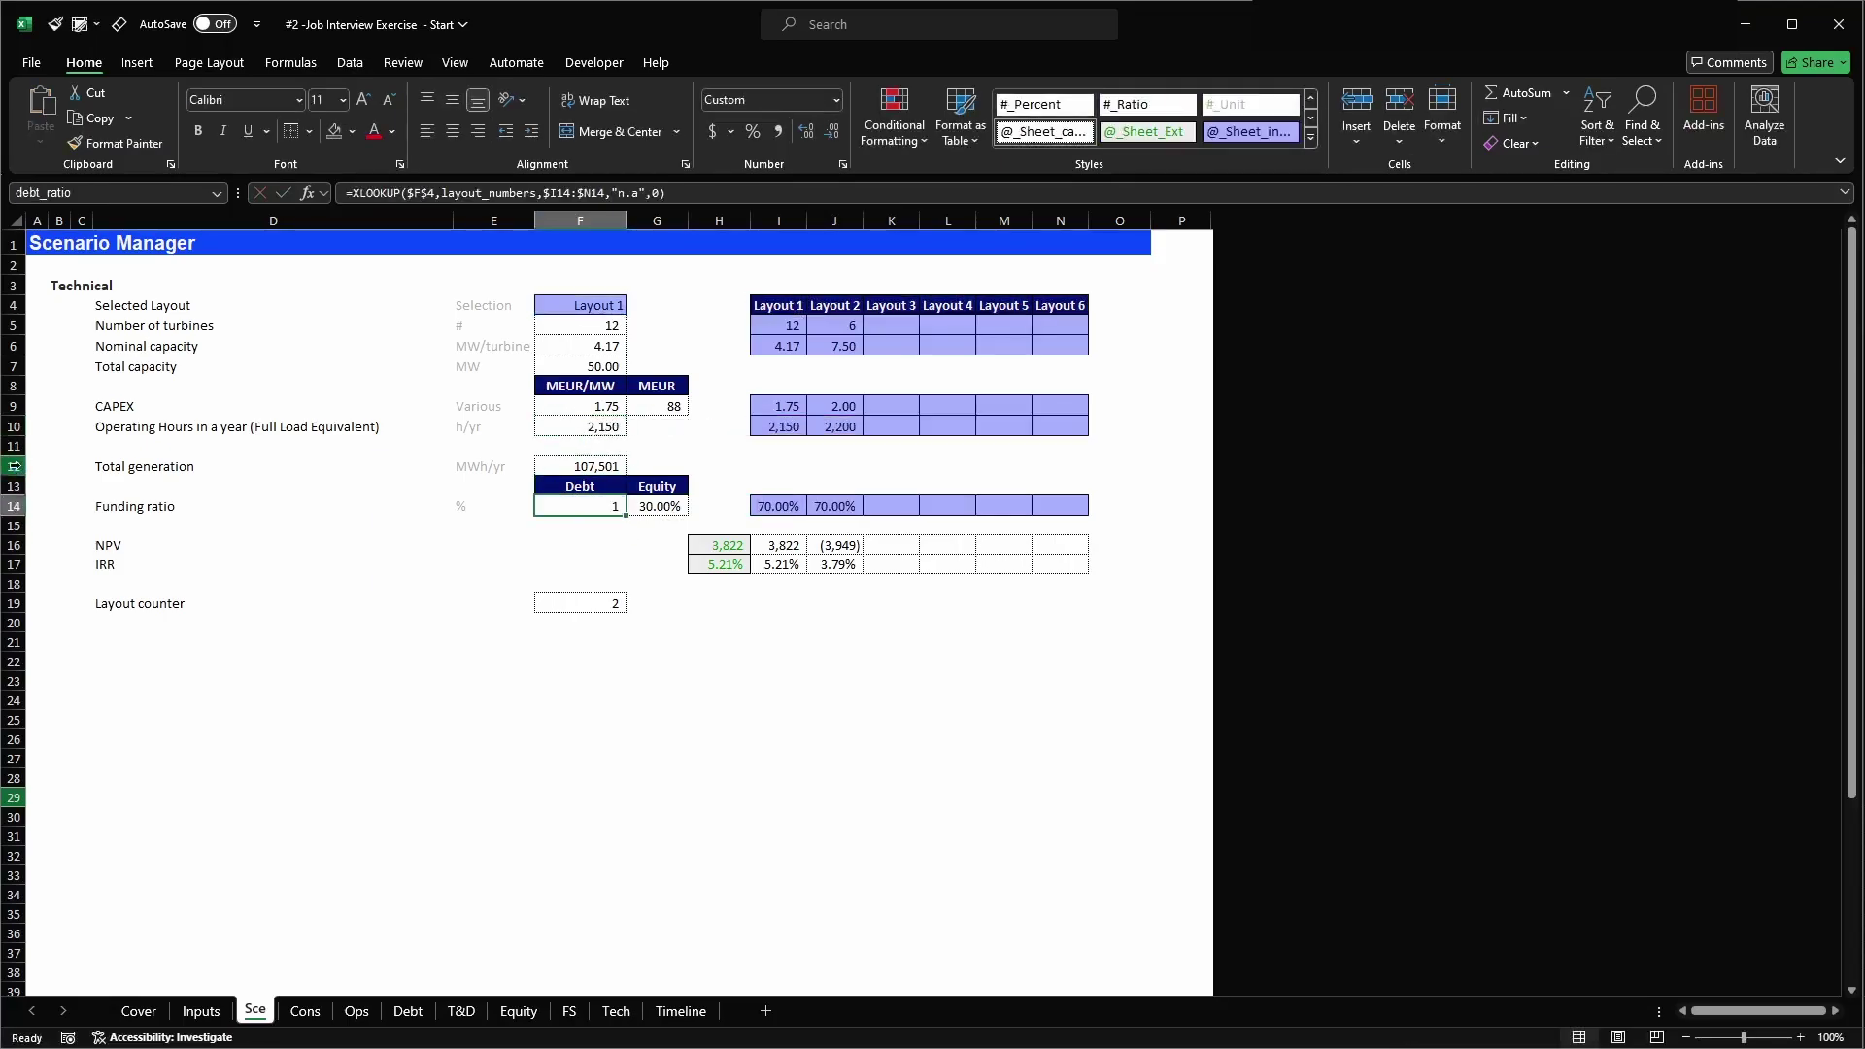
pyautogui.hotkey('alt', '2')
pyautogui.click(406, 89)
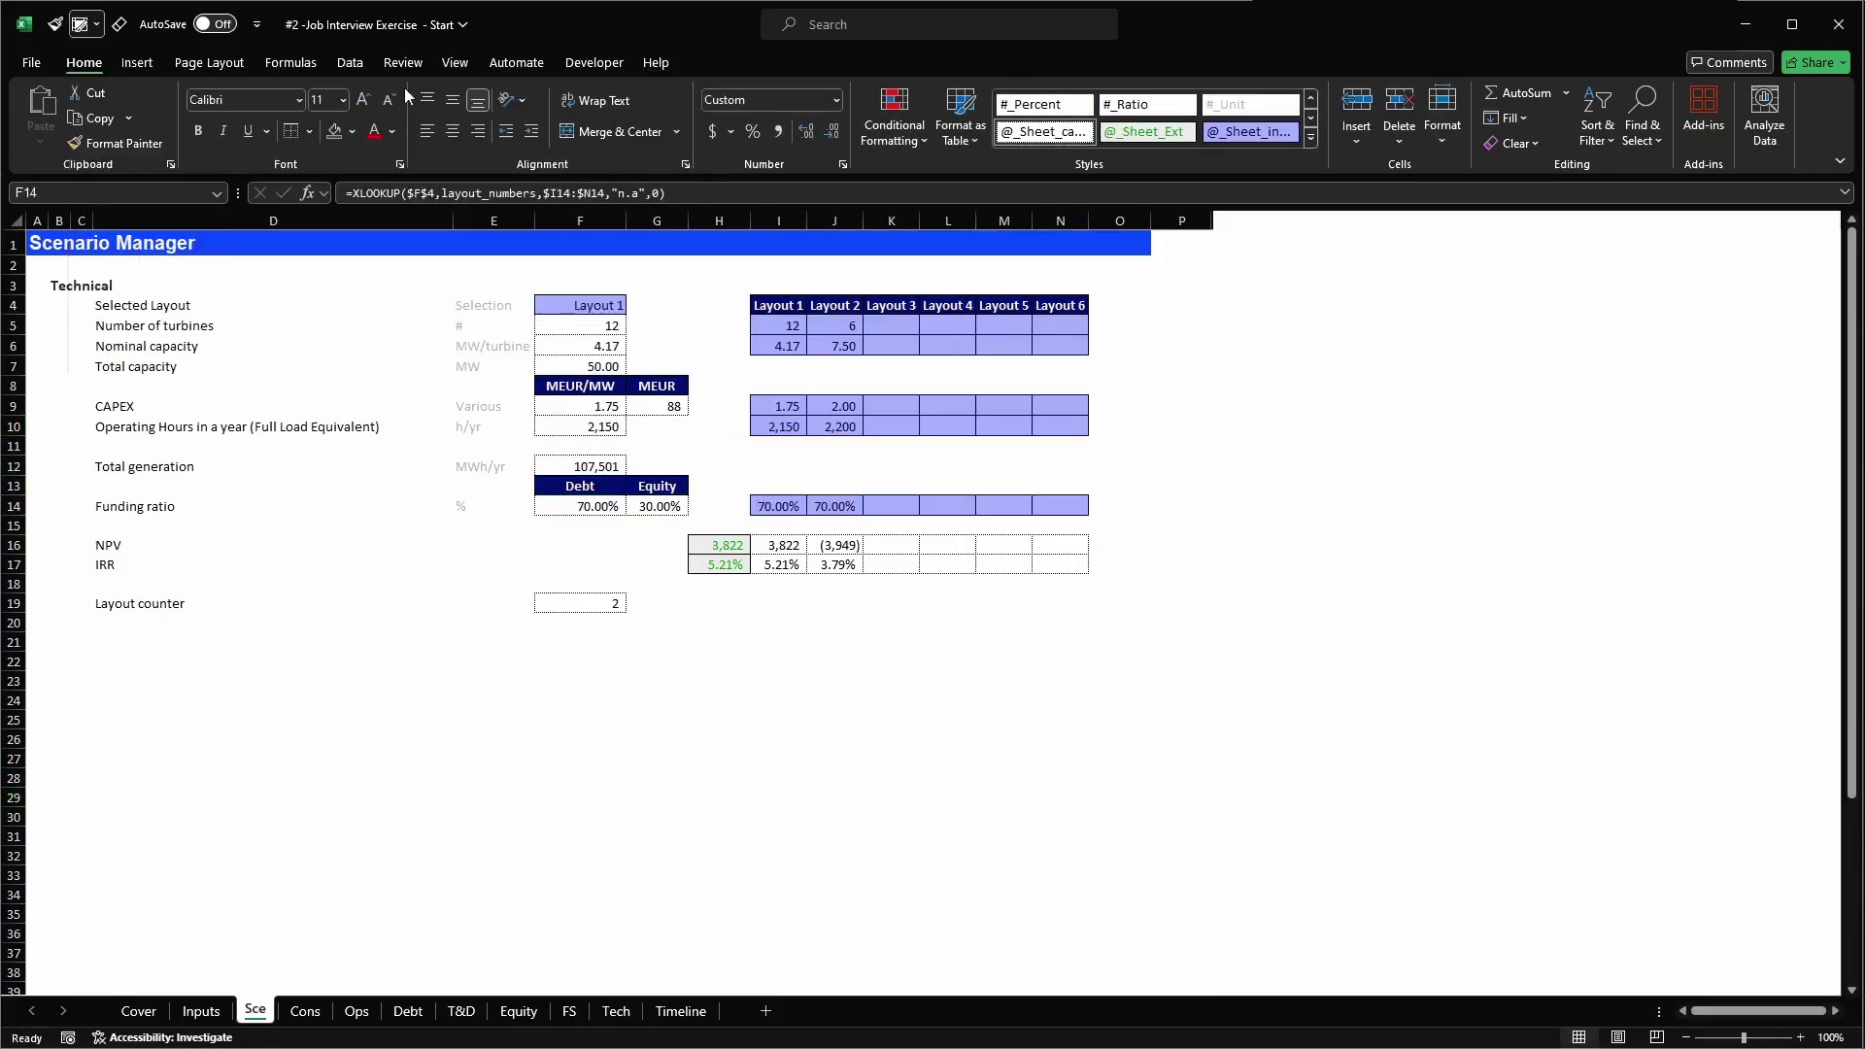
# - Copy Layout 1's inputs from number of turbines to funding ratio (I5:I14) into the Layout 3 column starting at K5
pyautogui.moveTo(768, 326); pyautogui.dragTo(786, 496)
pyautogui.hotkey('ctrl', 'c')
pyautogui.press('Right')
pyautogui.press('Right')
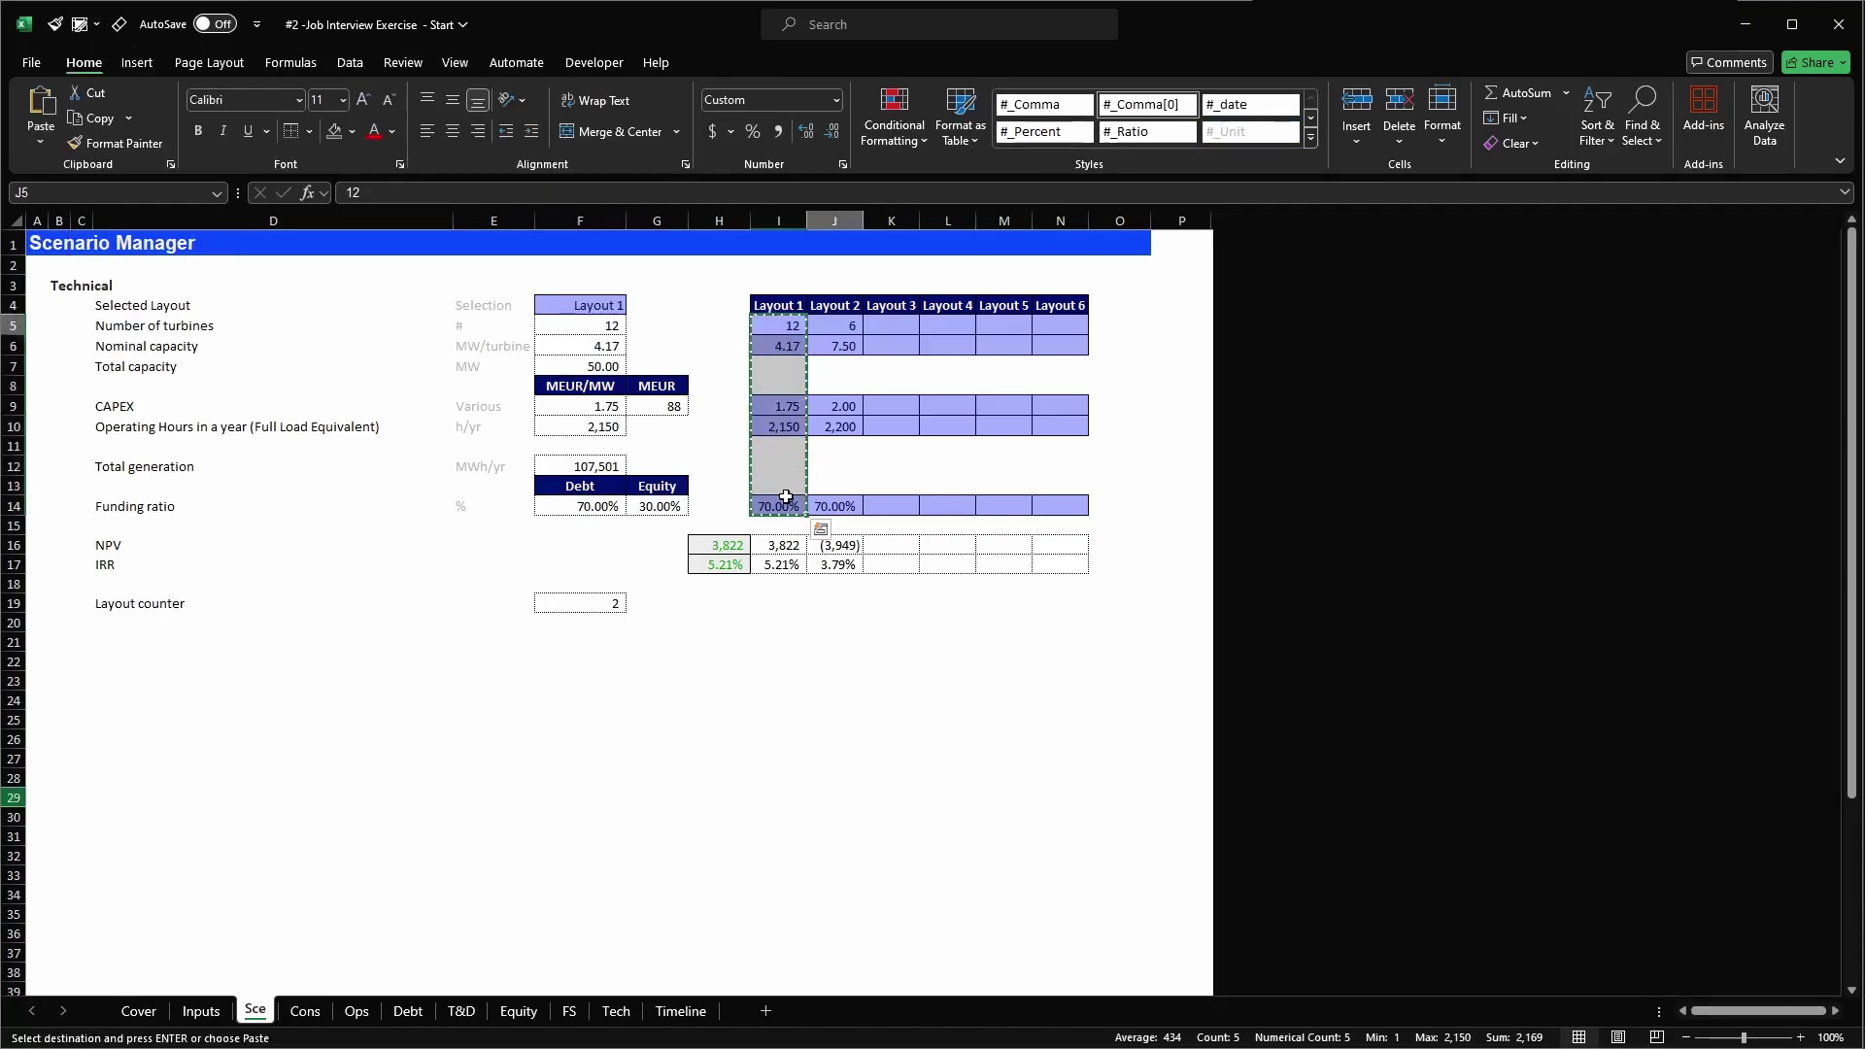
pyautogui.press('Return')
# - Set Layout 3's funding ratio in K14 to 65%
pyautogui.moveTo(788, 328); pyautogui.dragTo(789, 429)
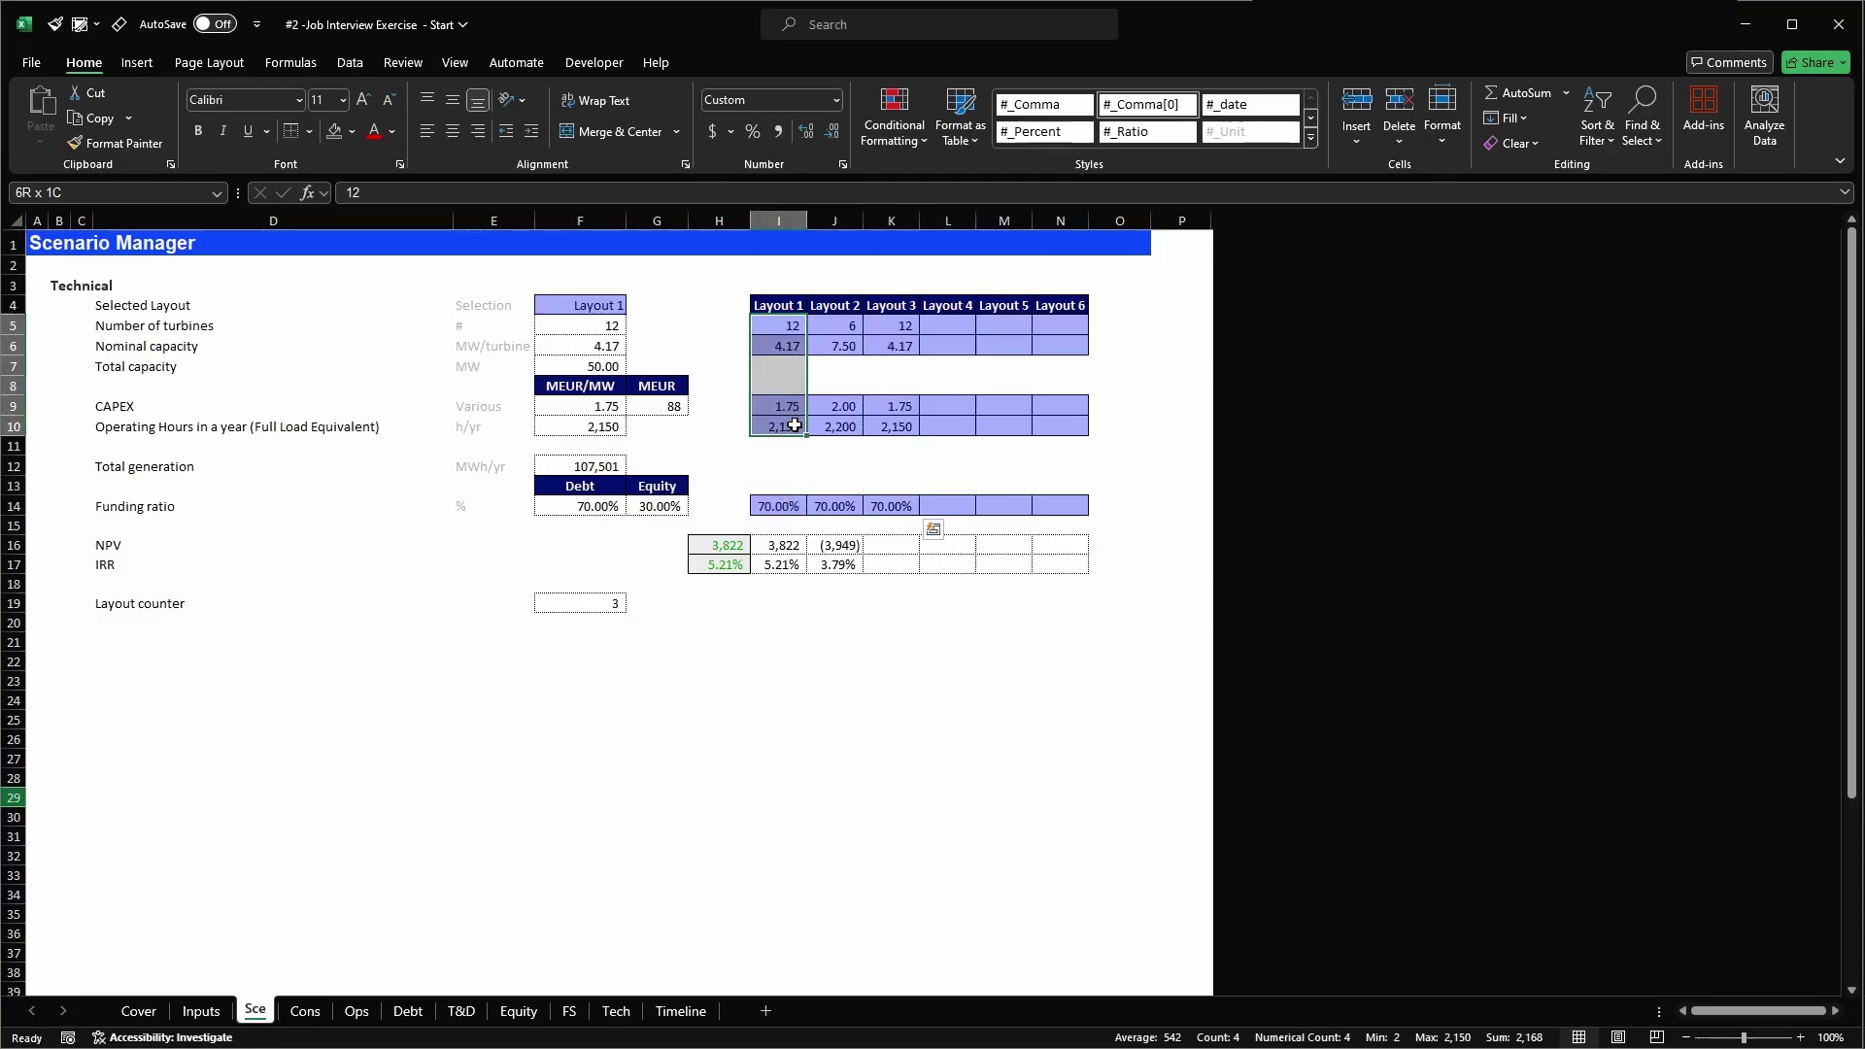
pyautogui.click(886, 508)
pyautogui.write('65')
pyautogui.press('Return')
pyautogui.click(889, 602)
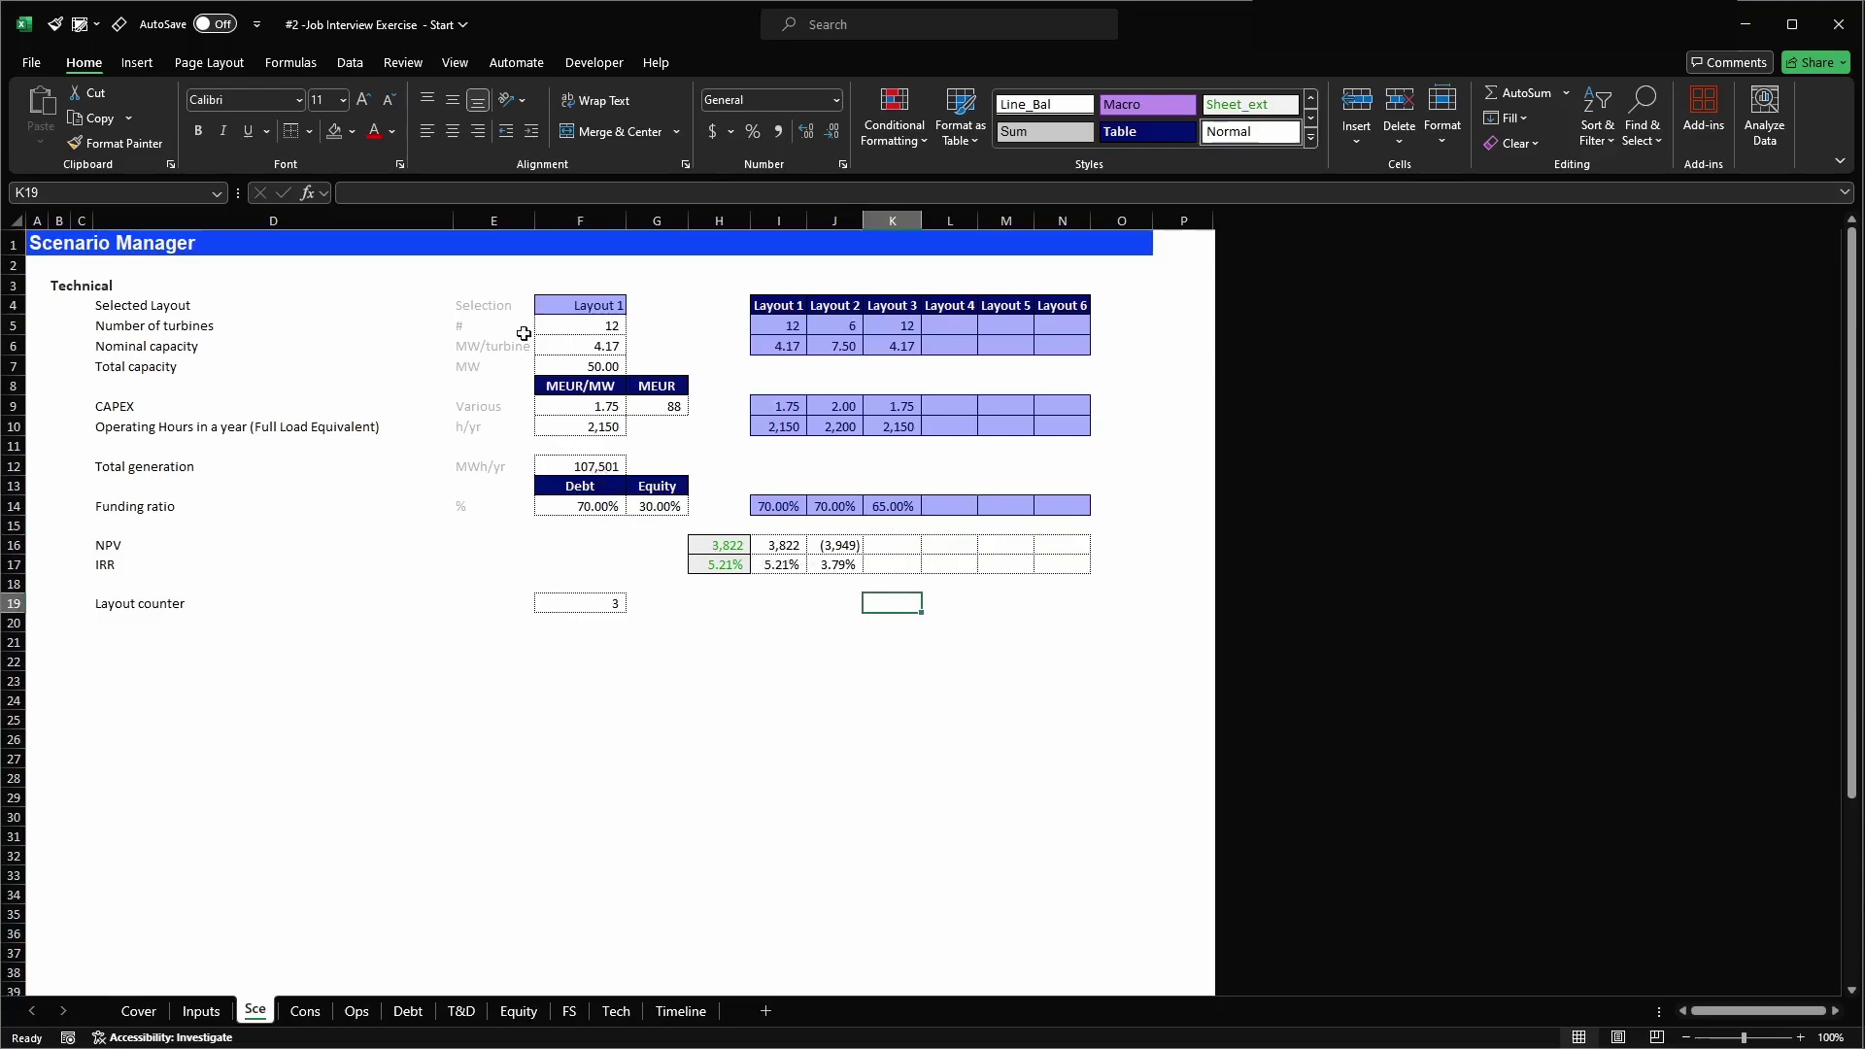
# - Run the ThisWorkbook.Scenario macro, limiting the macro list to This Workbook
pyautogui.click(593, 62)
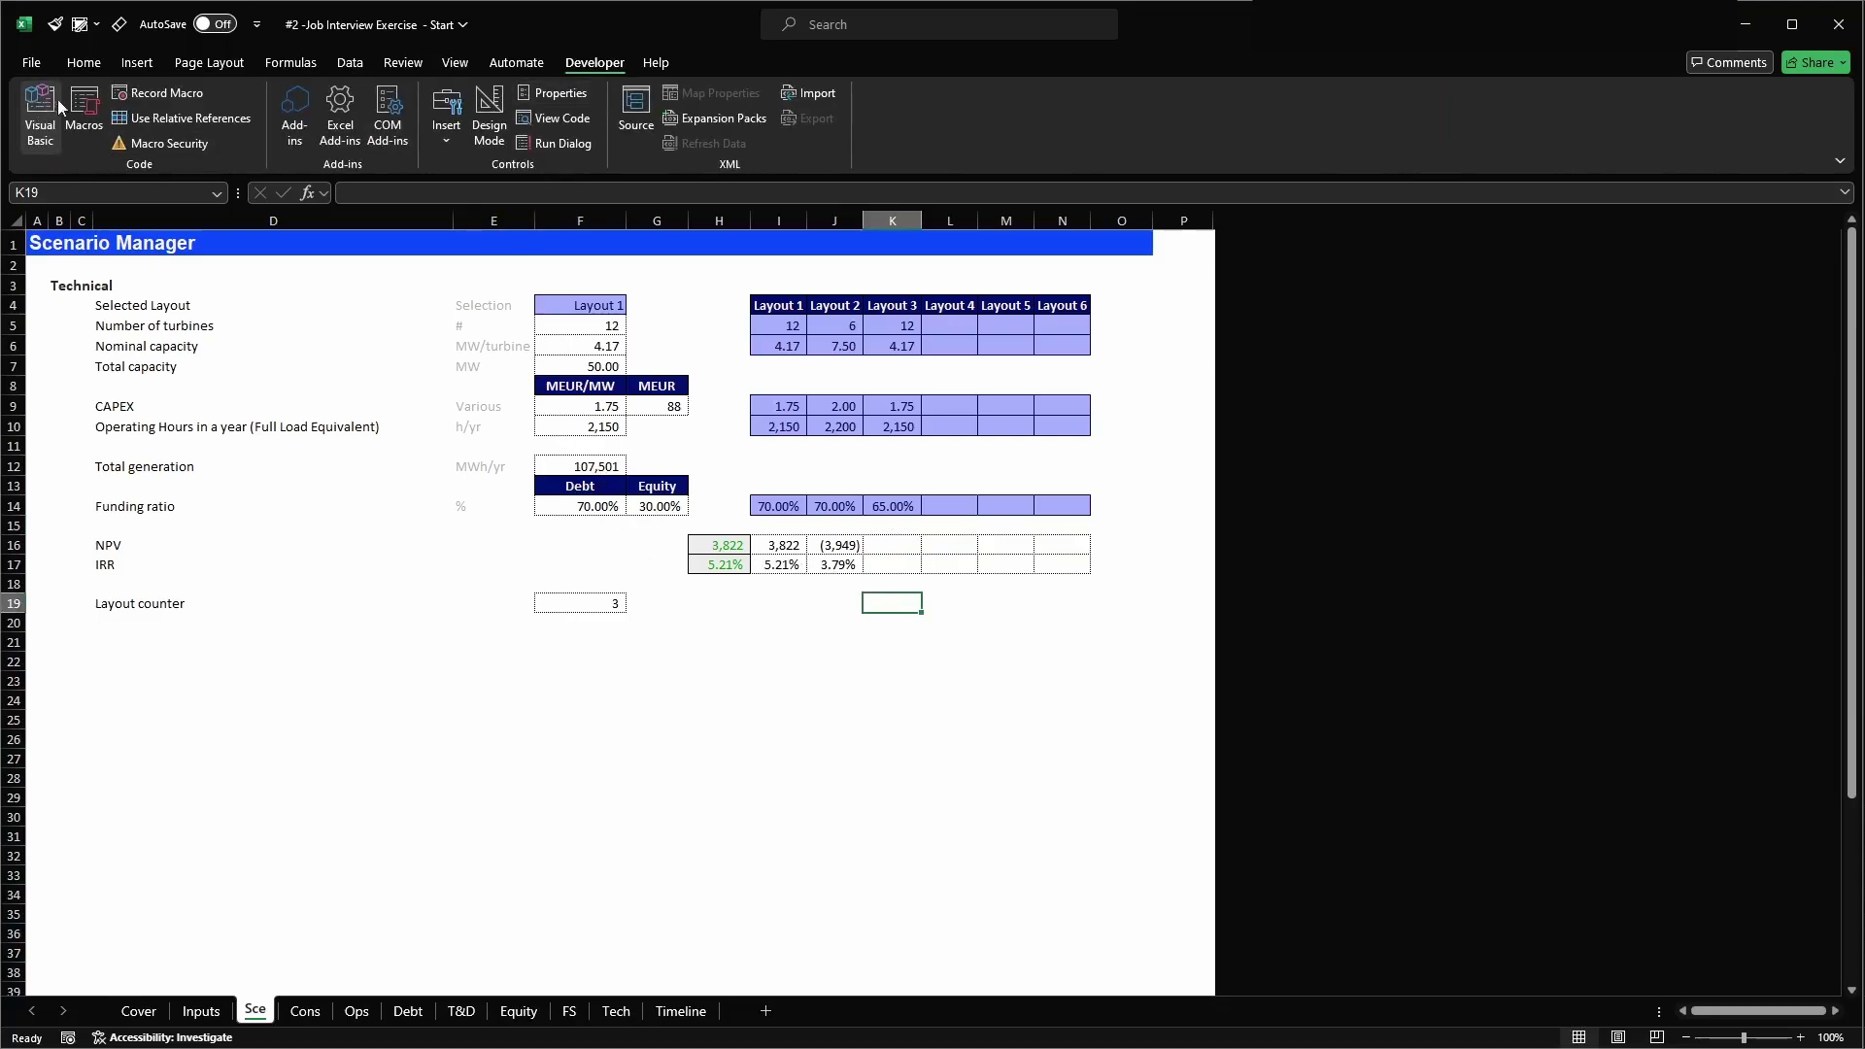
pyautogui.click(86, 115)
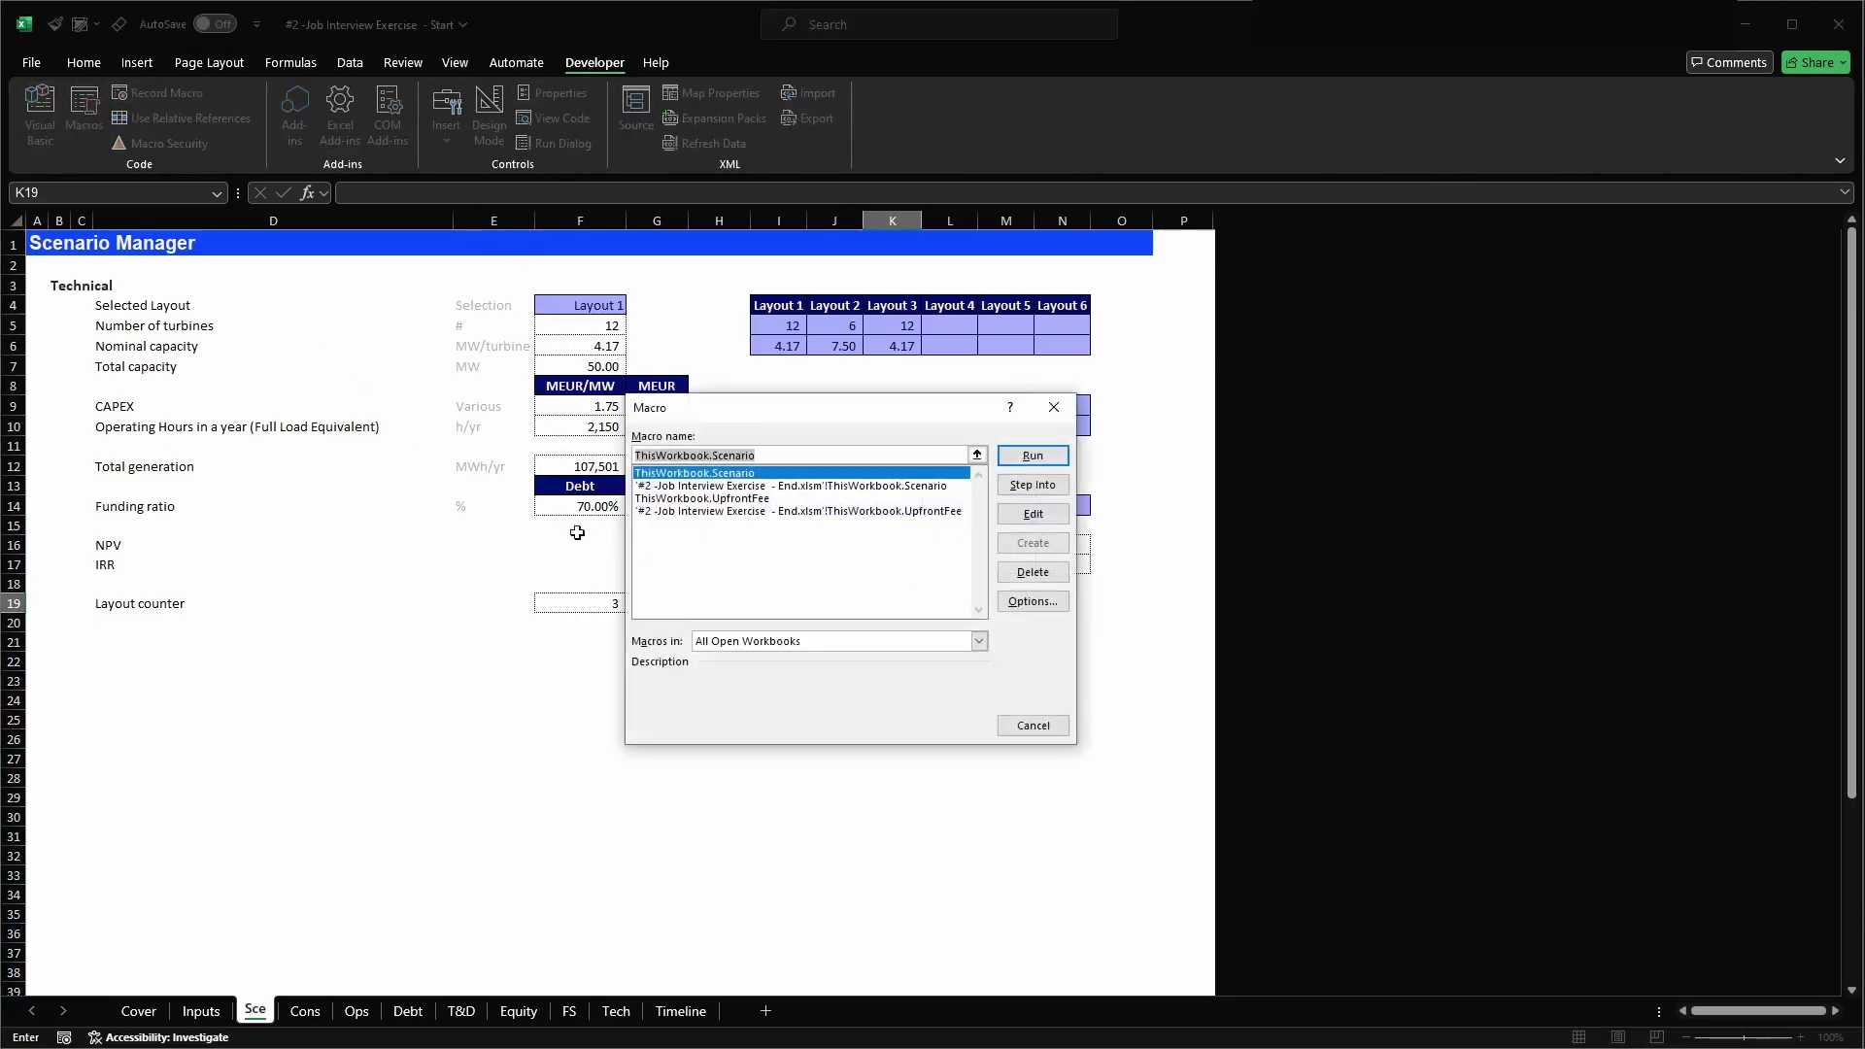
pyautogui.click(704, 643)
pyautogui.click(709, 670)
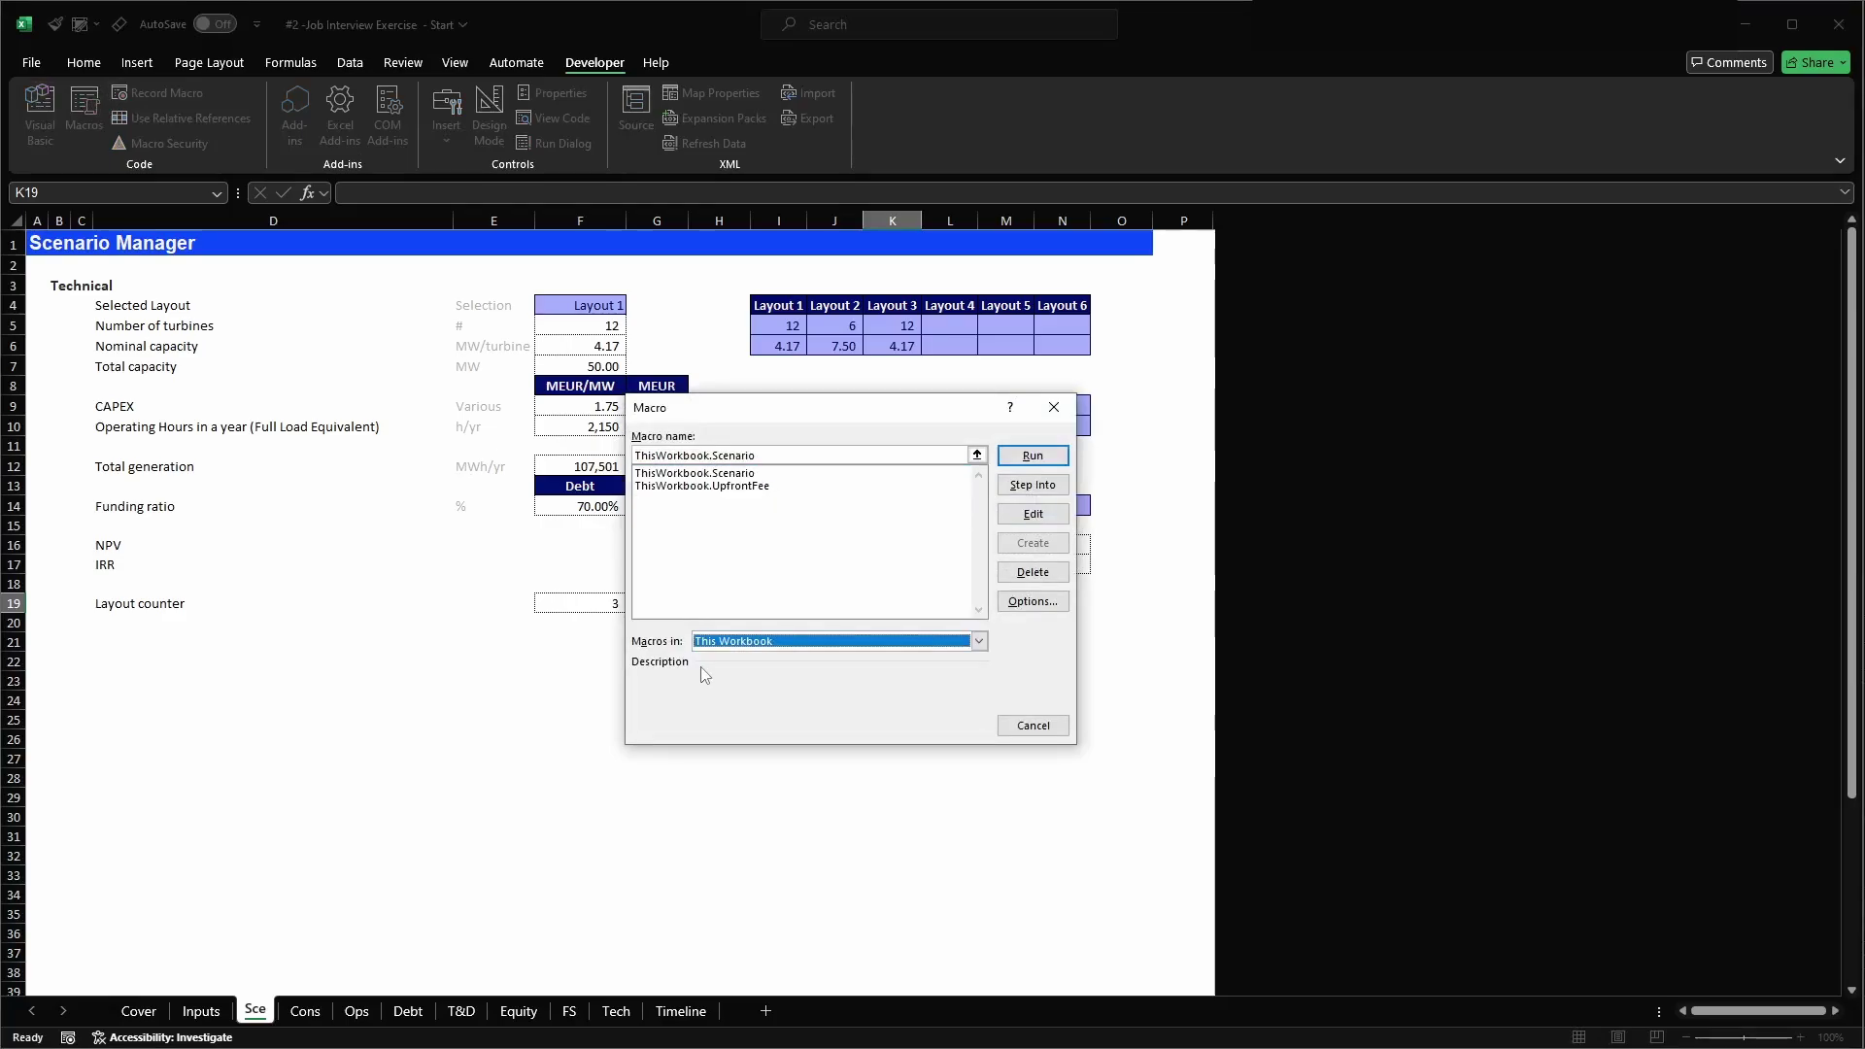
pyautogui.click(729, 473)
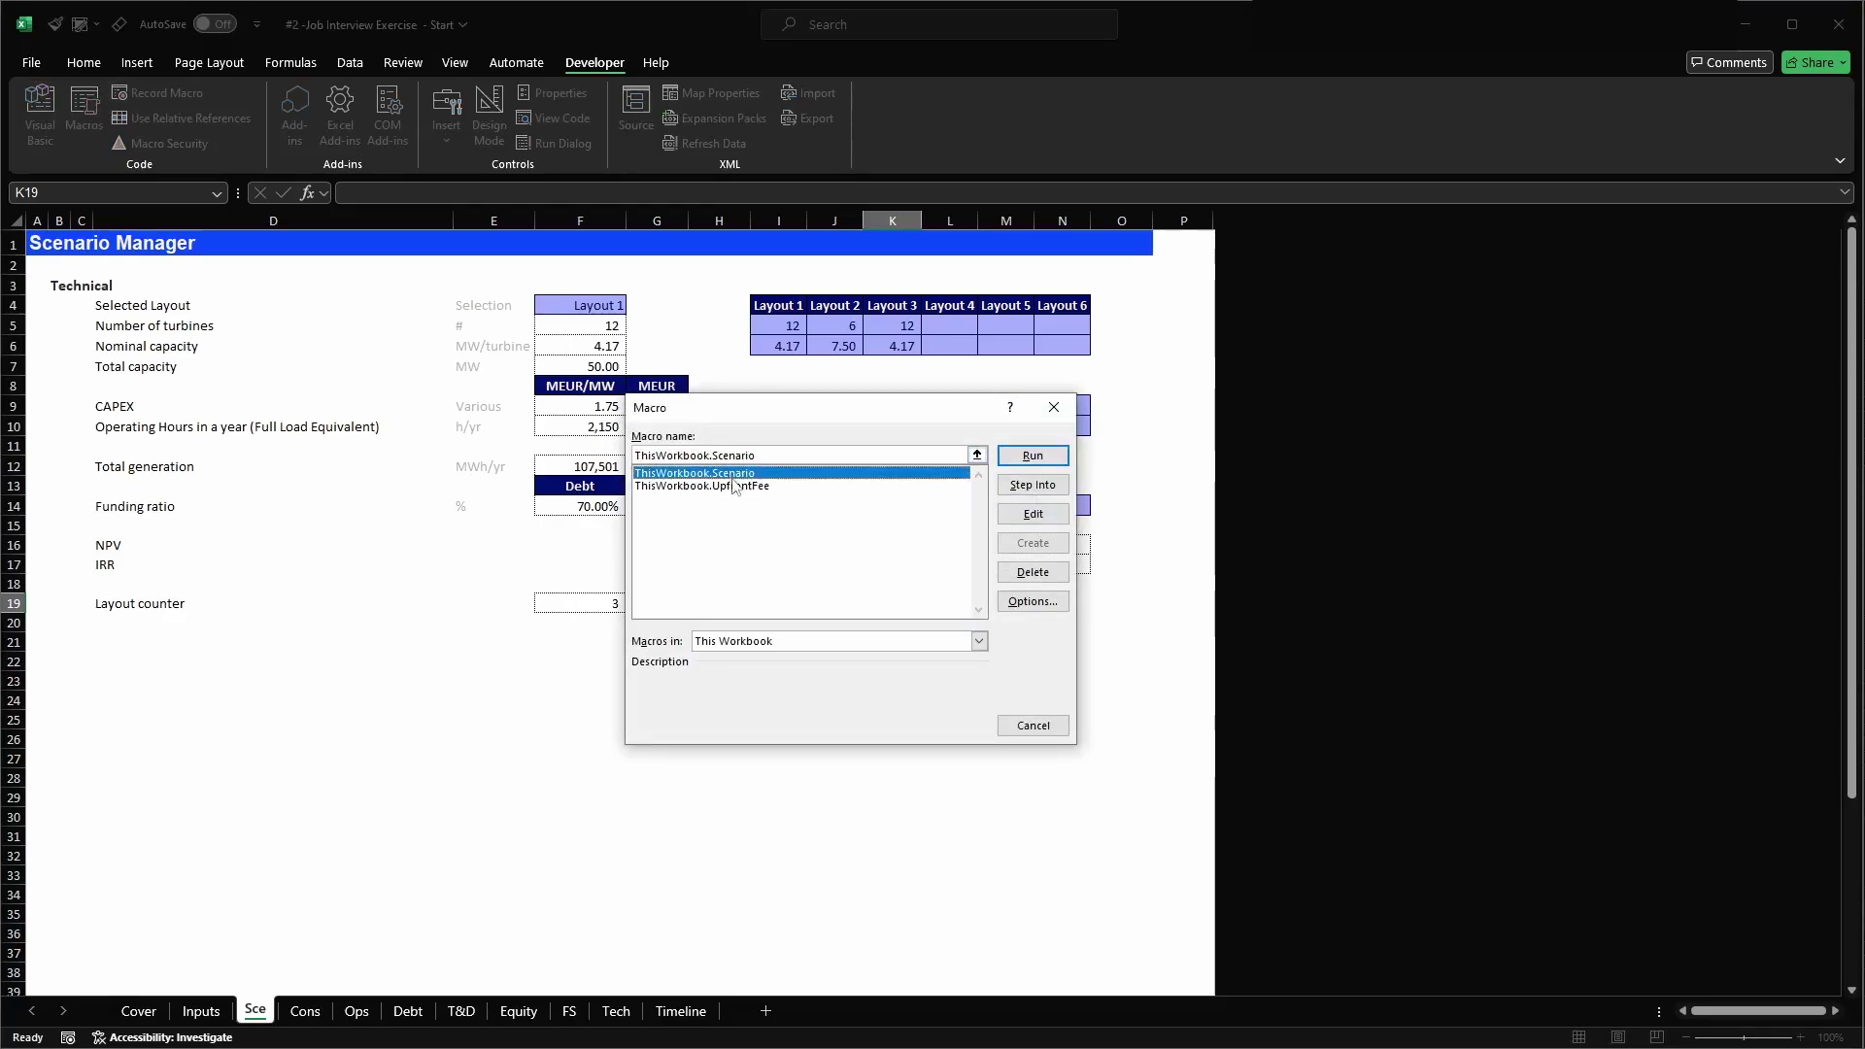
pyautogui.click(1033, 455)
pyautogui.click(831, 610)
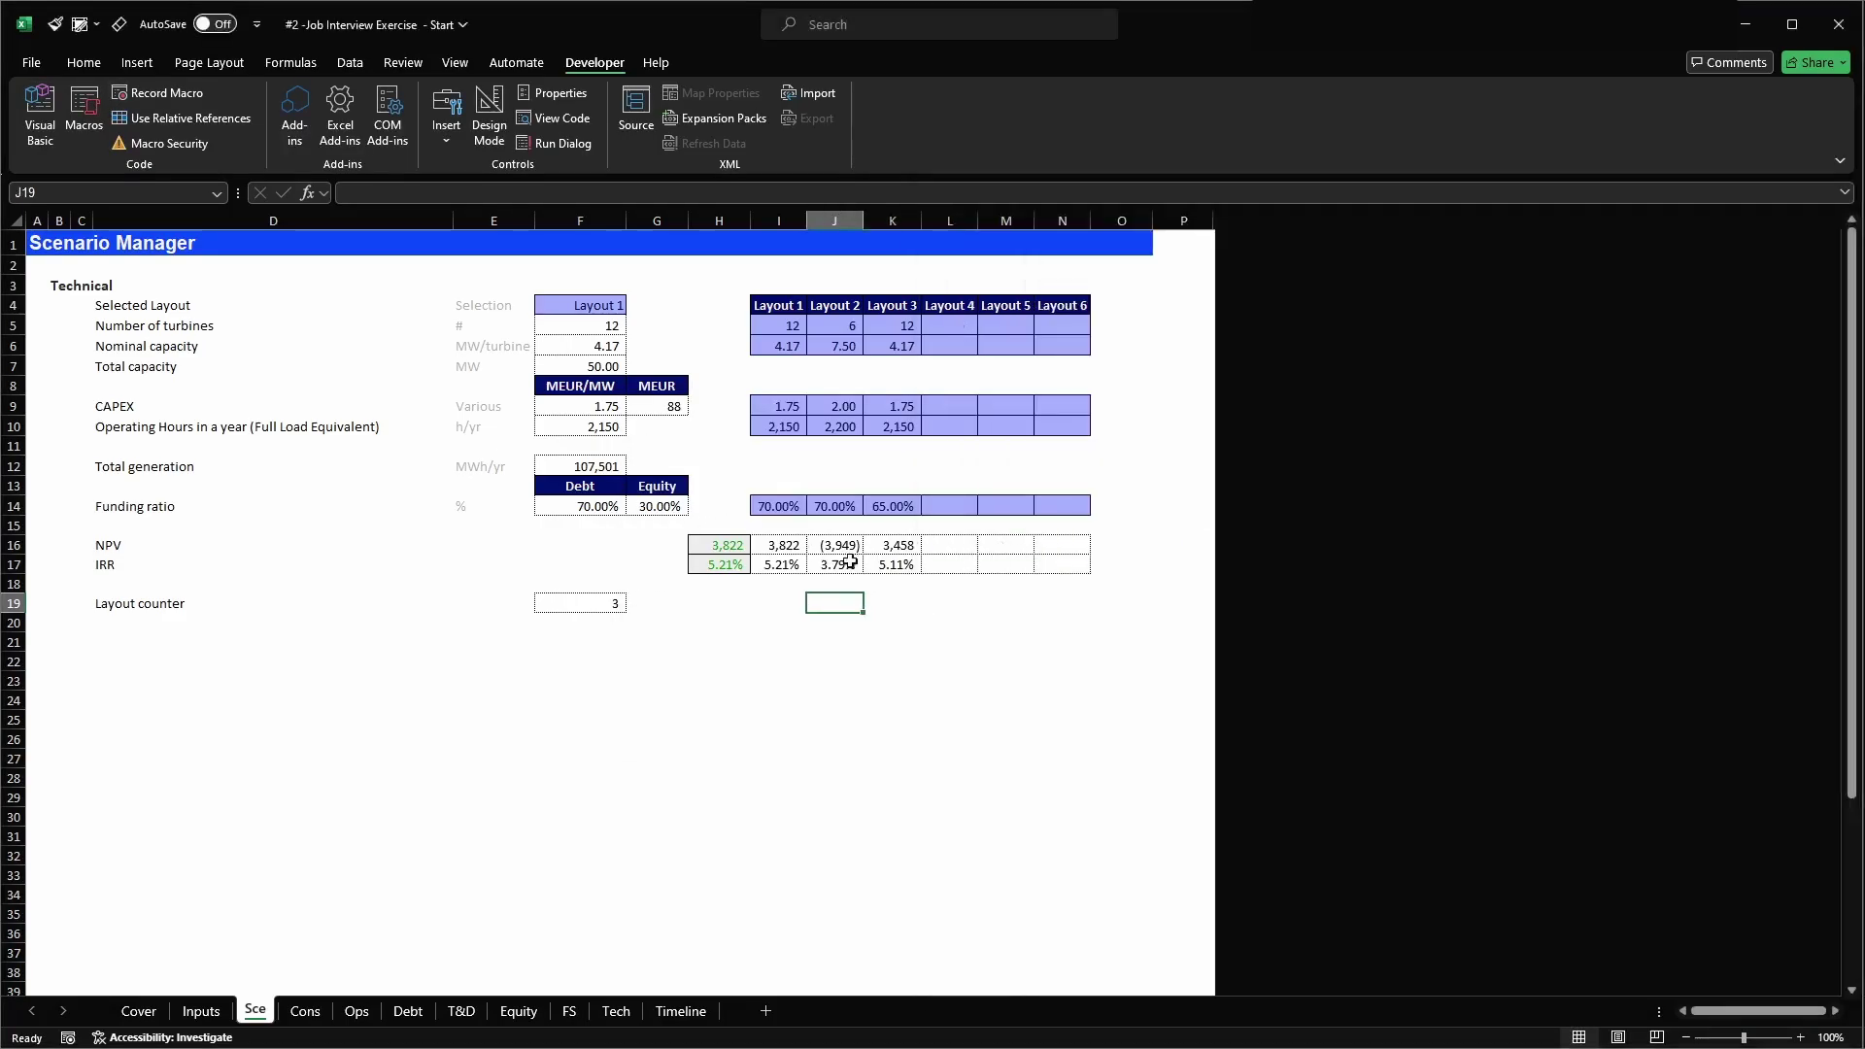
# - Compare Layout 3's NPV and IRR with Layout 1's in light of their different funding ratios
pyautogui.moveTo(777, 545); pyautogui.dragTo(779, 566)
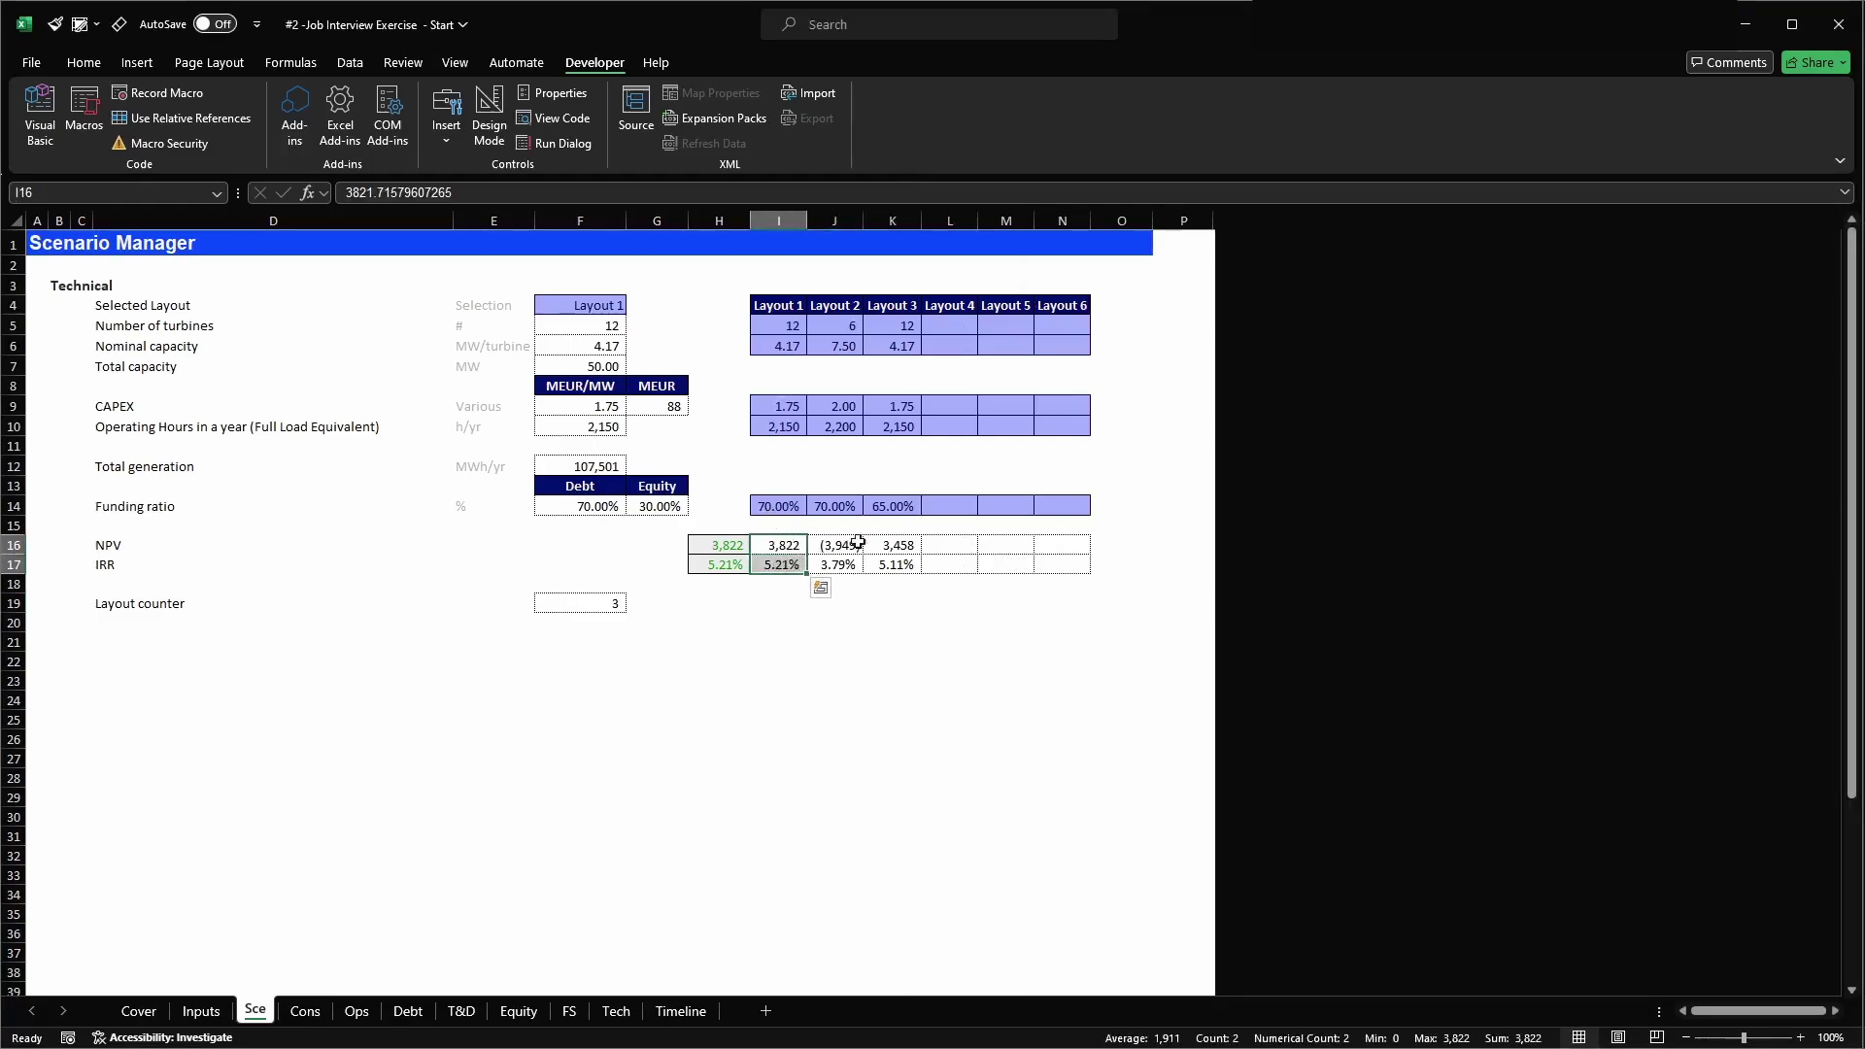
pyautogui.moveTo(899, 545); pyautogui.dragTo(898, 565)
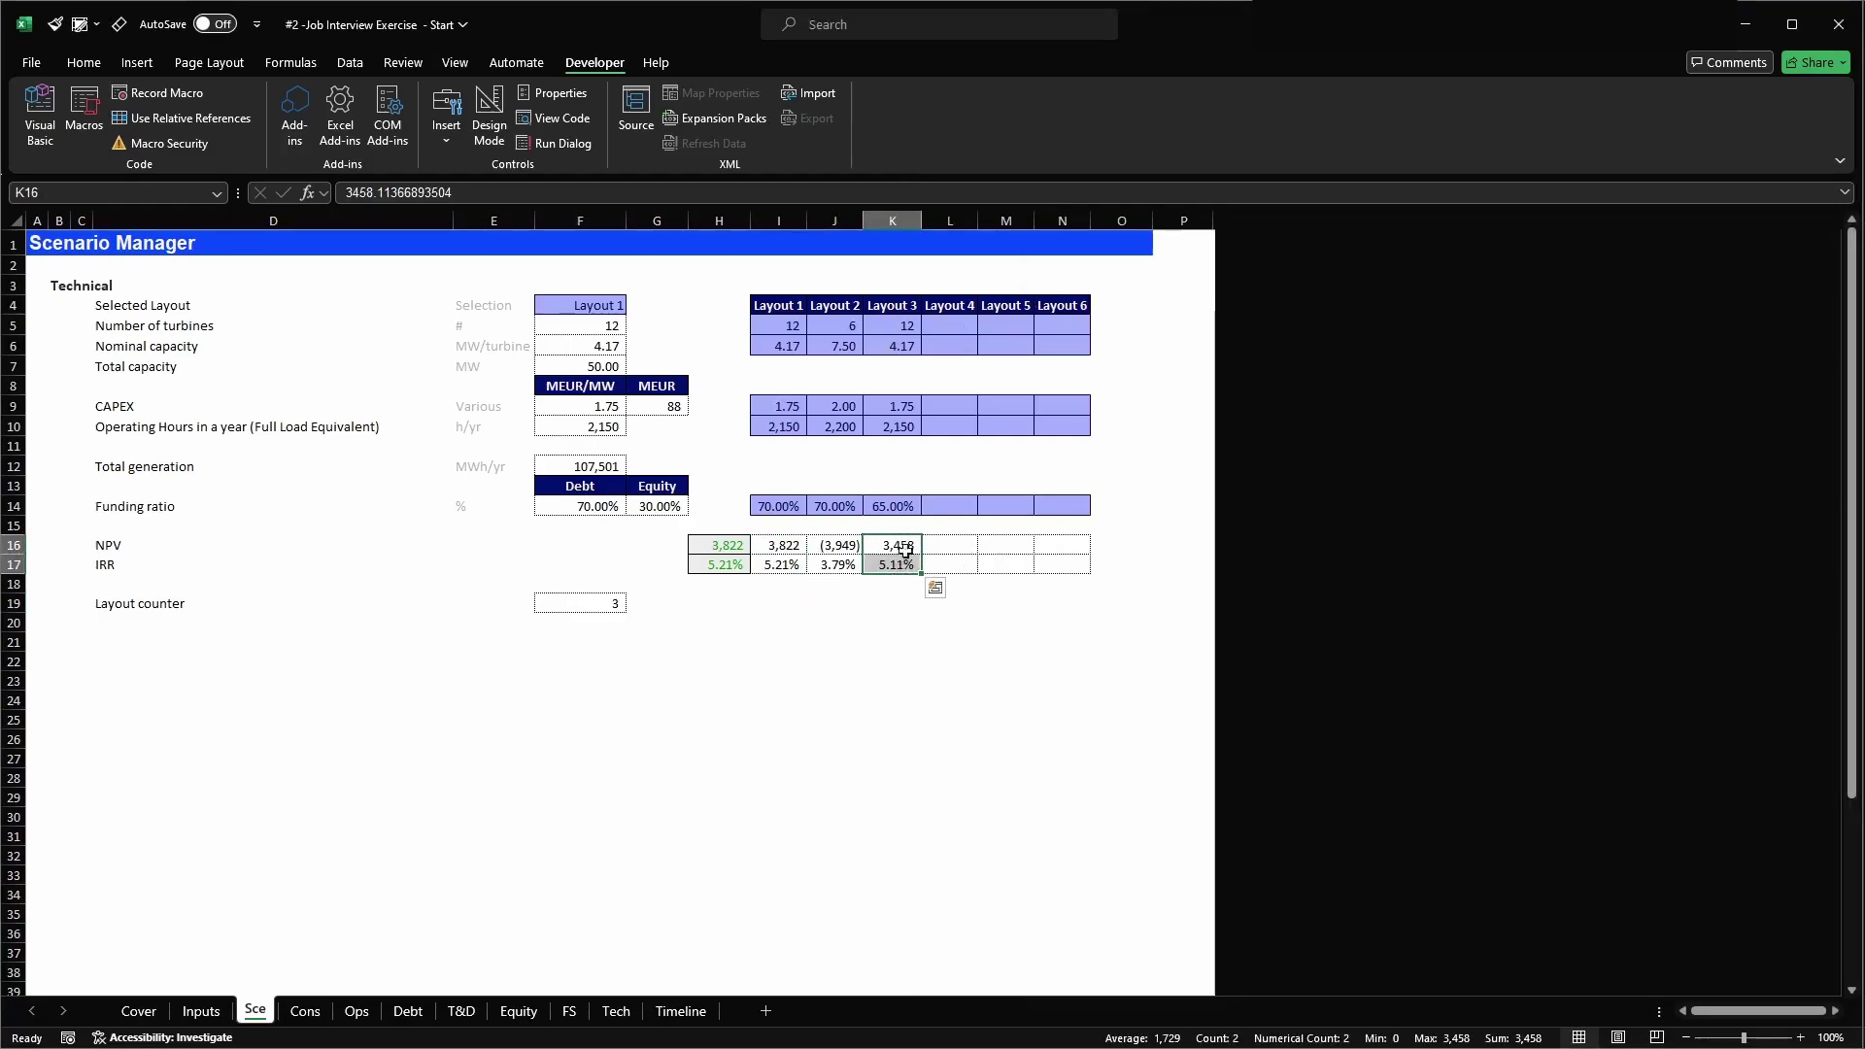
pyautogui.click(912, 506)
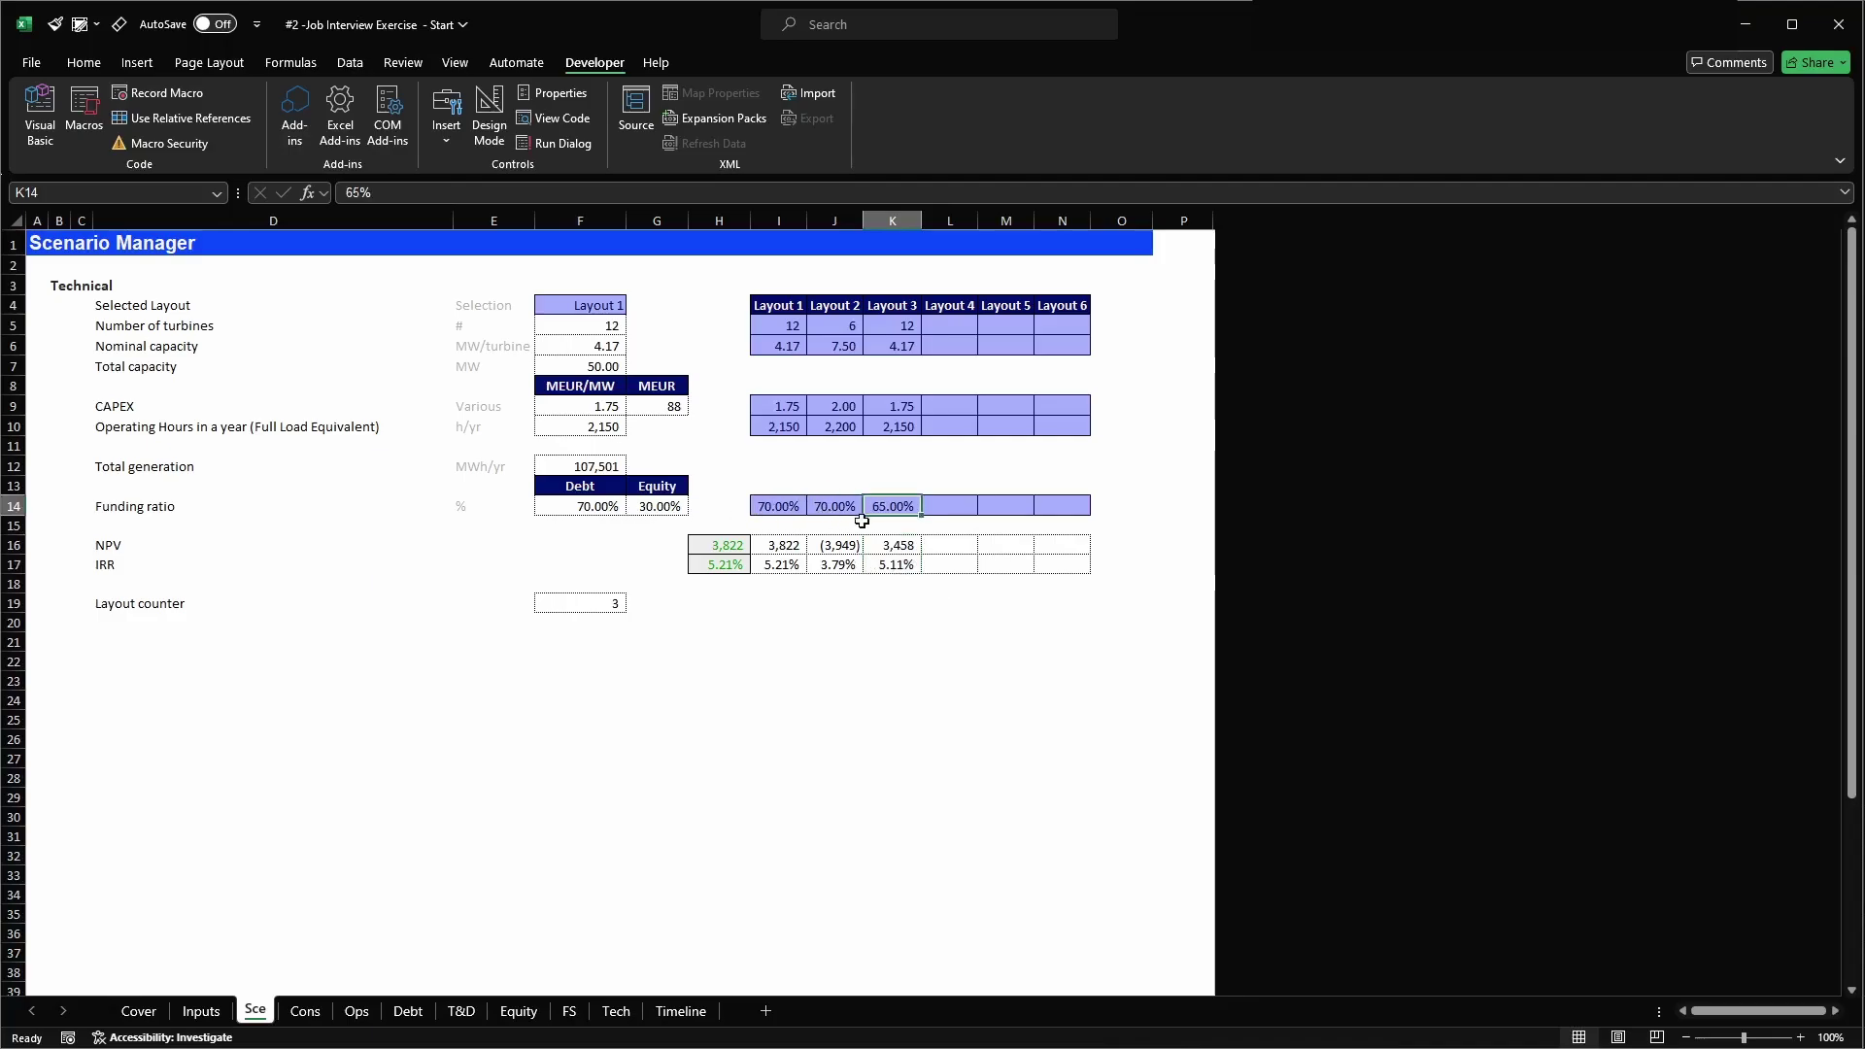
pyautogui.moveTo(894, 545); pyautogui.dragTo(901, 563)
pyautogui.click(891, 607)
pyautogui.click(901, 565)
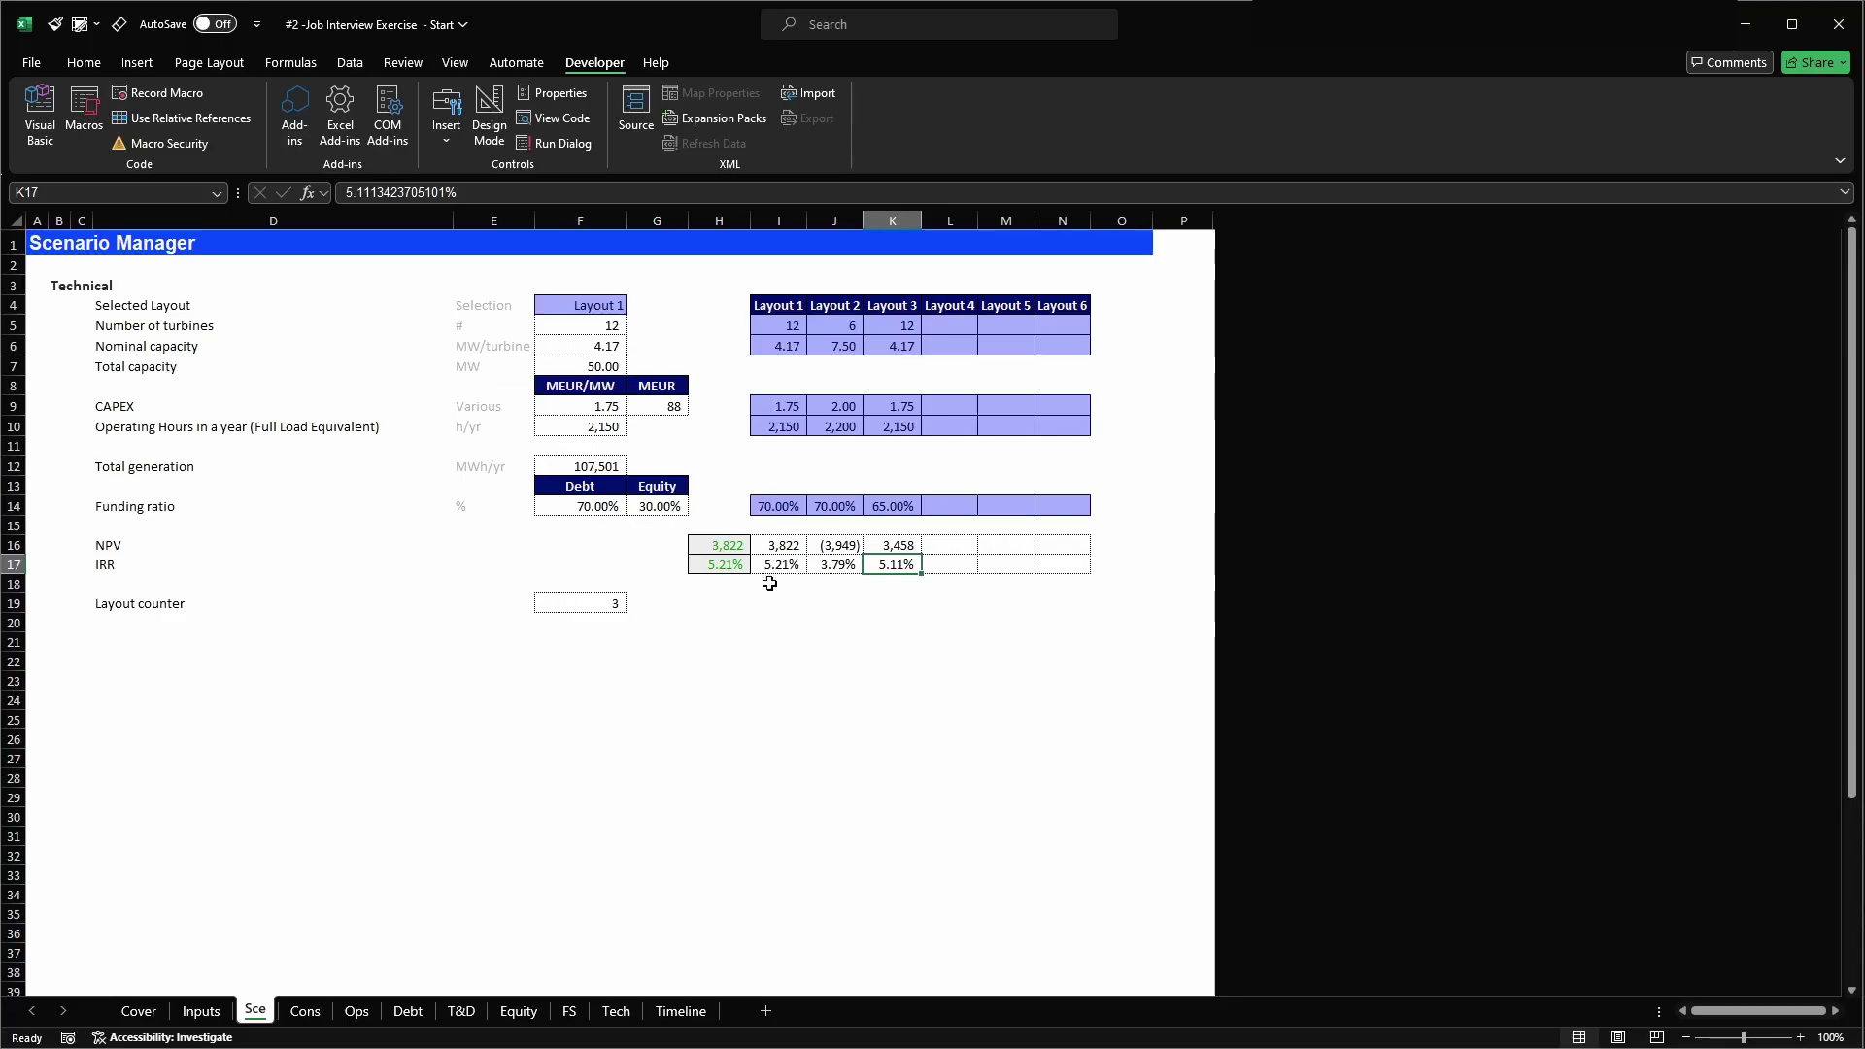
pyautogui.click(906, 507)
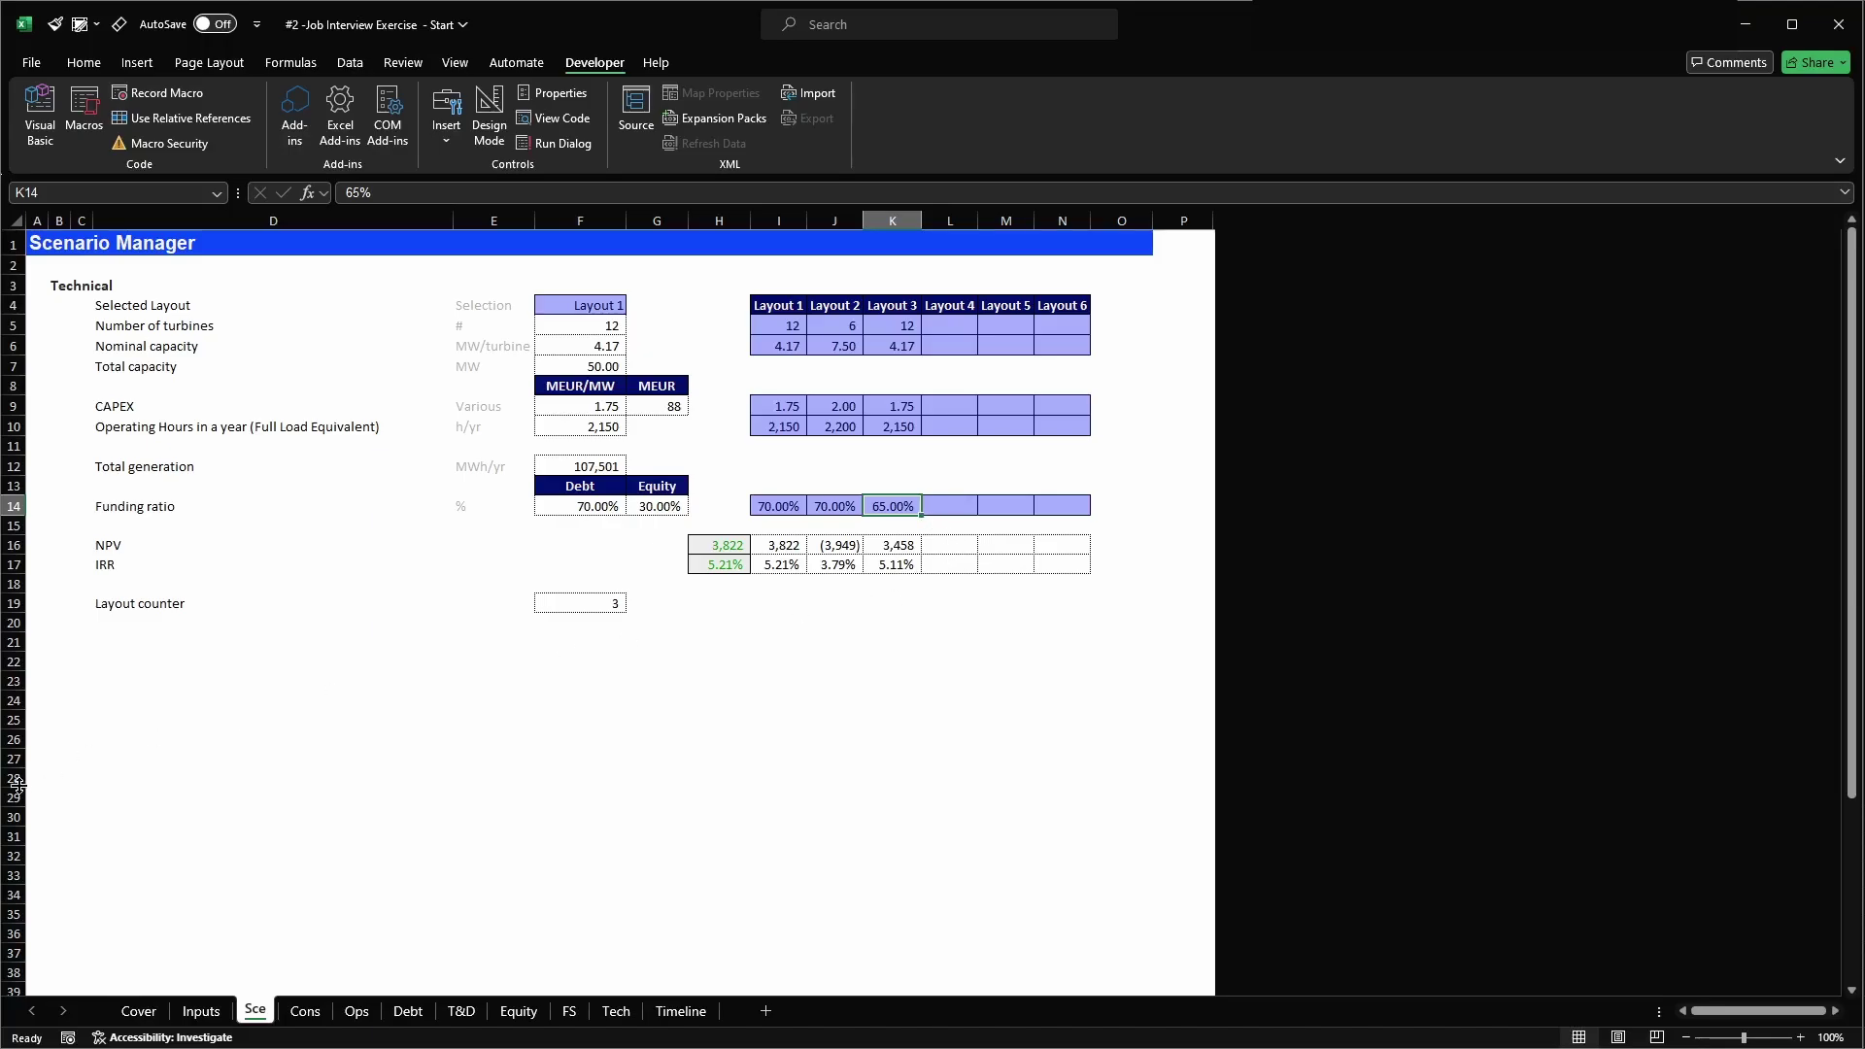
# - Copy the PPA flat tariff row from the Inputs sheet and insert it on the Sce sheet as row 15, below Funding ratio
pyautogui.click(201, 1011)
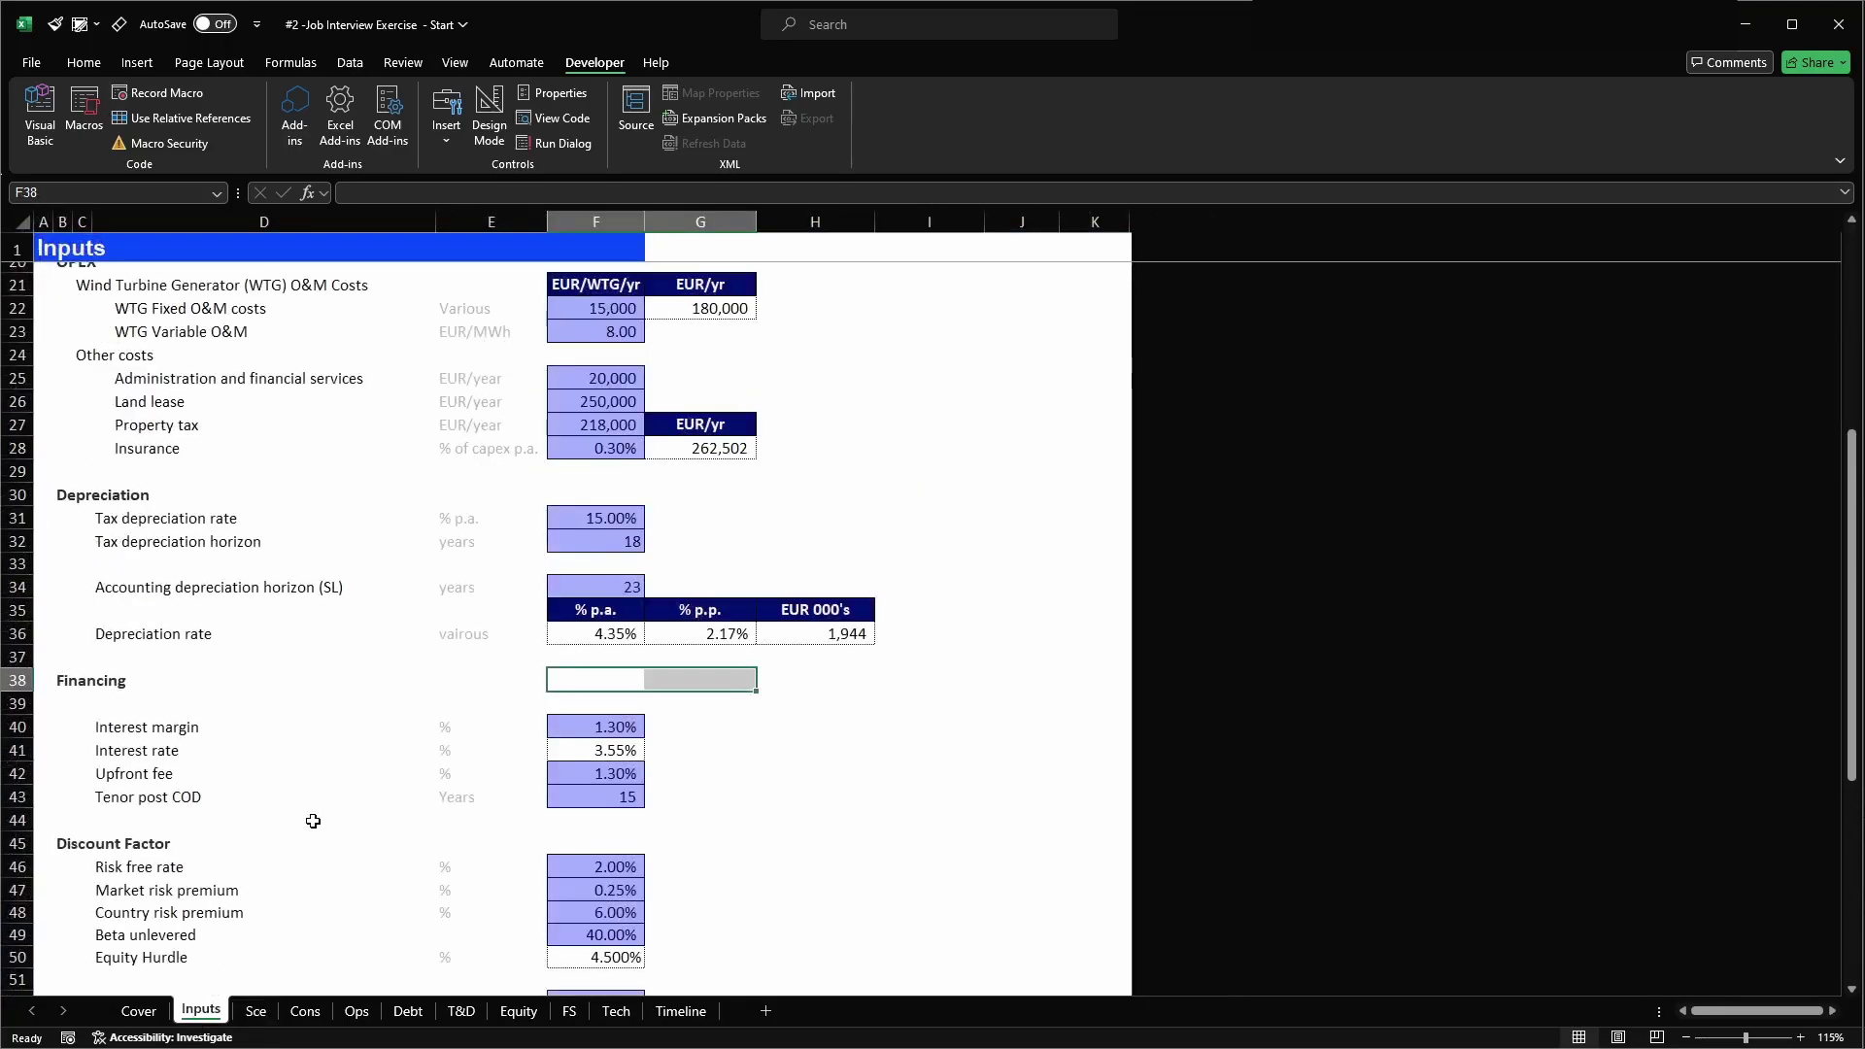
pyautogui.click(312, 821)
pyautogui.scroll(-4, 378, 783)
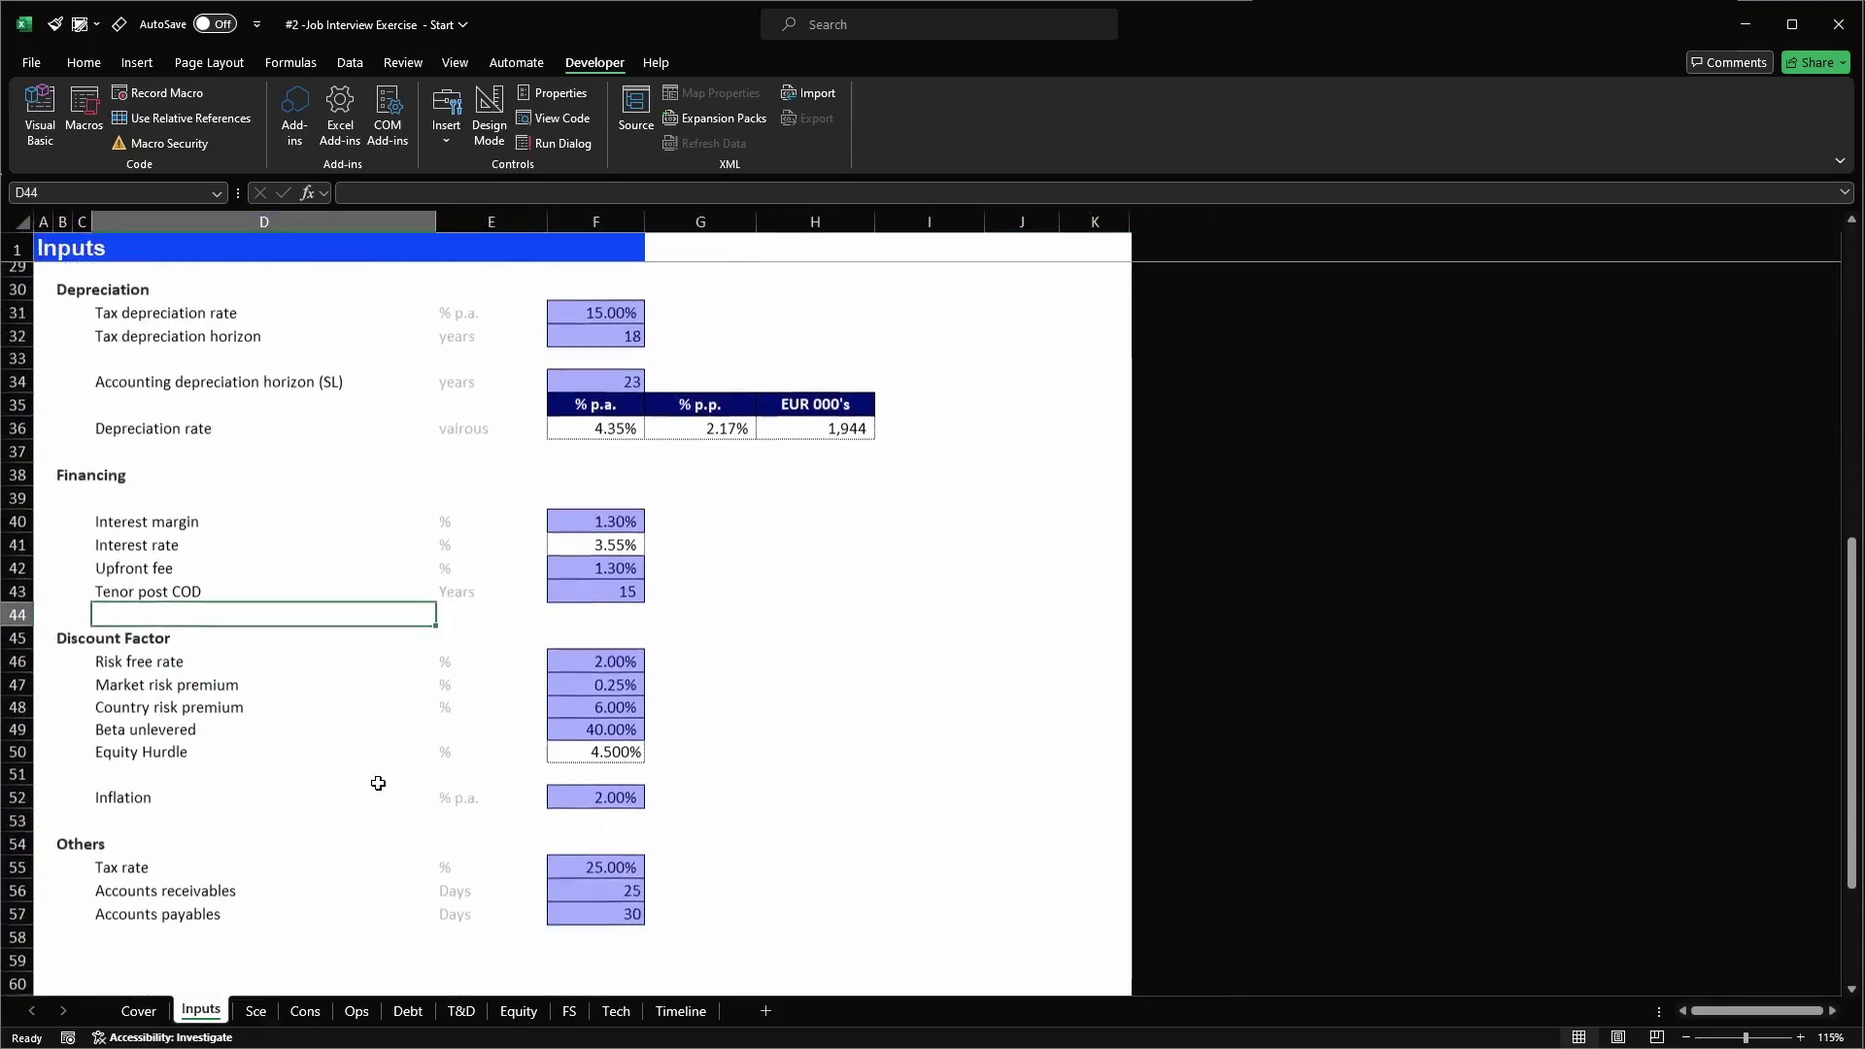
pyautogui.scroll(5, 378, 783)
pyautogui.scroll(4, 378, 783)
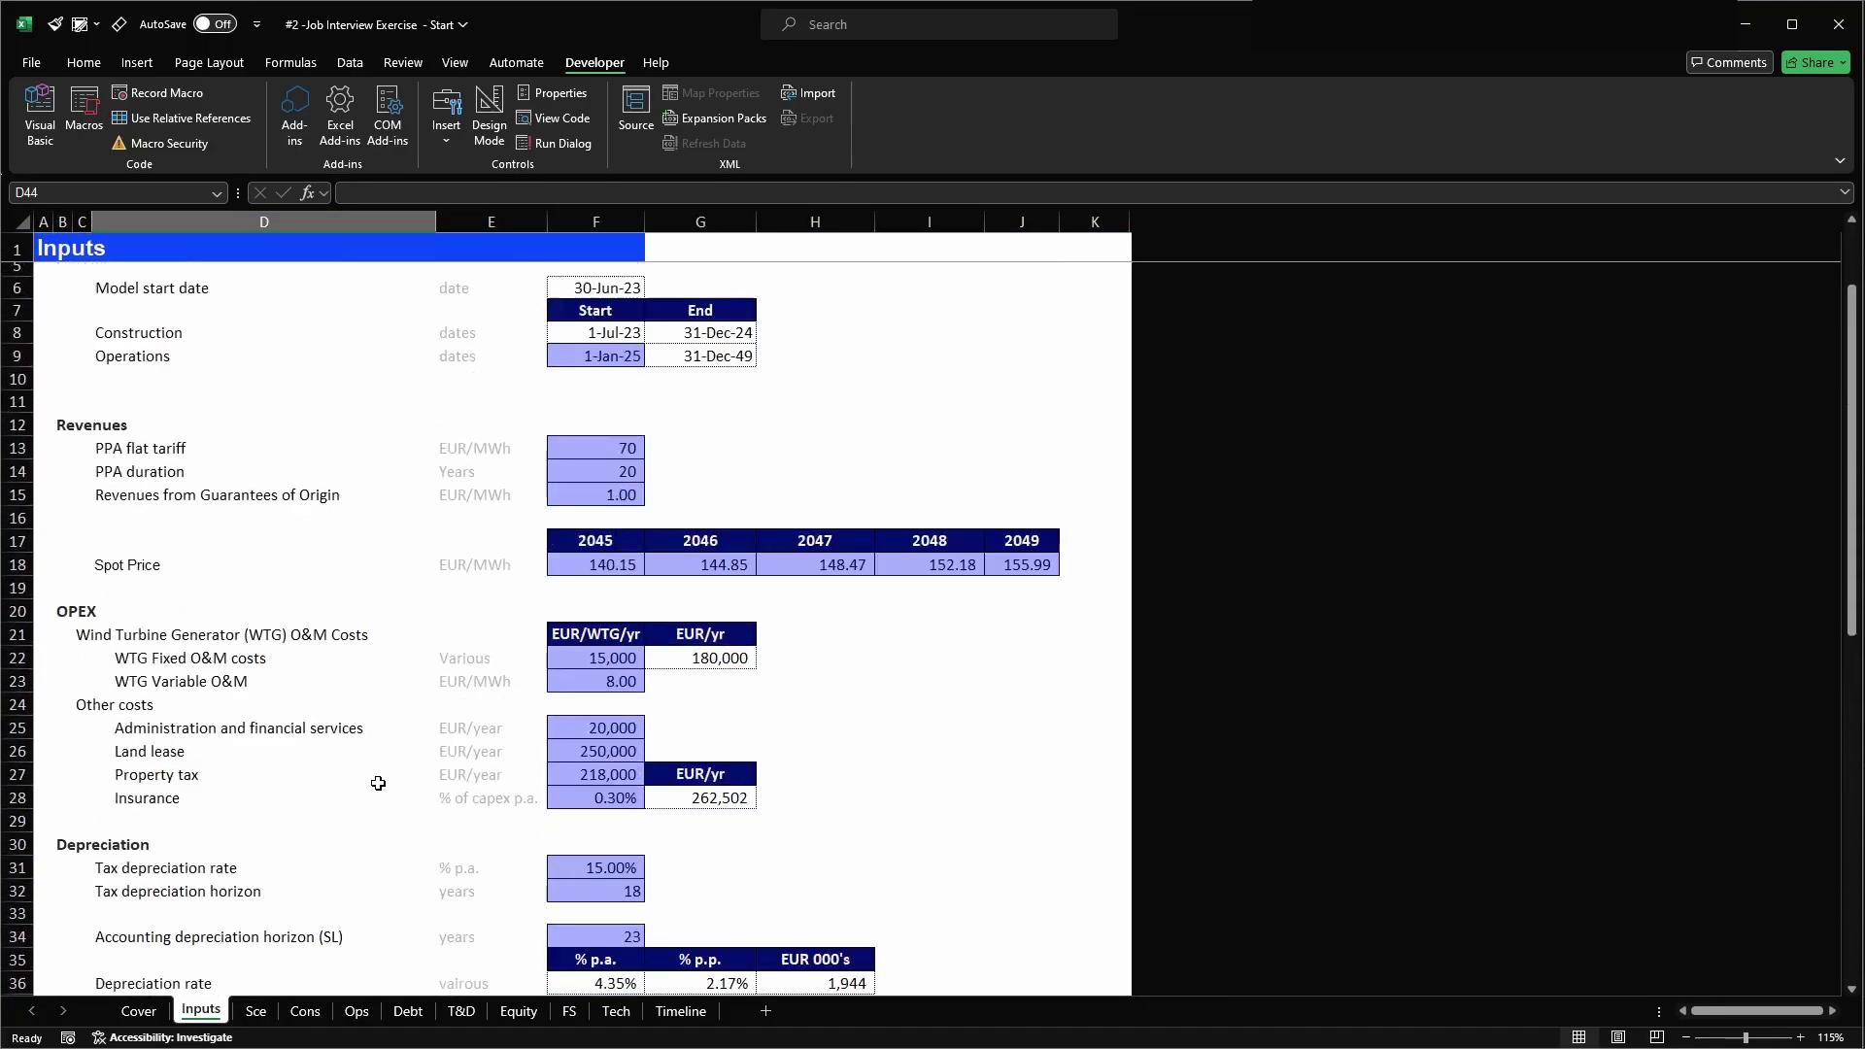
pyautogui.click(5, 448)
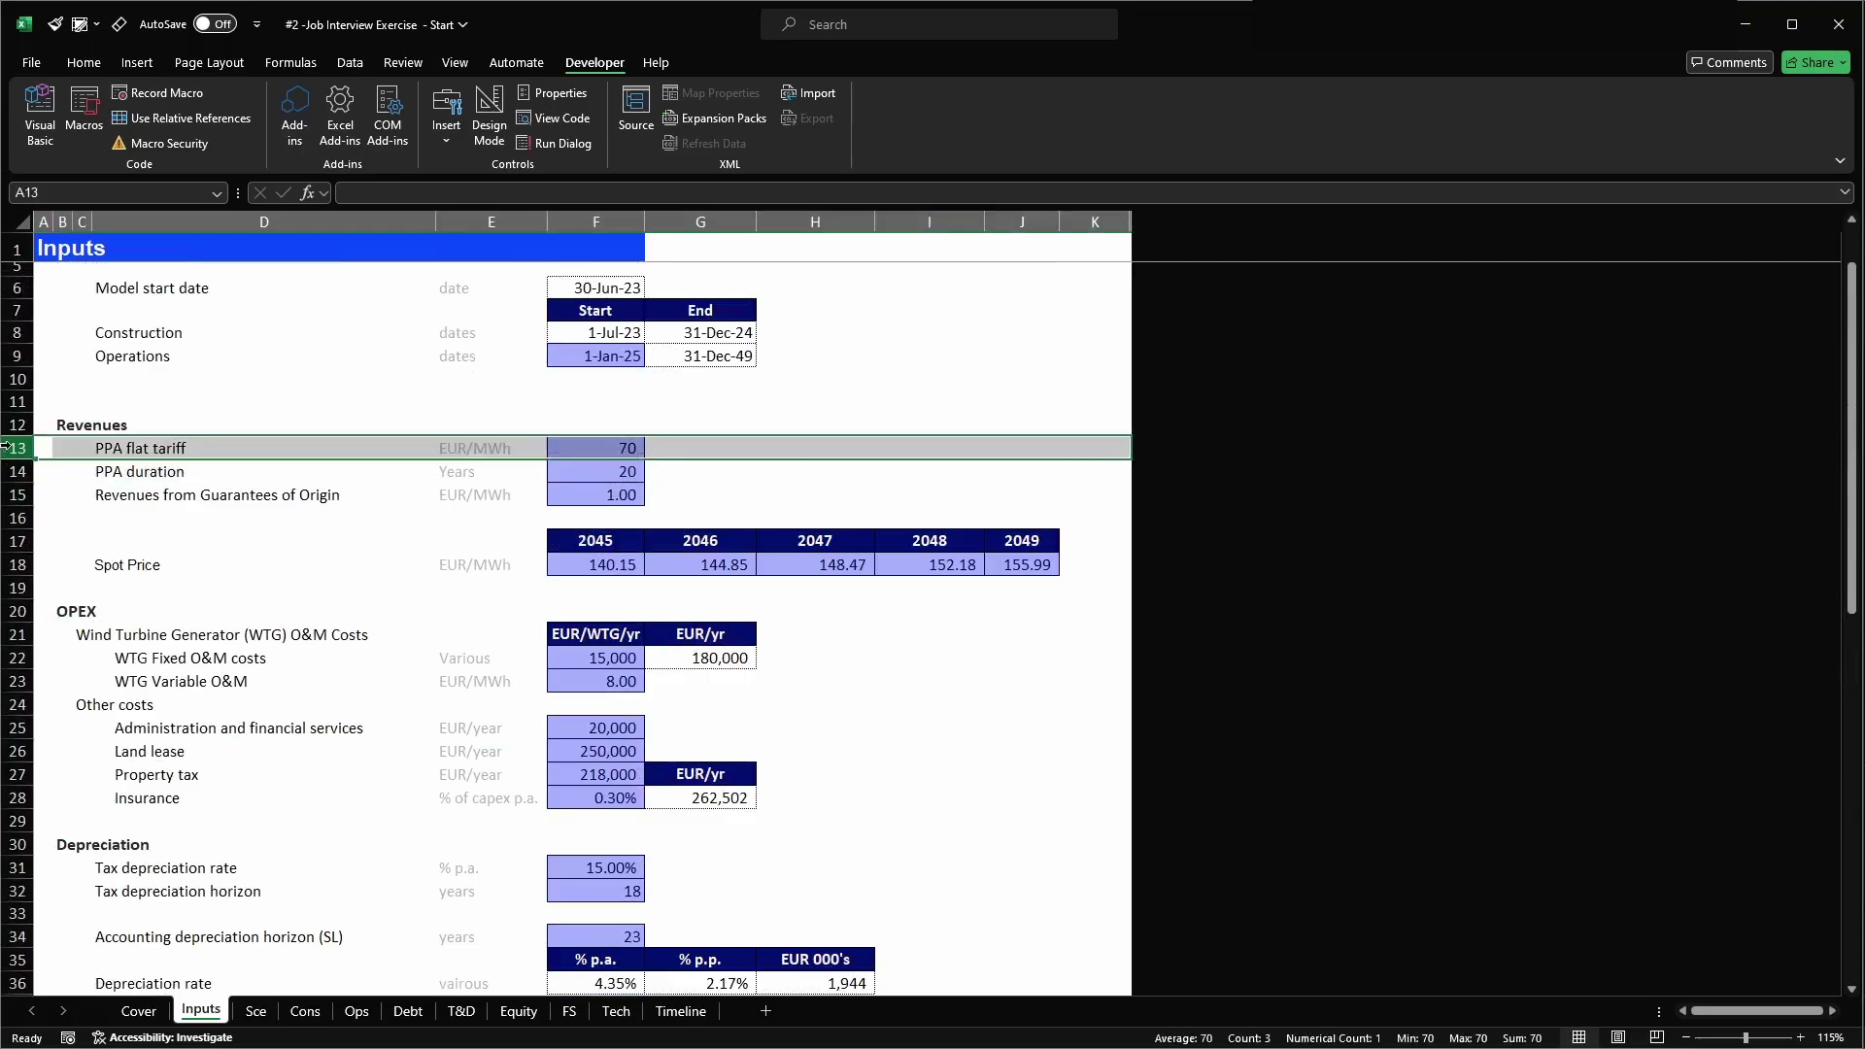
pyautogui.hotkey('ctrl', 'c')
pyautogui.click(256, 1011)
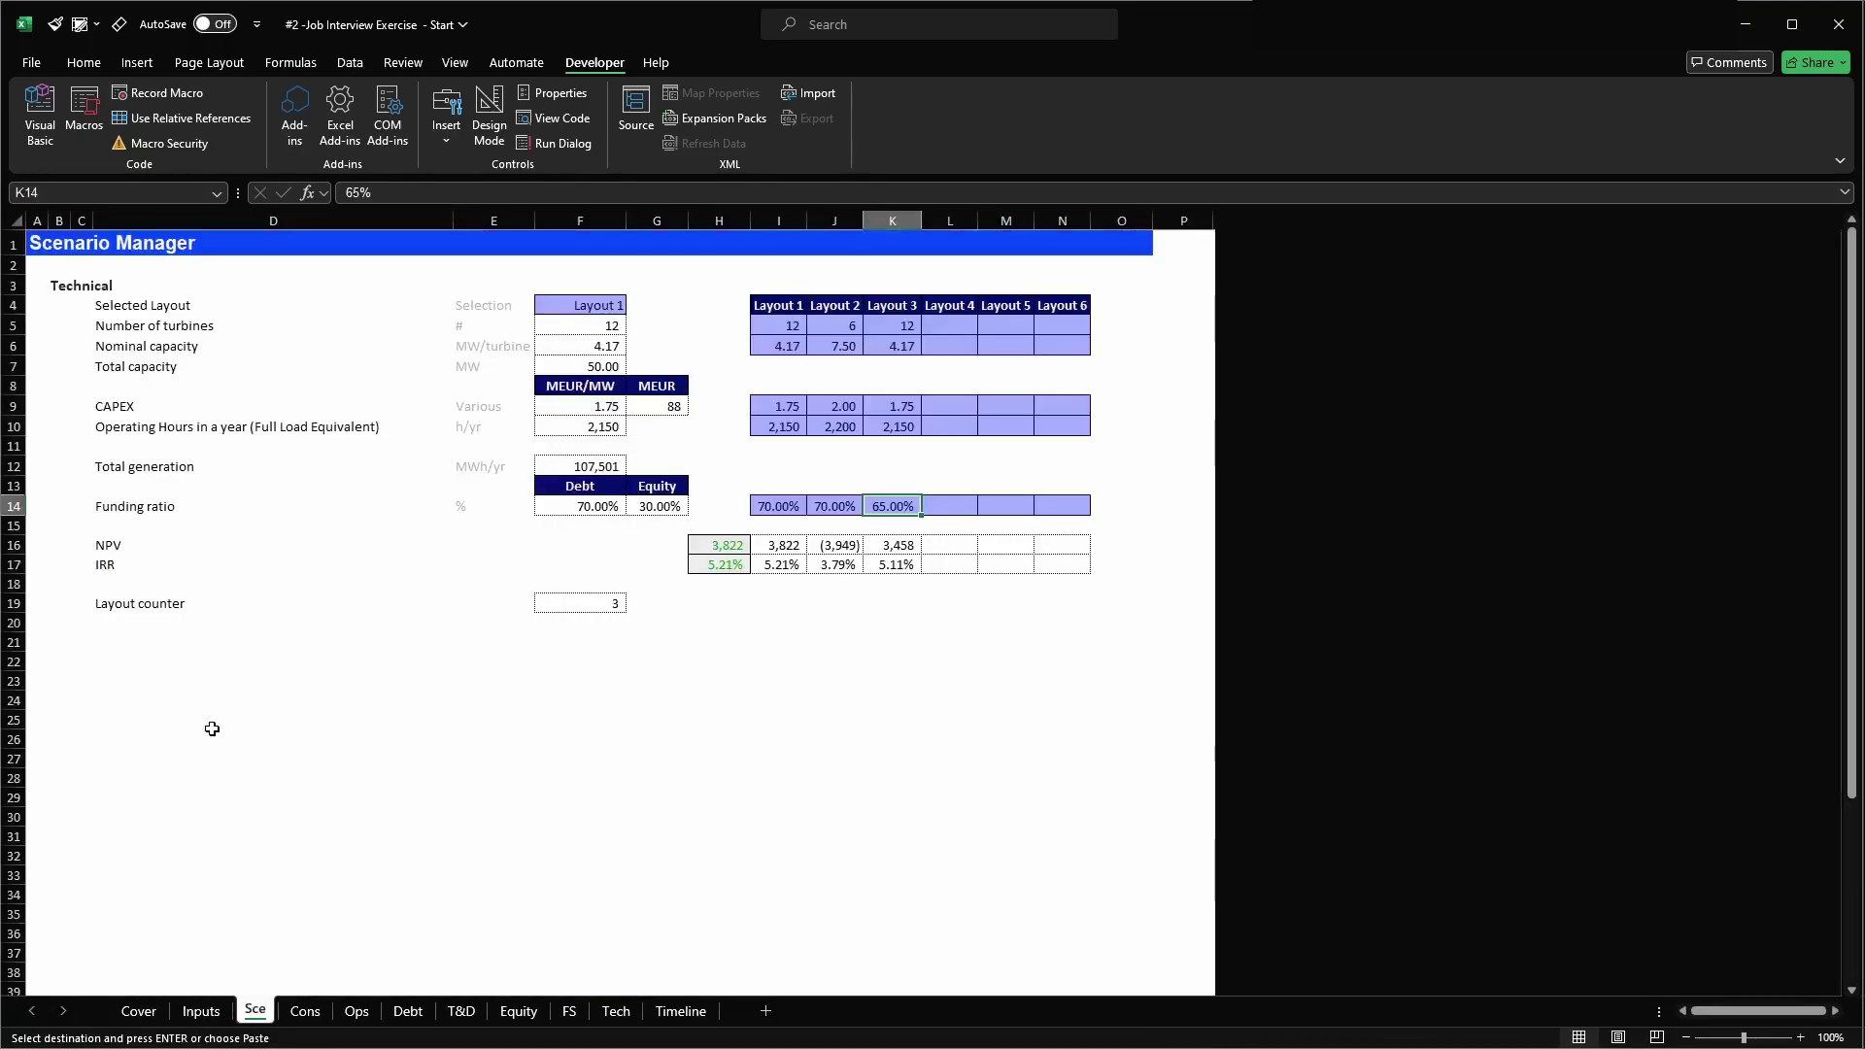
pyautogui.click(13, 525)
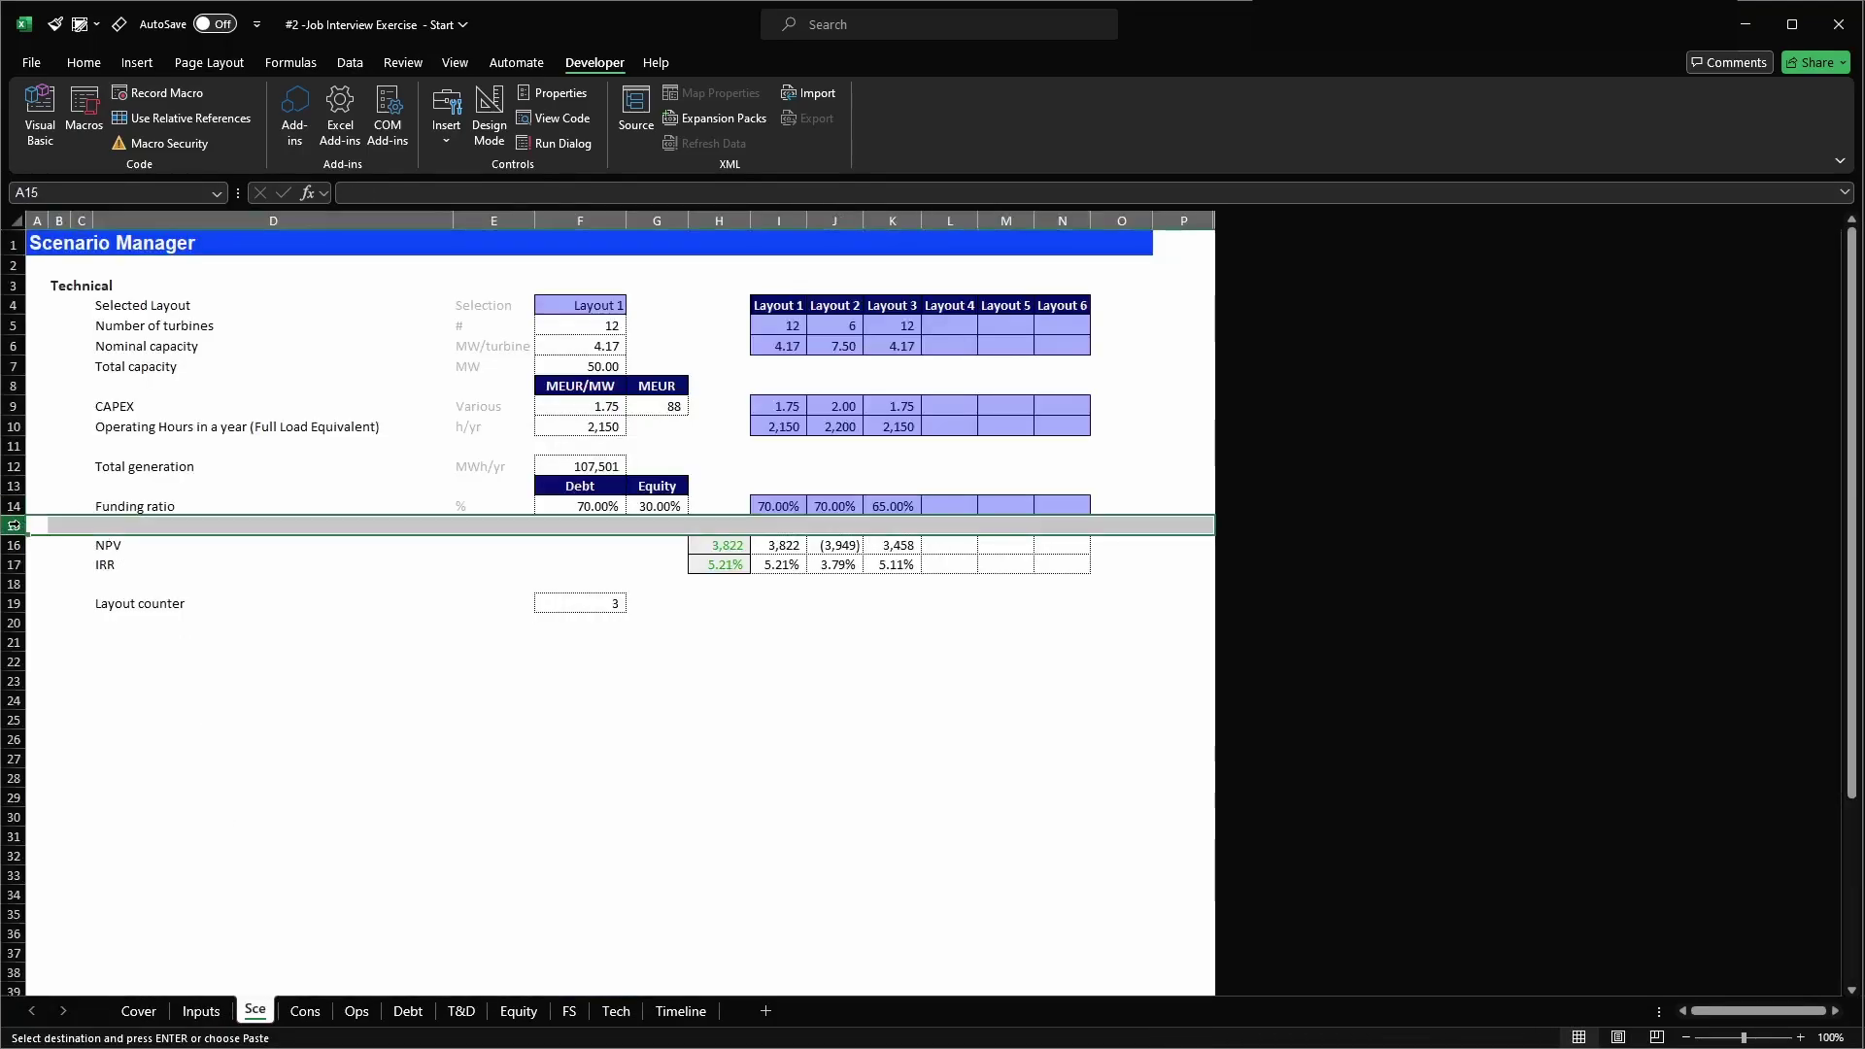
pyautogui.hotkey('ctrl', 'shift', '+')
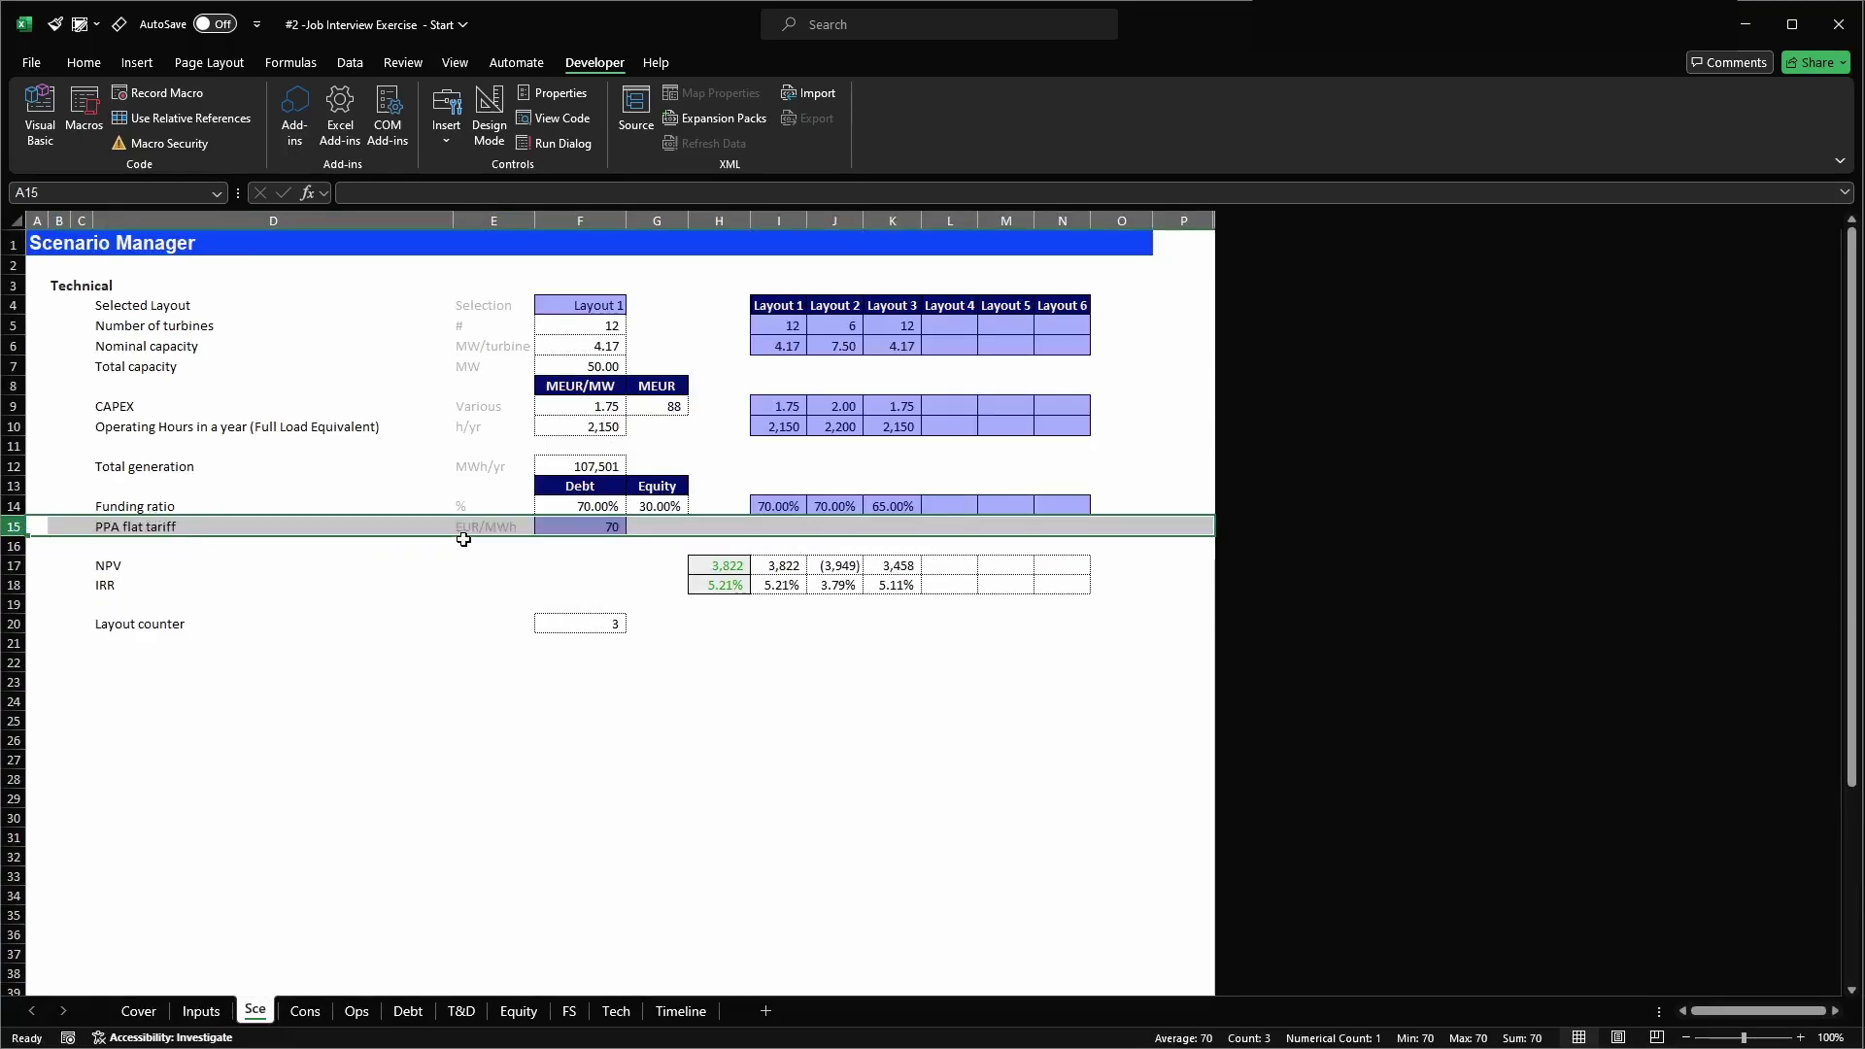
pyautogui.click(464, 541)
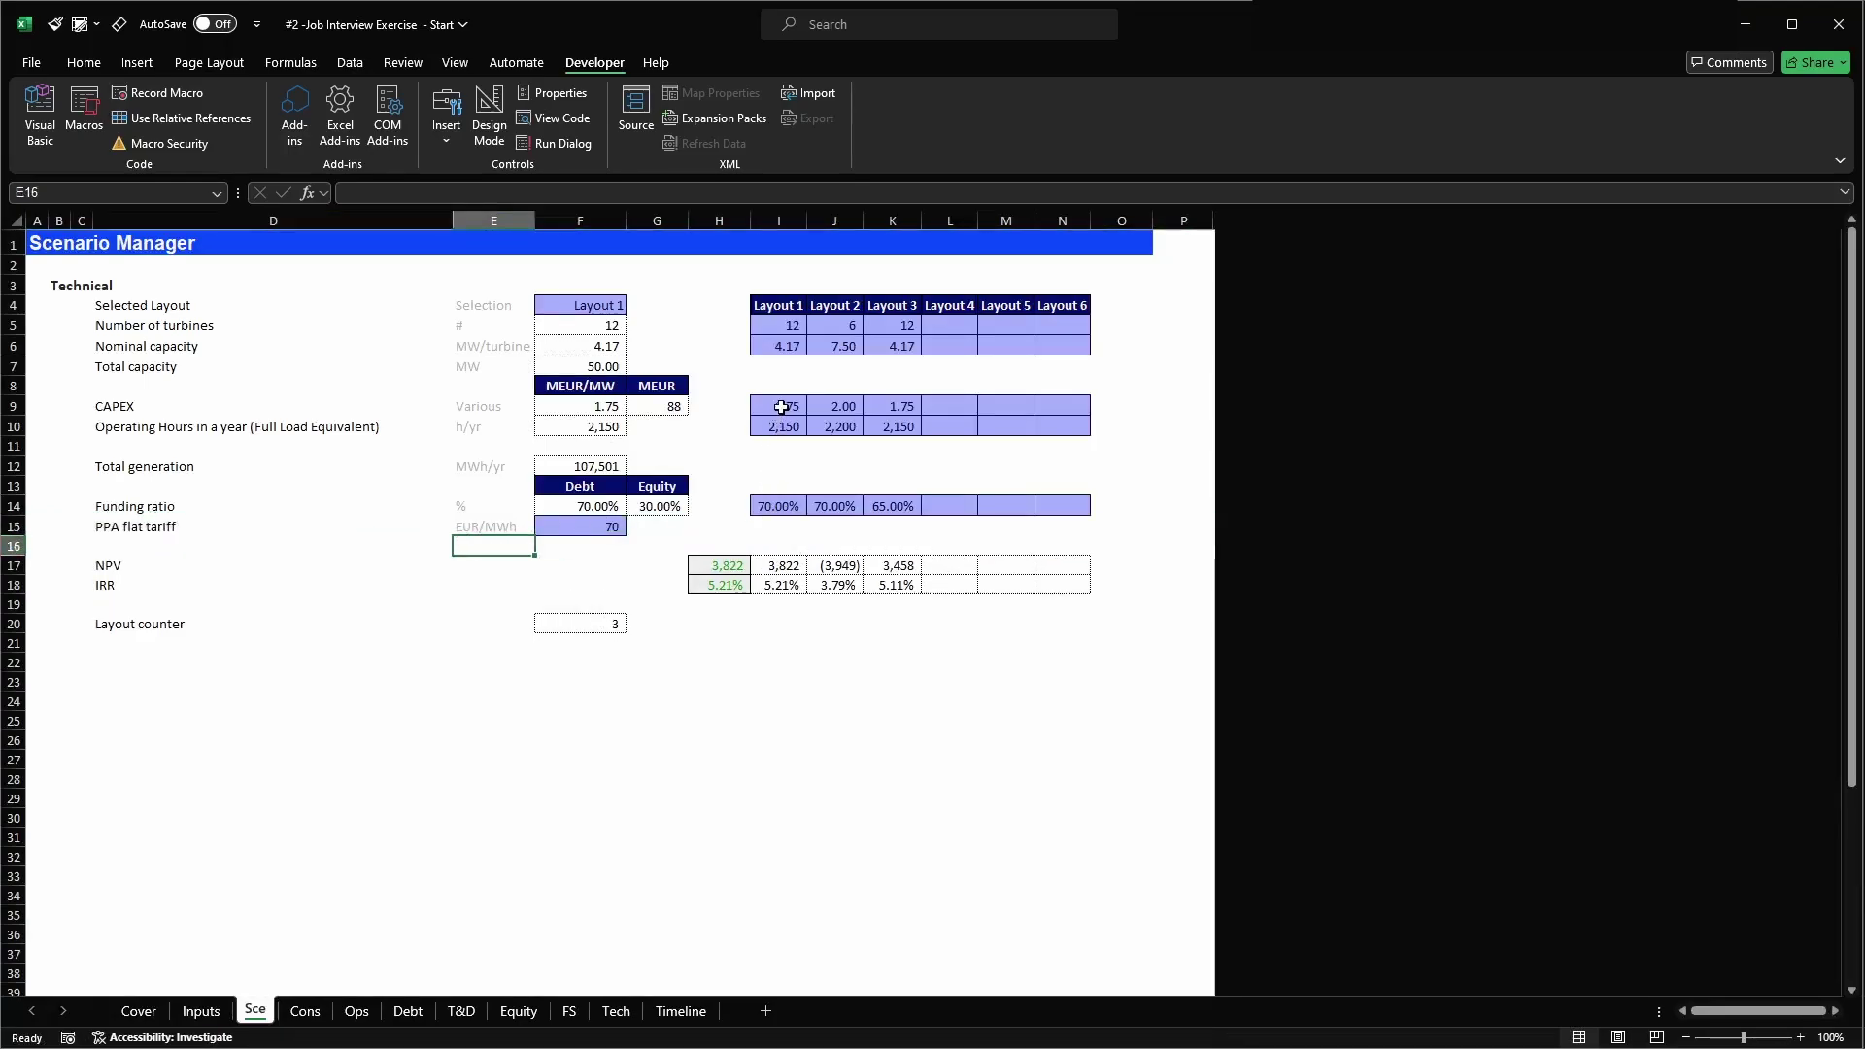
# - Copy the layout input cells I10:N10 of the Operating Hours row into the PPA flat tariff row at I15:N15
pyautogui.moveTo(791, 419); pyautogui.dragTo(1075, 423)
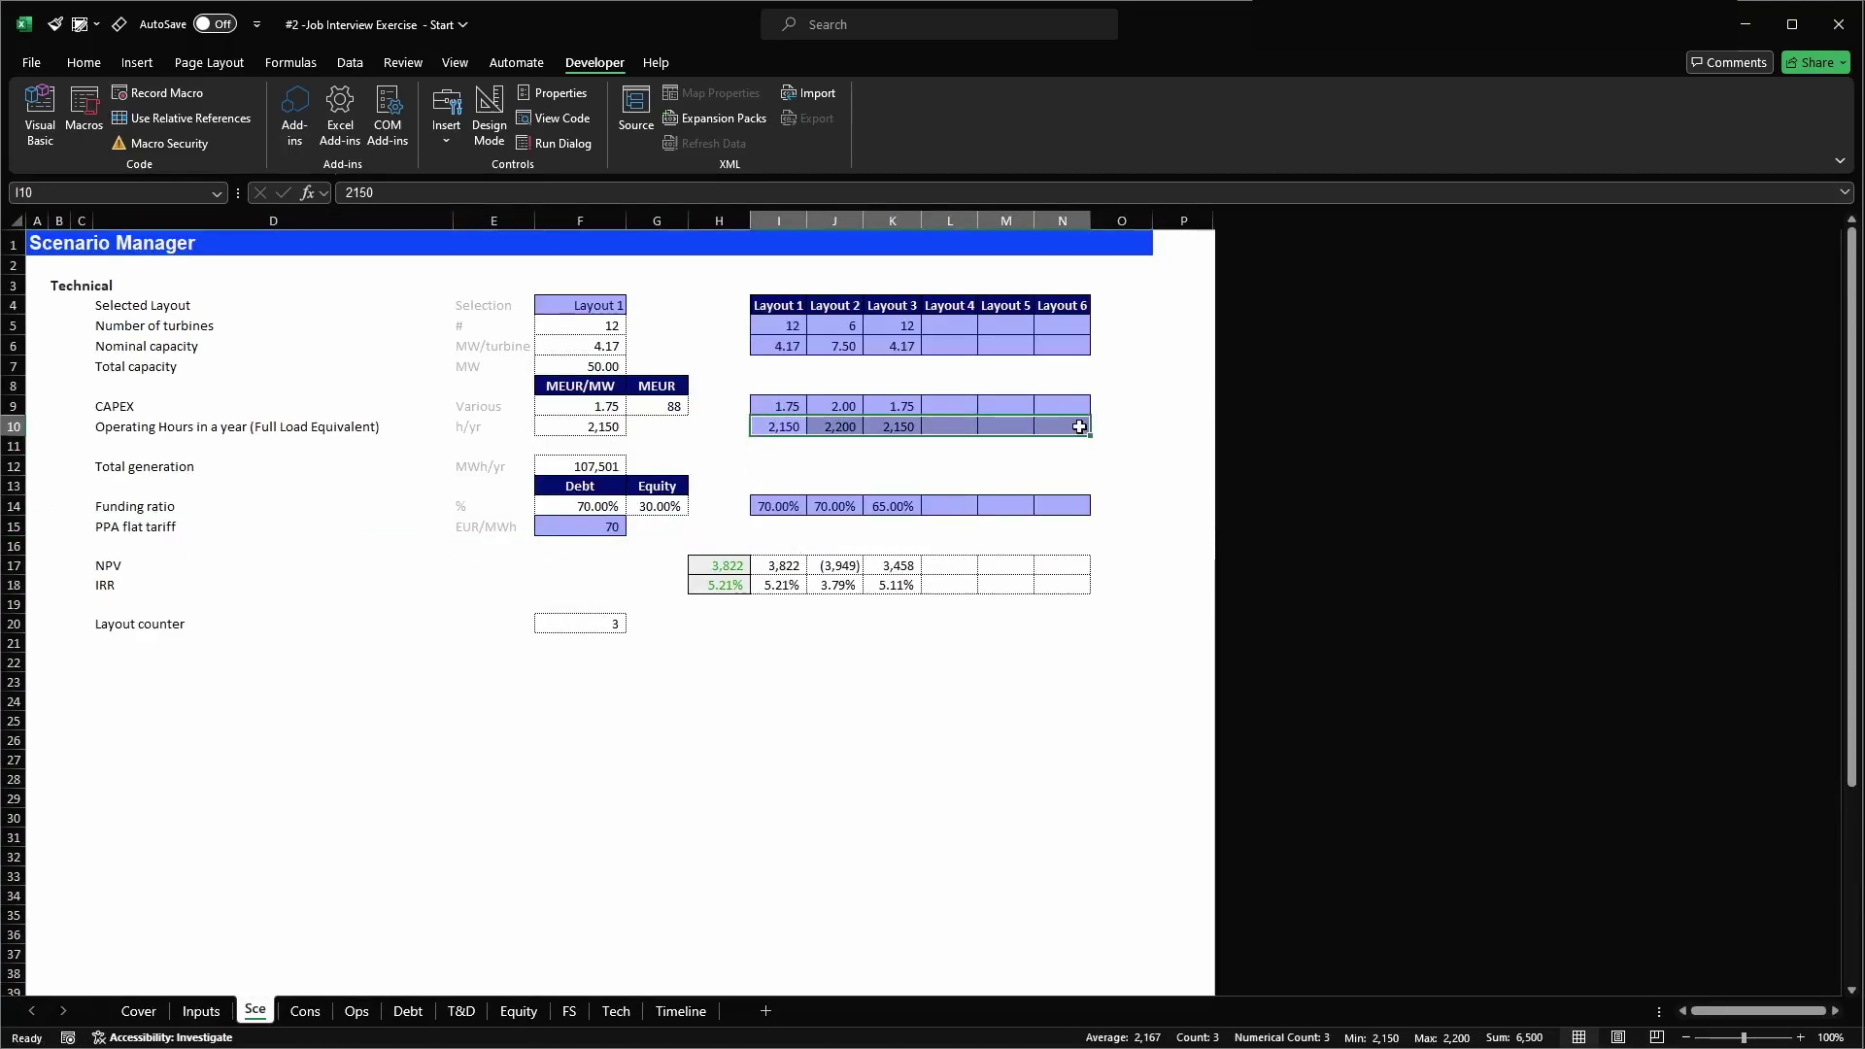
pyautogui.hotkey('ctrl', 'c')
pyautogui.click(789, 525)
pyautogui.hotkey('ctrl', 'v')
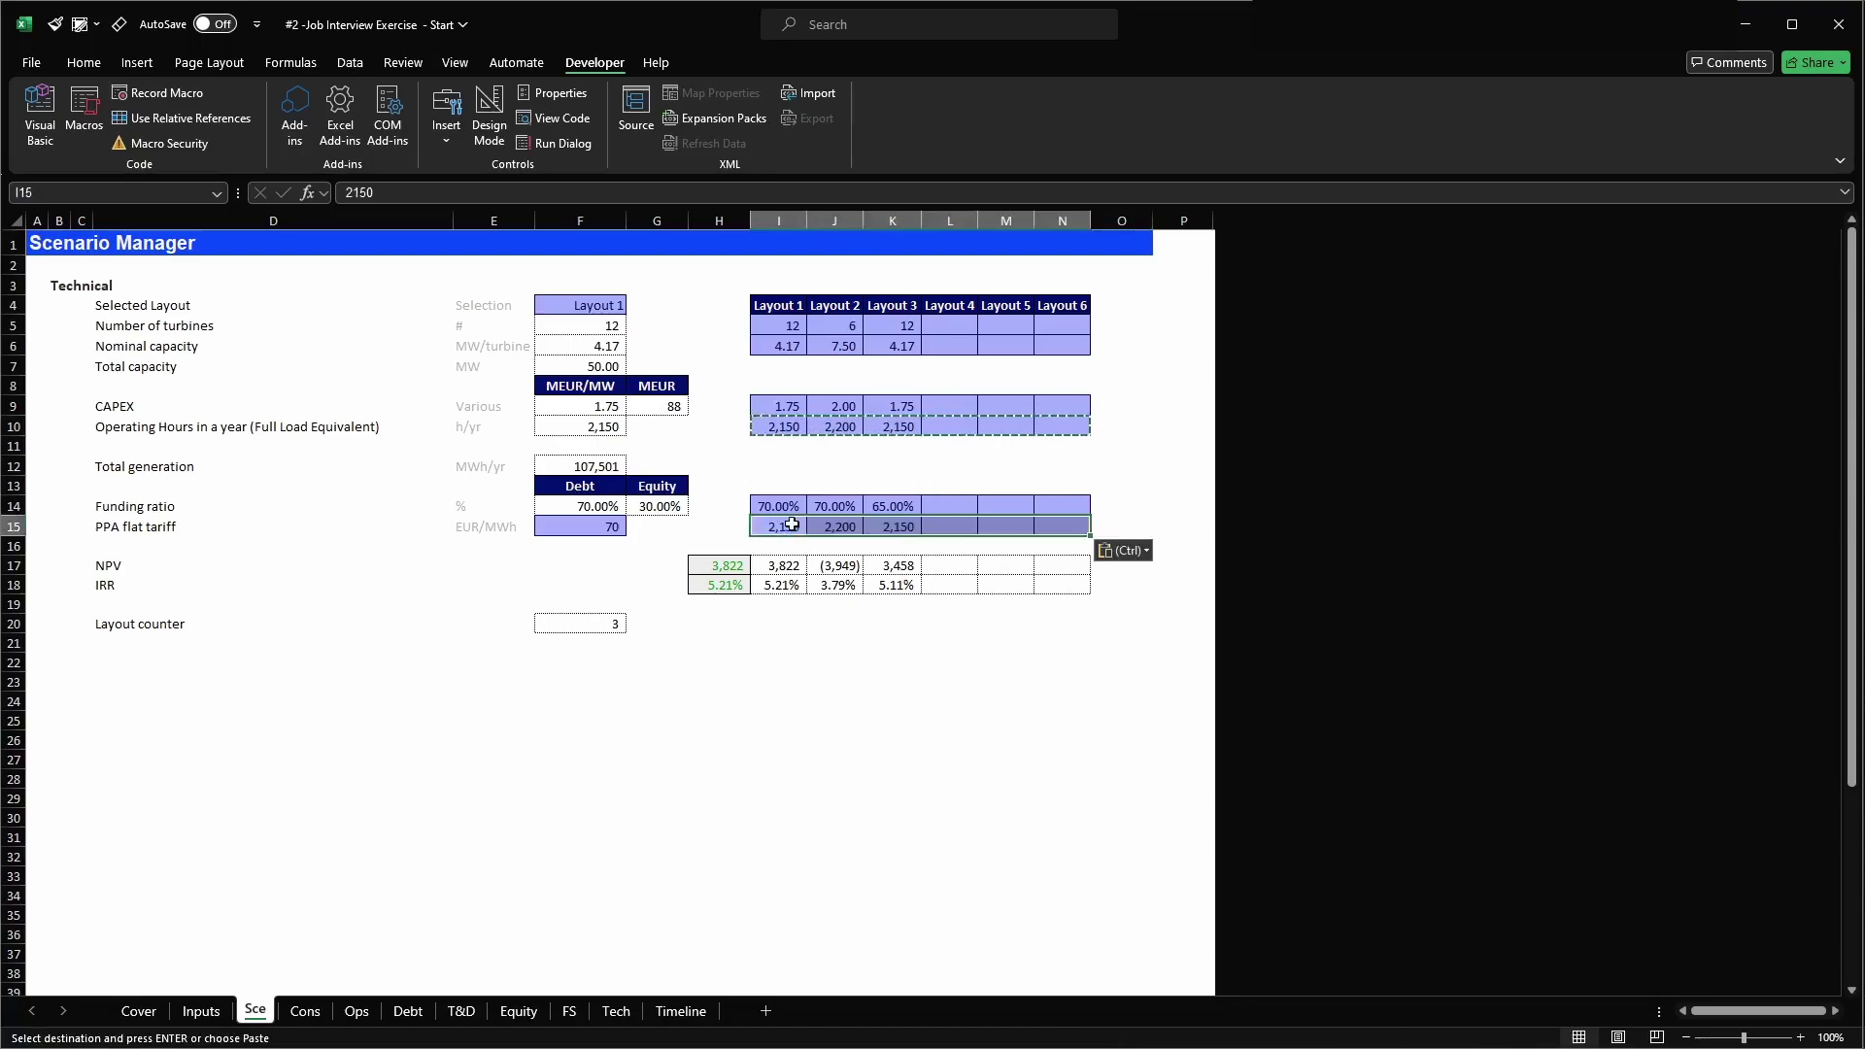
# - Copy the XLOOKUP formula from F10 into the PPA flat tariff cell F15
pyautogui.click(579, 428)
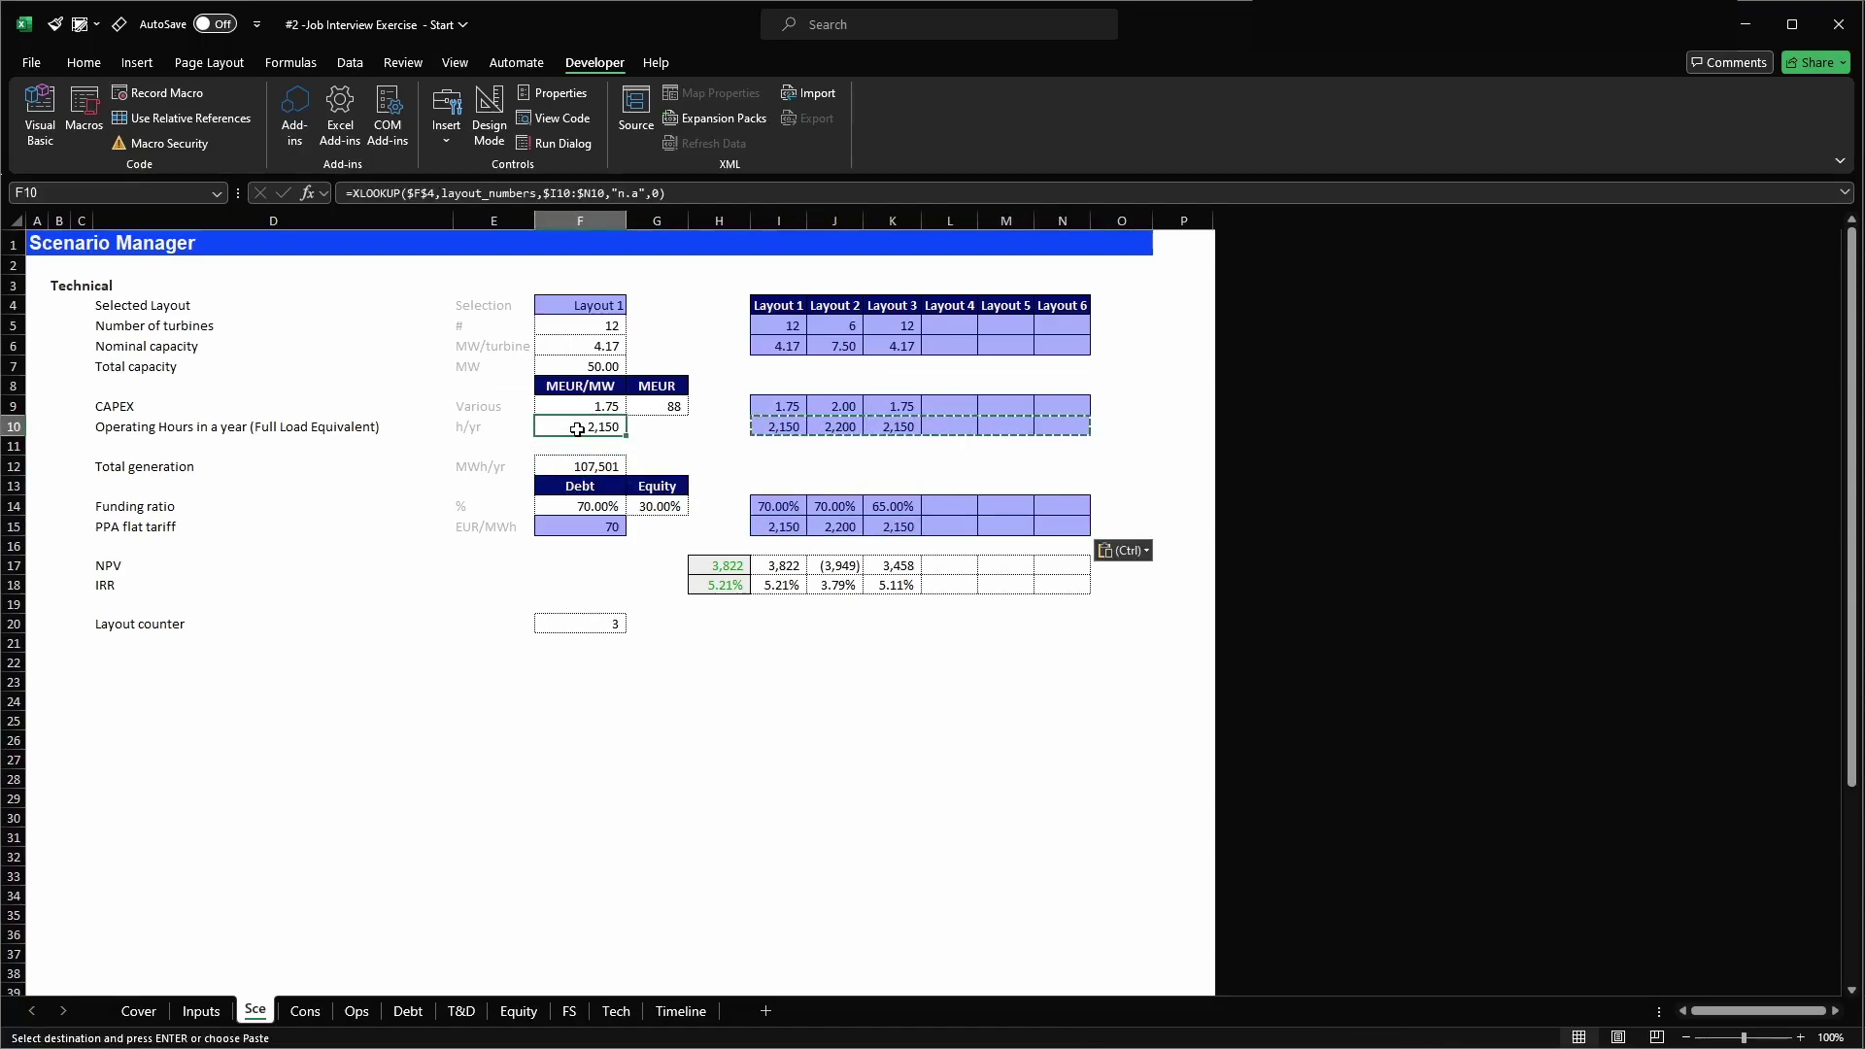
pyautogui.press('F2')
pyautogui.press('Escape')
pyautogui.hotkey('ctrl', 'c')
pyautogui.press('Down')
pyautogui.press('Down')
pyautogui.press('Down')
pyautogui.press('Down')
pyautogui.press('Down')
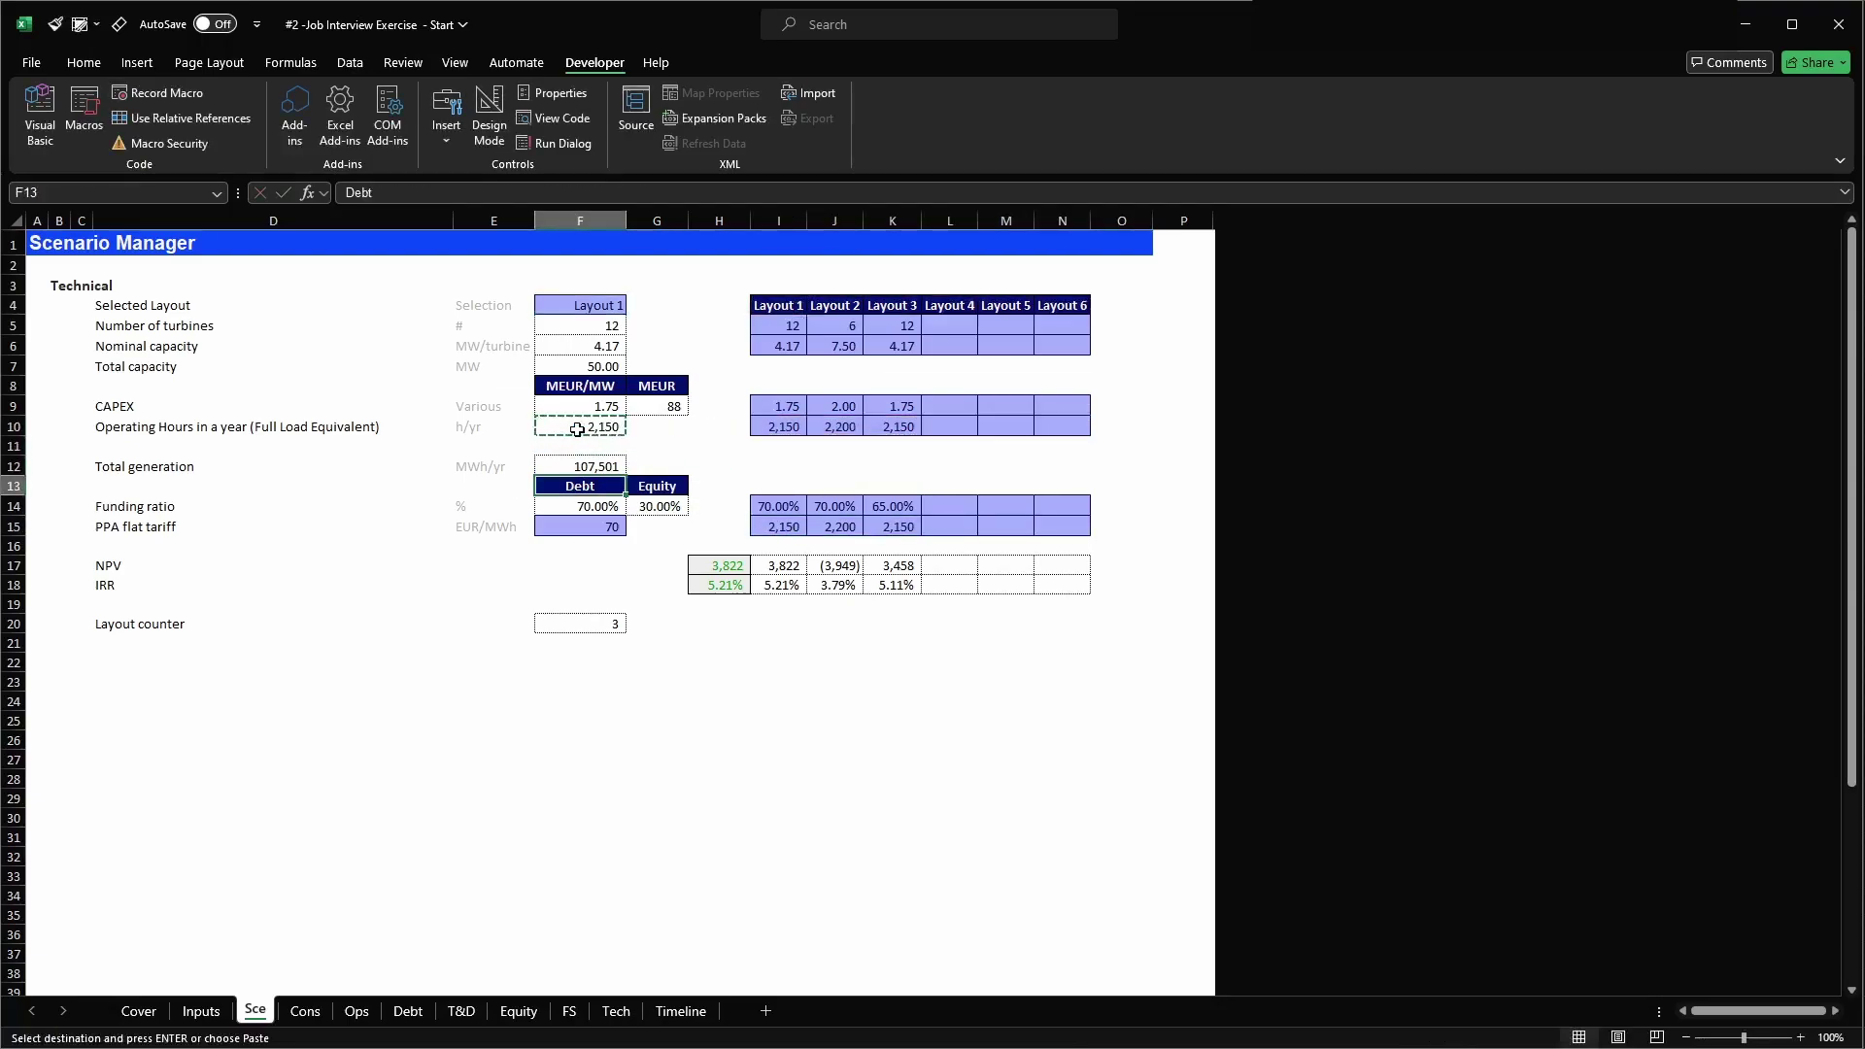
pyautogui.press('Return')
pyautogui.press('Right')
pyautogui.press('Right')
pyautogui.press('Right')
pyautogui.press('Right')
pyautogui.press('Up')
pyautogui.press('Right')
pyautogui.press('Left')
pyautogui.press('Left')
pyautogui.press('Left')
pyautogui.press('Down')
pyautogui.press('Left')
pyautogui.press('Left')
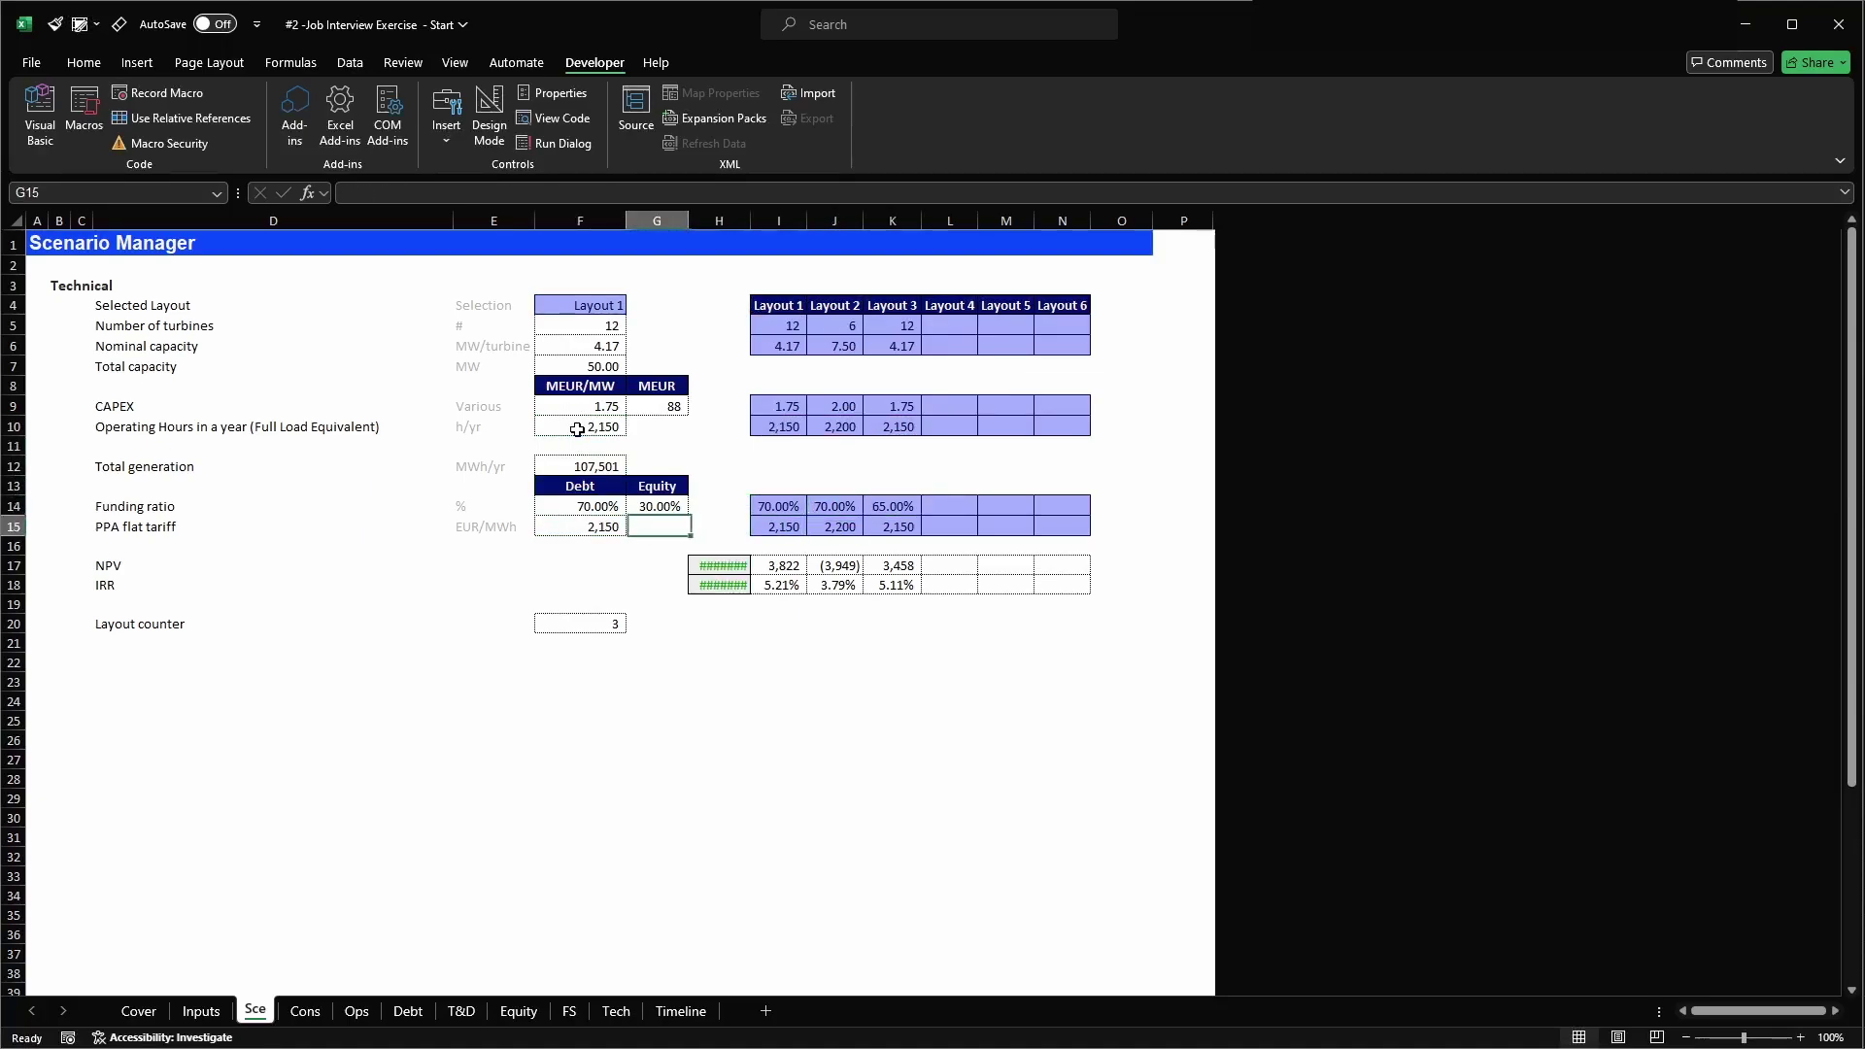
# - Set the PPA flat tariff in row 15 to 70 for Layouts 1 and 2 and 72 for Layout 3
pyautogui.press('F2')
pyautogui.press('Escape')
pyautogui.press('Right')
pyautogui.press('Right')
pyautogui.press('Right')
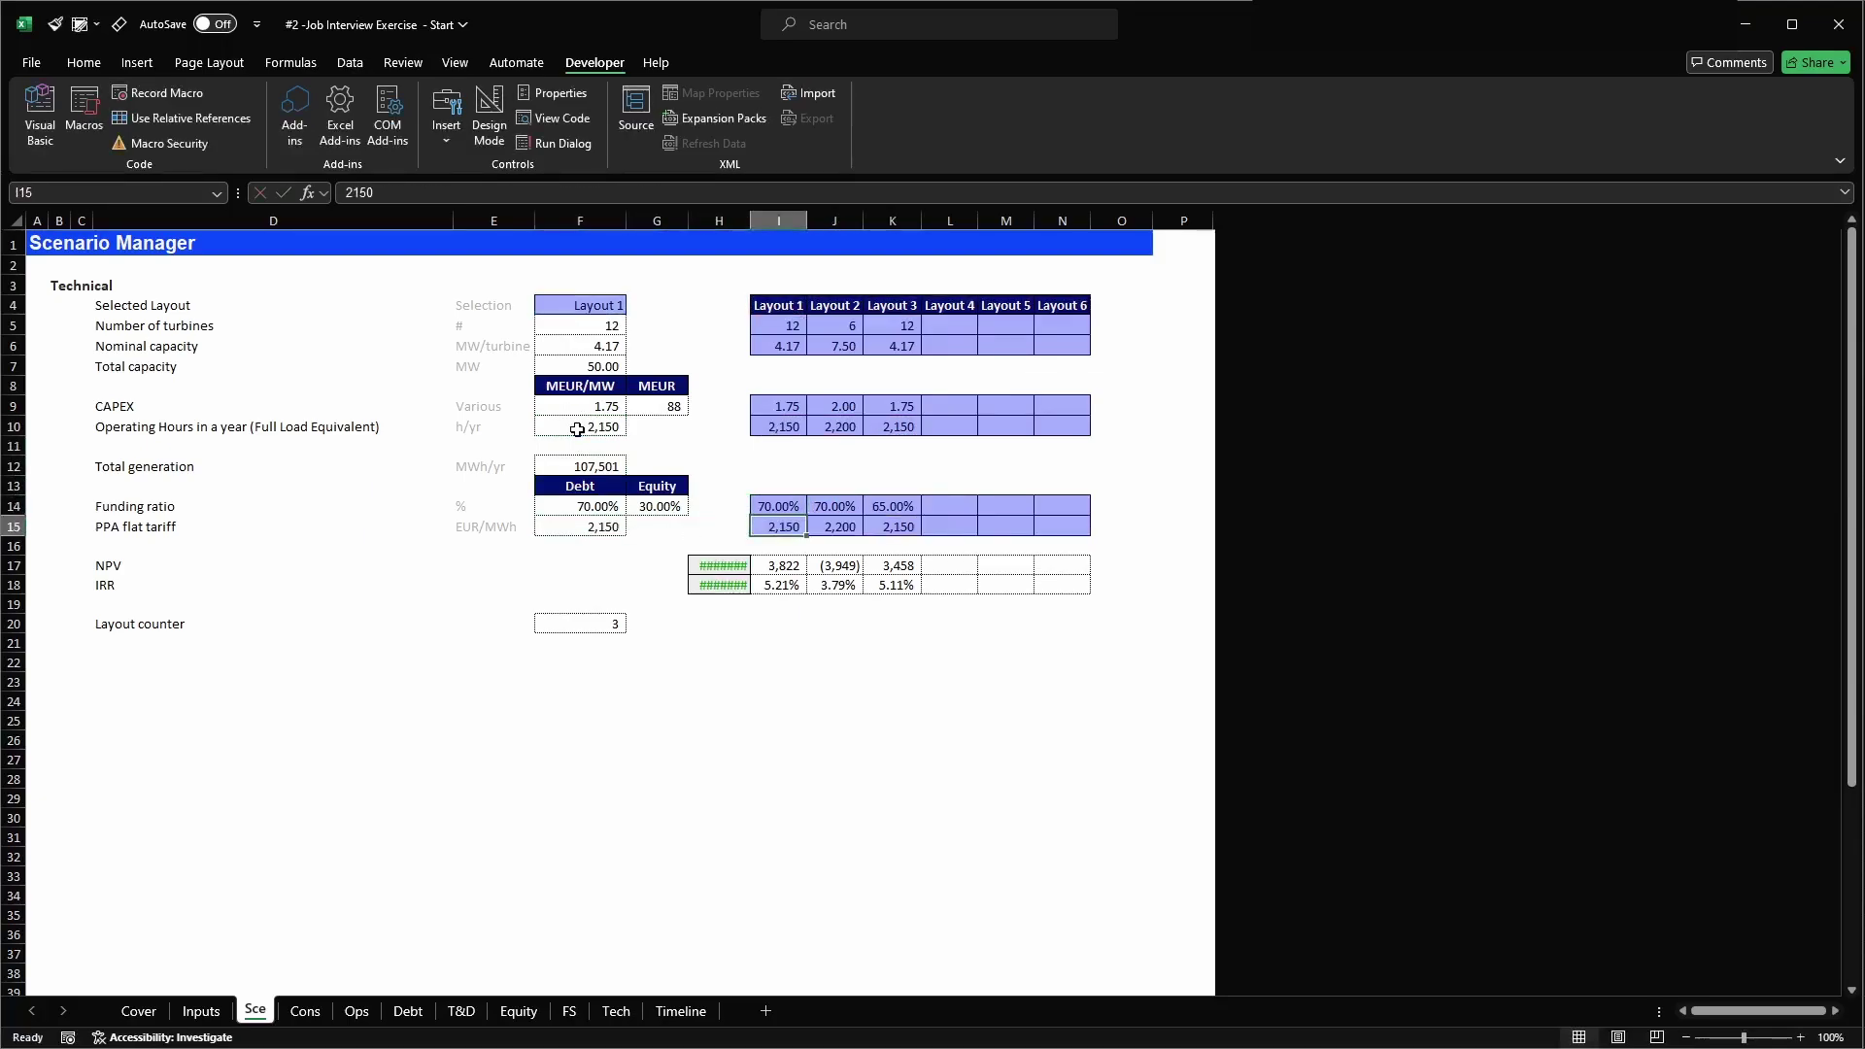
pyautogui.write('70')
pyautogui.press('Tab')
pyautogui.write('70')
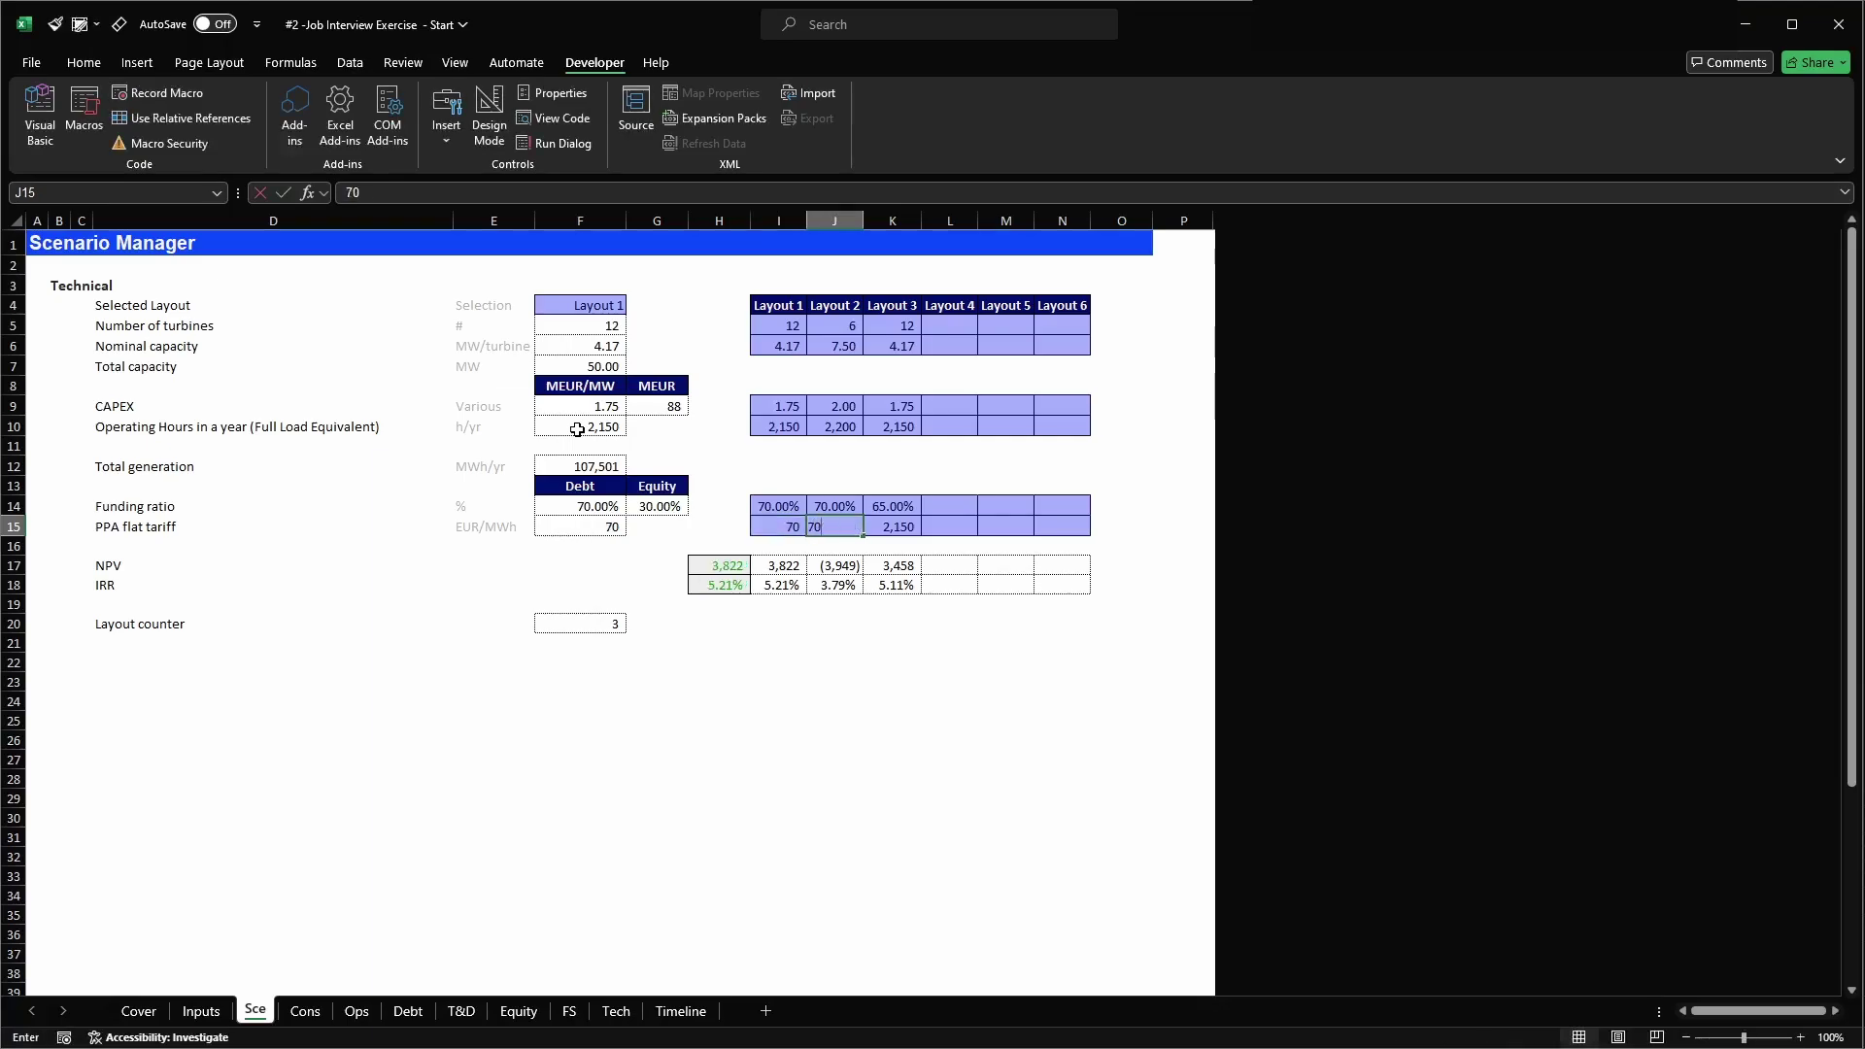
pyautogui.press('Tab')
pyautogui.write('72')
pyautogui.press('Return')
# - Set Layout 3's funding ratio in K14 to 70%
pyautogui.press('Up')
pyautogui.press('Up')
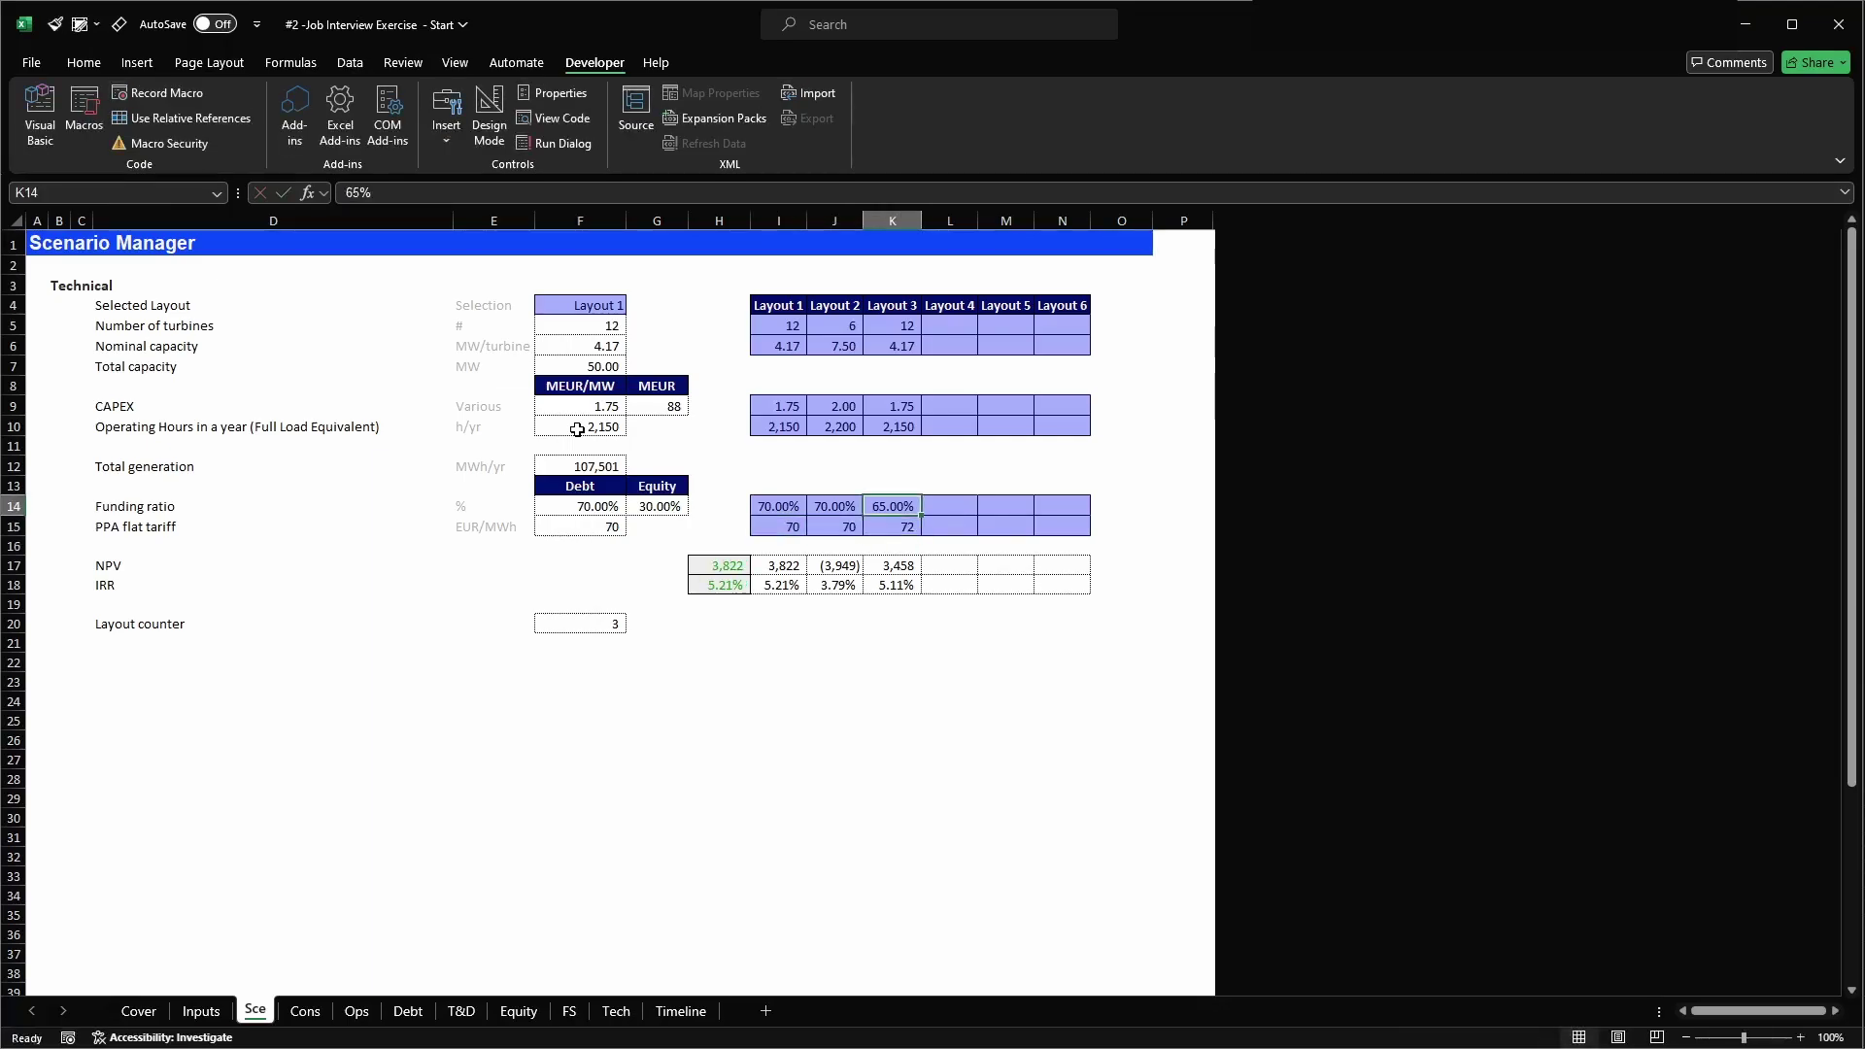
pyautogui.write('70')
pyautogui.press('Return')
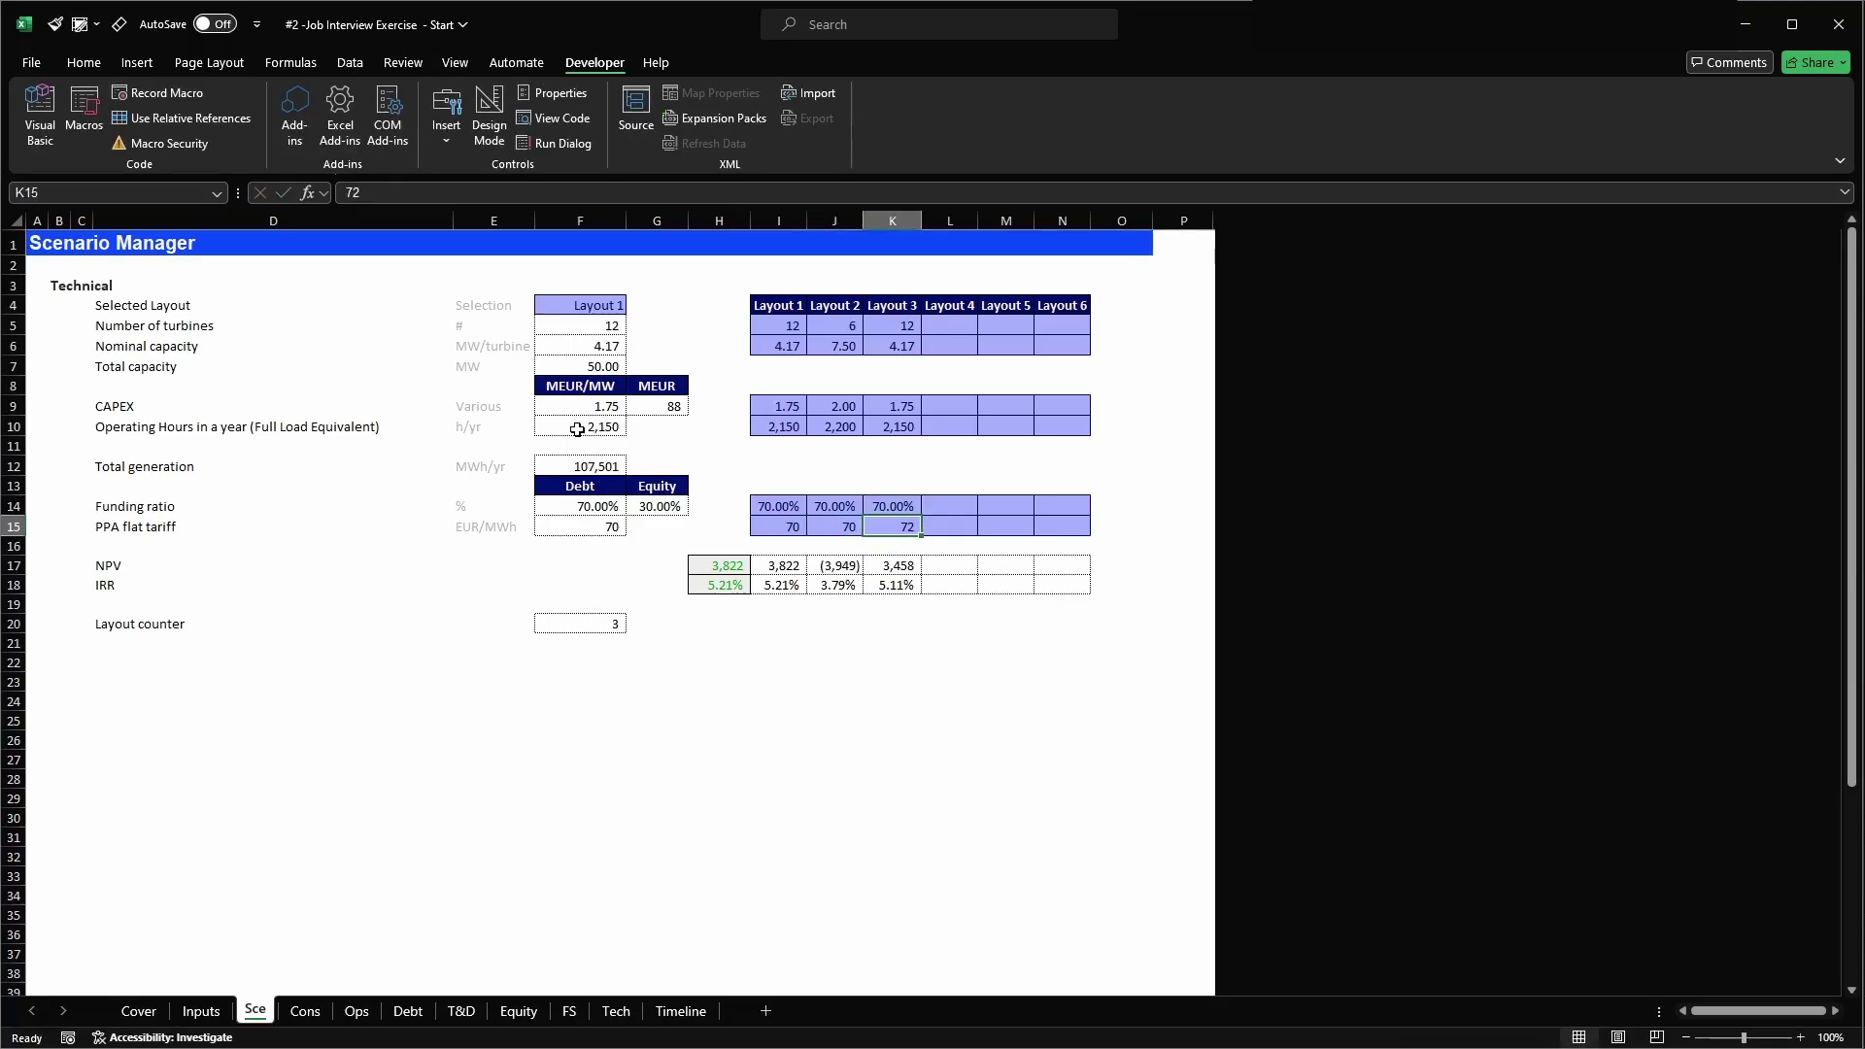
# - Run the Scenario macro to refresh each layout's NPV and IRR and check Layout 3's IRR
pyautogui.click(531, 565)
pyautogui.click(84, 112)
pyautogui.doubleClick(767, 501)
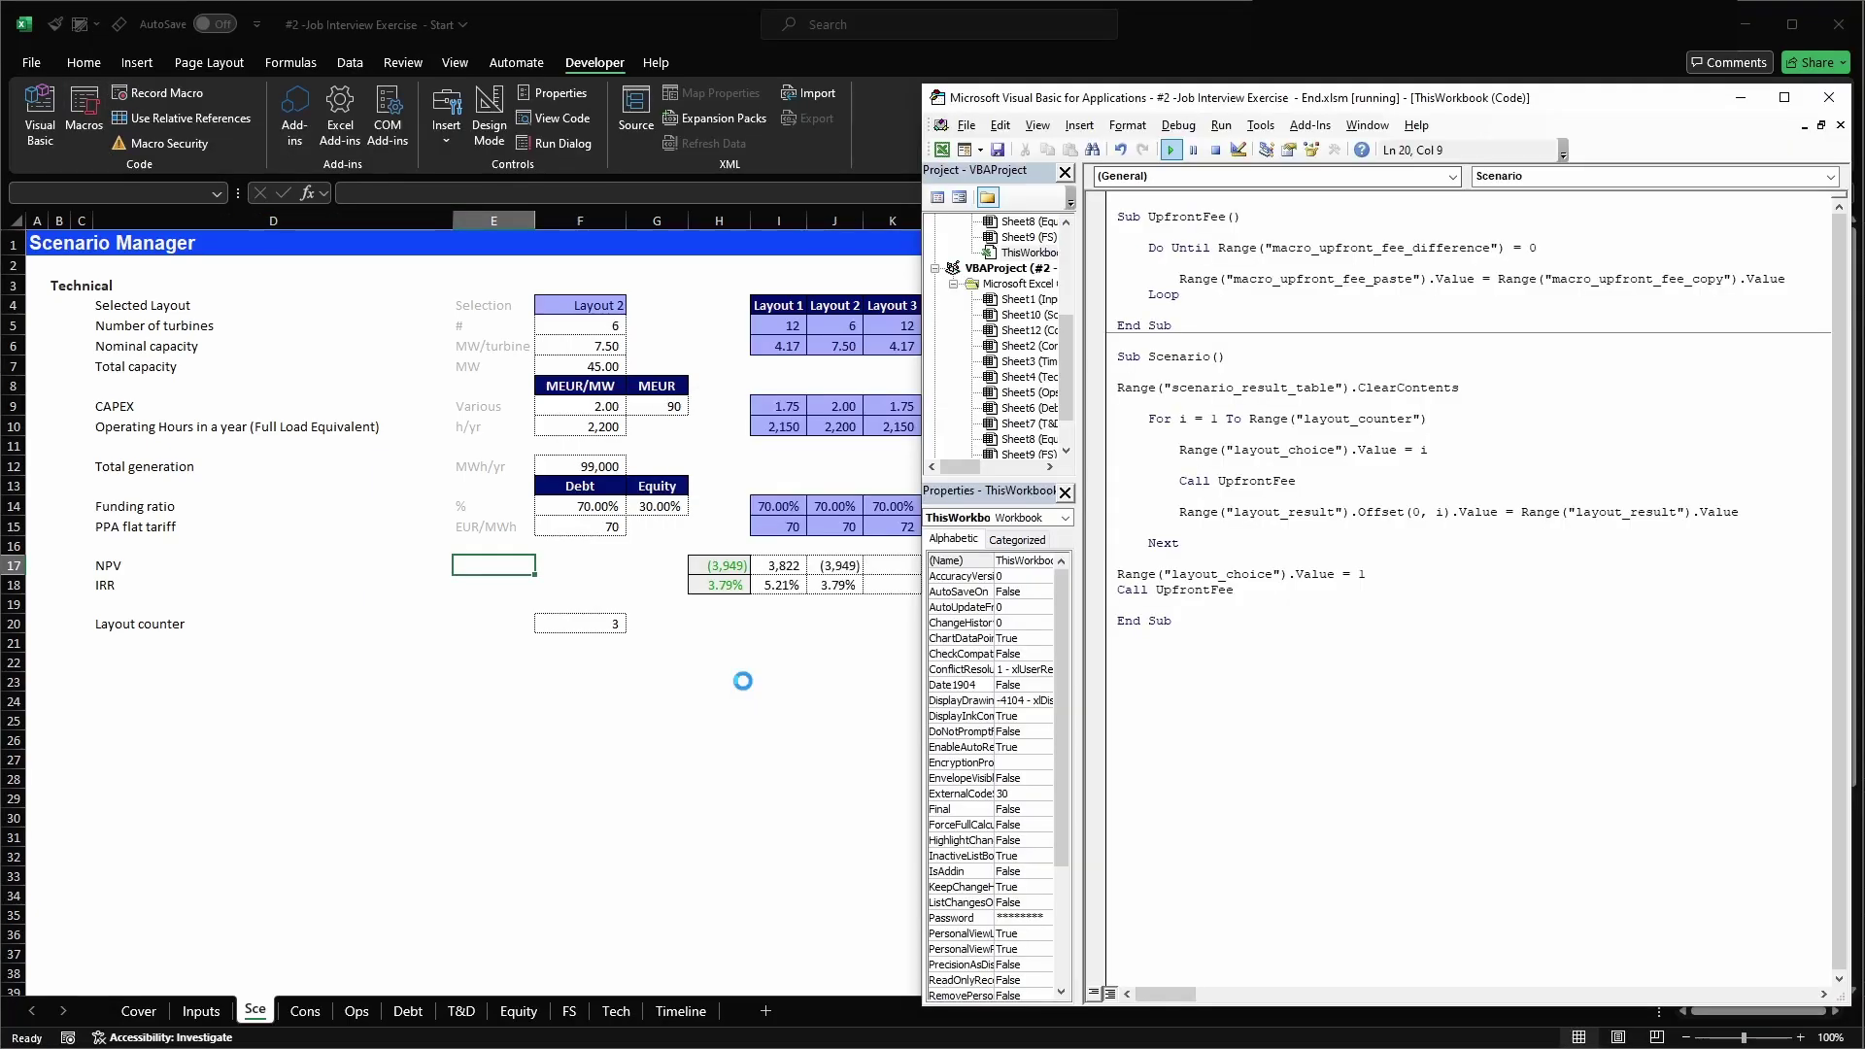
pyautogui.click(693, 650)
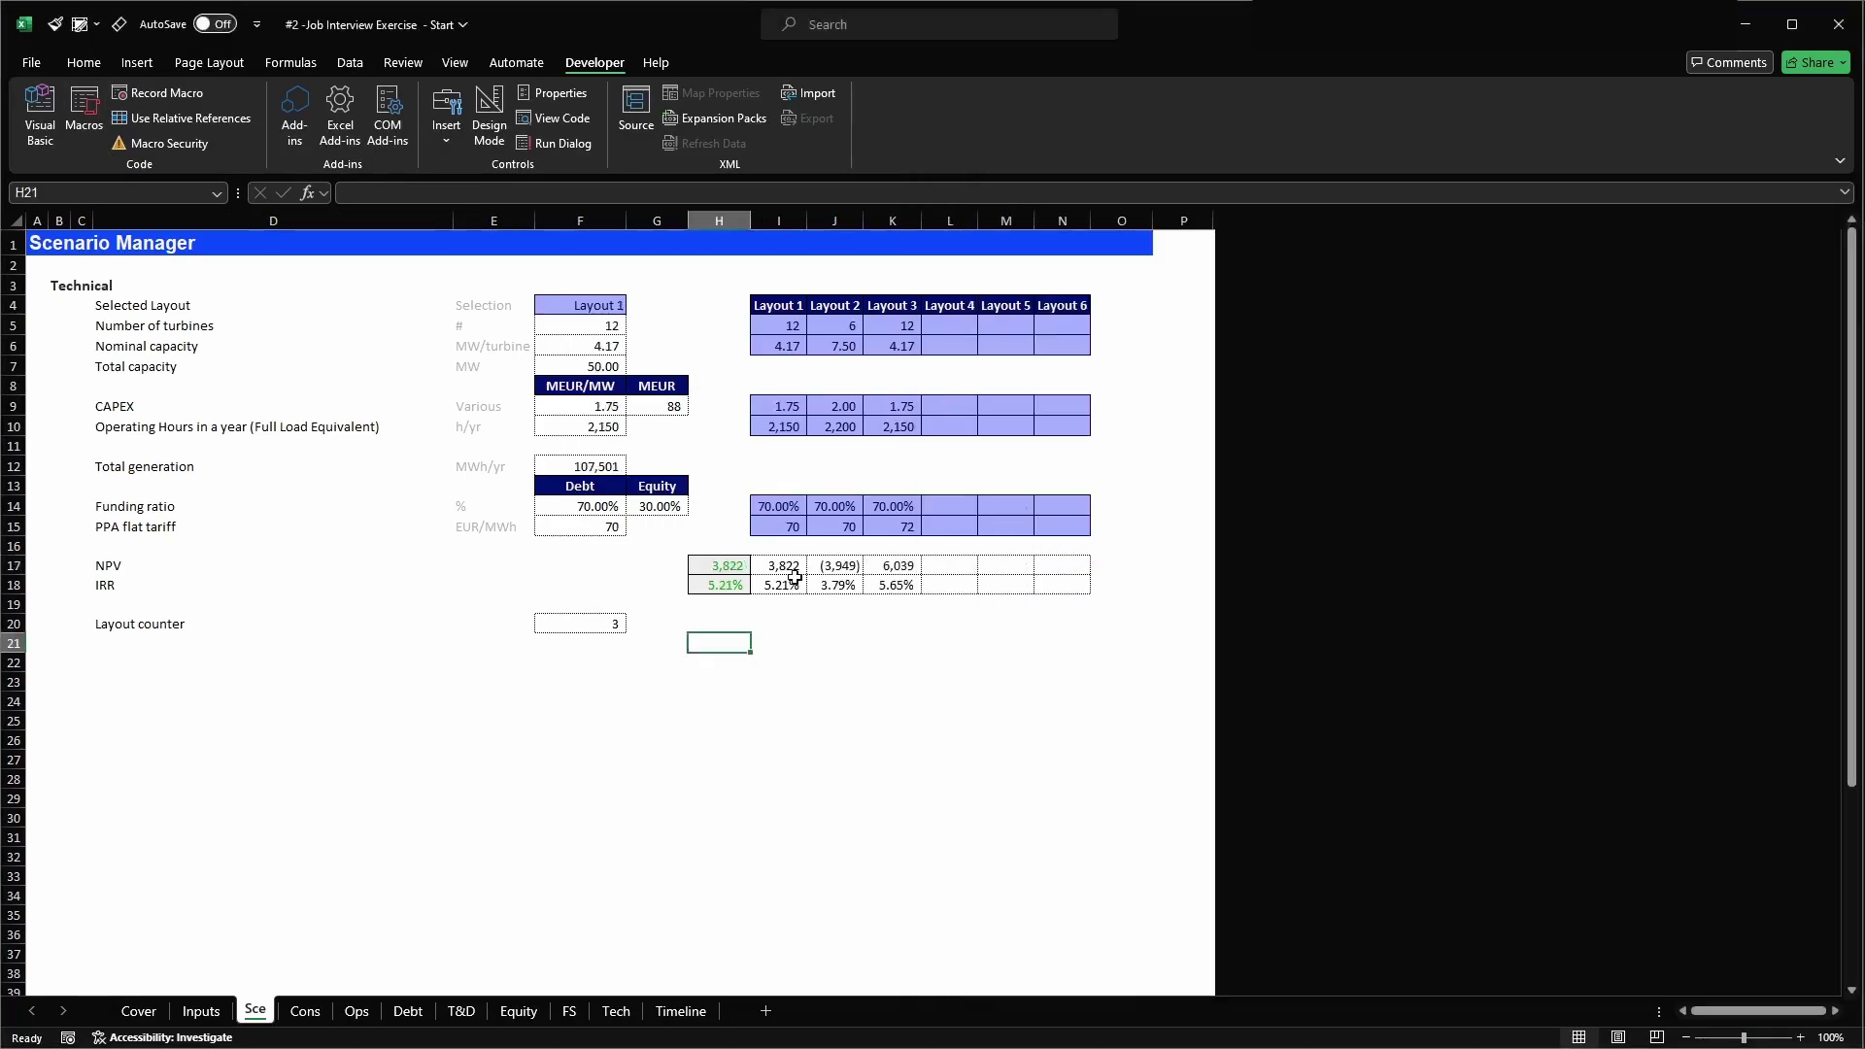
pyautogui.click(913, 586)
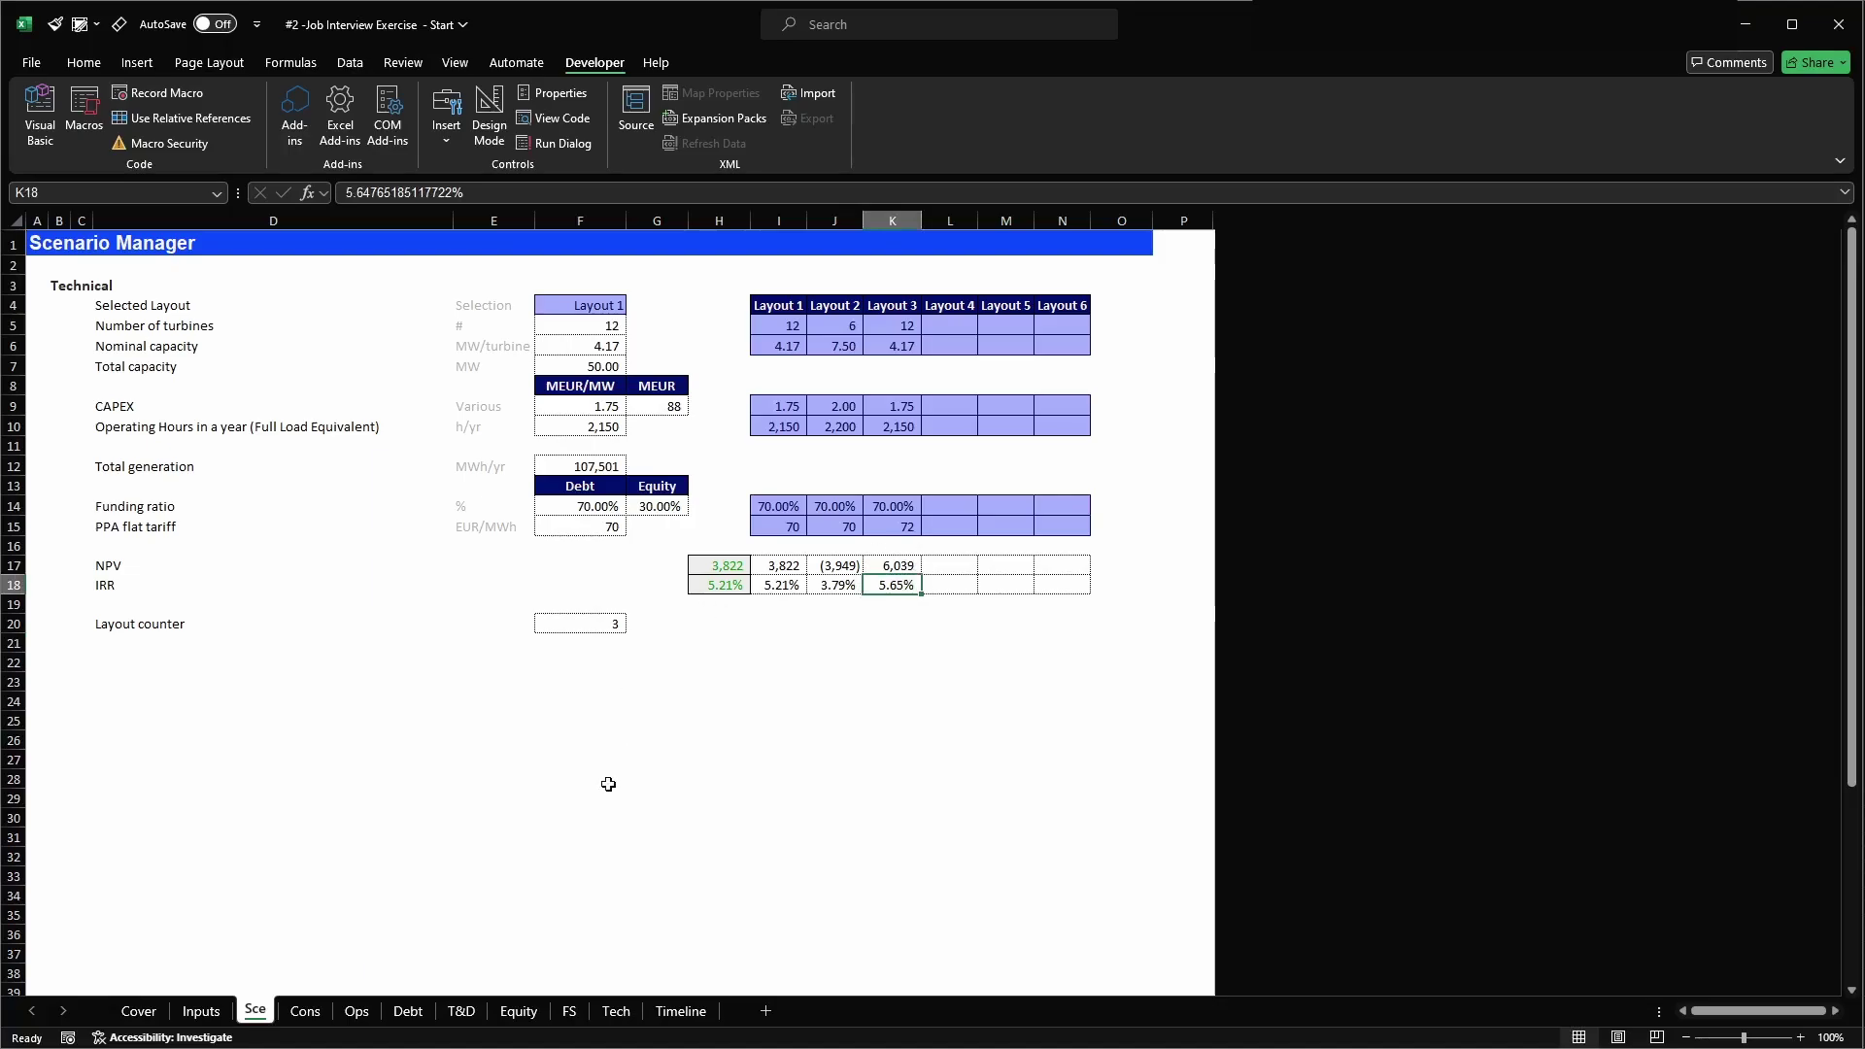
# - Check NPV and IRR on the Equity sheet, return to Sce and switch the selected layout to Layout 3
pyautogui.click(518, 1011)
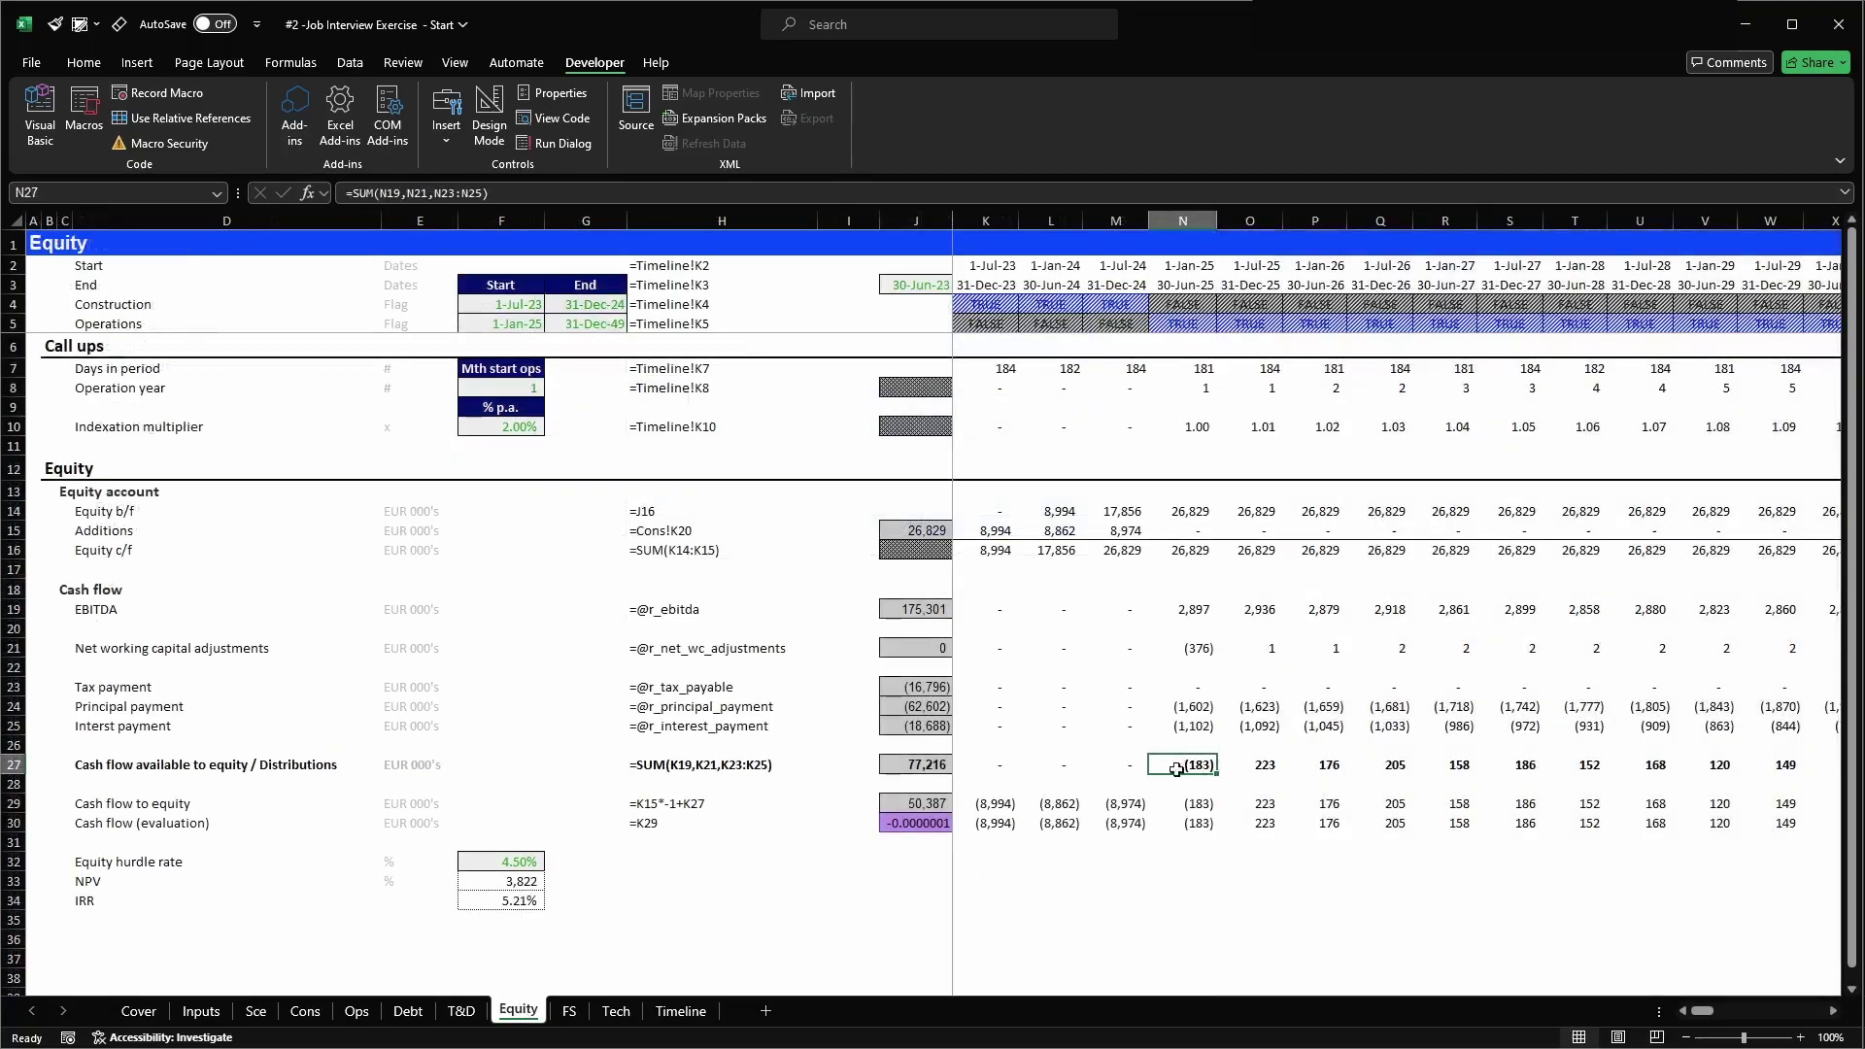
pyautogui.click(256, 1011)
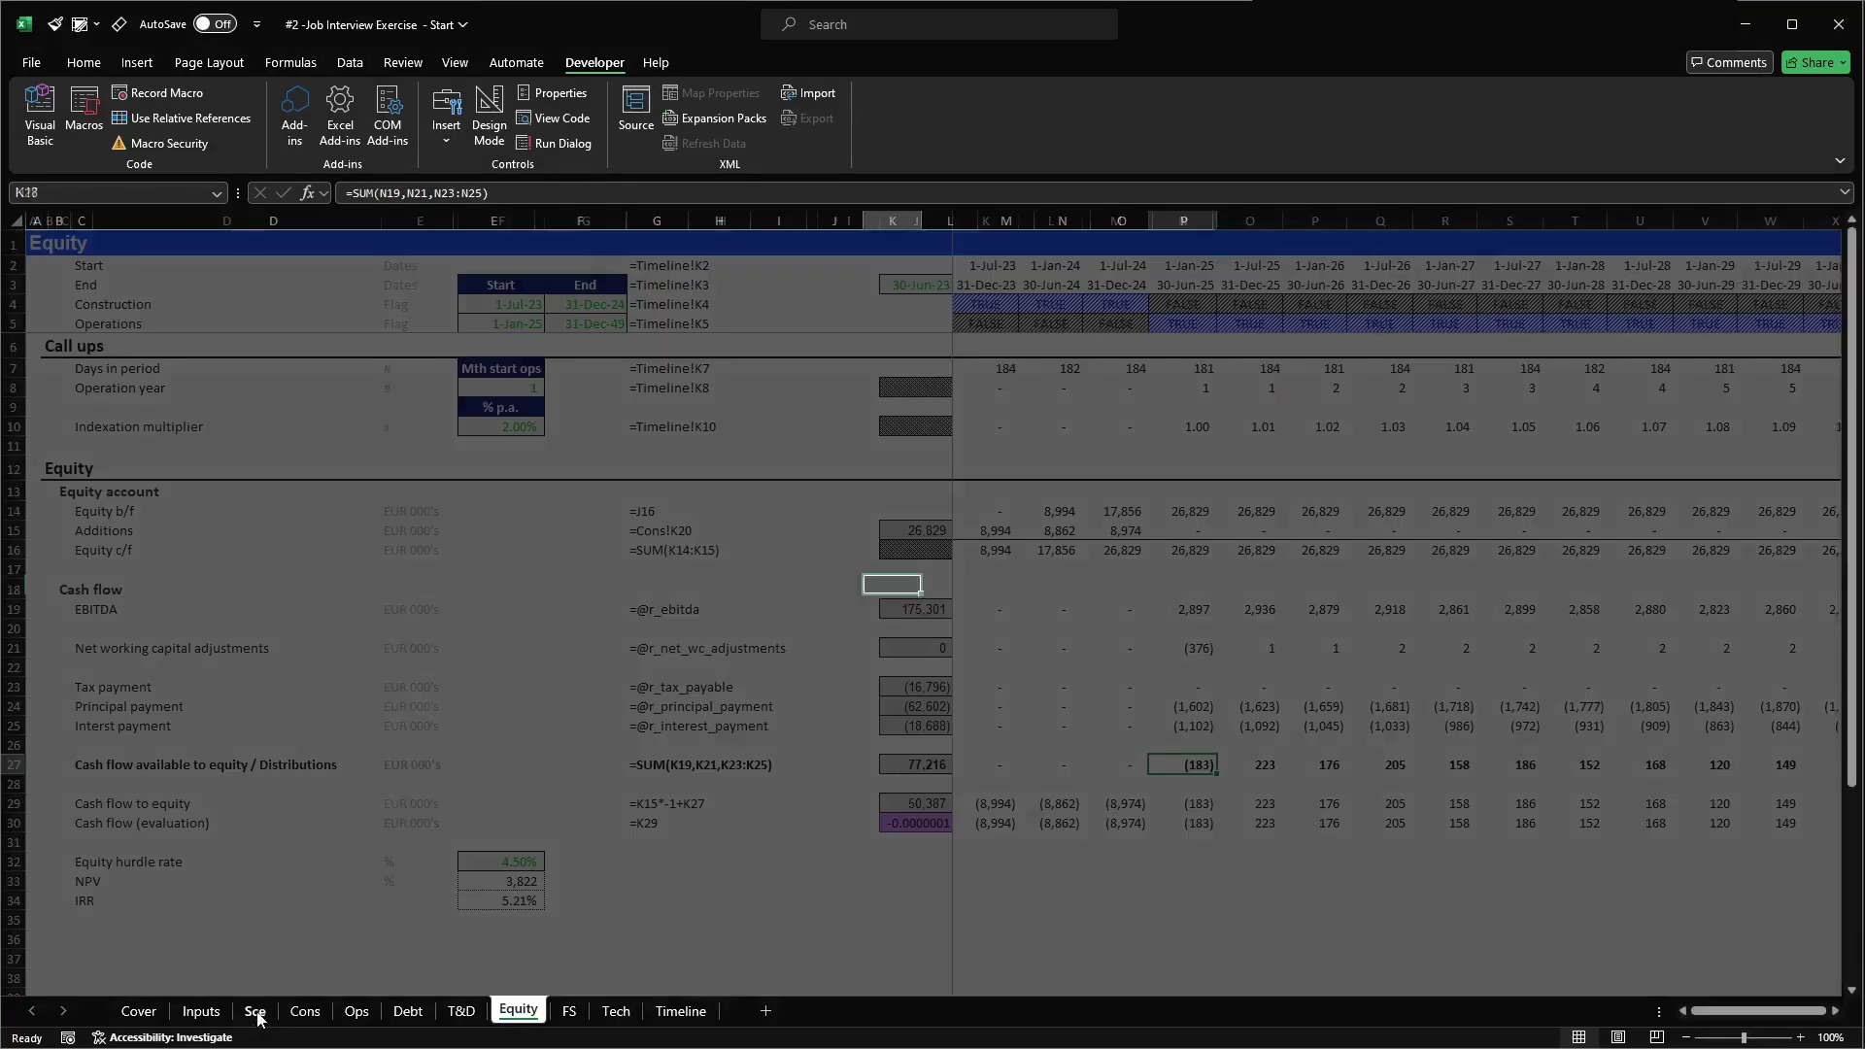
pyautogui.click(622, 307)
pyautogui.click(634, 305)
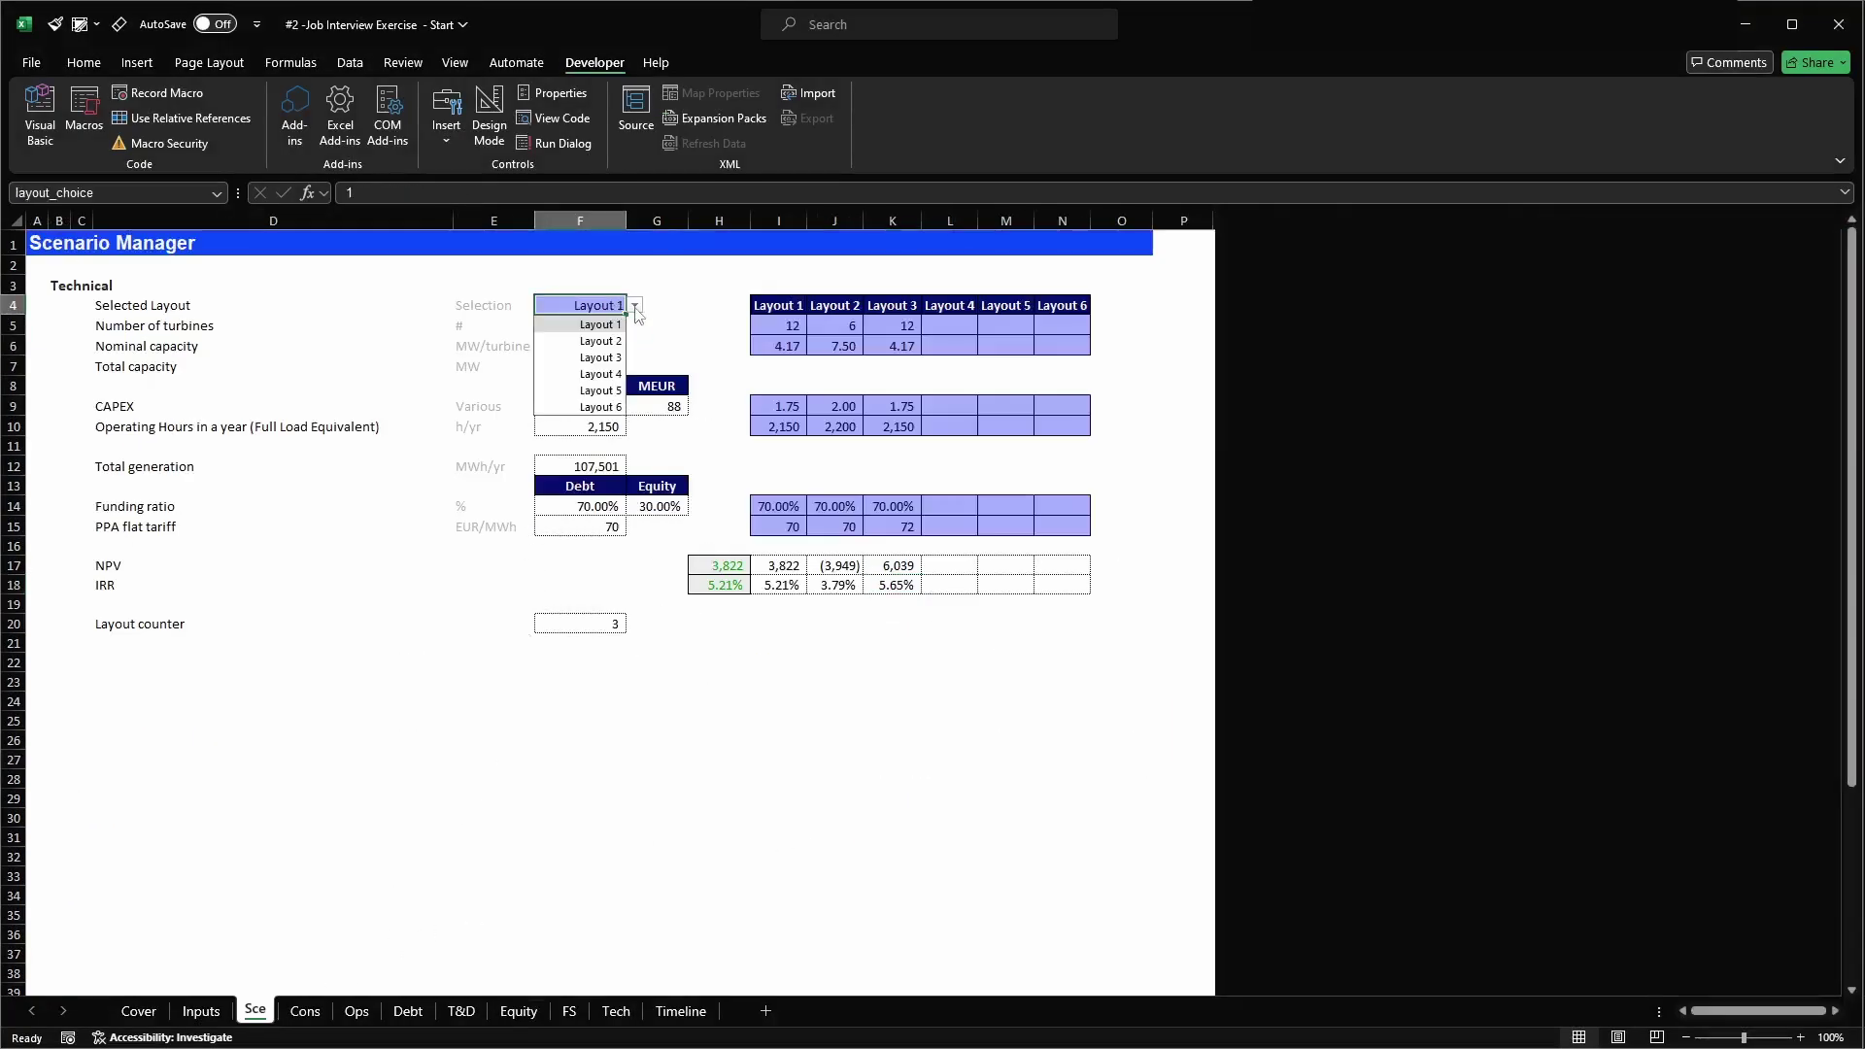
pyautogui.click(604, 359)
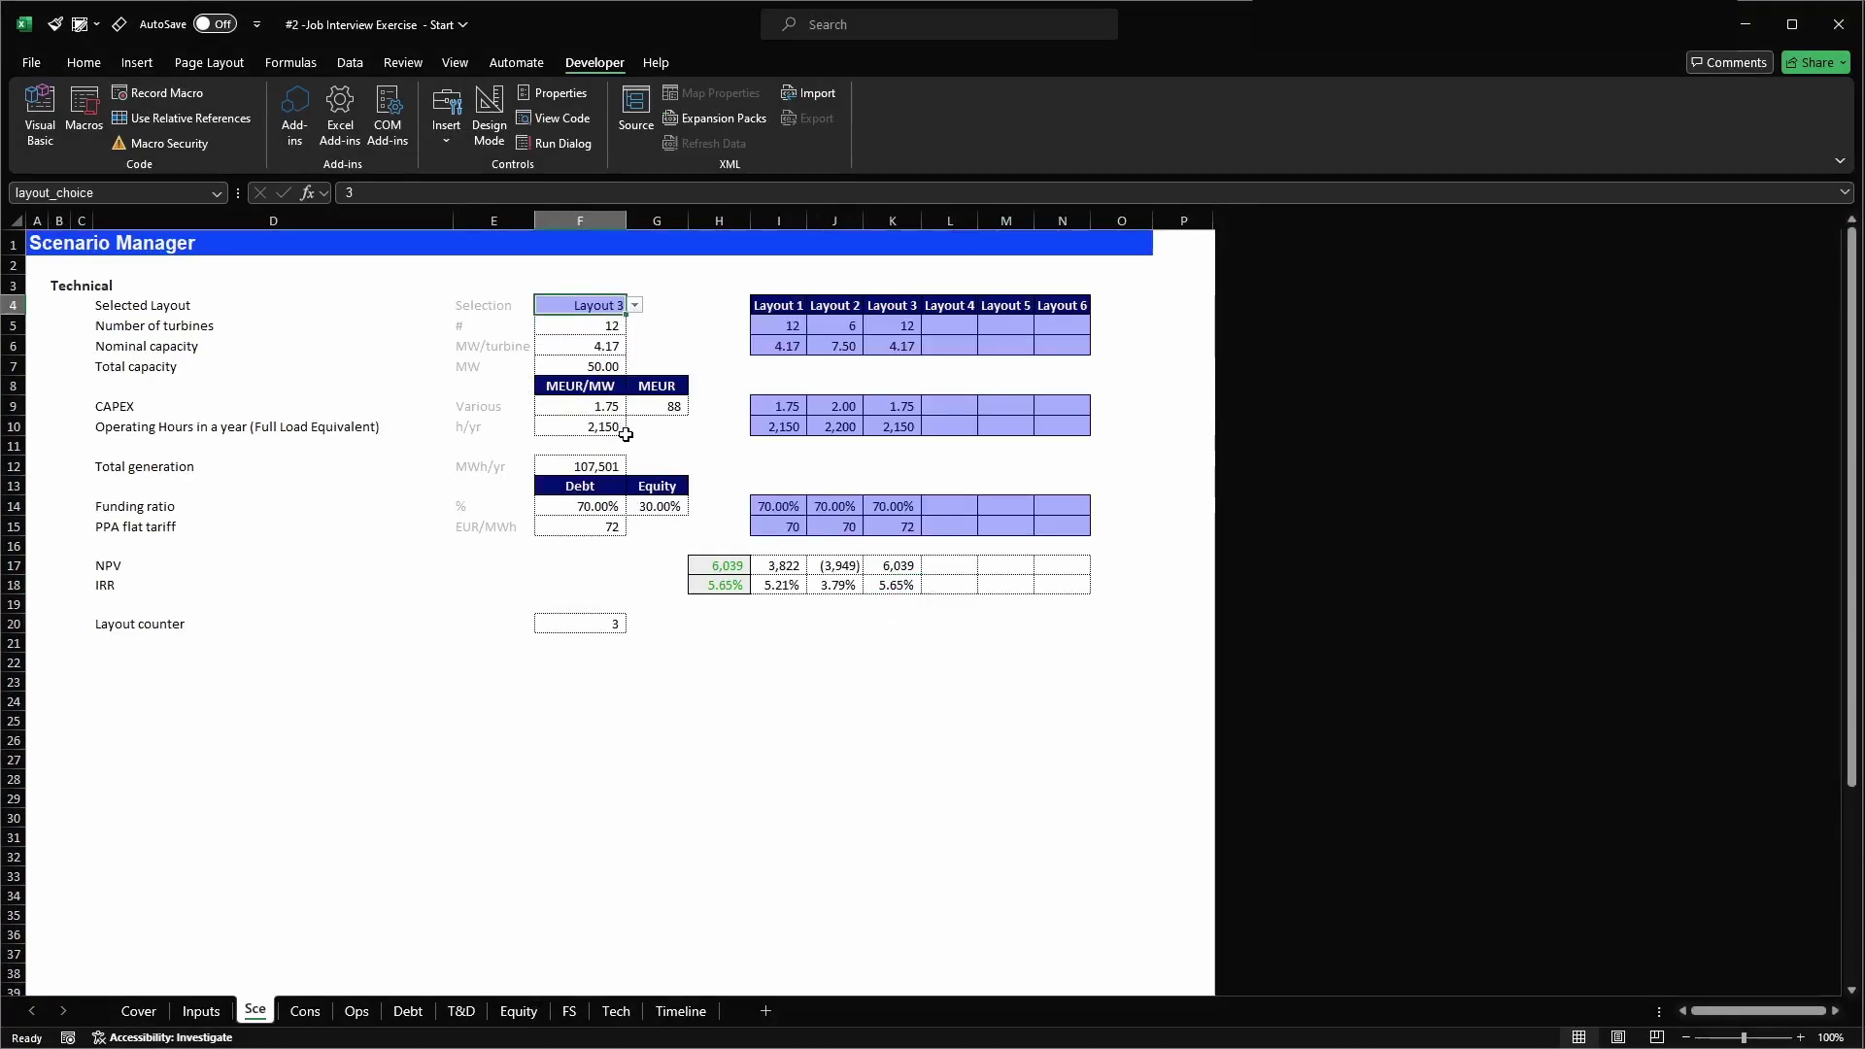
pyautogui.moveTo(576, 328); pyautogui.dragTo(590, 538)
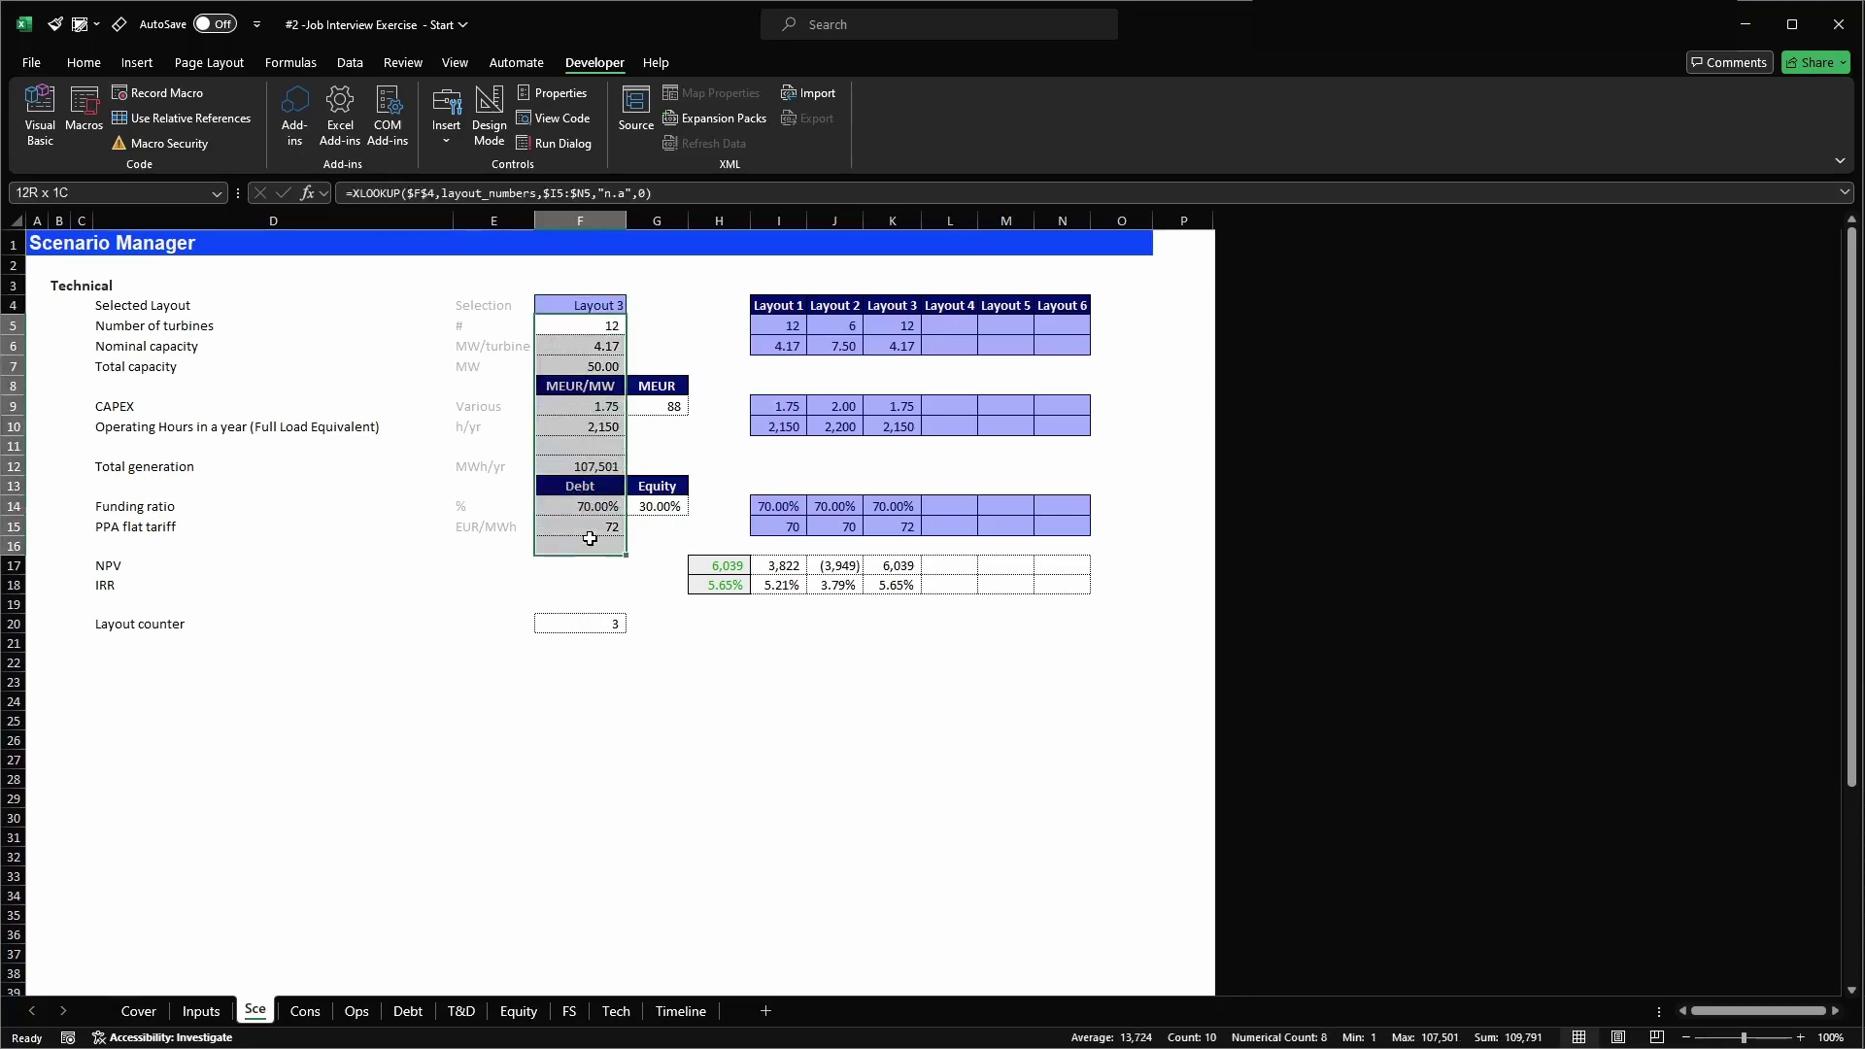
# - Run the Upfront Macro on the Cons sheet and compare the Equity sheet's NPV and IRR with the Layout 3 results on Sce
pyautogui.click(305, 1011)
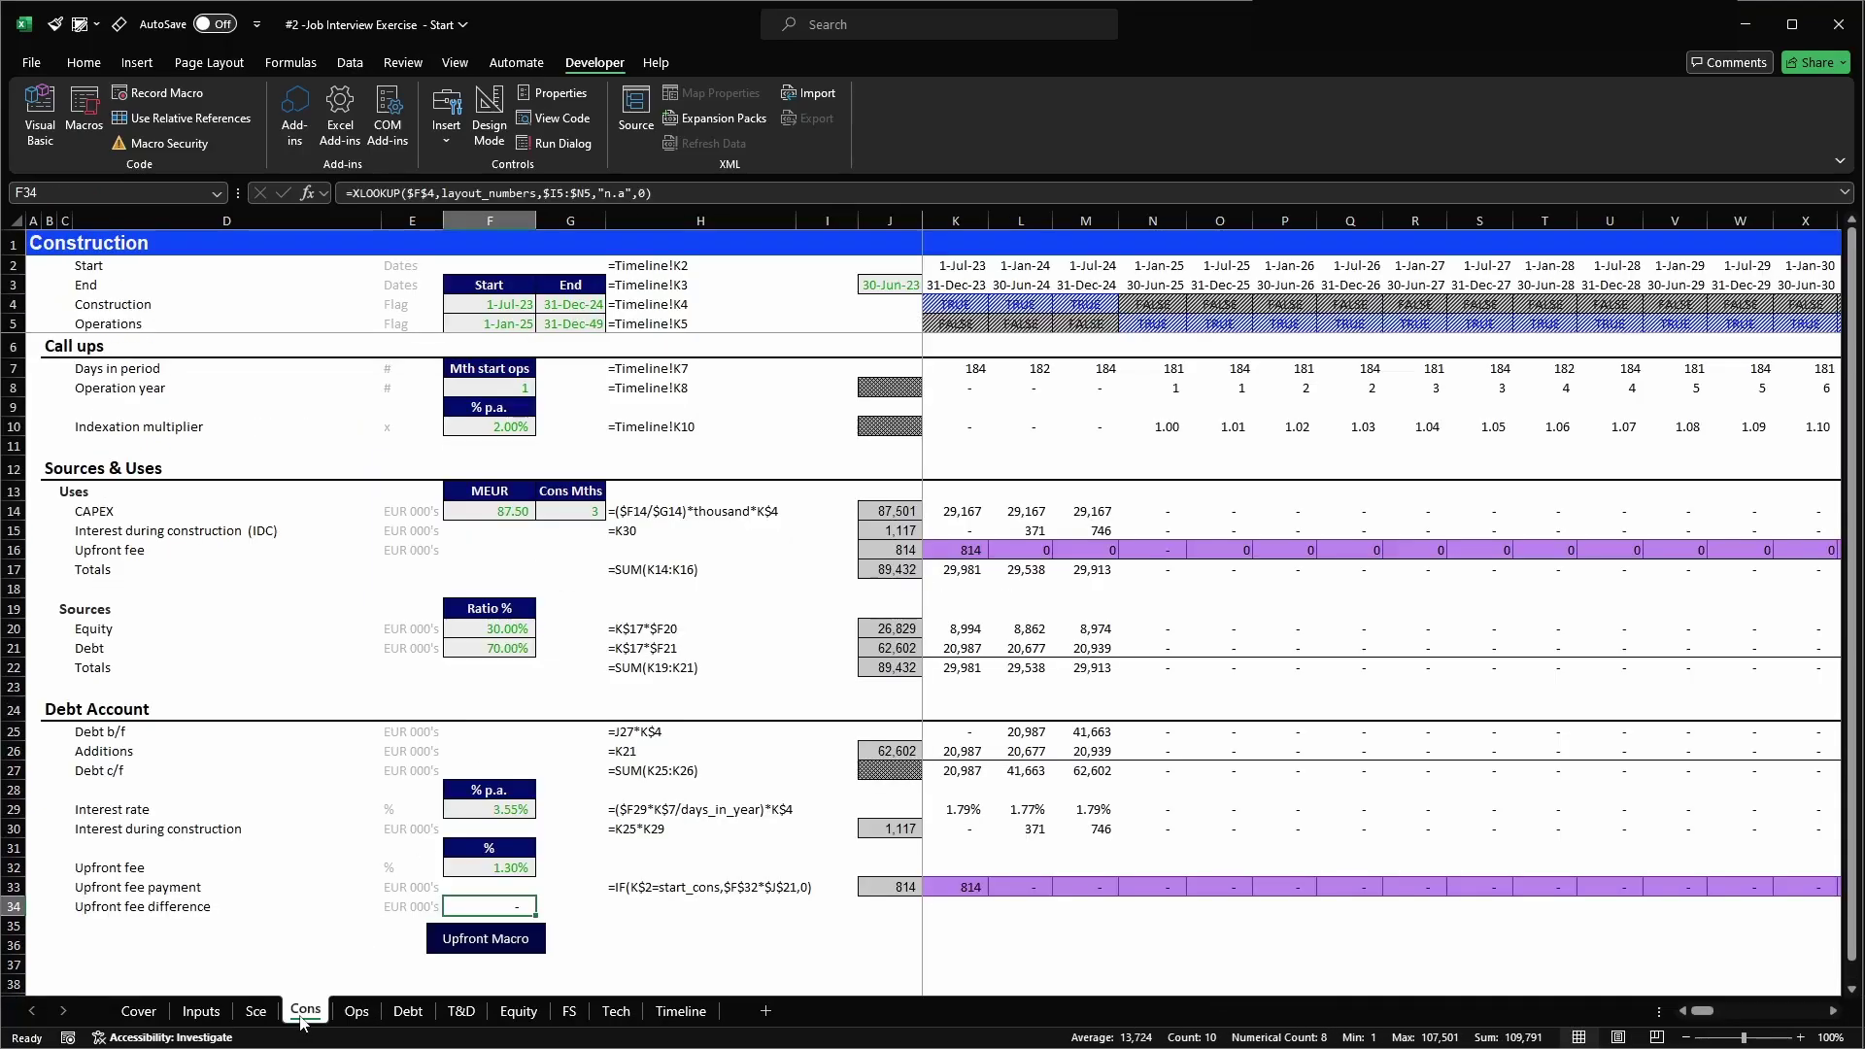
pyautogui.click(459, 950)
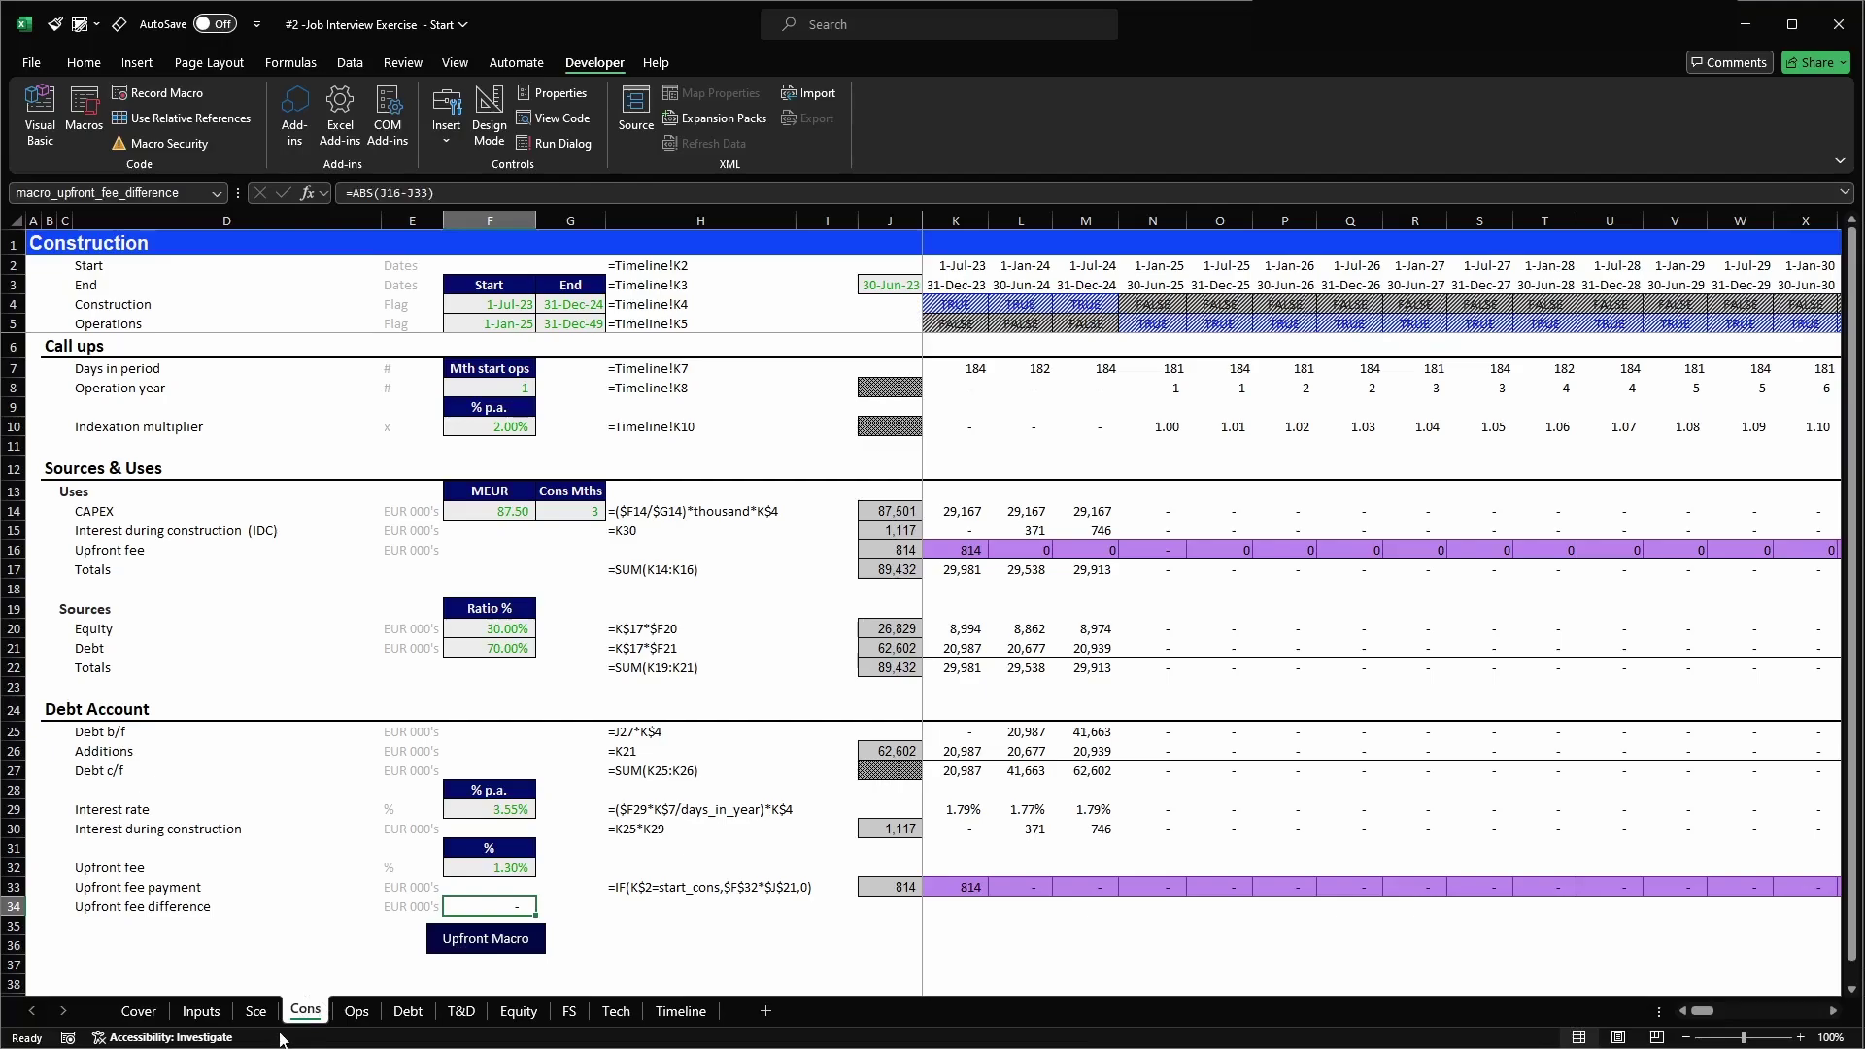
pyautogui.click(518, 1011)
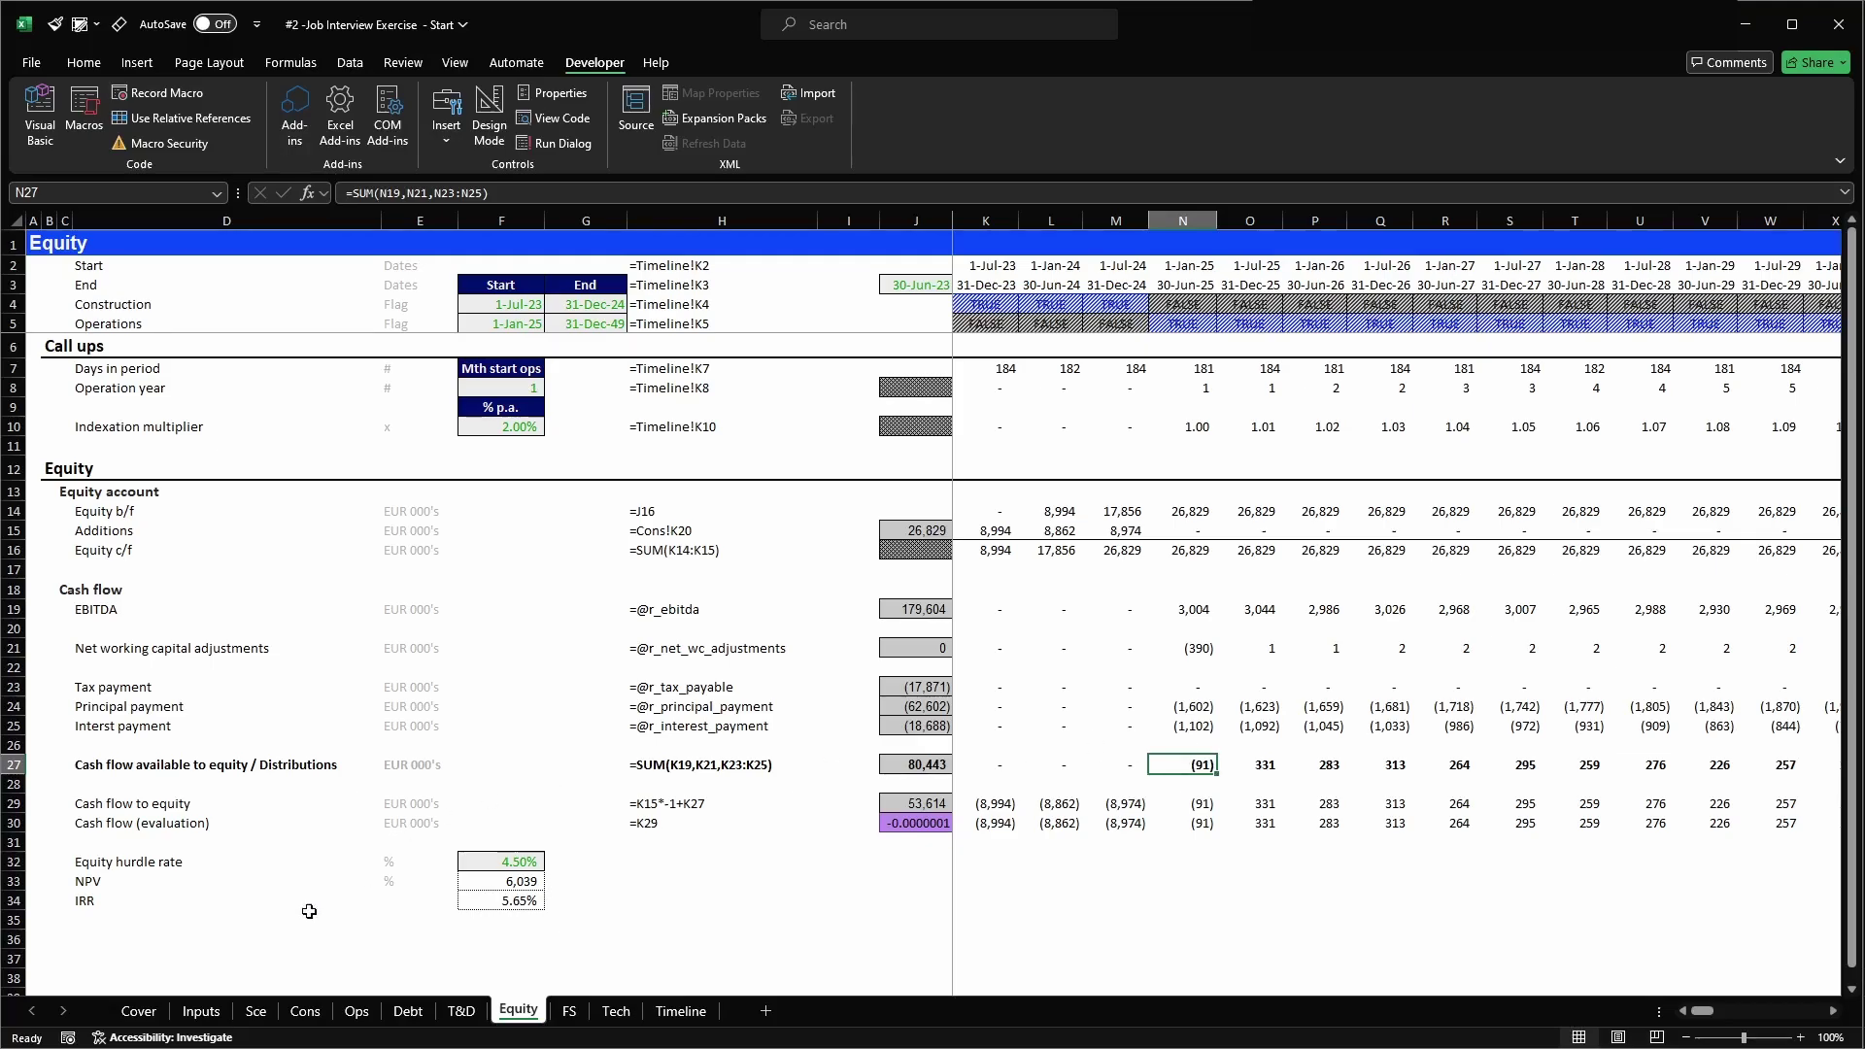
pyautogui.click(256, 1012)
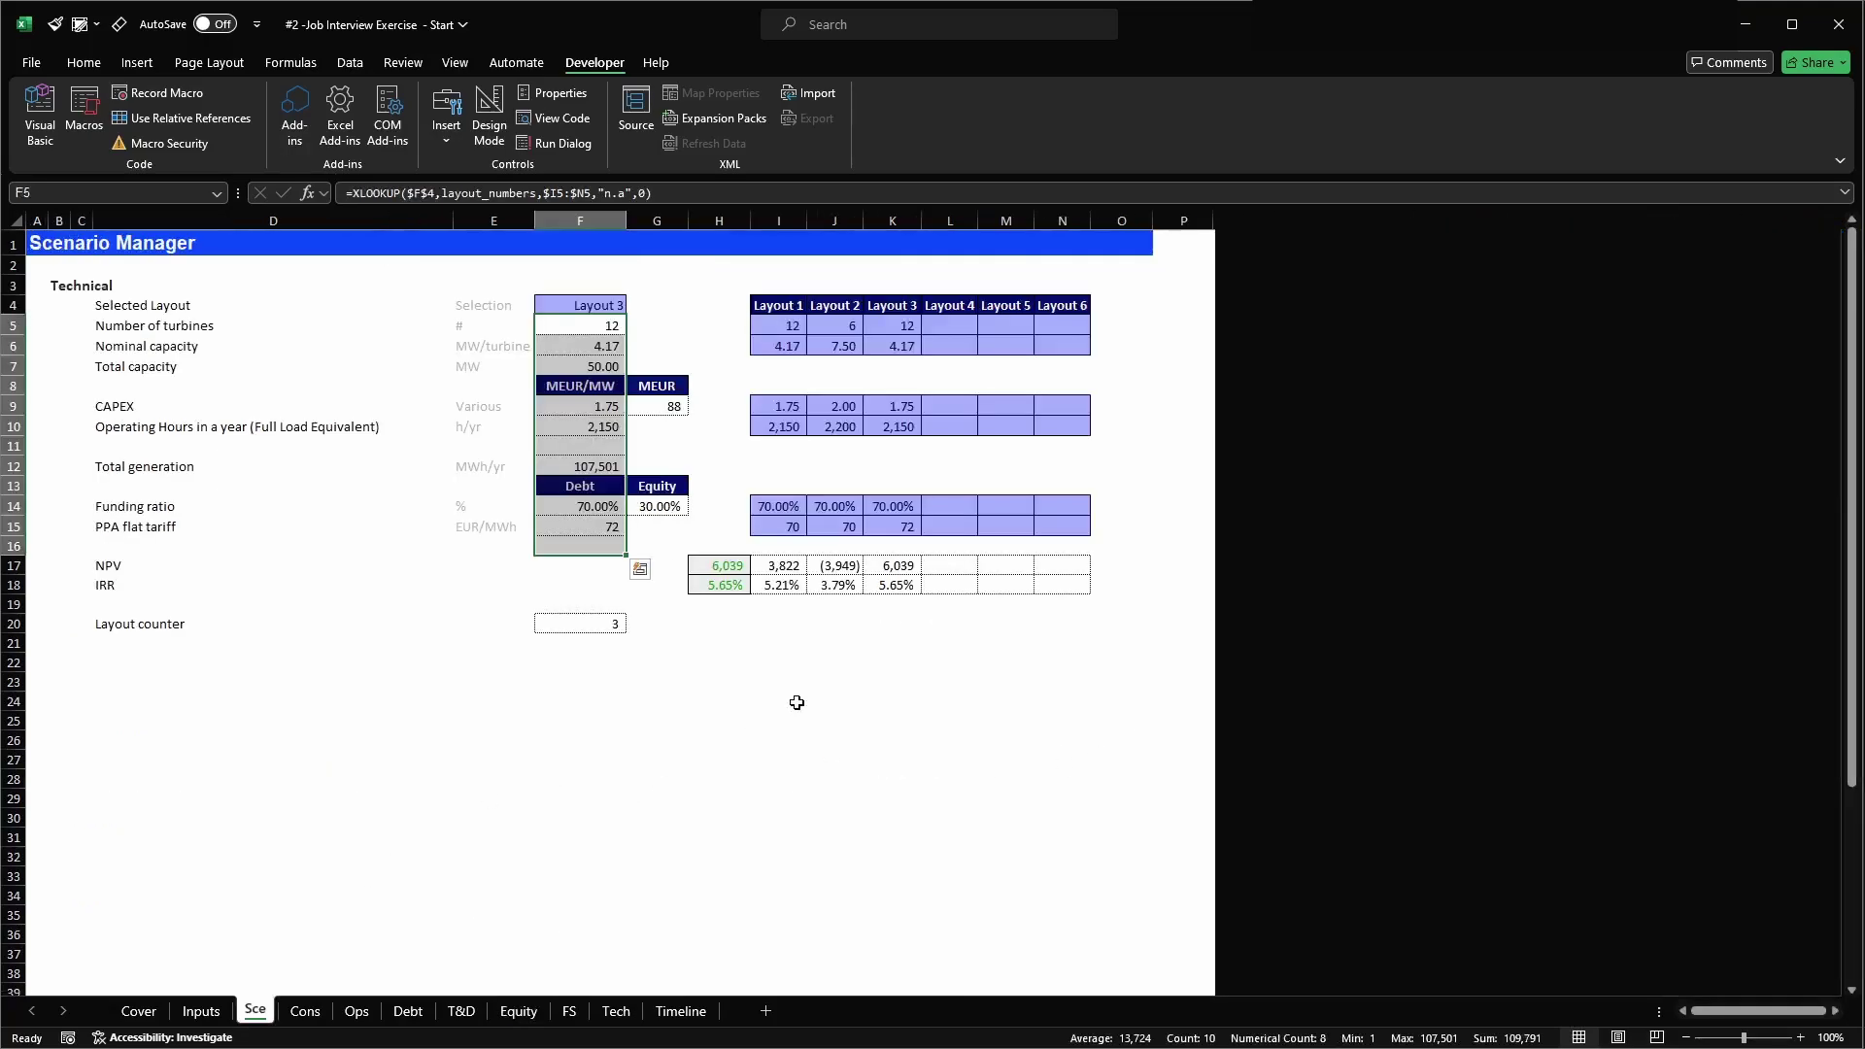
pyautogui.click(777, 662)
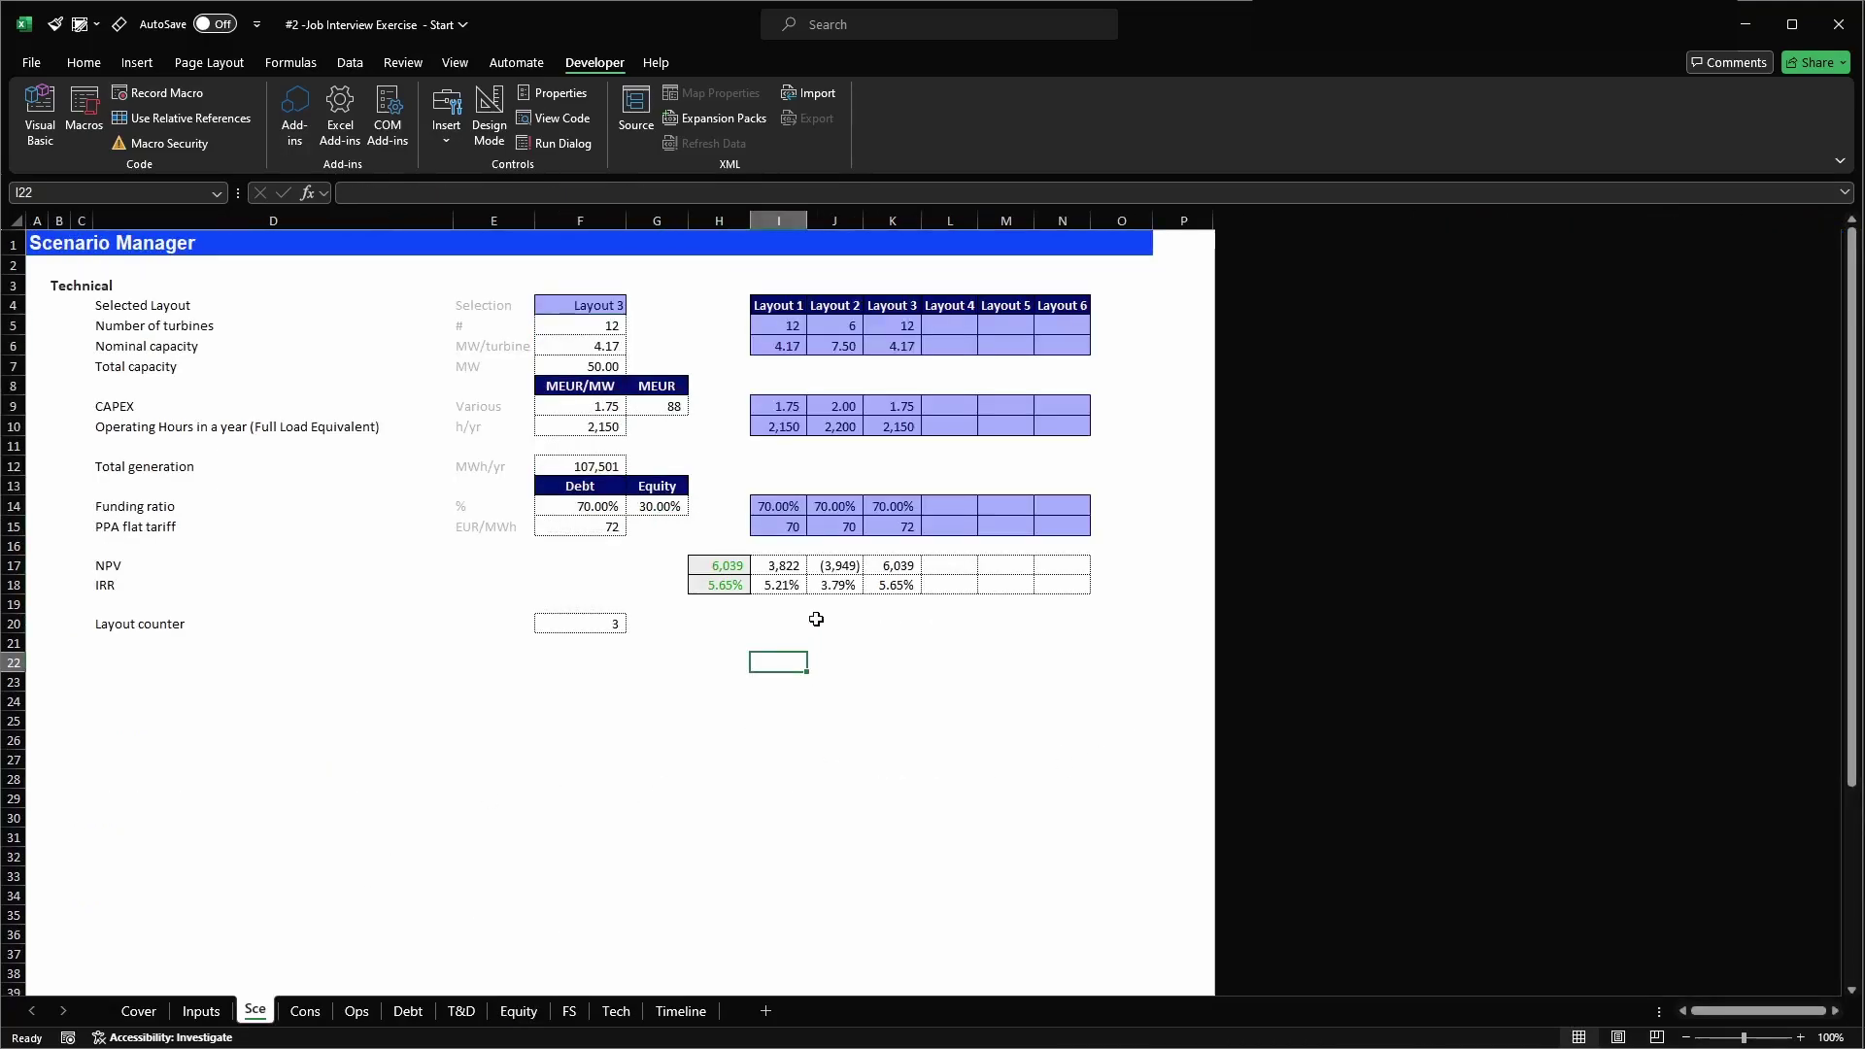
# - Copy the Upfront Macro button from the Cons sheet to the Sce sheet and place it just below the NPV and IRR table
pyautogui.click(305, 1011)
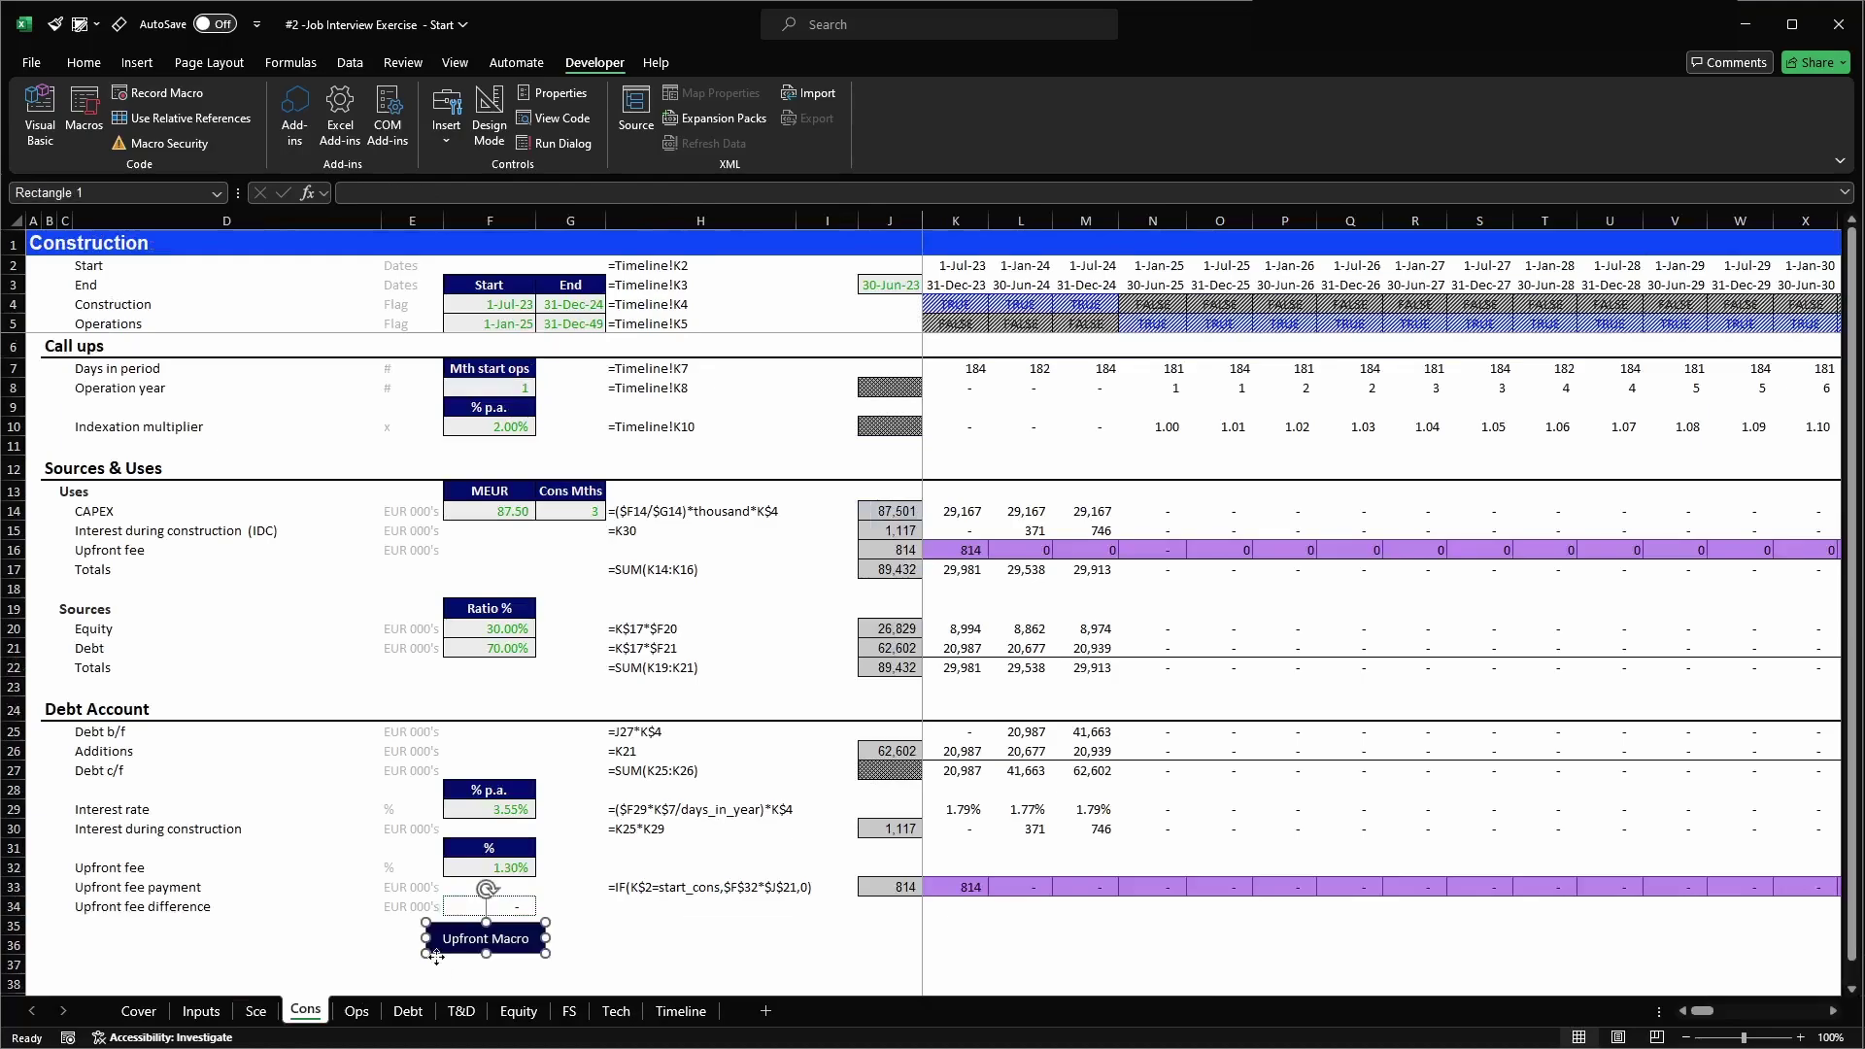
pyautogui.rightClick(436, 961)
pyautogui.click(437, 958)
pyautogui.click(278, 1015)
pyautogui.hotkey('ctrl', 'v')
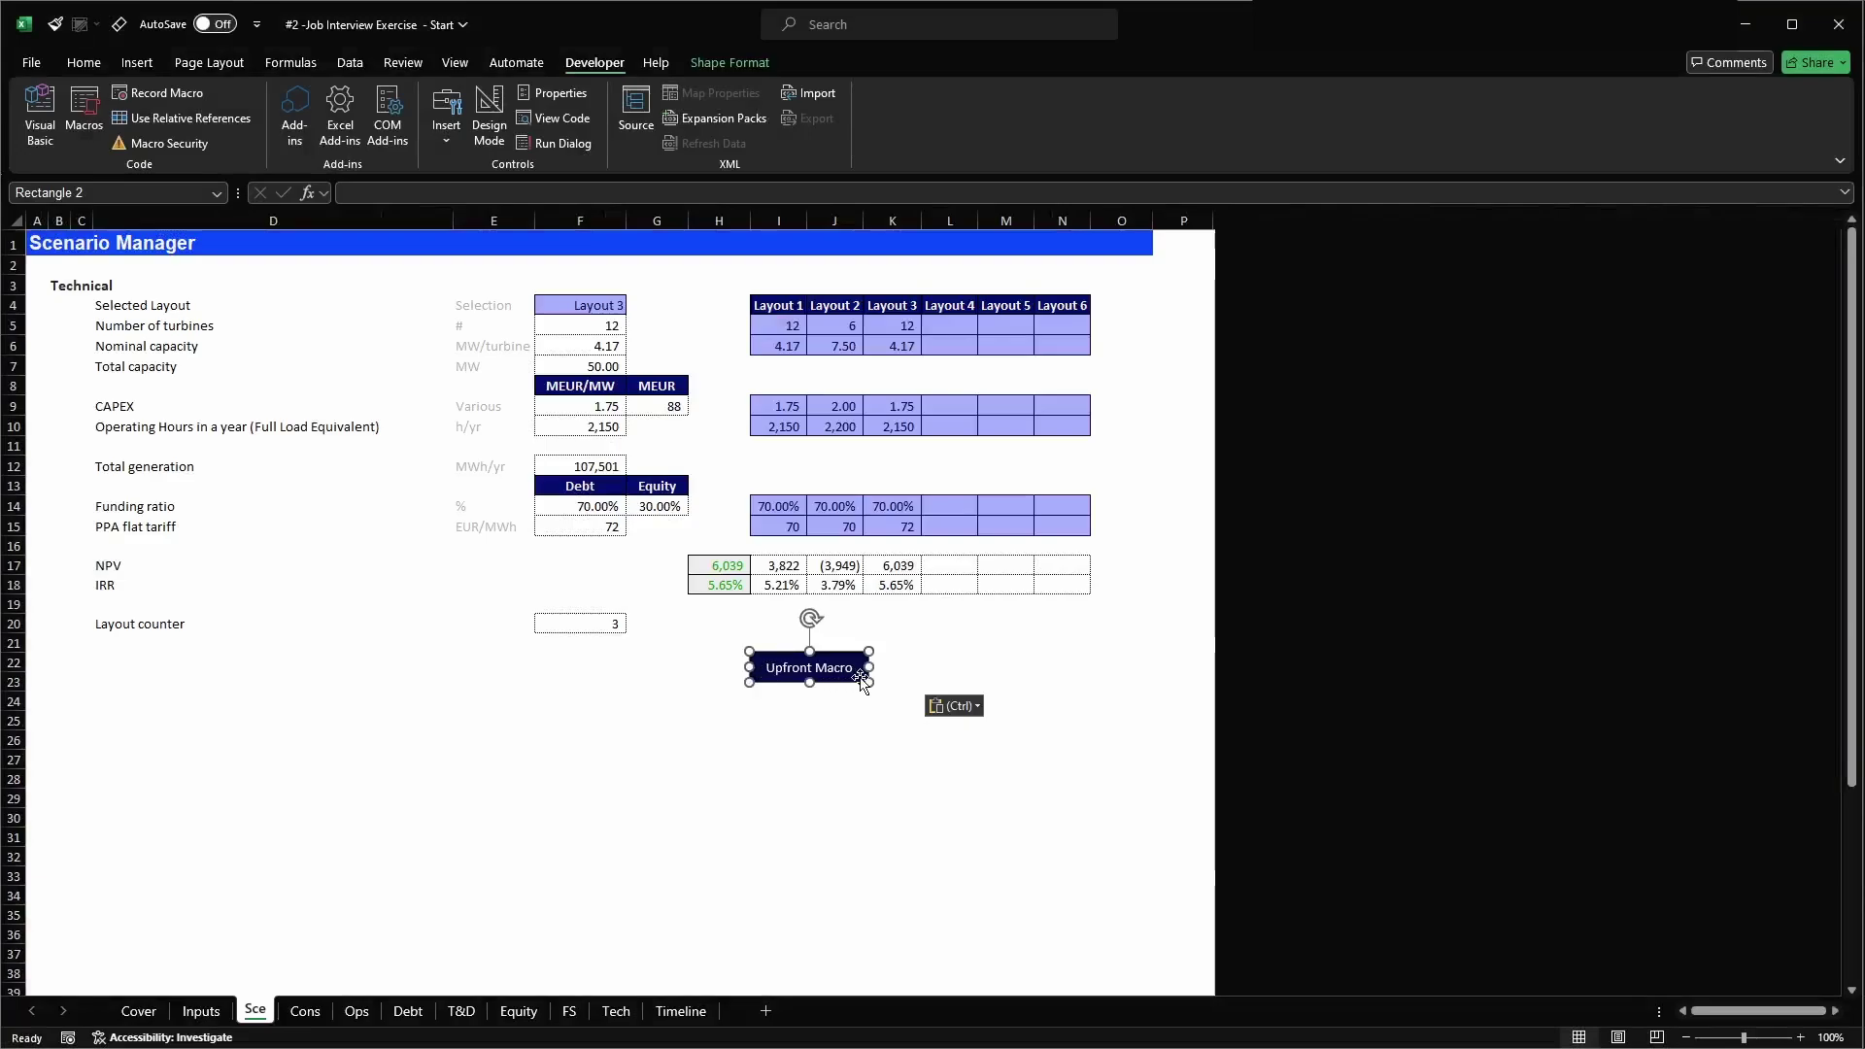
pyautogui.moveTo(834, 651); pyautogui.dragTo(809, 633)
pyautogui.click(892, 642)
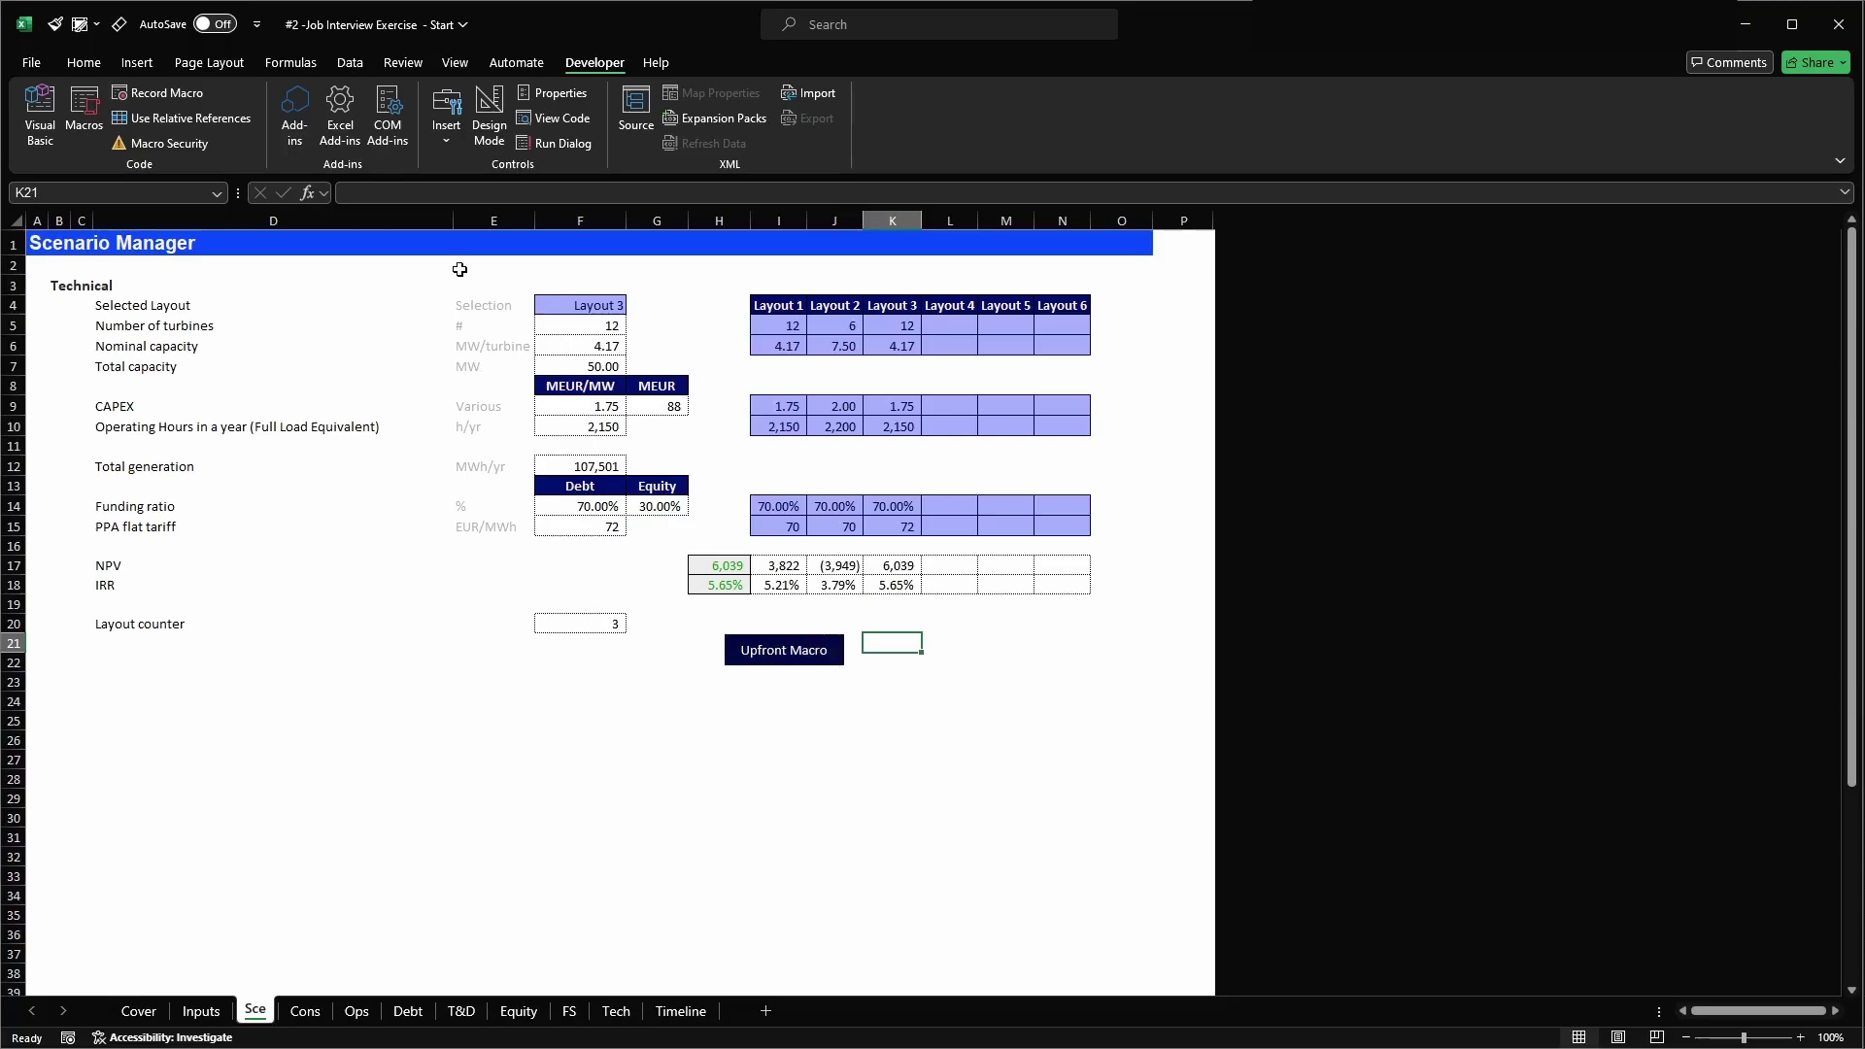
# - Enter the check formula =macro_upfront_fee_difference=0 in E2 of the Sce sheet, referencing Upfront fee difference on the Cons sheet
pyautogui.click(464, 269)
pyautogui.write('=')
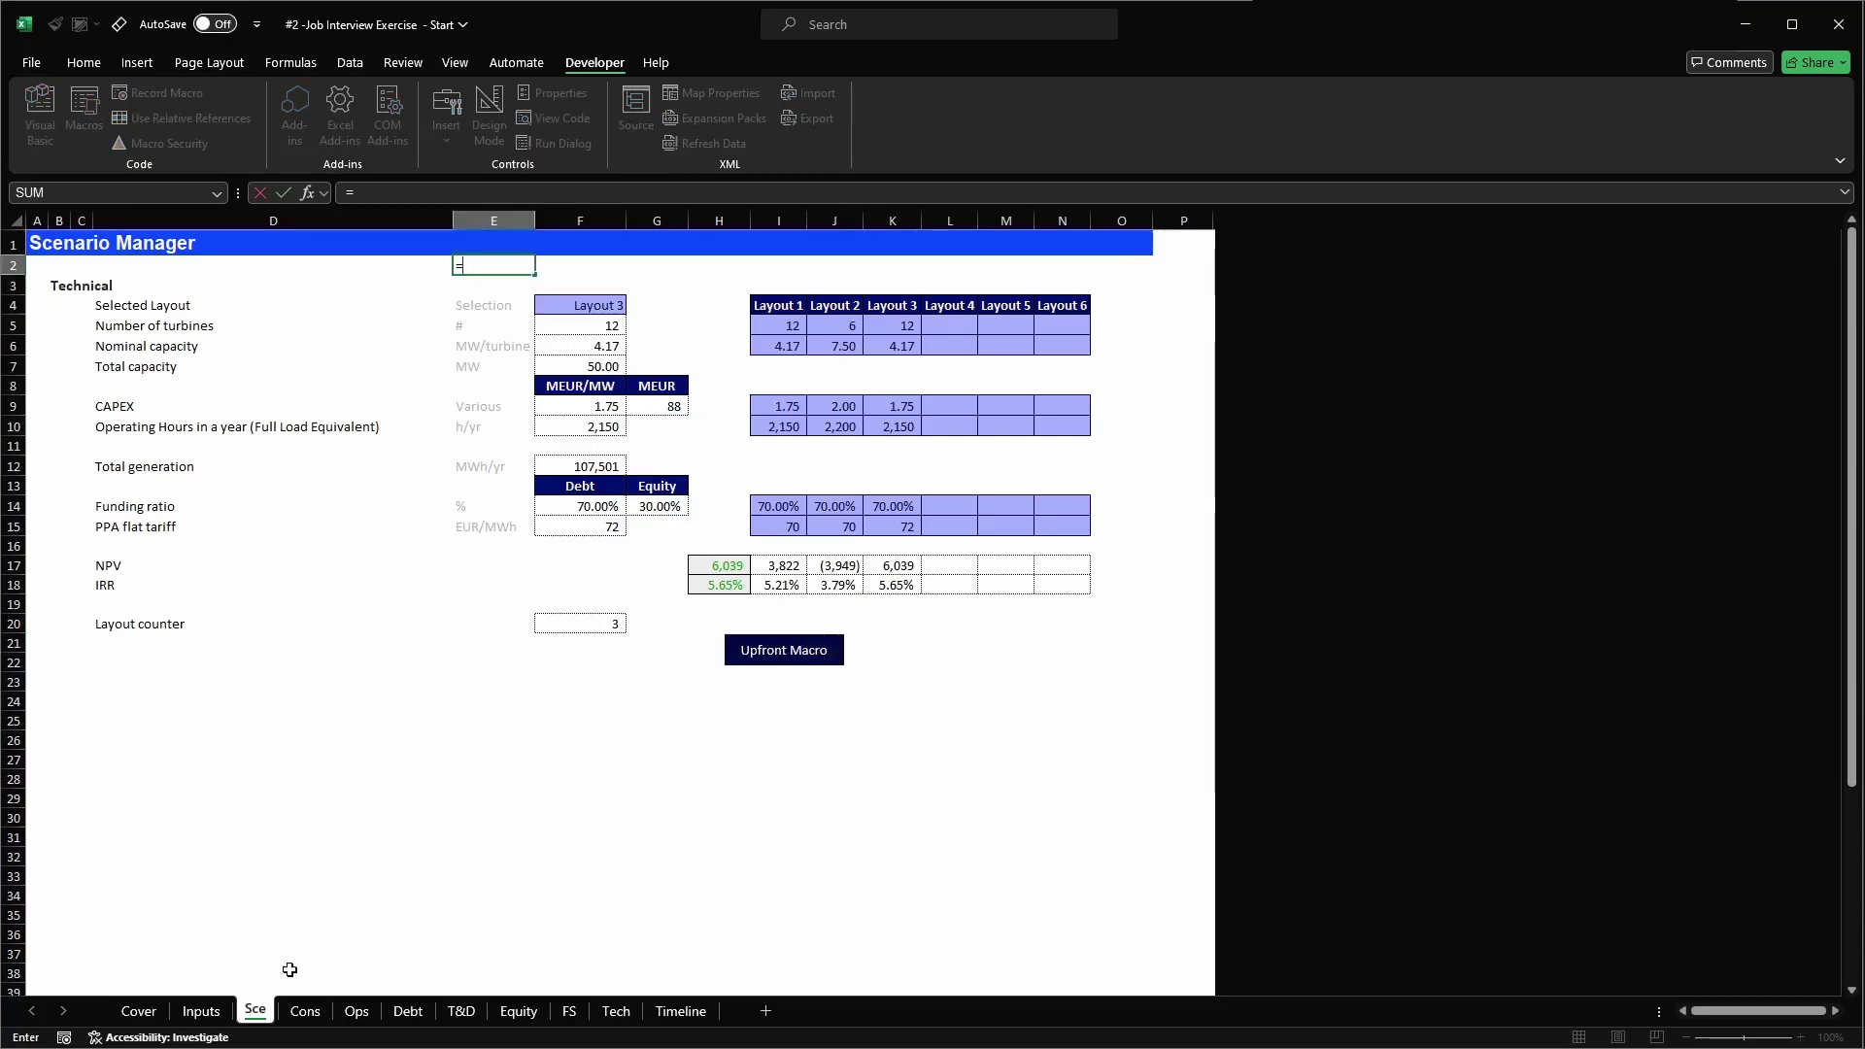
pyautogui.click(305, 1010)
pyautogui.click(477, 910)
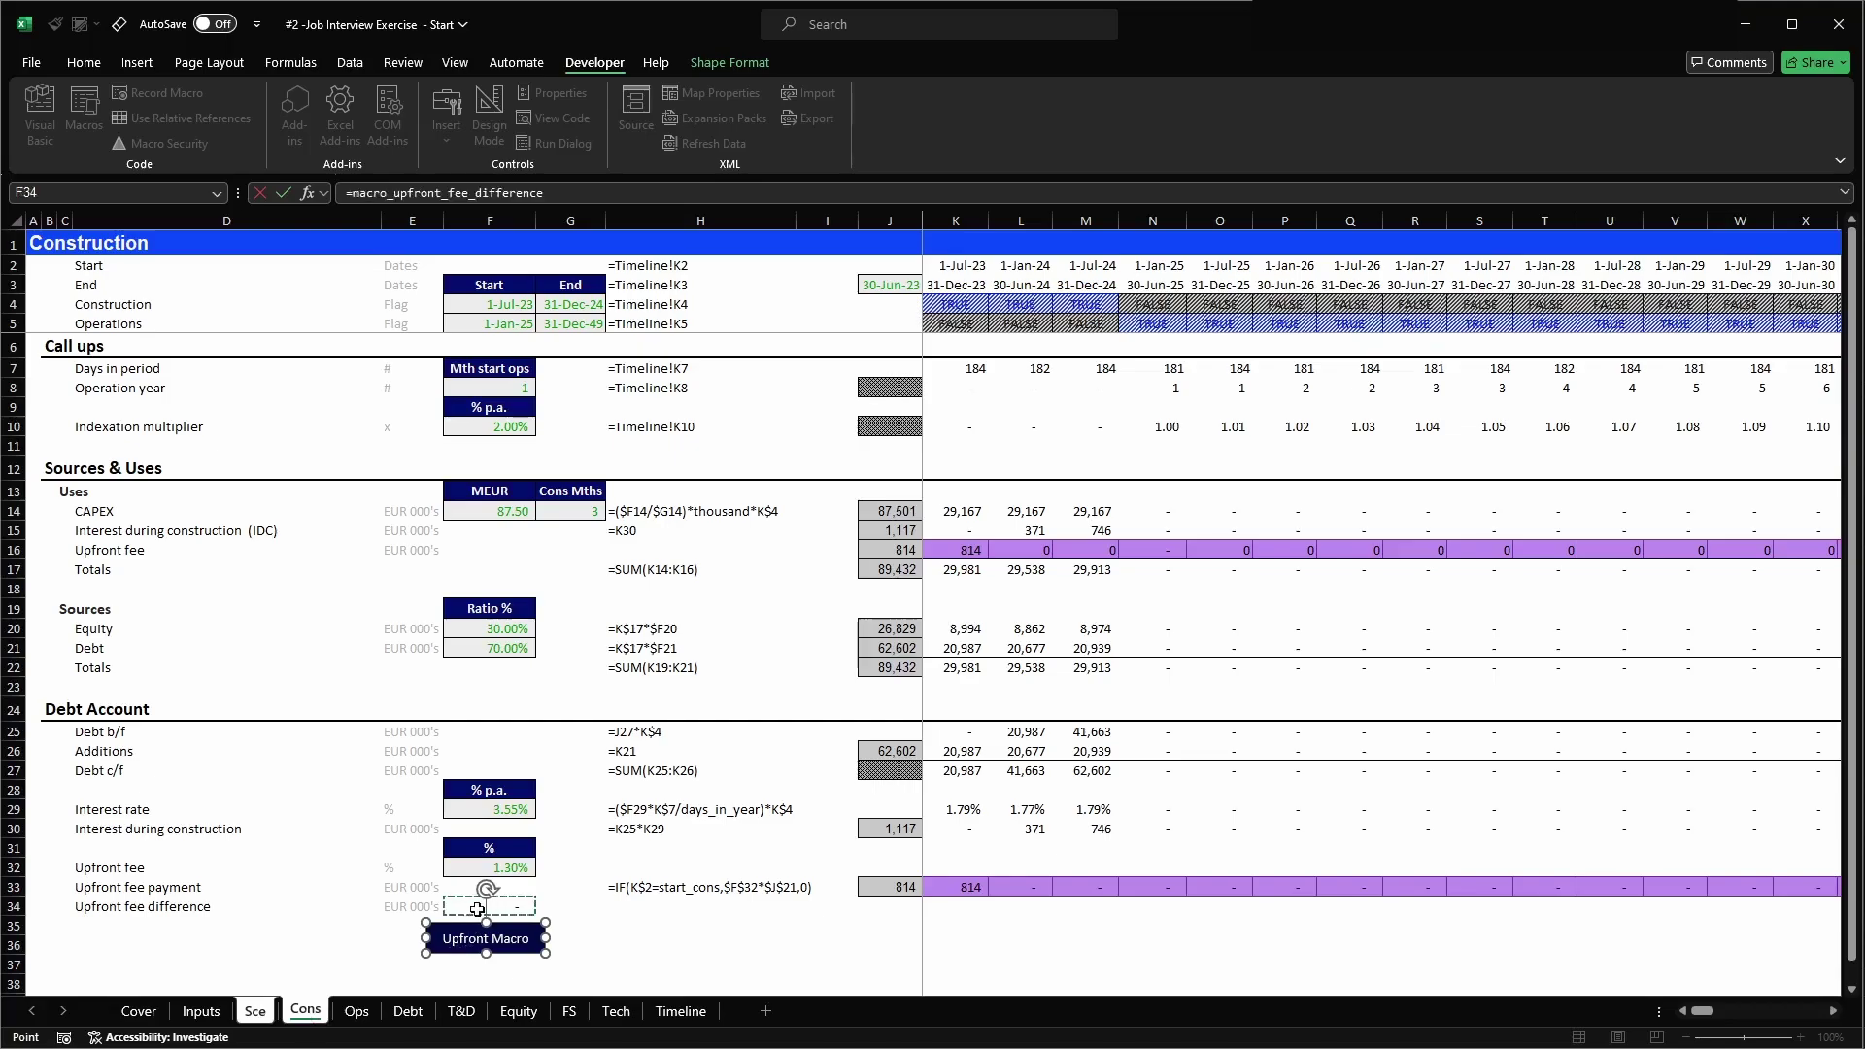
pyautogui.write('=0')
pyautogui.press('Return')
# - Copy the formatting of the Construction flag cell K4 on the Cons sheet onto the check cell E2 on Sce
pyautogui.hotkey('ctrl', 'pagedown')
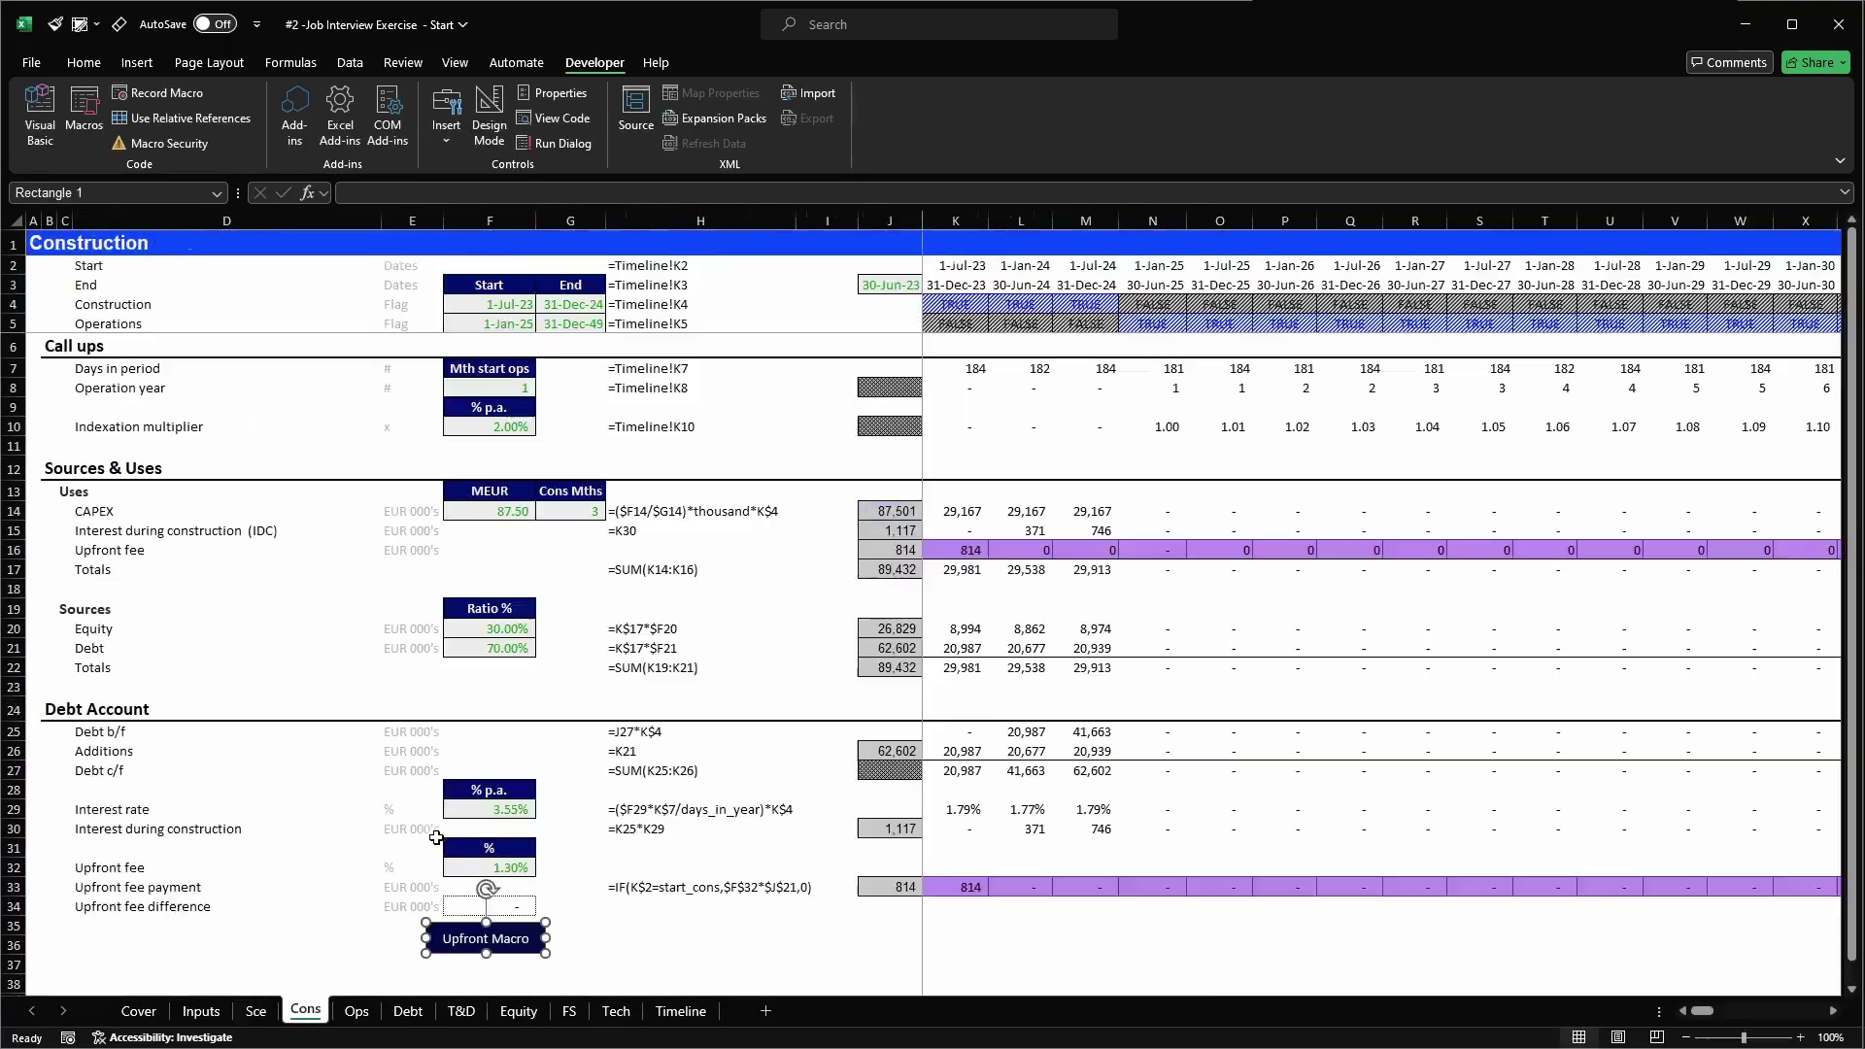
pyautogui.click(941, 303)
pyautogui.hotkey('ctrl', 'c')
pyautogui.hotkey('ctrl', 'pageup')
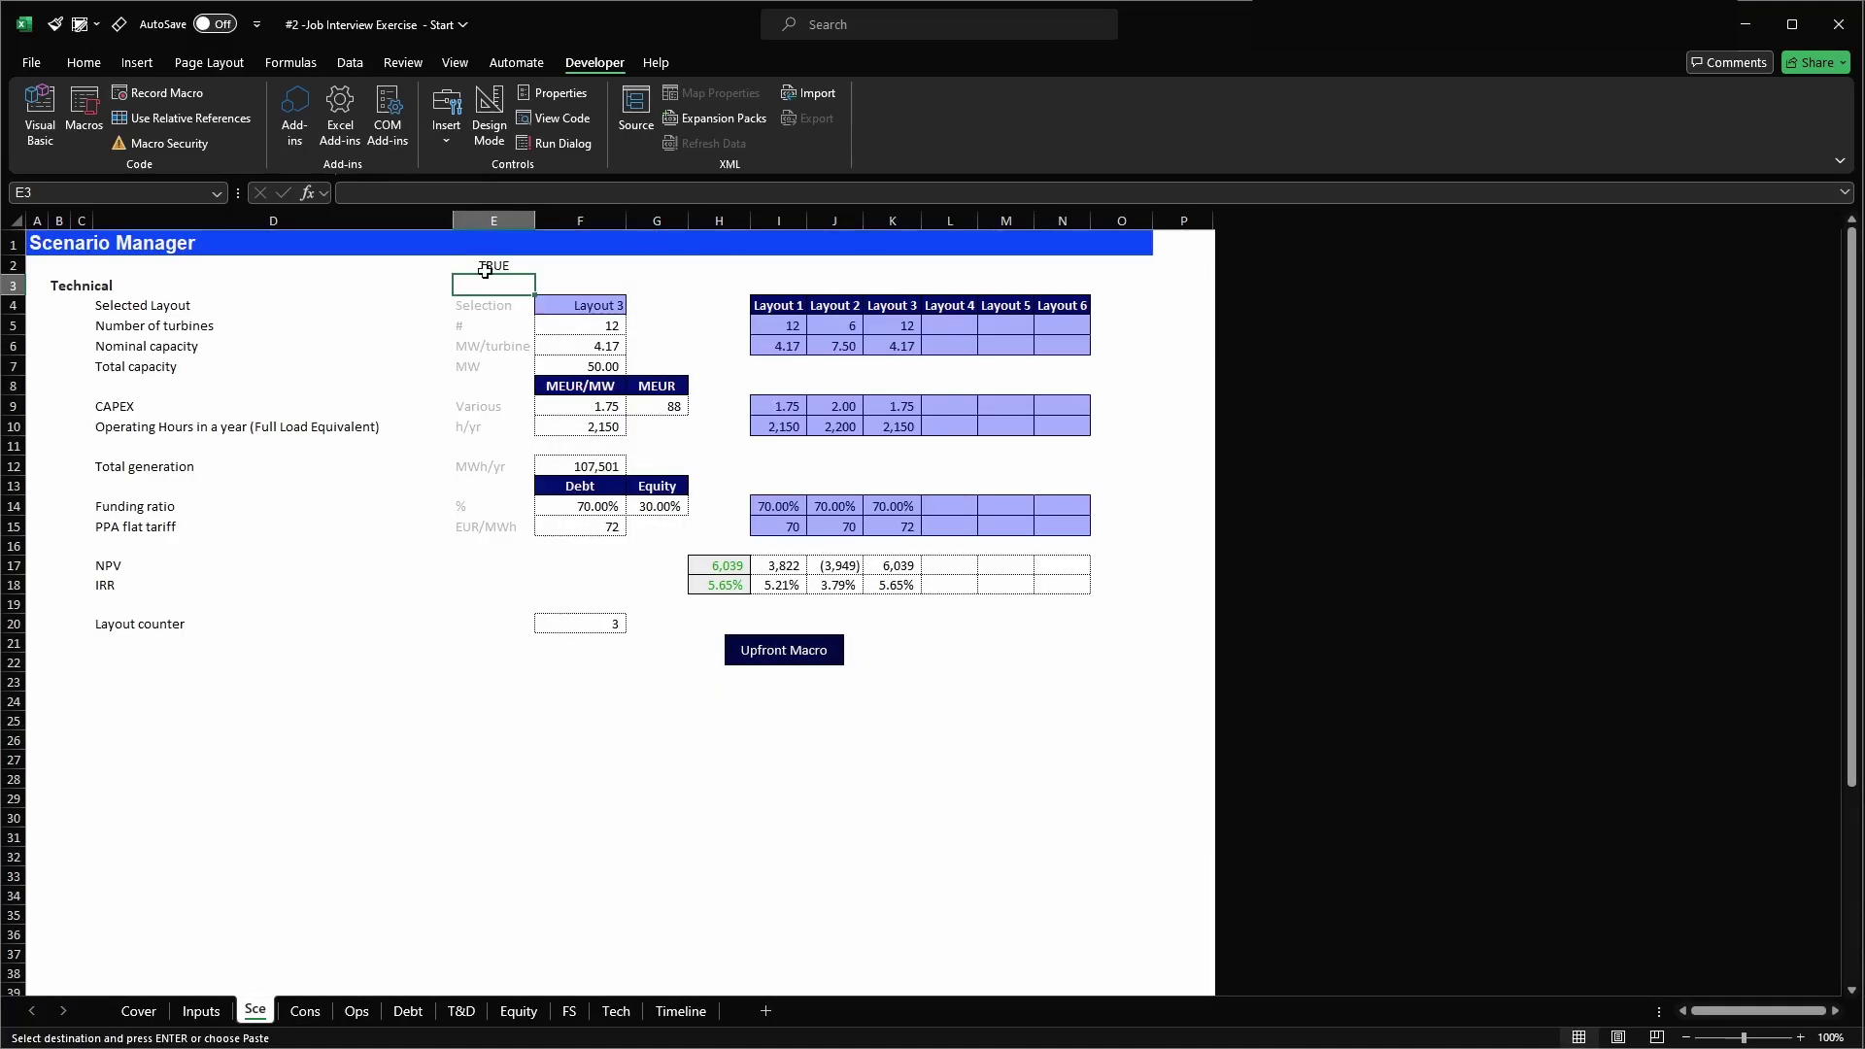
pyautogui.click(485, 264)
pyautogui.hotkey('ctrl', 'v')
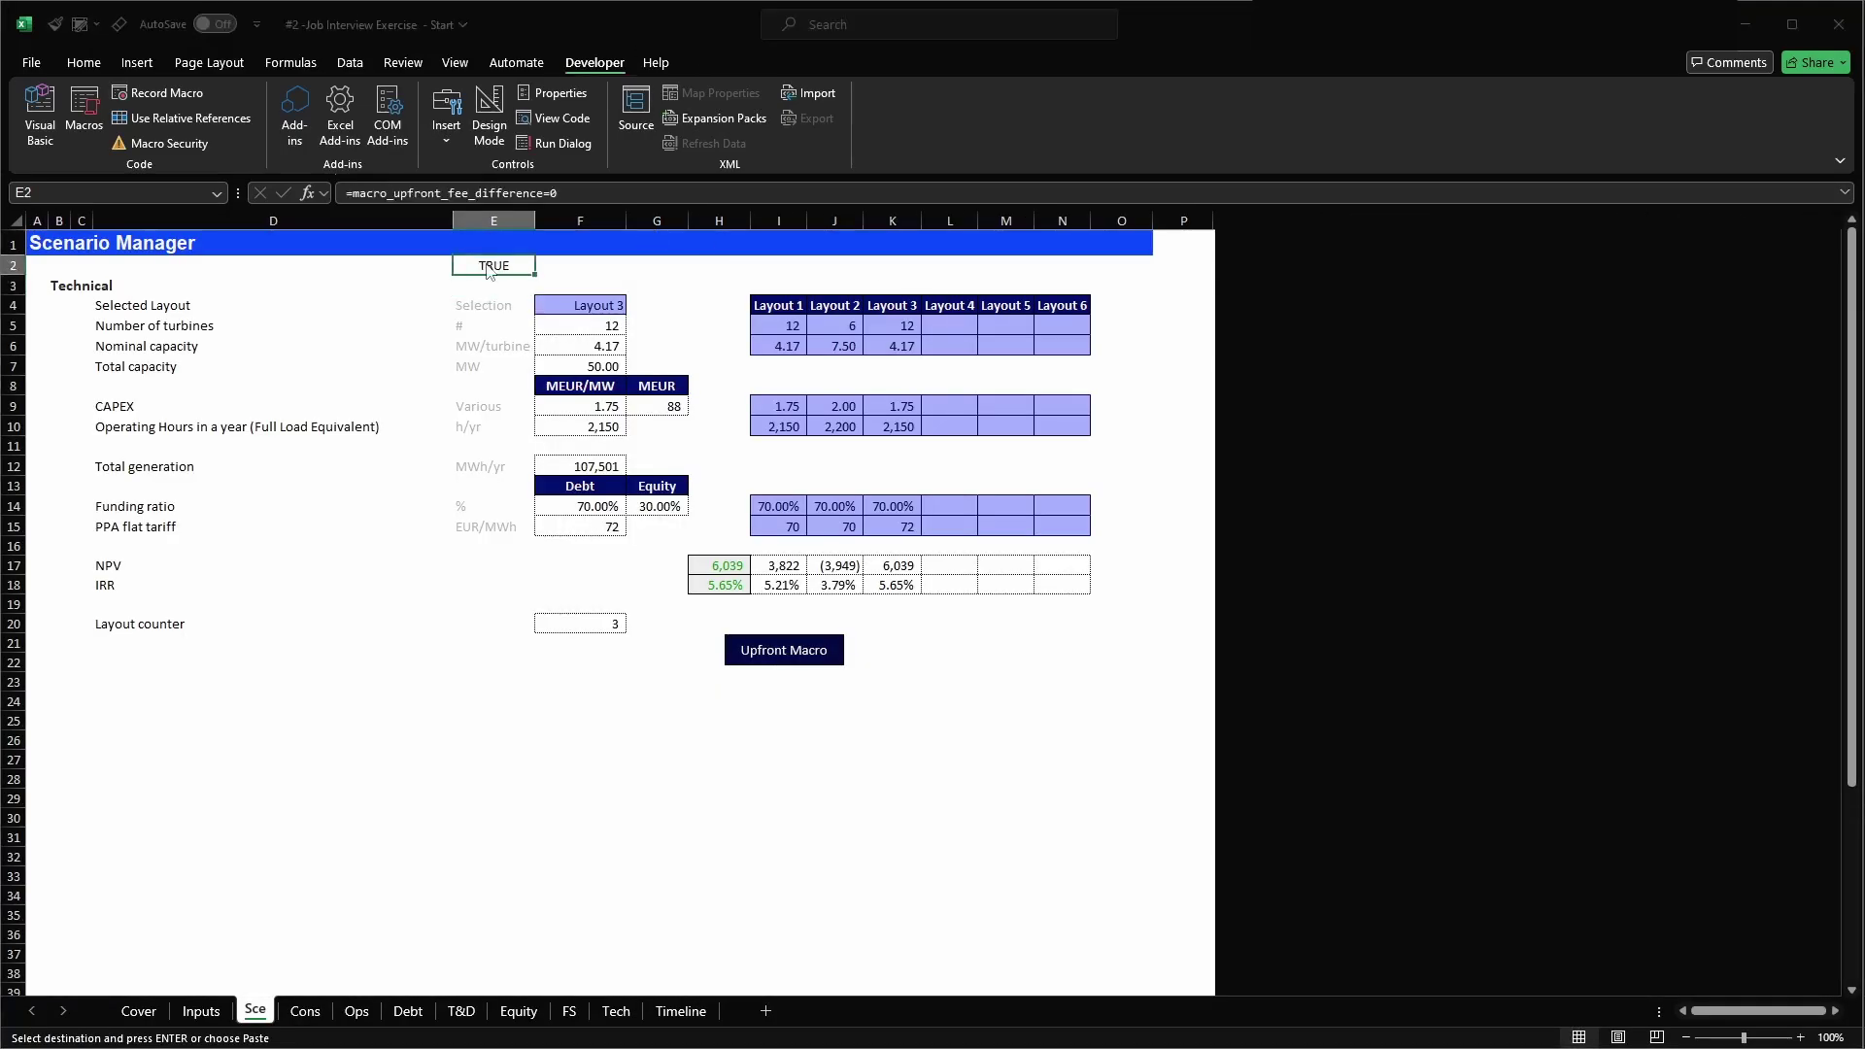
# - Label the check in E1 as "Up fee" and give it the dark blue header format
pyautogui.press('Up')
pyautogui.write('Up')
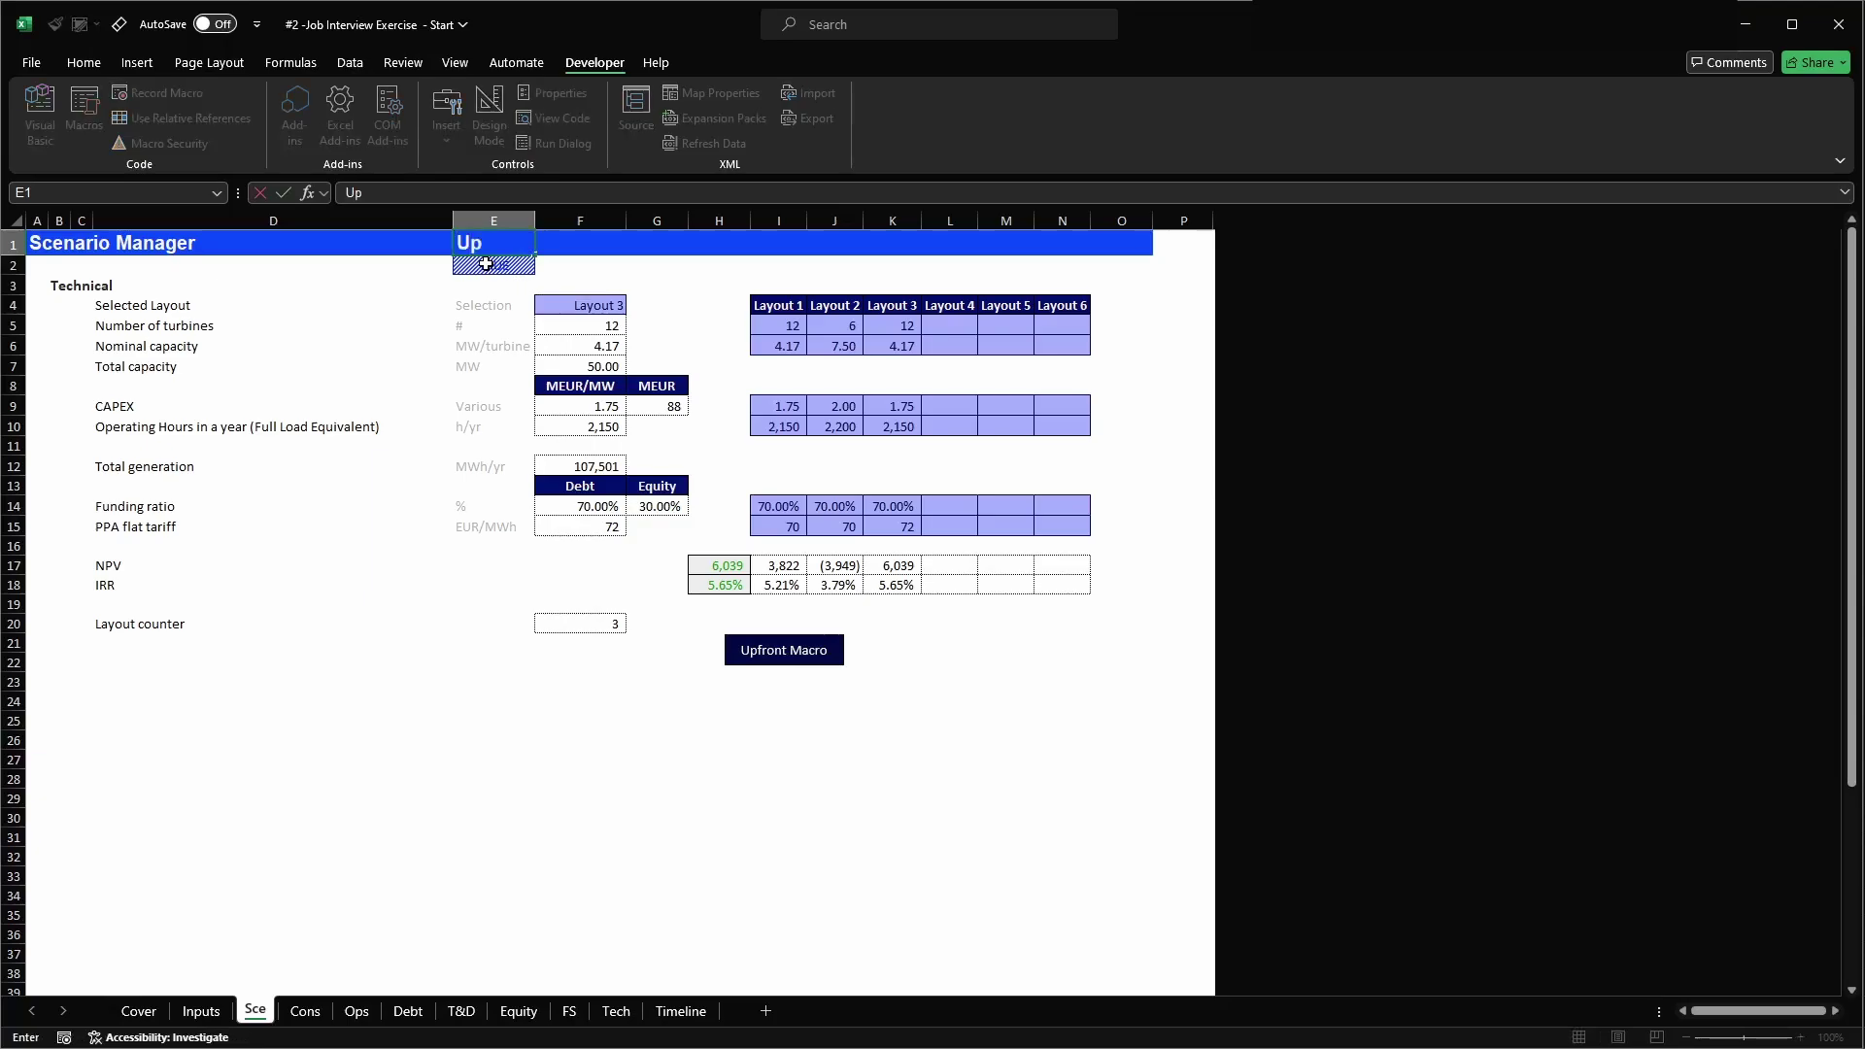
pyautogui.write(' fee')
pyautogui.hotkey('ctrl', 'Return')
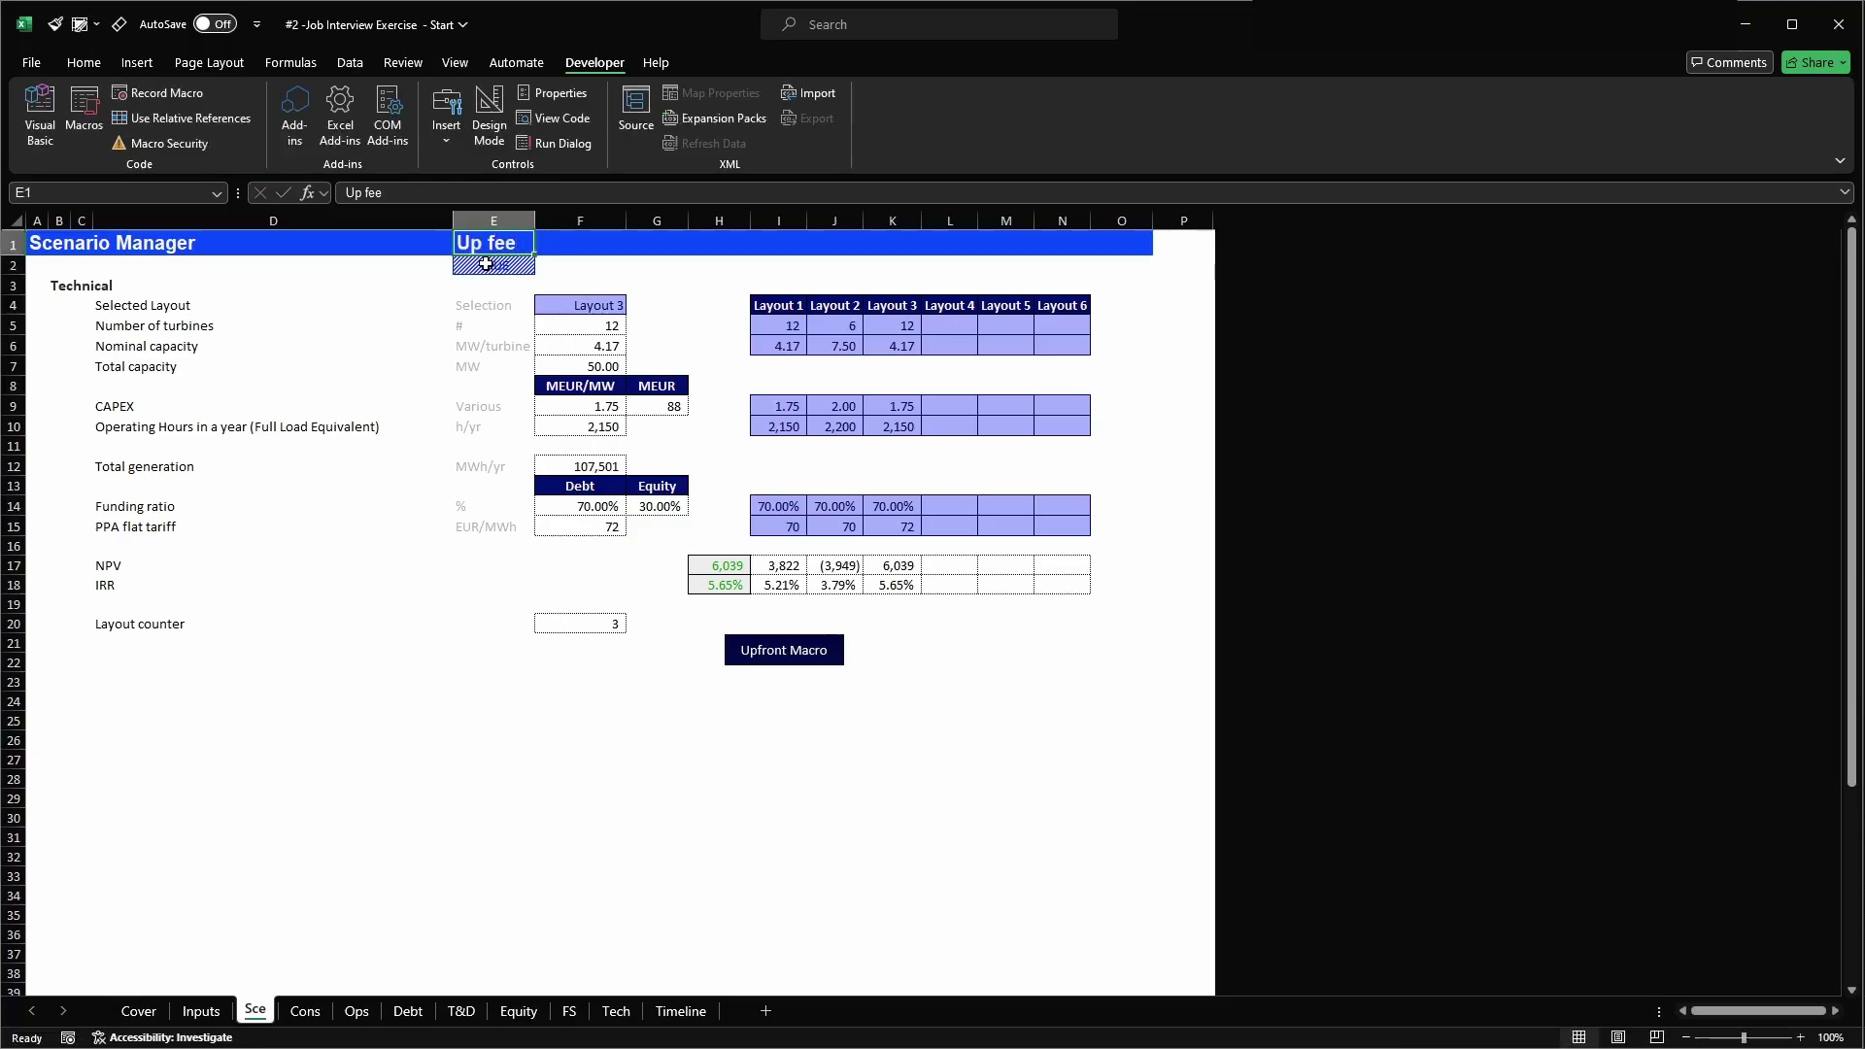
pyautogui.press('alt')
pyautogui.press('2')
pyautogui.press('alt')
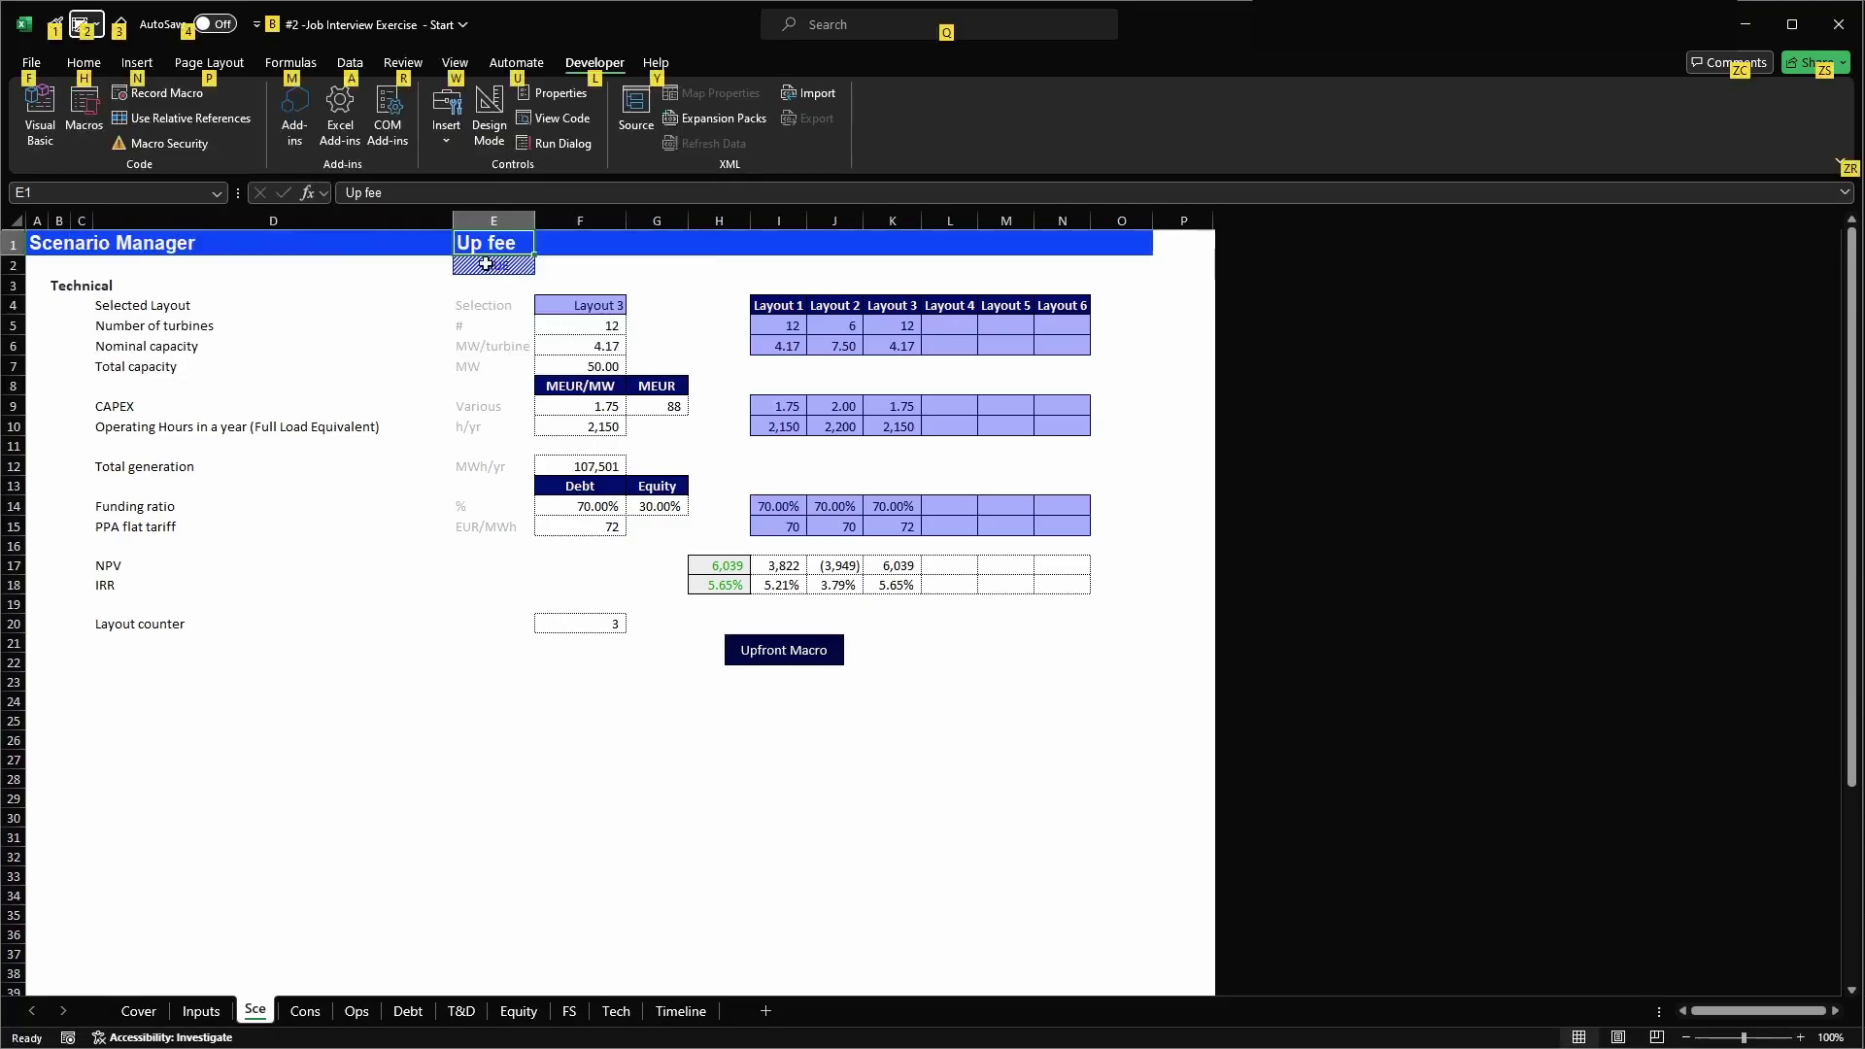
pyautogui.press('2')
pyautogui.click(537, 160)
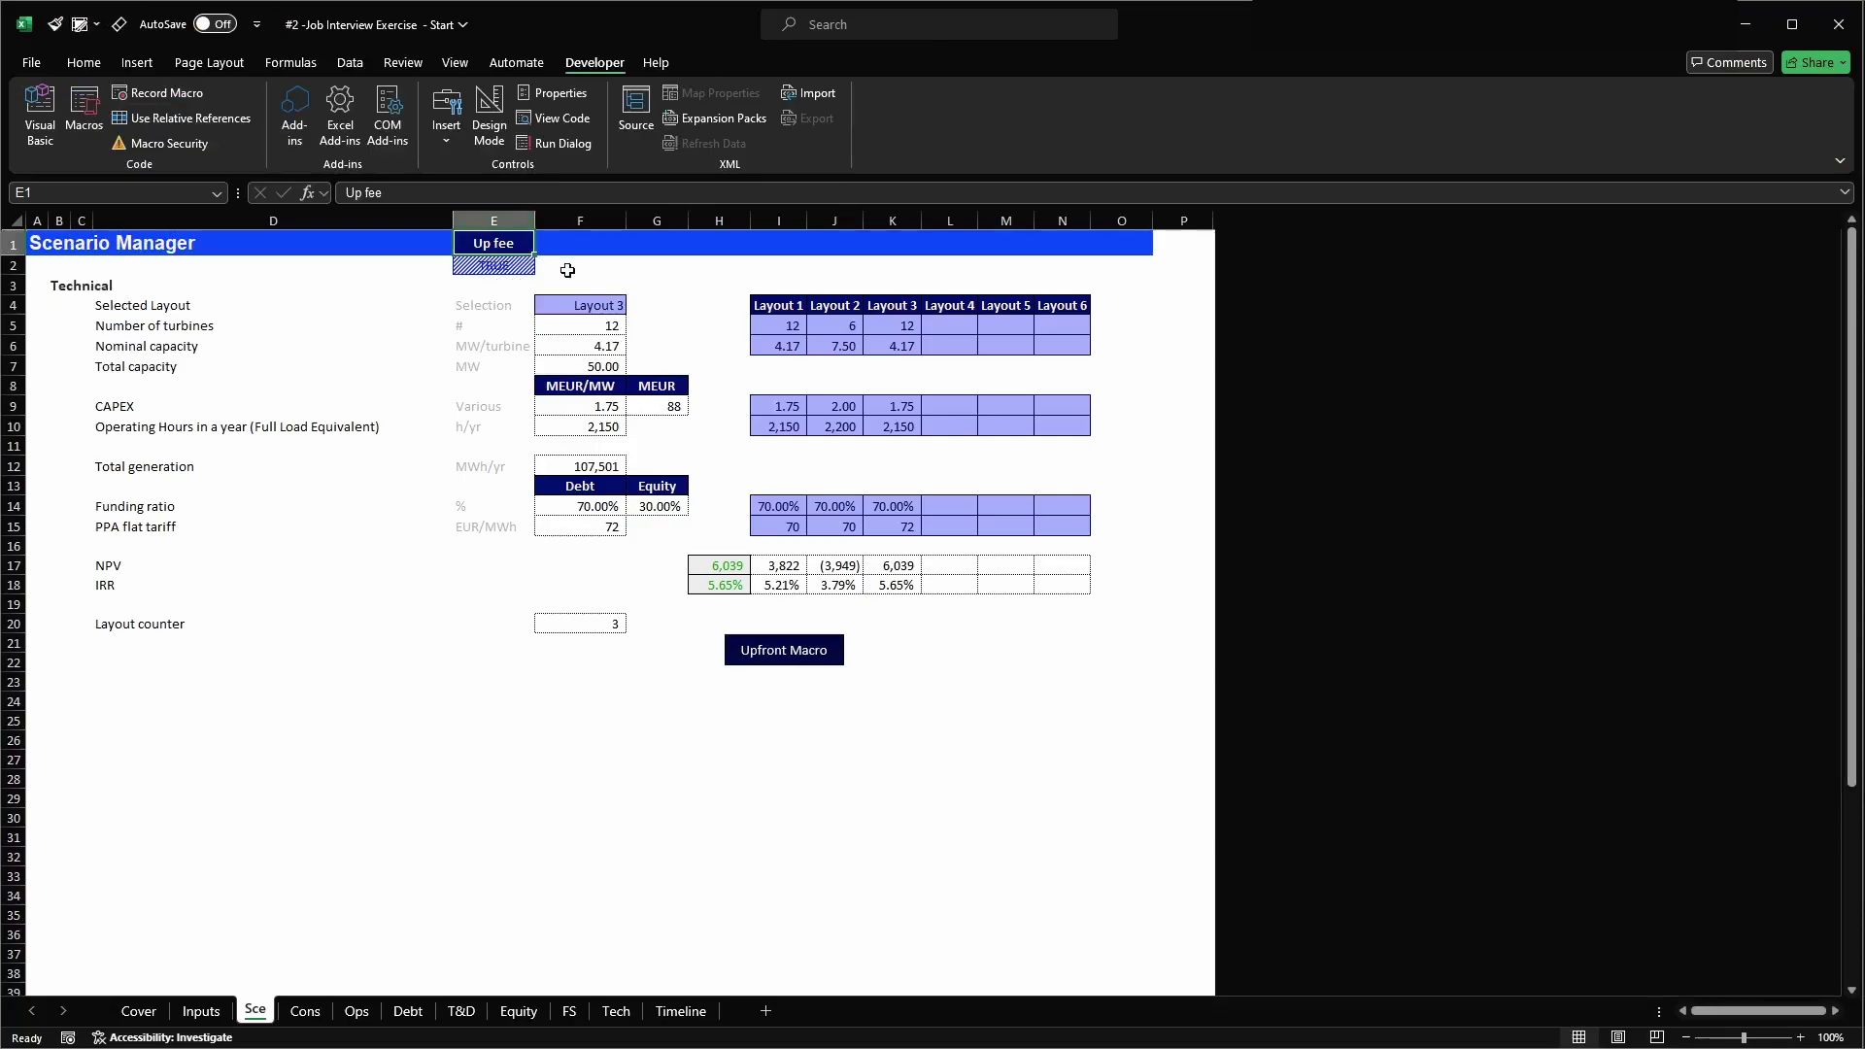
pyautogui.click(481, 290)
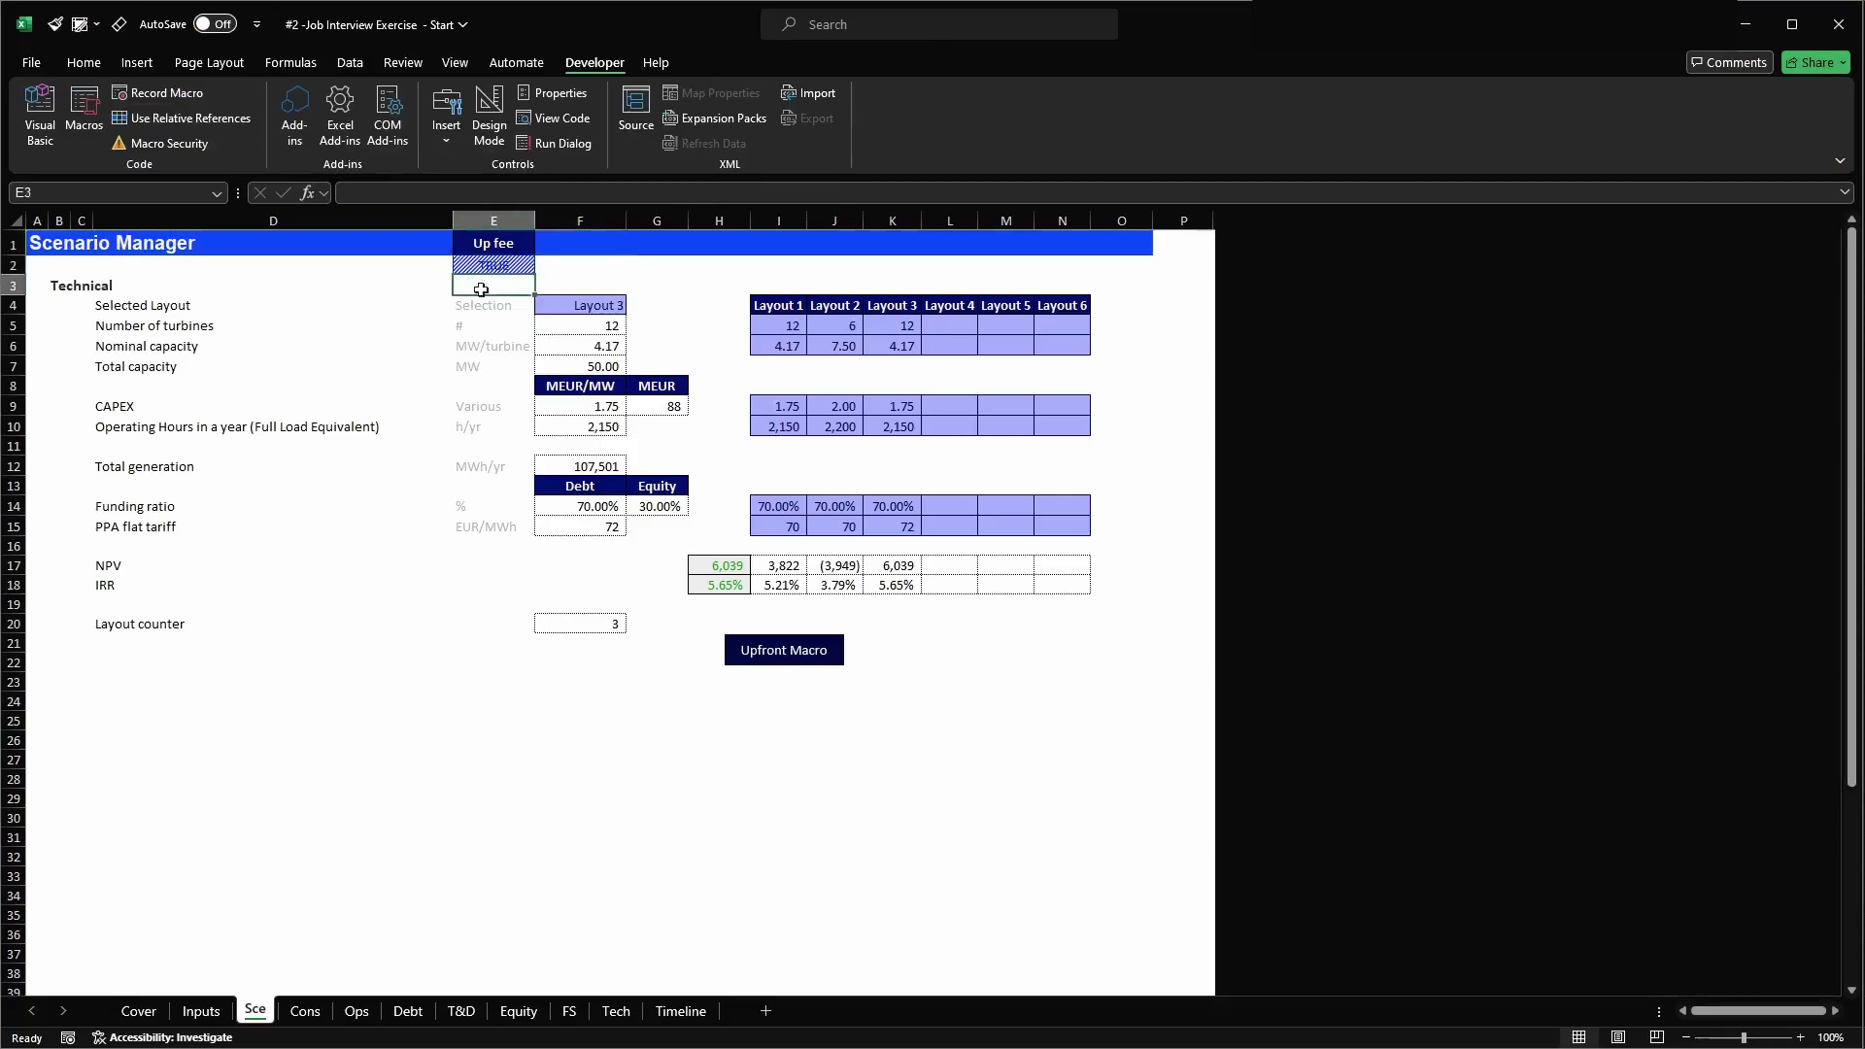
# - Switch the selected layout to Layout 2 and run the Upfront Macro from the Sce sheet to test the check
pyautogui.click(595, 306)
pyautogui.click(634, 305)
pyautogui.click(614, 342)
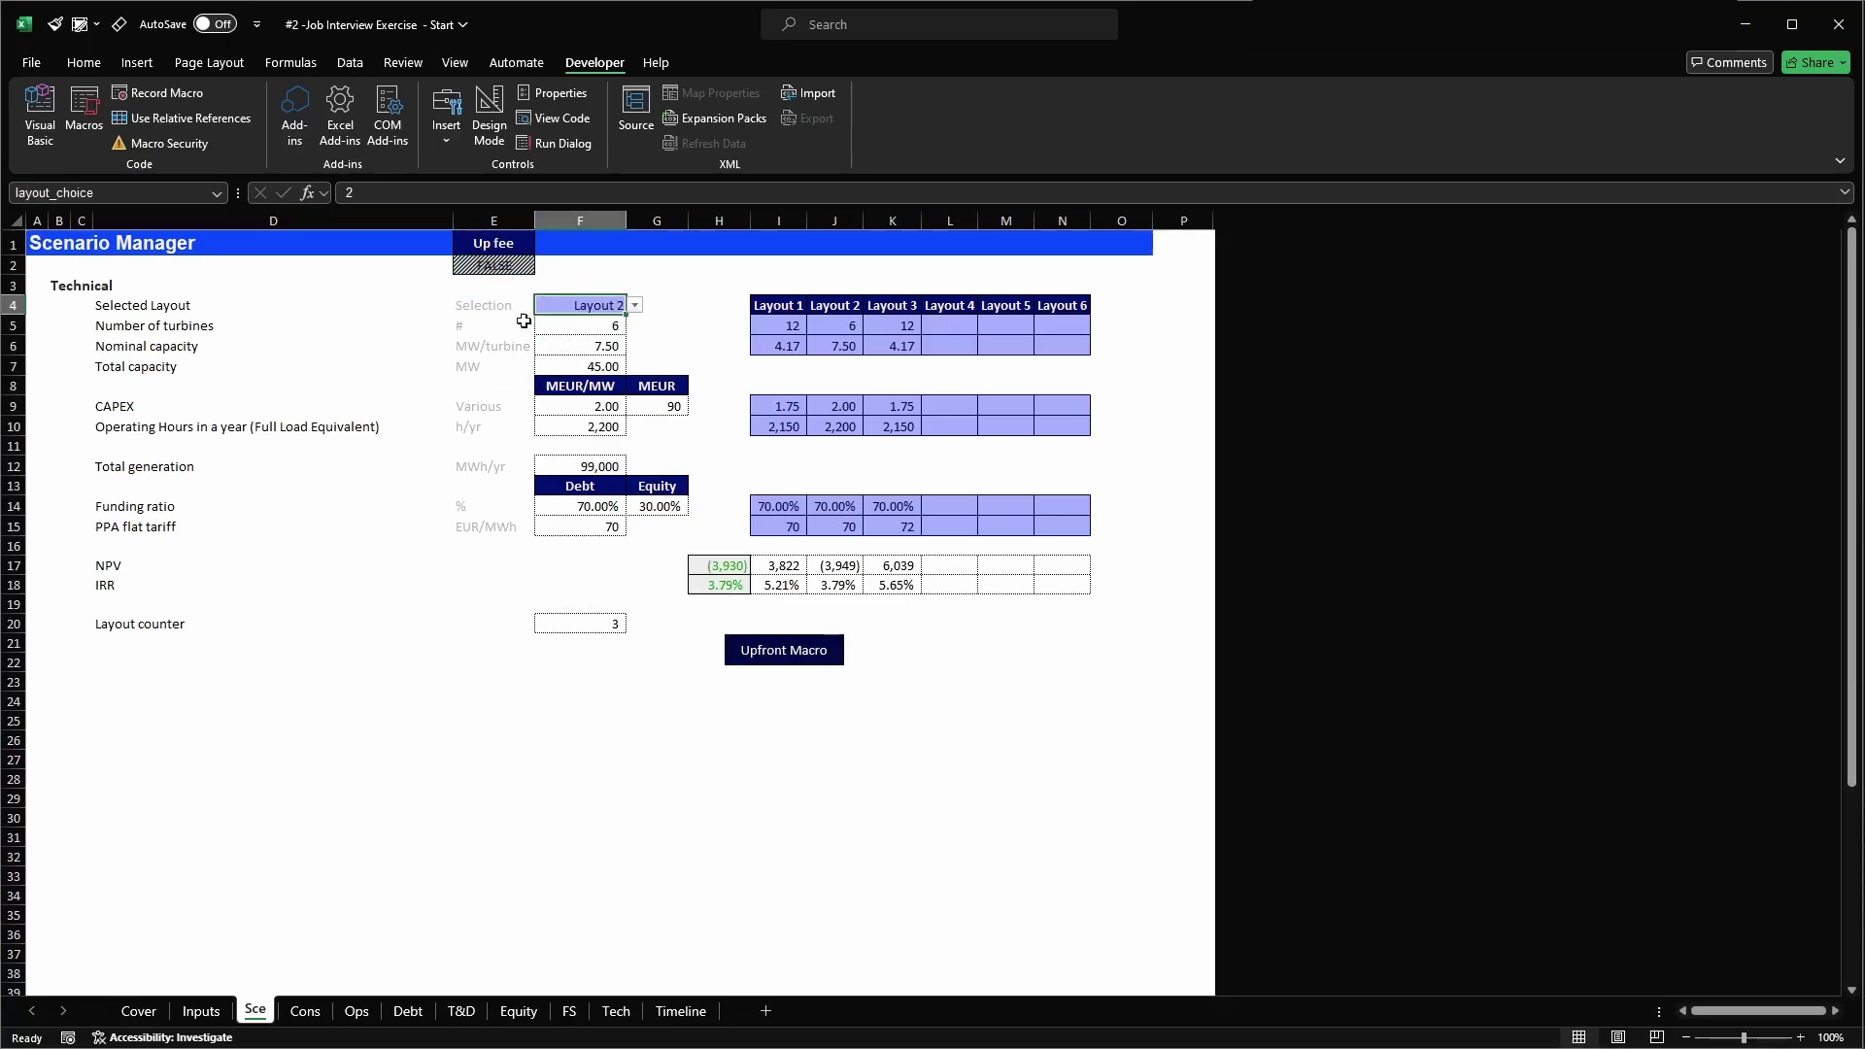
pyautogui.click(796, 669)
# - Duplicate the Upfront Macro button on the Sce sheet and place the copy directly below the original
pyautogui.keyDown('ctrl'); pyautogui.click(813, 643); pyautogui.keyUp('ctrl')
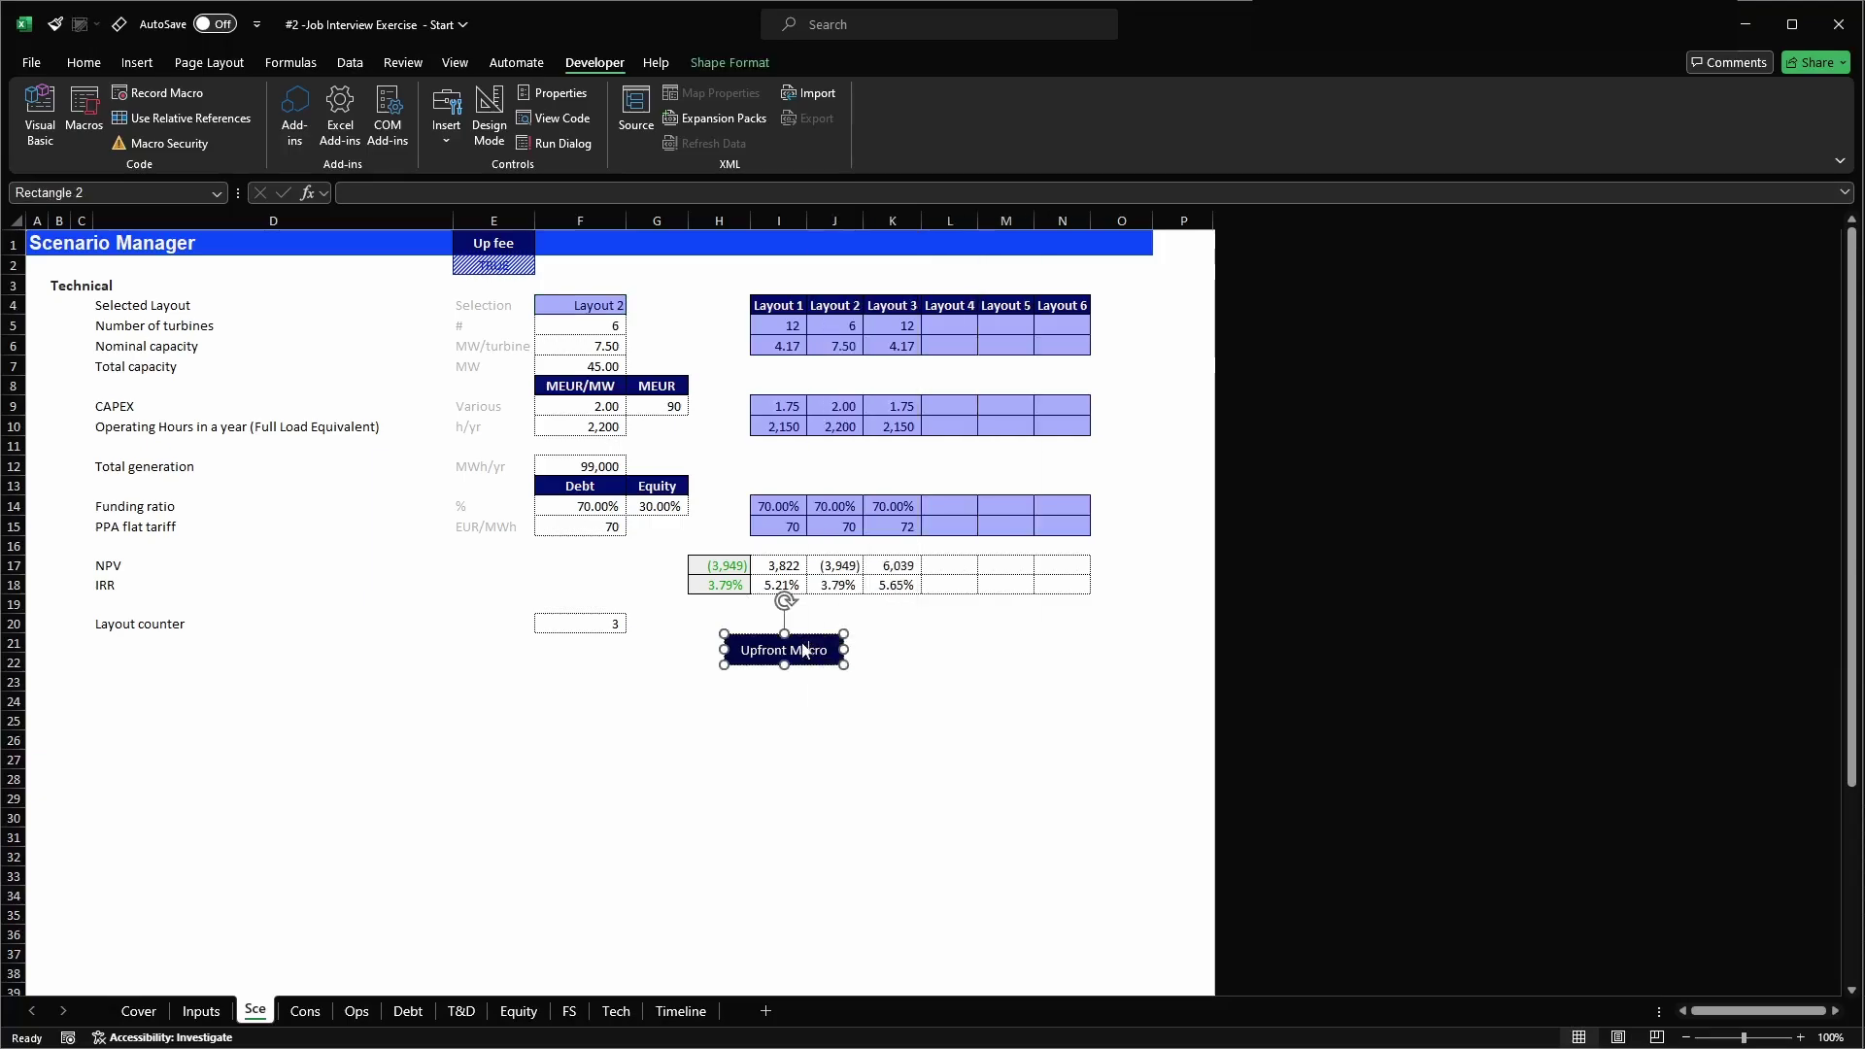
pyautogui.hotkey('ctrl', 'c')
pyautogui.click(890, 645)
pyautogui.hotkey('ctrl', 'v')
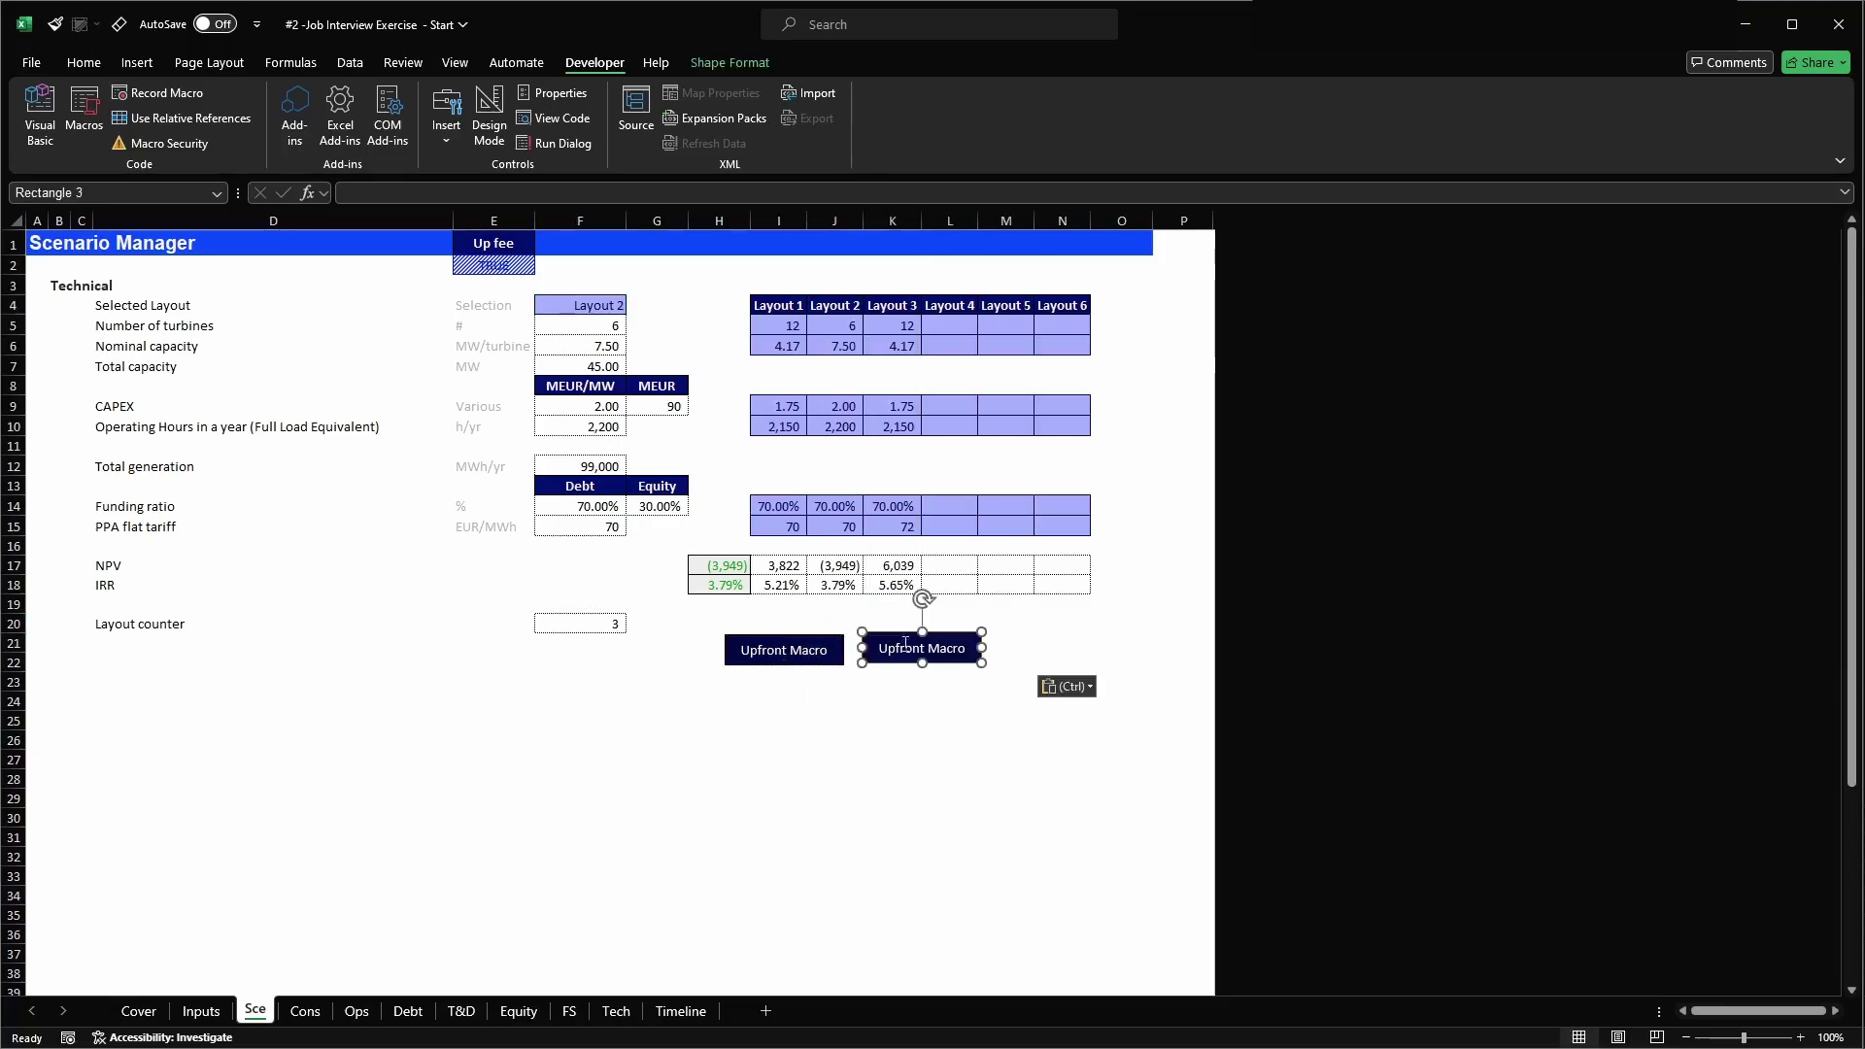
pyautogui.moveTo(902, 639); pyautogui.dragTo(765, 688)
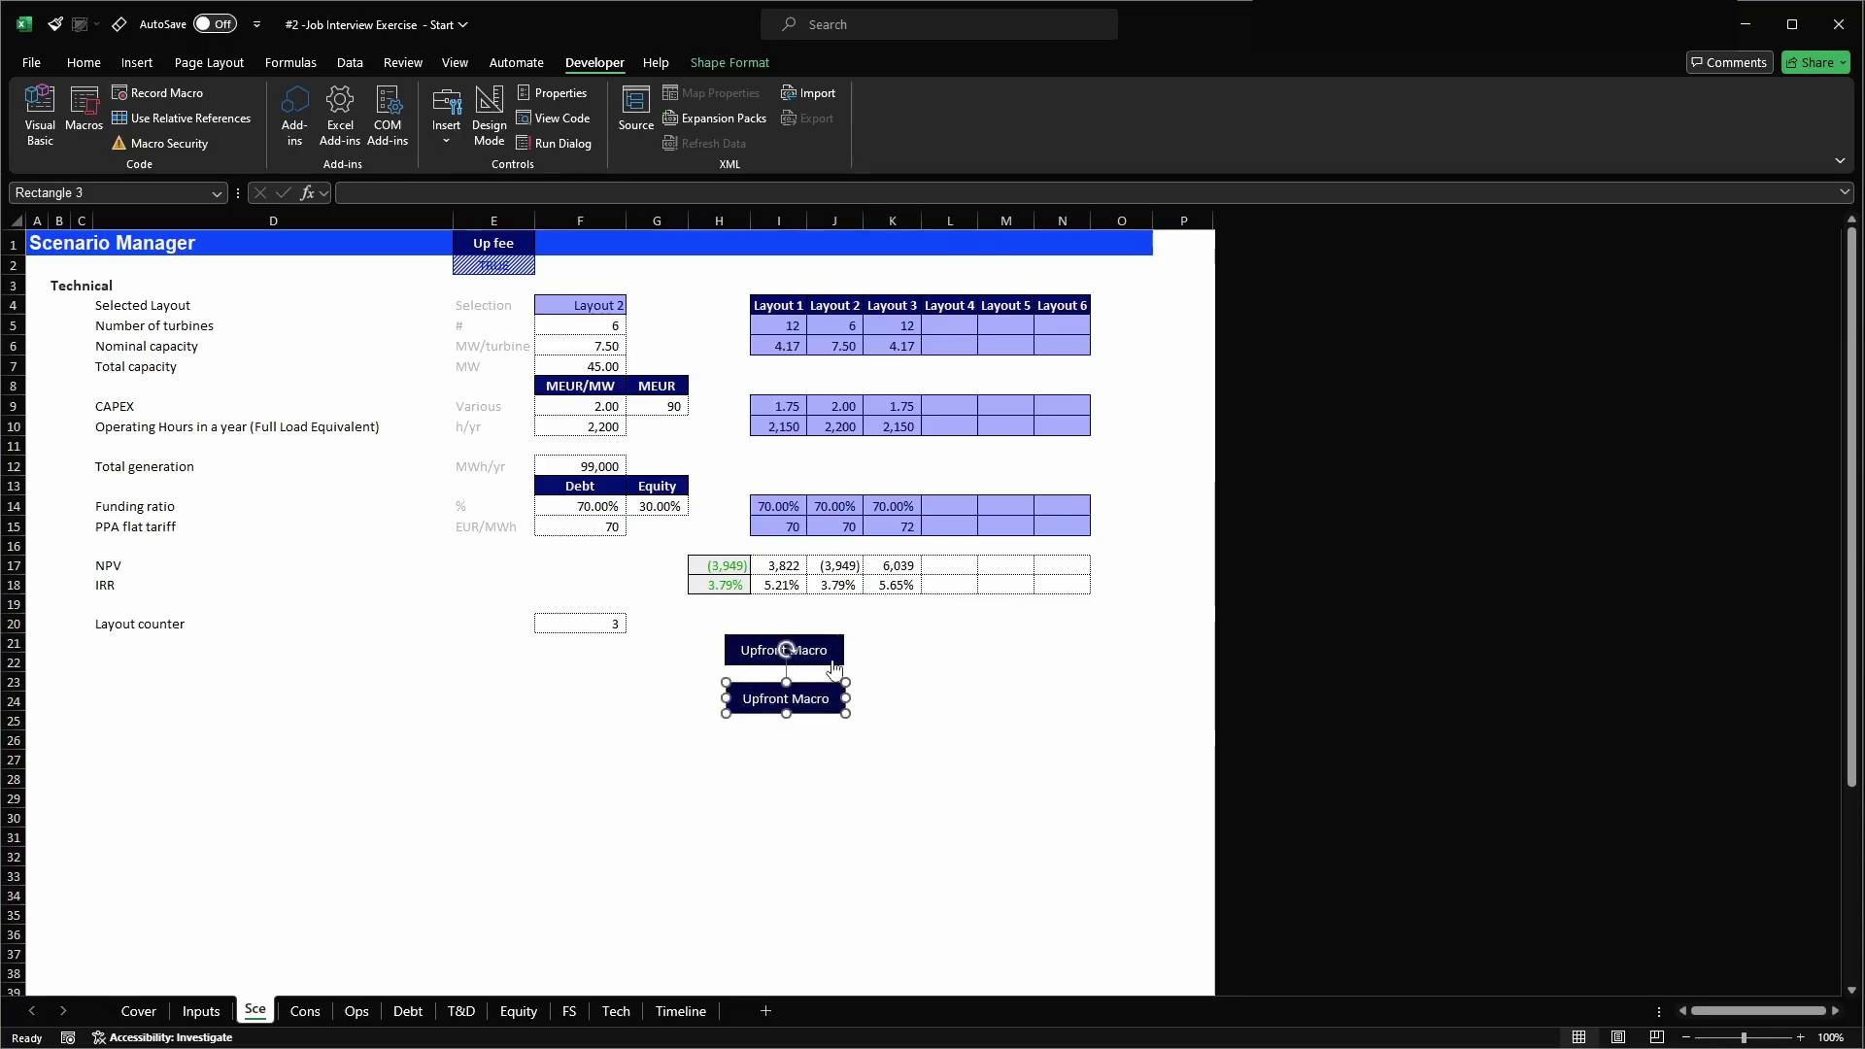
# - Make the upper Upfront Macro button slightly taller and assign the ThisWorkbook.Scenario macro to it
pyautogui.click(879, 661)
pyautogui.rightClick(804, 658)
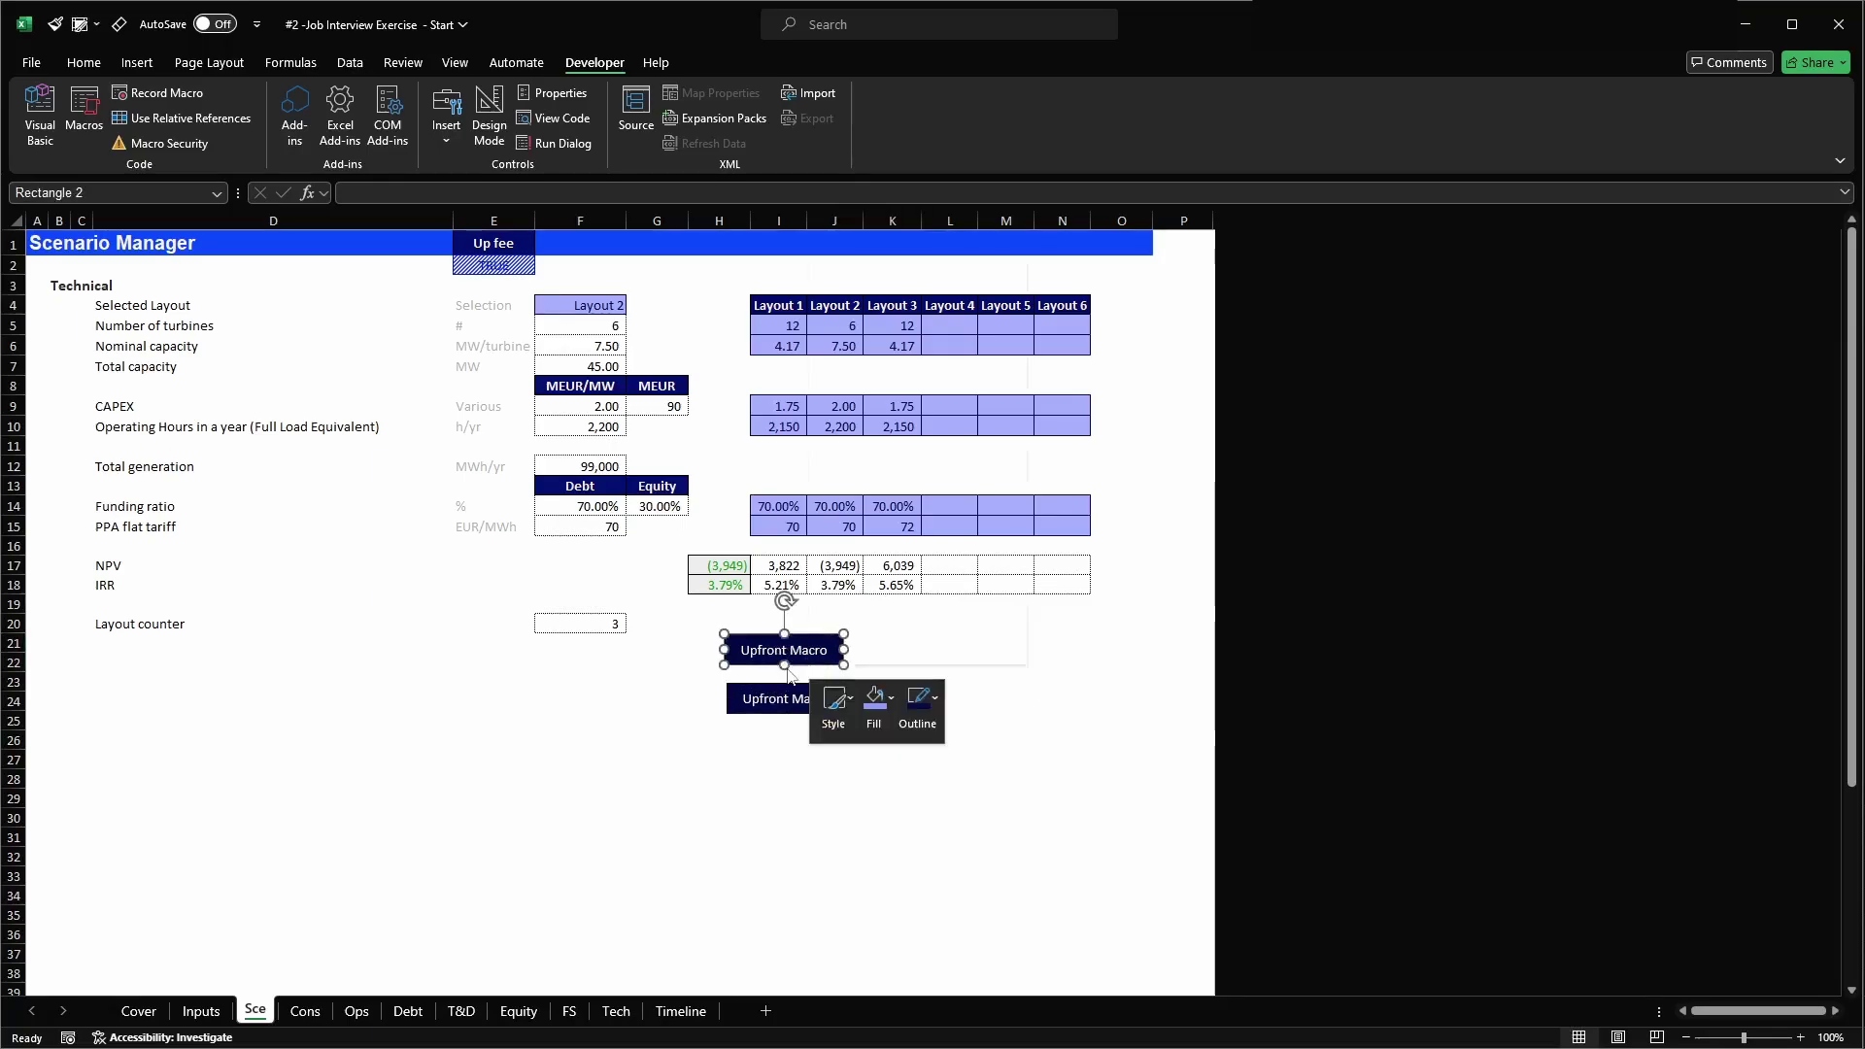
pyautogui.moveTo(784, 670); pyautogui.dragTo(785, 683)
pyautogui.rightClick(820, 656)
pyautogui.click(808, 641)
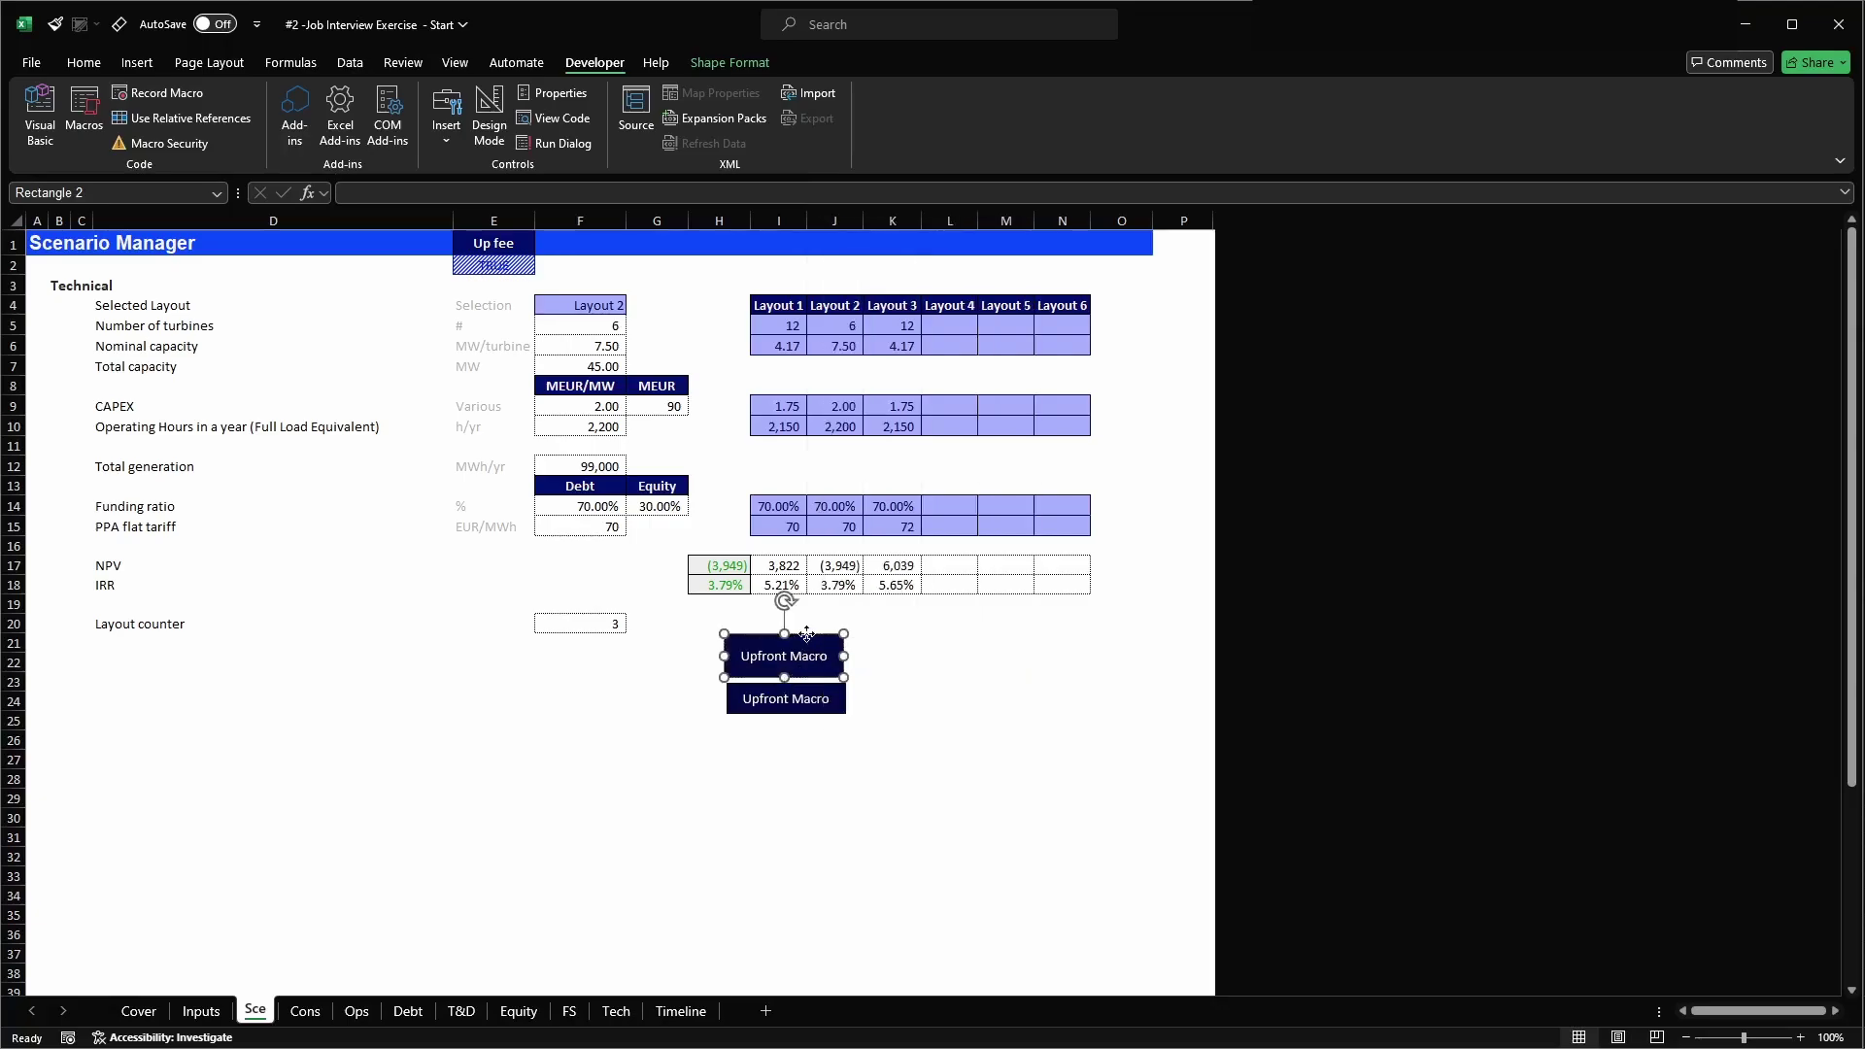
pyautogui.rightClick(809, 641)
pyautogui.click(871, 509)
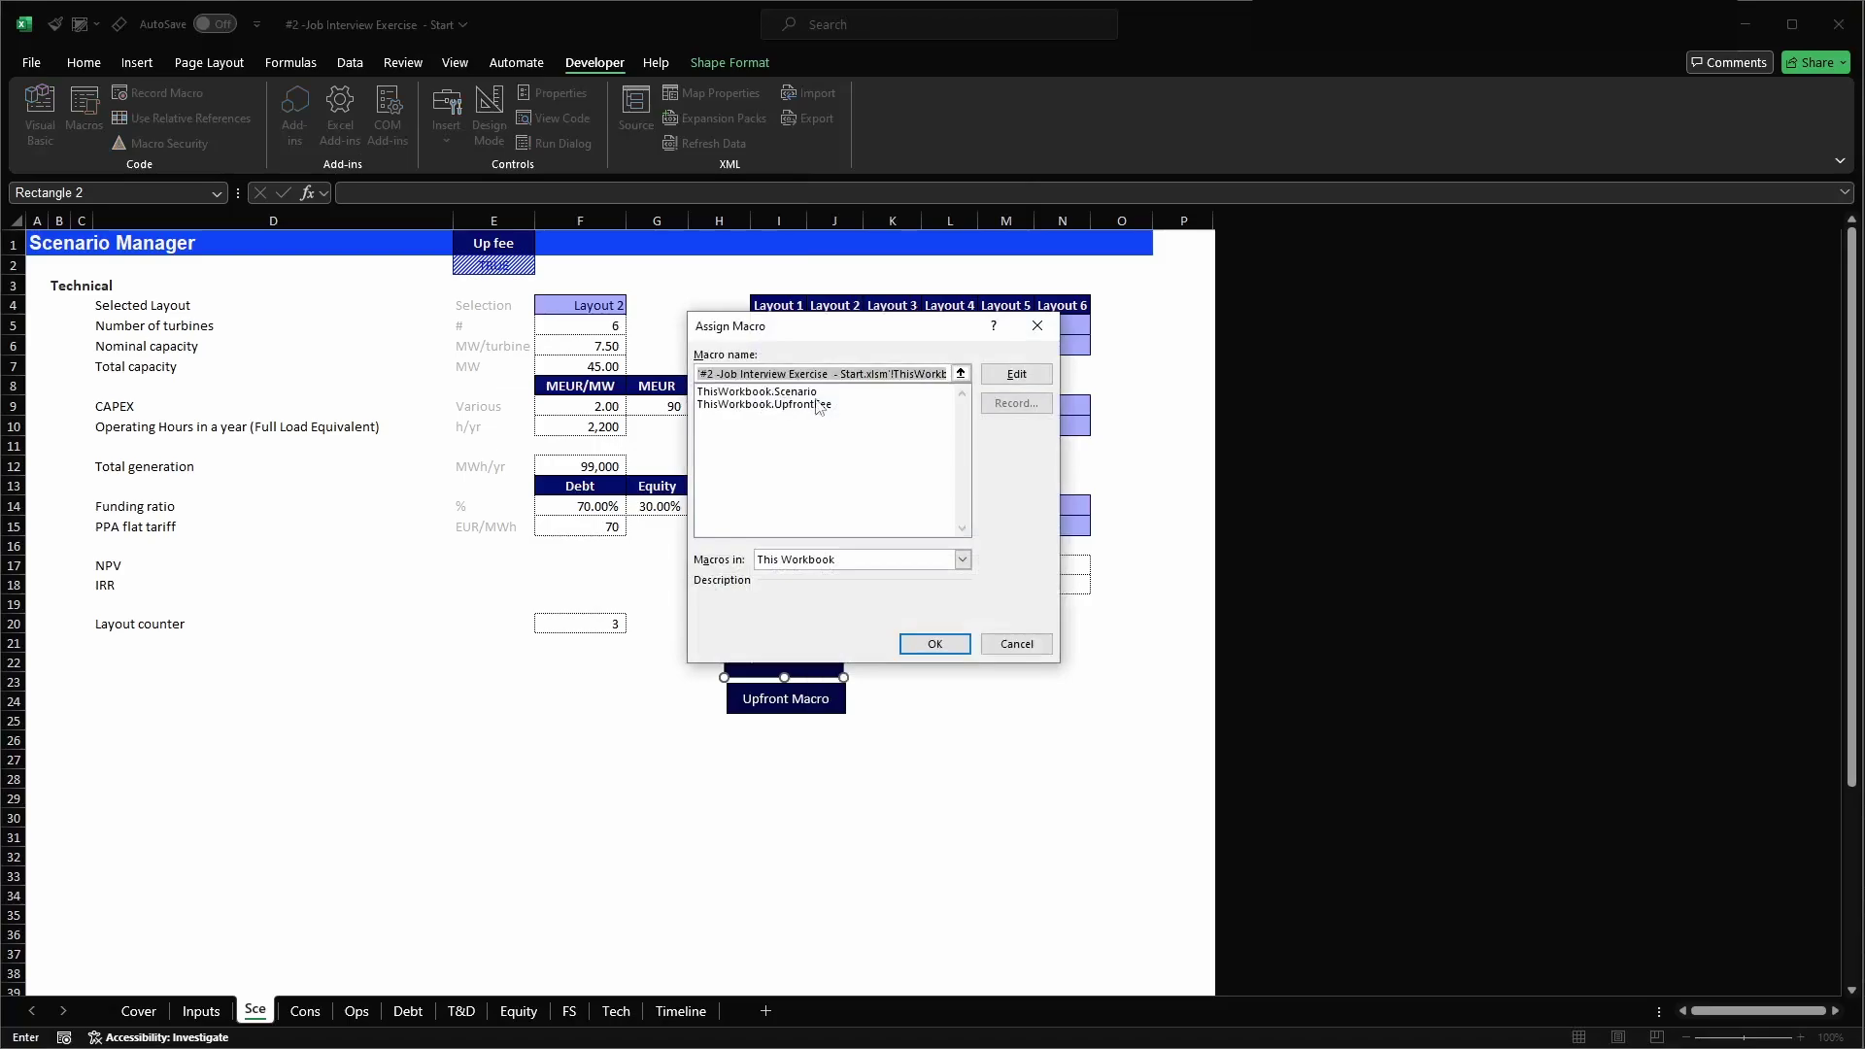
pyautogui.click(821, 404)
pyautogui.click(918, 646)
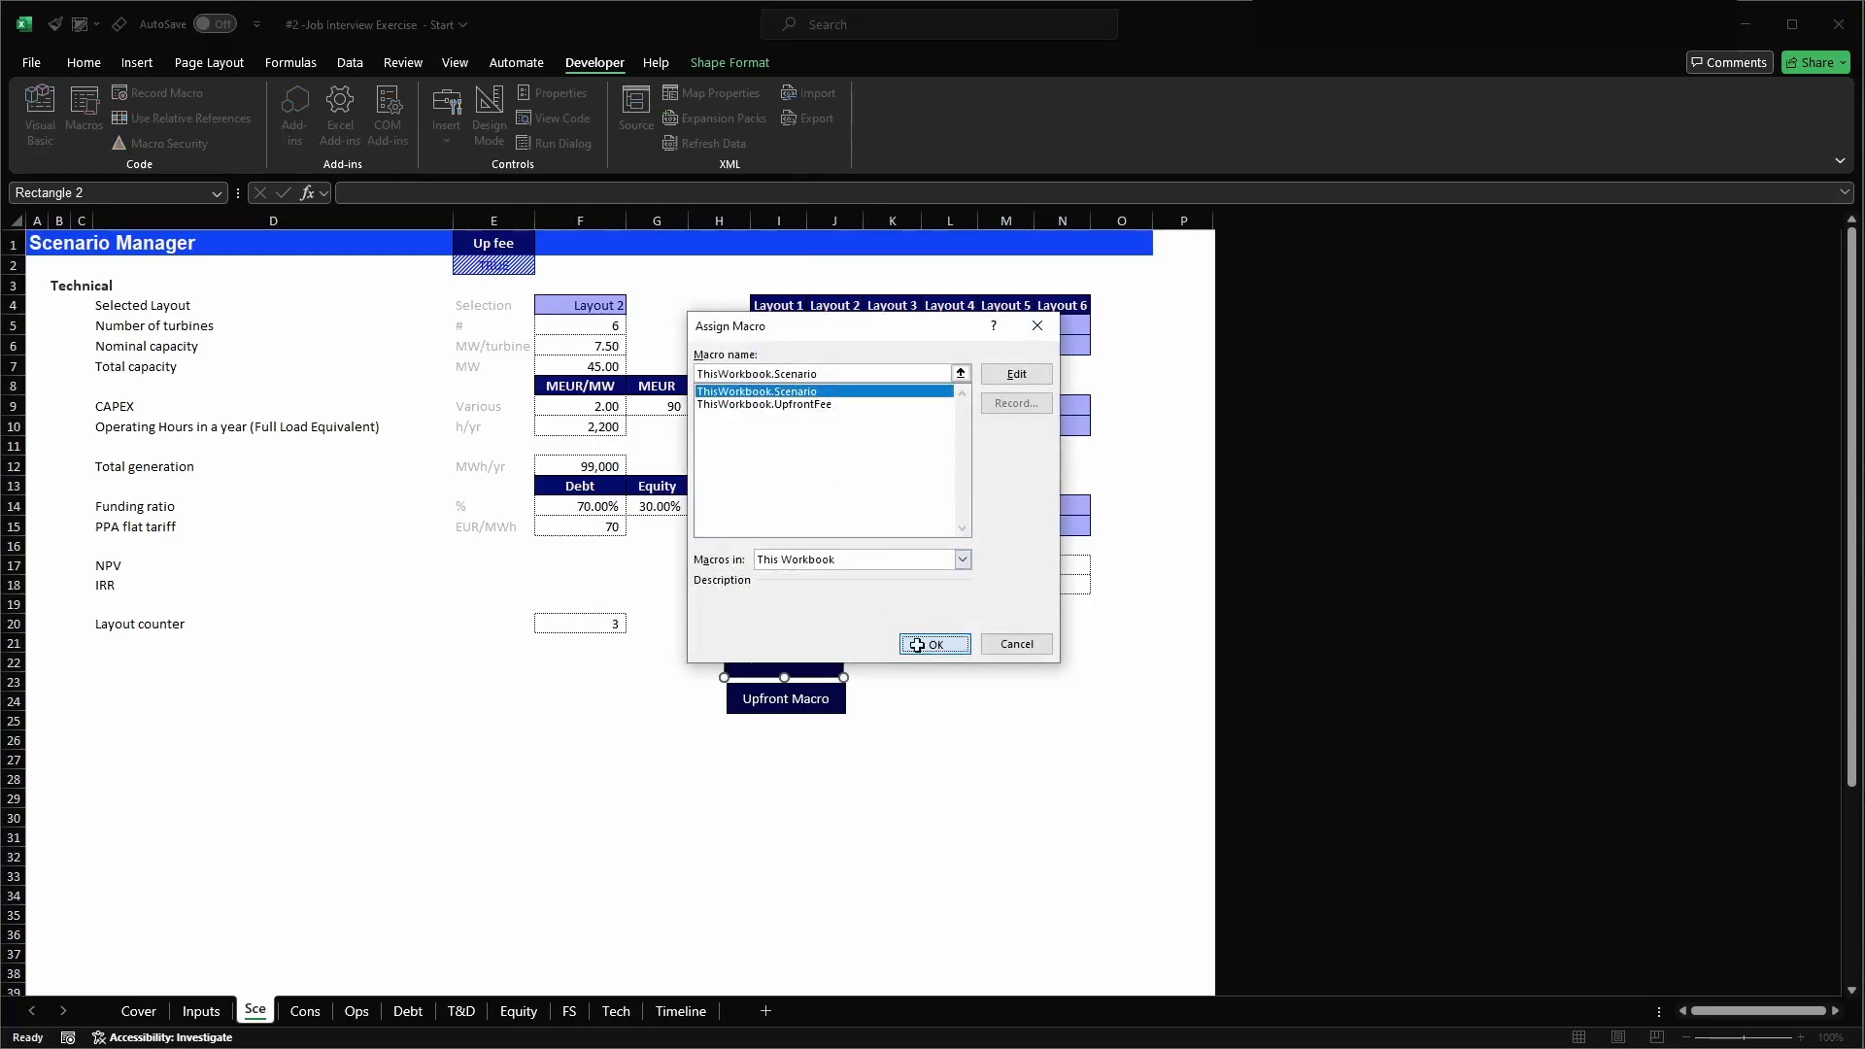
# - Relabel the enlarged upper button as "Scenario Macro" and run it
pyautogui.doubleClick(795, 662)
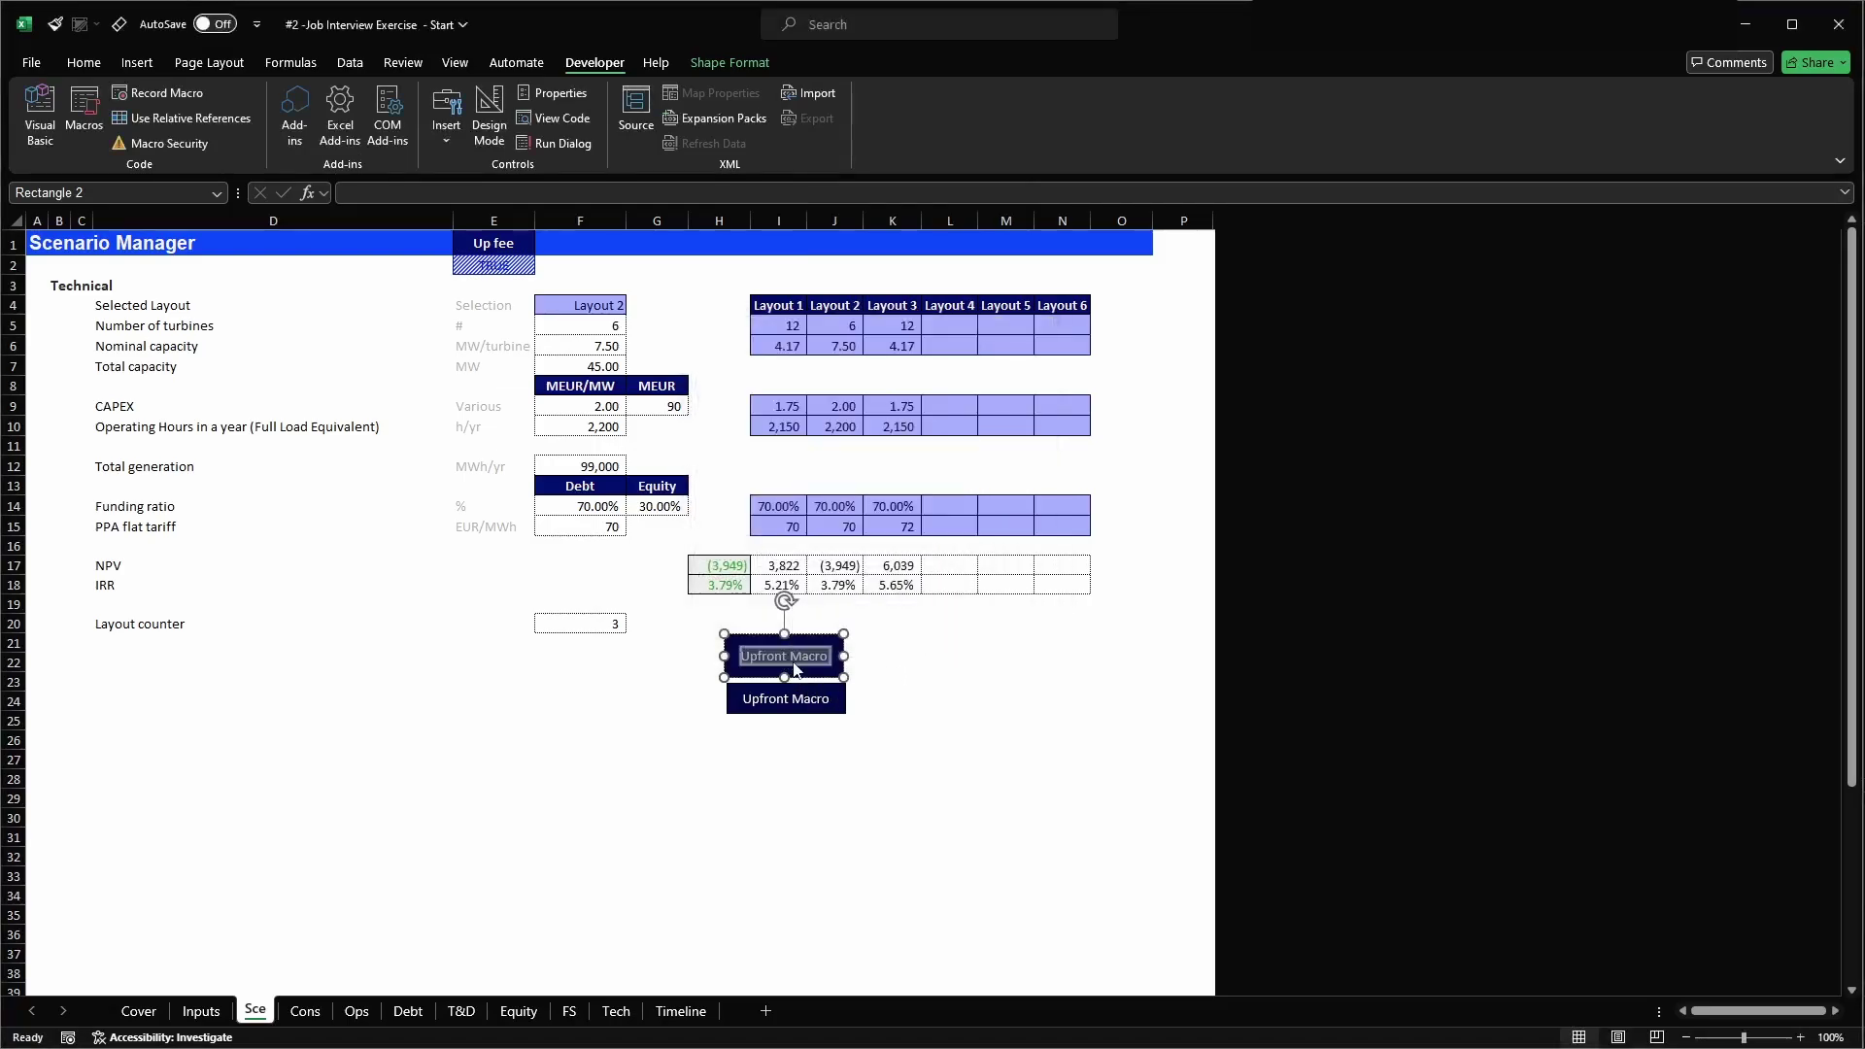
pyautogui.click(792, 659)
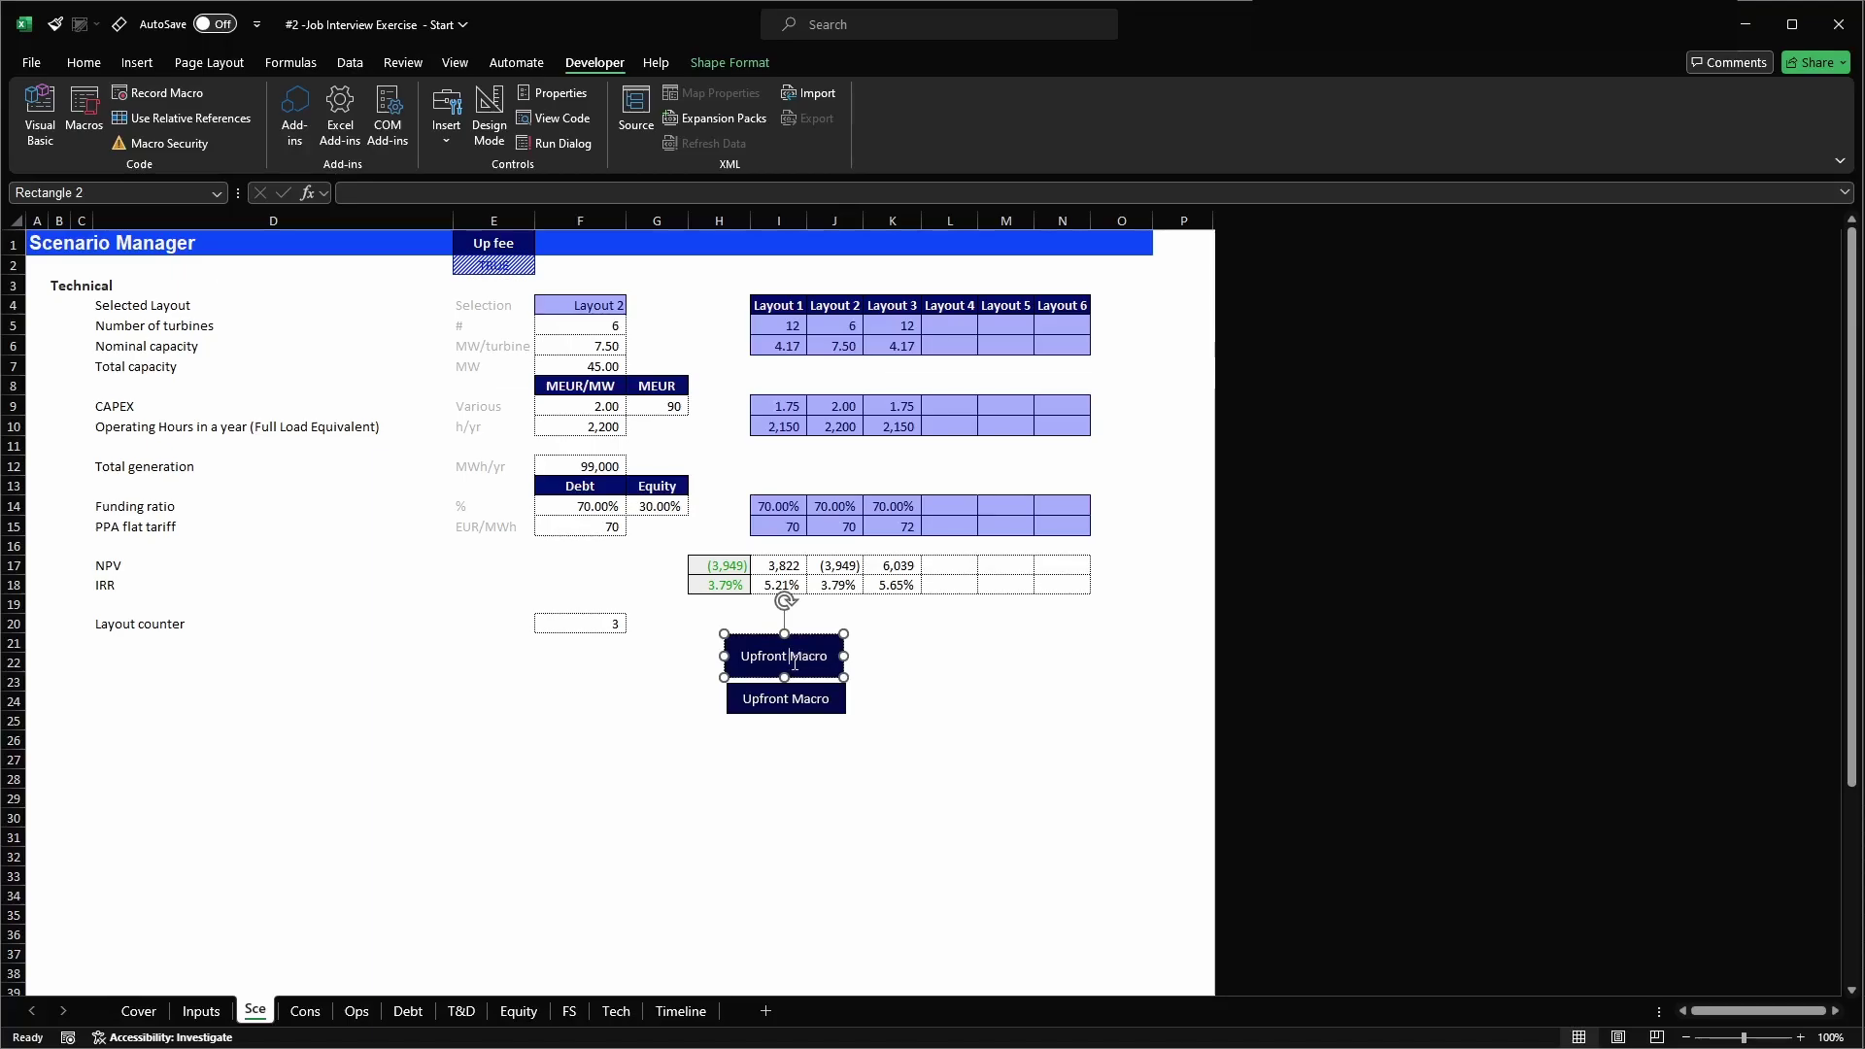
pyautogui.click(916, 622)
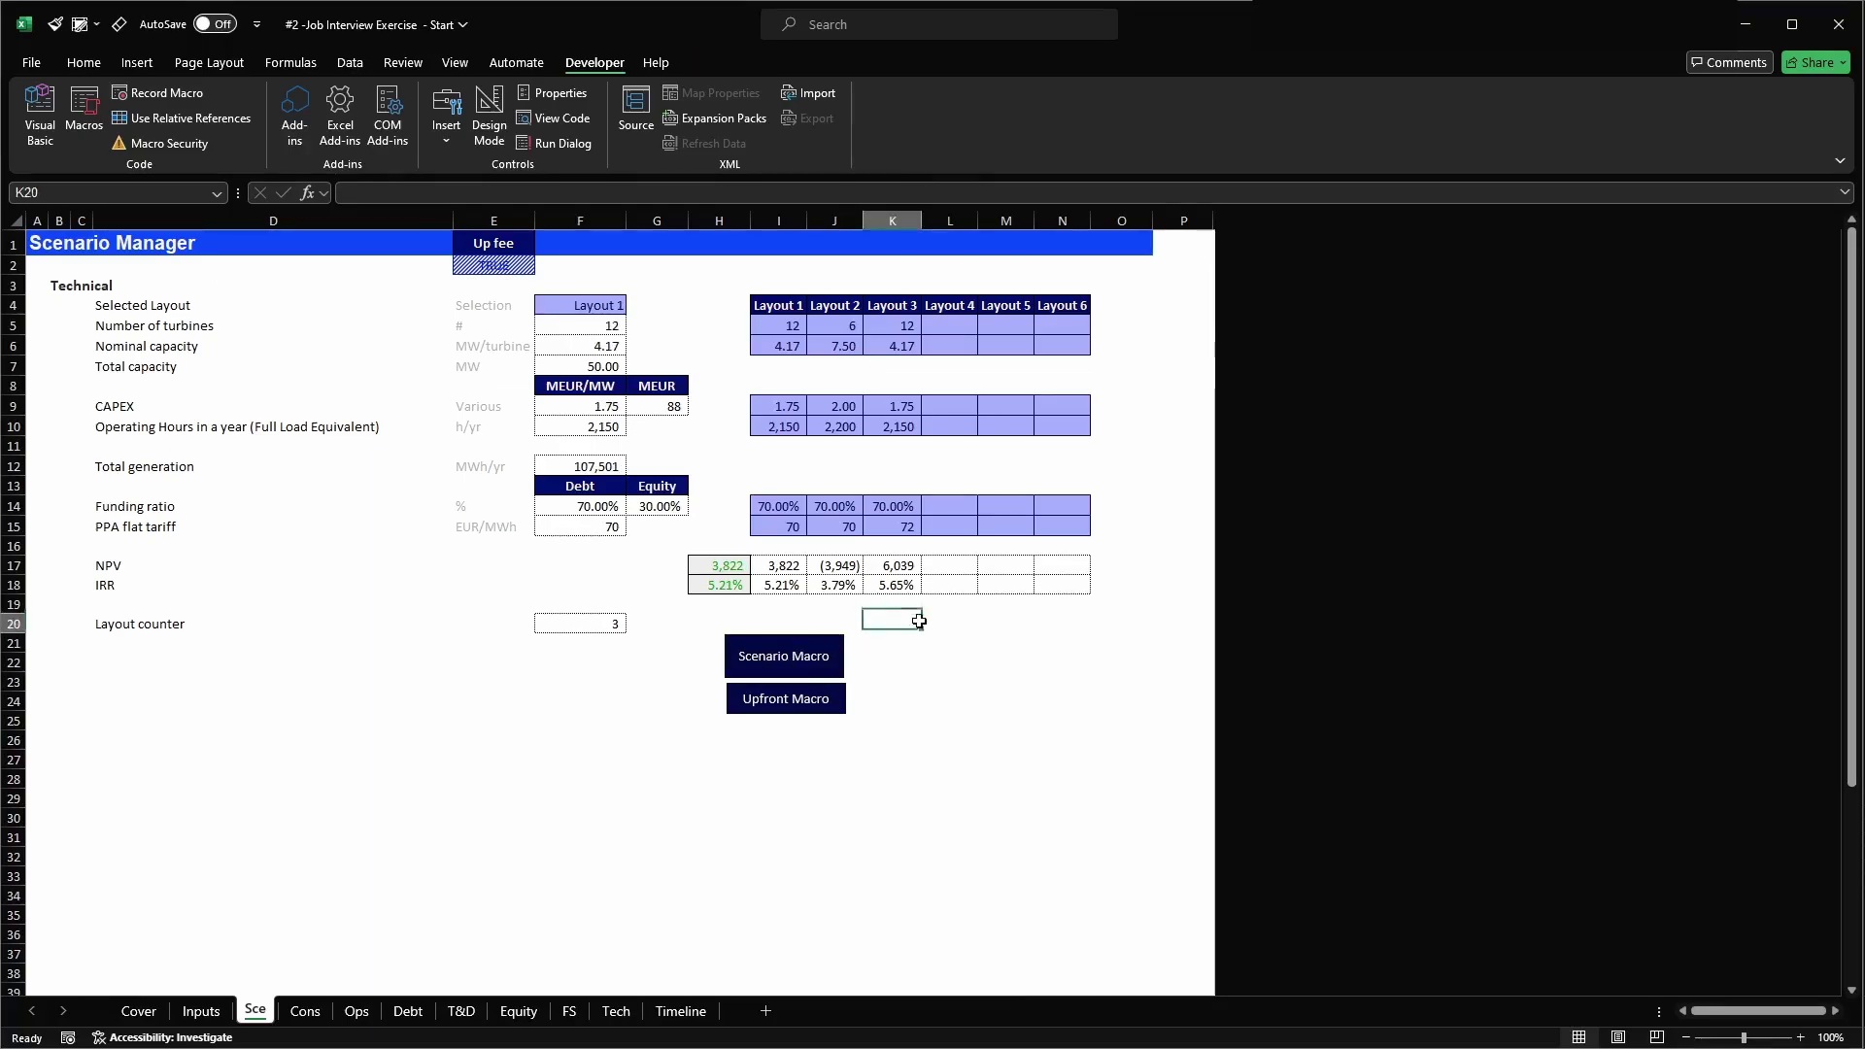
pyautogui.click(811, 651)
# - Align the Scenario Macro and Upfront Macro buttons with each other using Align Center
pyautogui.keyDown('ctrl'); pyautogui.click(795, 655); pyautogui.keyUp('ctrl')
pyautogui.press('Escape')
pyautogui.keyDown('ctrl'); pyautogui.click(811, 663); pyautogui.keyUp('ctrl')
pyautogui.rightClick(799, 698)
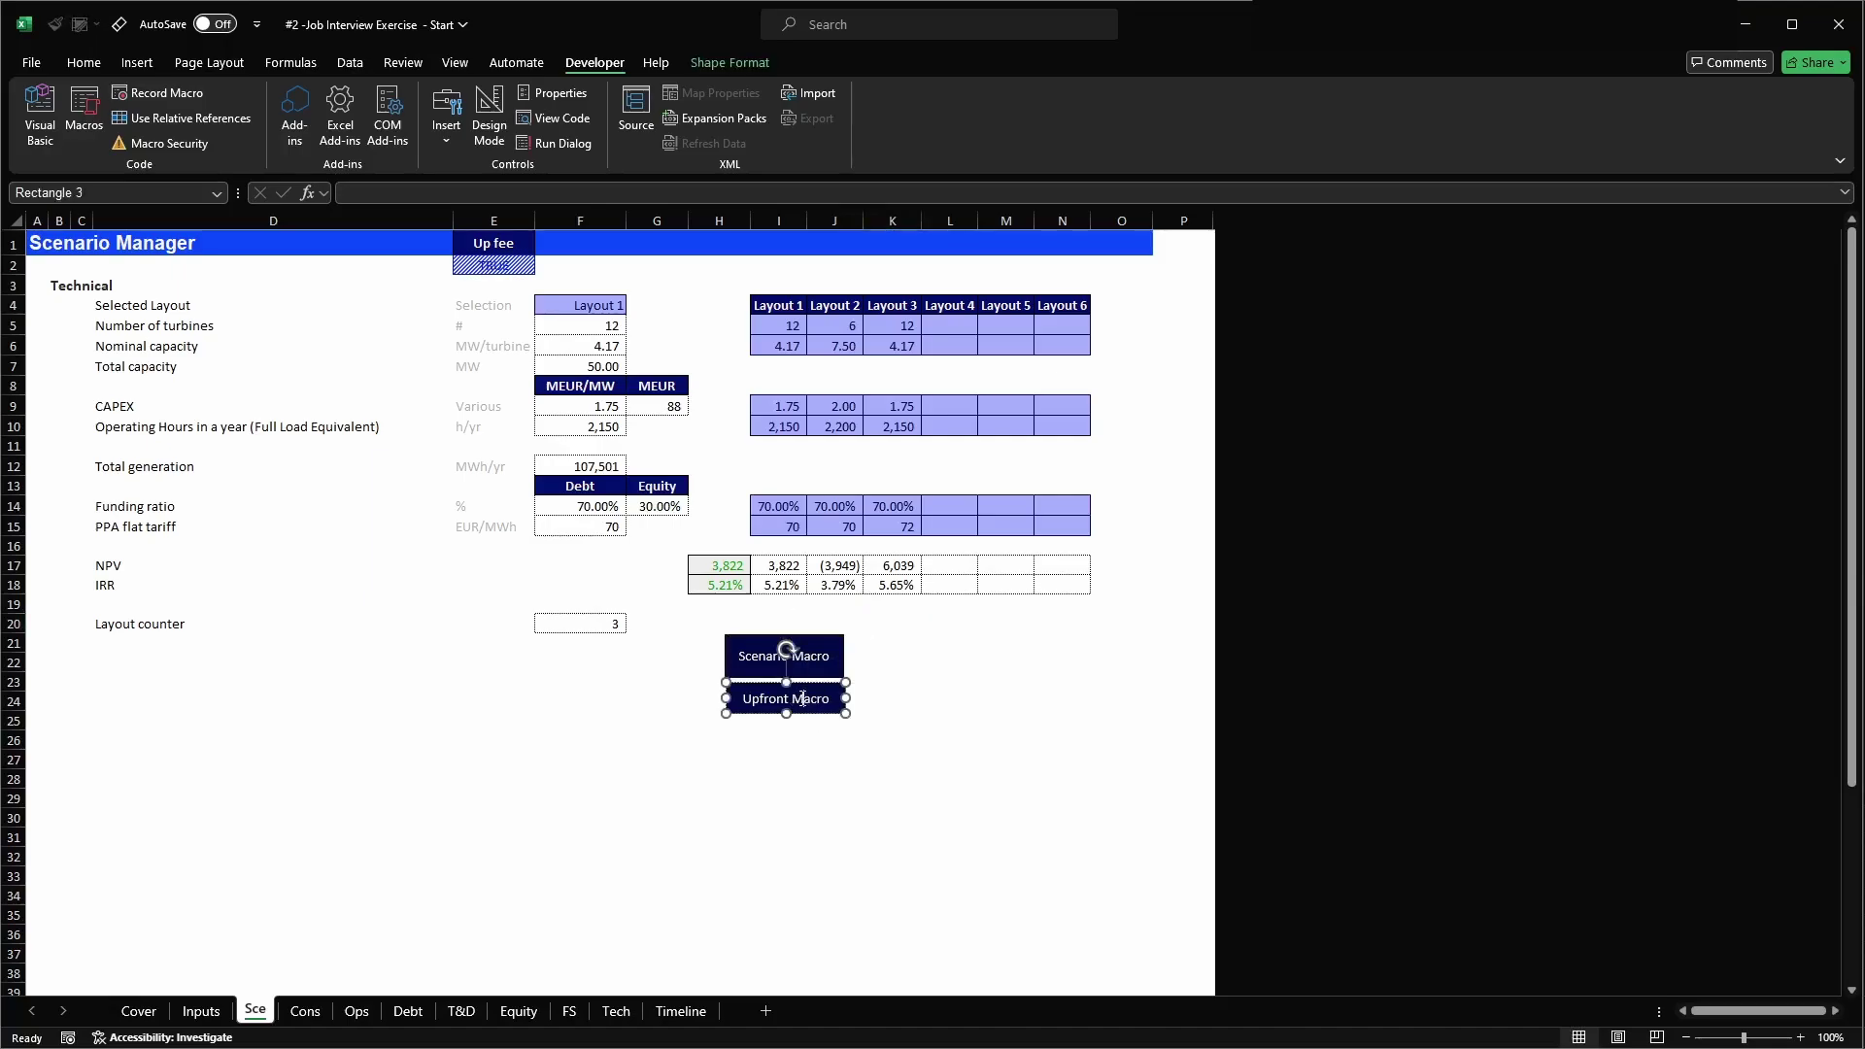
pyautogui.click(748, 664)
pyautogui.keyDown('ctrl'); pyautogui.click(736, 645); pyautogui.keyUp('ctrl')
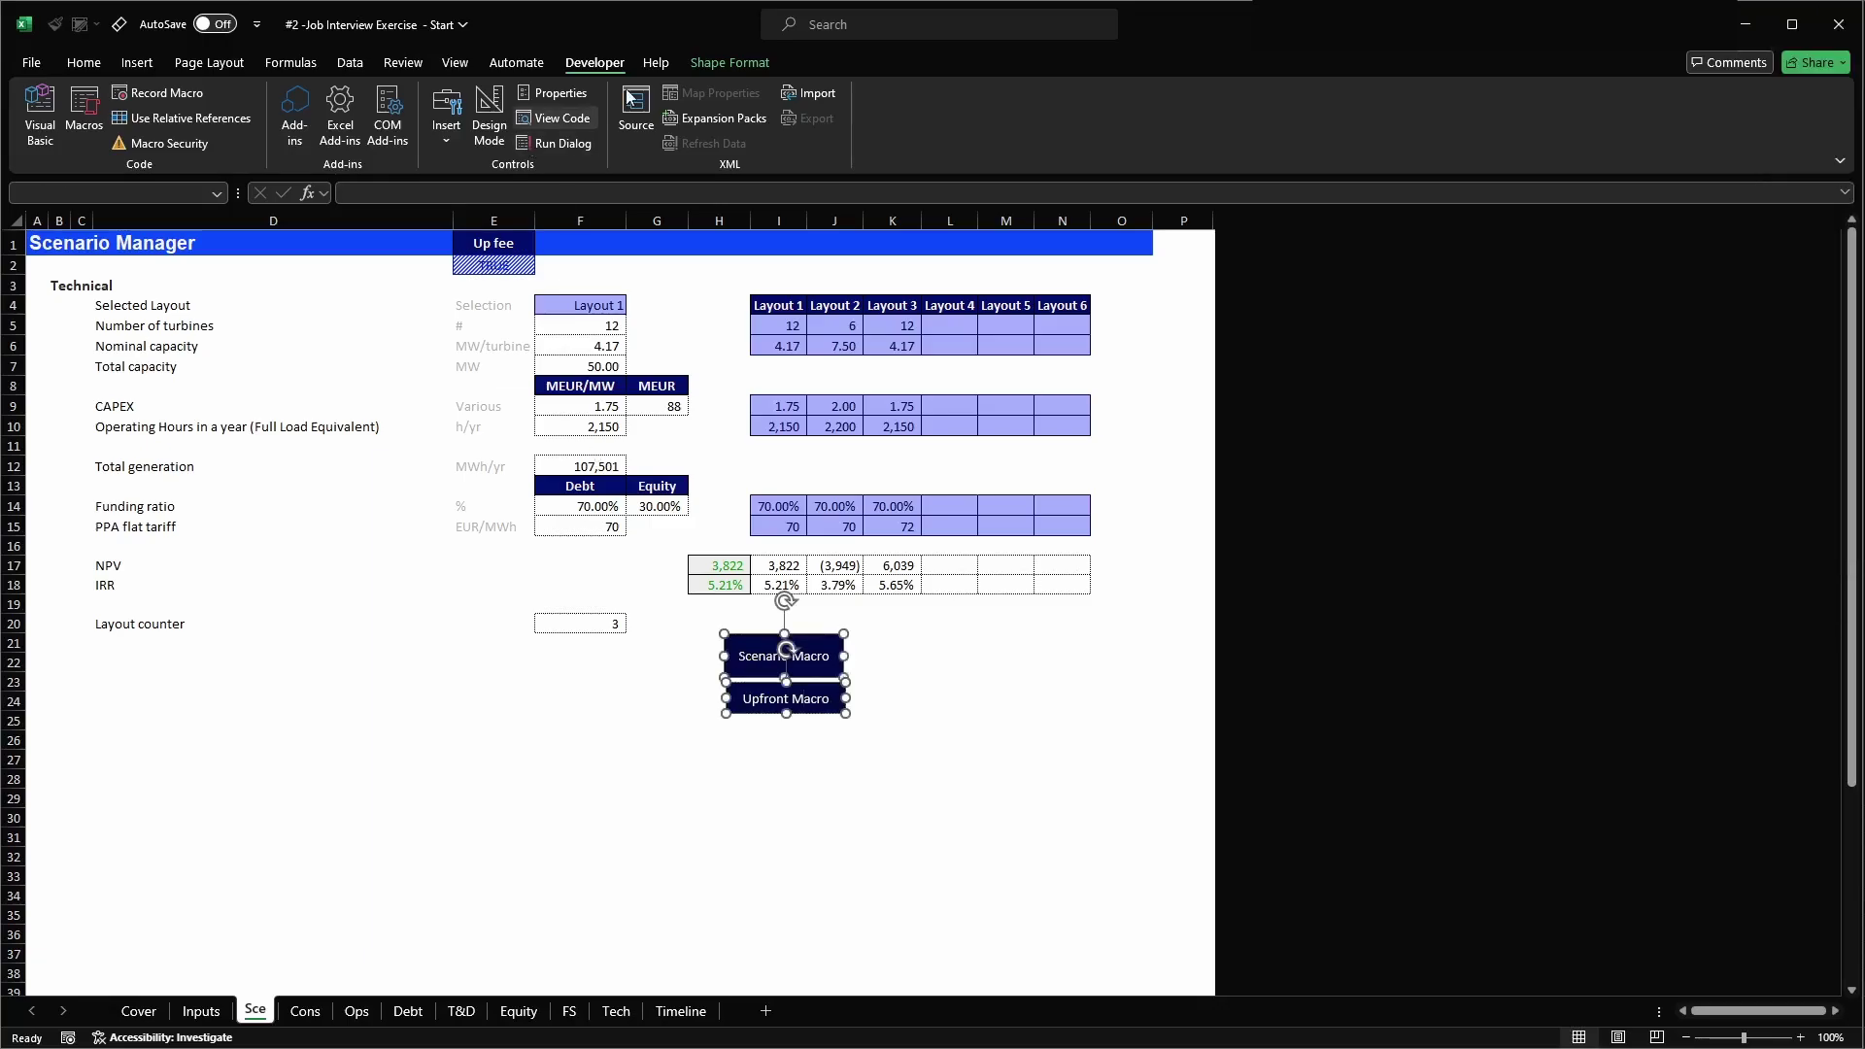
pyautogui.click(714, 62)
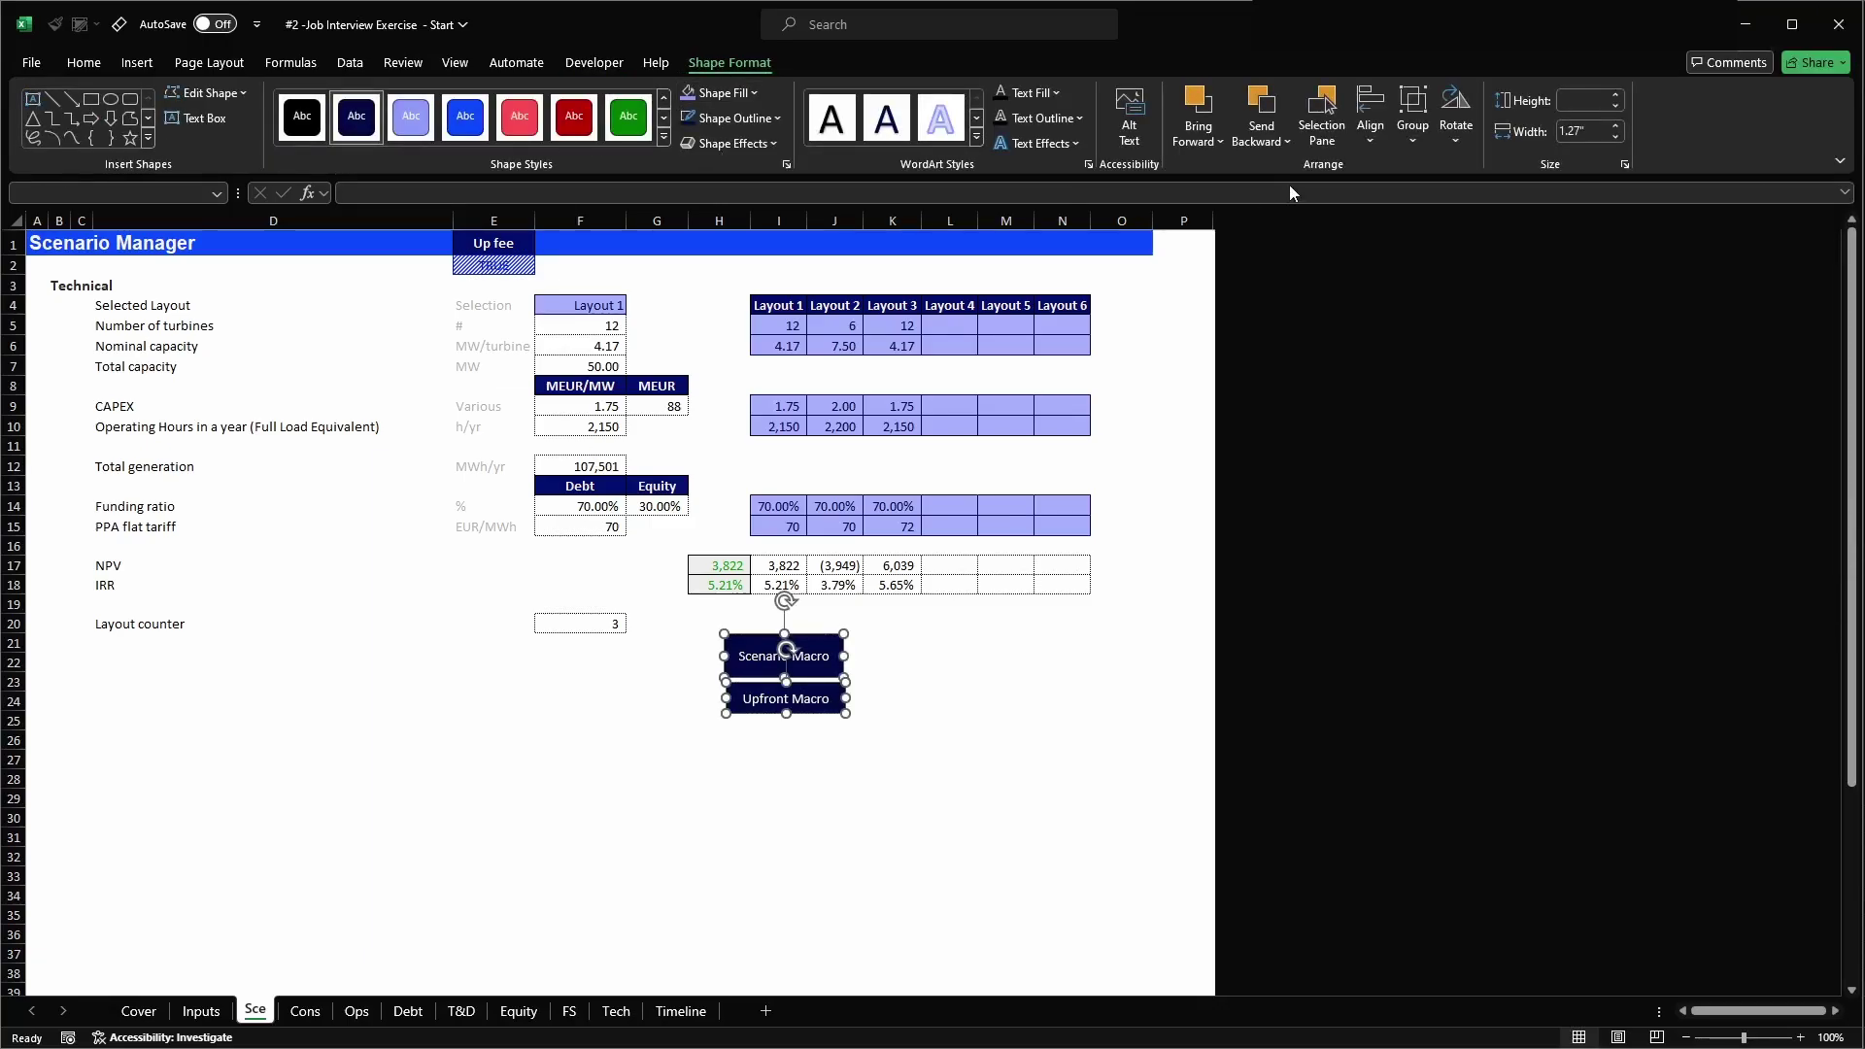
pyautogui.click(1367, 146)
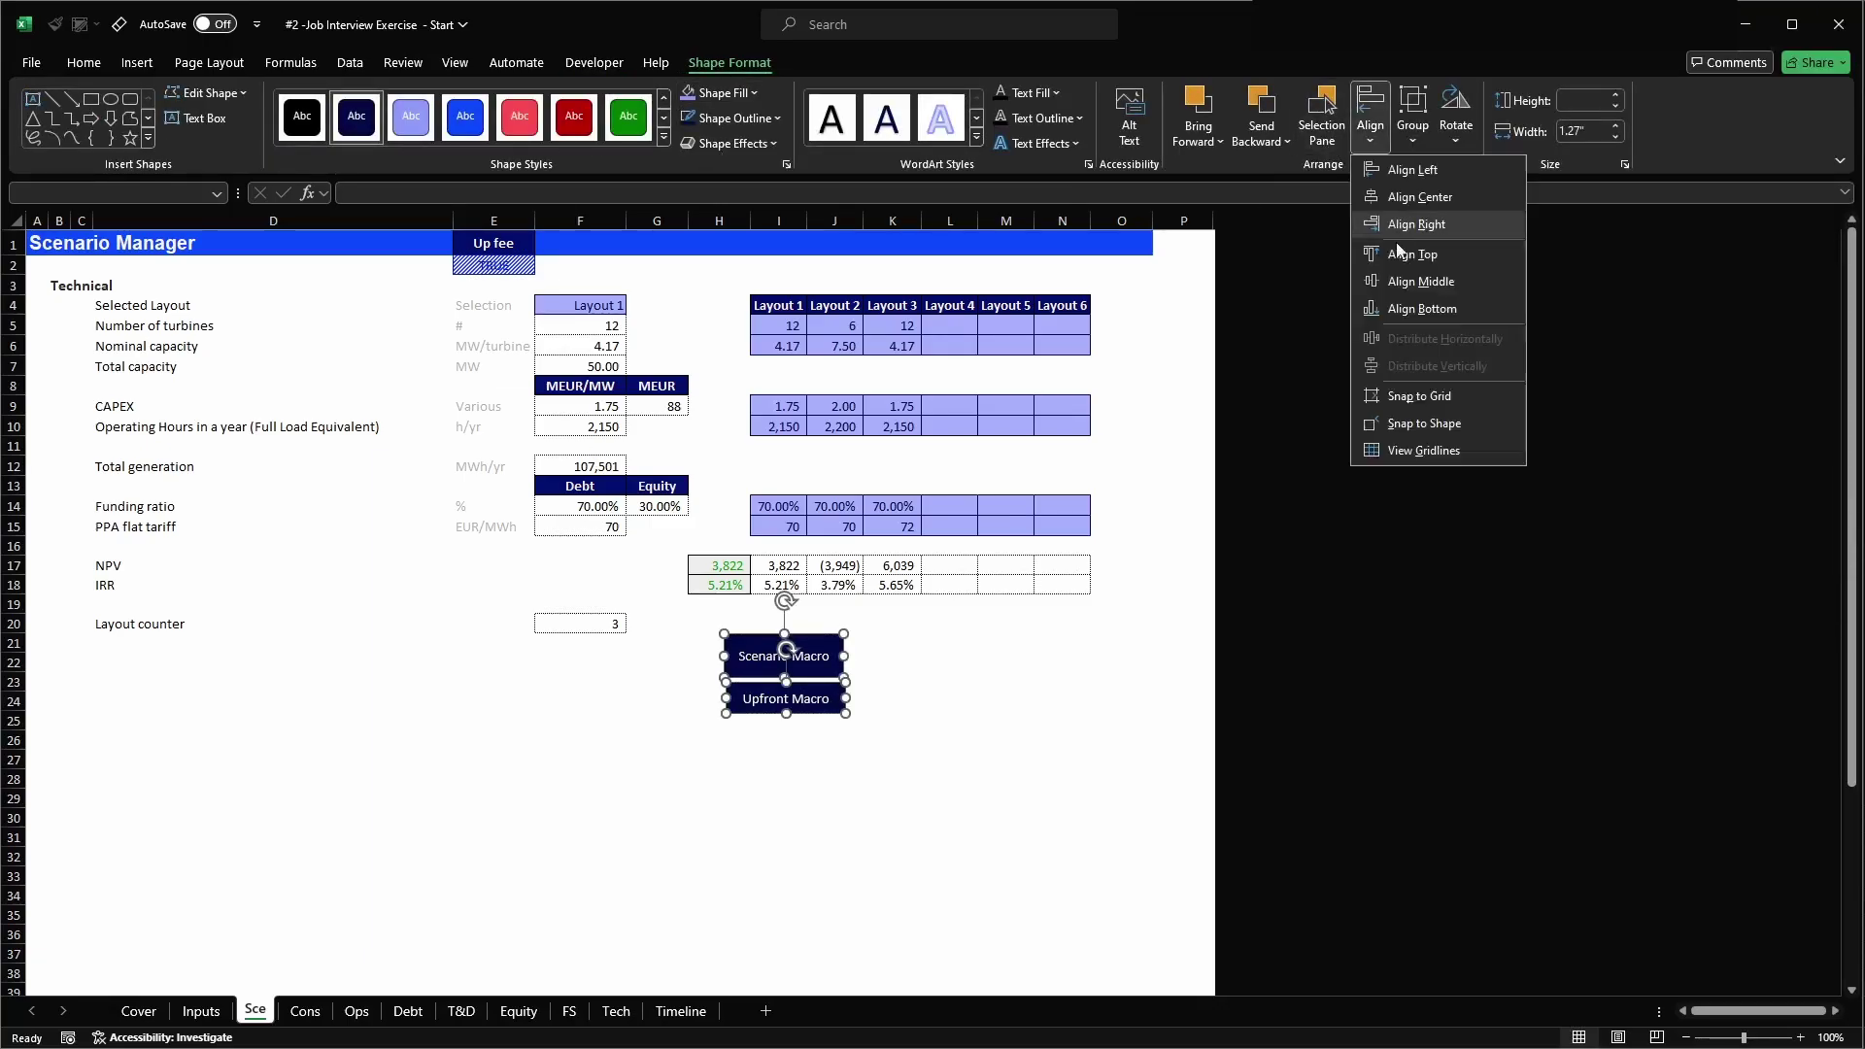
pyautogui.click(1424, 191)
pyautogui.click(928, 676)
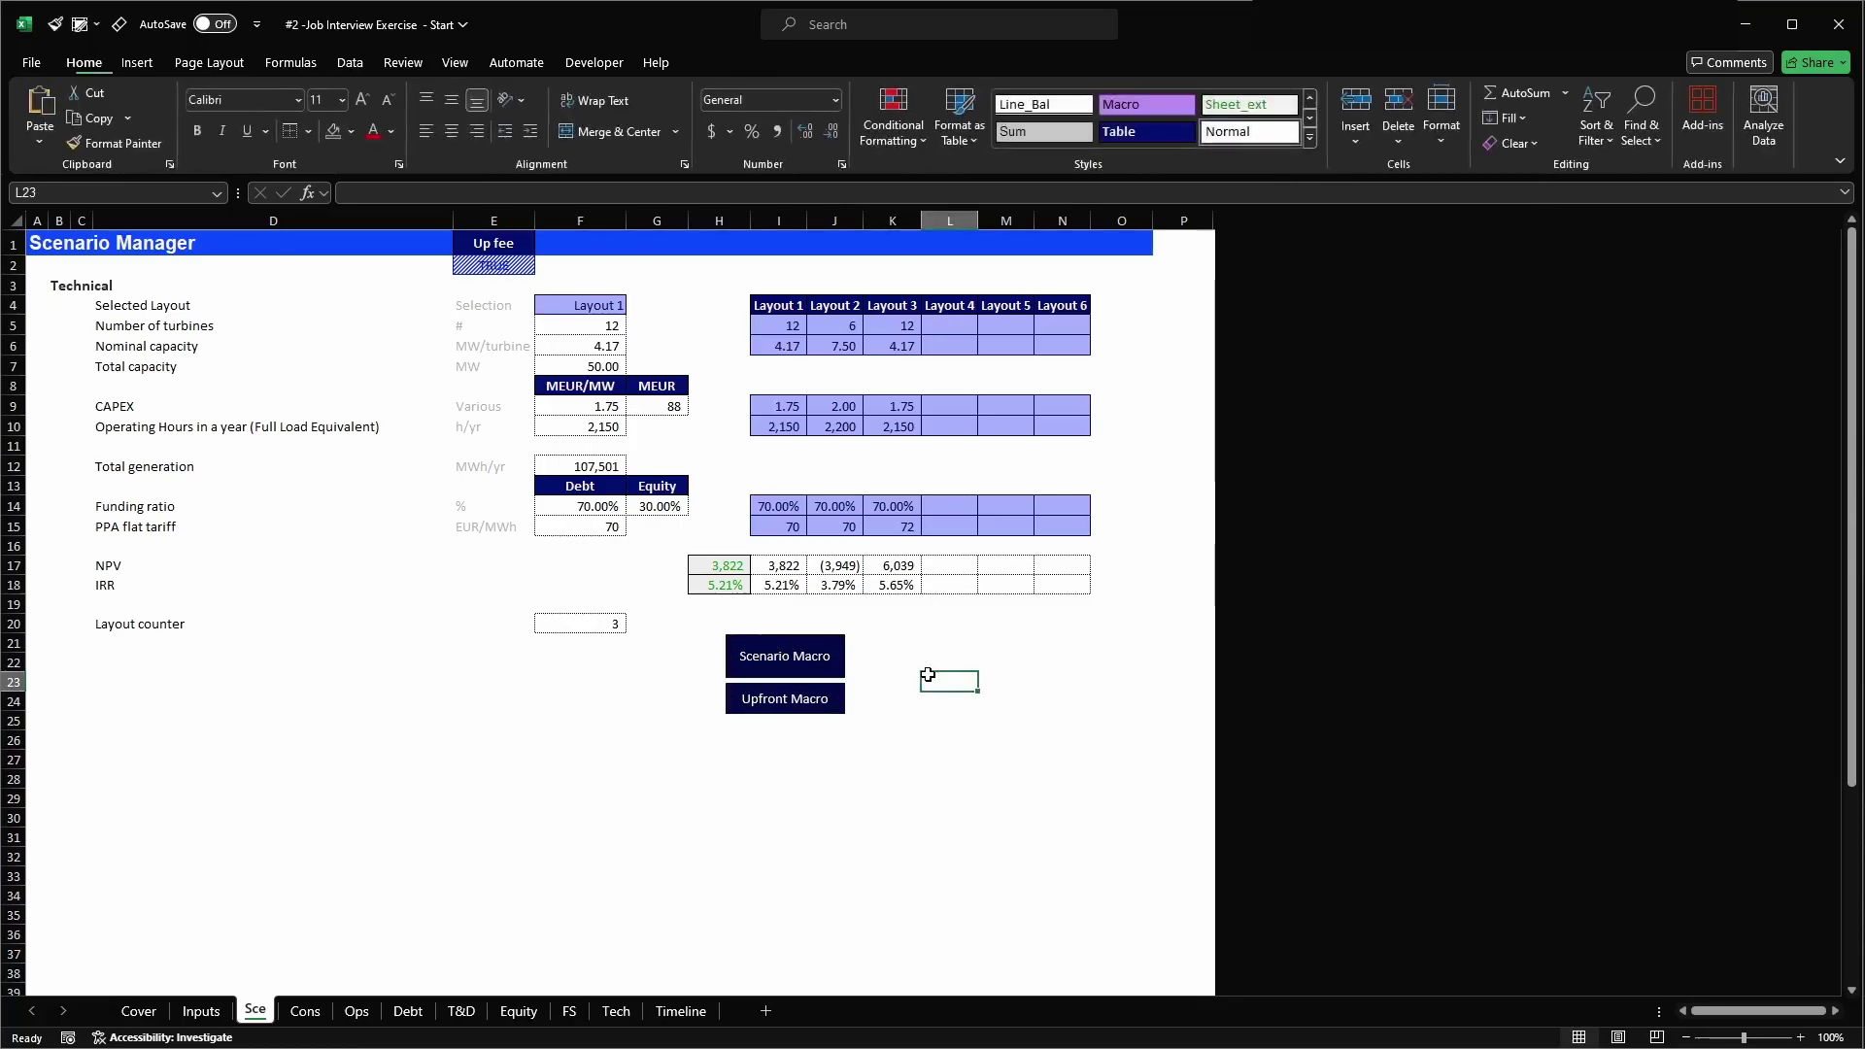
# - Clear the Layout 3 inputs in K5:K15 and run the Scenario Macro to test it with two layouts
pyautogui.moveTo(918, 318); pyautogui.dragTo(899, 529)
pyautogui.press('Delete')
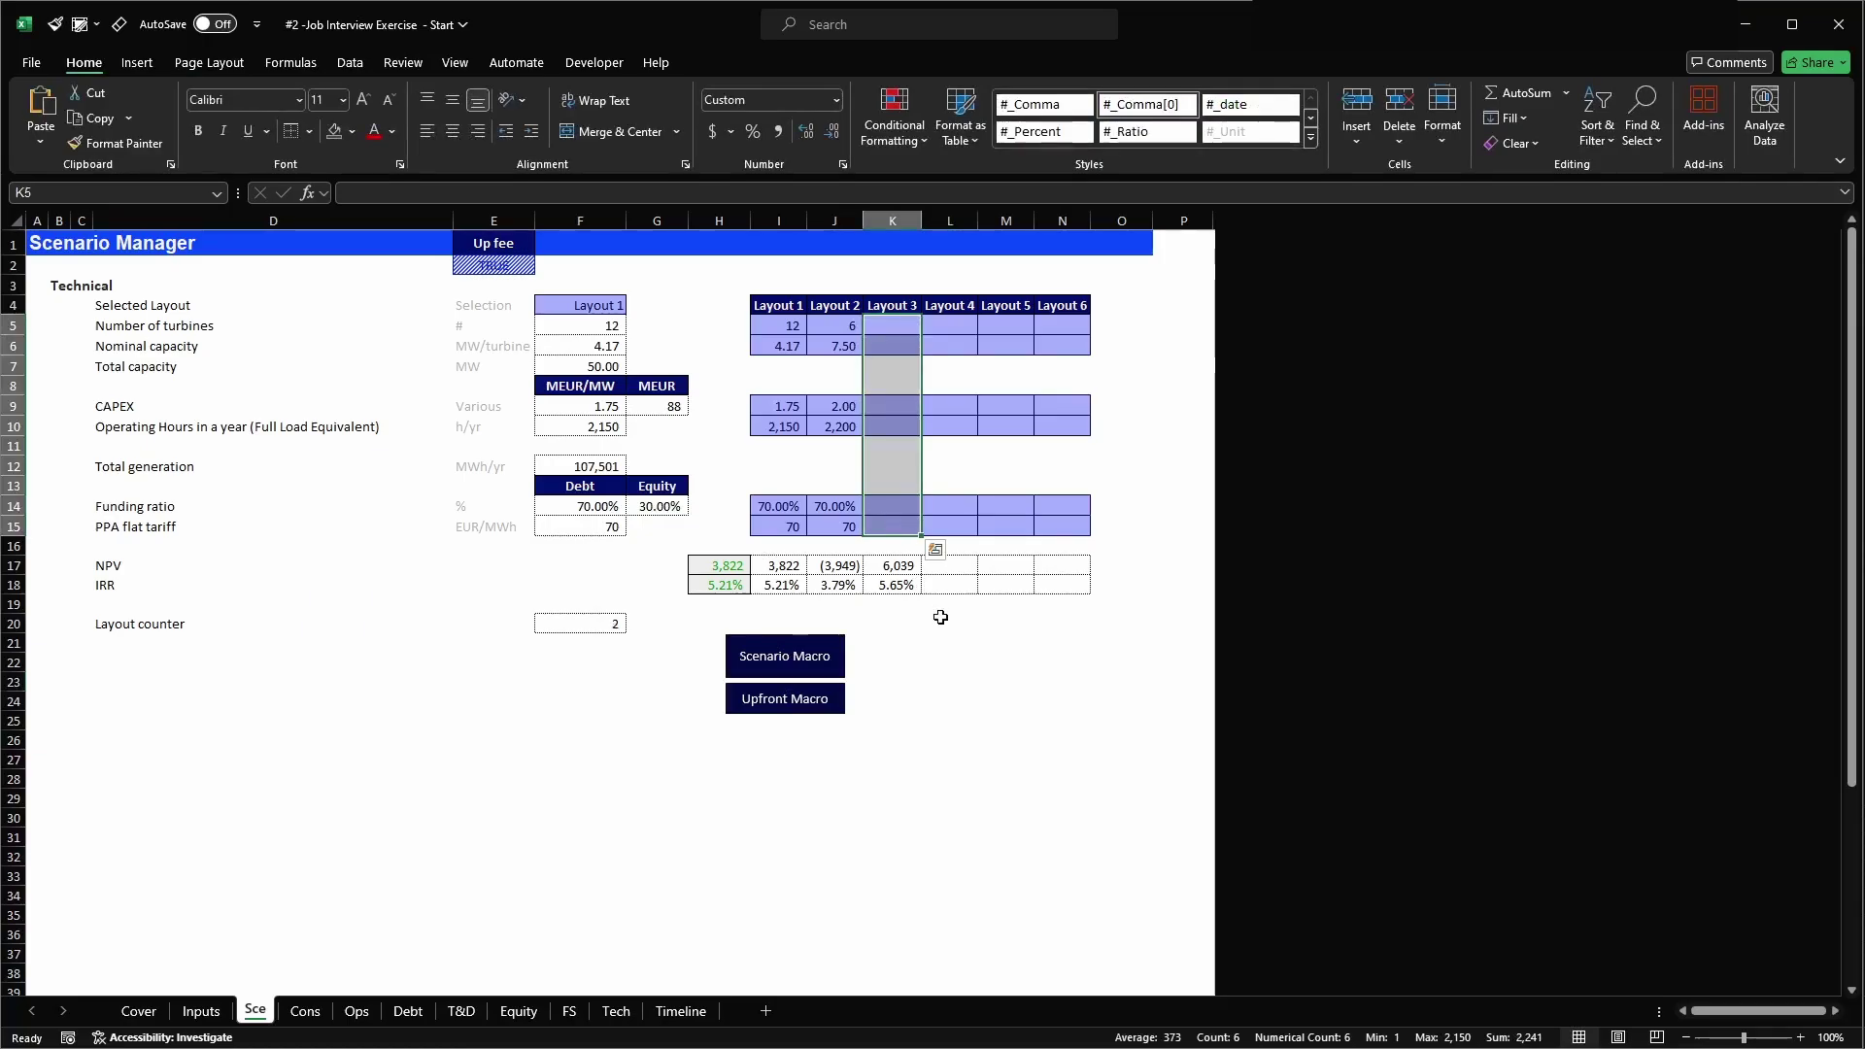
pyautogui.click(942, 641)
pyautogui.click(830, 654)
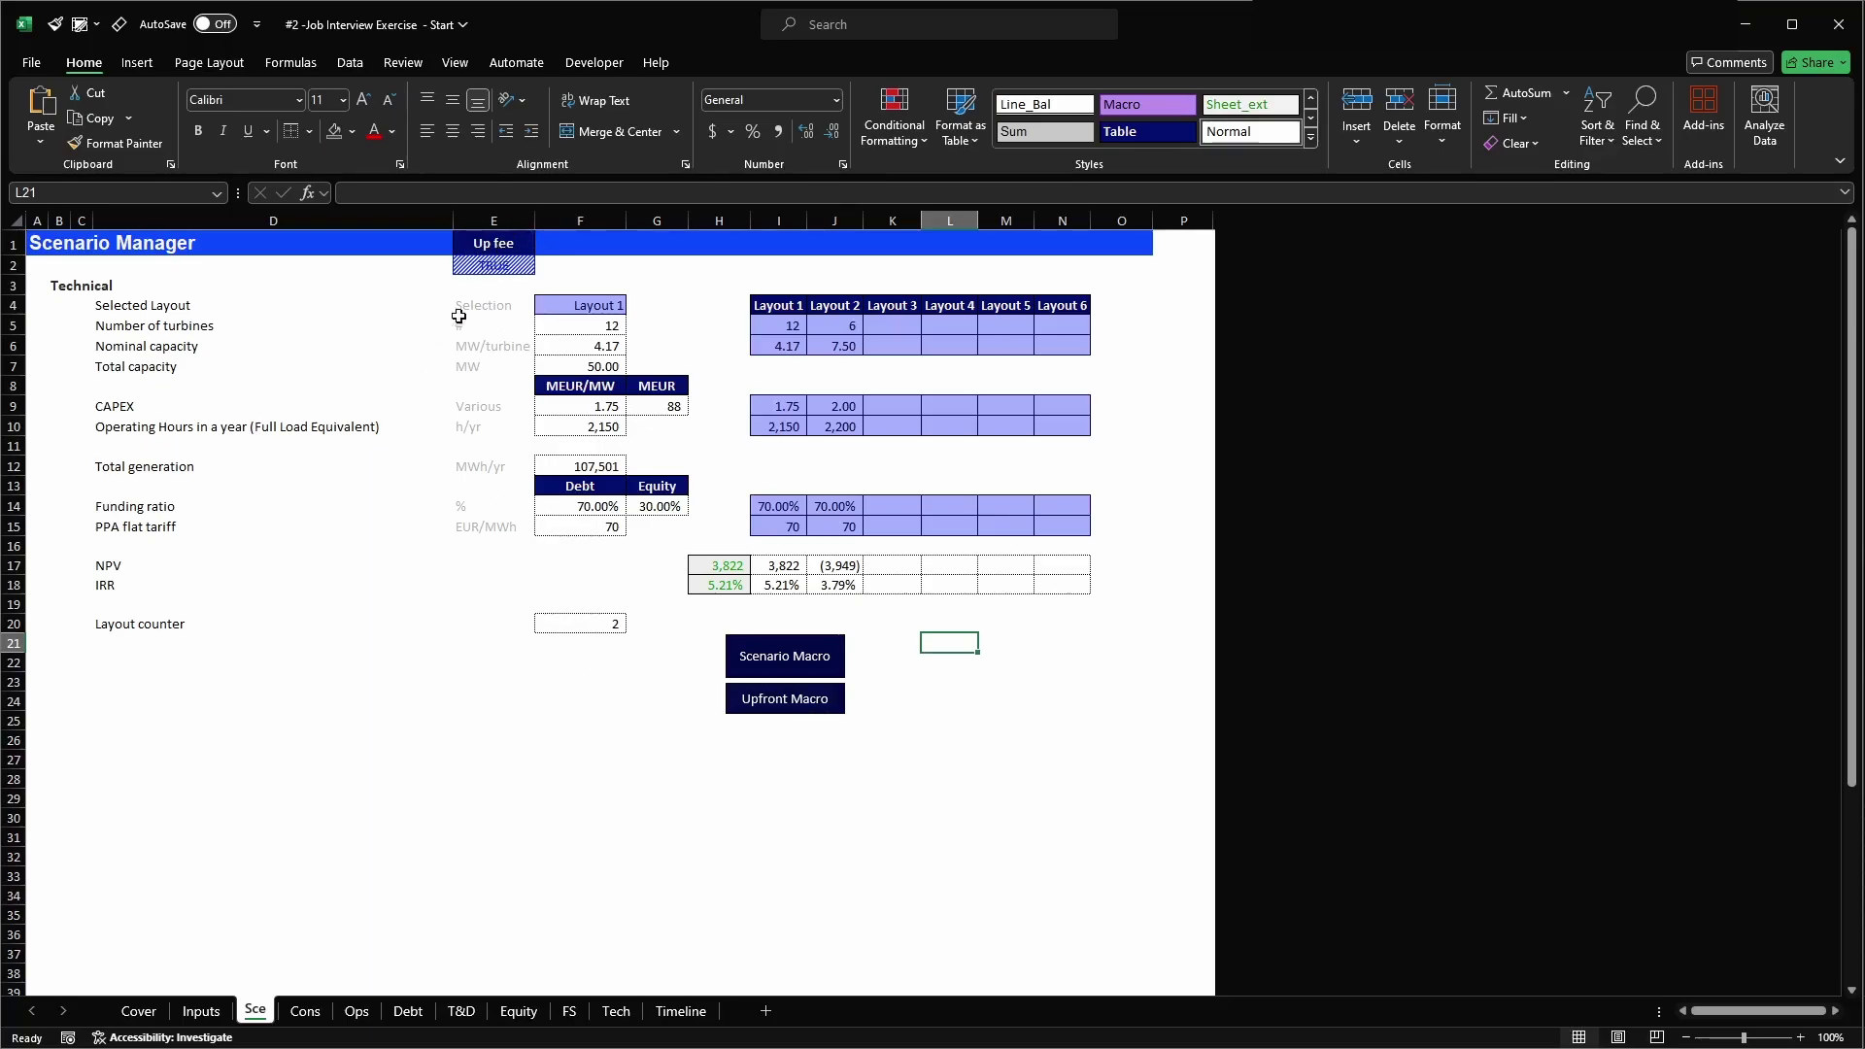
# - Switch the selected layout in F4 to Layout 2 and run the Upfront Macro
pyautogui.click(581, 313)
pyautogui.click(634, 305)
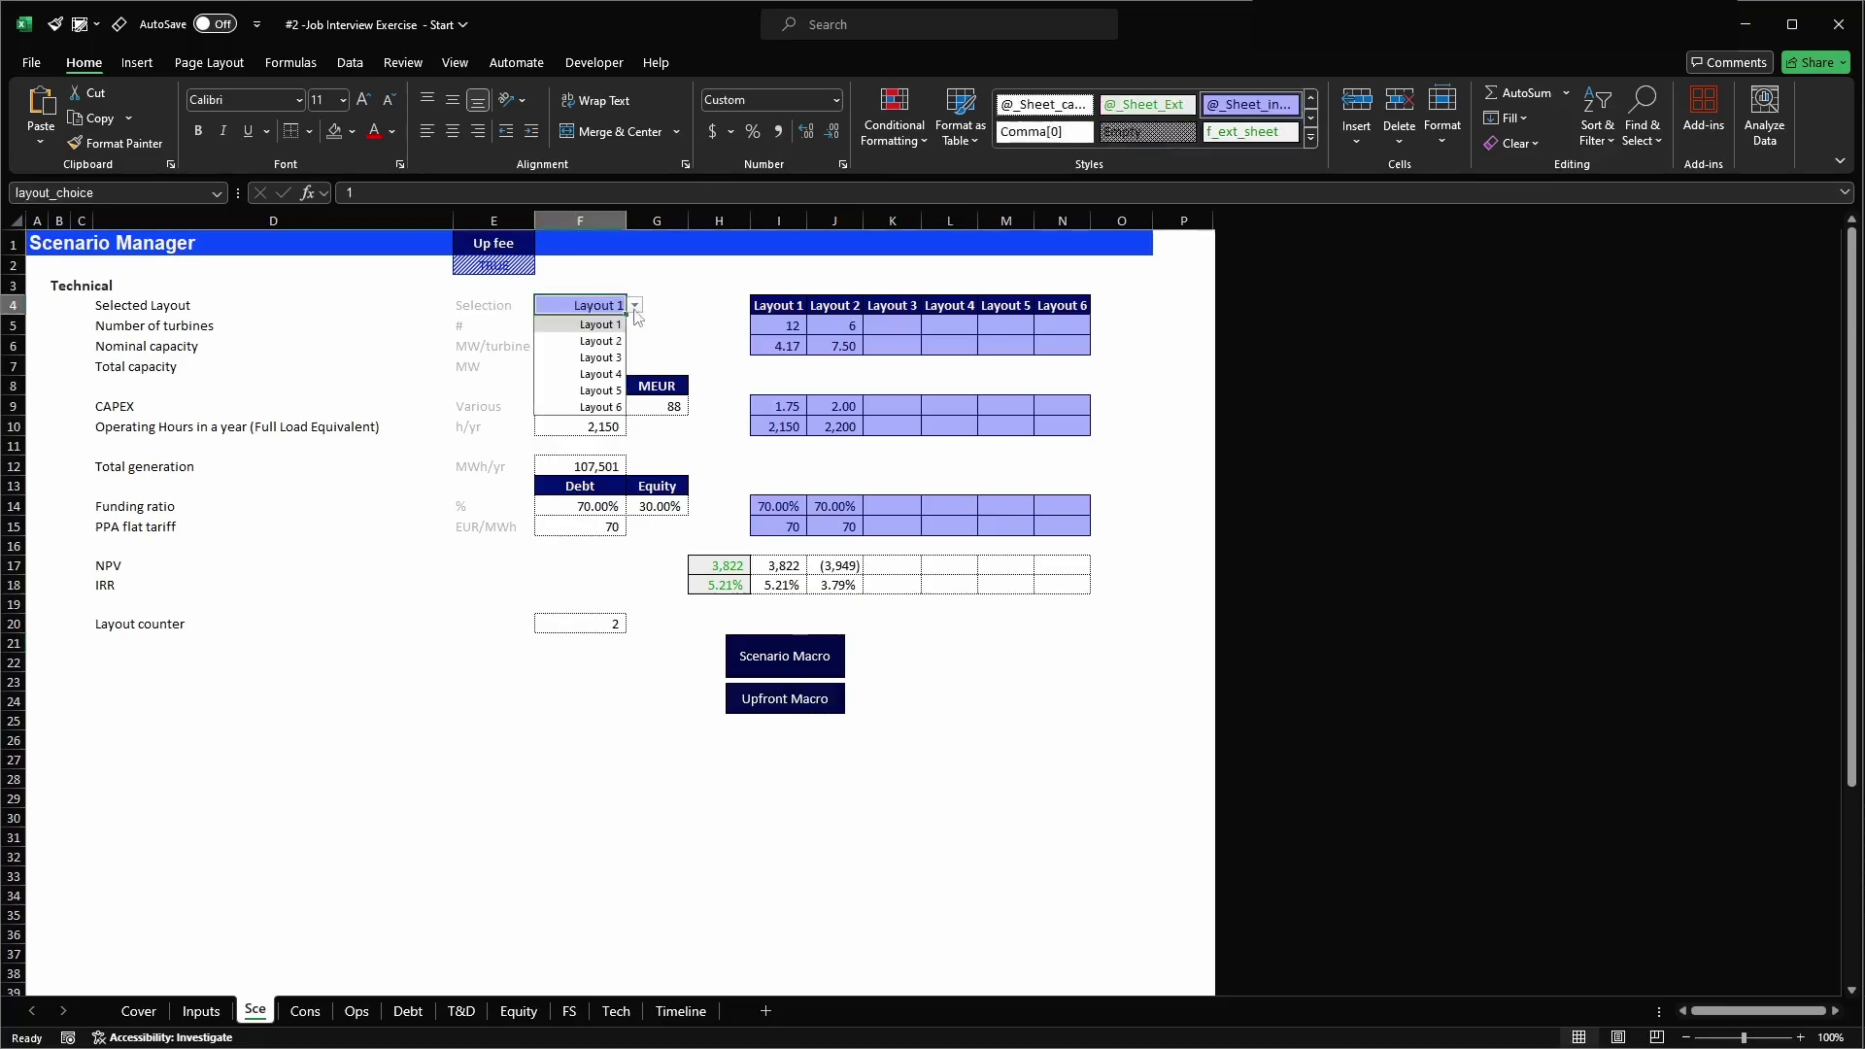
pyautogui.click(580, 341)
pyautogui.click(768, 709)
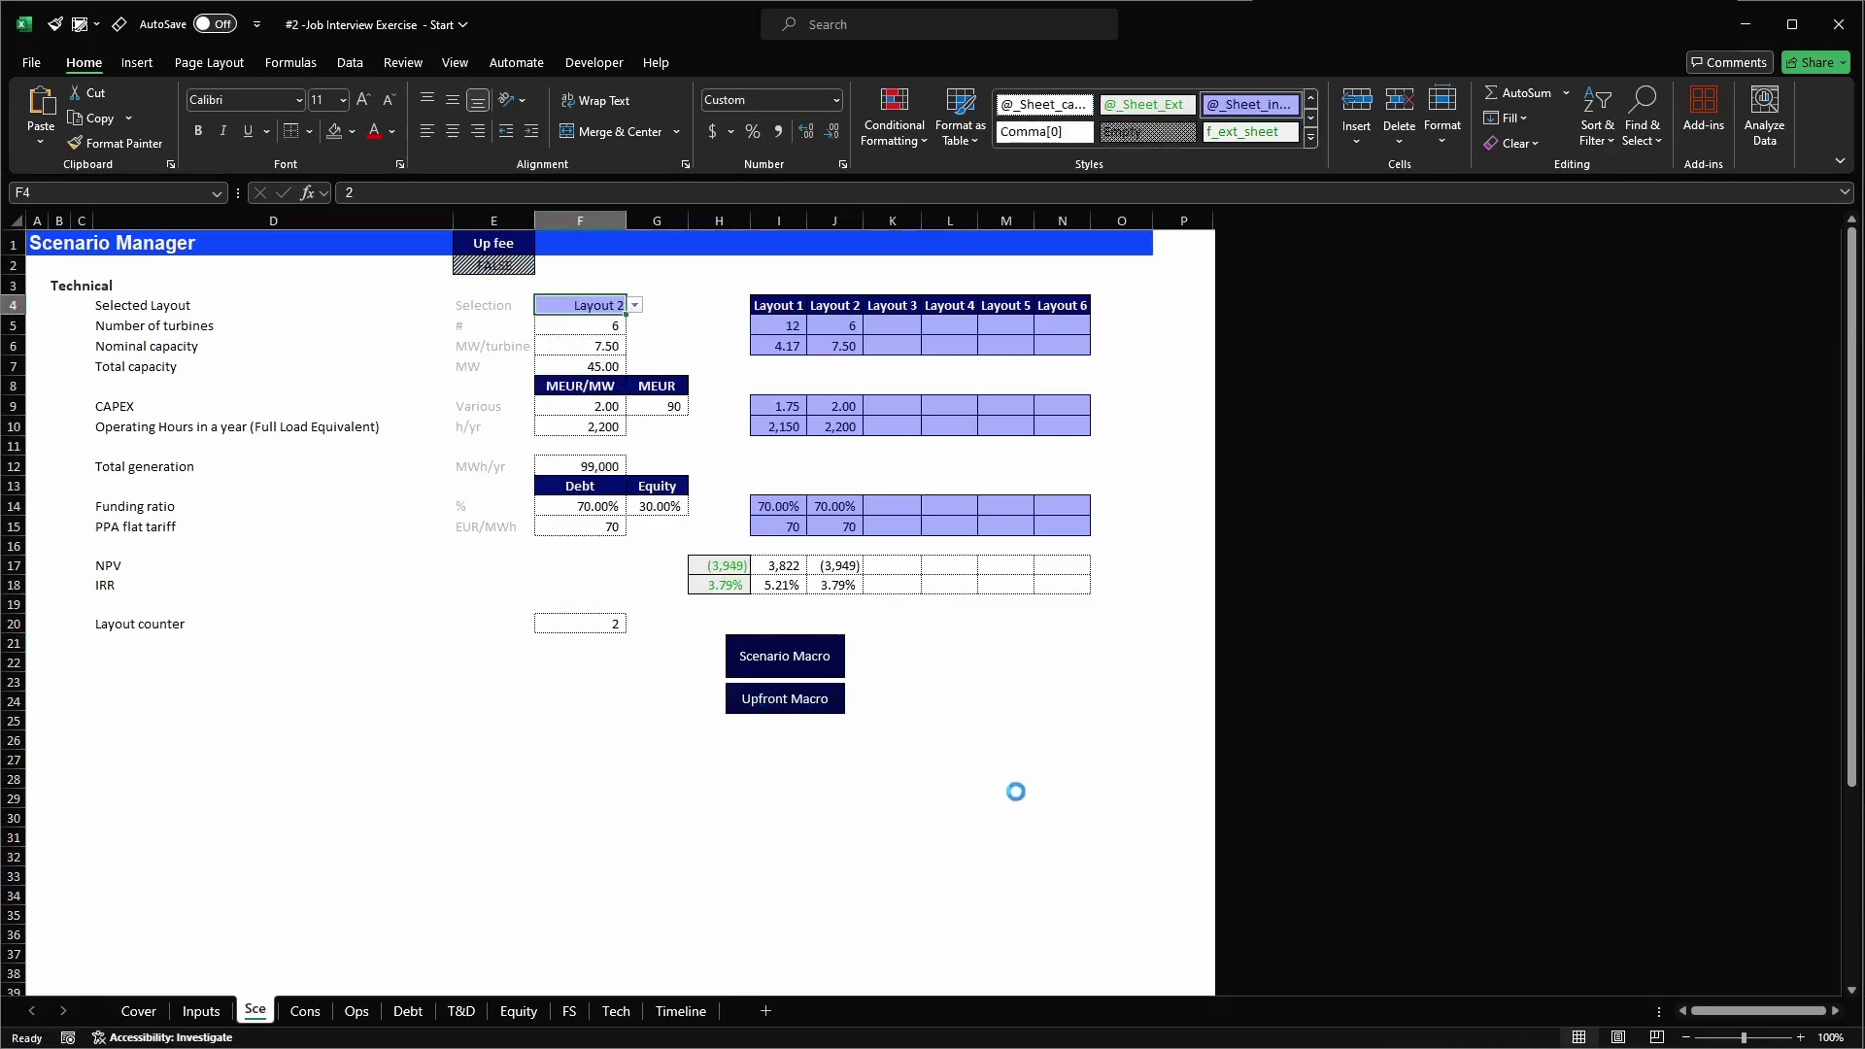
# - Review the balance check and cash flow statement on the FS sheet, and return to the NPV row on Sce
pyautogui.click(569, 1011)
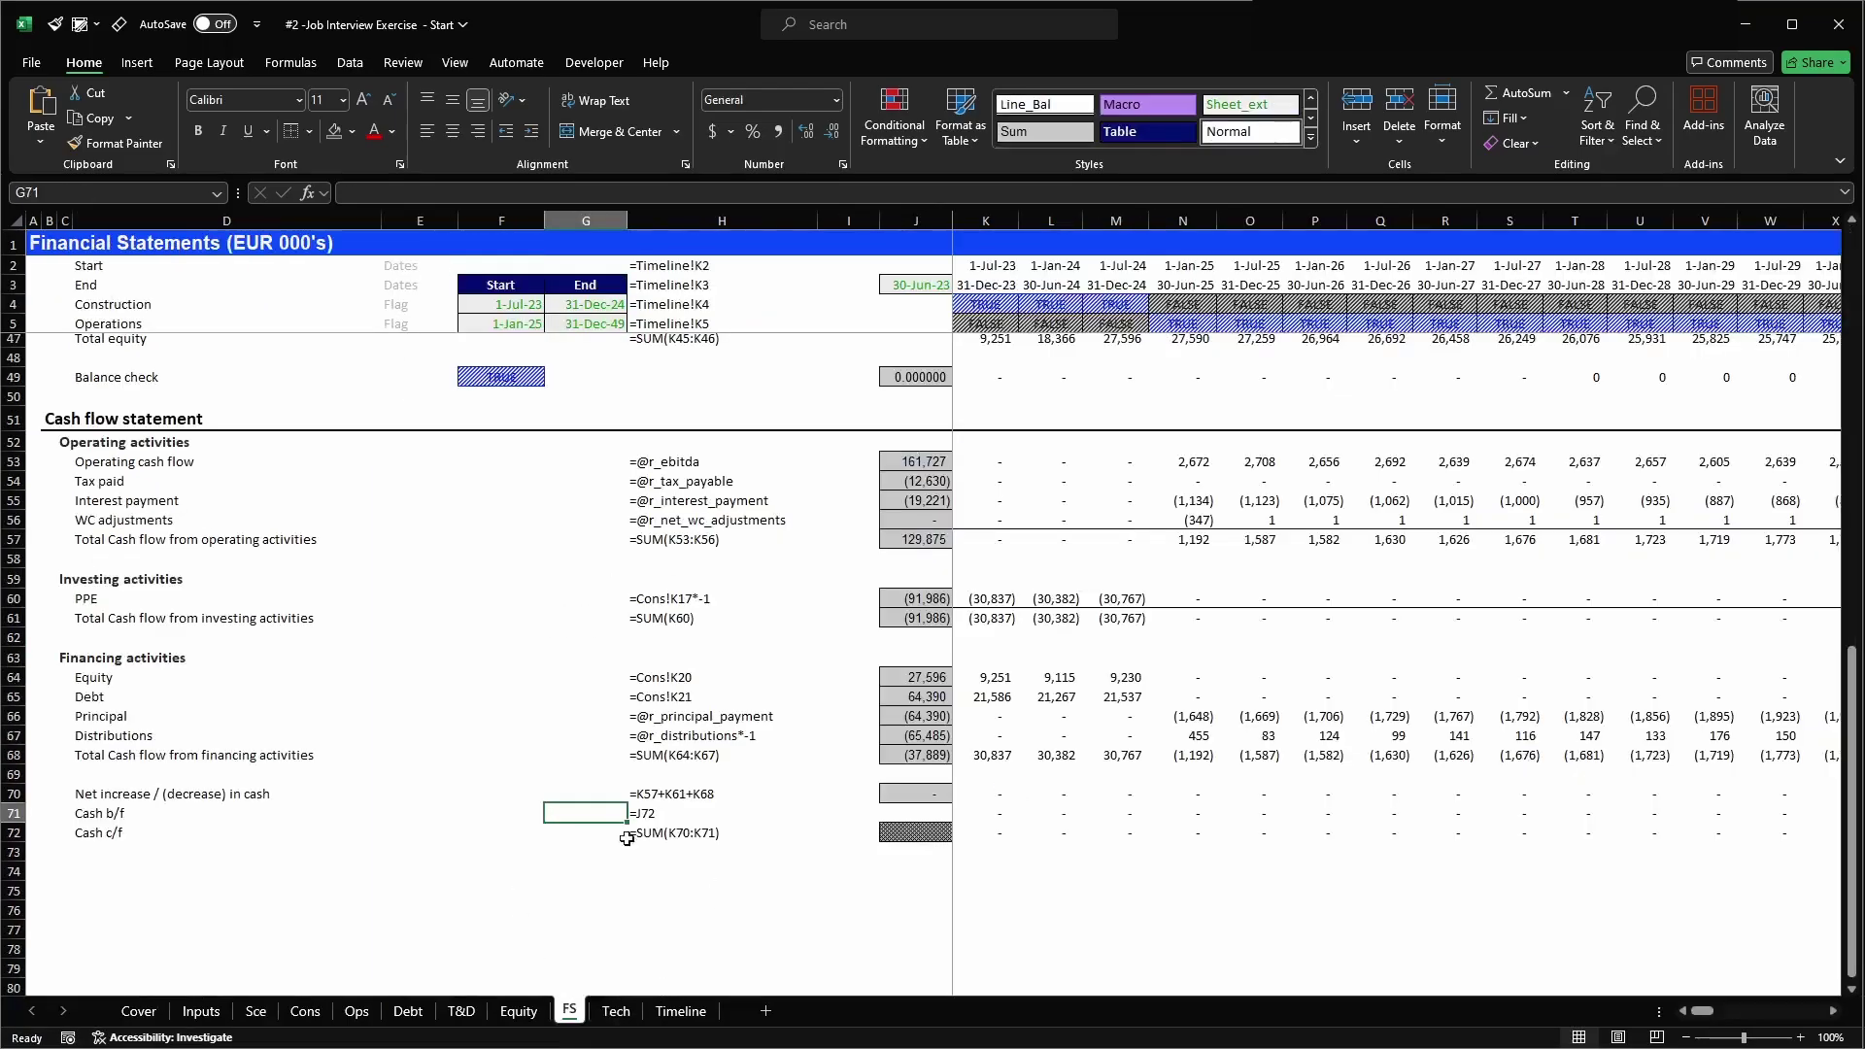
pyautogui.click(255, 1011)
pyautogui.click(431, 569)
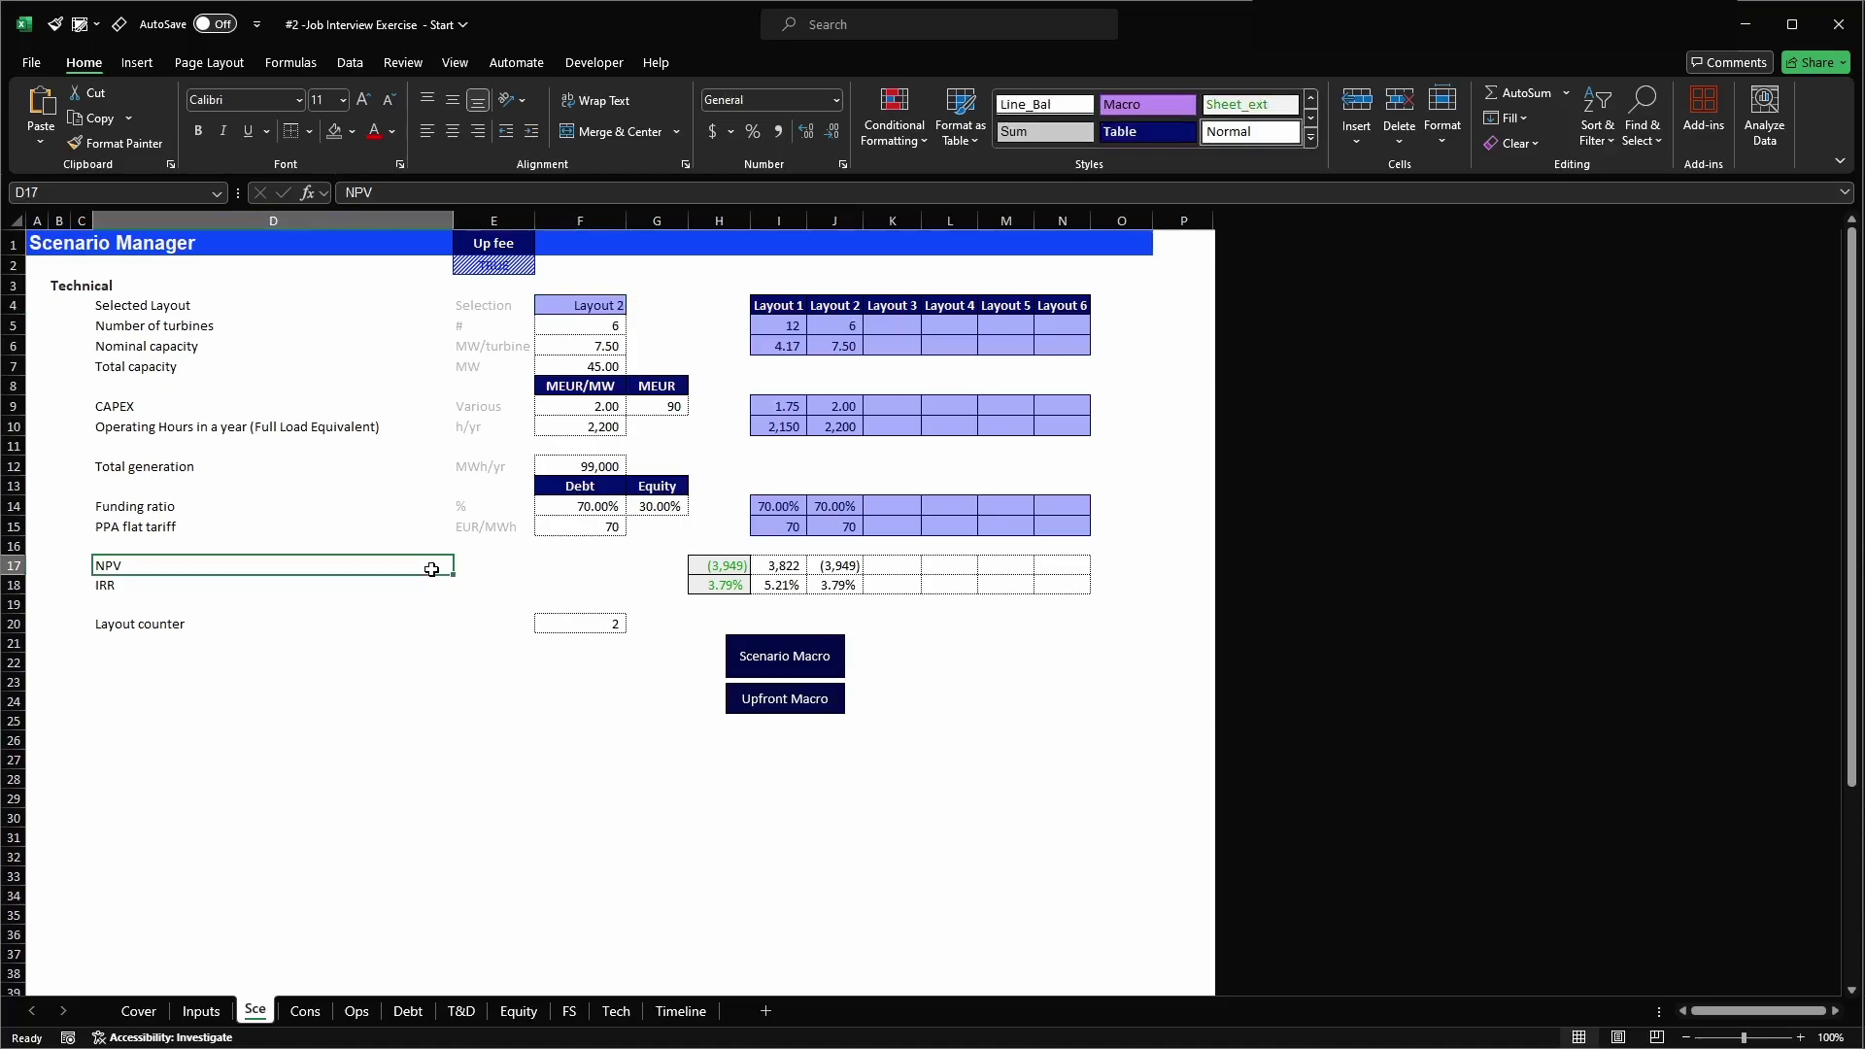